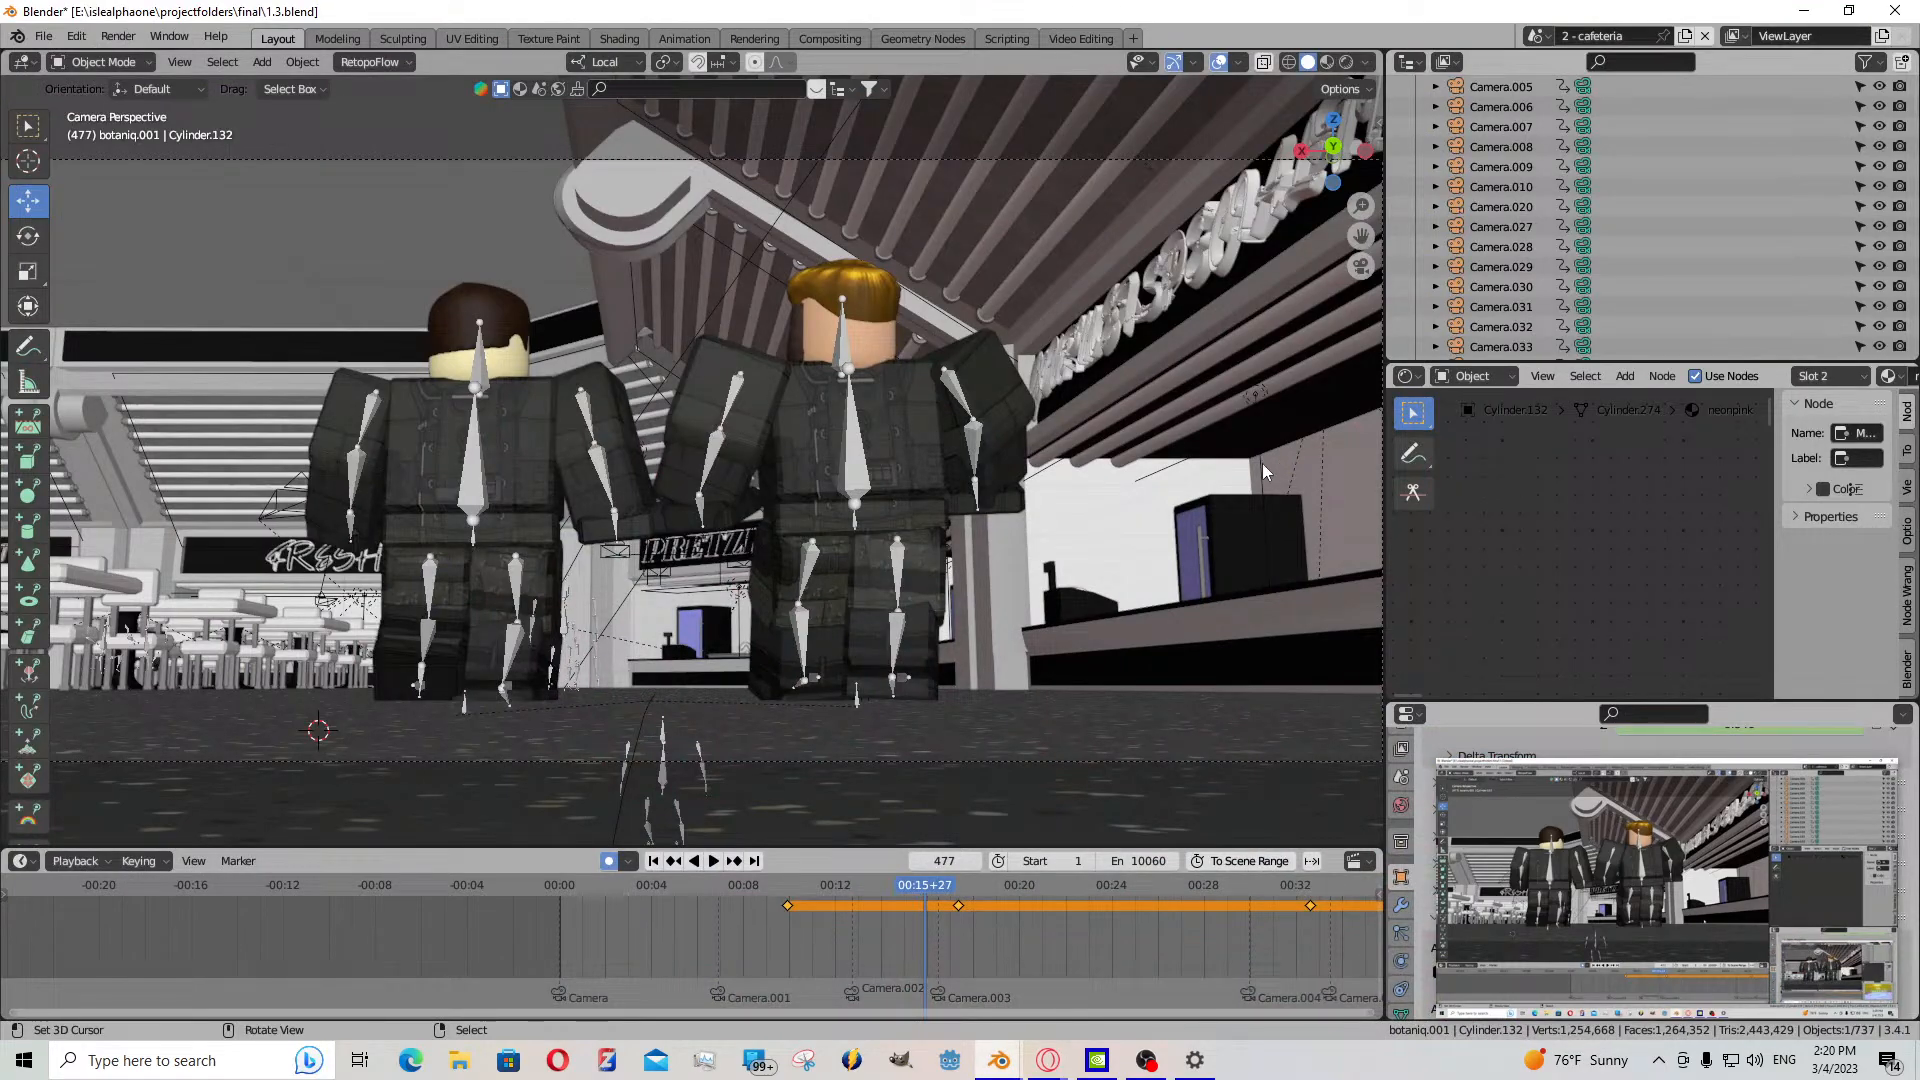
- Leave the camera view and explore the cafeteria scene around the two characters with walk navigation
{"action": "middle_click_drag", "start_coordinate": [1262, 464], "coordinate": [1107, 612]}
{"action": "key", "text": "shift+grave"}
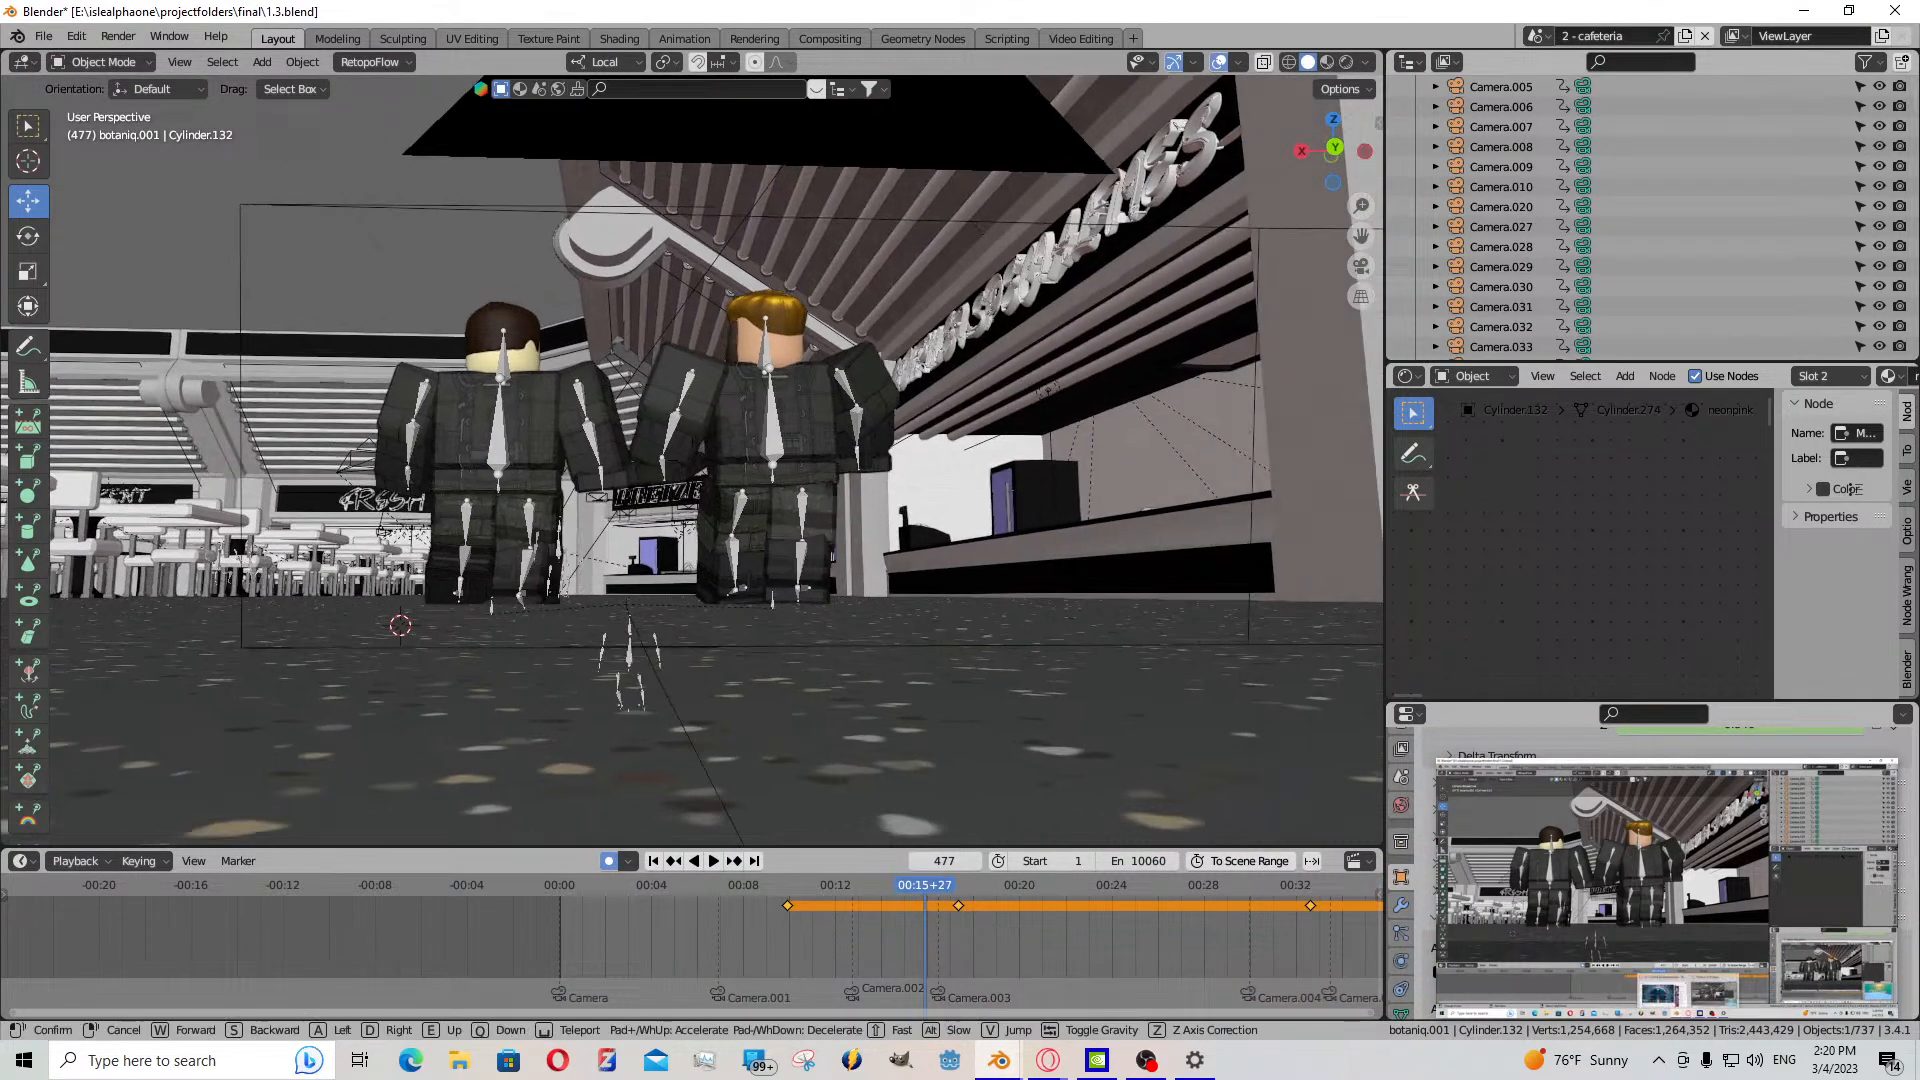
{"action": "key", "text": "w"}
{"action": "key", "text": "a"}
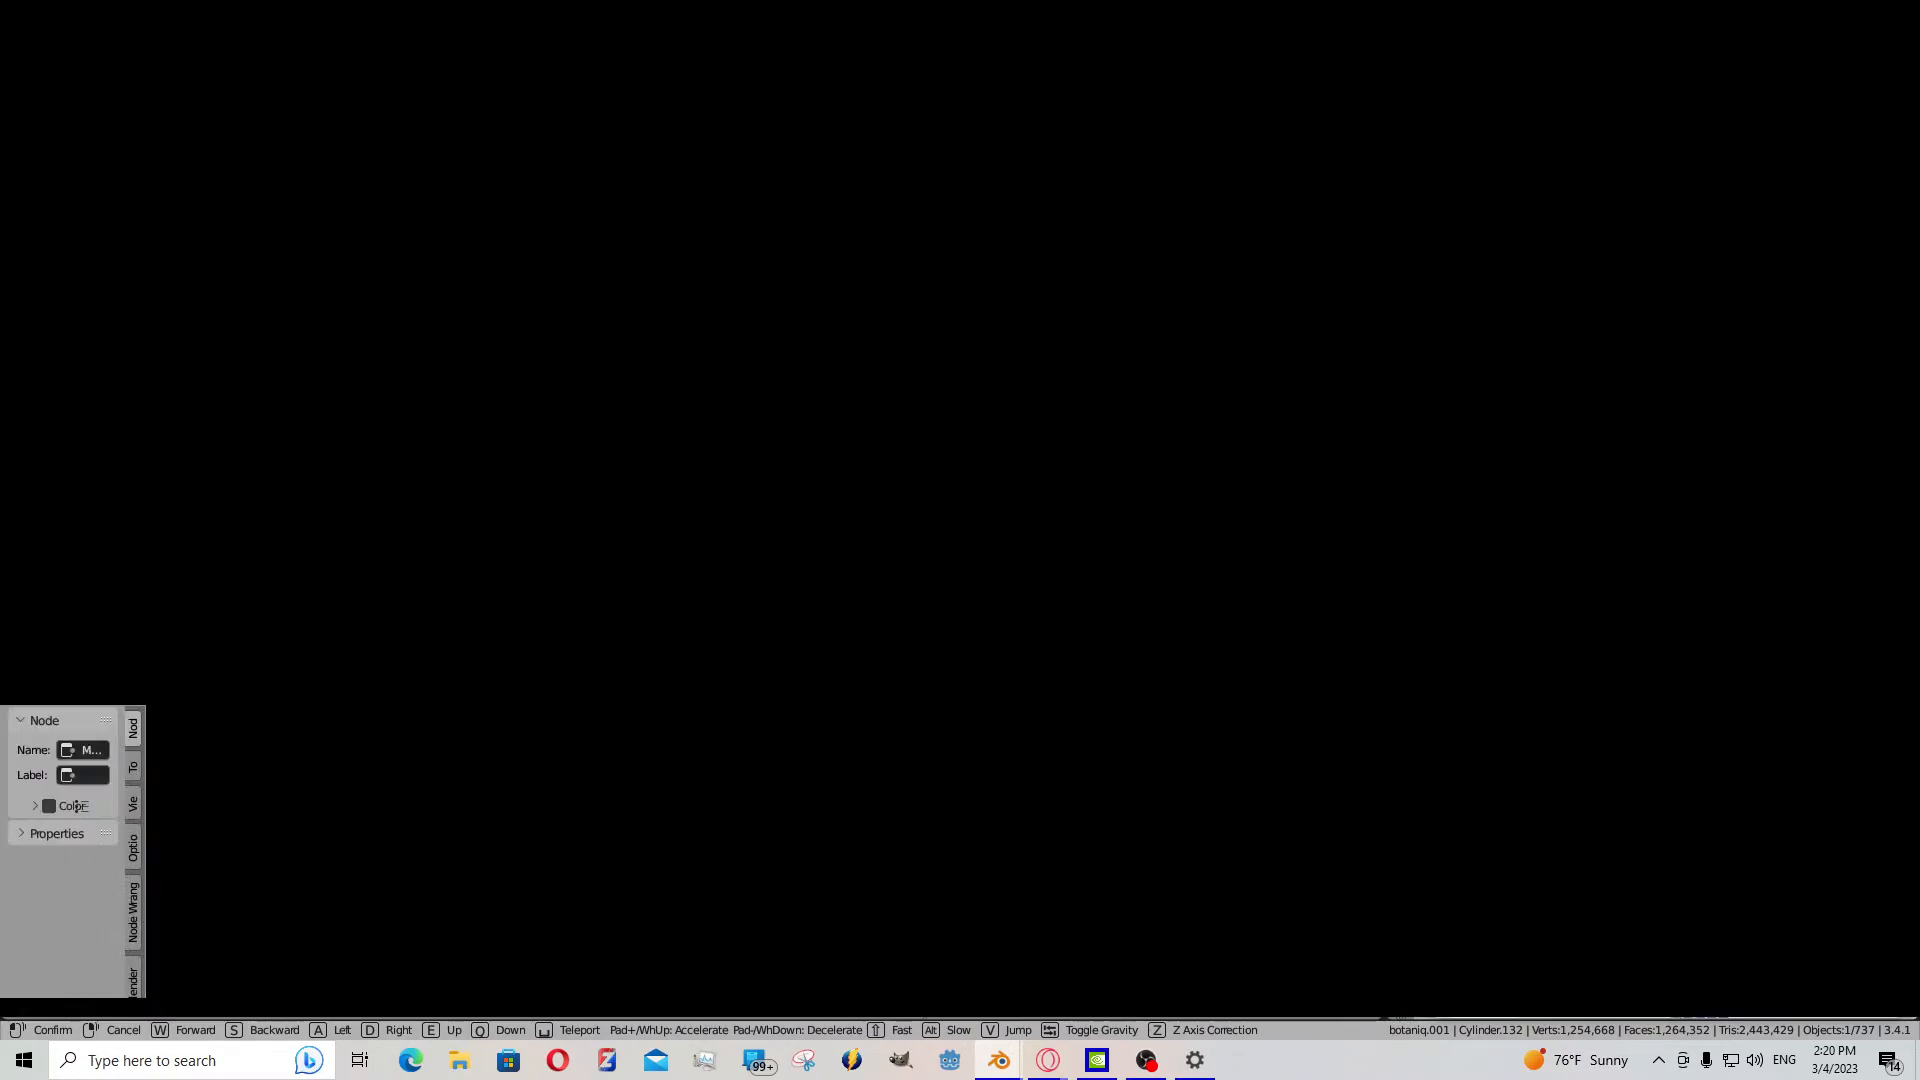
{"action": "left_click", "coordinate": [960, 616]}
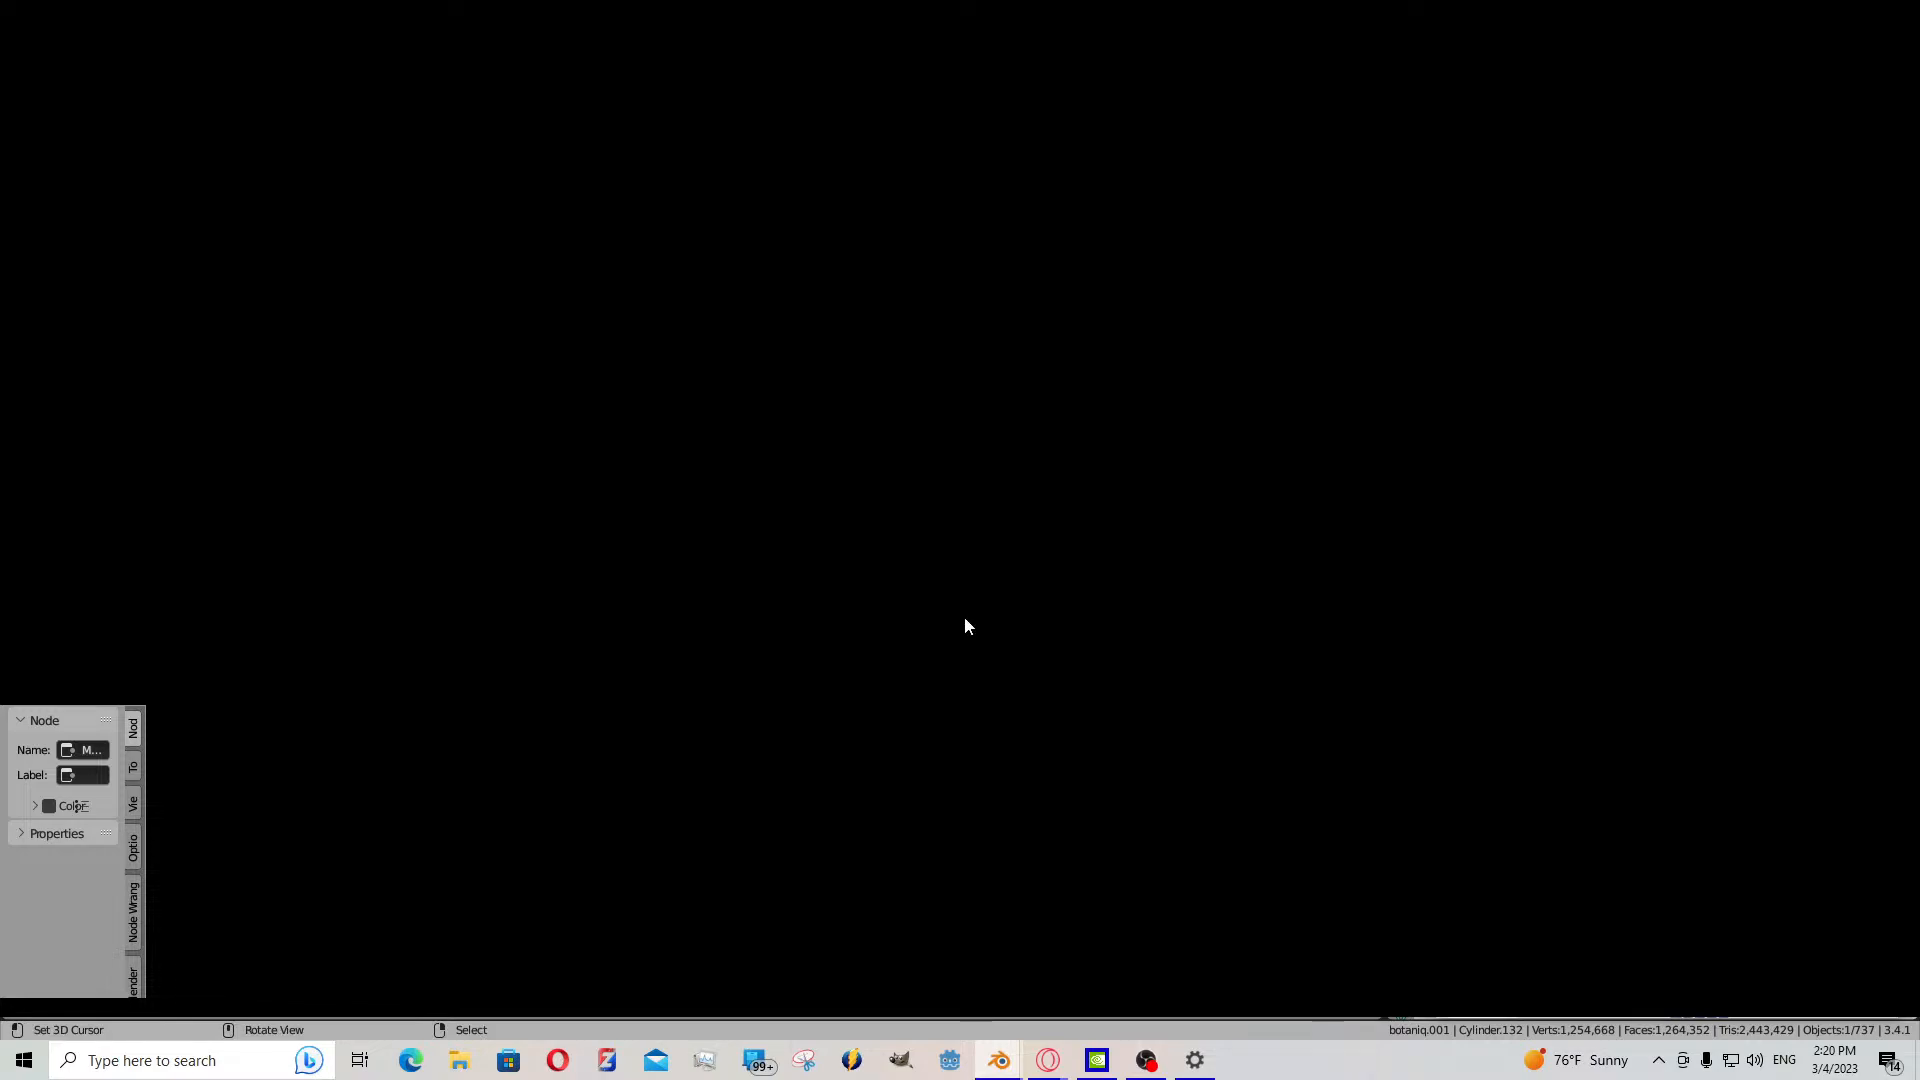
{"action": "key", "text": "shift+grave"}
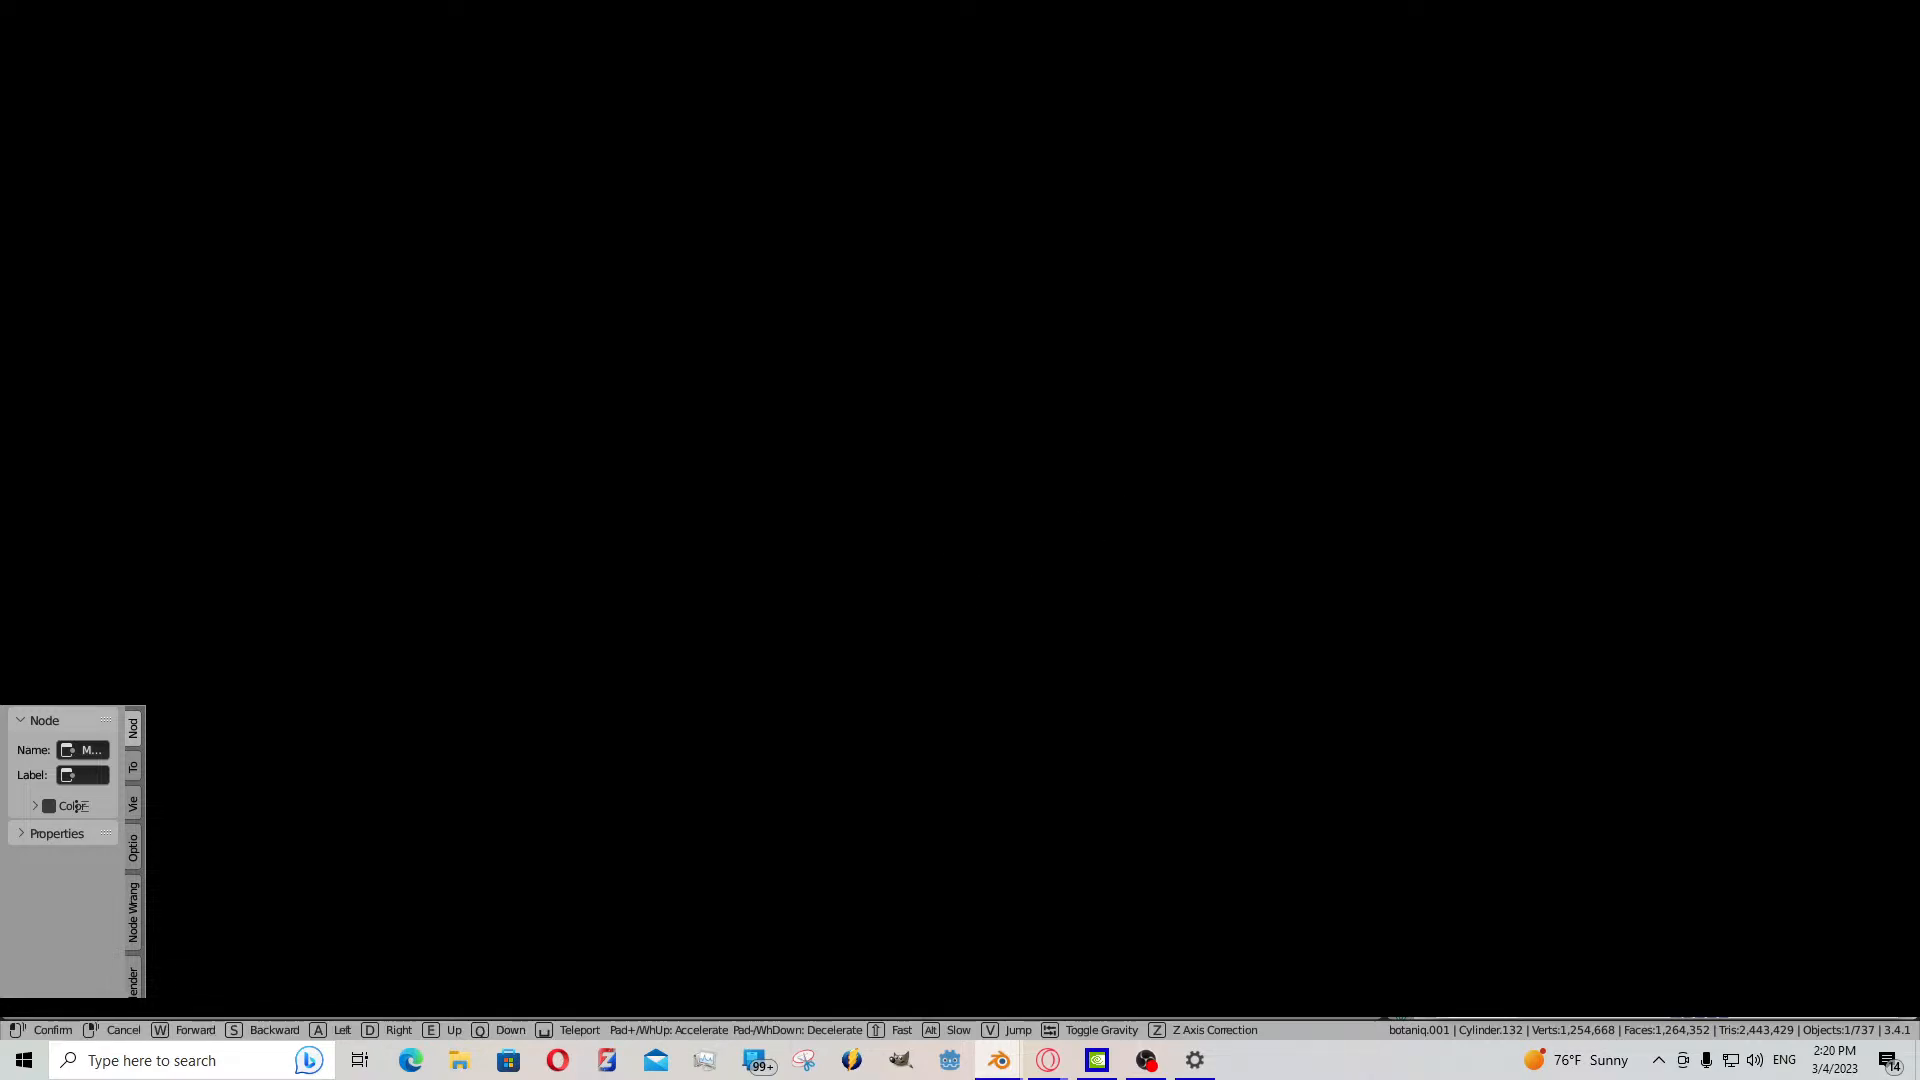
{"action": "key", "text": "Escape"}
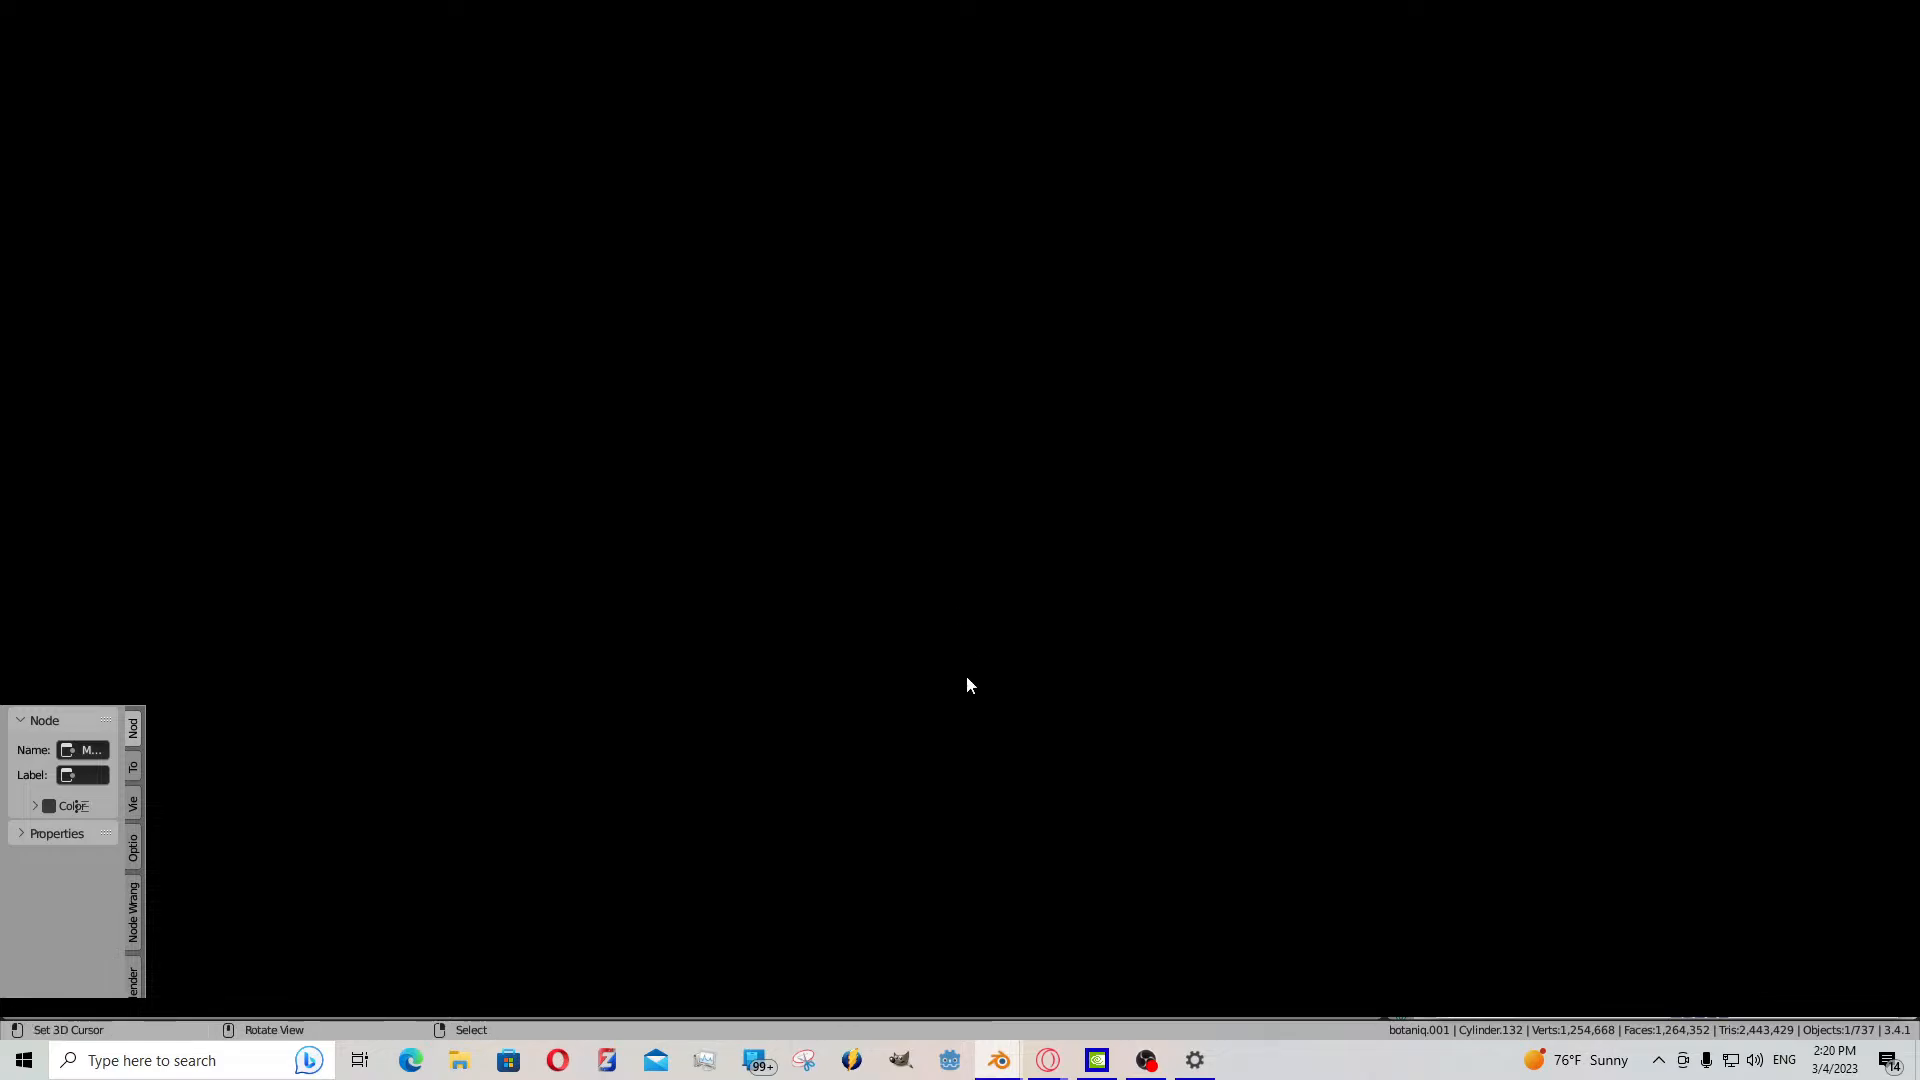
- Check the Display Capture source of Scene 2 in OBS and compare its preview with the cafeteria scene in Blender
{"action": "left_click", "coordinate": [1152, 1064]}
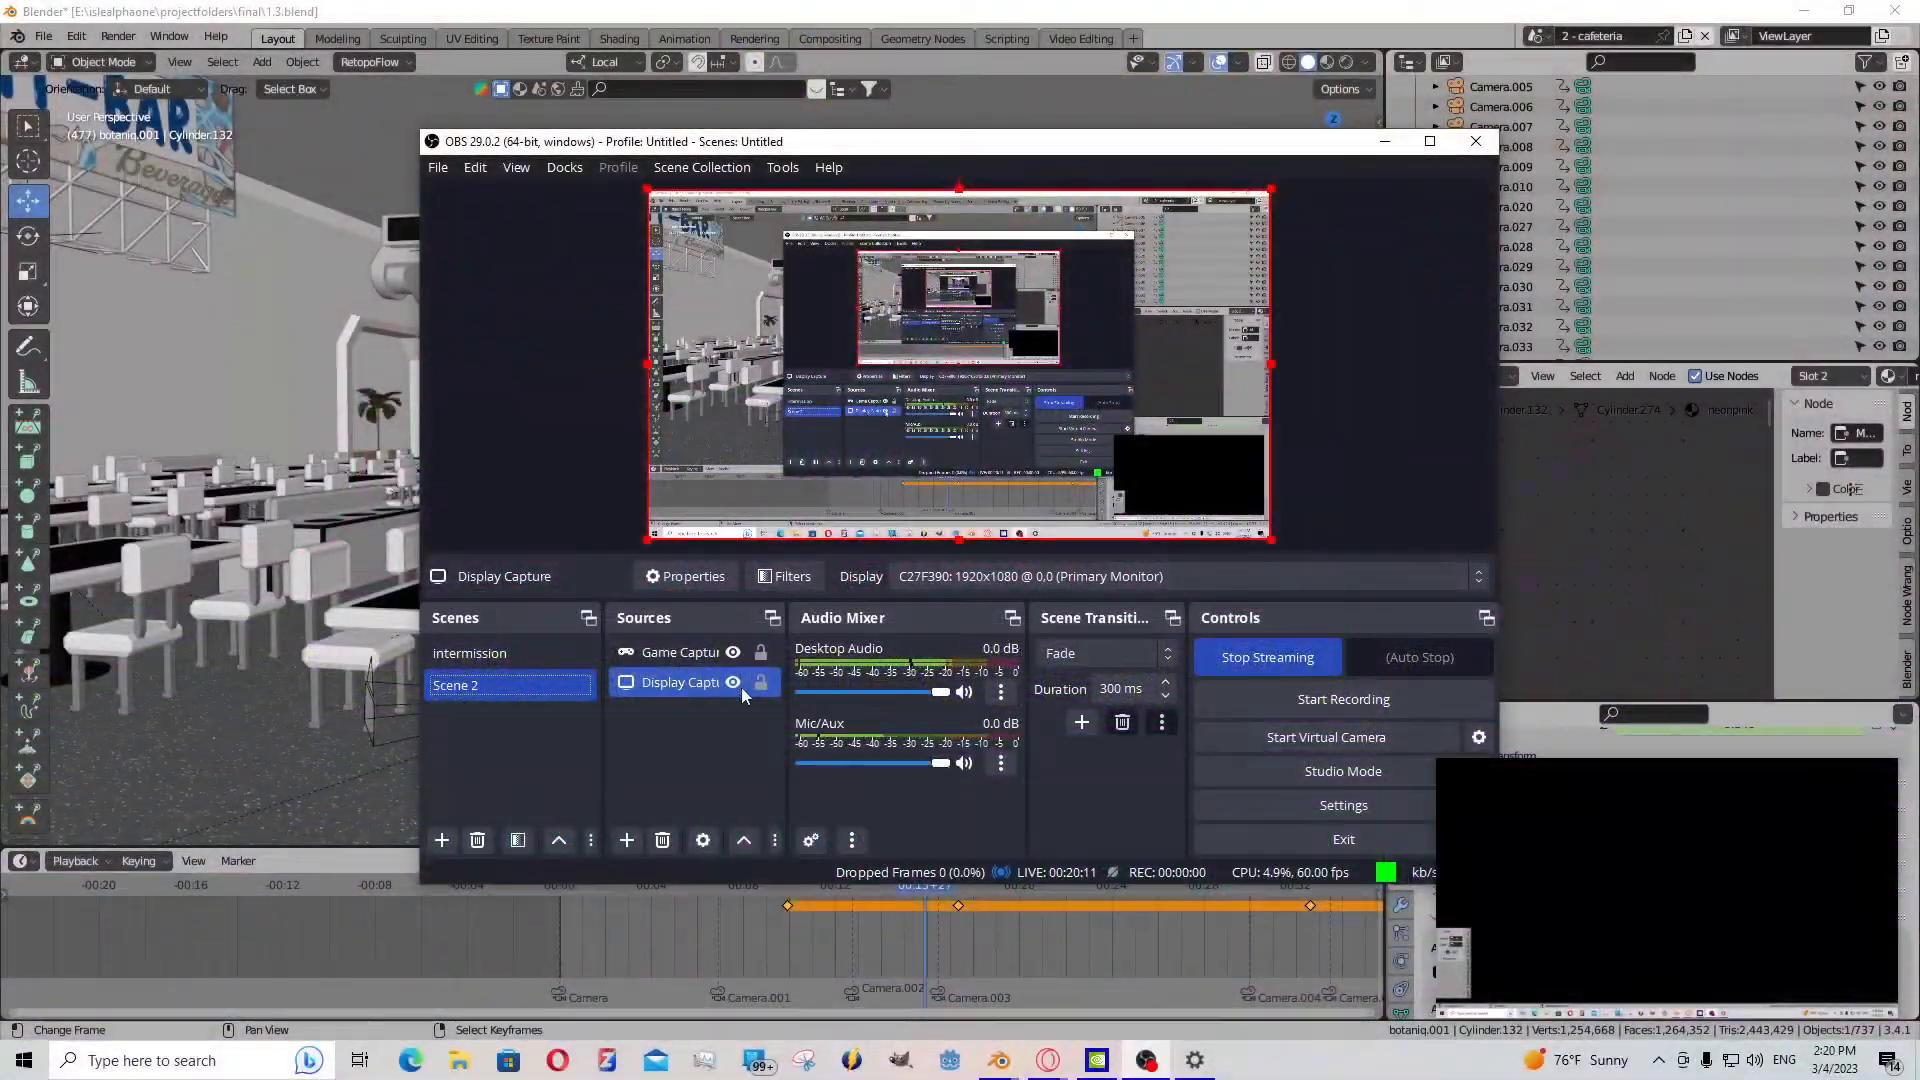
{"action": "left_click", "coordinate": [302, 711]}
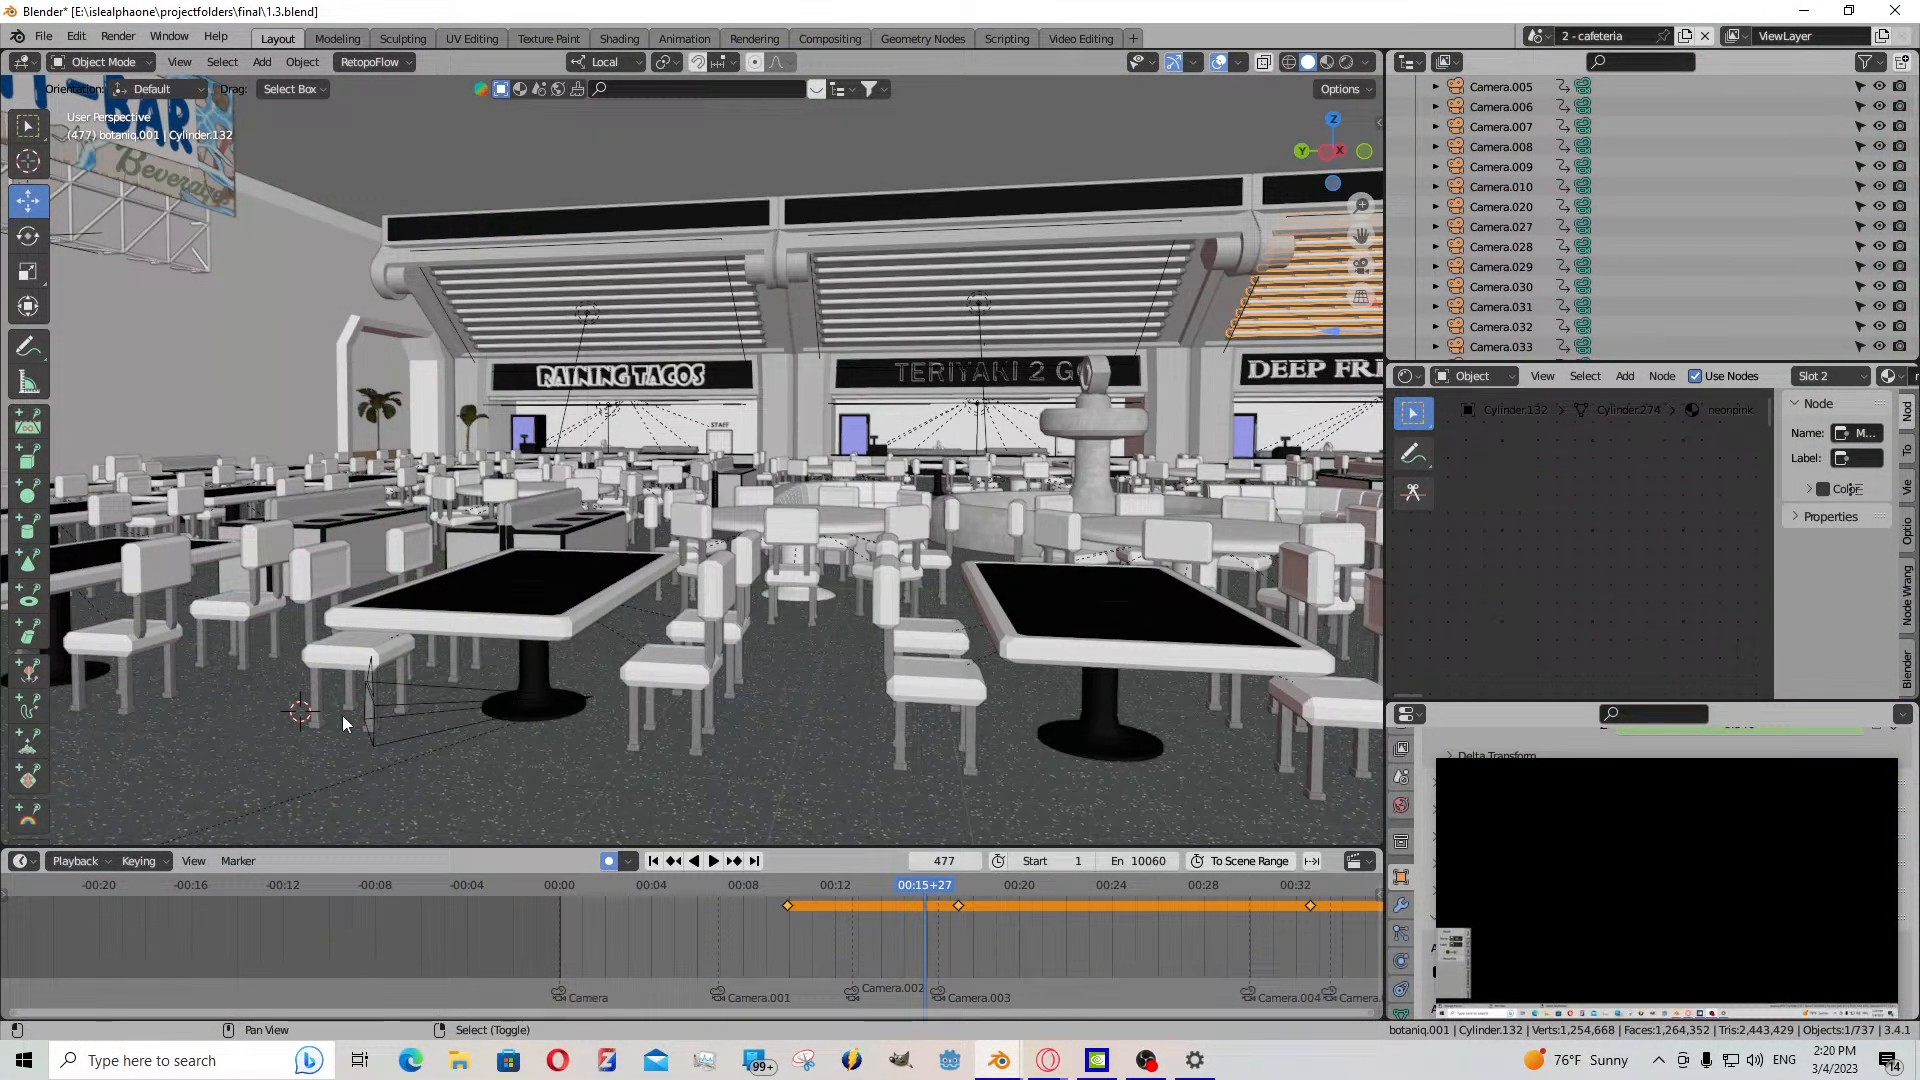
{"action": "key", "text": "shift+grave"}
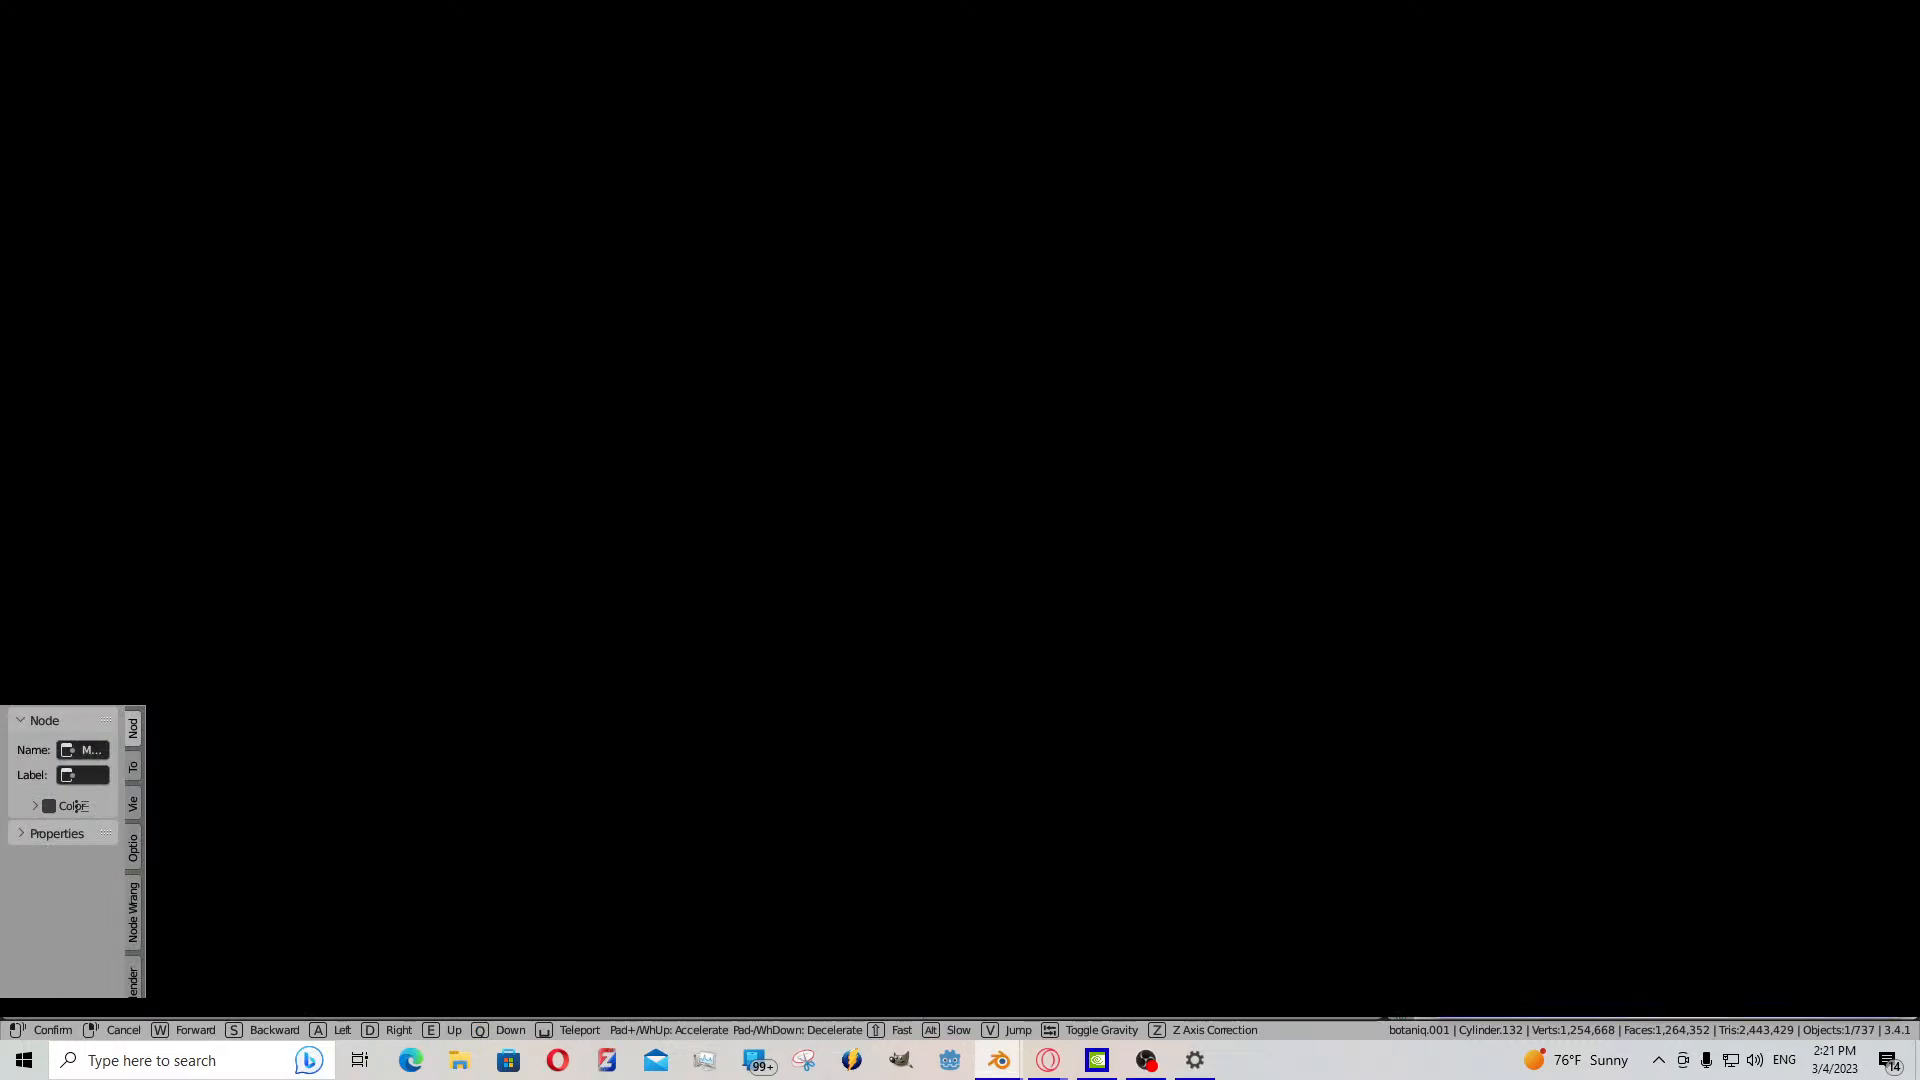
{"action": "key", "text": "Escape"}
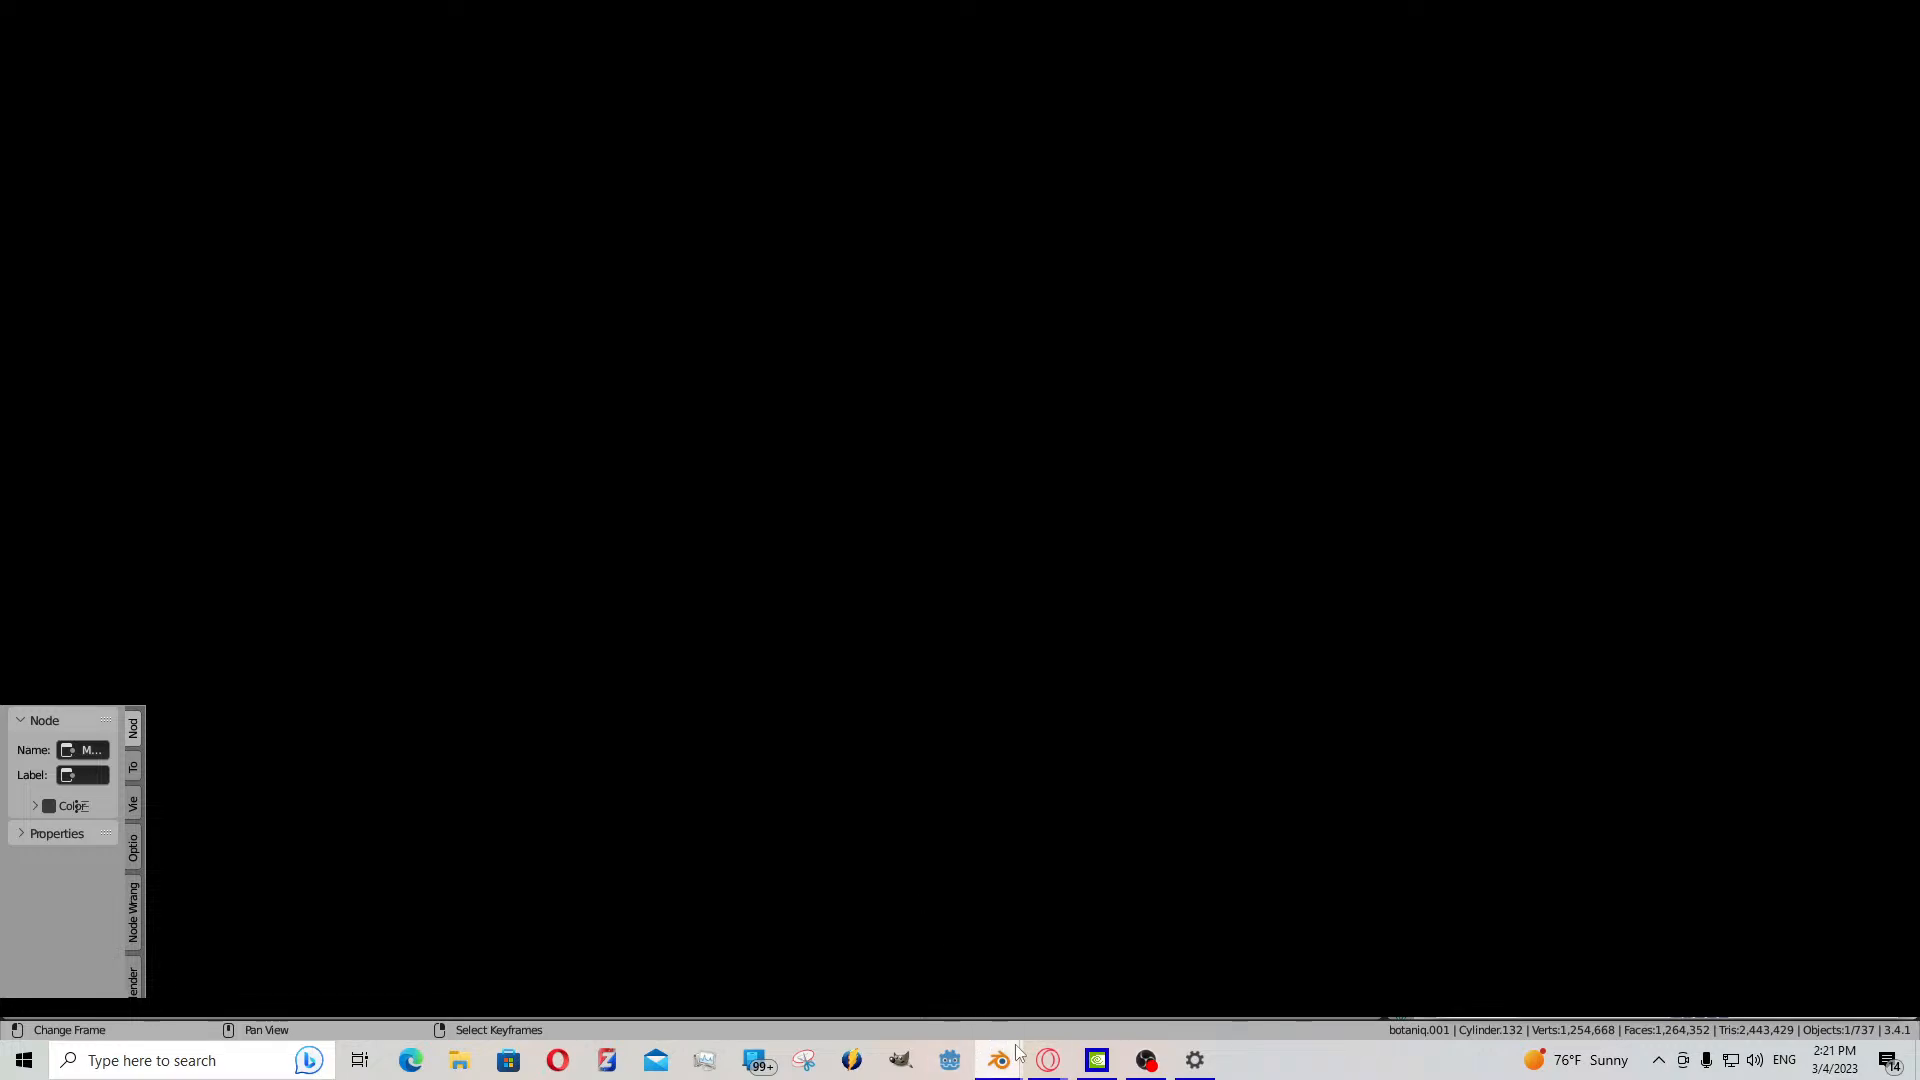
{"action": "left_click", "coordinate": [1042, 1066]}
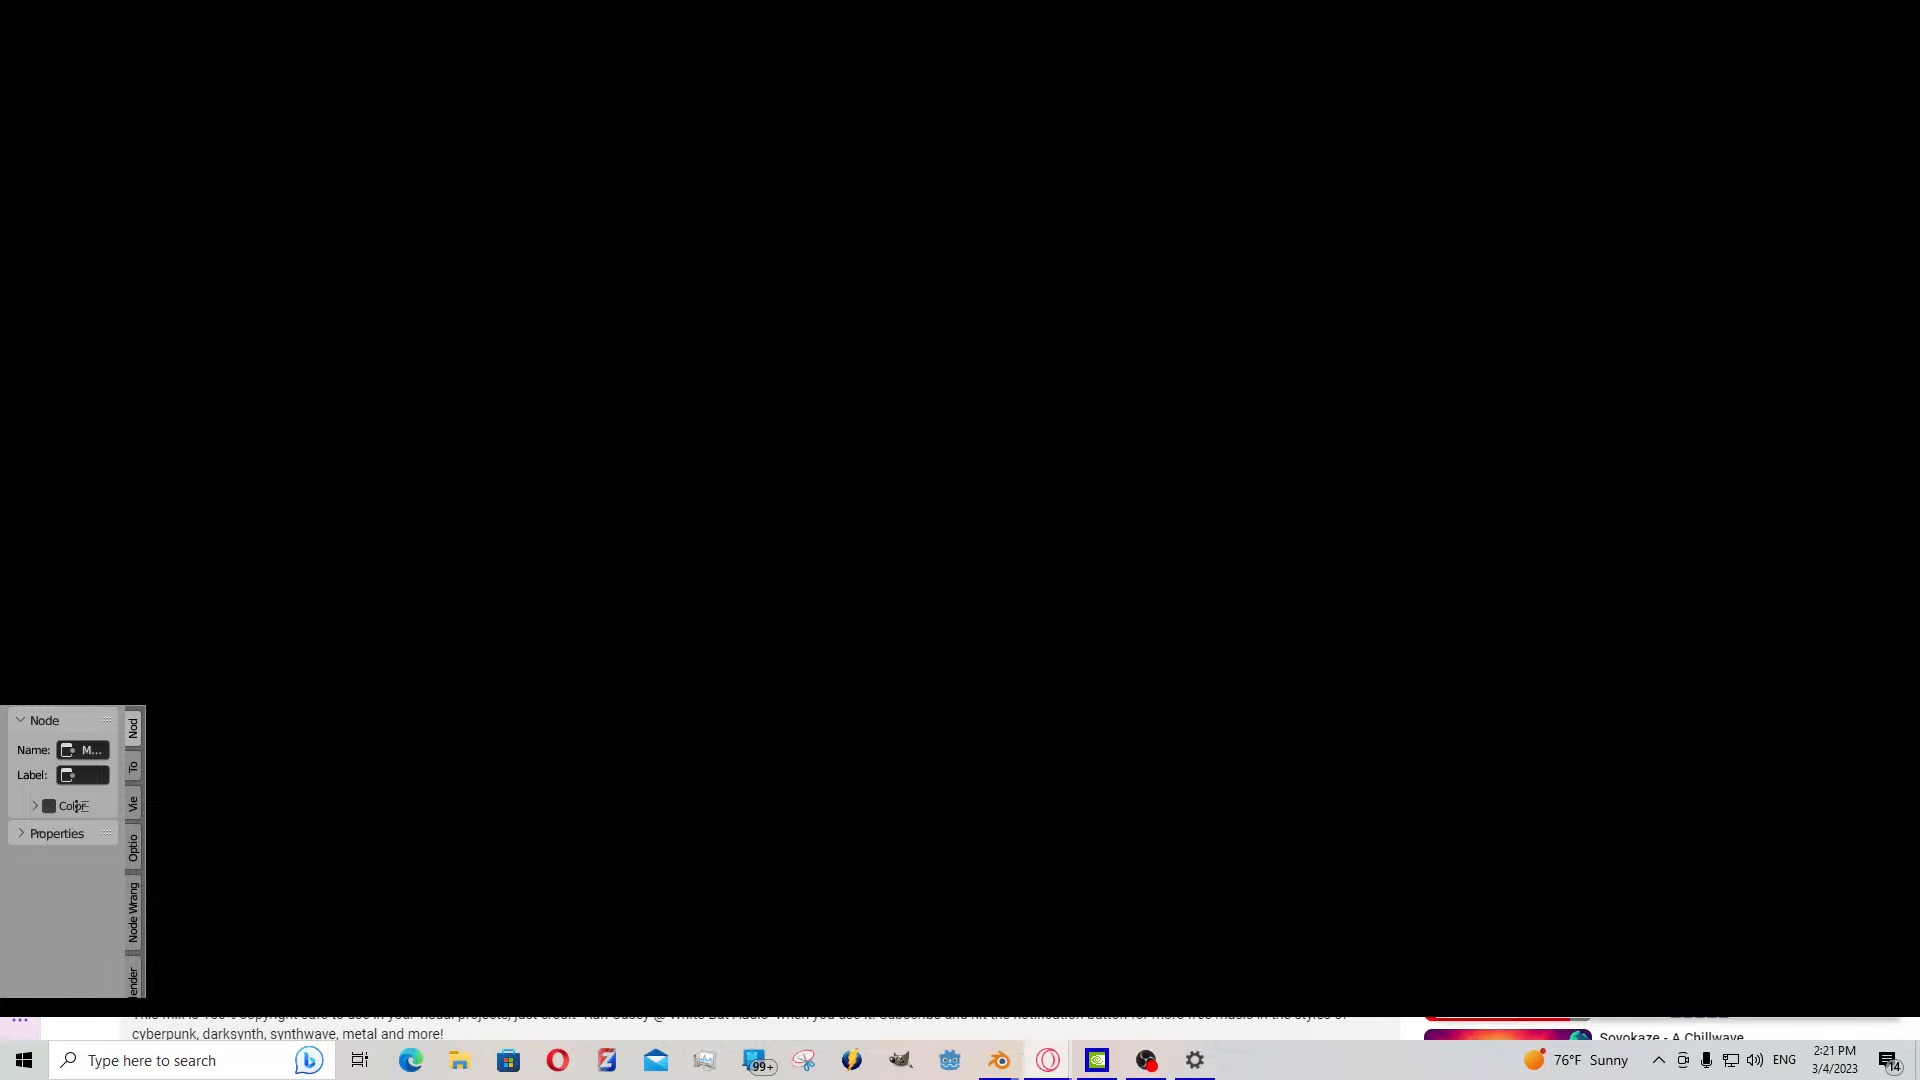
{"action": "left_click", "coordinate": [1805, 15]}
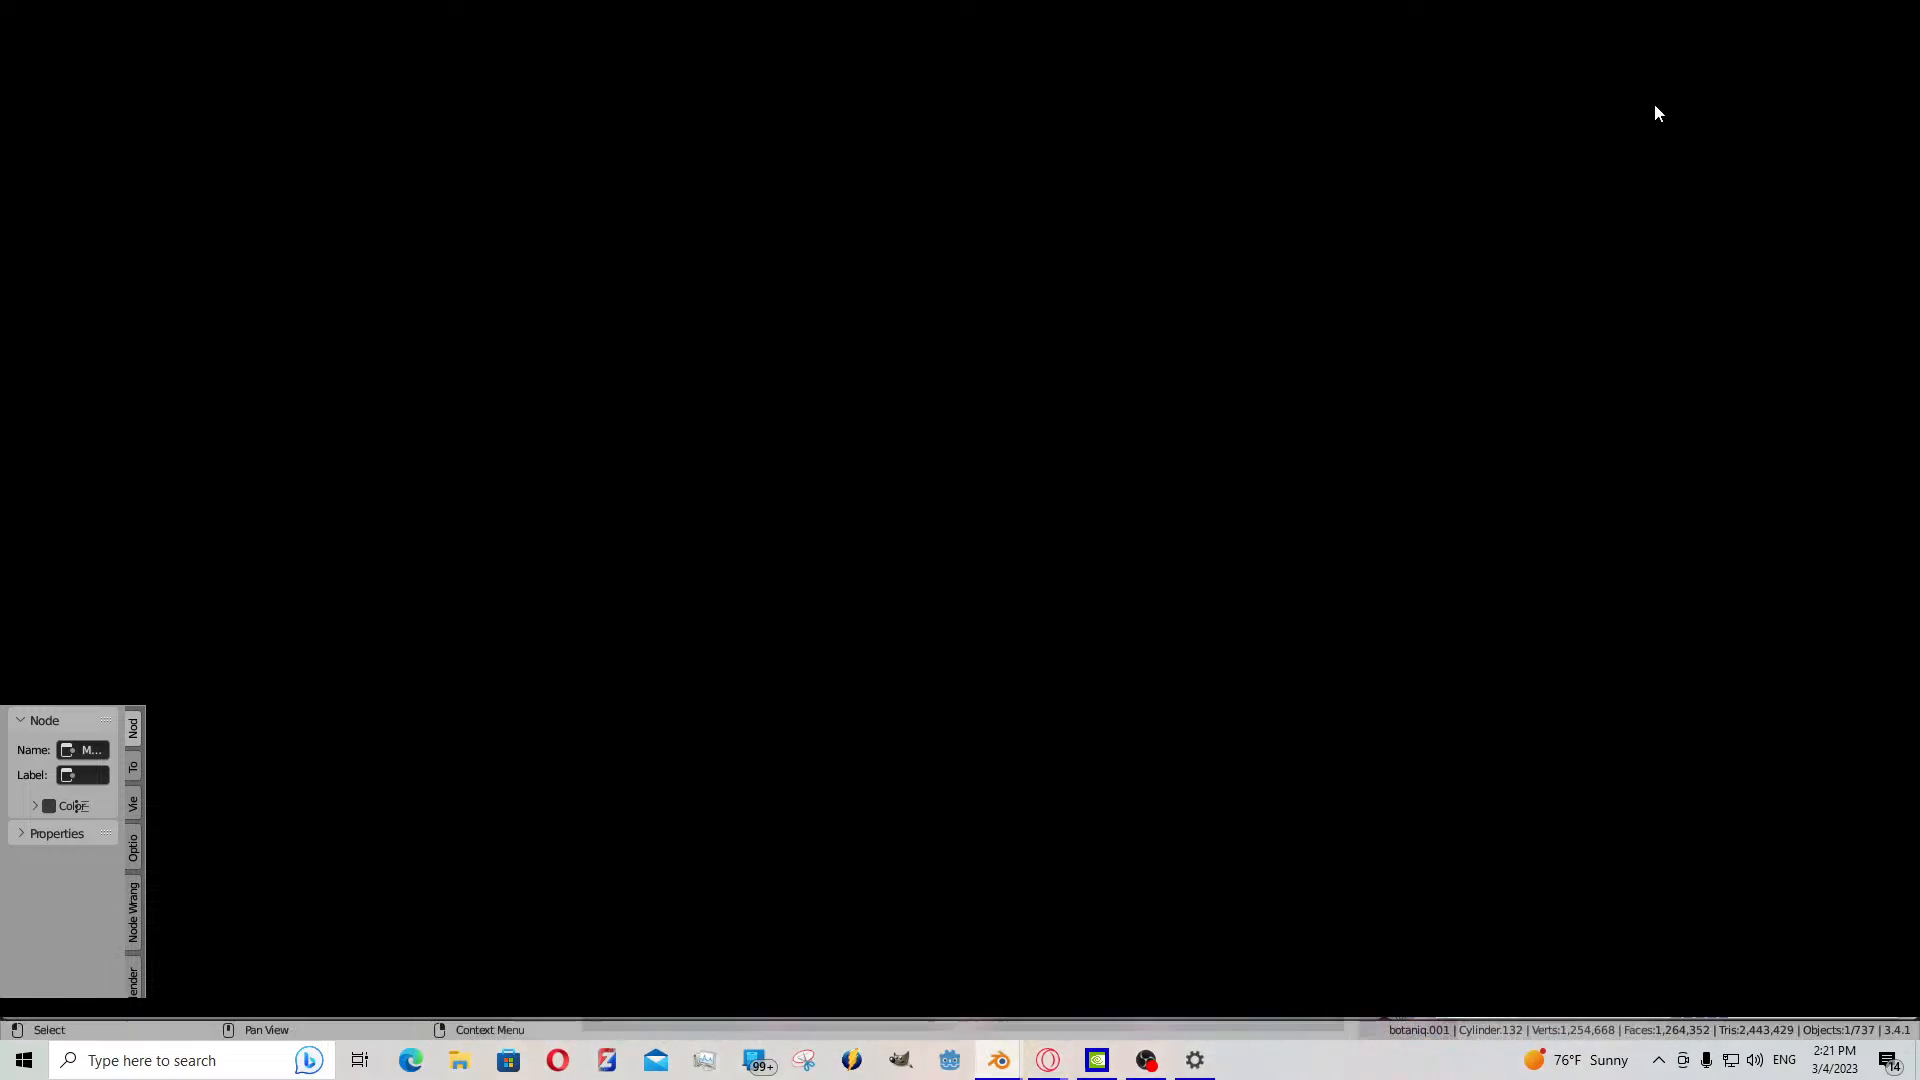
{"action": "left_click", "coordinate": [1146, 1060]}
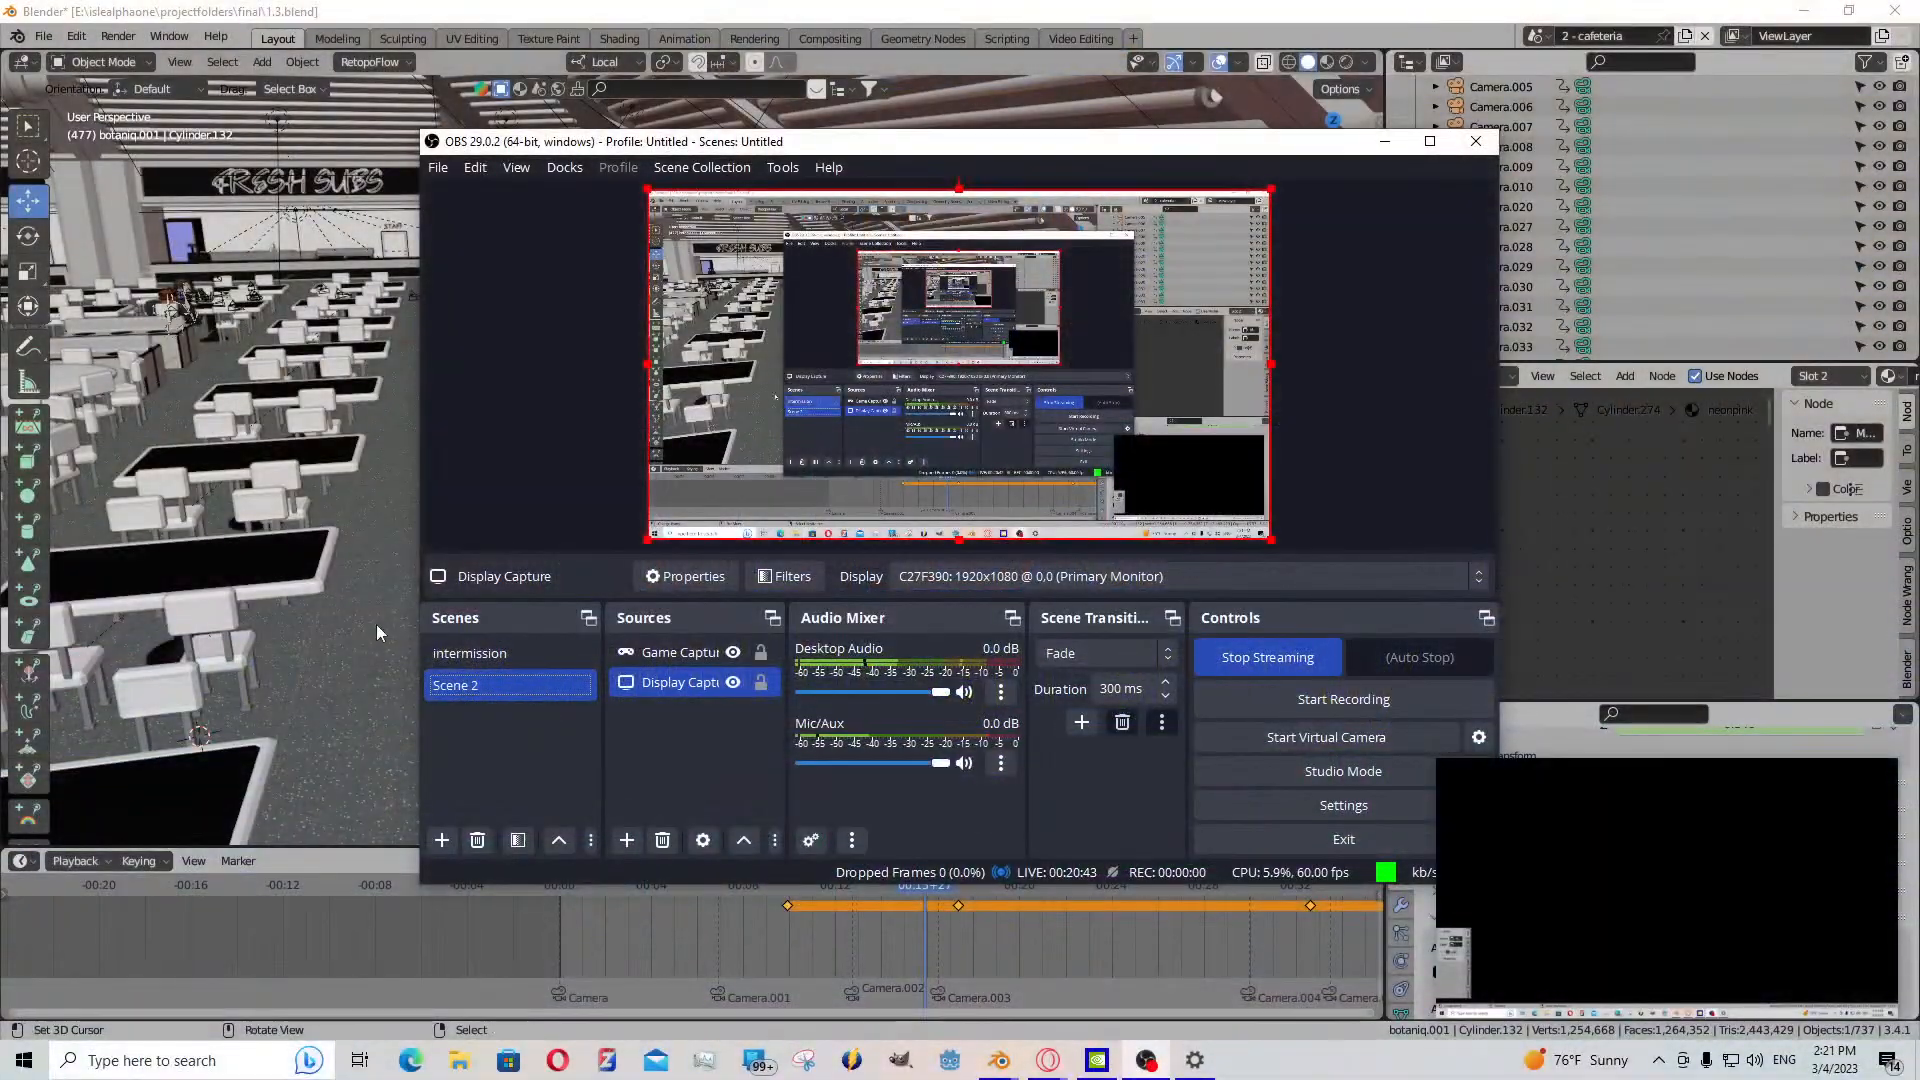
{"action": "left_click", "coordinate": [375, 624]}
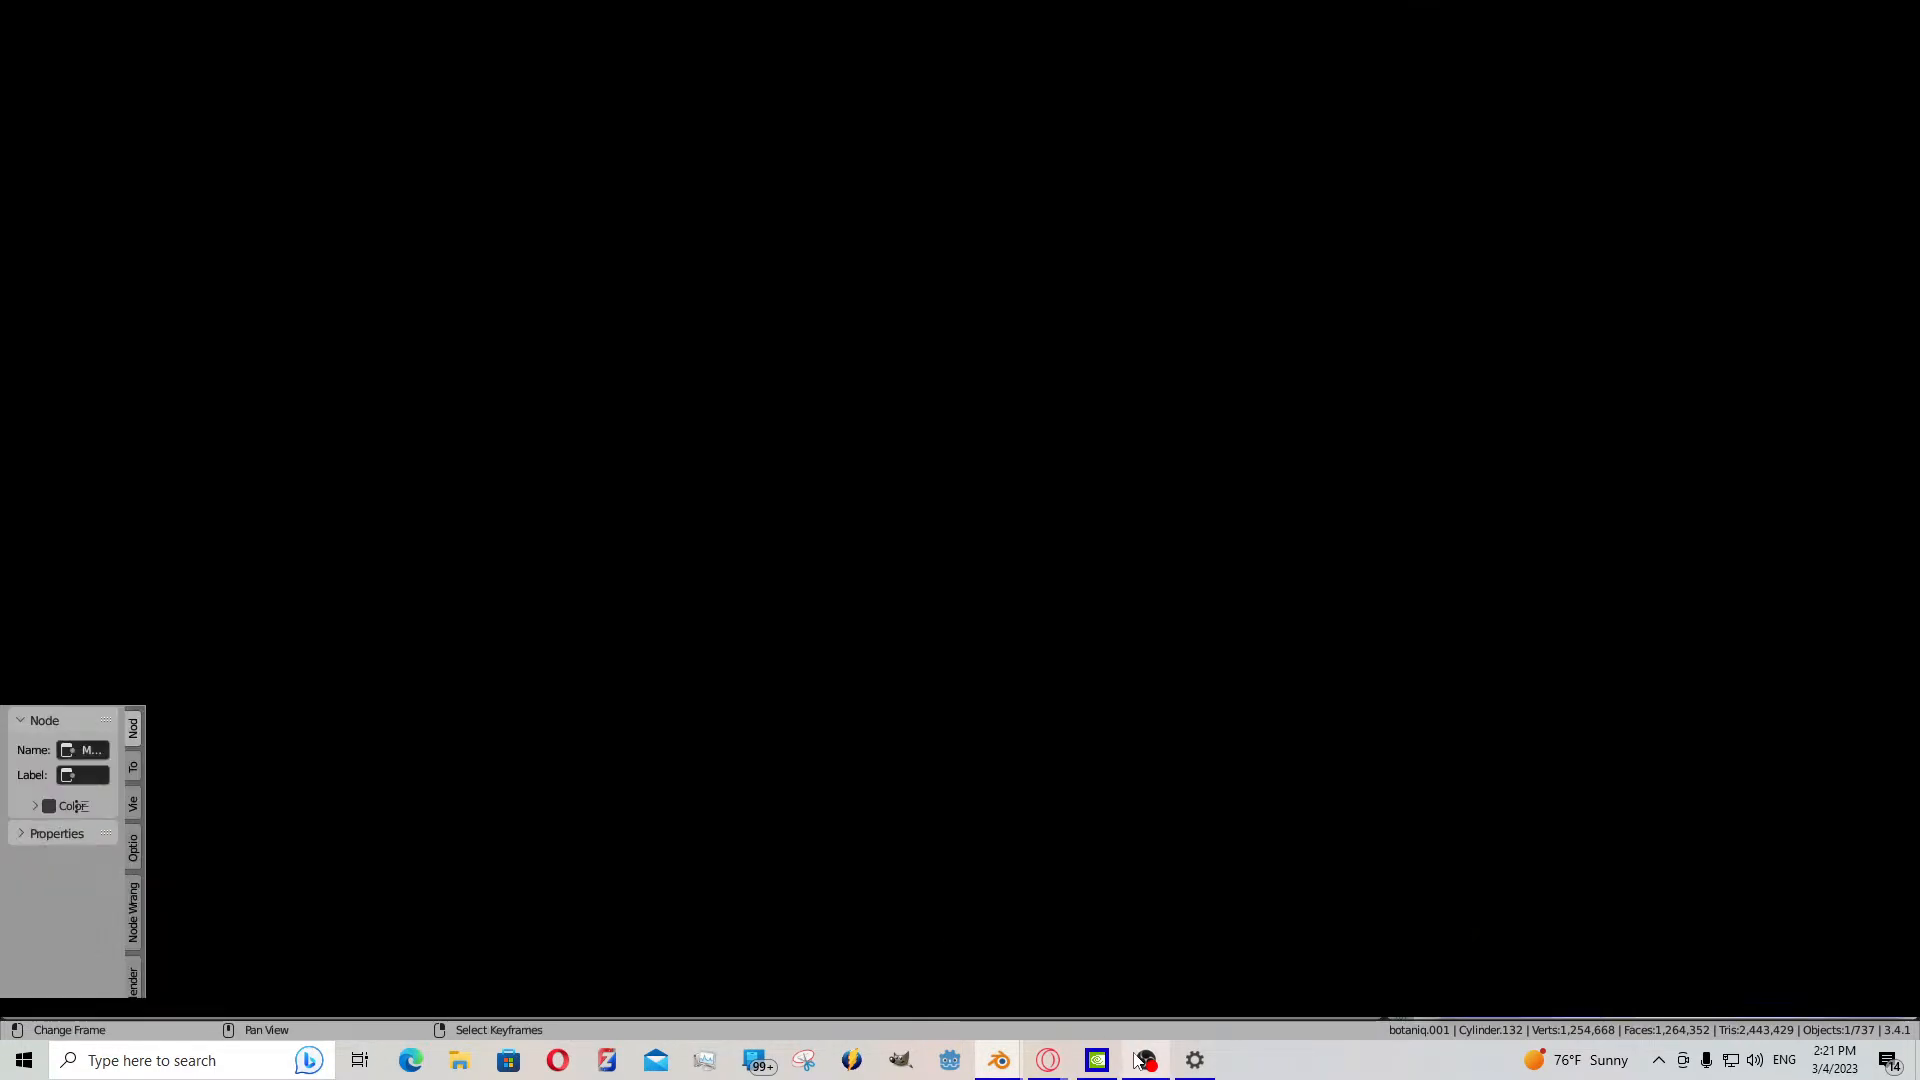
- In OBS, add a second display capture to Scene 2 with the Windows 10 (1903 and up) capture method, and return to Blender
{"action": "left_click", "coordinate": [1135, 1062]}
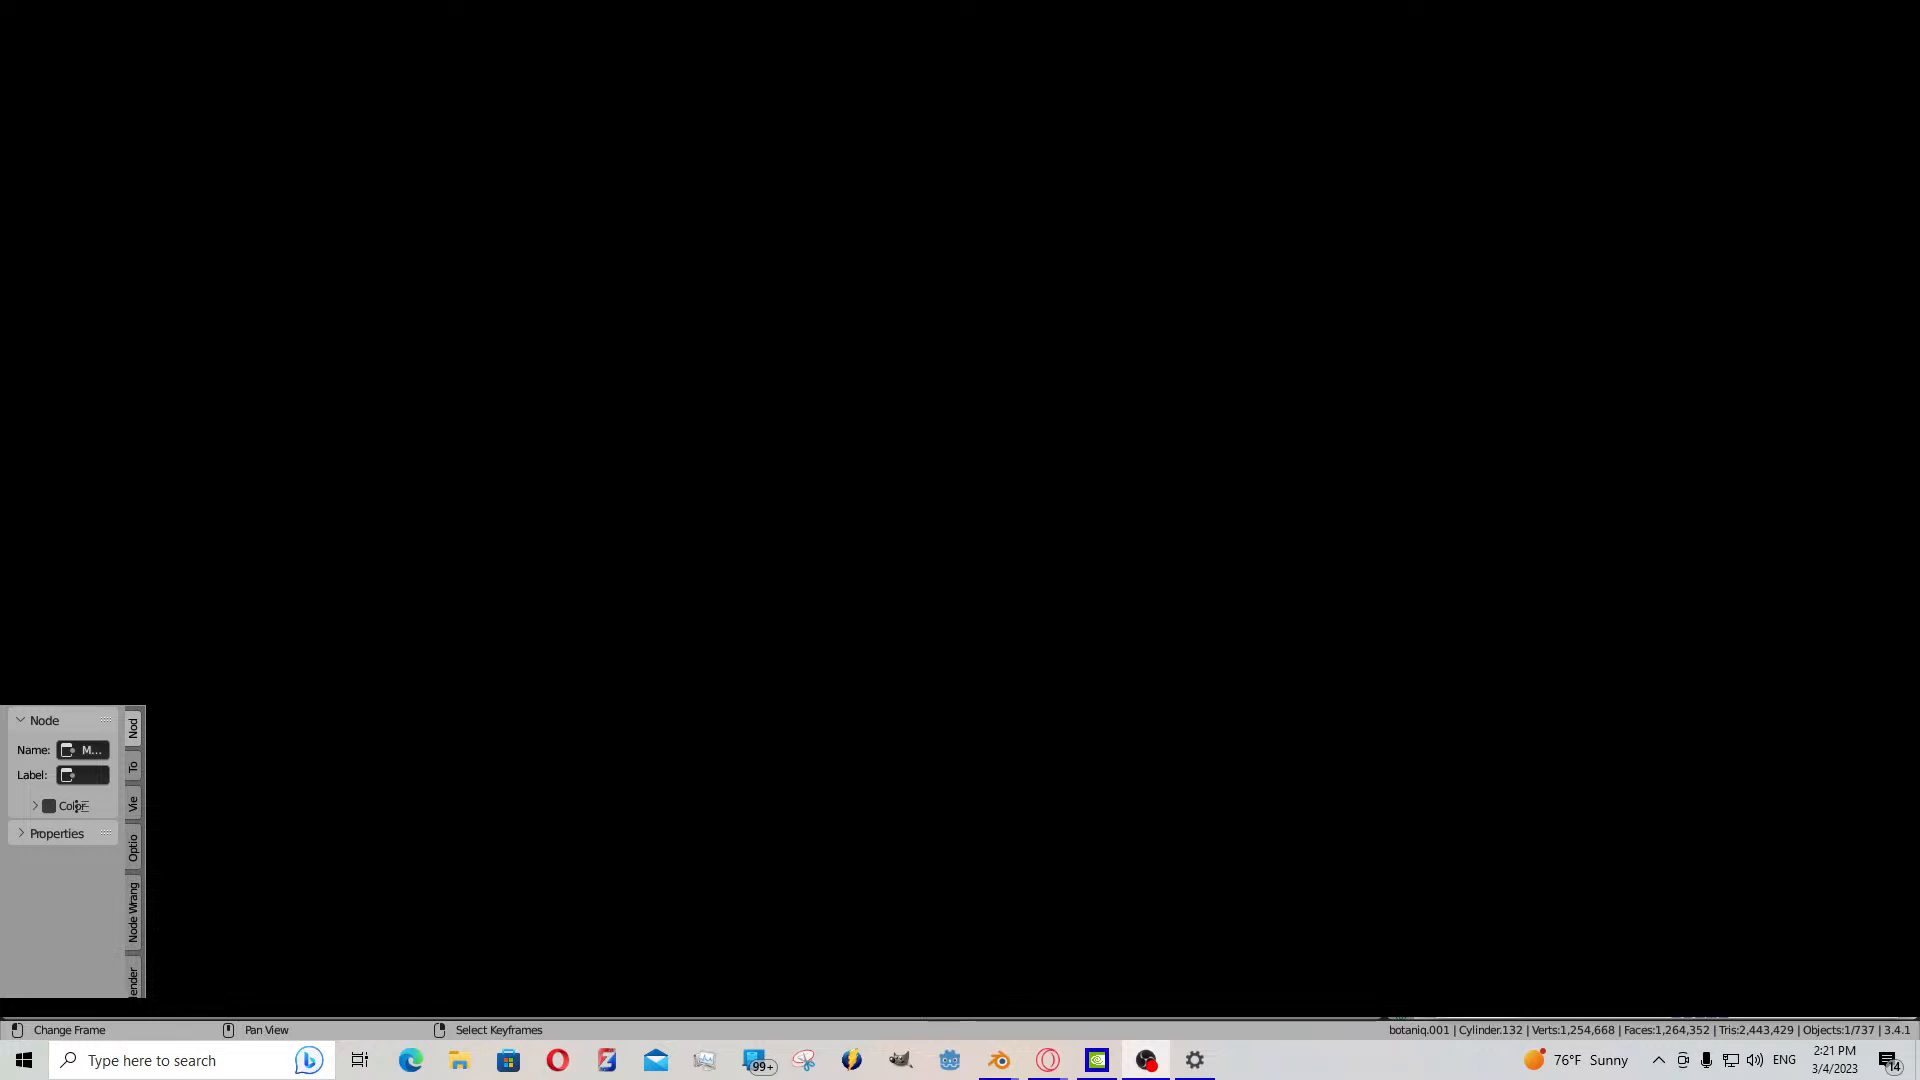
{"action": "left_click", "coordinate": [1002, 630]}
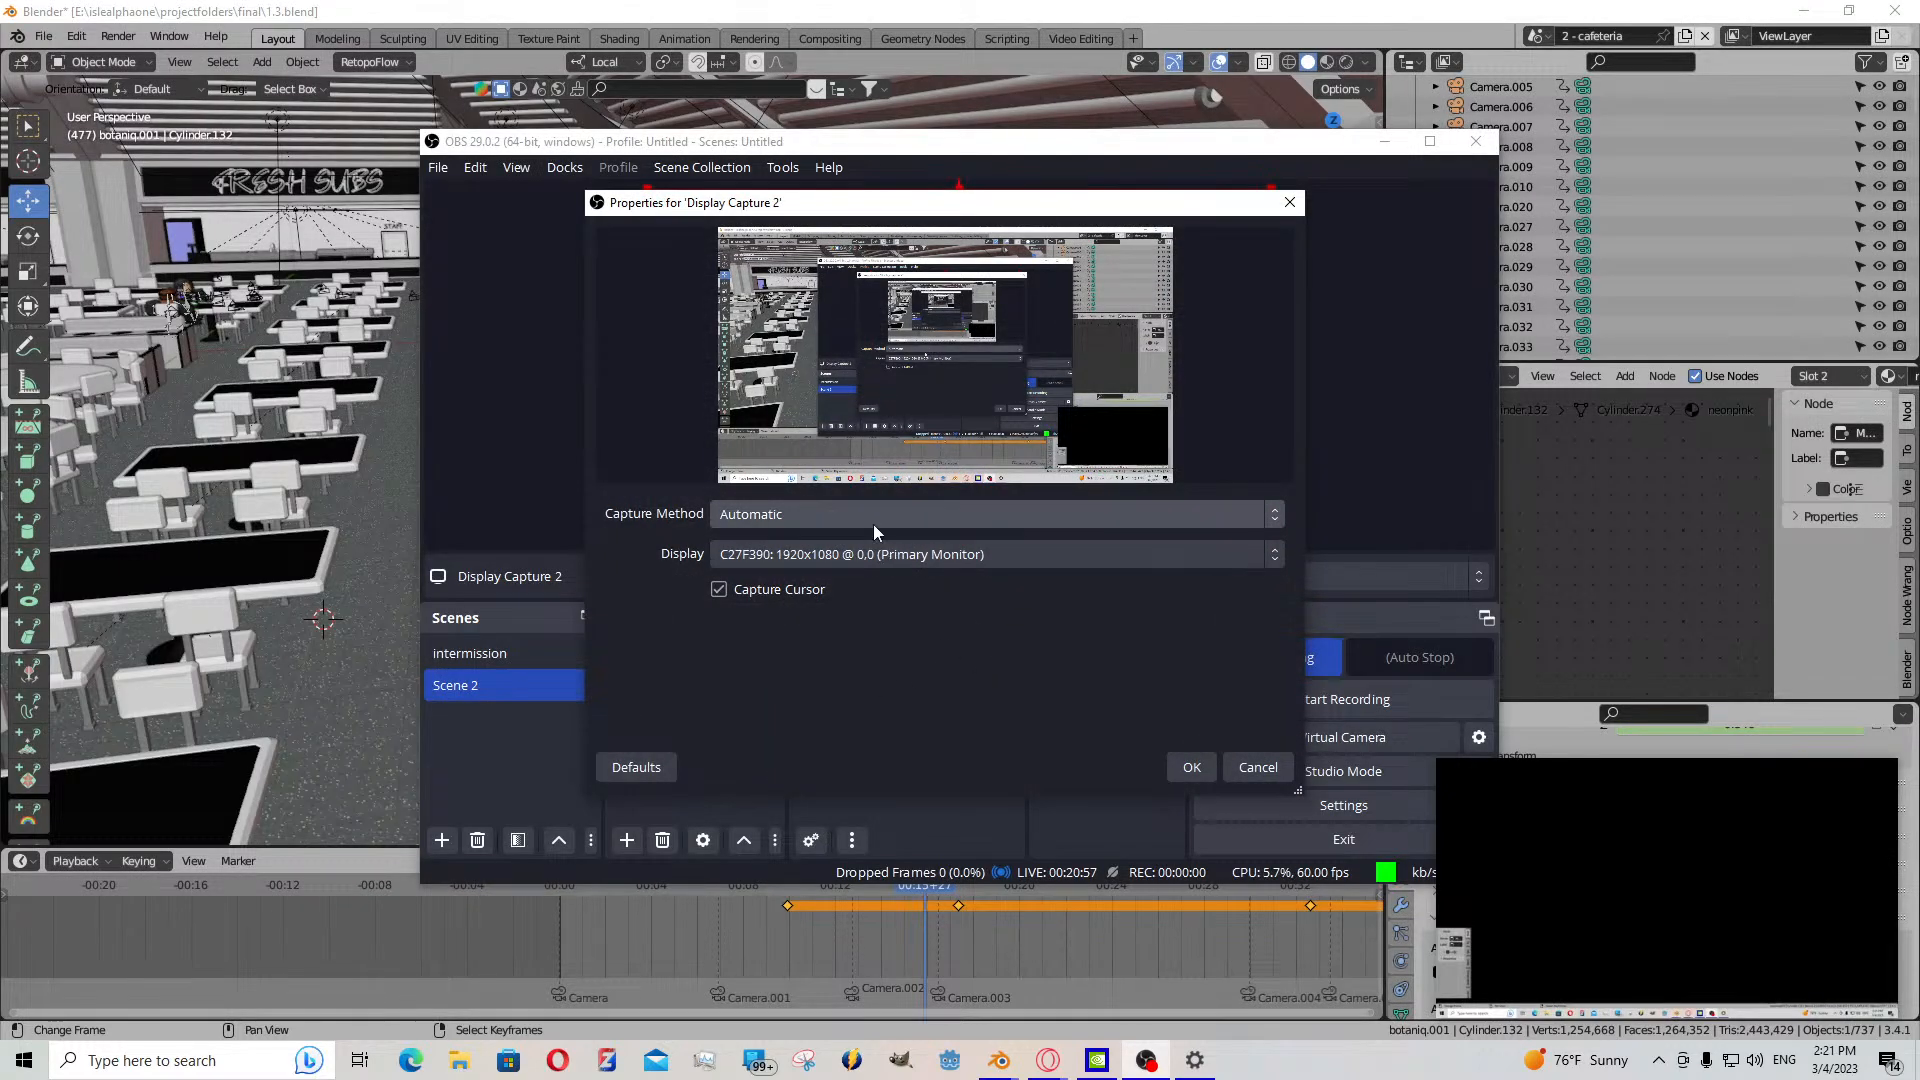
{"action": "left_click", "coordinate": [873, 524]}
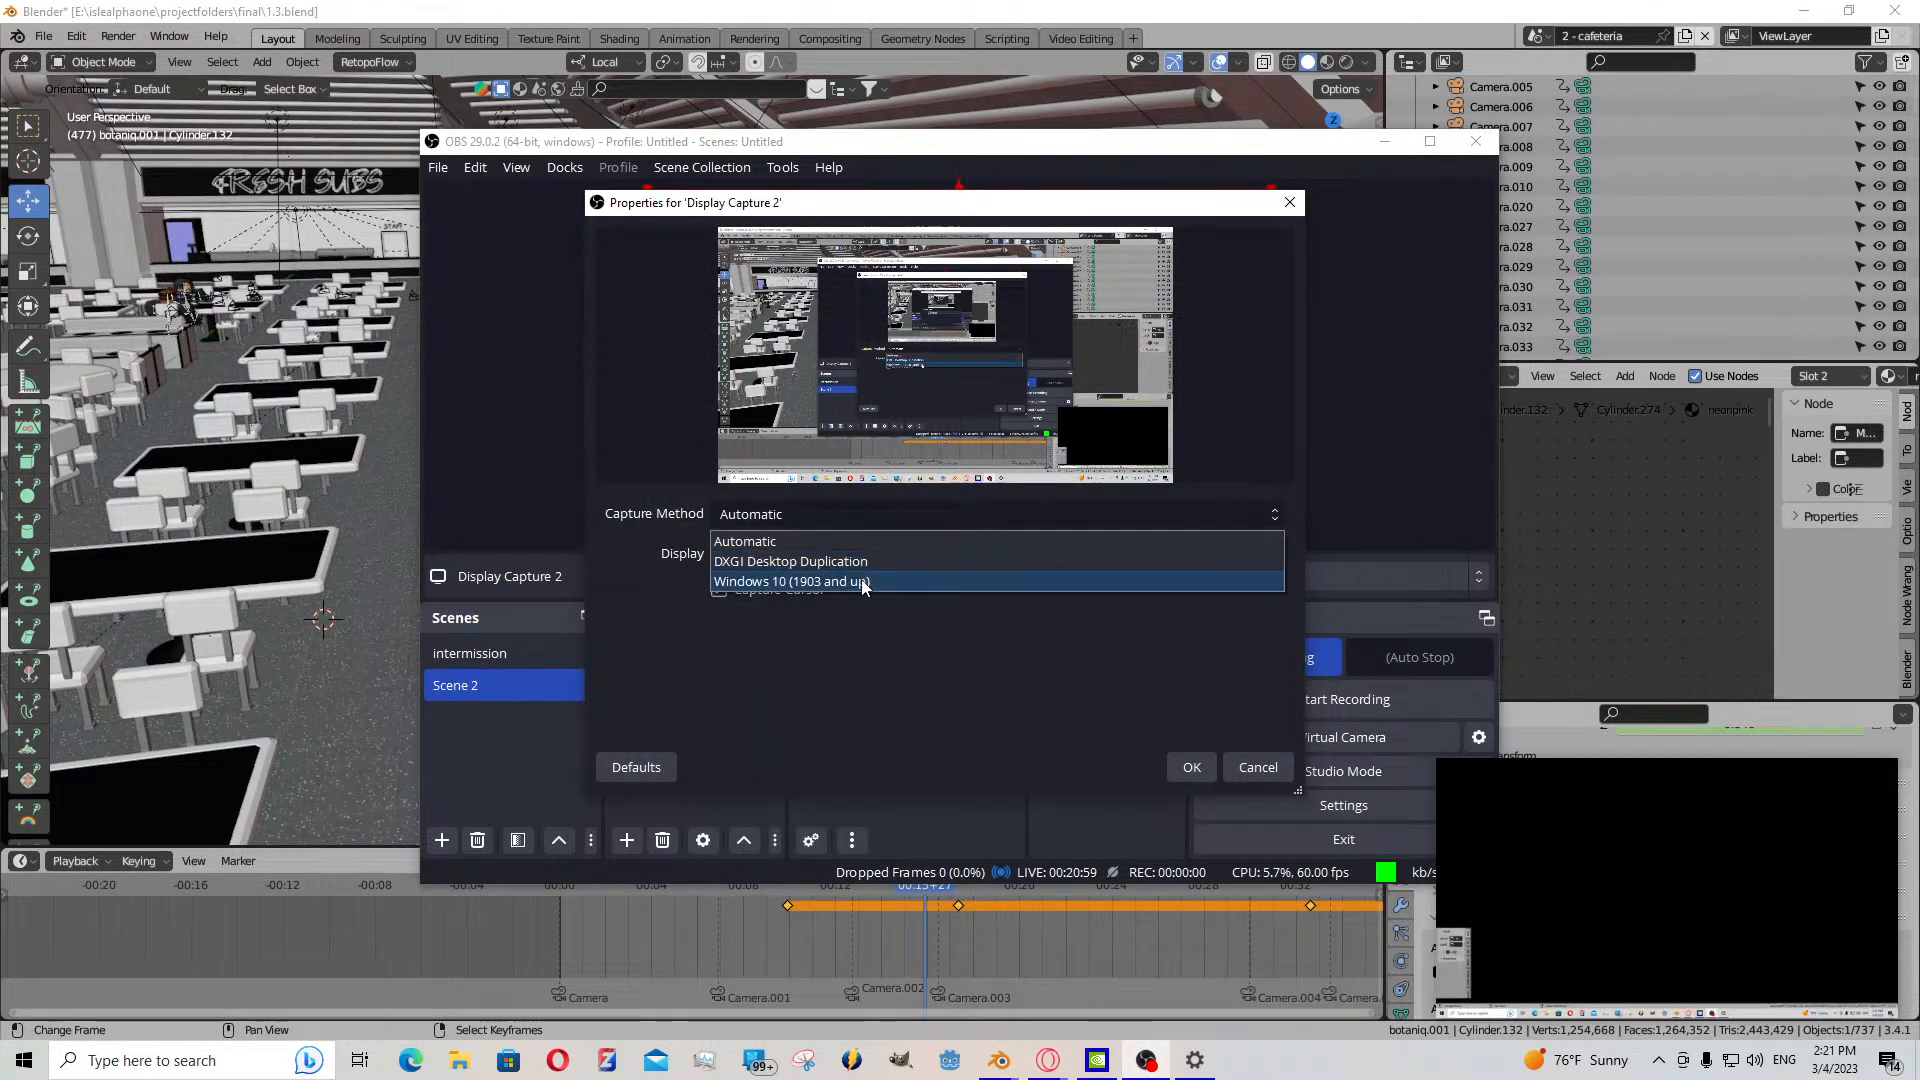
{"action": "left_click", "coordinate": [866, 584]}
{"action": "left_click", "coordinate": [849, 556]}
{"action": "left_click", "coordinate": [849, 556]}
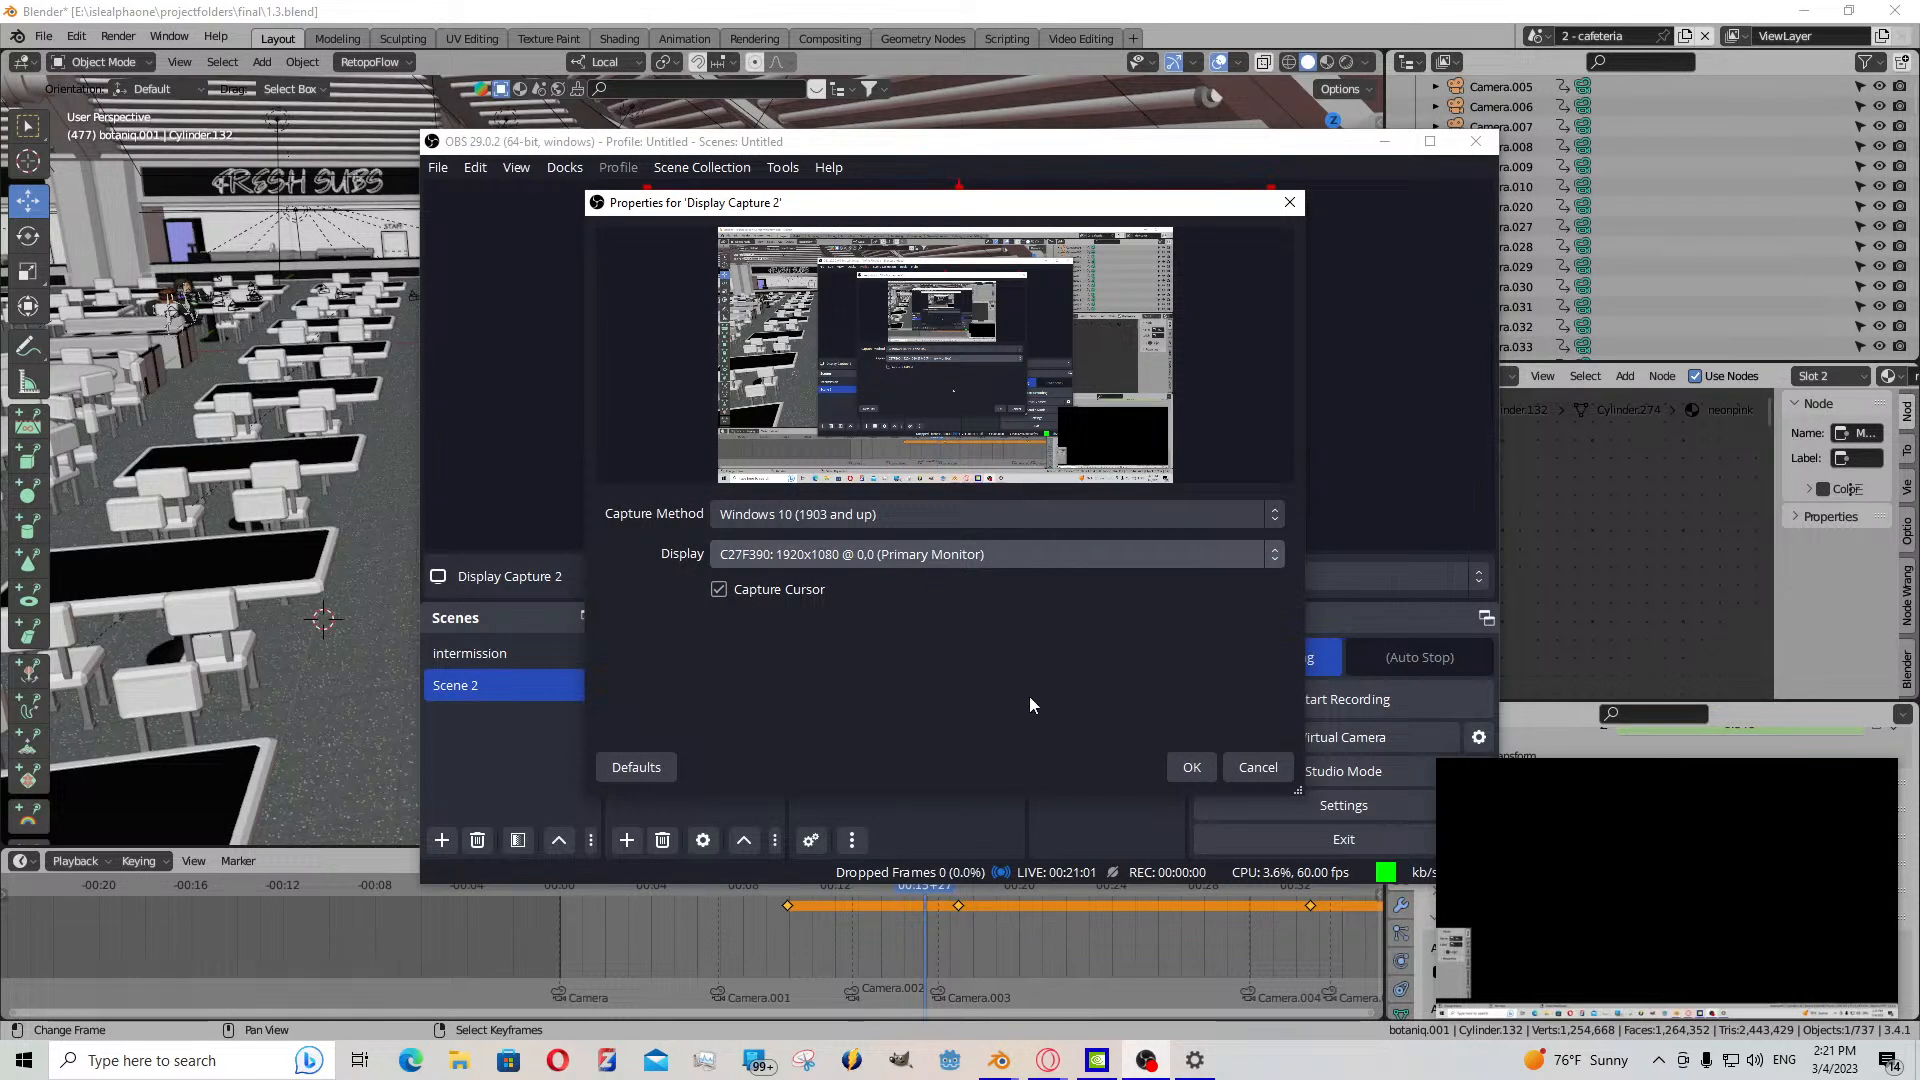
{"action": "left_click", "coordinate": [1192, 767]}
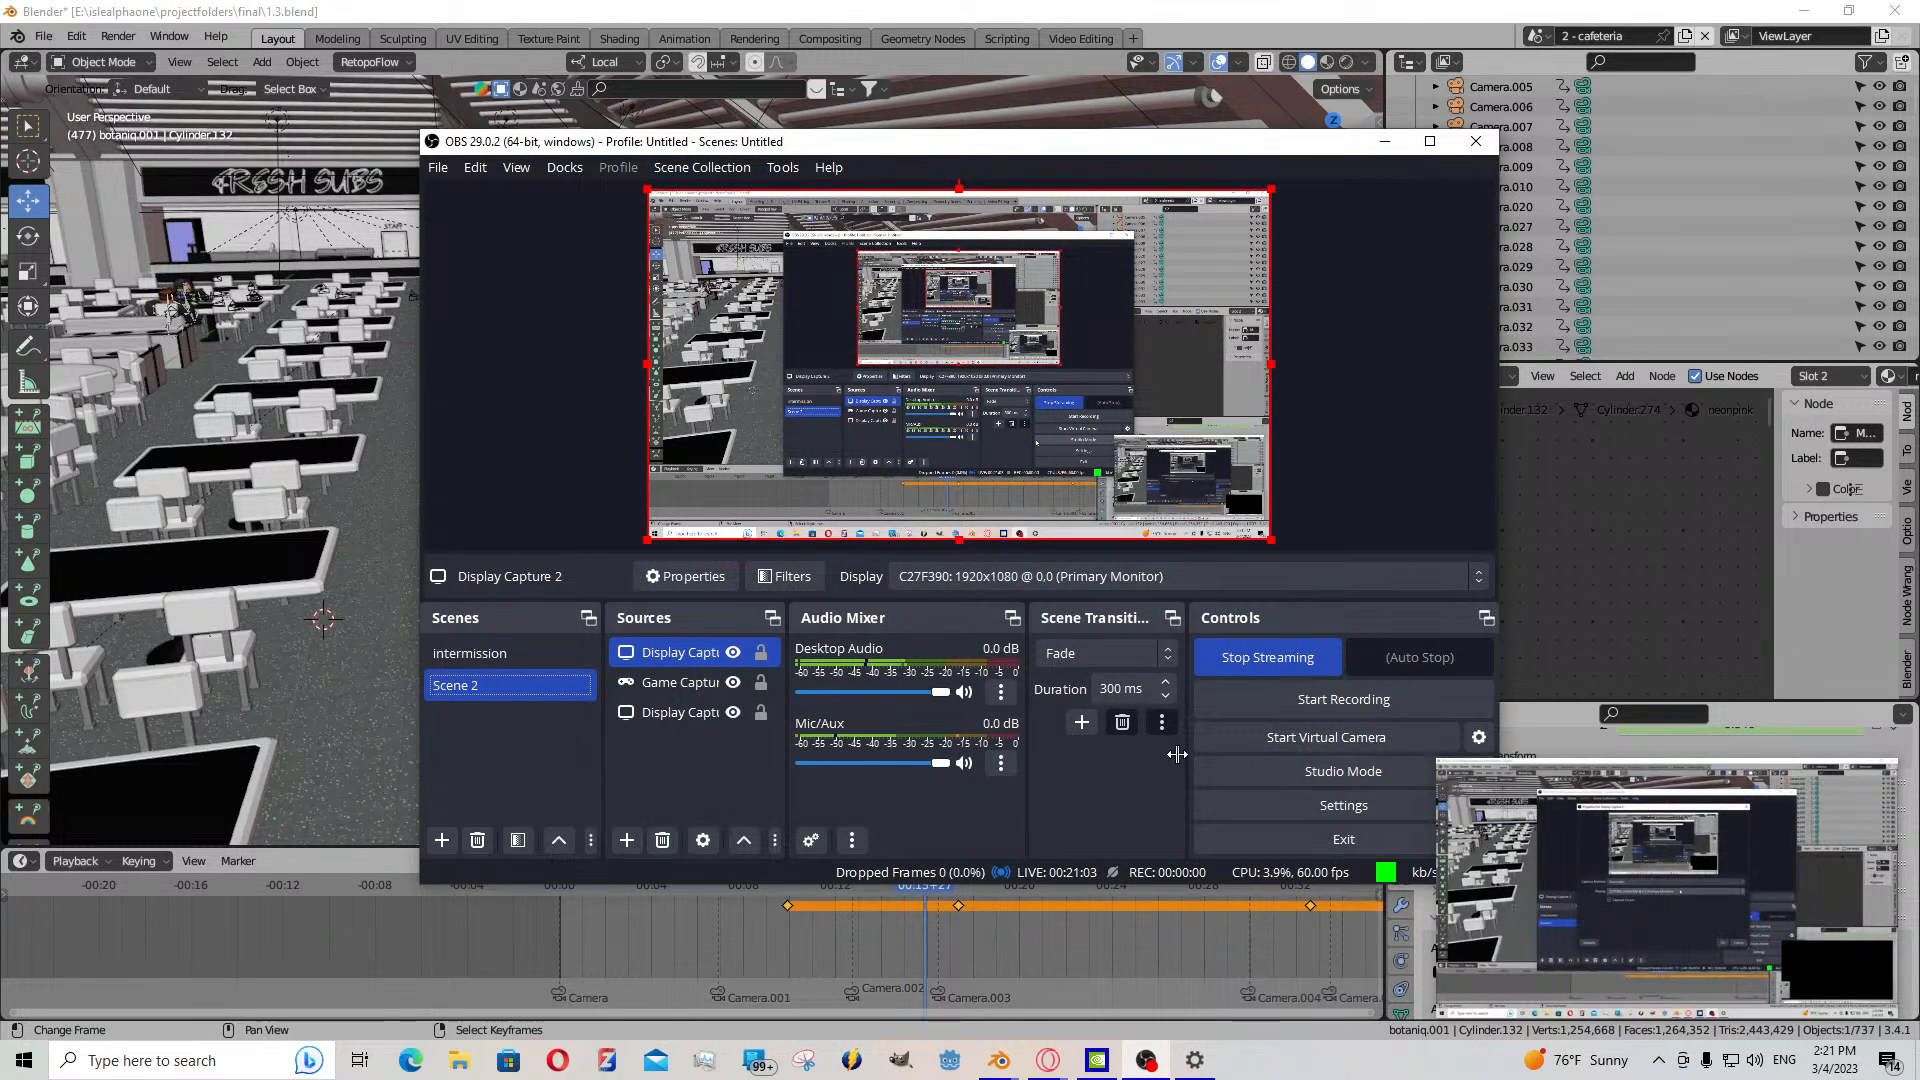
{"action": "right_click", "coordinate": [348, 589], "text": "shift"}
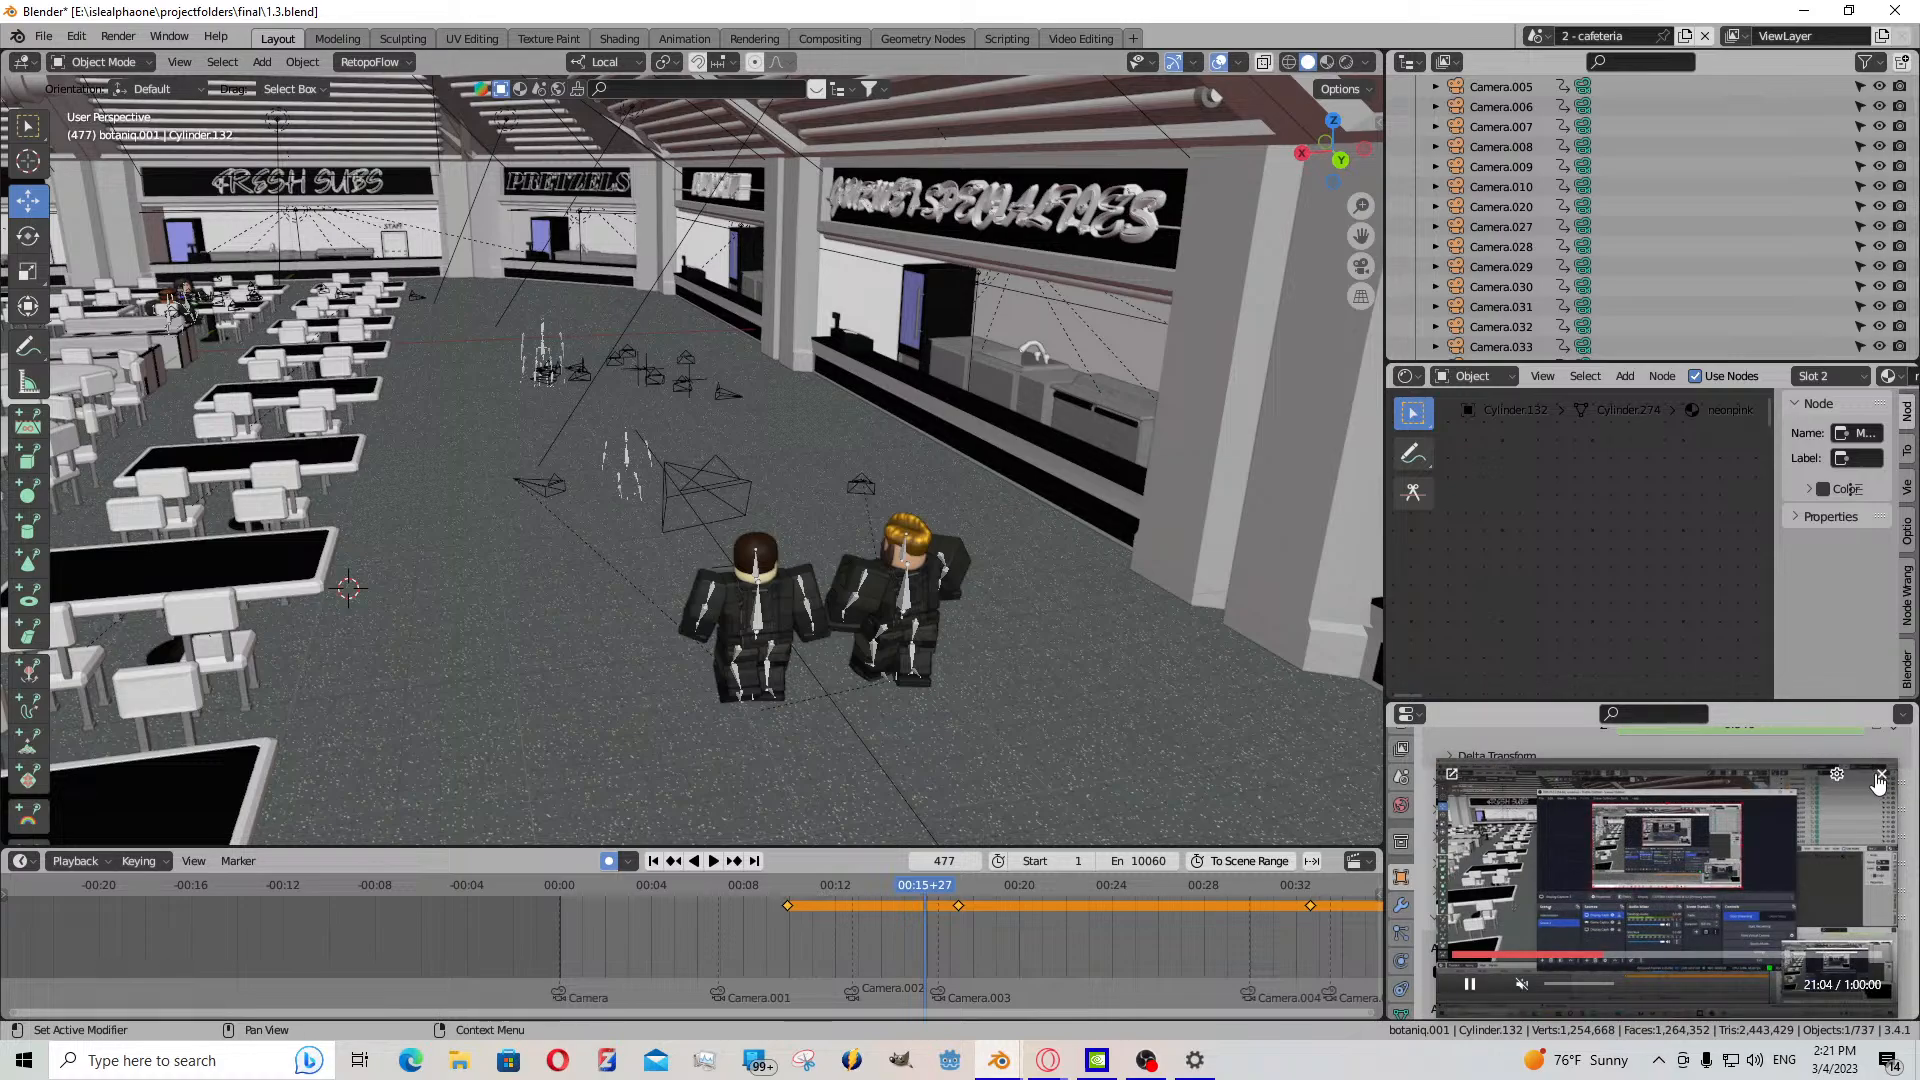
- Close the floating stream preview and widen the 3D viewport with the scene shown through the active camera
{"action": "left_click", "coordinate": [1880, 776]}
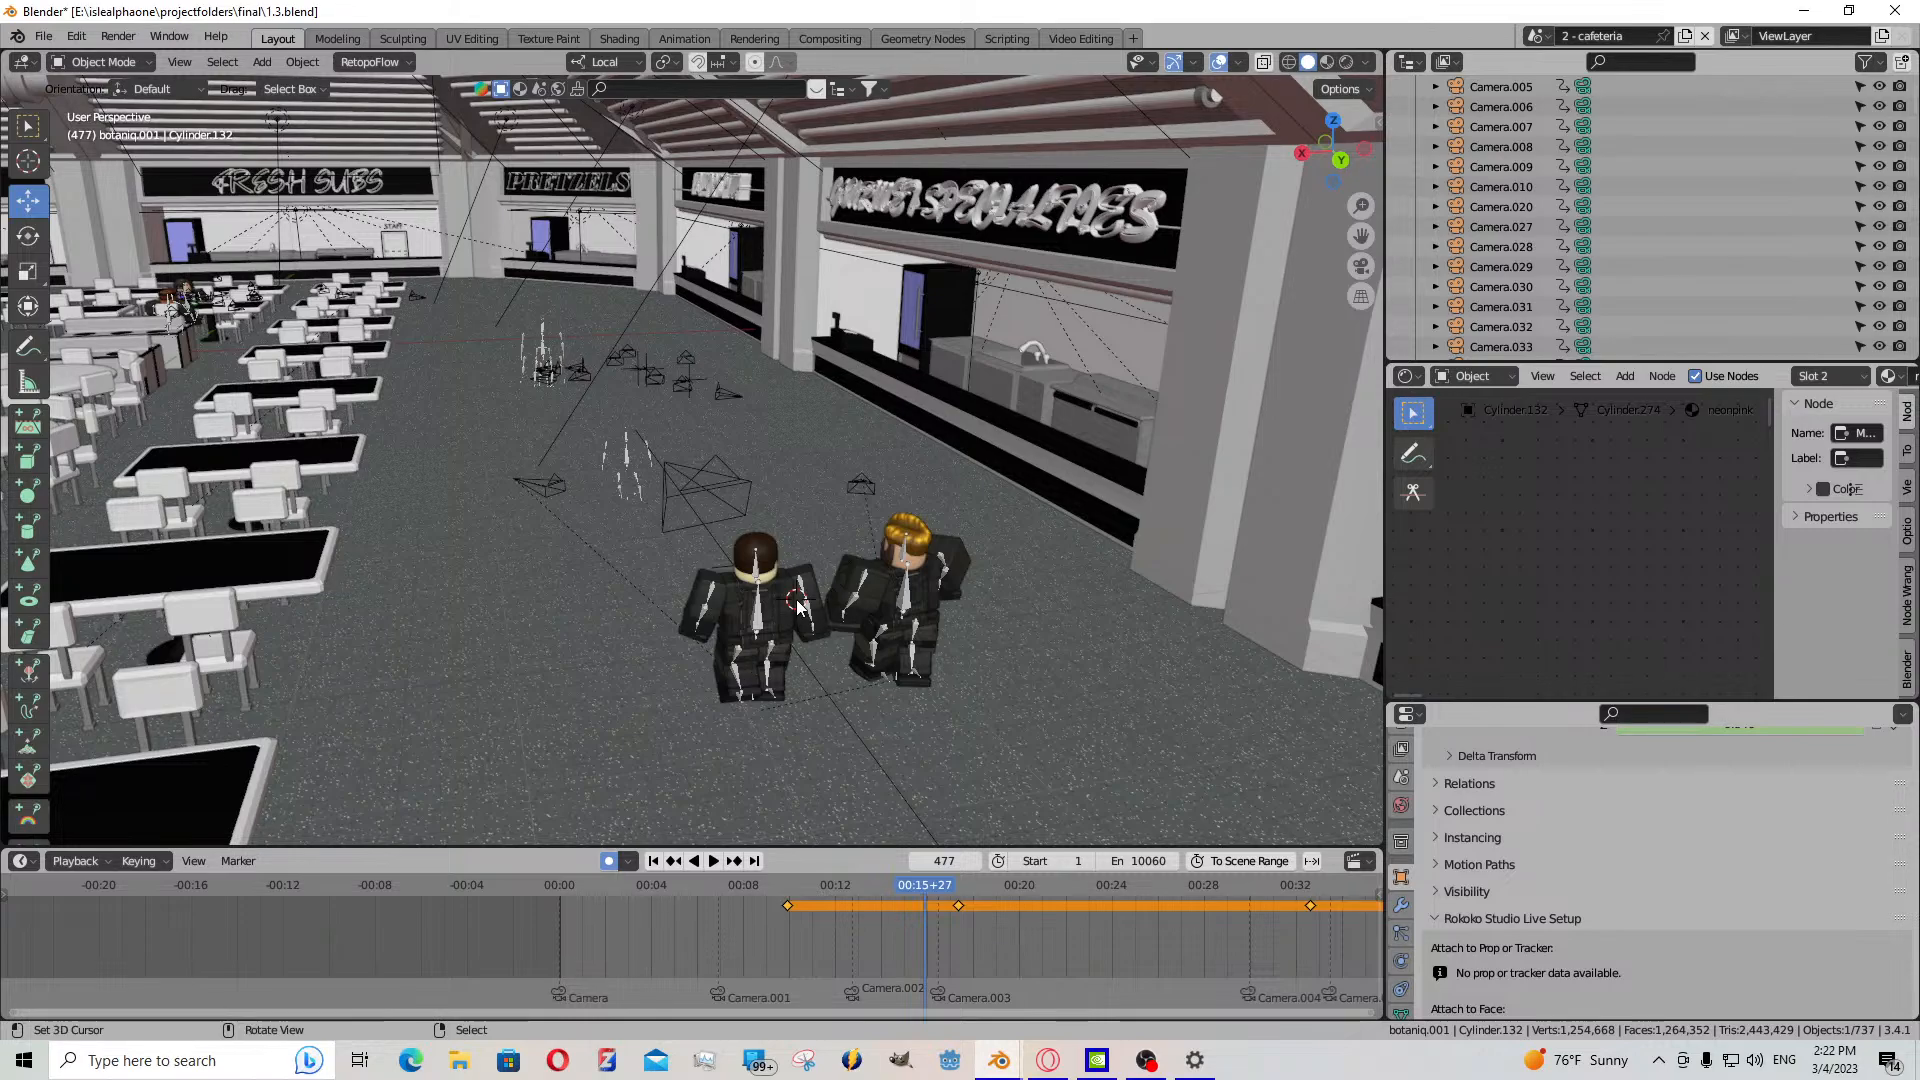
{"action": "key", "text": "KP_0"}
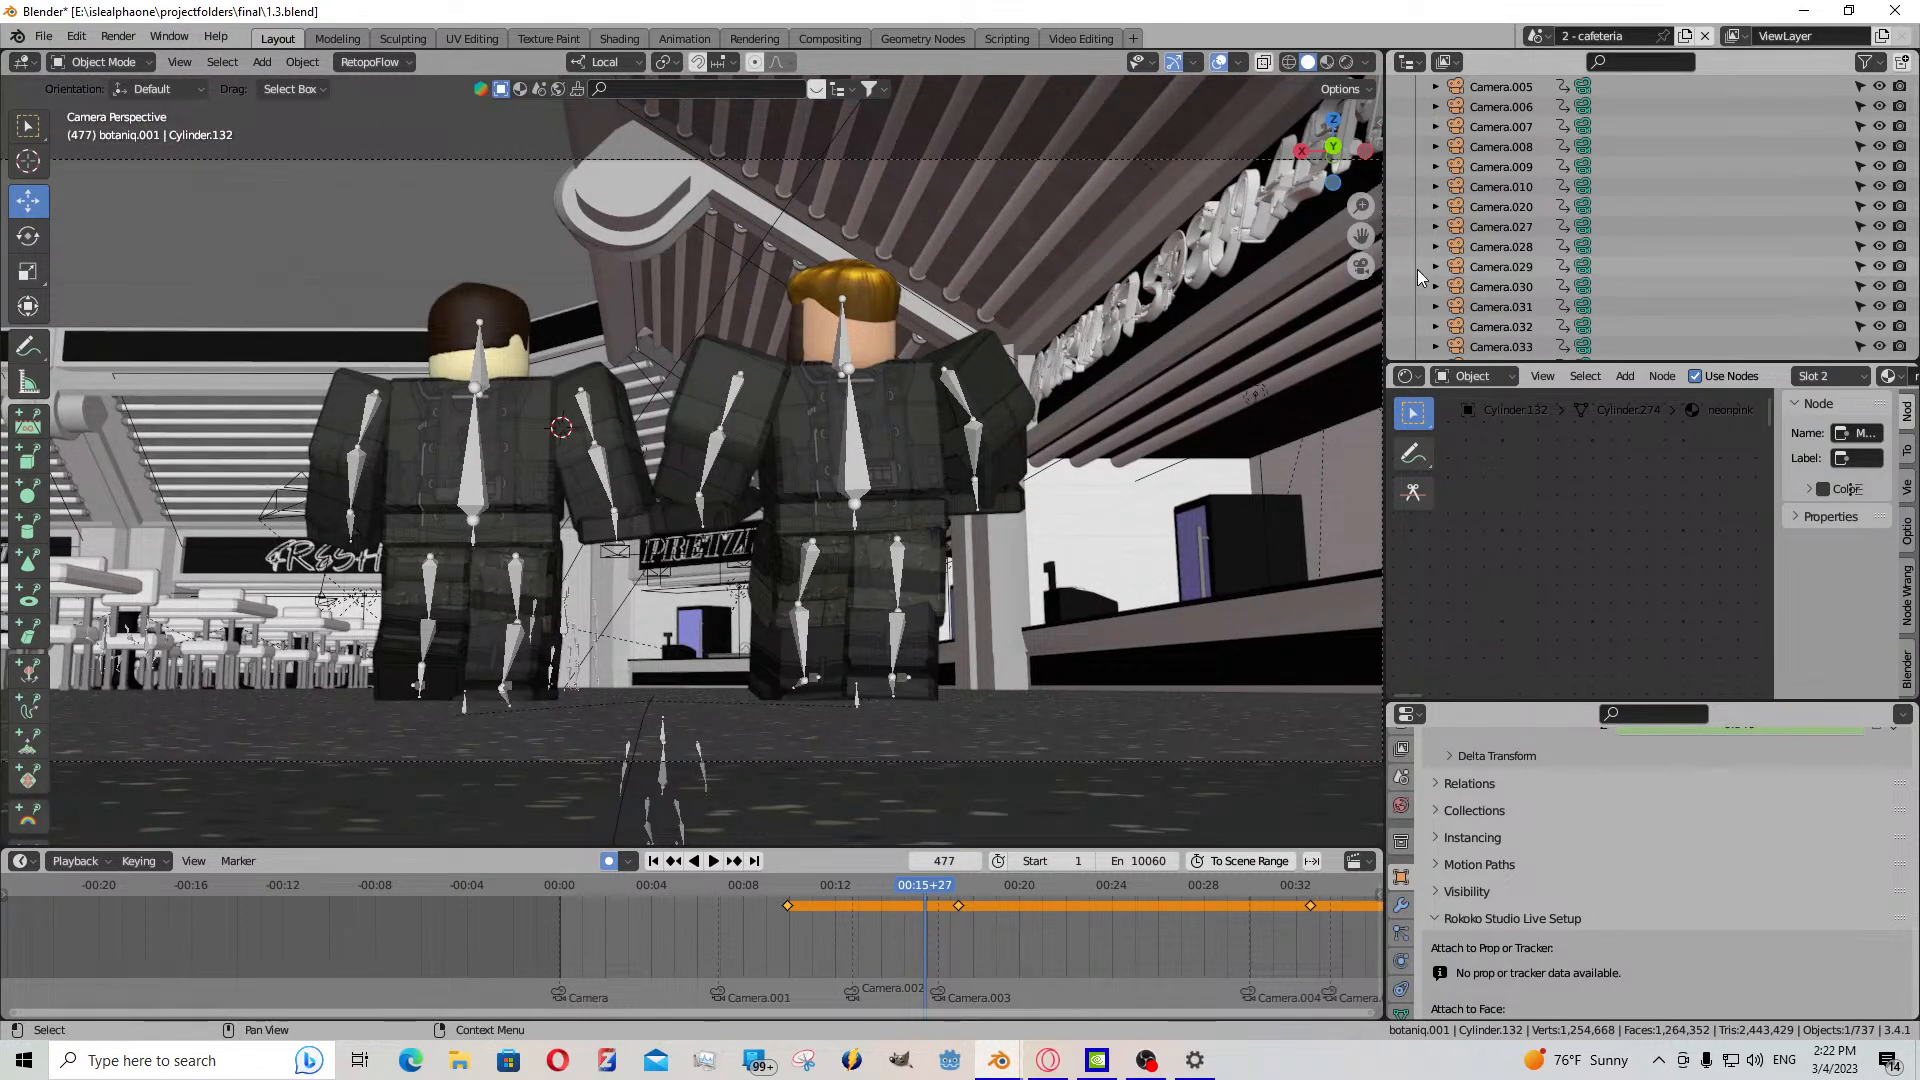
{"action": "left_click_drag", "start_coordinate": [1385, 301], "coordinate": [1617, 387]}
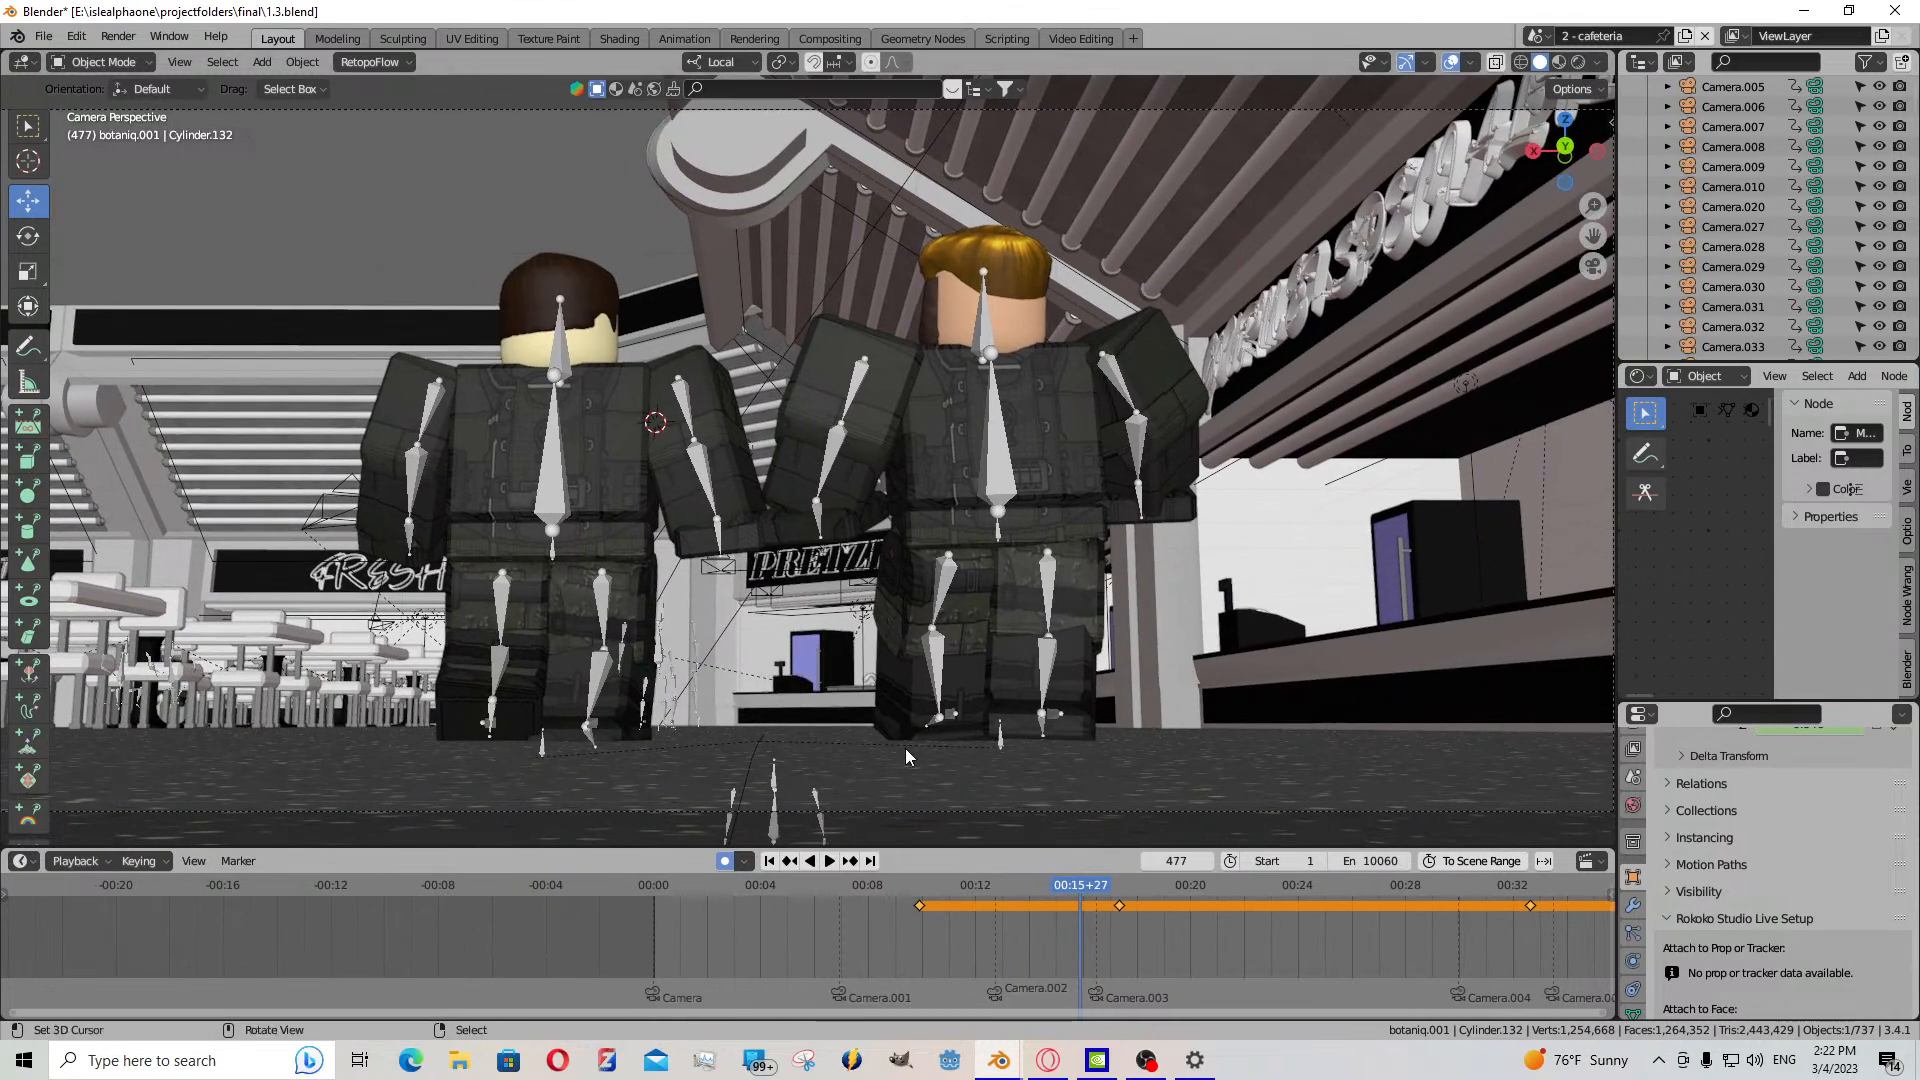
- Return to frame 1 with rendered viewport shading and show the scene's Eevee render settings
{"action": "left_click", "coordinate": [769, 861]}
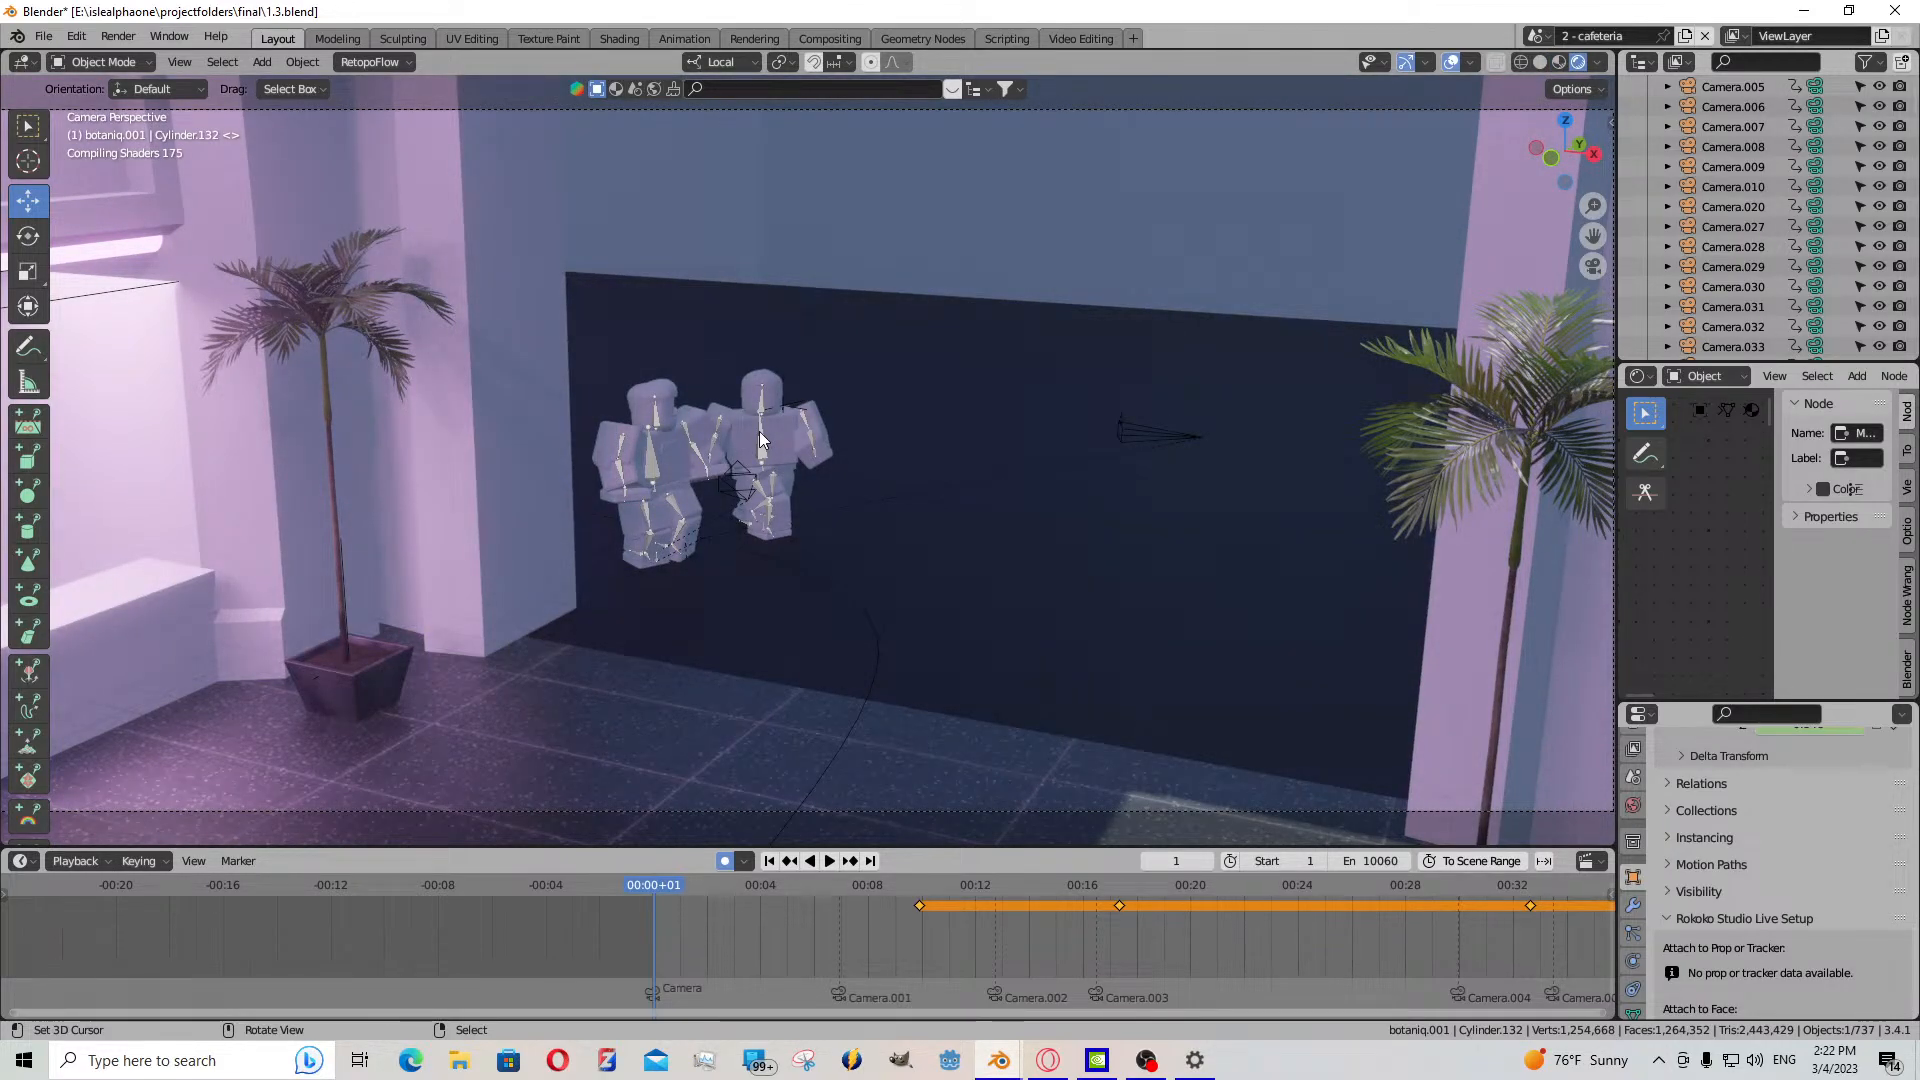
{"action": "left_click", "coordinate": [268, 62]}
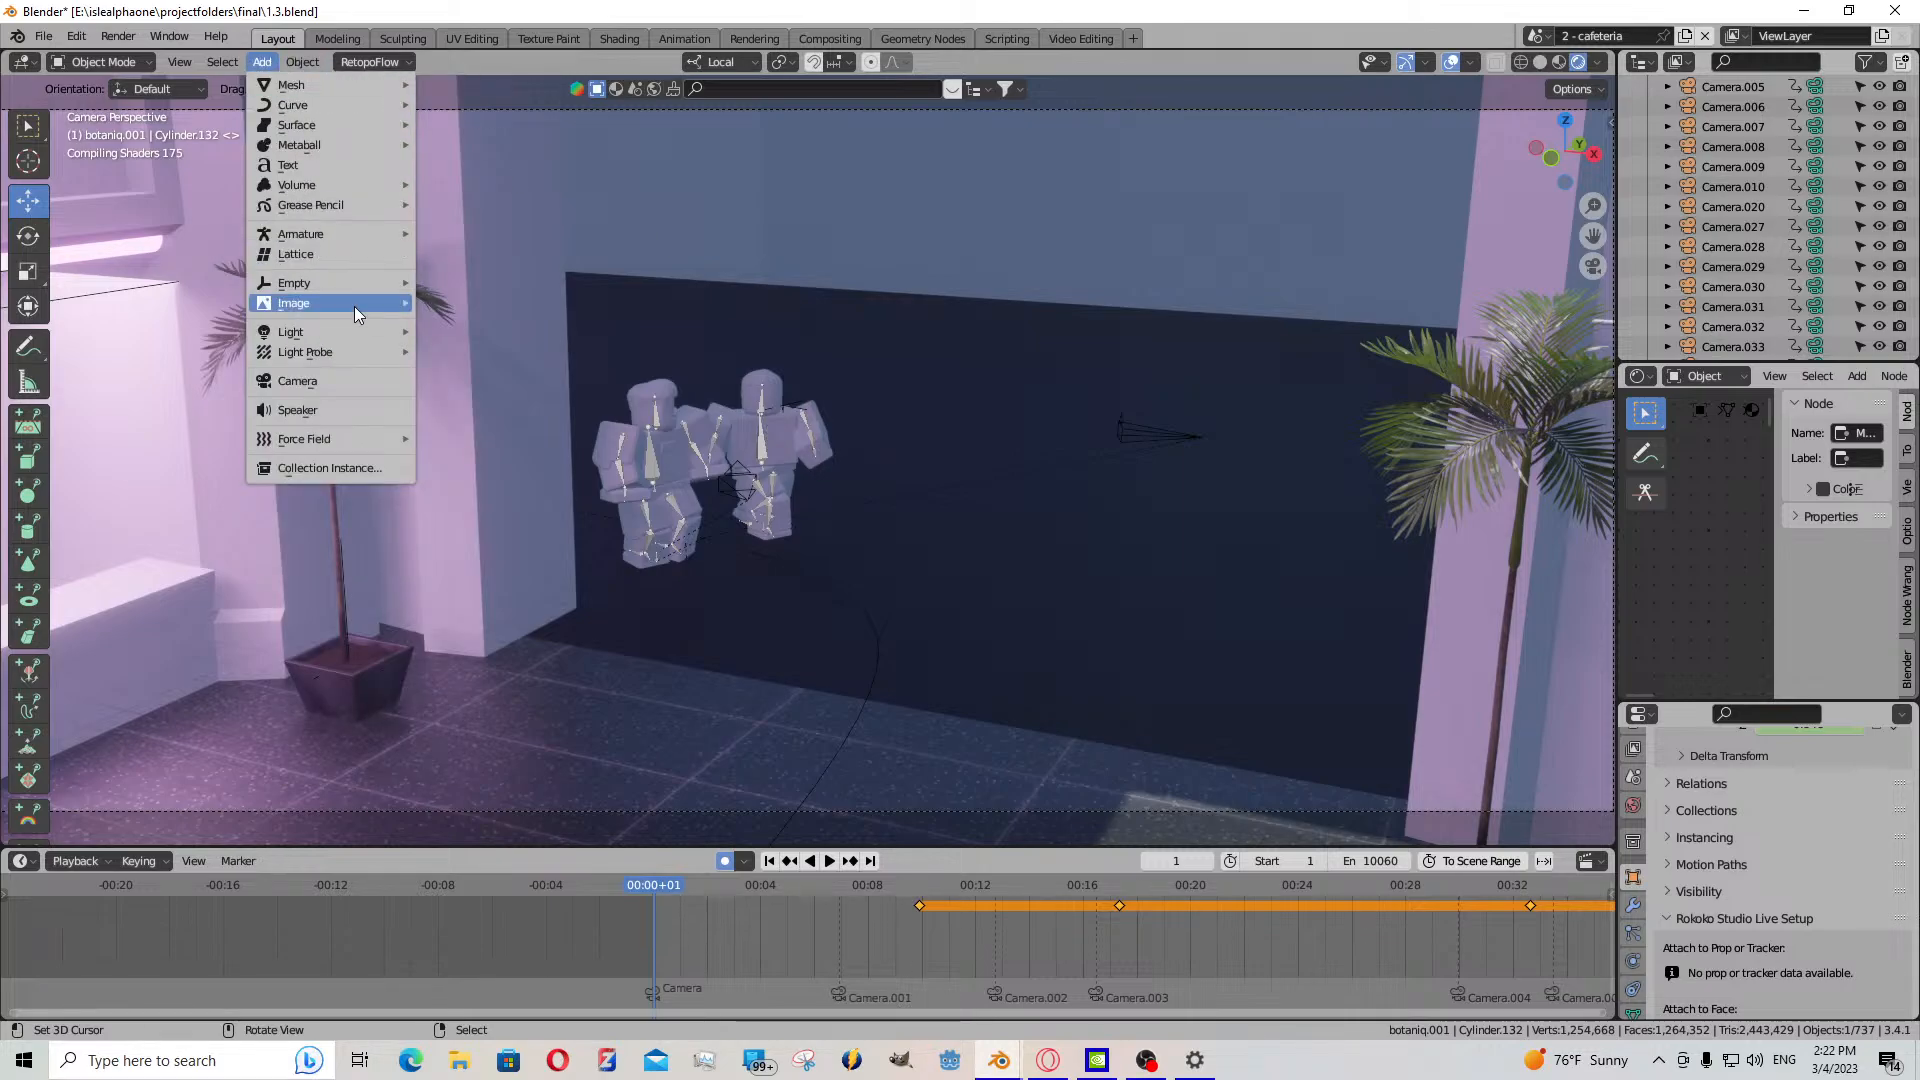
{"action": "mouse_move", "coordinate": [358, 351]}
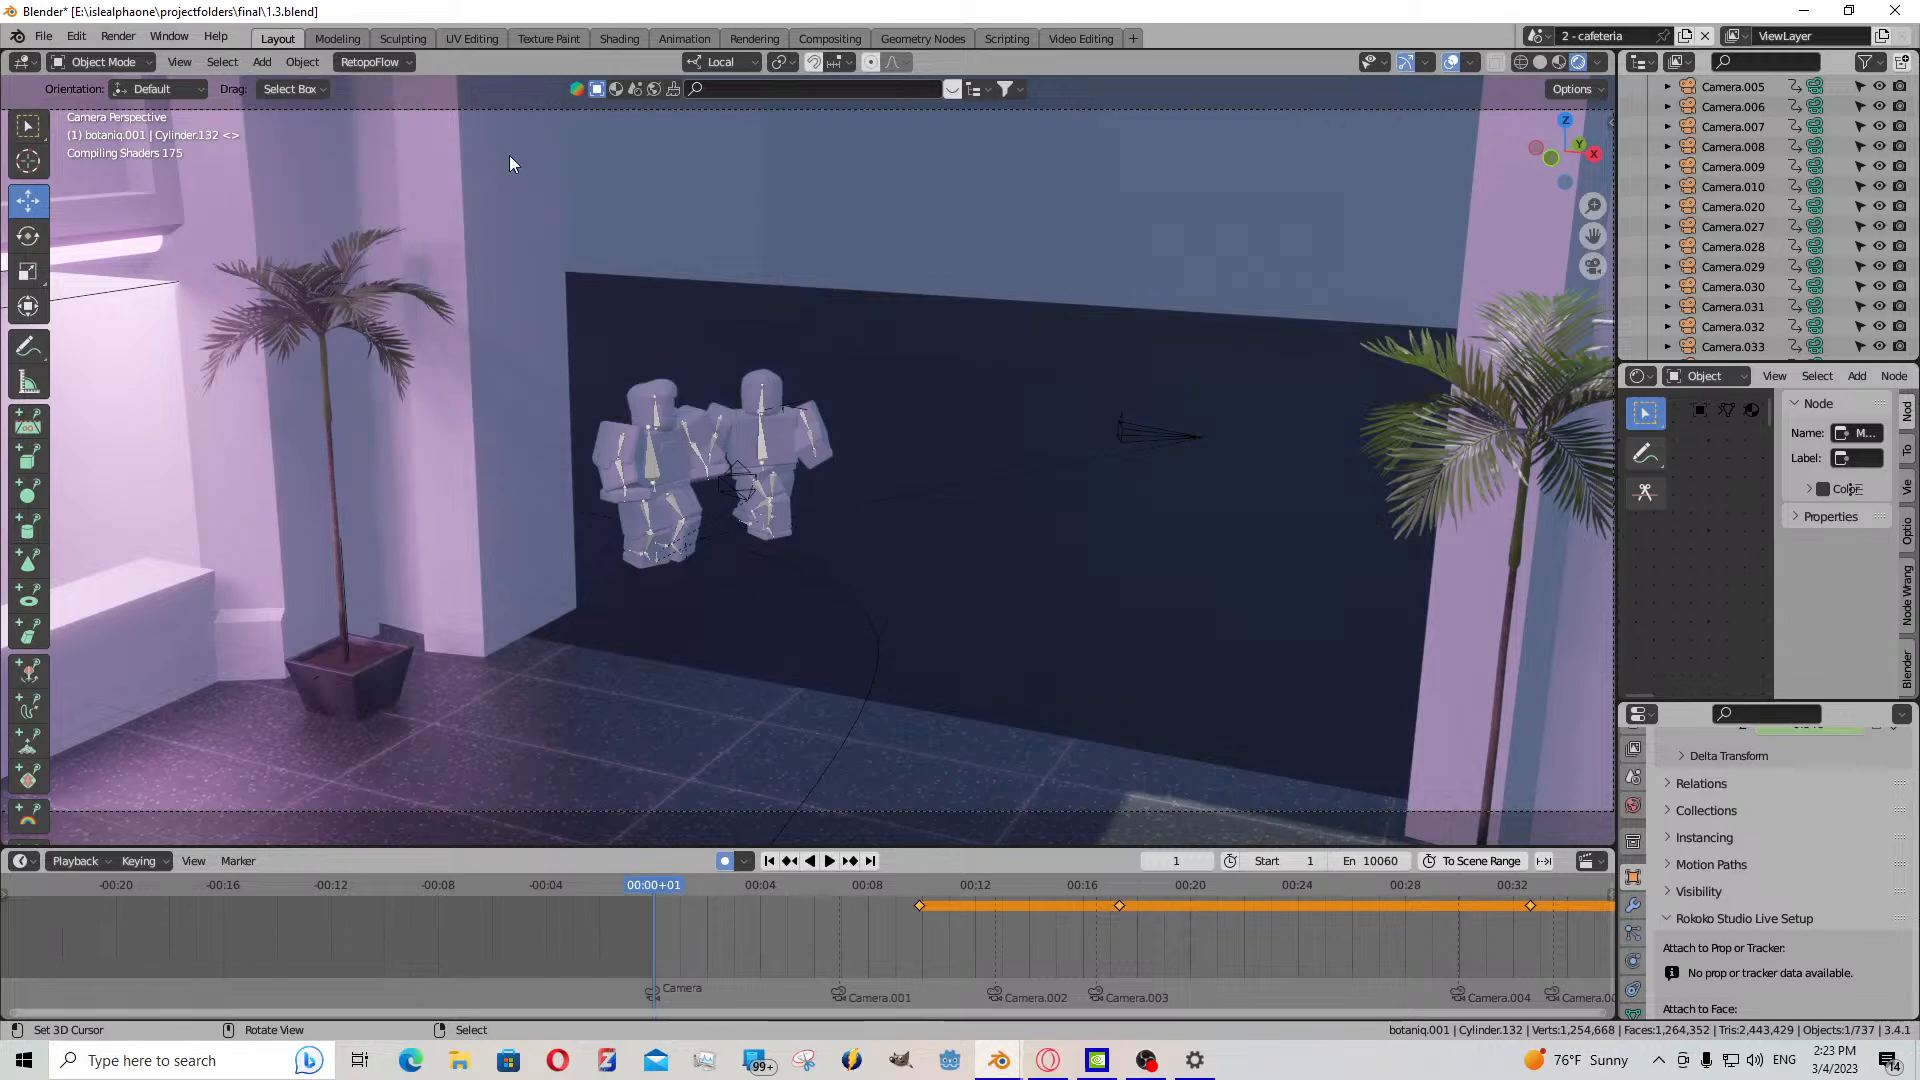
{"action": "left_click", "coordinate": [262, 62]}
{"action": "scroll", "coordinate": [1632, 783], "scroll_direction": "up", "scroll_amount": 3}
{"action": "left_click", "coordinate": [1632, 784]}
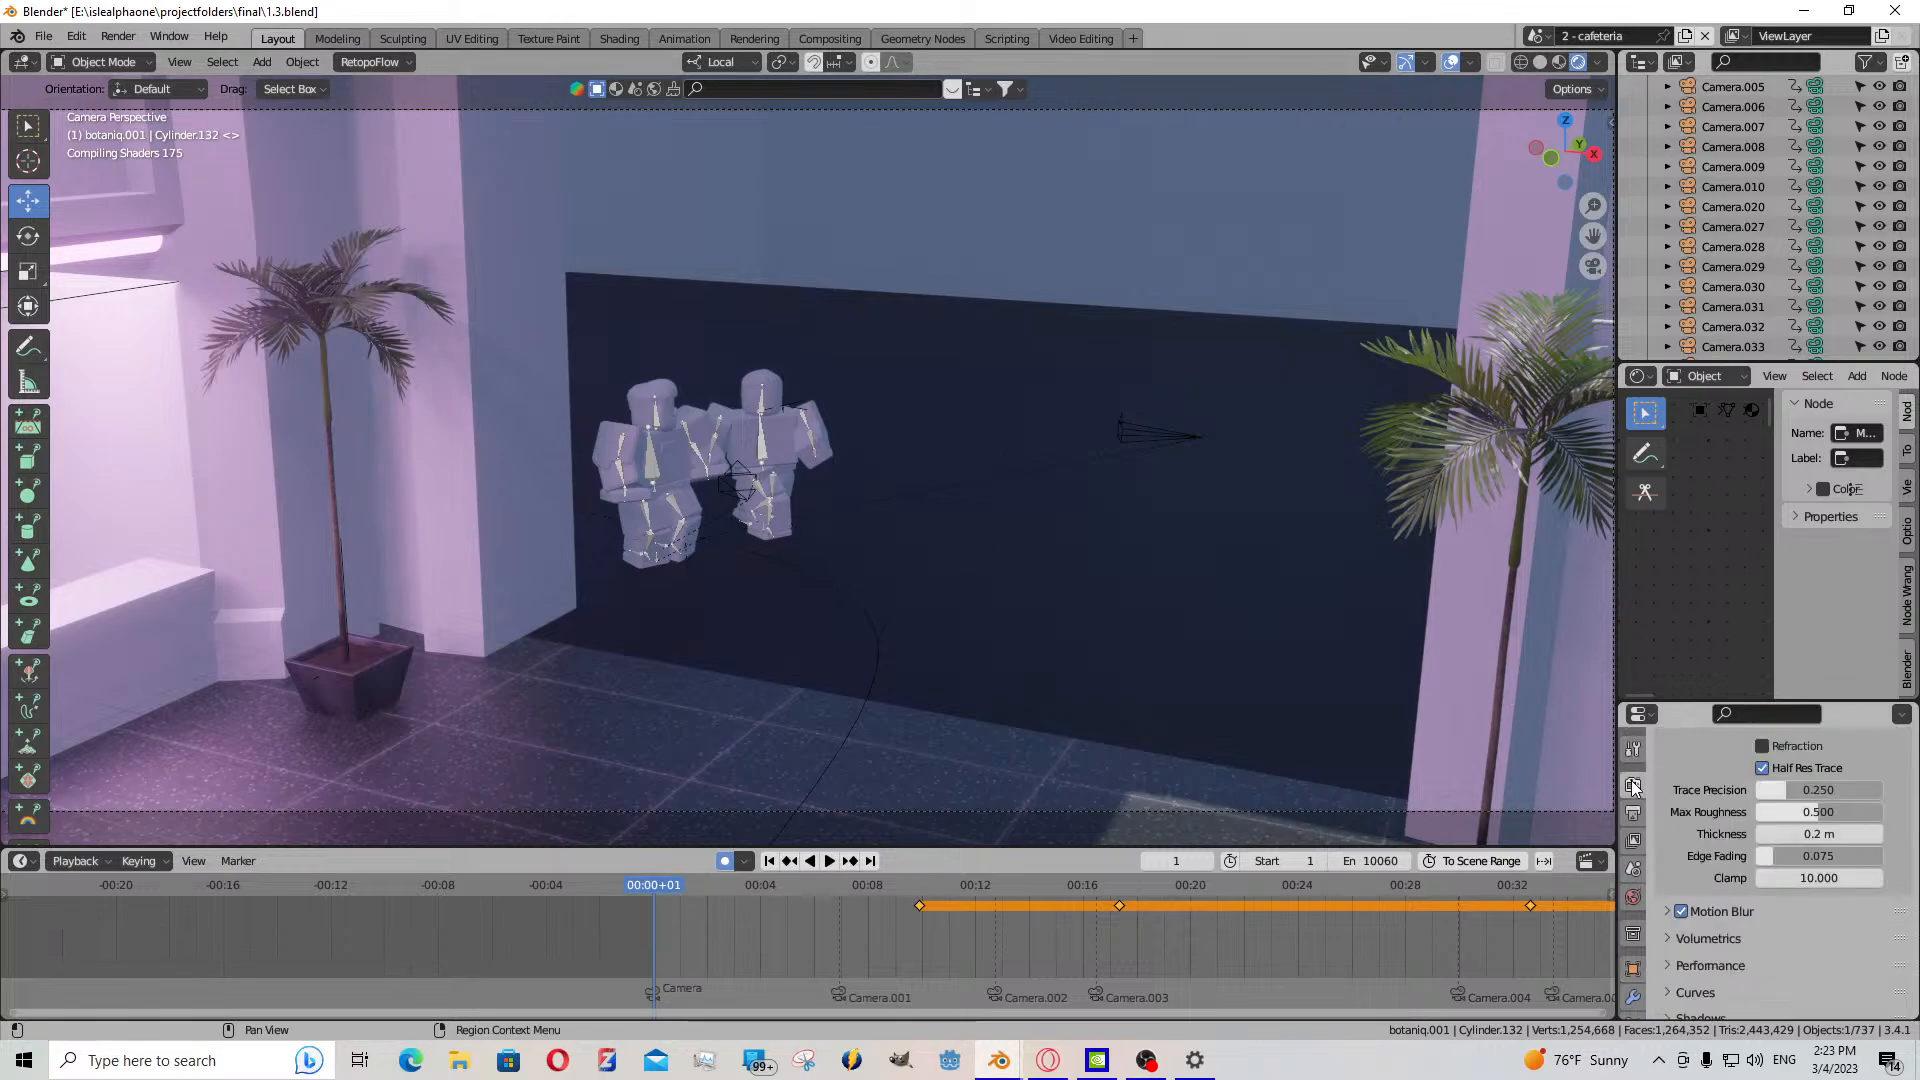
{"action": "scroll", "coordinate": [1739, 832], "scroll_direction": "up", "scroll_amount": 3}
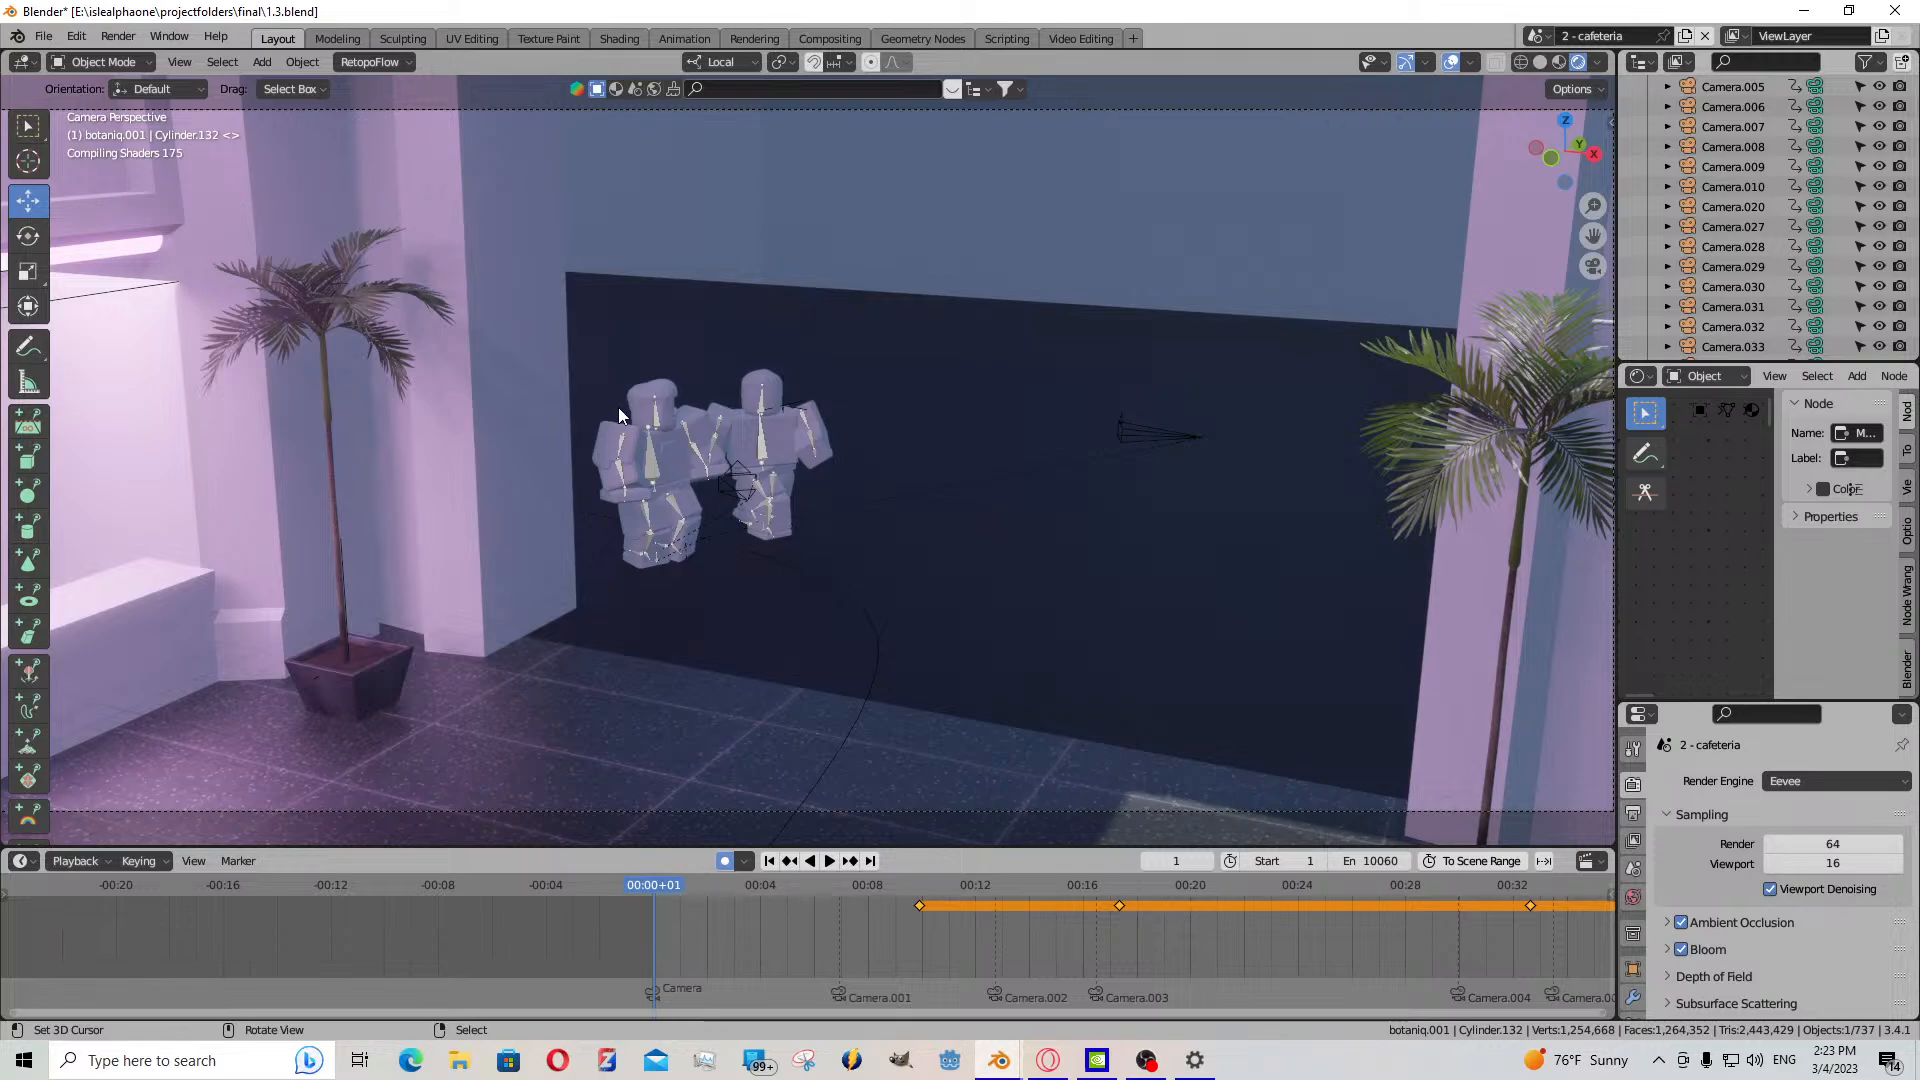
{"action": "left_click", "coordinate": [652, 402]}
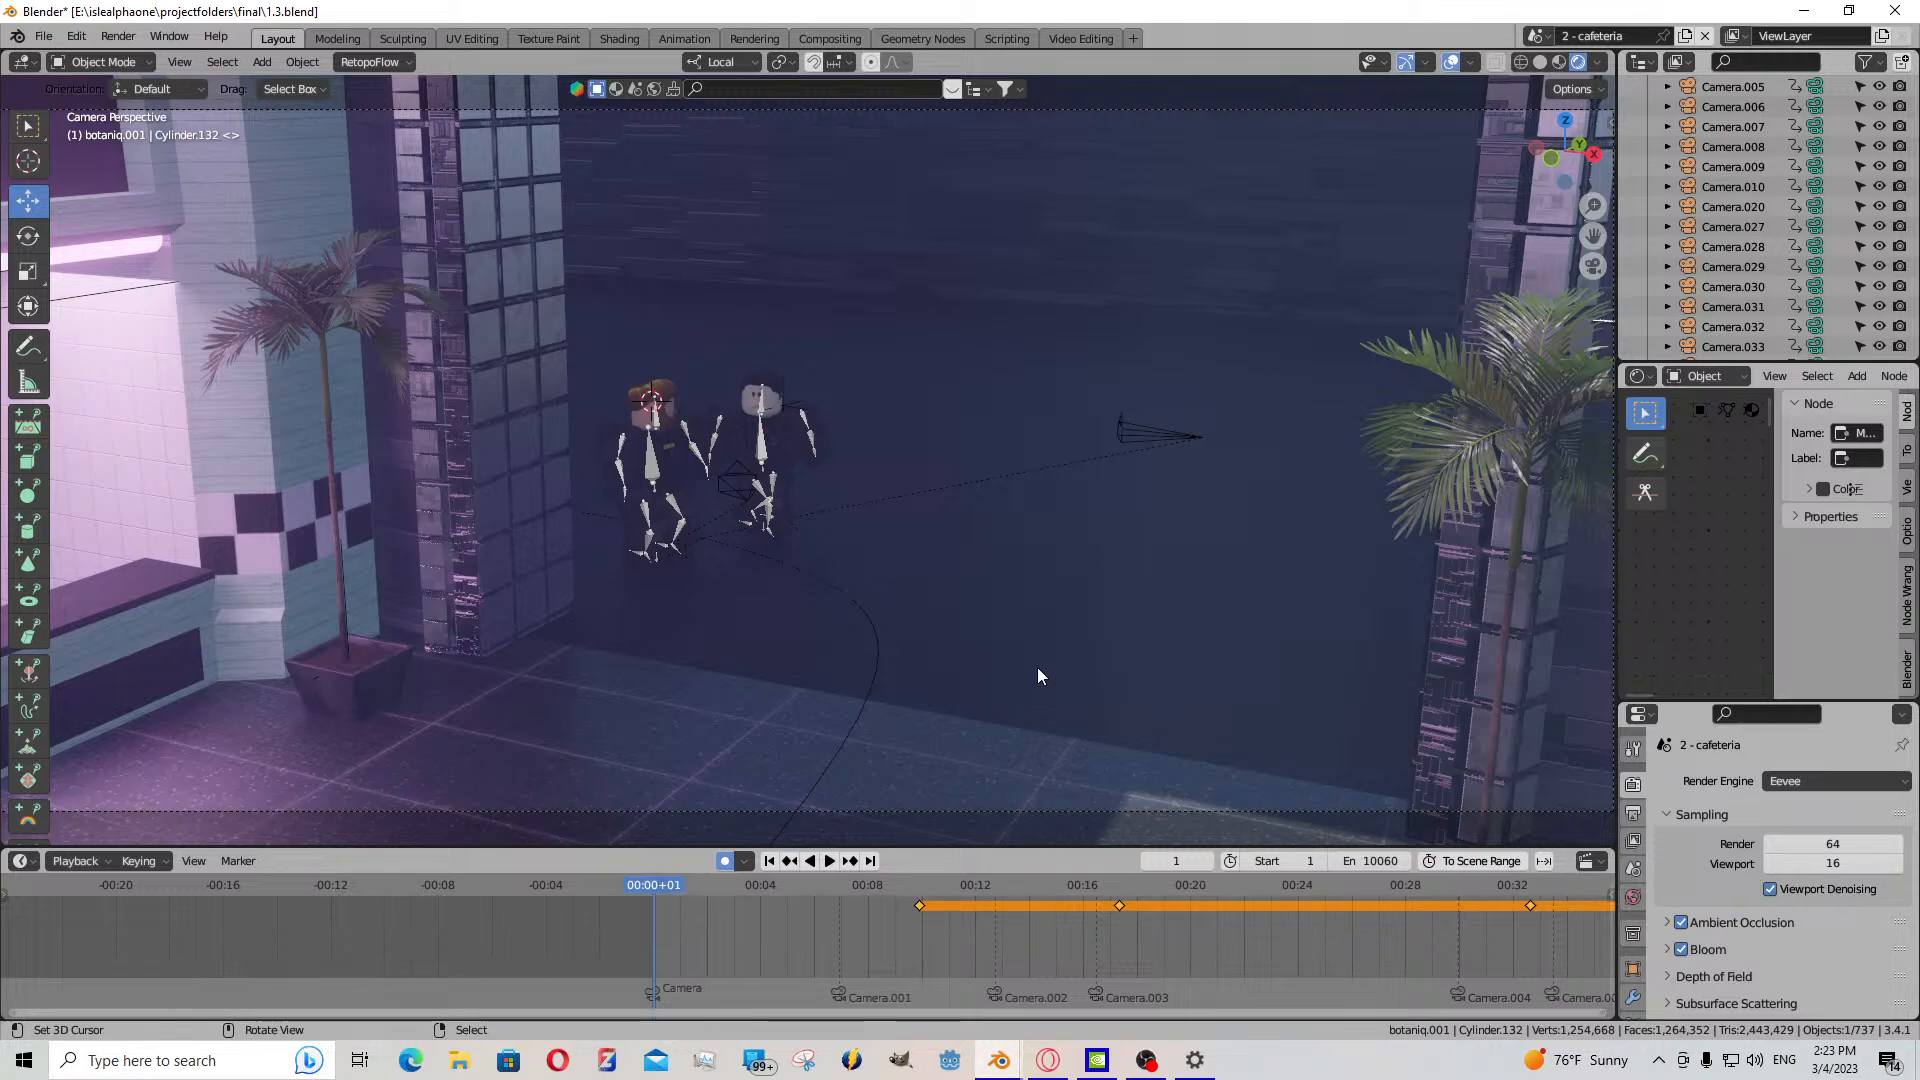
- Play the animation through the scene camera with viewport overlays hidden, following it on a wider timeline range, and stop at about frame 5112
{"action": "left_click", "coordinate": [828, 862]}
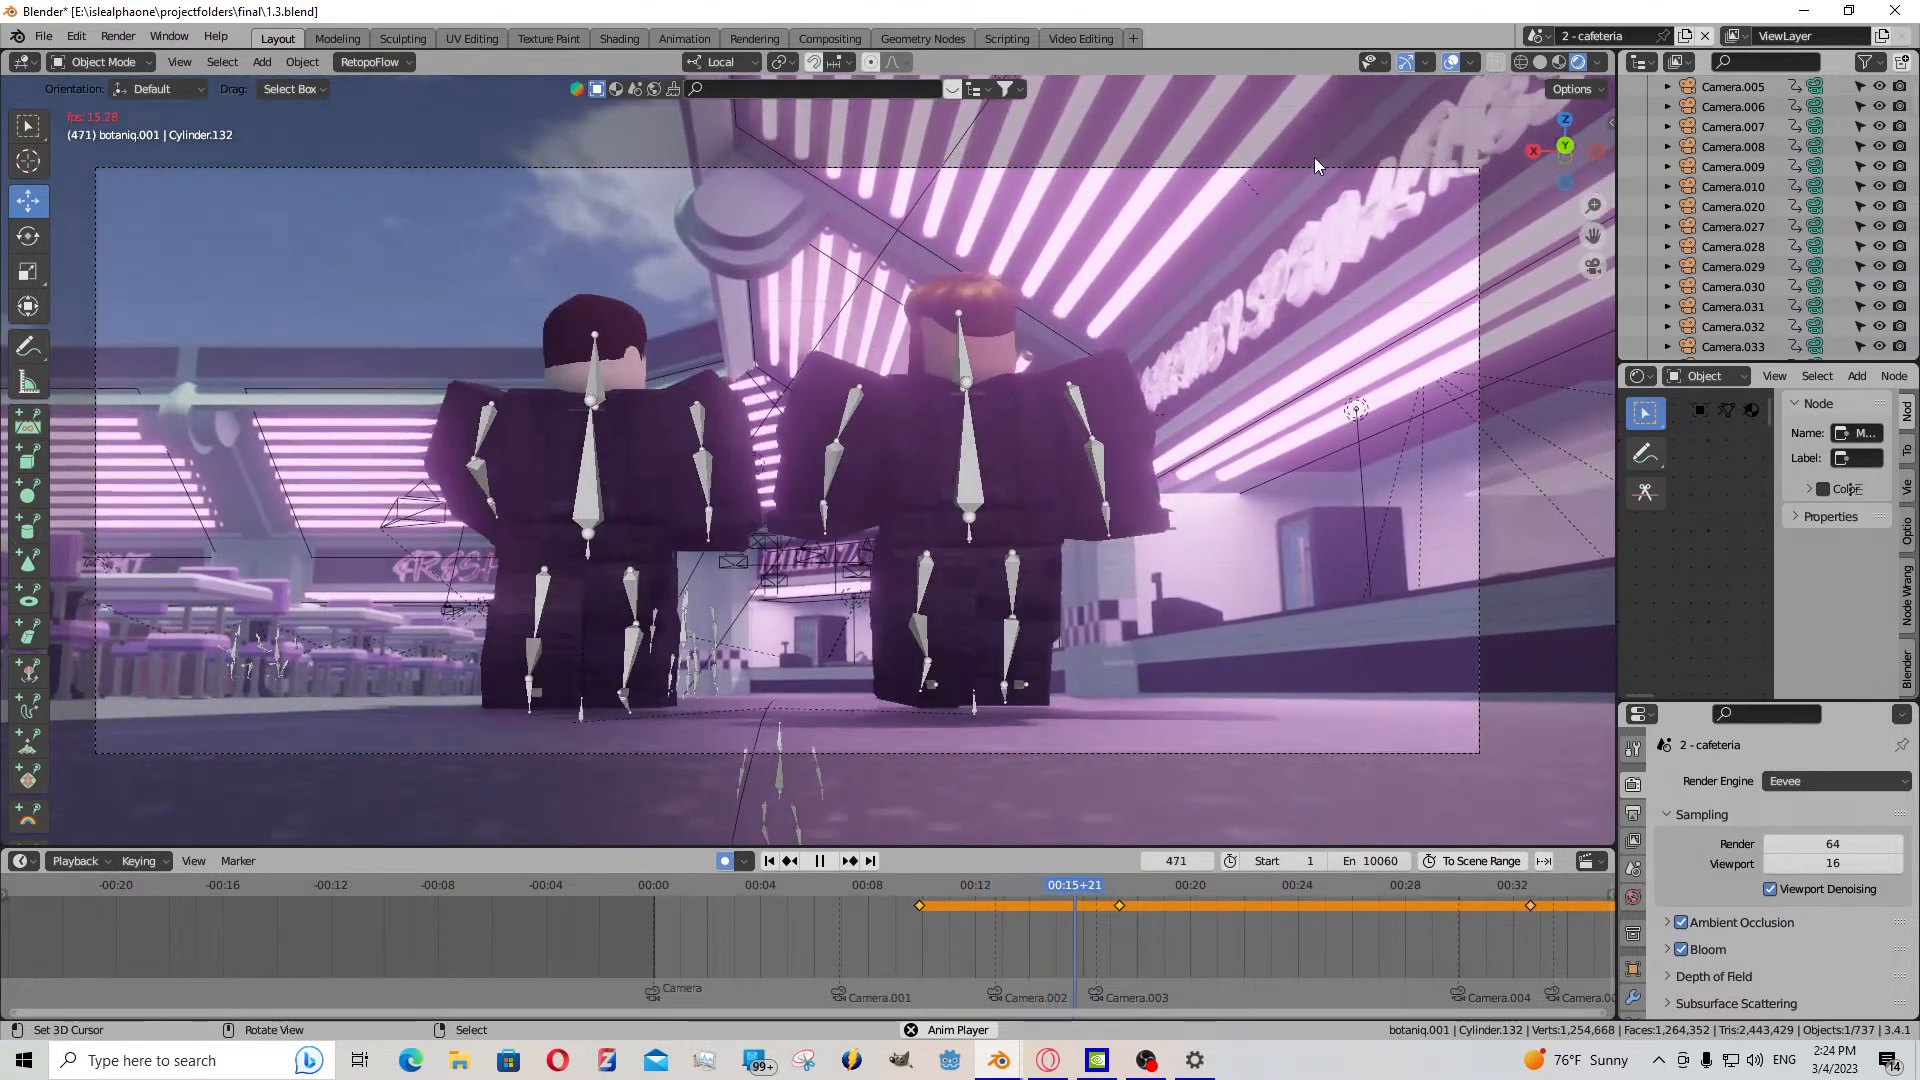
{"action": "left_click", "coordinate": [1447, 62]}
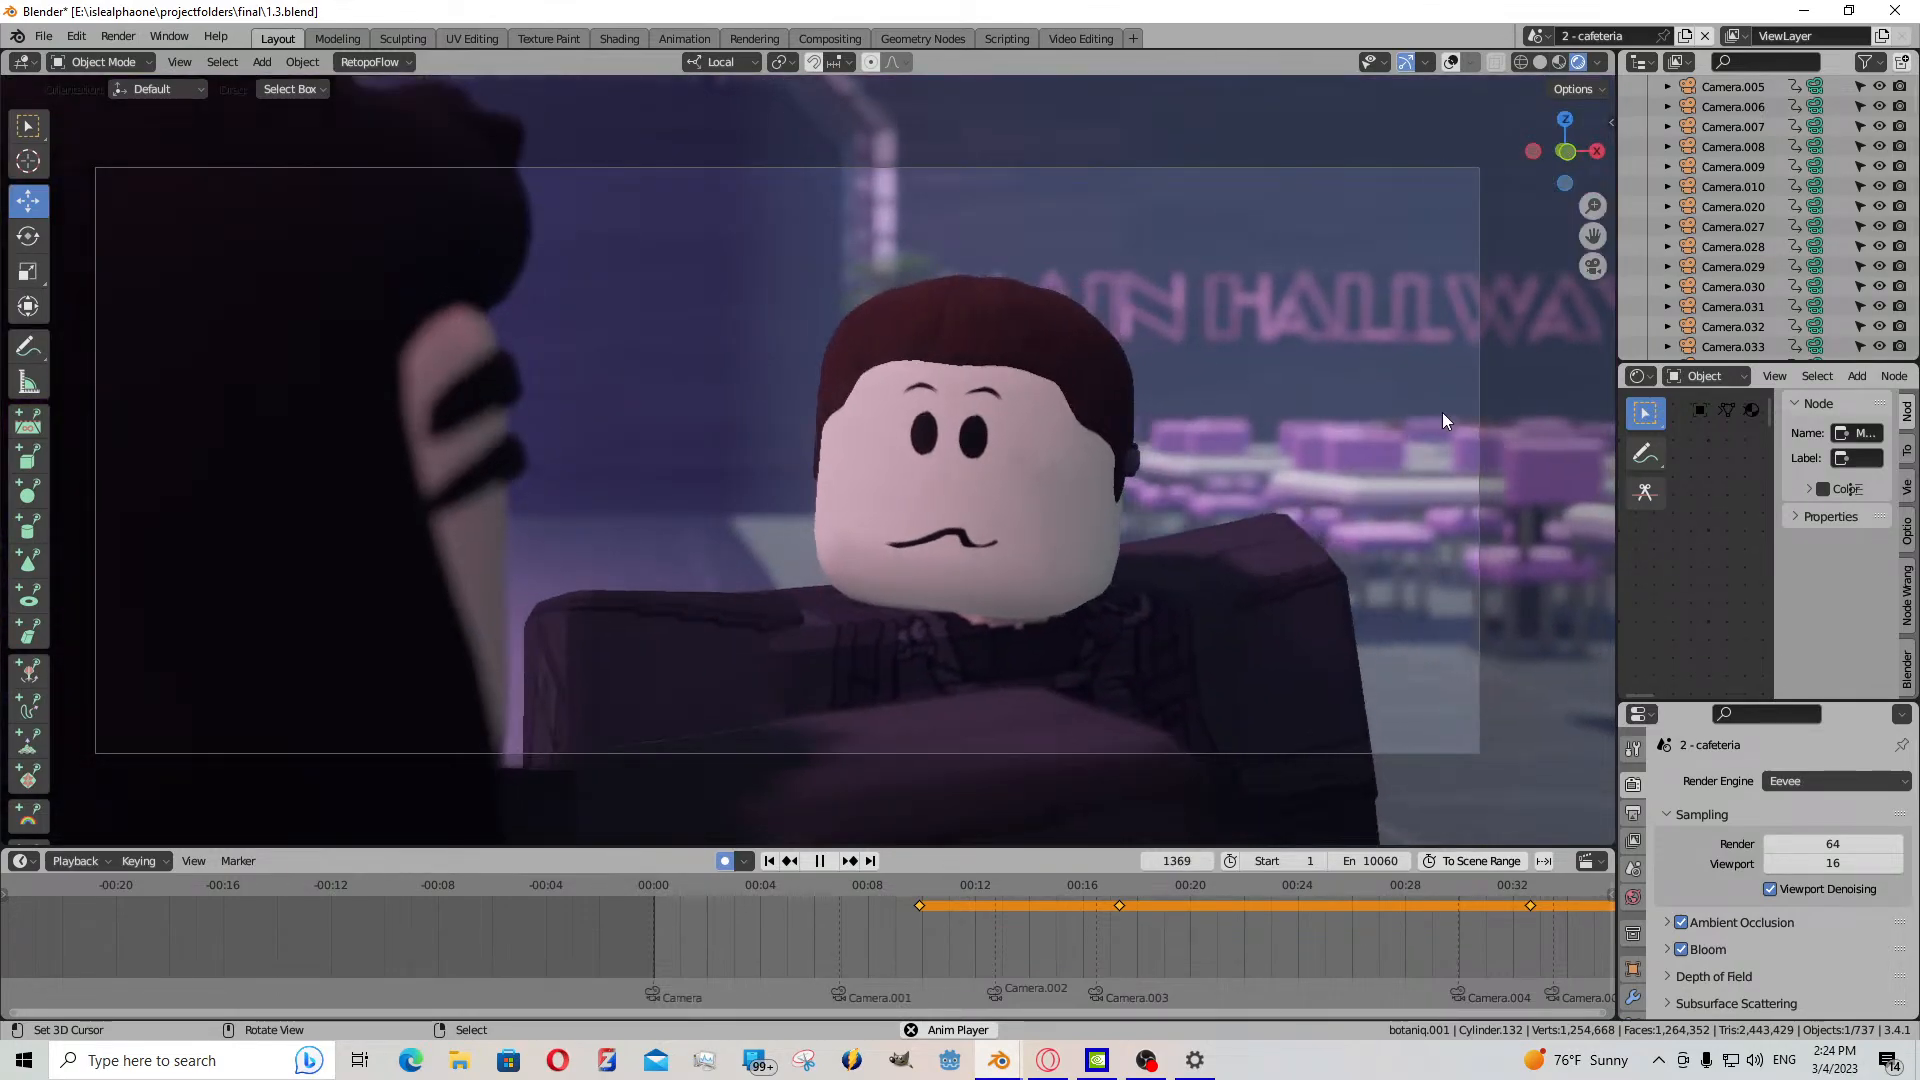
{"action": "scroll", "coordinate": [1326, 944], "scroll_direction": "down", "scroll_amount": 2}
{"action": "scroll", "coordinate": [1326, 944], "scroll_direction": "down", "scroll_amount": 4}
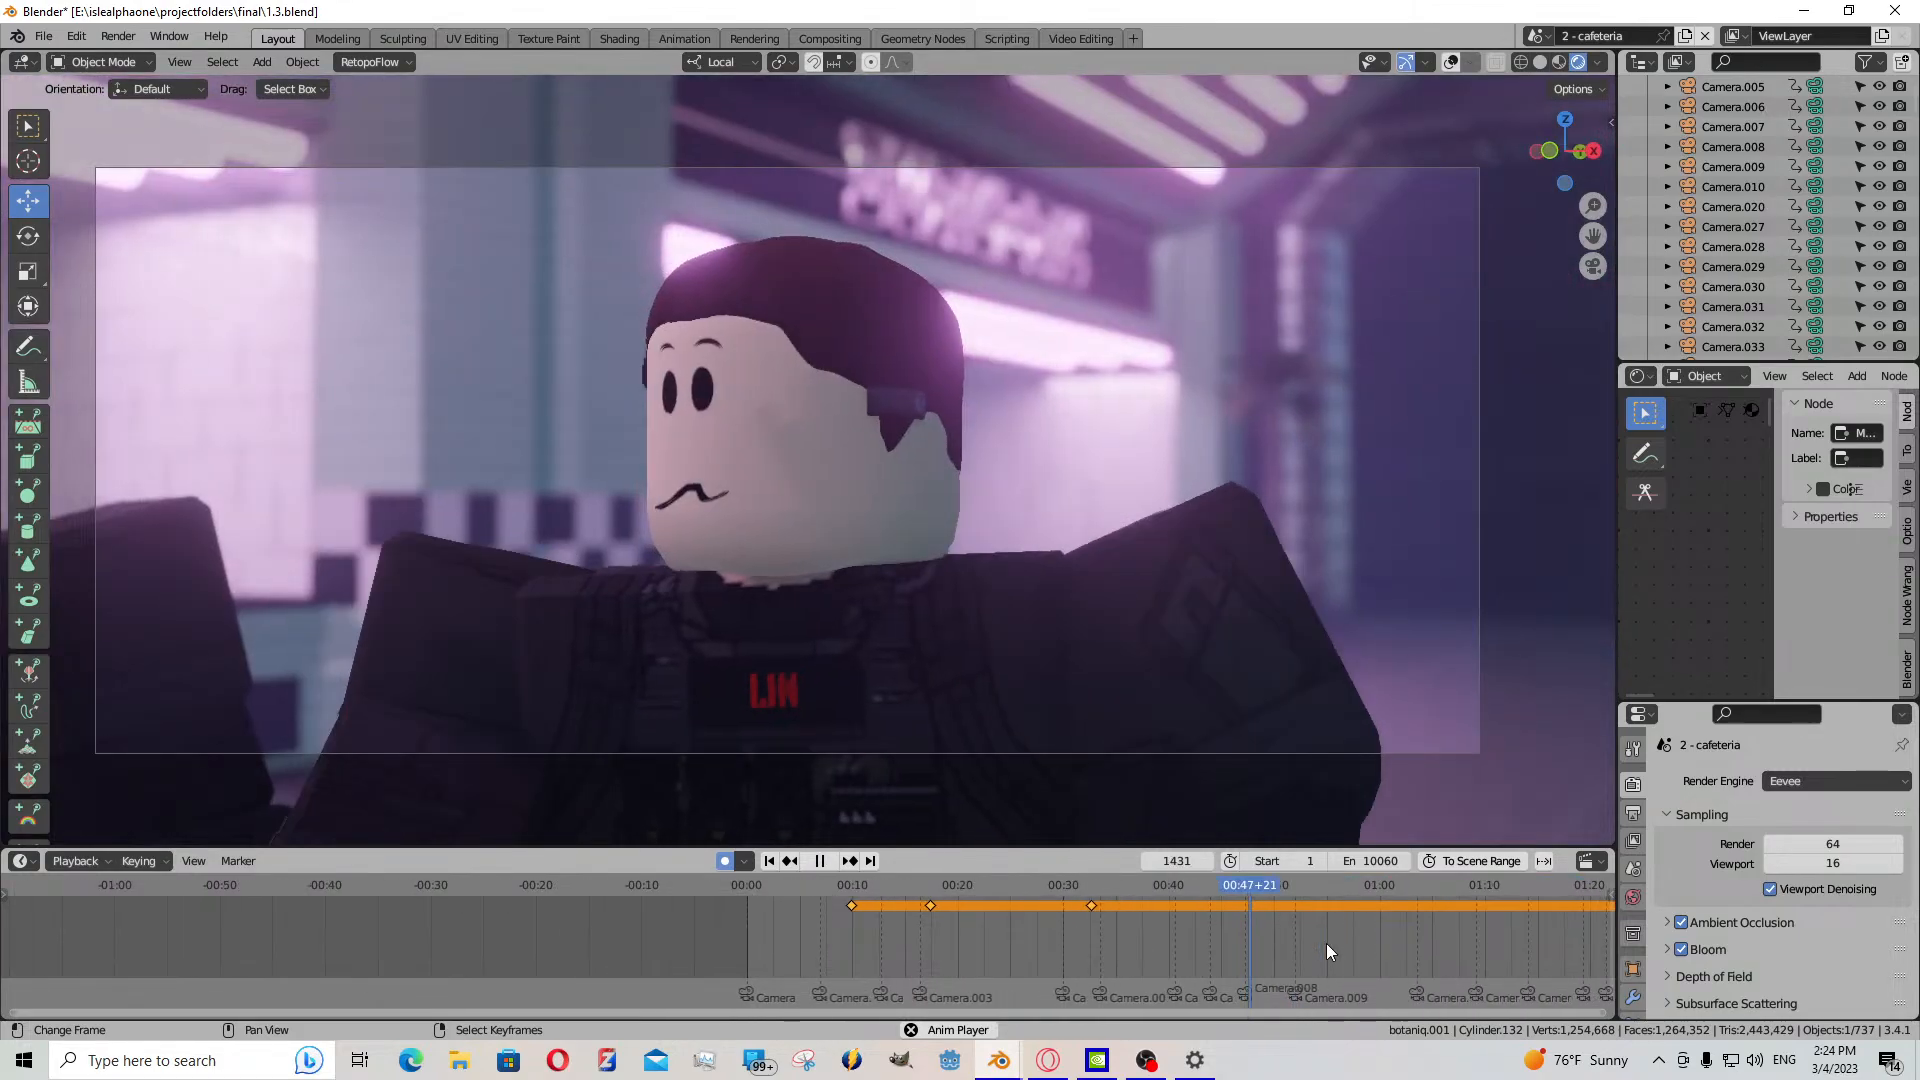
{"action": "middle_click_drag", "start_coordinate": [1277, 941], "coordinate": [943, 948]}
{"action": "scroll", "coordinate": [1155, 956], "scroll_direction": "down", "scroll_amount": 1}
{"action": "middle_click_drag", "start_coordinate": [1211, 917], "coordinate": [710, 937]}
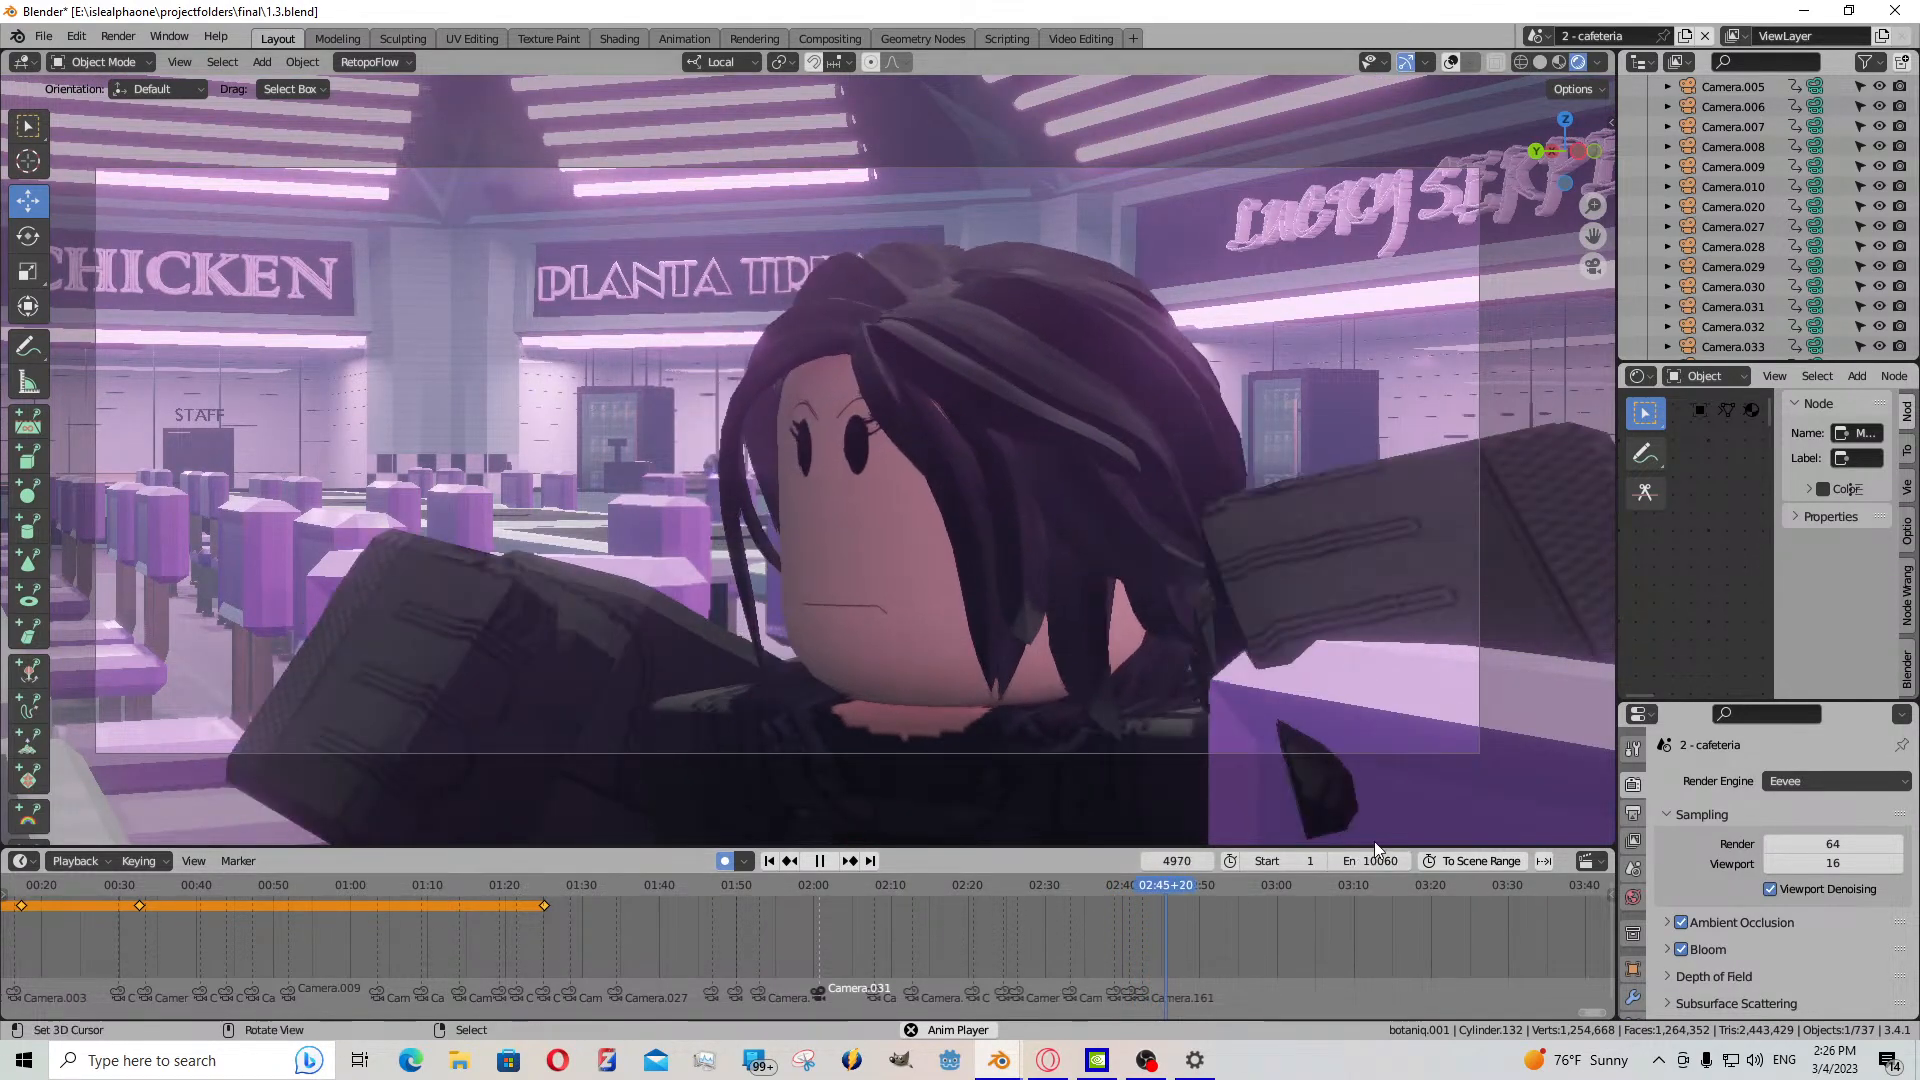
{"action": "left_click", "coordinate": [824, 864]}
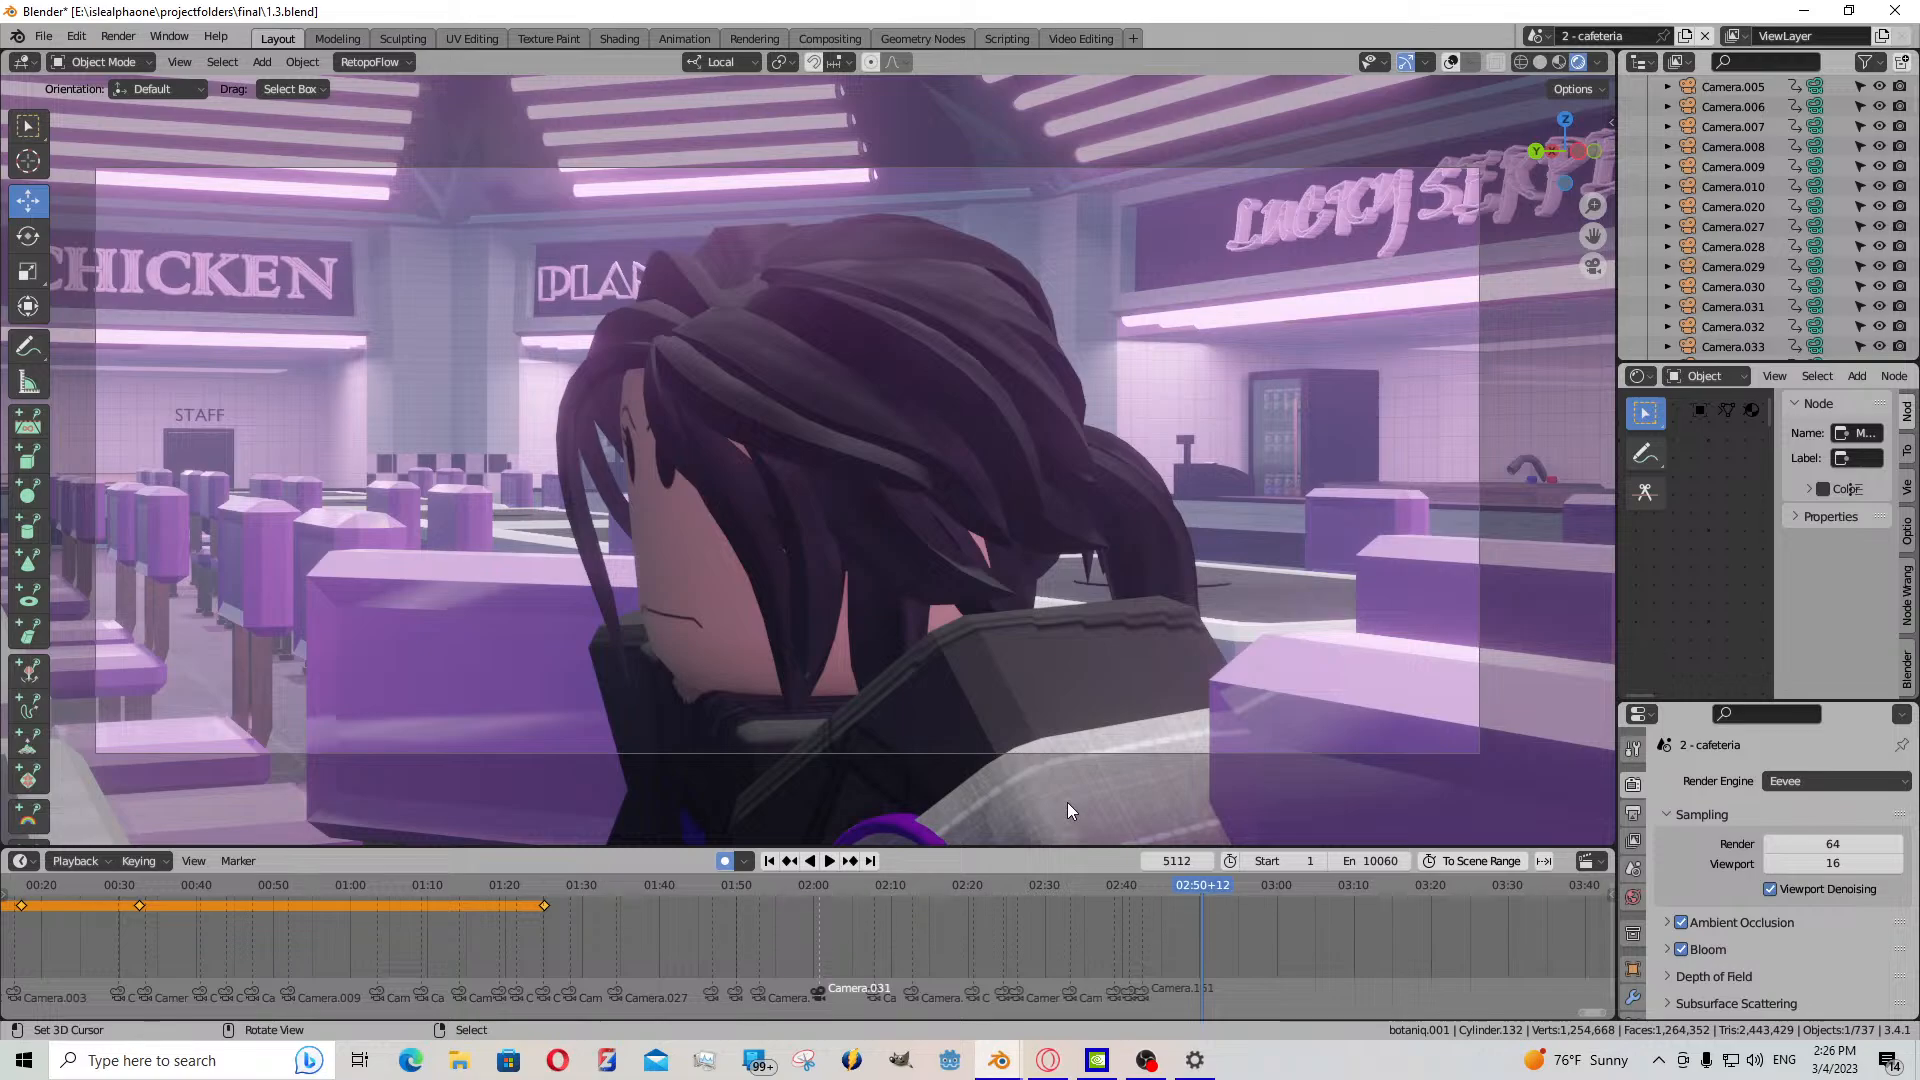
- Recover the auto-saved file 1.3_12744_autosave.blend from the Temp folder
{"action": "left_click", "coordinate": [44, 36]}
{"action": "mouse_move", "coordinate": [120, 148]}
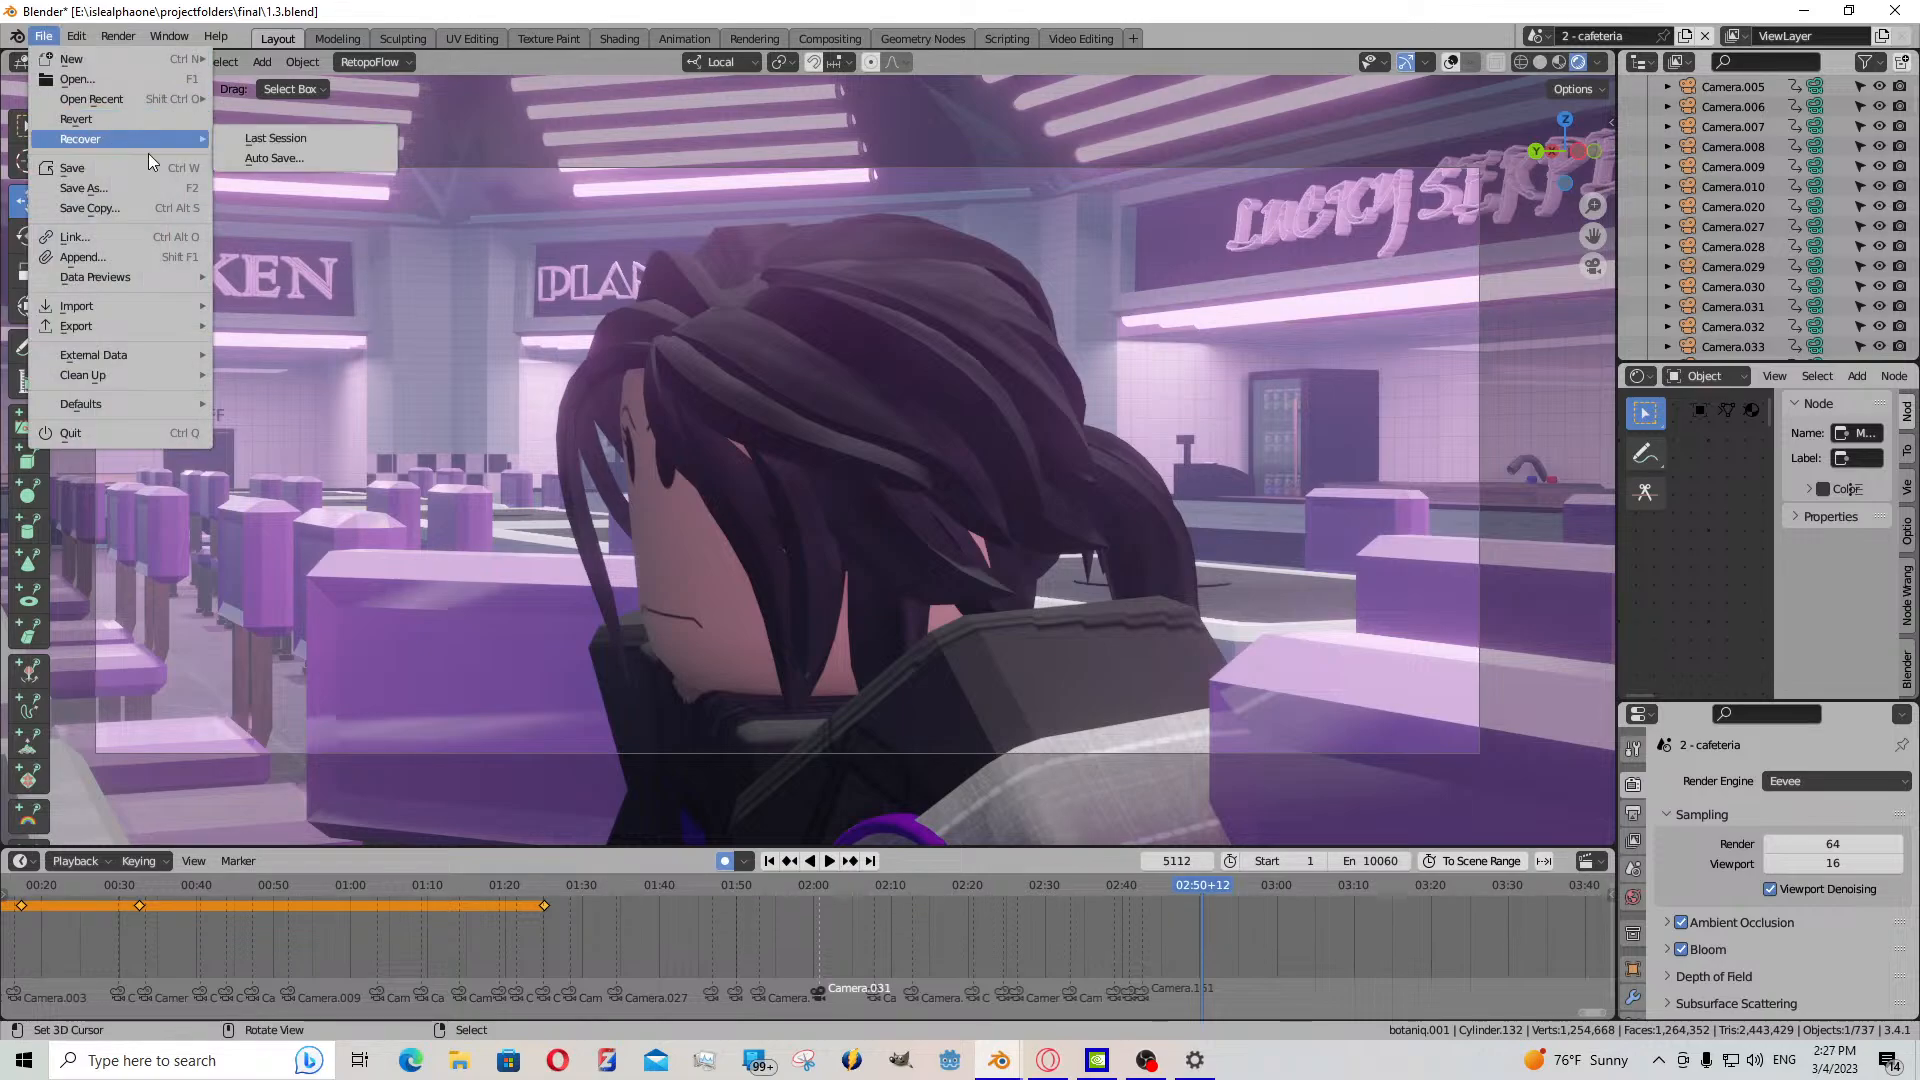
{"action": "left_click", "coordinate": [264, 165]}
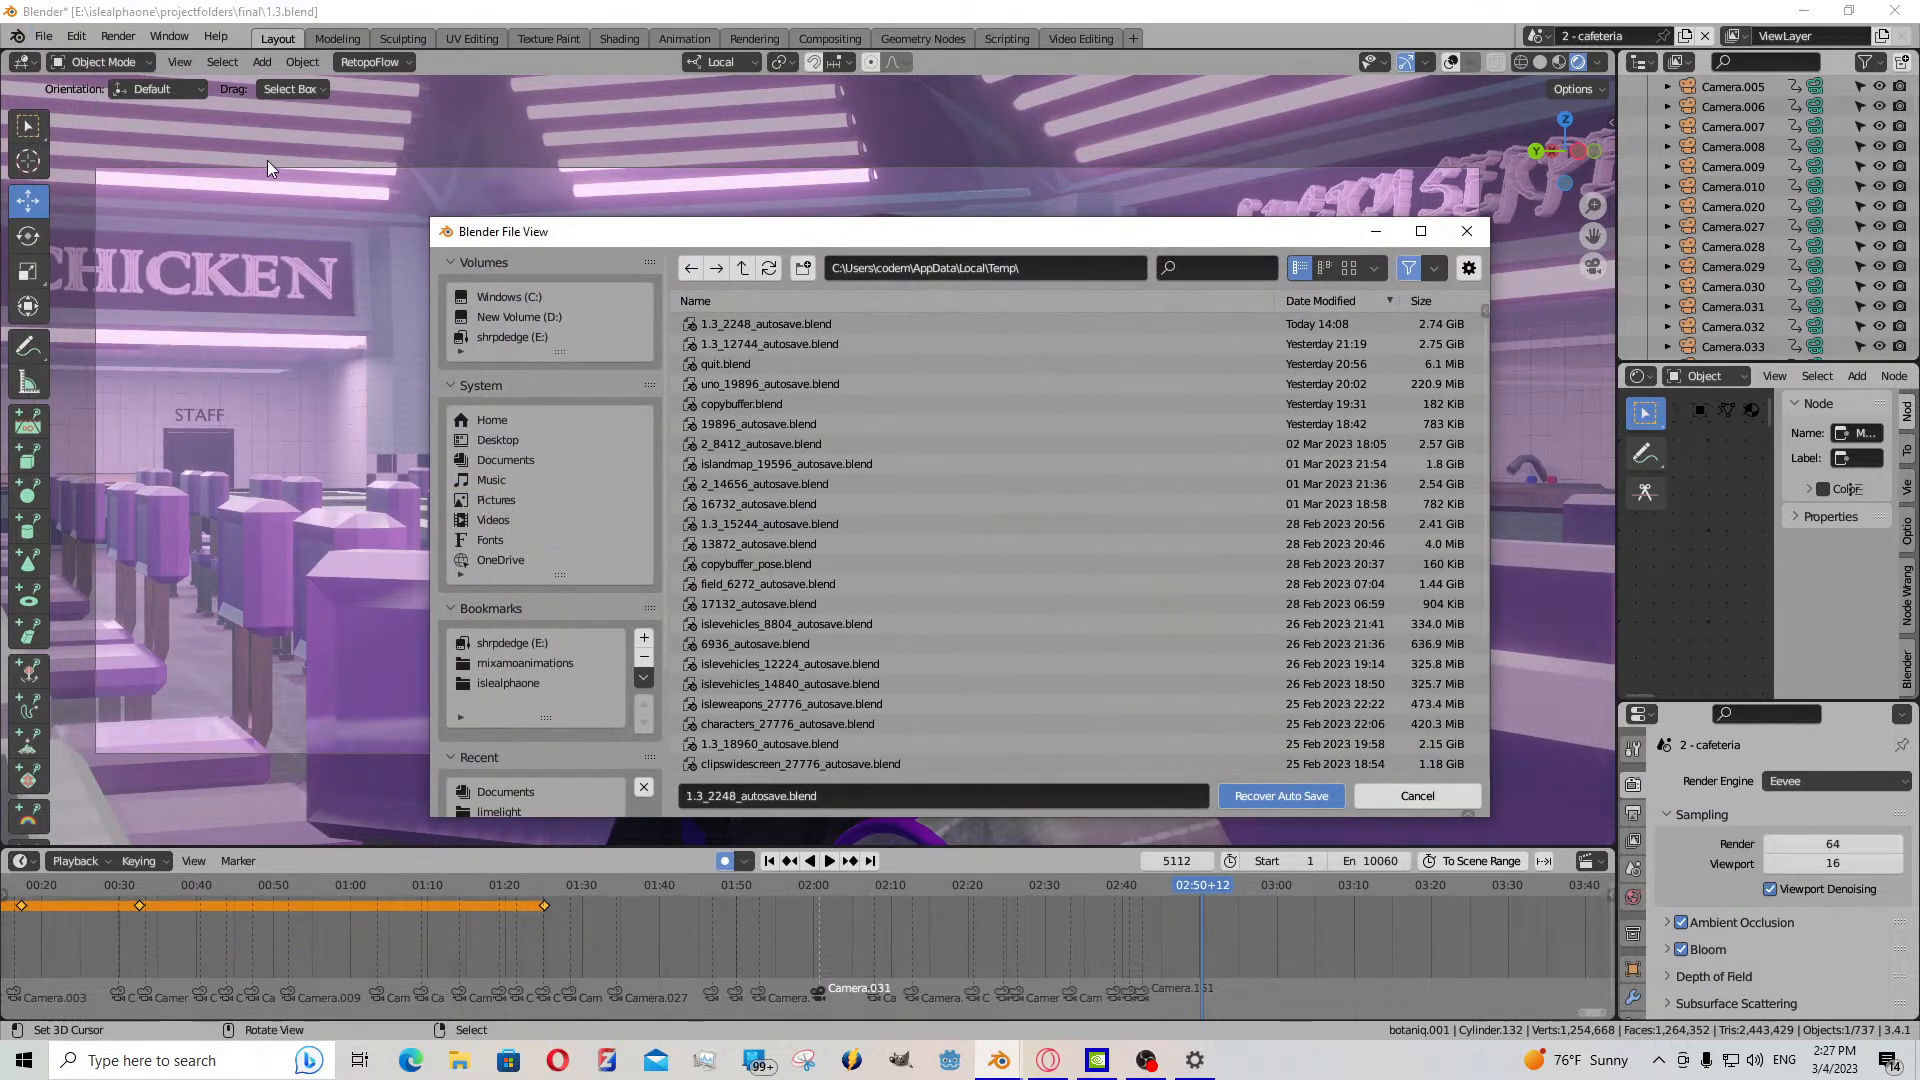
{"action": "double_click", "coordinate": [819, 343]}
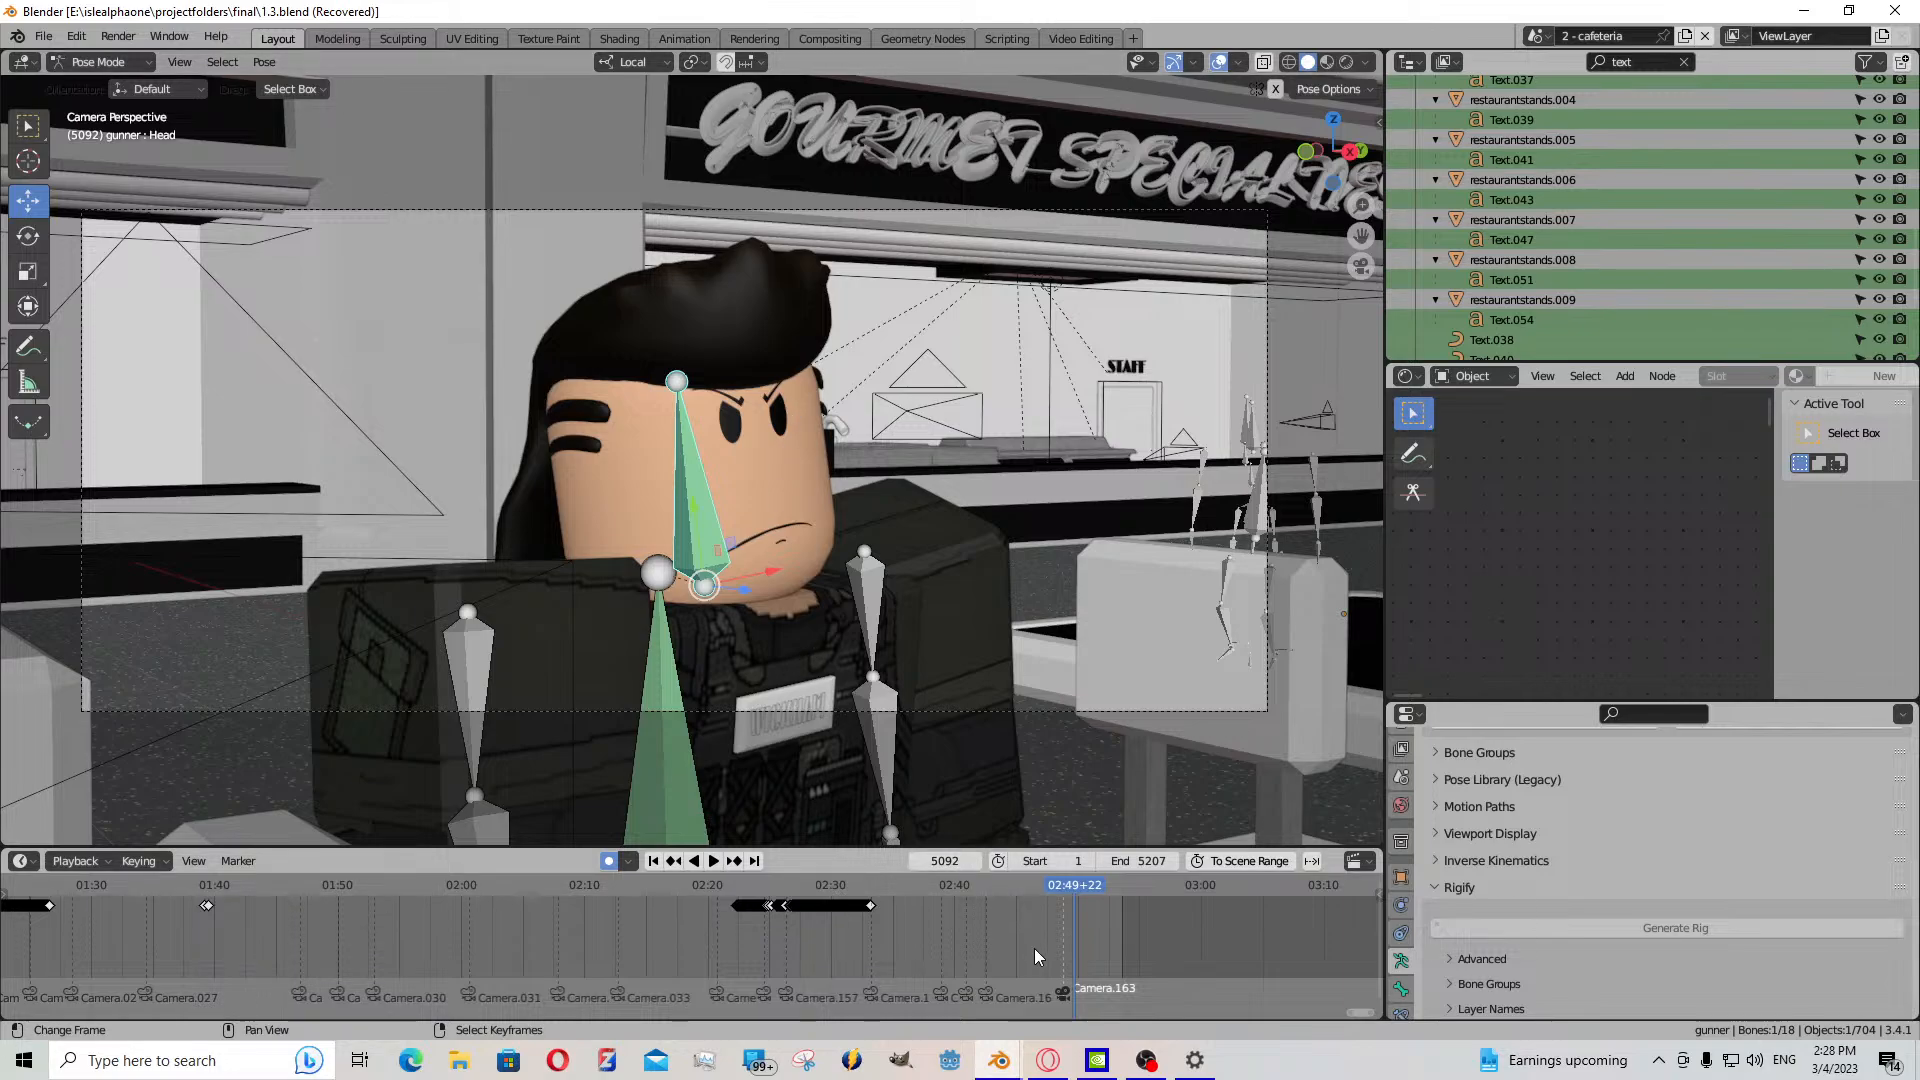
- Move the playhead to frame 5104 and save the recovered file as 1.3.blend
{"action": "scroll", "coordinate": [1034, 948], "scroll_direction": "down", "scroll_amount": 2}
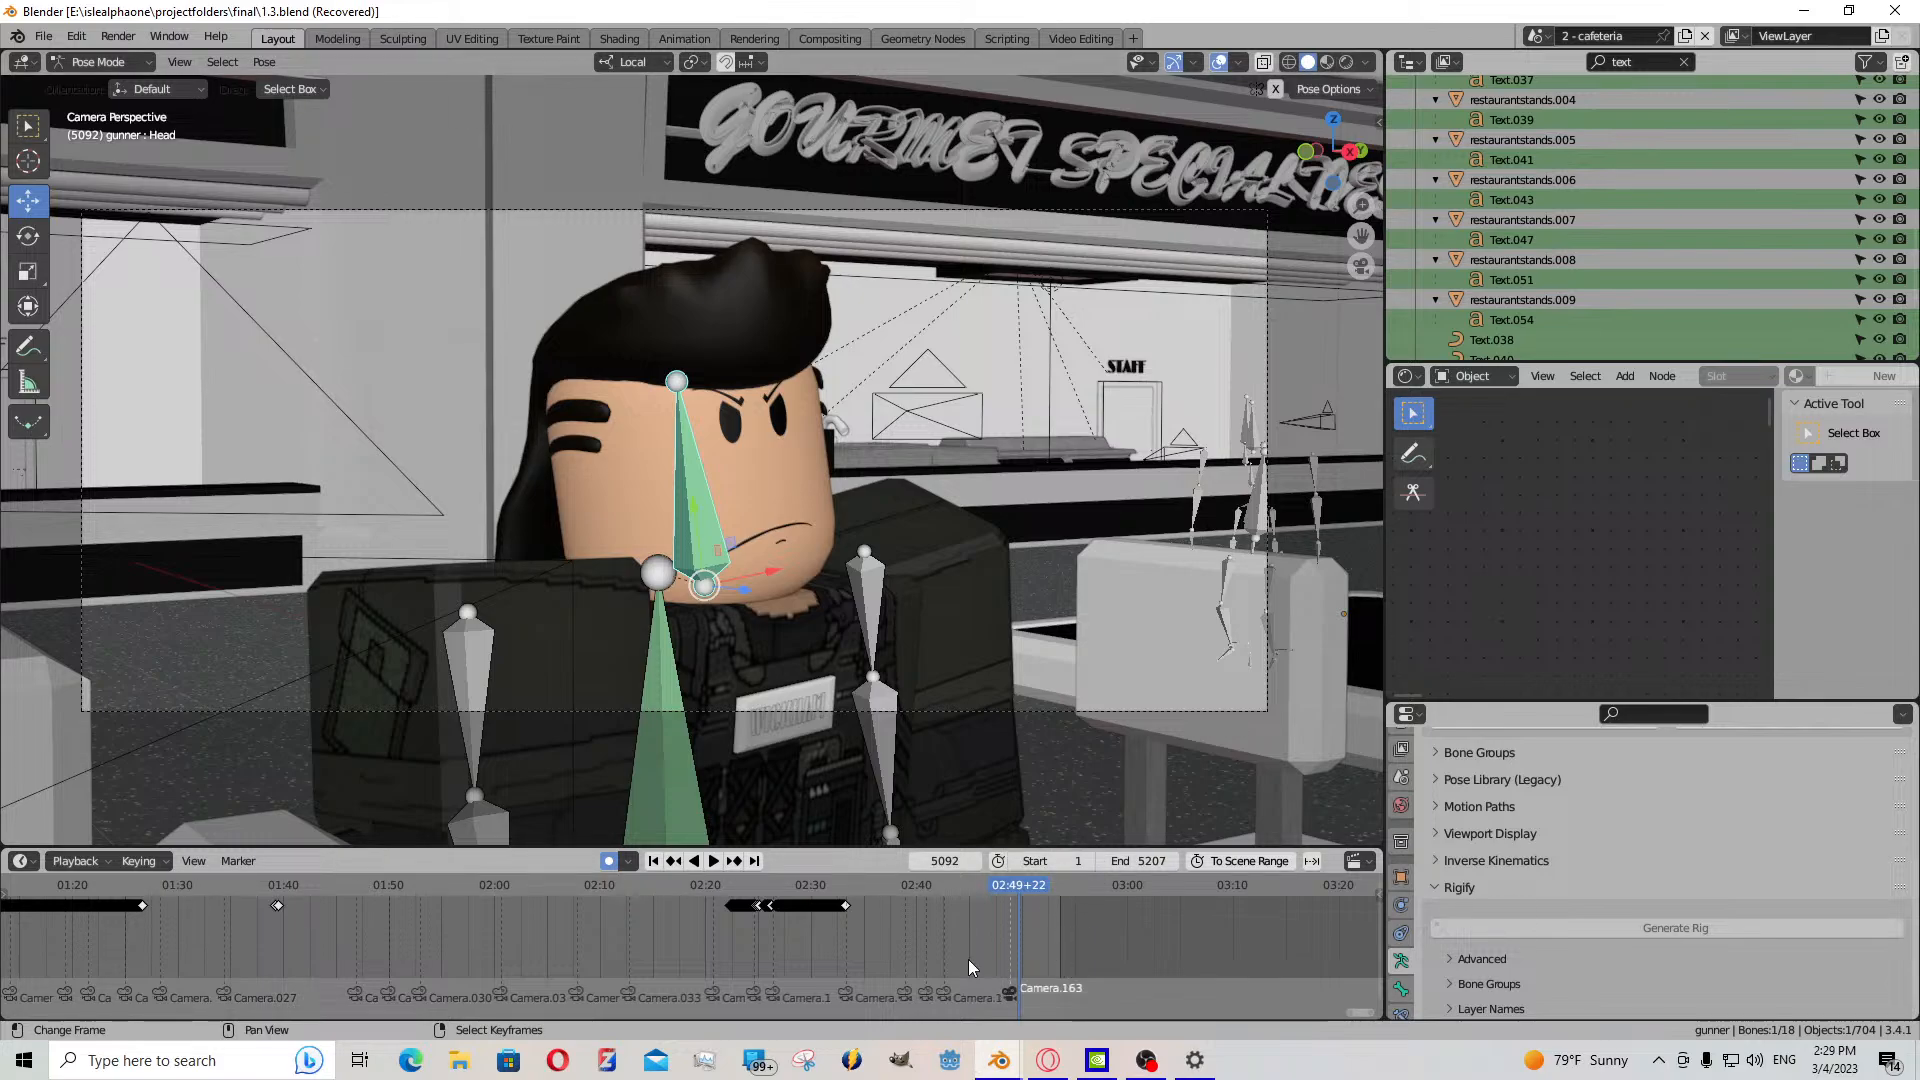
{"action": "mouse_move", "coordinate": [1014, 963]}
{"action": "left_mouse_down"}
{"action": "mouse_move", "coordinate": [770, 910]}
{"action": "mouse_move", "coordinate": [1022, 936]}
{"action": "left_mouse_up"}
{"action": "scroll", "coordinate": [1011, 920], "scroll_direction": "down", "scroll_amount": 3}
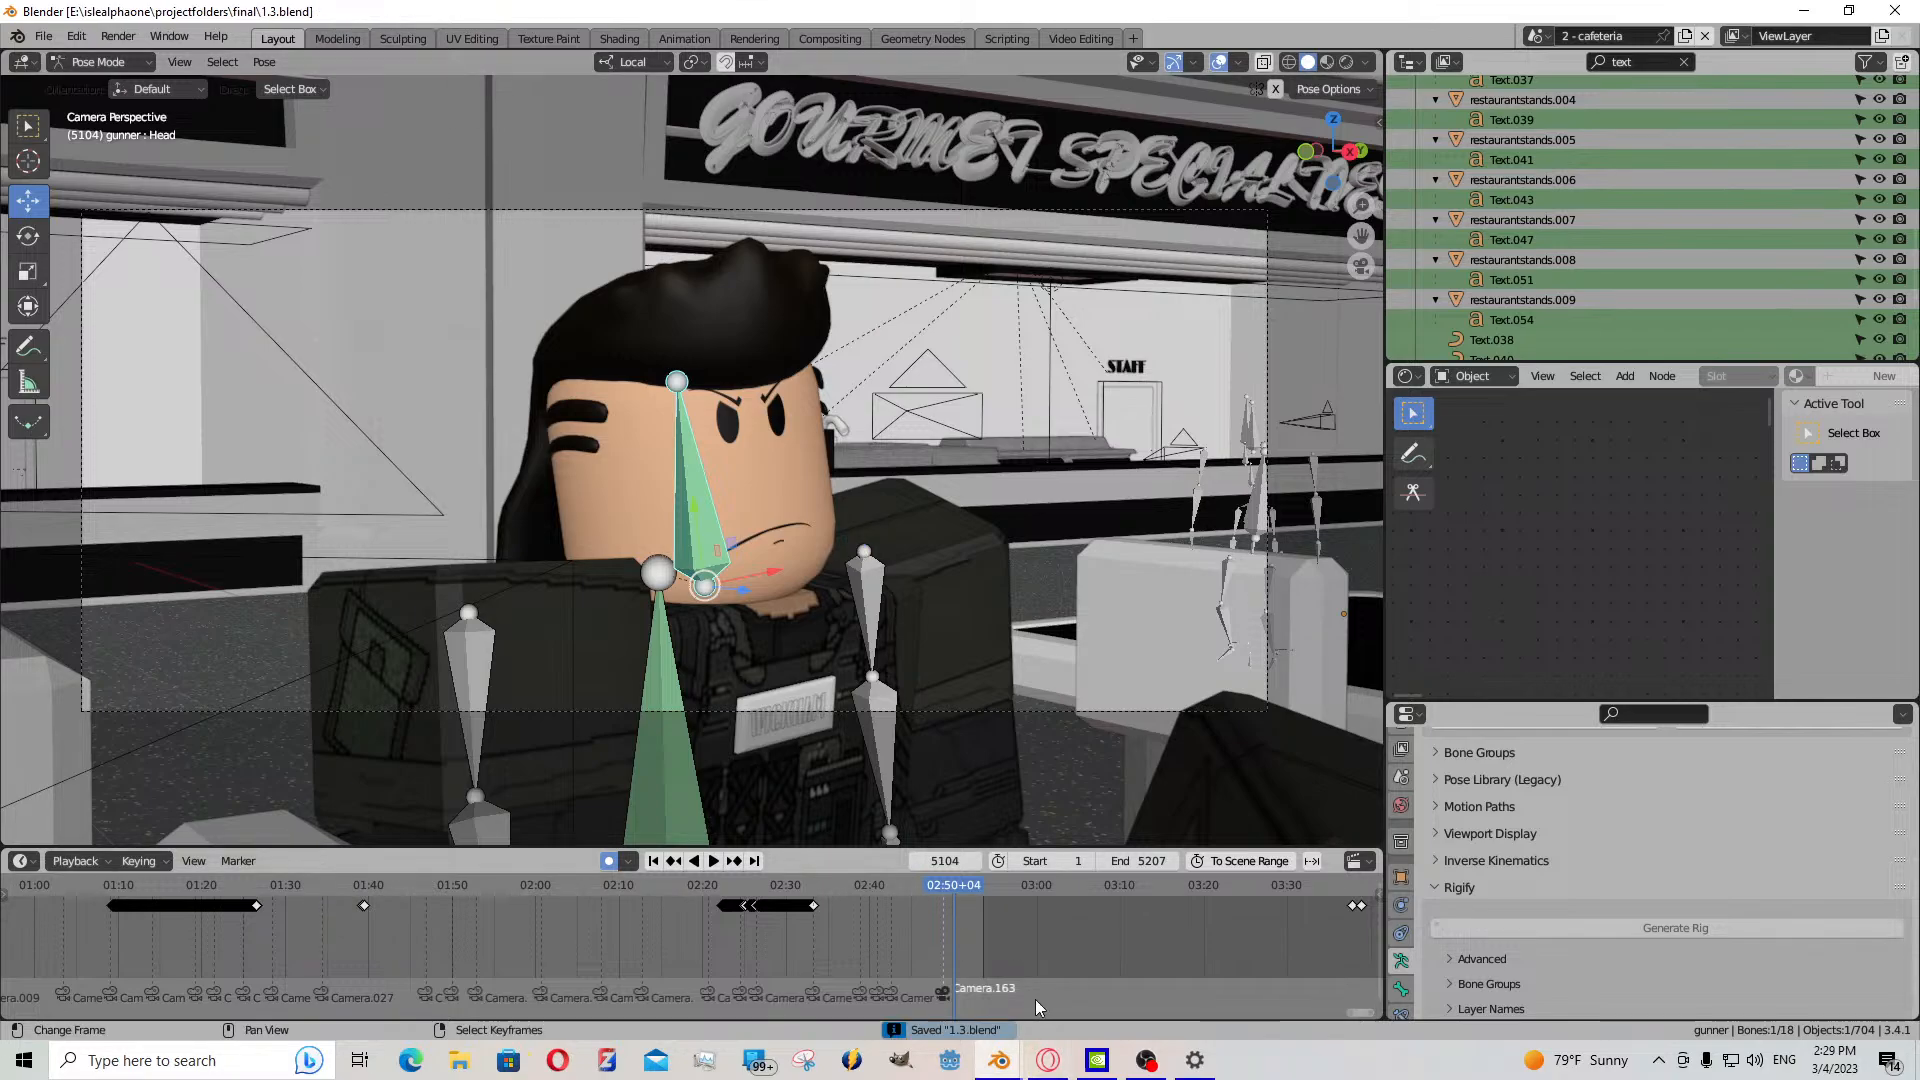
- Play the last shot from around frame 5104 through the camera and stop at frame 5197
{"action": "left_click", "coordinate": [946, 950]}
{"action": "left_click", "coordinate": [713, 861]}
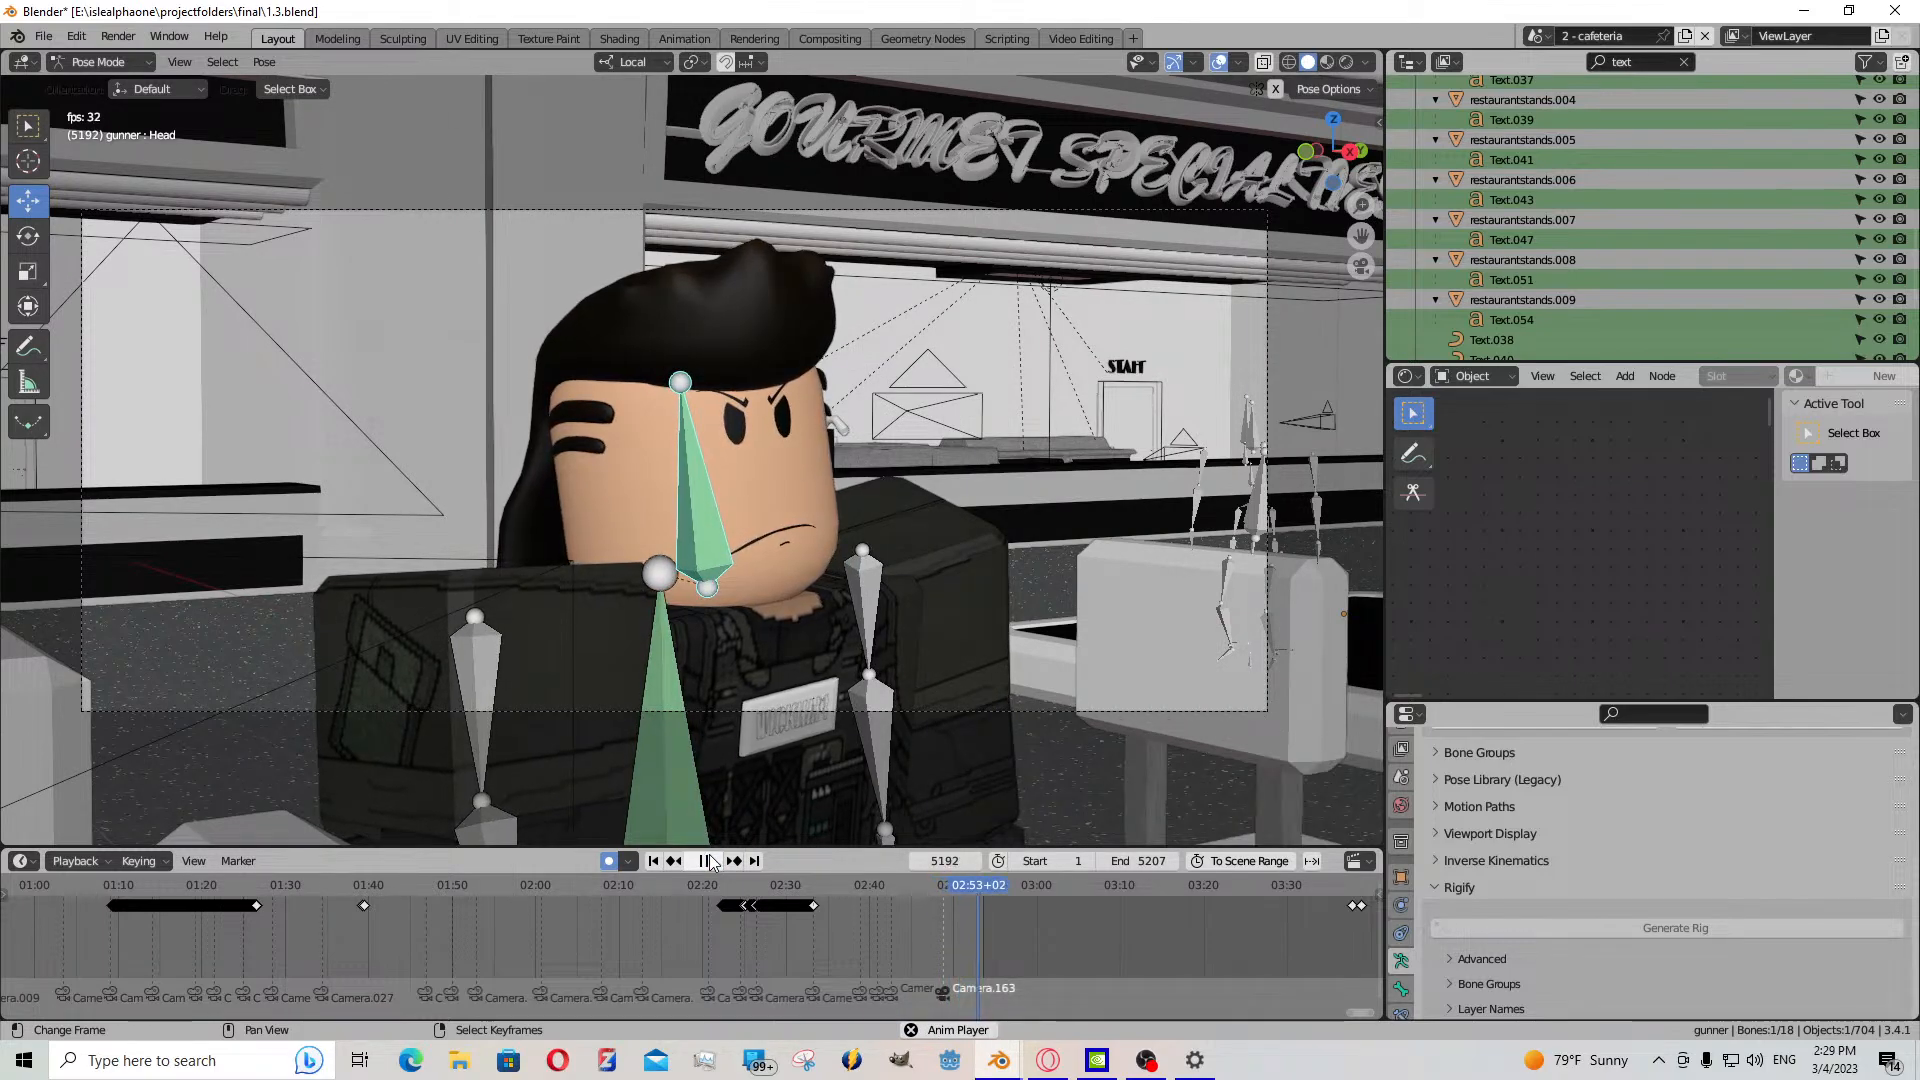
{"action": "left_click", "coordinate": [705, 861]}
- Leave the camera view, switch to Object Mode and delete the two extra armatures overlapping the commander.007 rig in the cafeteria
{"action": "key", "text": "KP_0"}
{"action": "key", "text": "shift+grave"}
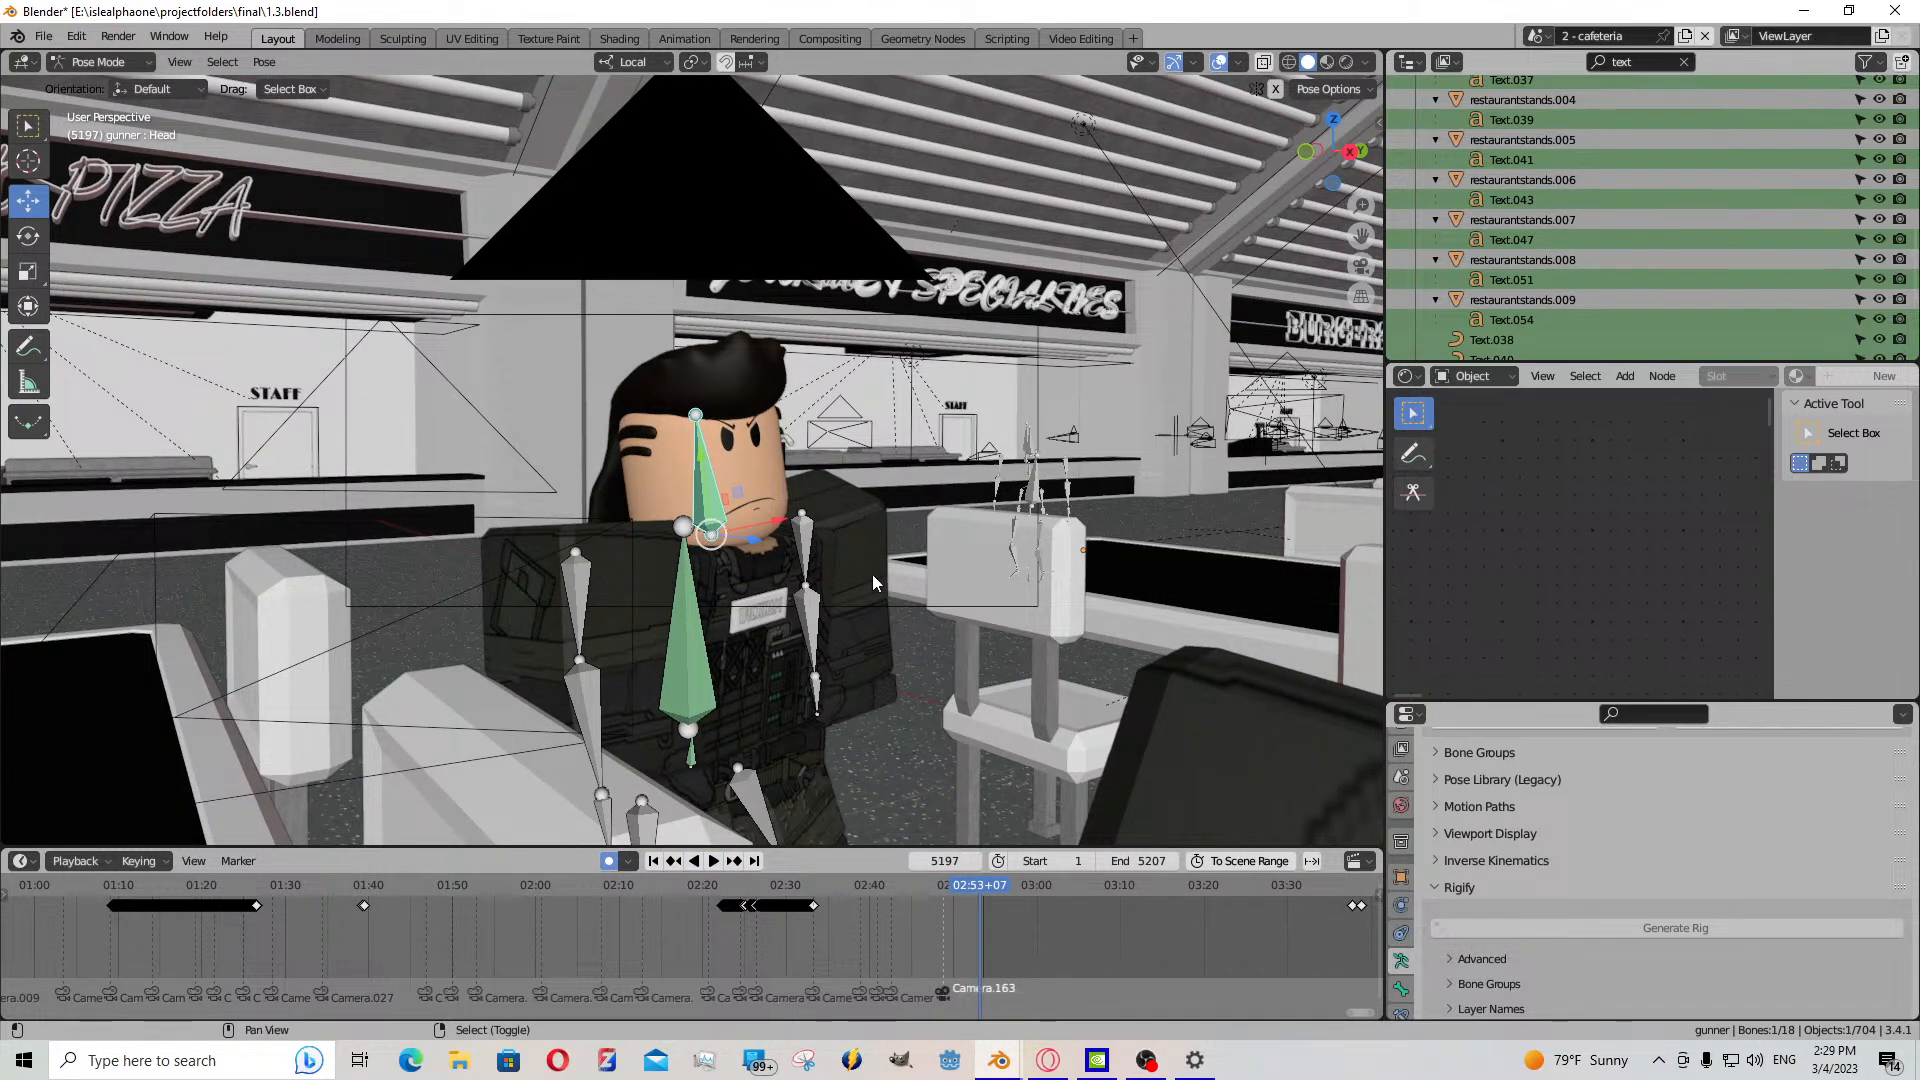
{"action": "key", "text": "w"}
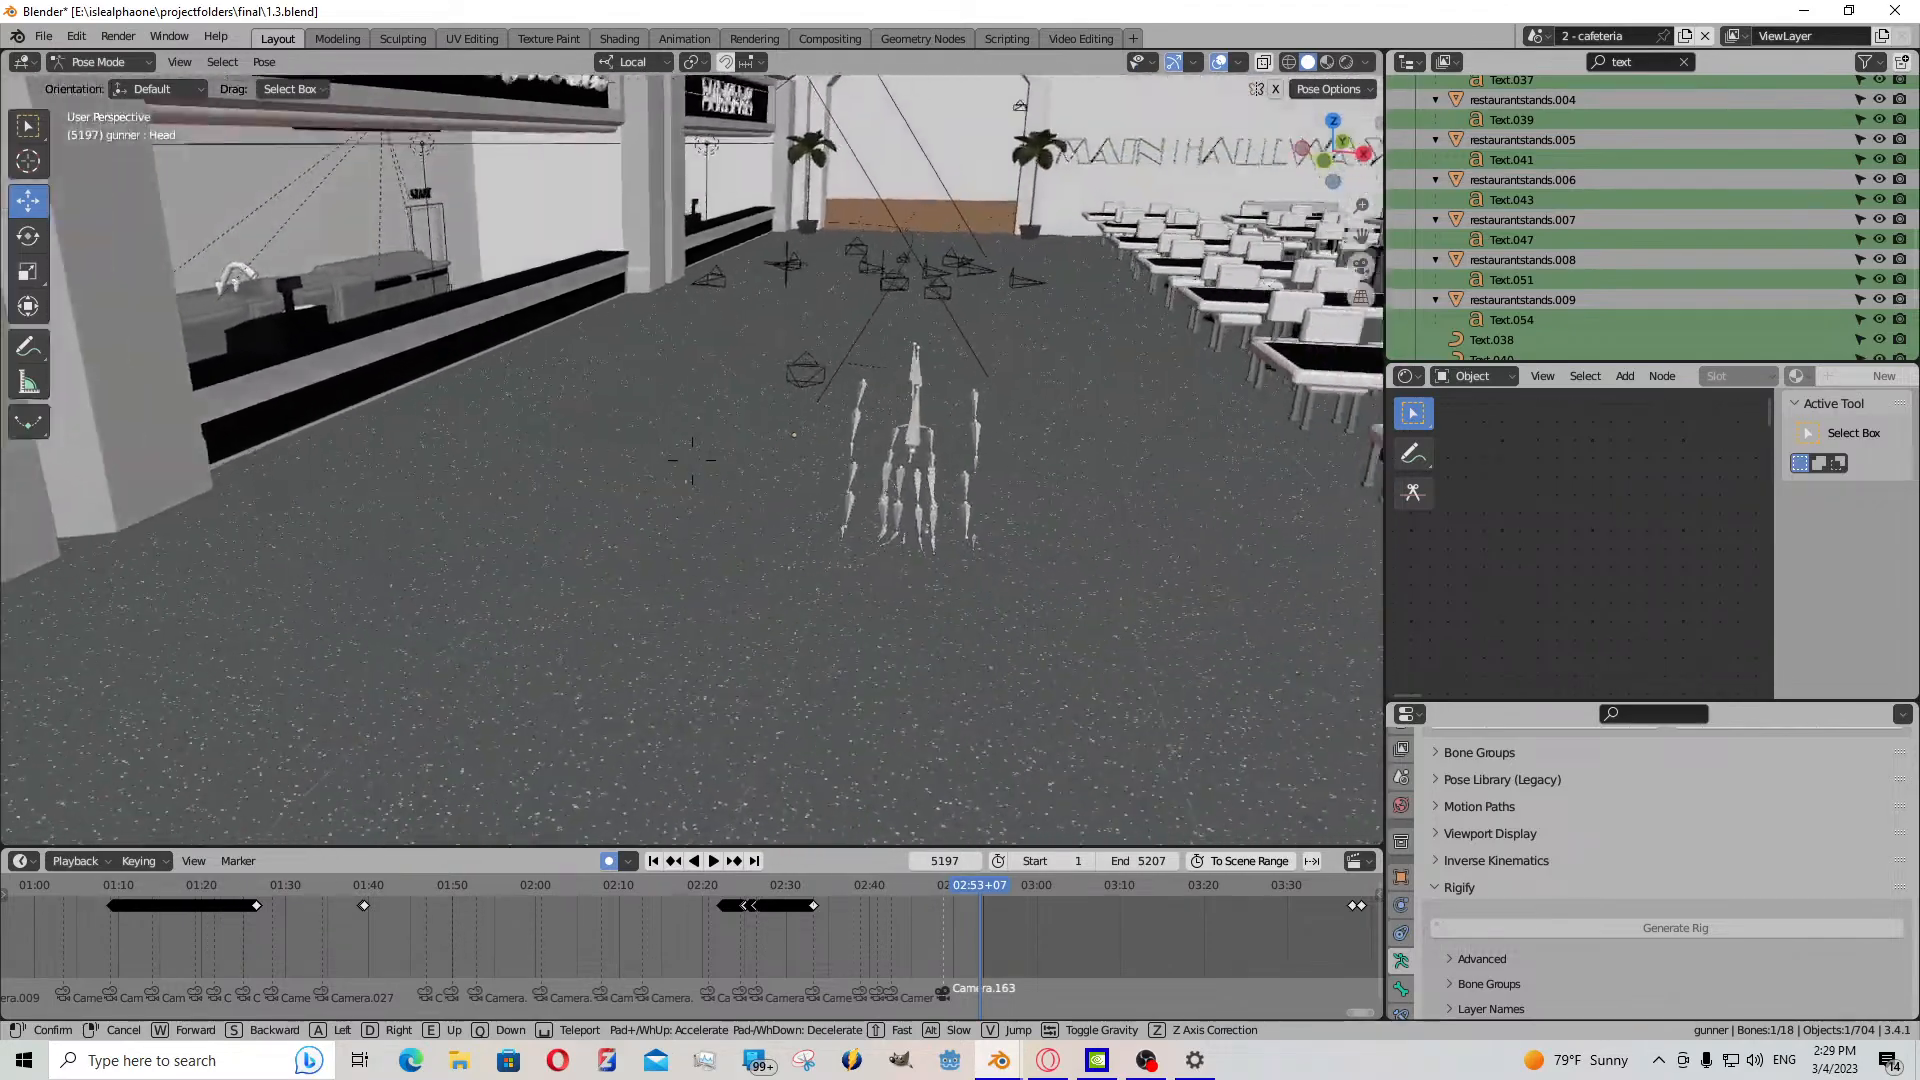
{"action": "left_click", "coordinate": [694, 498]}
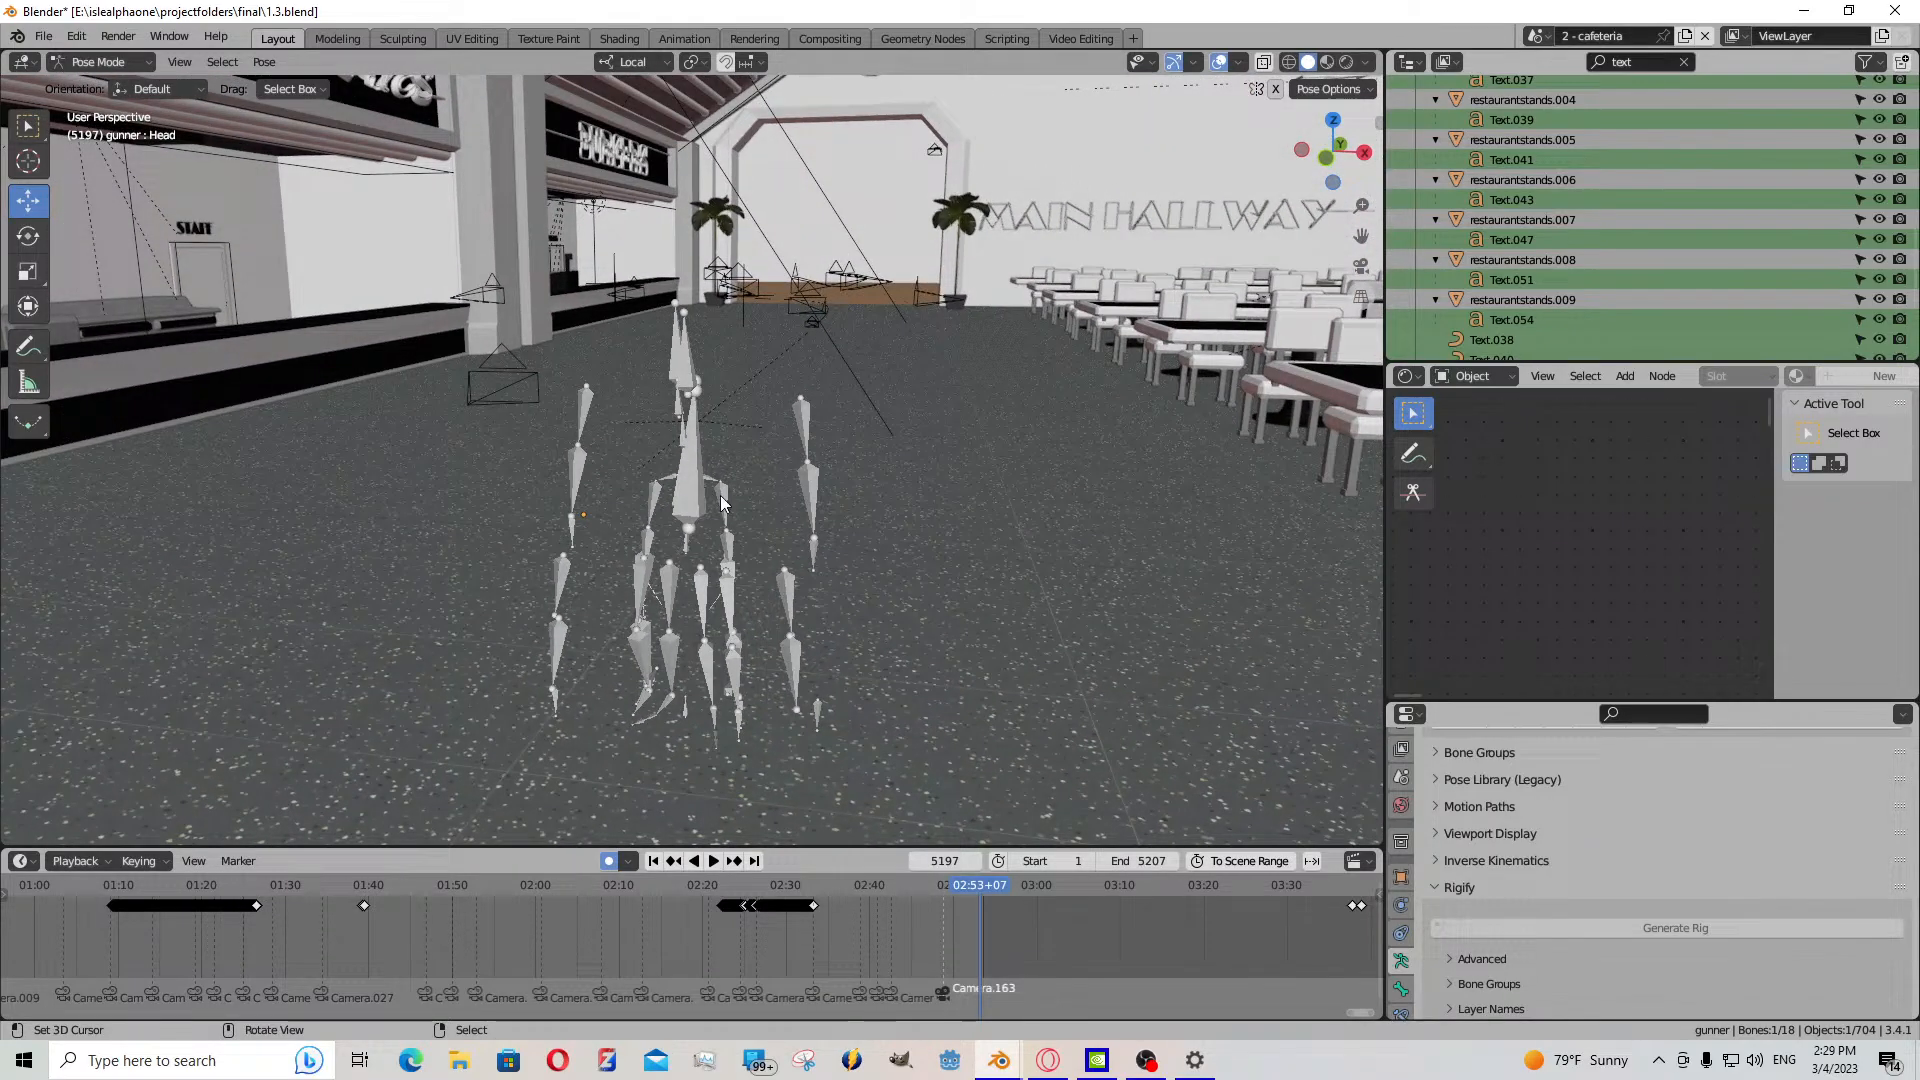
{"action": "left_click", "coordinate": [98, 61]}
{"action": "left_click", "coordinate": [105, 86]}
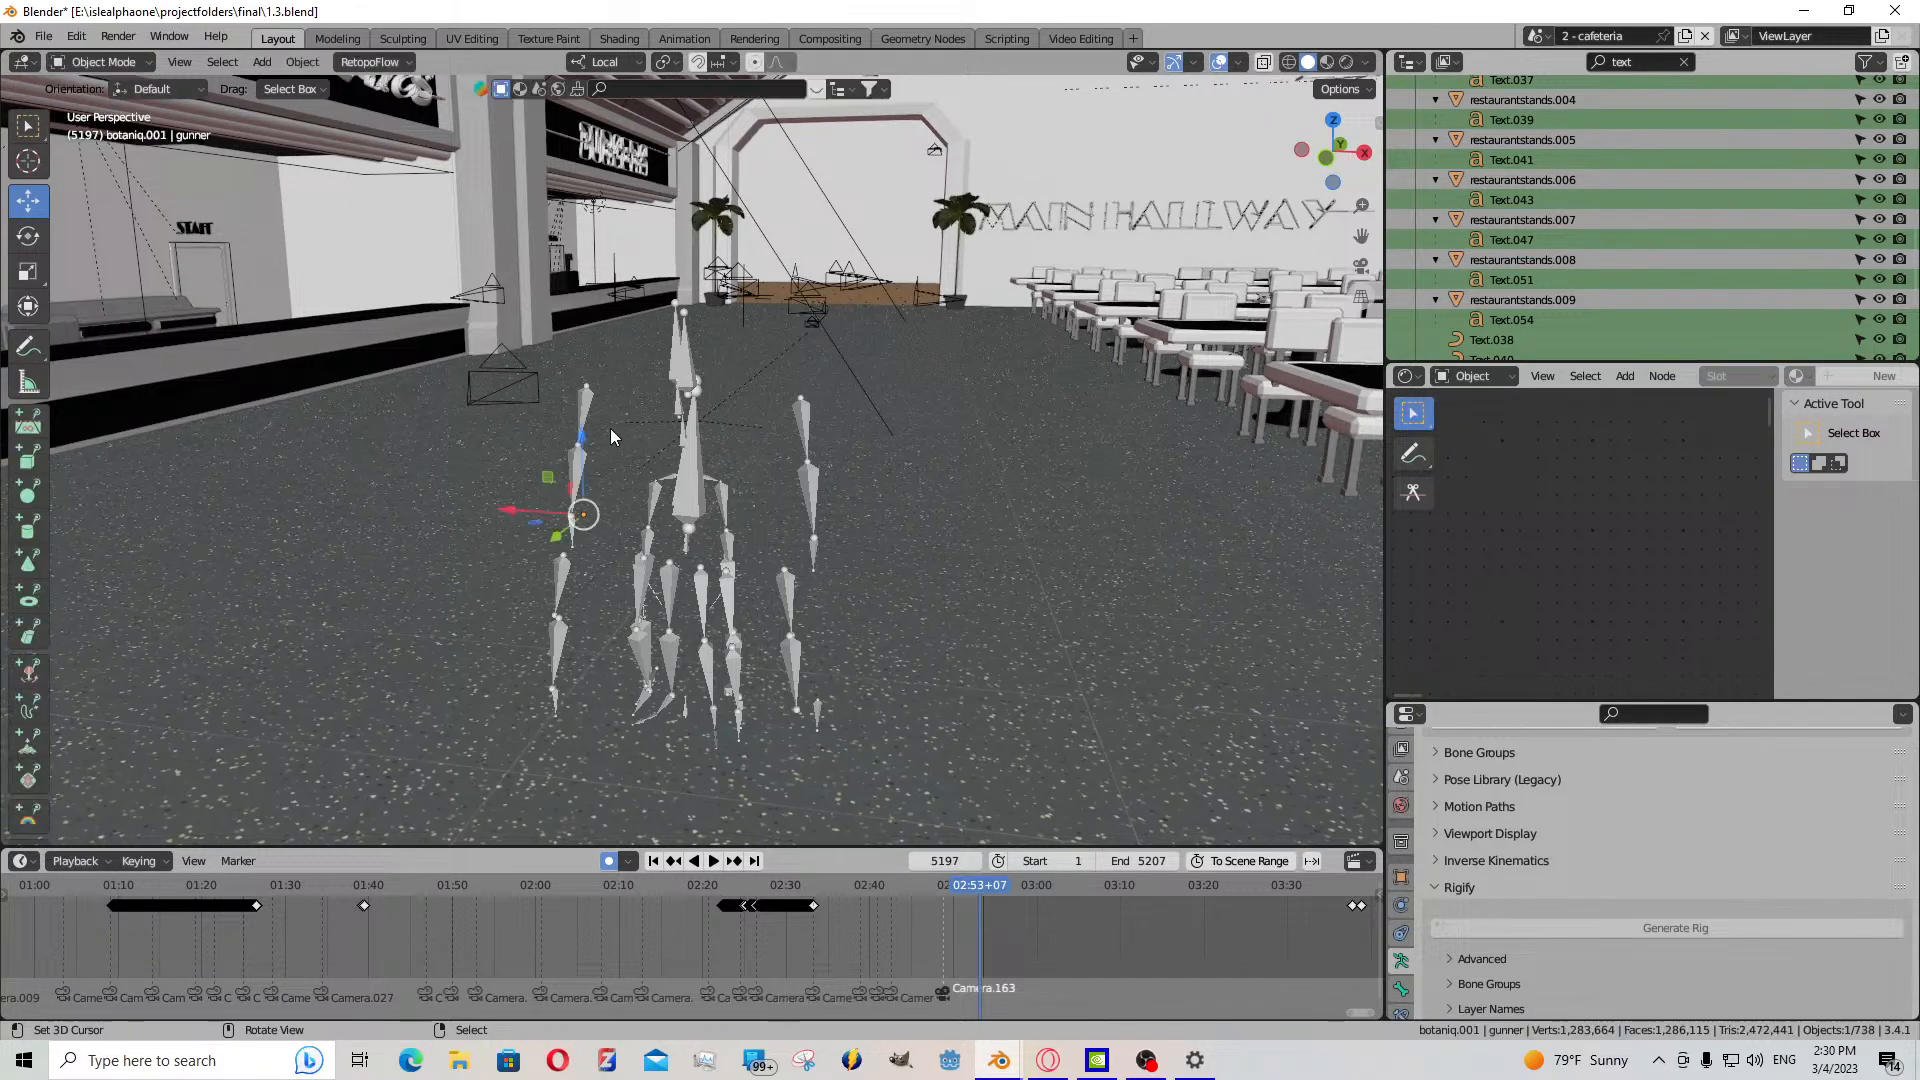
{"action": "left_click", "coordinate": [729, 504]}
{"action": "key", "text": "Delete"}
{"action": "left_click", "coordinate": [729, 508]}
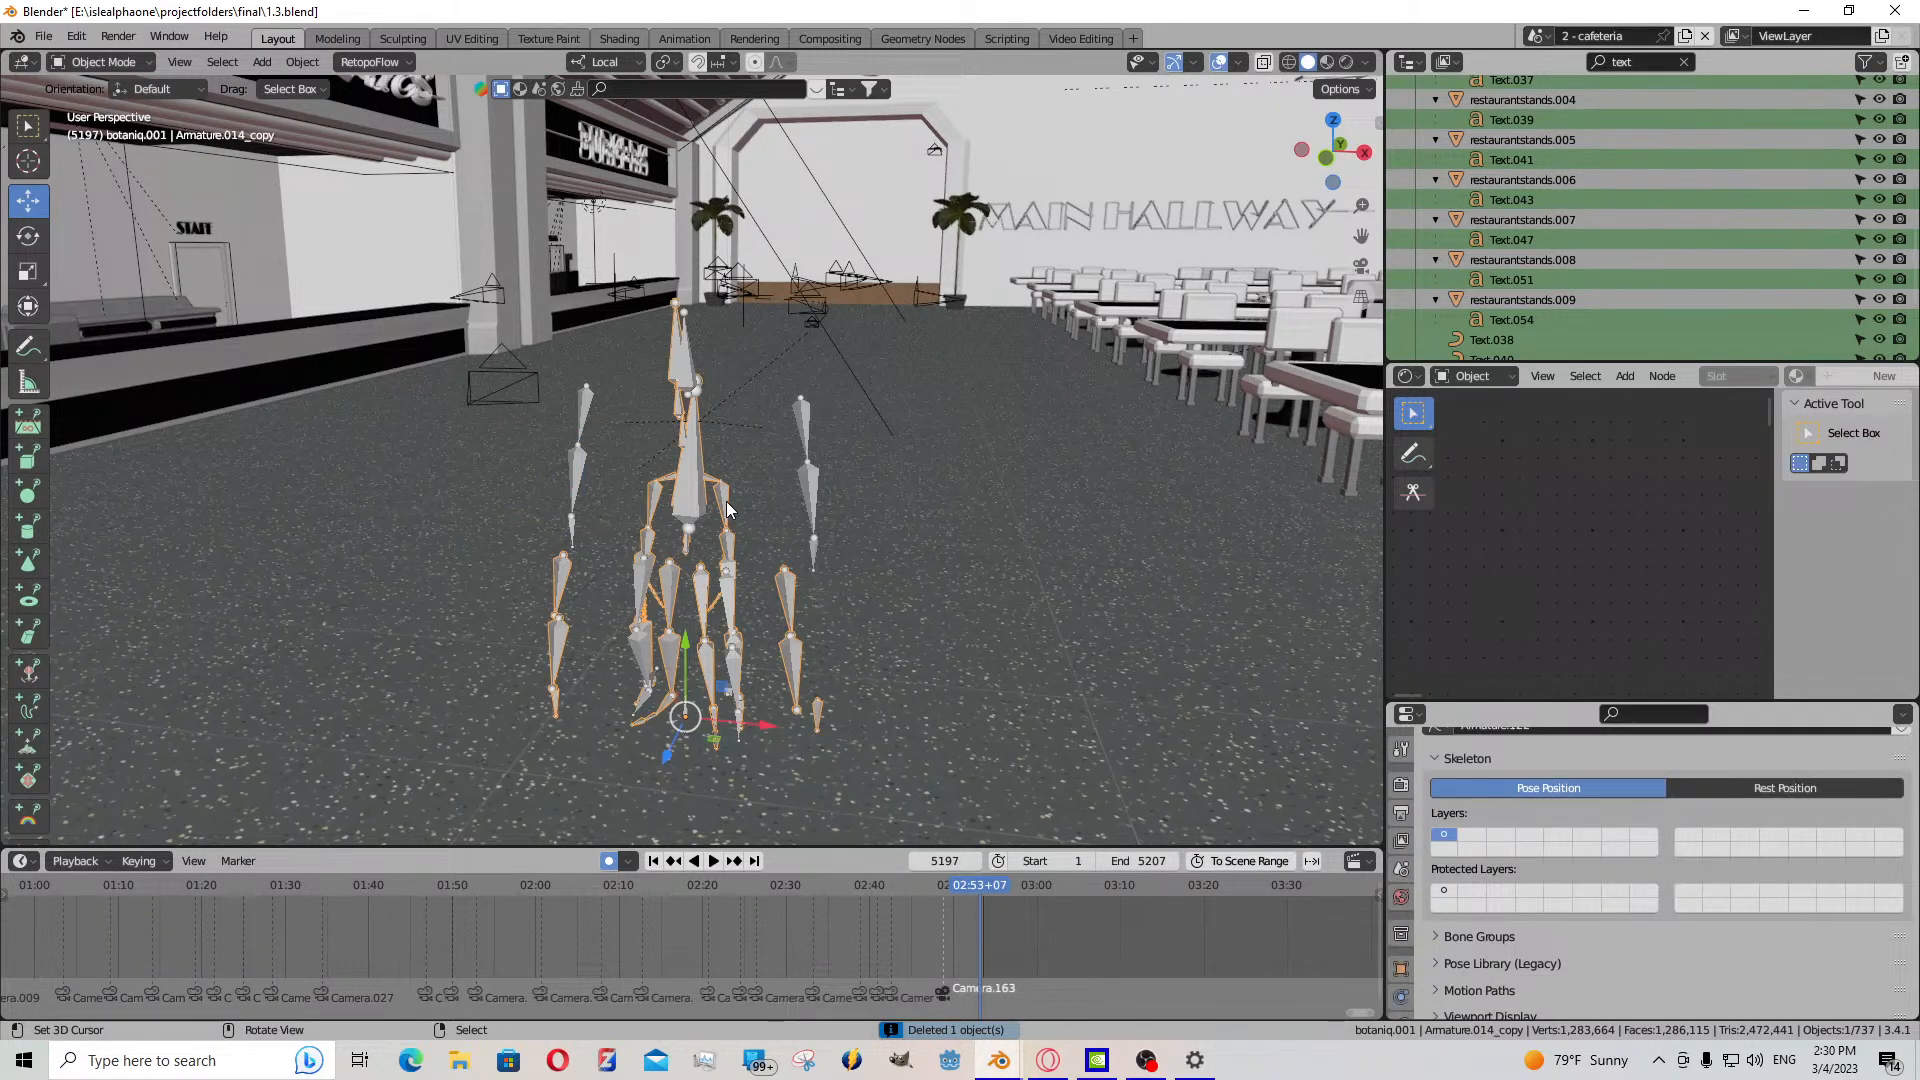
{"action": "key", "text": "Delete"}
- Put the commander.007 rig in Pose Mode and snap the 3D cursor to its root bone at the feet
{"action": "left_click", "coordinate": [687, 477]}
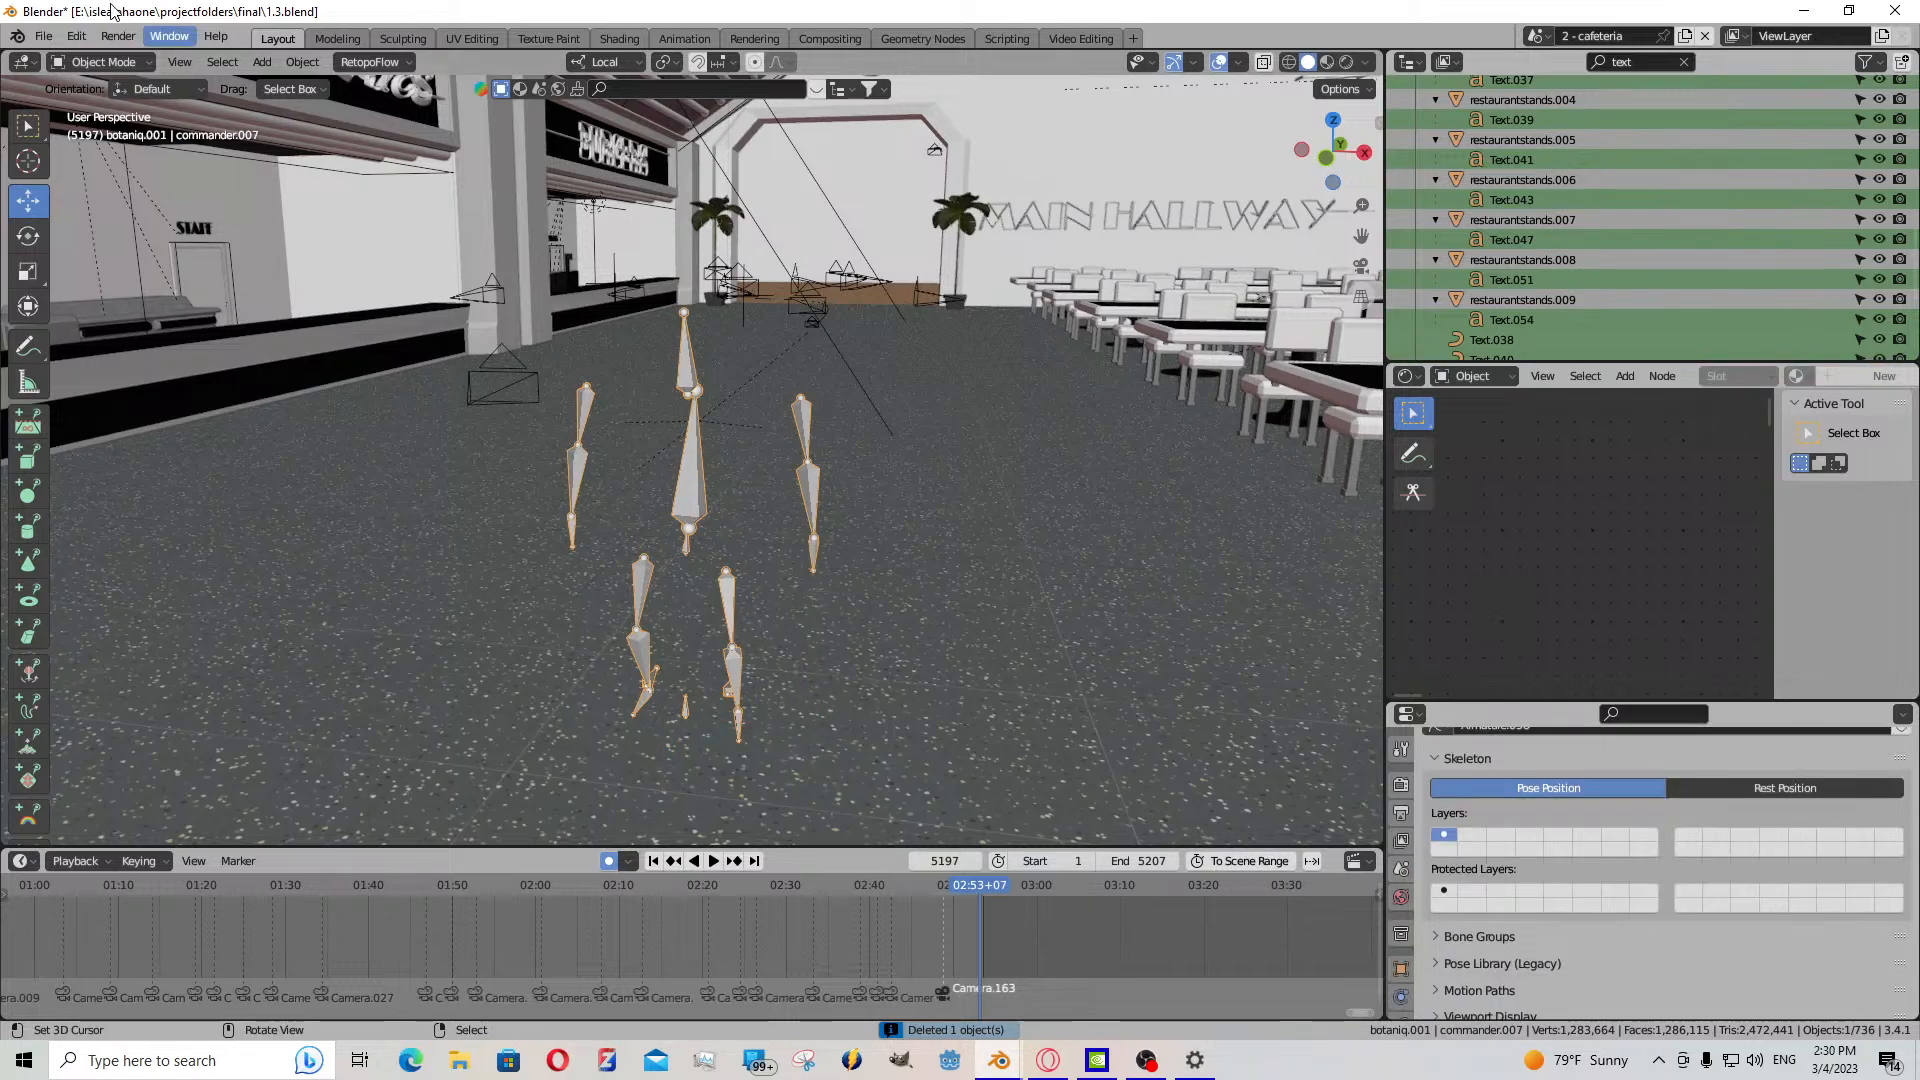
{"action": "left_click", "coordinate": [98, 61]}
{"action": "key", "text": "ctrl+Tab"}
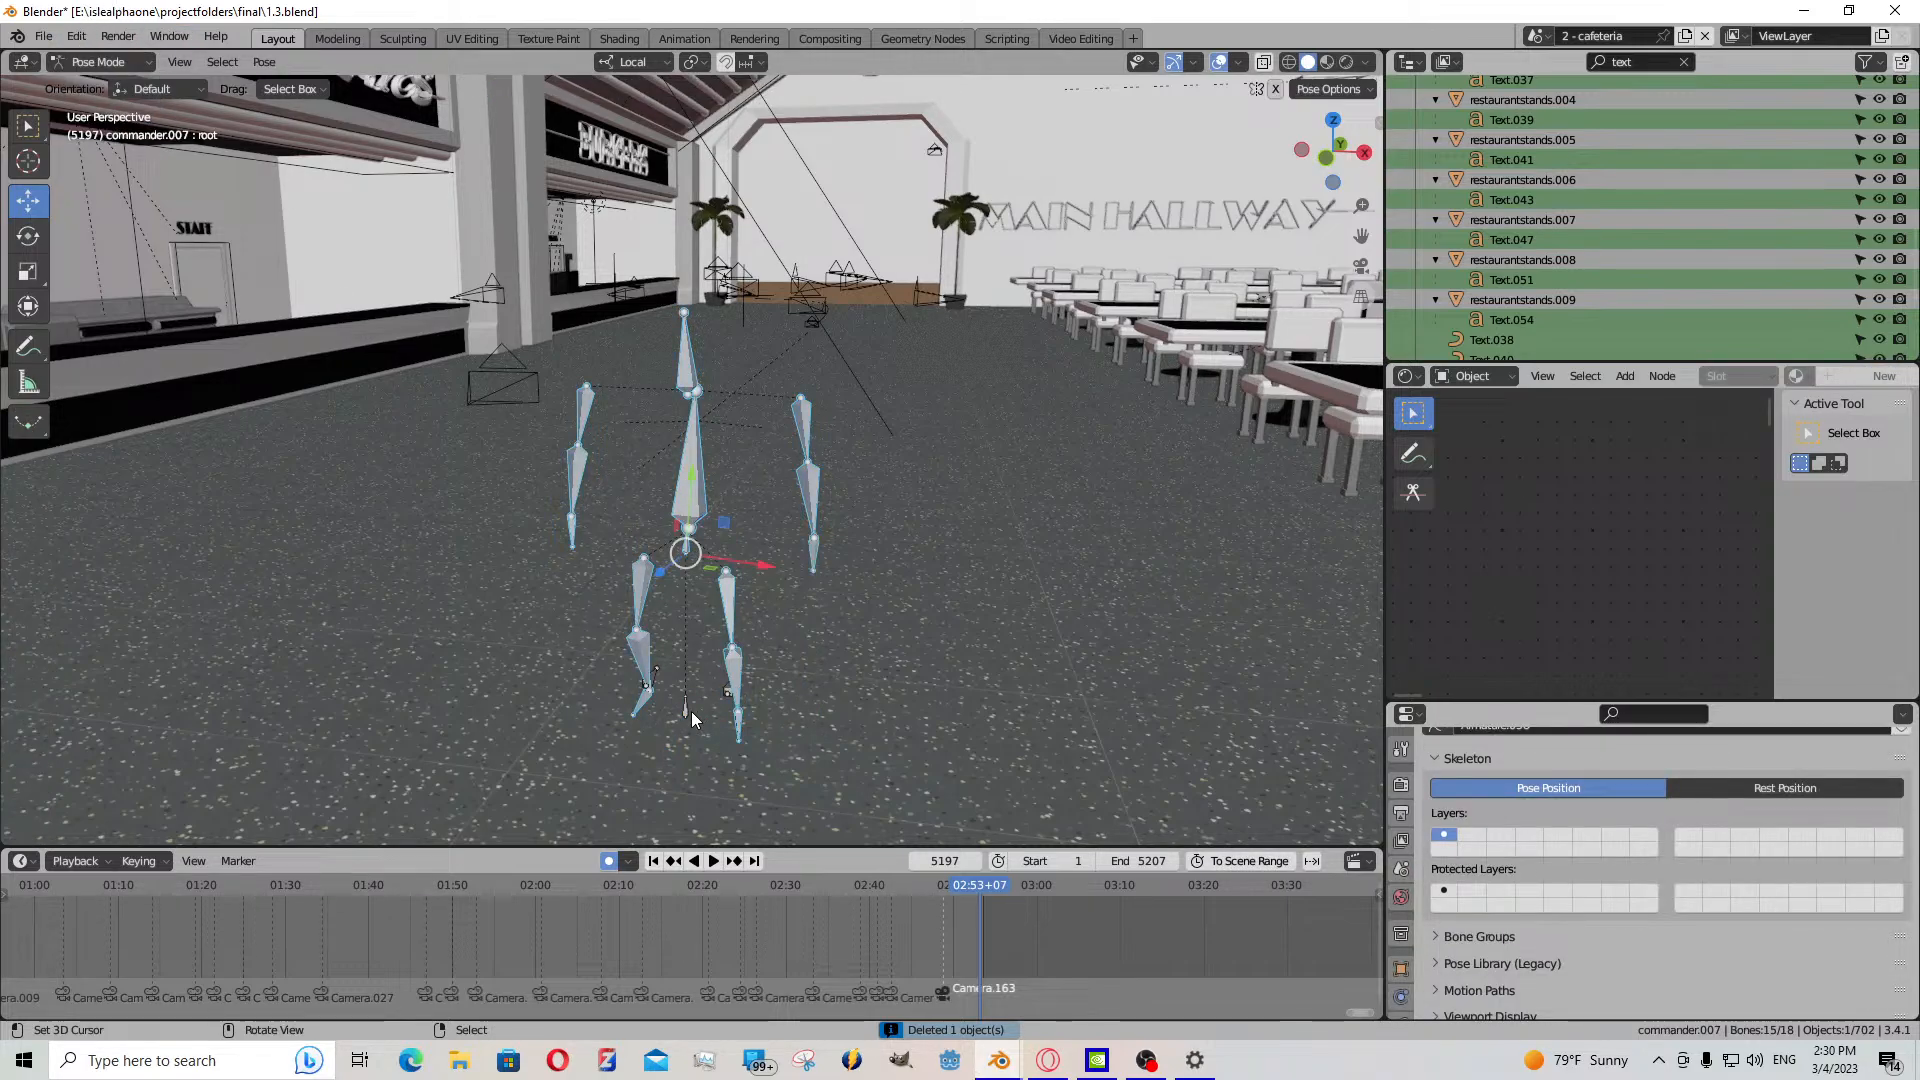
{"action": "left_click", "coordinate": [692, 711]}
{"action": "key", "text": "shift+s"}
{"action": "left_click", "coordinate": [650, 798]}
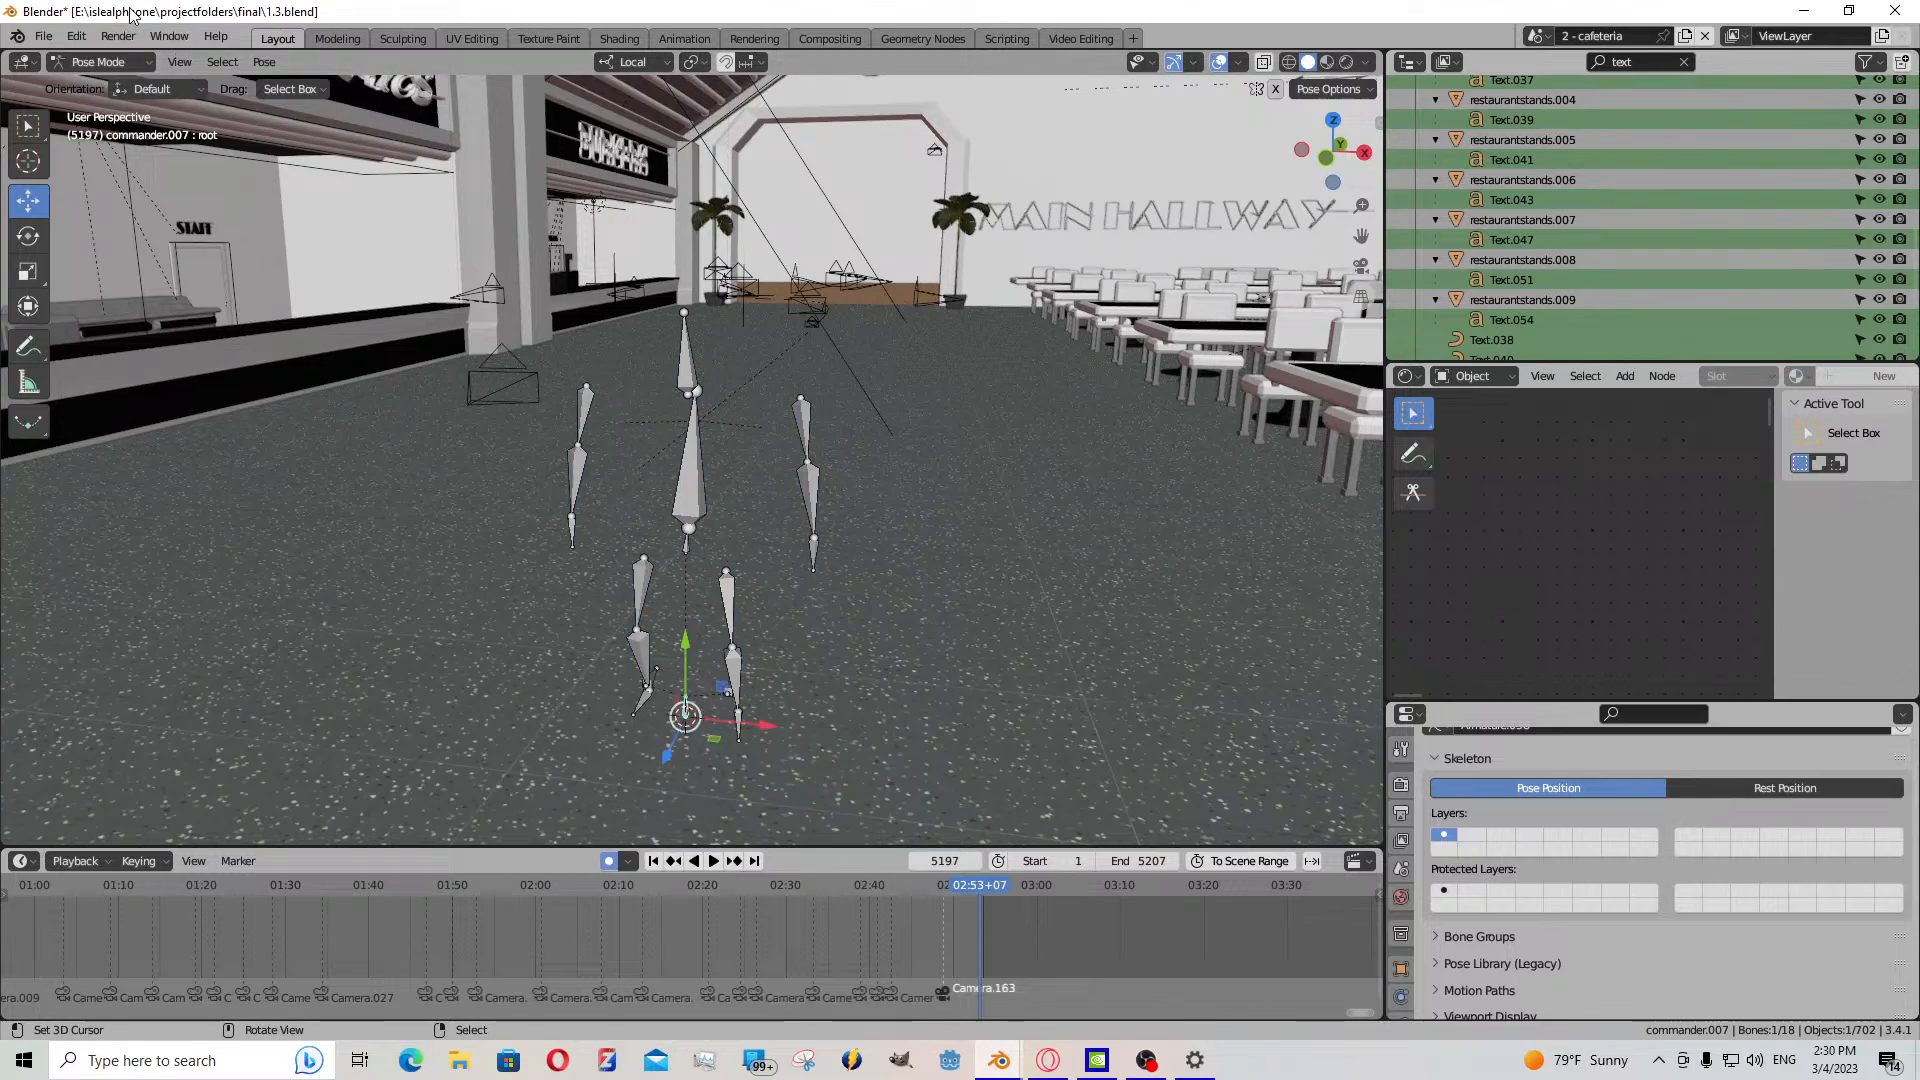
- Return to Object Mode, start an FBX import and open the E:\islealphaone\mocap folder
{"action": "left_click", "coordinate": [98, 62]}
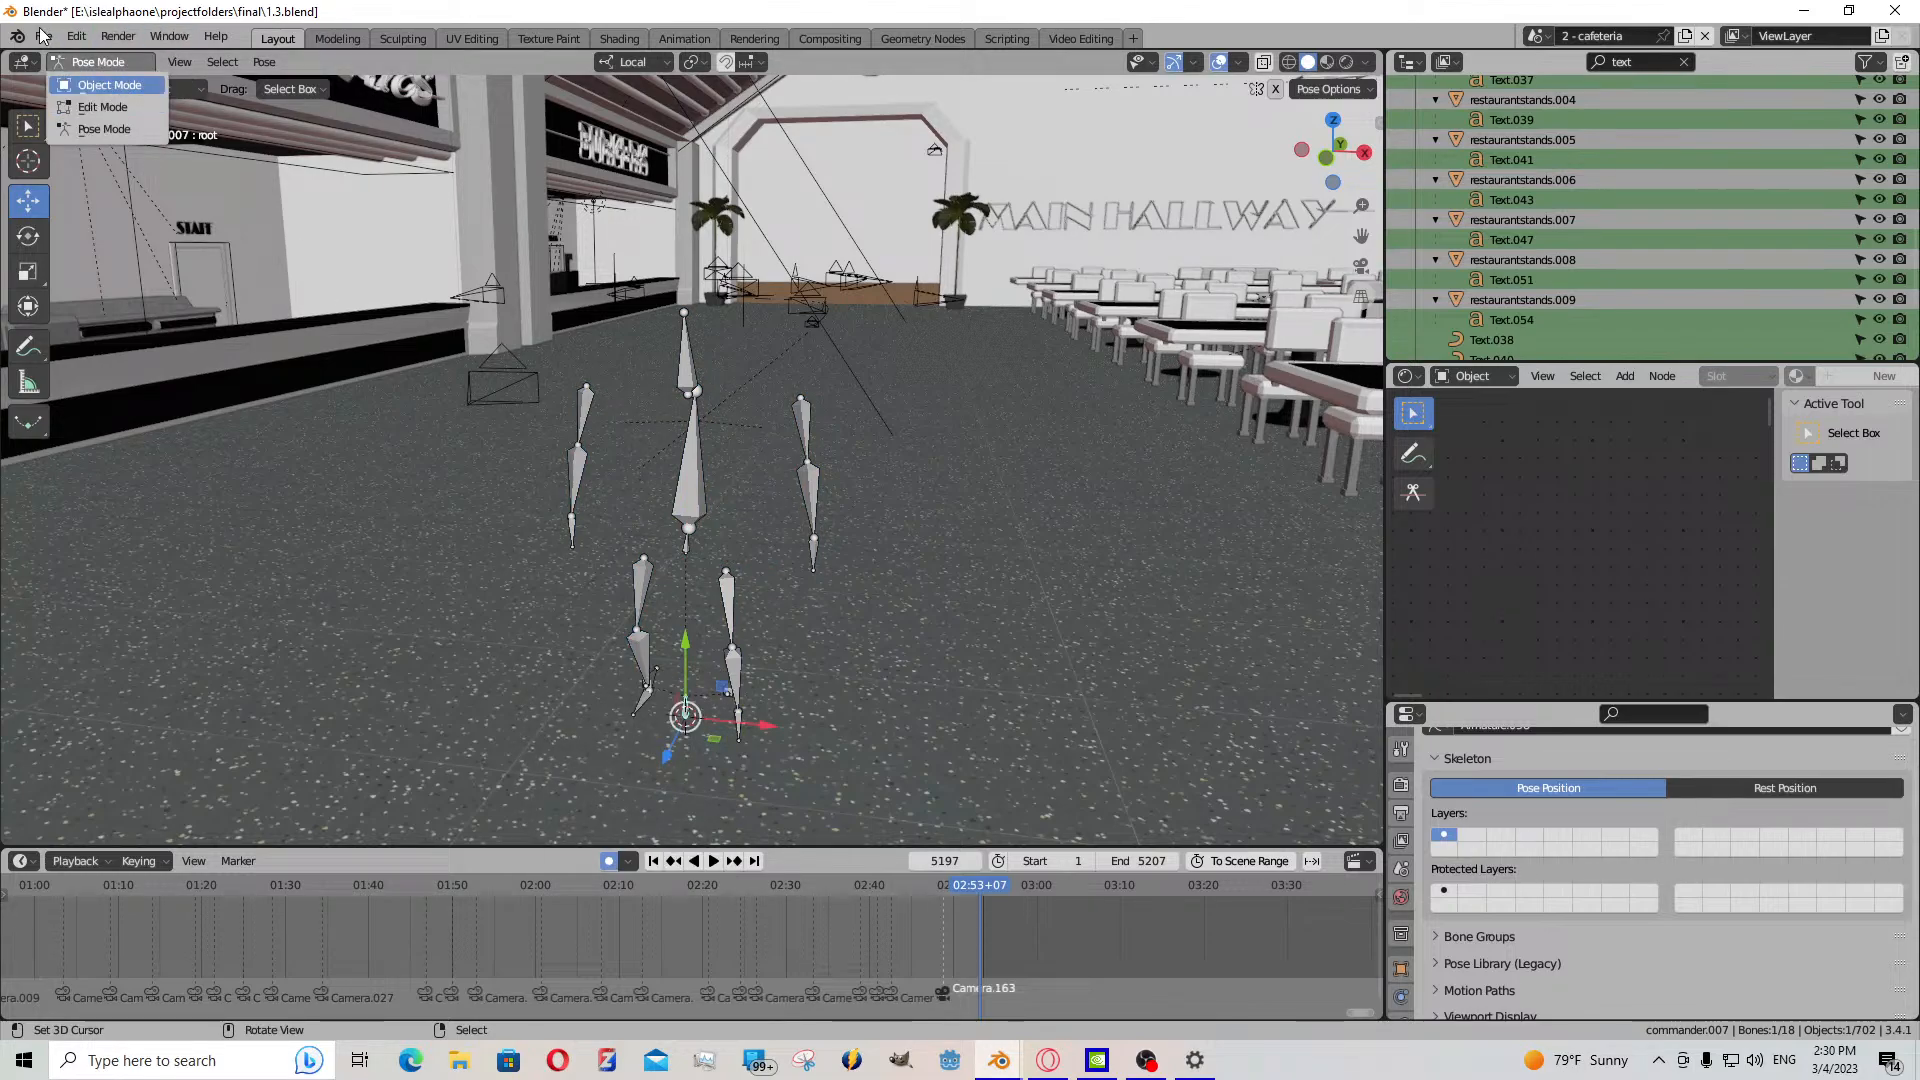
{"action": "left_click", "coordinate": [110, 85]}
{"action": "left_click", "coordinate": [44, 36]}
{"action": "mouse_move", "coordinate": [148, 310]}
{"action": "left_click", "coordinate": [338, 503]}
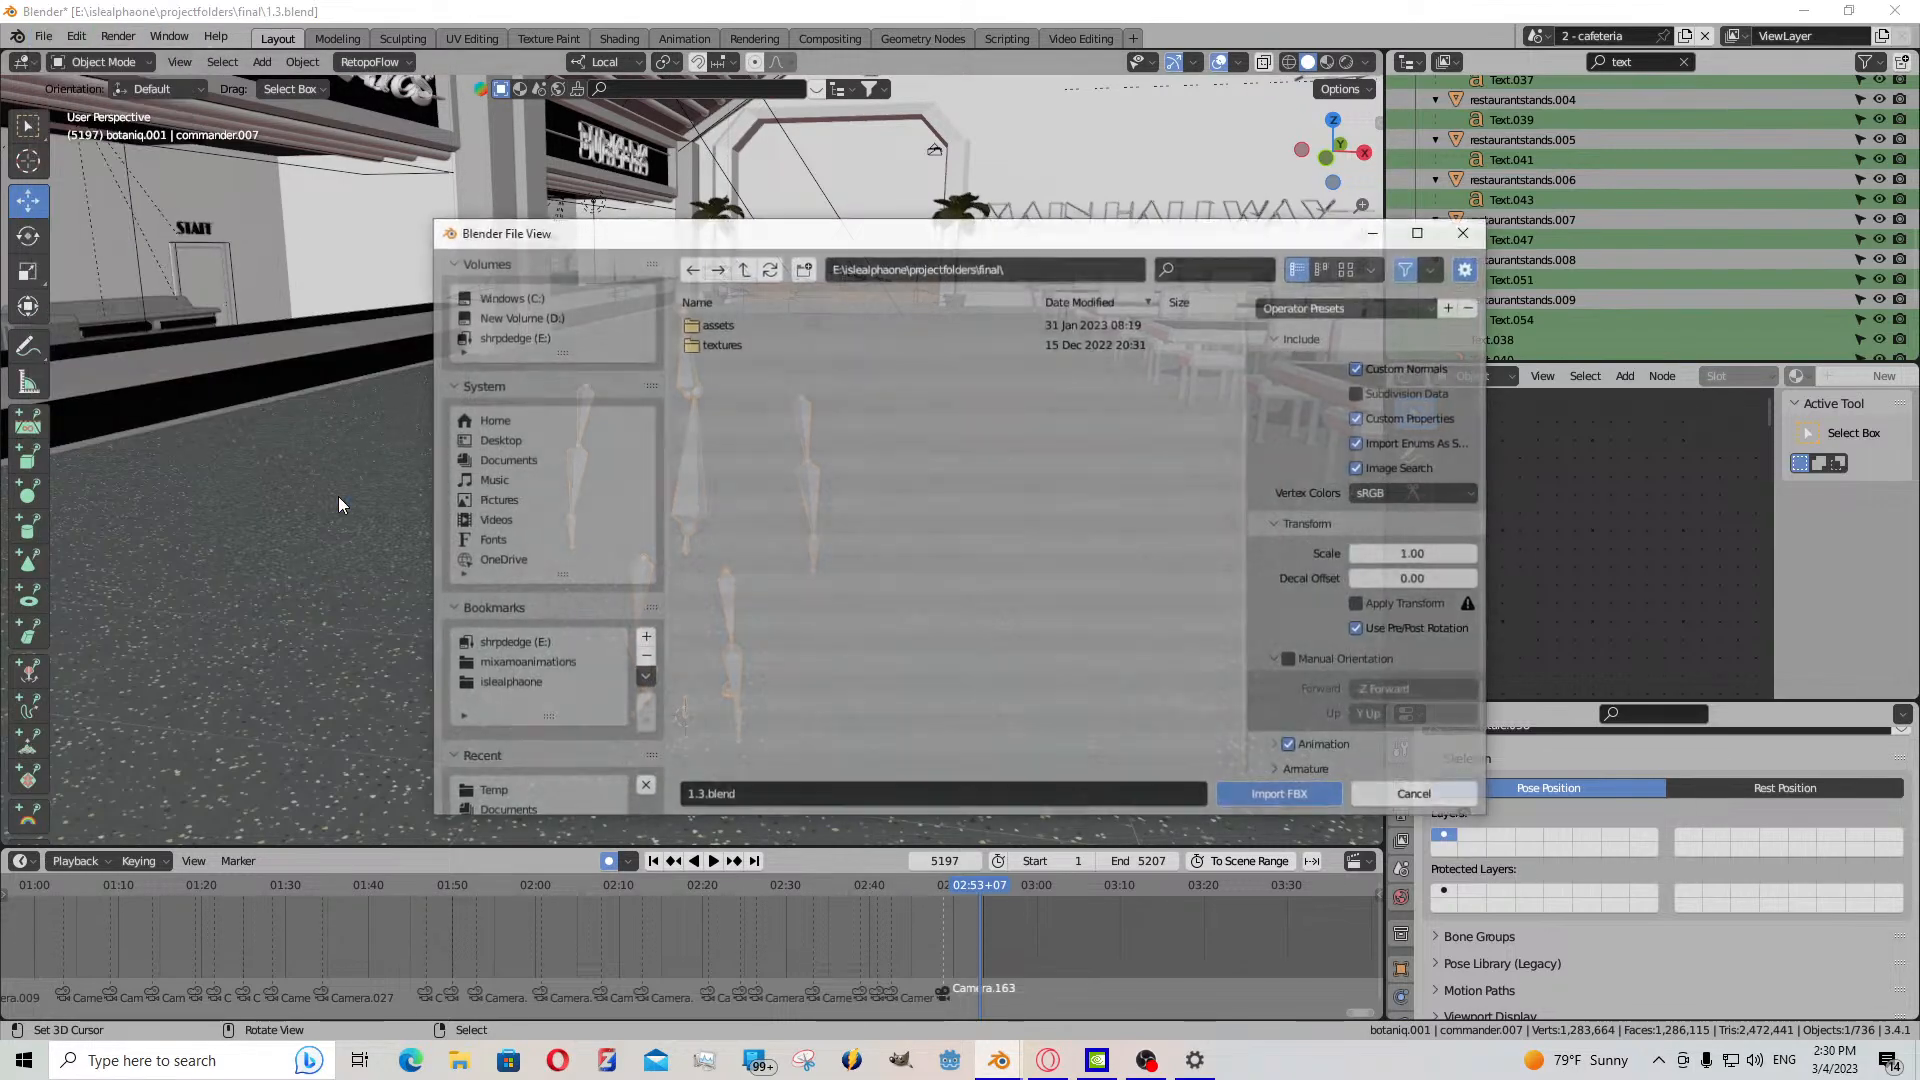
{"action": "left_click", "coordinate": [1040, 268]}
{"action": "left_click_drag", "start_coordinate": [1030, 268], "coordinate": [911, 277]}
{"action": "key", "text": "BackSpace"}
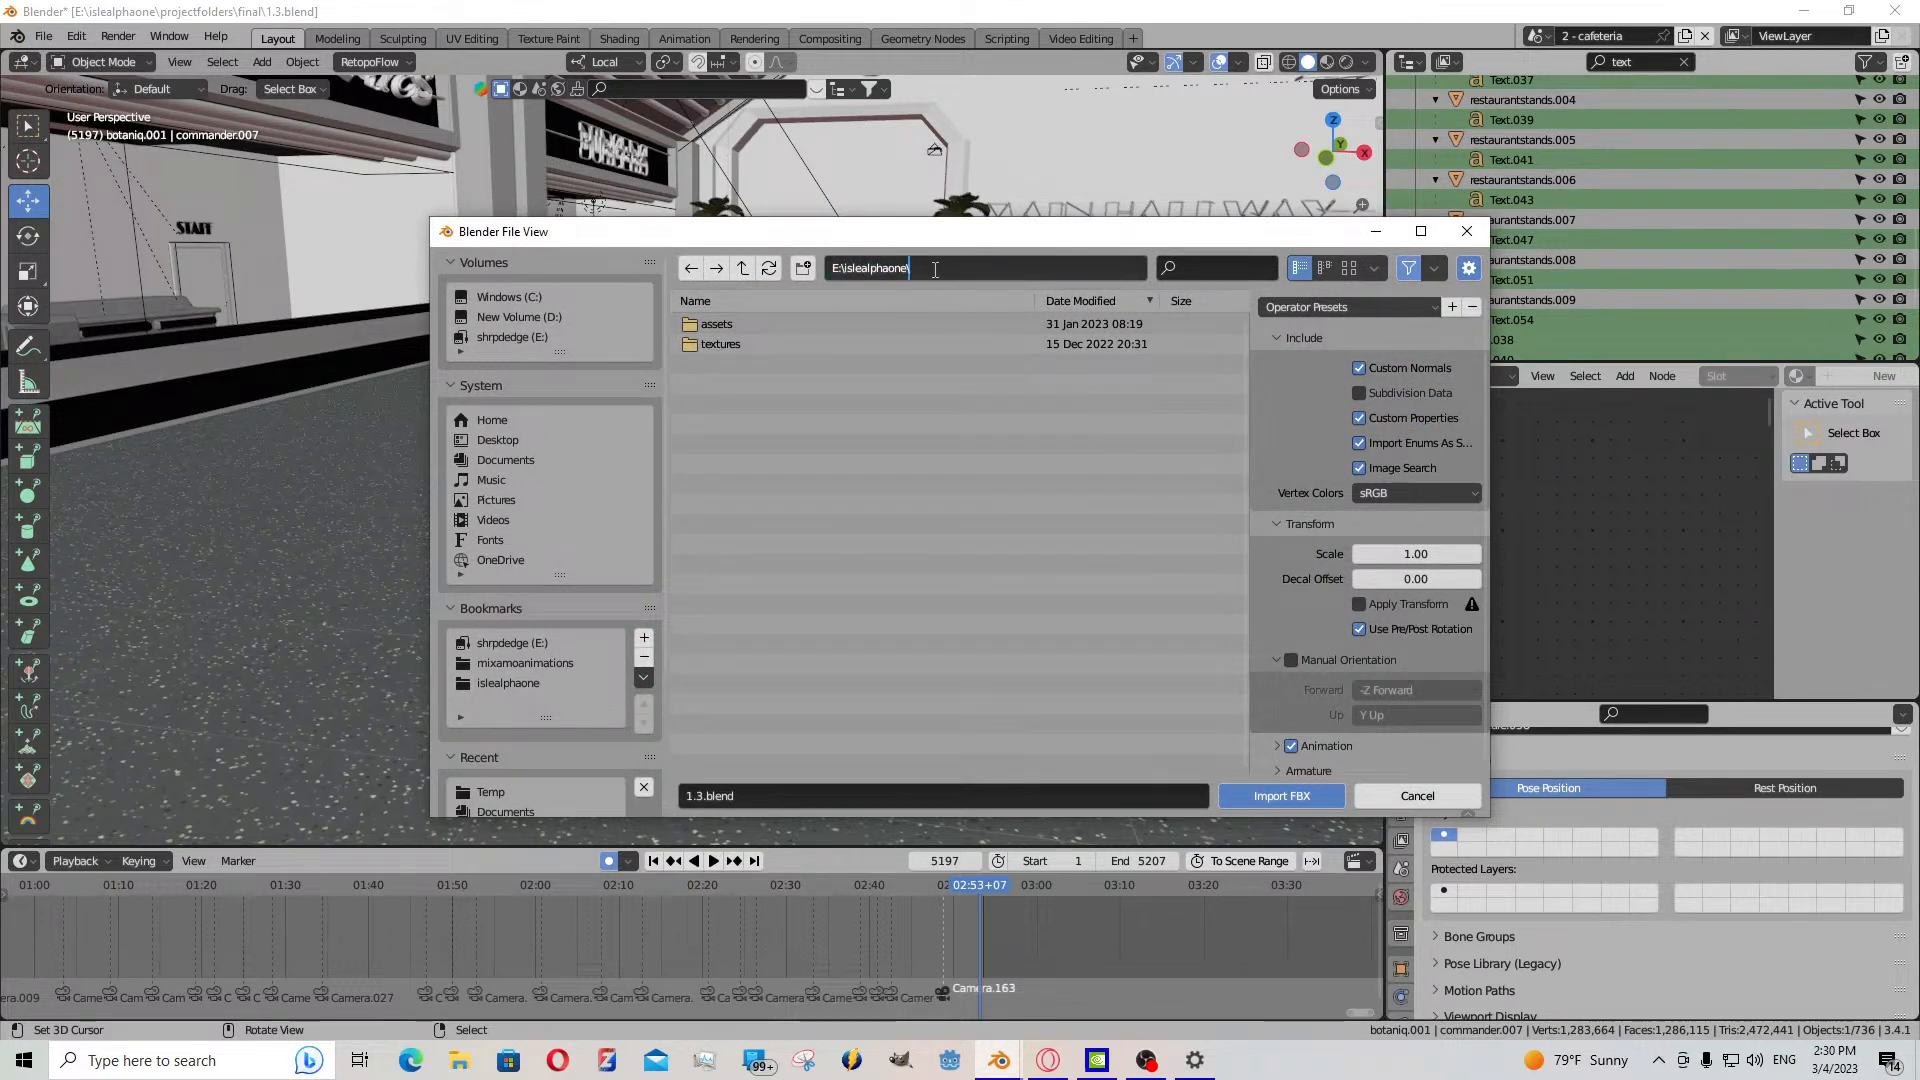
{"action": "key", "text": "Return"}
{"action": "double_click", "coordinate": [740, 364]}
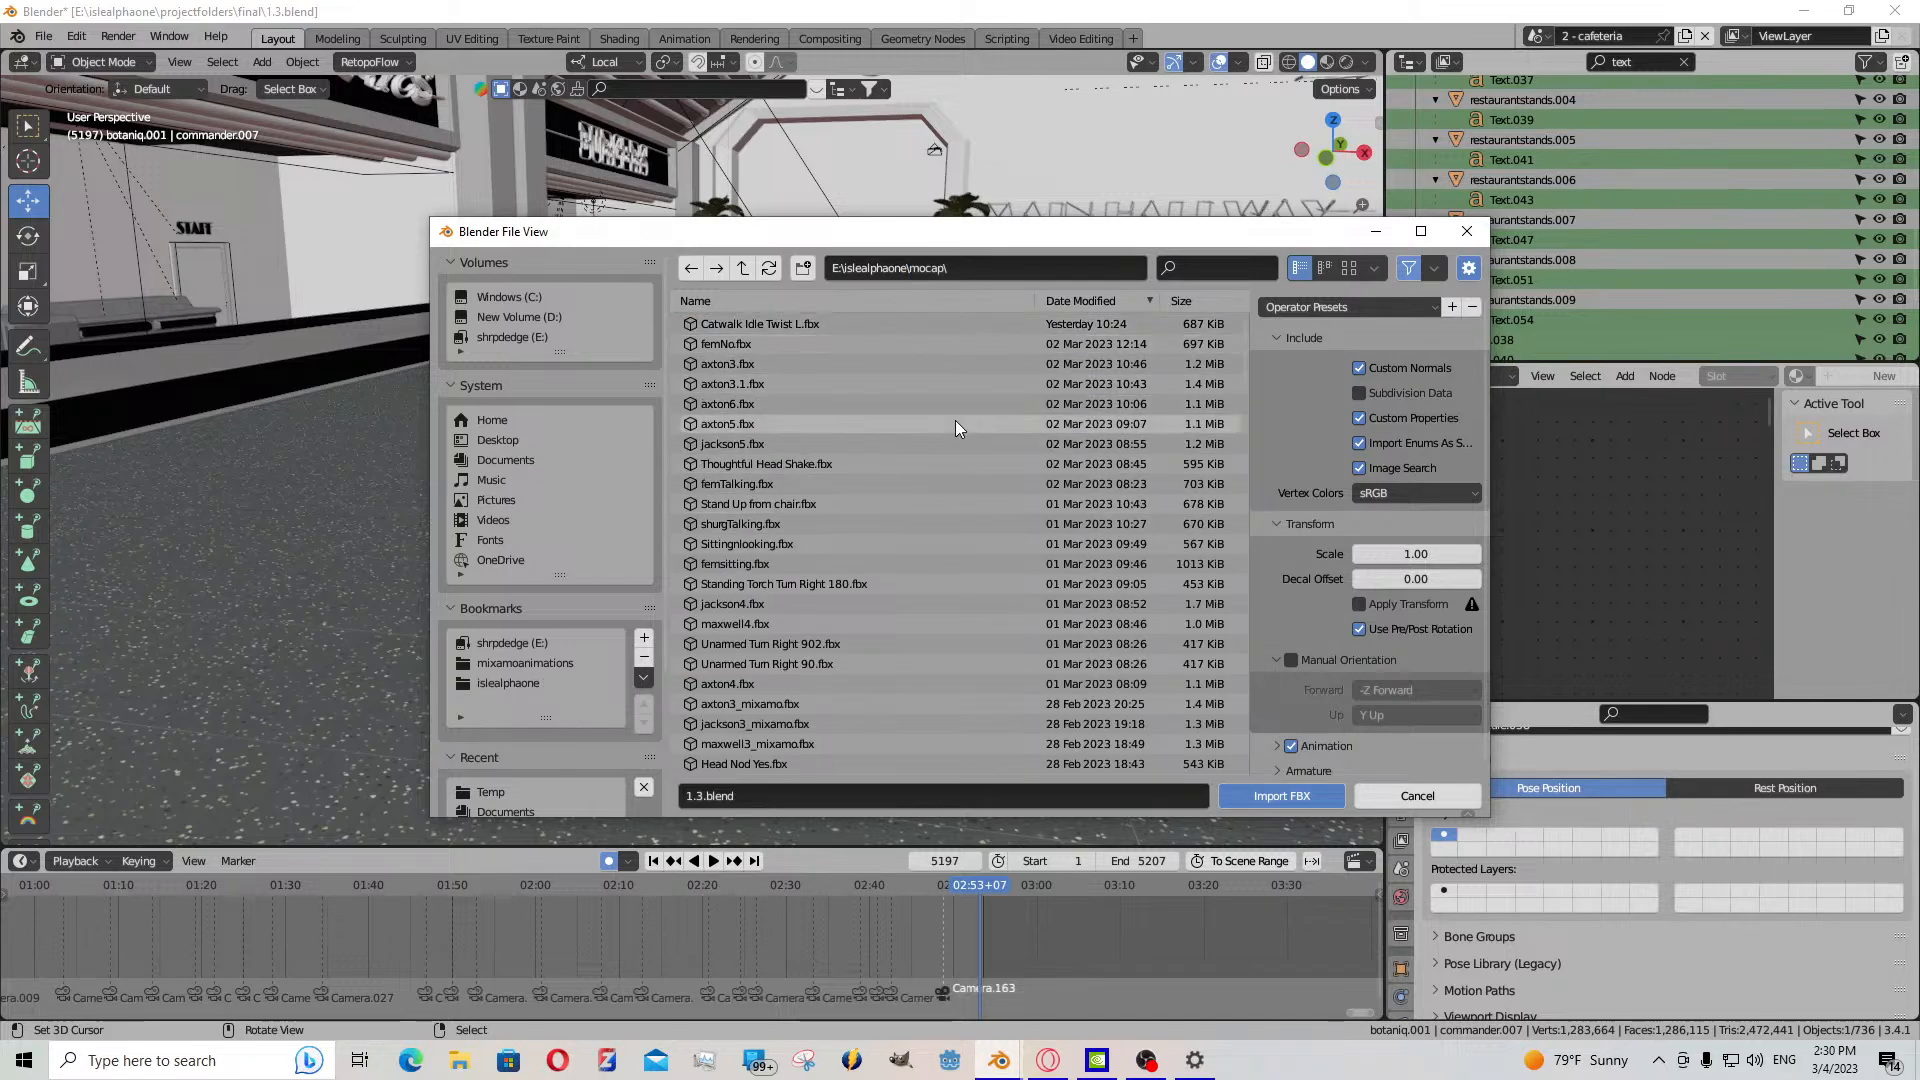
- Filter the mocap files by "talk" and import Talking2.fbx
{"action": "scroll", "coordinate": [956, 420], "scroll_direction": "down", "scroll_amount": 5}
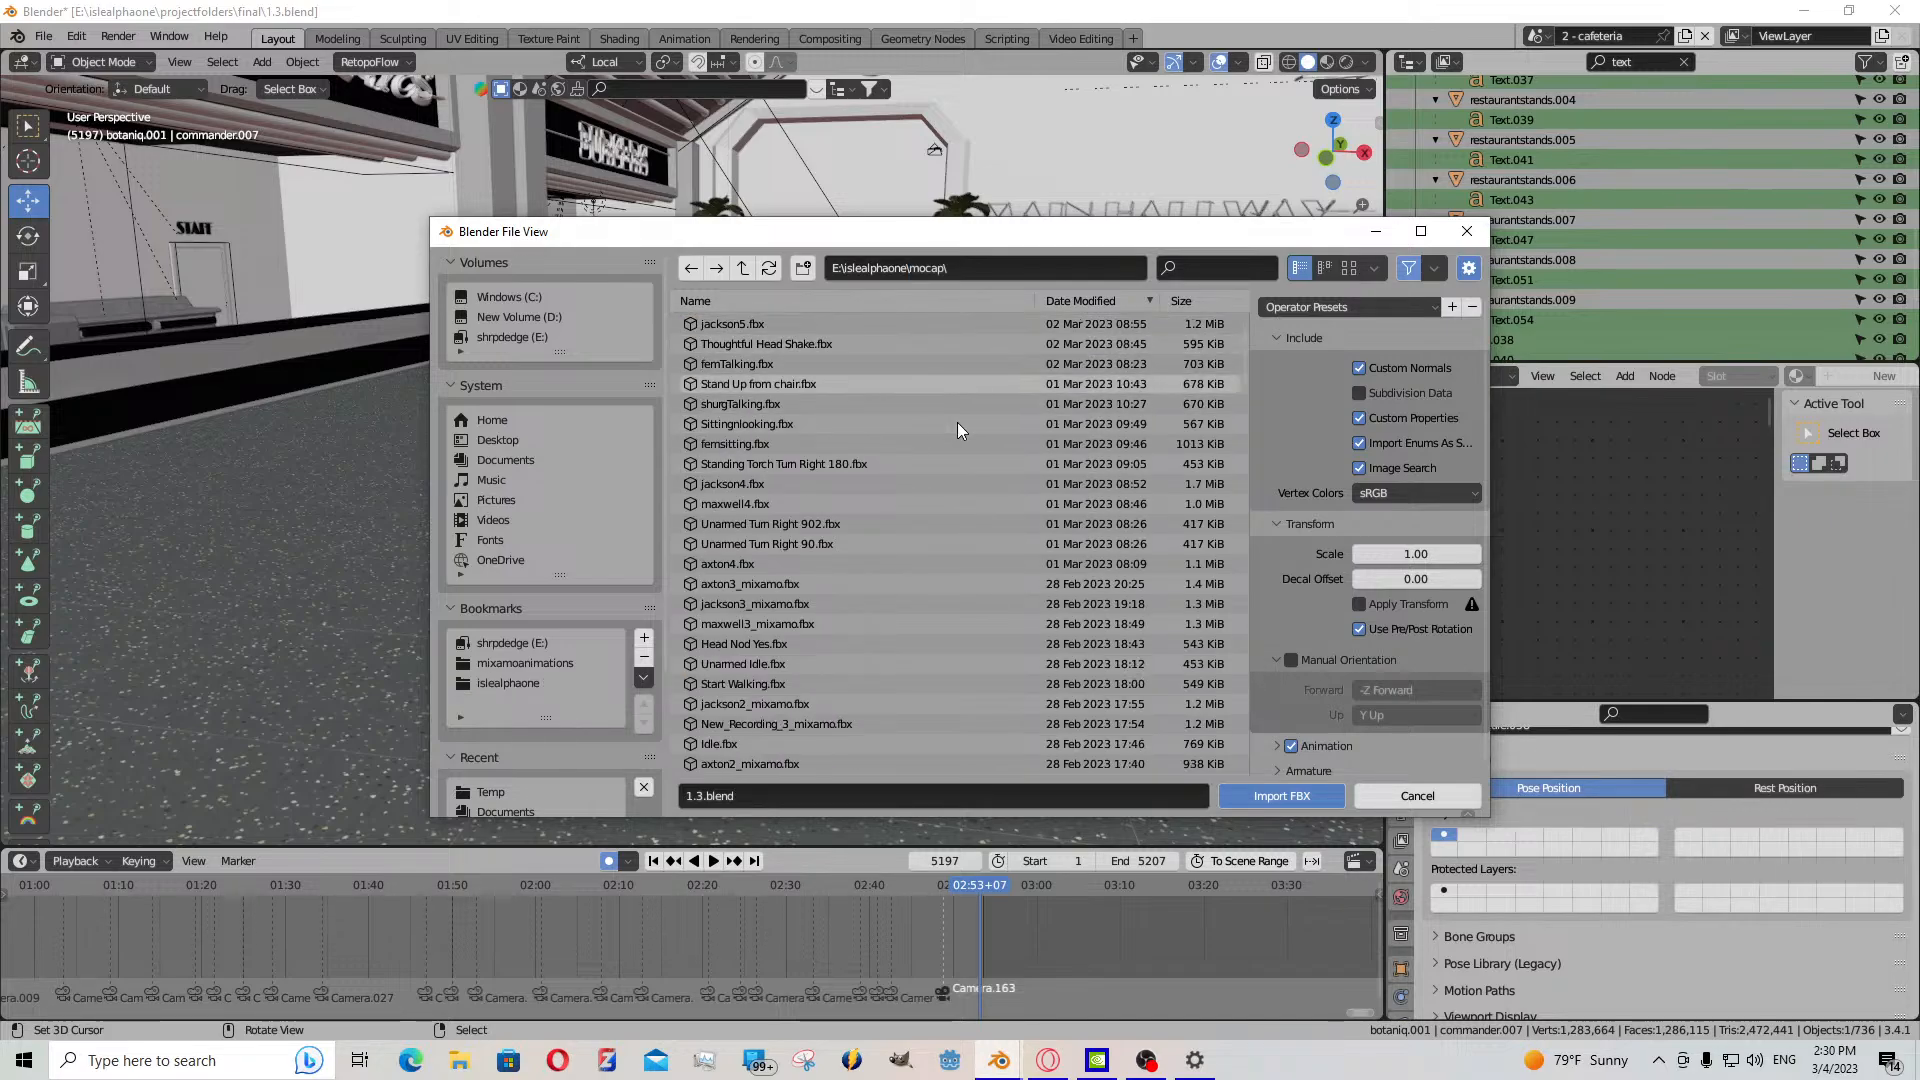
{"action": "left_click", "coordinate": [1219, 270]}
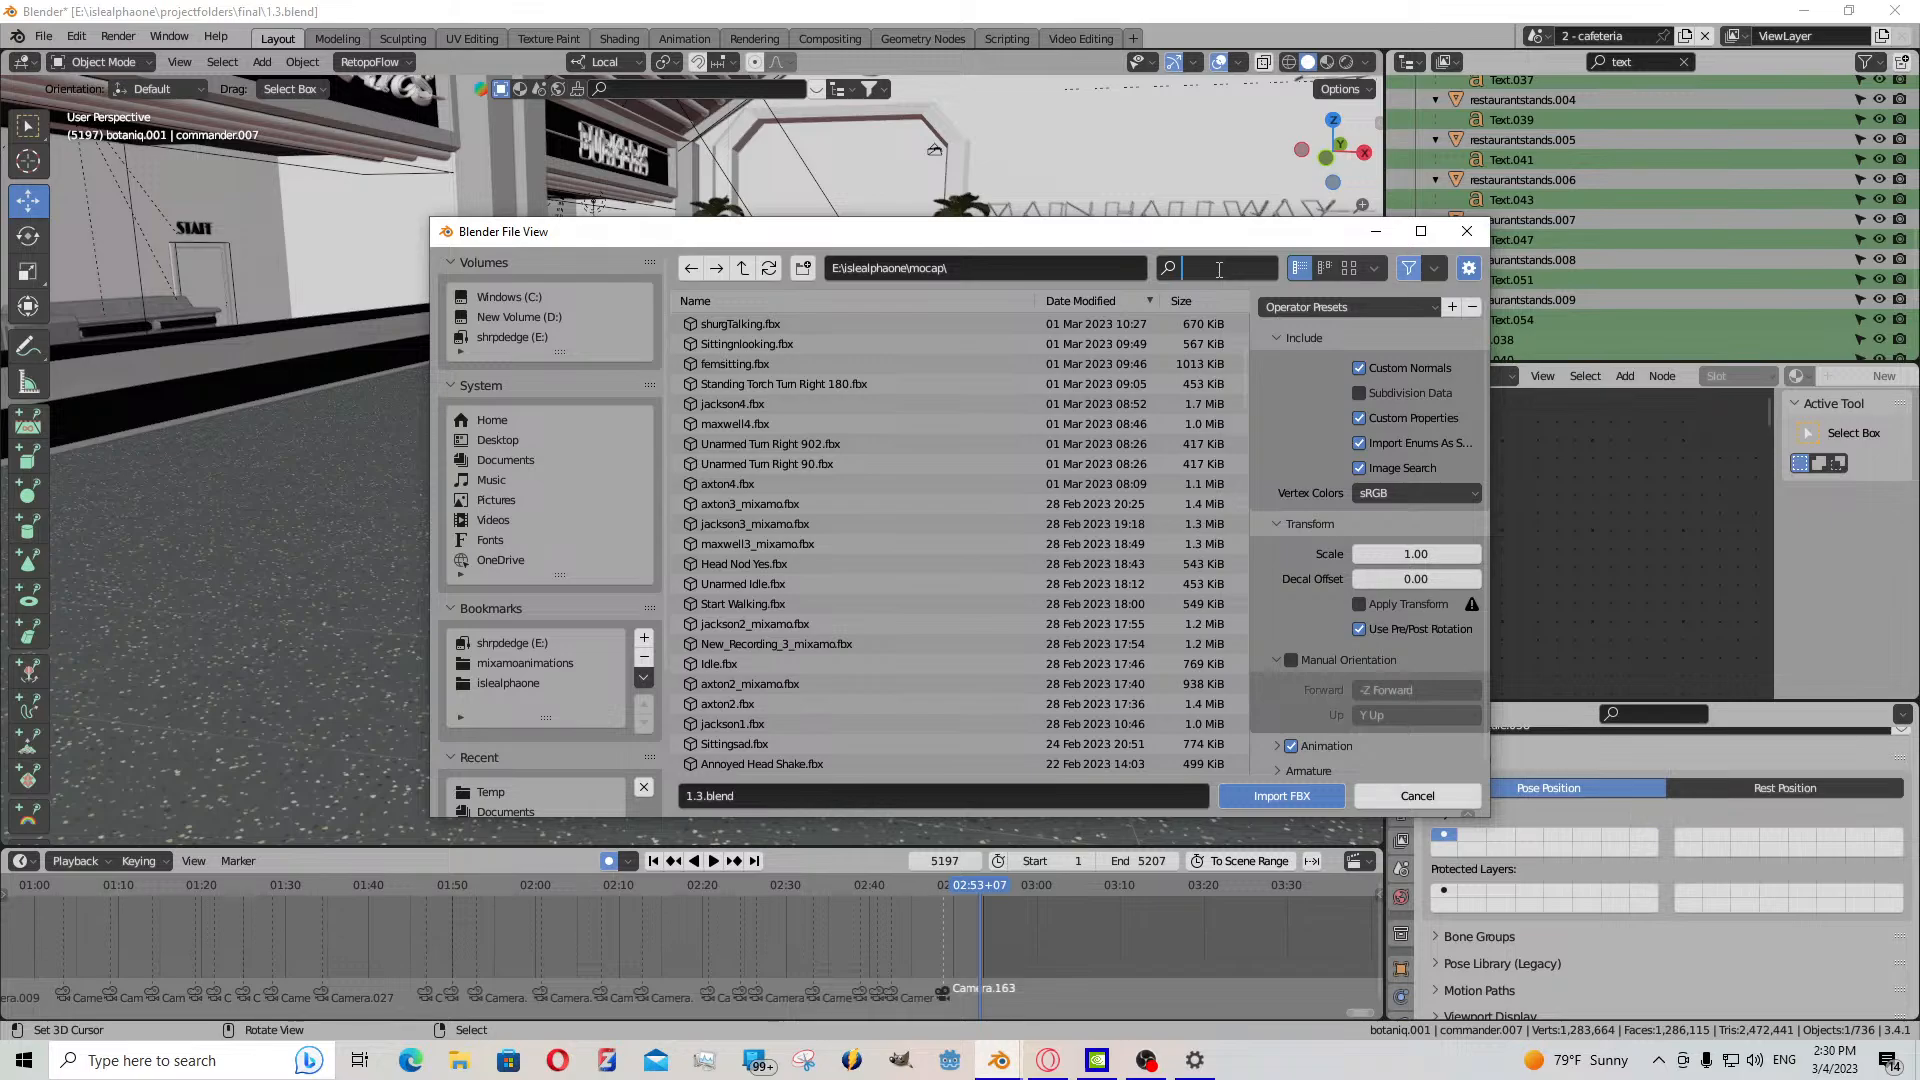
{"action": "type", "text": "talk"}
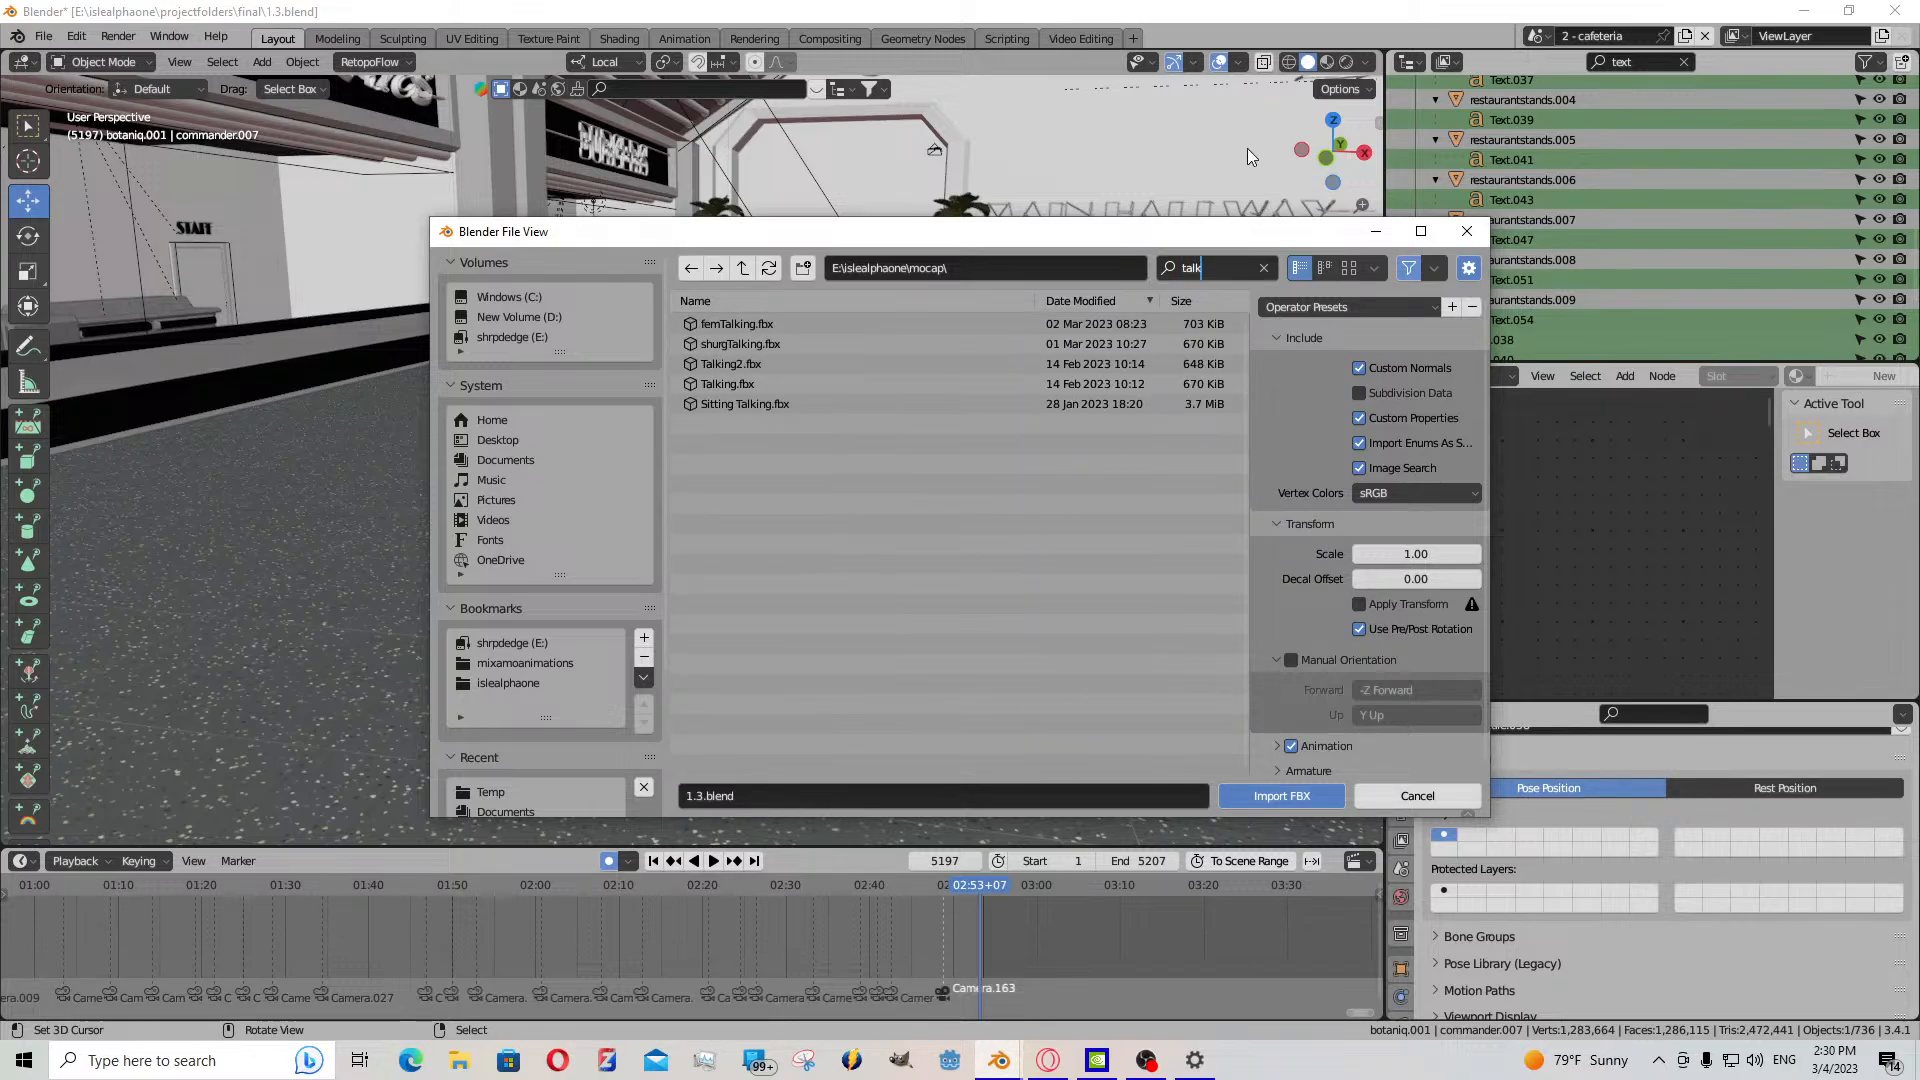
{"action": "left_click", "coordinate": [959, 351]}
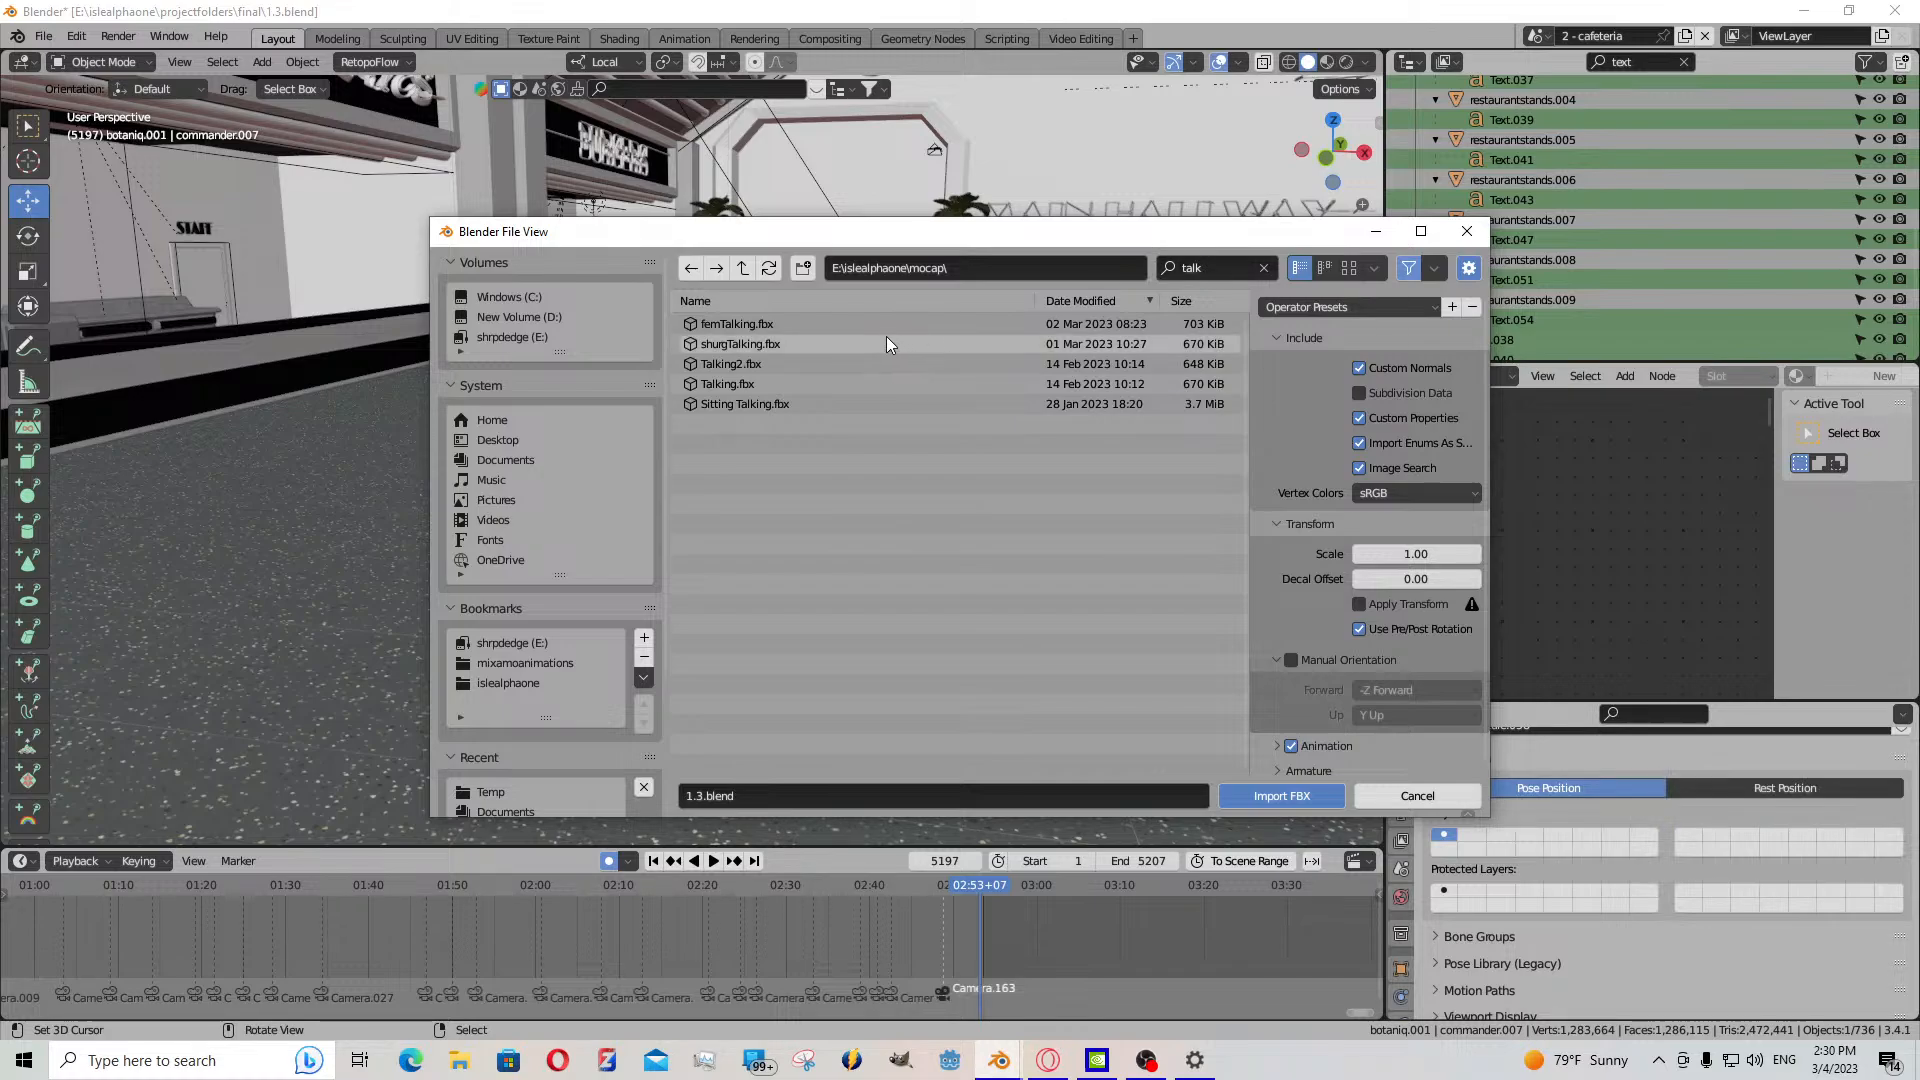
{"action": "double_click", "coordinate": [873, 364]}
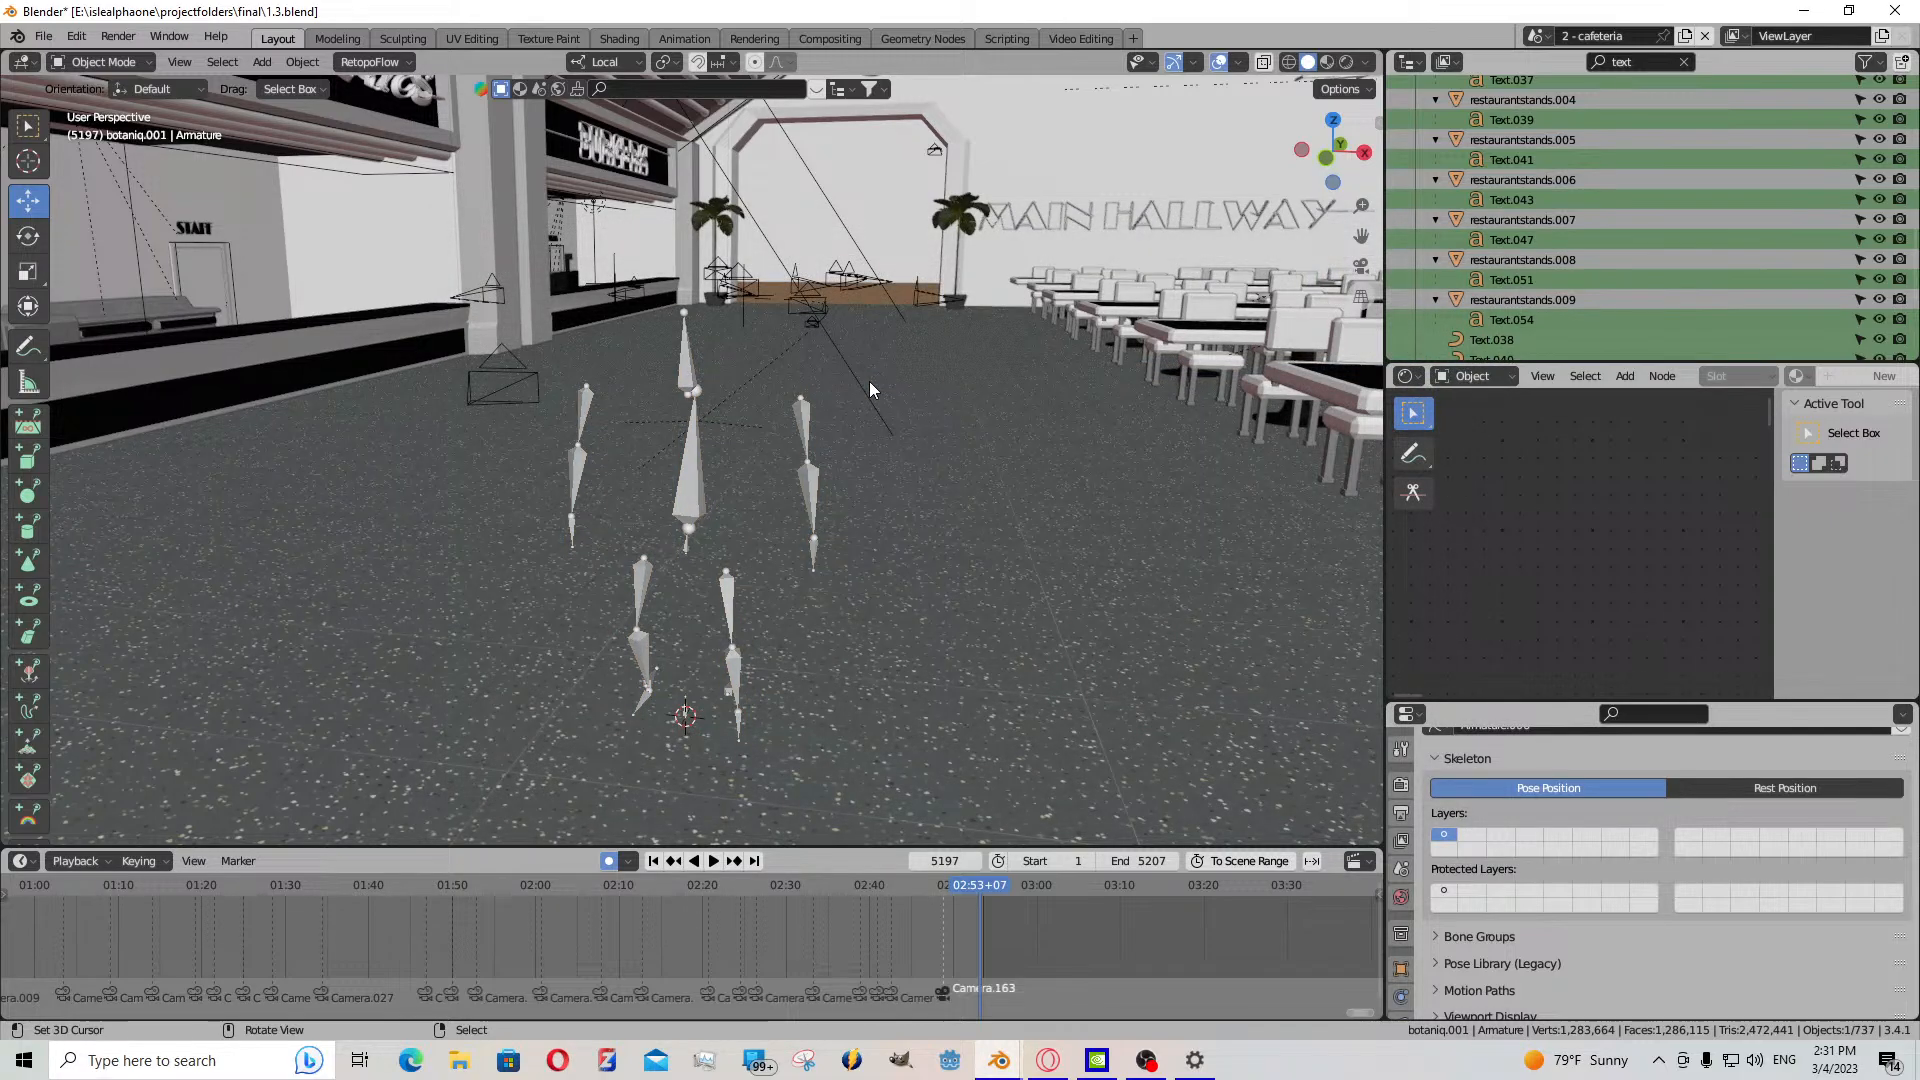
- Snap the imported armature to the 3D cursor at the commander rig's root, keeping the offset
{"action": "key", "text": "shift+s"}
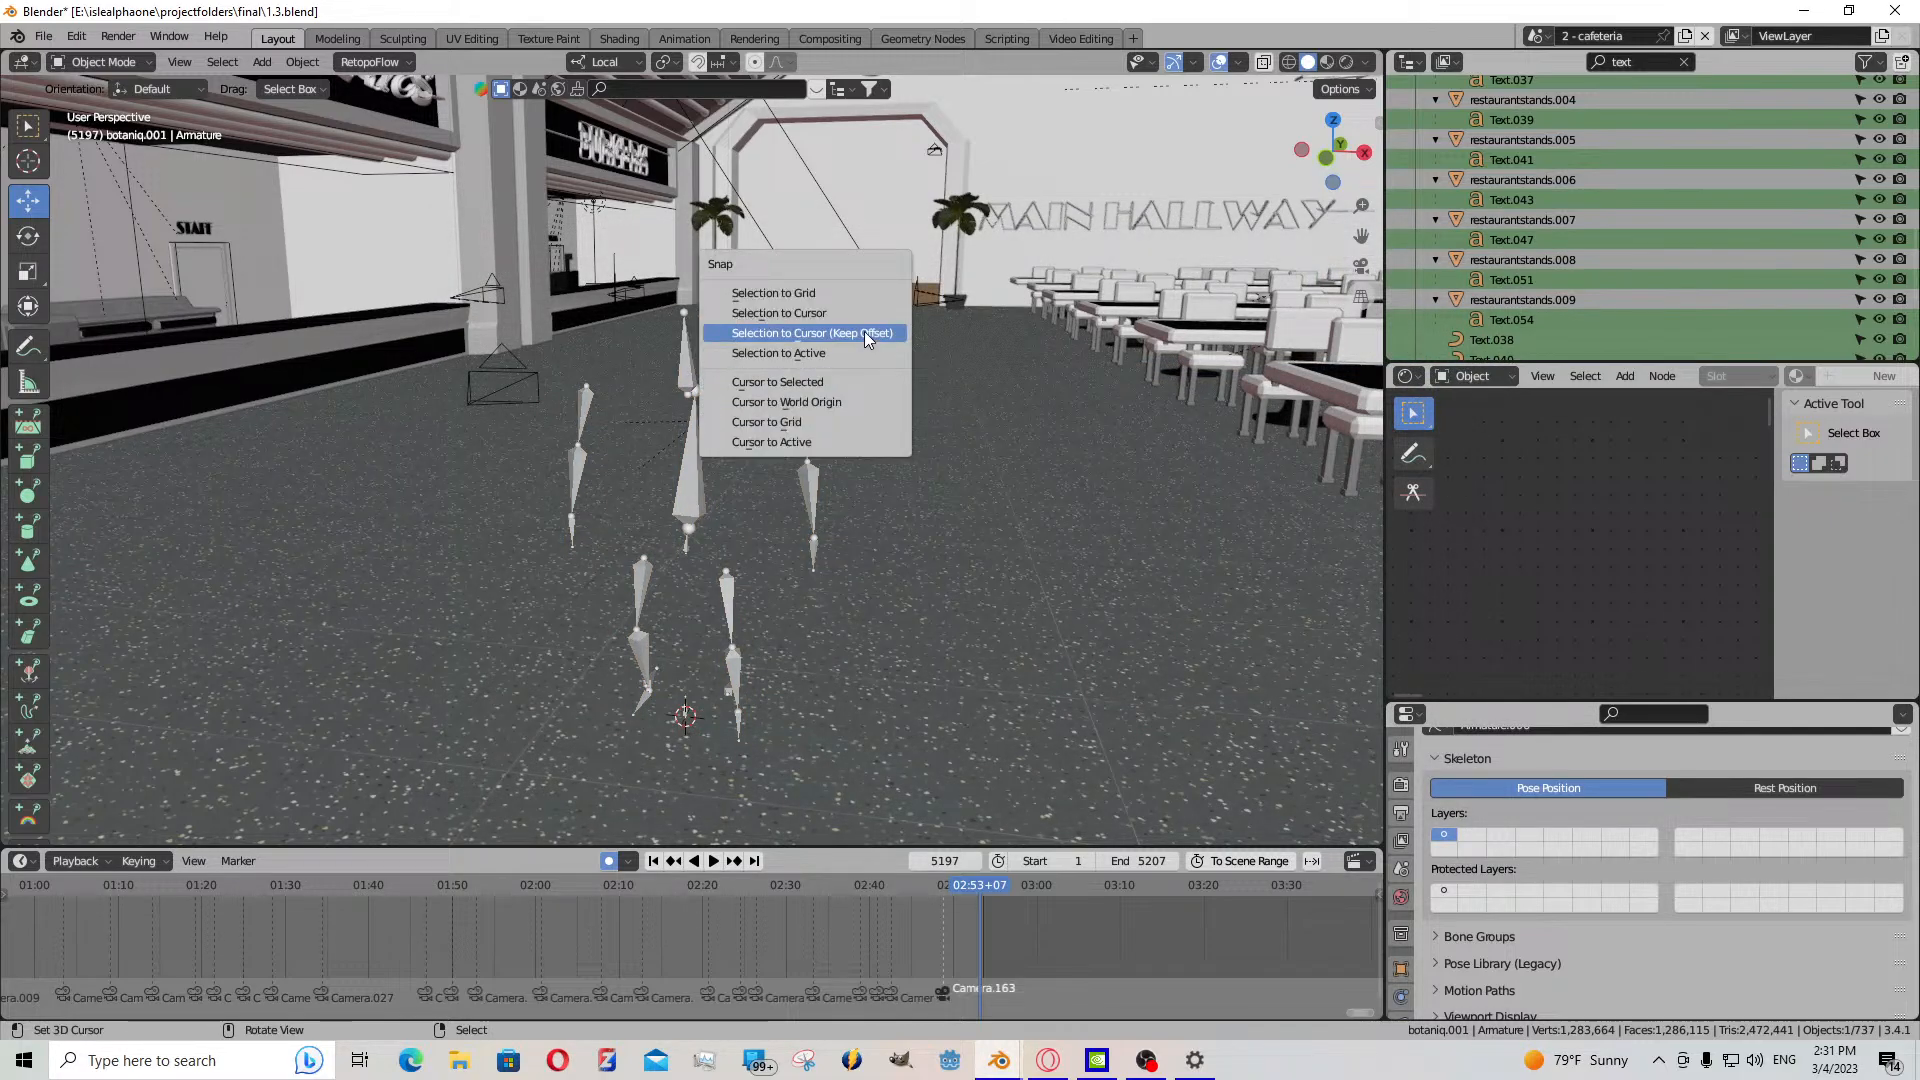
{"action": "left_click", "coordinate": [864, 332]}
{"action": "key", "text": "KP_Decimal"}
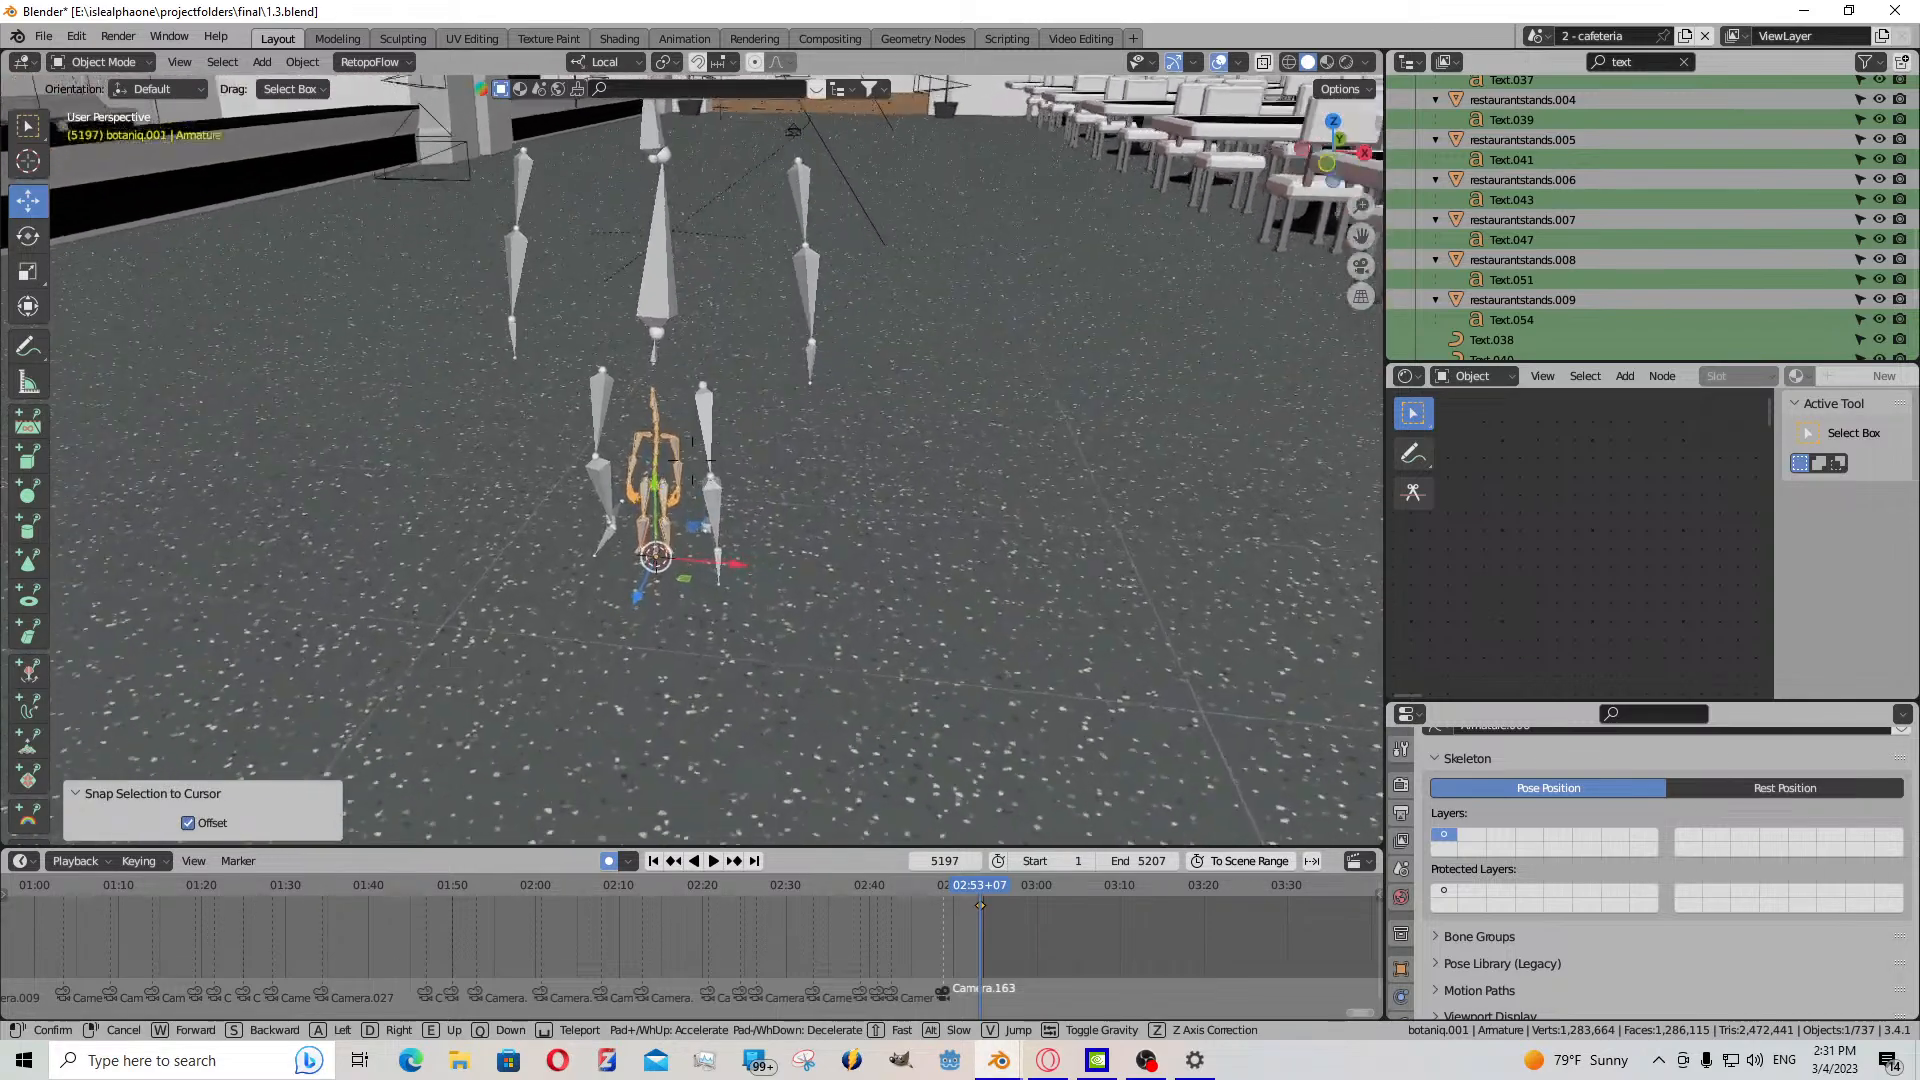
- At frame 1, clear the rotation of all the imported armature's bones in Pose Mode, and return to Object Mode
{"action": "scroll", "coordinate": [950, 920], "scroll_direction": "down", "scroll_amount": 3}
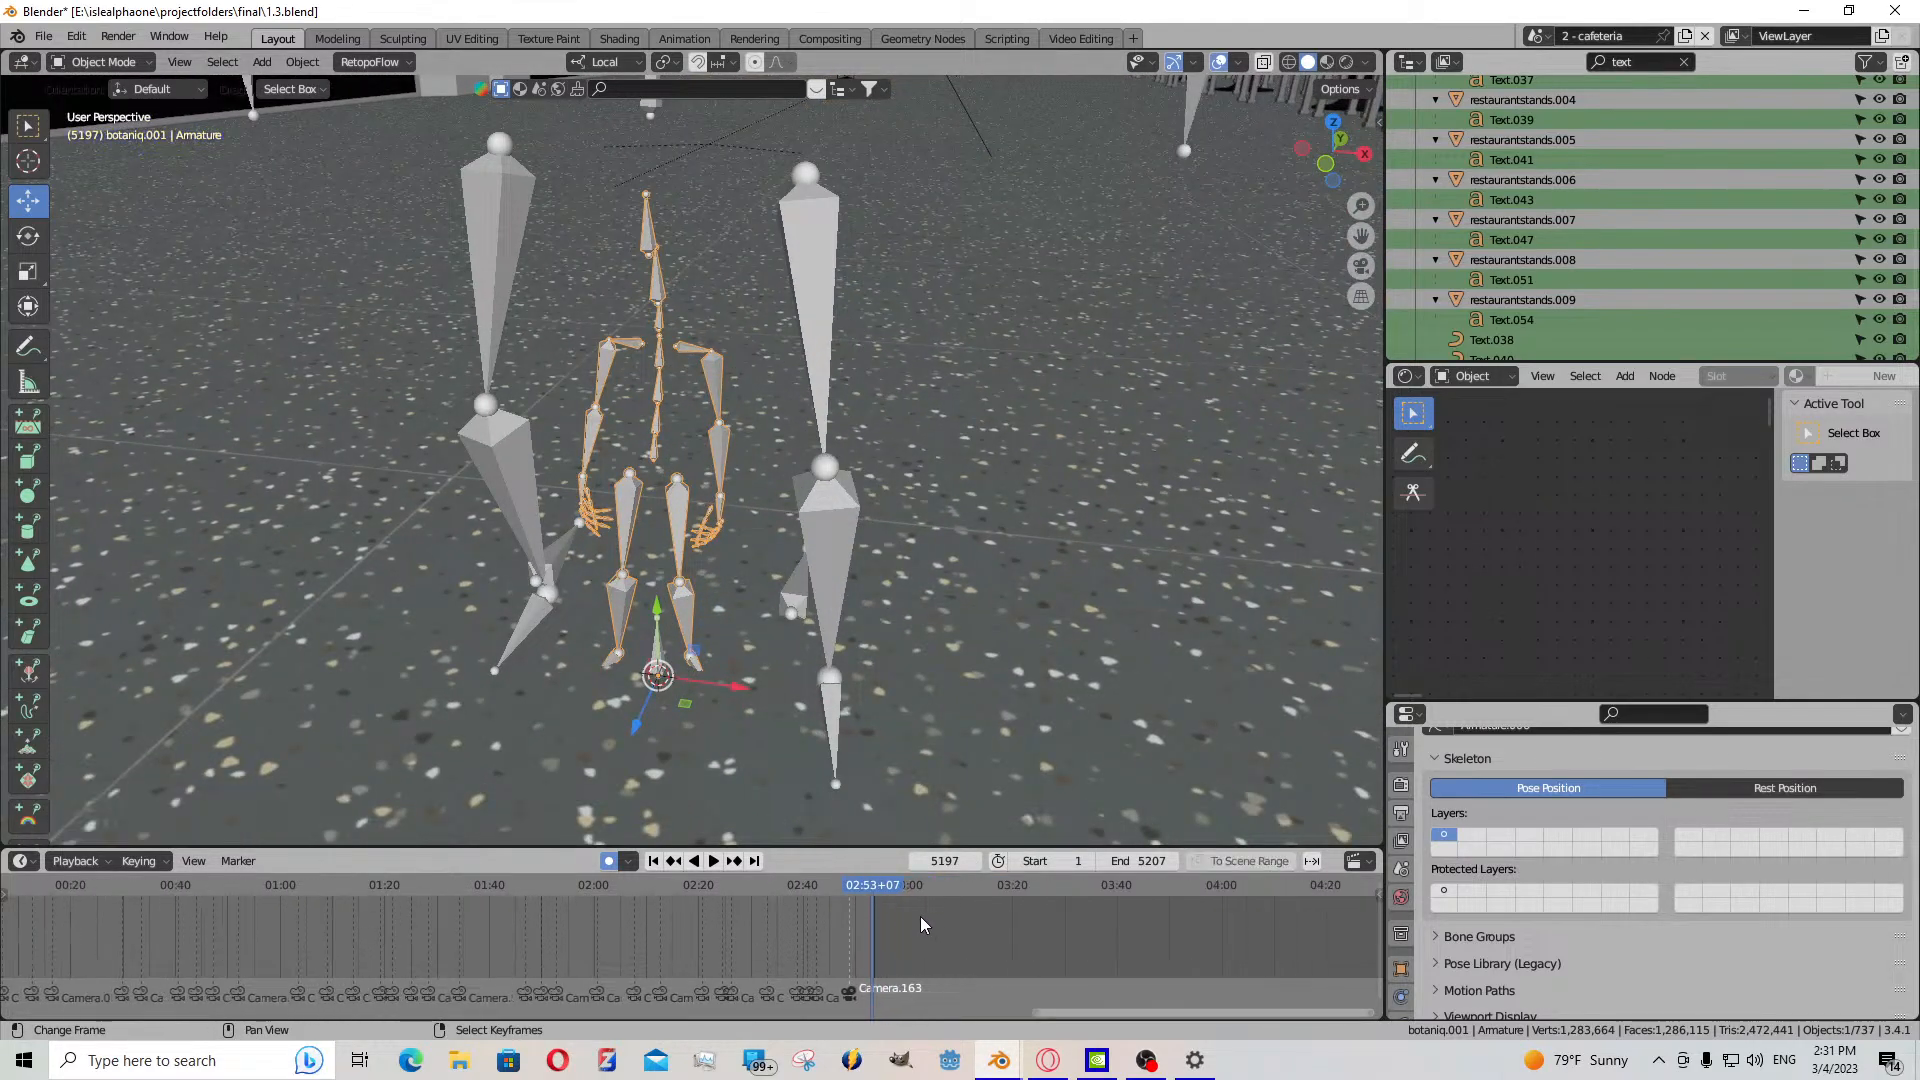
{"action": "key", "text": "shift+Left"}
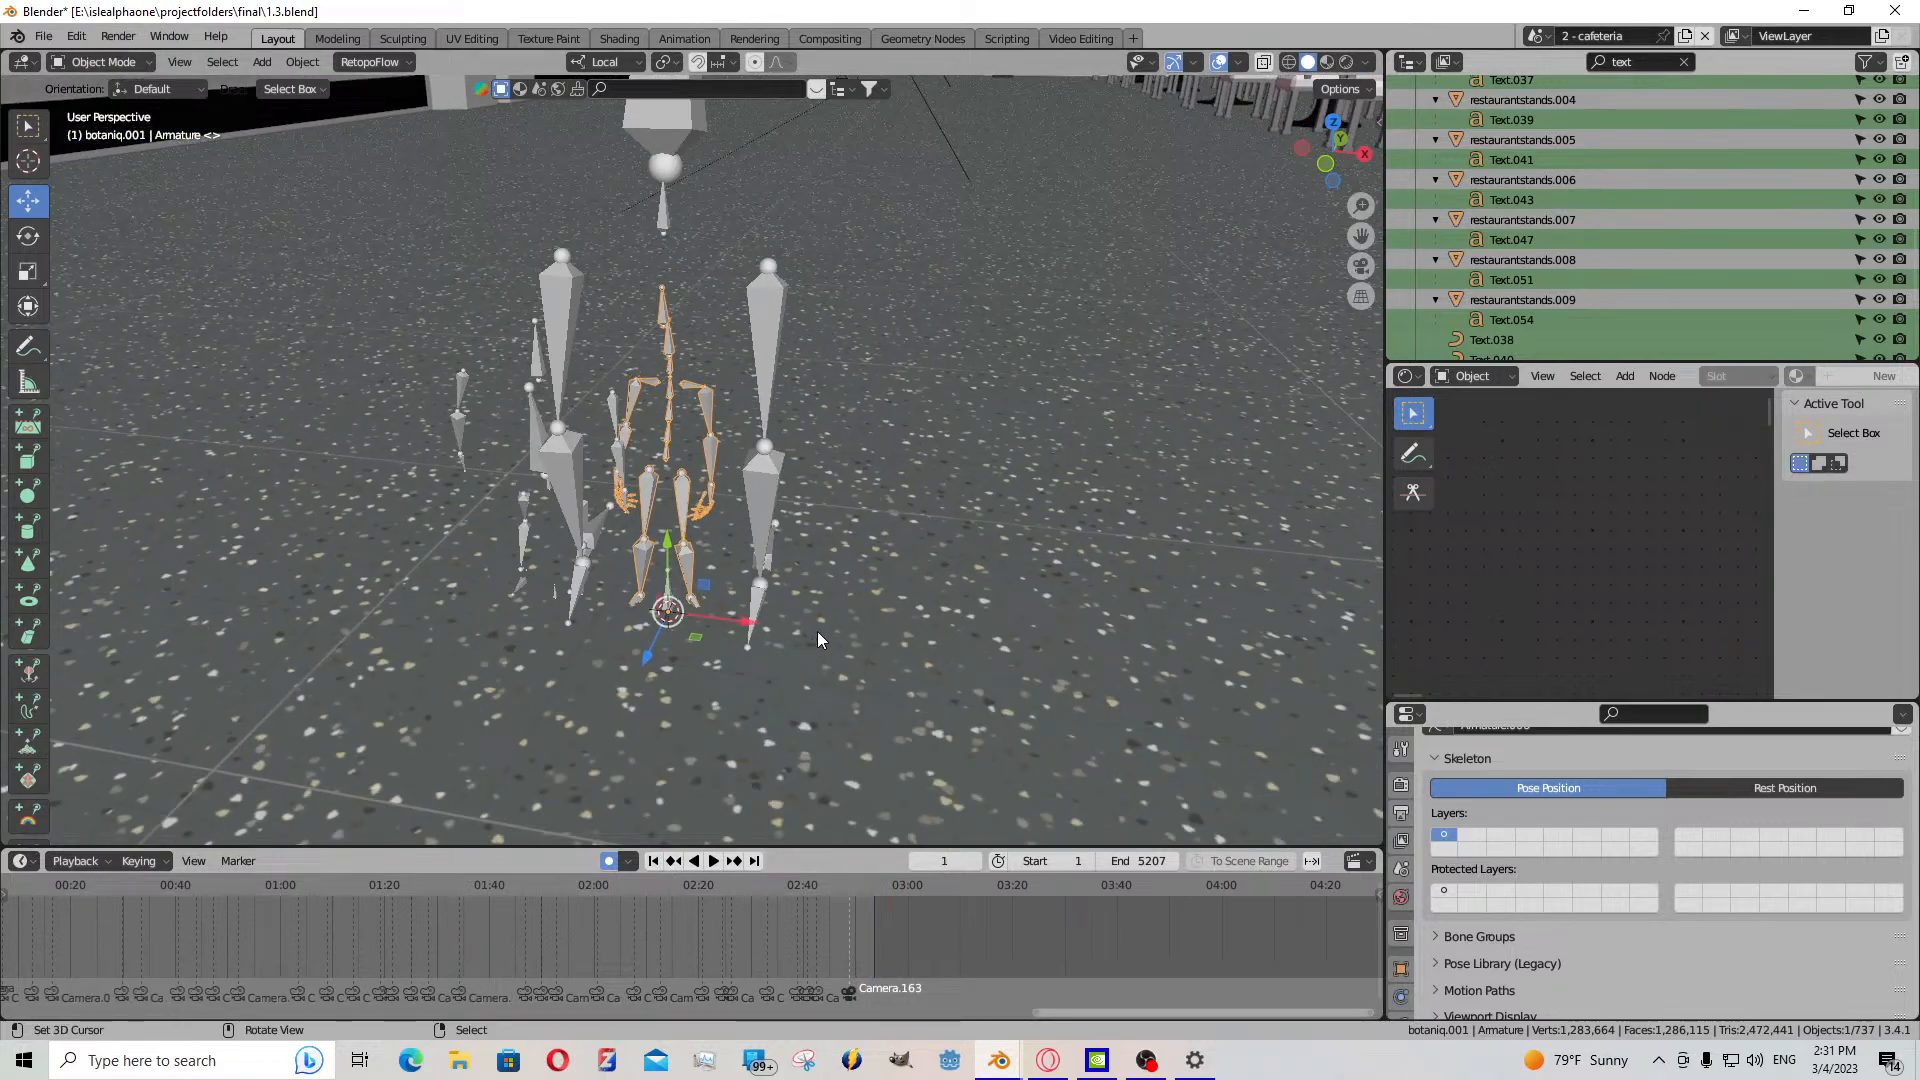
{"action": "left_click", "coordinate": [100, 62]}
{"action": "left_click", "coordinate": [104, 130]}
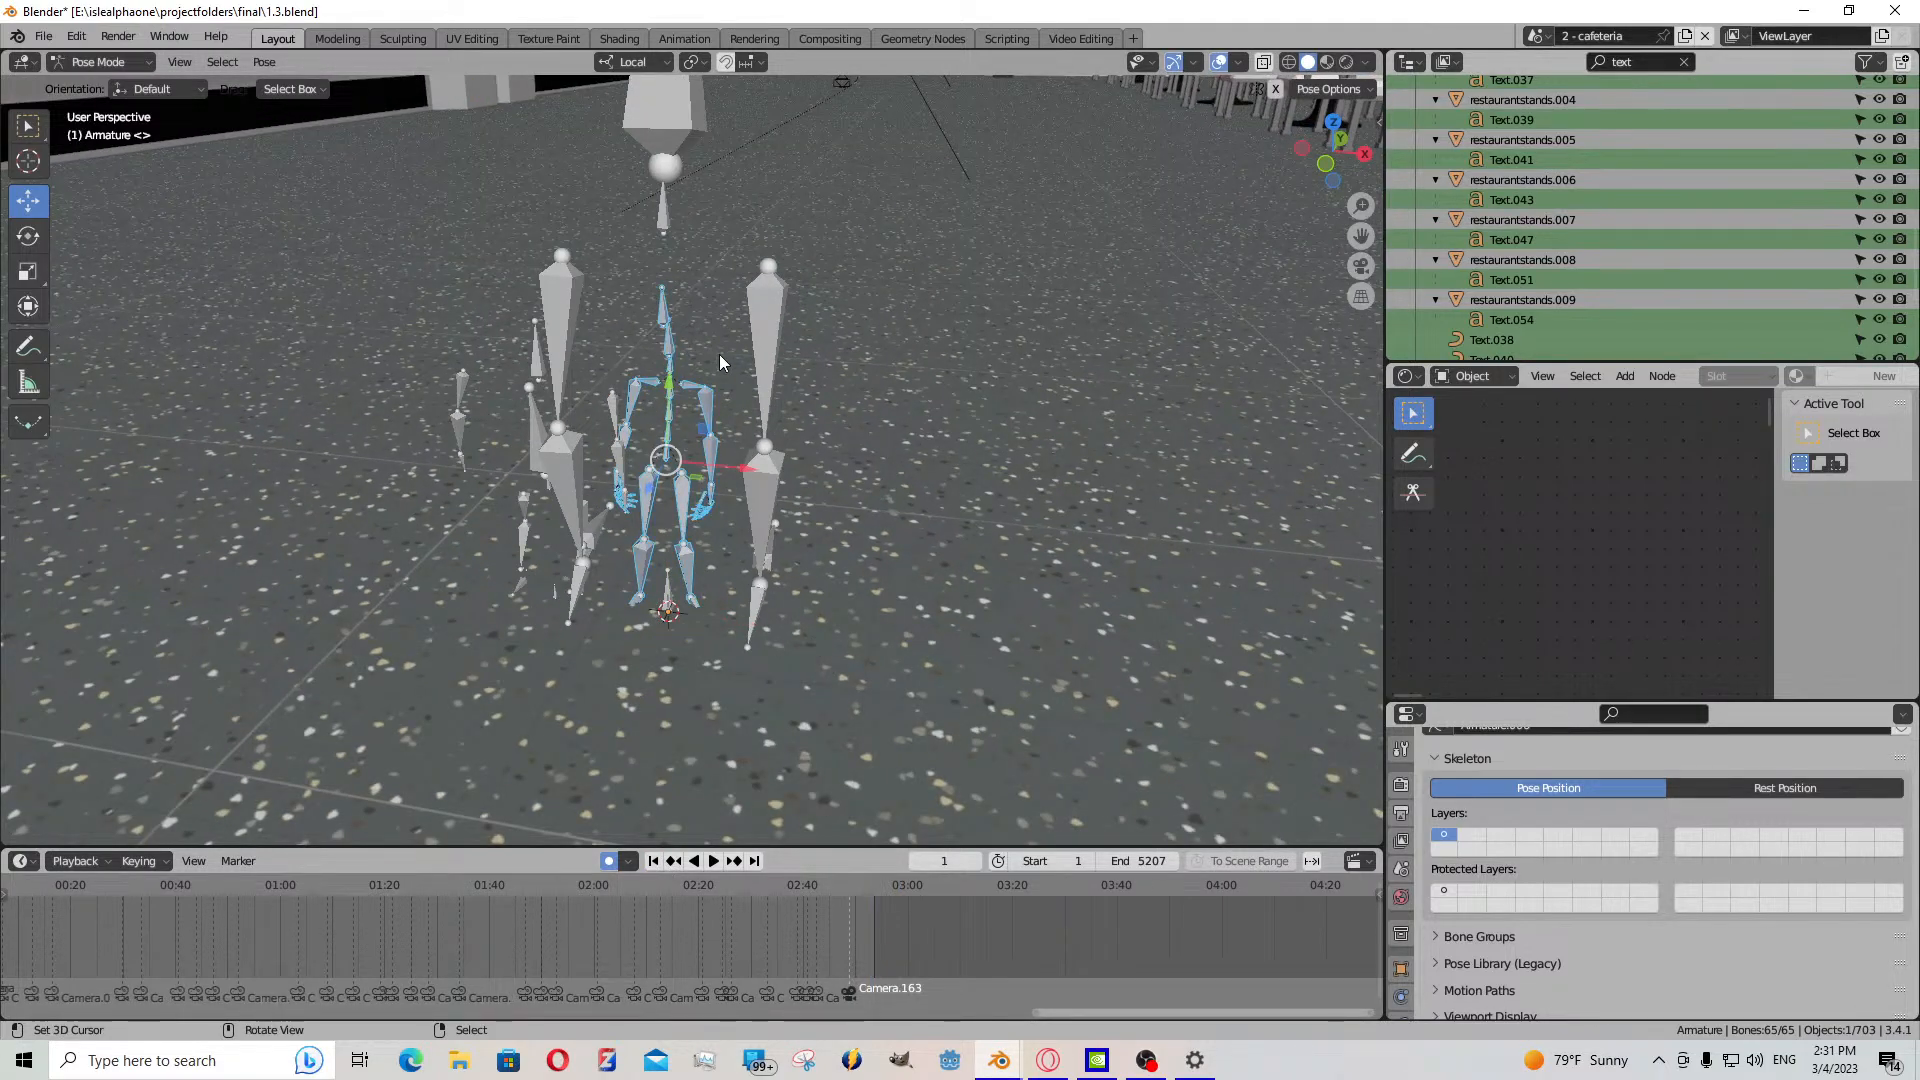
{"action": "left_click", "coordinate": [734, 363]}
{"action": "key", "text": "a"}
{"action": "key", "text": "alt+r"}
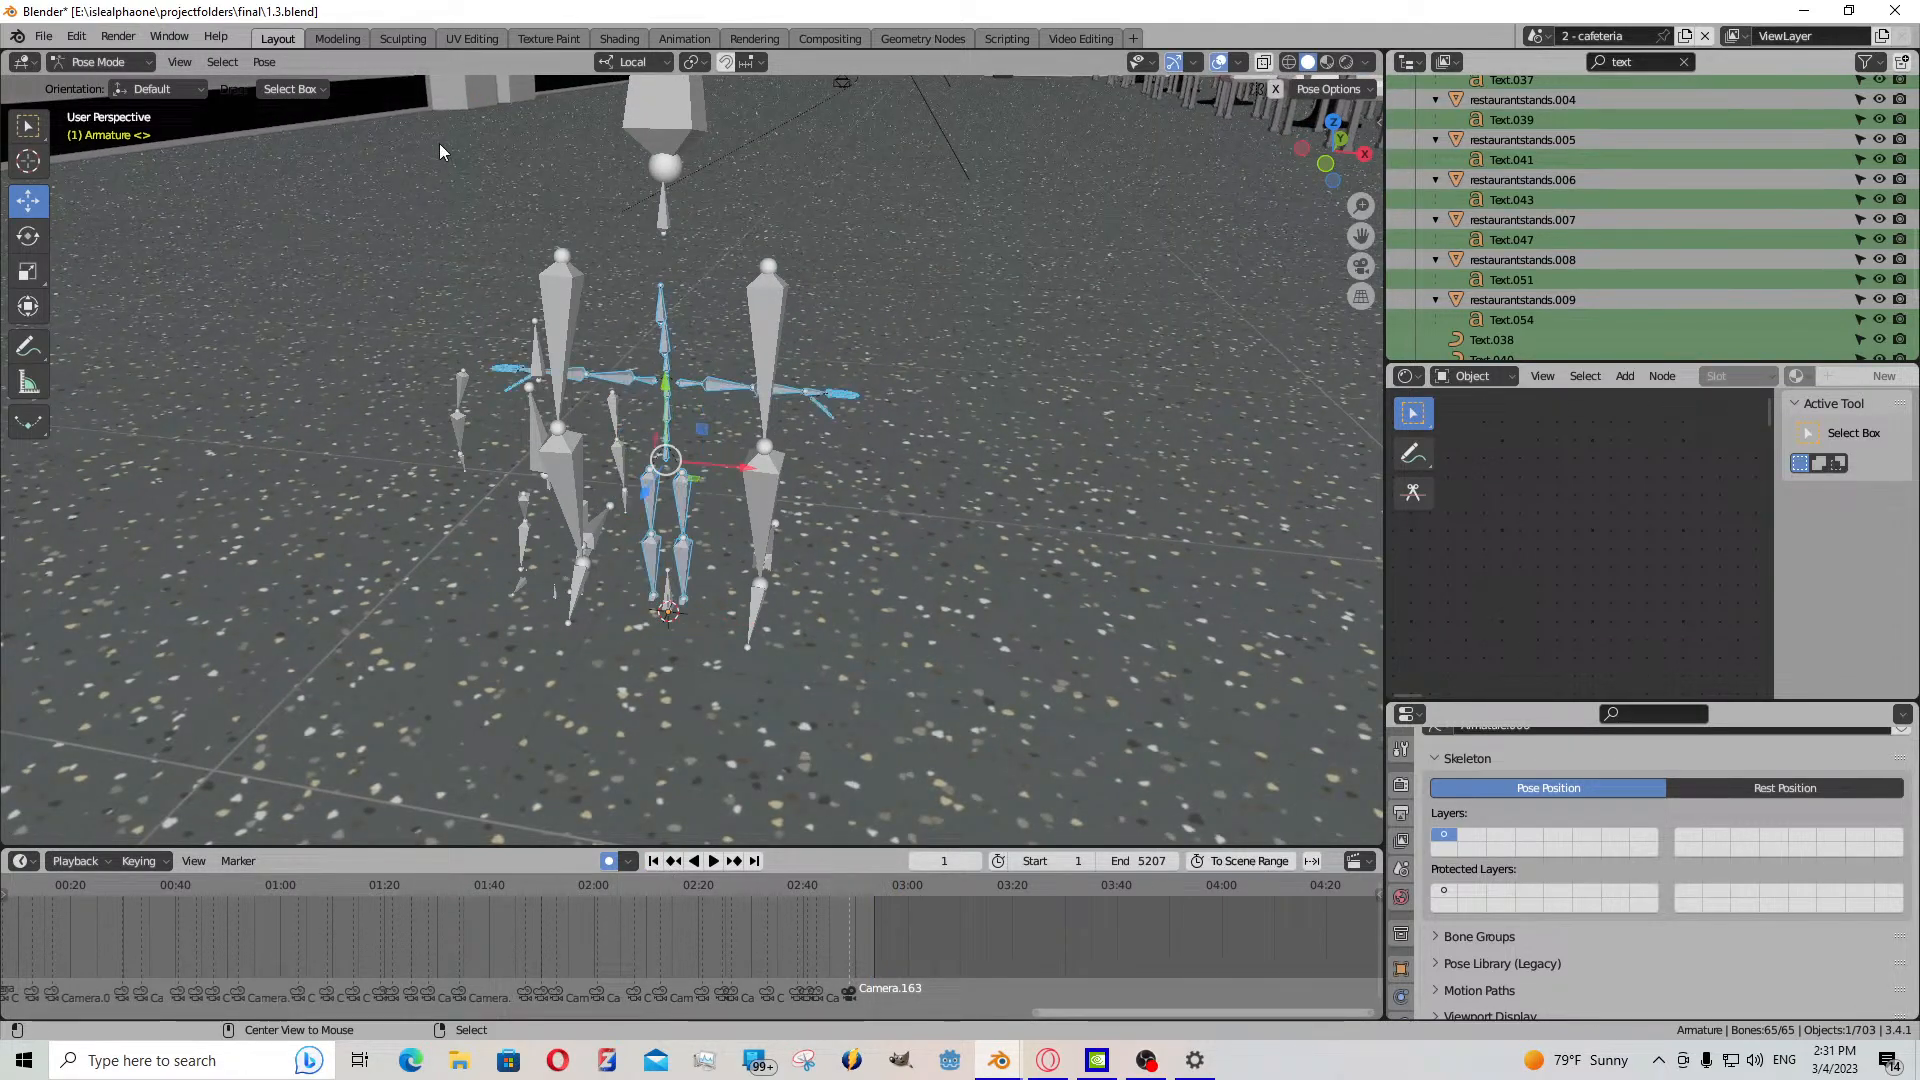
{"action": "left_click", "coordinate": [100, 62]}
{"action": "left_click", "coordinate": [133, 87]}
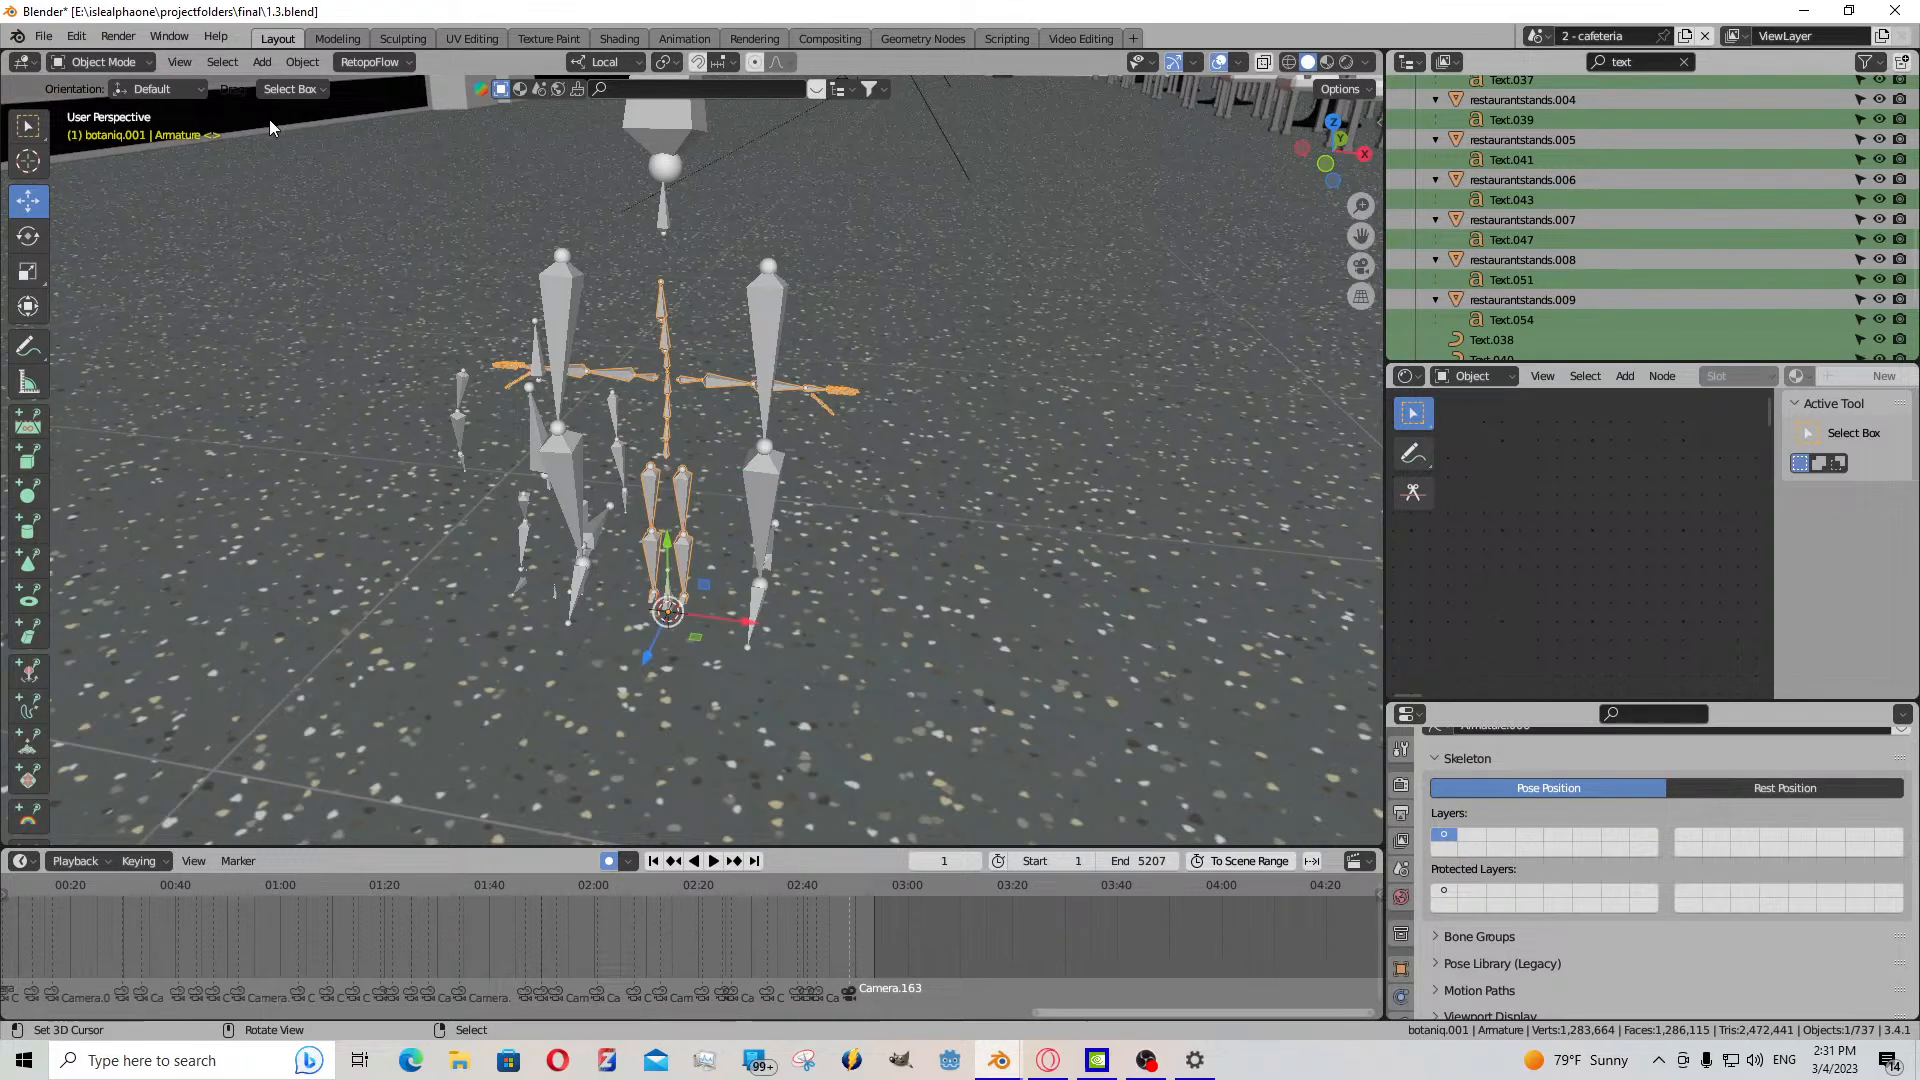
- Show the Rokoko retargeting settings beside the 3D view, with the source and target armatures in sight
{"action": "left_click", "coordinate": [1380, 121]}
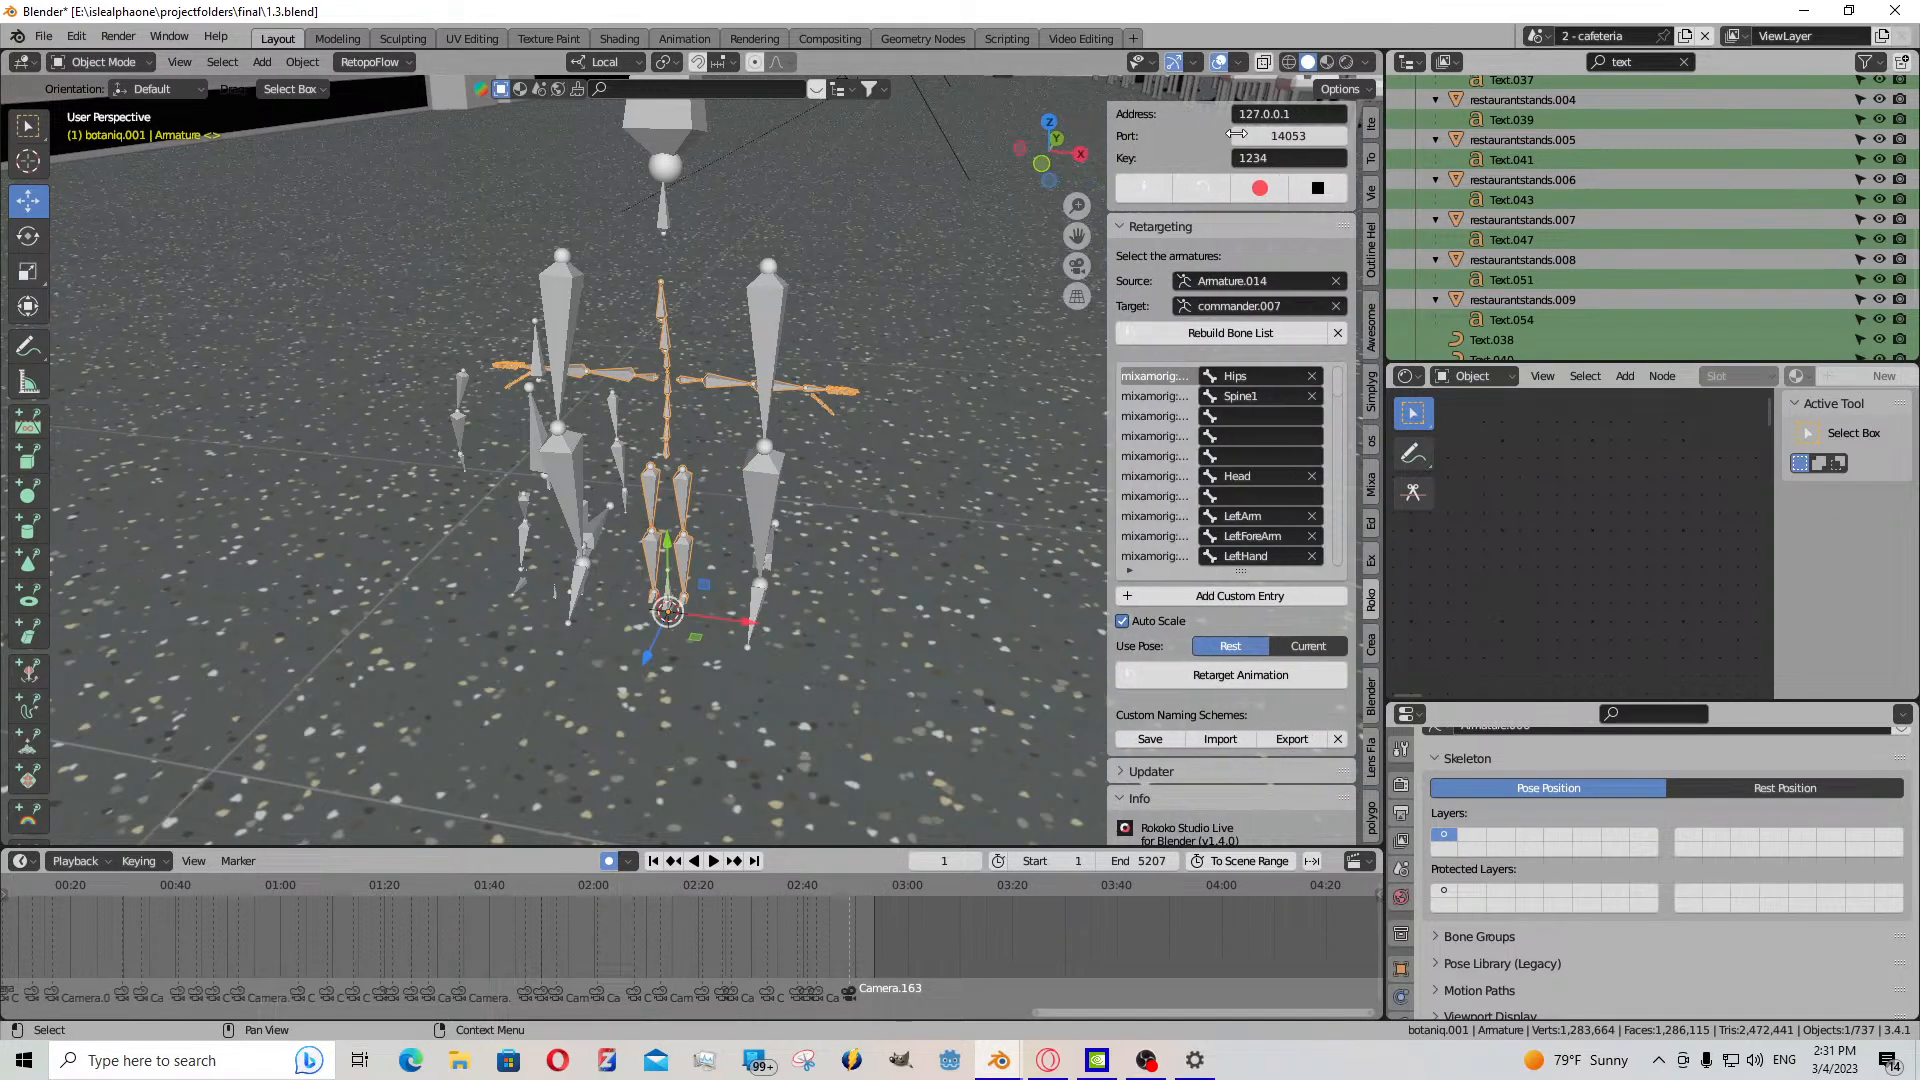
{"action": "scroll", "coordinate": [1265, 245], "scroll_direction": "up", "scroll_amount": 4}
{"action": "scroll", "coordinate": [1265, 245], "scroll_direction": "up", "scroll_amount": 2}
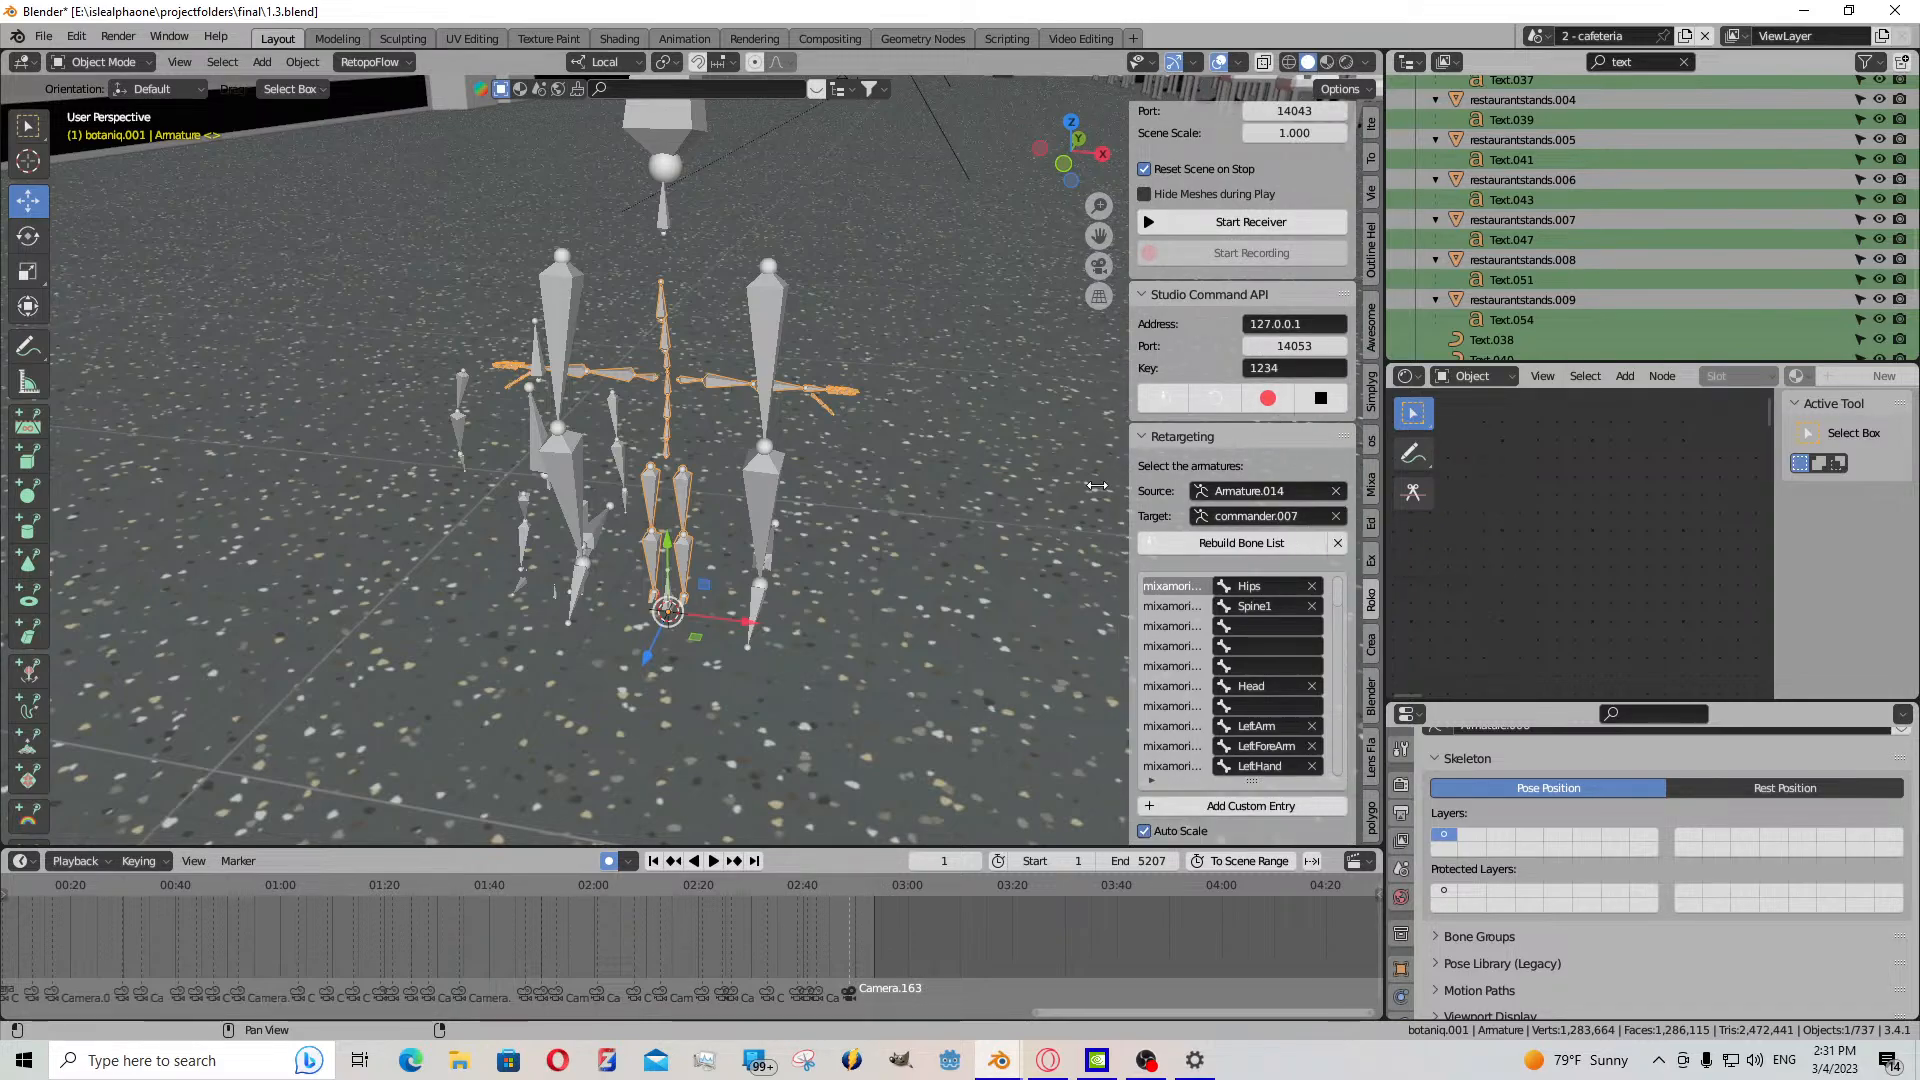
{"action": "scroll", "coordinate": [962, 483], "scroll_direction": "down", "scroll_amount": 2}
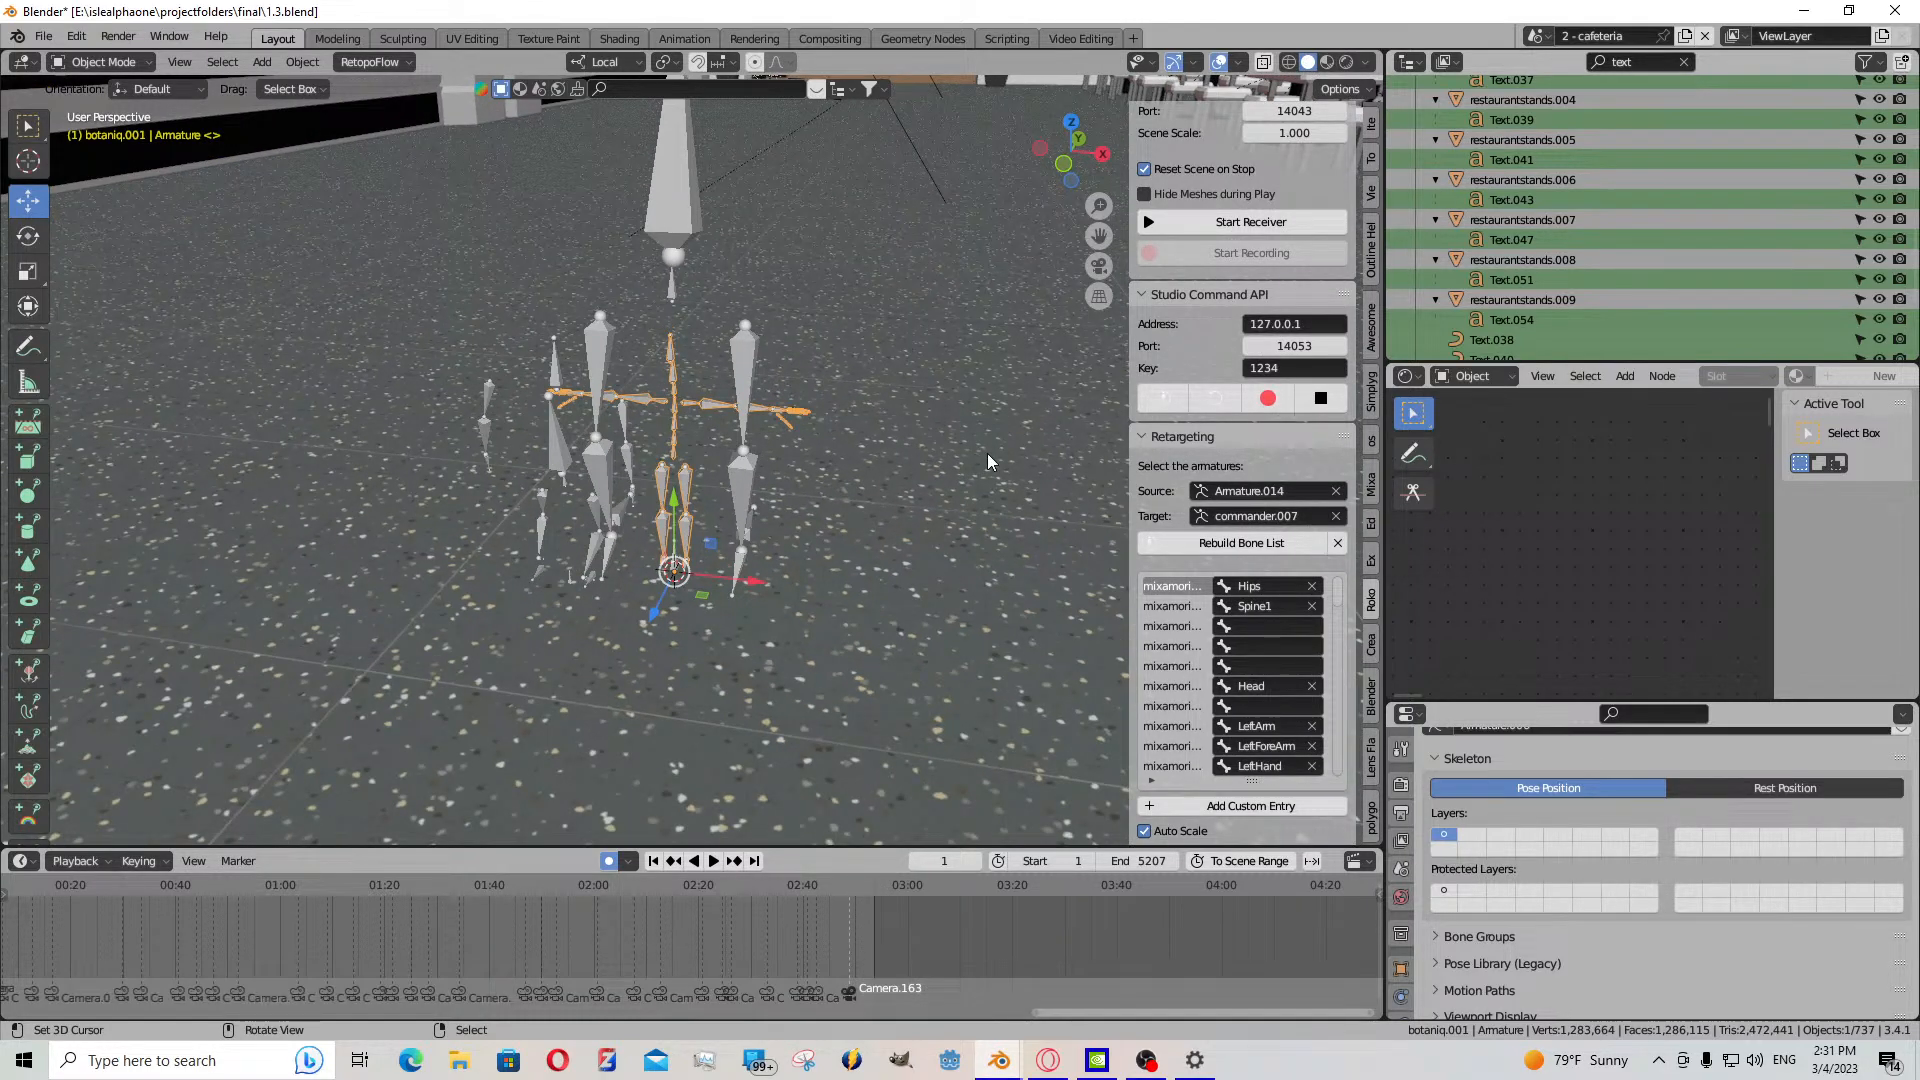
- Play back the cafeteria animation through the camera from frame 1571, and again from frame 5058
{"action": "key", "text": "KP_0"}
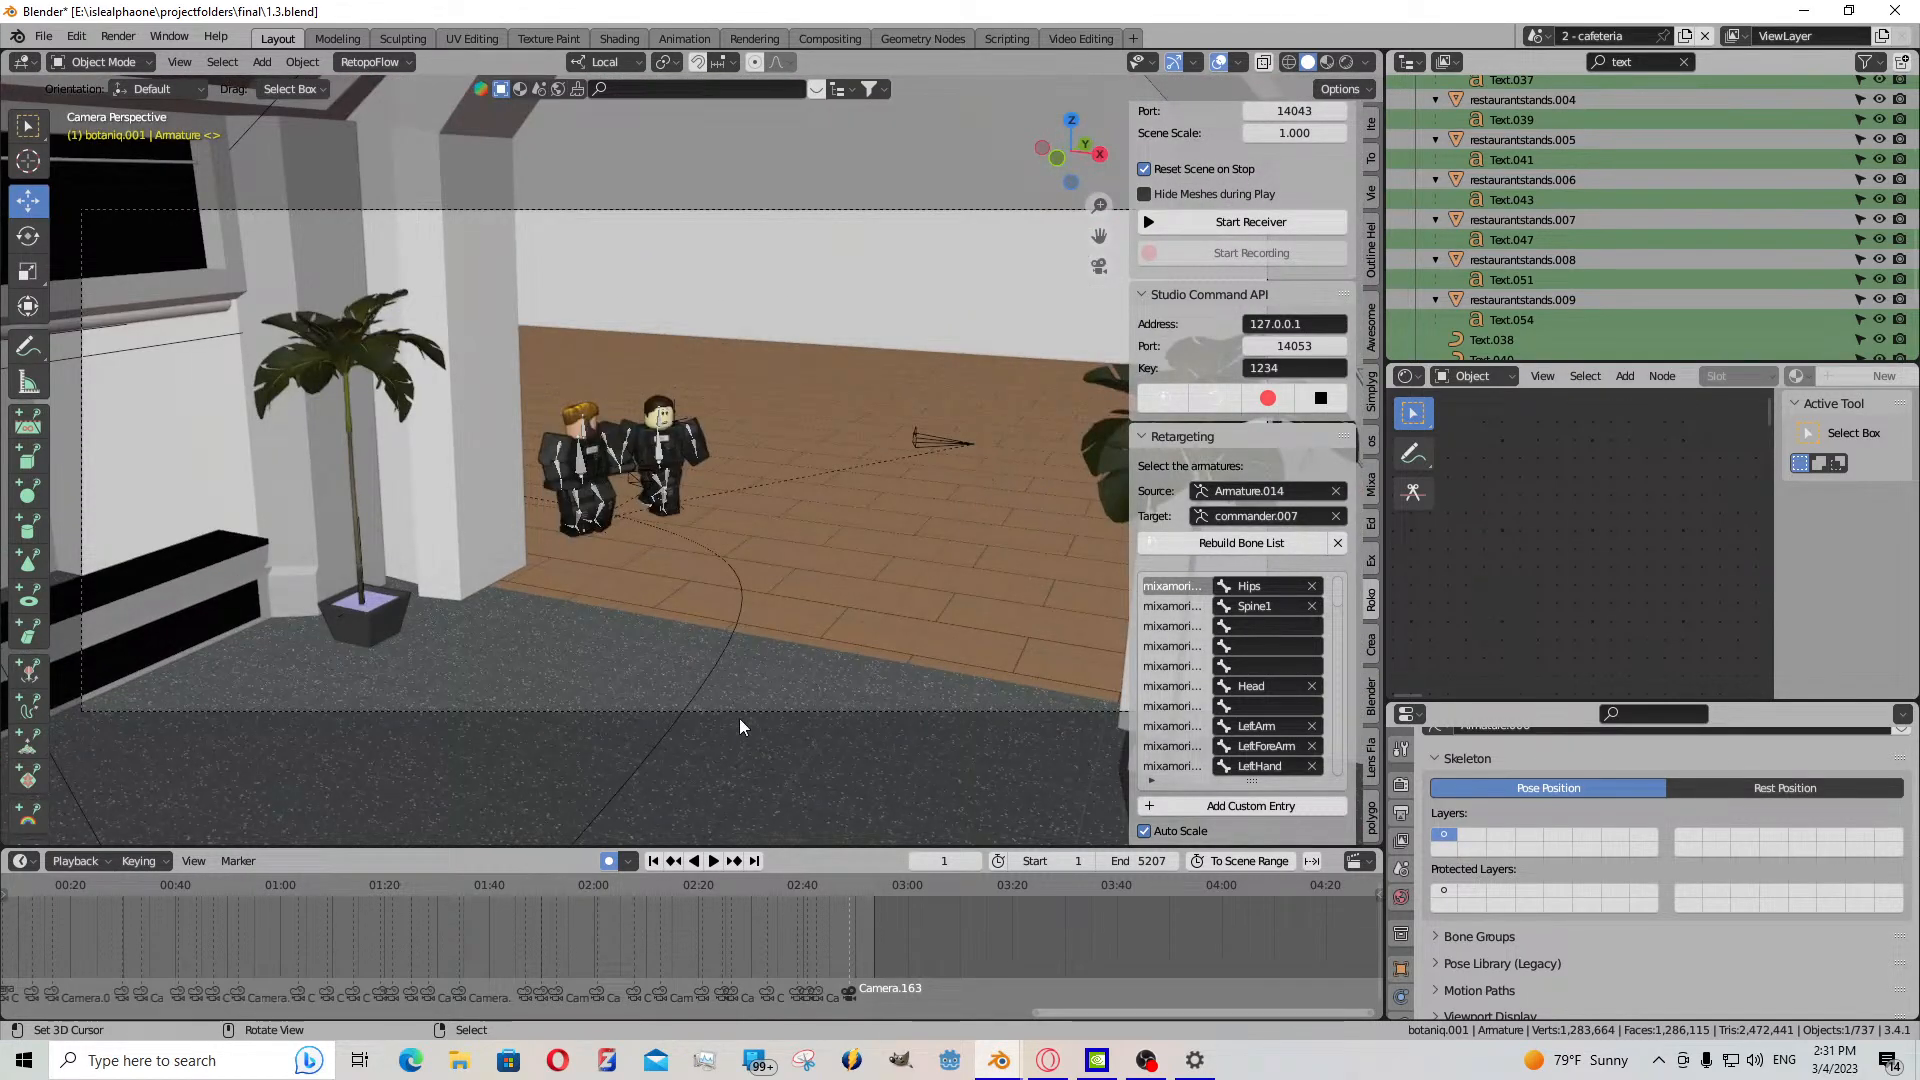
{"action": "scroll", "coordinate": [674, 963], "scroll_direction": "down", "scroll_amount": 2}
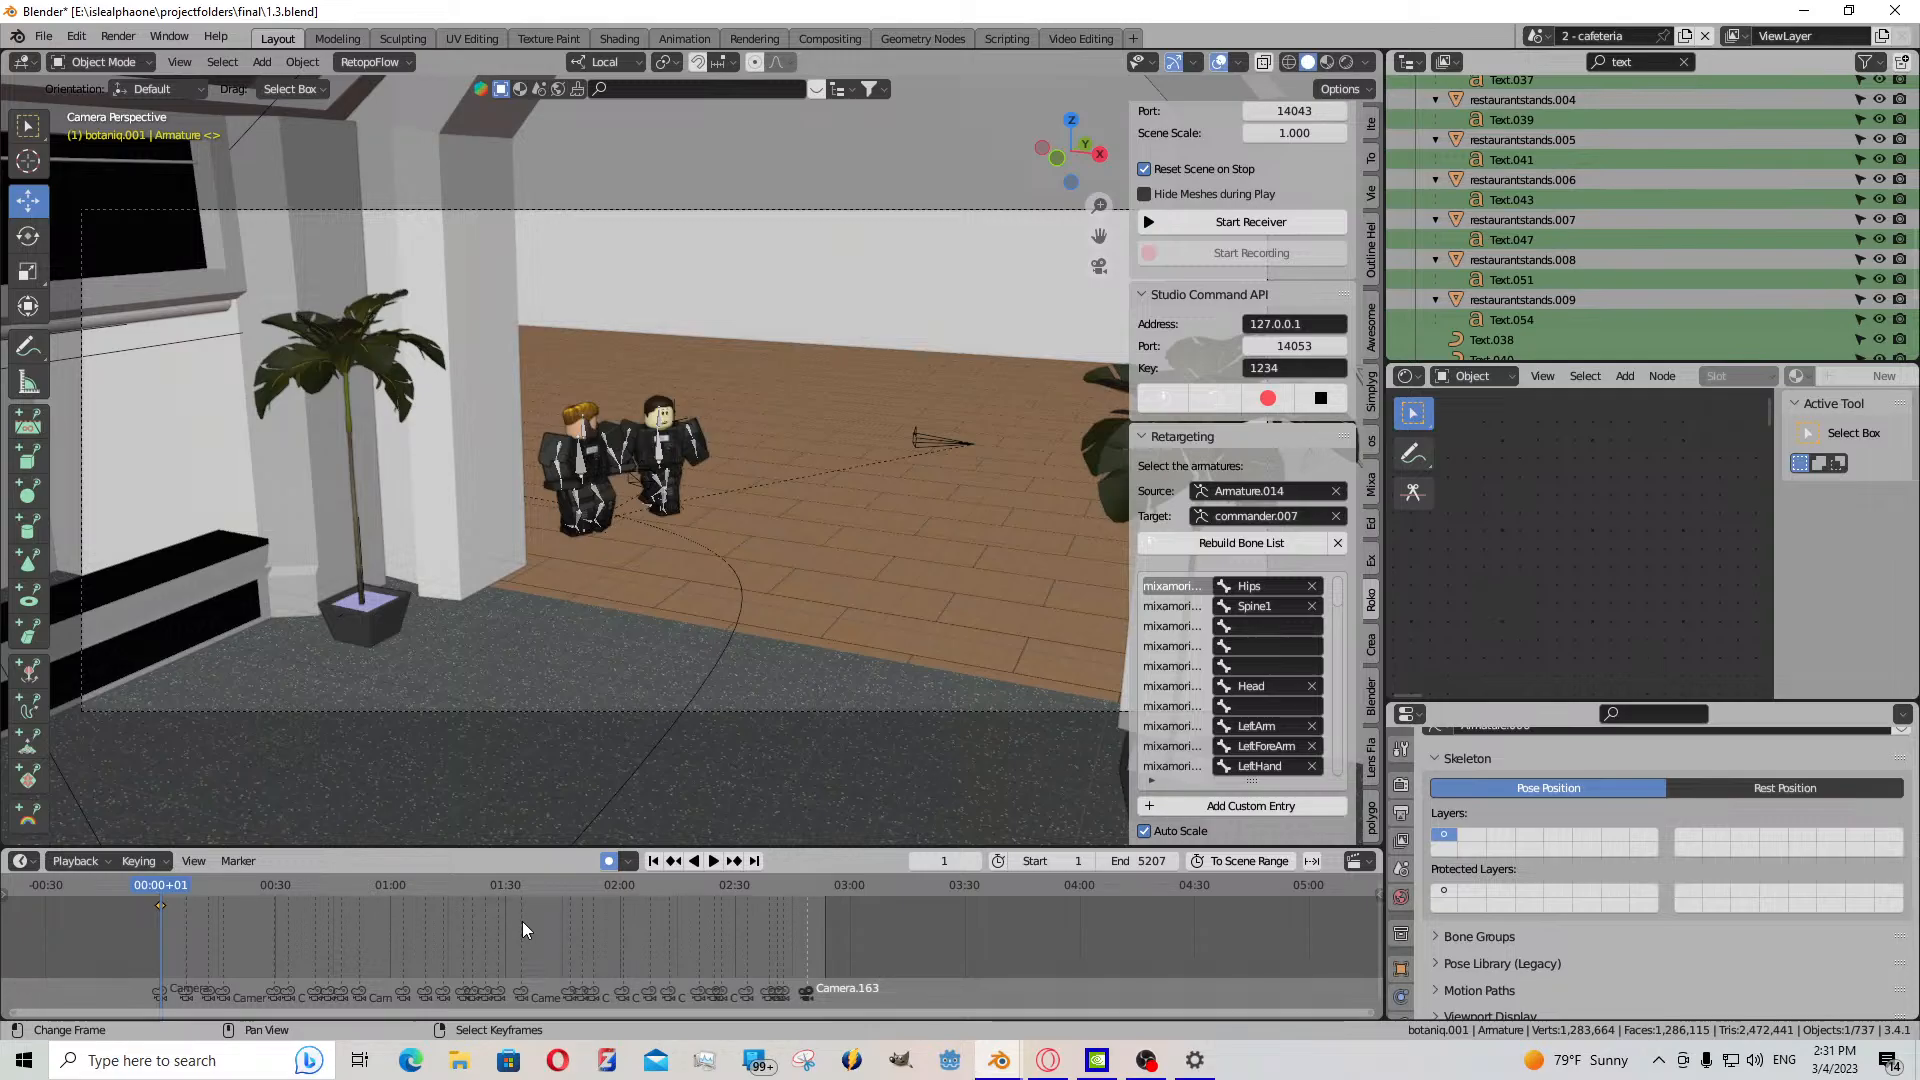
{"action": "left_click_drag", "start_coordinate": [522, 921], "coordinate": [362, 898]}
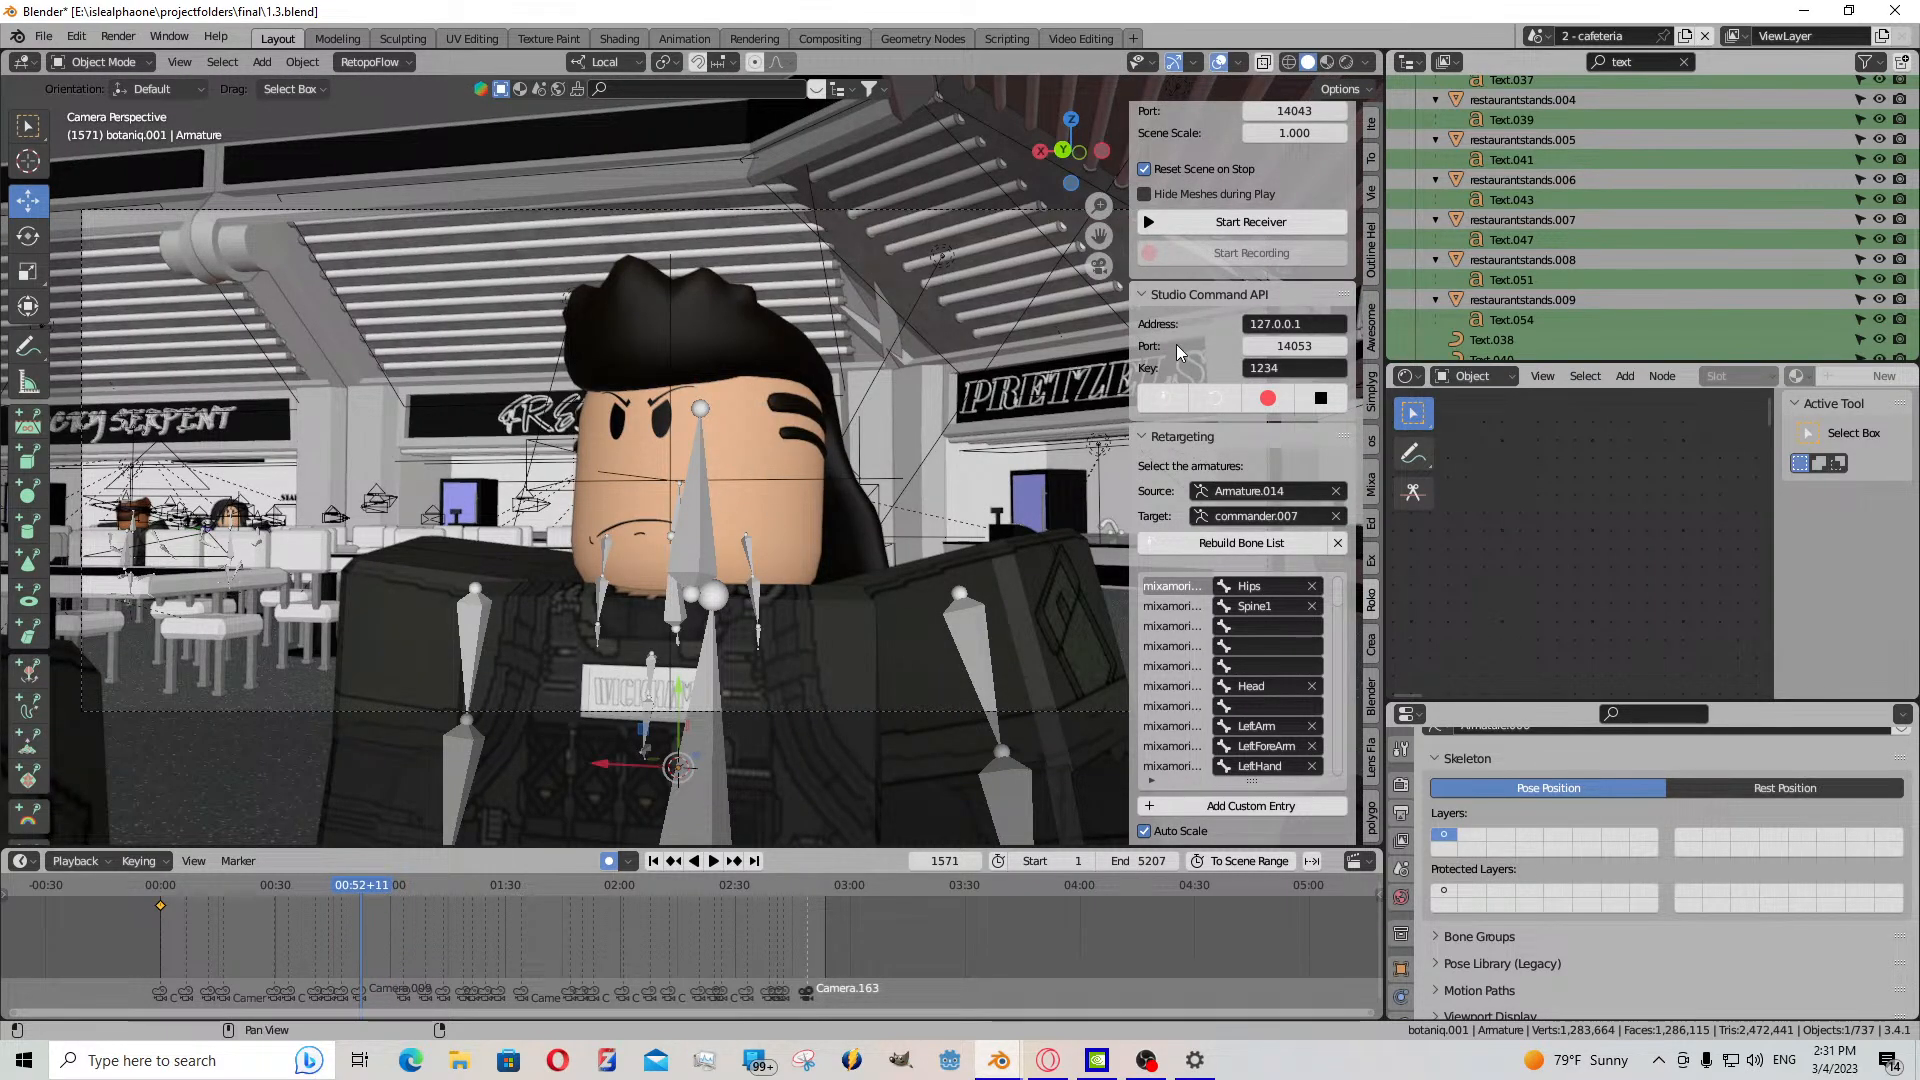
{"action": "left_click_drag", "start_coordinate": [1130, 340], "coordinate": [1286, 386]}
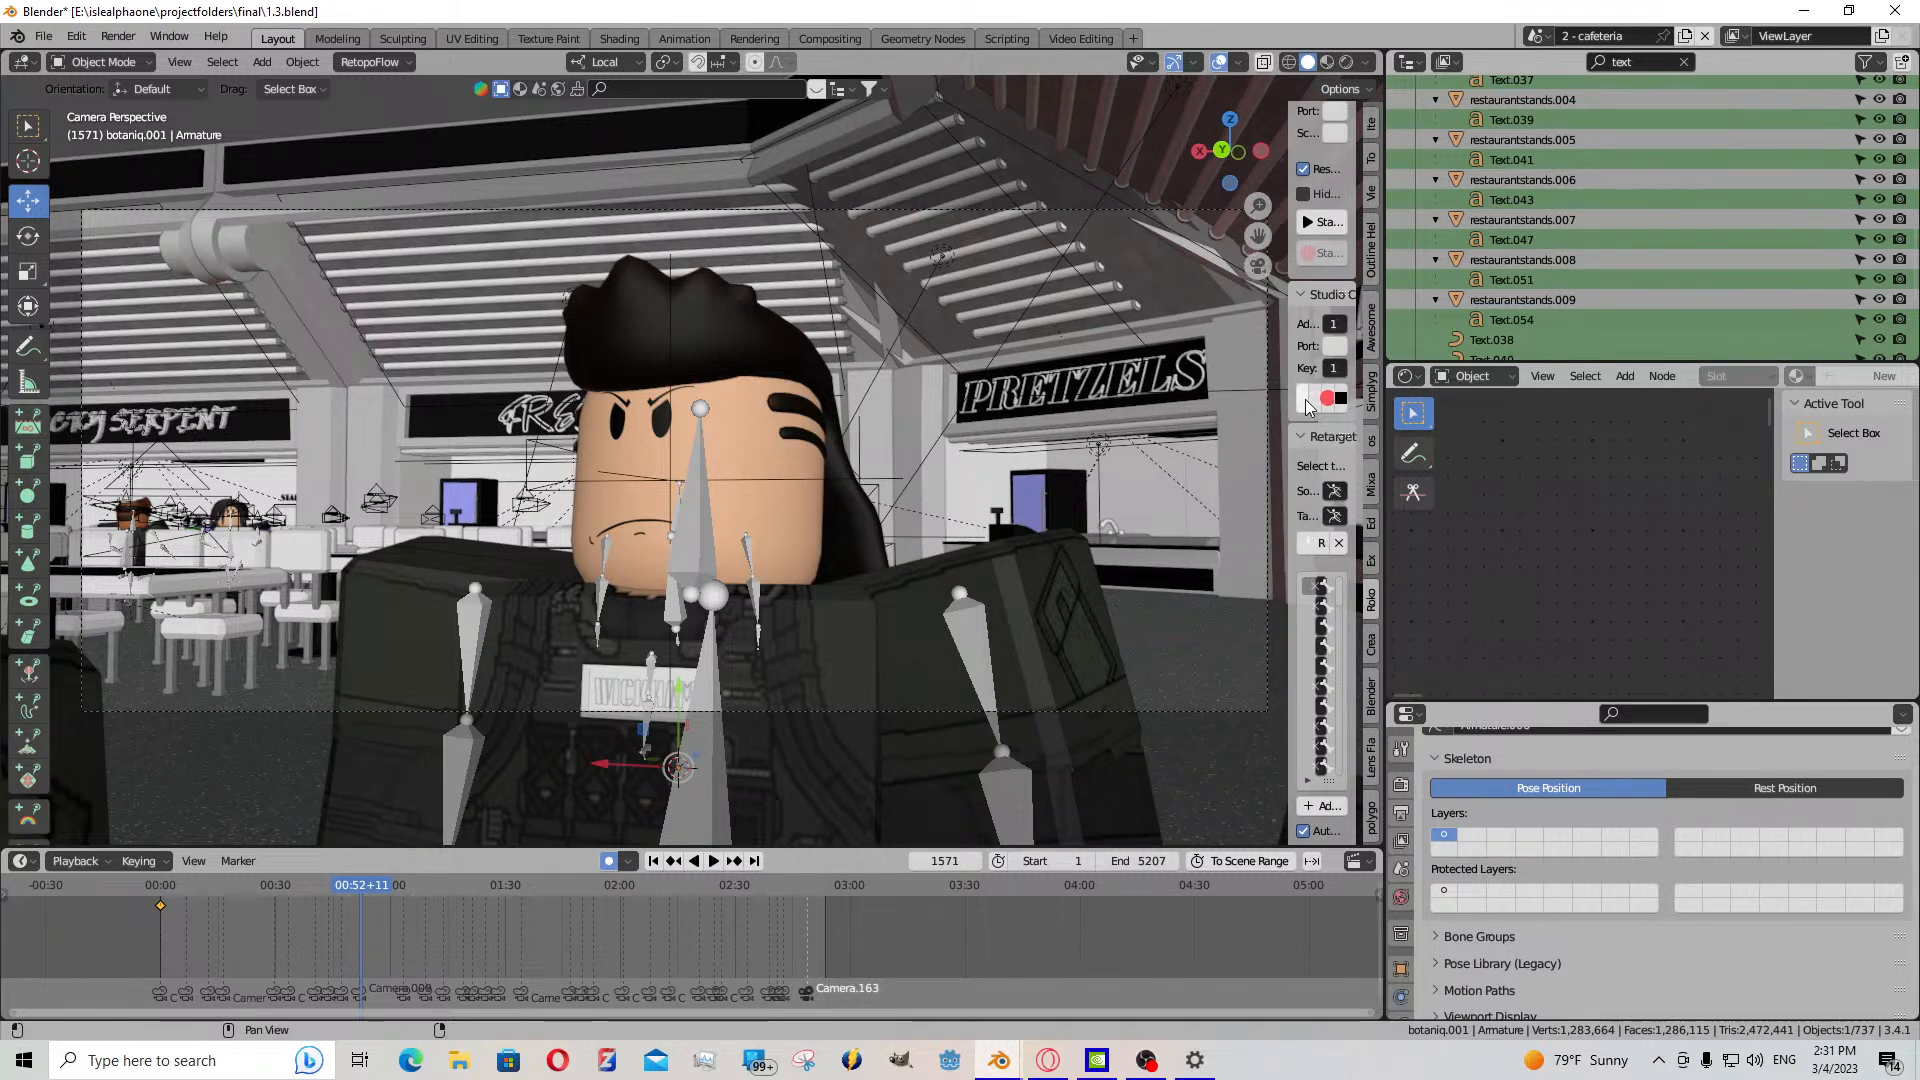
{"action": "left_click", "coordinate": [716, 868]}
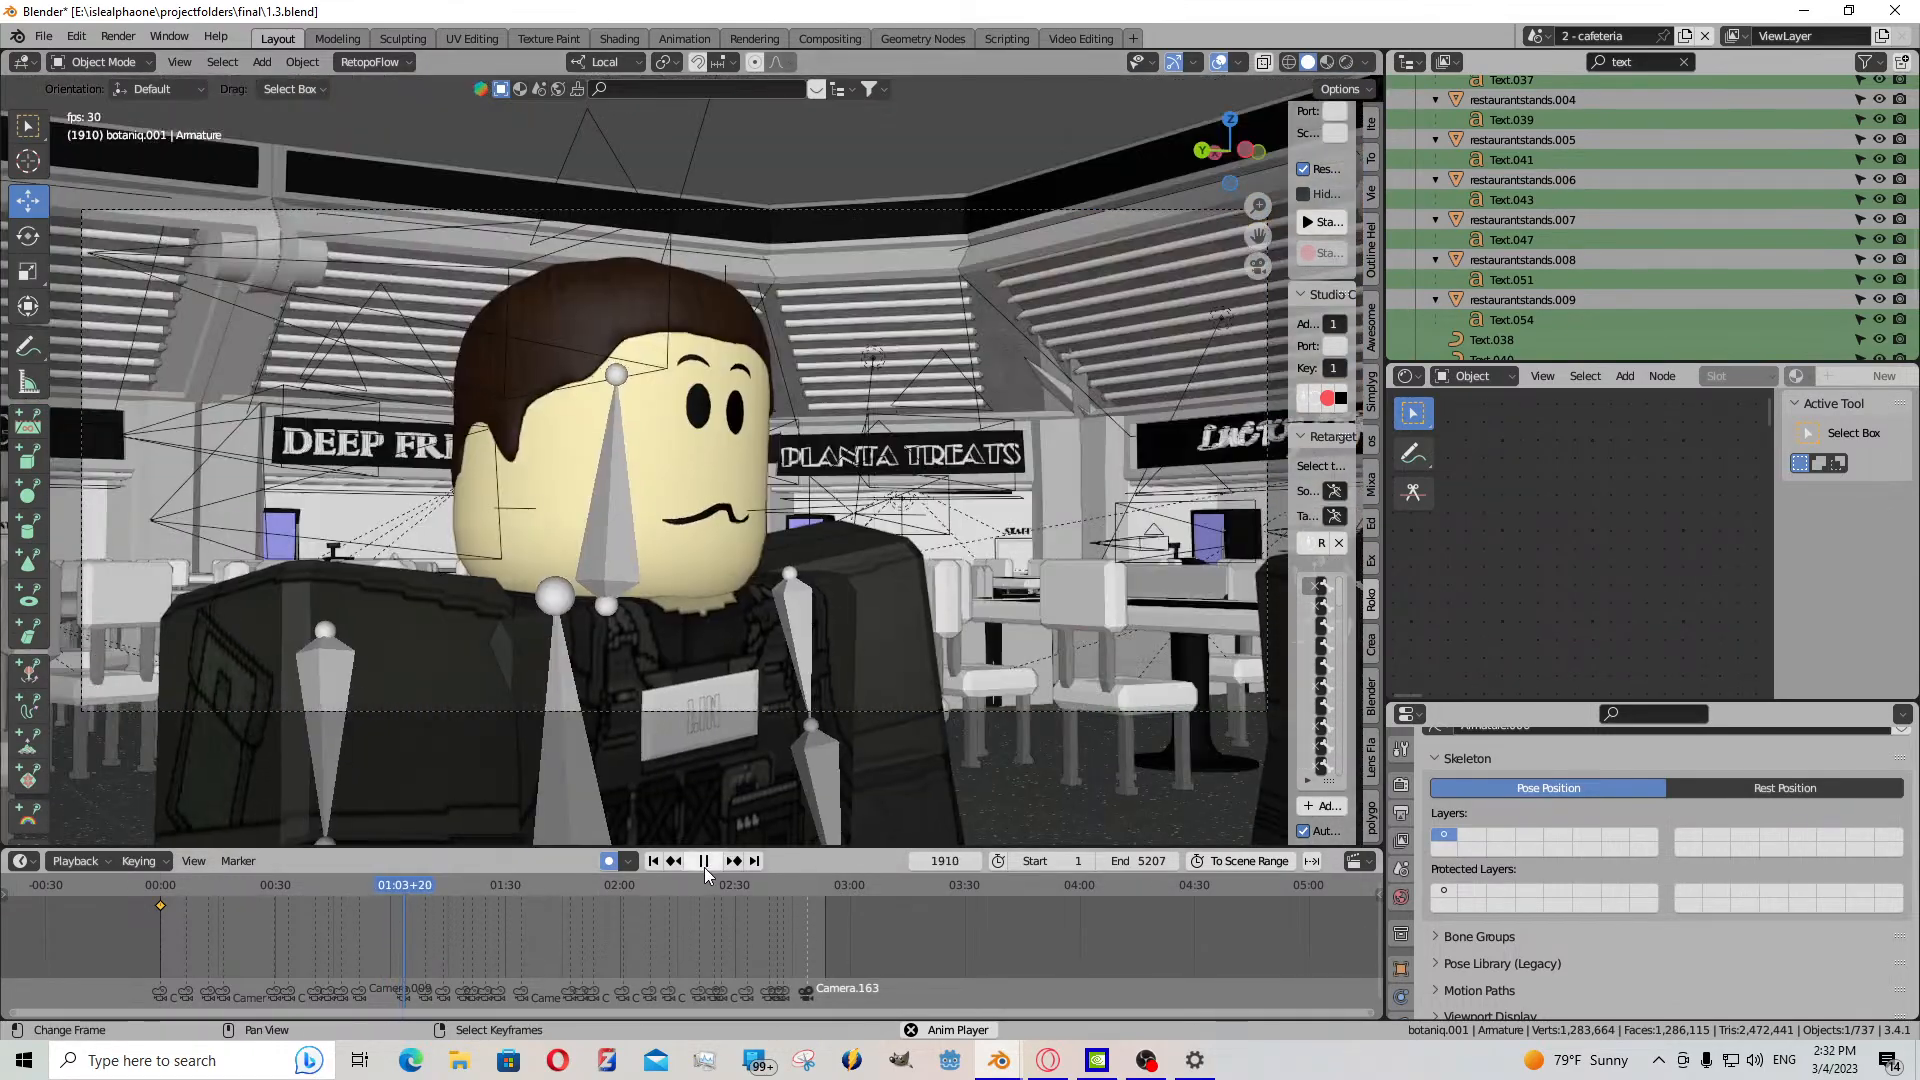
{"action": "left_click", "coordinate": [704, 862]}
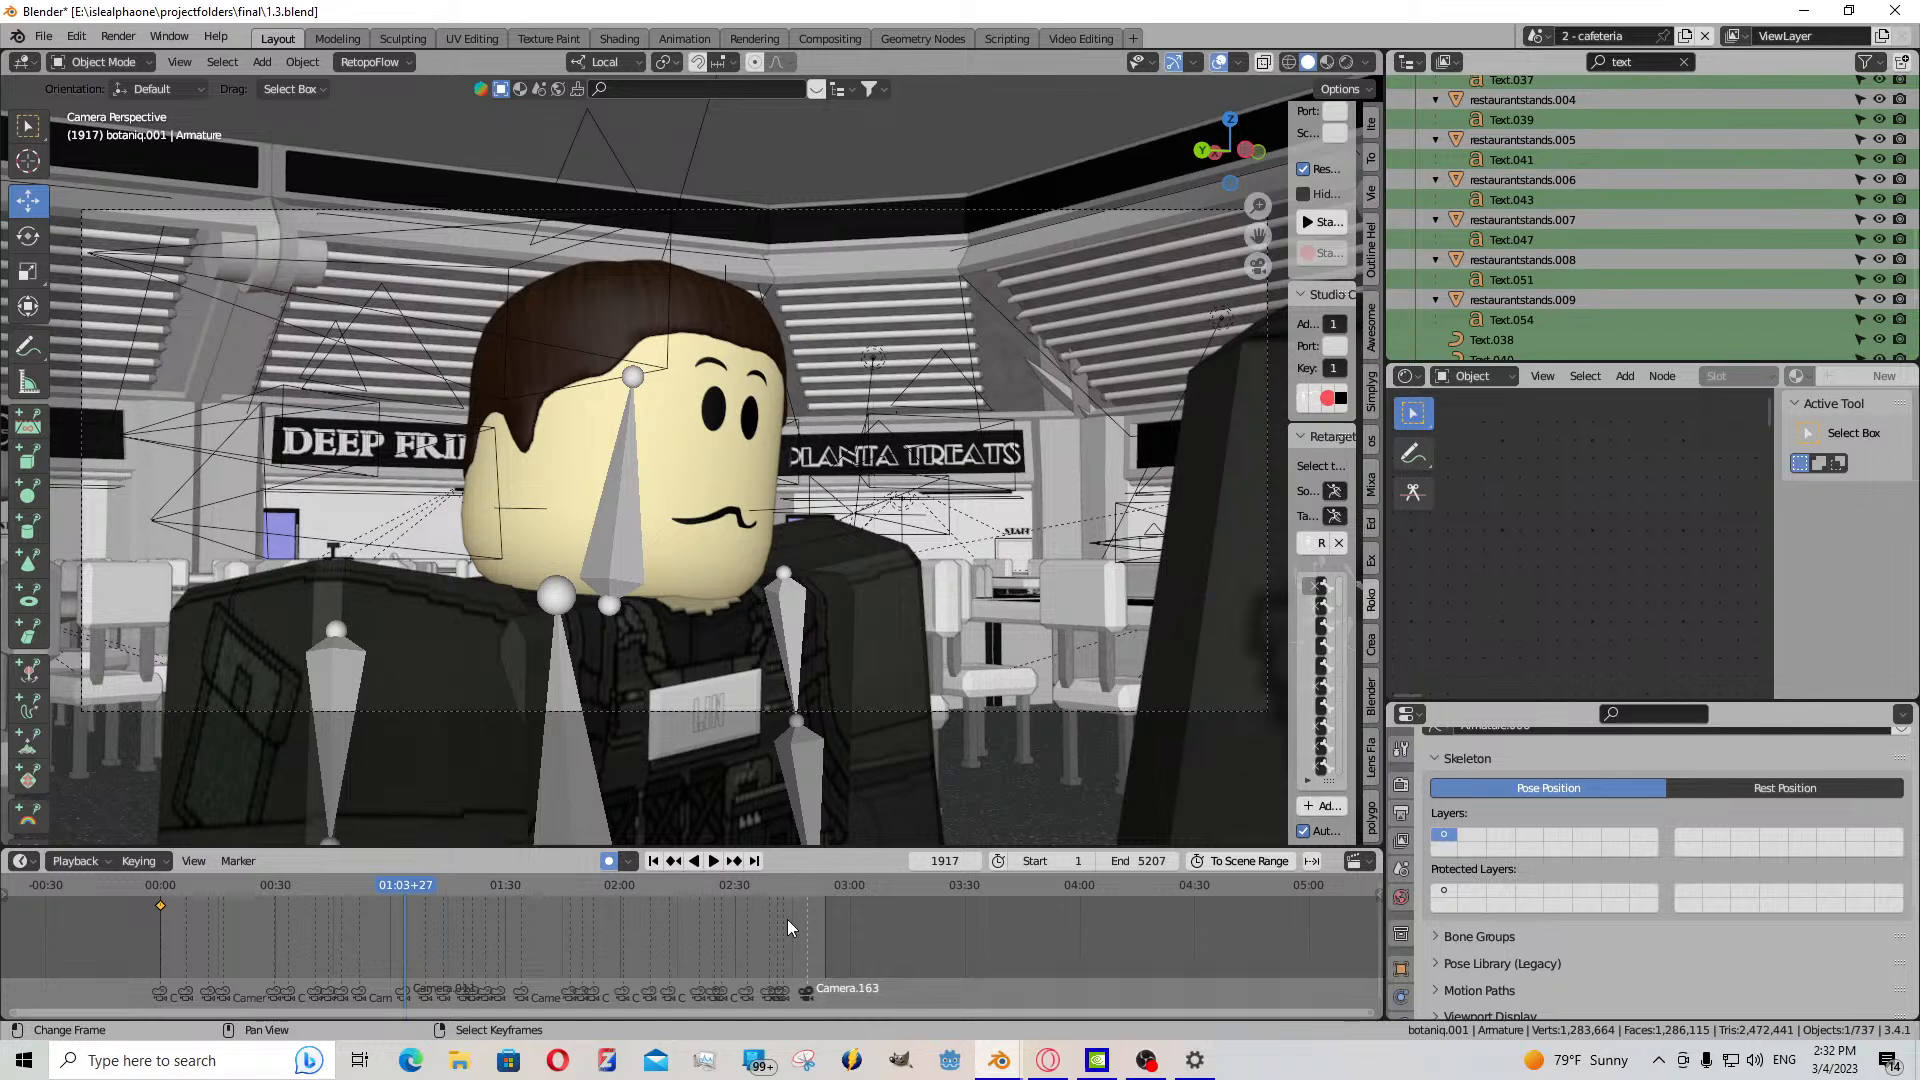
{"action": "left_click", "coordinate": [807, 926]}
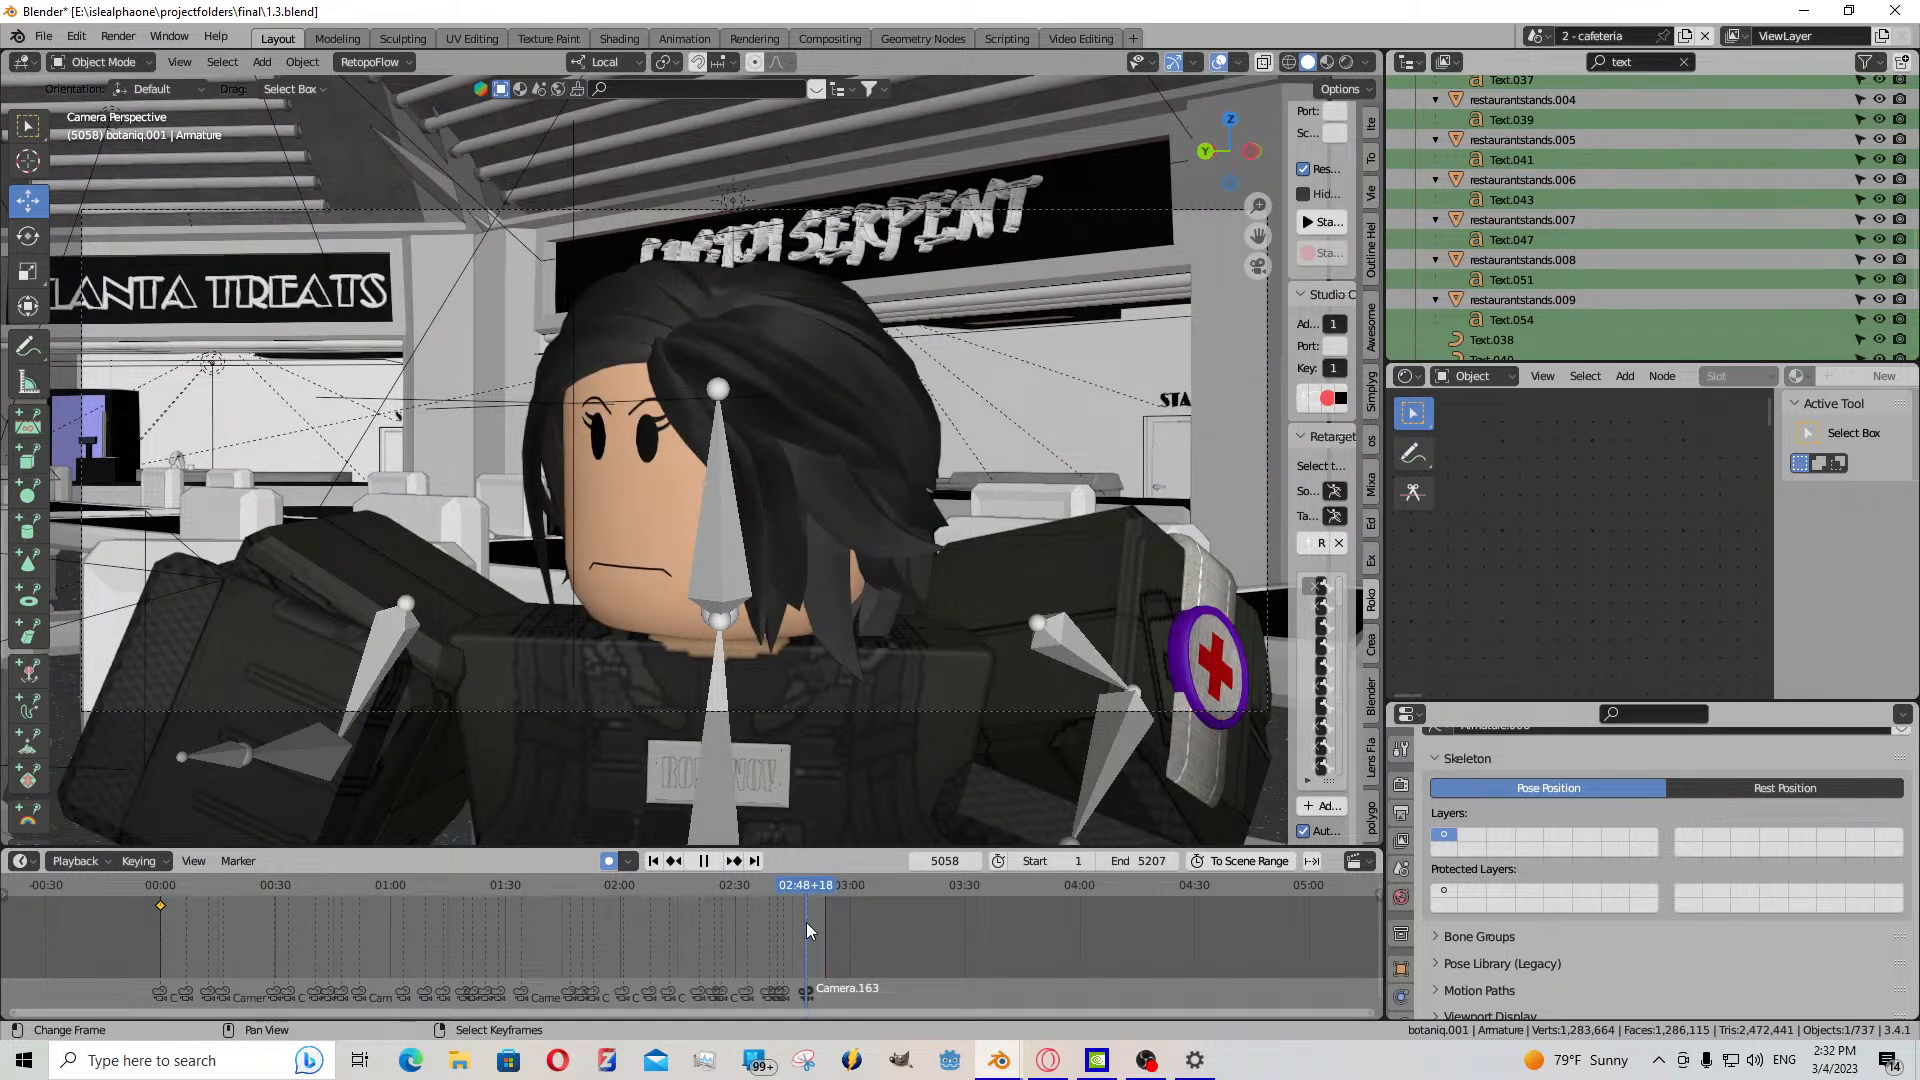
{"action": "key", "text": "space"}
- Set the retargeting source to the imported mocap armature and the target to the commander rig by picking both in the scene
{"action": "middle_click_drag", "start_coordinate": [812, 600], "coordinate": [962, 590]}
{"action": "scroll", "coordinate": [1174, 730], "scroll_direction": "up", "scroll_amount": 4}
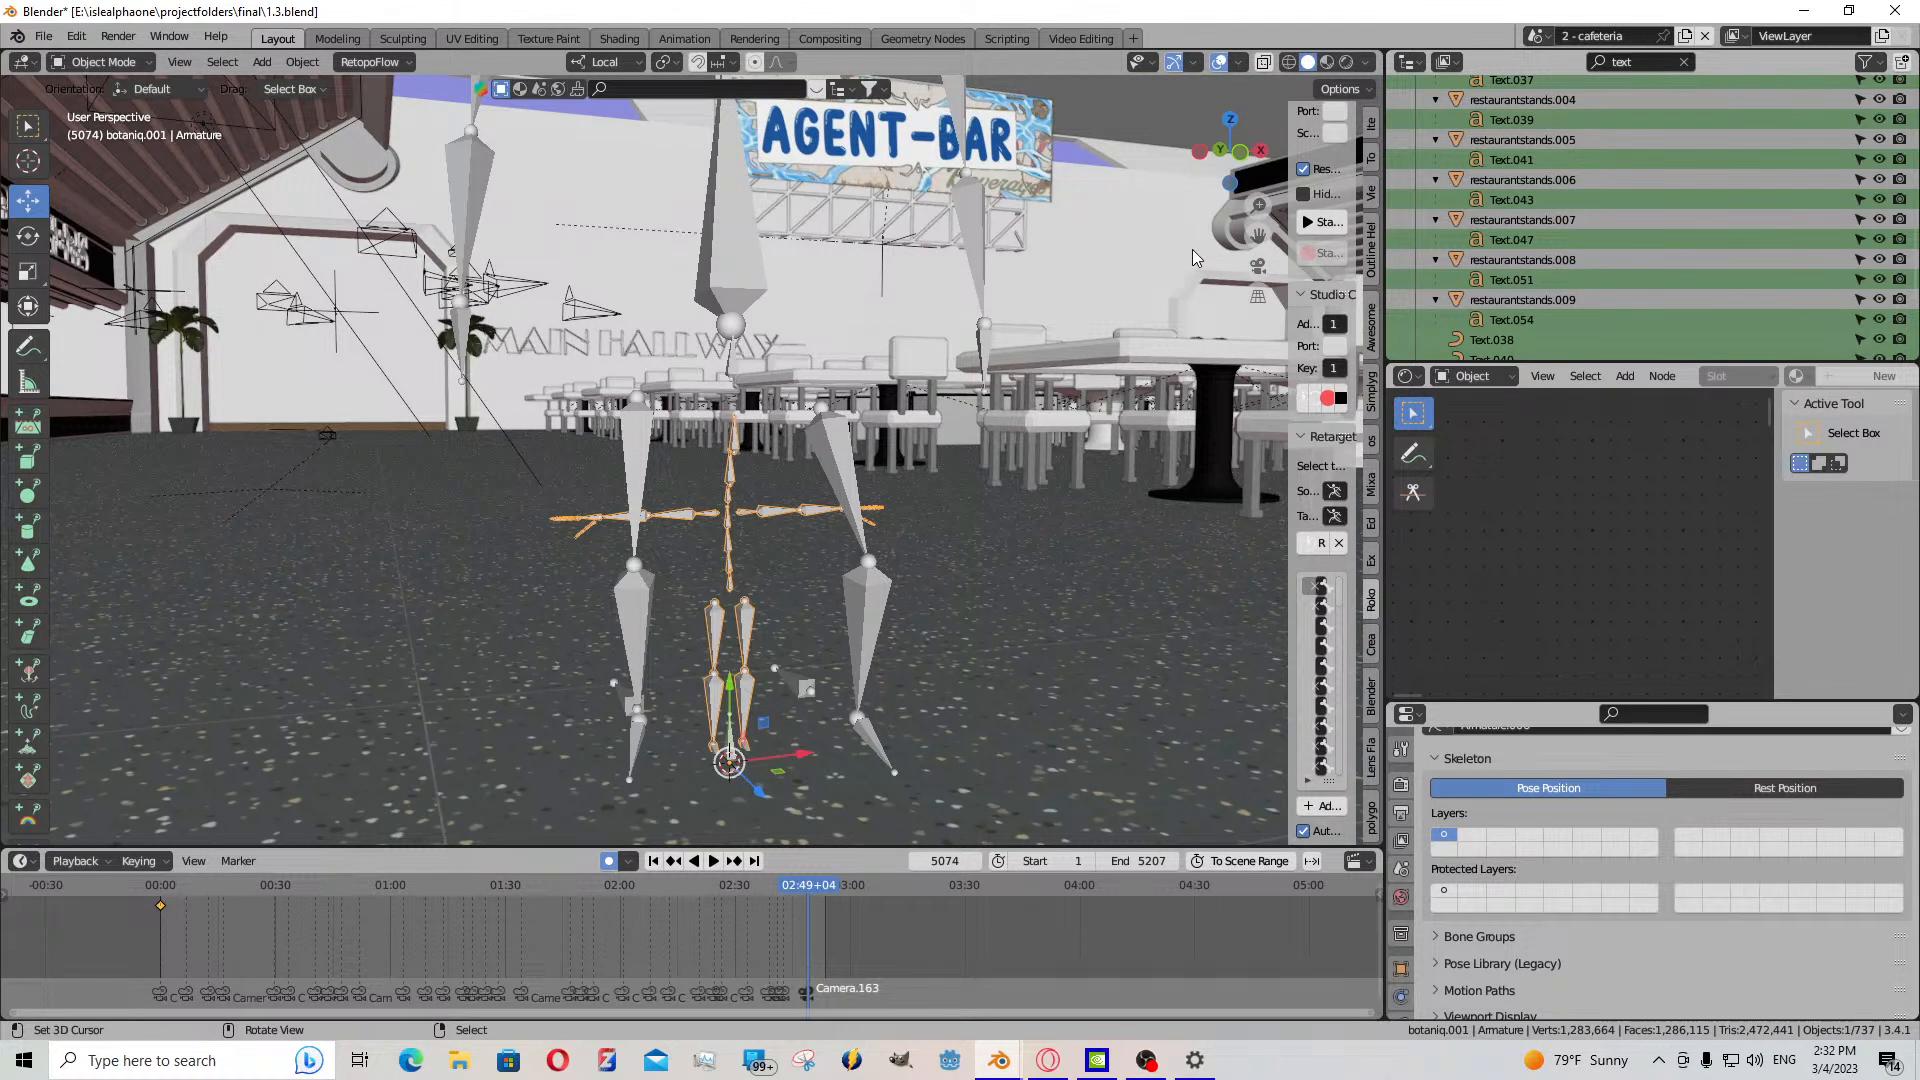
{"action": "left_click_drag", "start_coordinate": [1288, 253], "coordinate": [1187, 255]}
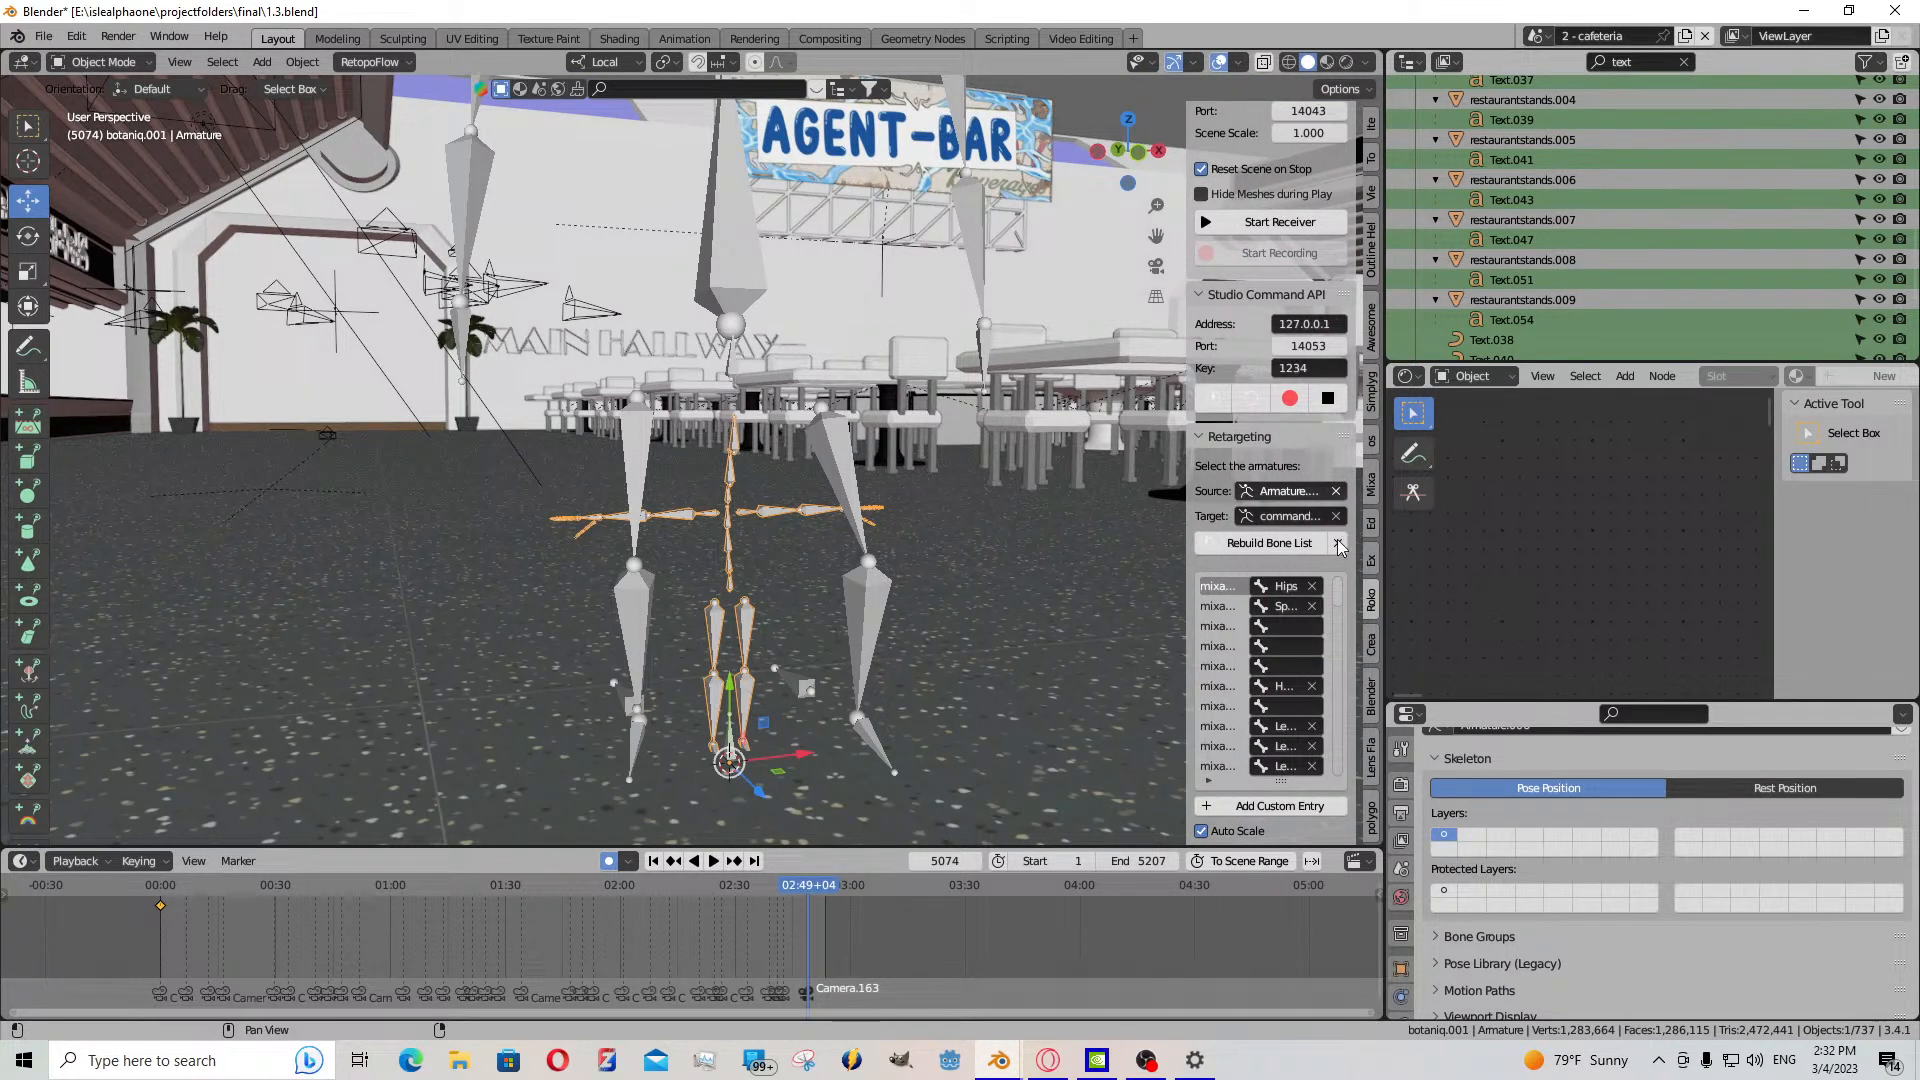
{"action": "left_click", "coordinate": [1336, 491]}
{"action": "left_click", "coordinate": [1335, 497]}
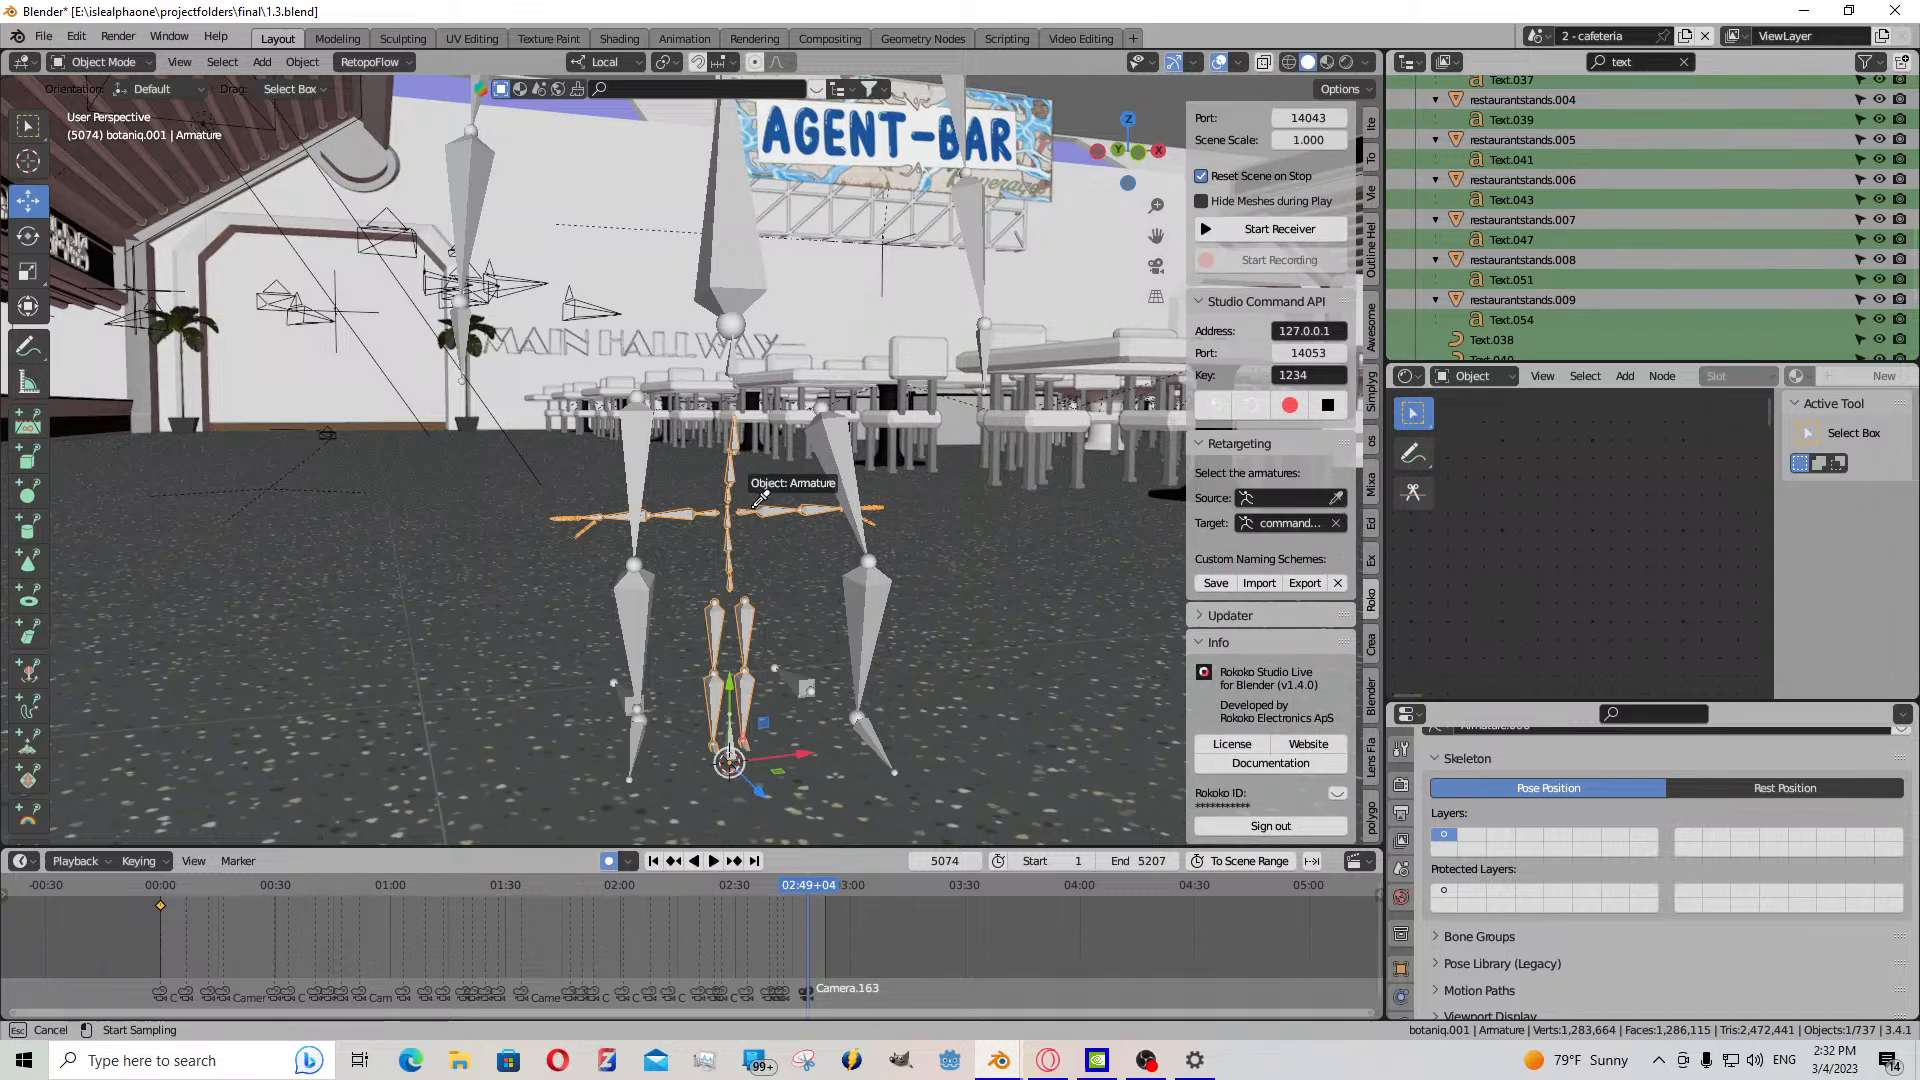
{"action": "left_click", "coordinate": [972, 511]}
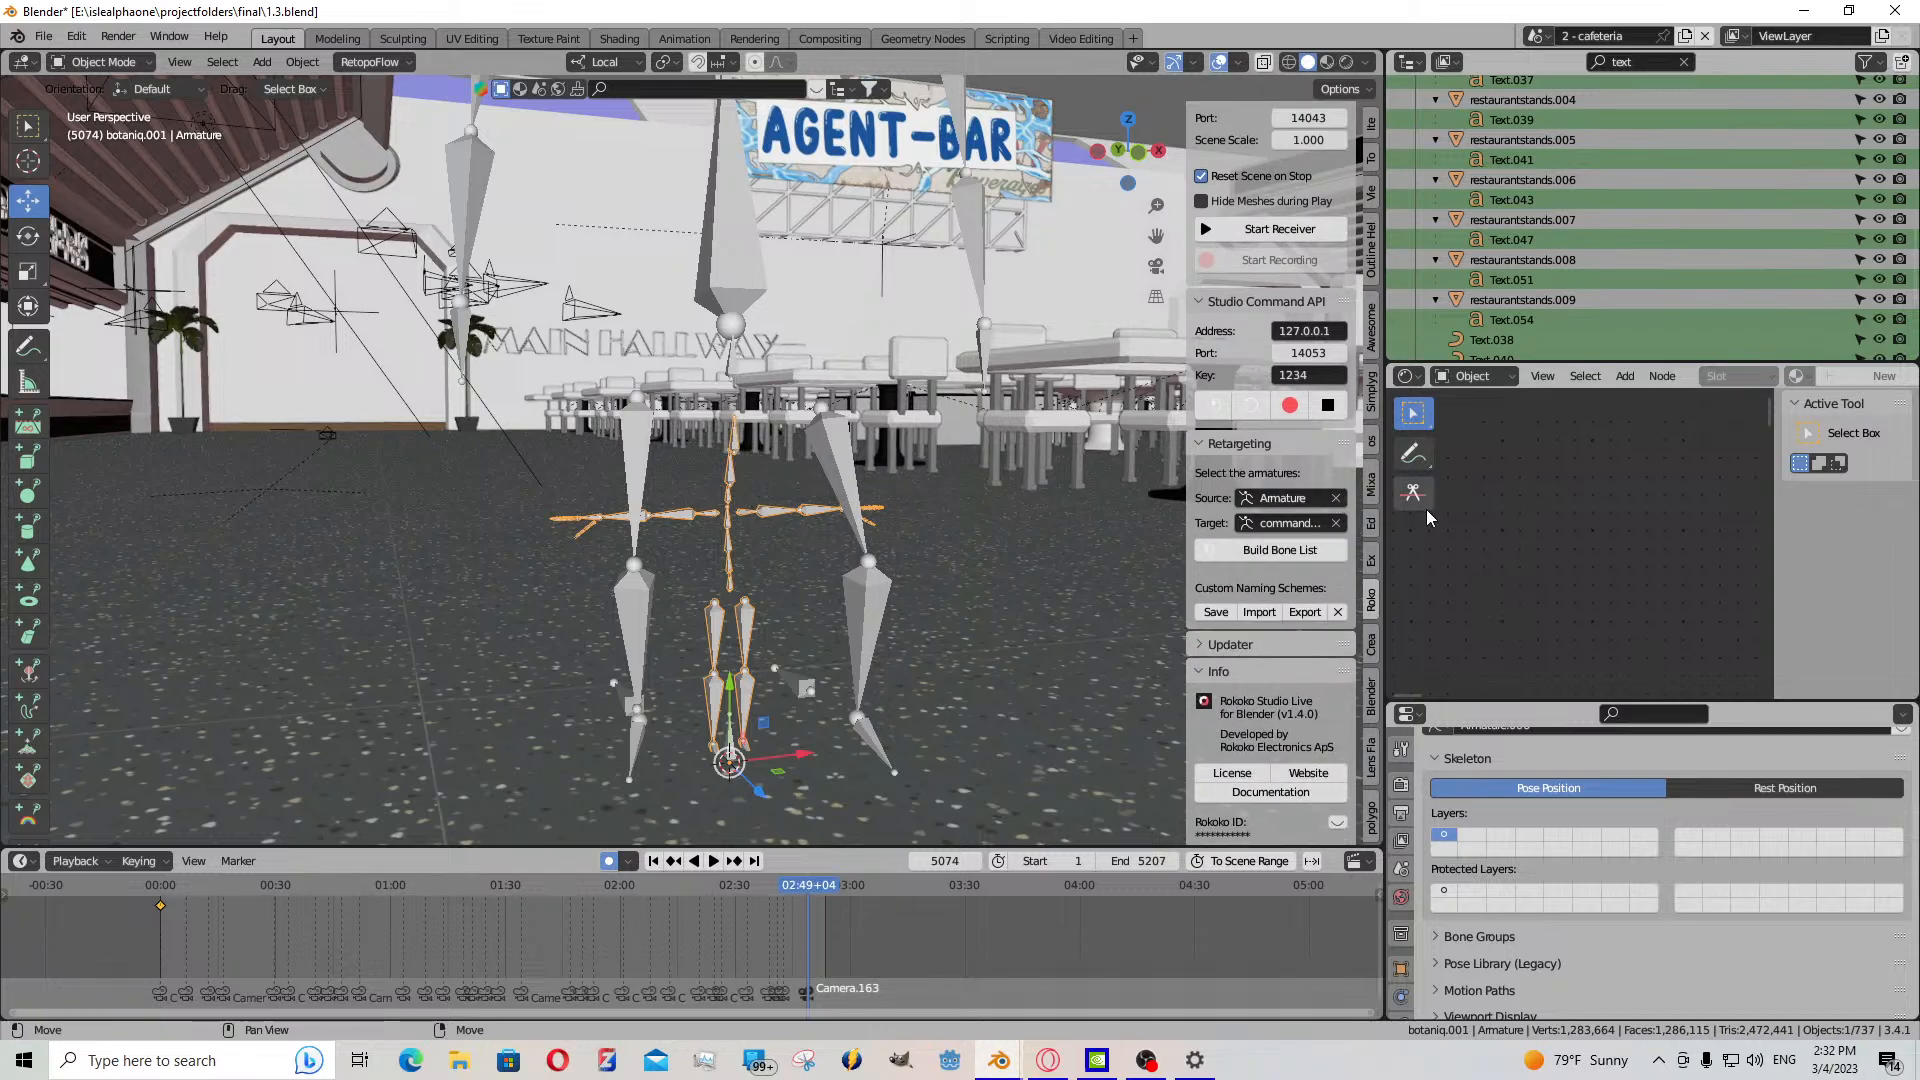
{"action": "left_click", "coordinate": [1336, 524]}
{"action": "left_click", "coordinate": [1336, 523]}
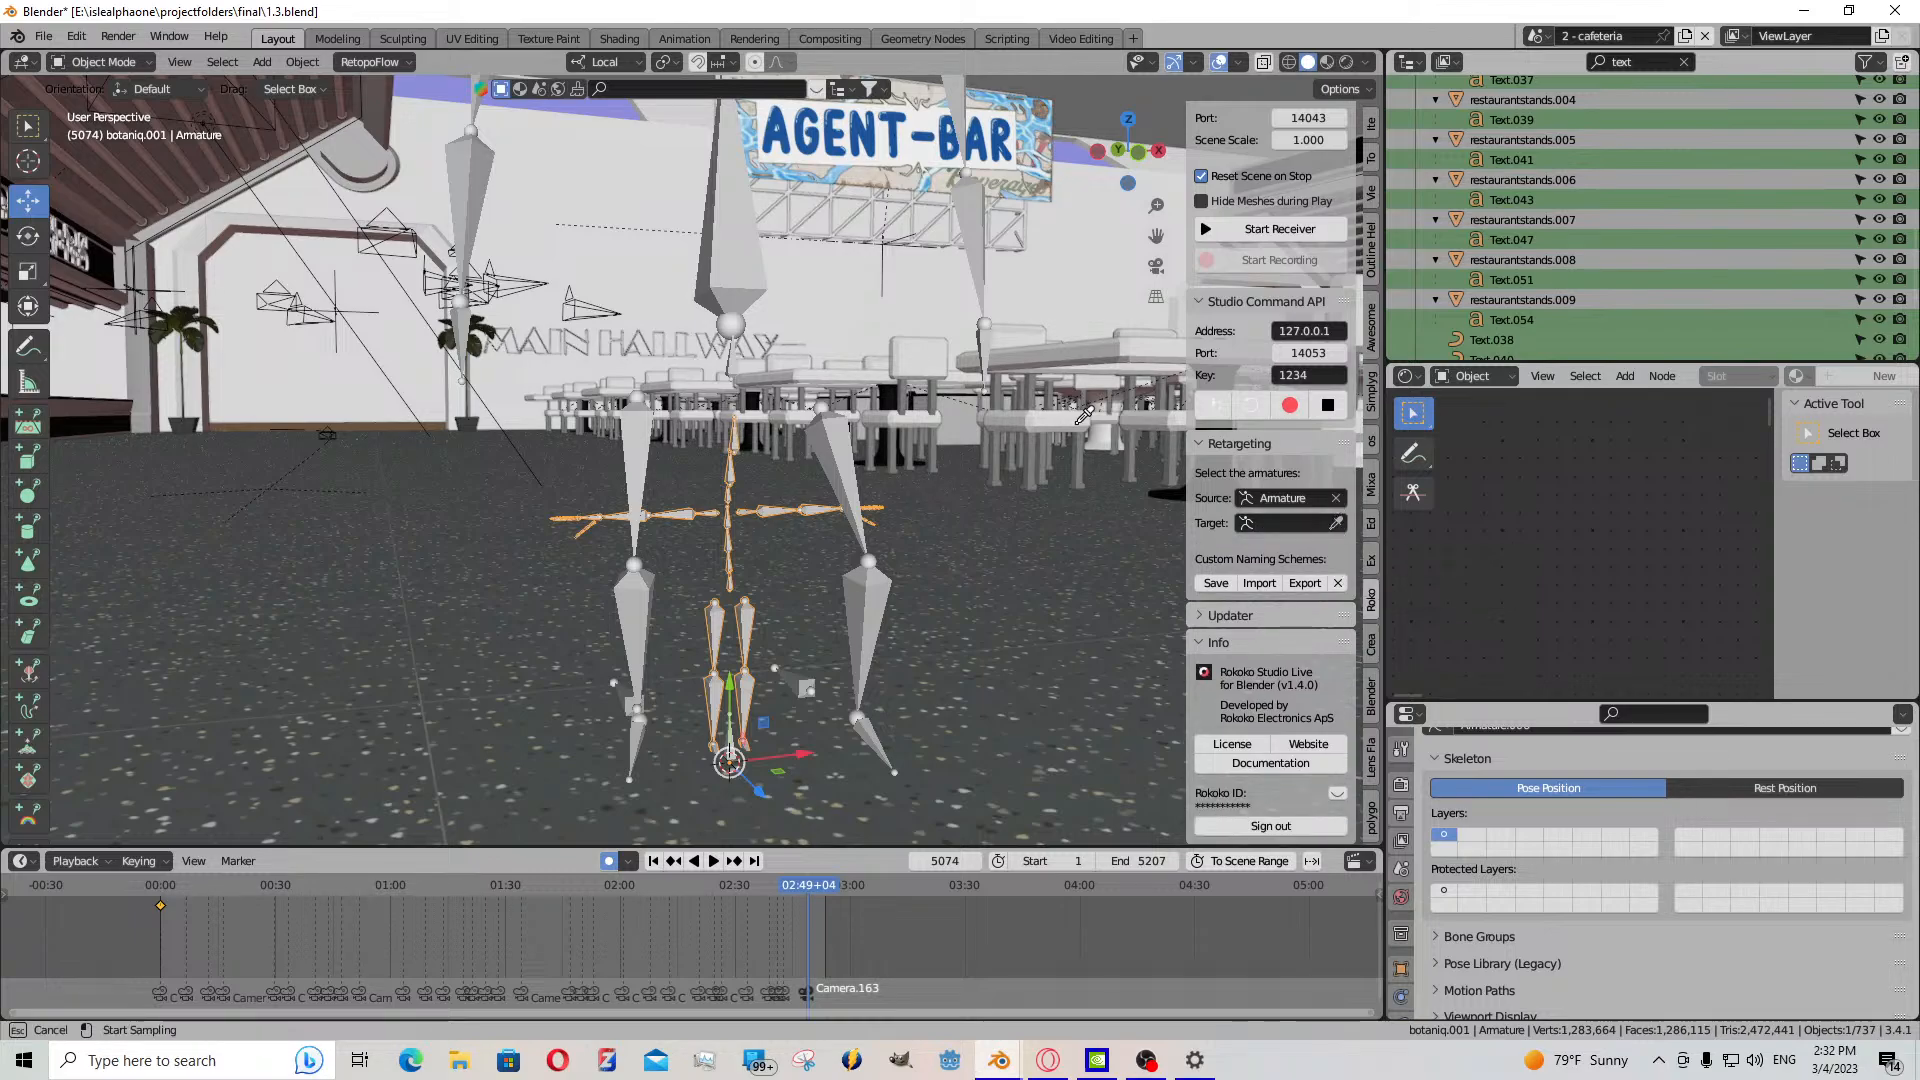
{"action": "left_click", "coordinate": [745, 284]}
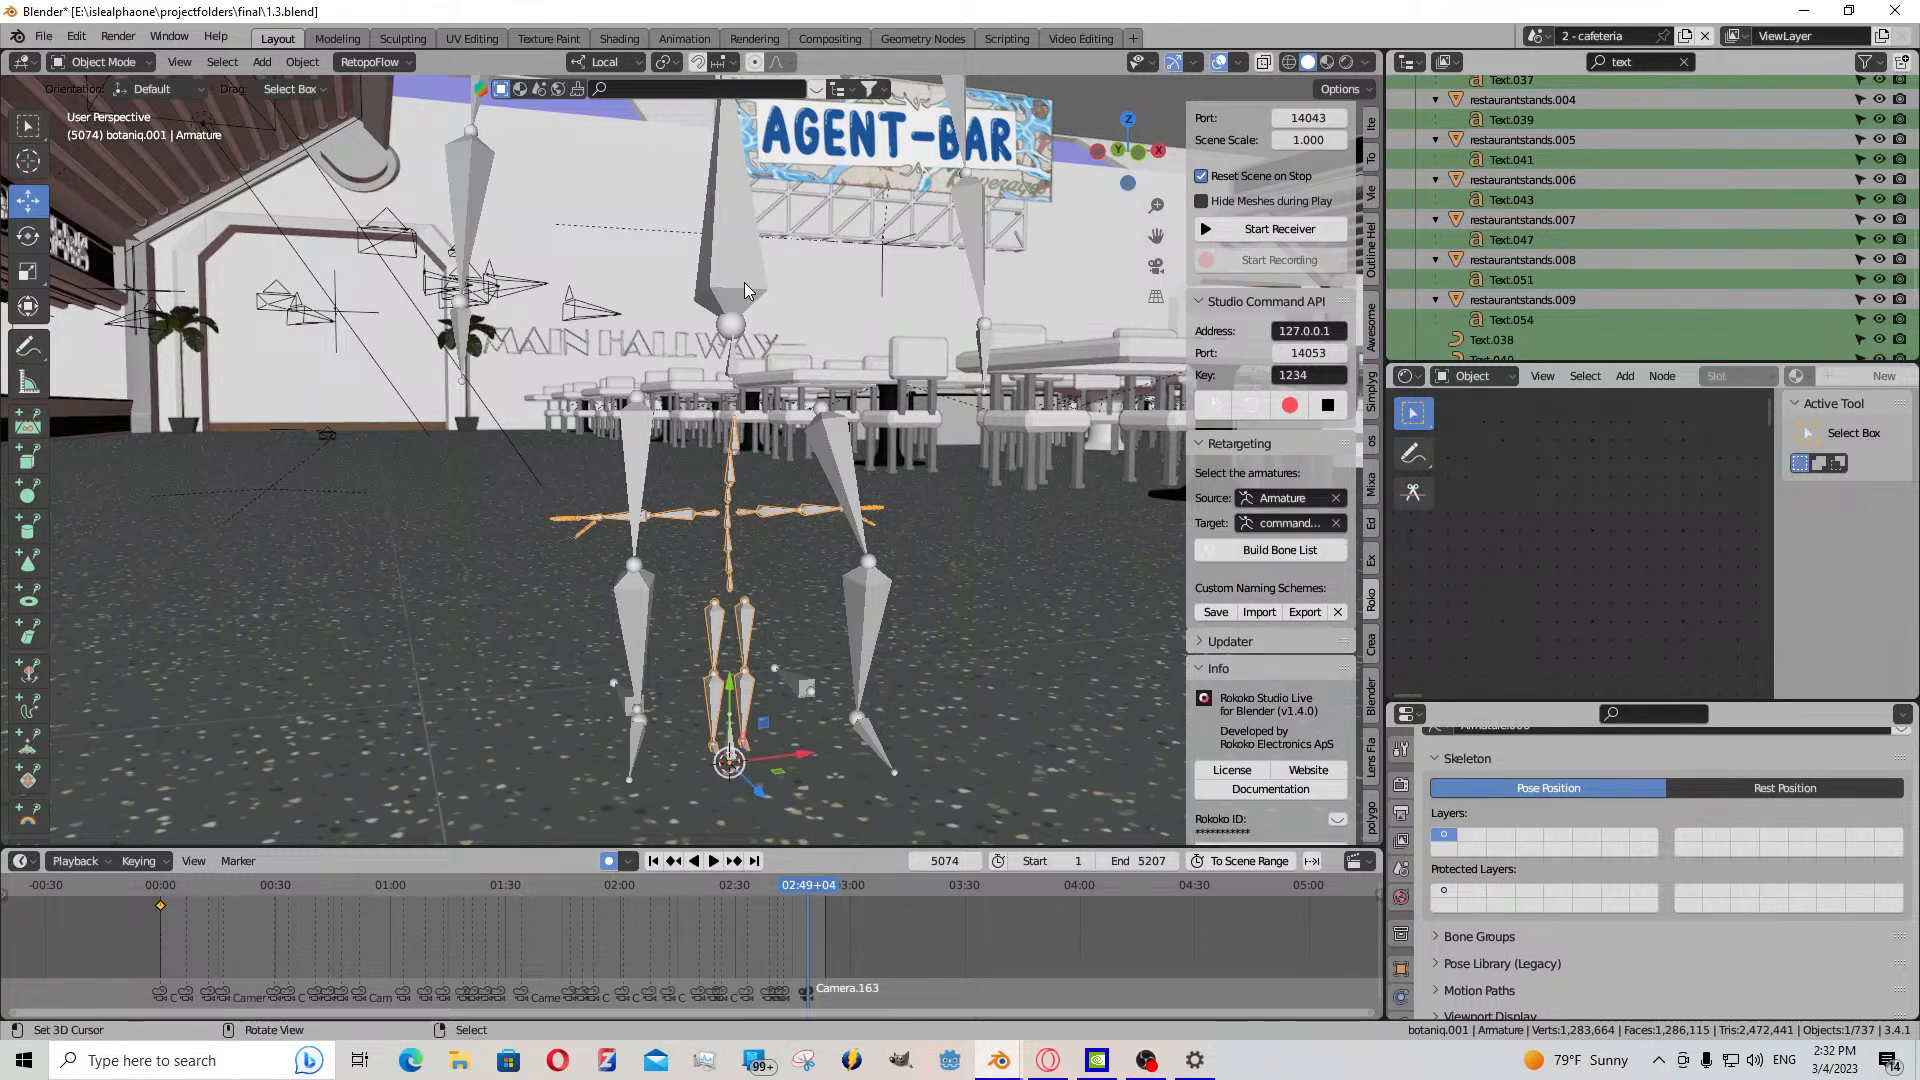
- At frame 1, remove the keyframes and reset the pose of all the commander rig's bones in Pose Mode, and return to Object Mode
{"action": "left_click", "coordinate": [84, 64]}
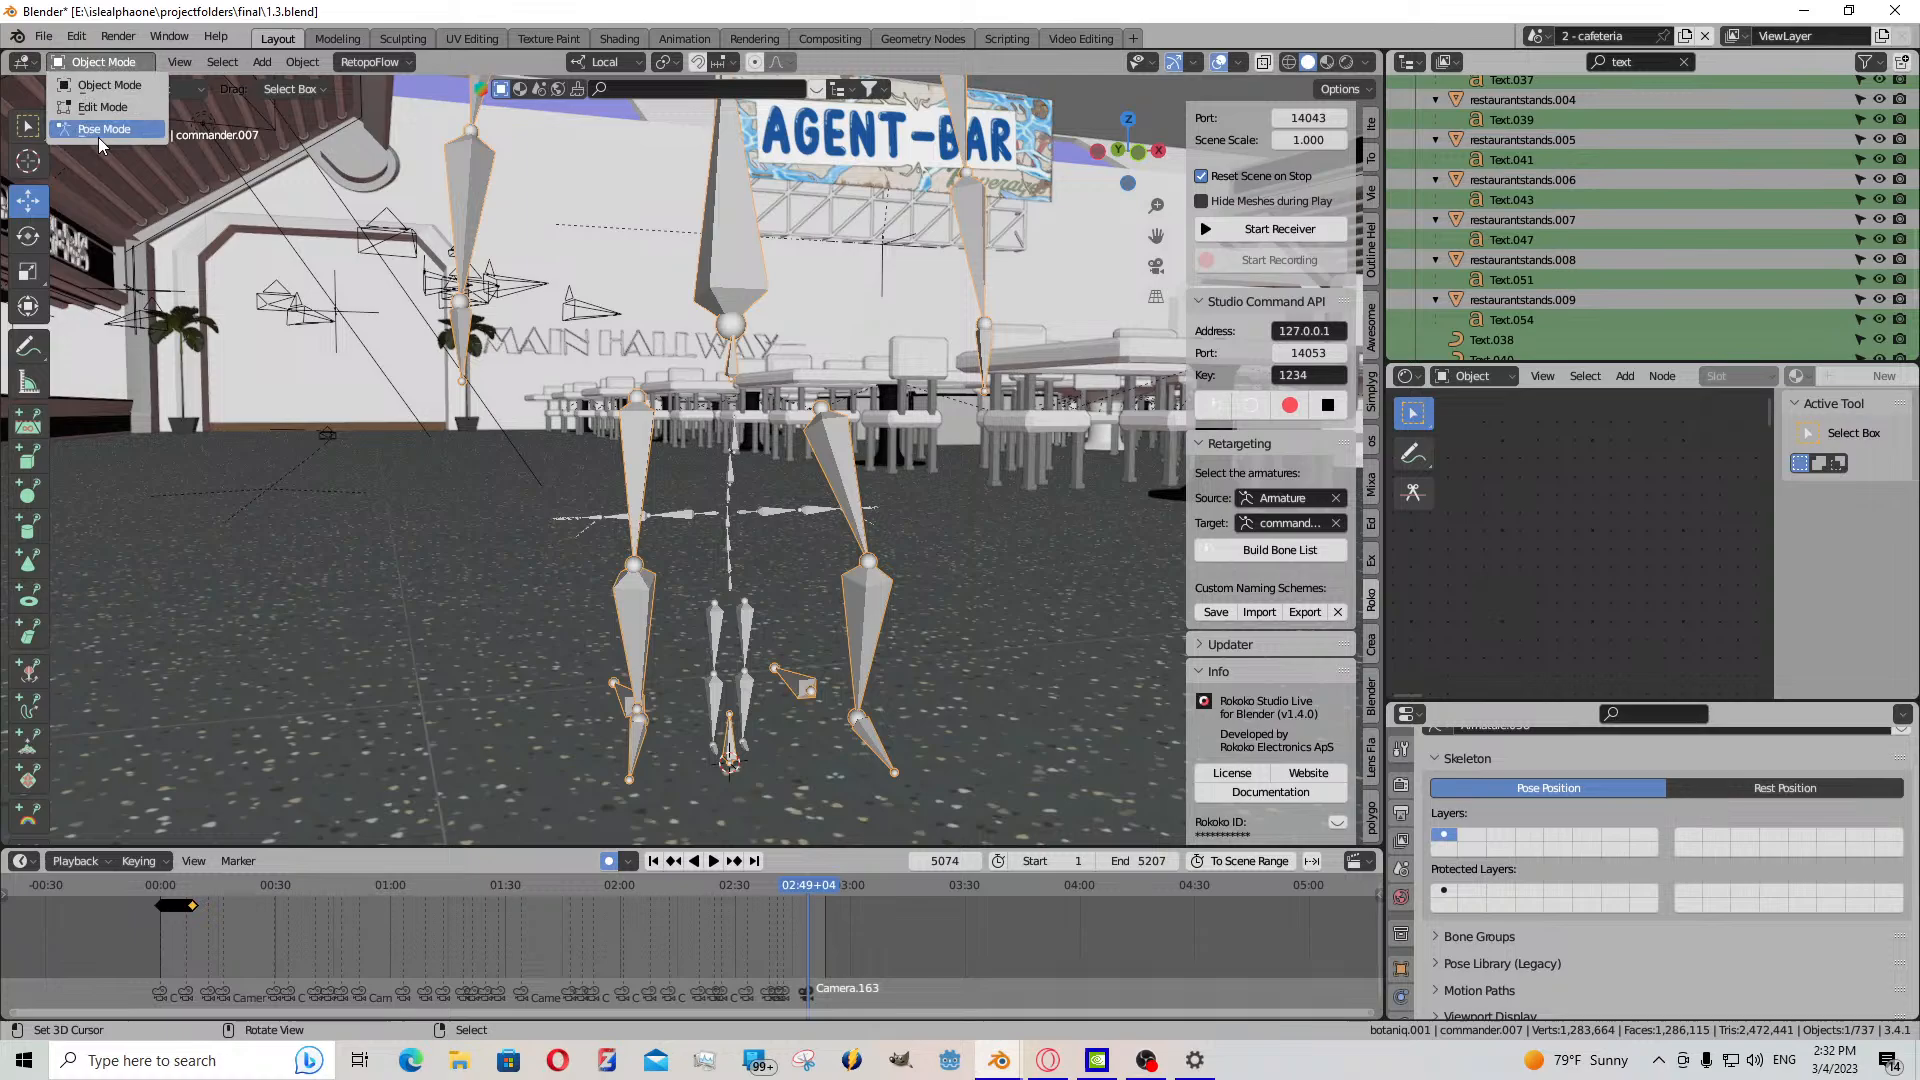
{"action": "left_click", "coordinate": [652, 864]}
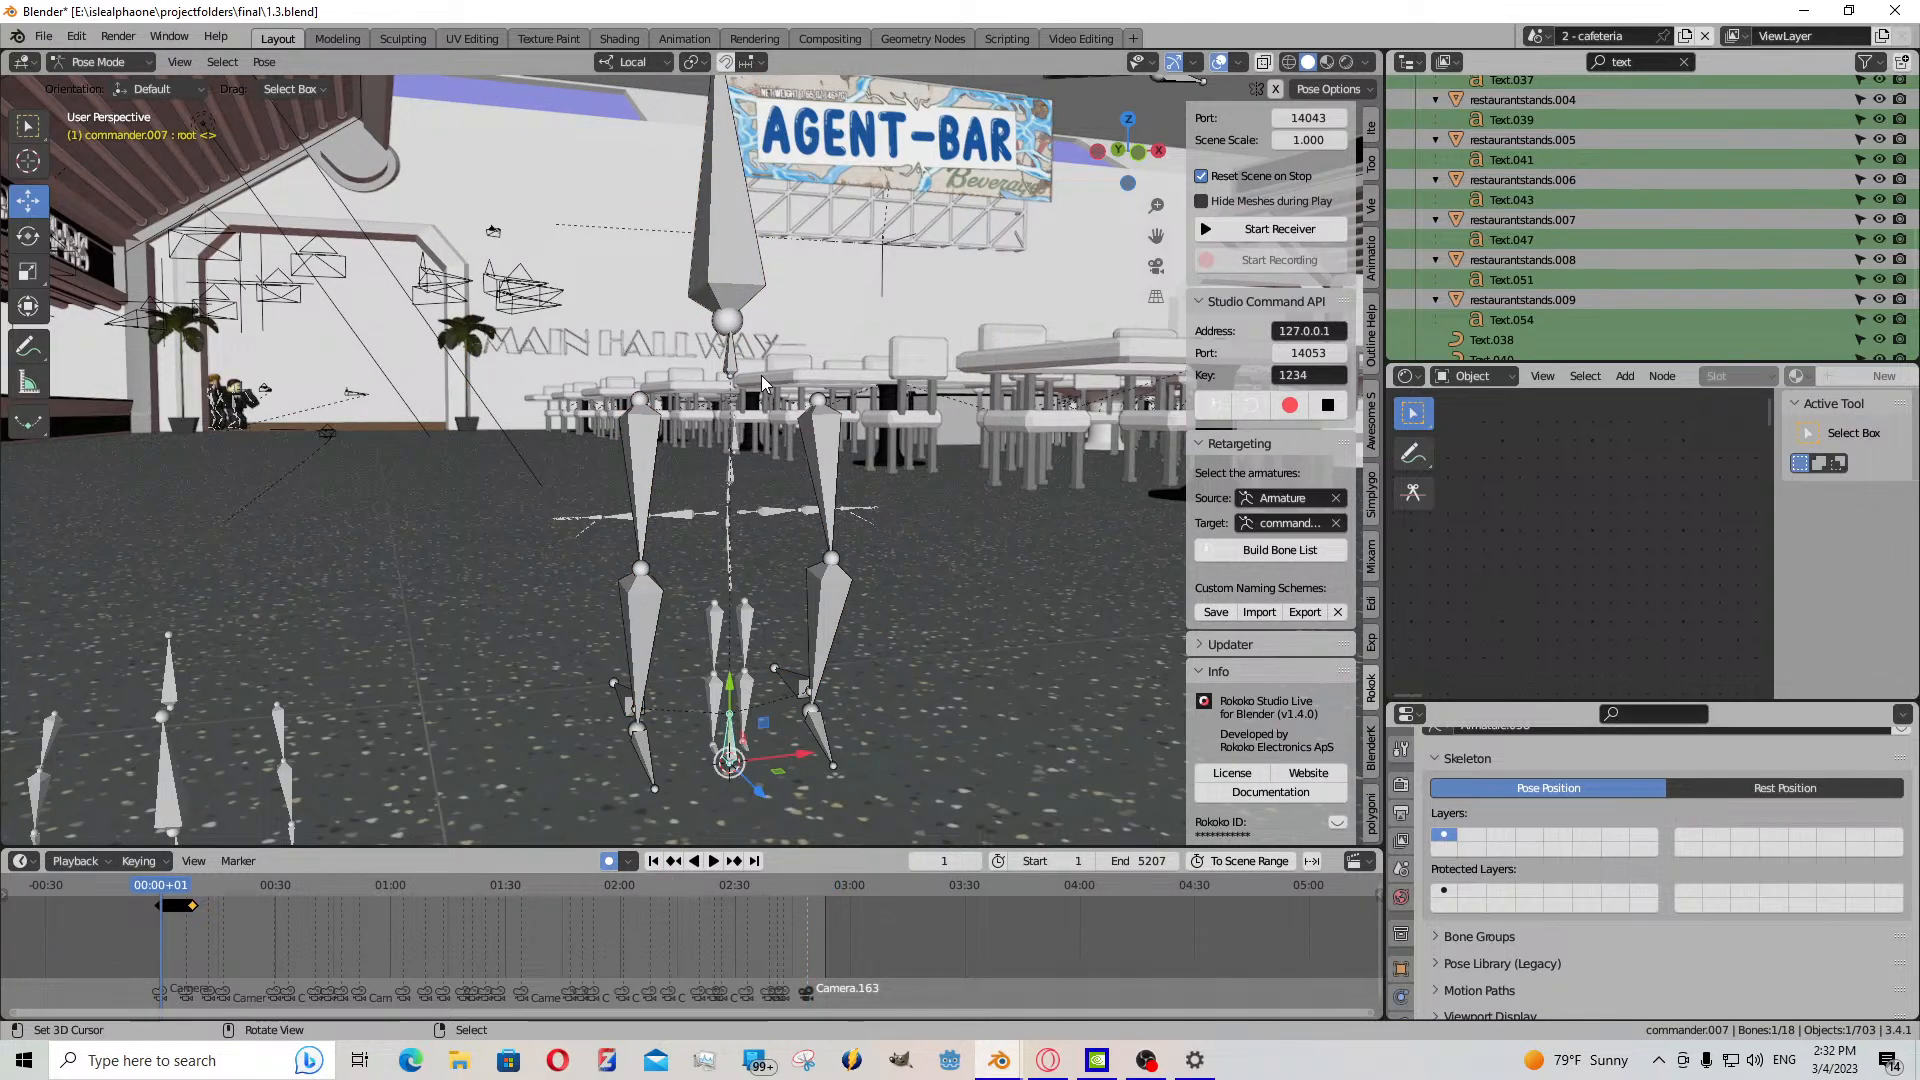
{"action": "key", "text": "a"}
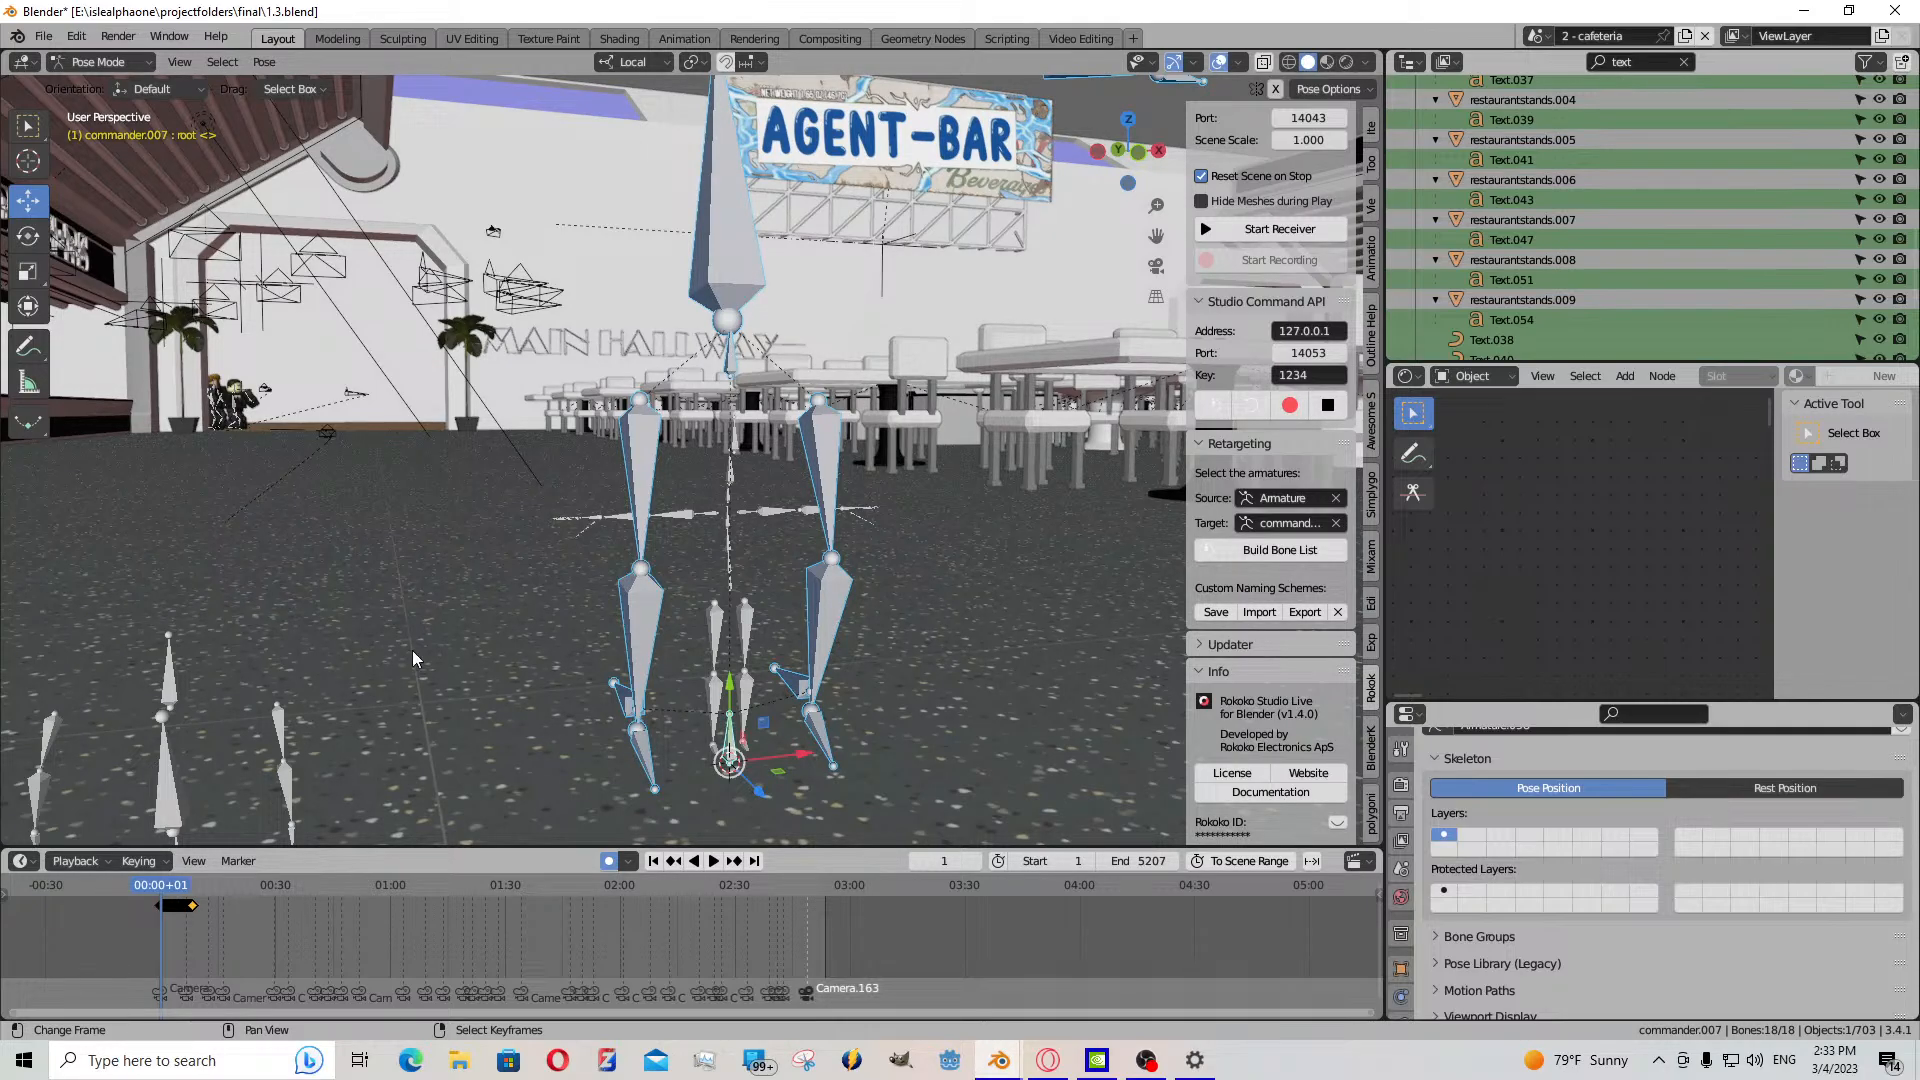
{"action": "key", "text": "shift+grave"}
{"action": "key", "text": "w"}
{"action": "key", "text": "q"}
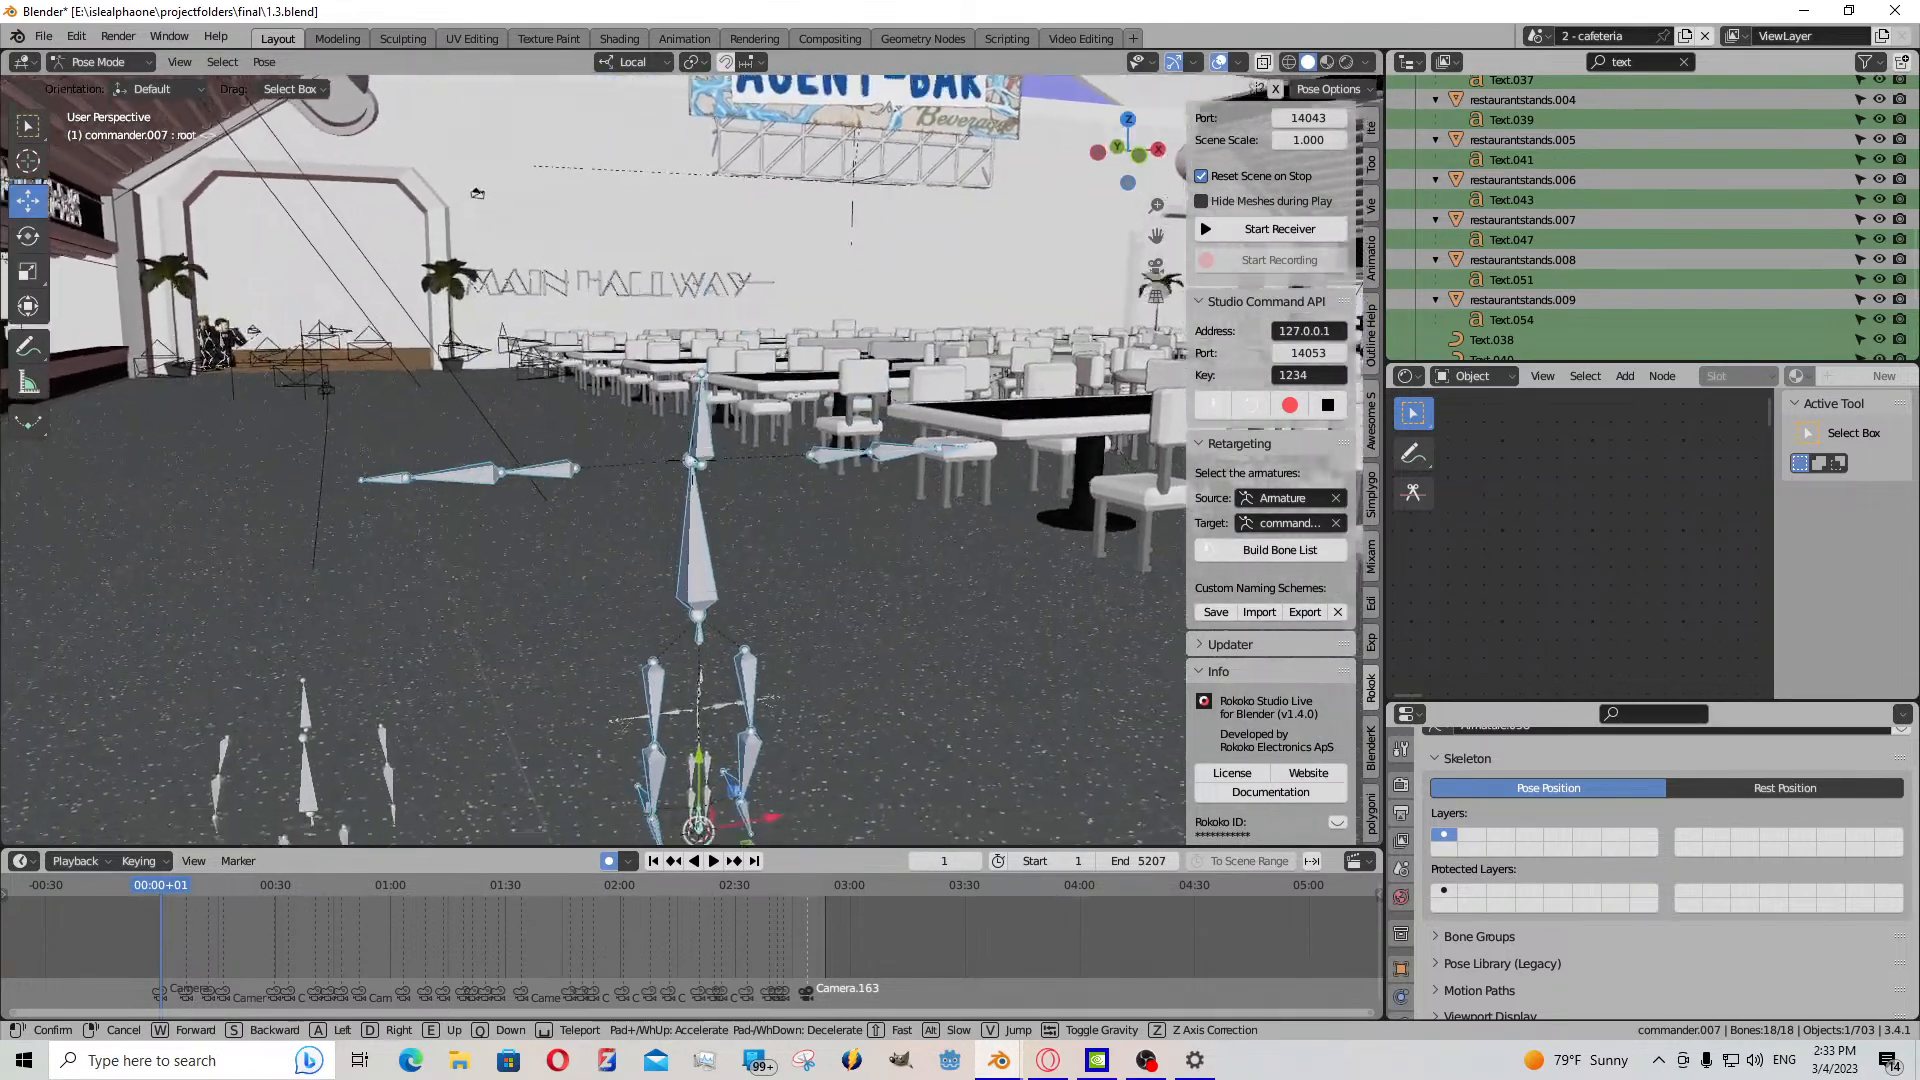
{"action": "left_click", "coordinate": [339, 471]}
{"action": "left_click", "coordinate": [124, 63]}
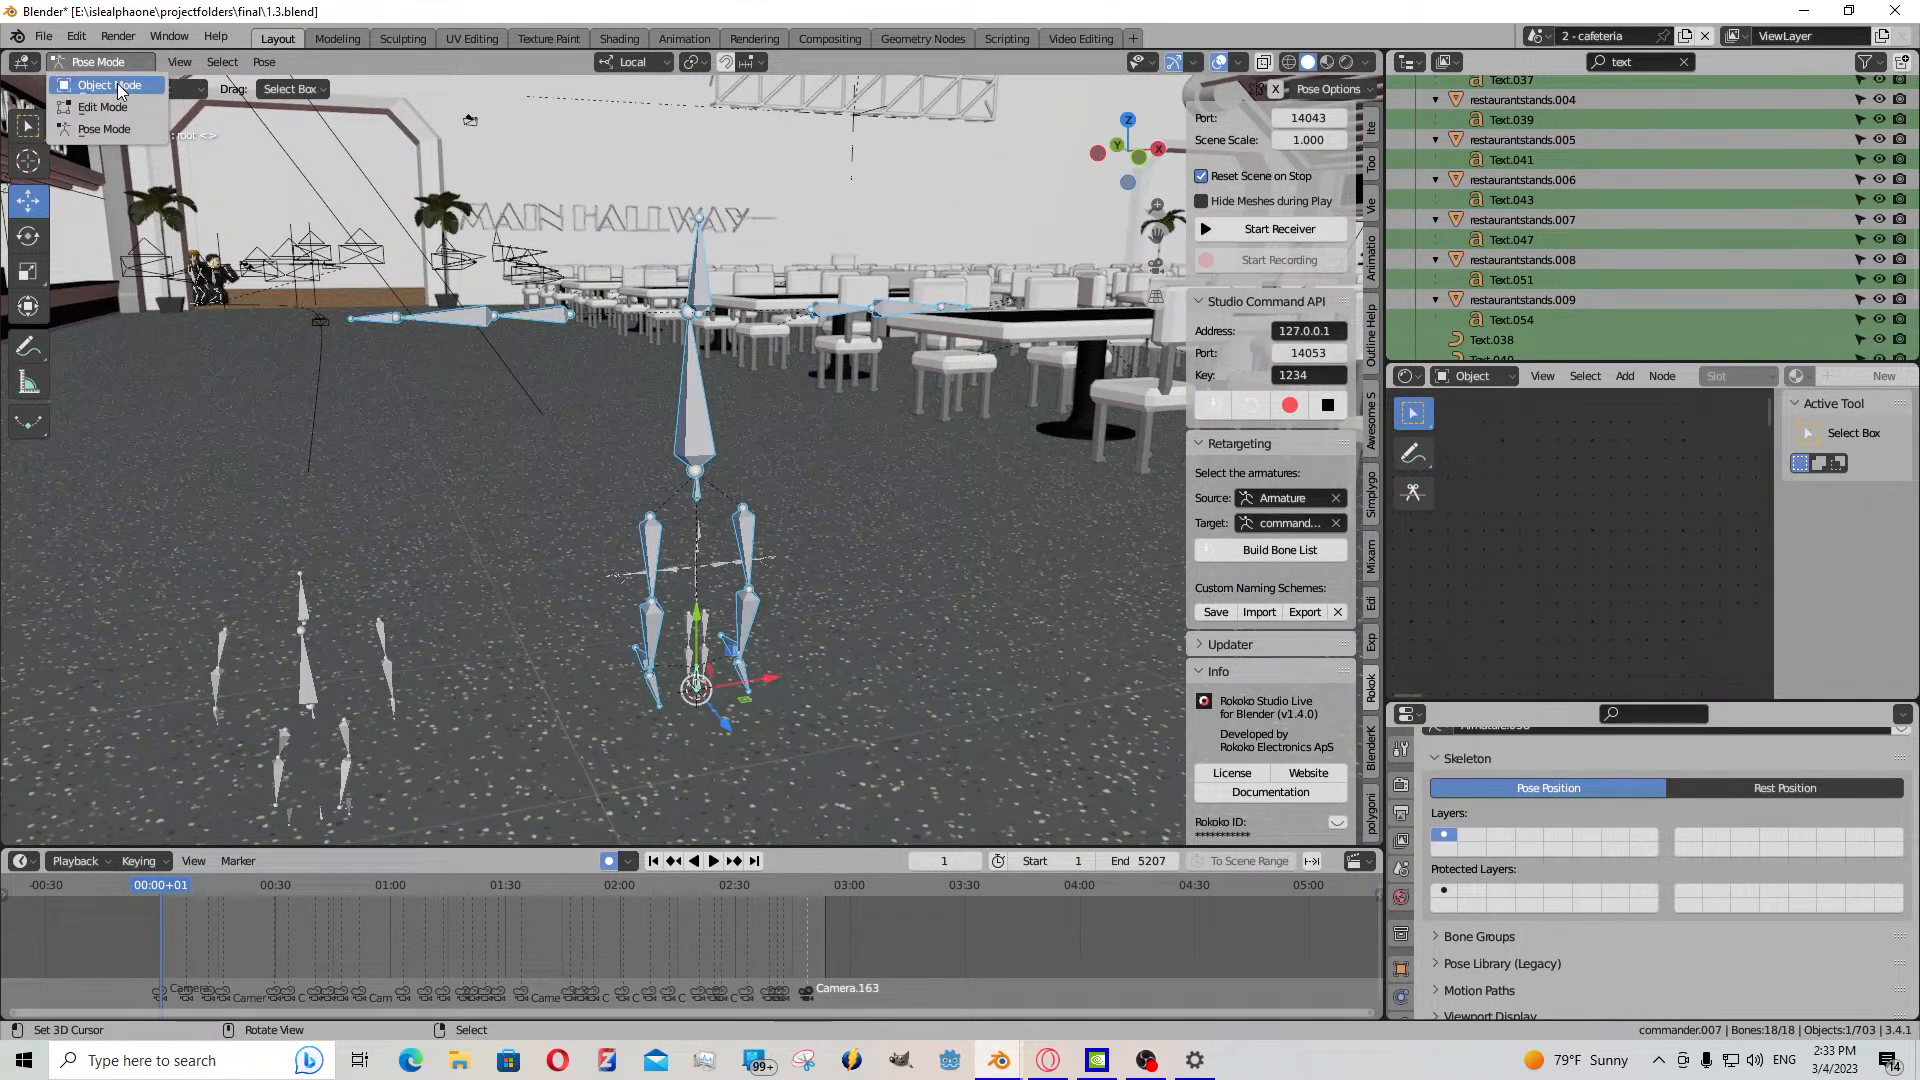
{"action": "left_click", "coordinate": [118, 86]}
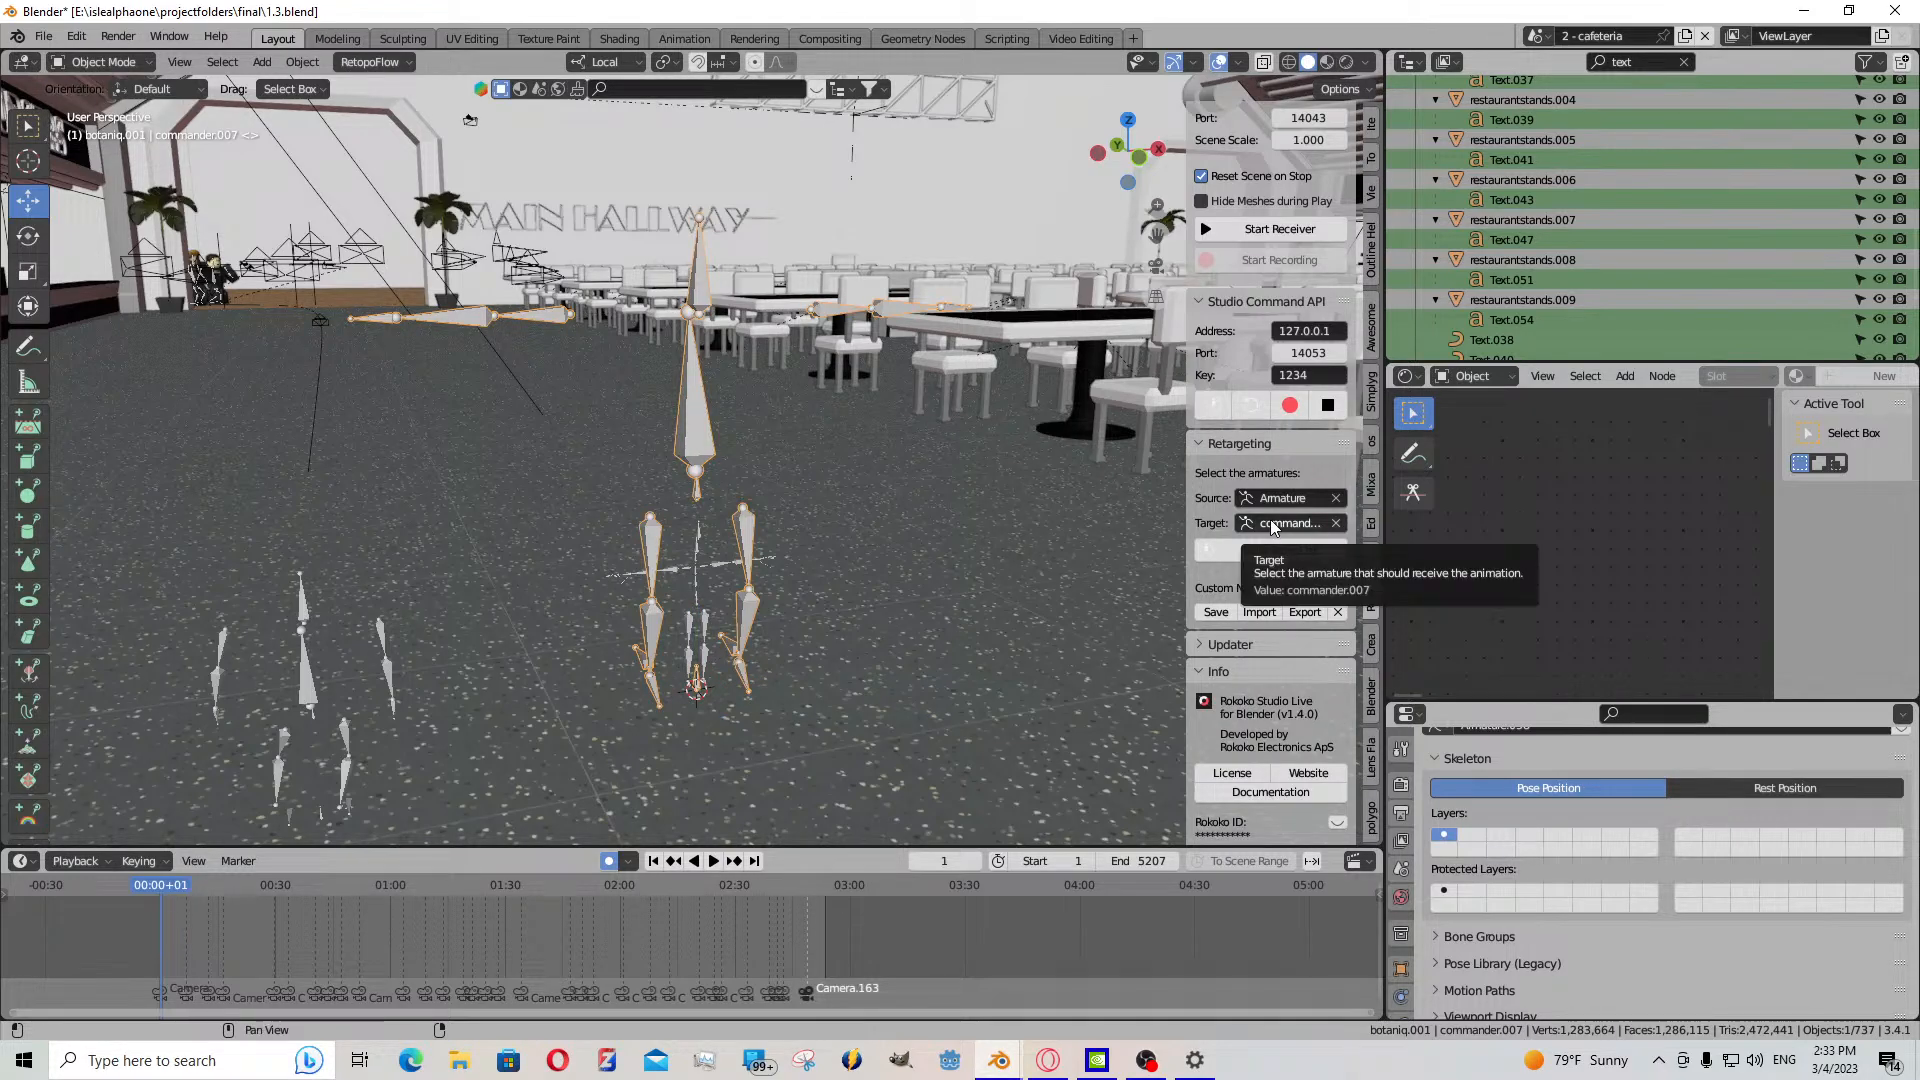
- Build the retargeting bone list, try to retarget the animation onto the commander rig using the Rest pose, and play it back
{"action": "left_click", "coordinate": [1250, 552]}
{"action": "scroll", "coordinate": [1300, 620], "scroll_direction": "down", "scroll_amount": 2}
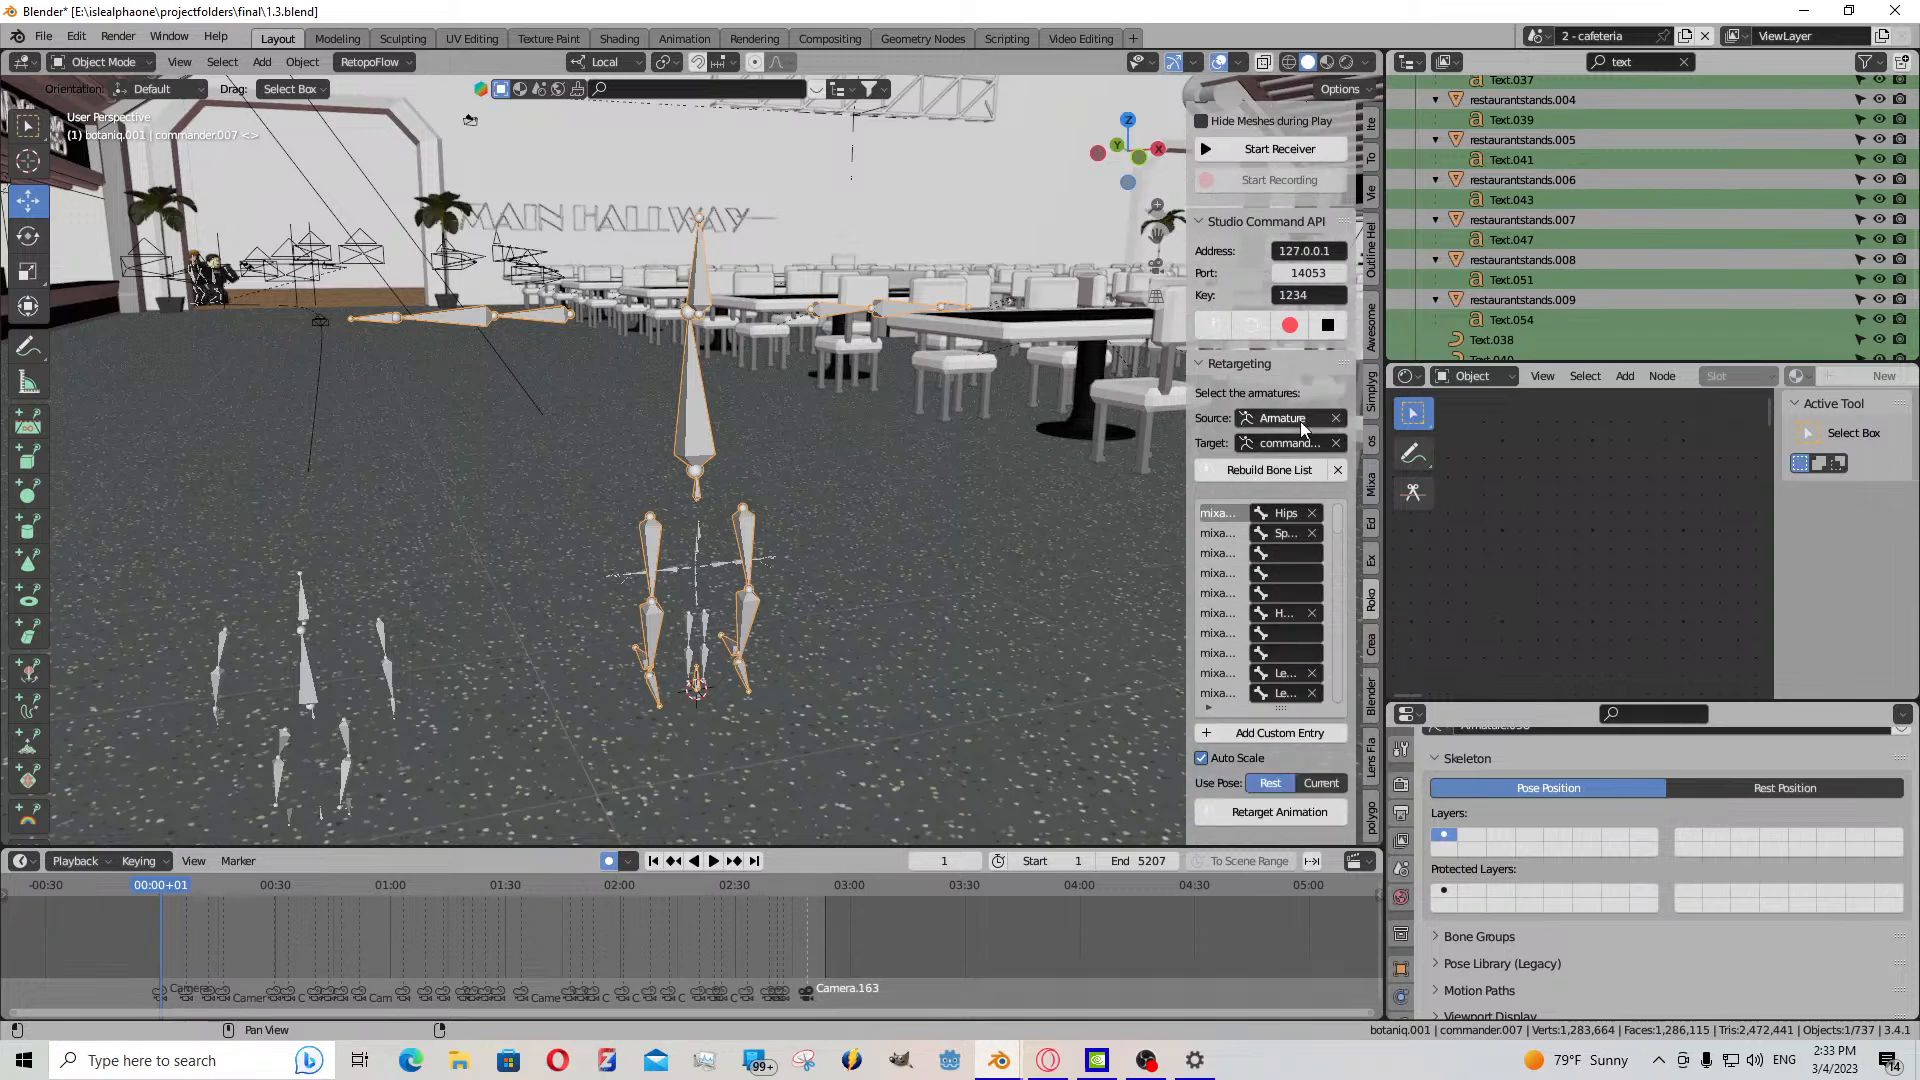
{"action": "scroll", "coordinate": [1310, 628], "scroll_direction": "down", "scroll_amount": 3}
{"action": "left_click", "coordinate": [1268, 692]}
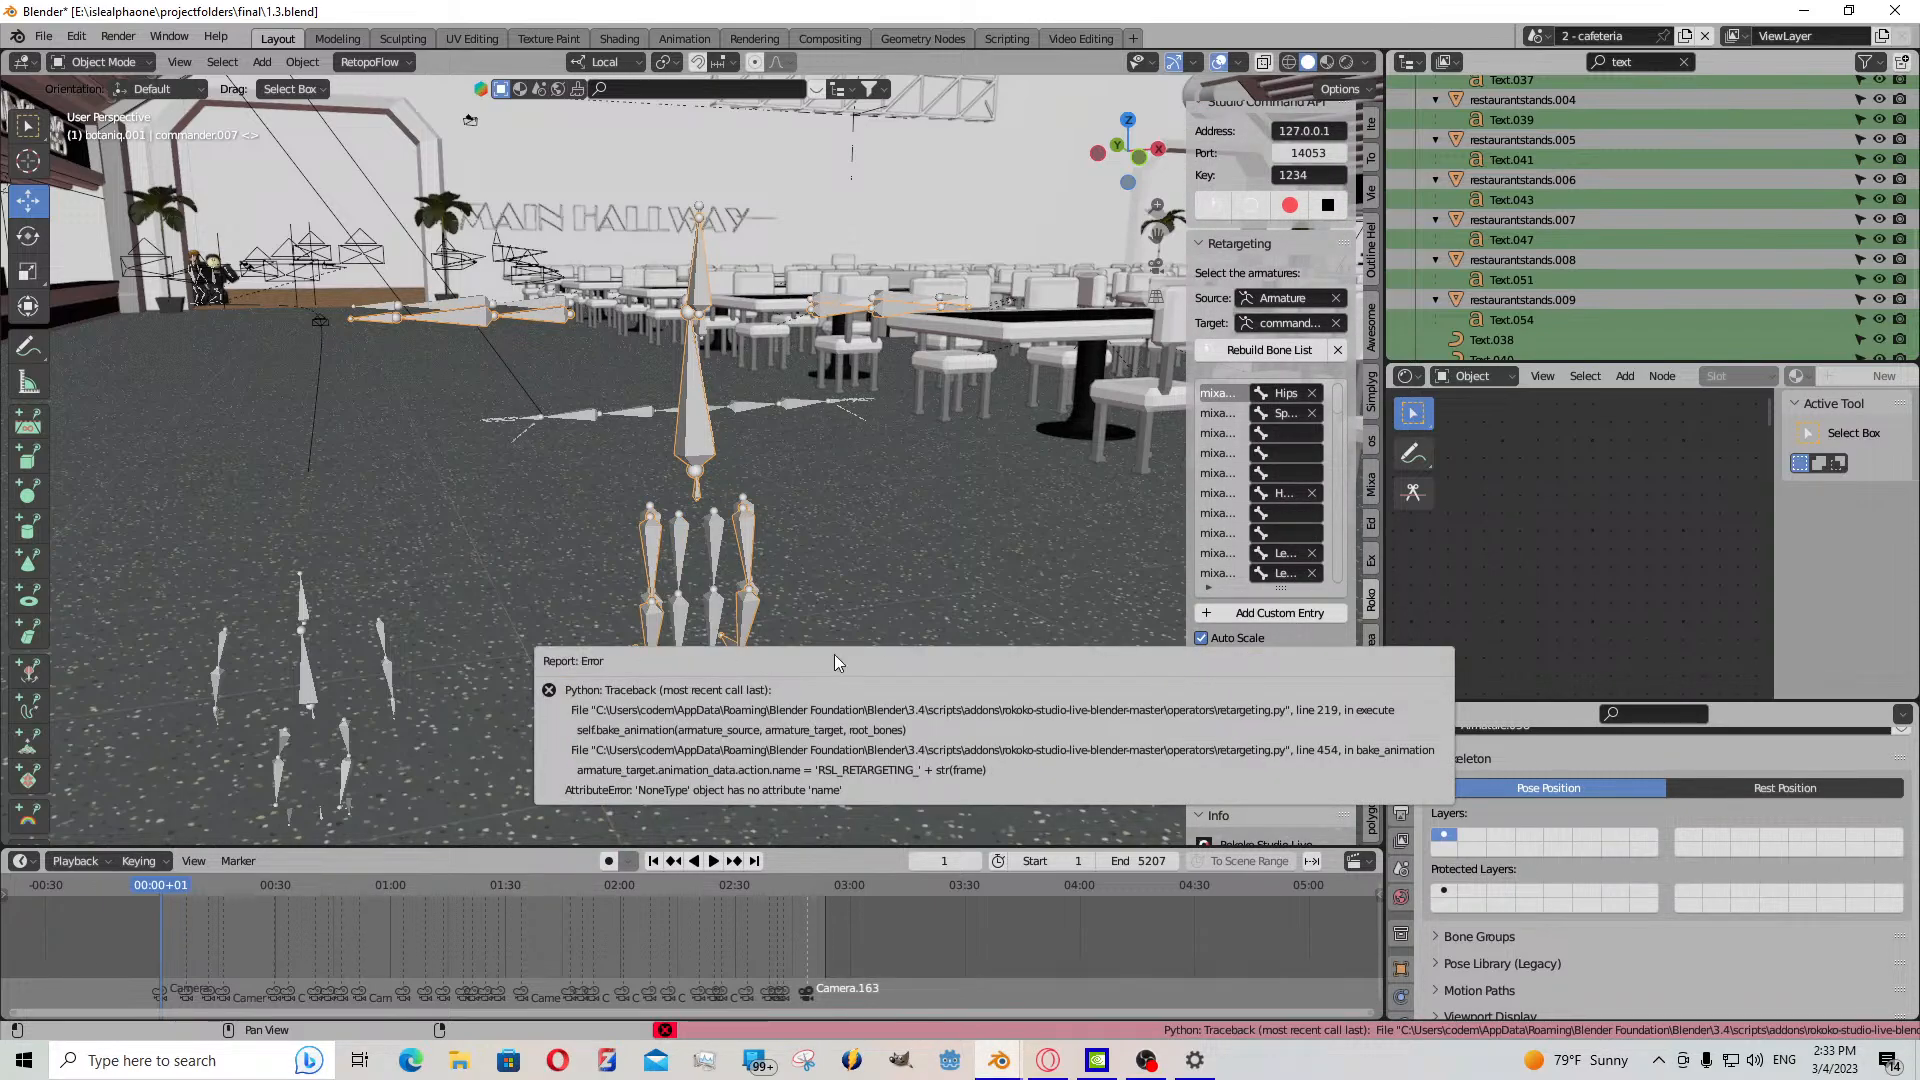
{"action": "left_click", "coordinate": [713, 861]}
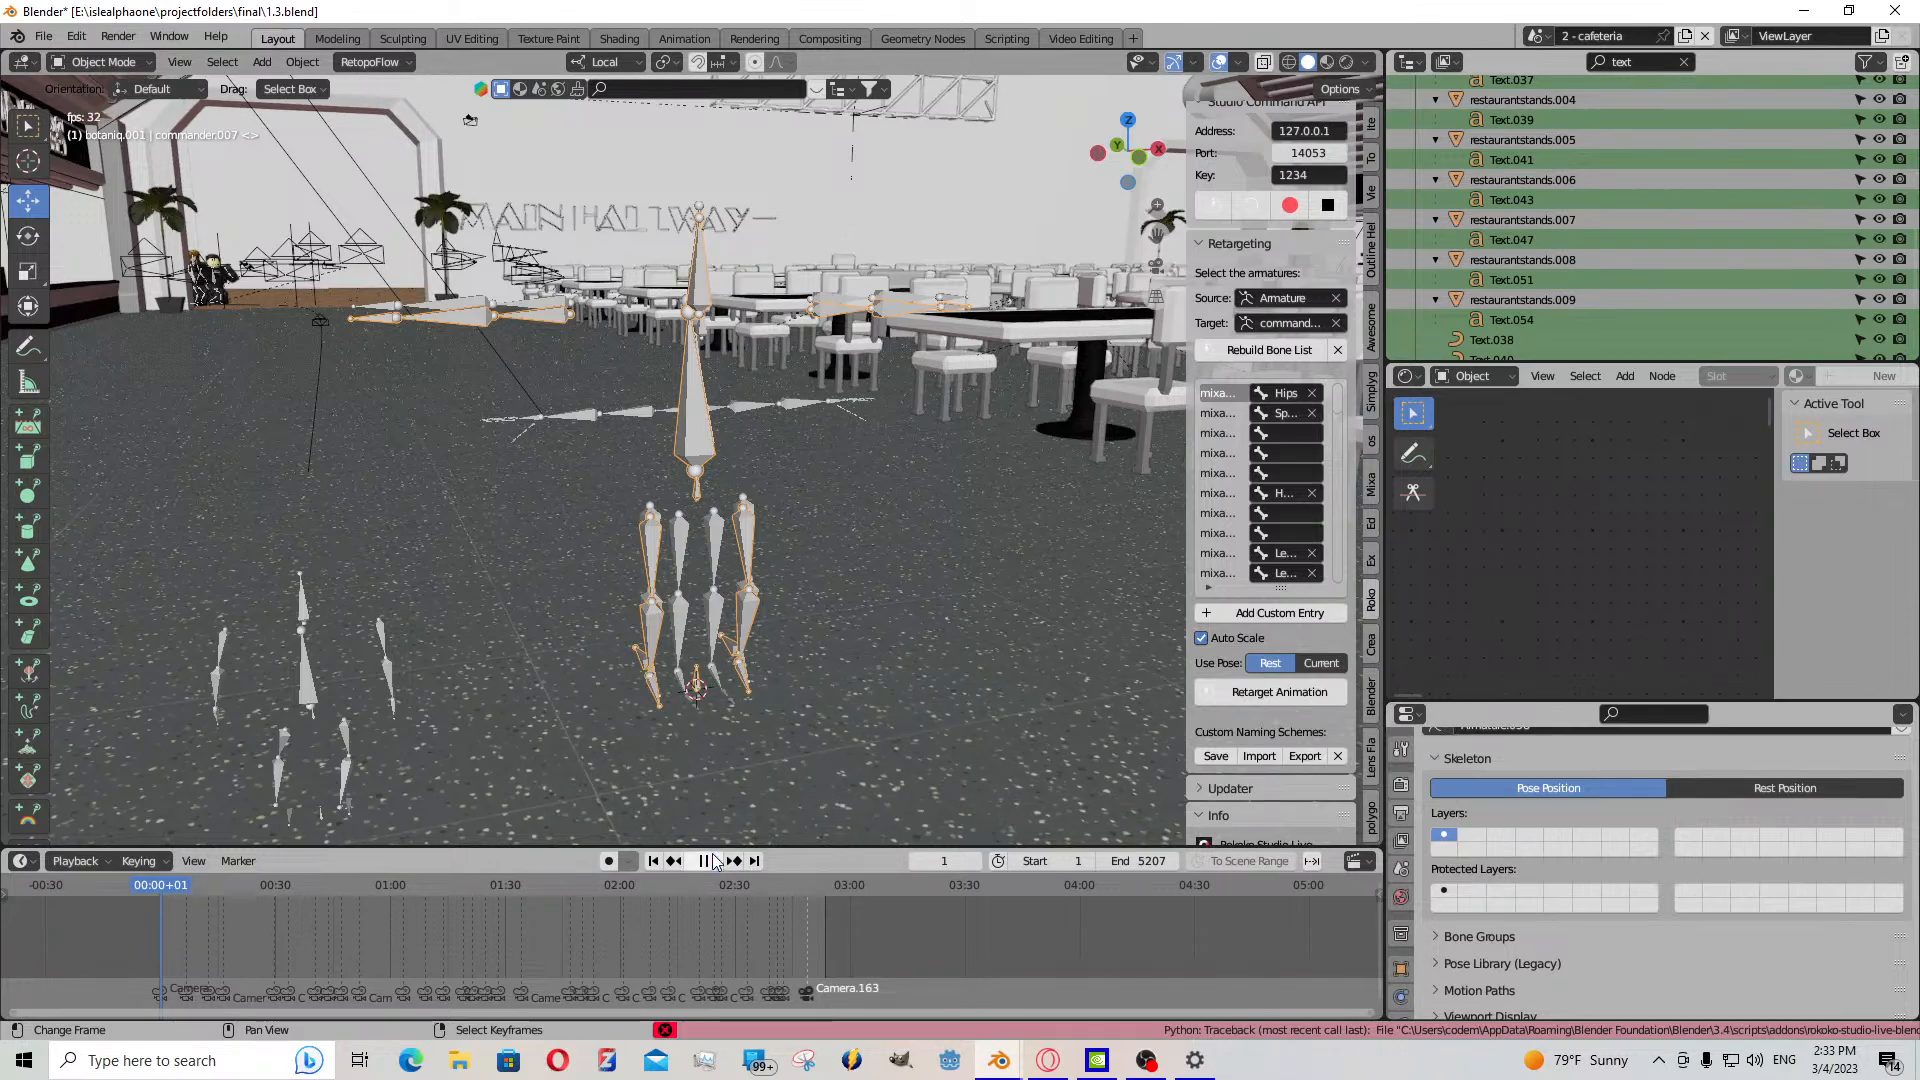
- Return to frame 1 and delete the retargeting's armature copy together with the imported mocap armature
{"action": "left_click", "coordinate": [736, 408]}
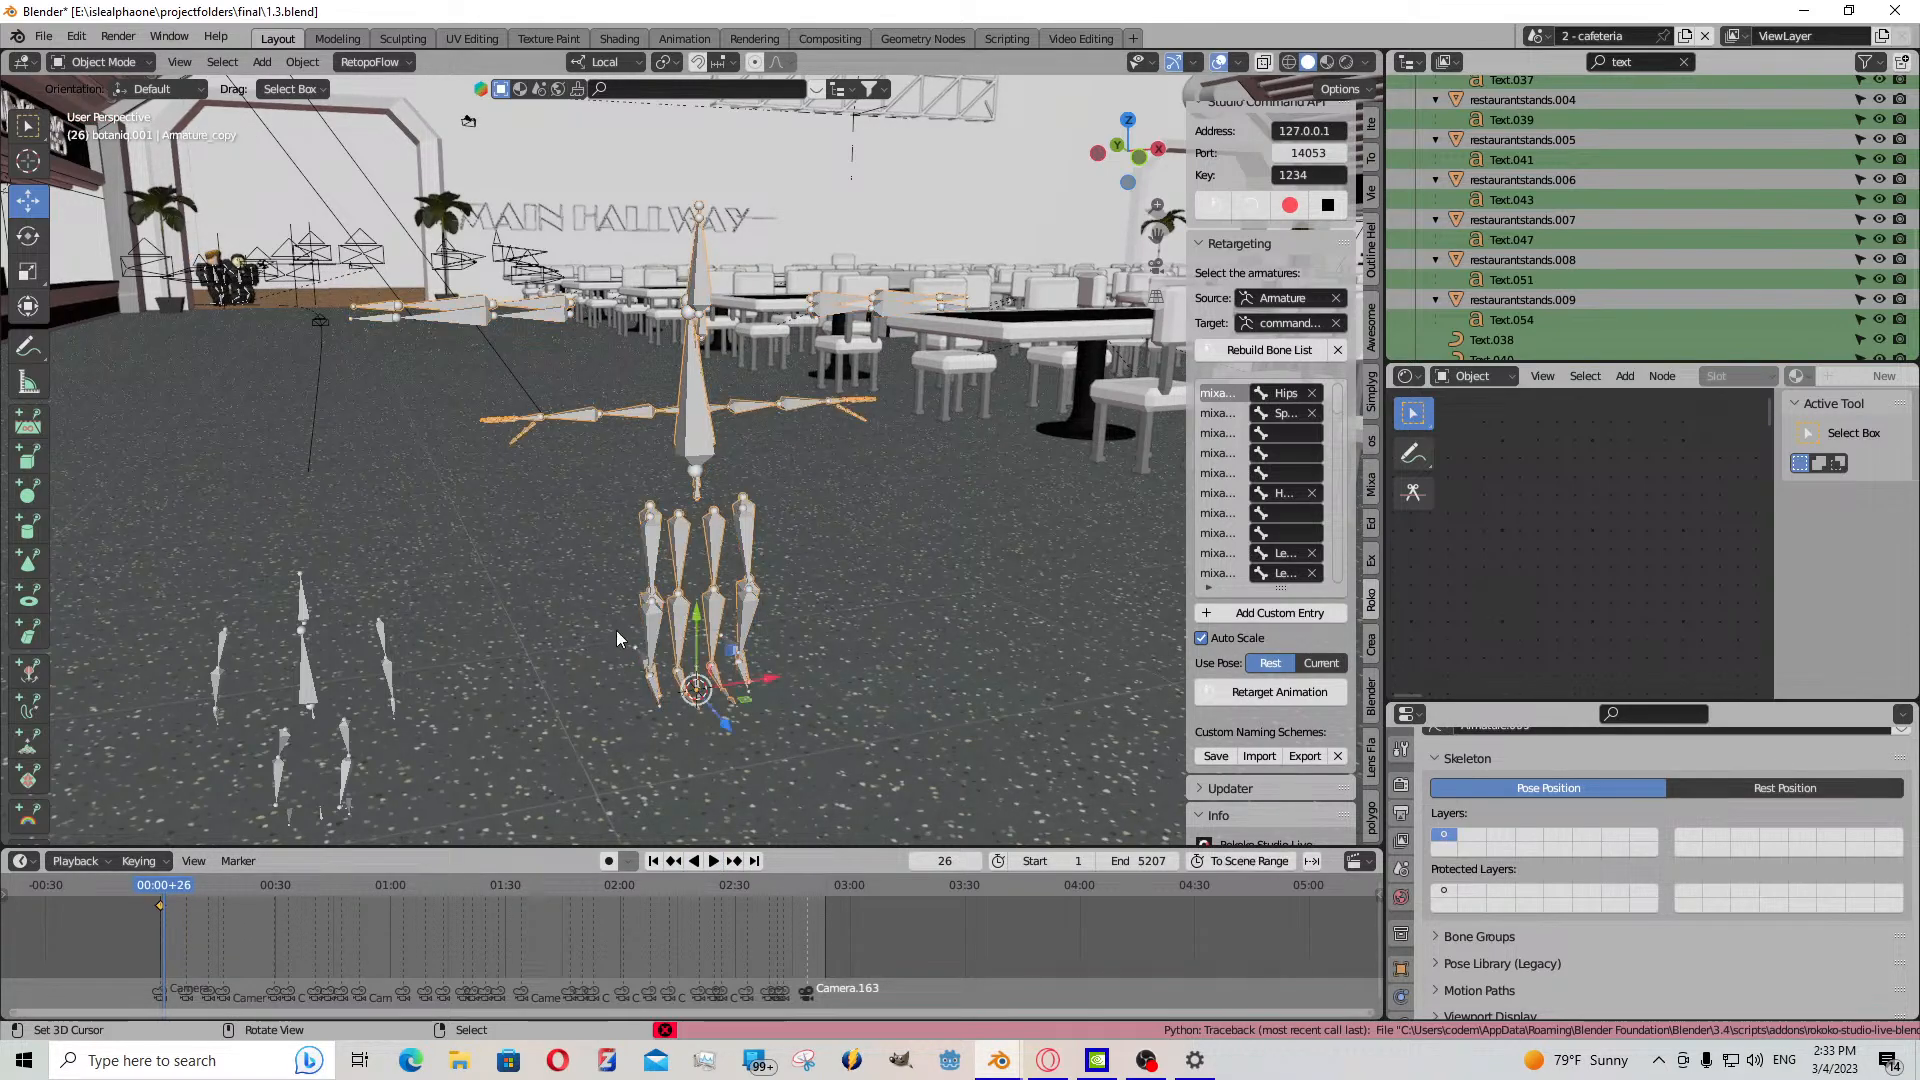
{"action": "scroll", "coordinate": [456, 964], "scroll_direction": "down", "scroll_amount": 3}
{"action": "scroll", "coordinate": [466, 930], "scroll_direction": "up", "scroll_amount": 4}
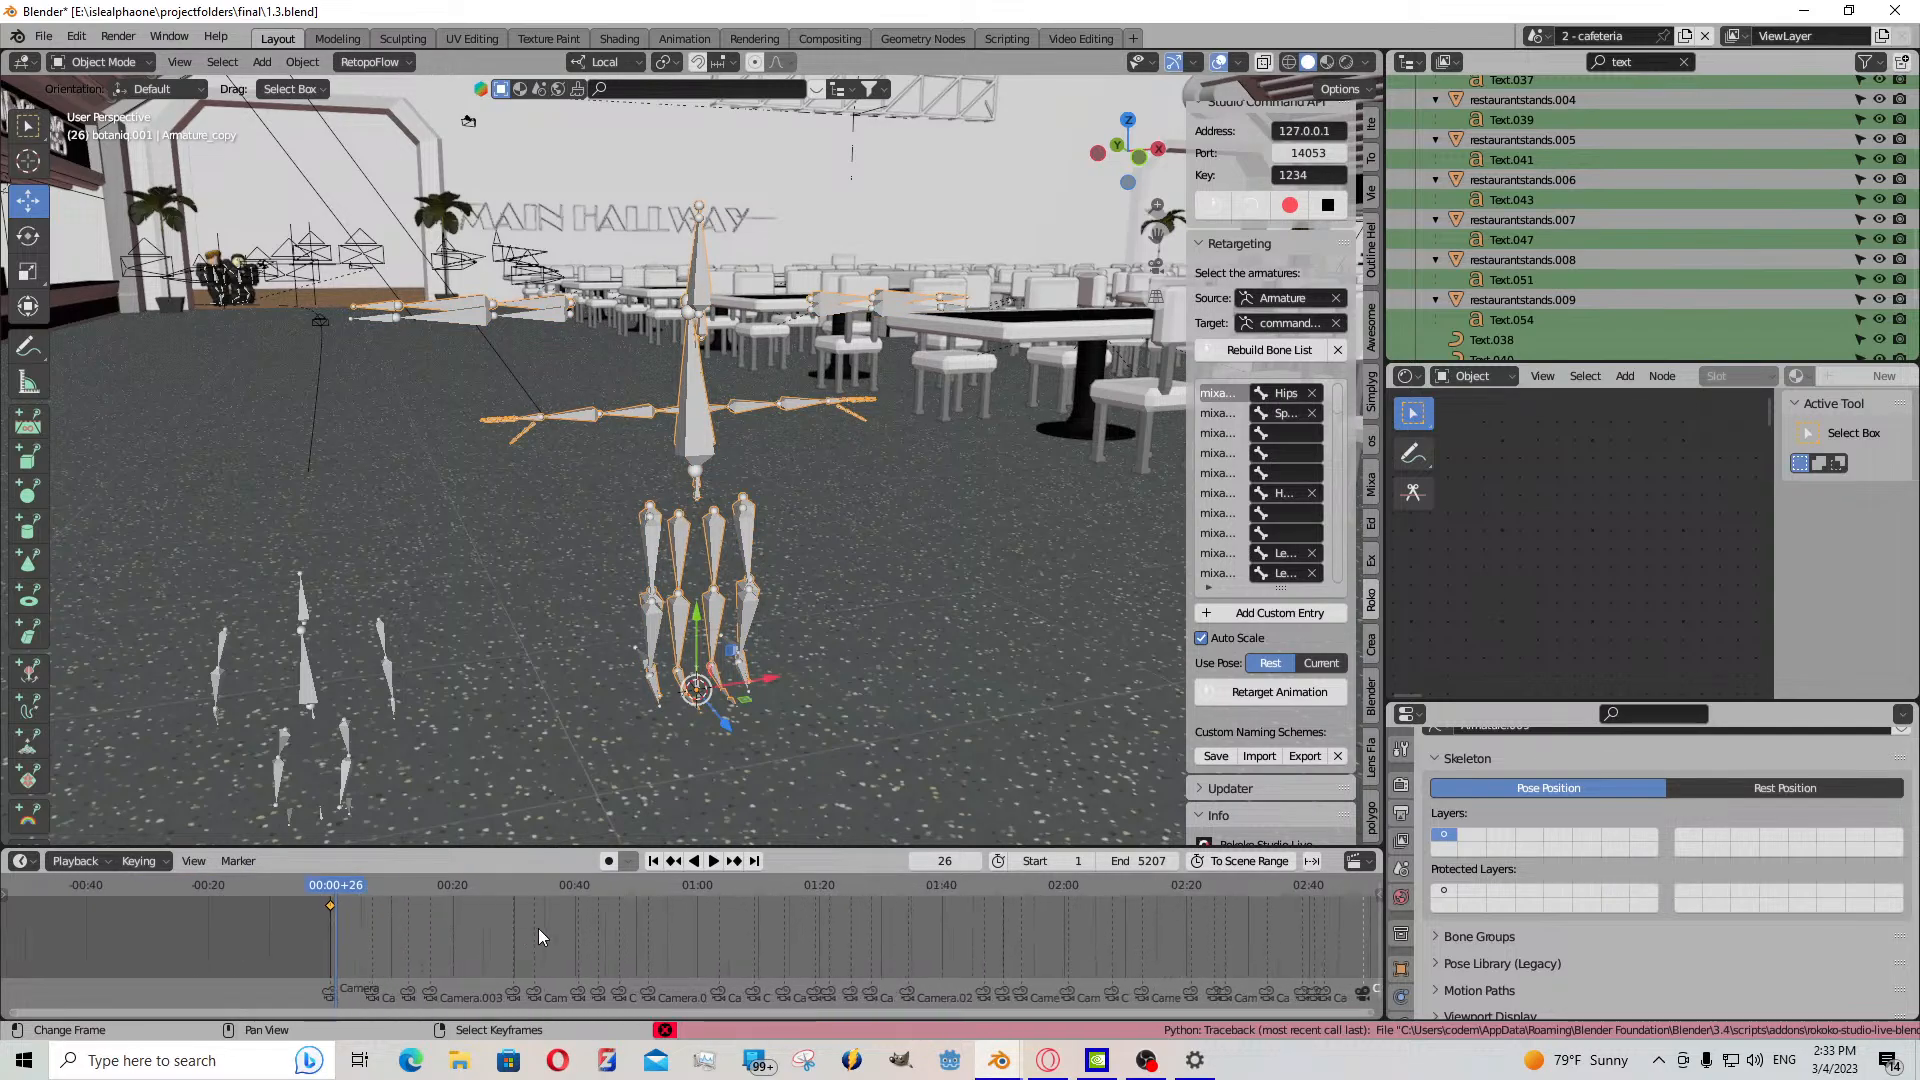
{"action": "key", "text": "shift+Left"}
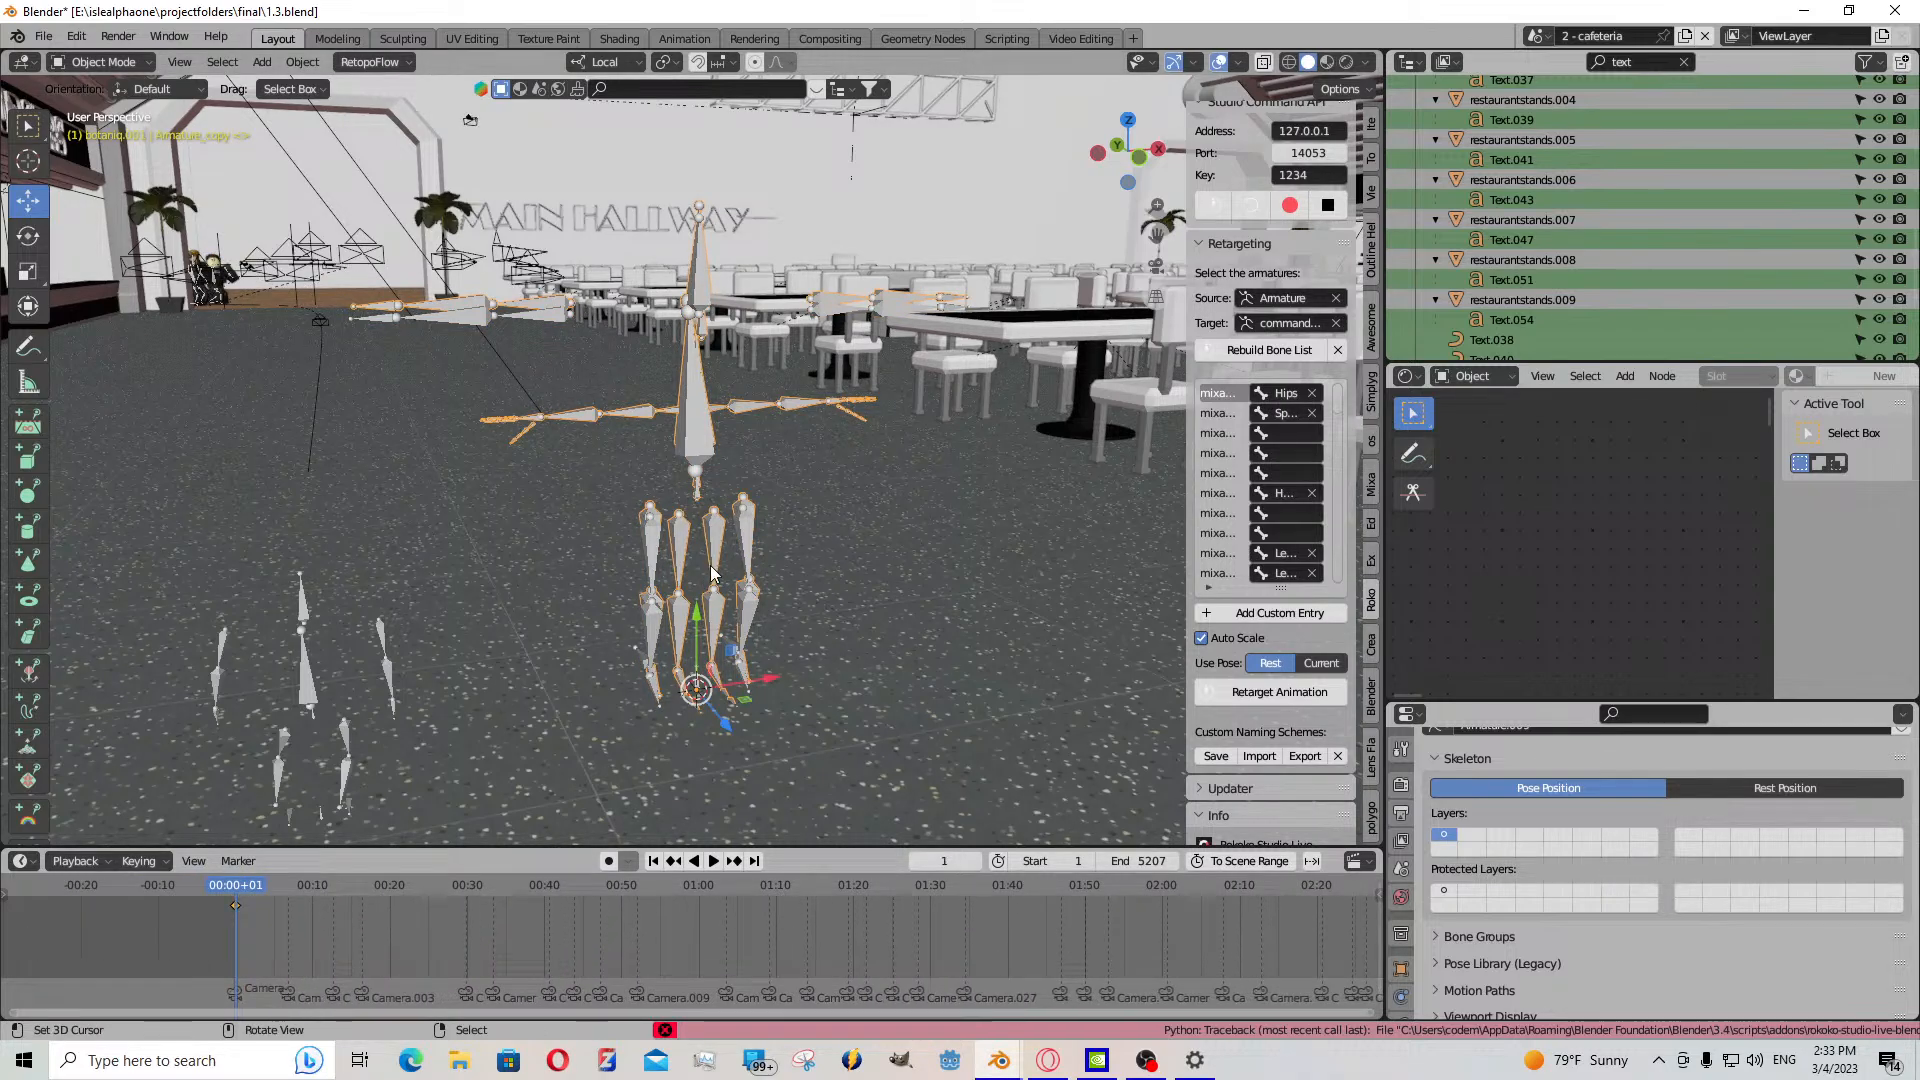
{"action": "key", "text": "Delete"}
{"action": "left_click", "coordinate": [712, 549]}
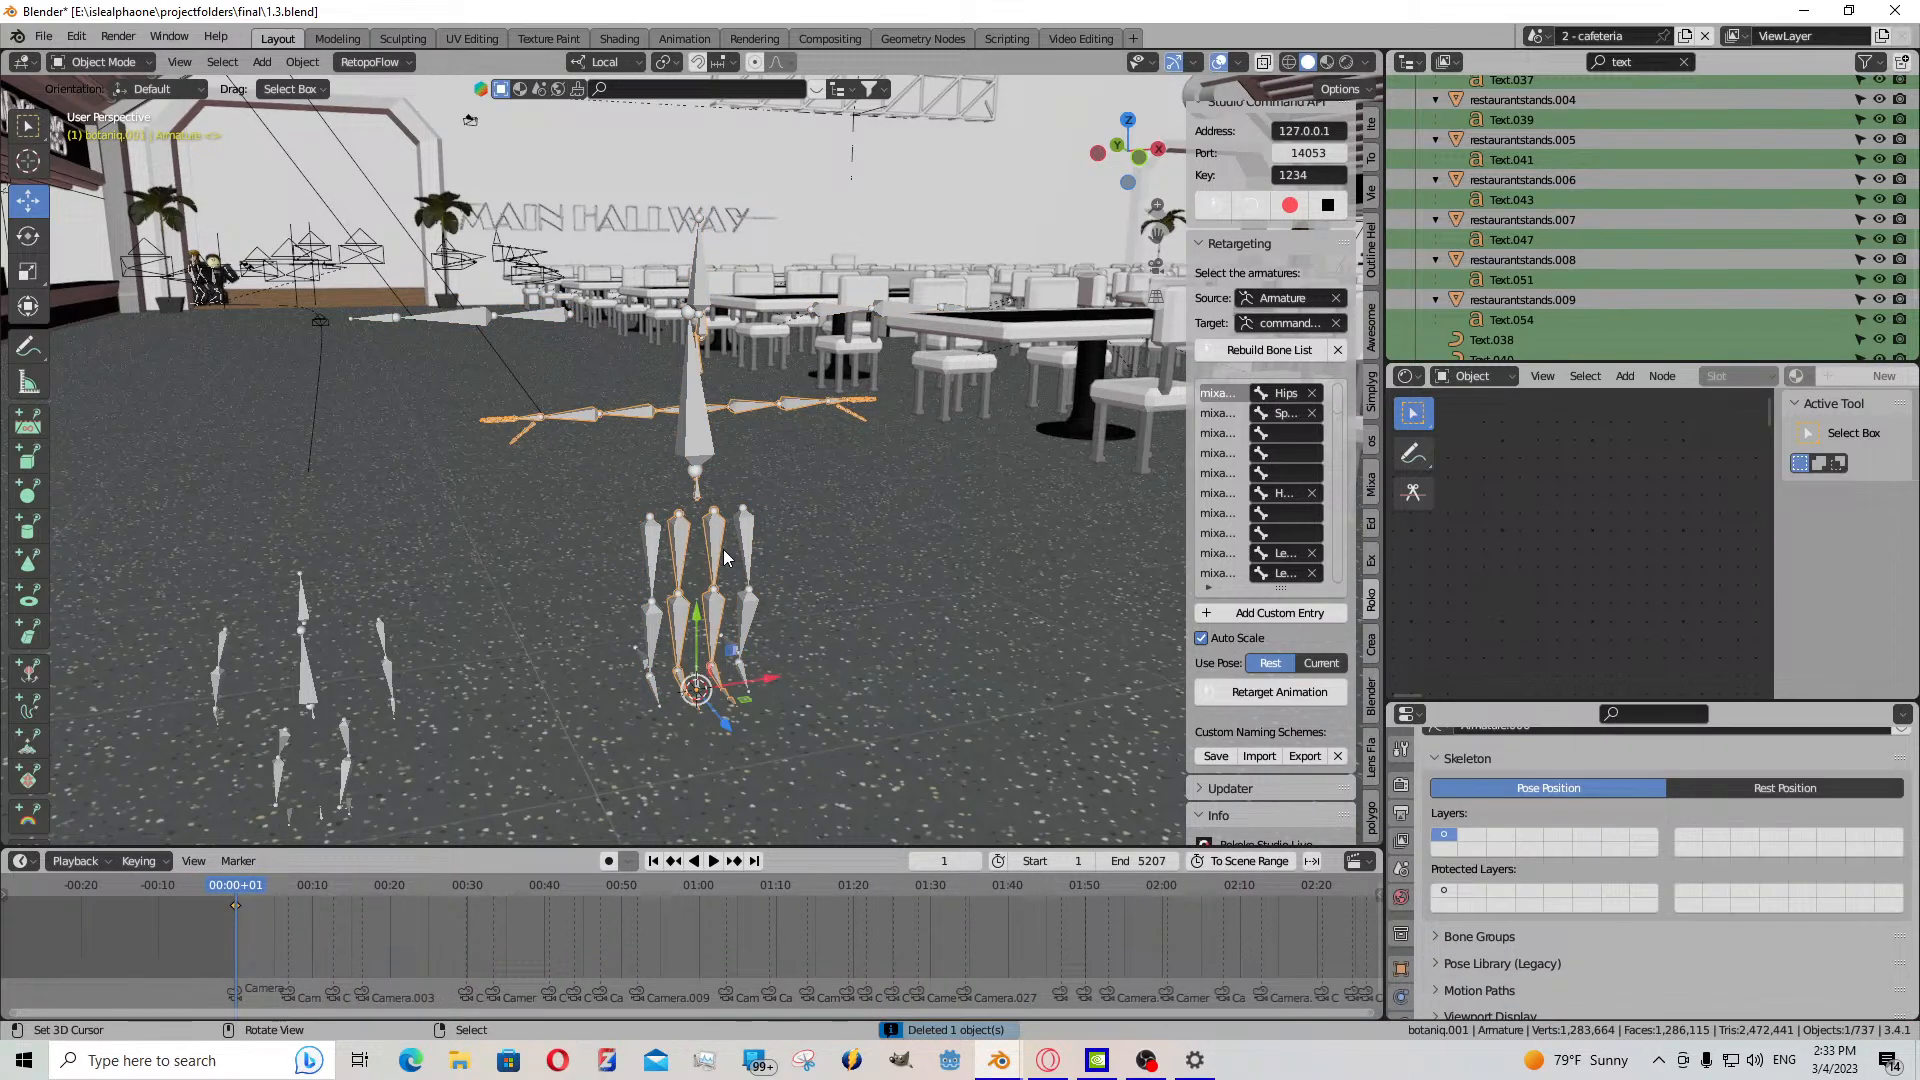
{"action": "key", "text": "Delete"}
- Filter the mocap FBX files by "talking", import Talking2.fbx again and snap its armature to the 3D cursor, keeping the offset
{"action": "left_click", "coordinate": [44, 35]}
{"action": "mouse_move", "coordinate": [125, 308]}
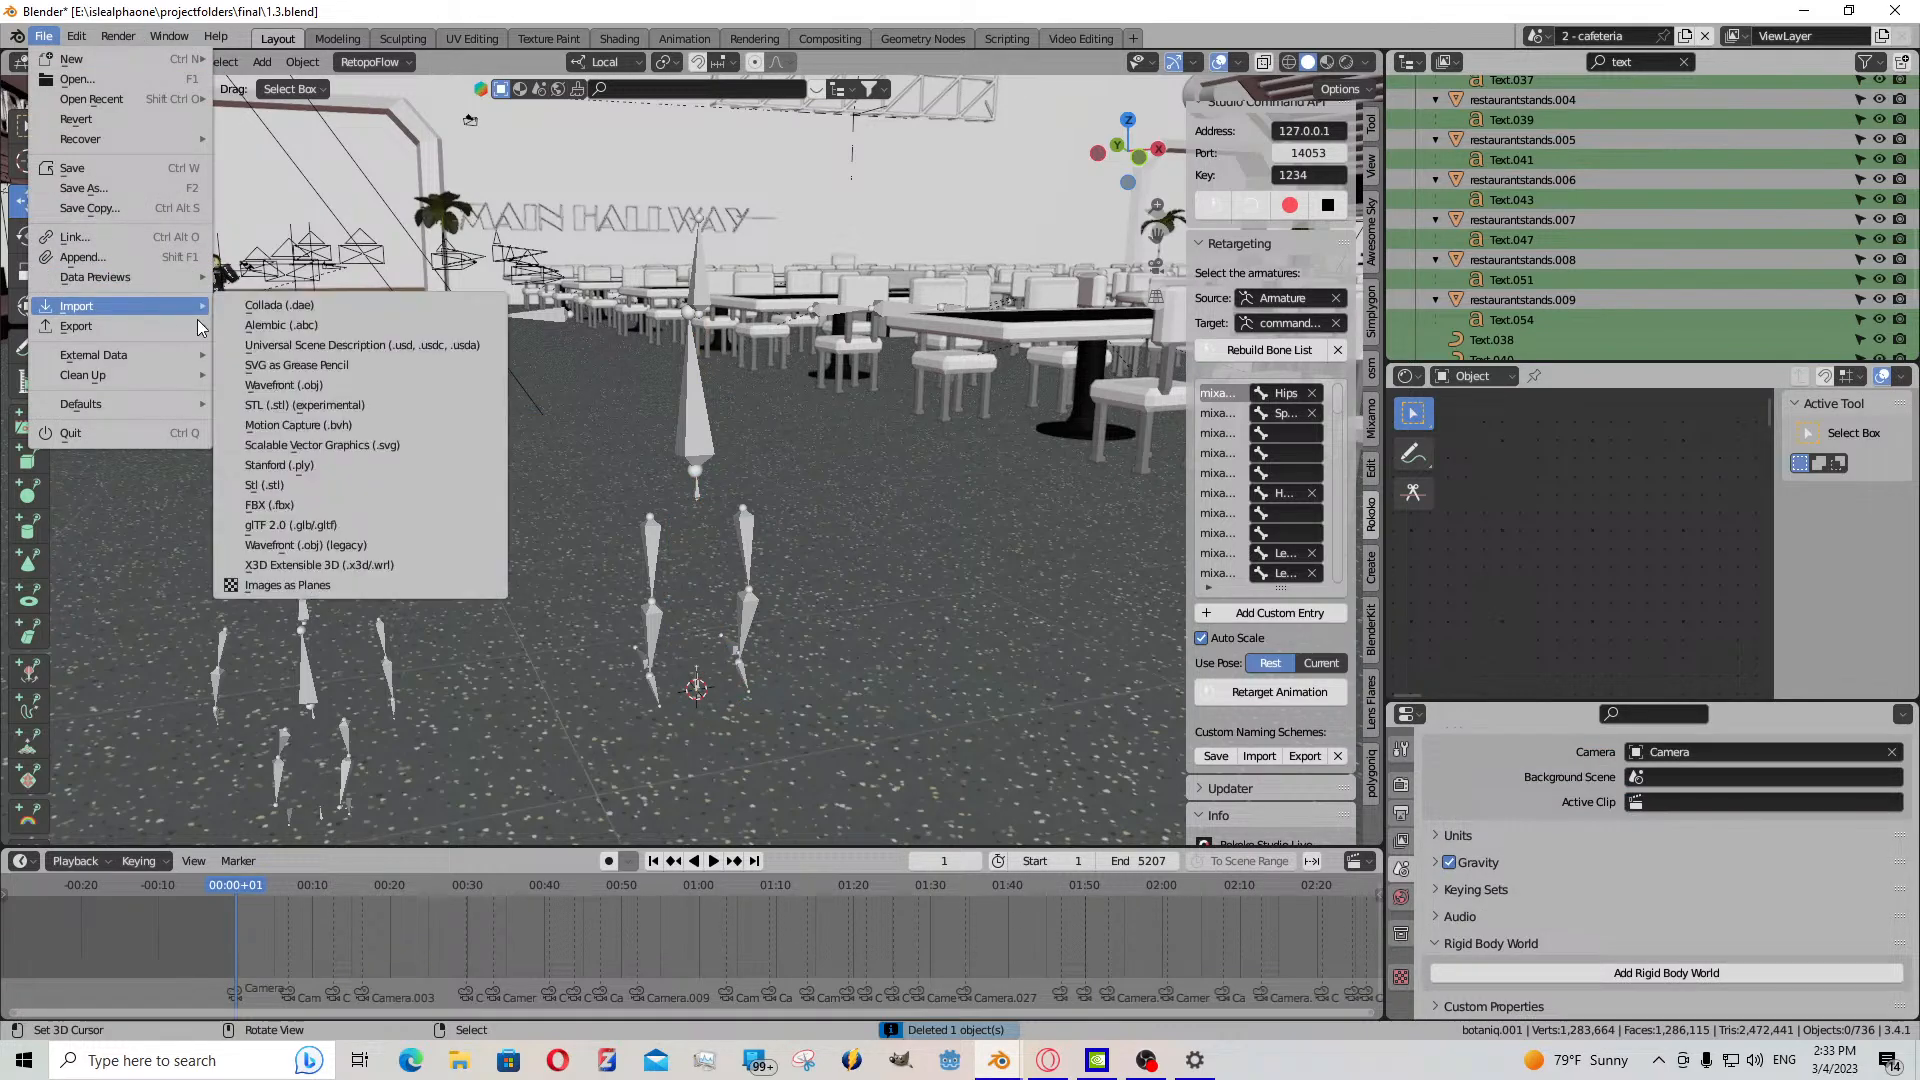
{"action": "left_click", "coordinate": [404, 505]}
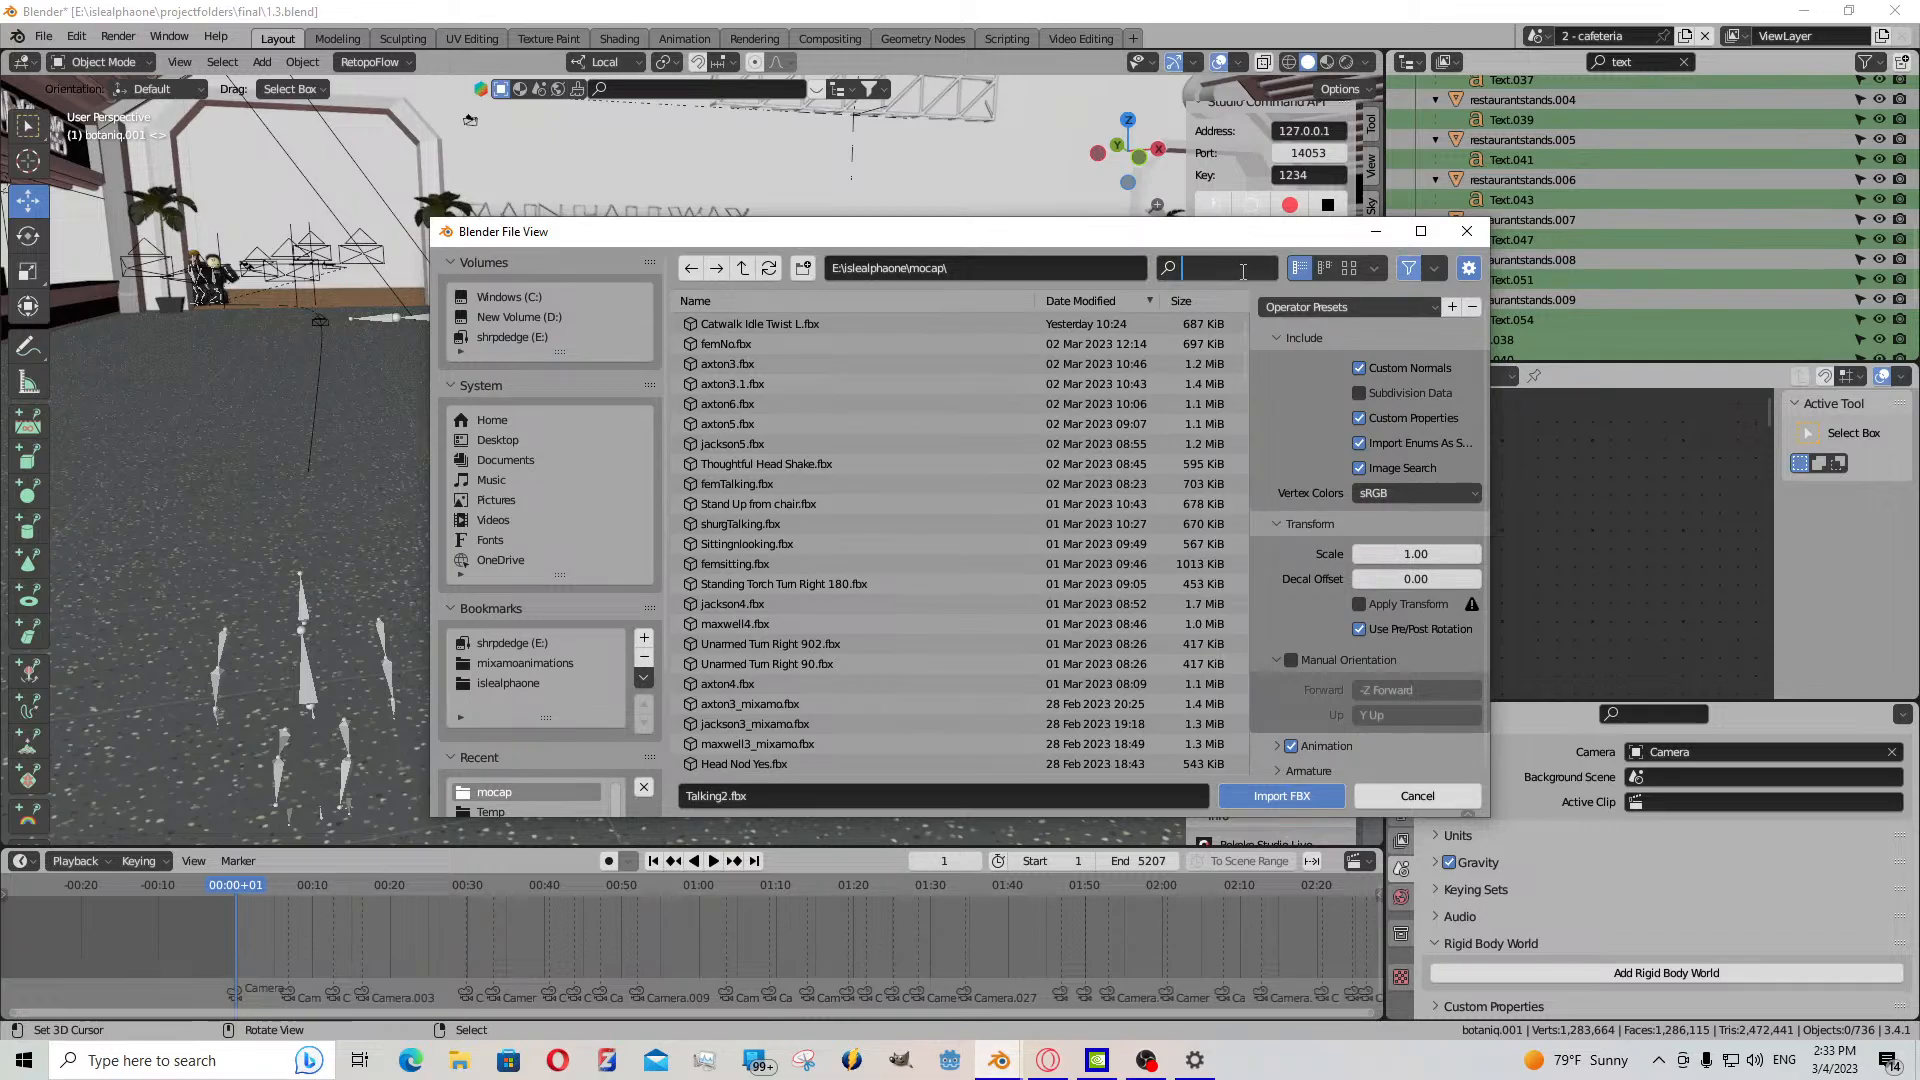
{"action": "type", "text": "talking"}
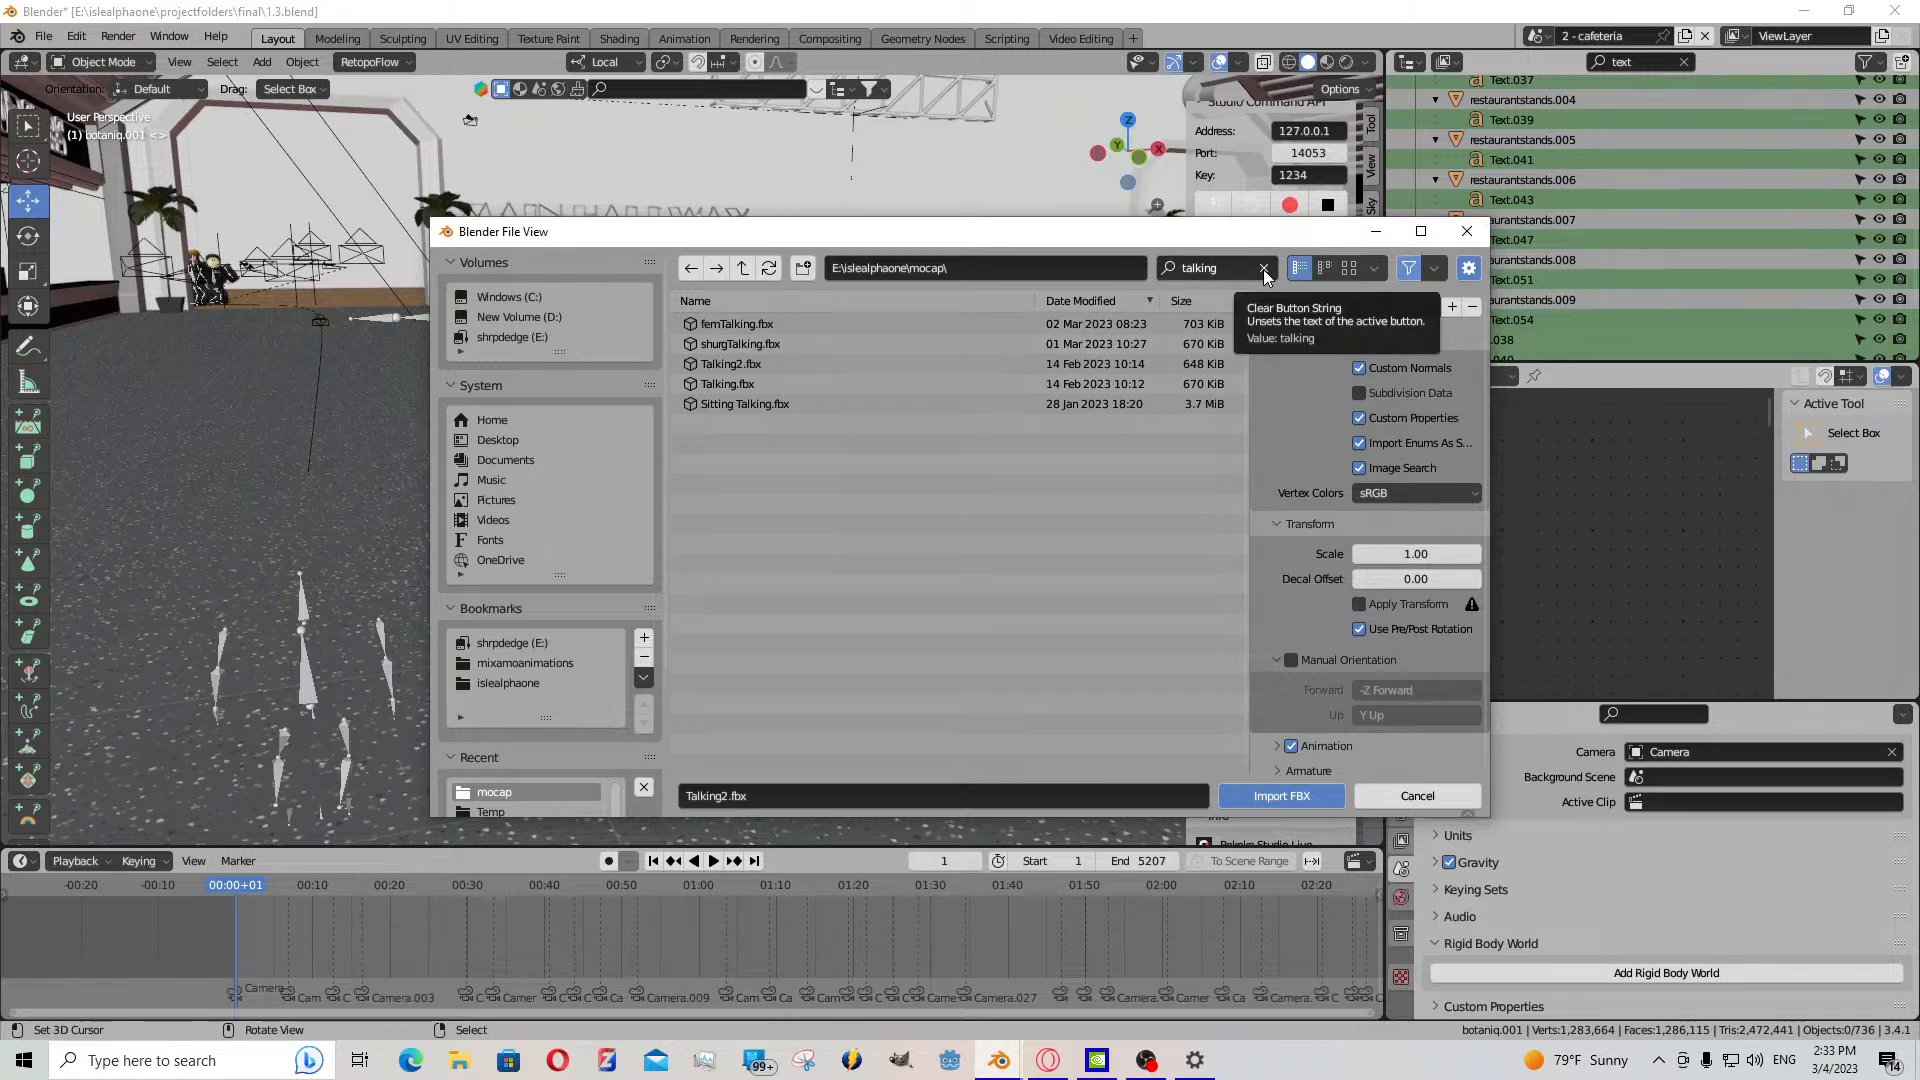
{"action": "double_click", "coordinate": [982, 363]}
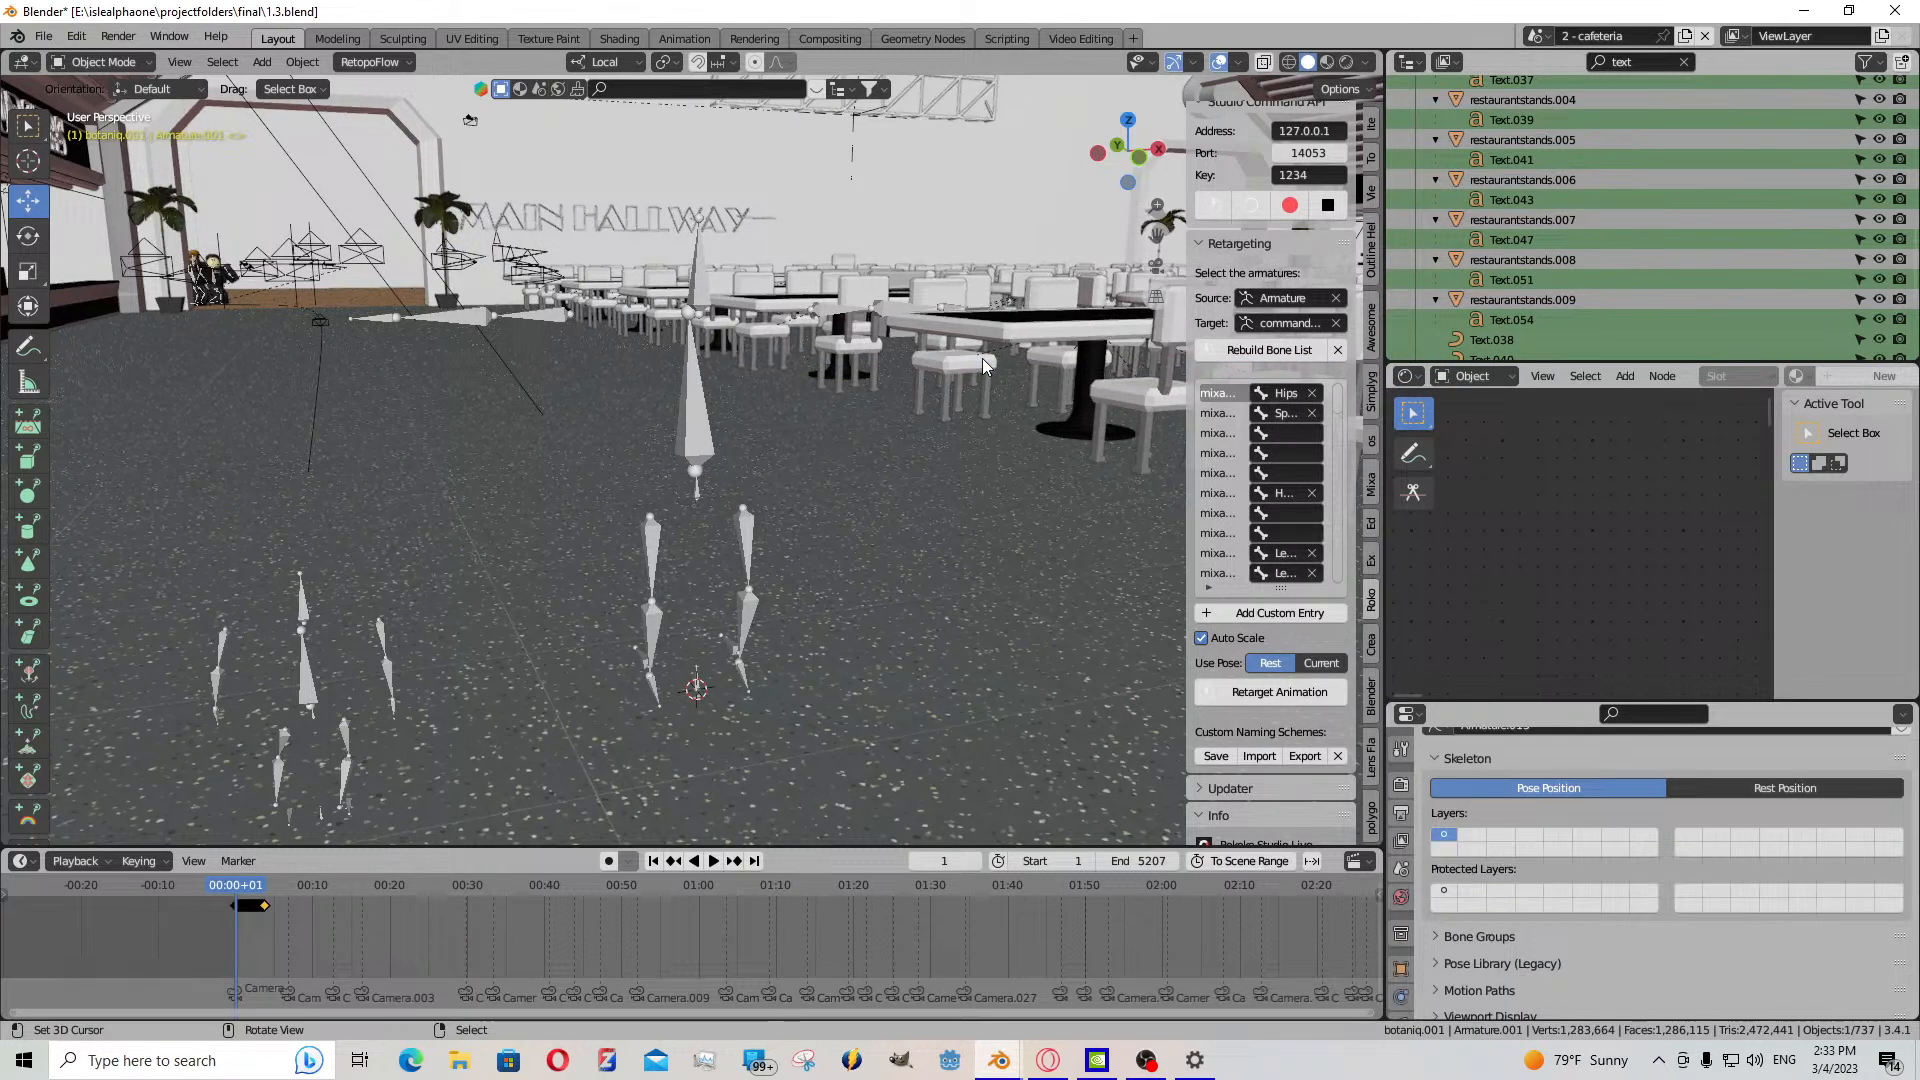
{"action": "key", "text": "shift+s"}
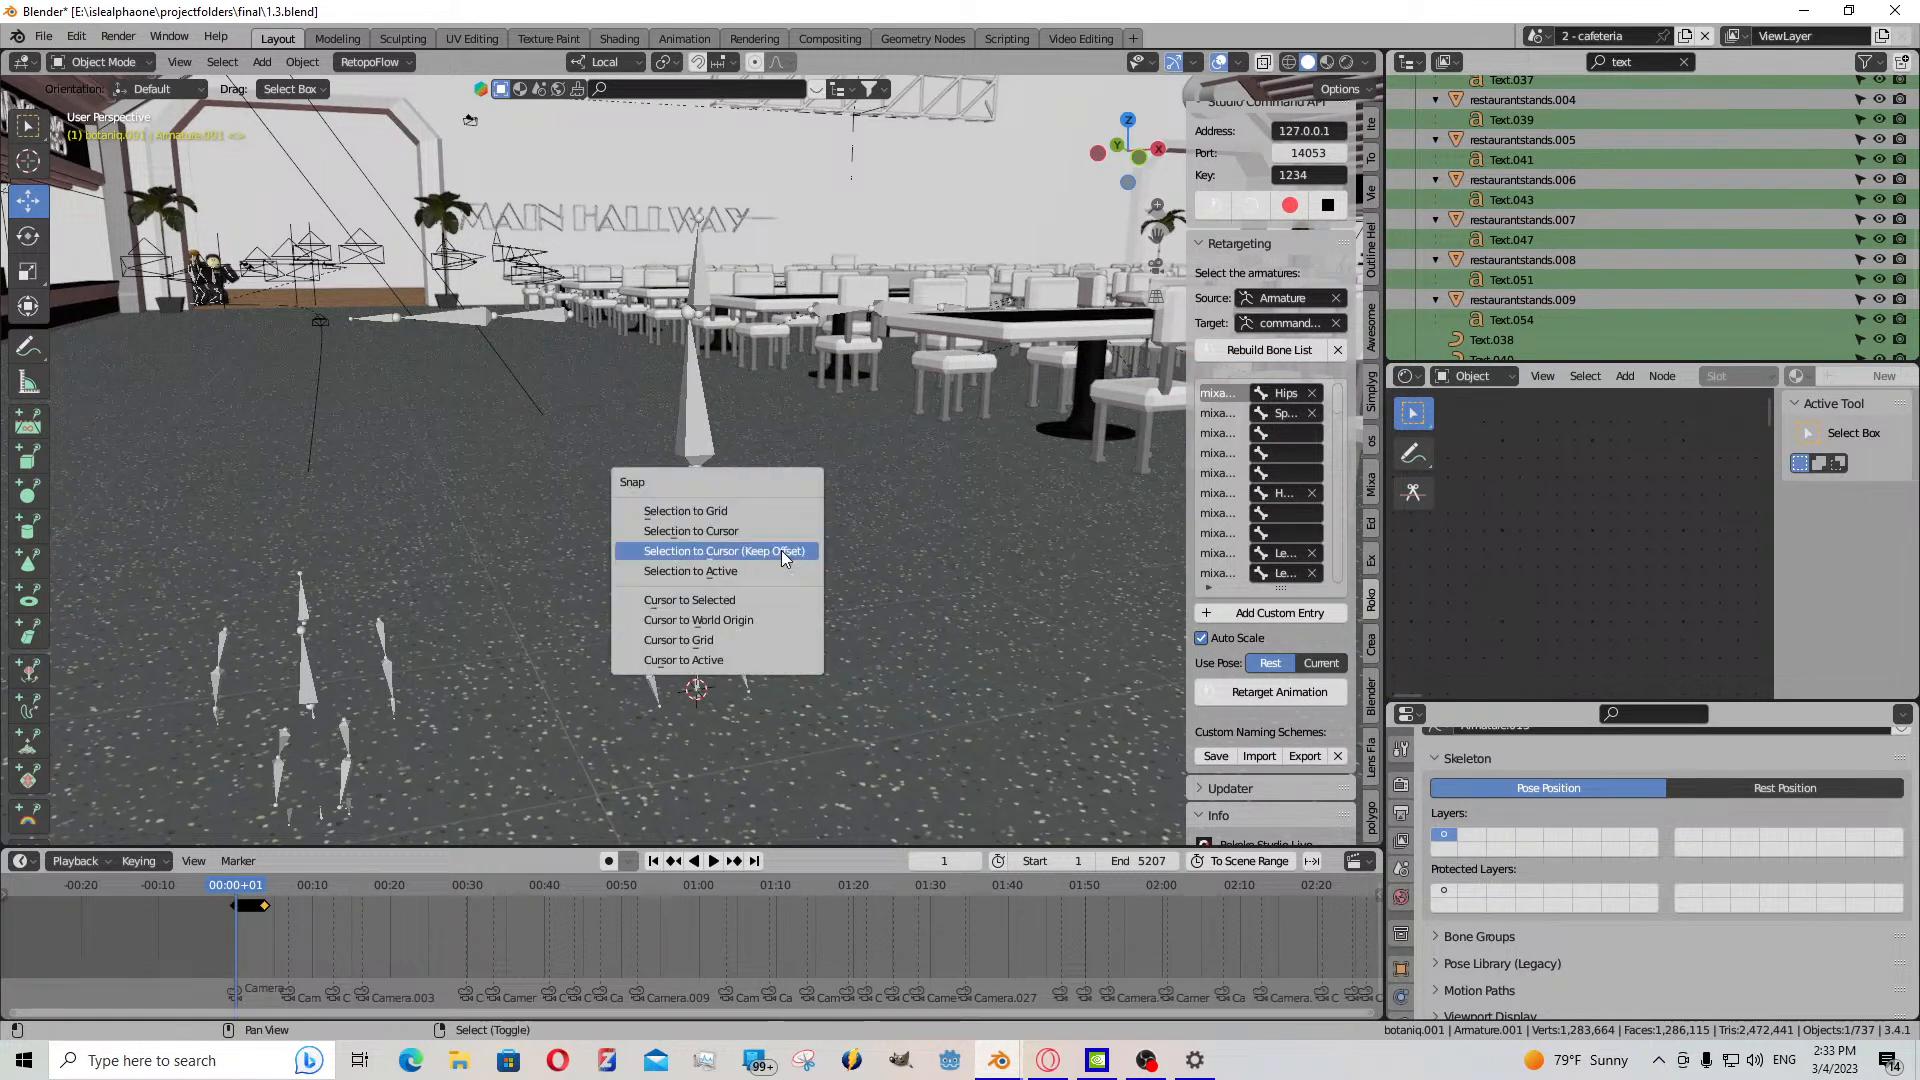
{"action": "left_click", "coordinate": [783, 558]}
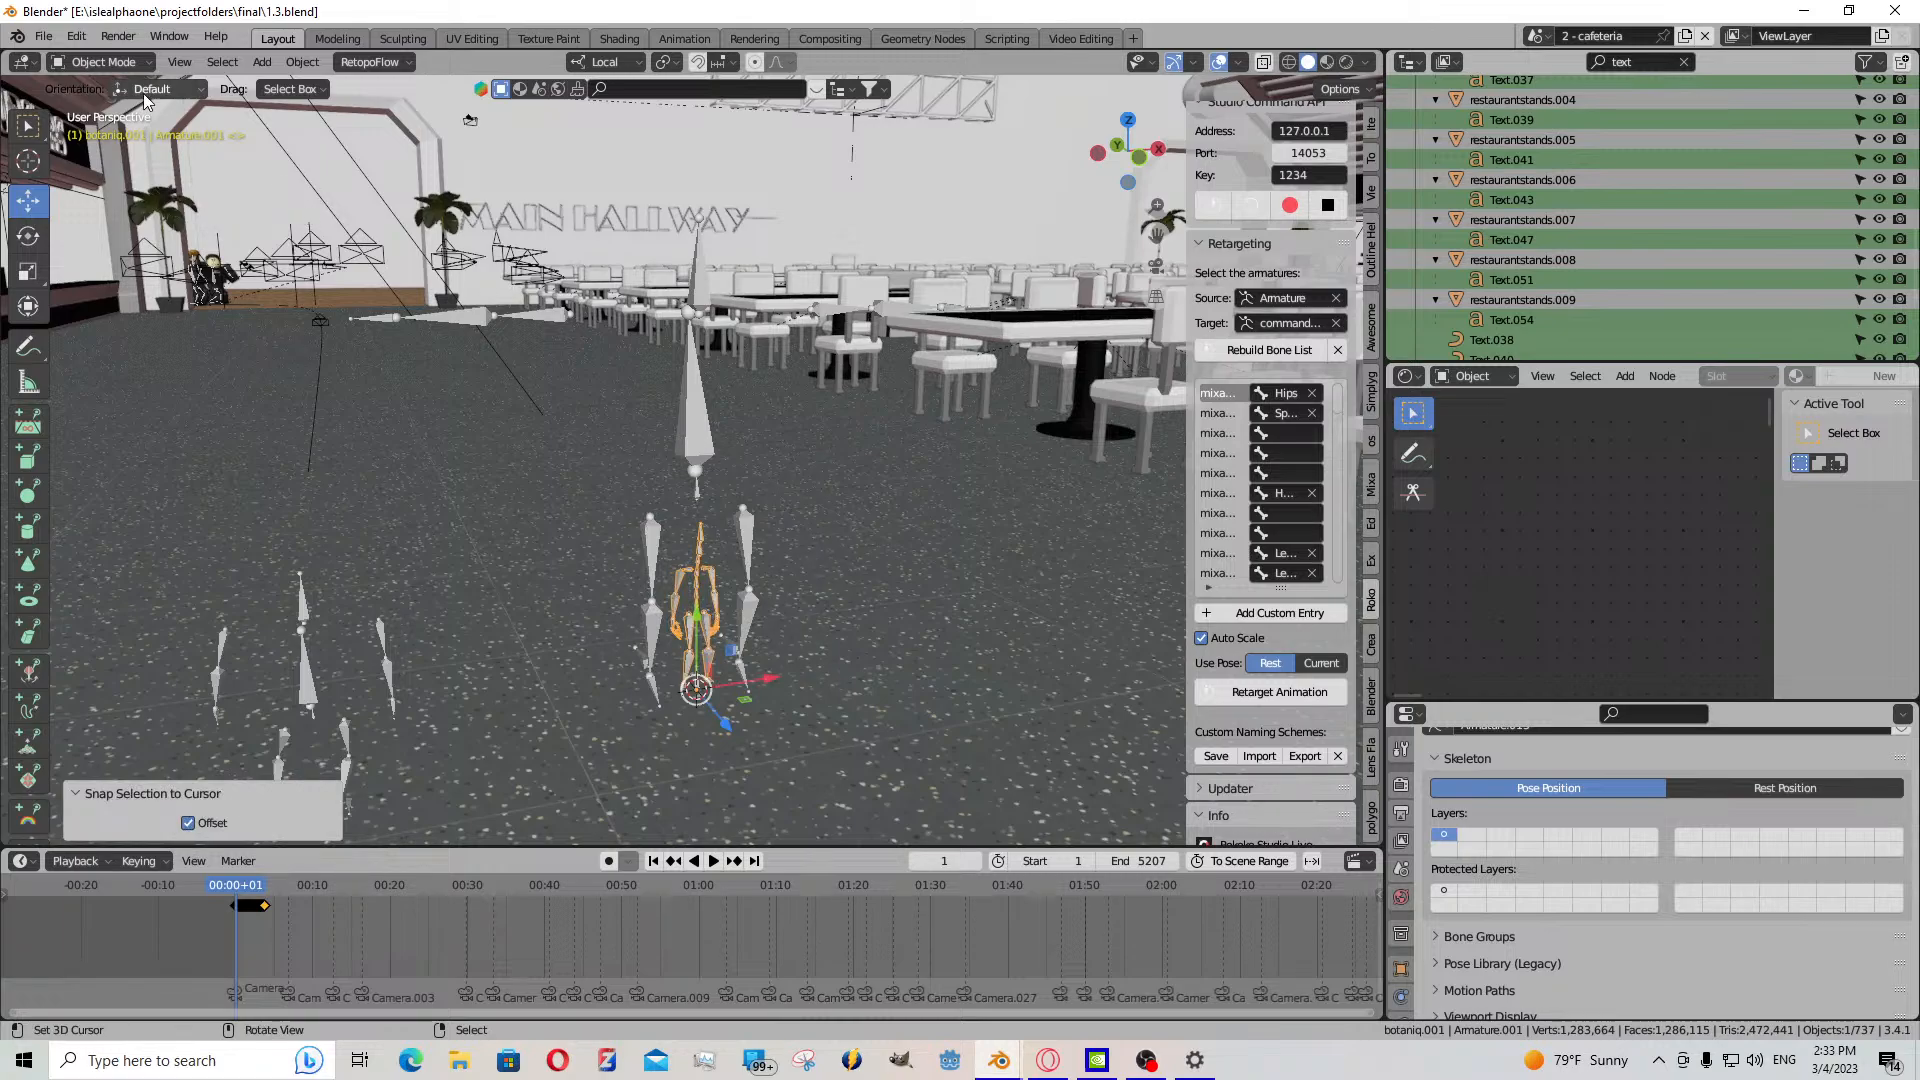
- Reset the pose of all the imported mocap armature's bones at frame 1 in Pose Mode and return to Object Mode
{"action": "left_click", "coordinate": [100, 62]}
{"action": "left_click", "coordinate": [110, 126]}
{"action": "key", "text": "a"}
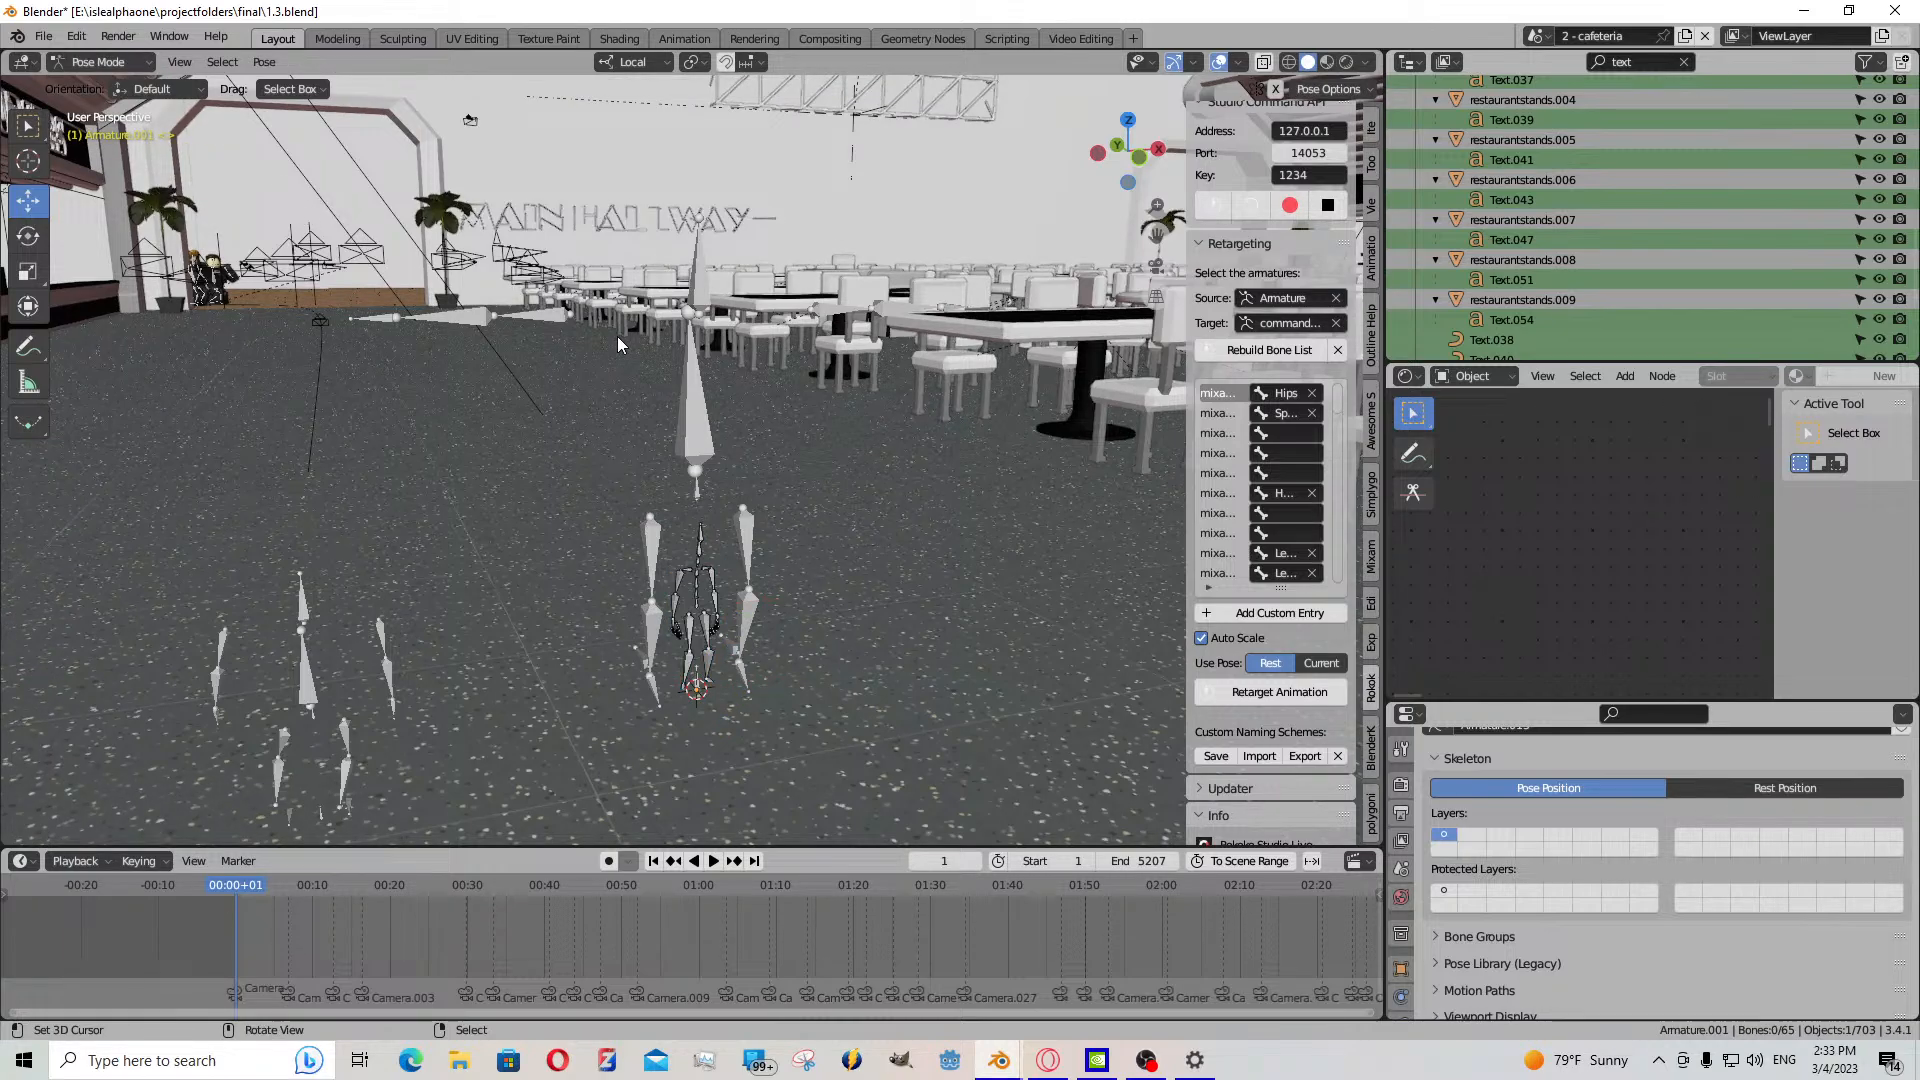
{"action": "key", "text": "a"}
{"action": "key", "text": "alt+r"}
{"action": "key", "text": "alt+g"}
{"action": "left_click", "coordinate": [128, 64]}
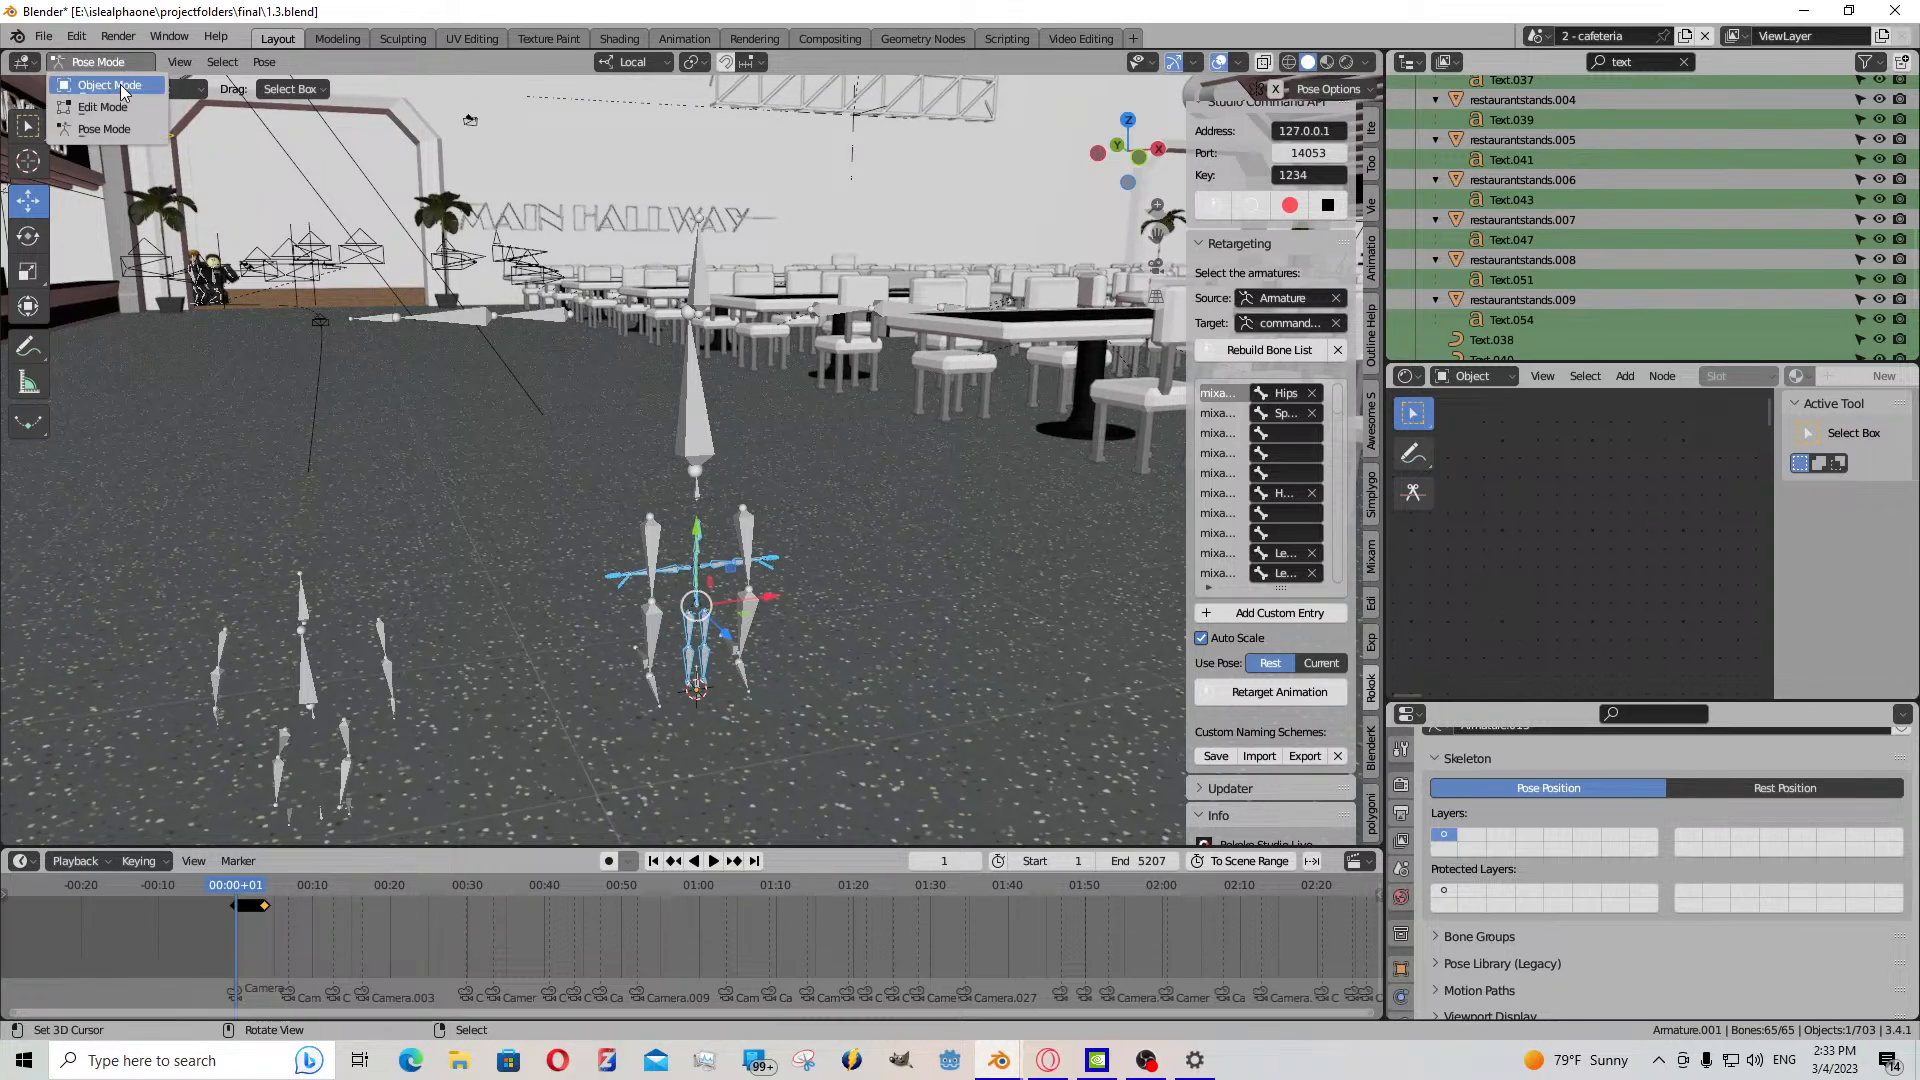
{"action": "left_click", "coordinate": [100, 82]}
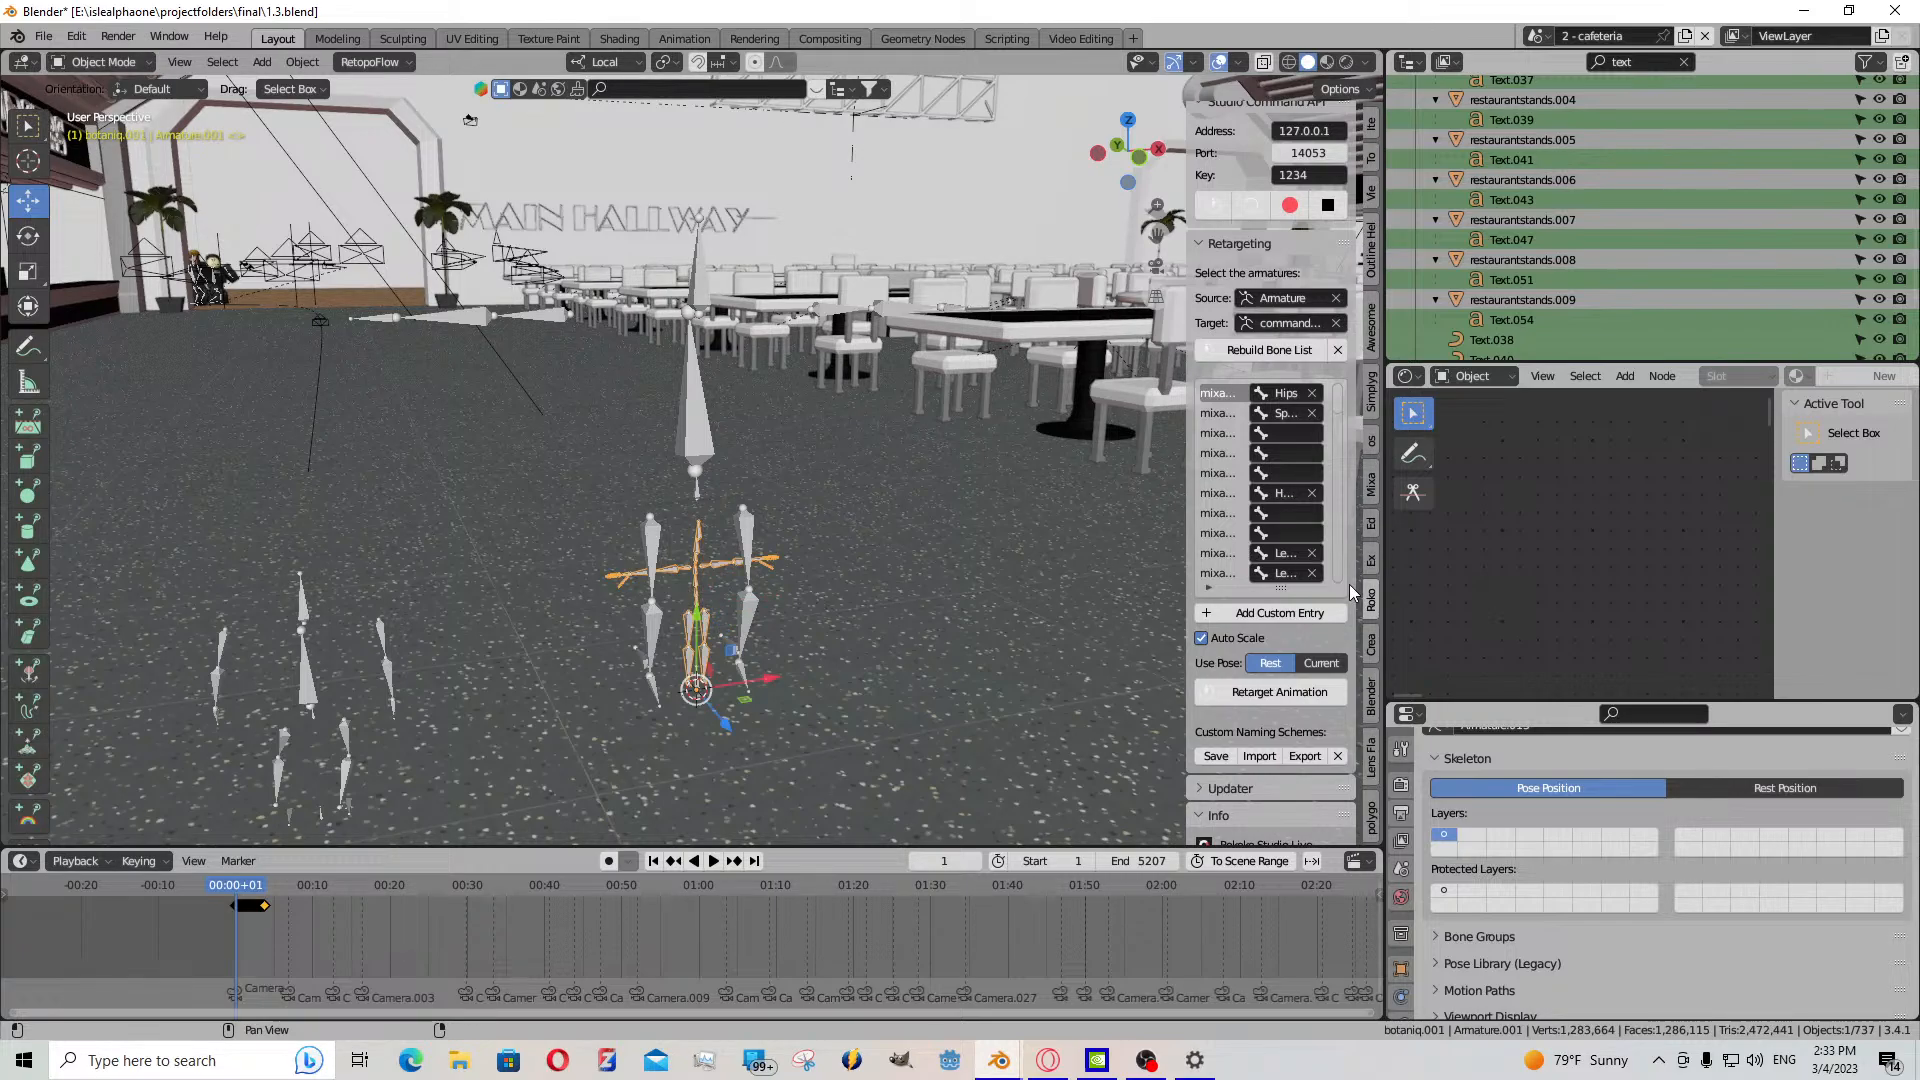
- Try to retarget the animation, and replace the retargeting's source with the newly imported mocap armature
{"action": "scroll", "coordinate": [1348, 638], "scroll_direction": "down", "scroll_amount": 1}
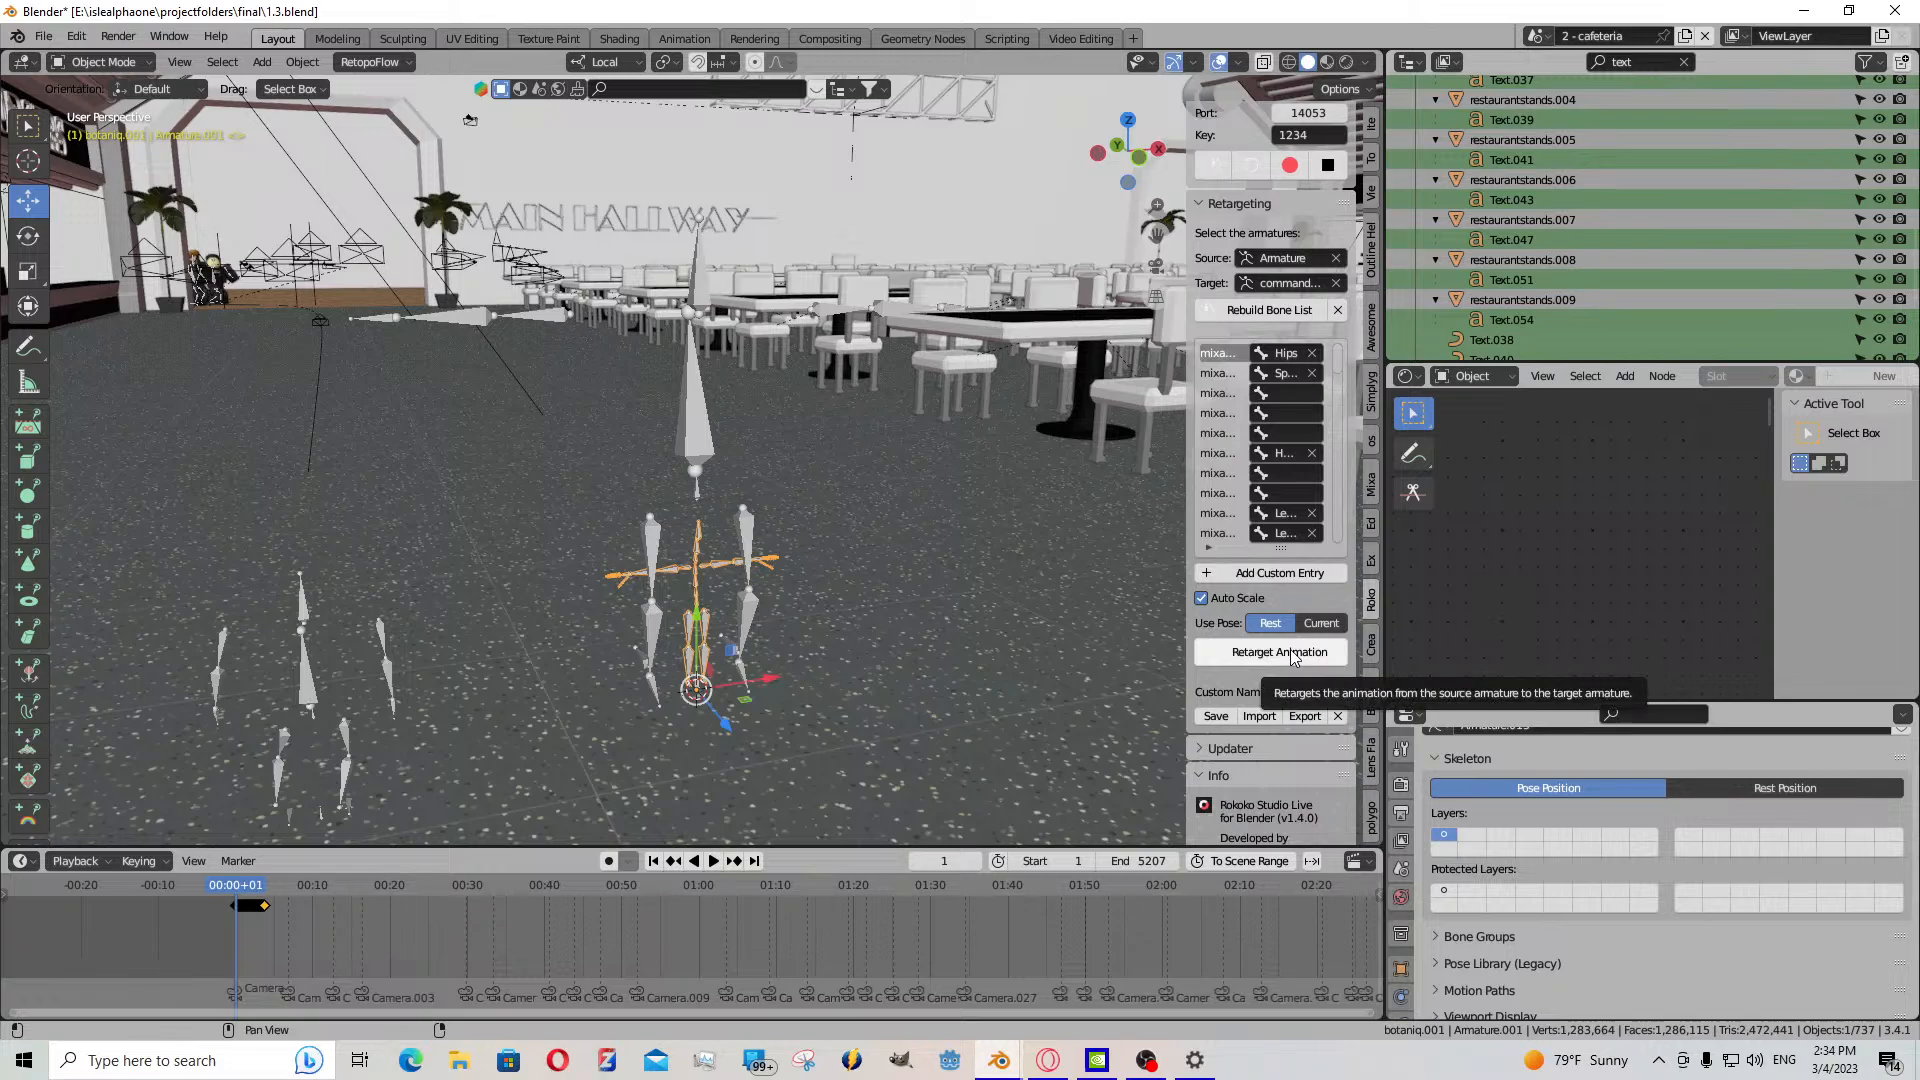
{"action": "left_click", "coordinate": [1283, 652]}
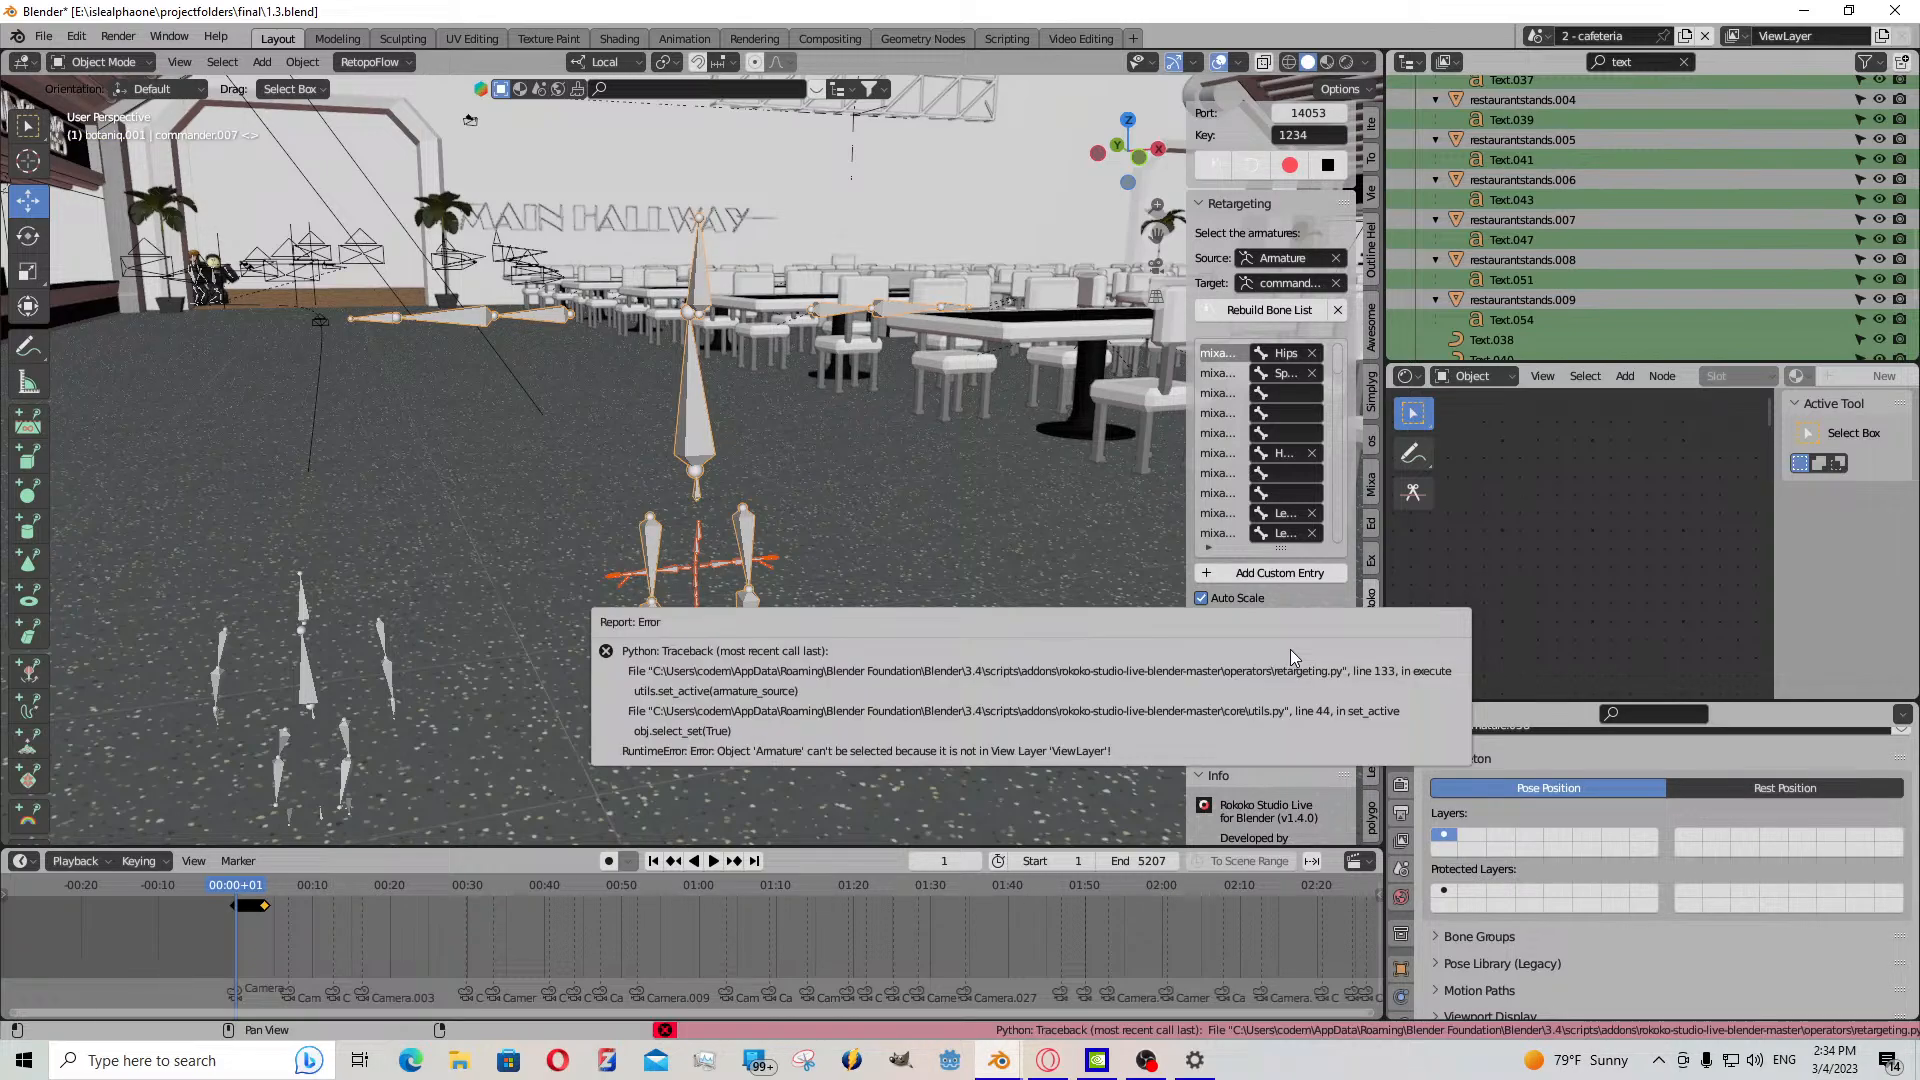
{"action": "left_click", "coordinate": [1336, 258]}
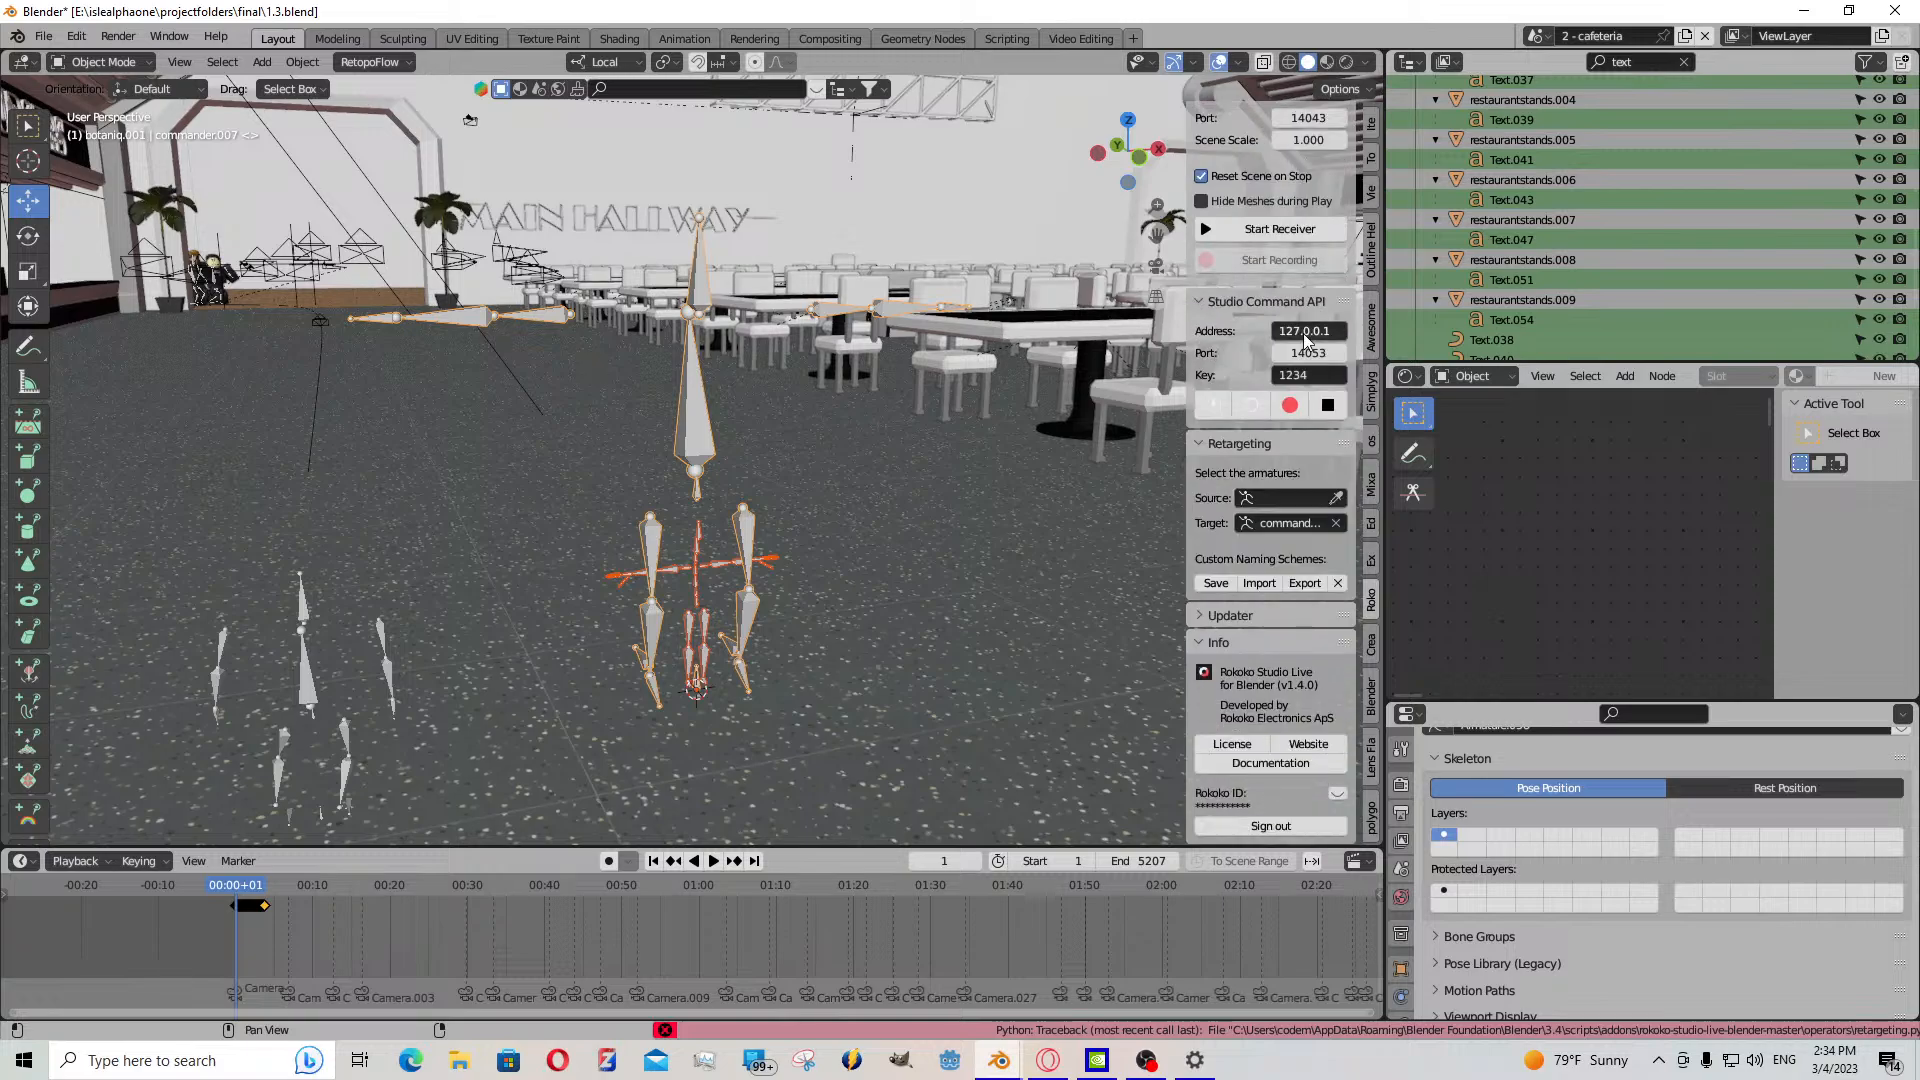
{"action": "left_click", "coordinate": [1336, 498]}
{"action": "left_click", "coordinate": [690, 564]}
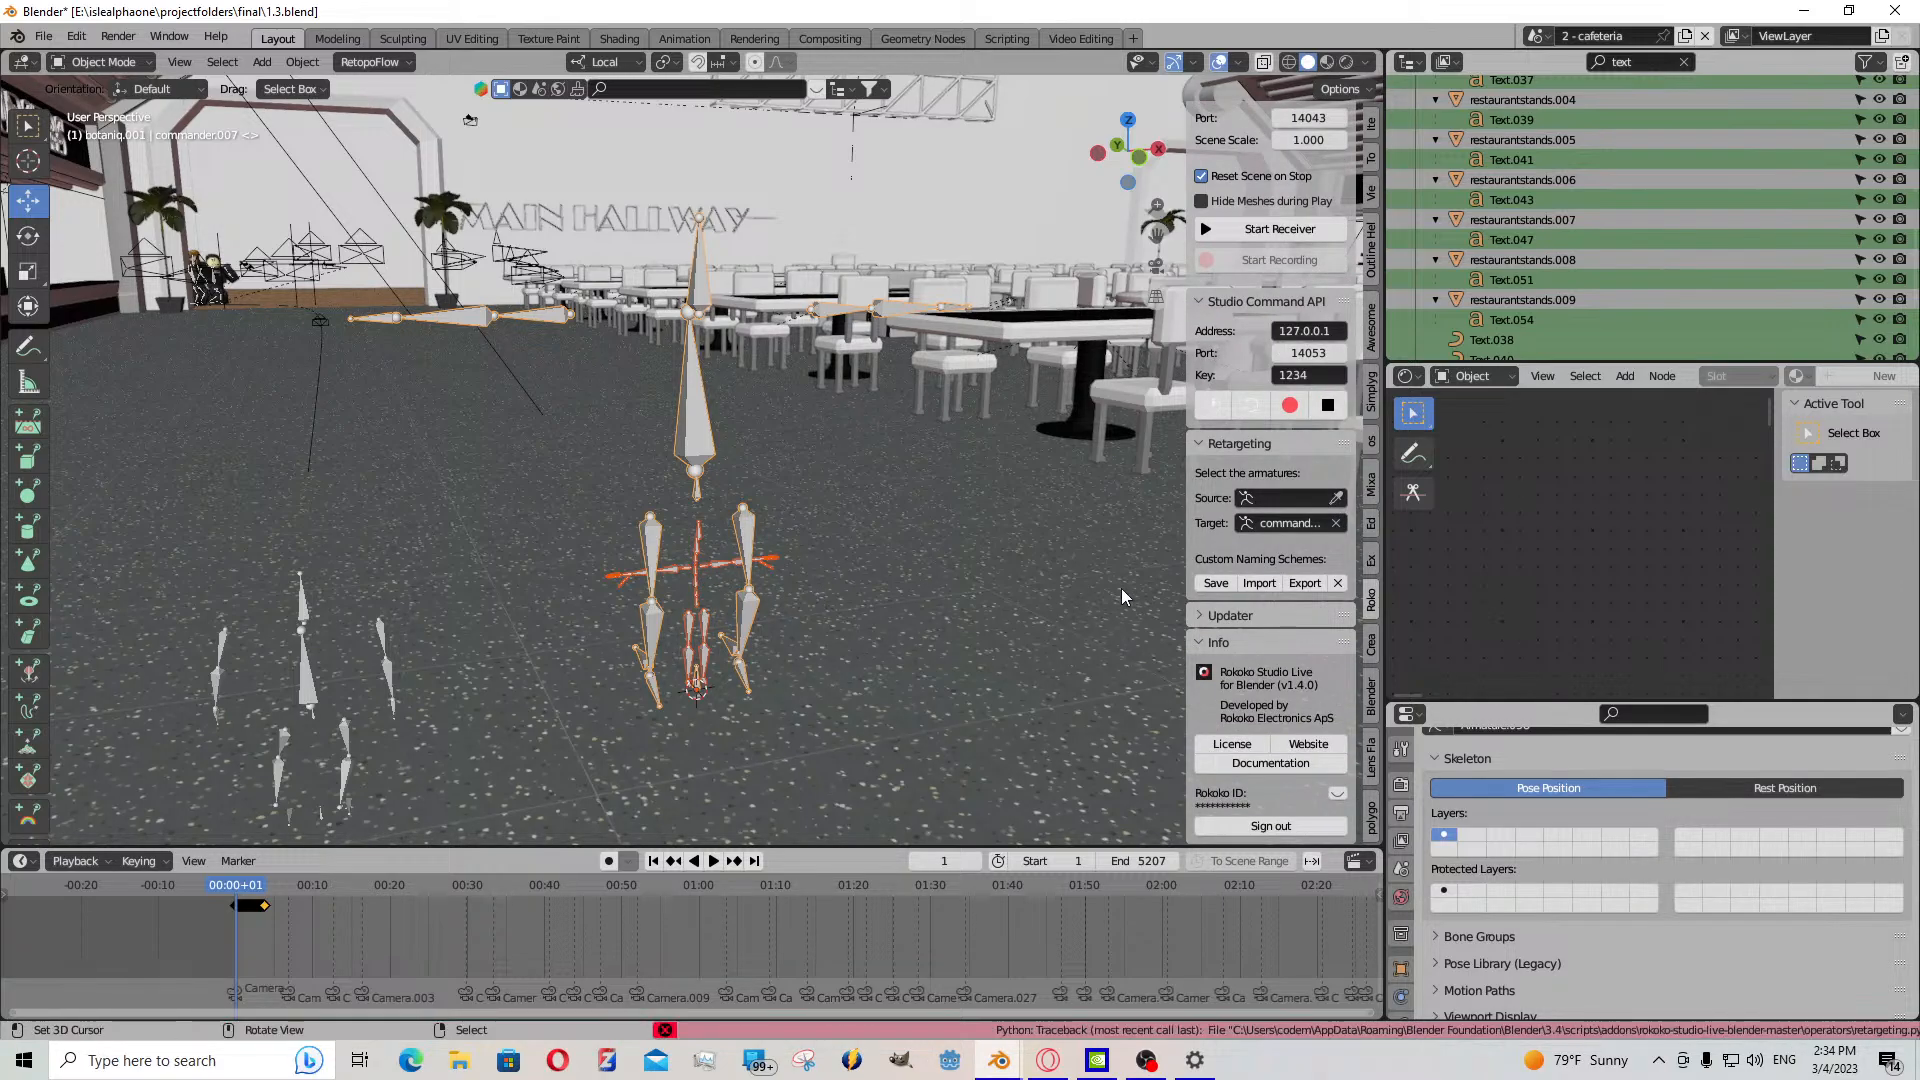
{"action": "left_click", "coordinate": [1336, 498]}
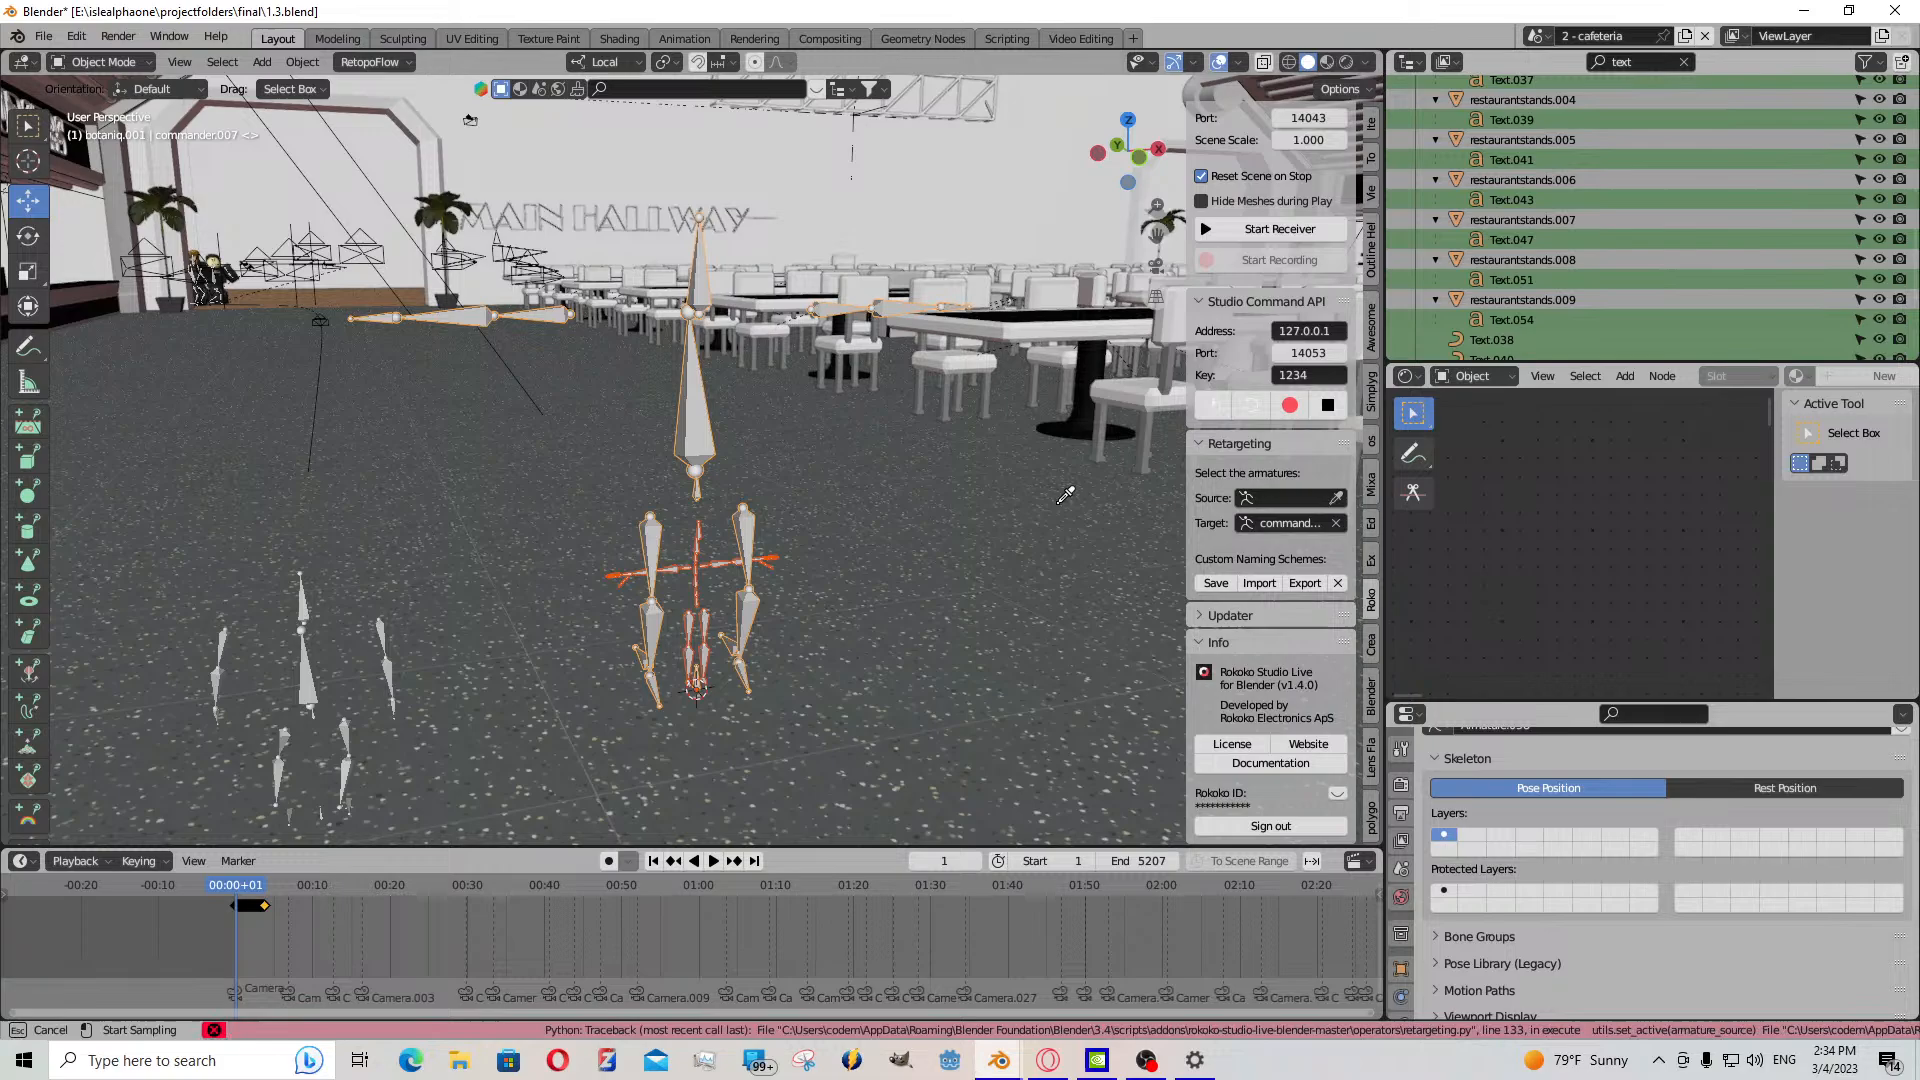
{"action": "left_click", "coordinate": [700, 565]}
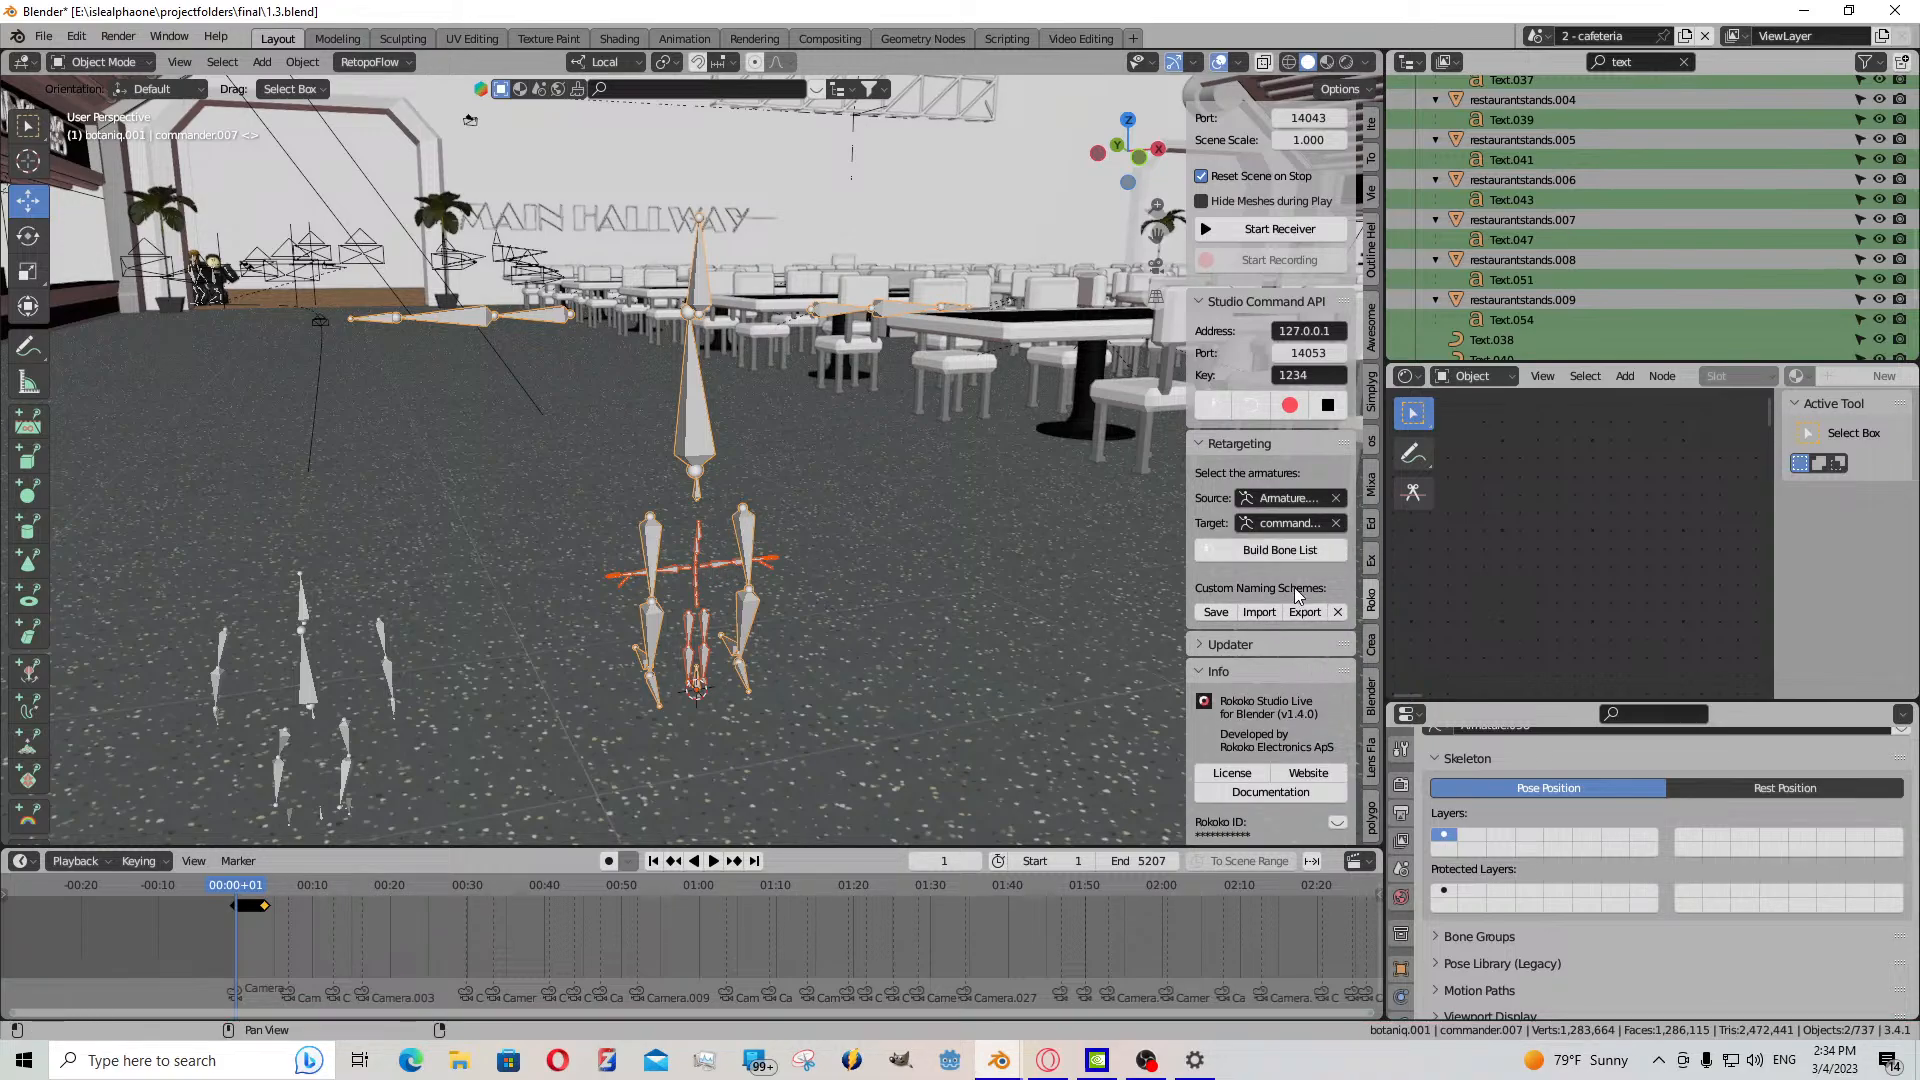
- Build the bone list and retarget the animation onto the commander rig using the Rest pose
{"action": "left_click", "coordinate": [1284, 551]}
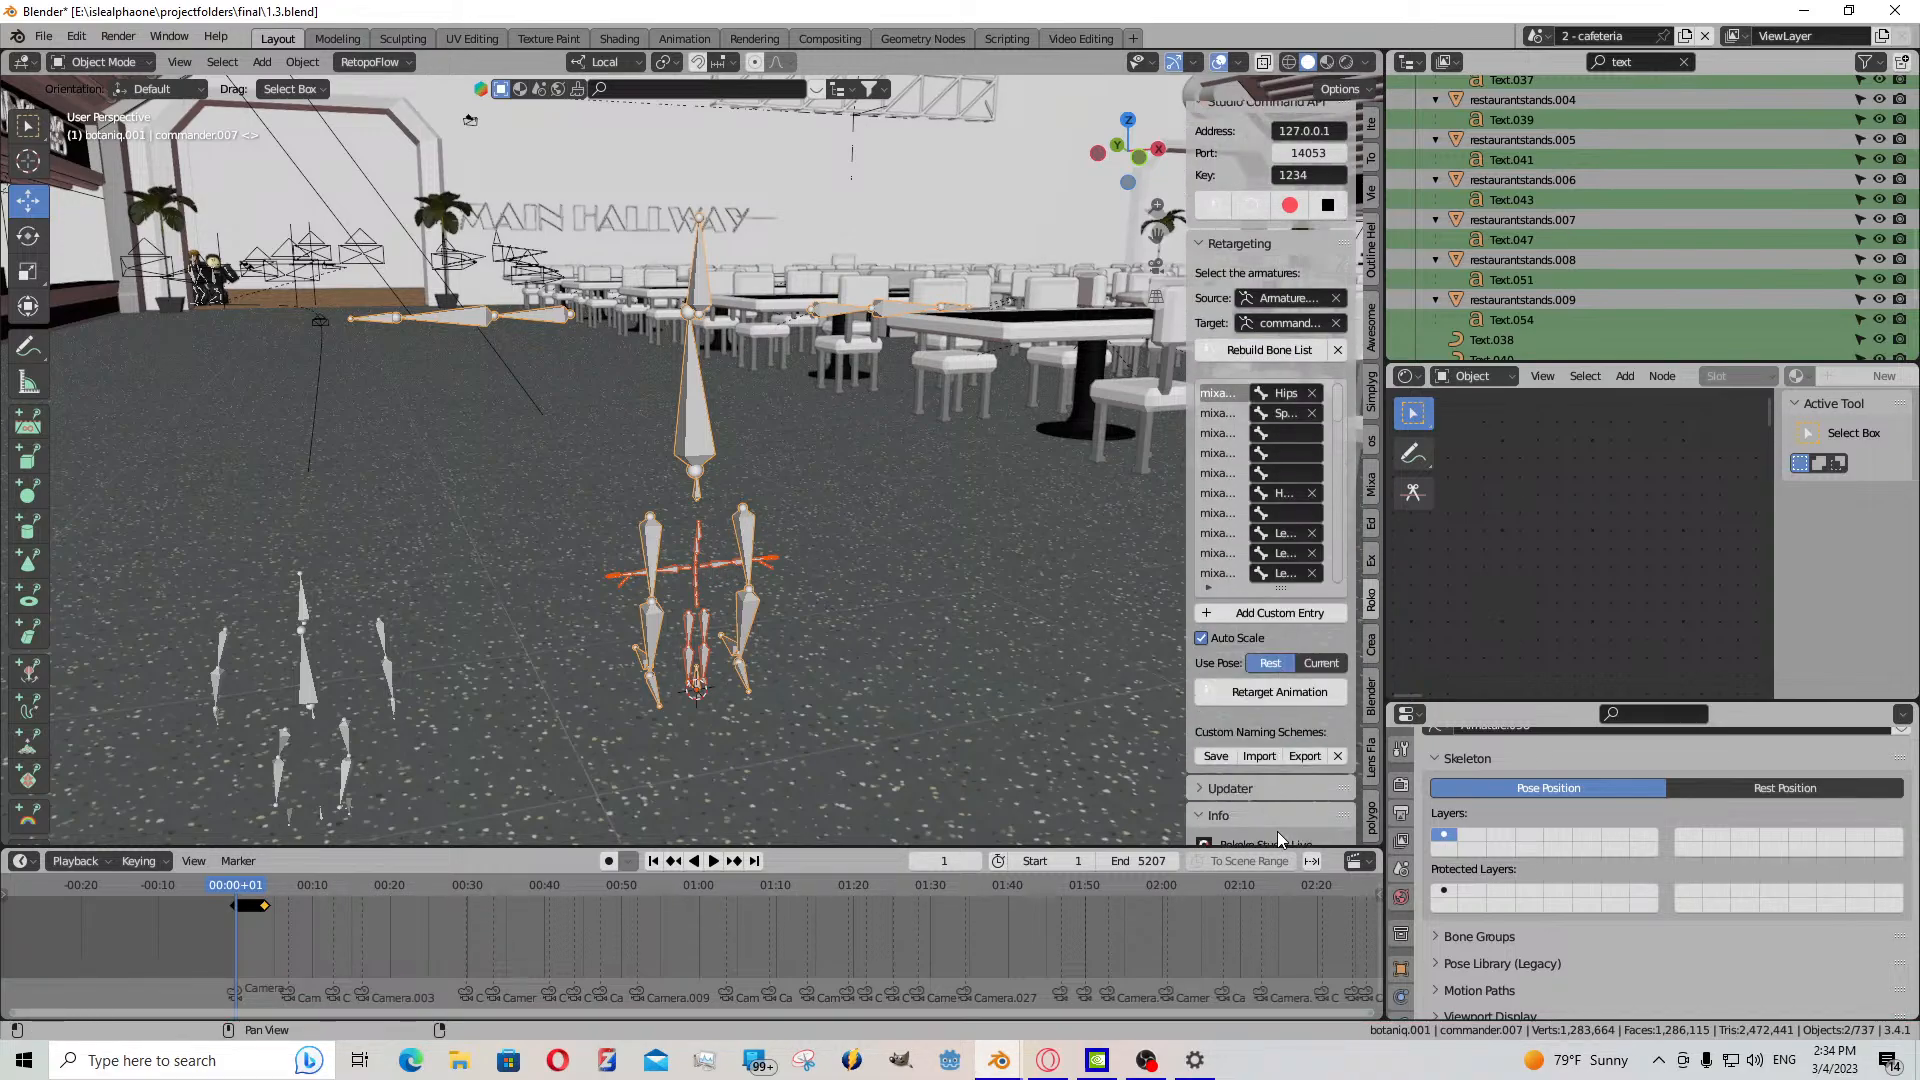
{"action": "scroll", "coordinate": [1268, 630], "scroll_direction": "down", "scroll_amount": 5}
{"action": "left_click", "coordinate": [1290, 692]}
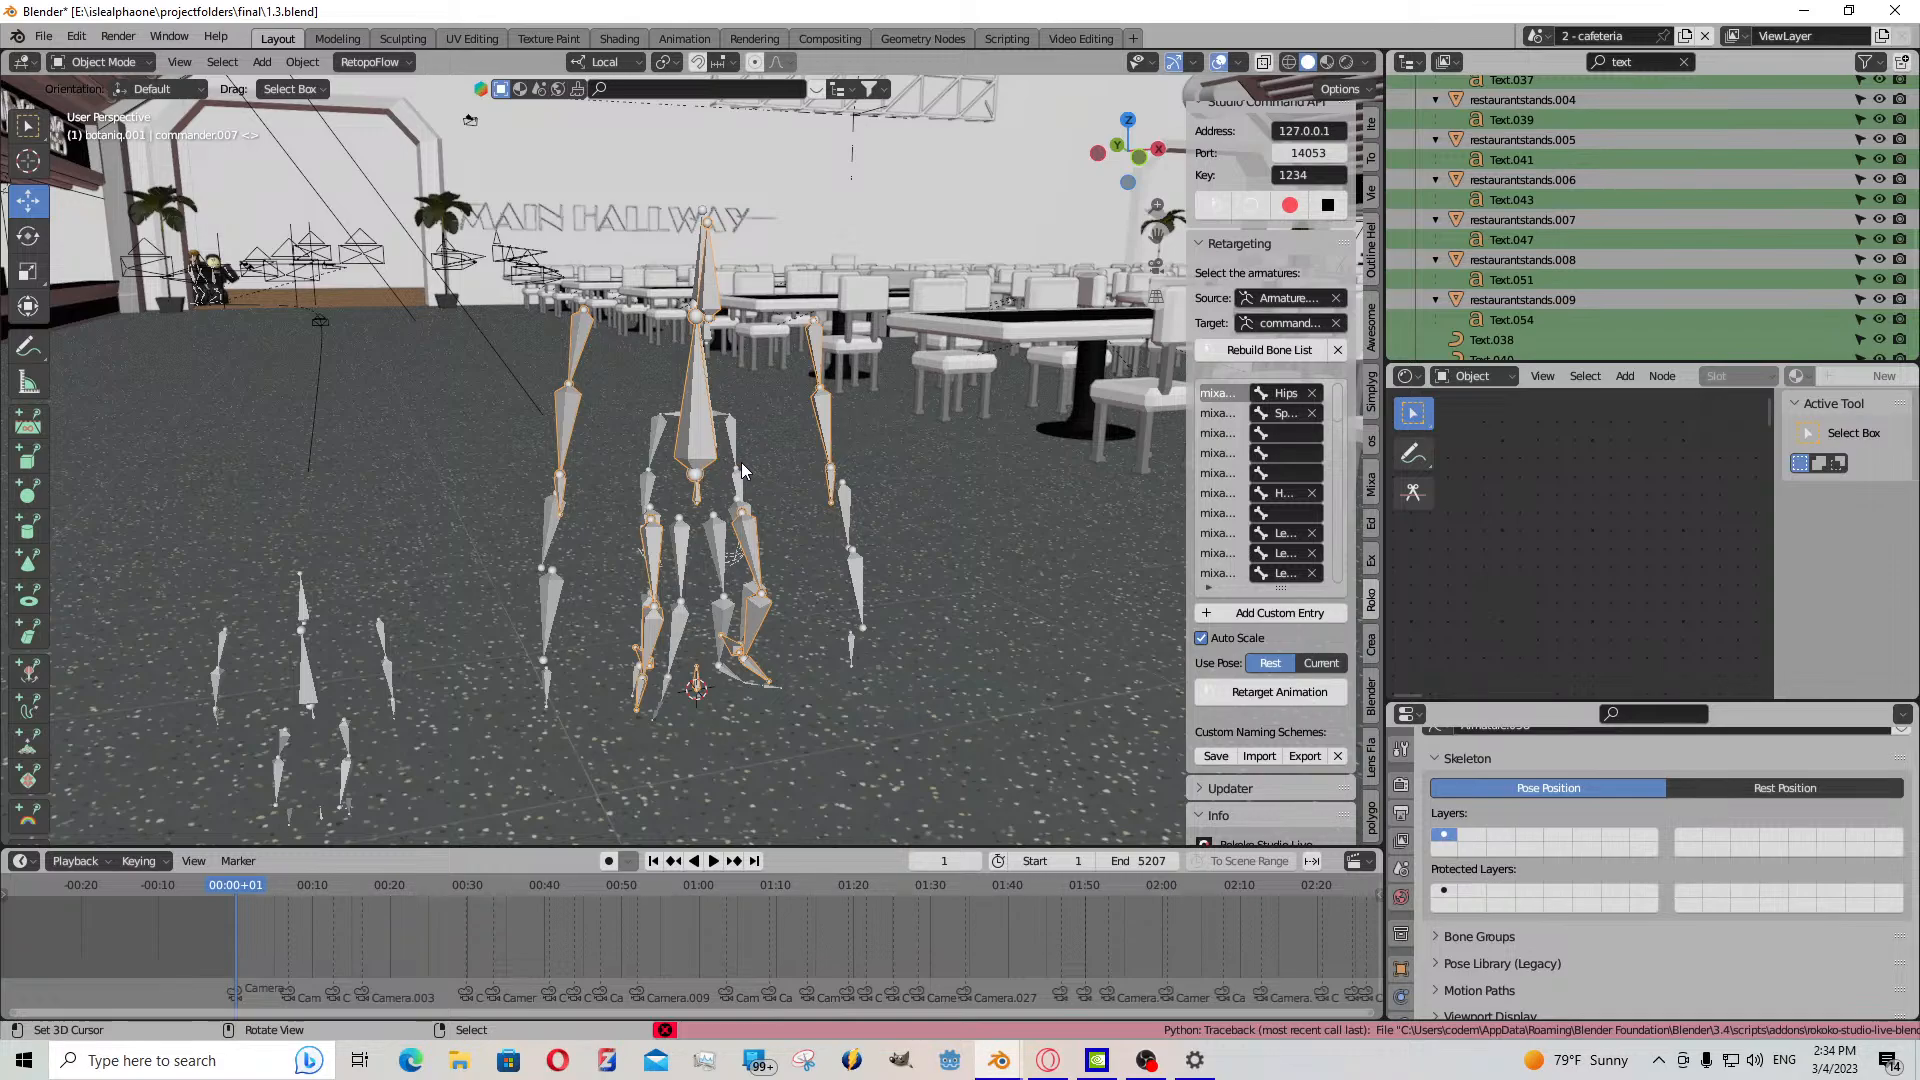
- Select the retargeting's armature copy and move the playhead to its last keyframe at frame 114
{"action": "right_click", "coordinate": [741, 462]}
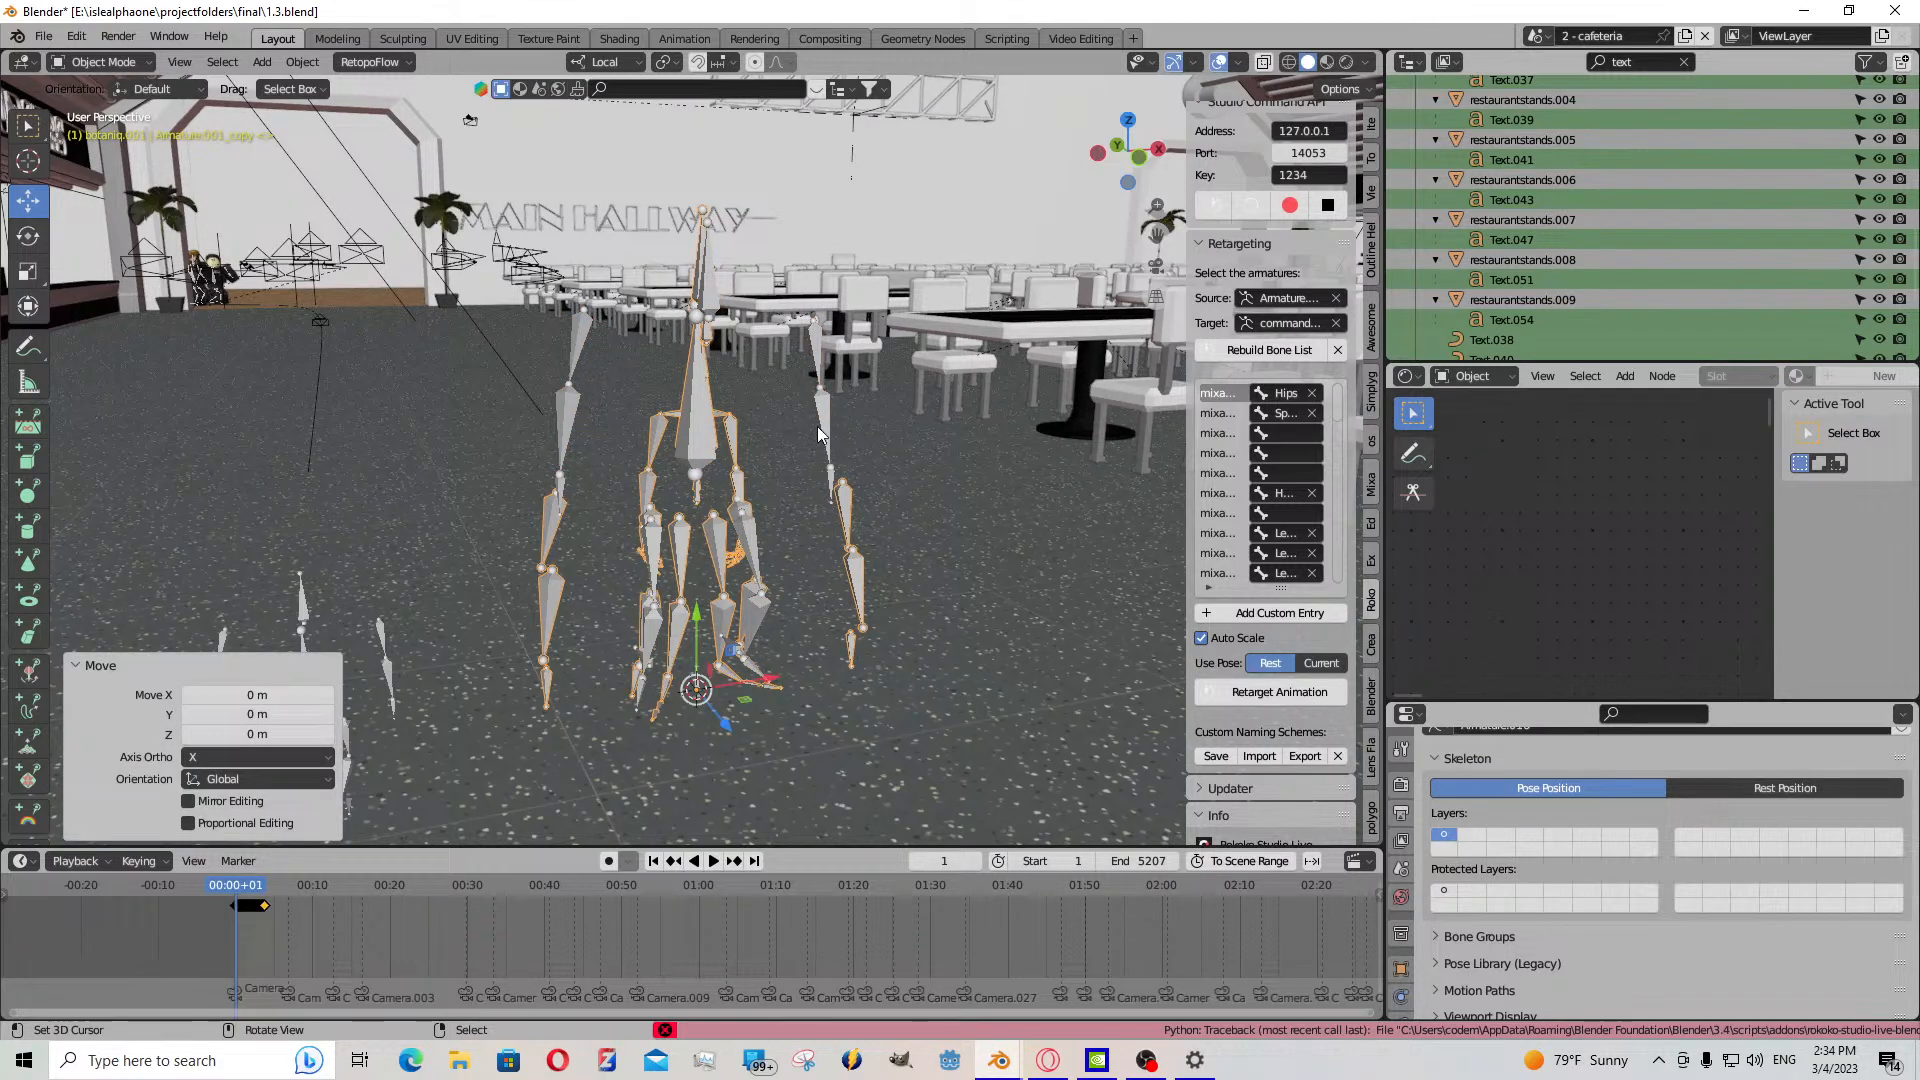
{"action": "right_click", "coordinate": [797, 466]}
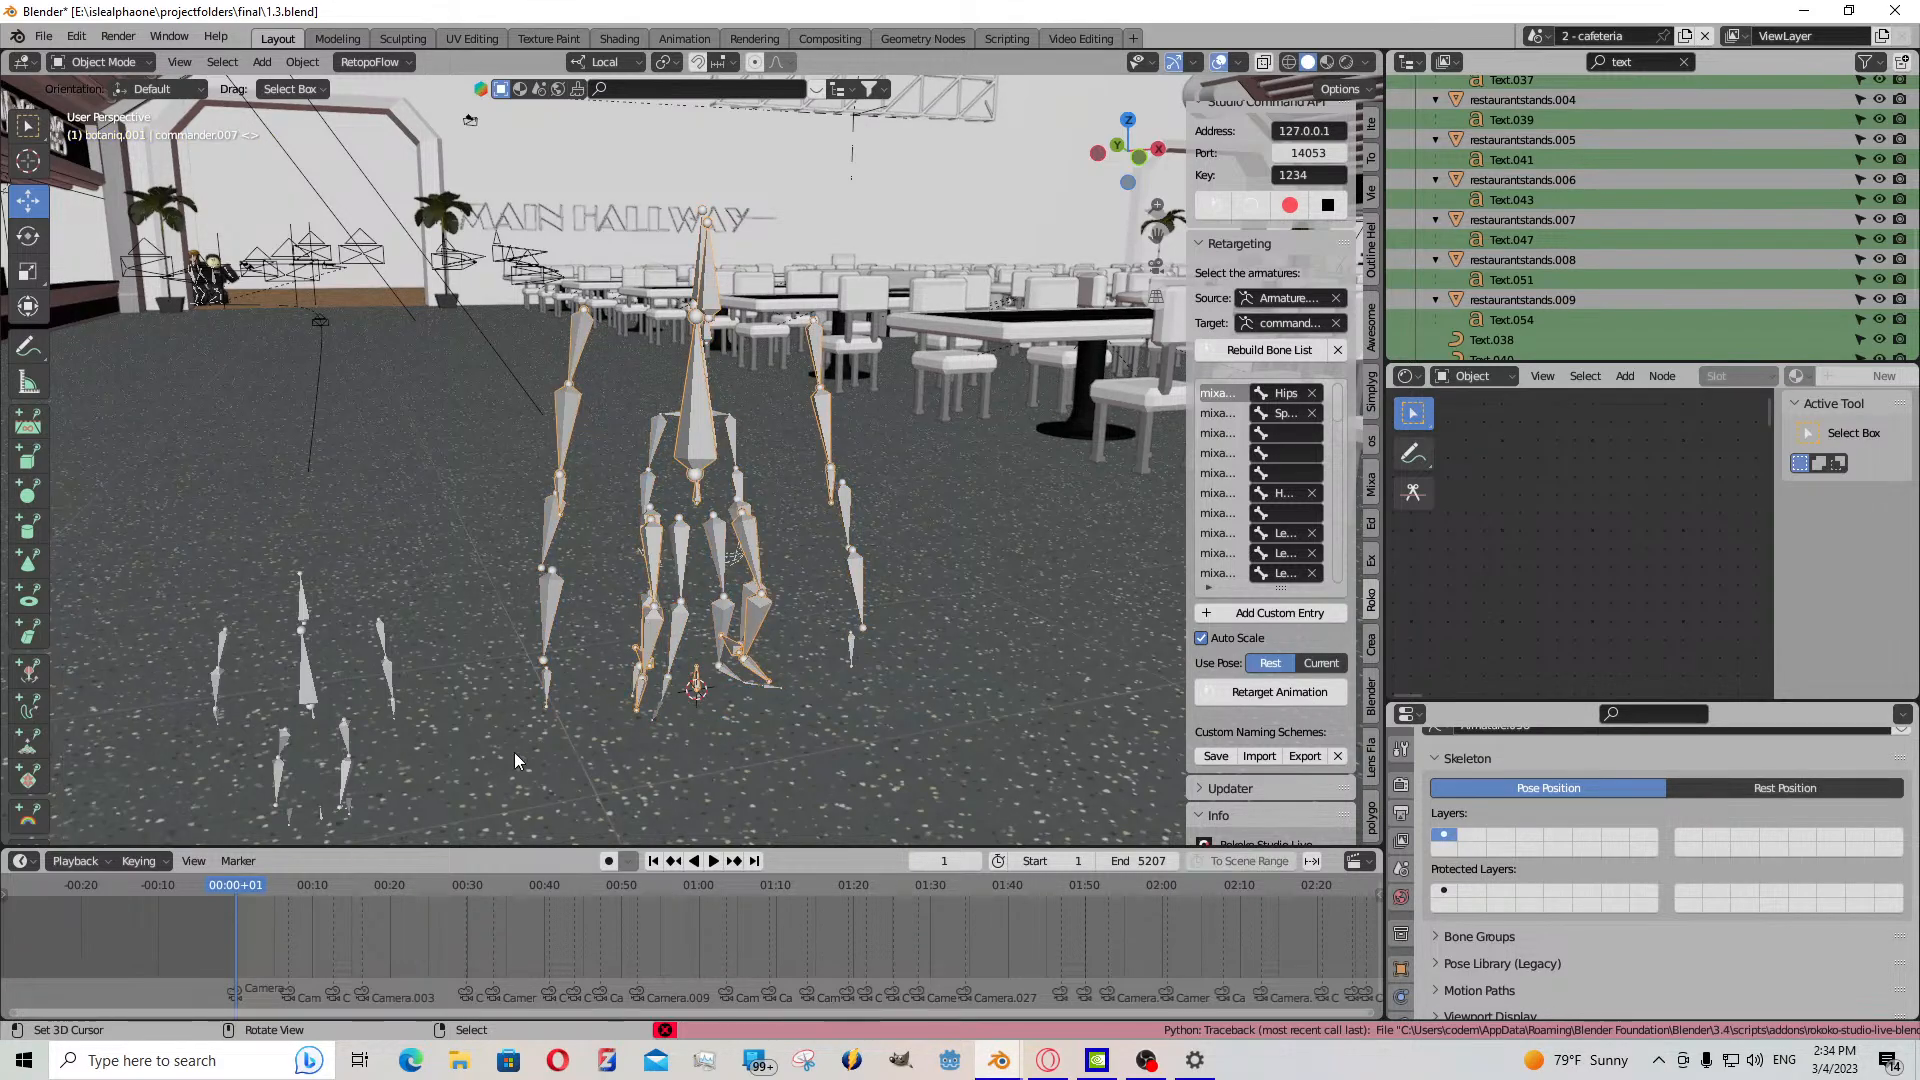
{"action": "right_click", "coordinate": [738, 437]}
{"action": "left_click", "coordinate": [268, 910]}
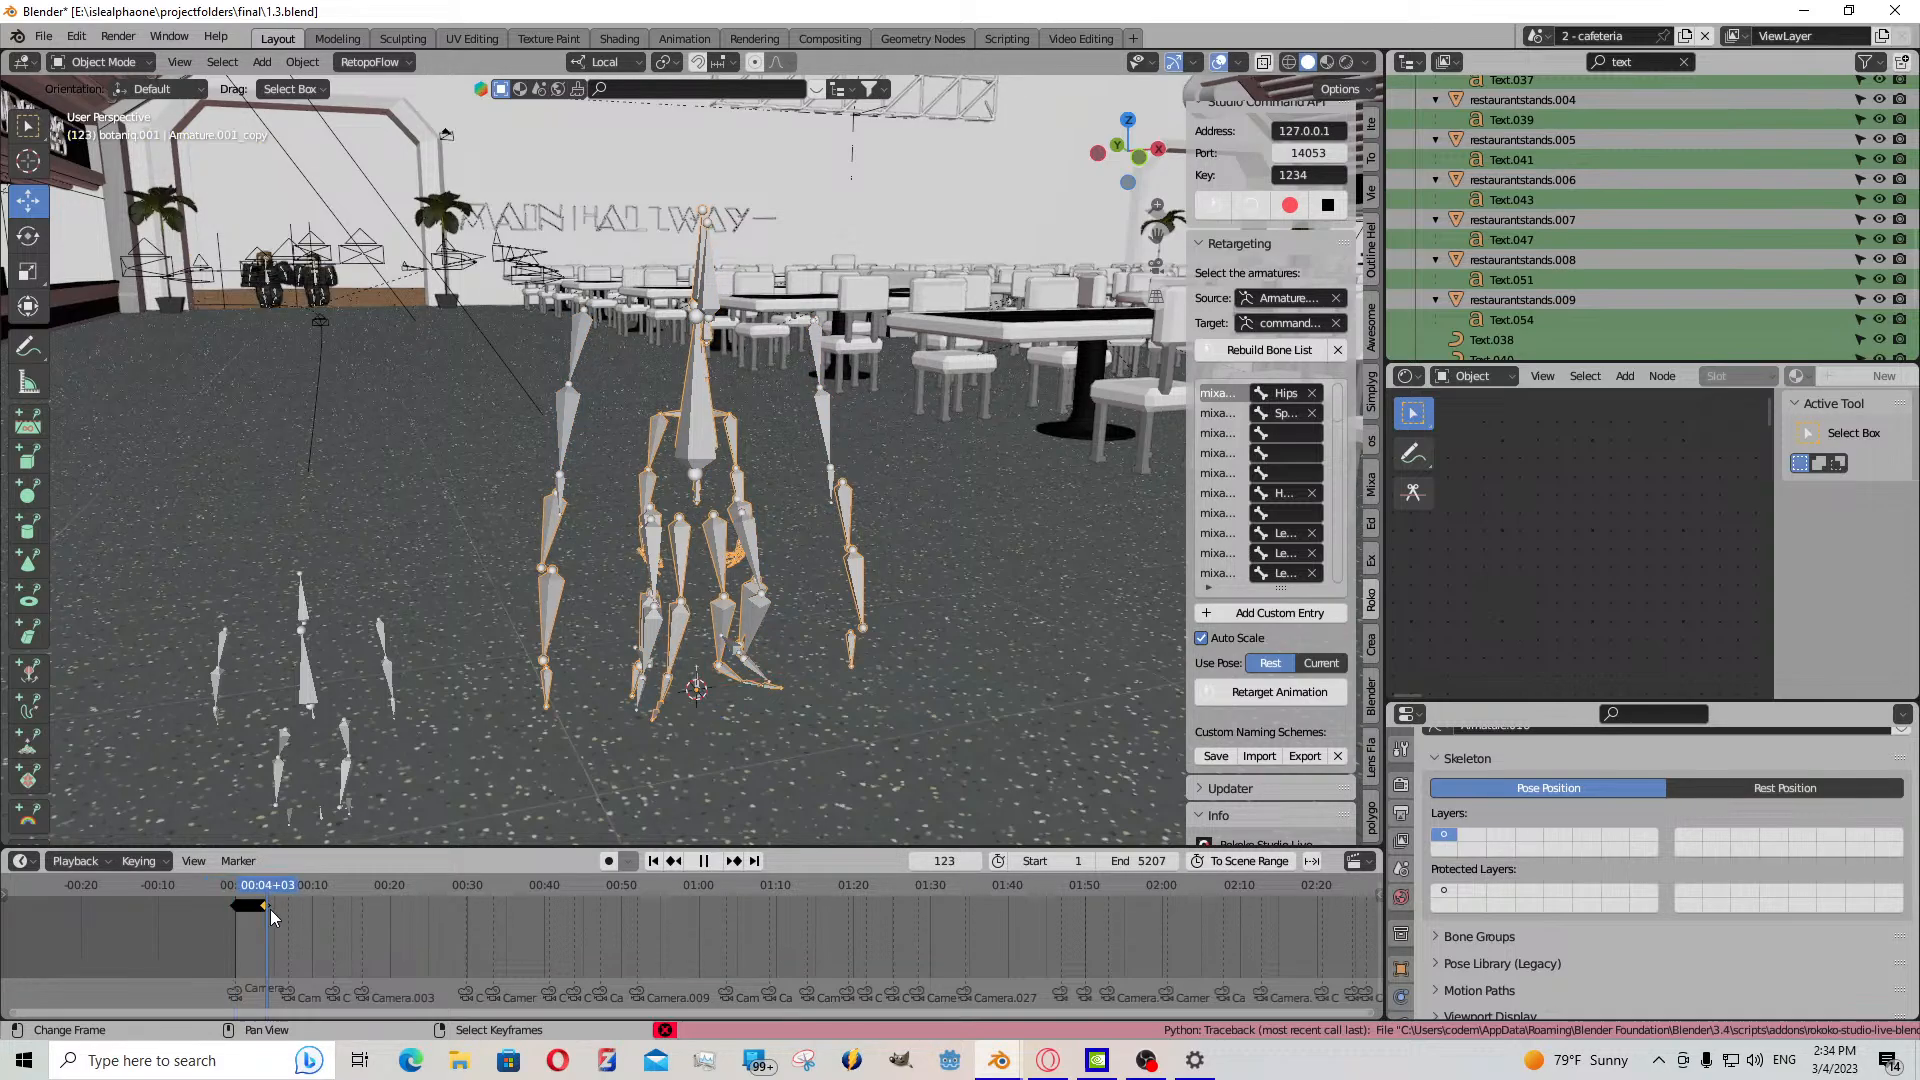
{"action": "key", "text": "Escape"}
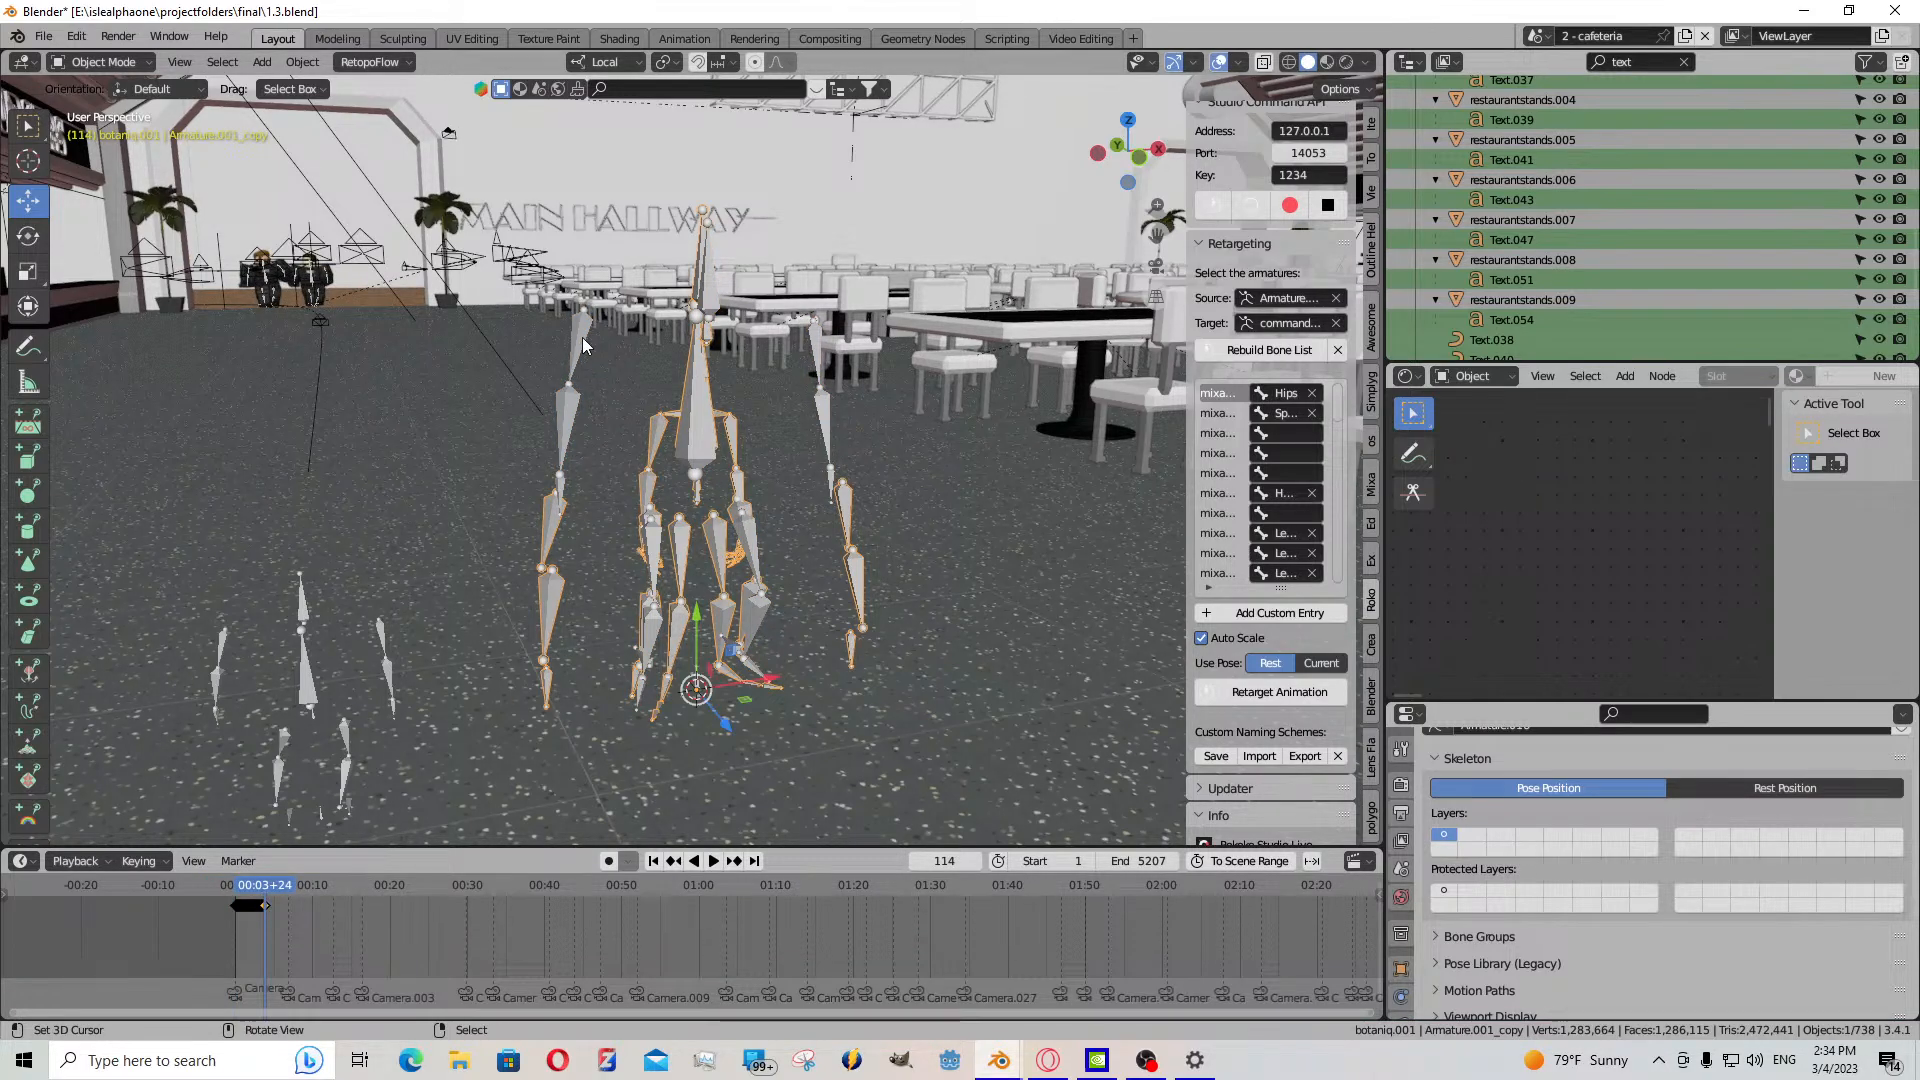
- Bake the commander rig's pose action from frame 1 to 114 with Visual Keying and Clear Constraints on and Only Selected Bones off
{"action": "right_click", "coordinate": [582, 338]}
{"action": "left_click", "coordinate": [100, 62]}
{"action": "left_click", "coordinate": [136, 130]}
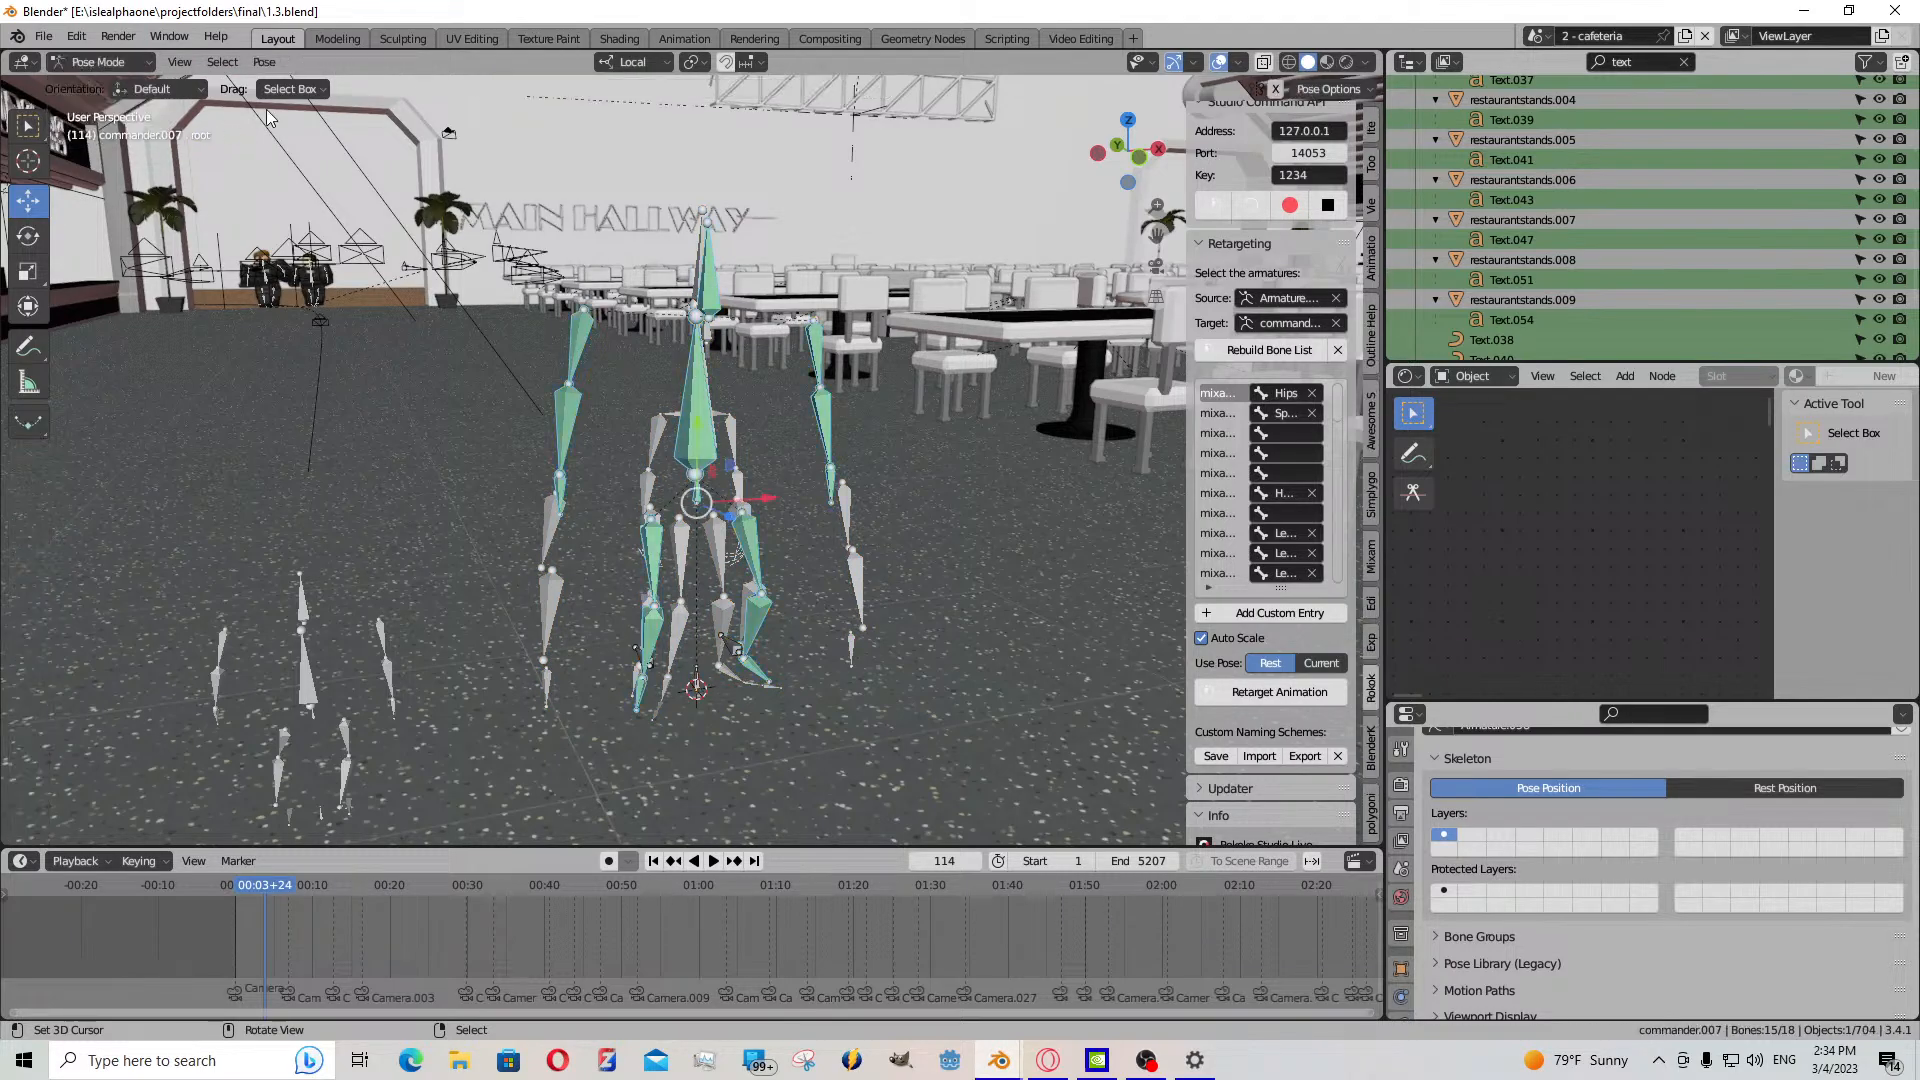
{"action": "left_click", "coordinate": [264, 62]}
{"action": "mouse_move", "coordinate": [390, 176]}
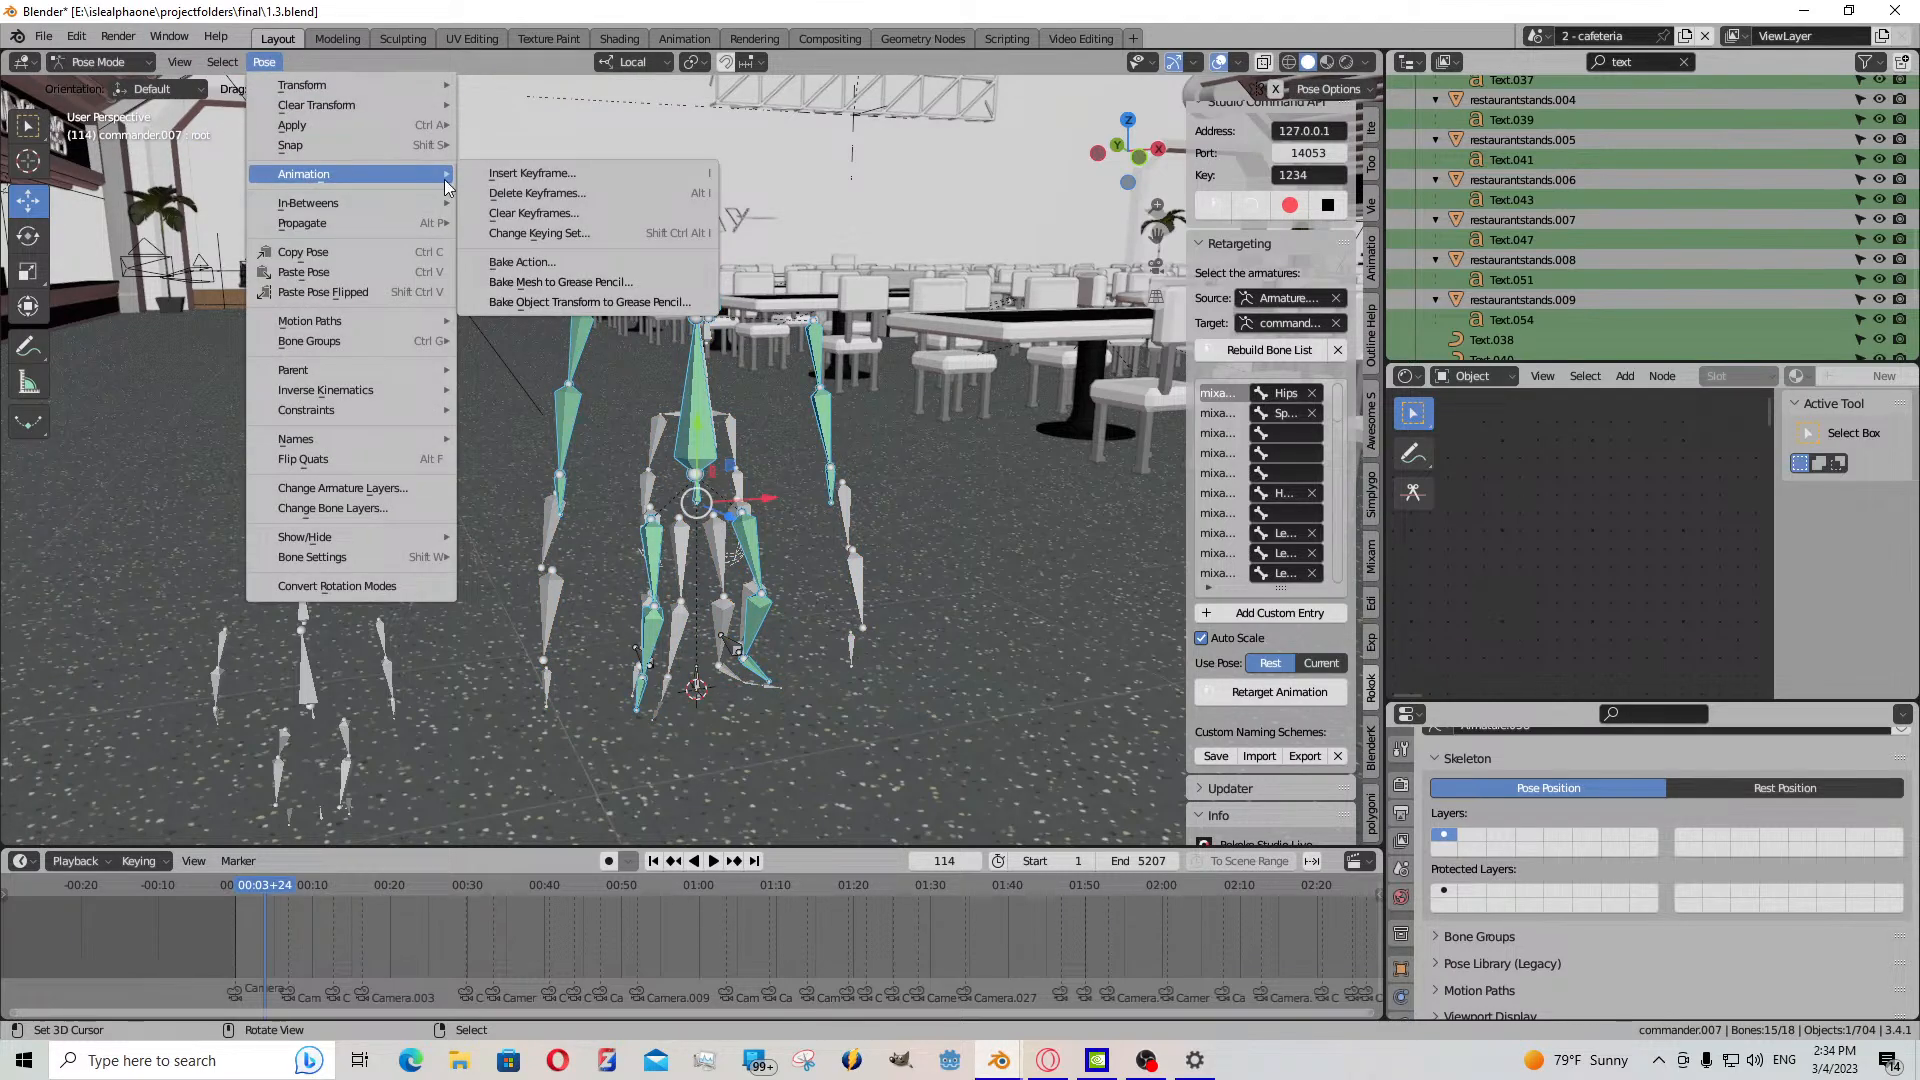
{"action": "left_click", "coordinate": [527, 261]}
{"action": "left_click", "coordinate": [577, 312]}
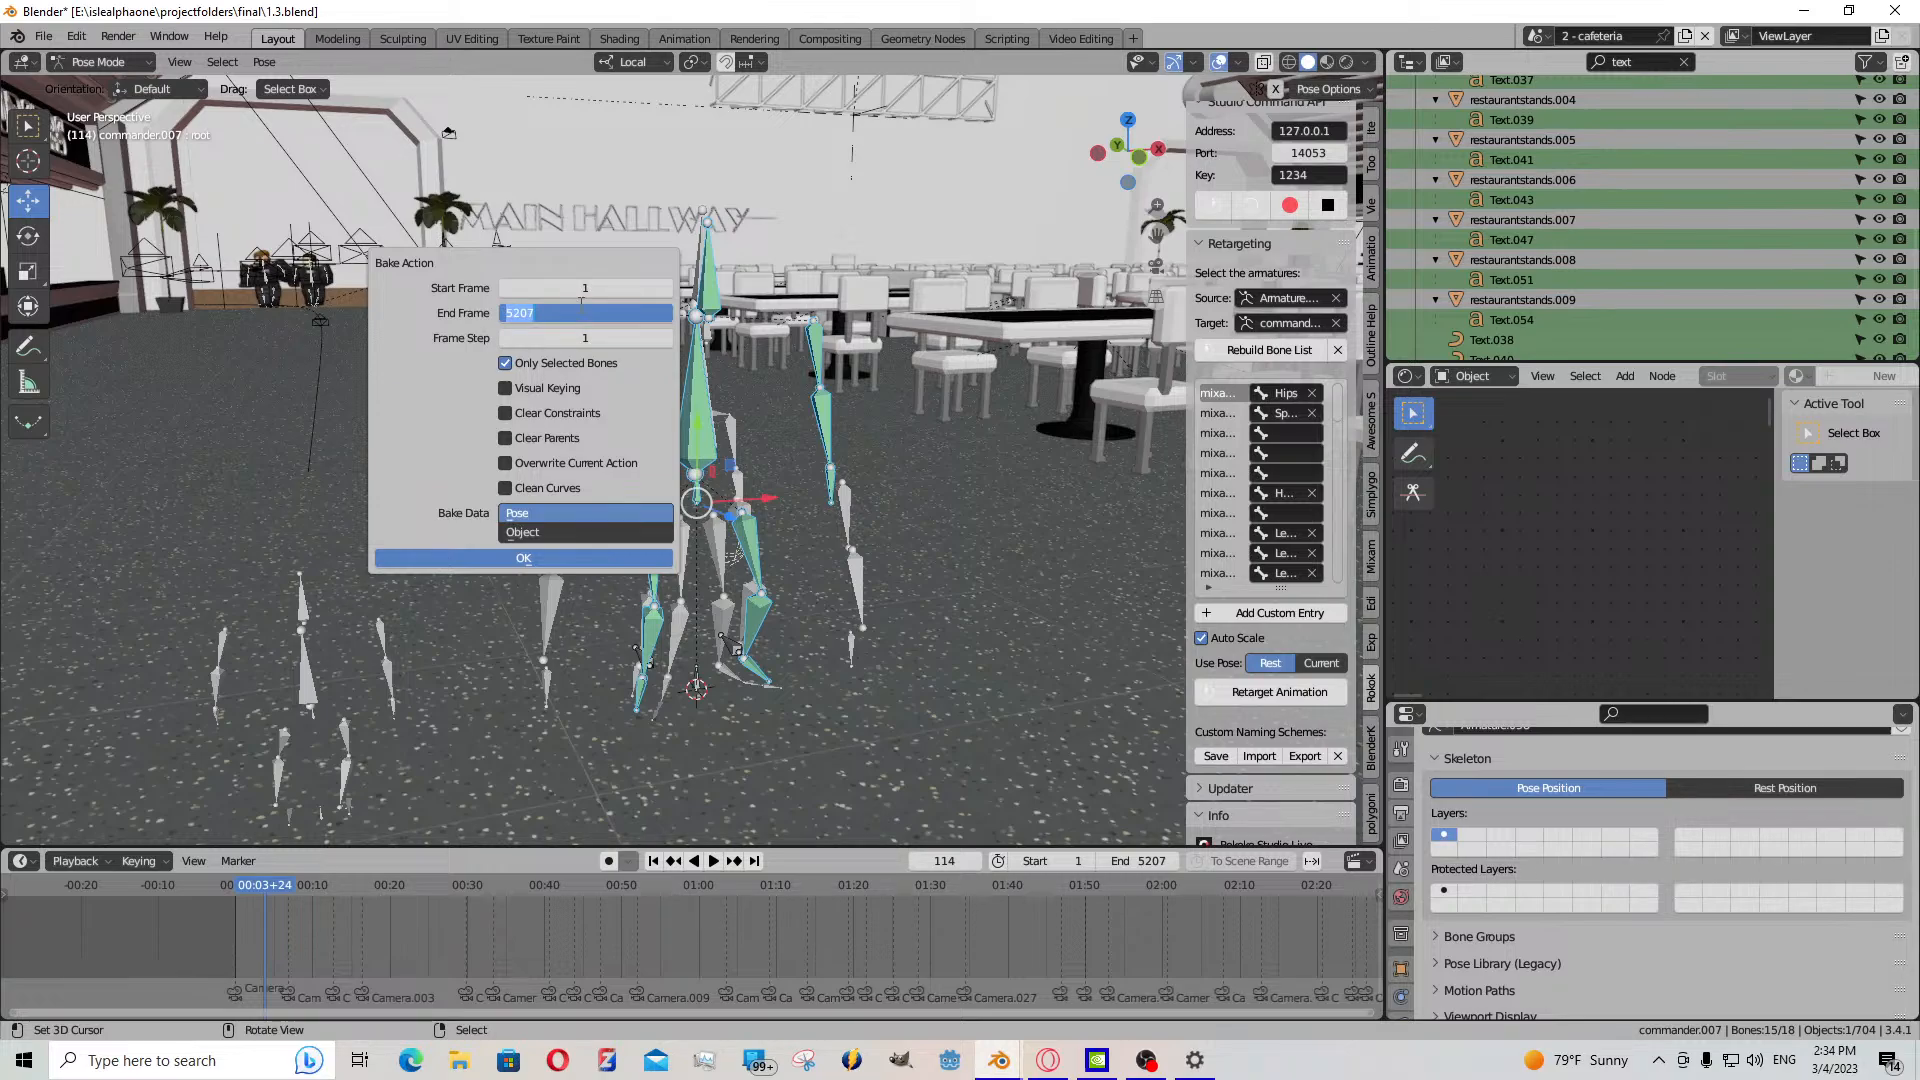
{"action": "type", "text": "114"}
{"action": "key", "text": "Return"}
{"action": "left_click", "coordinate": [506, 413]}
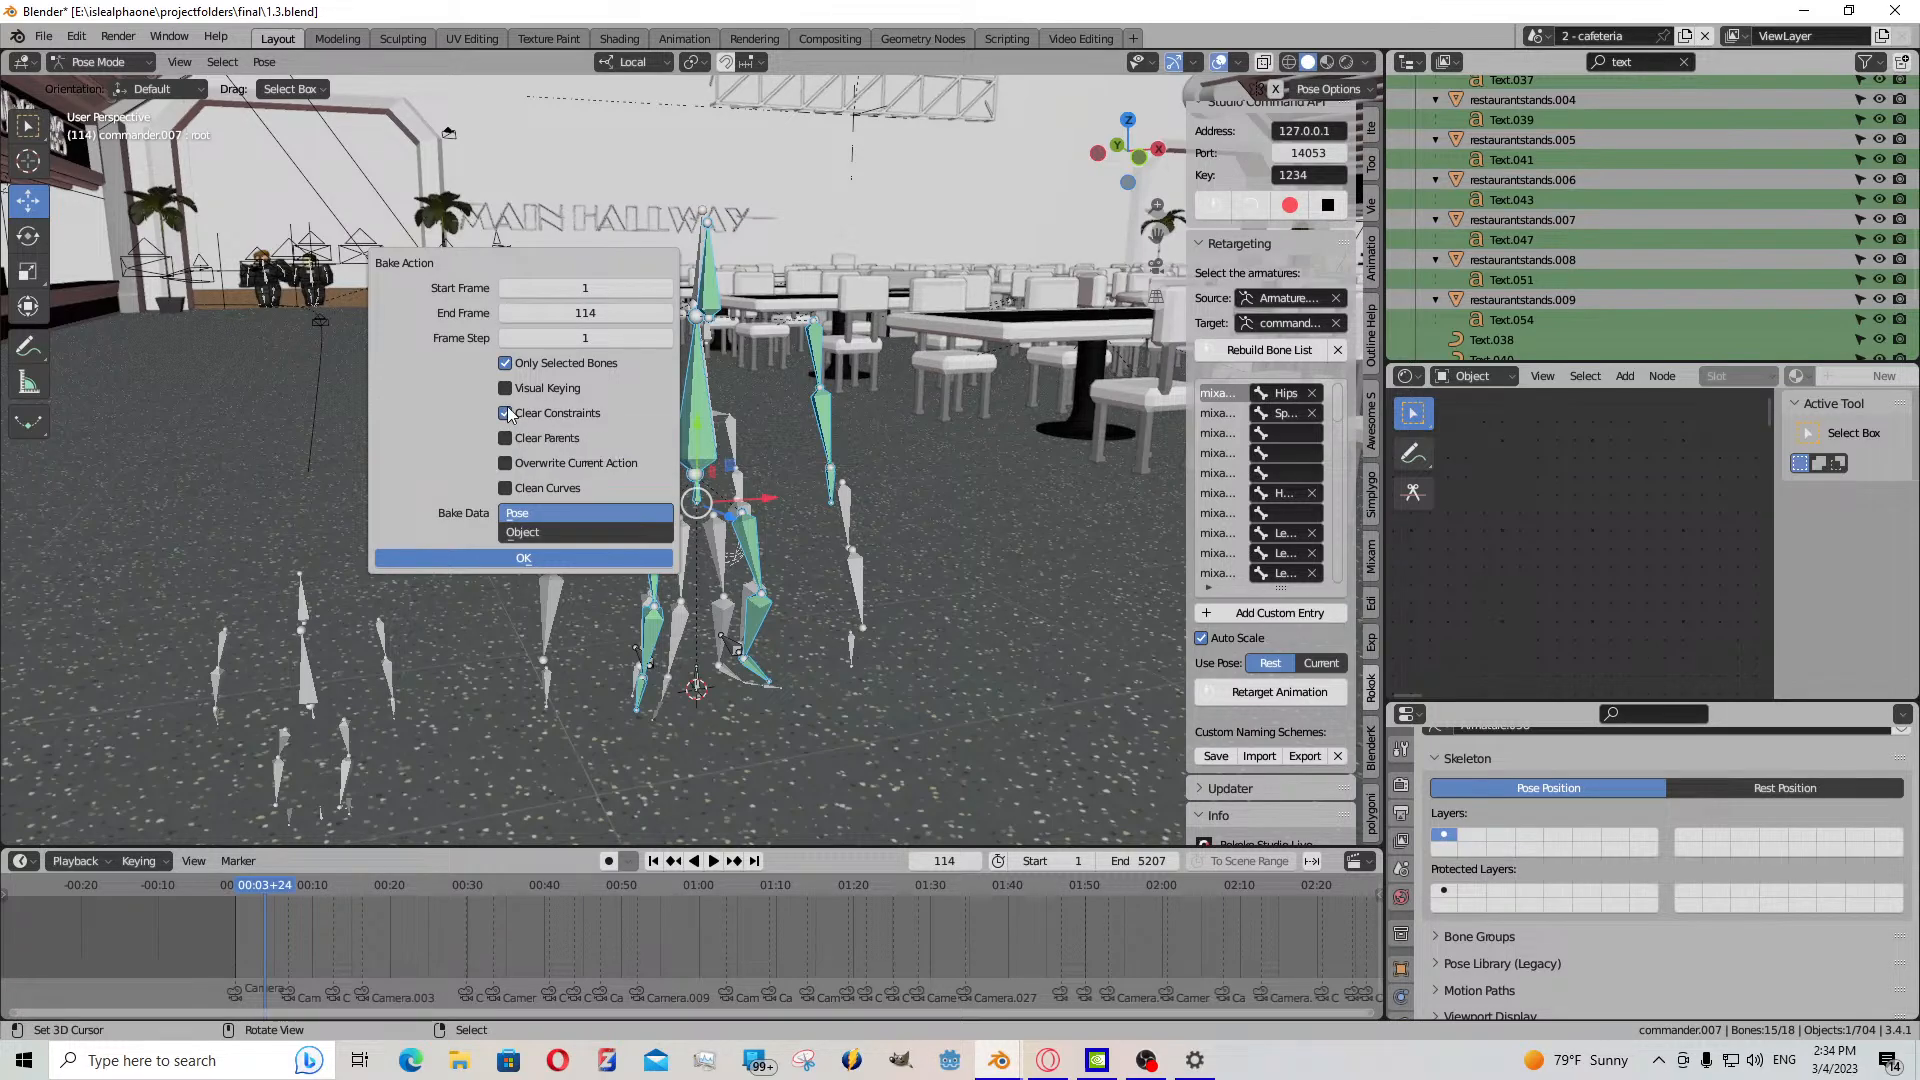
{"action": "left_click", "coordinate": [505, 388]}
{"action": "left_click", "coordinate": [505, 363]}
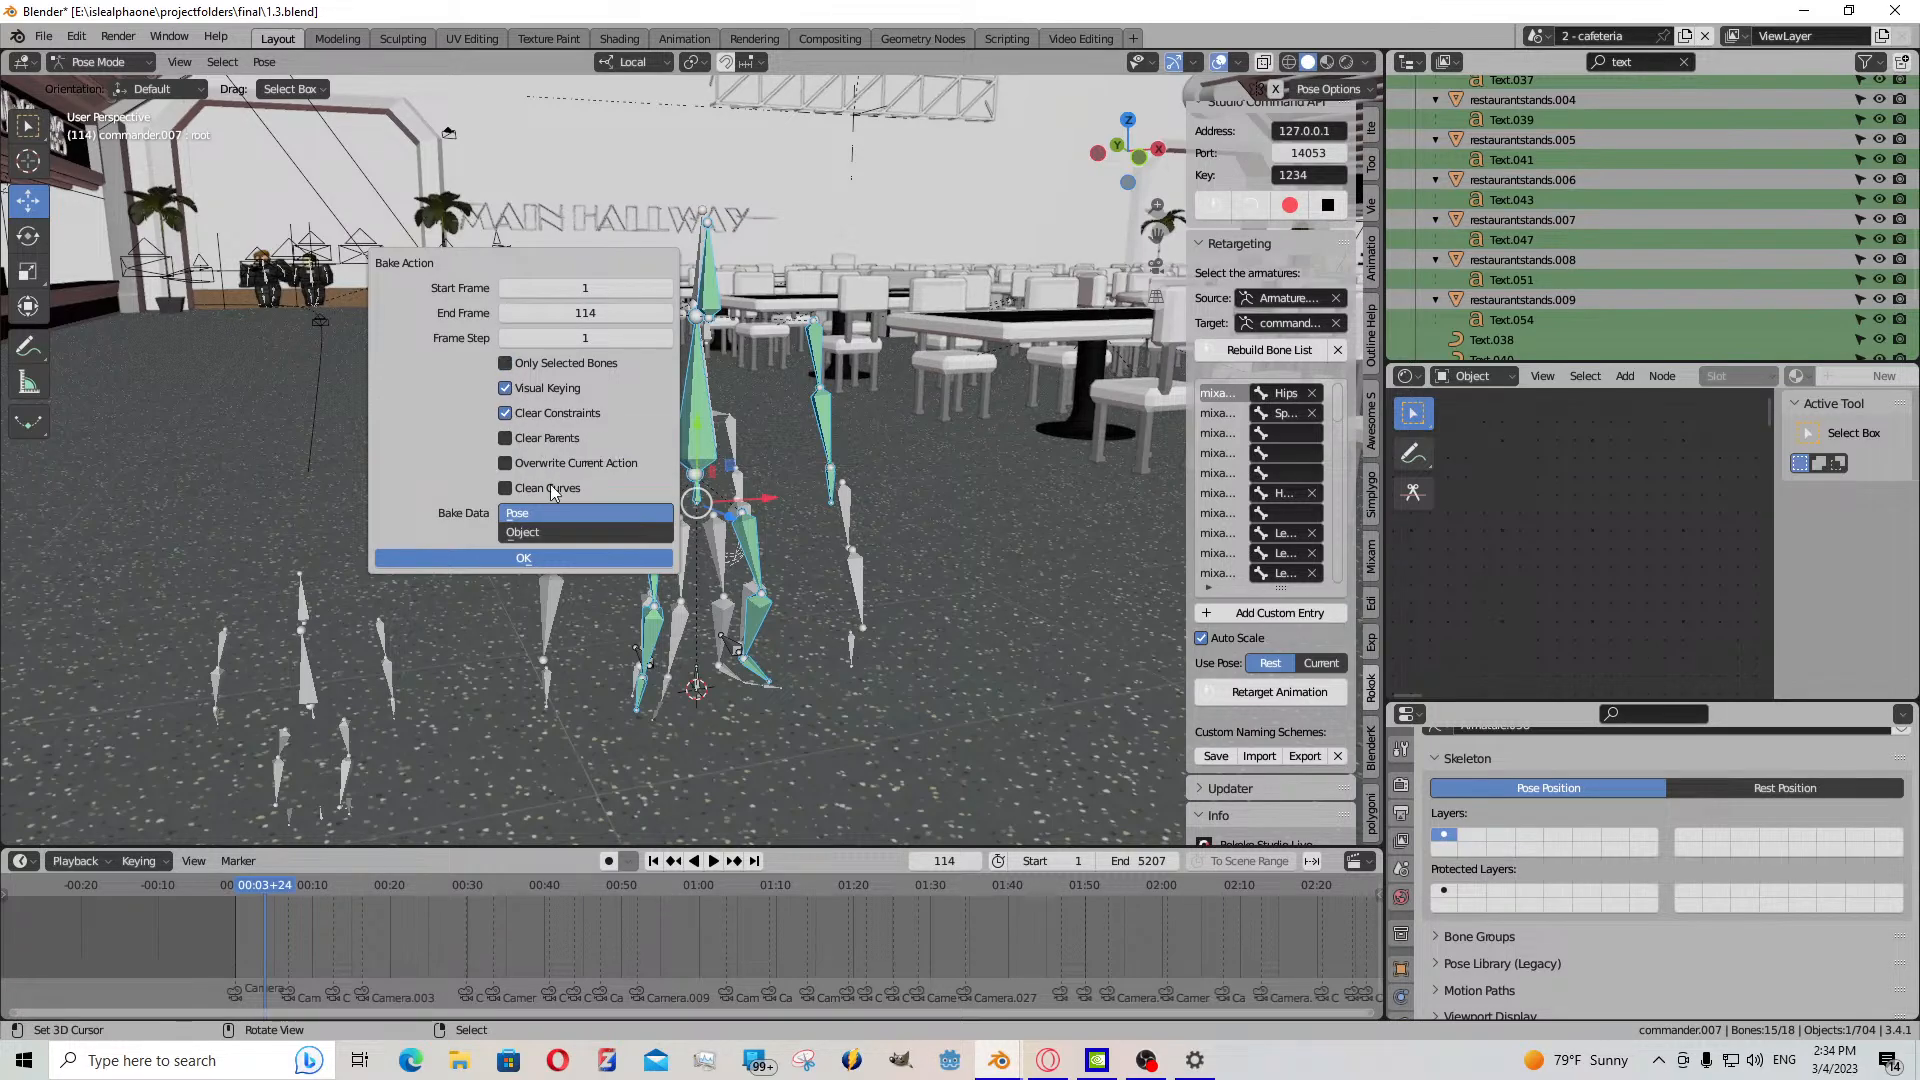
{"action": "left_click", "coordinate": [524, 558]}
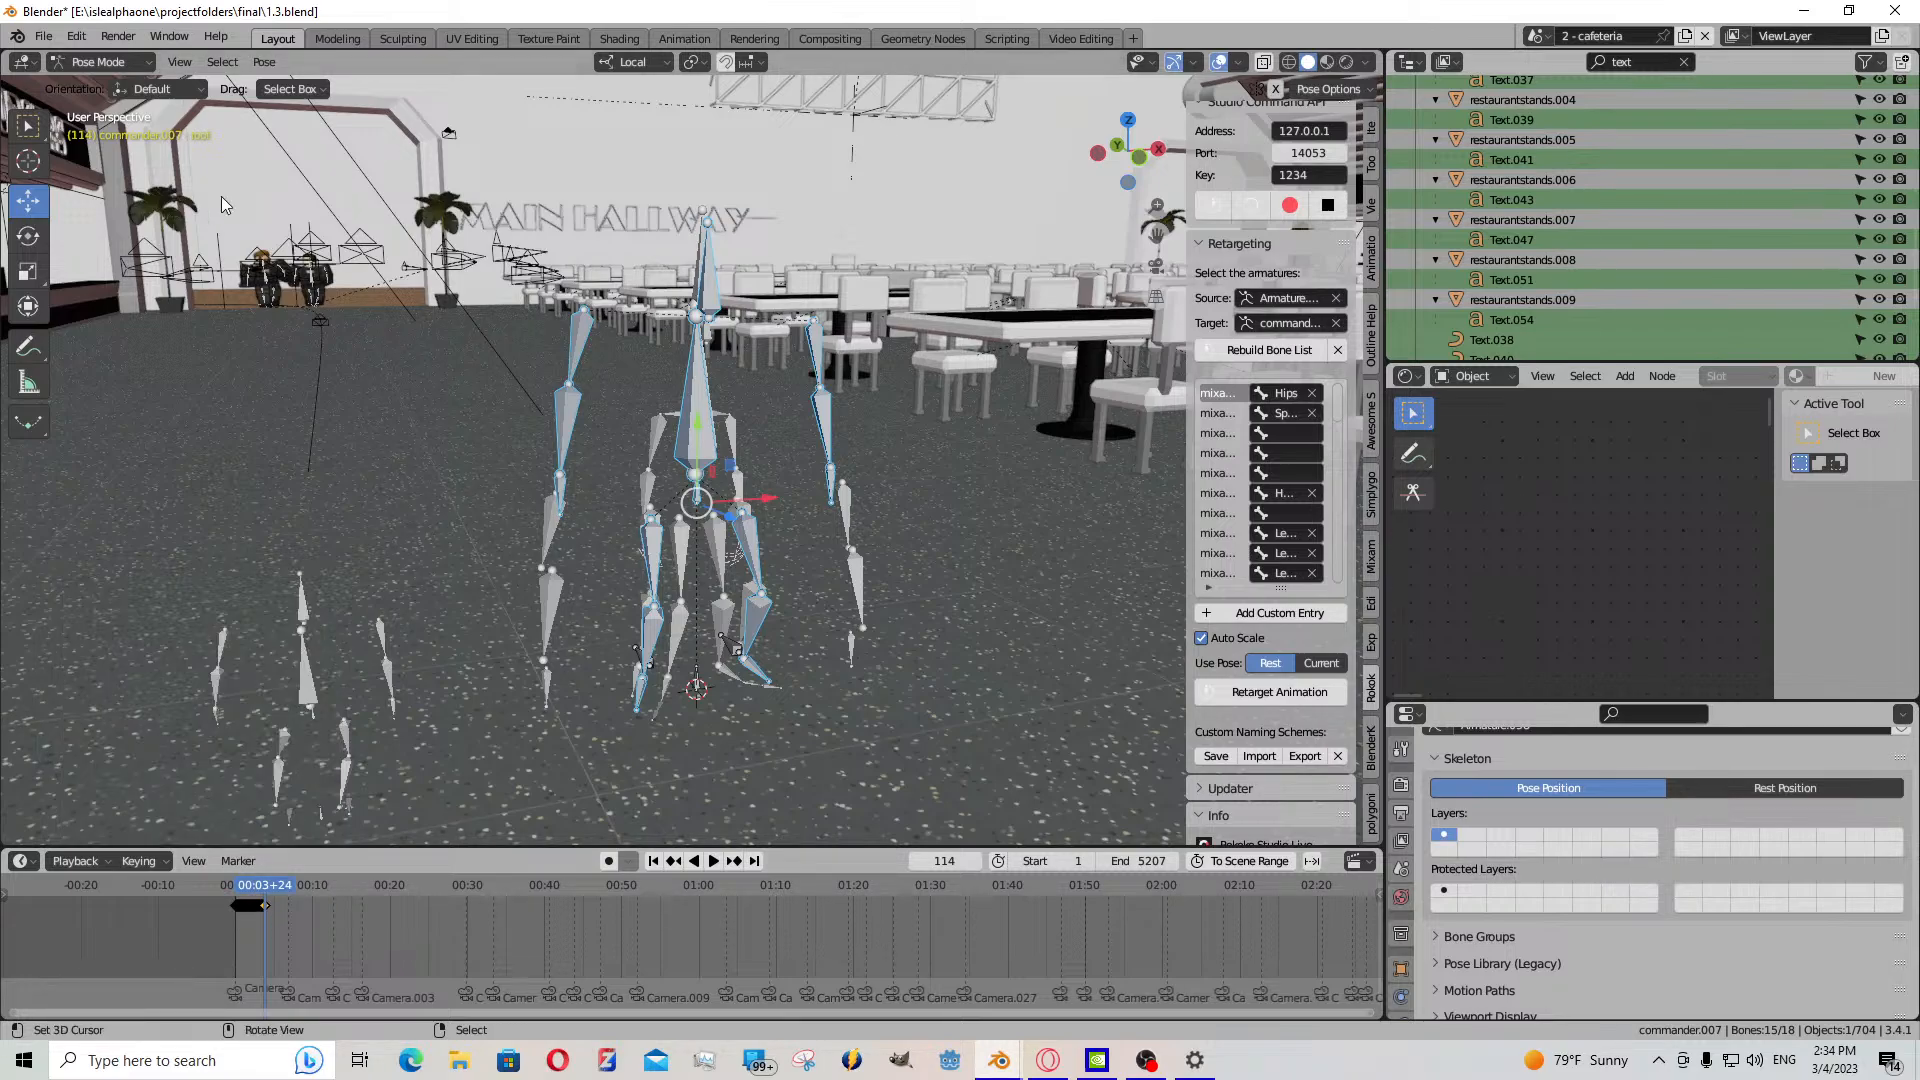
- Return to Object Mode, view the scene through the camera and go to frame 5068, where the Camera.163 shot starts
{"action": "left_click", "coordinate": [98, 62]}
{"action": "key", "text": "KP_0"}
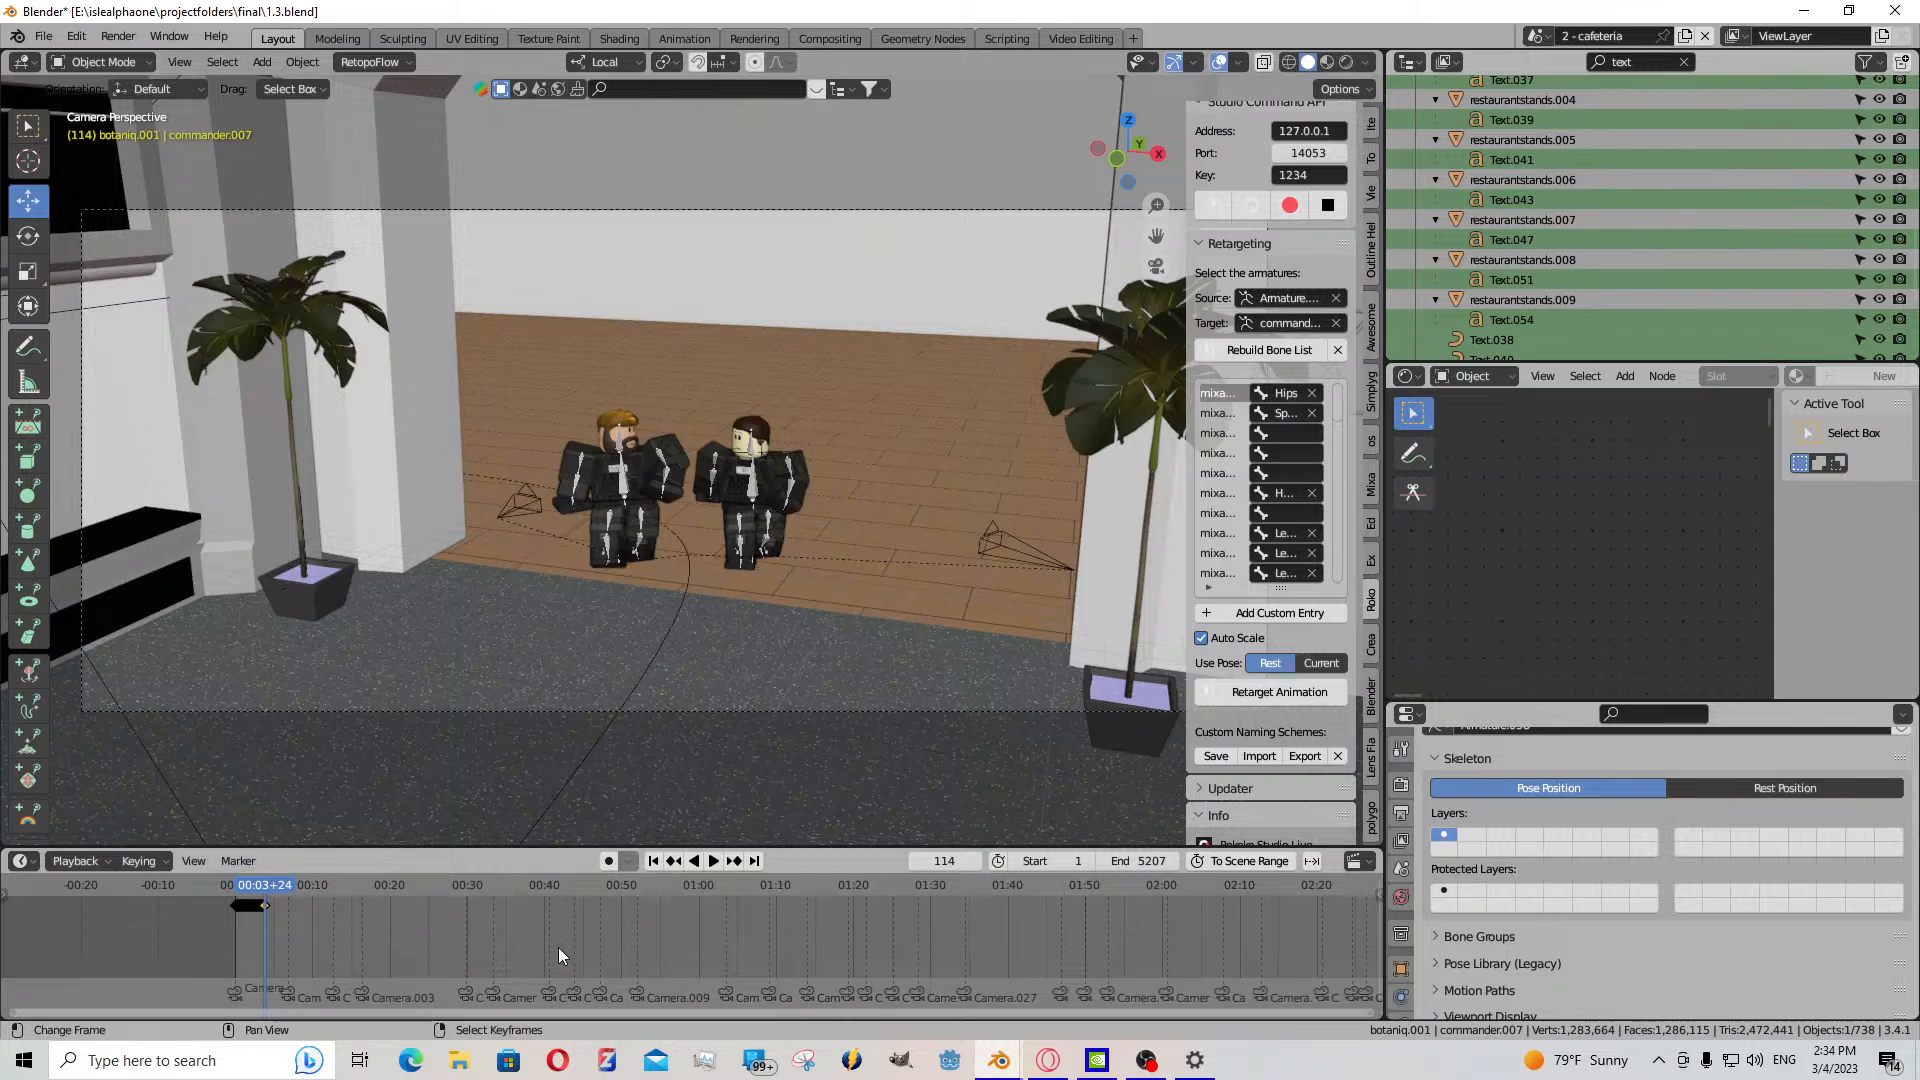
{"action": "scroll", "coordinate": [558, 946], "scroll_direction": "down", "scroll_amount": 4}
{"action": "left_click", "coordinate": [1113, 915]}
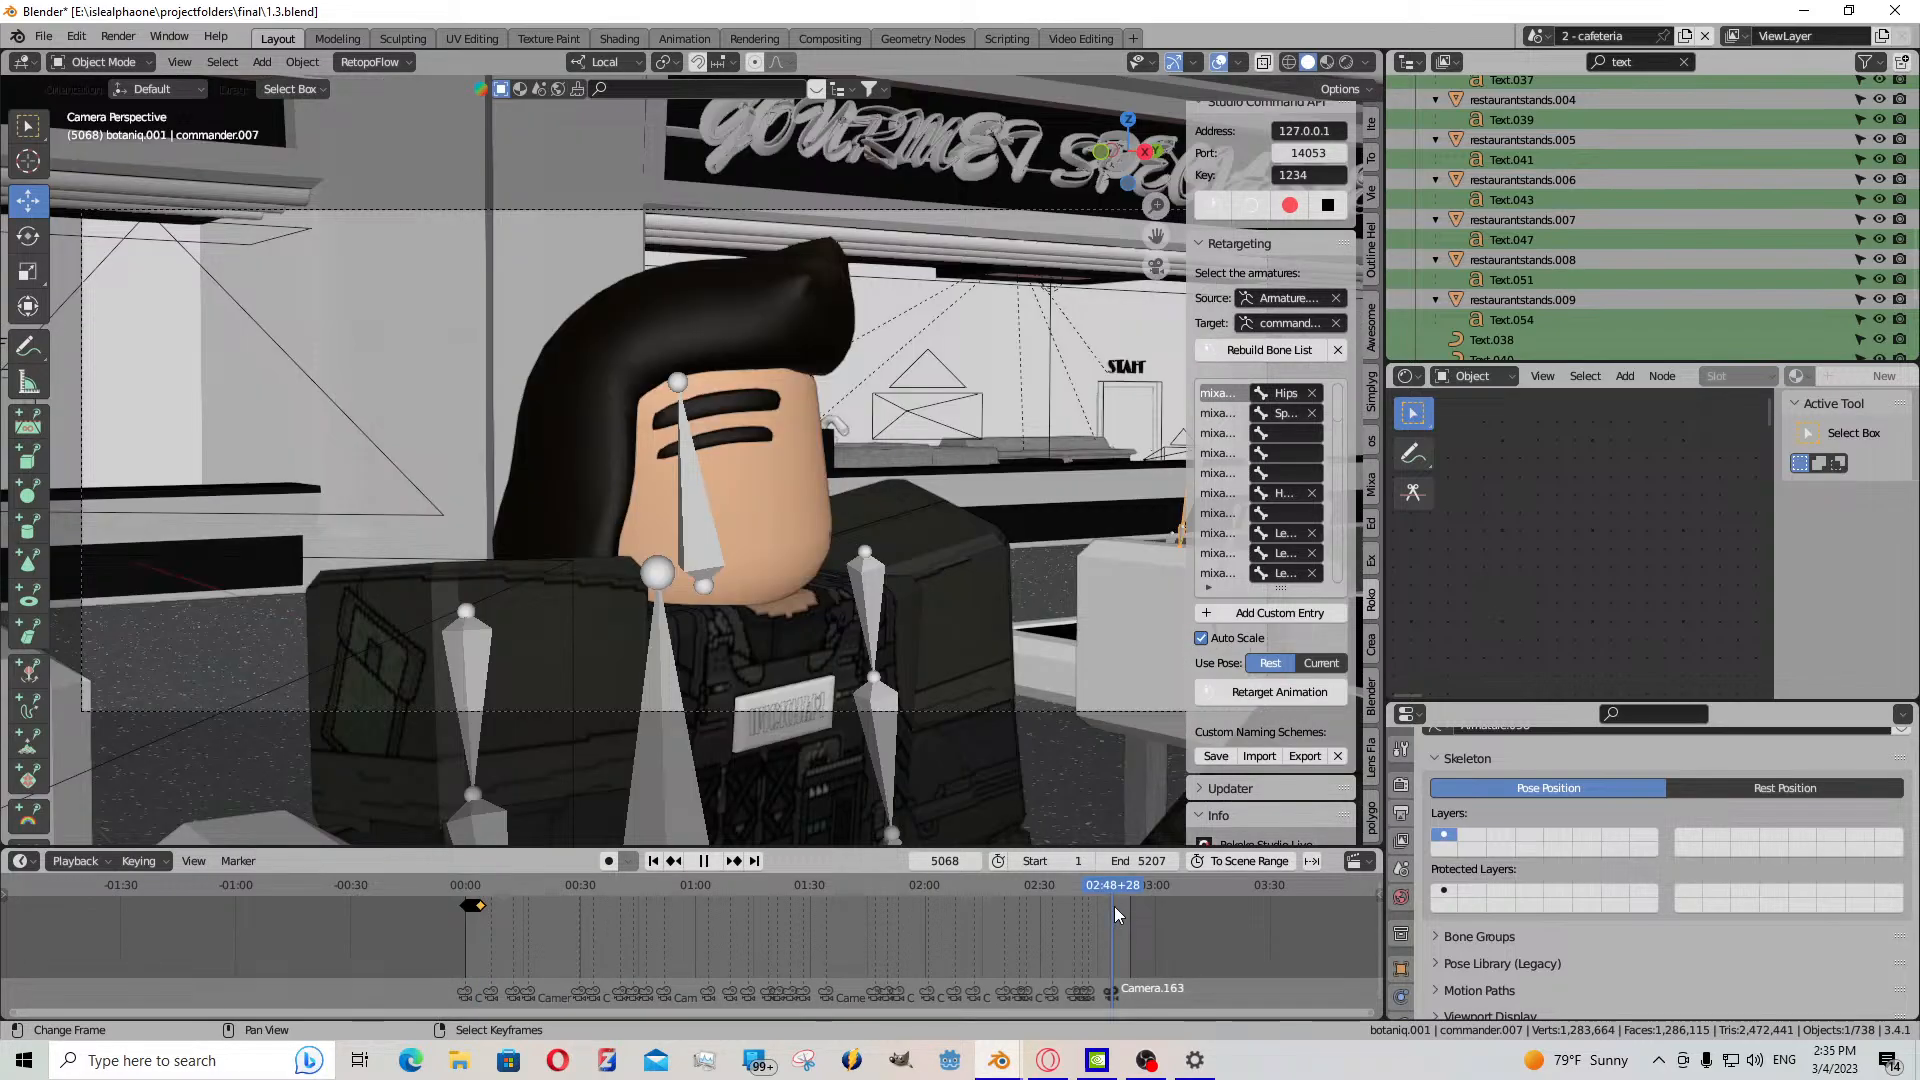
- Select all the gunner rig's bones in Pose Mode and paste the copied keyframes at frame 5068
{"action": "right_click", "coordinate": [663, 668]}
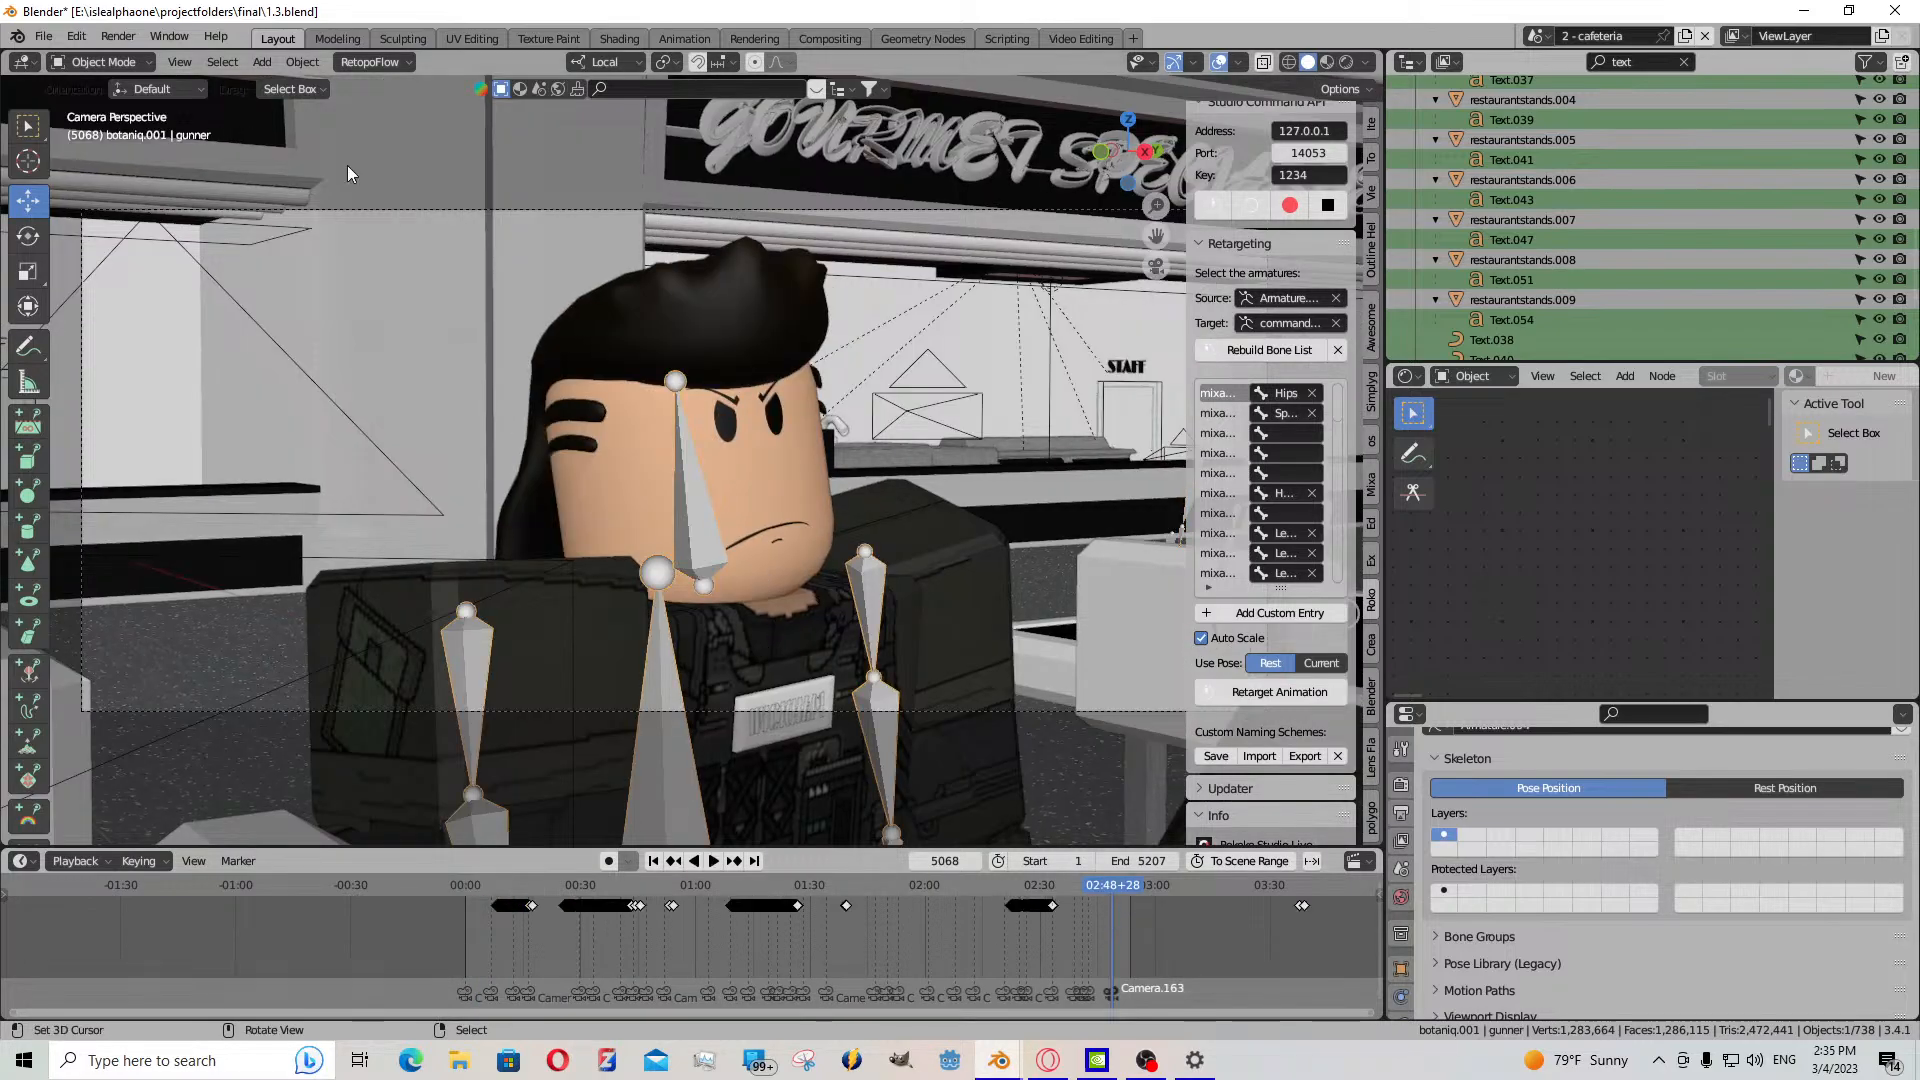
{"action": "left_click", "coordinate": [99, 62]}
{"action": "left_click", "coordinate": [105, 127]}
{"action": "key", "text": "a"}
{"action": "key", "text": "a"}
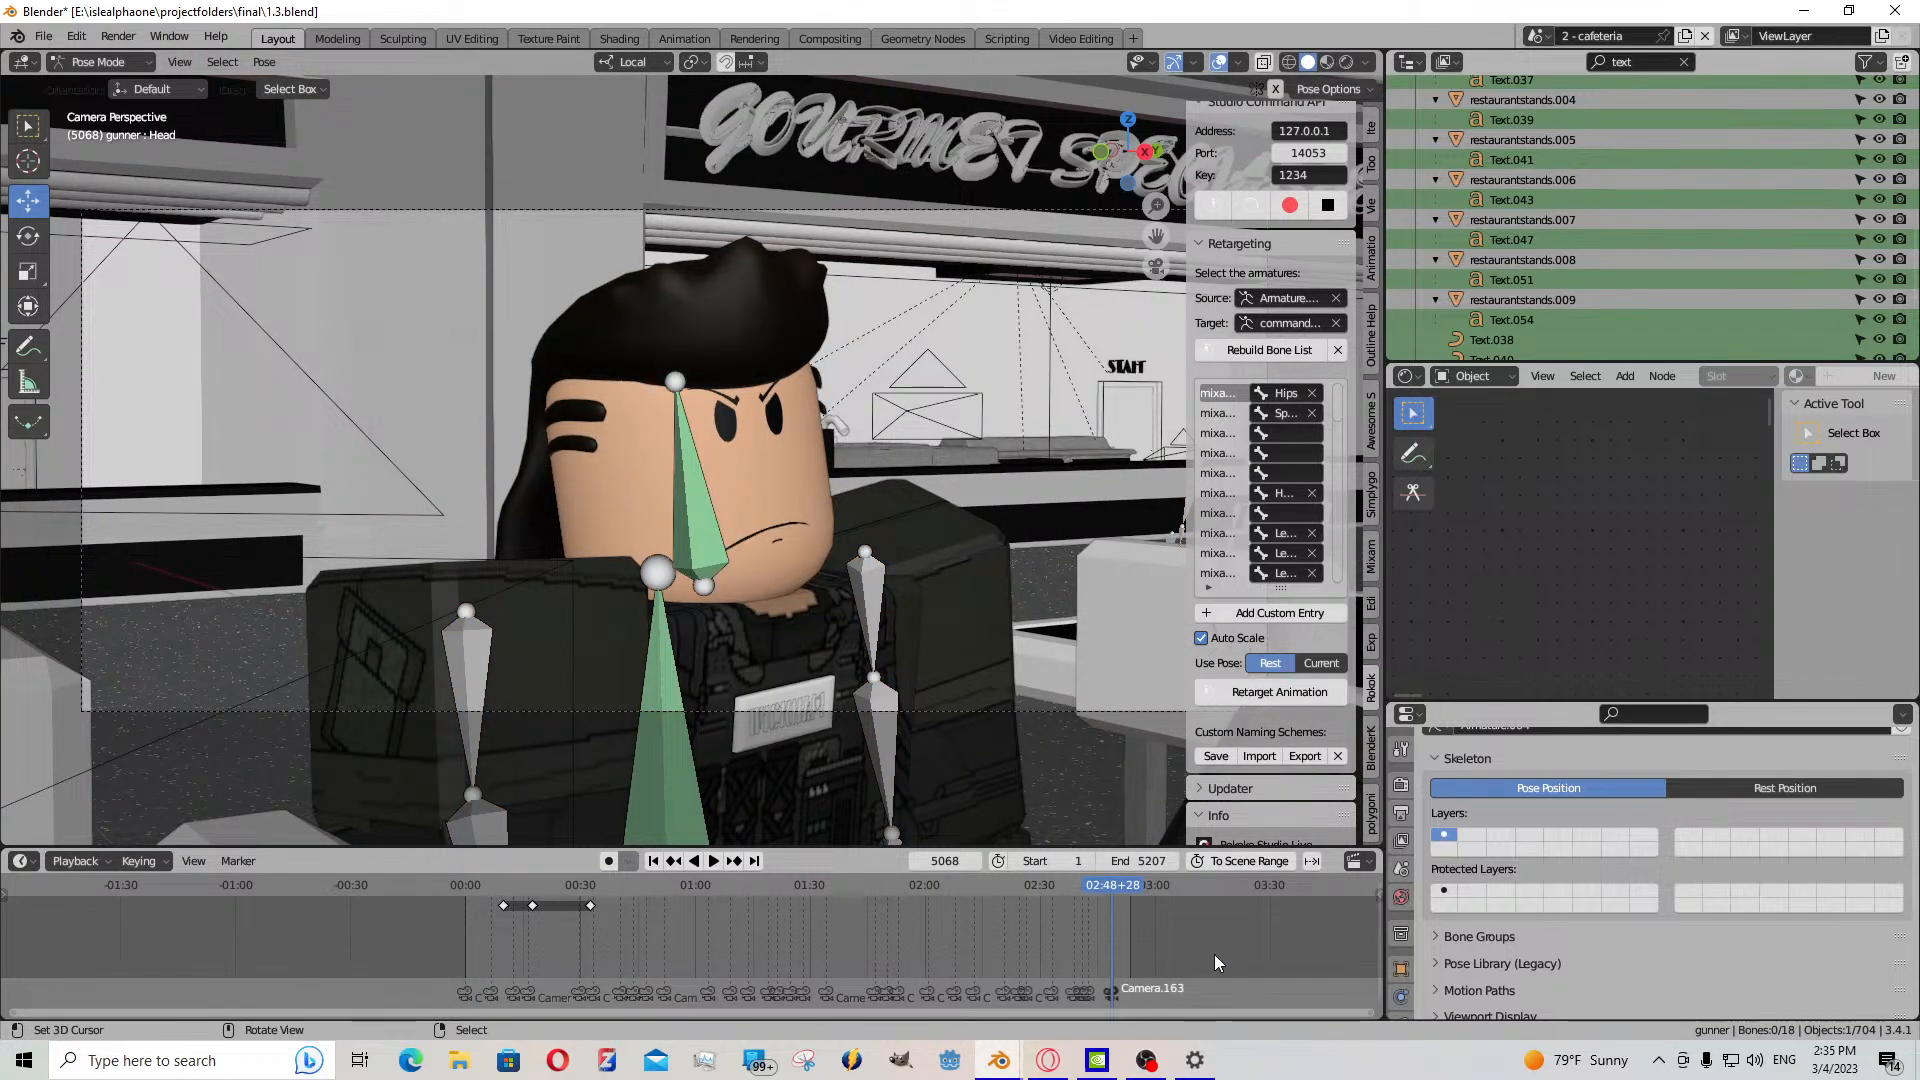
{"action": "scroll", "coordinate": [1136, 940], "scroll_direction": "up", "scroll_amount": 4}
{"action": "middle_click_drag", "start_coordinate": [1169, 944], "coordinate": [693, 1001]}
{"action": "scroll", "coordinate": [935, 936], "scroll_direction": "up", "scroll_amount": 5}
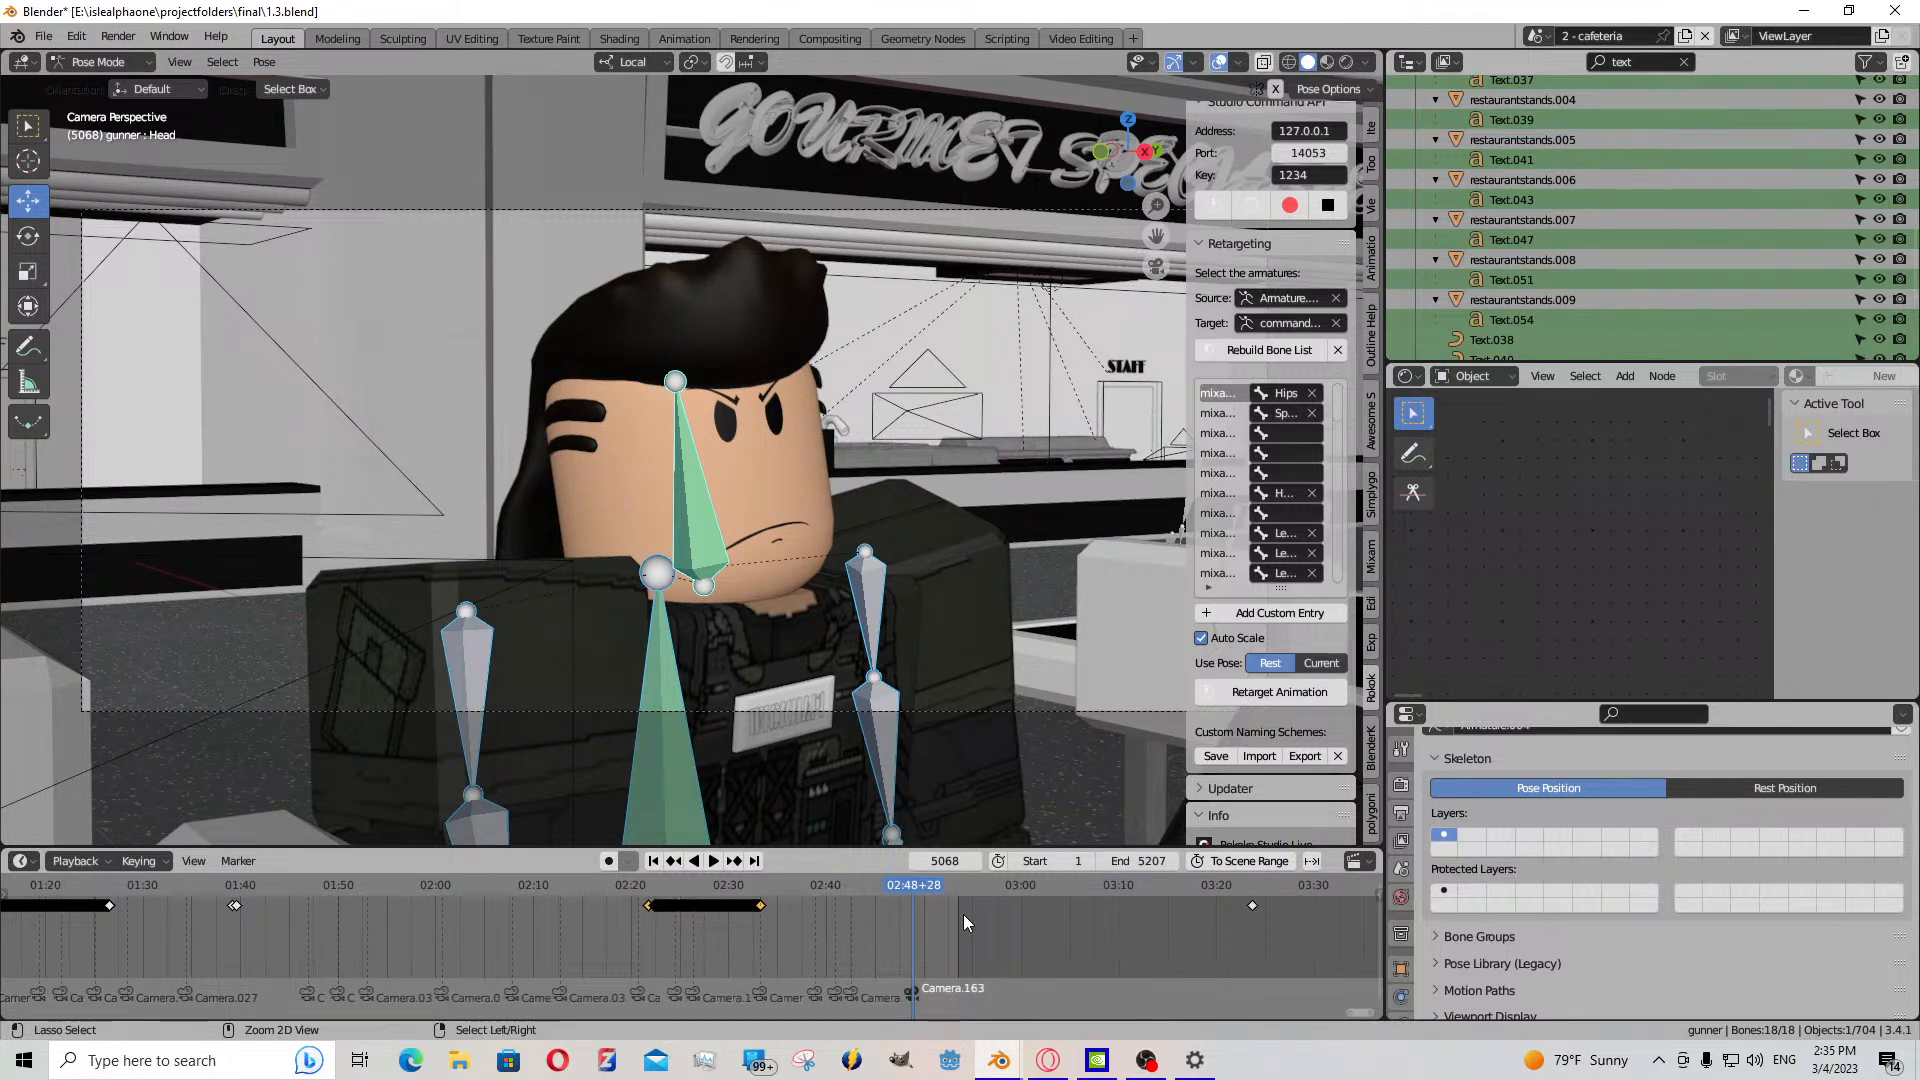
{"action": "key", "text": "ctrl+v"}
{"action": "scroll", "coordinate": [1060, 914], "scroll_direction": "up", "scroll_amount": 3}
{"action": "middle_click_drag", "start_coordinate": [885, 940], "coordinate": [853, 936]}
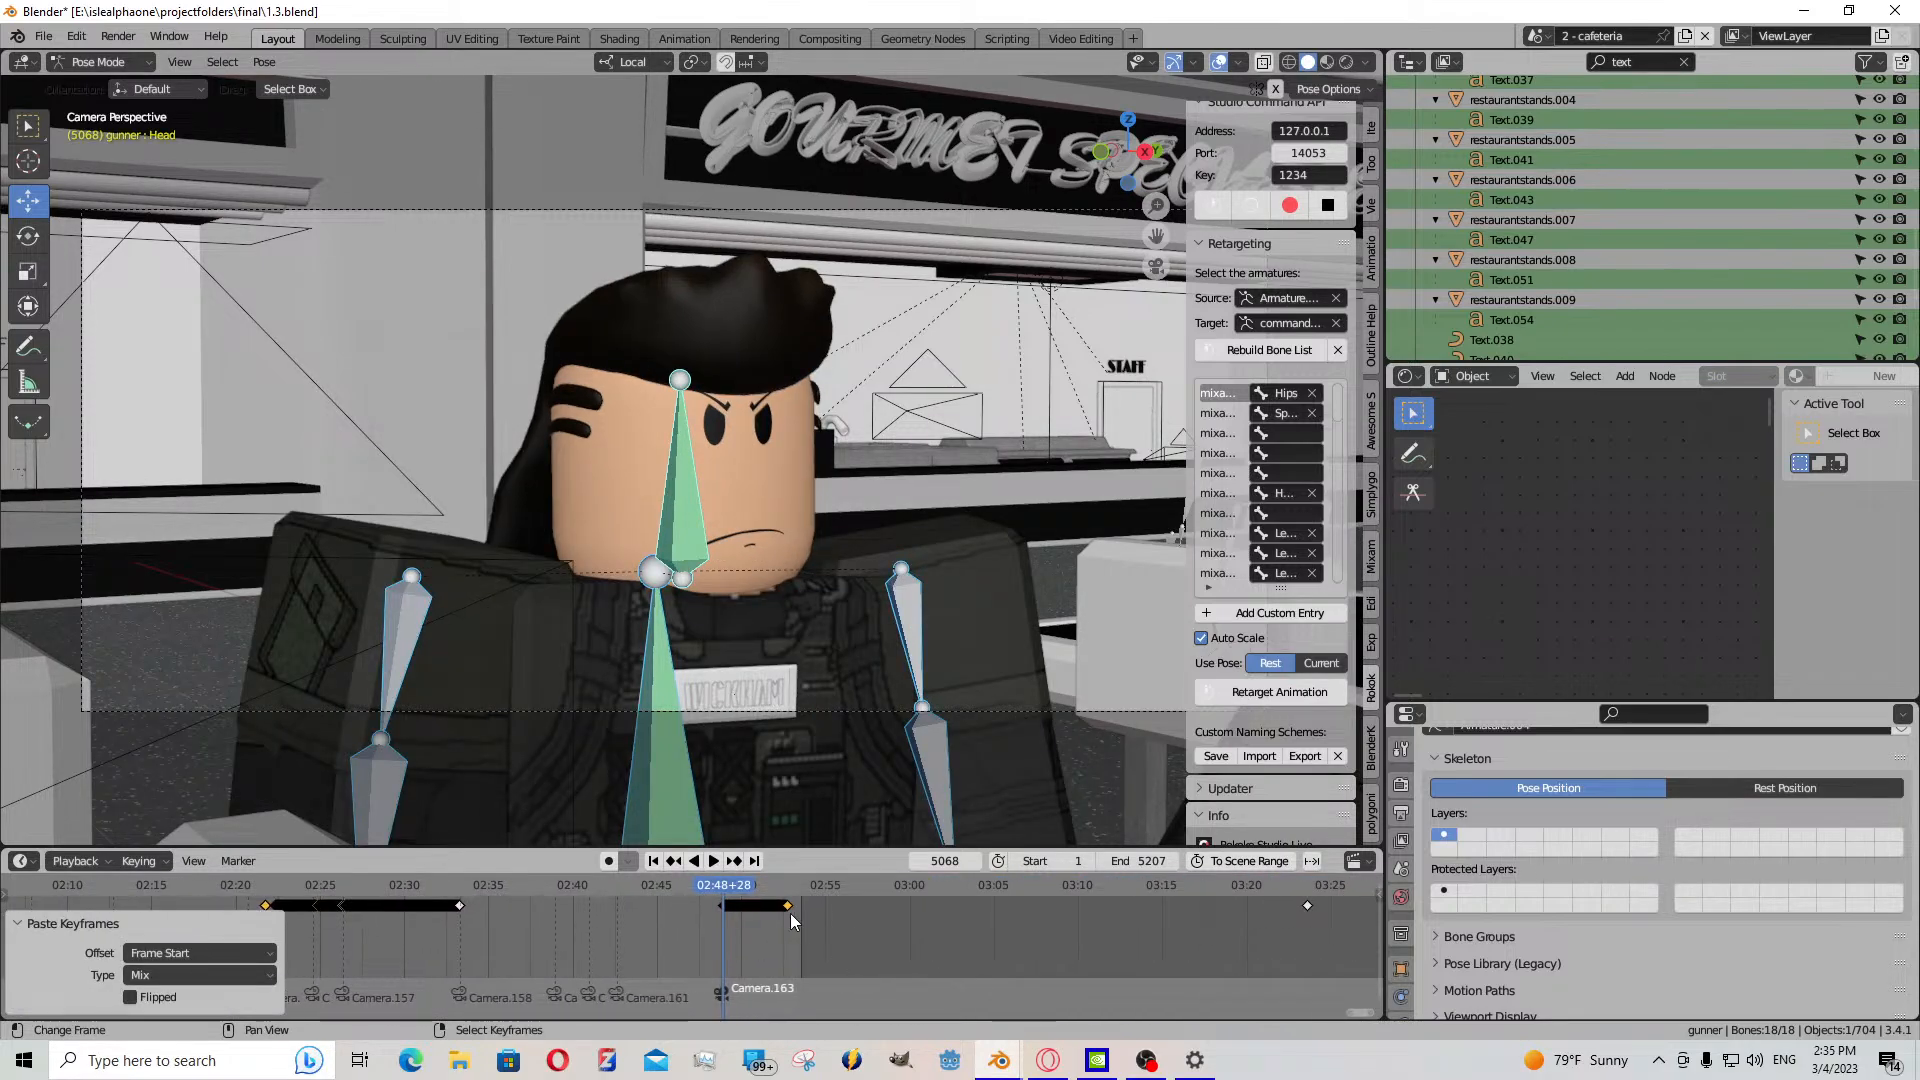
- Play back the pasted talking animation and return to the shot's start at frame 5068
{"action": "left_click", "coordinate": [713, 861]}
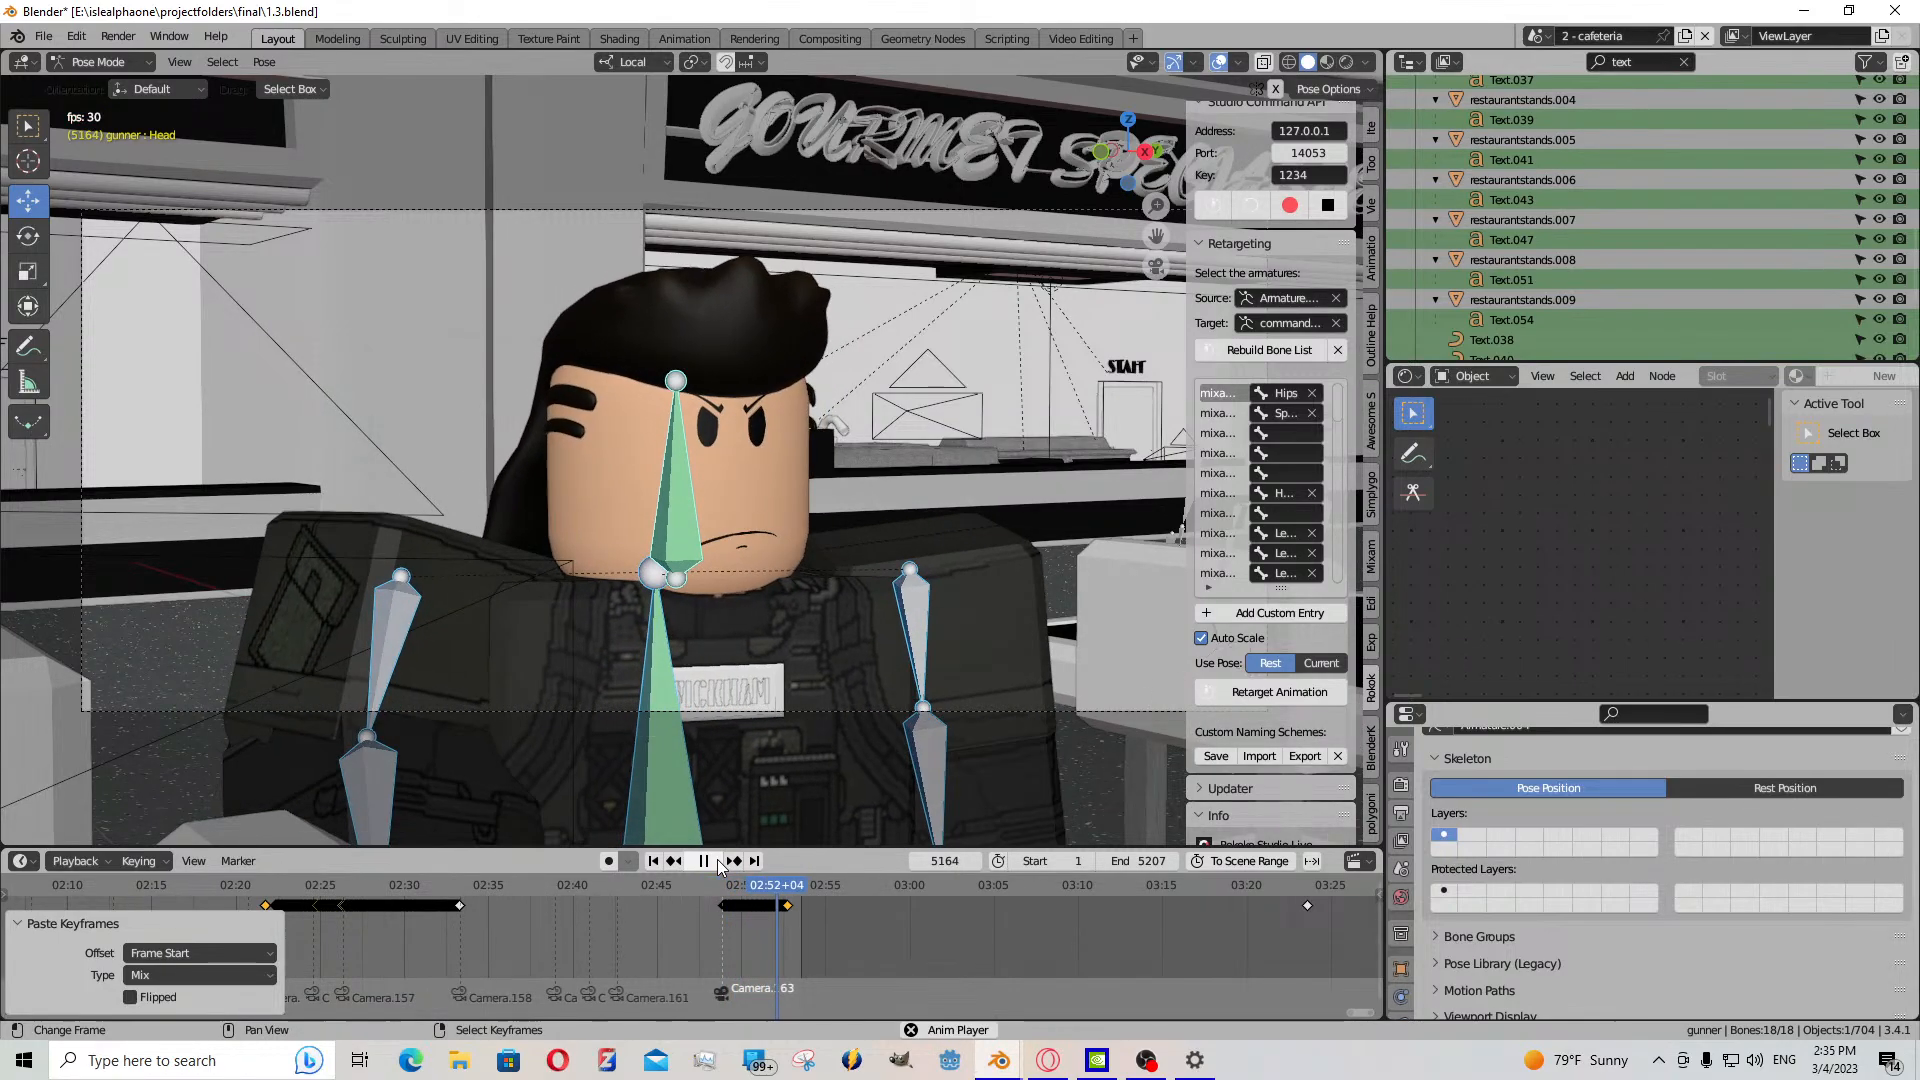
{"action": "key", "text": "space"}
{"action": "left_click_drag", "start_coordinate": [735, 911], "coordinate": [710, 914]}
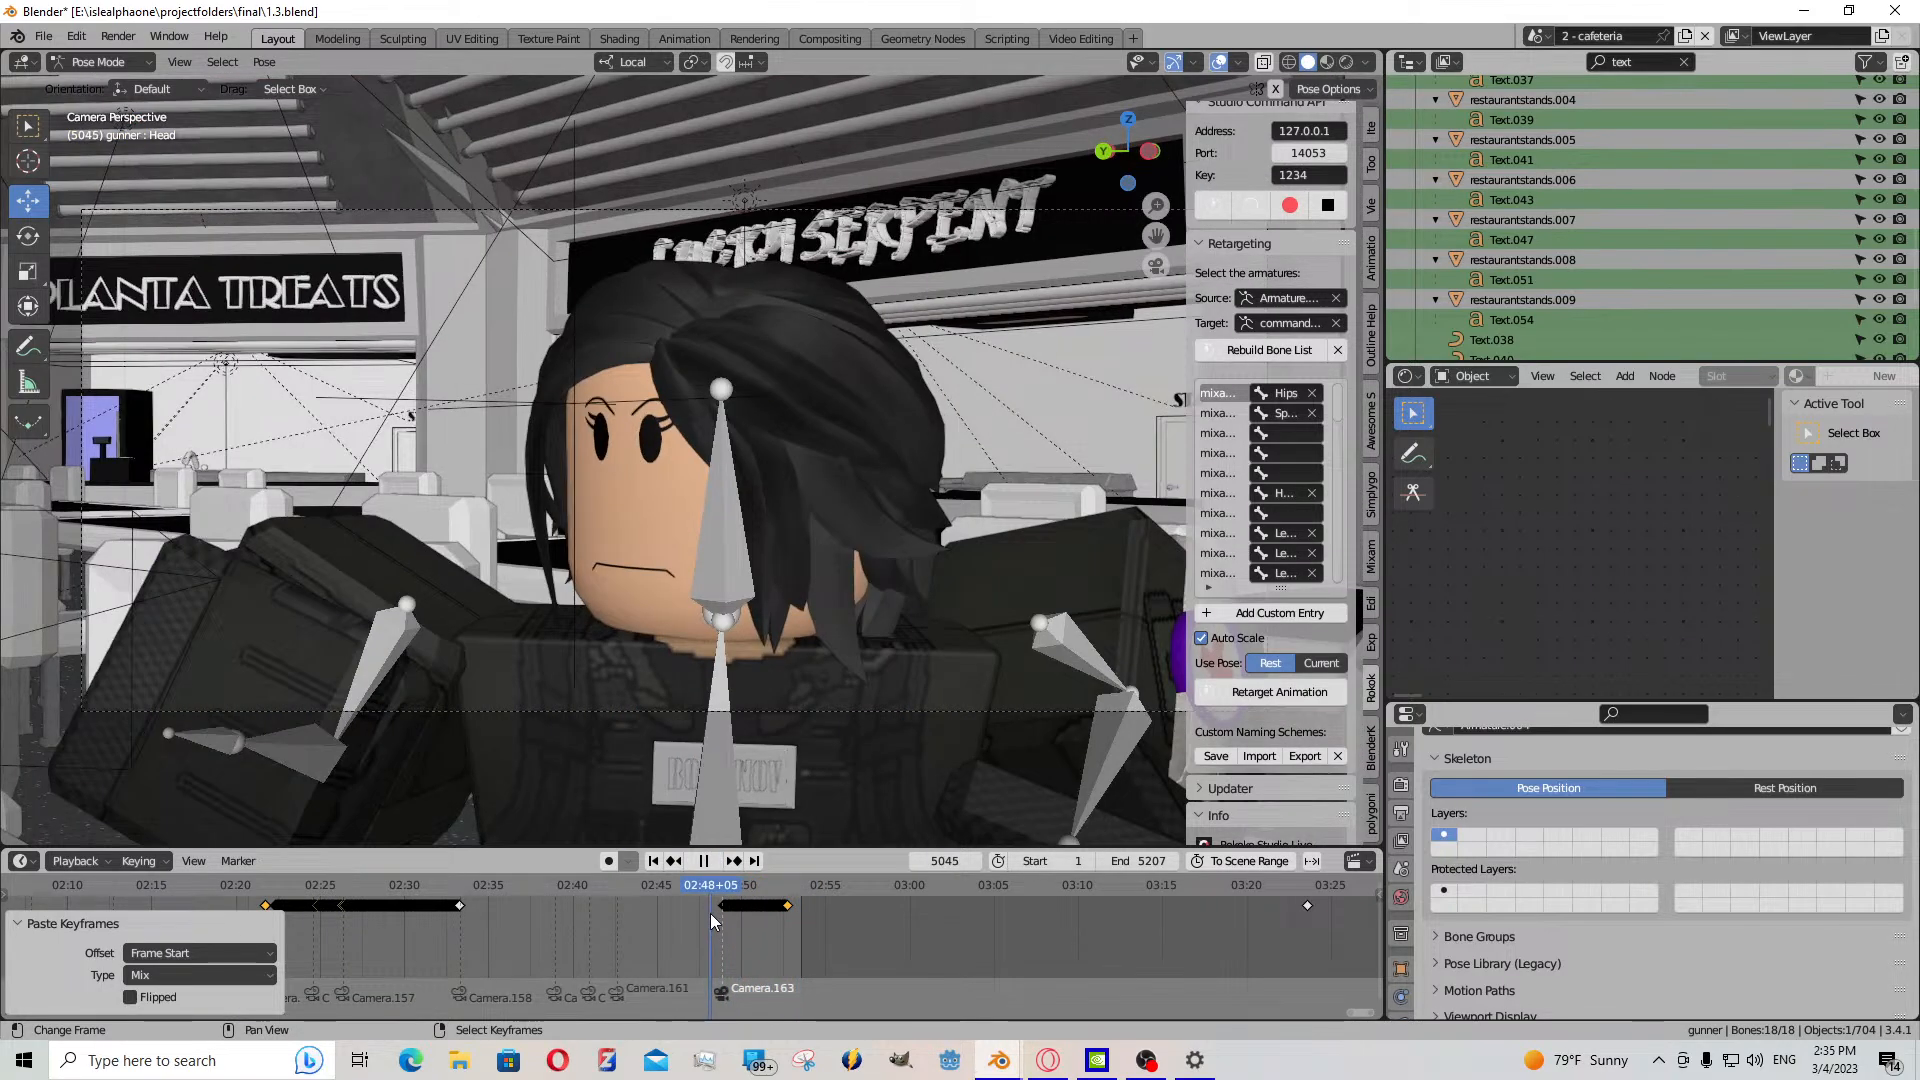
{"action": "key", "text": "Up"}
- Stretch the pasted keyframes by about 1.7 times, shift them about 14 frames earlier and play the shot back
{"action": "scroll", "coordinate": [870, 920], "scroll_direction": "up", "scroll_amount": 9}
{"action": "key", "text": "s"}
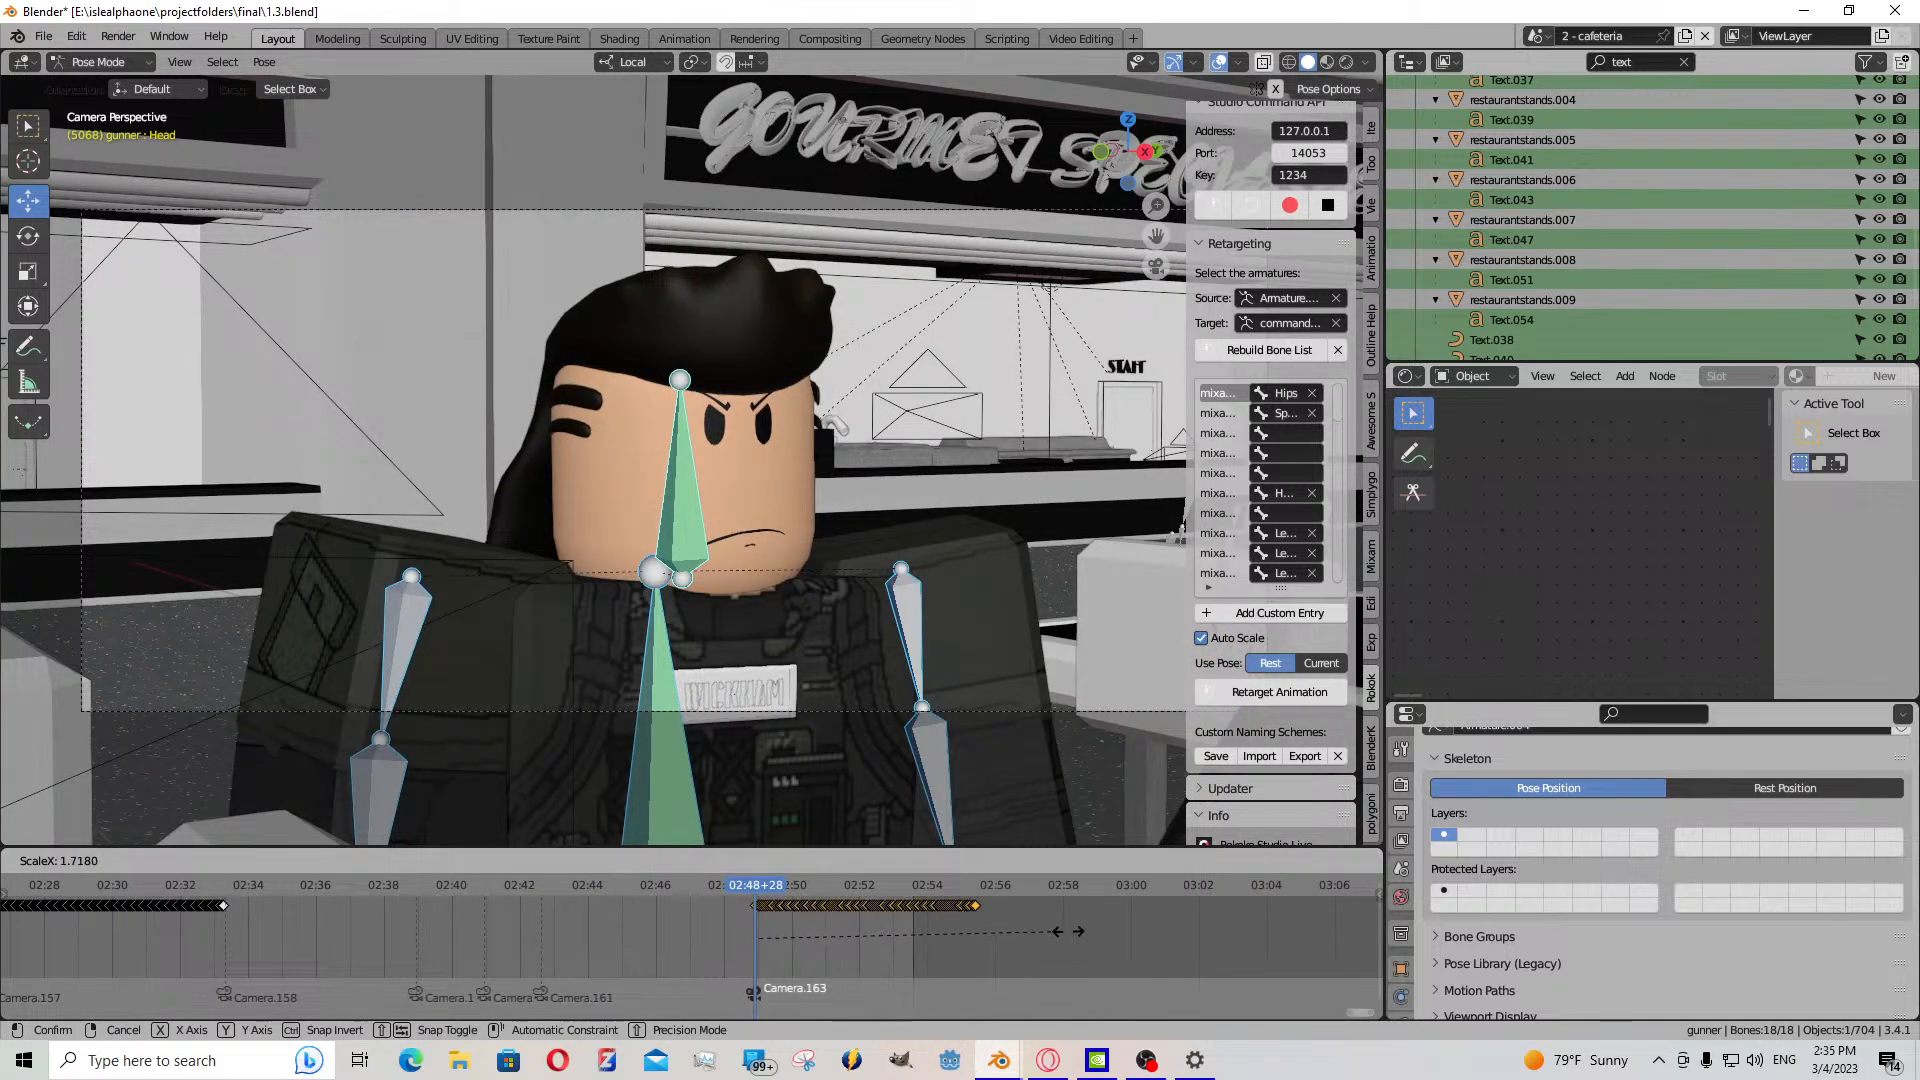
{"action": "left_click", "coordinate": [1071, 932]}
{"action": "key", "text": "g"}
{"action": "left_click", "coordinate": [838, 937]}
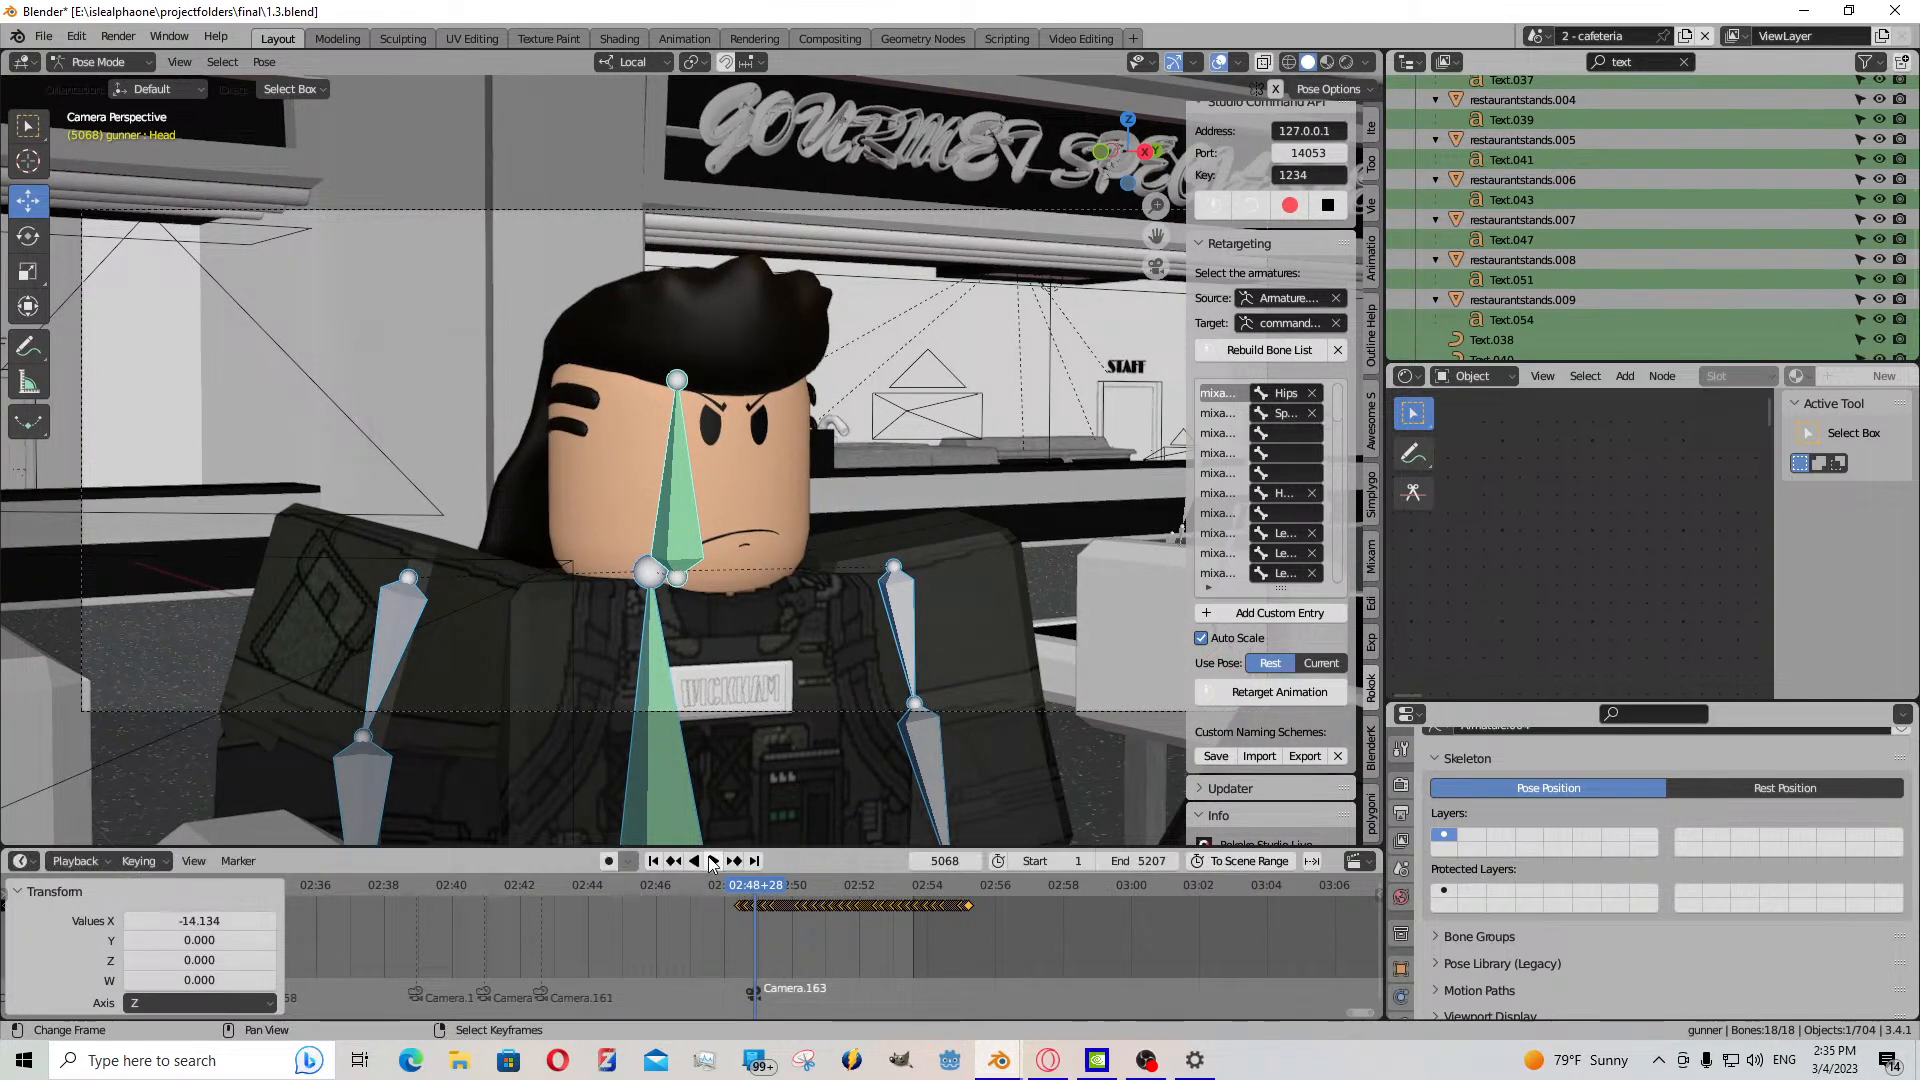
{"action": "left_click", "coordinate": [712, 861]}
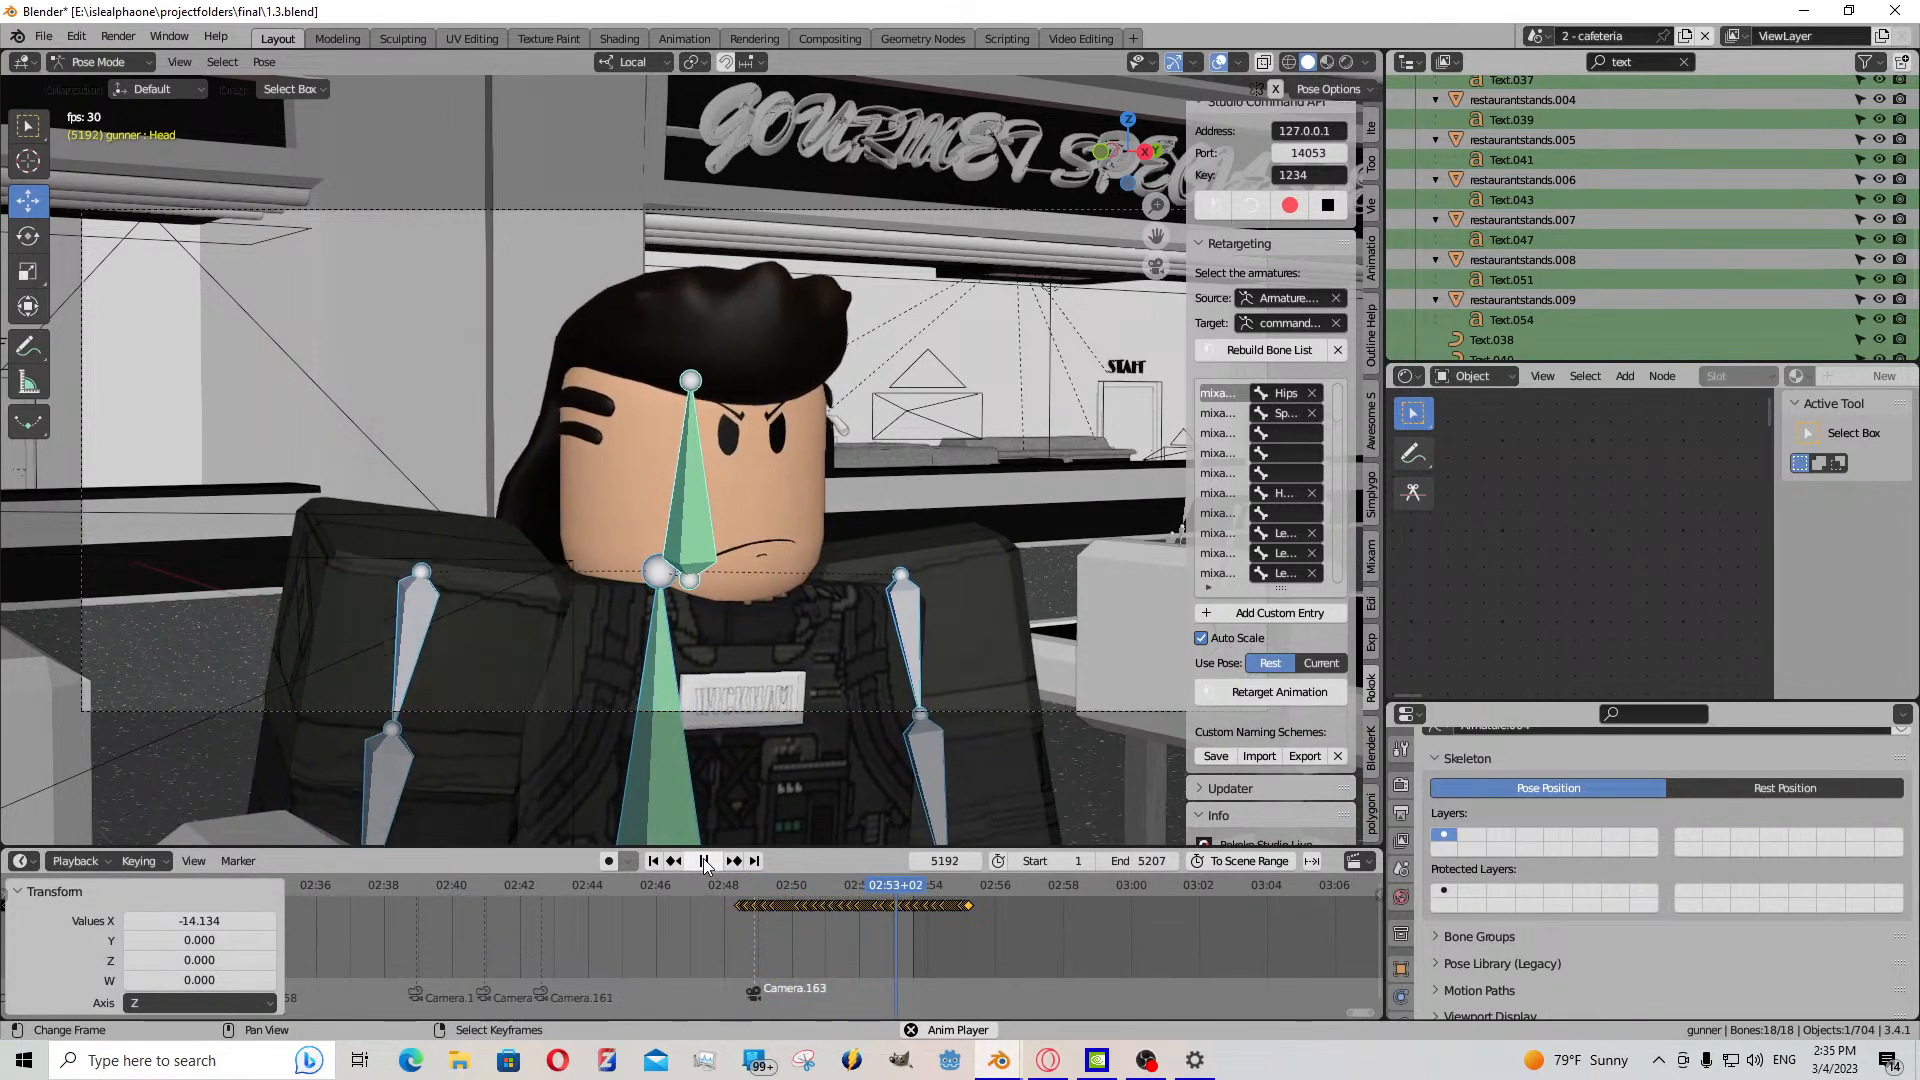
{"action": "left_click", "coordinate": [705, 862]}
- Set the scene's end frame to 5227, return to Object Mode and switch the viewport to Rendered shading at frame 5197
{"action": "left_click", "coordinate": [902, 928]}
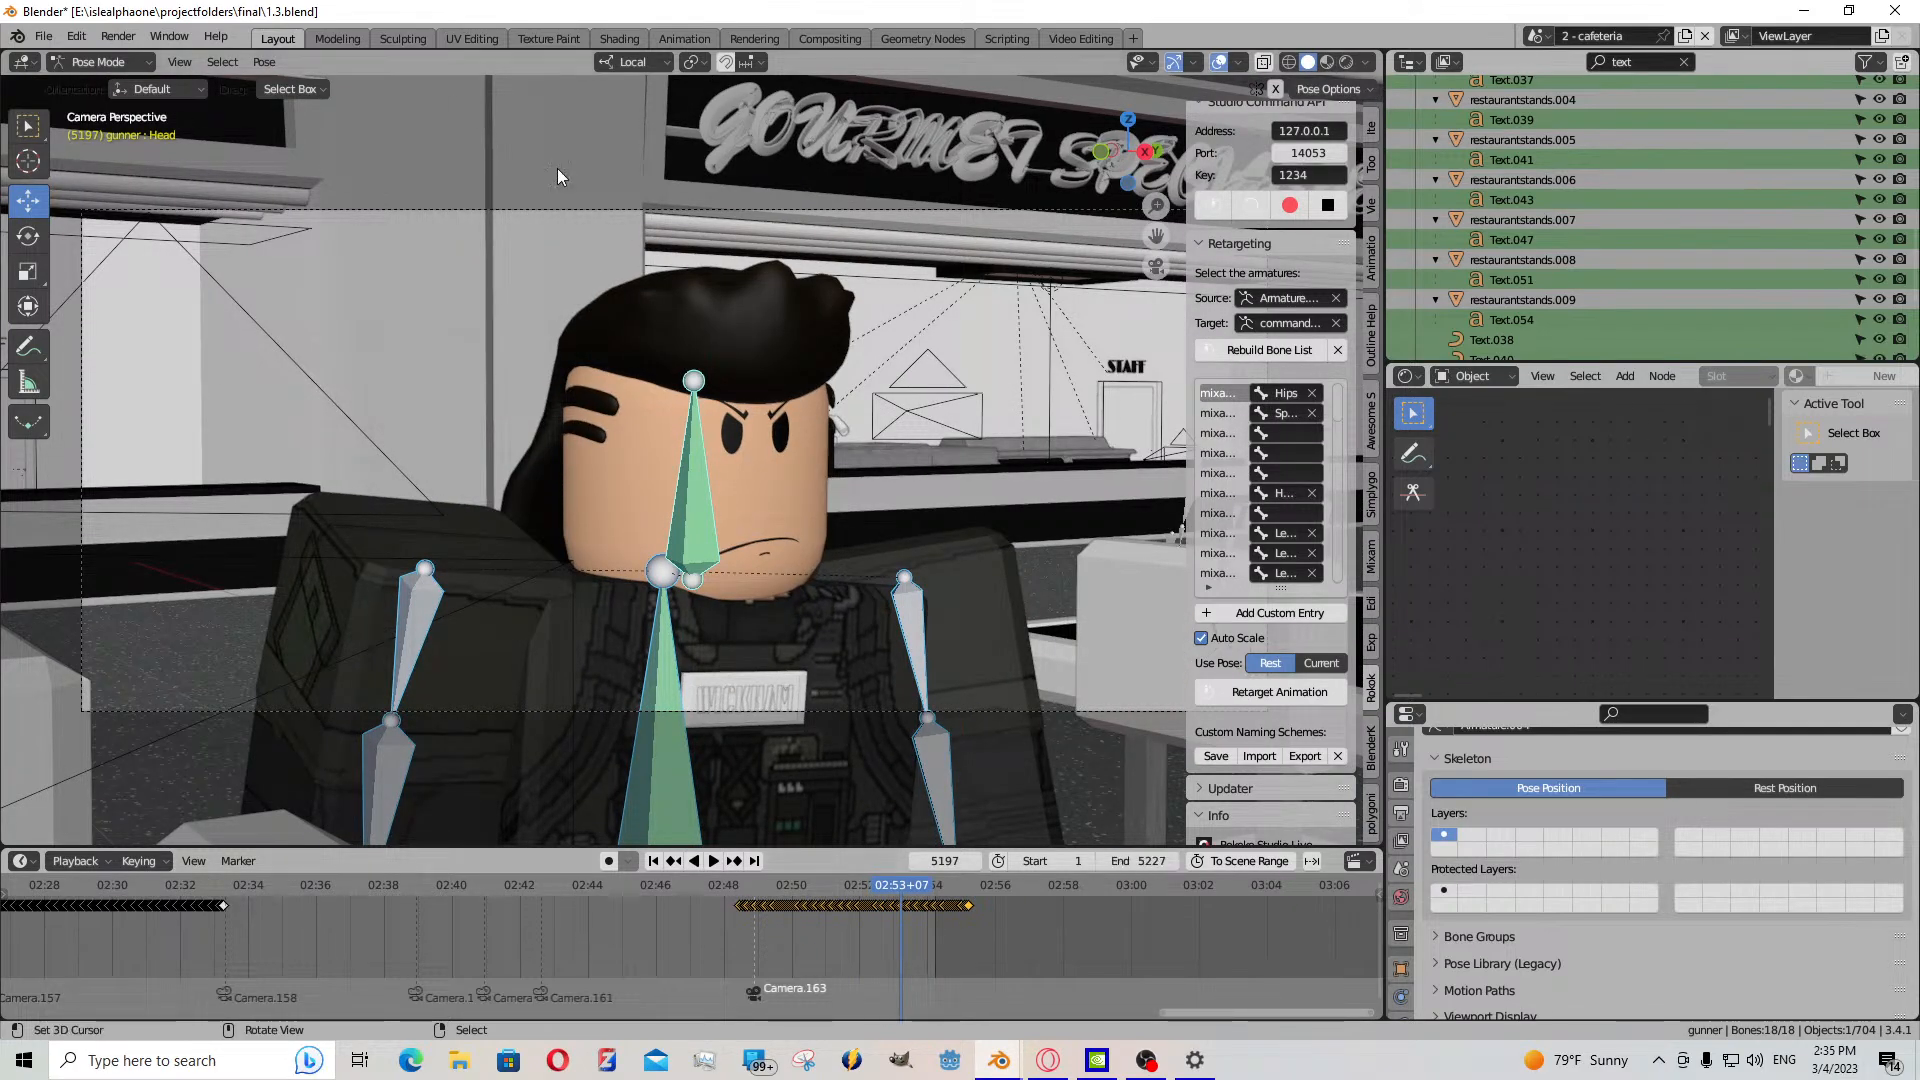
{"action": "left_click", "coordinate": [100, 61]}
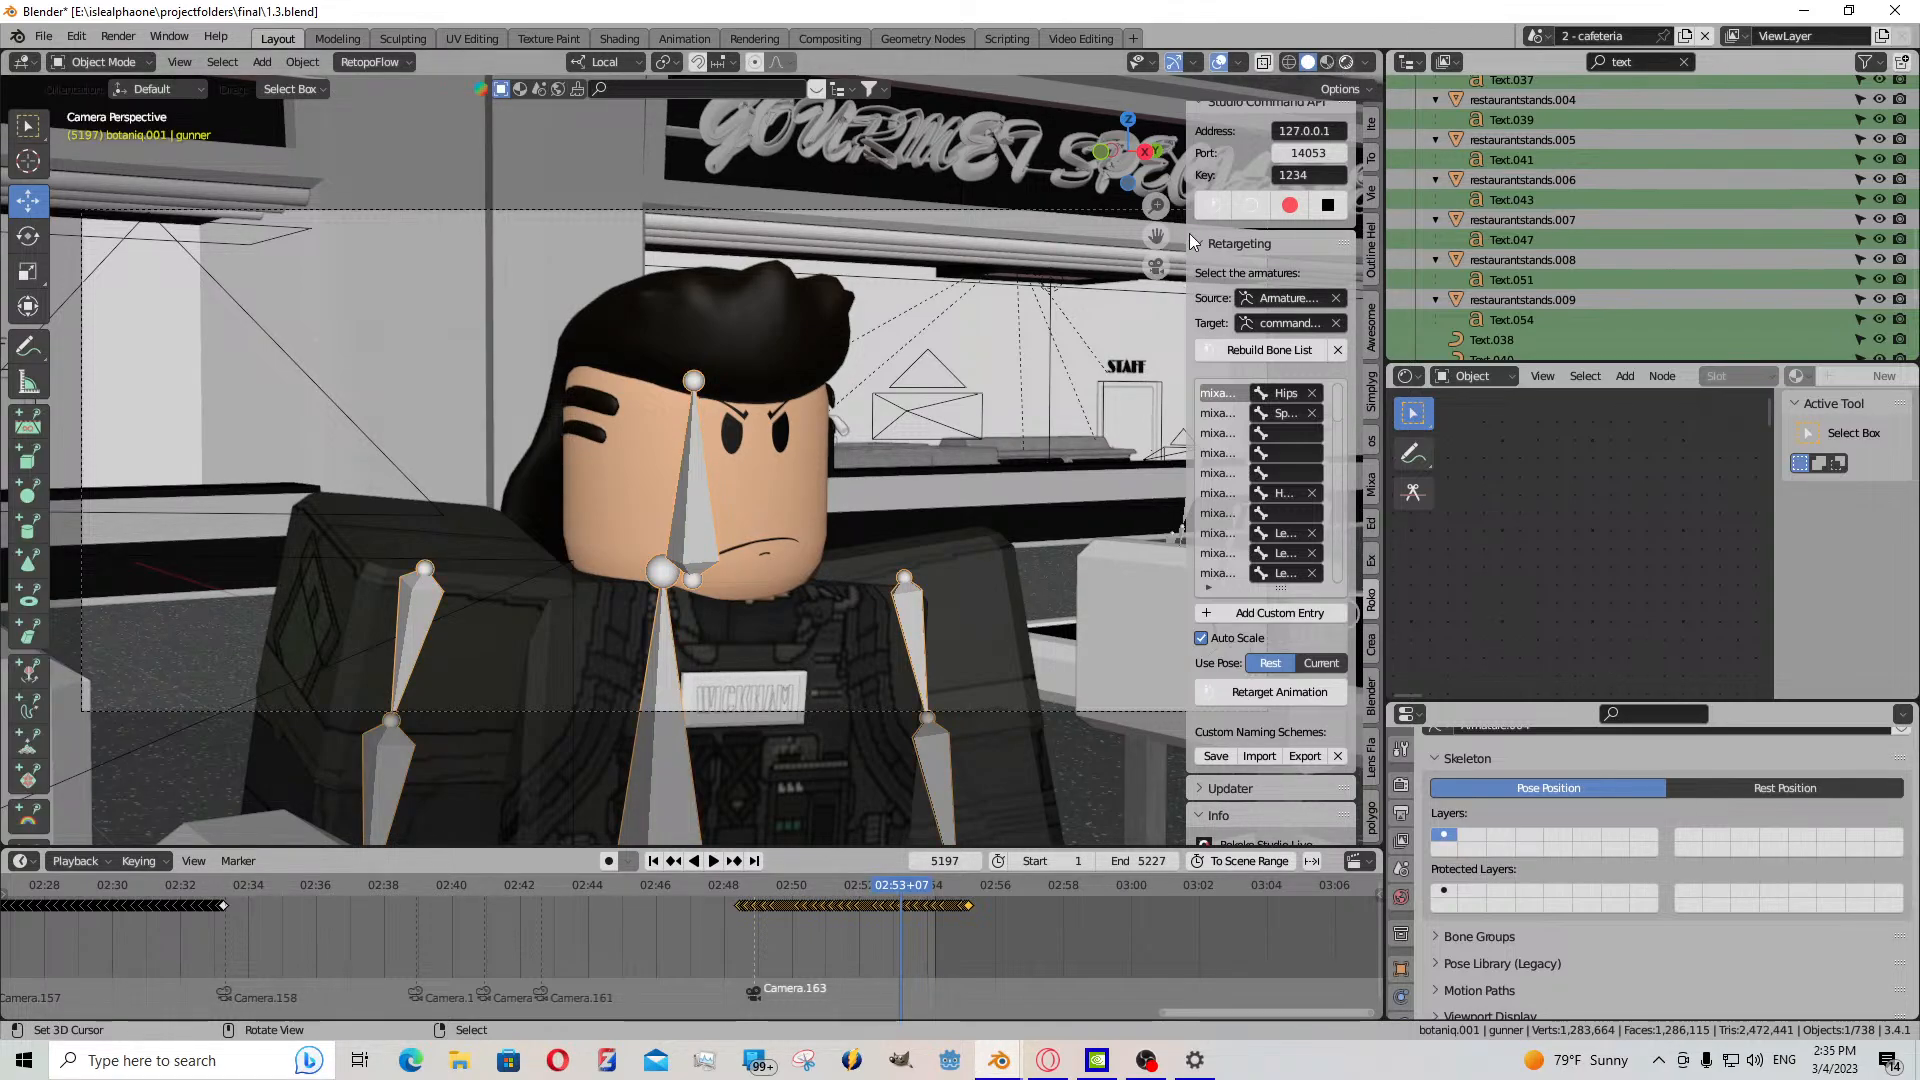
{"action": "left_click", "coordinate": [1346, 62]}
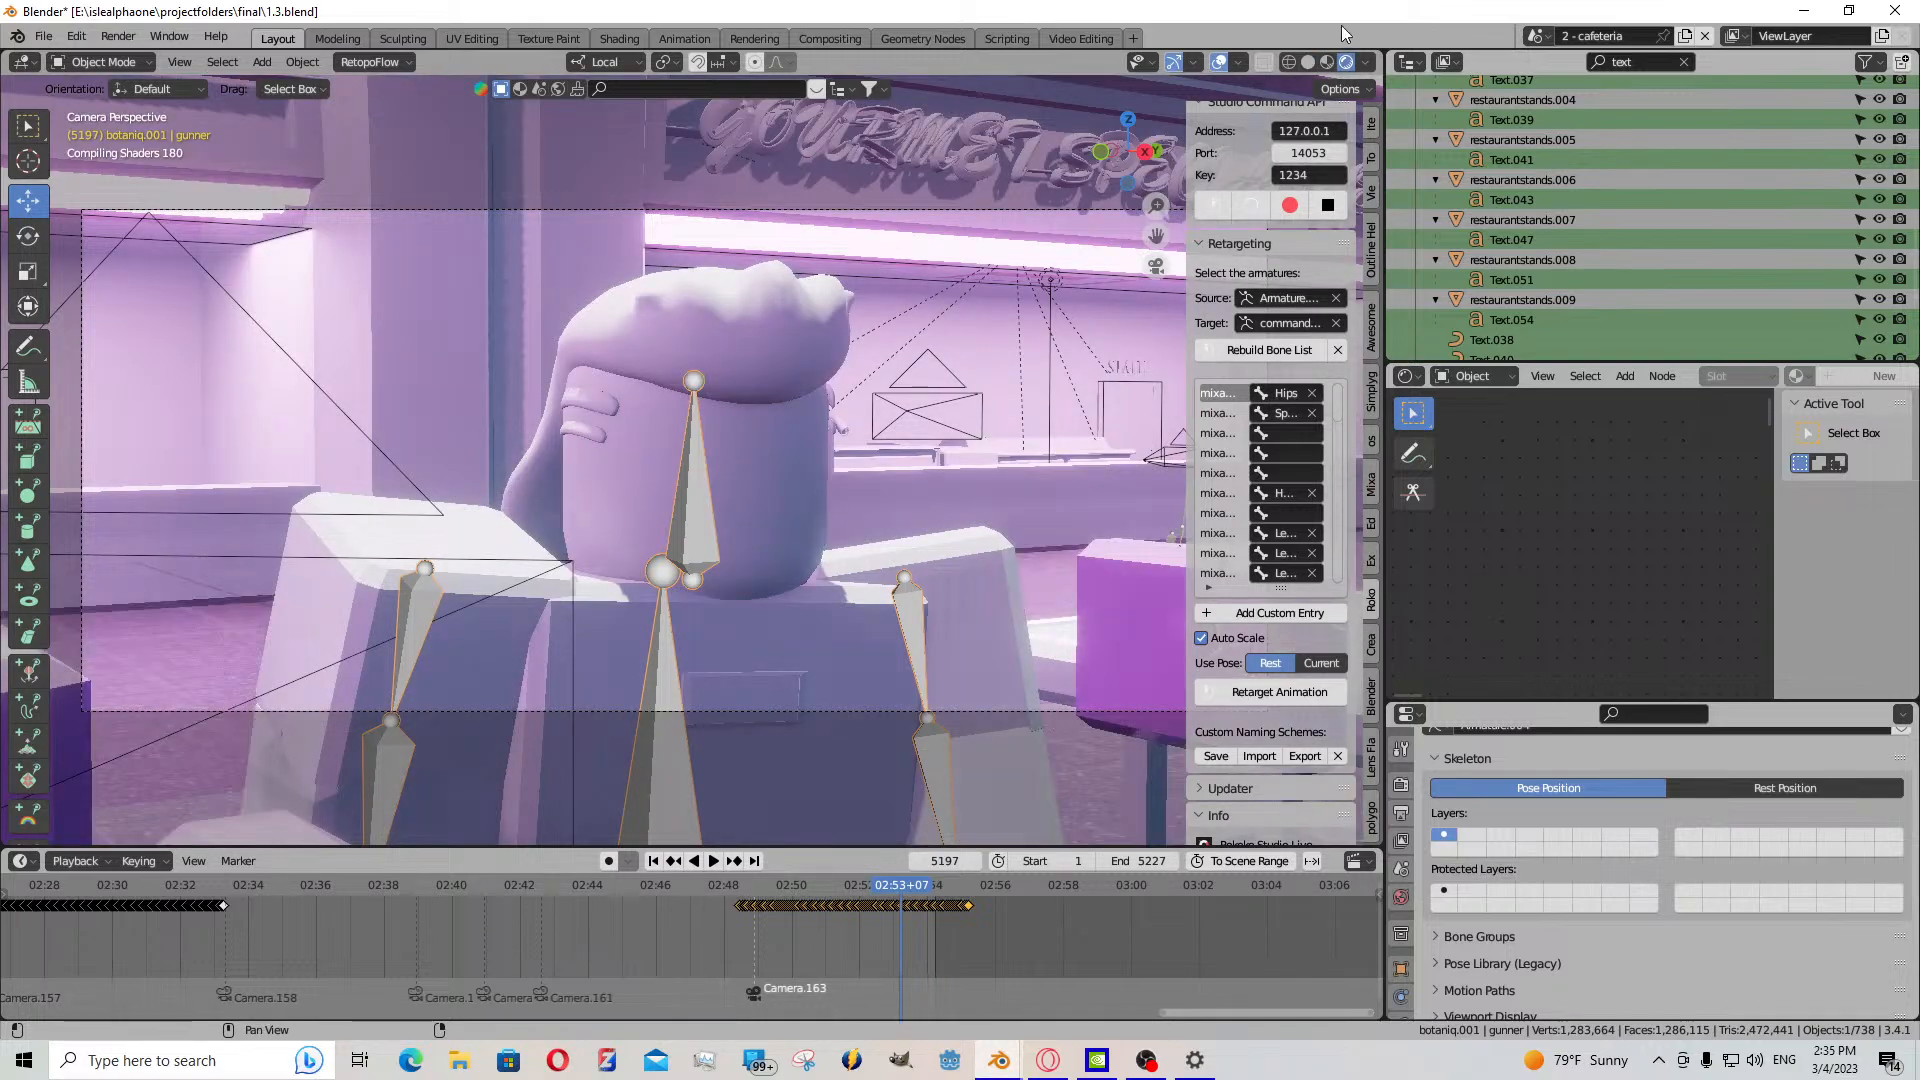
- Select the cafeteria shot's camera, swing it slightly around the gunner, and insert a Location & Rotation keyframe at frame 5197
{"action": "left_click_drag", "start_coordinate": [1182, 152], "coordinate": [1338, 170]}
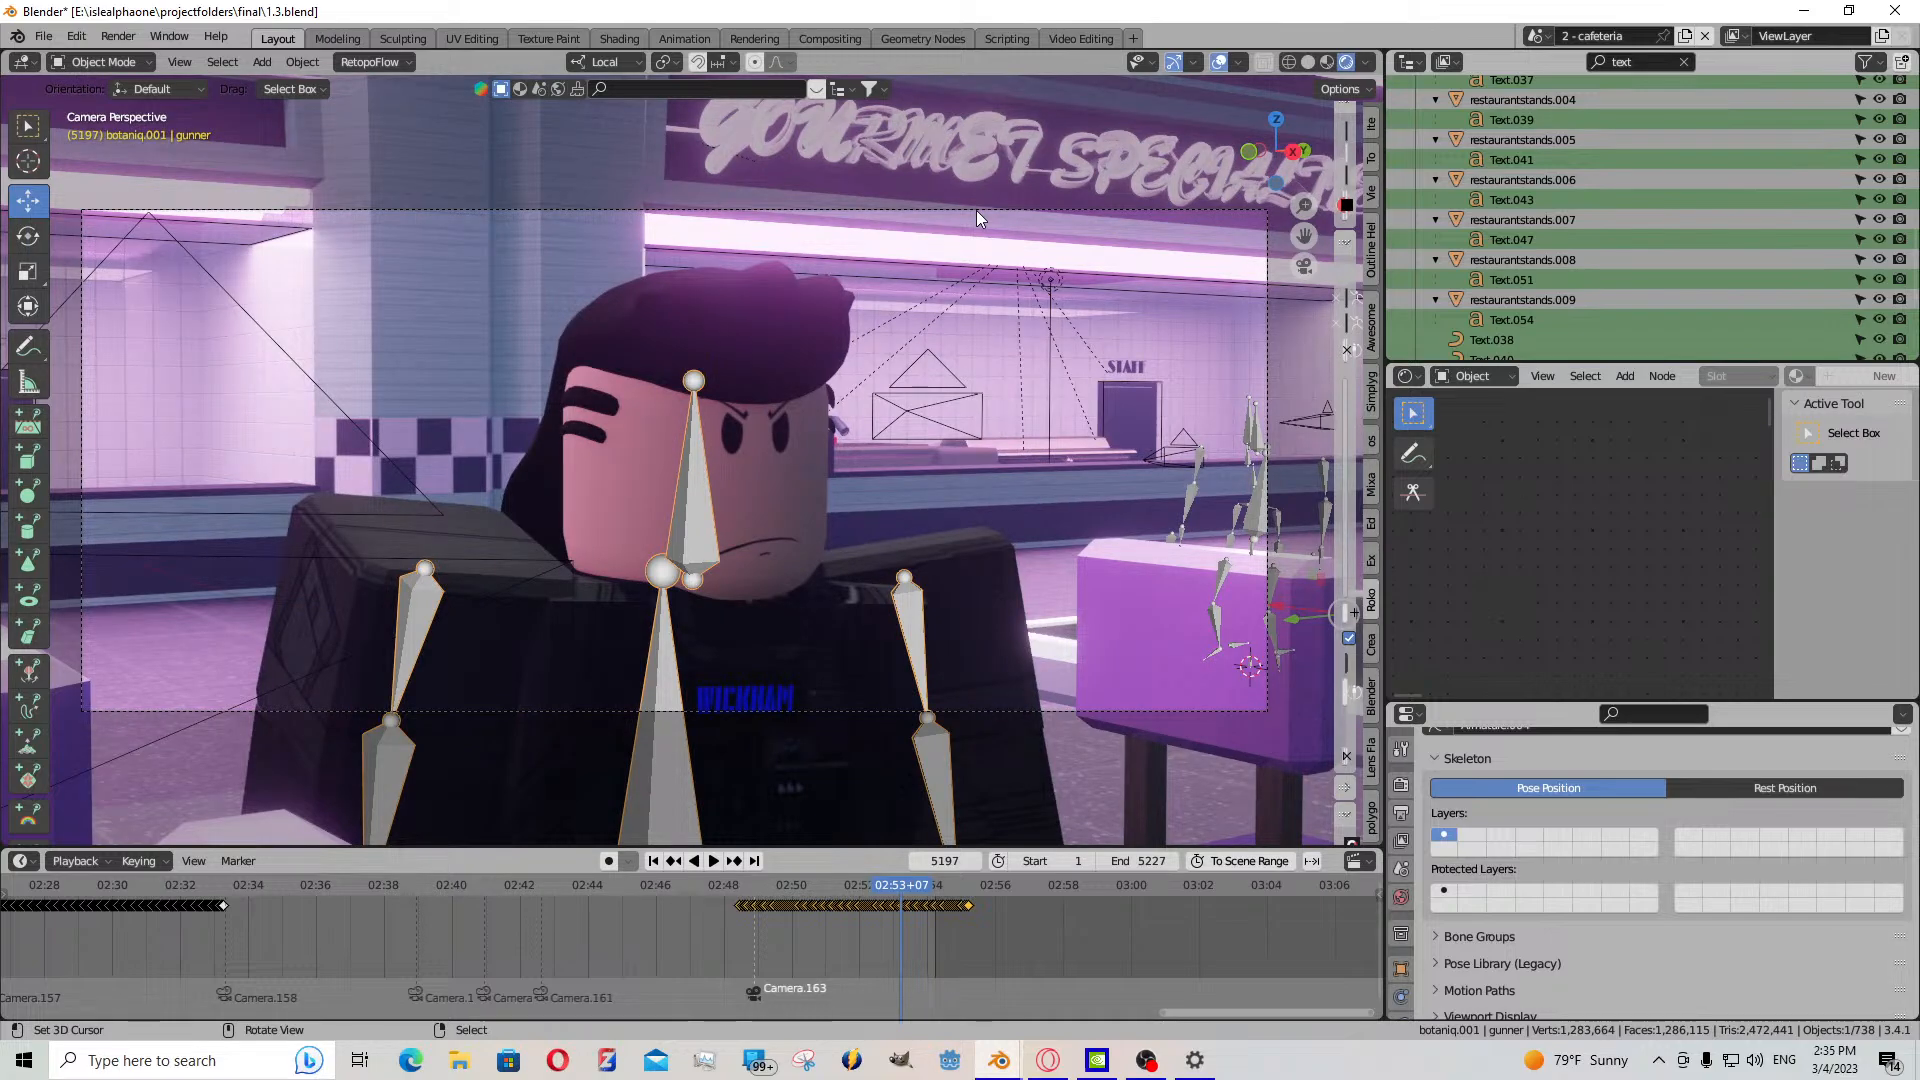
{"action": "left_click", "coordinate": [986, 211]}
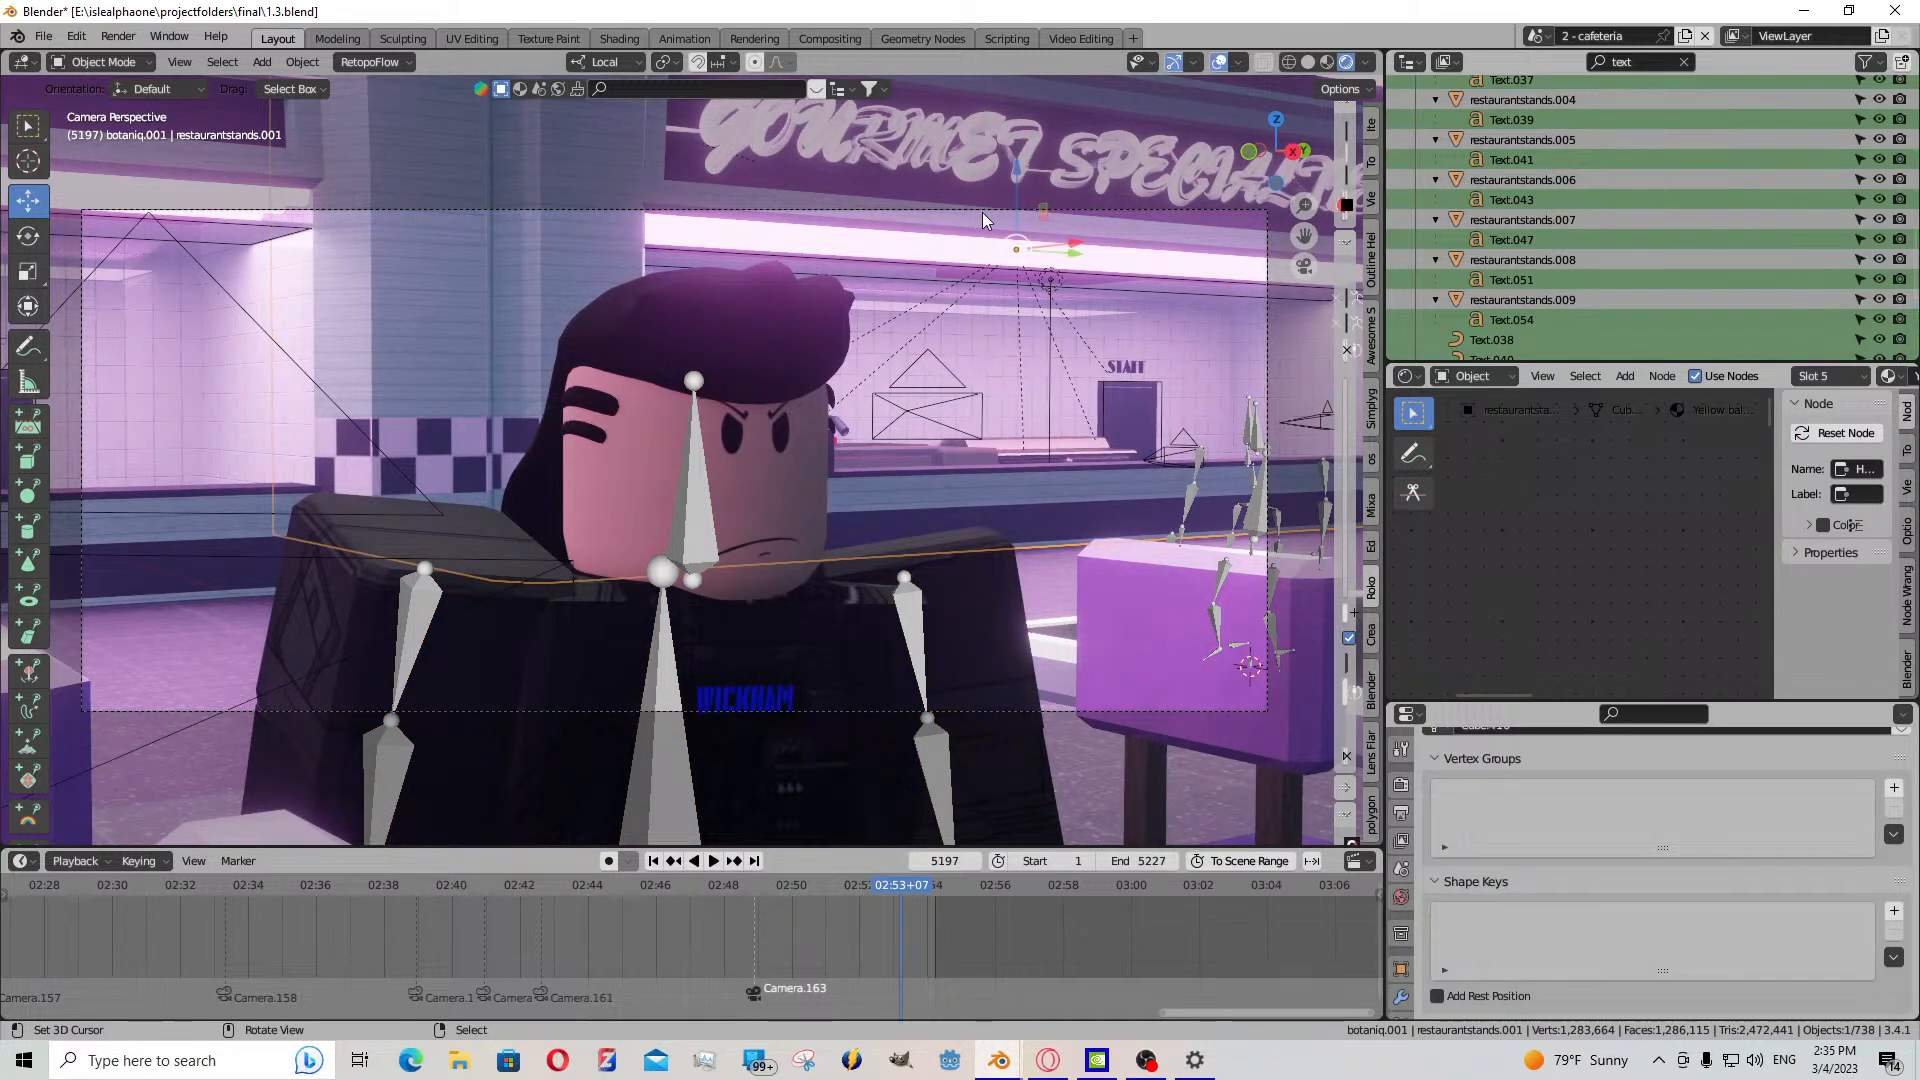
{"action": "left_click", "coordinate": [965, 207]}
{"action": "middle_click_drag", "start_coordinate": [944, 480], "coordinate": [982, 508]}
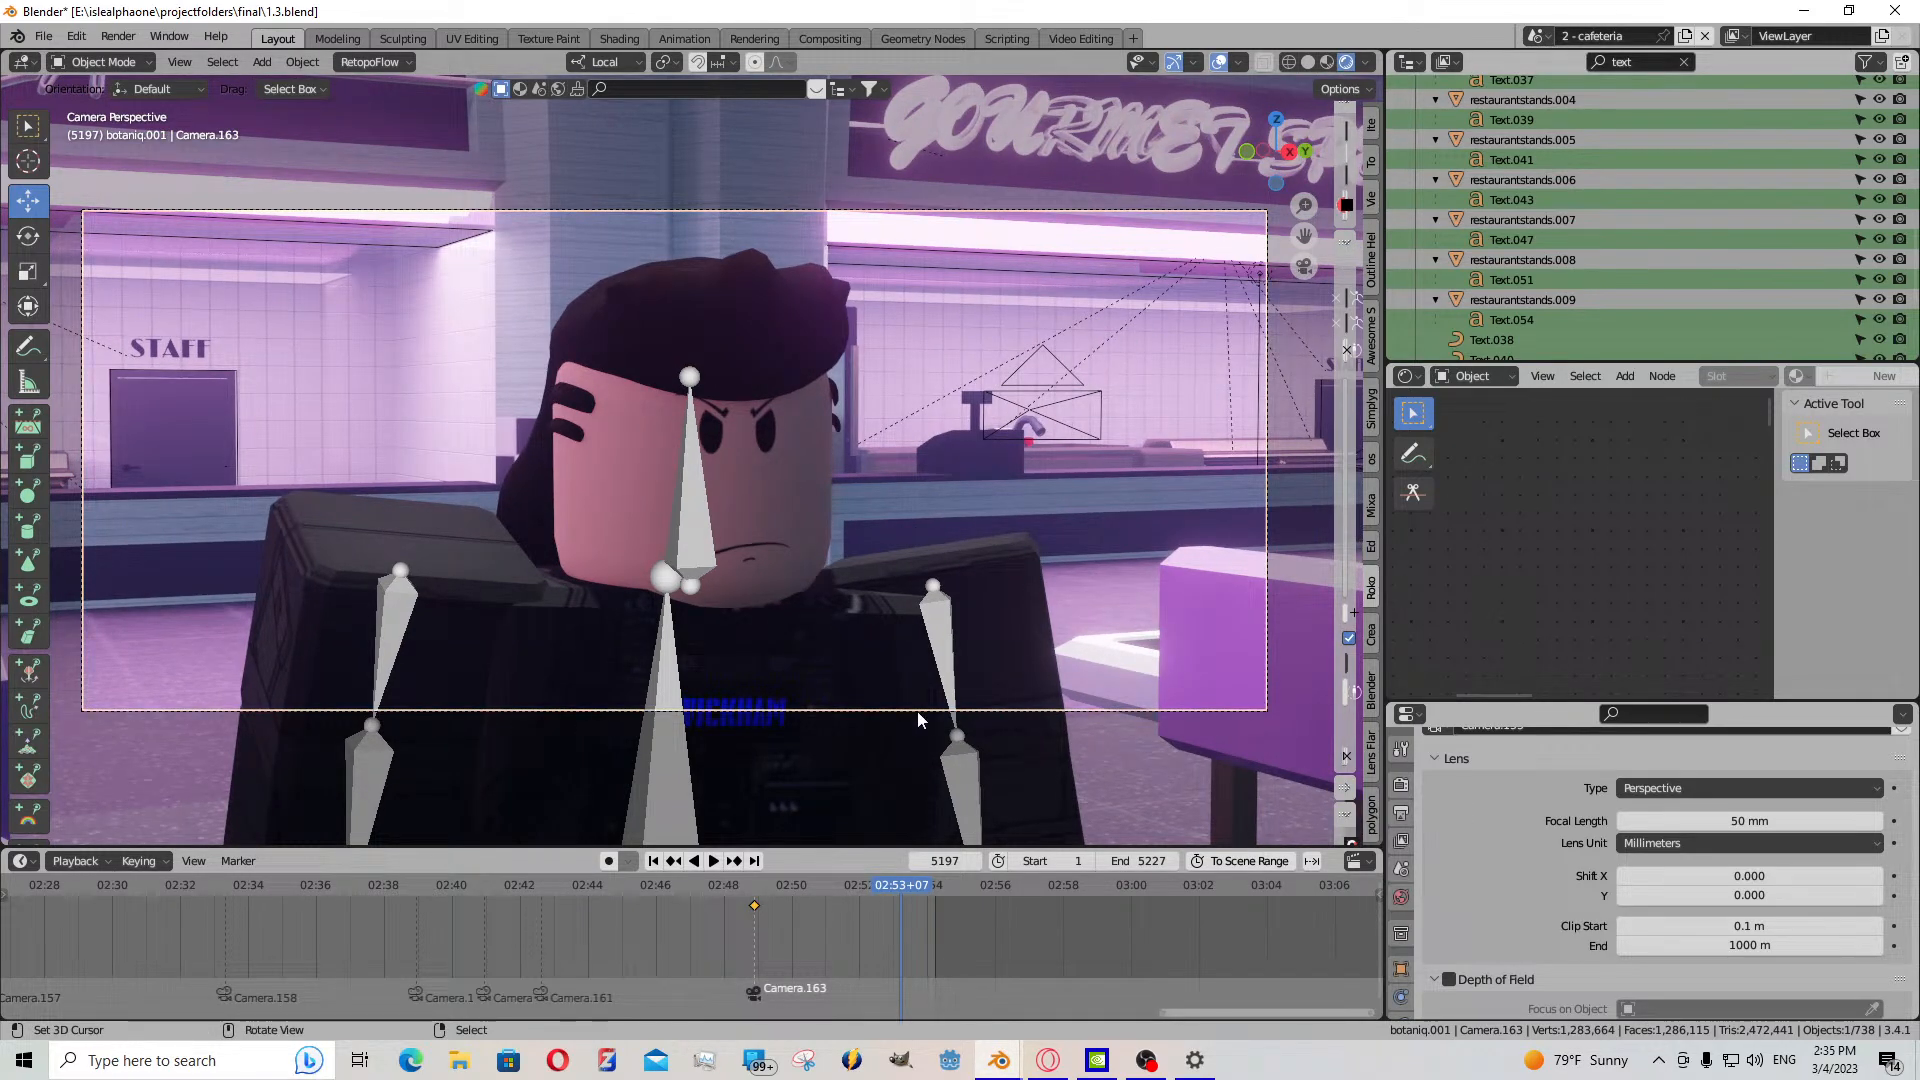
{"action": "key", "text": "i"}
{"action": "key", "text": "Down"}
{"action": "key", "text": "Down"}
{"action": "key", "text": "Down"}
{"action": "key", "text": "Down"}
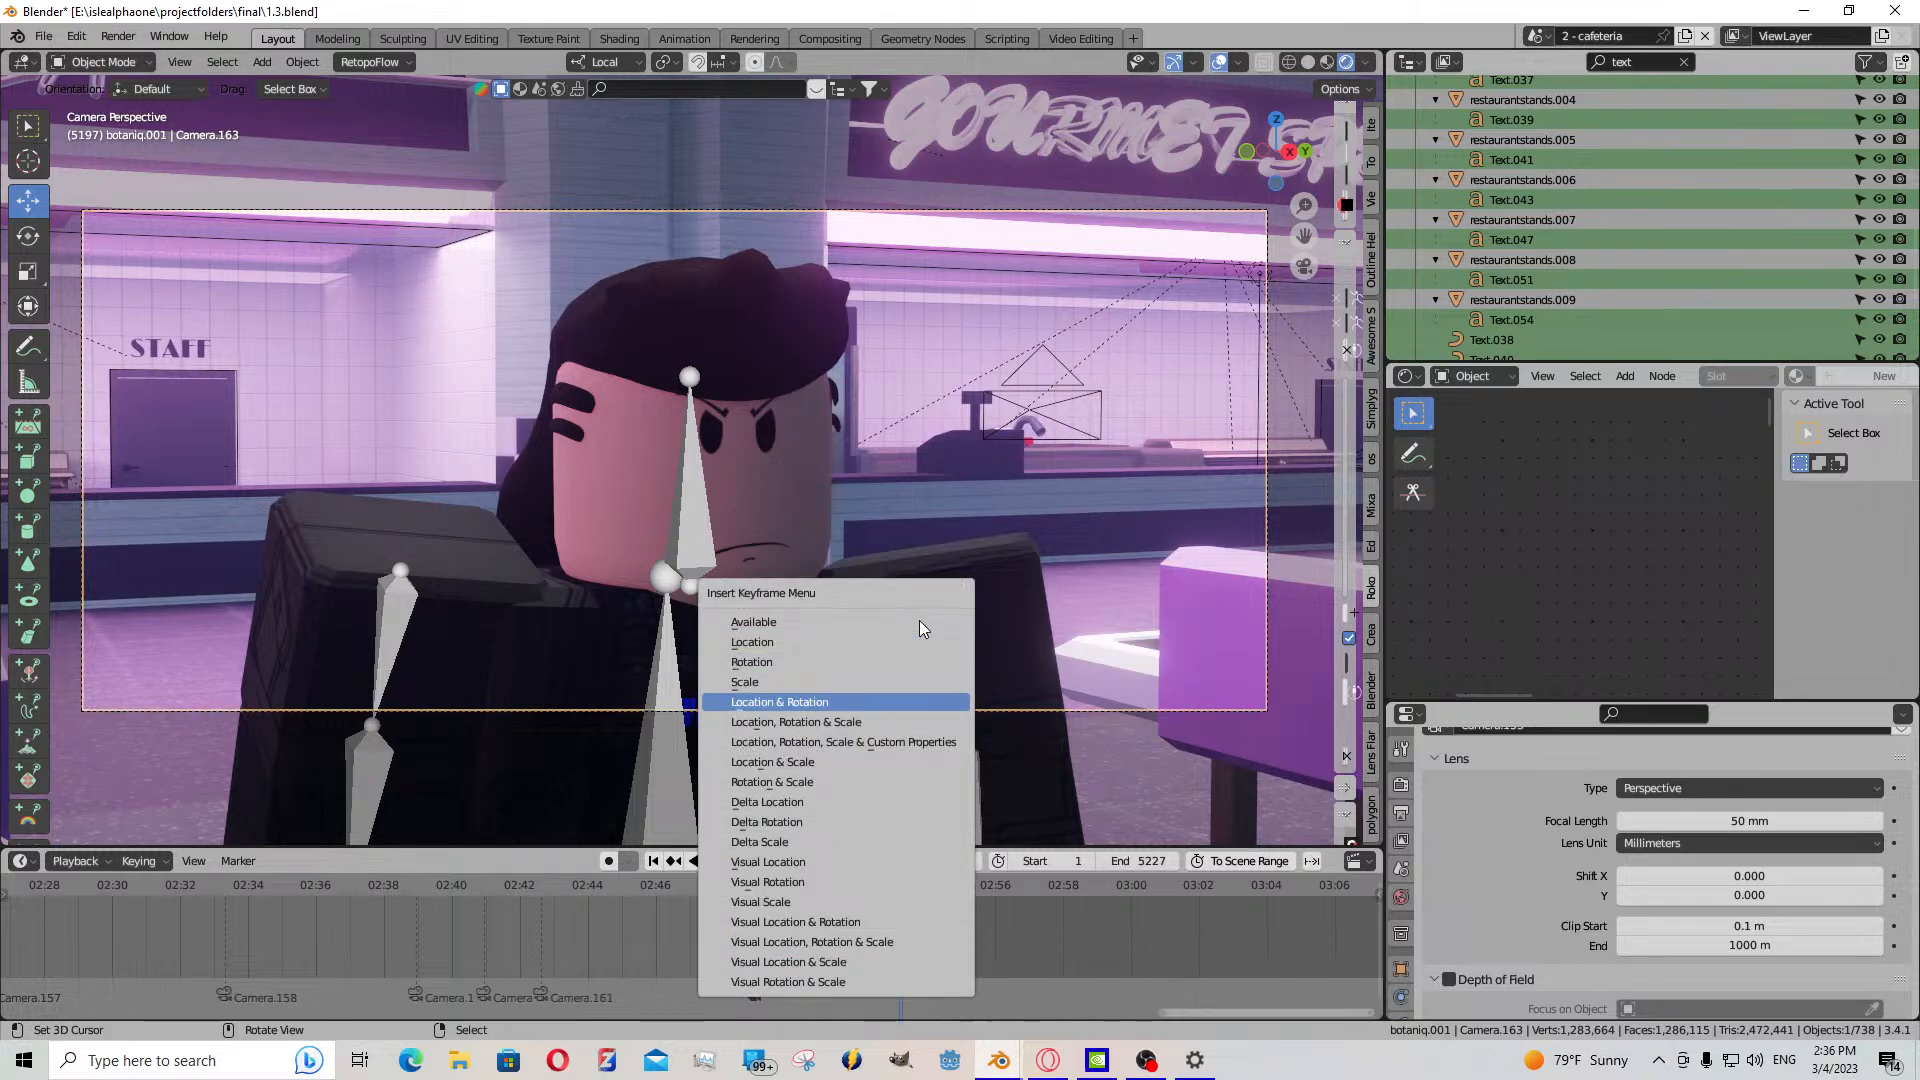
{"action": "key", "text": "Return"}
- Switch to the 4 - doctraining scene and return its timeline to frame 1
{"action": "left_click", "coordinate": [1536, 36]}
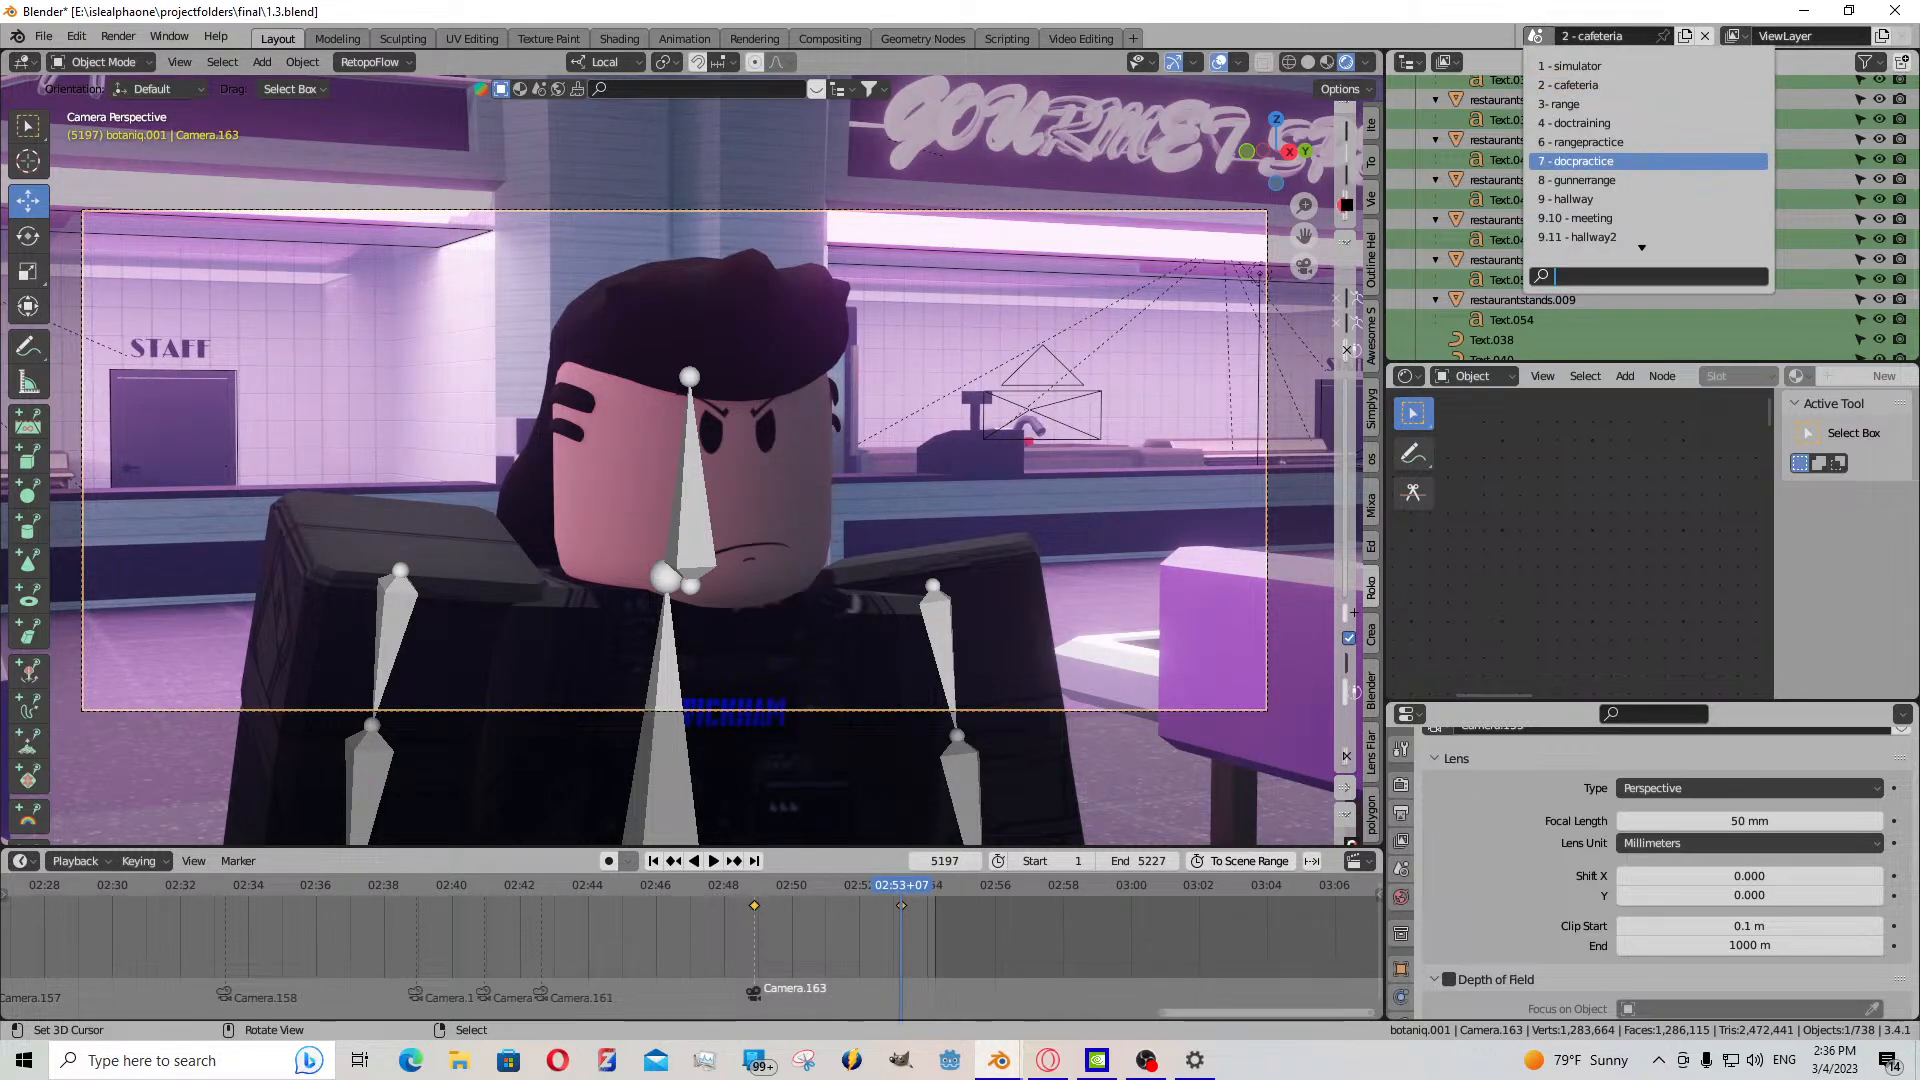
{"action": "left_click", "coordinate": [1622, 125]}
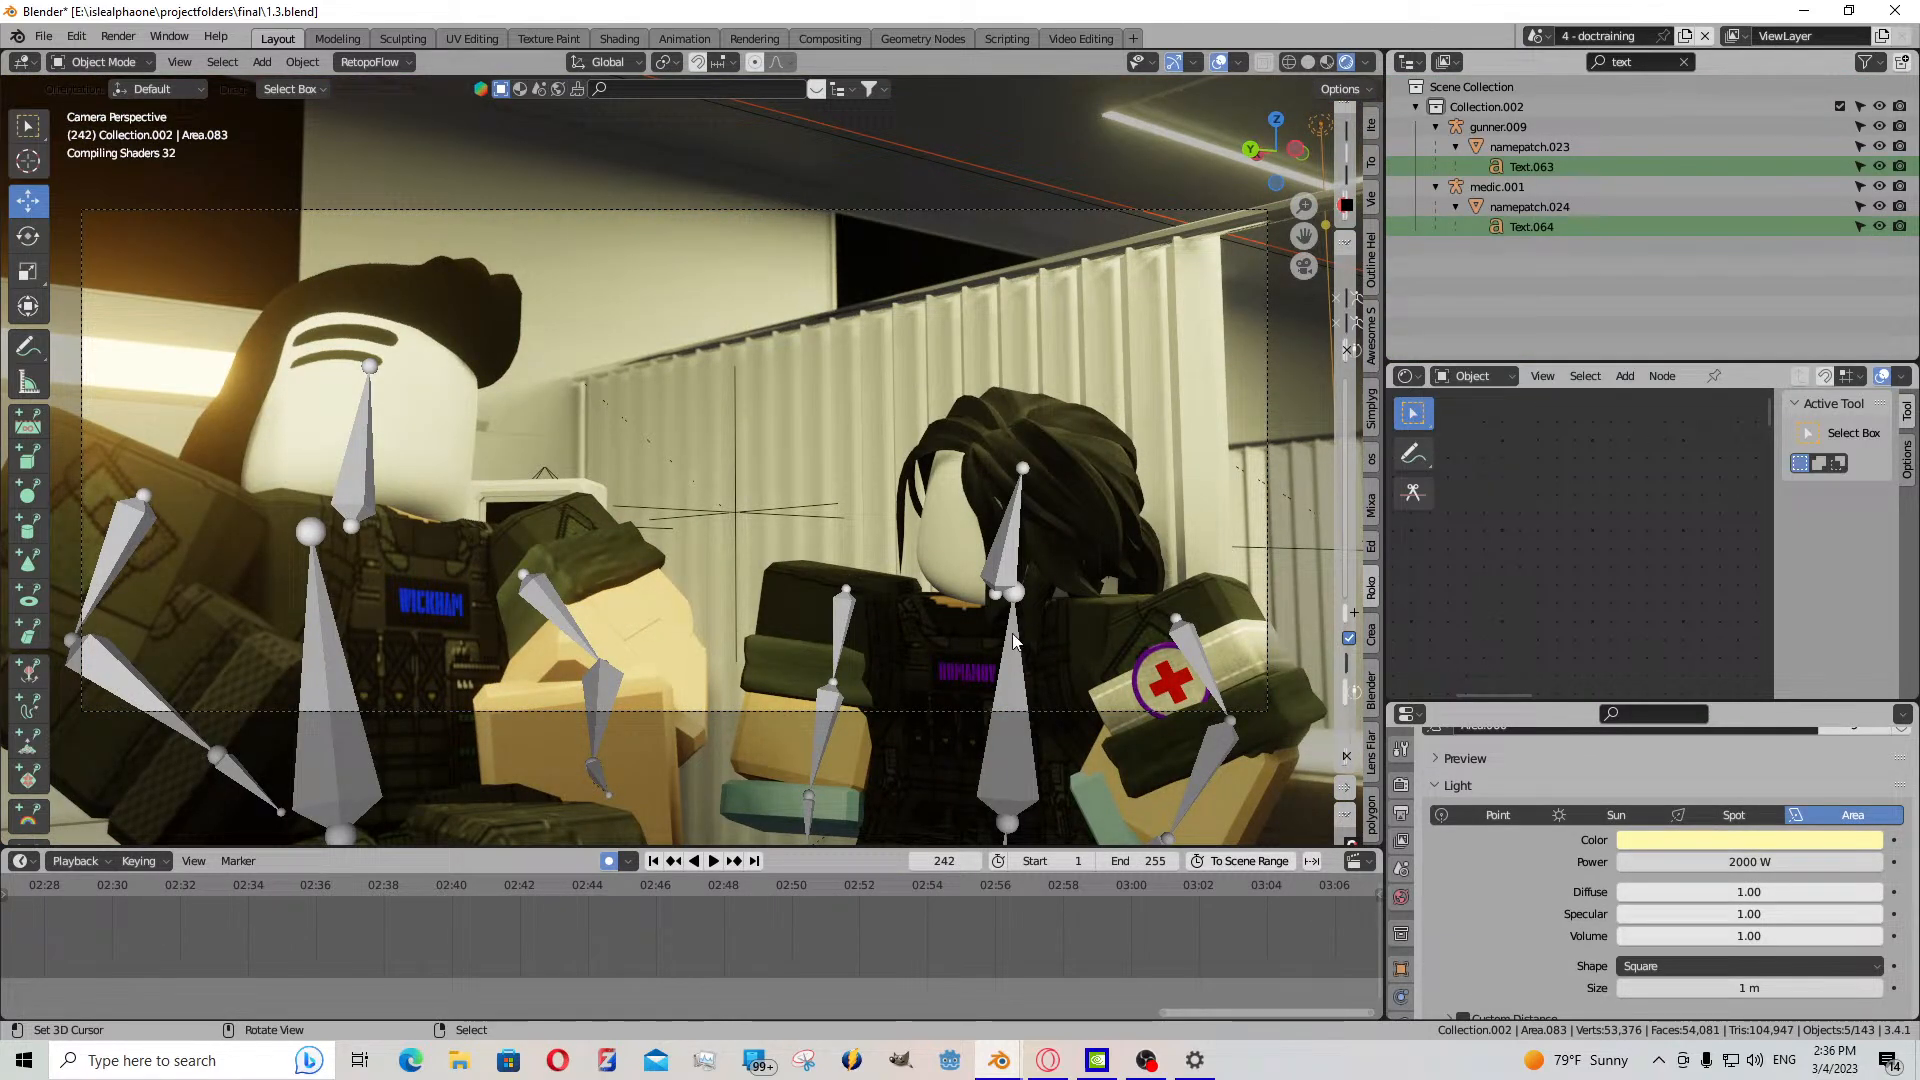
{"action": "scroll", "coordinate": [736, 918], "scroll_direction": "down", "scroll_amount": 6}
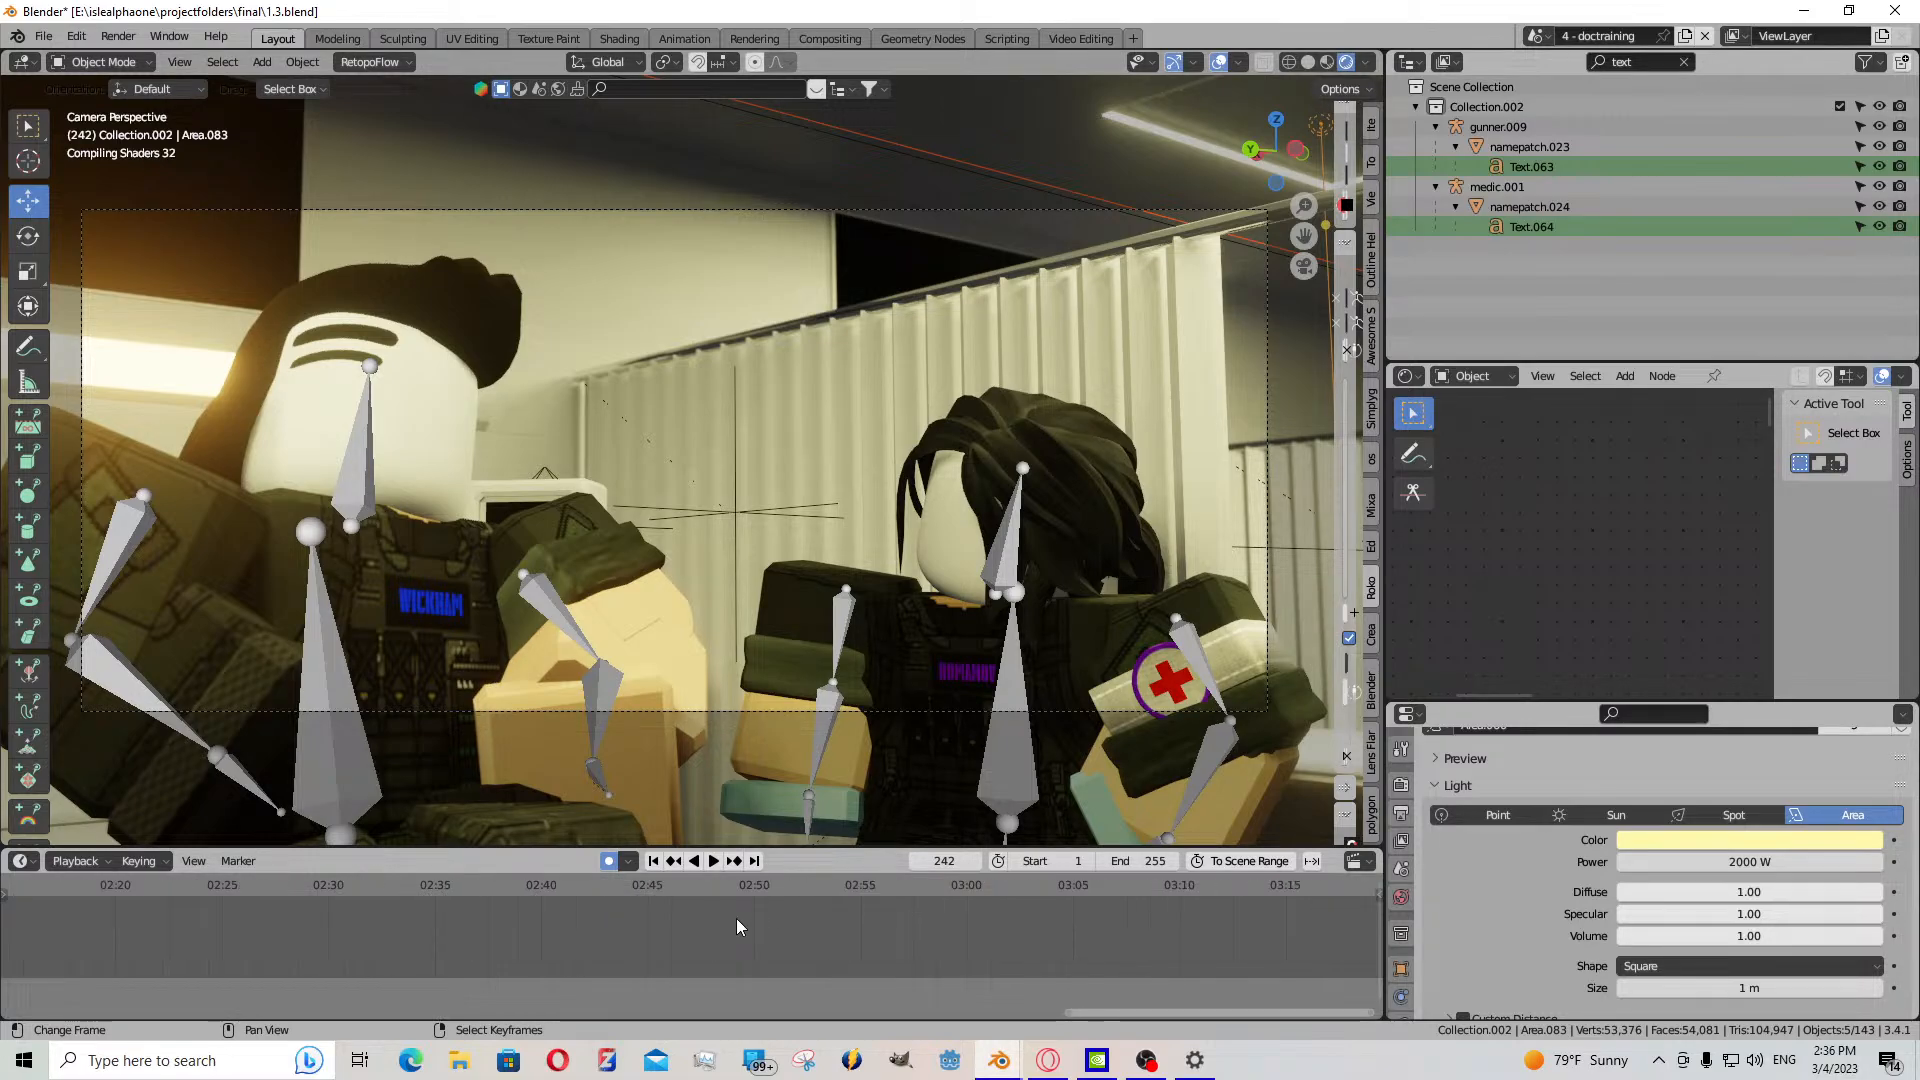
{"action": "scroll", "coordinate": [700, 900], "scroll_direction": "down", "scroll_amount": 6}
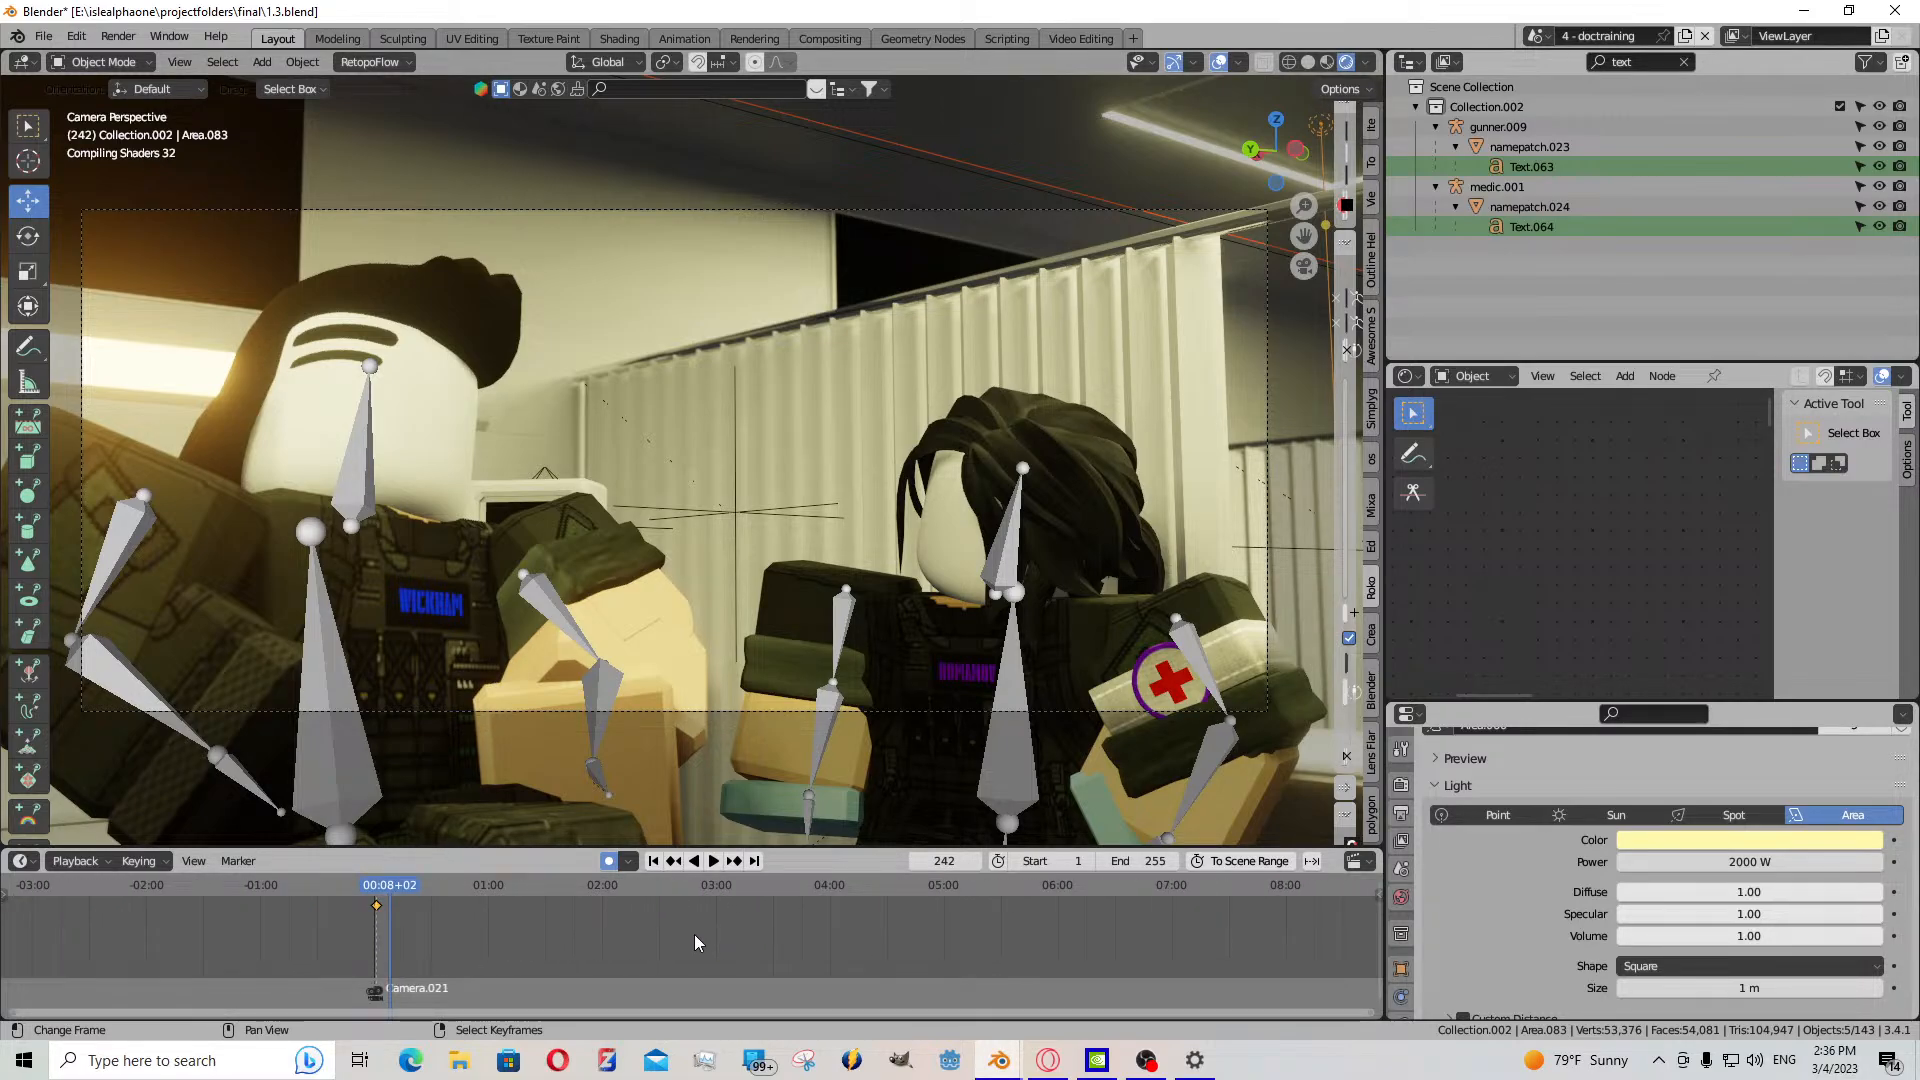
{"action": "left_click", "coordinate": [654, 861]}
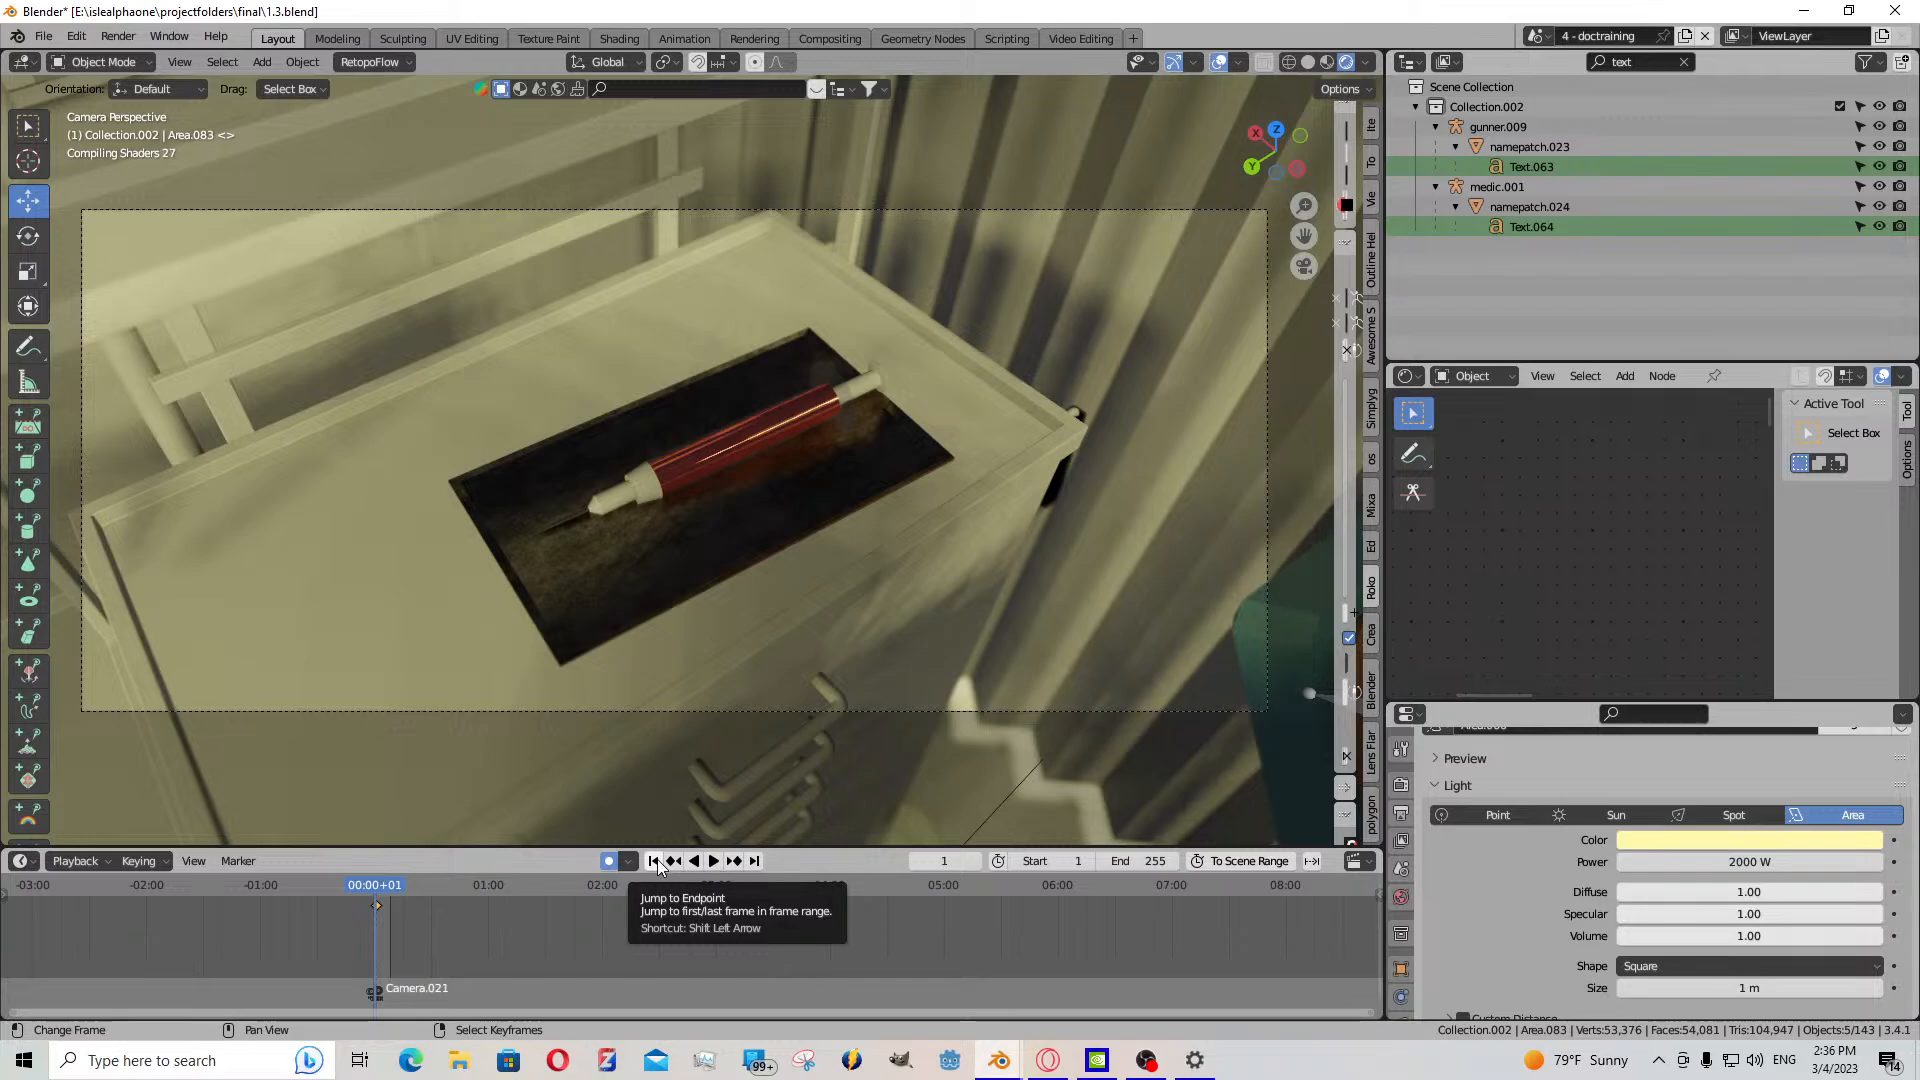
{"action": "middle_click_drag", "start_coordinate": [418, 962], "coordinate": [689, 968]}
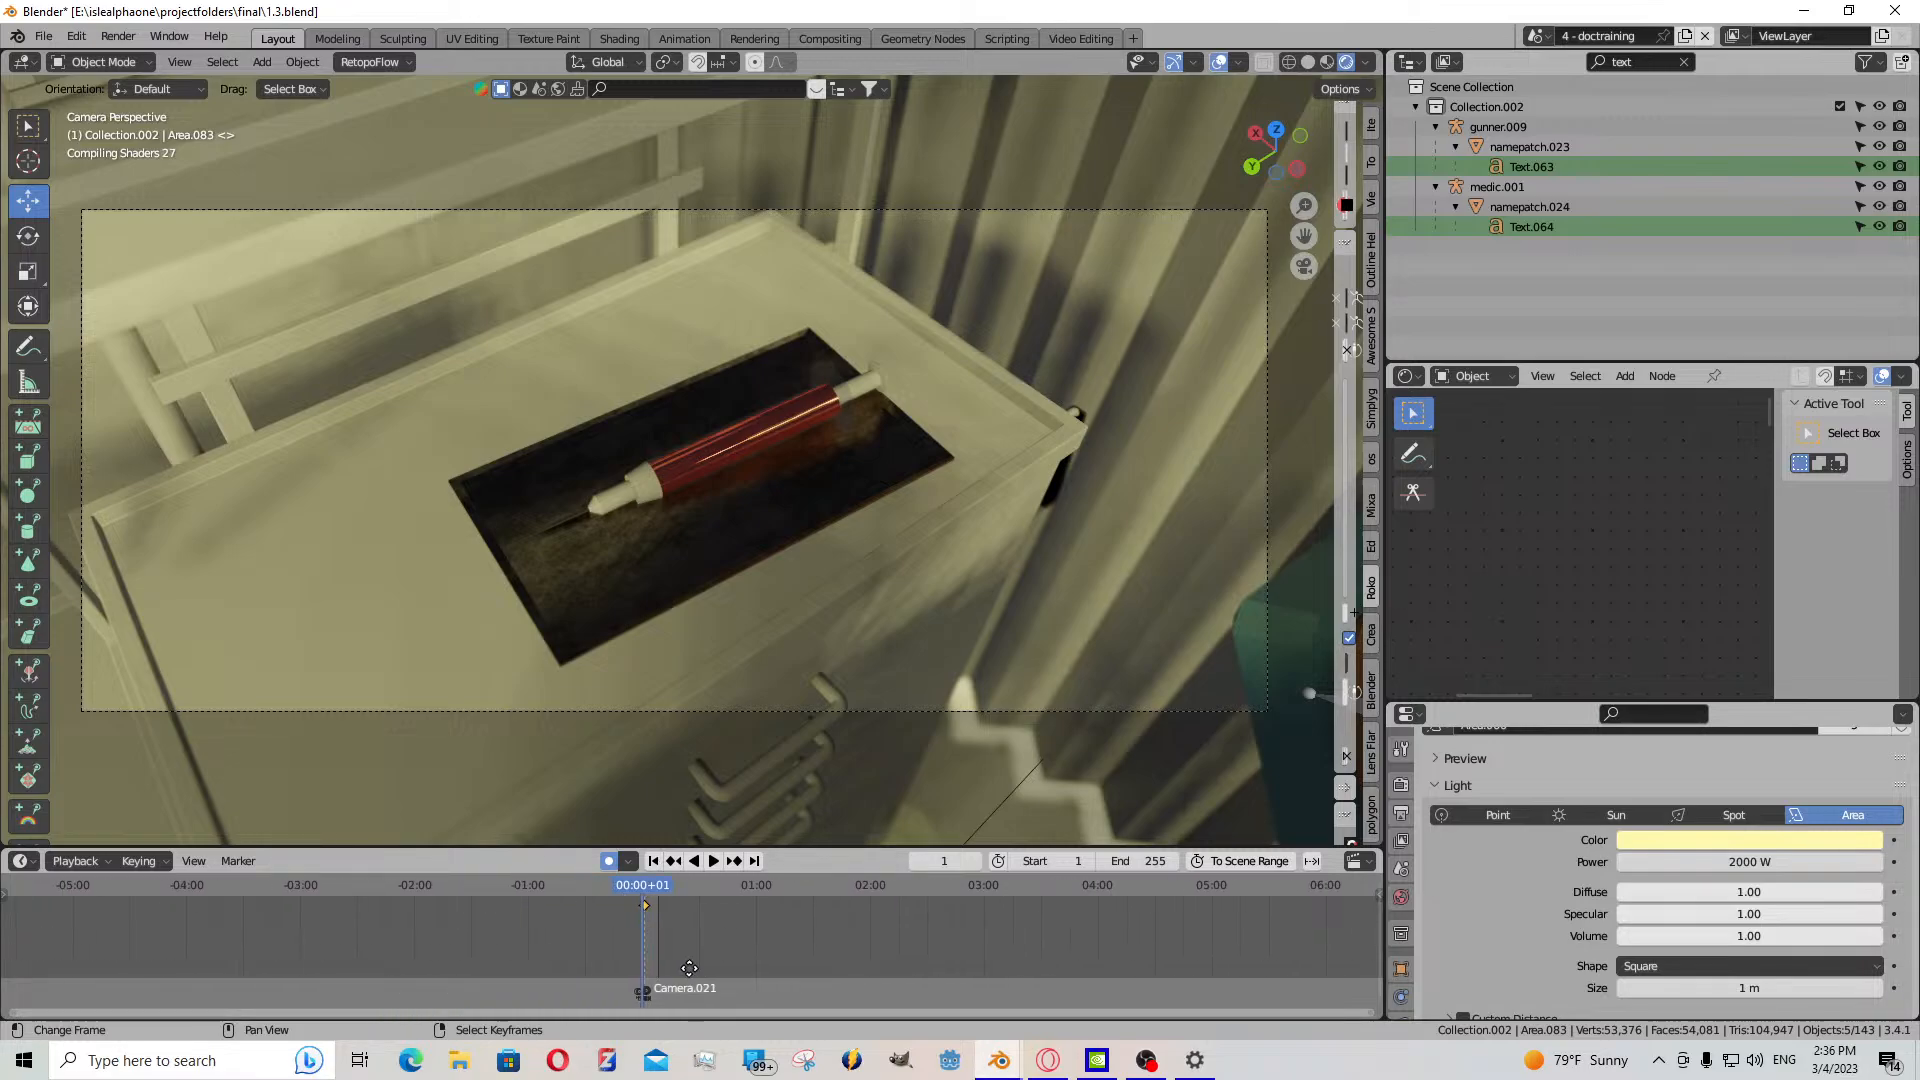
{"action": "scroll", "coordinate": [700, 912], "scroll_direction": "up", "scroll_amount": 6}
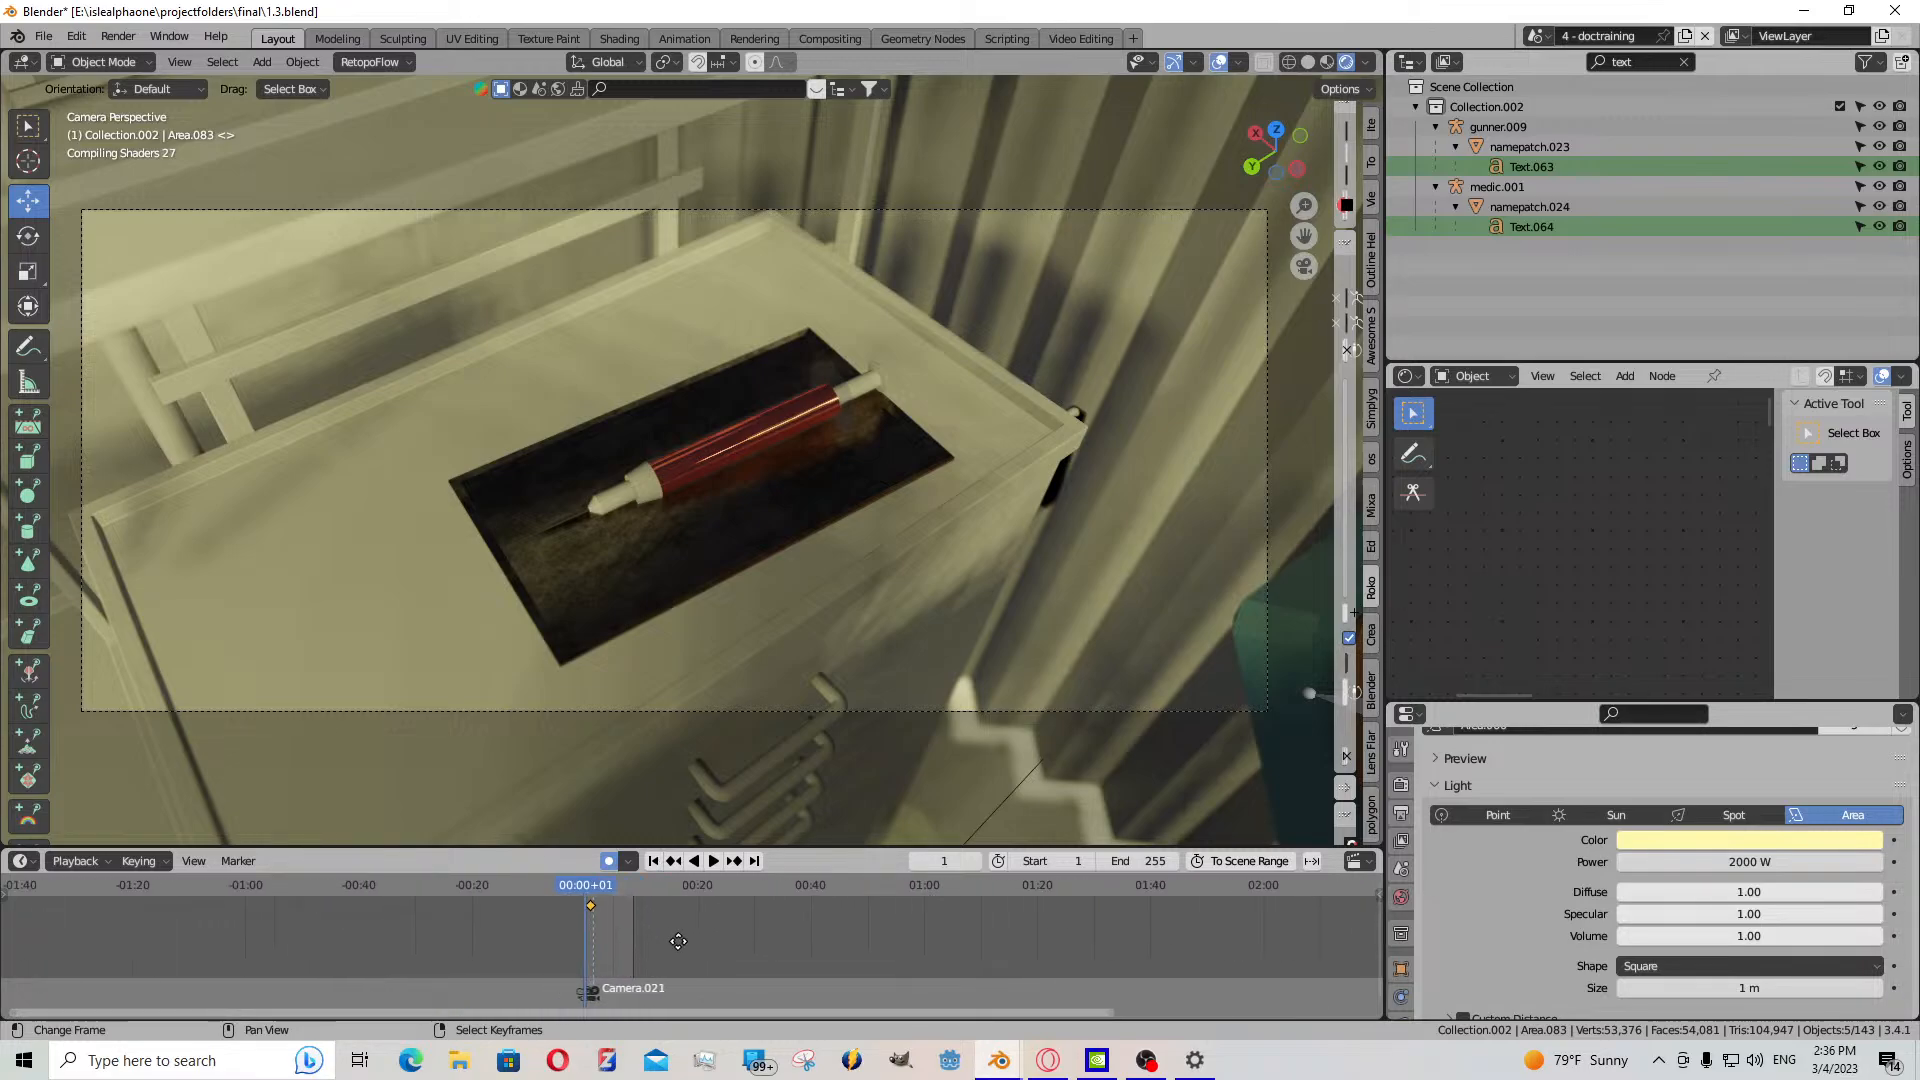
{"action": "scroll", "coordinate": [850, 936], "scroll_direction": "up", "scroll_amount": 2}
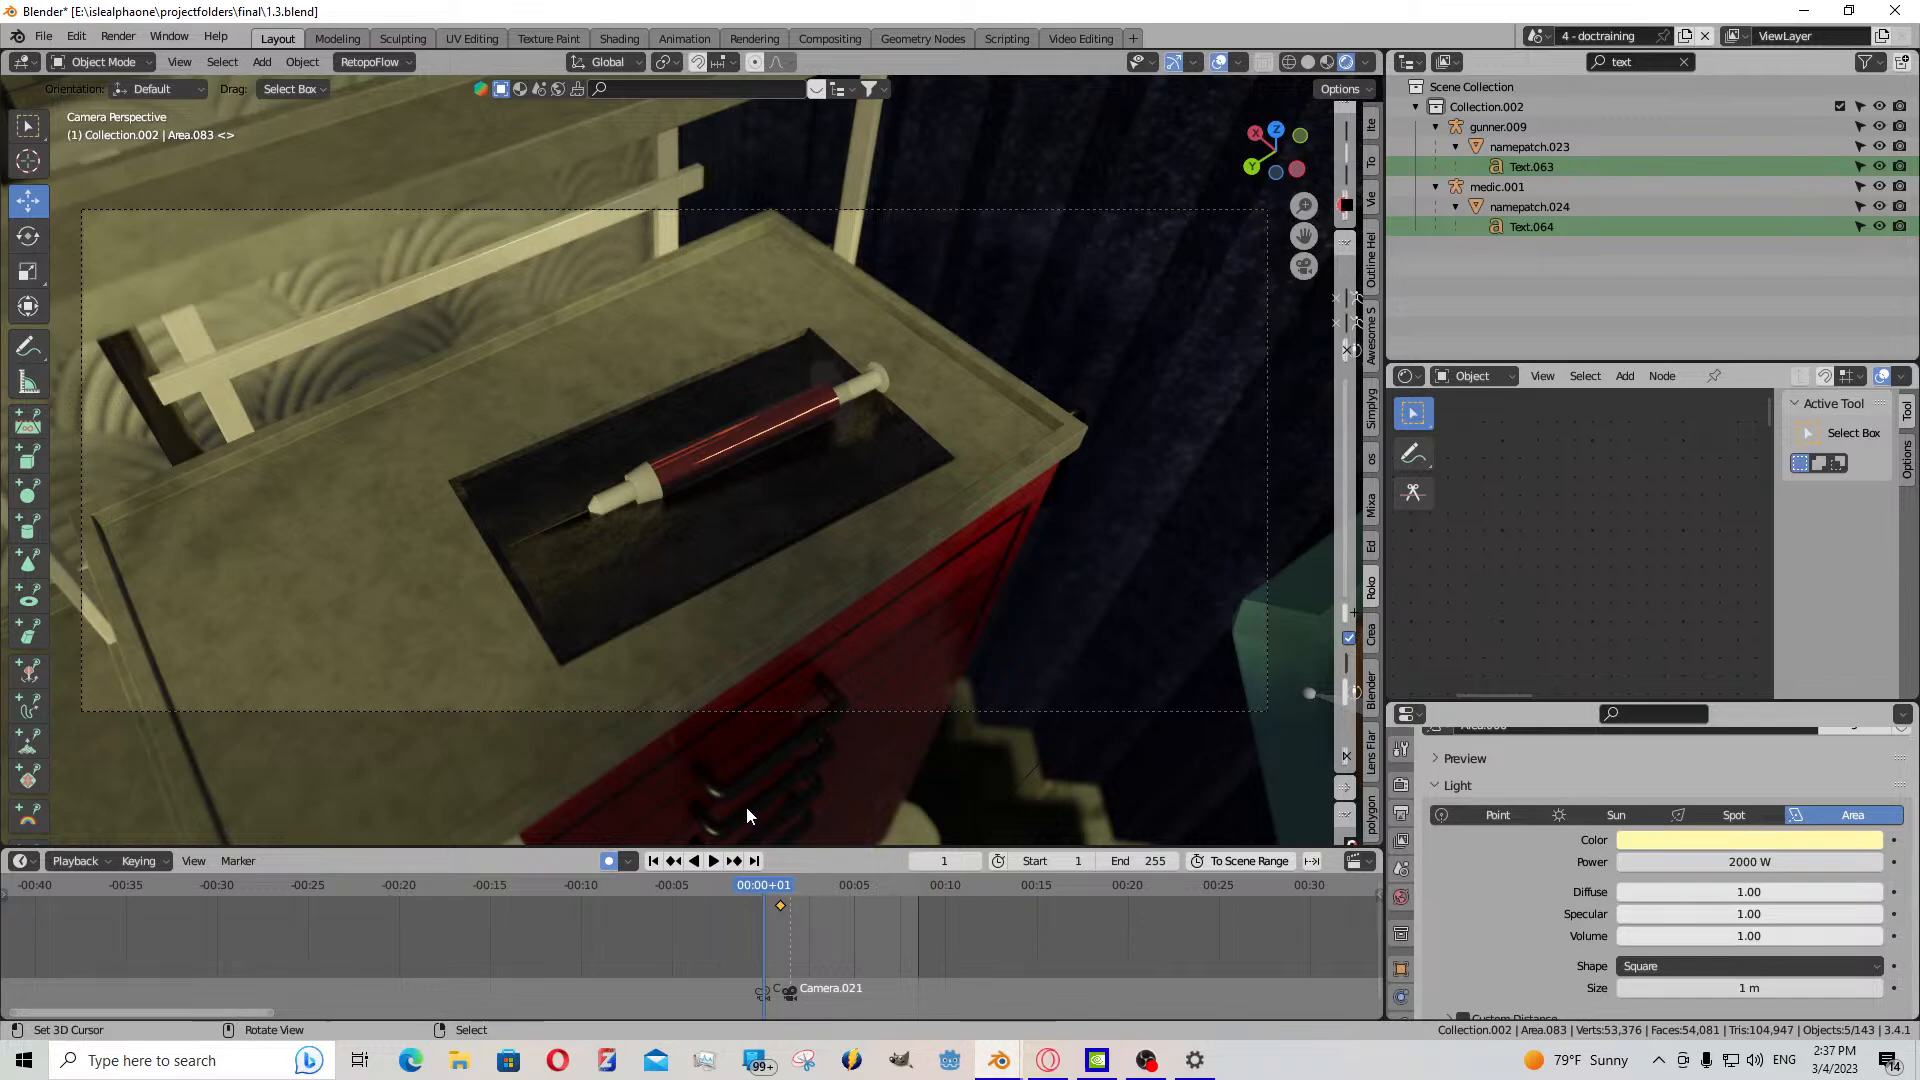
- Play back the doctraining shot, replay it from around frame 95 and stop at frame 115
{"action": "left_click", "coordinate": [712, 862]}
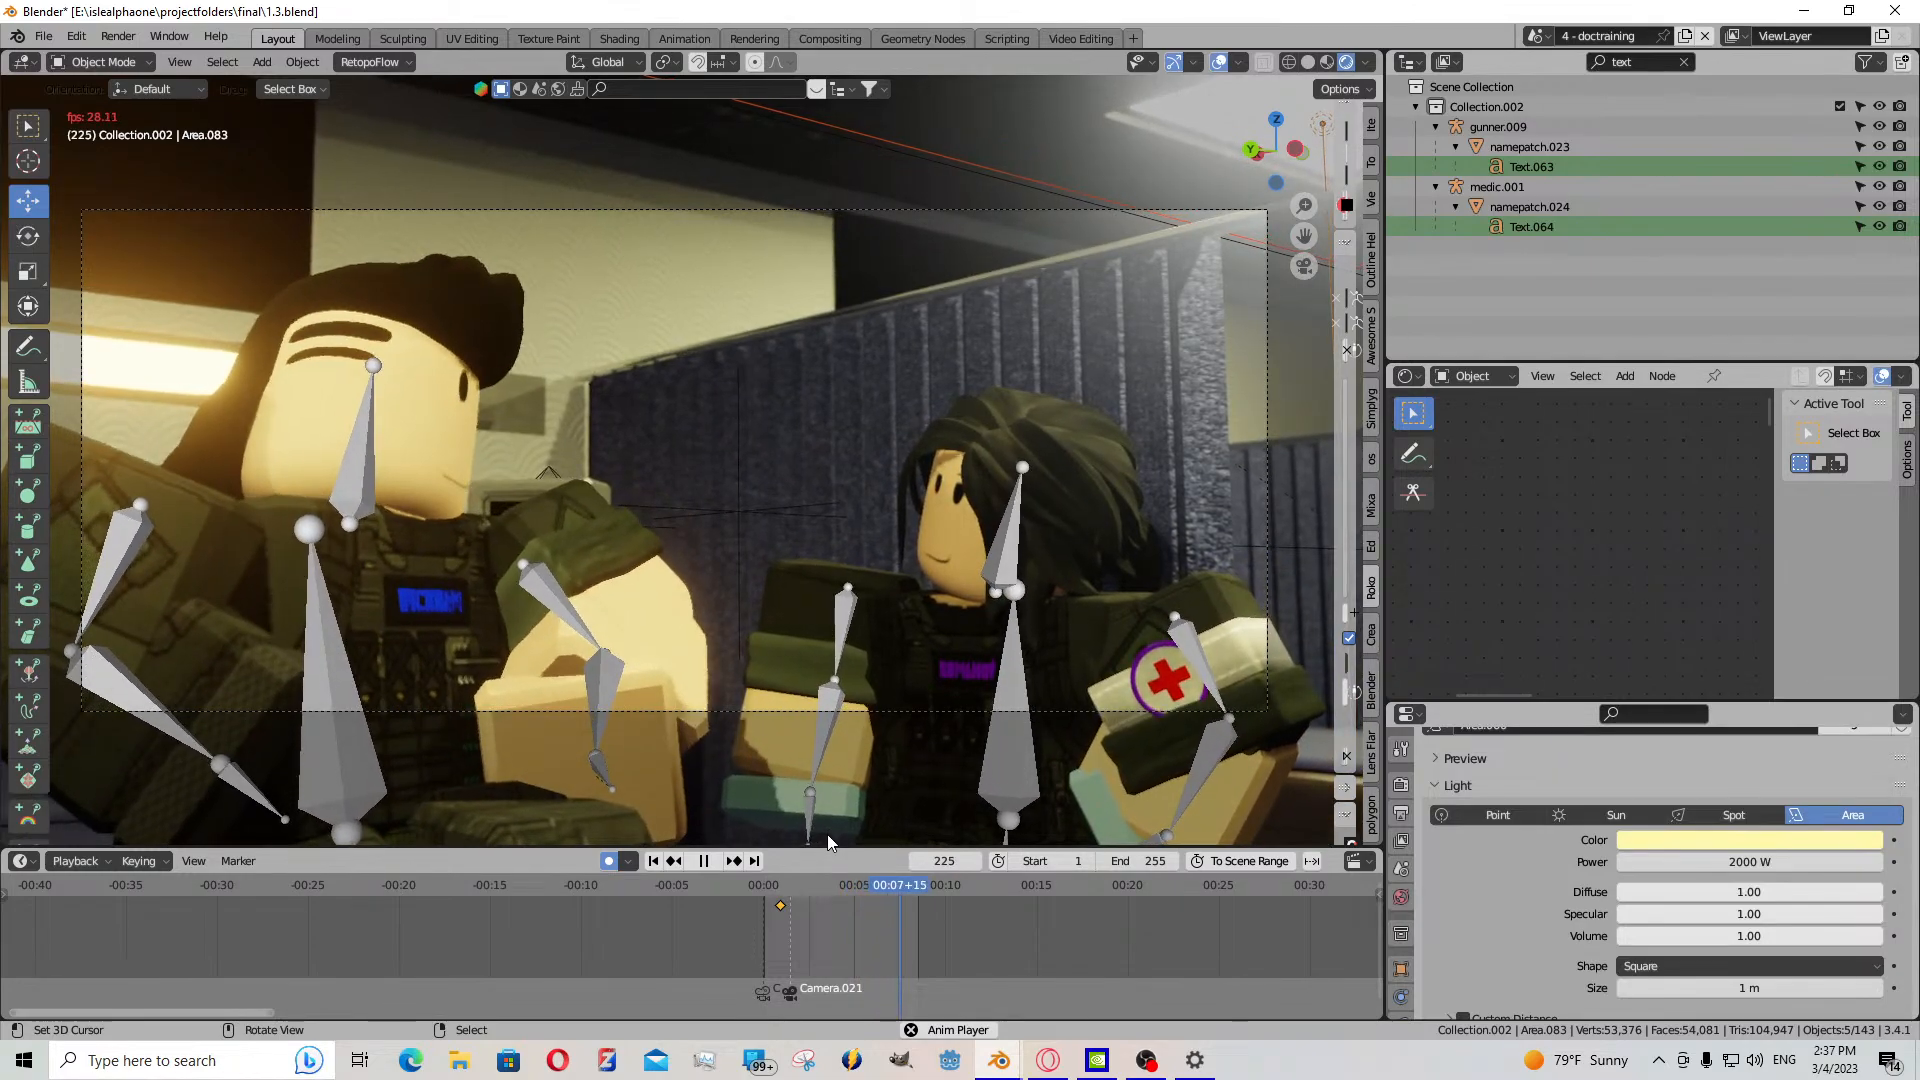
{"action": "left_click", "coordinate": [854, 928]}
{"action": "left_click", "coordinate": [817, 932]}
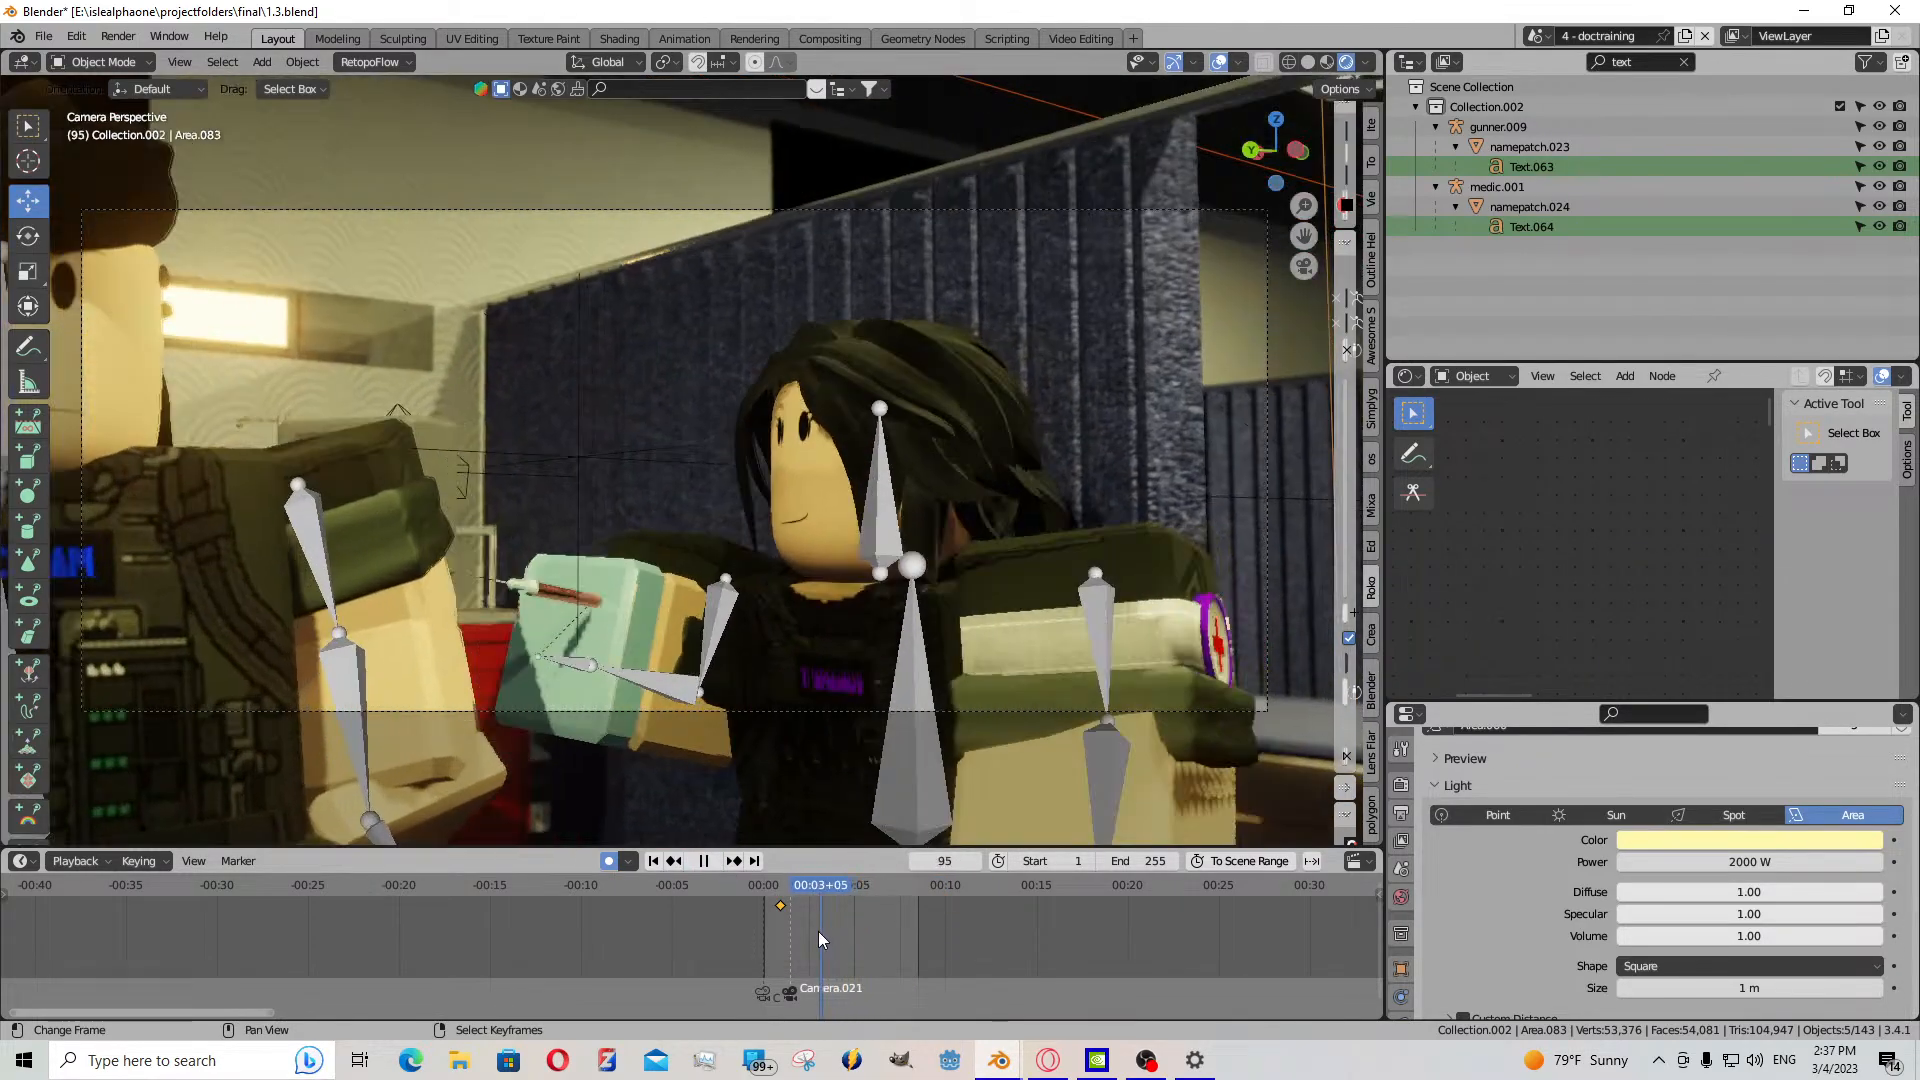
{"action": "key", "text": "space"}
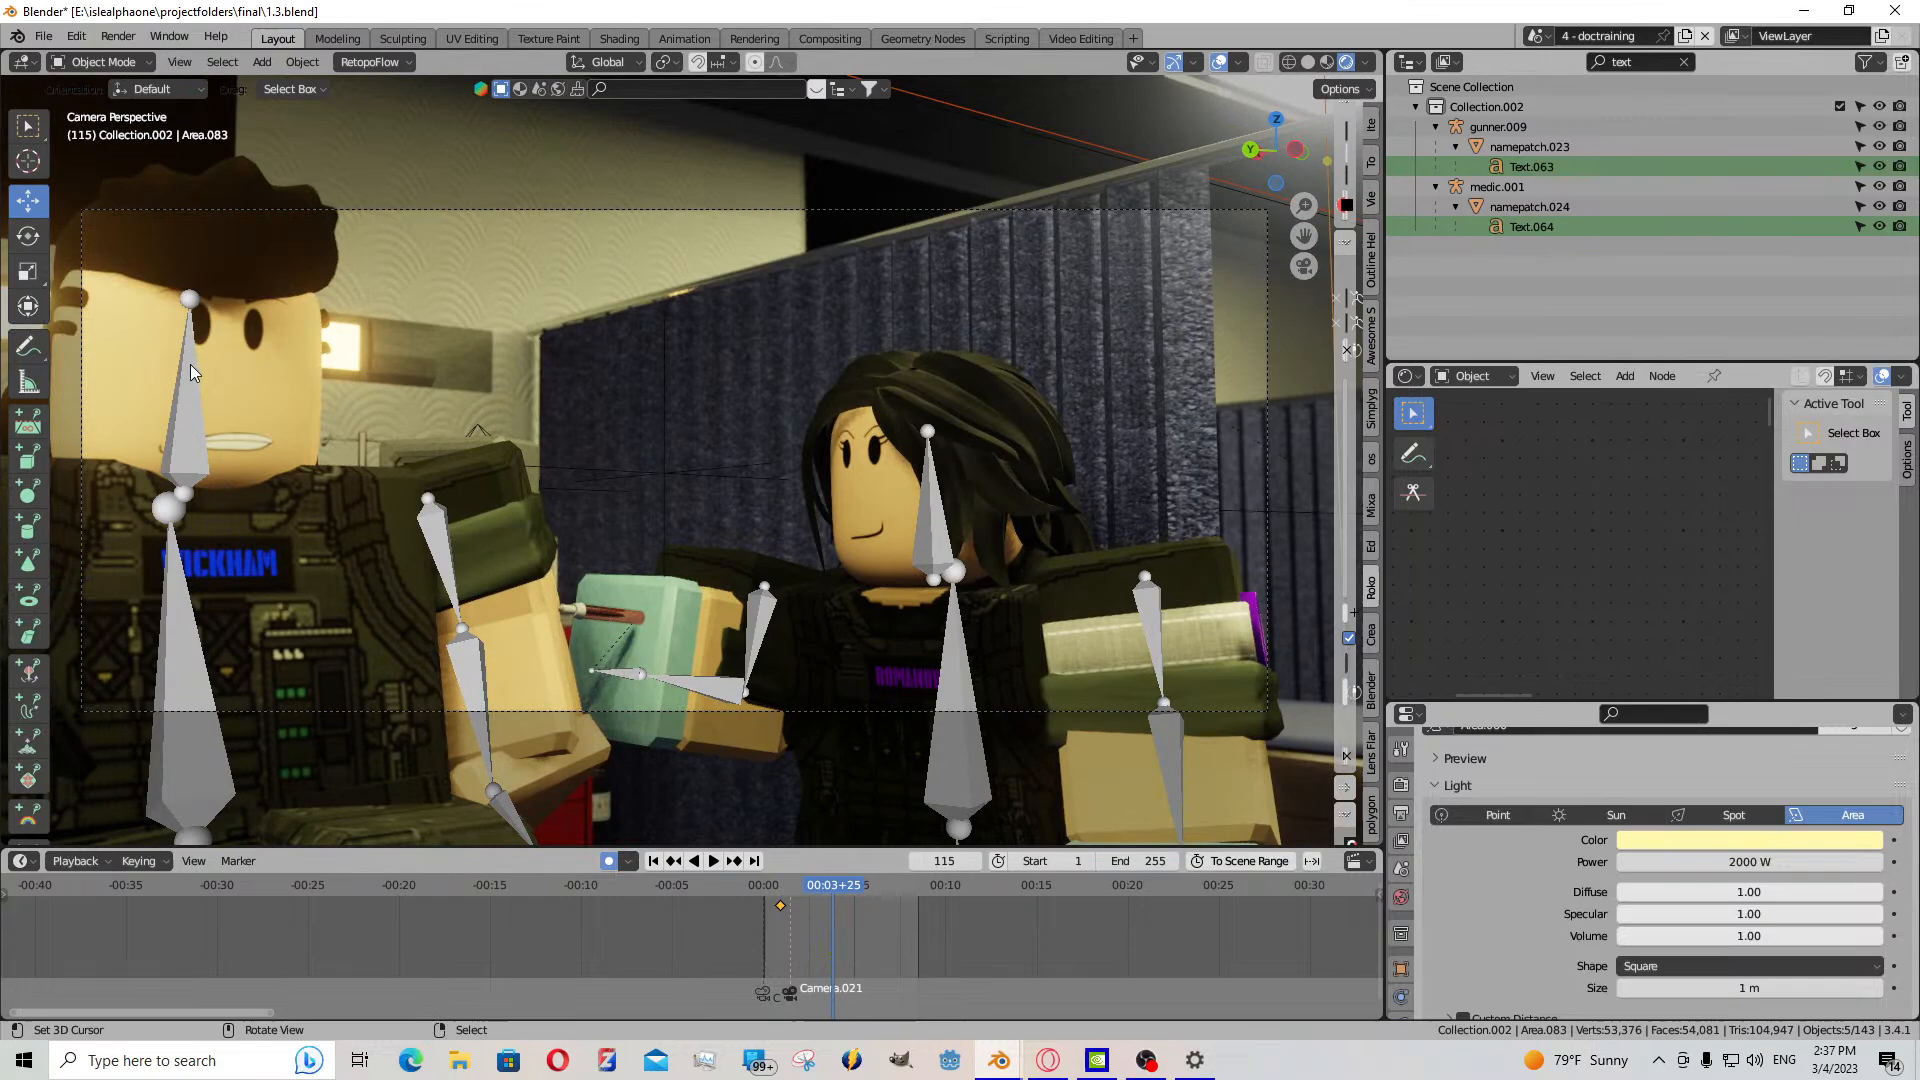
- Select the gunner's head mesh, advance to frame 131 and examine the face and its animated Value node keyframes up close
{"action": "left_click", "coordinate": [297, 392]}
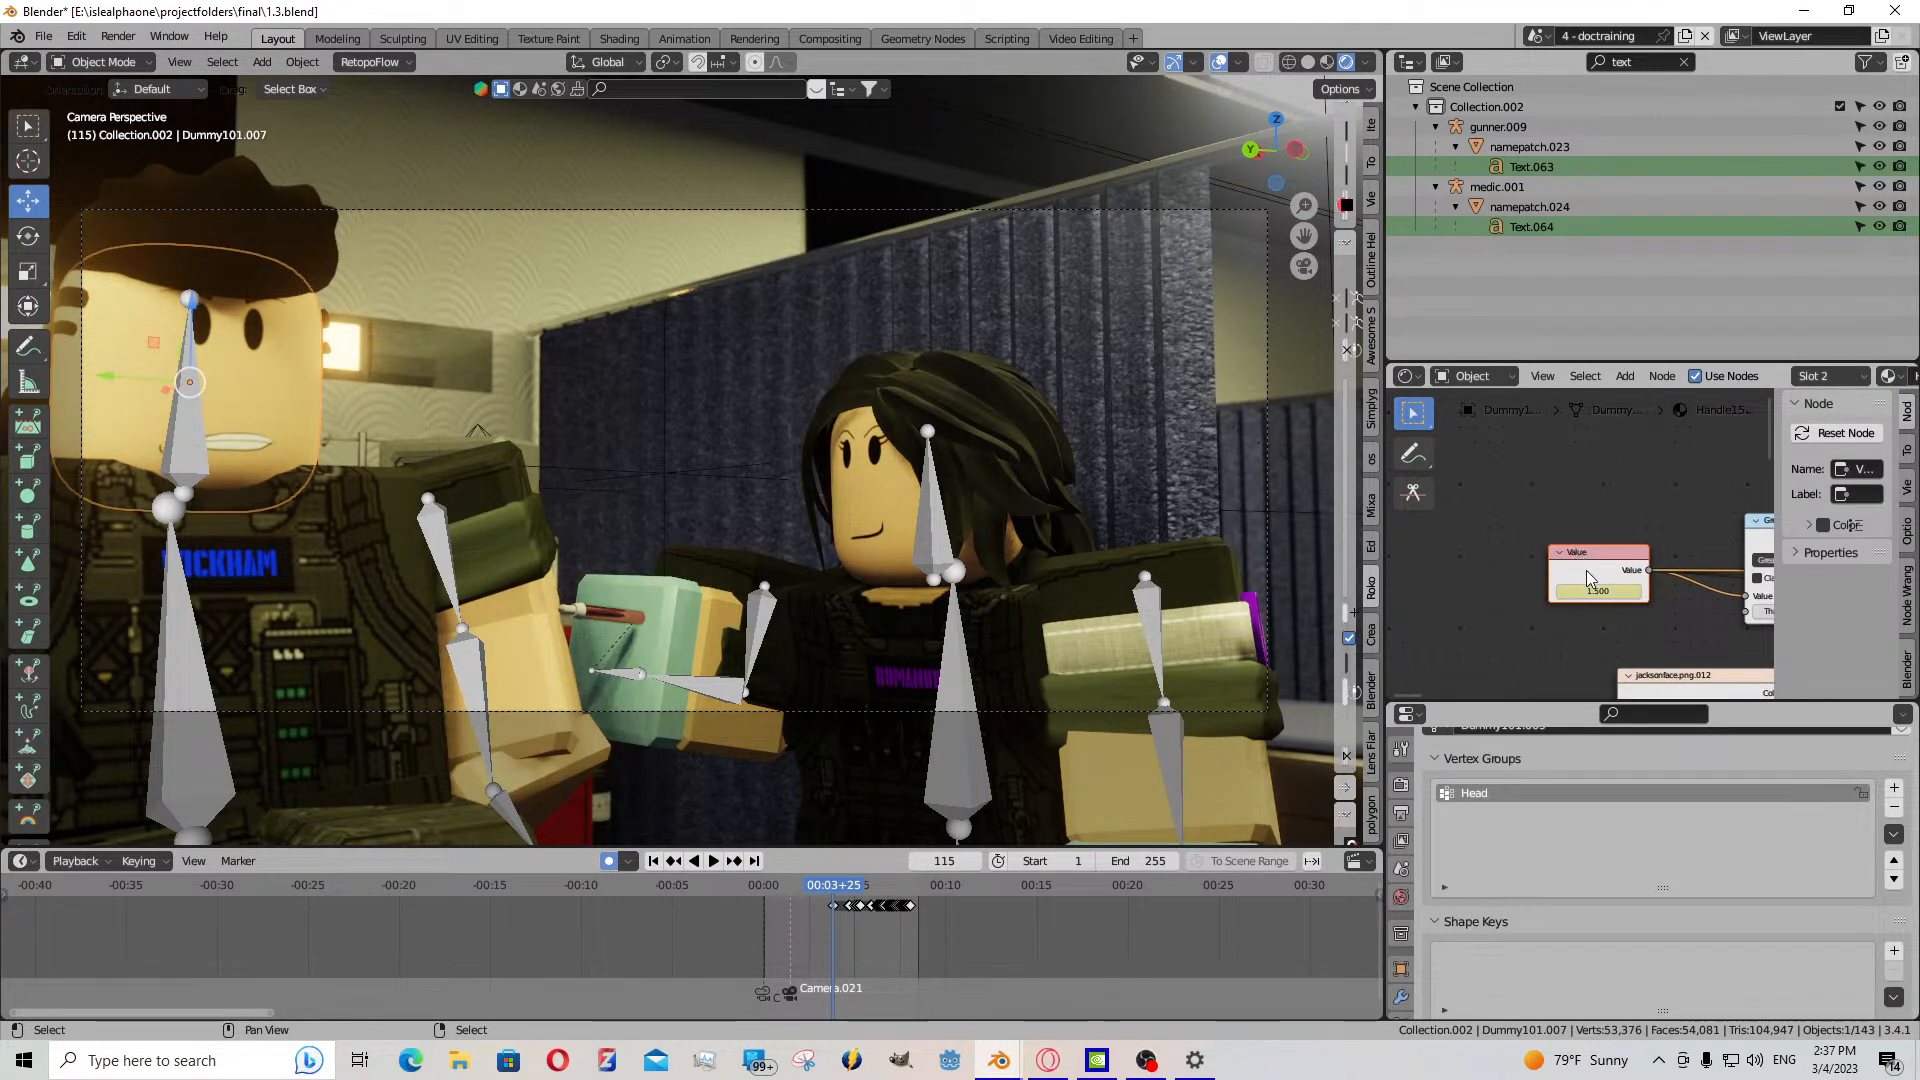
{"action": "scroll", "coordinate": [1604, 596], "scroll_direction": "up", "scroll_amount": 2}
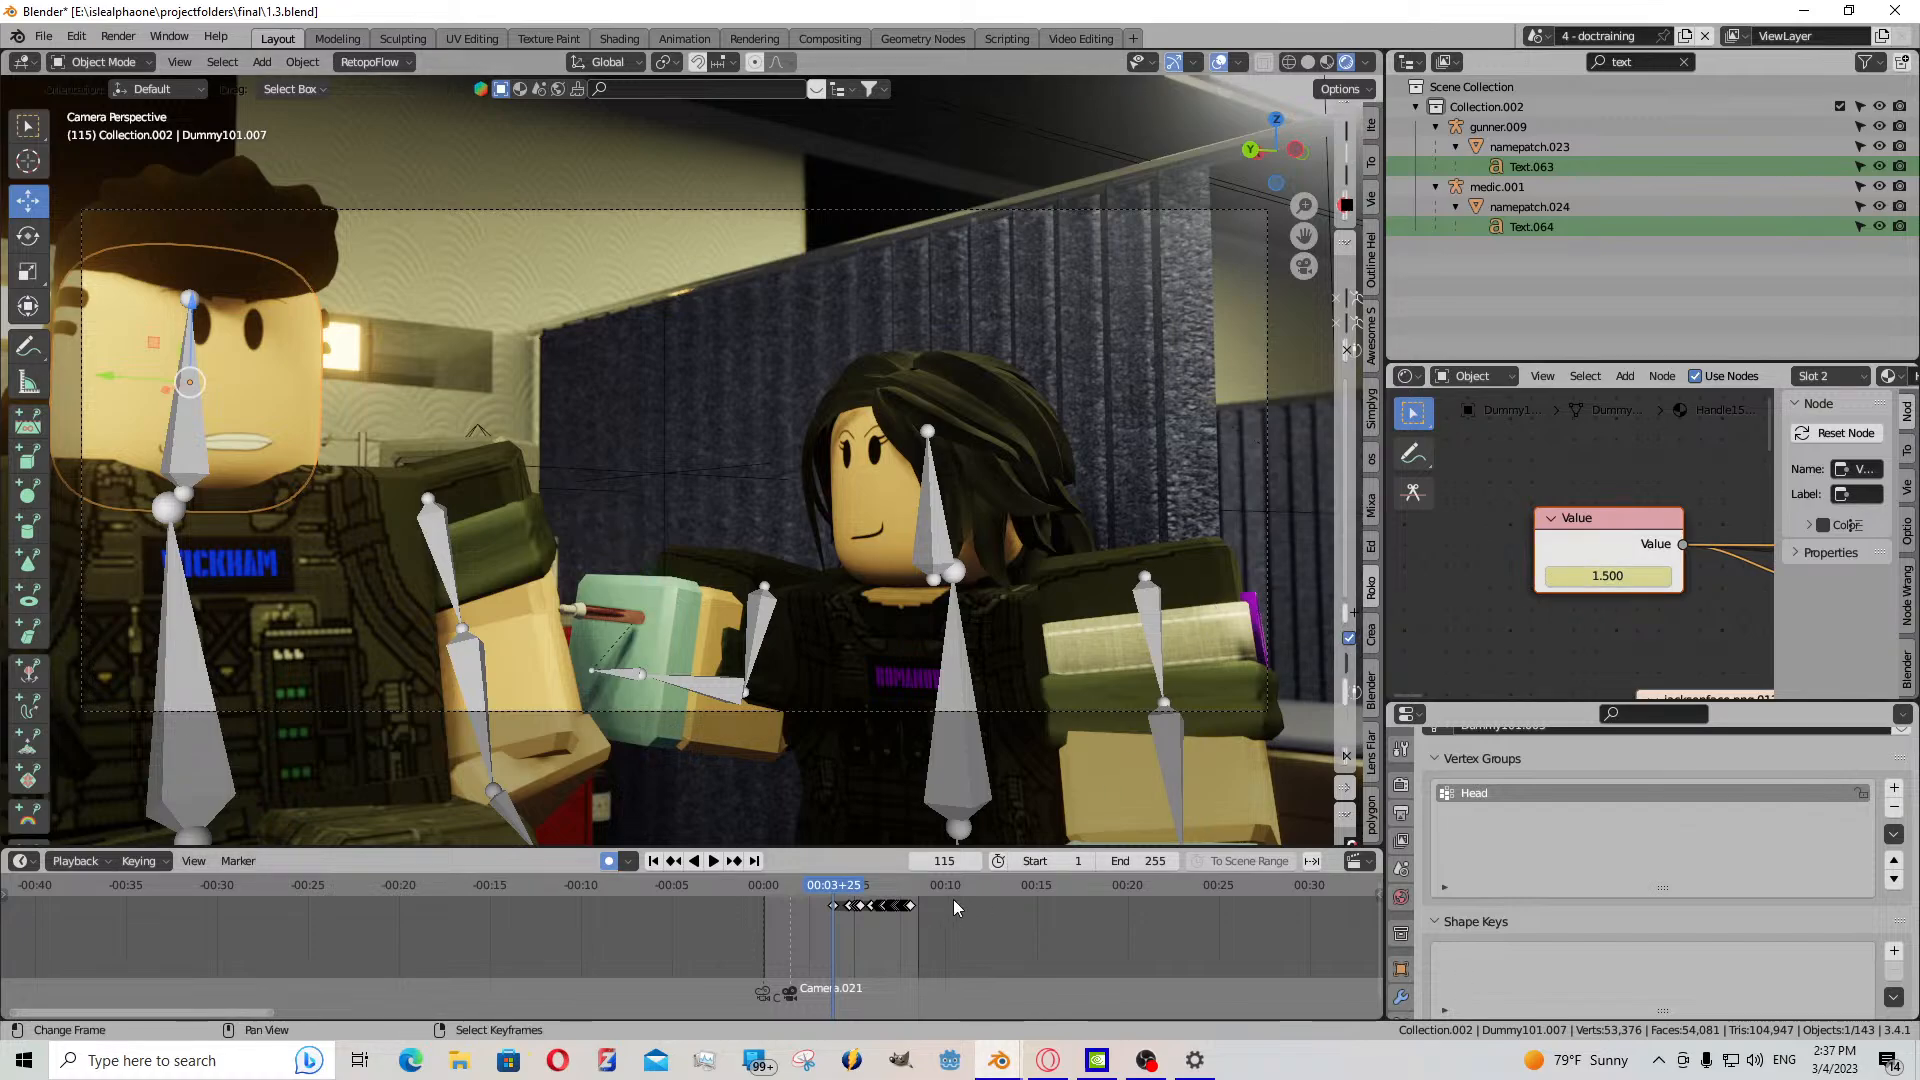
{"action": "left_click_drag", "start_coordinate": [831, 933], "coordinate": [842, 936]}
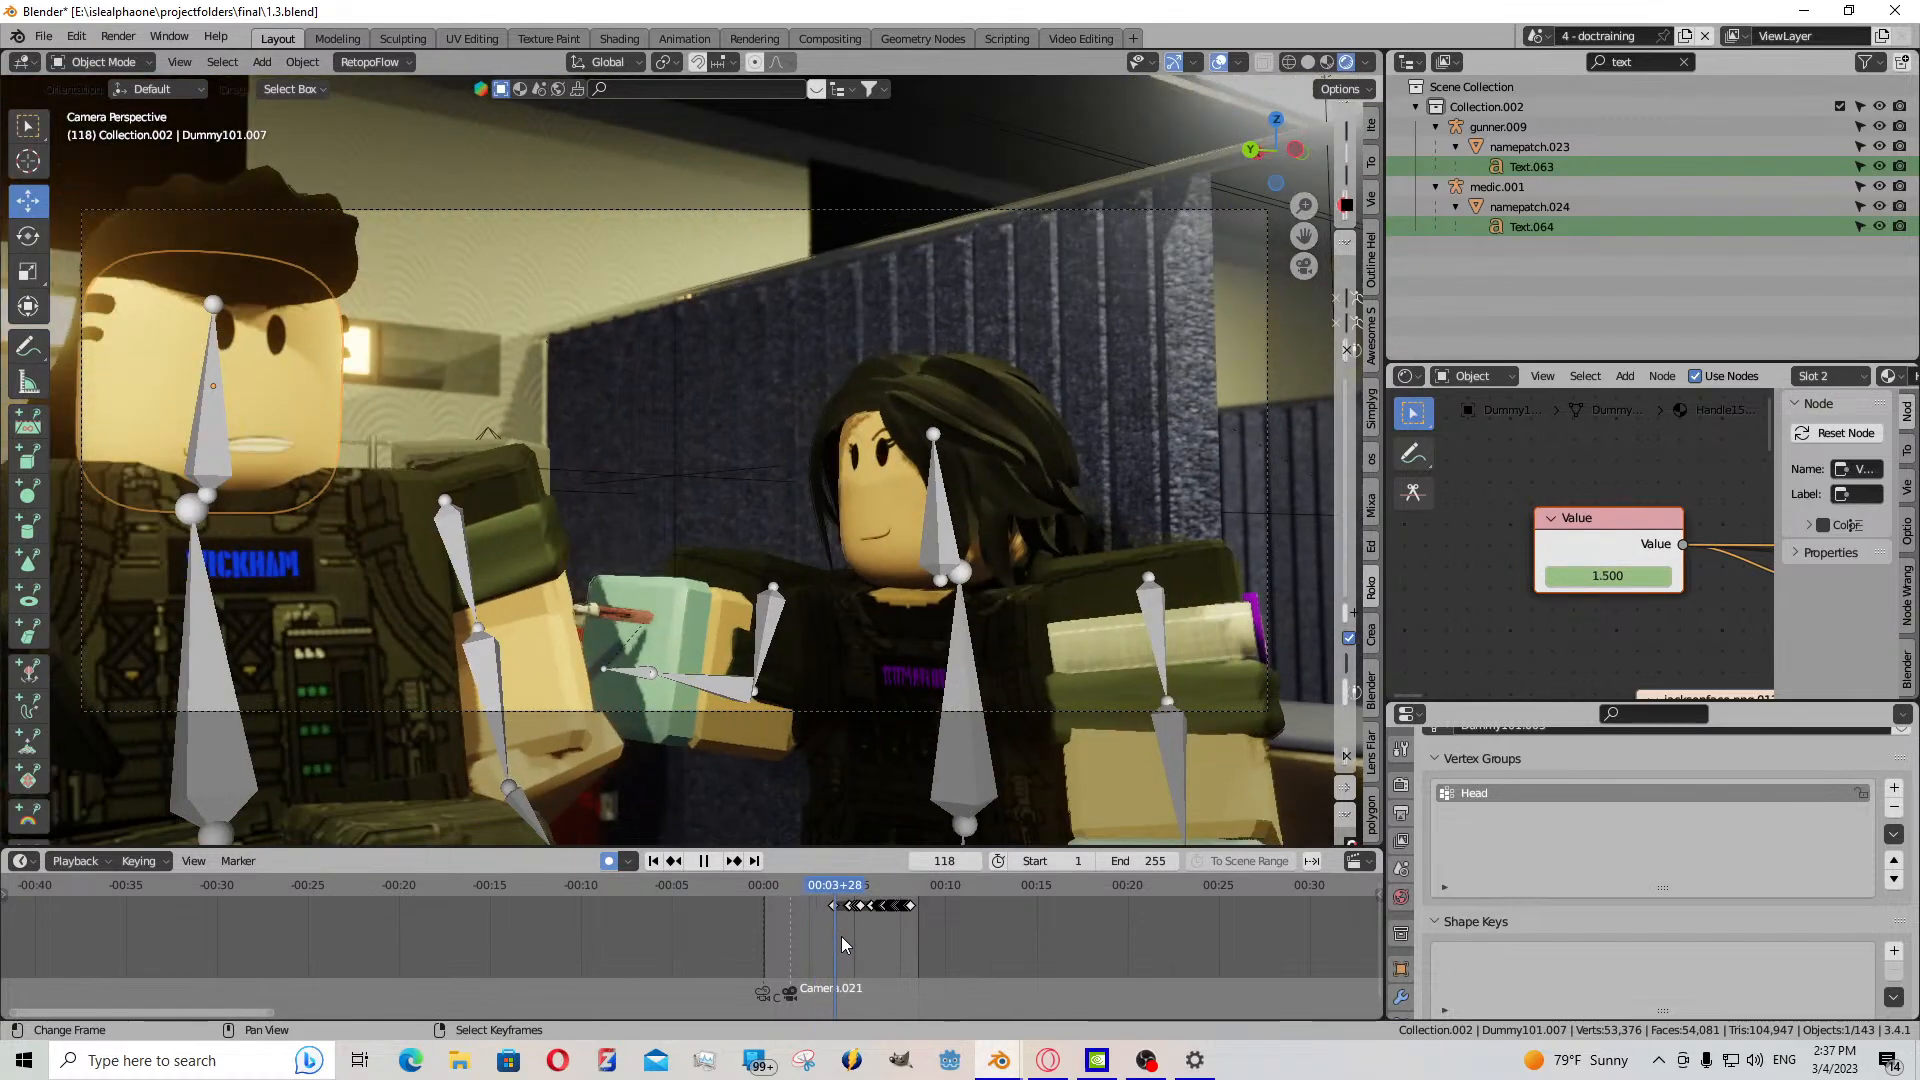
{"action": "key", "text": "shift+grave"}
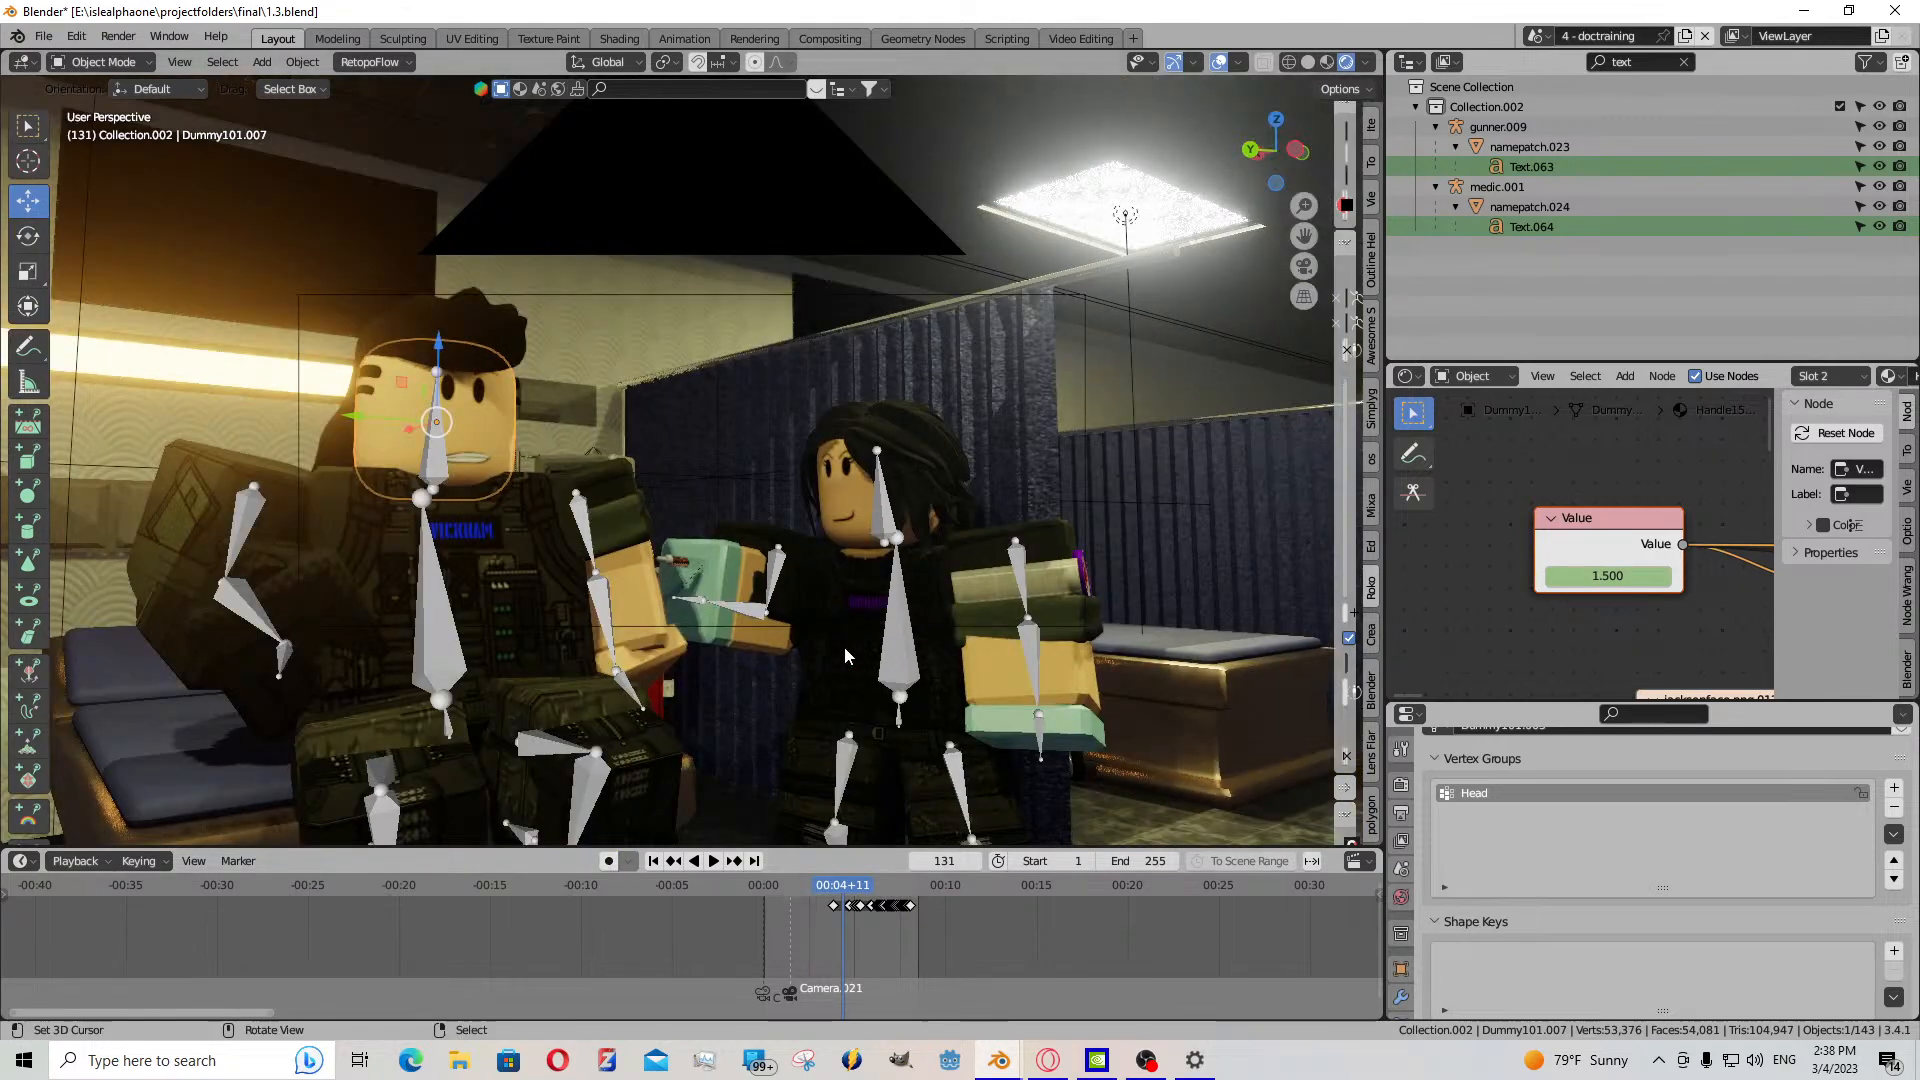
{"action": "key", "text": "w"}
{"action": "left_click", "coordinate": [1138, 684]}
{"action": "scroll", "coordinate": [951, 964], "scroll_direction": "up", "scroll_amount": 5}
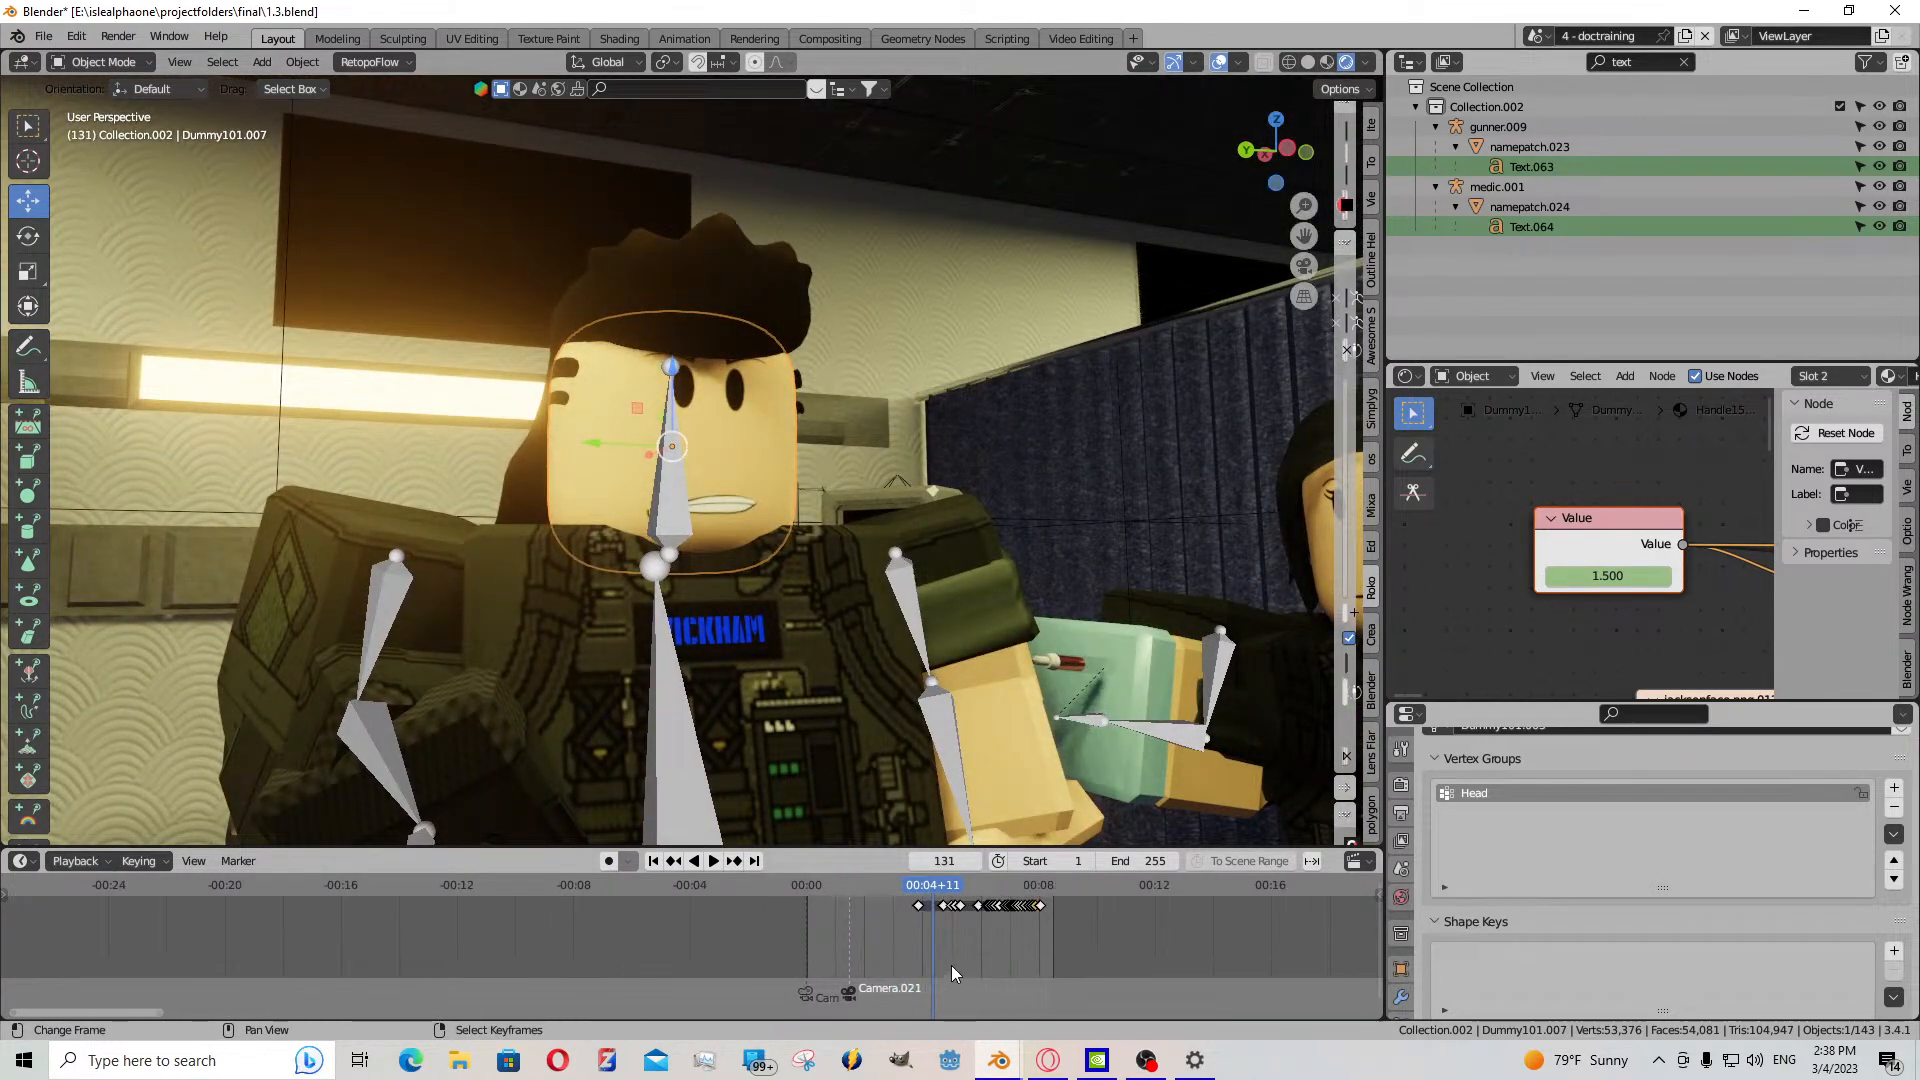
{"action": "scroll", "coordinate": [870, 956], "scroll_direction": "up", "scroll_amount": 10}
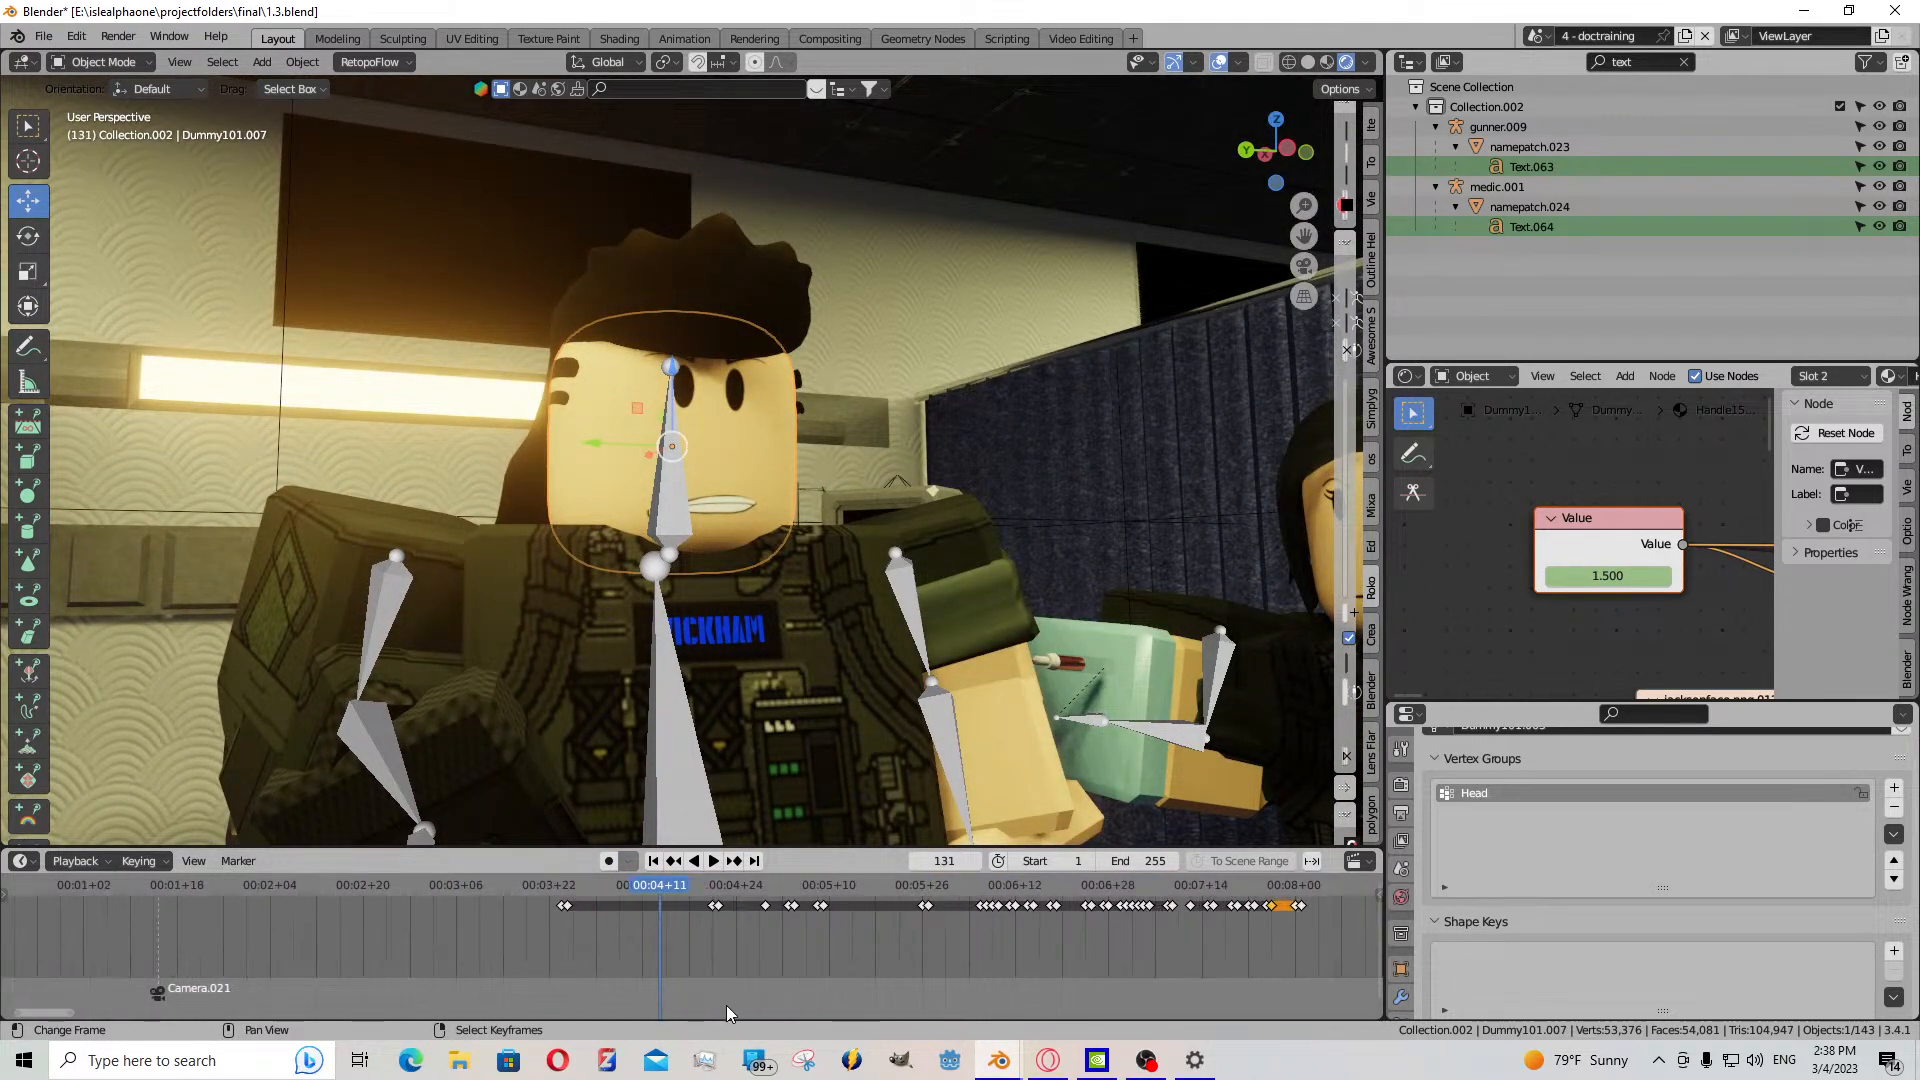
- Compare the gunner's mouth shapes on the face keyframes at frames 114, 115 and 140
{"action": "left_click", "coordinate": [384, 916]}
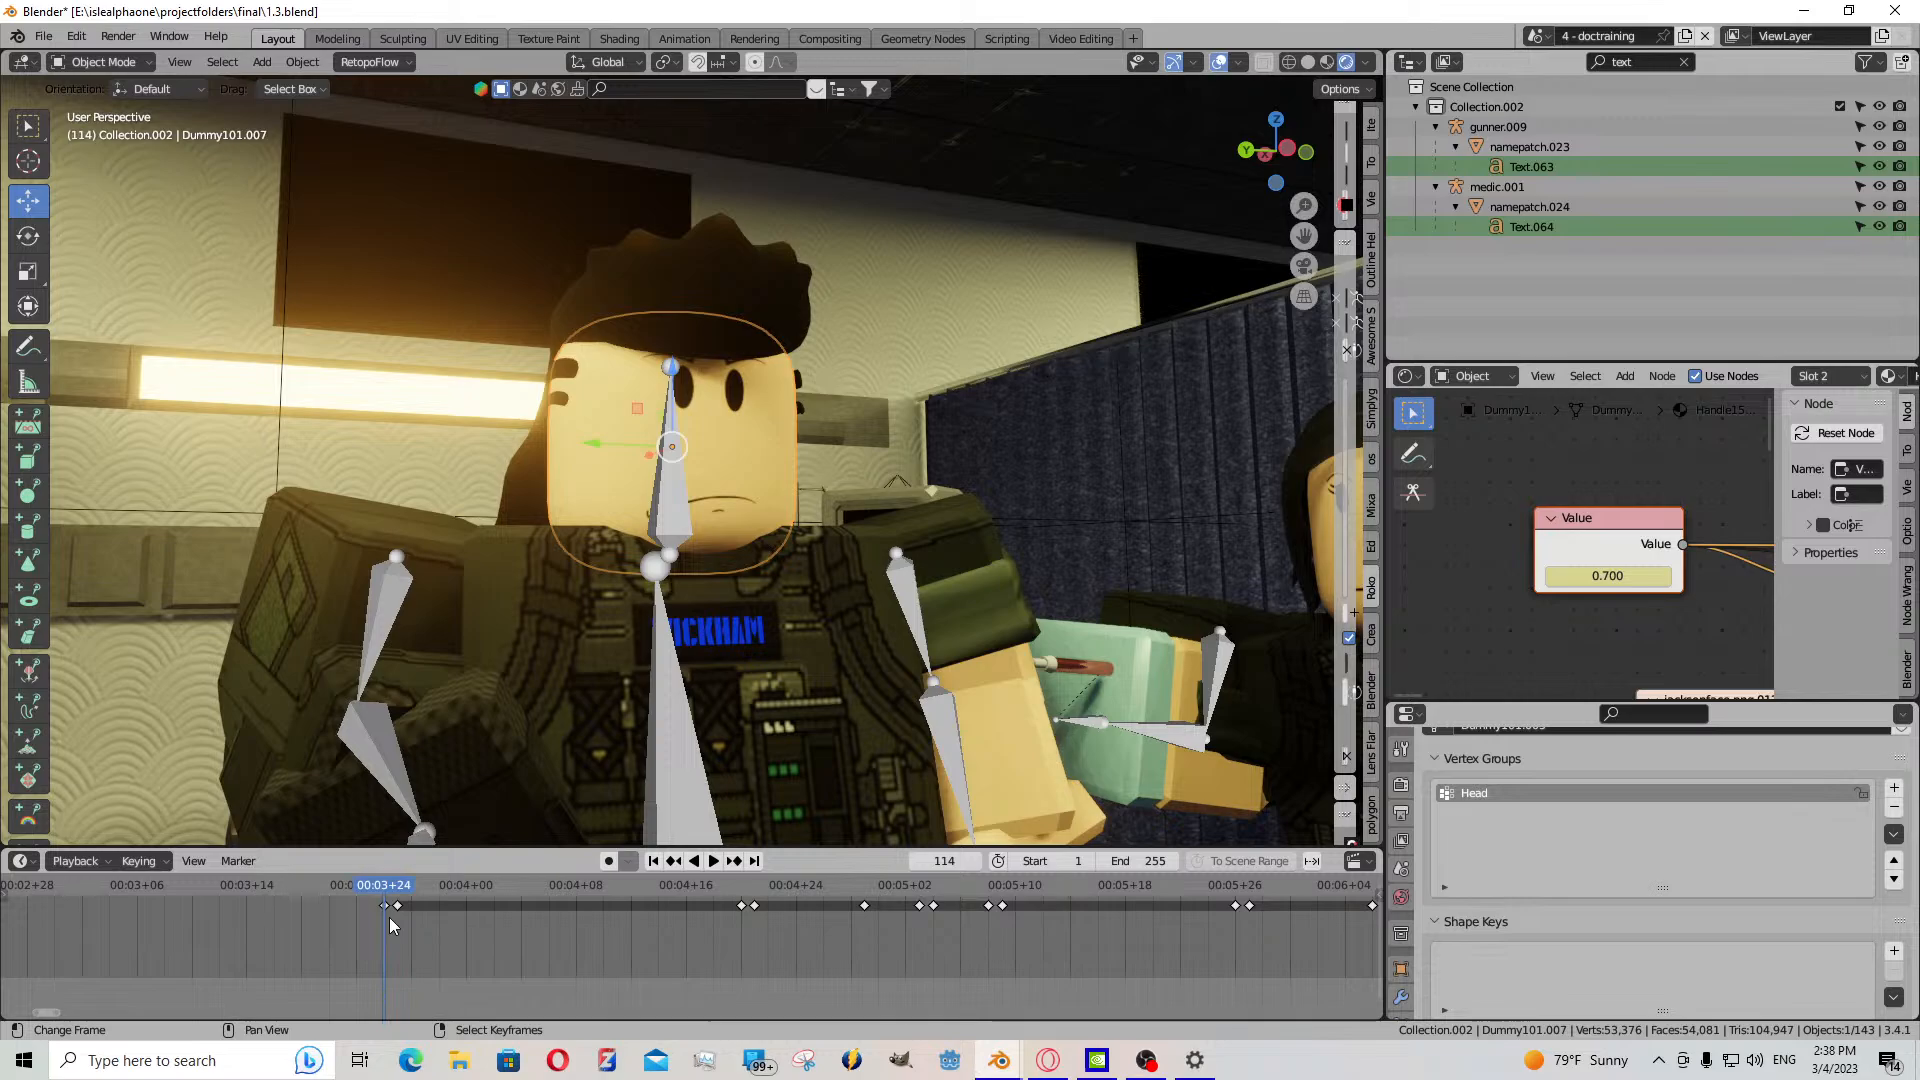
{"action": "key", "text": "Right"}
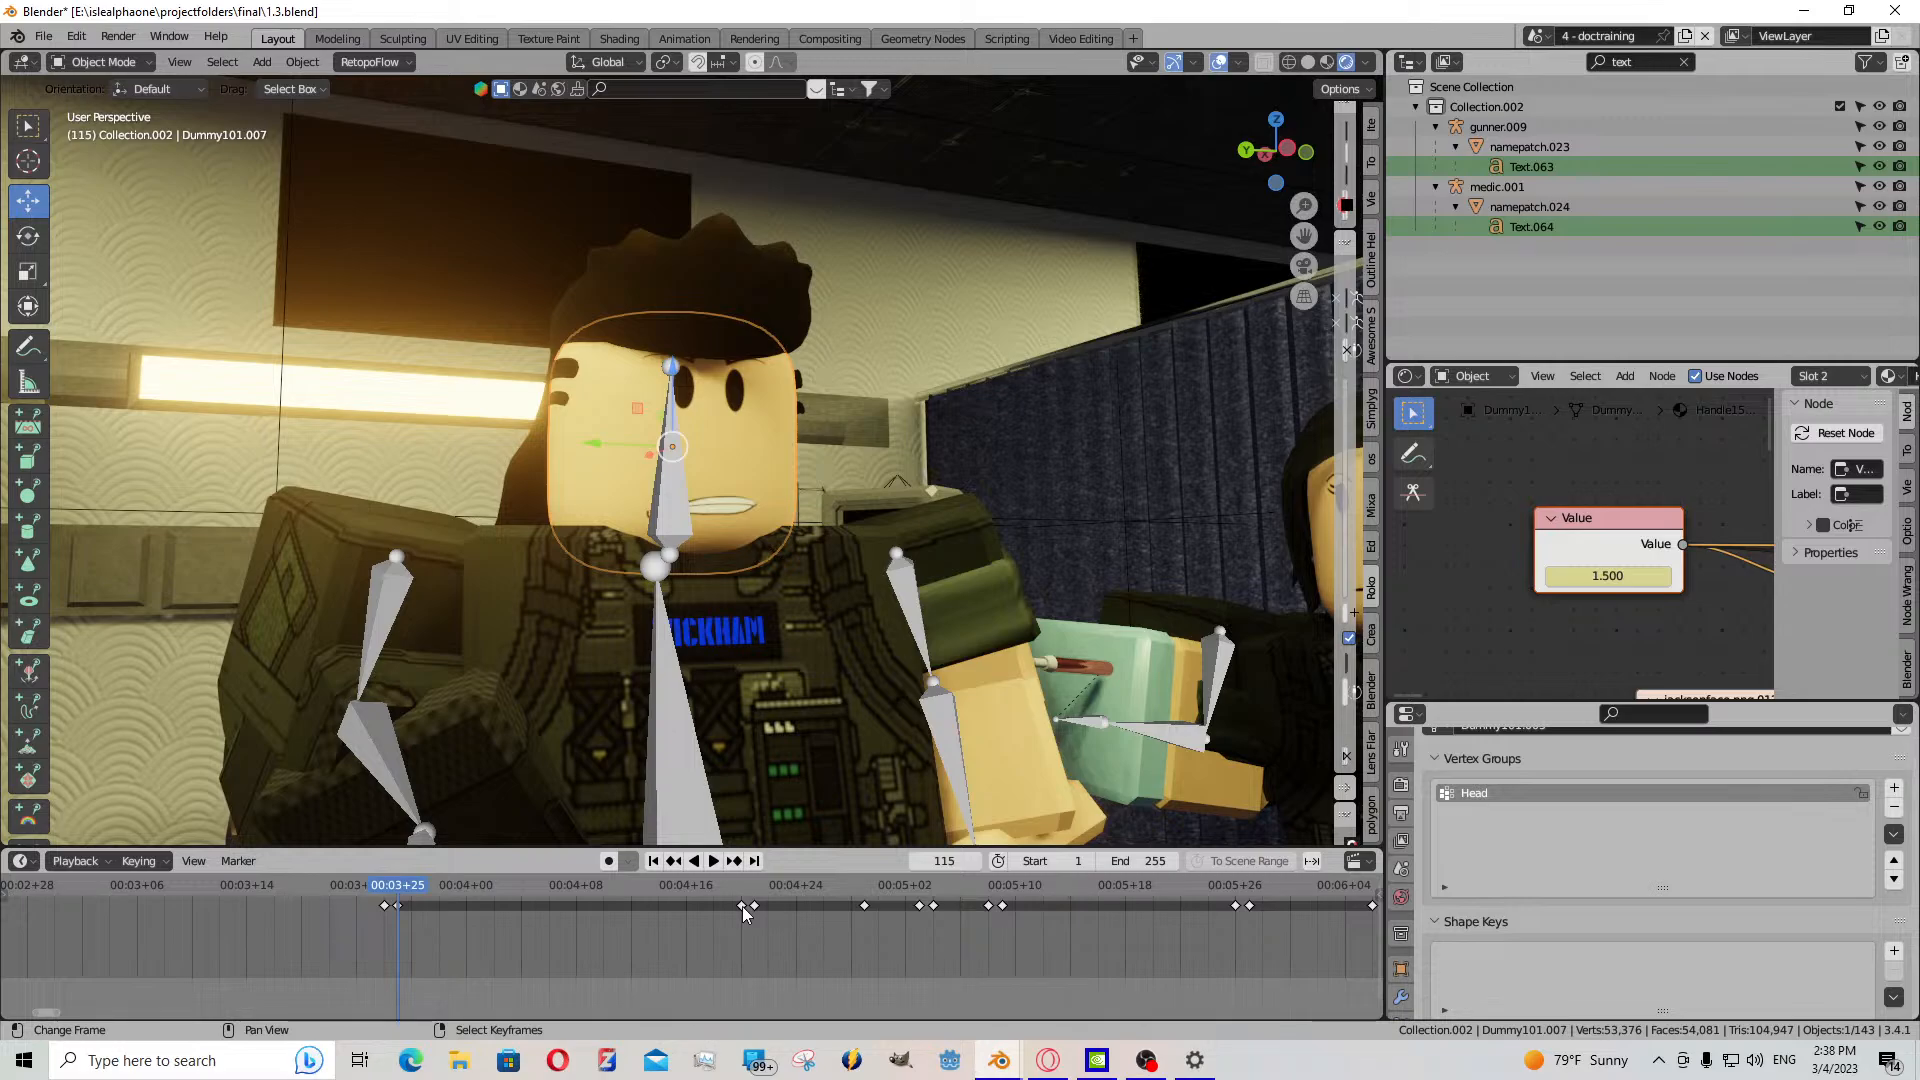
{"action": "left_click", "coordinate": [396, 906]}
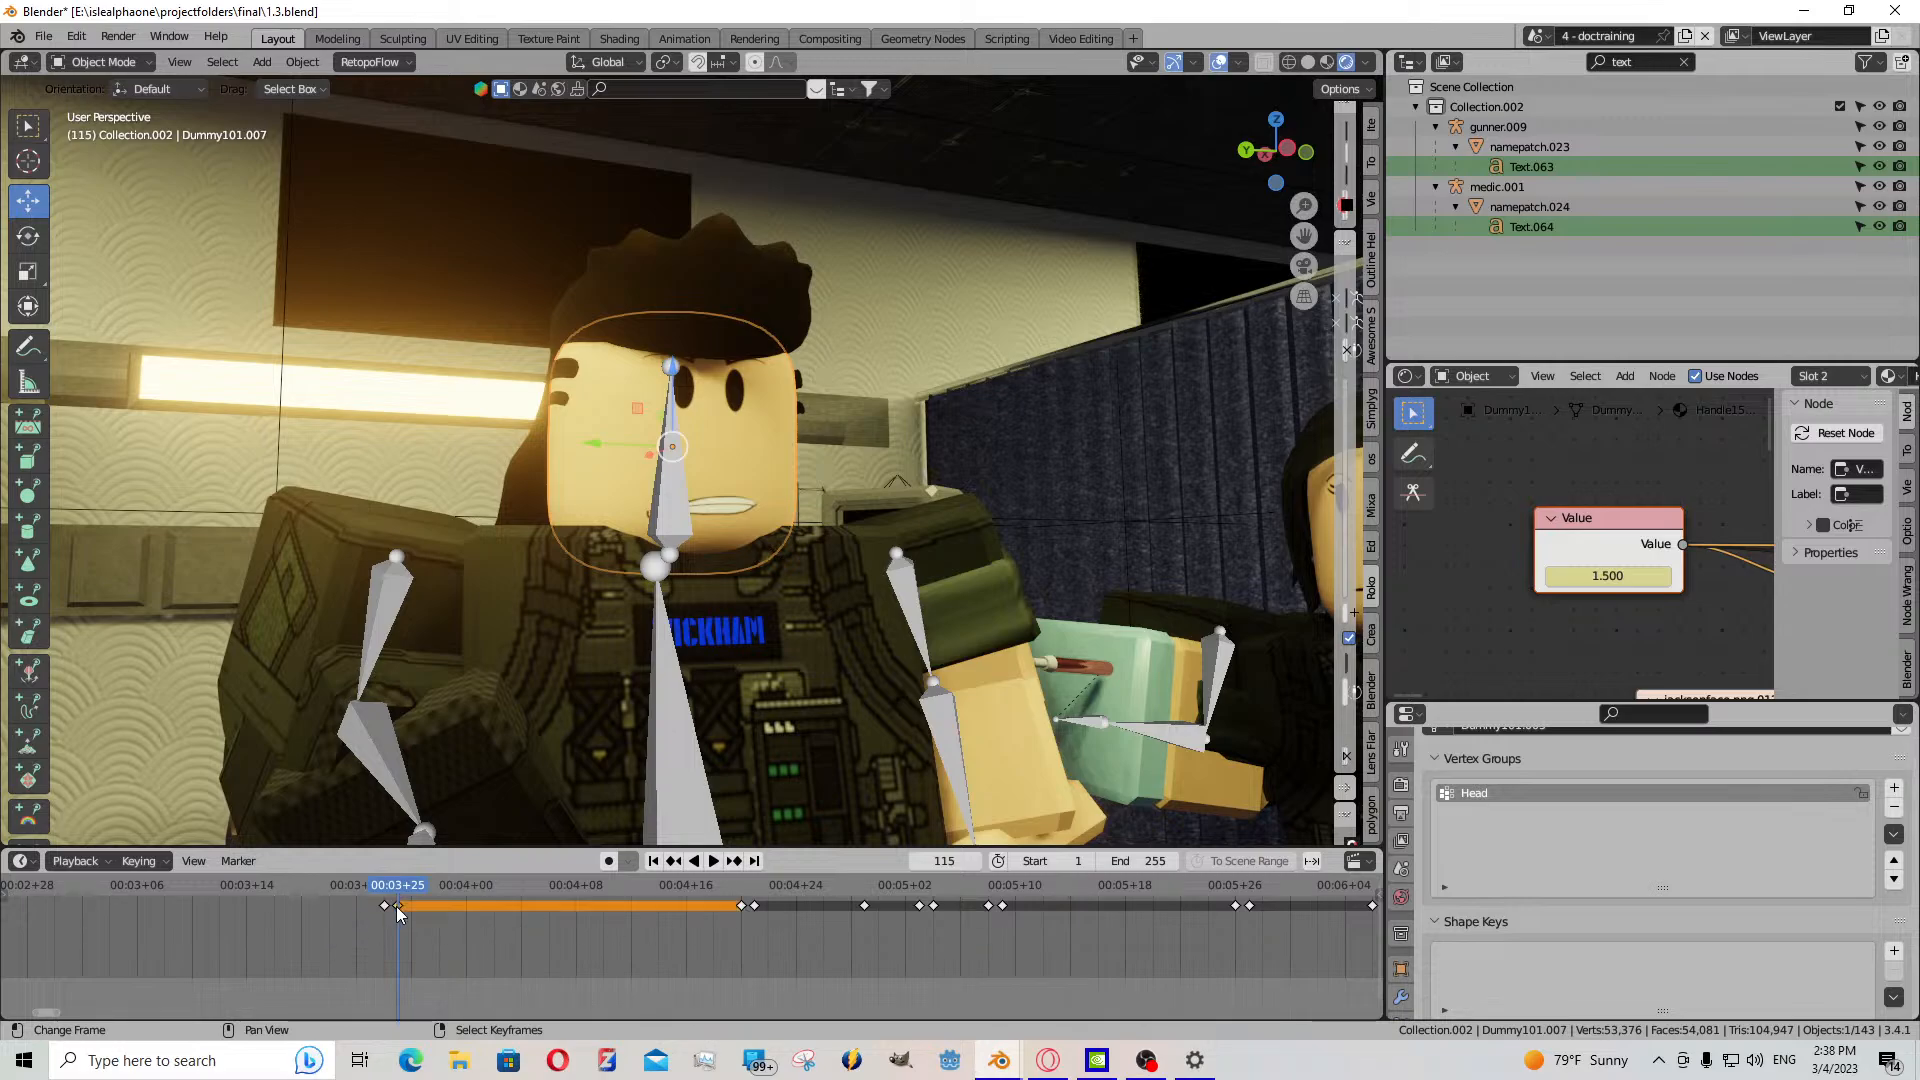
{"action": "left_click", "coordinate": [742, 906]}
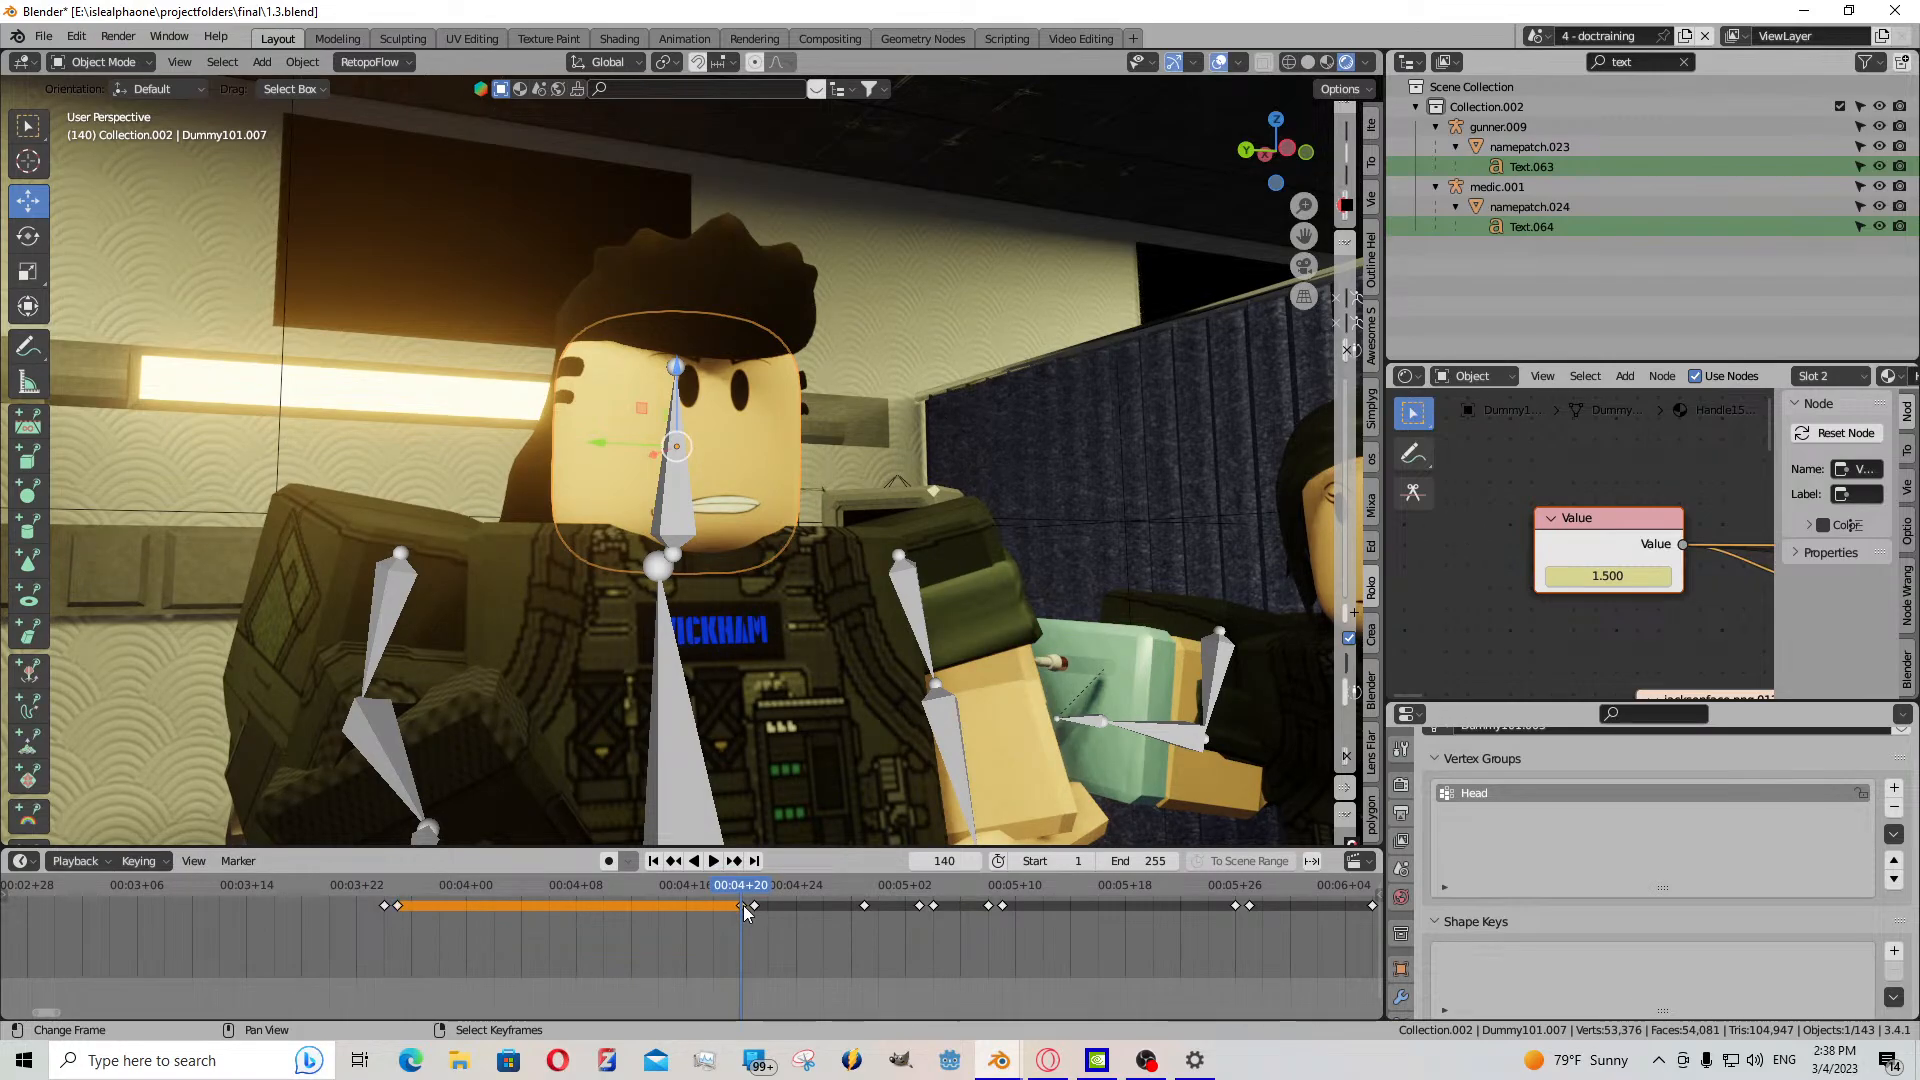
- Try removing the held mouth keyframe at frame 140 and undo the change
{"action": "left_click_drag", "start_coordinate": [742, 904], "coordinate": [563, 917]}
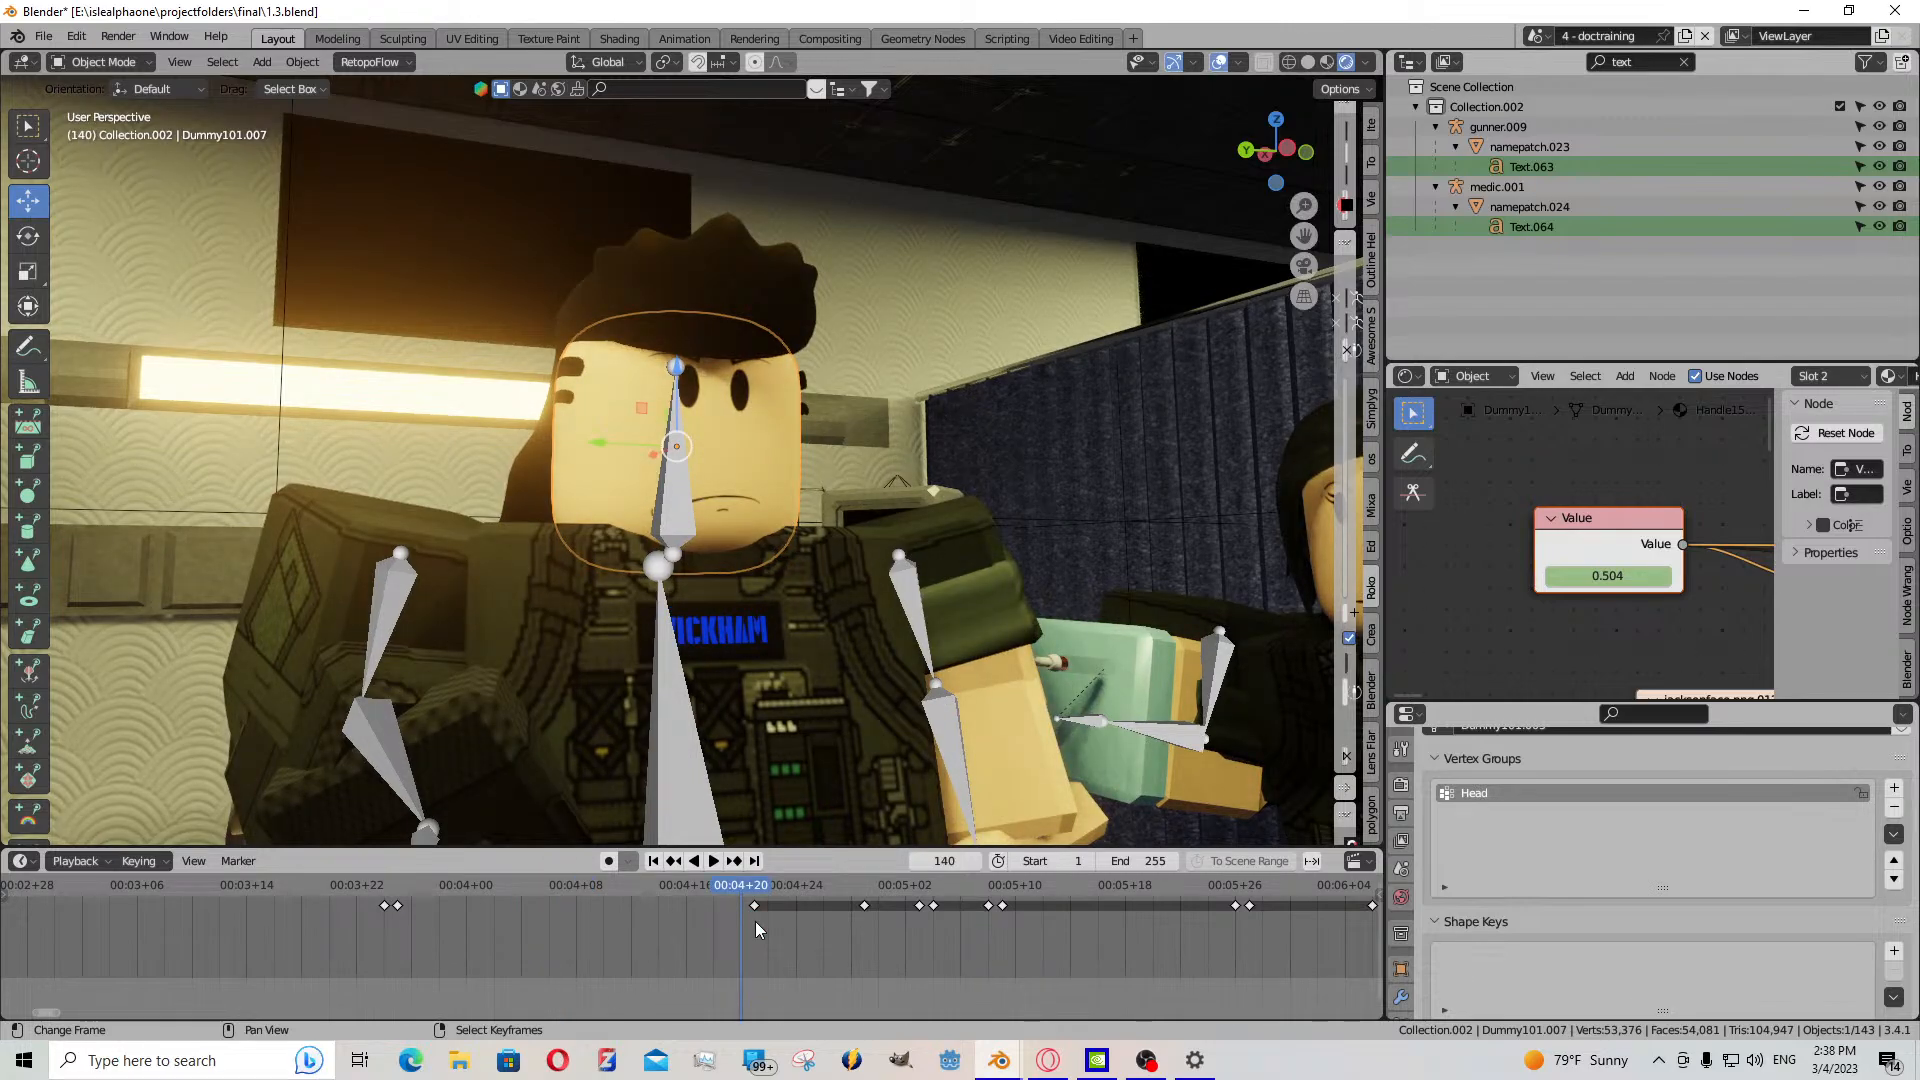
{"action": "scroll", "coordinate": [755, 924], "scroll_direction": "down", "scroll_amount": 1}
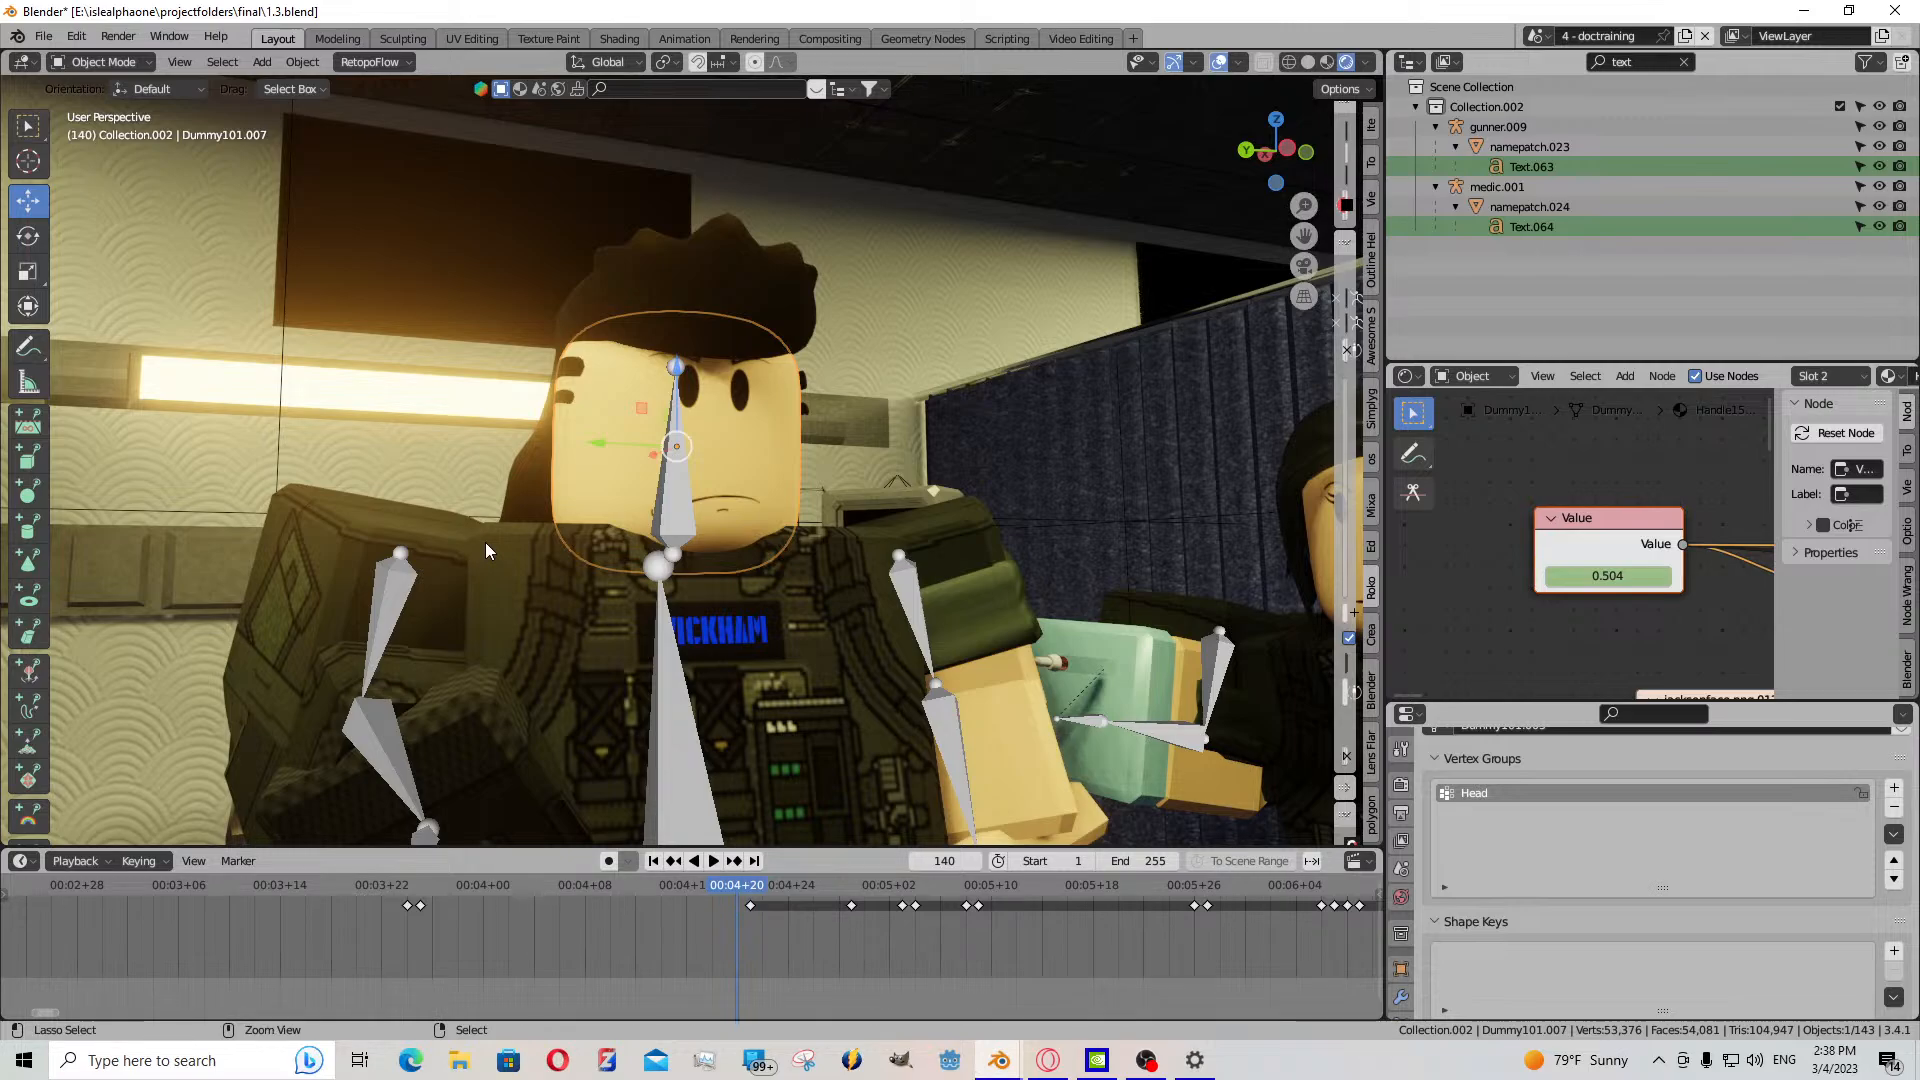
{"action": "key", "text": "ctrl+z"}
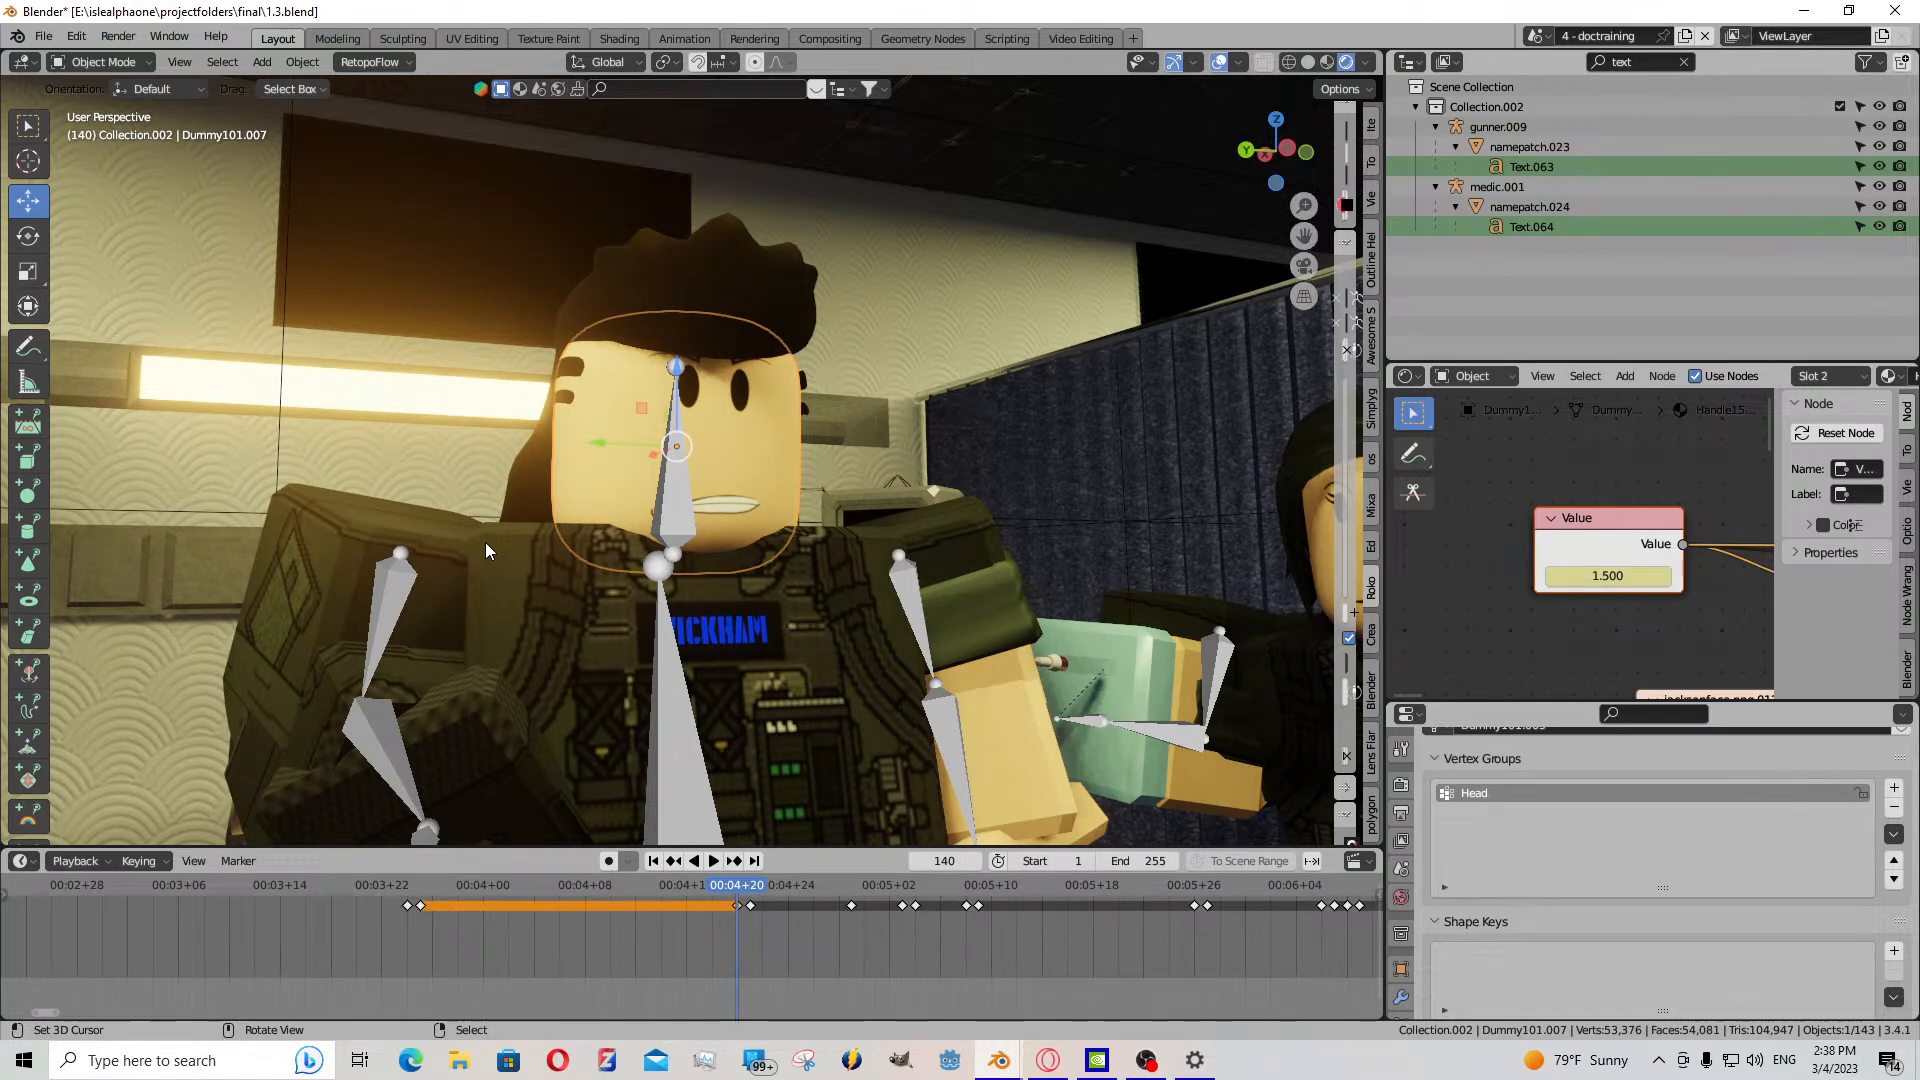
- View the gunner's face from the front and scrub through its mouth keyframes to about frame 208
{"action": "middle_click_drag", "start_coordinate": [554, 395], "coordinate": [843, 378]}
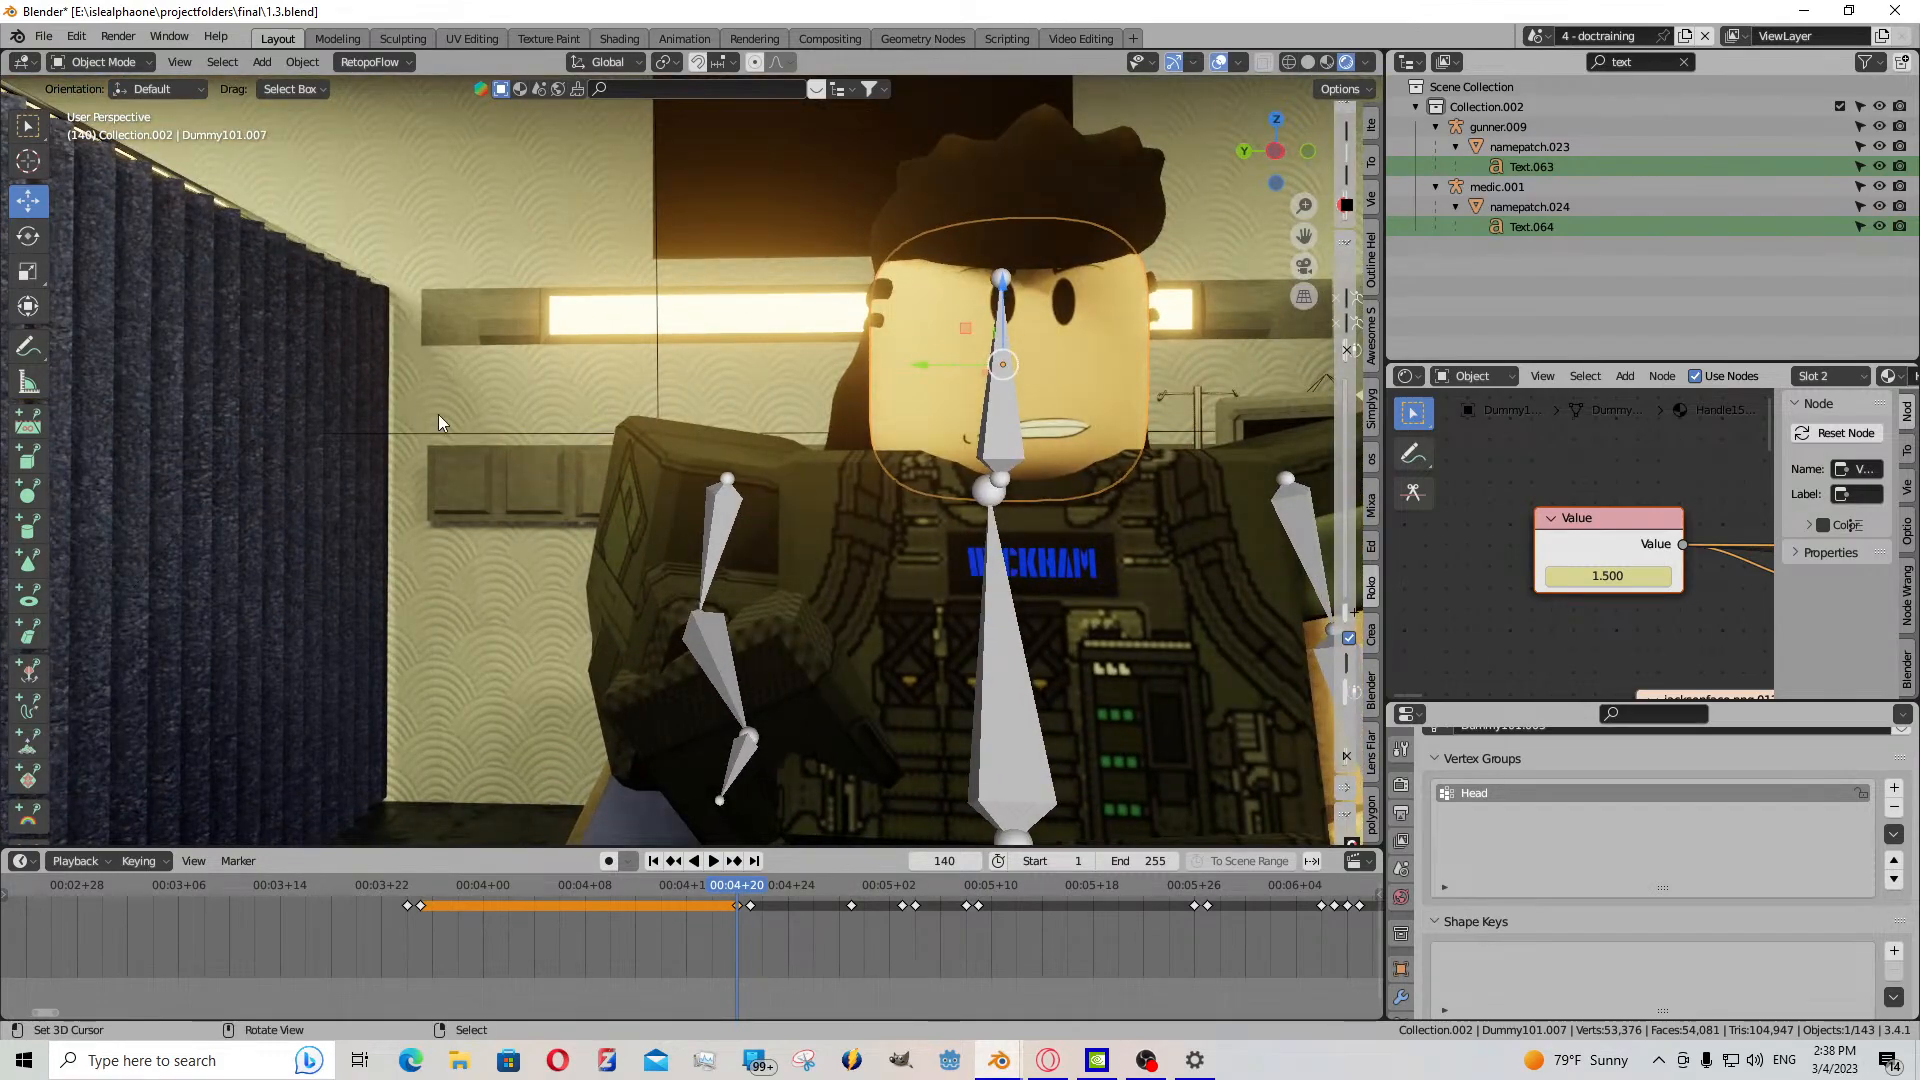
{"action": "middle_click_drag", "start_coordinate": [676, 336], "coordinate": [716, 386]}
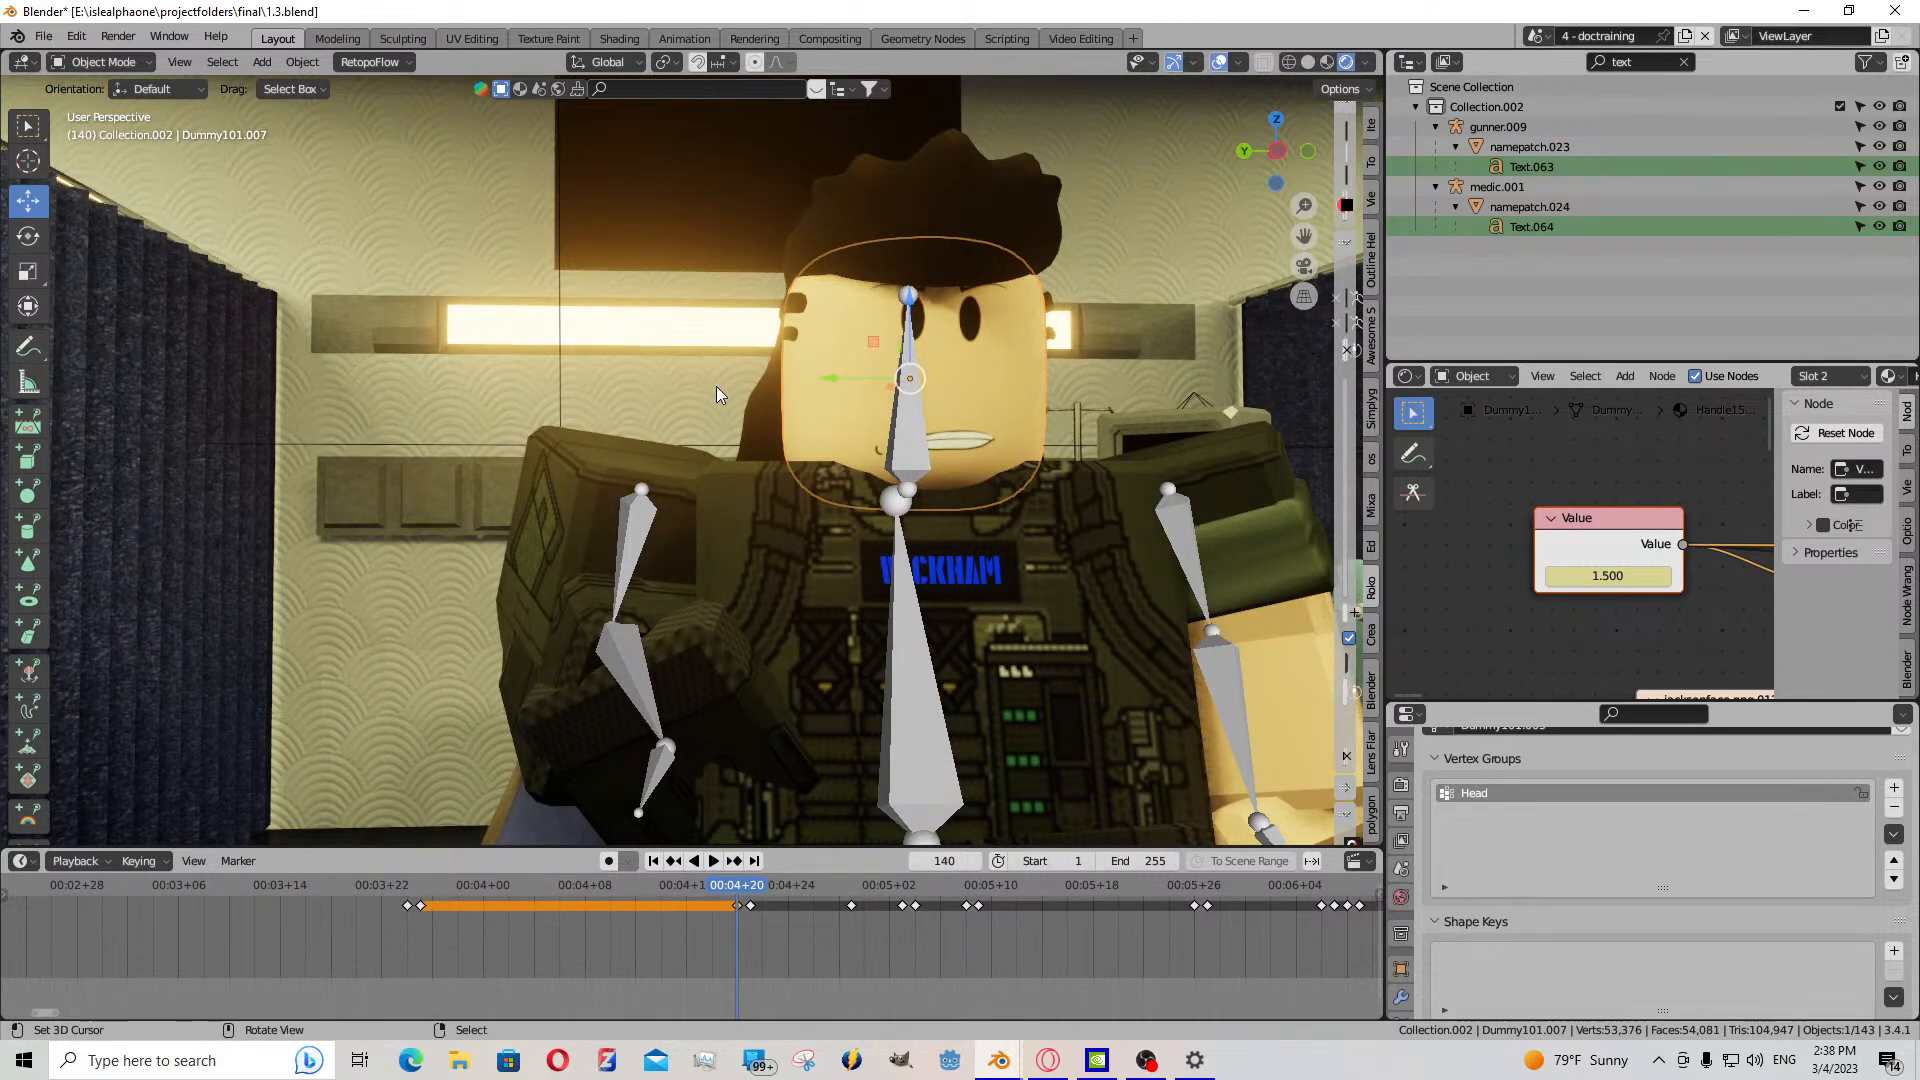
{"action": "key", "text": "space"}
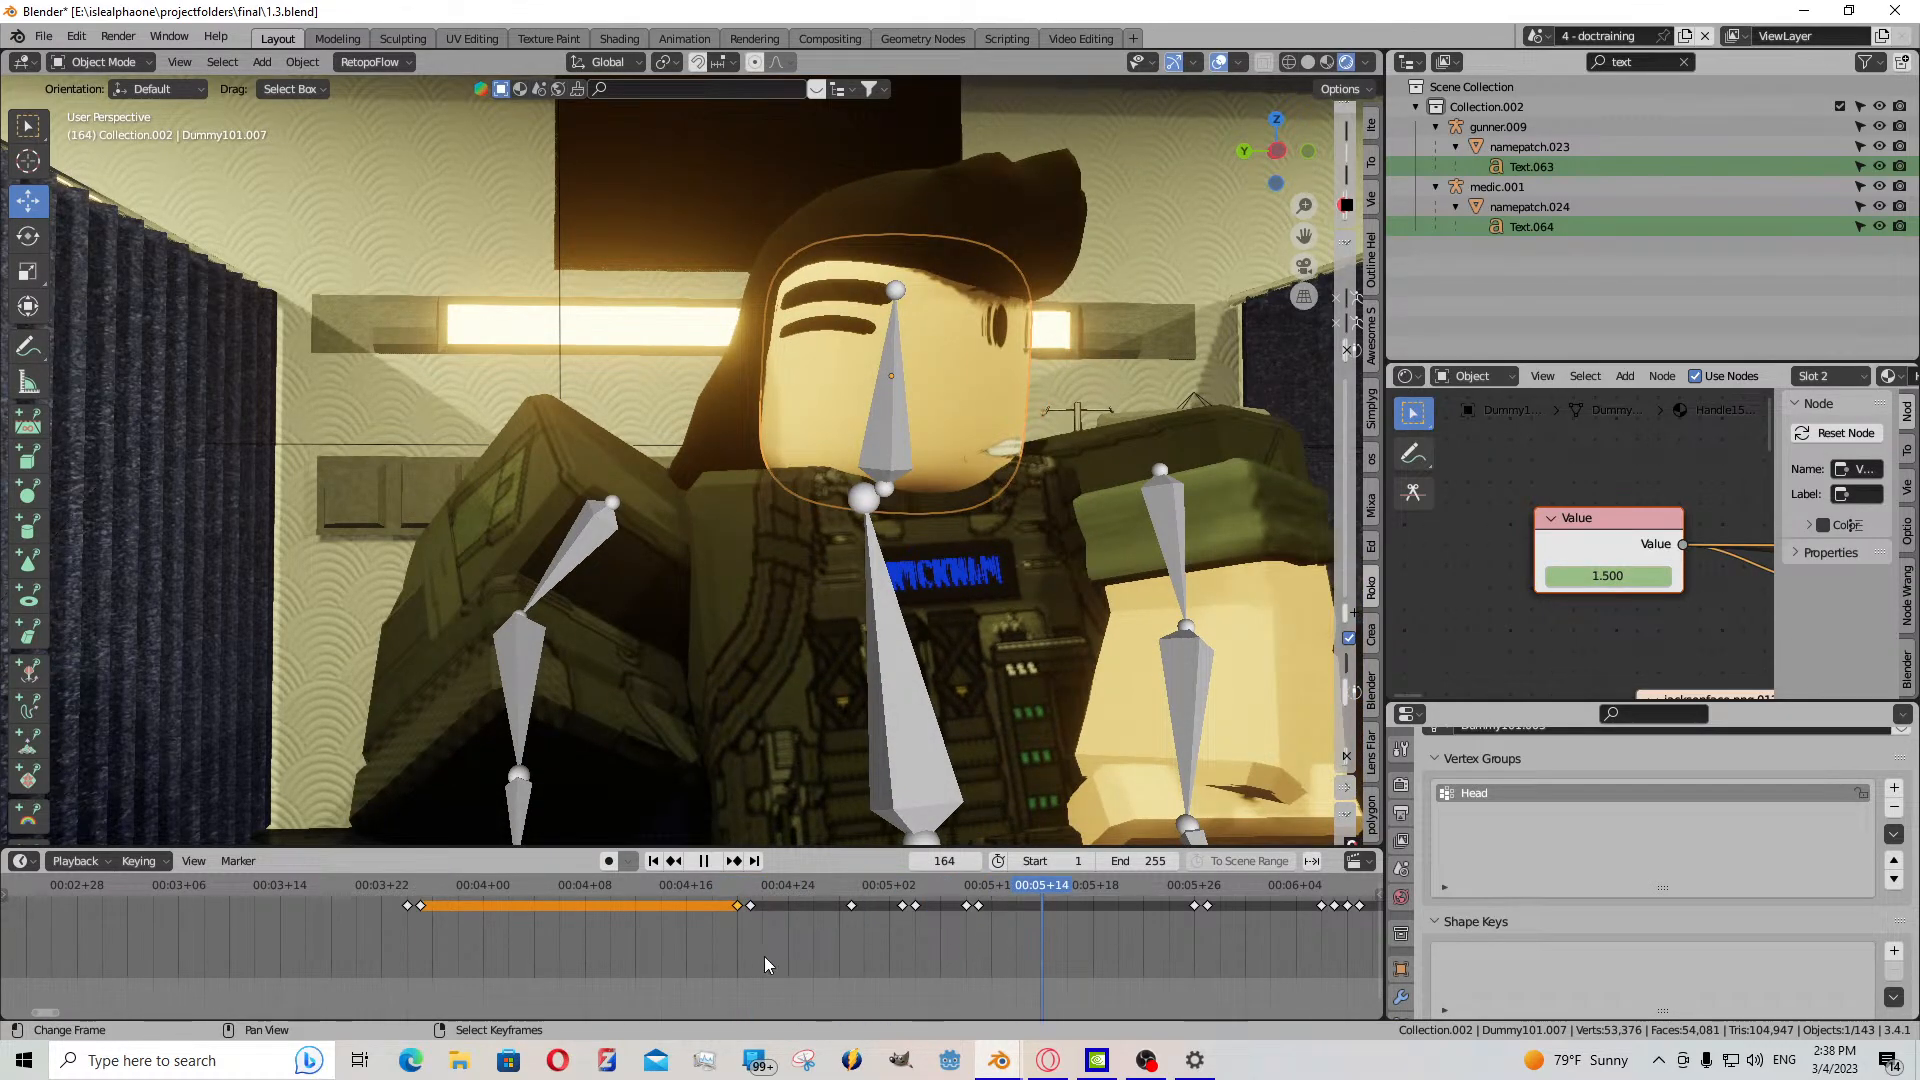
{"action": "scroll", "coordinate": [690, 940], "scroll_direction": "down", "scroll_amount": 3}
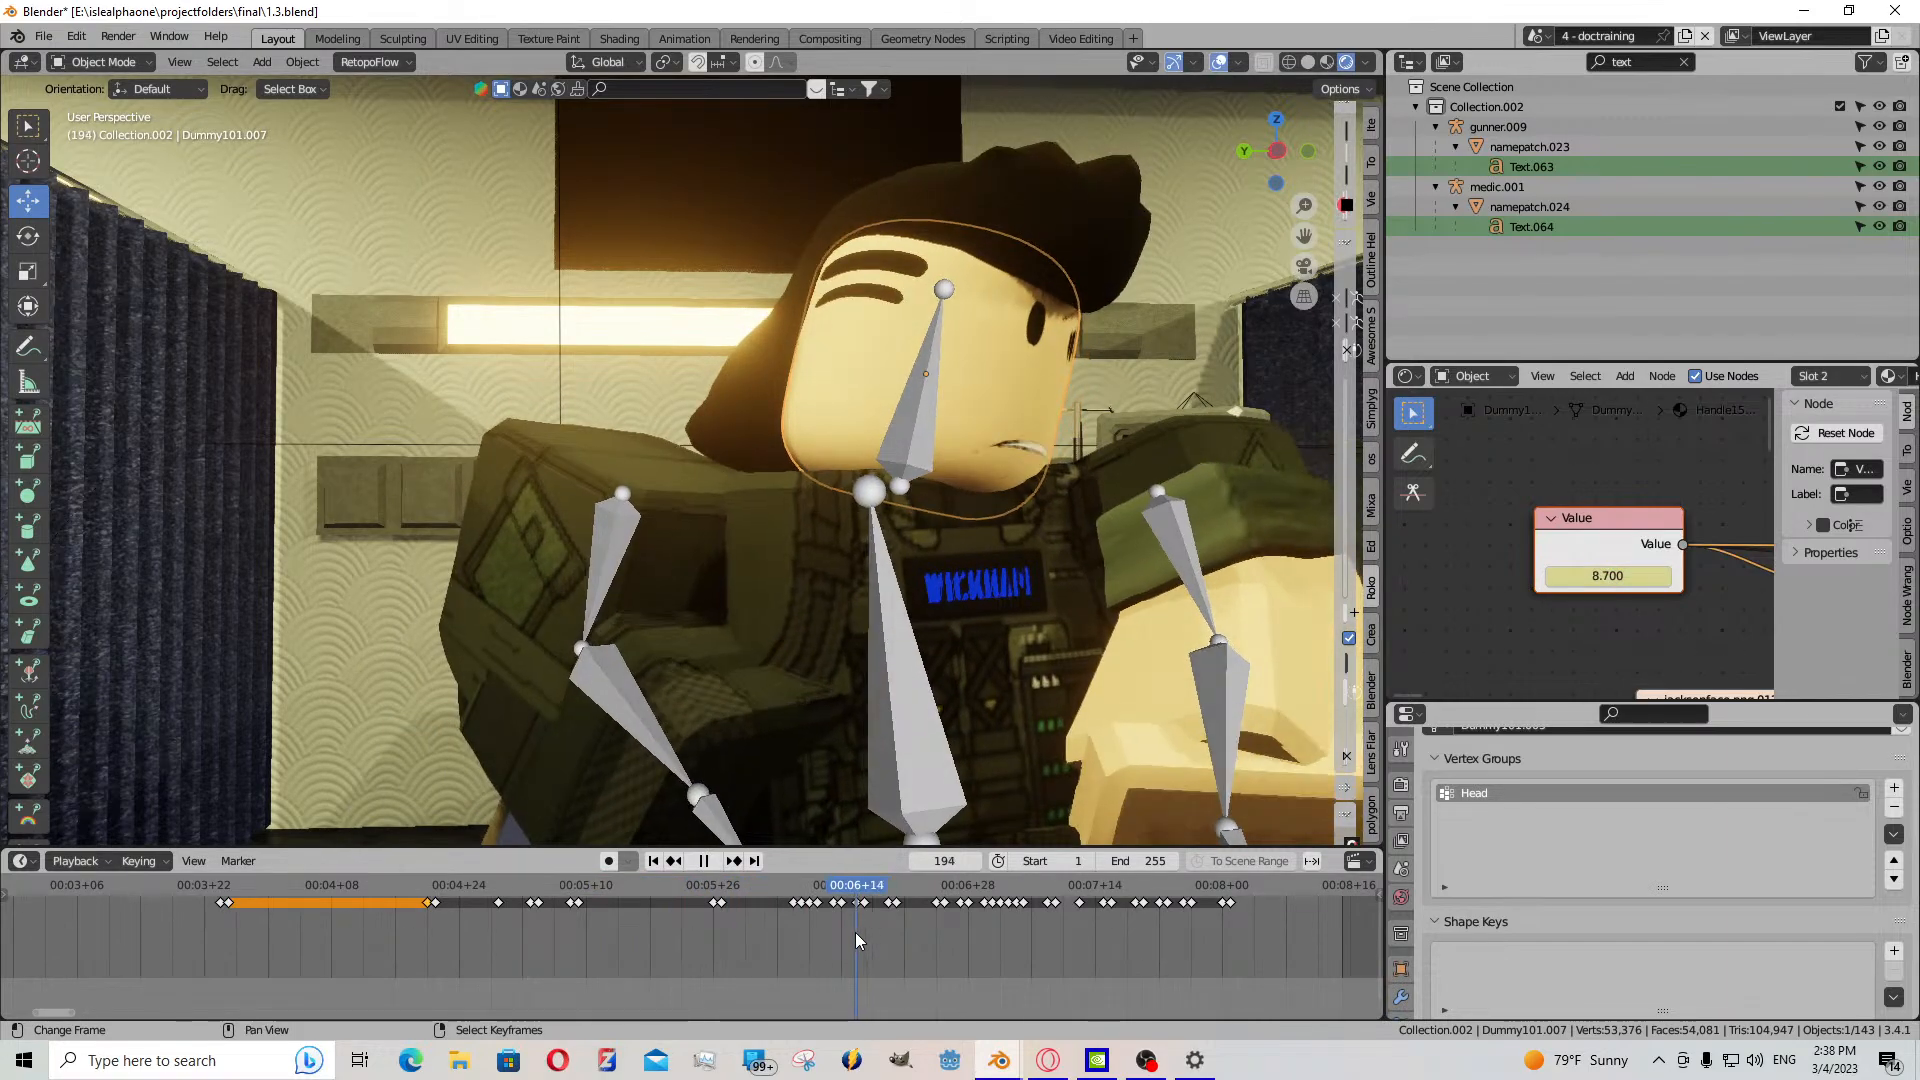
{"action": "scroll", "coordinate": [866, 921], "scroll_direction": "up", "scroll_amount": 11}
{"action": "middle_click_drag", "start_coordinate": [1085, 917], "coordinate": [1040, 921]}
{"action": "left_click_drag", "start_coordinate": [957, 922], "coordinate": [1287, 922]}
{"action": "key", "text": "space"}
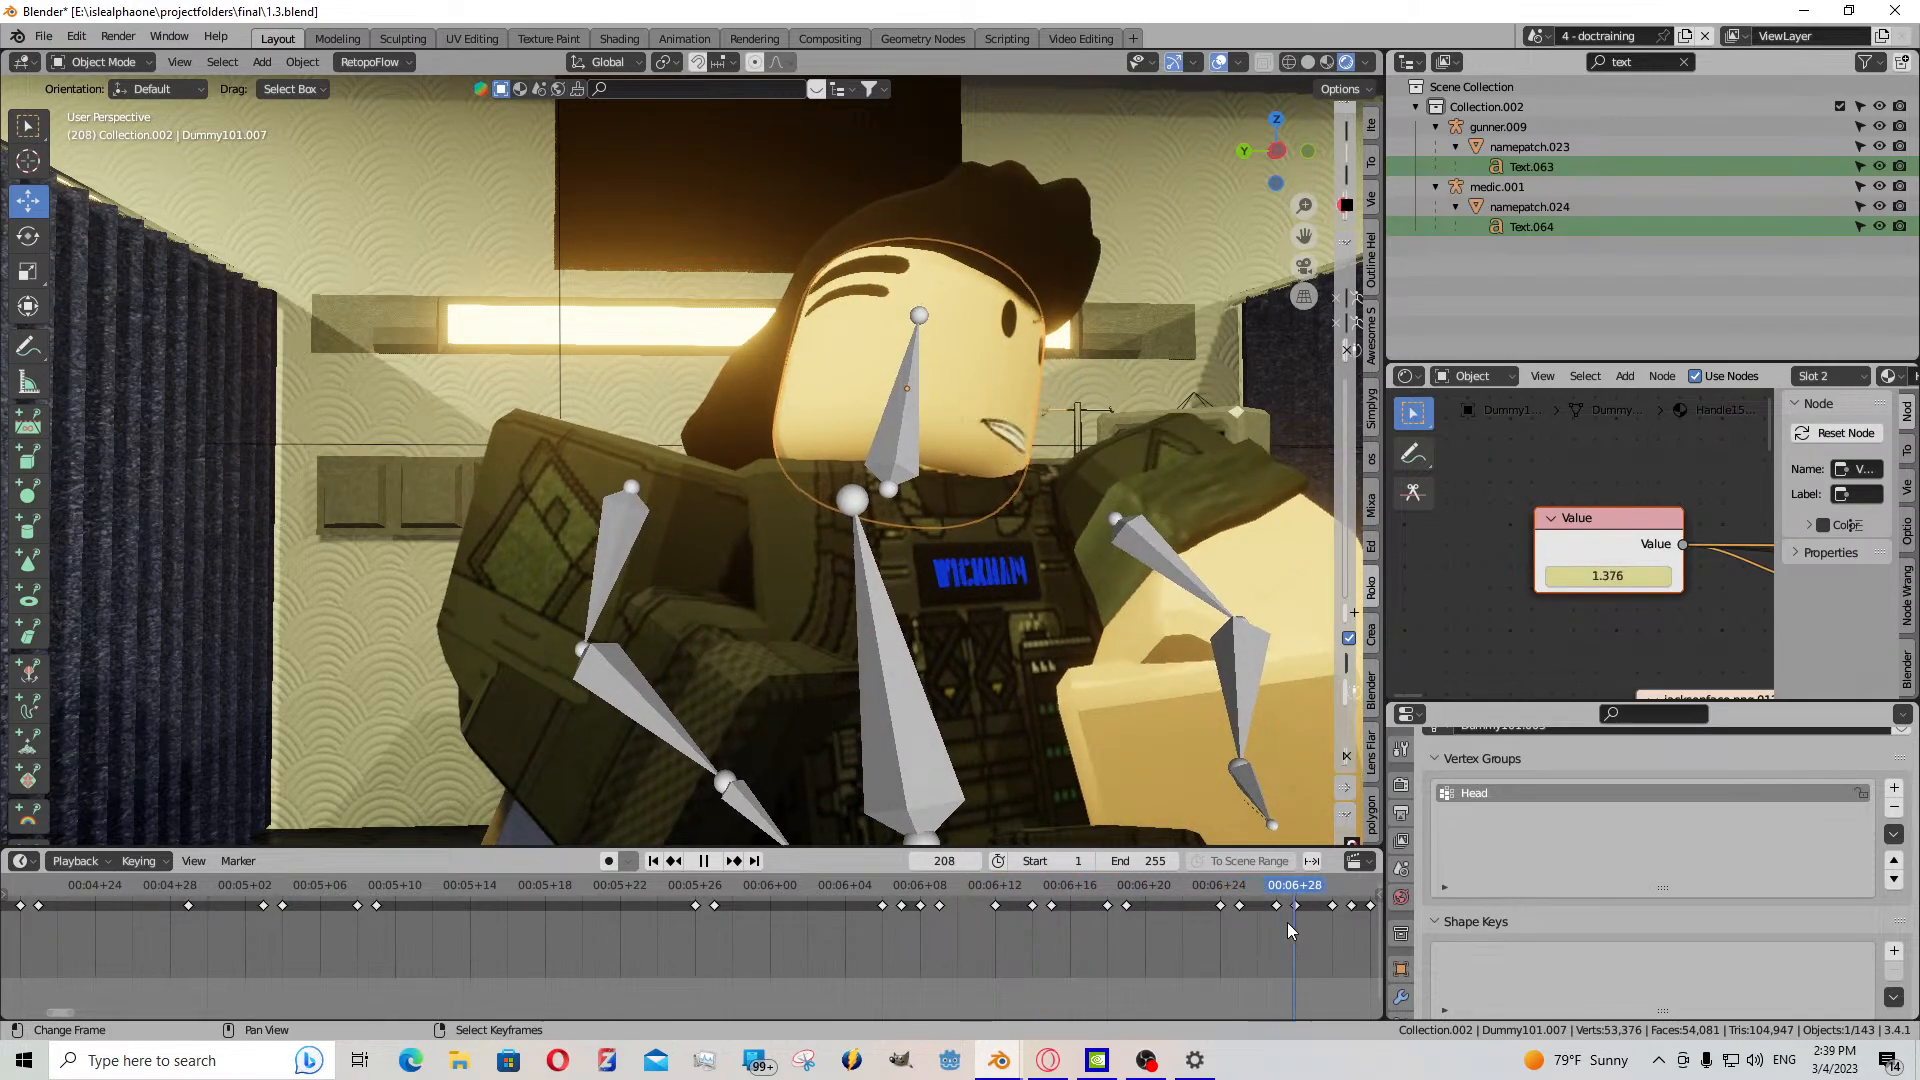
- Scrub through the remaining mouth keyframes near the shot's end and replay the animation from around frame 63
{"action": "middle_click_drag", "start_coordinate": [1279, 939], "coordinate": [1069, 934]}
{"action": "left_click_drag", "start_coordinate": [1100, 928], "coordinate": [1211, 905]}
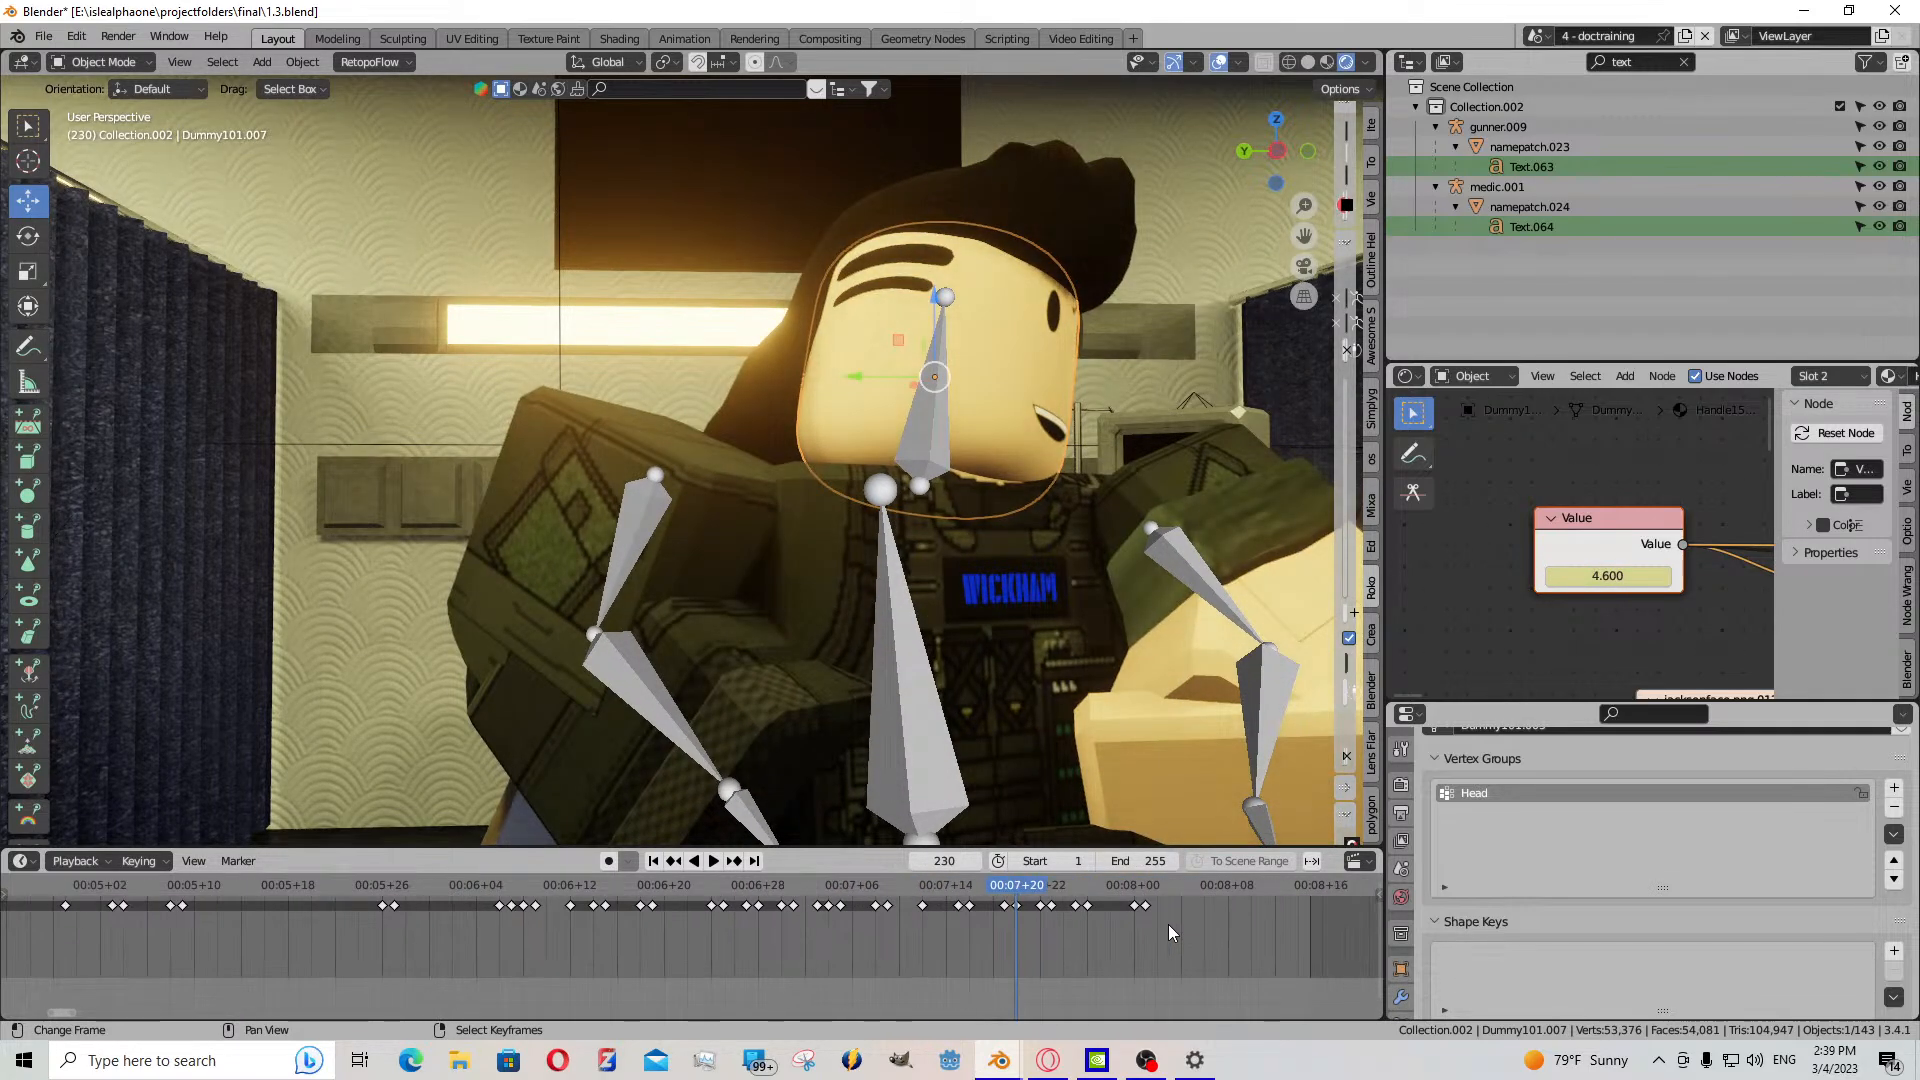
{"action": "key", "text": "space"}
{"action": "scroll", "coordinate": [745, 912], "scroll_direction": "down", "scroll_amount": 3}
{"action": "middle_click_drag", "start_coordinate": [745, 912], "coordinate": [1167, 996]}
{"action": "left_click", "coordinate": [624, 948]}
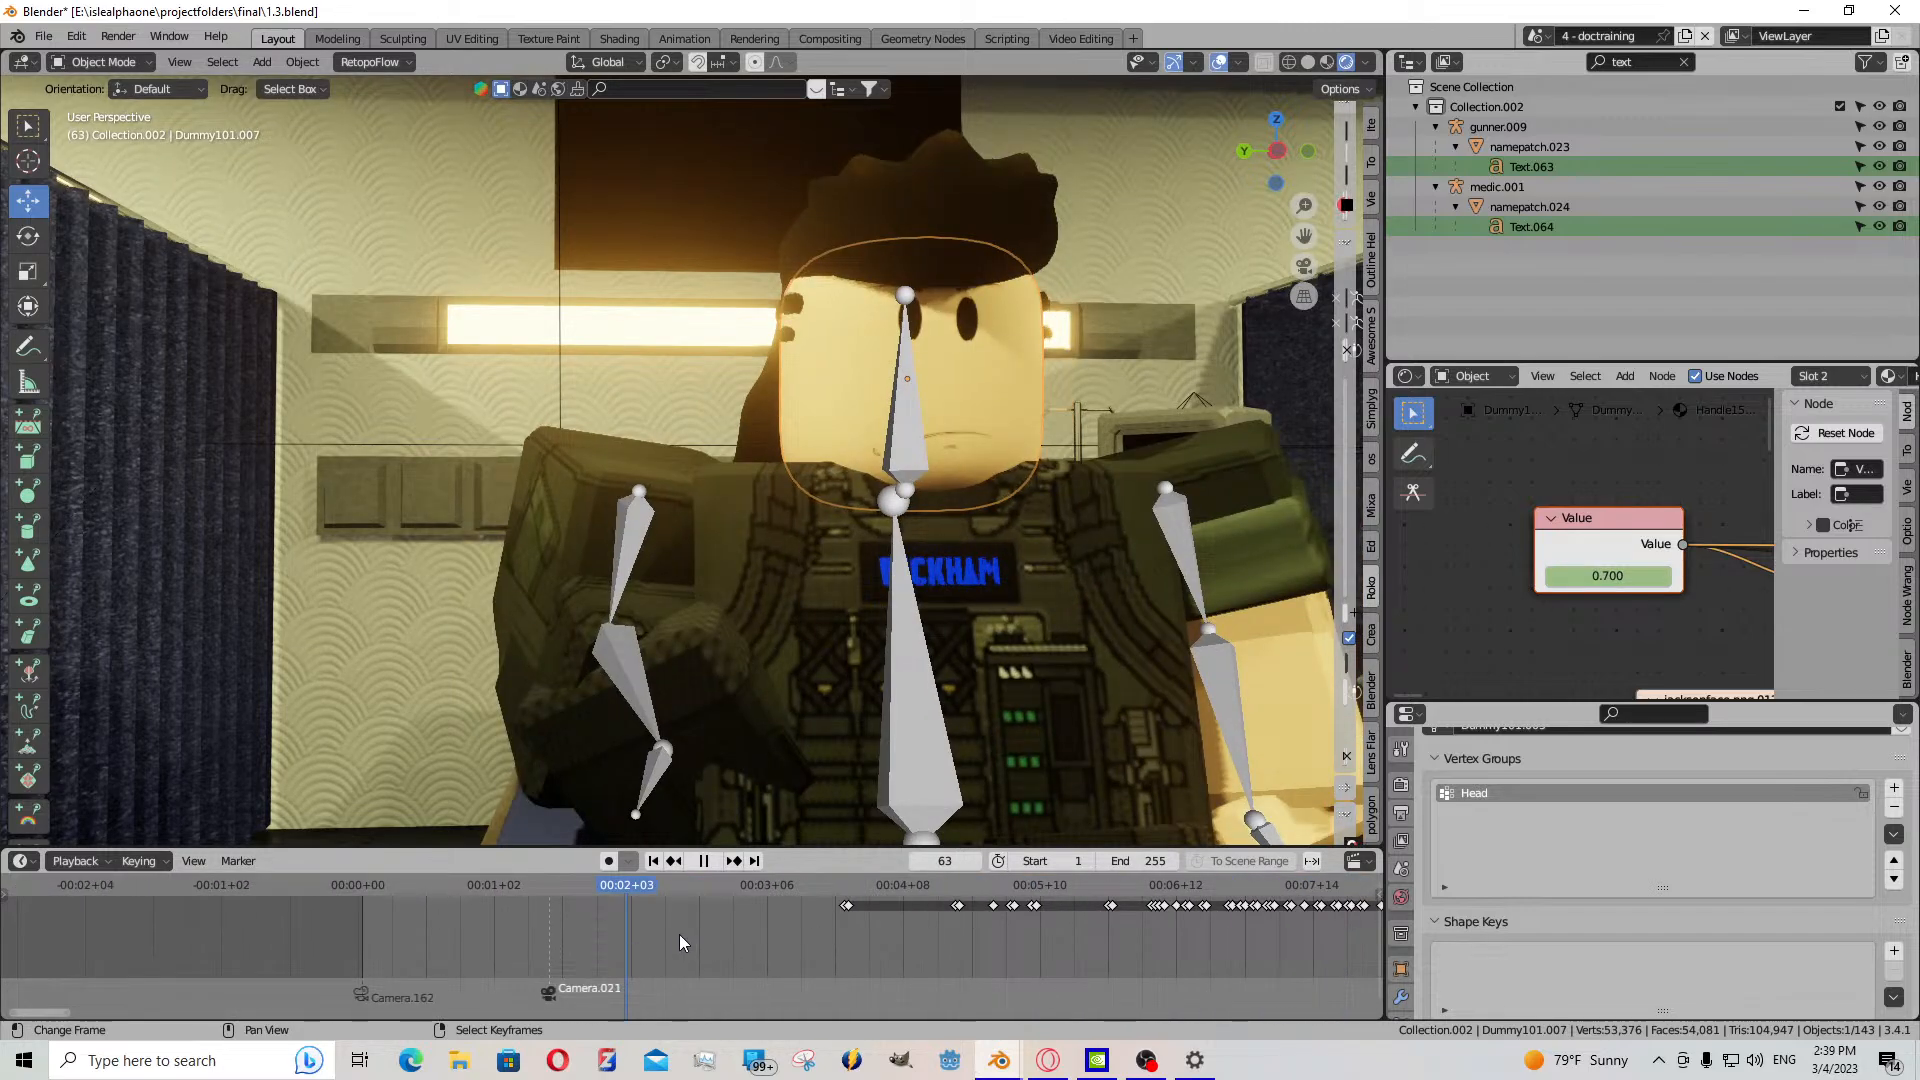
- Keyframe the face material's Value node at 0.700 on frame 63 and at 8.000 on frame 94
{"action": "key", "text": "i"}
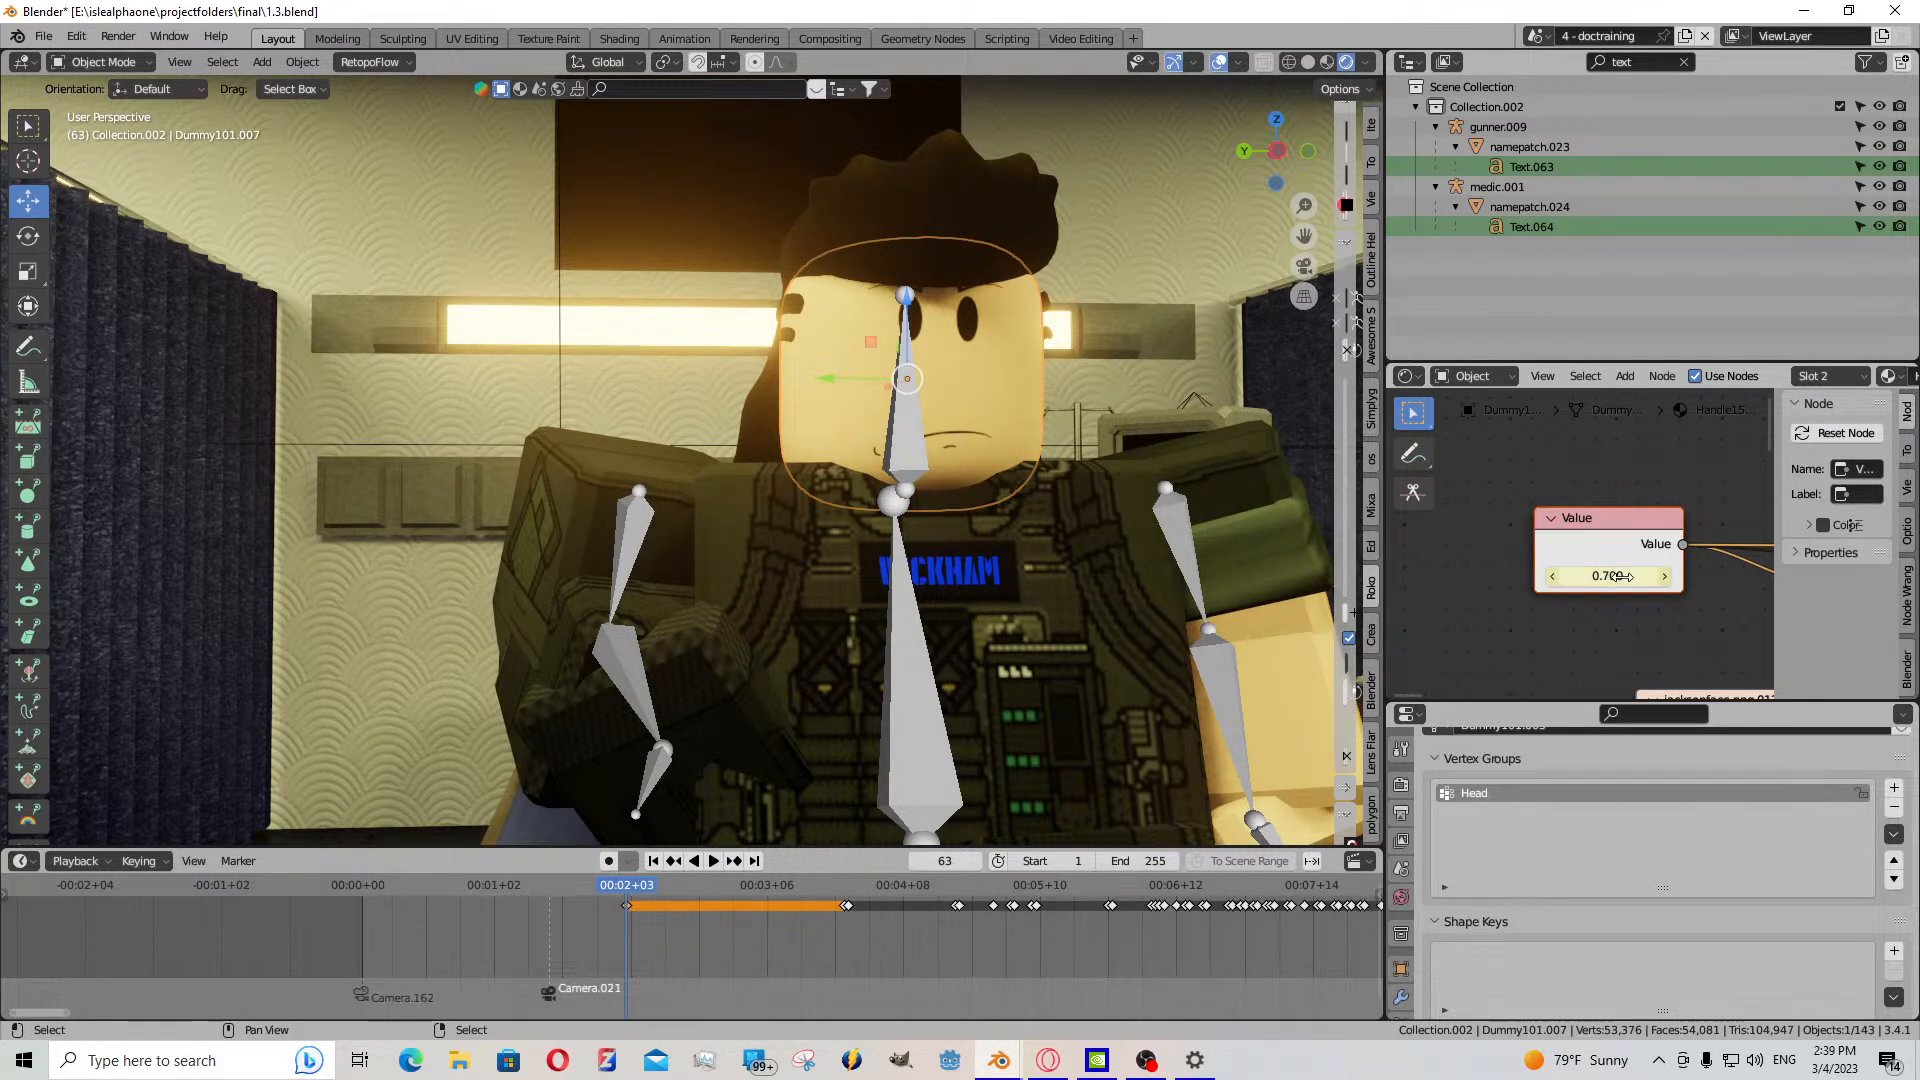
{"action": "left_click", "coordinate": [764, 910]}
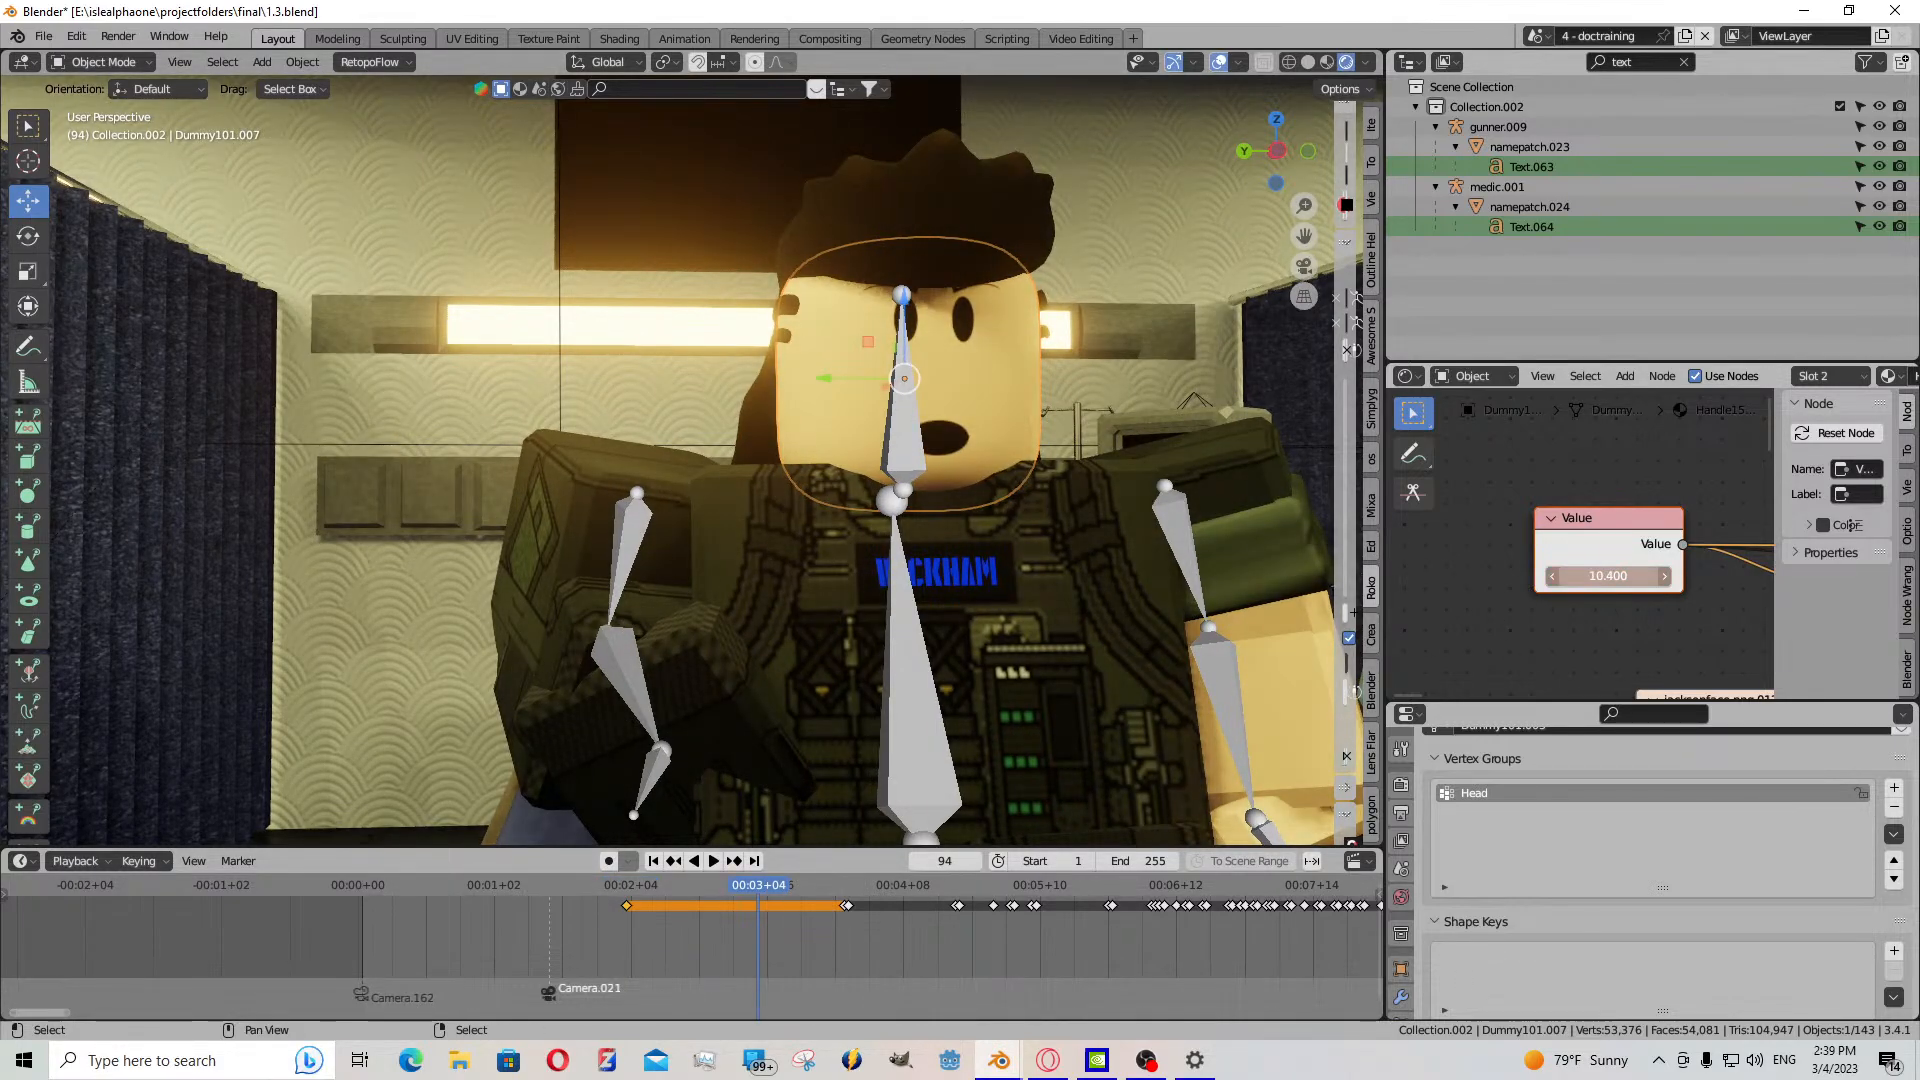
{"action": "left_click_drag", "start_coordinate": [1592, 582], "coordinate": [1530, 582]}
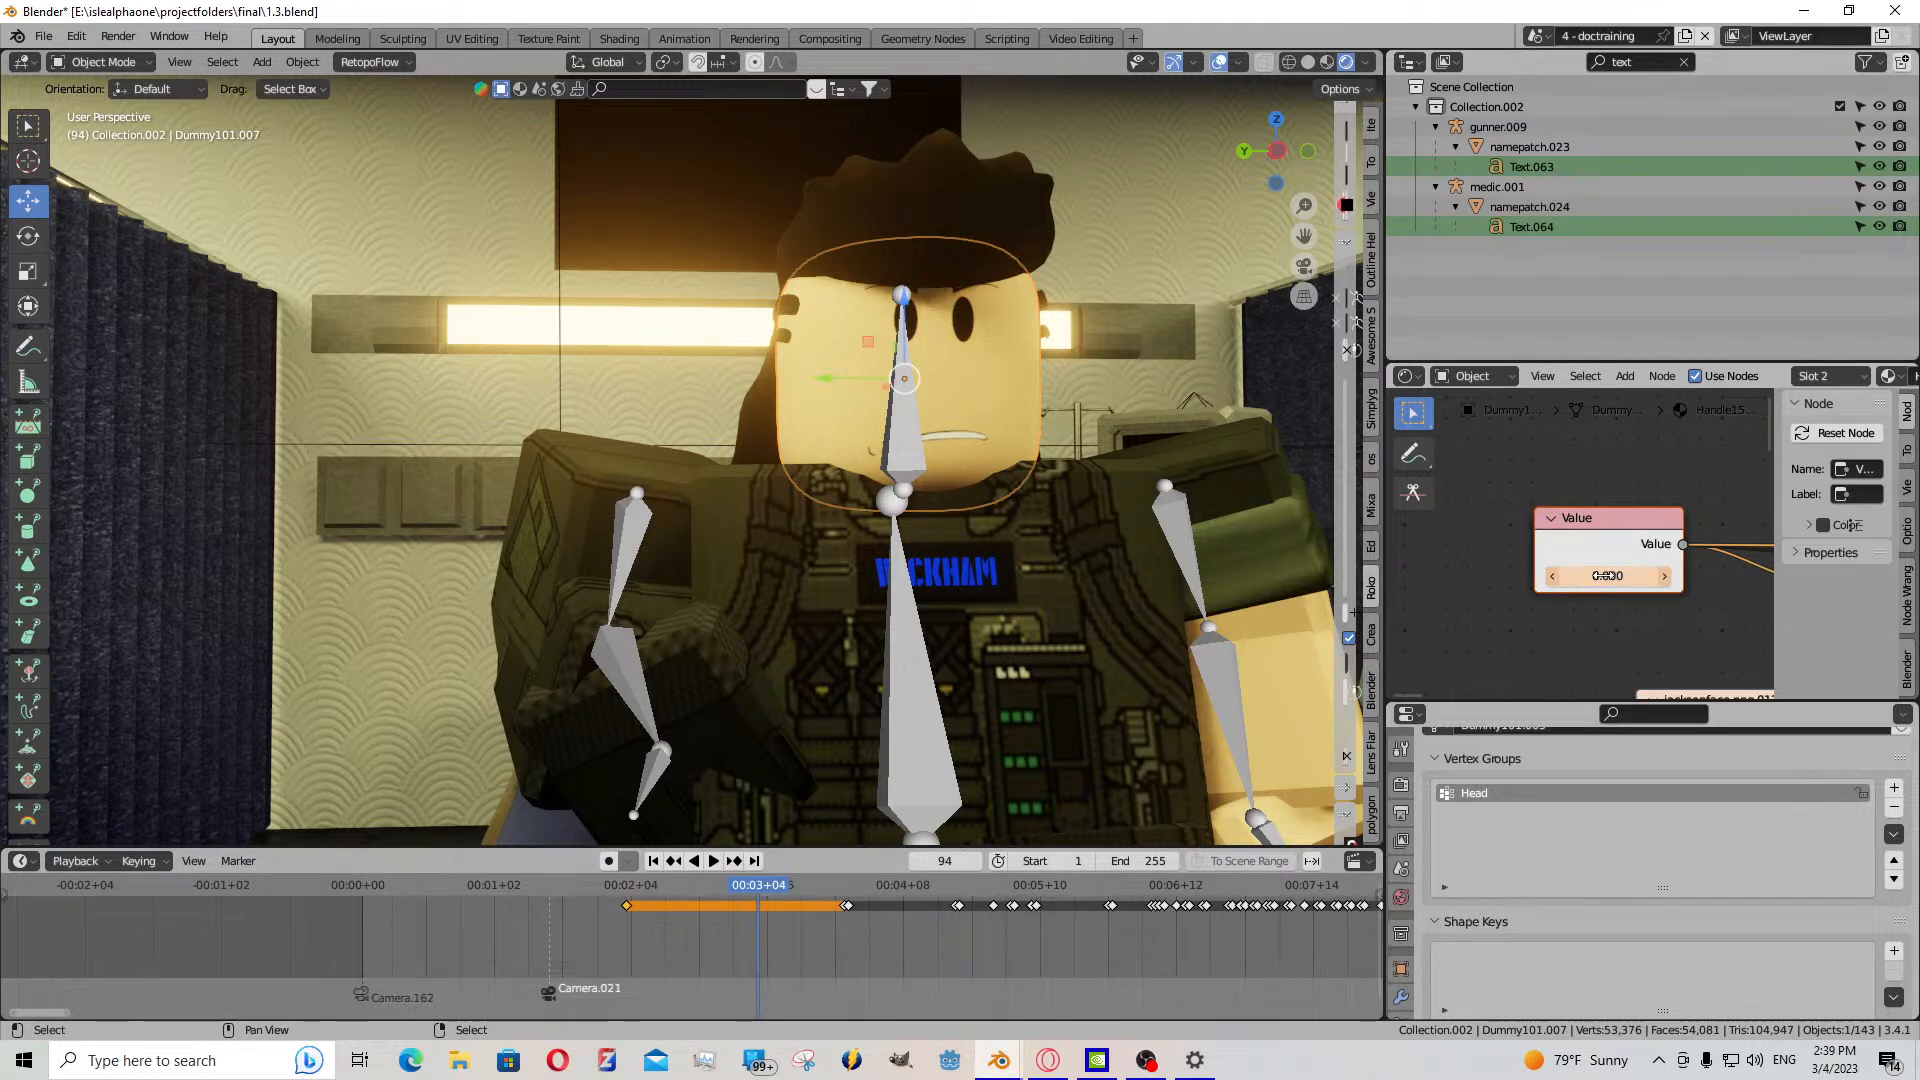
{"action": "key", "text": "i"}
{"action": "key", "text": "i"}
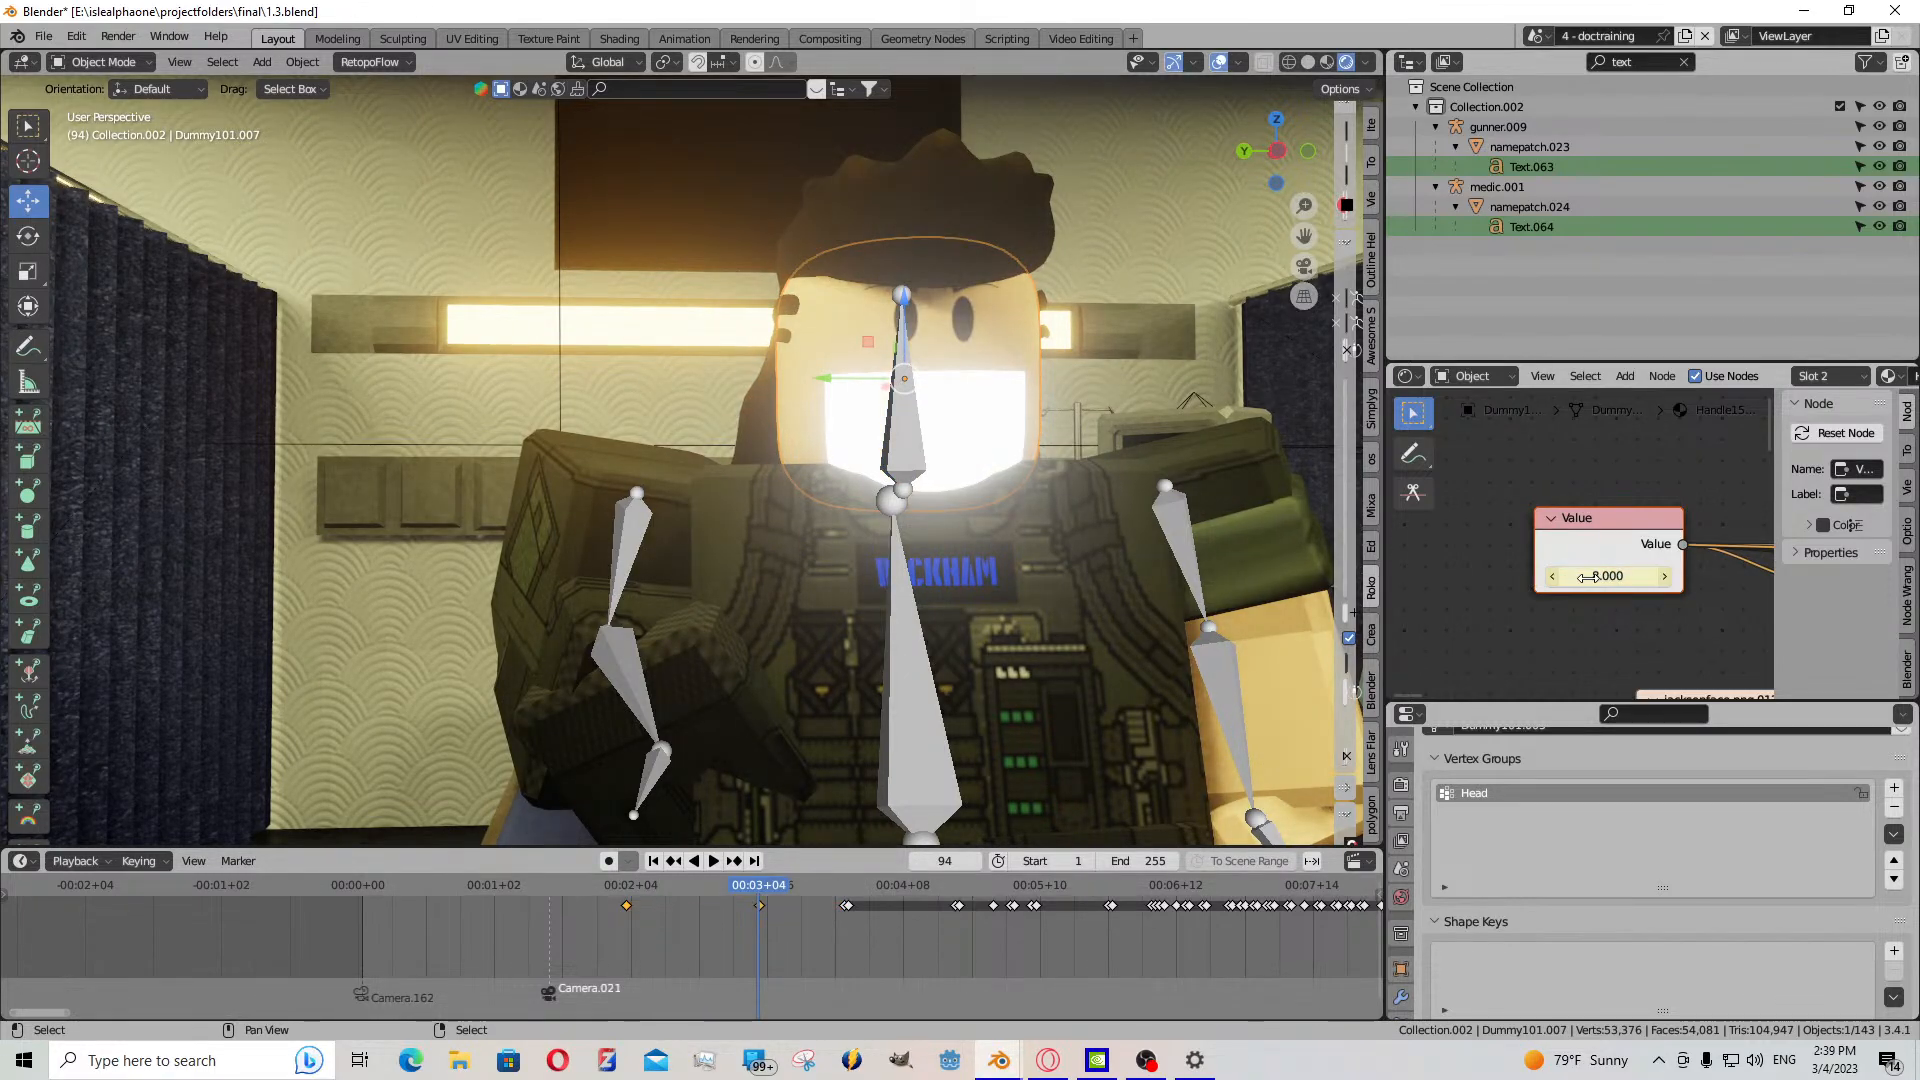
- Replay the animation from around frame 63 to check the mouth between the two new keyframes
{"action": "left_click", "coordinate": [623, 890]}
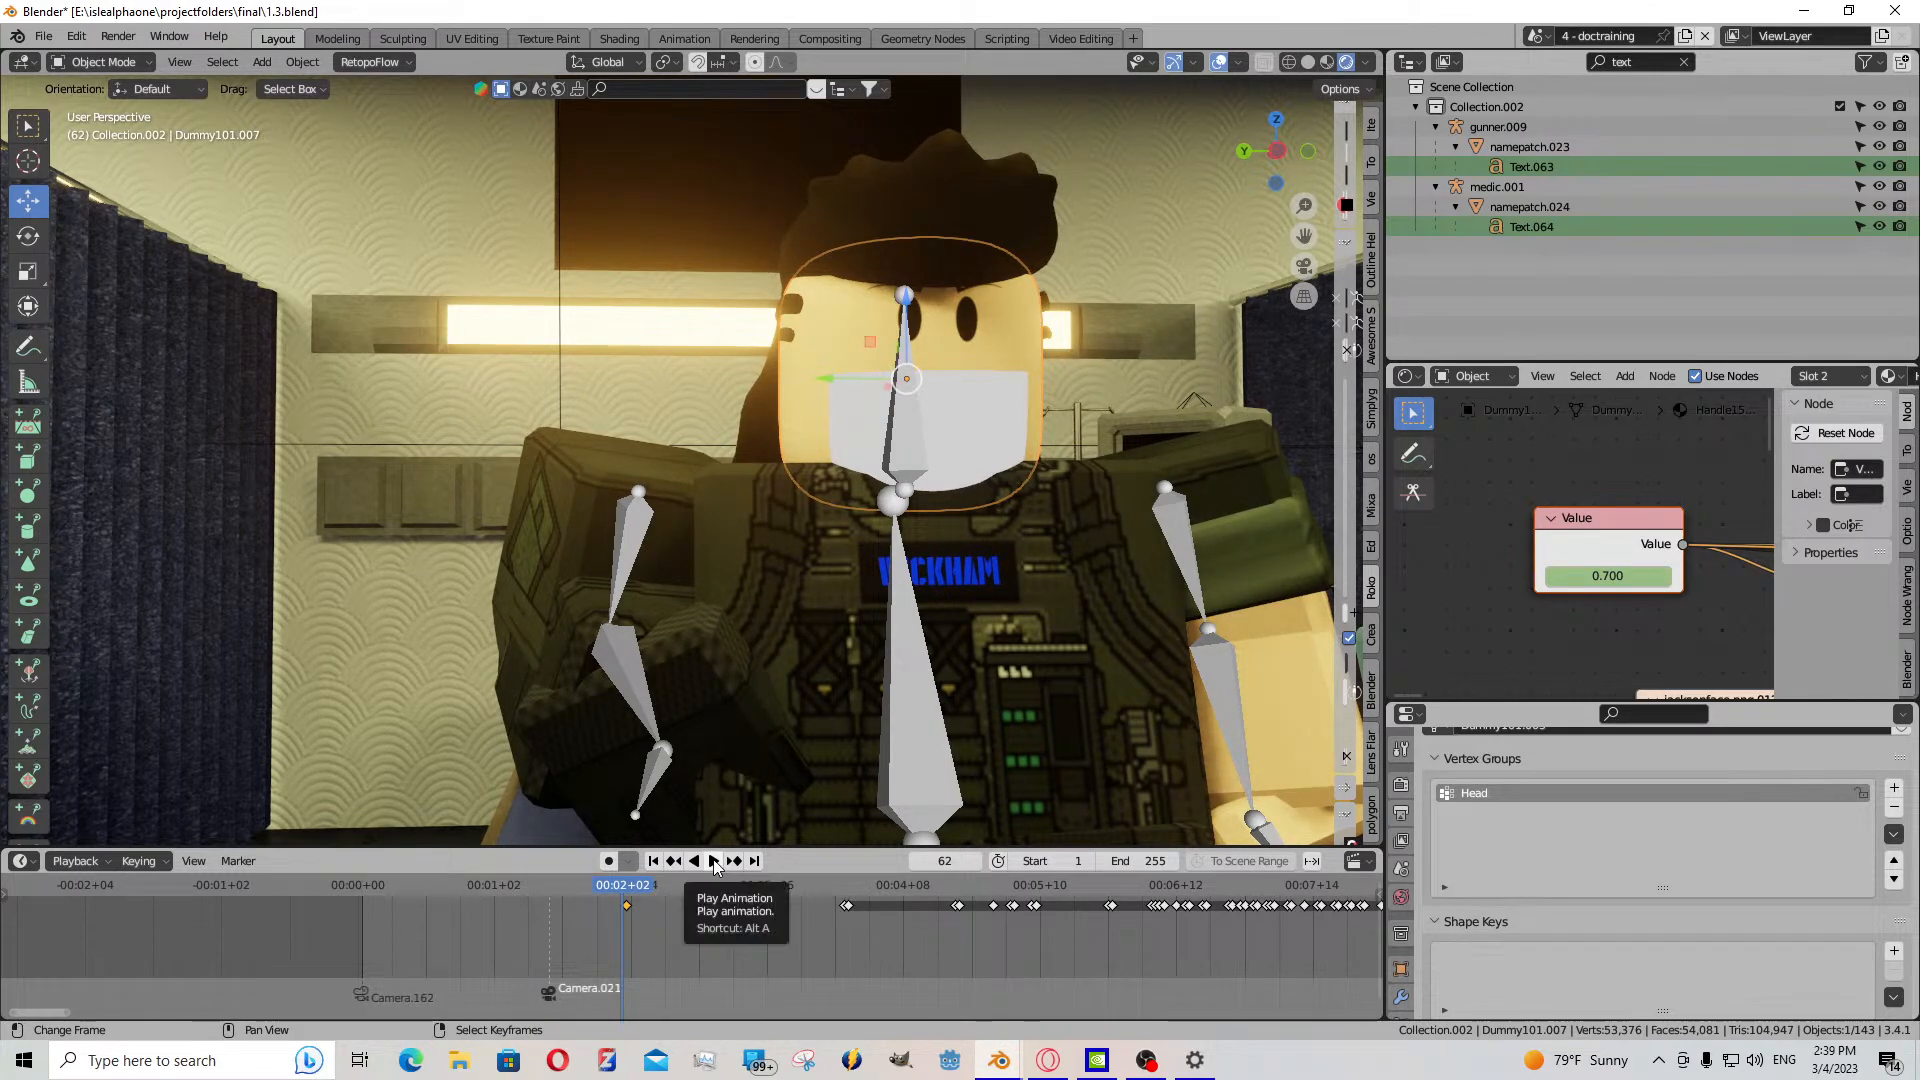
{"action": "left_click", "coordinate": [632, 906]}
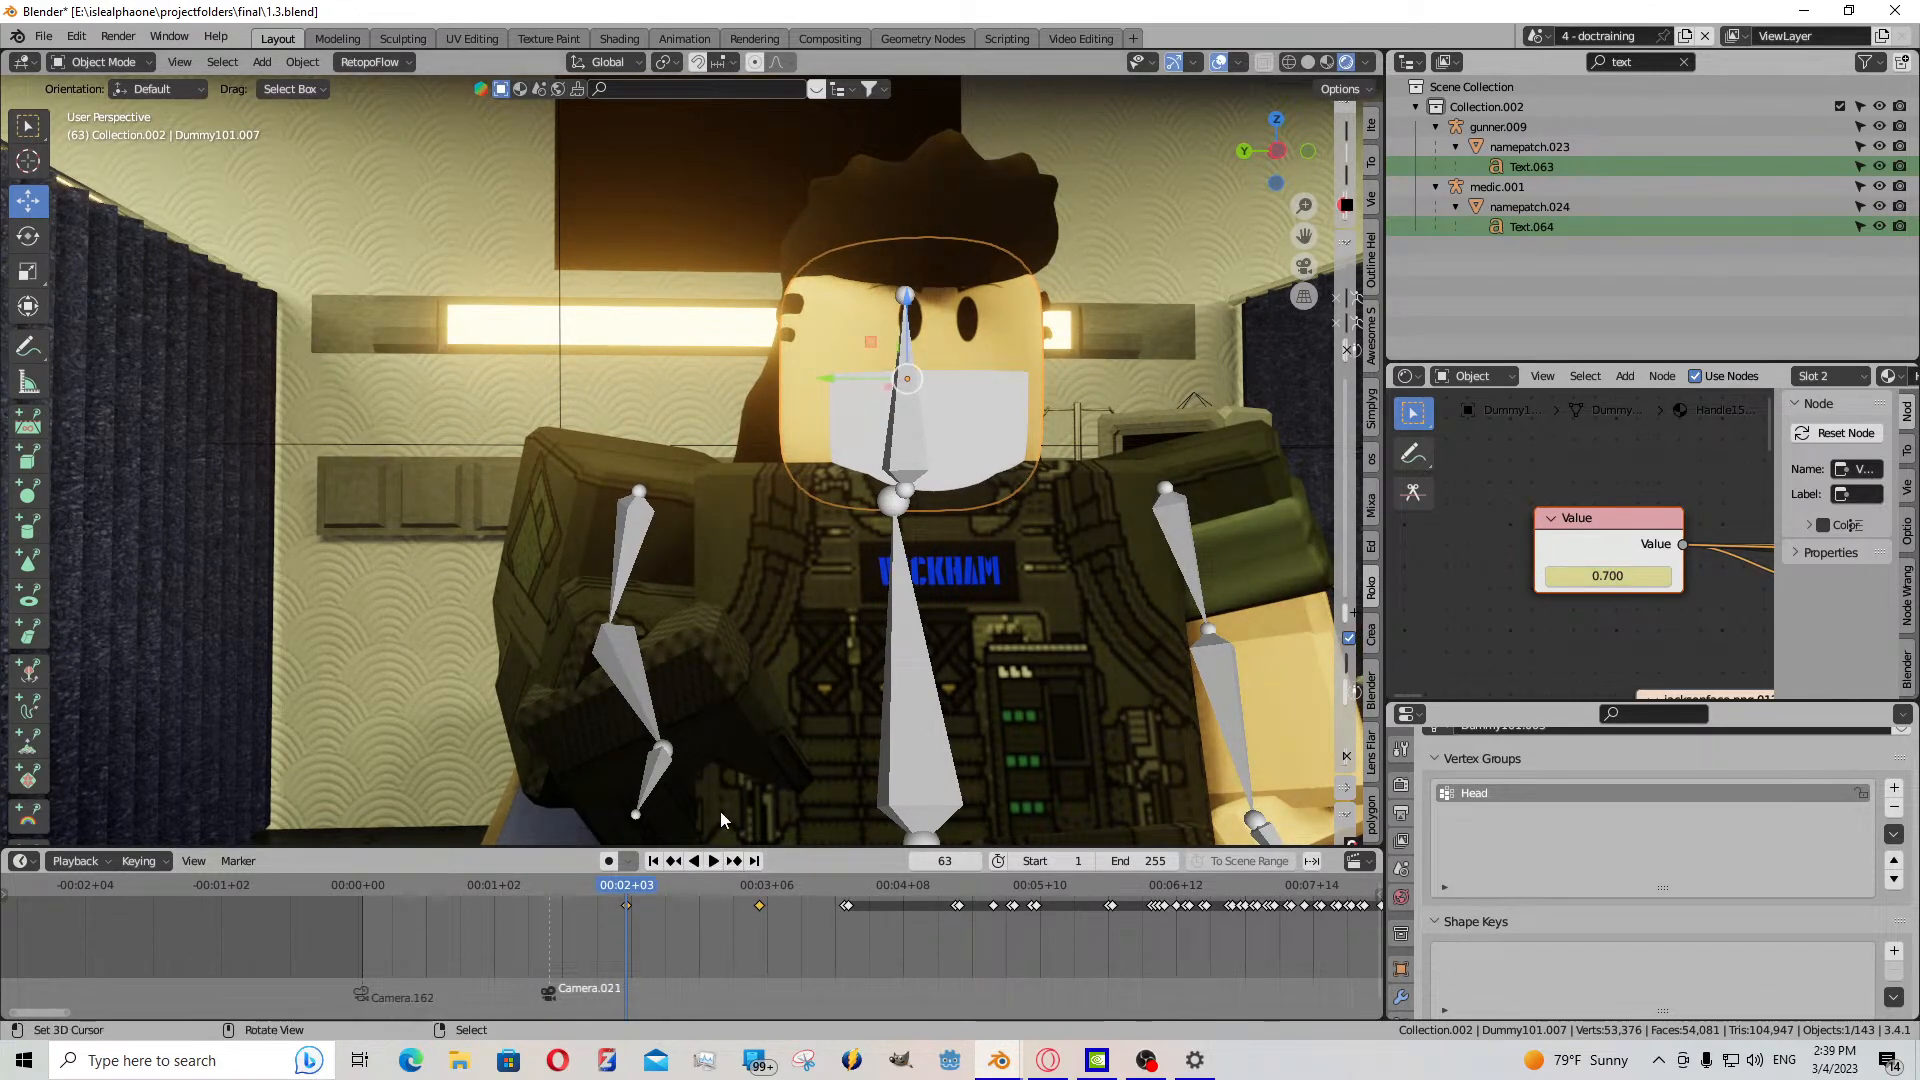
{"action": "left_click", "coordinate": [717, 866]}
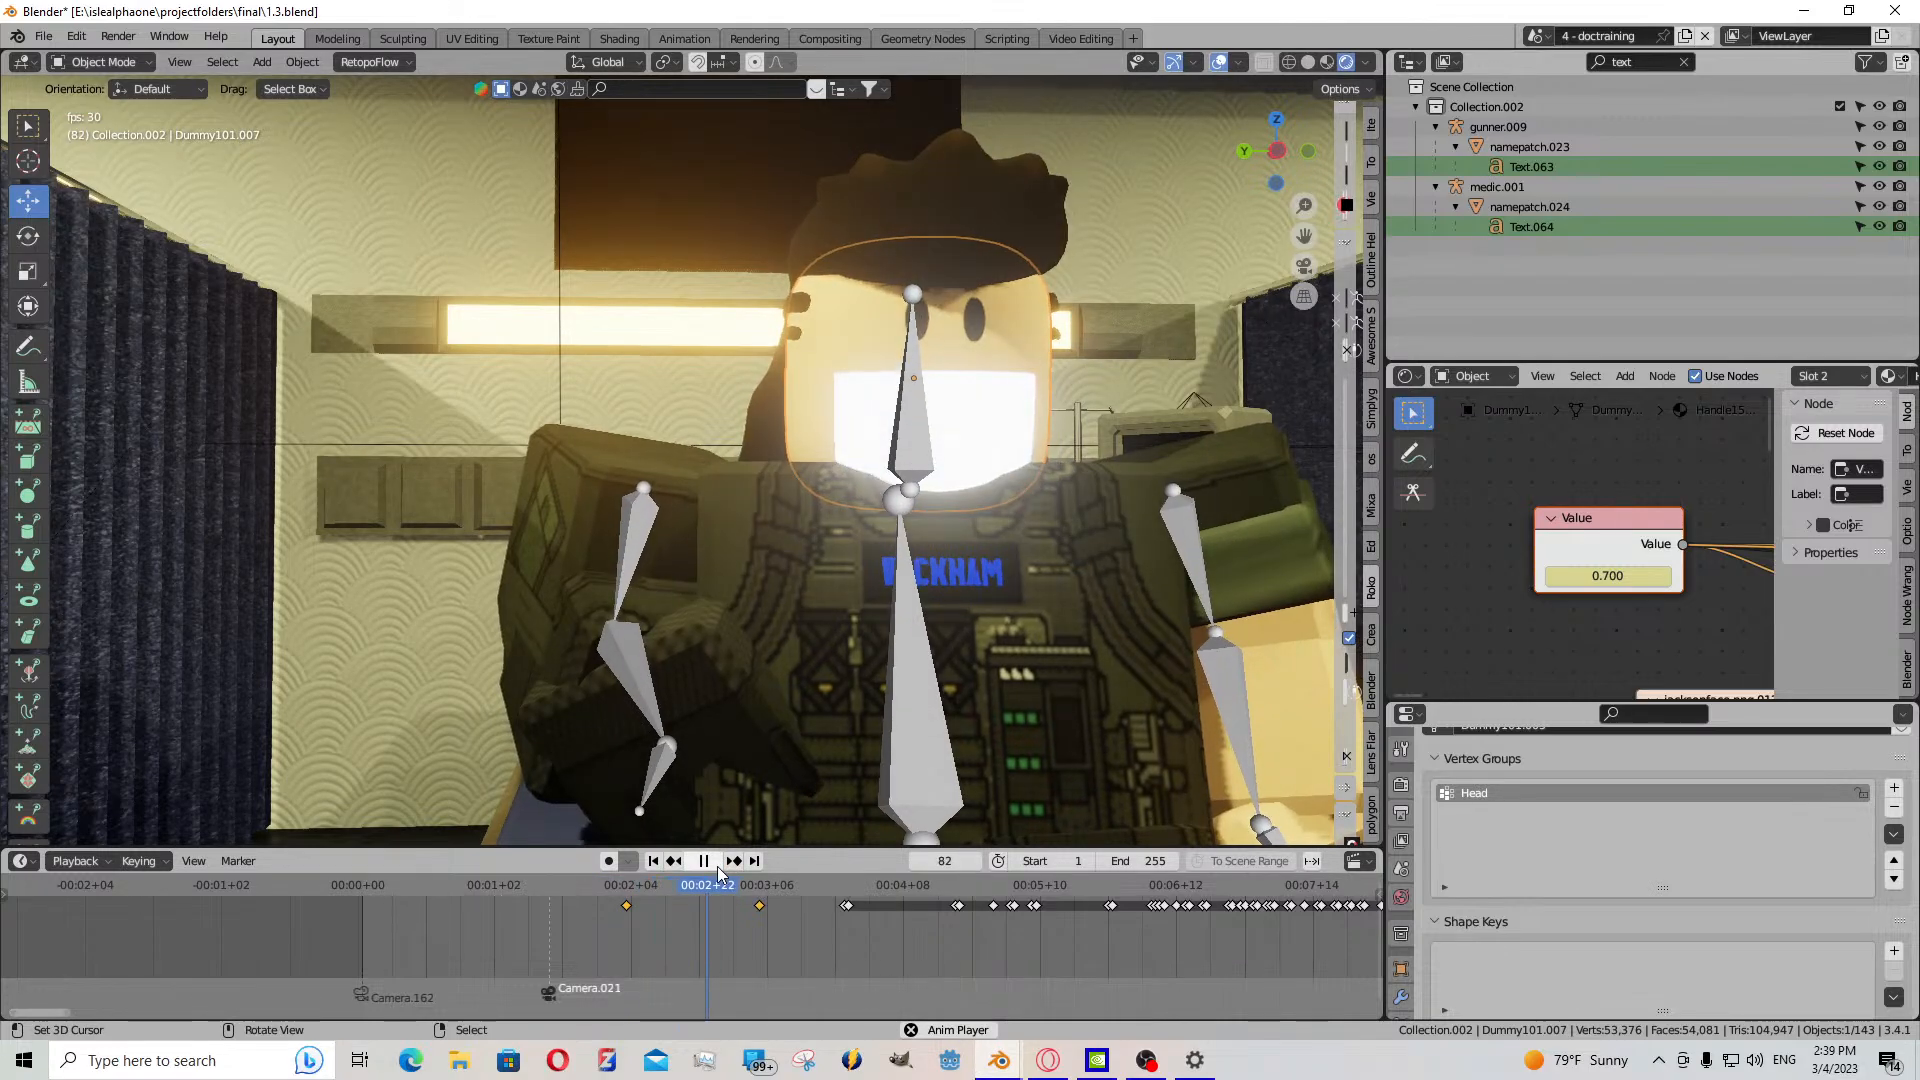
{"action": "key", "text": "space"}
{"action": "left_click", "coordinate": [643, 900]}
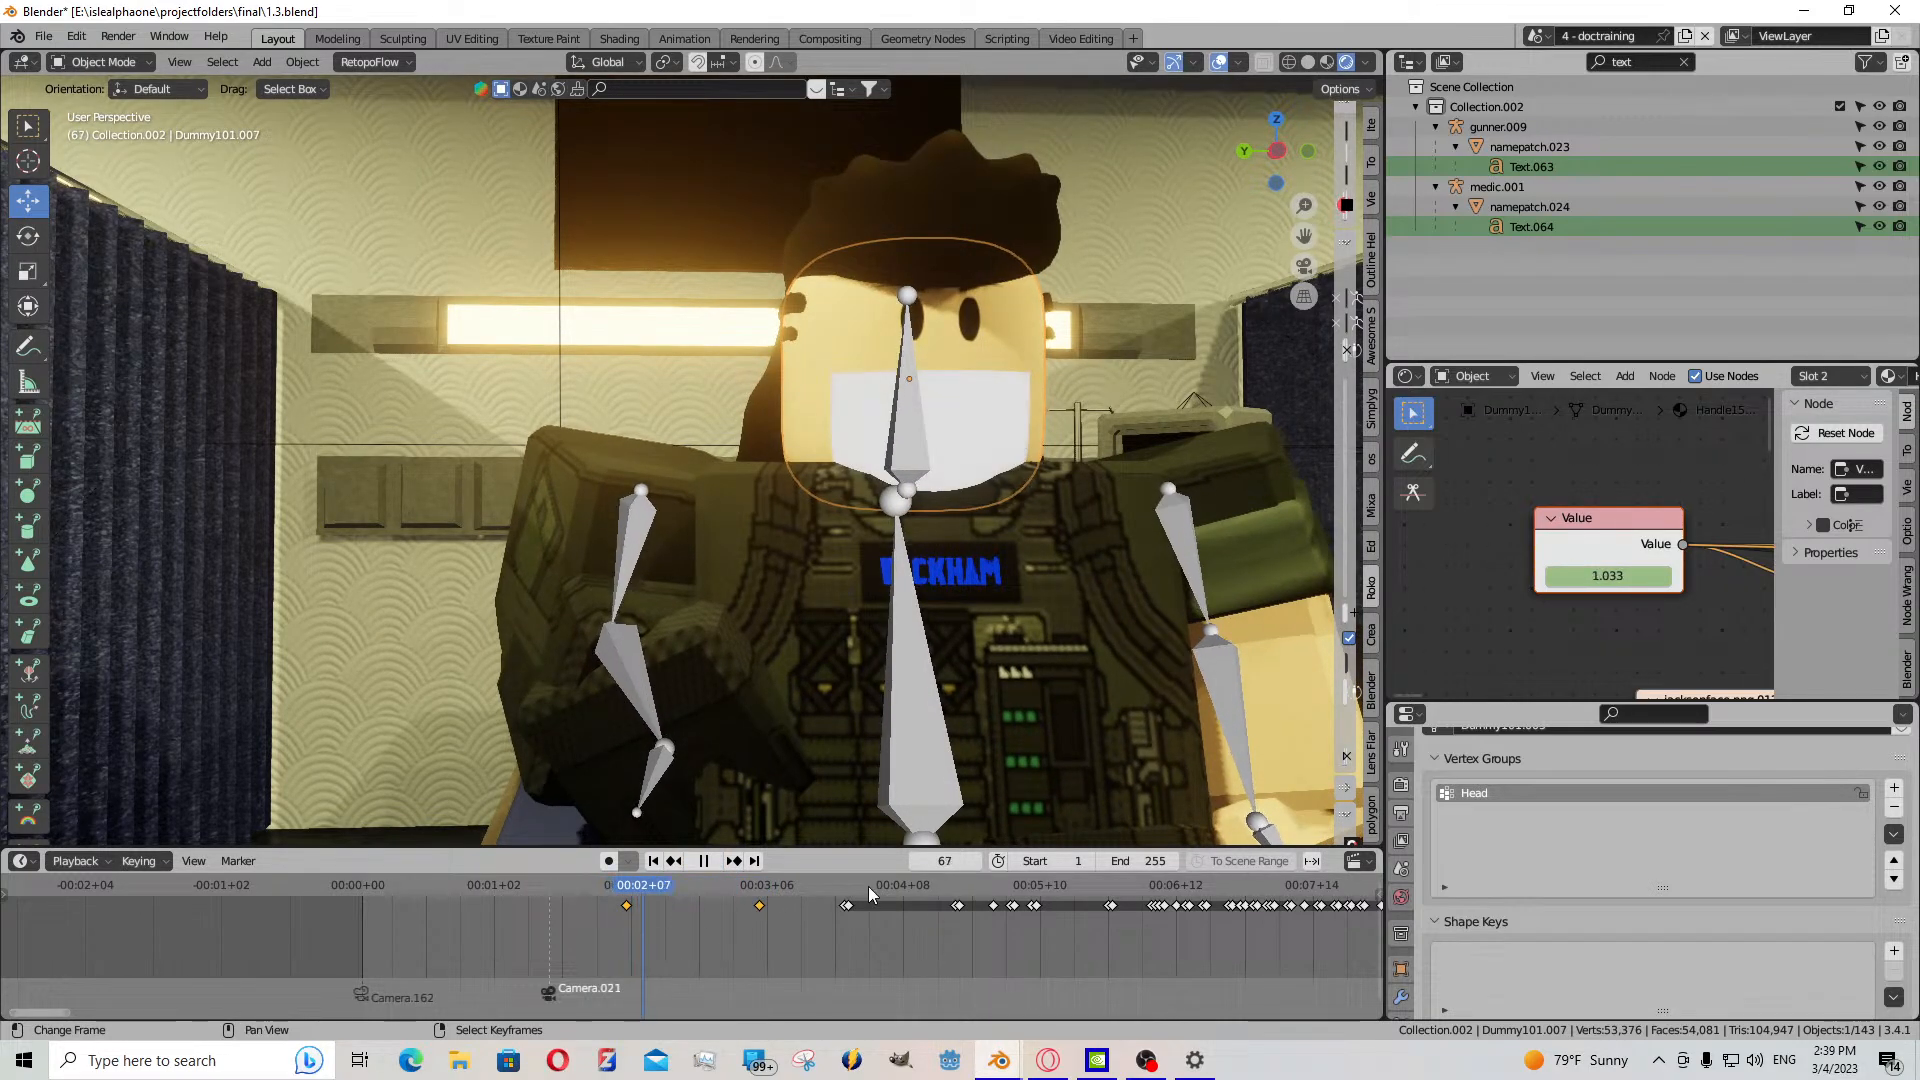
- Examine the face material's shader node tree and its surface settings
{"action": "scroll", "coordinate": [1711, 660], "scroll_direction": "down", "scroll_amount": 3}
{"action": "middle_click_drag", "start_coordinate": [1711, 652], "coordinate": [1506, 585]}
{"action": "scroll", "coordinate": [1560, 580], "scroll_direction": "down", "scroll_amount": 6}
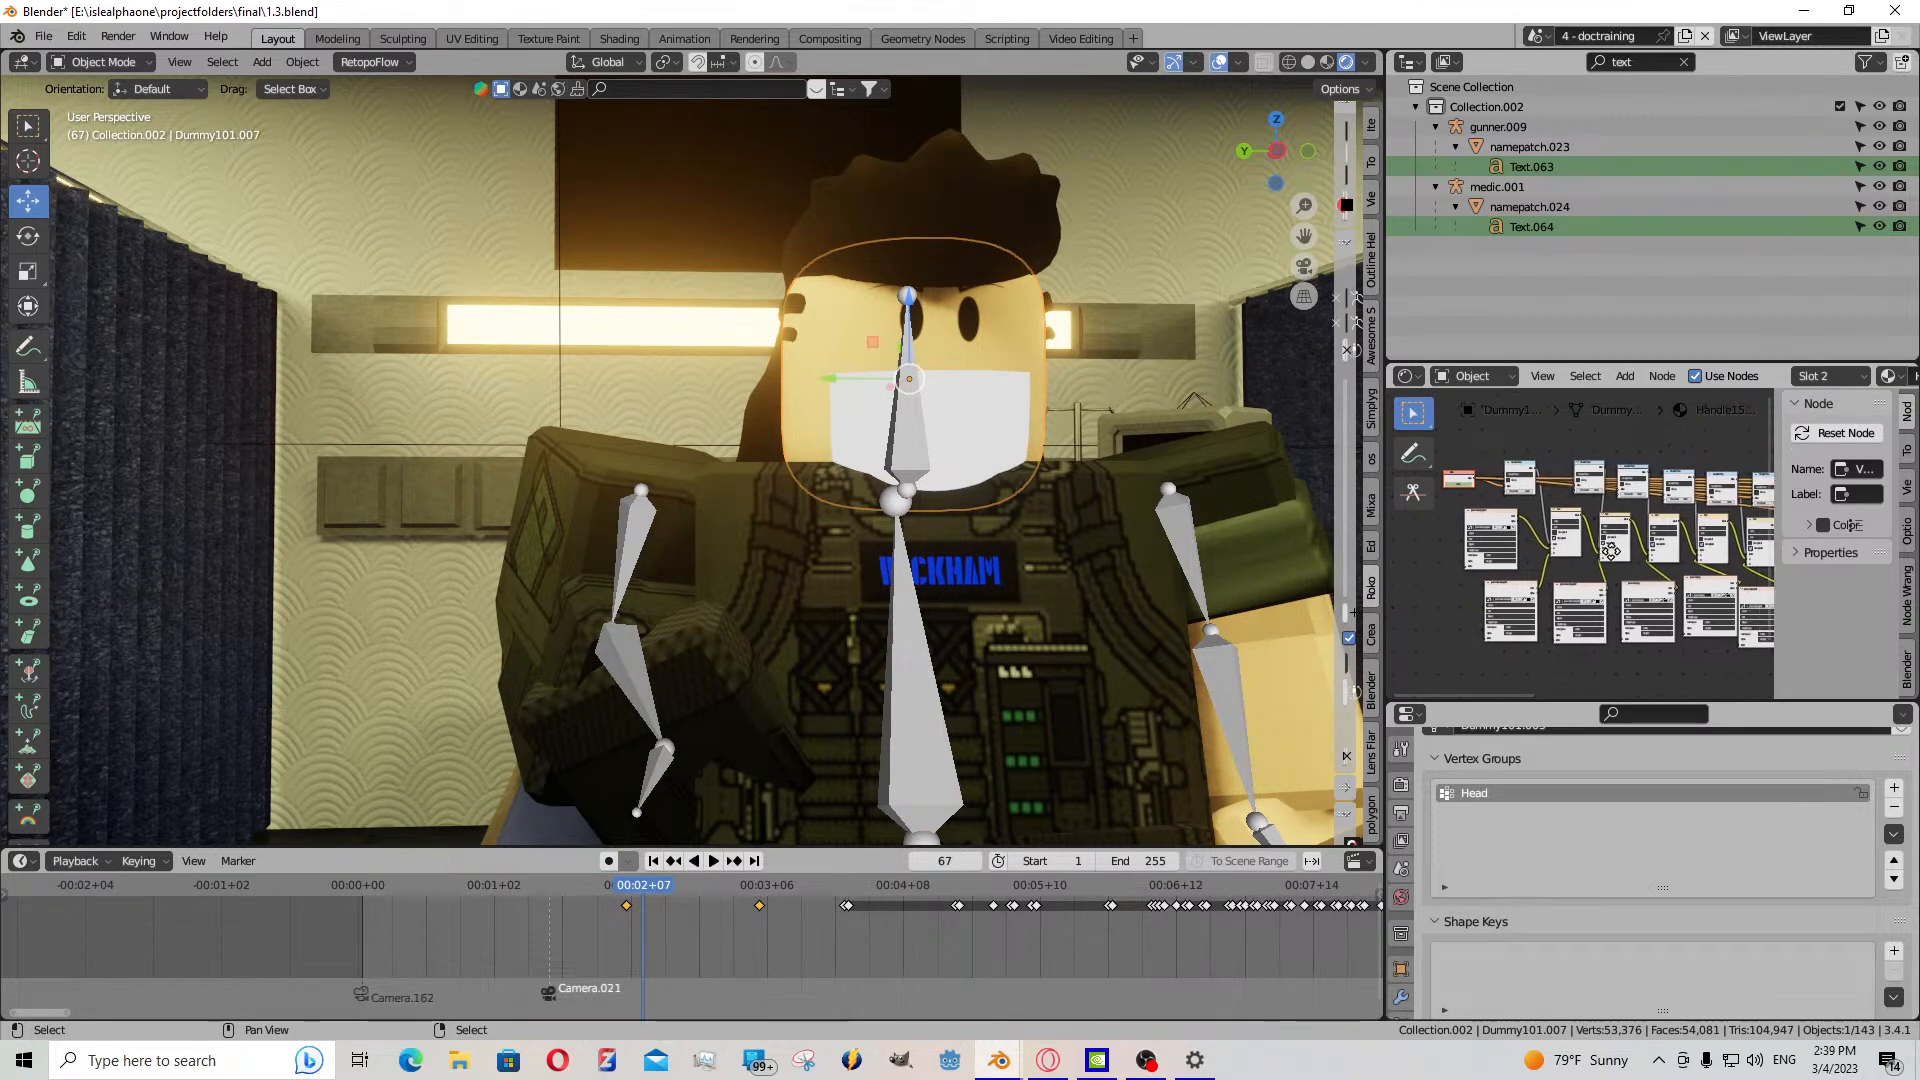
{"action": "middle_click_drag", "start_coordinate": [1640, 560], "coordinate": [1590, 580]}
{"action": "middle_click_drag", "start_coordinate": [1712, 600], "coordinate": [1598, 568]}
{"action": "scroll", "coordinate": [1597, 568], "scroll_direction": "up", "scroll_amount": 8}
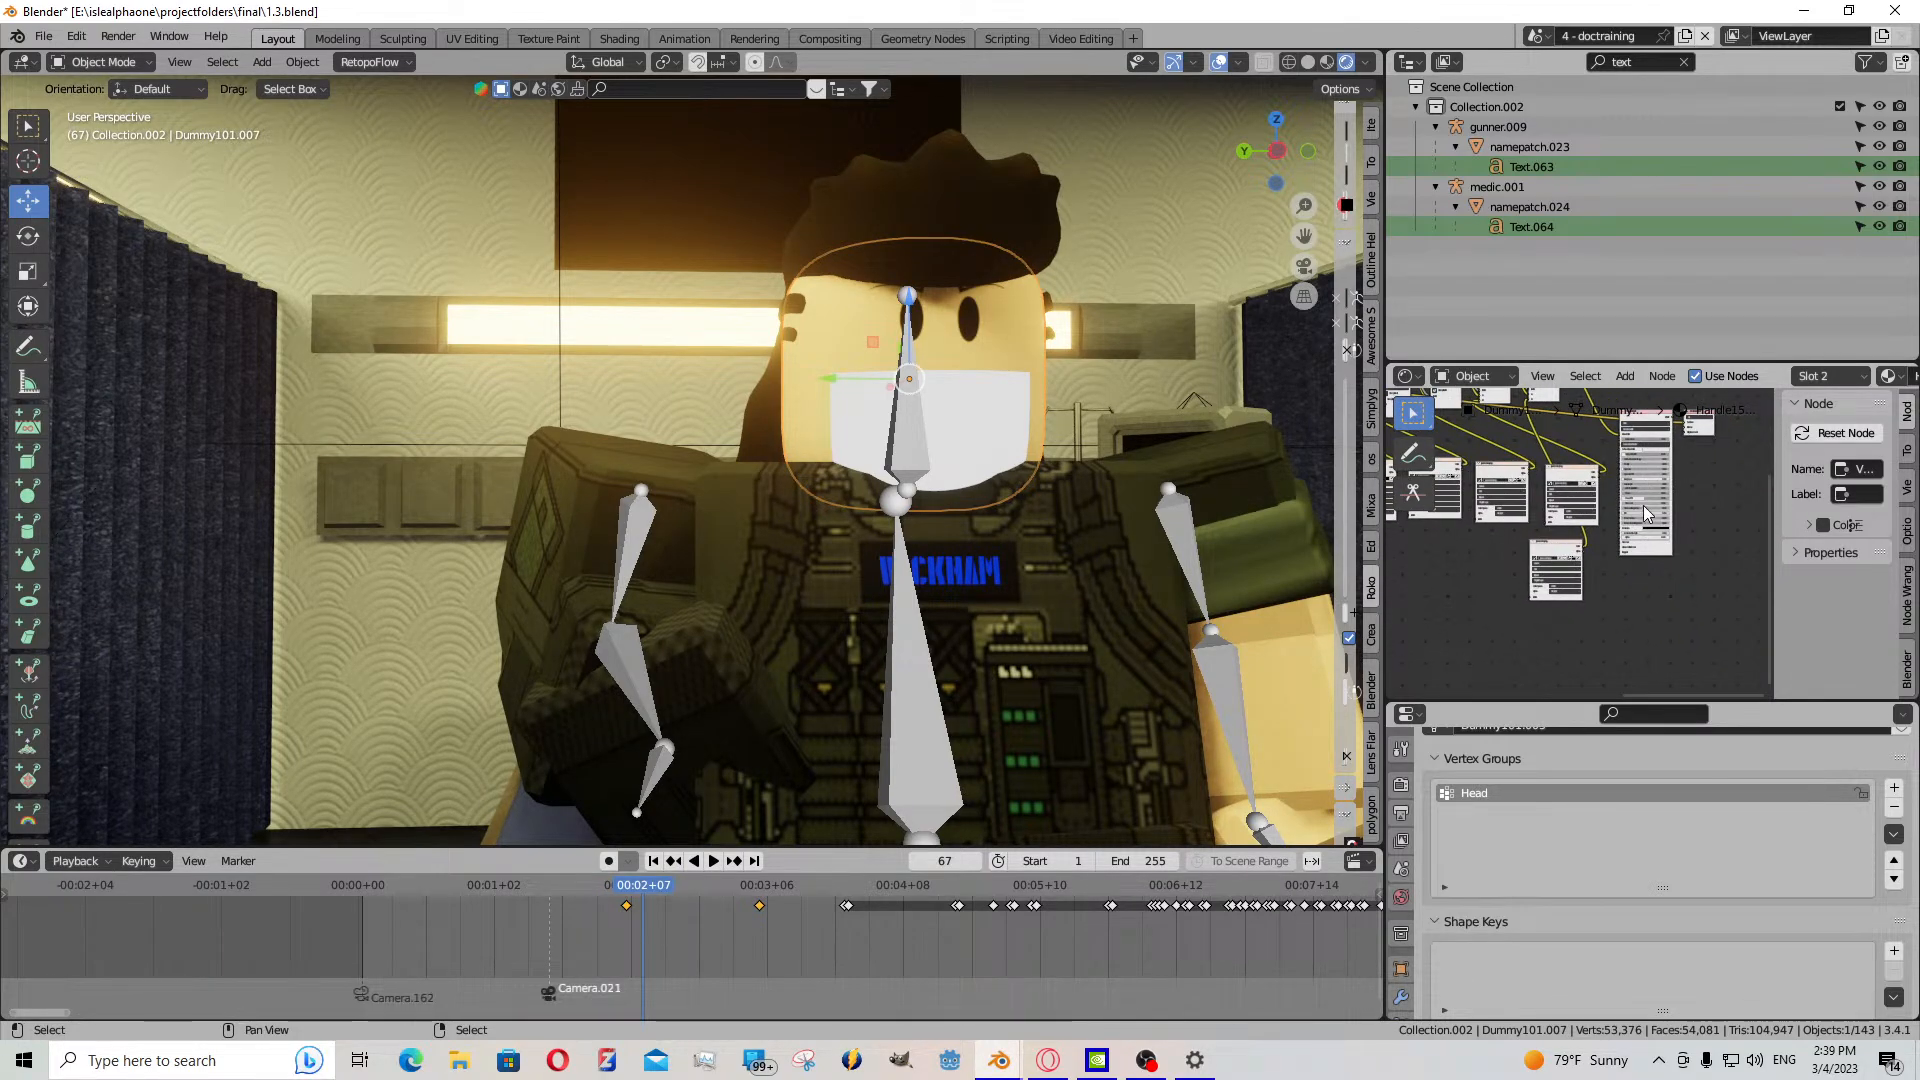
{"action": "middle_click_drag", "start_coordinate": [1711, 543], "coordinate": [1725, 590]}
{"action": "scroll", "coordinate": [1400, 933], "scroll_direction": "down", "scroll_amount": 4}
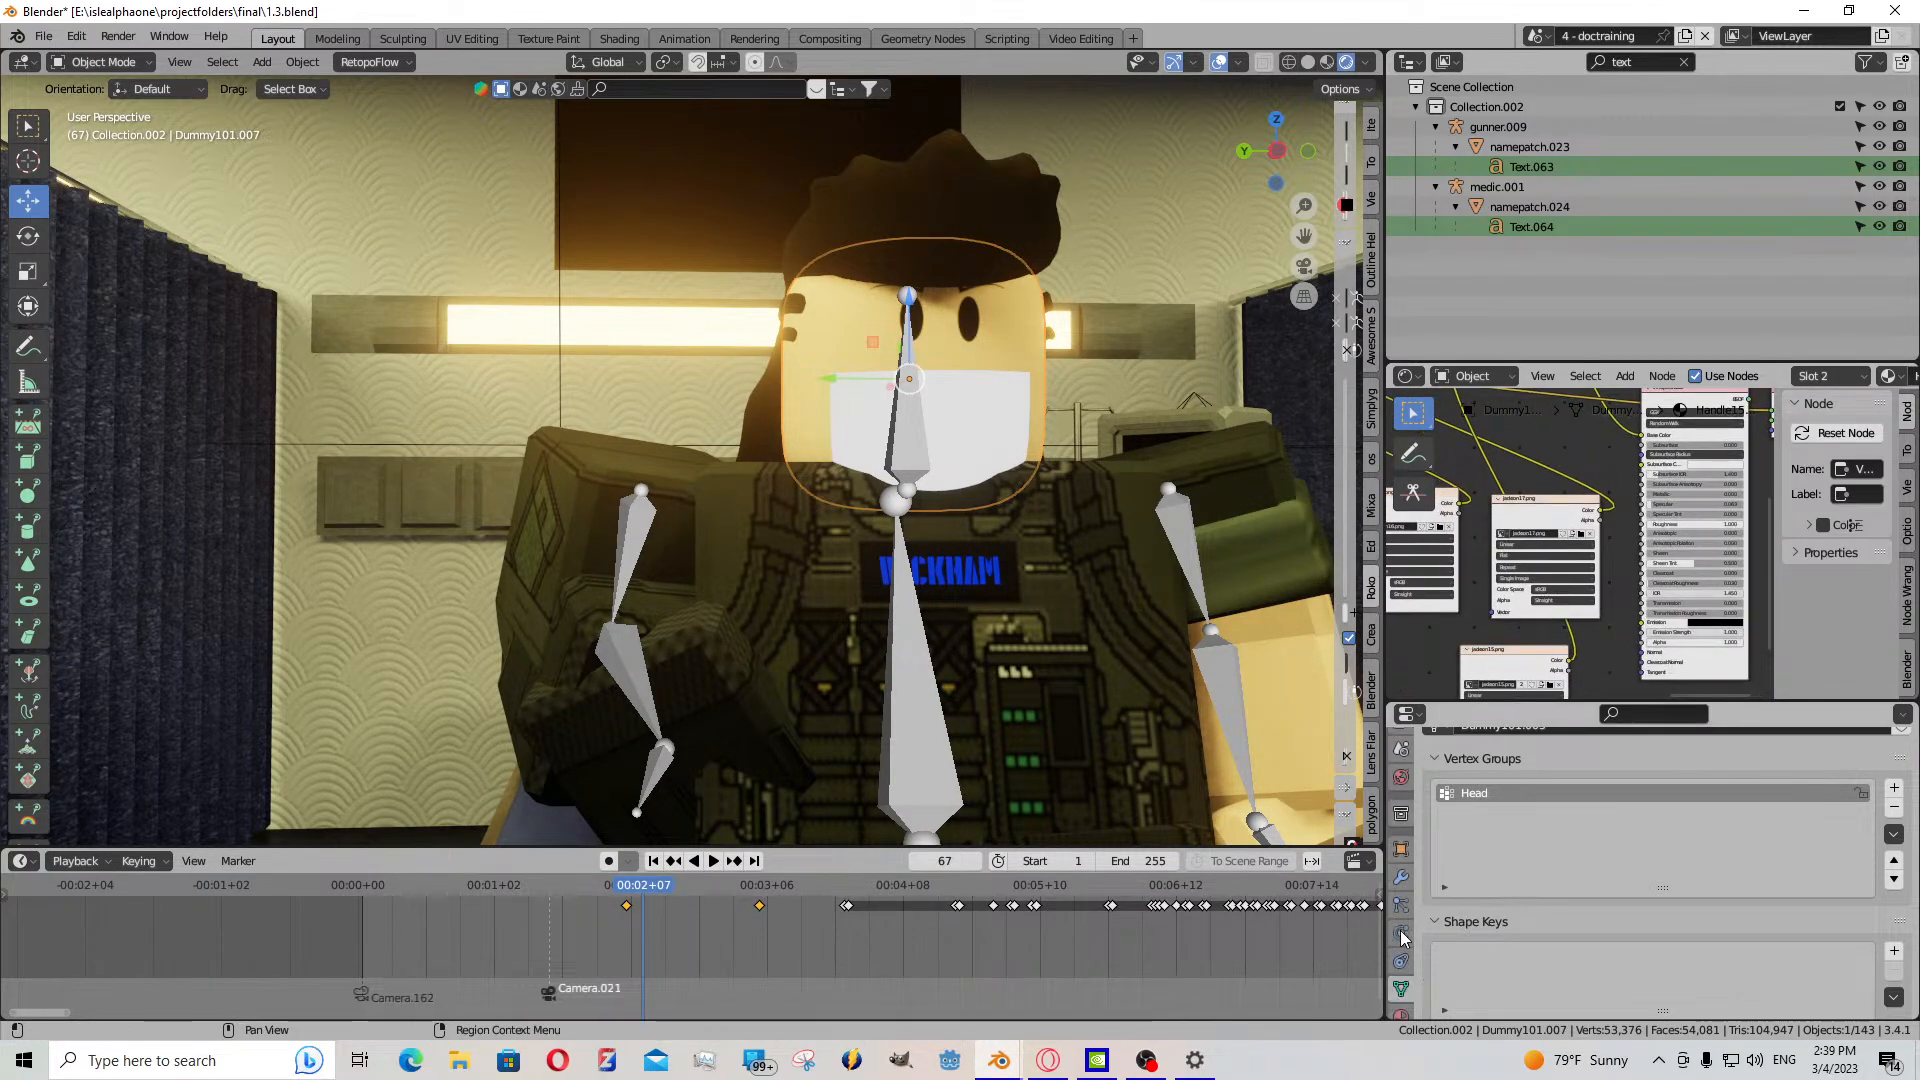
{"action": "left_click", "coordinate": [1400, 961]}
{"action": "scroll", "coordinate": [1615, 885], "scroll_direction": "down", "scroll_amount": 5}
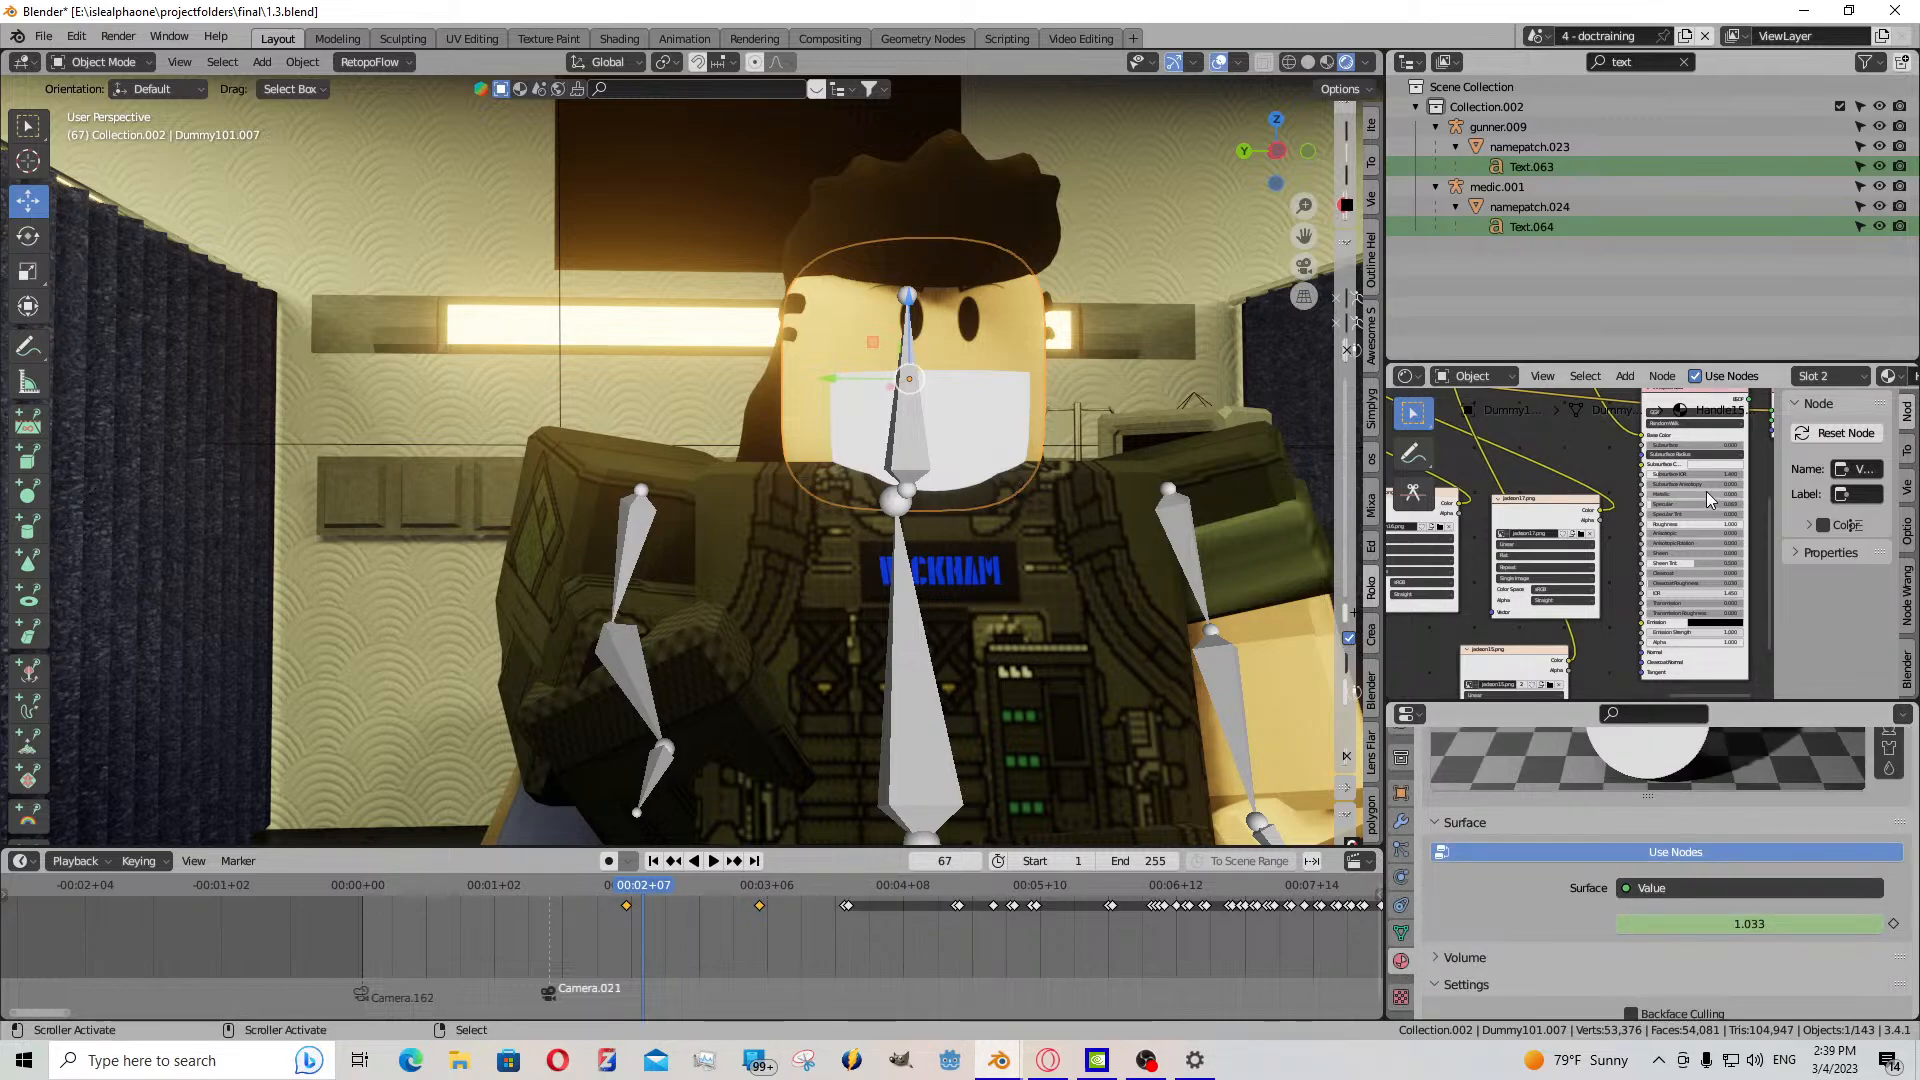
{"action": "middle_click_drag", "start_coordinate": [1641, 507], "coordinate": [1735, 618]}
{"action": "middle_click_drag", "start_coordinate": [1516, 501], "coordinate": [1888, 568]}
- Revert through the undo history to the keyframe insertion at frame 63
{"action": "left_click", "coordinate": [76, 36]}
{"action": "mouse_move", "coordinate": [180, 108]}
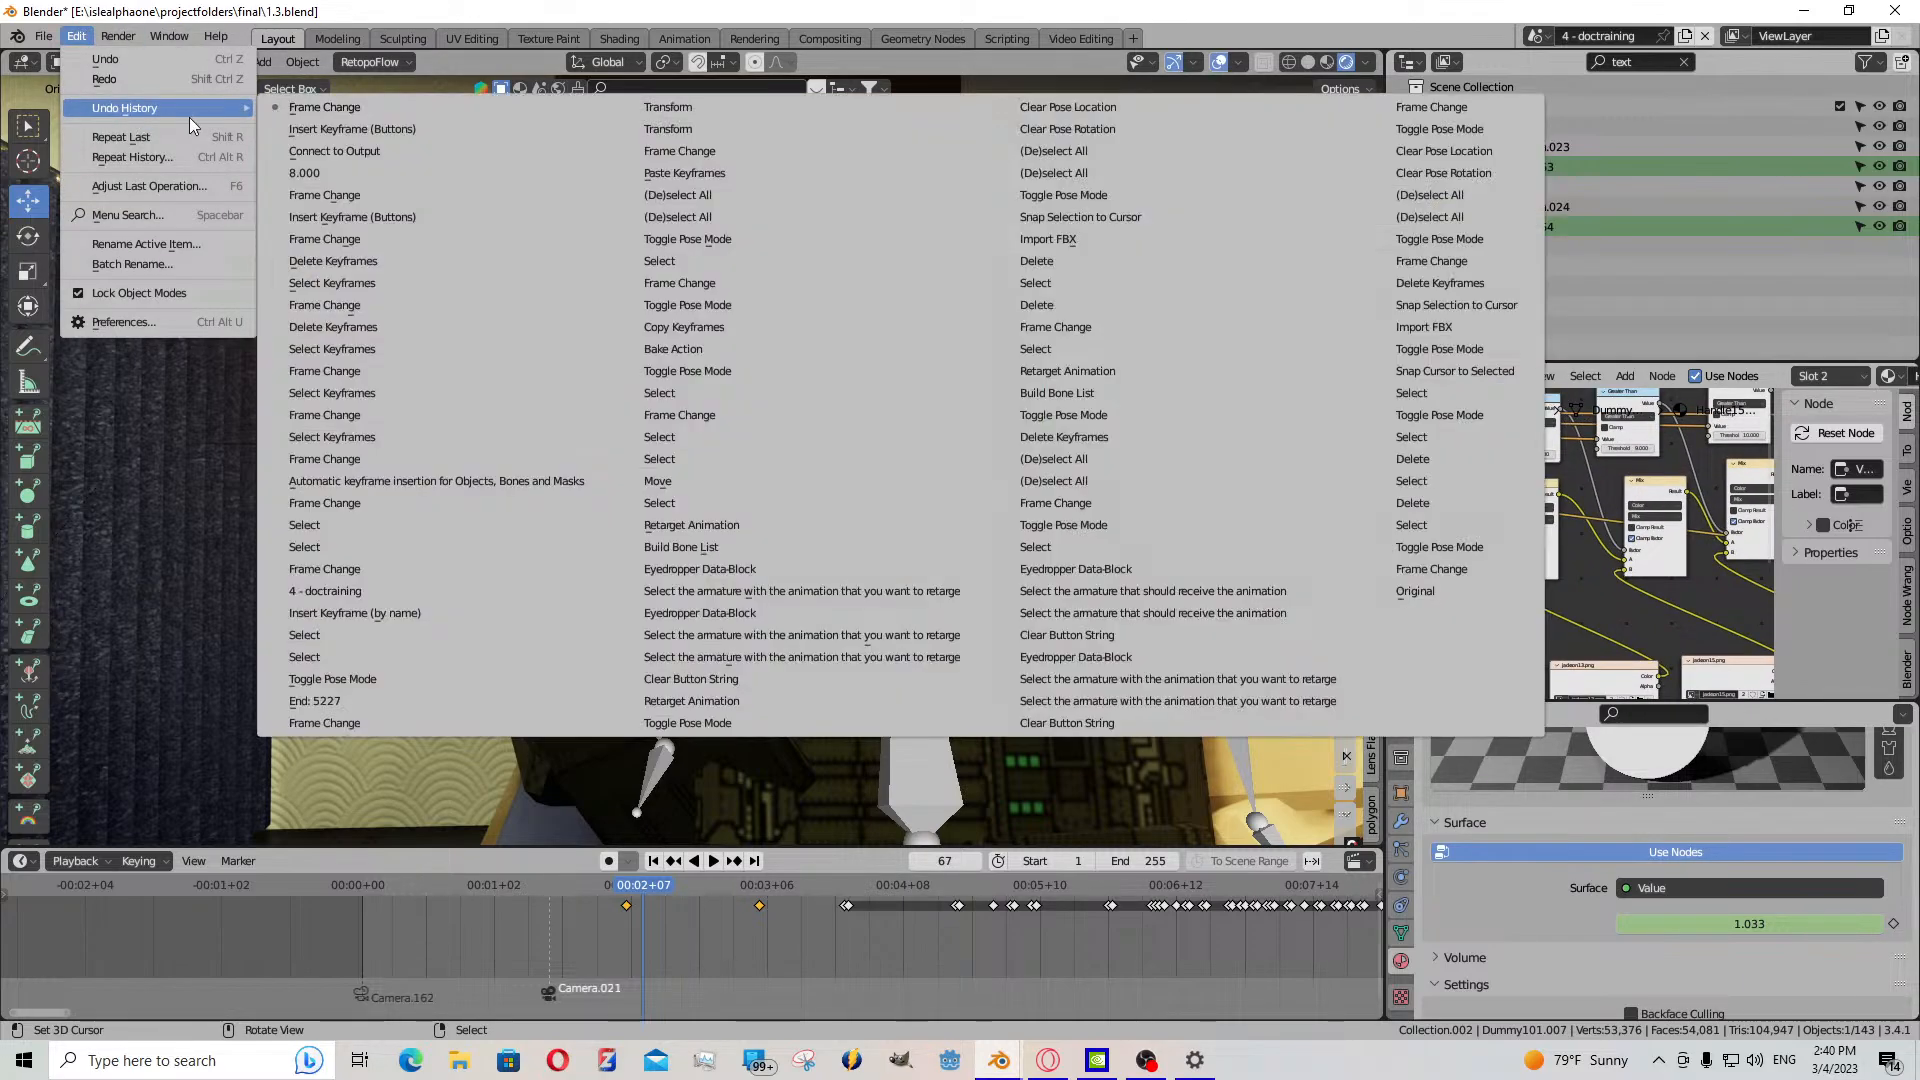
{"action": "left_click", "coordinate": [321, 131]}
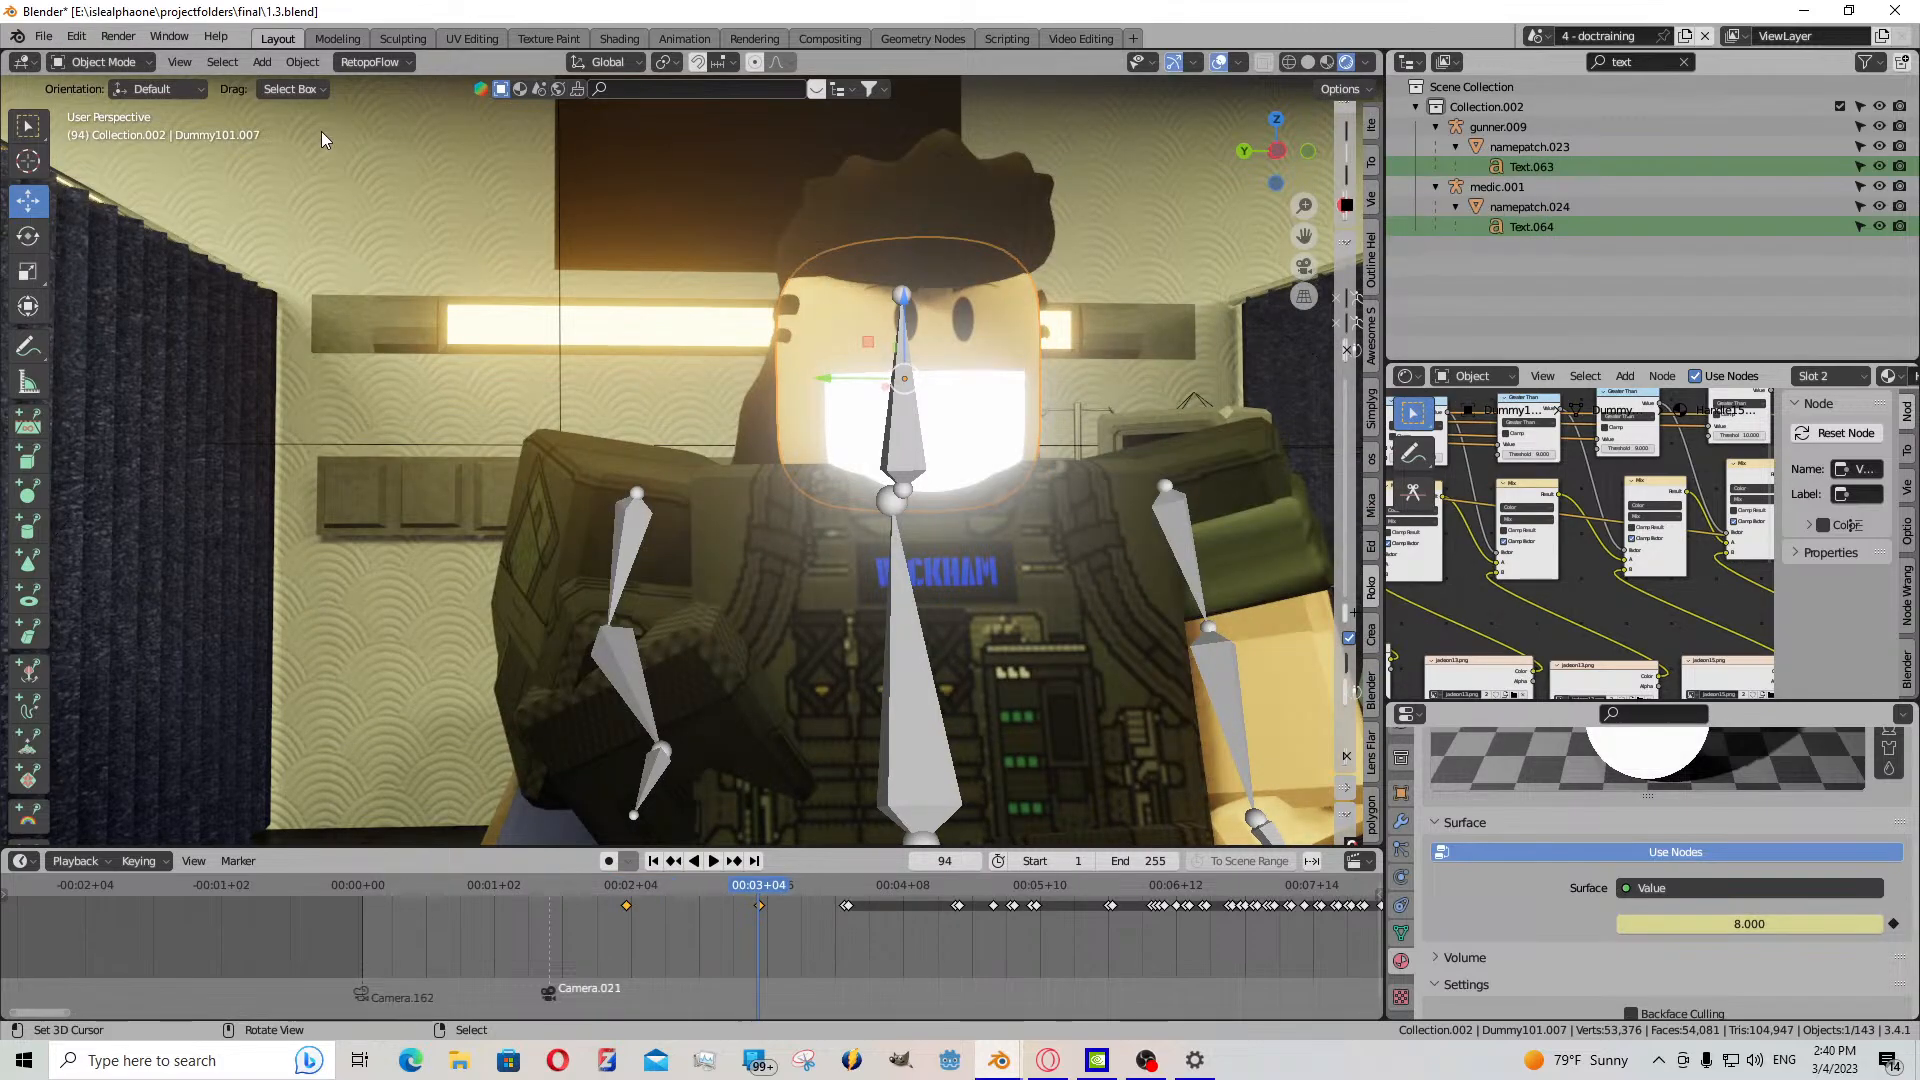
{"action": "left_click", "coordinate": [76, 36]}
{"action": "mouse_move", "coordinate": [150, 108]}
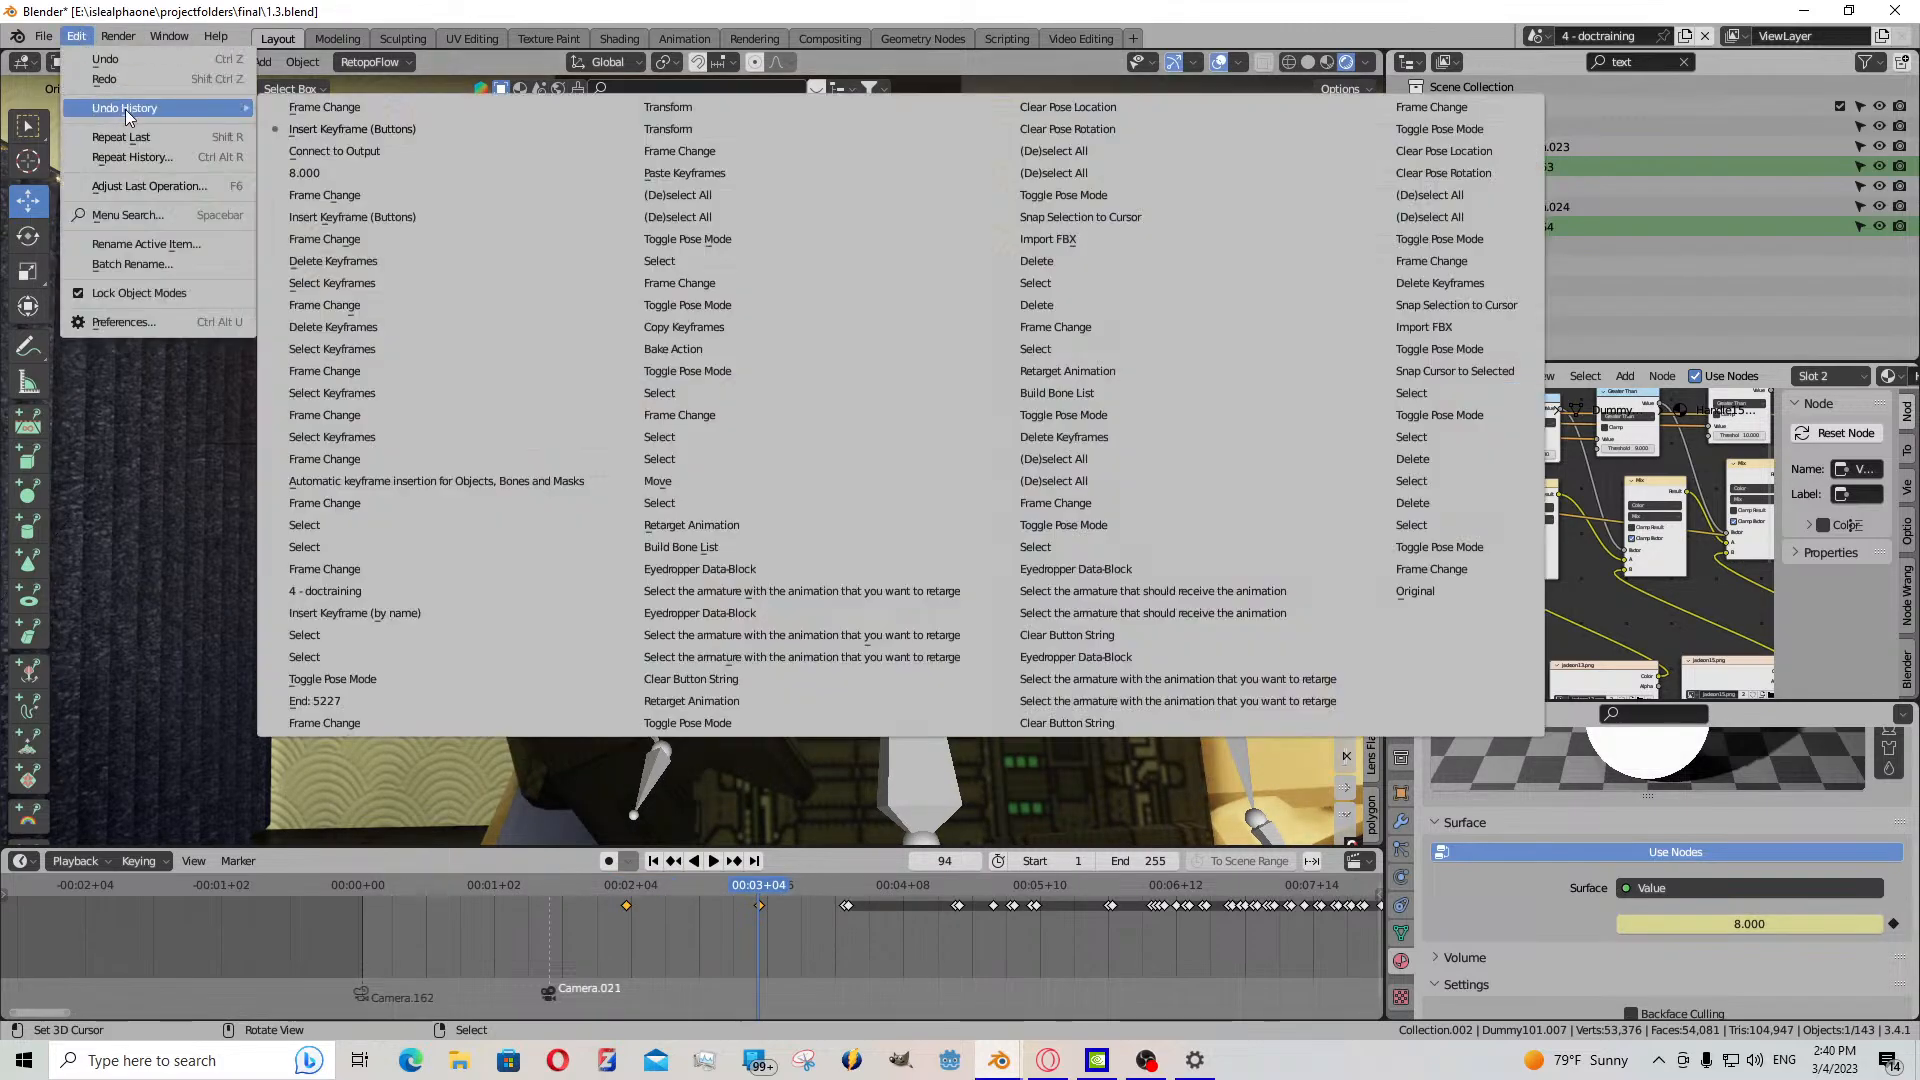
{"action": "left_click", "coordinate": [370, 216]}
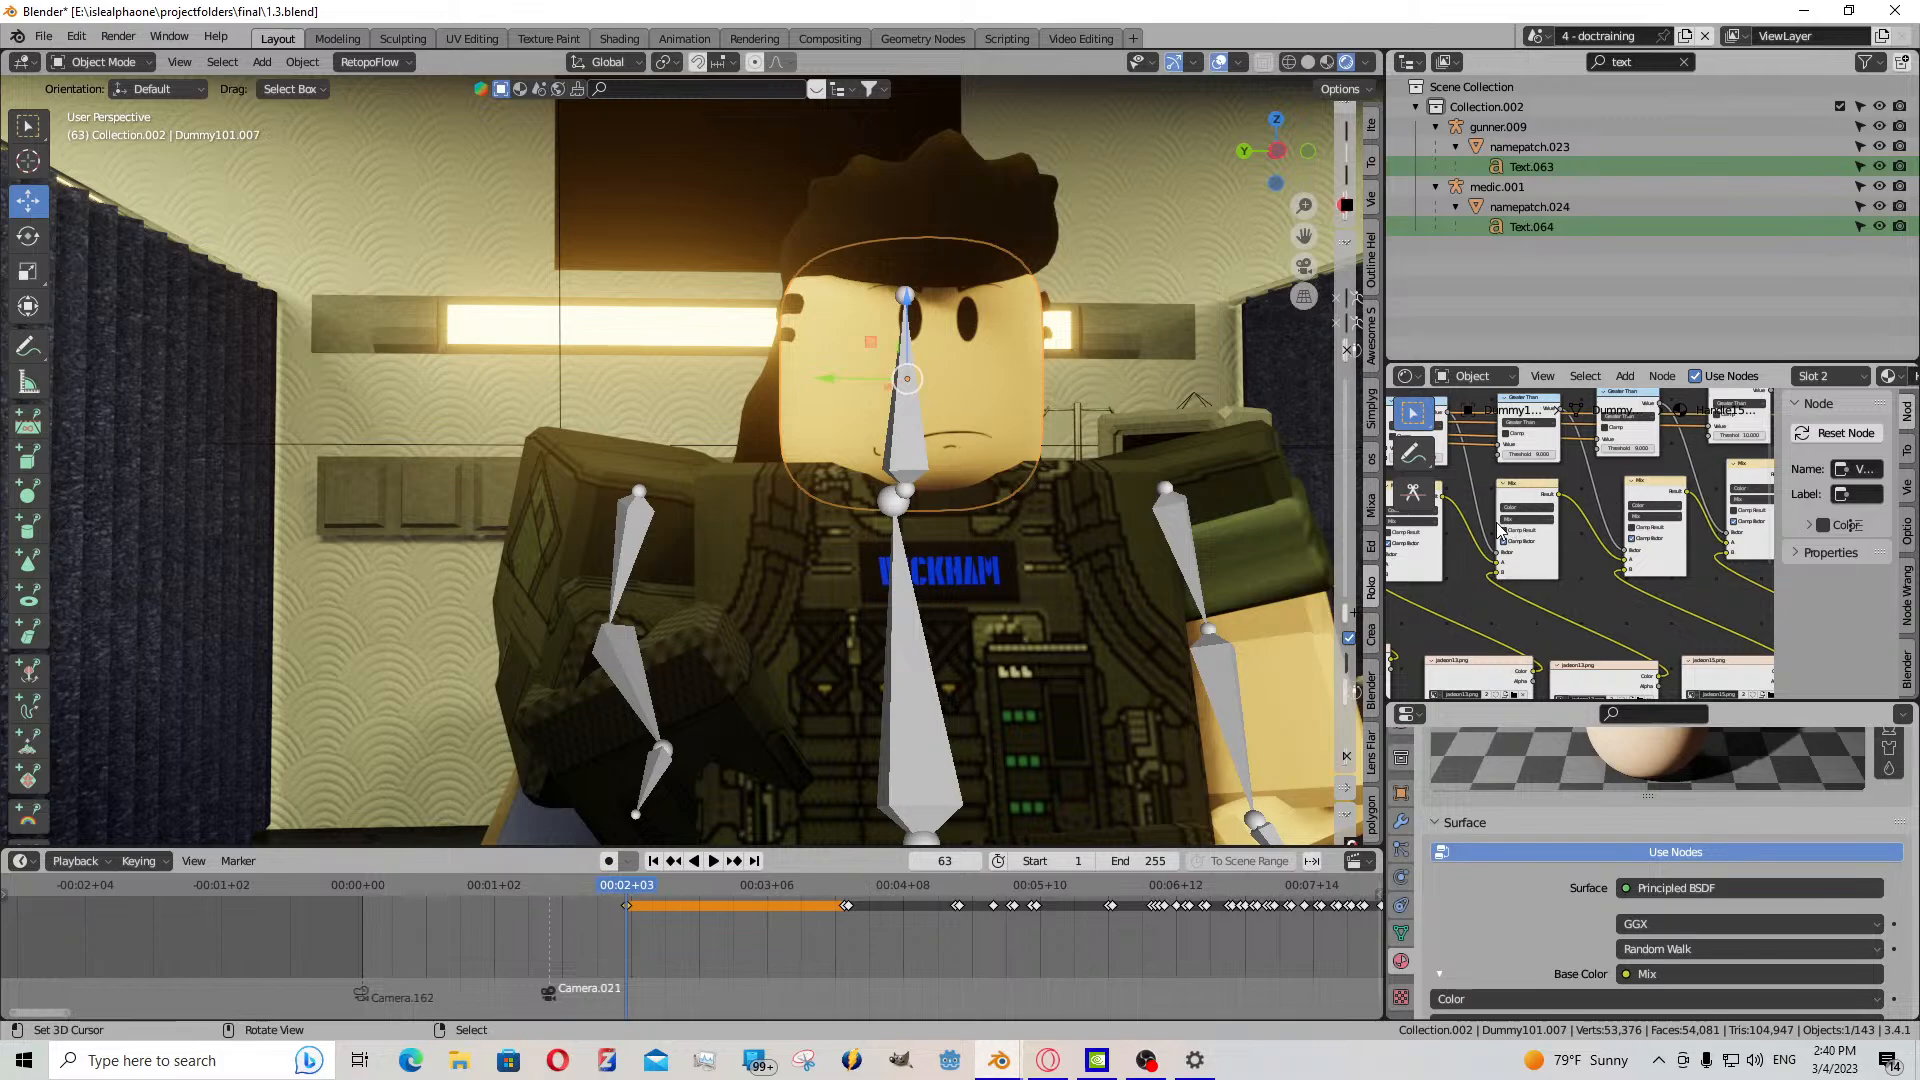
- Reselect the face material's Value node, raise its value to a smiling mouth shape and keyframe it at frame 95
{"action": "left_click", "coordinate": [1504, 614]}
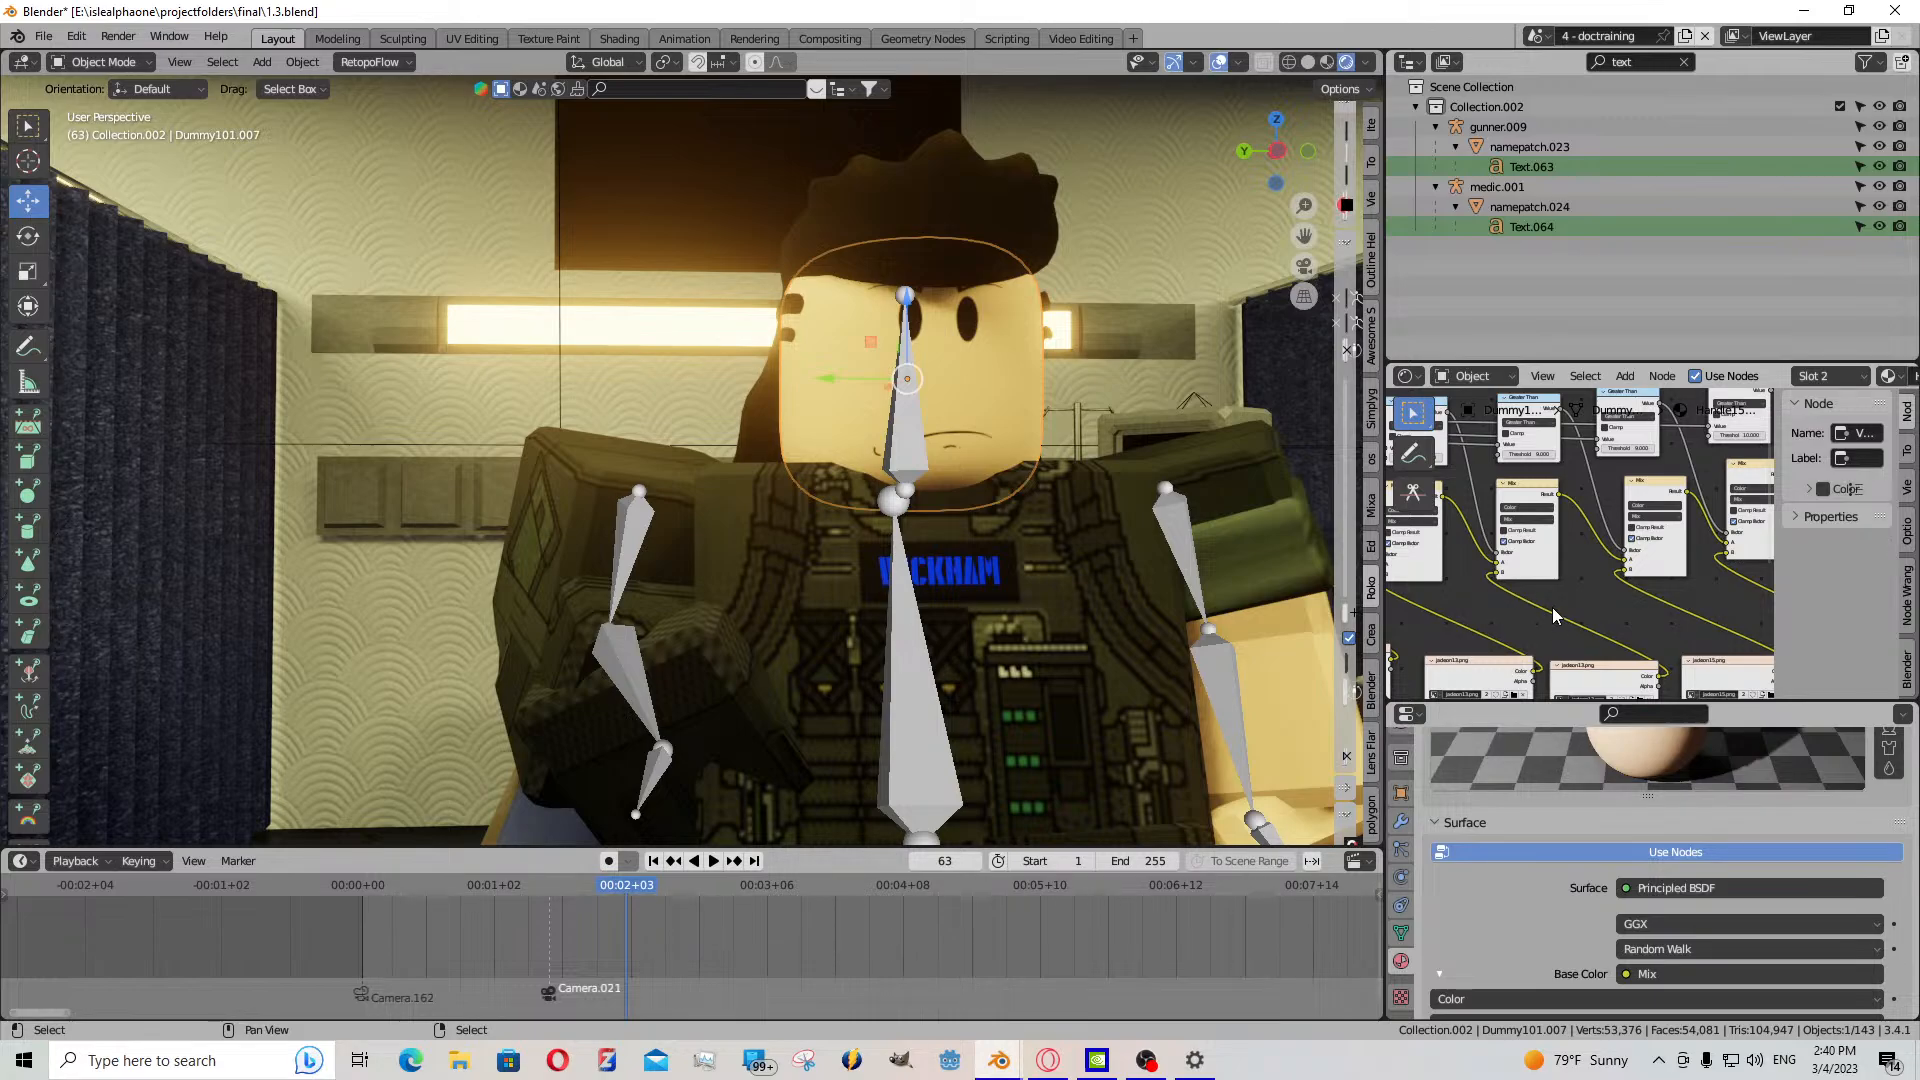
{"action": "left_click", "coordinate": [1124, 552]}
{"action": "middle_click_drag", "start_coordinate": [1510, 581], "coordinate": [1690, 600]}
{"action": "middle_click_drag", "start_coordinate": [1400, 440], "coordinate": [1587, 518]}
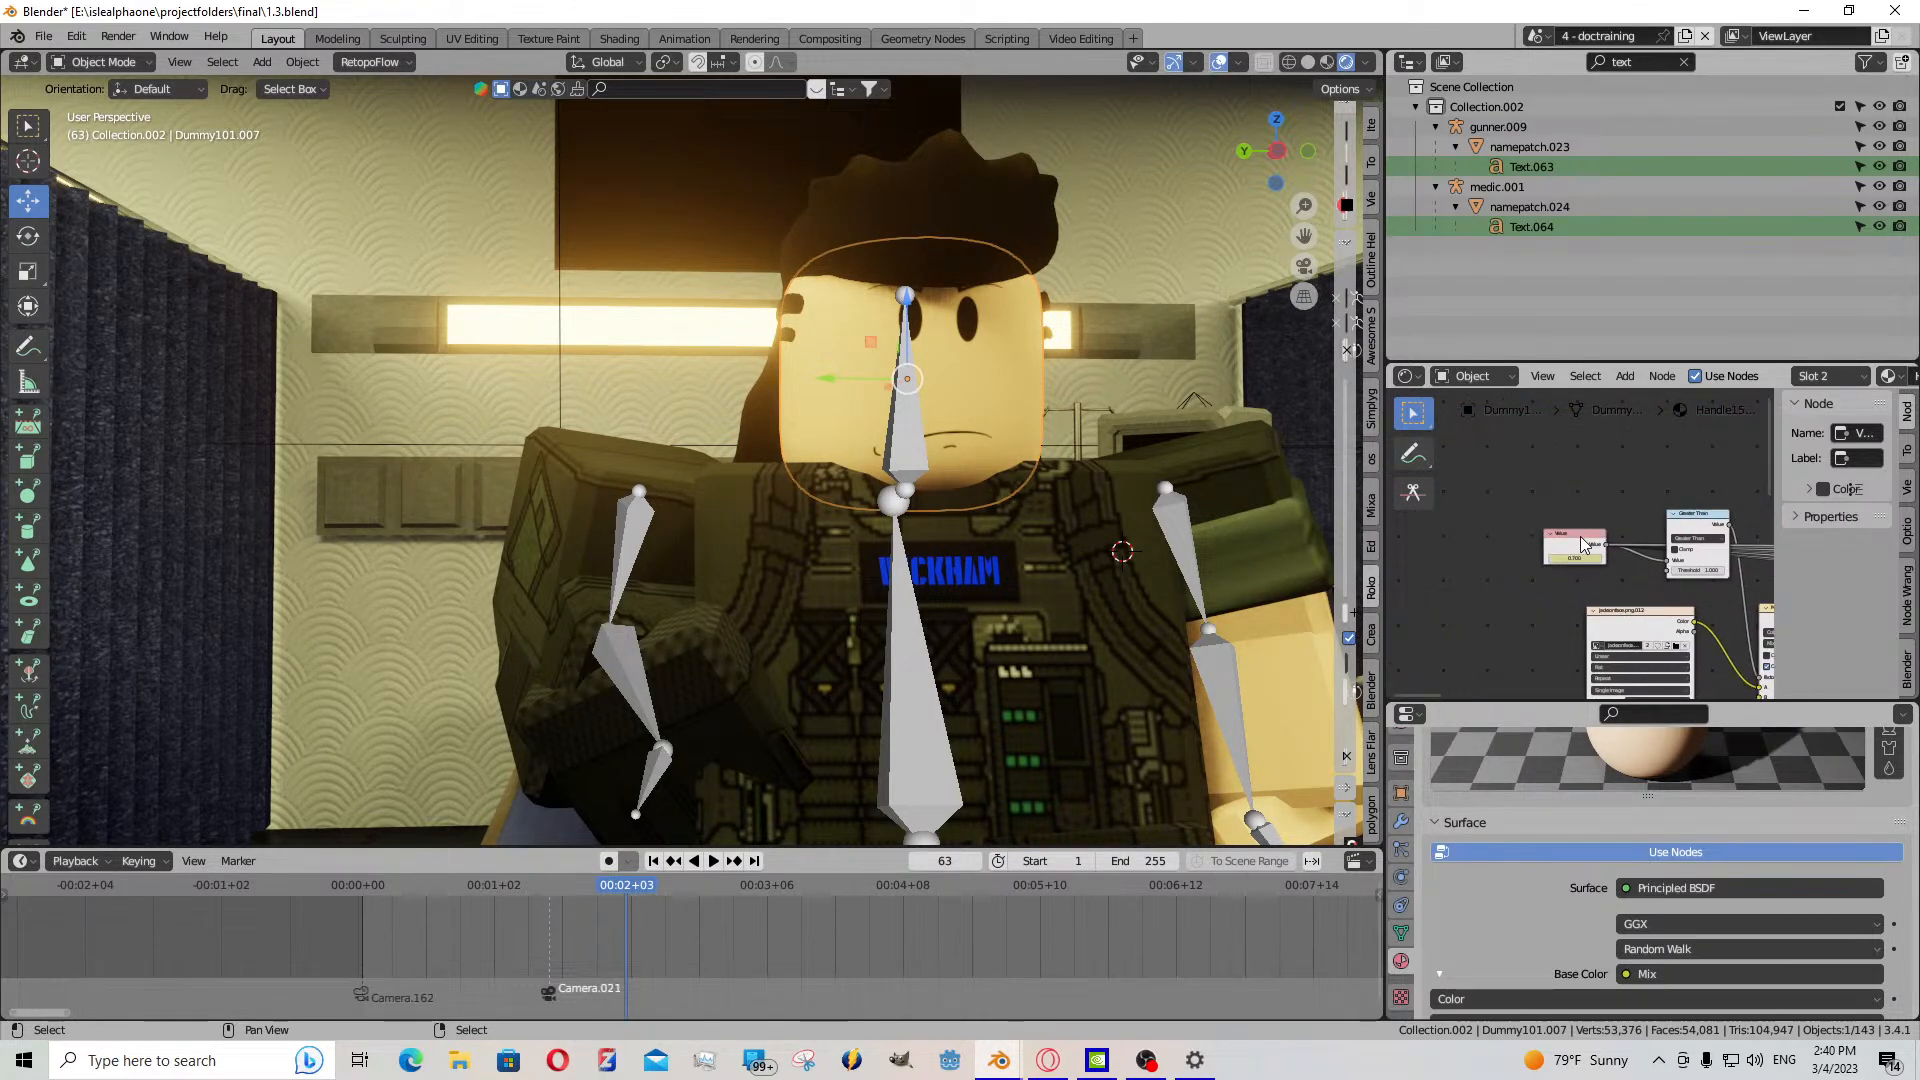
{"action": "left_click", "coordinate": [1580, 536]}
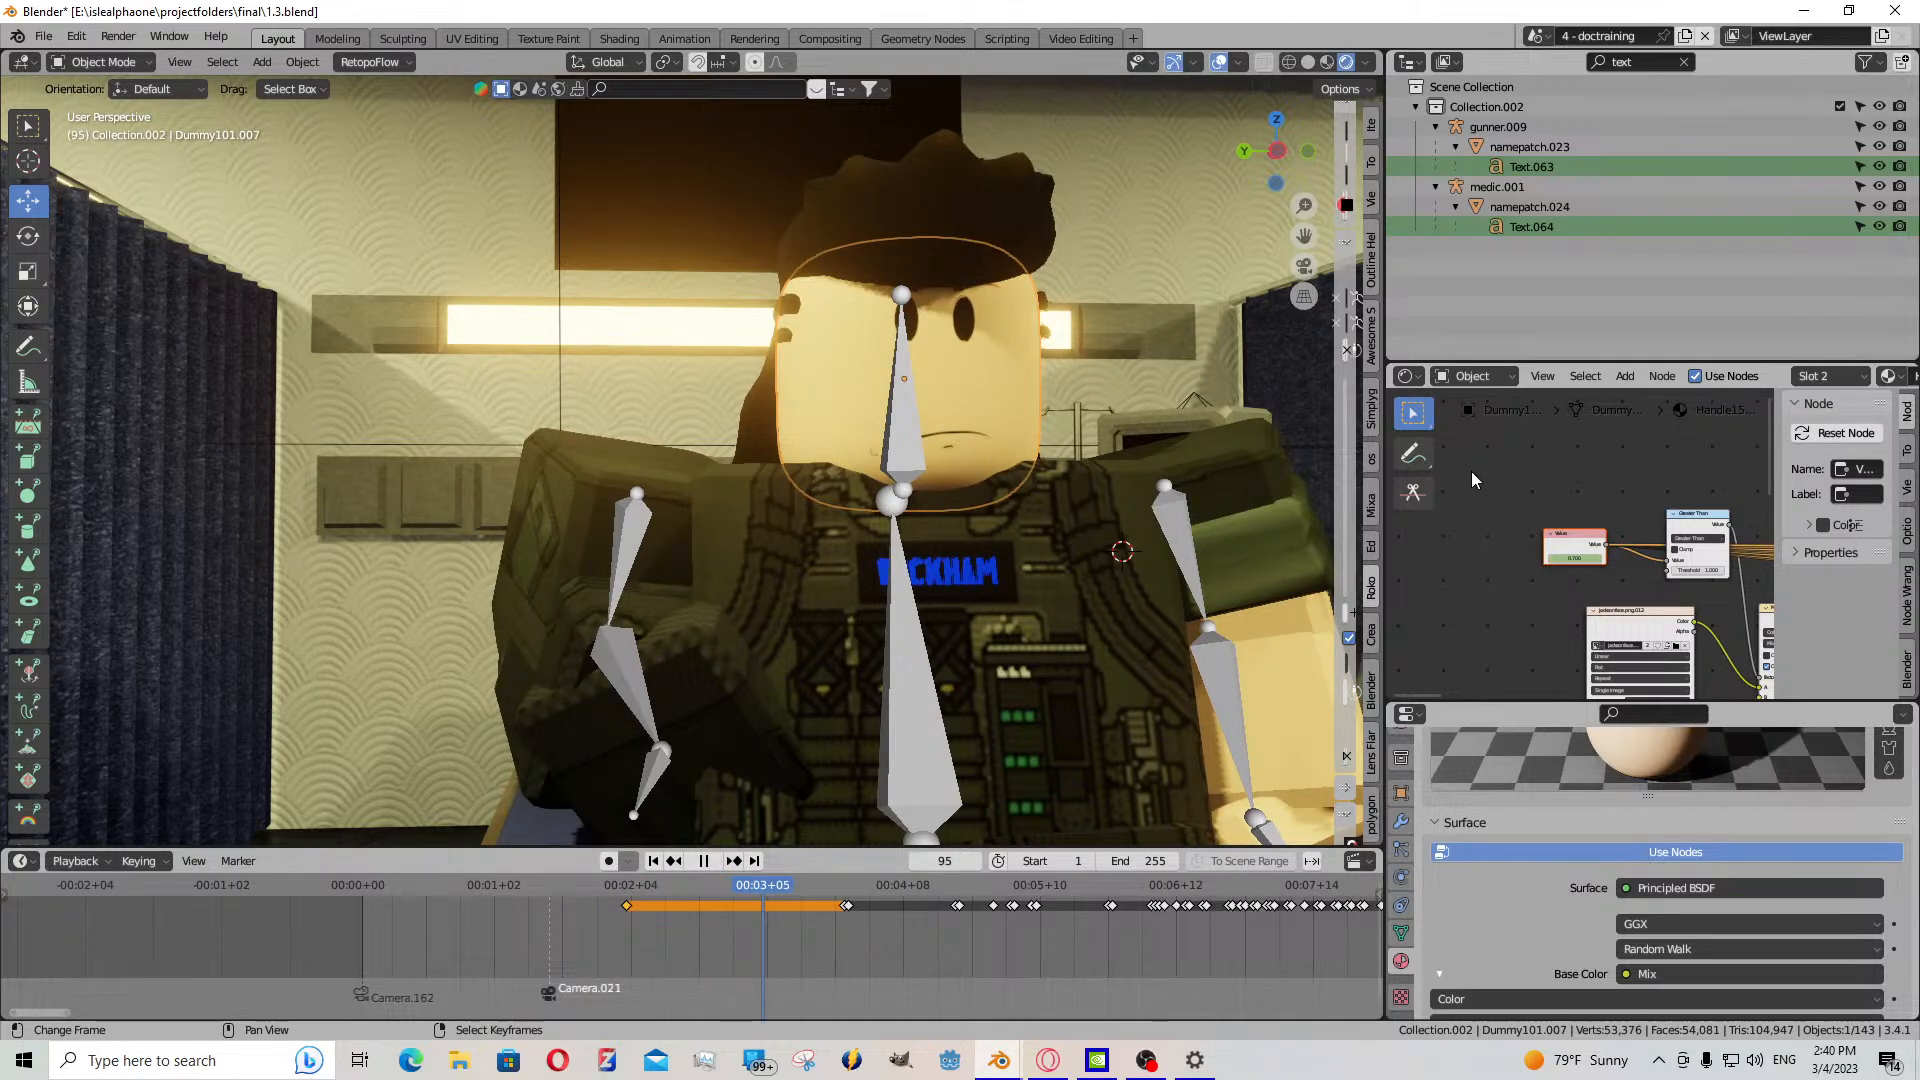
{"action": "key", "text": "space"}
{"action": "left_click_drag", "start_coordinate": [1574, 558], "coordinate": [1684, 558]}
{"action": "scroll", "coordinate": [1558, 580], "scroll_direction": "up", "scroll_amount": 2}
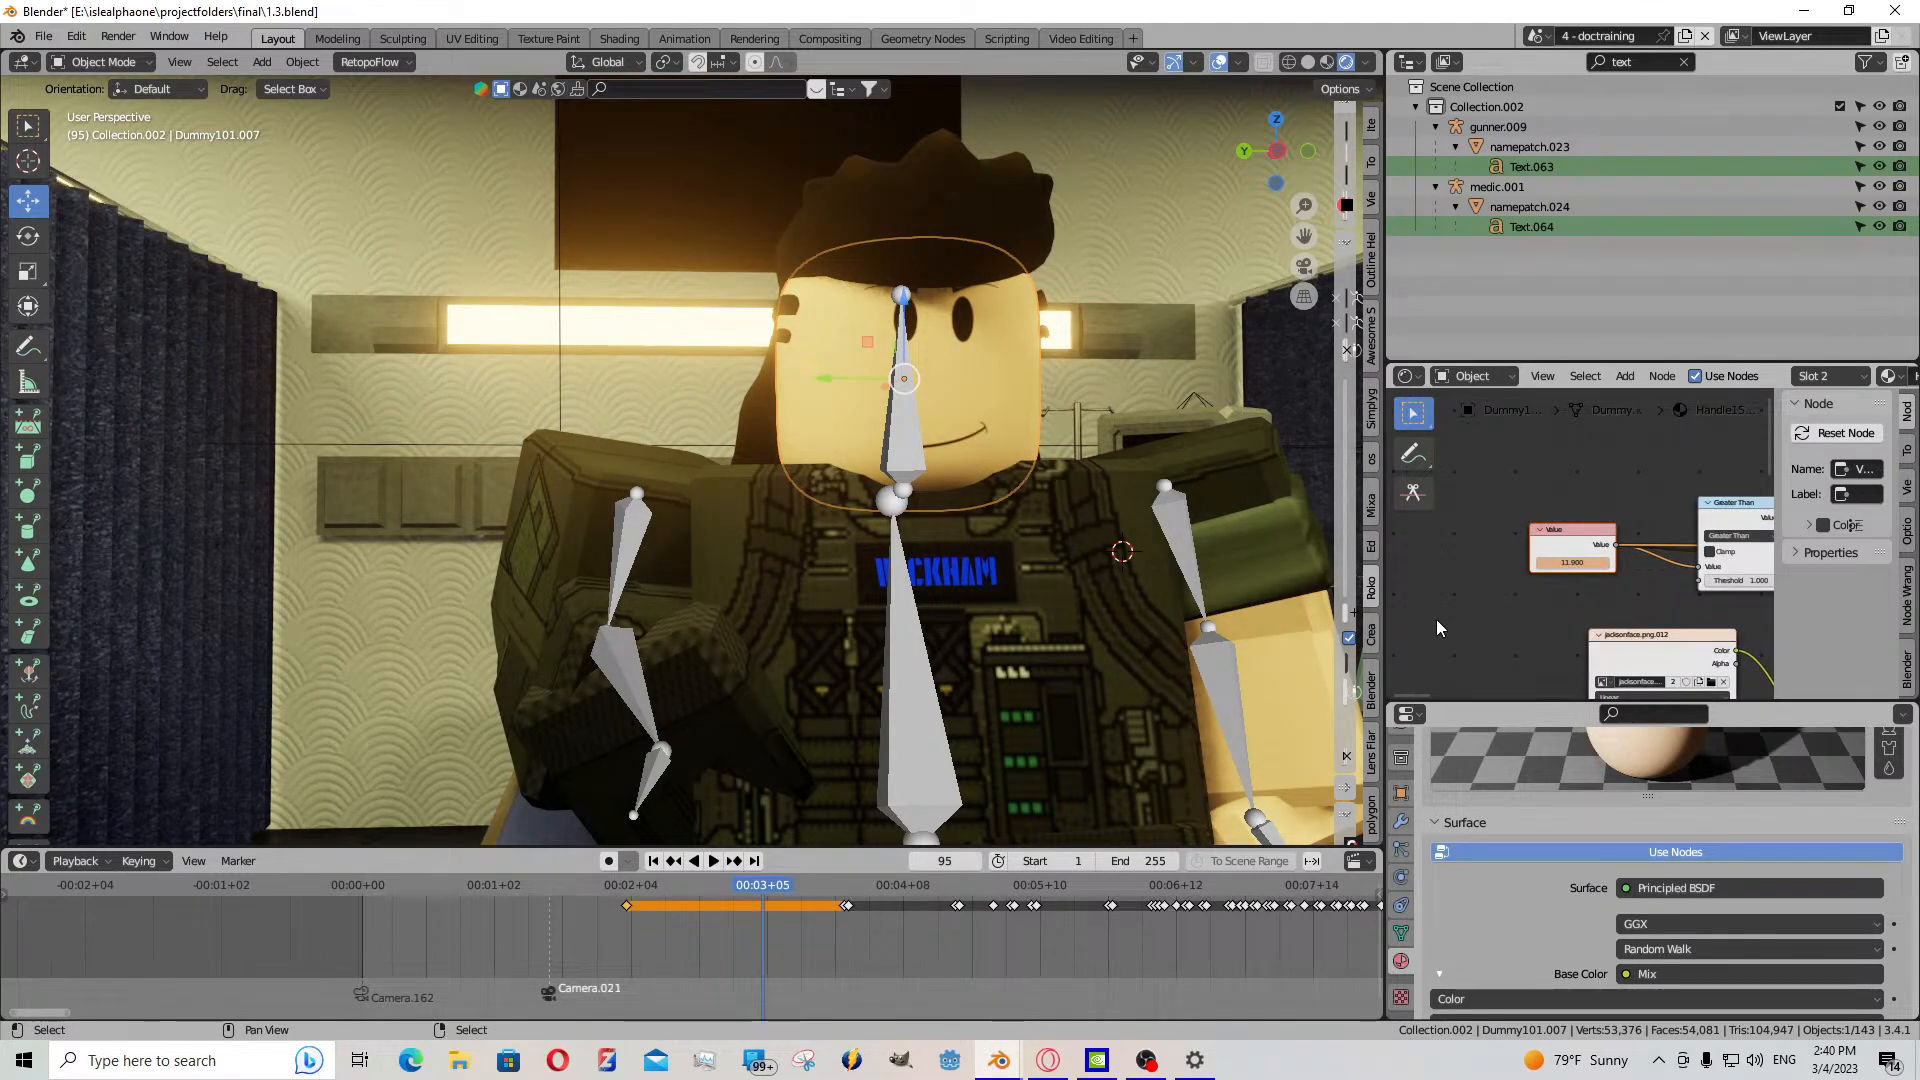
{"action": "key", "text": "i"}
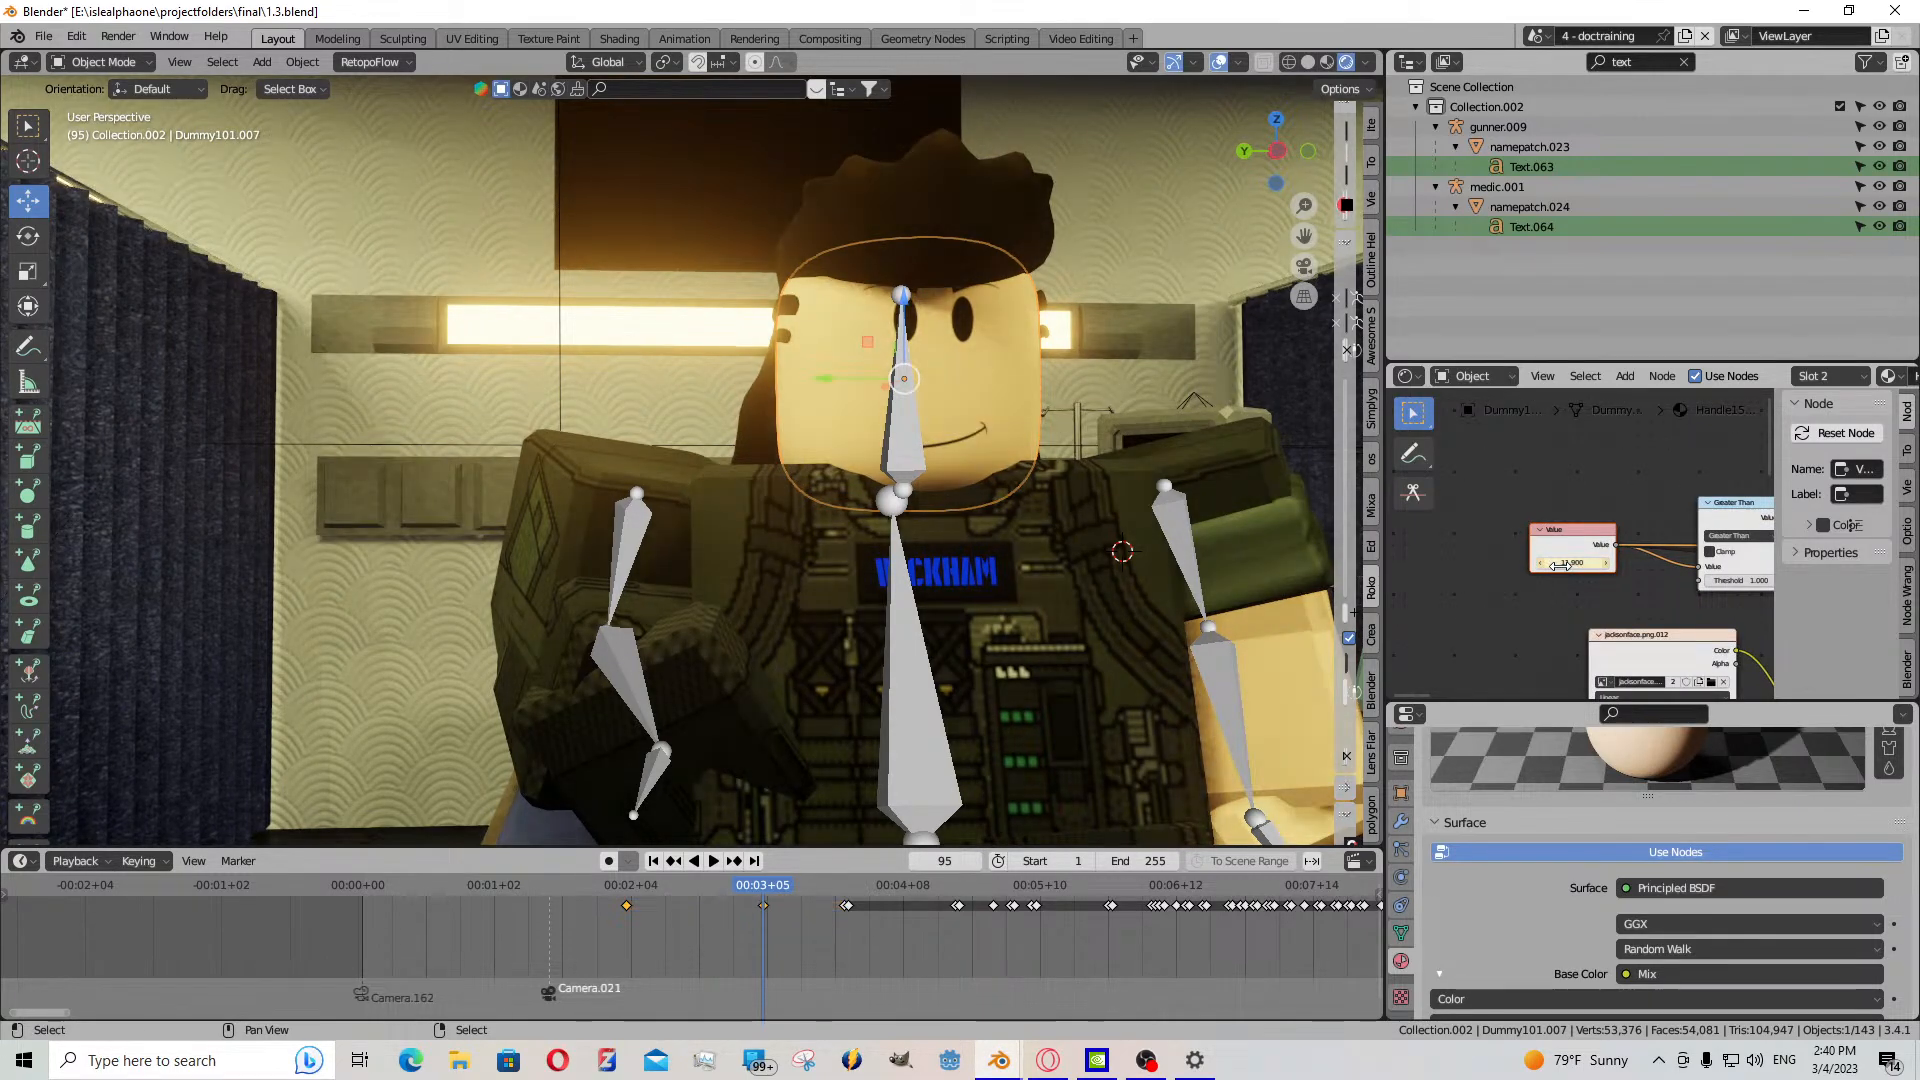
- Scrub between the mouth keyframes at frames 63 and 95 to compare the gunner's expressions
{"action": "left_click", "coordinate": [698, 930]}
{"action": "key", "text": "space"}
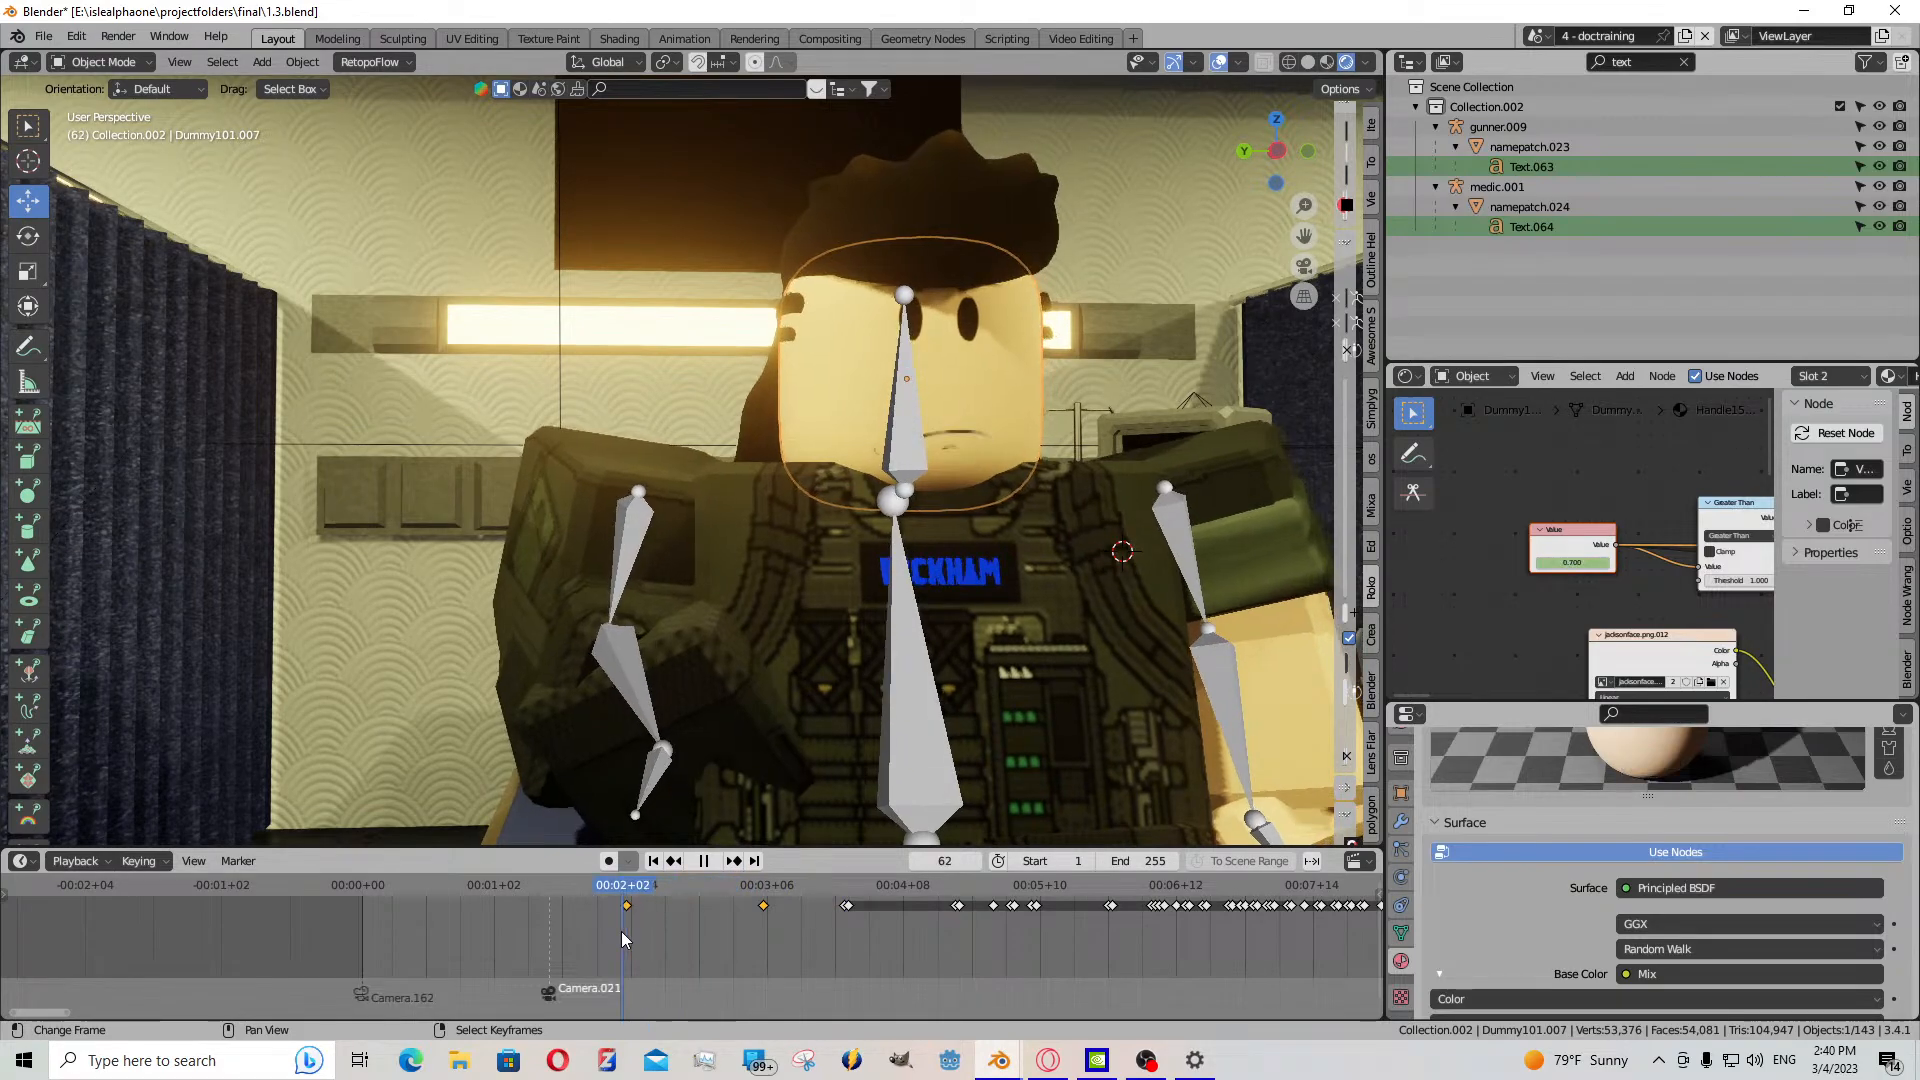
{"action": "key", "text": "space"}
{"action": "left_click", "coordinate": [626, 934]}
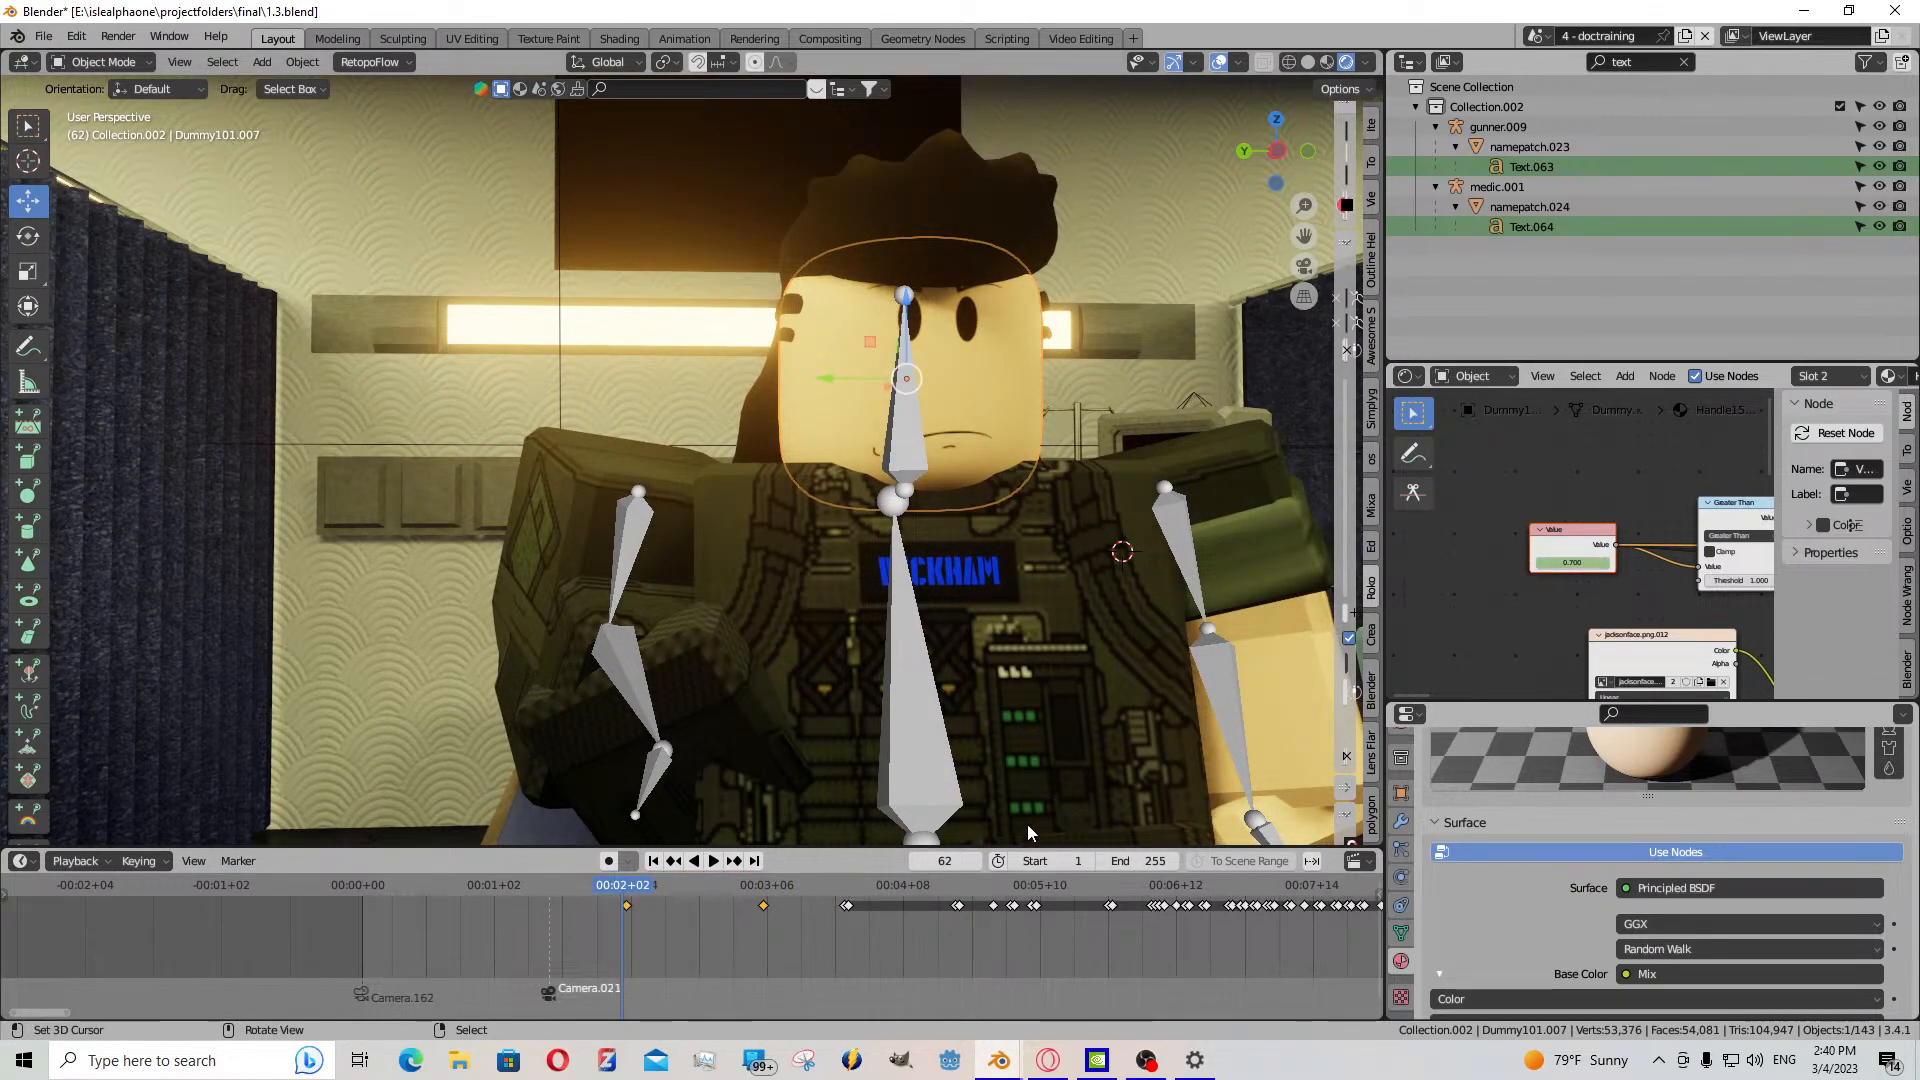
{"action": "key", "text": "space"}
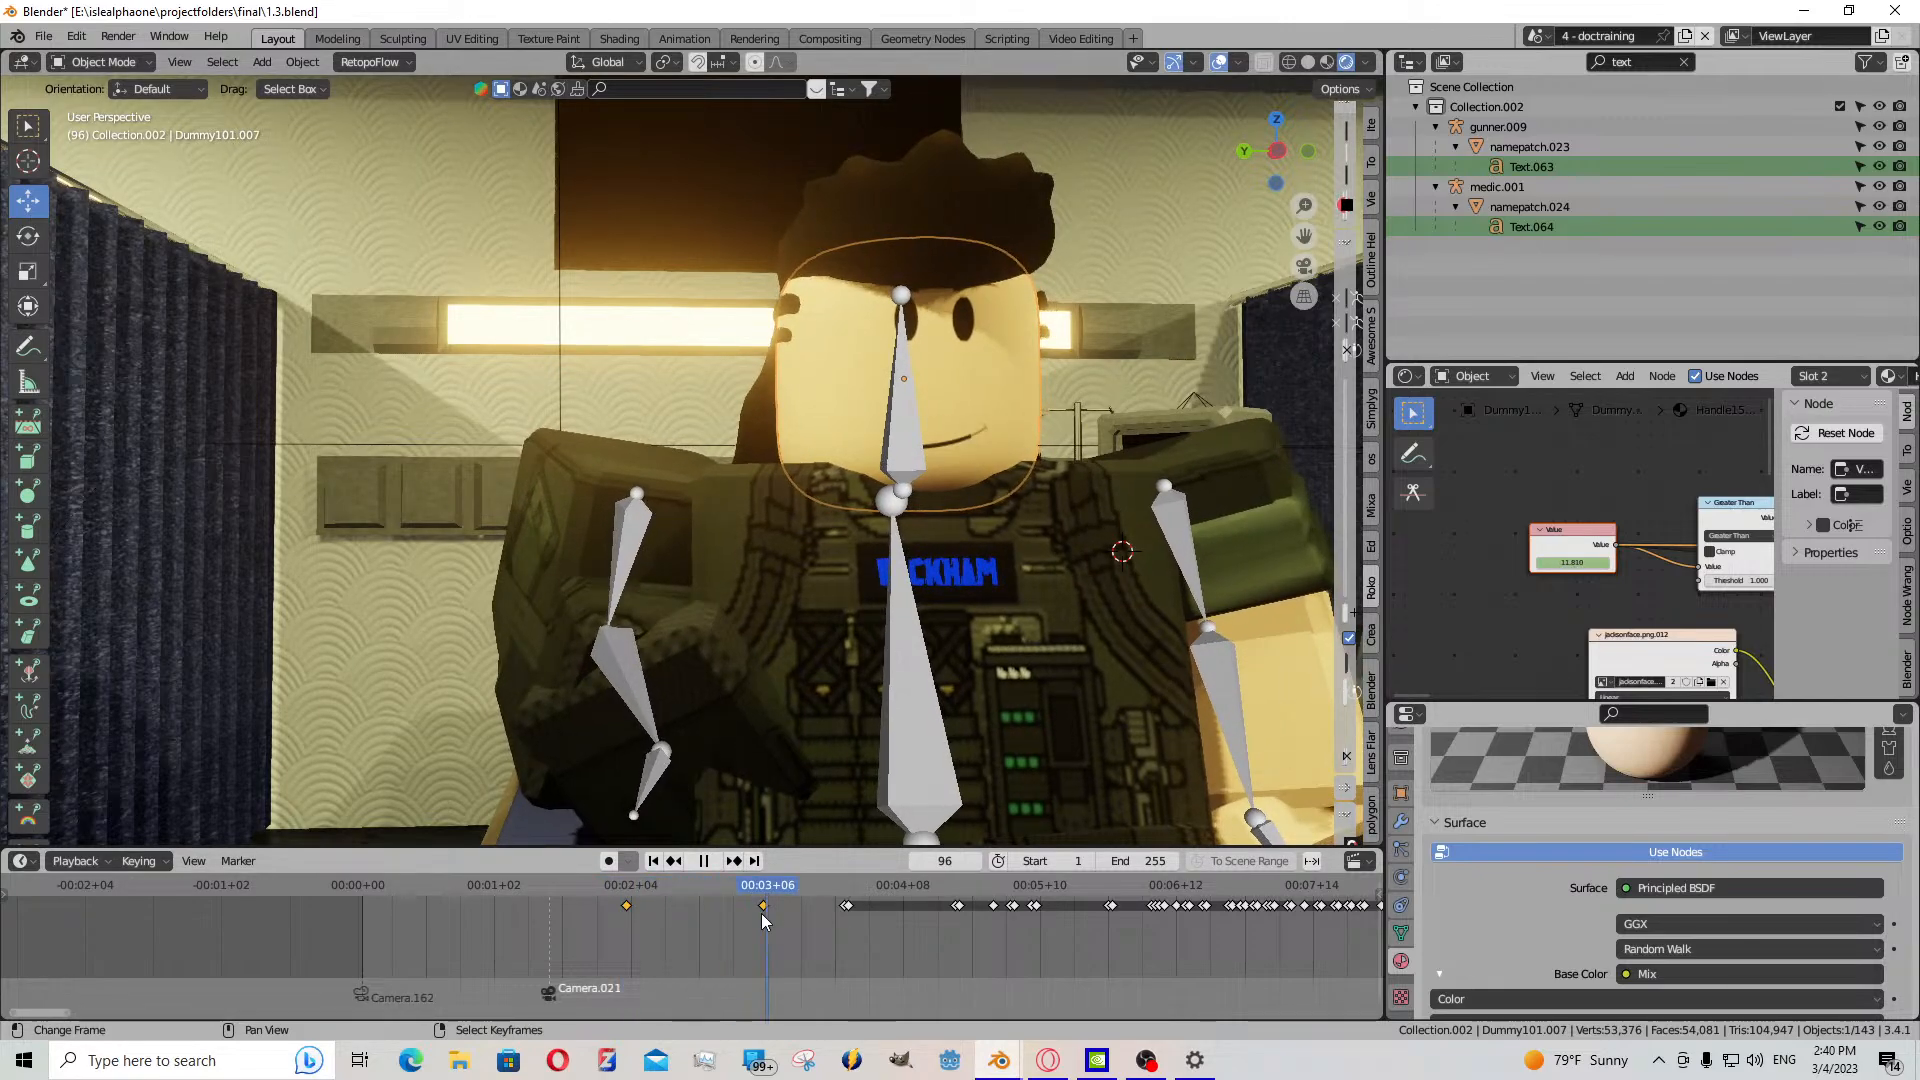
{"action": "left_click_drag", "start_coordinate": [760, 914], "coordinate": [598, 910]}
{"action": "key", "text": "space"}
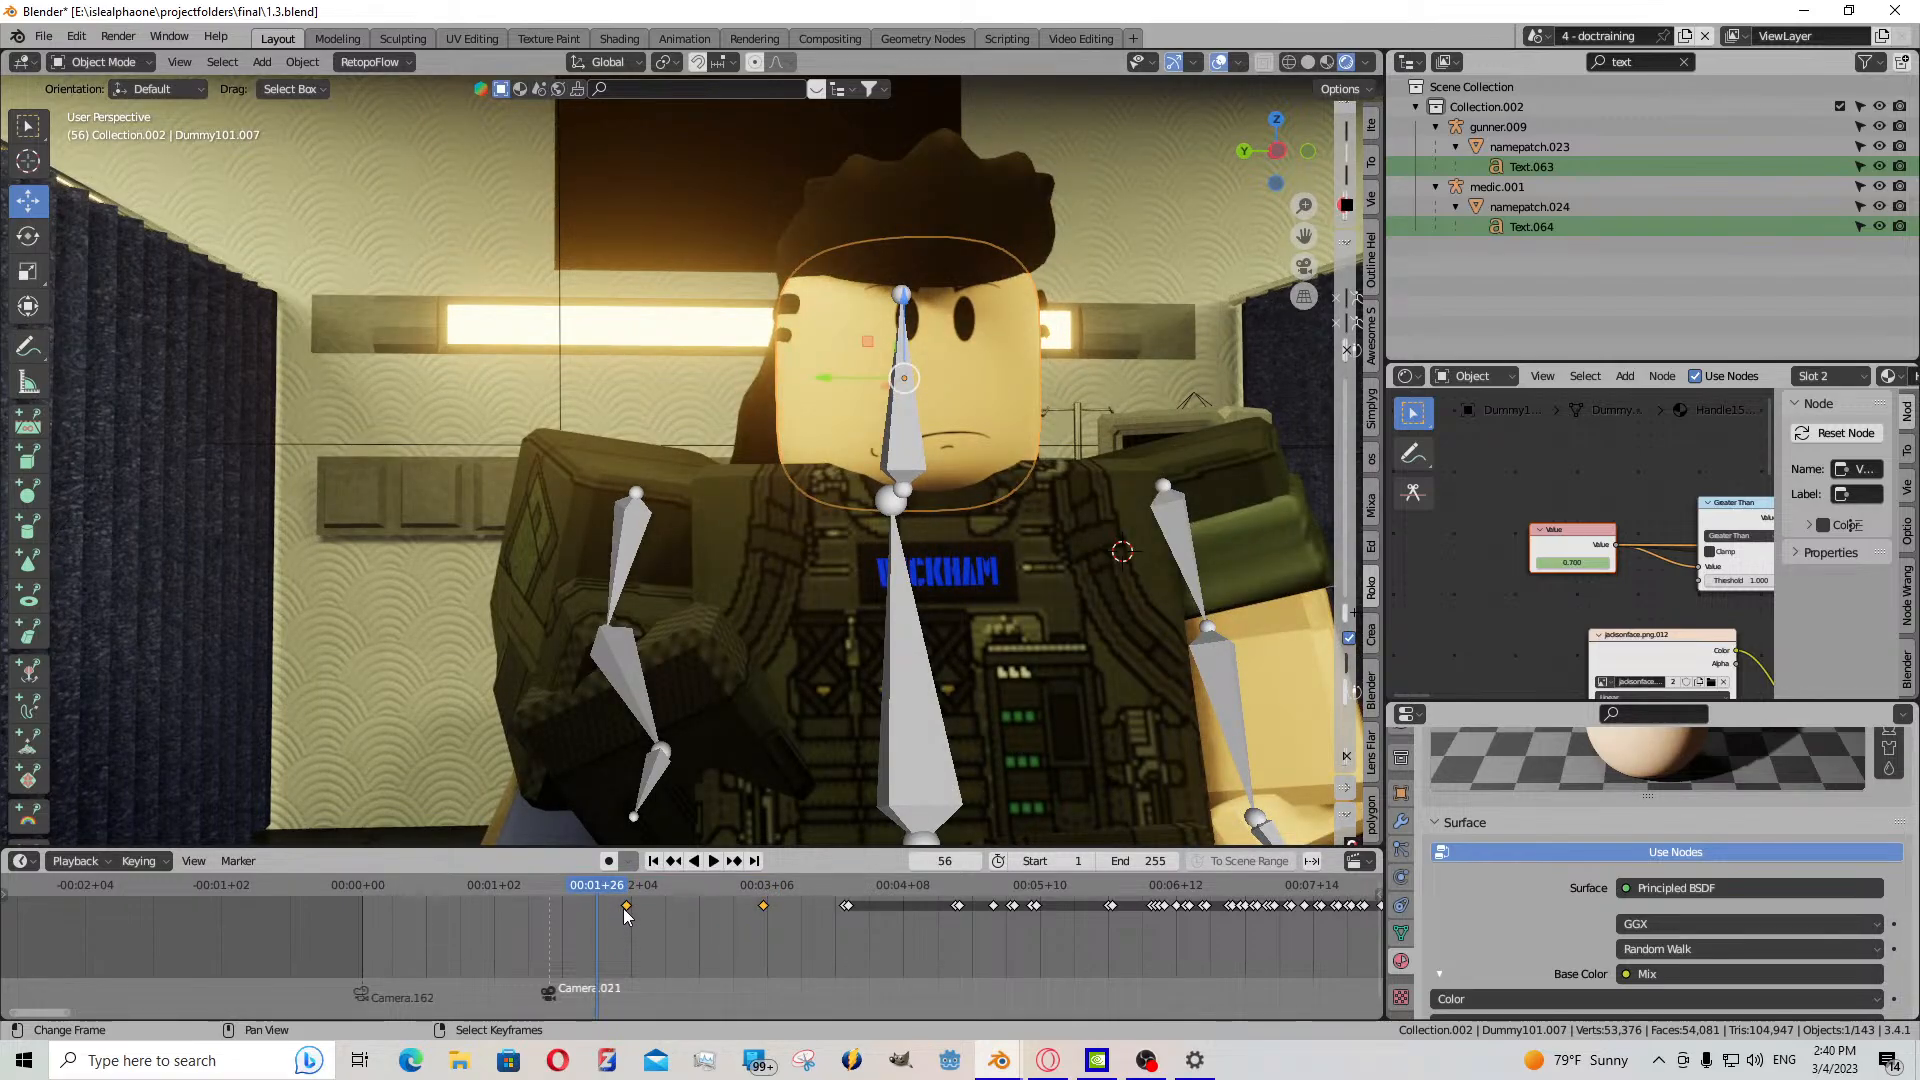
- Inspect the paired mouth keyframes at frames 114 and 115 and at frames 140 and 141
{"action": "left_click", "coordinate": [843, 910]}
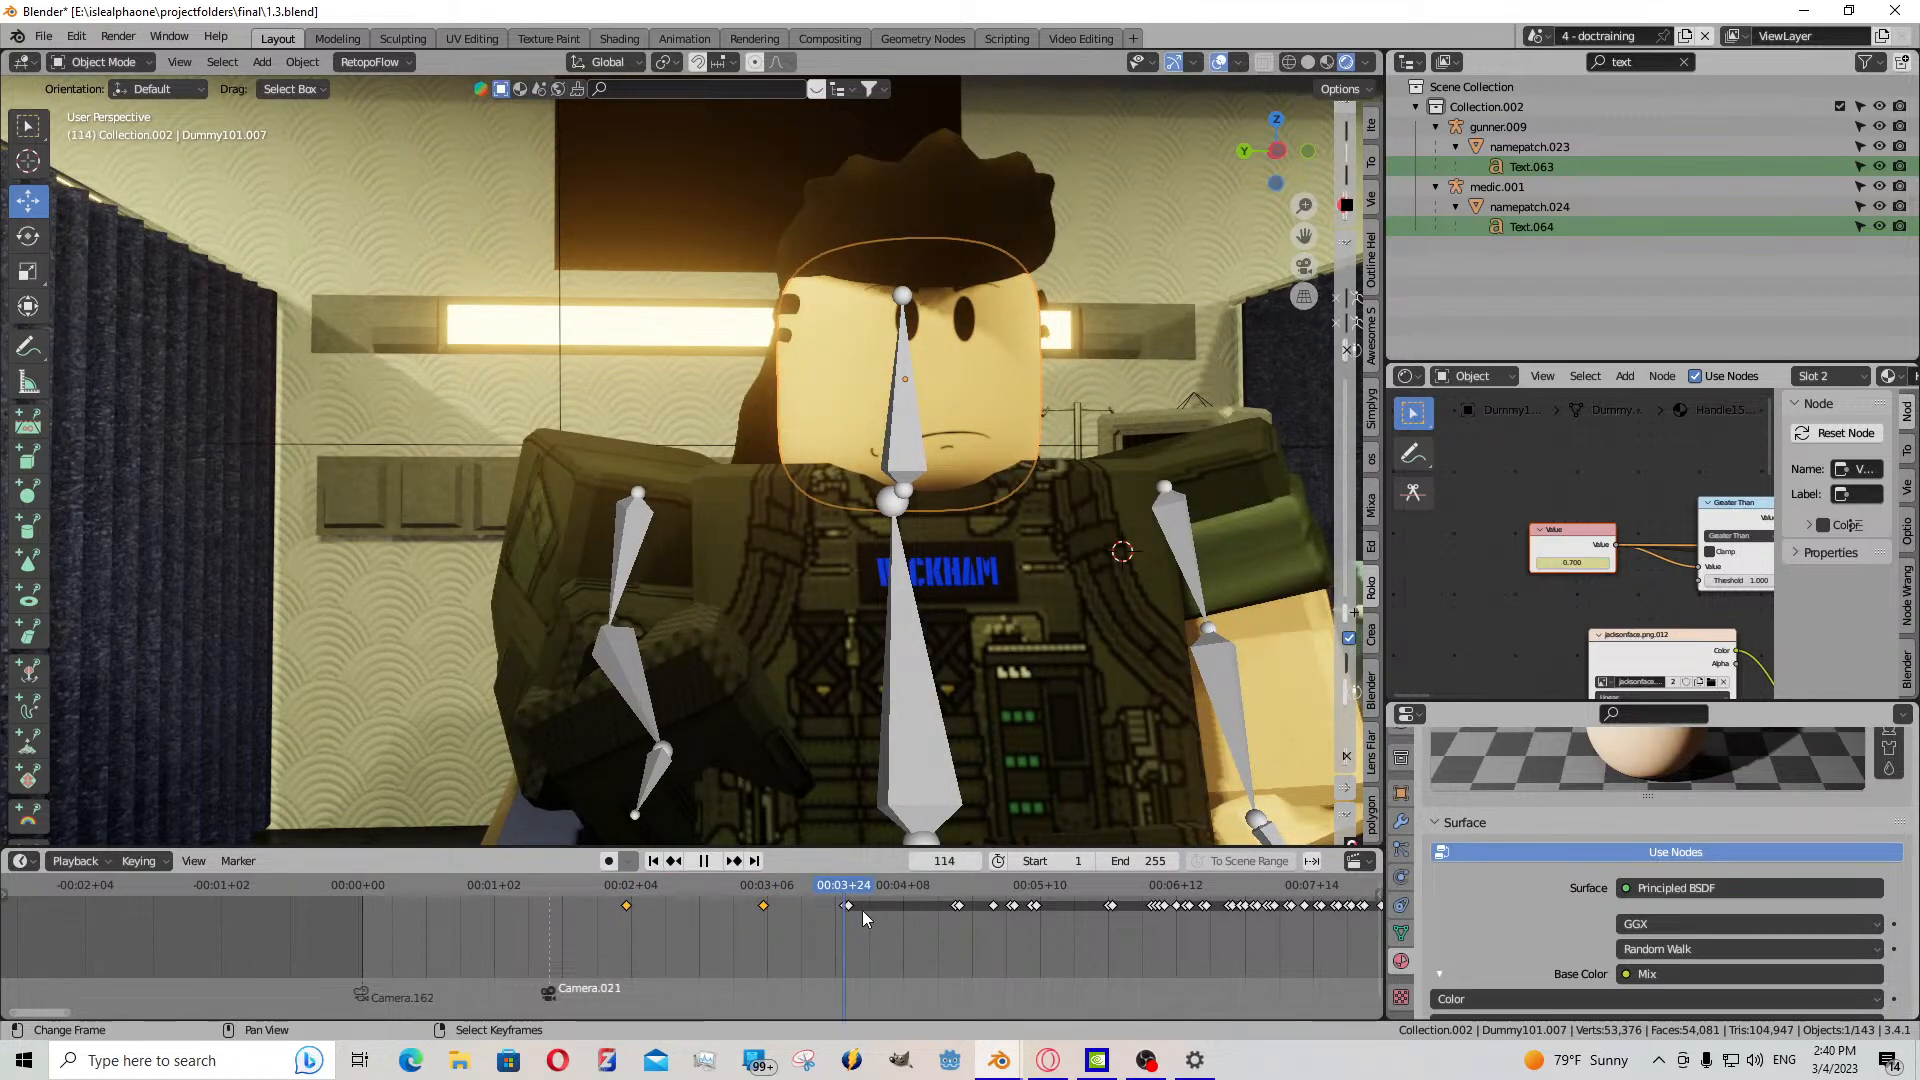
{"action": "scroll", "coordinate": [763, 943], "scroll_direction": "up", "scroll_amount": 5}
{"action": "middle_click_drag", "start_coordinate": [822, 948], "coordinate": [518, 950]}
{"action": "scroll", "coordinate": [639, 956], "scroll_direction": "up", "scroll_amount": 4}
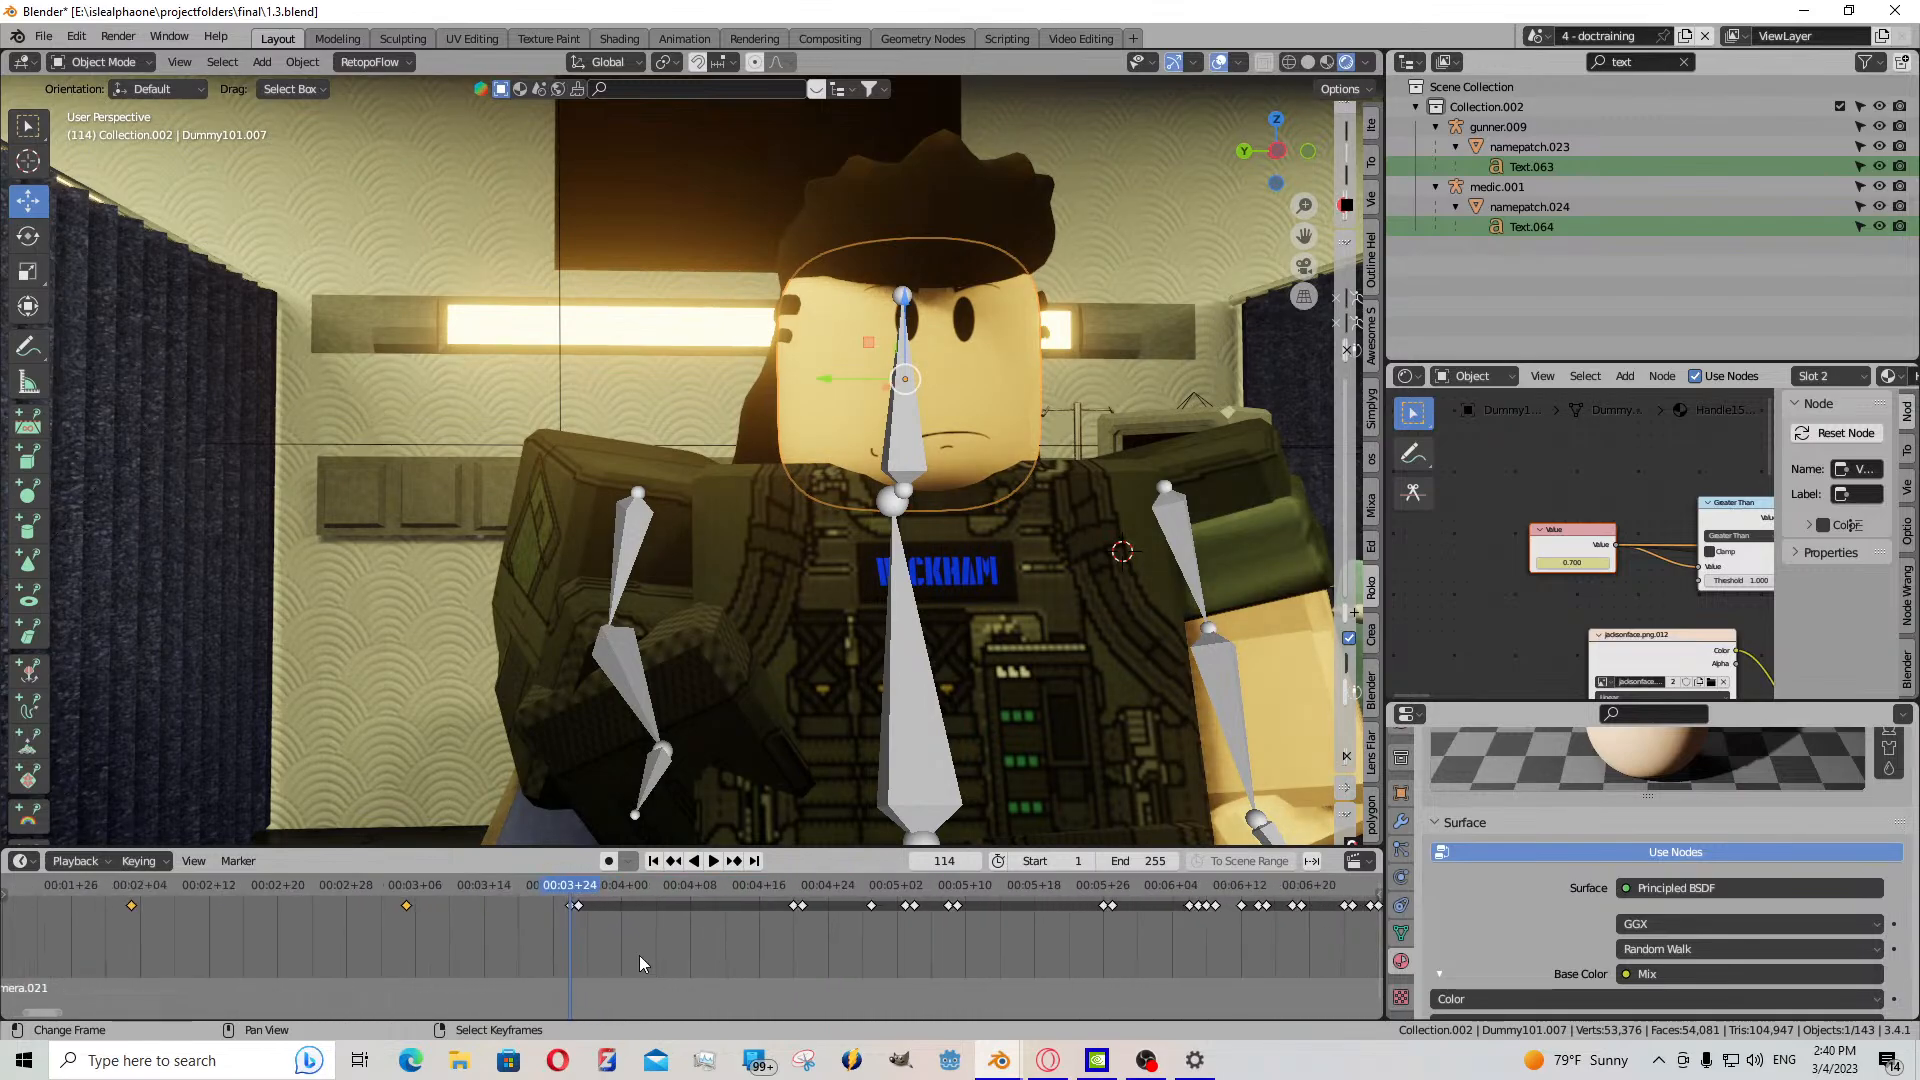
{"action": "left_click", "coordinate": [580, 934]}
{"action": "key", "text": "space"}
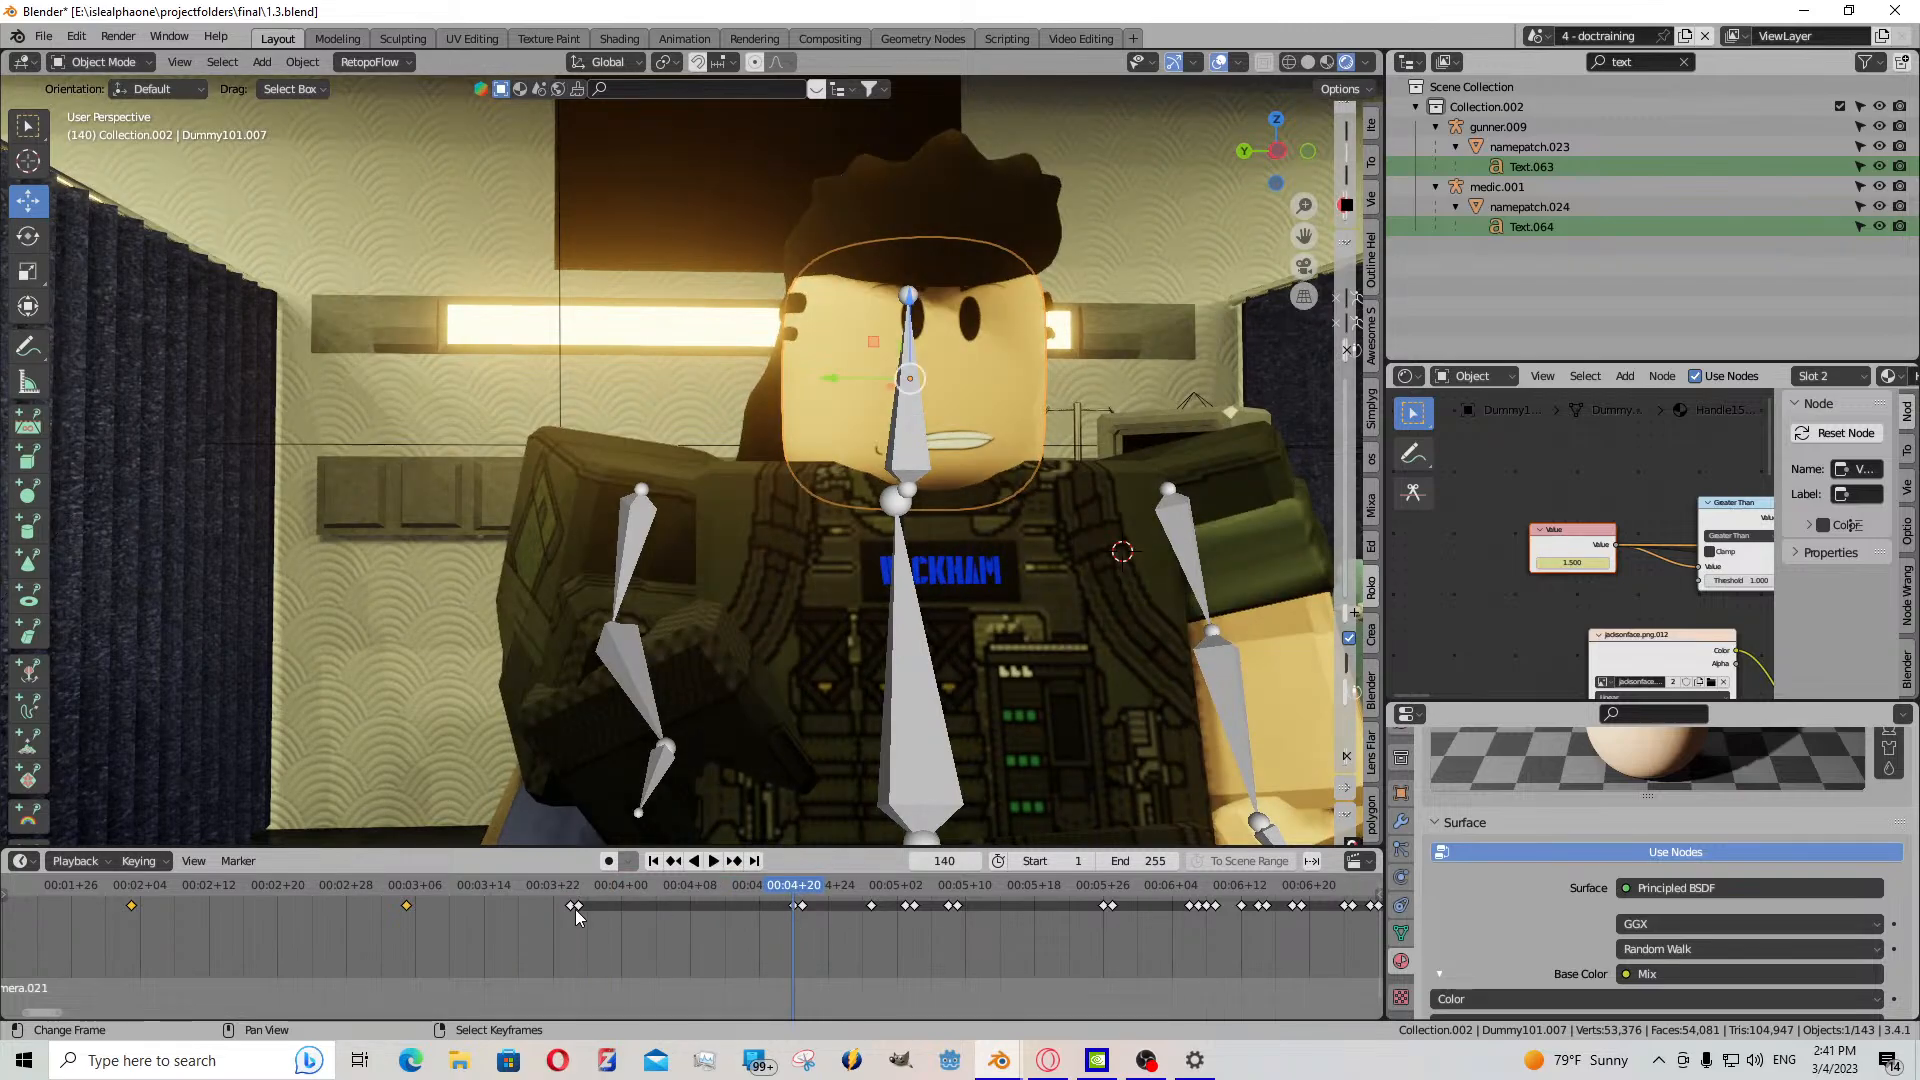
{"action": "key", "text": "space"}
{"action": "left_click", "coordinate": [798, 906]}
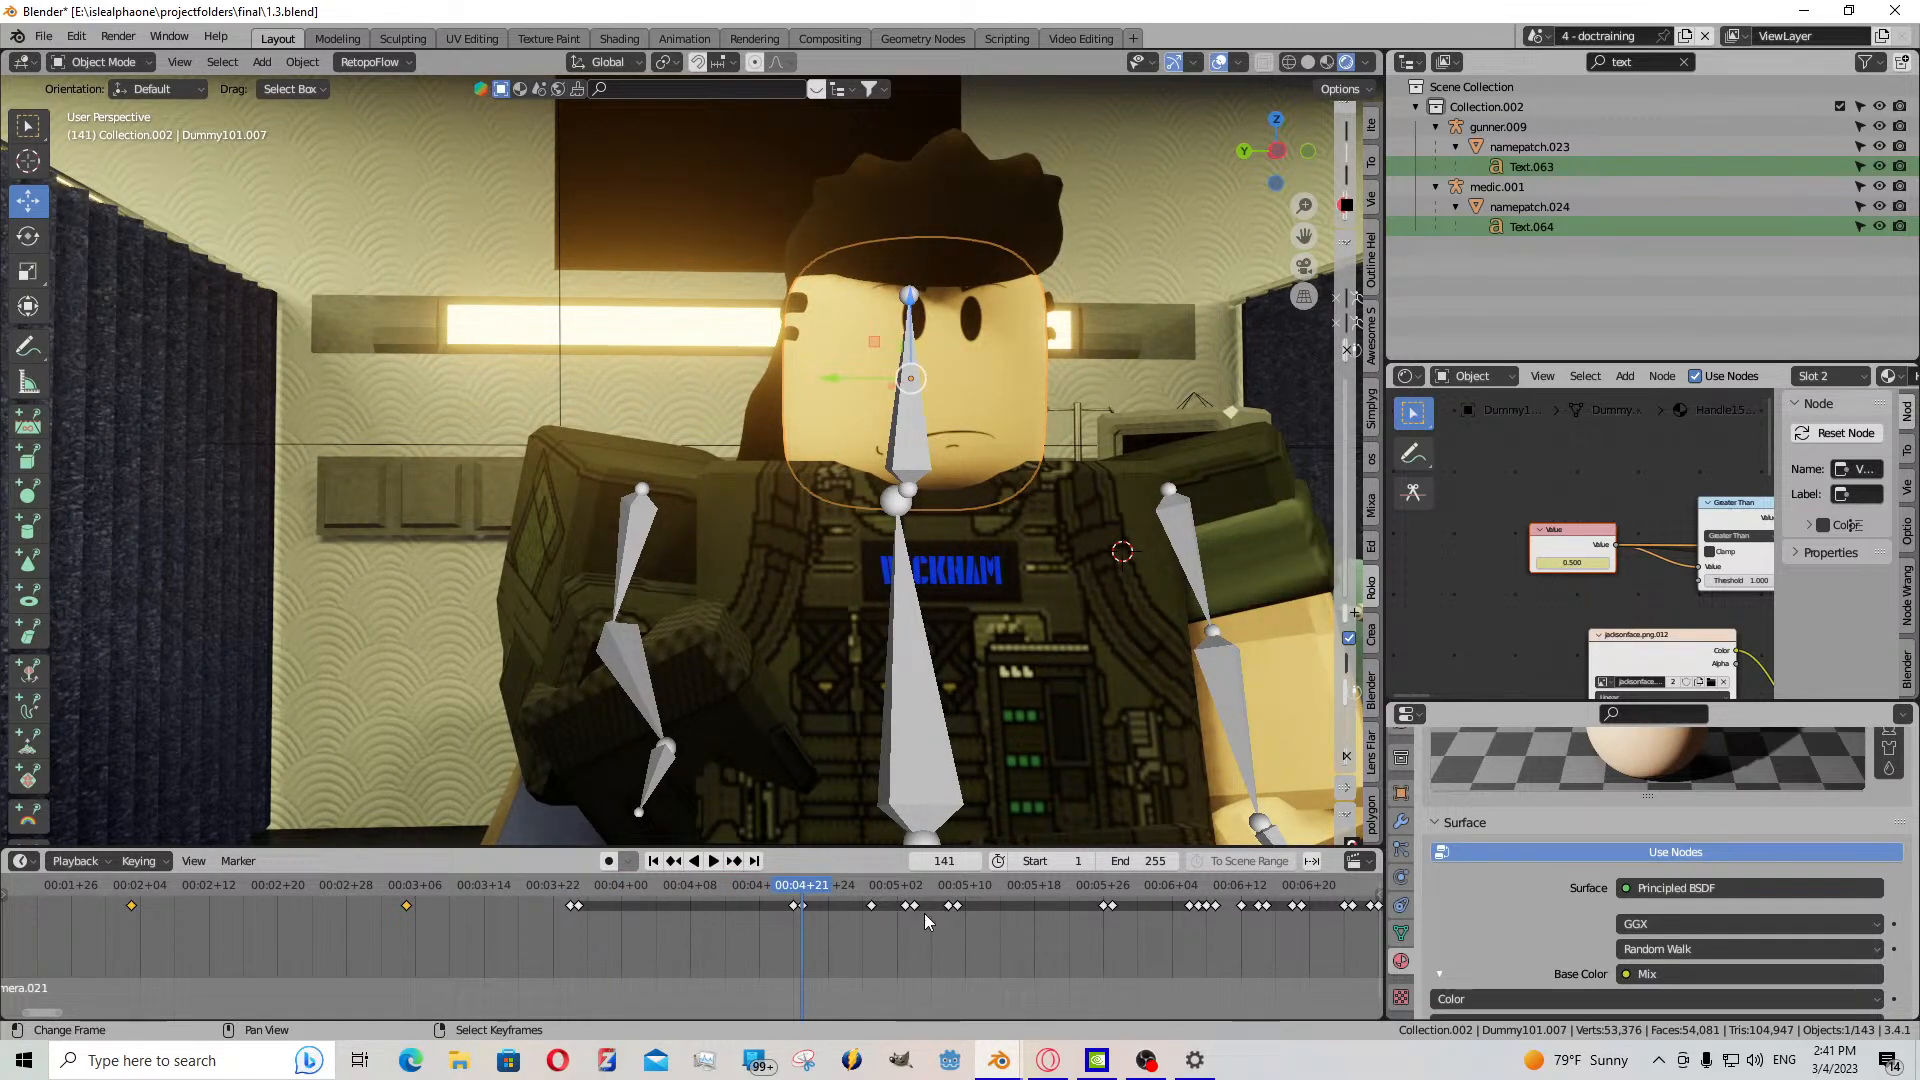
- Delete the selected test keyframes at frames 63 and 95
{"action": "middle_click_drag", "start_coordinate": [924, 921], "coordinate": [1120, 935]}
{"action": "scroll", "coordinate": [774, 951], "scroll_direction": "down", "scroll_amount": 12}
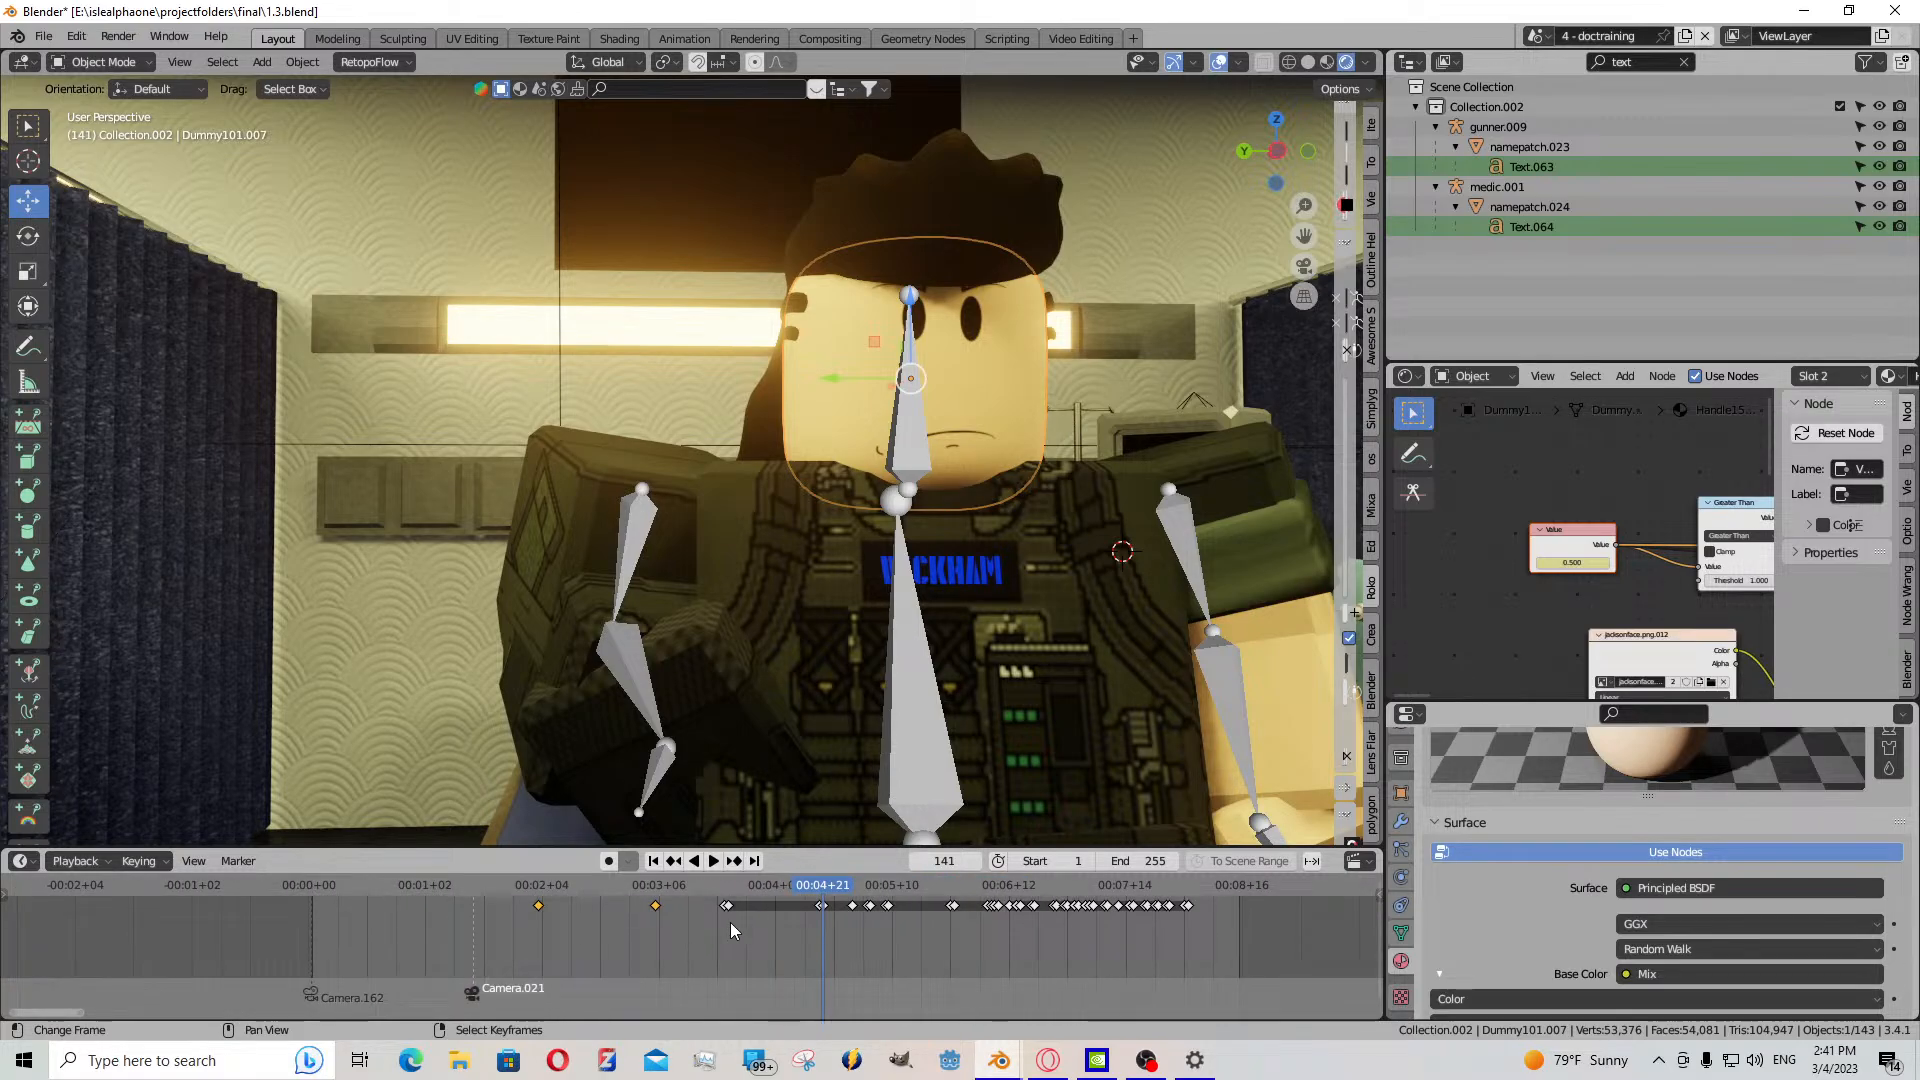
{"action": "key", "text": "Delete"}
{"action": "scroll", "coordinate": [849, 946], "scroll_direction": "up", "scroll_amount": 5}
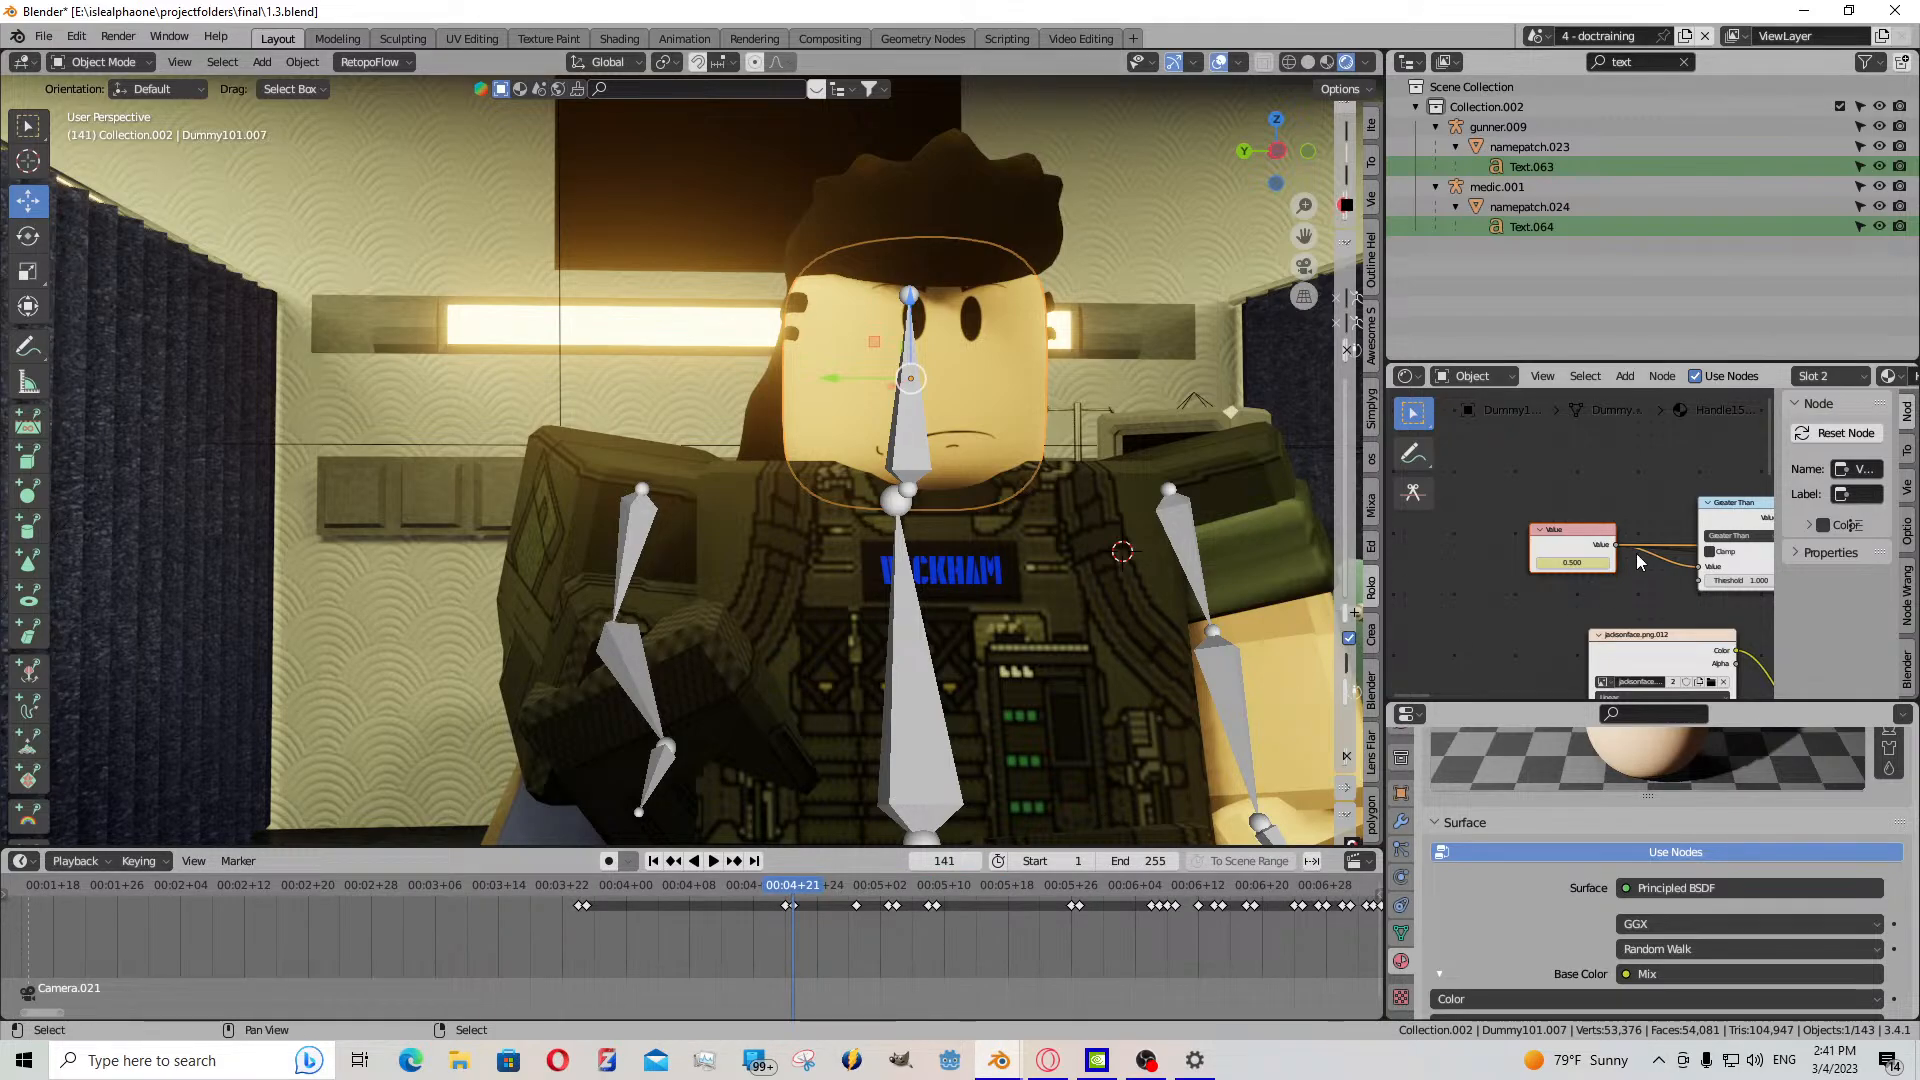
- Open the image browser from one of the face texture nodes and view the jackson face textures as thumbnails
{"action": "scroll", "coordinate": [1650, 598], "scroll_direction": "down", "scroll_amount": 7}
{"action": "scroll", "coordinate": [1650, 598], "scroll_direction": "up", "scroll_amount": 5}
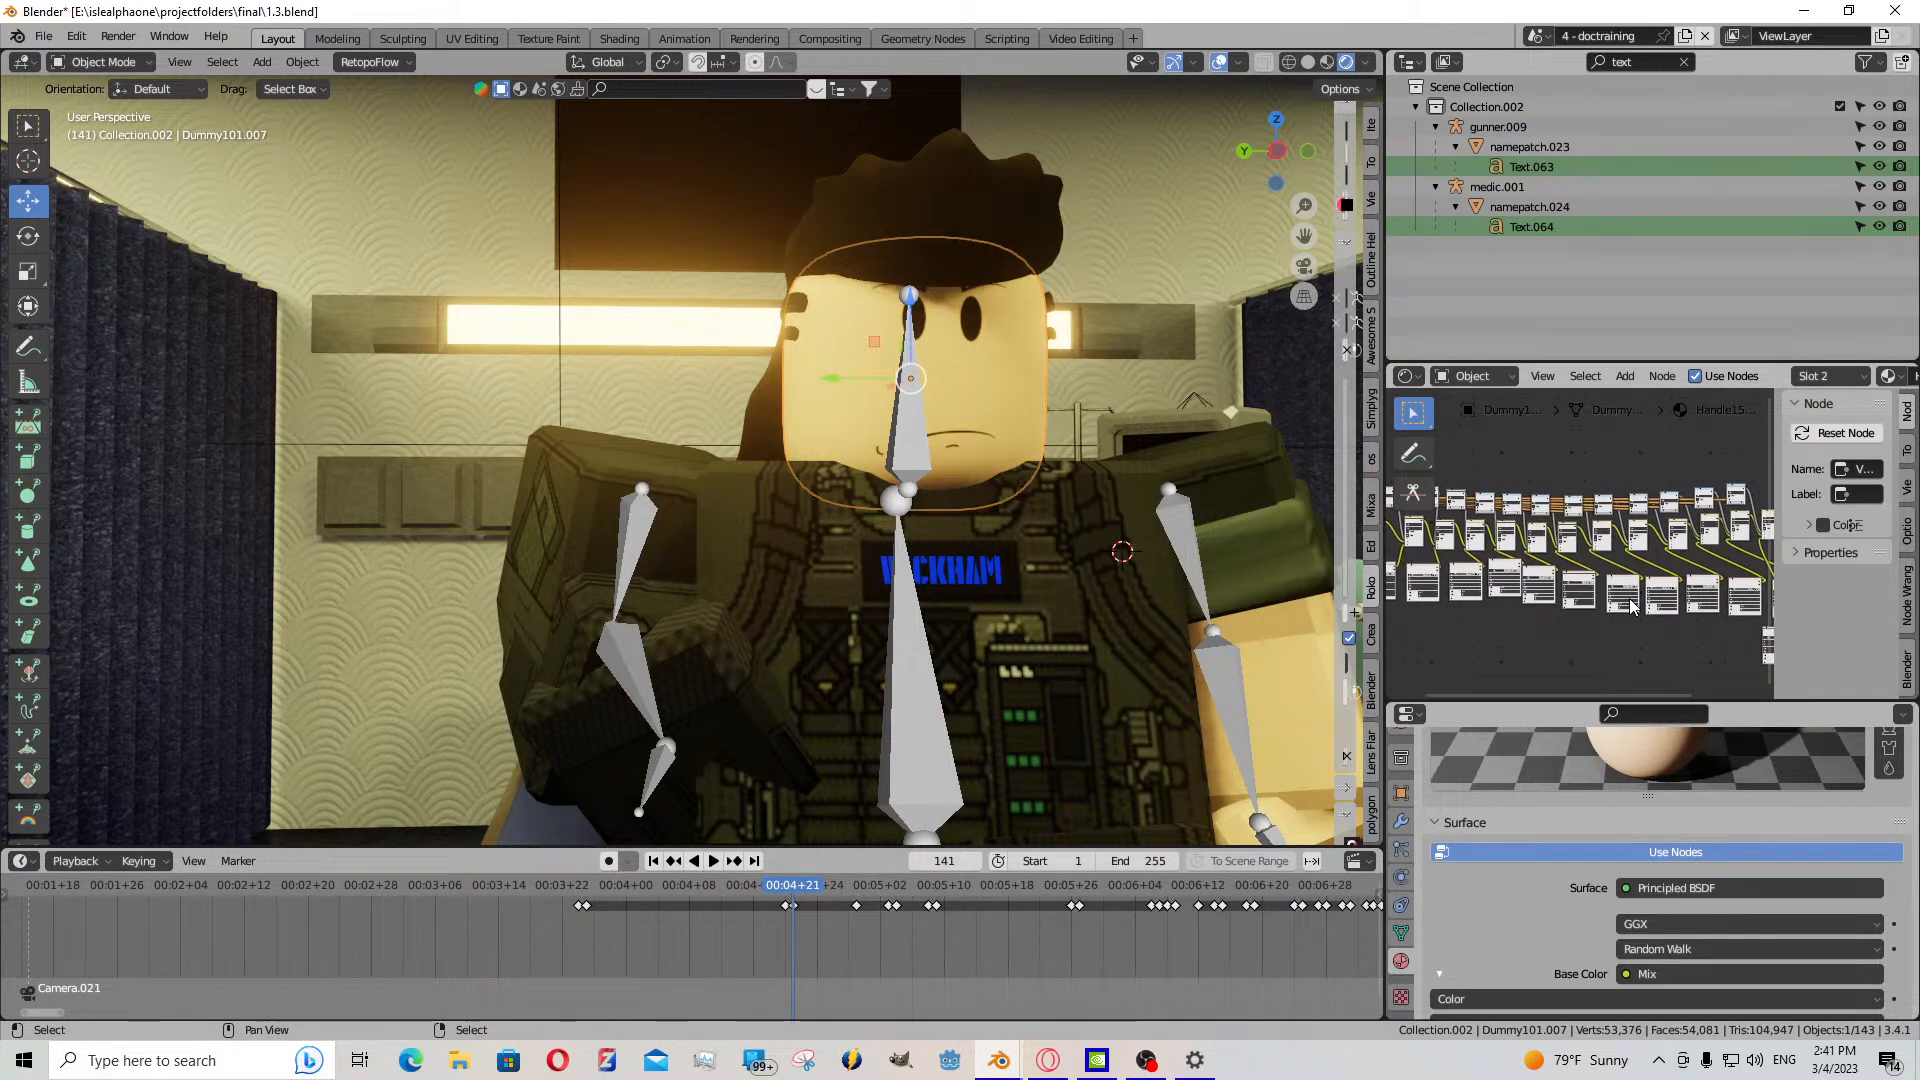
{"action": "scroll", "coordinate": [1610, 595], "scroll_direction": "up", "scroll_amount": 6}
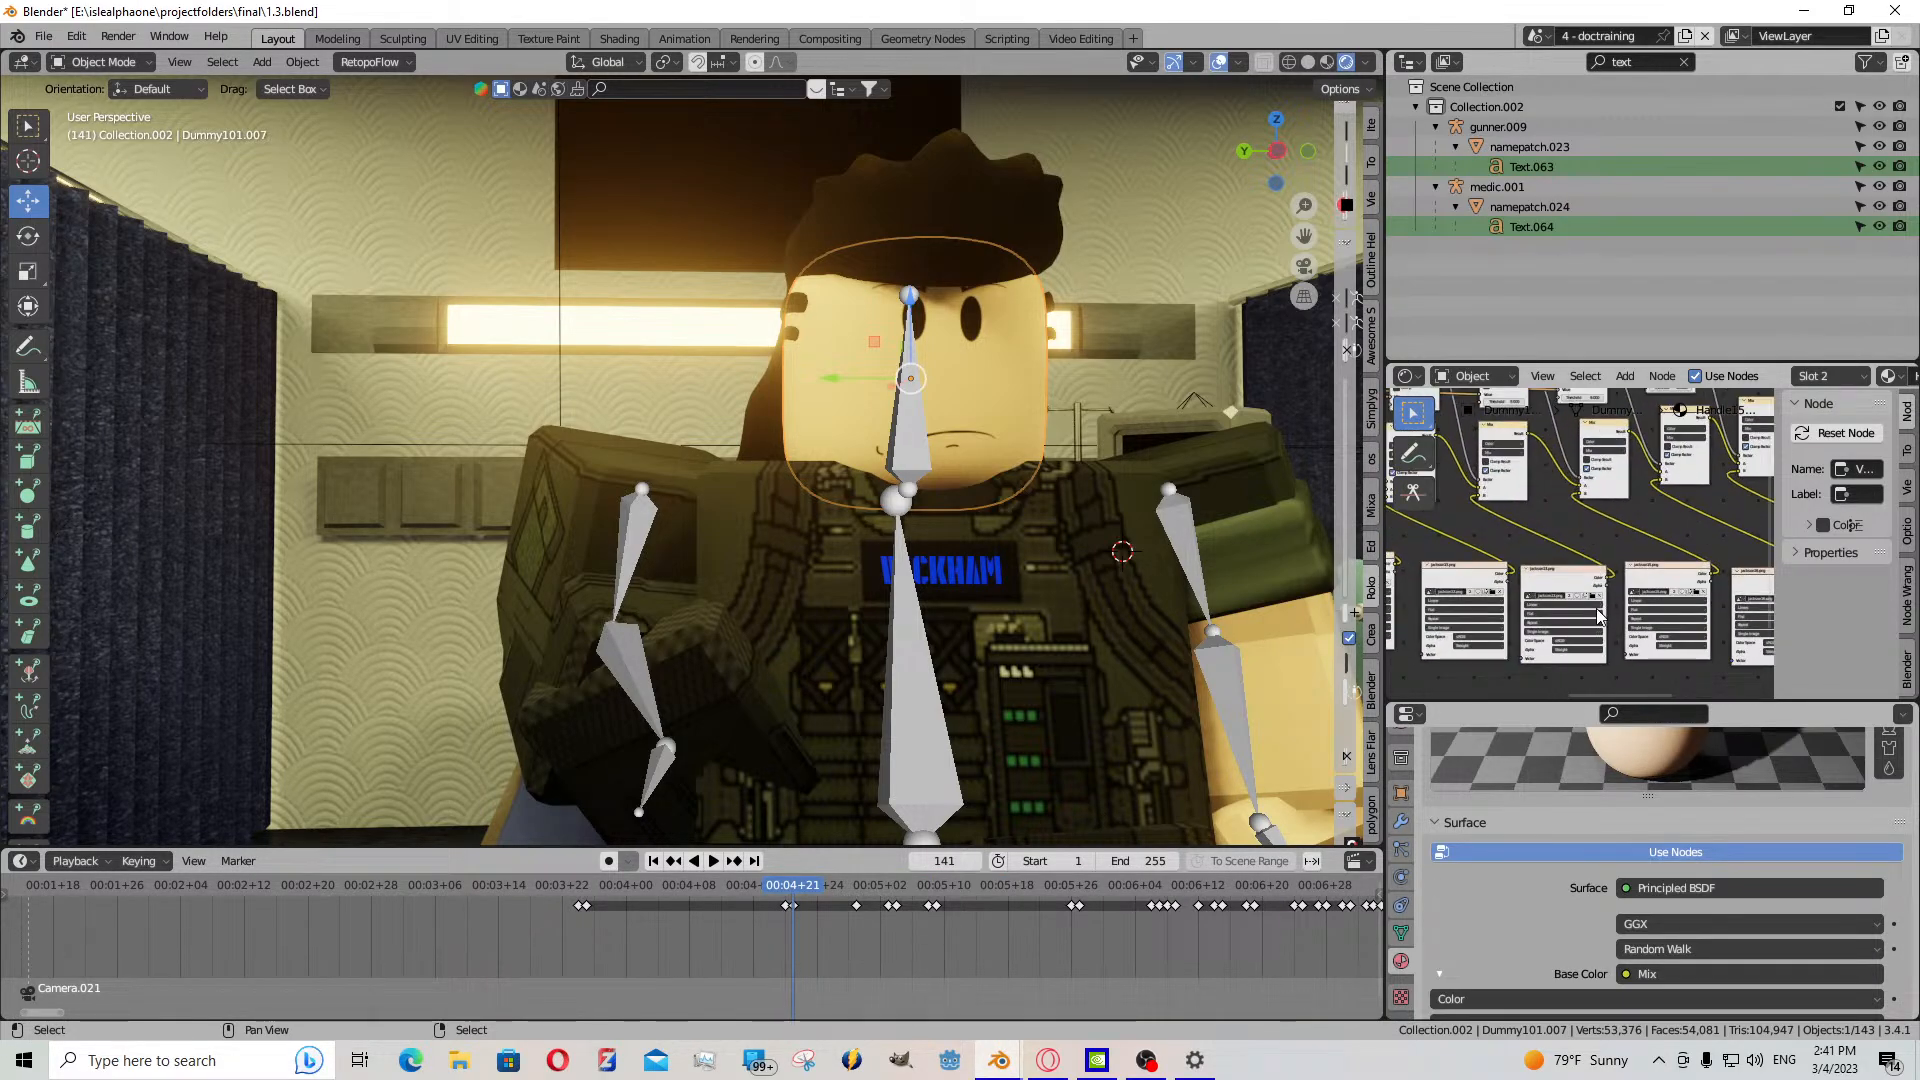
{"action": "left_click", "coordinate": [1591, 595]}
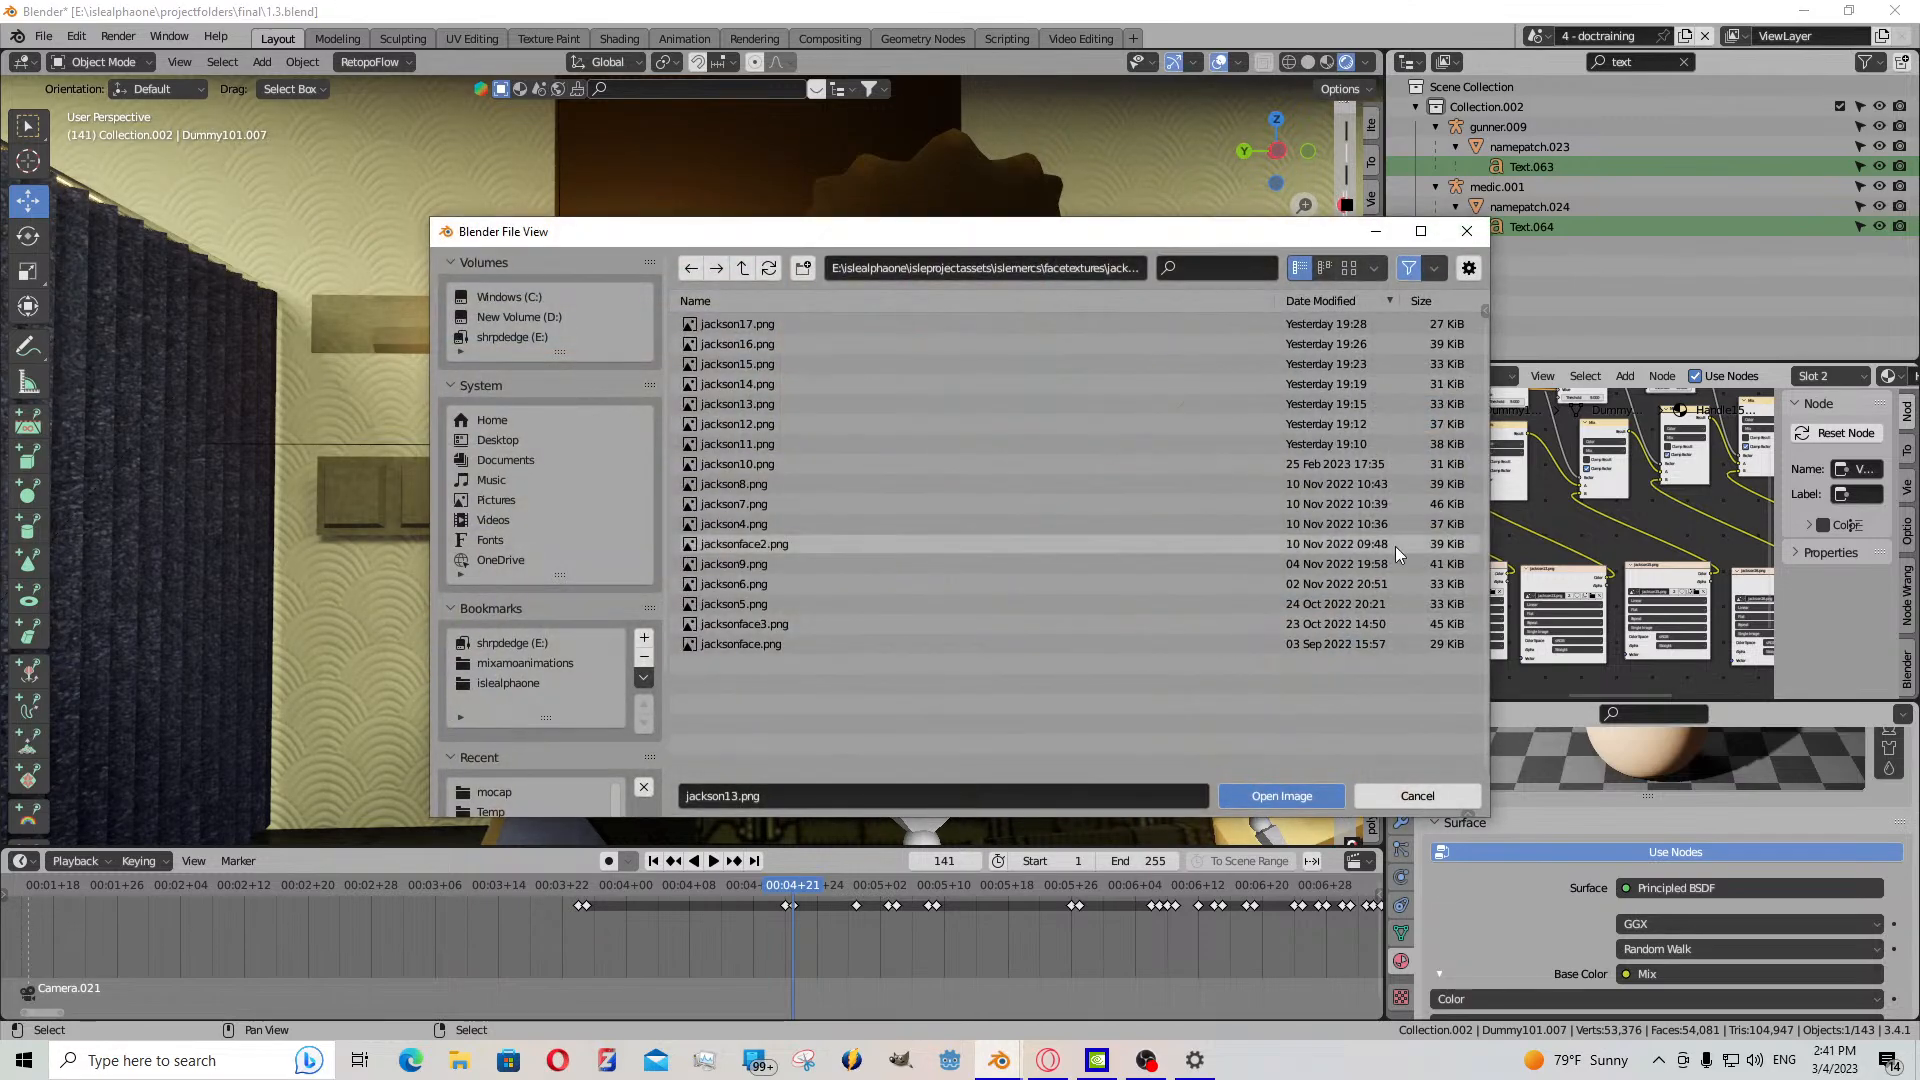
{"action": "left_click", "coordinate": [1349, 268]}
{"action": "scroll", "coordinate": [1262, 418], "scroll_direction": "down", "scroll_amount": 3}
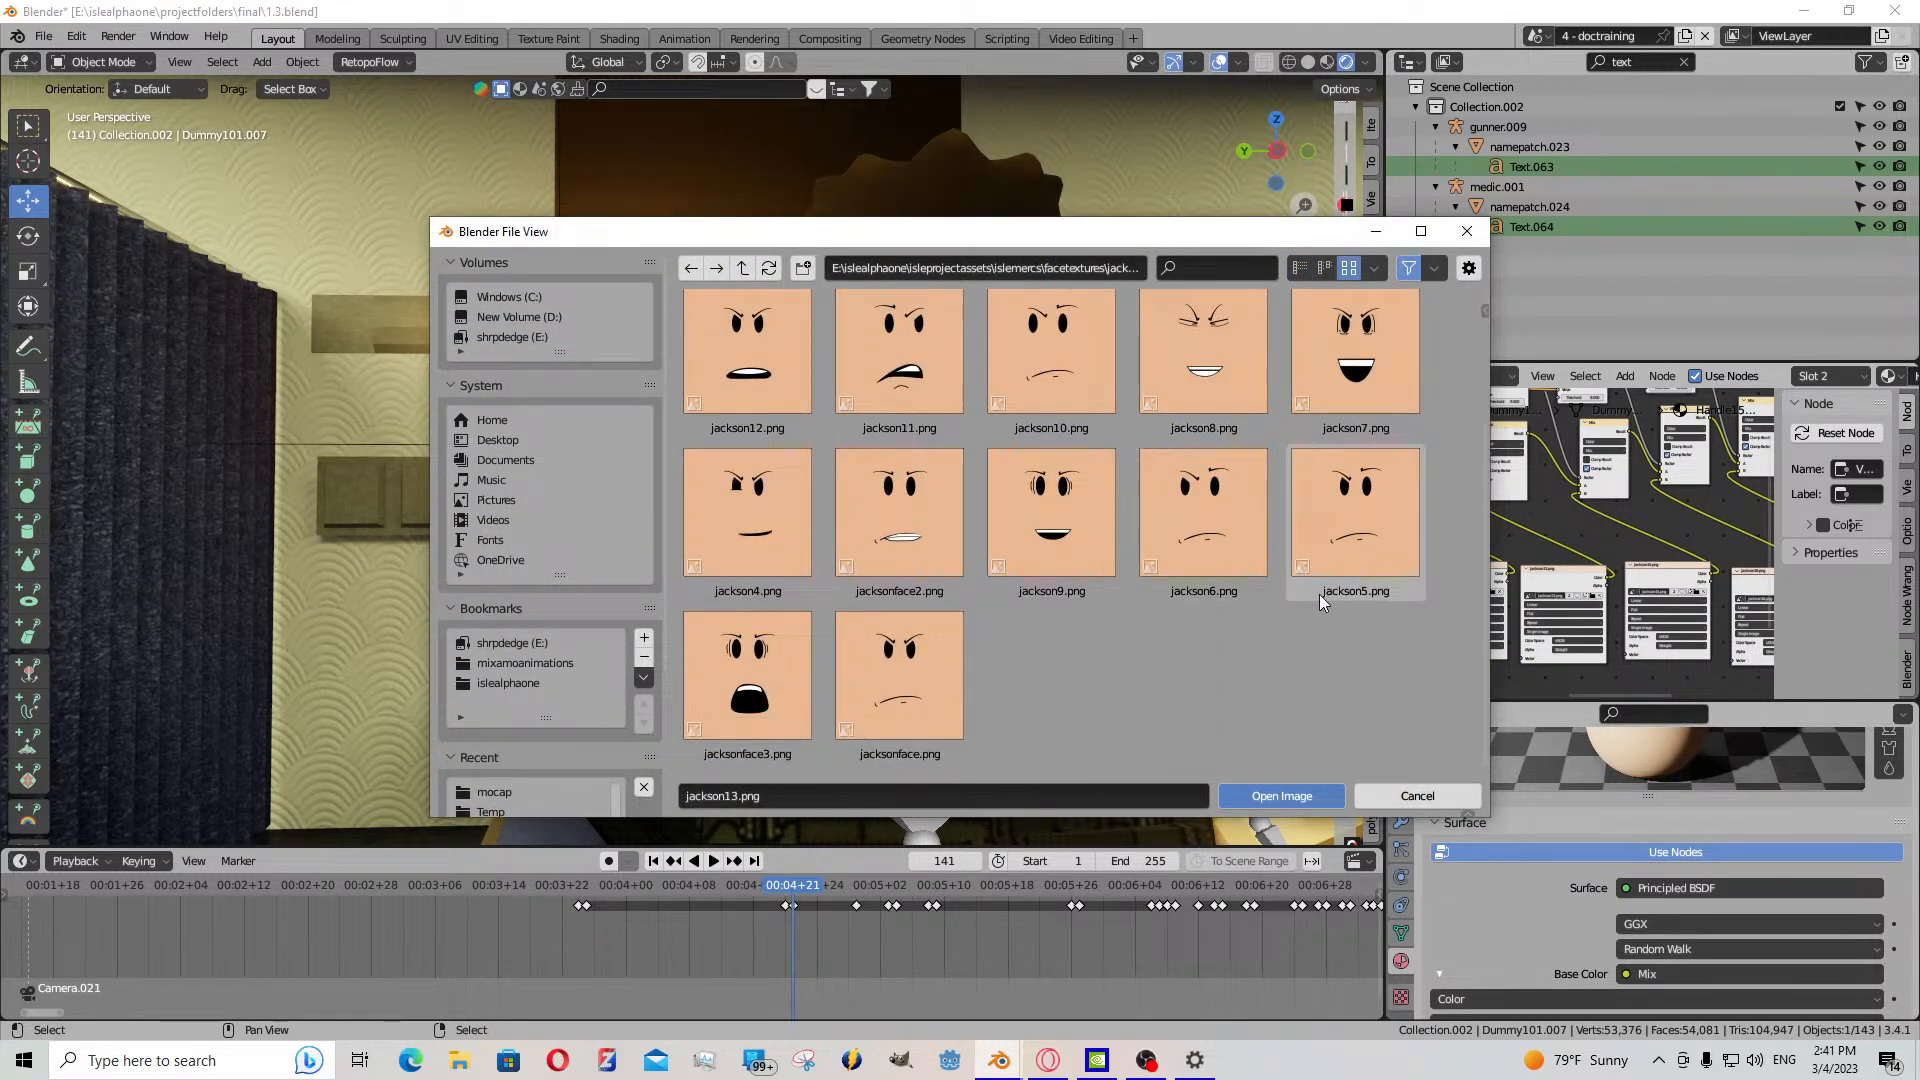
- Close the face texture browser and inspect the Value node that drives the texture switching in the head's second material
{"action": "scroll", "coordinate": [1298, 704], "scroll_direction": "up", "scroll_amount": 3}
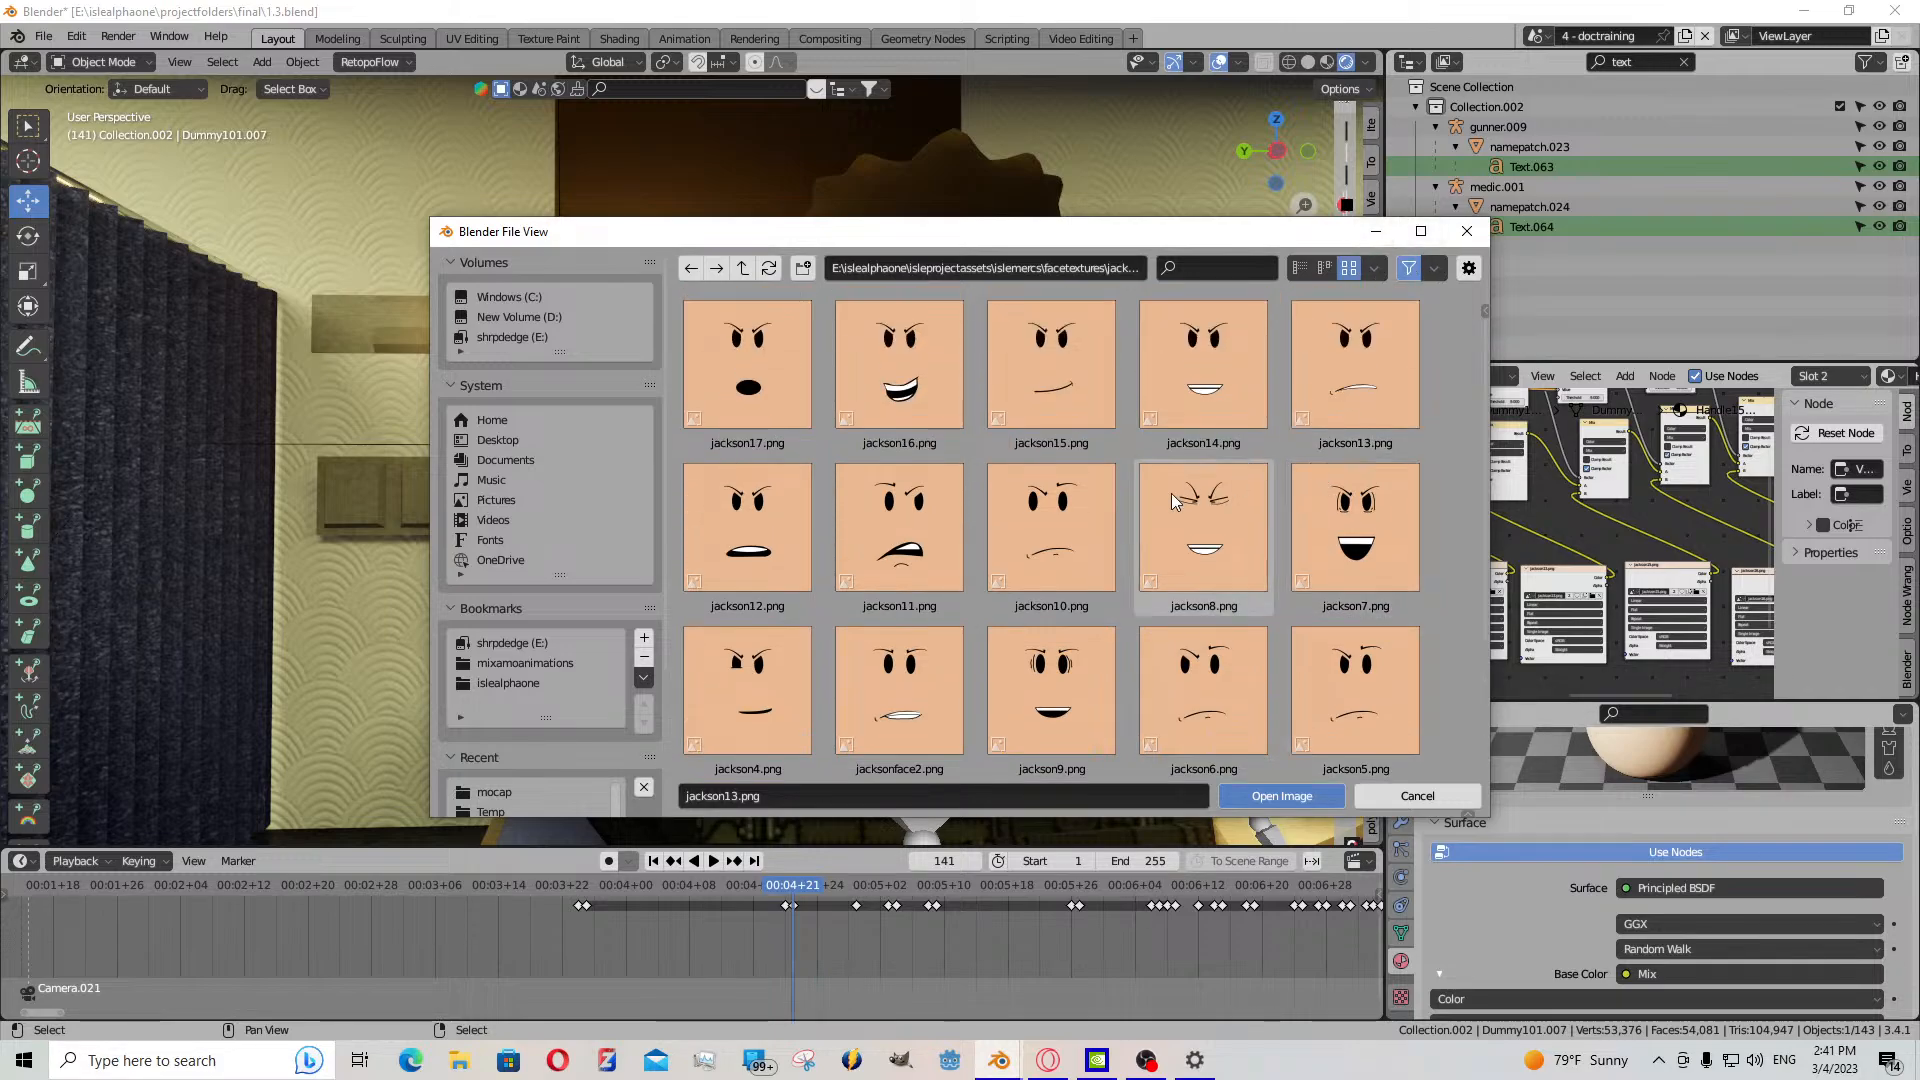
{"action": "left_click", "coordinate": [1387, 238]}
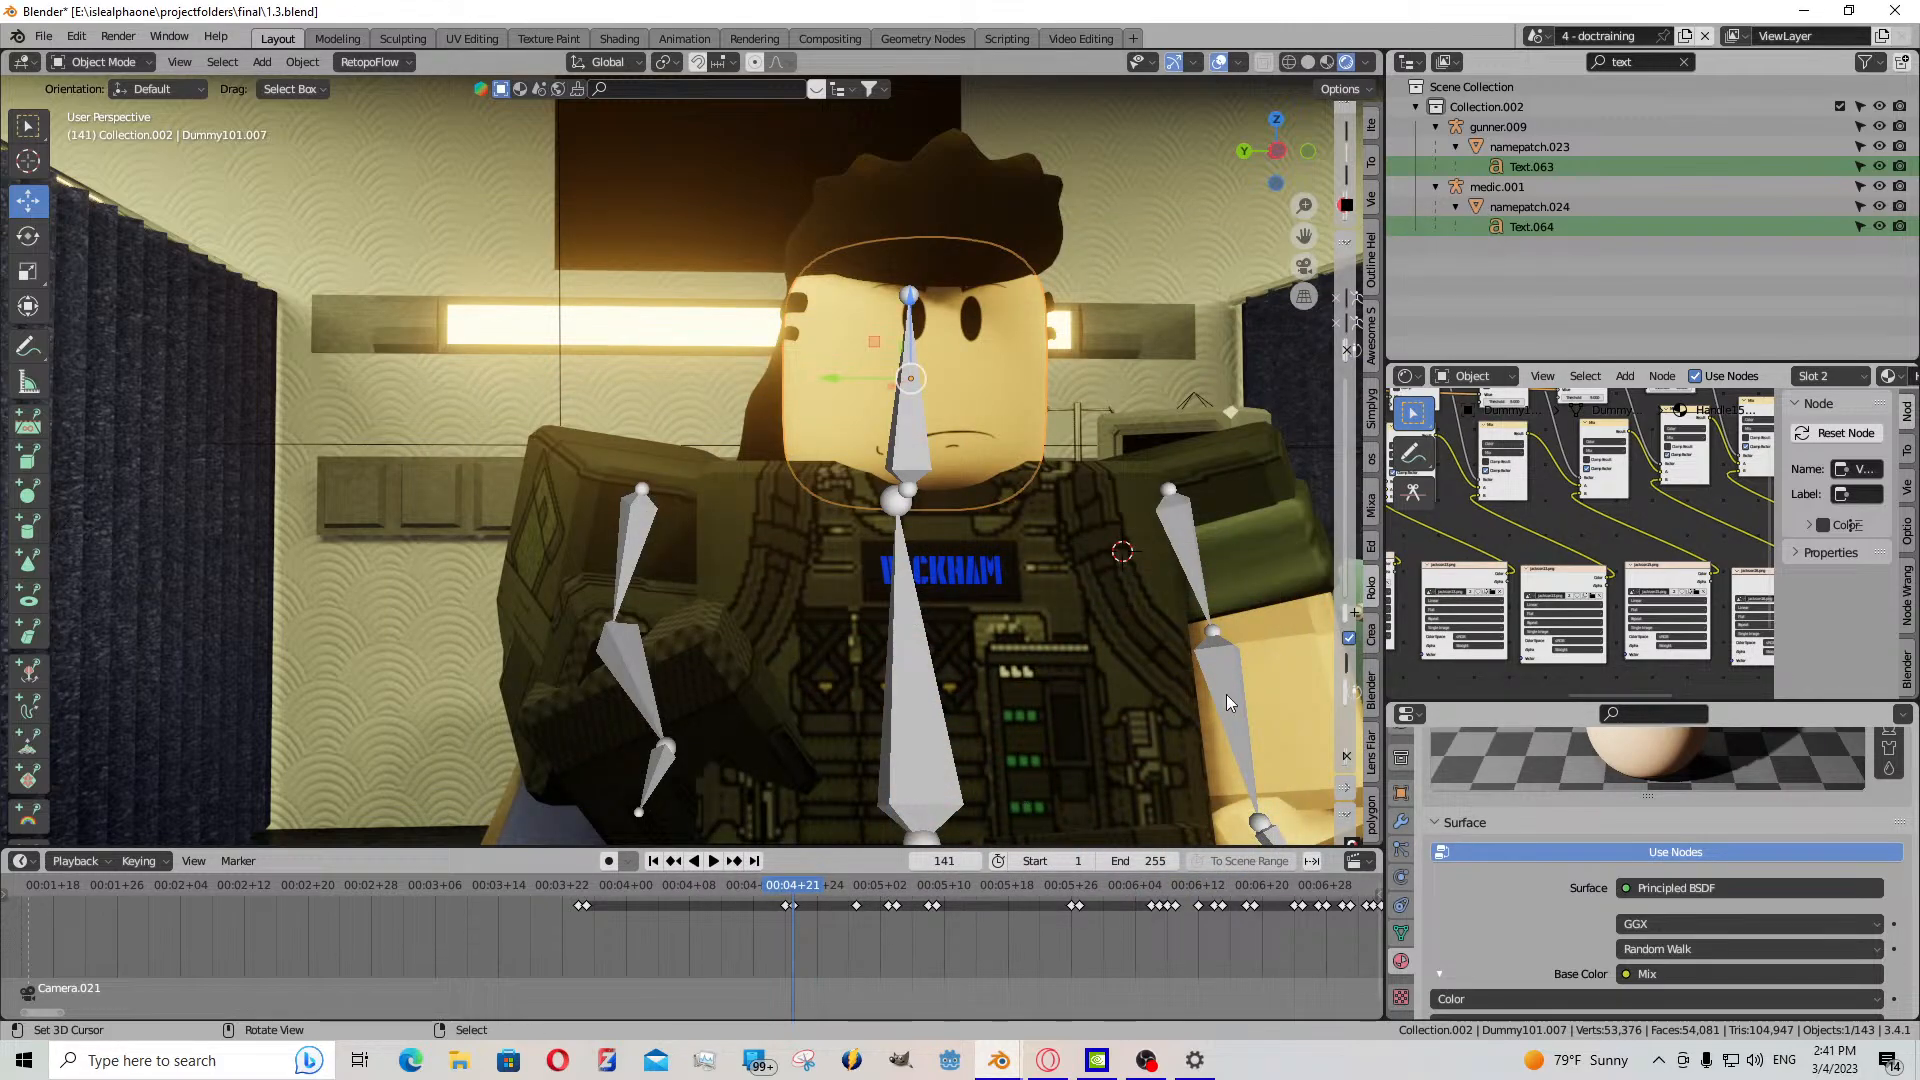
{"action": "middle_click_drag", "start_coordinate": [1530, 510], "coordinate": [1739, 650]}
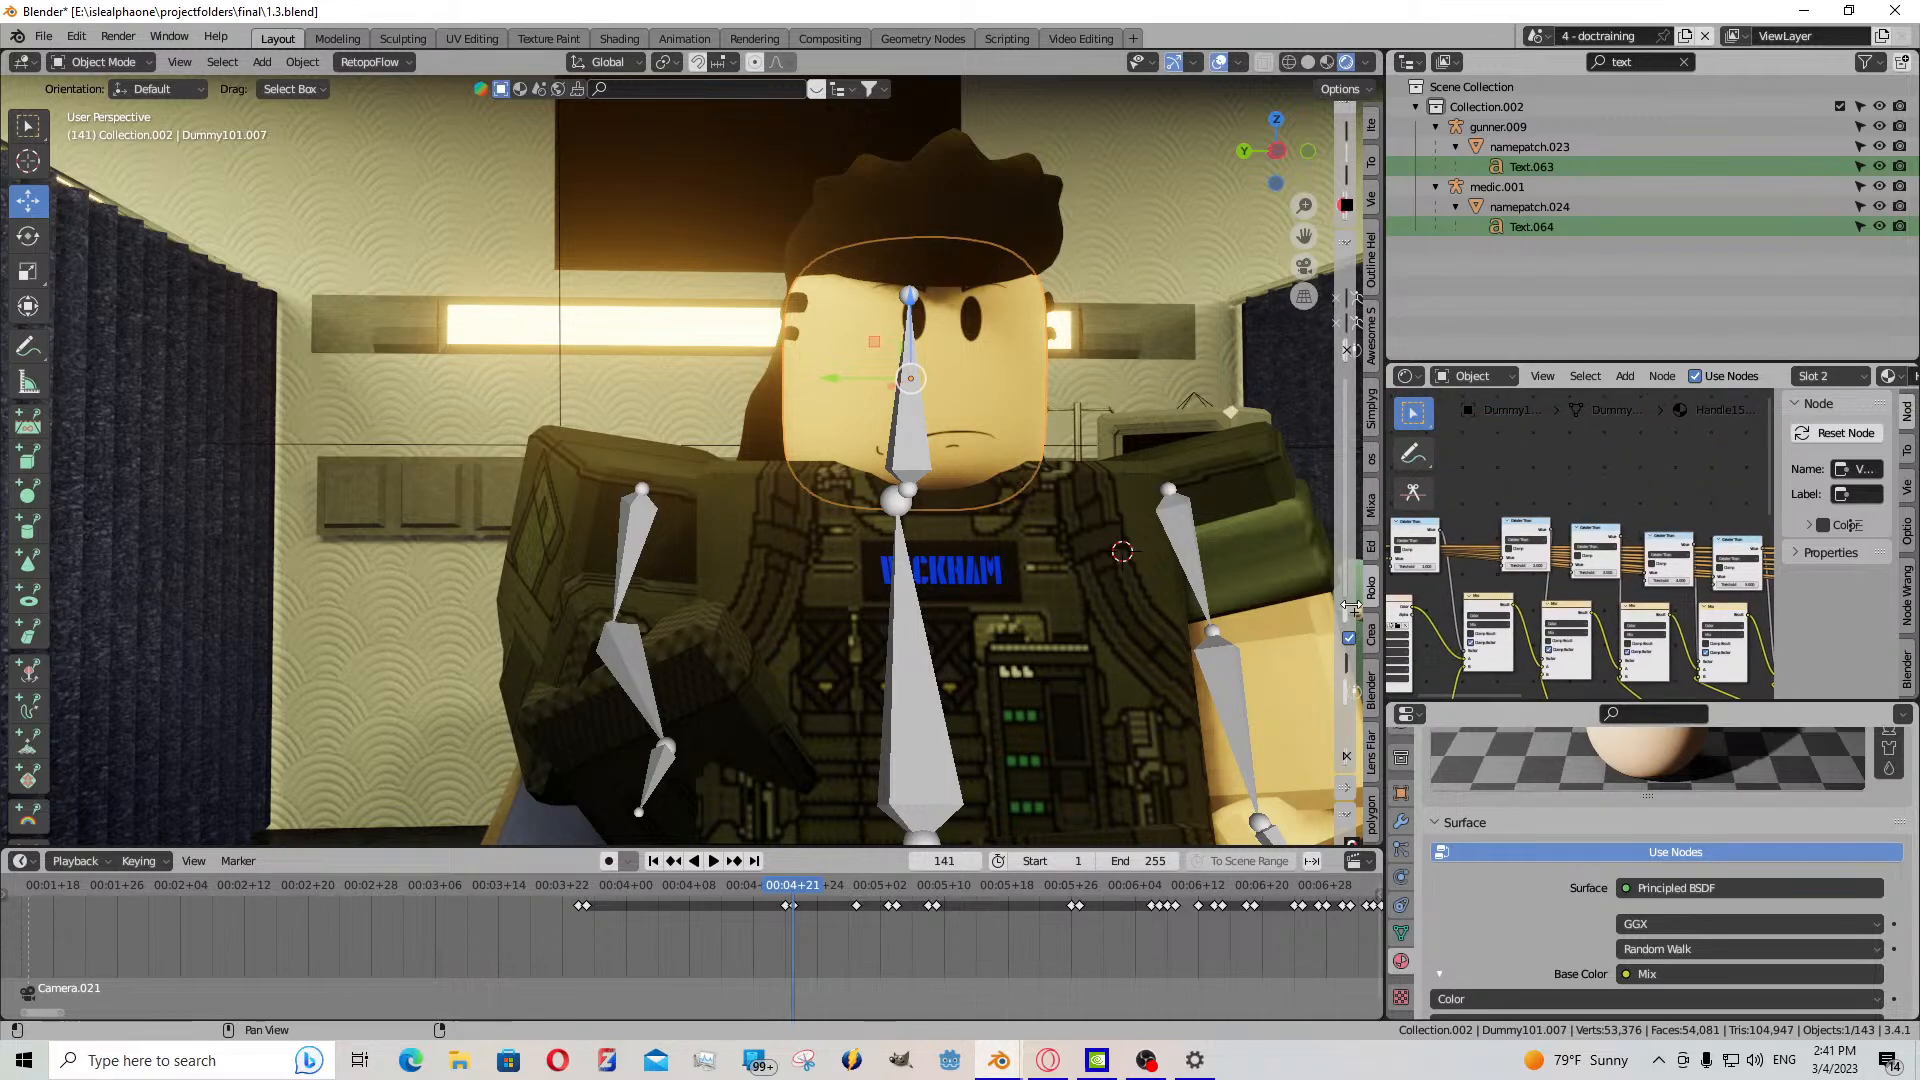
{"action": "middle_click_drag", "start_coordinate": [1440, 611], "coordinate": [1745, 606]}
{"action": "scroll", "coordinate": [1745, 606], "scroll_direction": "up", "scroll_amount": 5}
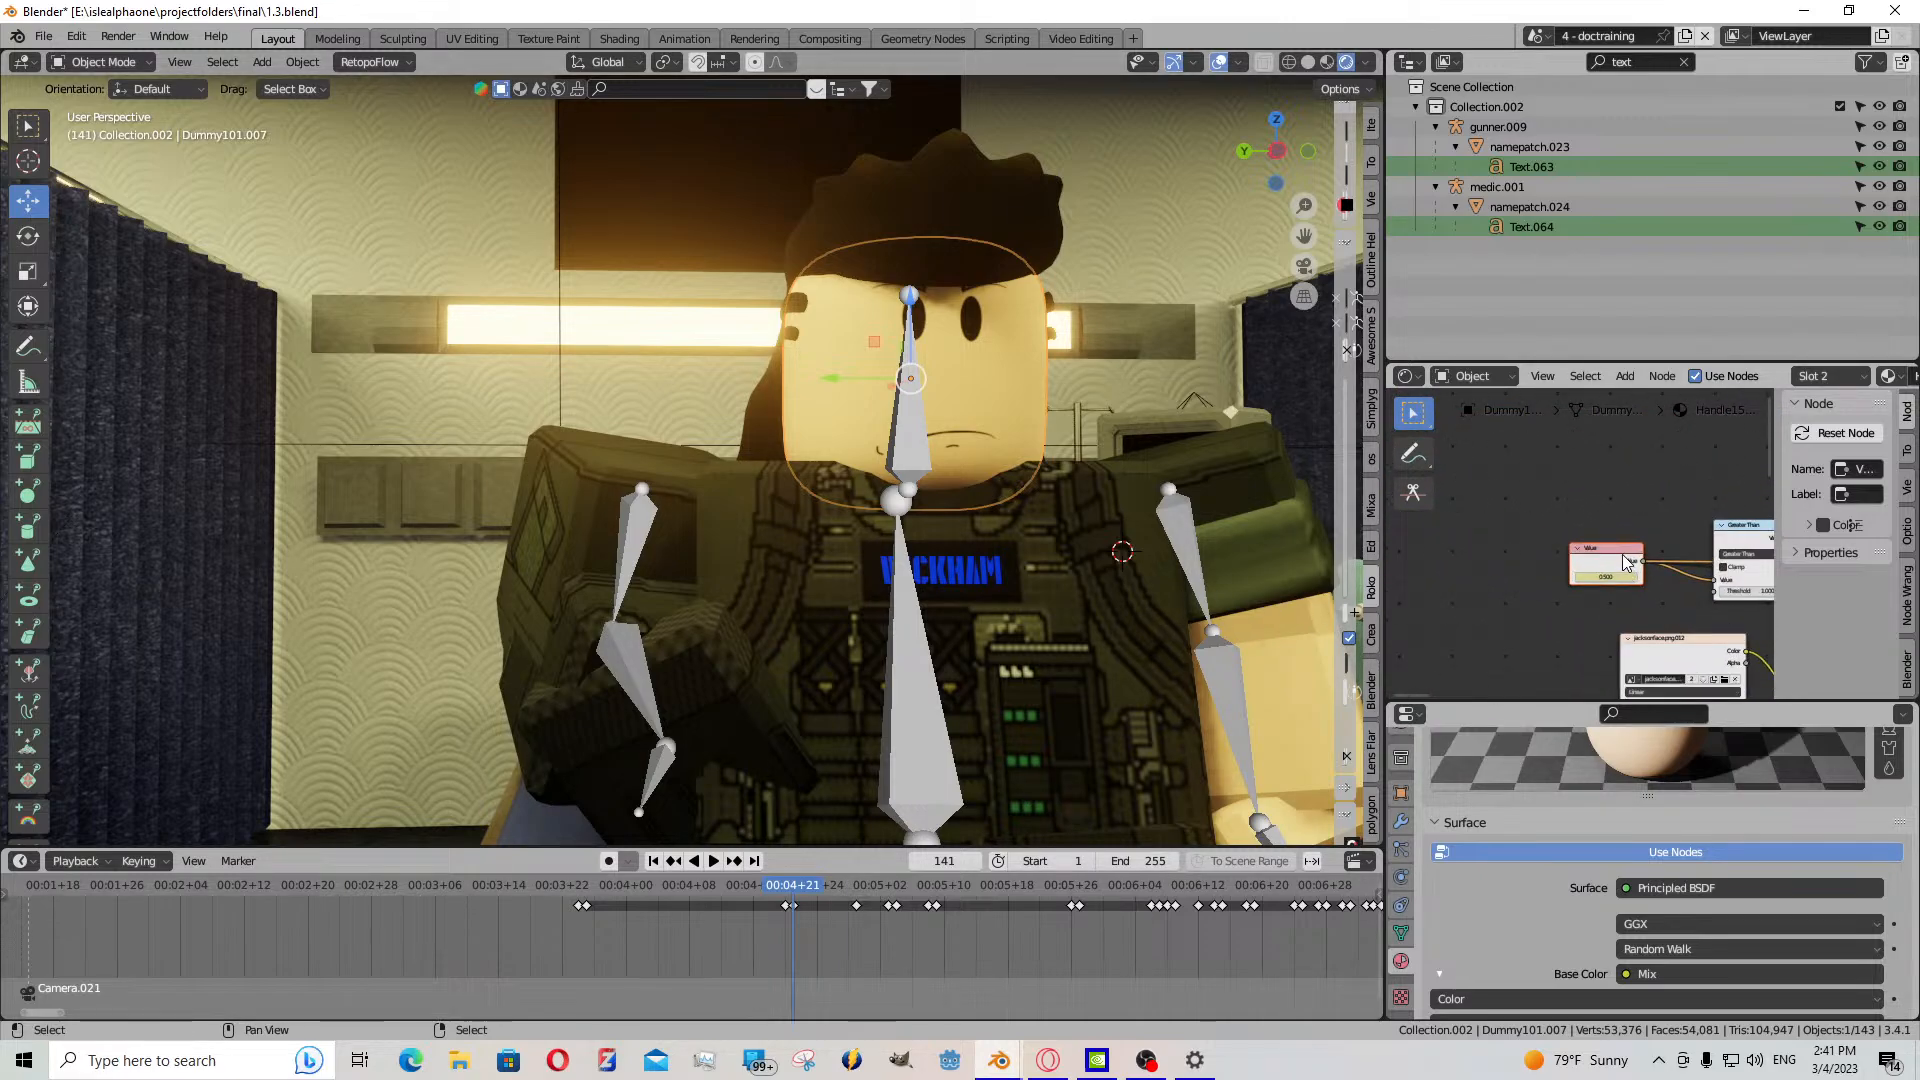
{"action": "scroll", "coordinate": [1632, 568], "scroll_direction": "up", "scroll_amount": 2}
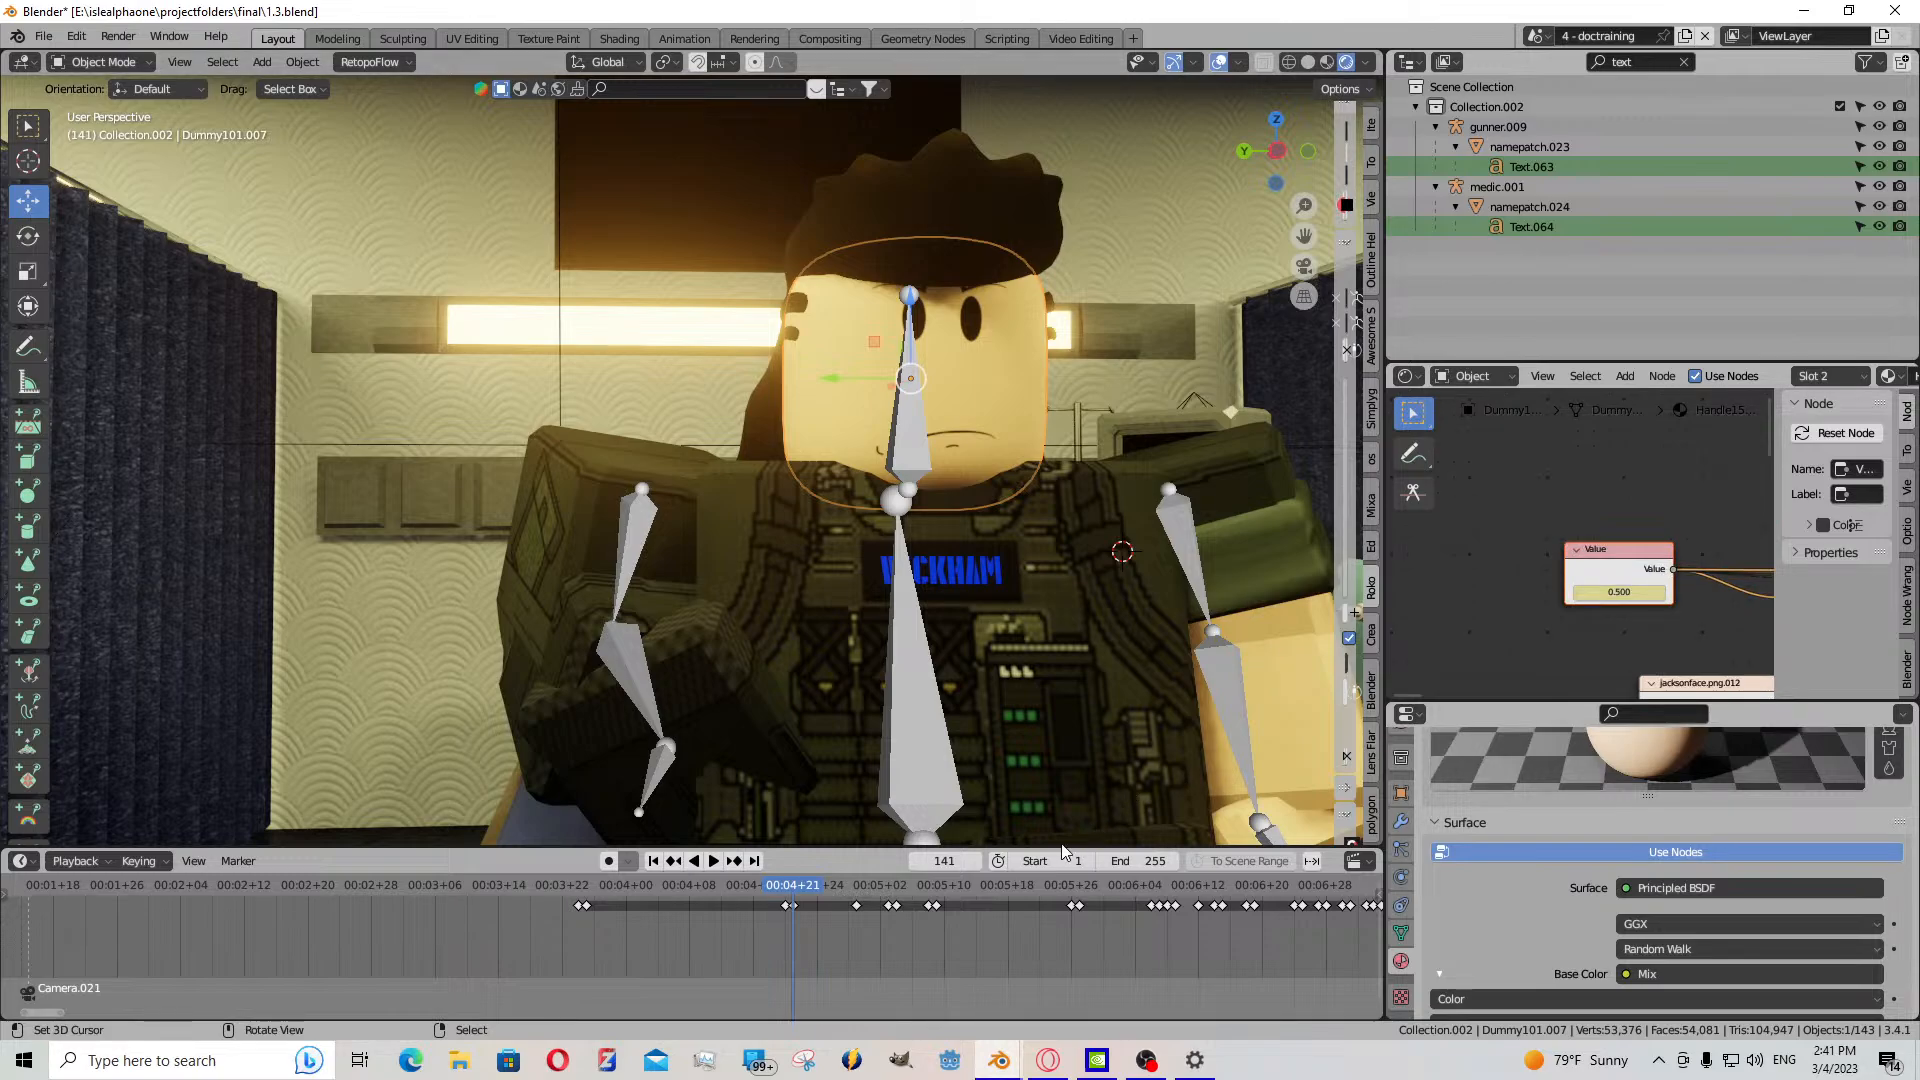
{"action": "mouse_move", "coordinate": [1622, 594]}
{"action": "left_mouse_down"}
{"action": "mouse_move", "coordinate": [1810, 594]}
{"action": "mouse_move", "coordinate": [1622, 594]}
{"action": "left_mouse_up"}
- Check the image browser of the jacksonface.png texture node and of another face texture node, closing each without loading an image
{"action": "middle_click_drag", "start_coordinate": [1617, 586], "coordinate": [1434, 416]}
{"action": "left_click", "coordinate": [1609, 573]}
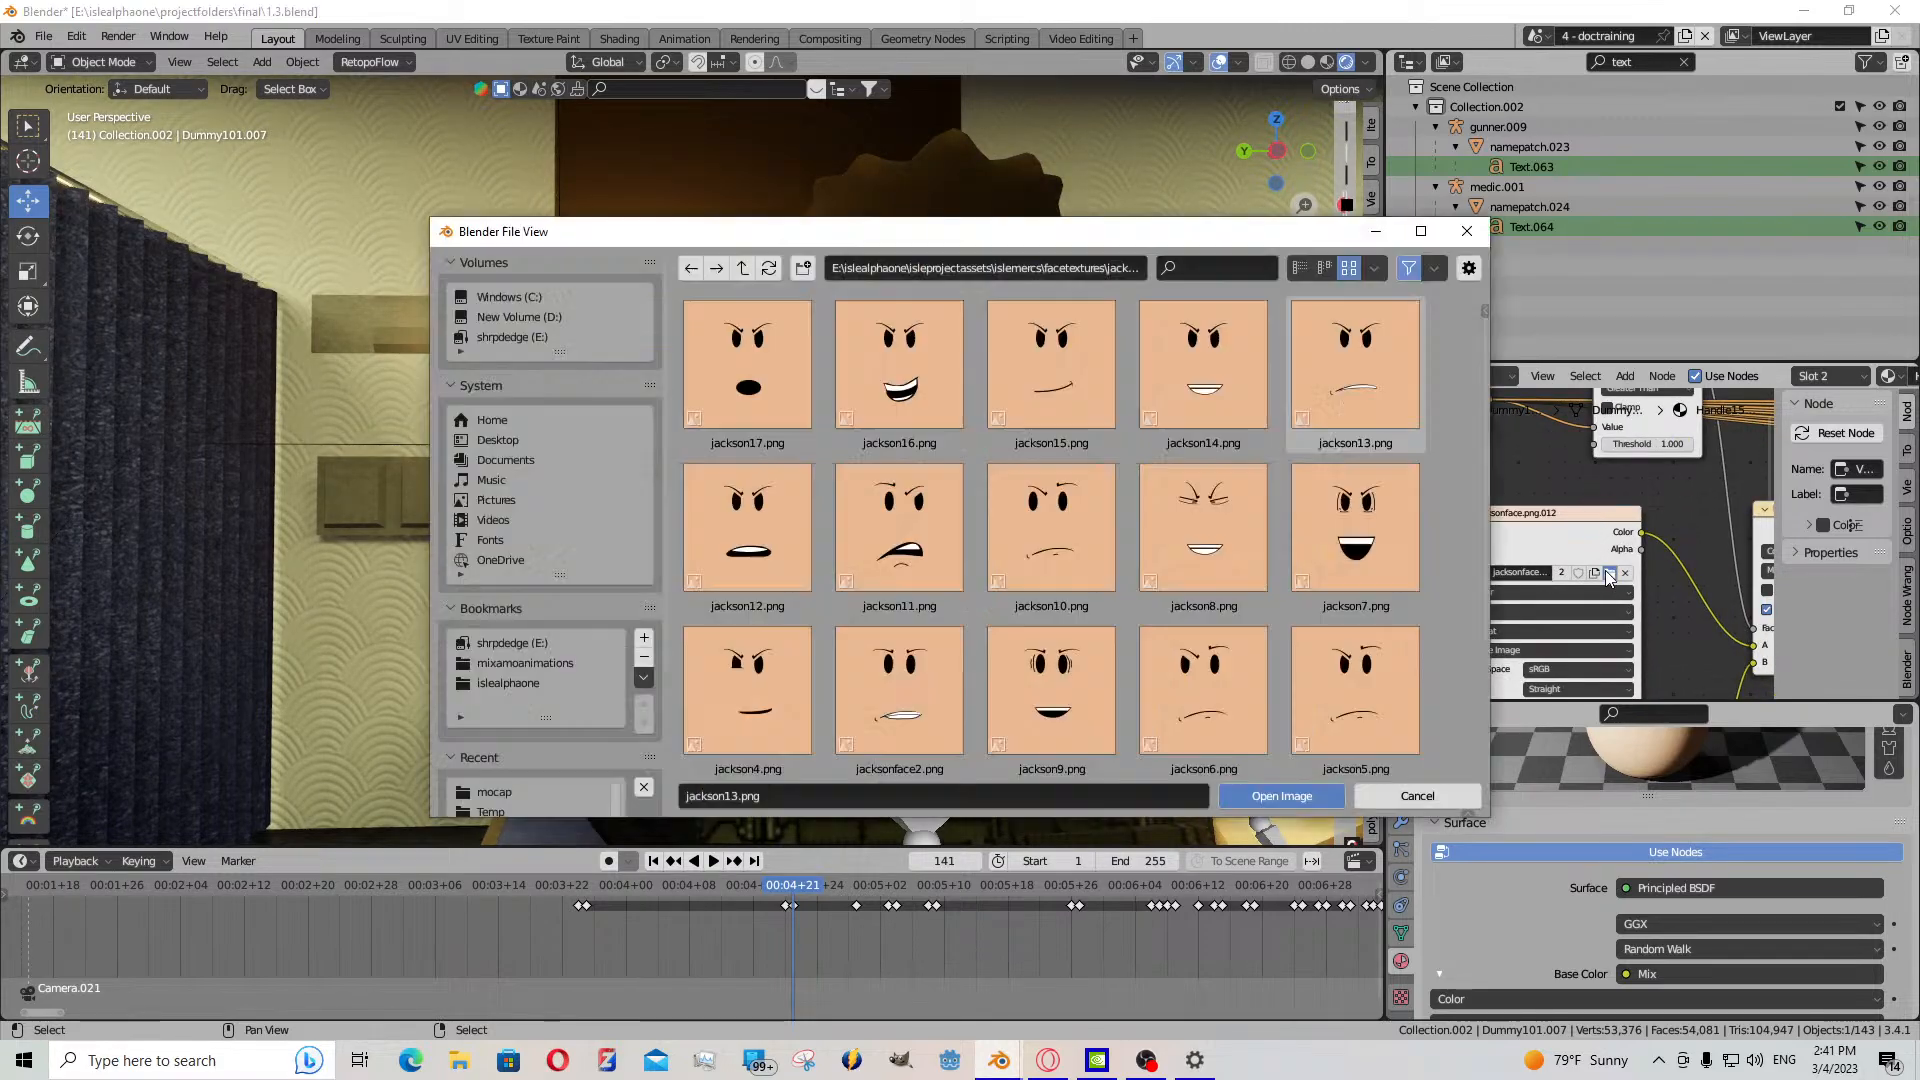
{"action": "left_click", "coordinate": [1350, 268]}
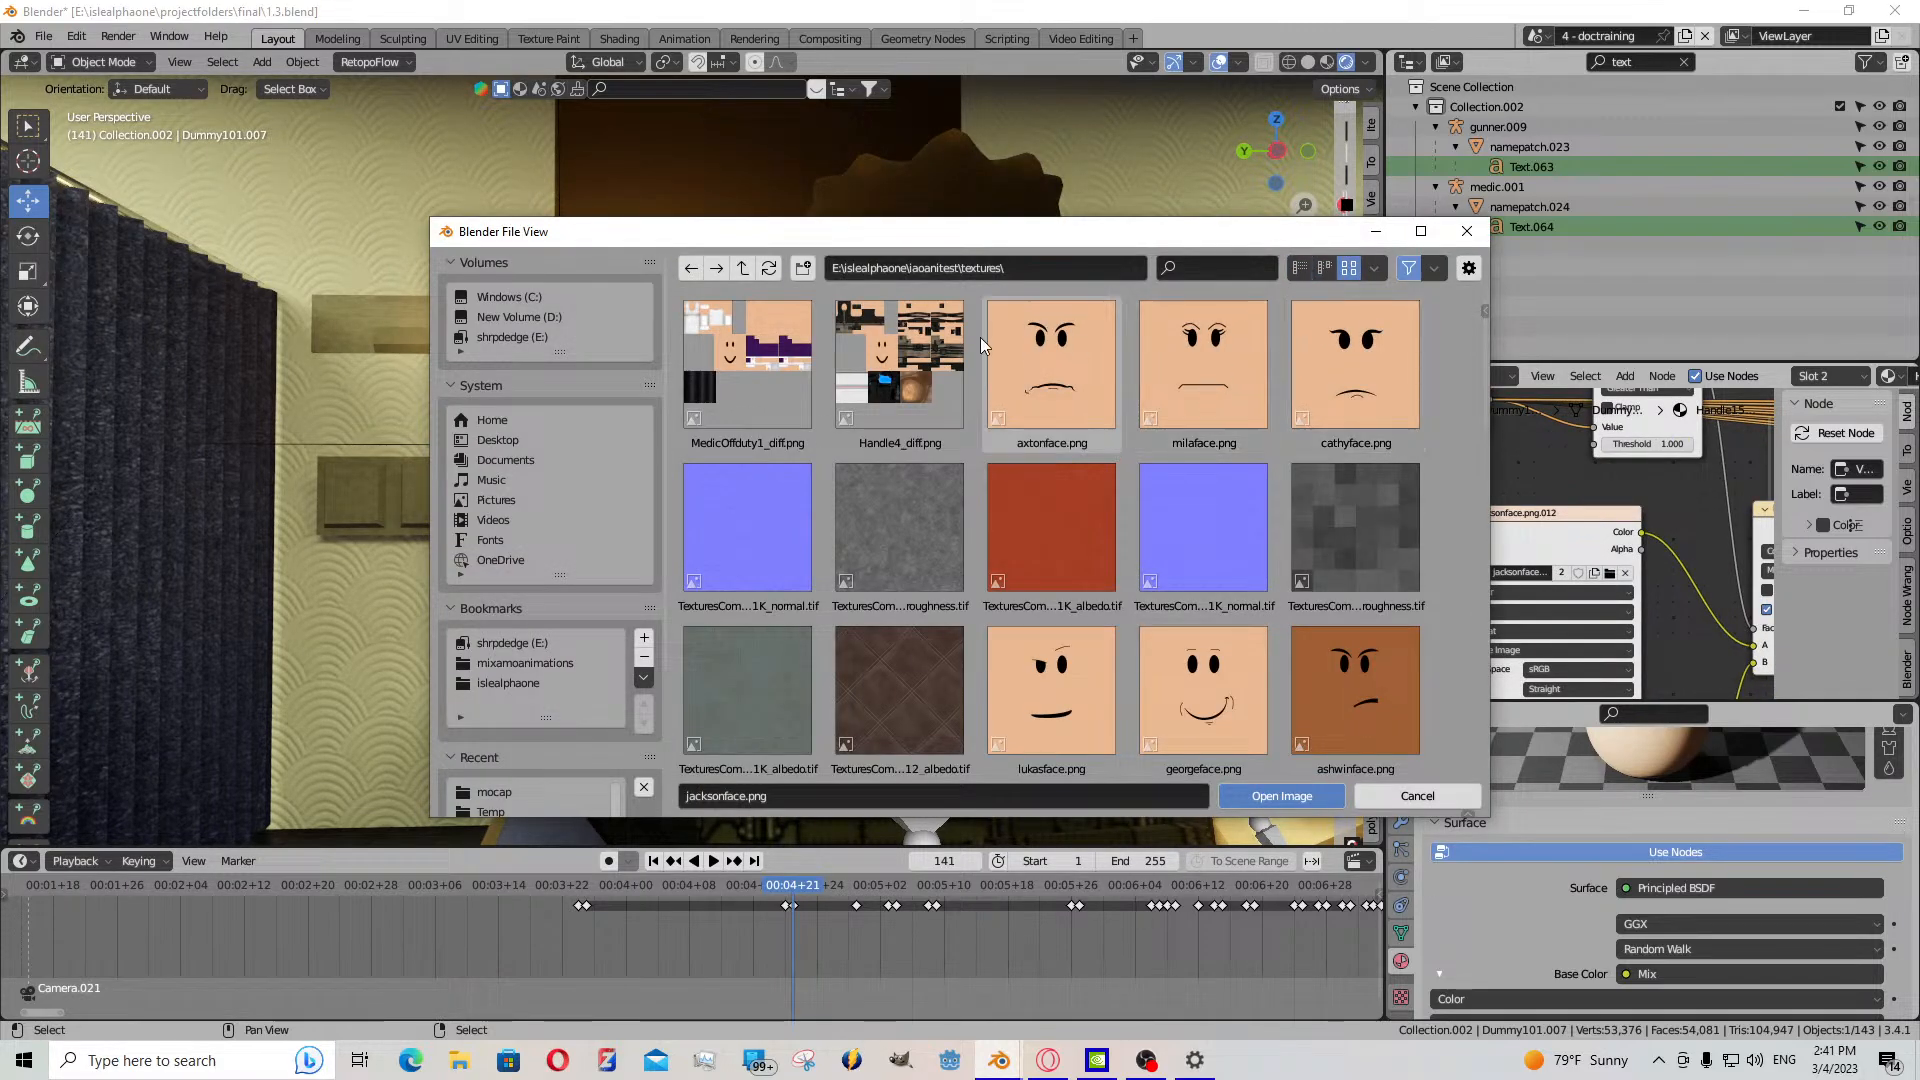
{"action": "left_click", "coordinate": [1370, 232]}
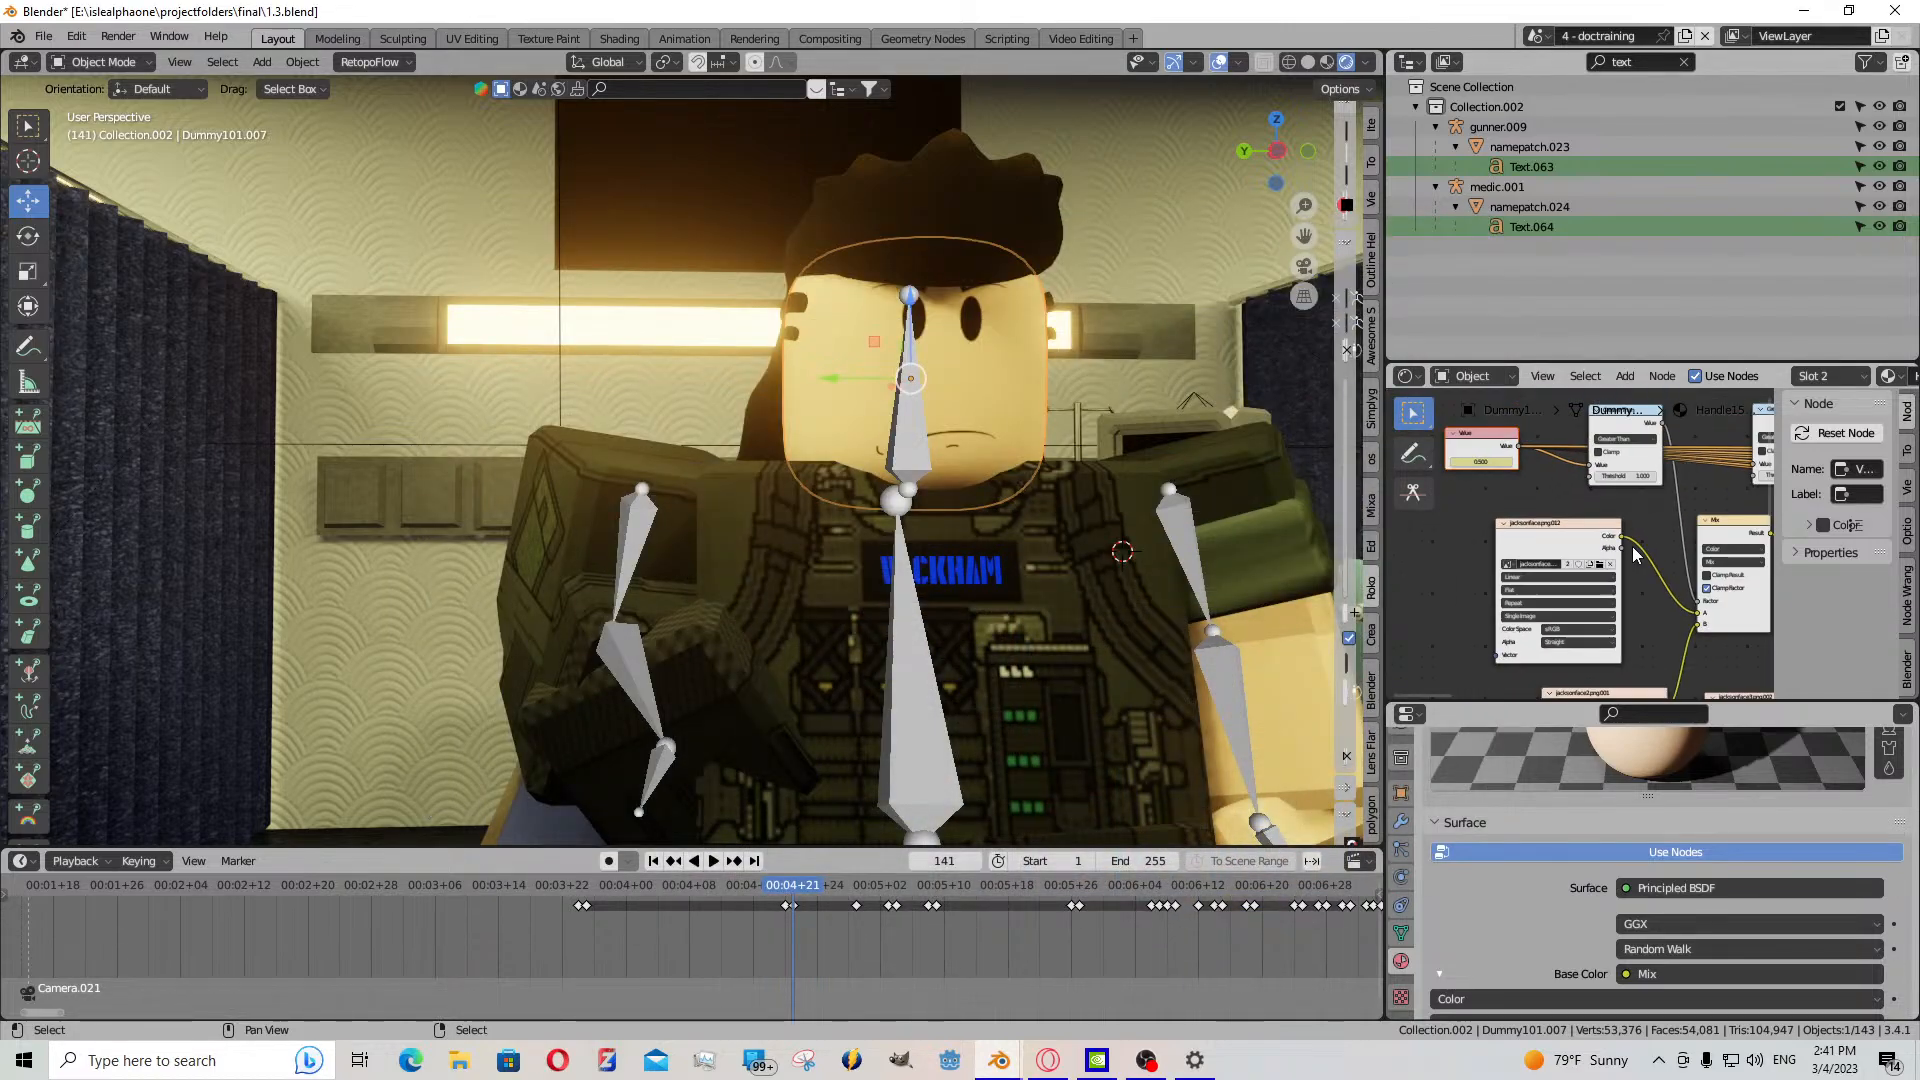
{"action": "scroll", "coordinate": [1665, 545], "scroll_direction": "down", "scroll_amount": 3}
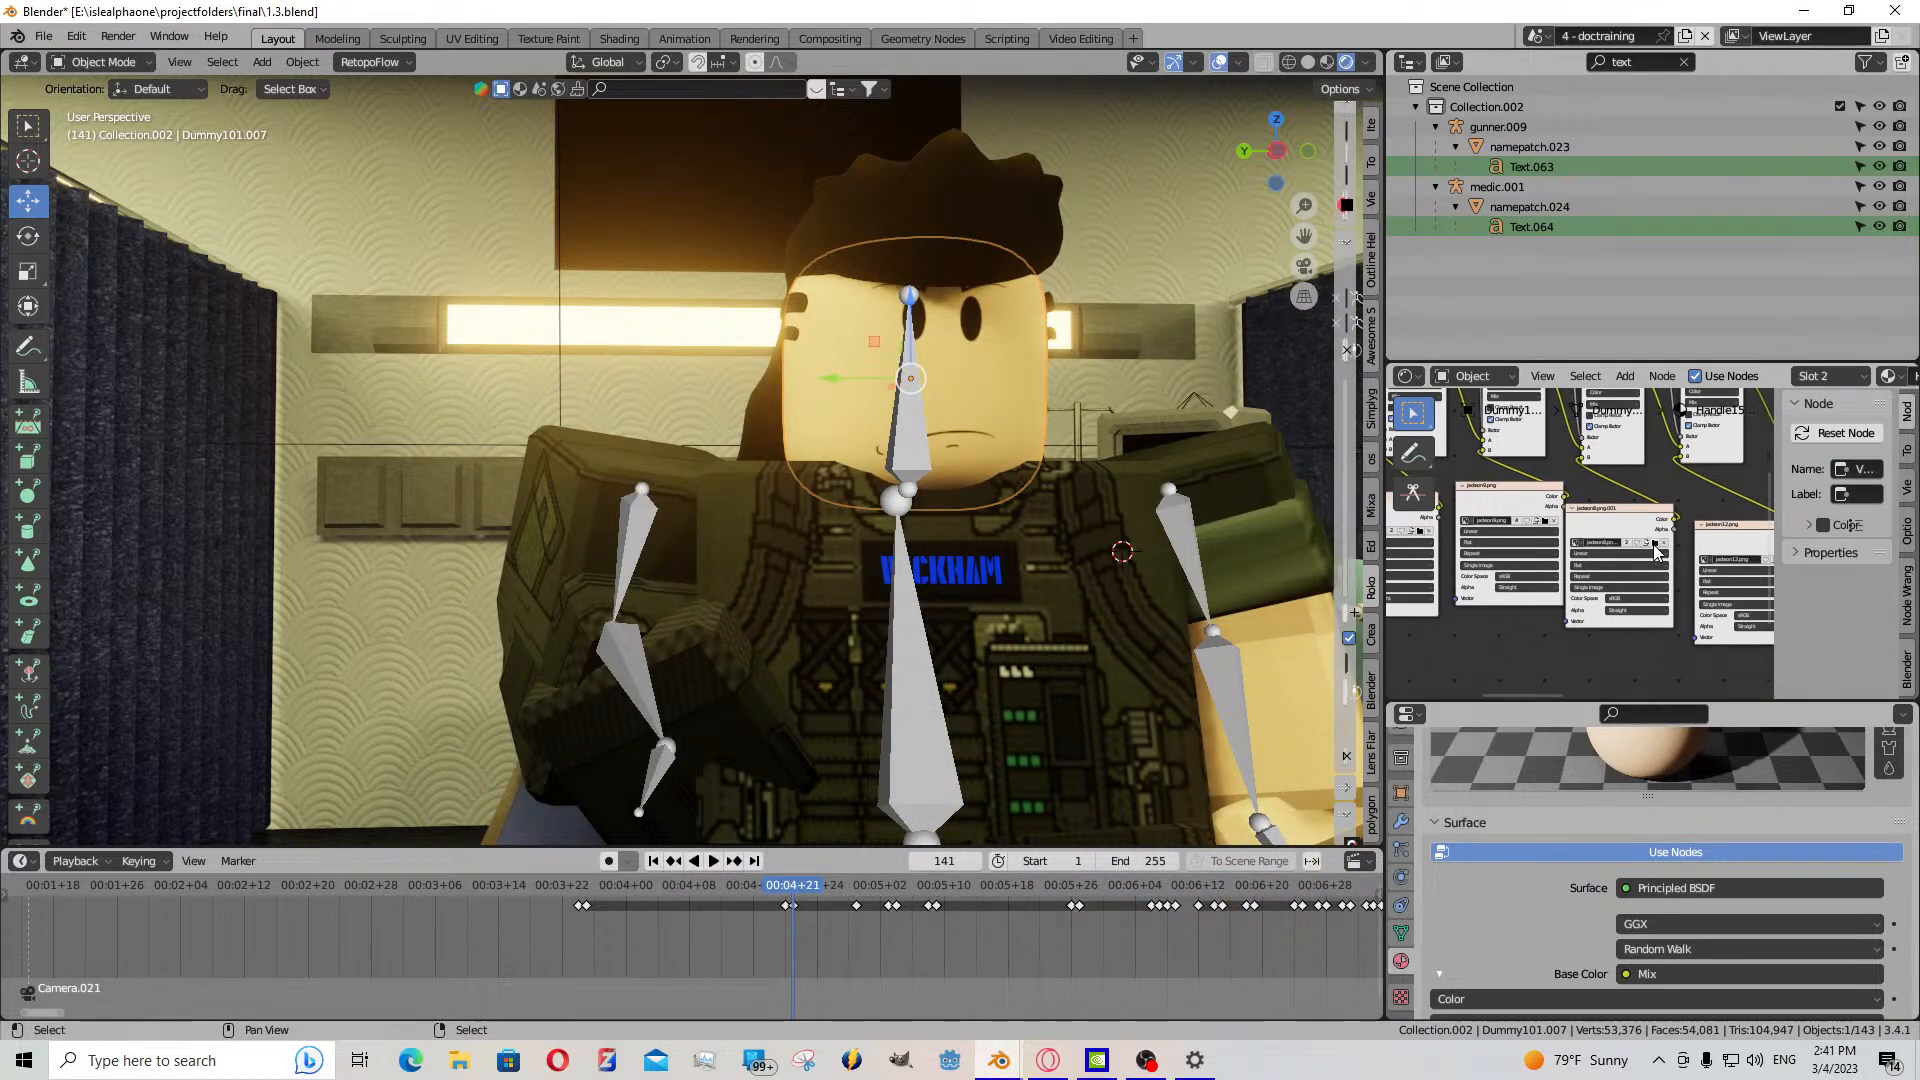
{"action": "left_click", "coordinate": [1655, 545]}
{"action": "left_click", "coordinate": [1462, 234]}
- Examine the jackson face textures as thumbnails from the jackson12.png node's image browser, and close it without loading an image
{"action": "middle_click_drag", "start_coordinate": [1733, 545], "coordinate": [1578, 509]}
{"action": "left_click", "coordinate": [1629, 522]}
{"action": "left_click", "coordinate": [1348, 266]}
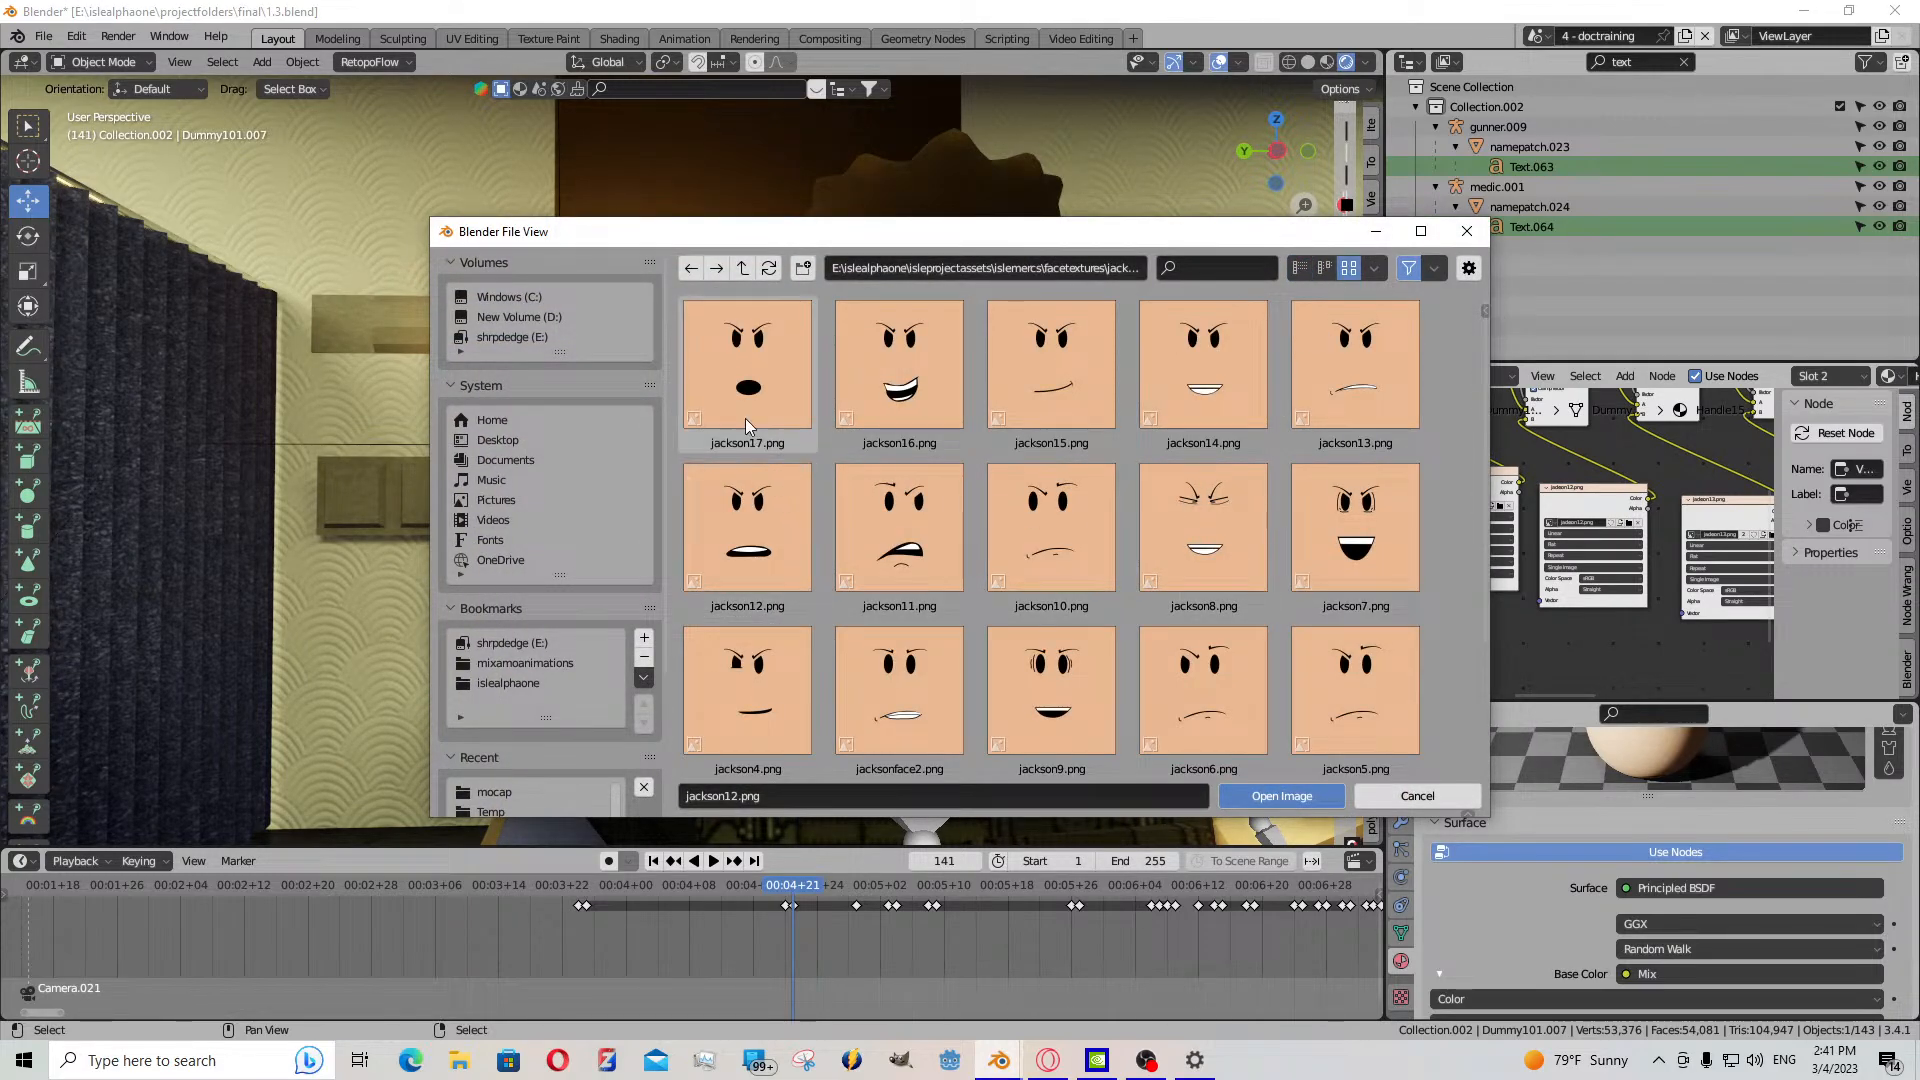
{"action": "scroll", "coordinate": [1300, 410], "scroll_direction": "down", "scroll_amount": 2}
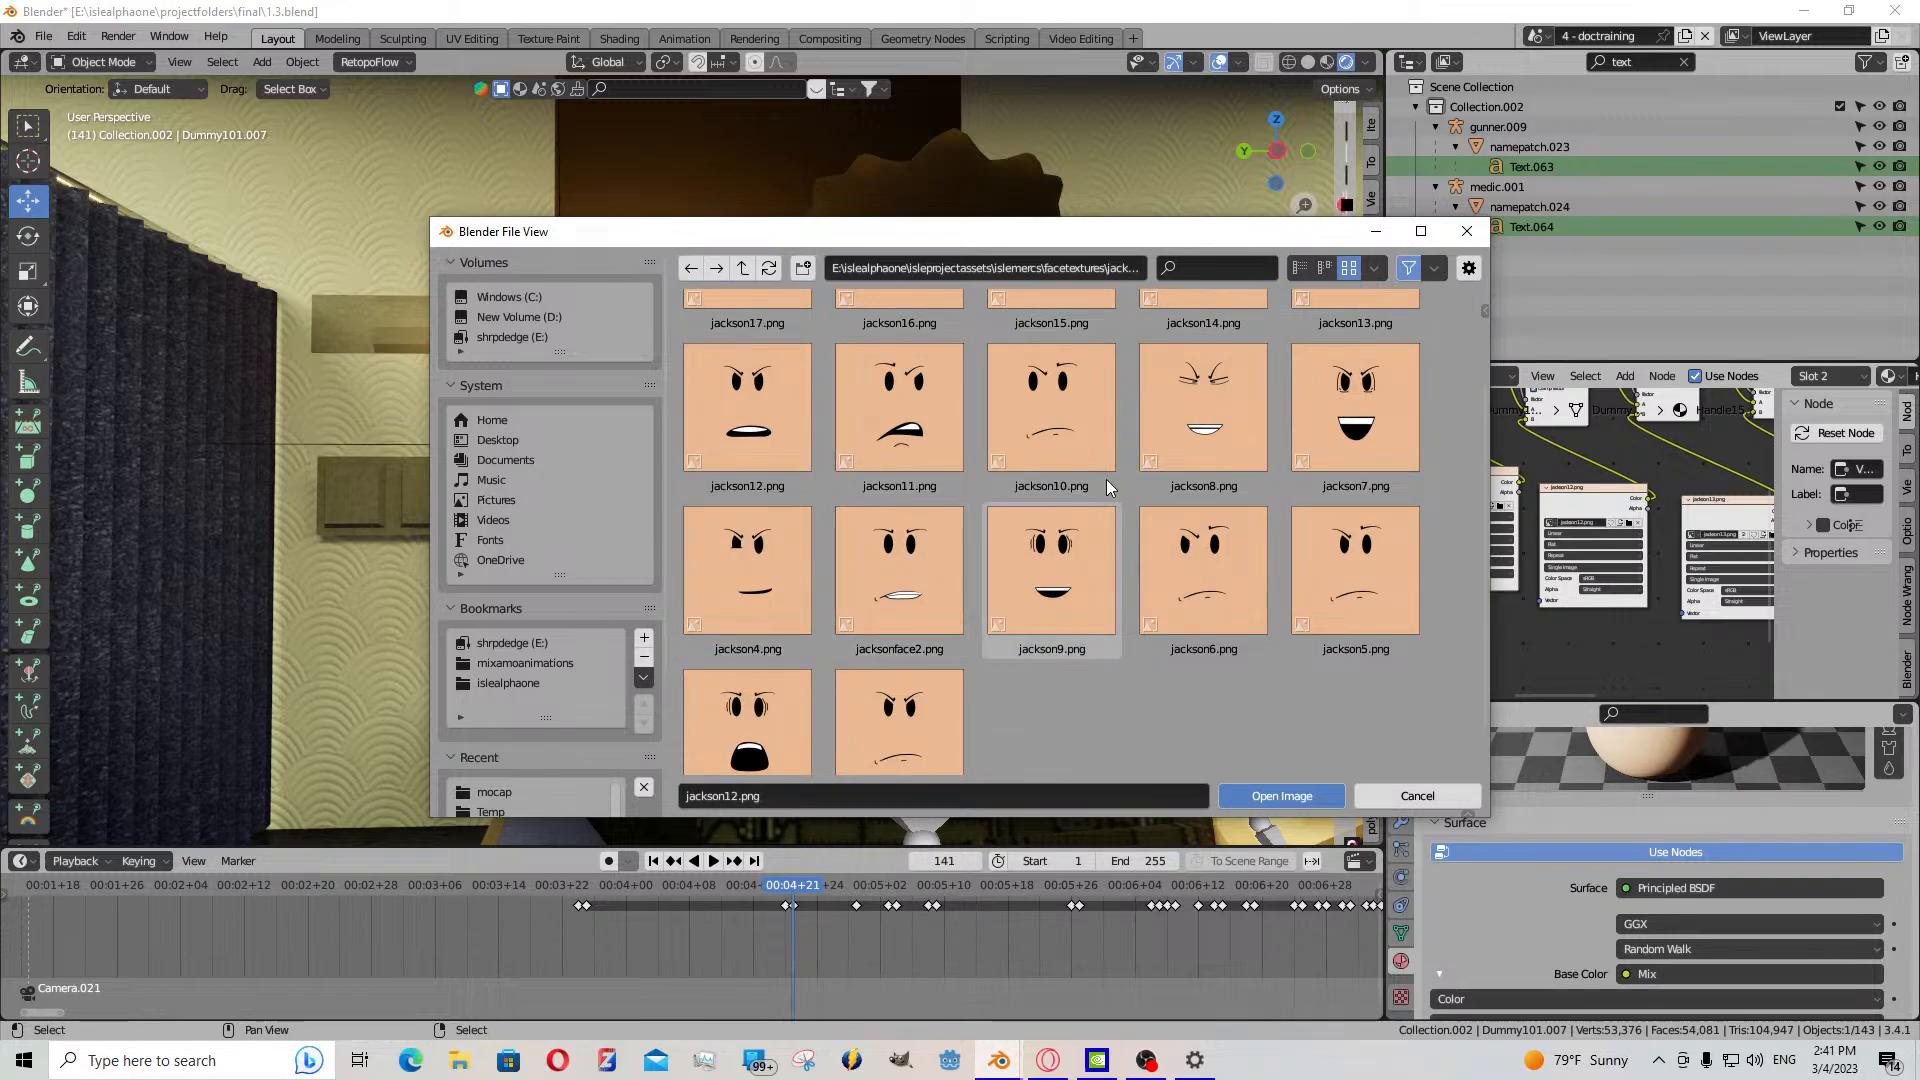
{"action": "scroll", "coordinate": [1310, 374], "scroll_direction": "up", "scroll_amount": 2}
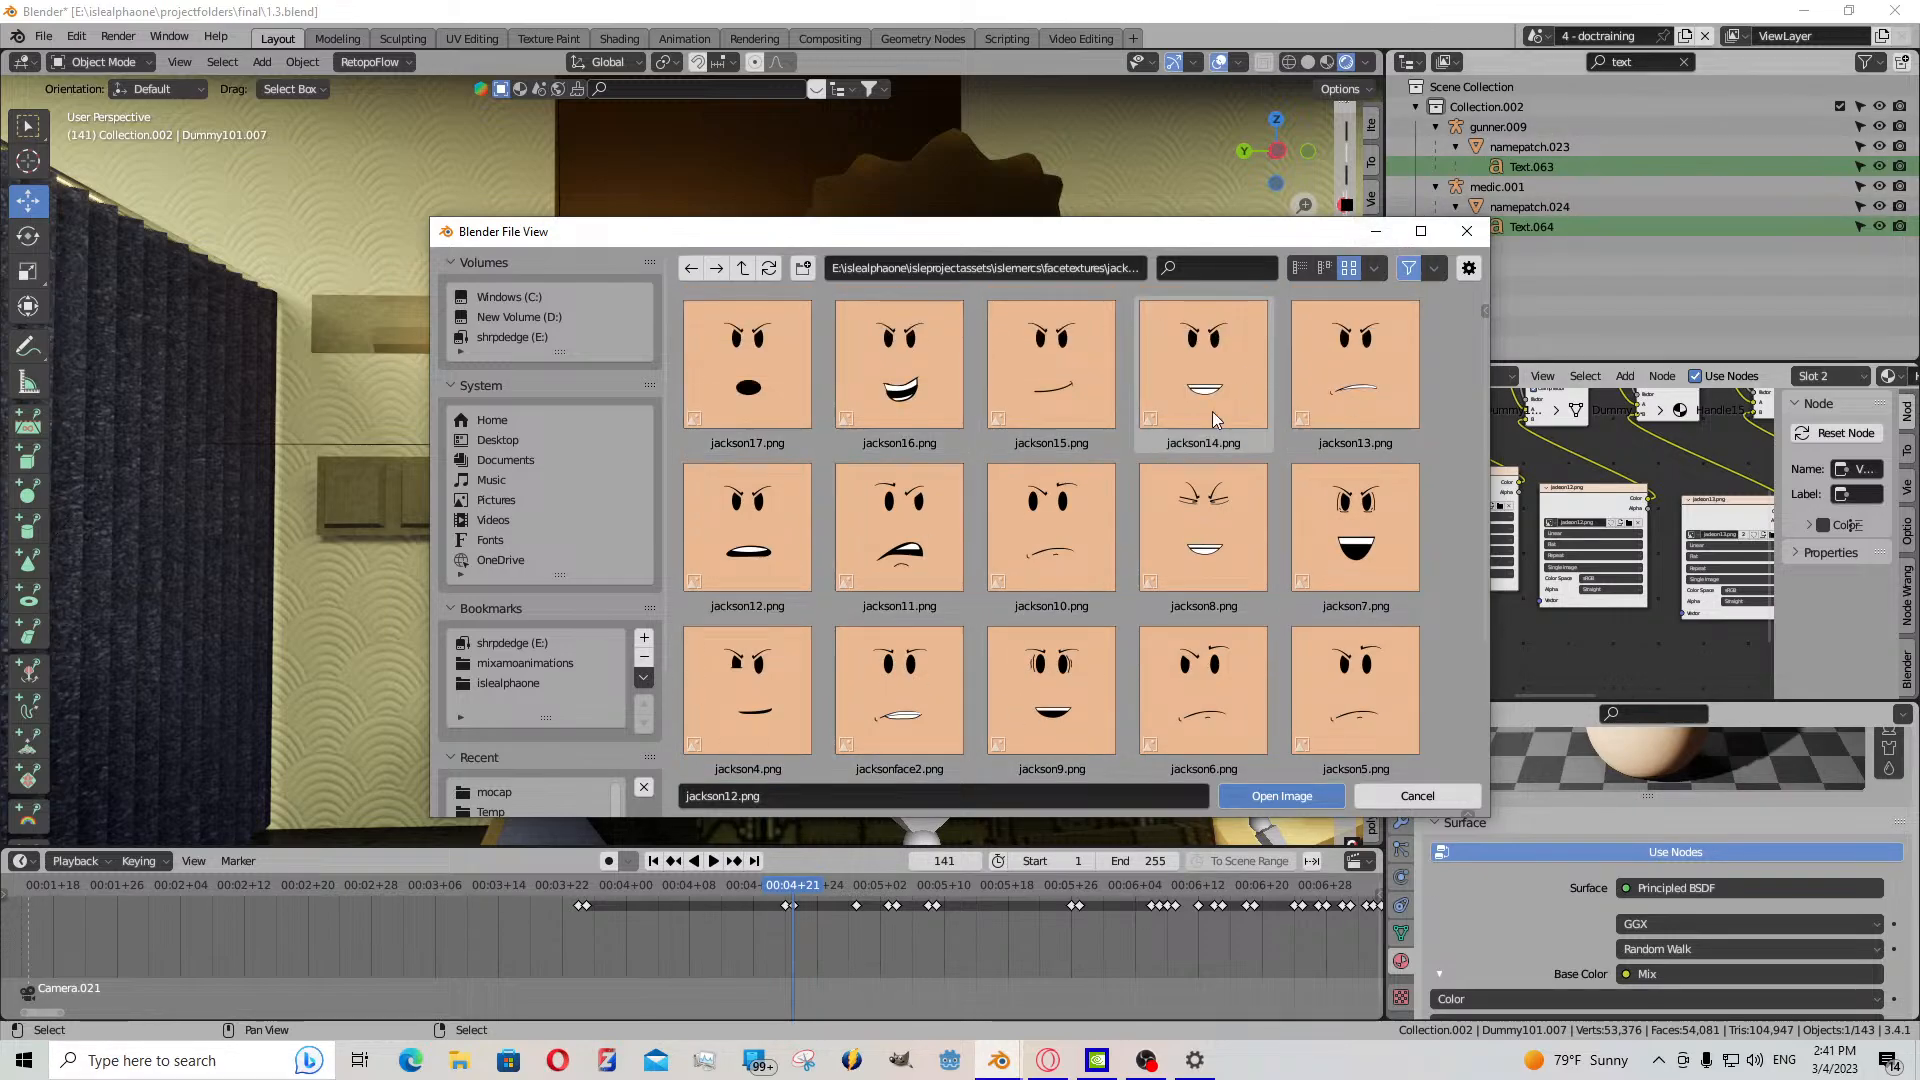
{"action": "scroll", "coordinate": [1212, 411], "scroll_direction": "down", "scroll_amount": 2}
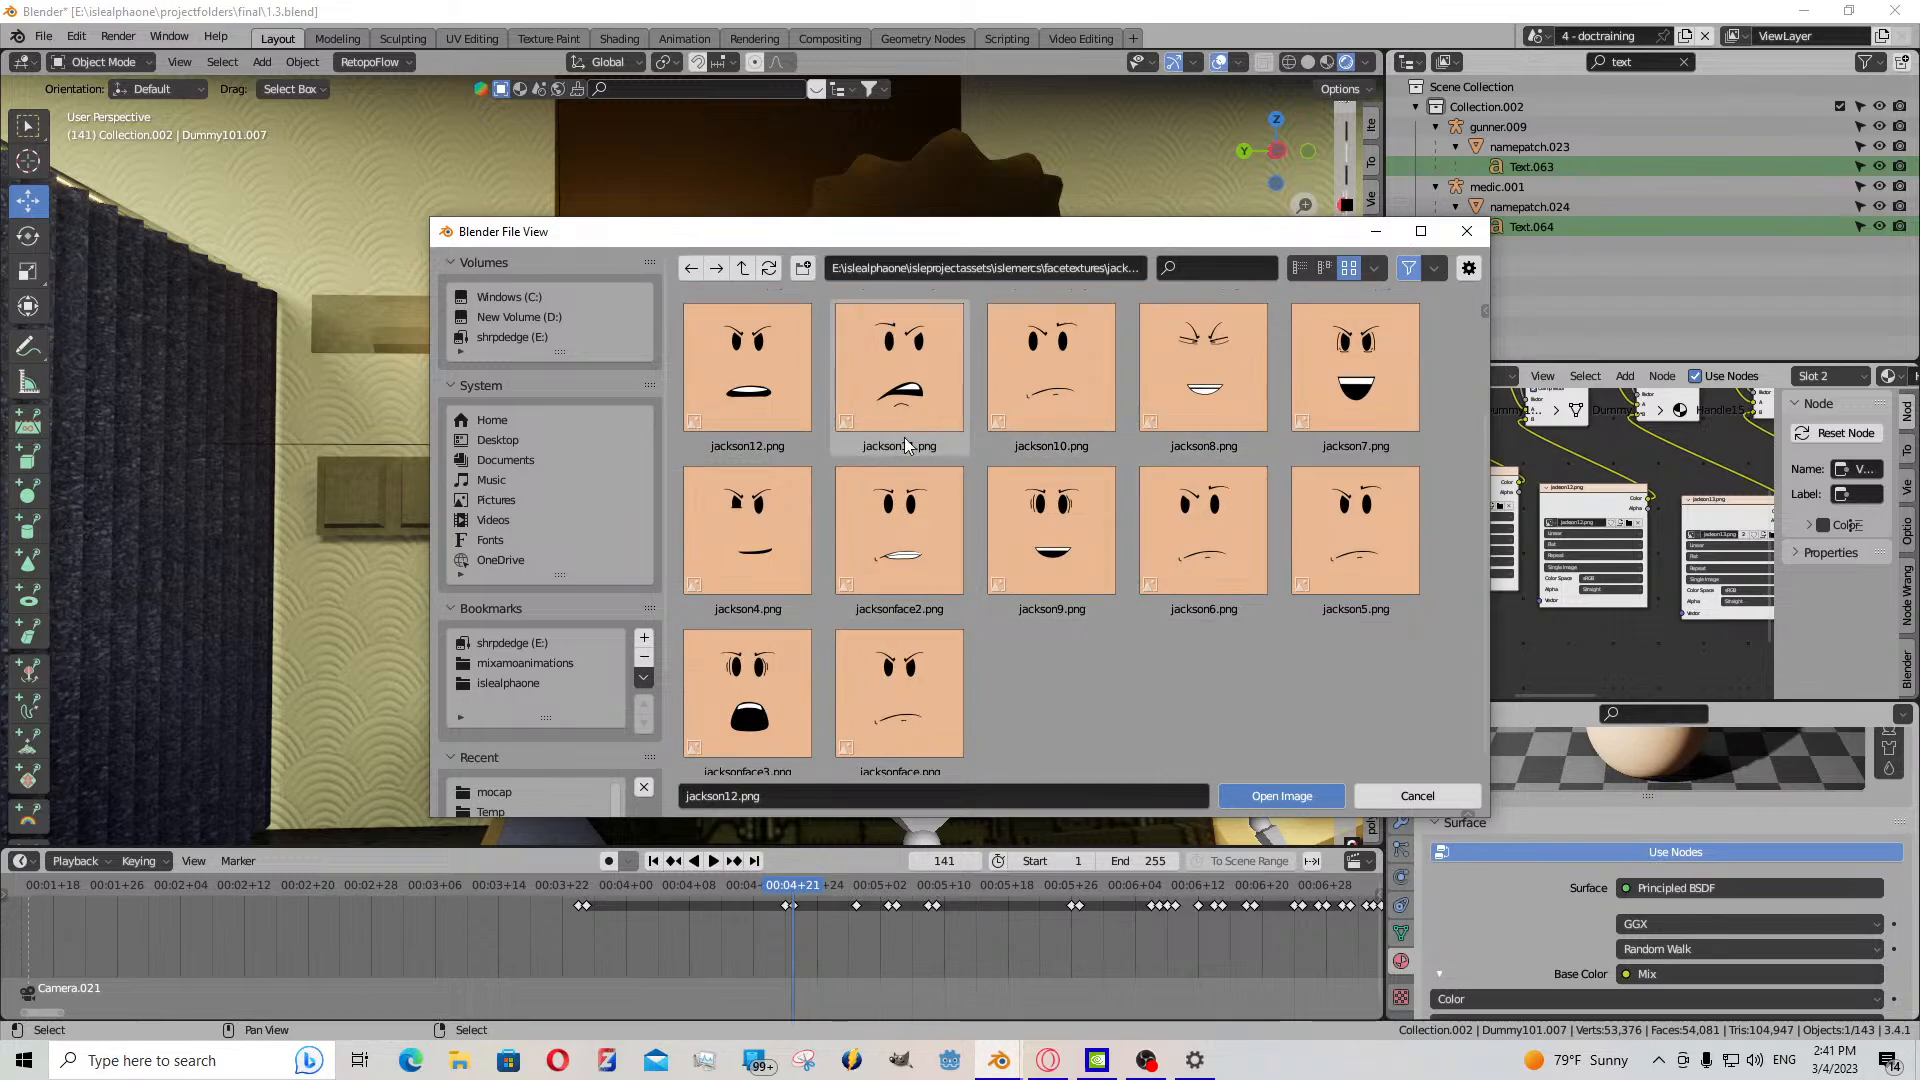
{"action": "scroll", "coordinate": [1020, 690], "scroll_direction": "down", "scroll_amount": 1}
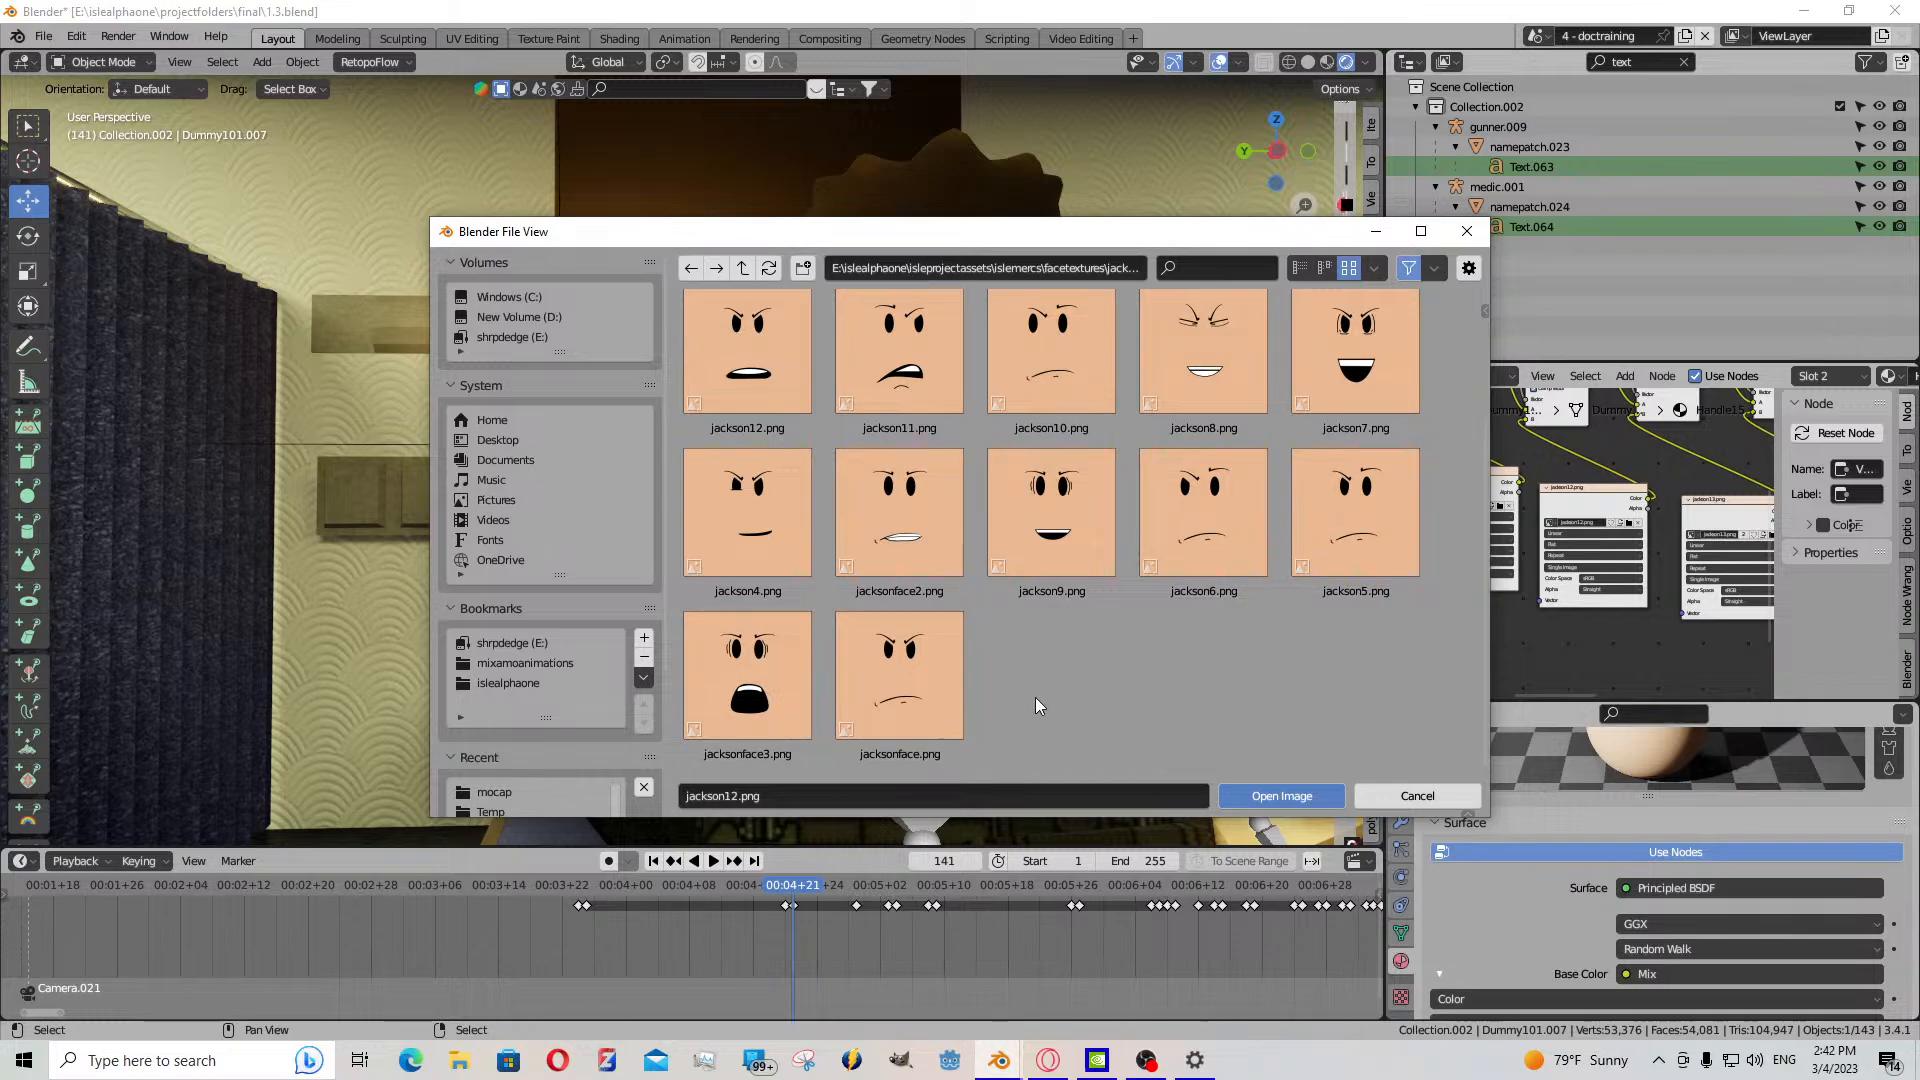
{"action": "left_click", "coordinate": [1376, 231]}
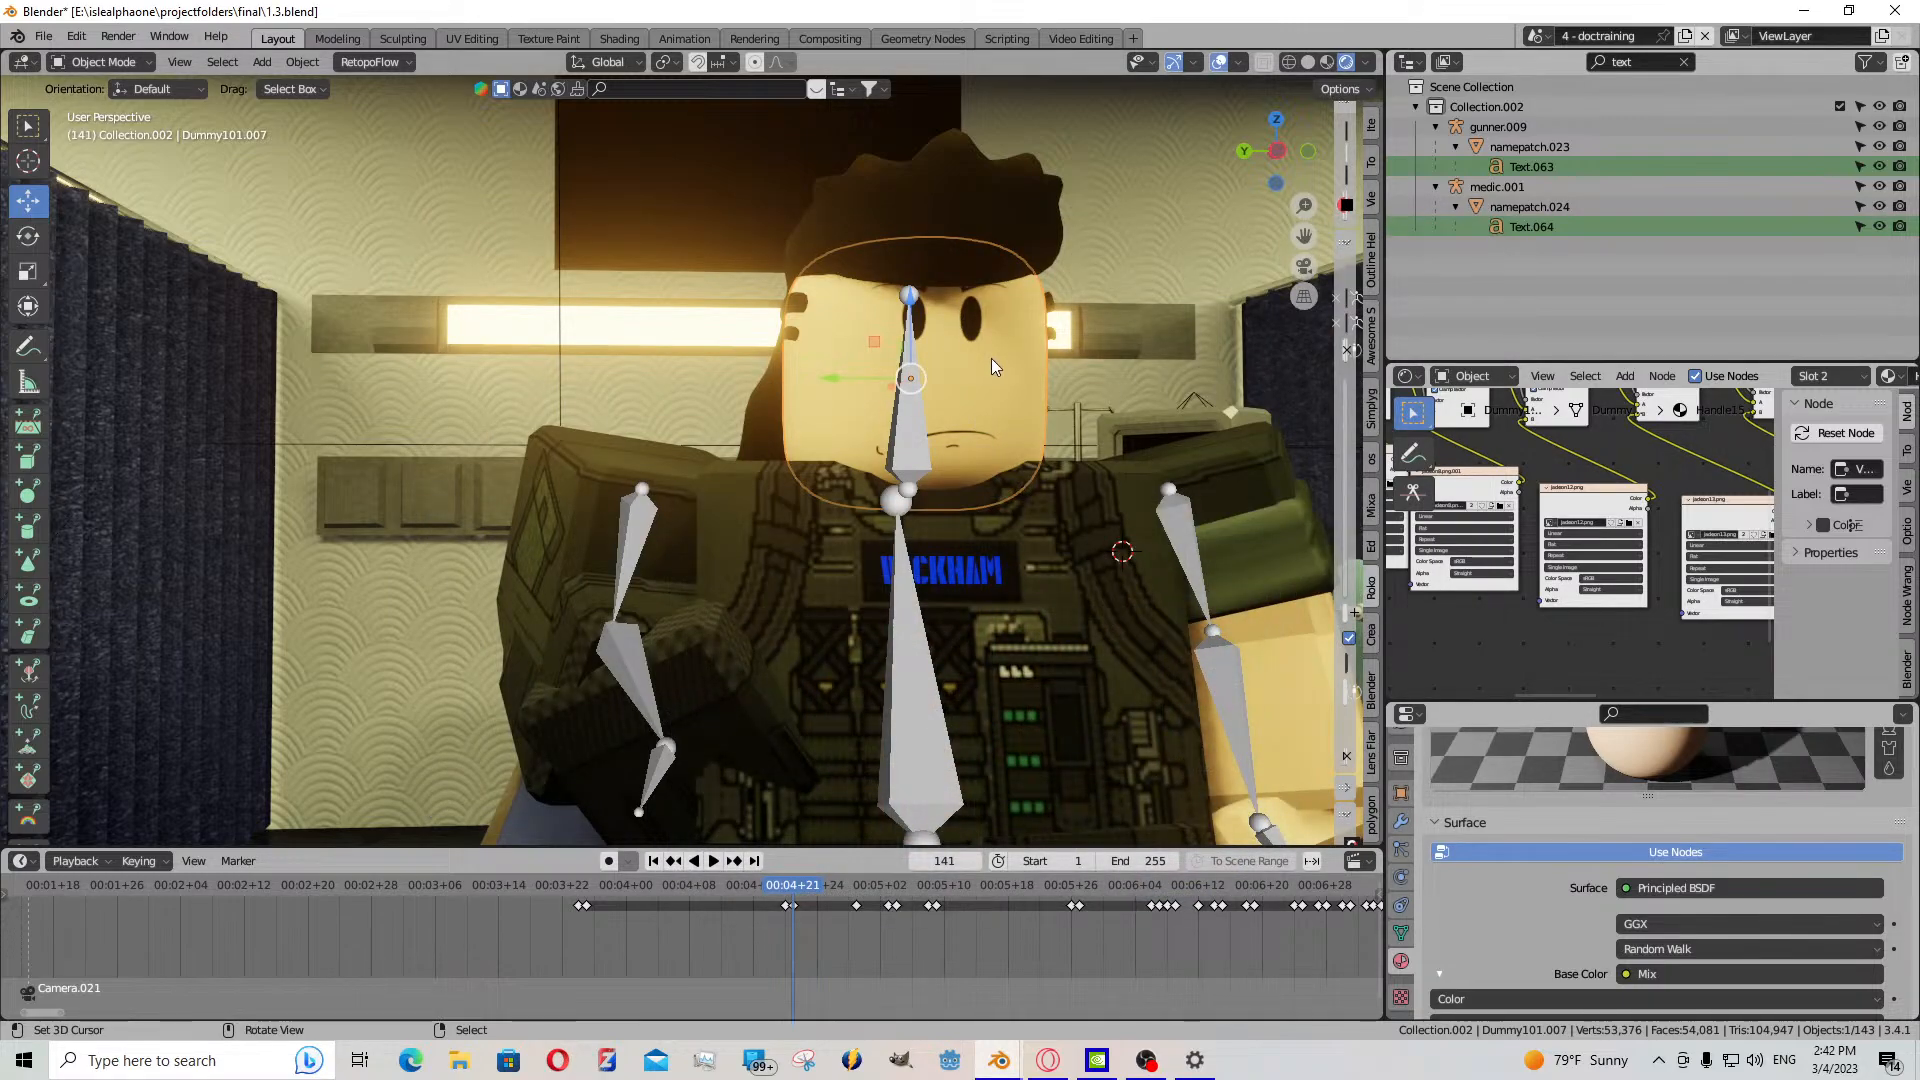
- In Edit Mode on the gunner's head, select the faces assigned to Handle15Mtl.013, then clear the selection
{"action": "key", "text": "Tab"}
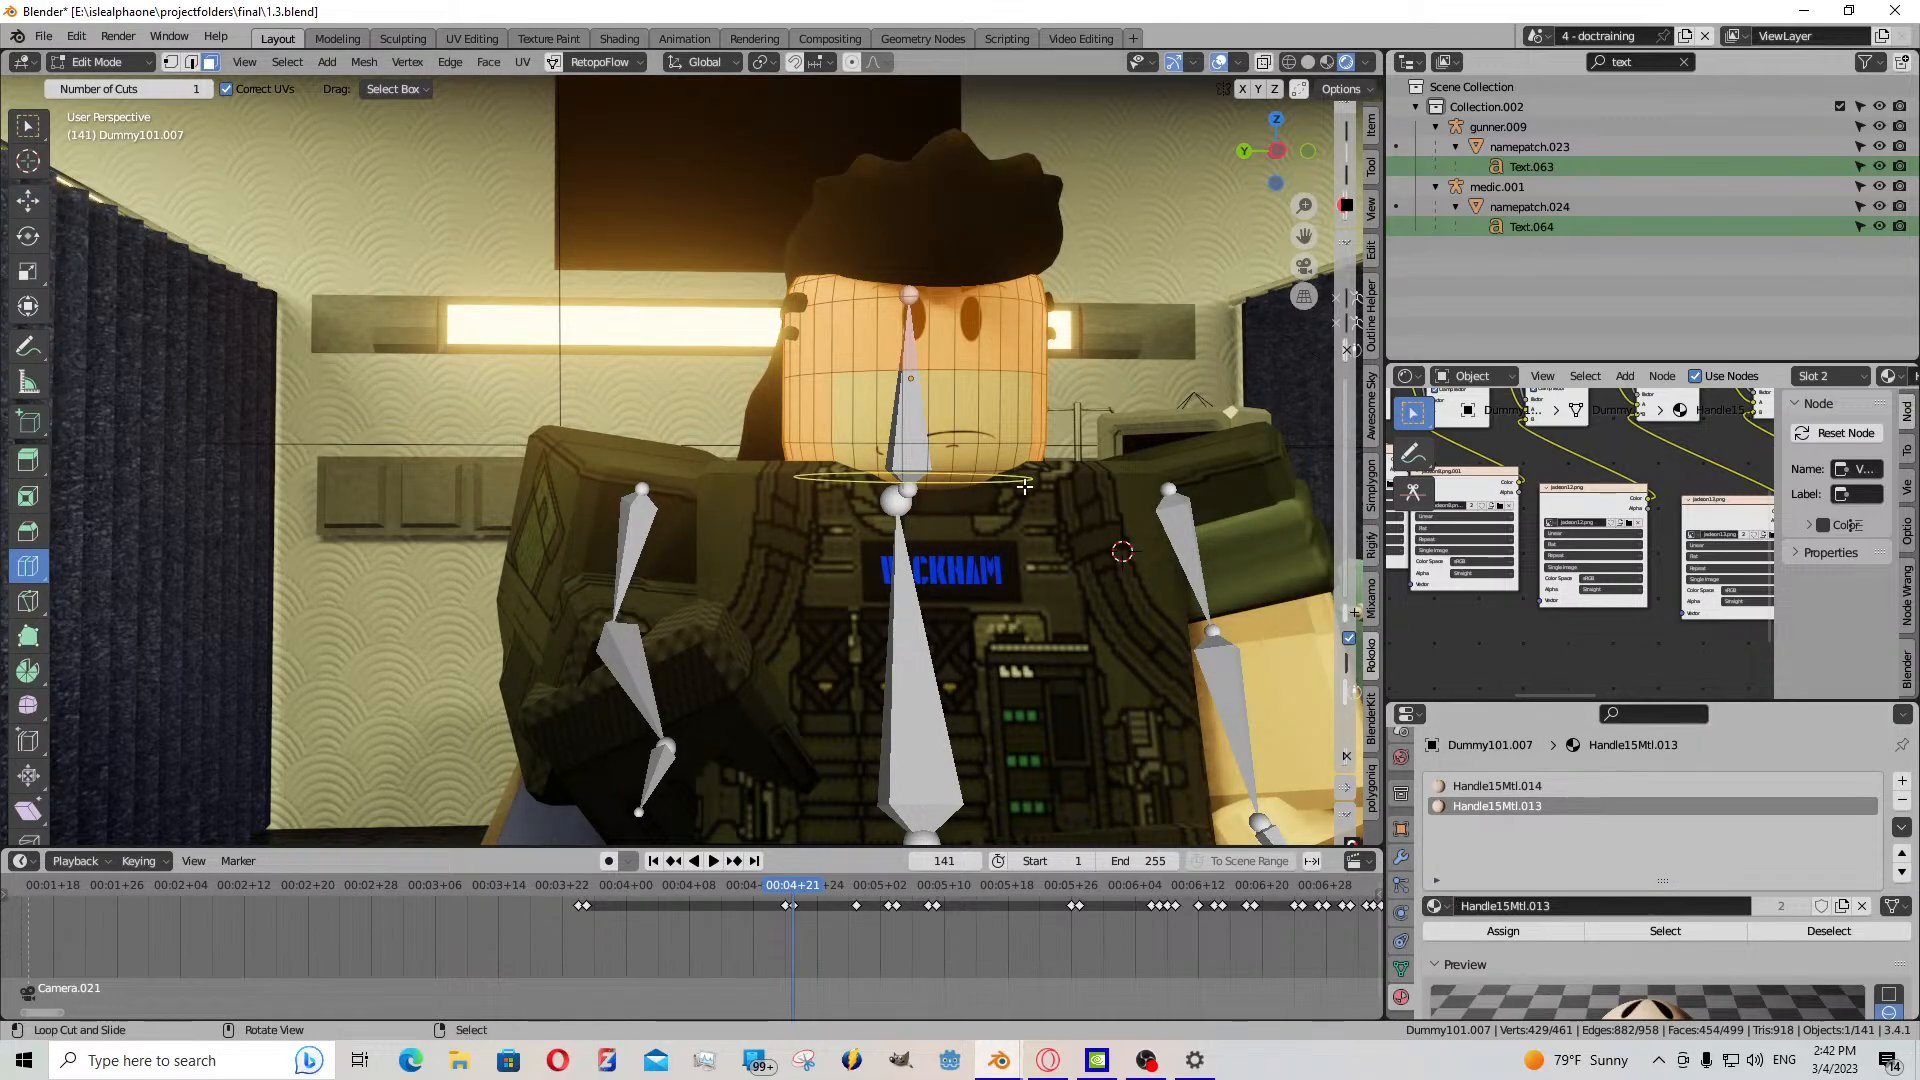
{"action": "left_click", "coordinate": [1665, 930]}
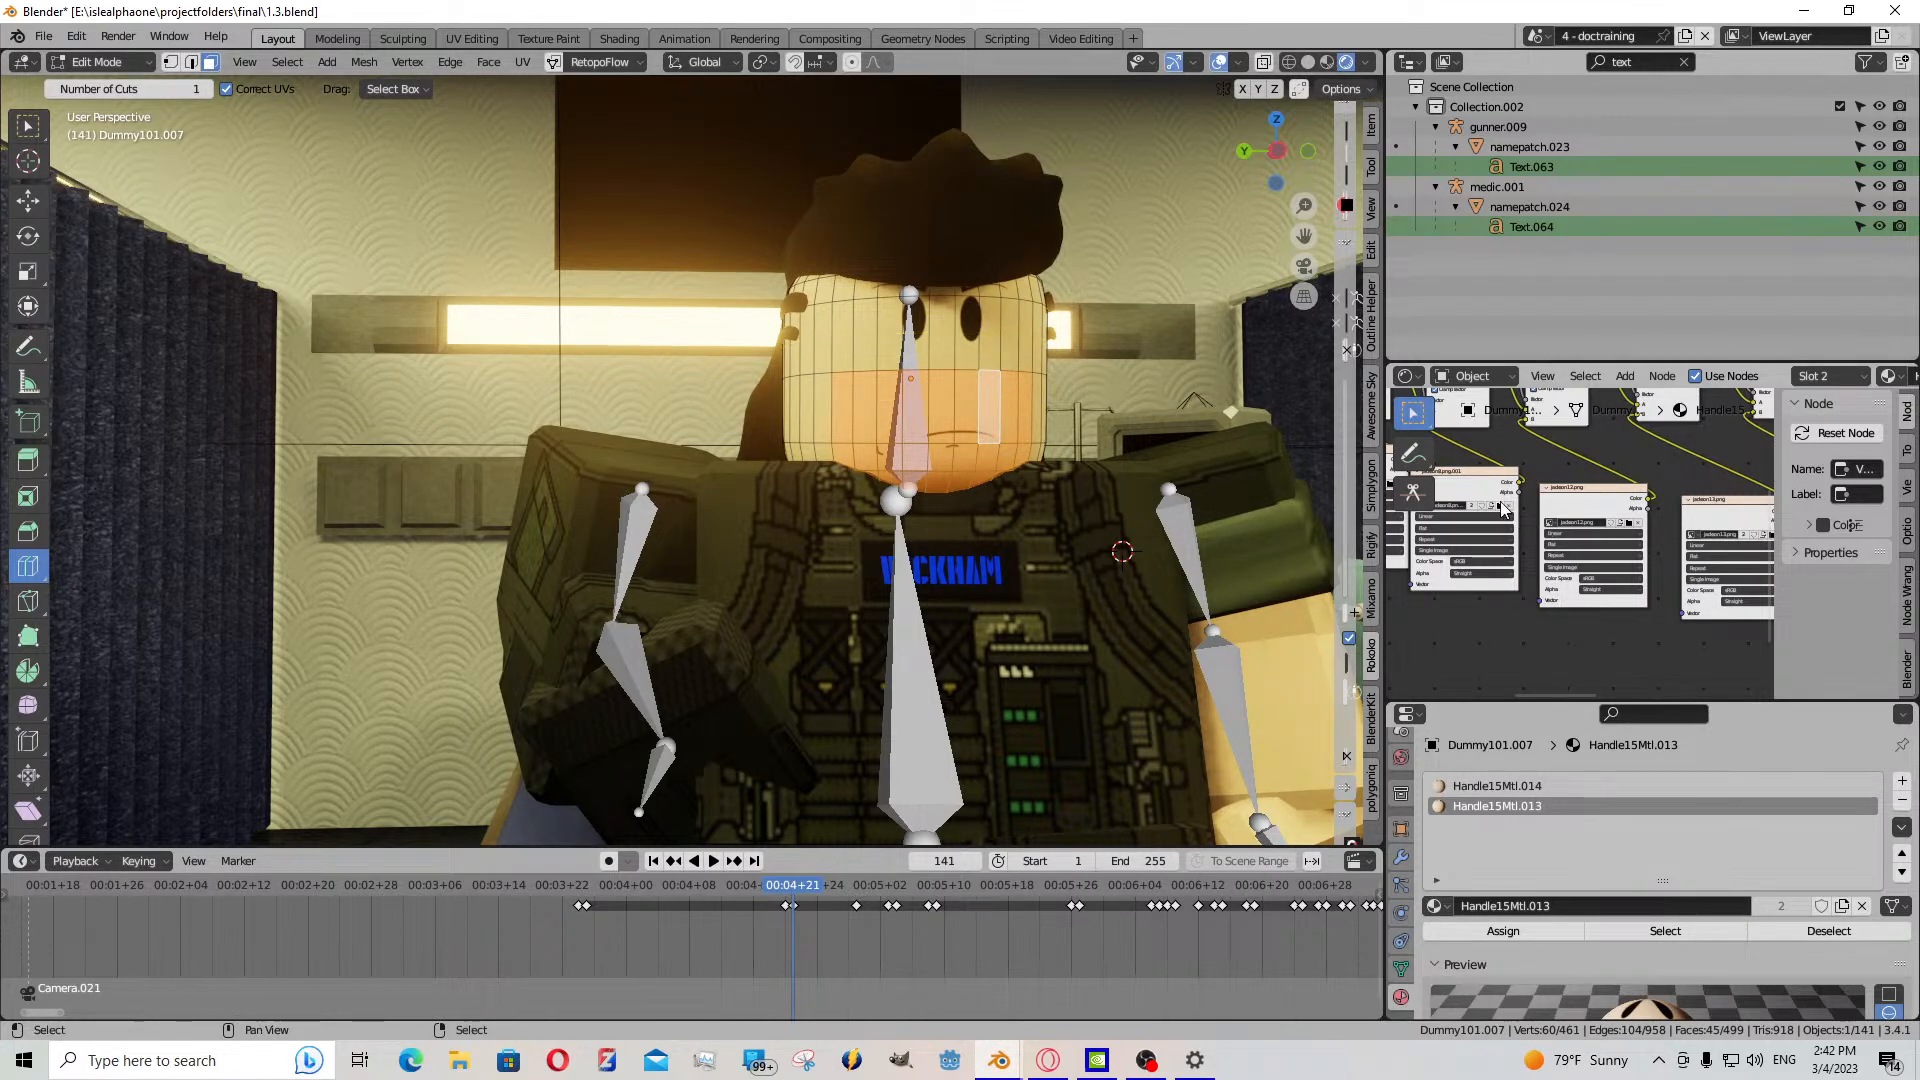
{"action": "middle_click_drag", "start_coordinate": [1501, 503], "coordinate": [1698, 588]}
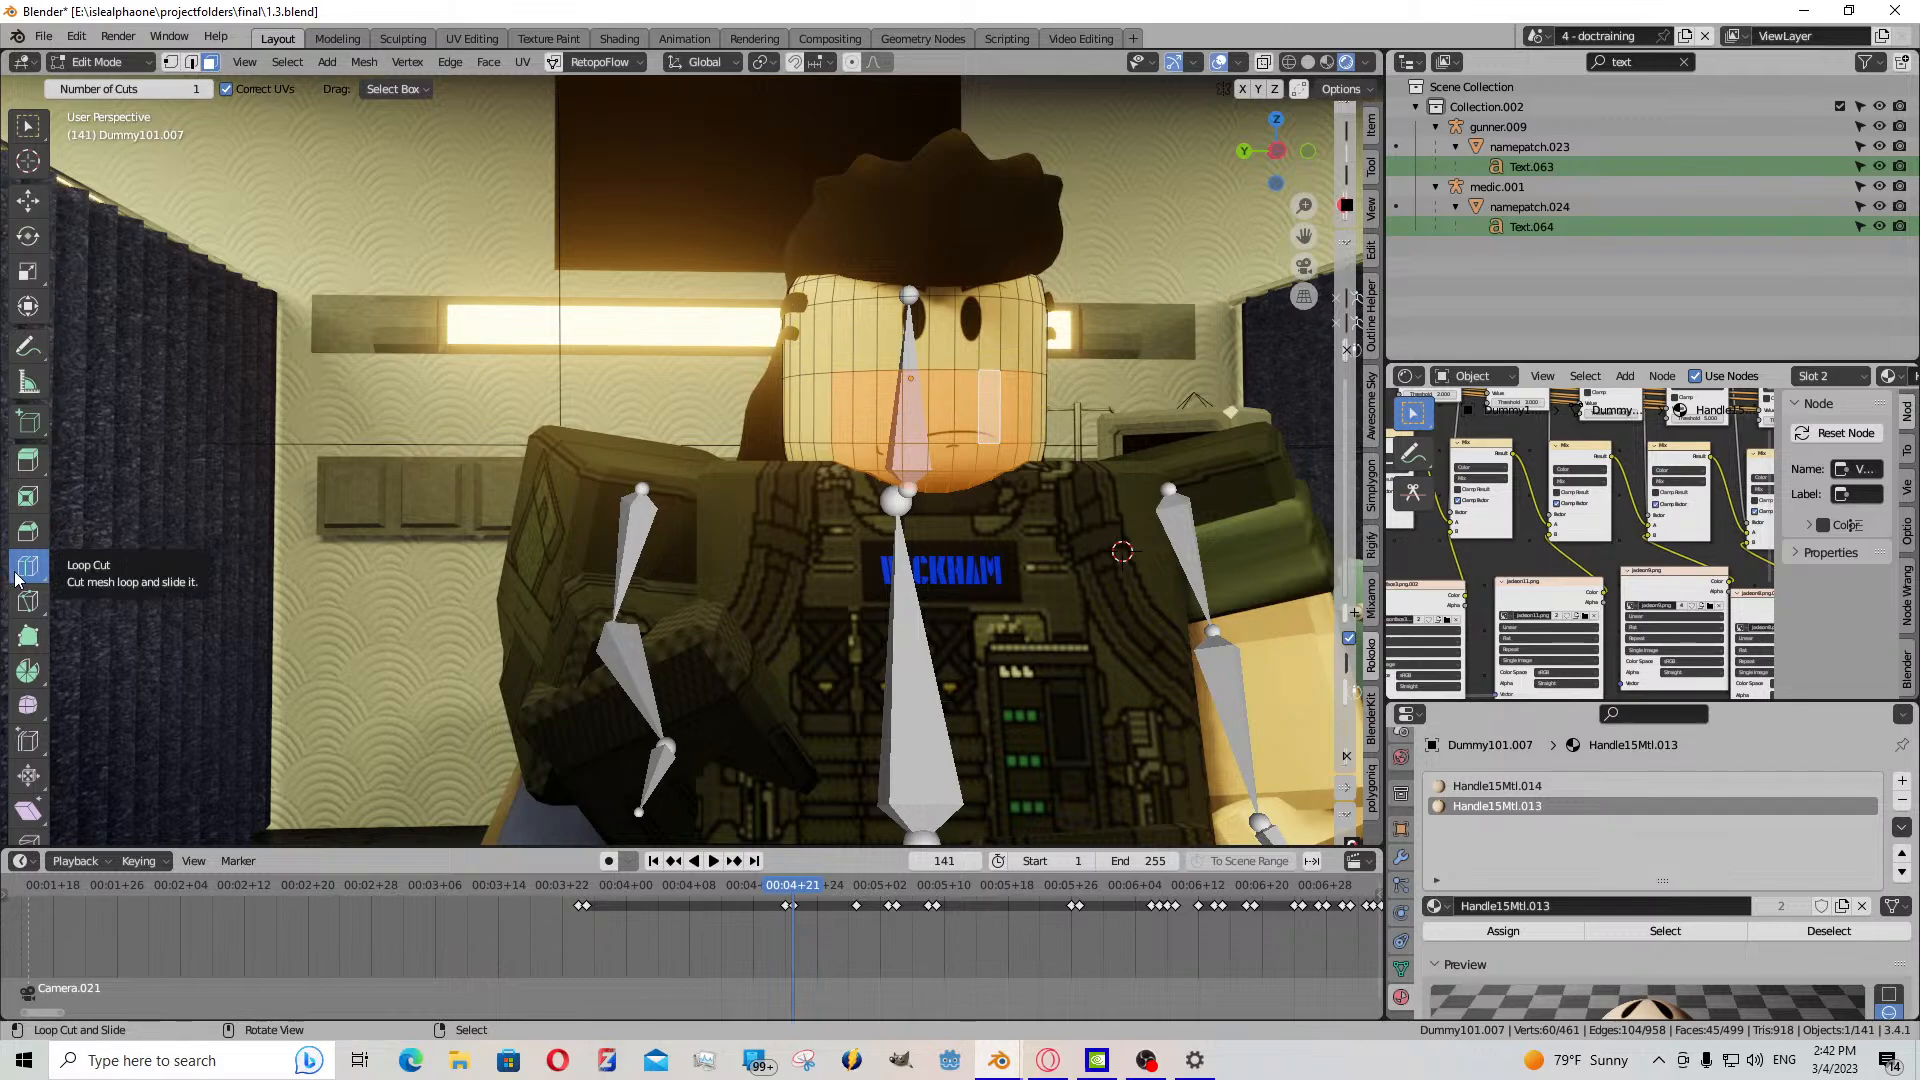
{"action": "key", "text": "alt+a"}
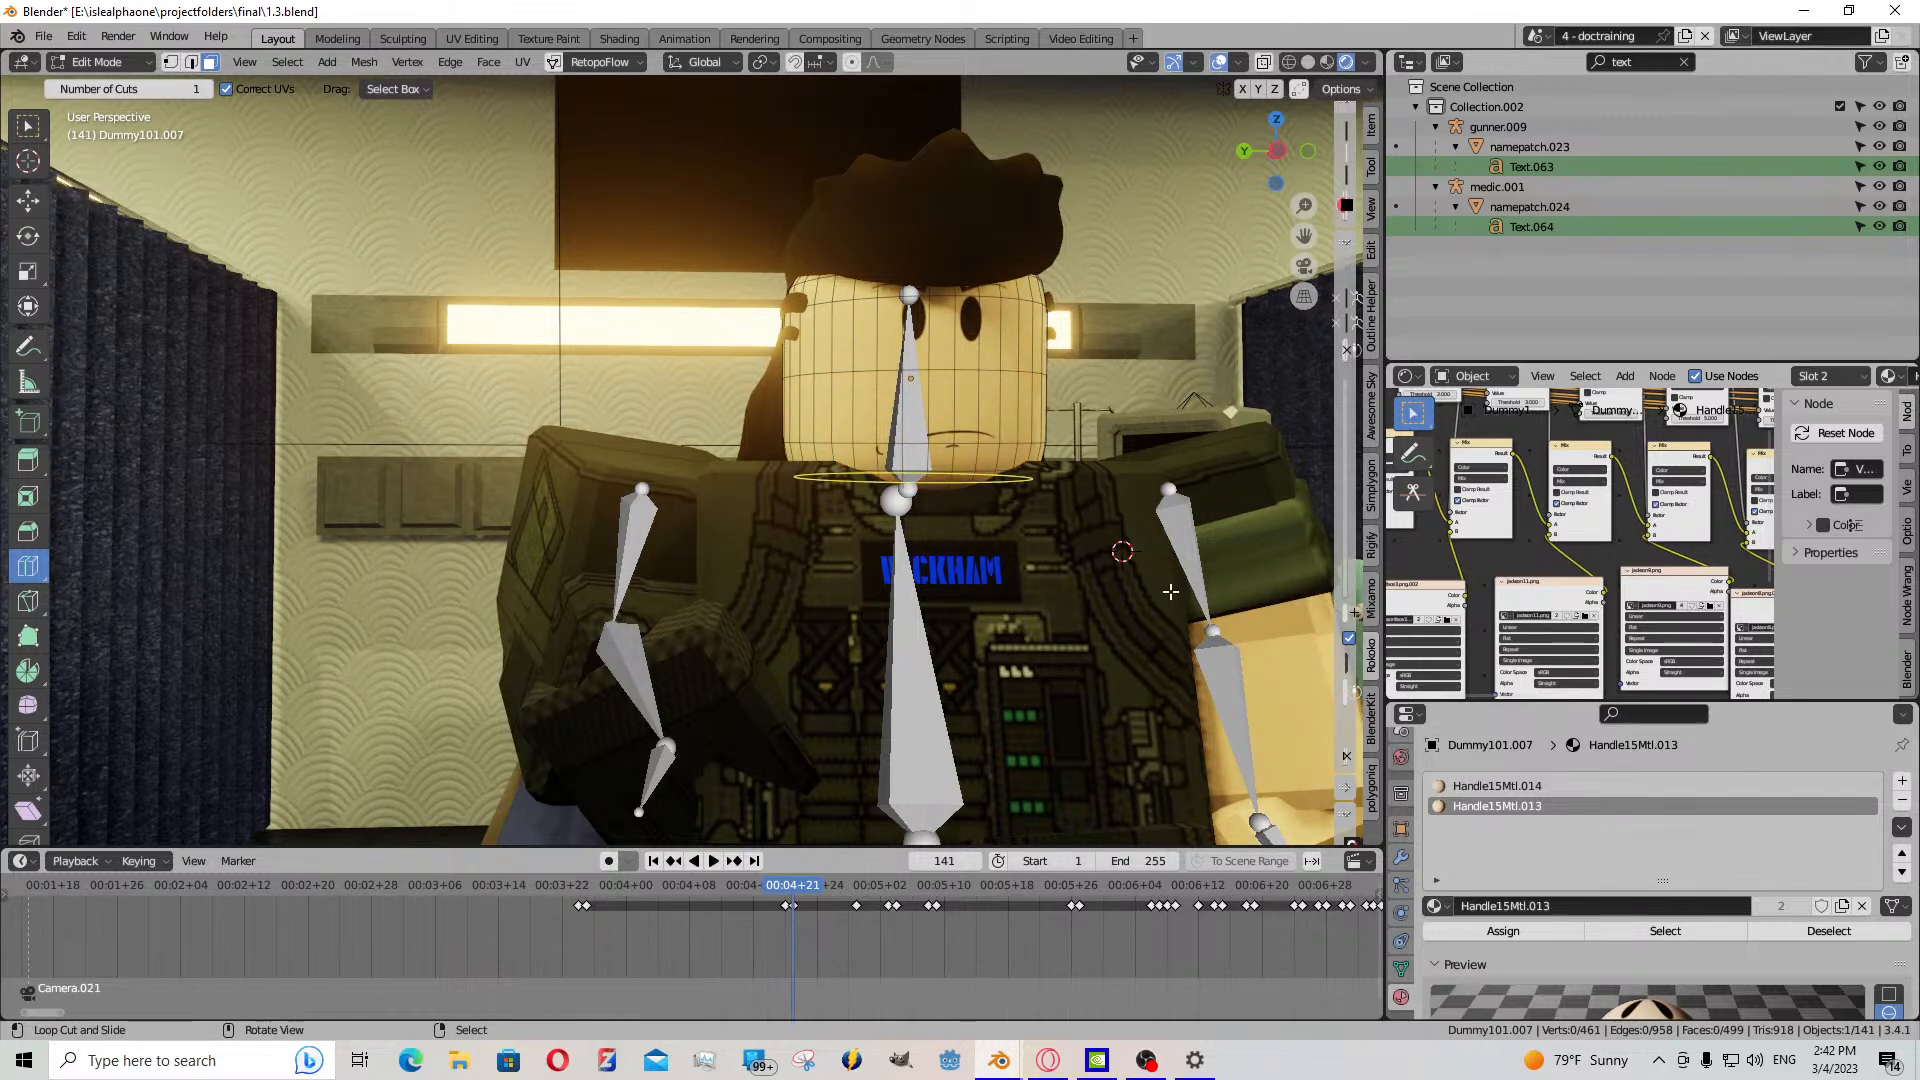
- Select the head faces assigned to Handle15Mtl.014, inspect that material's Value node, and return to Object Mode
{"action": "left_click", "coordinate": [1497, 786]}
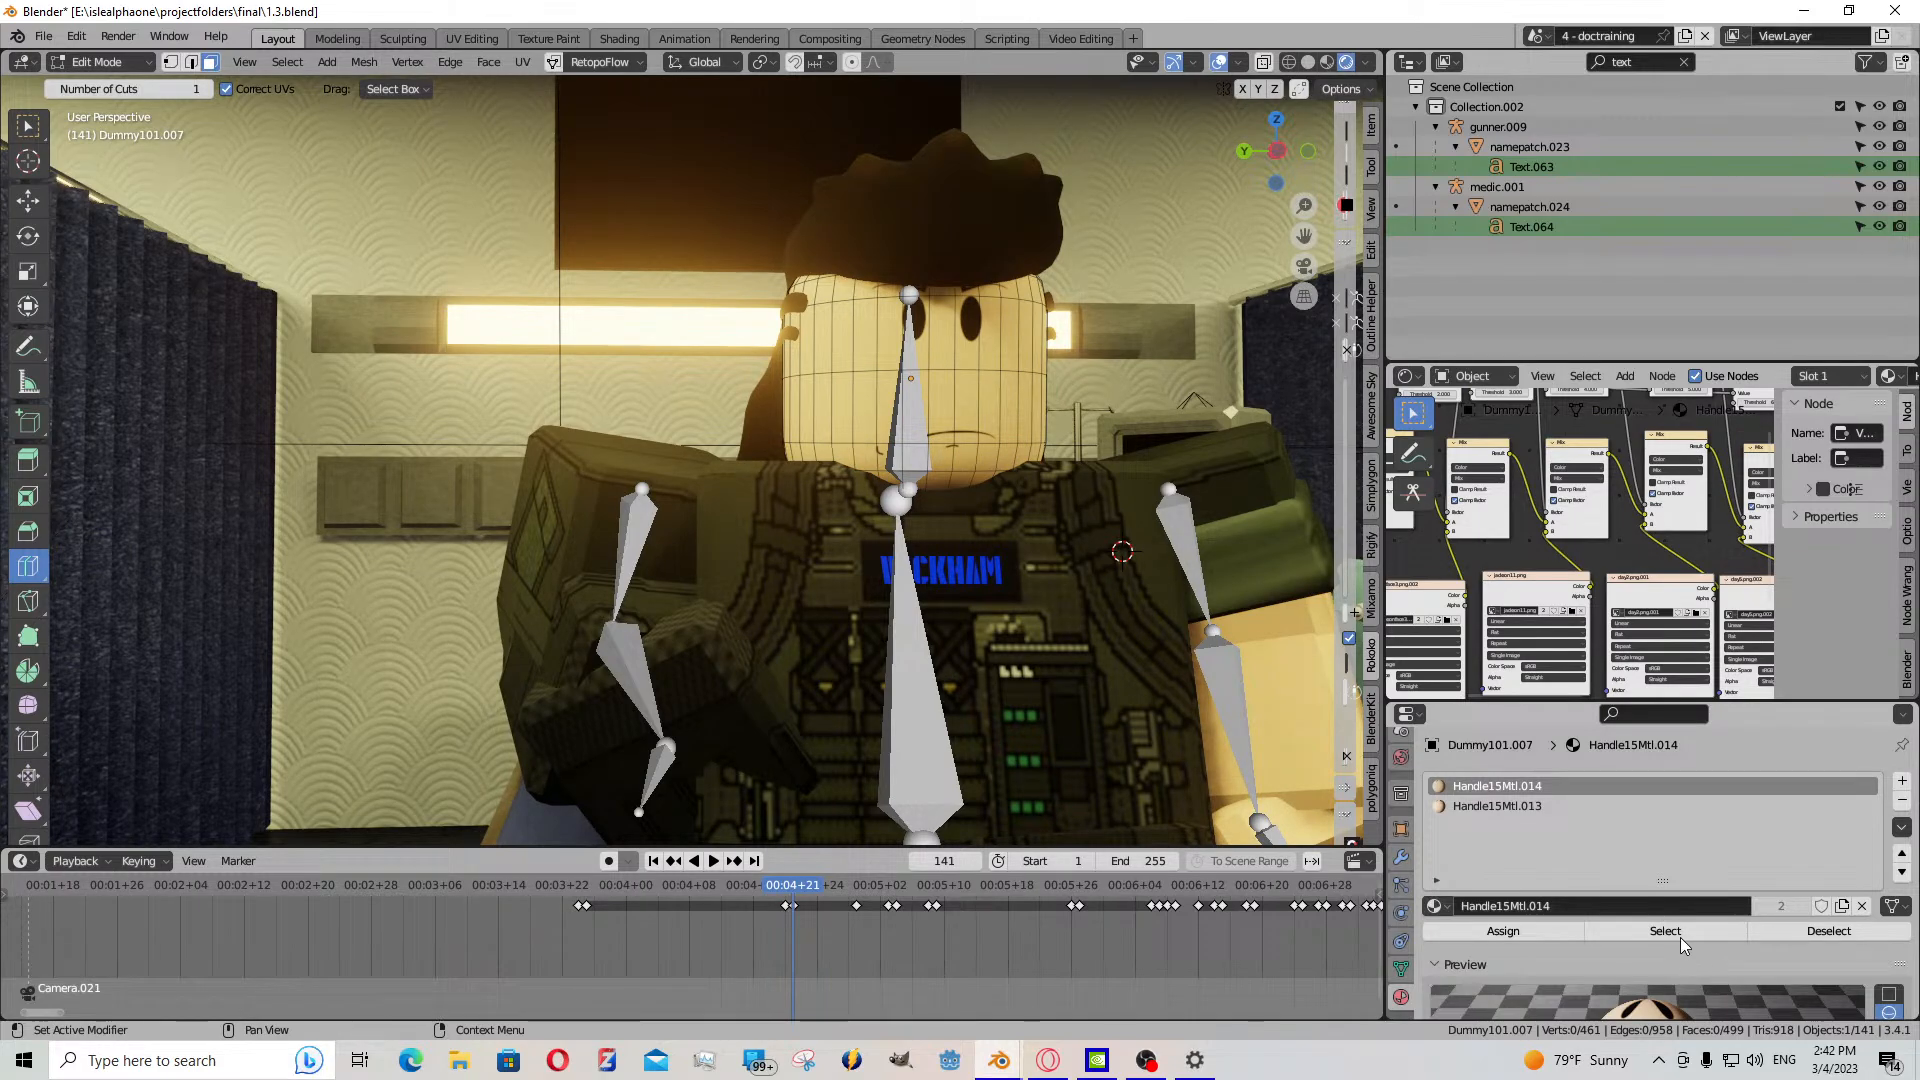
{"action": "left_click", "coordinate": [1665, 931]}
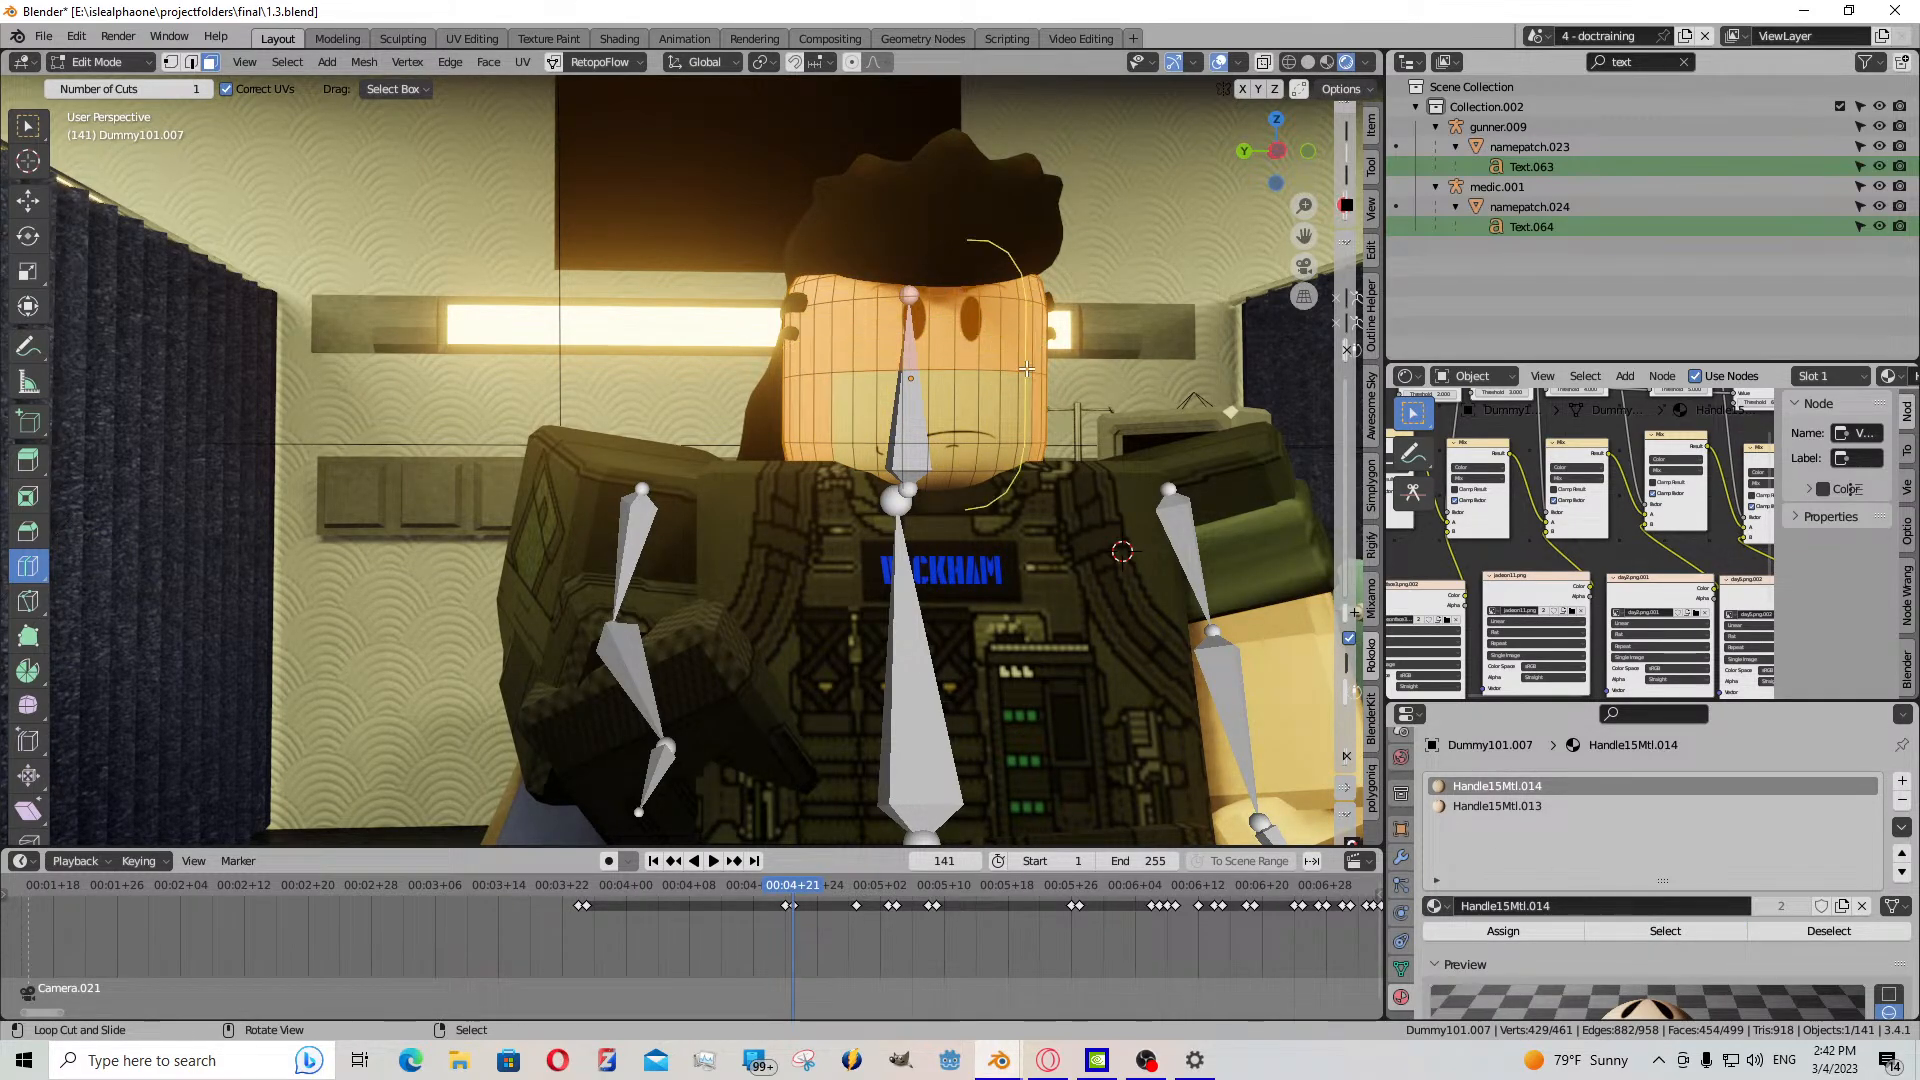
{"action": "middle_click_drag", "start_coordinate": [1559, 540], "coordinate": [1594, 585]}
{"action": "scroll", "coordinate": [1594, 585], "scroll_direction": "up", "scroll_amount": 6}
{"action": "mouse_move", "coordinate": [1538, 572]}
{"action": "left_mouse_down"}
{"action": "mouse_move", "coordinate": [1640, 572]}
{"action": "mouse_move", "coordinate": [1538, 571]}
{"action": "left_mouse_up"}
{"action": "scroll", "coordinate": [1486, 567], "scroll_direction": "down", "scroll_amount": 1}
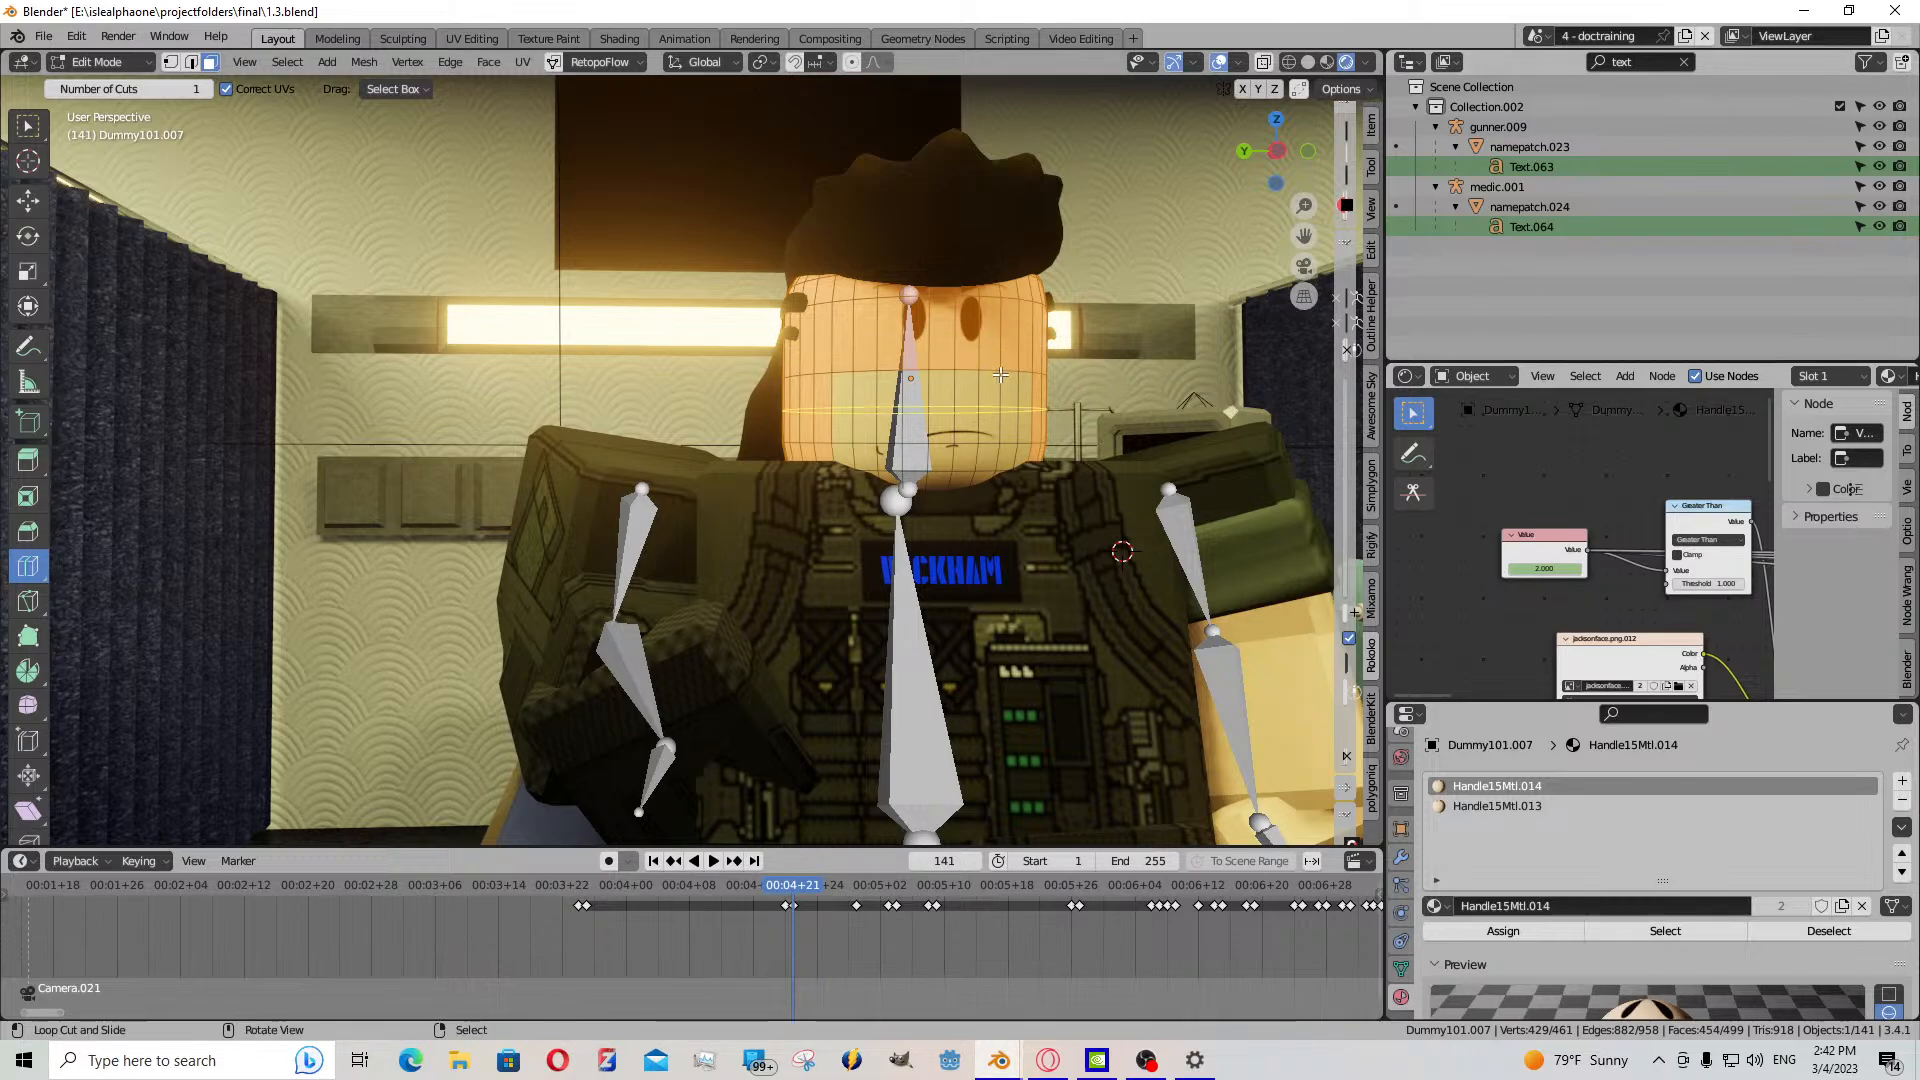
{"action": "left_click", "coordinate": [100, 62]}
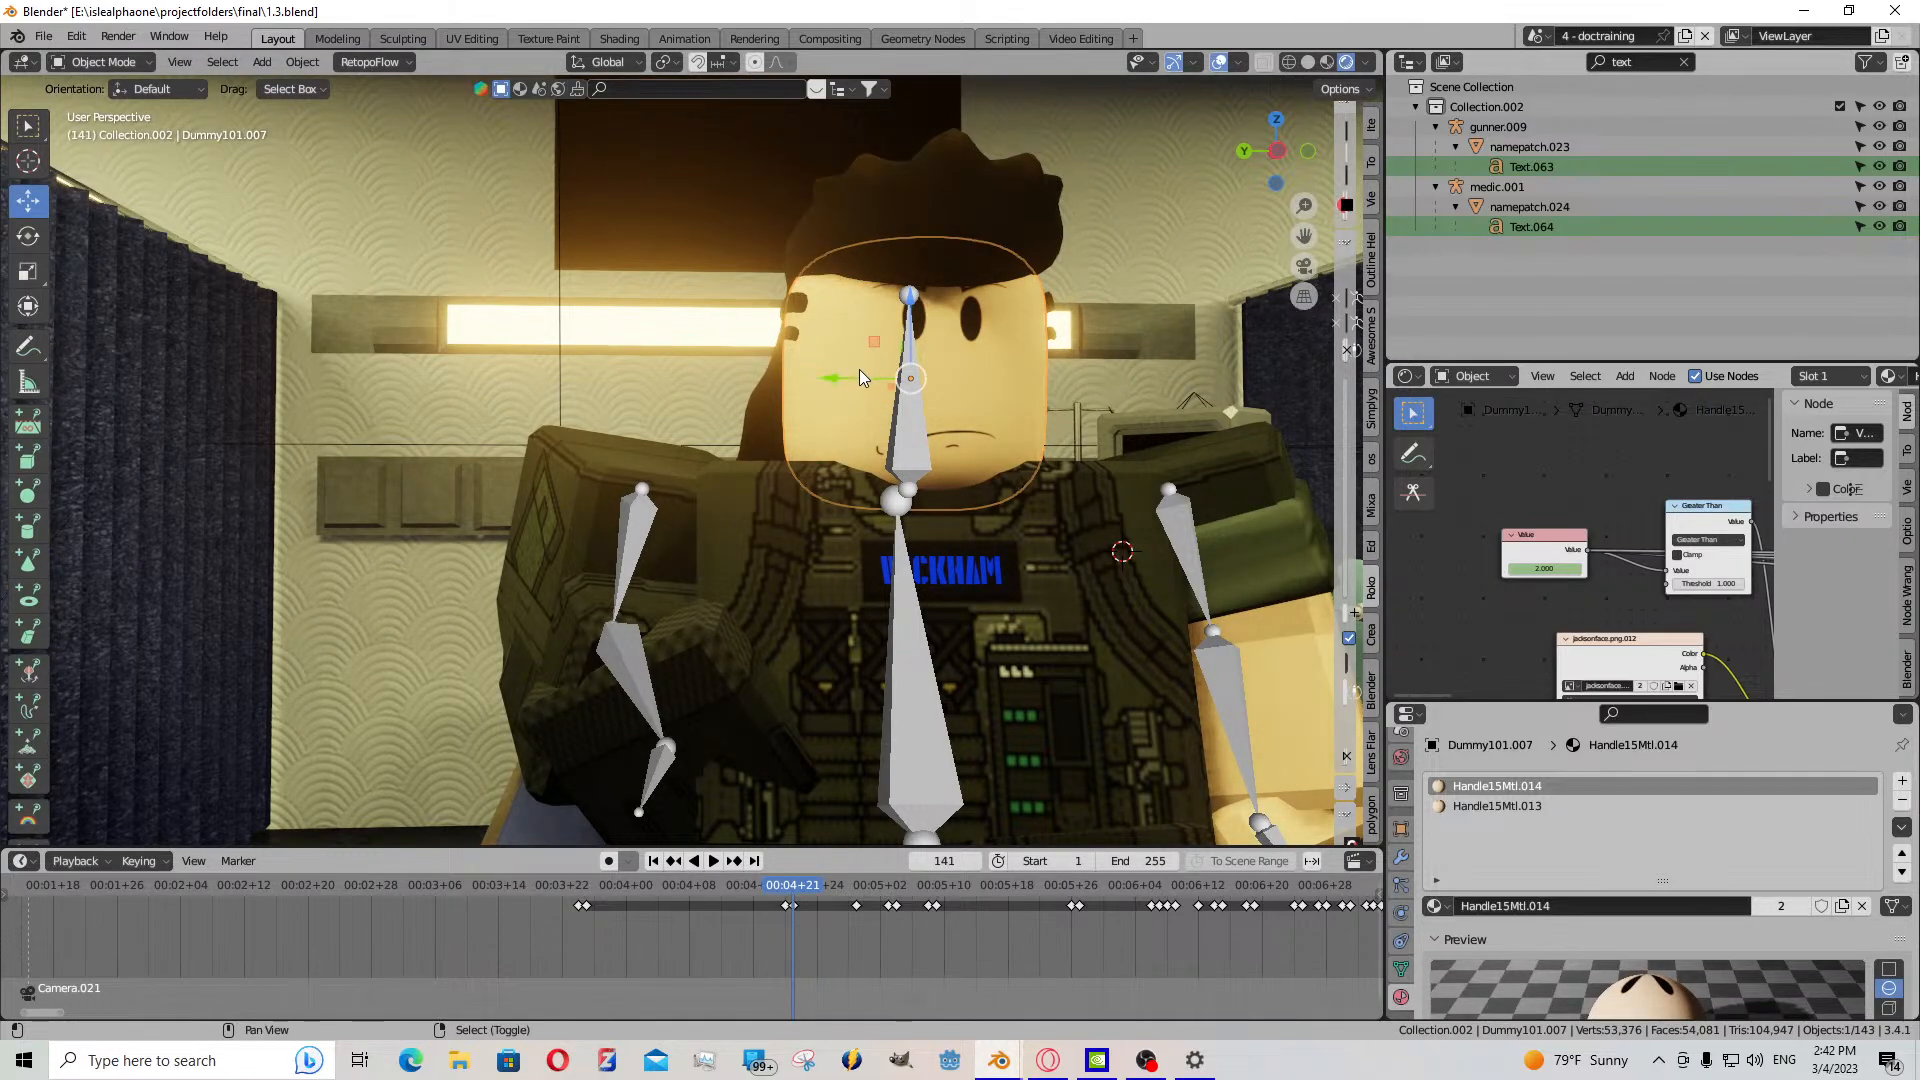
- Examine the gunner's face from several angles and look closely at the Value node of Handle15Mtl.014
{"action": "middle_click_drag", "start_coordinate": [860, 369], "coordinate": [1024, 386]}
{"action": "scroll", "coordinate": [1000, 300], "scroll_direction": "up", "scroll_amount": 3}
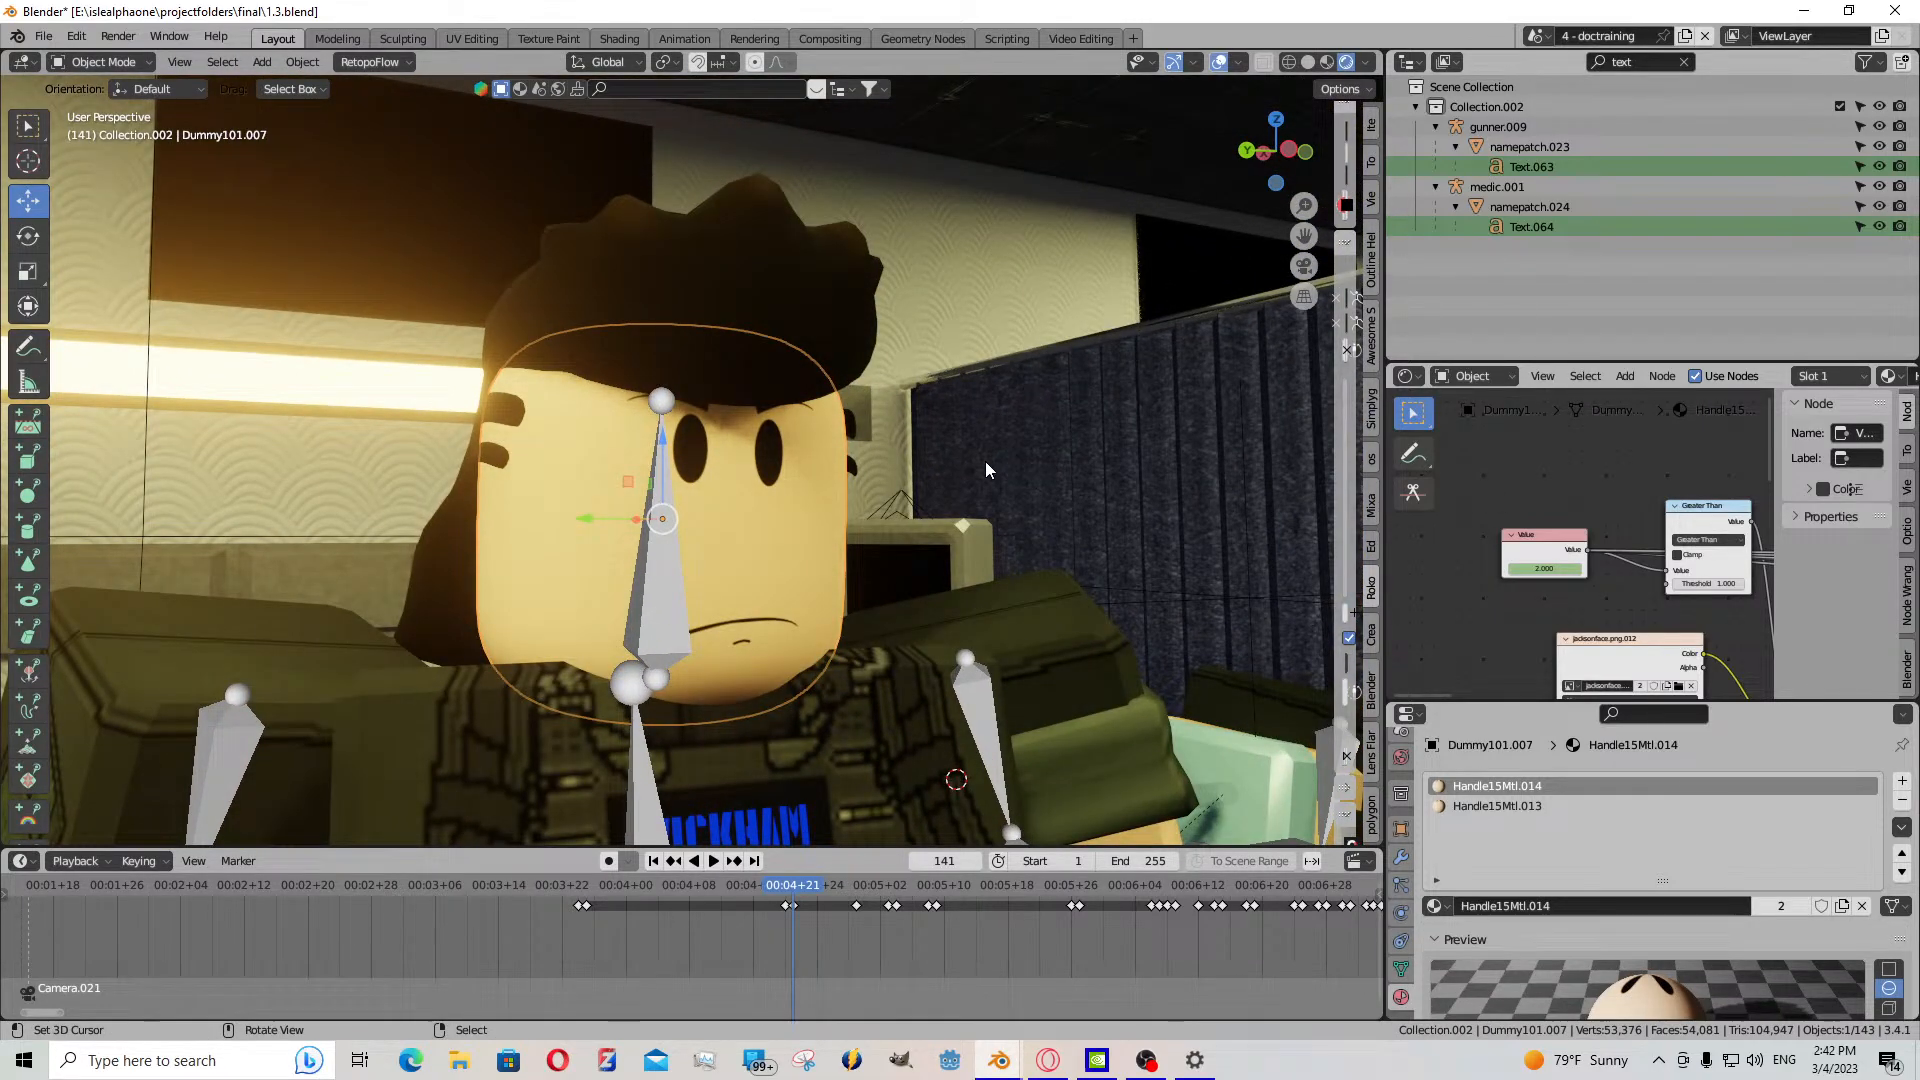
{"action": "scroll", "coordinate": [1471, 540], "scroll_direction": "down", "scroll_amount": 1}
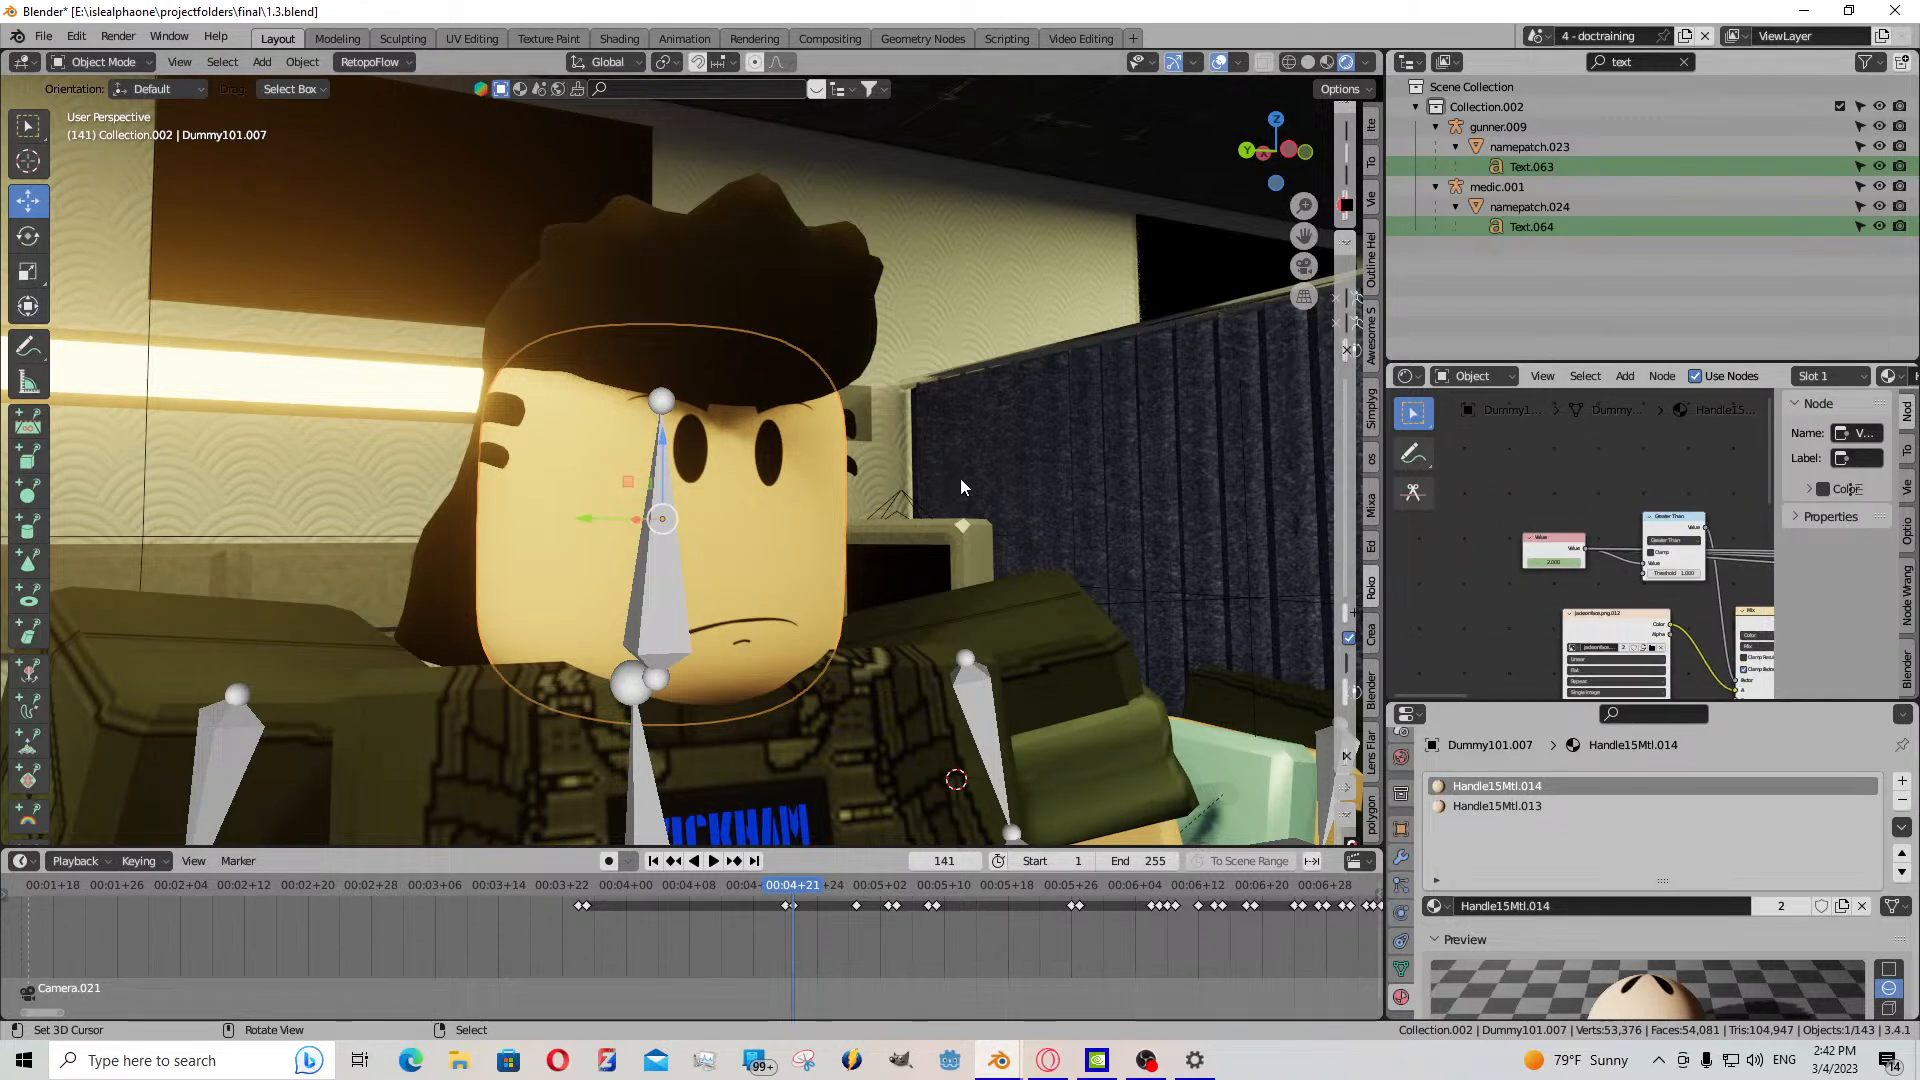
{"action": "key", "text": "shift+grave"}
{"action": "key", "text": "d"}
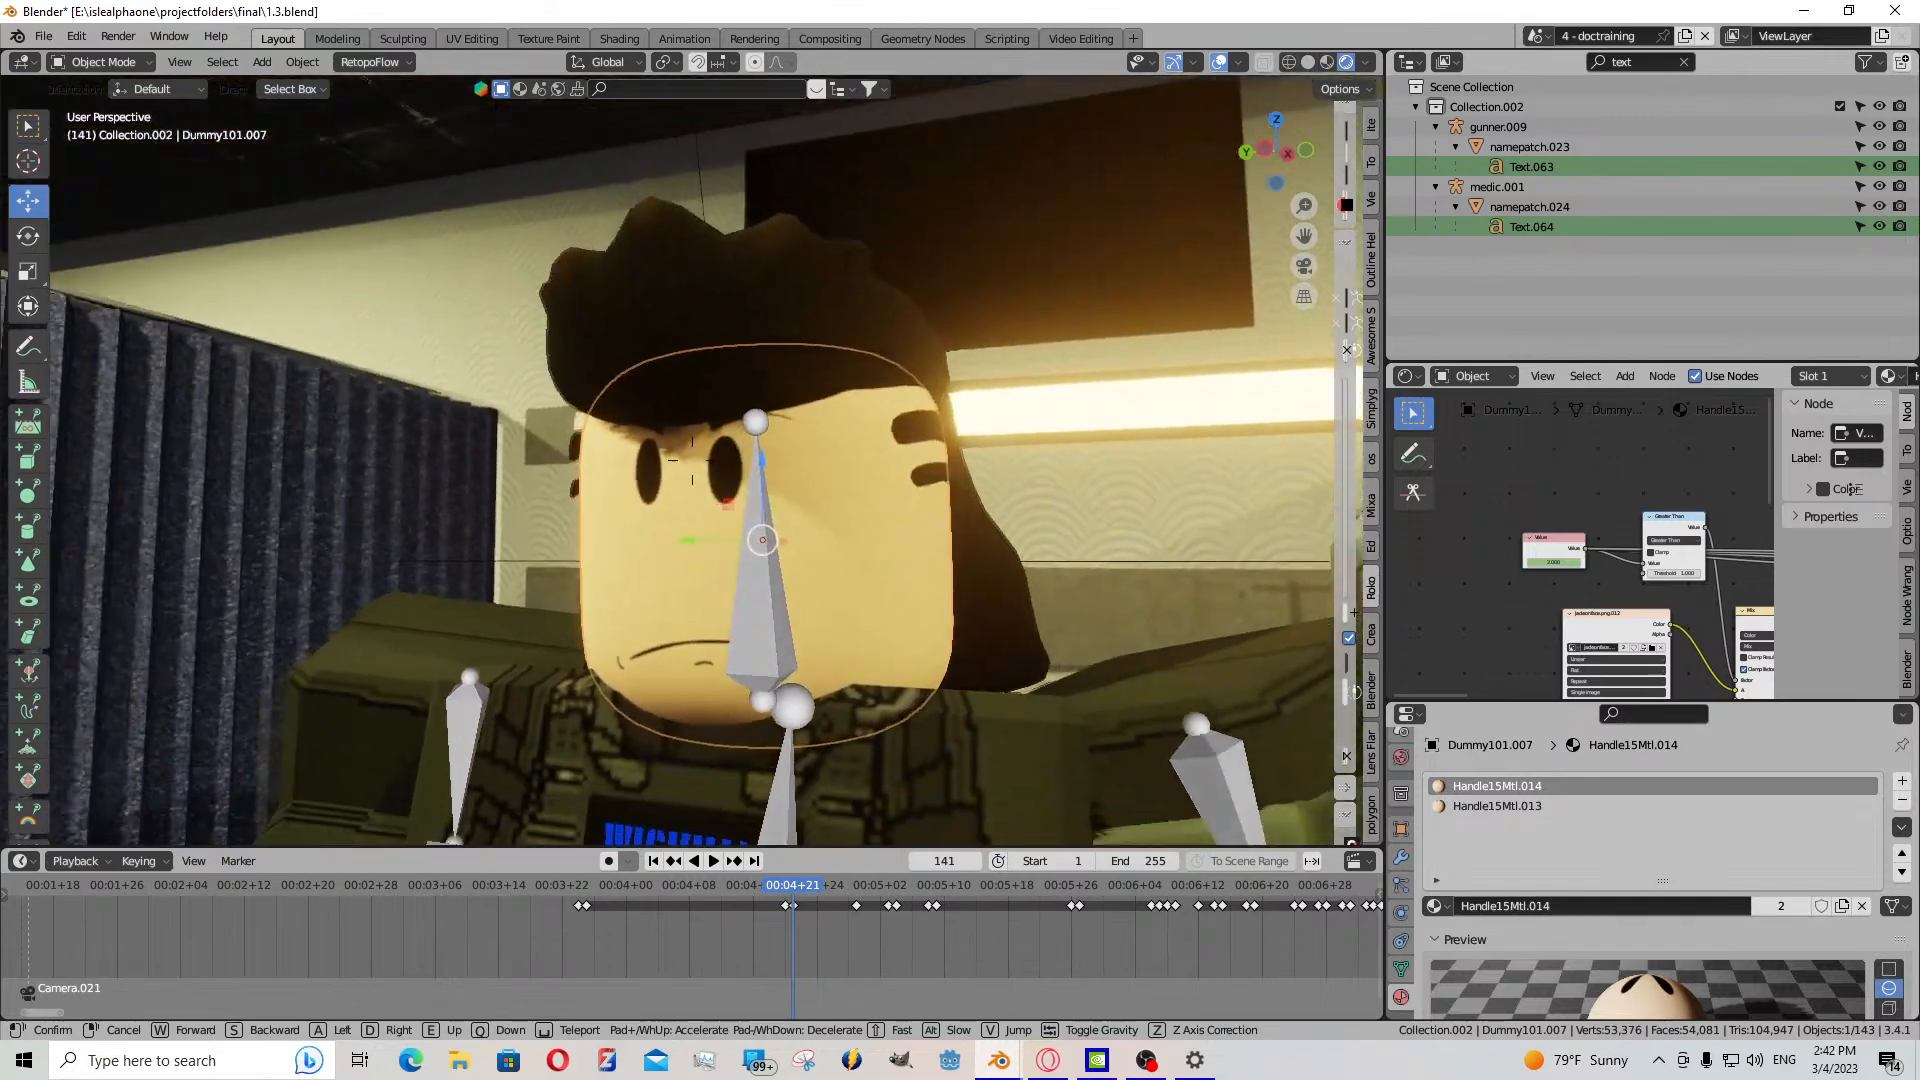
{"action": "left_click", "coordinate": [994, 530]}
{"action": "key", "text": "shift+grave"}
{"action": "key", "text": "a"}
{"action": "left_click", "coordinate": [1050, 510]}
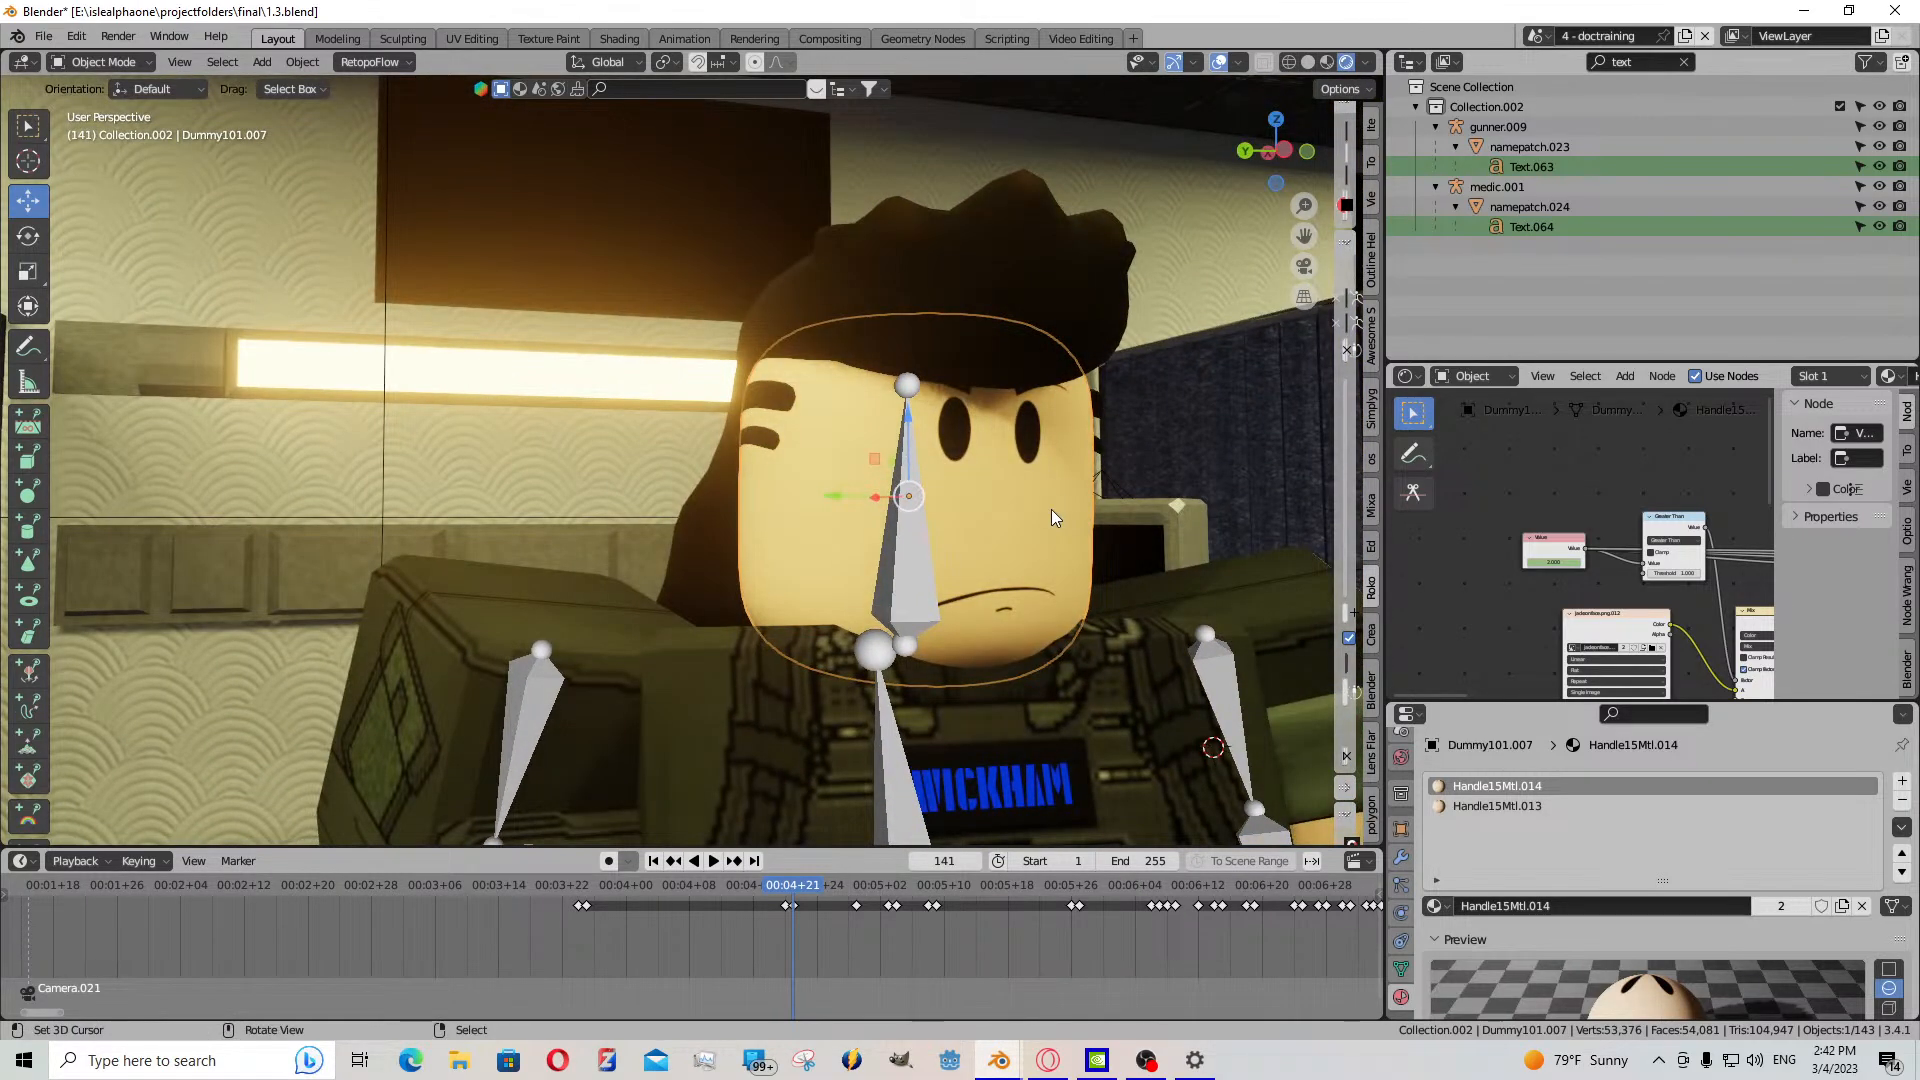
{"action": "key", "text": "shift+grave"}
{"action": "key", "text": "d"}
{"action": "left_click", "coordinate": [1050, 510]}
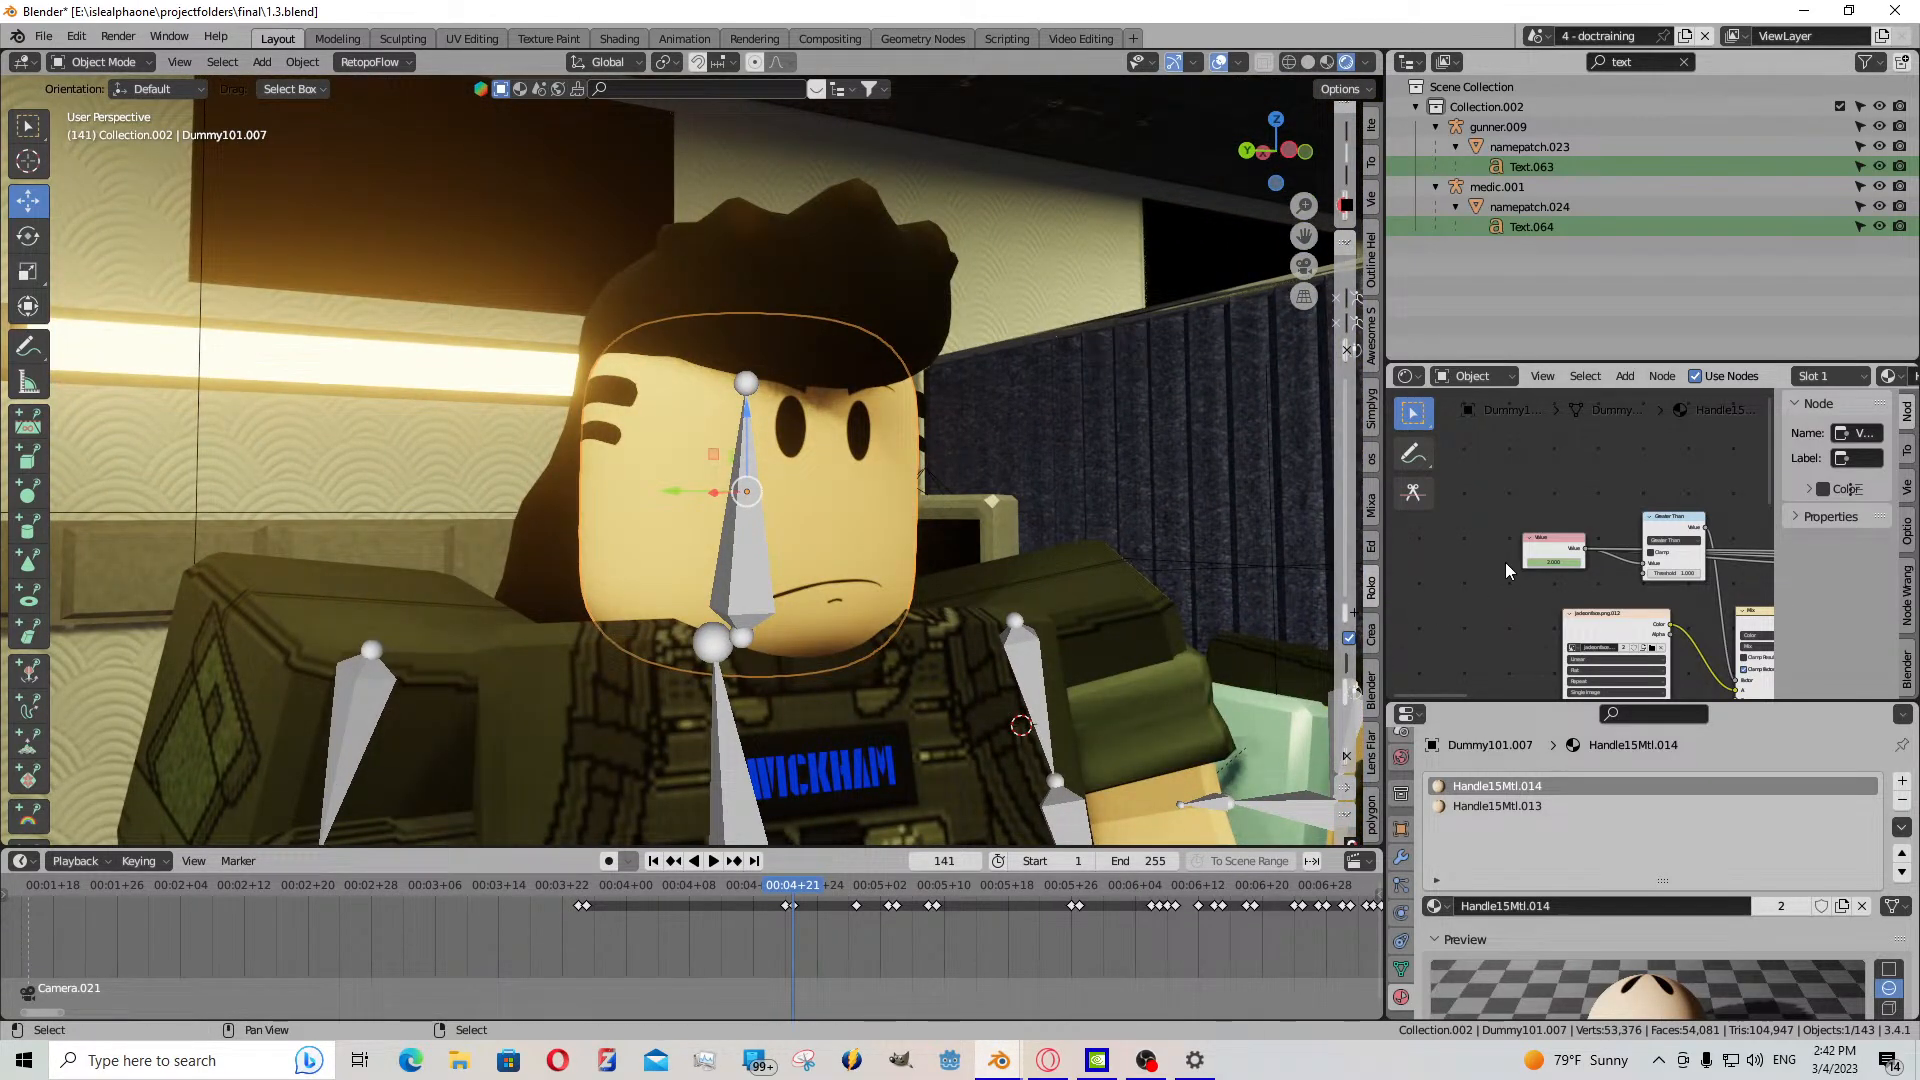
{"action": "scroll", "coordinate": [1552, 576], "scroll_direction": "up", "scroll_amount": 4}
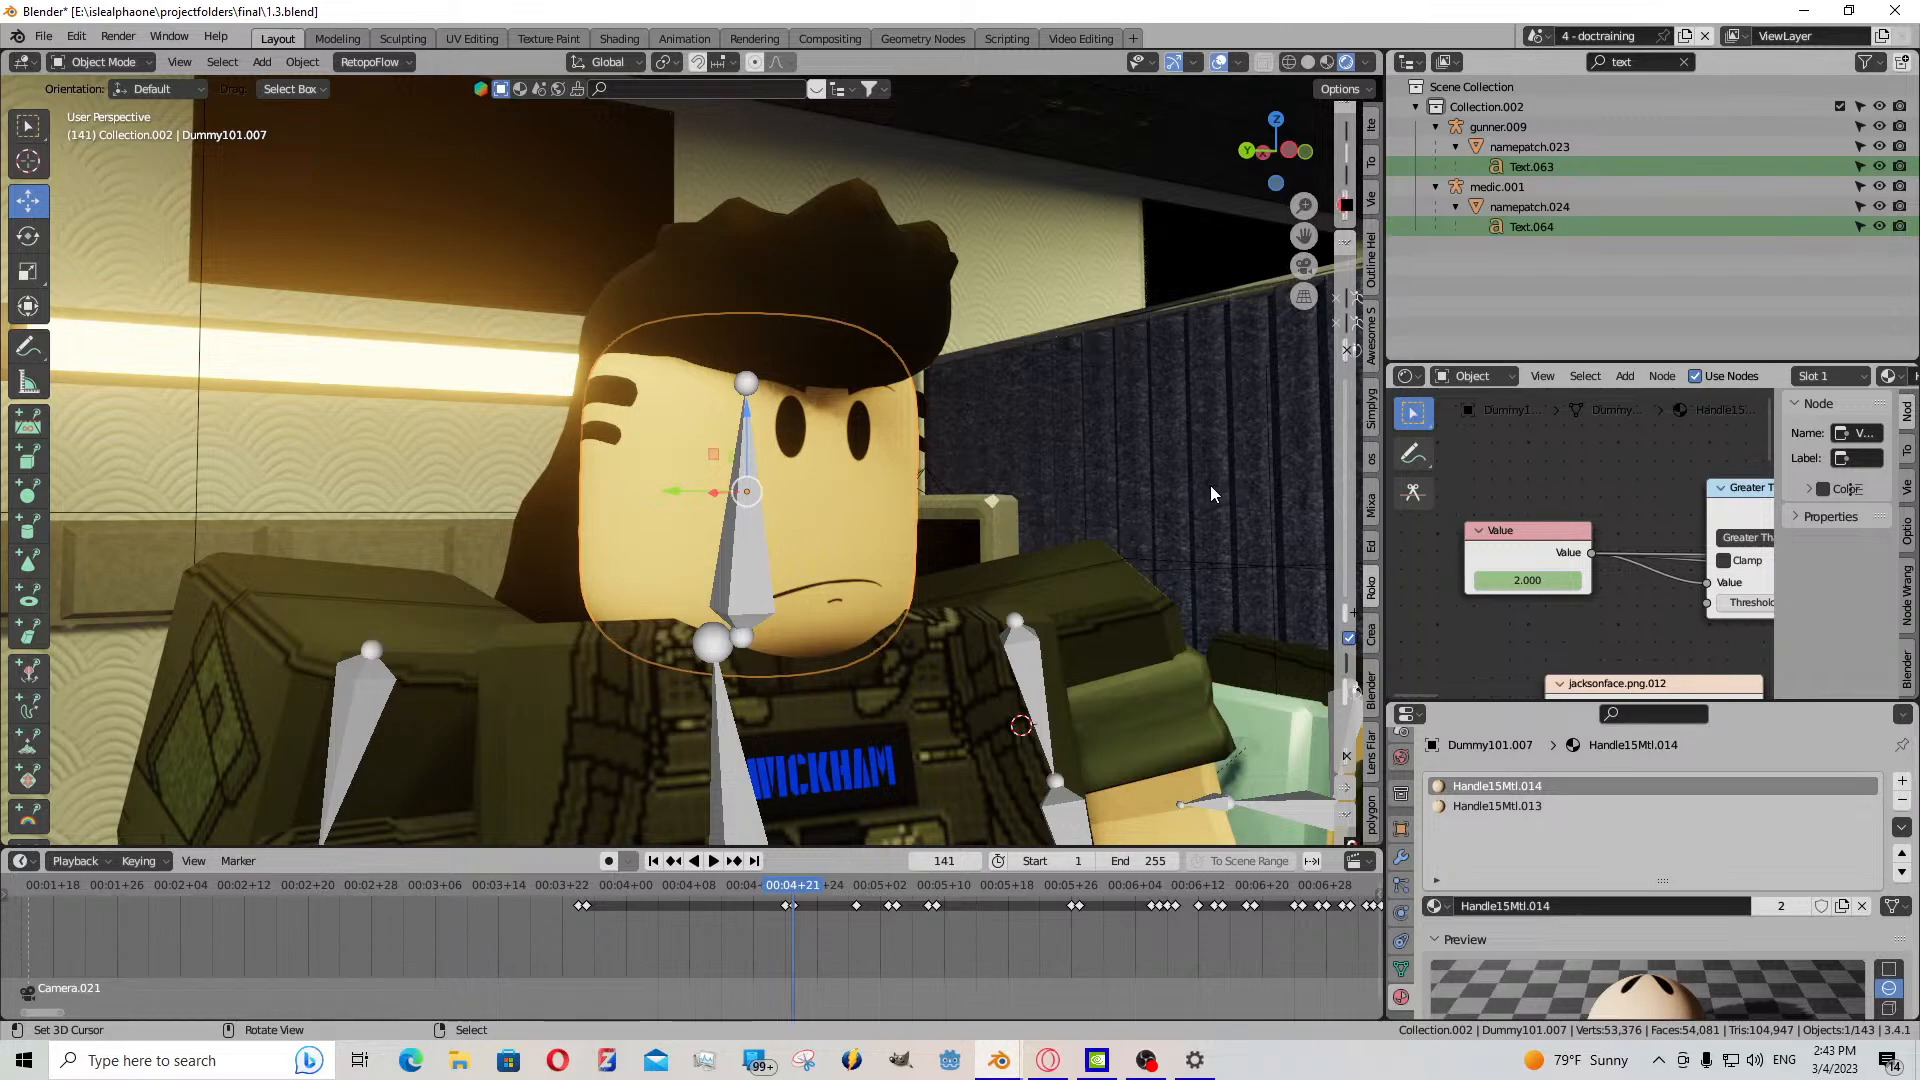
- Switch to the 2 - cafeteria scene and move the playhead to the first mouth keyframe at frame 298
{"action": "left_click", "coordinate": [1537, 36]}
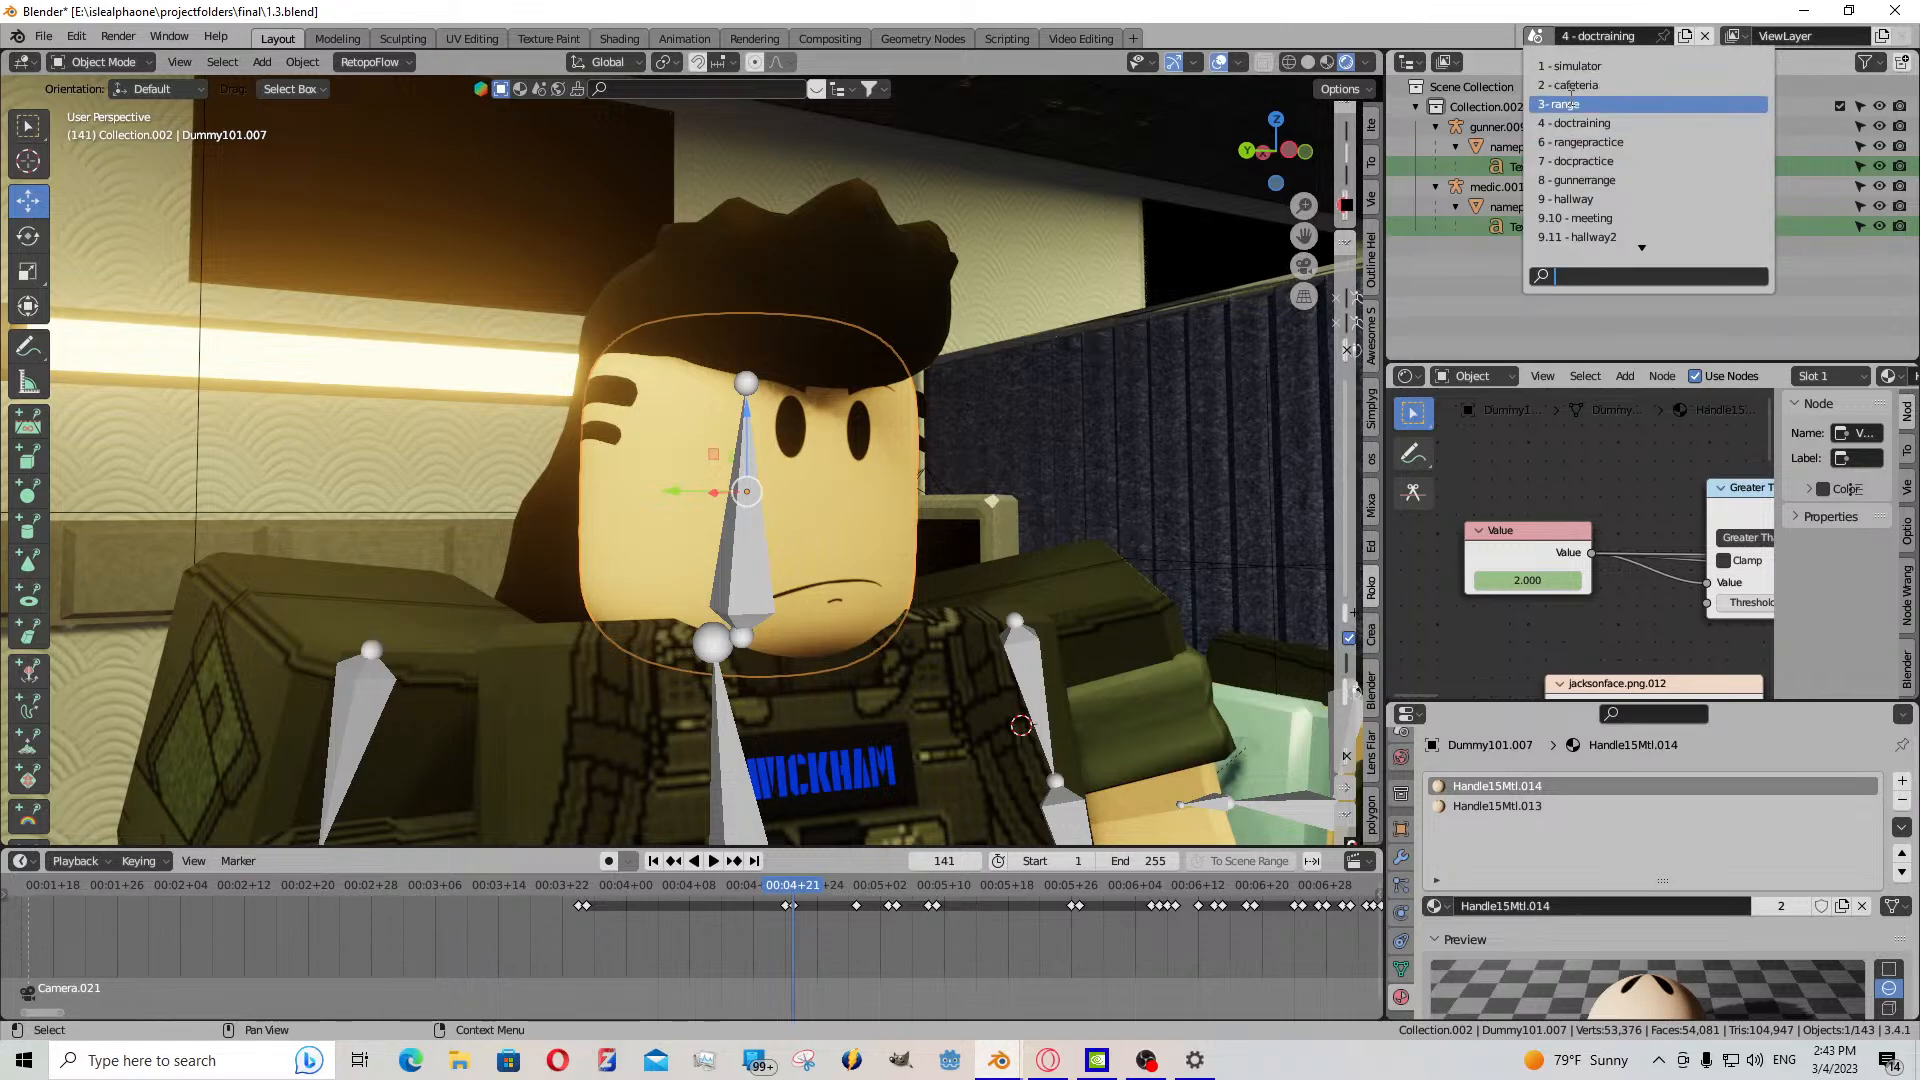
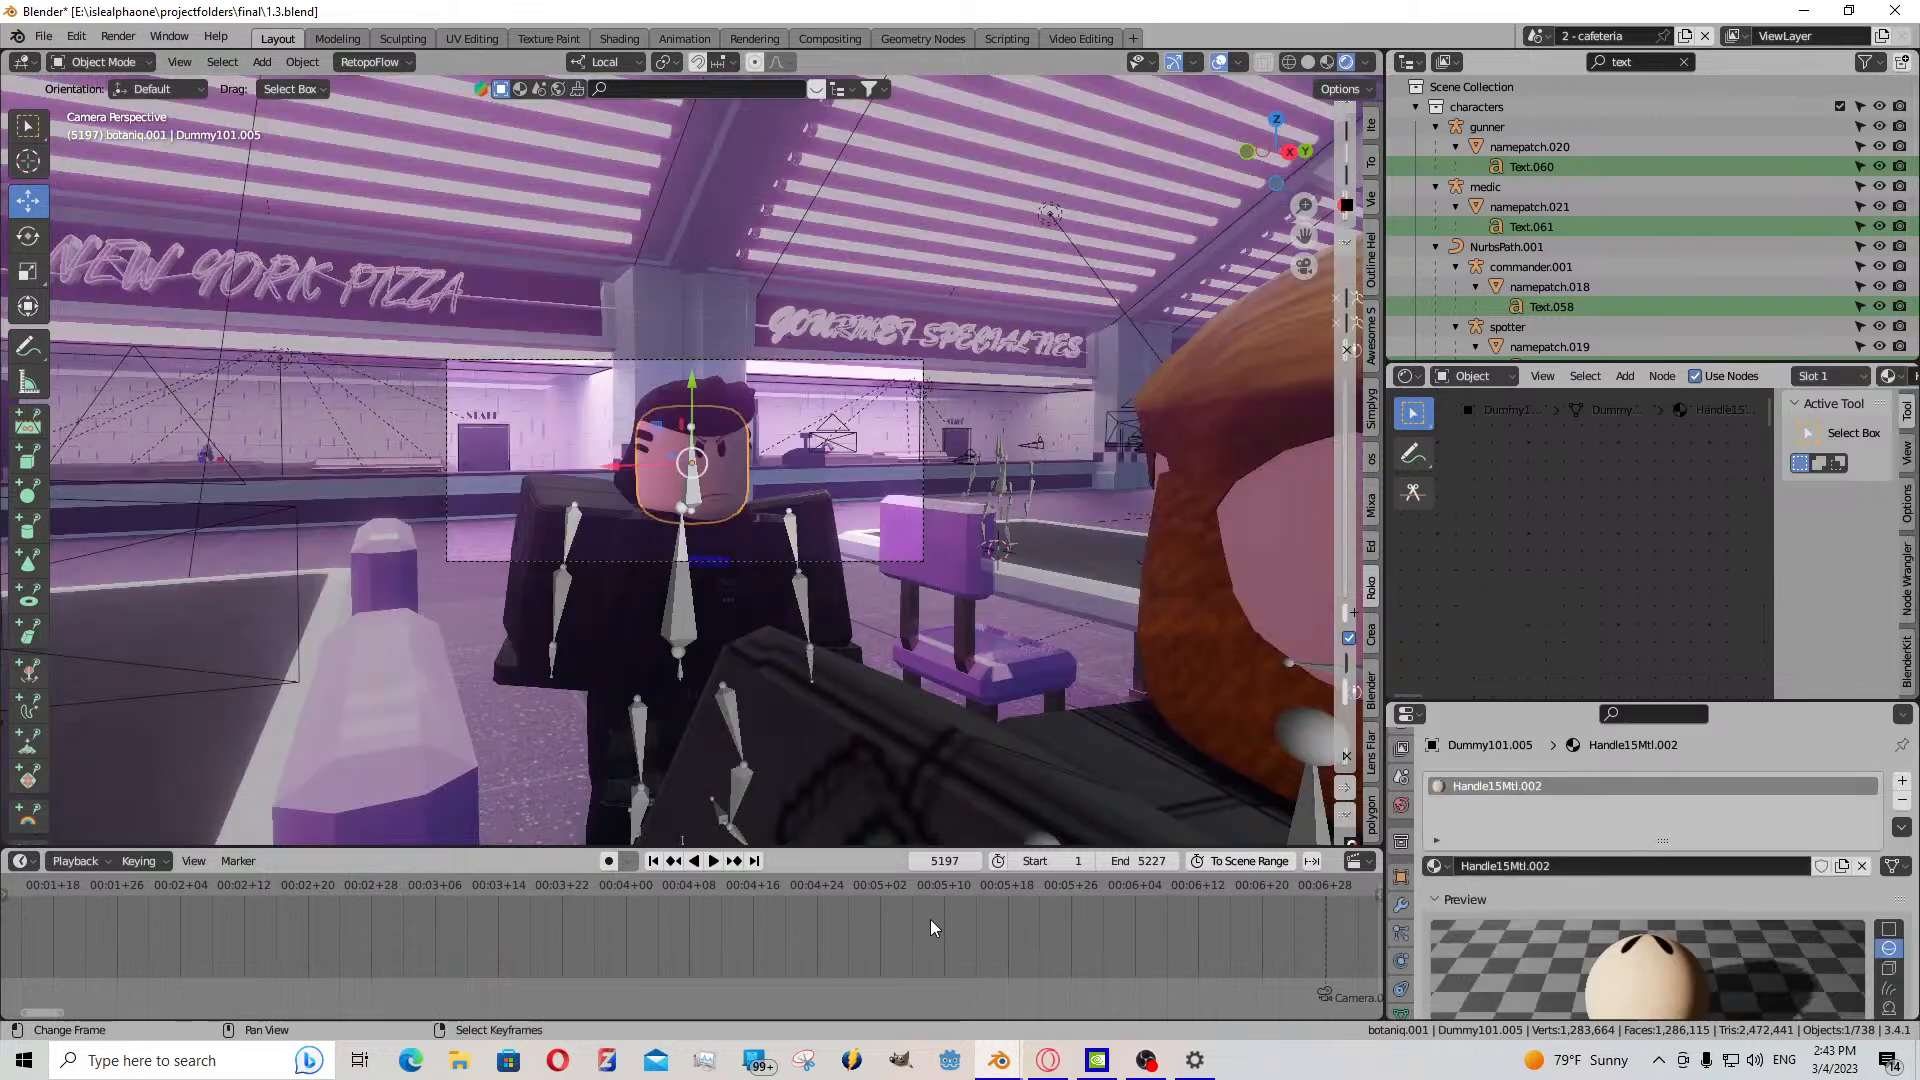
{"action": "scroll", "coordinate": [930, 920], "scroll_direction": "down", "scroll_amount": 2}
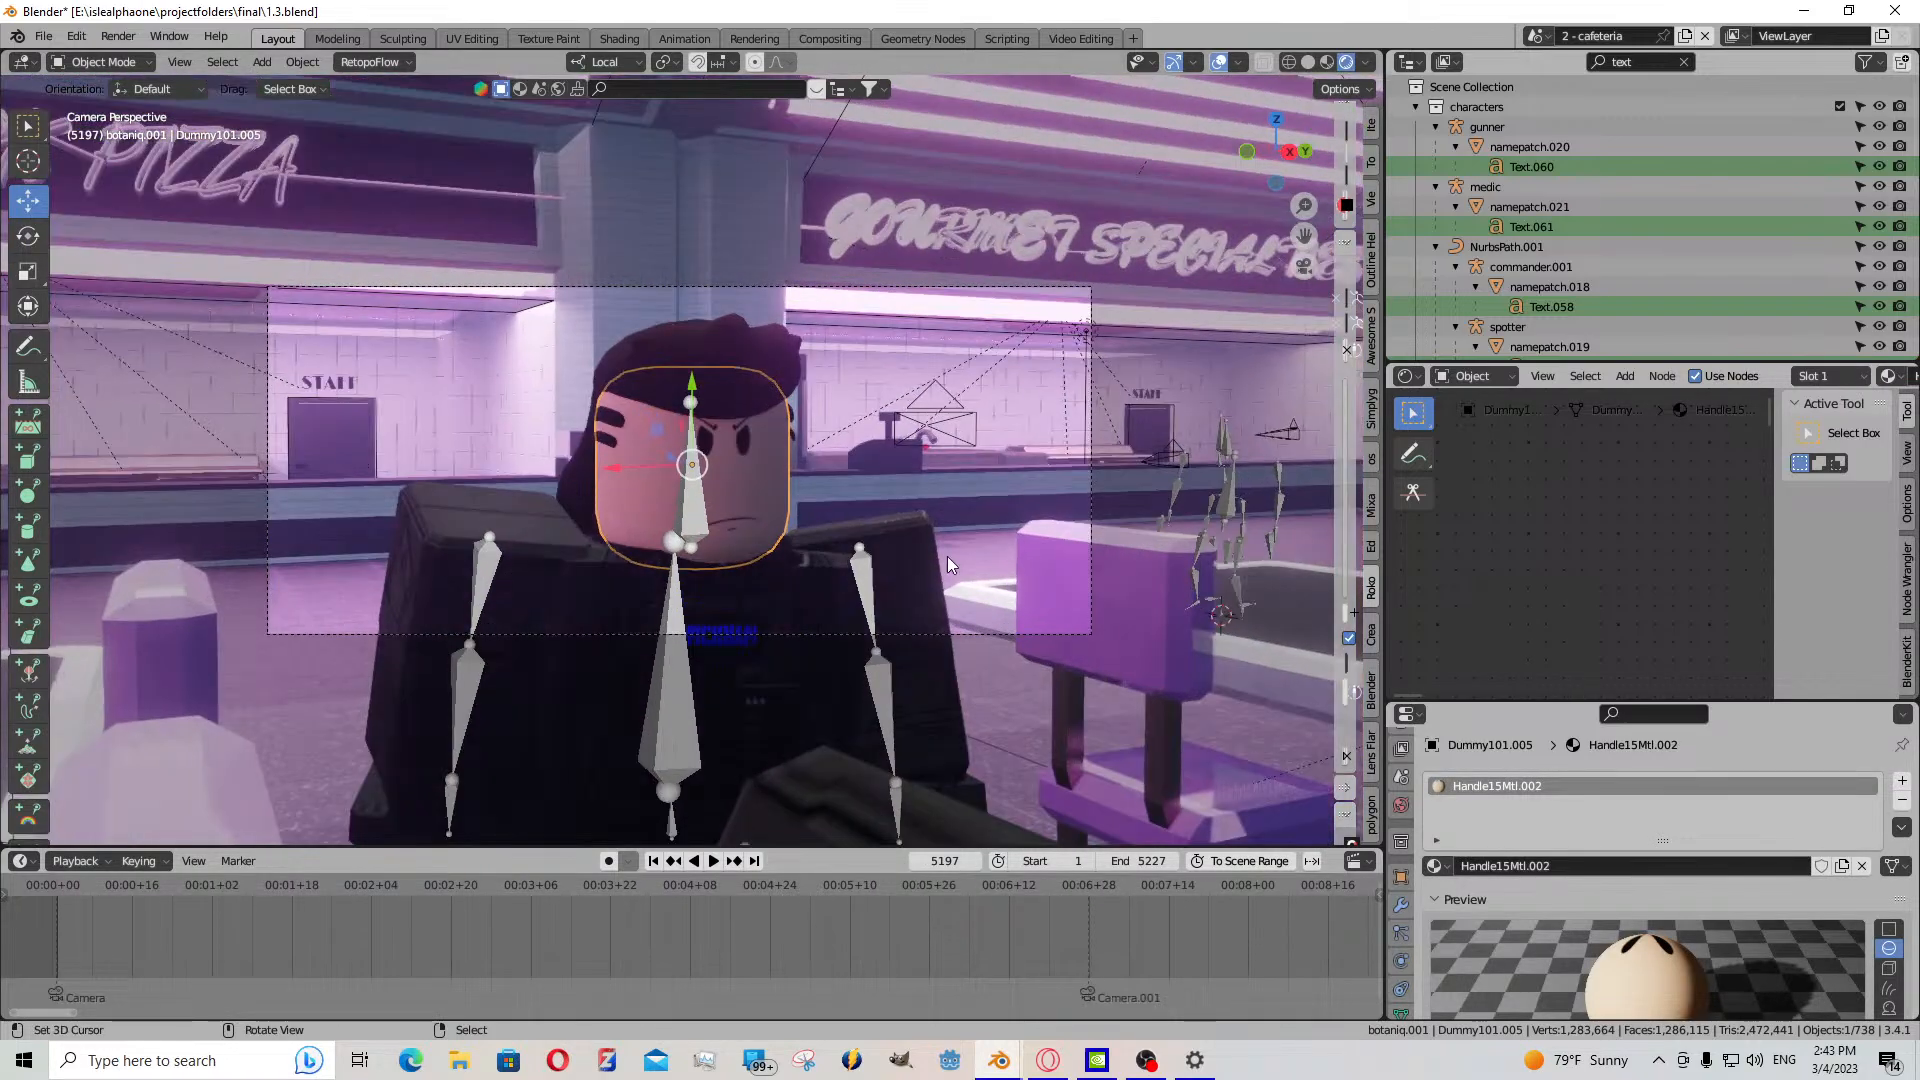
{"action": "scroll", "coordinate": [984, 918], "scroll_direction": "down", "scroll_amount": 2}
{"action": "scroll", "coordinate": [984, 918], "scroll_direction": "down", "scroll_amount": 4}
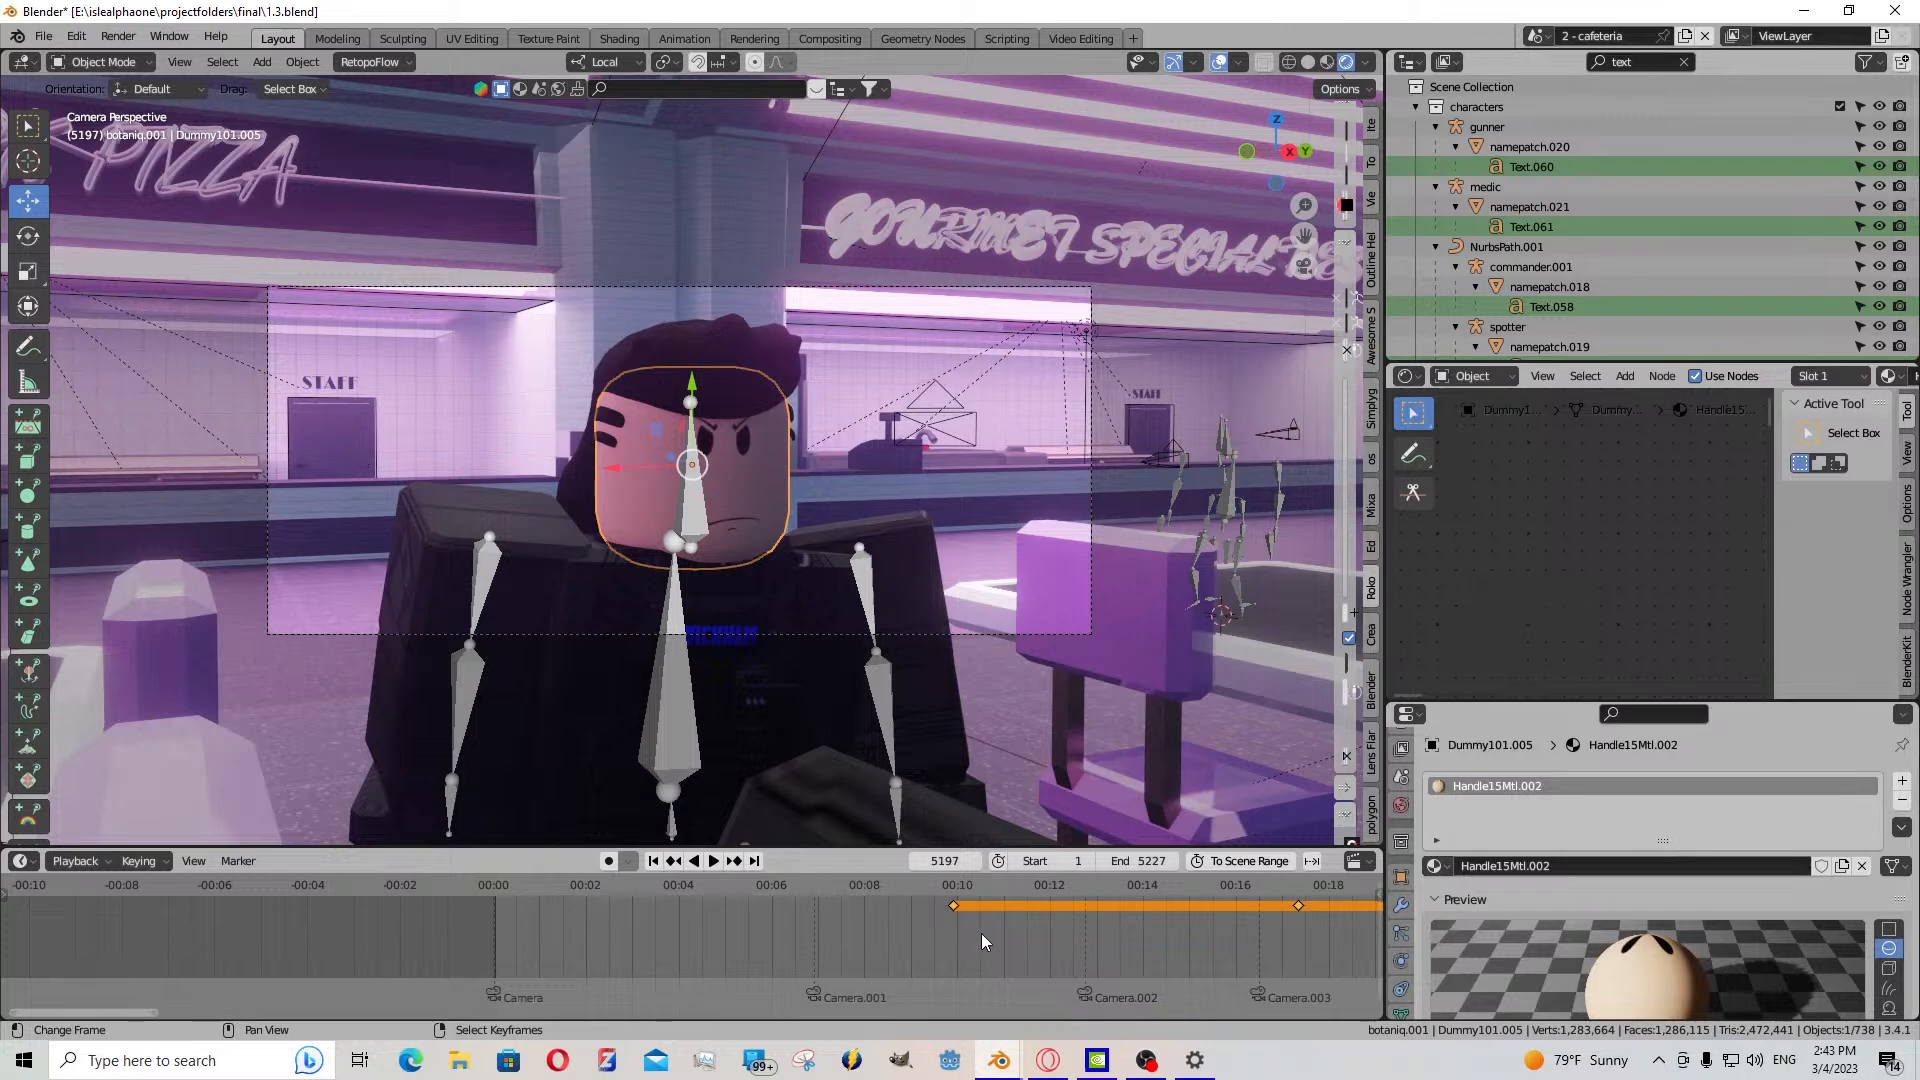
{"action": "left_click", "coordinate": [954, 934]}
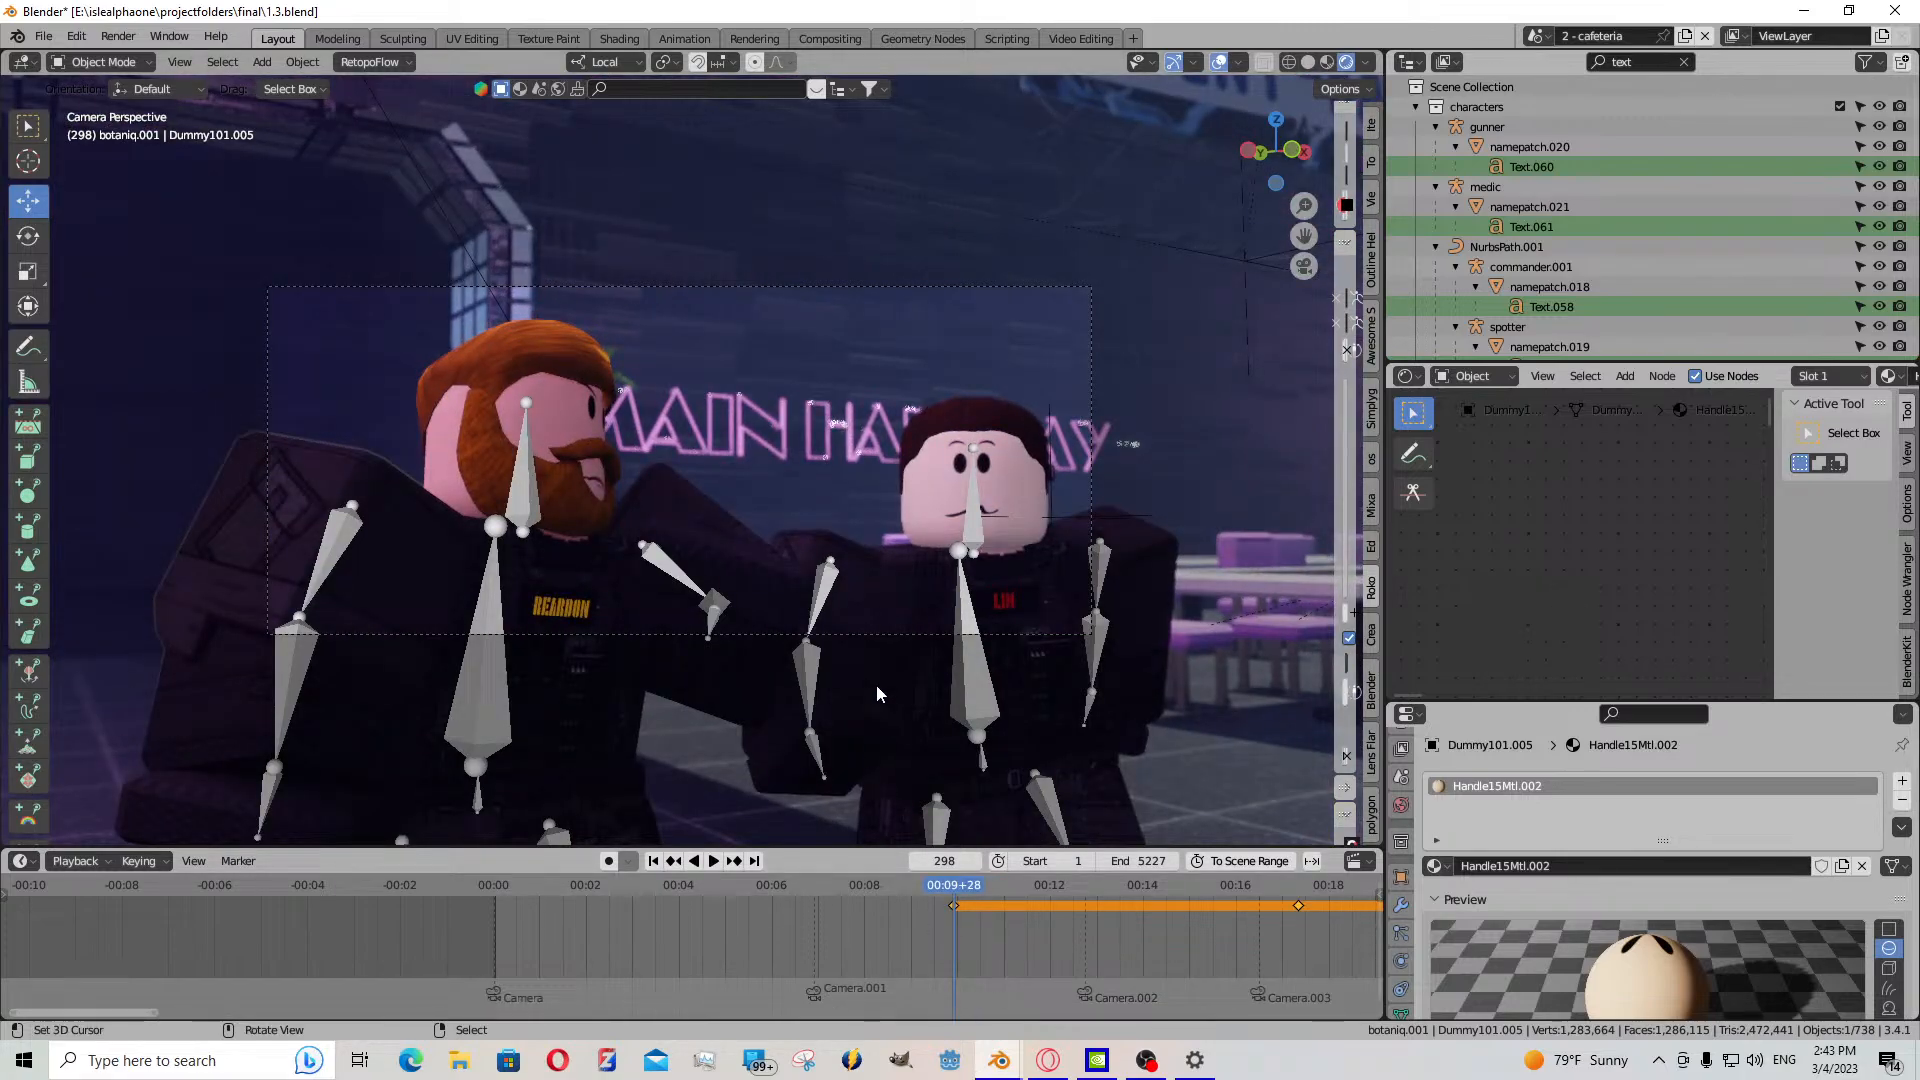
- Copy the complete face node setup of Handle15Mtl.014 from the 4 - doctraining scene, and return to the 2 - cafeteria scene
{"action": "left_click", "coordinate": [1537, 36]}
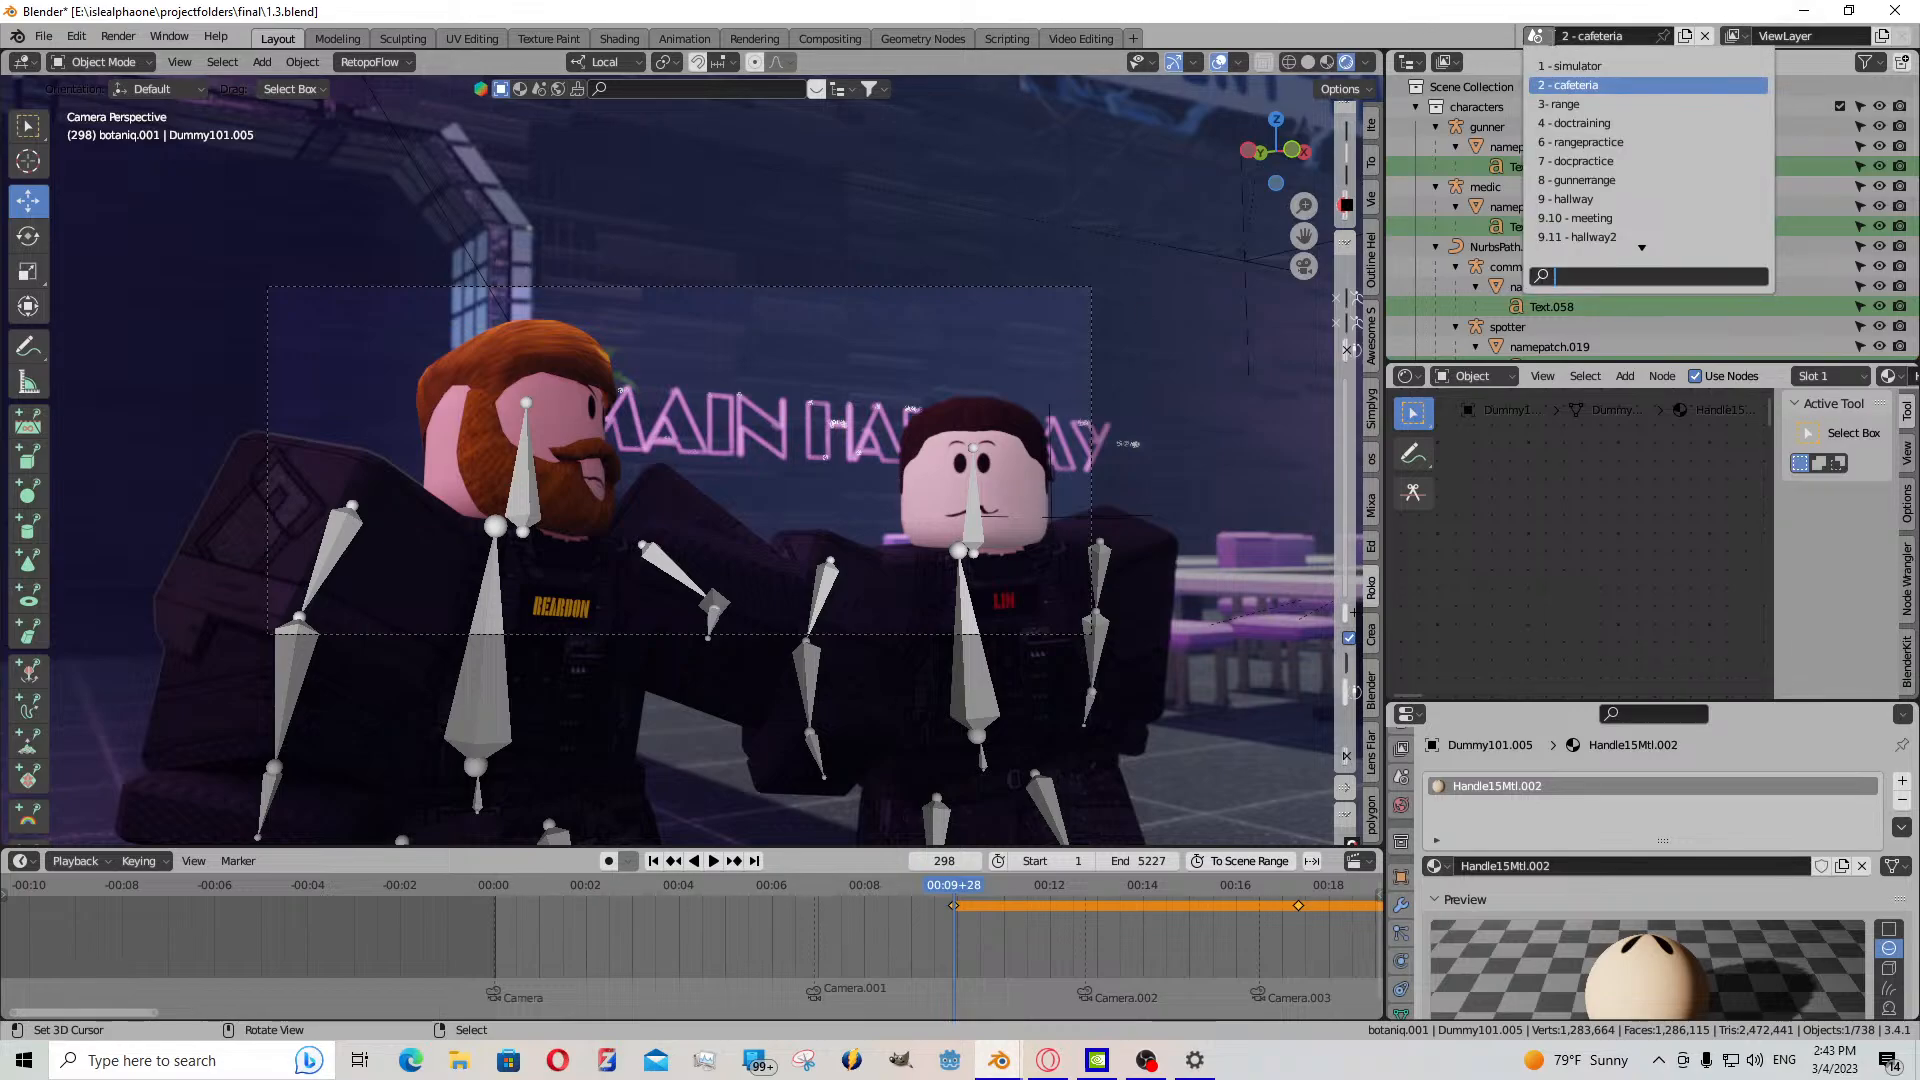
{"action": "left_click", "coordinate": [1597, 124]}
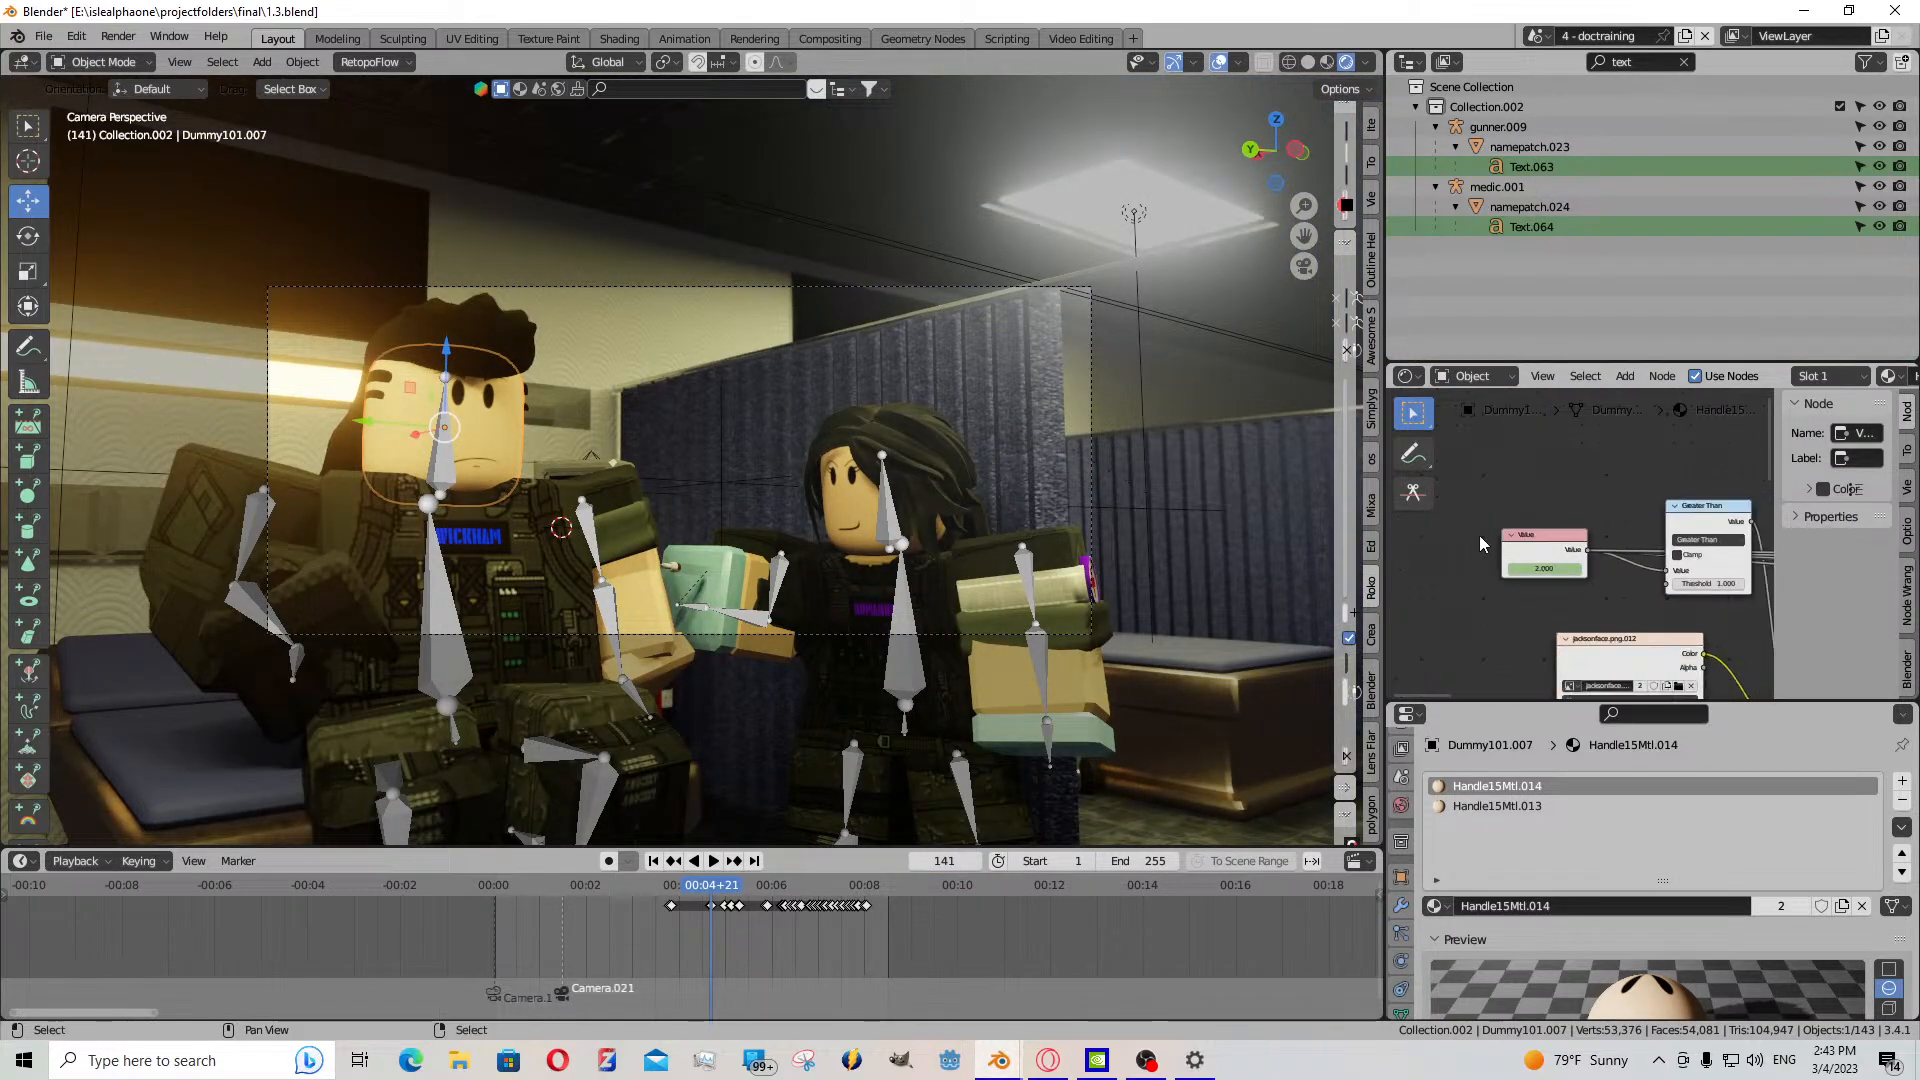
{"action": "scroll", "coordinate": [1546, 542], "scroll_direction": "down", "scroll_amount": 2}
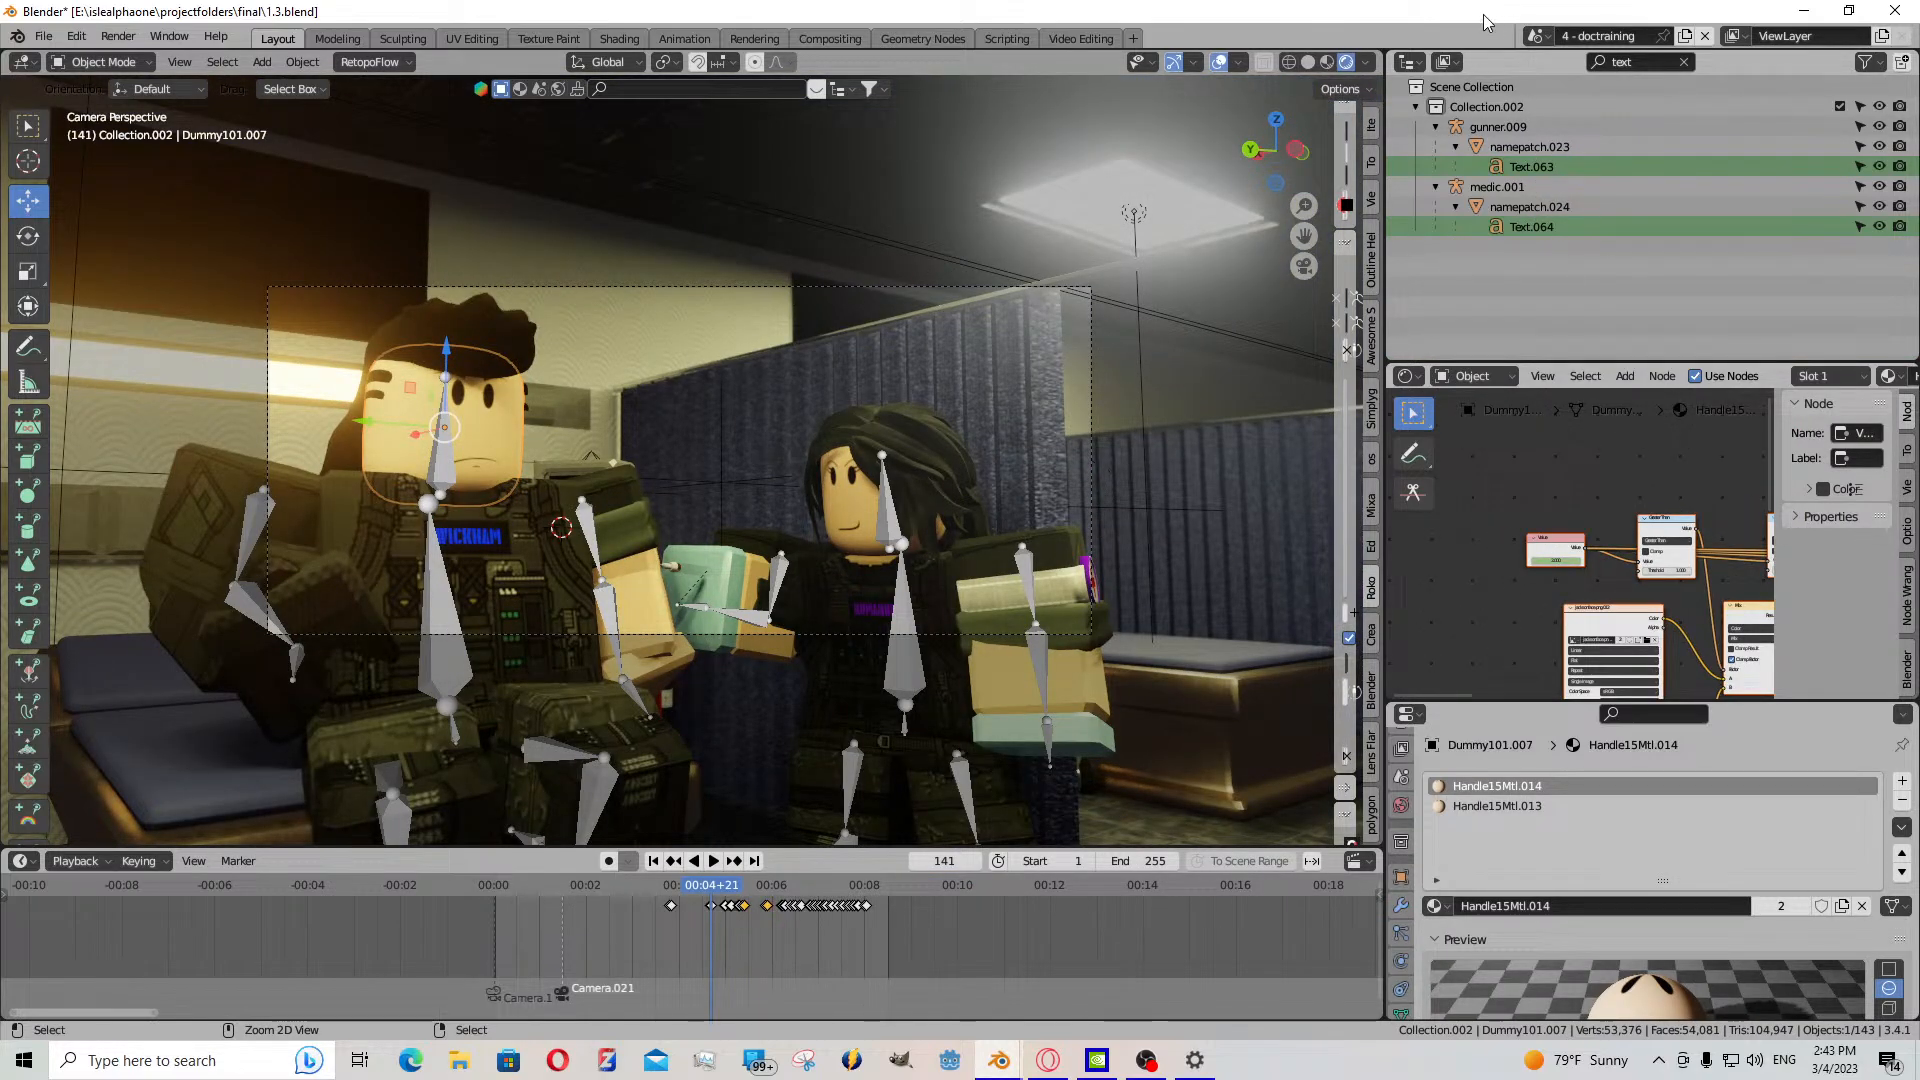
{"action": "left_click", "coordinate": [1535, 36]}
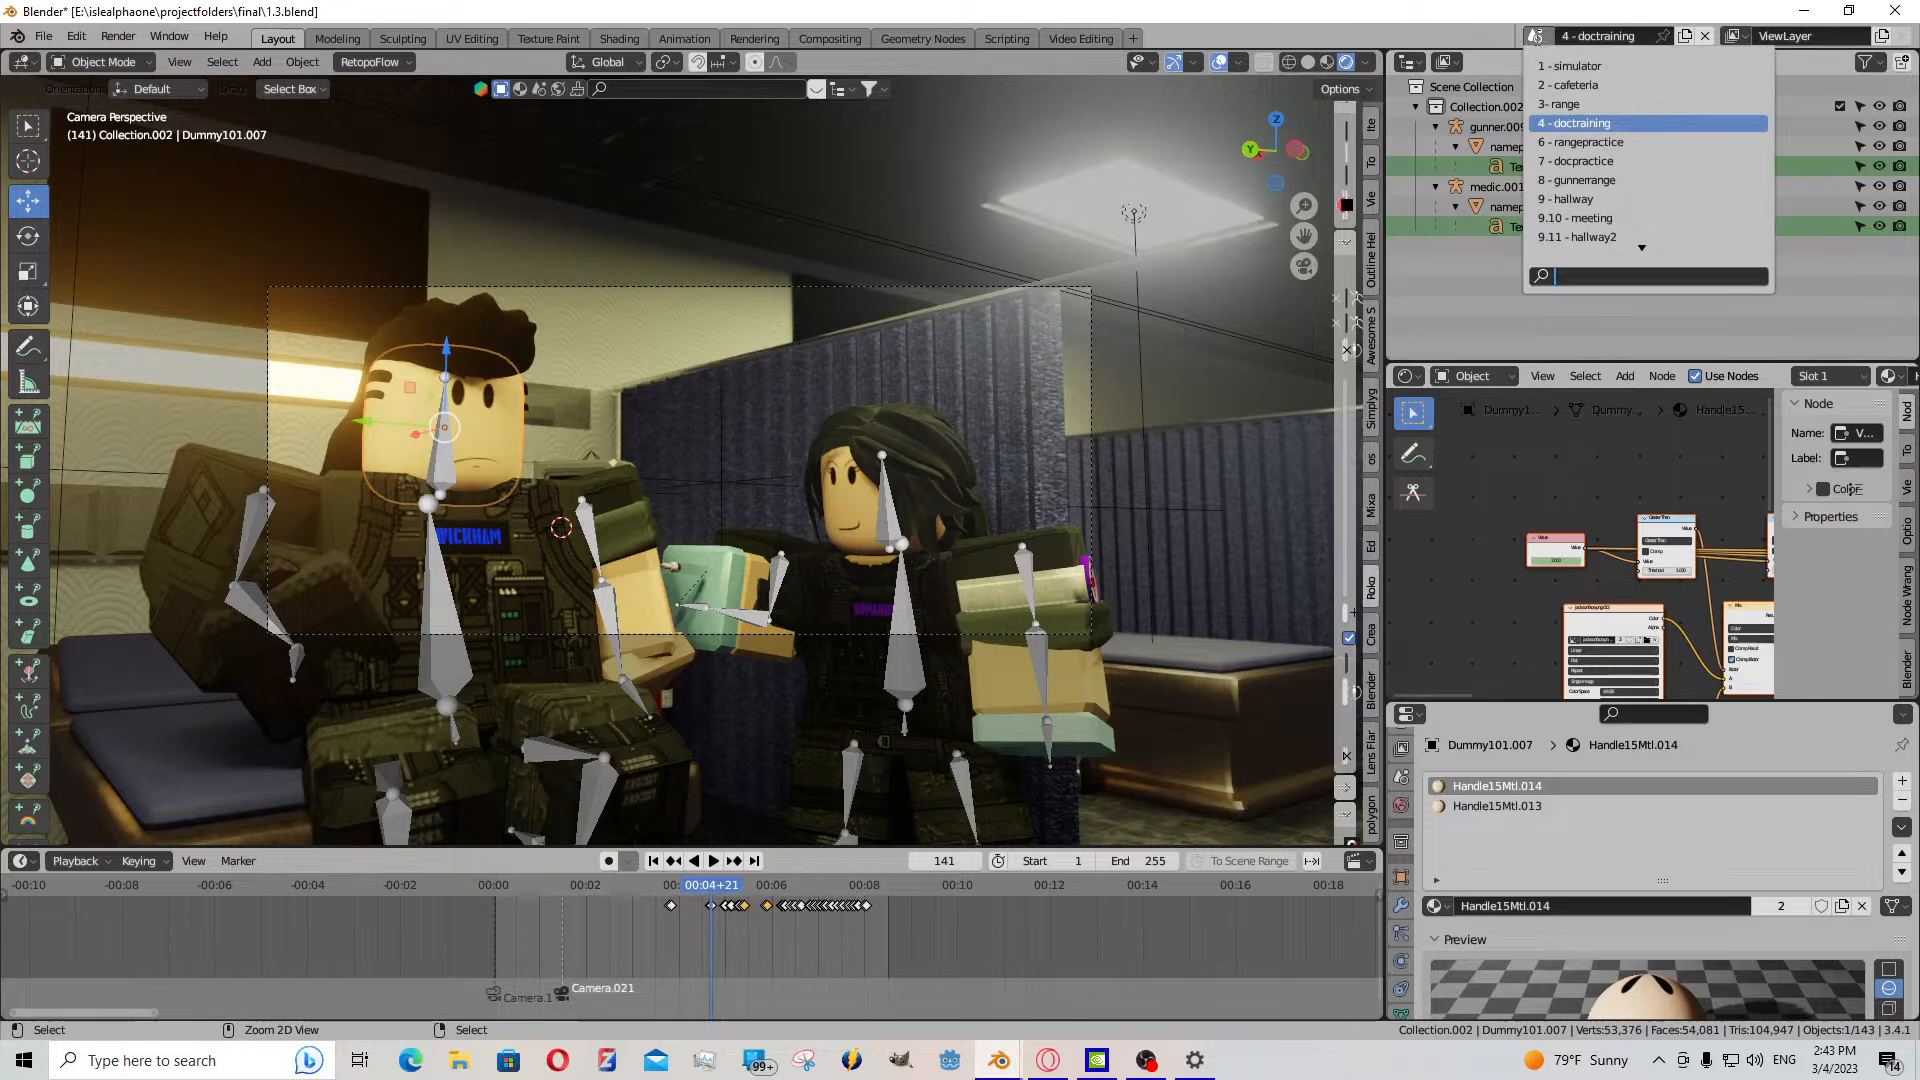
{"action": "left_click", "coordinate": [1583, 95]}
- Play the cafeteria animation through the scene camera and stop at frame 833, in the shot of the gunner
{"action": "key", "text": "shift+grave"}
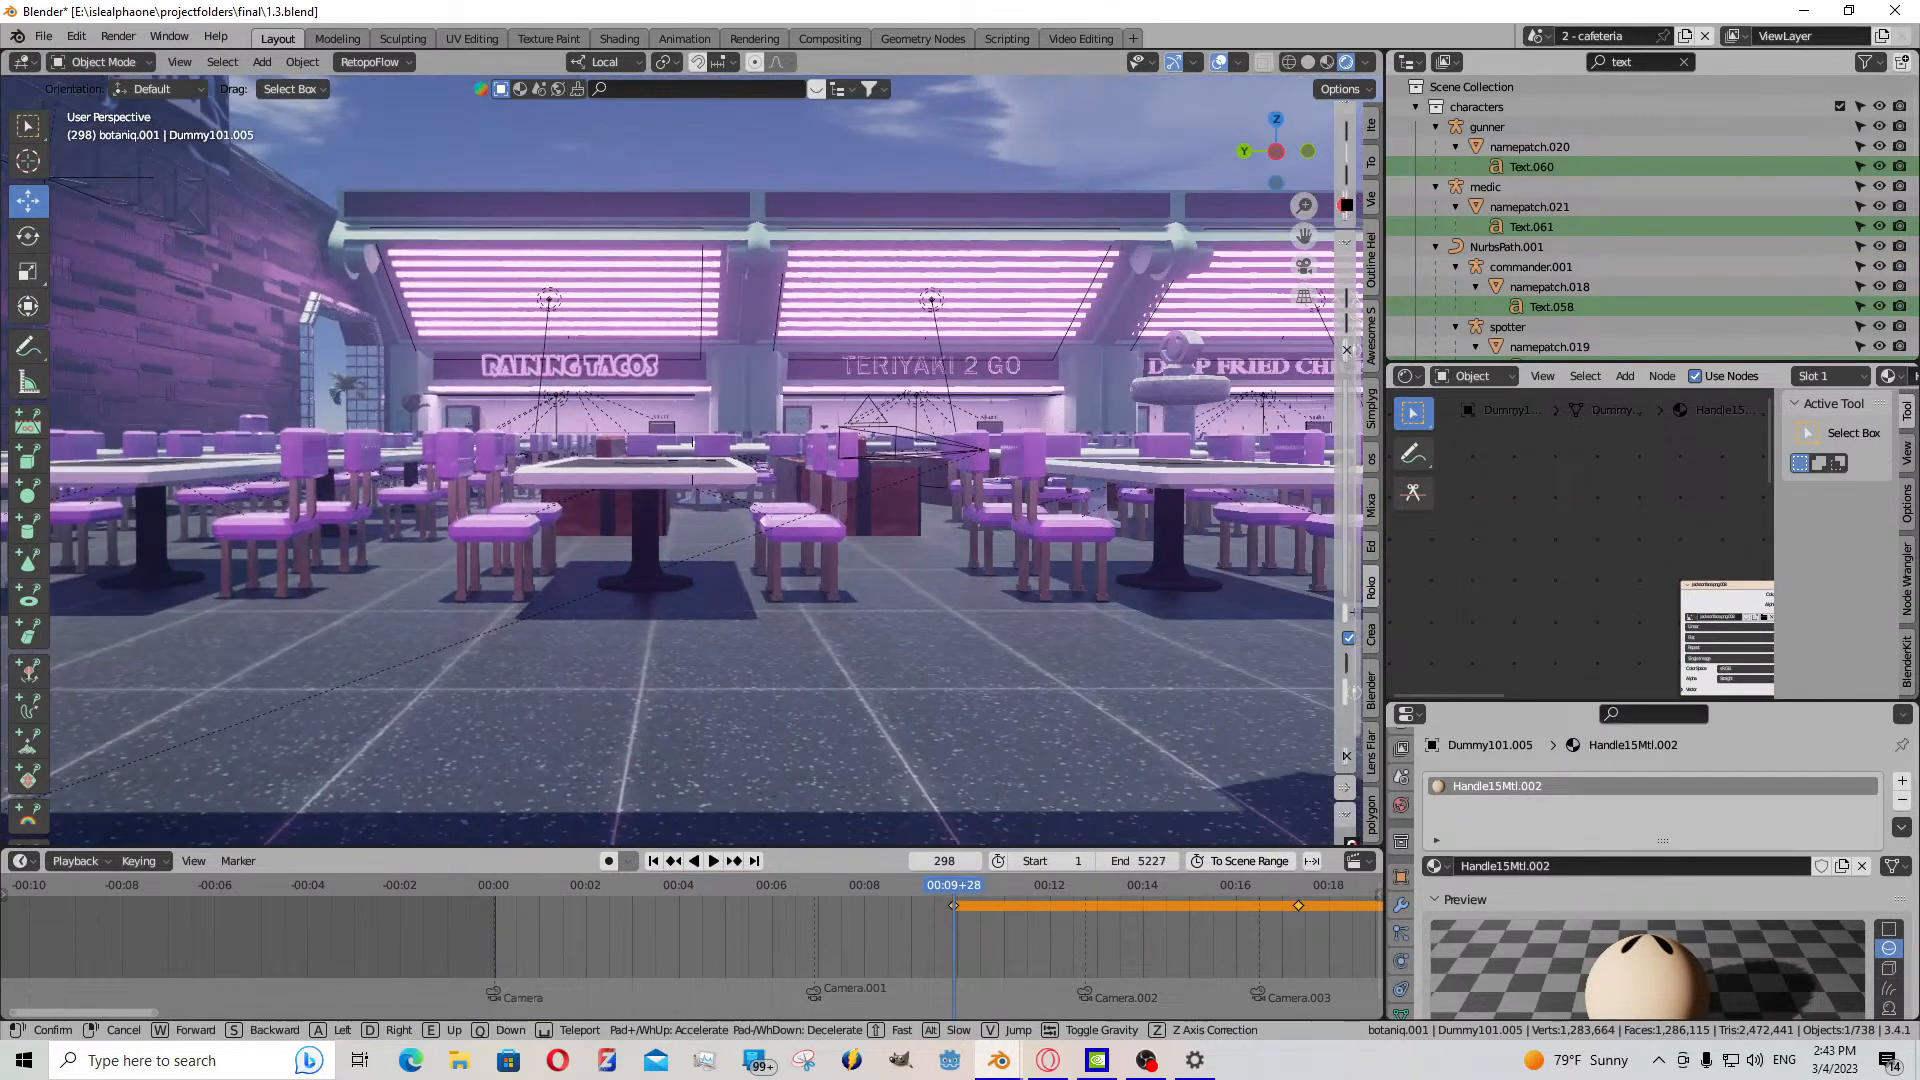
{"action": "key", "text": "w"}
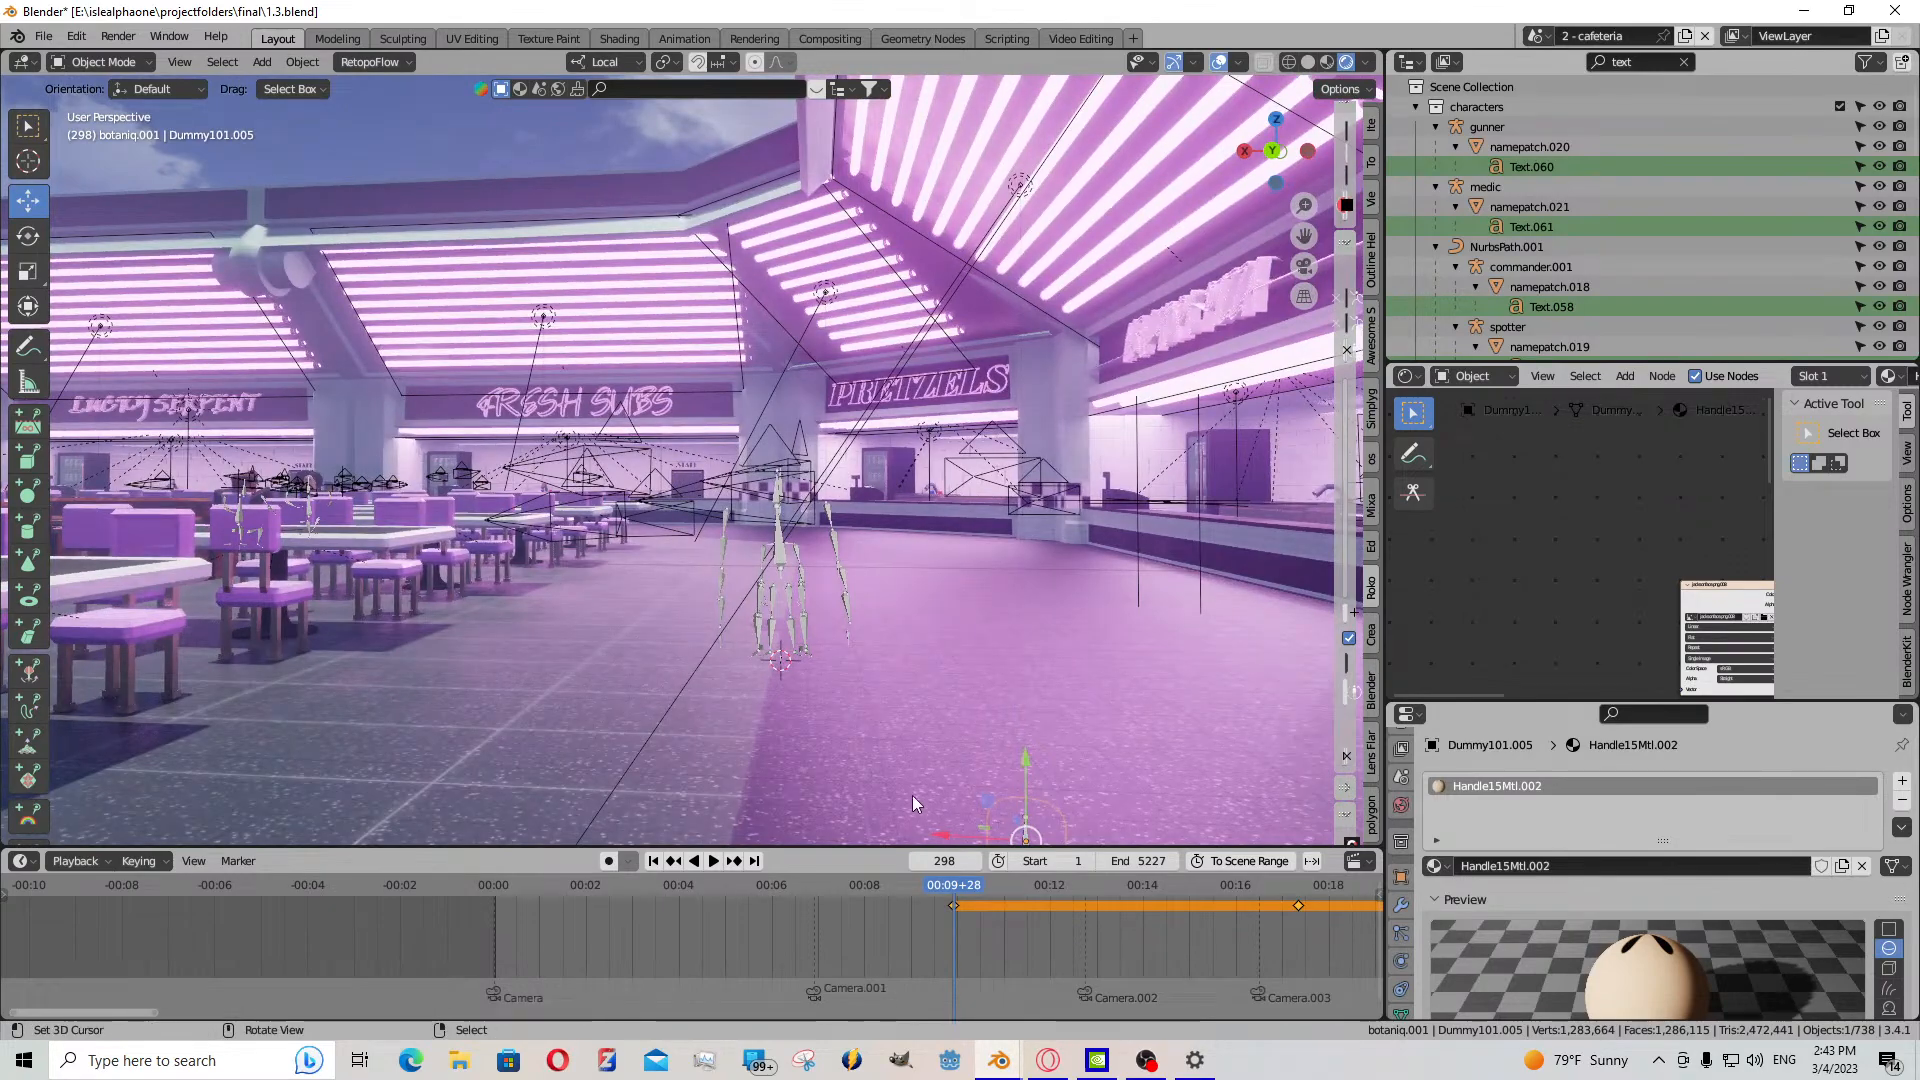
{"action": "scroll", "coordinate": [800, 906], "scroll_direction": "down", "scroll_amount": 6}
{"action": "key", "text": "space"}
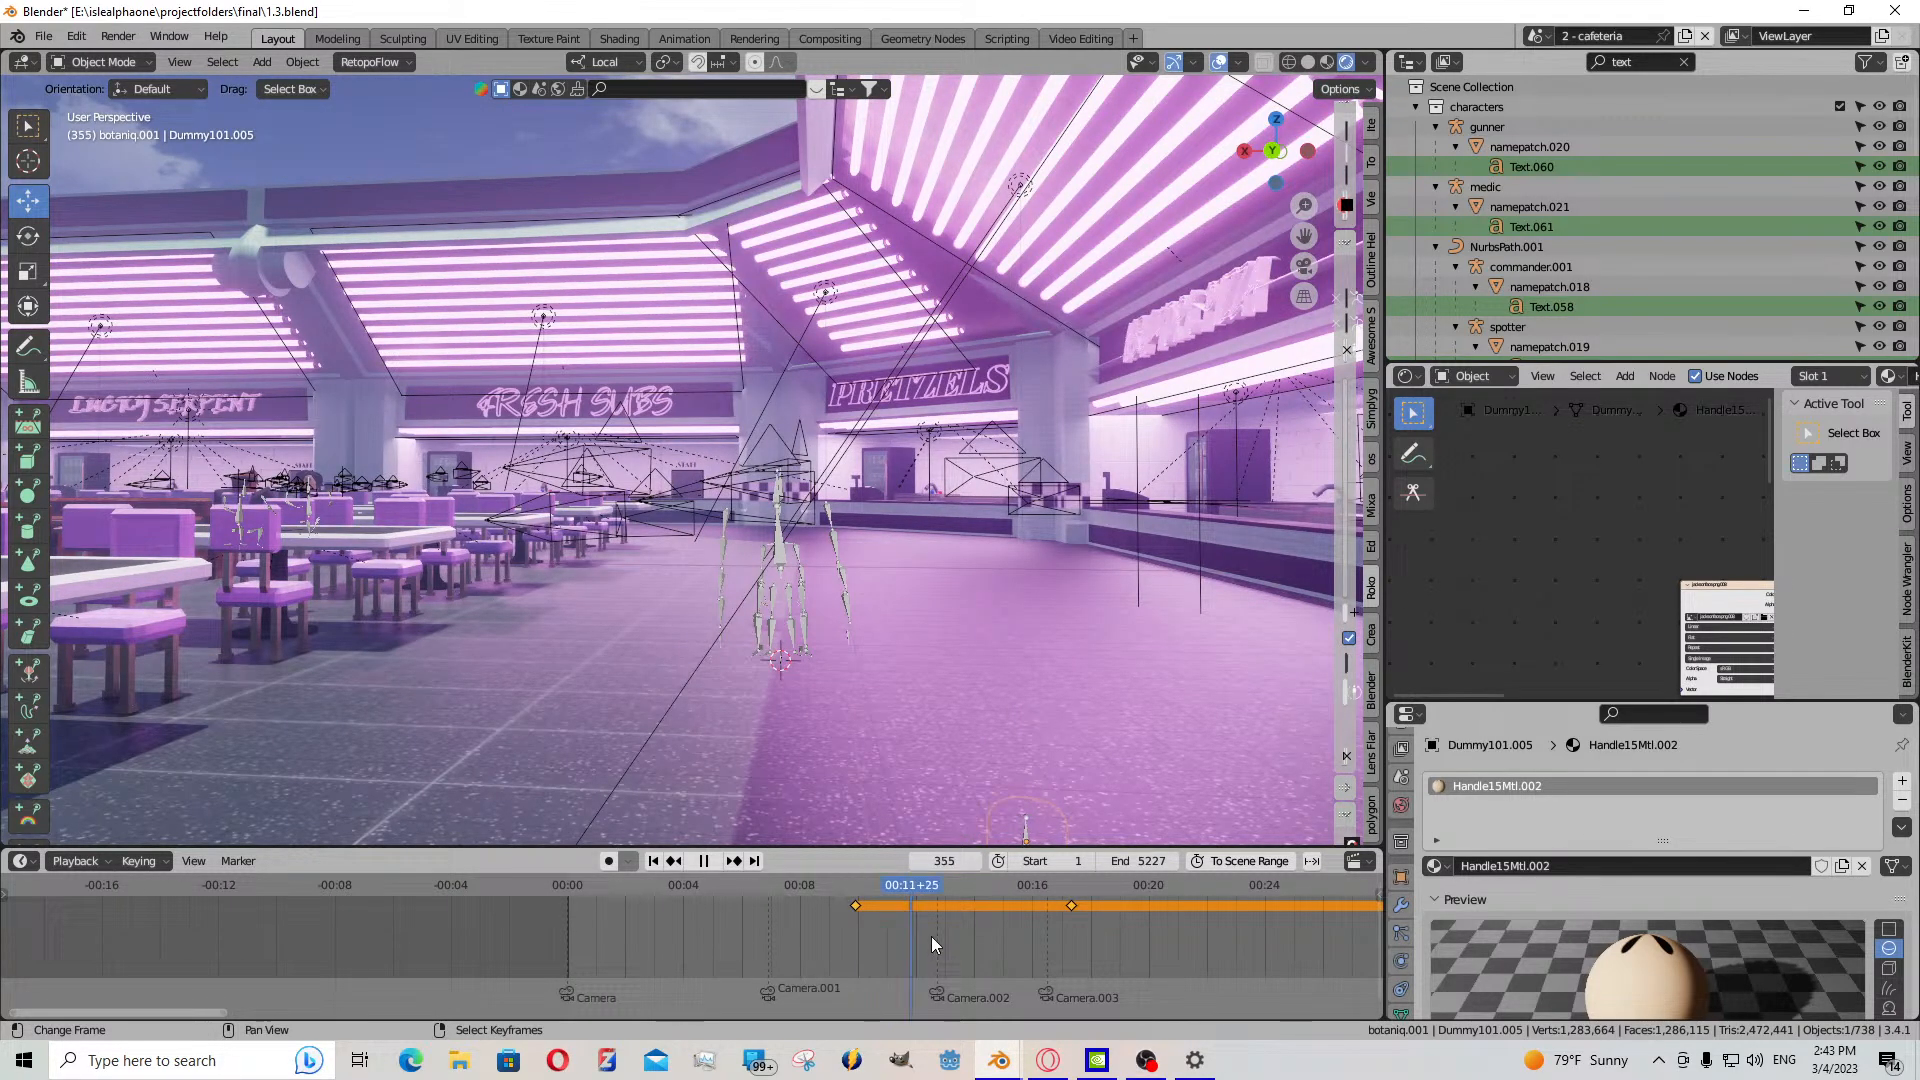
{"action": "key", "text": "KP_0"}
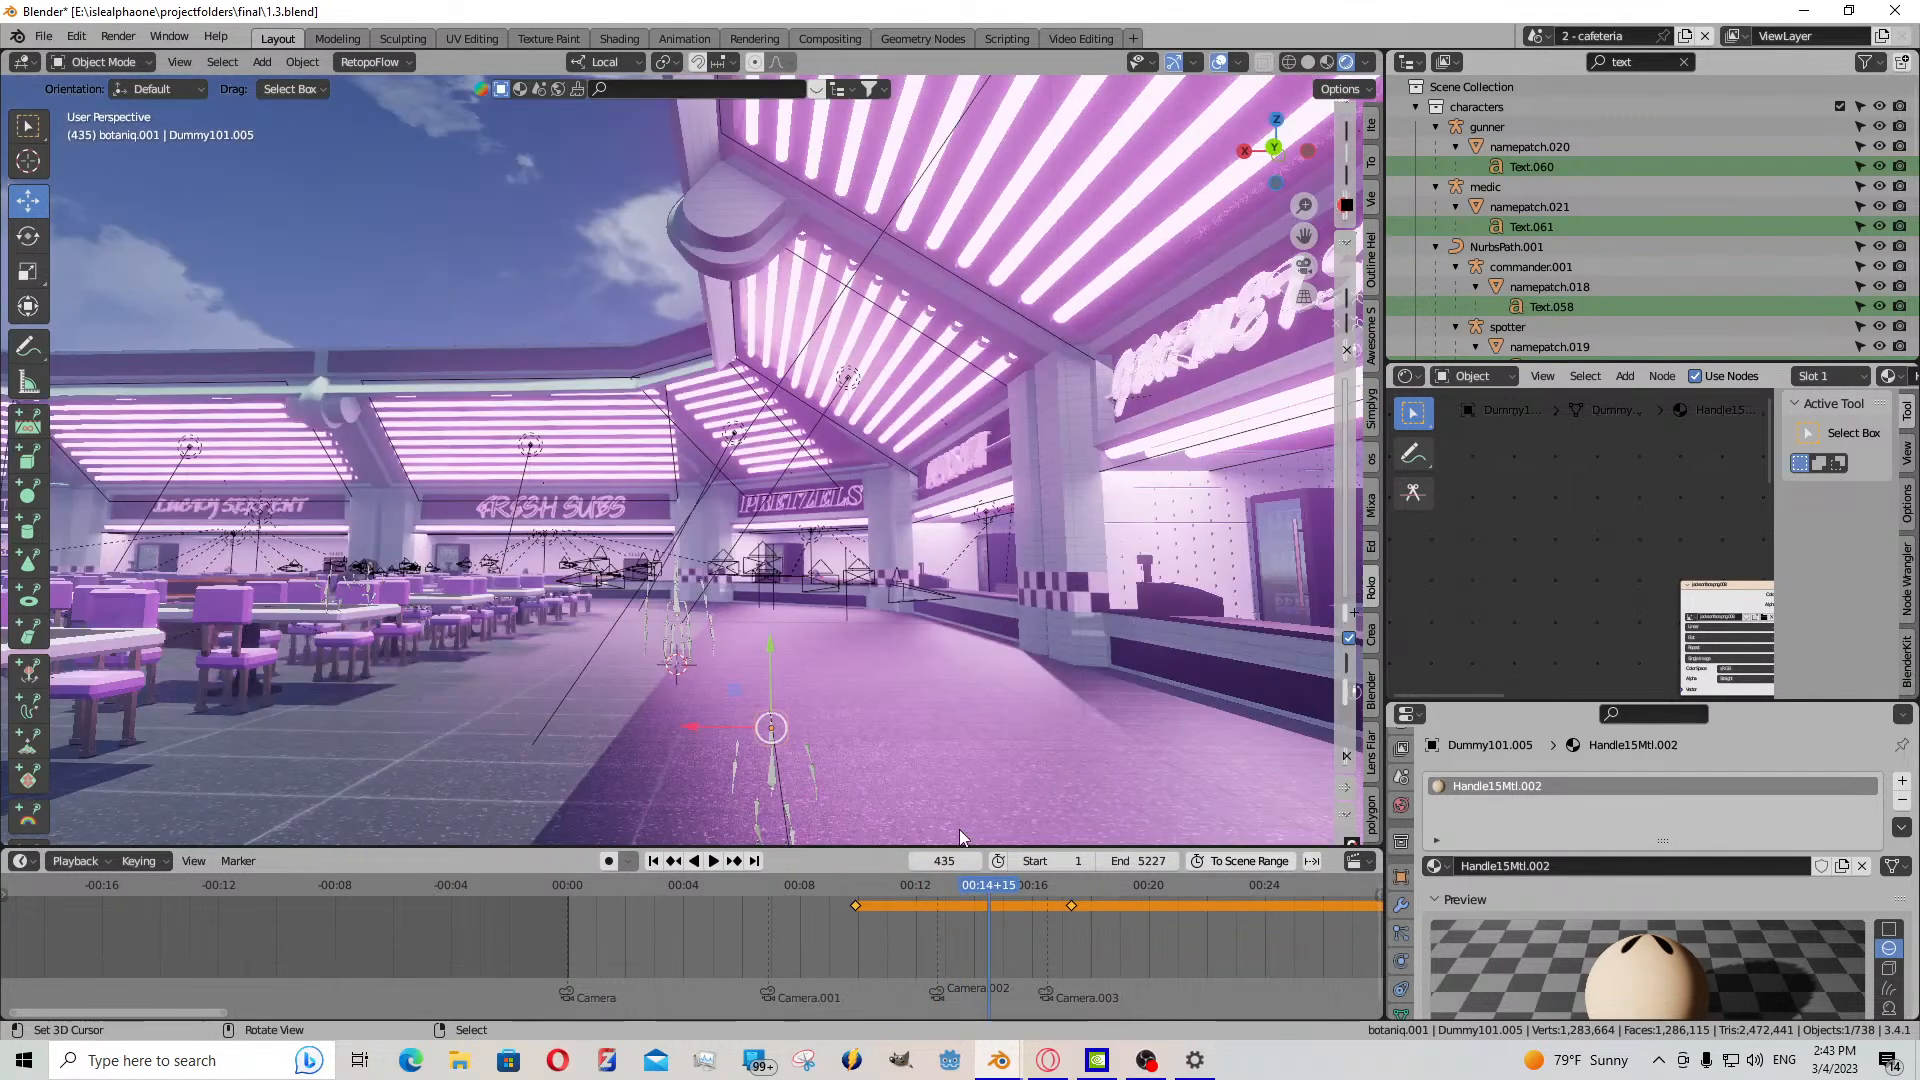
{"action": "scroll", "coordinate": [1023, 954], "scroll_direction": "down", "scroll_amount": 4}
{"action": "left_click_drag", "start_coordinate": [1059, 948], "coordinate": [1154, 916]}
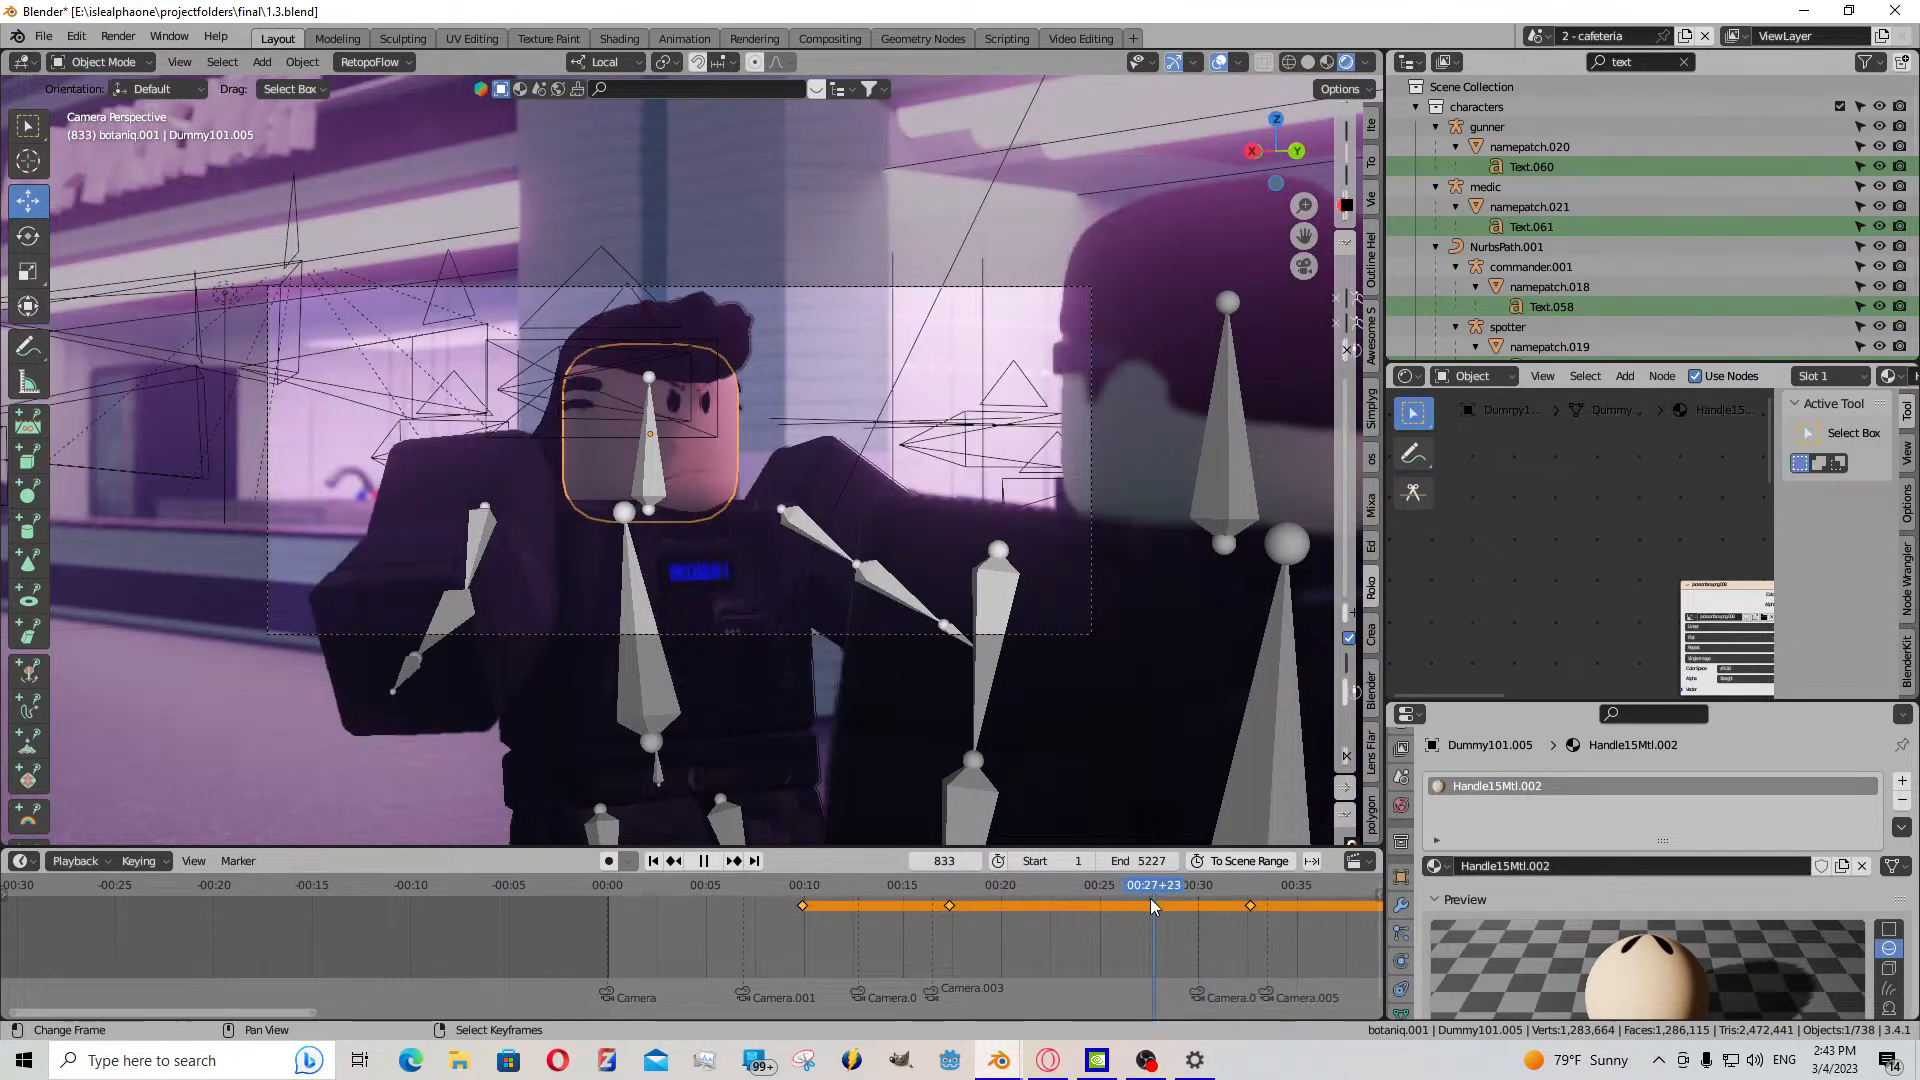
{"action": "key", "text": "space"}
- Get close to the gunner's face and add a Subdivision Surface modifier to the head
{"action": "key", "text": "shift+grave"}
{"action": "key", "text": "w"}
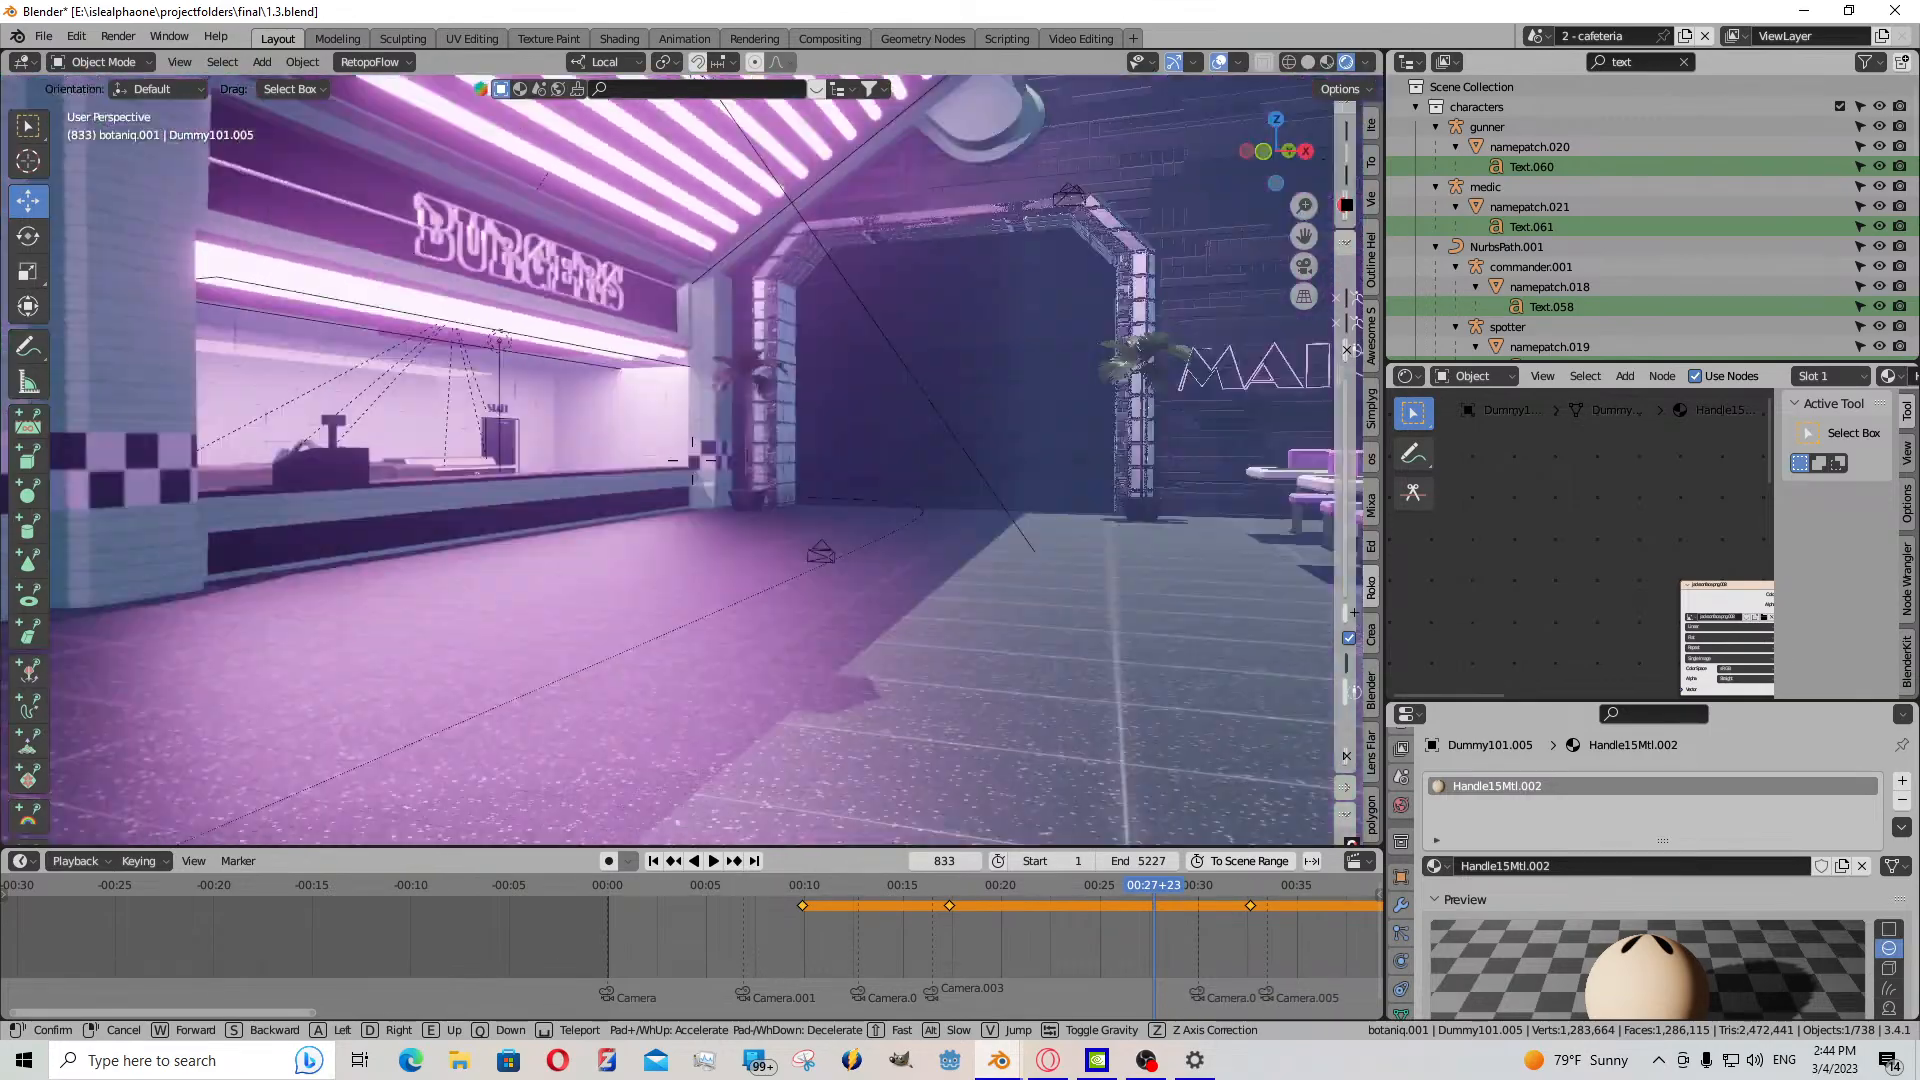
{"action": "key", "text": "d"}
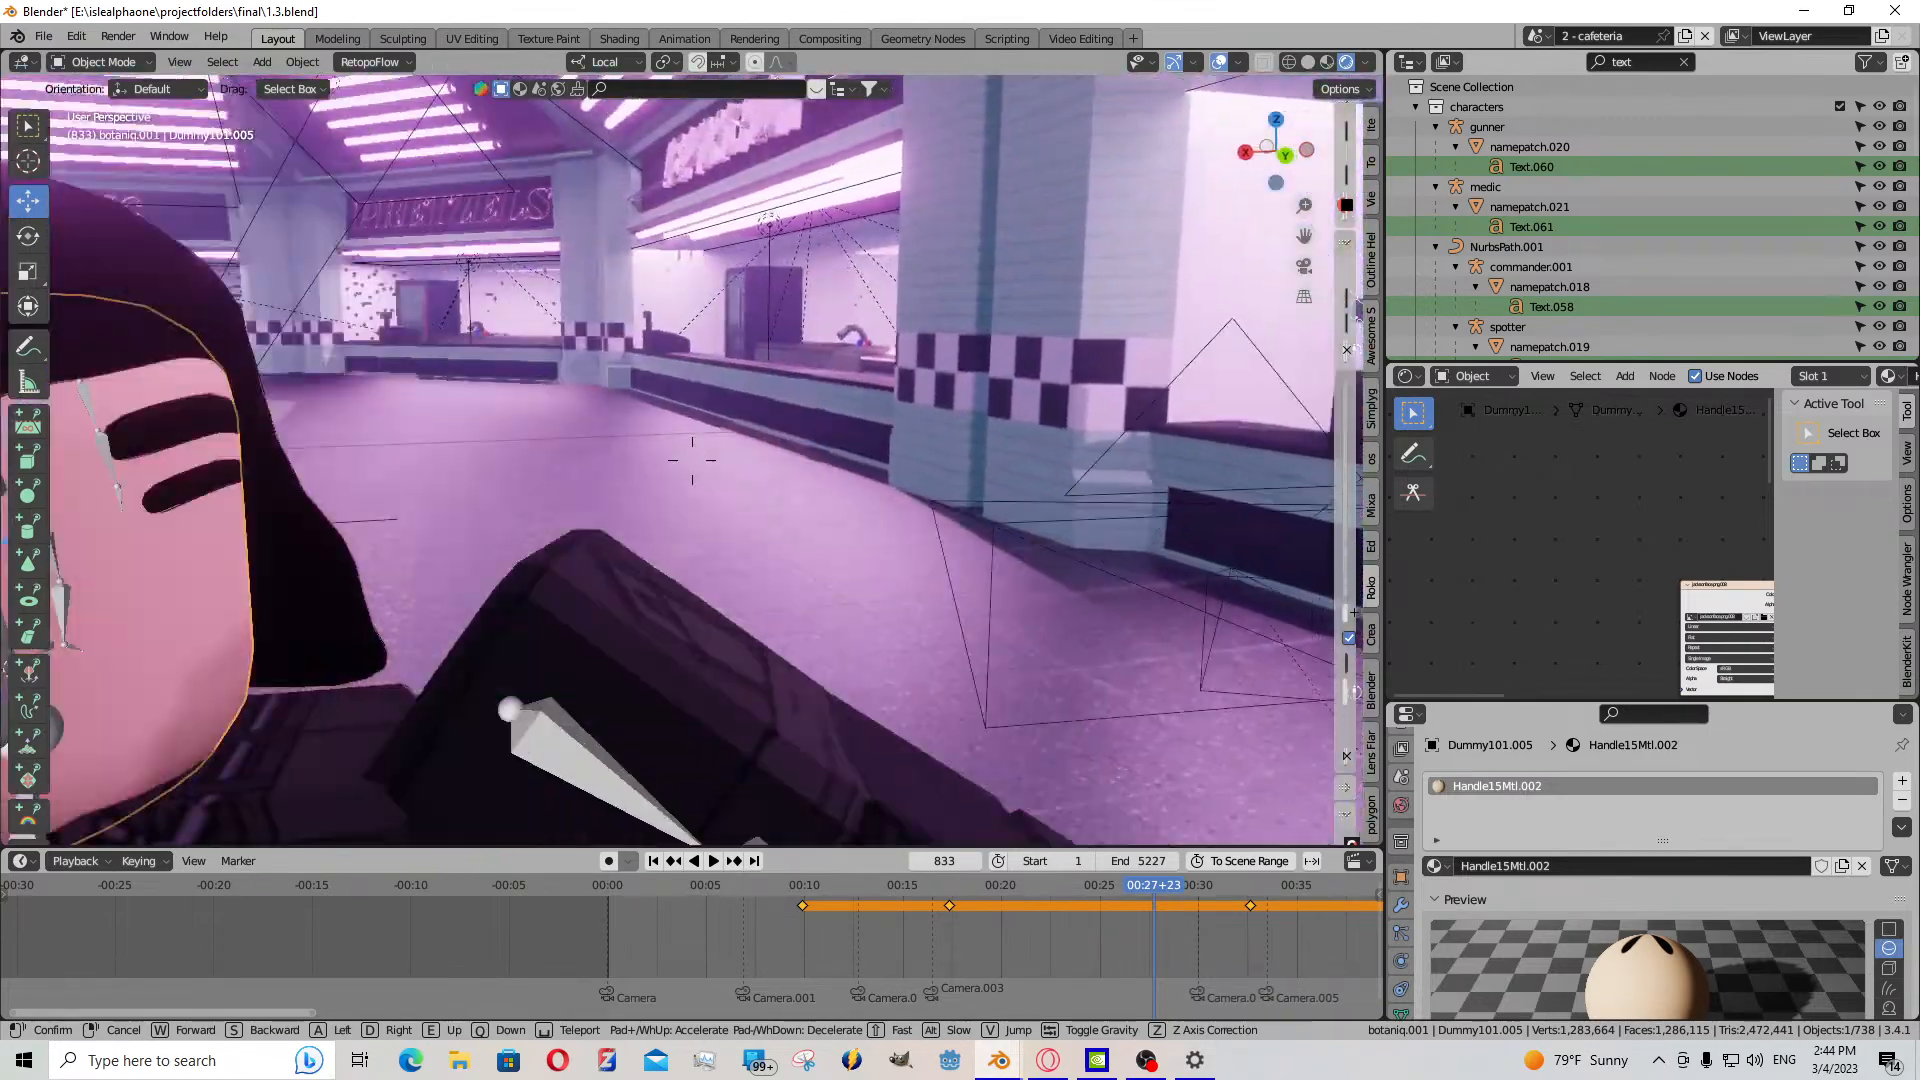
{"action": "key", "text": "s"}
{"action": "key", "text": "Return"}
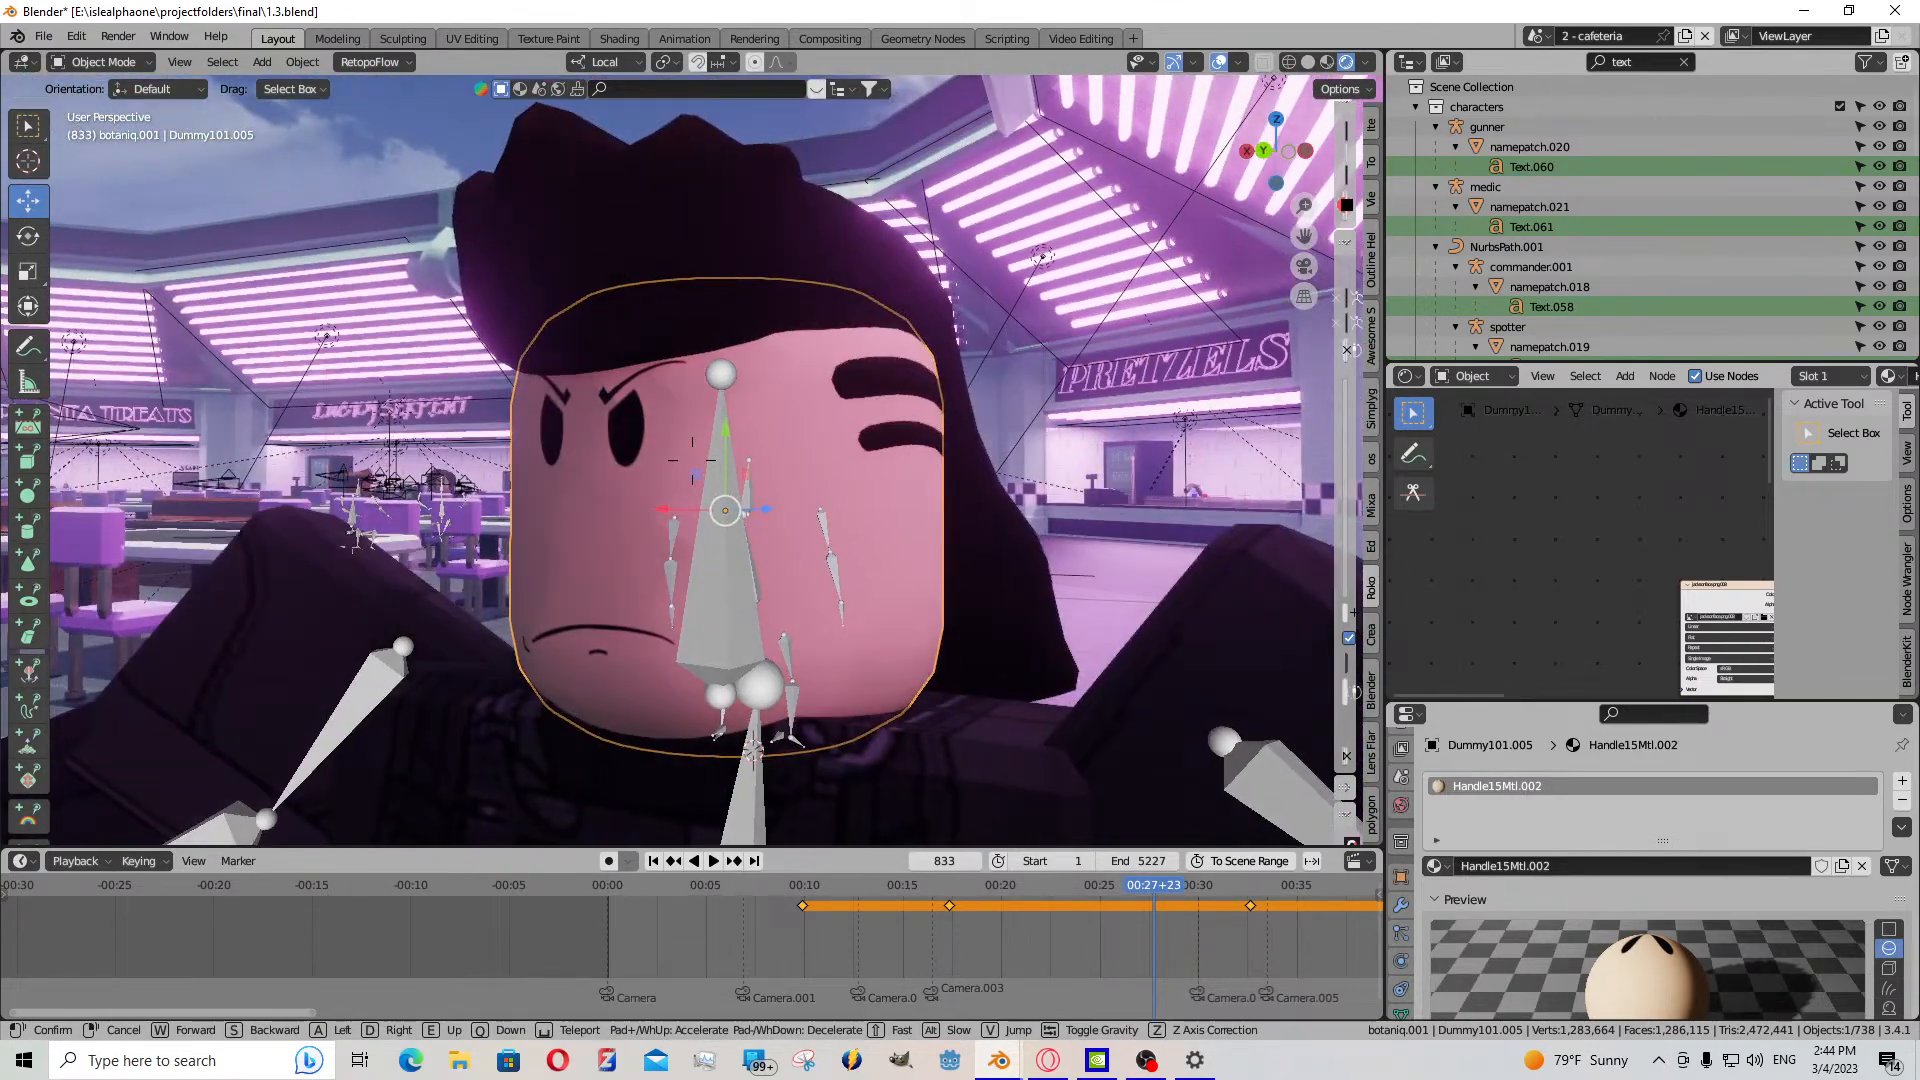
{"action": "left_click", "coordinate": [1401, 904]}
{"action": "left_click", "coordinate": [1530, 826]}
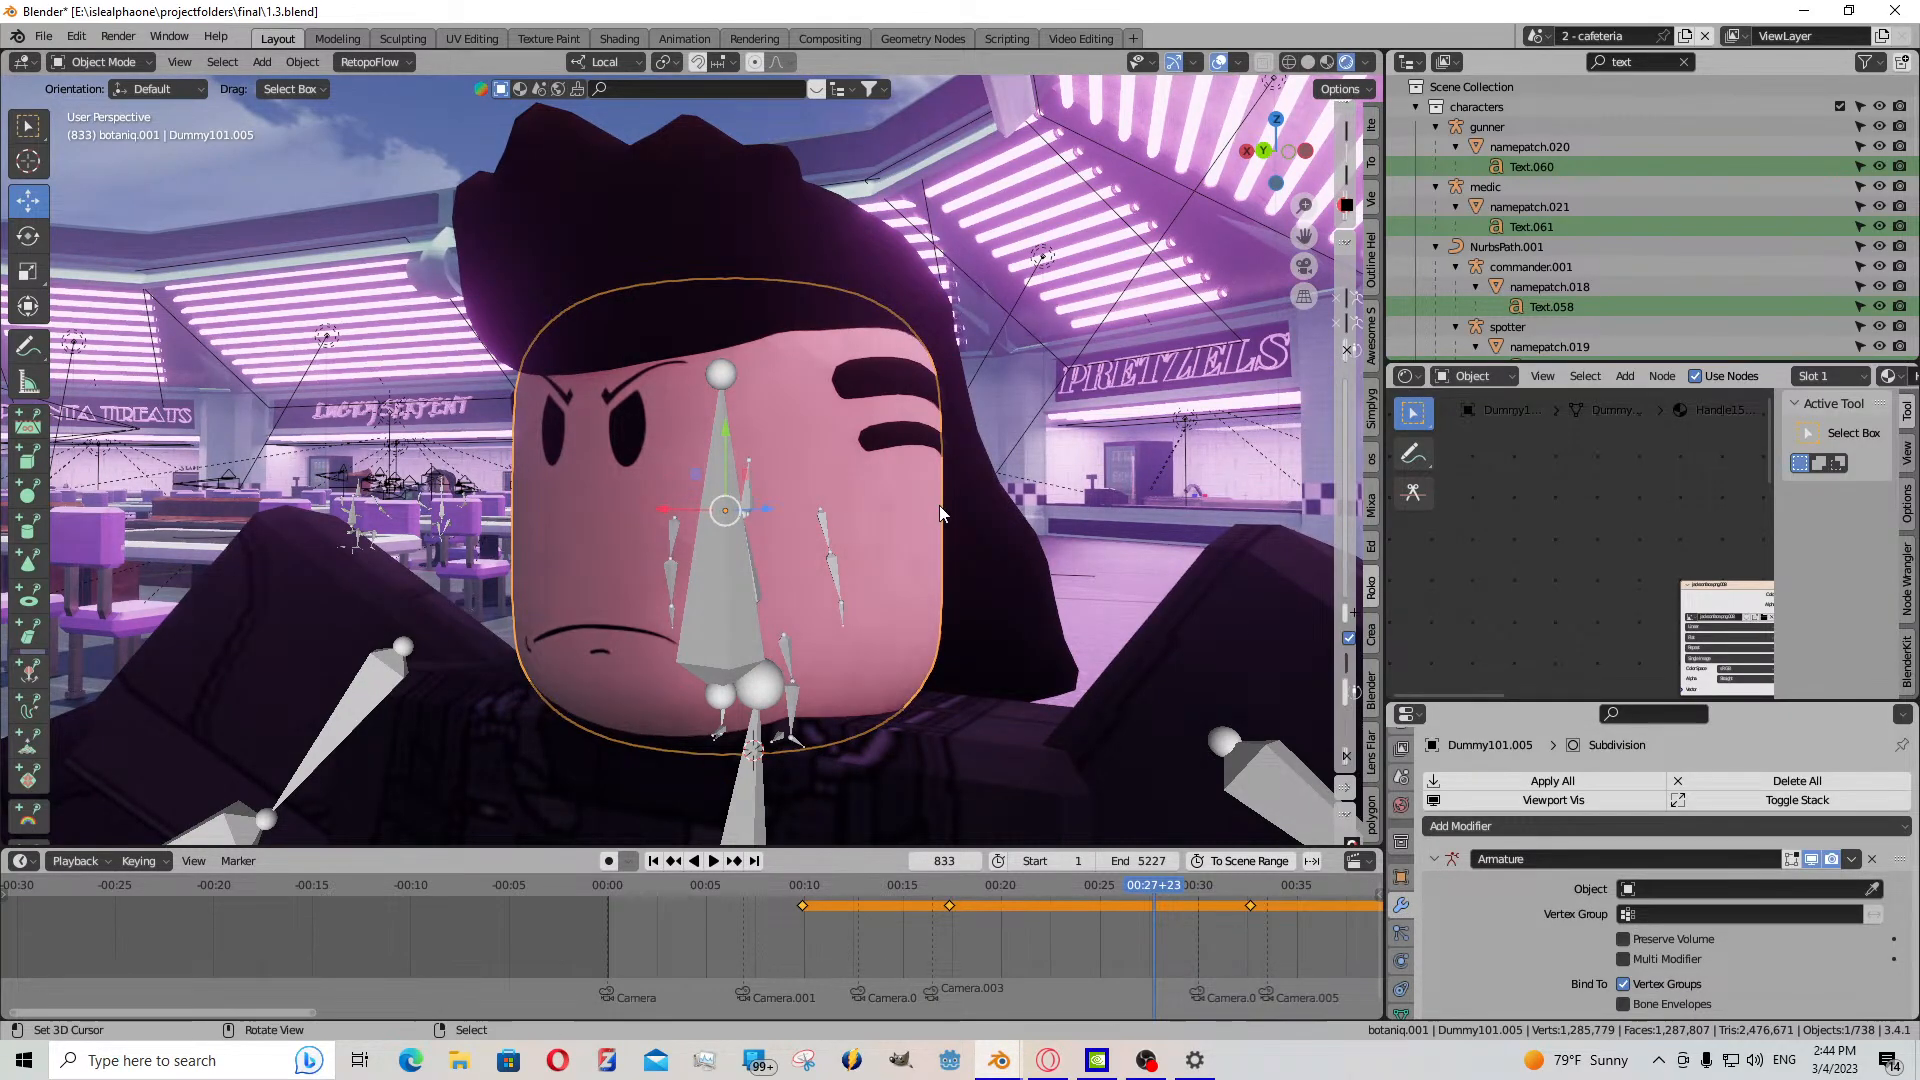
- In Edit Mode, convert the head's triangles to quads, then cut one horizontal edge loop around its middle and switch to face selection
{"action": "key", "text": "Tab"}
{"action": "left_click", "coordinate": [505, 66]}
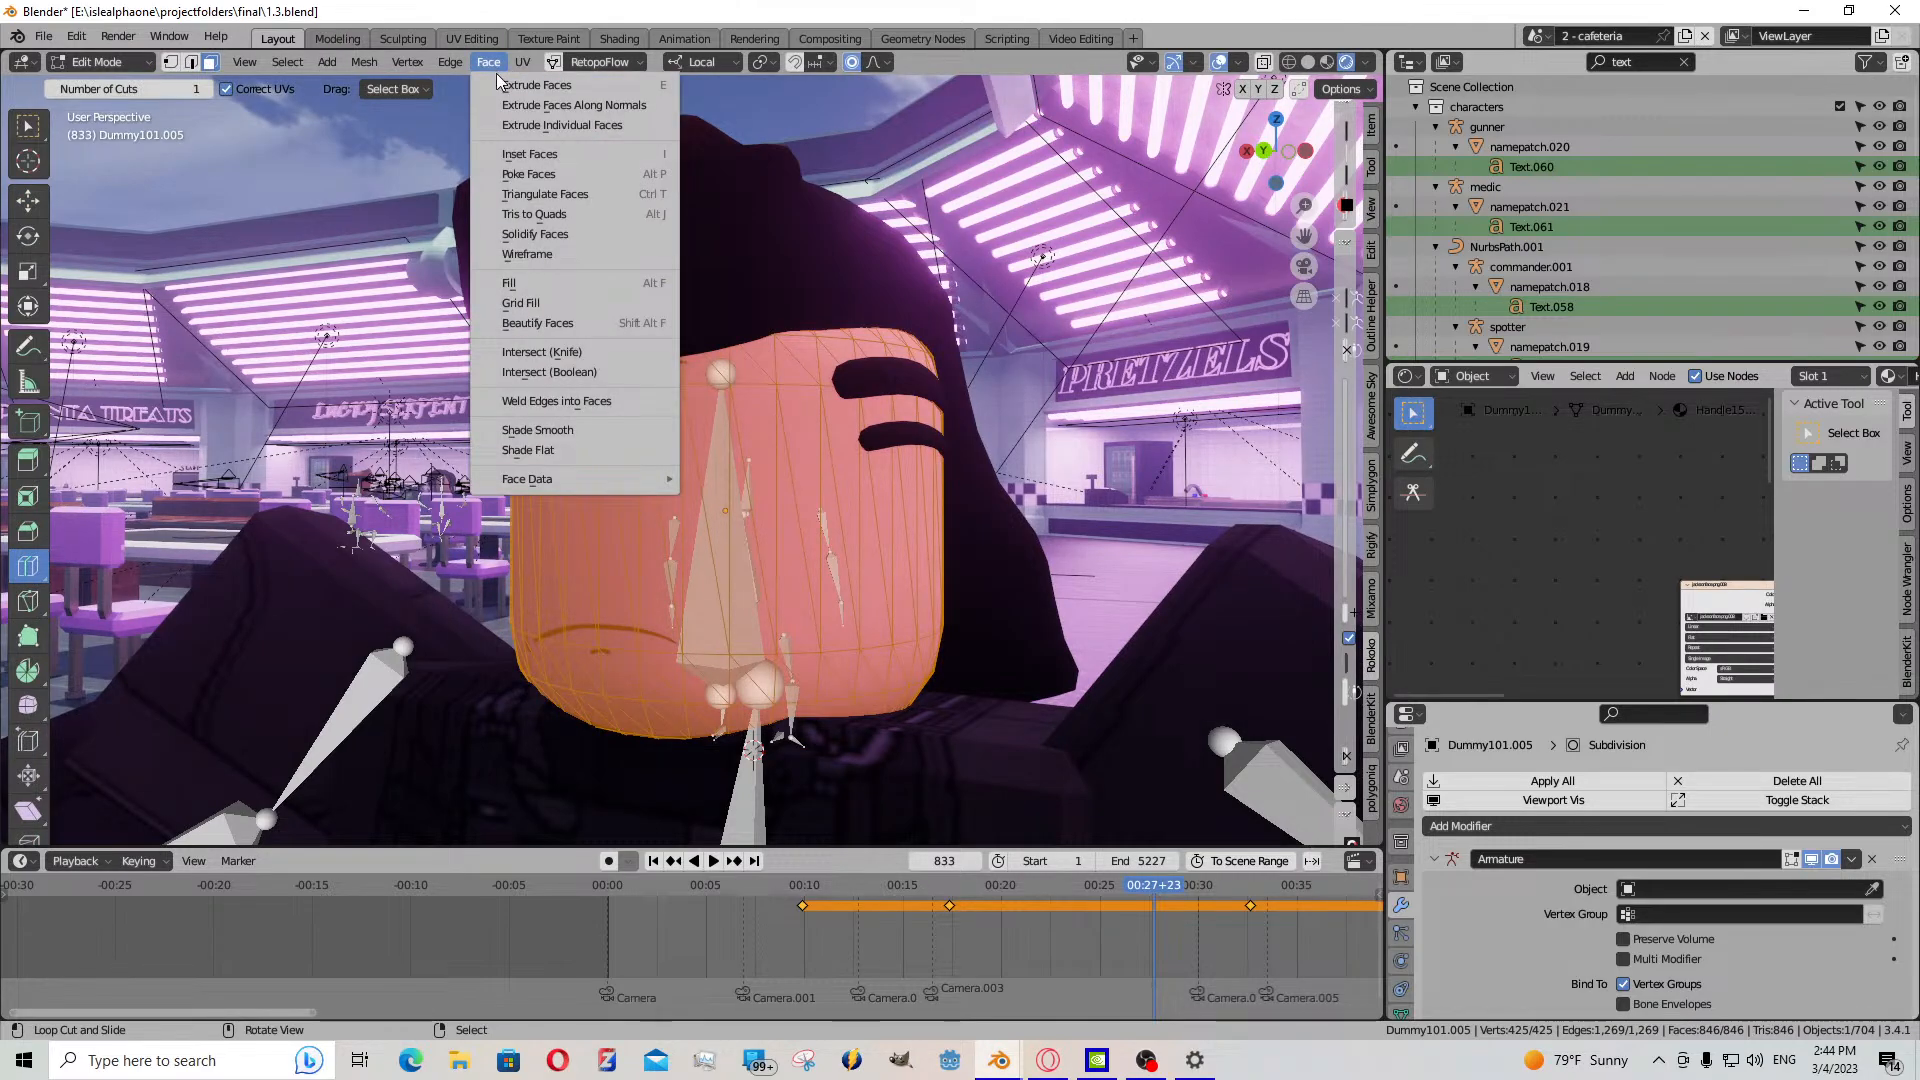
{"action": "left_click", "coordinate": [580, 212]}
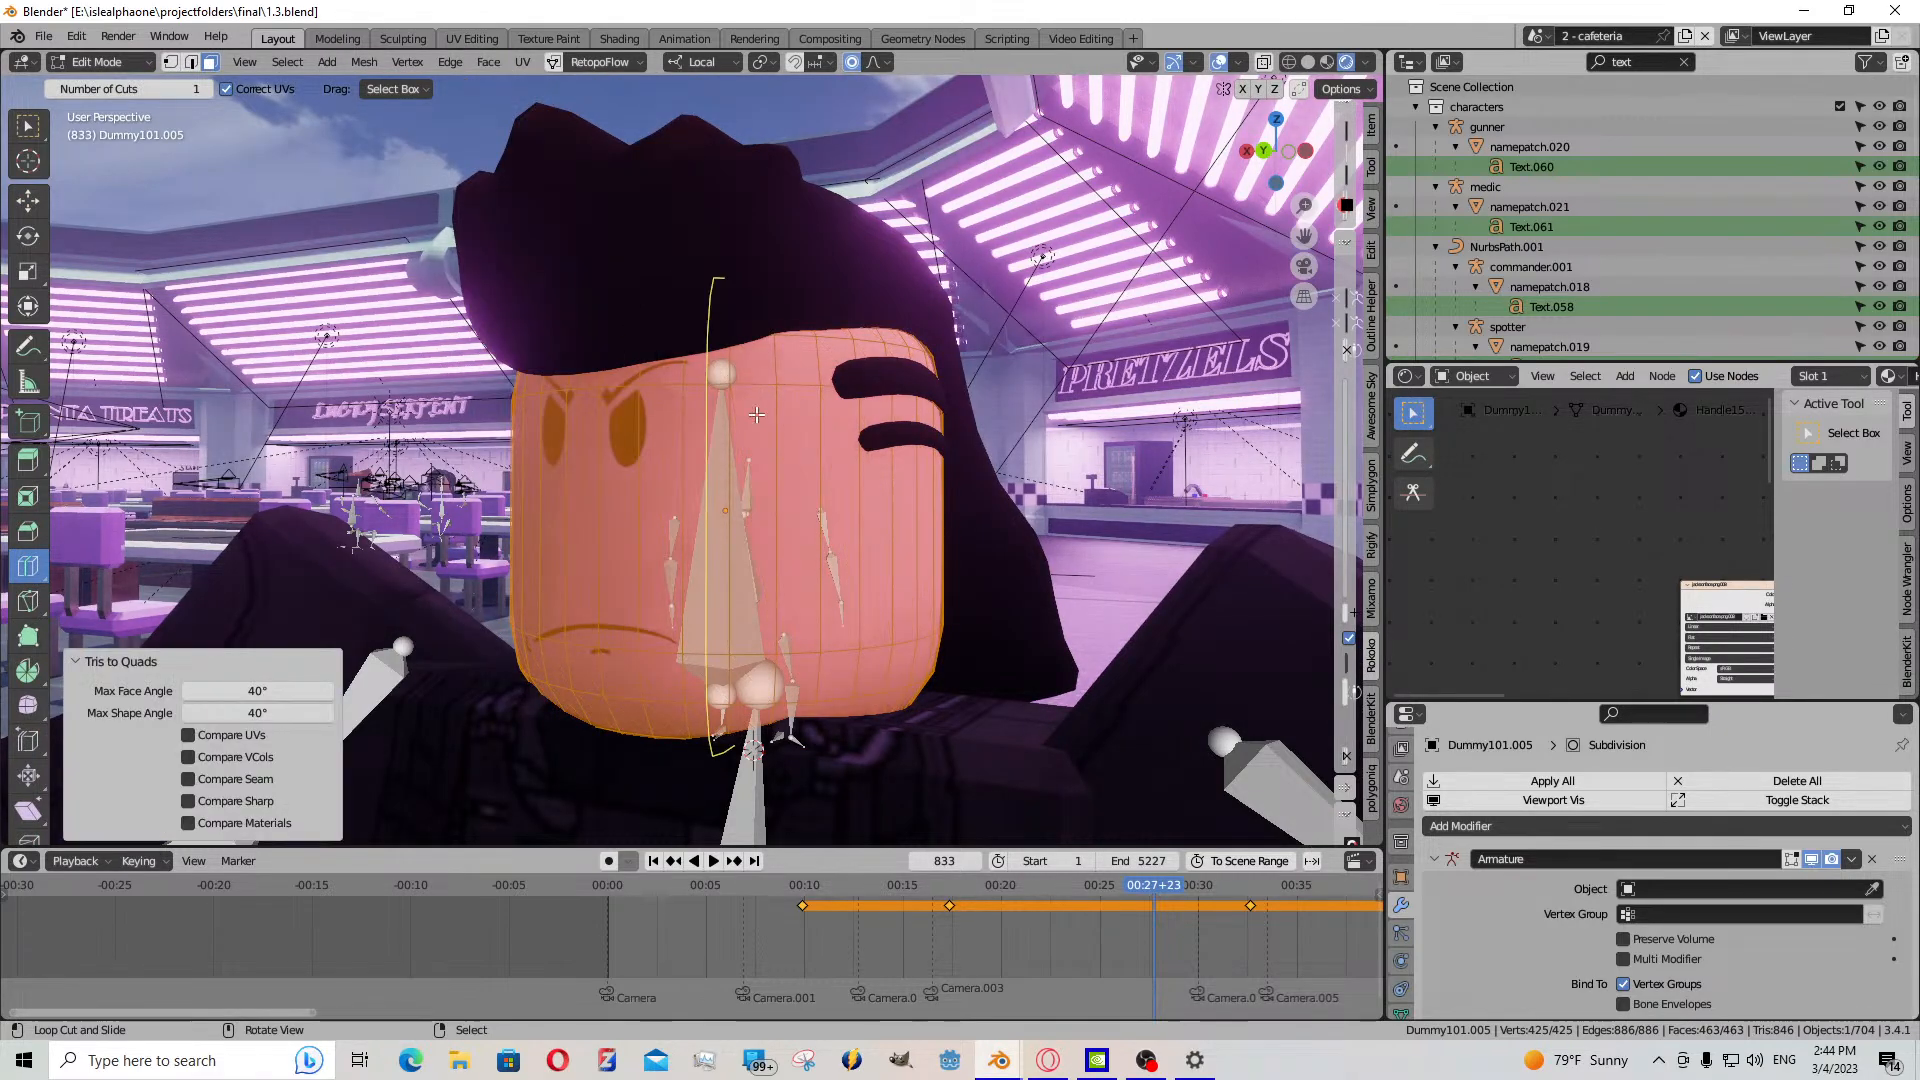
{"action": "left_click", "coordinate": [800, 515]}
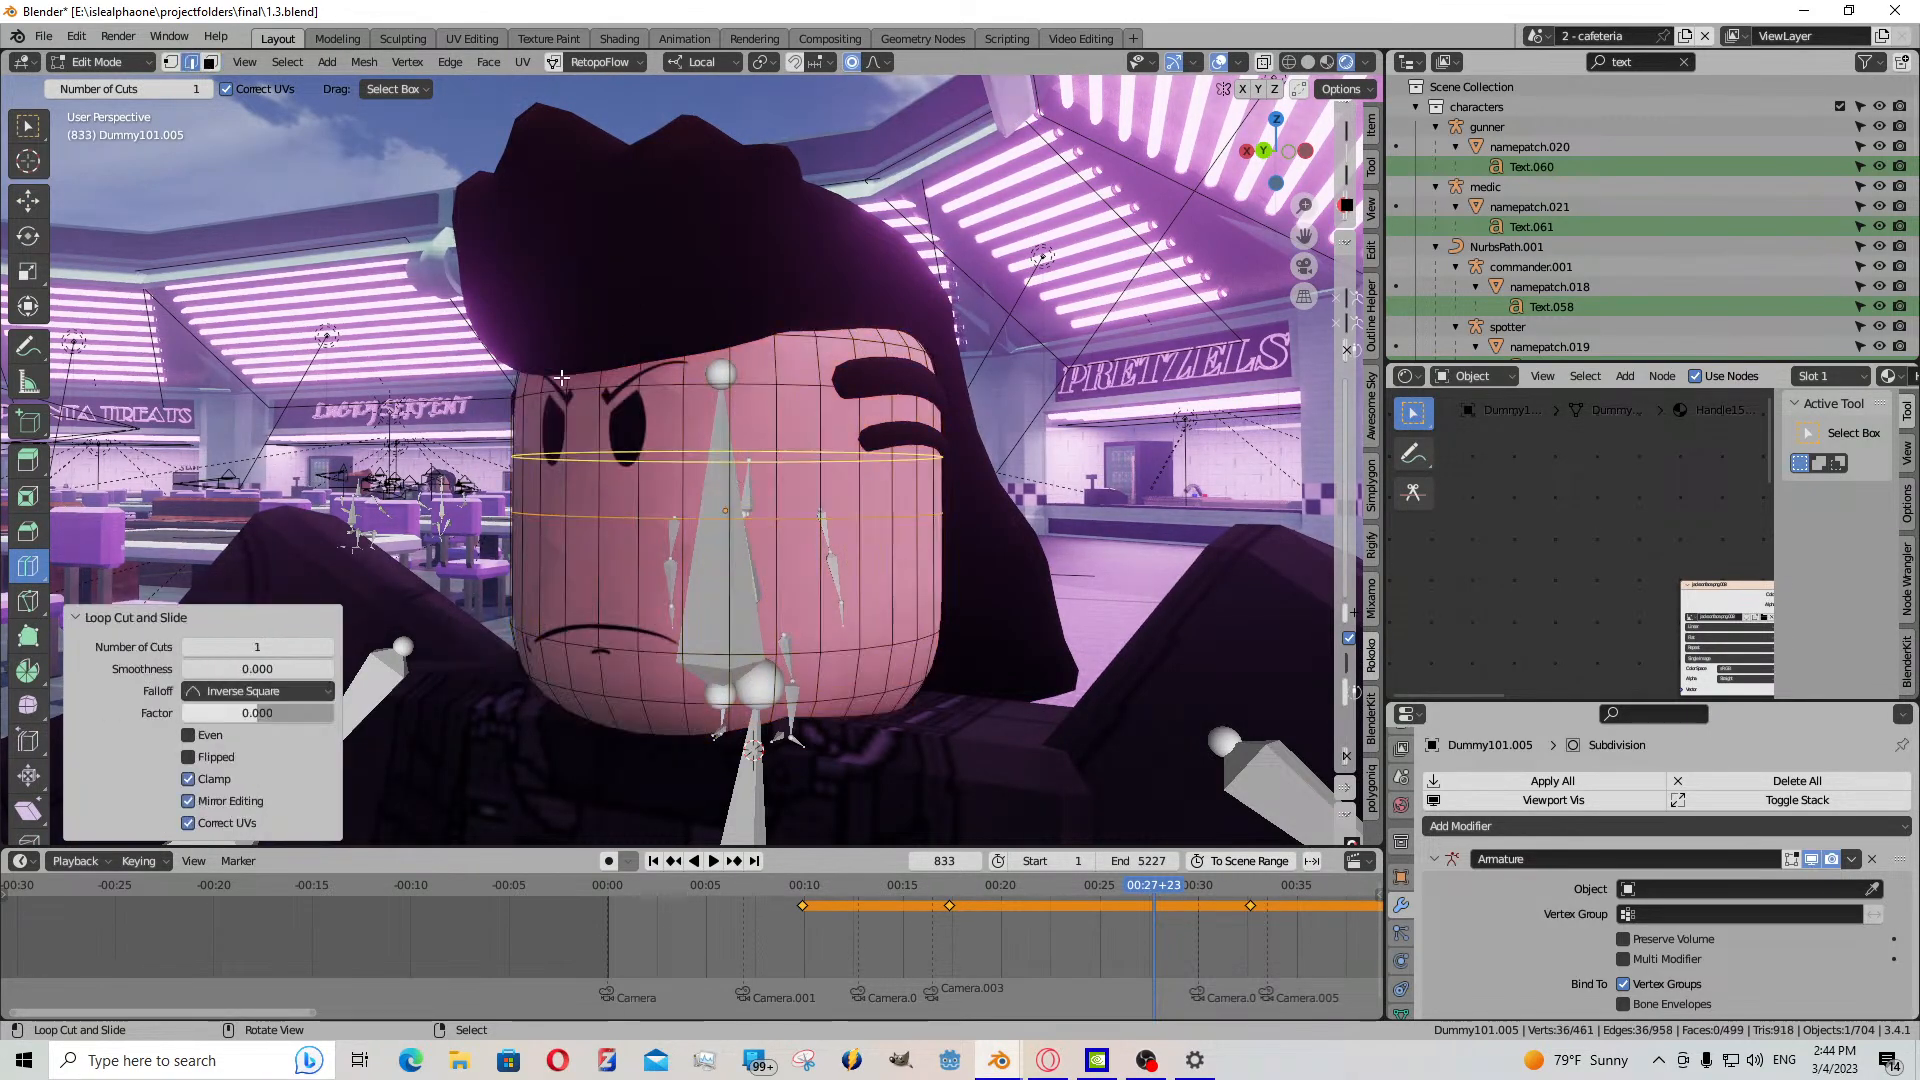
{"action": "left_click", "coordinate": [209, 62]}
{"action": "middle_click_drag", "start_coordinate": [950, 606], "coordinate": [1013, 606]}
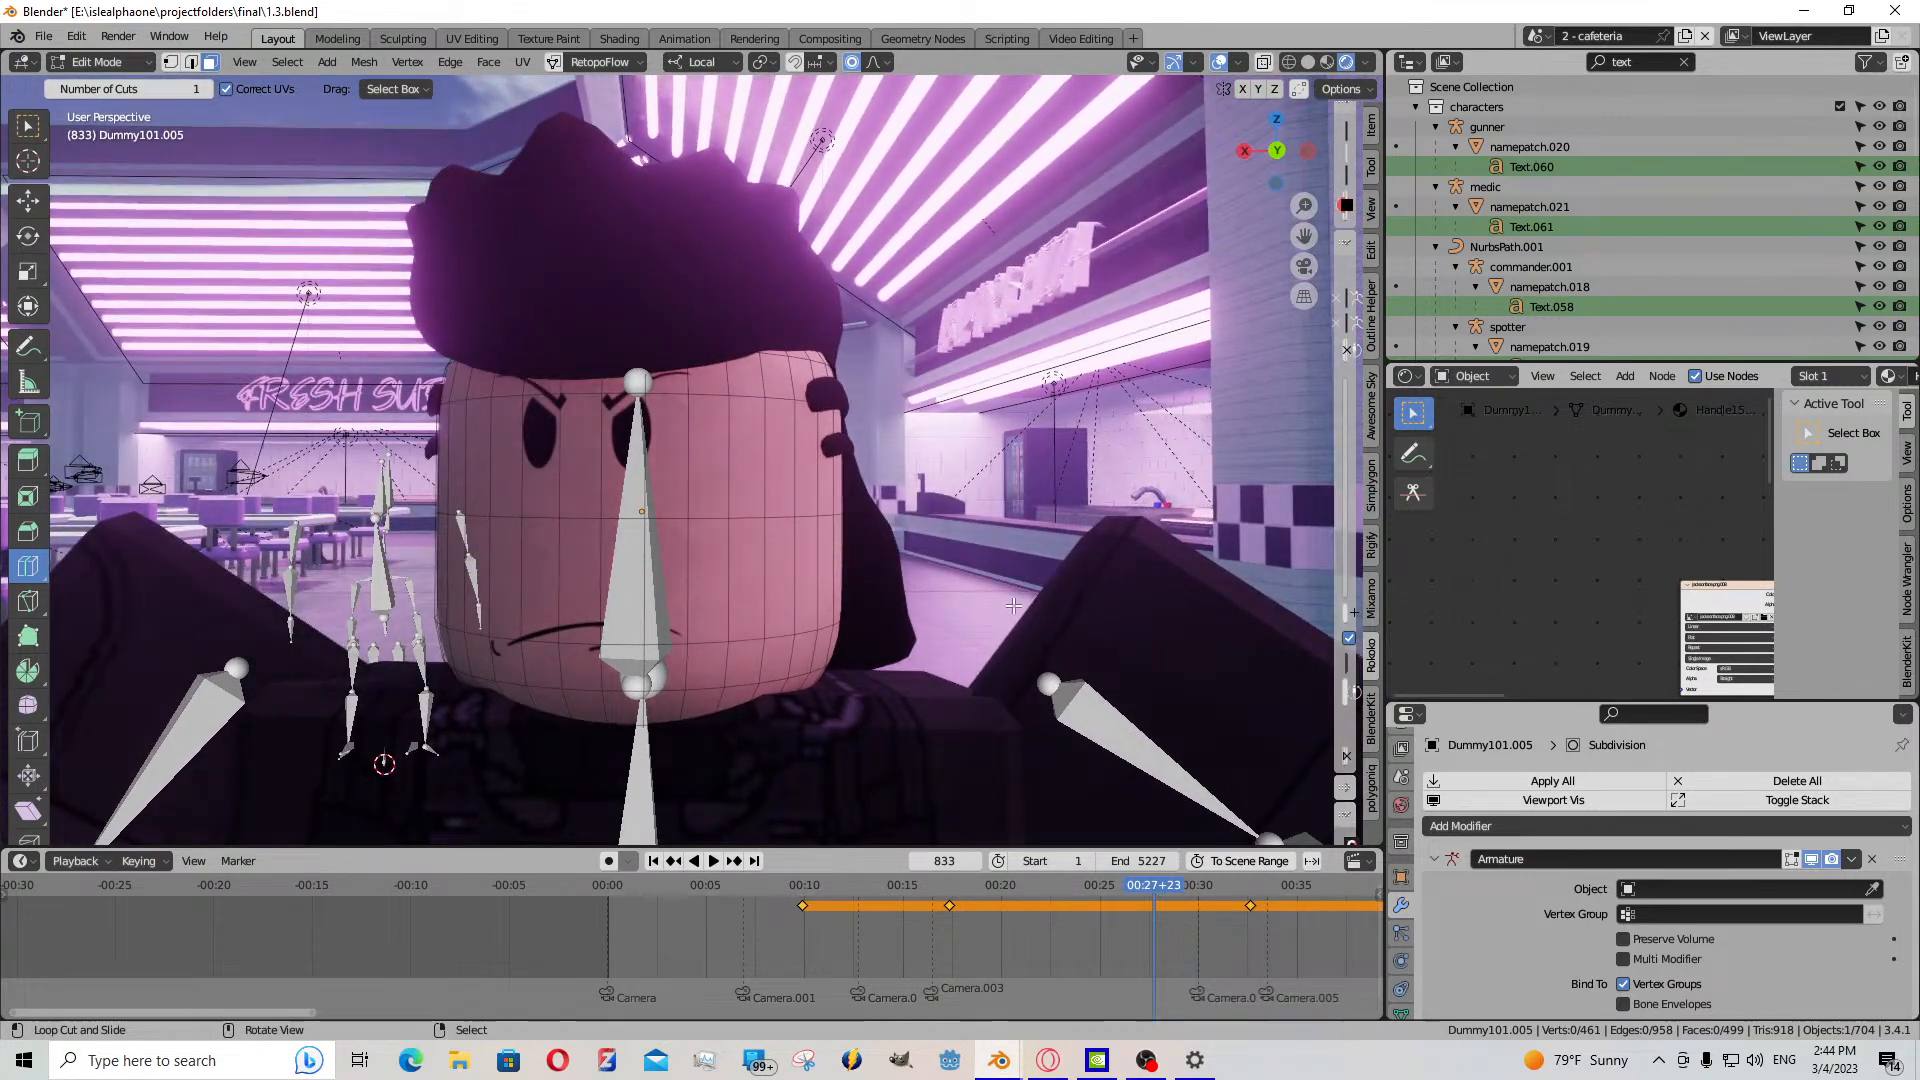
- Replace the shader nodes of Handle15Mtl.002 with the copied face-switching node setup, and bring its Value node into close view
{"action": "left_click_drag", "start_coordinate": [1440, 704], "coordinate": [1435, 731]}
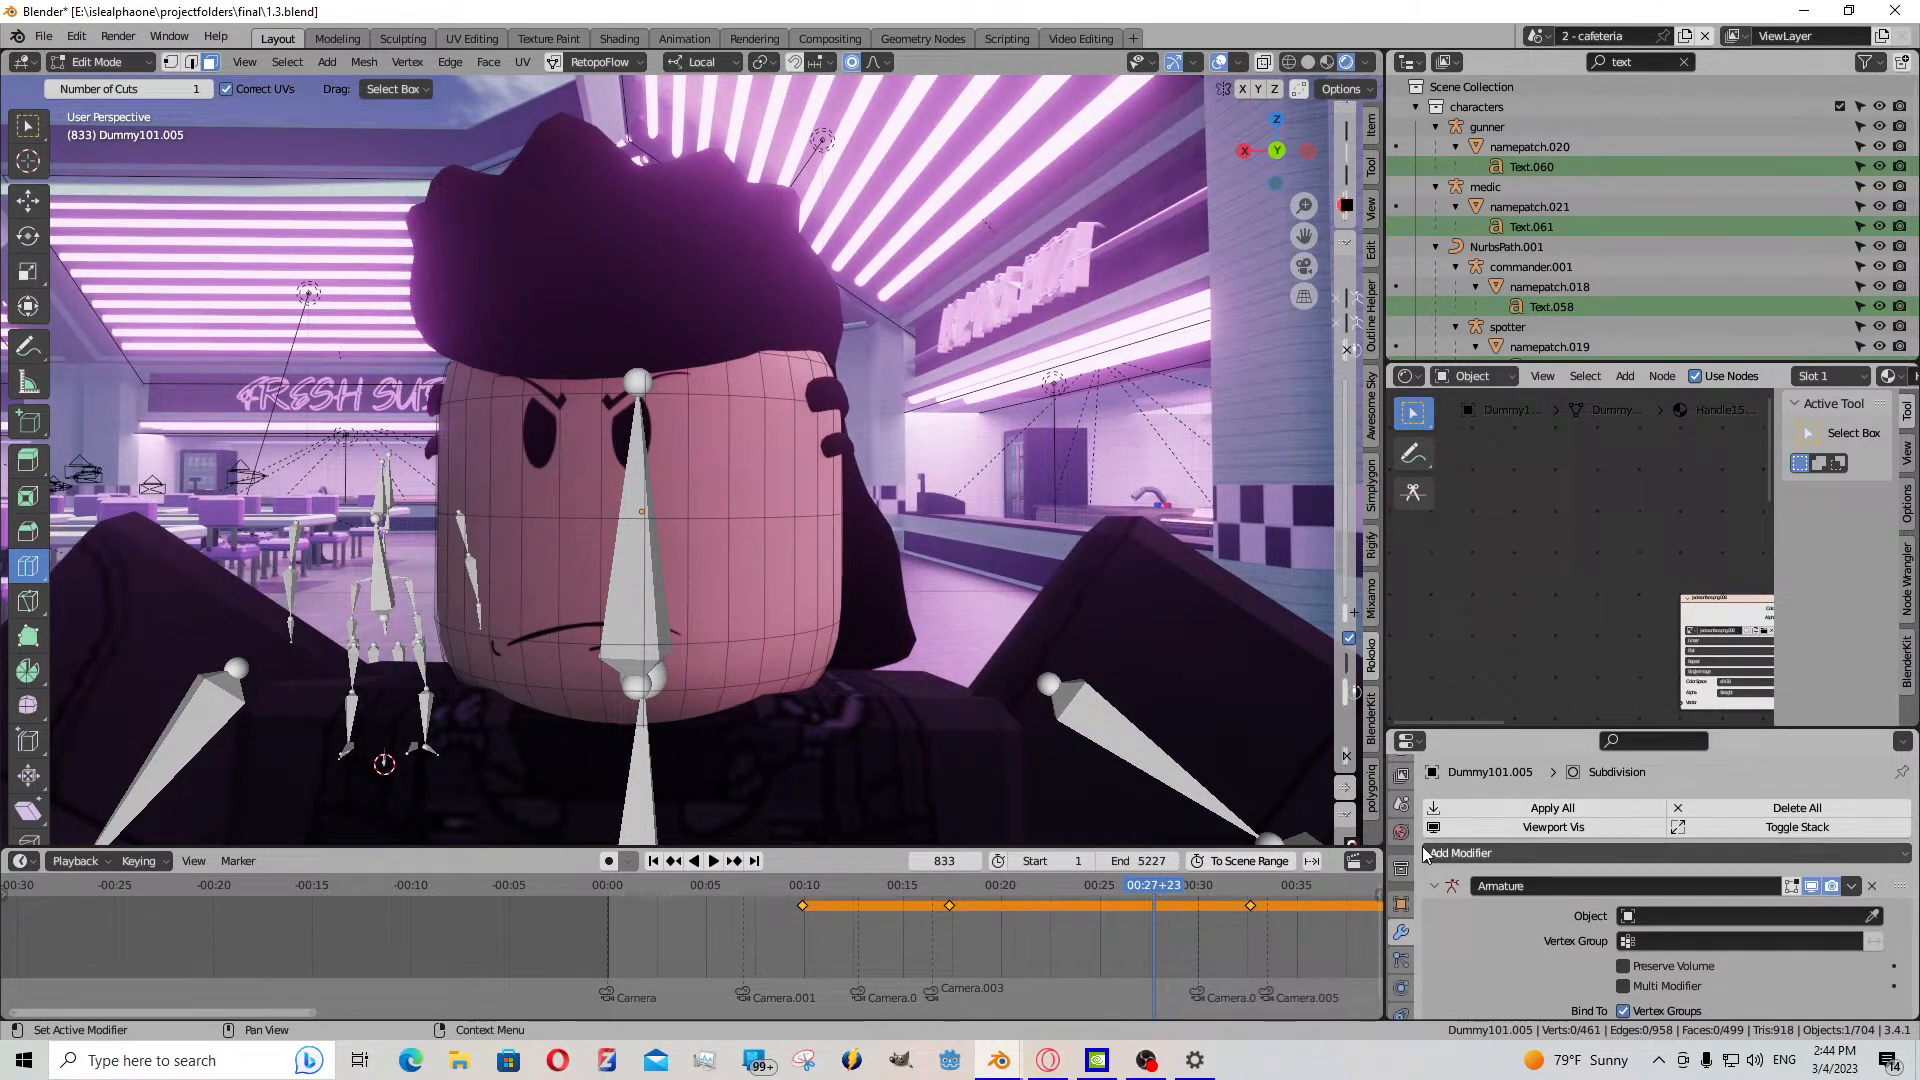
{"action": "scroll", "coordinate": [1401, 990], "scroll_direction": "down", "scroll_amount": 2}
{"action": "left_click", "coordinate": [1401, 997]}
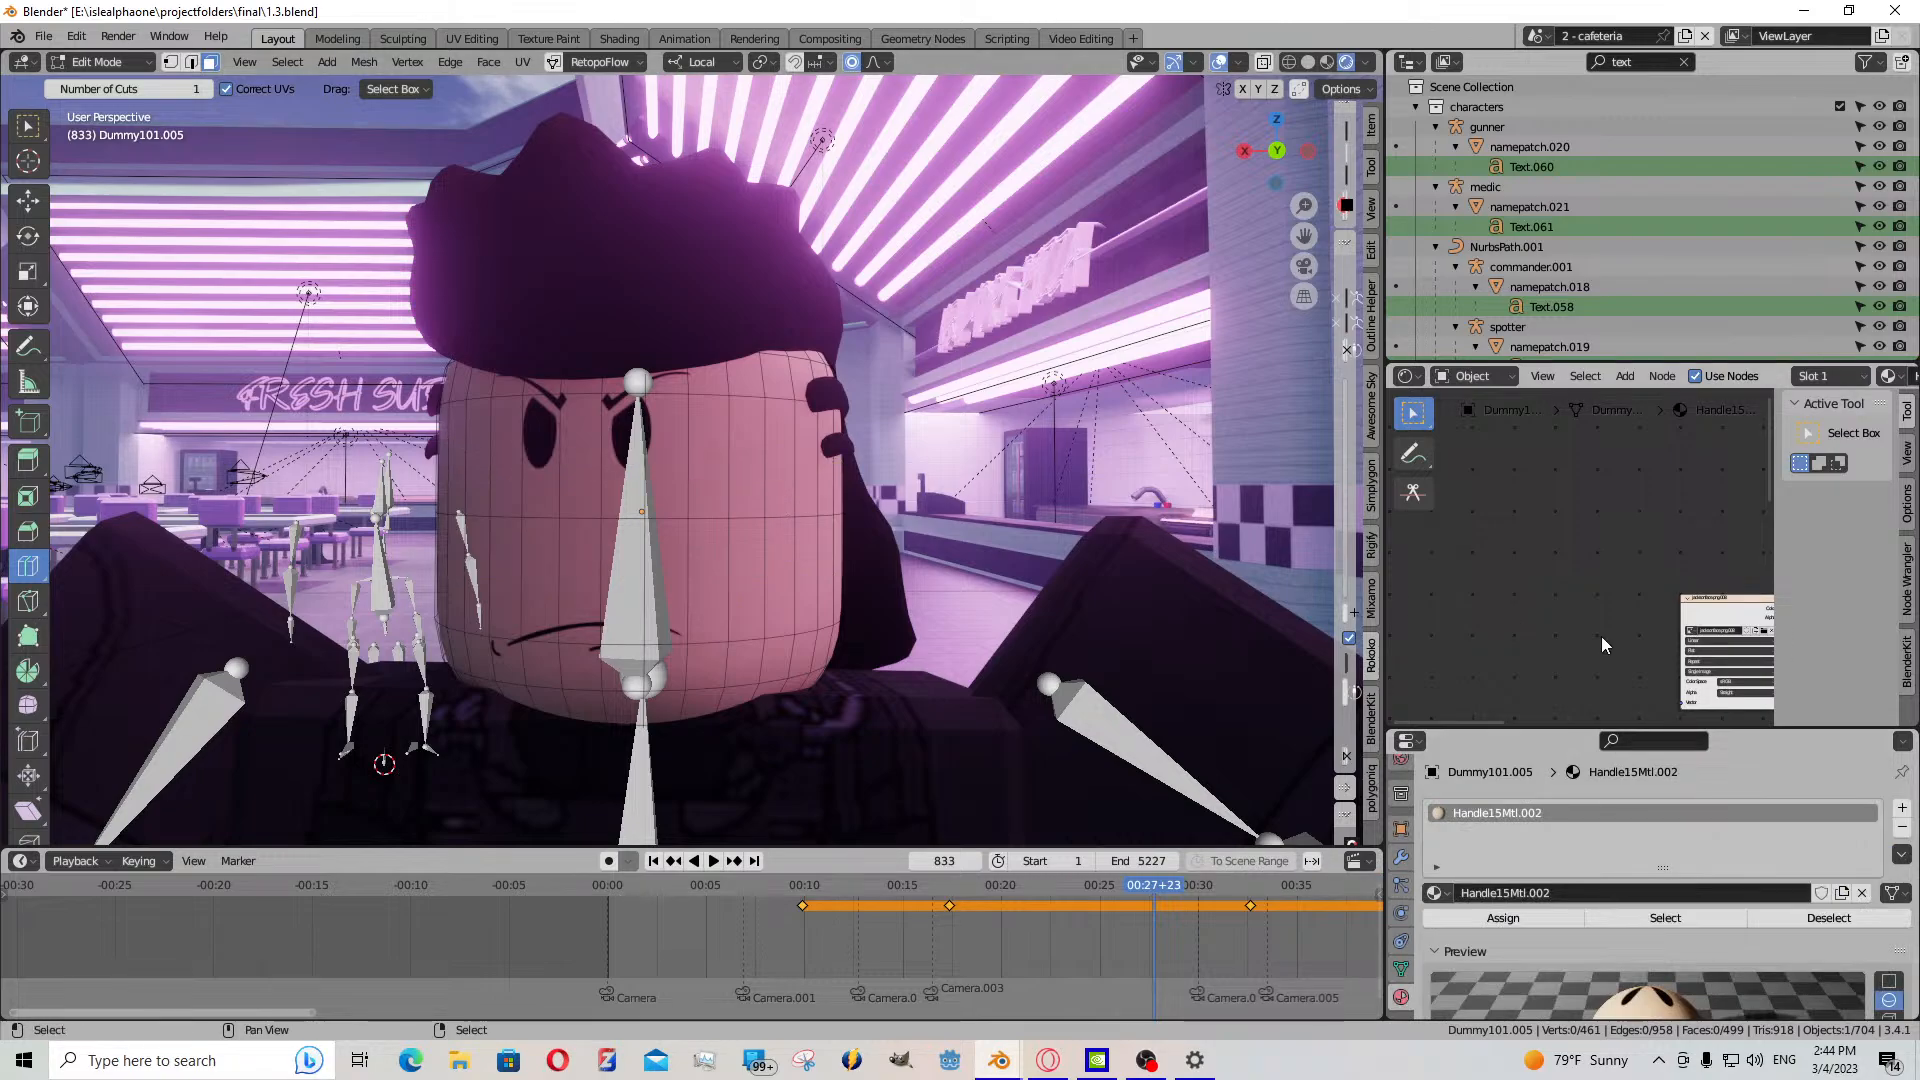
{"action": "scroll", "coordinate": [1595, 655], "scroll_direction": "down", "scroll_amount": 2}
{"action": "scroll", "coordinate": [1610, 544], "scroll_direction": "down", "scroll_amount": 2}
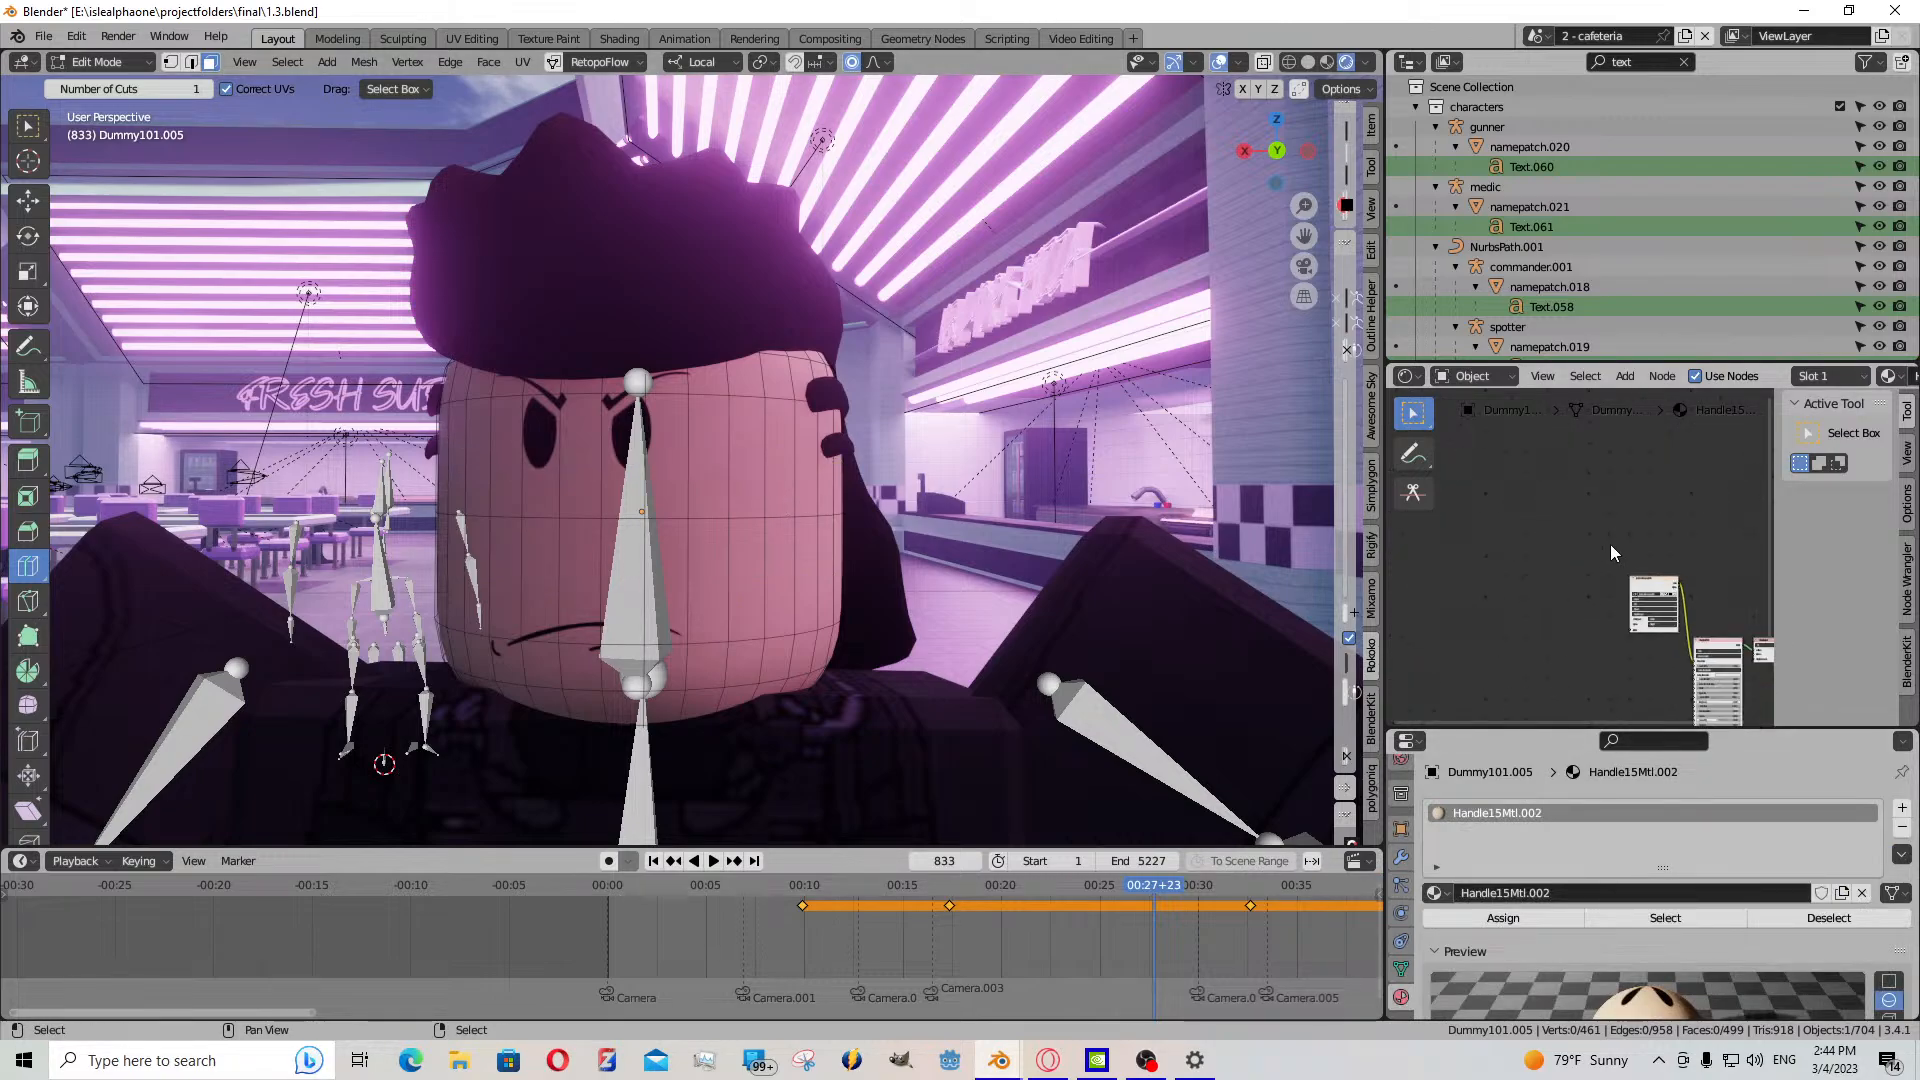
{"action": "key", "text": "x"}
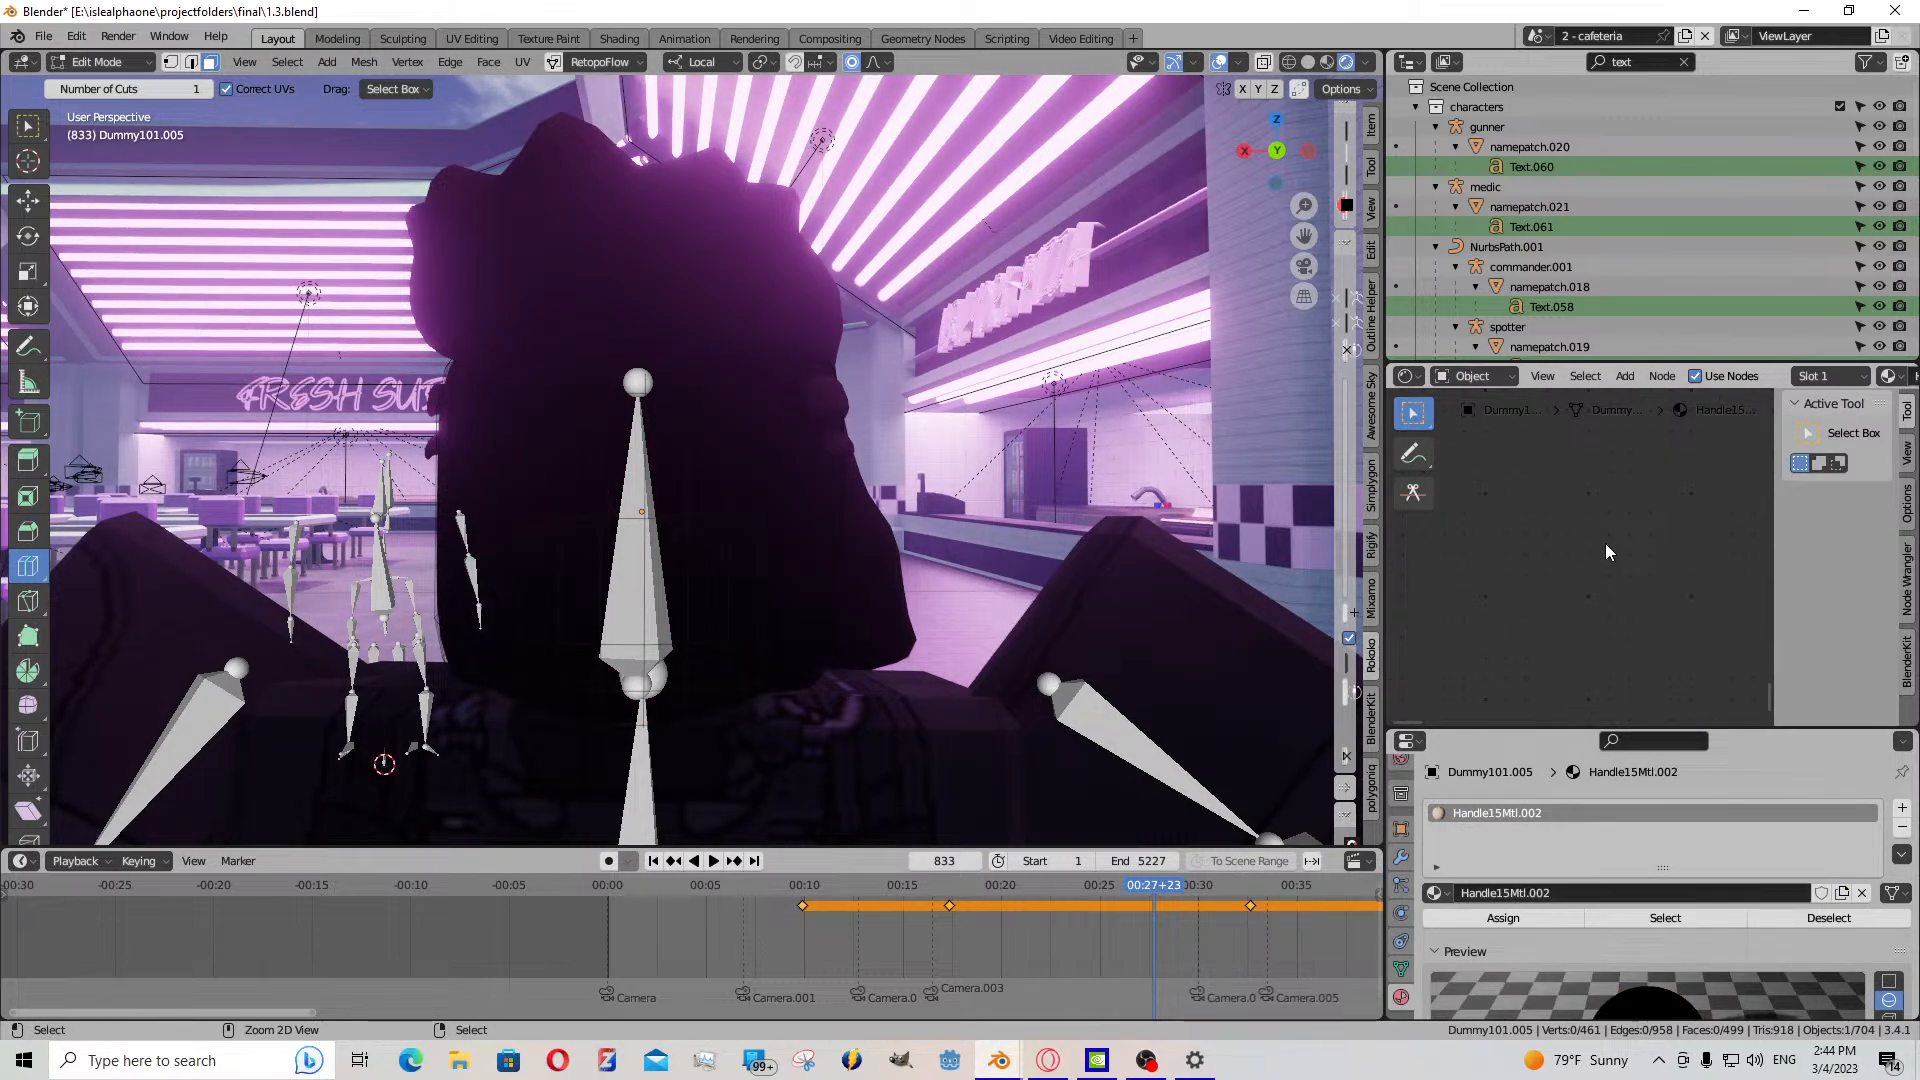
{"action": "key", "text": "ctrl+v"}
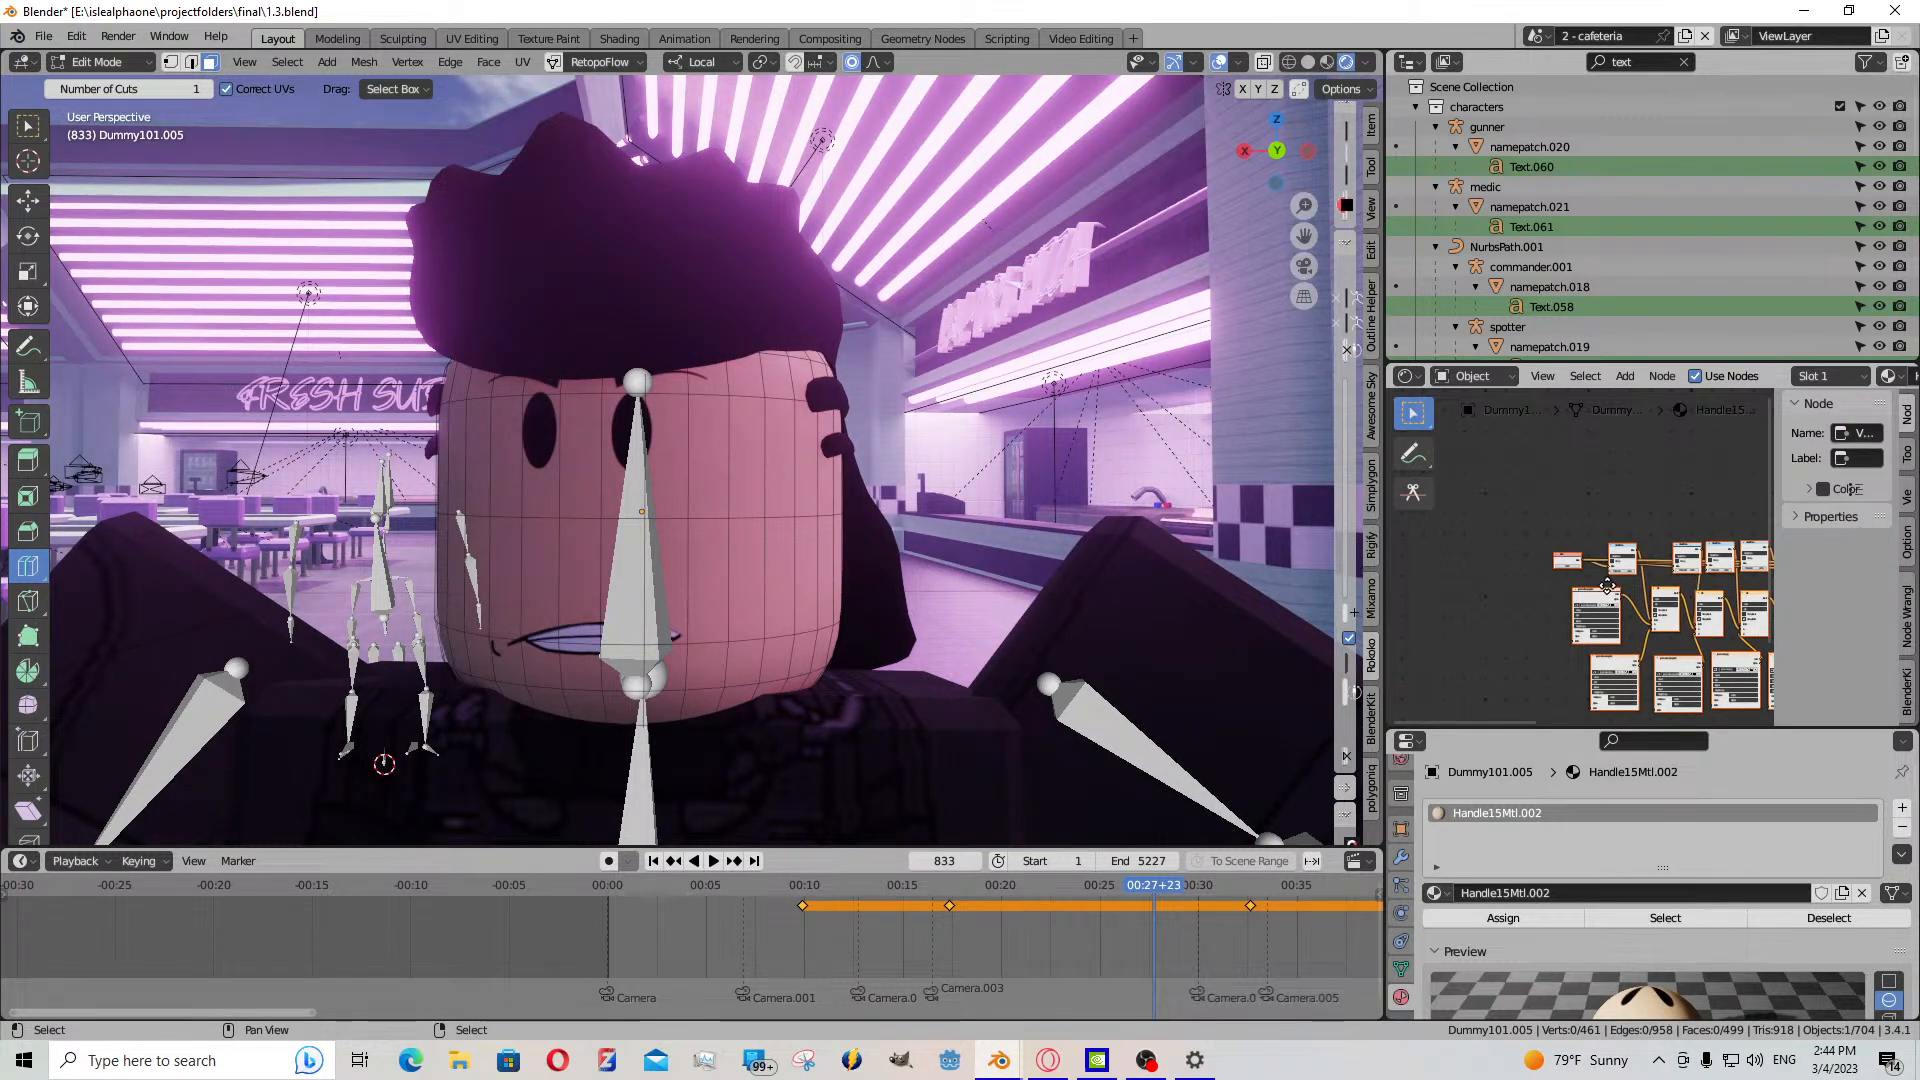
{"action": "scroll", "coordinate": [1607, 586], "scroll_direction": "up", "scroll_amount": 6}
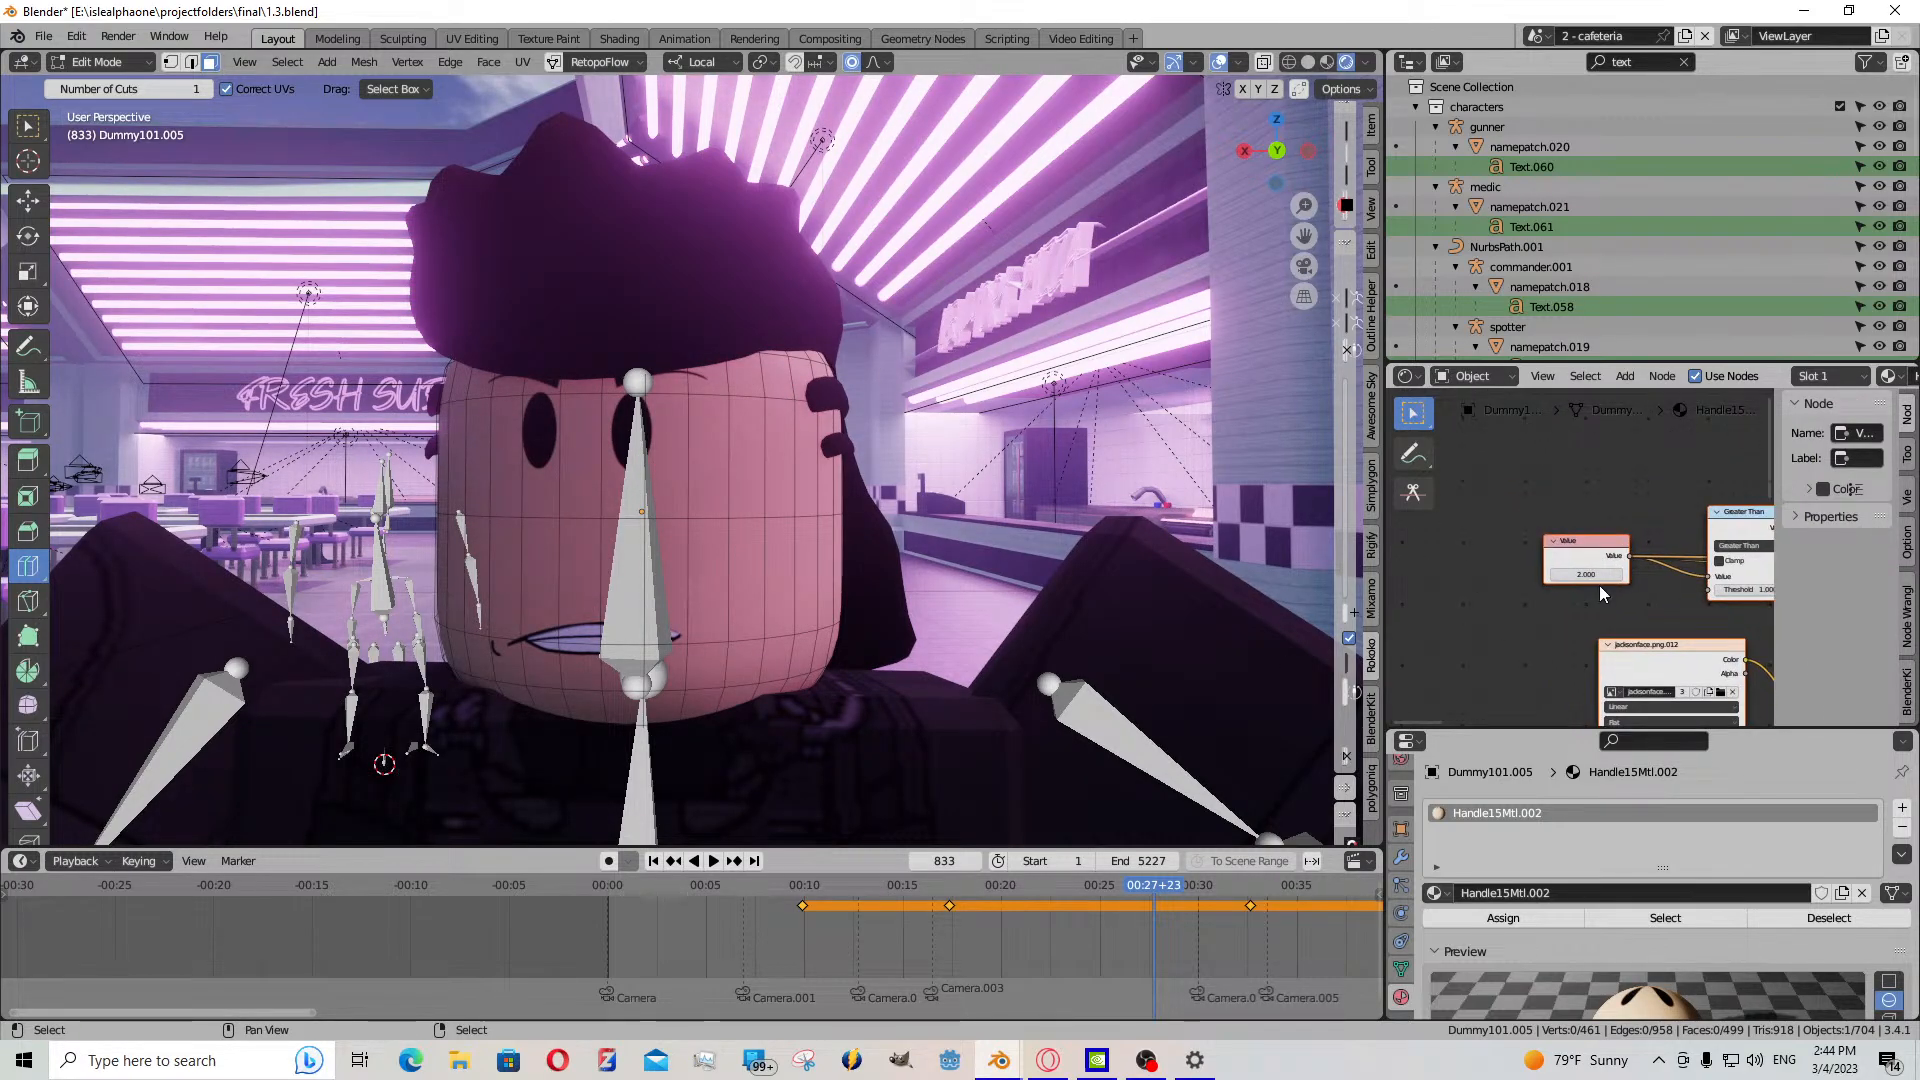
{"action": "scroll", "coordinate": [1600, 593], "scroll_direction": "up", "scroll_amount": 2}
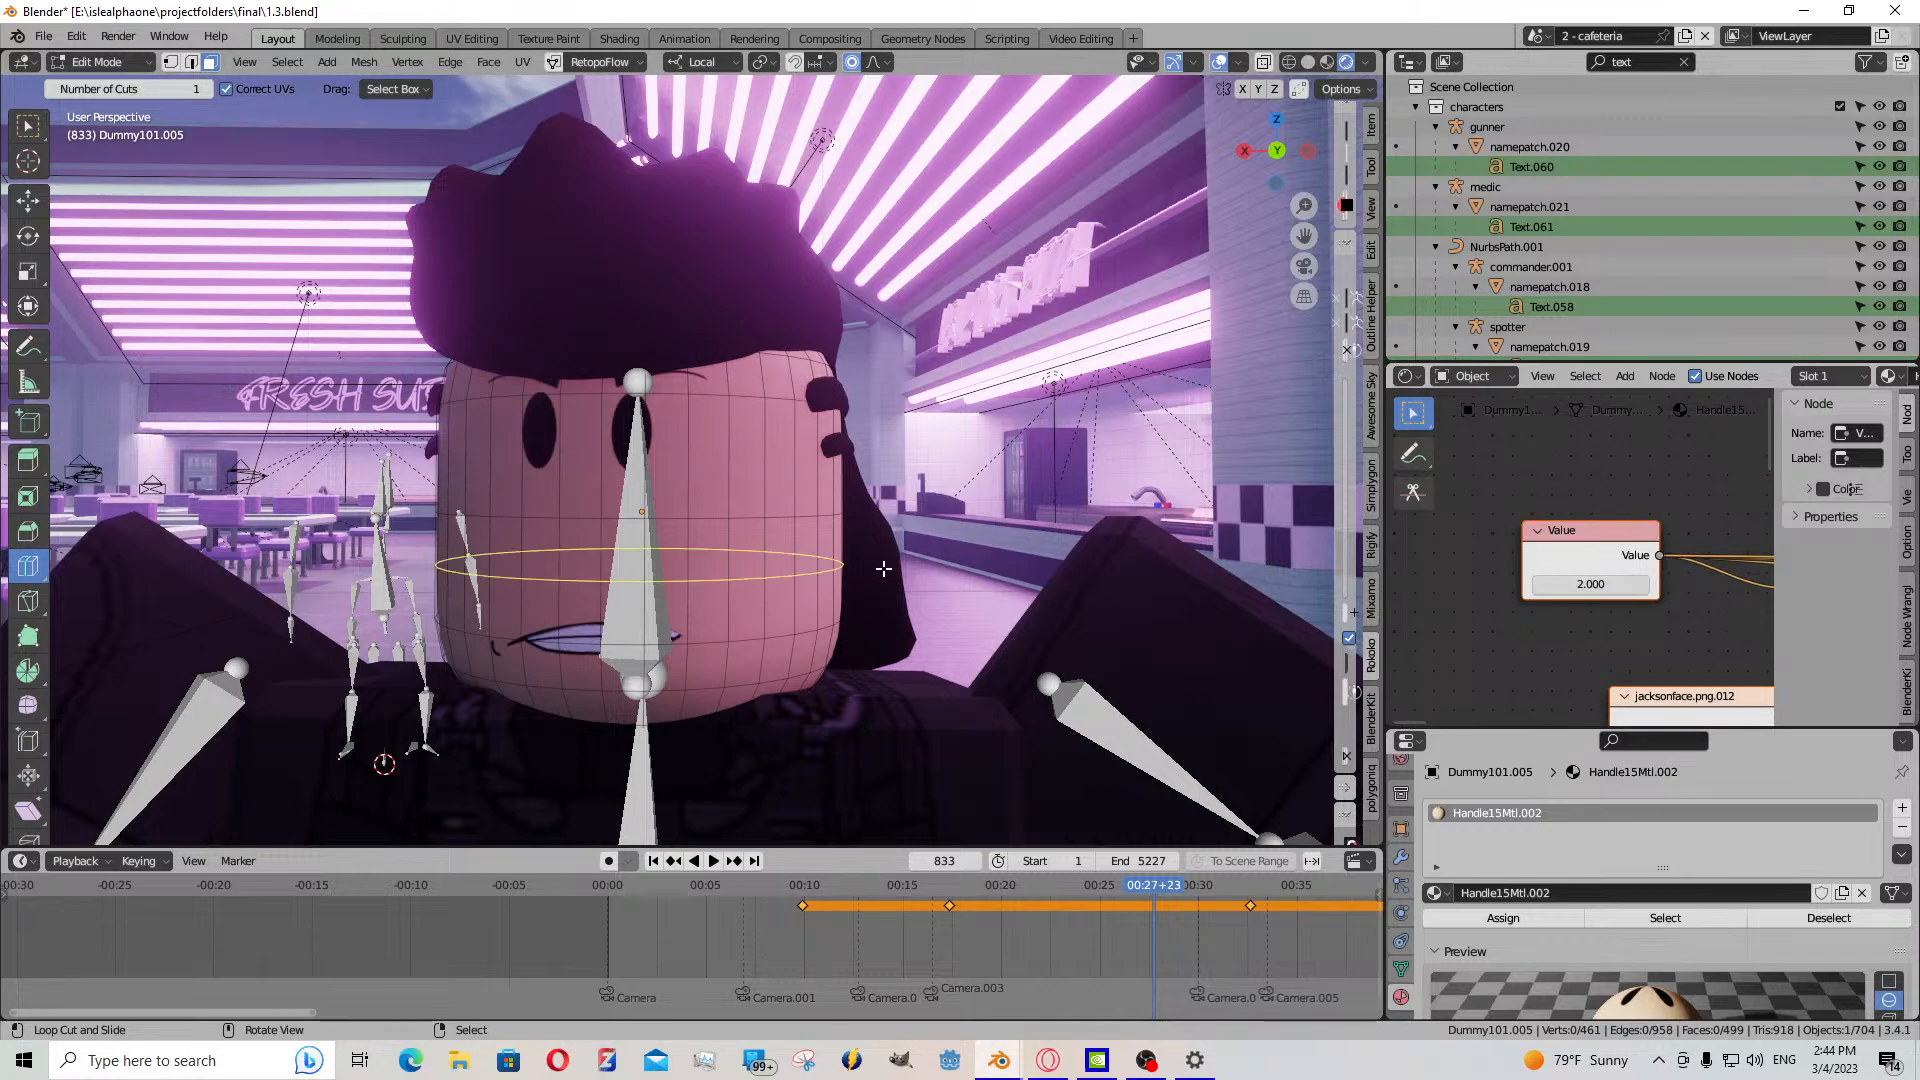
- In the UV Editing workspace, look through the scene camera and add a second material slot with a new material to the gunner's head
{"action": "left_click", "coordinate": [472, 38]}
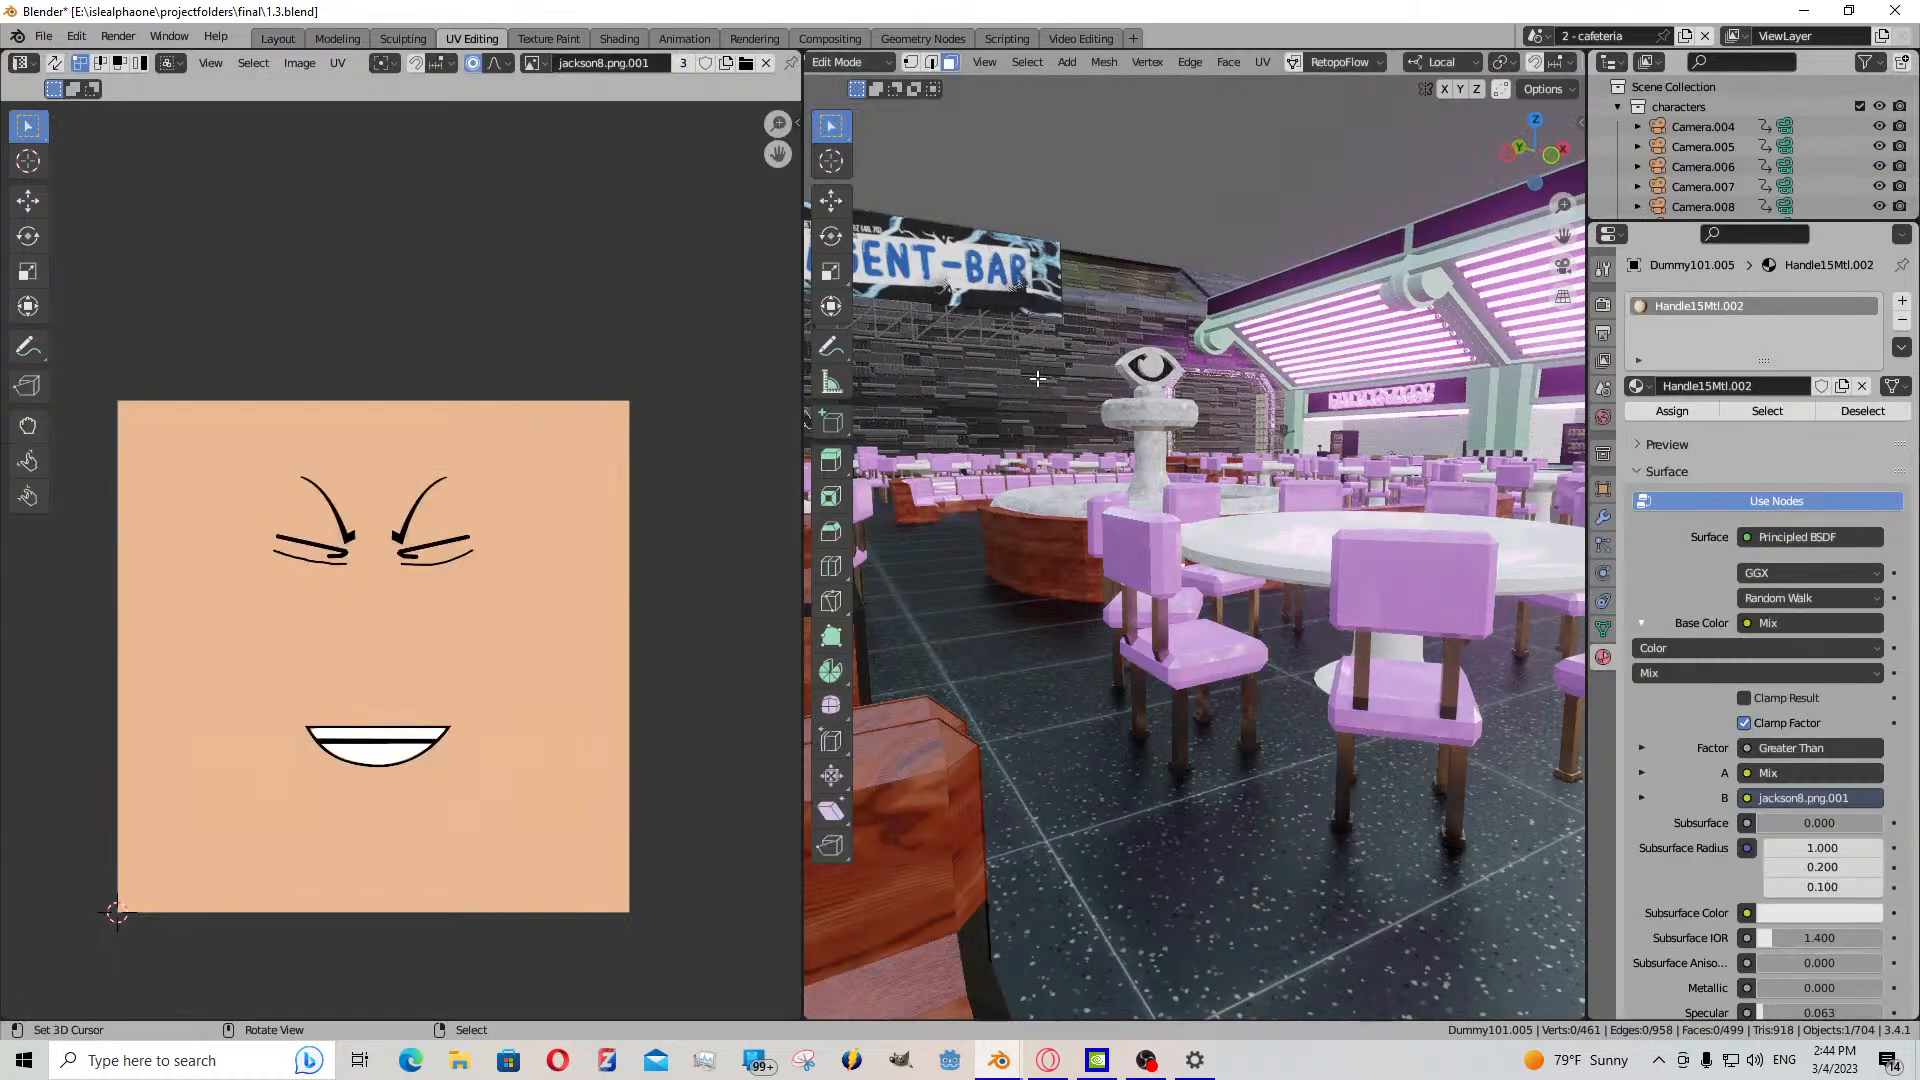
{"action": "key", "text": "KP_0"}
{"action": "scroll", "coordinate": [1508, 553], "scroll_direction": "up", "scroll_amount": 3}
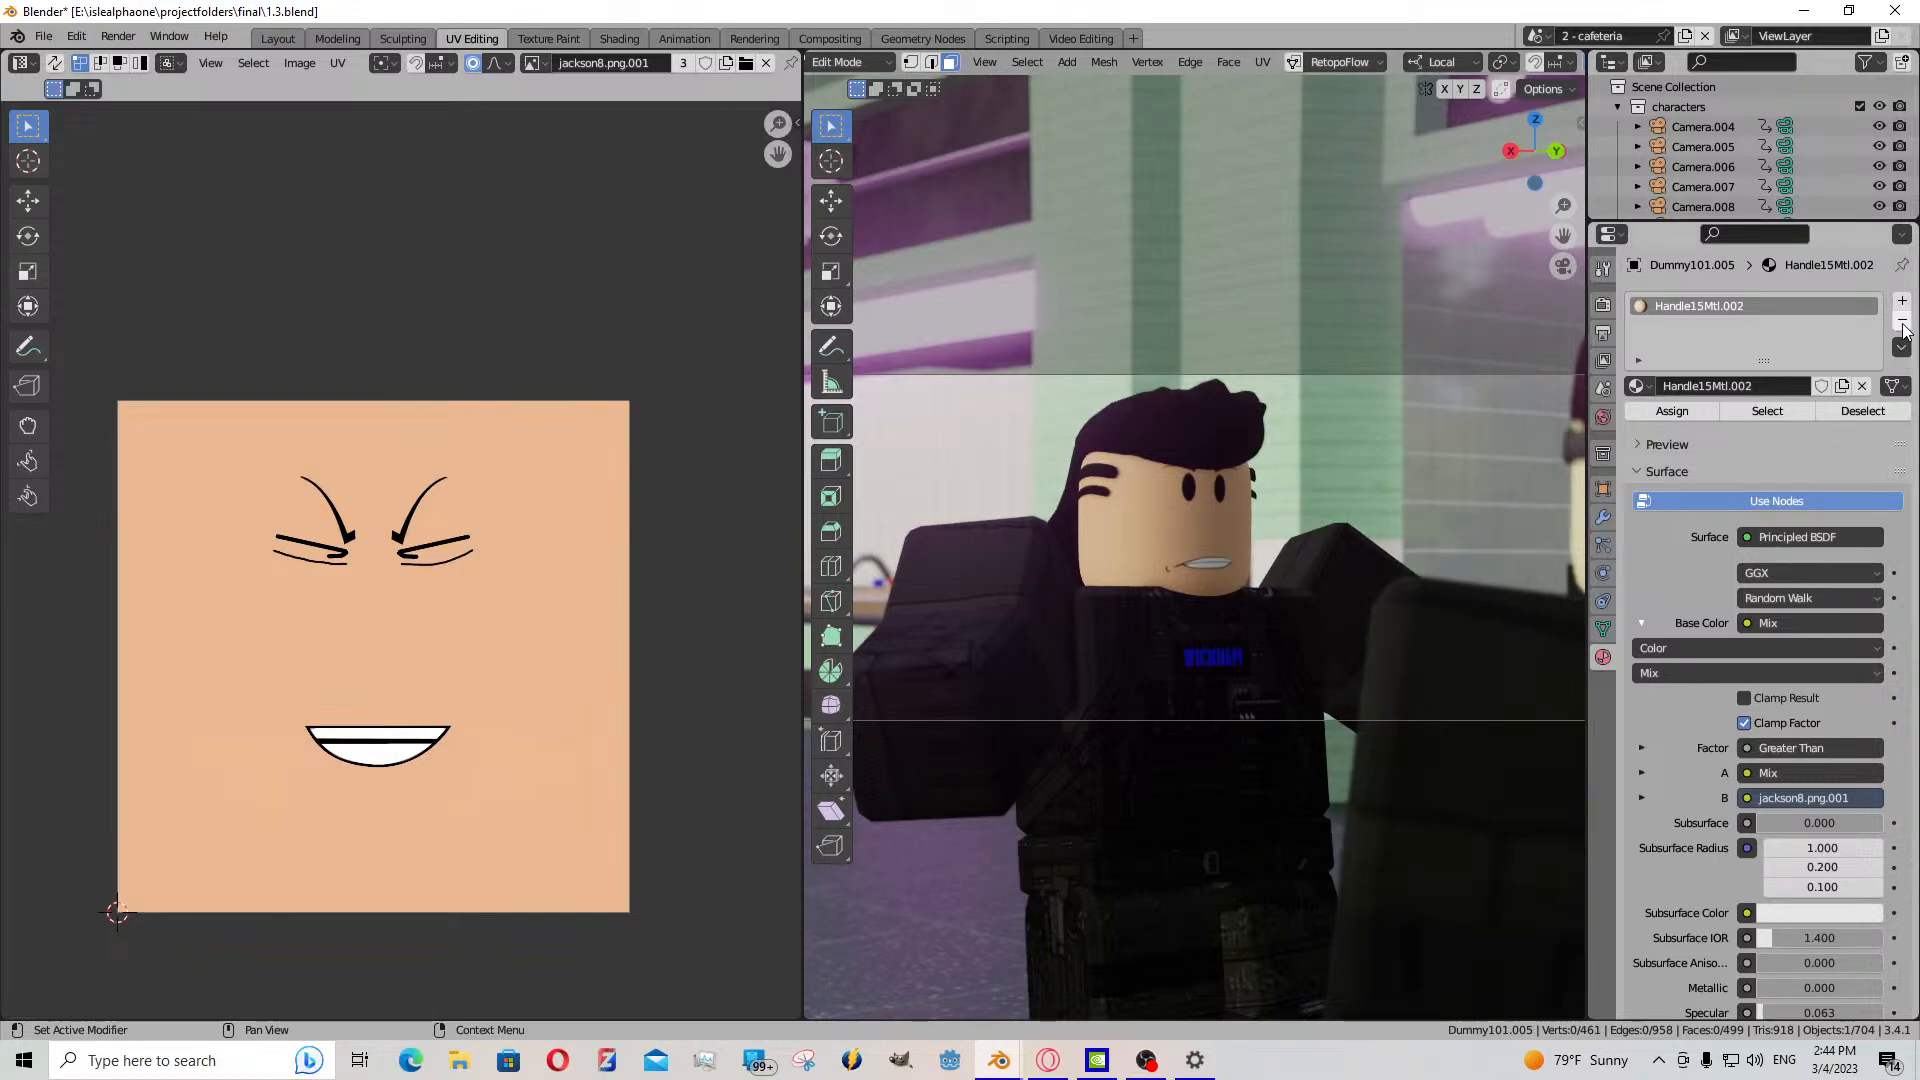
{"action": "left_click", "coordinate": [1902, 303]}
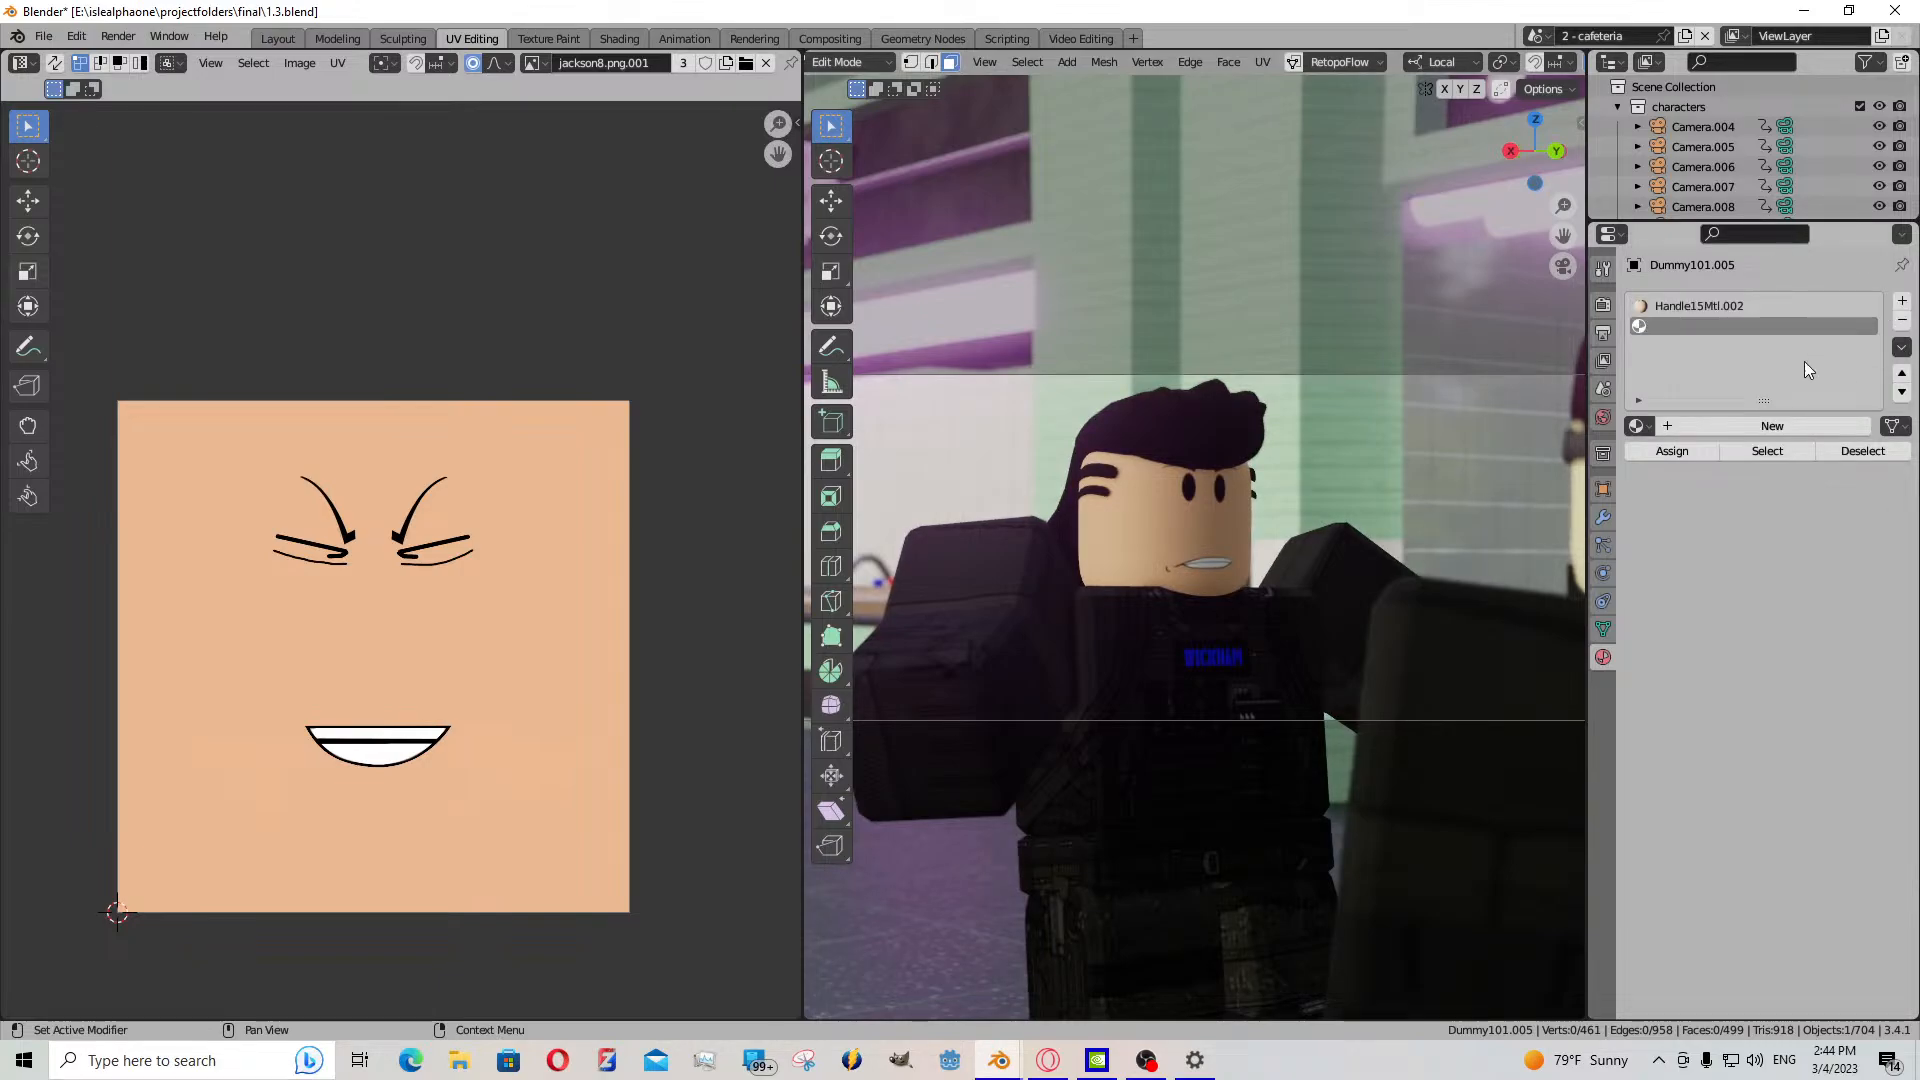
{"action": "left_click", "coordinate": [1636, 426]}
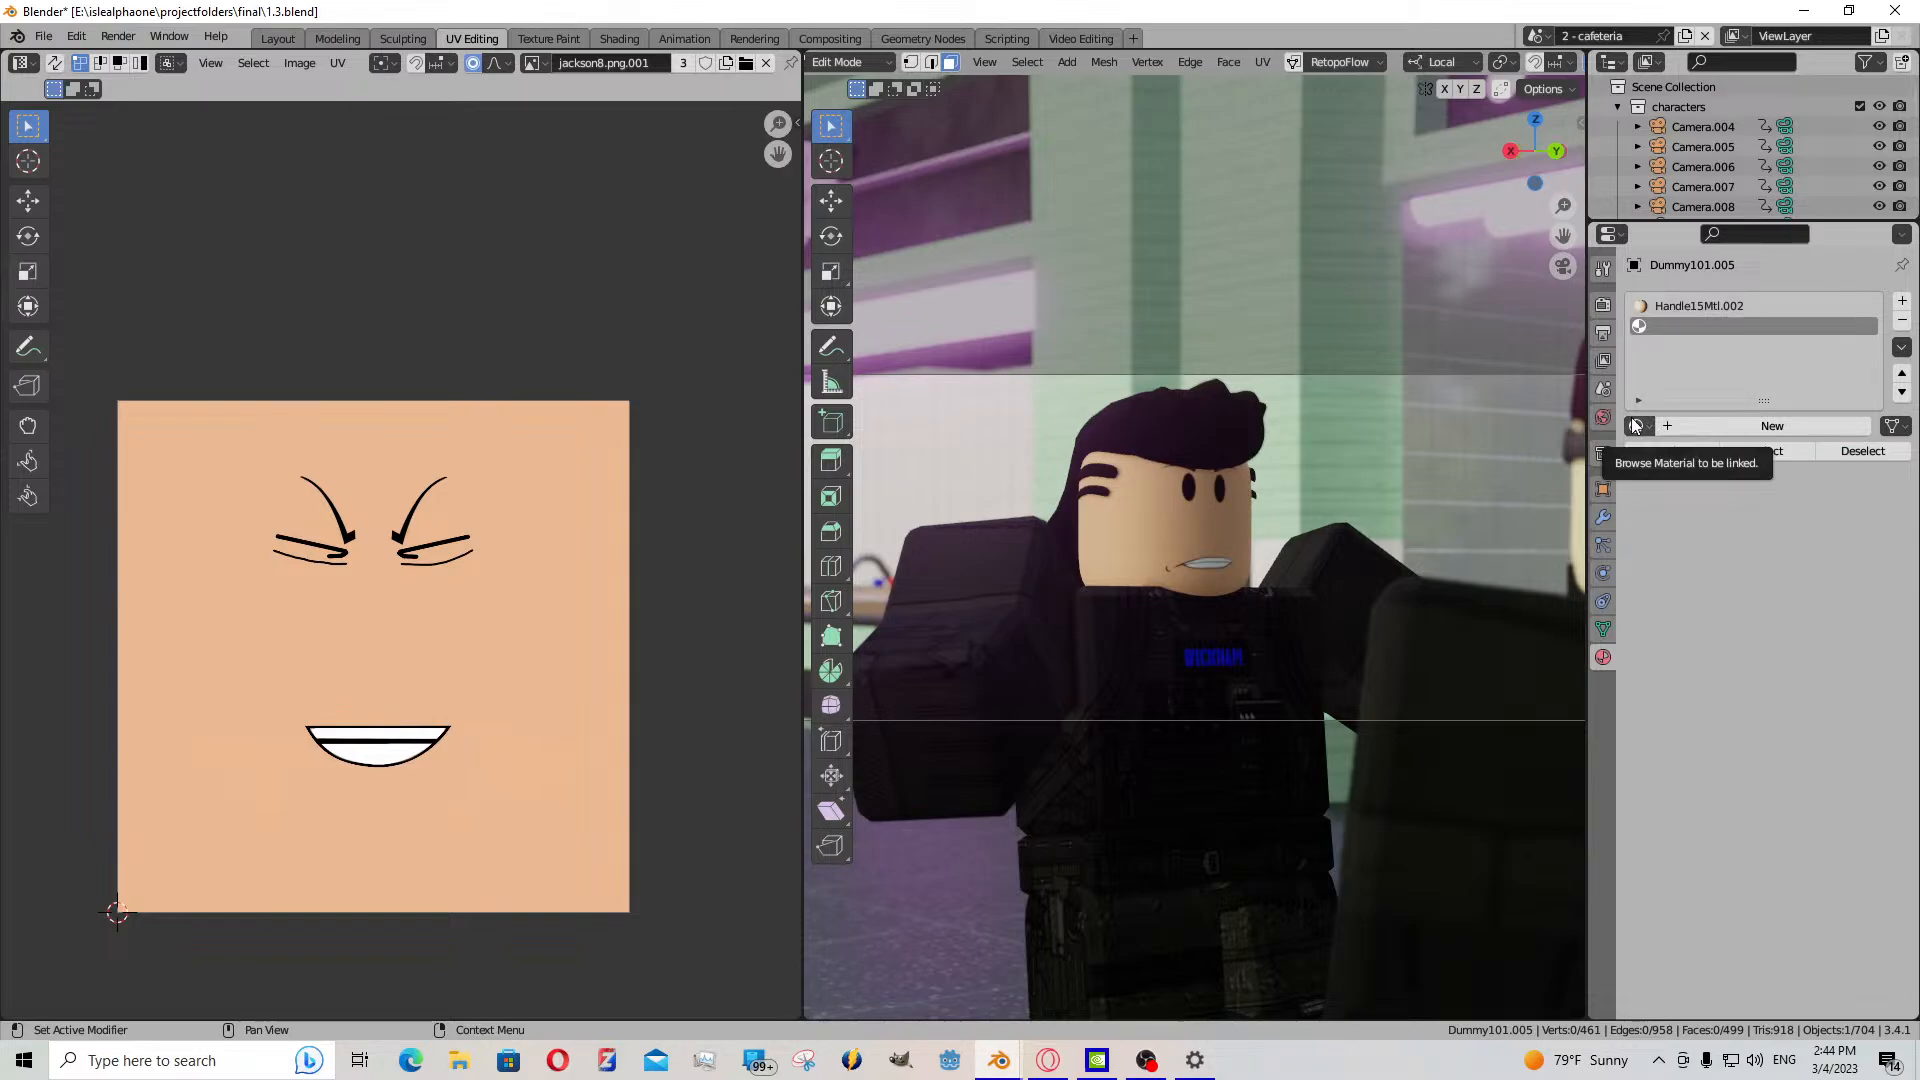
{"action": "left_click", "coordinate": [1762, 428]}
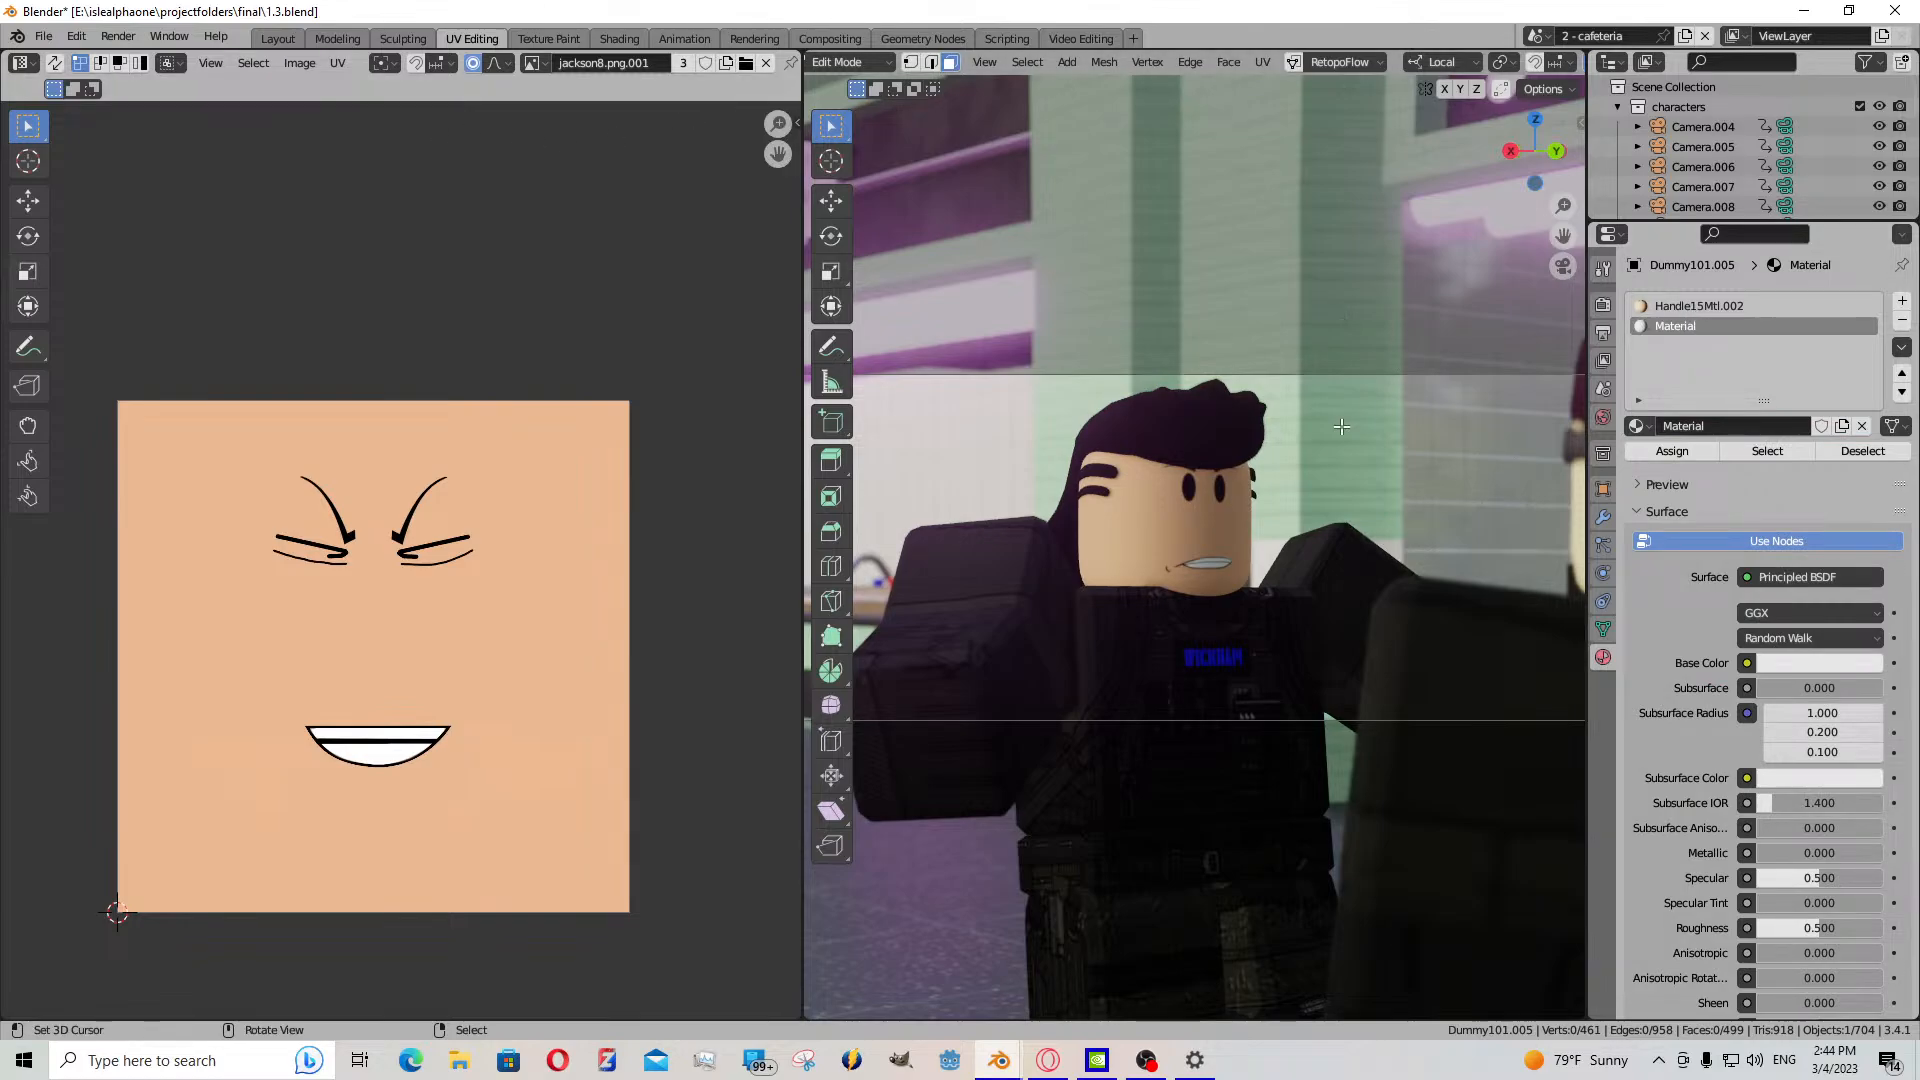
- Search the materials for "hand", put Handle15Mtl.002 in the head's second slot, and make it a separate copy
{"action": "left_click", "coordinate": [1637, 426]}
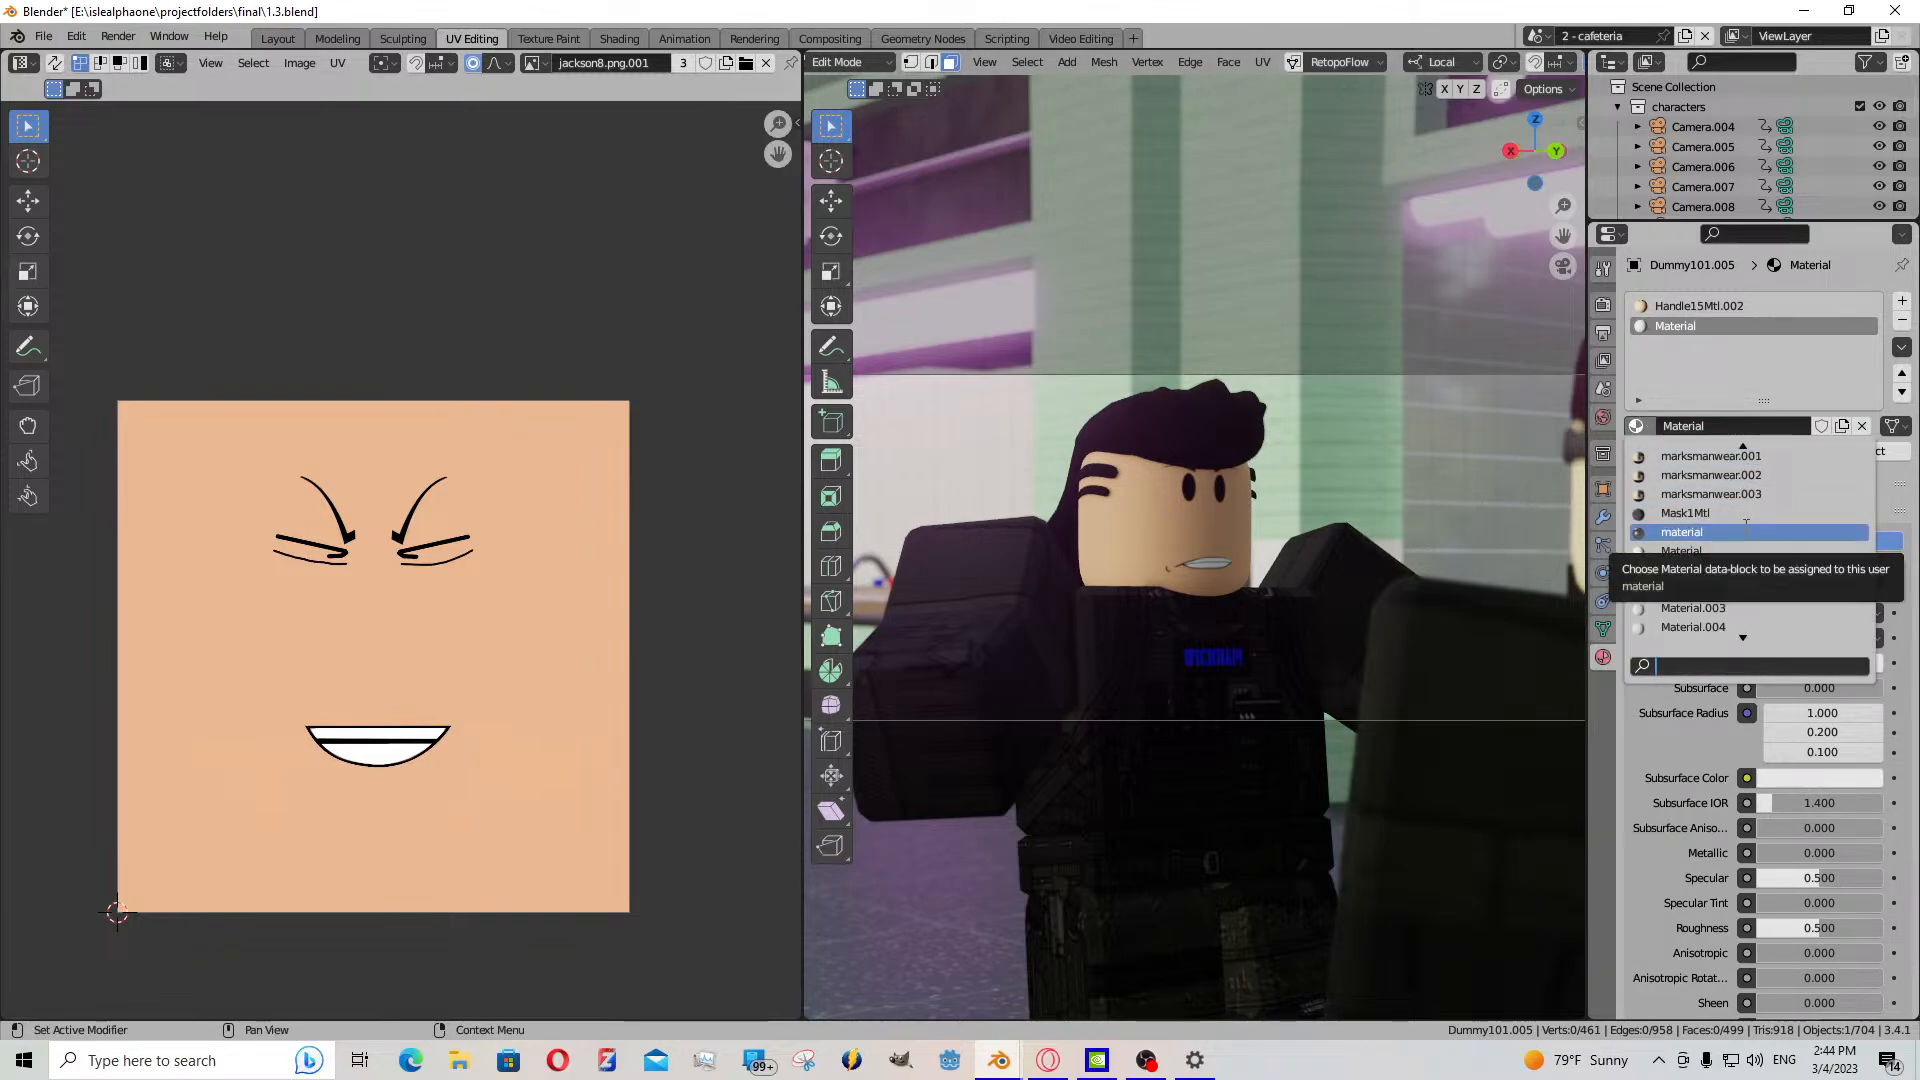
{"action": "type", "text": "hand"}
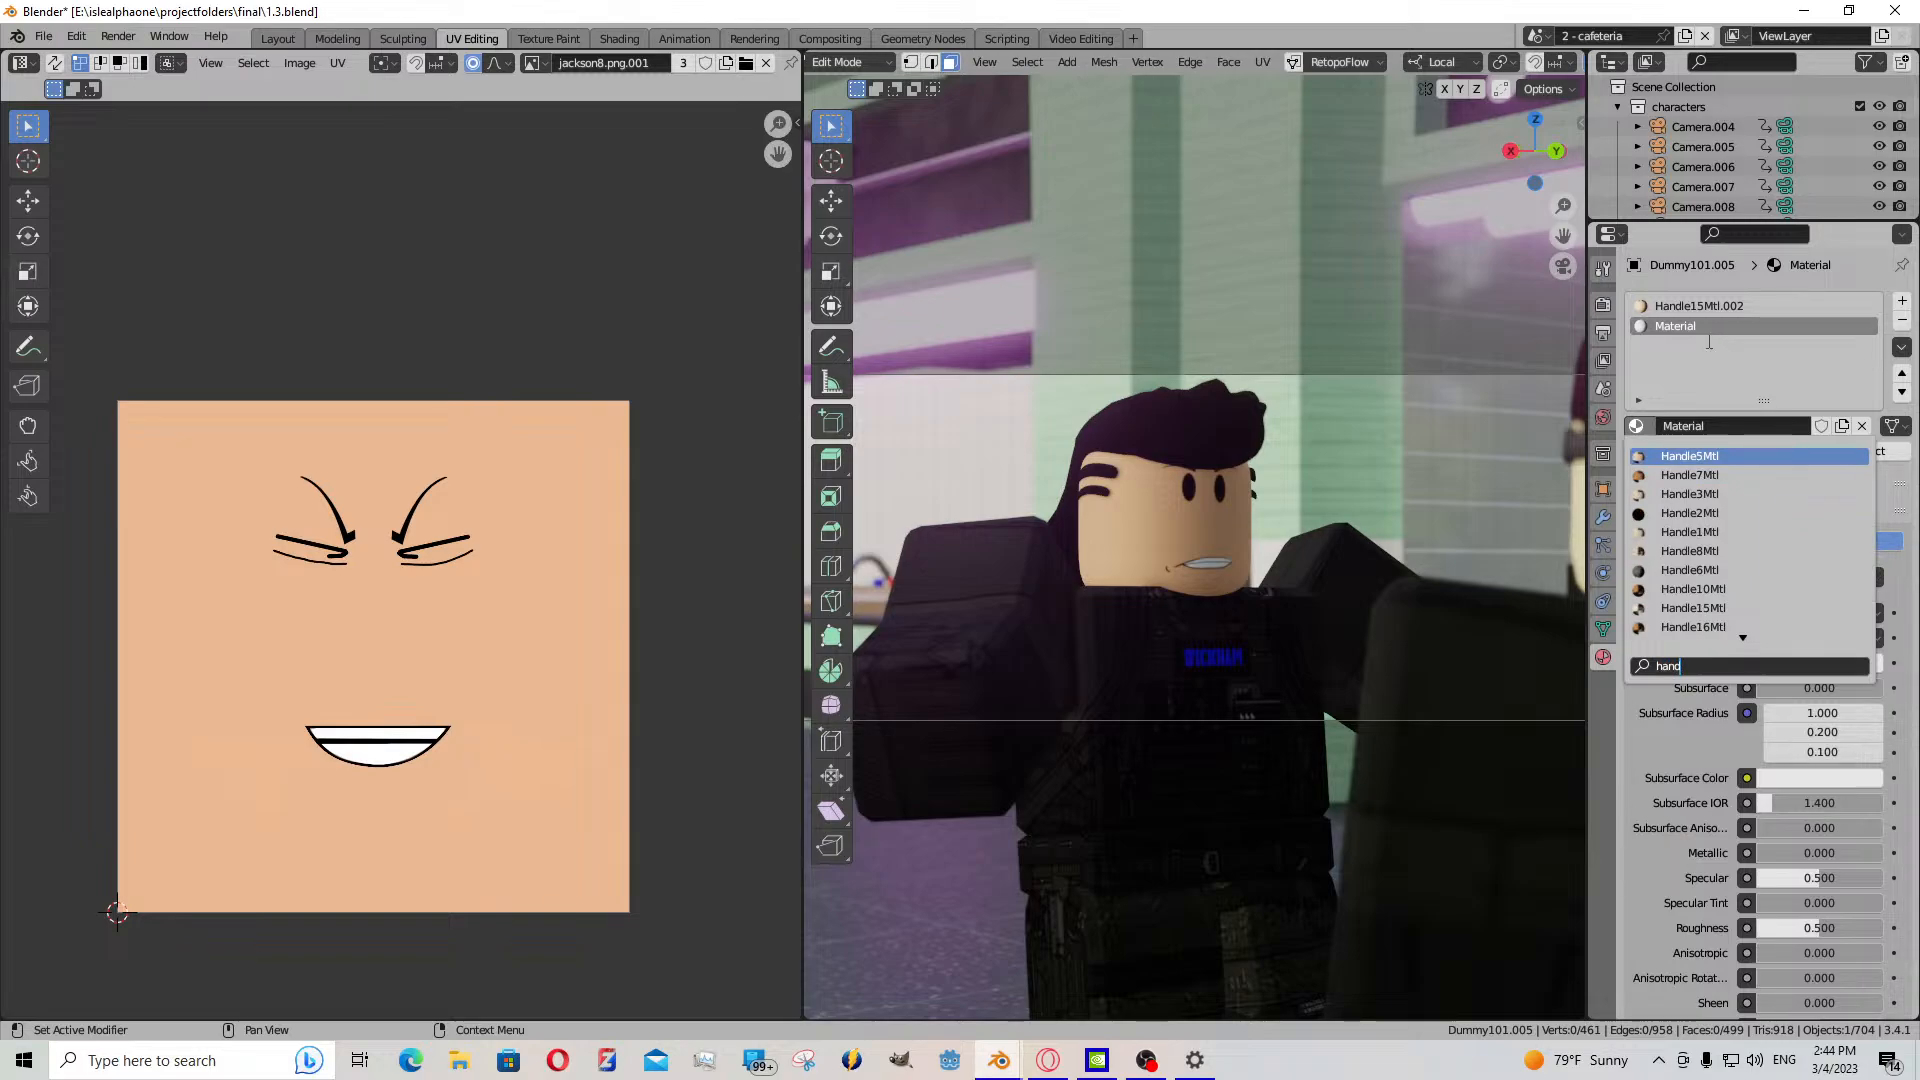
{"action": "scroll", "coordinate": [1747, 594], "scroll_direction": "down", "scroll_amount": 15}
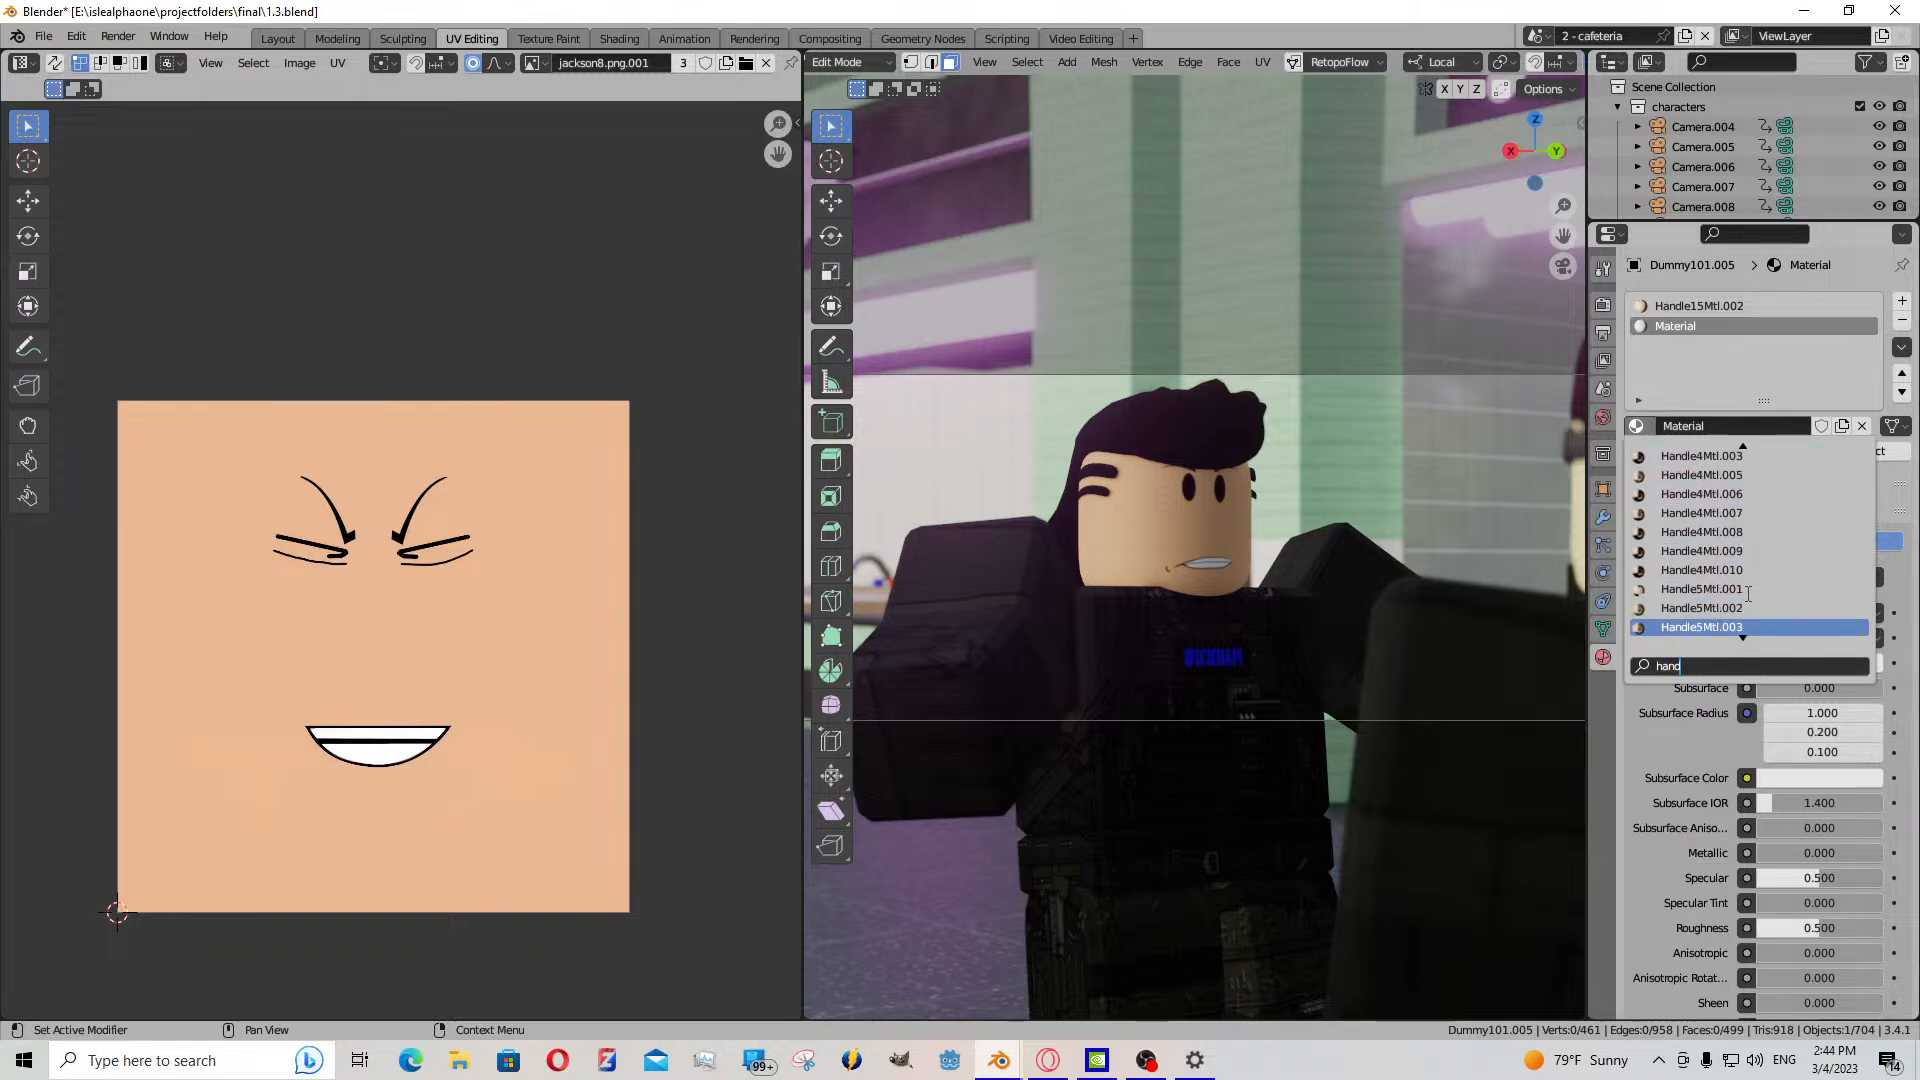
{"action": "scroll", "coordinate": [1746, 596], "scroll_direction": "down", "scroll_amount": 11}
{"action": "scroll", "coordinate": [1745, 596], "scroll_direction": "down", "scroll_amount": 15}
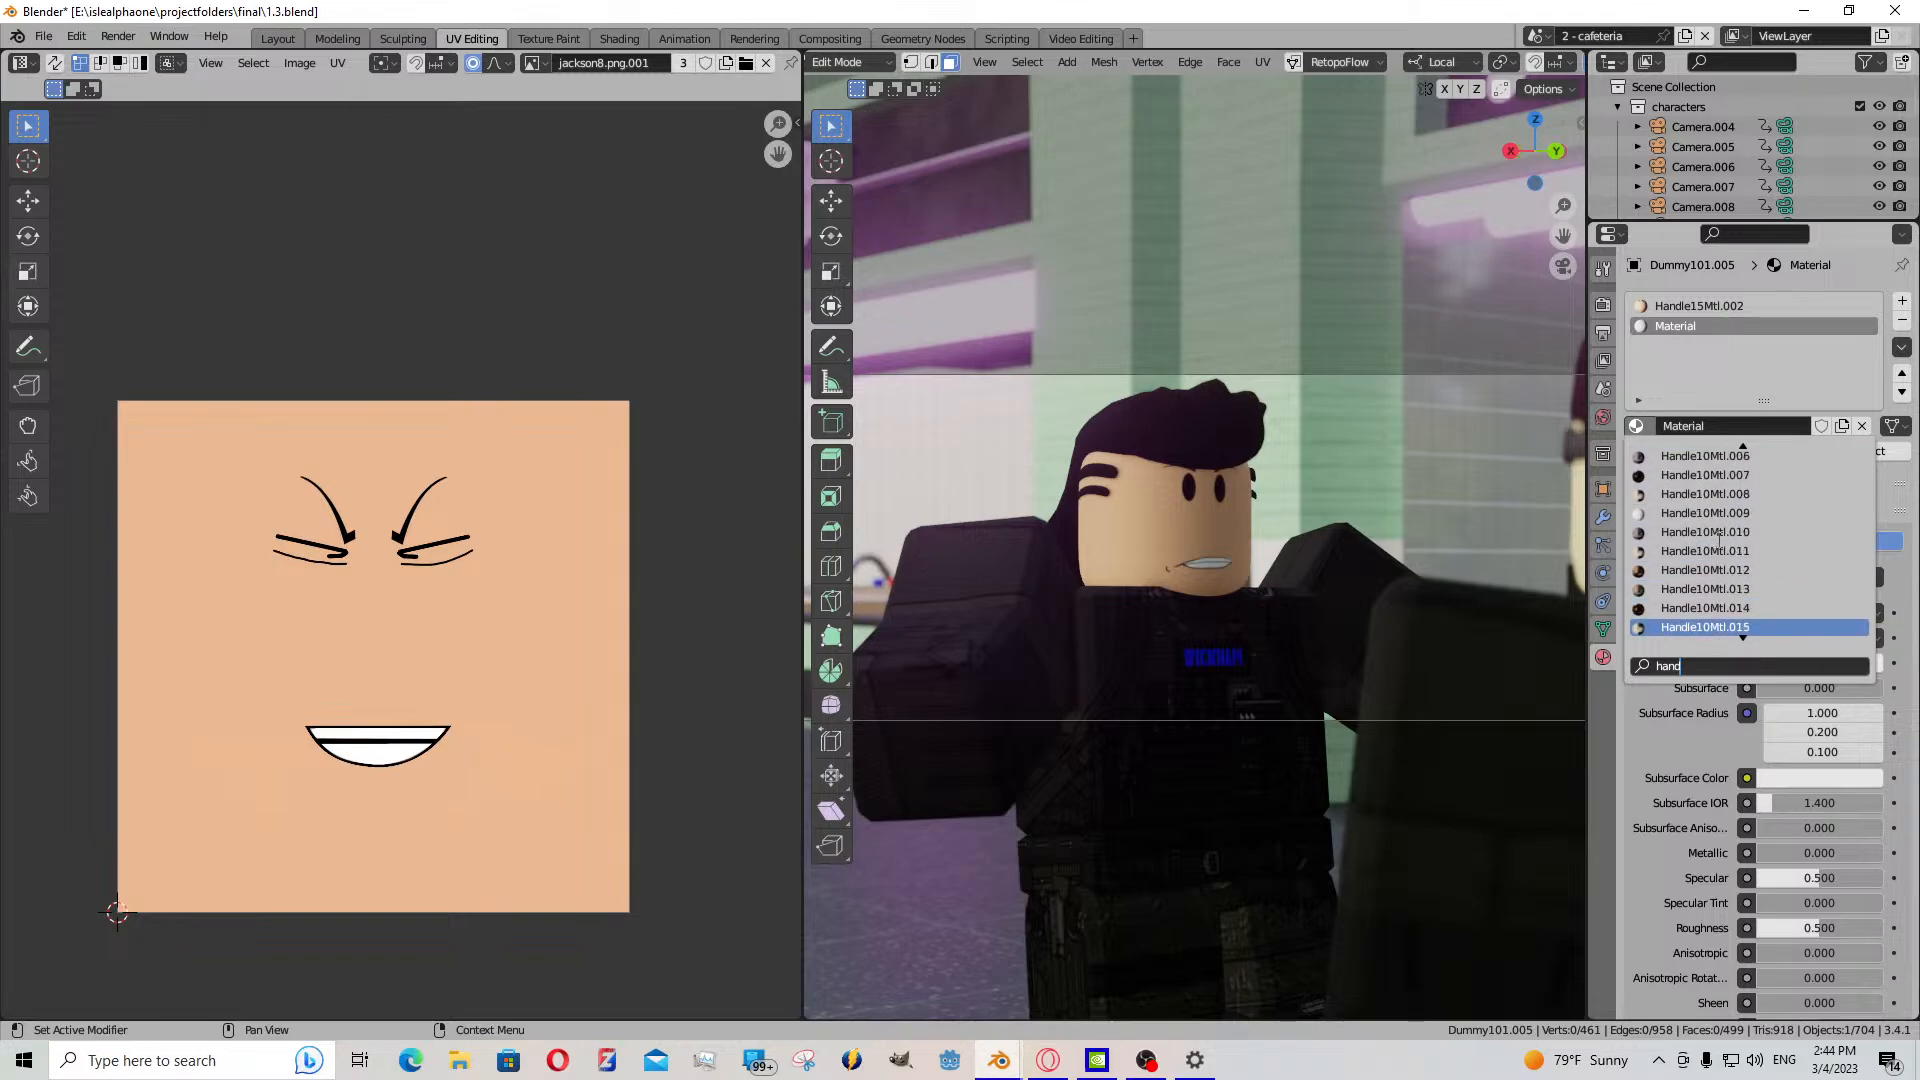
{"action": "scroll", "coordinate": [1721, 537], "scroll_direction": "down", "scroll_amount": 3}
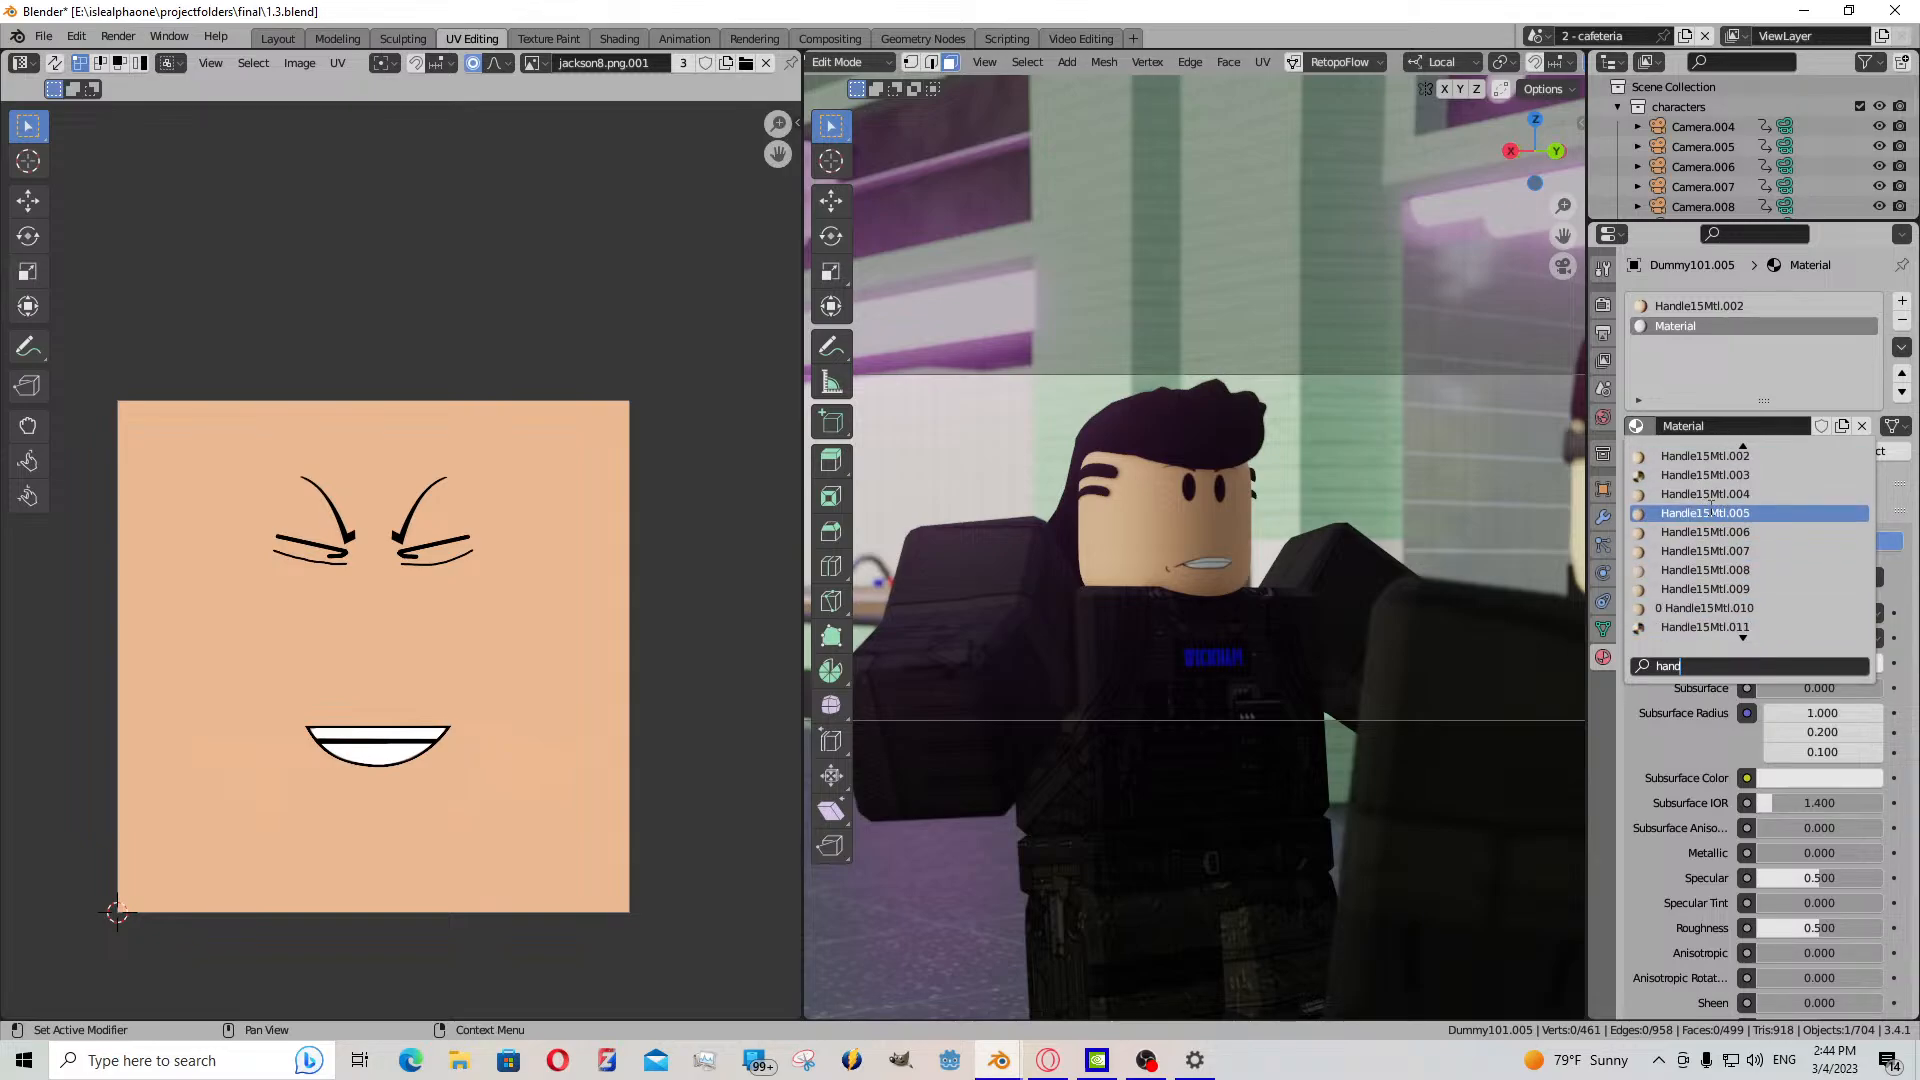
{"action": "left_click", "coordinate": [1705, 456]}
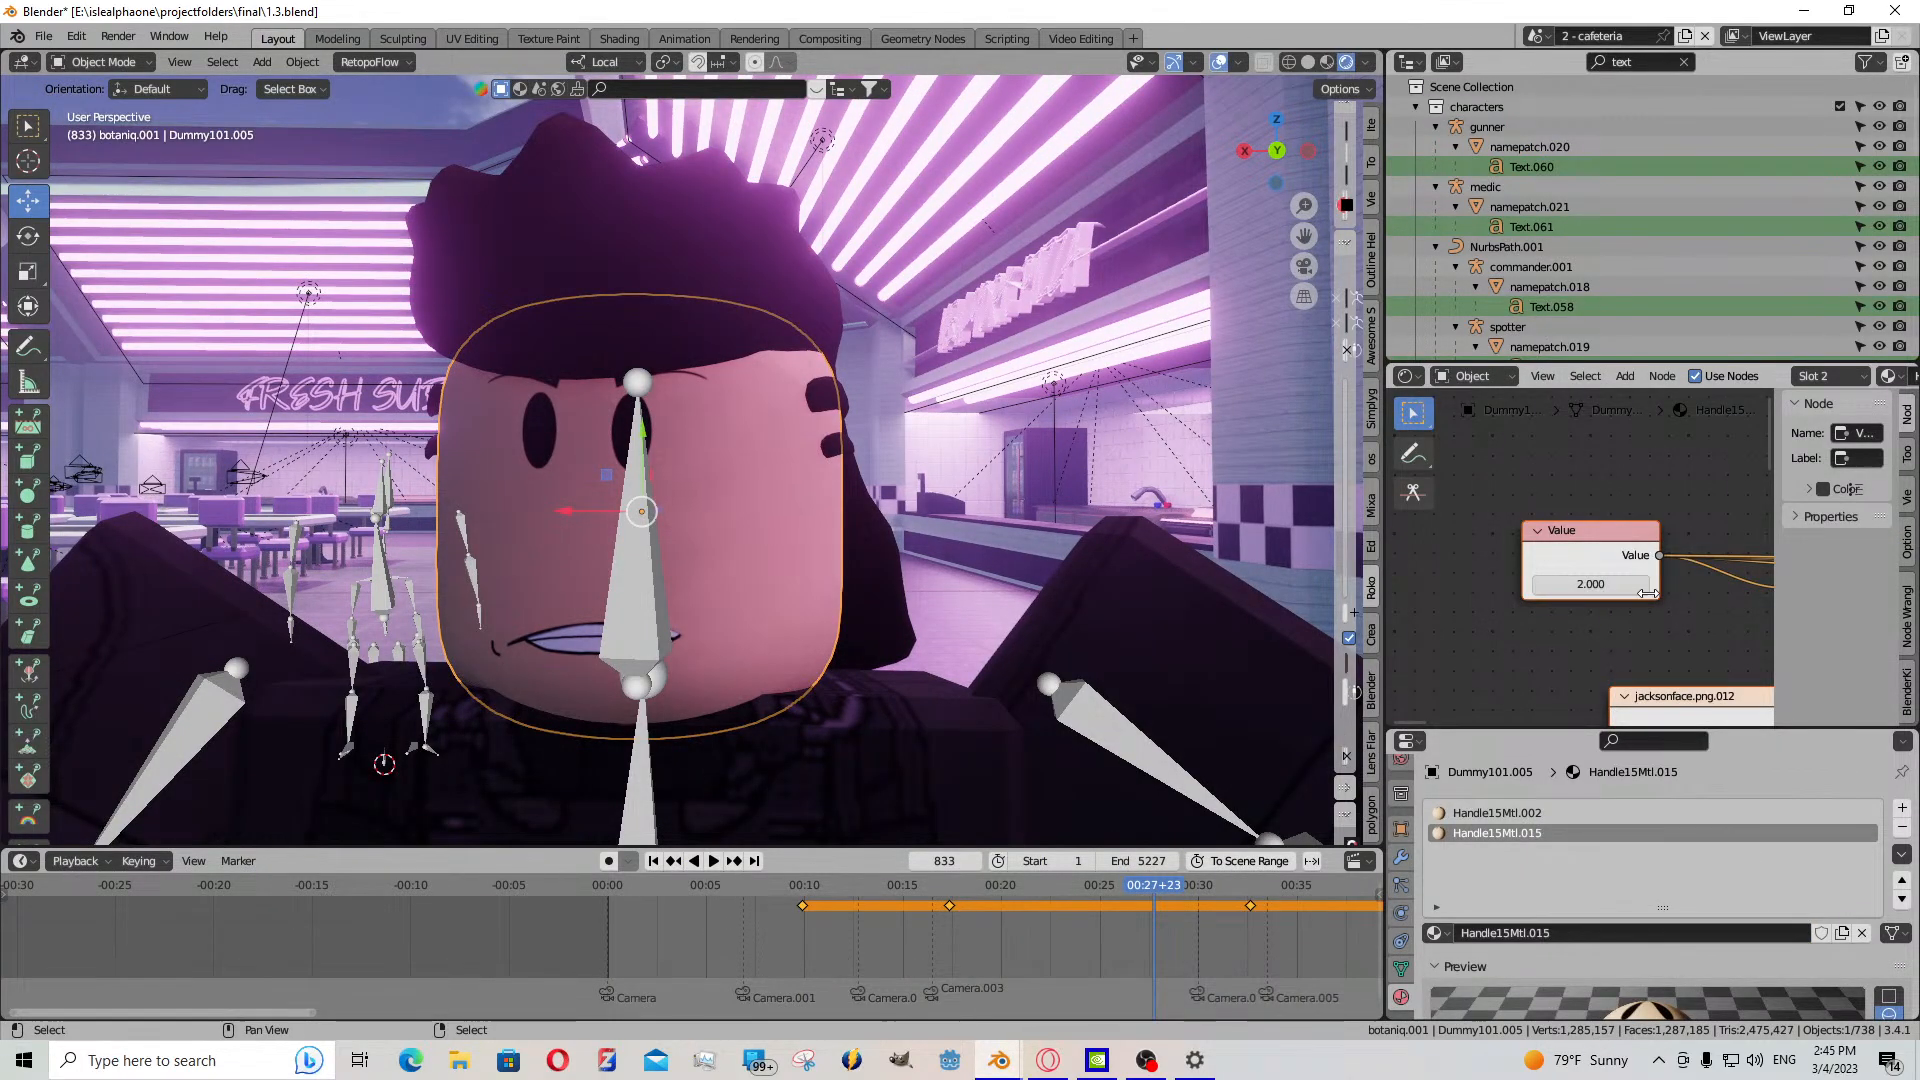
- In the UV Editing workspace, sync the UV selection, show the viewport overlays, and select all faces of the head's upper half
{"action": "key", "text": "Tab"}
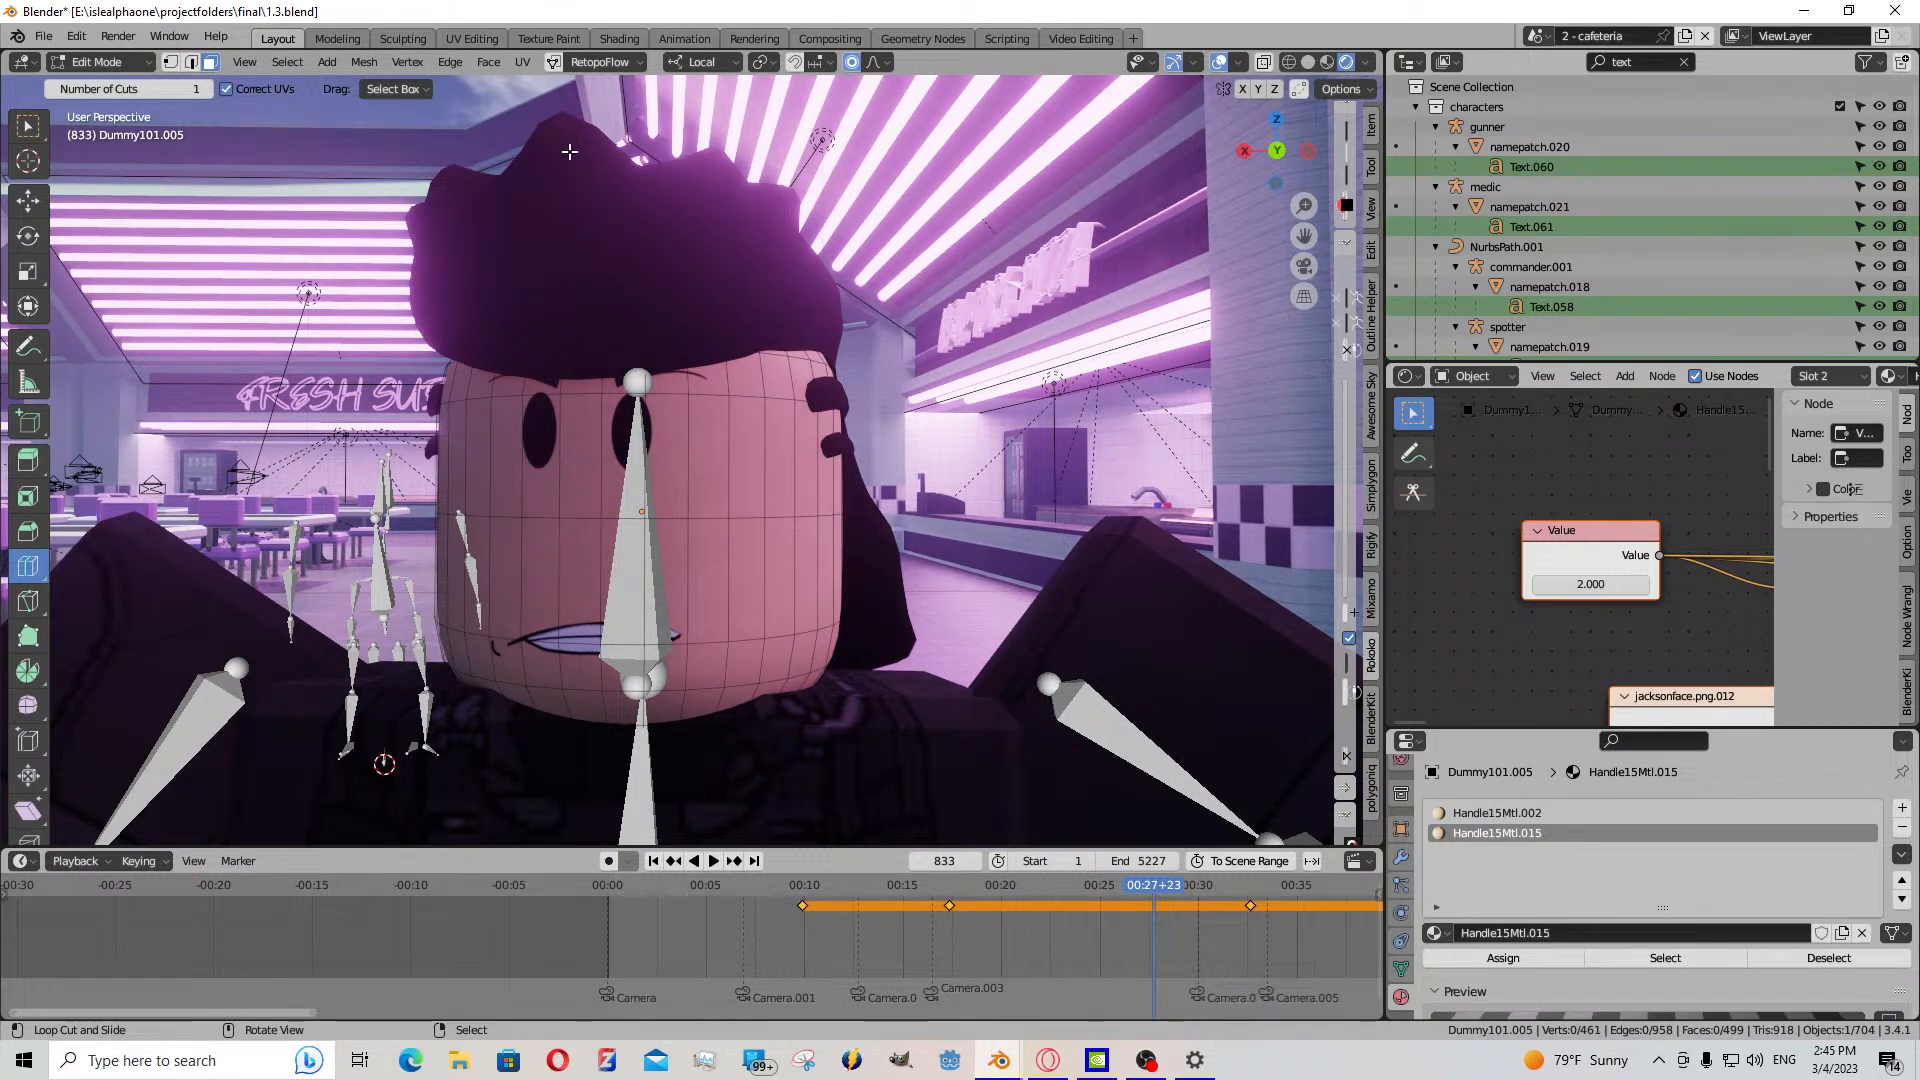
{"action": "left_click", "coordinate": [466, 38]}
{"action": "left_click", "coordinate": [1147, 414]}
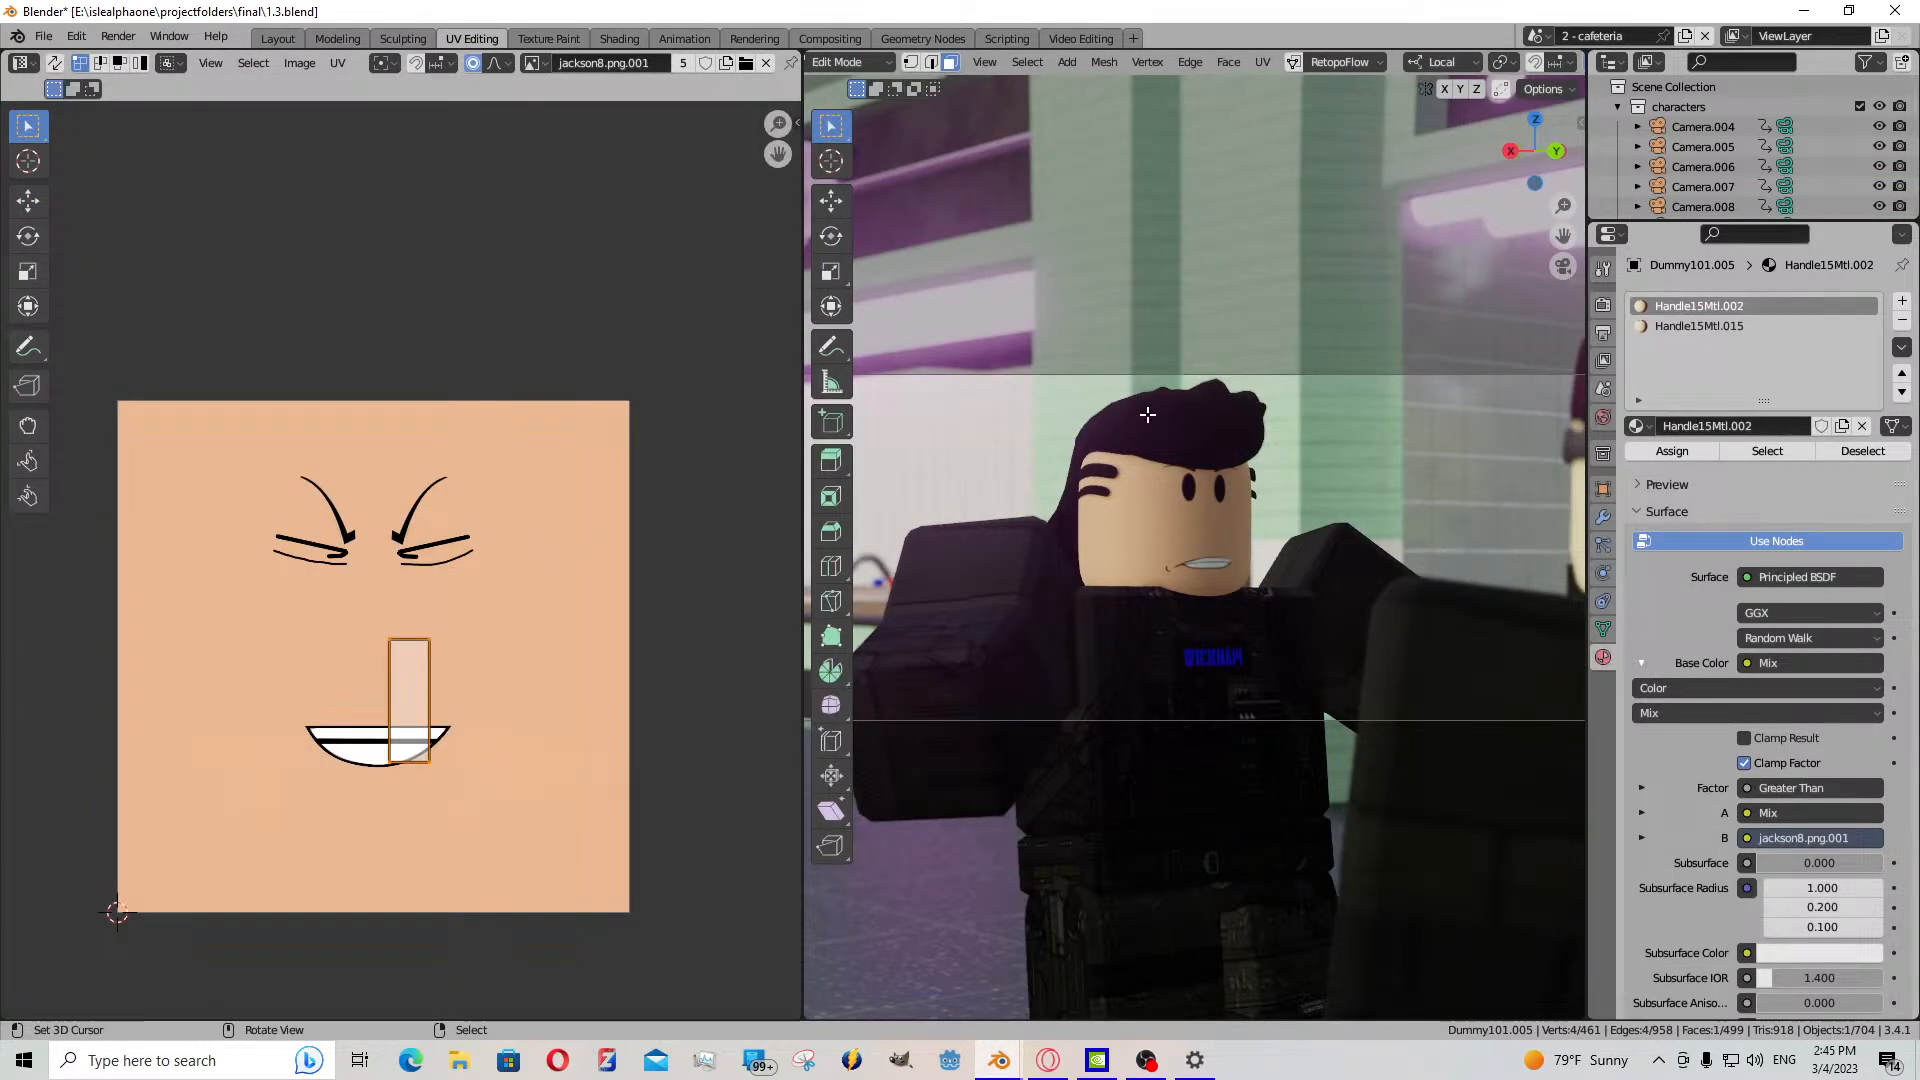
{"action": "left_click", "coordinate": [54, 65]}
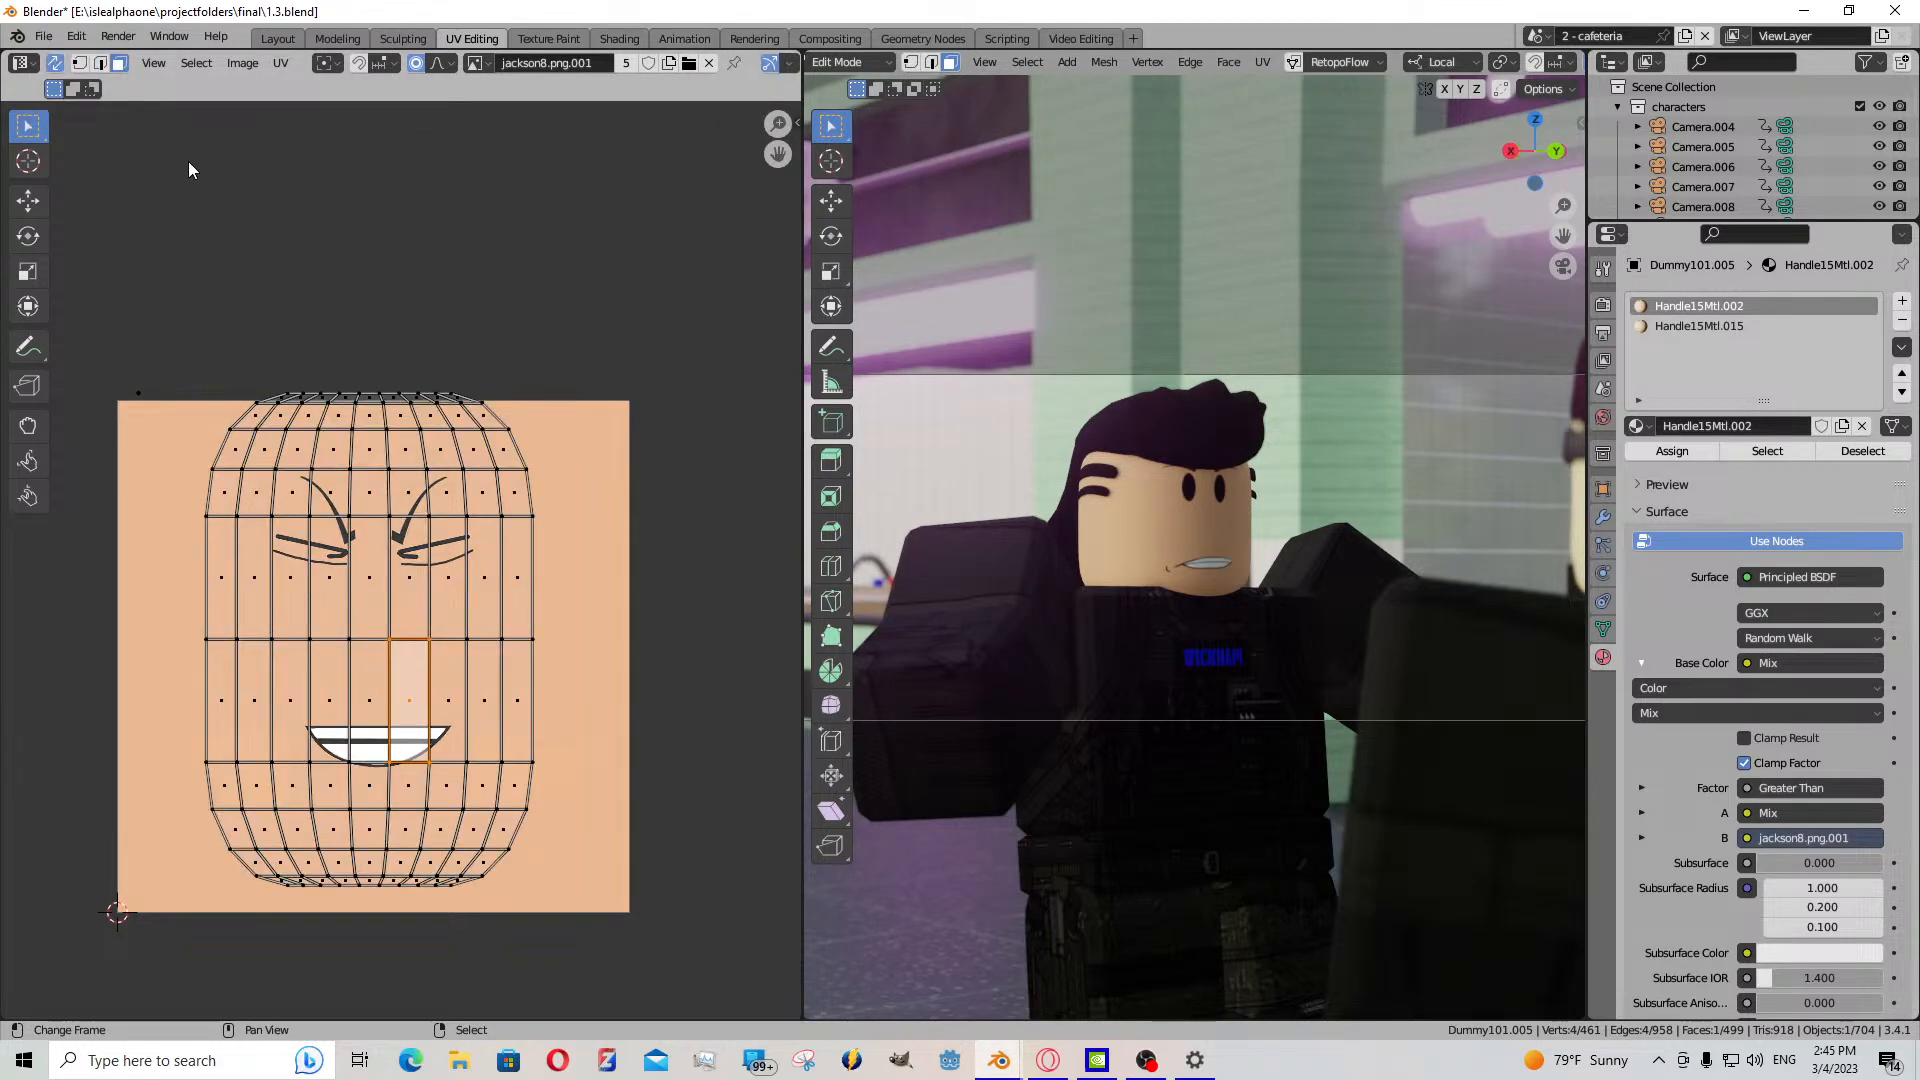
{"action": "scroll", "coordinate": [1078, 66], "scroll_direction": "down", "scroll_amount": 5}
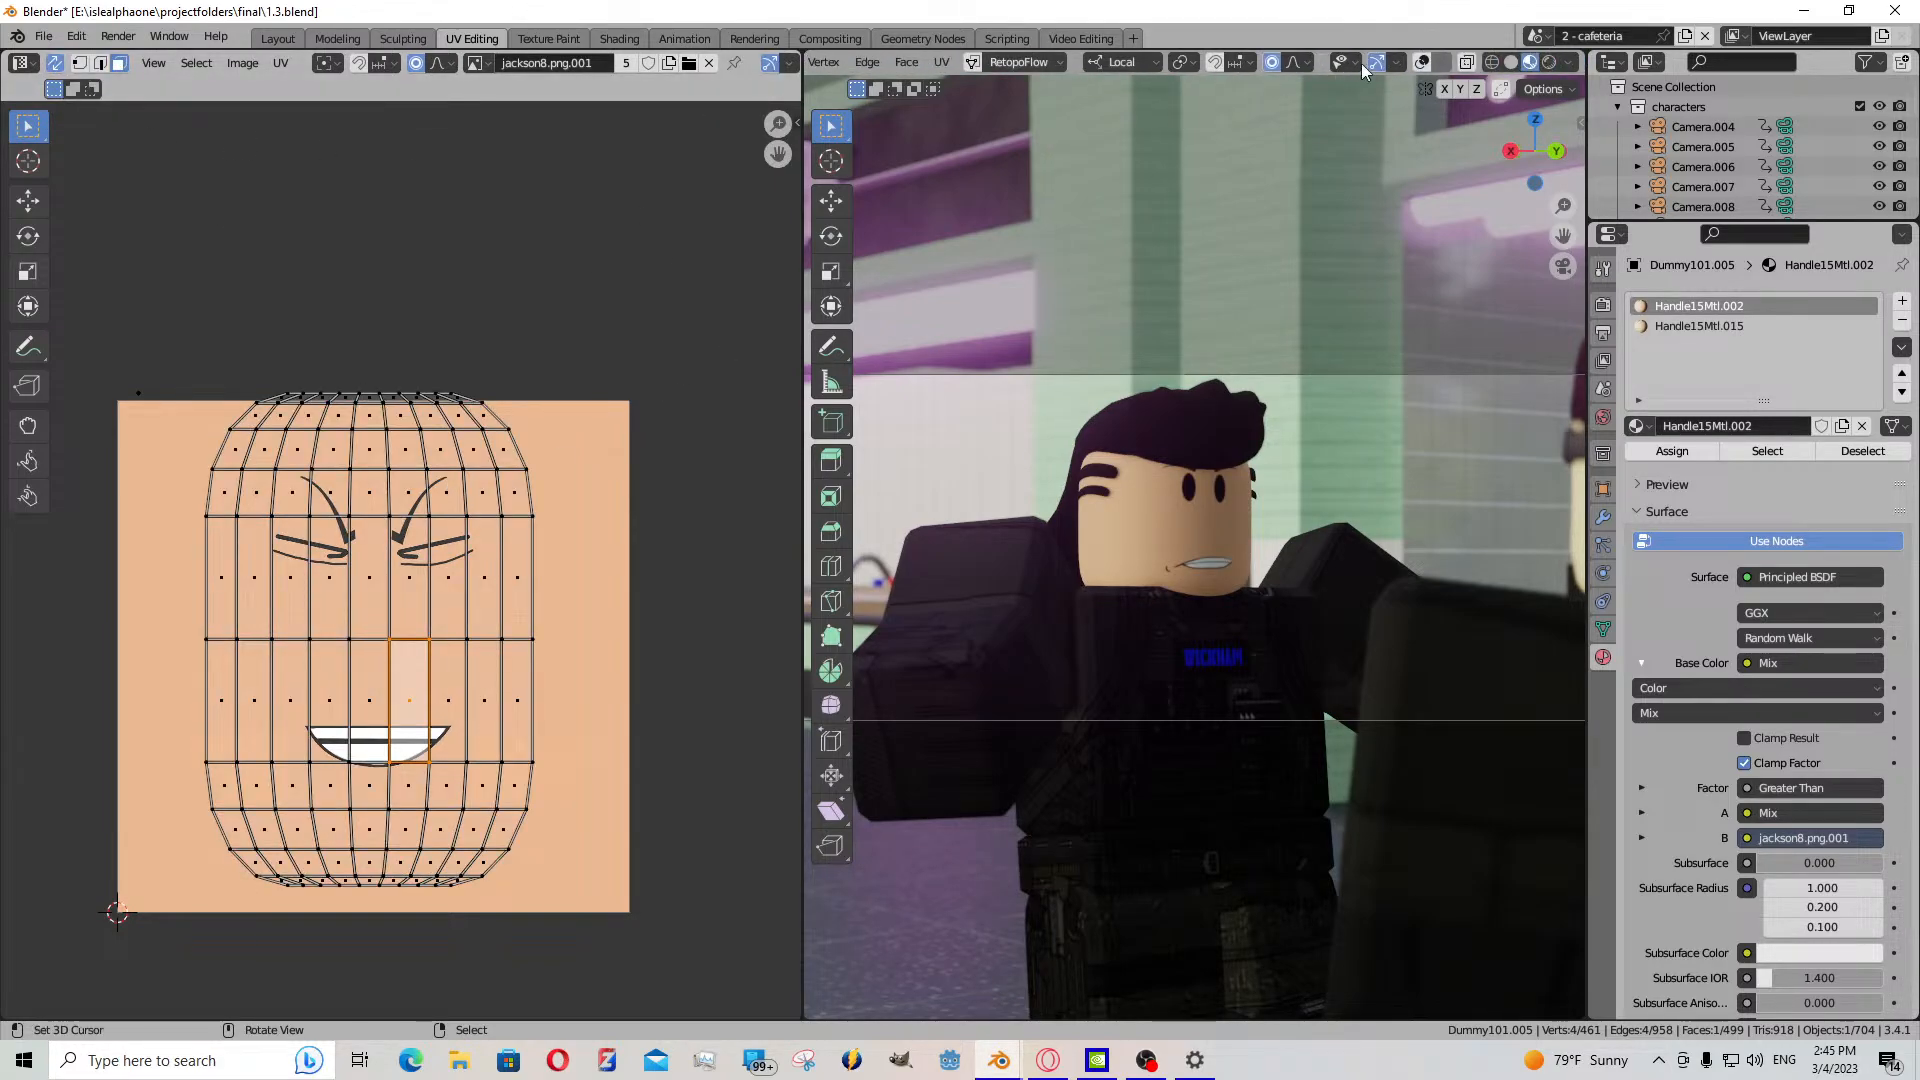
{"action": "left_click", "coordinate": [1424, 62]}
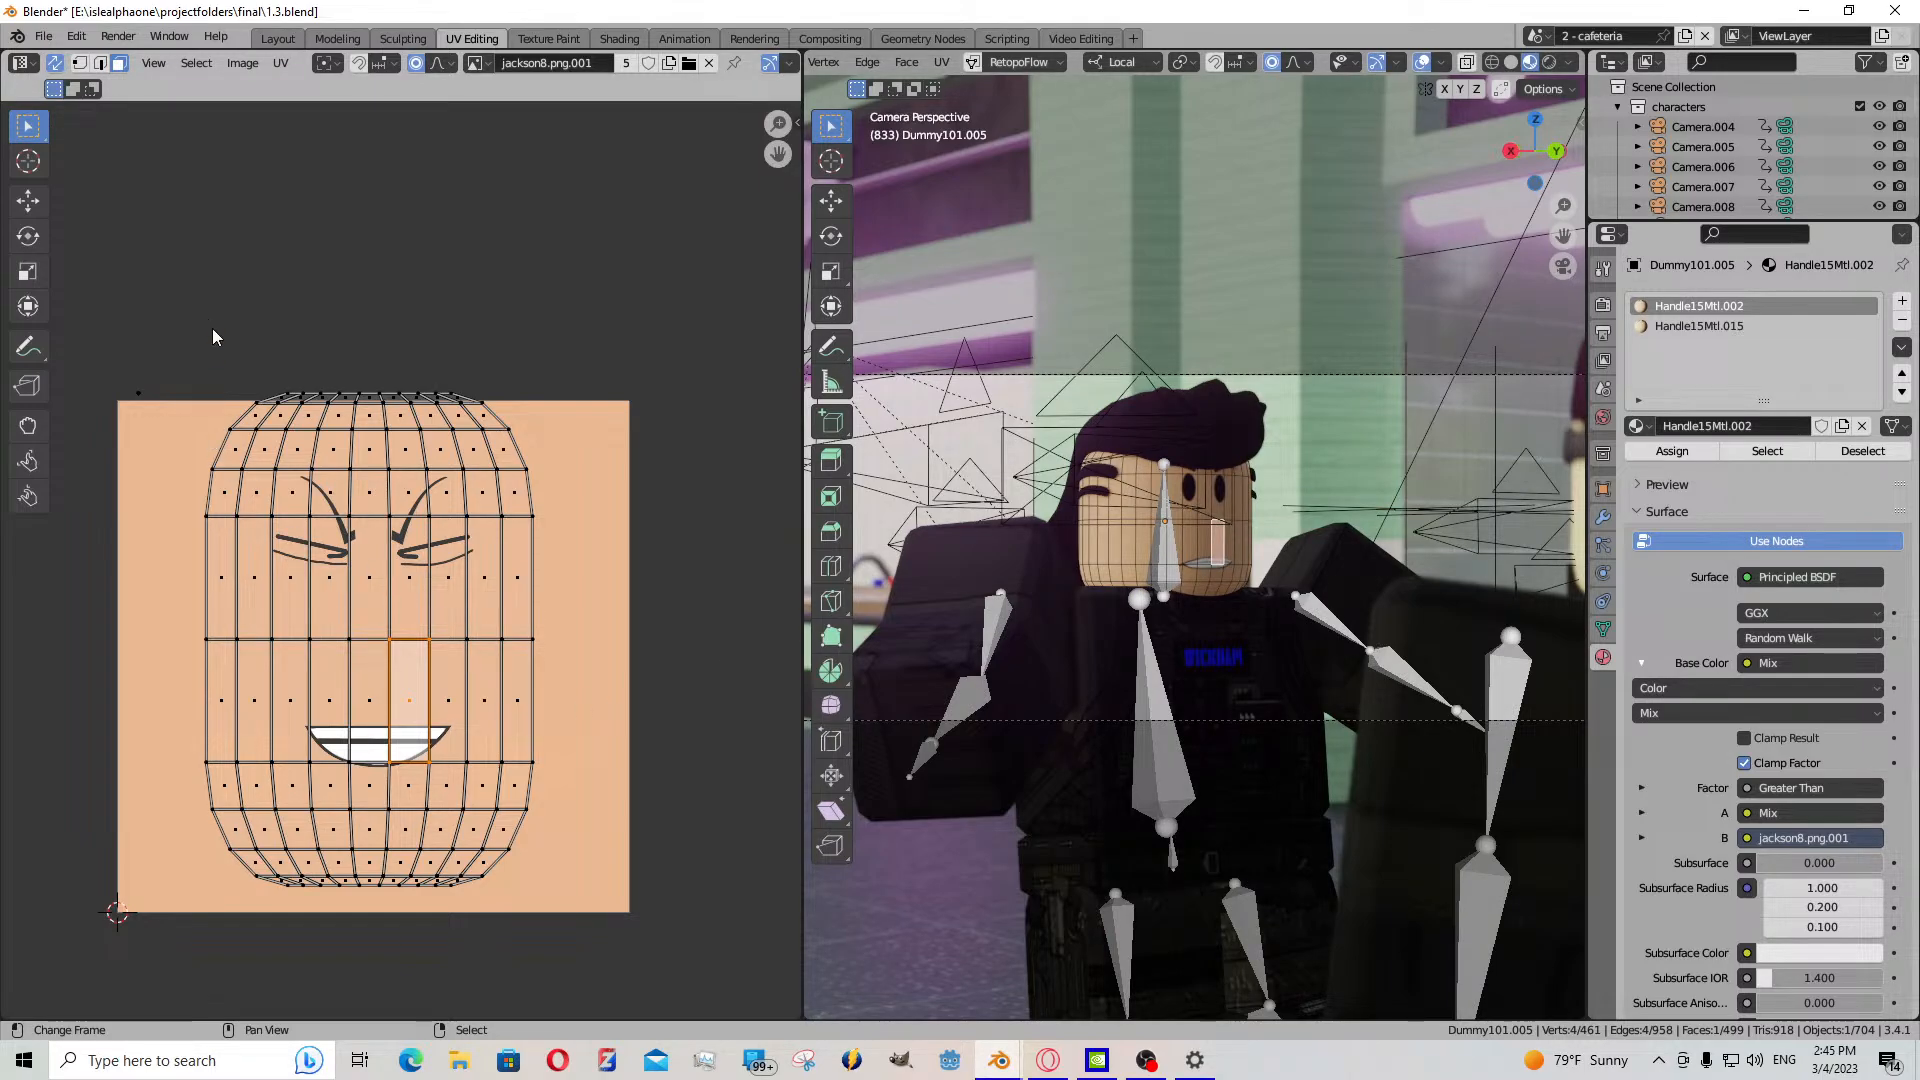
{"action": "left_click", "coordinate": [395, 608]}
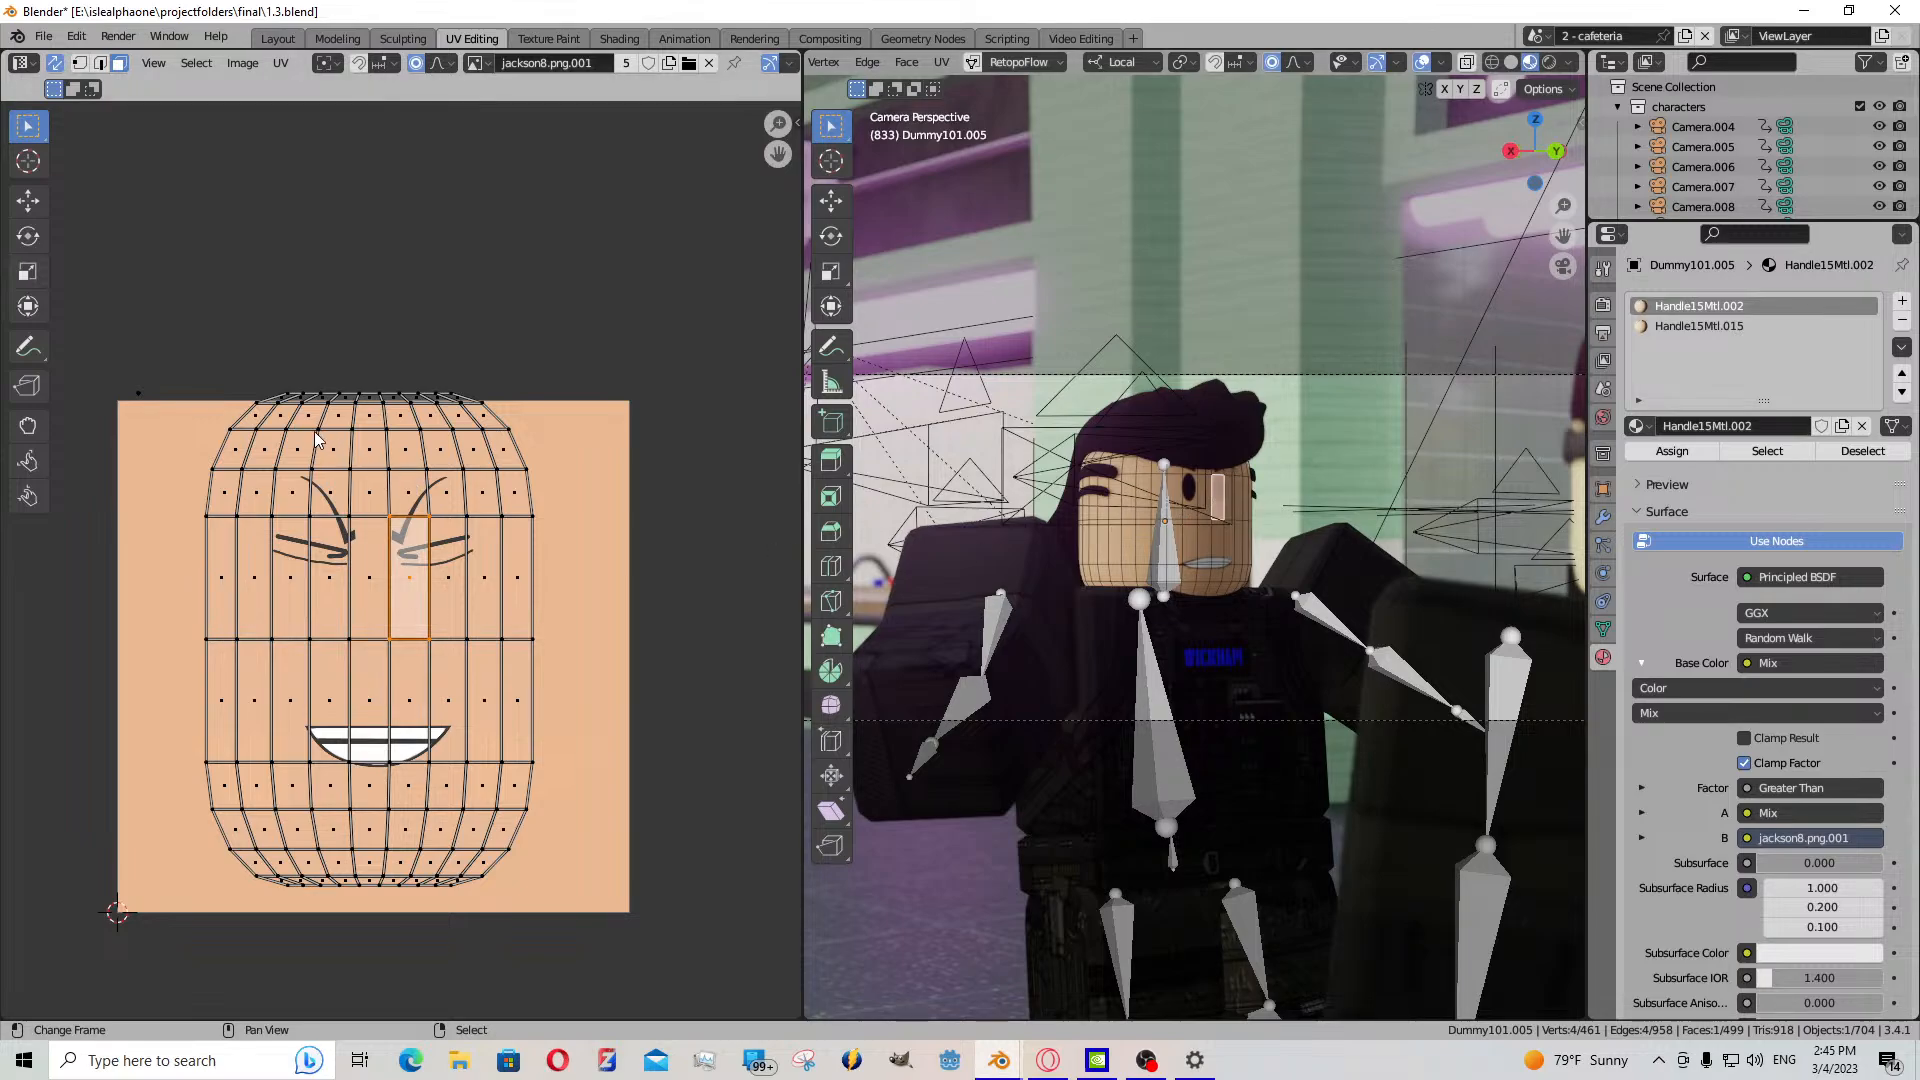
{"action": "key", "text": "b"}
{"action": "left_click_drag", "start_coordinate": [148, 364], "coordinate": [620, 602]}
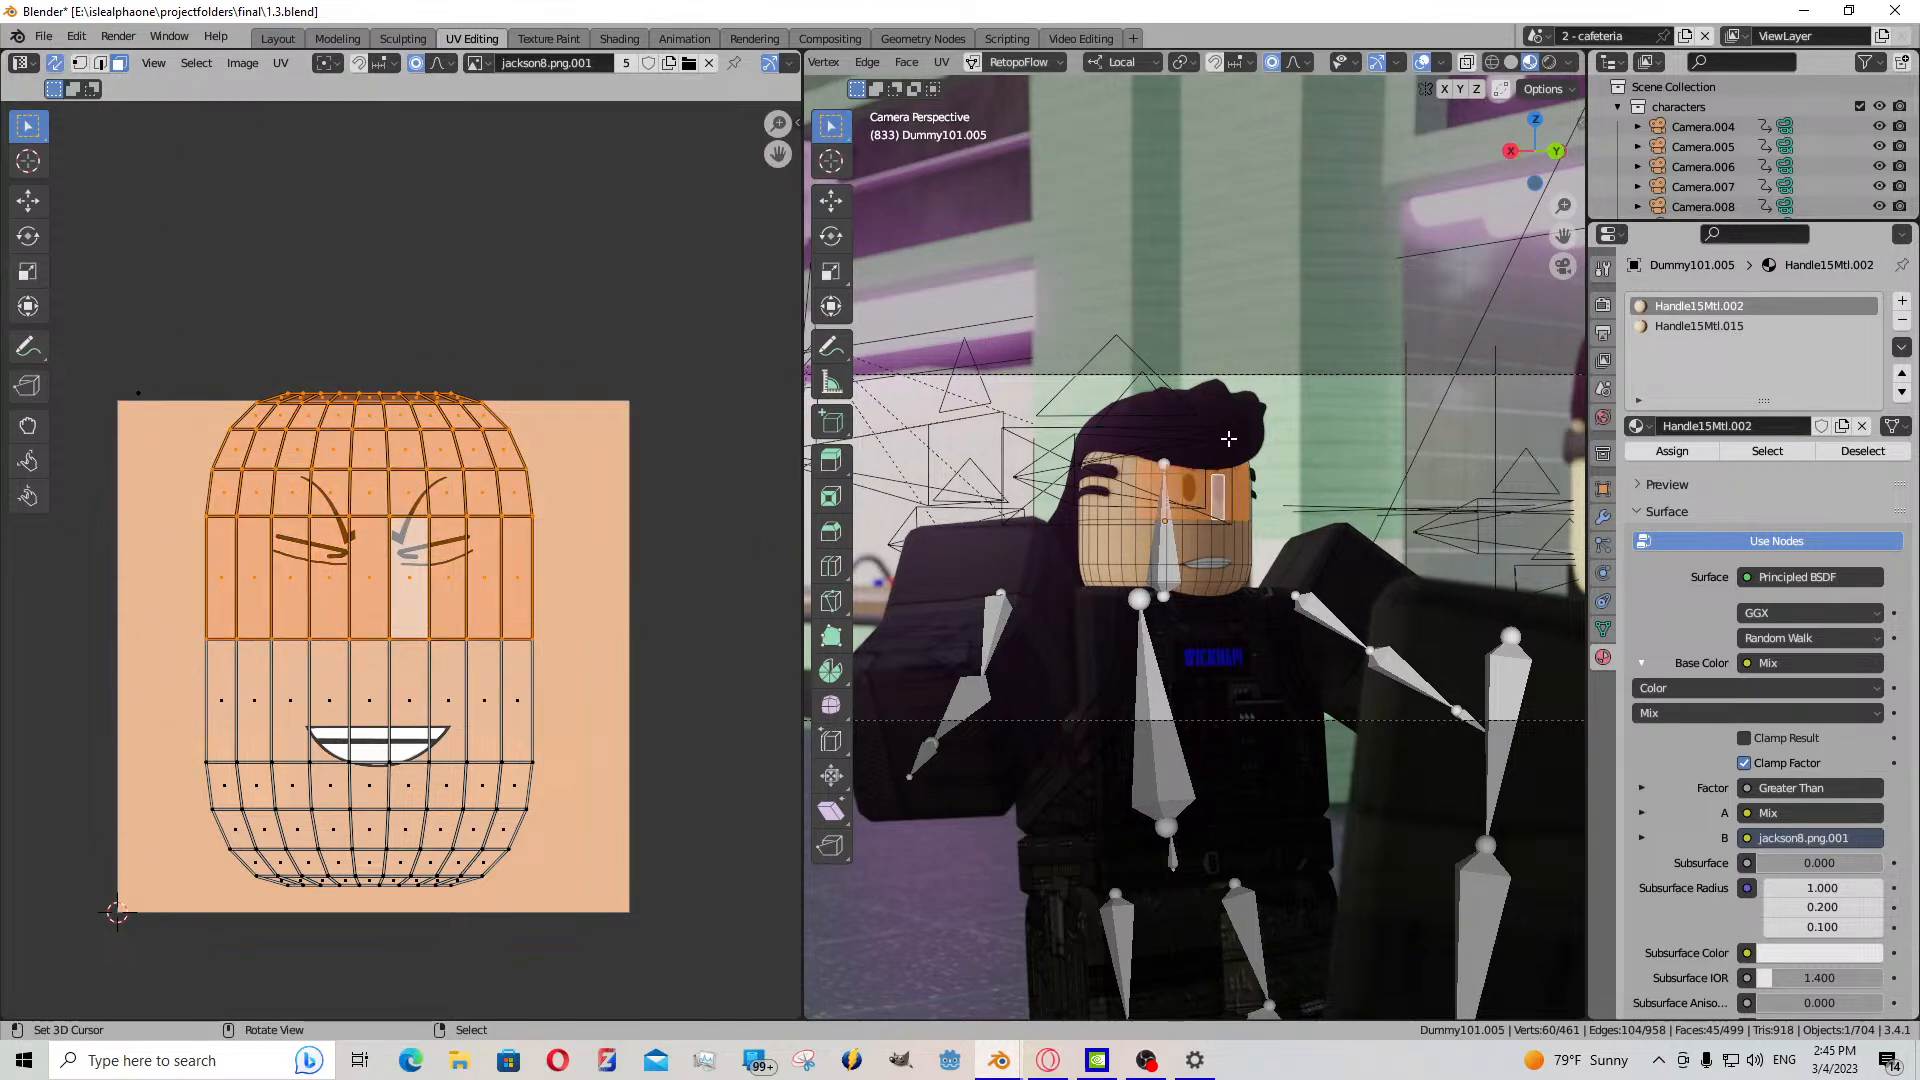
- Assign the second-slot material Handle15Mtl.015 to the selected upper-half faces of the head
{"action": "left_click", "coordinate": [1700, 327]}
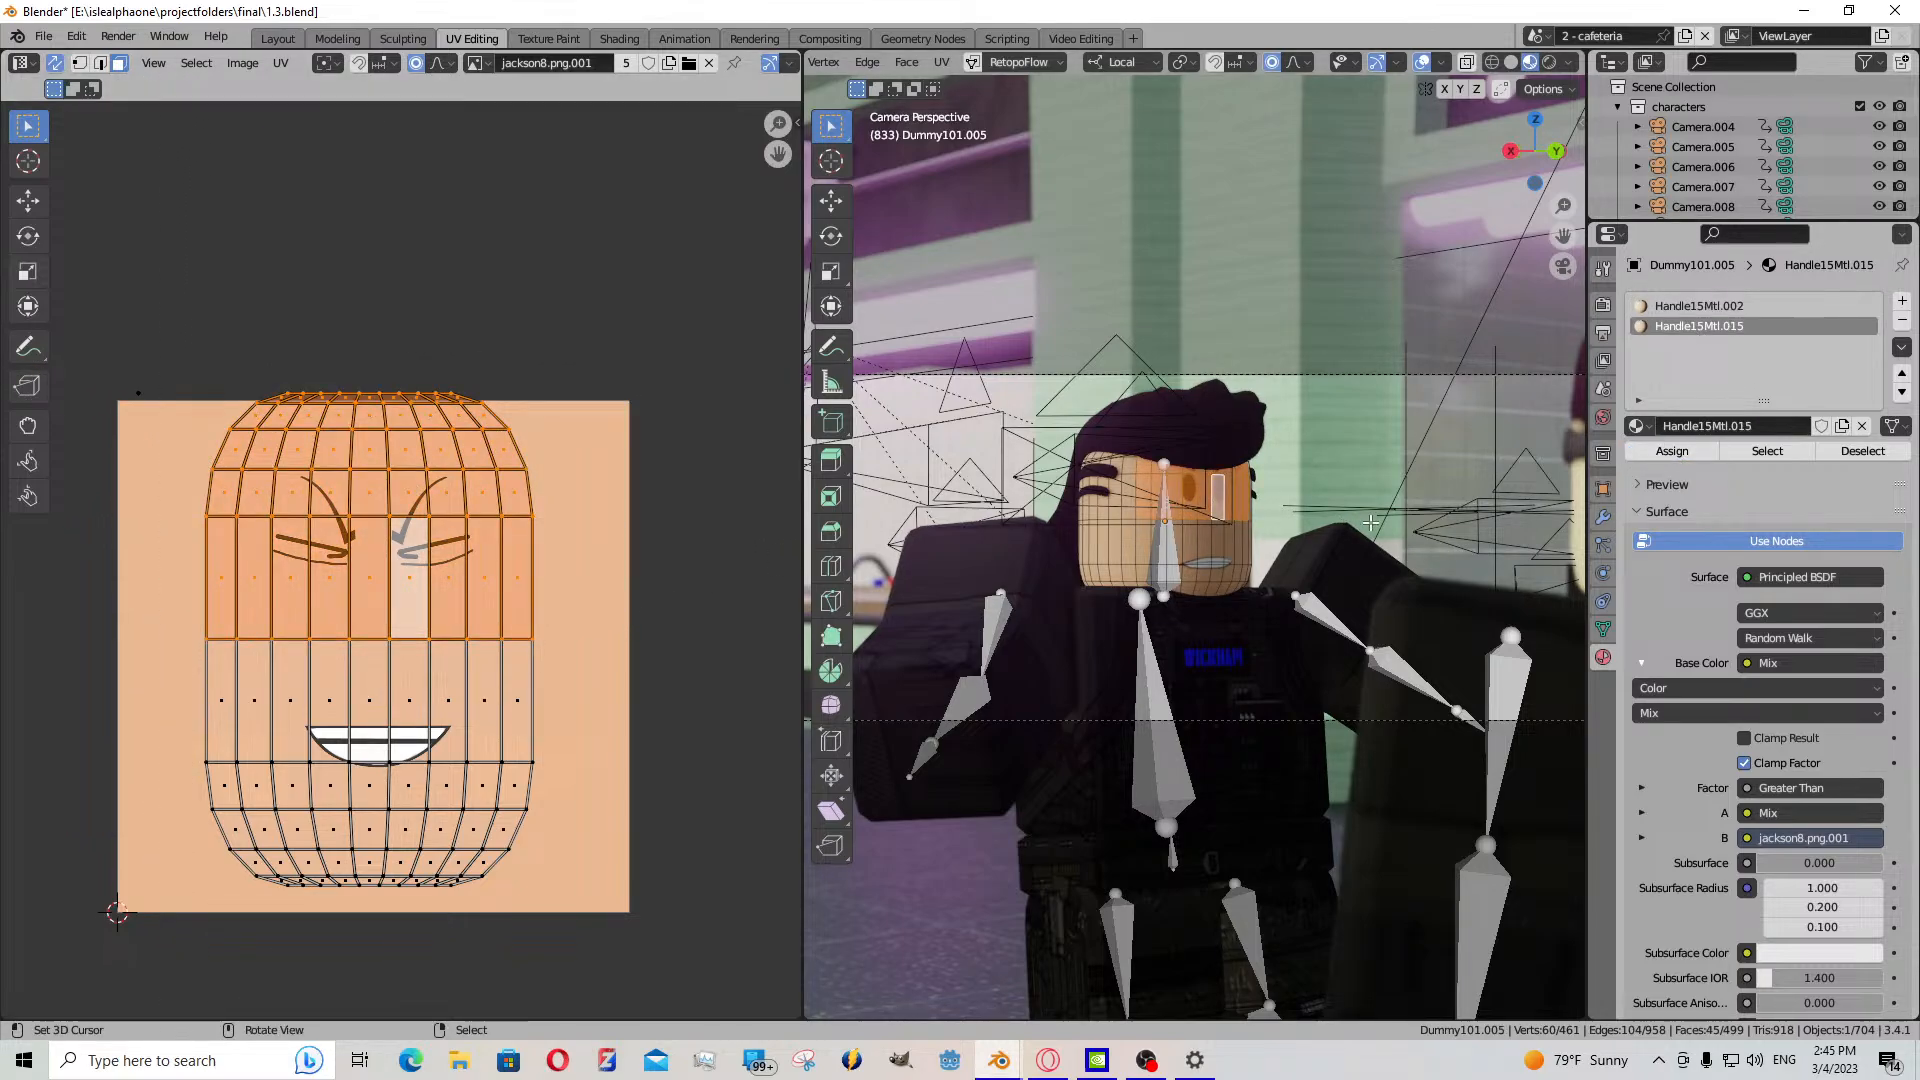
{"action": "key", "text": "alt+a"}
{"action": "left_click", "coordinate": [1766, 458]}
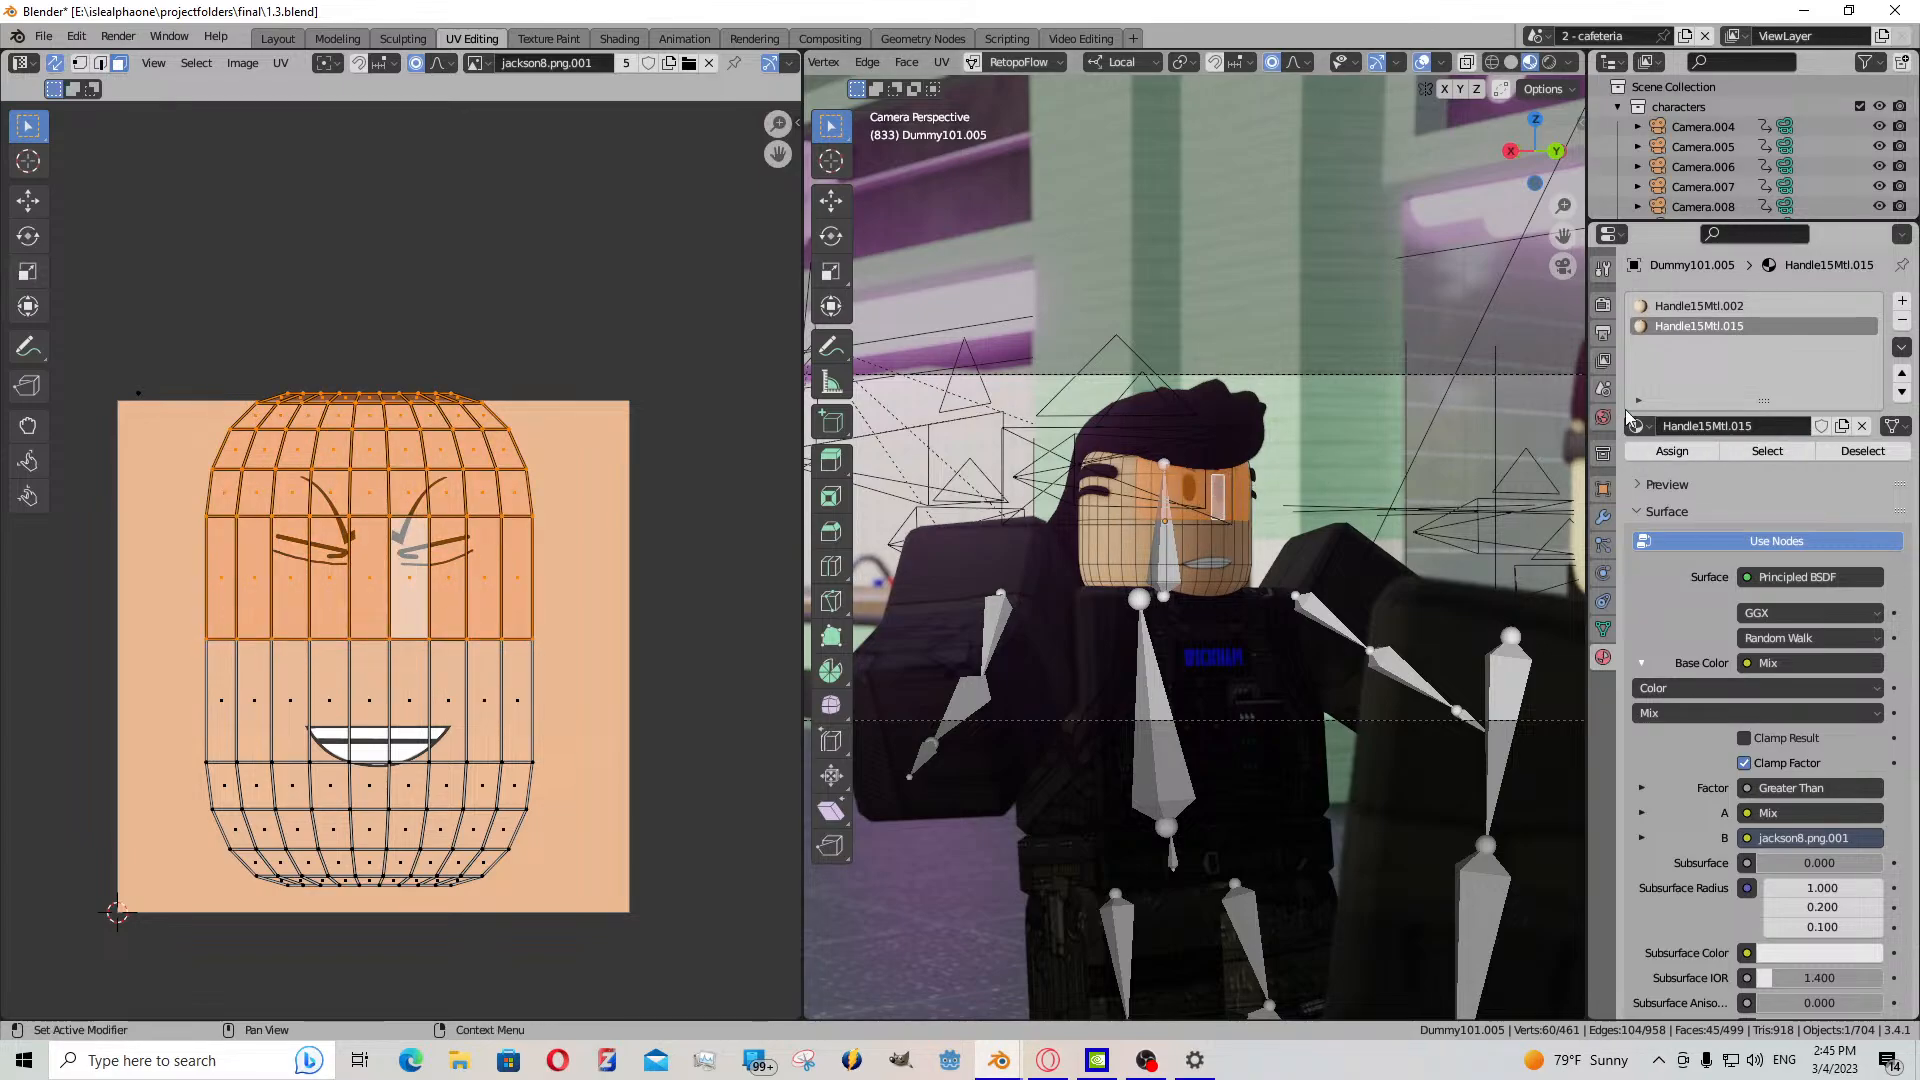
{"action": "left_click", "coordinate": [1699, 306]}
{"action": "key", "text": "alt+a"}
{"action": "left_click", "coordinate": [1766, 451]}
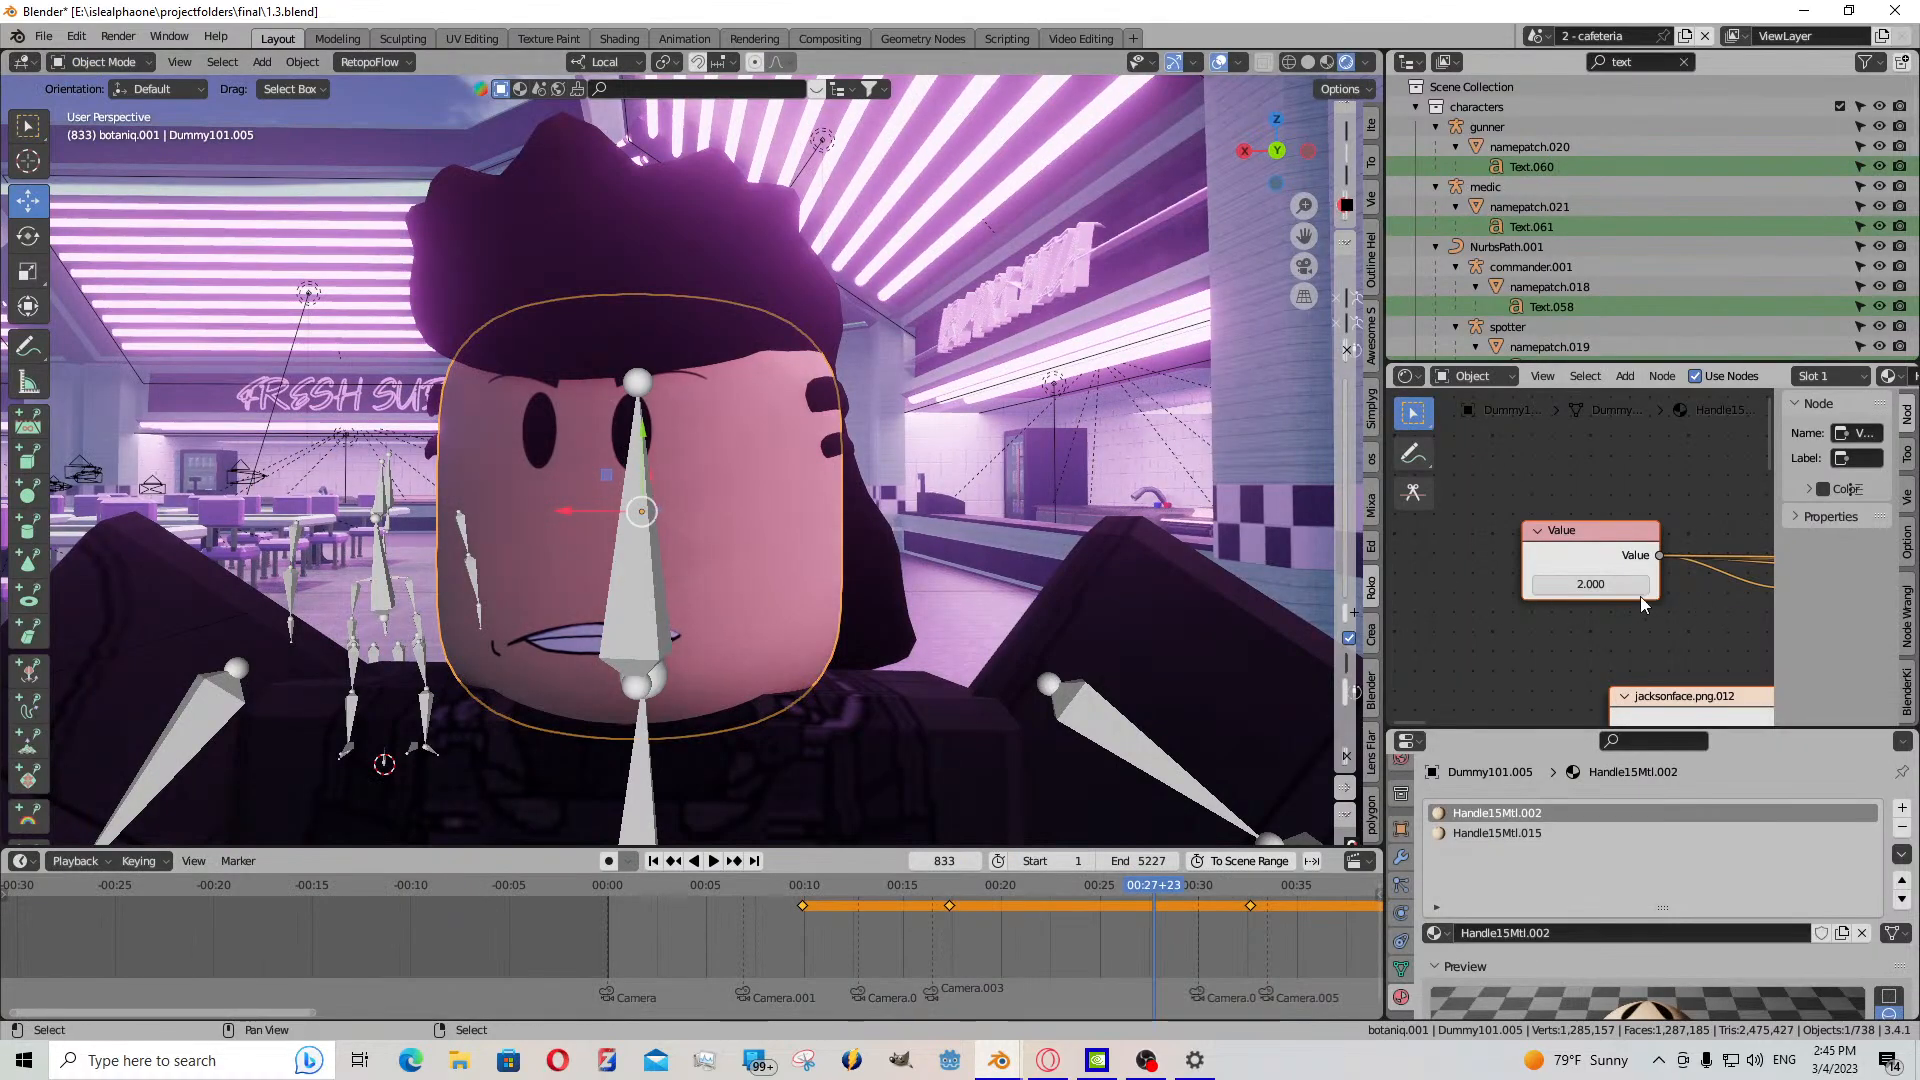
- Back in the Layout workspace, set the Value node of the head's Handle15Mtl.015 material to -13.5
{"action": "left_click_drag", "start_coordinate": [1641, 603], "coordinate": [1564, 603]}
{"action": "key", "text": "ctrl+z"}
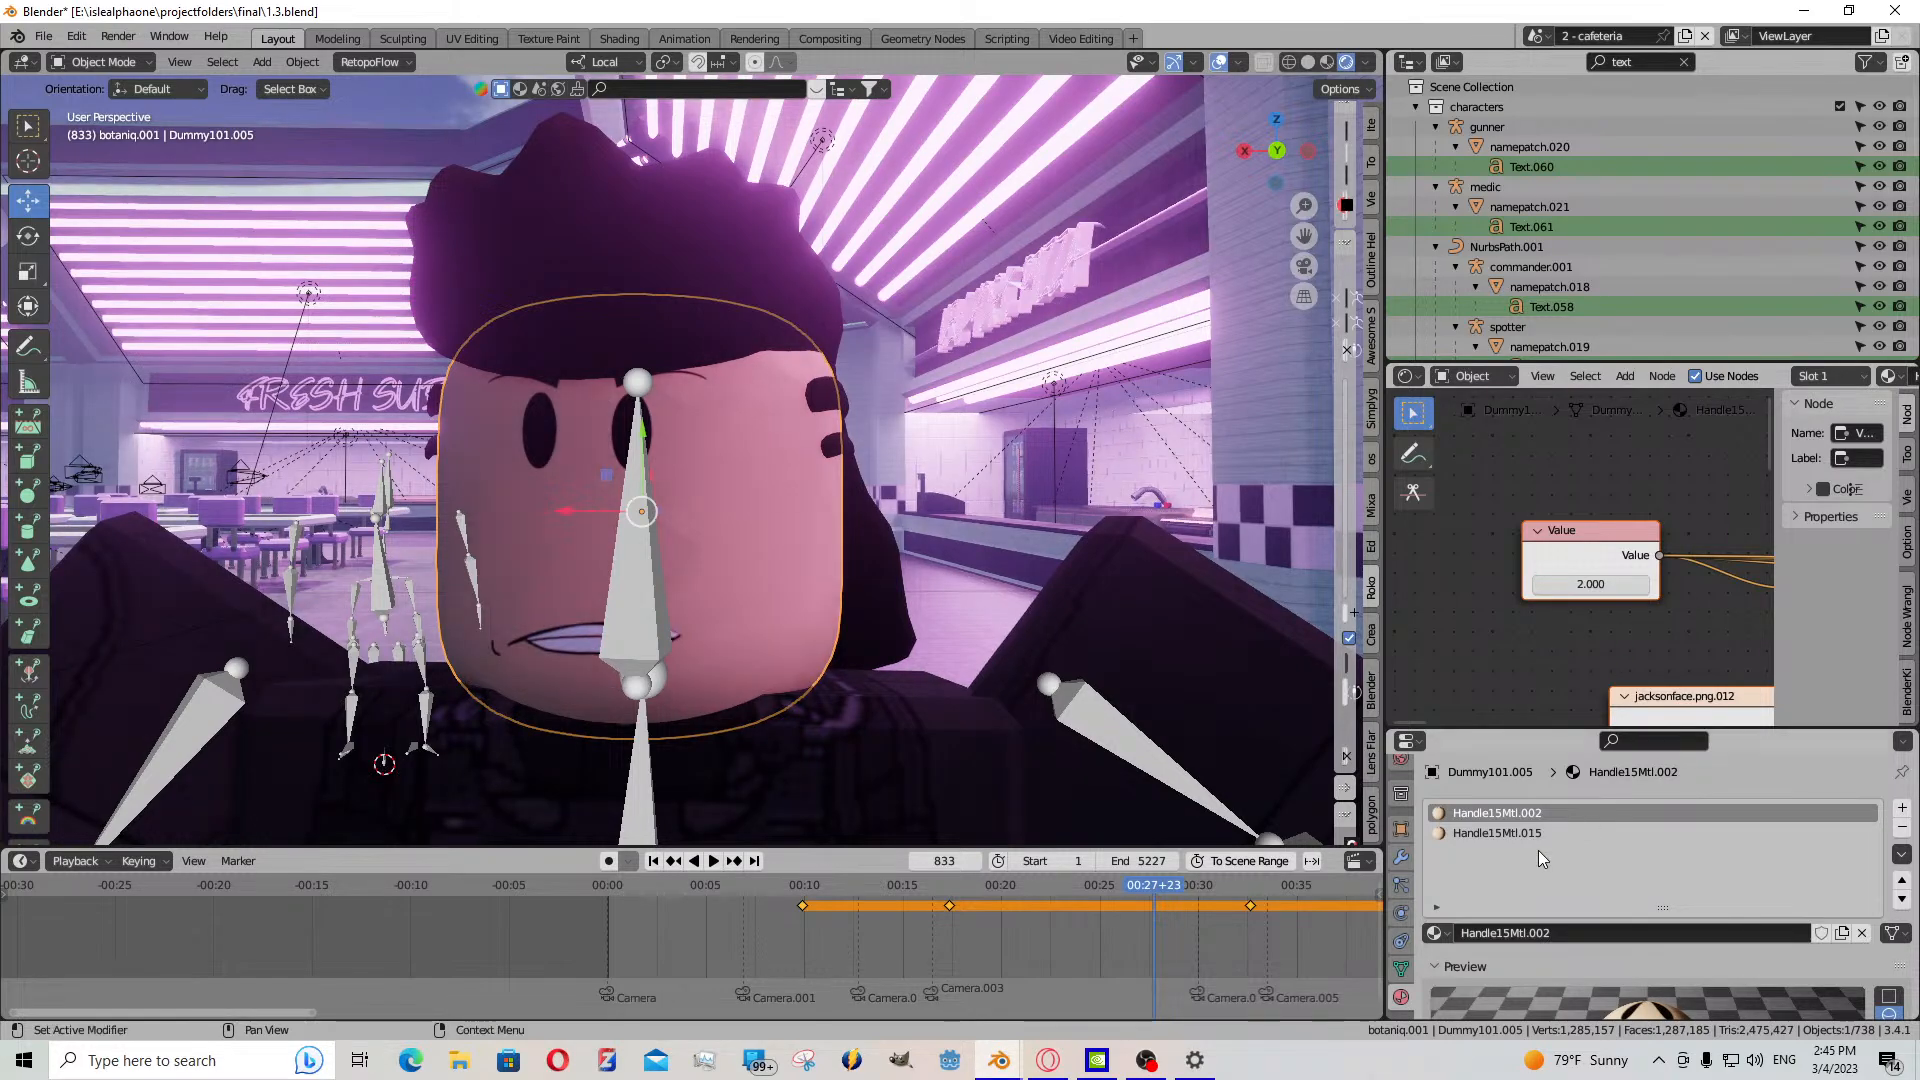
{"action": "left_click", "coordinate": [1535, 835]}
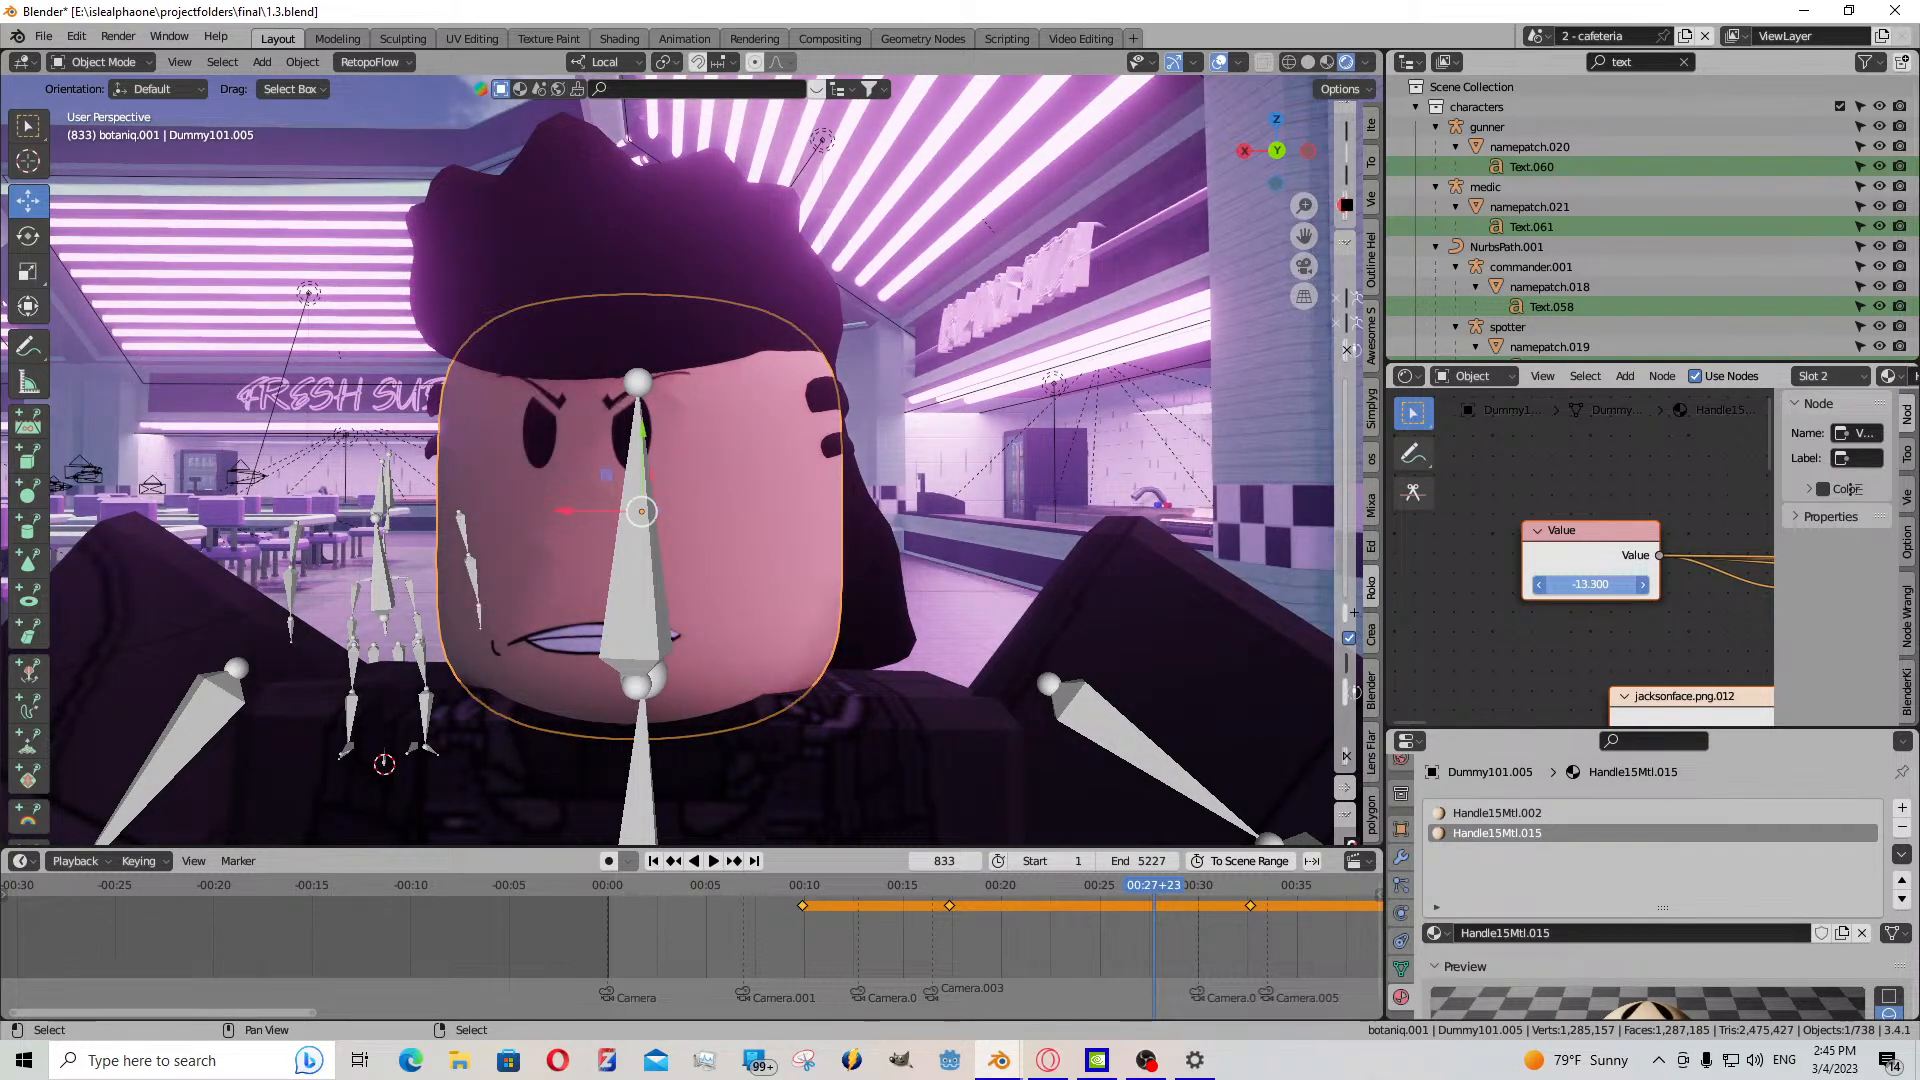
{"action": "left_click_drag", "start_coordinate": [1590, 584], "coordinate": [1585, 584]}
- Play the shot through the scene camera in Material Preview shading, from about frame 501, and stop at frame 816
{"action": "left_click_drag", "start_coordinate": [978, 974], "coordinate": [936, 972]}
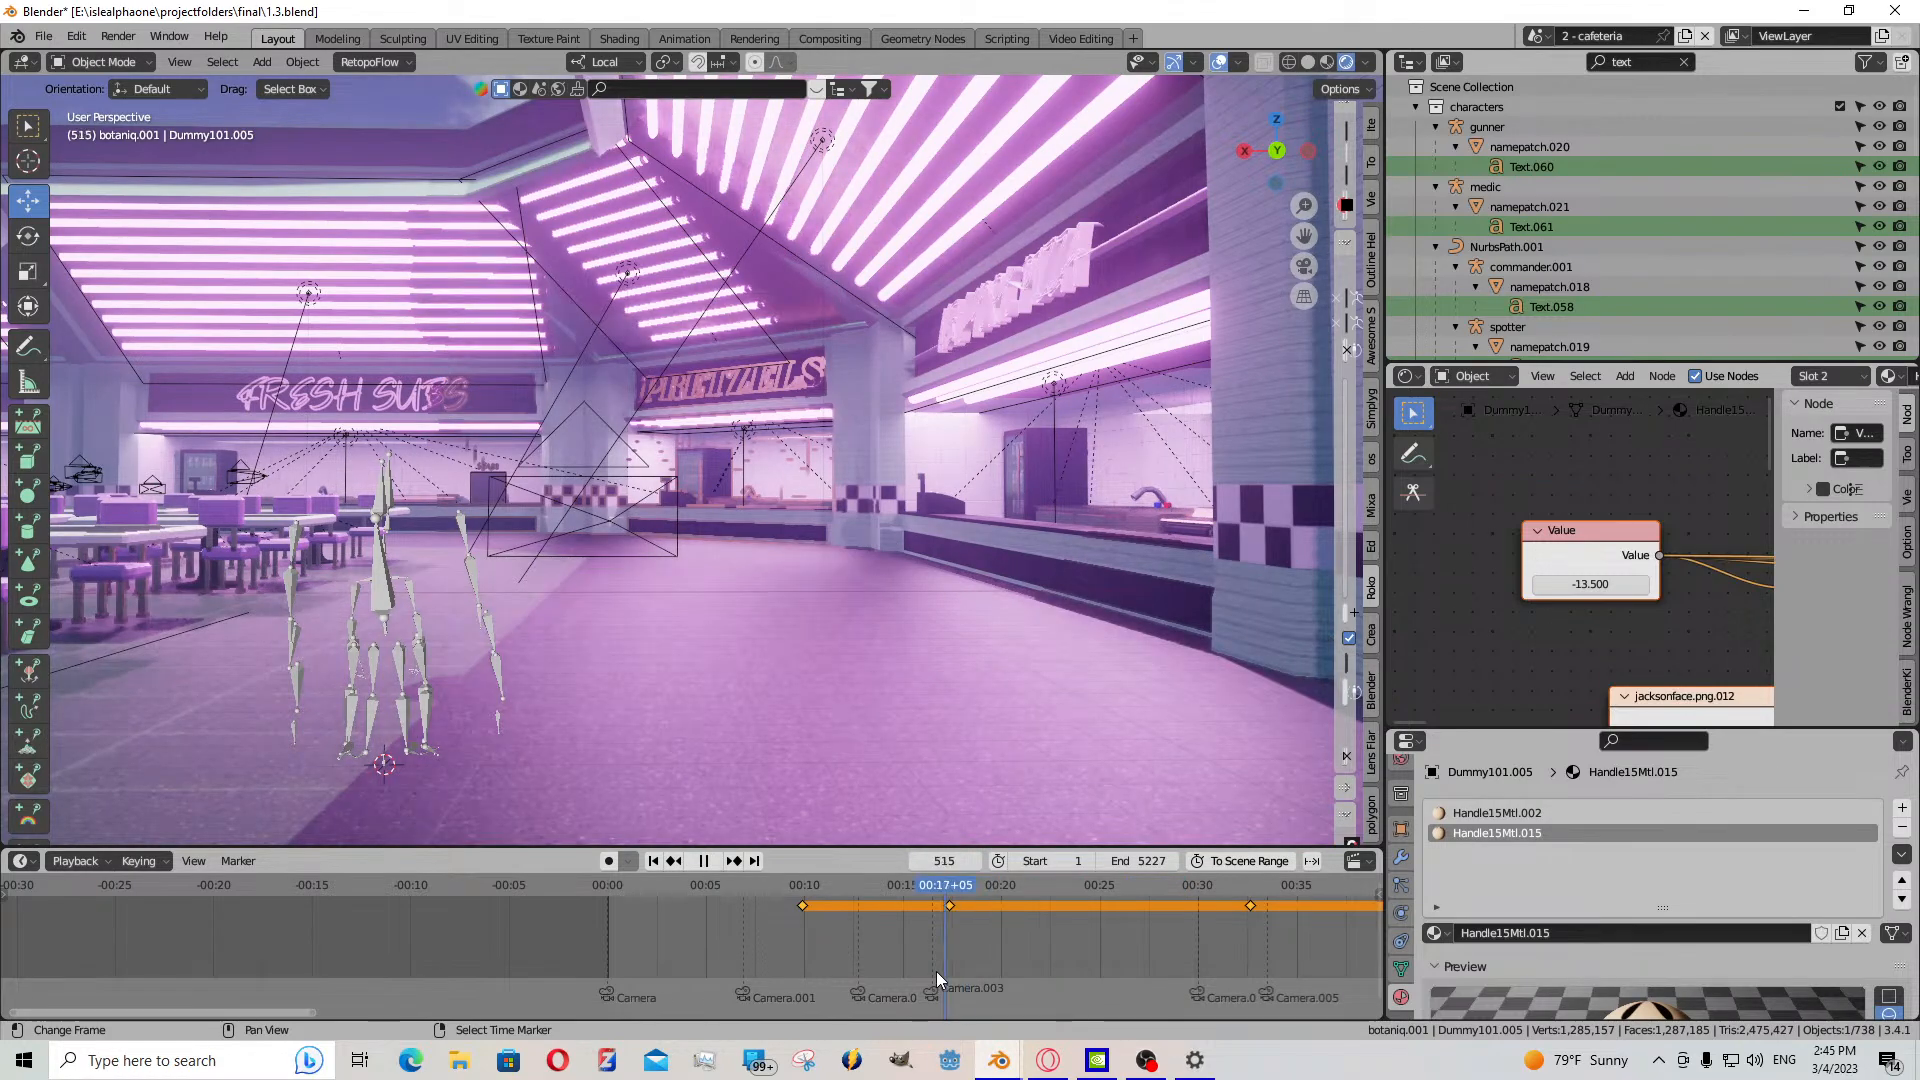
{"action": "key", "text": "space"}
{"action": "key", "text": "KP_0"}
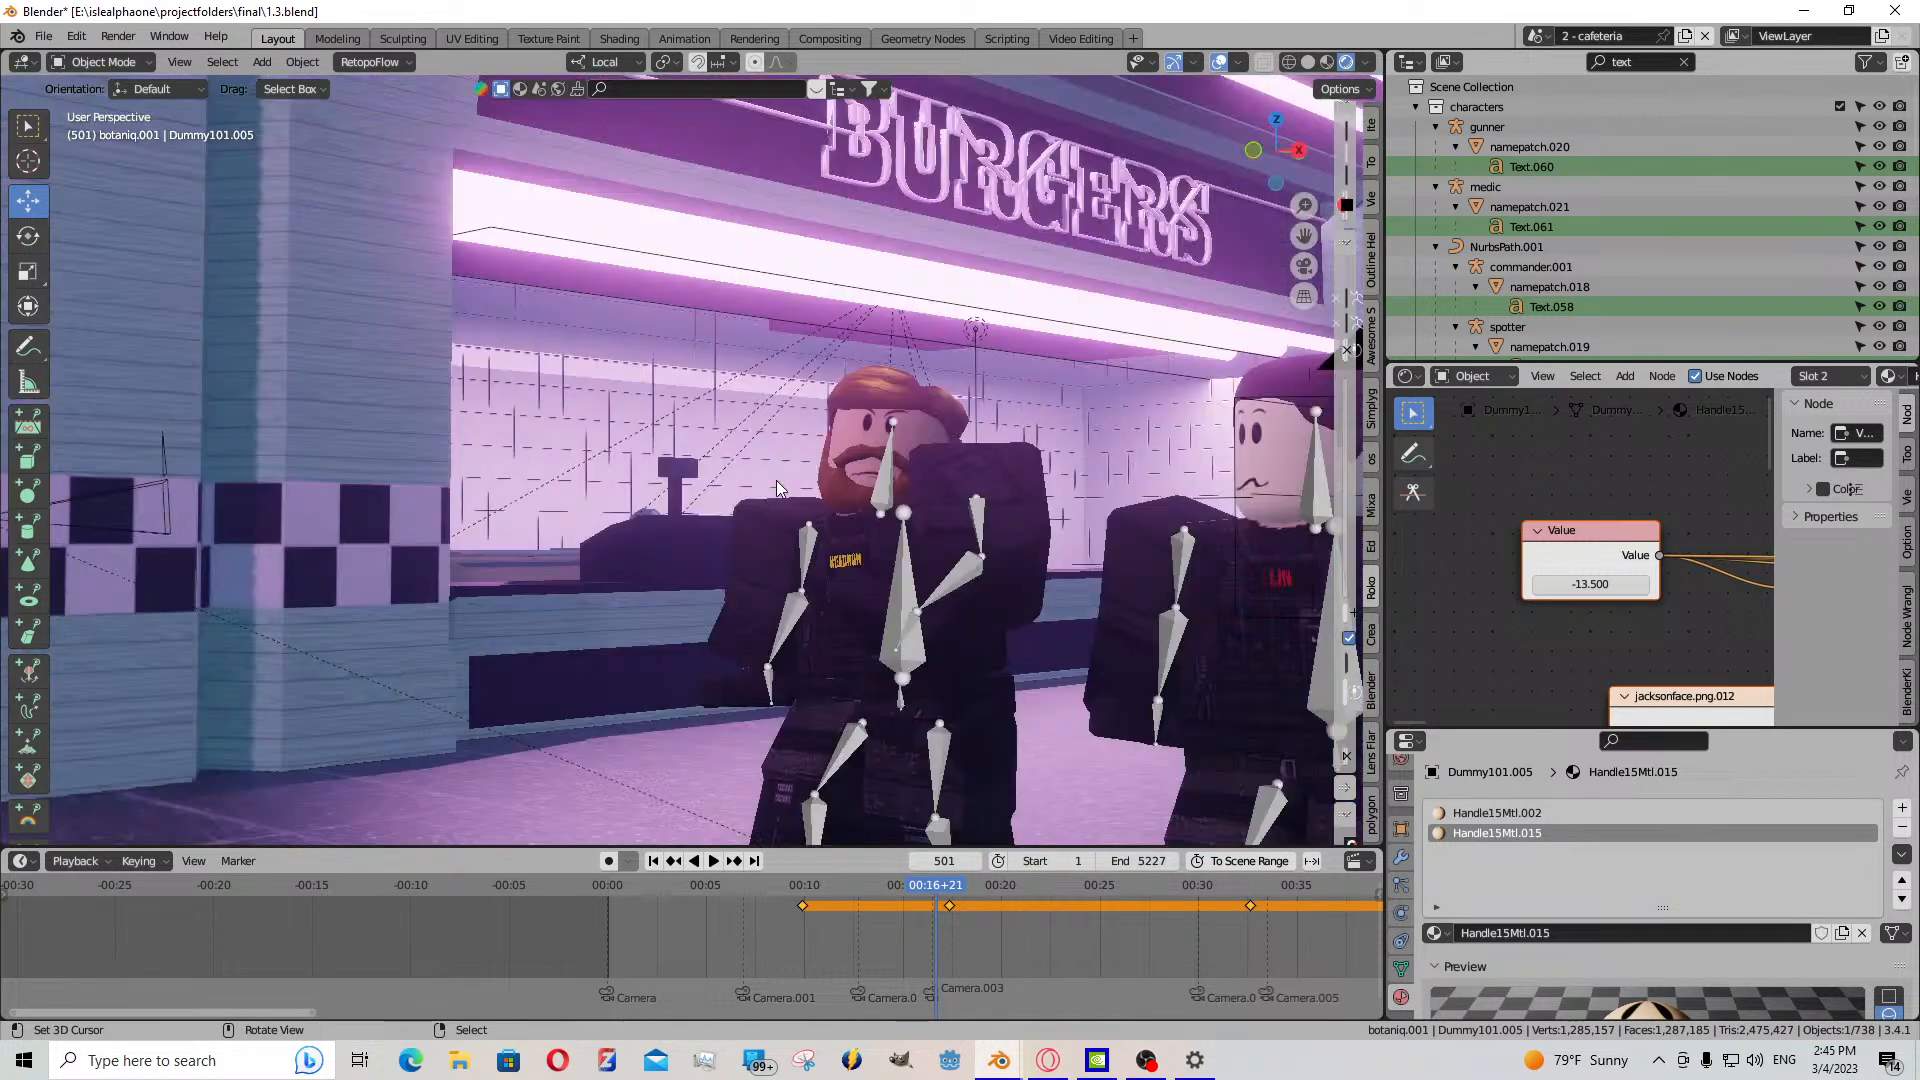
{"action": "left_click", "coordinate": [714, 862]}
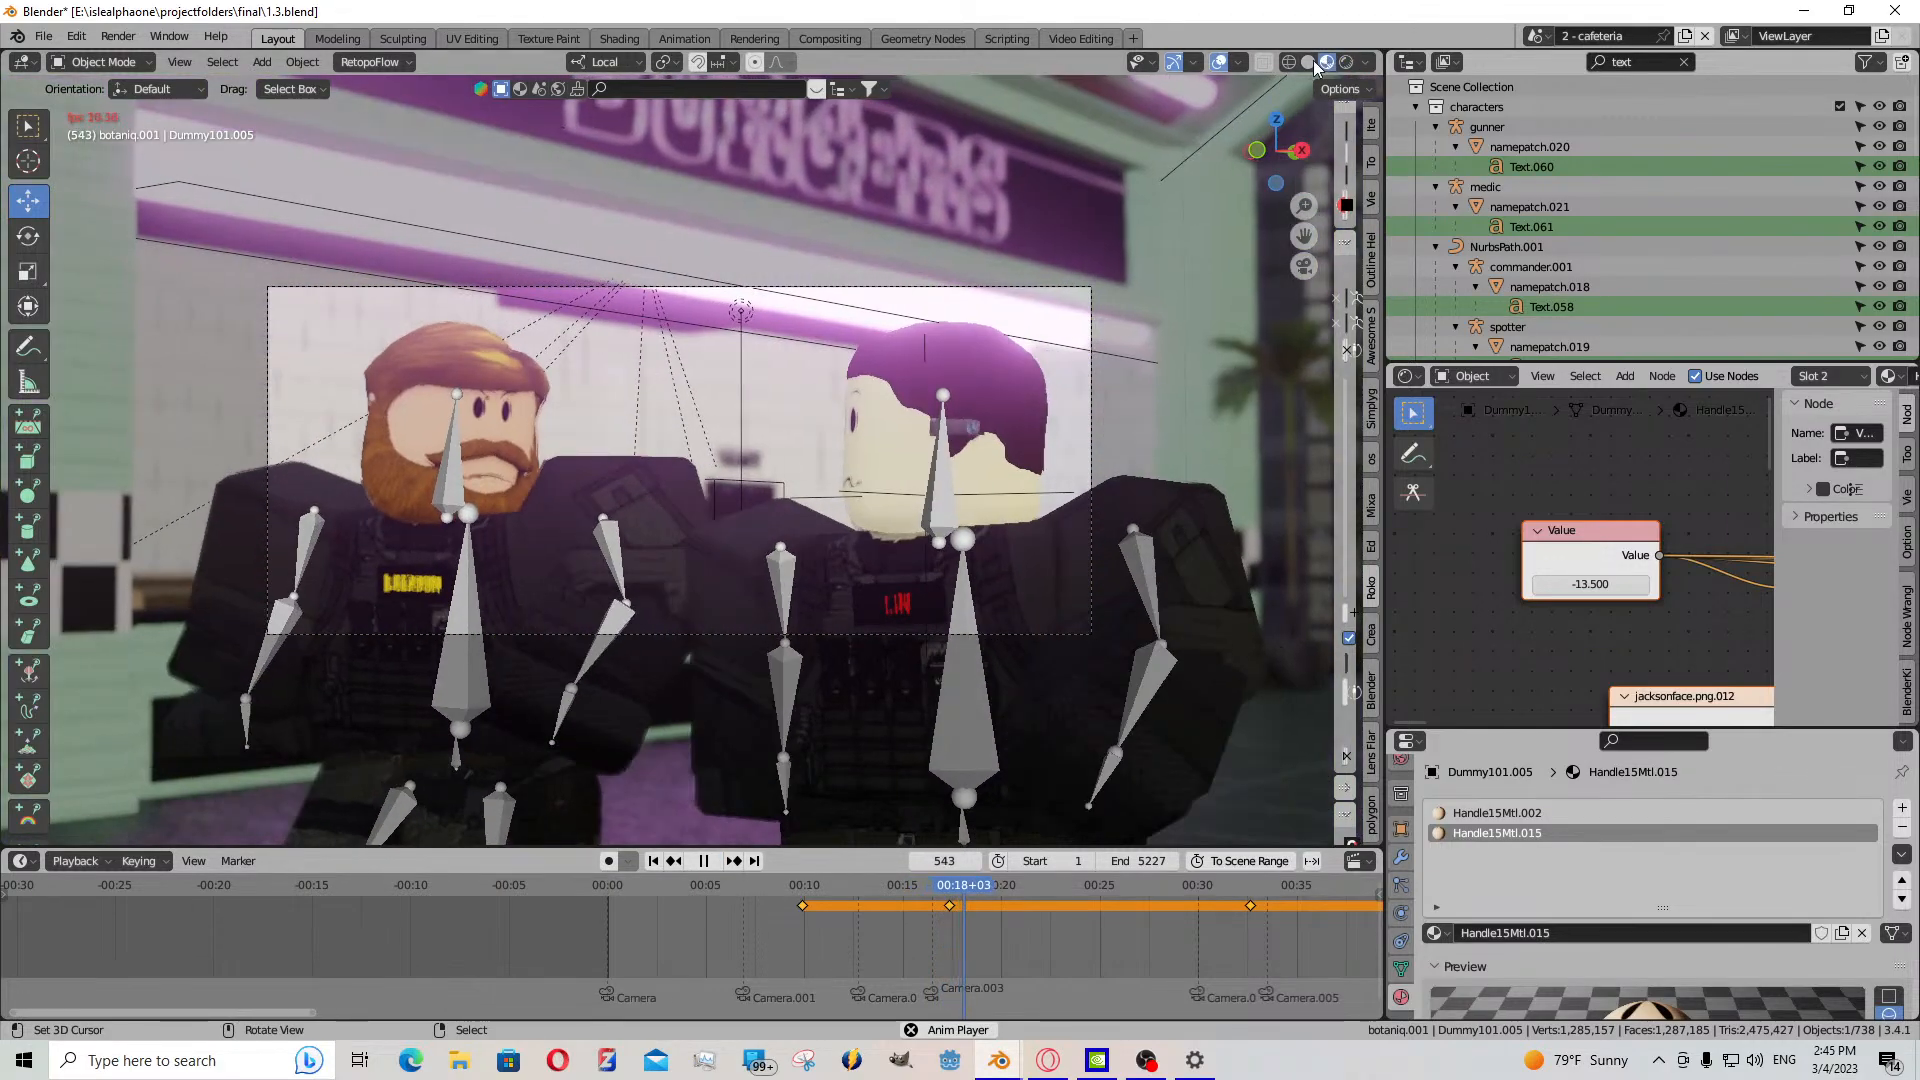
{"action": "scroll", "coordinate": [975, 940], "scroll_direction": "down", "scroll_amount": 2}
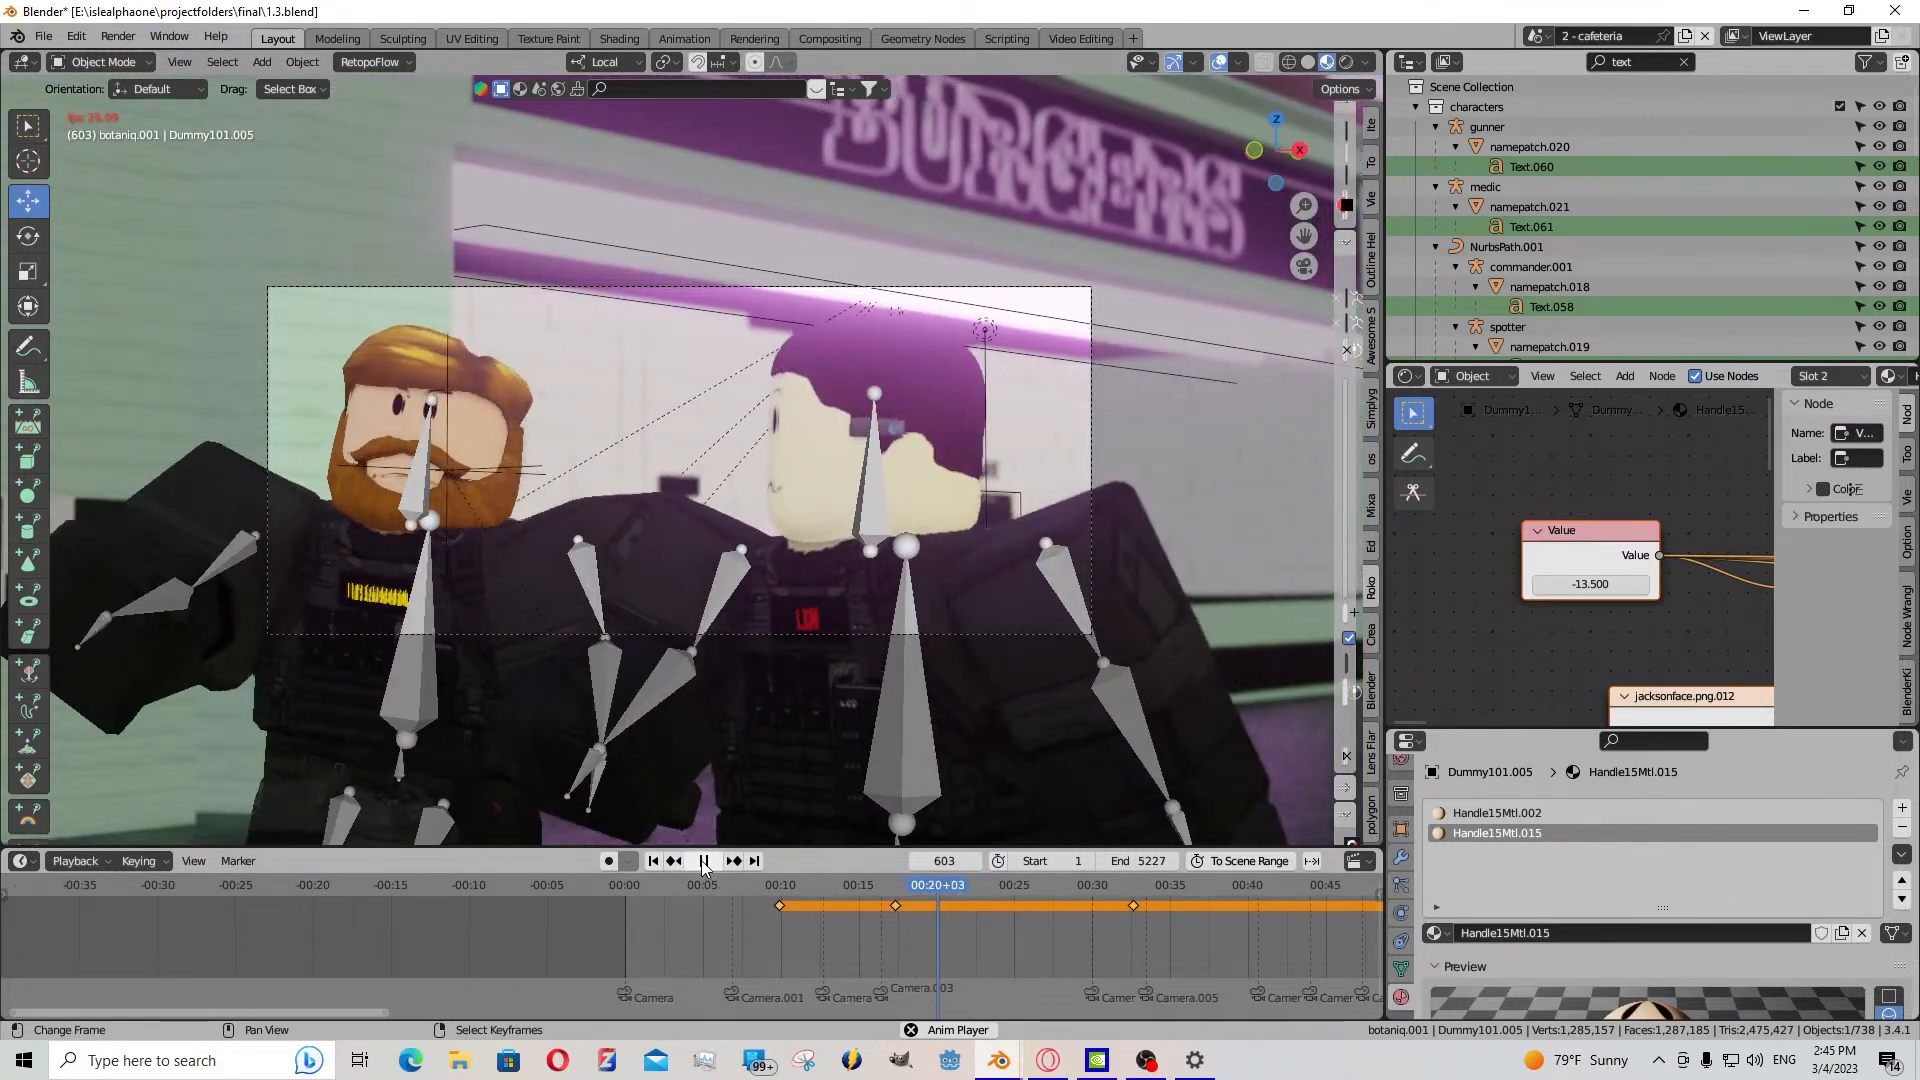
{"action": "left_click", "coordinate": [705, 862]}
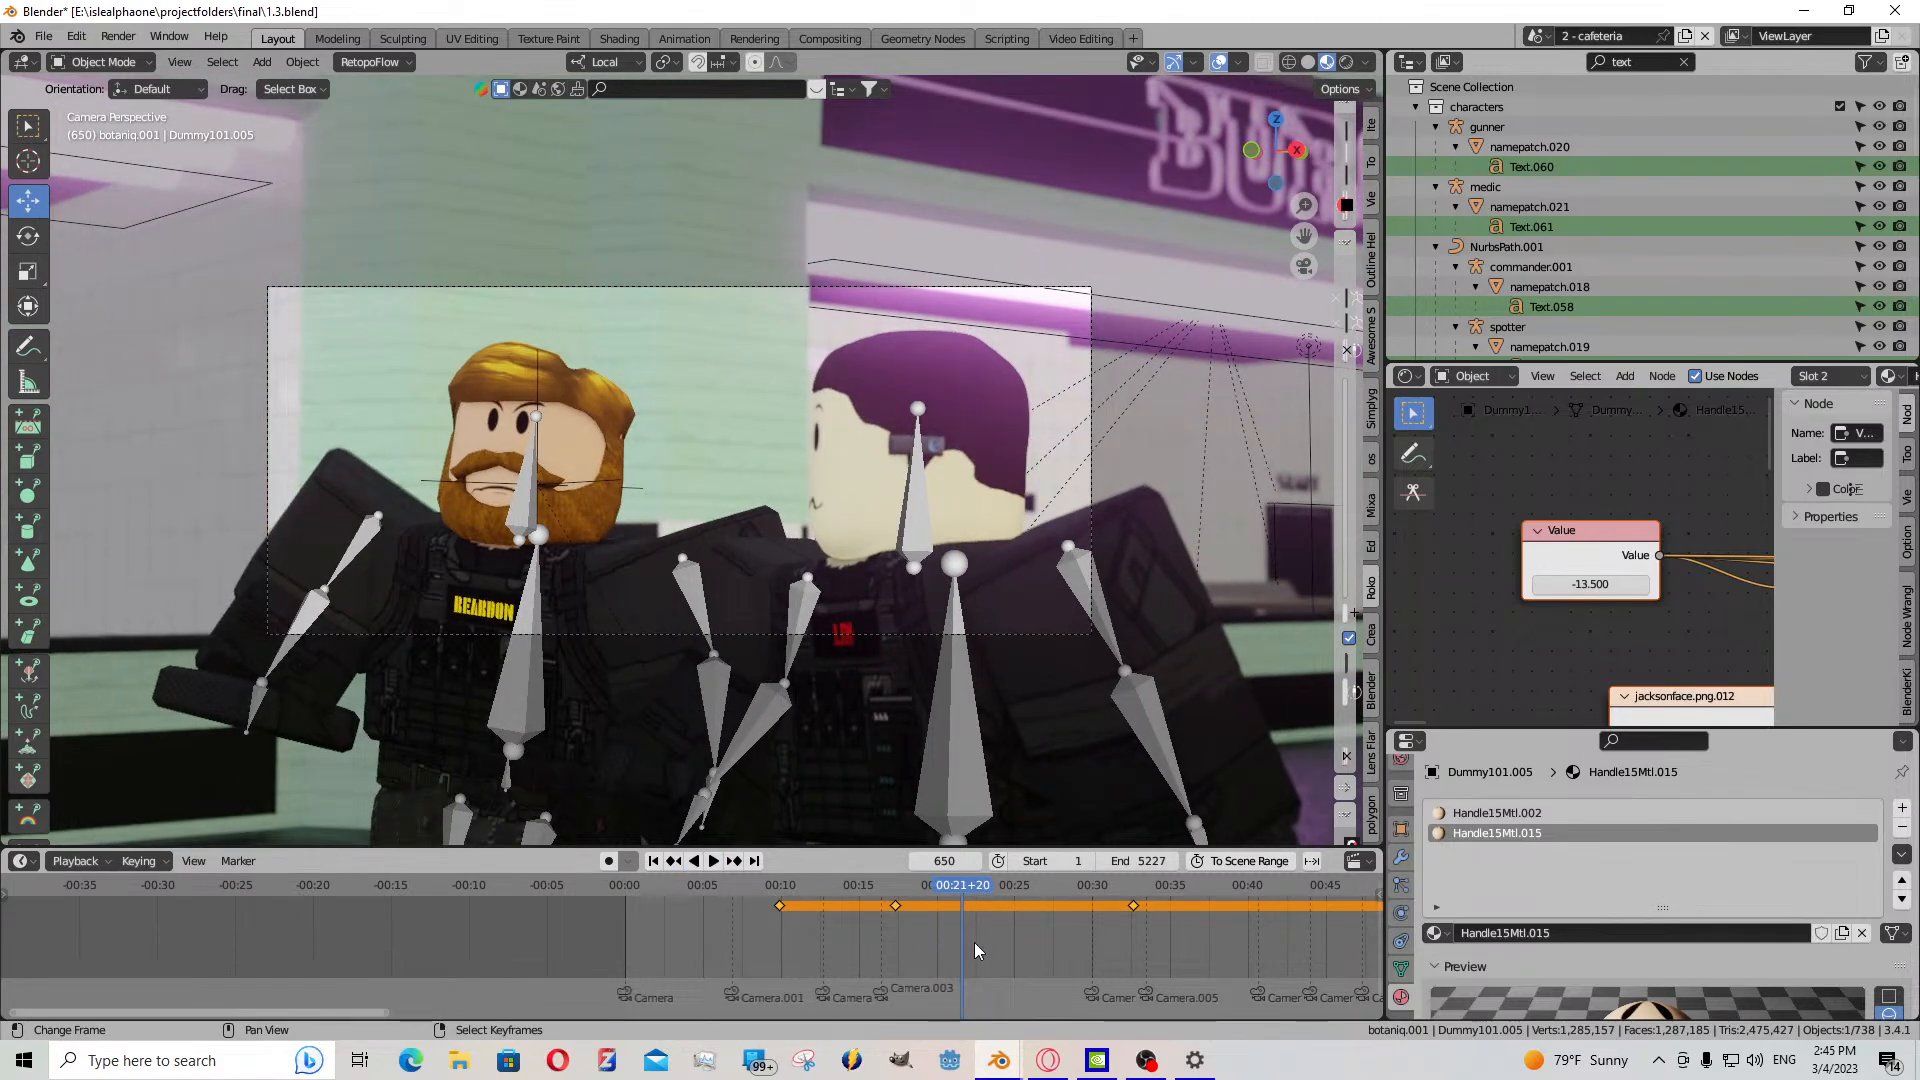
{"action": "left_click_drag", "start_coordinate": [974, 942], "coordinate": [1046, 958]}
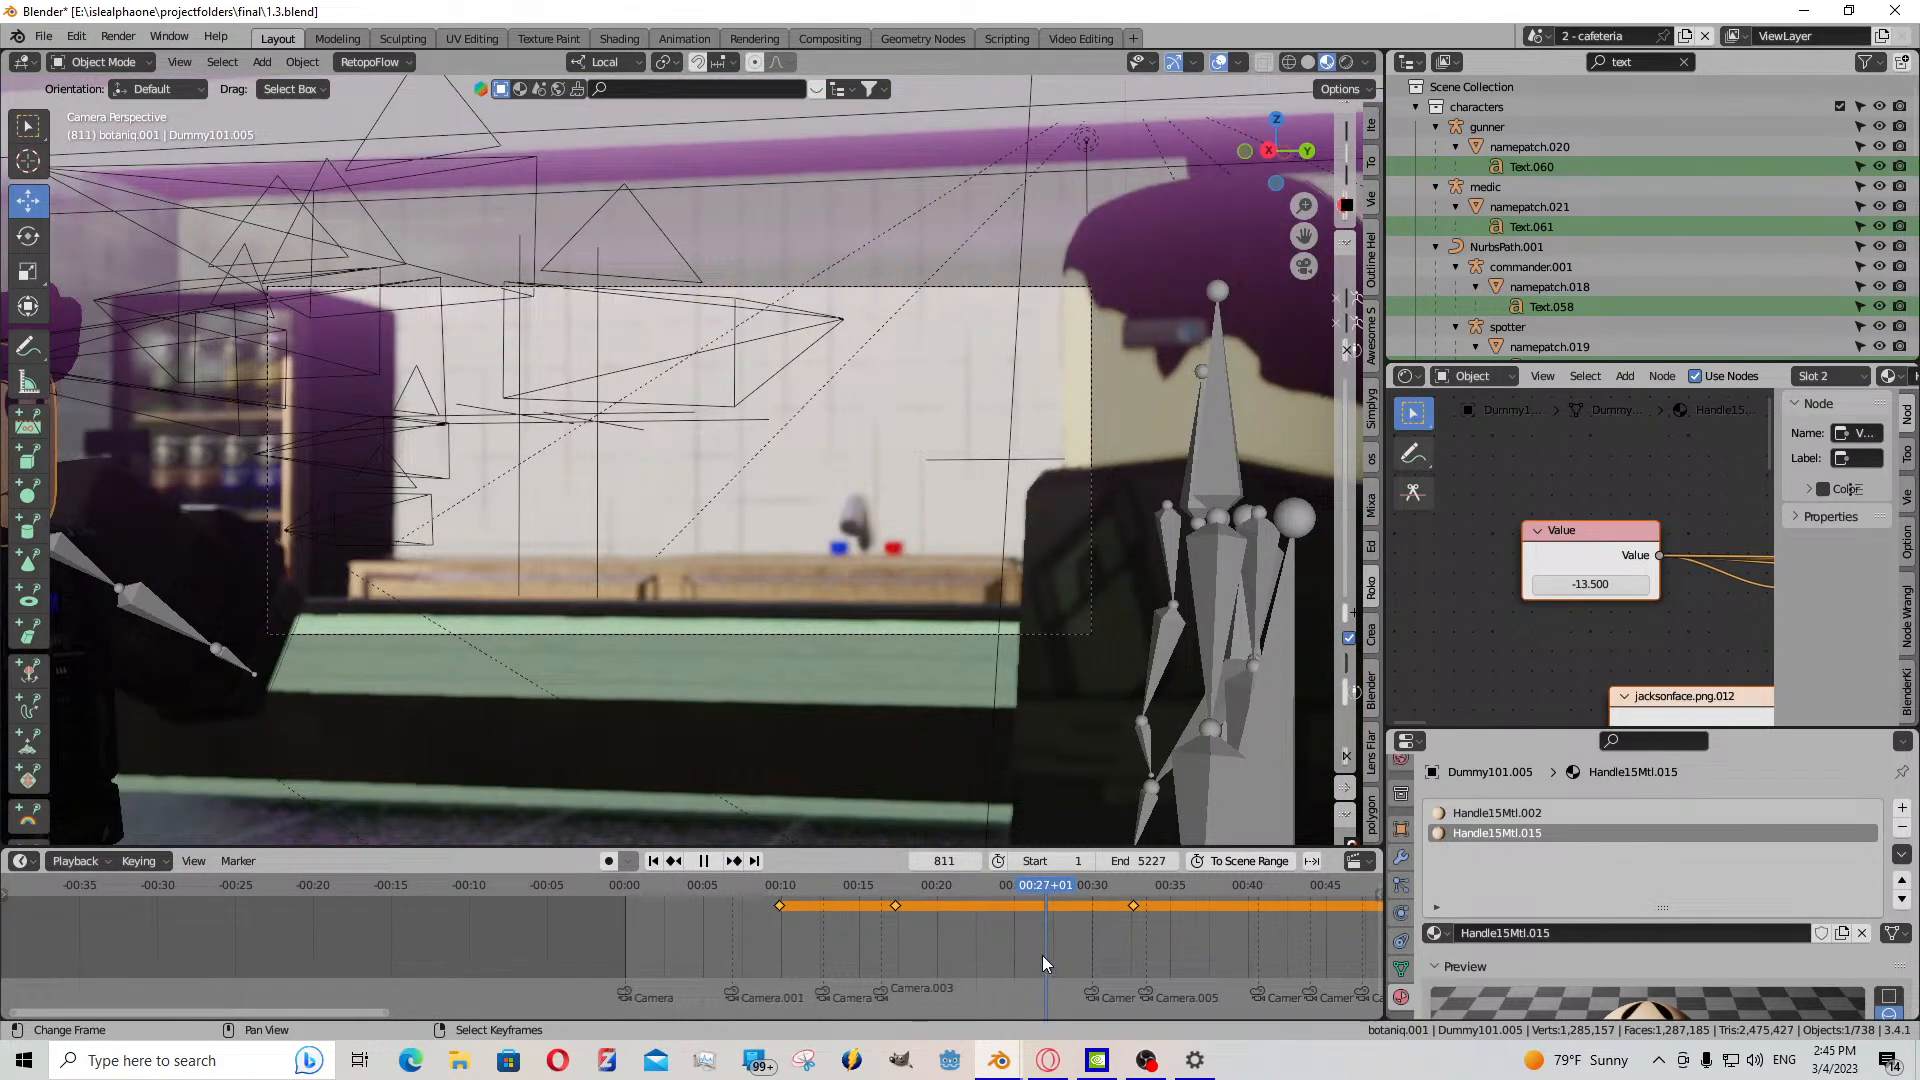
{"action": "left_click", "coordinate": [712, 862]}
{"action": "left_click", "coordinate": [708, 862]}
- Move in close to the gunner's face, then set Handle15Mtl.002's Value to 6.9 and keyframe it at frame 816
{"action": "middle_click_drag", "start_coordinate": [720, 707], "coordinate": [763, 574]}
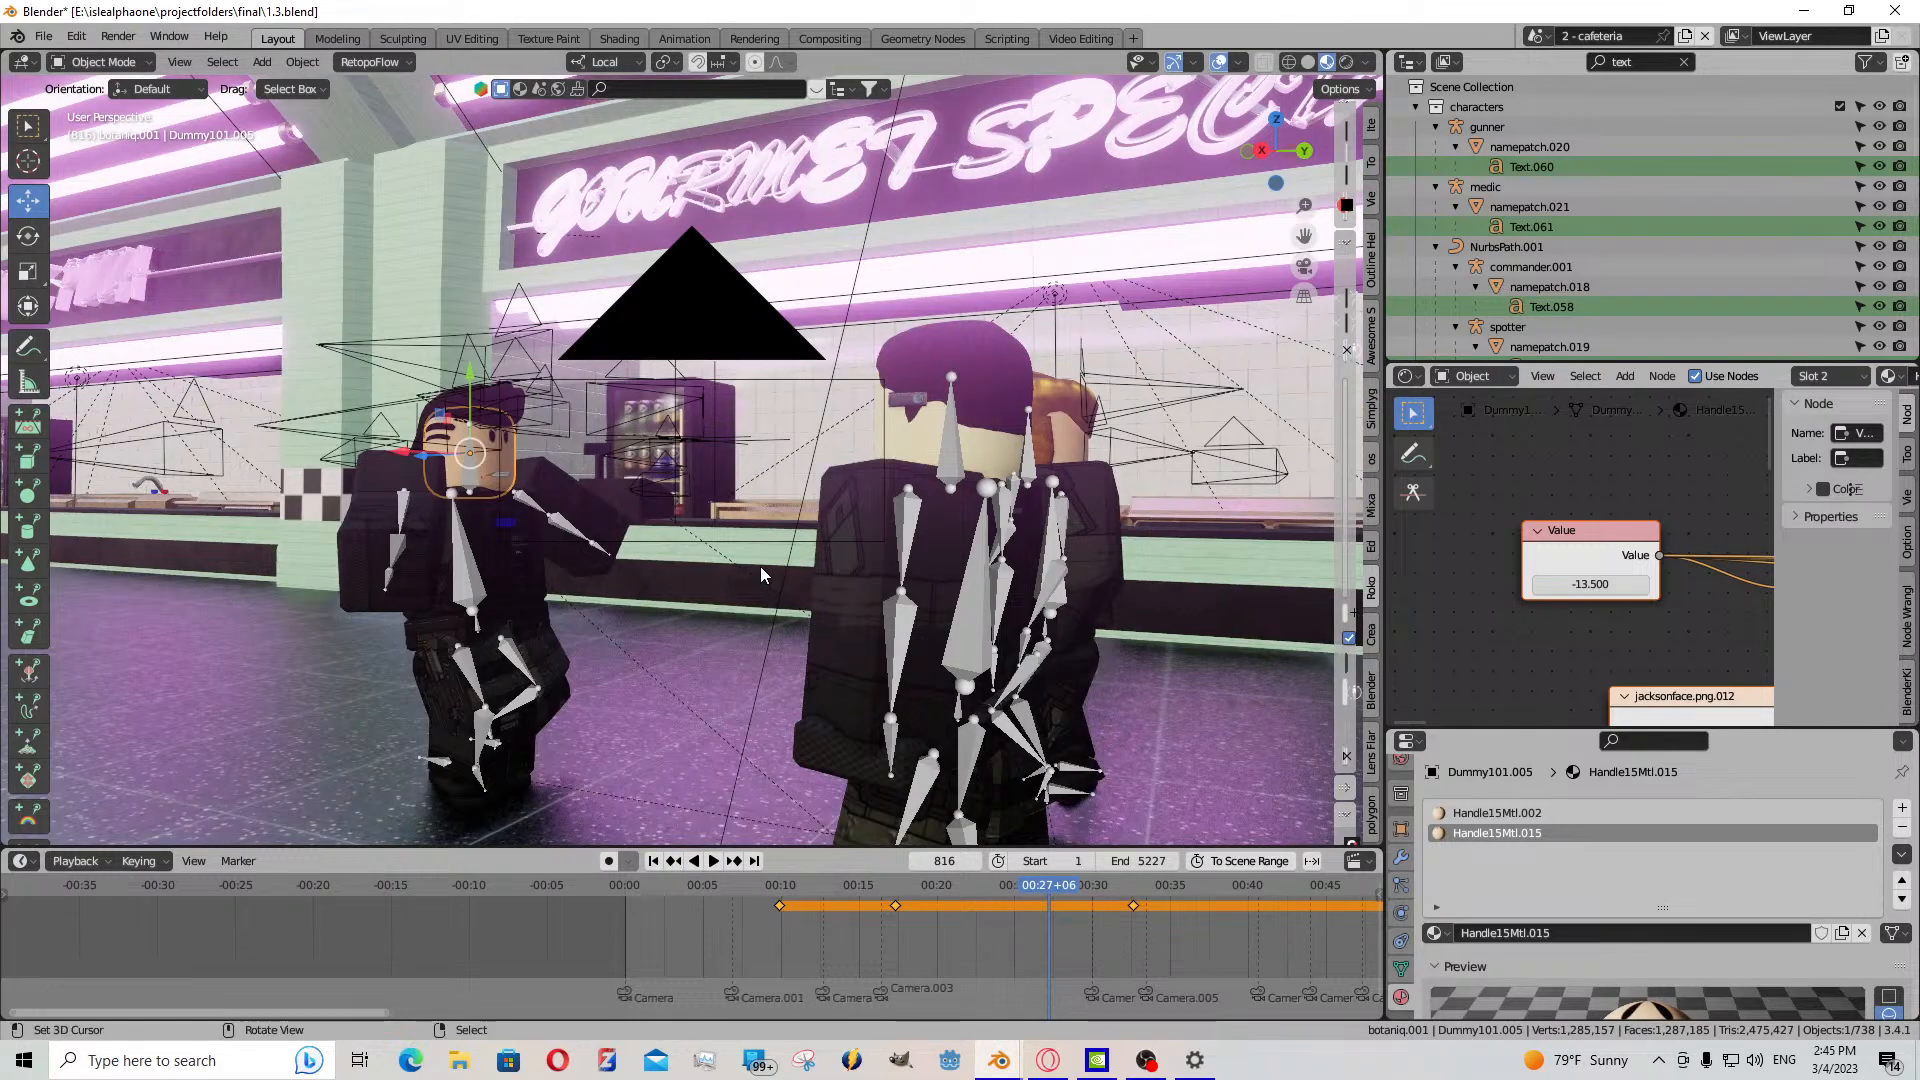
{"action": "key", "text": "shift+grave"}
{"action": "key", "text": "w"}
{"action": "left_click", "coordinate": [1003, 630]}
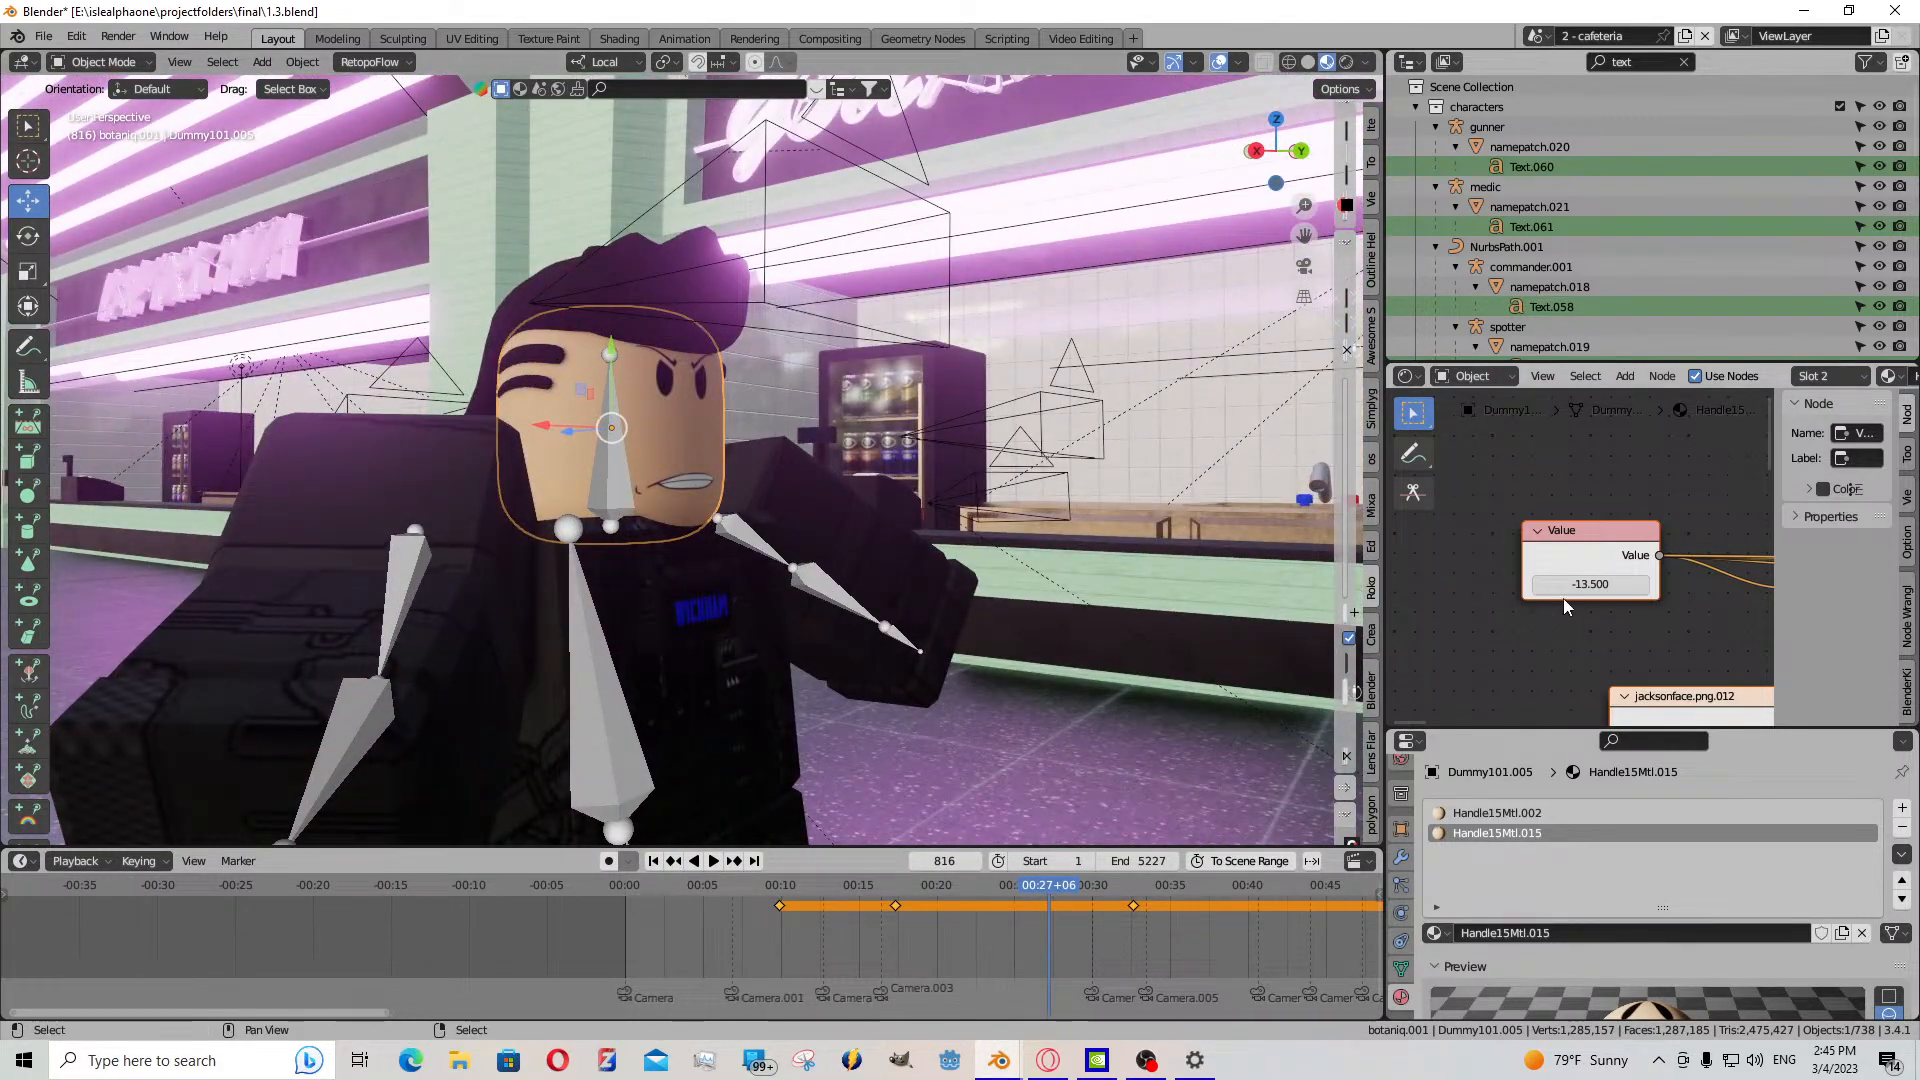
{"action": "mouse_move", "coordinate": [1566, 586]}
{"action": "left_mouse_down"}
{"action": "mouse_move", "coordinate": [1540, 586]}
{"action": "mouse_move", "coordinate": [1660, 594]}
{"action": "mouse_move", "coordinate": [1589, 584]}
{"action": "left_mouse_up"}
{"action": "key", "text": "Escape"}
{"action": "left_click", "coordinate": [1497, 812]}
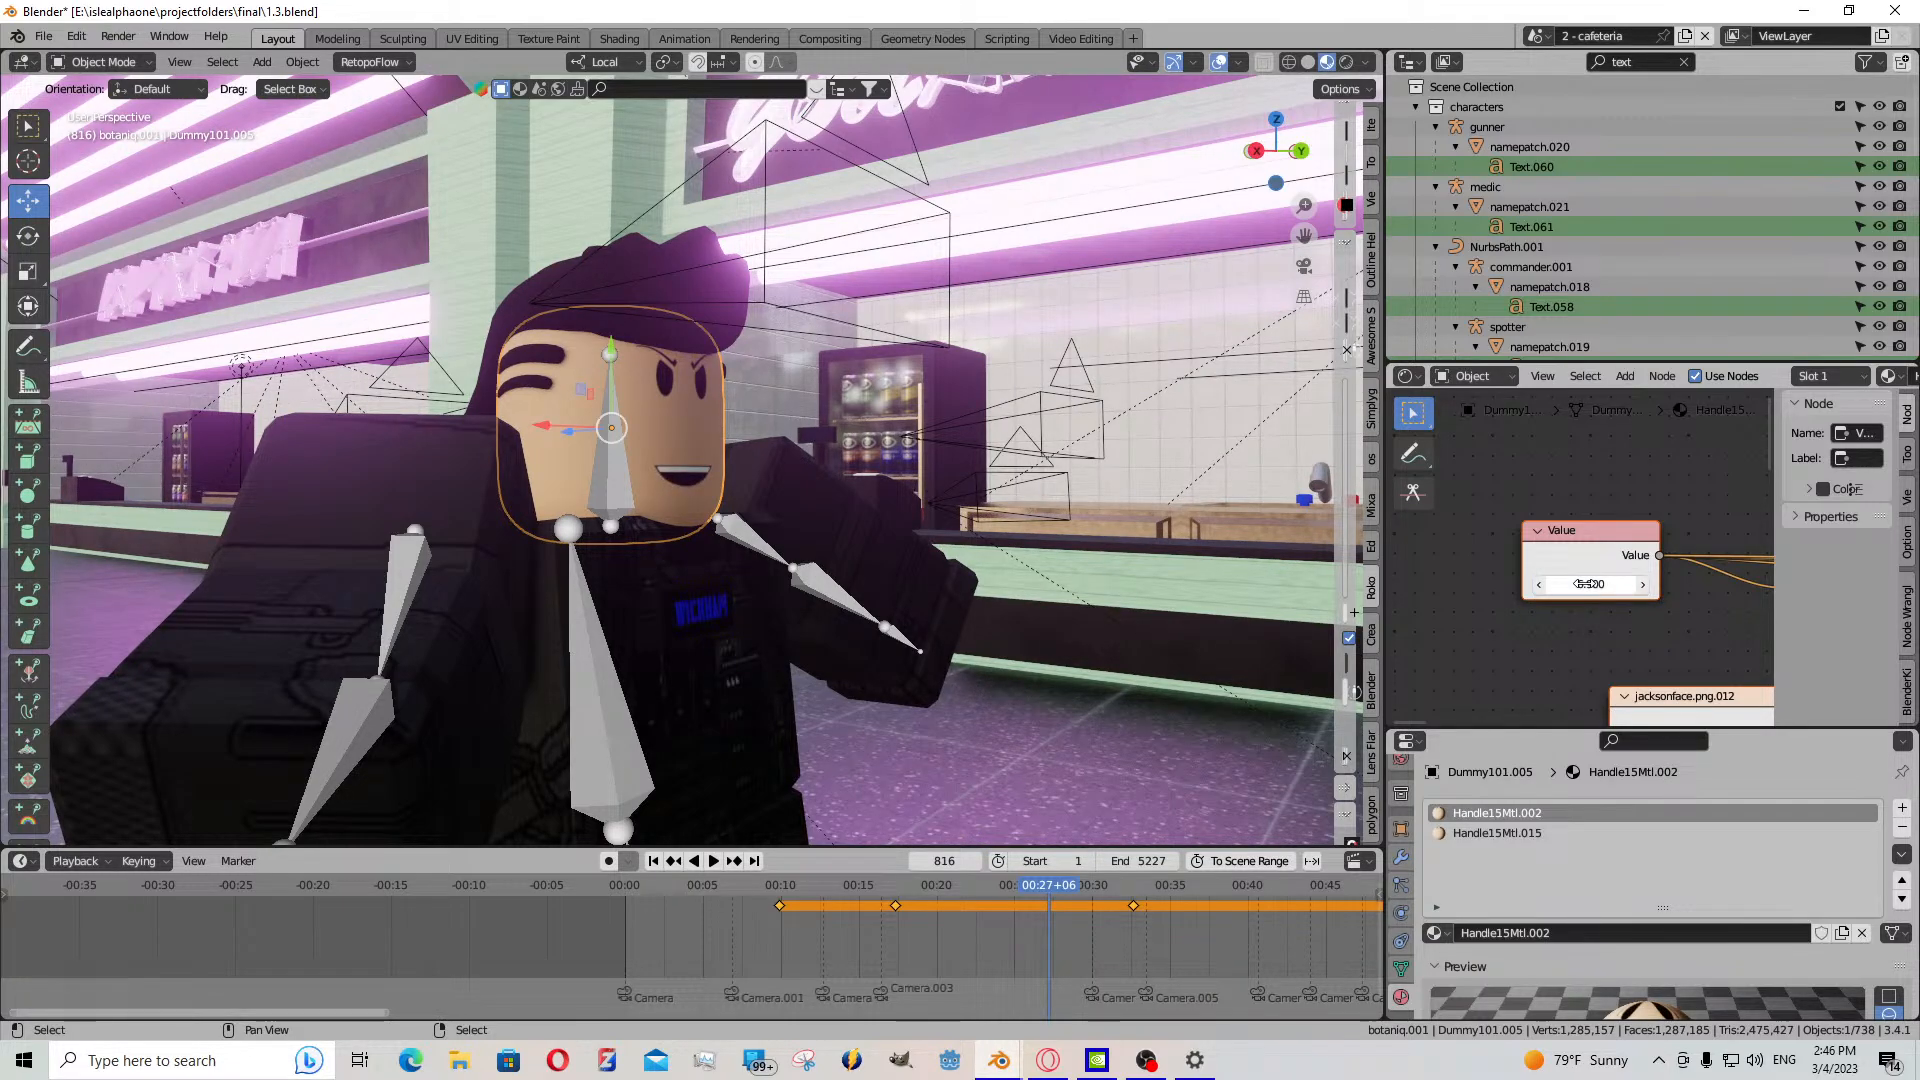
- Advance the playback to frame 820 and keyframe the mouth material's Value at 10.1
{"action": "left_click", "coordinate": [713, 860]}
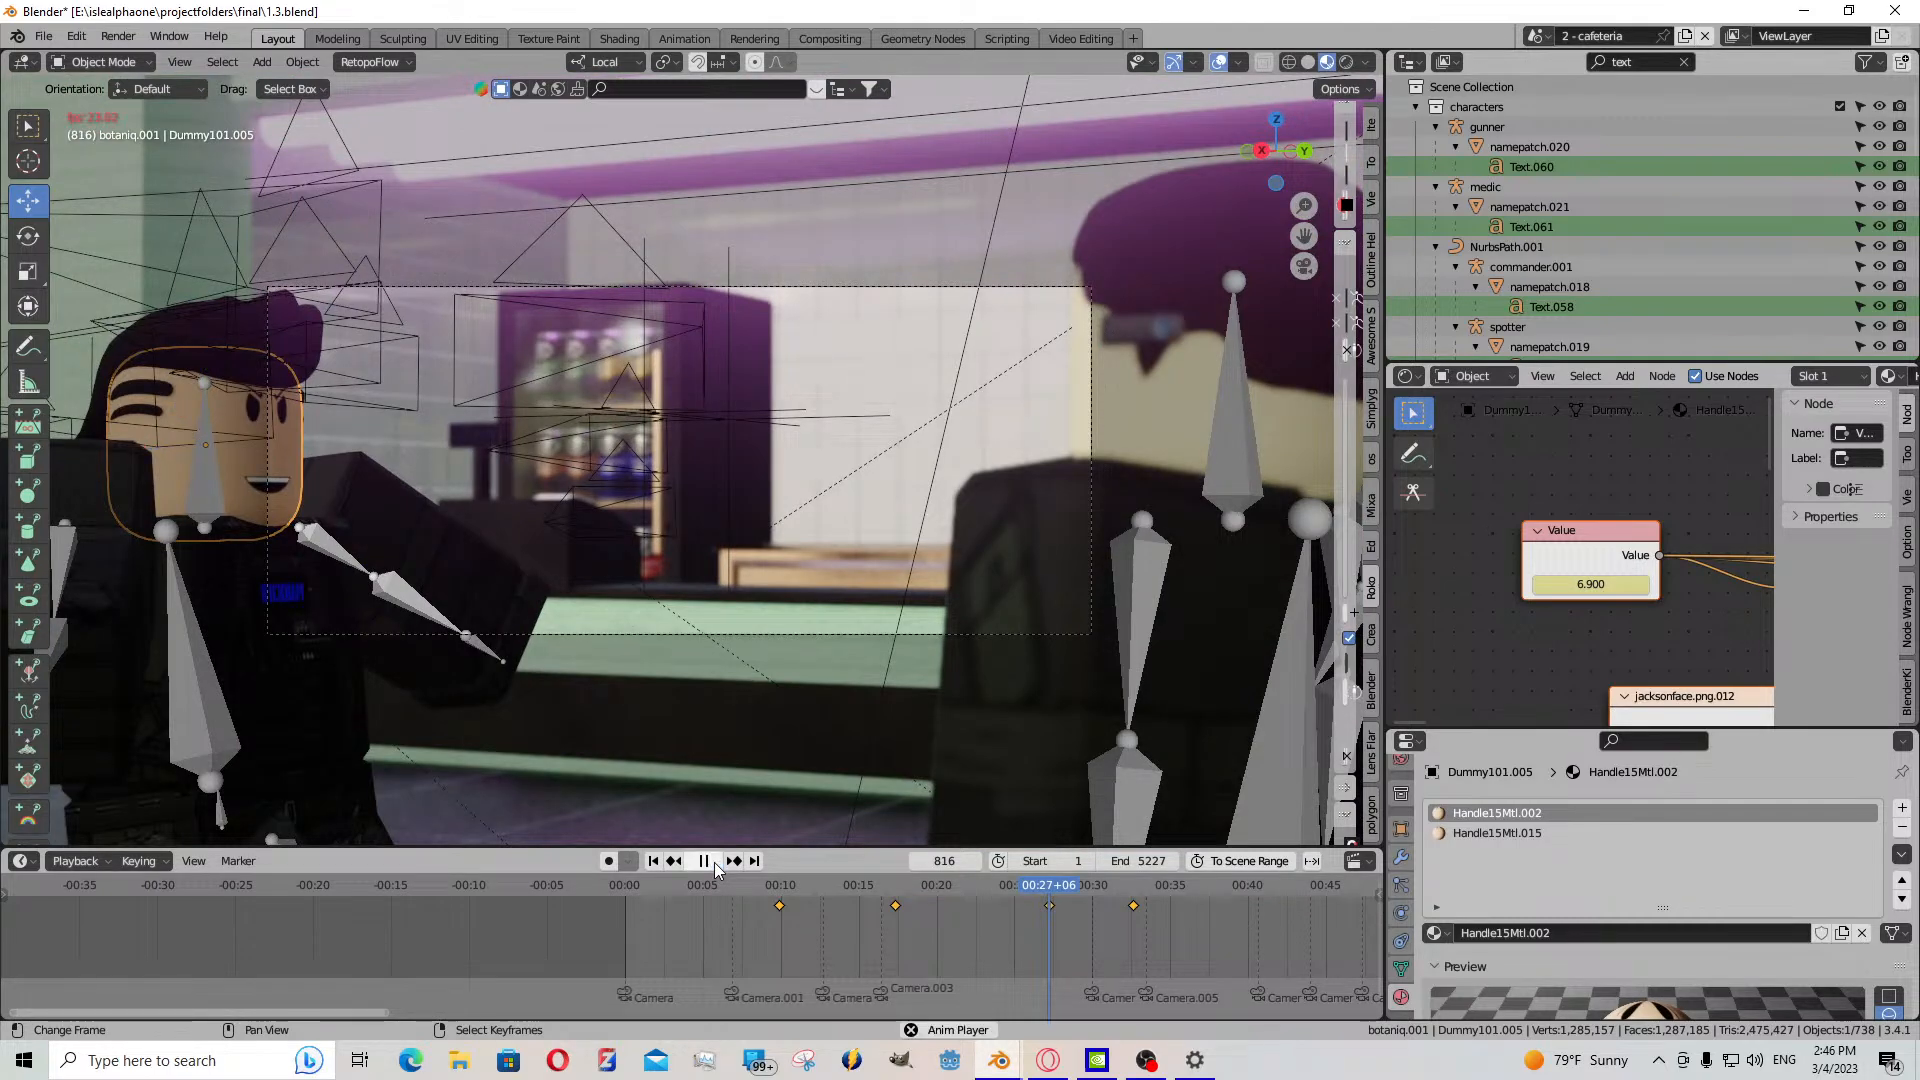
{"action": "left_click", "coordinate": [708, 862]}
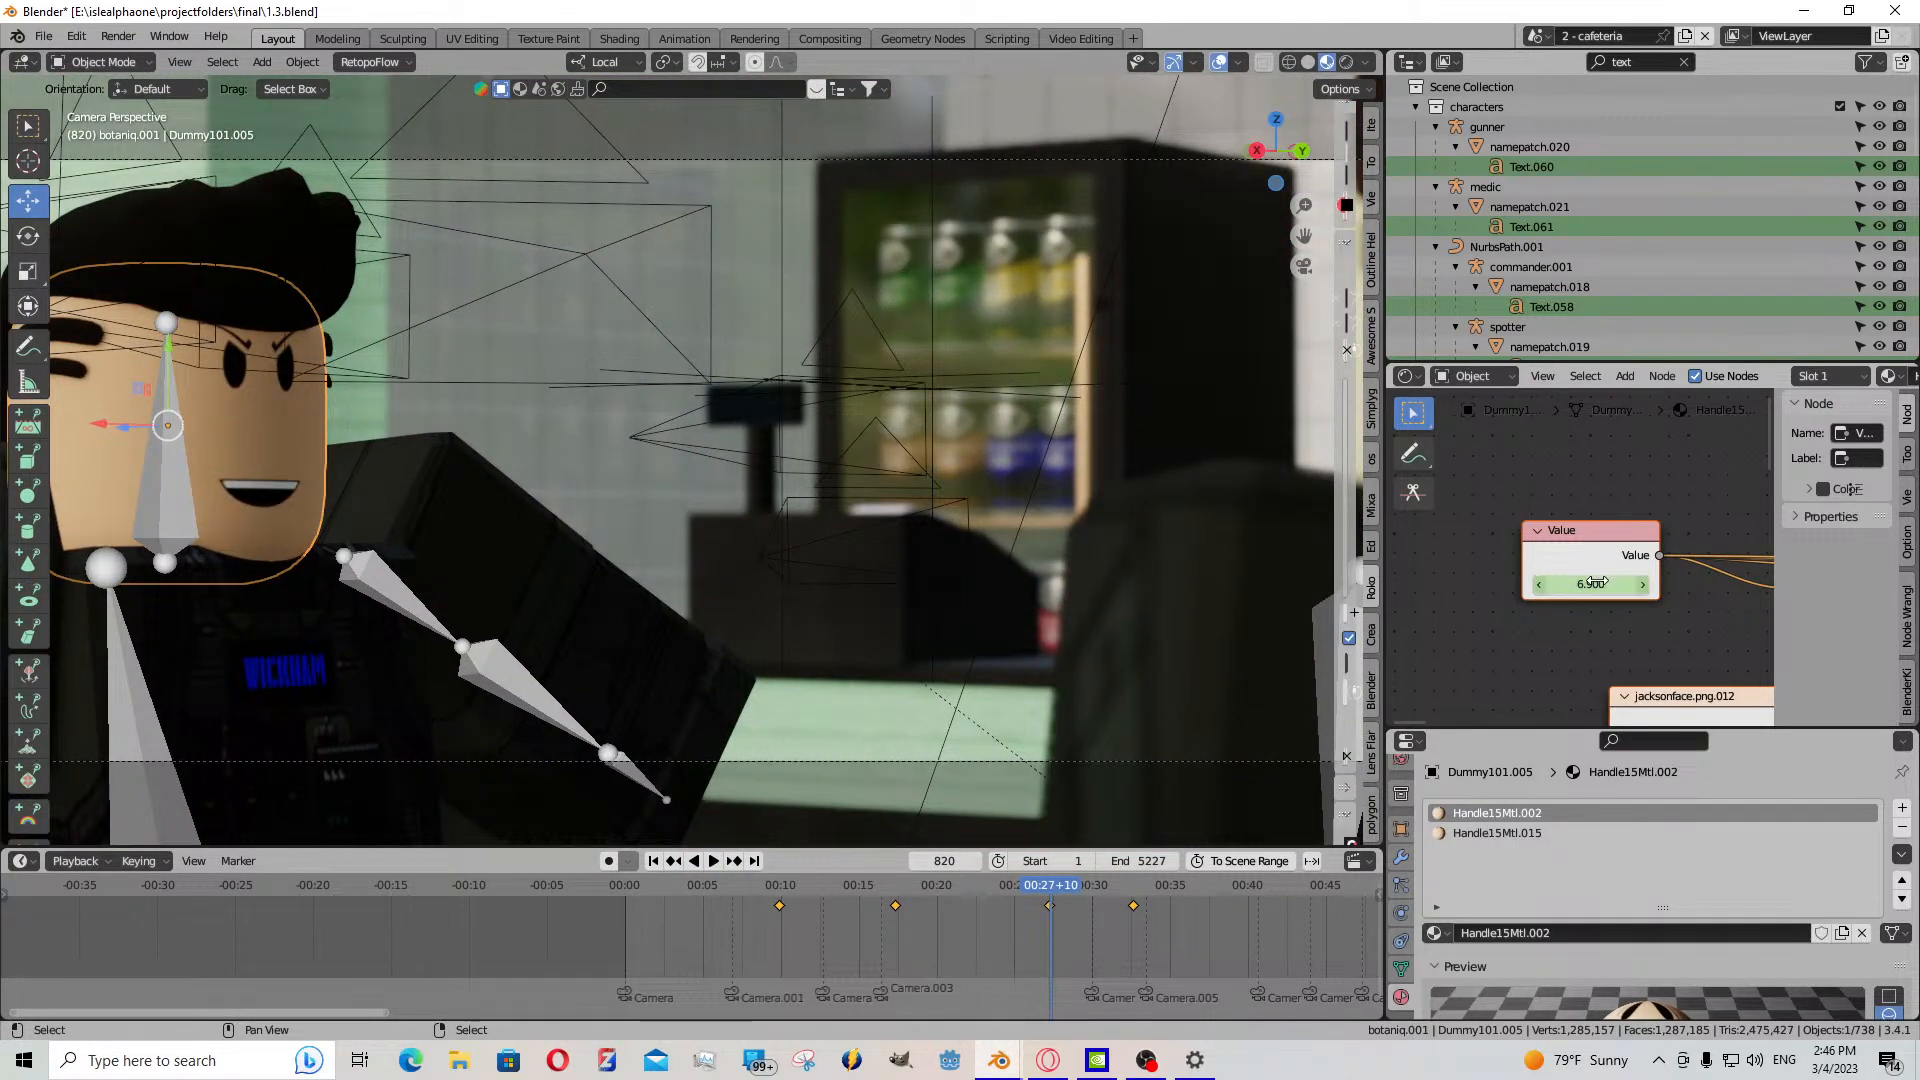
{"action": "left_click_drag", "start_coordinate": [1590, 584], "coordinate": [1670, 584]}
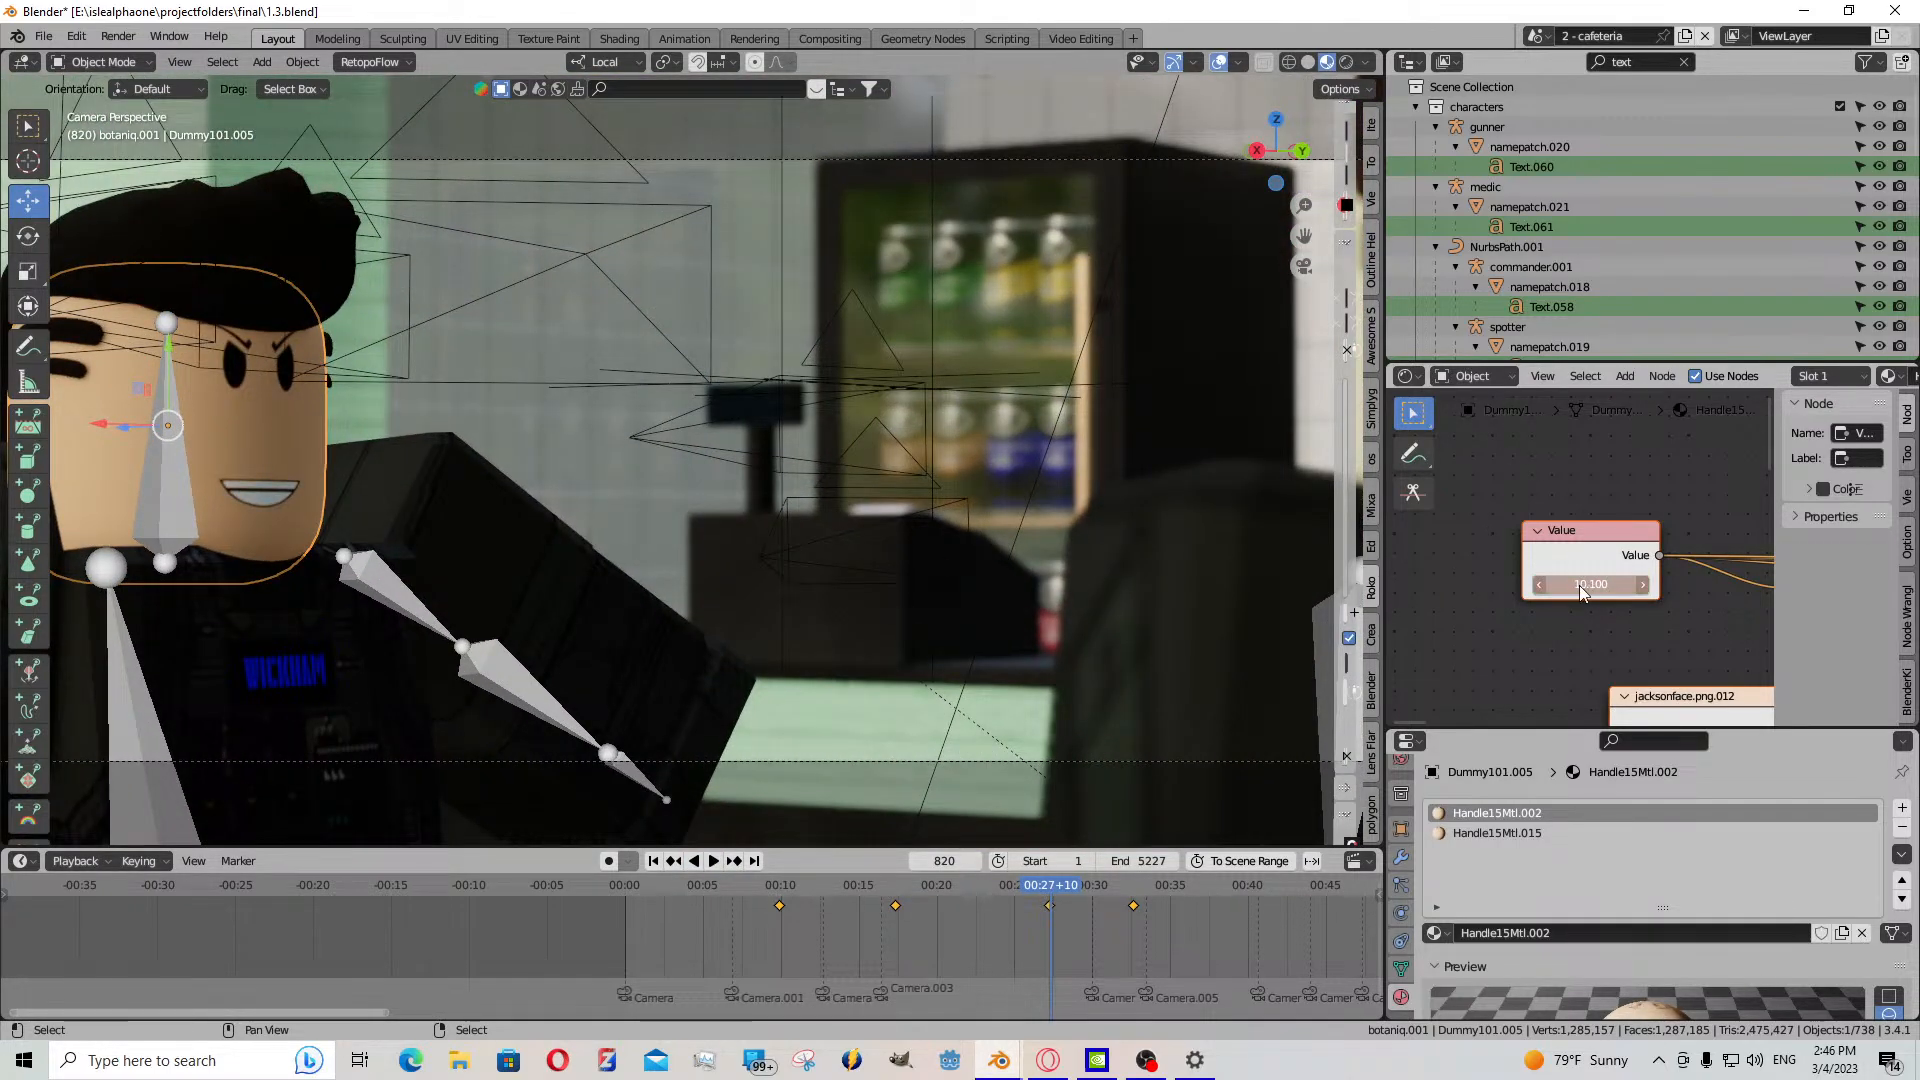
{"action": "key", "text": "i"}
- Advance the playback to frame 824 and keyframe the mouth material's Value at 2.4
{"action": "middle_click_drag", "start_coordinate": [1070, 945], "coordinate": [730, 945]}
{"action": "scroll", "coordinate": [730, 935], "scroll_direction": "up", "scroll_amount": 13}
{"action": "left_click", "coordinate": [713, 860]}
{"action": "left_click", "coordinate": [712, 860]}
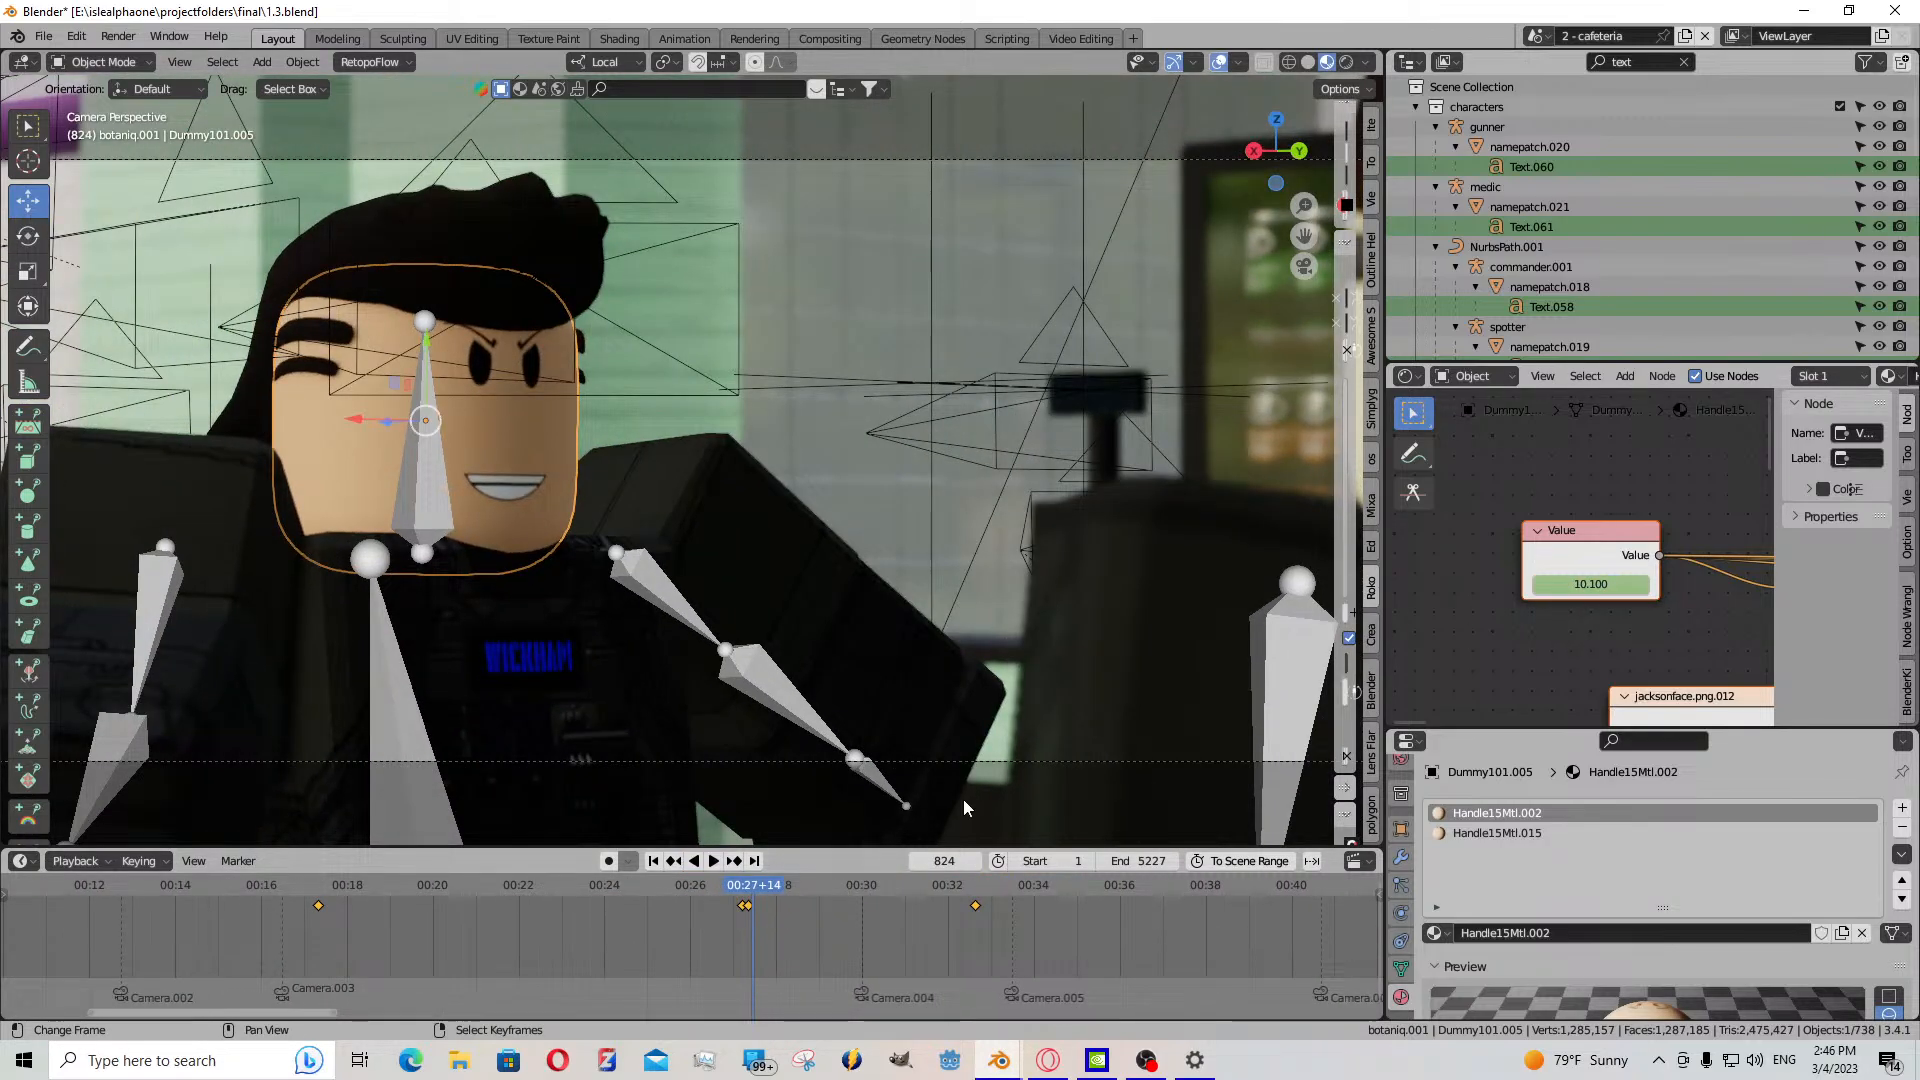
{"action": "left_click_drag", "start_coordinate": [1590, 584], "coordinate": [1519, 584]}
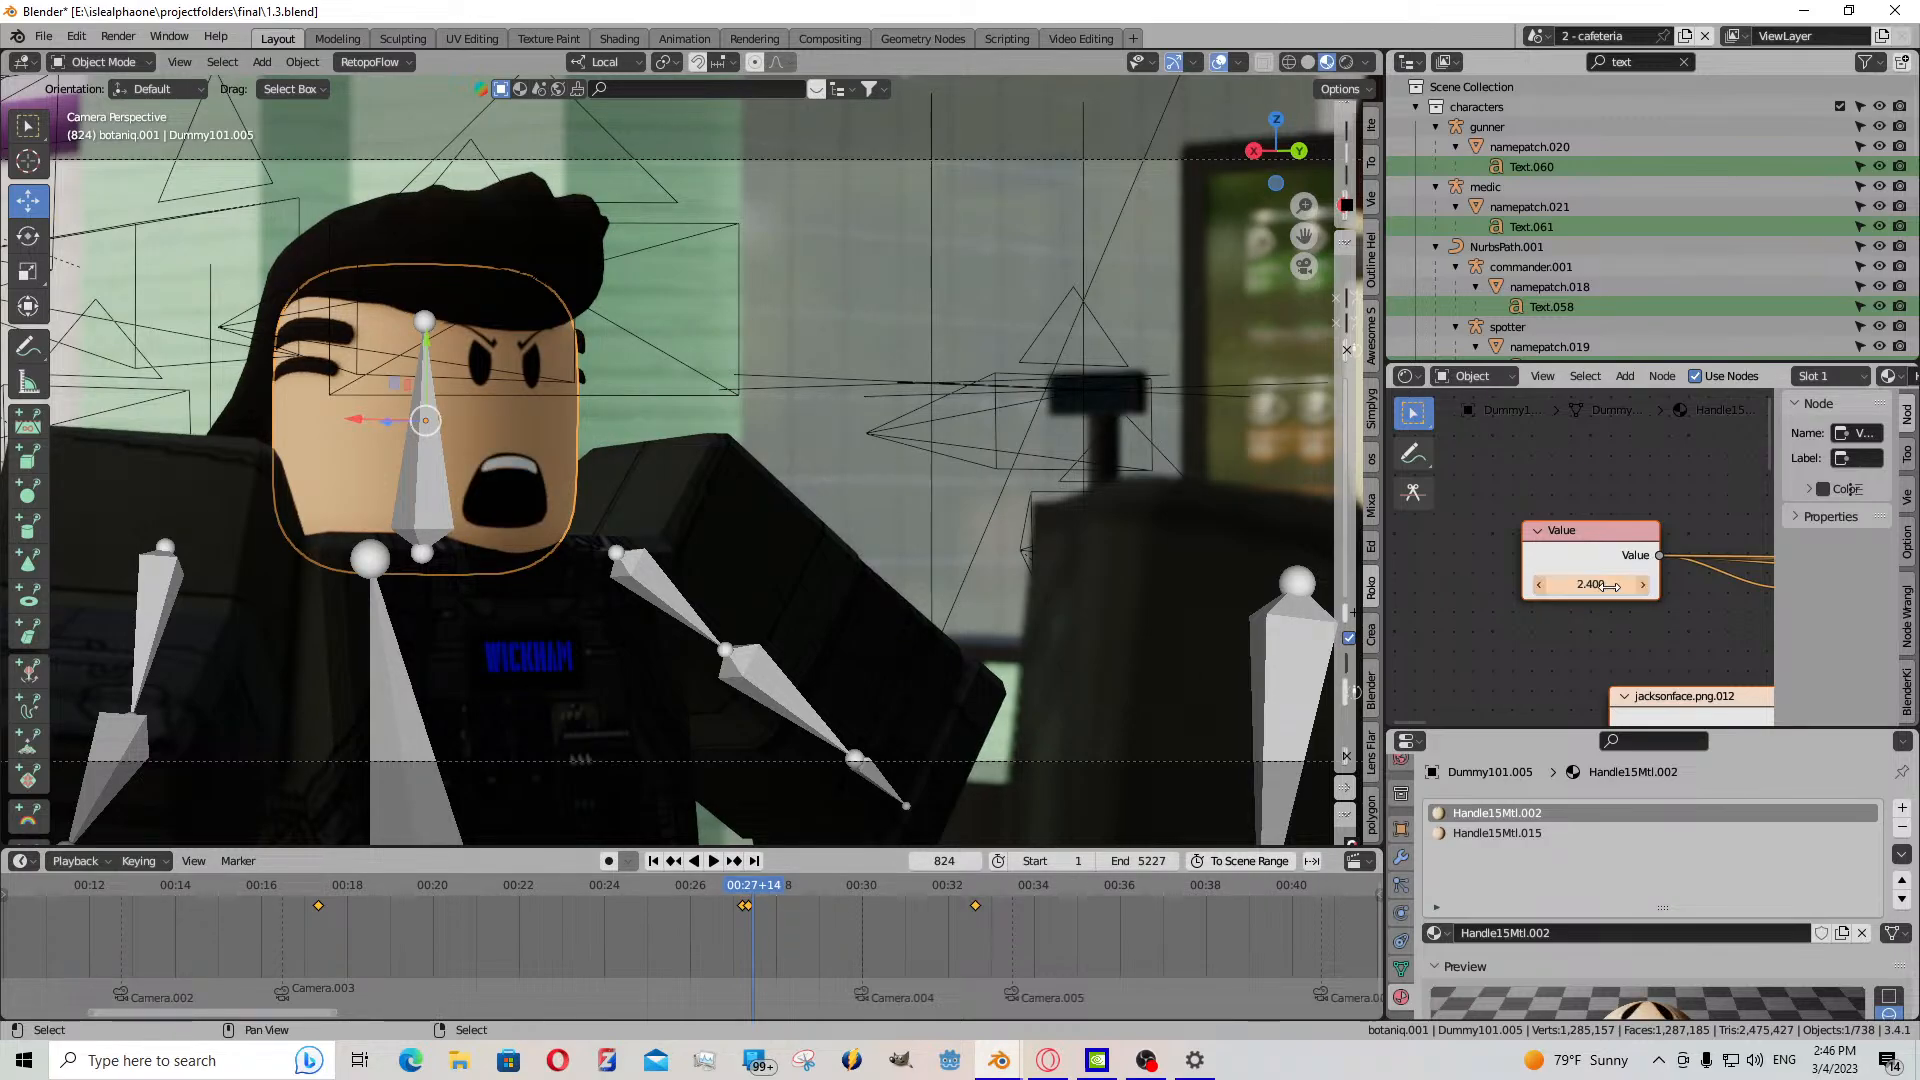
{"action": "key", "text": "i"}
- Replay the mouth keys, hold the Value with a keyframe at frame 829, and keyframe it at 1.9 on frame 830
{"action": "scroll", "coordinate": [856, 918], "scroll_direction": "up", "scroll_amount": 13}
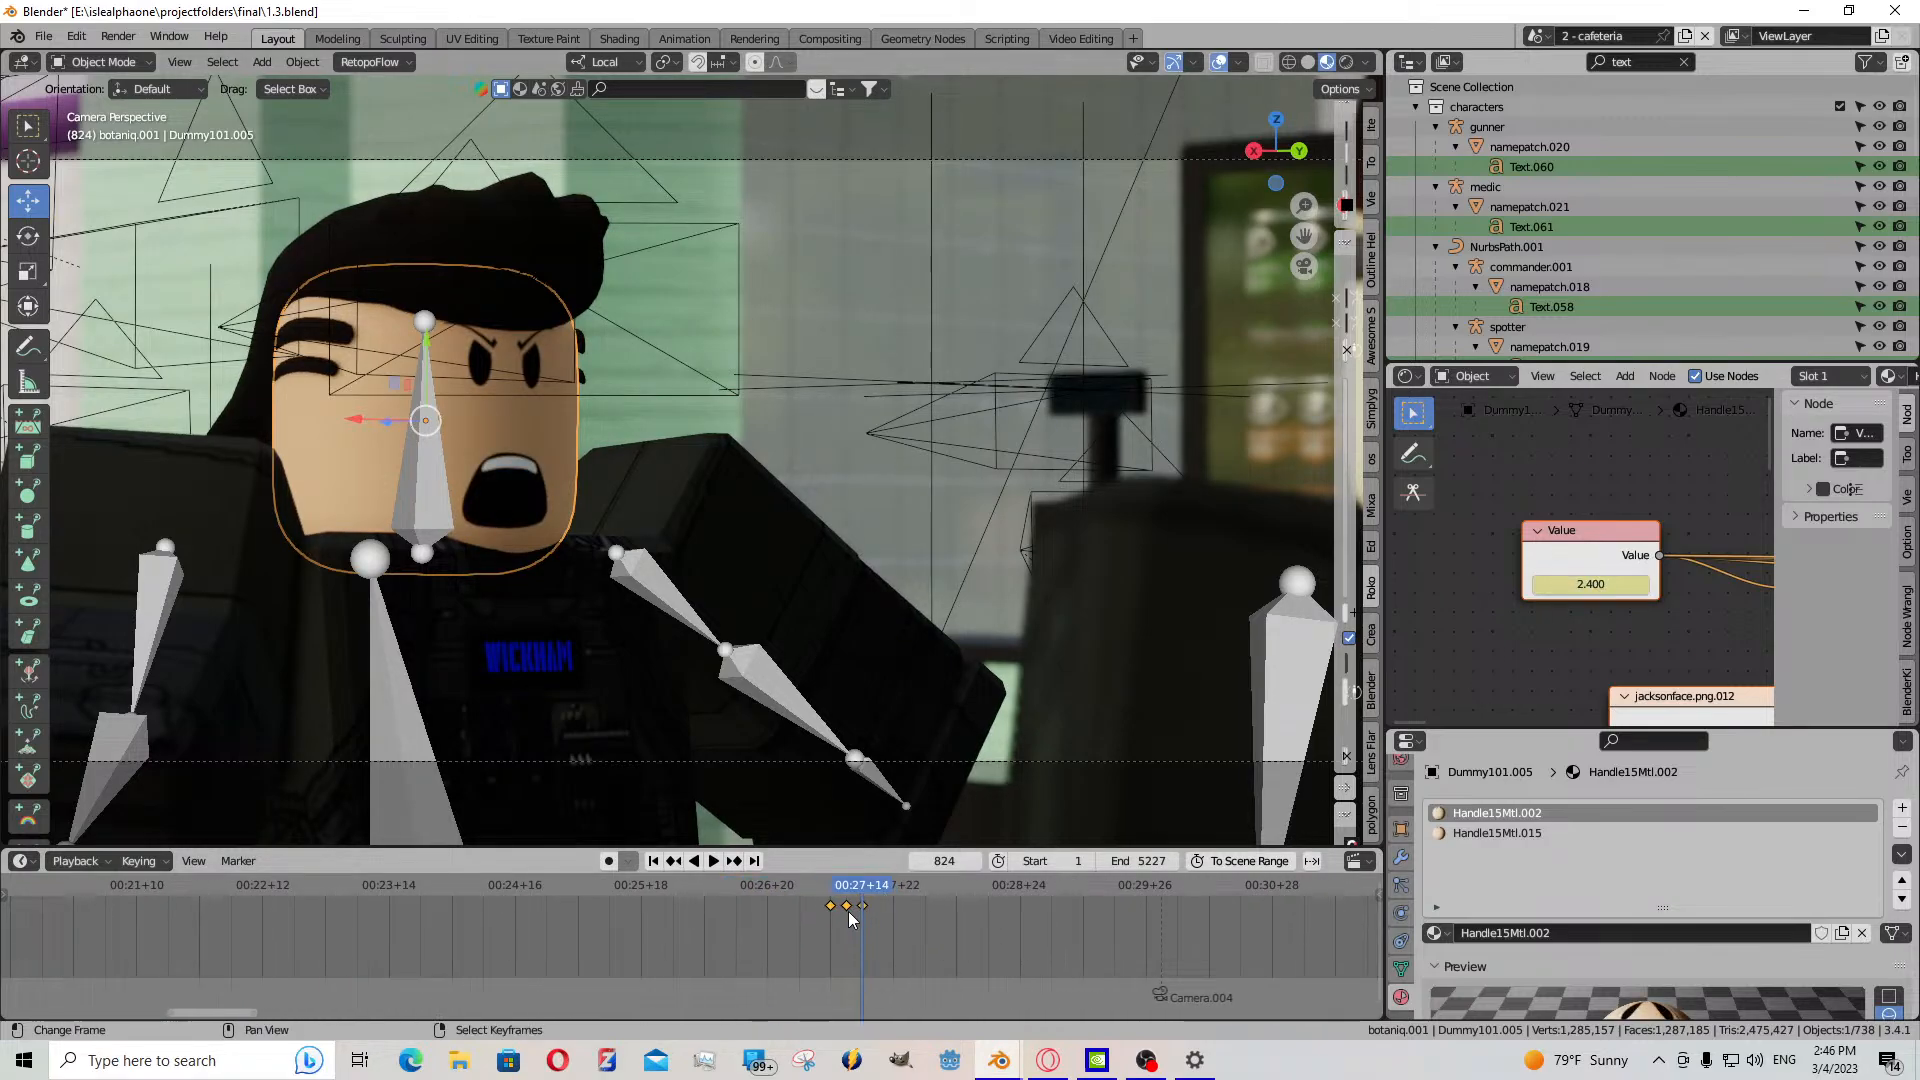
{"action": "left_click", "coordinate": [818, 890]}
{"action": "key", "text": "space"}
{"action": "key", "text": "space"}
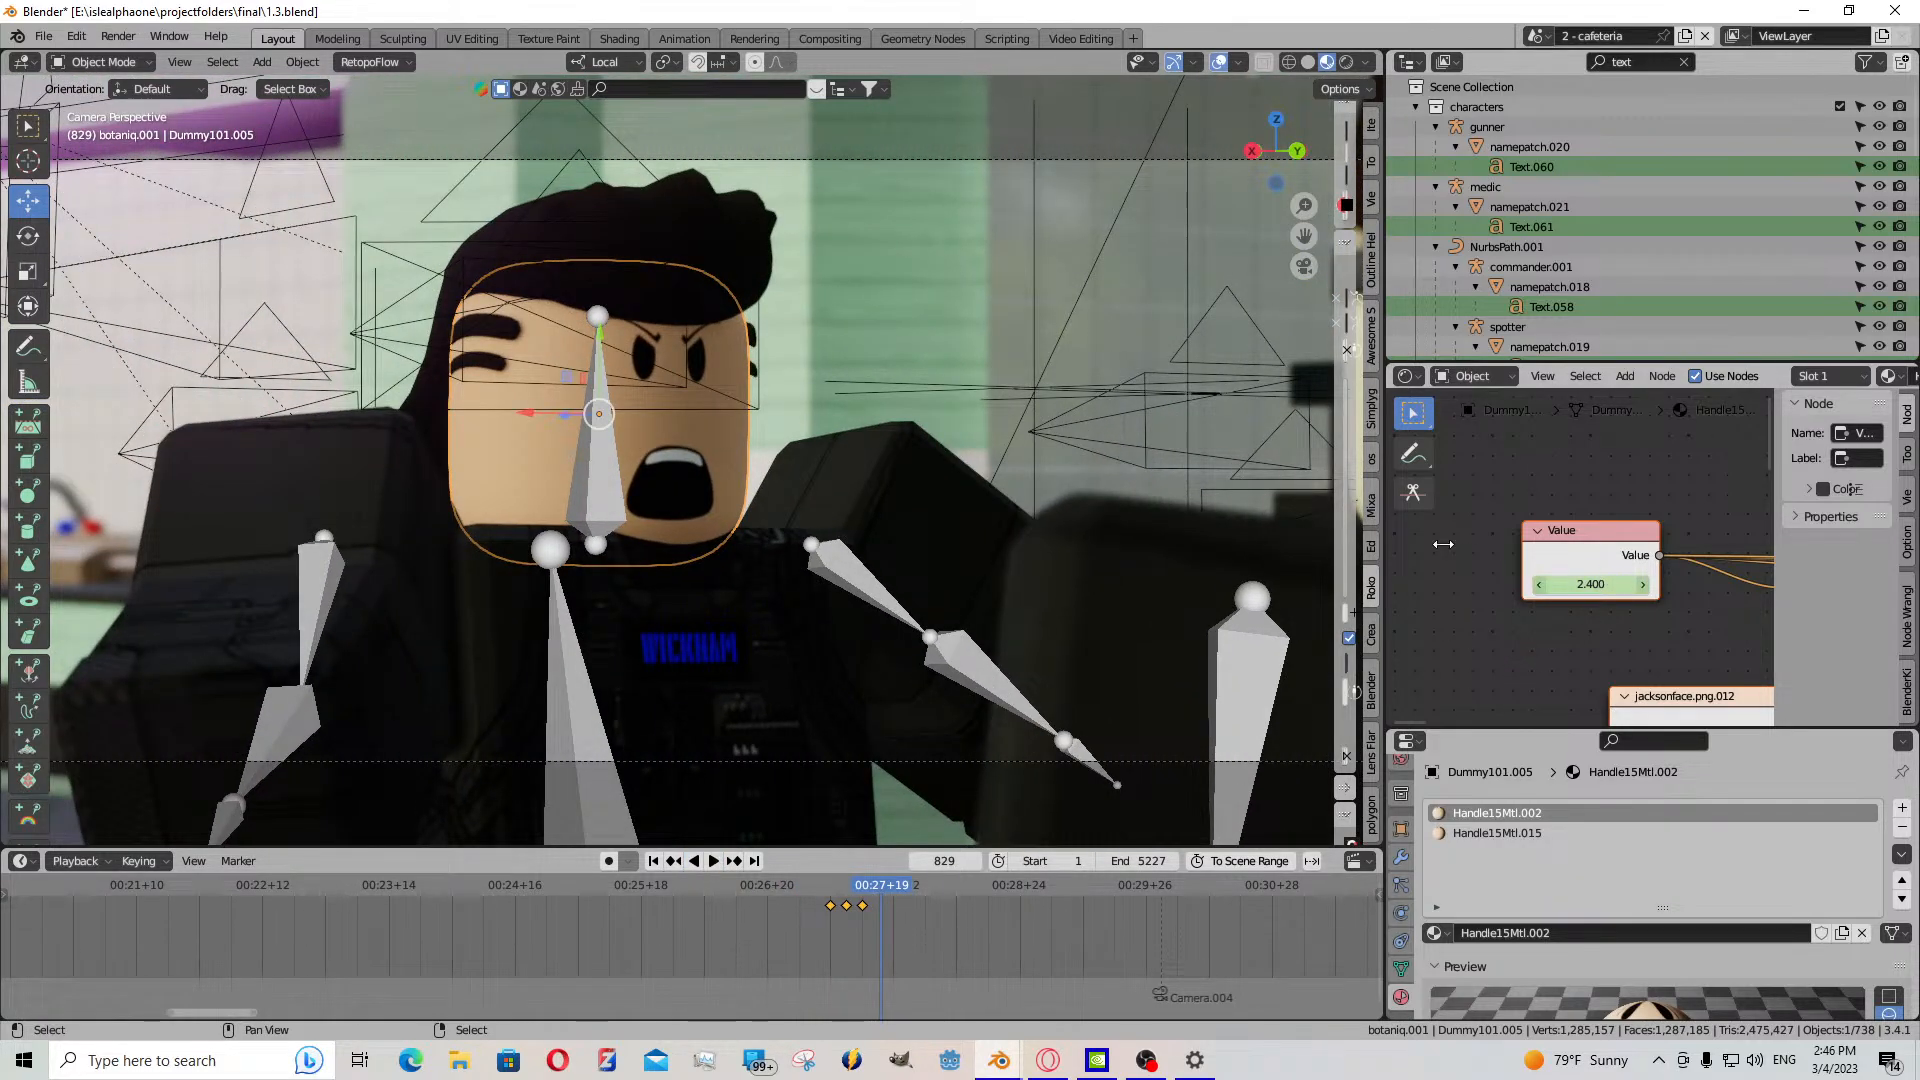
{"action": "key", "text": "i"}
{"action": "key", "text": "Right"}
{"action": "mouse_move", "coordinate": [1565, 584]}
{"action": "left_mouse_down"}
{"action": "mouse_move", "coordinate": [1612, 584]}
{"action": "mouse_move", "coordinate": [1561, 584]}
{"action": "left_mouse_up"}
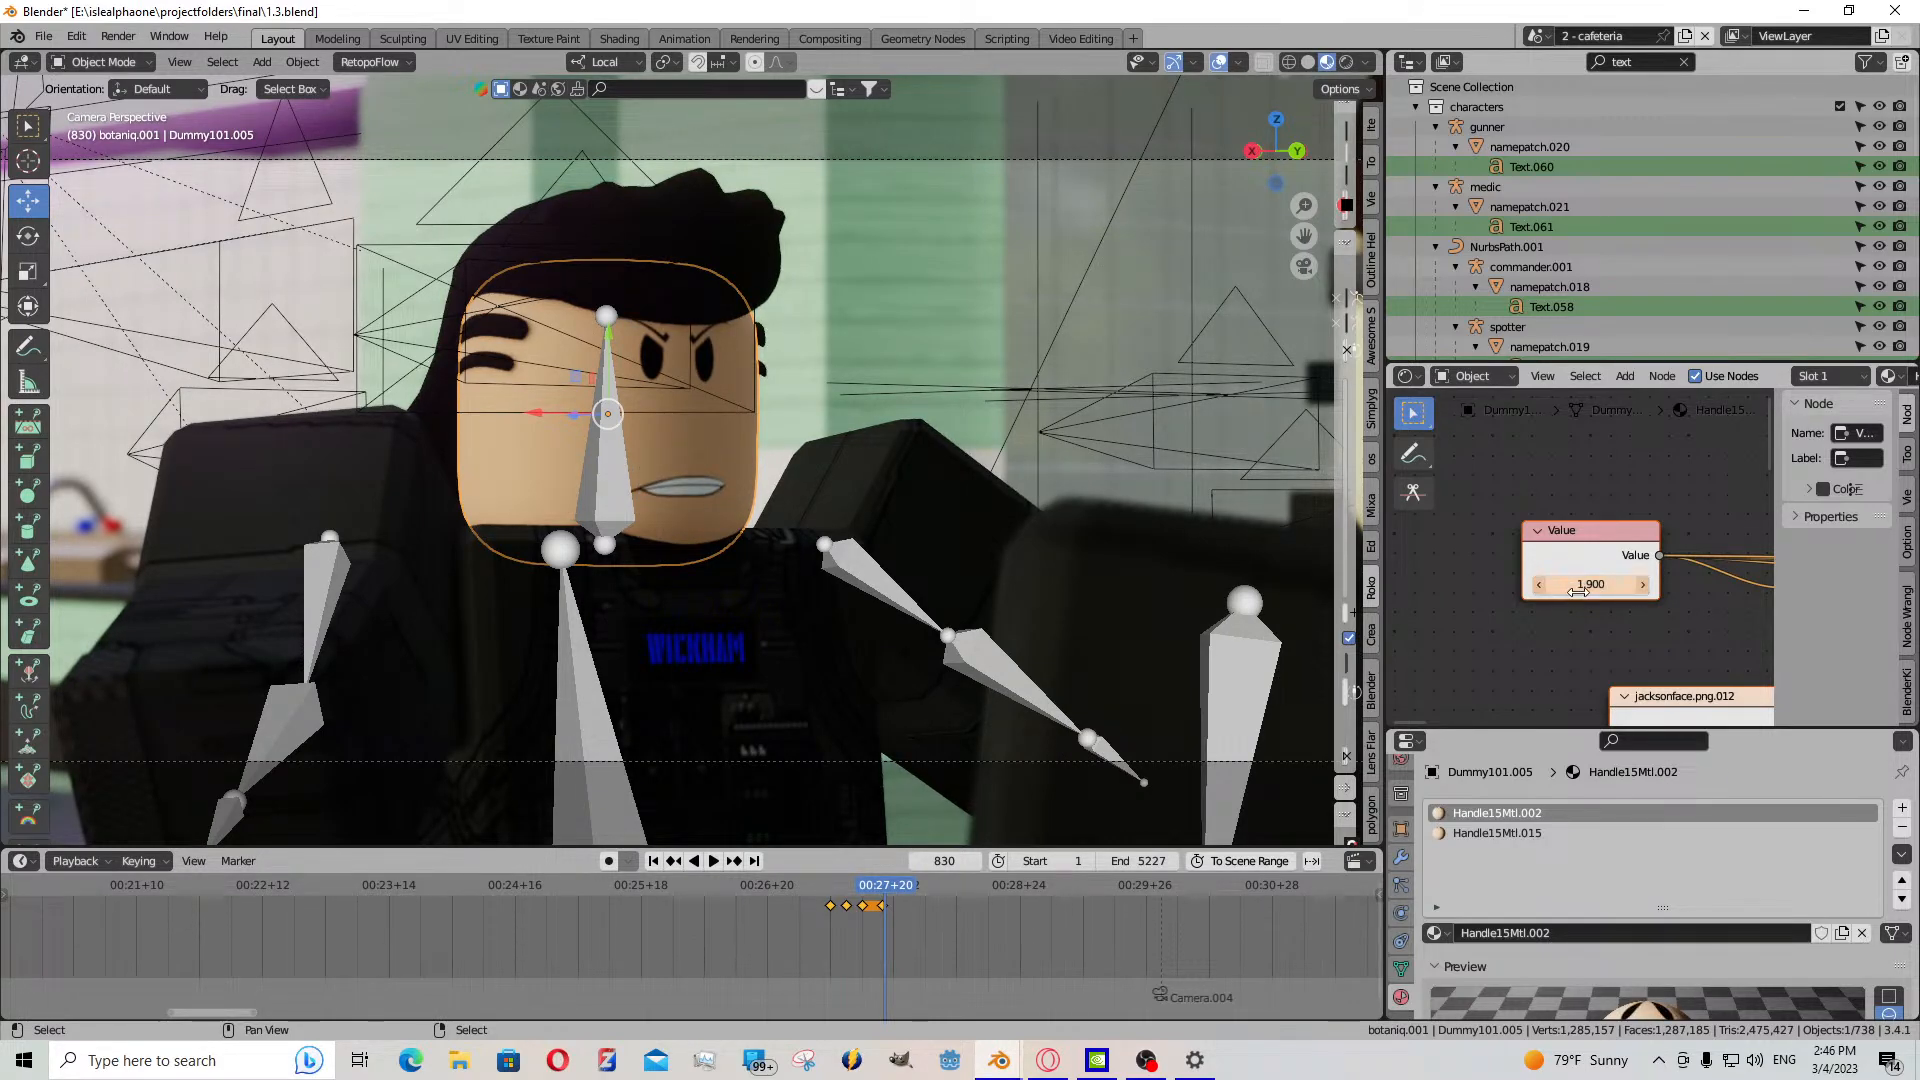
{"action": "key", "text": "i"}
- Keyframe the mouth Value at 3.8 on frame 835, and paste the 1.9 keyframe at frame 834 to hold it
{"action": "scroll", "coordinate": [819, 916], "scroll_direction": "right", "scroll_amount": 2}
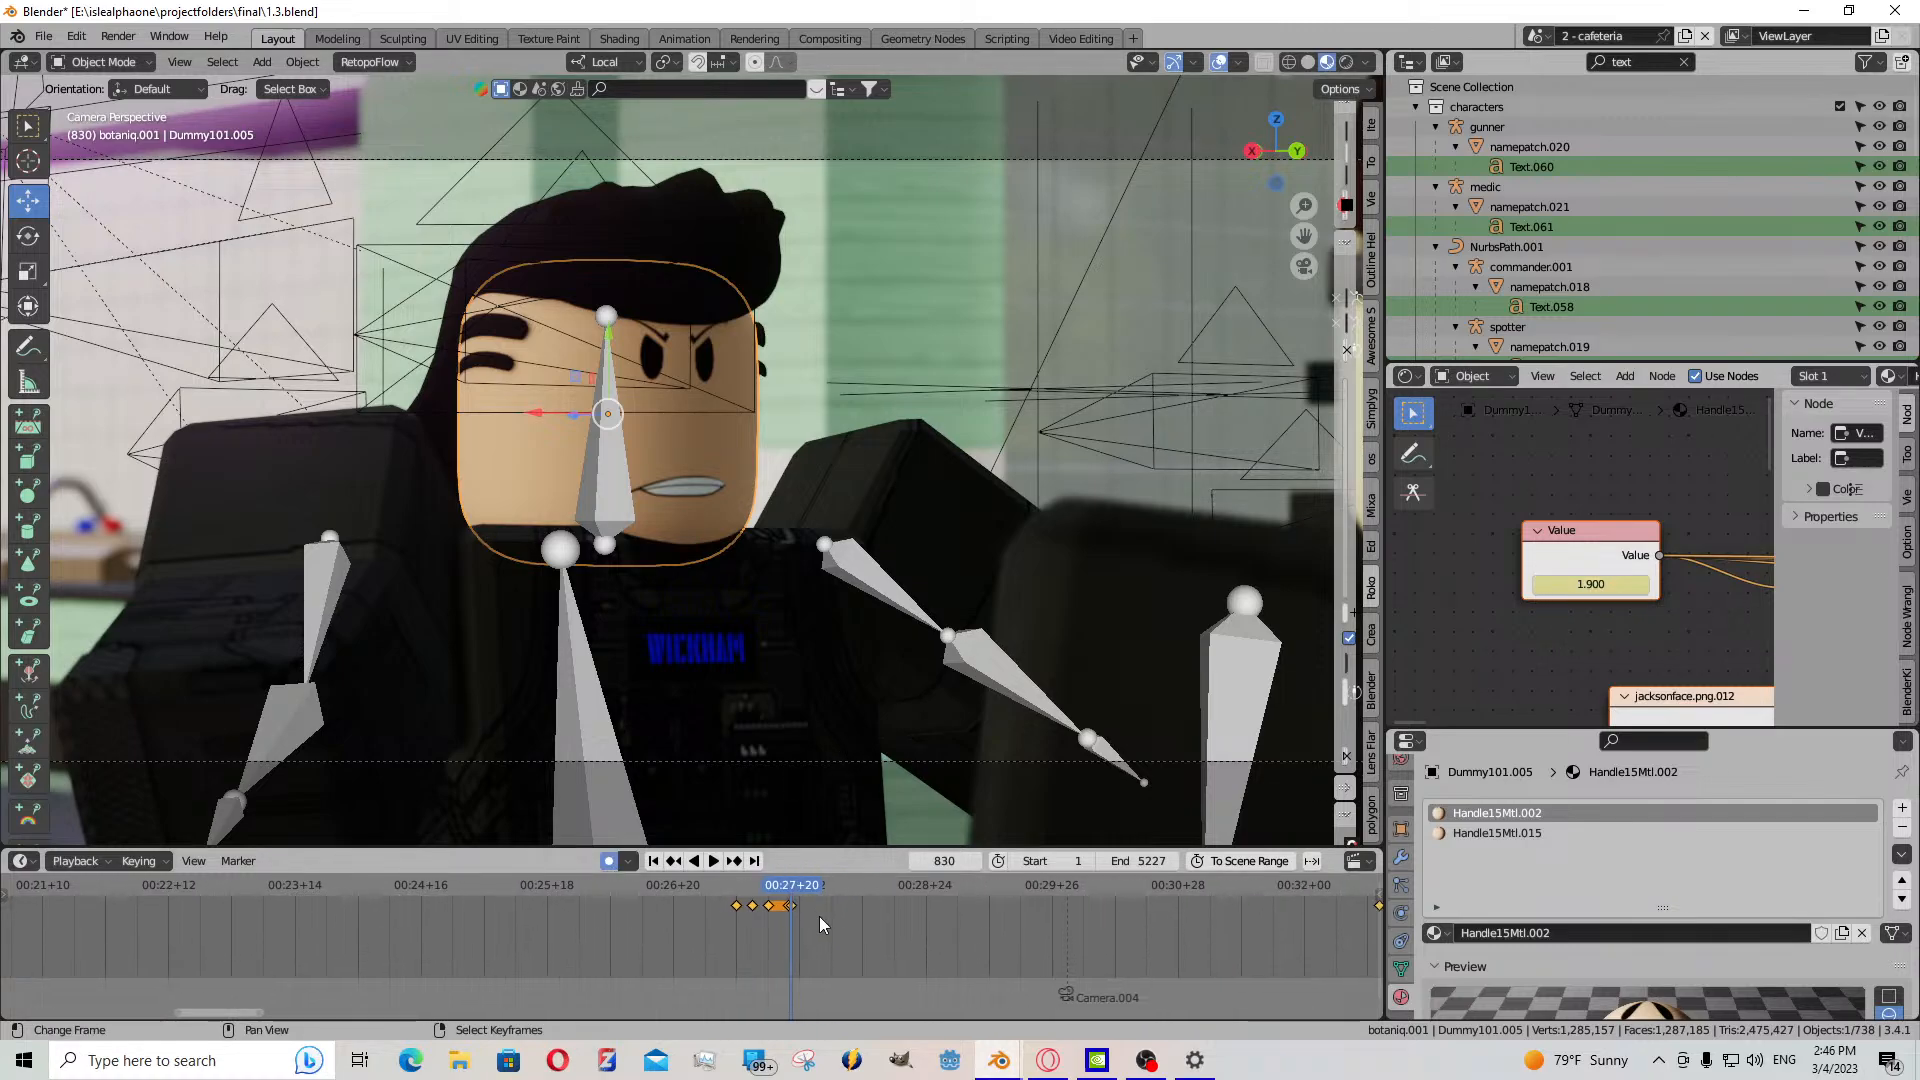
{"action": "left_click", "coordinate": [707, 861]}
{"action": "left_click", "coordinate": [707, 861]}
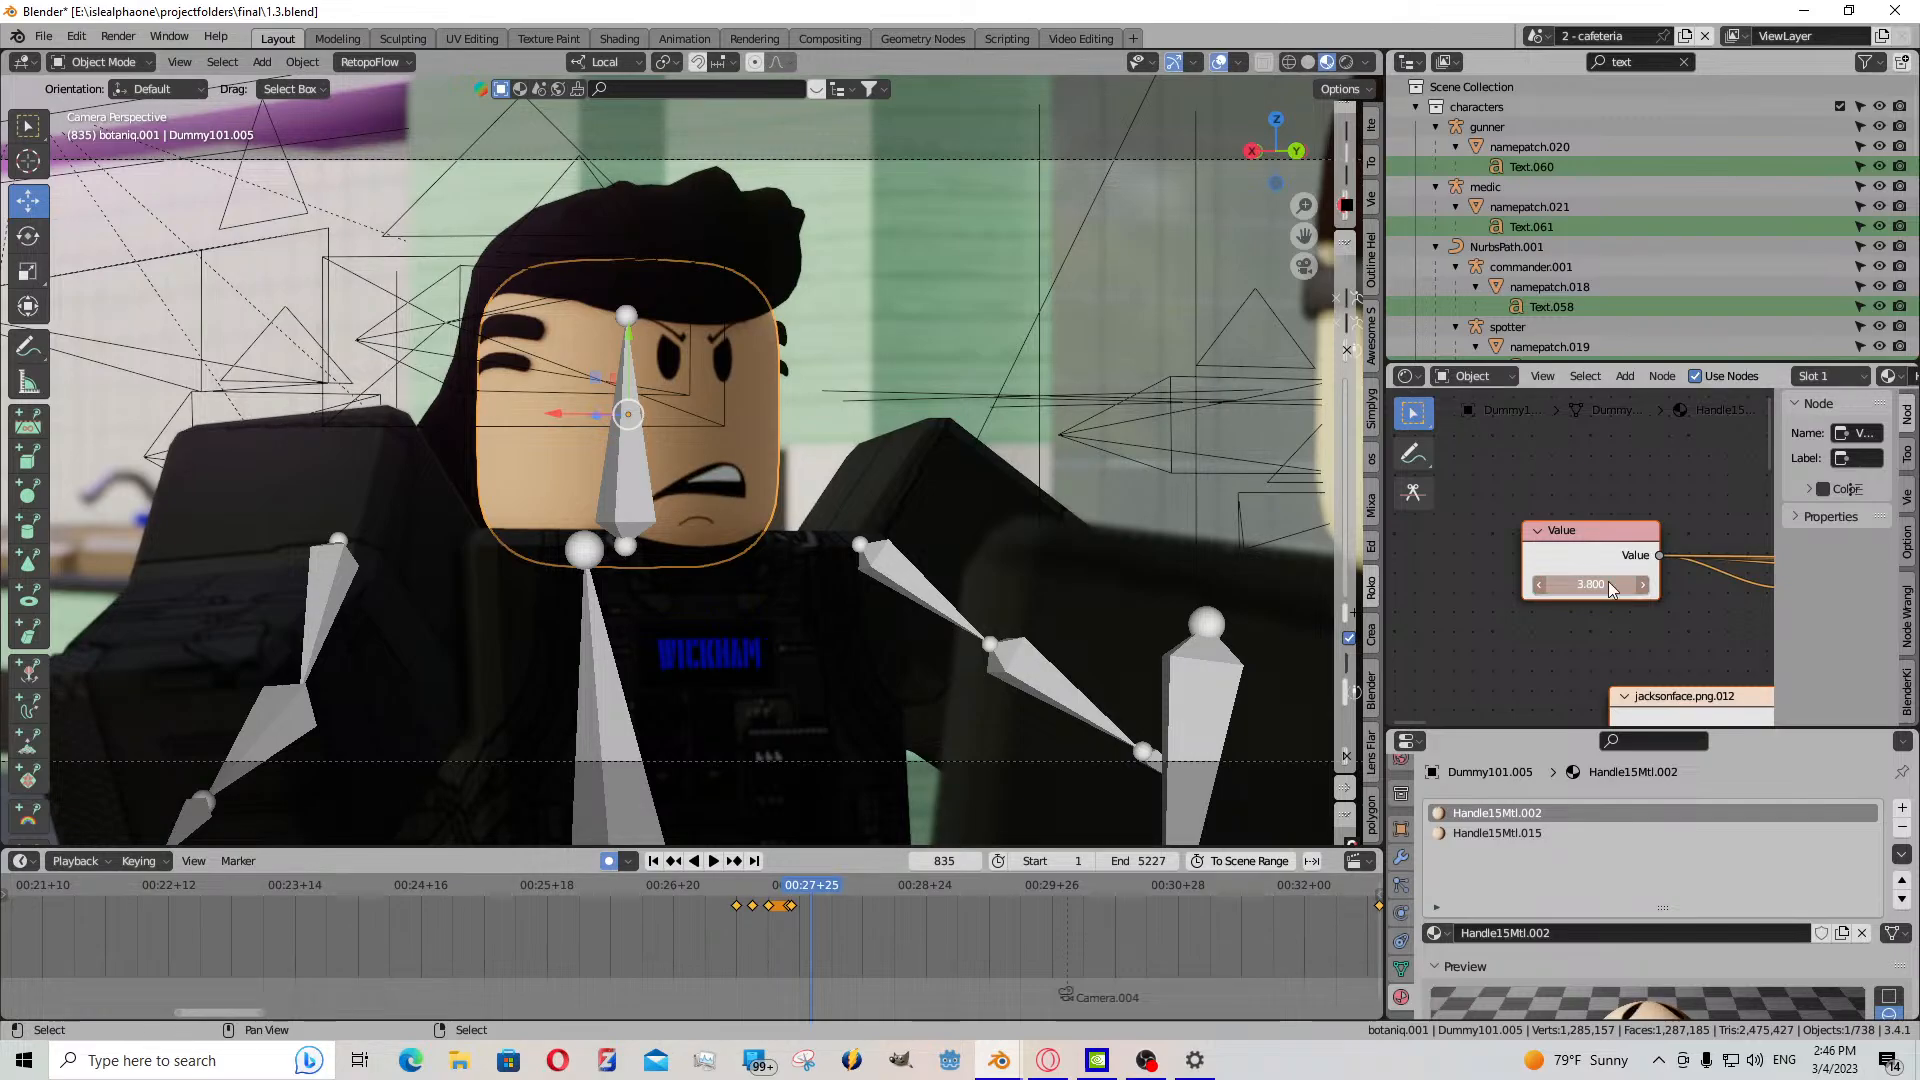
{"action": "left_click_drag", "start_coordinate": [1618, 586], "coordinate": [1608, 587]}
{"action": "scroll", "coordinate": [898, 923], "scroll_direction": "up", "scroll_amount": 3}
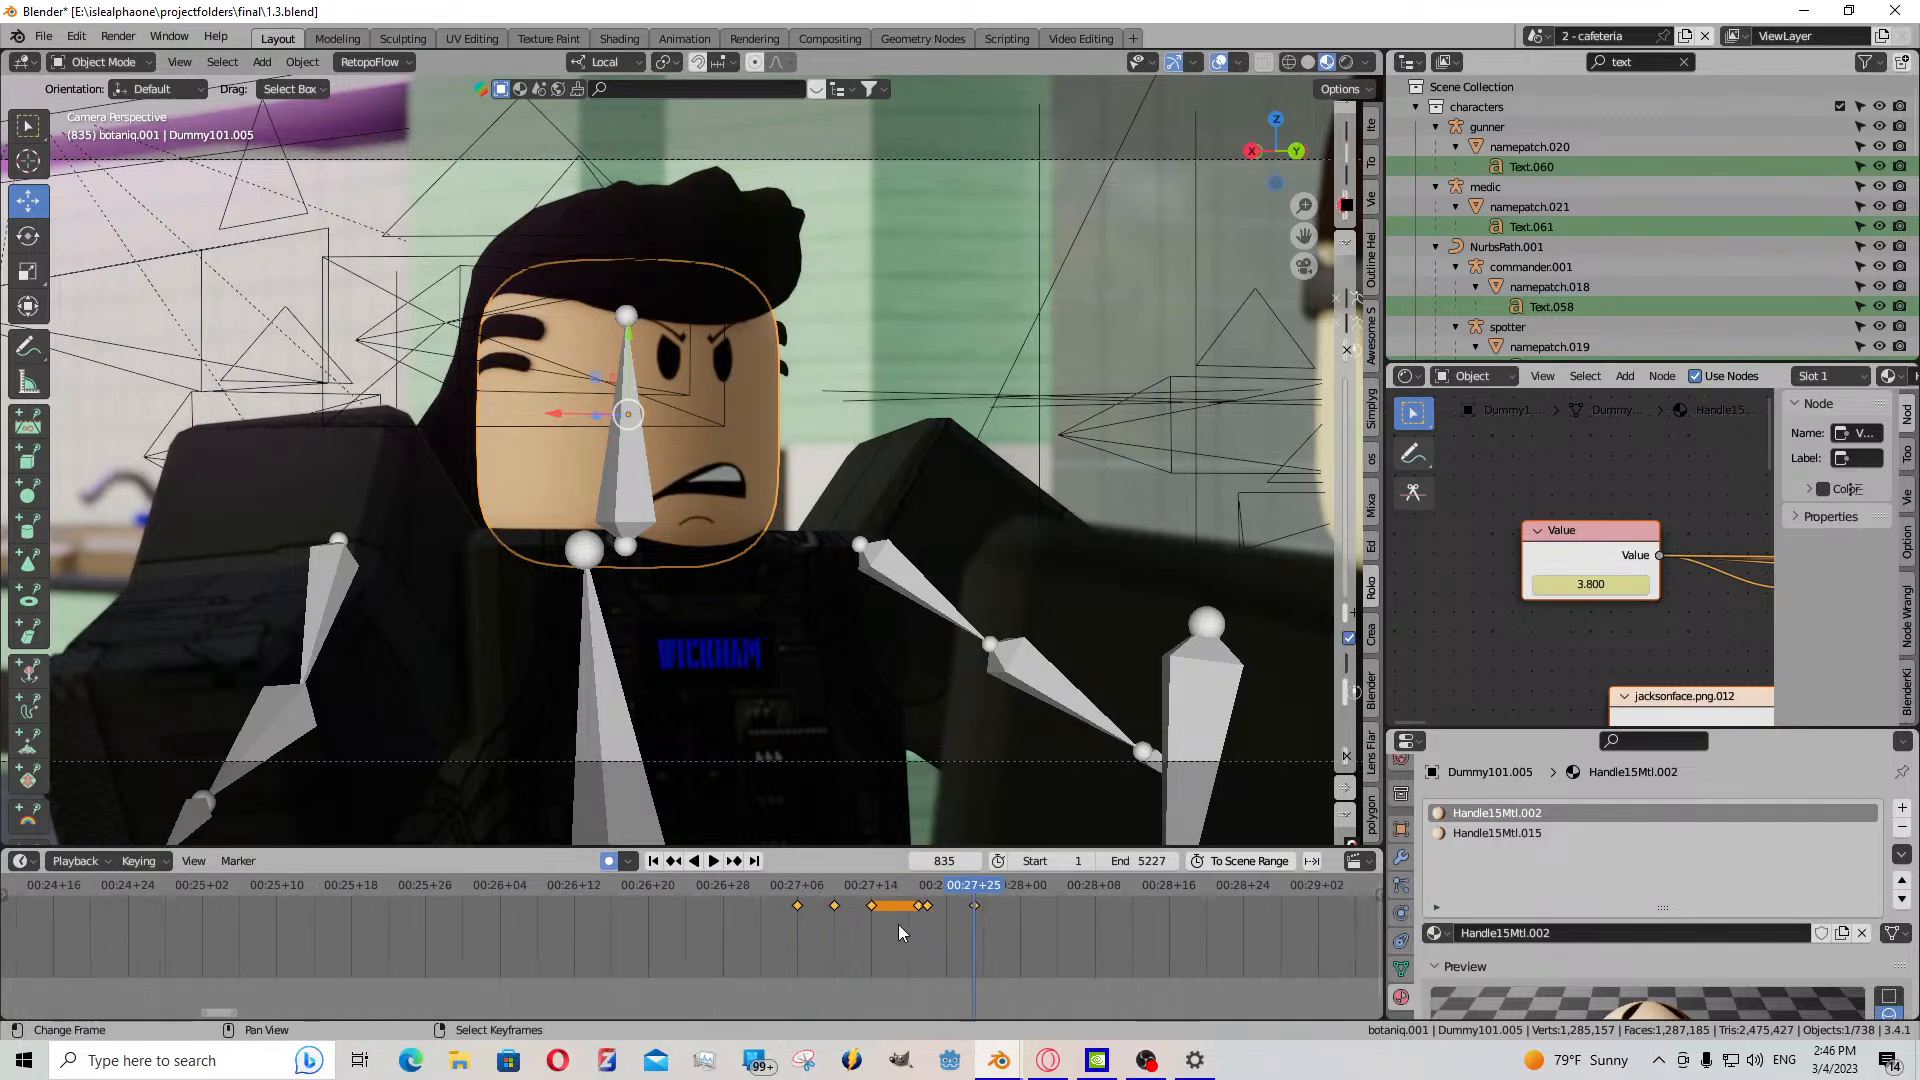
{"action": "key", "text": "Left"}
{"action": "key", "text": "ctrl+v"}
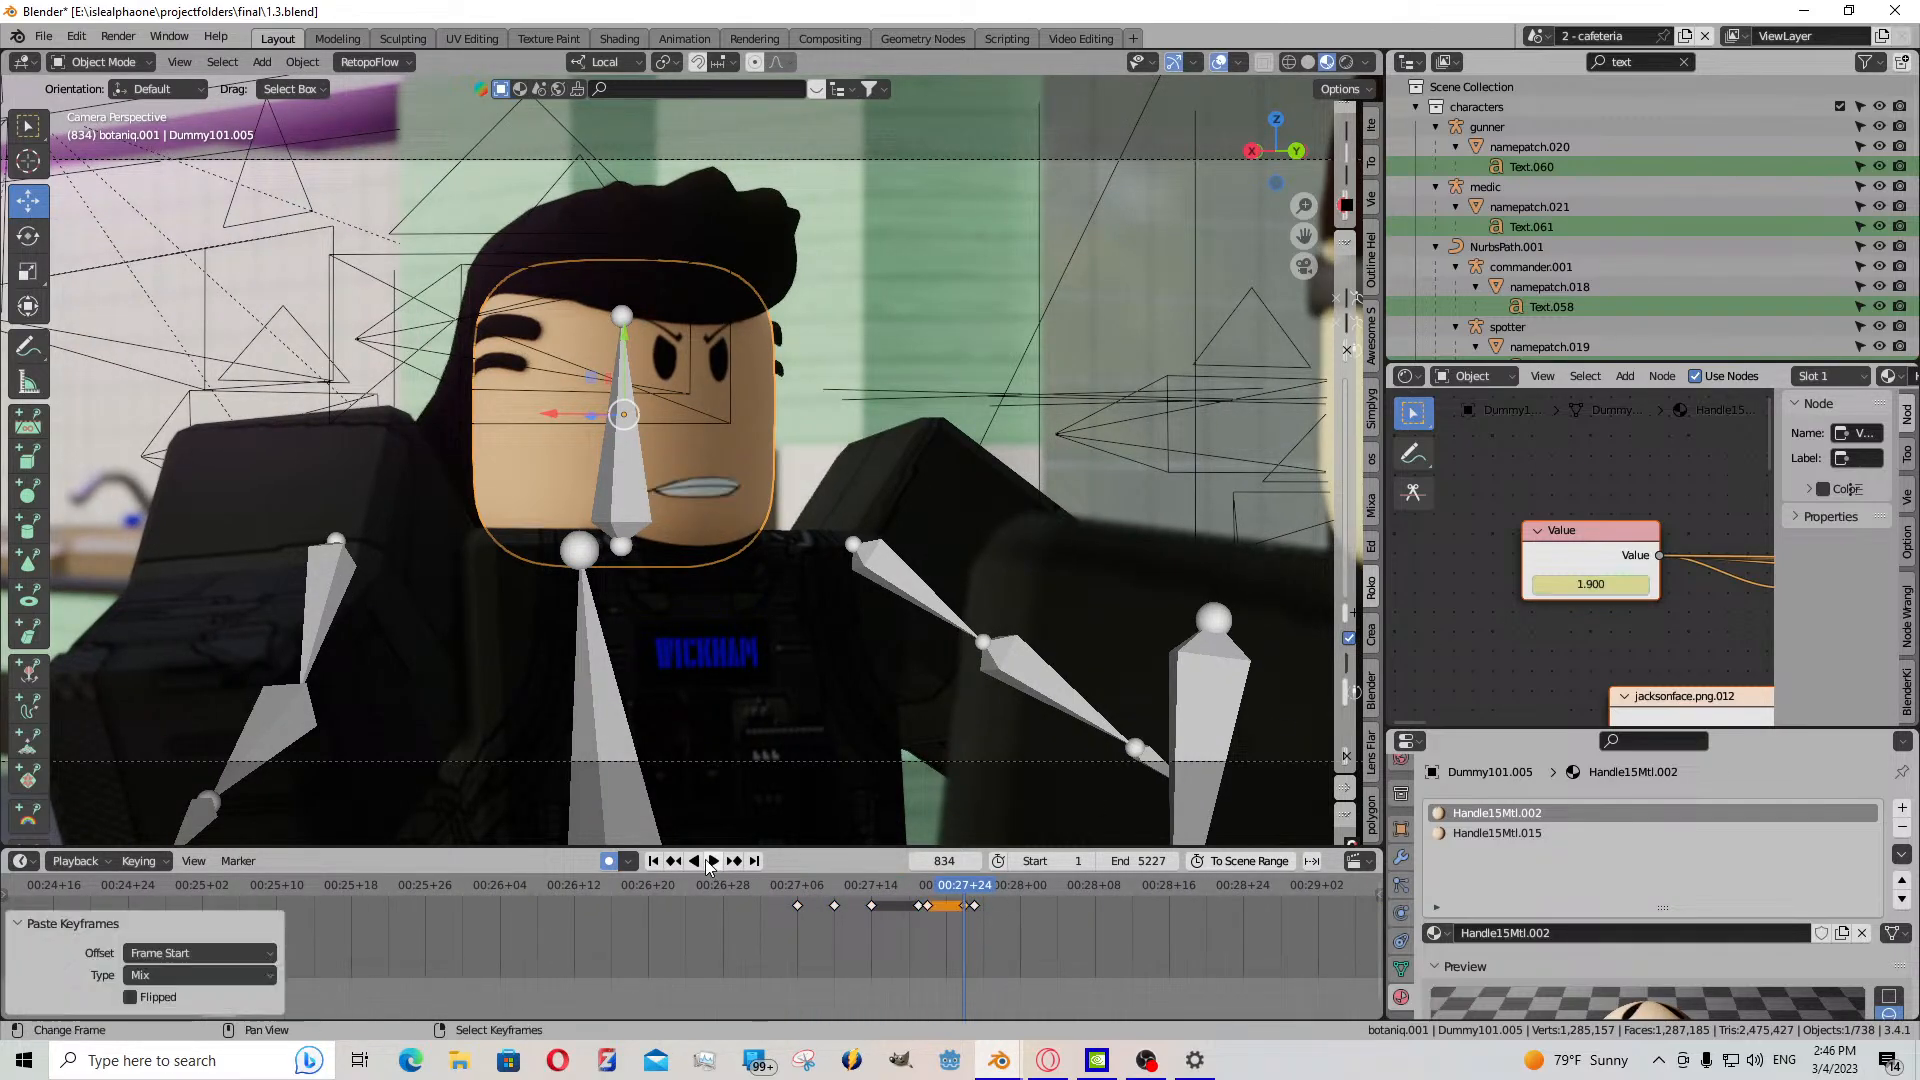
- Advance the playback to frame 839 and try out other mouth Values, such as 15
{"action": "left_click", "coordinate": [716, 860]}
{"action": "left_click", "coordinate": [716, 860]}
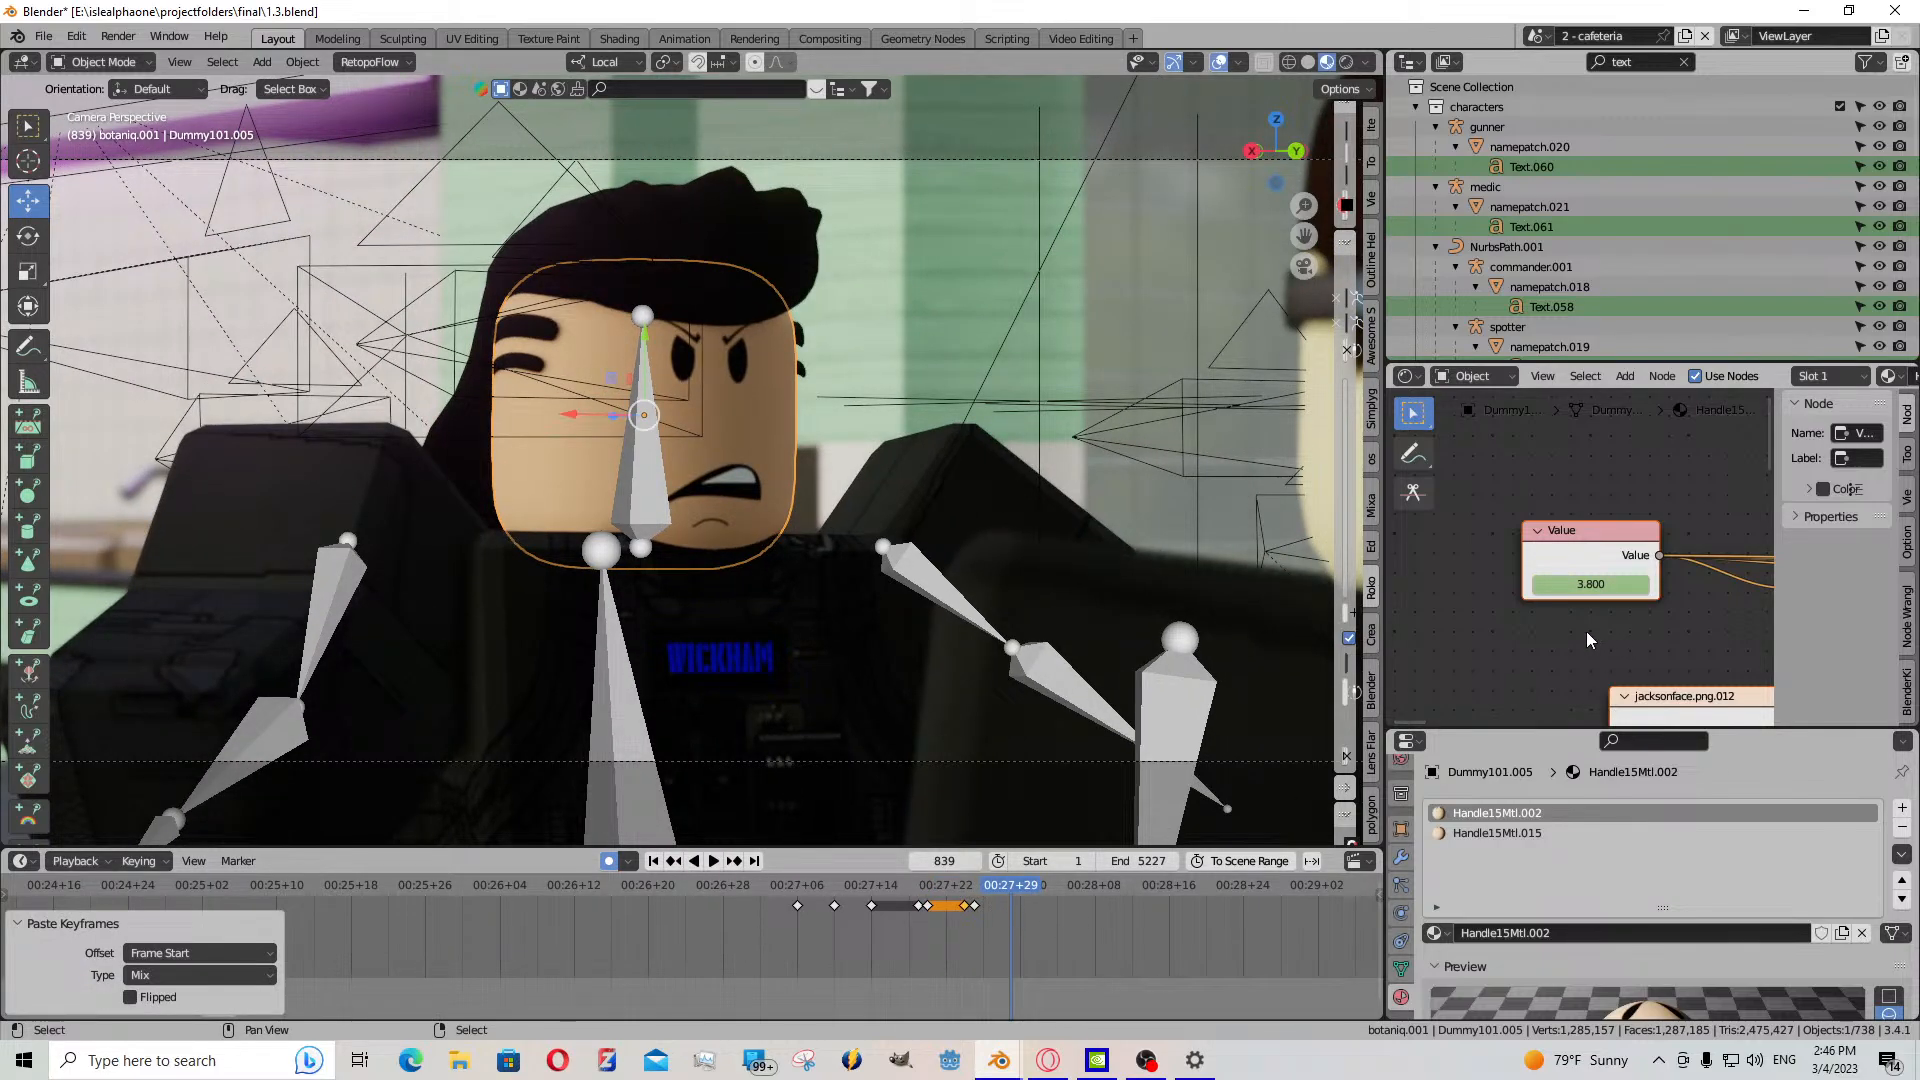
{"action": "left_click_drag", "start_coordinate": [1590, 583], "coordinate": [1670, 583]}
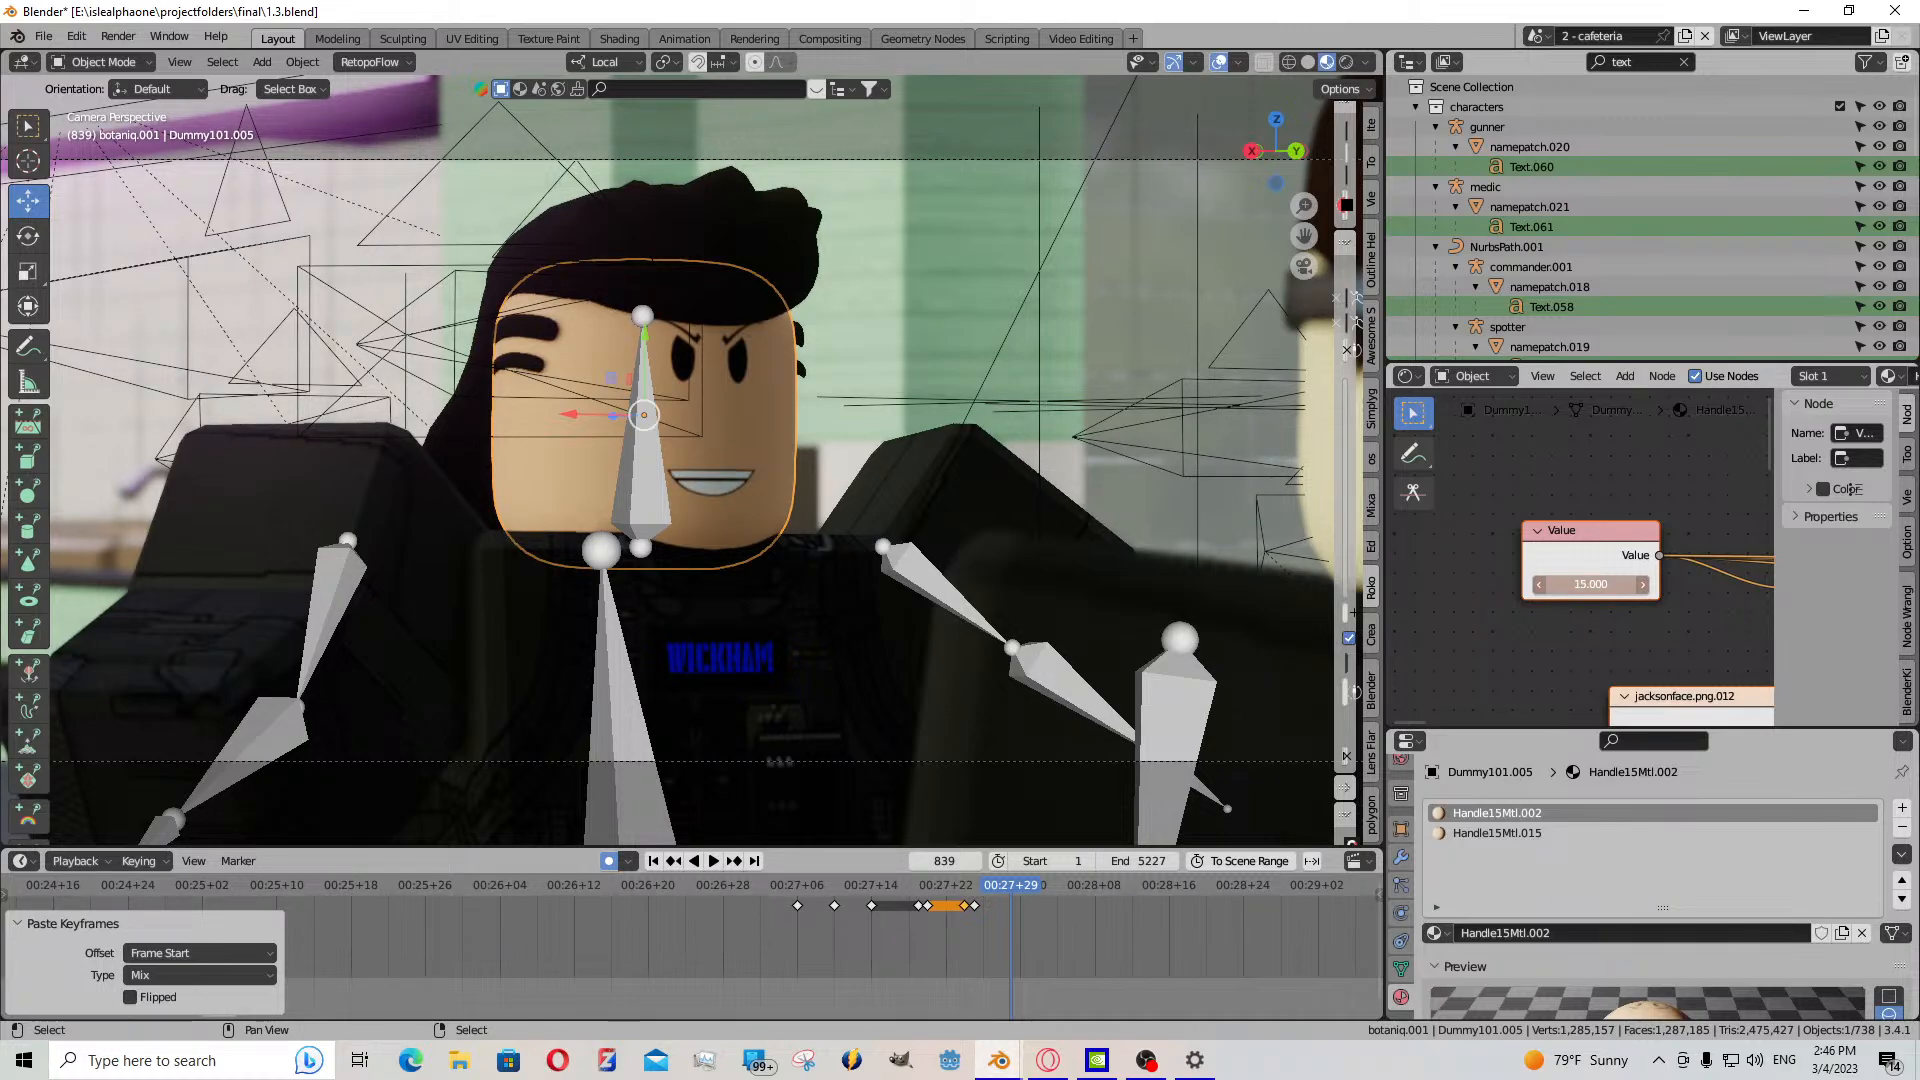
{"action": "left_click_drag", "start_coordinate": [1590, 583], "coordinate": [1580, 583]}
{"action": "right_click", "coordinate": [1590, 584]}
- Examine the mouth material's image texture nodes to see which face images the Value can switch to
{"action": "scroll", "coordinate": [1662, 624], "scroll_direction": "down", "scroll_amount": 9}
{"action": "middle_click_drag", "start_coordinate": [1760, 600], "coordinate": [1707, 568]}
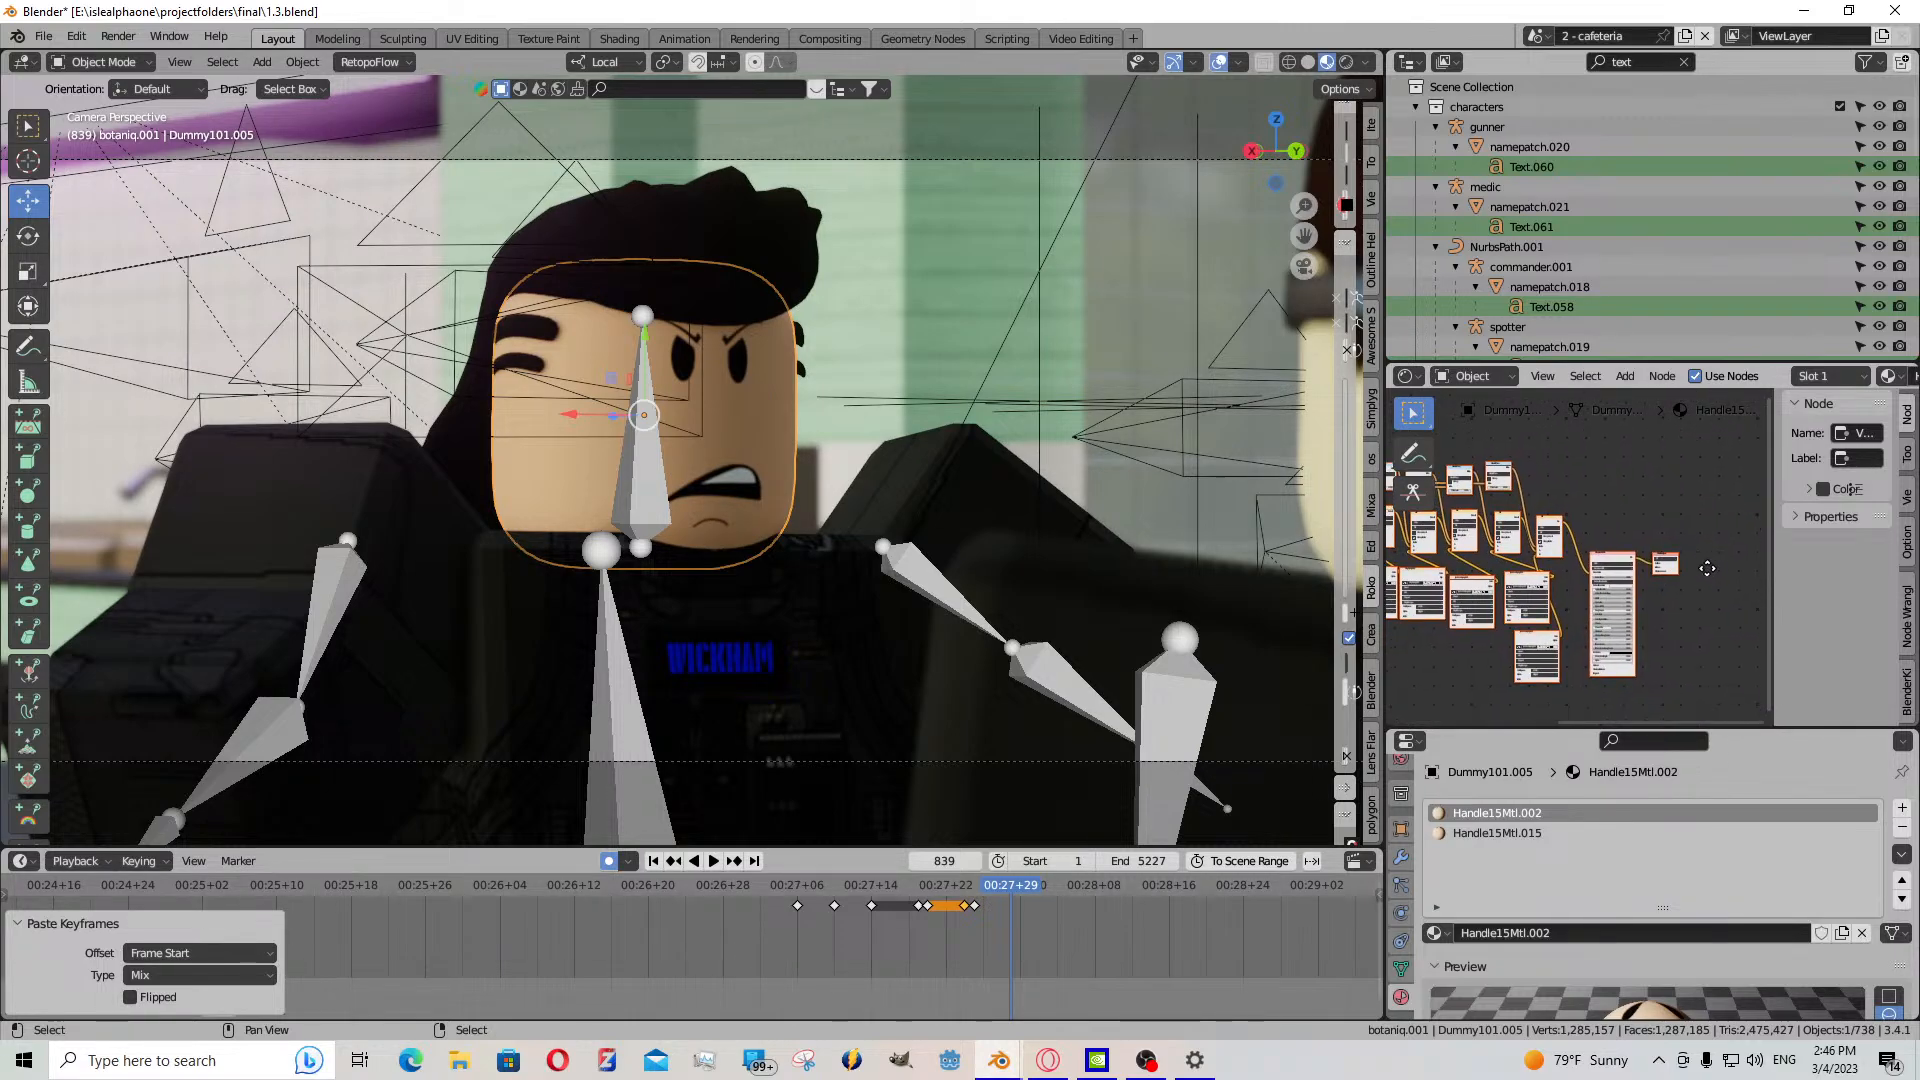
{"action": "scroll", "coordinate": [1490, 560], "scroll_direction": "up", "scroll_amount": 5}
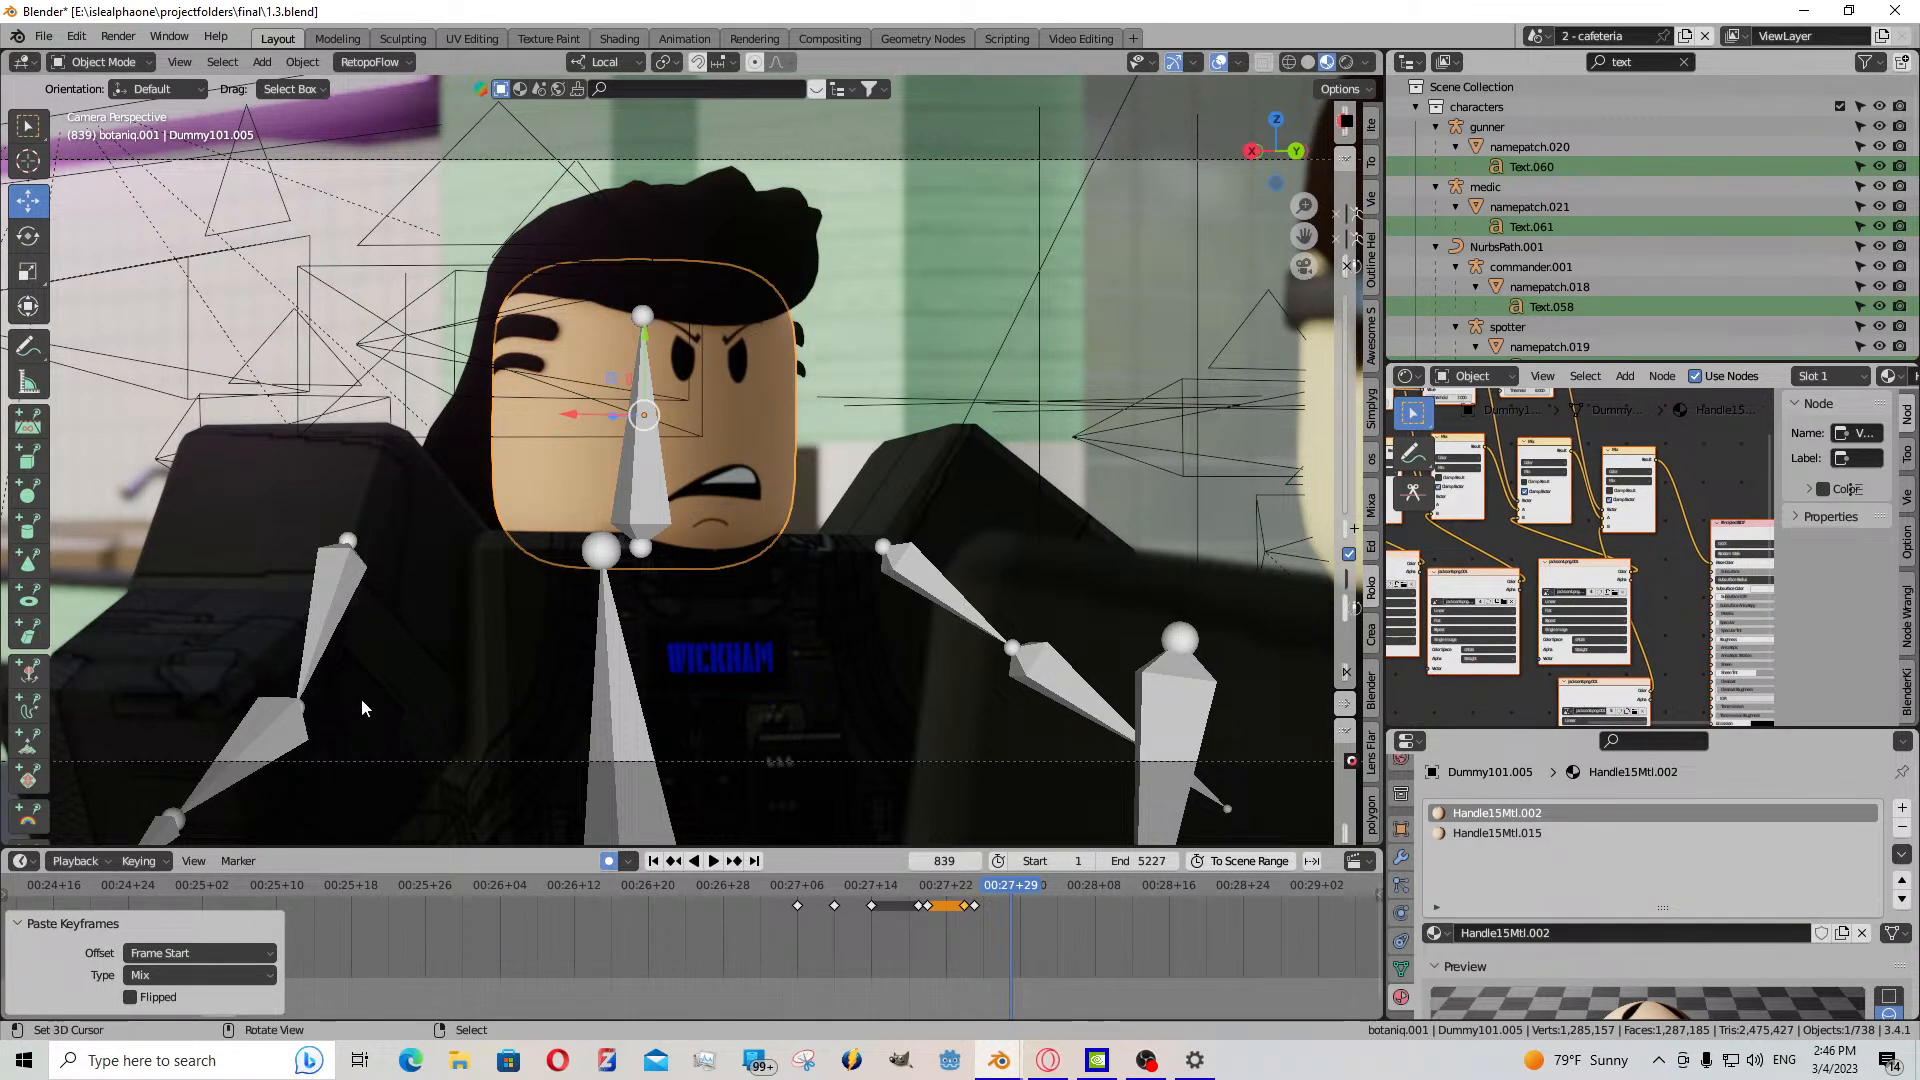
{"action": "middle_click_drag", "start_coordinate": [1657, 642], "coordinate": [1760, 590]}
{"action": "scroll", "coordinate": [1295, 543], "scroll_direction": "up", "scroll_amount": 5}
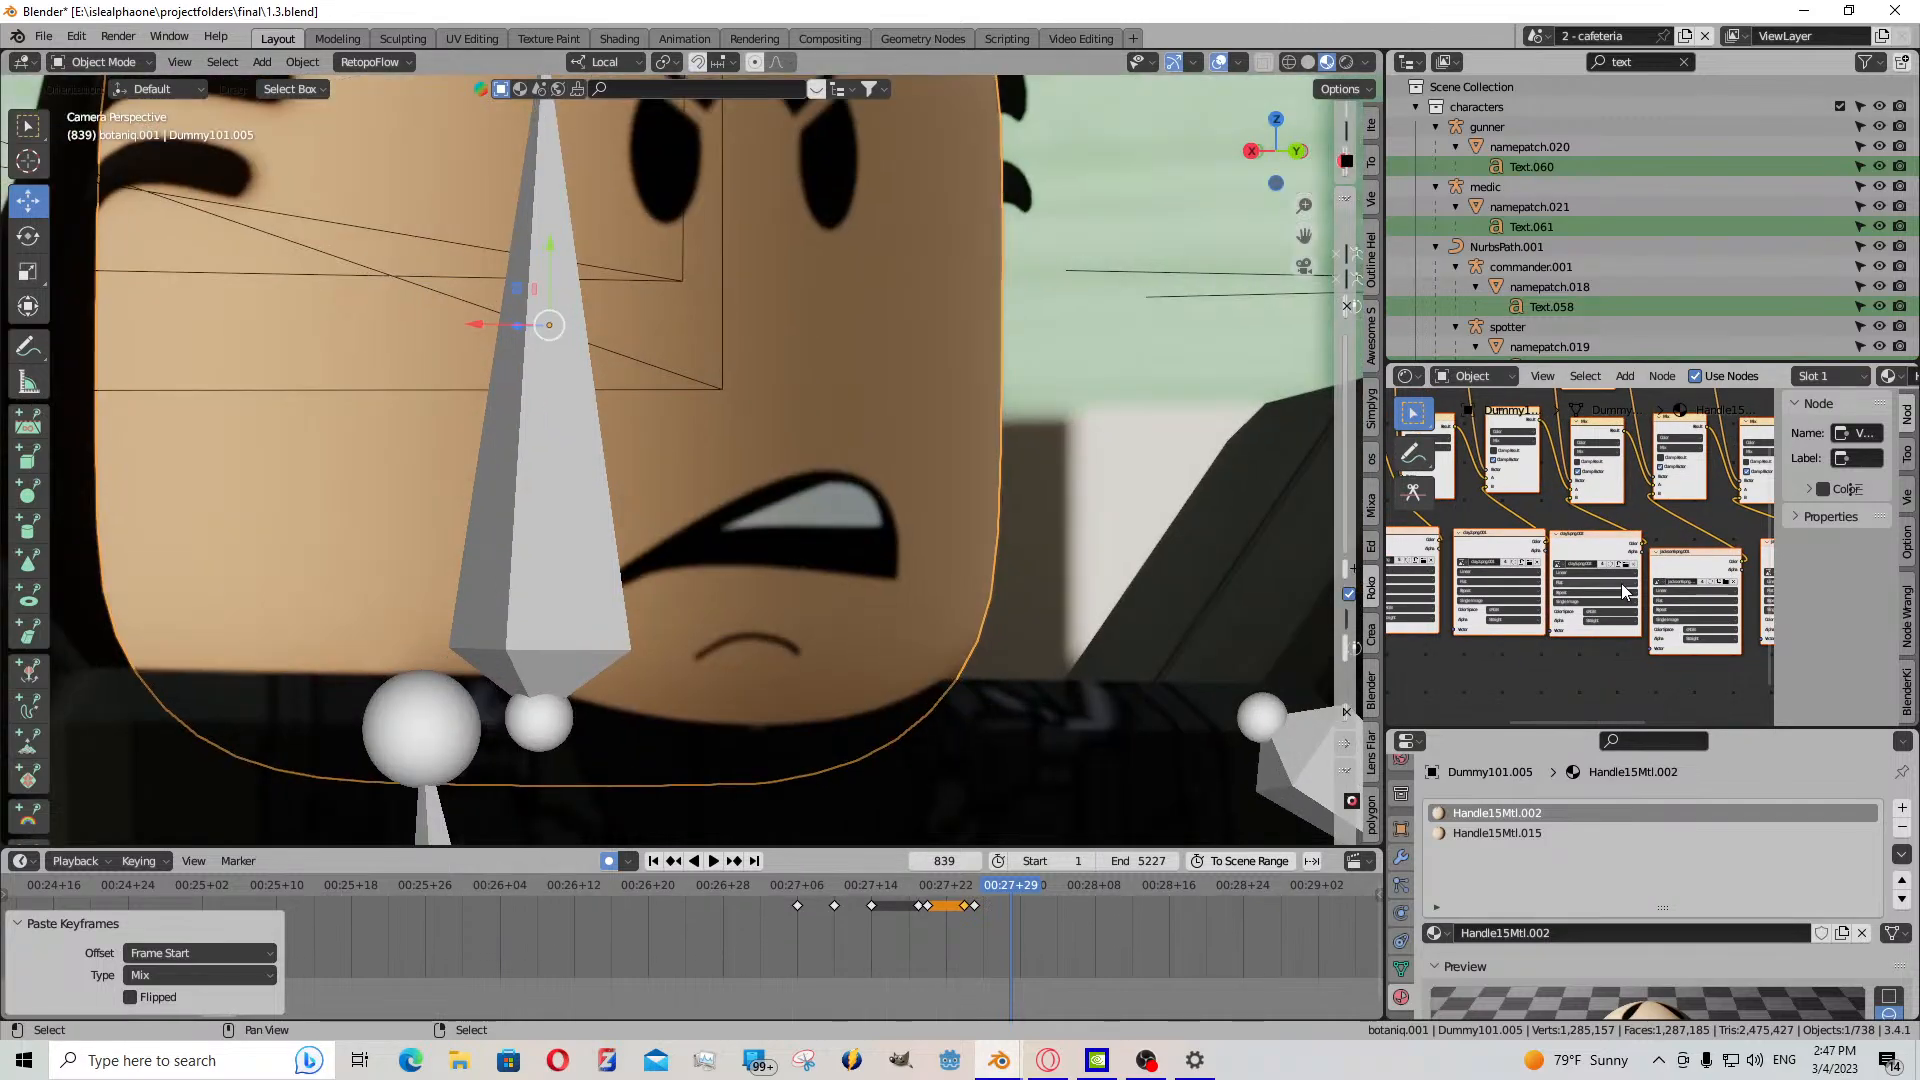
{"action": "scroll", "coordinate": [1600, 585], "scroll_direction": "up", "scroll_amount": 3}
{"action": "scroll", "coordinate": [1172, 519], "scroll_direction": "down", "scroll_amount": 5}
{"action": "middle_click_drag", "start_coordinate": [1574, 583], "coordinate": [1726, 610]}
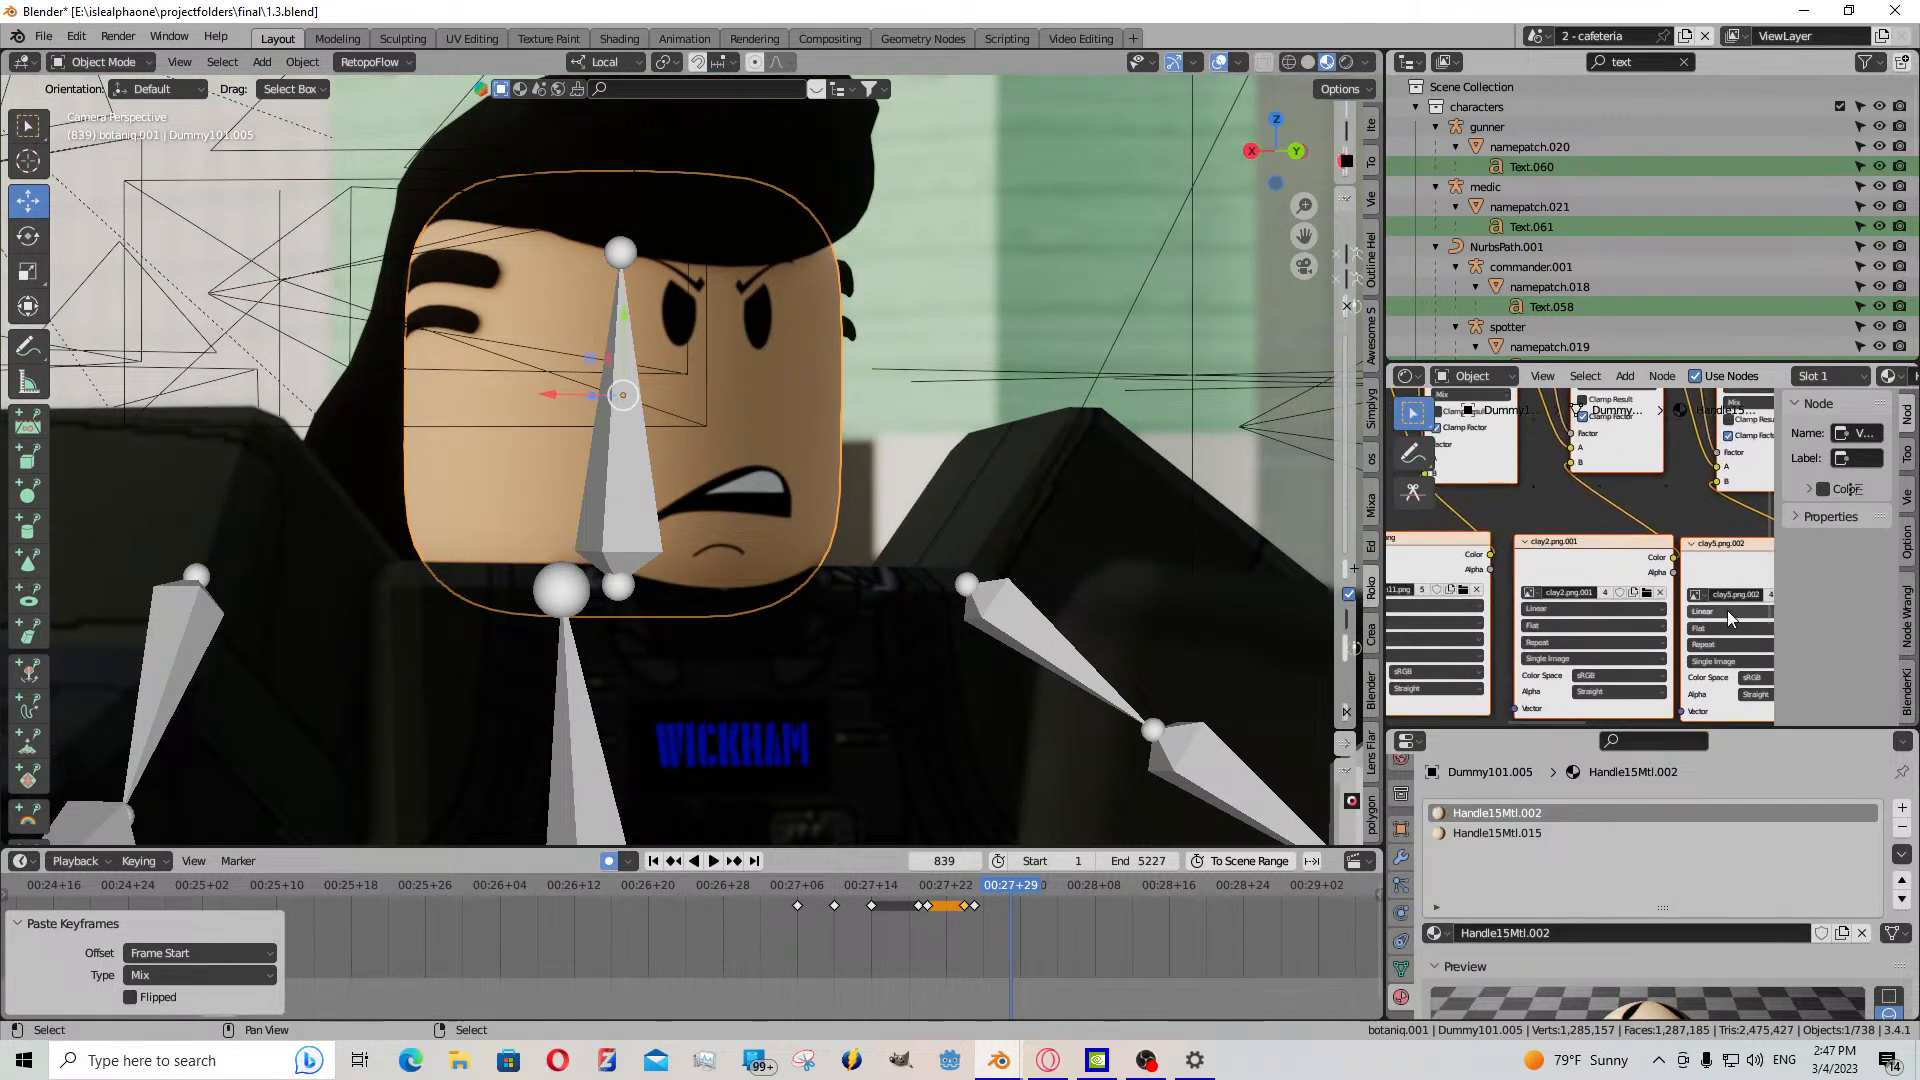
- Browse for a replacement image for the clay2.png texture node, showing thumbnails and going up to the facetextures folder
{"action": "left_click", "coordinate": [1649, 594]}
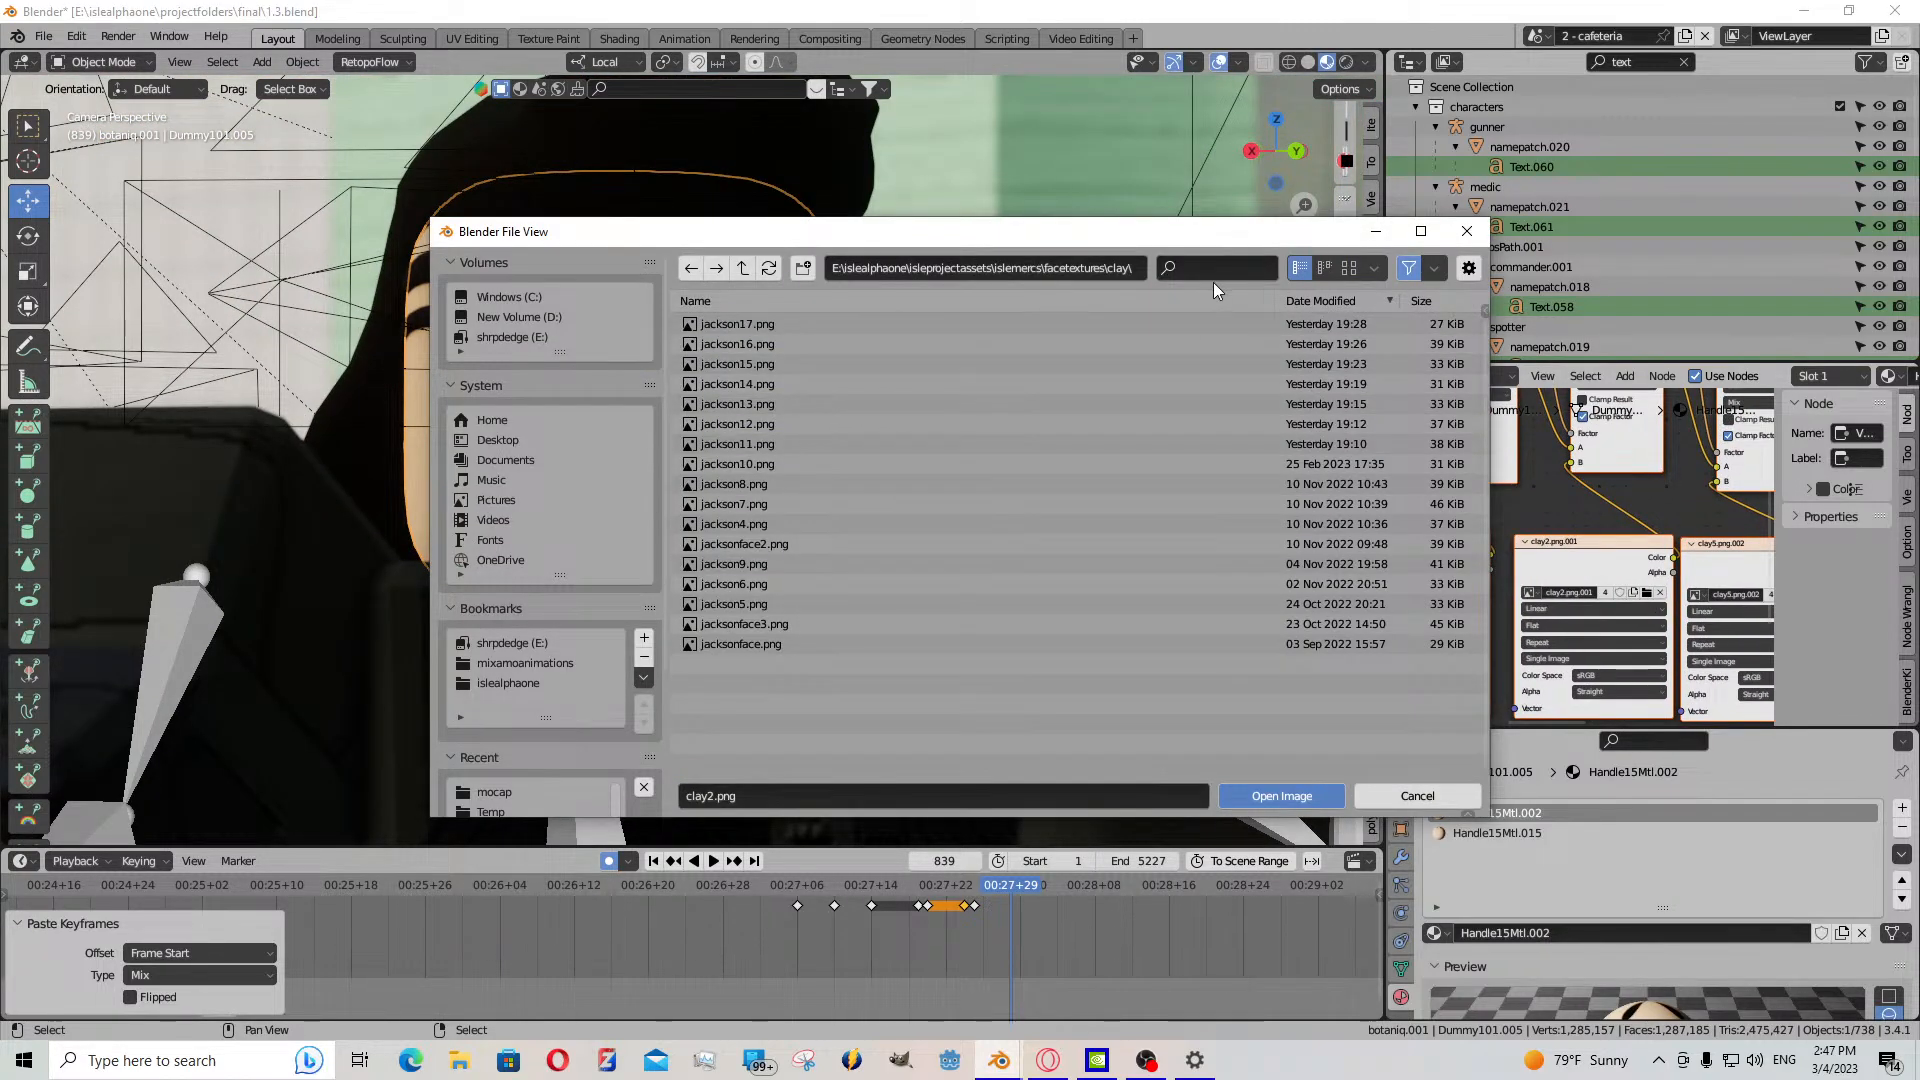
{"action": "left_click", "coordinate": [1356, 269]}
{"action": "scroll", "coordinate": [560, 715], "scroll_direction": "down", "scroll_amount": 3}
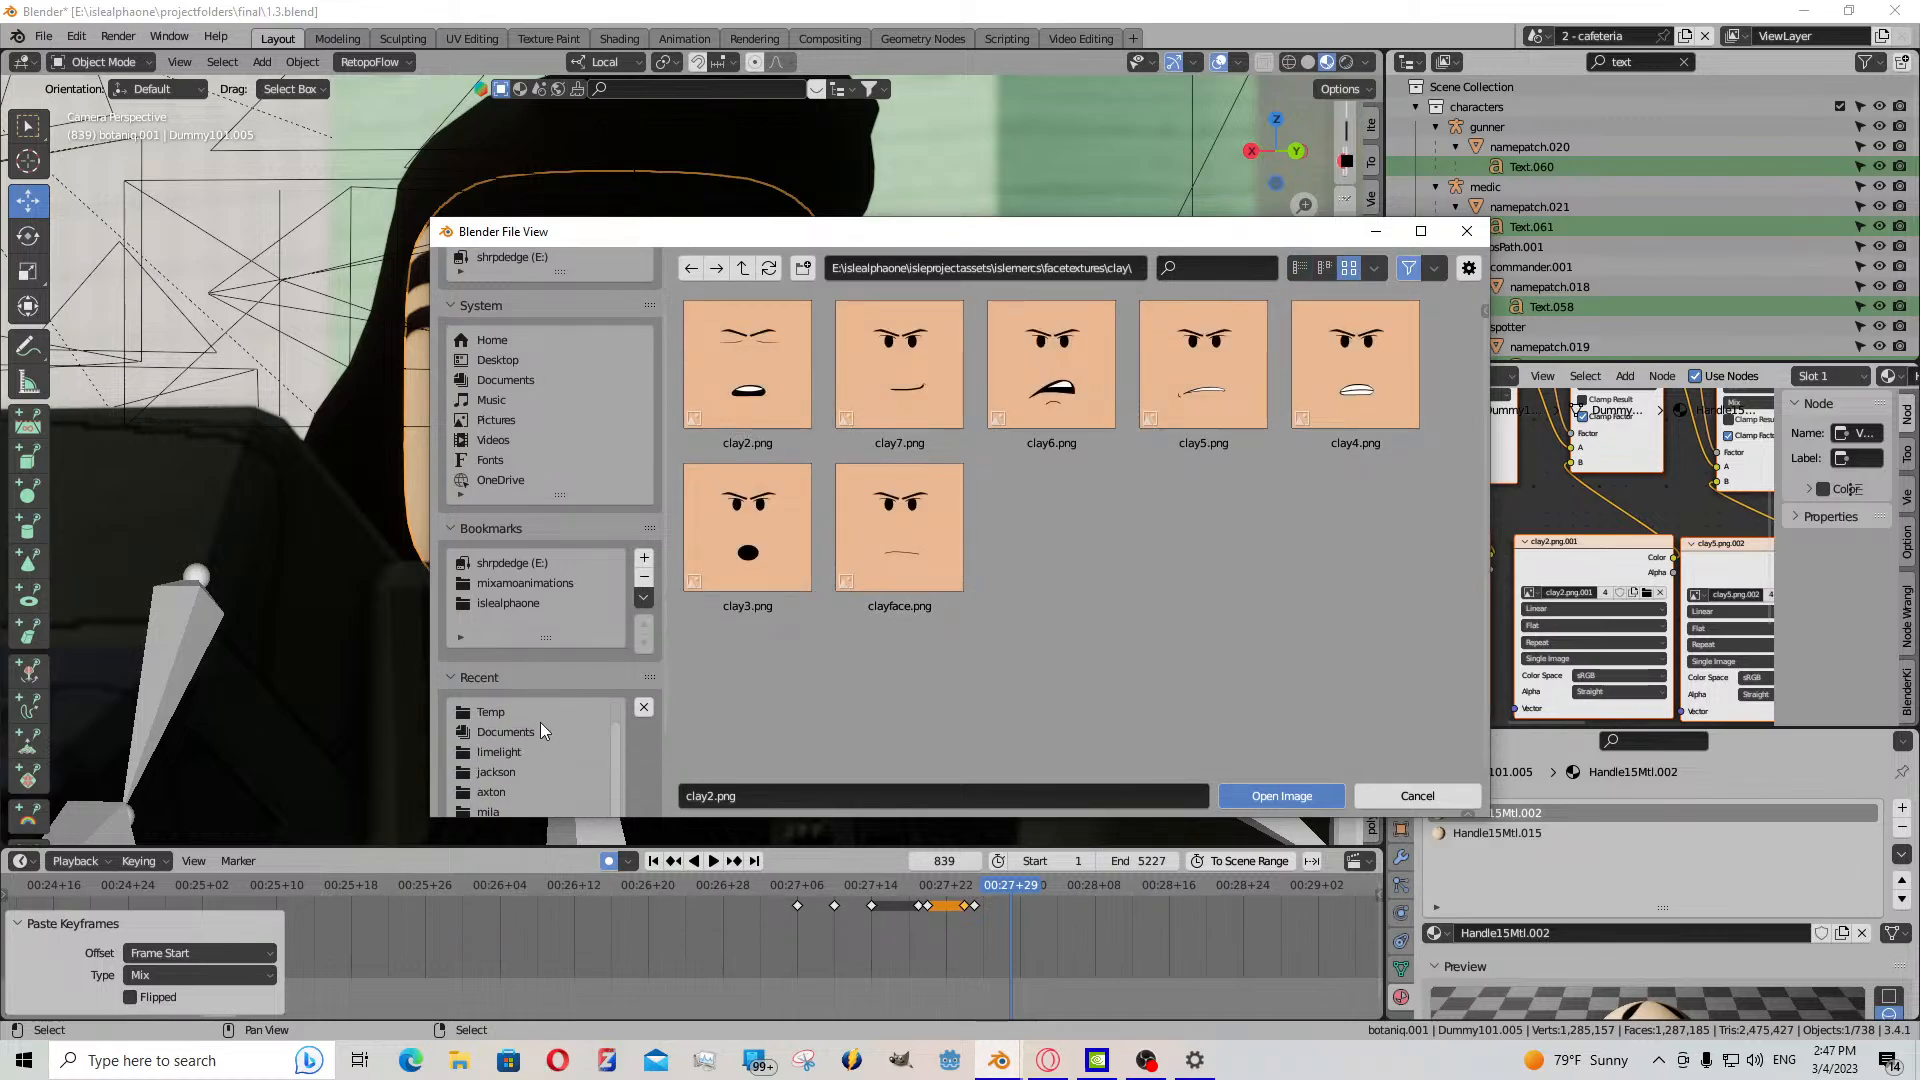
{"action": "left_click", "coordinate": [1078, 269]}
{"action": "left_click_drag", "start_coordinate": [1131, 268], "coordinate": [1112, 268]}
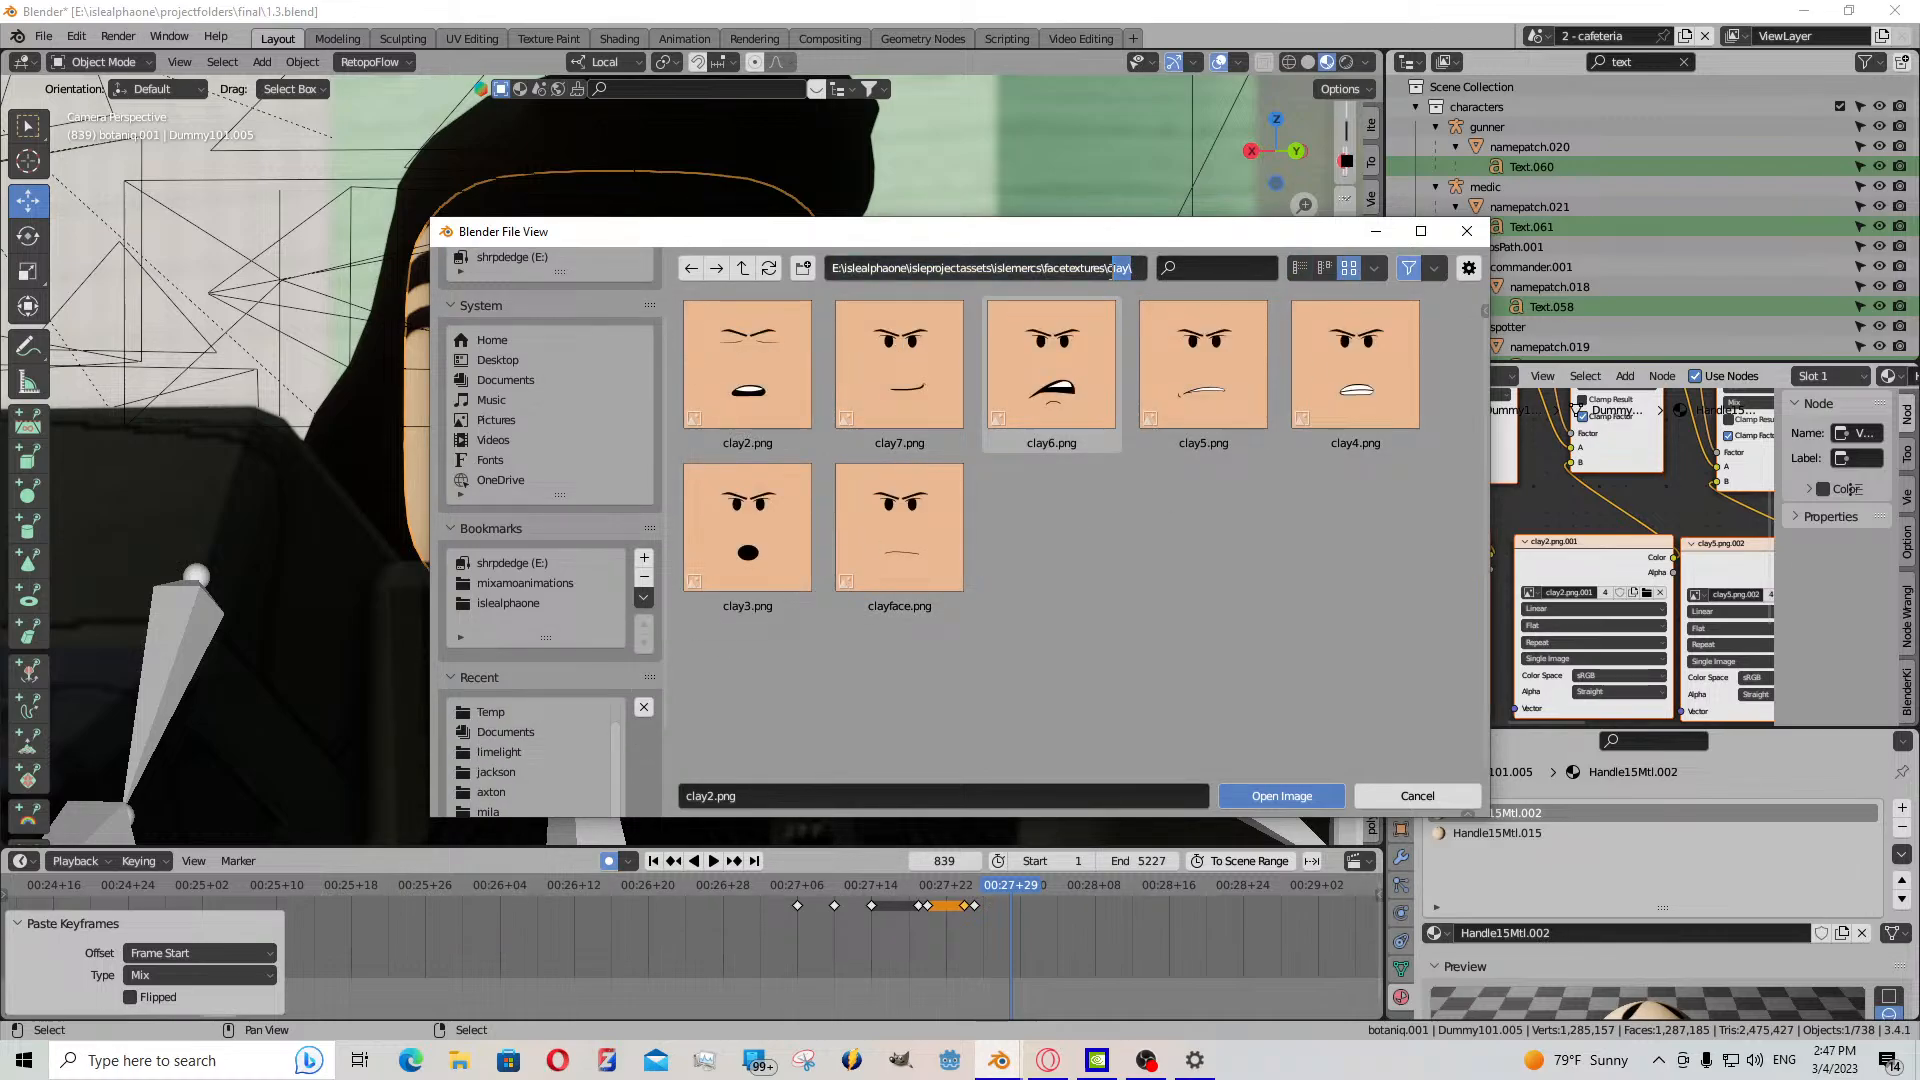
{"action": "key", "text": "BackSpace"}
{"action": "key", "text": "Return"}
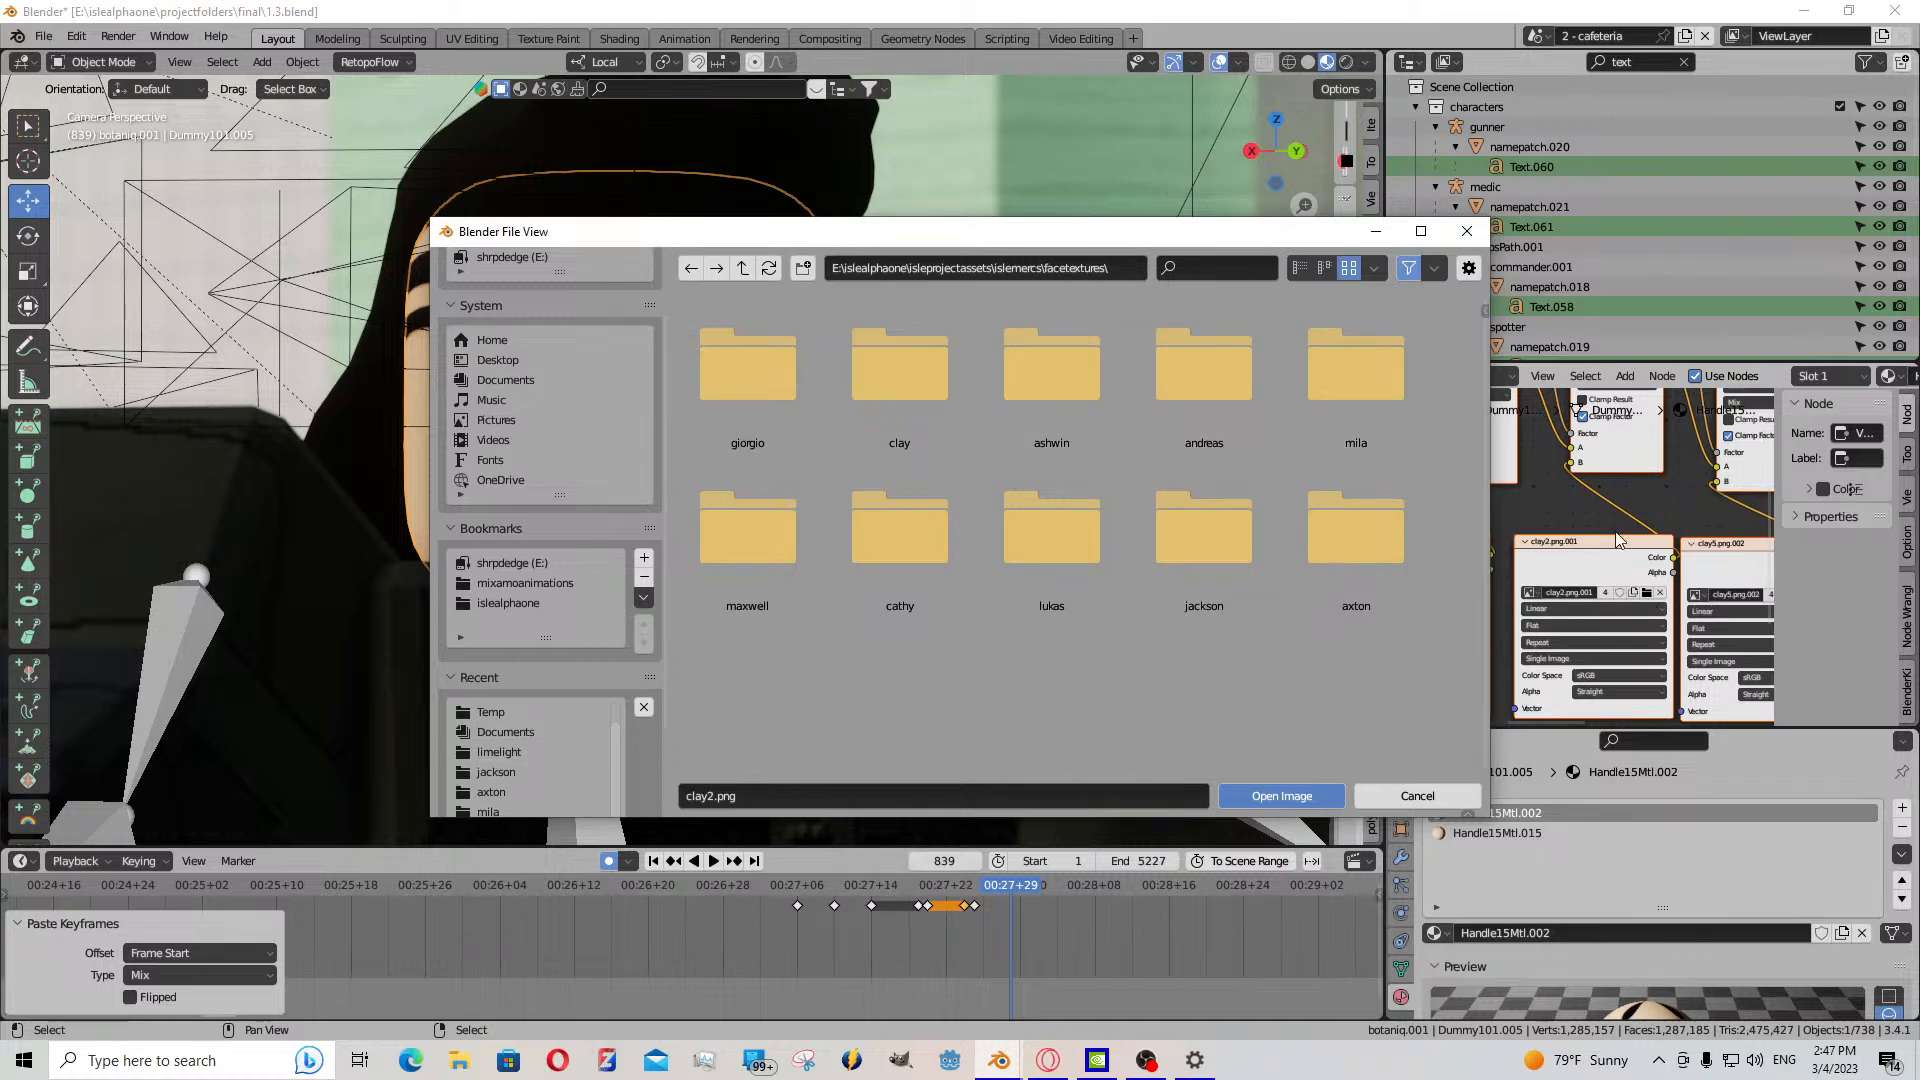
{"action": "left_click_drag", "start_coordinate": [1244, 238], "coordinate": [1112, 269]}
{"action": "left_click", "coordinate": [1400, 375]}
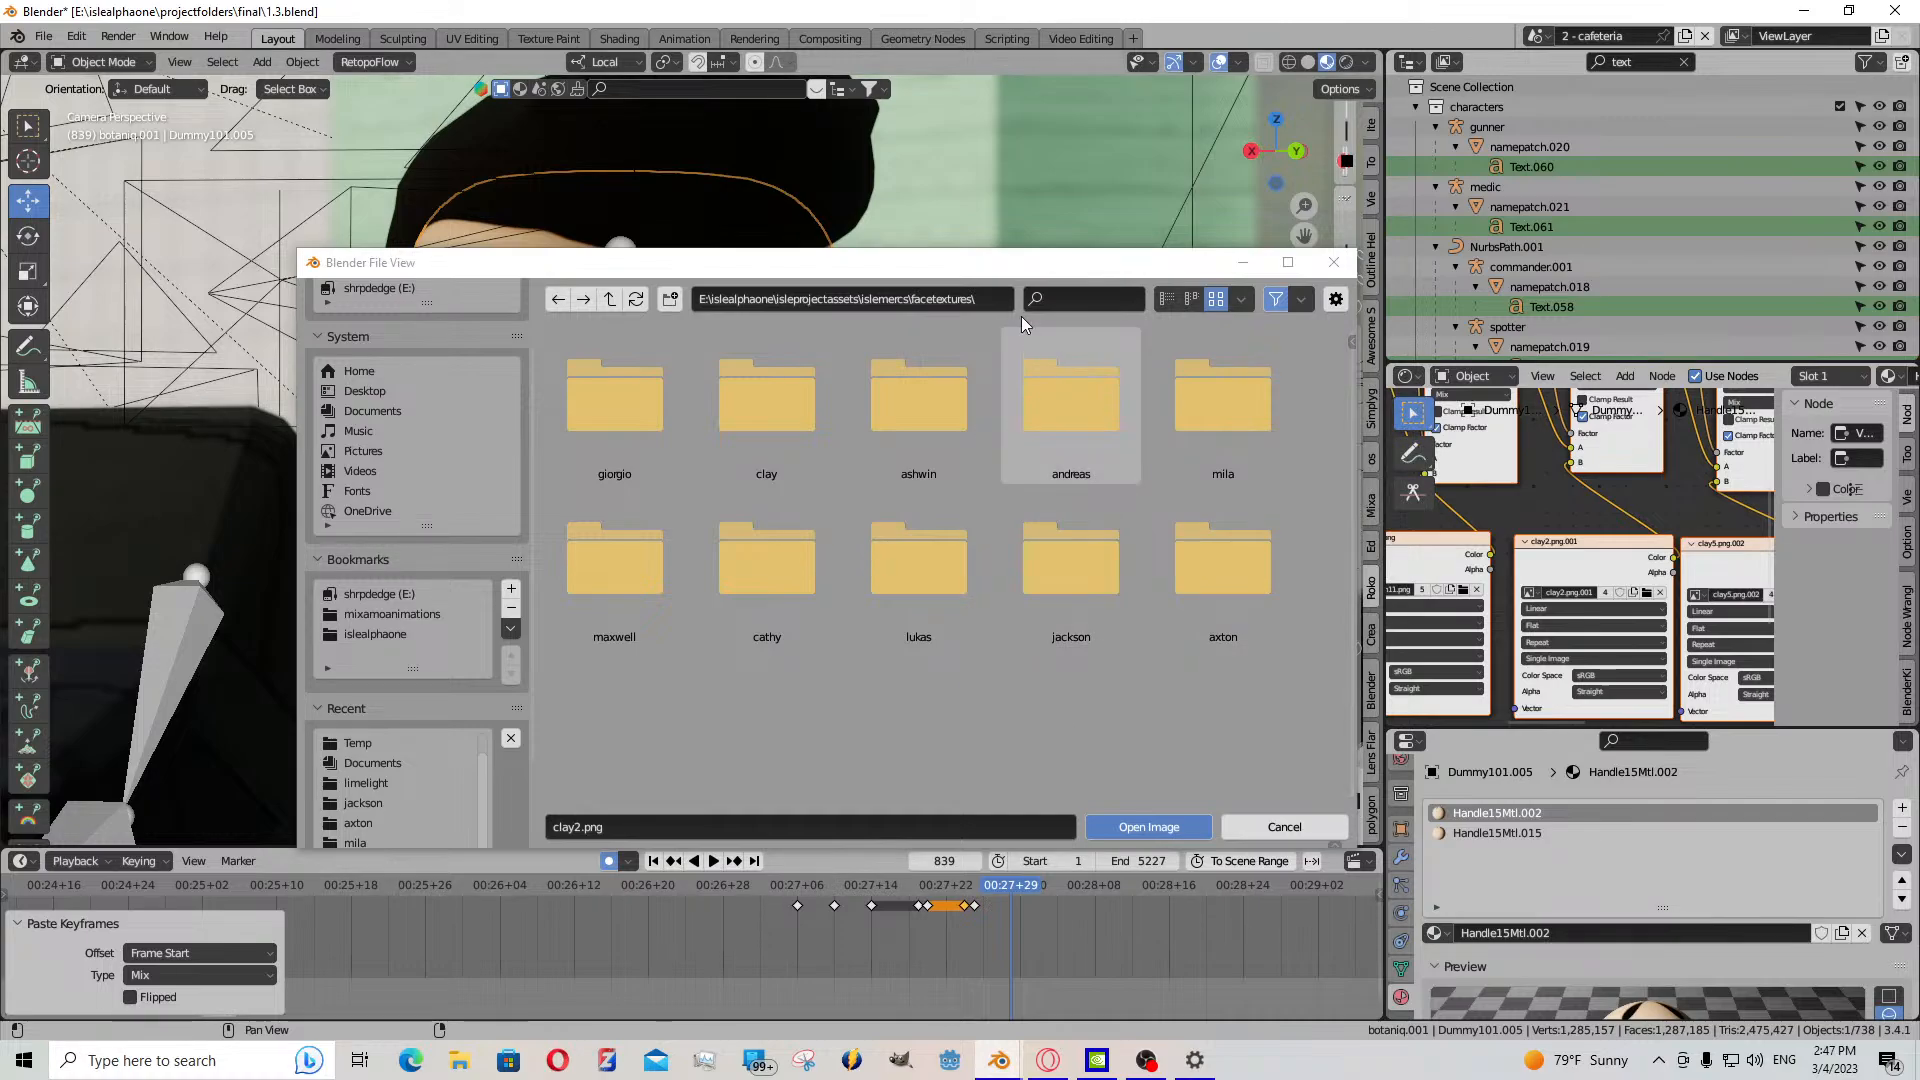
- Pick a face image from the jackson folder for the clay2.png texture node
{"action": "scroll", "coordinate": [1526, 506], "scroll_direction": "down", "scroll_amount": 6}
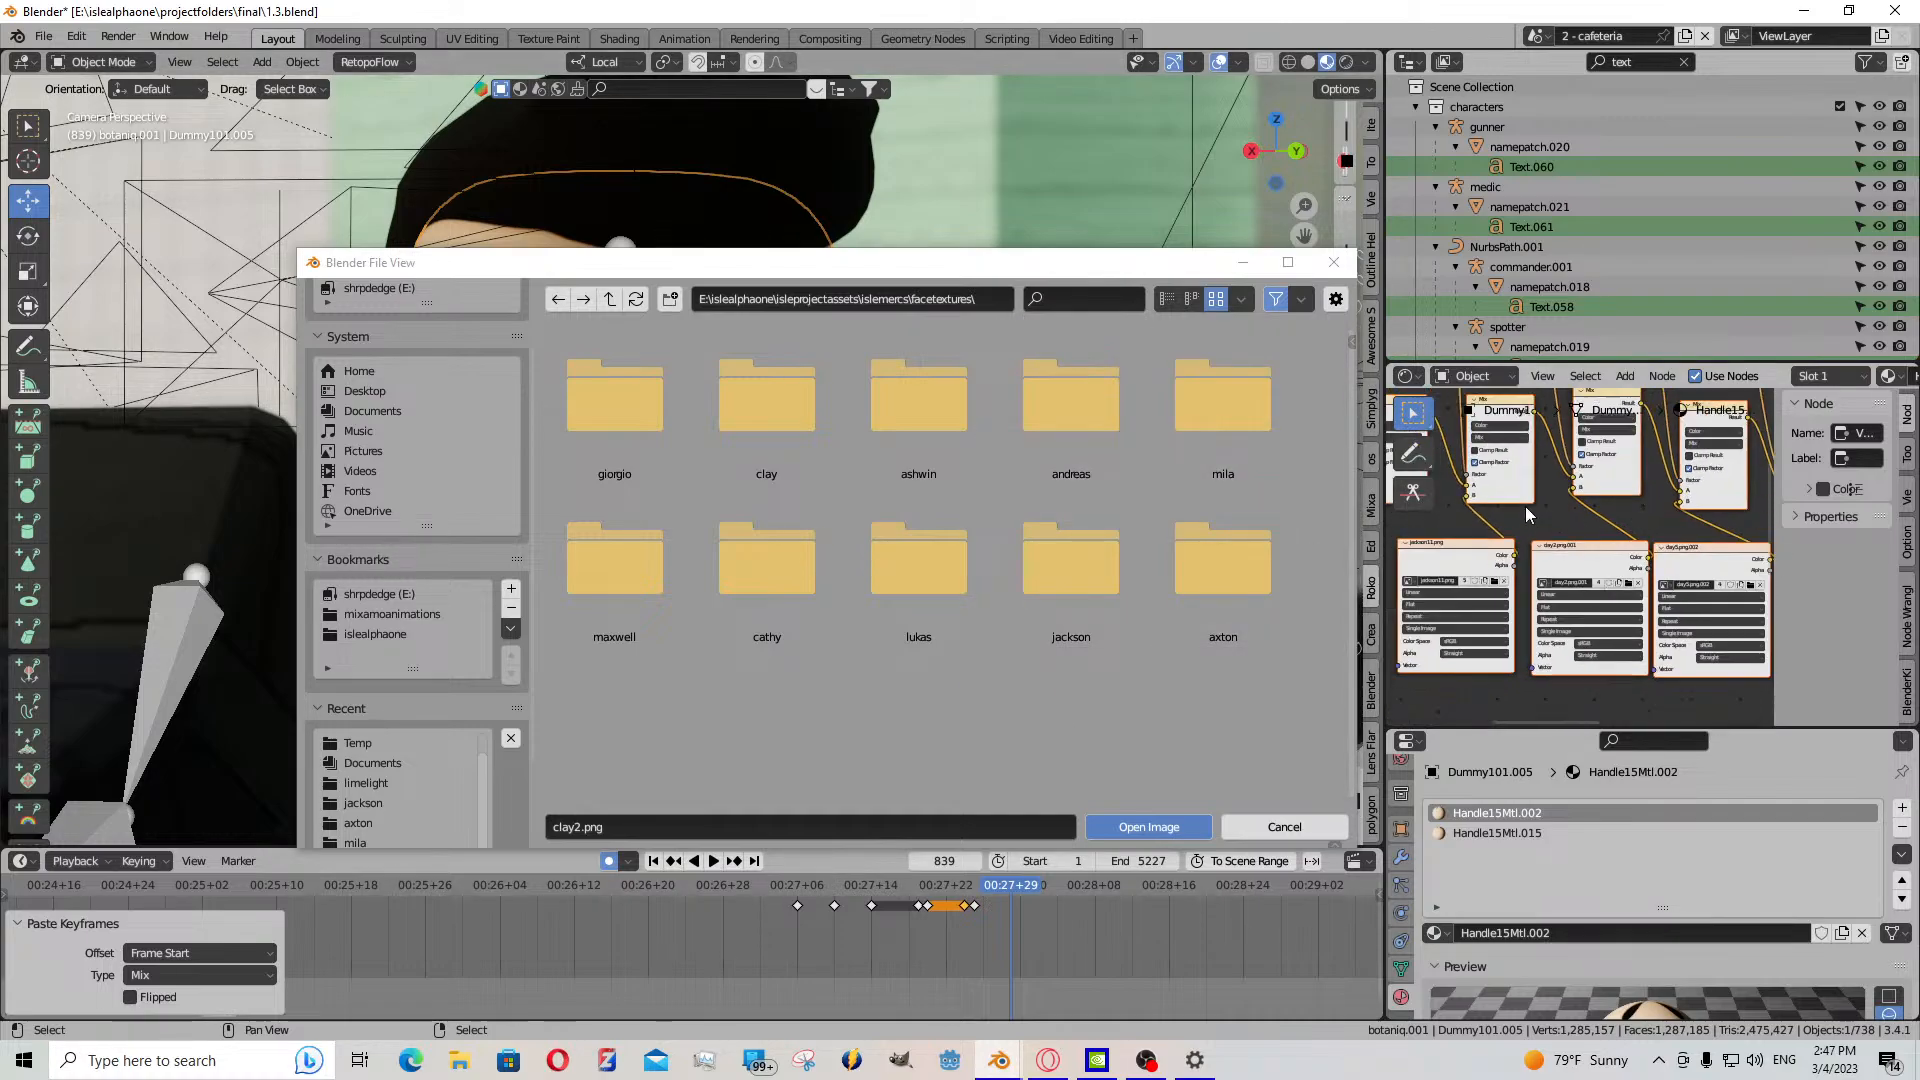
{"action": "middle_click_drag", "start_coordinate": [1525, 506], "coordinate": [1800, 662]}
{"action": "scroll", "coordinate": [1436, 556], "scroll_direction": "up", "scroll_amount": 4}
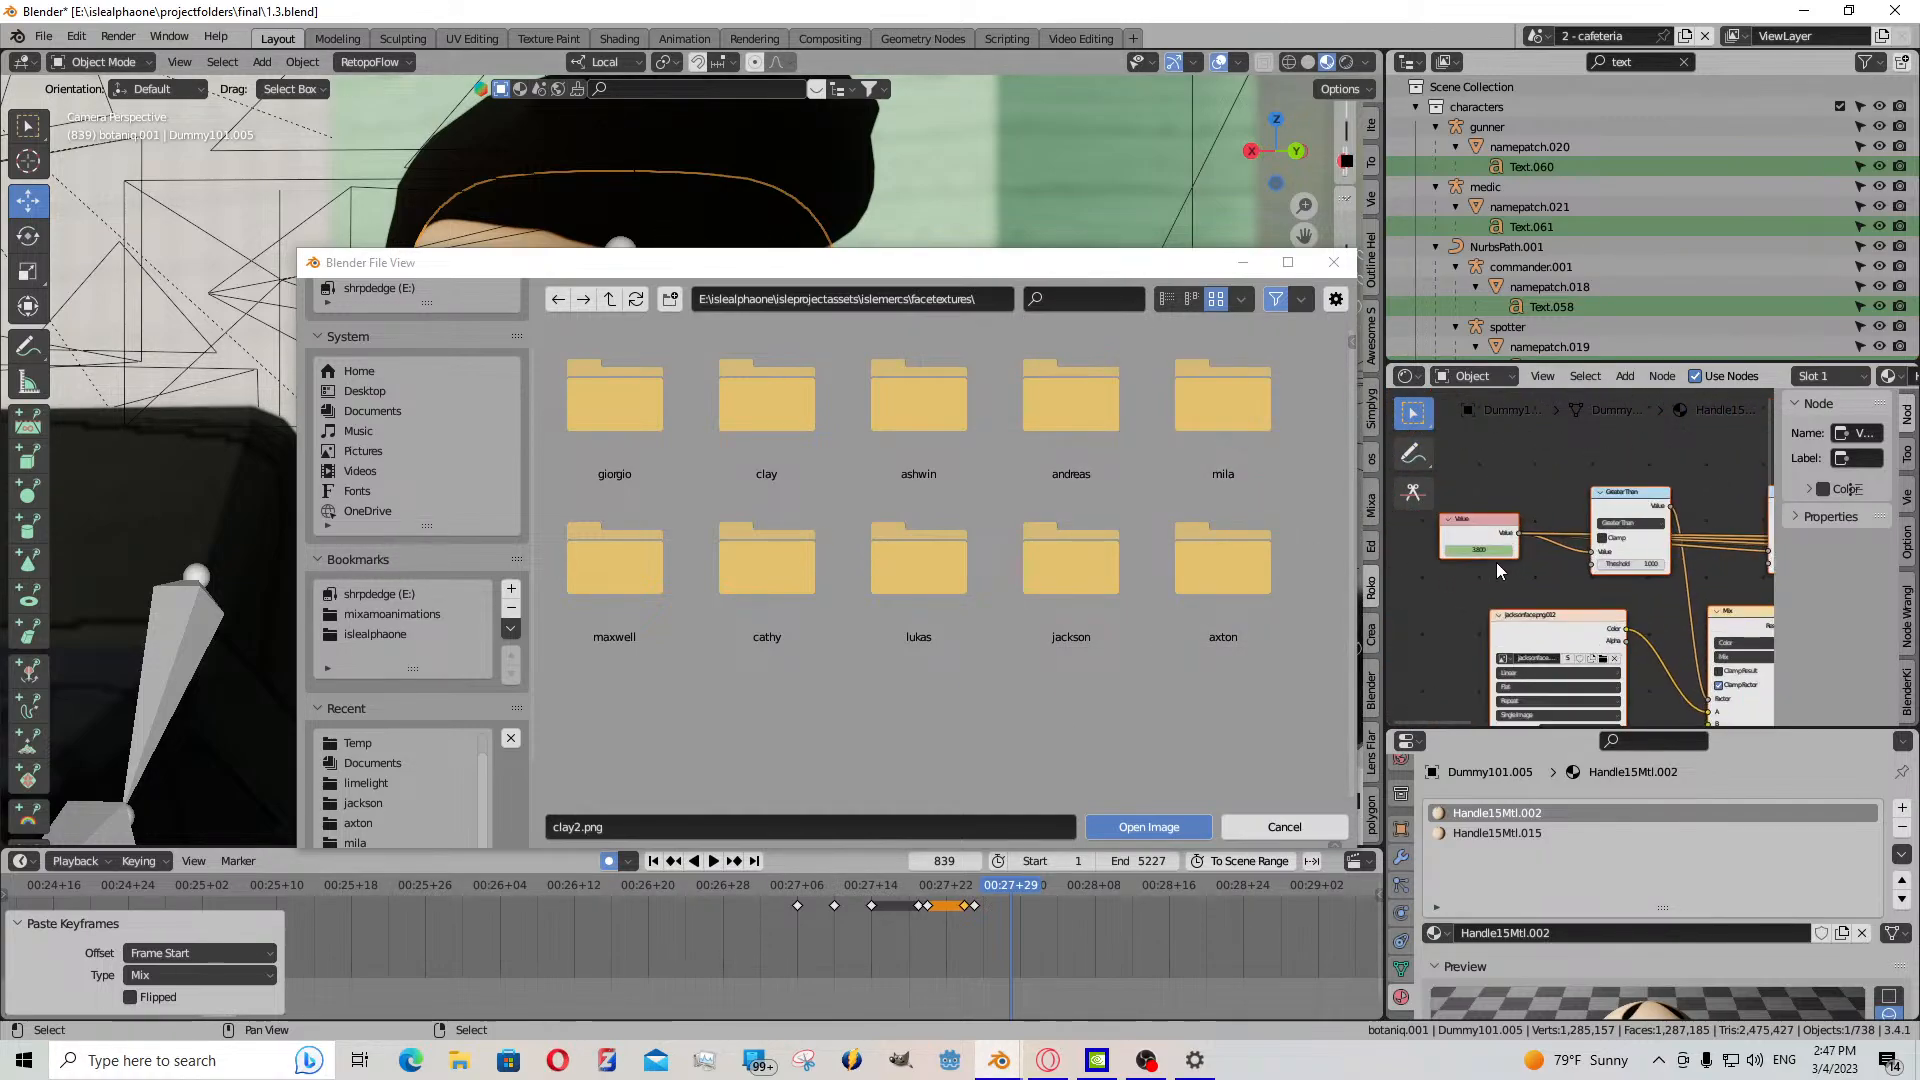
{"action": "middle_click_drag", "start_coordinate": [1496, 562], "coordinate": [1601, 588]}
{"action": "scroll", "coordinate": [1601, 585], "scroll_direction": "up", "scroll_amount": 2}
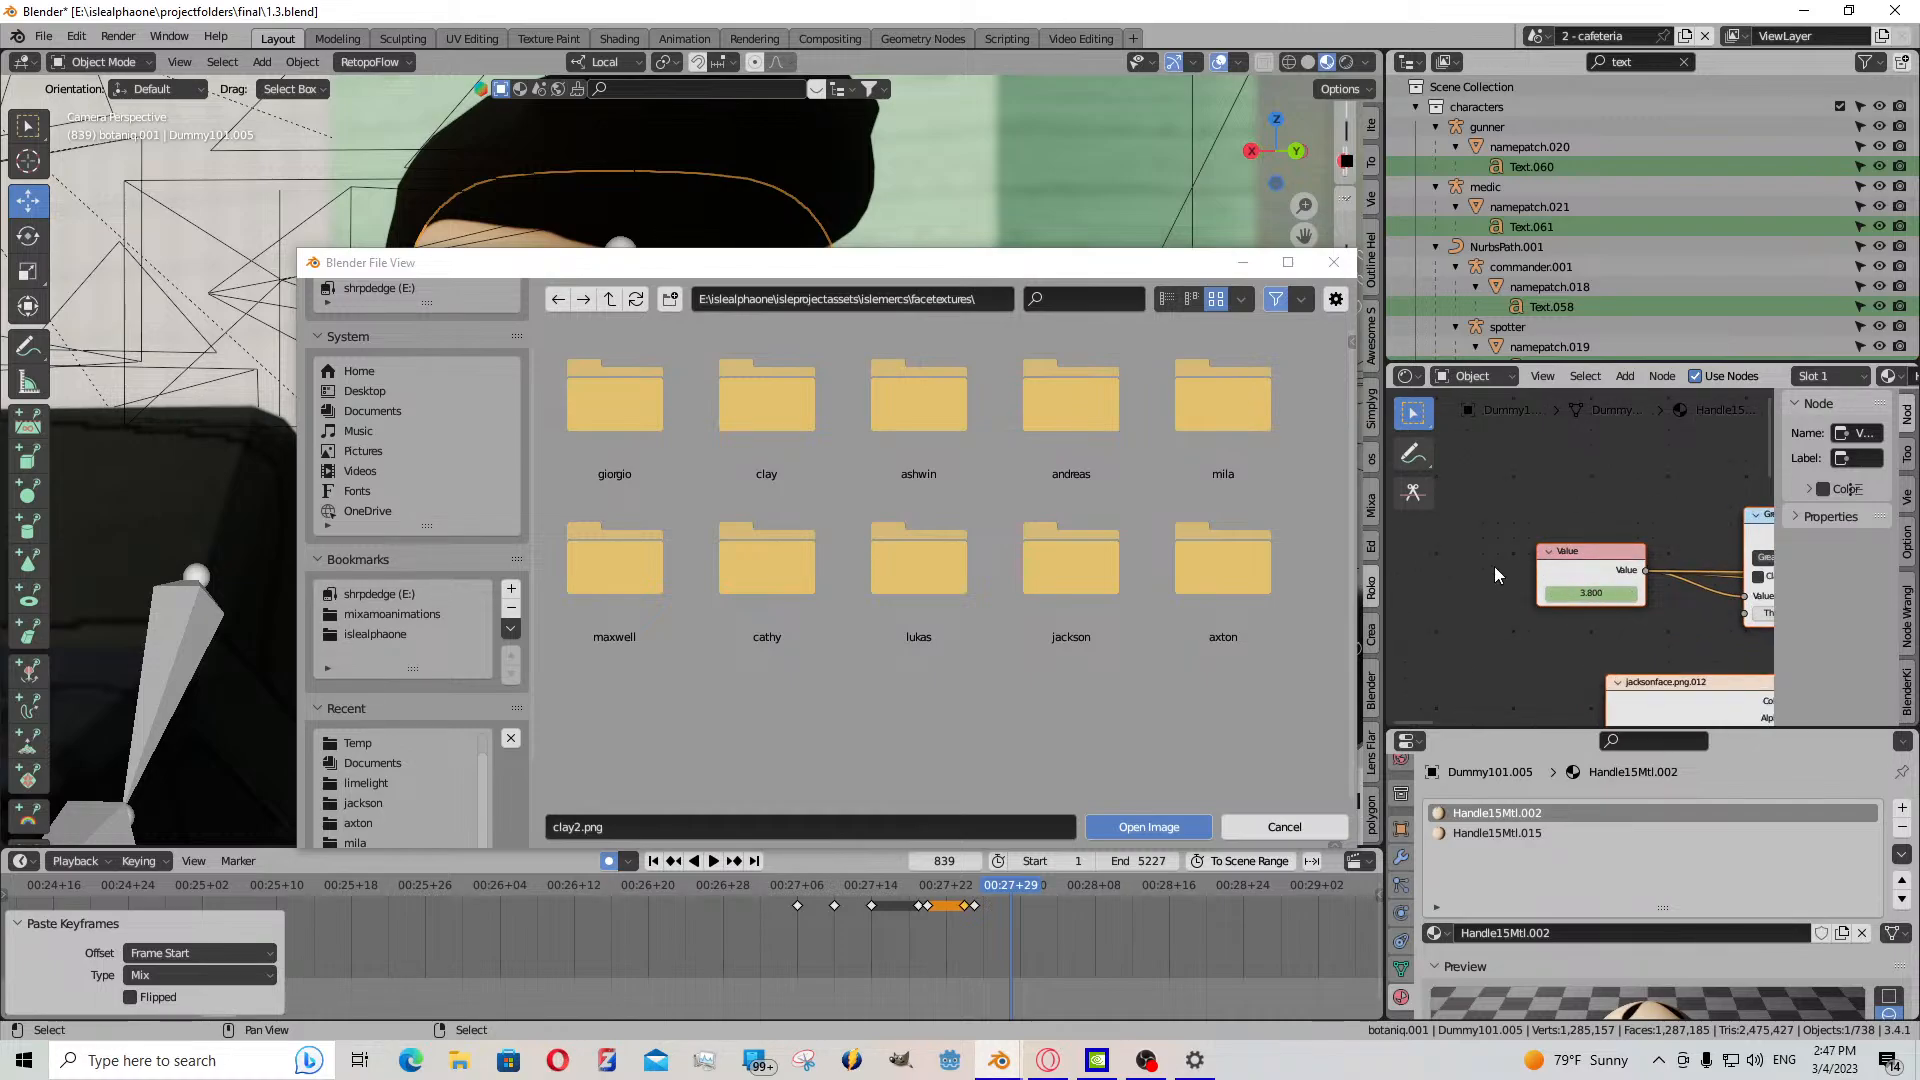
{"action": "double_click", "coordinate": [1066, 597]}
{"action": "double_click", "coordinate": [948, 436]}
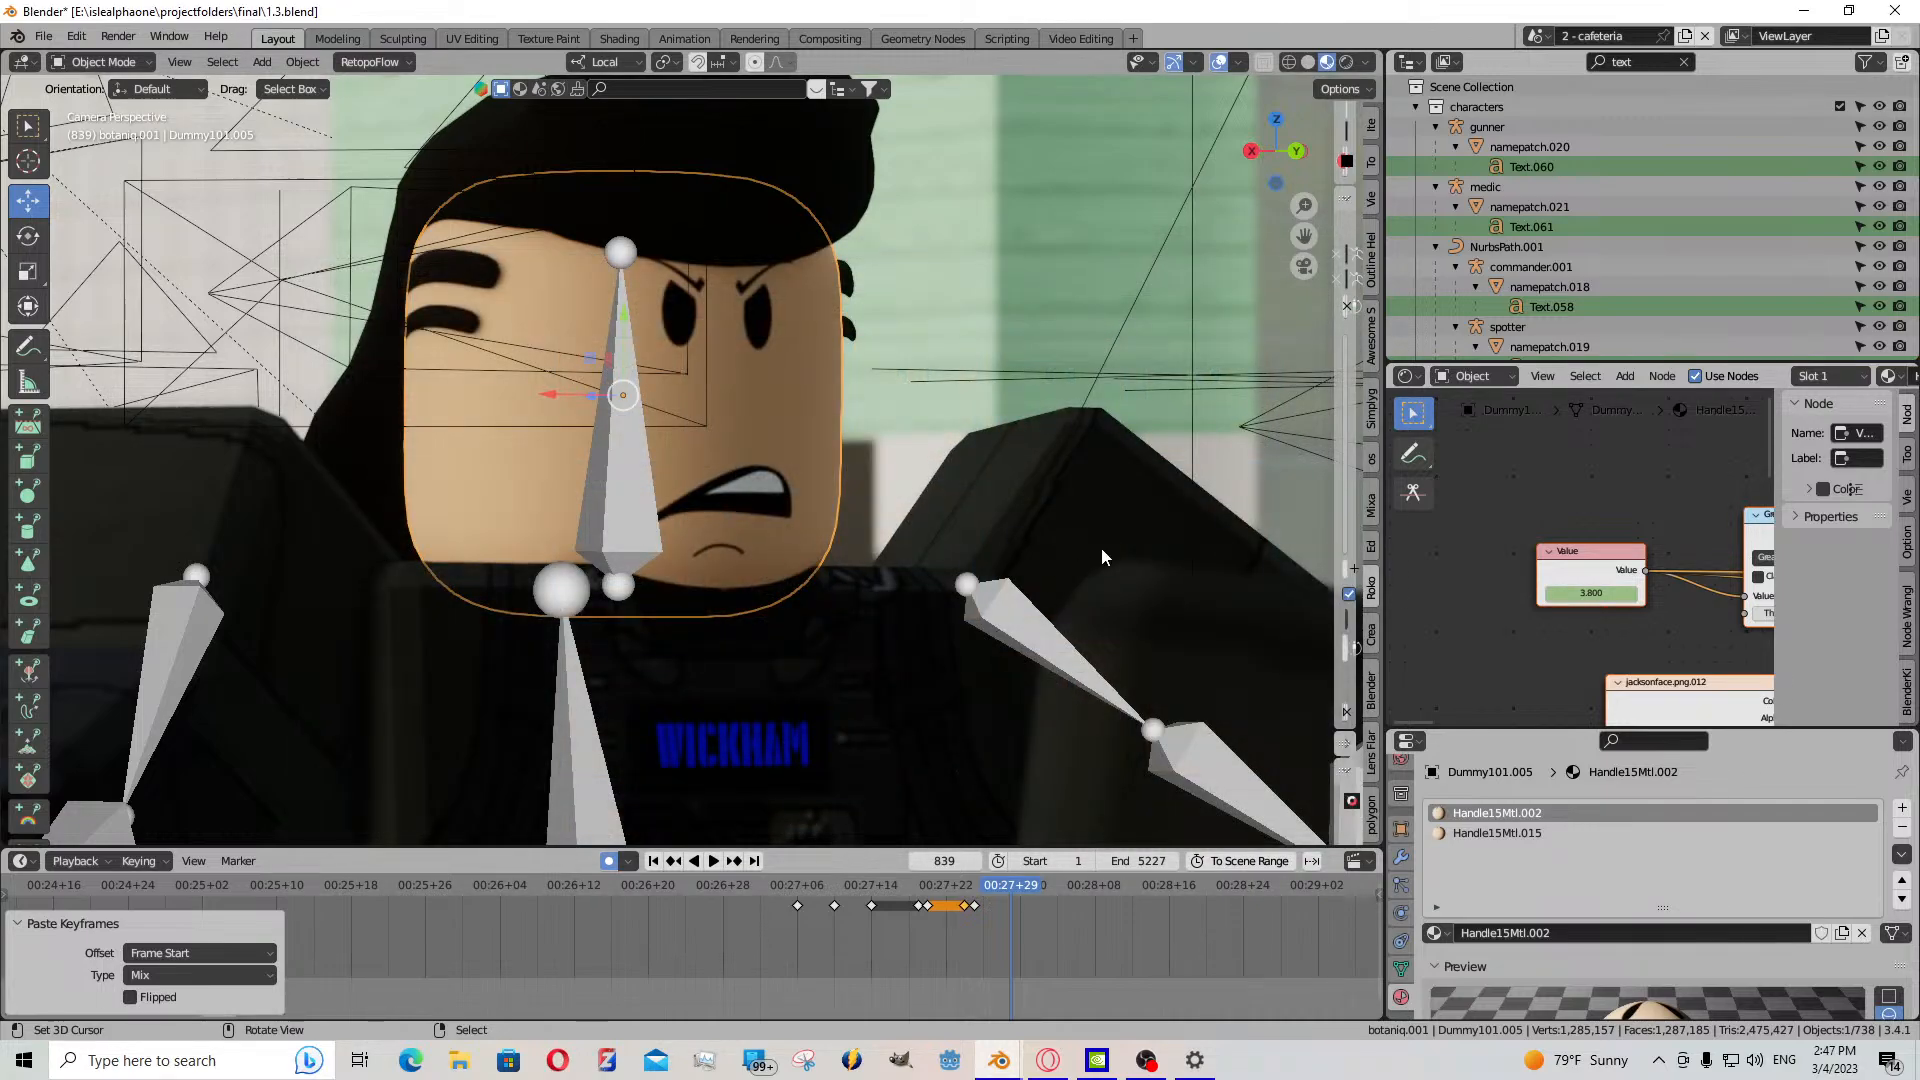
- Keyframe the mouth Value at 4.5 on frame 839, and paste the 3.8 keyframe at frame 838 to hold it
{"action": "left_click", "coordinate": [1600, 552]}
{"action": "scroll", "coordinate": [1600, 554], "scroll_direction": "up", "scroll_amount": 2}
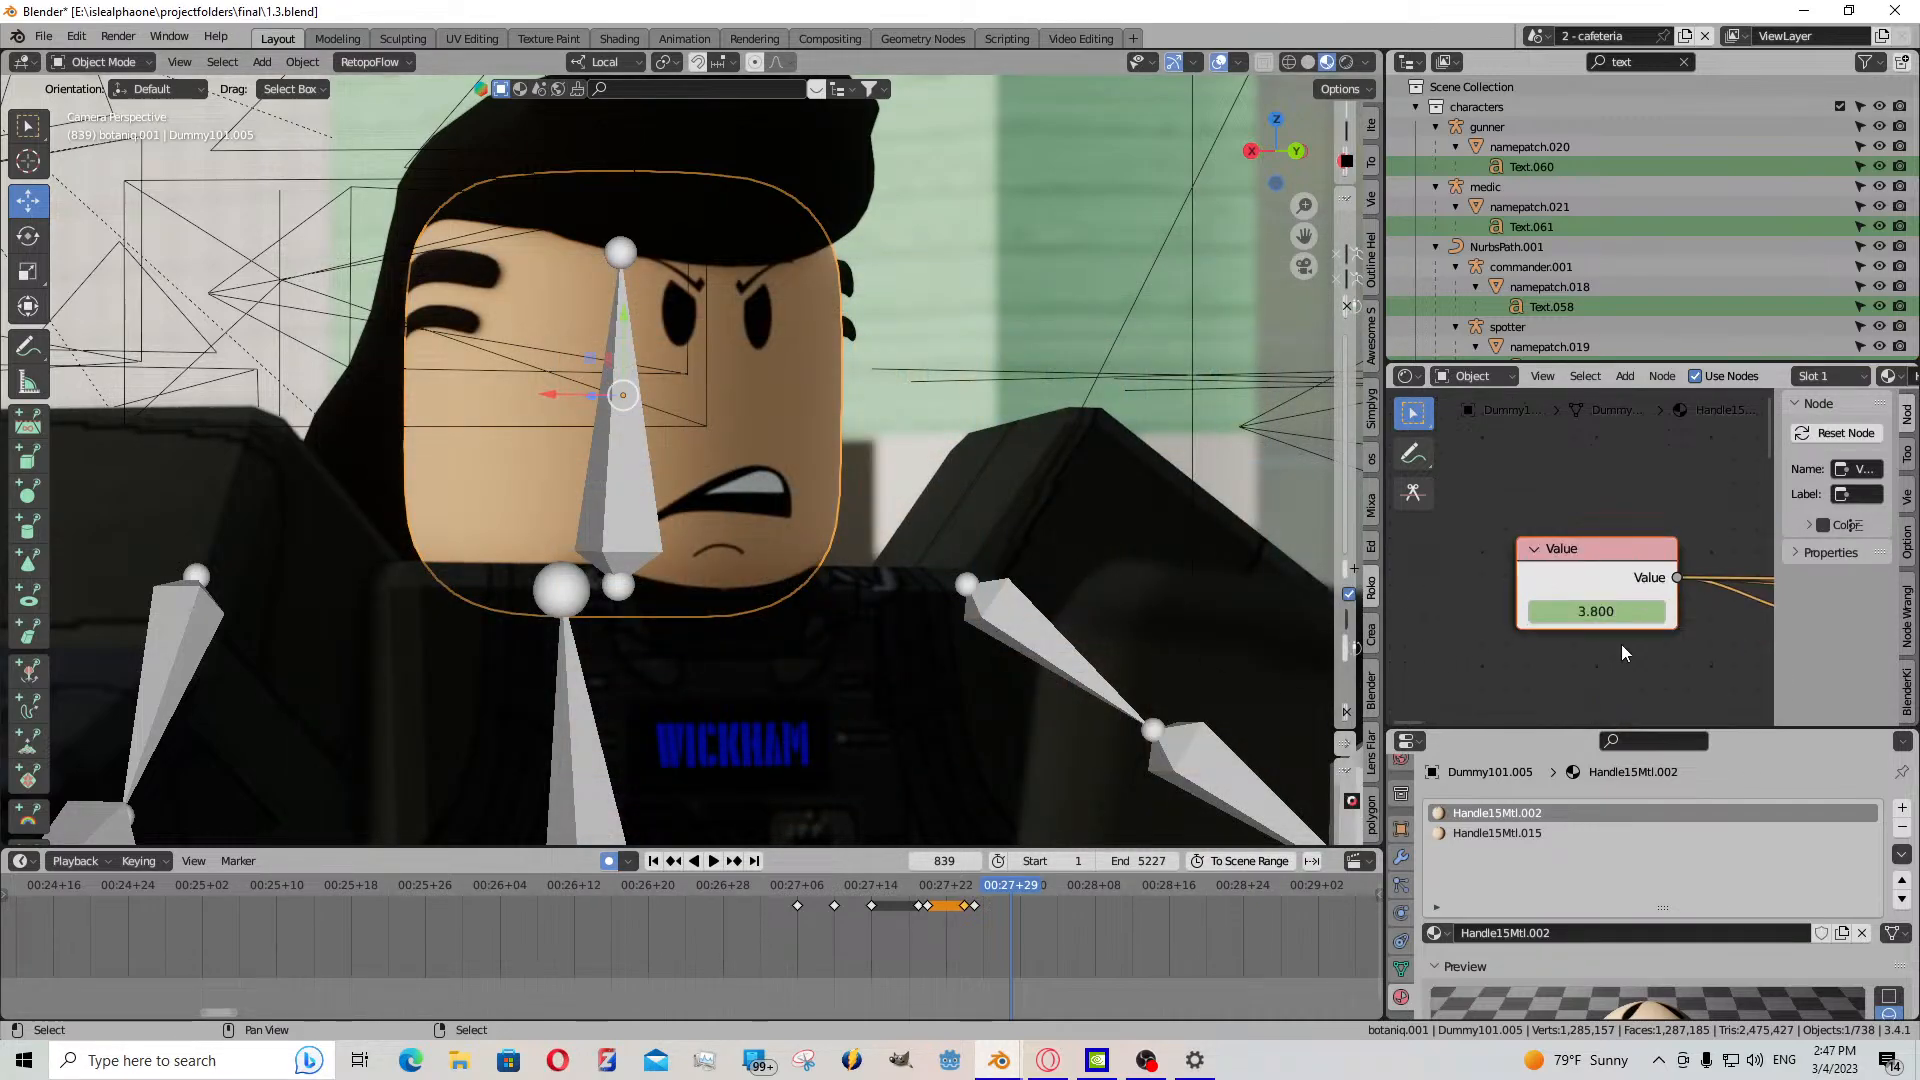
{"action": "mouse_move", "coordinate": [1599, 610]}
{"action": "left_mouse_down"}
{"action": "mouse_move", "coordinate": [1570, 611]}
{"action": "mouse_move", "coordinate": [1607, 611]}
{"action": "left_mouse_up"}
{"action": "key", "text": "i"}
{"action": "key", "text": "shift+ctrl+space"}
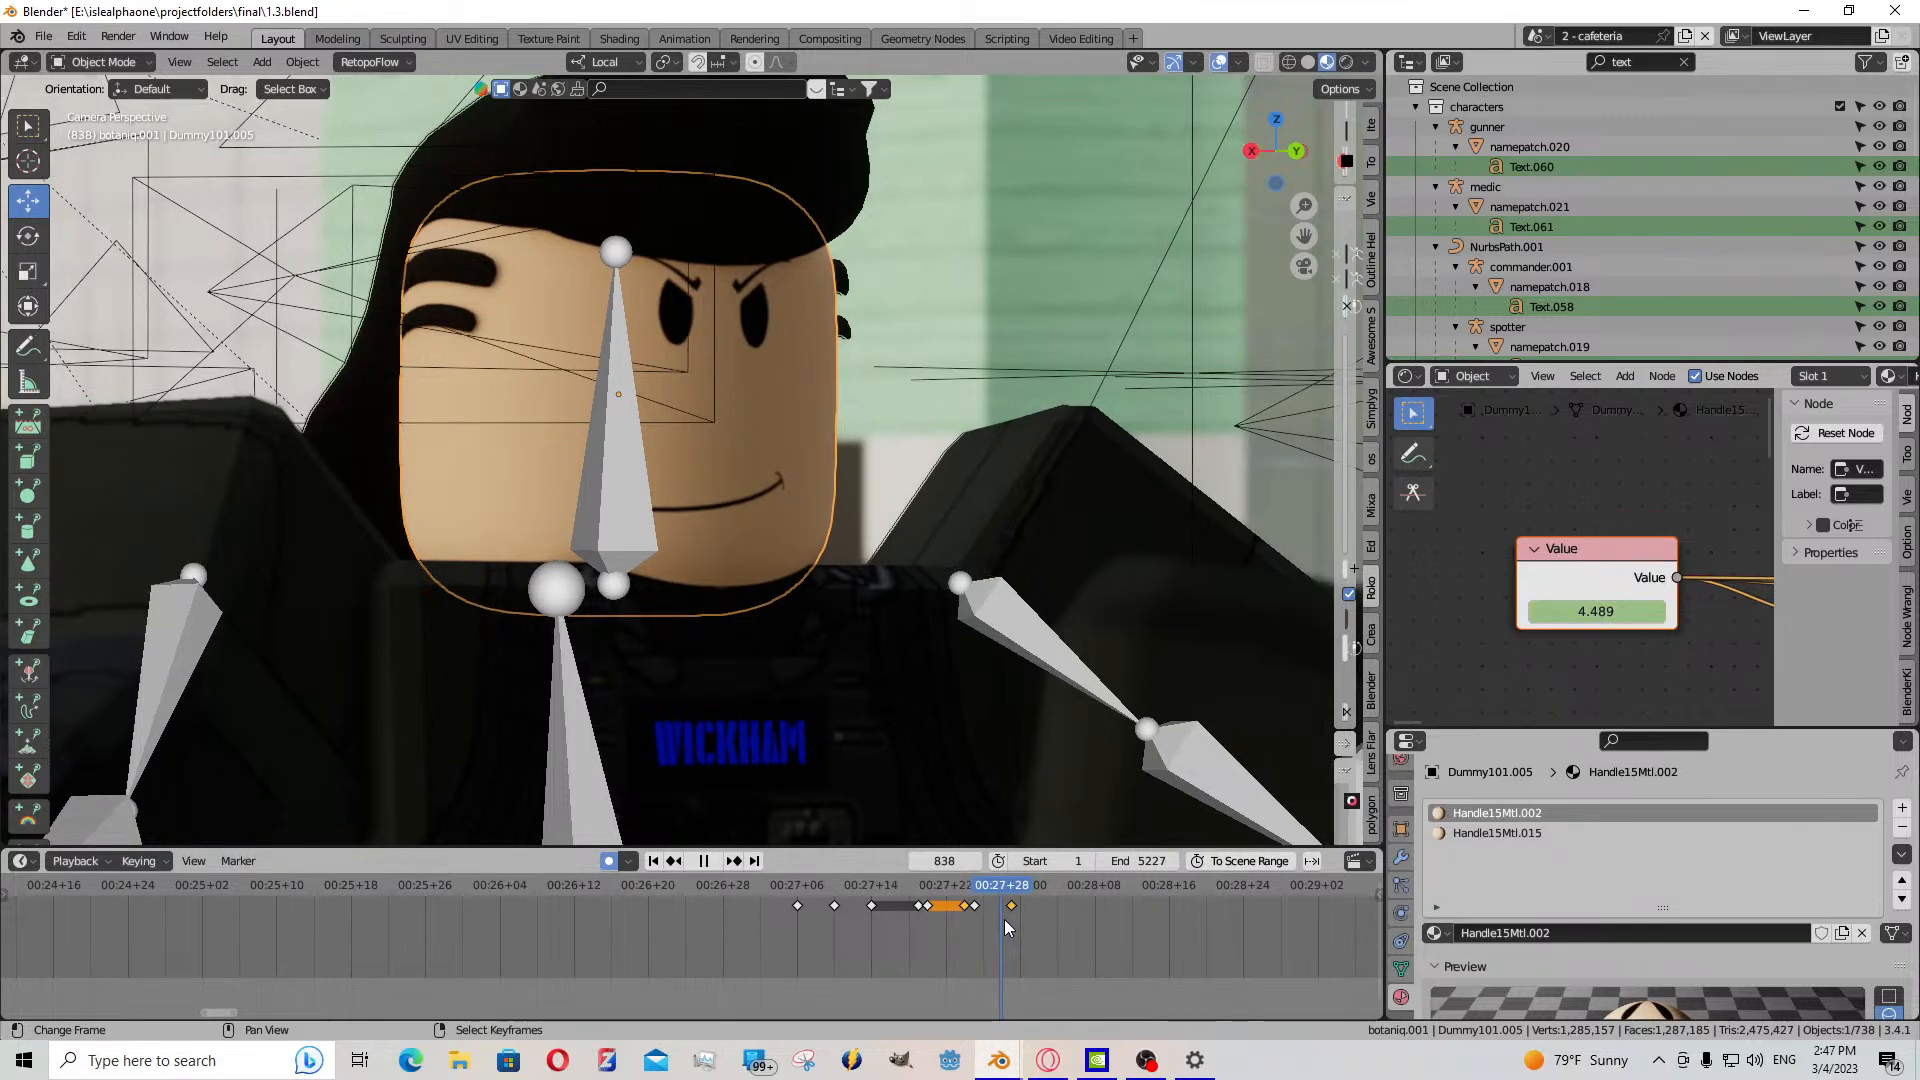
{"action": "key", "text": "shift+ctrl+space"}
{"action": "left_click", "coordinate": [975, 906]}
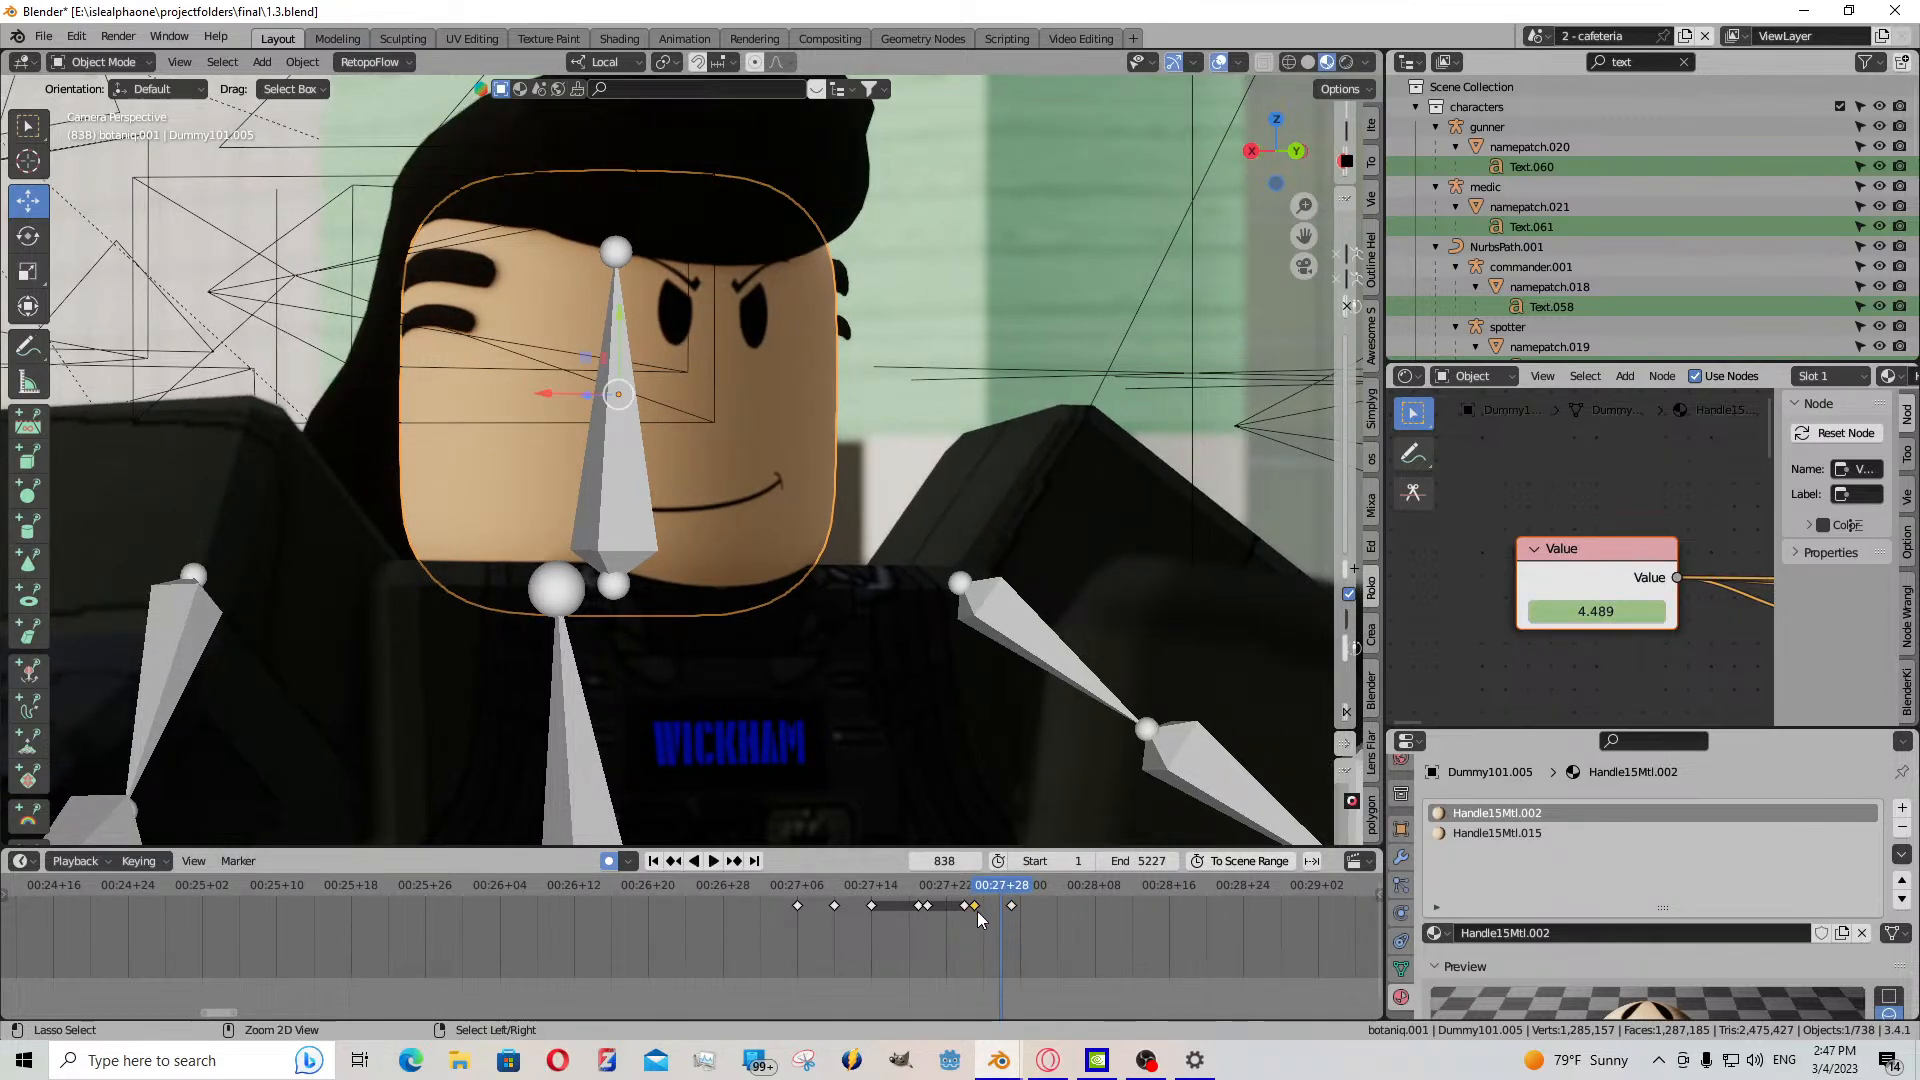
{"action": "key", "text": "ctrl+v"}
- Advance the playback to frame 847, hold the mouth Value with a keyframe there, and move on to frame 848
{"action": "left_click", "coordinate": [712, 861]}
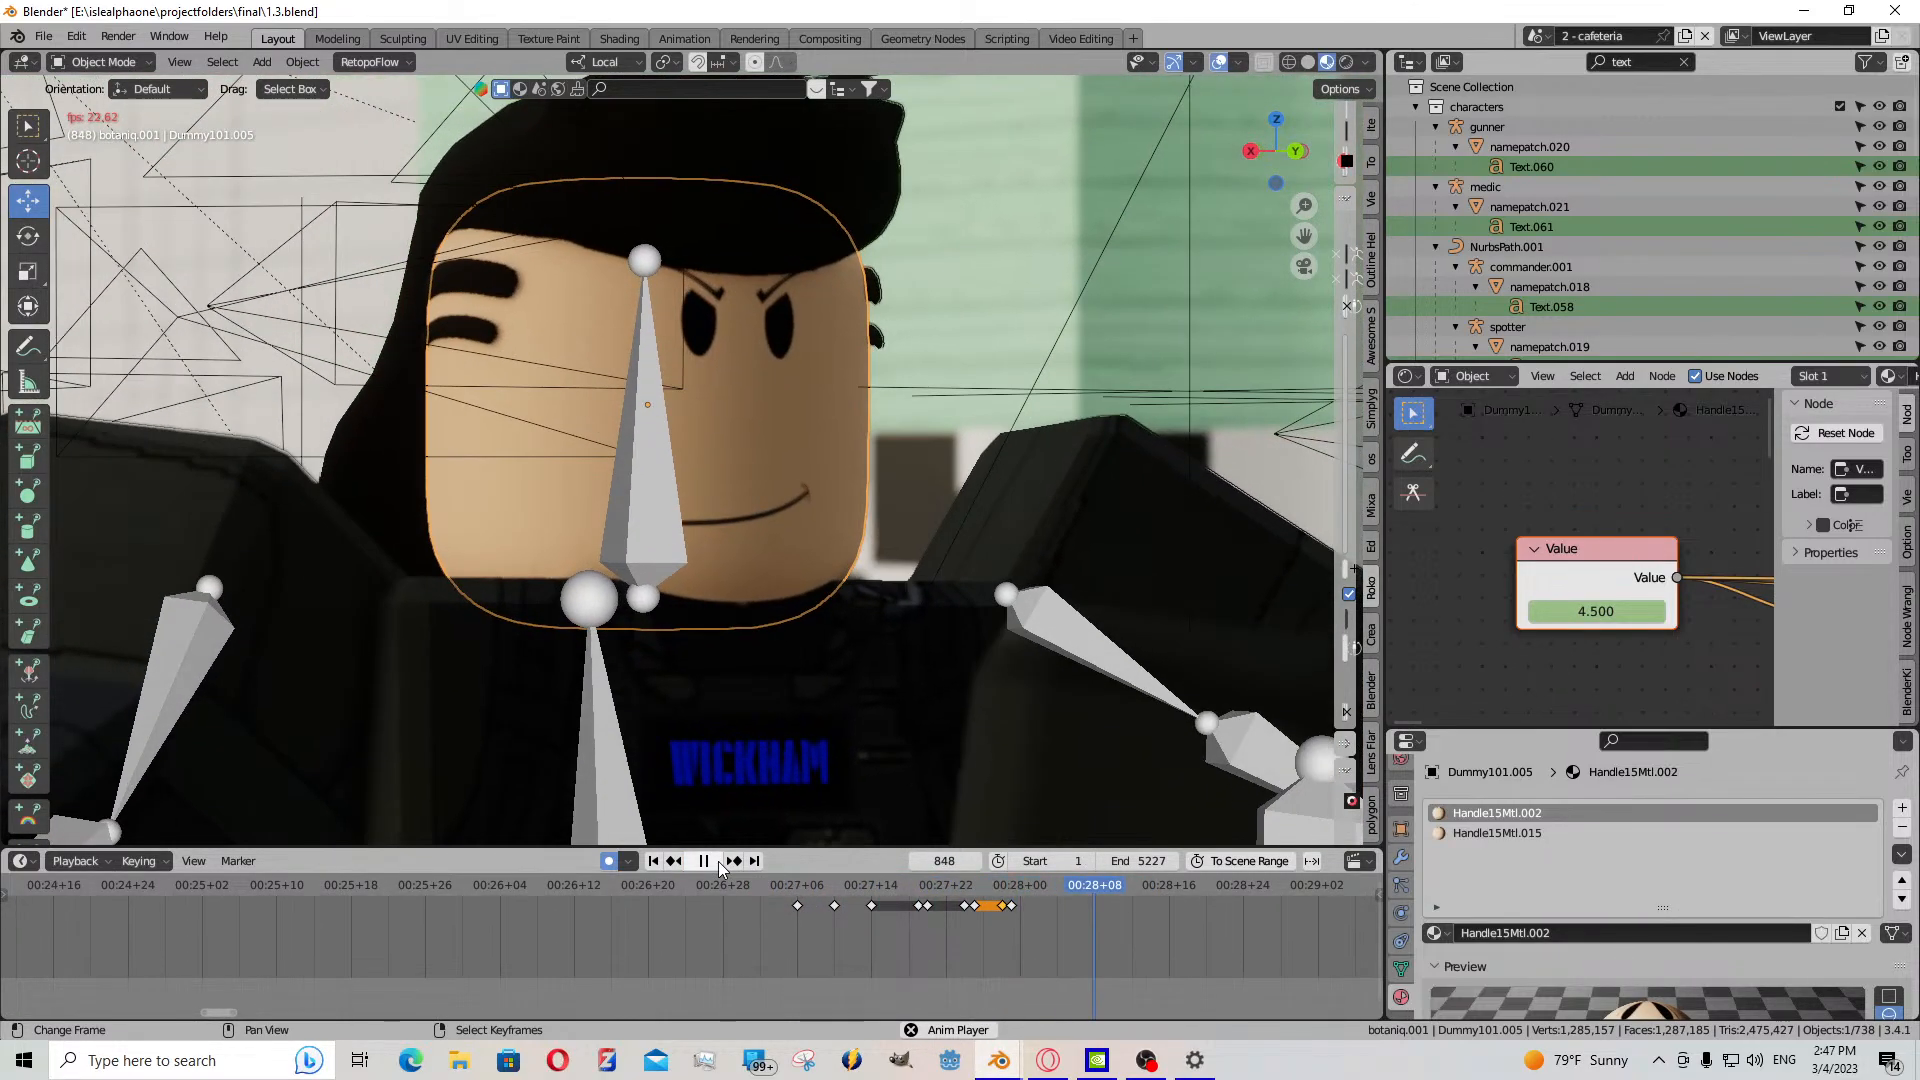
{"action": "left_click", "coordinate": [718, 868]}
{"action": "left_click_drag", "start_coordinate": [1012, 943], "coordinate": [1084, 939]}
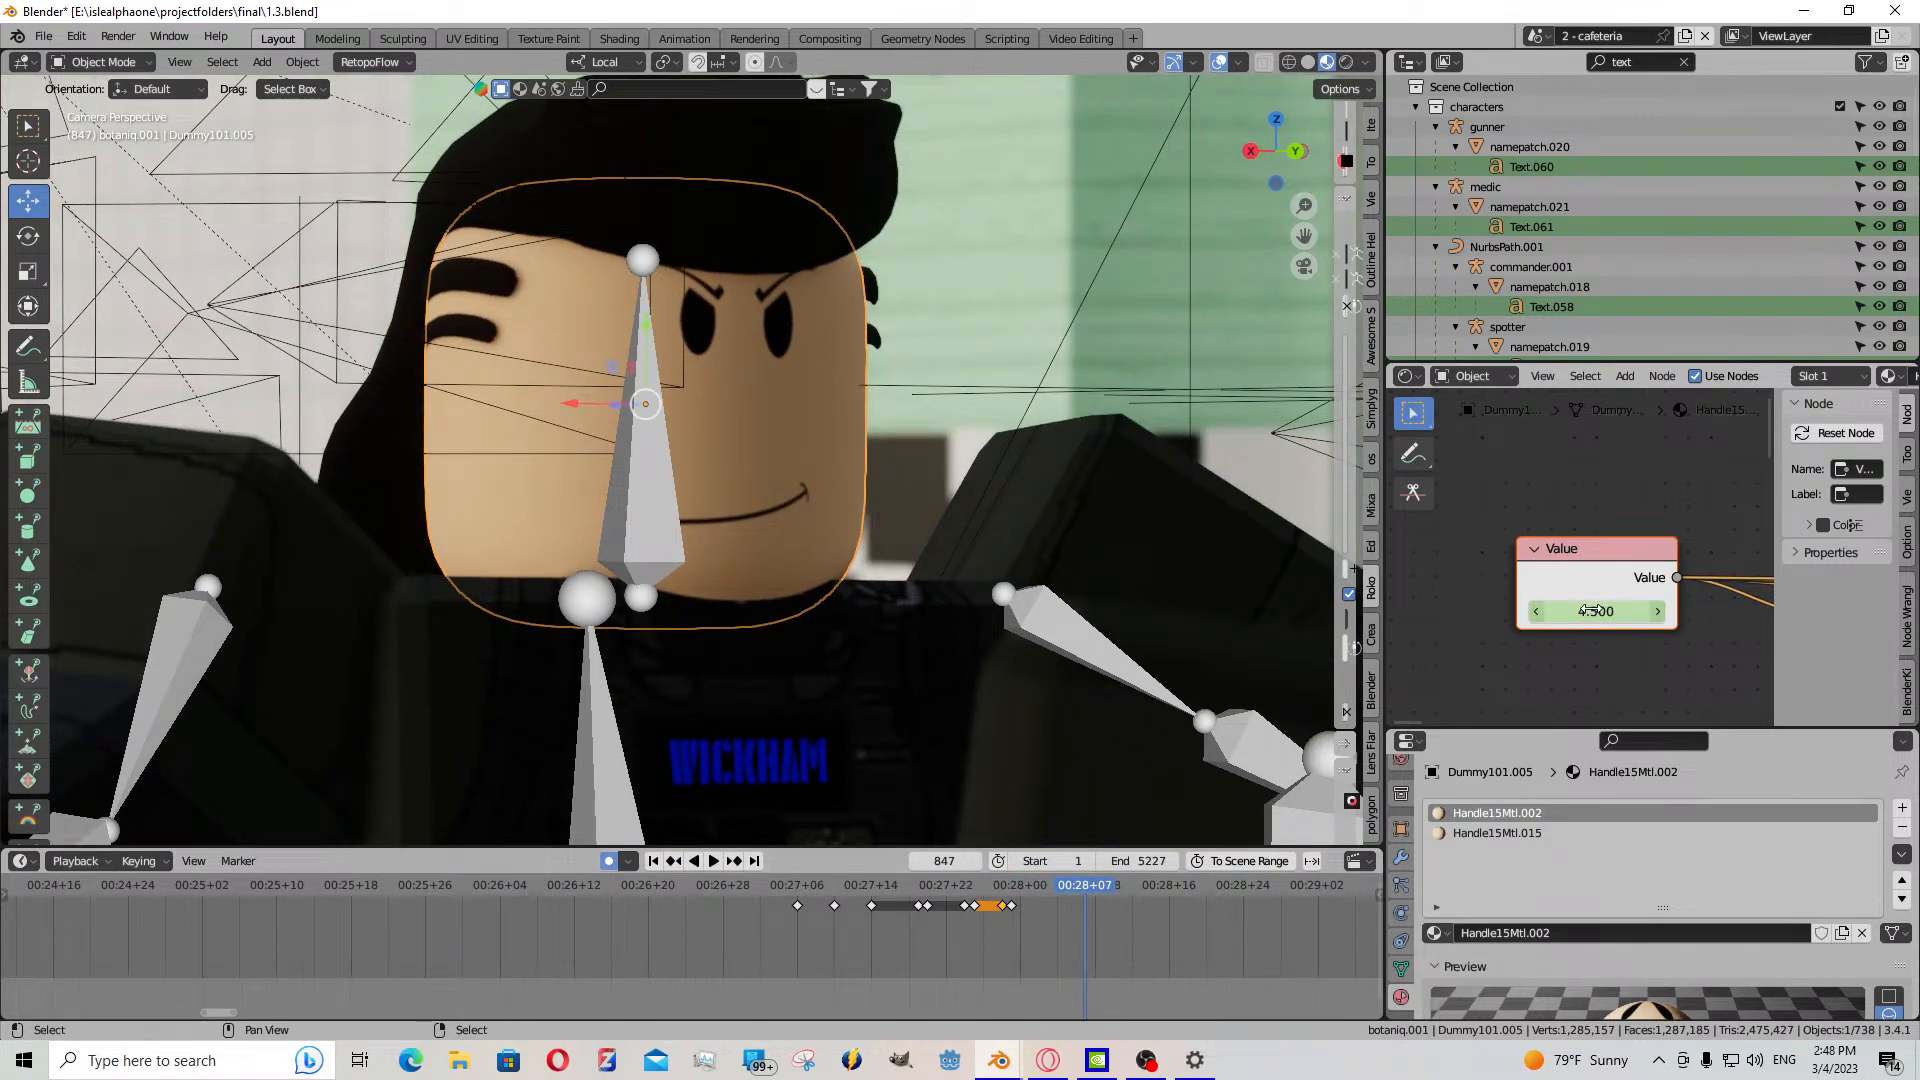
{"action": "key", "text": "i"}
{"action": "key", "text": "Right"}
{"action": "left_click_drag", "start_coordinate": [1596, 611], "coordinate": [1665, 611]}
- Move the Principled BSDF and Material Output nodes away from the last Mix node to make room
{"action": "scroll", "coordinate": [1633, 575], "scroll_direction": "down", "scroll_amount": 6}
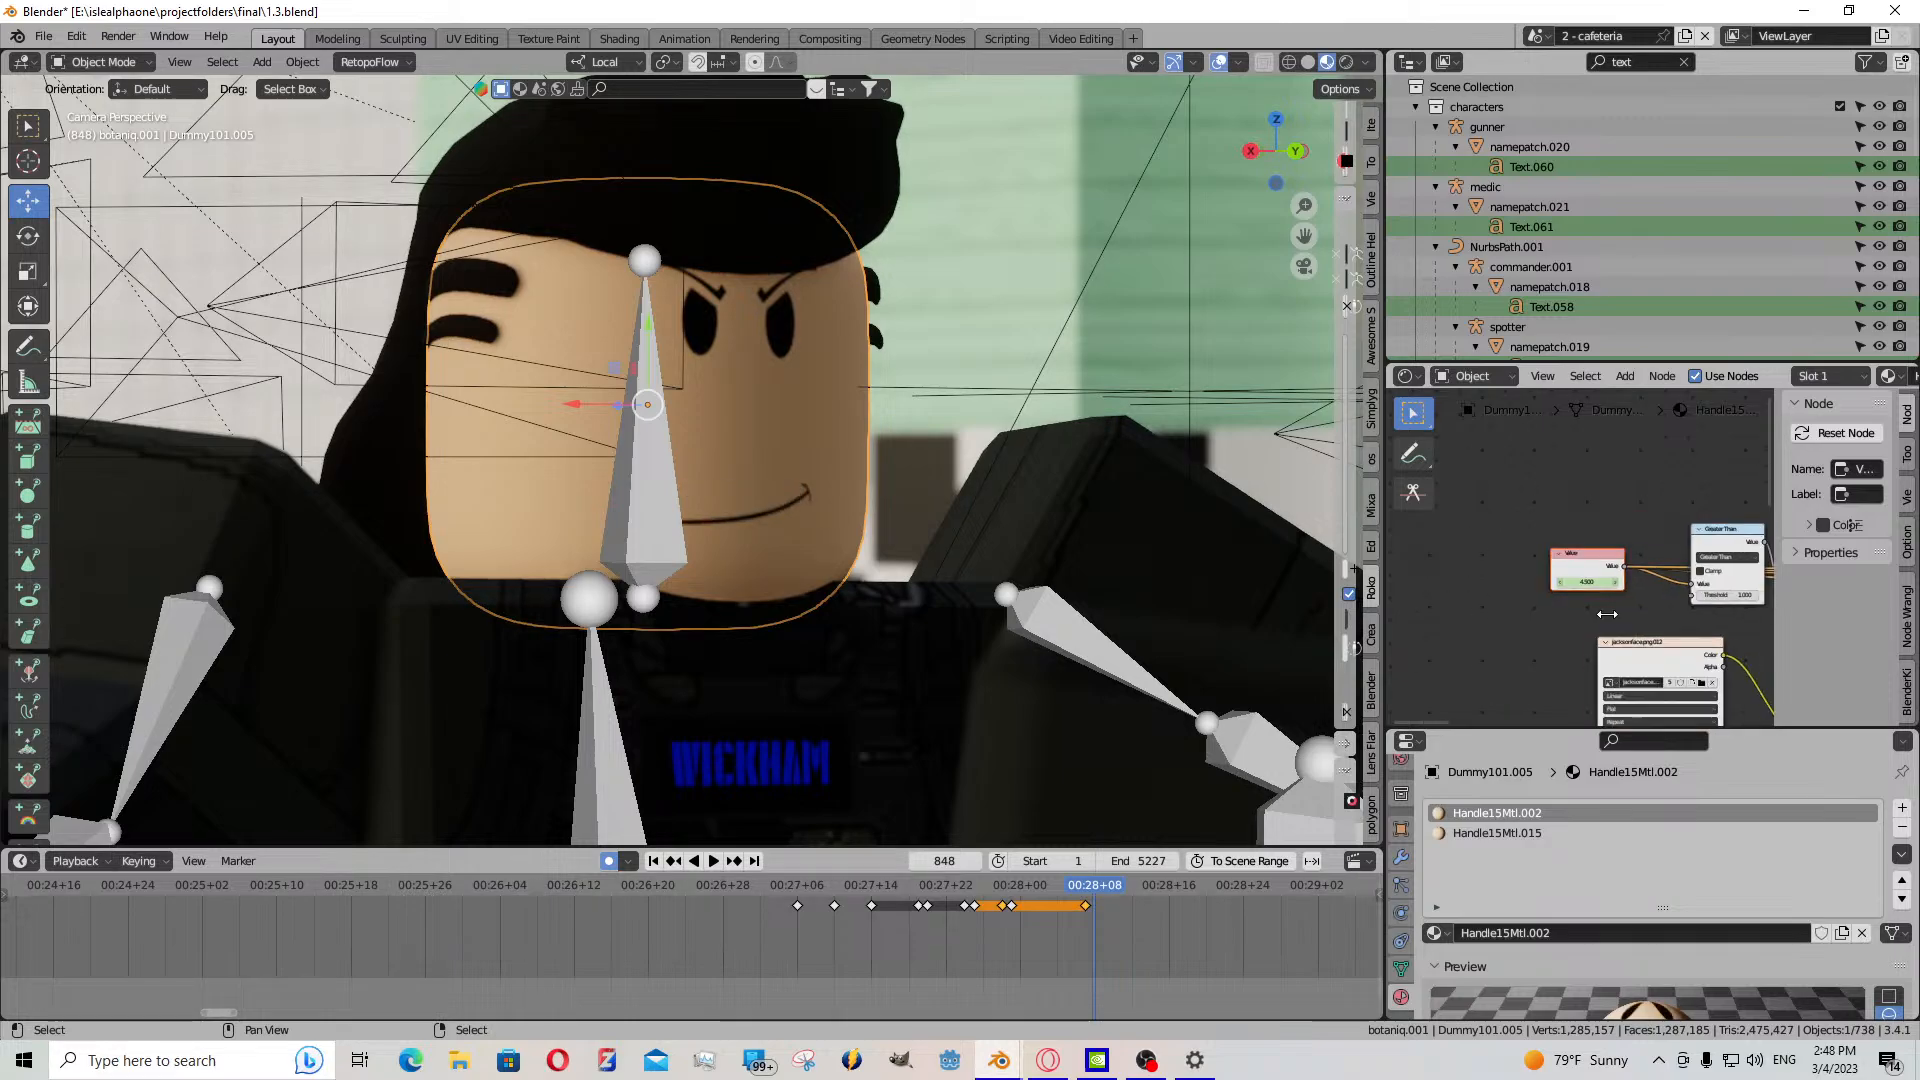
{"action": "scroll", "coordinate": [1634, 574], "scroll_direction": "up", "scroll_amount": 2}
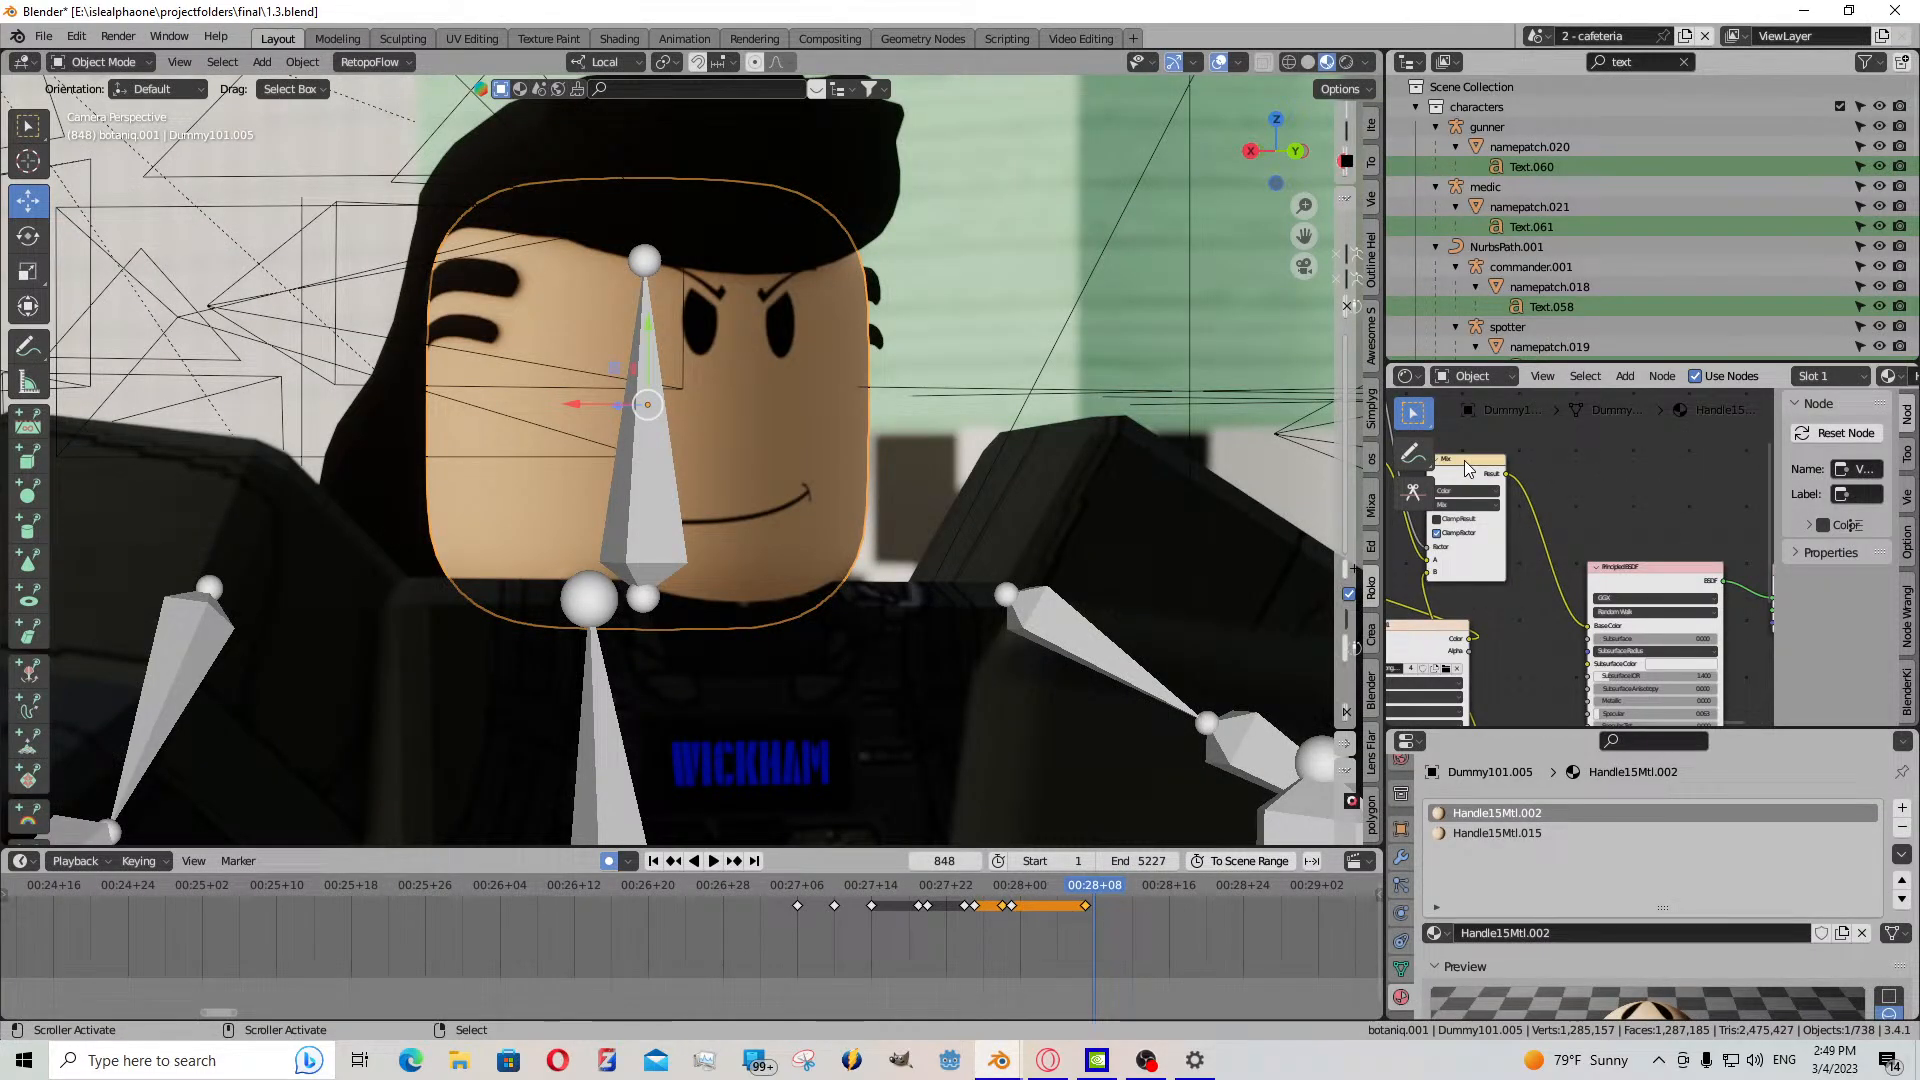
{"action": "scroll", "coordinate": [1700, 620], "scroll_direction": "down", "scroll_amount": 5}
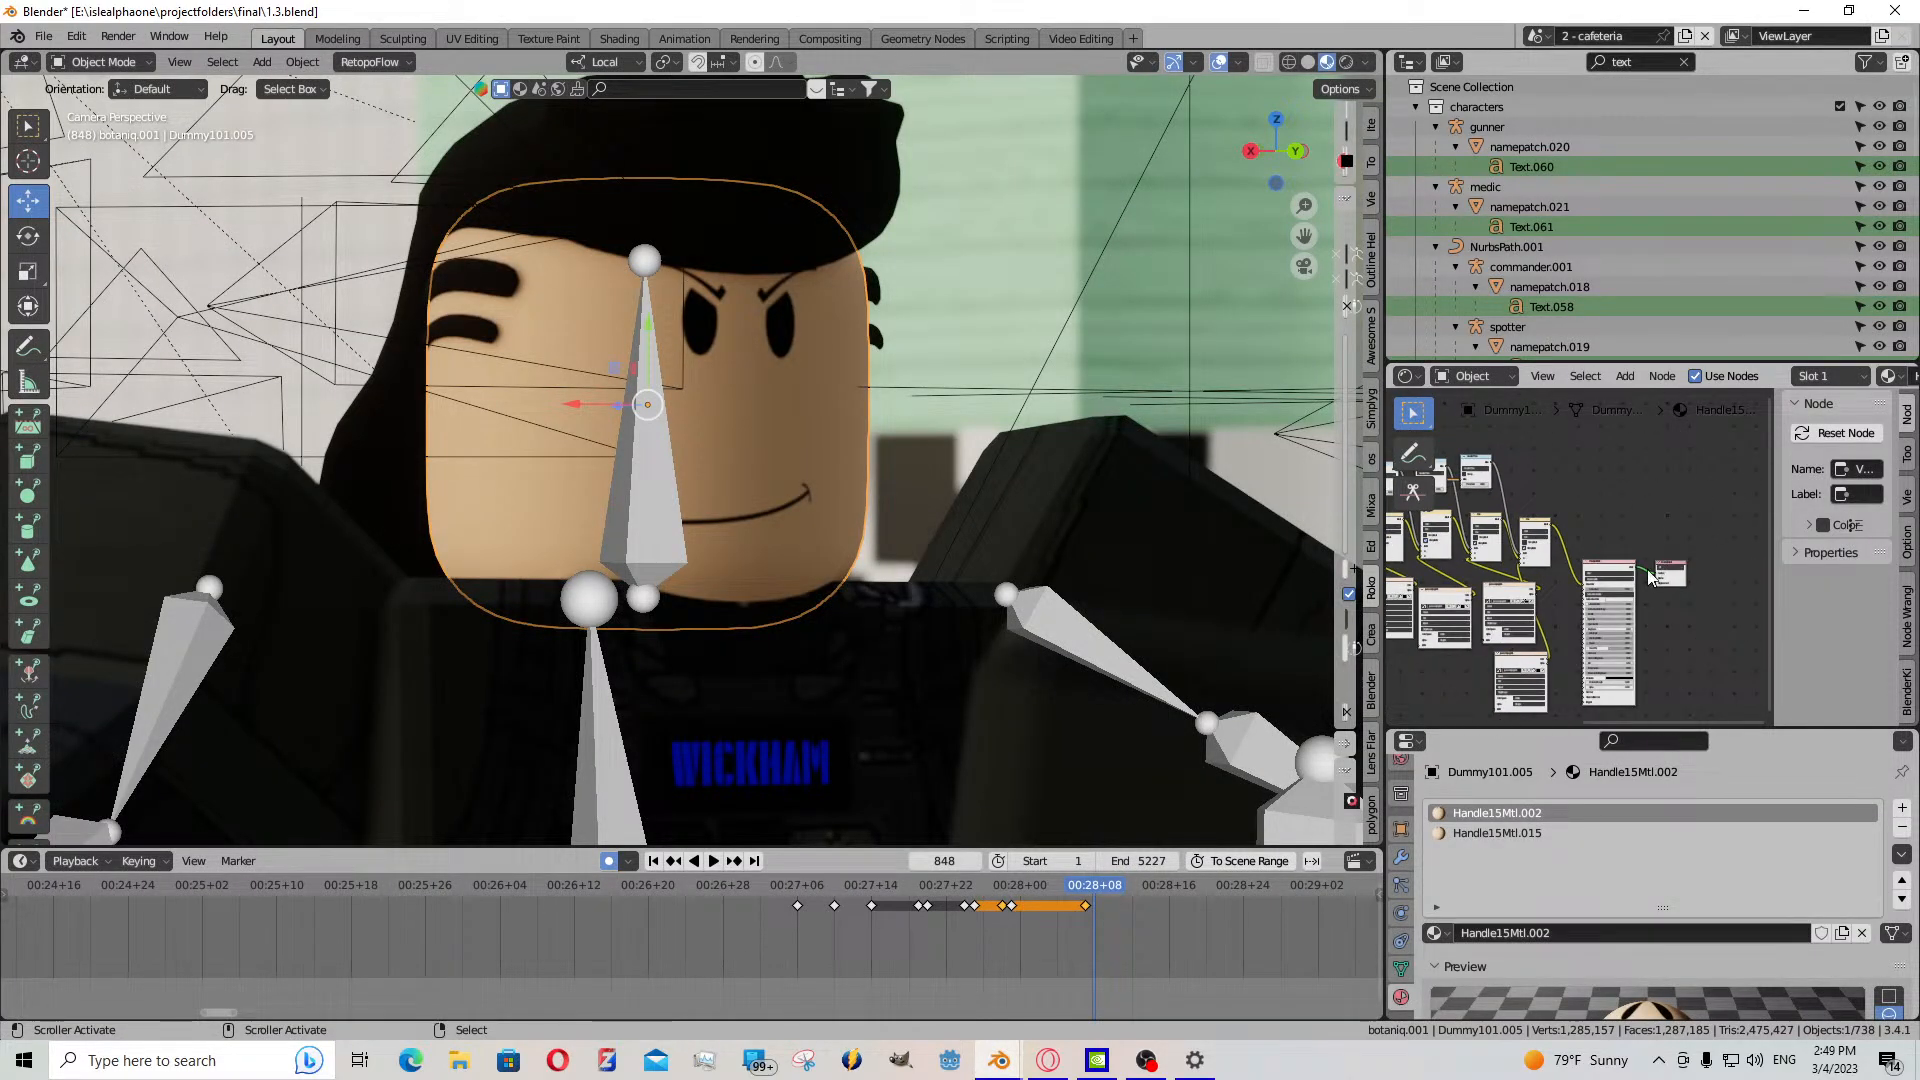
{"action": "left_click", "coordinate": [1662, 571]}
{"action": "left_click", "coordinate": [1594, 577], "text": "shift"}
{"action": "scroll", "coordinate": [1575, 565], "scroll_direction": "up", "scroll_amount": 4}
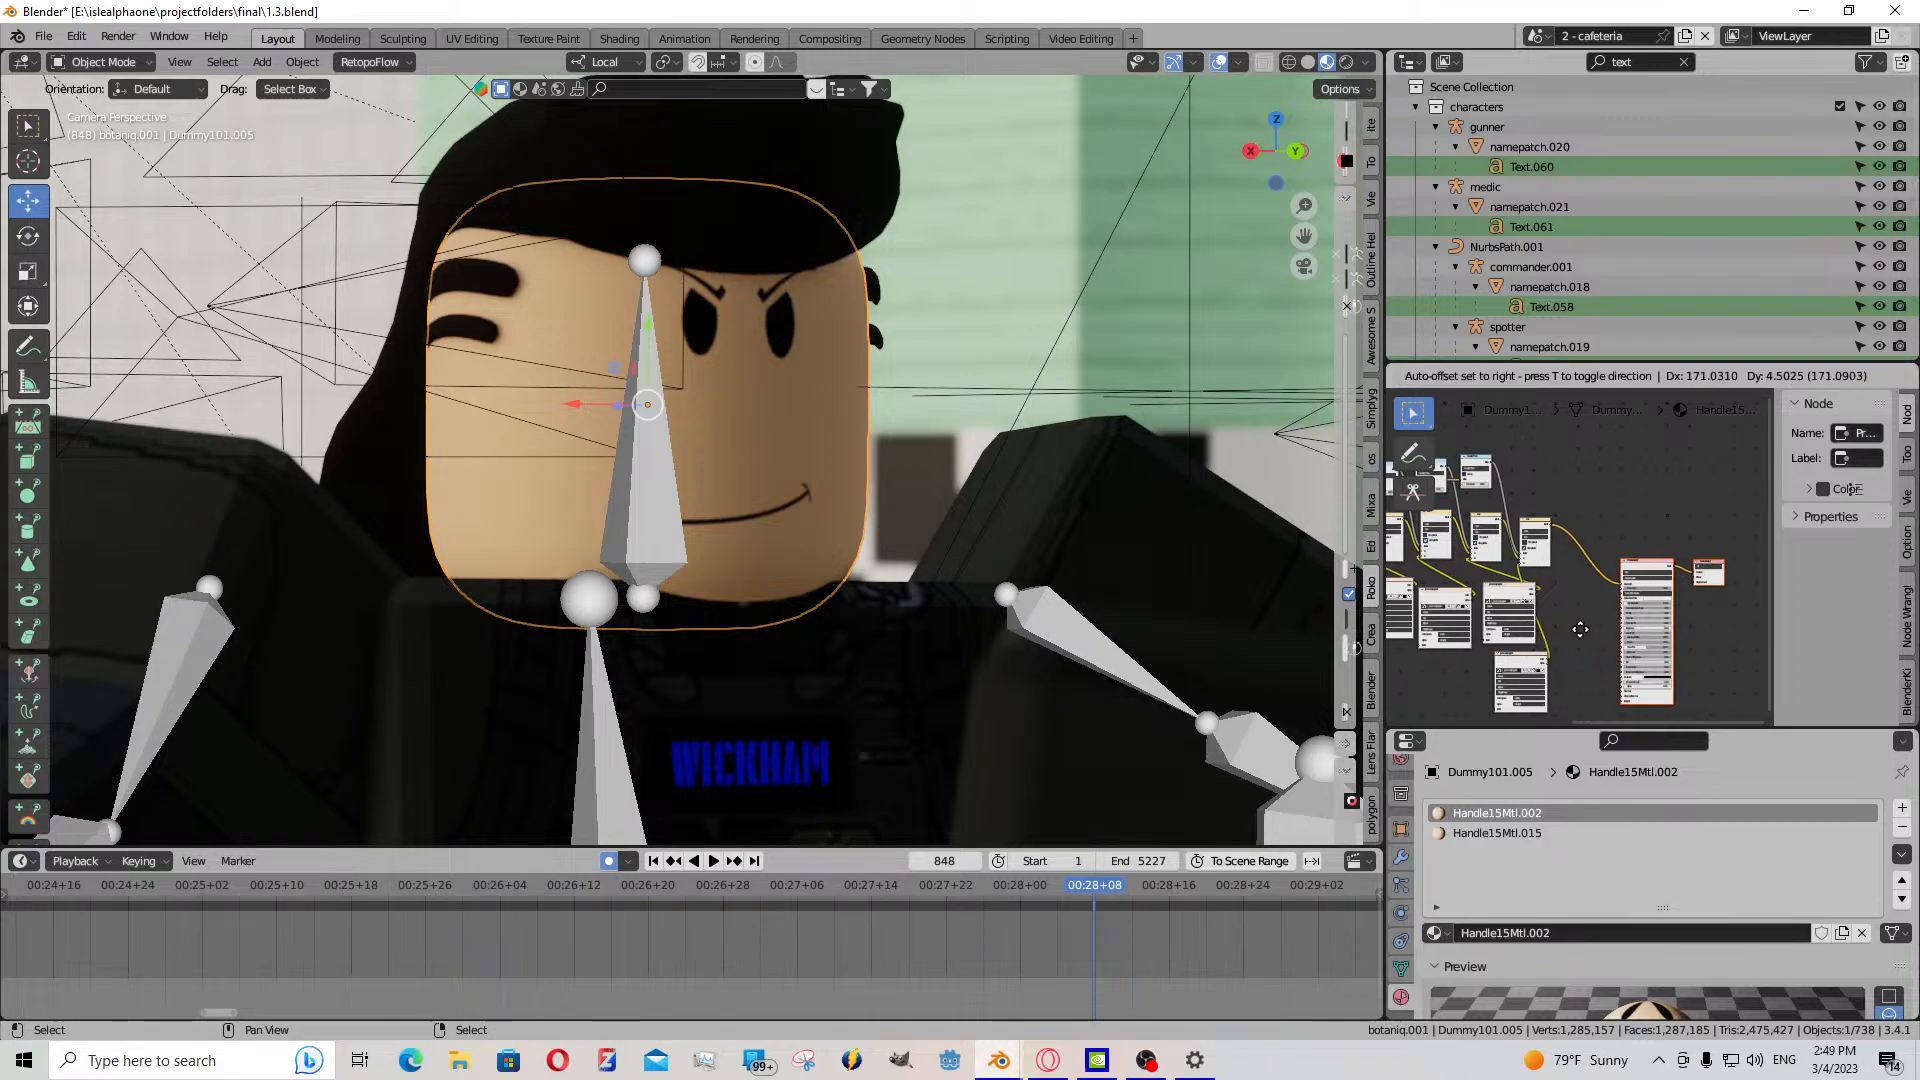
- Duplicate the last Mix node with its image texture, and link the new Mix node between the old one and the Principled BSDF's base color
{"action": "left_click", "coordinate": [1512, 556], "text": "shift"}
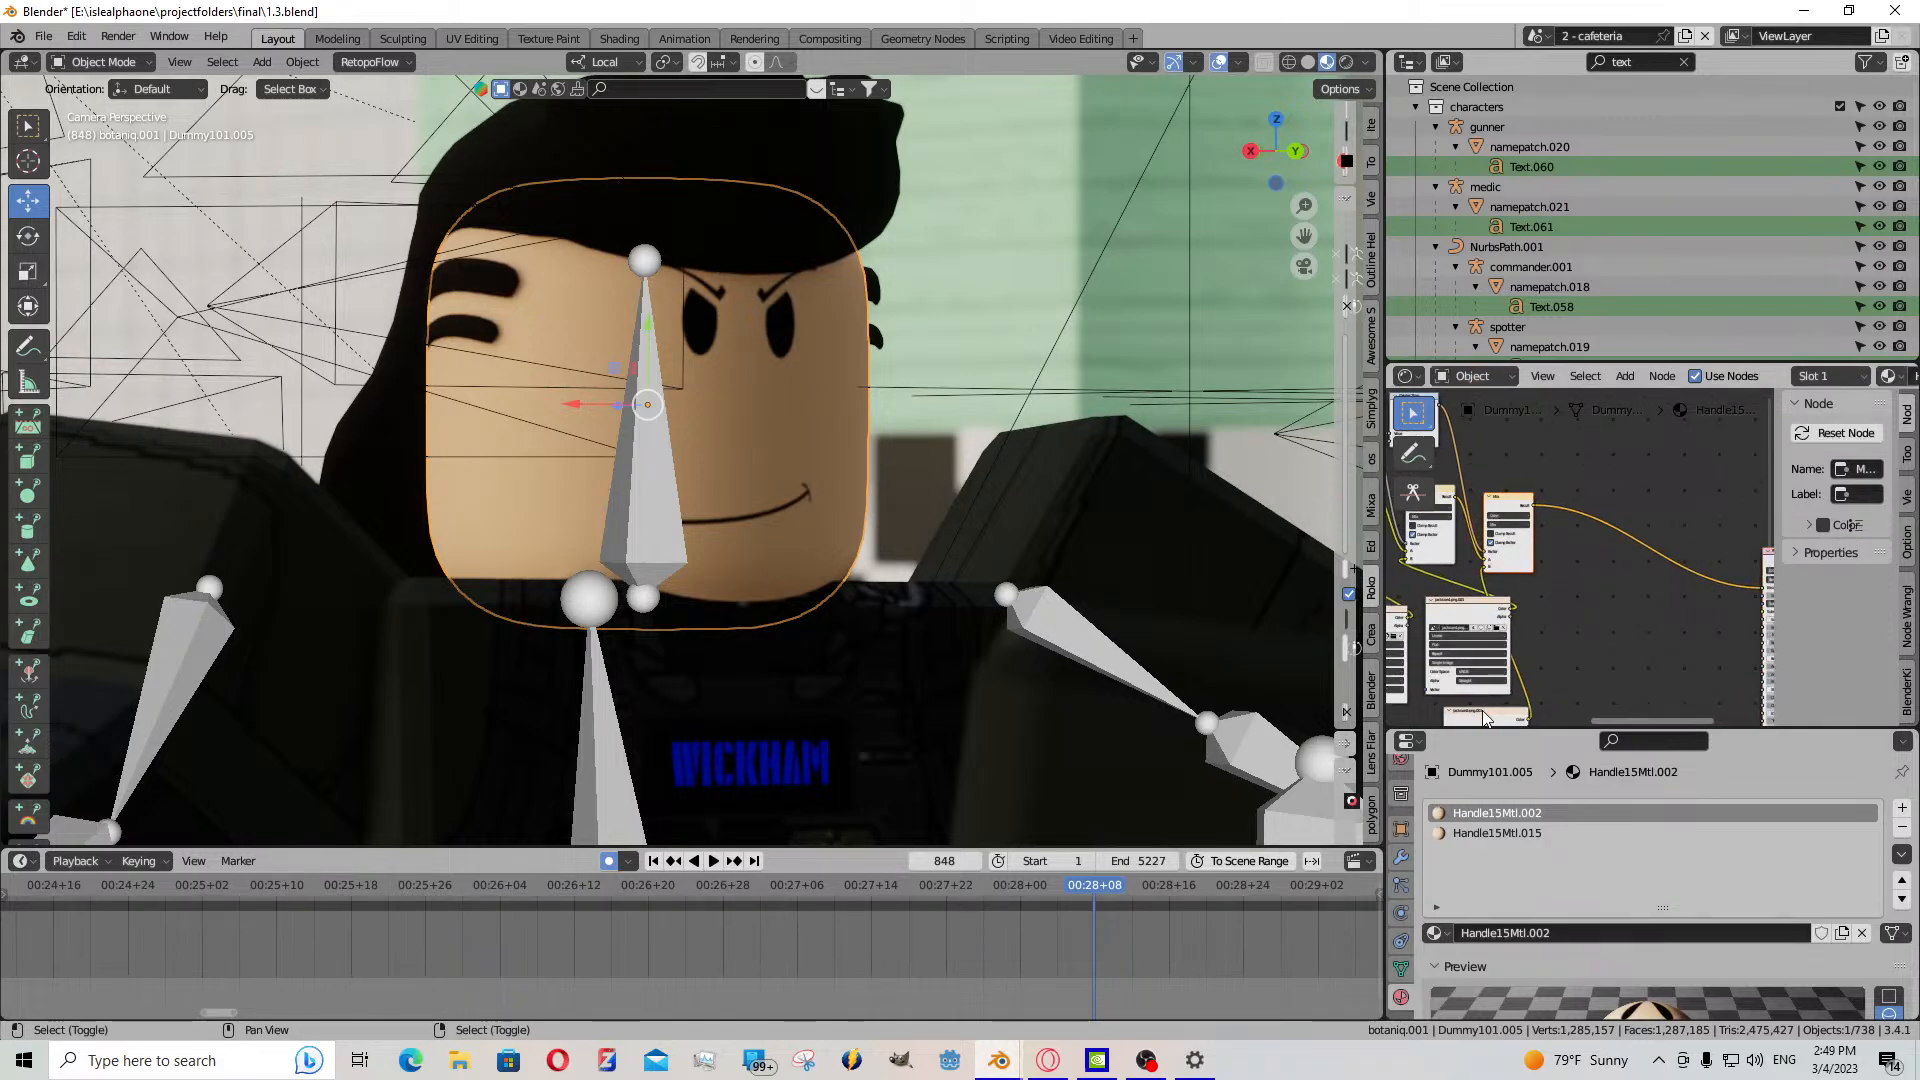
{"action": "left_click", "coordinate": [1505, 713], "text": "shift"}
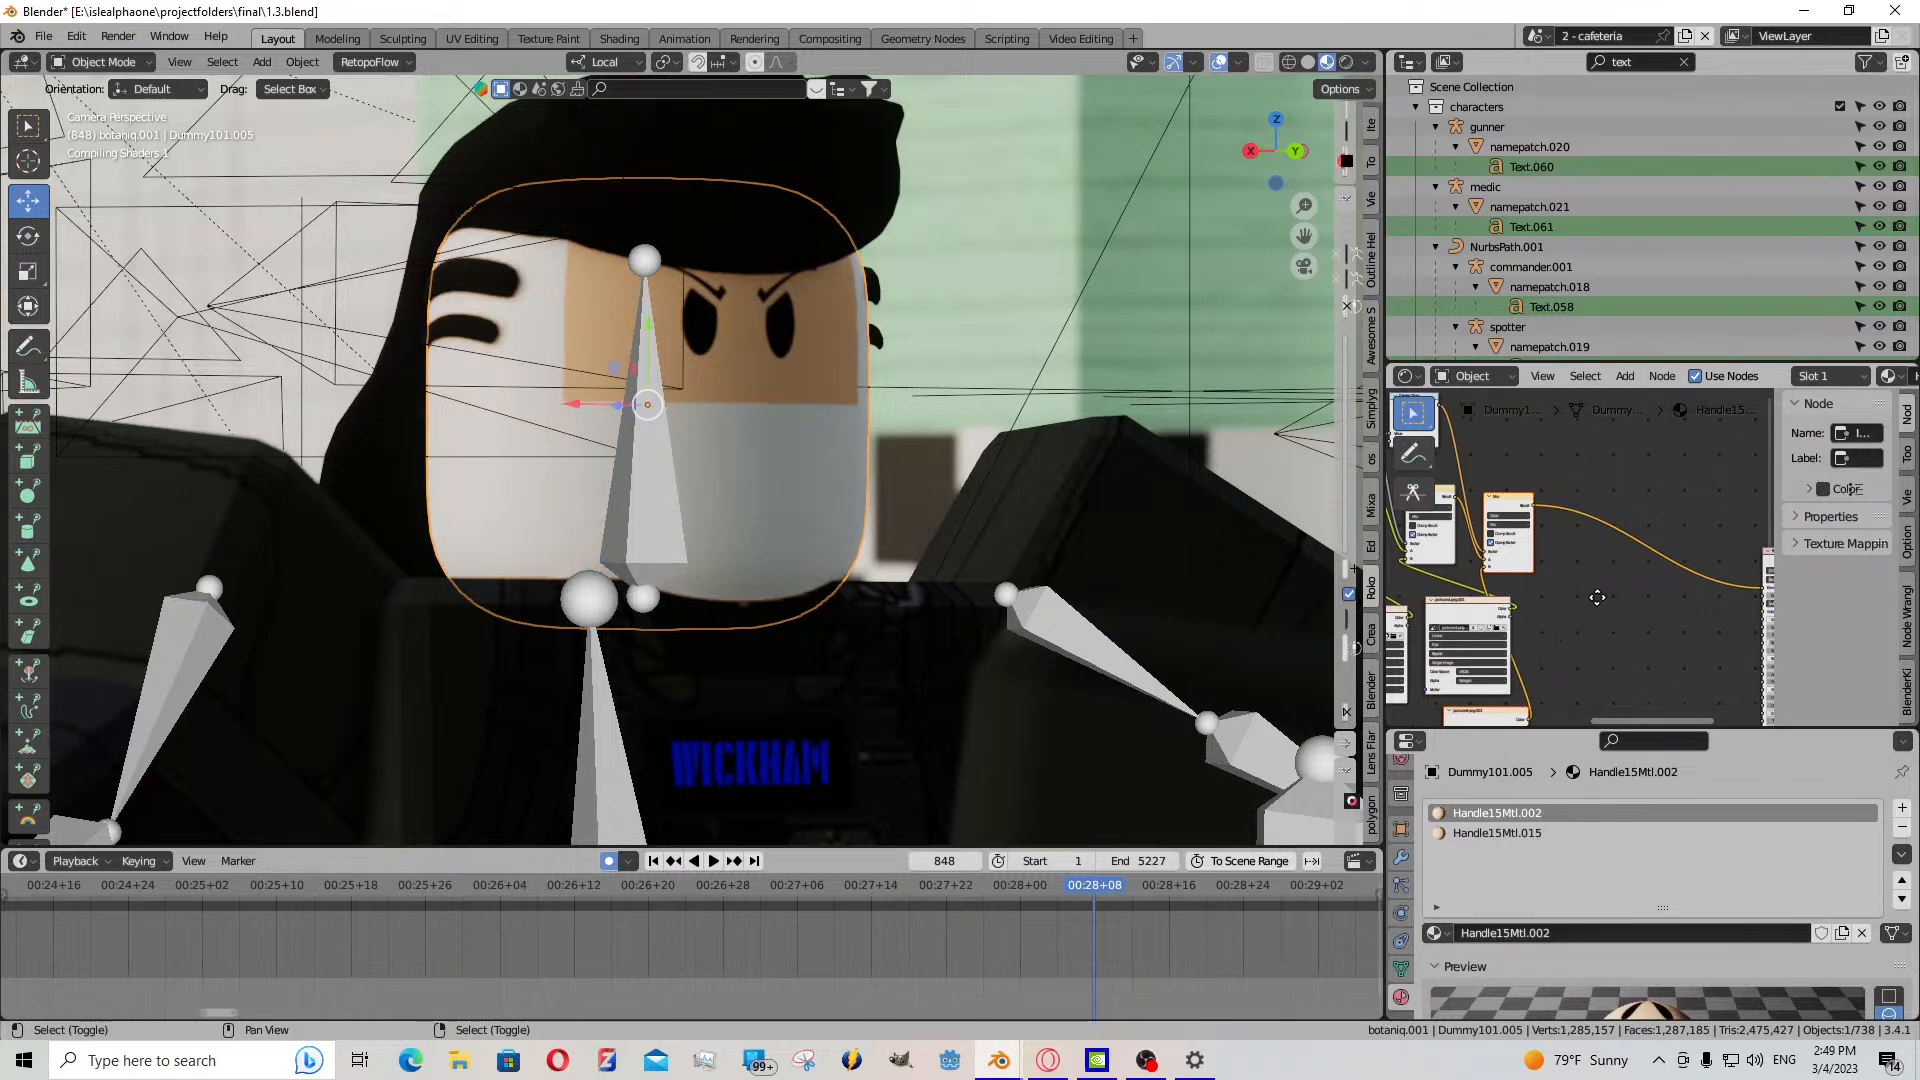
{"action": "key", "text": "shift+d"}
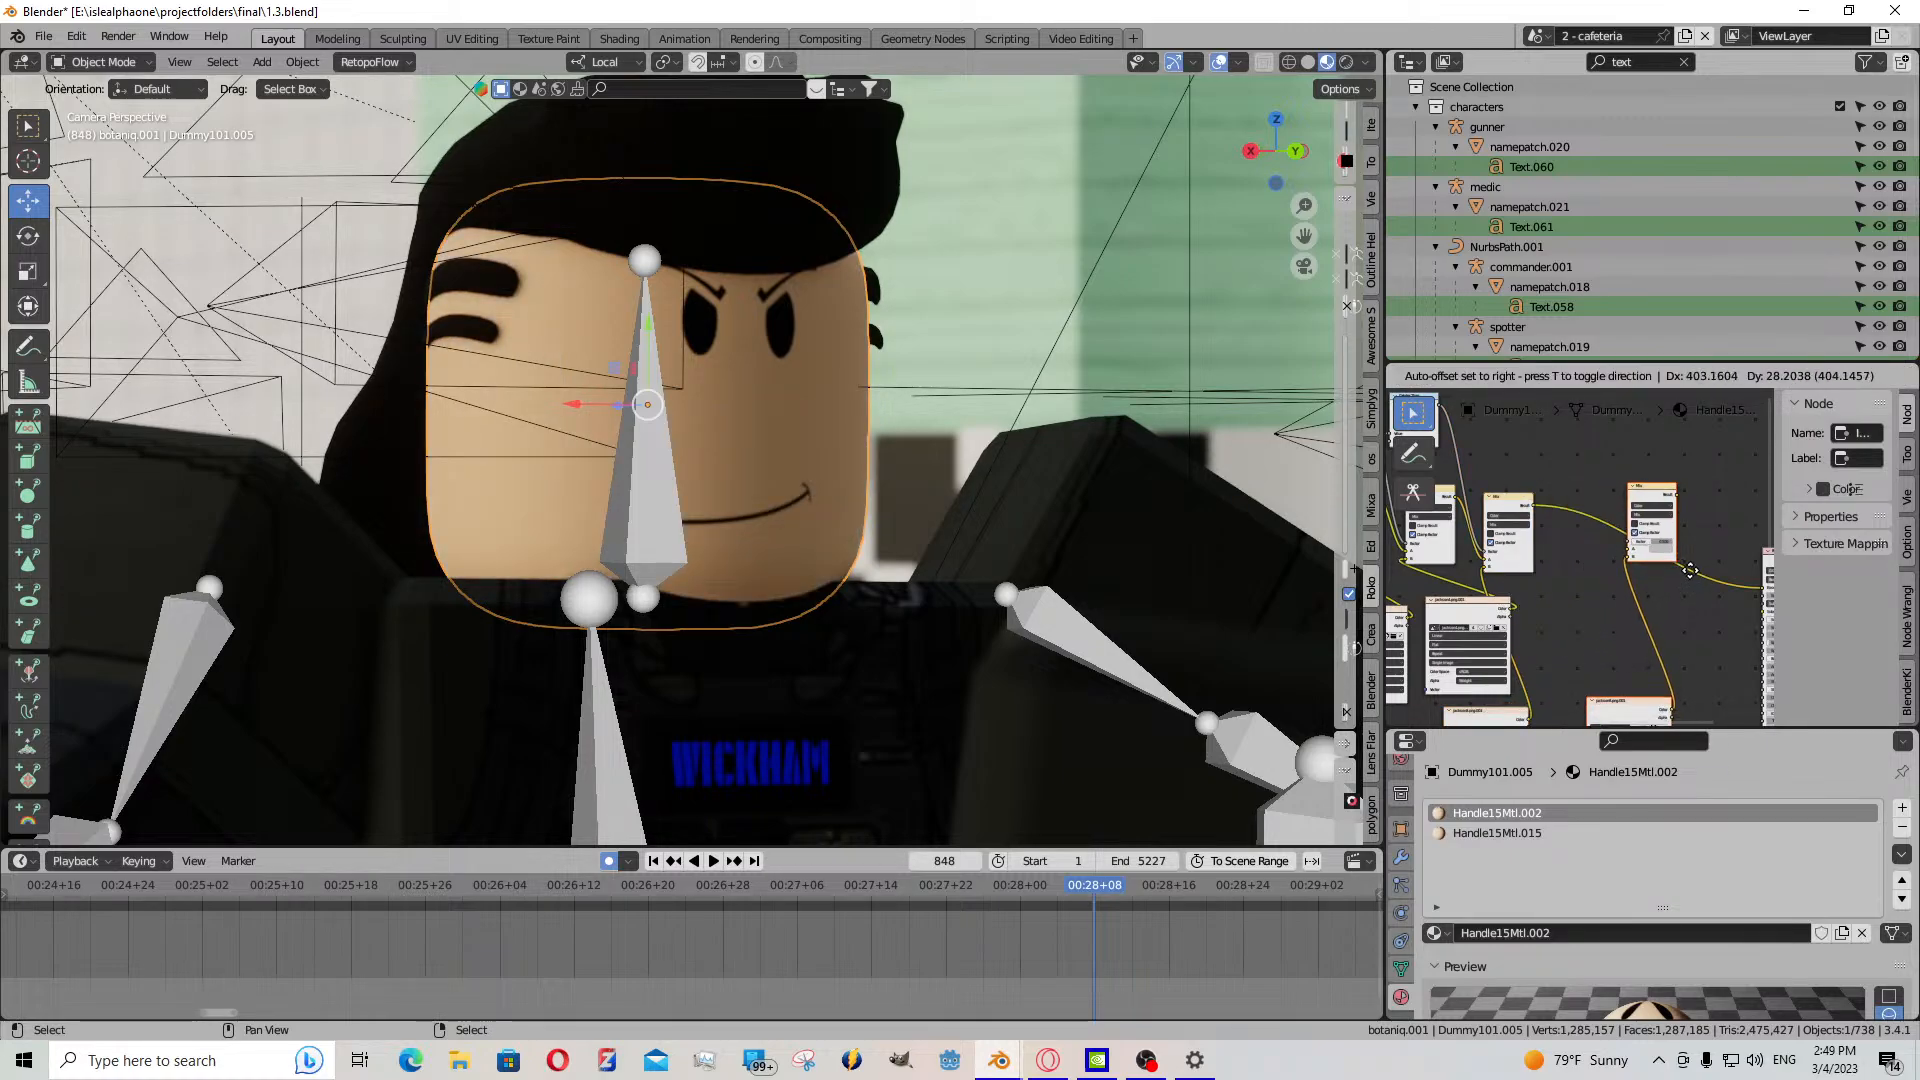
{"action": "left_click", "coordinate": [1625, 482]}
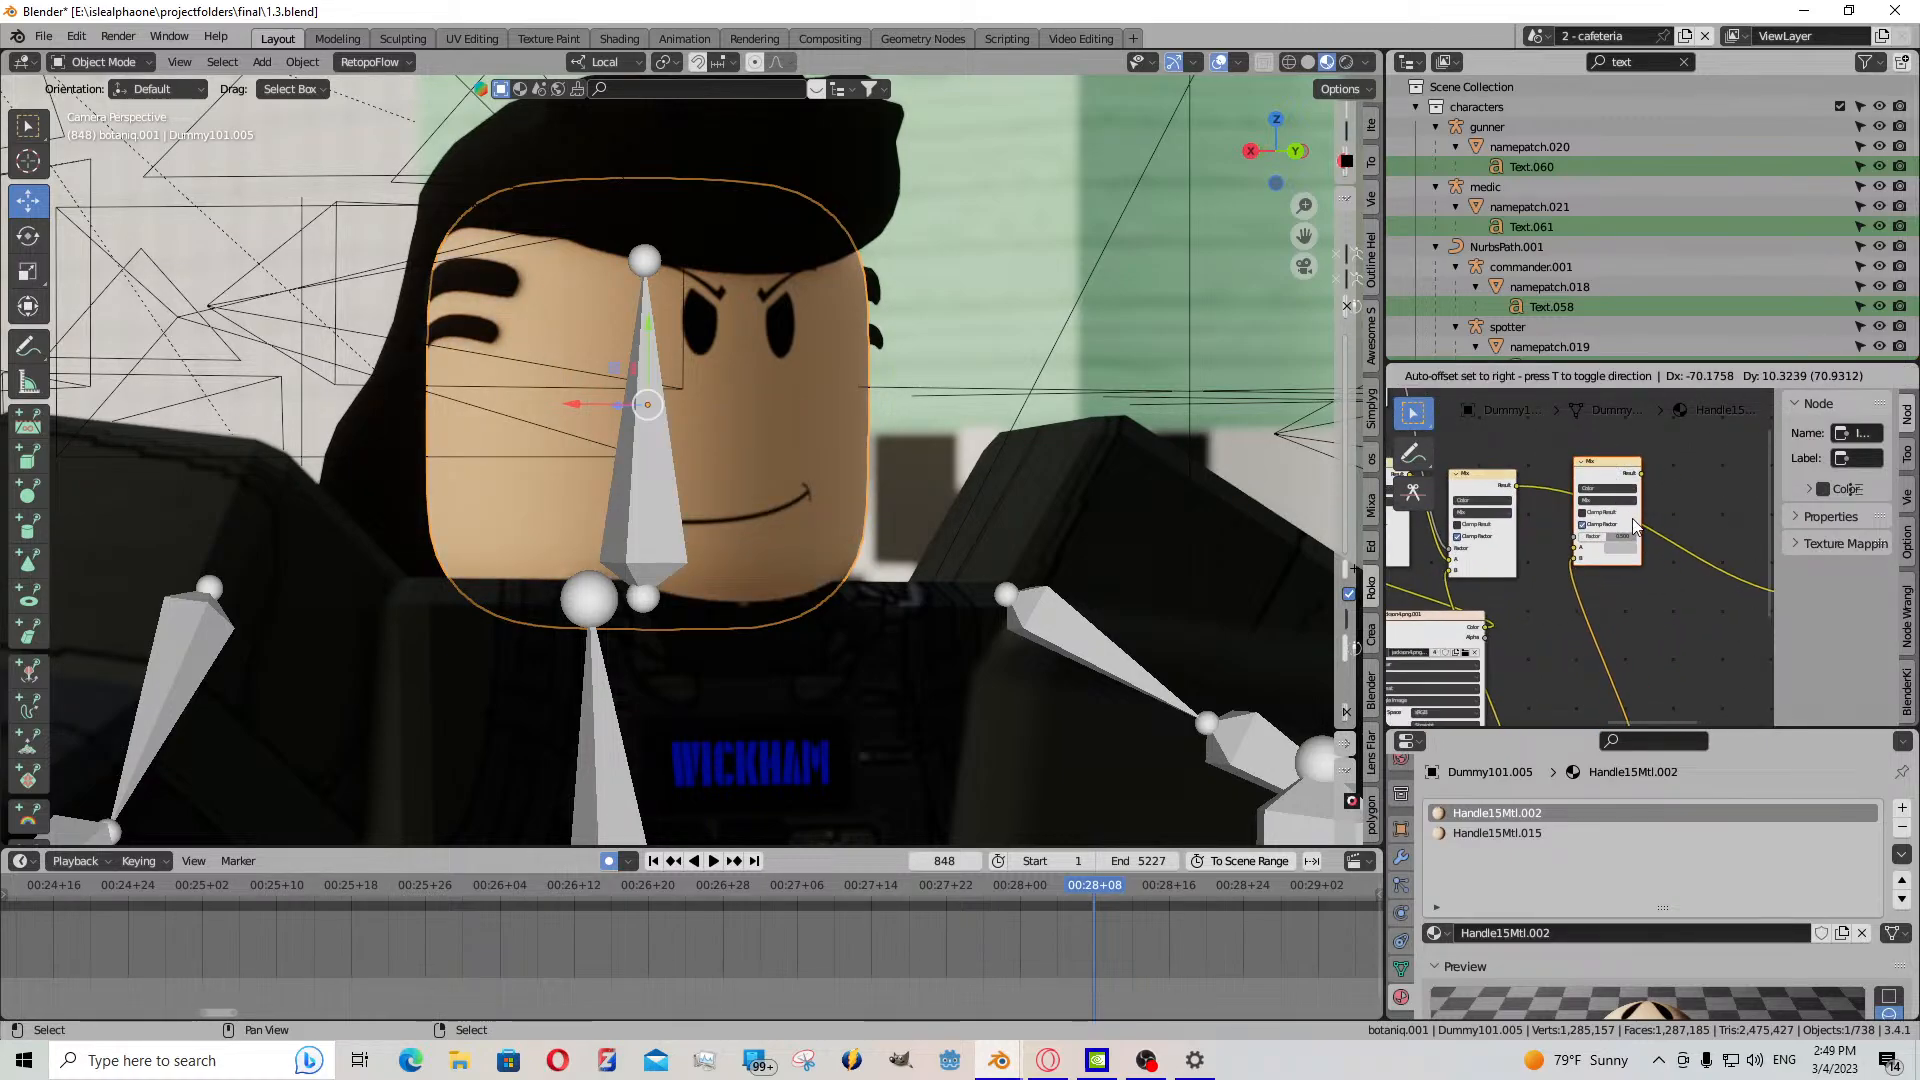
{"action": "scroll", "coordinate": [1657, 556], "scroll_direction": "down", "scroll_amount": 2}
{"action": "left_click_drag", "start_coordinate": [1725, 586], "coordinate": [1586, 494]}
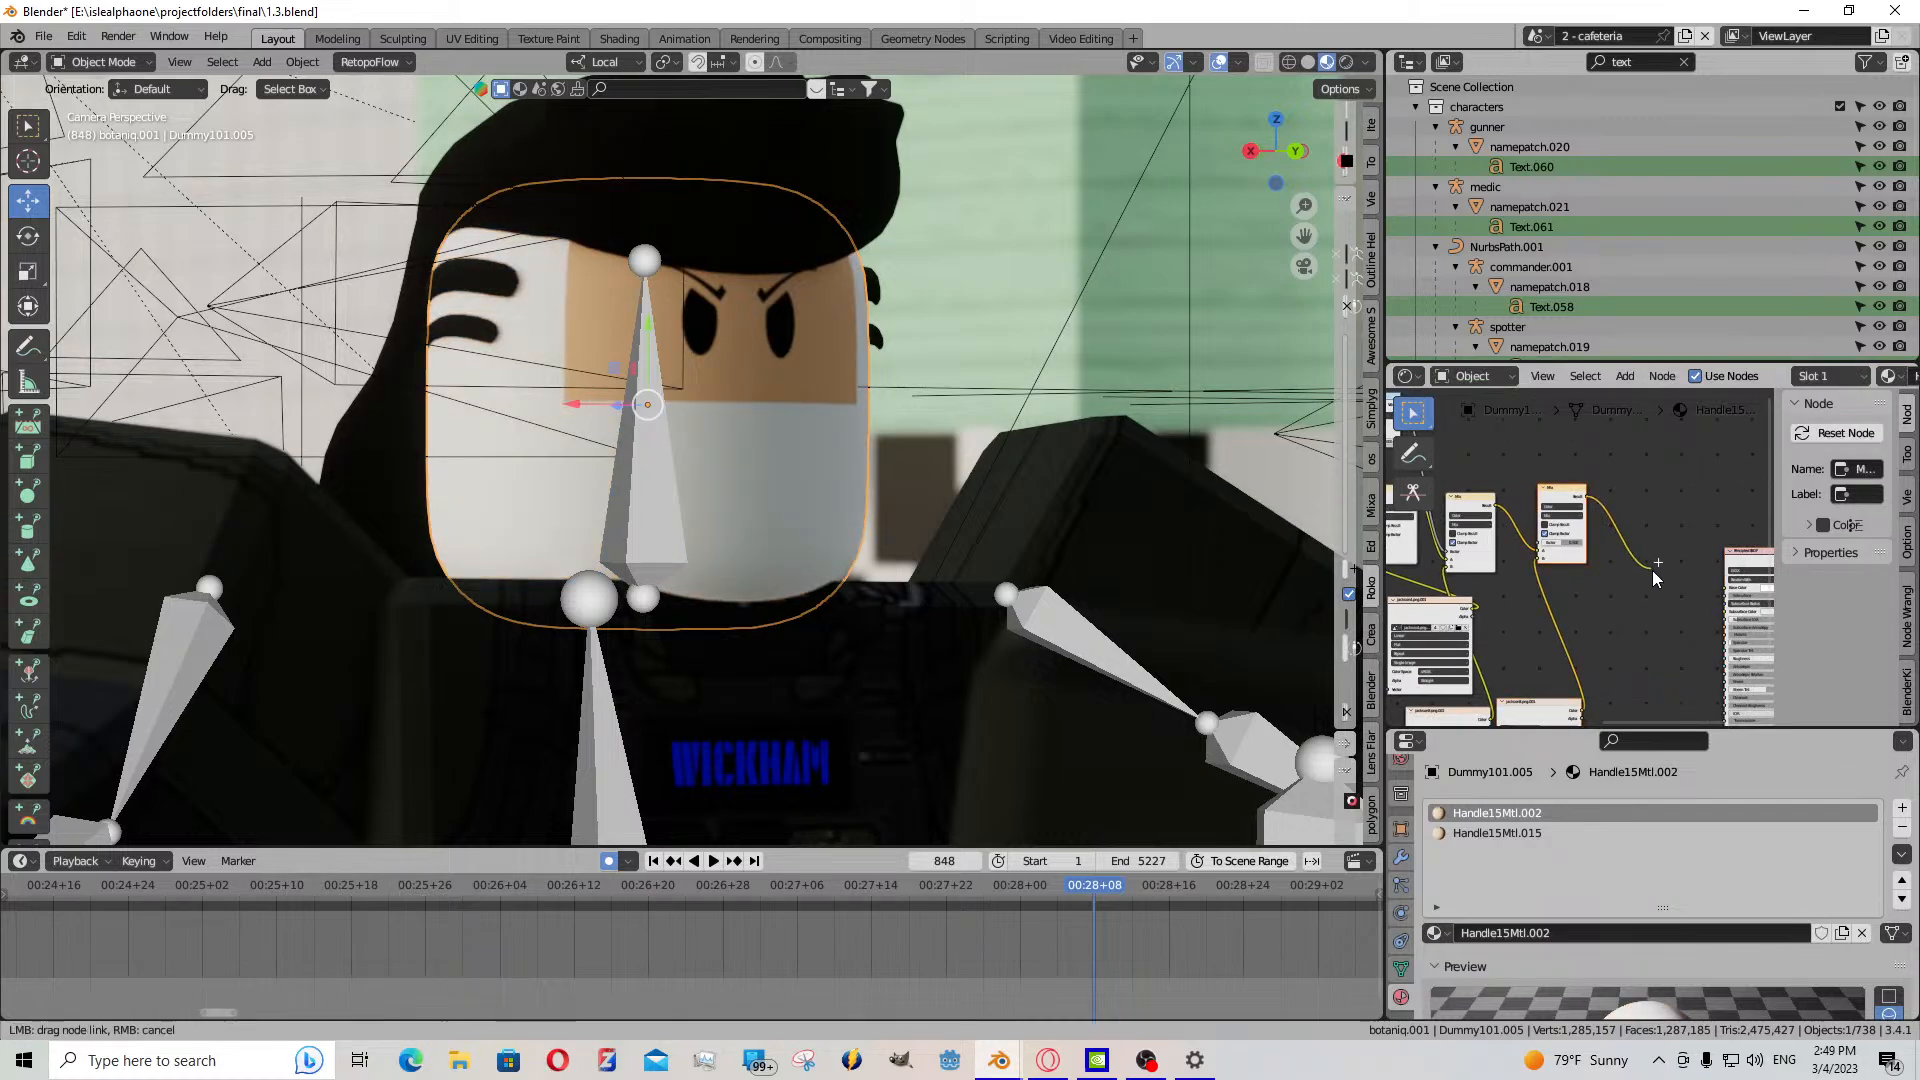
{"action": "left_click_drag", "start_coordinate": [1737, 597], "coordinate": [1721, 587]}
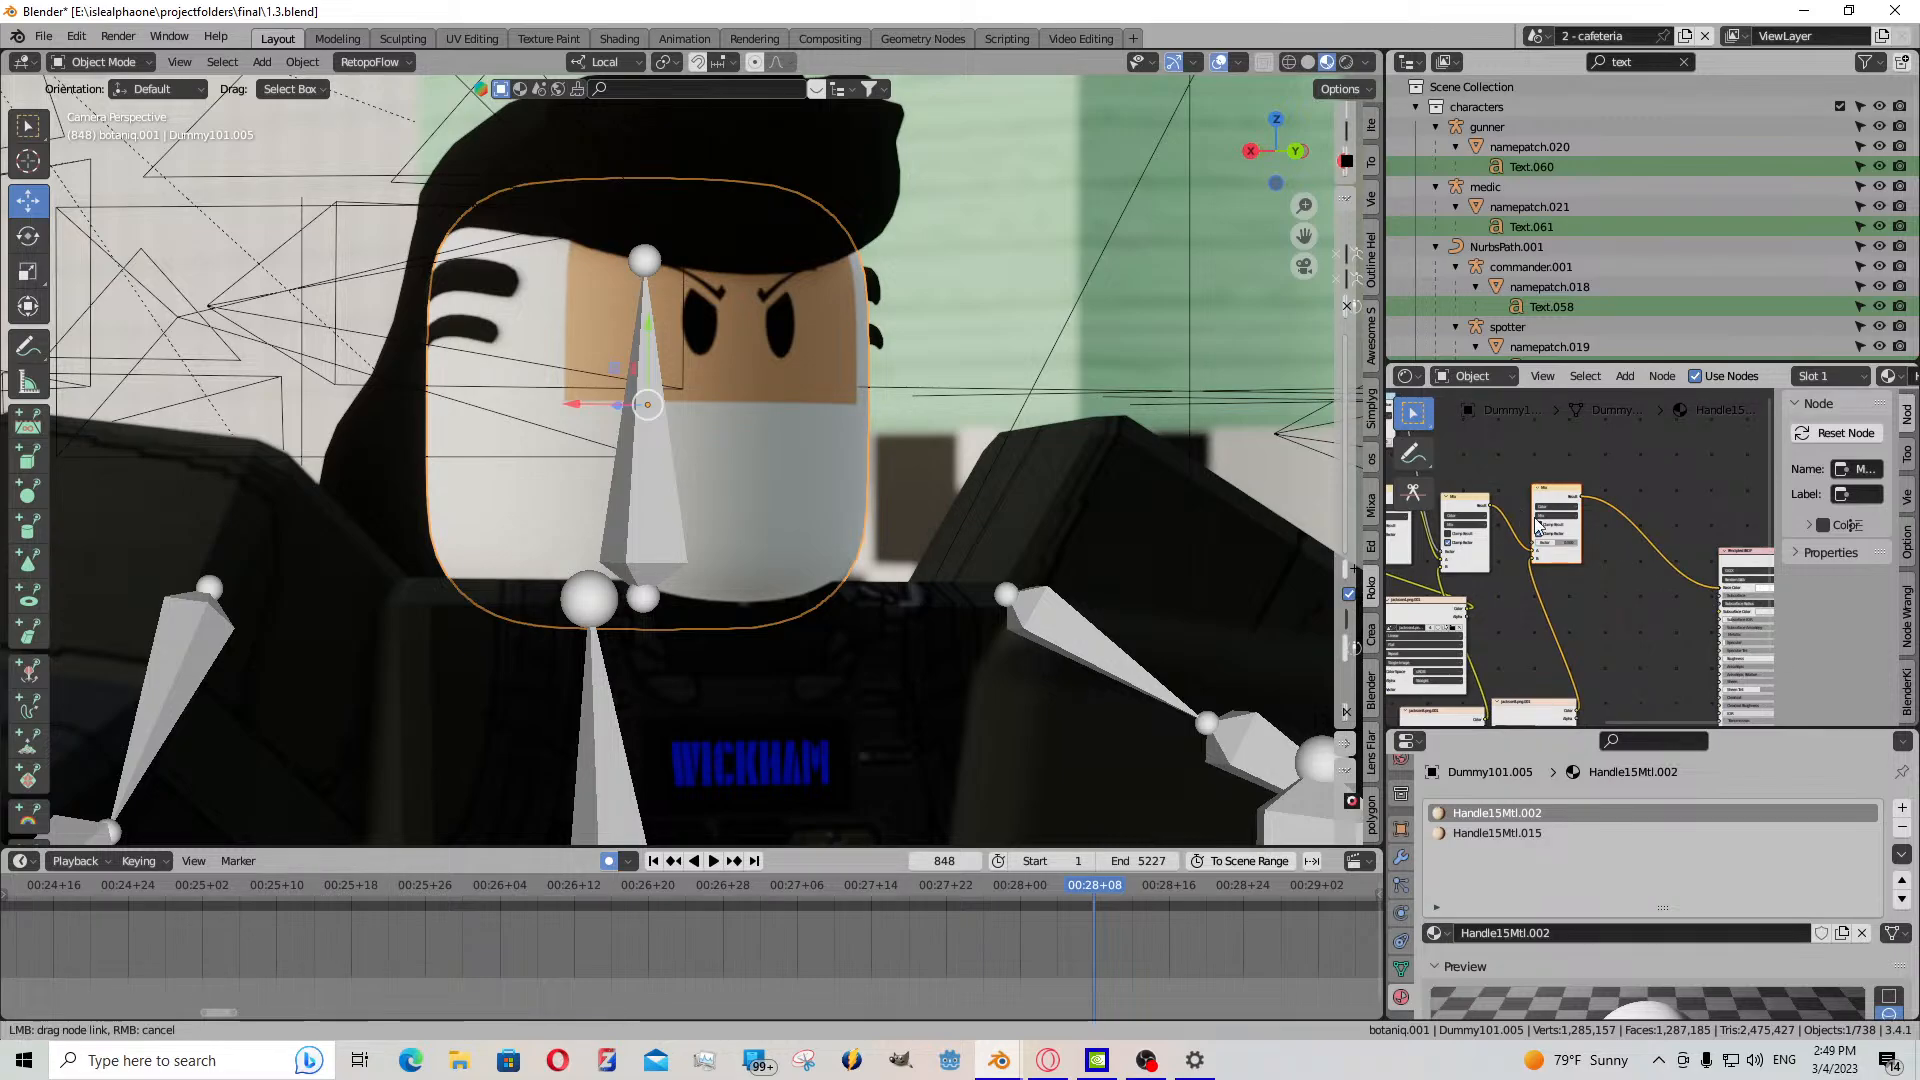
- Duplicate the last Greater Than node with a threshold of 9 and link it to the new Mix node's factor
{"action": "mouse_move", "coordinate": [1491, 461]}
{"action": "middle_mouse_down"}
{"action": "mouse_move", "coordinate": [1610, 514]}
{"action": "mouse_move", "coordinate": [1509, 487]}
{"action": "middle_mouse_up"}
{"action": "scroll", "coordinate": [1569, 516], "scroll_direction": "up", "scroll_amount": 6}
{"action": "right_click", "coordinate": [1489, 486]}
{"action": "left_click", "coordinate": [1485, 461]}
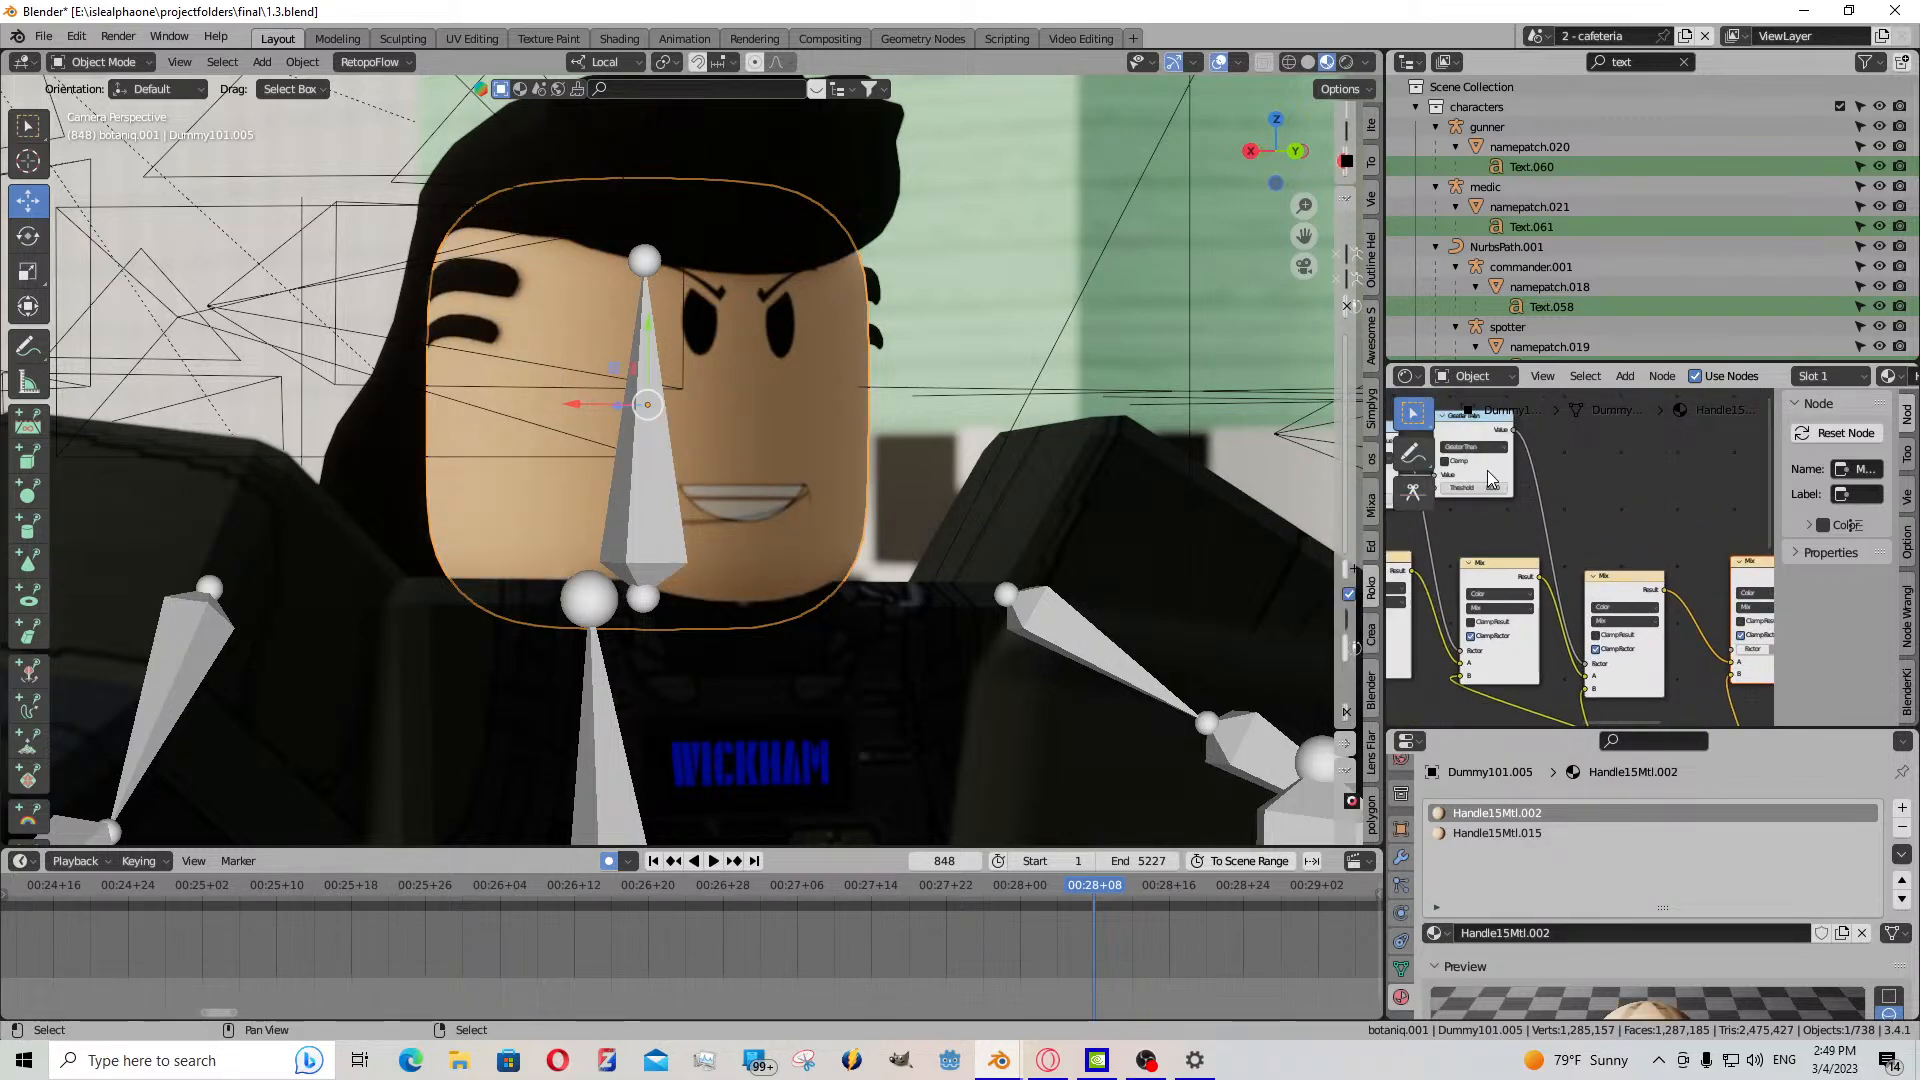
{"action": "middle_click_drag", "start_coordinate": [1494, 483], "coordinate": [1664, 512]}
{"action": "scroll", "coordinate": [1664, 512], "scroll_direction": "up", "scroll_amount": 2}
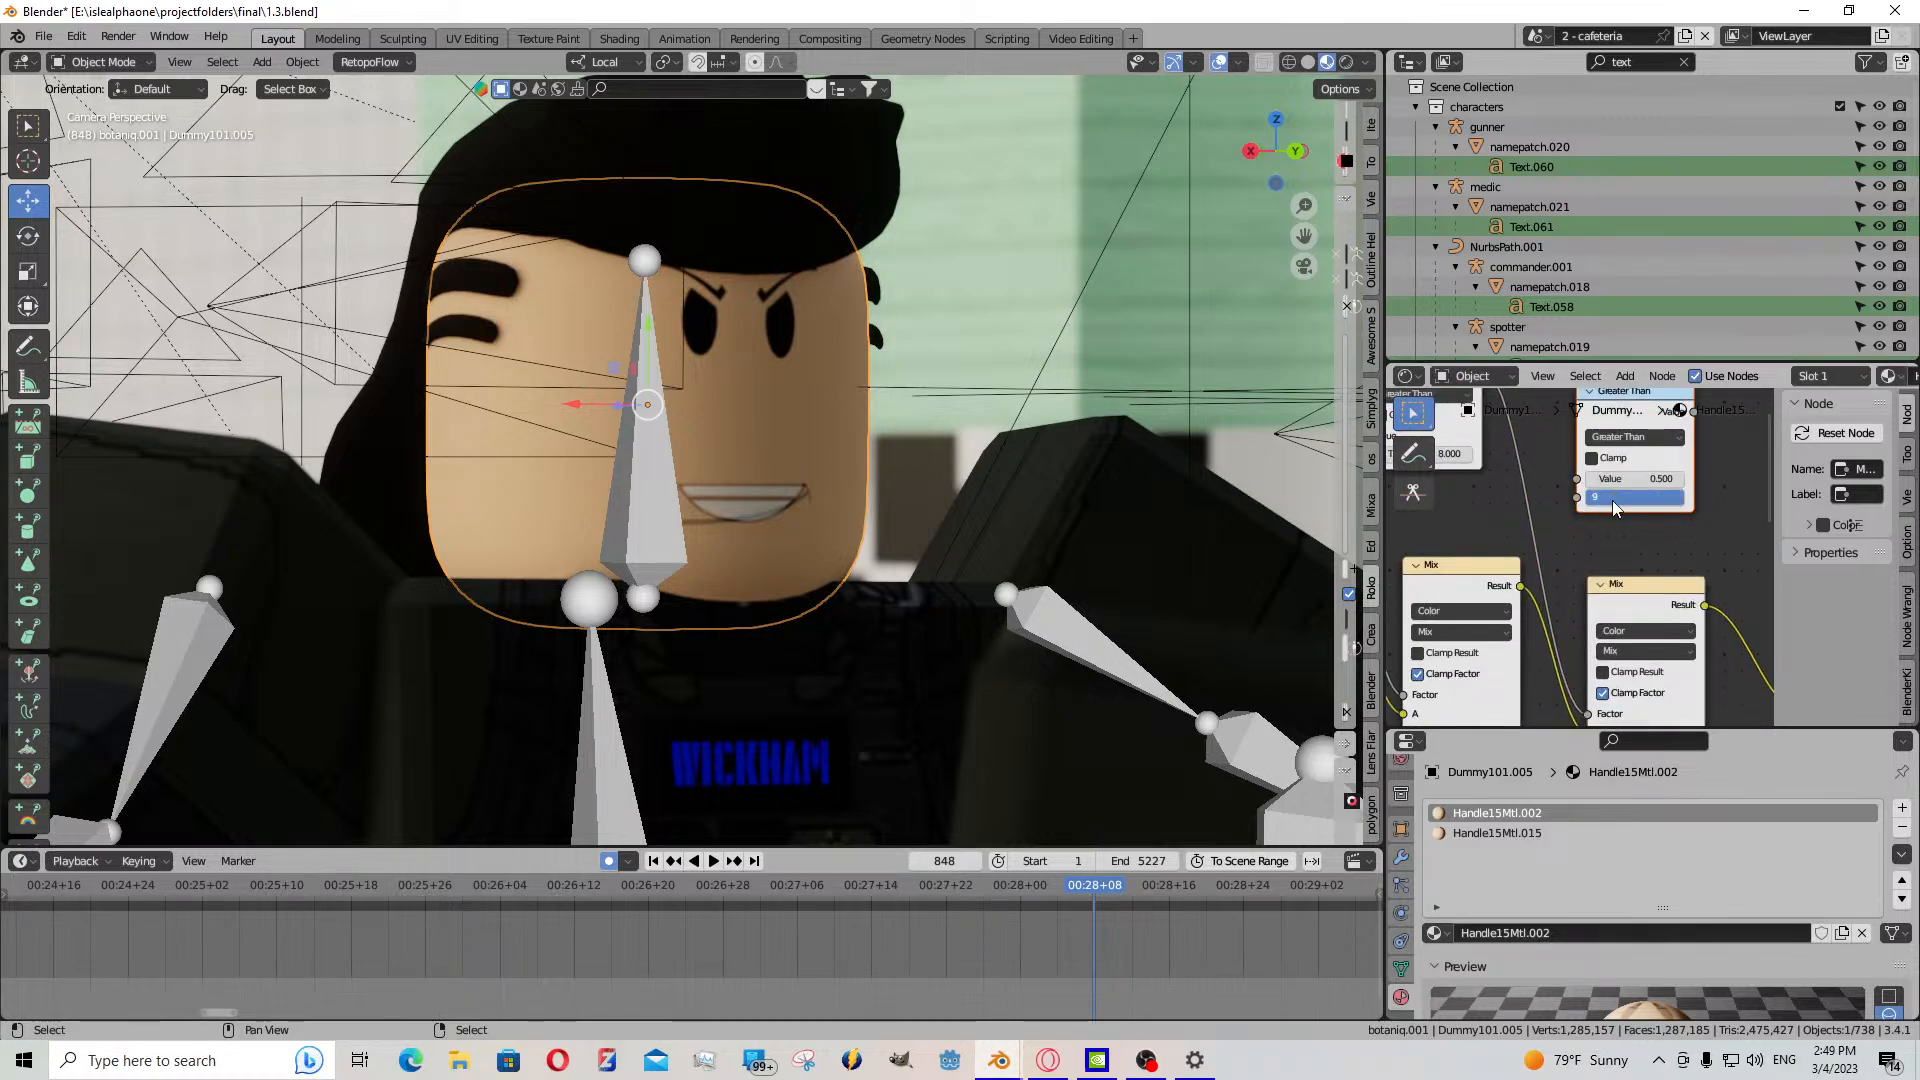
{"action": "scroll", "coordinate": [1656, 489], "scroll_direction": "down", "scroll_amount": 3}
{"action": "middle_click_drag", "start_coordinate": [1655, 489], "coordinate": [1636, 483]}
{"action": "left_click_drag", "start_coordinate": [1637, 453], "coordinate": [1713, 644]}
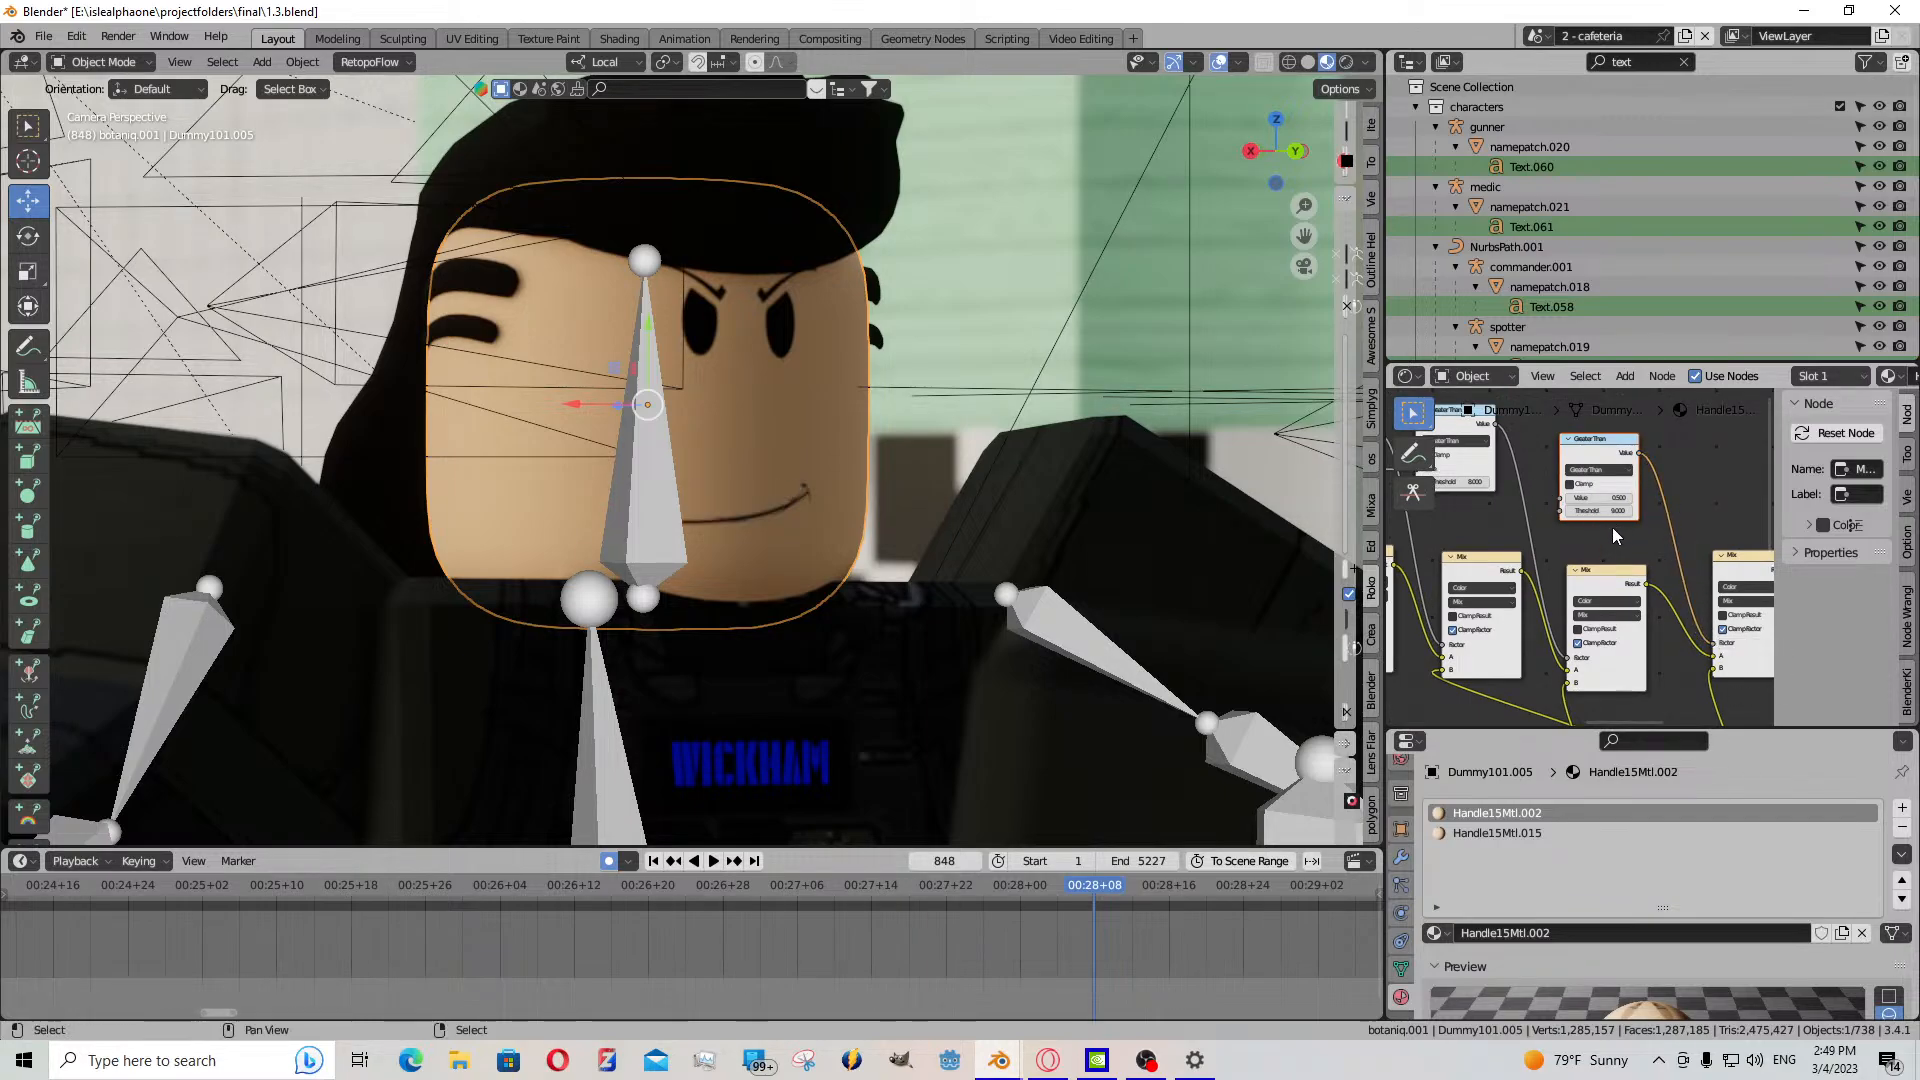
- Link the Value node's output to the Value input of the new Greater Than node
{"action": "scroll", "coordinate": [1618, 526], "scroll_direction": "down", "scroll_amount": 1}
{"action": "middle_click_drag", "start_coordinate": [1618, 526], "coordinate": [1693, 557]}
{"action": "left_click_drag", "start_coordinate": [1648, 546], "coordinate": [1576, 506]}
{"action": "left_click", "coordinate": [1549, 500]}
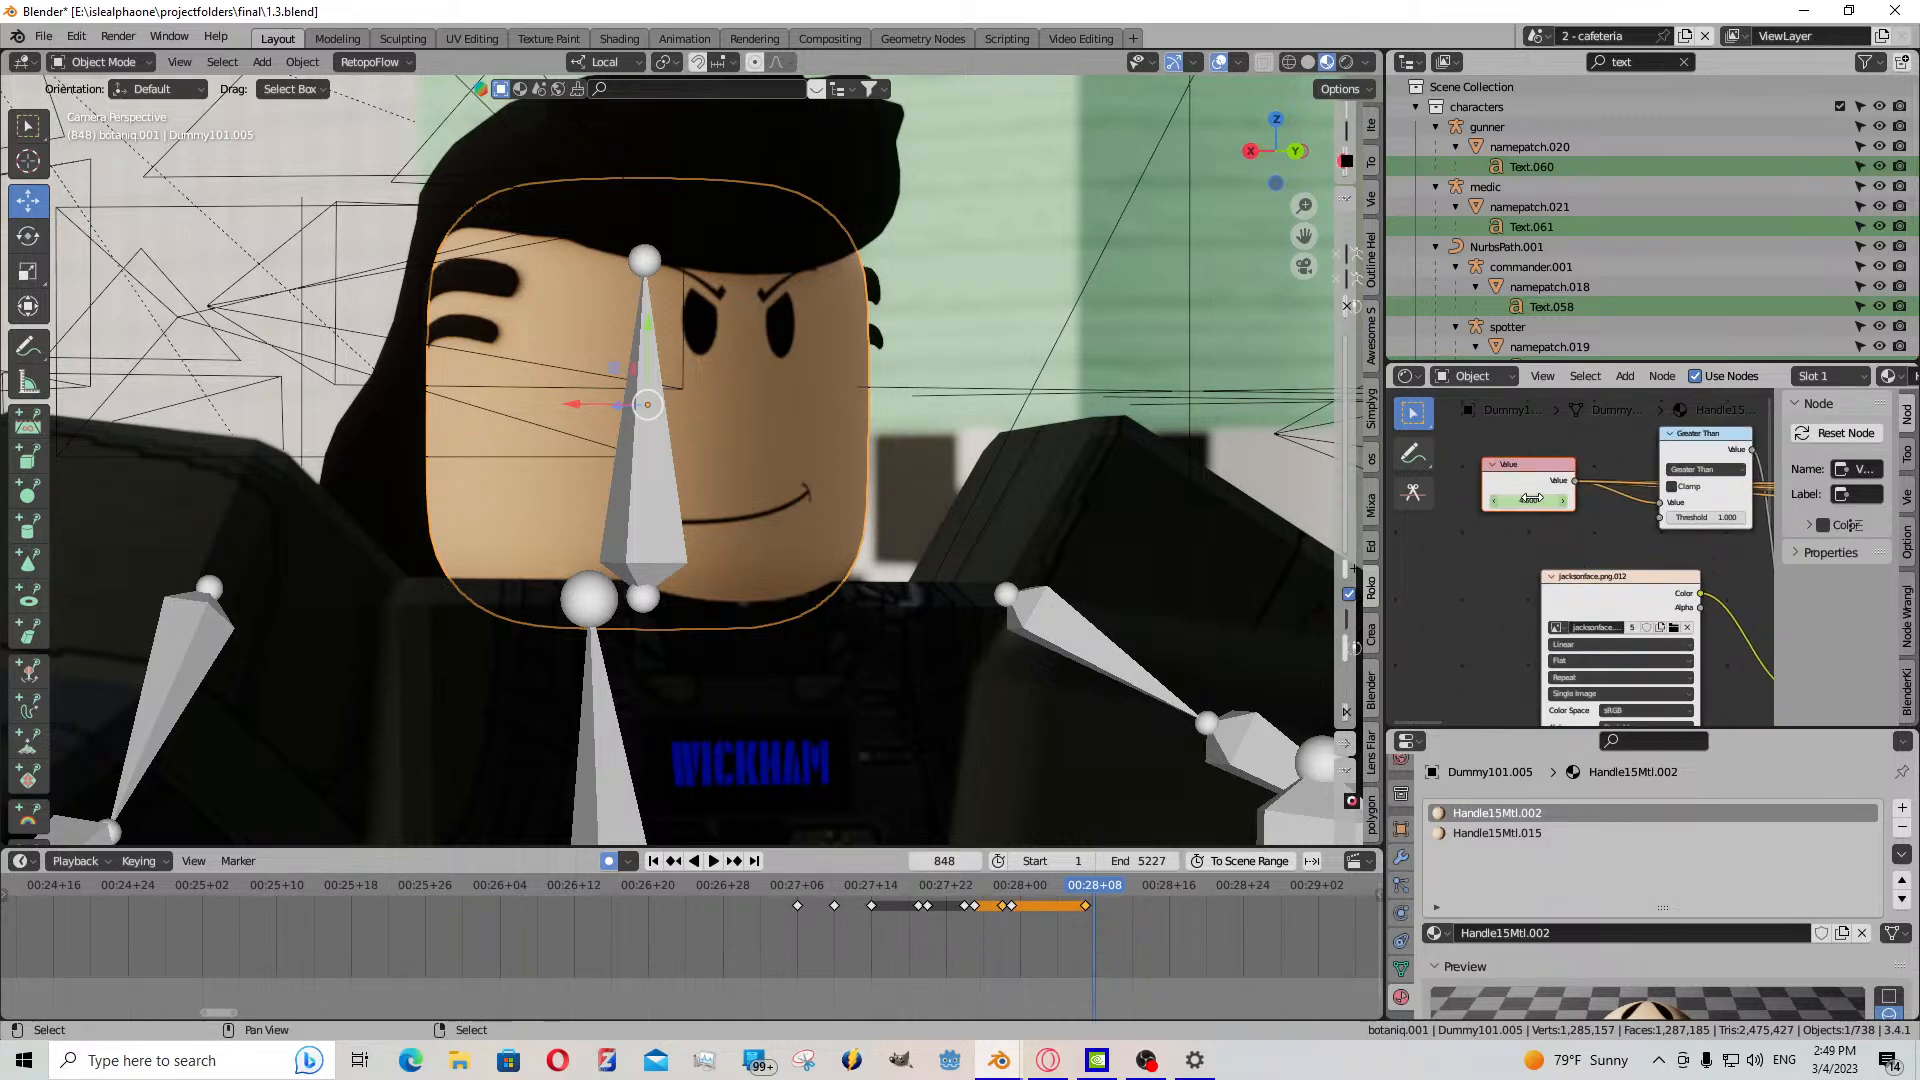
{"action": "scroll", "coordinate": [1539, 571], "scroll_direction": "down", "scroll_amount": 2}
{"action": "scroll", "coordinate": [1688, 583], "scroll_direction": "down", "scroll_amount": 2}
{"action": "scroll", "coordinate": [1688, 583], "scroll_direction": "up", "scroll_amount": 3}
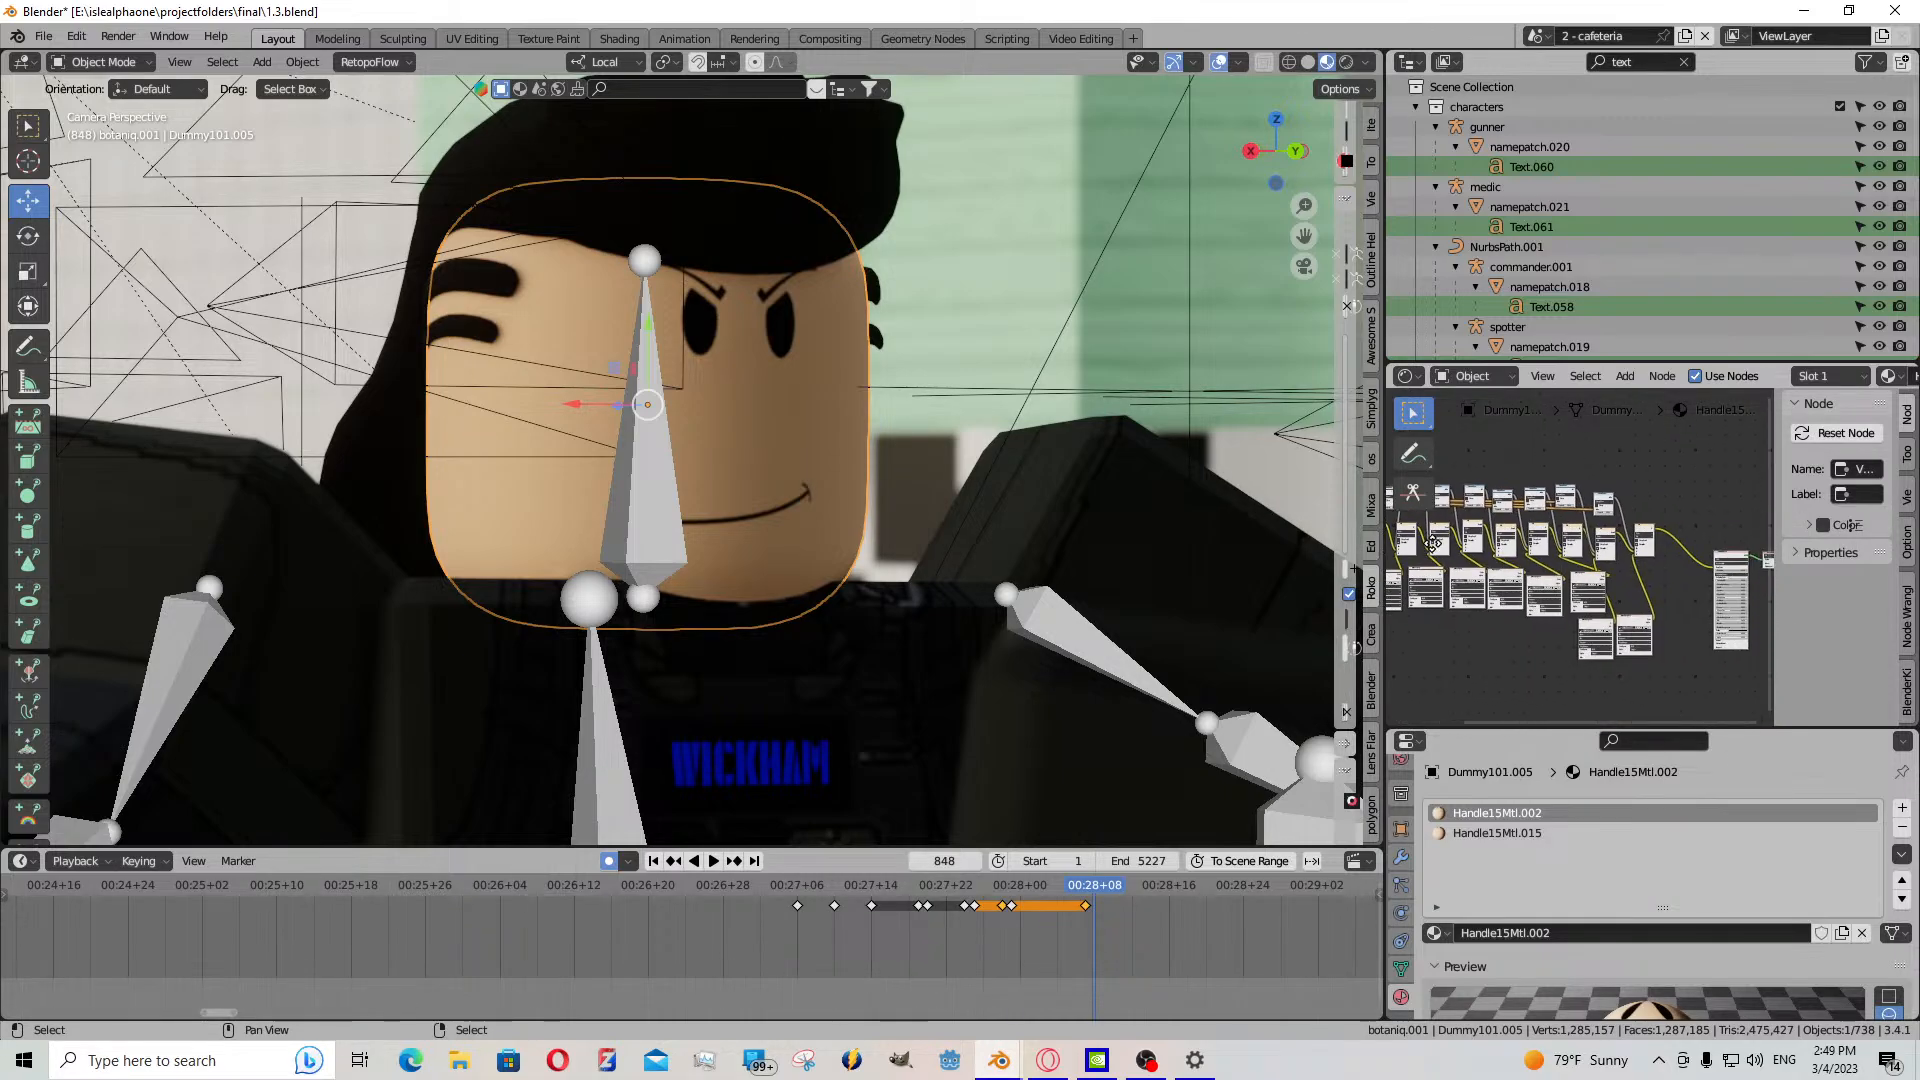
- Load jackson17.png into the duplicated image texture node that feeds the new Mix node
{"action": "left_click_drag", "start_coordinate": [1663, 655], "coordinate": [1671, 592]}
{"action": "scroll", "coordinate": [1671, 592], "scroll_direction": "up", "scroll_amount": 6}
{"action": "middle_click_drag", "start_coordinate": [1671, 592], "coordinate": [1496, 567]}
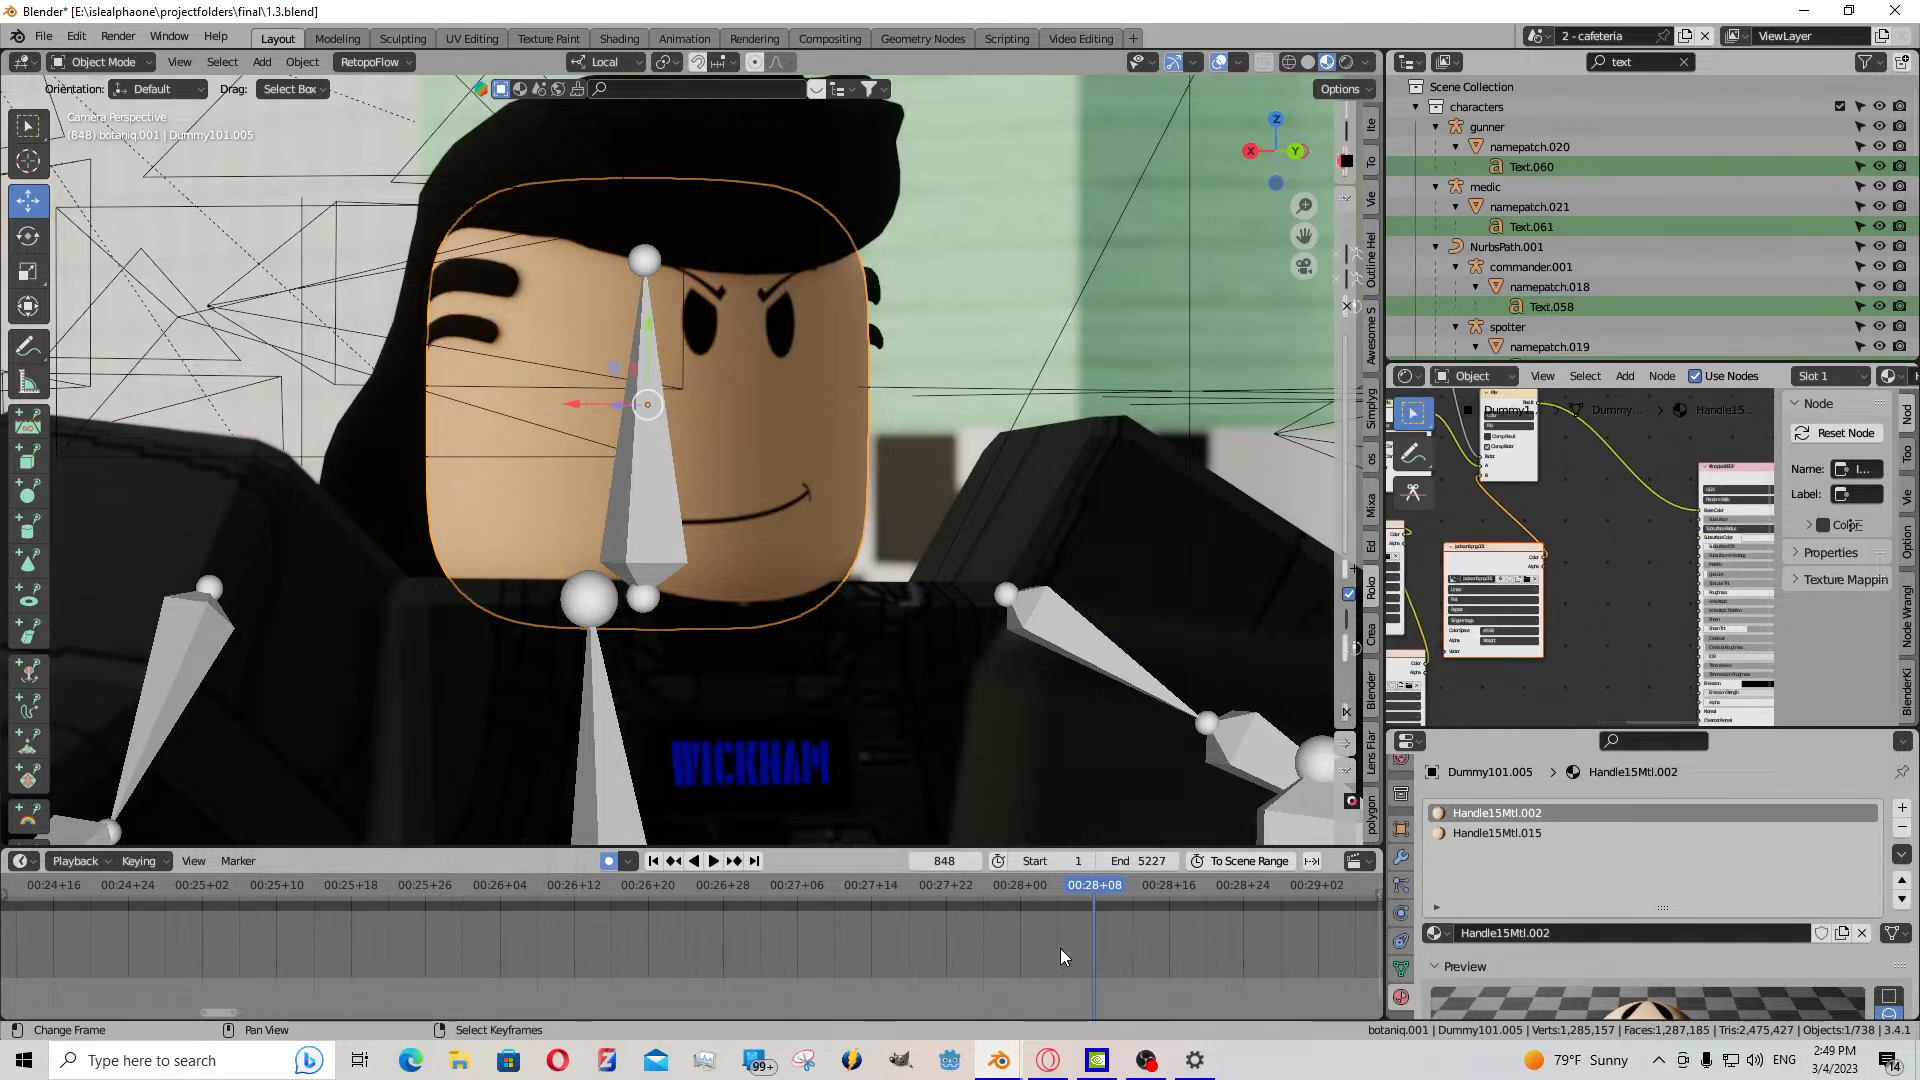
{"action": "left_click_drag", "start_coordinate": [1060, 947], "coordinate": [697, 882]}
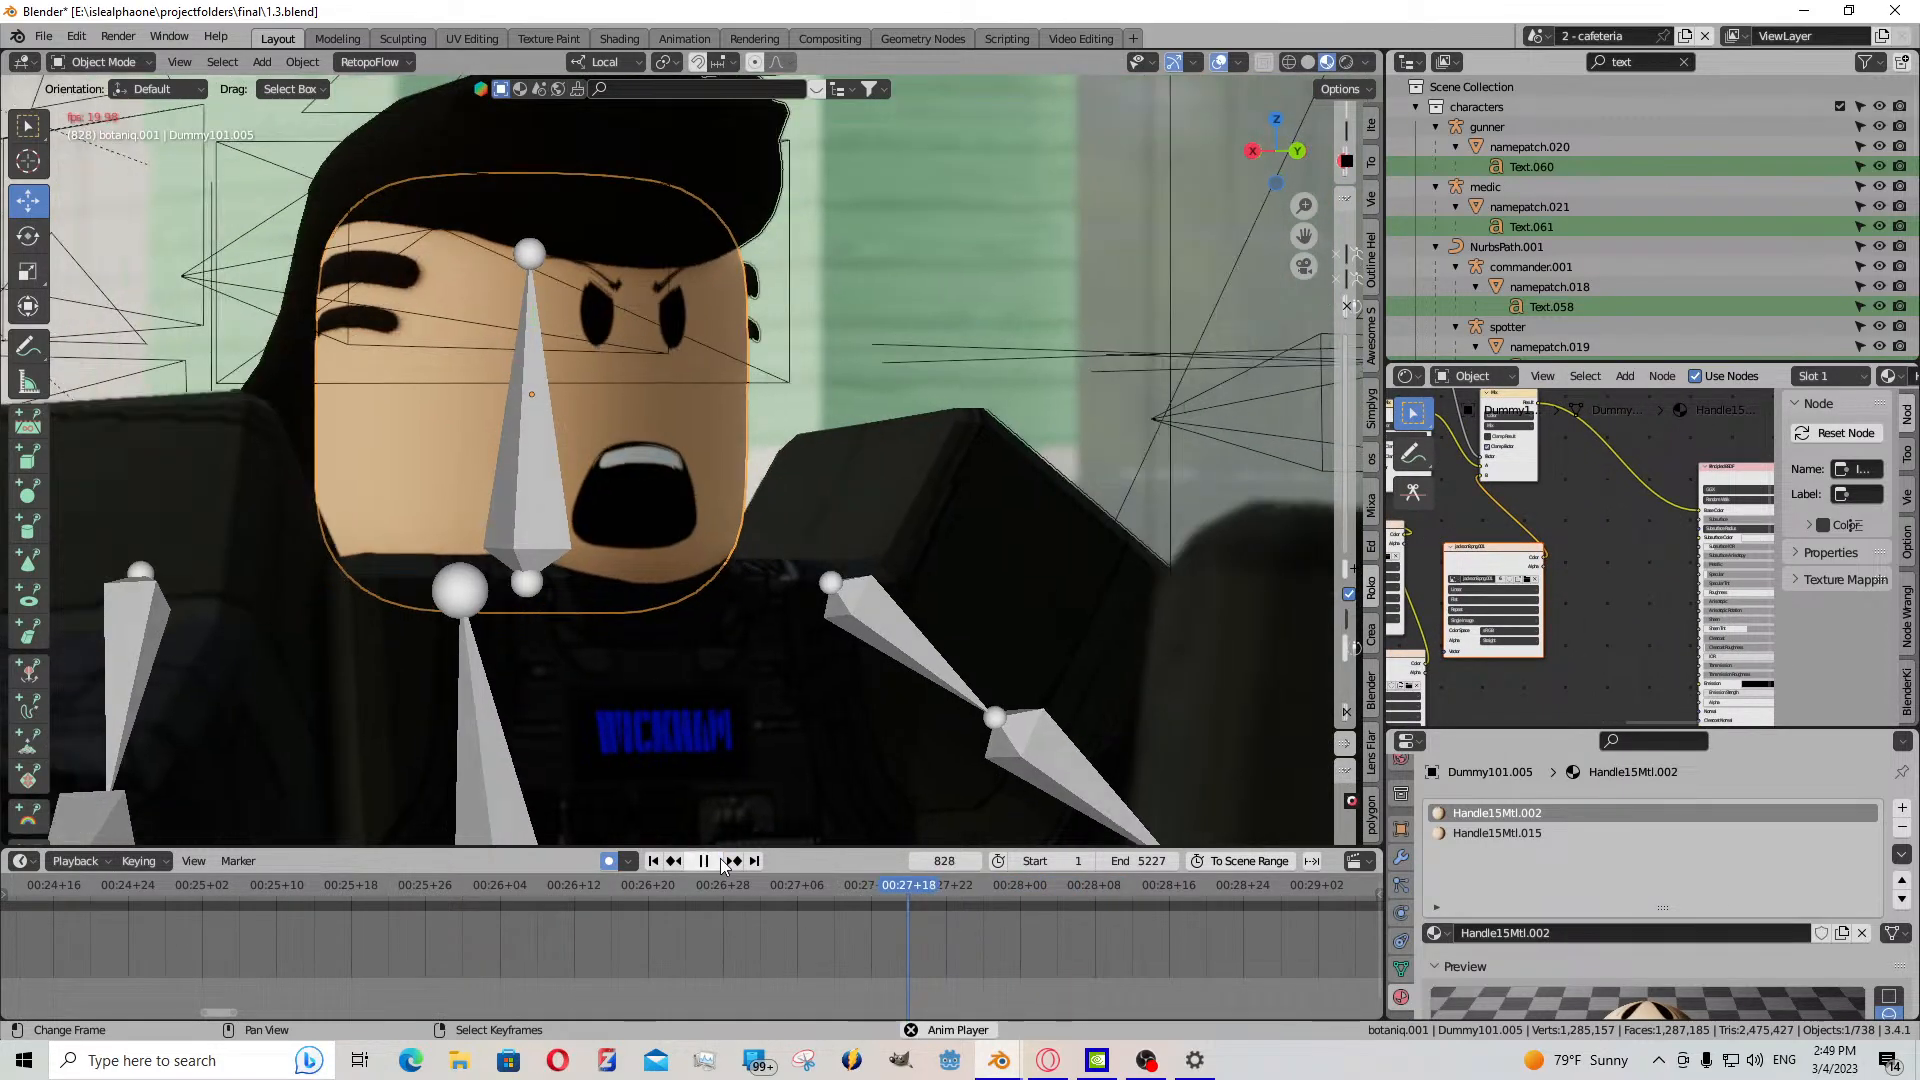
{"action": "left_click", "coordinate": [703, 860]}
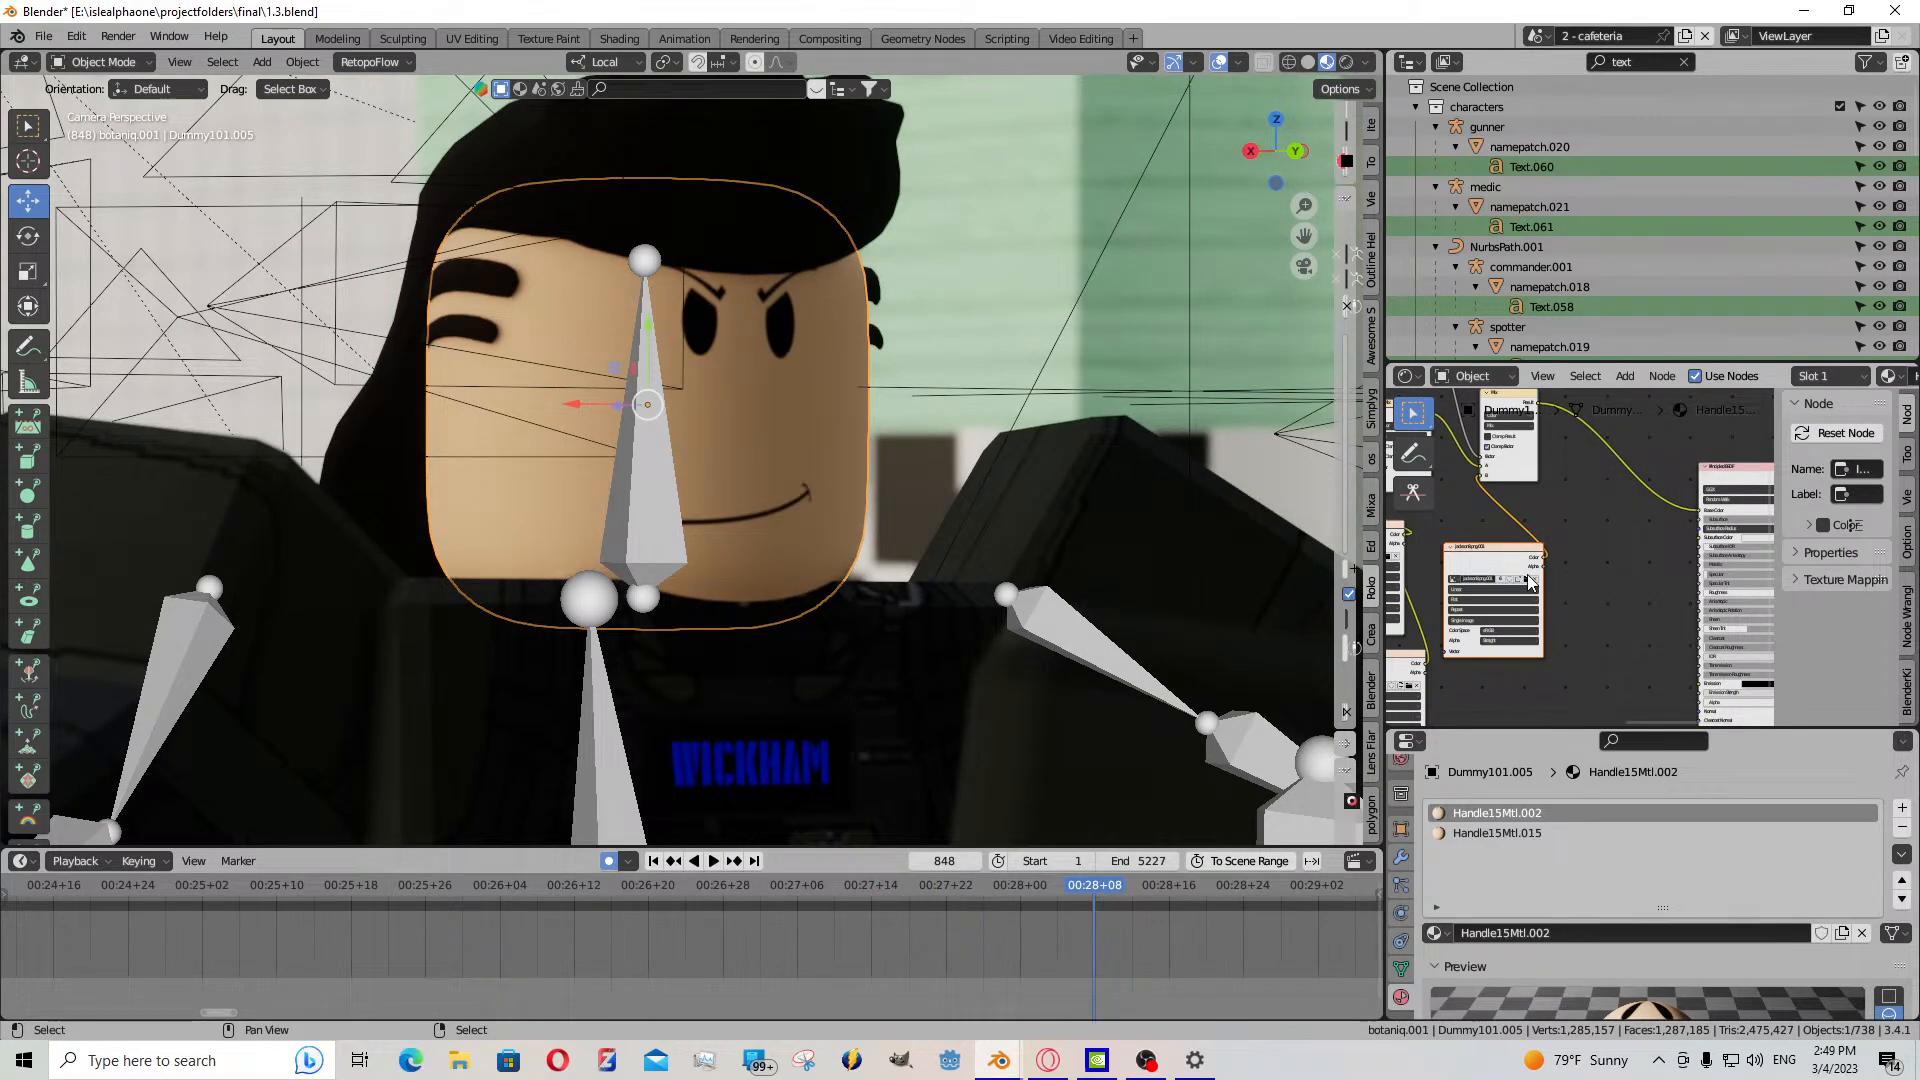
{"action": "left_click", "coordinate": [1529, 580]}
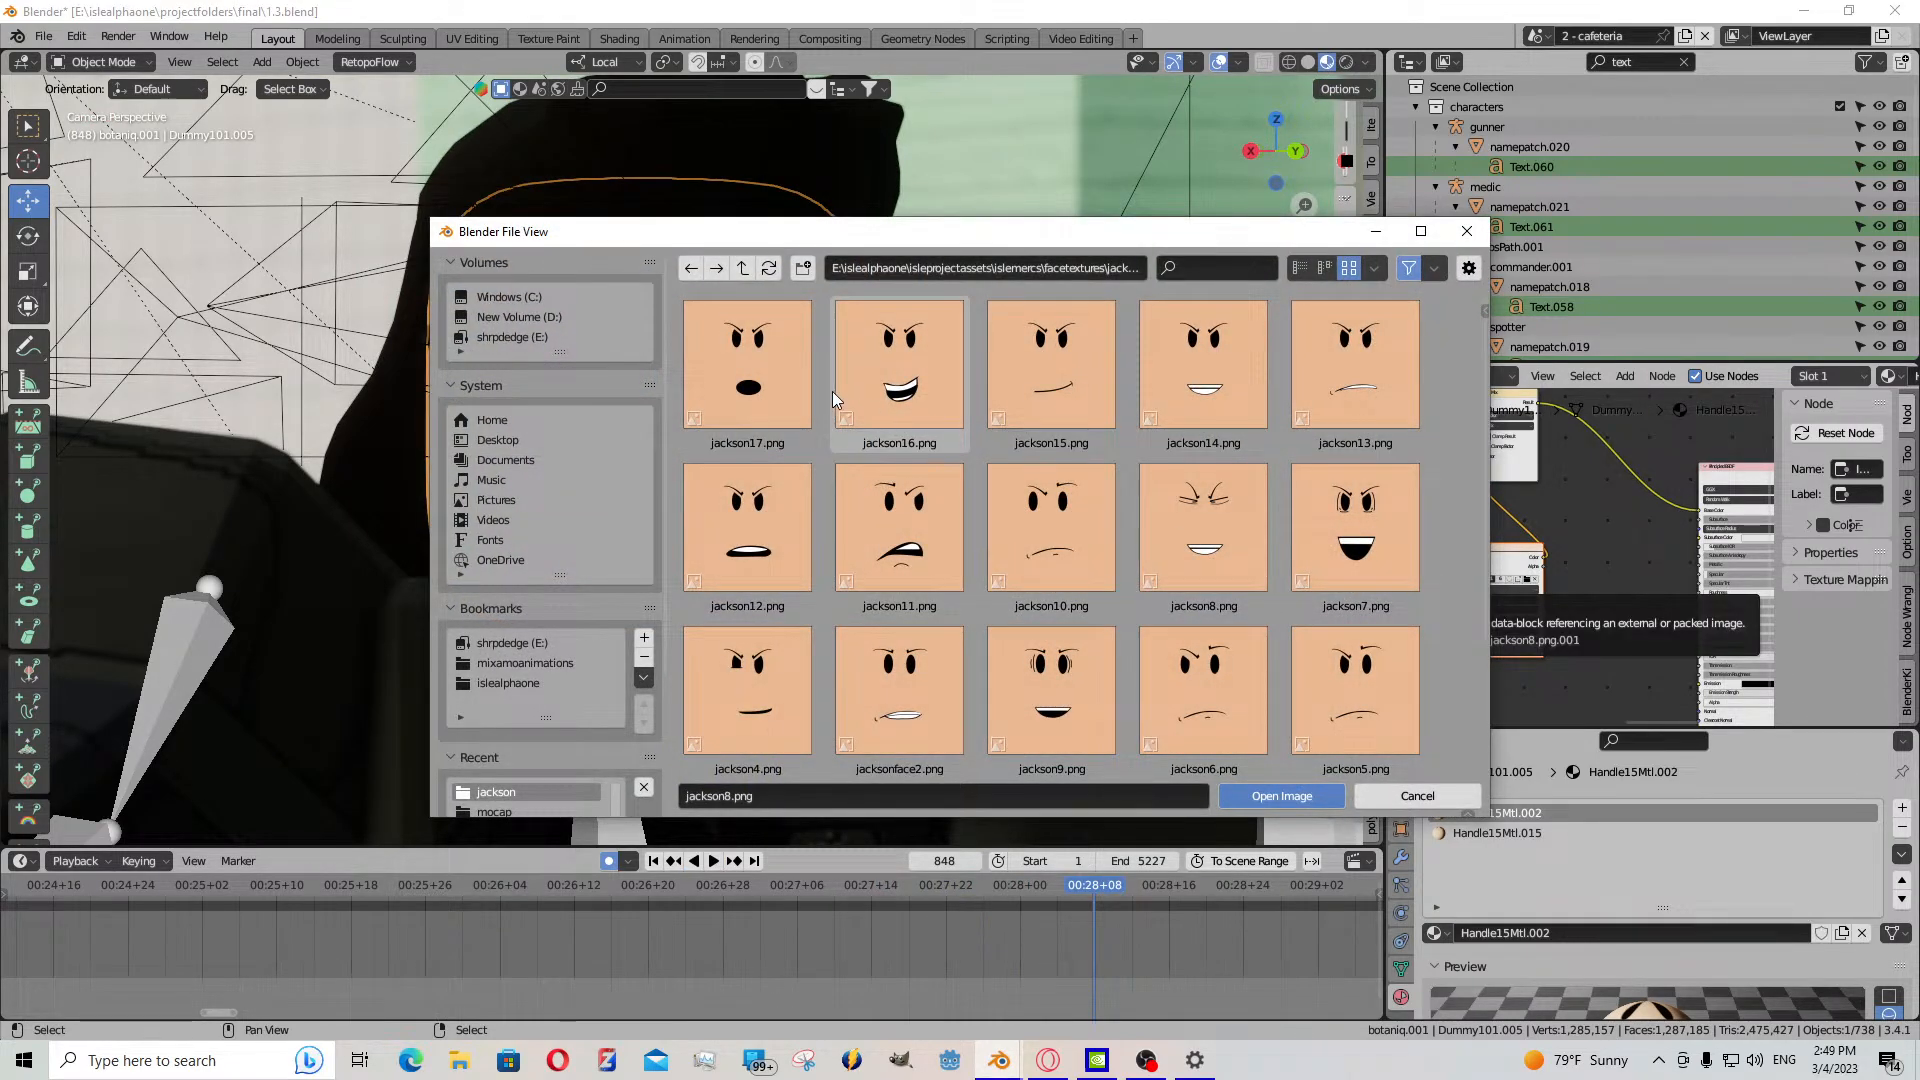
{"action": "double_click", "coordinate": [802, 375]}
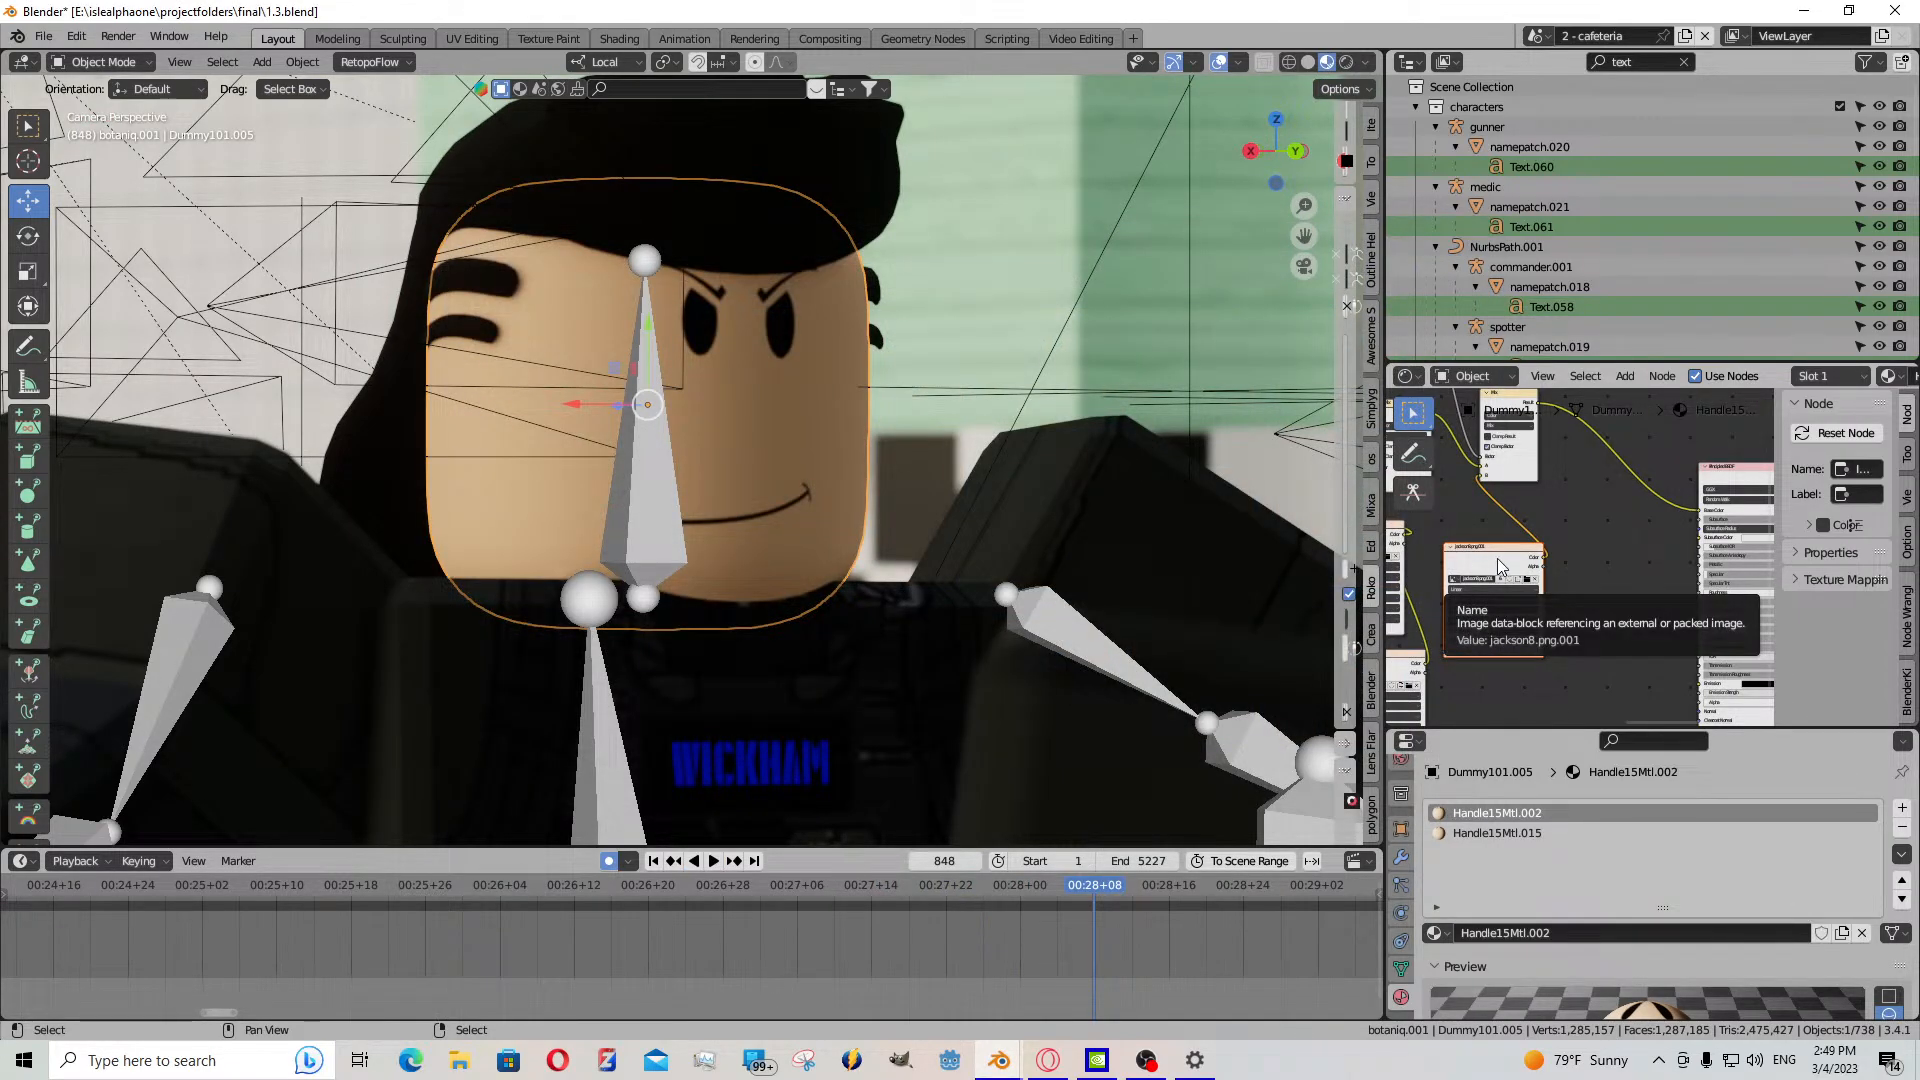
{"action": "scroll", "coordinate": [1492, 565], "scroll_direction": "down", "scroll_amount": 6}
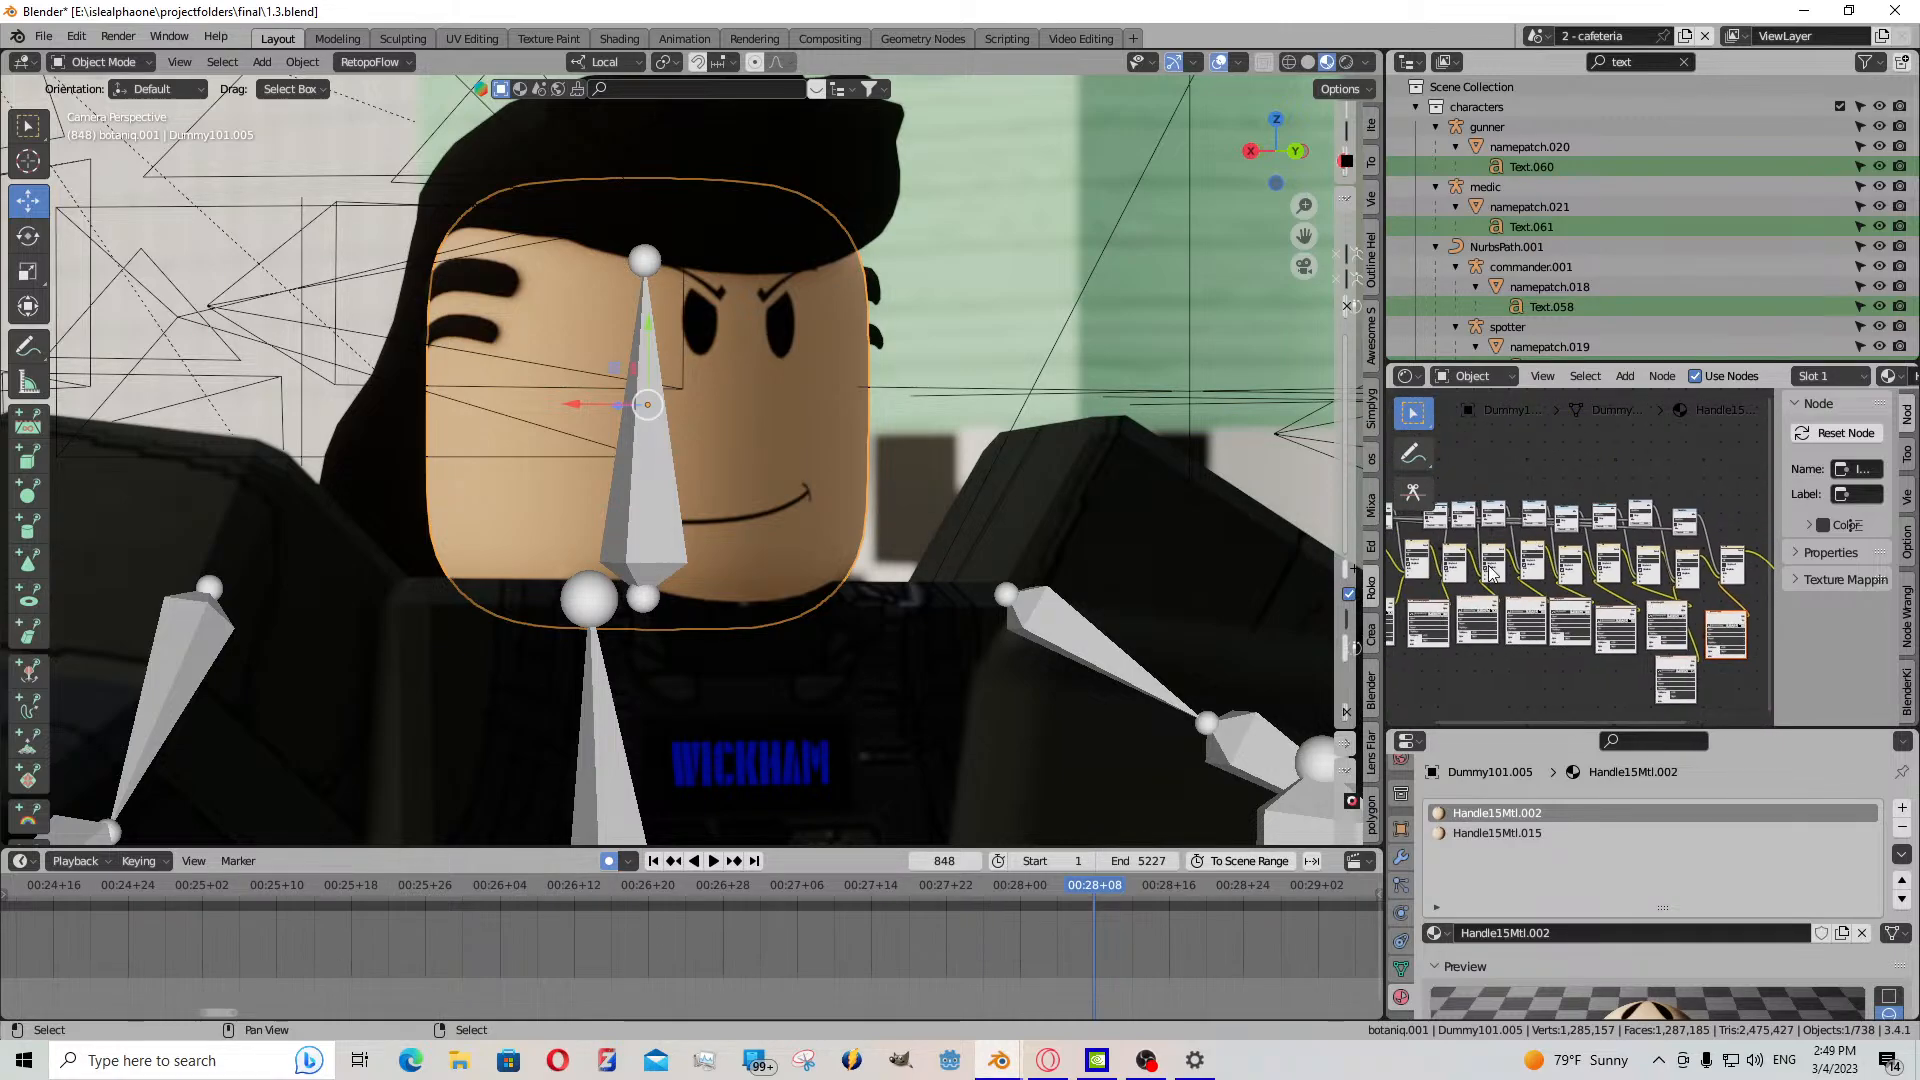
- Select the Value node, set it to 10.6 for the open-mouth texture, and keyframe it at frame 848
{"action": "scroll", "coordinate": [1490, 570], "scroll_direction": "up", "scroll_amount": 4}
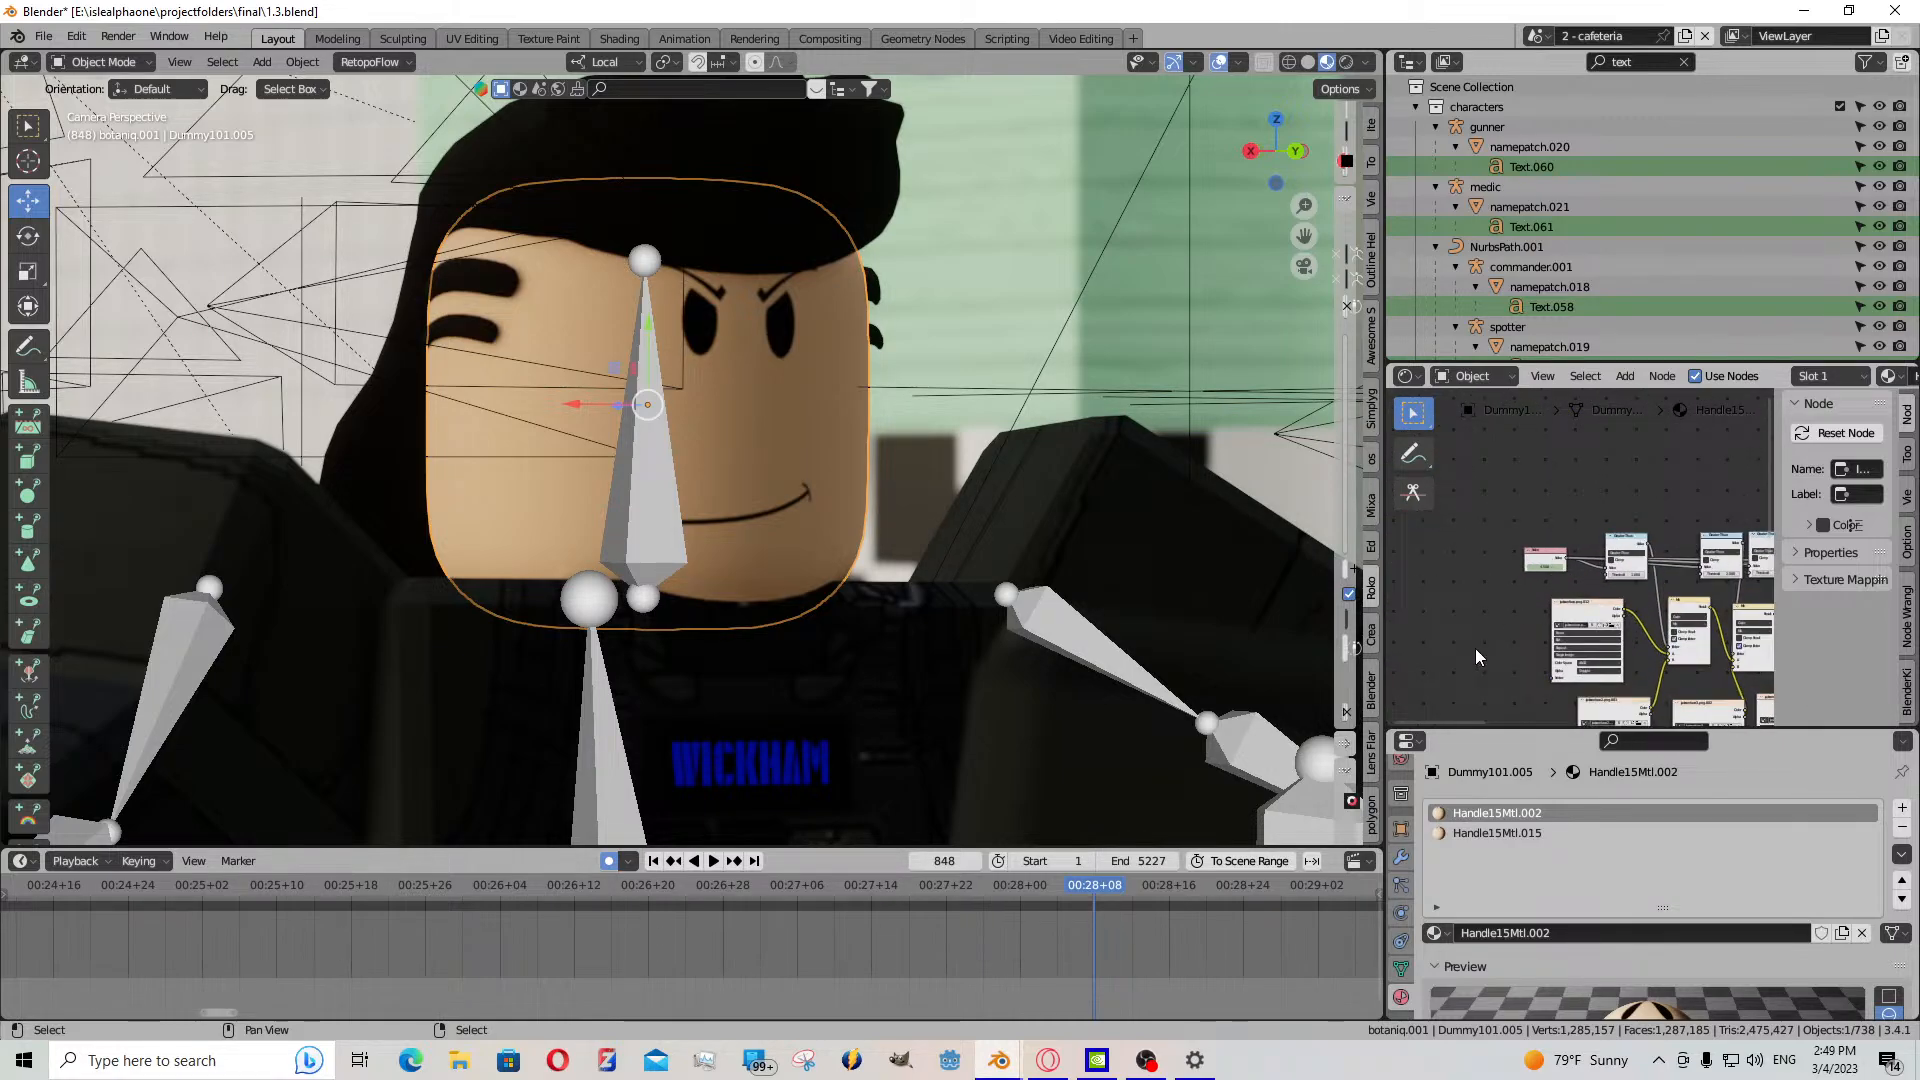
{"action": "left_click", "coordinate": [1543, 555]}
{"action": "scroll", "coordinate": [998, 922], "scroll_direction": "up", "scroll_amount": 6}
{"action": "middle_click_drag", "start_coordinate": [998, 922], "coordinate": [662, 922]}
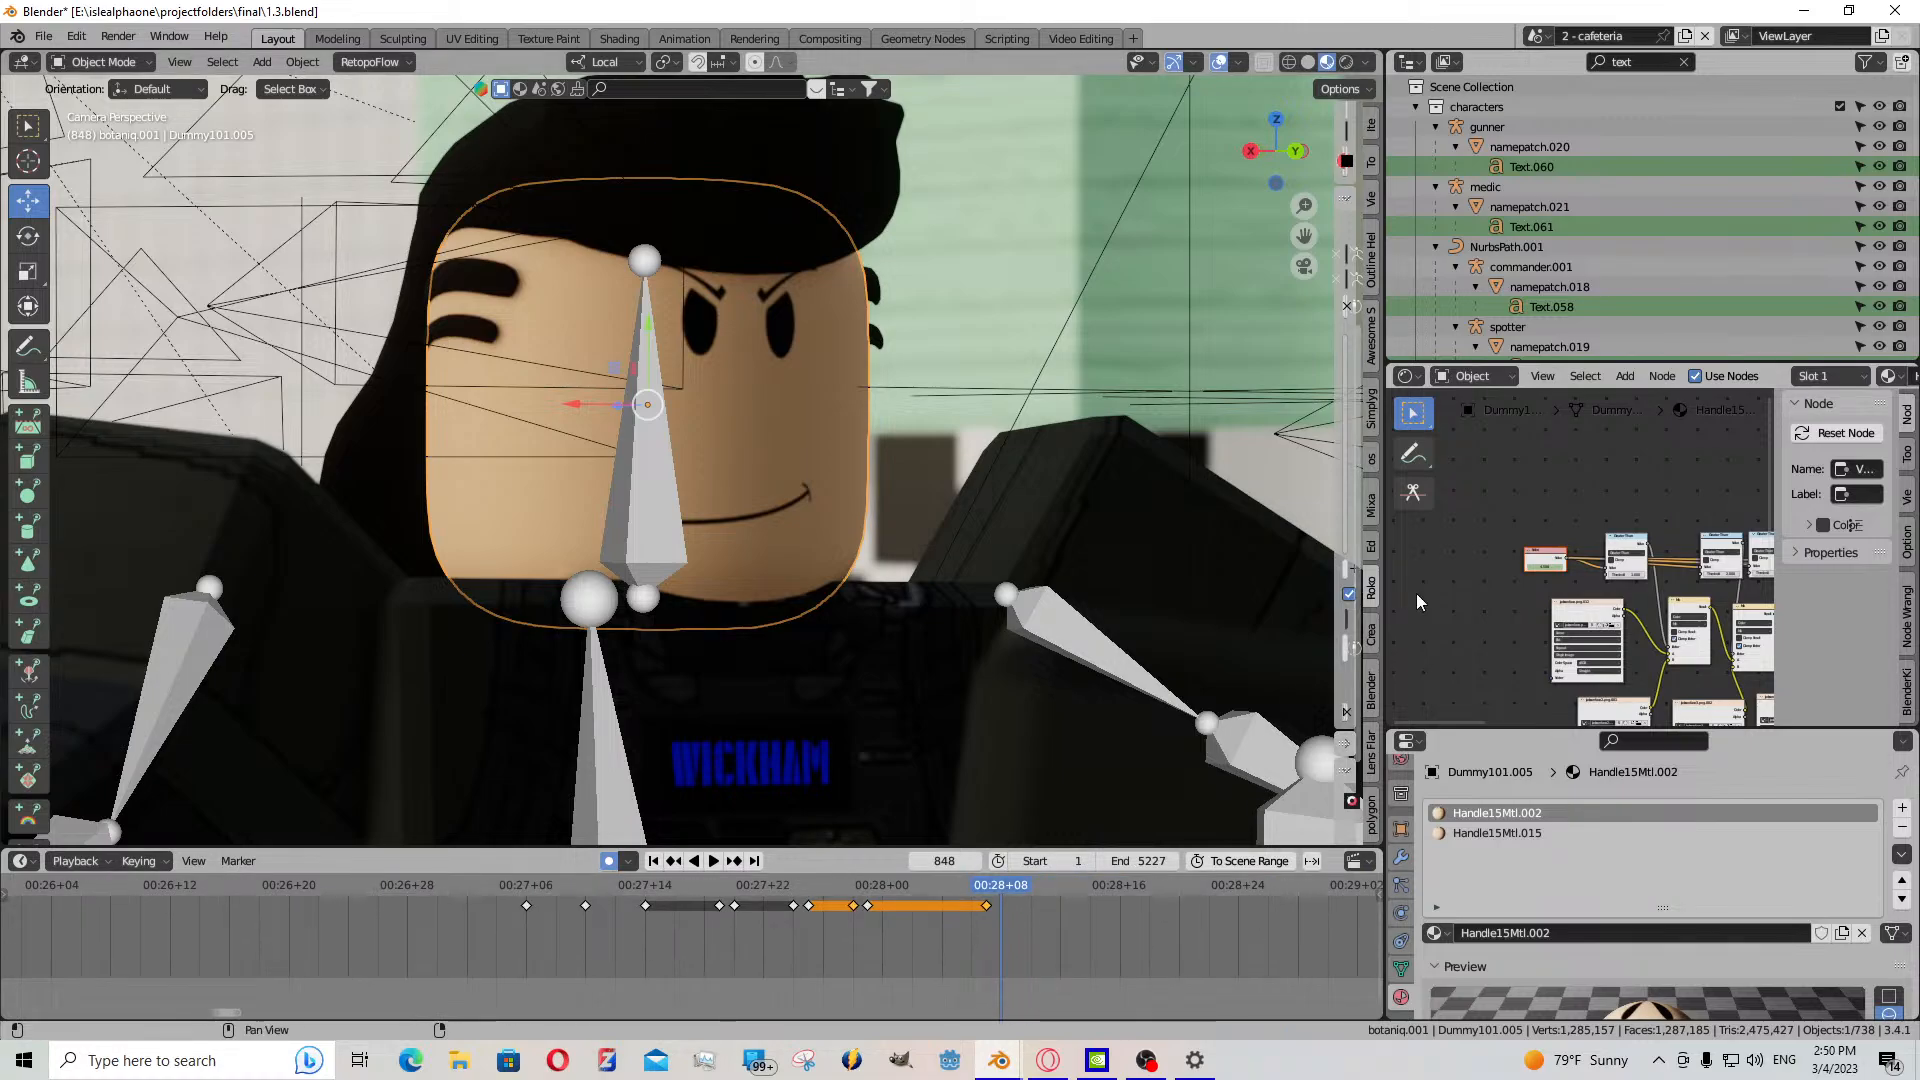
{"action": "scroll", "coordinate": [1532, 560], "scroll_direction": "up", "scroll_amount": 4}
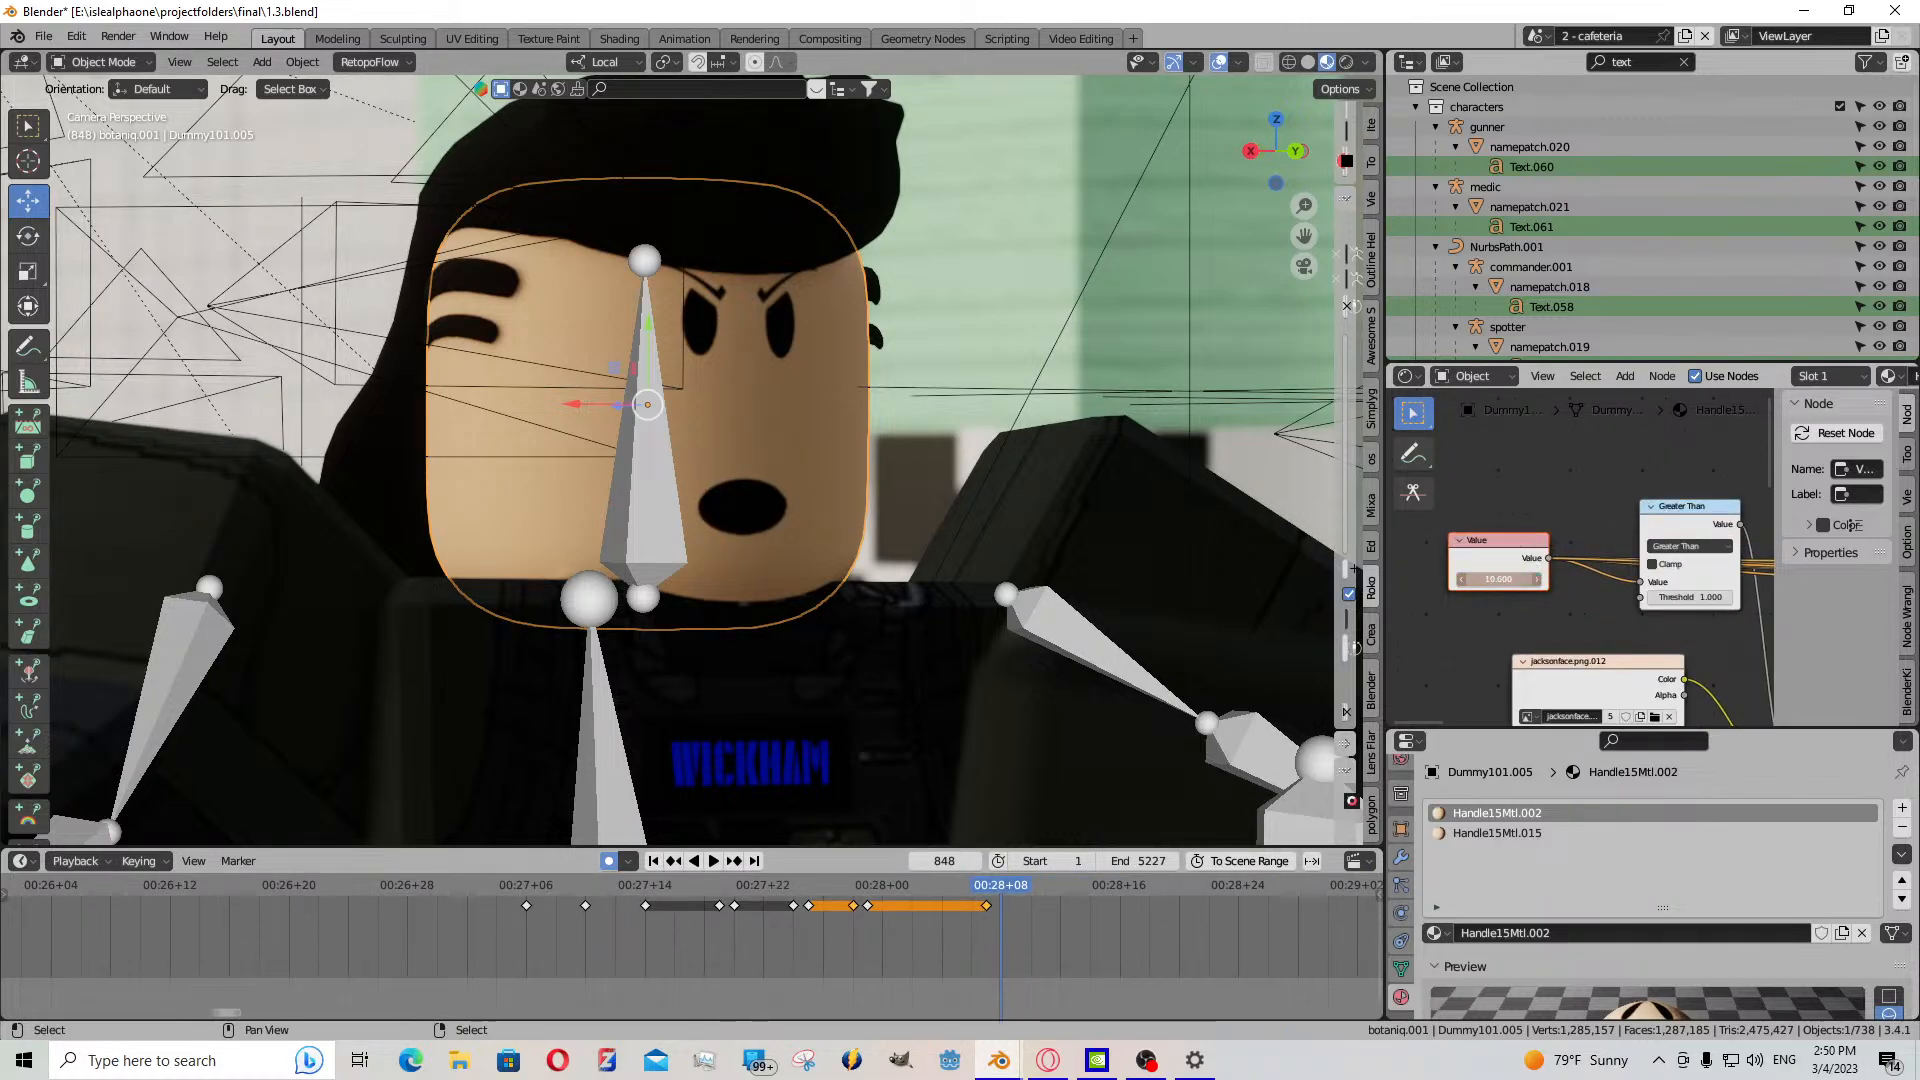
{"action": "key", "text": "i"}
- Play ahead to frame 853, keyframe the Value node at 5.5, and step back to frame 852
{"action": "left_click", "coordinate": [714, 862]}
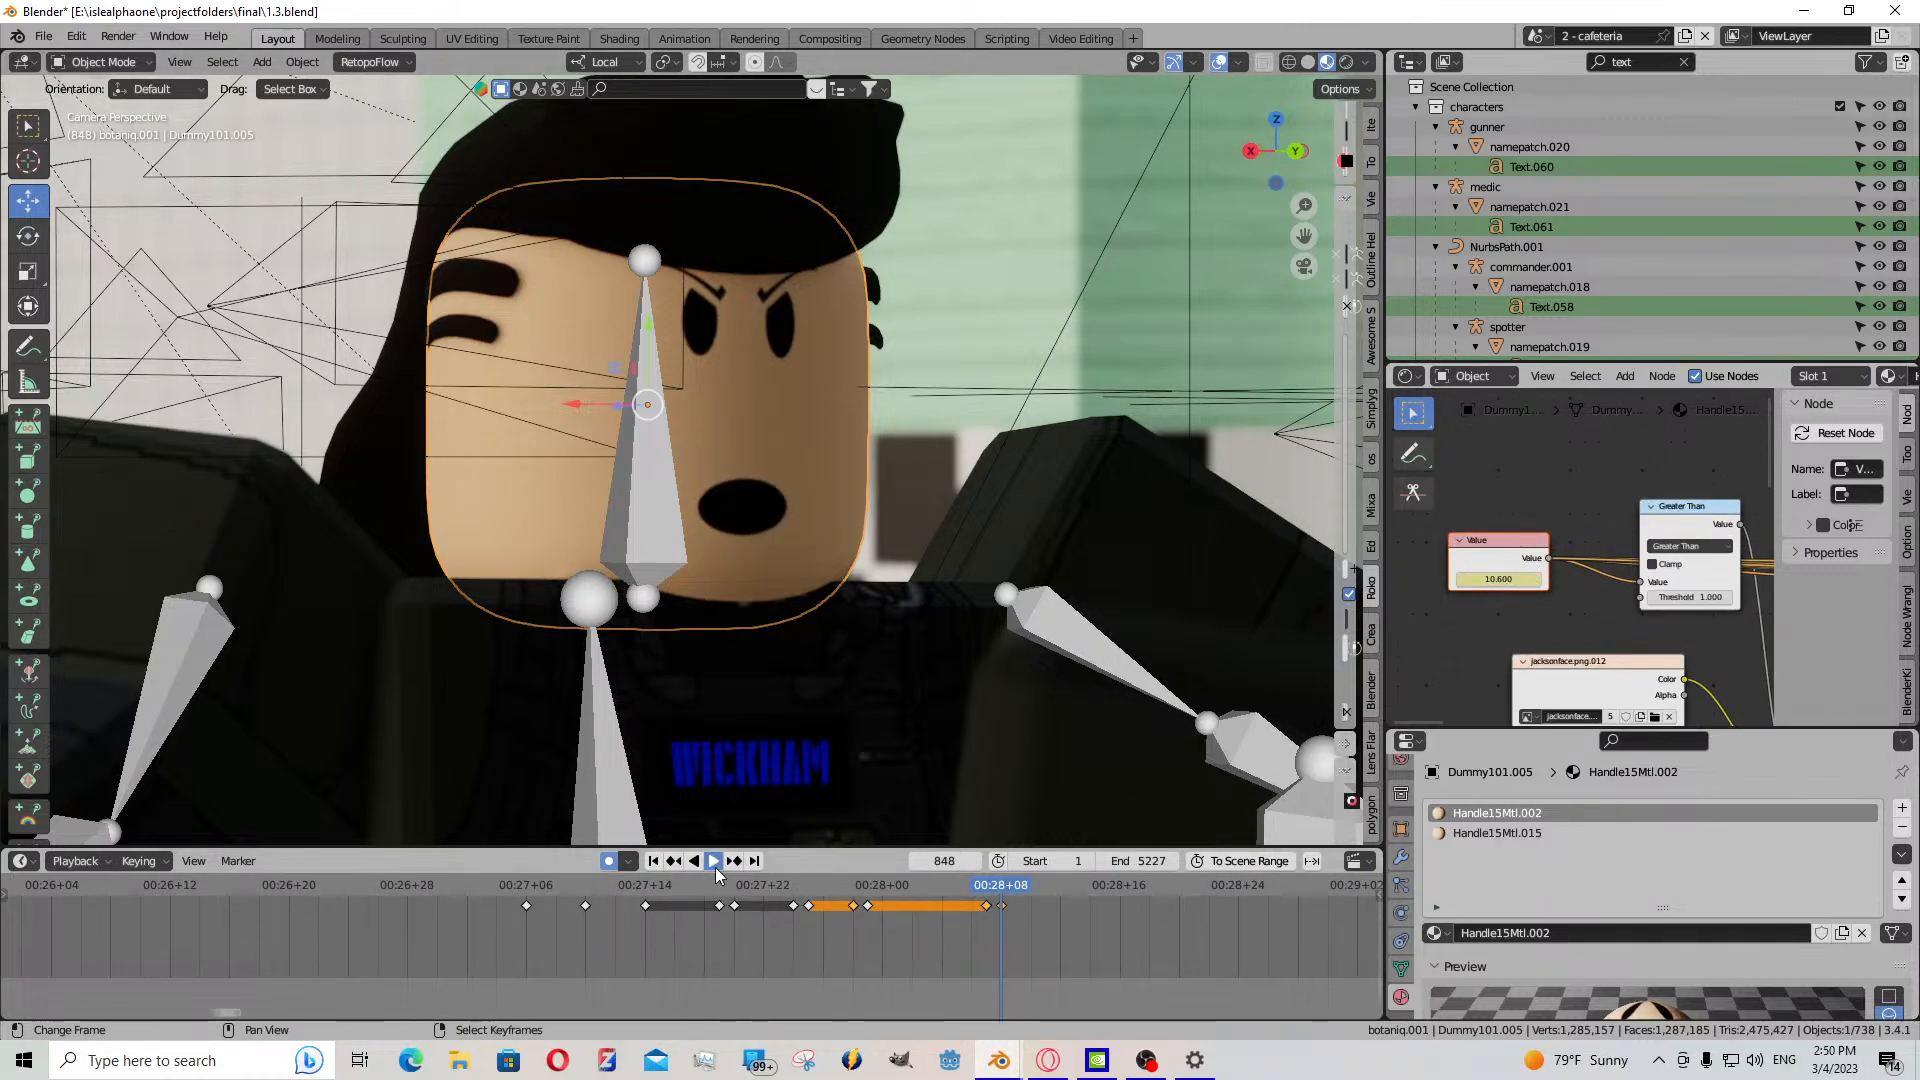
{"action": "key", "text": "space"}
{"action": "left_click_drag", "start_coordinate": [1500, 571], "coordinate": [1448, 582]}
{"action": "left_click", "coordinate": [1485, 581]}
{"action": "key", "text": "Left"}
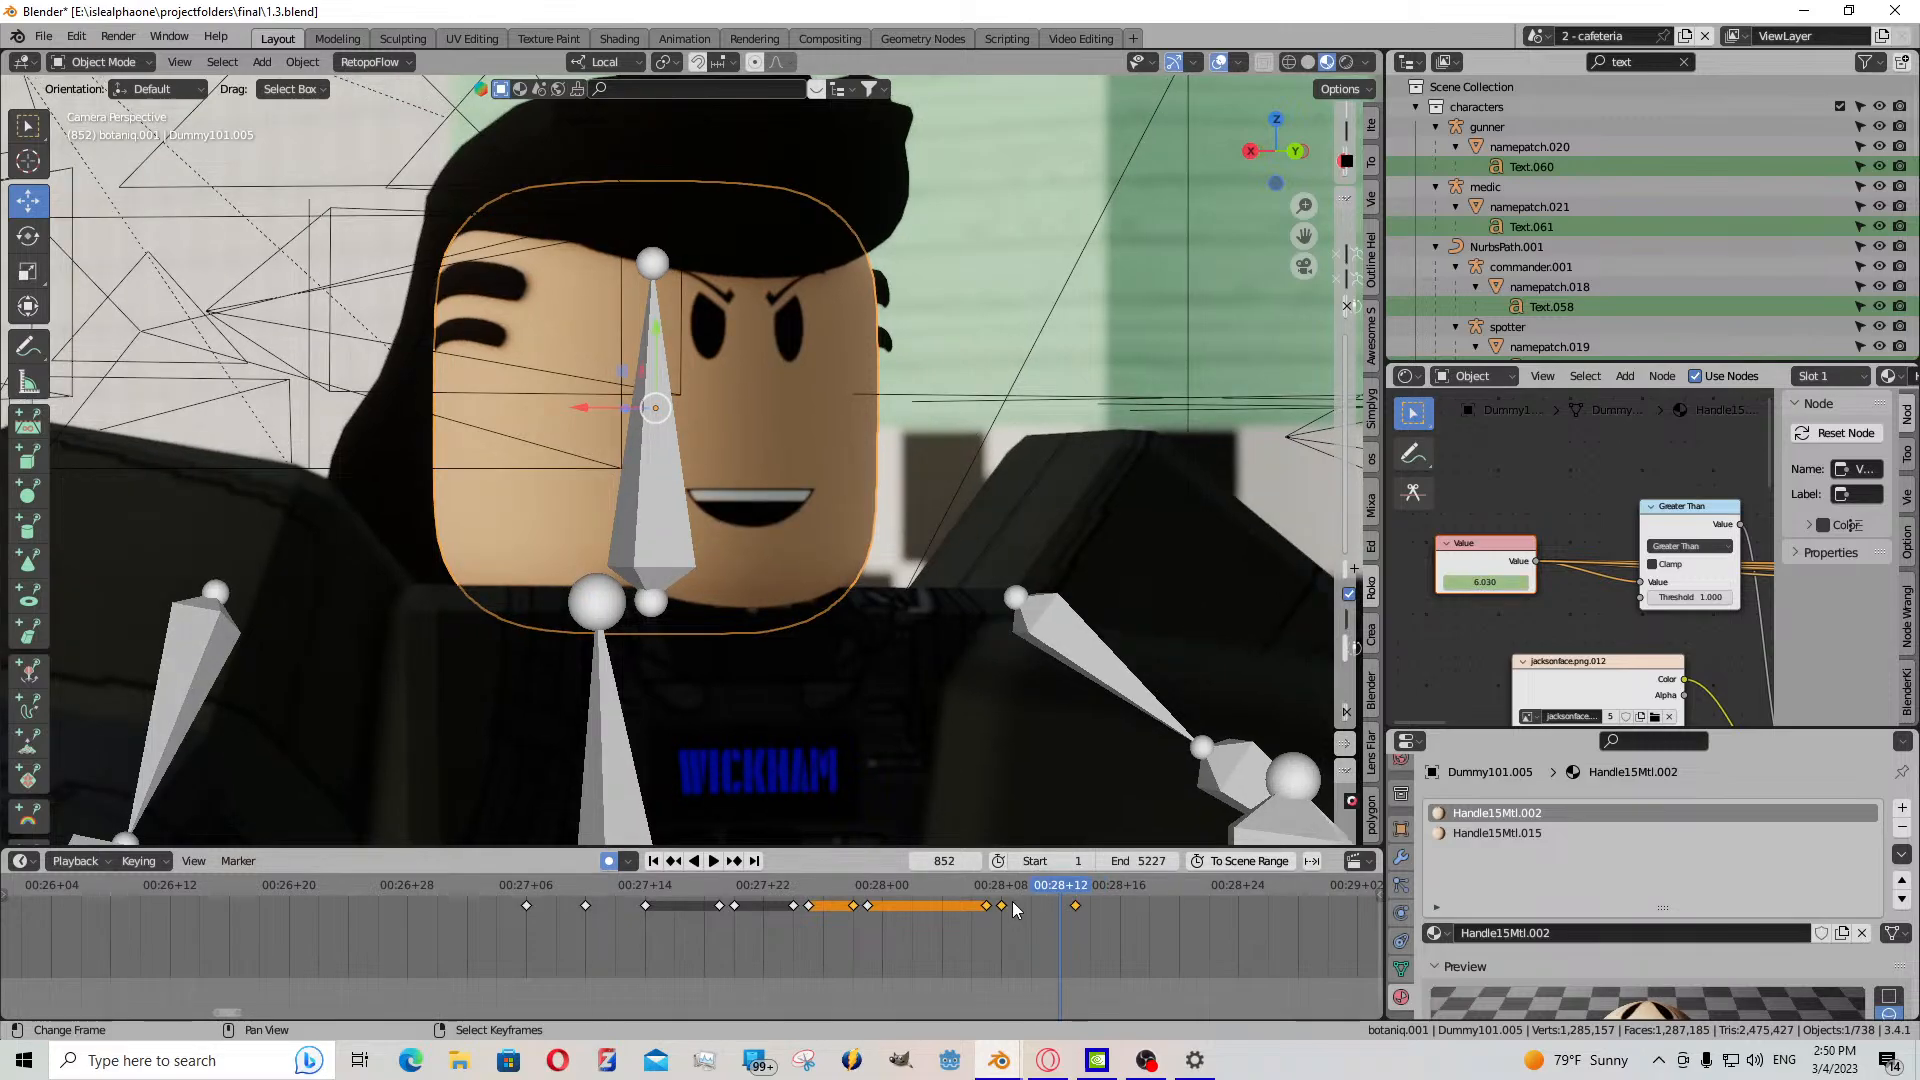
- Copy the frame 848 keyframe to frame 852 to hold the open mouth, and play back the result
{"action": "right_click", "coordinate": [1006, 905]}
{"action": "key", "text": "ctrl+c"}
{"action": "key", "text": "ctrl+v"}
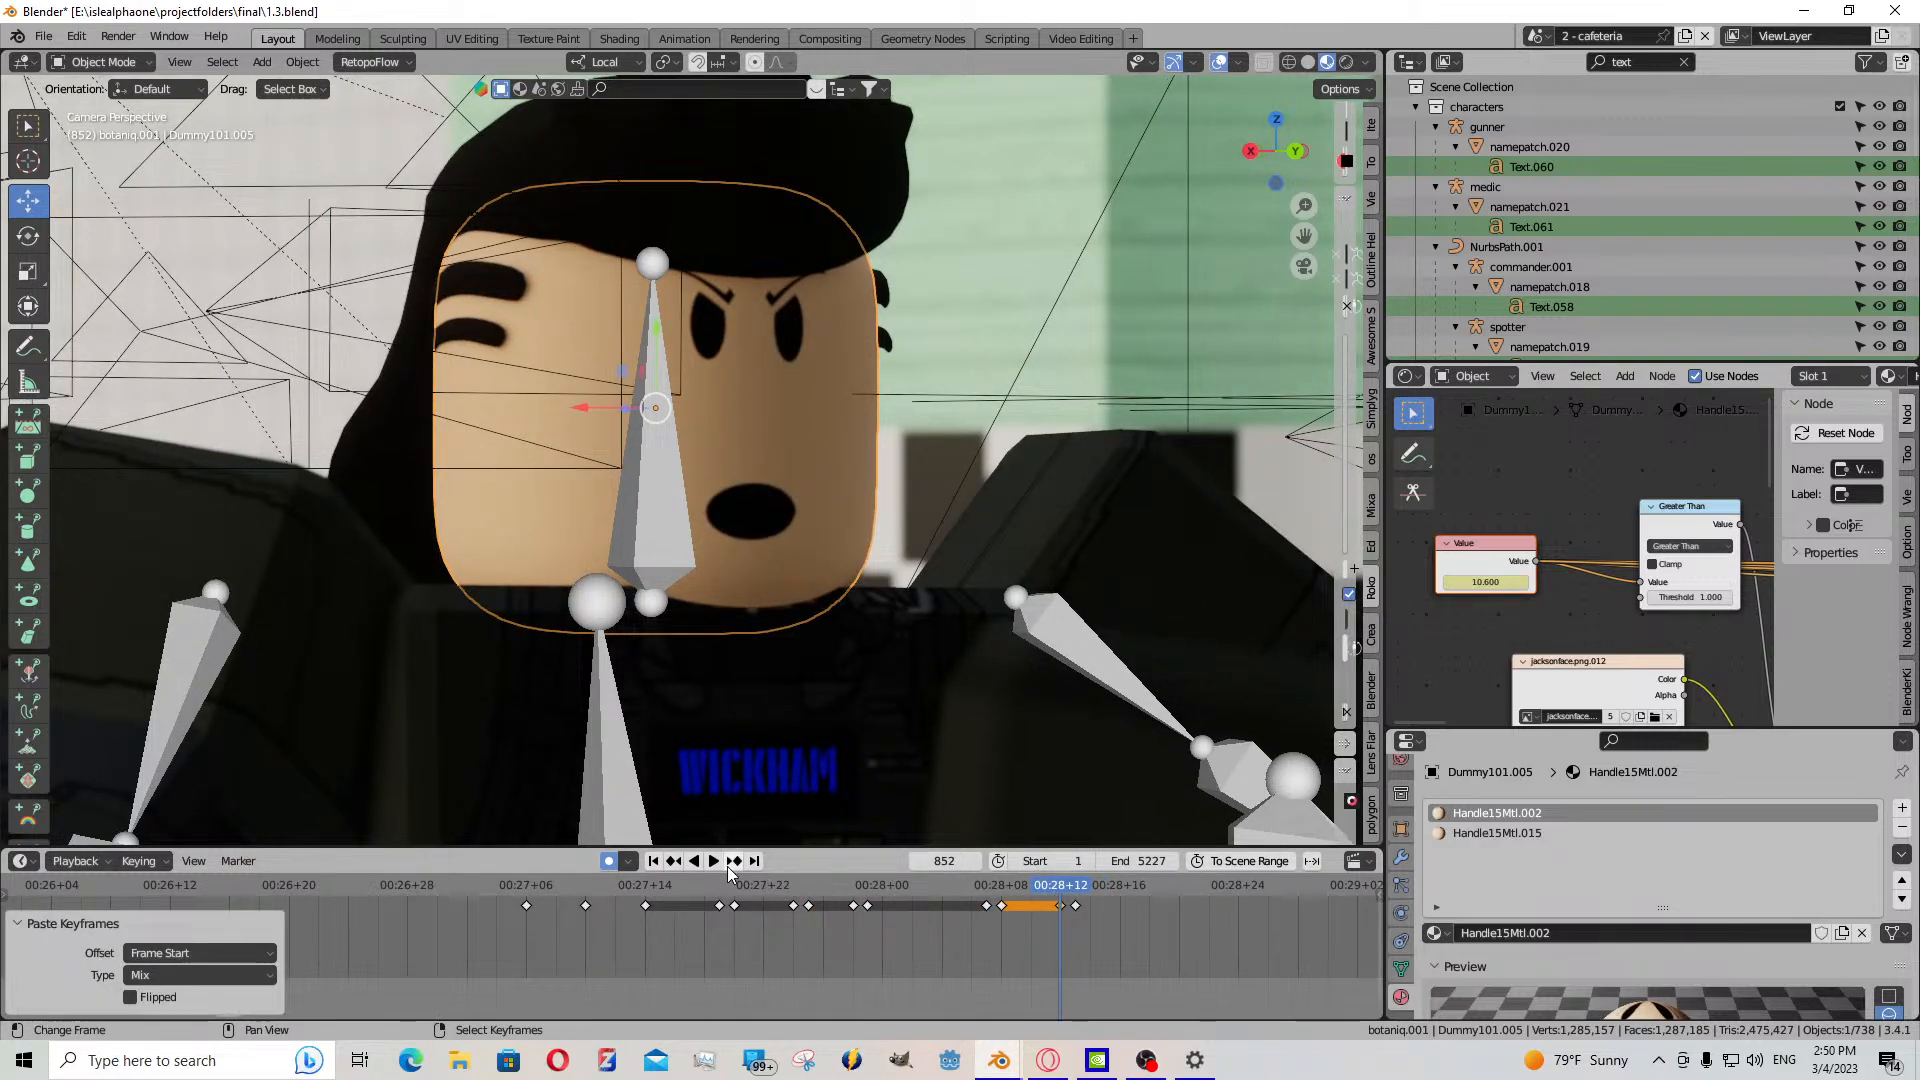
{"action": "left_click", "coordinate": [711, 862]}
{"action": "left_click", "coordinate": [705, 861]}
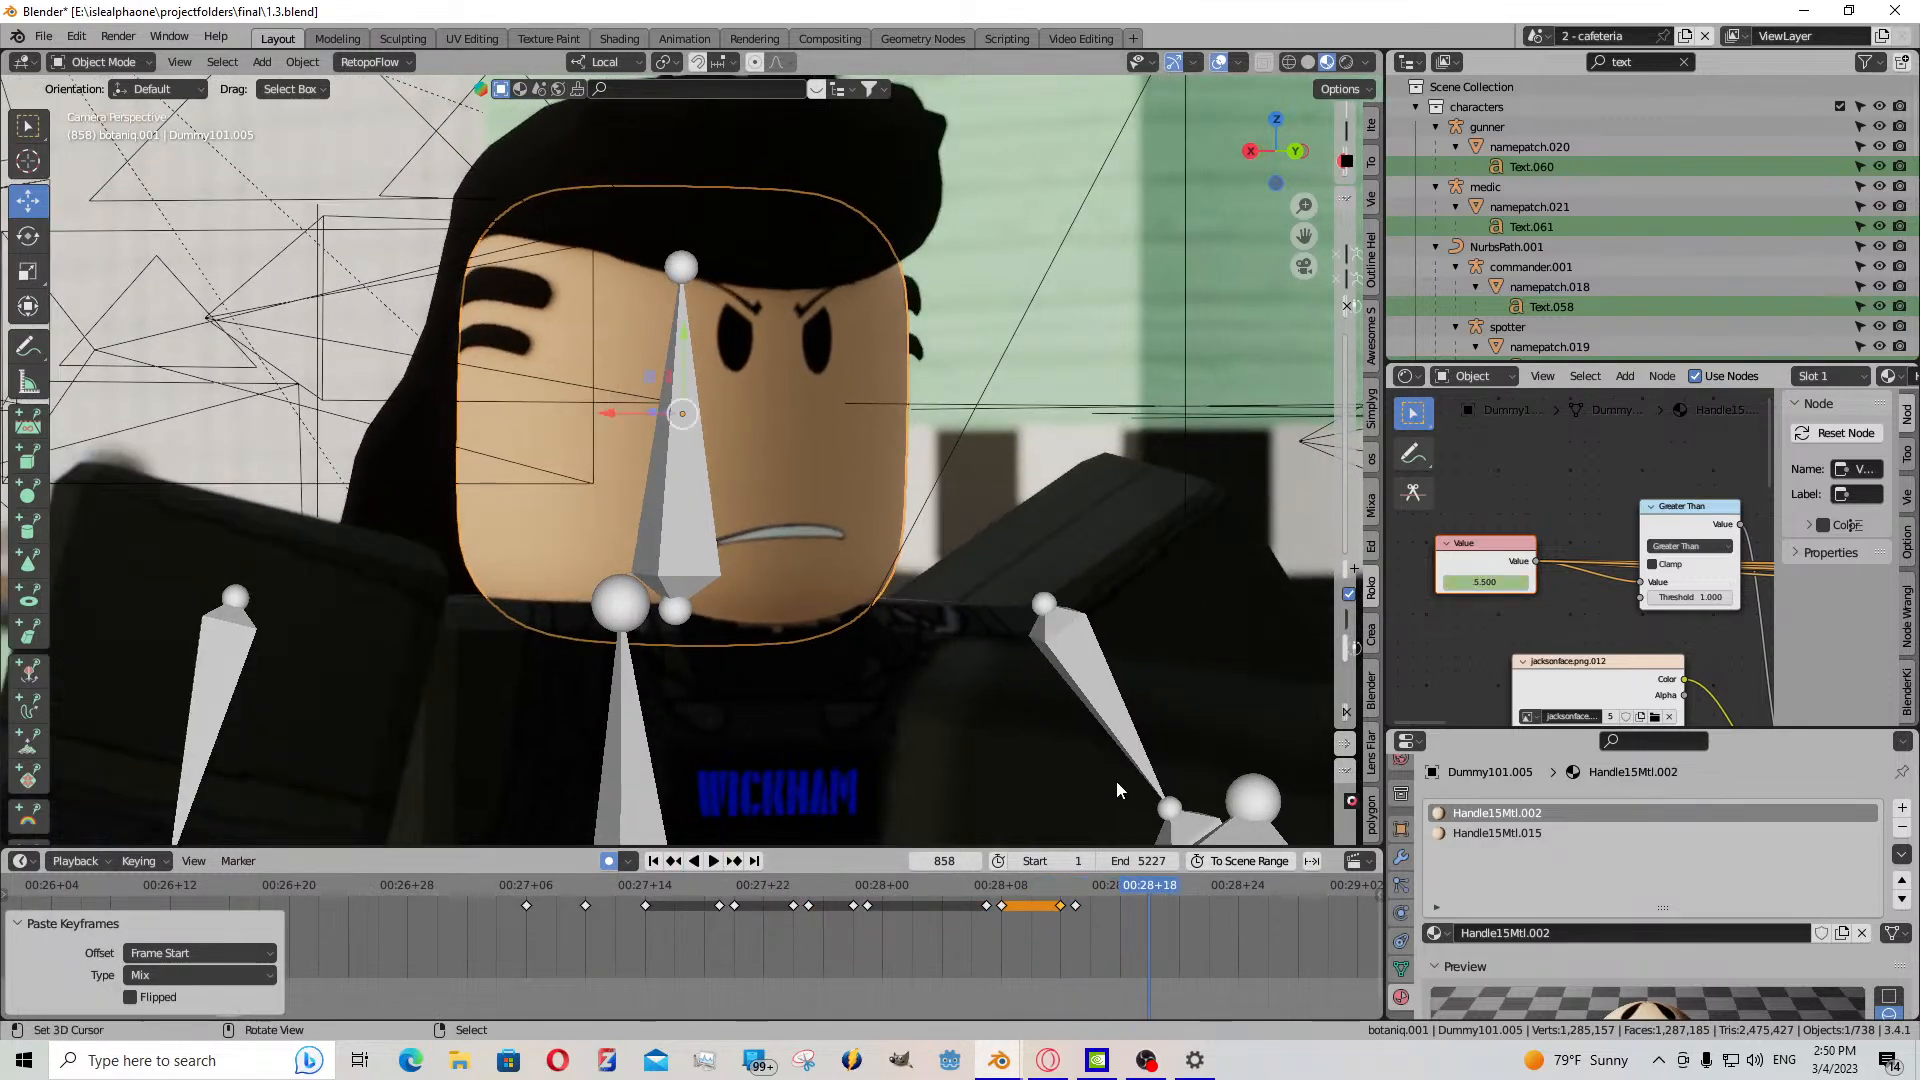
- Shift the two Value keyframes at frames 852 and 853 one frame earlier
{"action": "right_click", "coordinate": [1074, 904]}
{"action": "right_click", "coordinate": [1060, 906], "text": "shift"}
{"action": "key", "text": "g"}
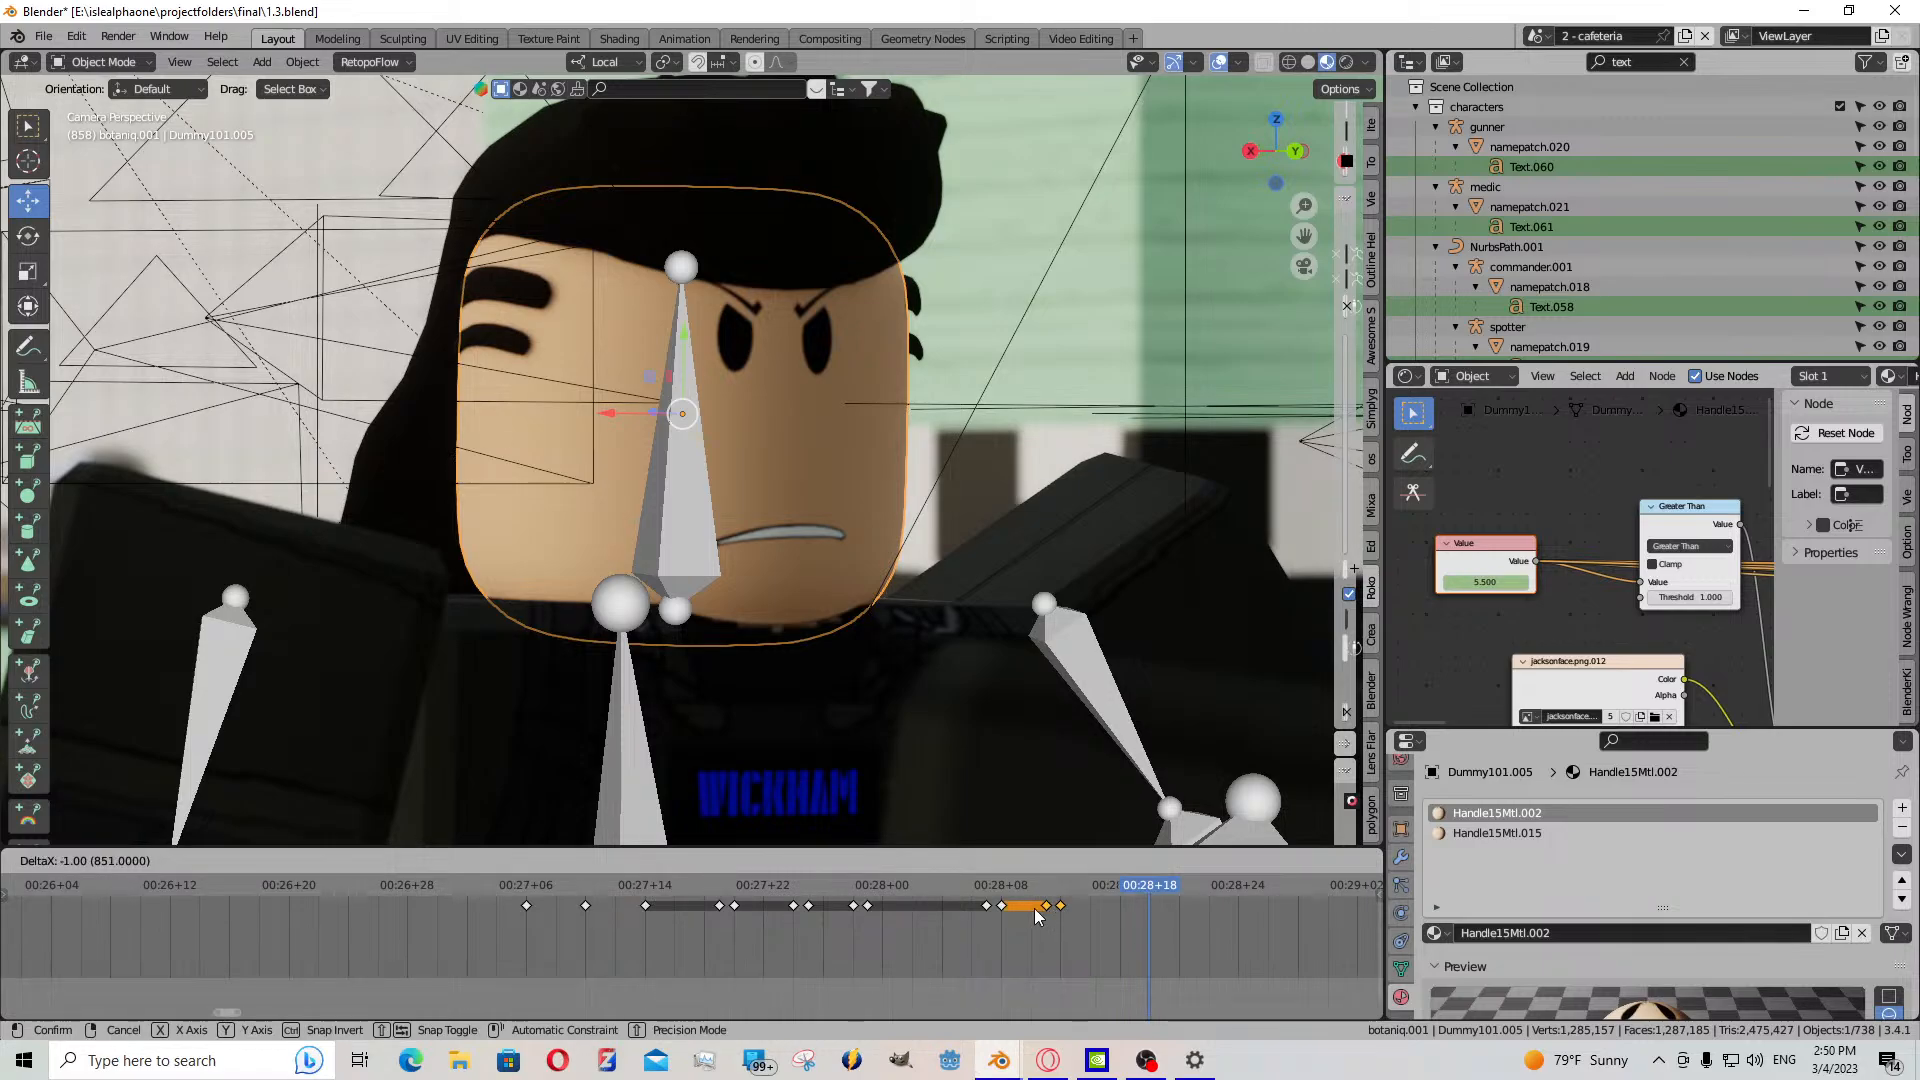
{"action": "left_click", "coordinate": [1037, 912]}
{"action": "left_click", "coordinate": [1022, 914]}
- Keyframe the Value node at 3.9 on frame 859, and copy the frame 852 keyframe to frame 858
{"action": "key", "text": "space"}
{"action": "left_click", "coordinate": [704, 861]}
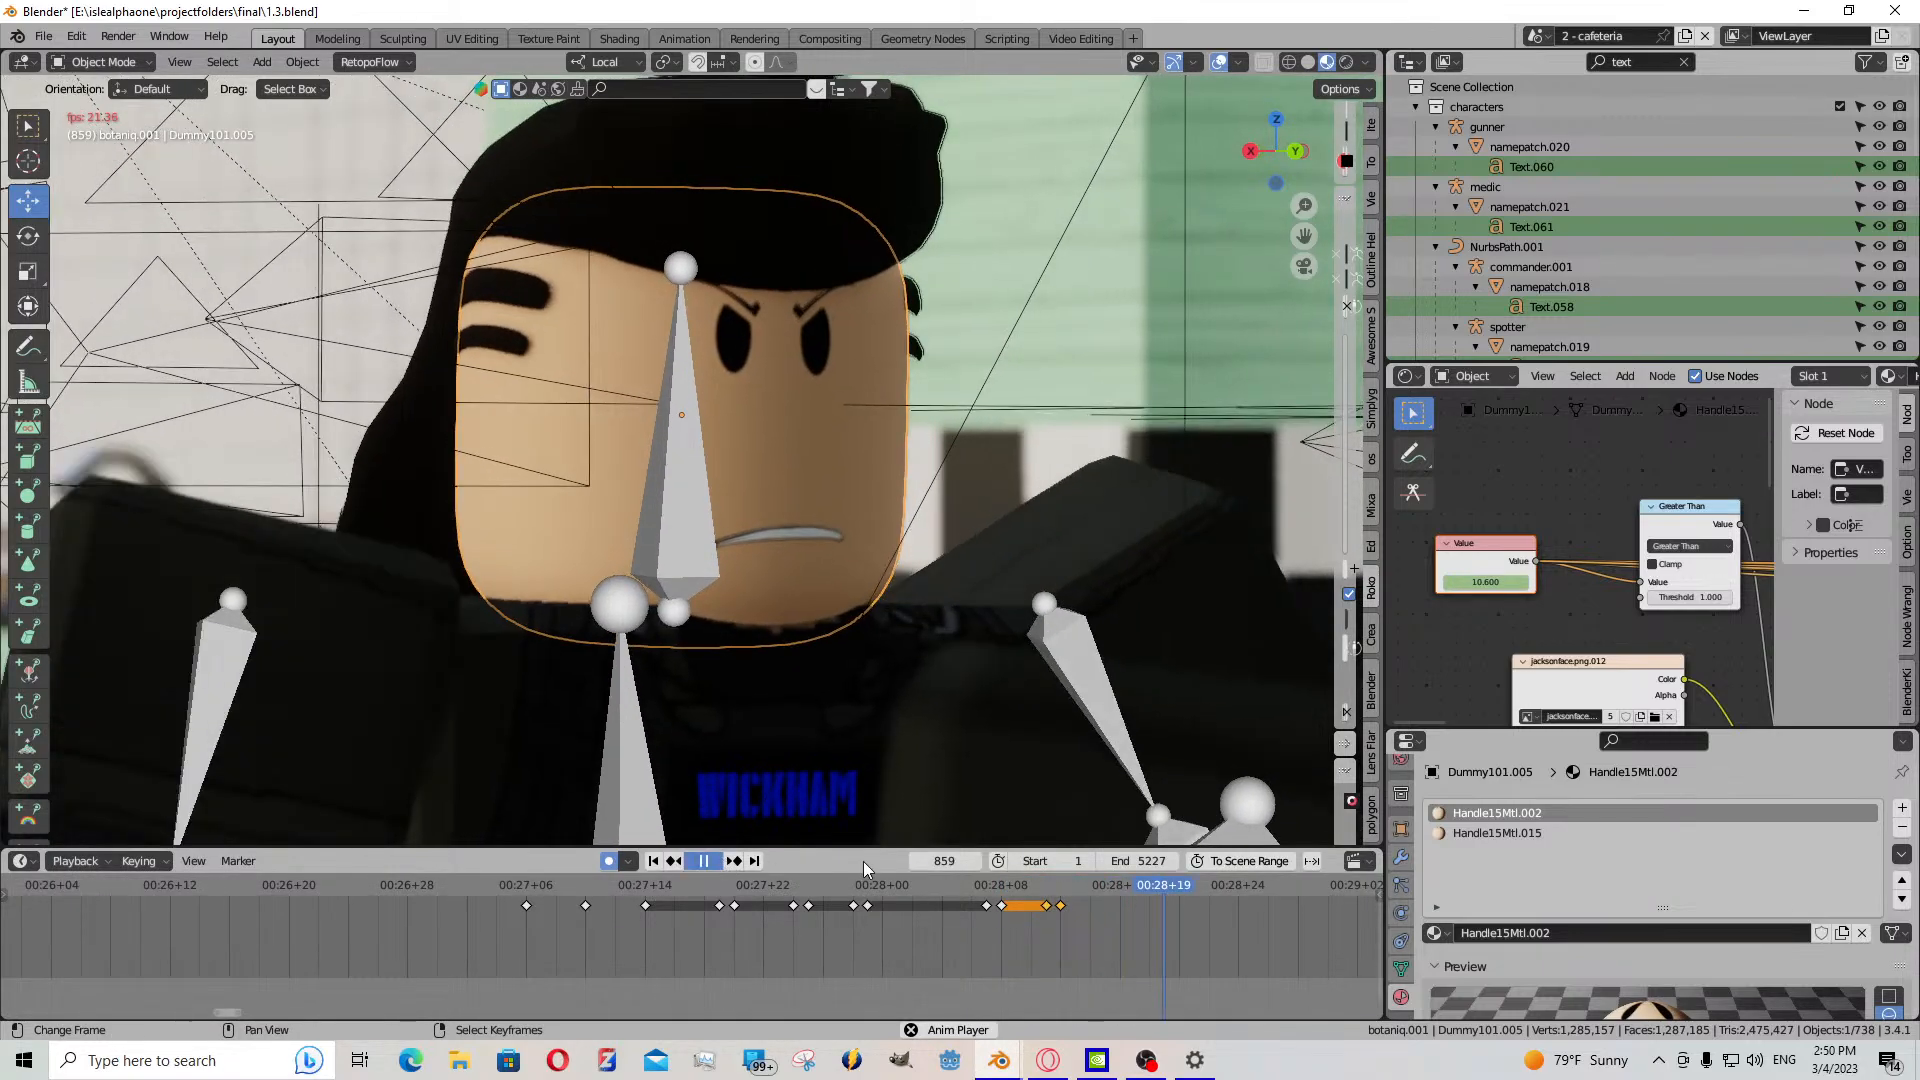
{"action": "left_click_drag", "start_coordinate": [1483, 583], "coordinate": [1080, 900]}
{"action": "key", "text": "Left"}
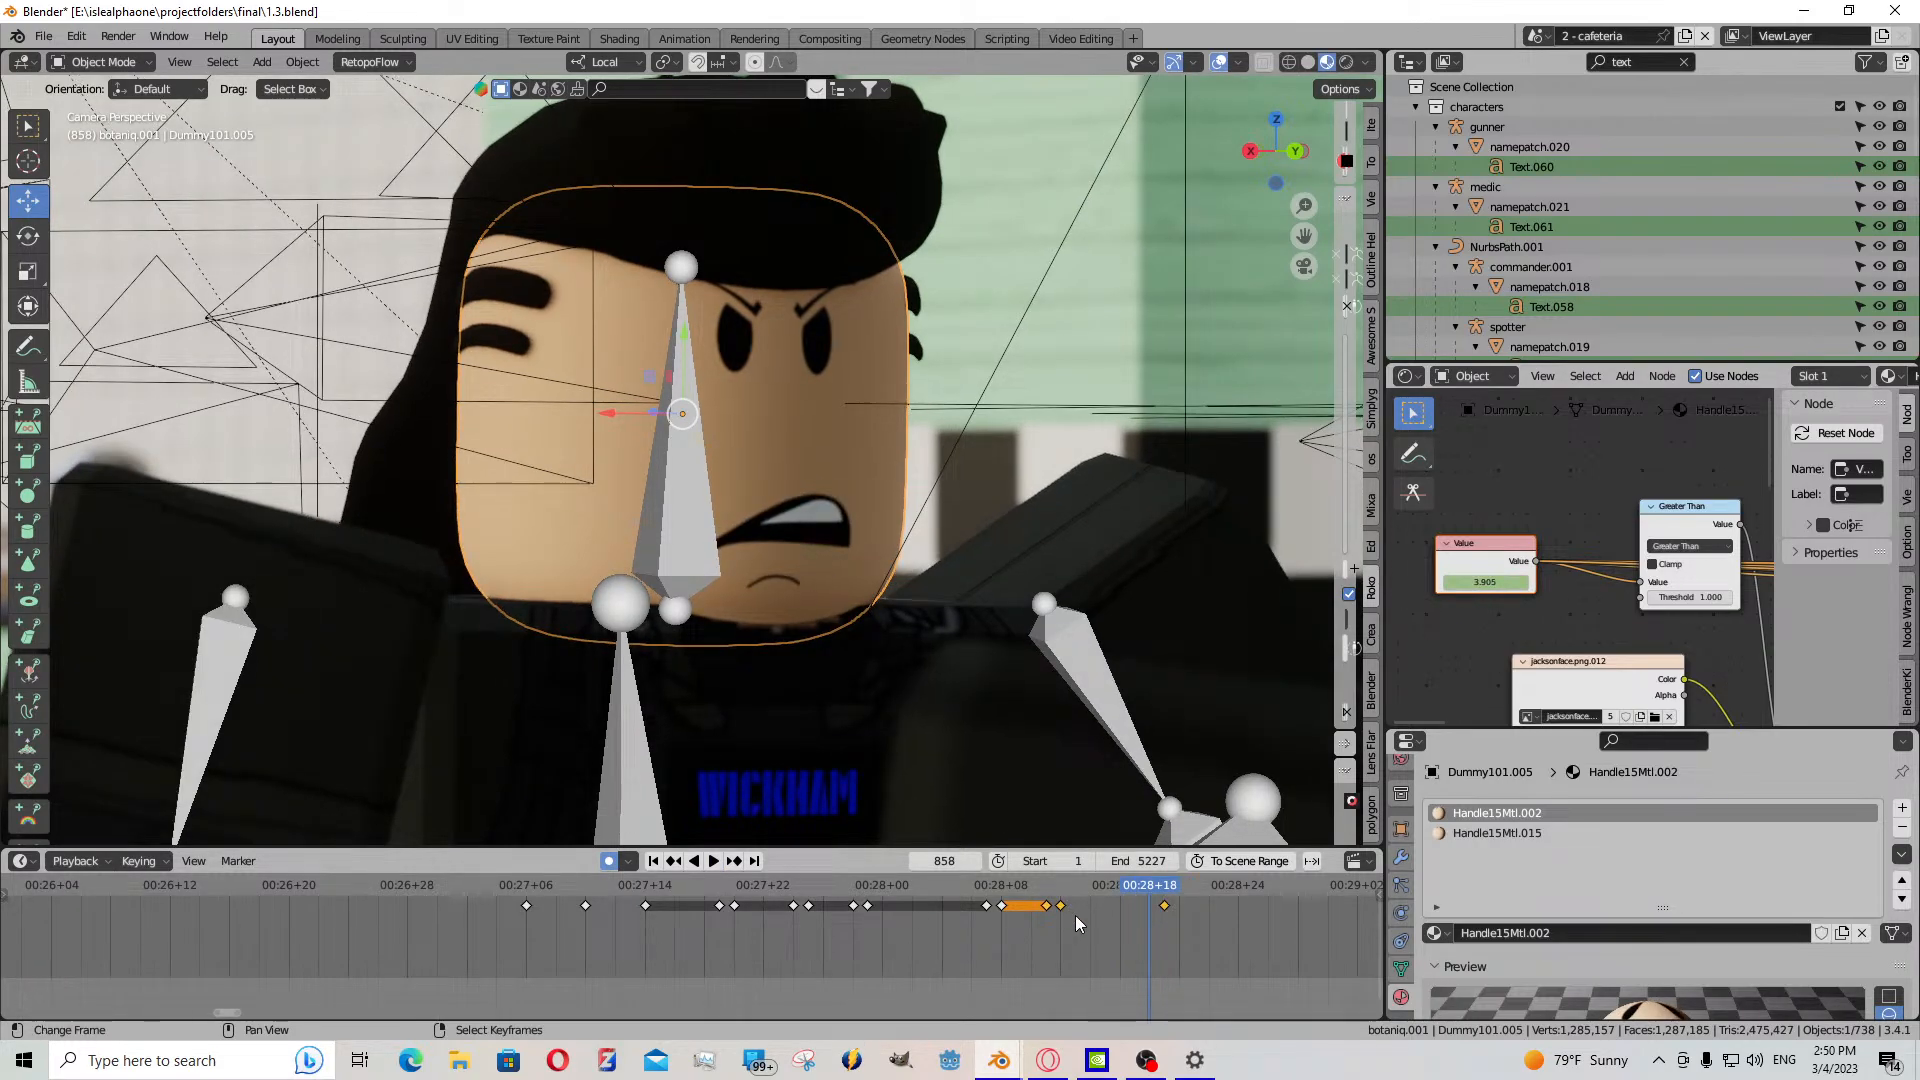
{"action": "key", "text": "ctrl+v"}
{"action": "left_click", "coordinate": [713, 860]}
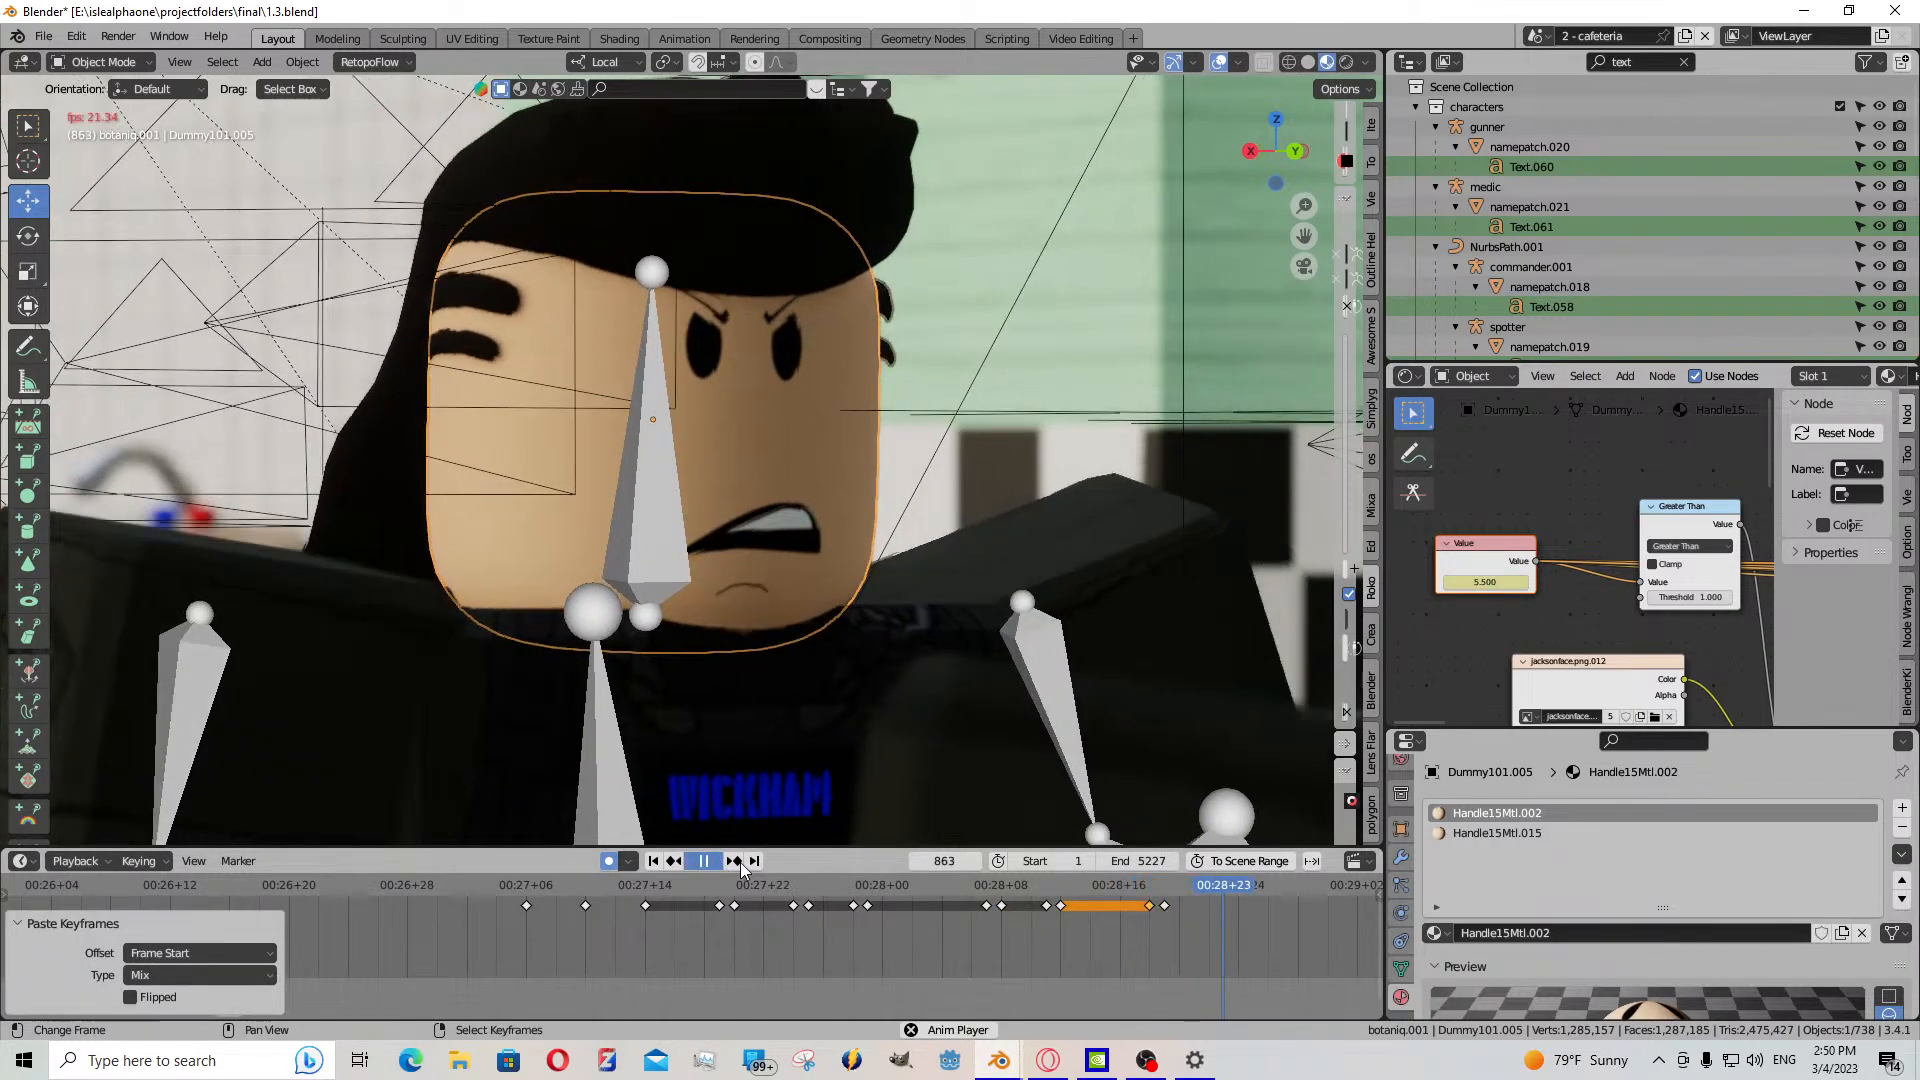
- Keyframe the Value node at 1.4 on frame 863, and copy the frame 859 keyframe to frame 862
{"action": "left_click_drag", "start_coordinate": [1485, 582], "coordinate": [1545, 586]}
{"action": "key", "text": "i"}
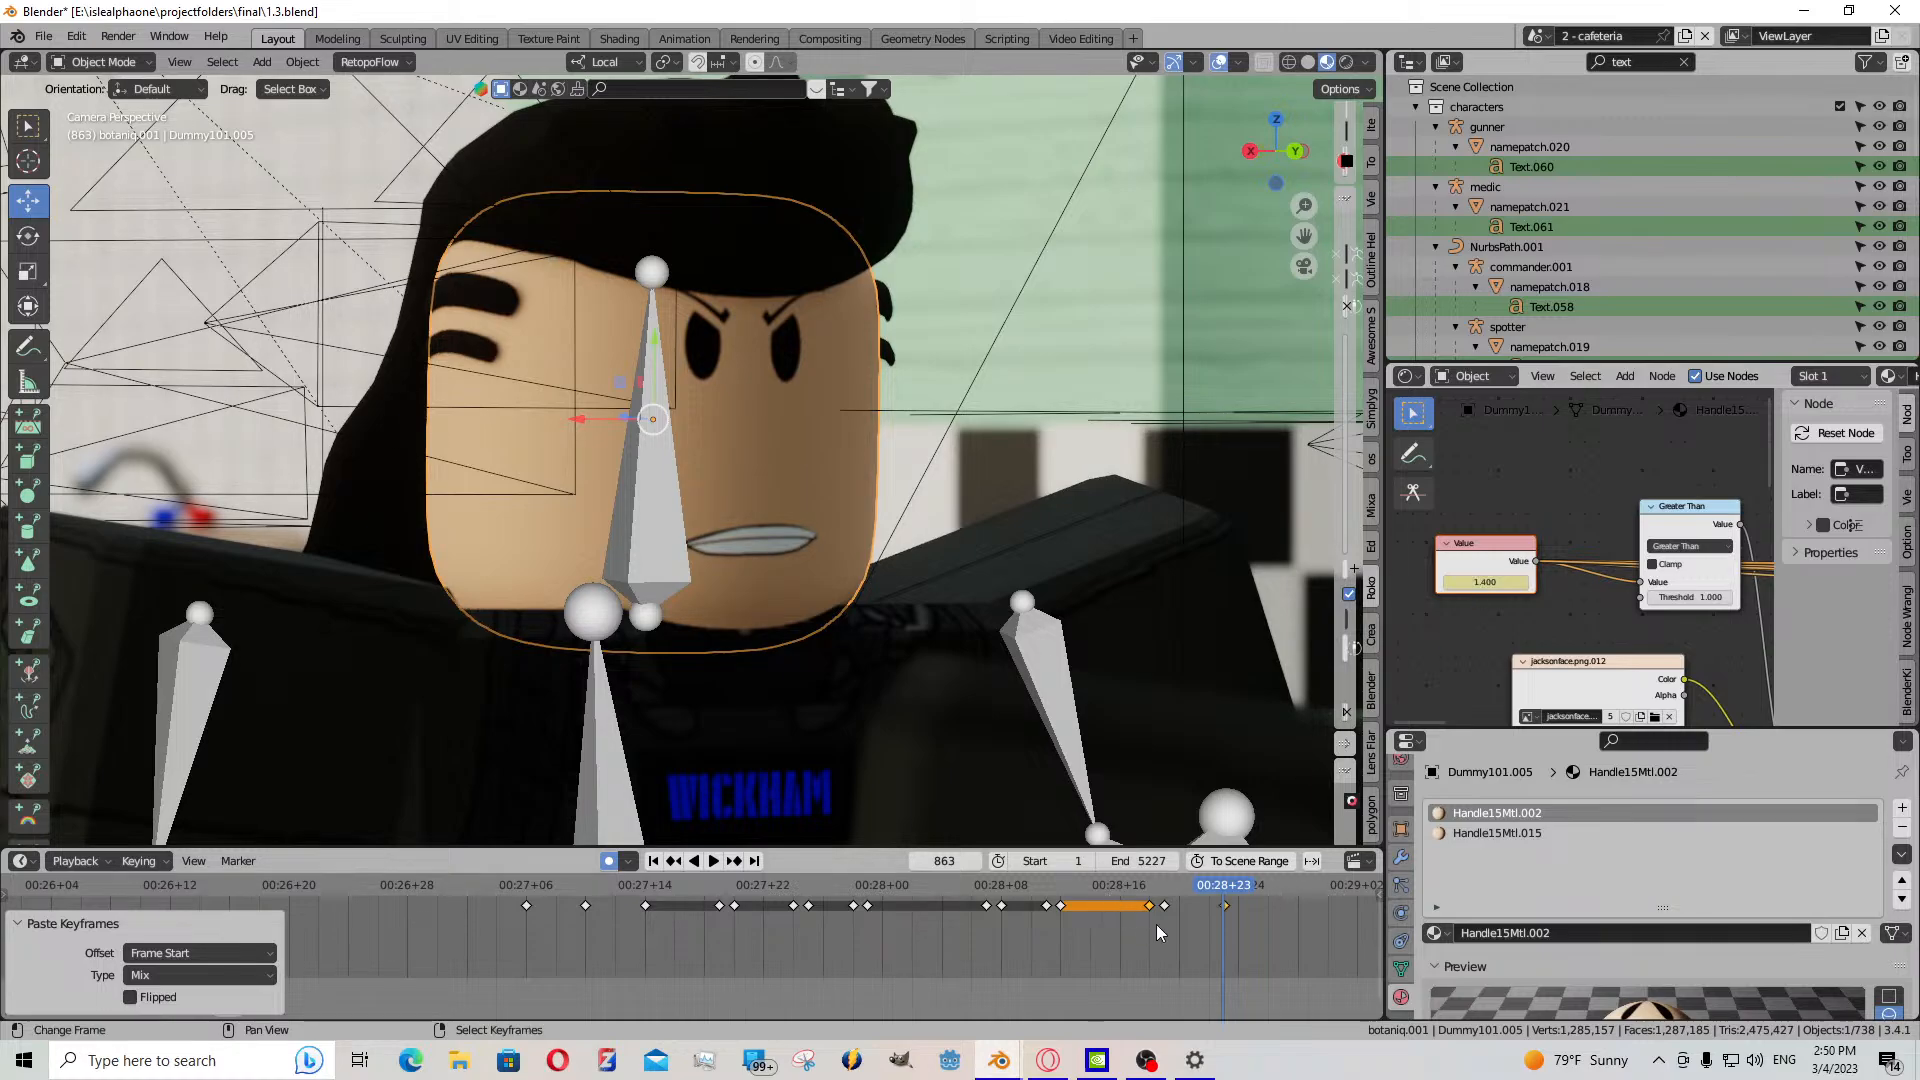
{"action": "key", "text": "shift+ctrl+space"}
{"action": "key", "text": "space"}
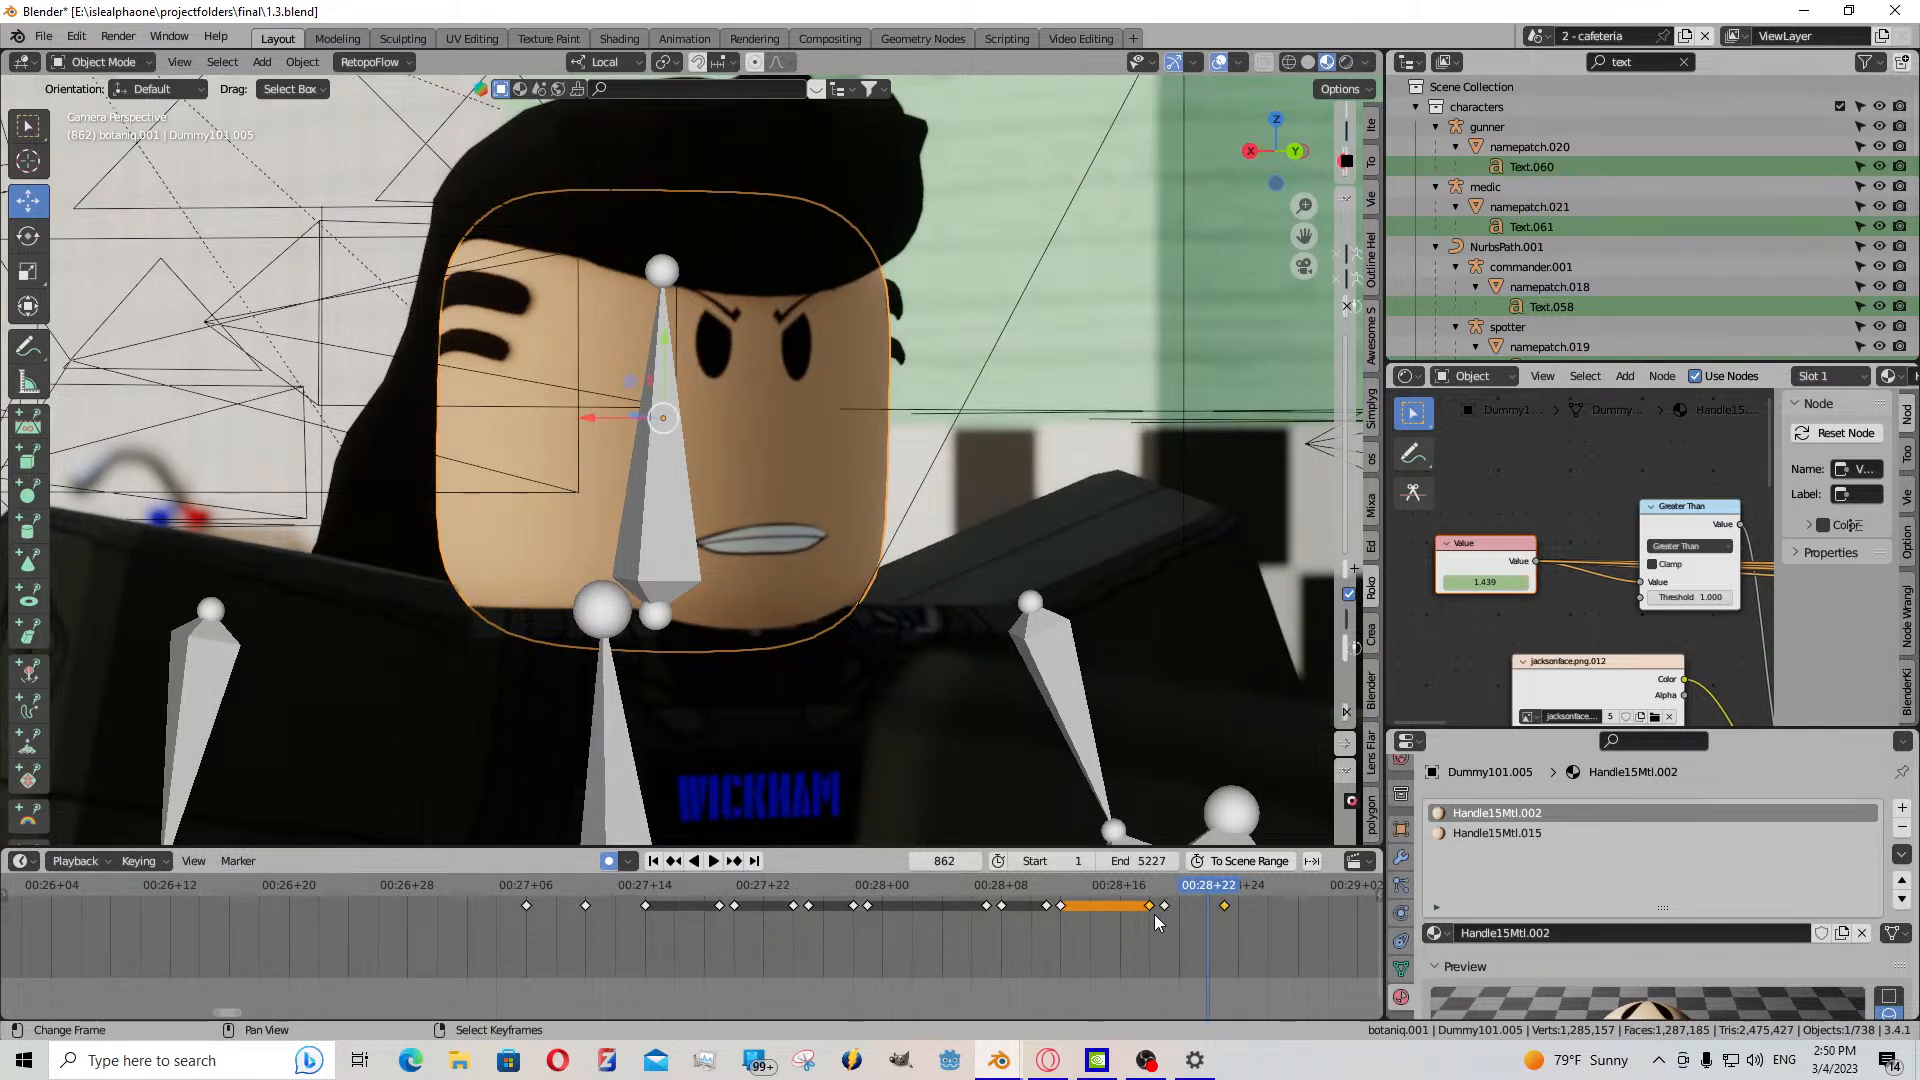
{"action": "left_click", "coordinate": [1166, 904]}
{"action": "key", "text": "ctrl+c"}
{"action": "key", "text": "ctrl+v"}
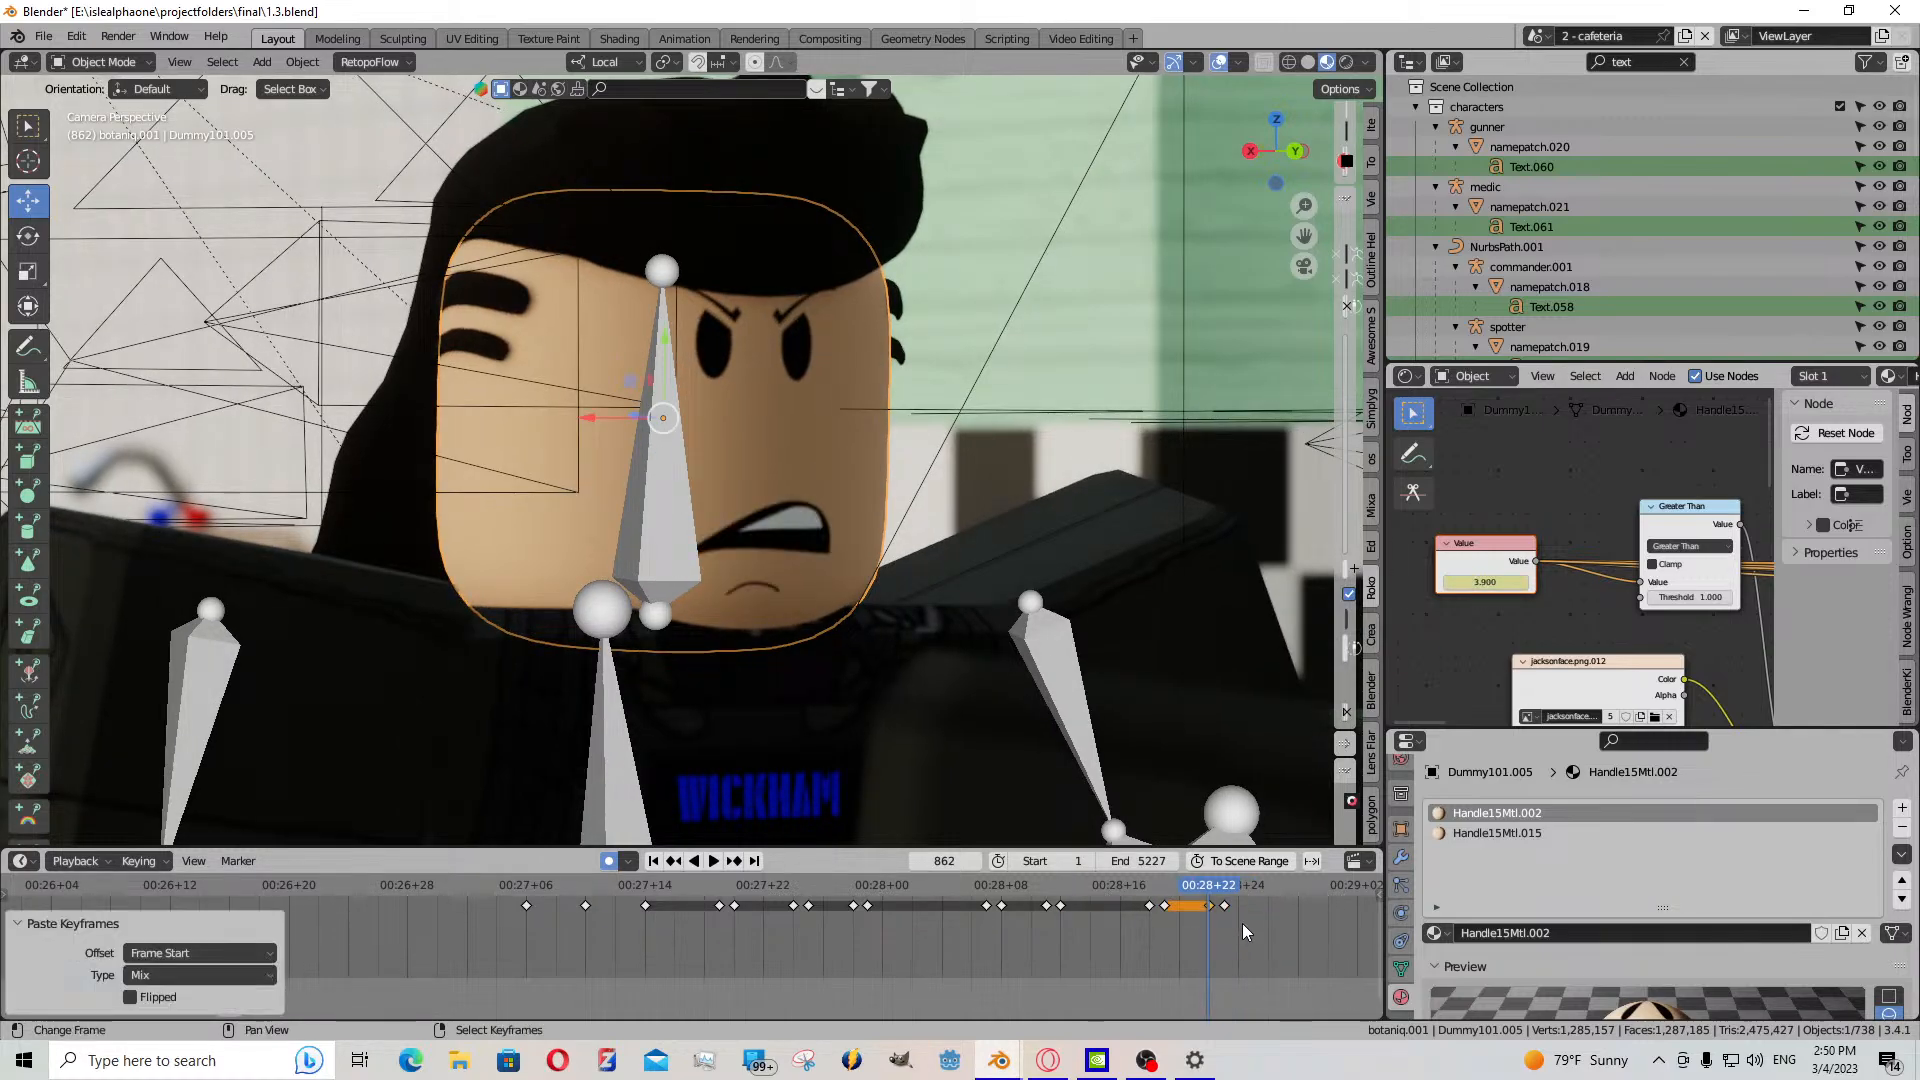
- Look over the cafeteria characters from outside the camera view, and return to the camera view
{"action": "scroll", "coordinate": [1250, 922], "scroll_direction": "down", "scroll_amount": 2}
{"action": "middle_click_drag", "start_coordinate": [1264, 920], "coordinate": [1066, 951]}
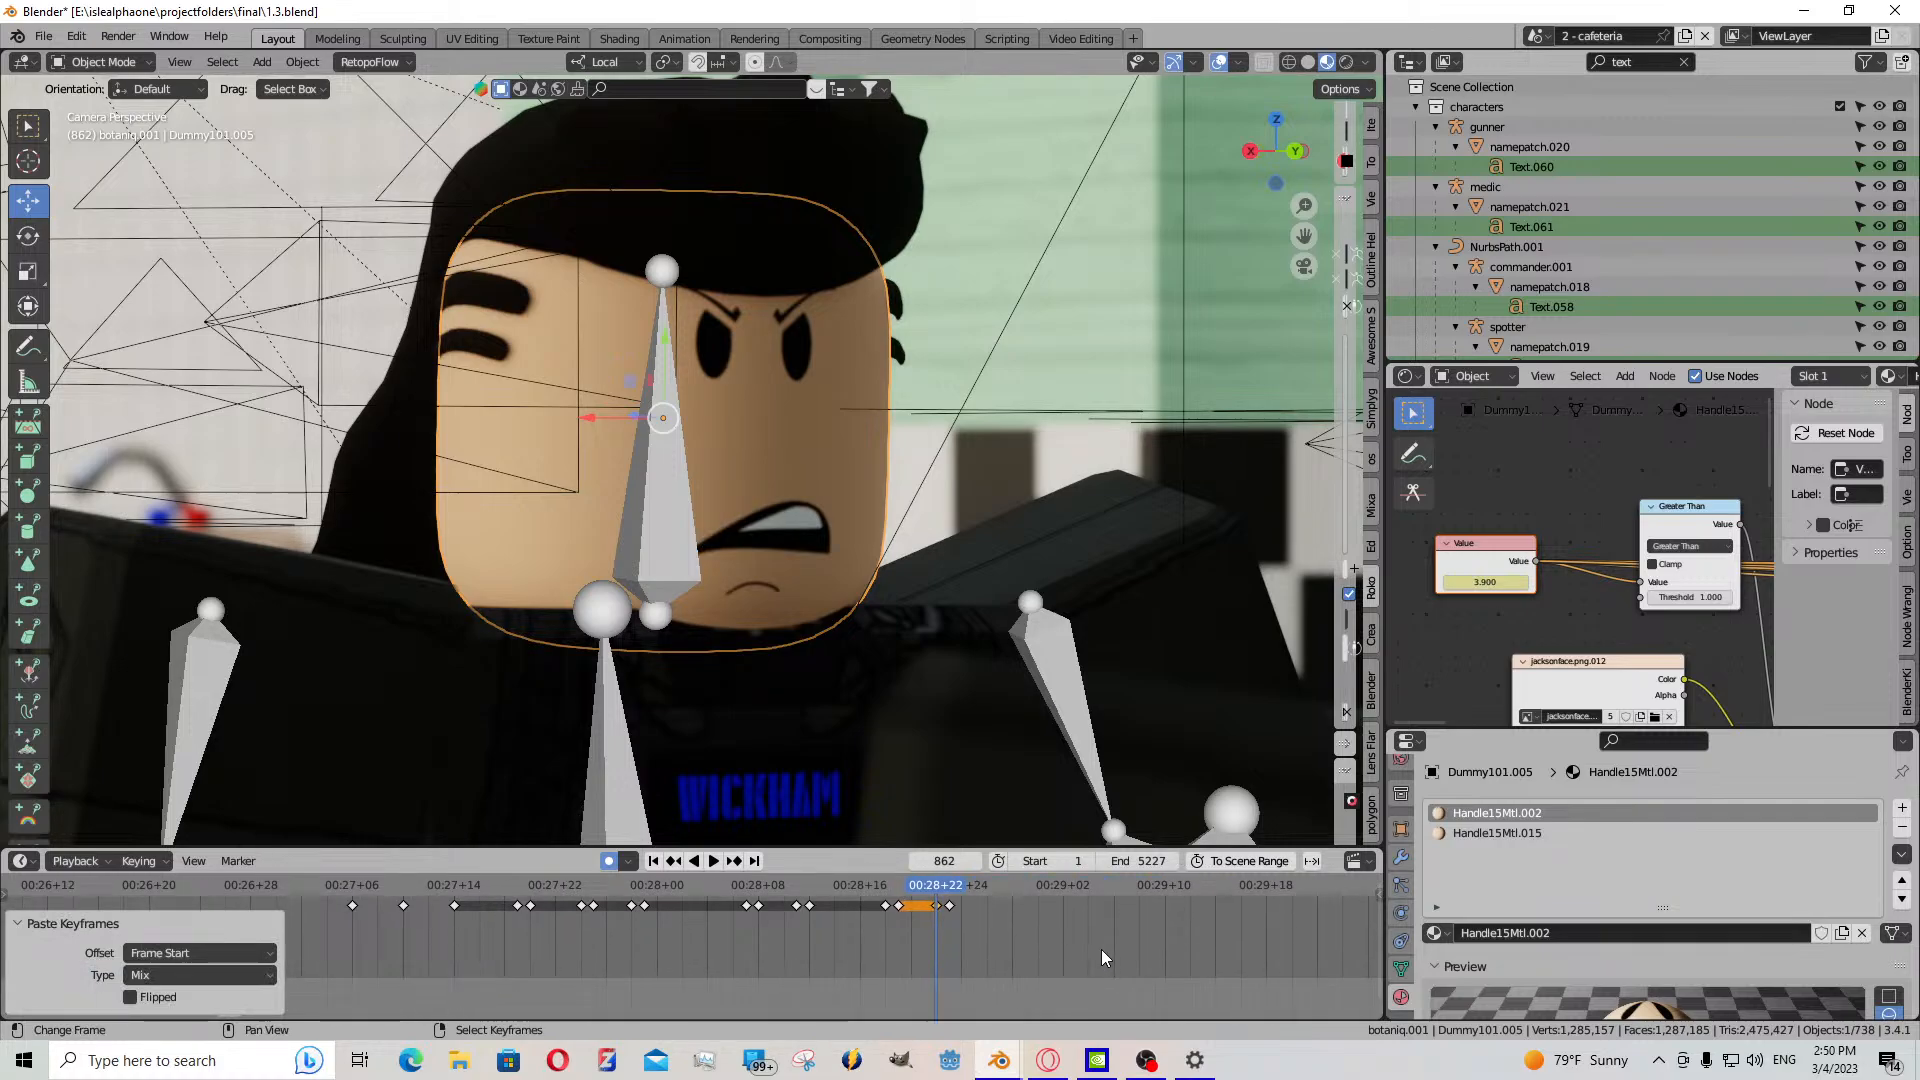
{"action": "scroll", "coordinate": [867, 910], "scroll_direction": "down", "scroll_amount": 2}
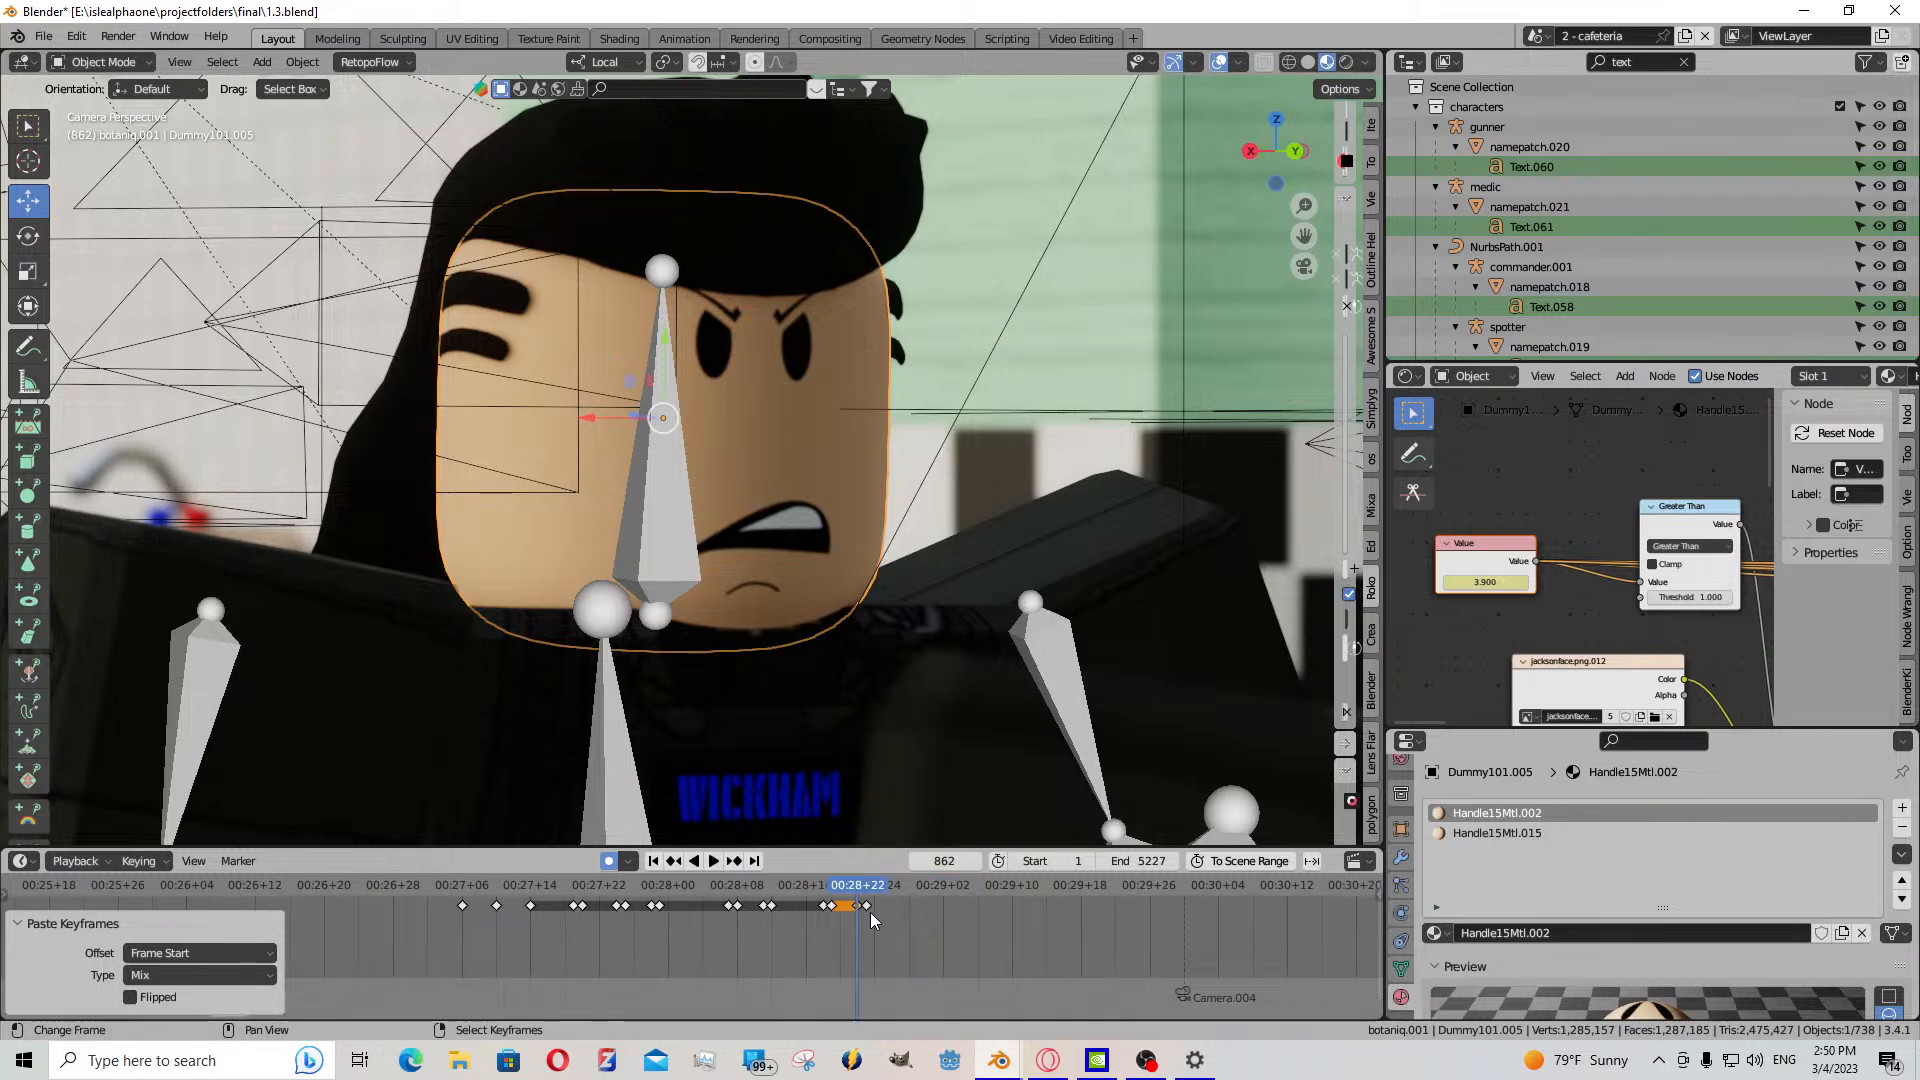
{"action": "key", "text": "KP_0"}
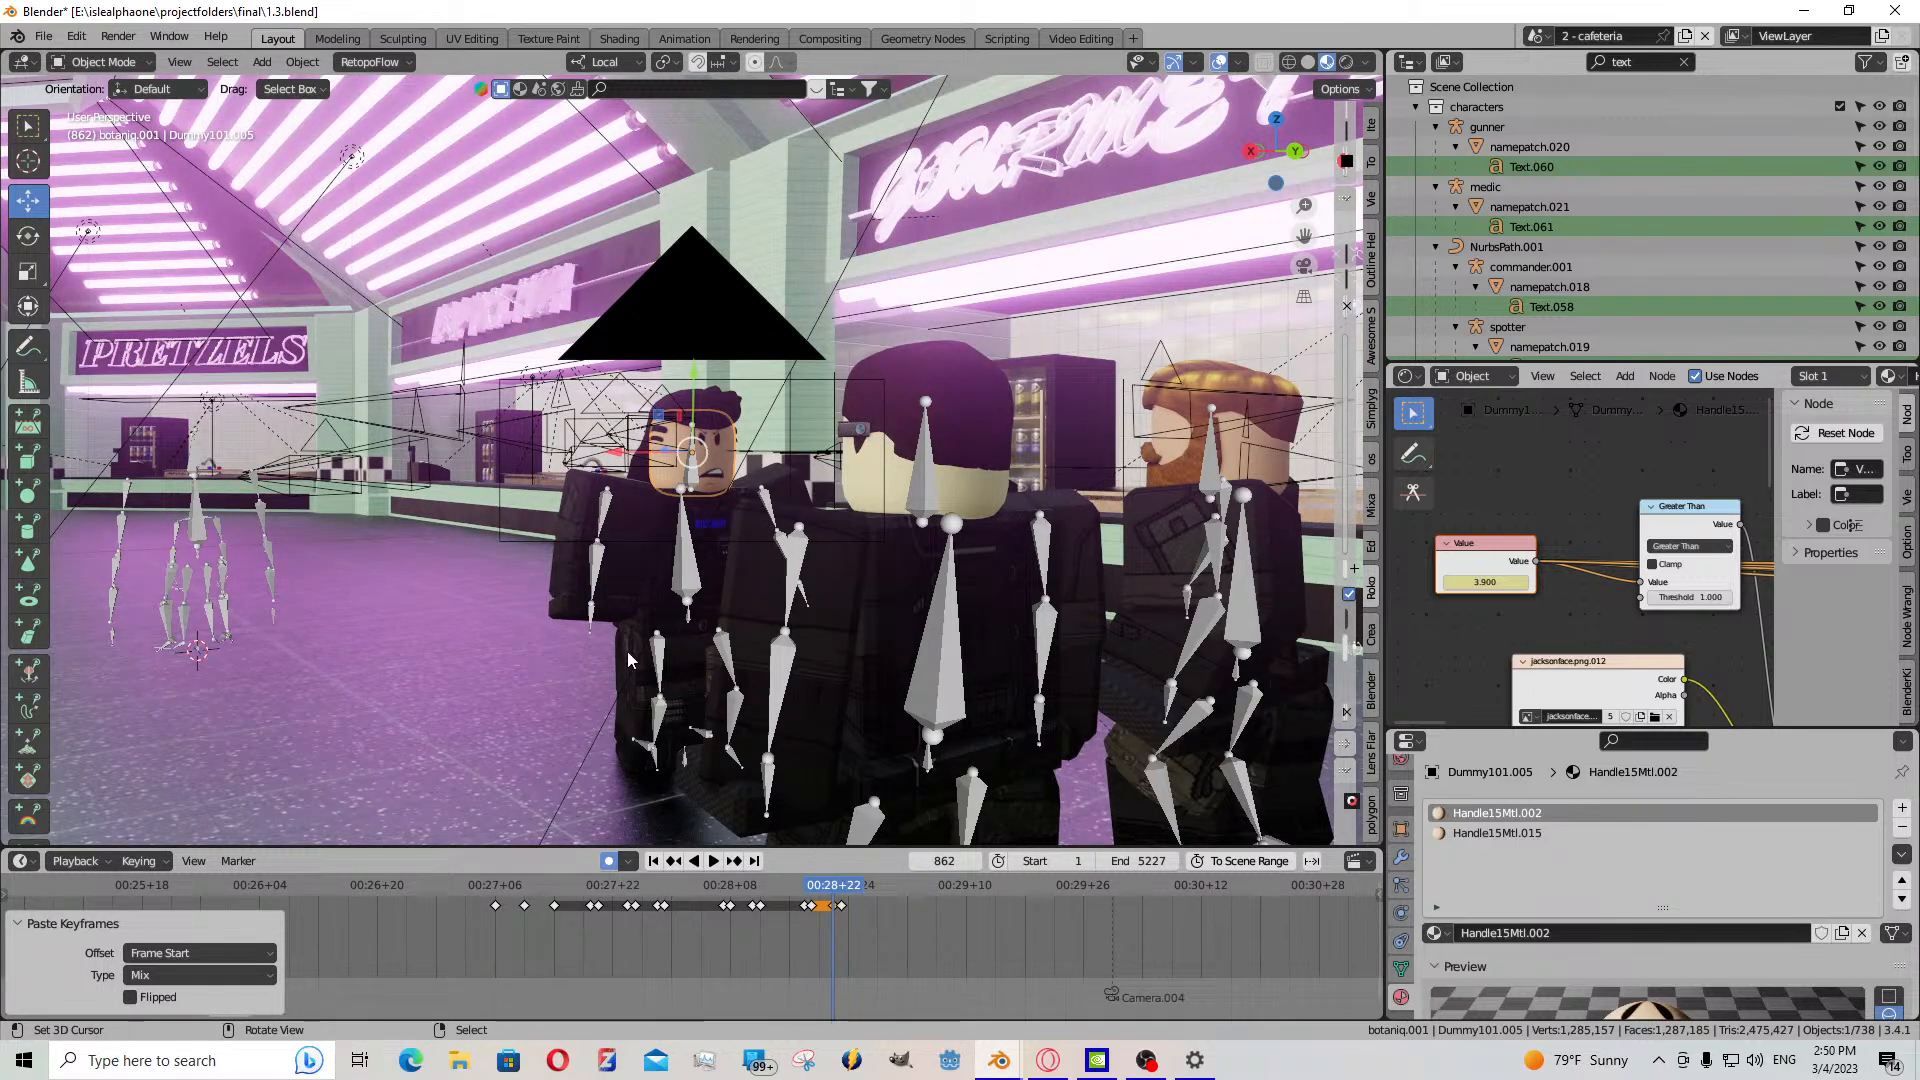
{"action": "key", "text": "shift+grave"}
{"action": "key", "text": "w"}
{"action": "left_click", "coordinate": [566, 639]}
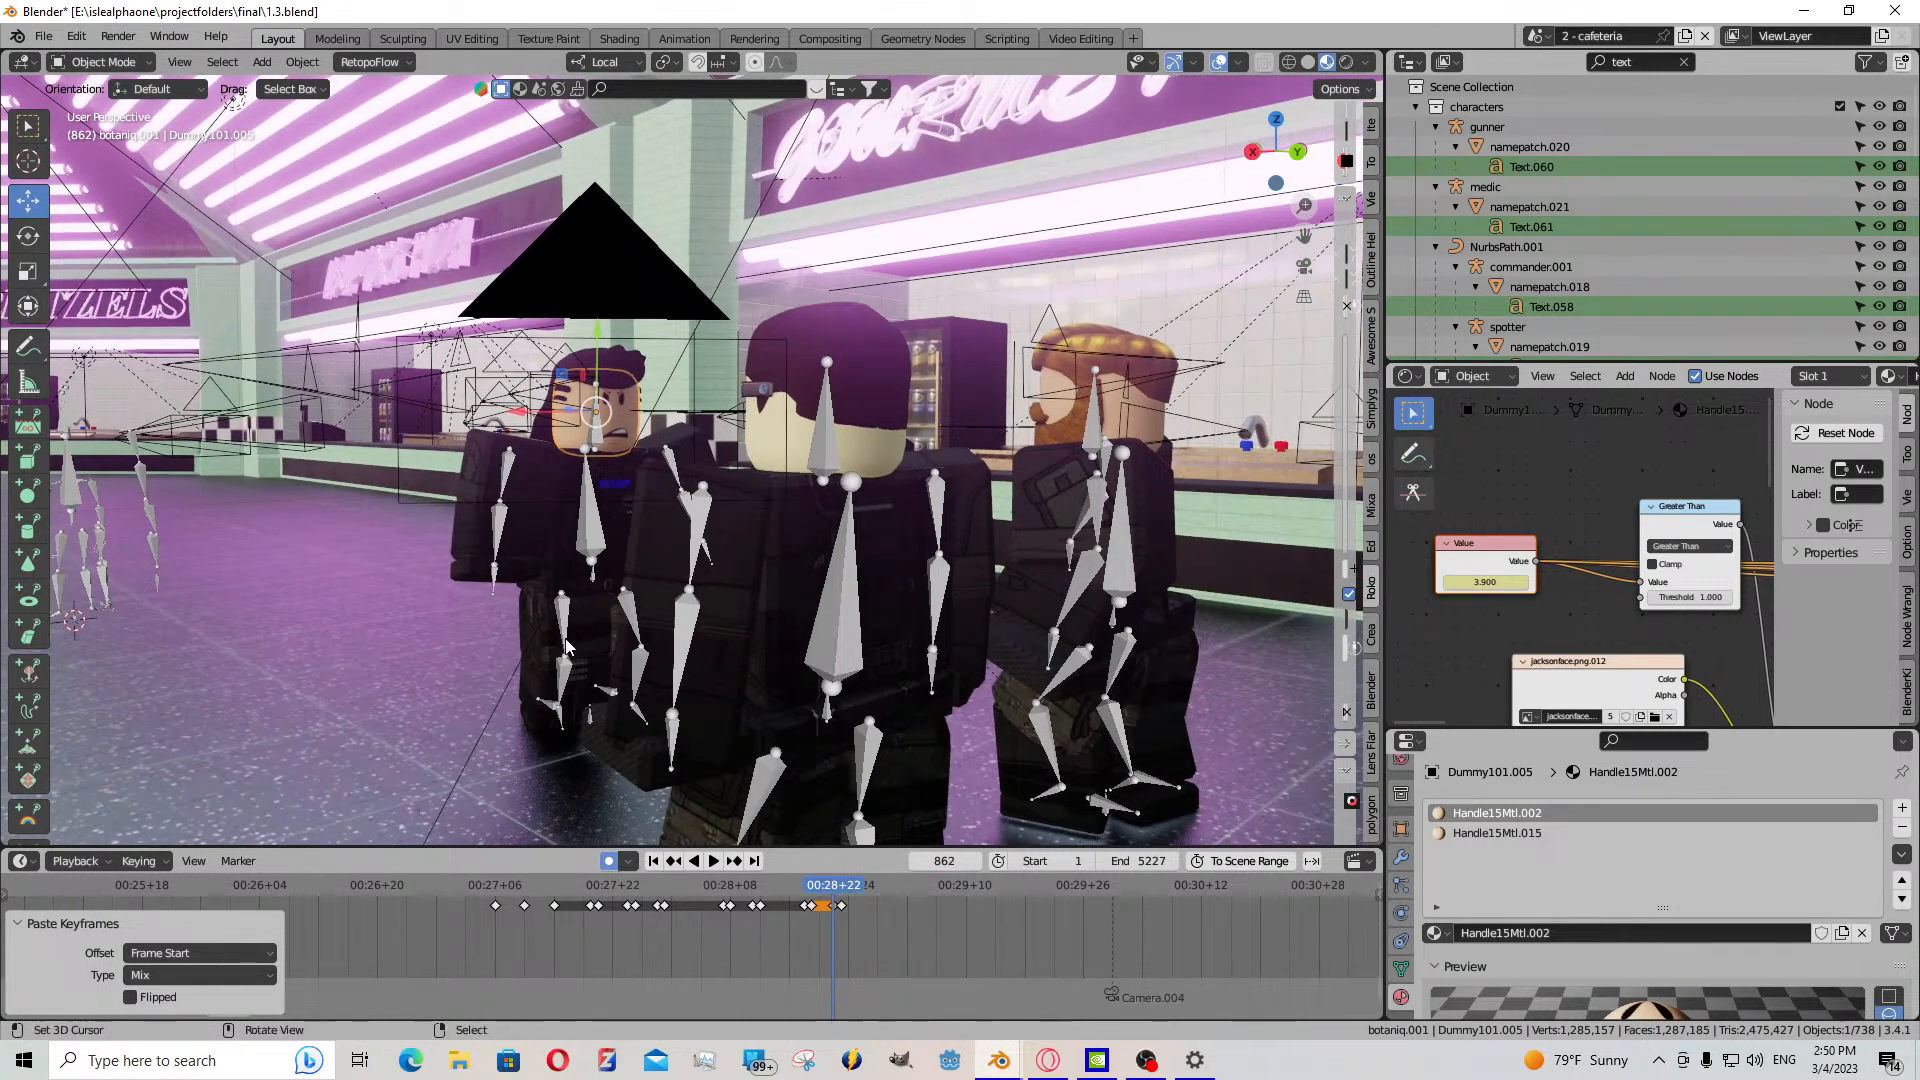
{"action": "scroll", "coordinate": [566, 638], "scroll_direction": "up", "scroll_amount": 2}
{"action": "key", "text": "KP_0"}
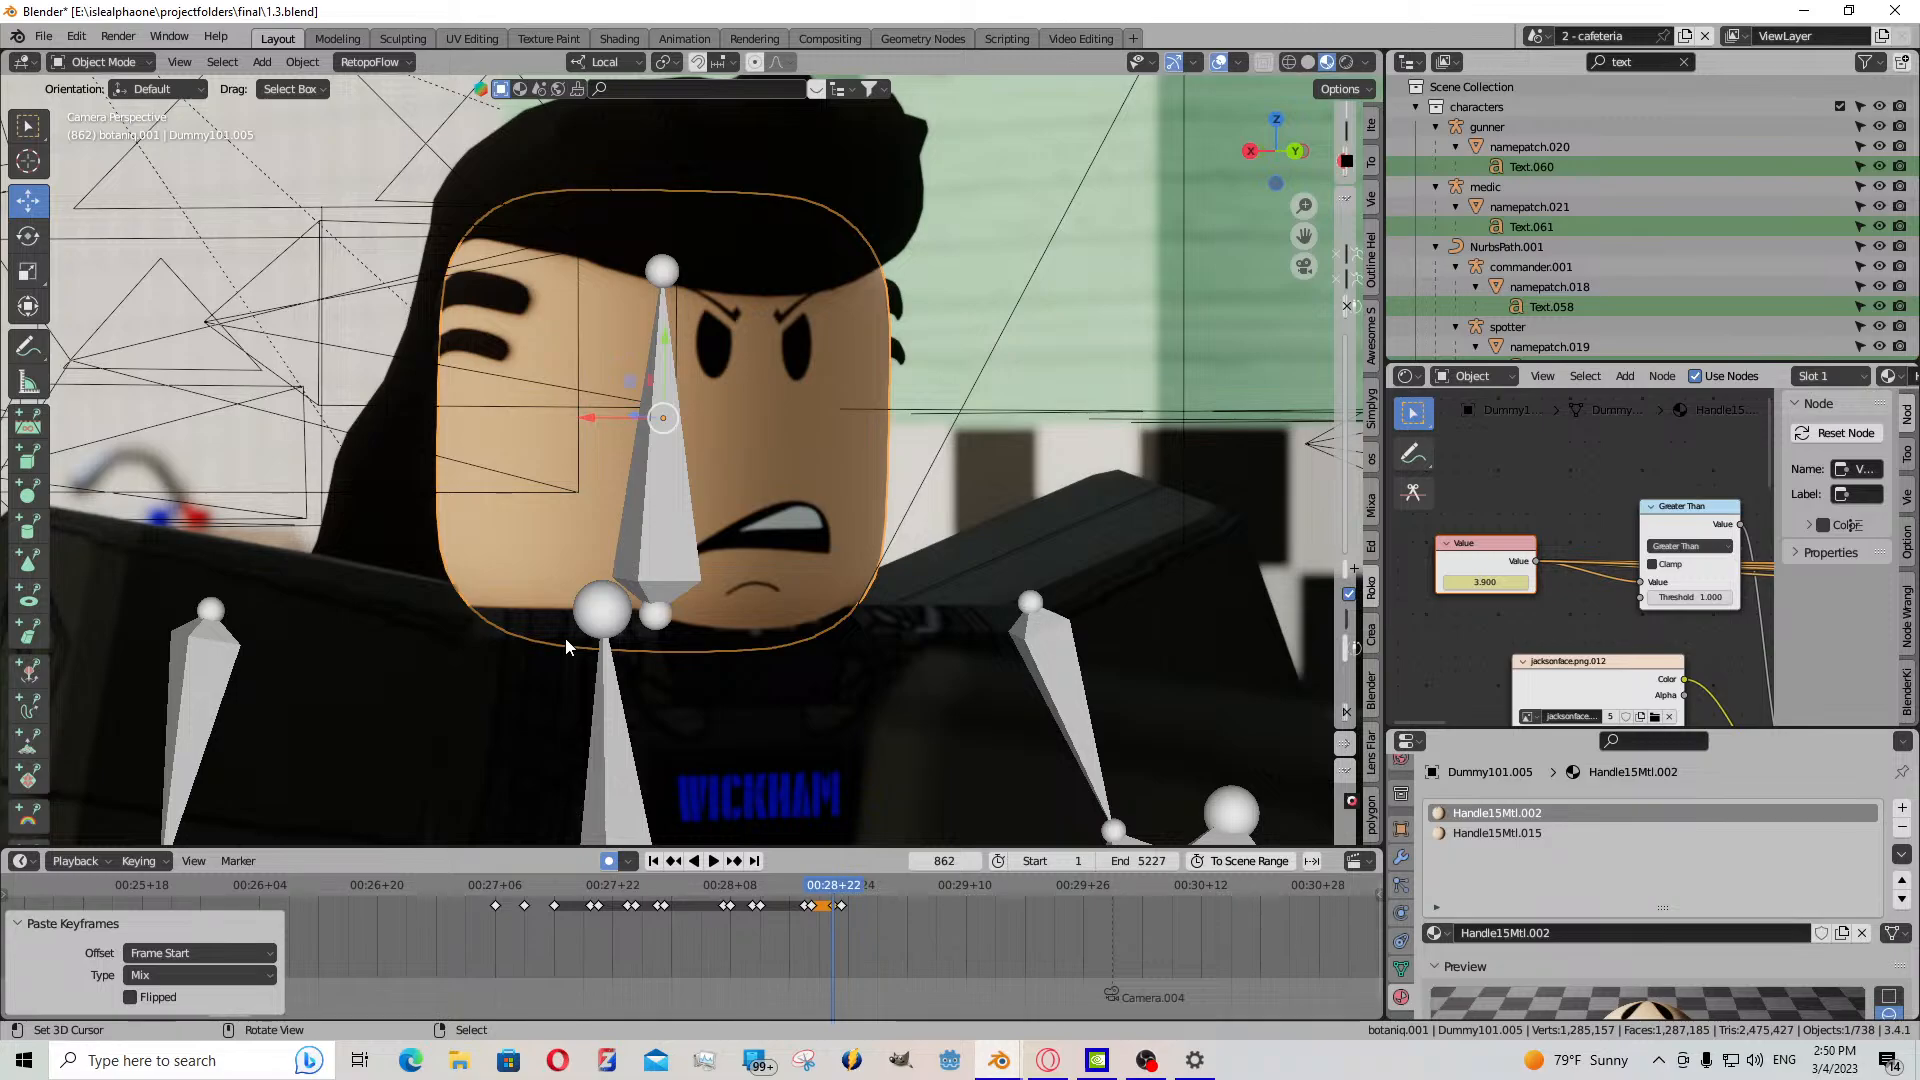
- Select the gunner armature and play its motion from frame 845 to check it with the mouth animation
{"action": "left_click", "coordinate": [626, 700]}
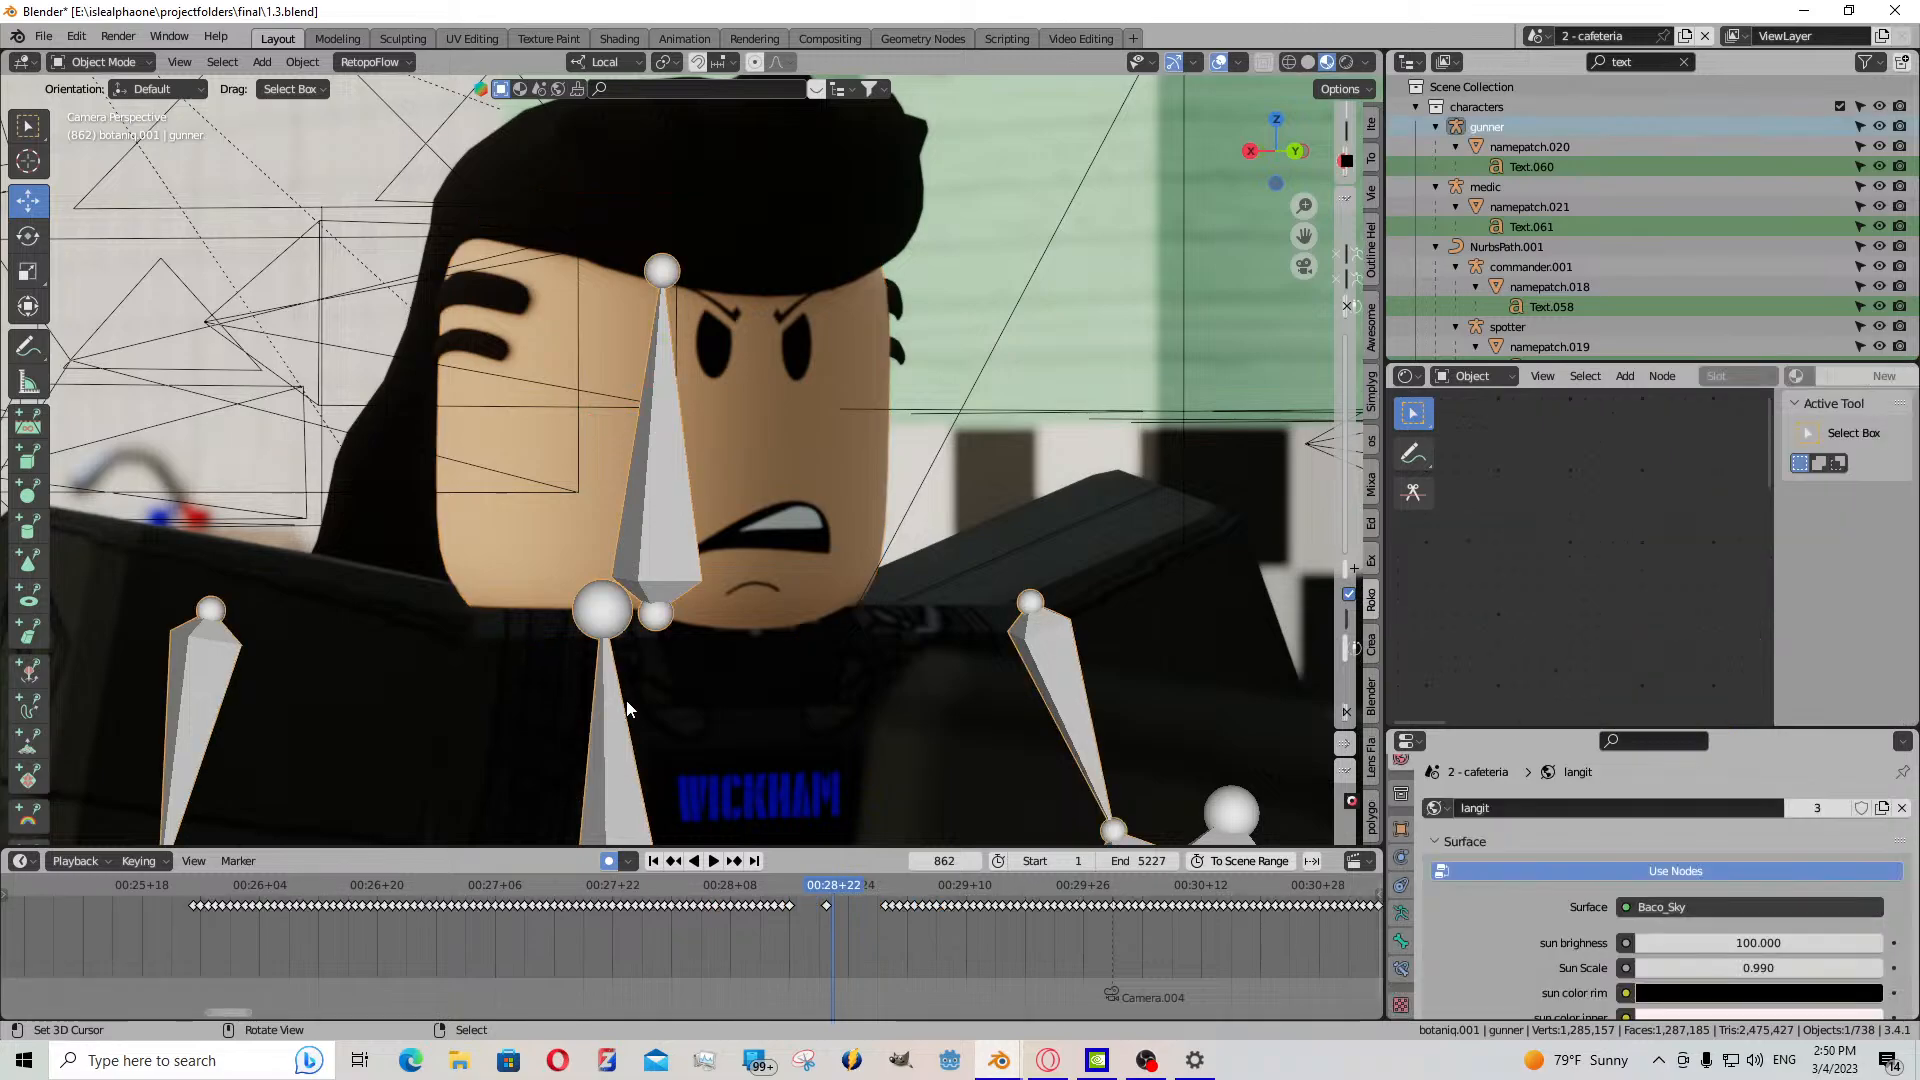
{"action": "left_click", "coordinate": [821, 925]}
{"action": "scroll", "coordinate": [817, 913], "scroll_direction": "down", "scroll_amount": 2}
{"action": "scroll", "coordinate": [766, 690], "scroll_direction": "down", "scroll_amount": 3}
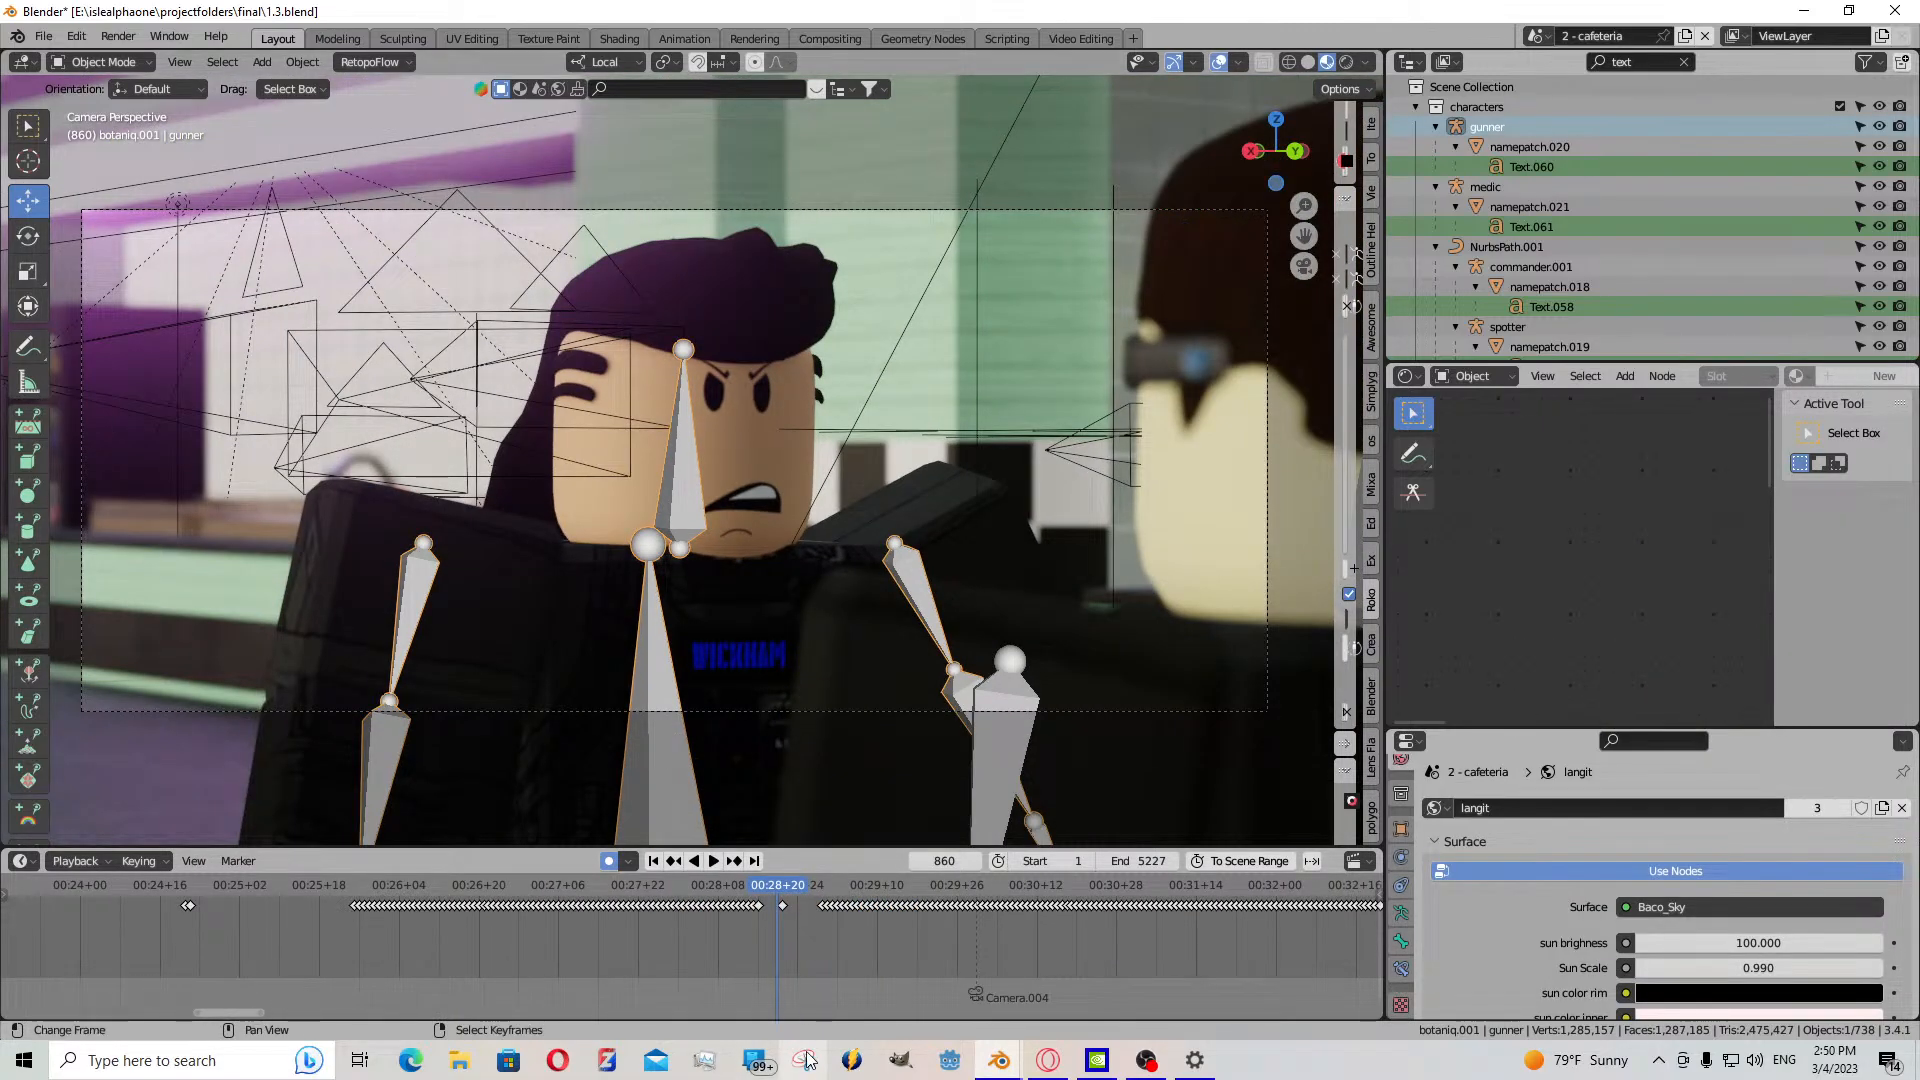
{"action": "left_click_drag", "start_coordinate": [754, 955], "coordinate": [703, 921]}
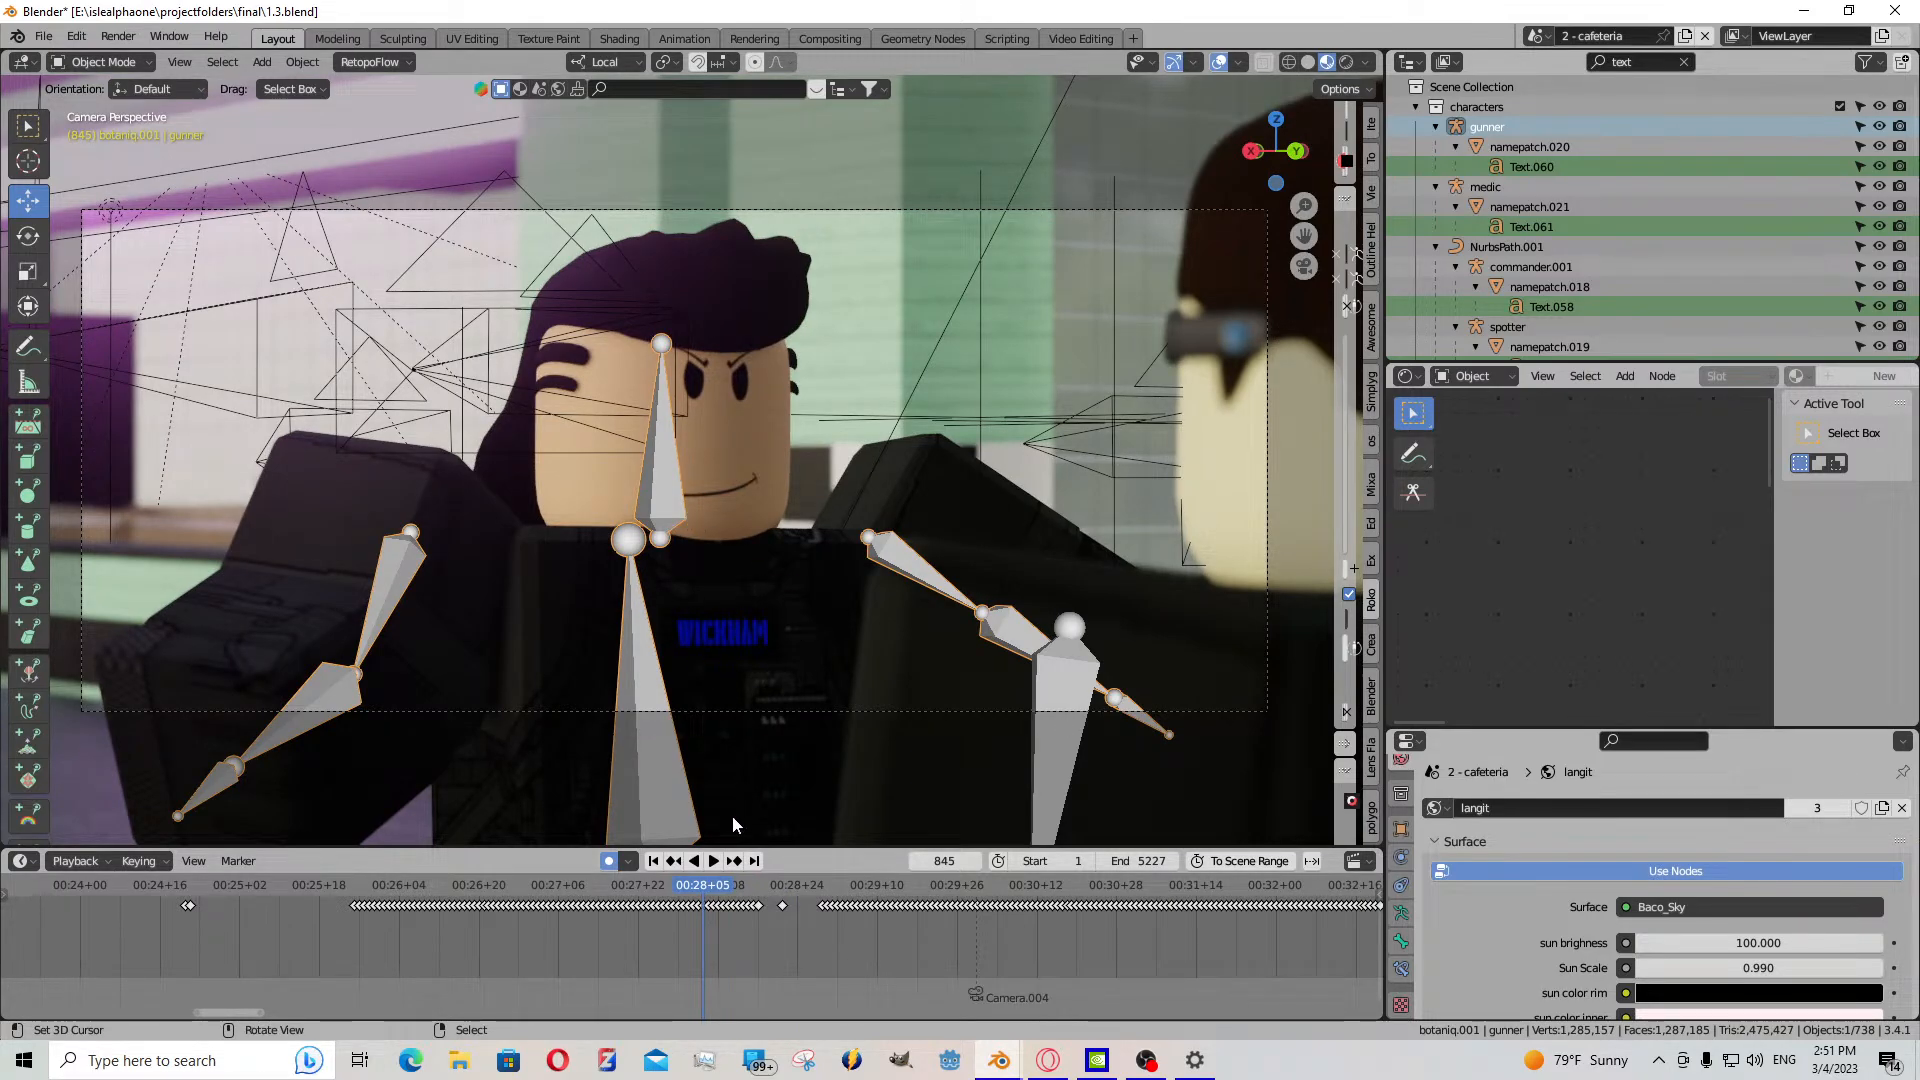
{"action": "key", "text": "space"}
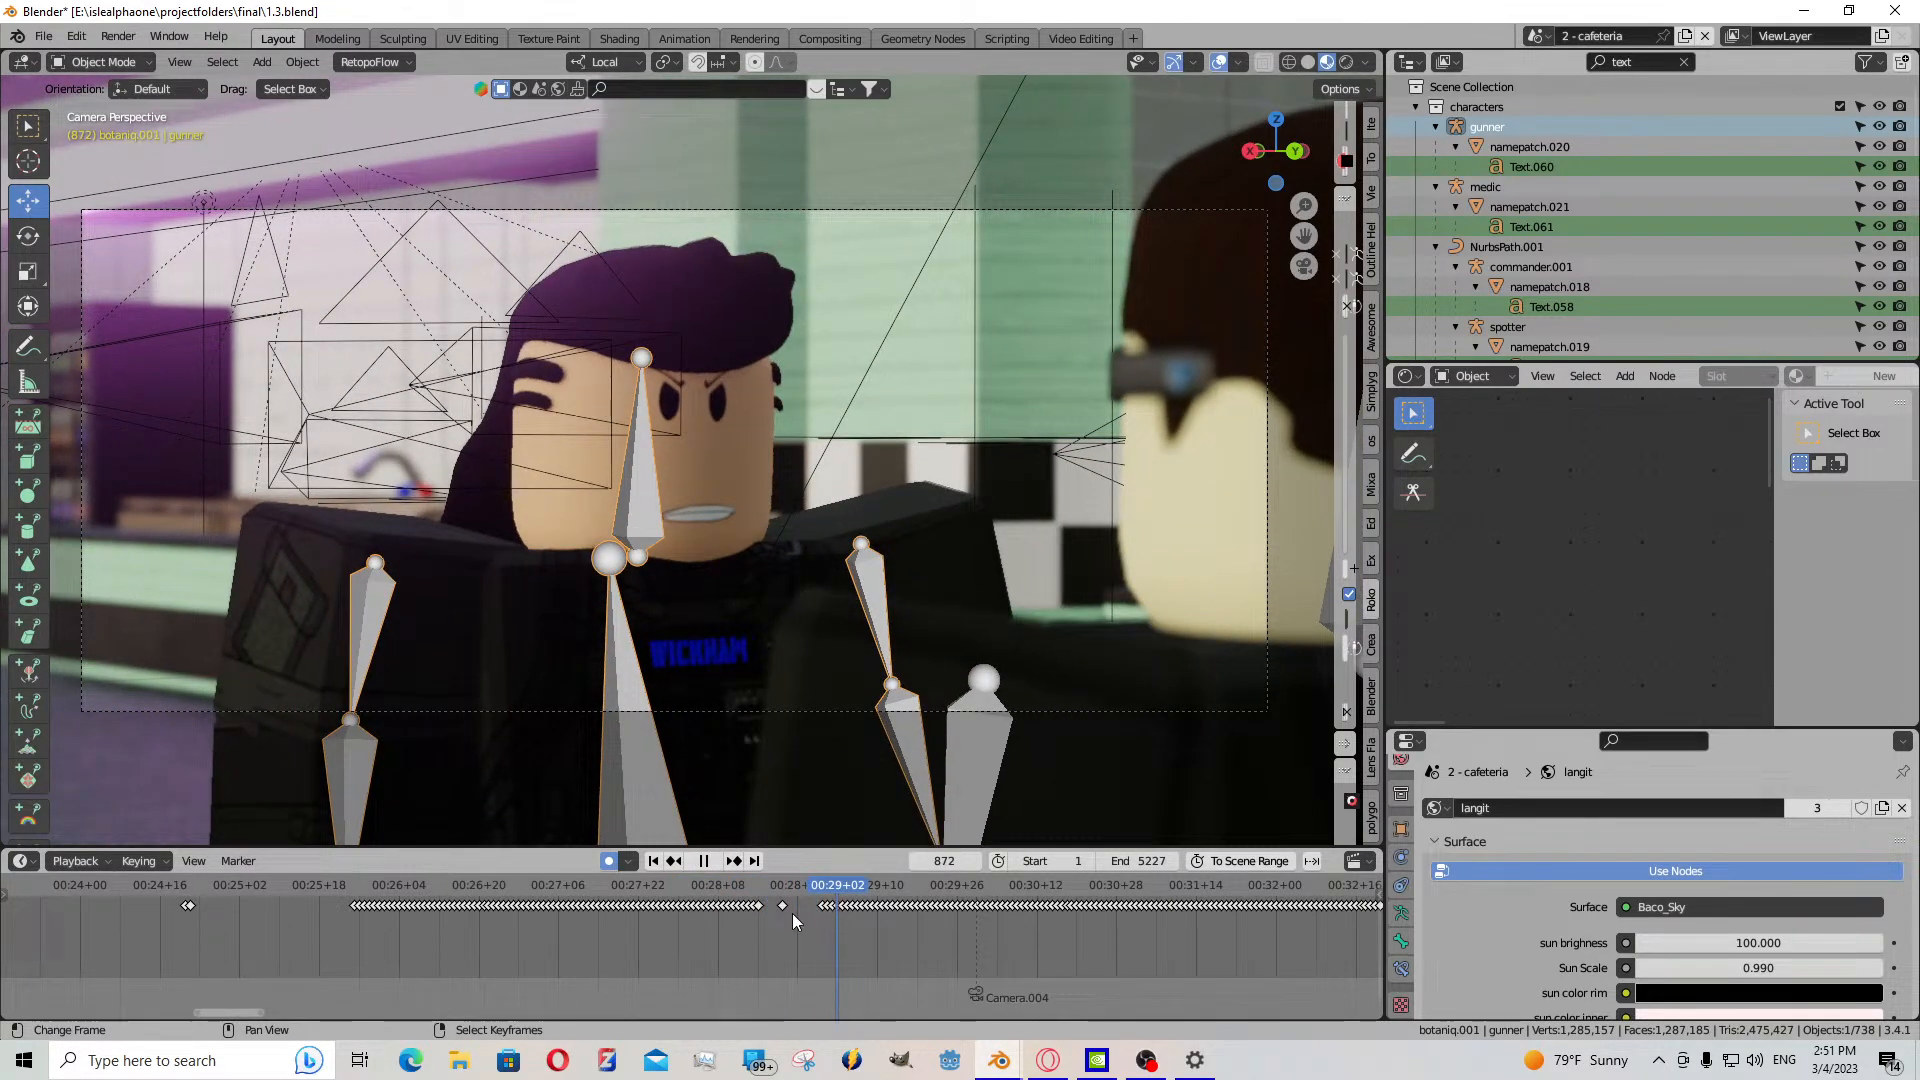
{"action": "key", "text": "space"}
- Switch the gunner armature to Pose Mode and delete its isolated bone keyframe at frame 861
{"action": "left_click", "coordinate": [788, 910]}
{"action": "key", "text": "Left"}
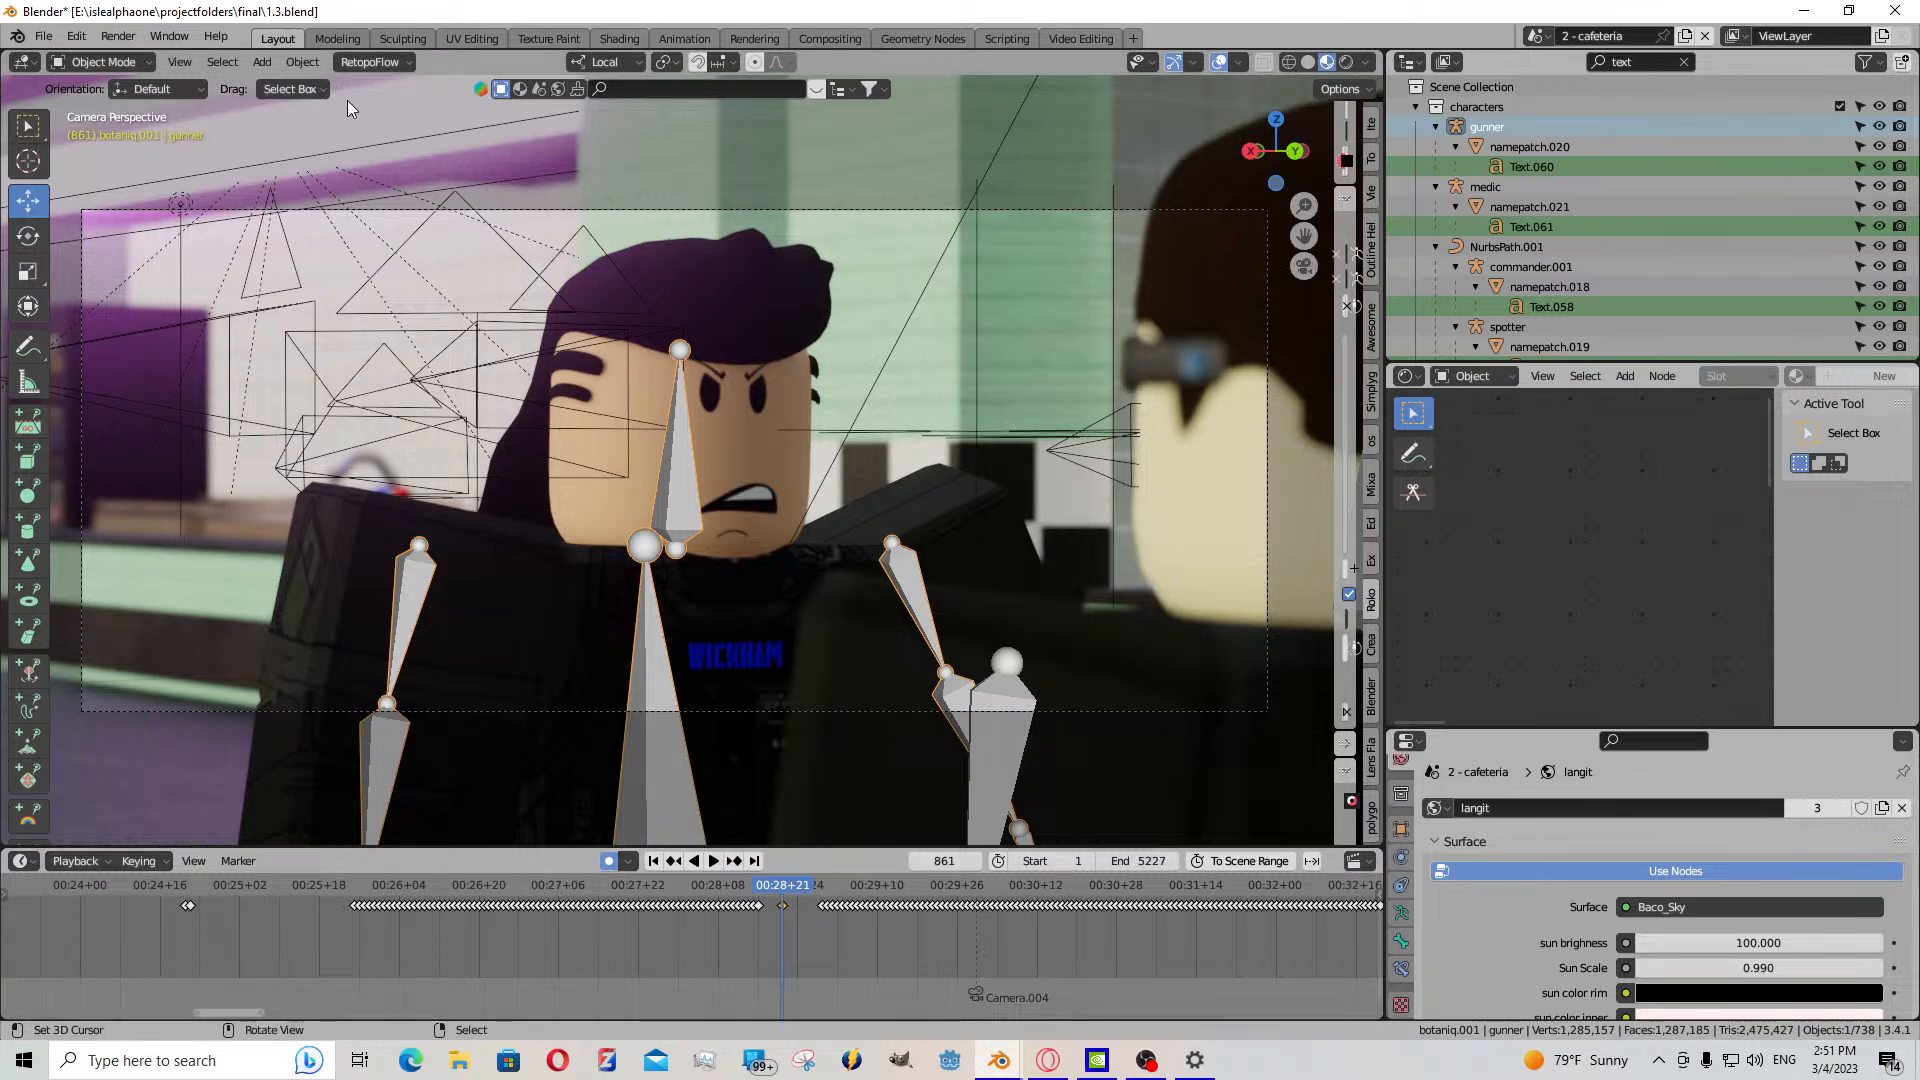
{"action": "left_click", "coordinate": [74, 62]}
{"action": "left_click", "coordinate": [93, 129]}
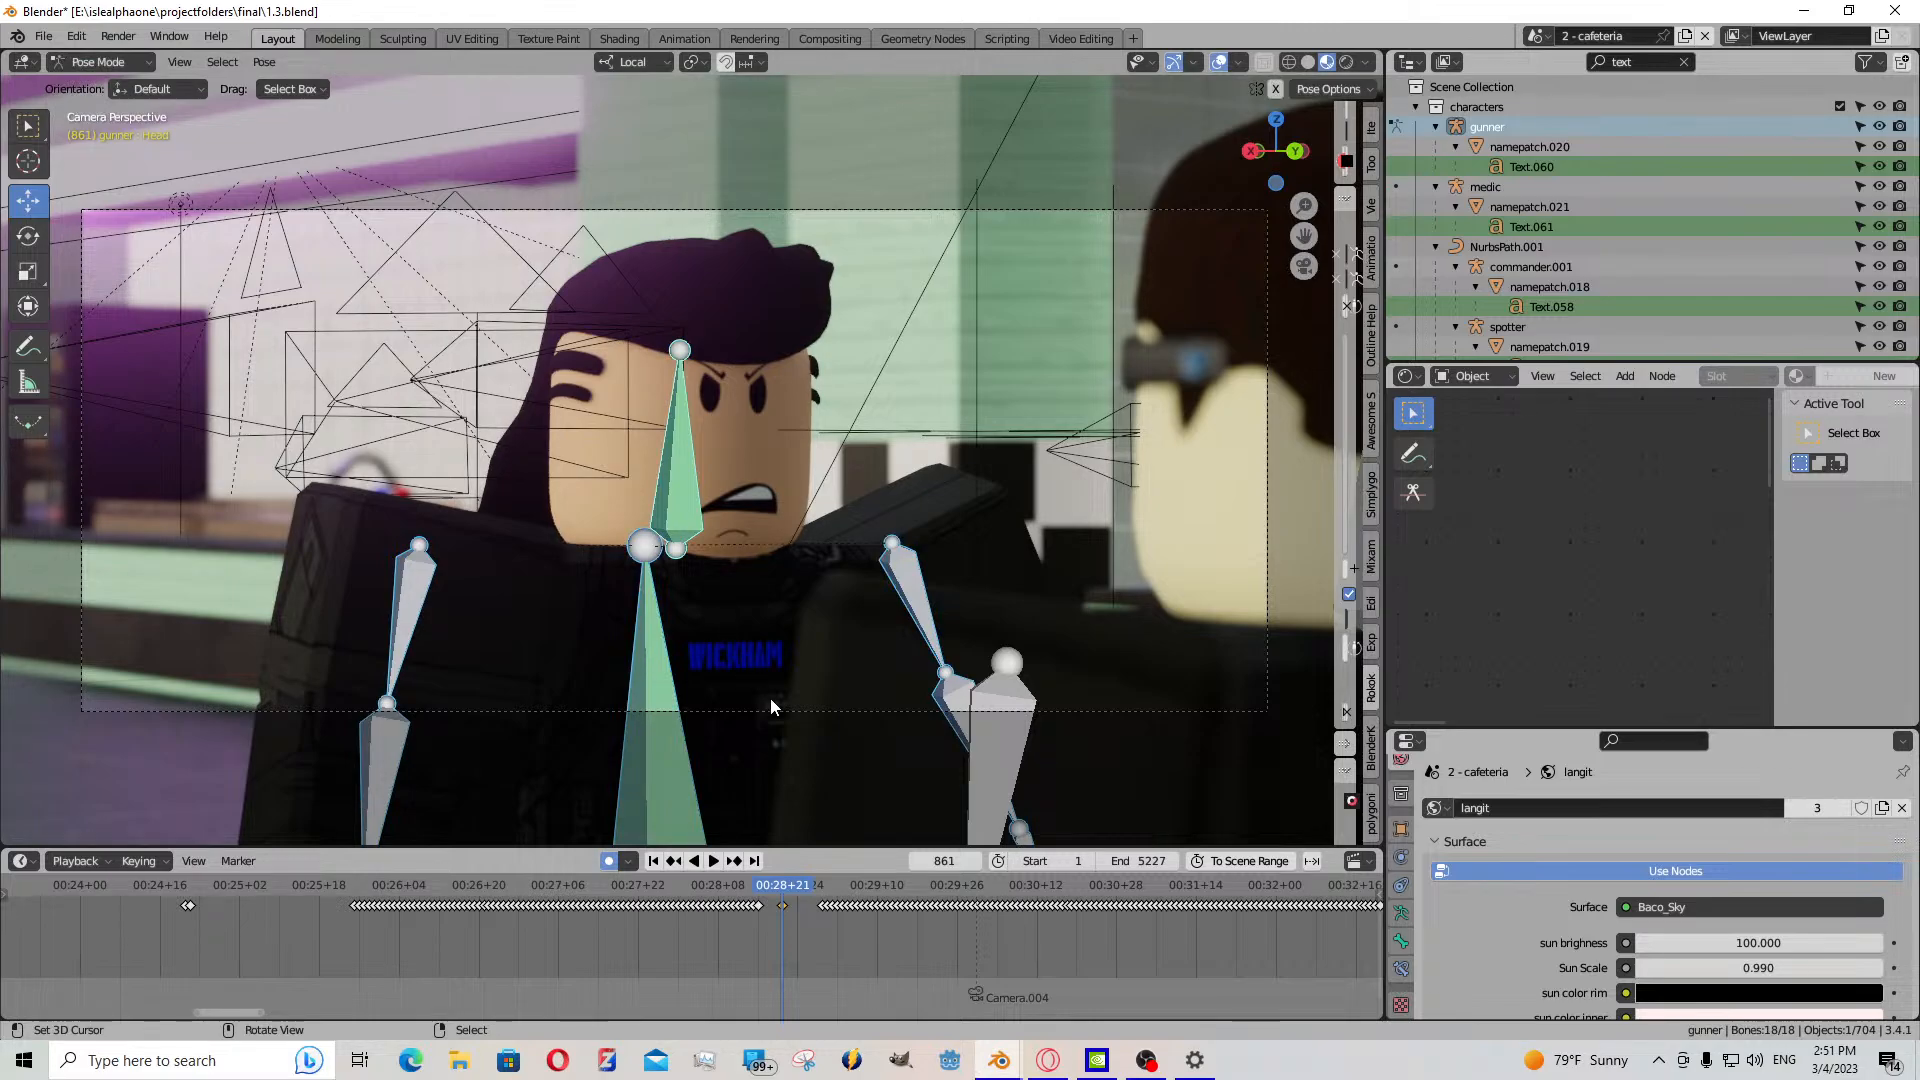
{"action": "left_click_drag", "start_coordinate": [778, 903], "coordinate": [722, 865]}
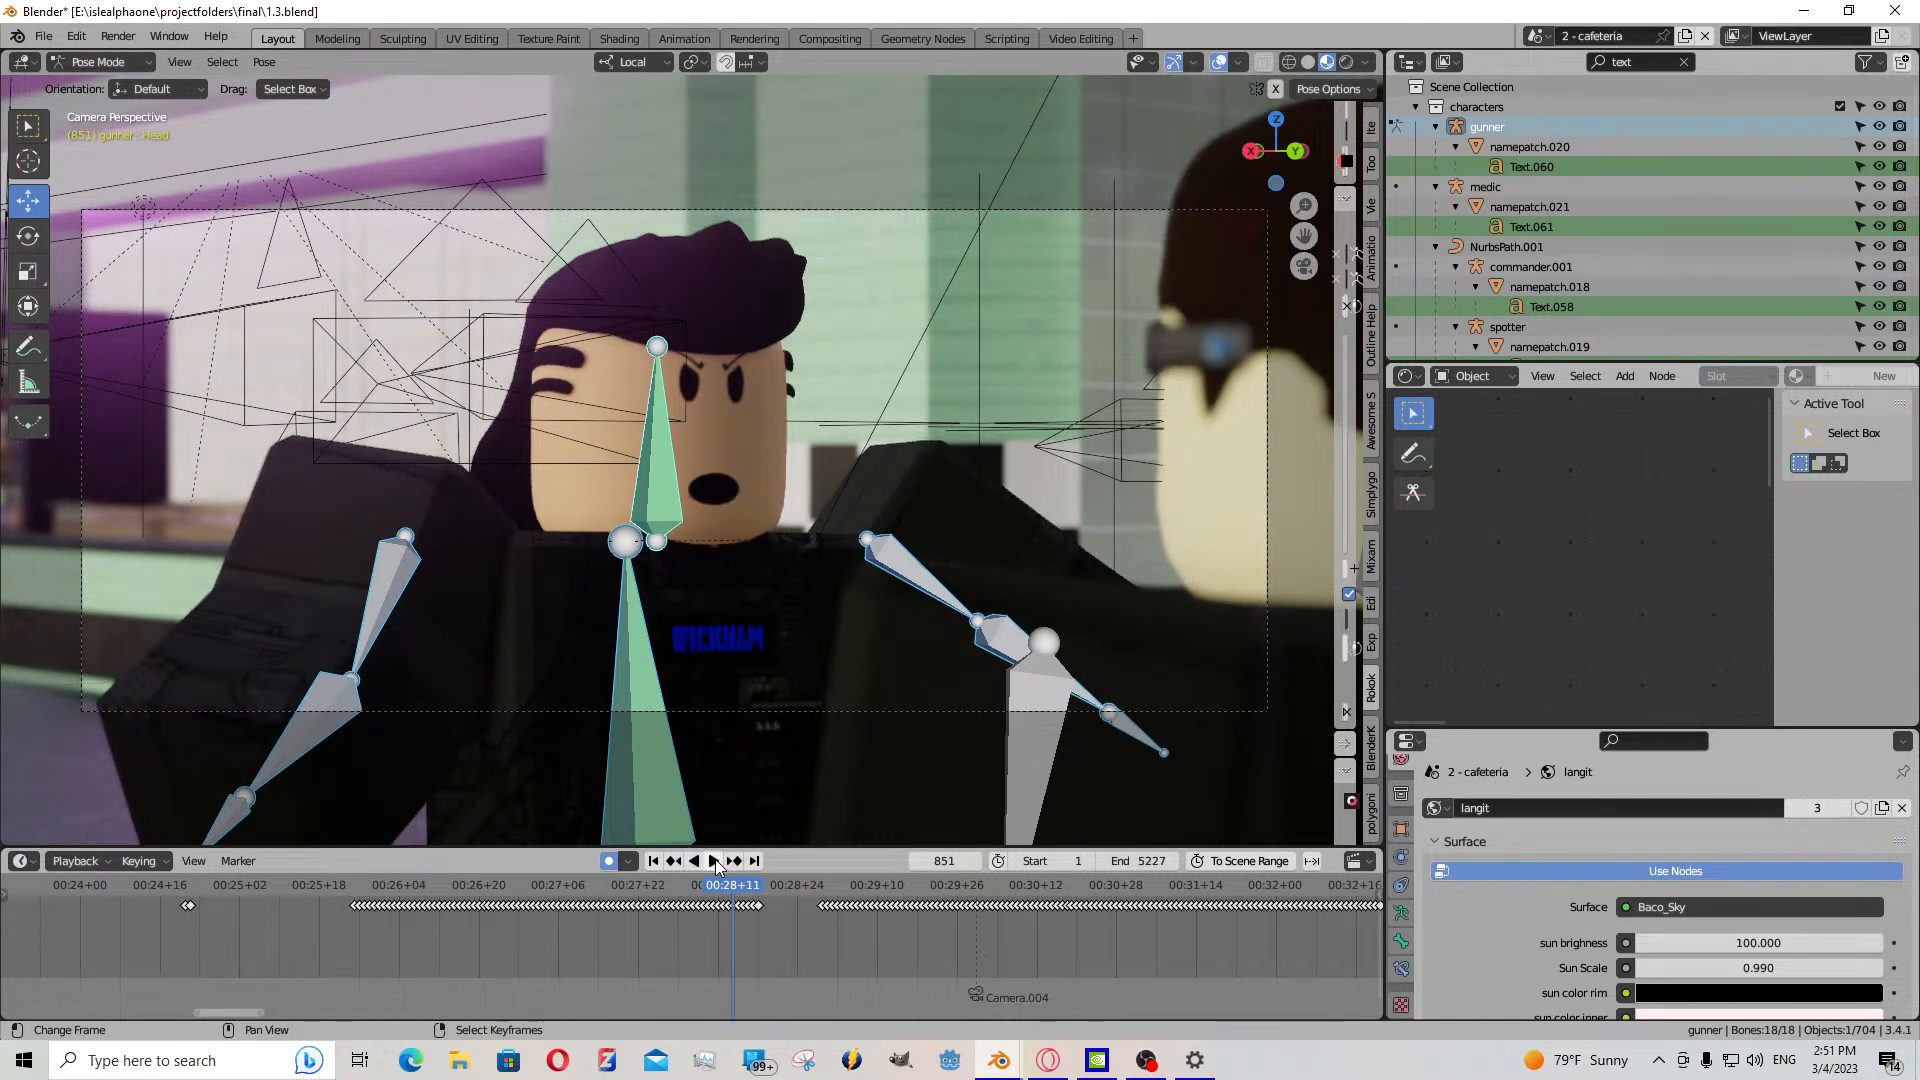
- Play the gunner's motion to frame 862 to check it, and undo the deletion of the bone keyframe at frame 861
{"action": "left_click", "coordinate": [705, 861]}
{"action": "left_click", "coordinate": [792, 914]}
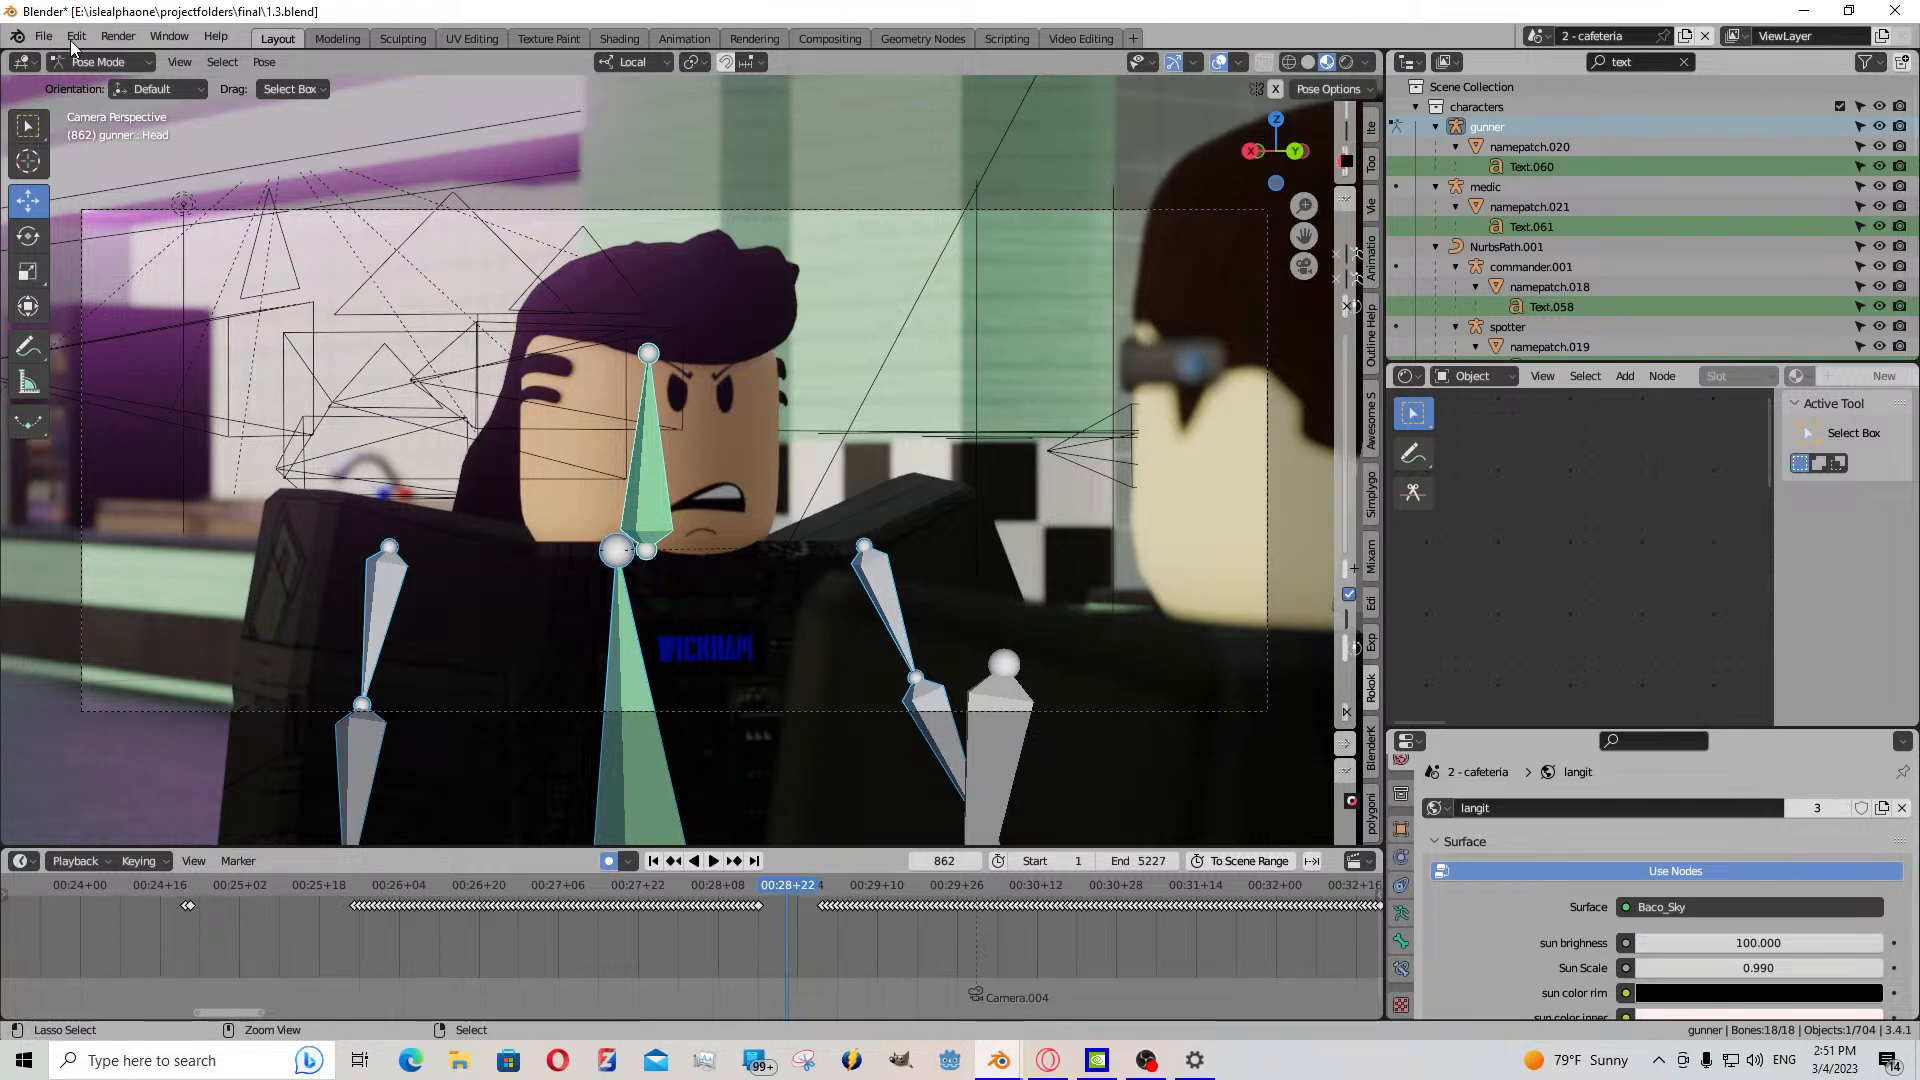
{"action": "key", "text": "Left"}
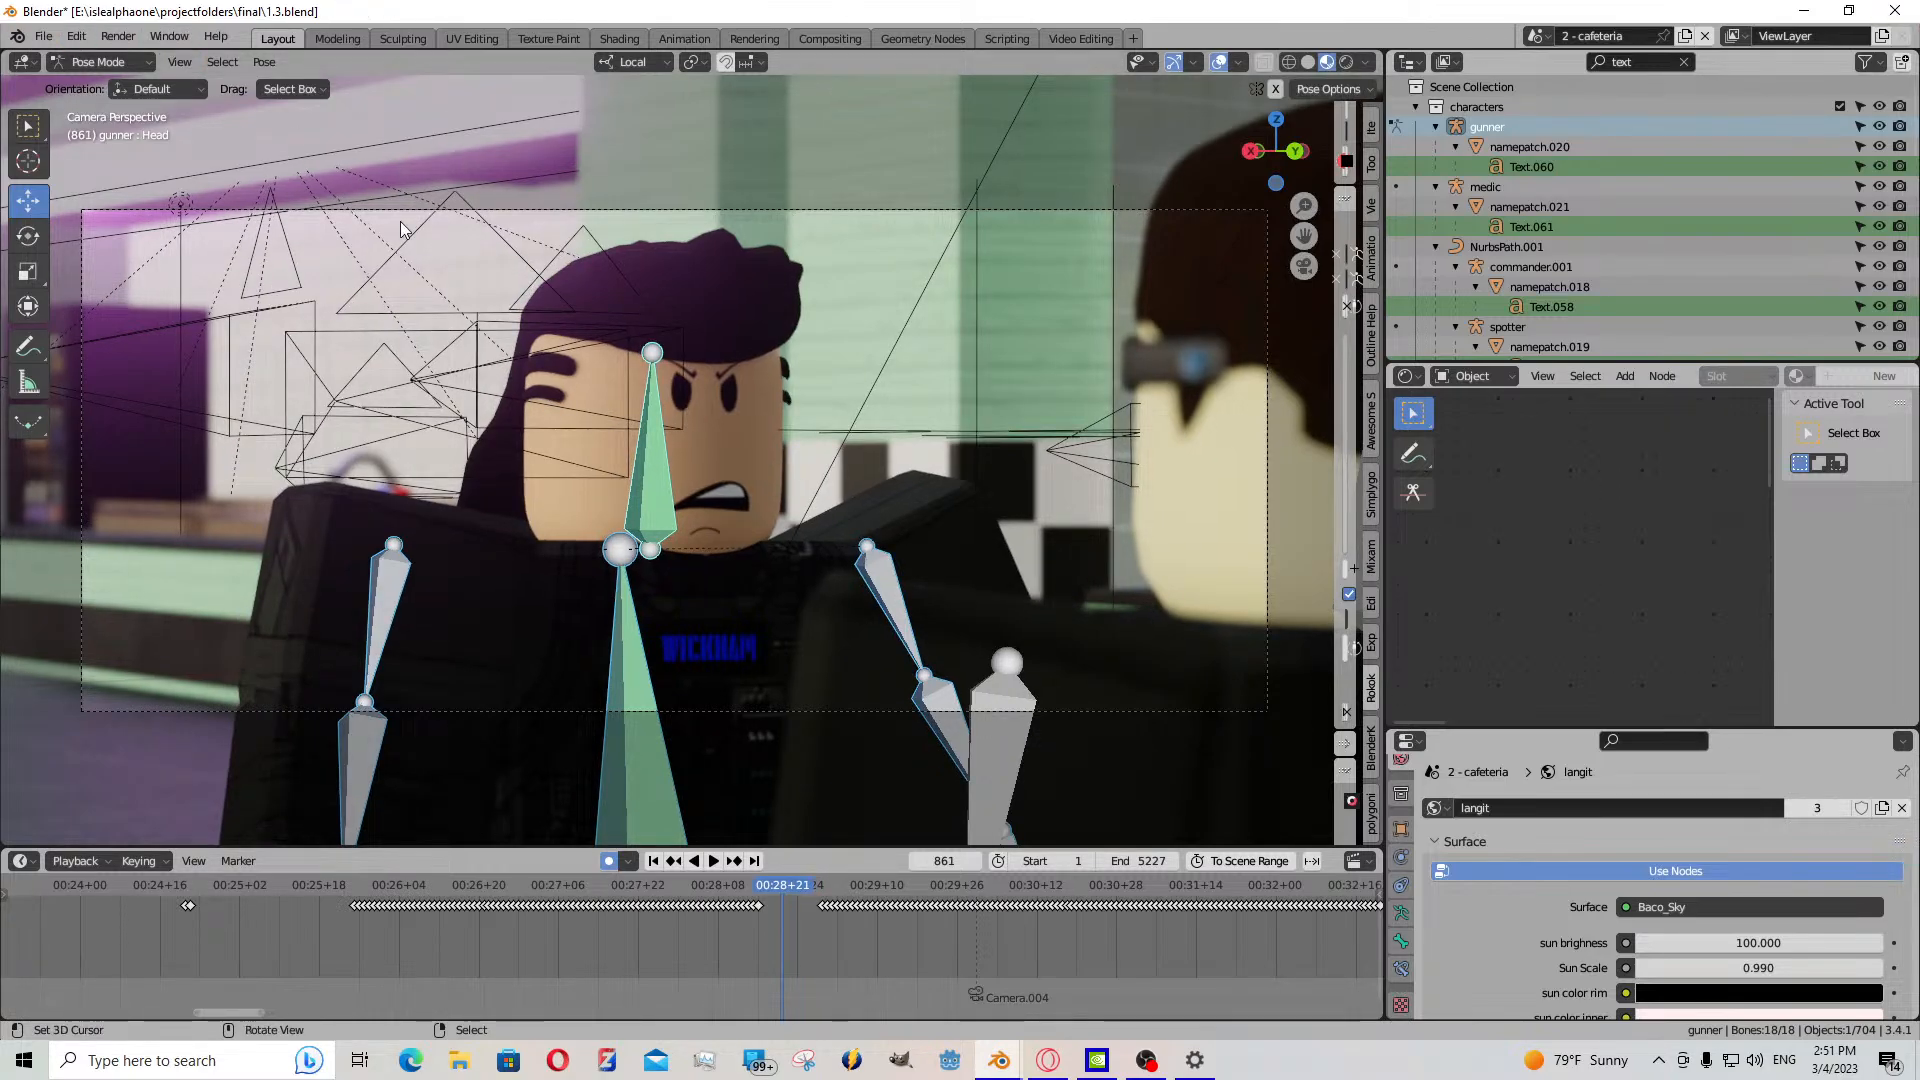
{"action": "left_click", "coordinate": [76, 36]}
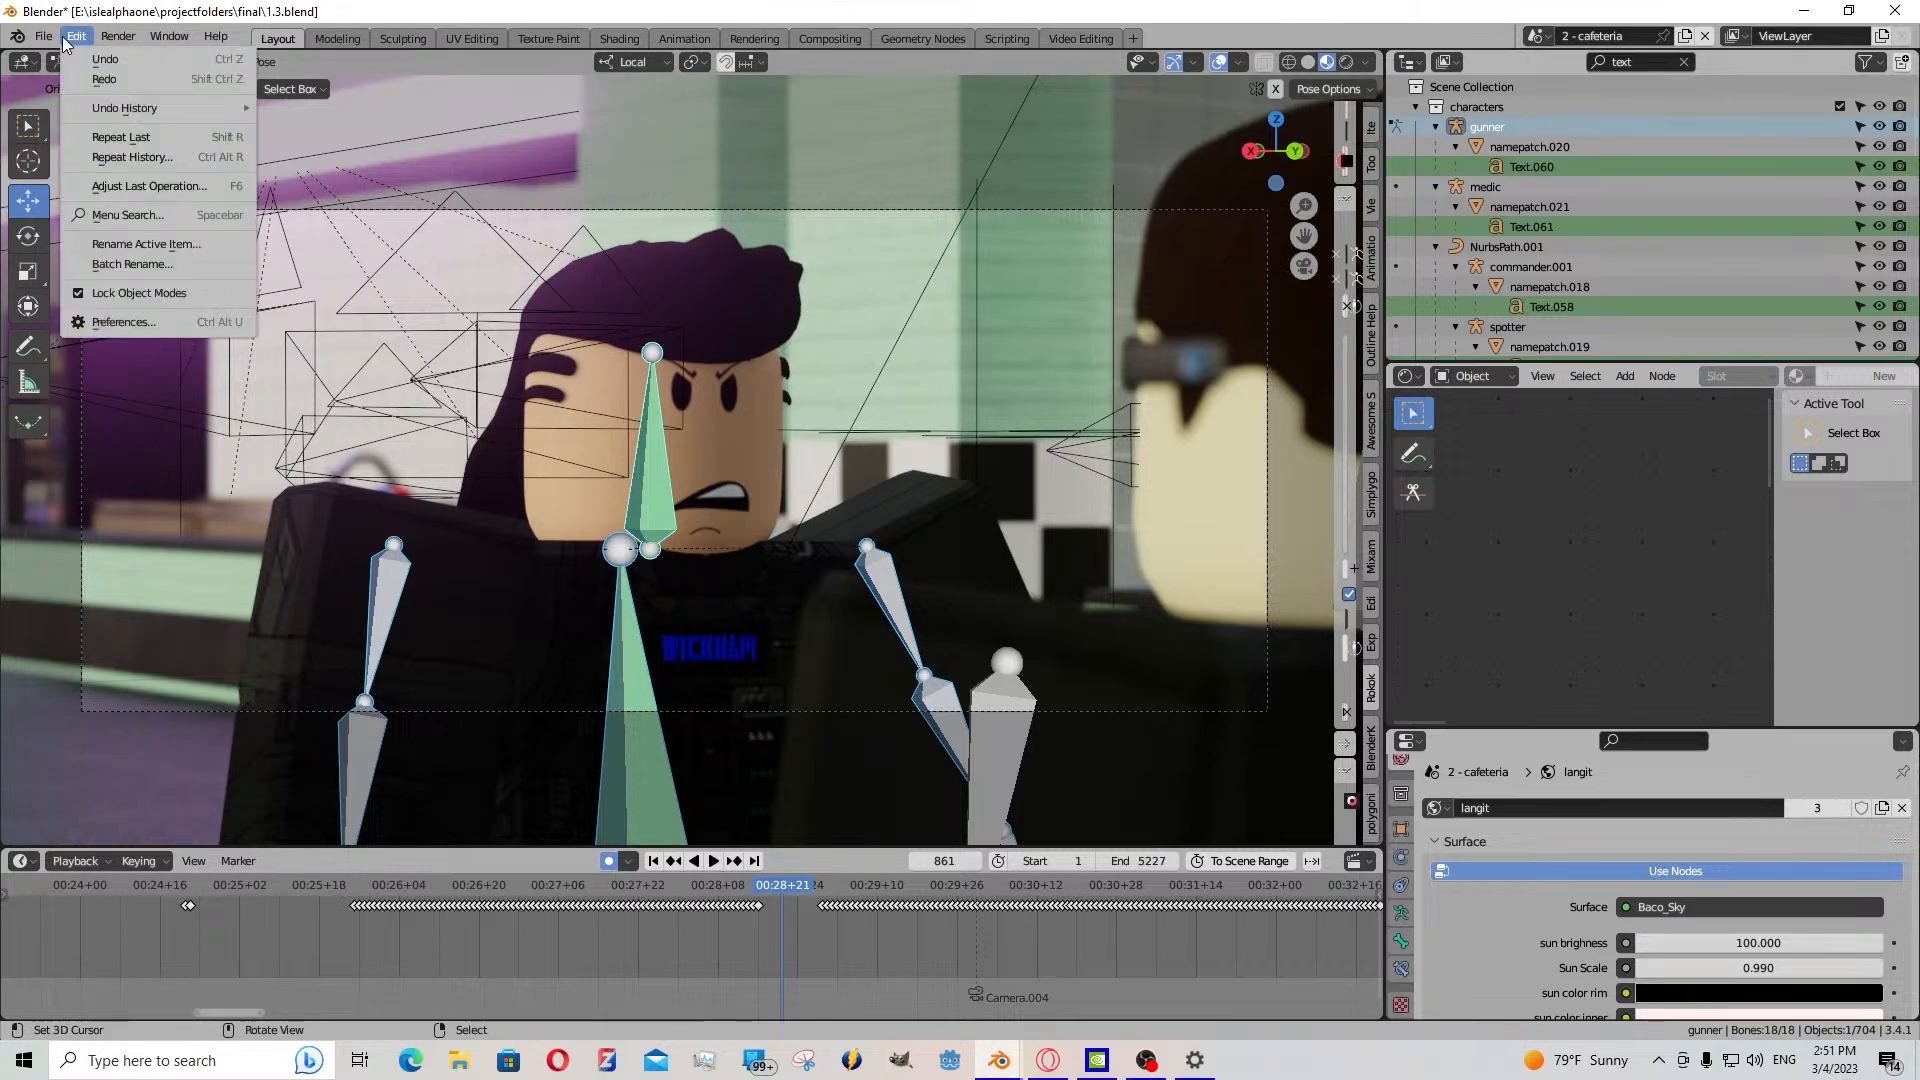
{"action": "mouse_move", "coordinate": [104, 107]}
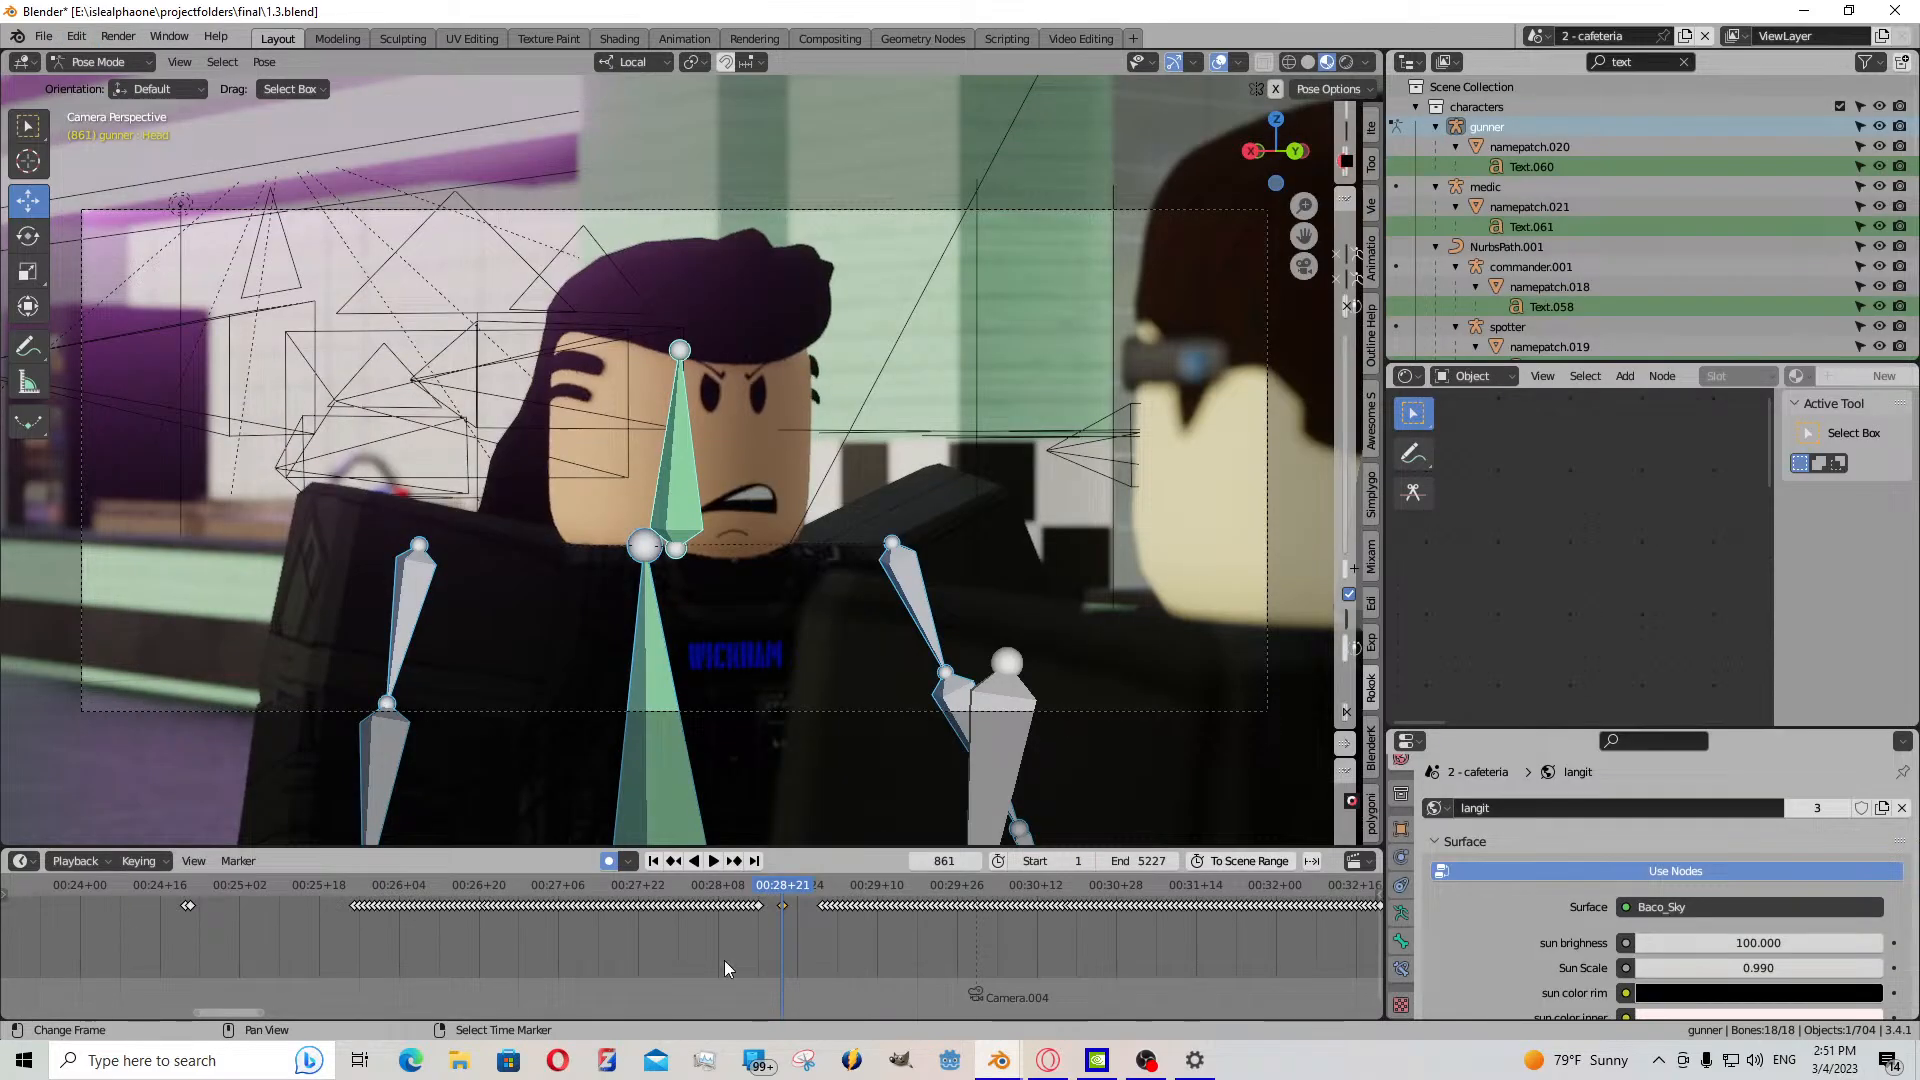
- Scrub and play the gunner's motion around the bone keyframe at frame 861
{"action": "left_click_drag", "start_coordinate": [782, 932], "coordinate": [777, 933]}
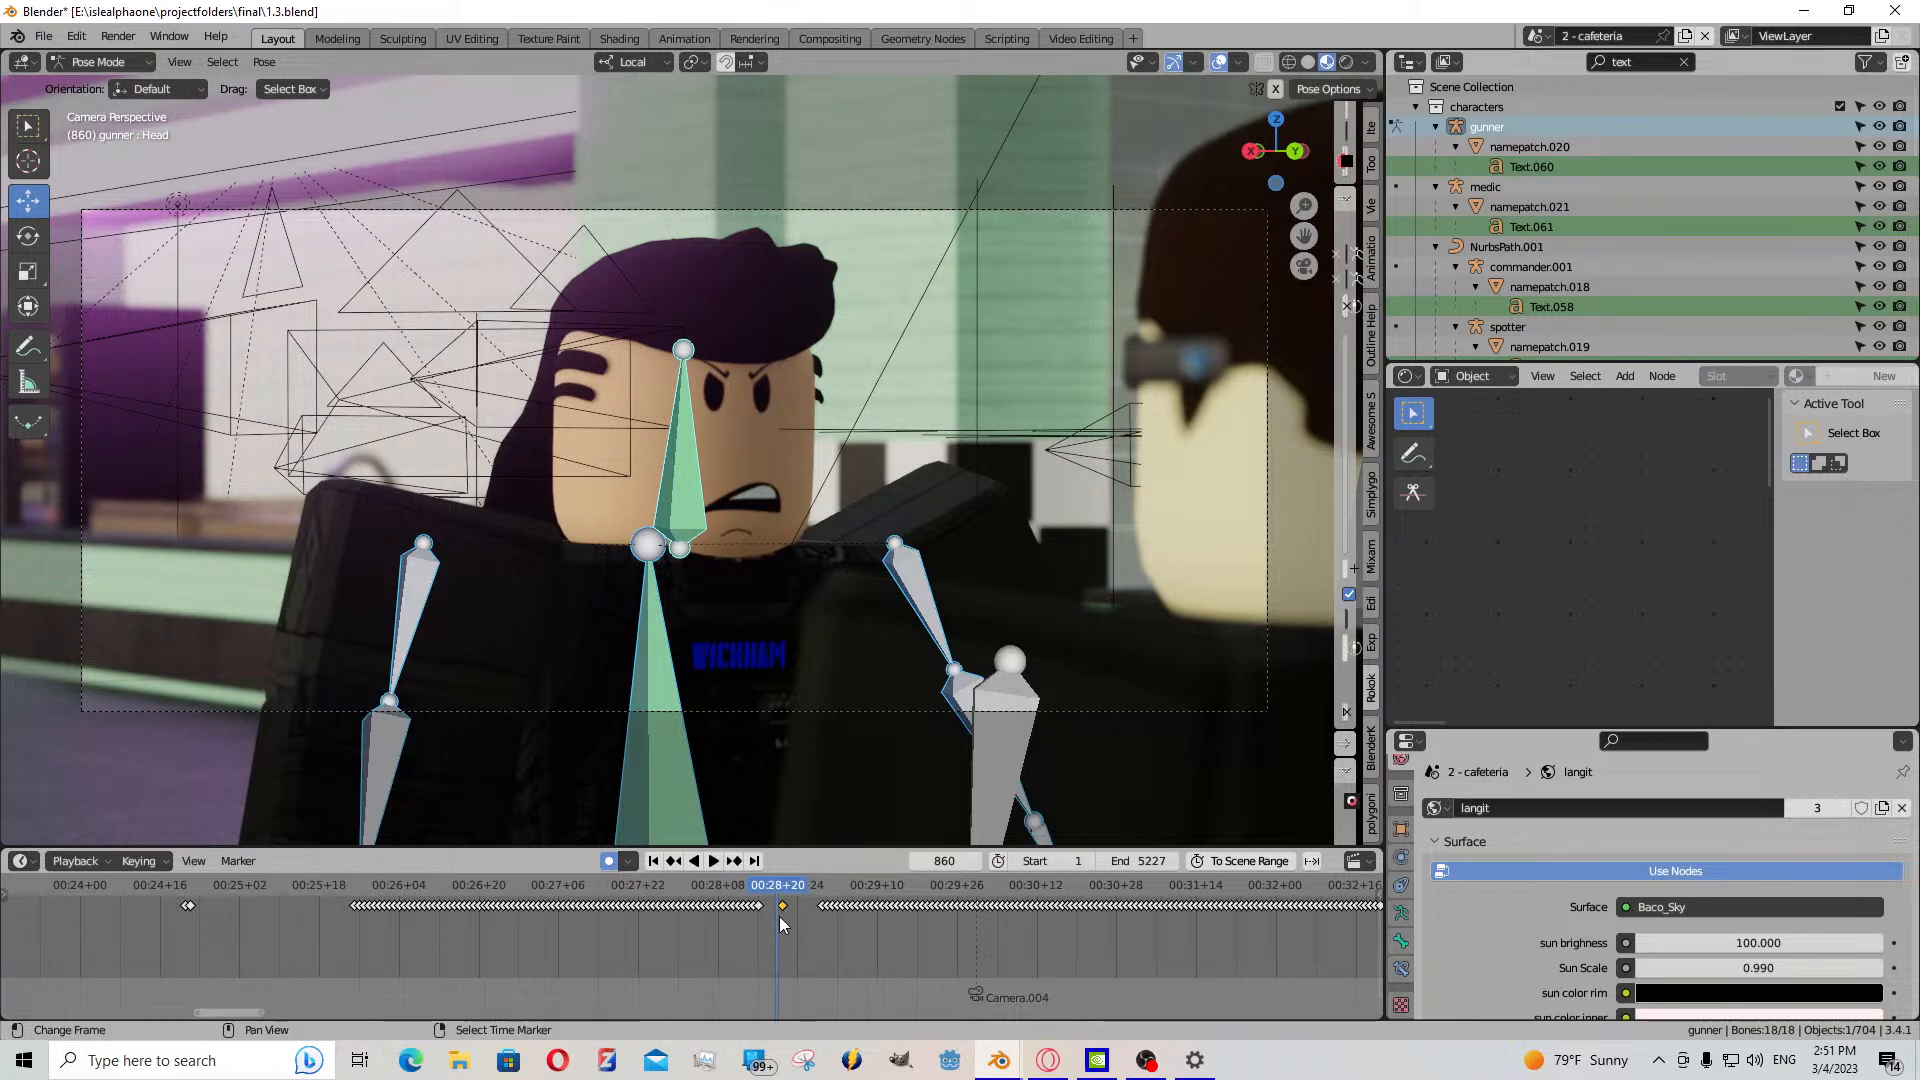
{"action": "key", "text": "space"}
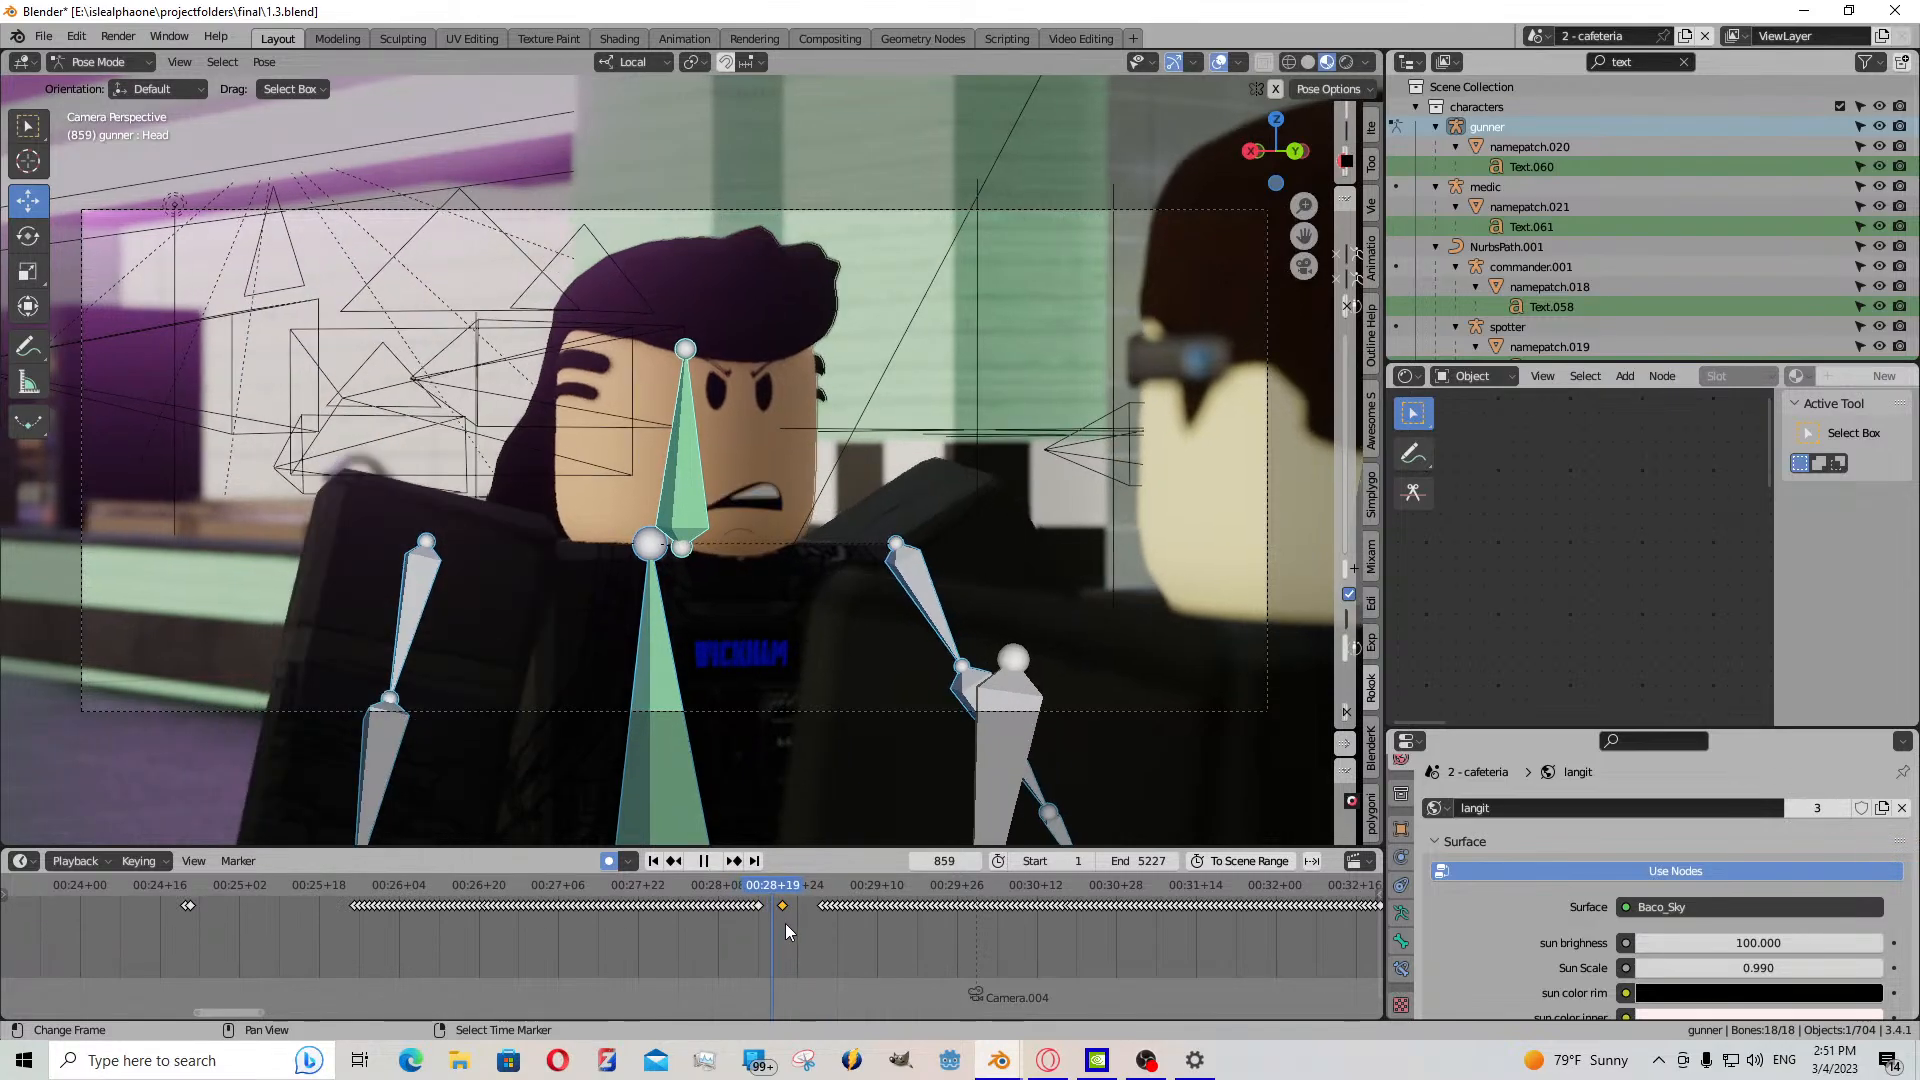
{"action": "mouse_move", "coordinate": [800, 944]}
{"action": "left_mouse_down"}
{"action": "mouse_move", "coordinate": [744, 948]}
{"action": "mouse_move", "coordinate": [784, 950]}
{"action": "left_mouse_up"}
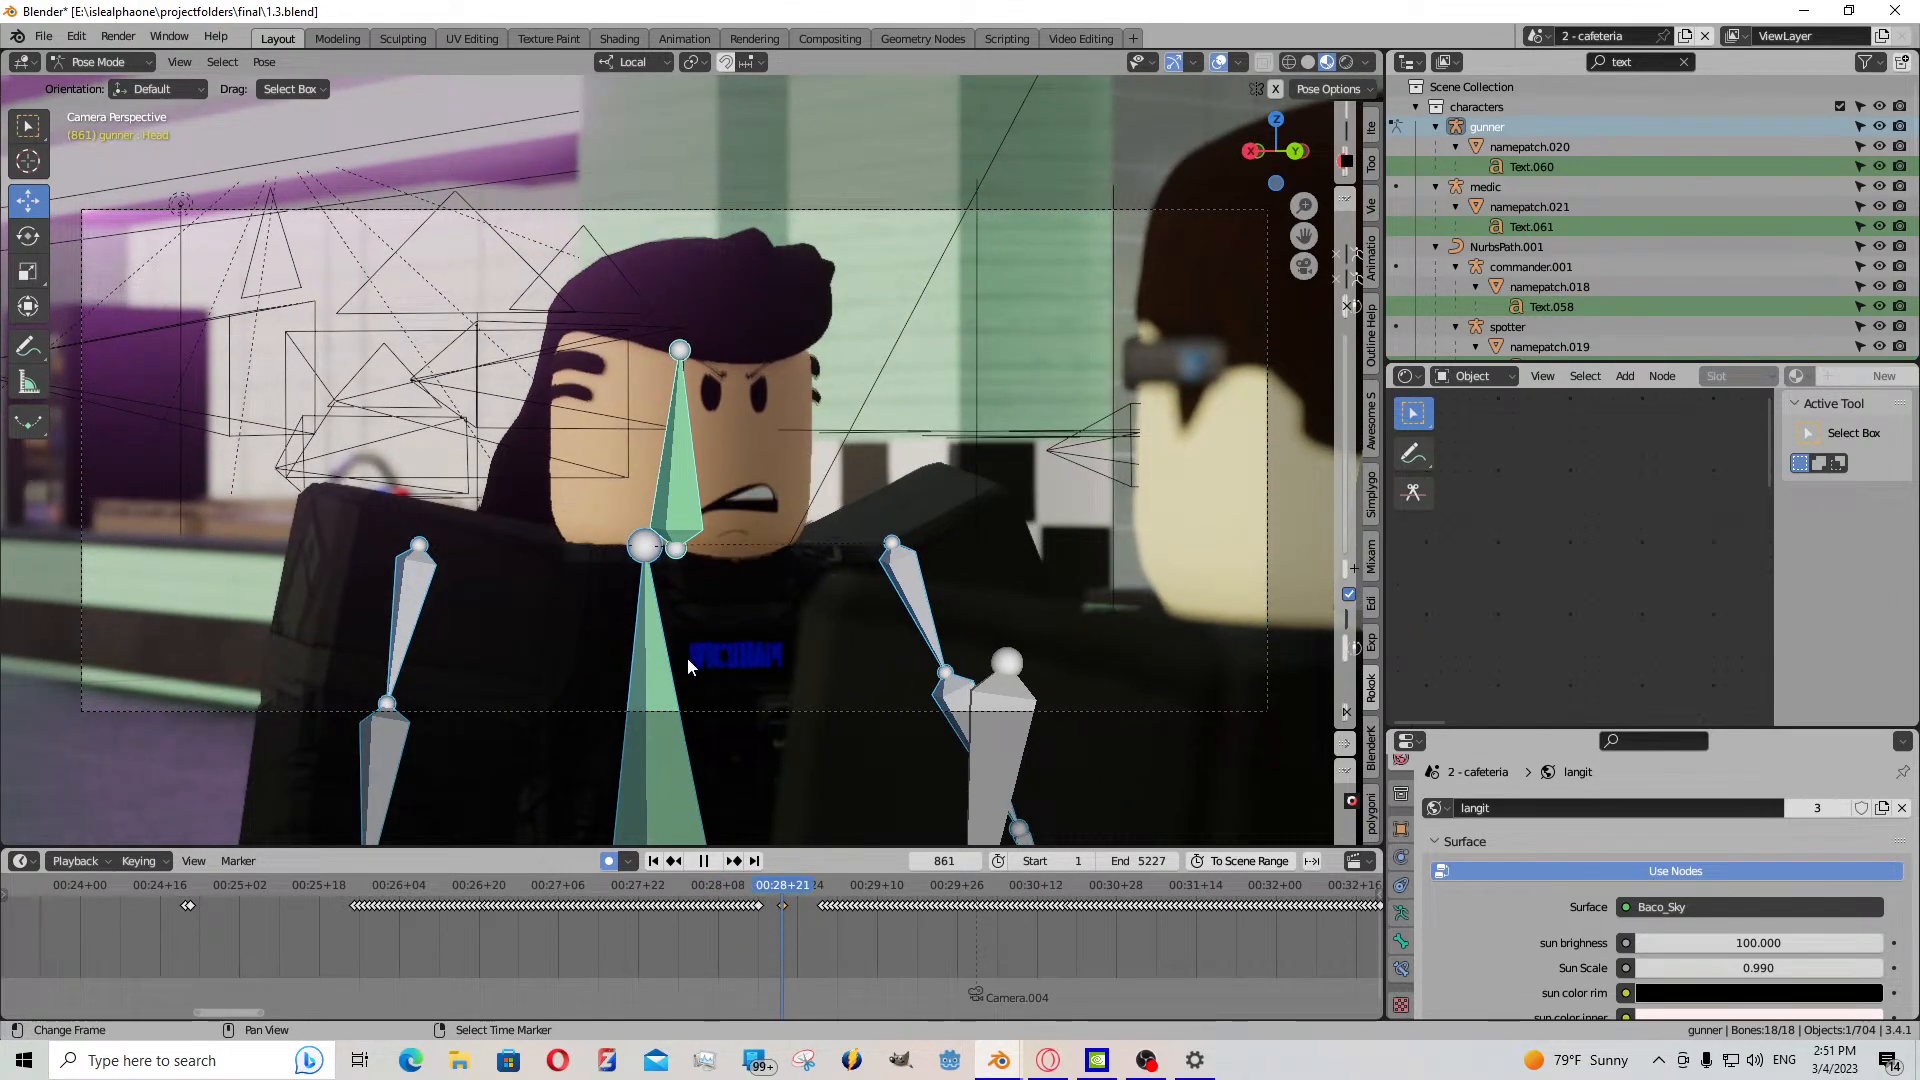
{"action": "key", "text": "space"}
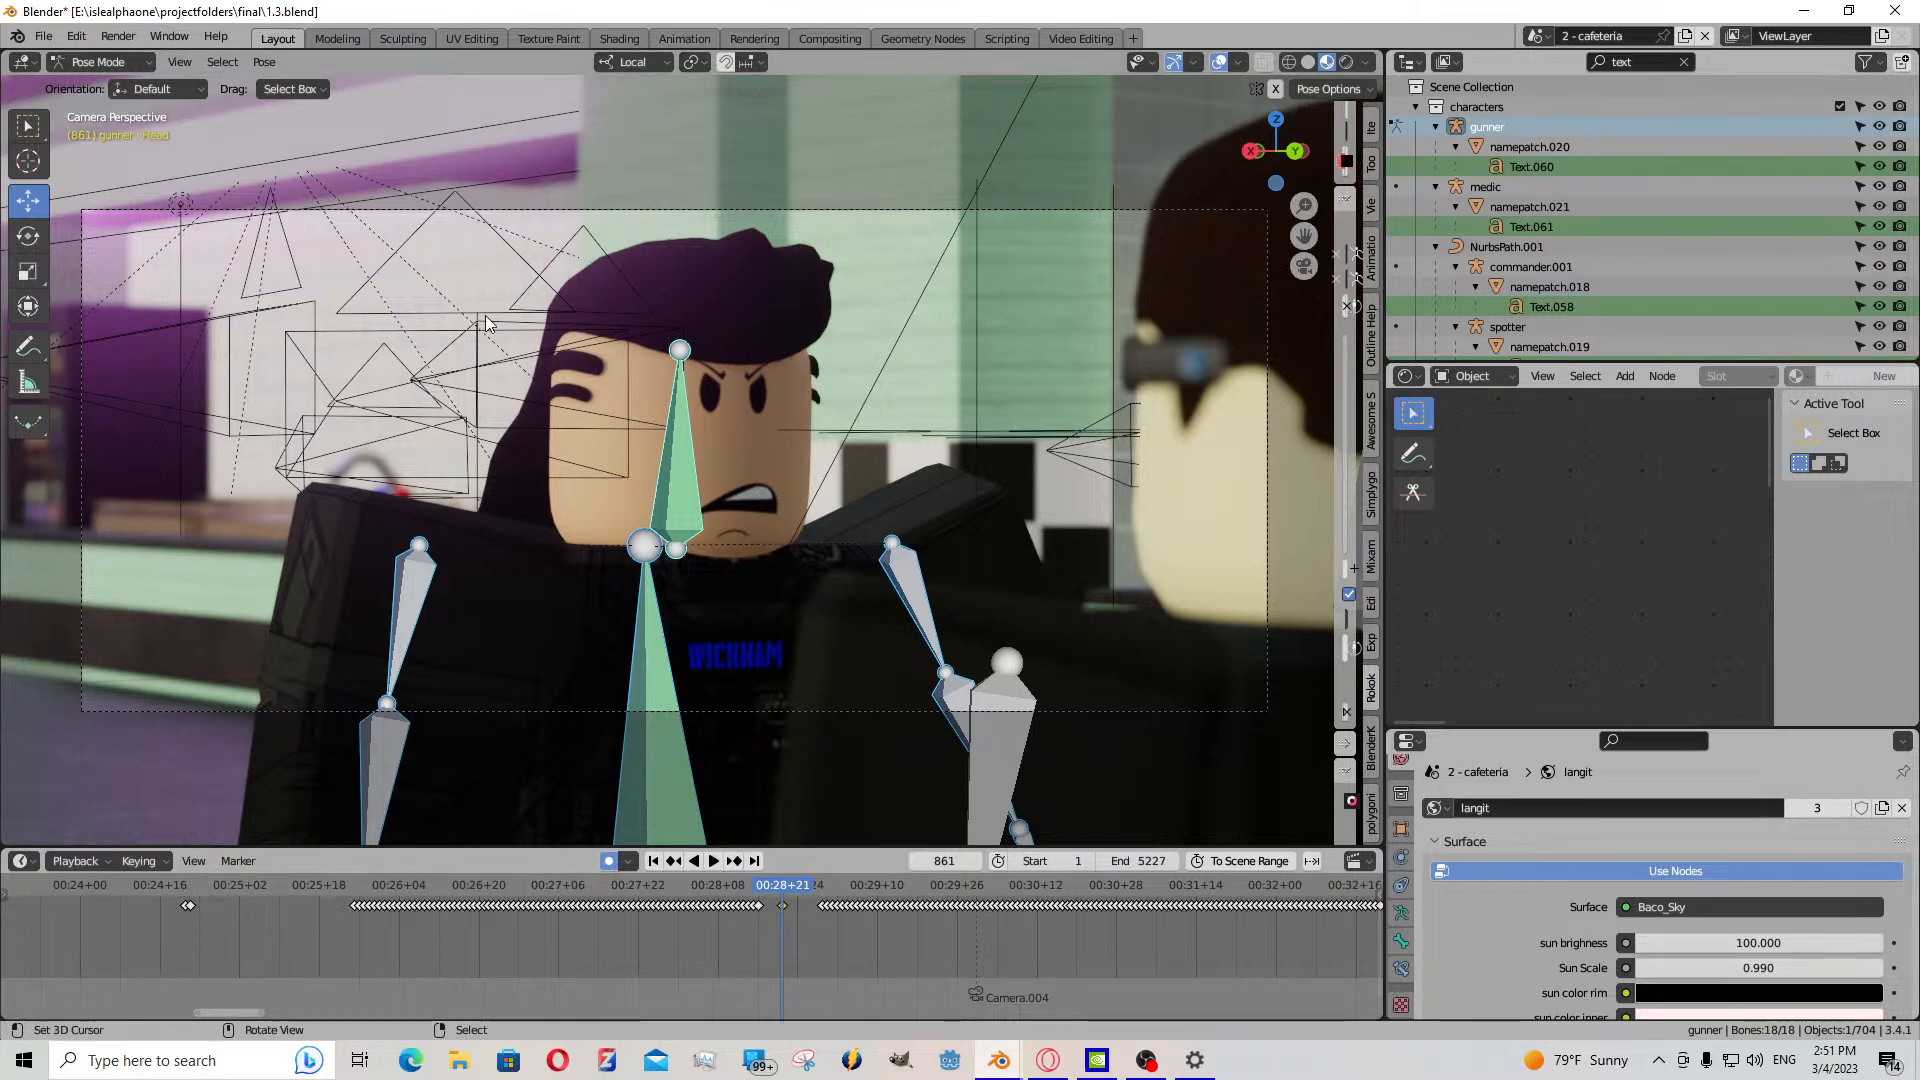
- Switch the gunner armature back to Object Mode and select the gunner's head mesh
{"action": "left_click", "coordinate": [103, 62]}
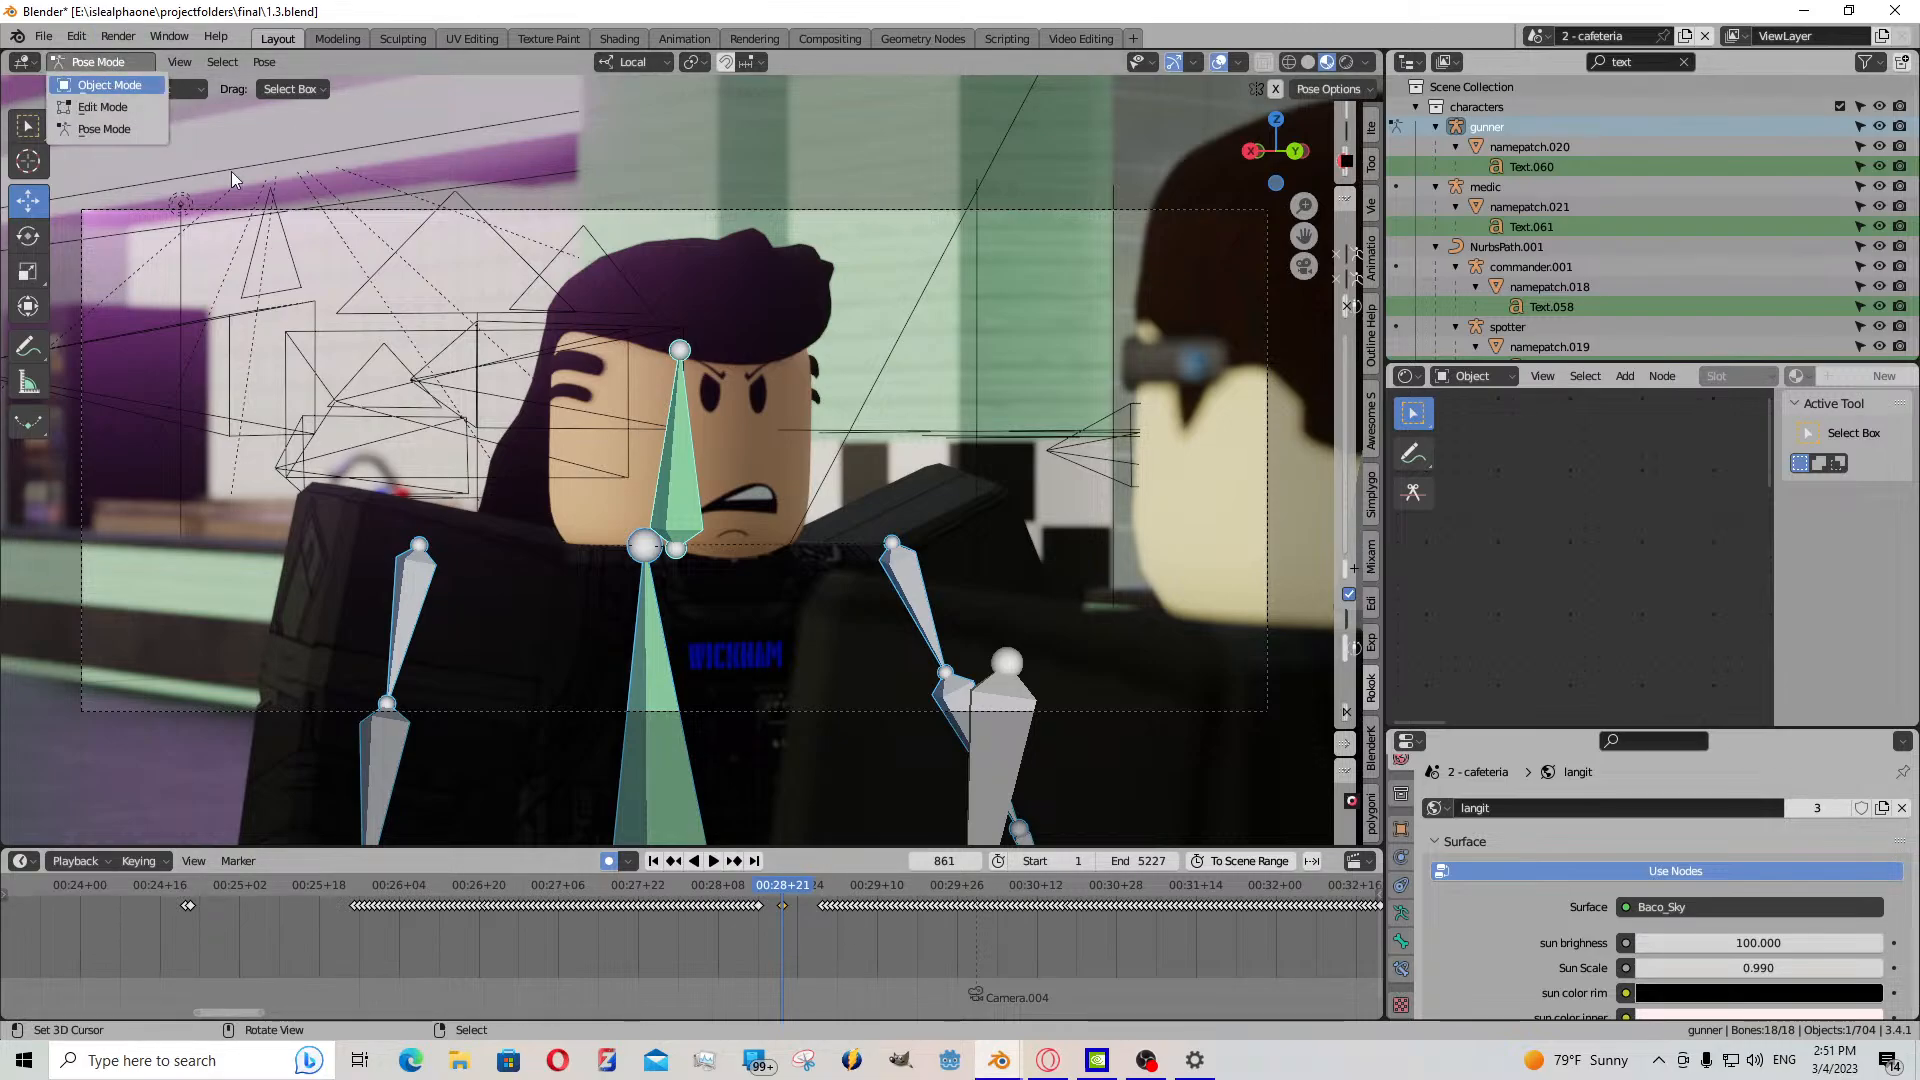
{"action": "left_click", "coordinate": [108, 85]}
{"action": "scroll", "coordinate": [790, 914], "scroll_direction": "down", "scroll_amount": 3}
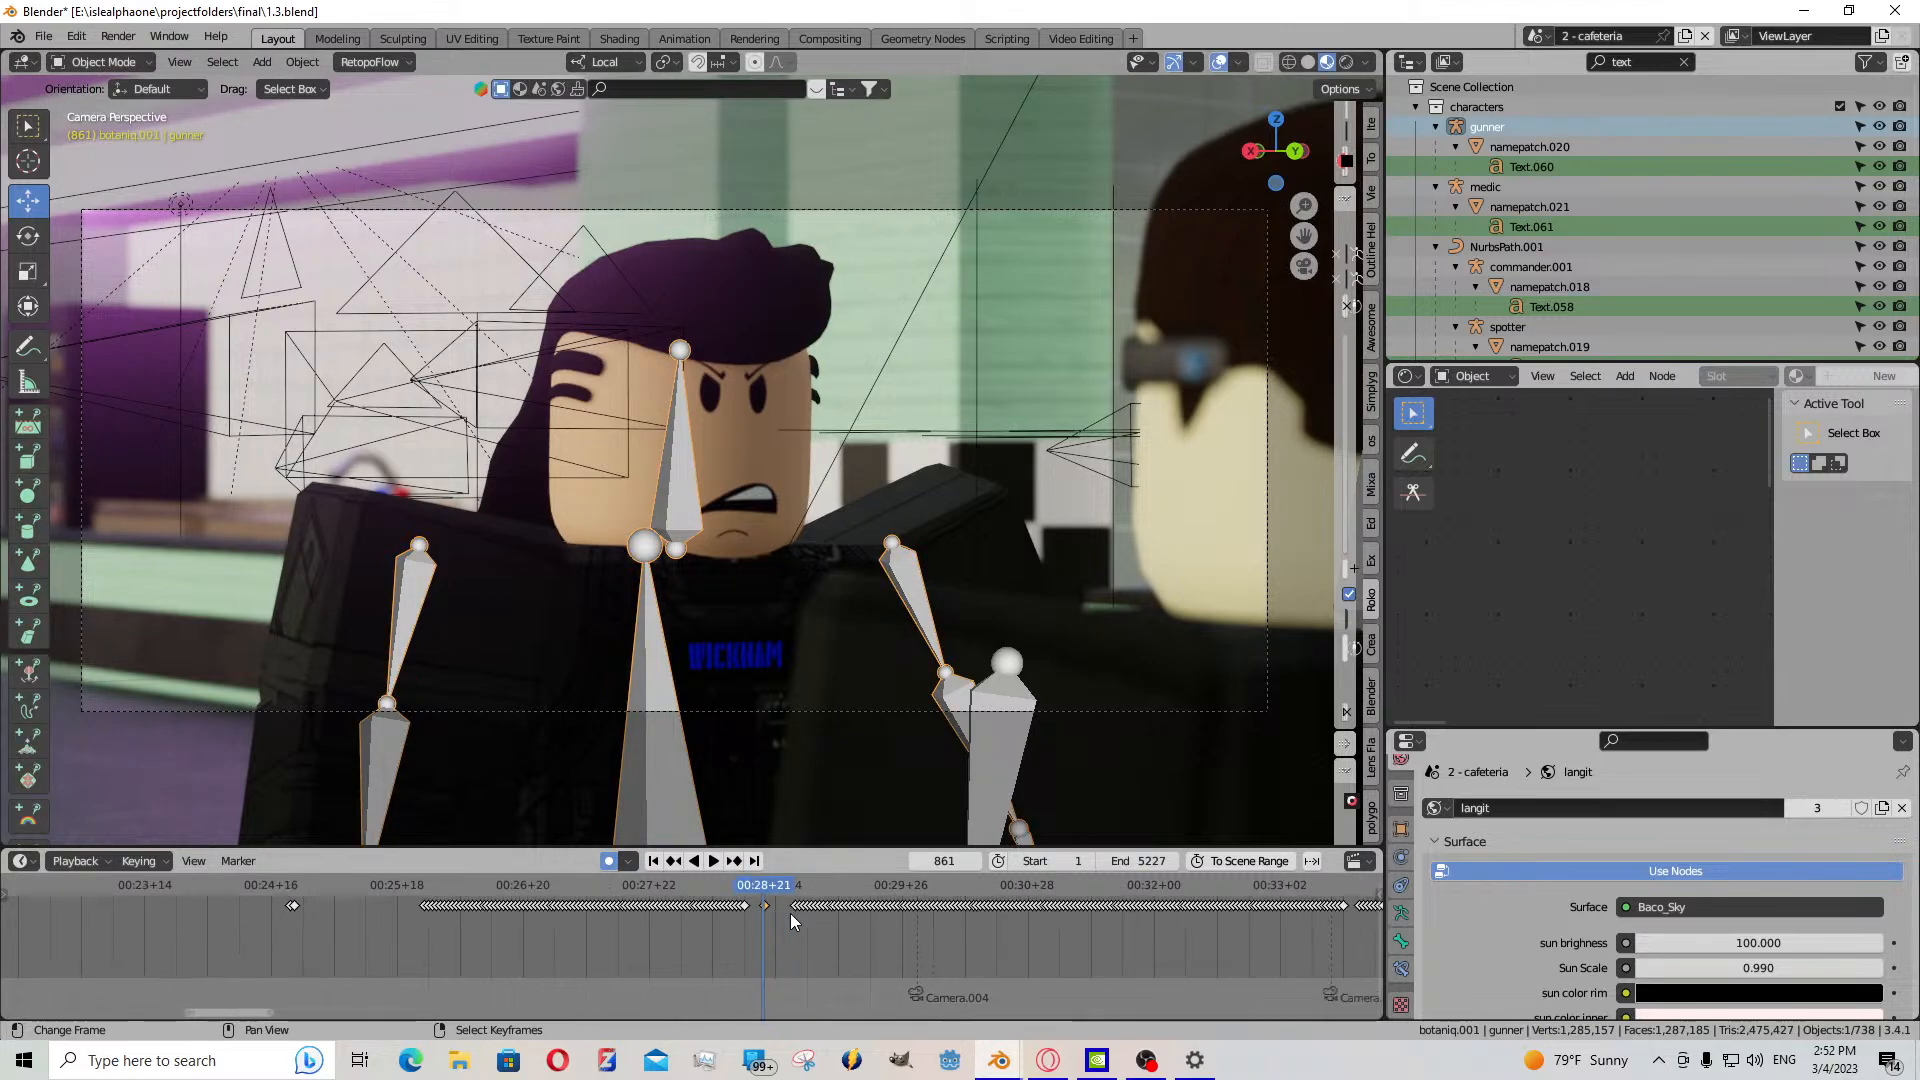
{"action": "left_click", "coordinate": [736, 452]}
{"action": "scroll", "coordinate": [740, 888], "scroll_direction": "up", "scroll_amount": 3}
- Advance to frame 866 and copy the Value node's frame 863 keyframe to it
{"action": "left_click", "coordinate": [713, 861]}
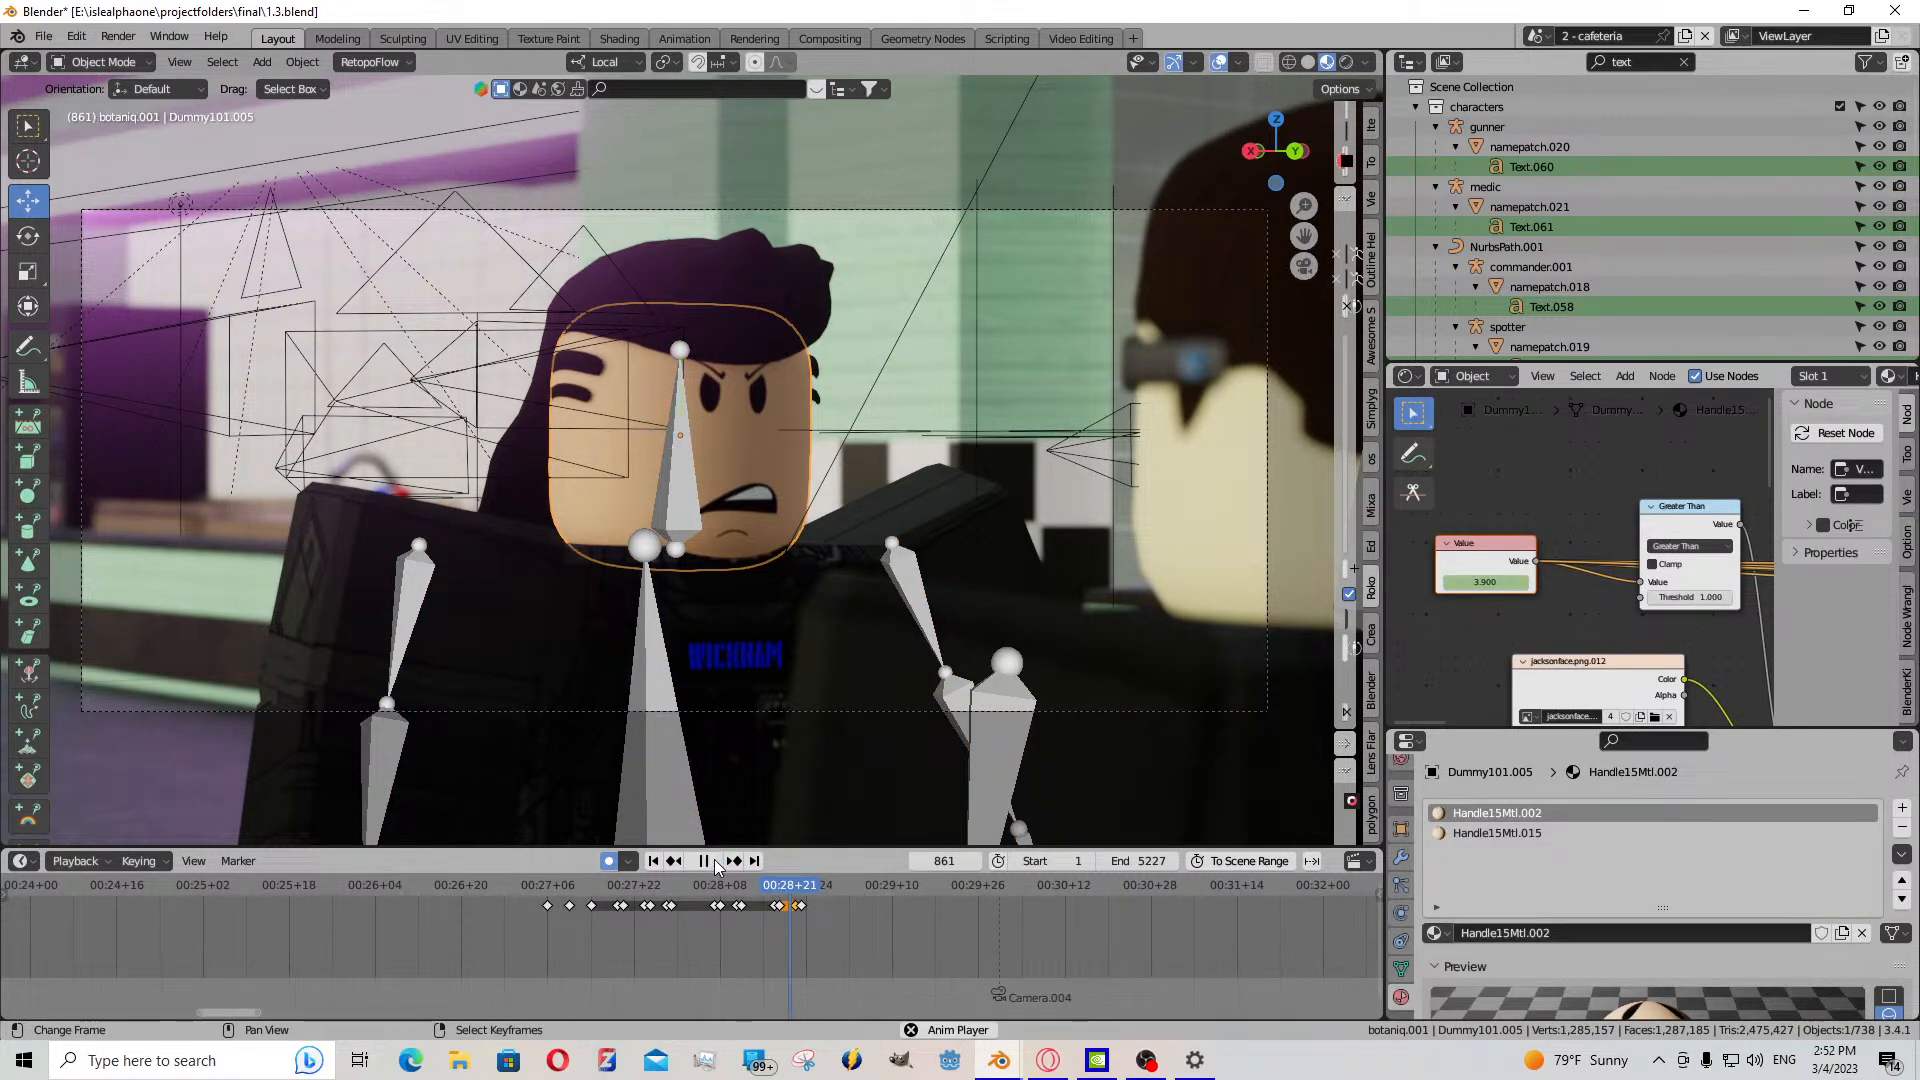
{"action": "left_click", "coordinate": [713, 861]}
{"action": "middle_click_drag", "start_coordinate": [914, 906], "coordinate": [754, 935]}
{"action": "scroll", "coordinate": [754, 936], "scroll_direction": "up", "scroll_amount": 7}
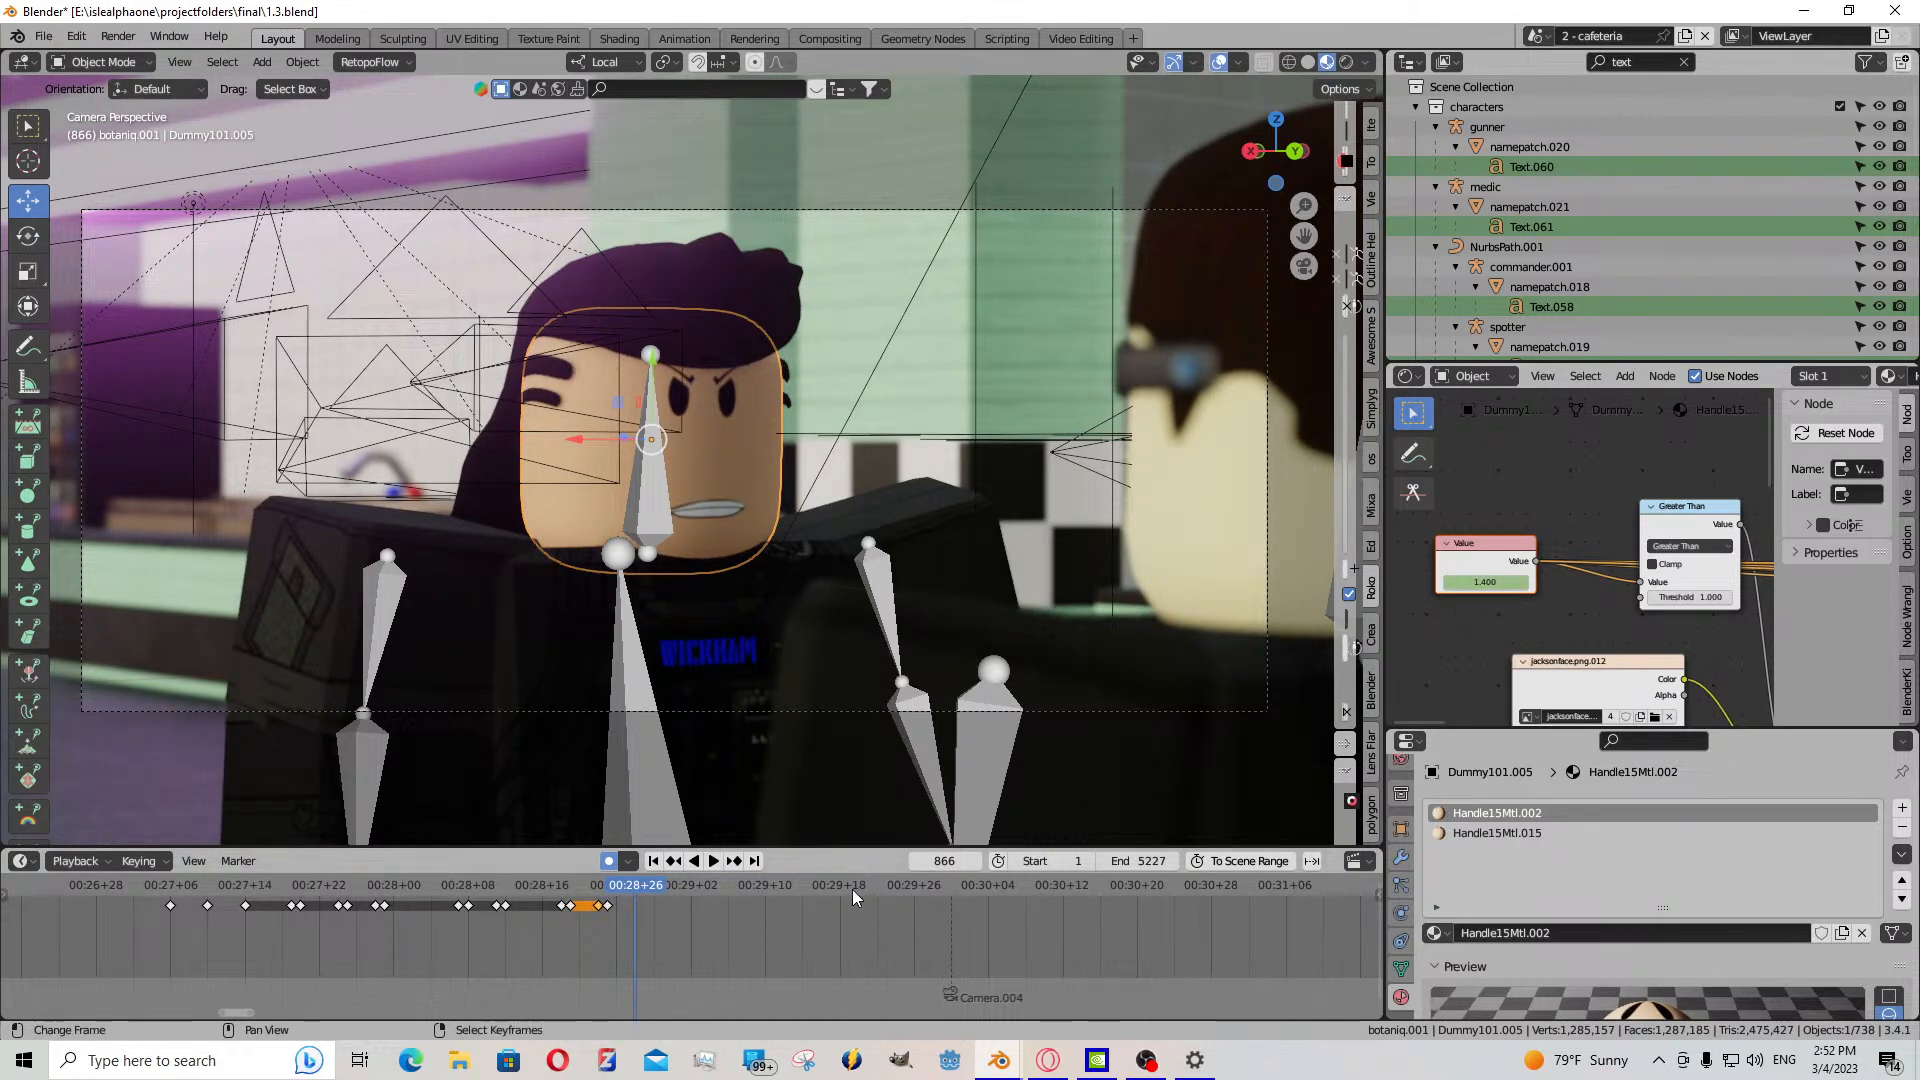
{"action": "left_click", "coordinate": [607, 905]}
{"action": "key", "text": "ctrl+c"}
{"action": "key", "text": "ctrl+v"}
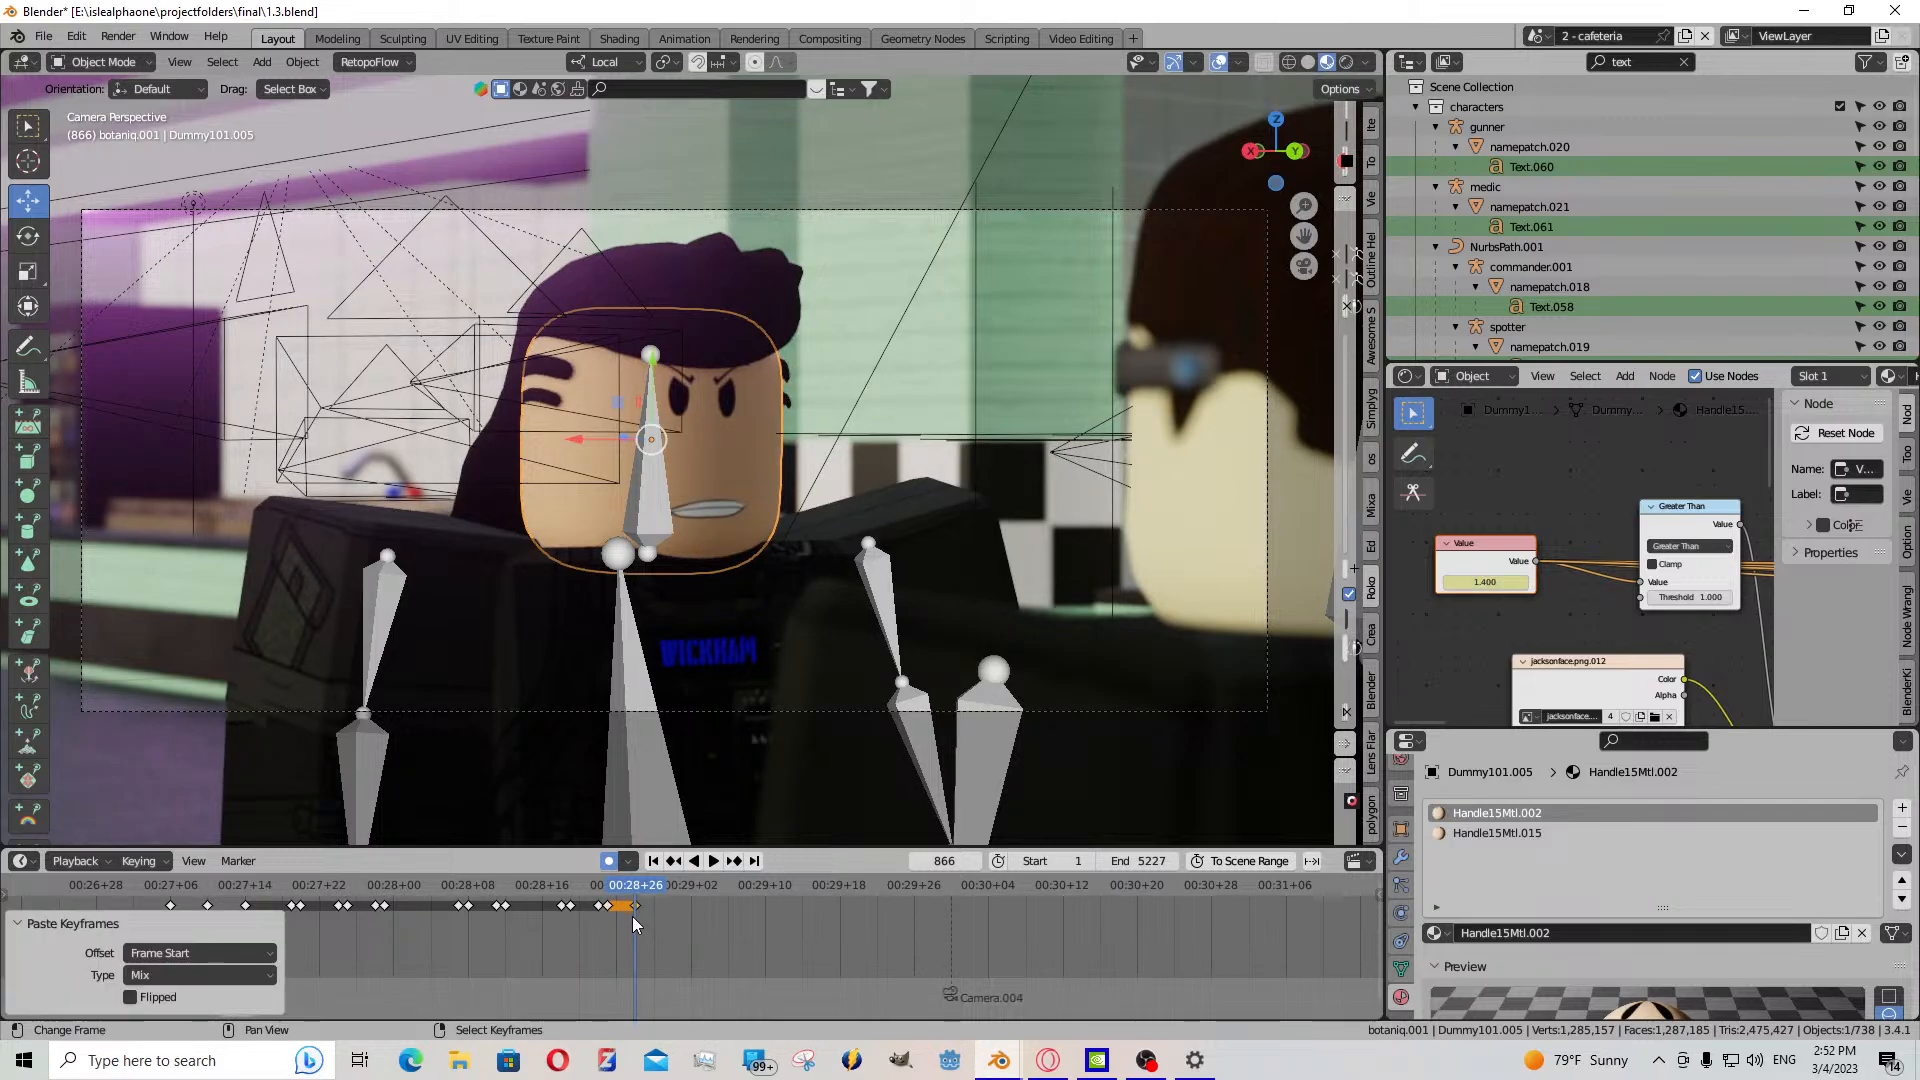
- Keyframe the Value node at 6.8 on frame 867 to change the mouth shape
{"action": "key", "text": "space"}
{"action": "key", "text": "space"}
{"action": "left_click_drag", "start_coordinate": [1474, 581], "coordinate": [1527, 580]}
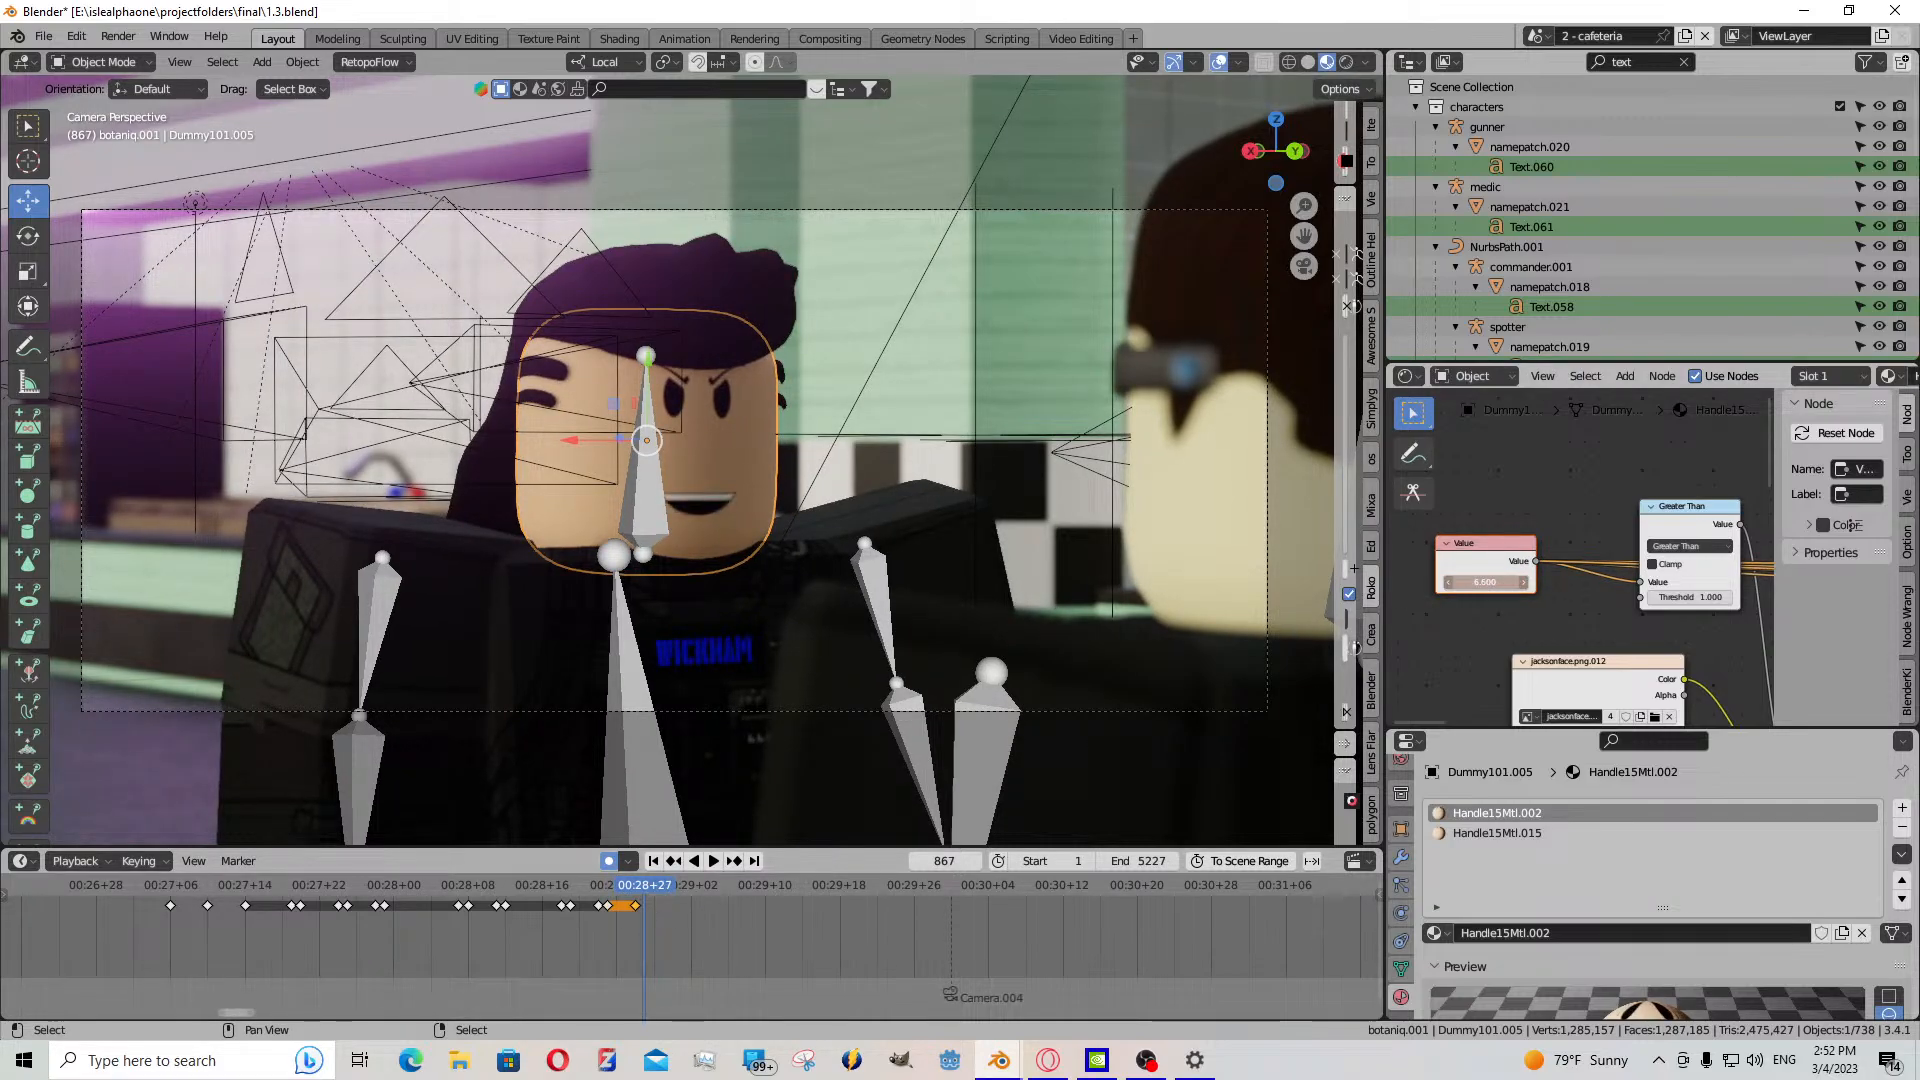
- Keyframe the Value node at 9.0 on frame 872, and copy the frame 867 keyframe to frame 871
{"action": "left_click", "coordinate": [691, 884]}
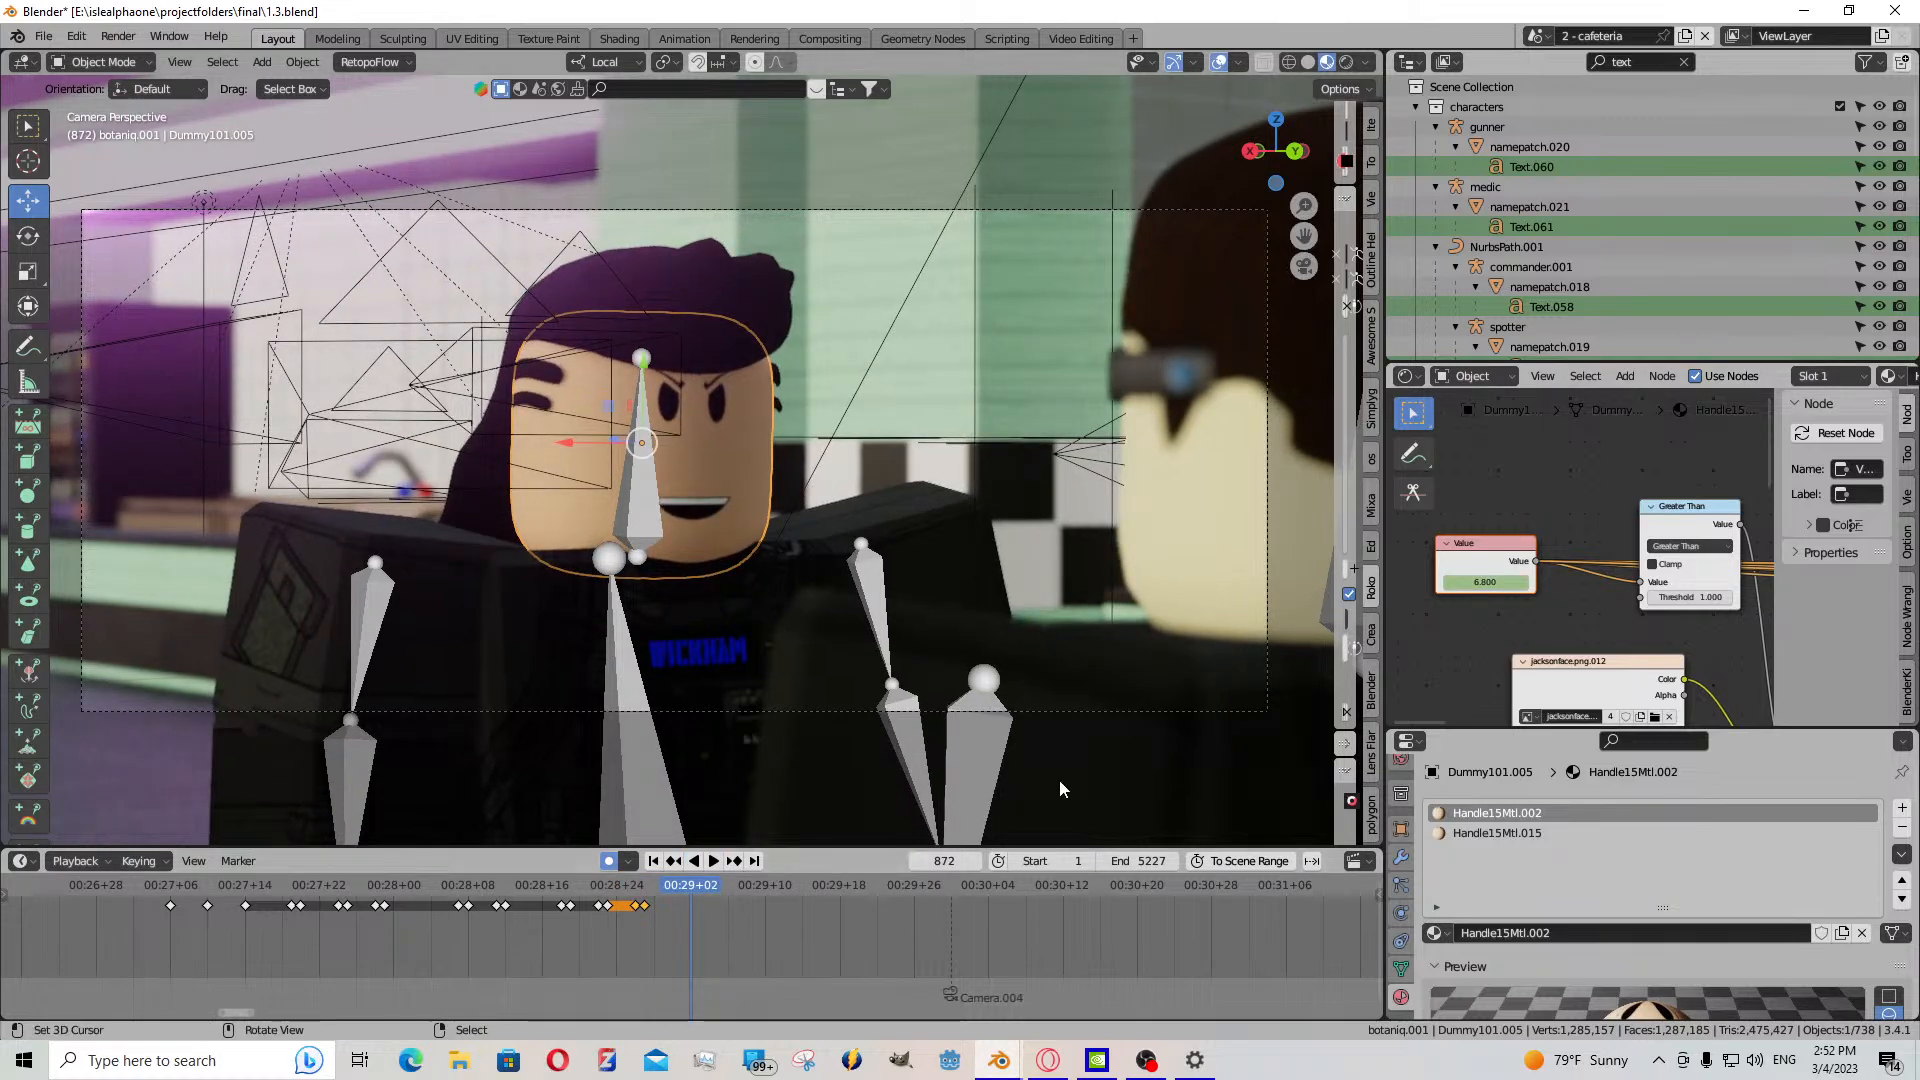
{"action": "left_click_drag", "start_coordinate": [1482, 584], "coordinate": [1504, 584]}
{"action": "key", "text": "Left"}
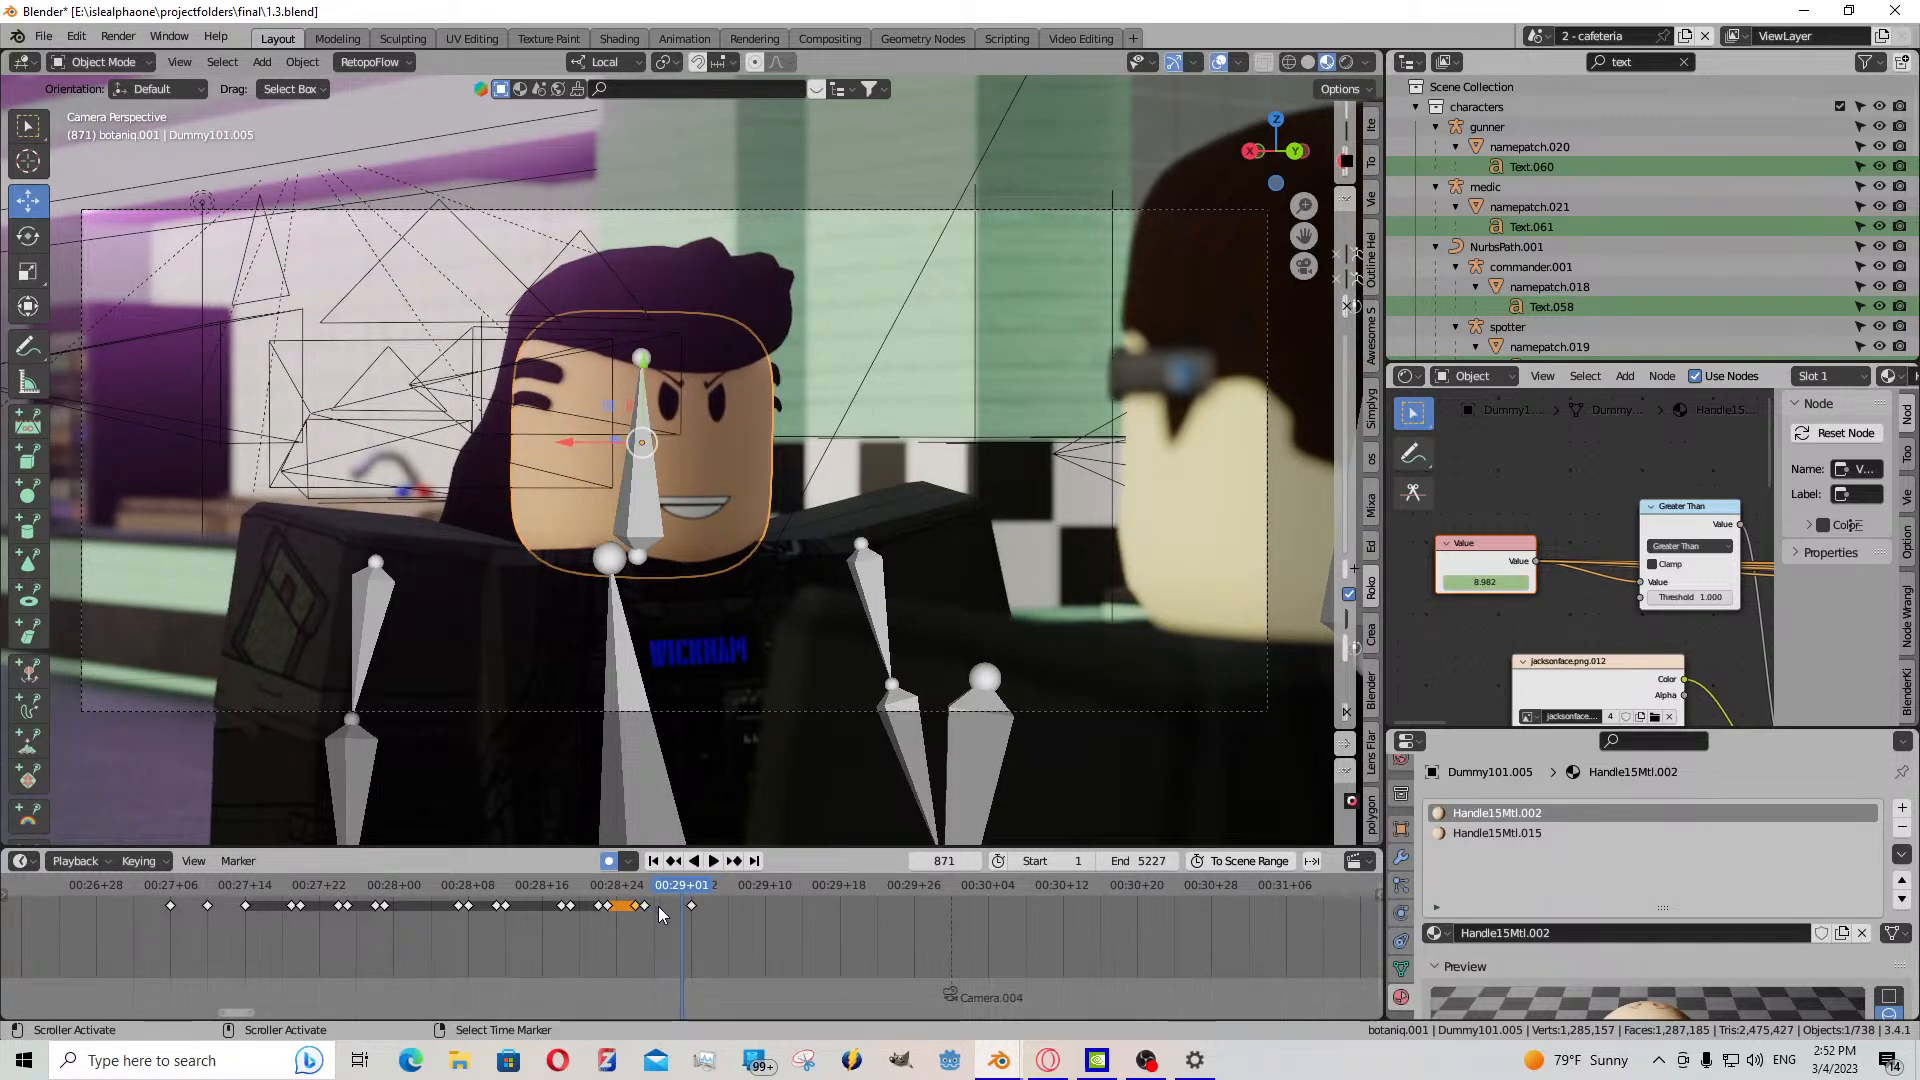
{"action": "key", "text": "ctrl+v"}
- Keyframe the Value node at 10.9 on frame 874, and play the mouth animation on to frame 878
{"action": "key", "text": "space"}
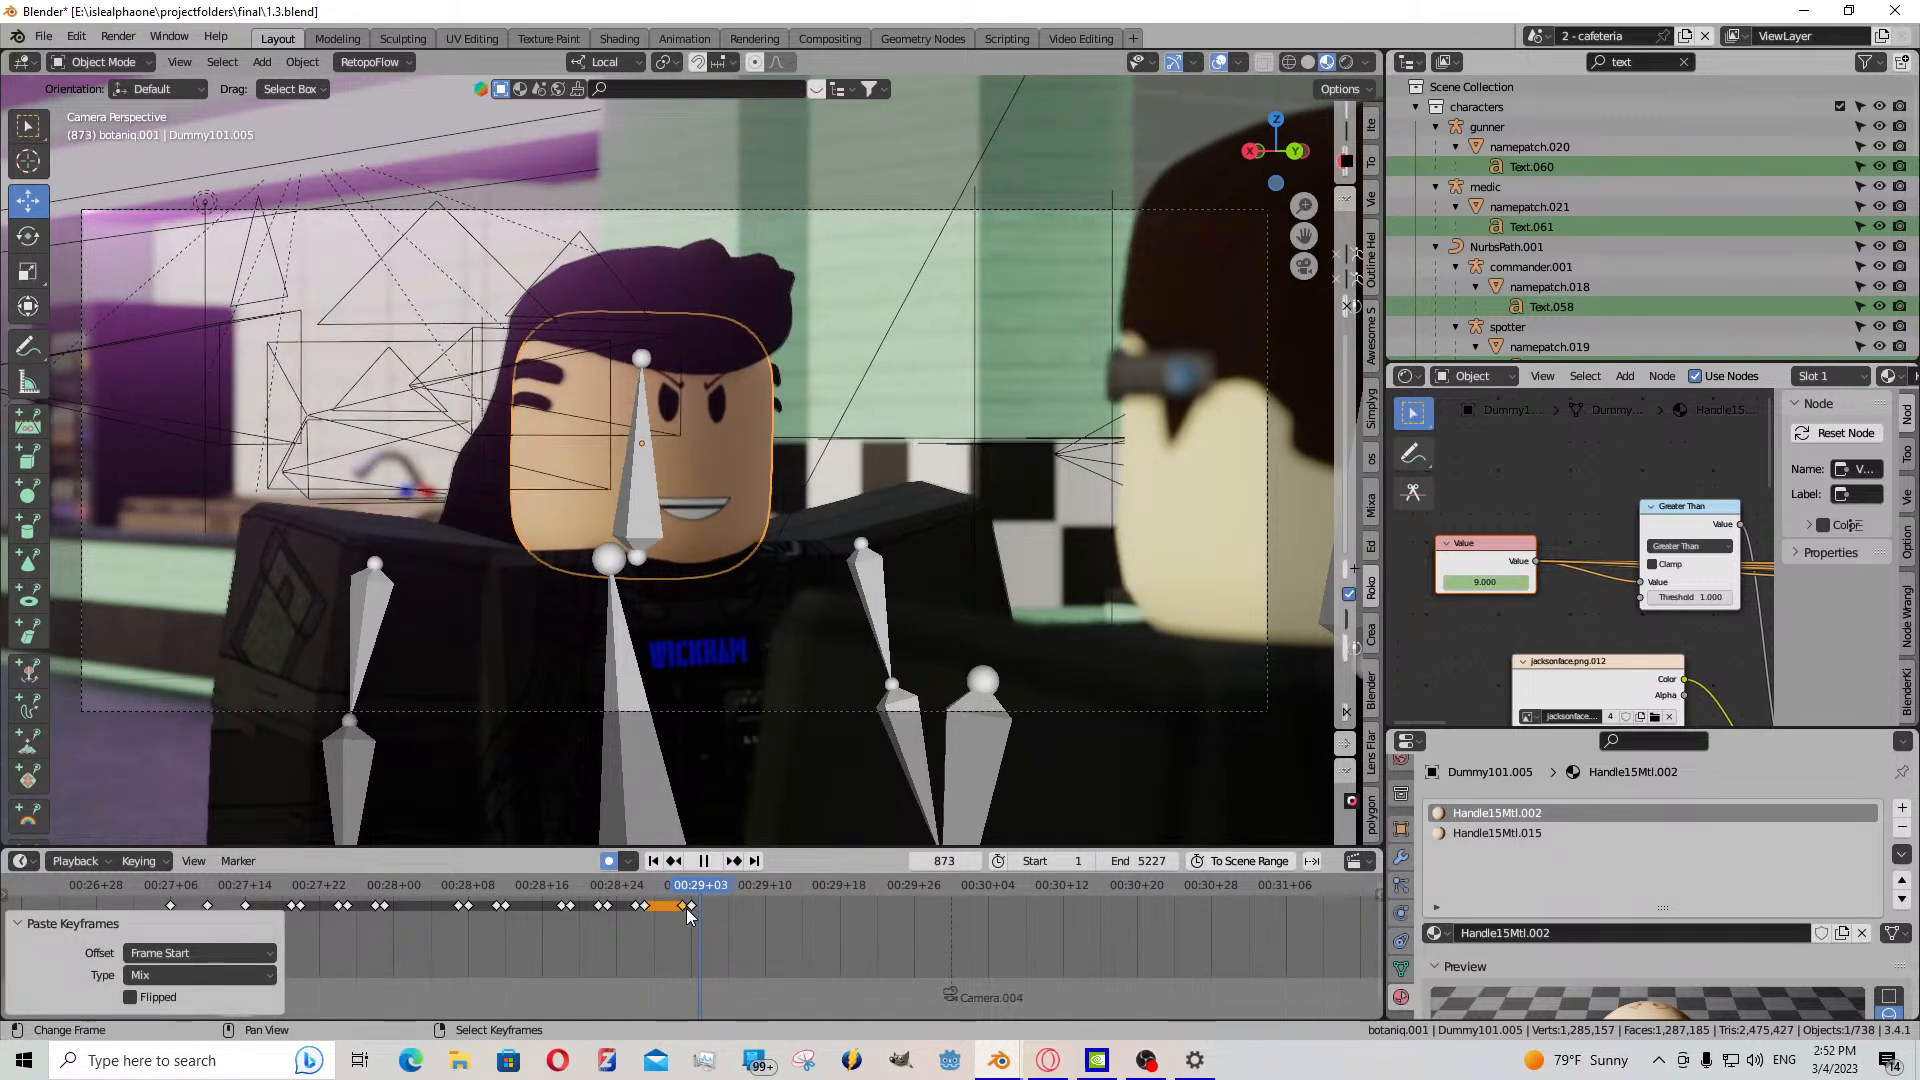
{"action": "key", "text": "space"}
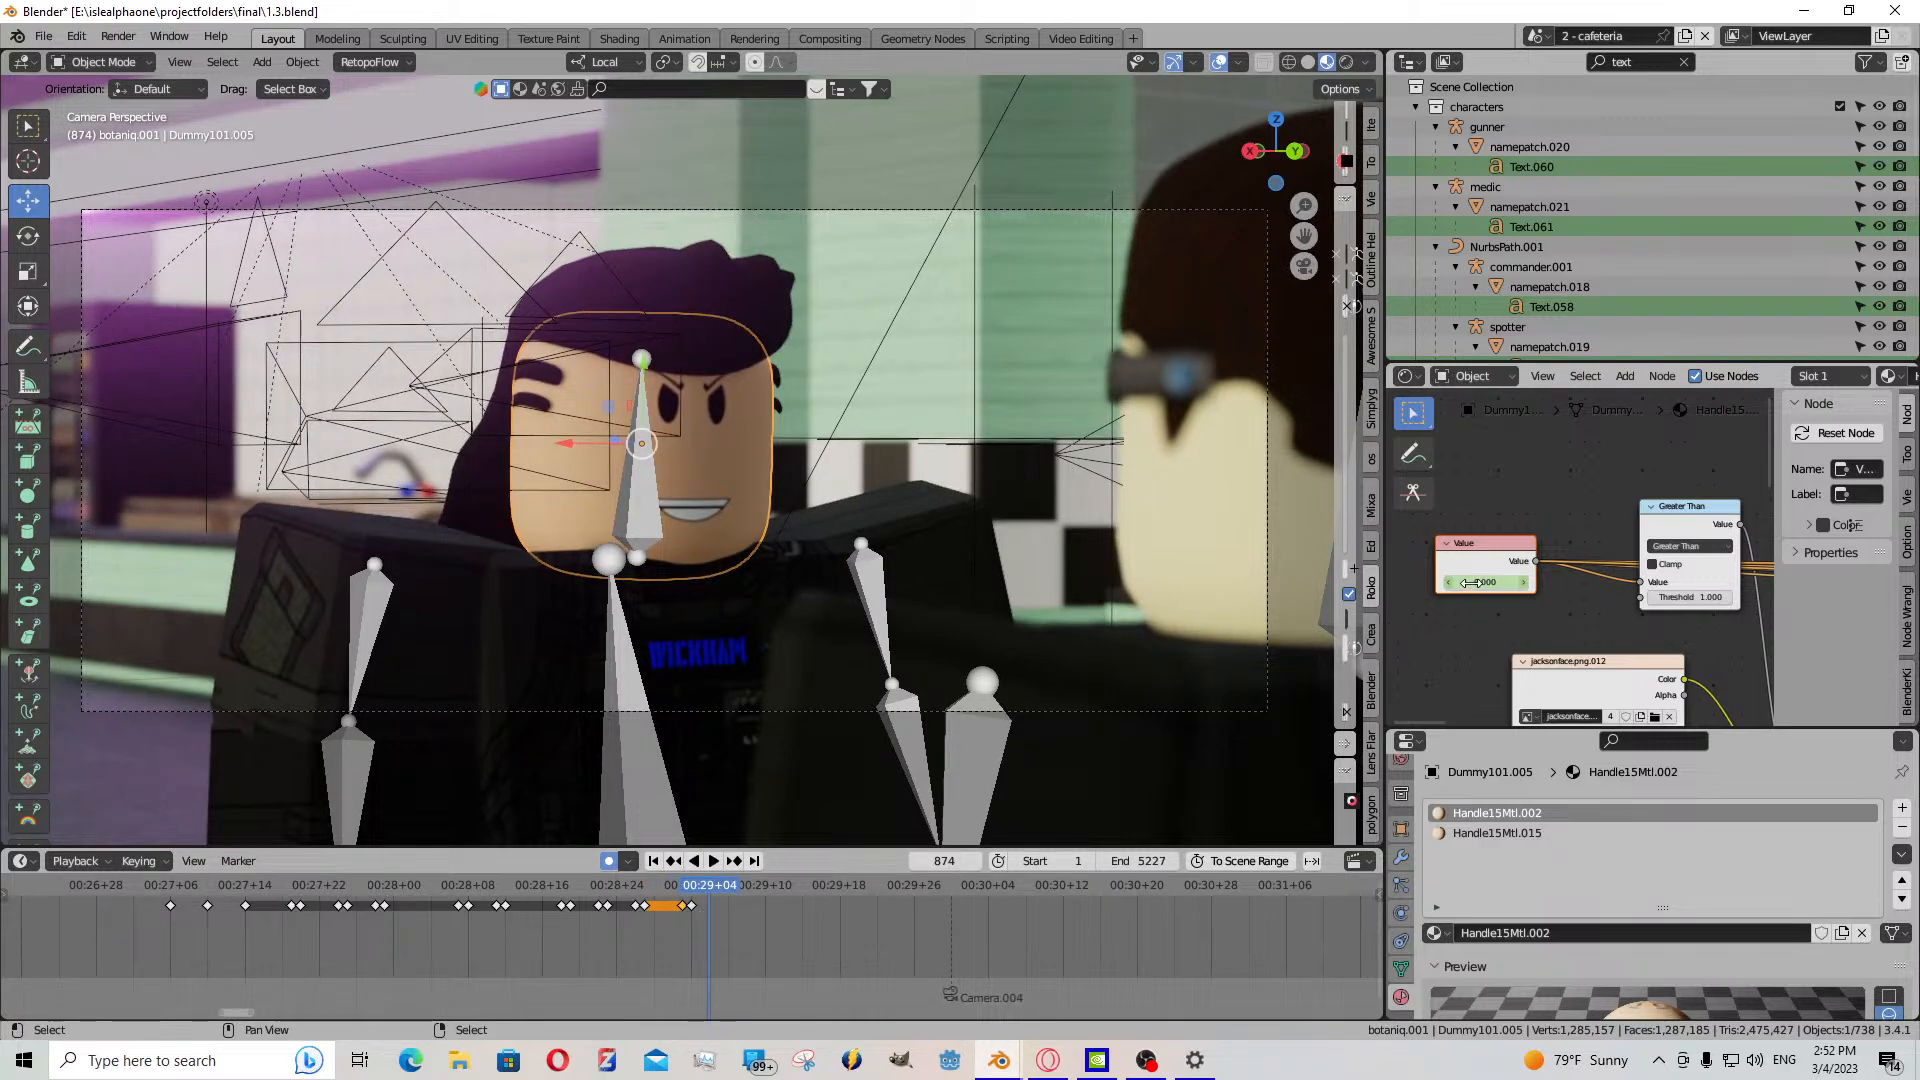
{"action": "left_click_drag", "start_coordinate": [1484, 582], "coordinate": [1504, 582]}
{"action": "scroll", "coordinate": [706, 928], "scroll_direction": "up", "scroll_amount": 4}
{"action": "left_click_drag", "start_coordinate": [710, 914], "coordinate": [695, 907]}
{"action": "left_click", "coordinate": [697, 912]}
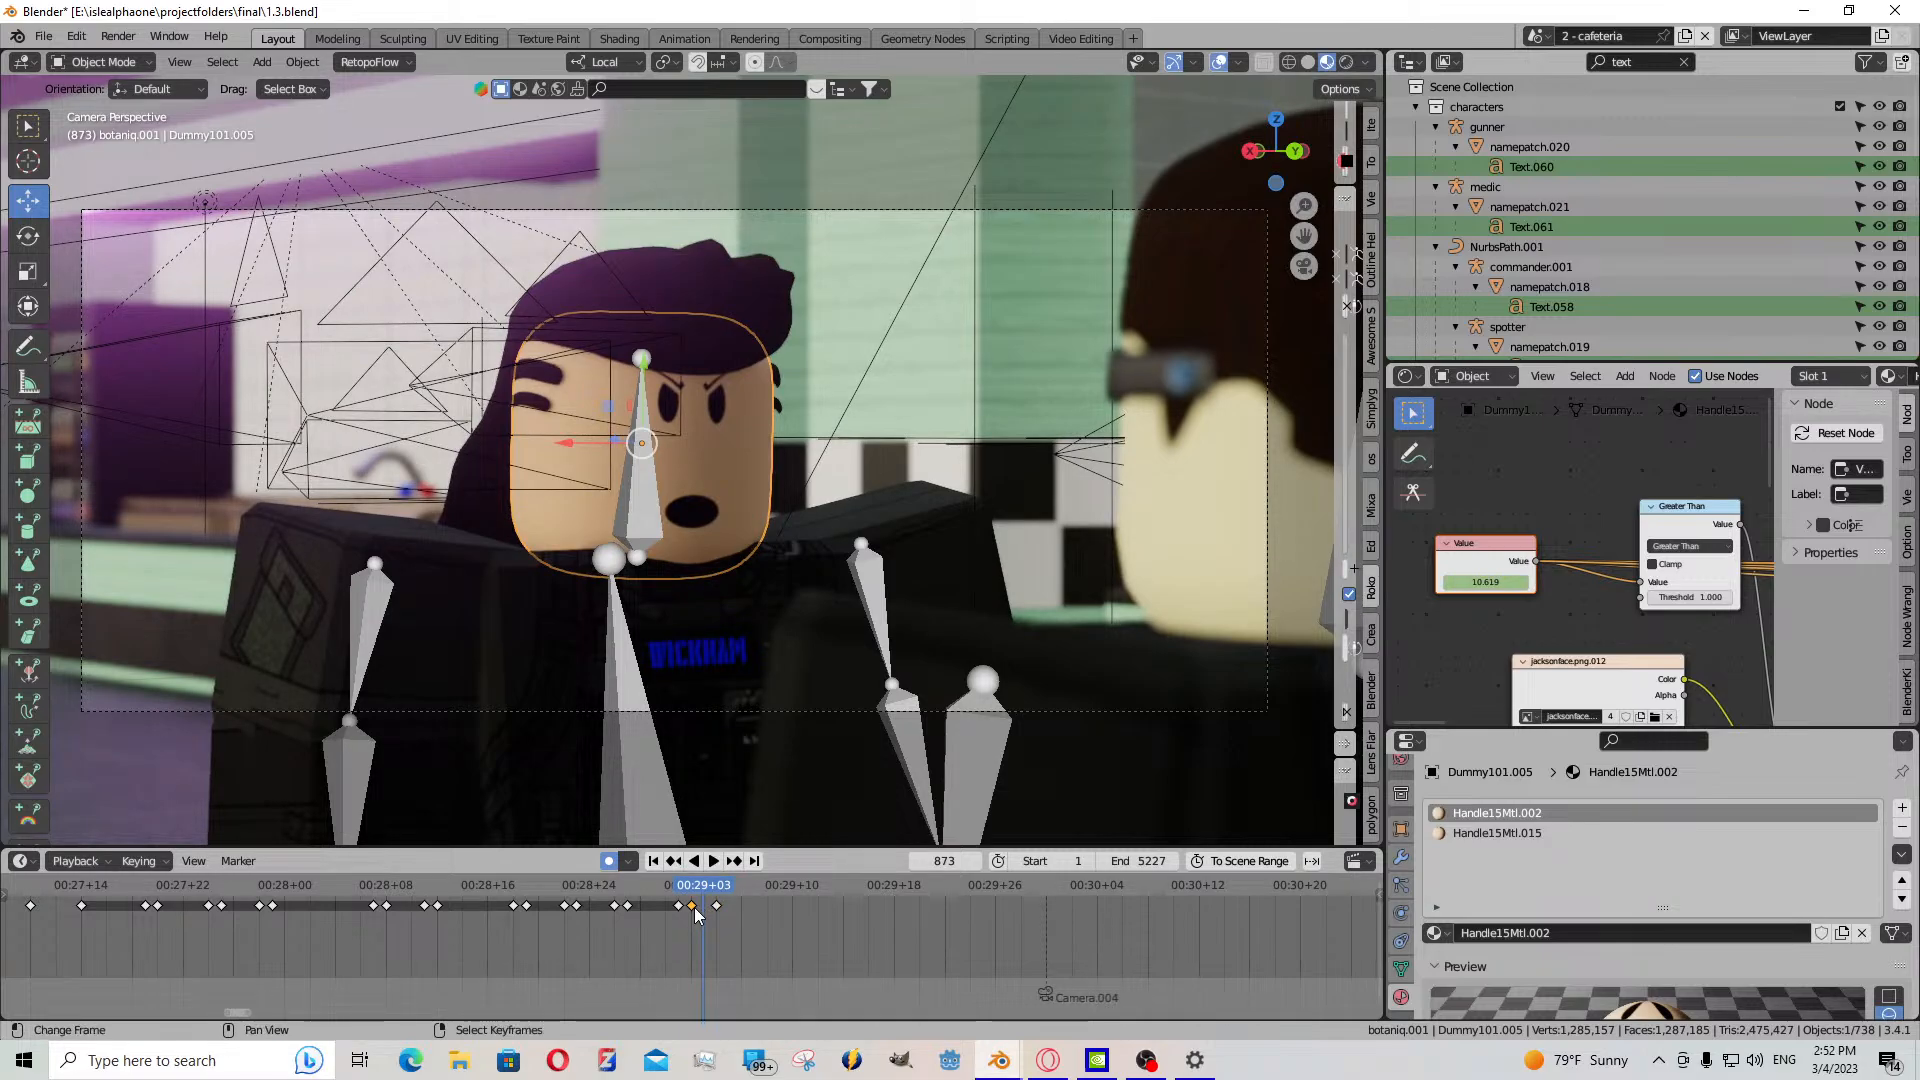
{"action": "left_click", "coordinate": [710, 862]}
{"action": "left_click", "coordinate": [705, 861]}
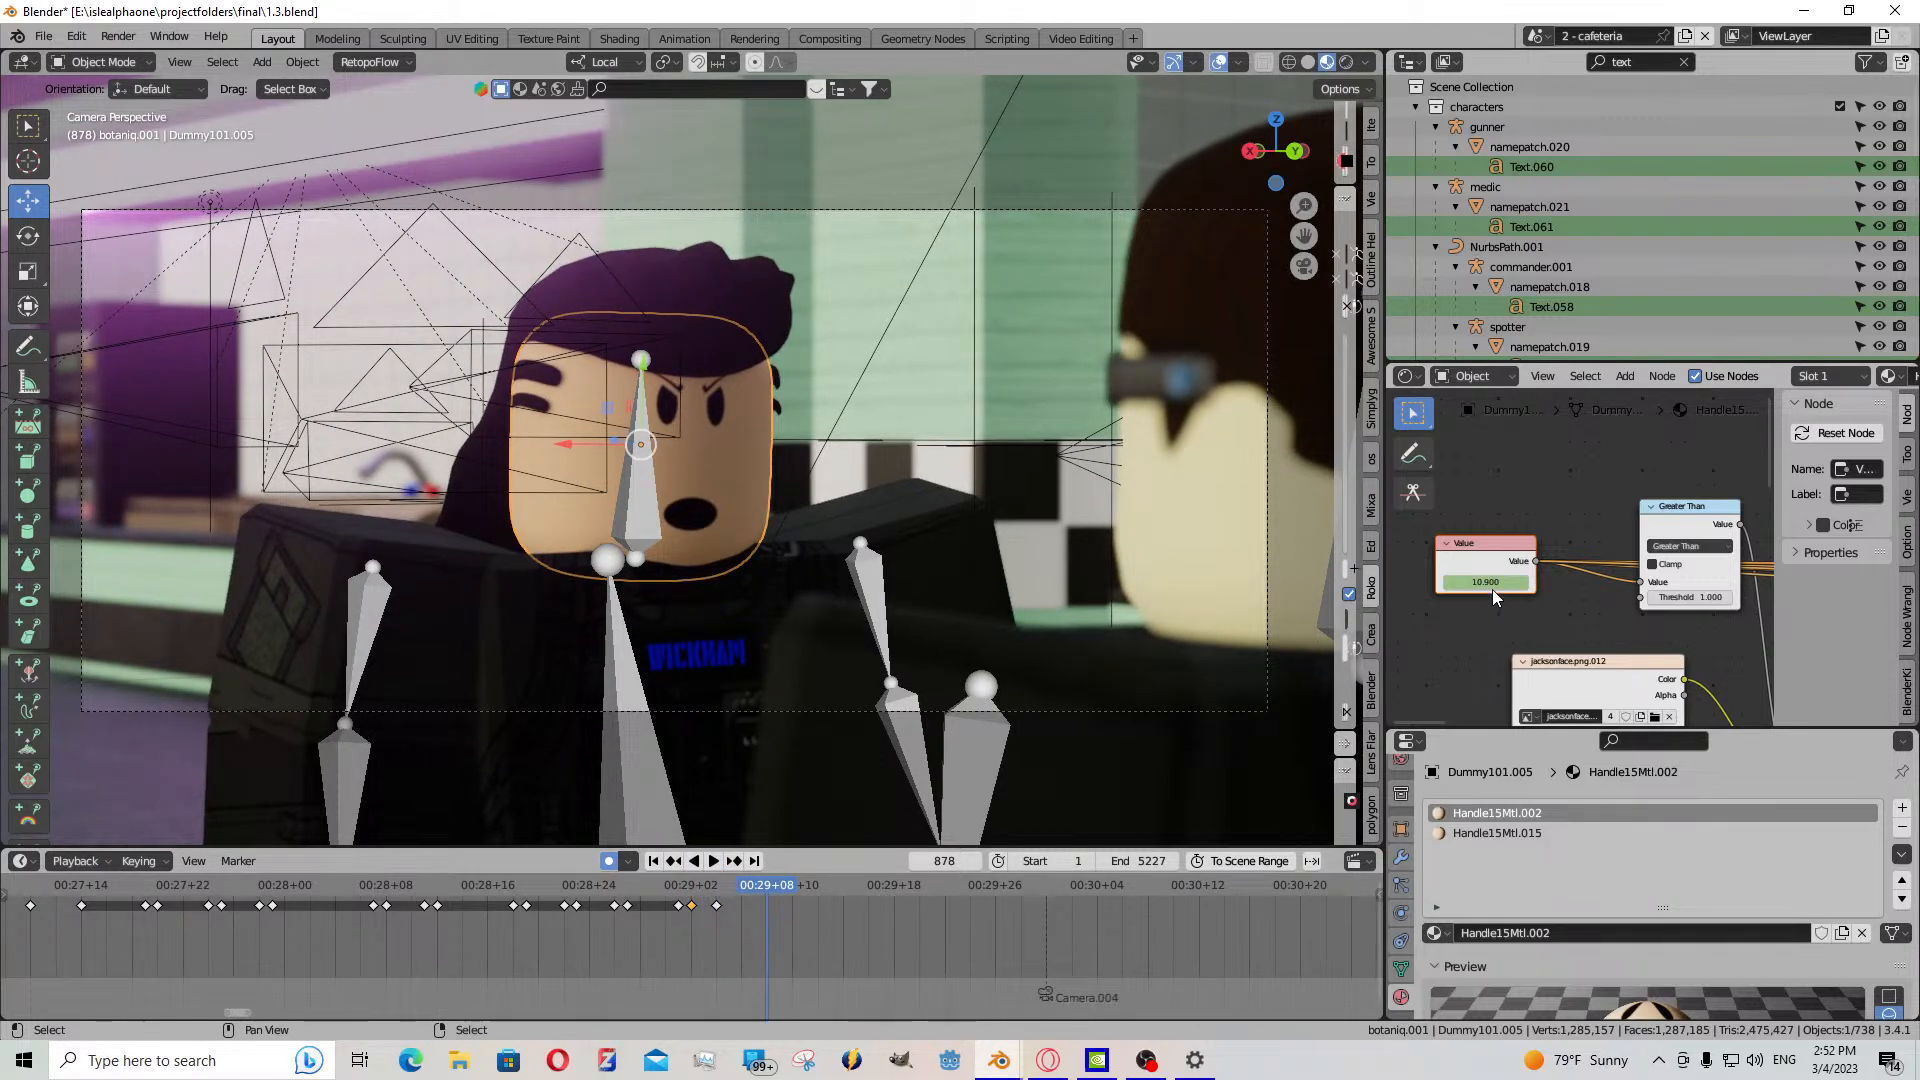
- Keyframe the face material's Value node at 3.800 on frame 878 and copy the preceding keyframe to frame 877
{"action": "left_click_drag", "start_coordinate": [1485, 582], "coordinate": [1430, 582]}
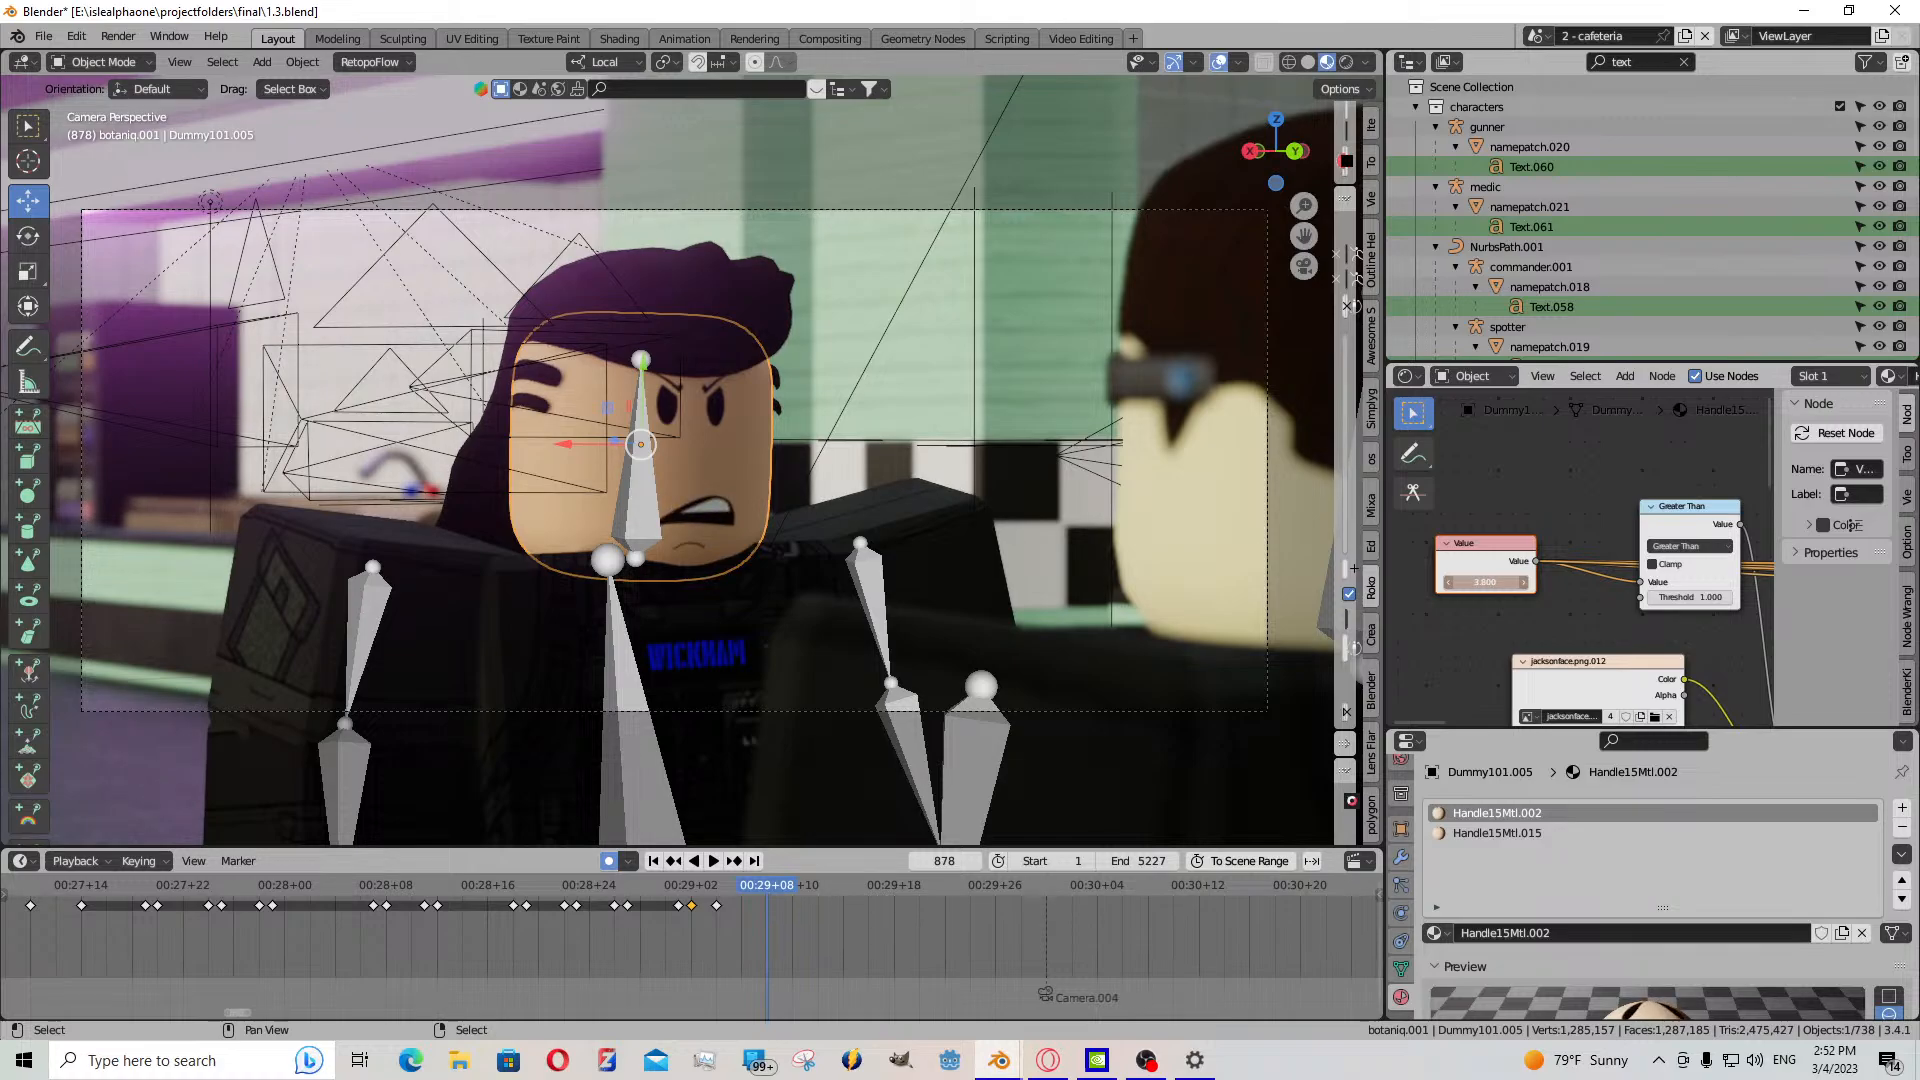
{"action": "key", "text": "i"}
{"action": "key", "text": "Left"}
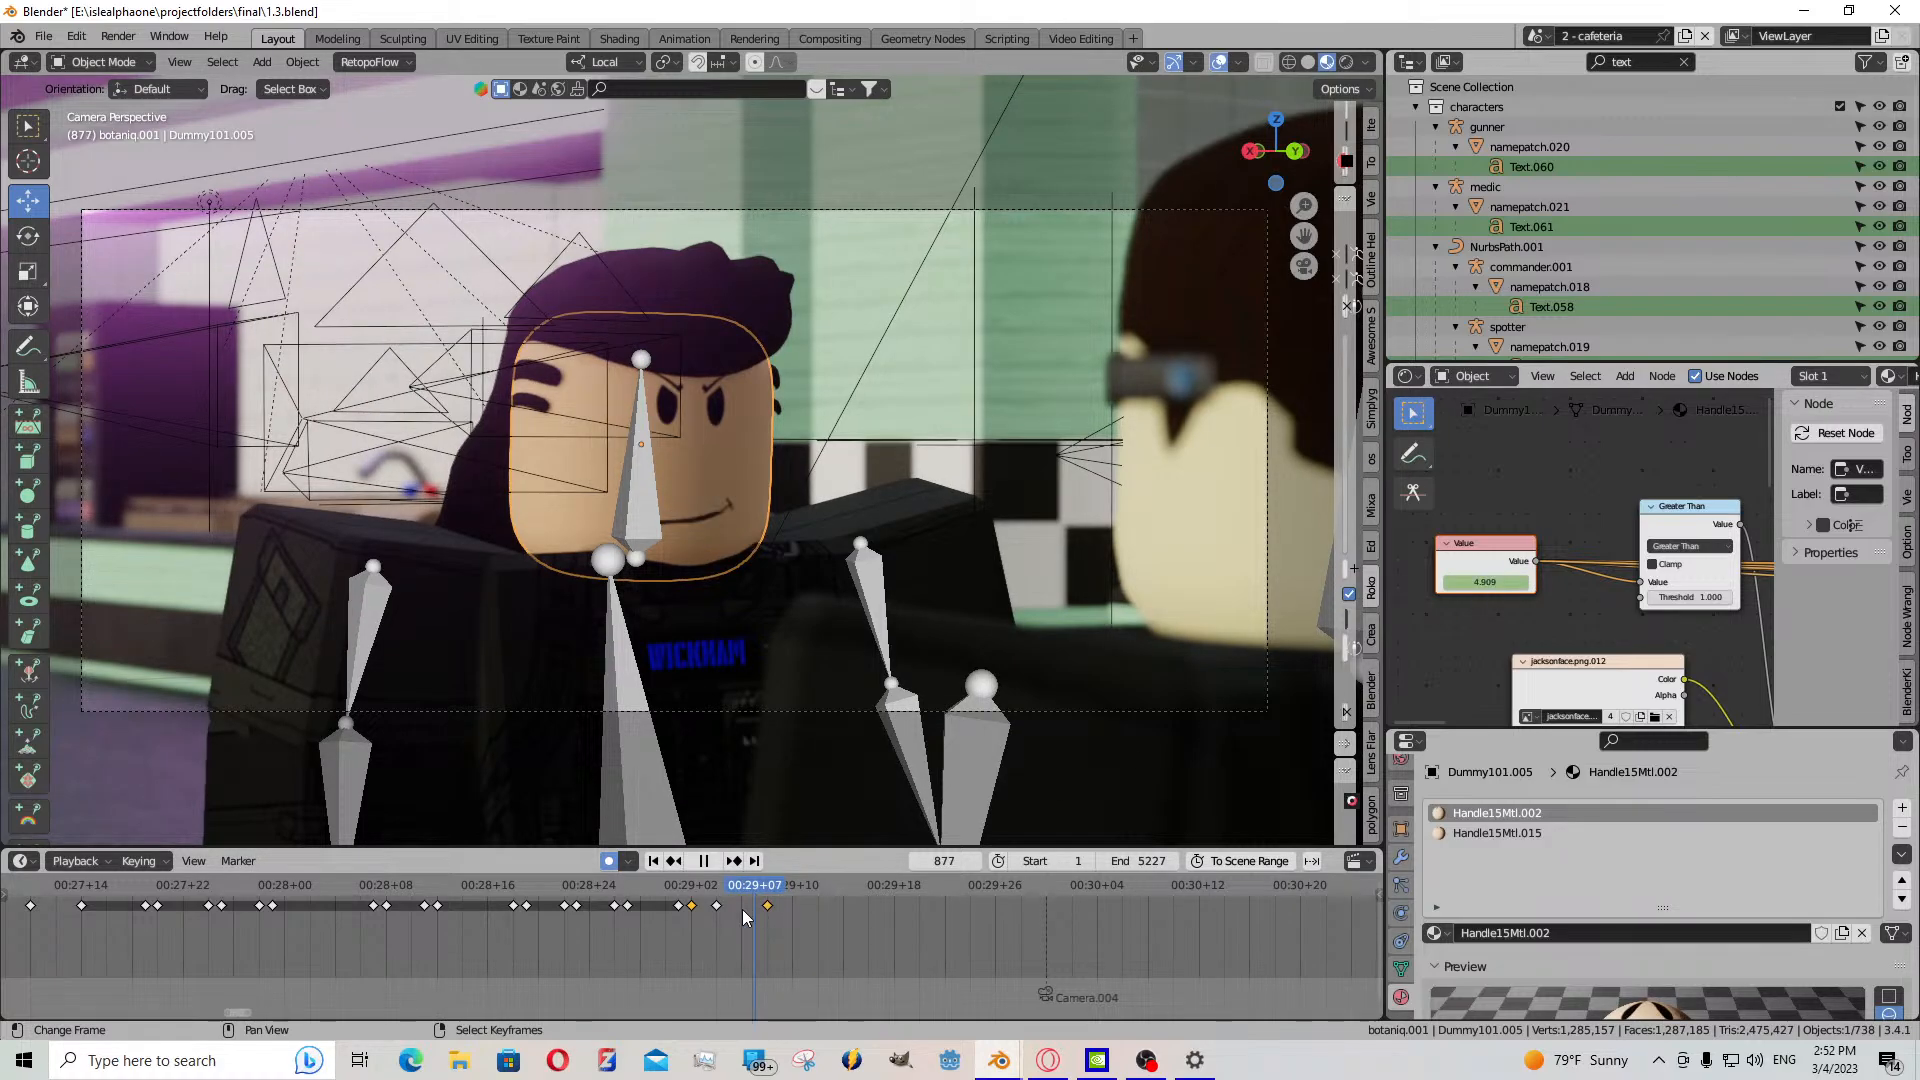
{"action": "left_click", "coordinate": [716, 907]}
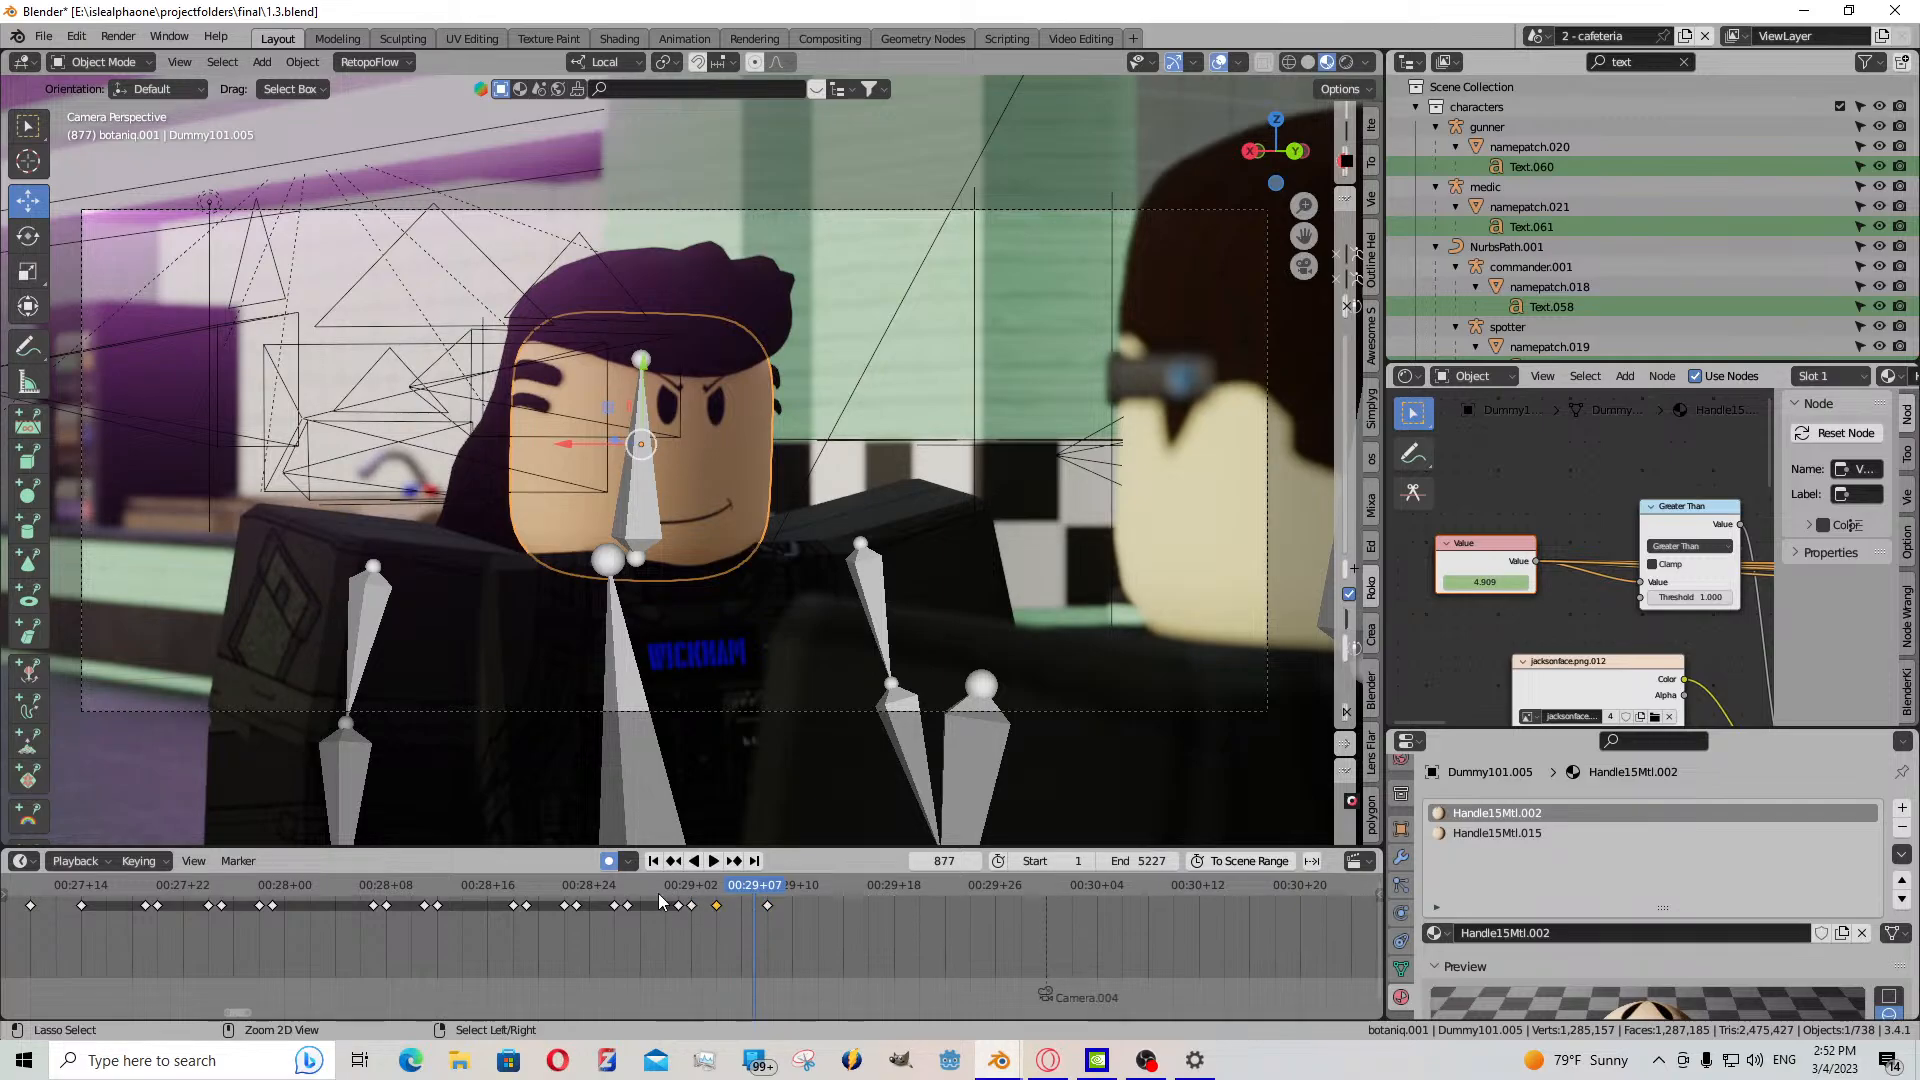
{"action": "key", "text": "ctrl+v"}
- Keyframe the face Value at 5.800 on frame 881 and copy the frame 878 keyframe to frame 880
{"action": "key", "text": "space"}
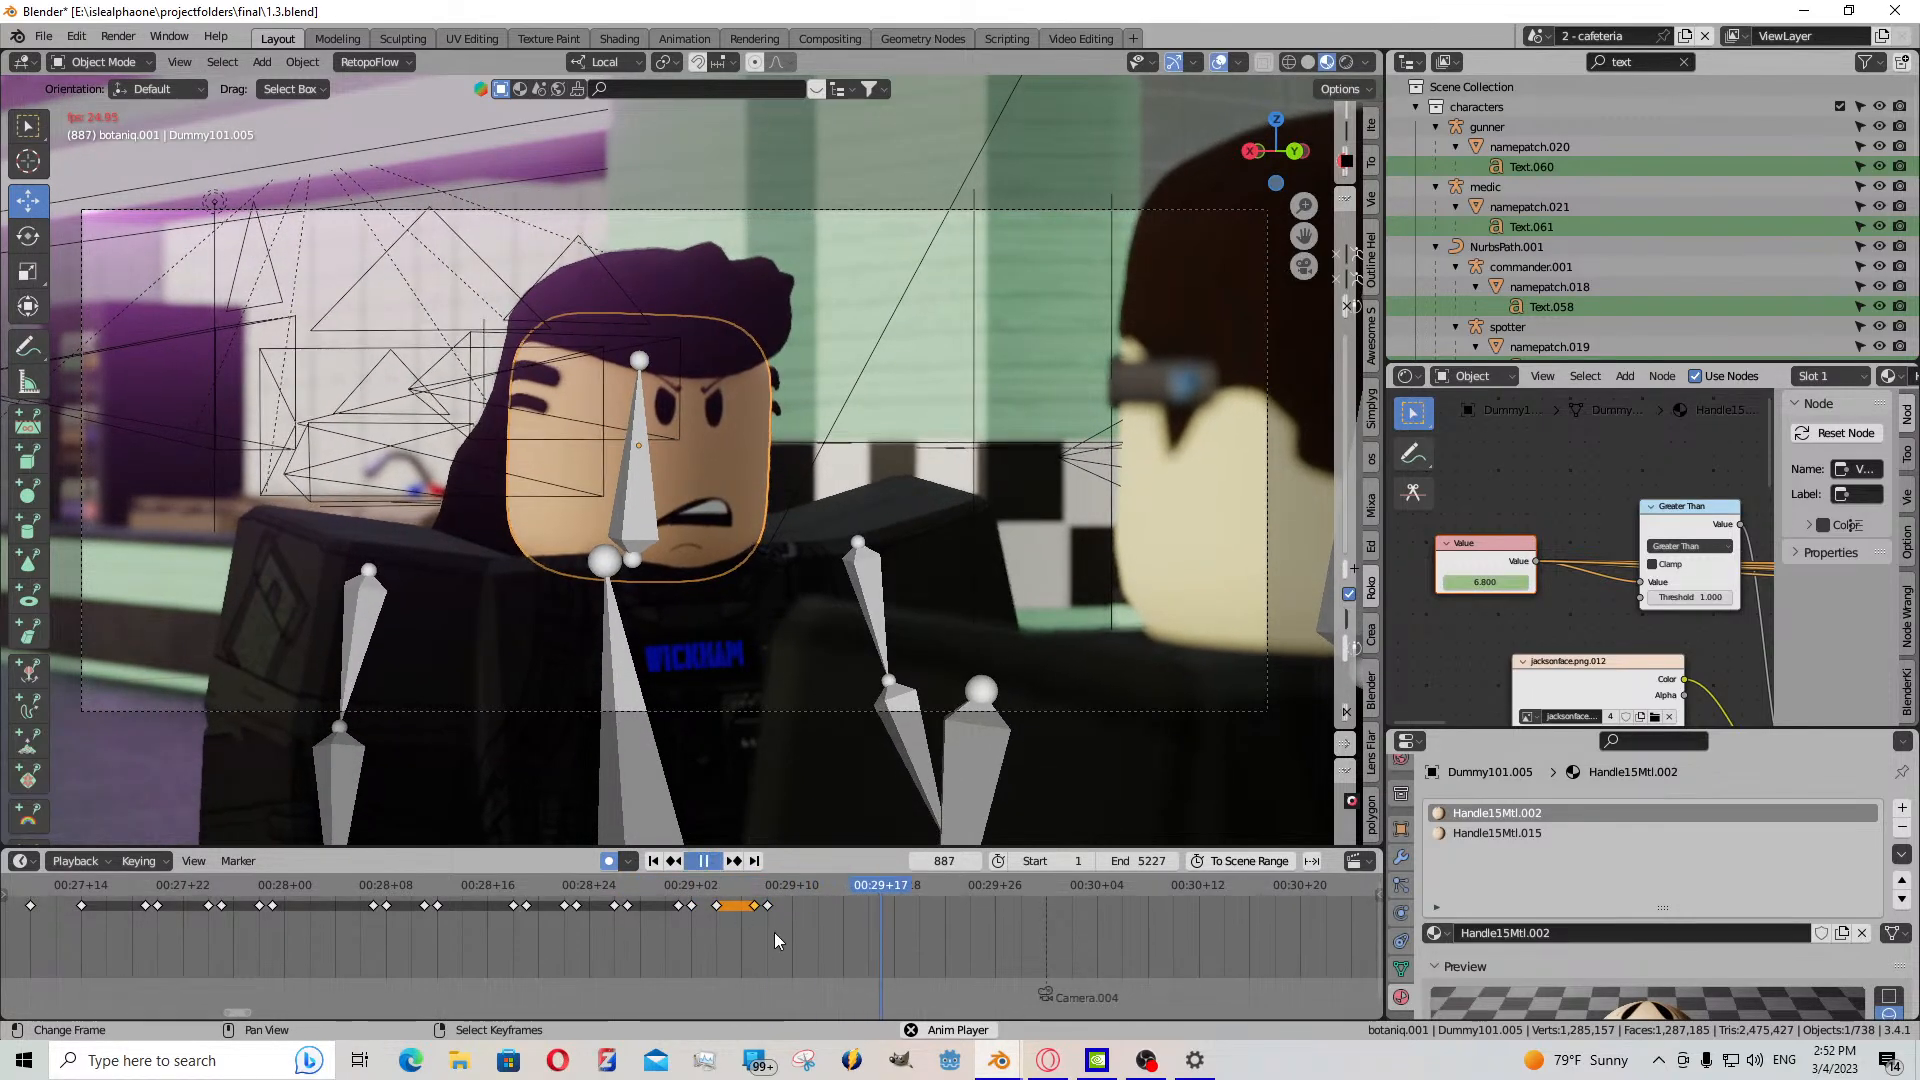
{"action": "left_click", "coordinate": [794, 925]}
{"action": "key", "text": "space"}
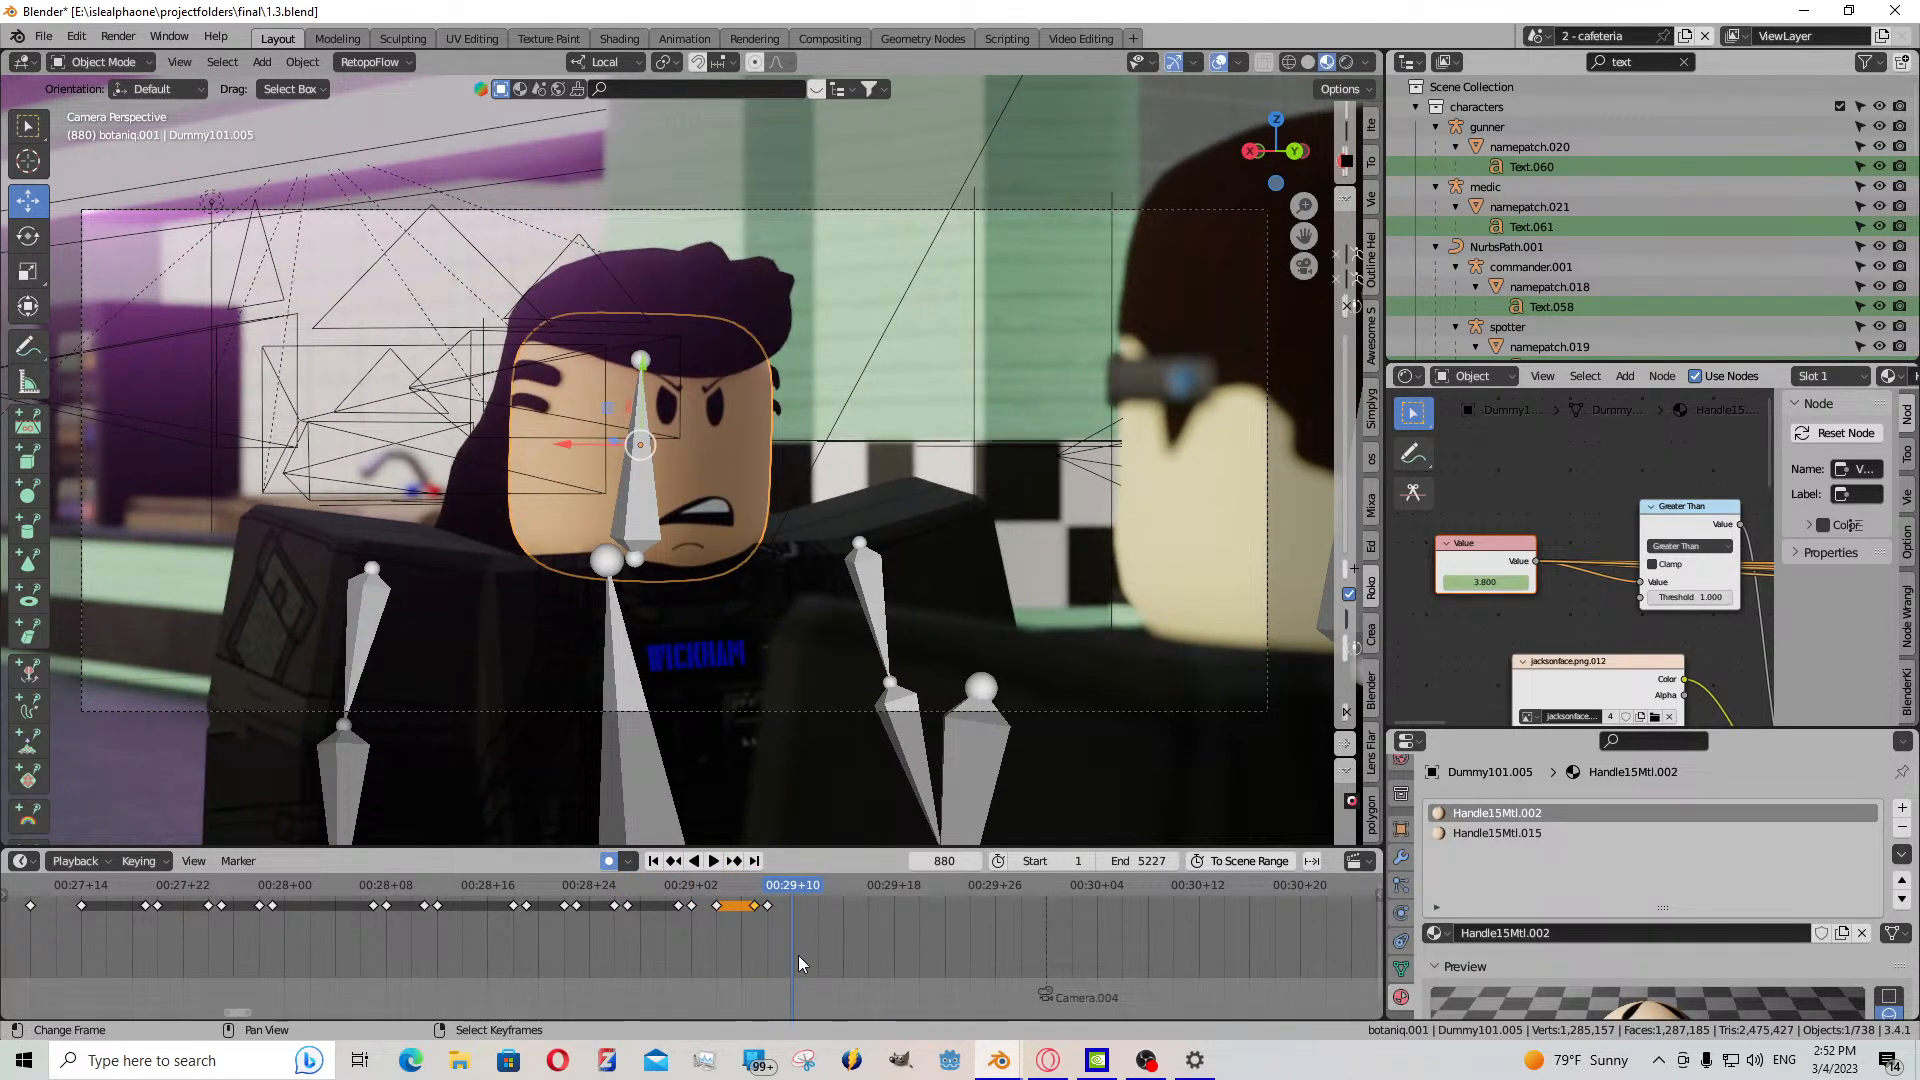
{"action": "key", "text": "Right"}
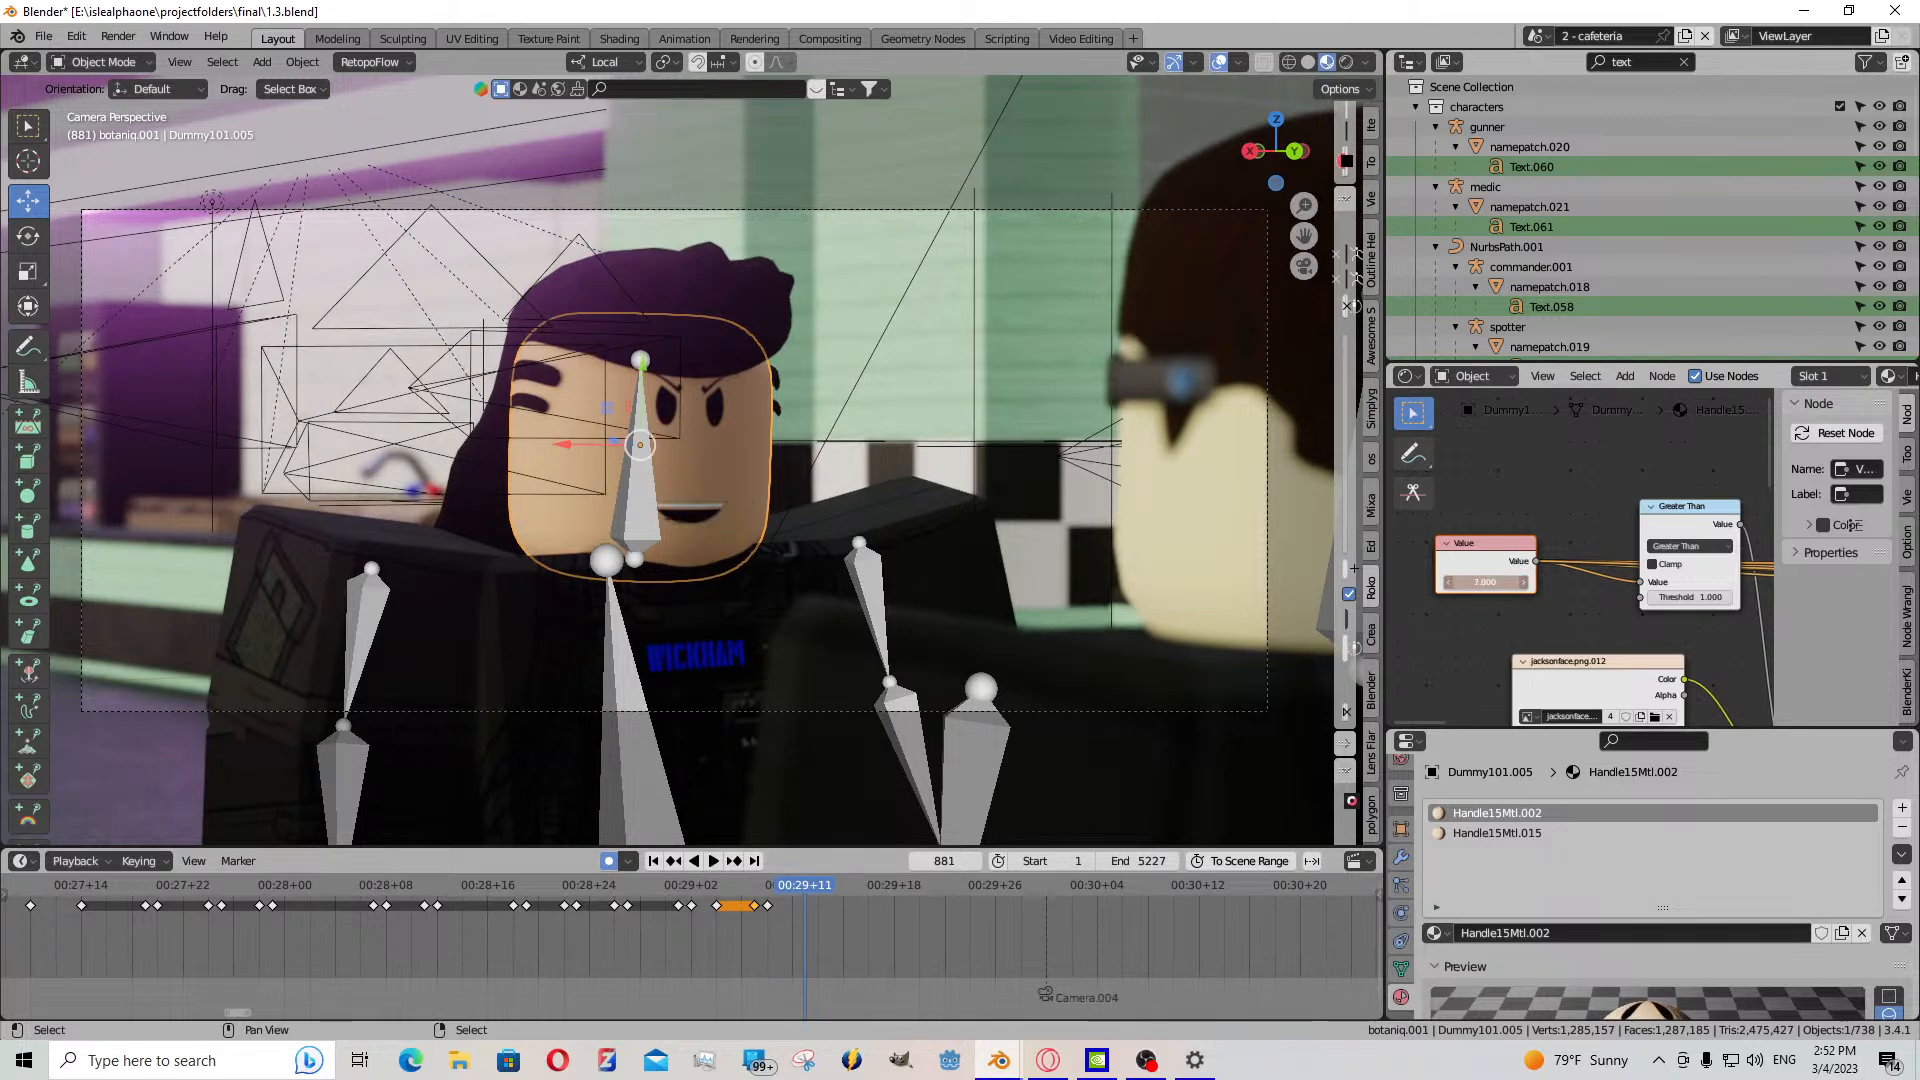
{"action": "left_click_drag", "start_coordinate": [806, 924], "coordinate": [795, 924]}
{"action": "right_click", "coordinate": [771, 907]}
{"action": "key", "text": "ctrl+v"}
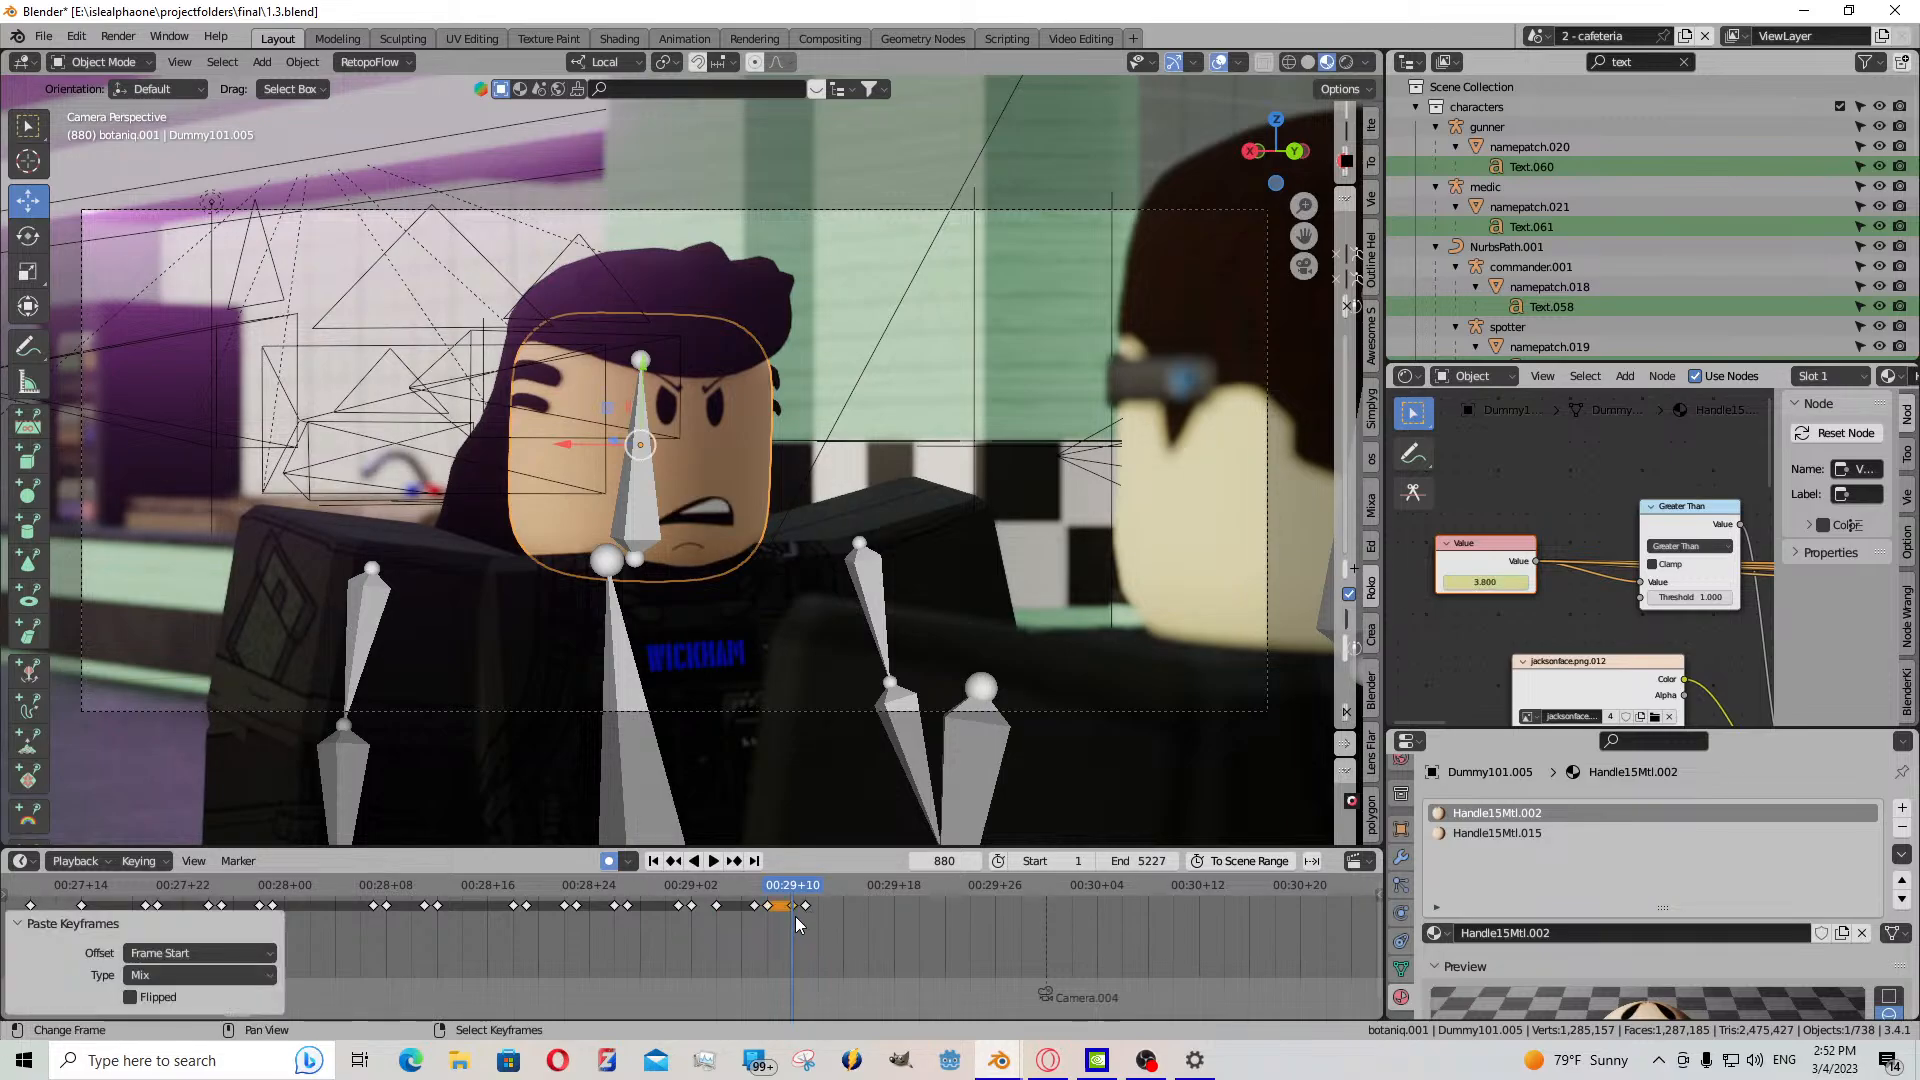
- Keyframe the face Value at 3.100 on frame 886 and copy the frame 881 keyframe to frame 885
{"action": "key", "text": "space"}
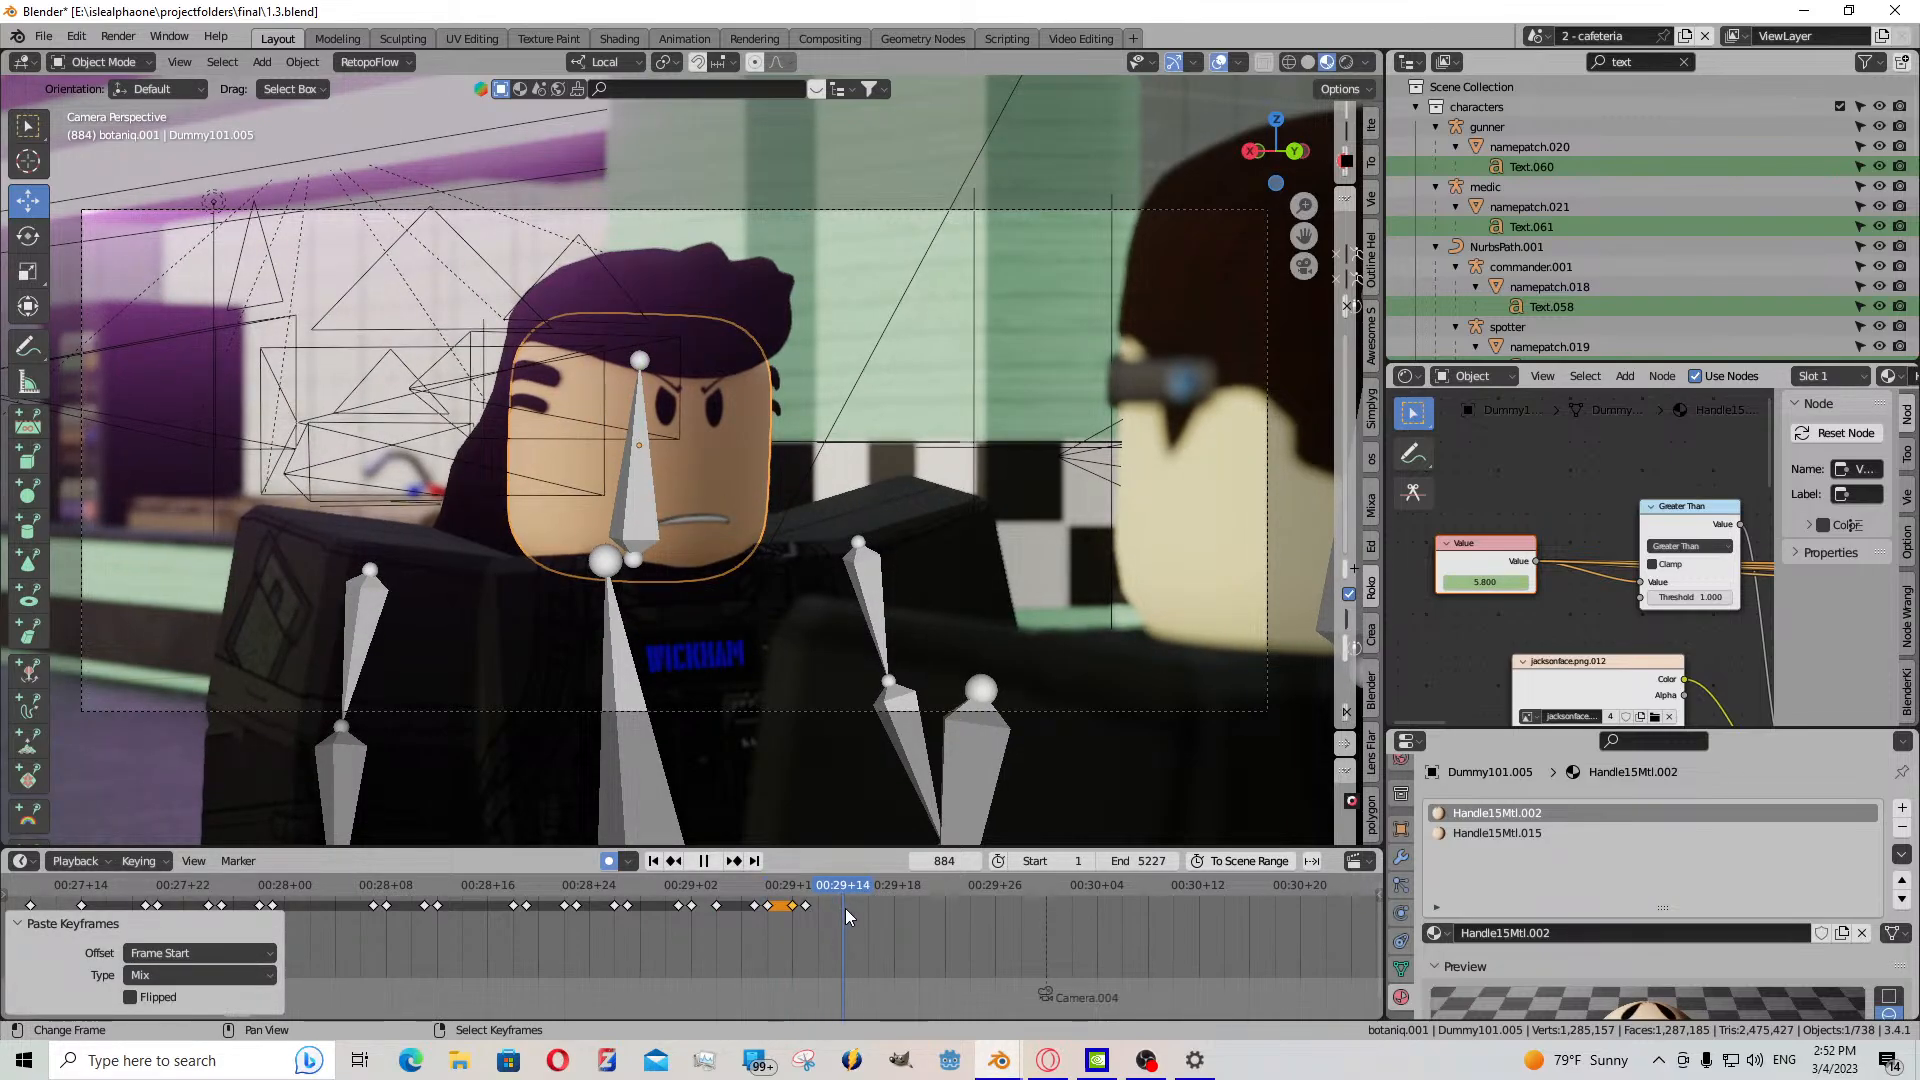
{"action": "key", "text": "space"}
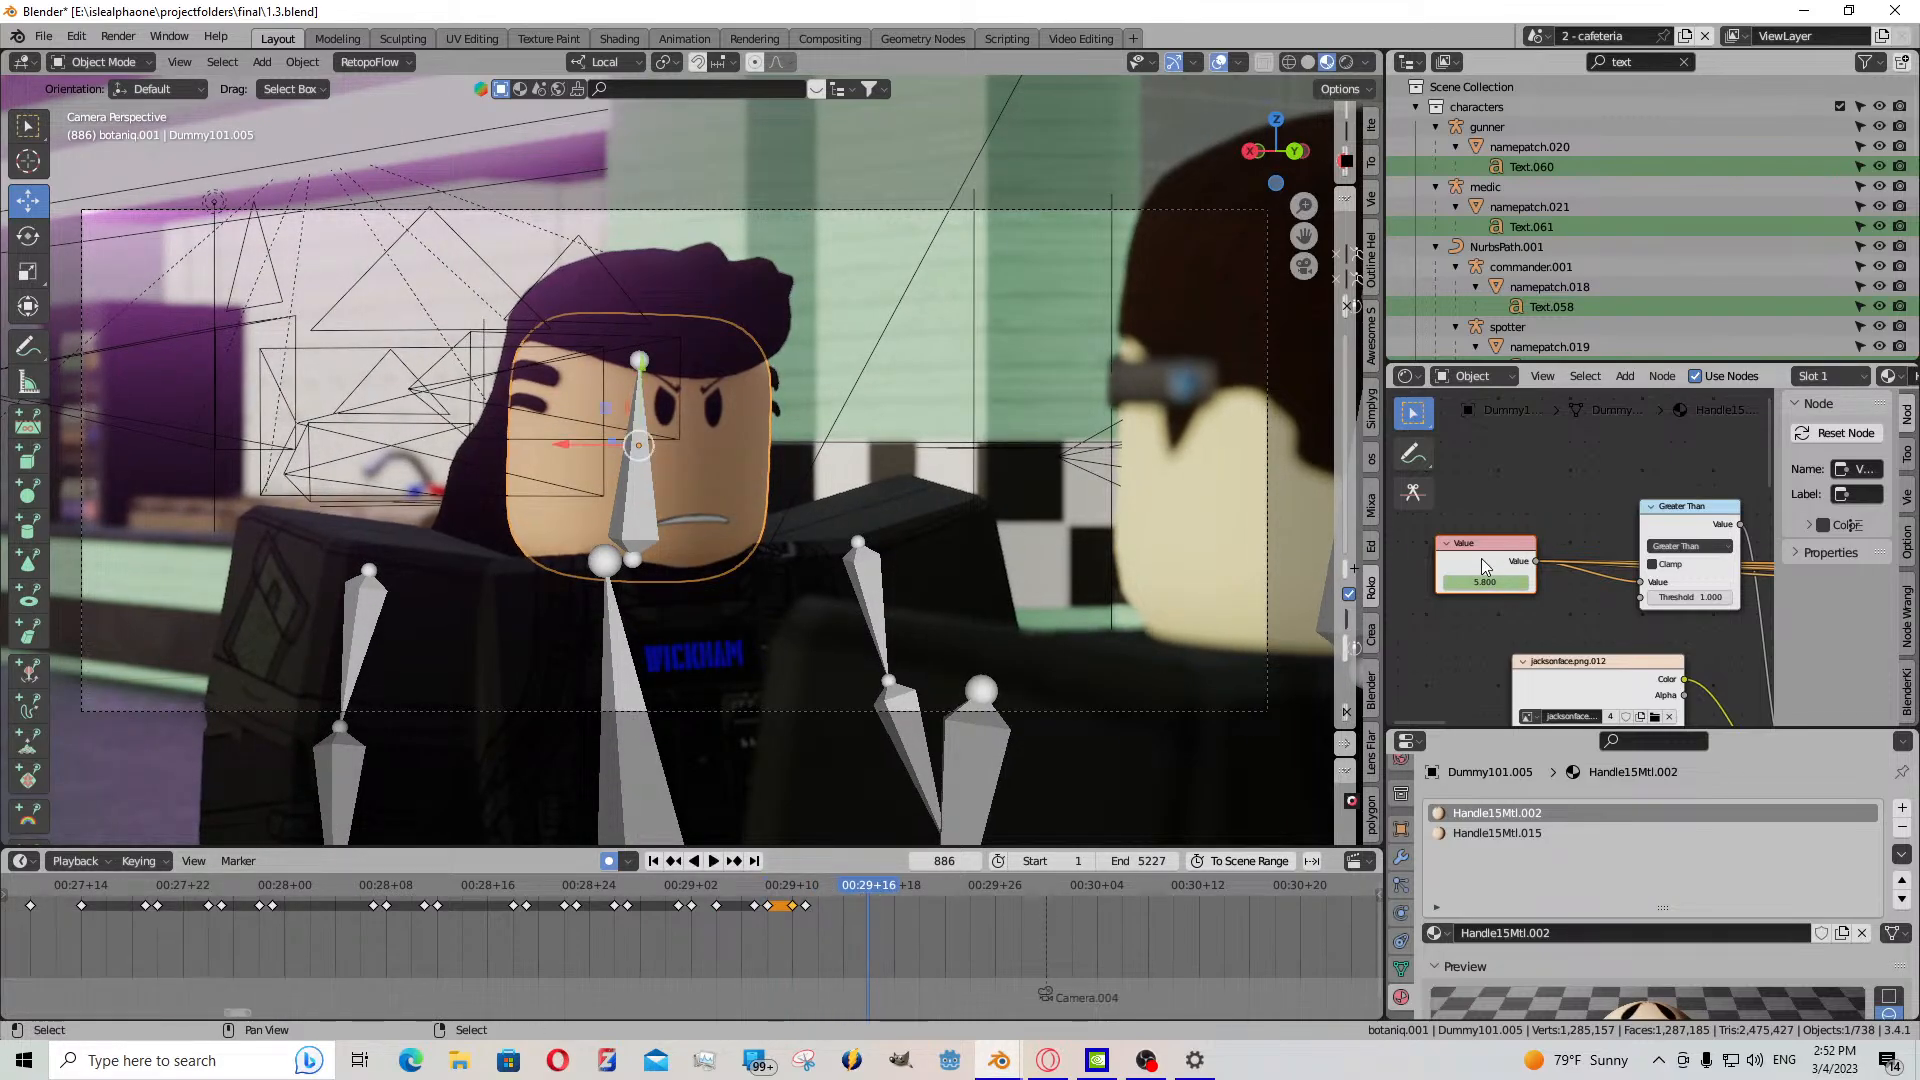
{"action": "left_click_drag", "start_coordinate": [1484, 582], "coordinate": [1457, 582]}
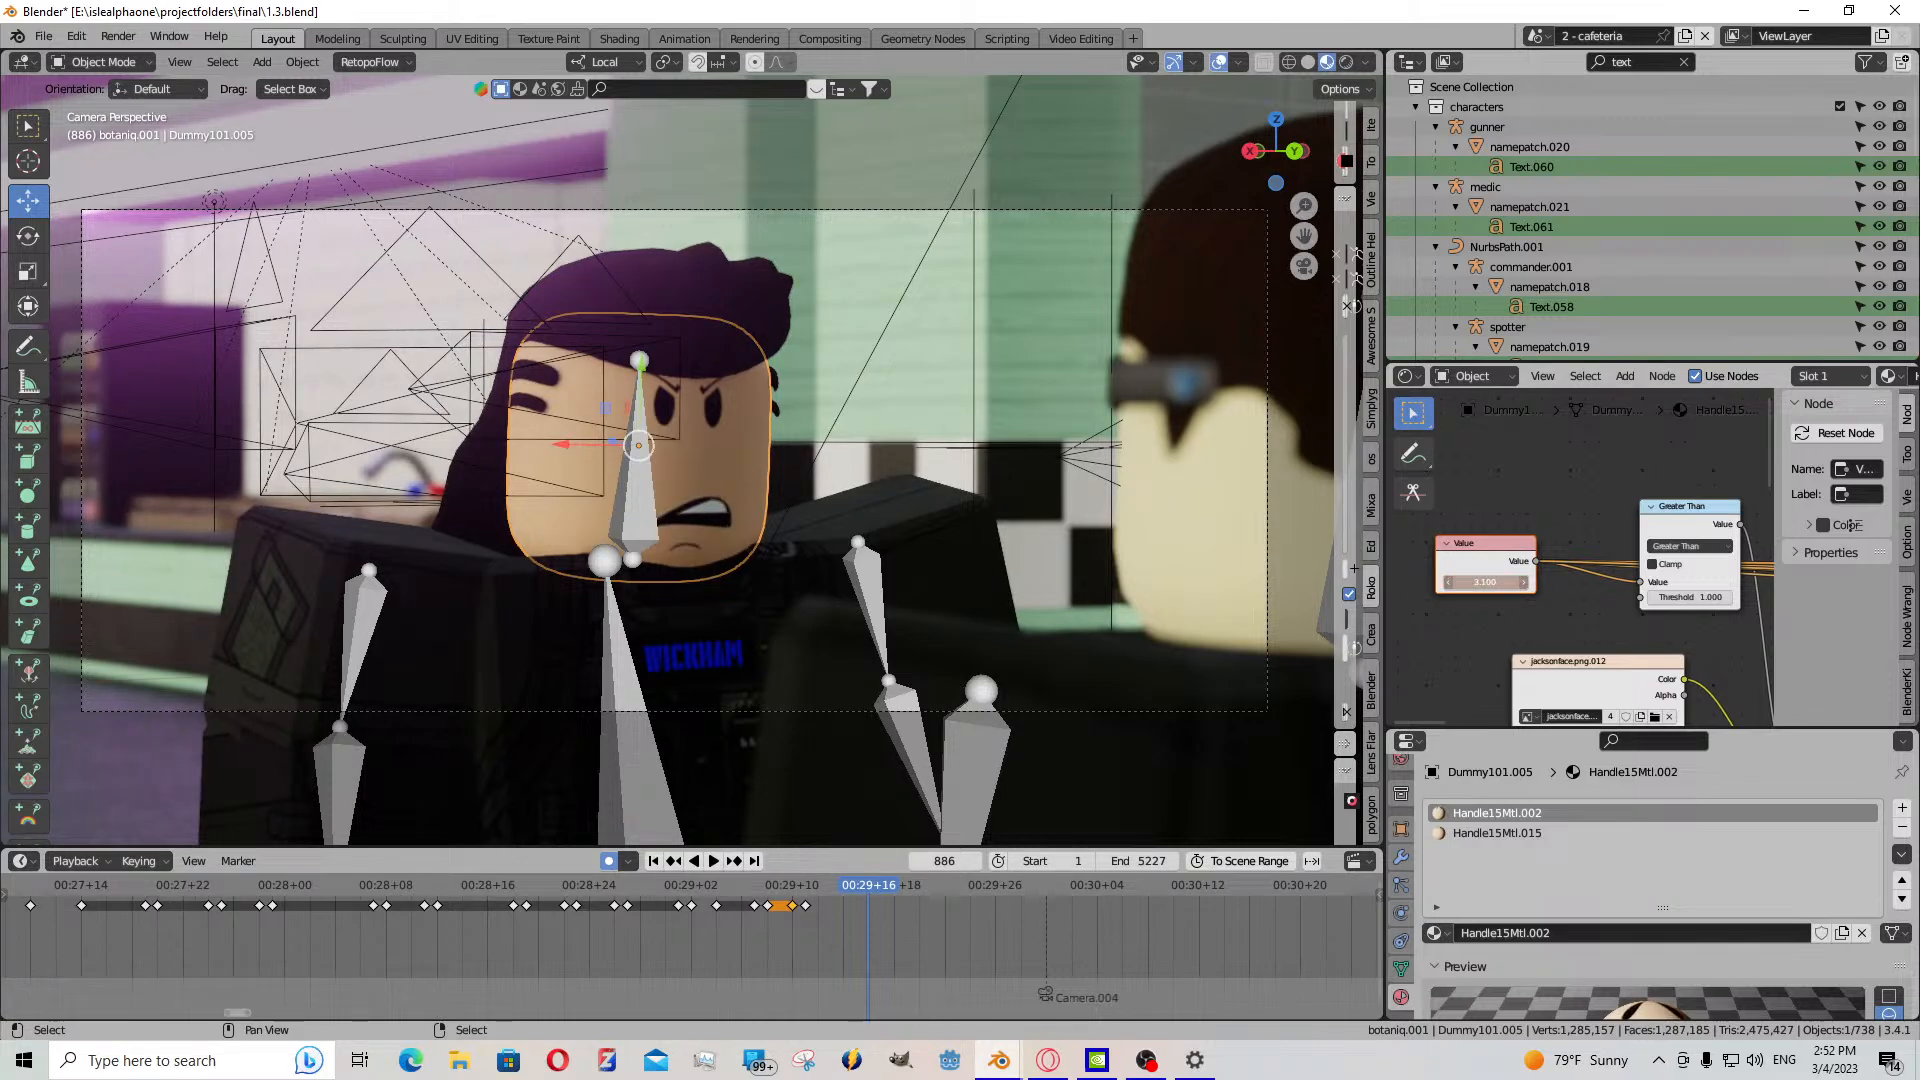
{"action": "left_click", "coordinate": [856, 920]}
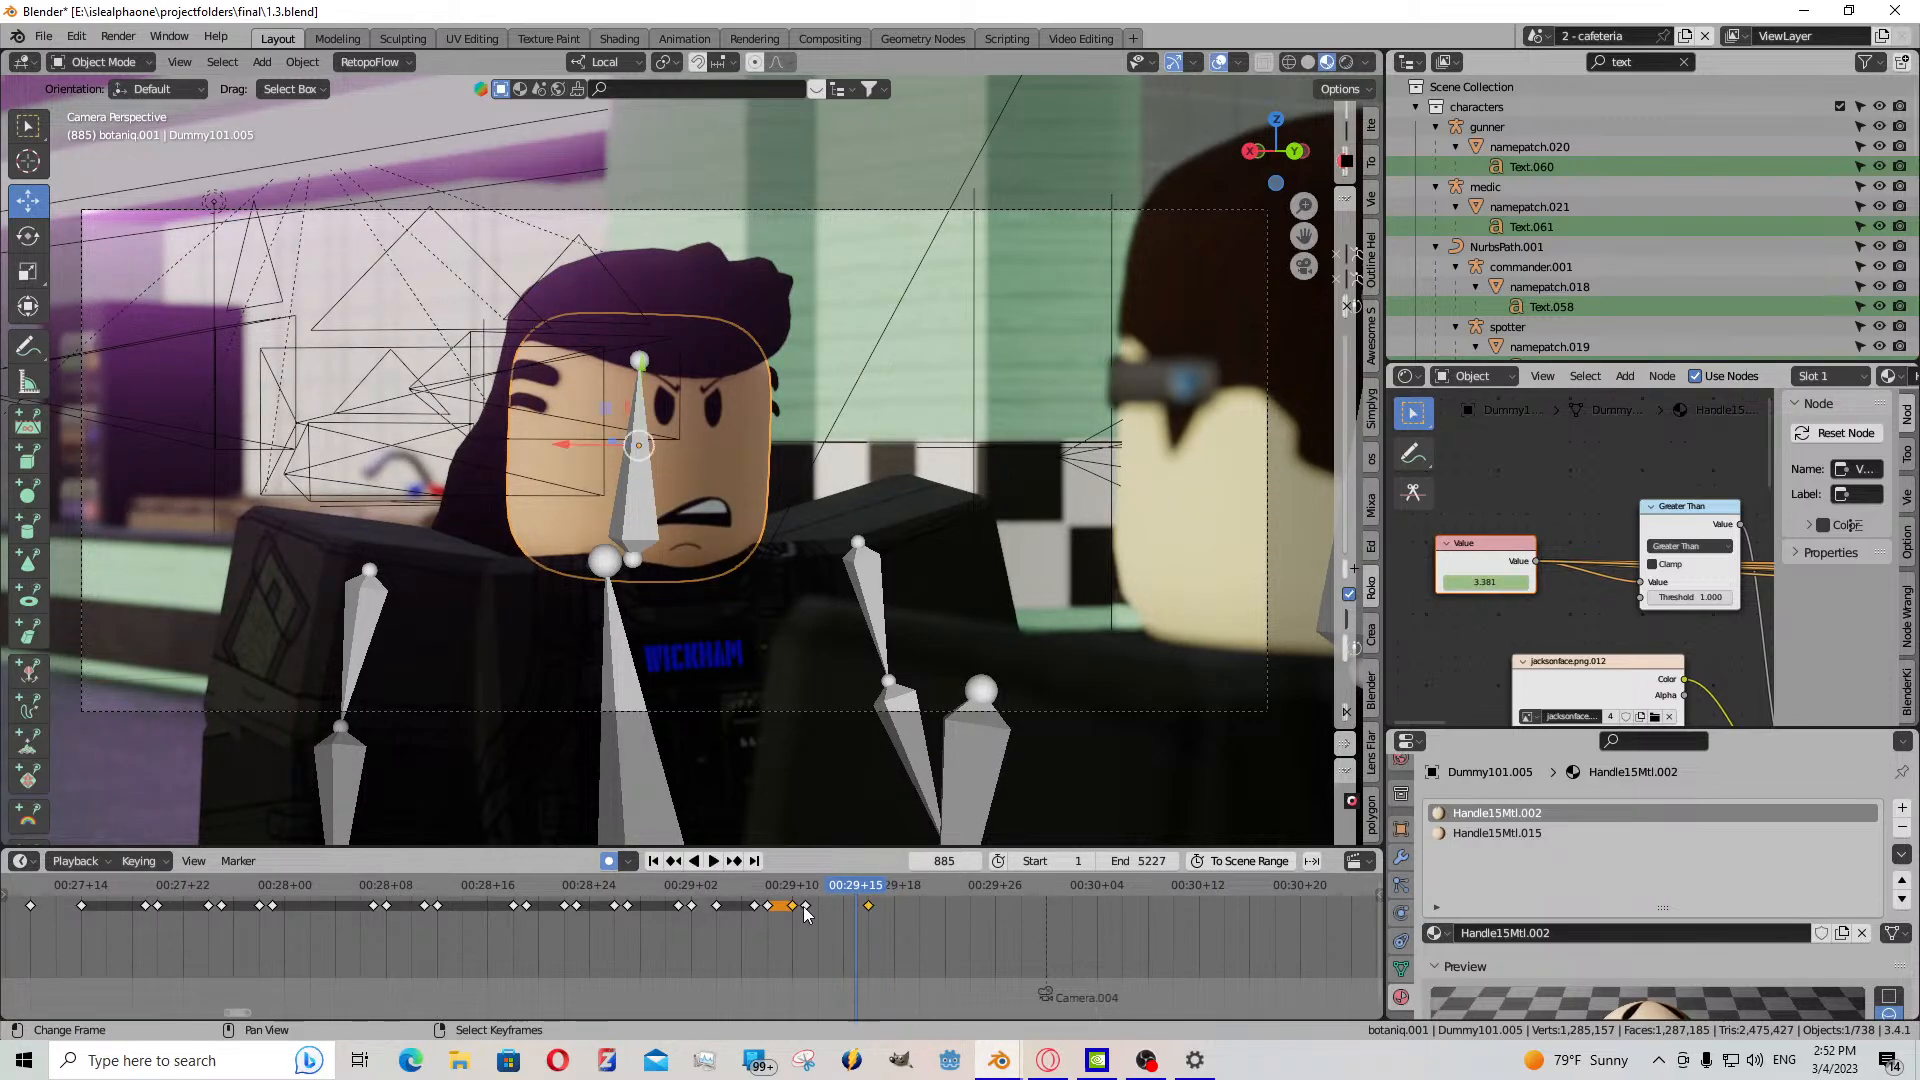
{"action": "key", "text": "ctrl+v"}
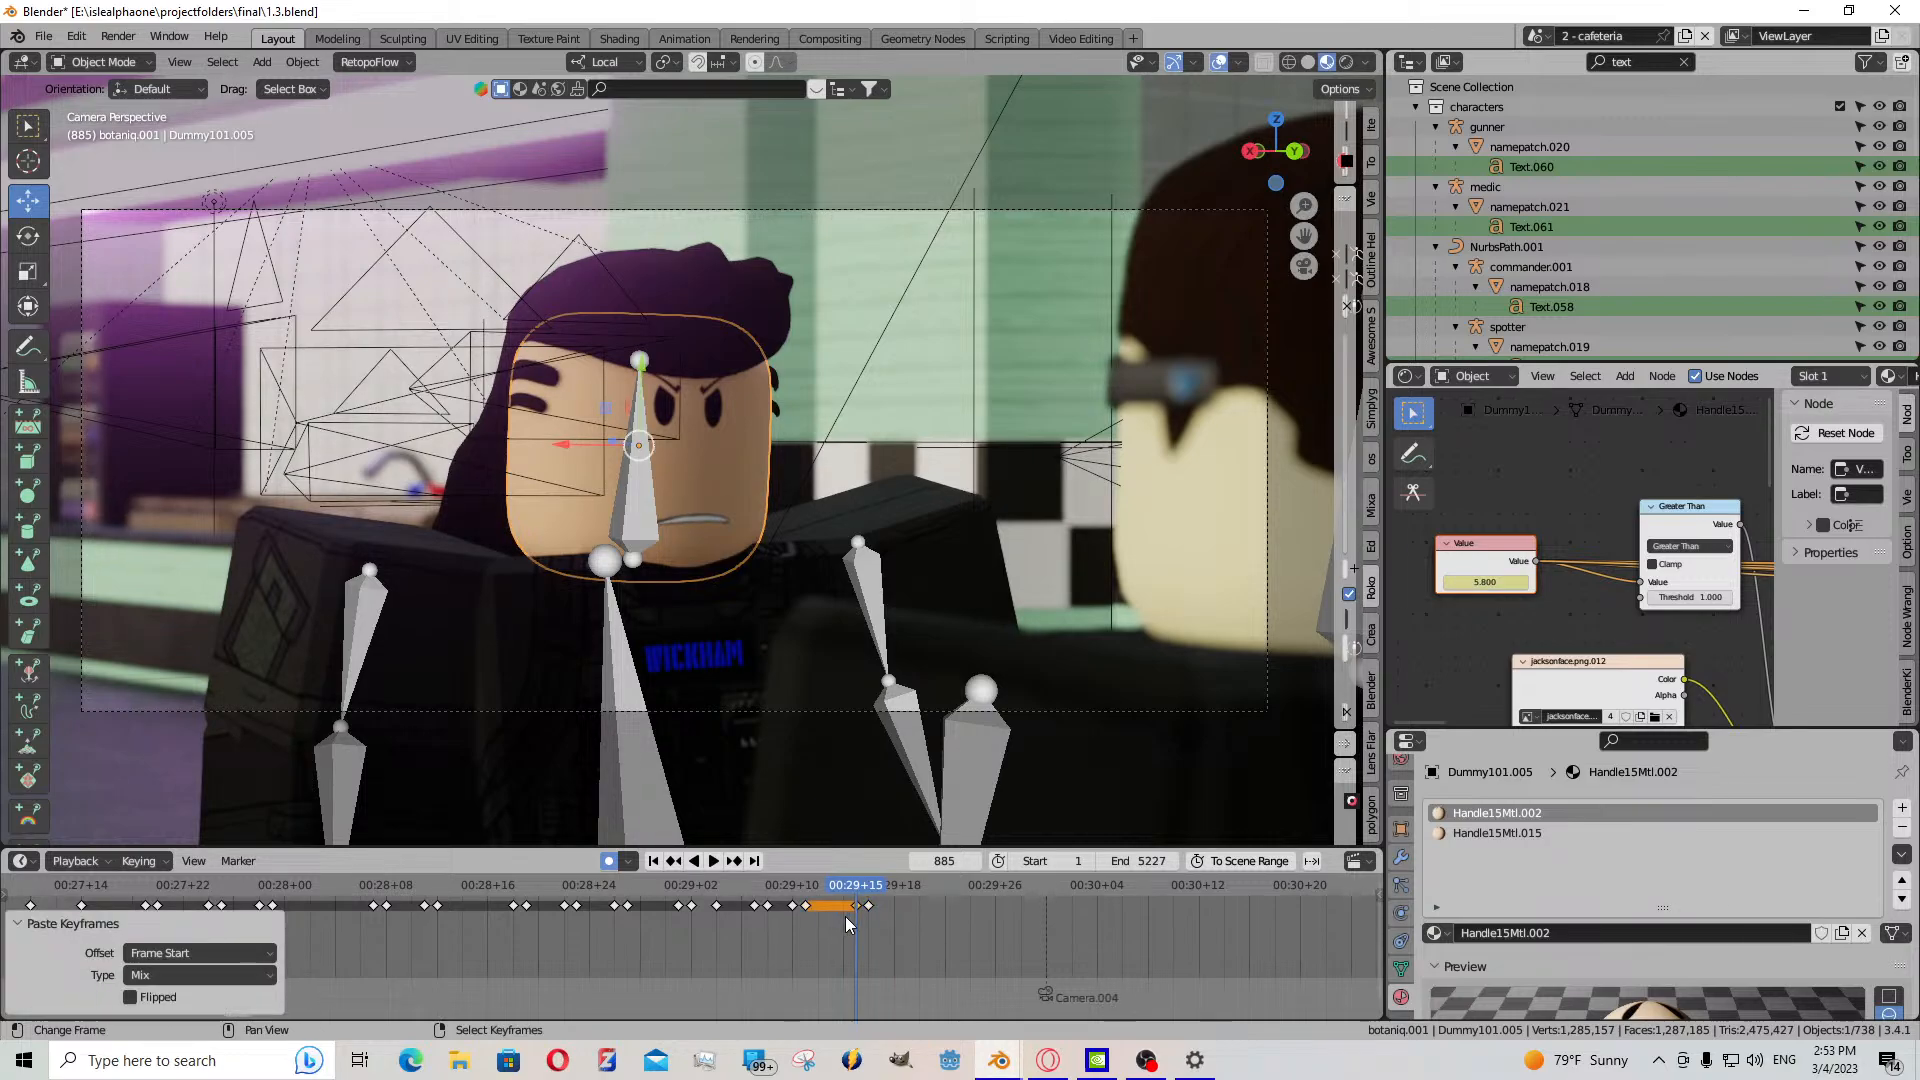
- Keyframe the face Value at 6.400 on frame 890 and copy the frame 886 keyframe to frame 889
{"action": "key", "text": "space"}
{"action": "key", "text": "space"}
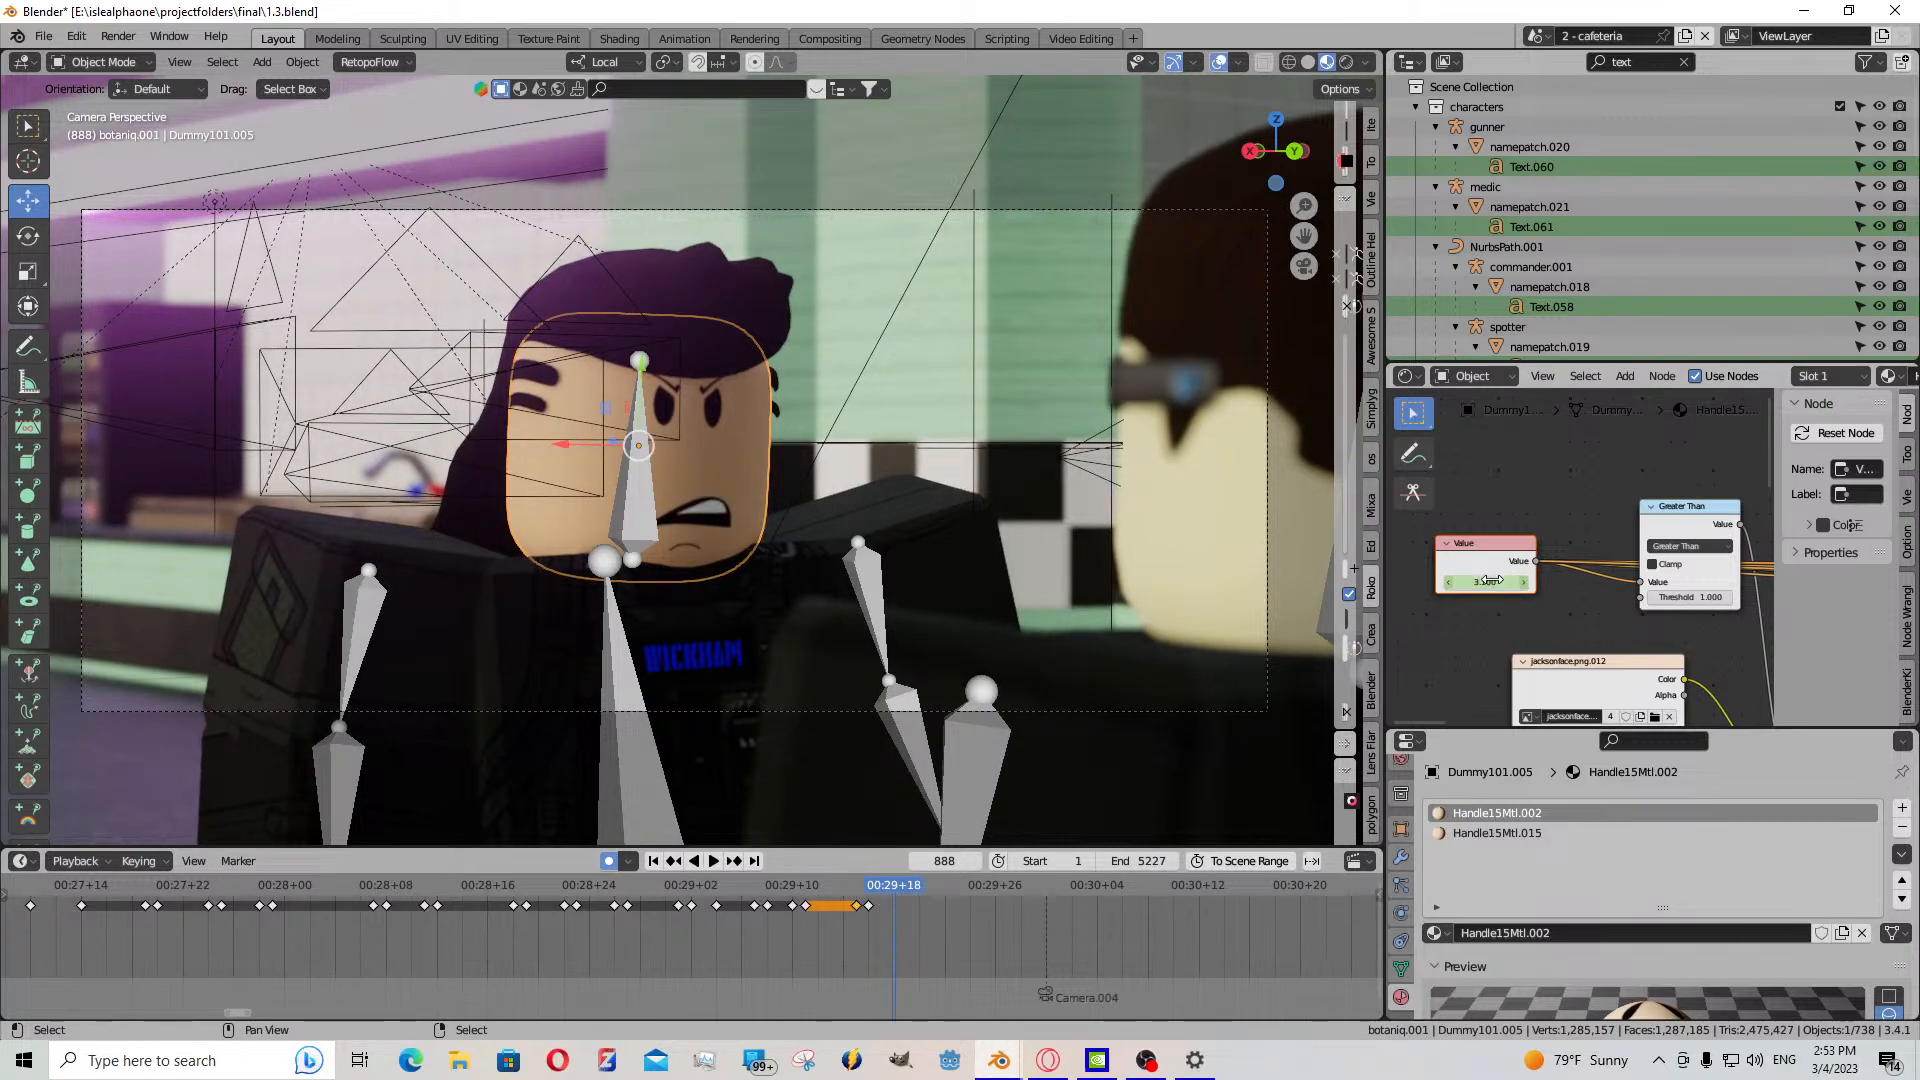
{"action": "left_click", "coordinate": [919, 900]}
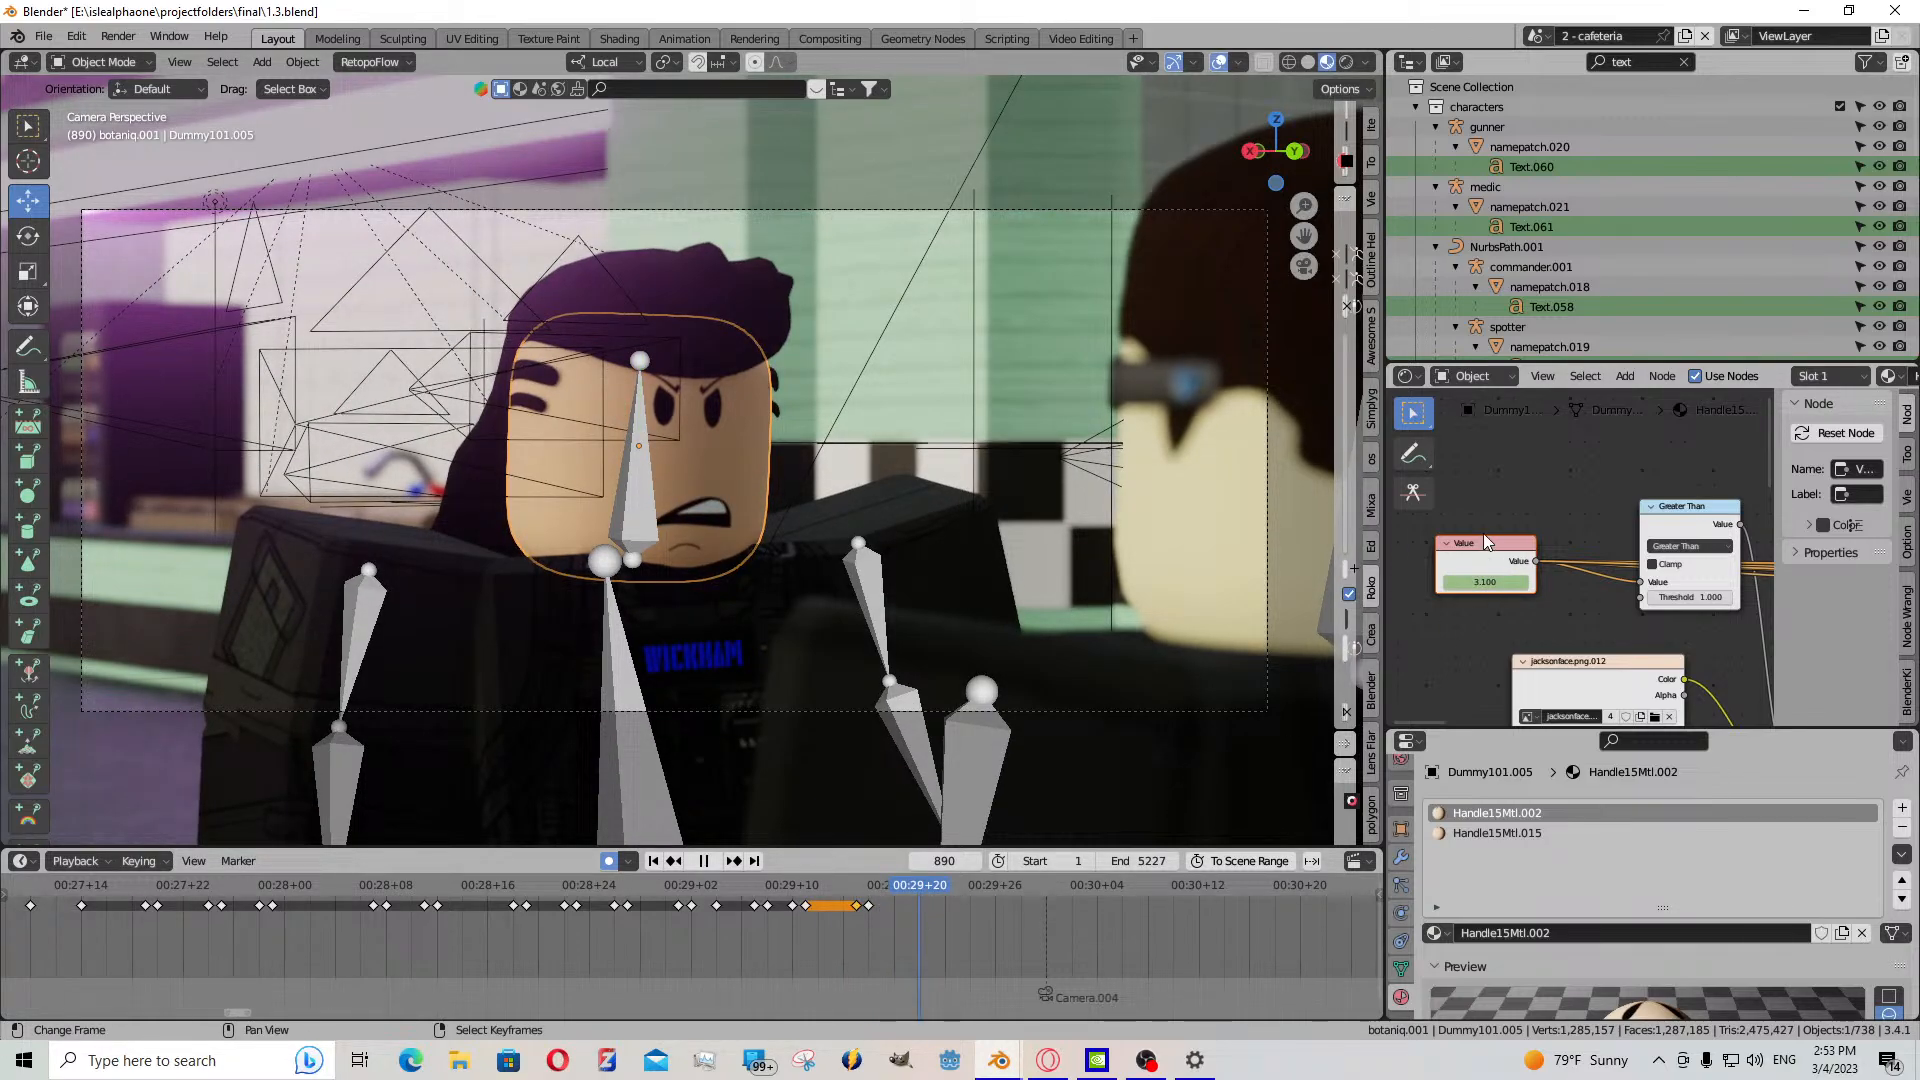
{"action": "left_click_drag", "start_coordinate": [1484, 582], "coordinate": [1530, 582]}
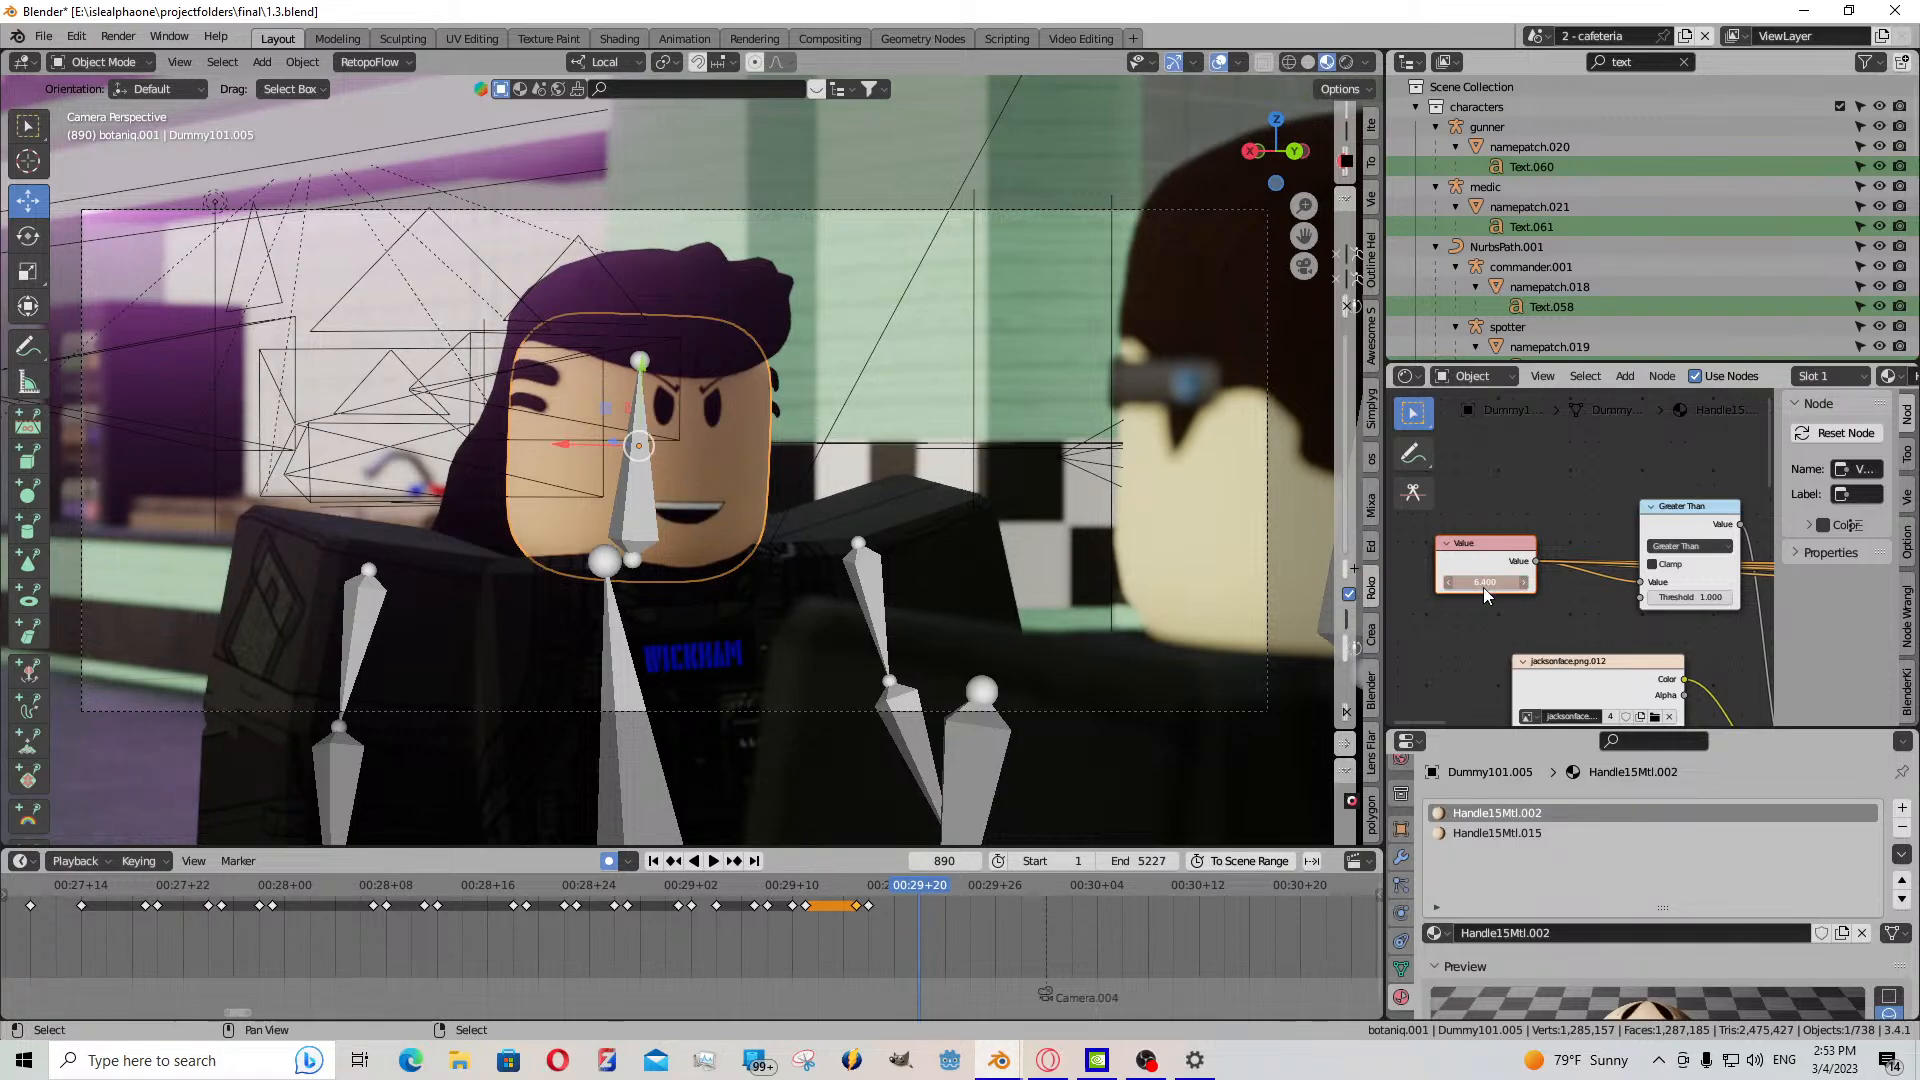
{"action": "left_click", "coordinate": [909, 924]}
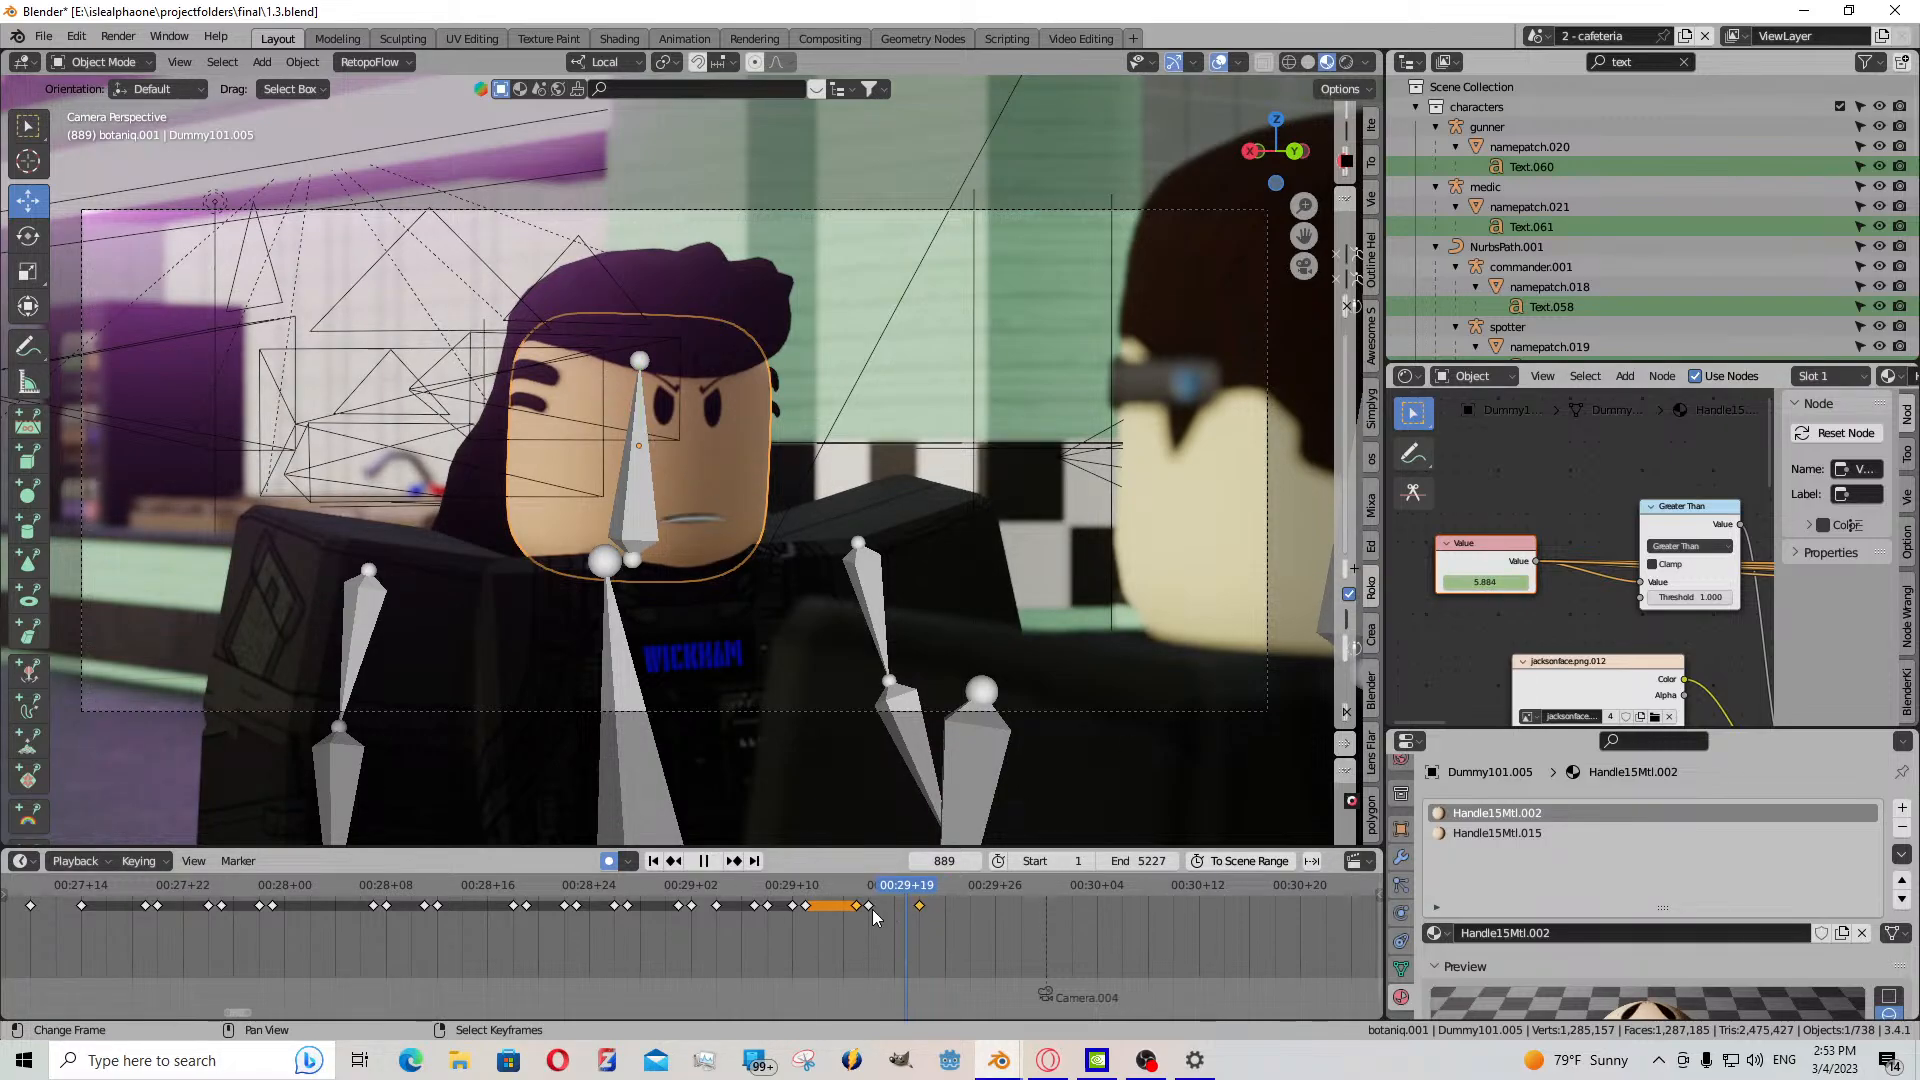
{"action": "key", "text": "ctrl+v"}
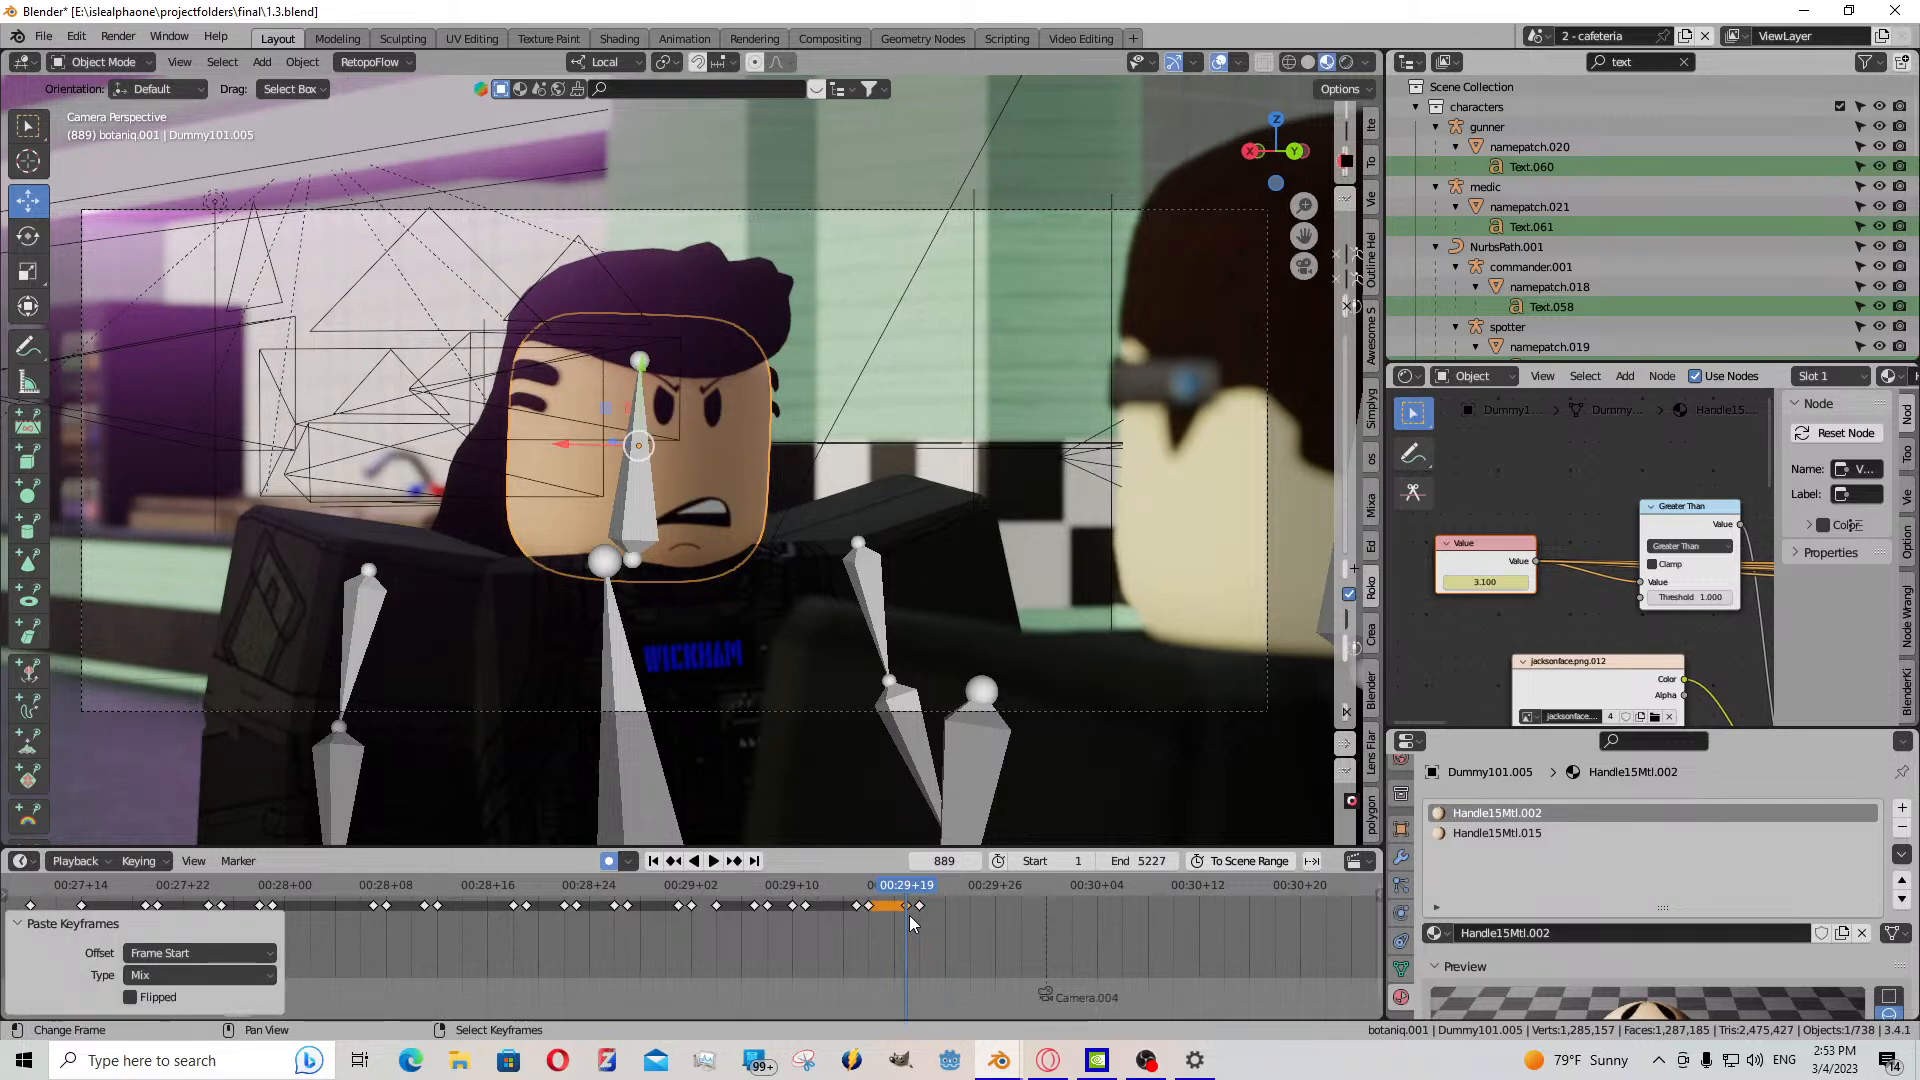
- Keyframe the face Value at 4.400 on frame 894 and copy the frame 890 keyframe to frame 893
{"action": "key", "text": "space"}
{"action": "key", "text": "space"}
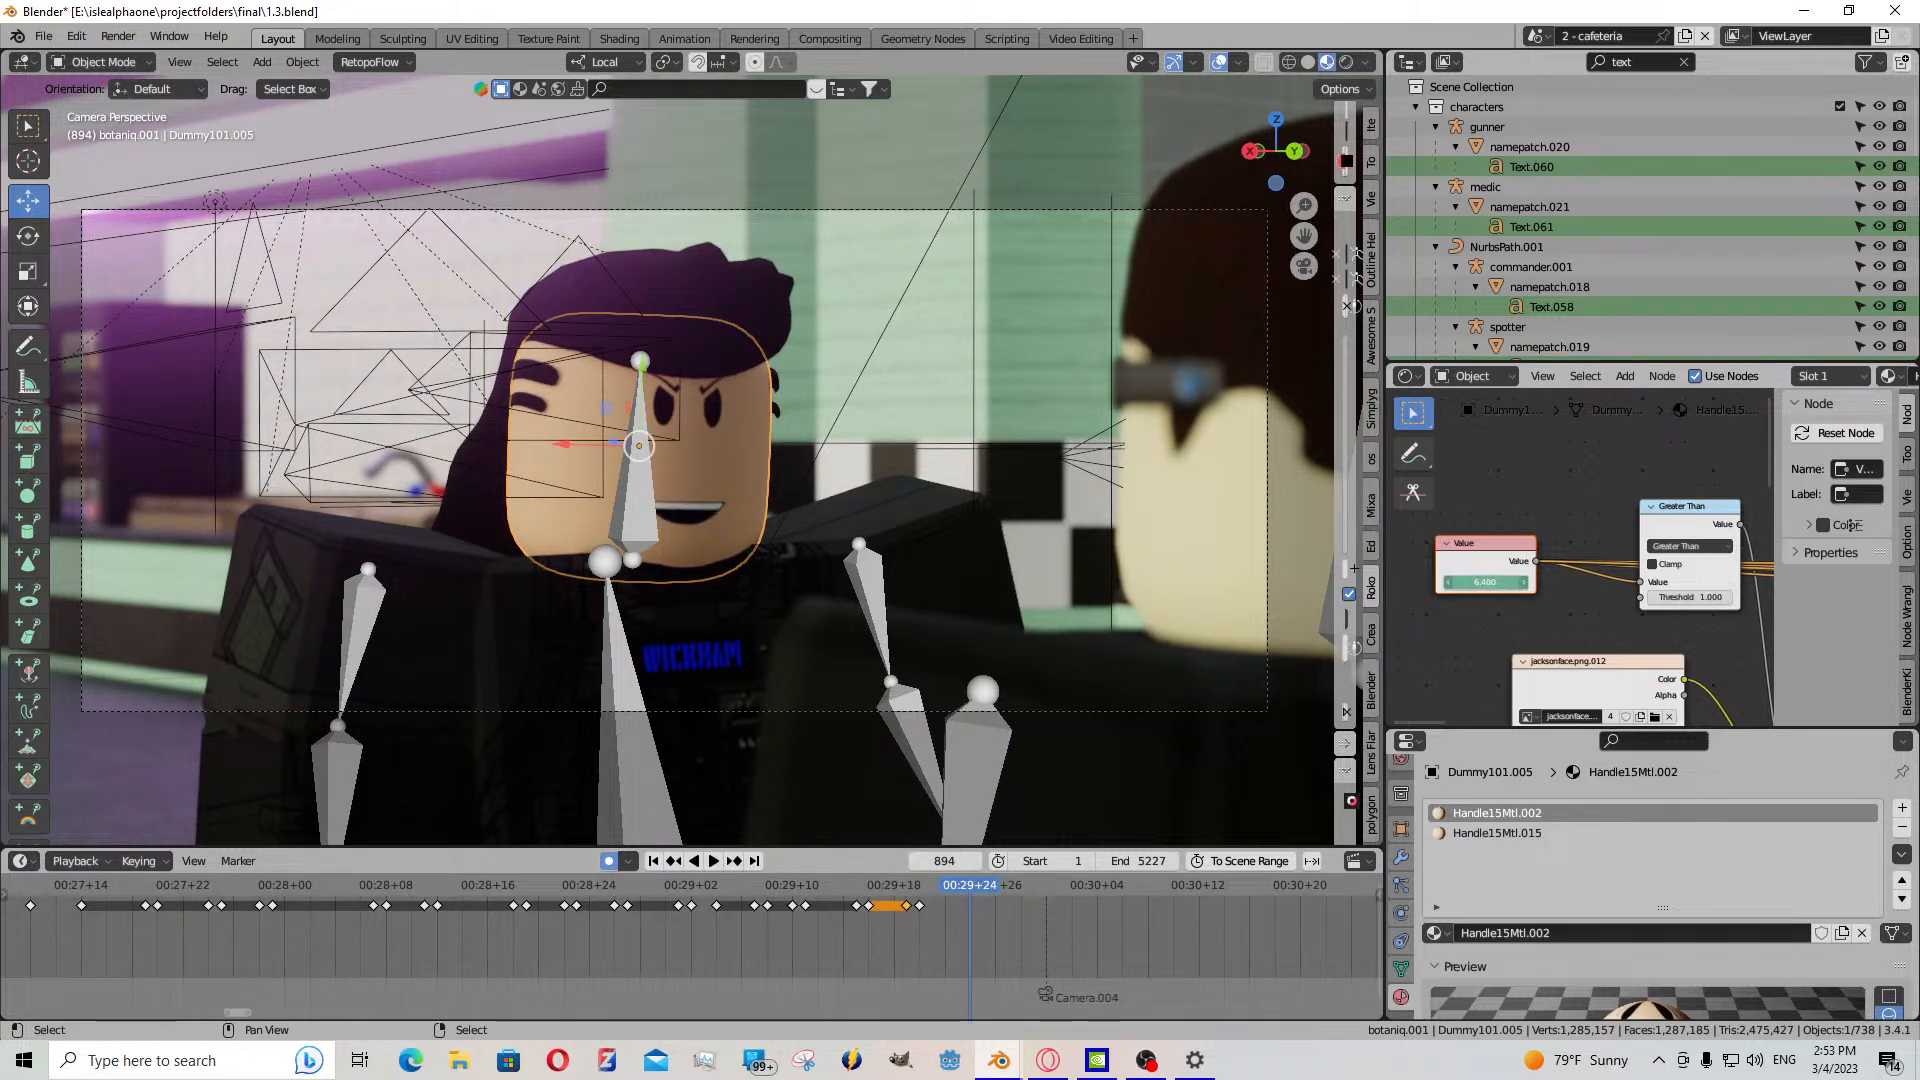
{"action": "key", "text": "Left"}
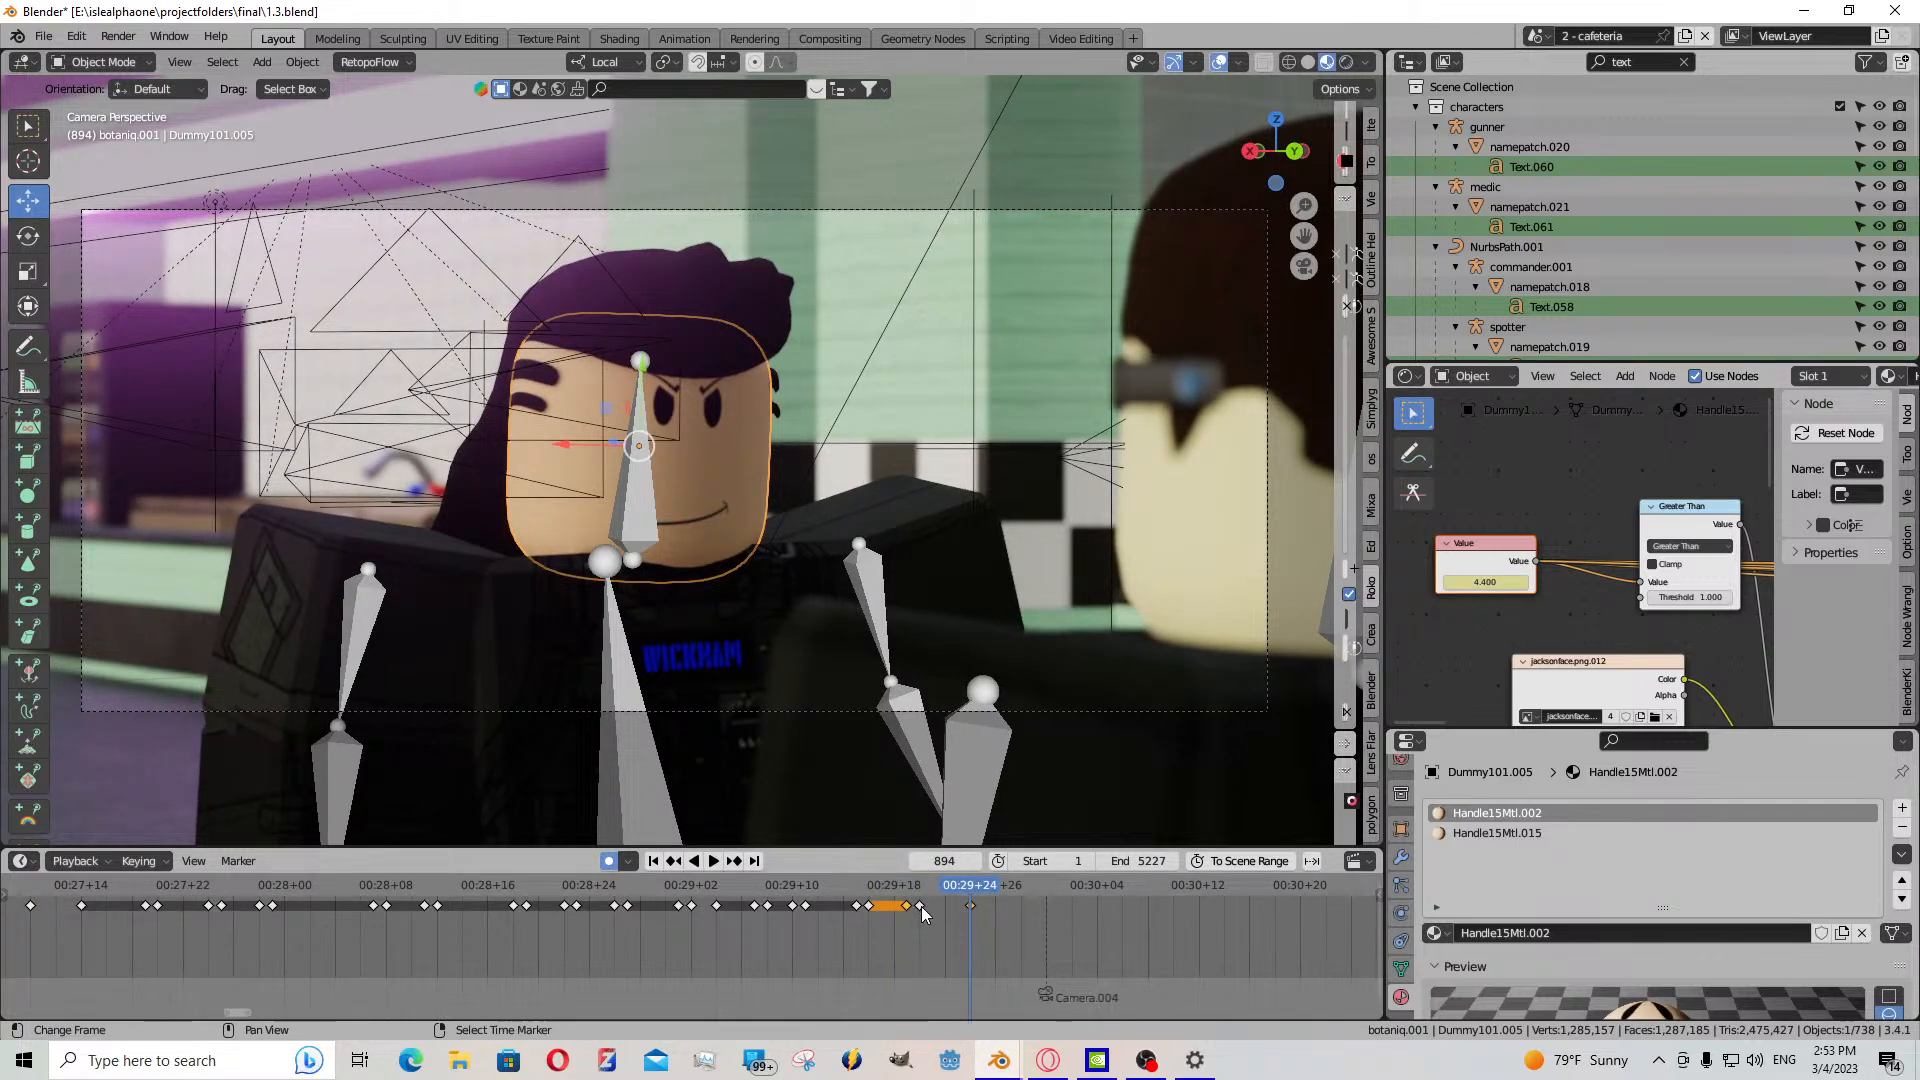
{"action": "left_click", "coordinate": [920, 906]}
{"action": "key", "text": "ctrl+v"}
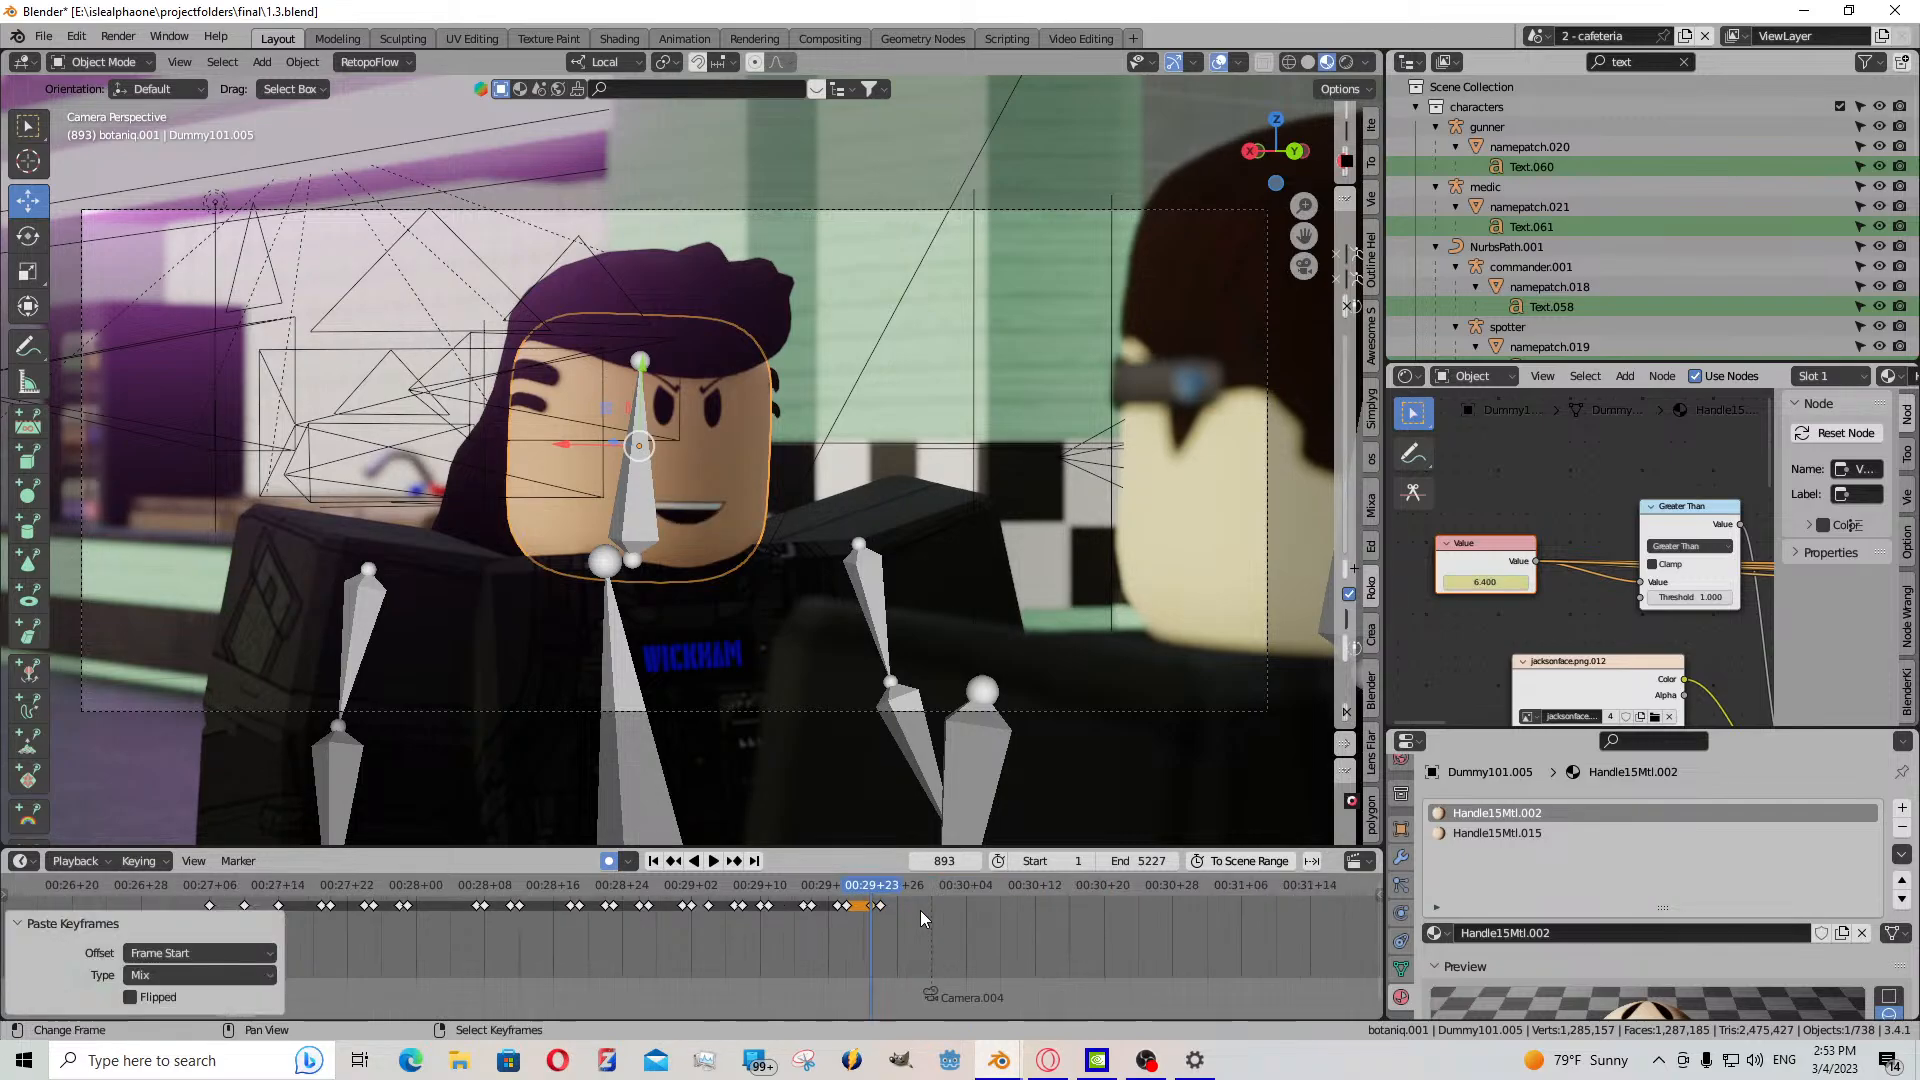
- Play back the mouth animation from frame 815, and review the Camera.005 shot from frame 1005 through frame 1124
{"action": "scroll", "coordinate": [742, 907], "scroll_direction": "down", "scroll_amount": 2}
{"action": "left_click", "coordinate": [364, 912]}
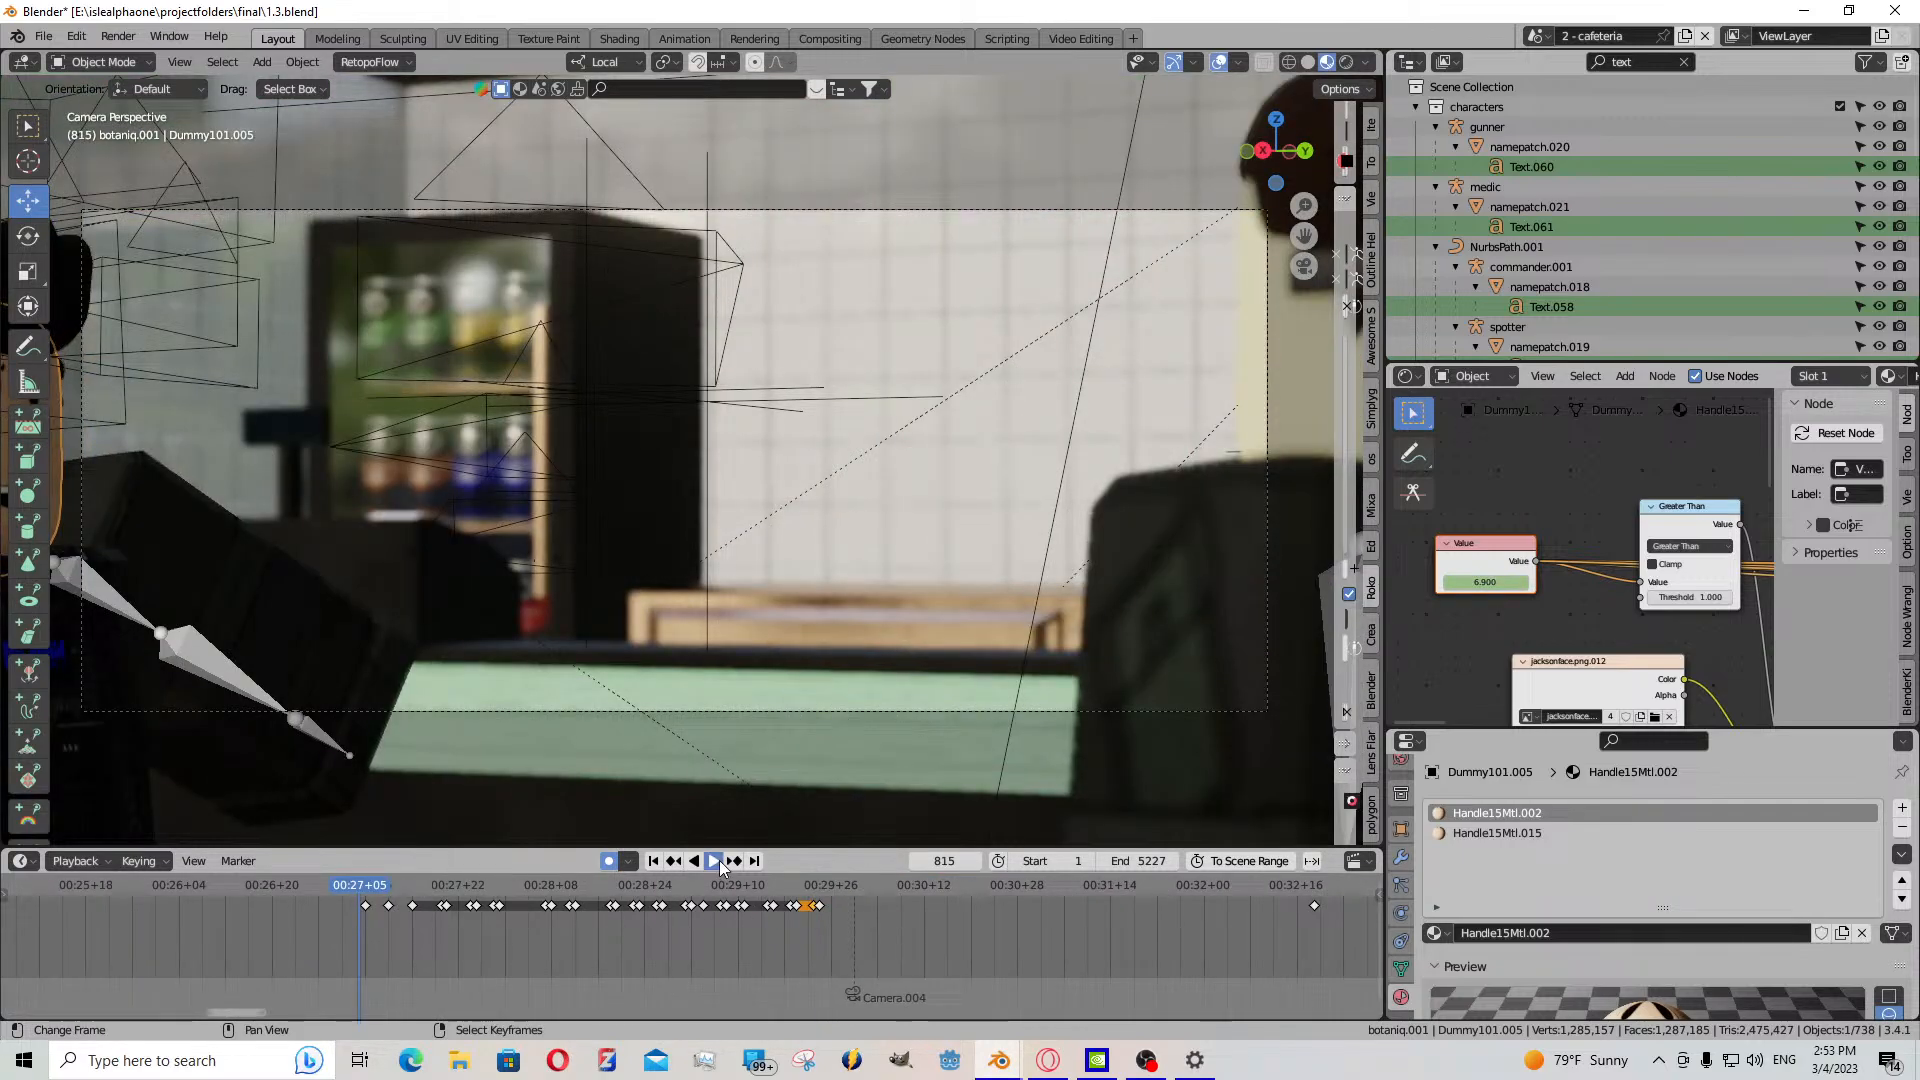
{"action": "left_click", "coordinate": [713, 861]}
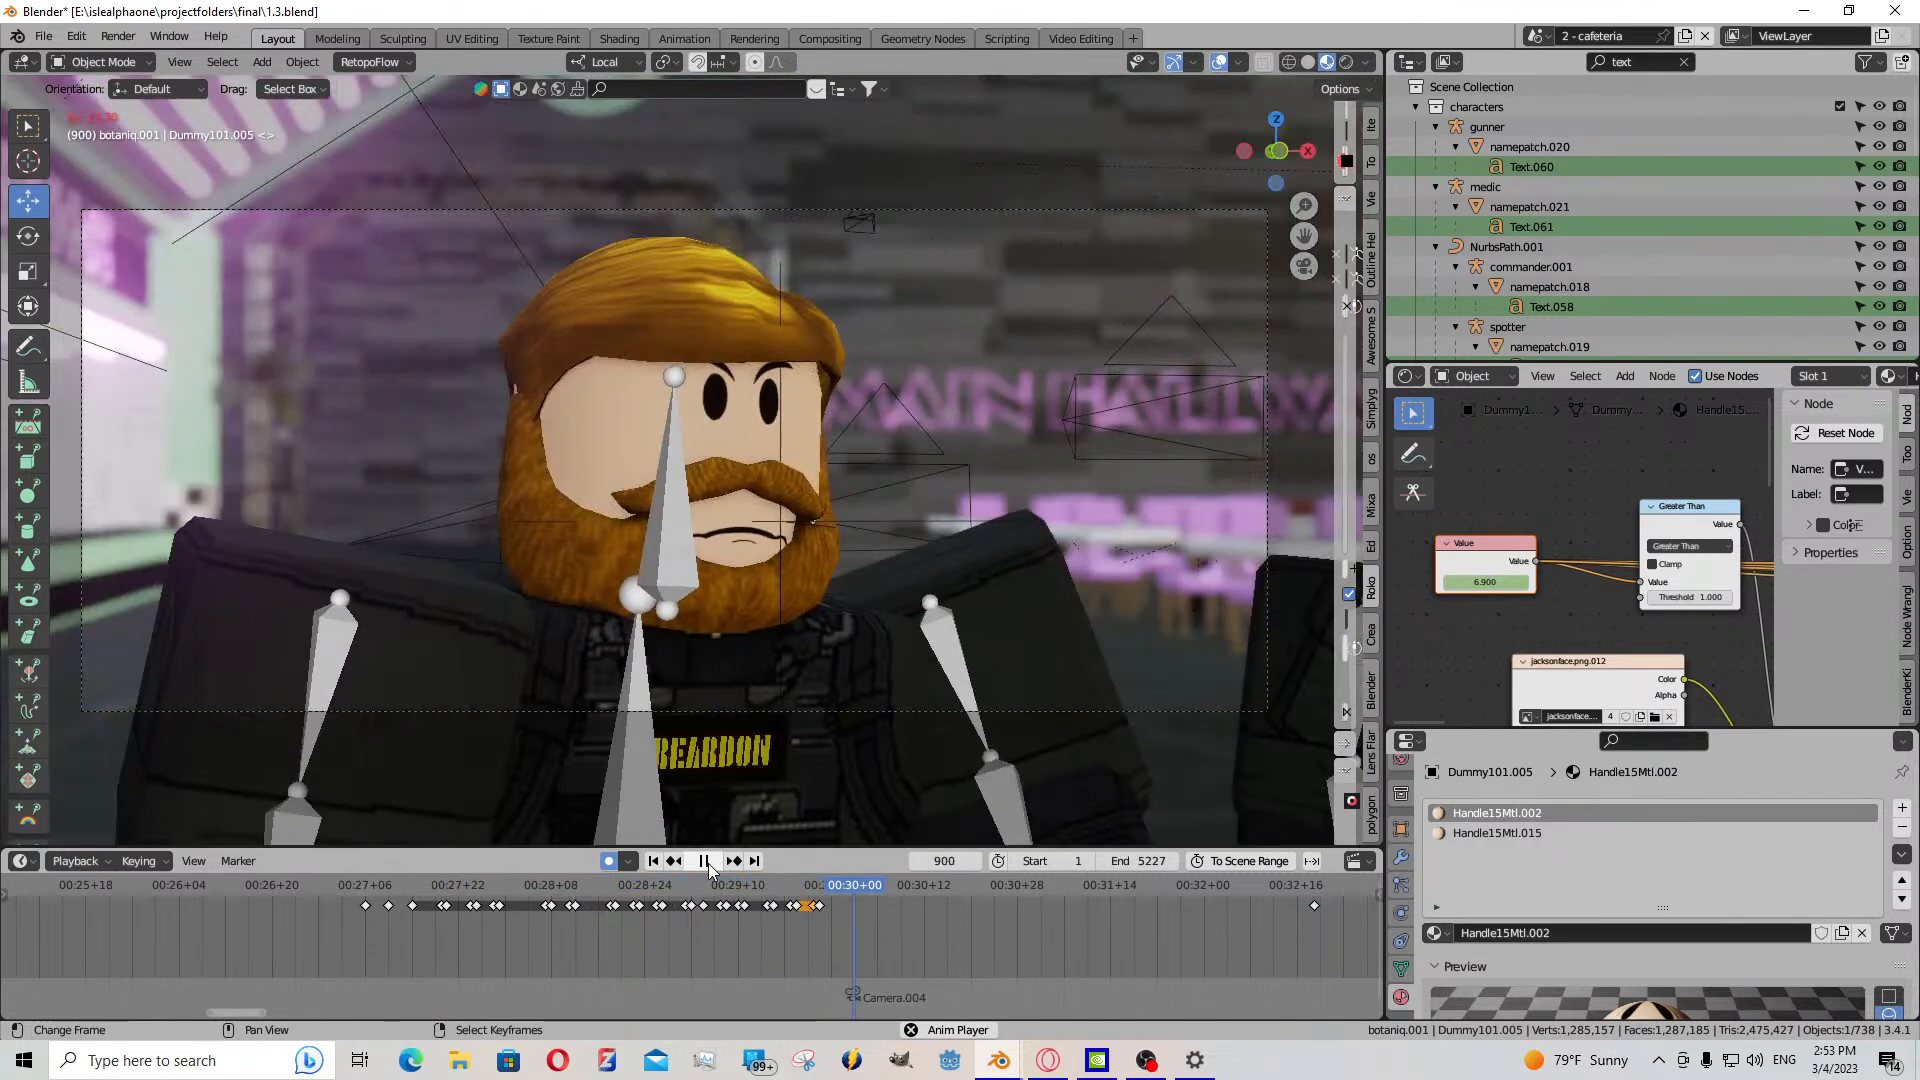
{"action": "left_click_drag", "start_coordinate": [868, 928], "coordinate": [405, 912]}
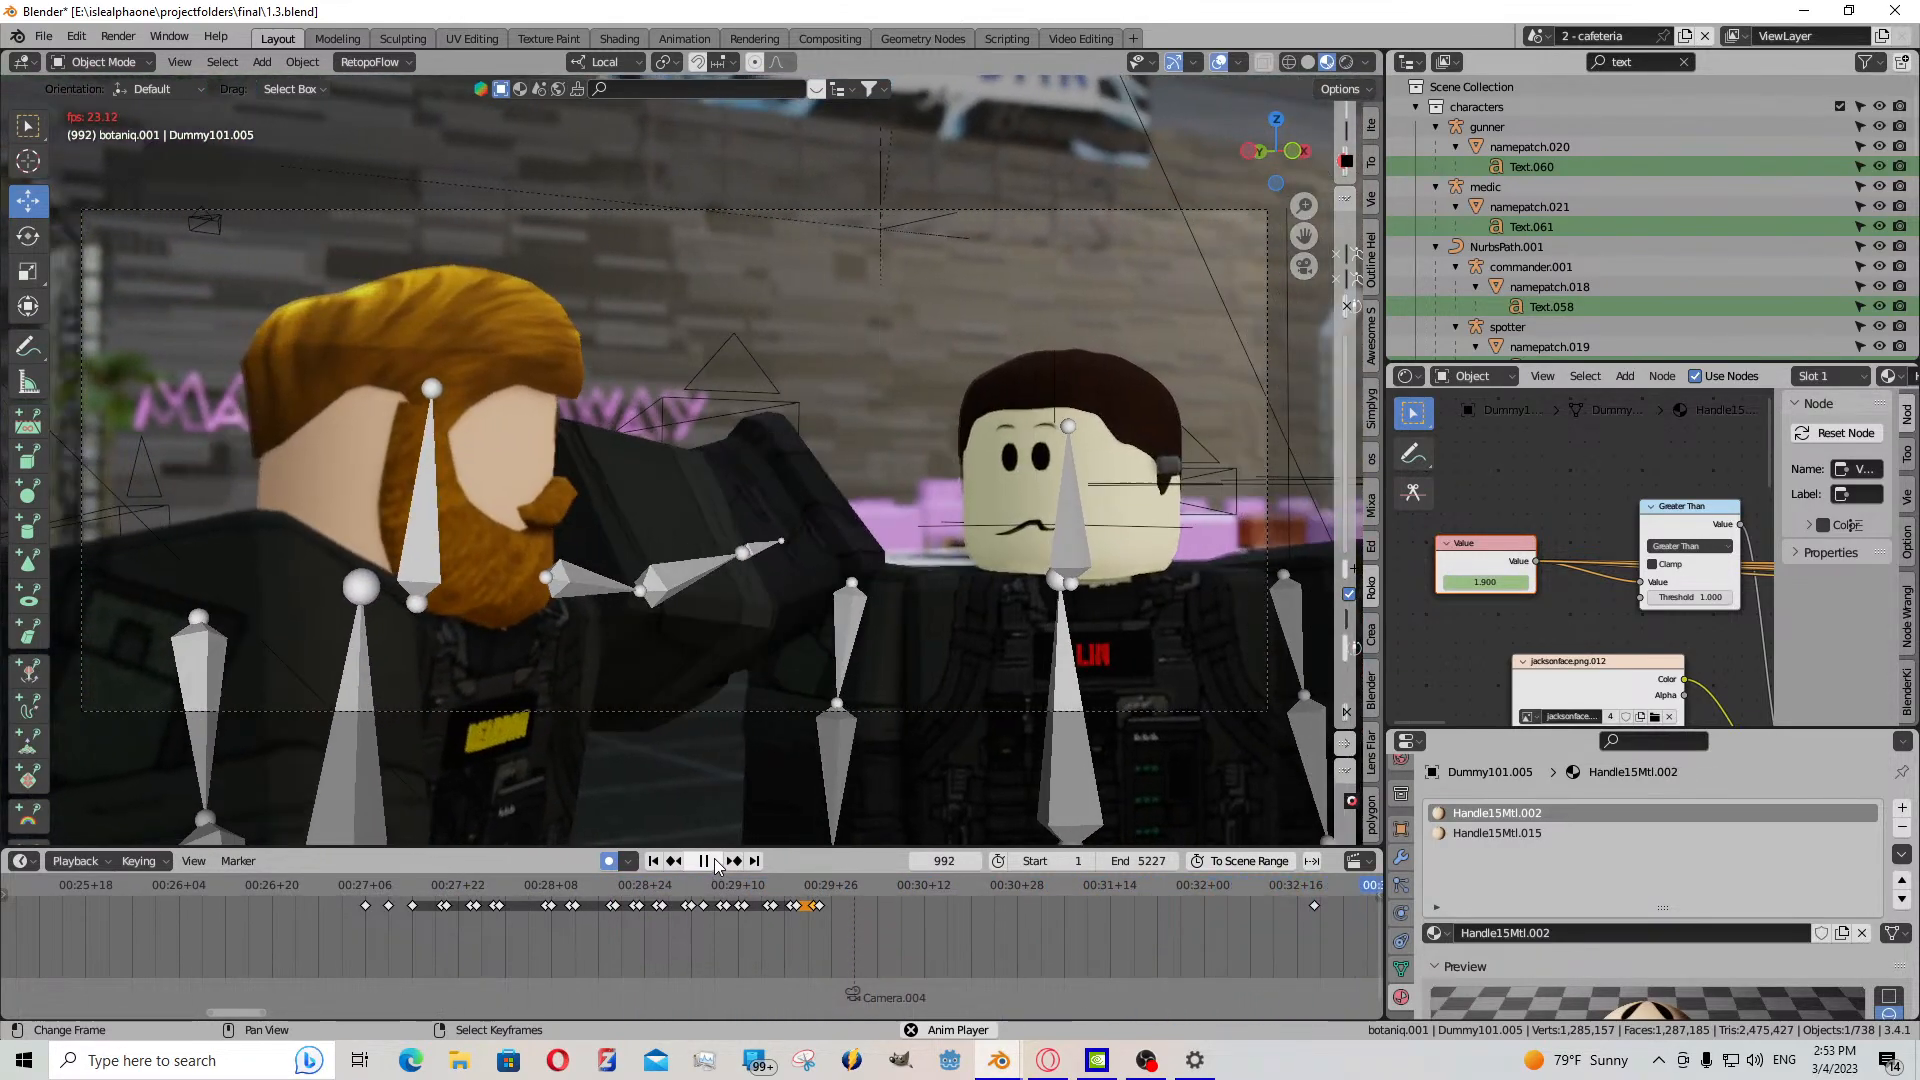
{"action": "left_click", "coordinate": [705, 861]}
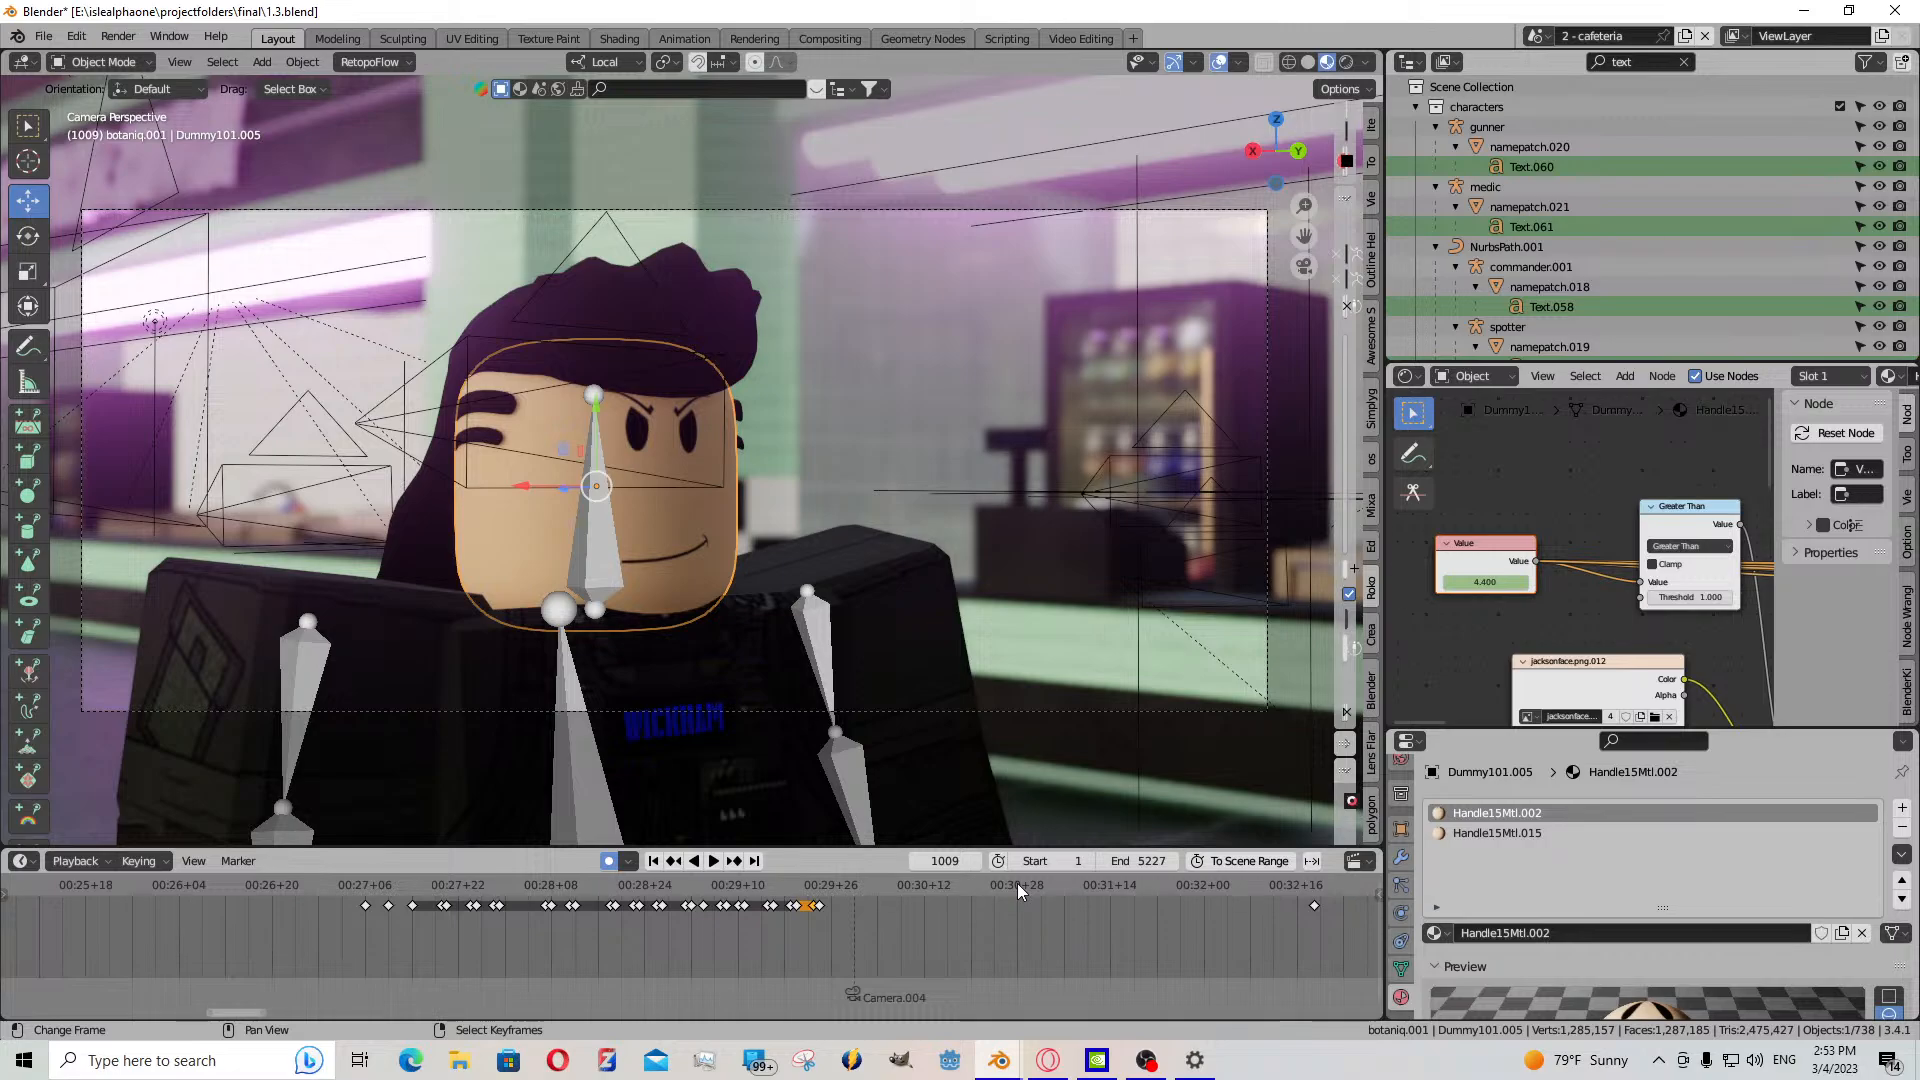
{"action": "scroll", "coordinate": [1017, 920], "scroll_direction": "down", "scroll_amount": 4}
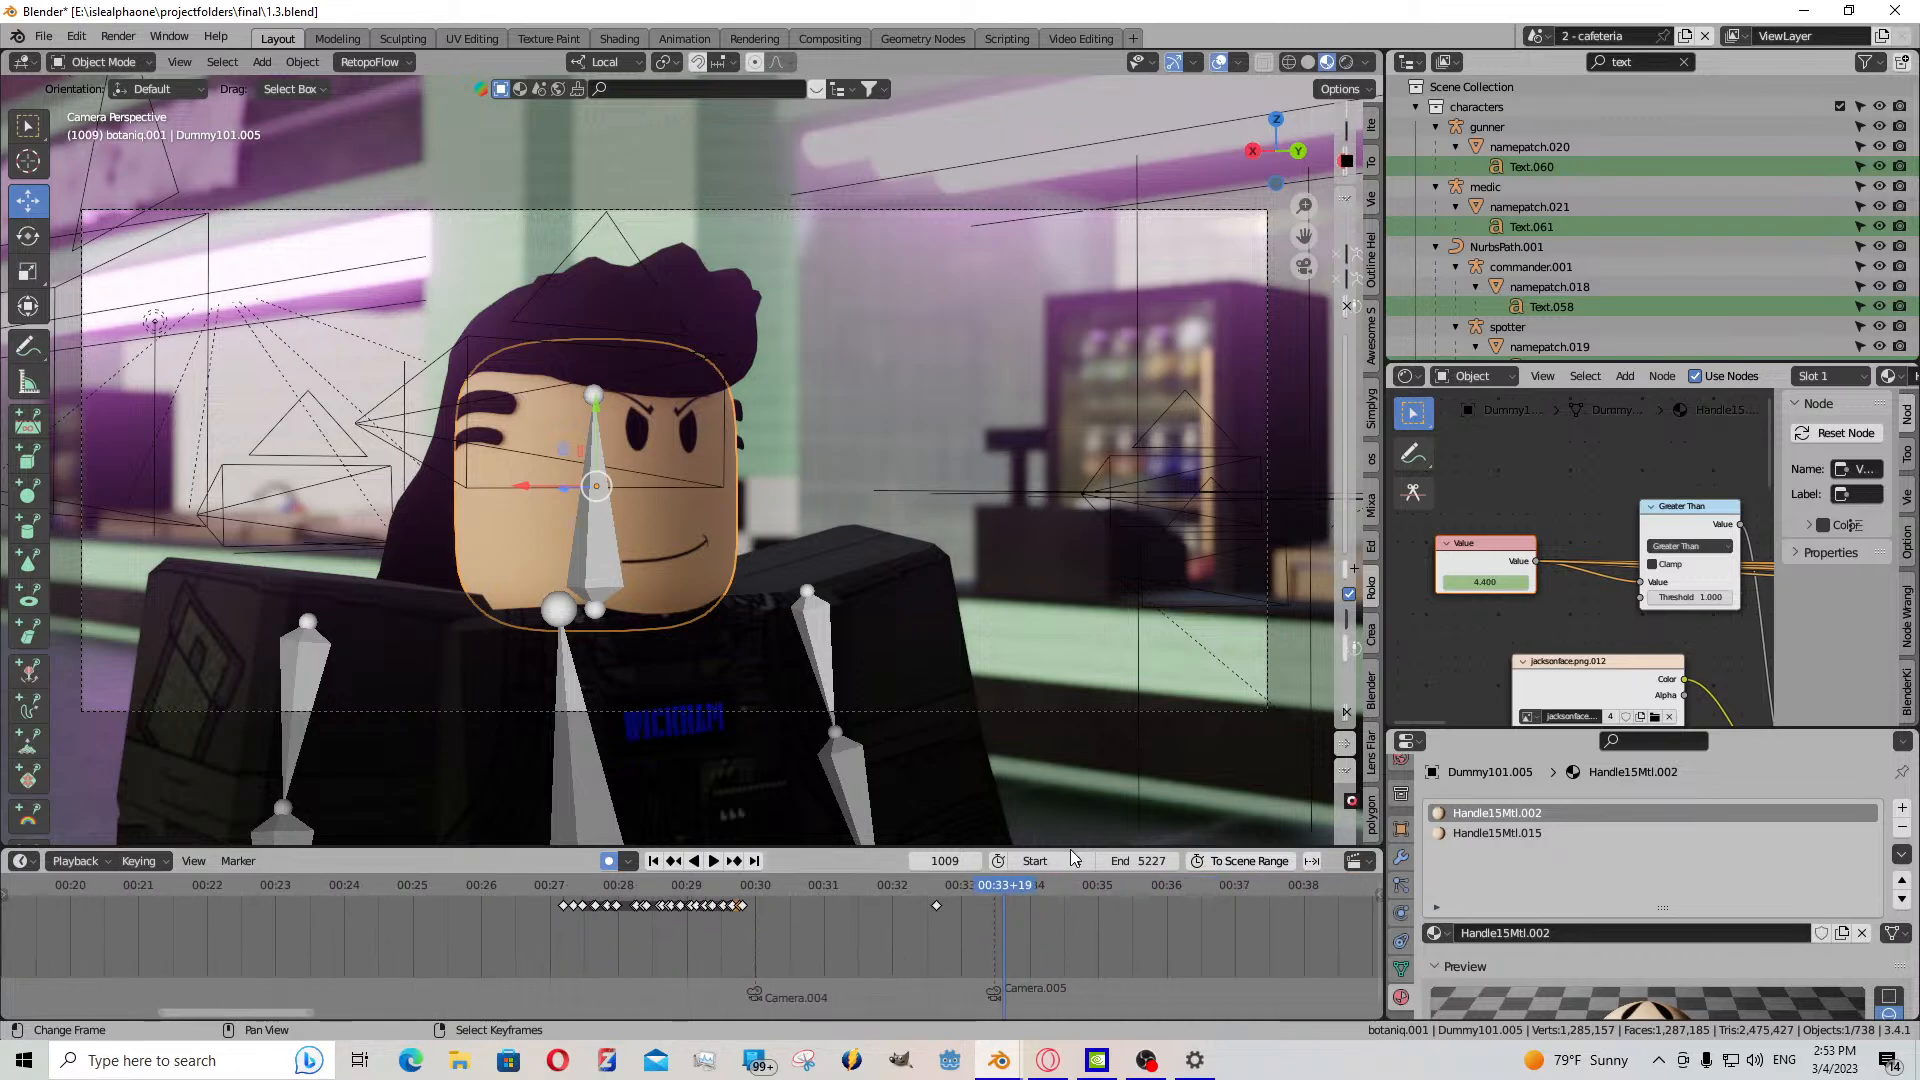
{"action": "left_click", "coordinate": [994, 914]}
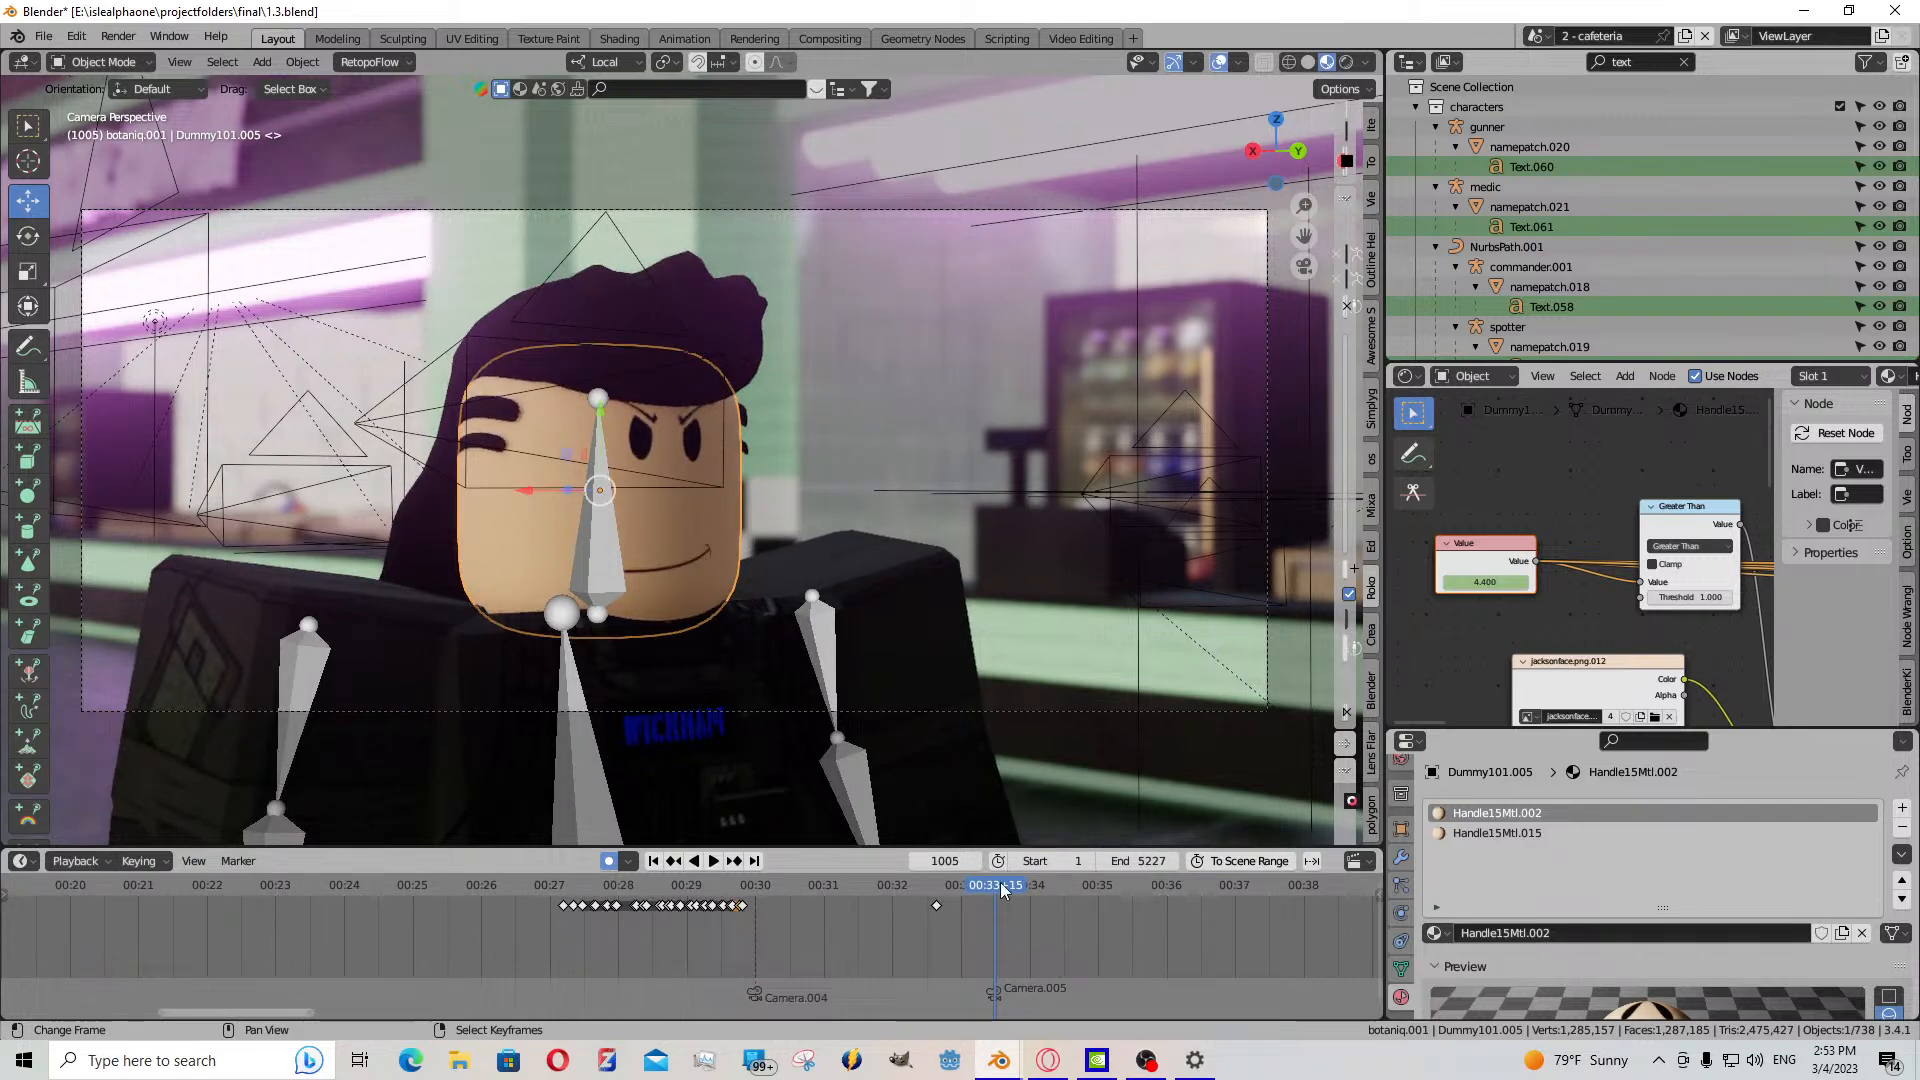
{"action": "key", "text": "space"}
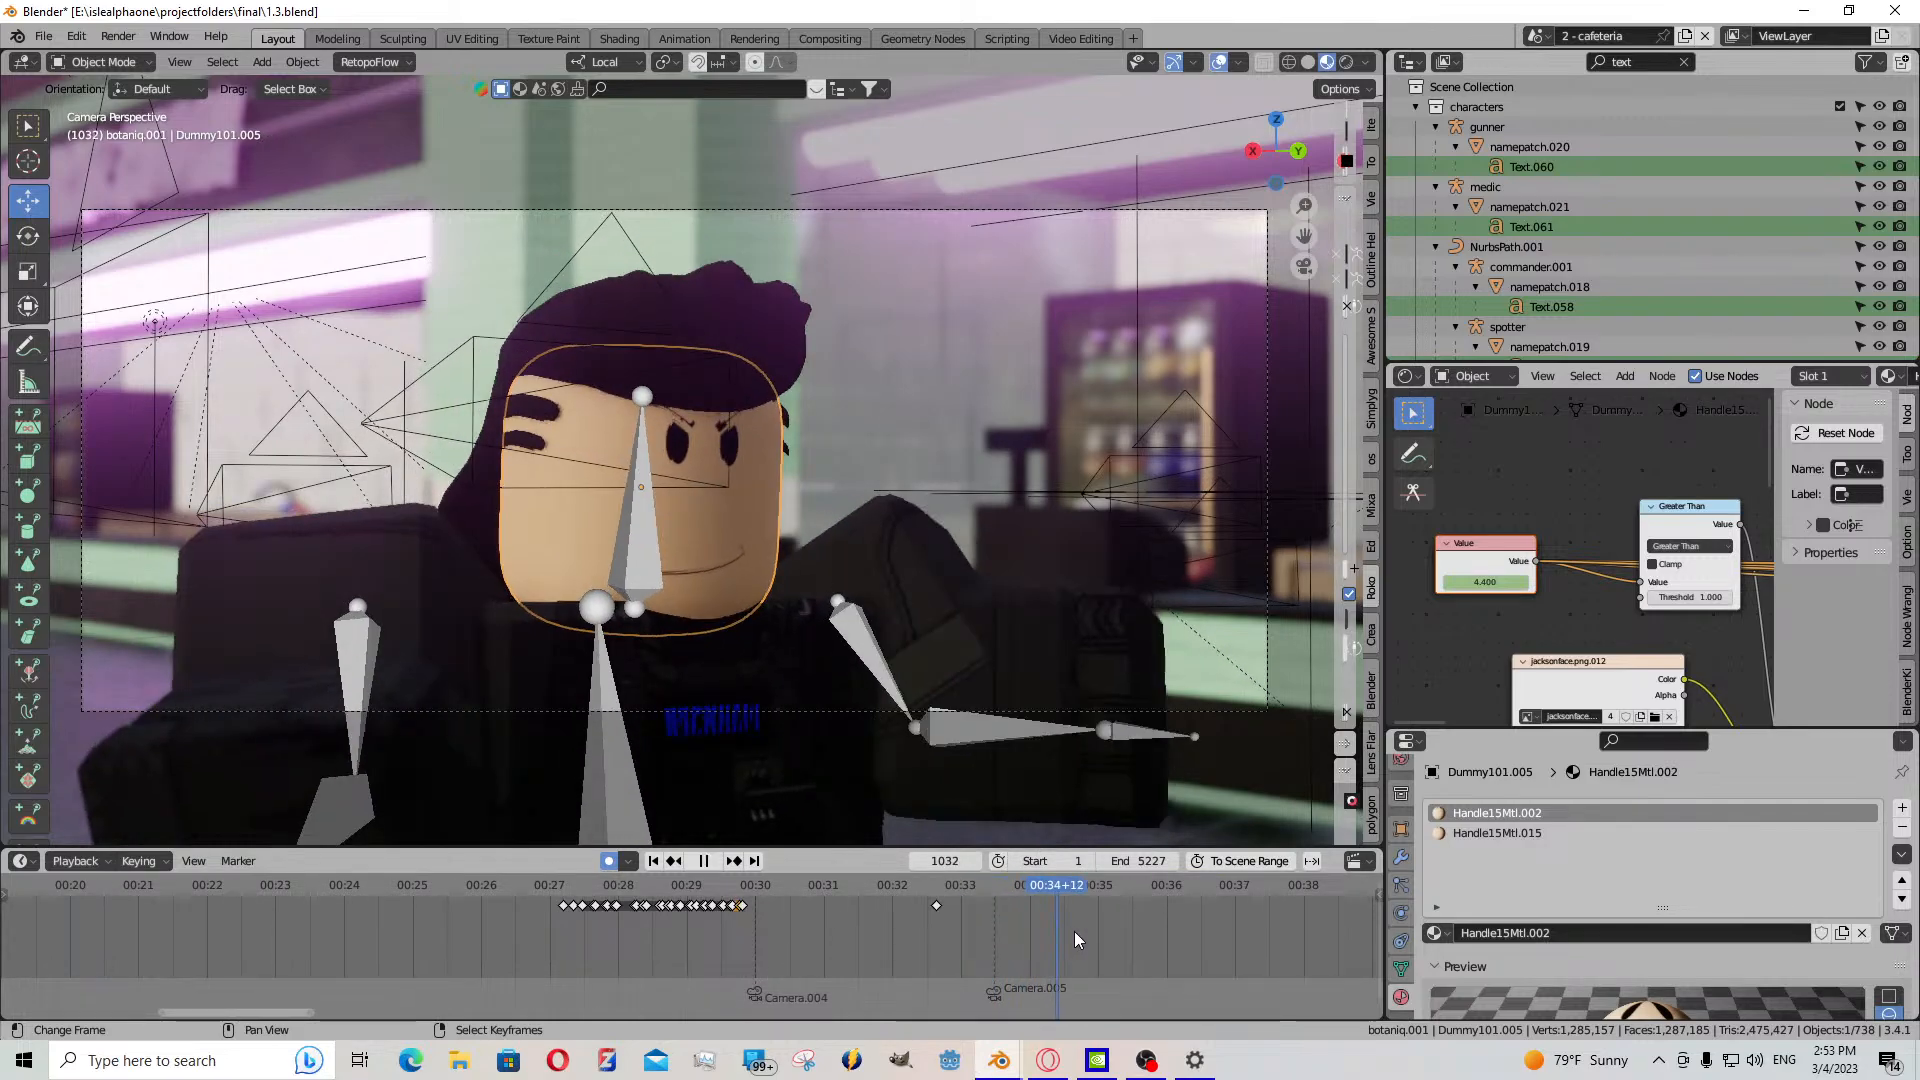
{"action": "scroll", "coordinate": [1108, 938], "scroll_direction": "down", "scroll_amount": 4}
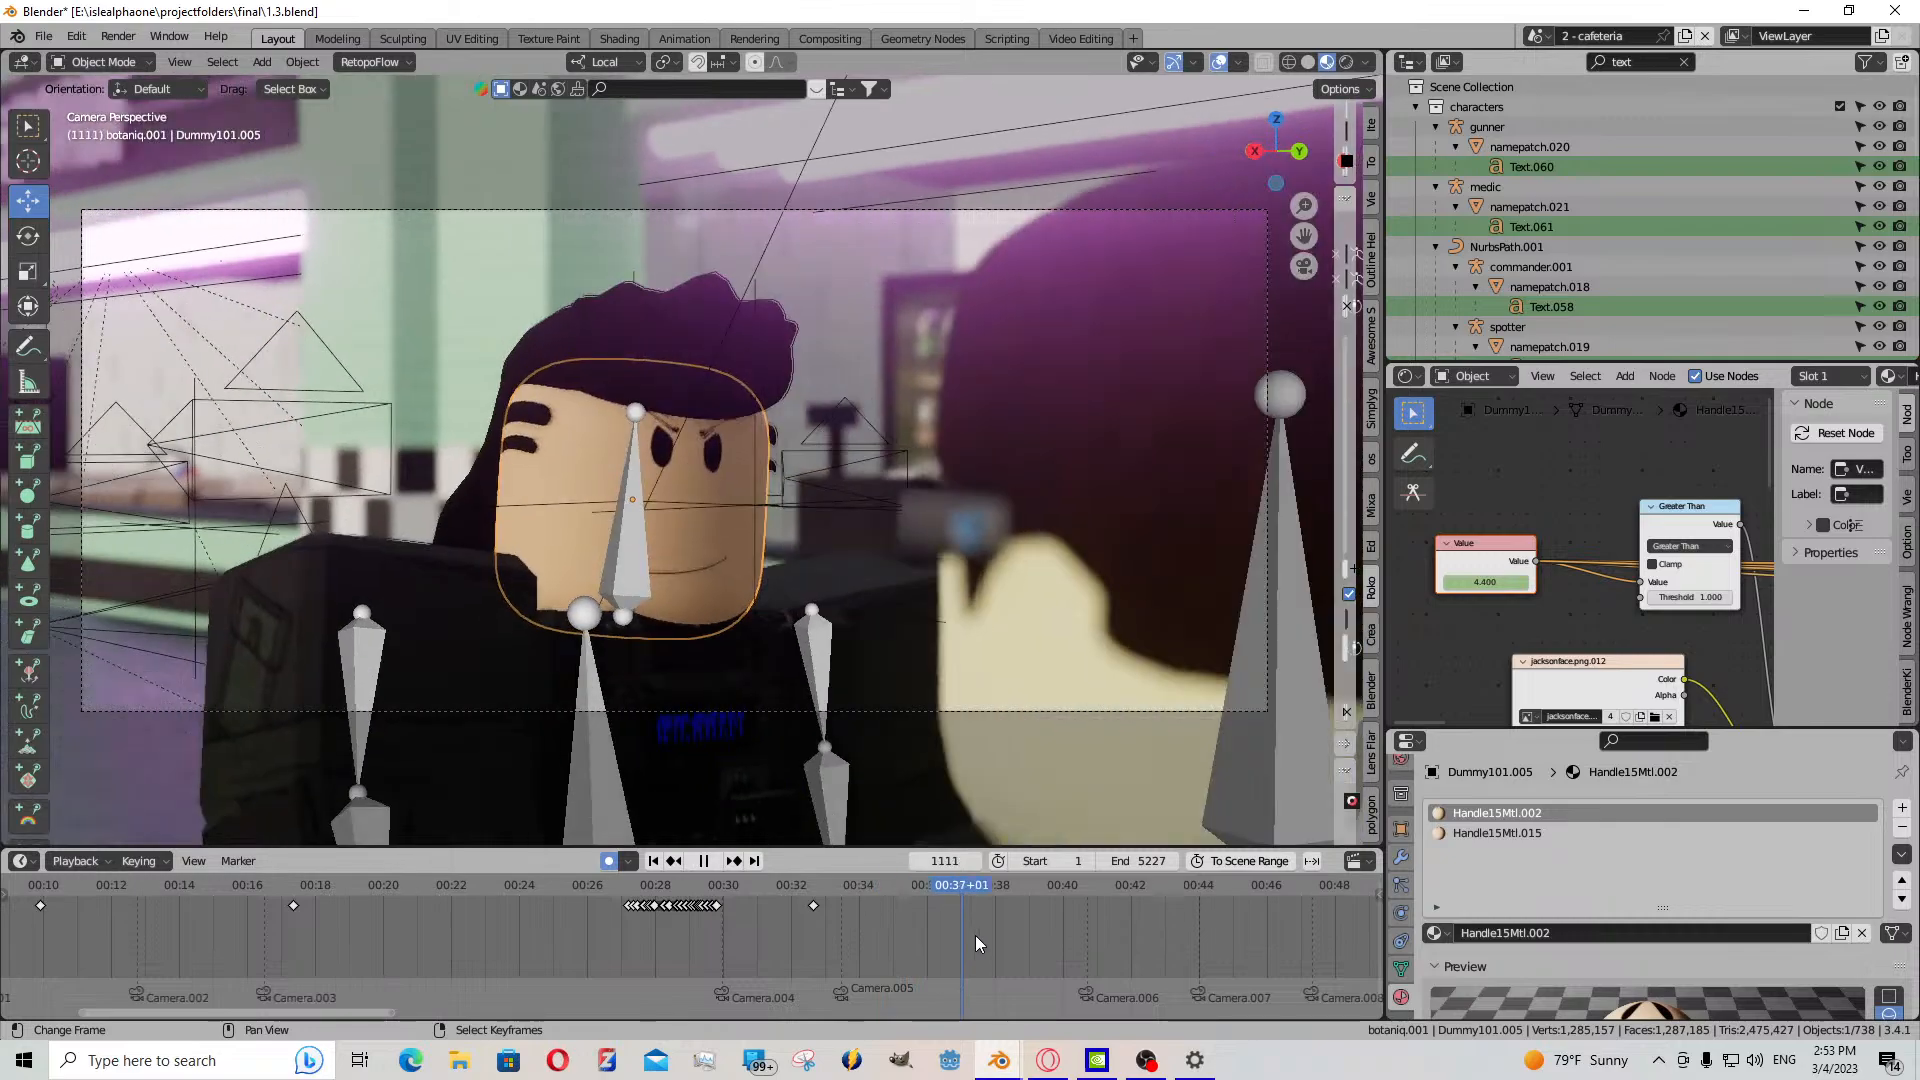
{"action": "key", "text": "space"}
- Leave the camera view, select the gunner armature, switch it to Pose Mode and select its root bone
{"action": "mouse_move", "coordinate": [935, 829]}
{"action": "middle_mouse_down"}
{"action": "mouse_move", "coordinate": [920, 783]}
{"action": "mouse_move", "coordinate": [938, 806]}
{"action": "middle_mouse_up"}
{"action": "key", "text": "shift+grave"}
{"action": "key", "text": "w"}
{"action": "key", "text": "d"}
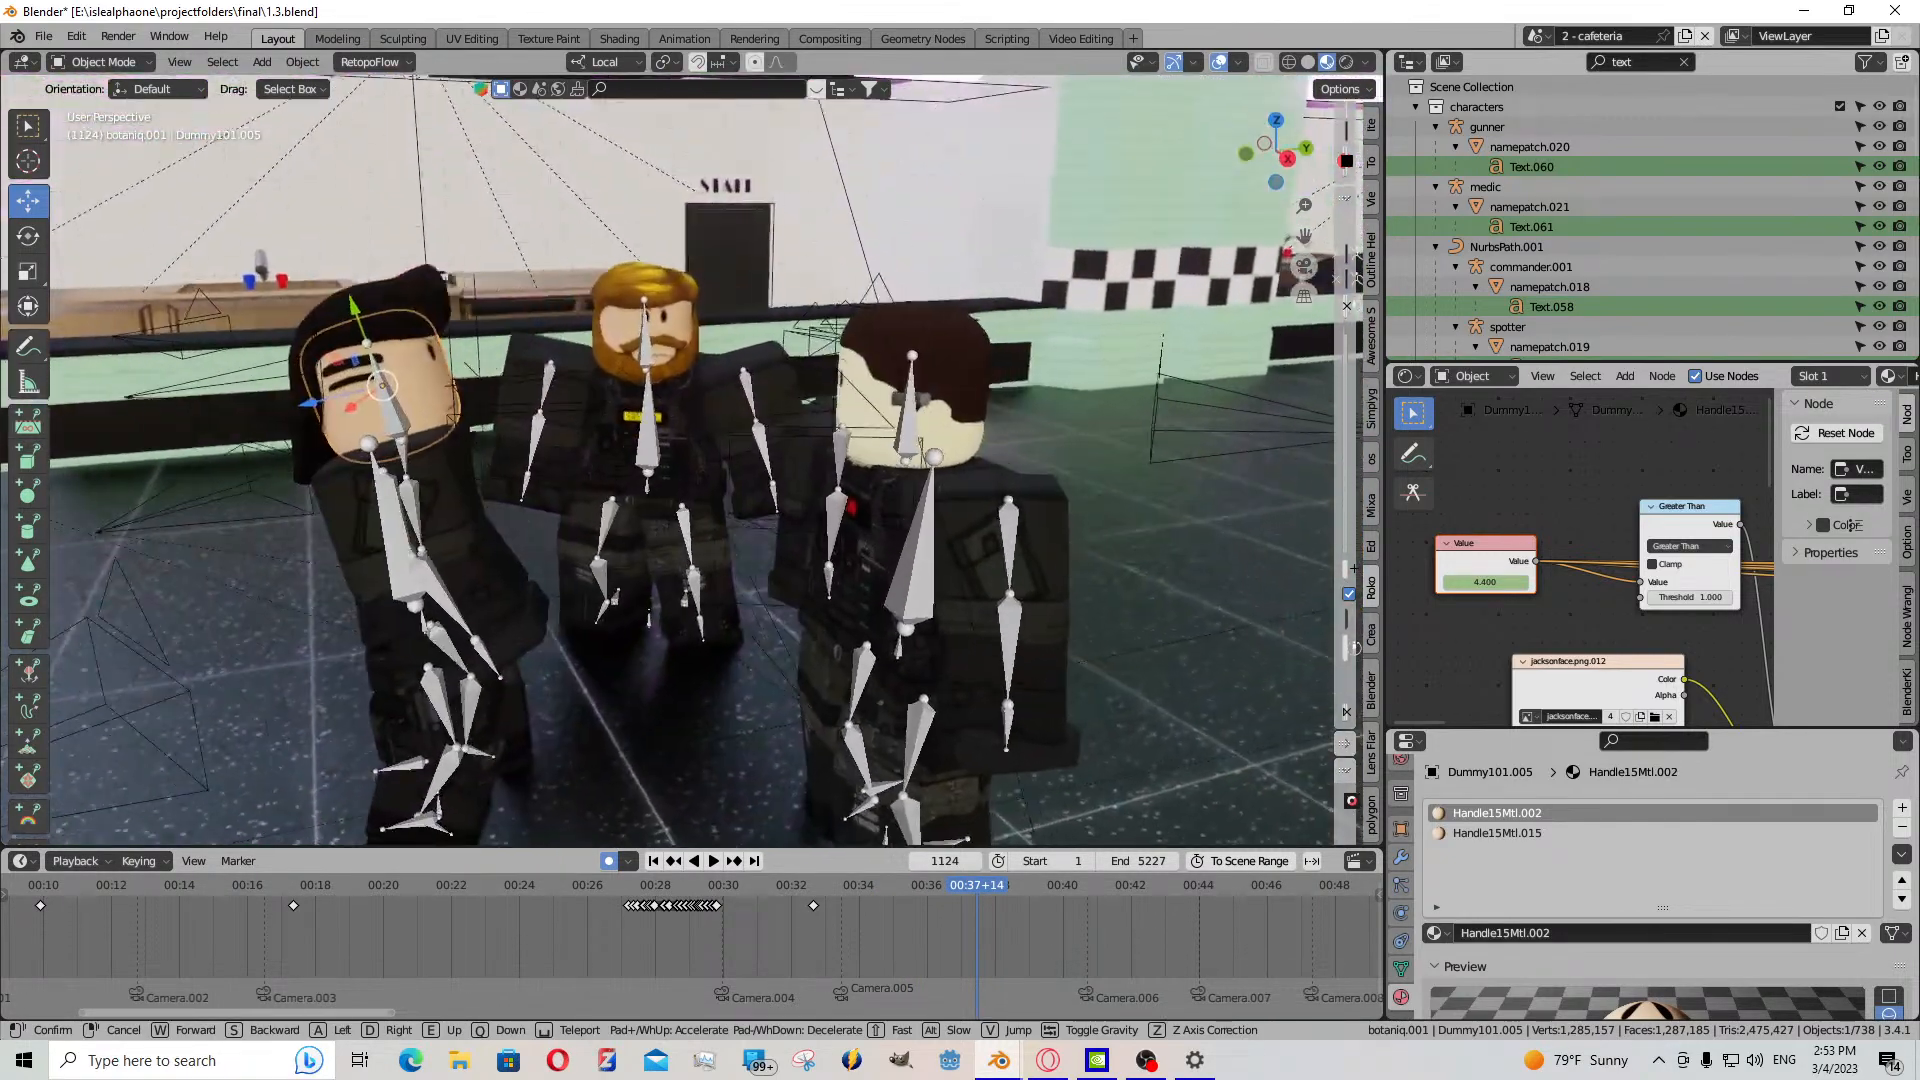
{"action": "left_click", "coordinate": [938, 807]}
{"action": "middle_click_drag", "start_coordinate": [437, 614], "coordinate": [483, 490]}
{"action": "left_click", "coordinate": [487, 489]}
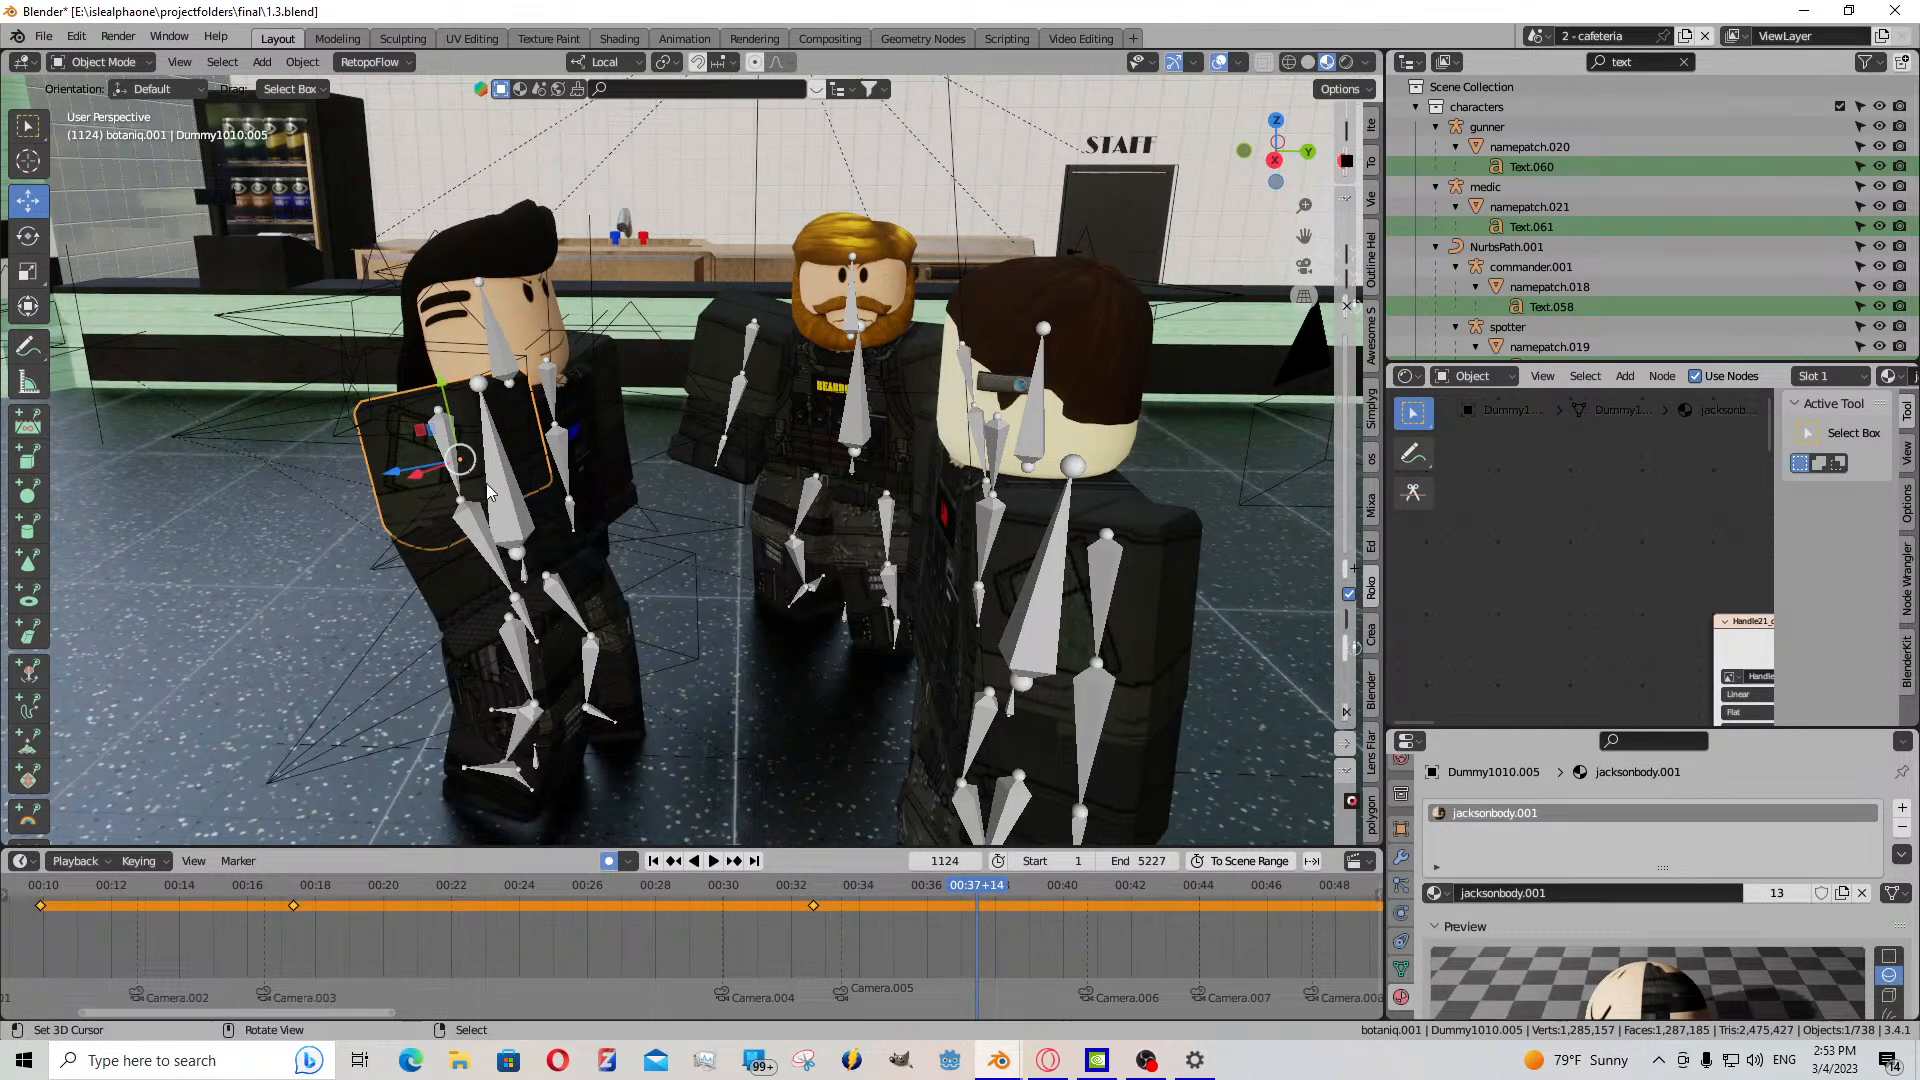
{"action": "left_click", "coordinate": [104, 65]}
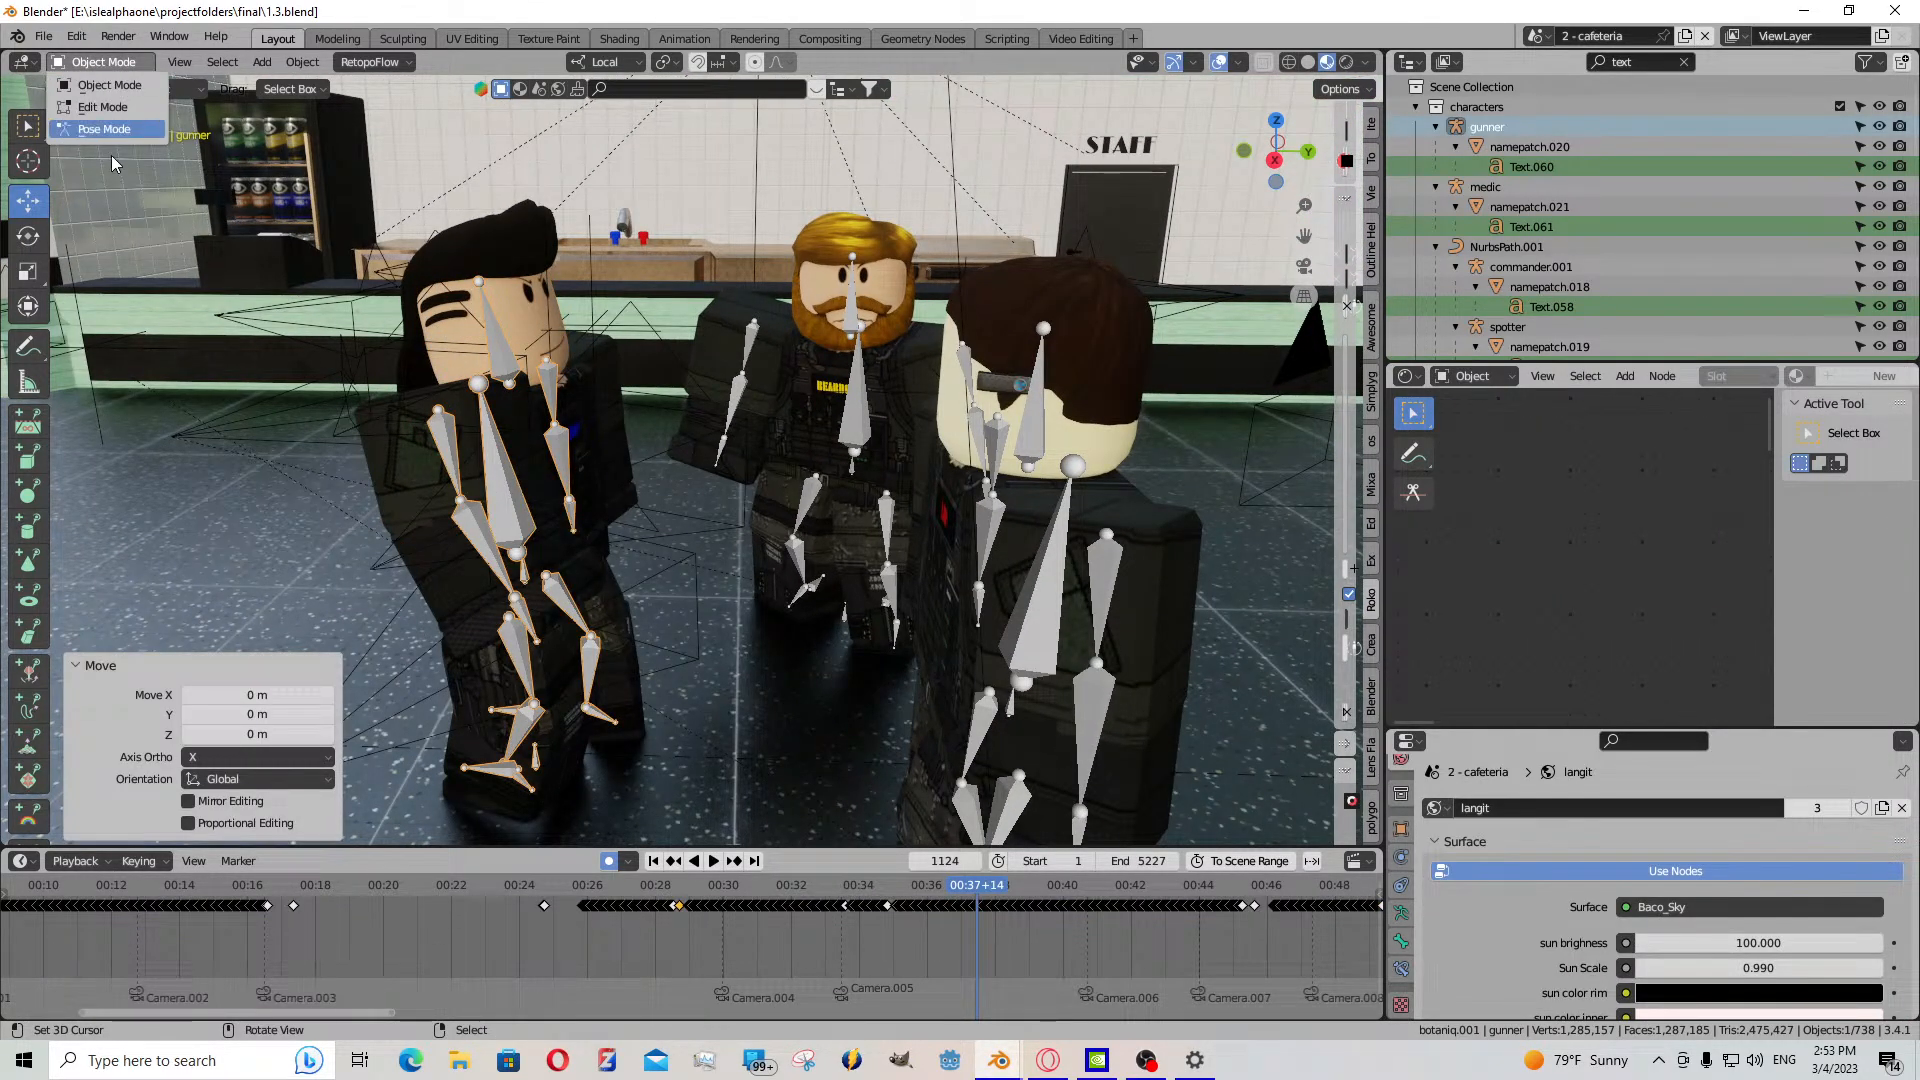
{"action": "left_click", "coordinate": [531, 766]}
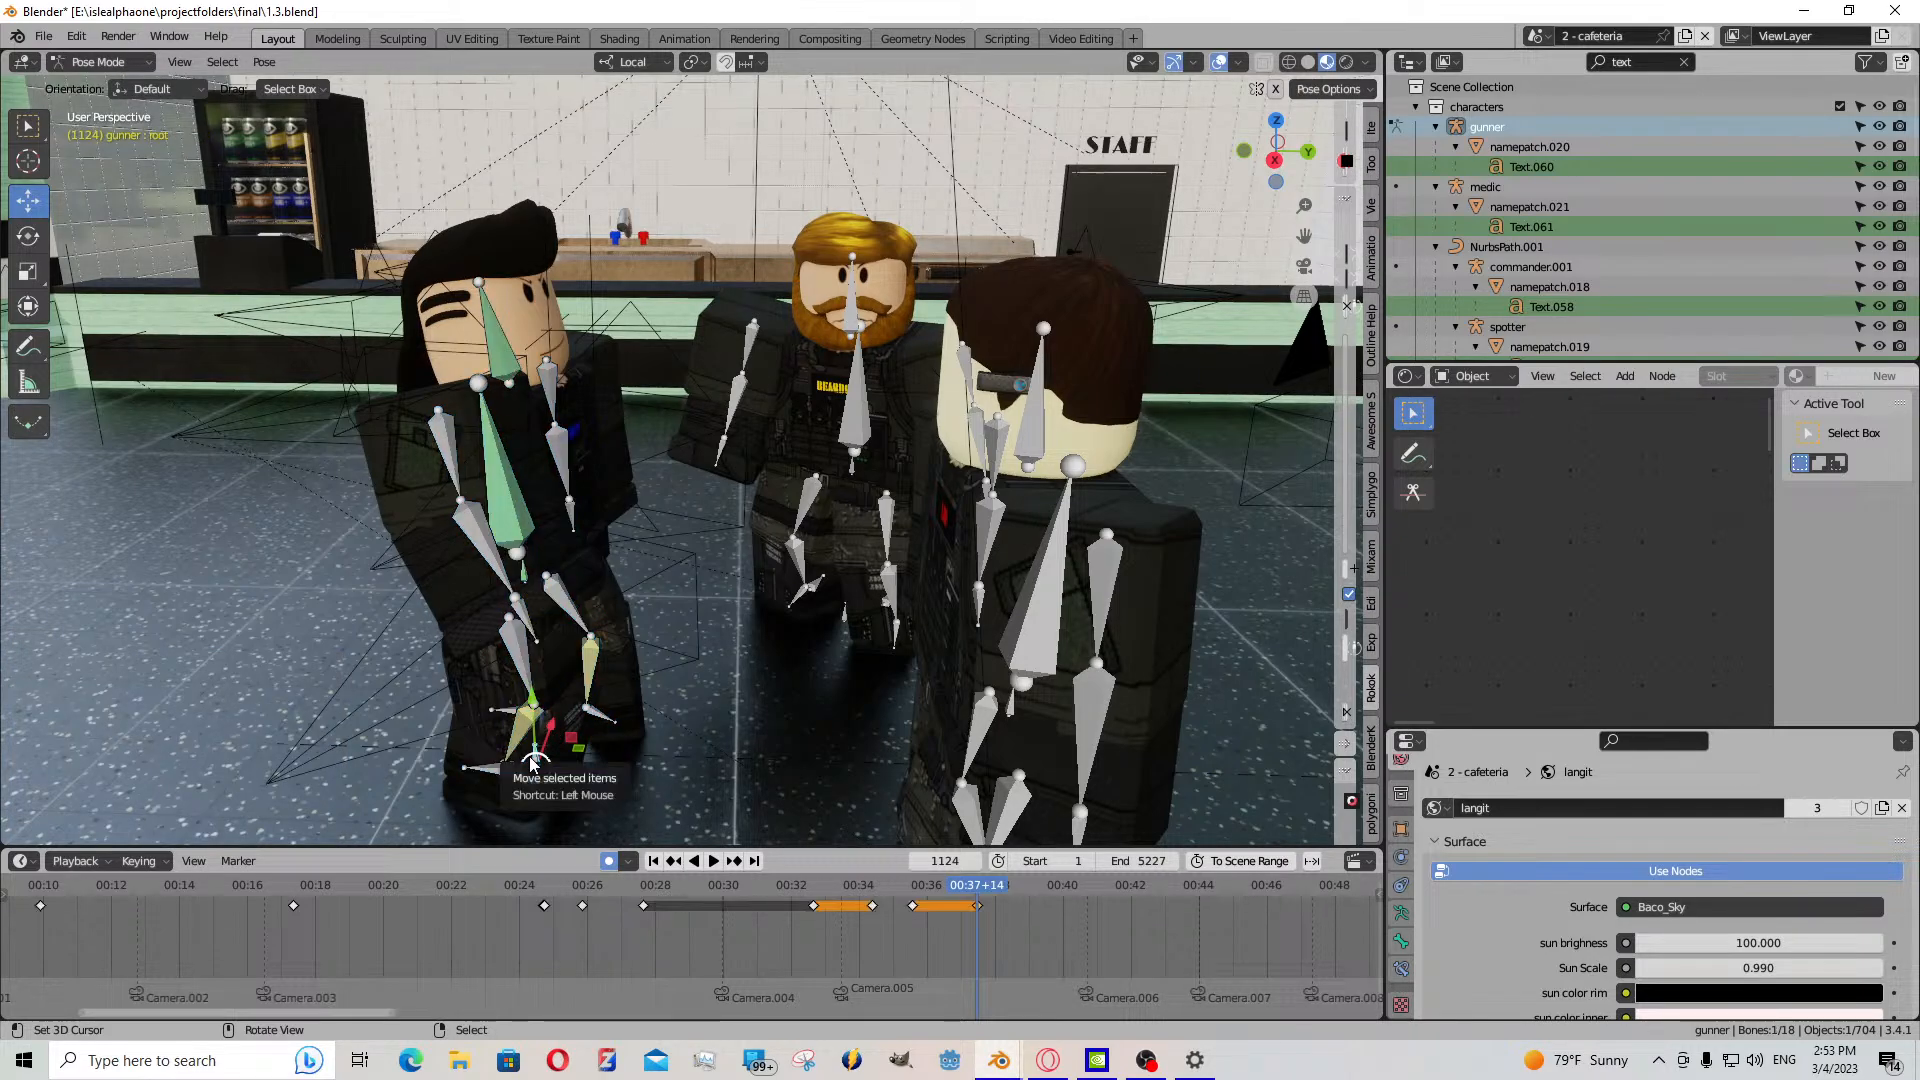
- Inspect the gunner's and the other characters' poses around frame 1093 from several angles, and return to the camera view
{"action": "key", "text": "KP_0"}
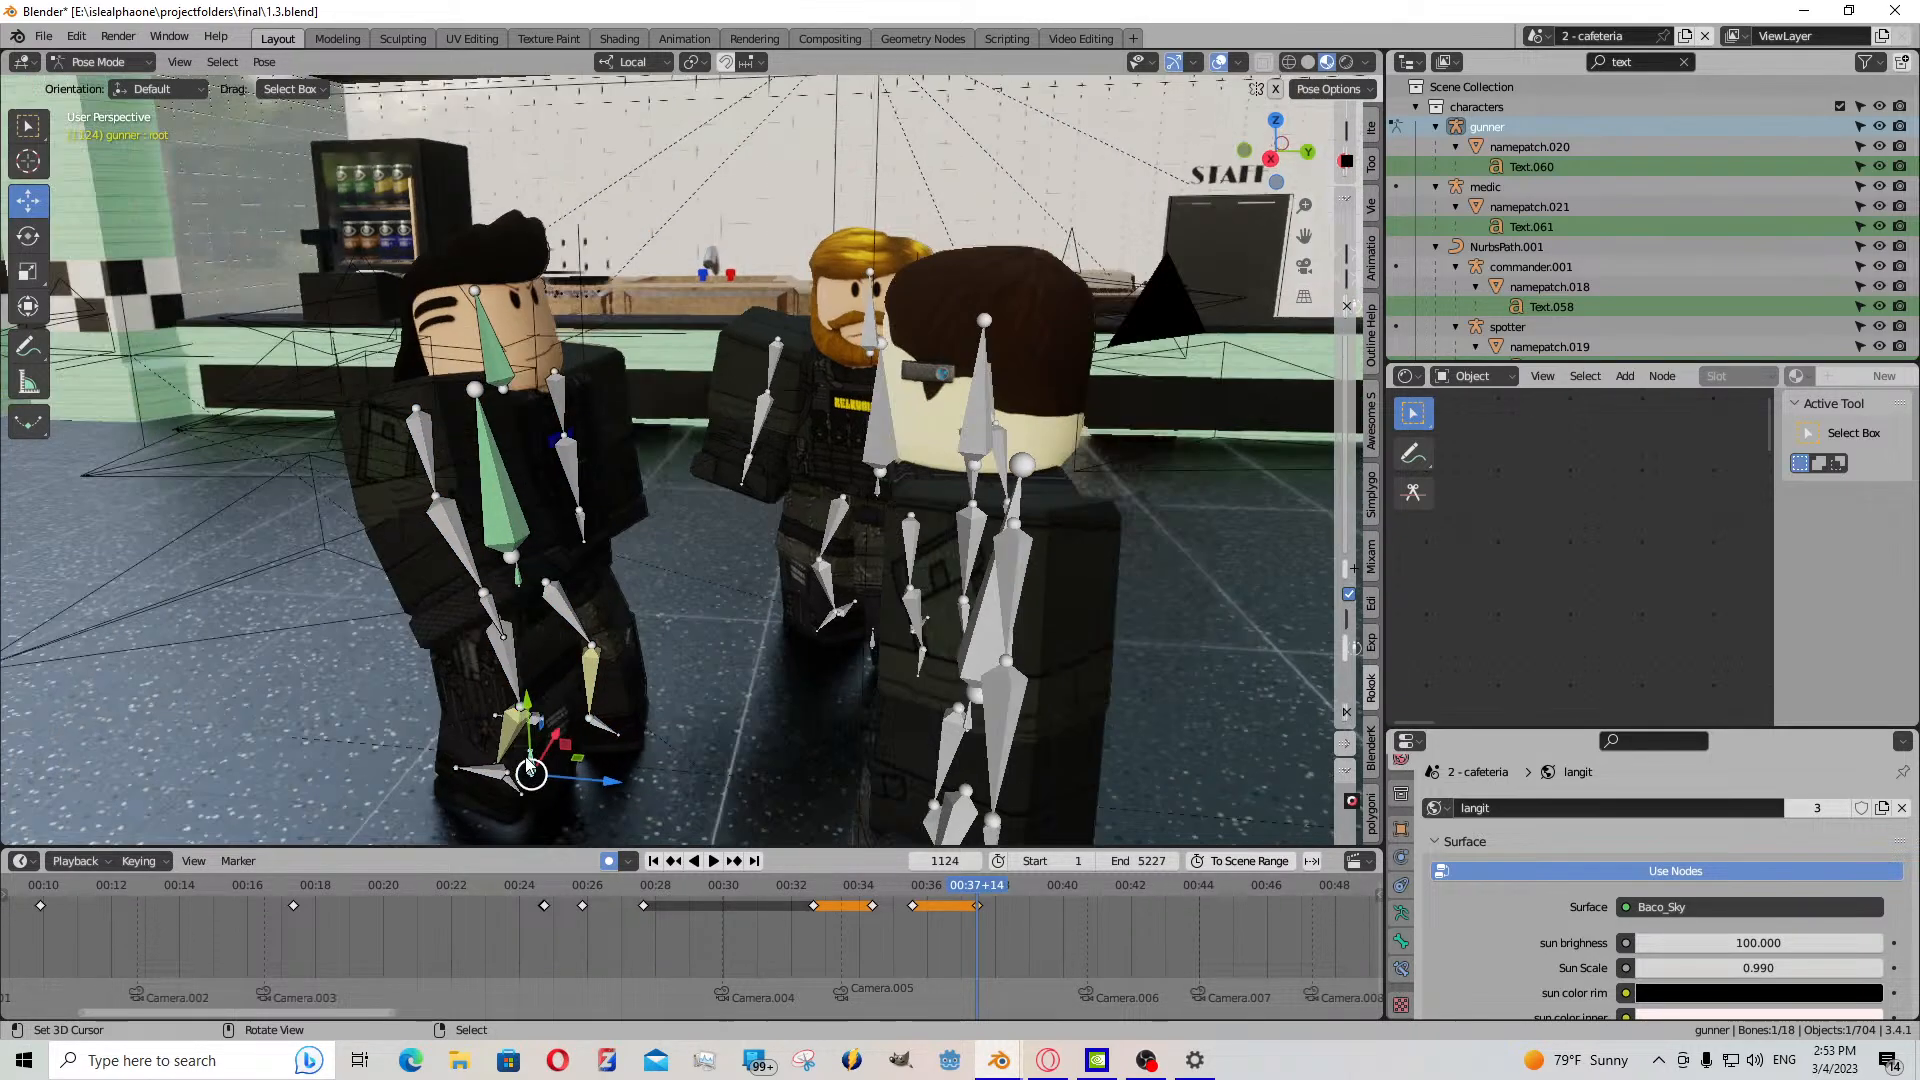
{"action": "left_click", "coordinate": [936, 930]}
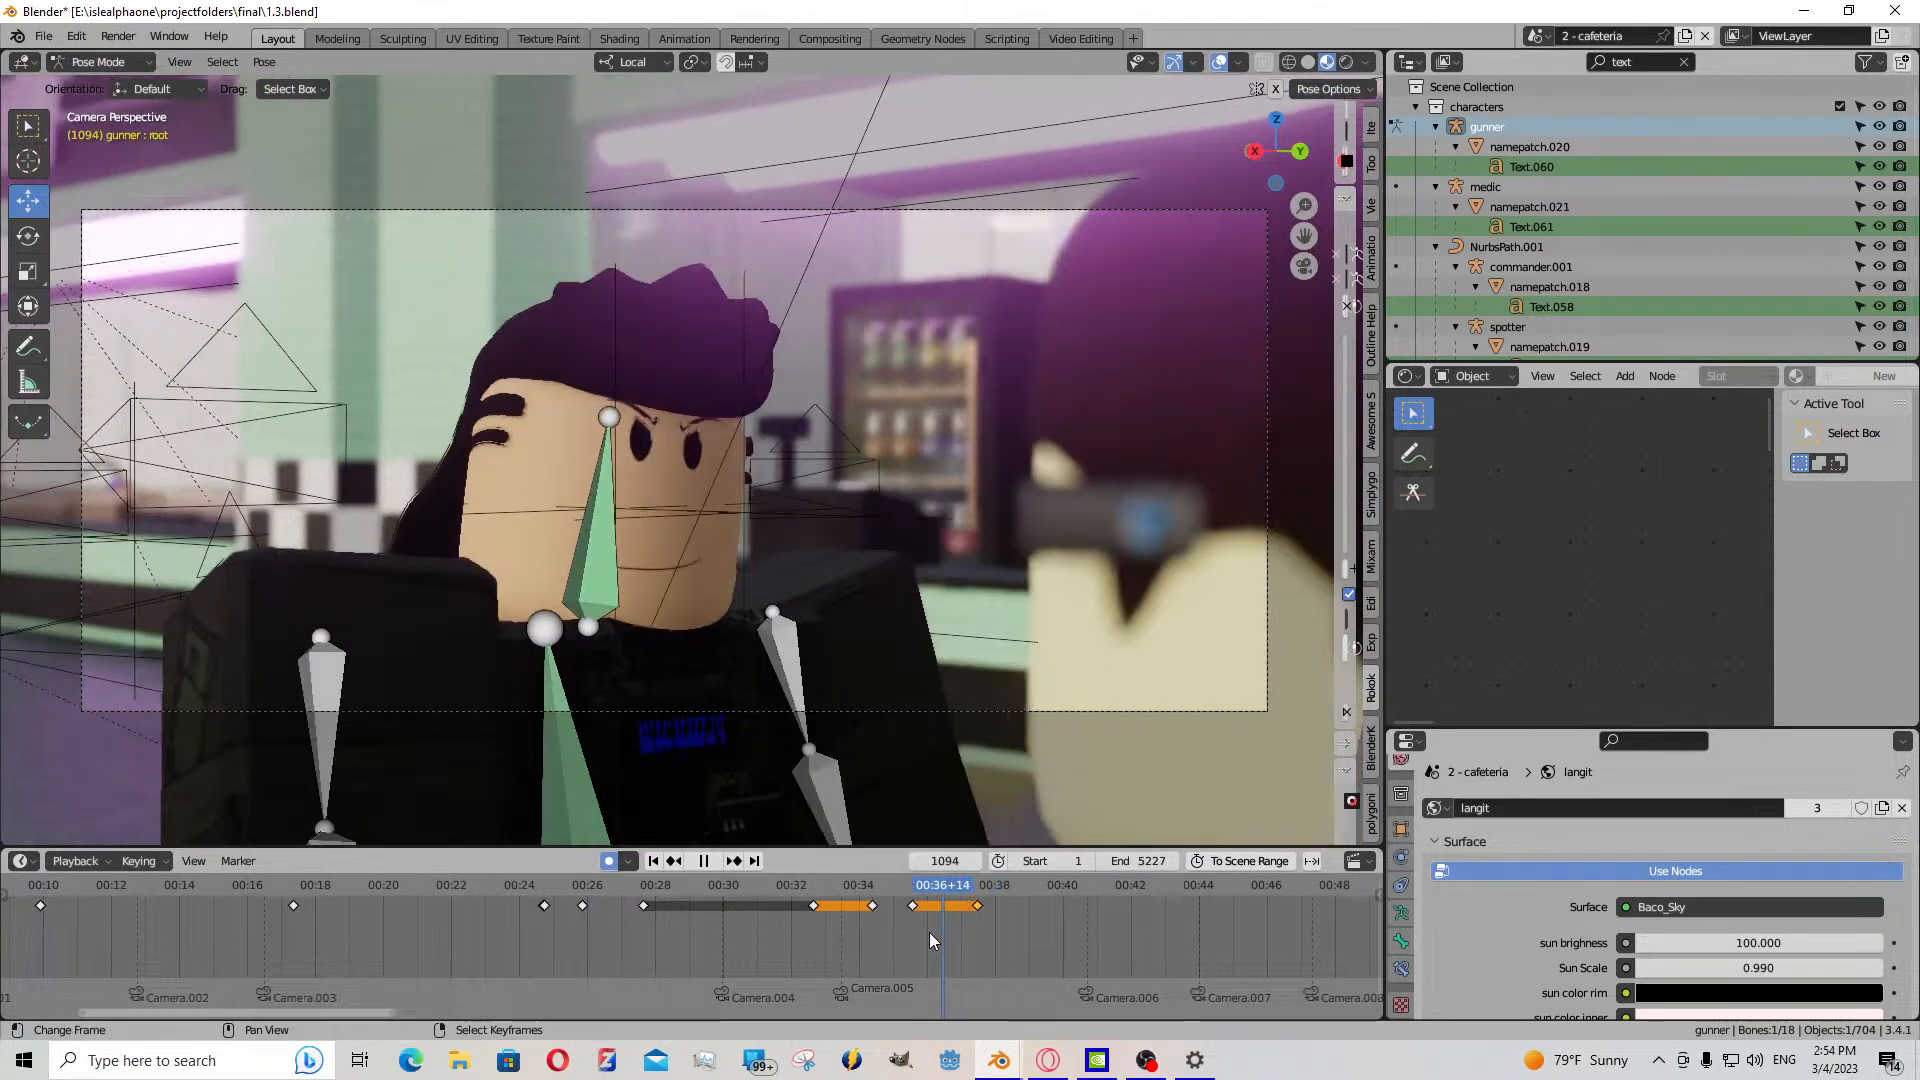
{"action": "middle_click_drag", "start_coordinate": [897, 768], "coordinate": [946, 748]}
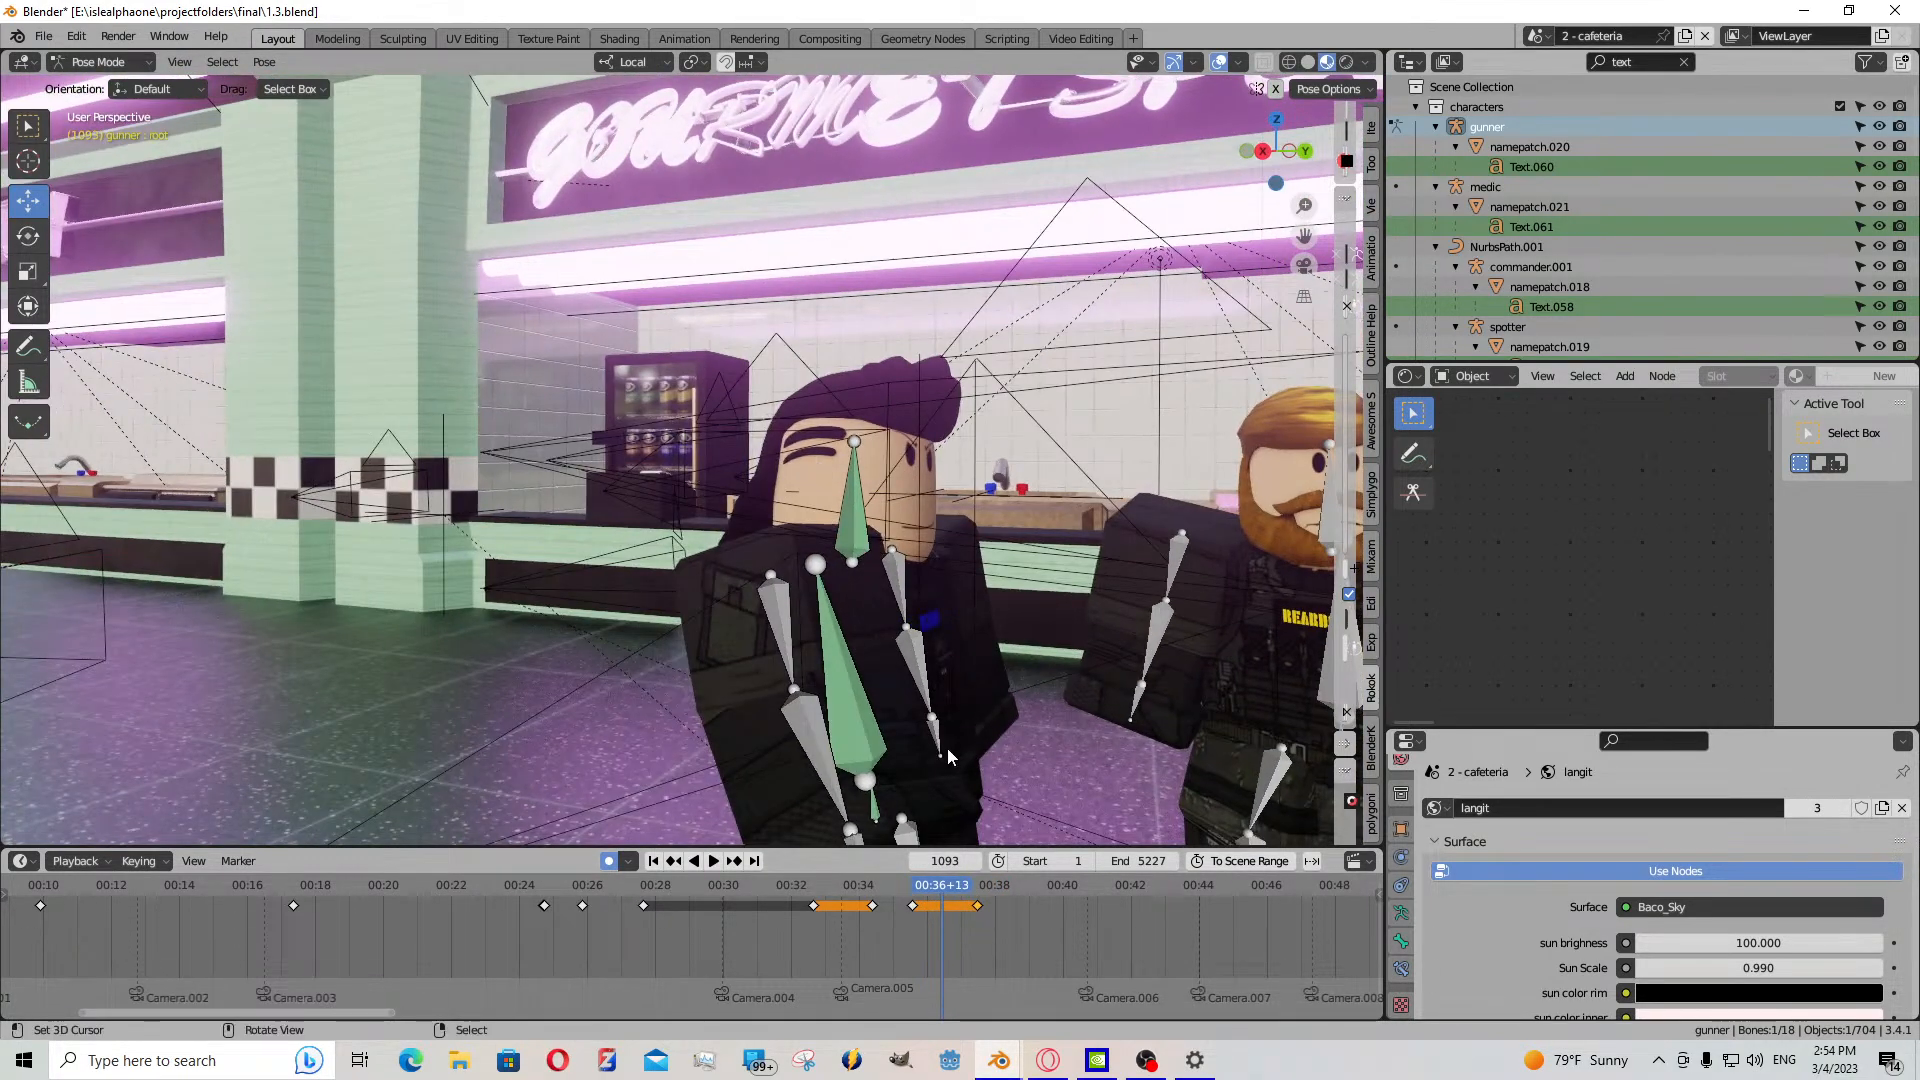
{"action": "middle_click_drag", "start_coordinate": [690, 740], "coordinate": [837, 675]}
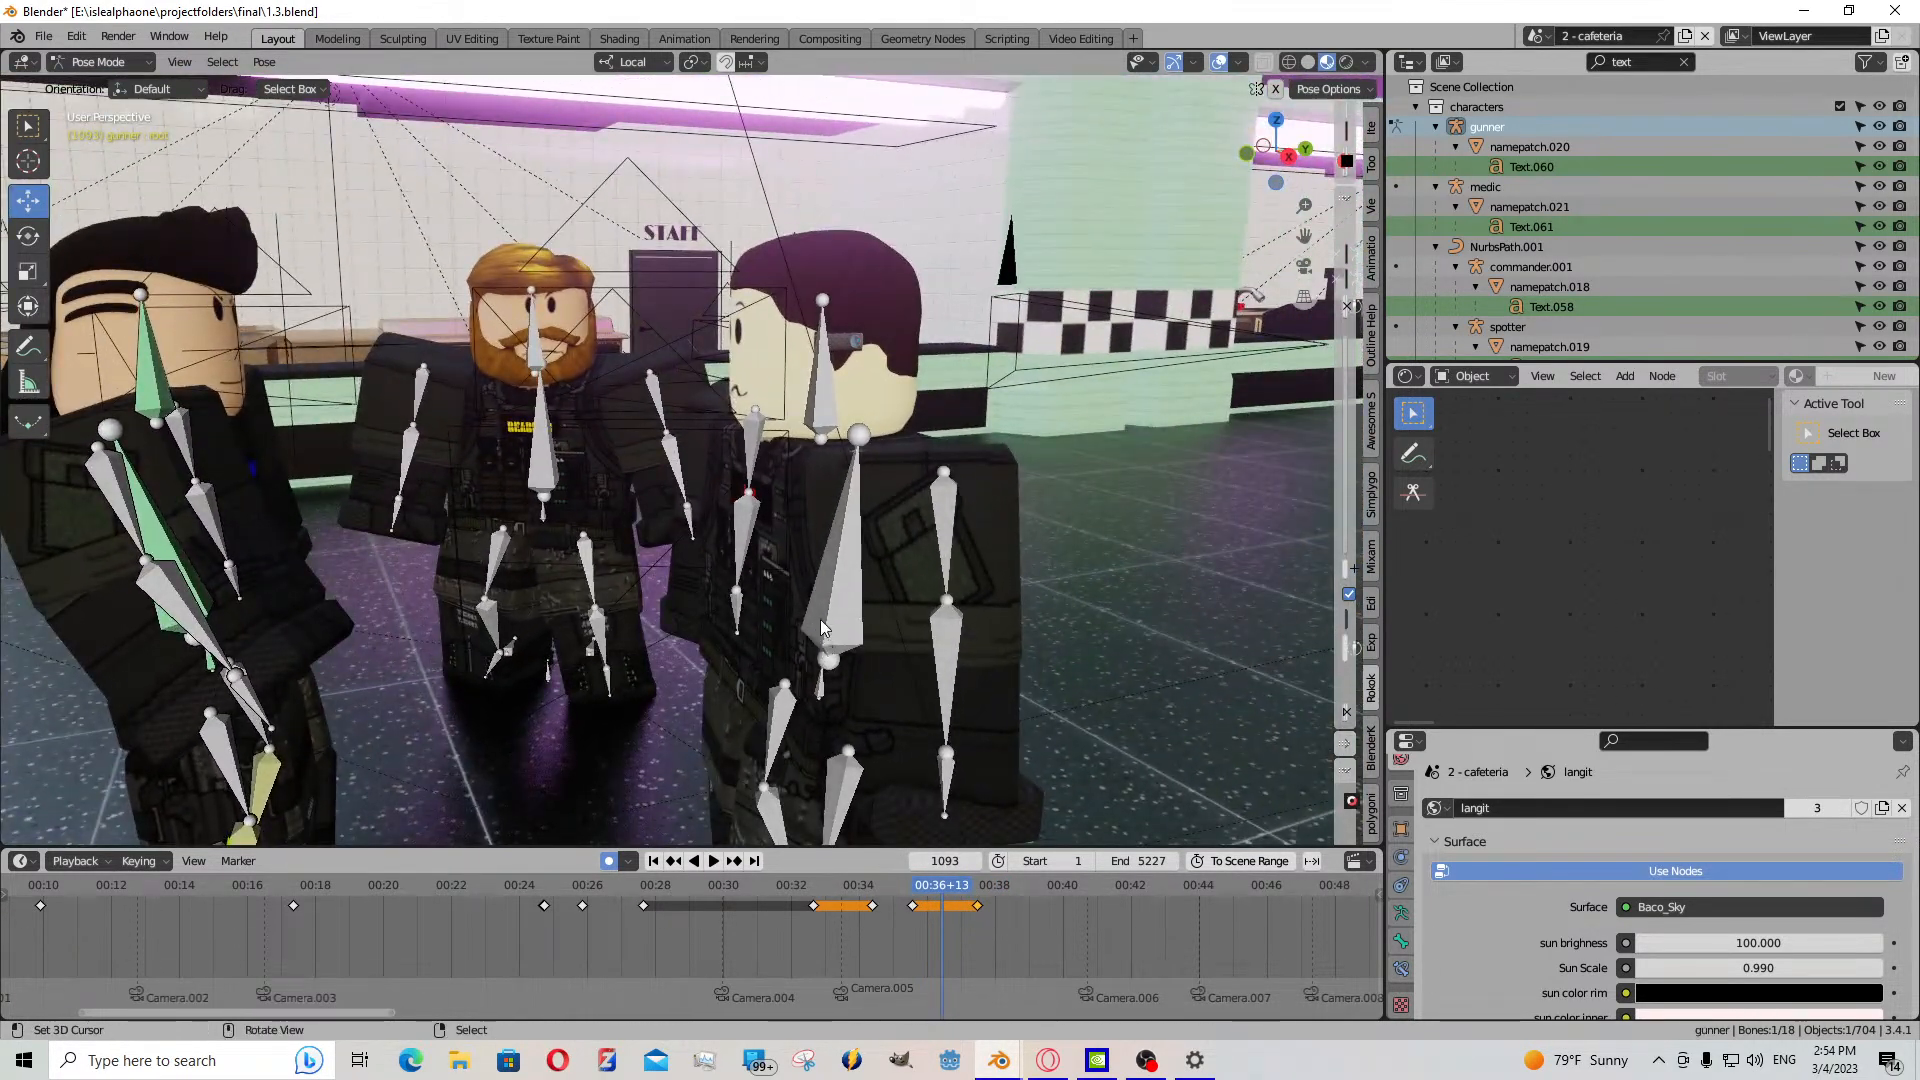
{"action": "middle_click_drag", "start_coordinate": [854, 567], "coordinate": [854, 568]}
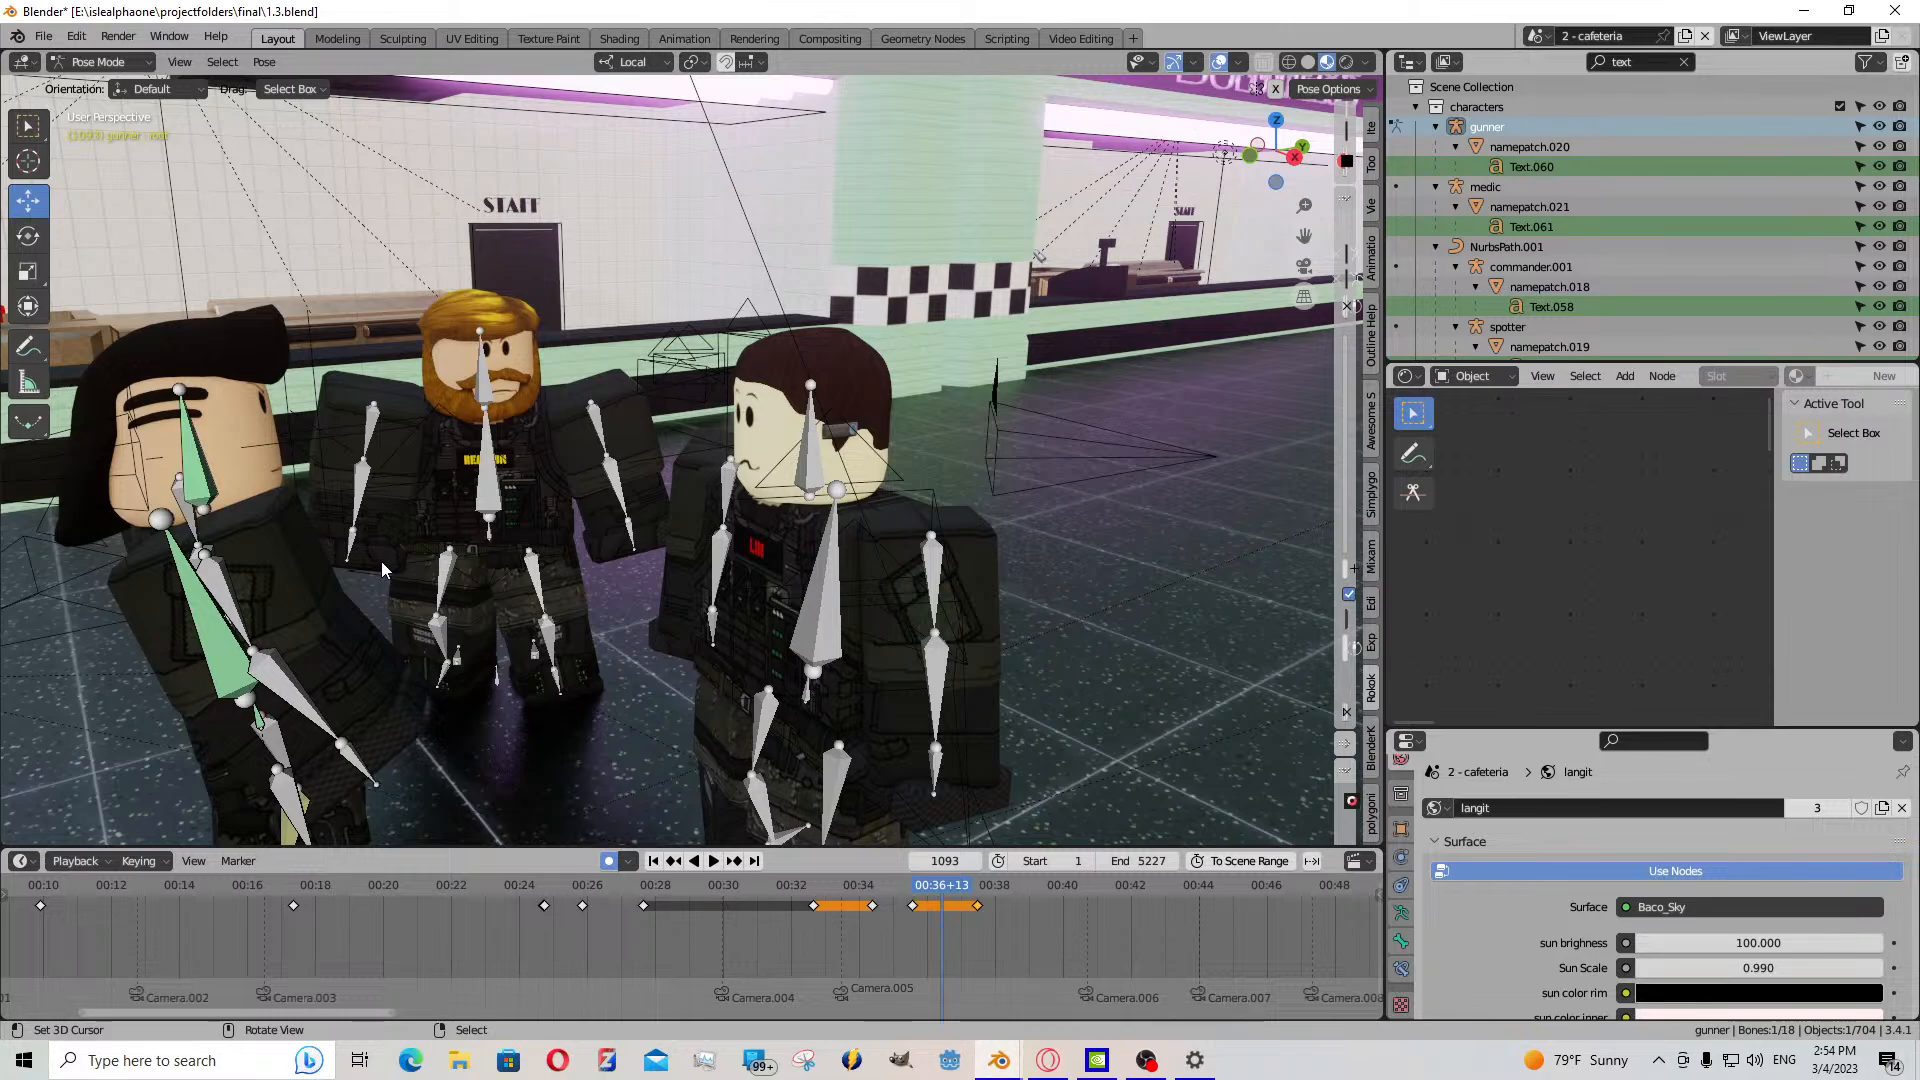
{"action": "middle_click_drag", "start_coordinate": [380, 554], "coordinate": [376, 556]}
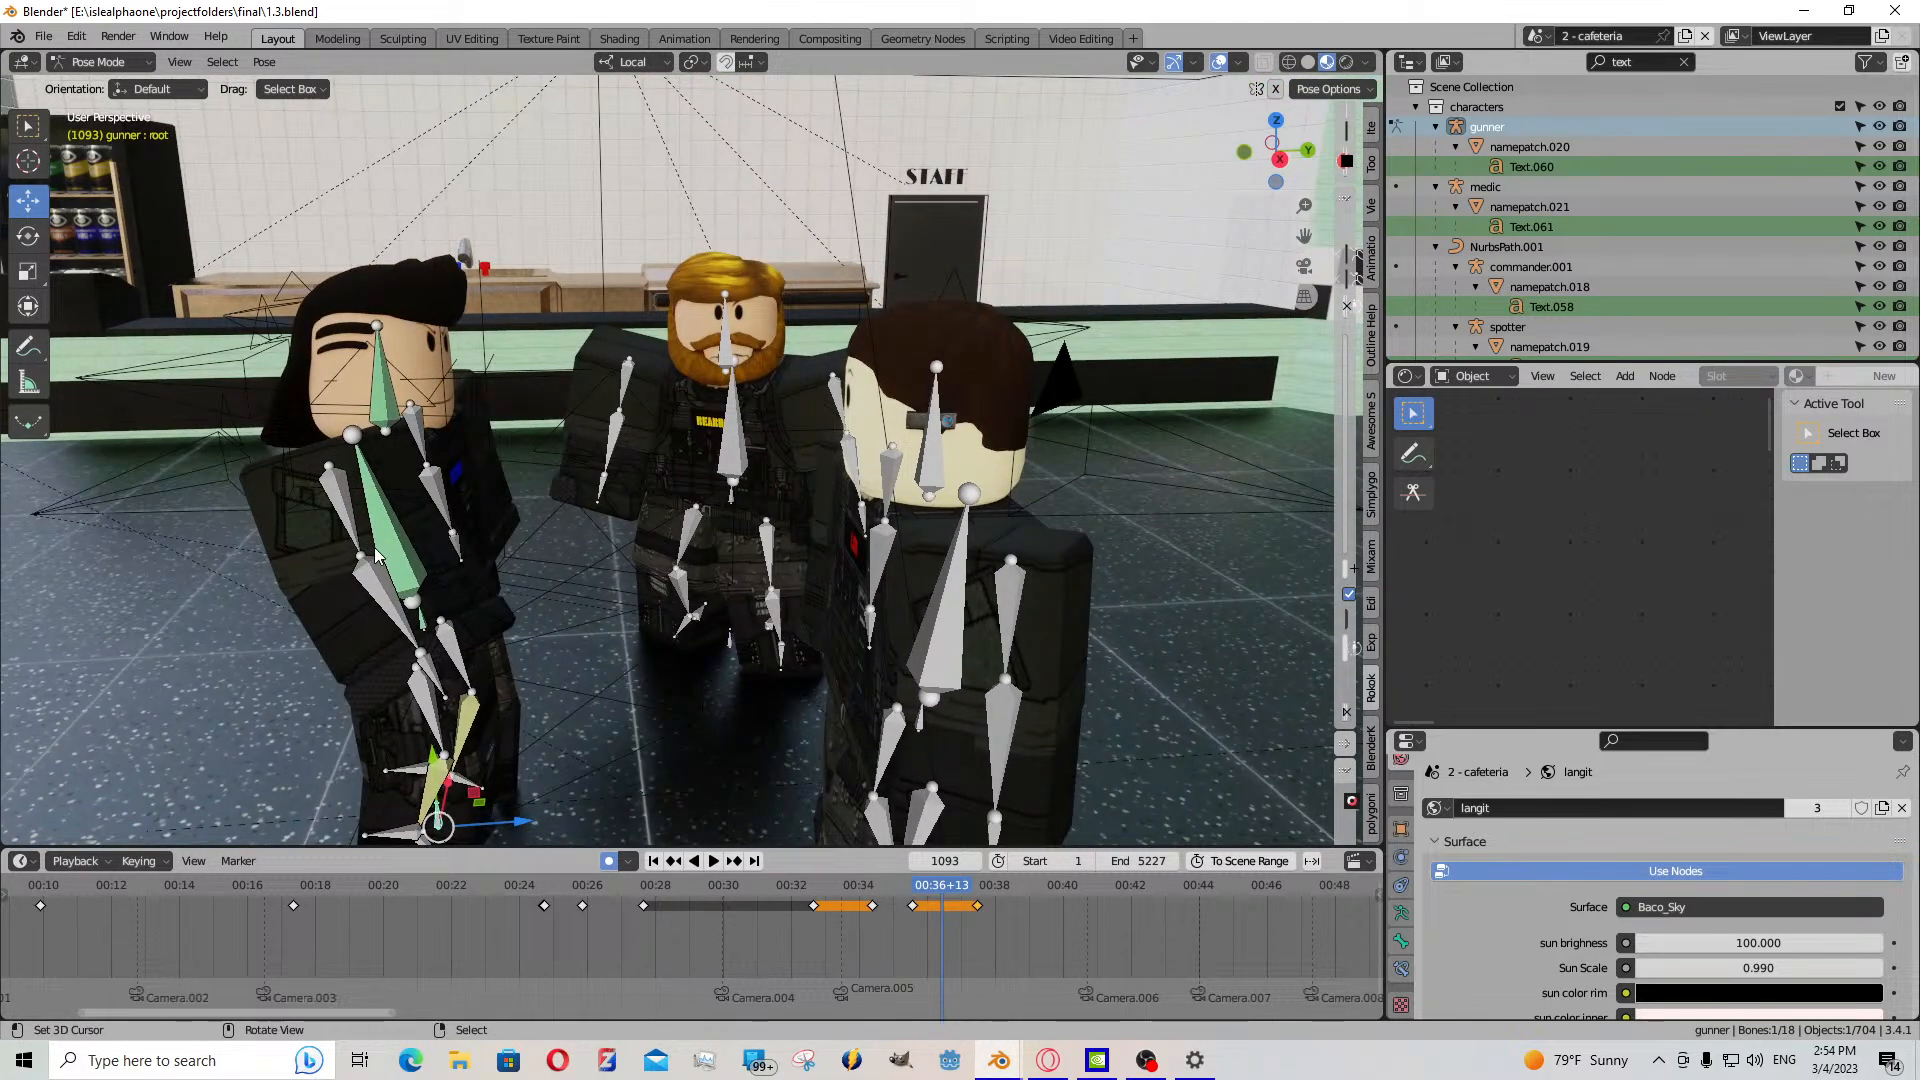
{"action": "key", "text": "KP_0"}
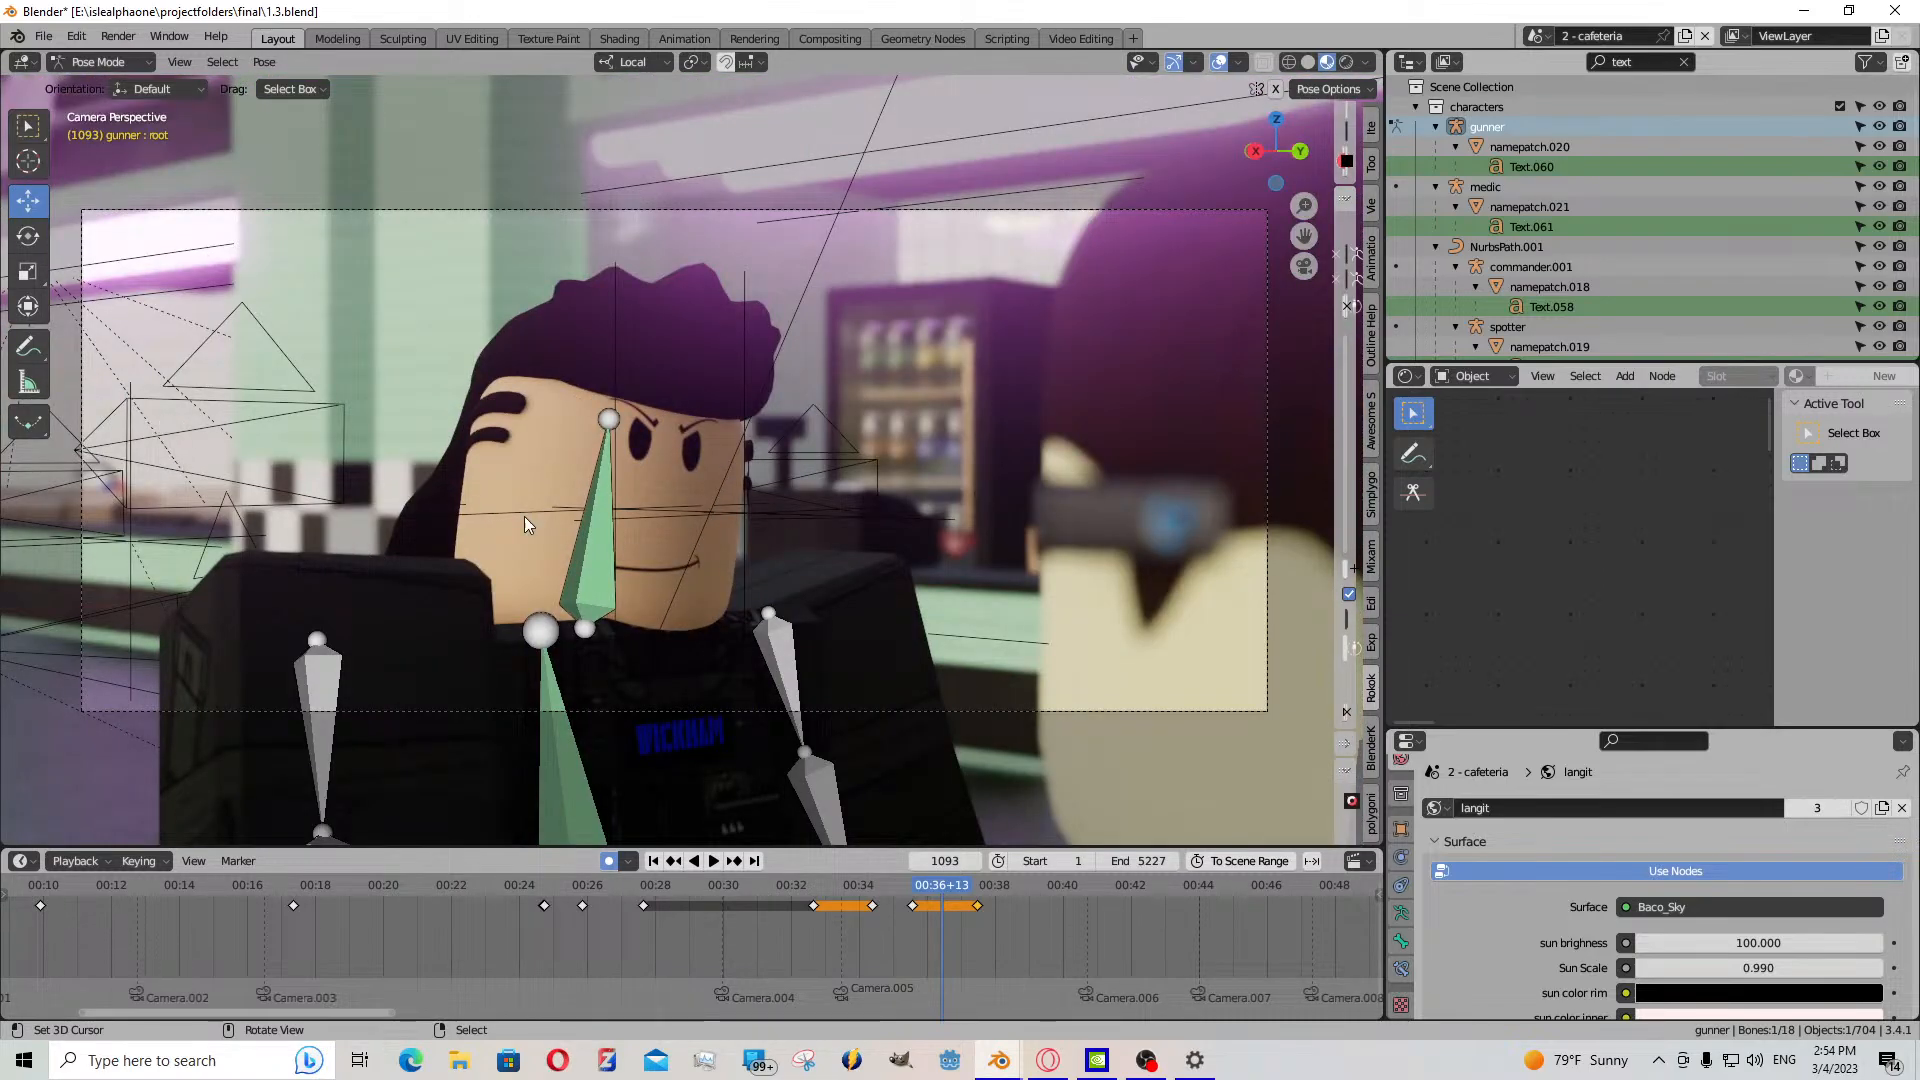
- Switch the gunner armature back to Object Mode and select the gunner's head mesh
{"action": "left_click", "coordinate": [102, 62]}
{"action": "left_click", "coordinate": [107, 85]}
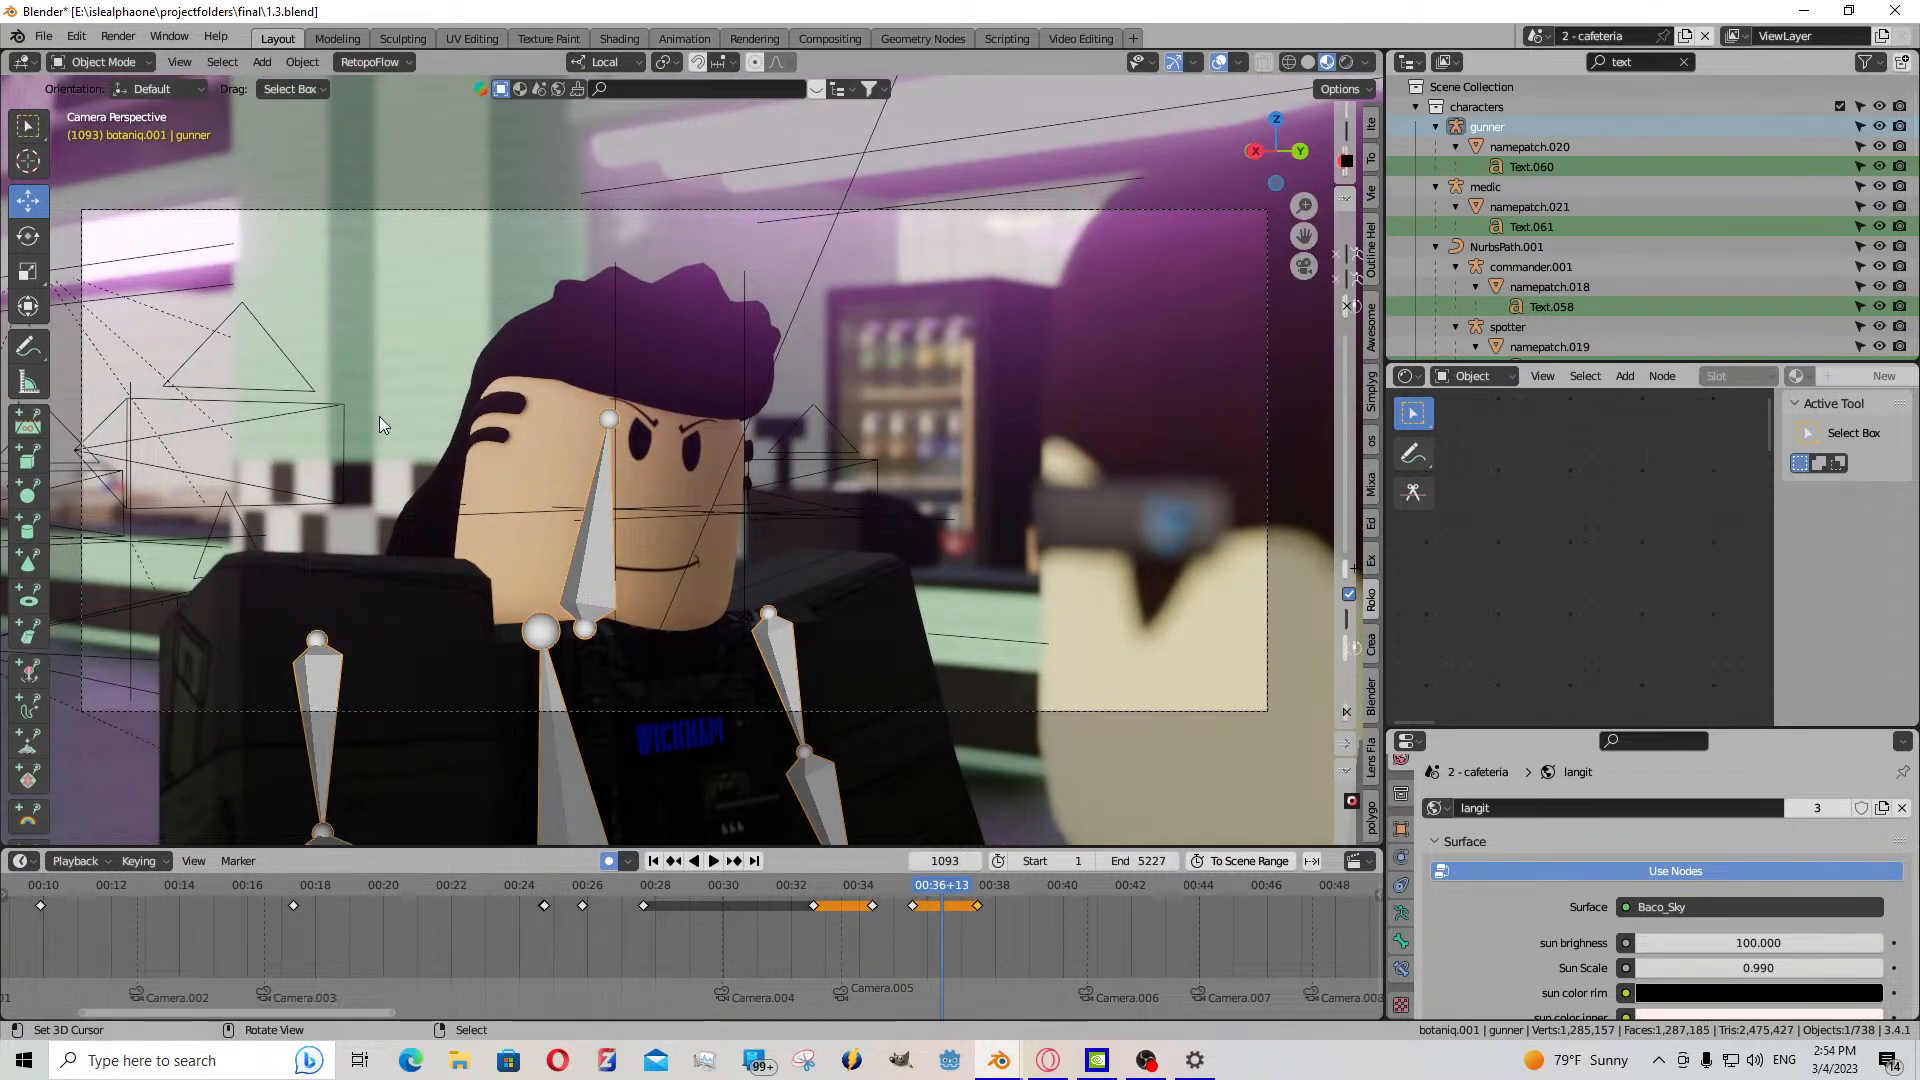
{"action": "left_click", "coordinate": [591, 507]}
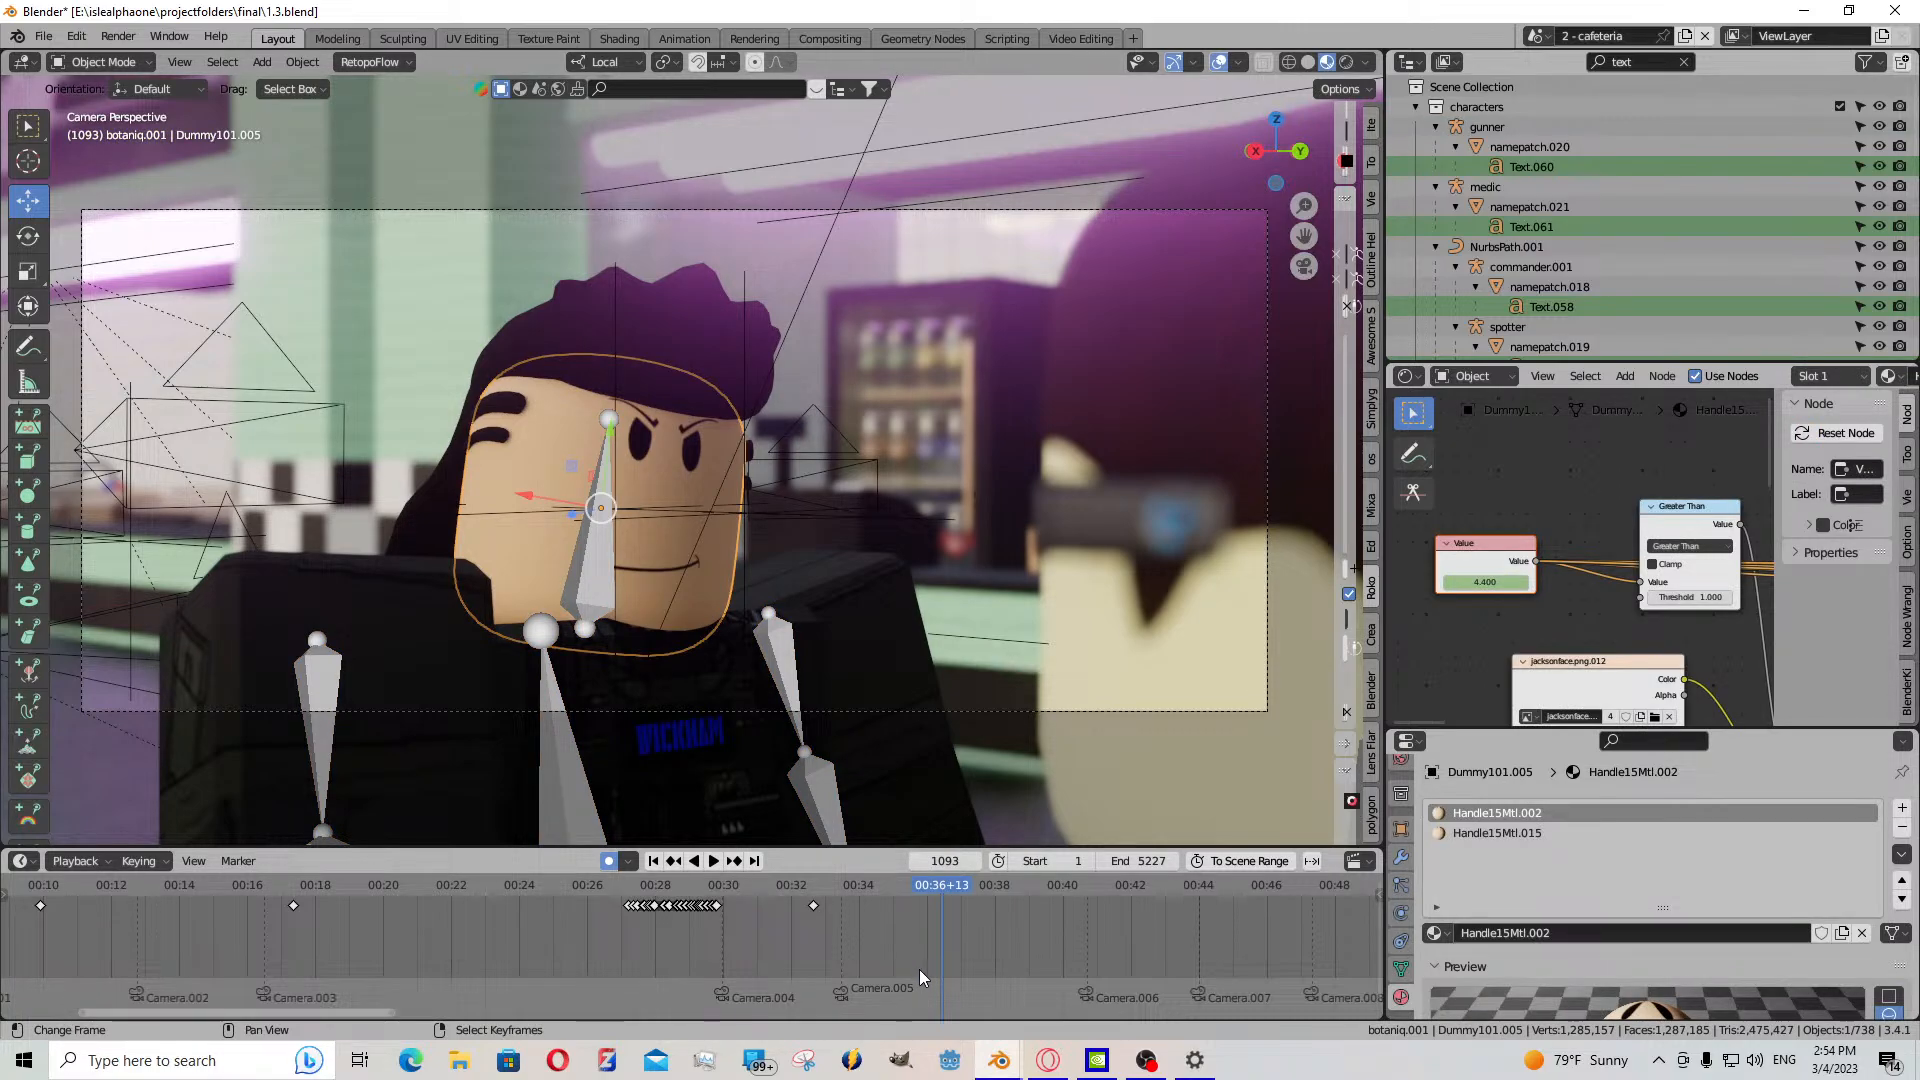
- Play back the start of the Camera.005 shot and keyframe the face Value at 4.400 on frame 1006
{"action": "left_click", "coordinate": [838, 952]}
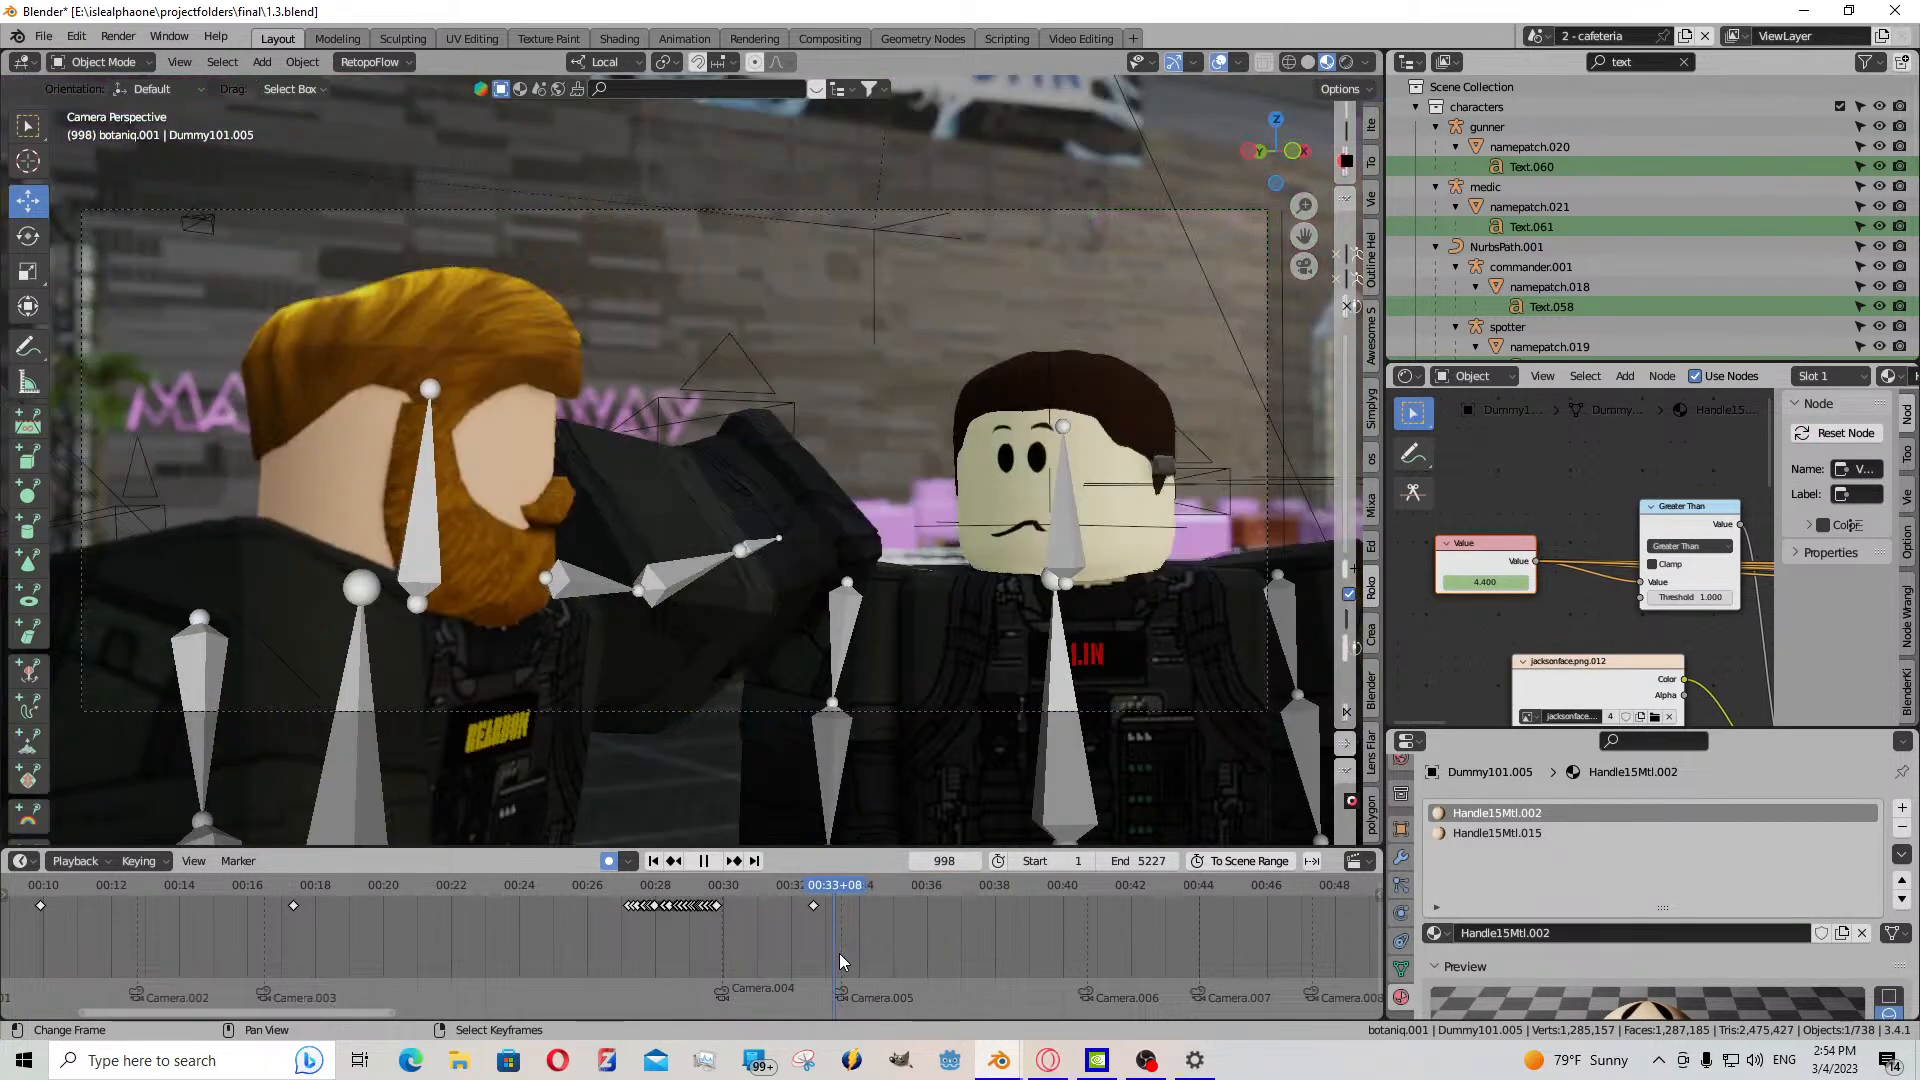
{"action": "key", "text": "space"}
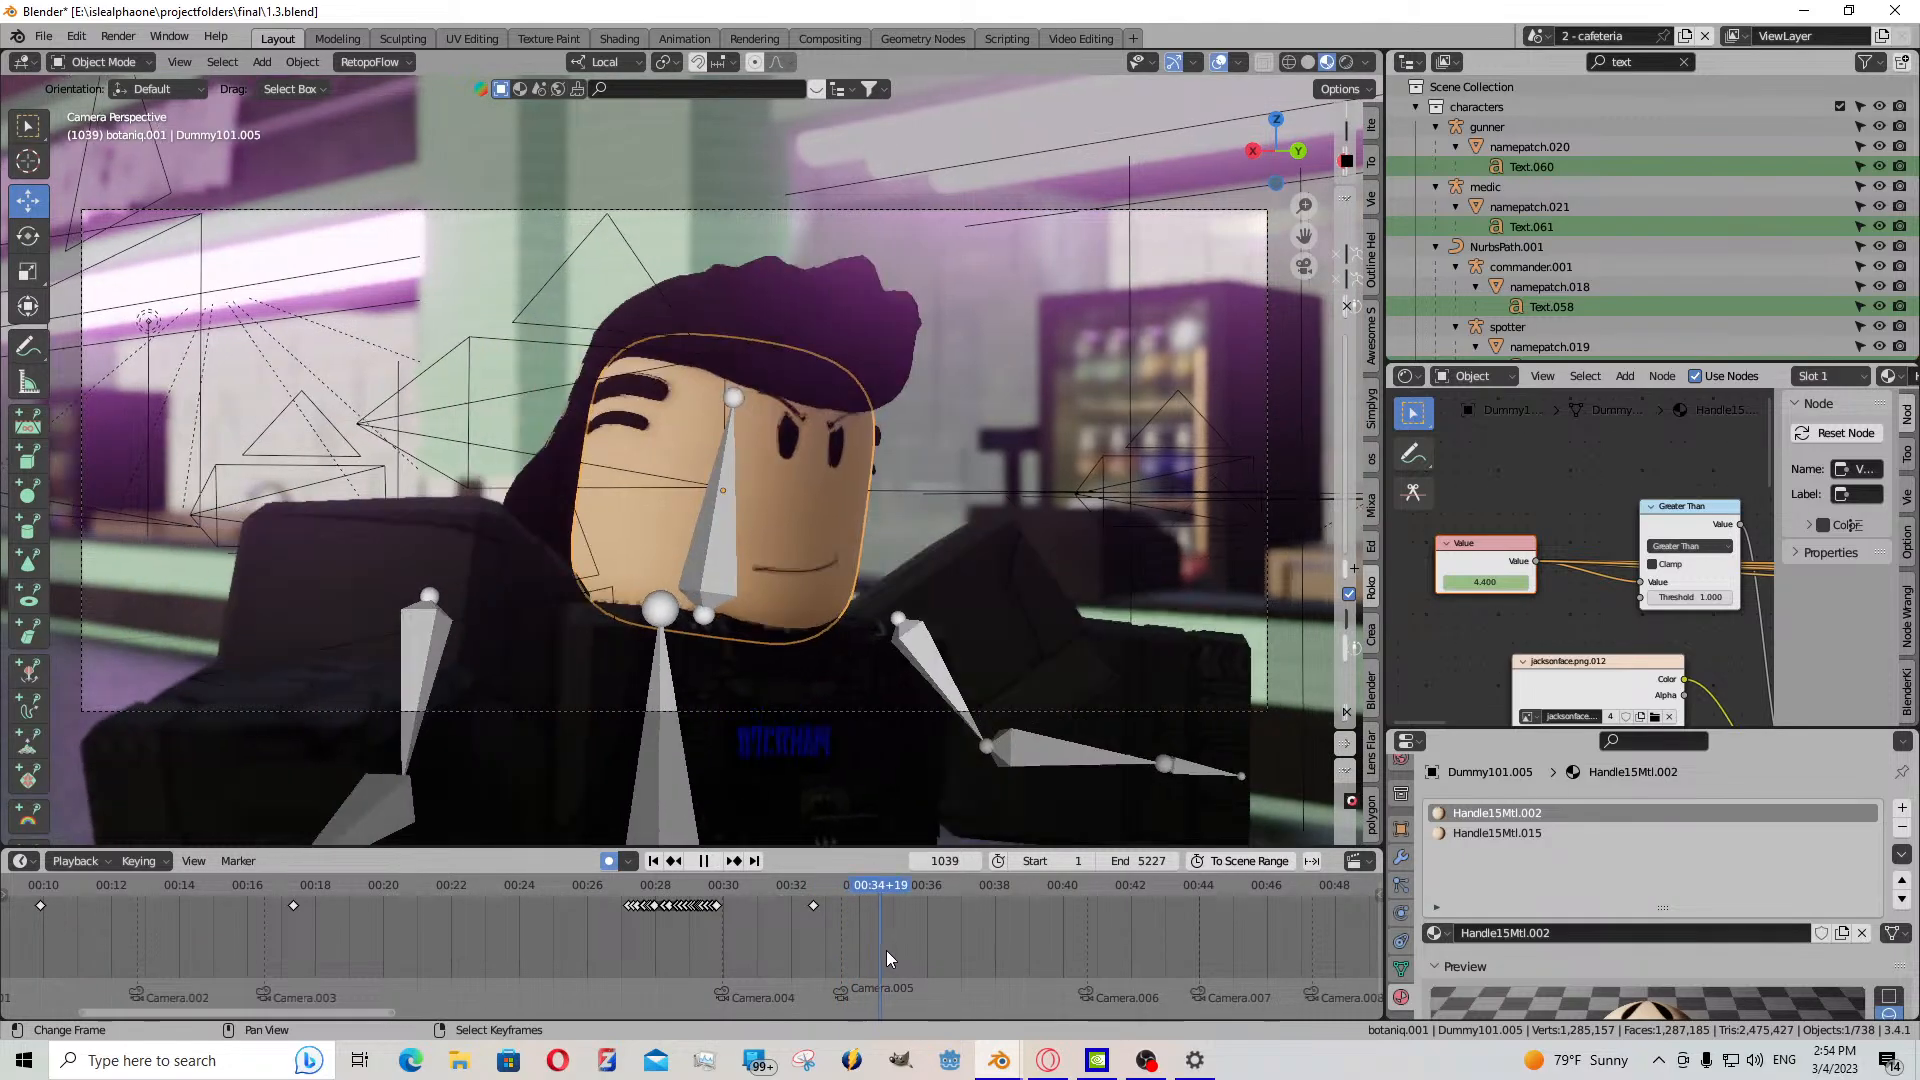
{"action": "left_click_drag", "start_coordinate": [874, 954], "coordinate": [842, 972]}
{"action": "key", "text": "space"}
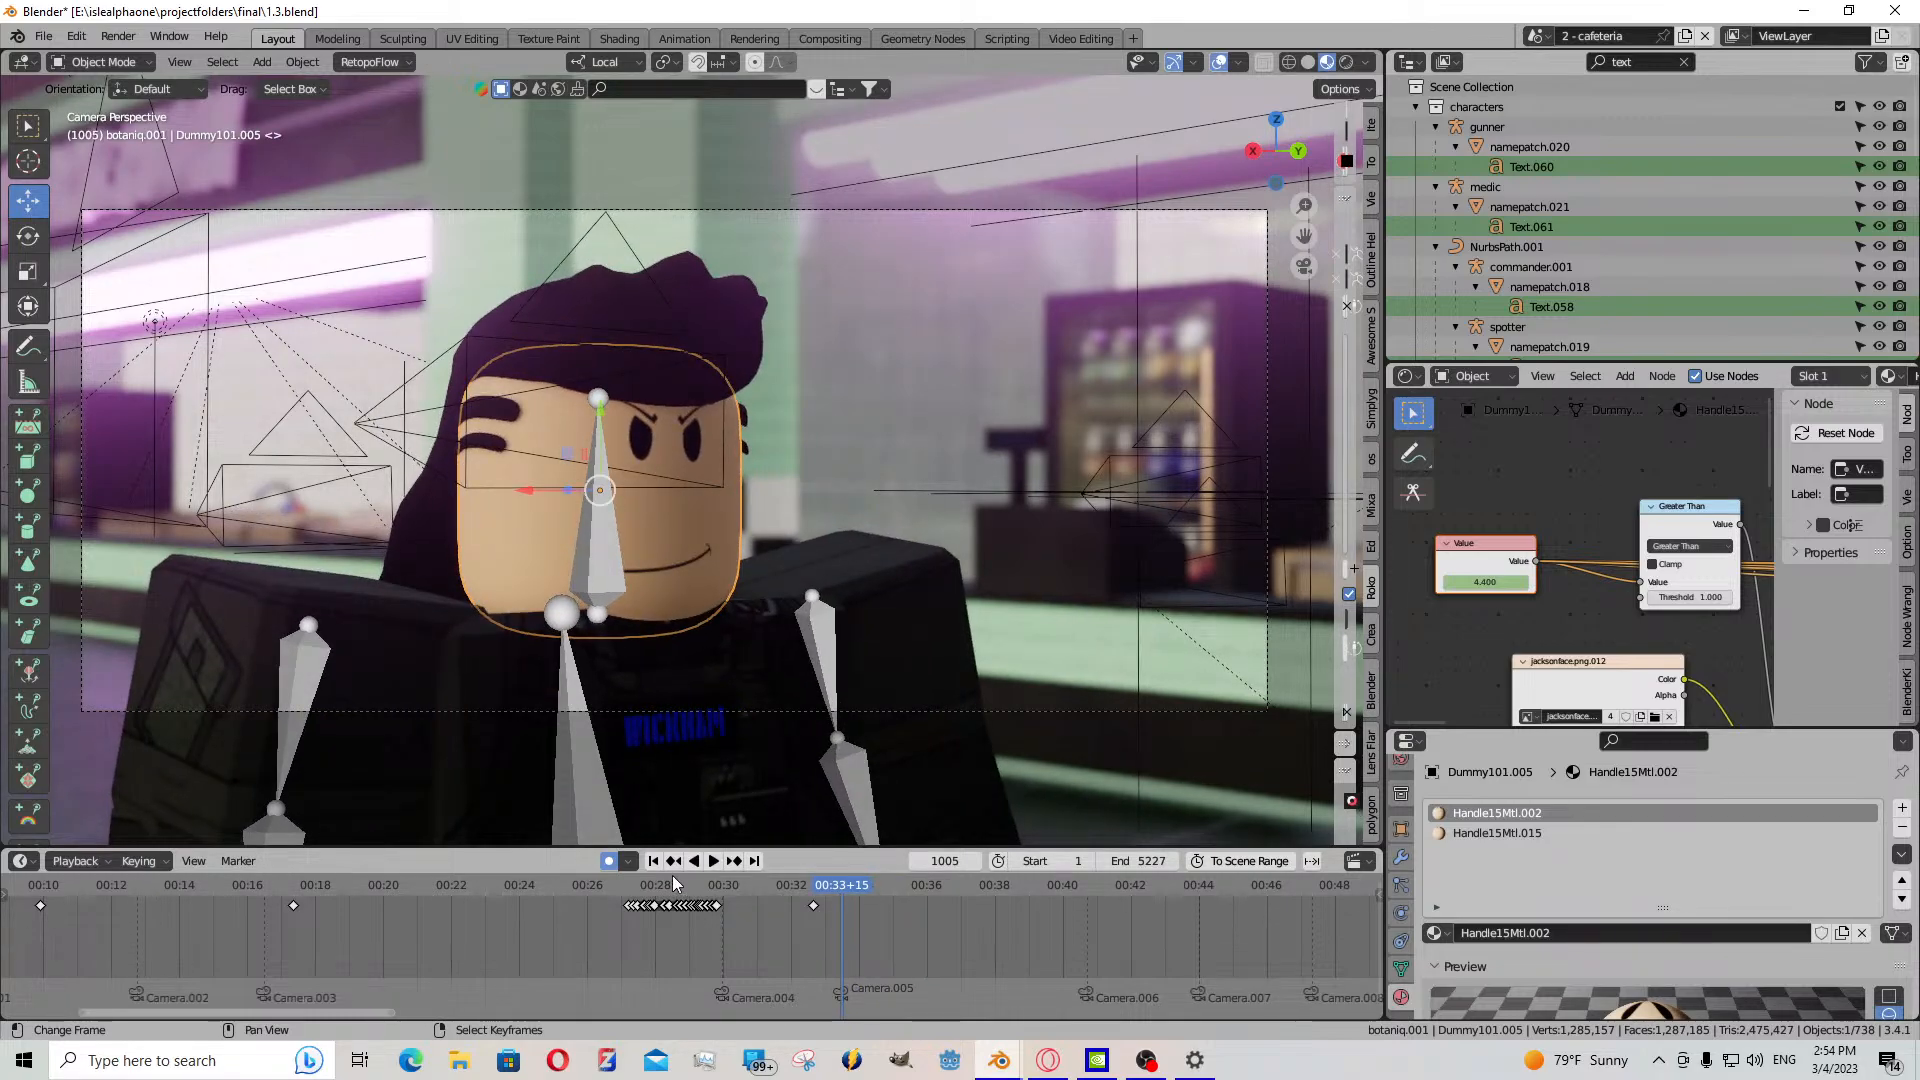
{"action": "left_click", "coordinate": [713, 862]}
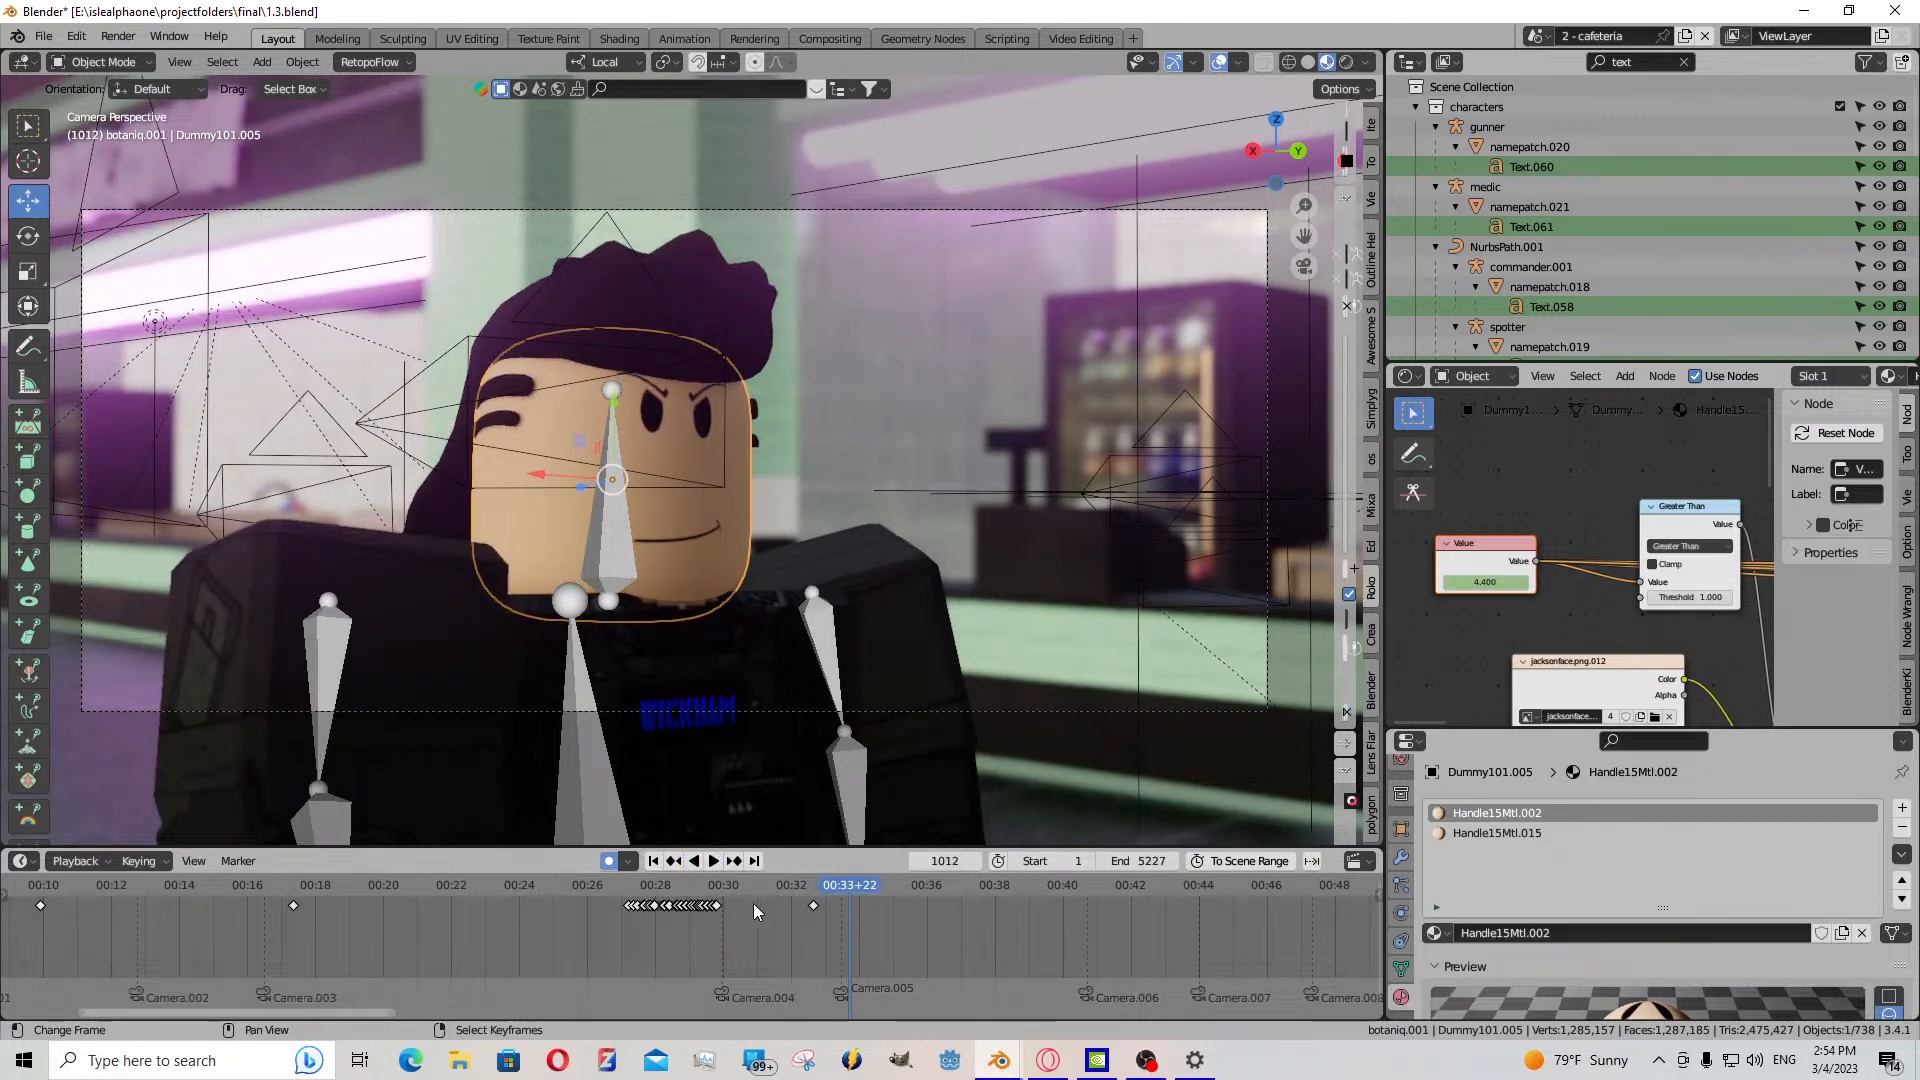
{"action": "key", "text": "space"}
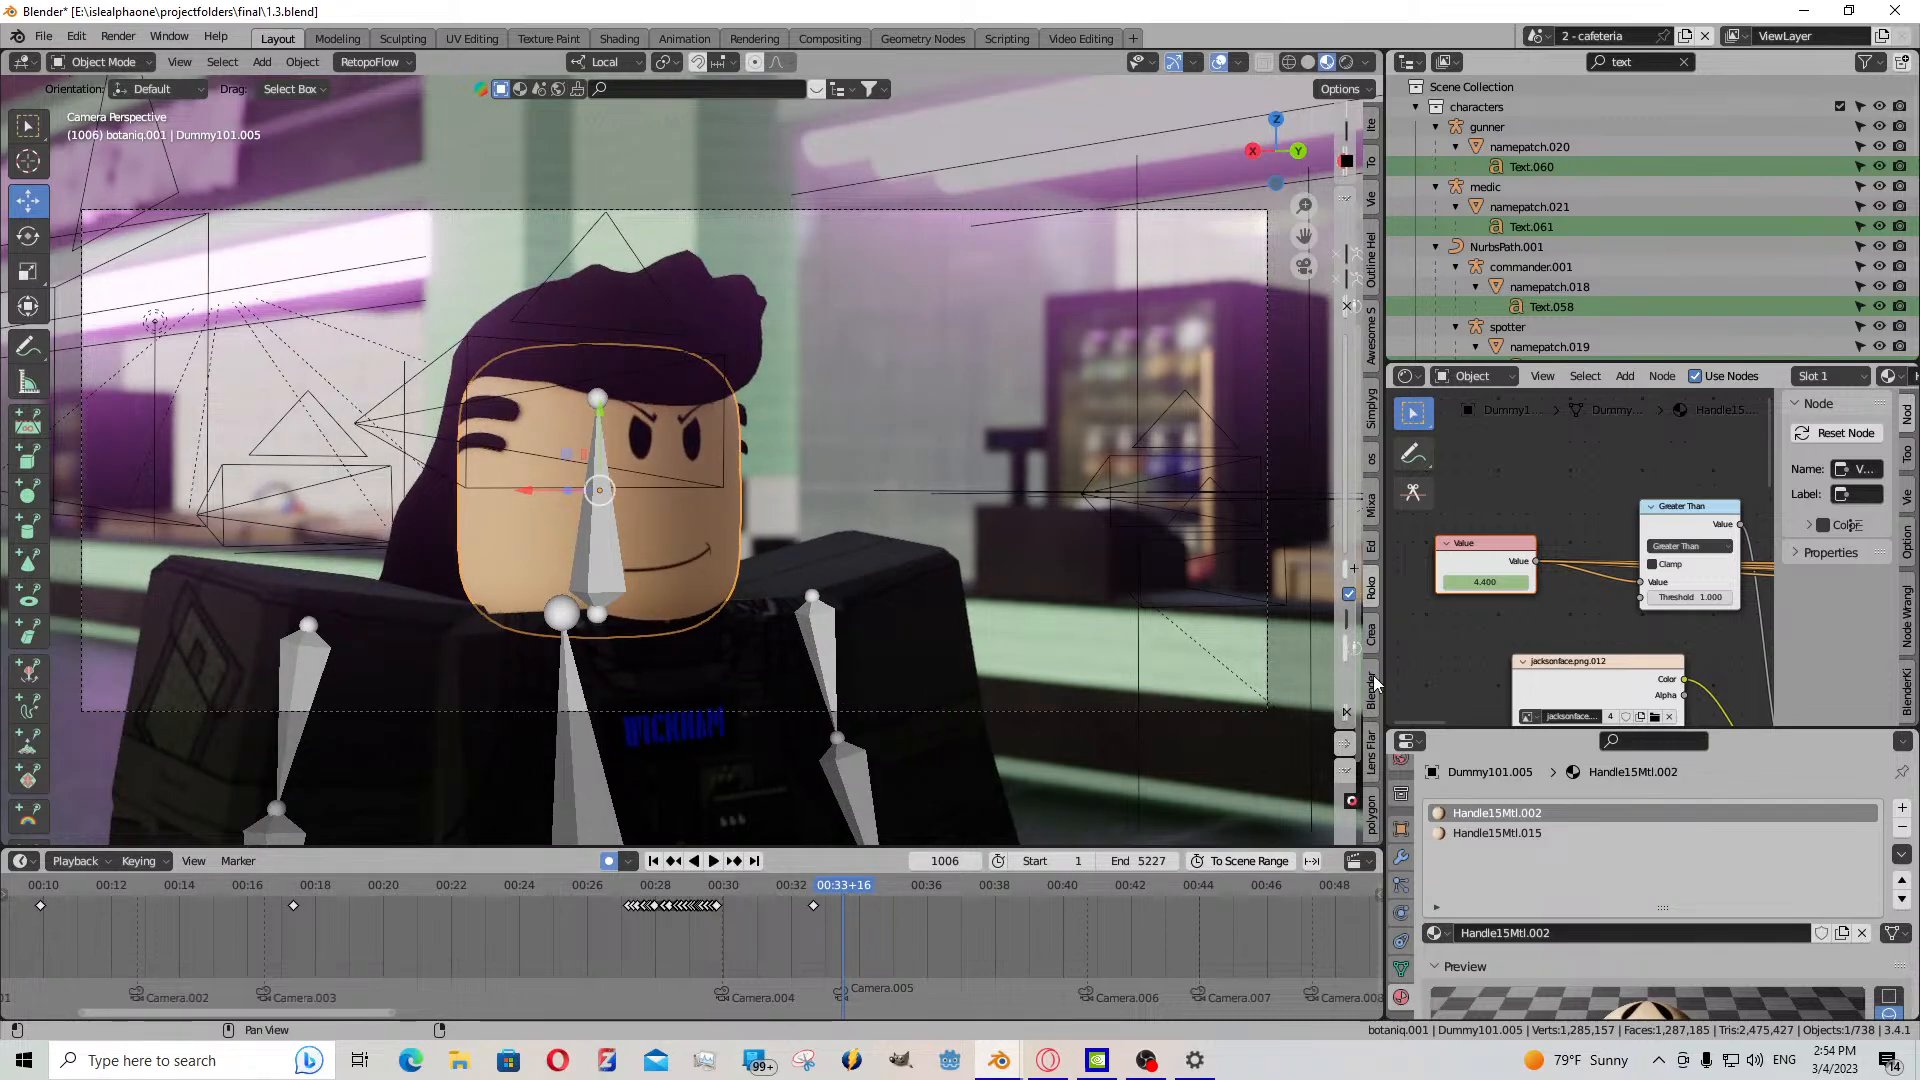
{"action": "key", "text": "i"}
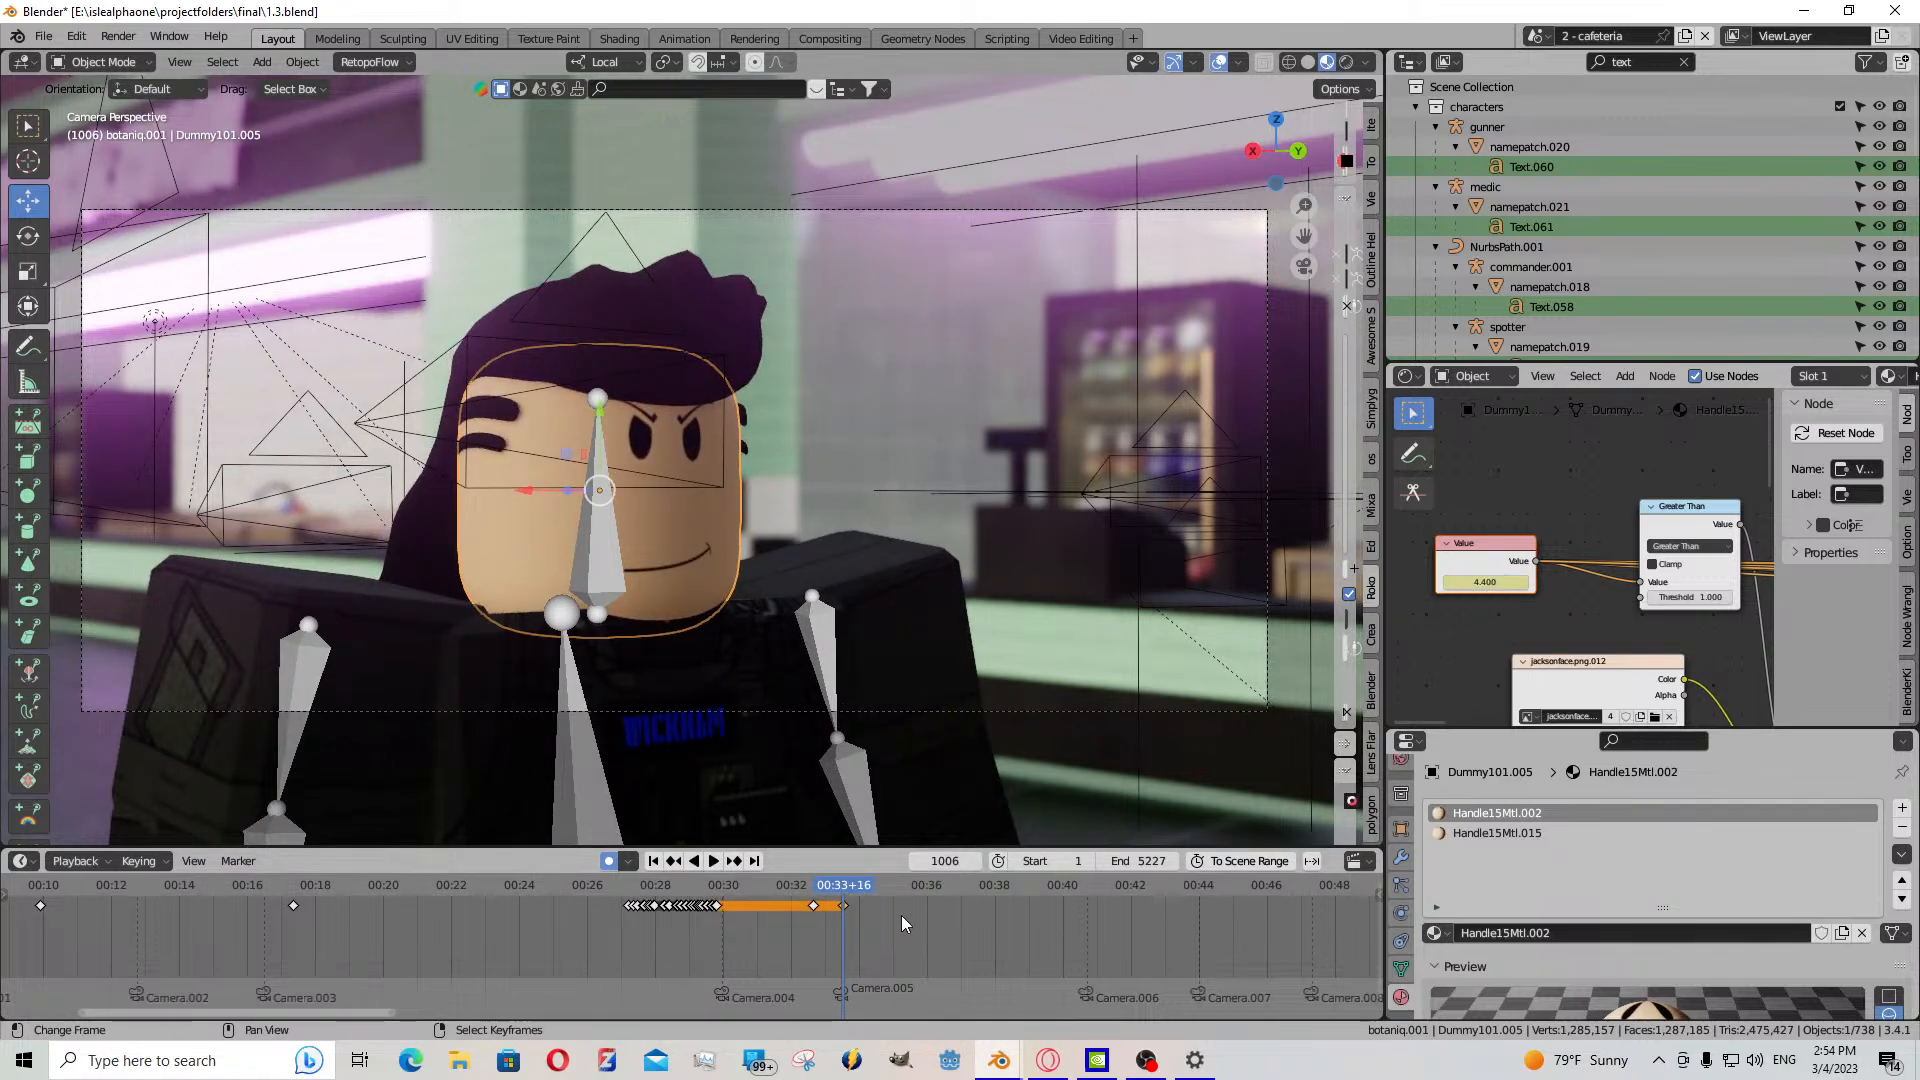
- Keyframe the face Value at 10.700 on frame 1011 for the open round mouth
{"action": "scroll", "coordinate": [901, 915], "scroll_direction": "up", "scroll_amount": 3}
{"action": "left_click", "coordinate": [713, 860]}
{"action": "key", "text": "space"}
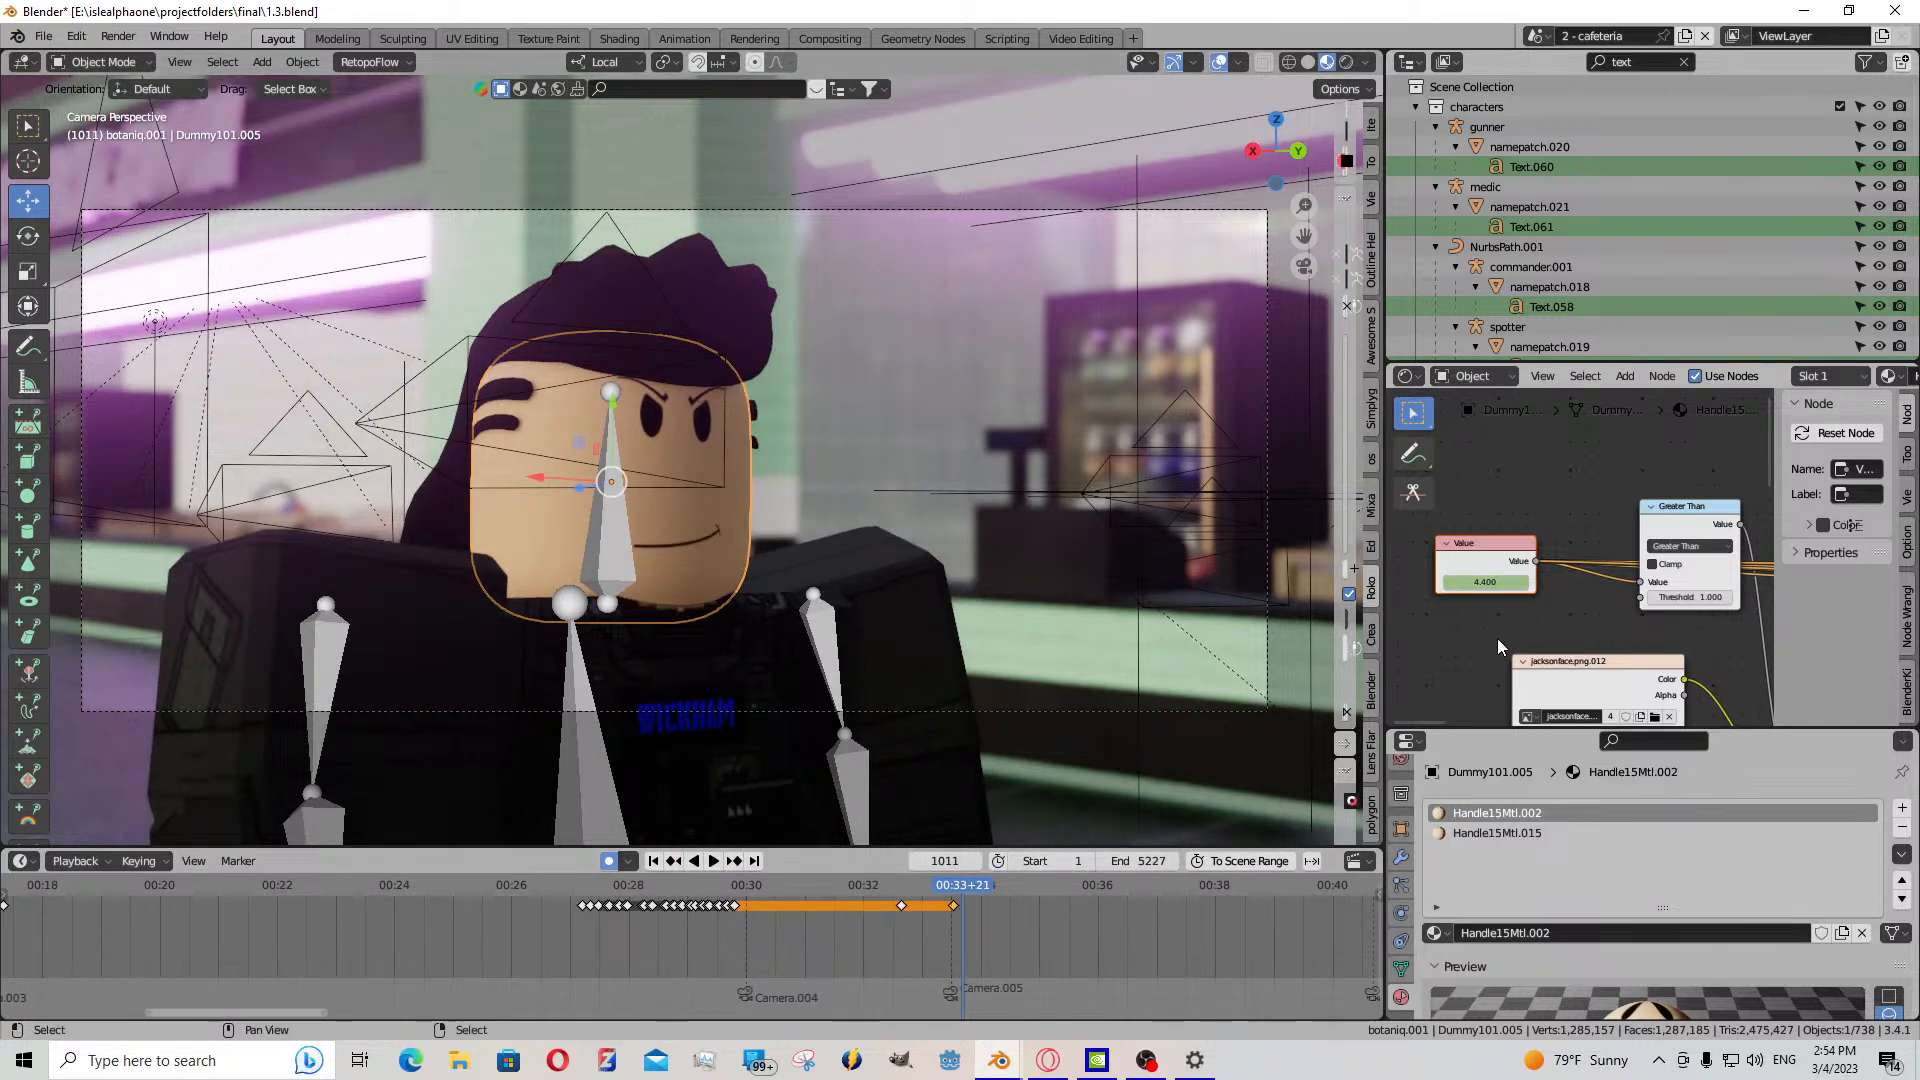
{"action": "scroll", "coordinate": [1497, 638], "scroll_direction": "up", "scroll_amount": 4}
{"action": "middle_click_drag", "start_coordinate": [1460, 628], "coordinate": [1544, 656]}
{"action": "left_click_drag", "start_coordinate": [1483, 631], "coordinate": [1540, 631]}
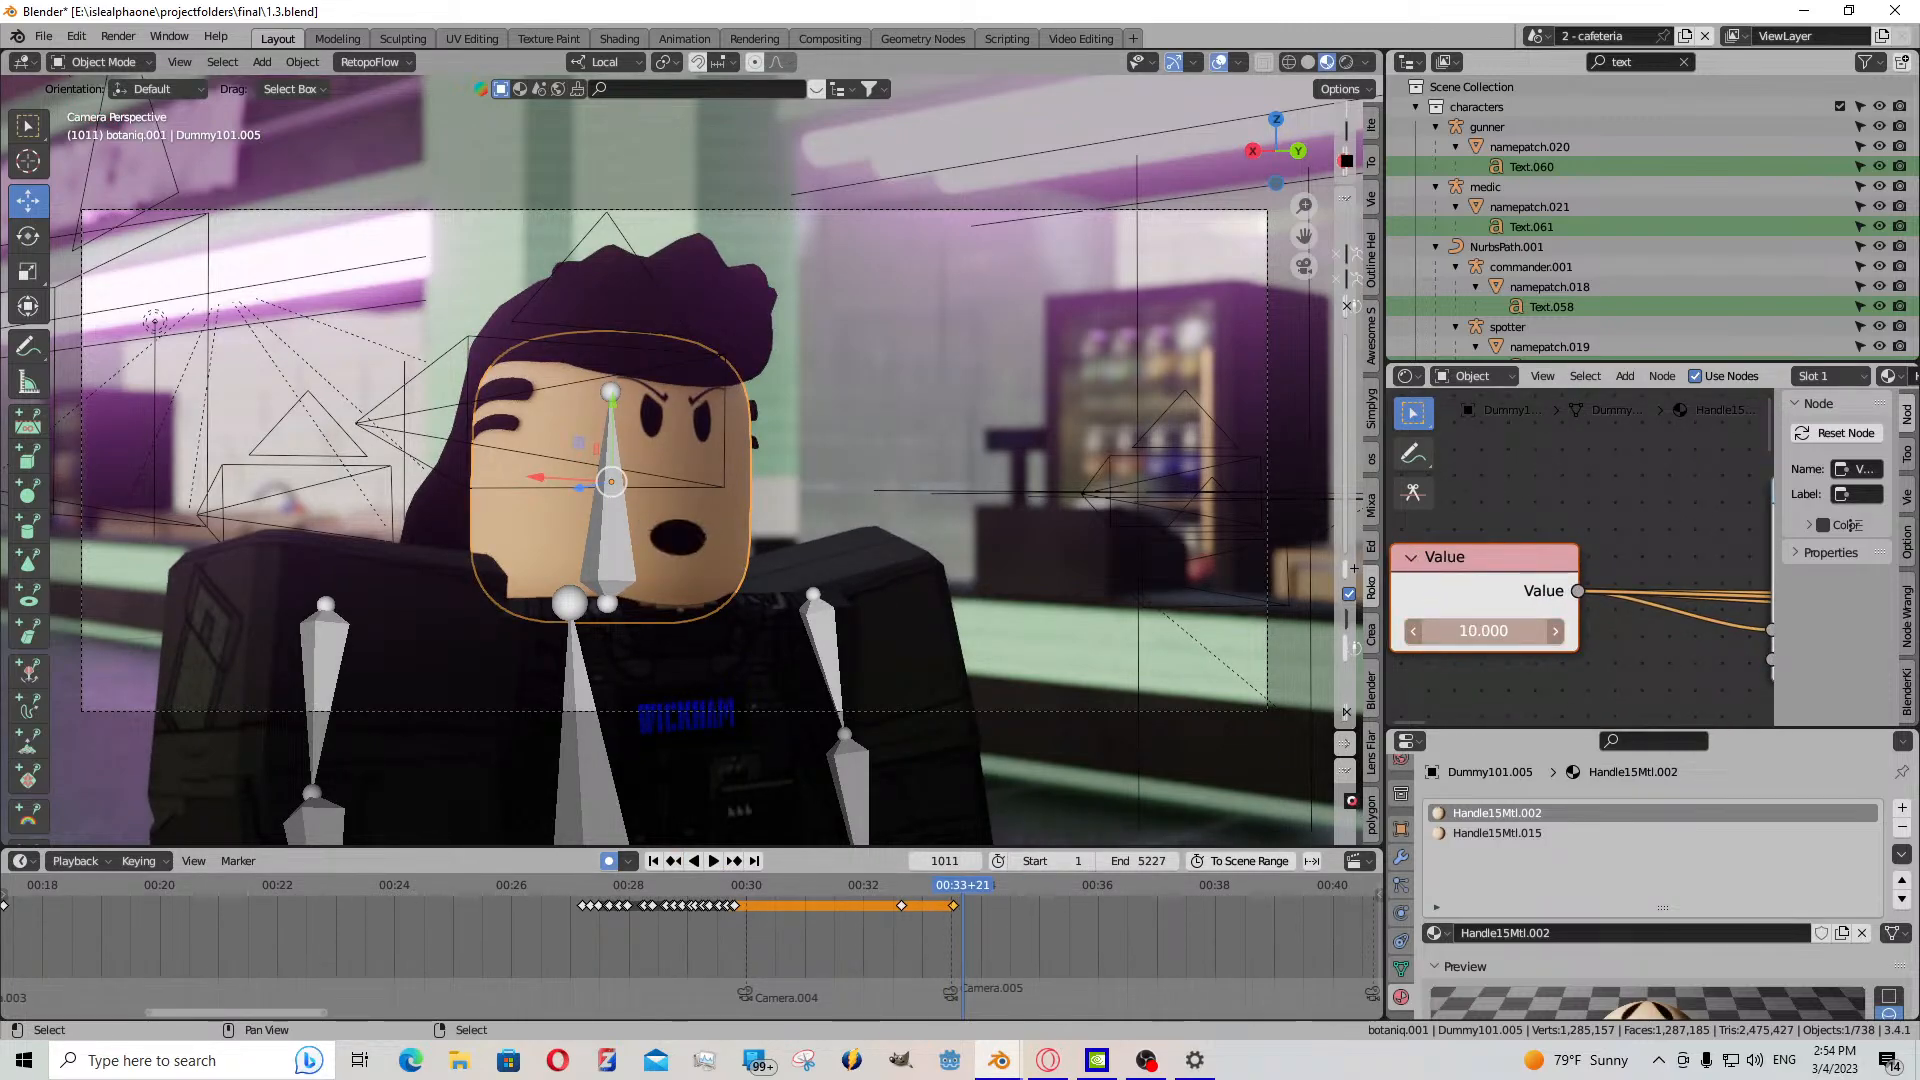
{"action": "key", "text": "i"}
- Copy the face Value keyframe from frame 1006 to frame 1009 to hold the closed mouth
{"action": "scroll", "coordinate": [1024, 900], "scroll_direction": "up", "scroll_amount": 3}
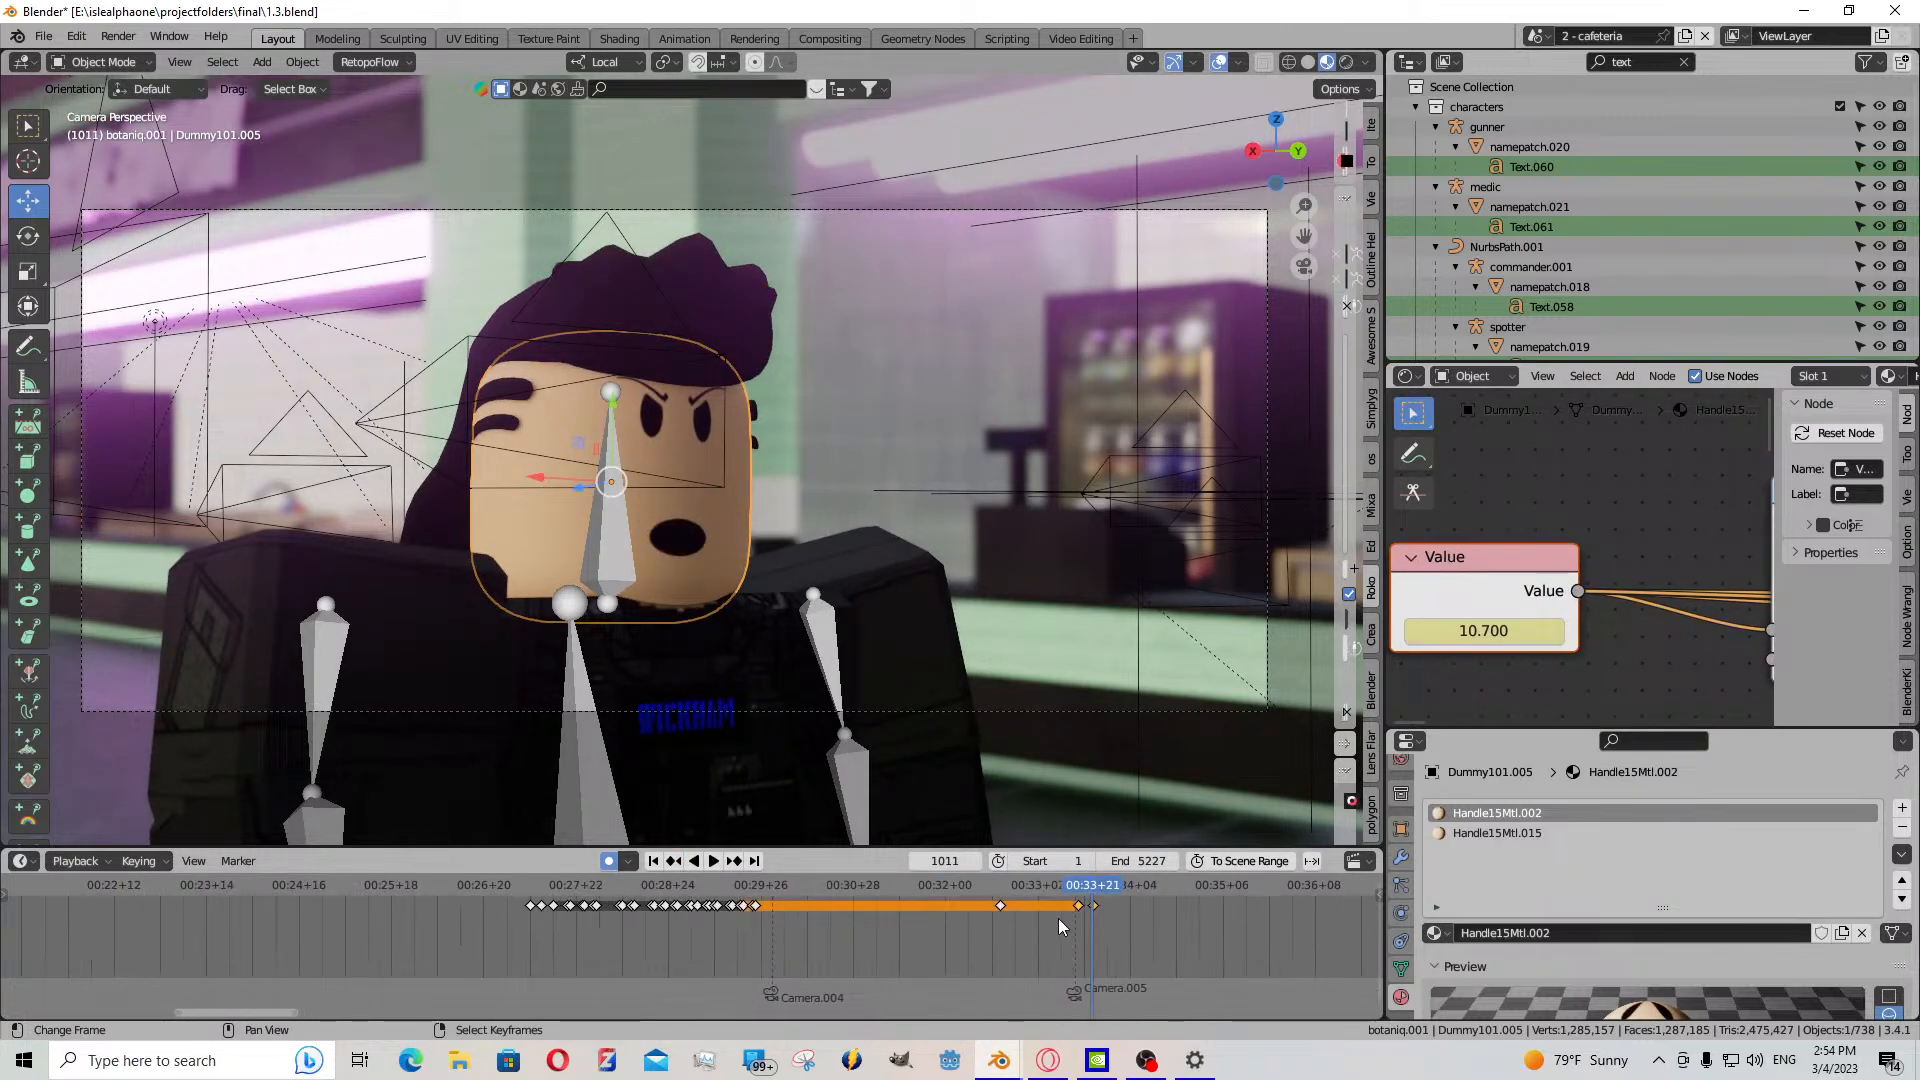
{"action": "key", "text": "space"}
{"action": "left_click", "coordinate": [1087, 916]}
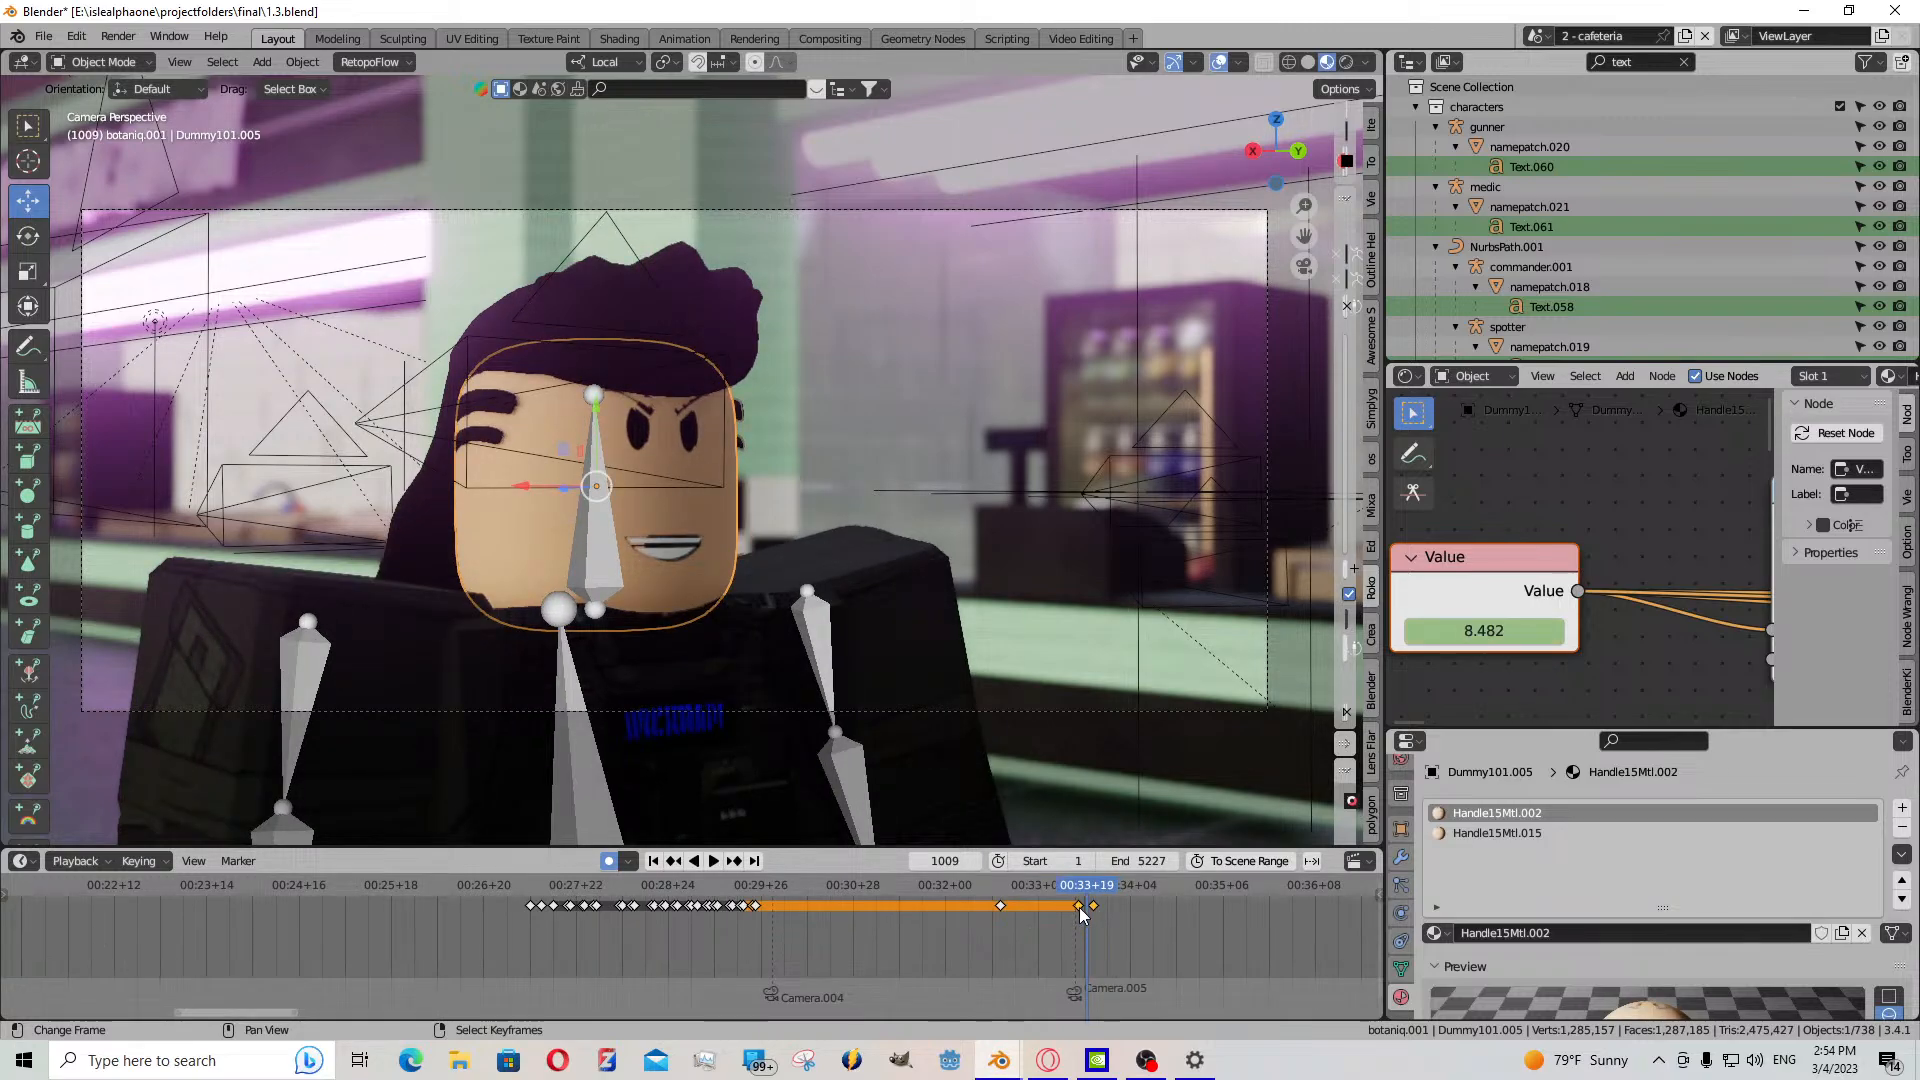
{"action": "key", "text": "ctrl+v"}
- Play back the new mouth keys from frame 1006 and keyframe the face Value at 1.200 on frame 1014
{"action": "left_click", "coordinate": [733, 860]}
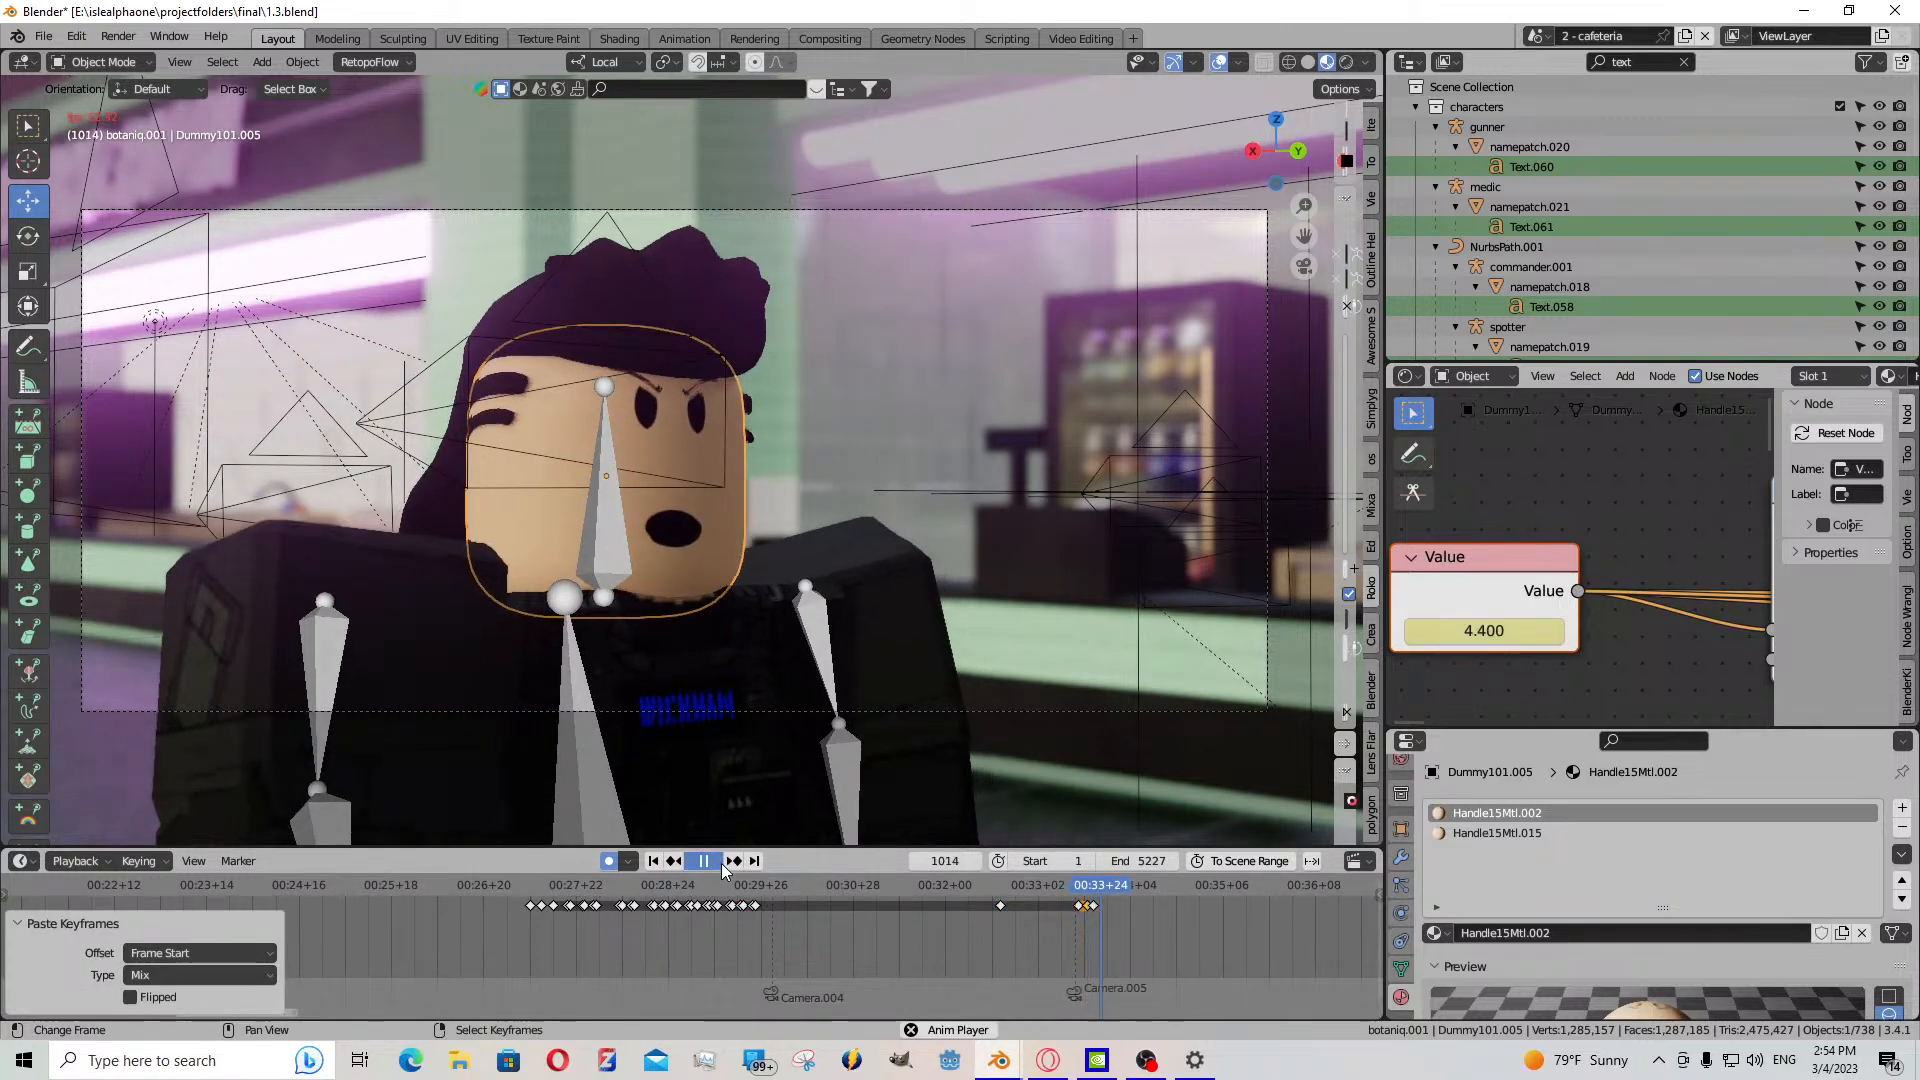
{"action": "scroll", "coordinate": [1110, 920], "scroll_direction": "up", "scroll_amount": 5}
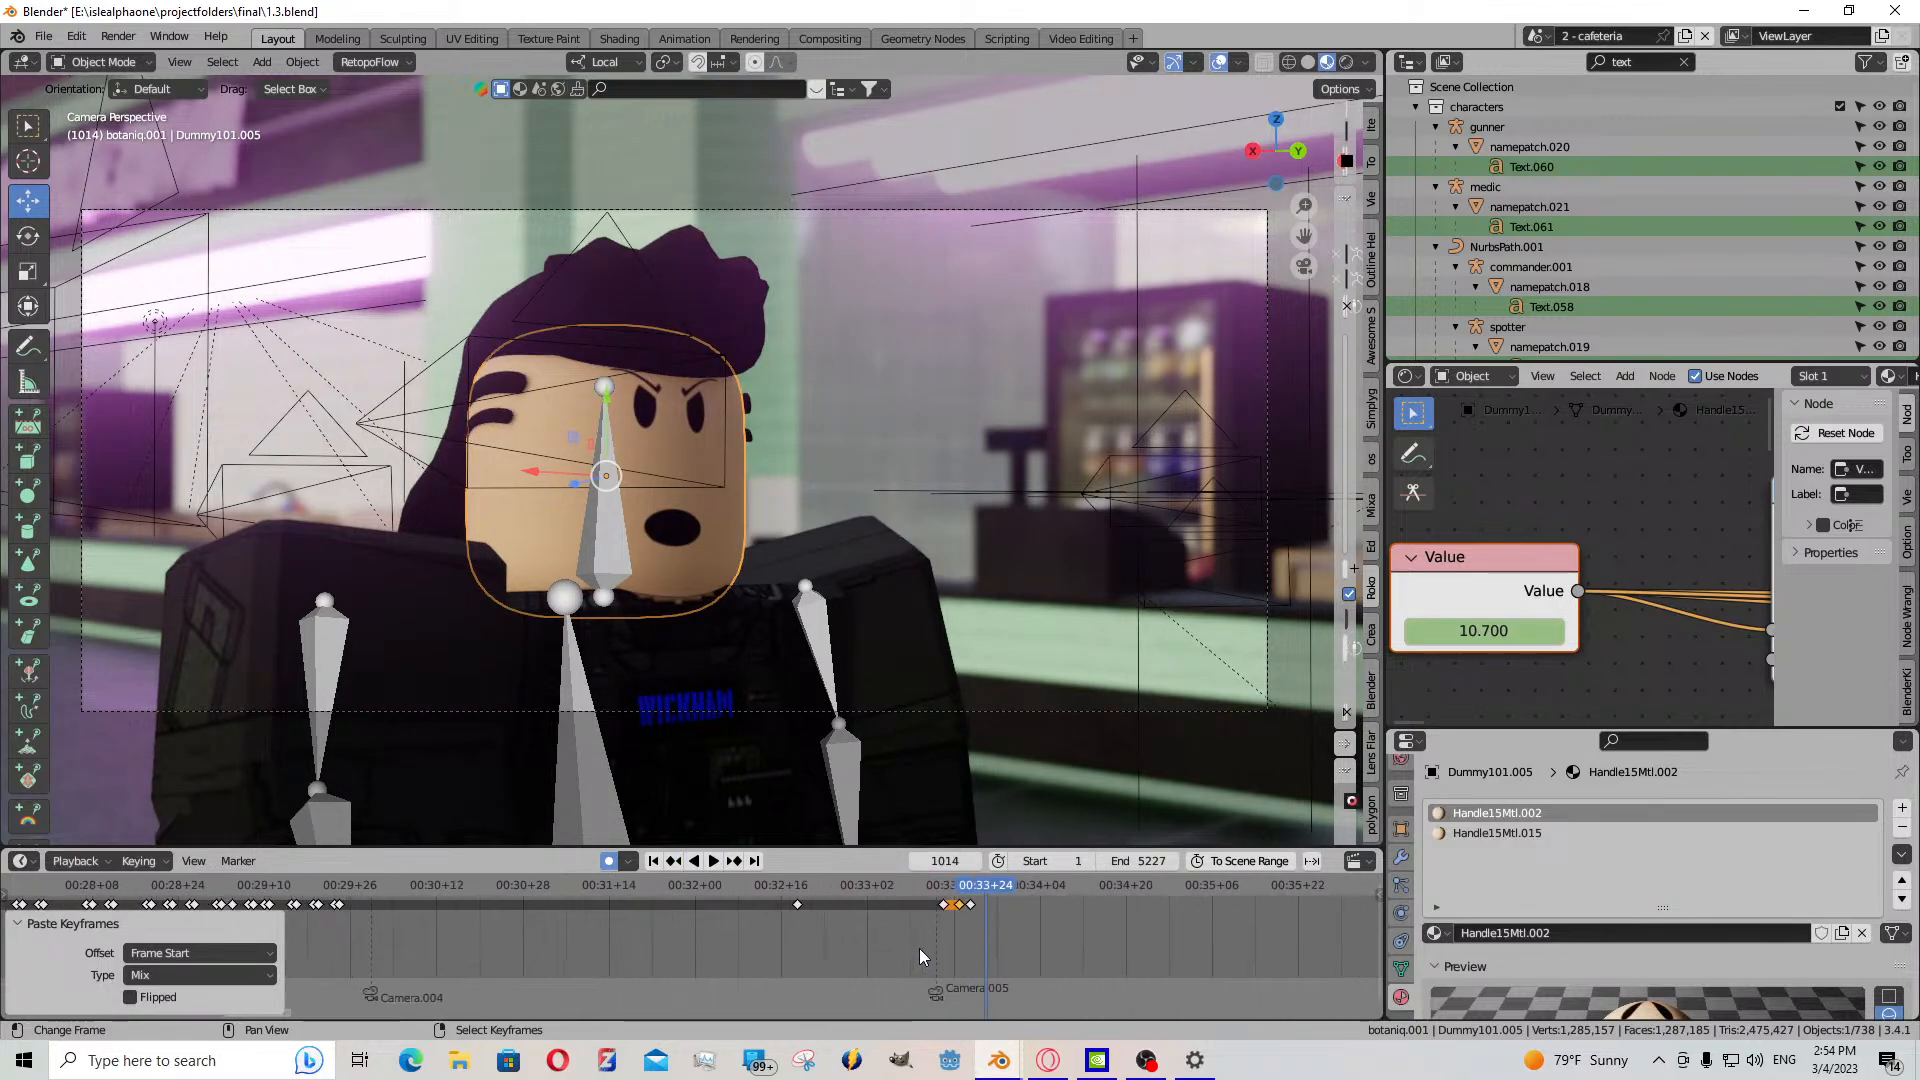
{"action": "right_click", "coordinate": [1105, 904]}
{"action": "left_click_drag", "start_coordinate": [1096, 912], "coordinate": [1063, 915]}
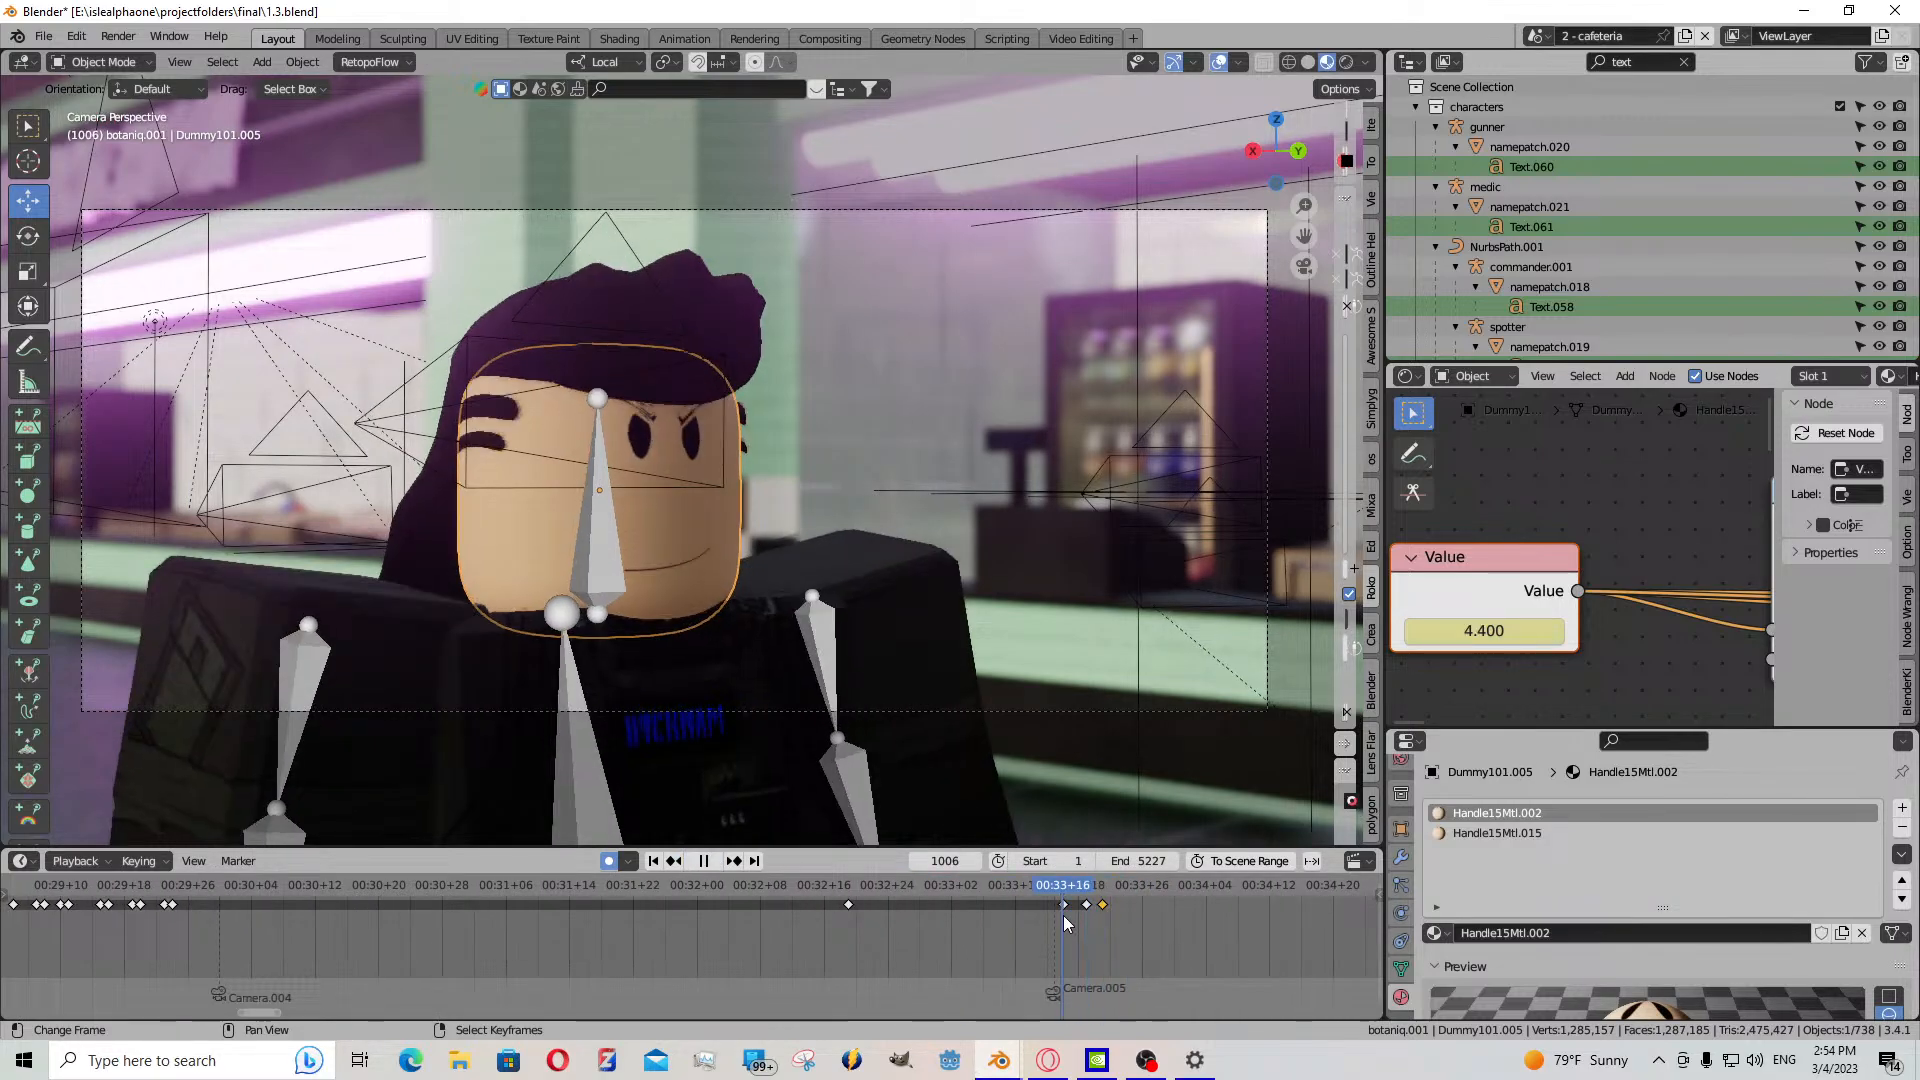
{"action": "key", "text": "space"}
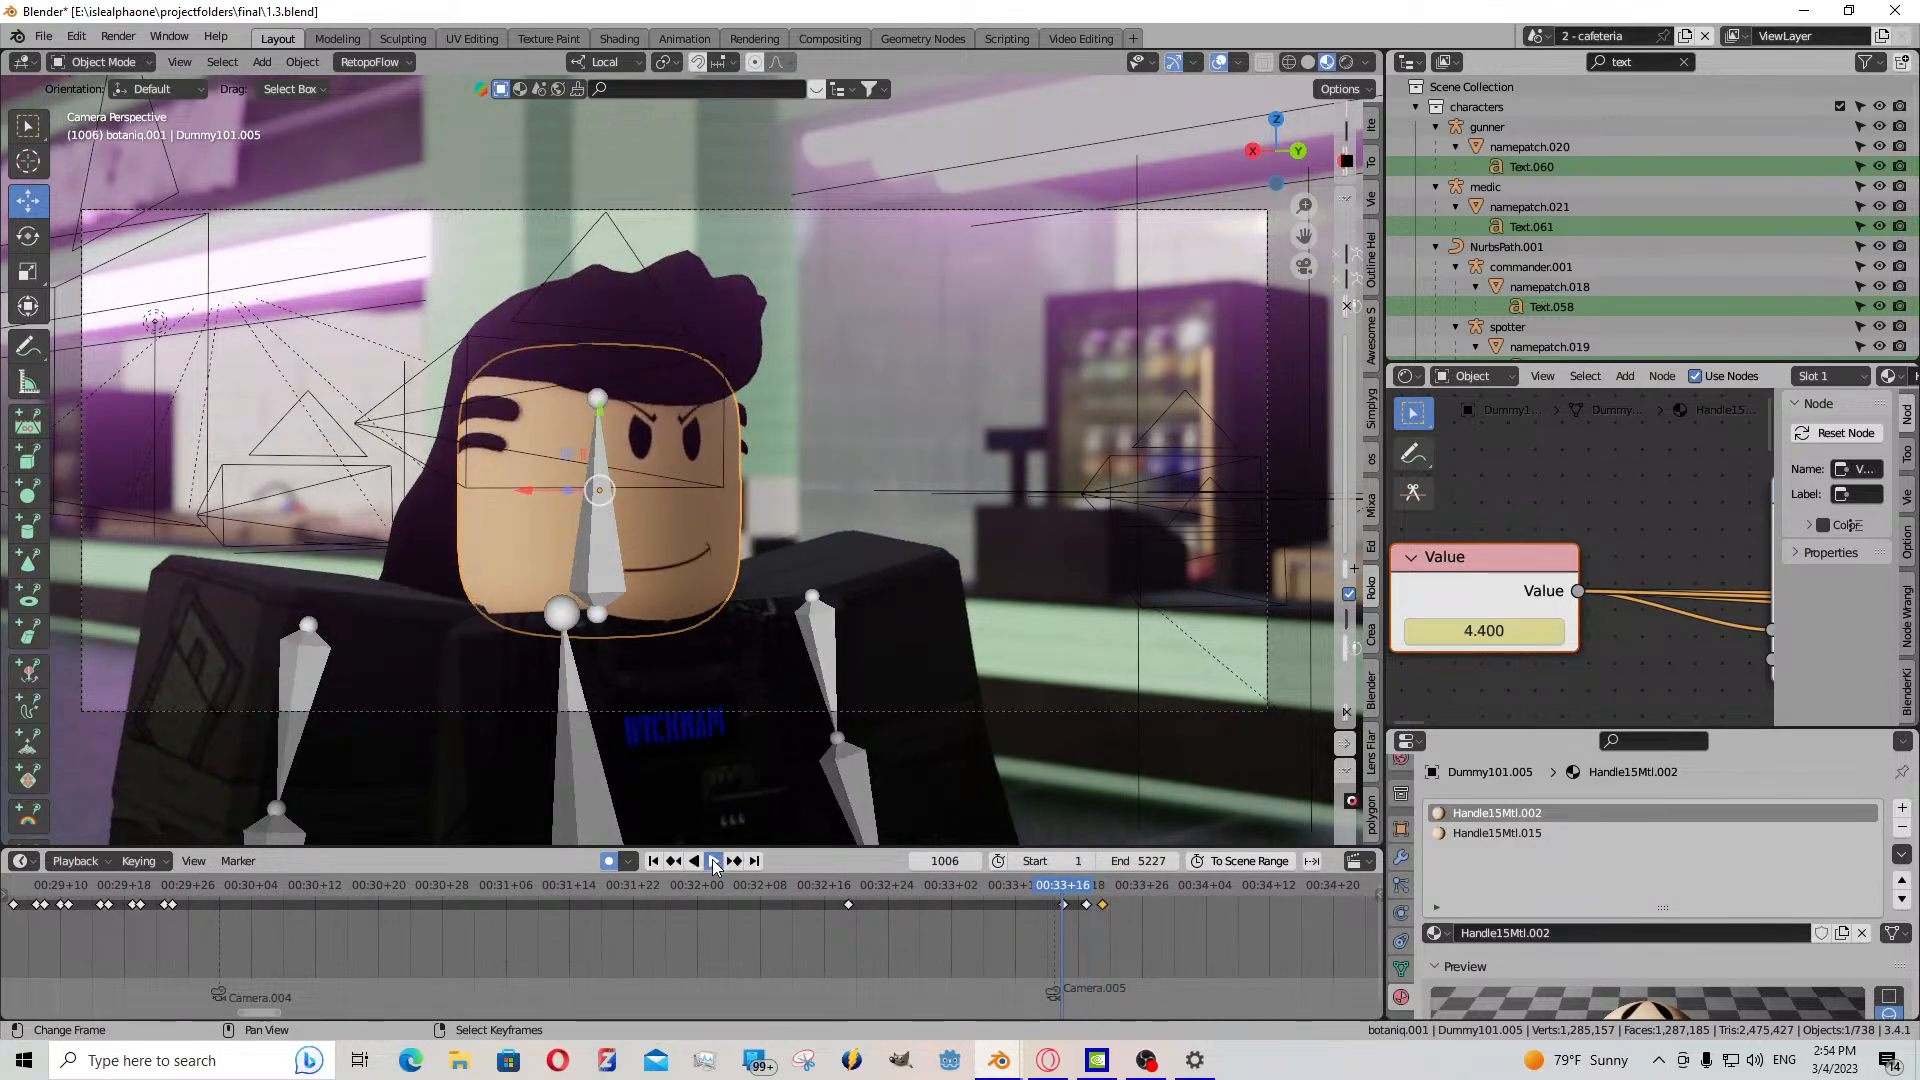
{"action": "left_click", "coordinate": [1124, 926]}
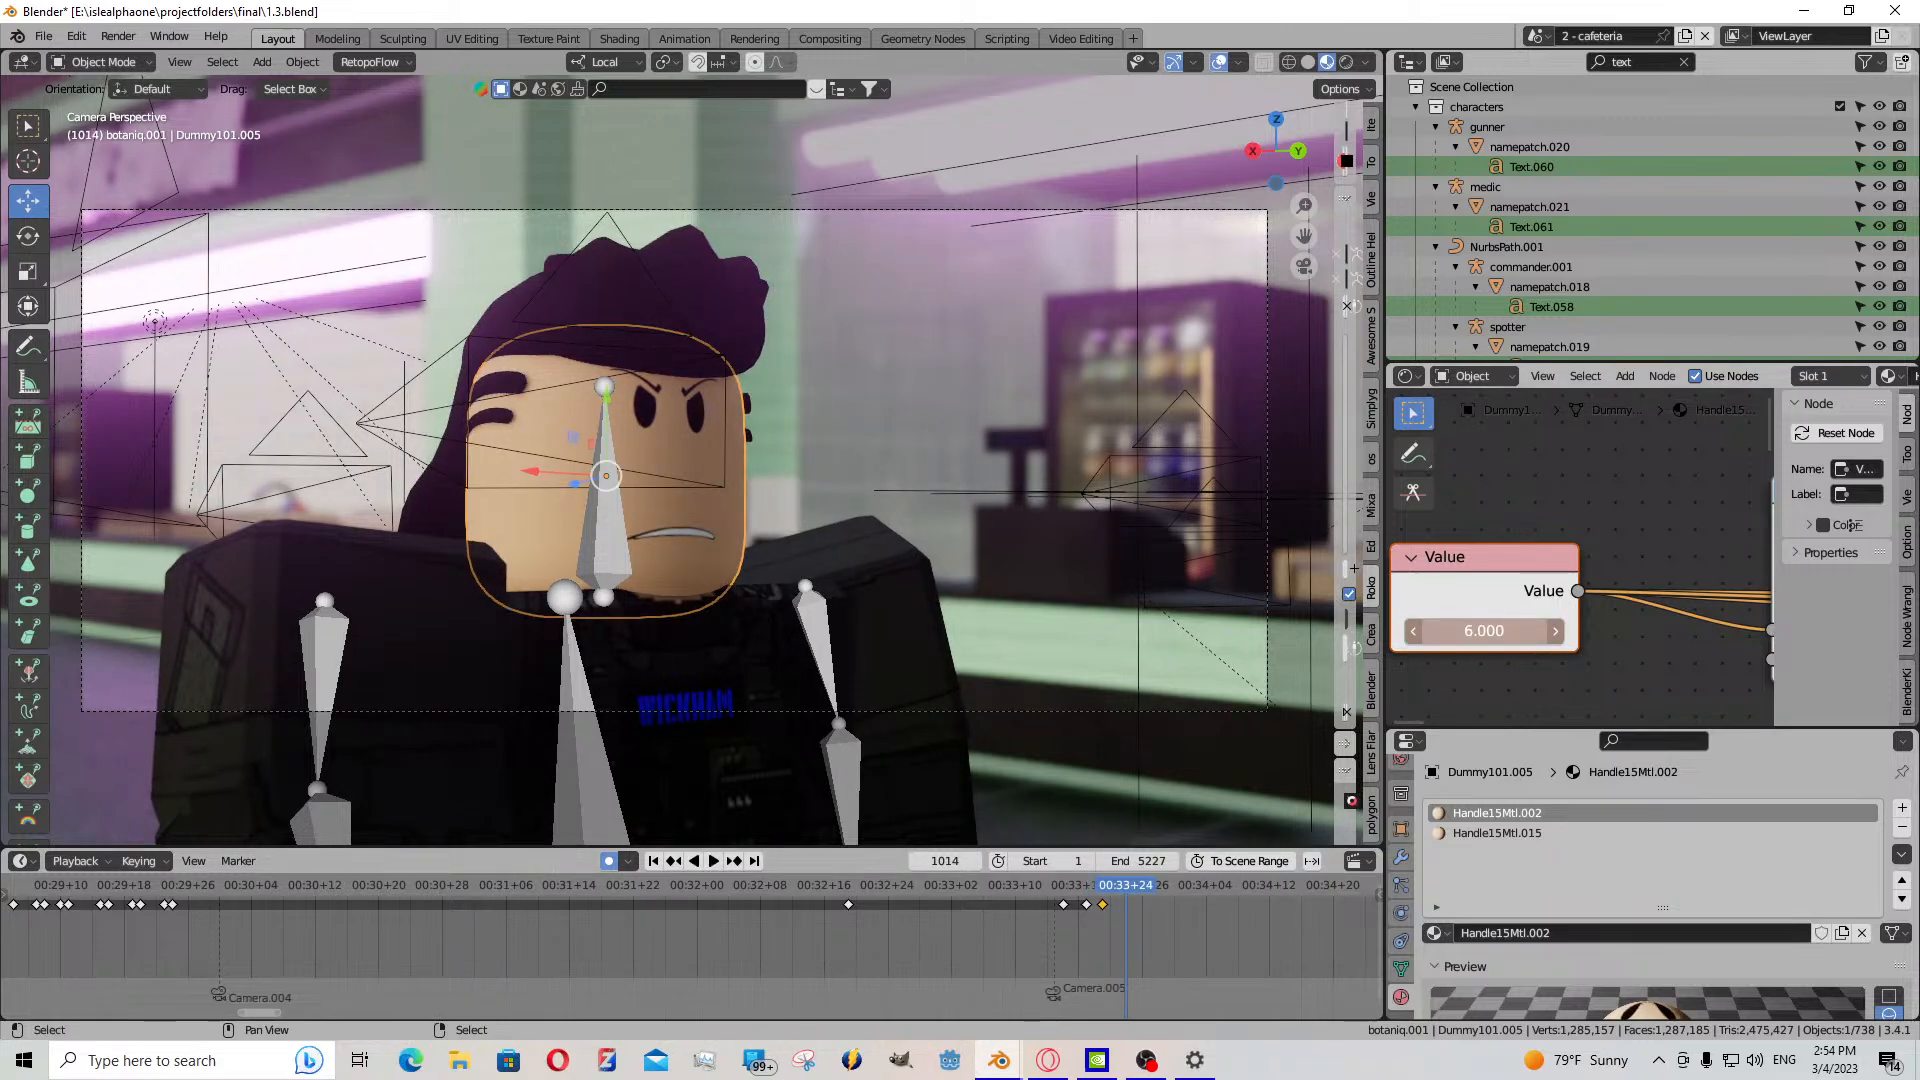
{"action": "key", "text": "i"}
{"action": "left_click_drag", "start_coordinate": [1474, 639], "coordinate": [1408, 672]}
- Copy the face Value keyframe from frame 1011 to frame 1013 to hold the round mouth
{"action": "left_click", "coordinate": [1119, 920]}
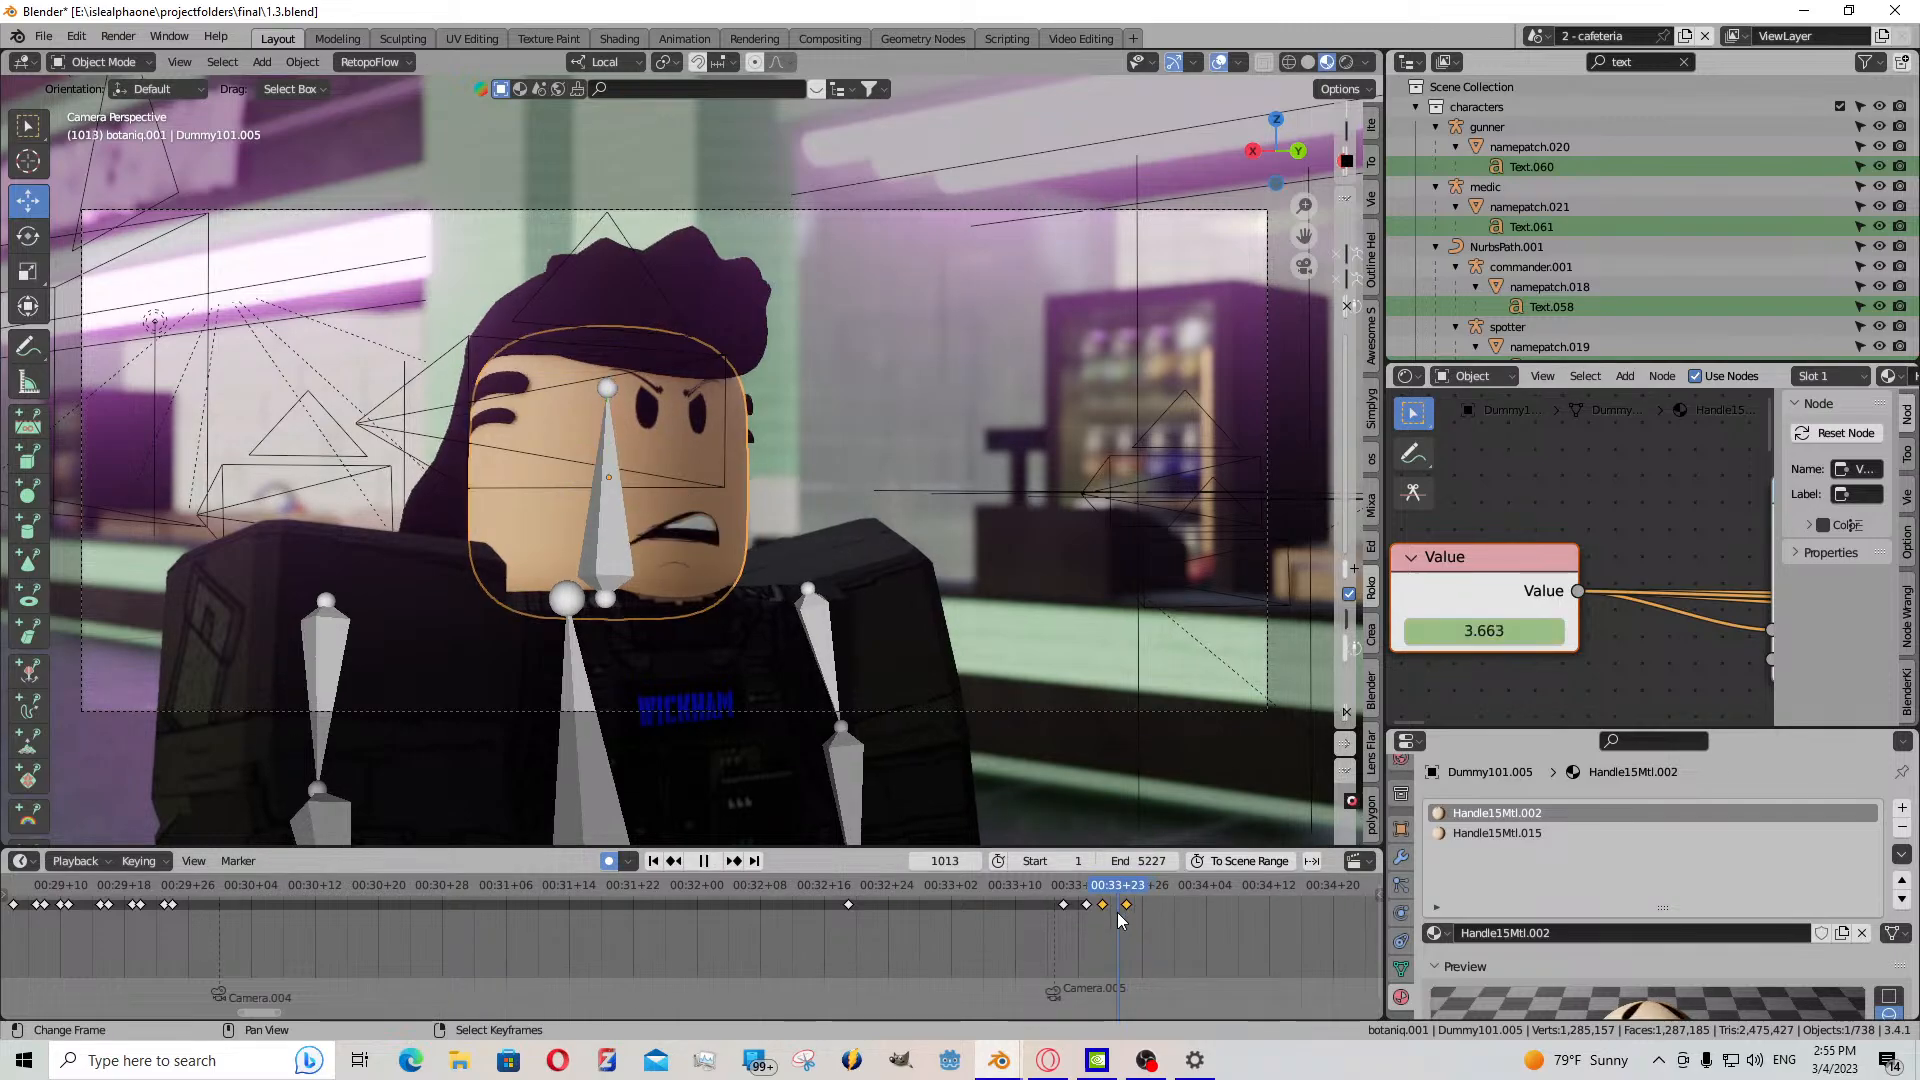
{"action": "left_click_drag", "start_coordinate": [1119, 920], "coordinate": [1107, 917]}
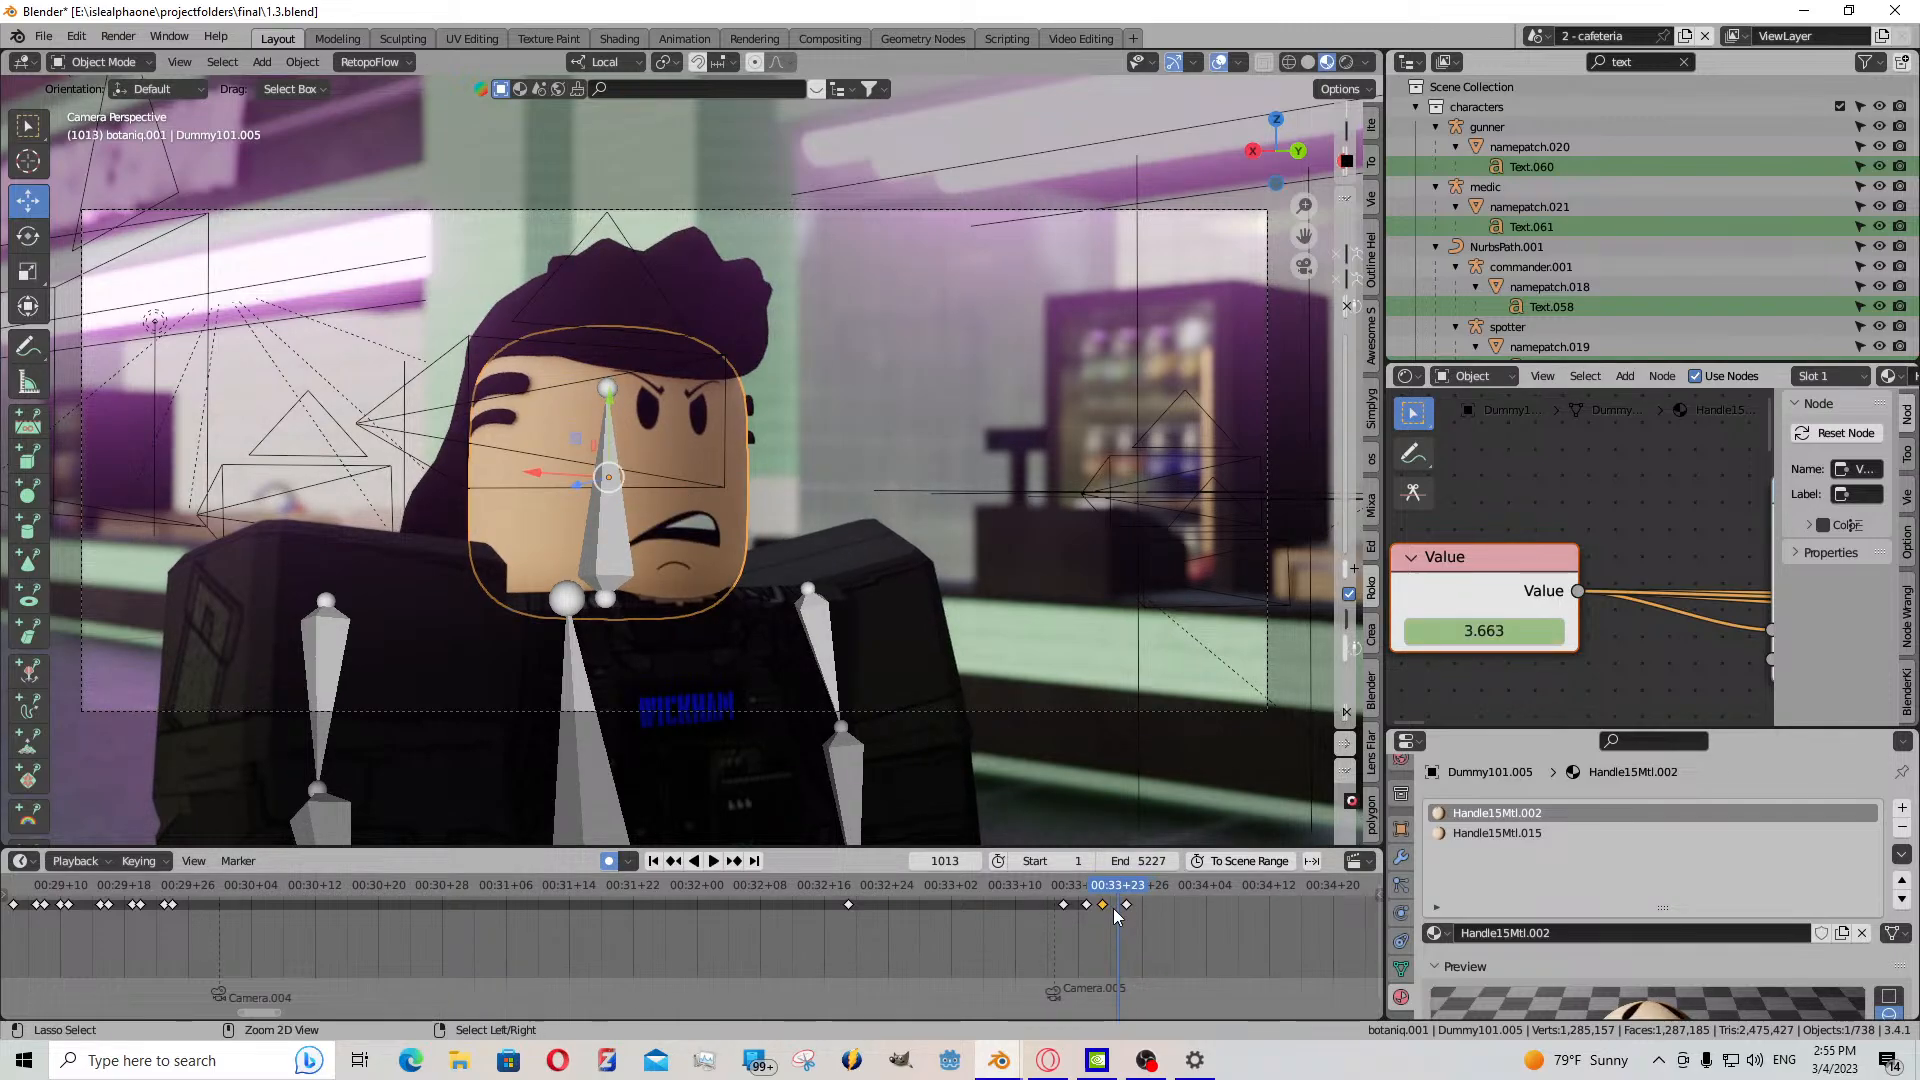
{"action": "key", "text": "ctrl+v"}
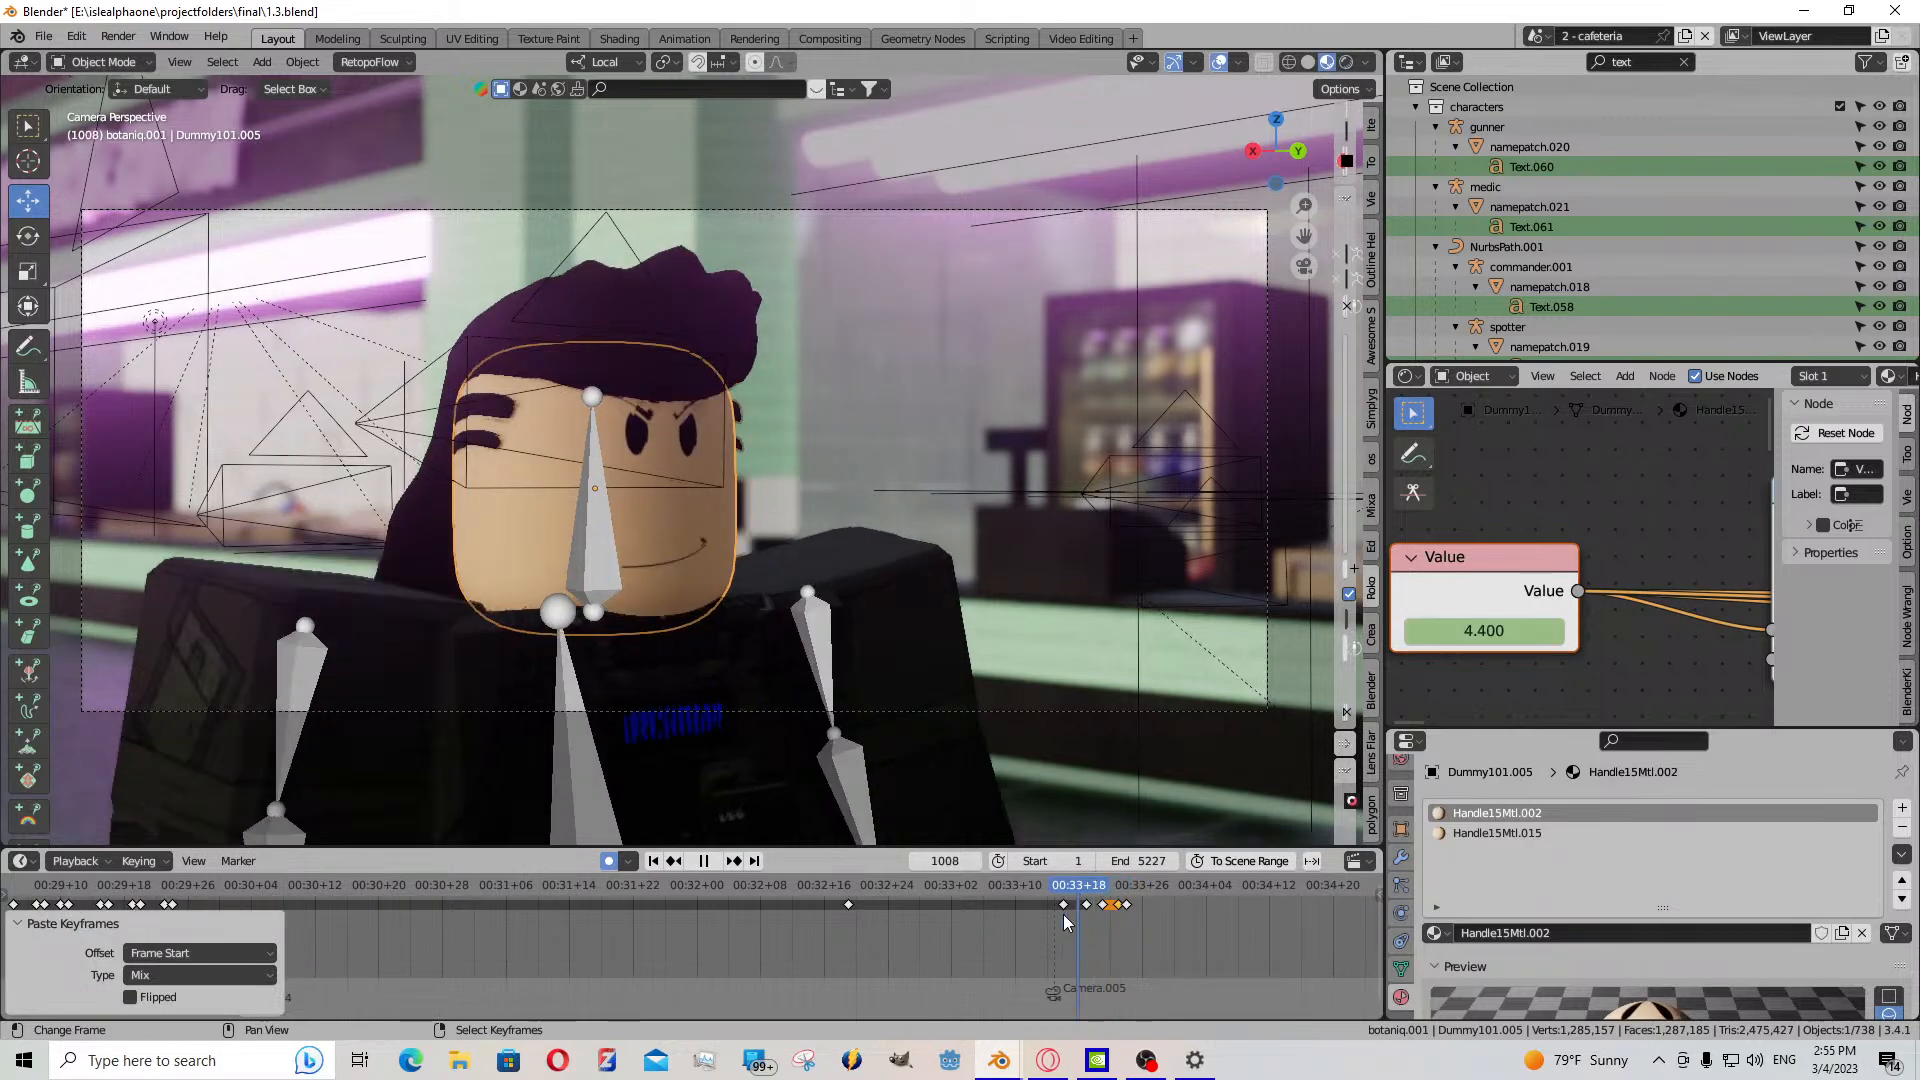
- Keyframe the face Value at 3.900 on frame 1019
{"action": "key", "text": "space"}
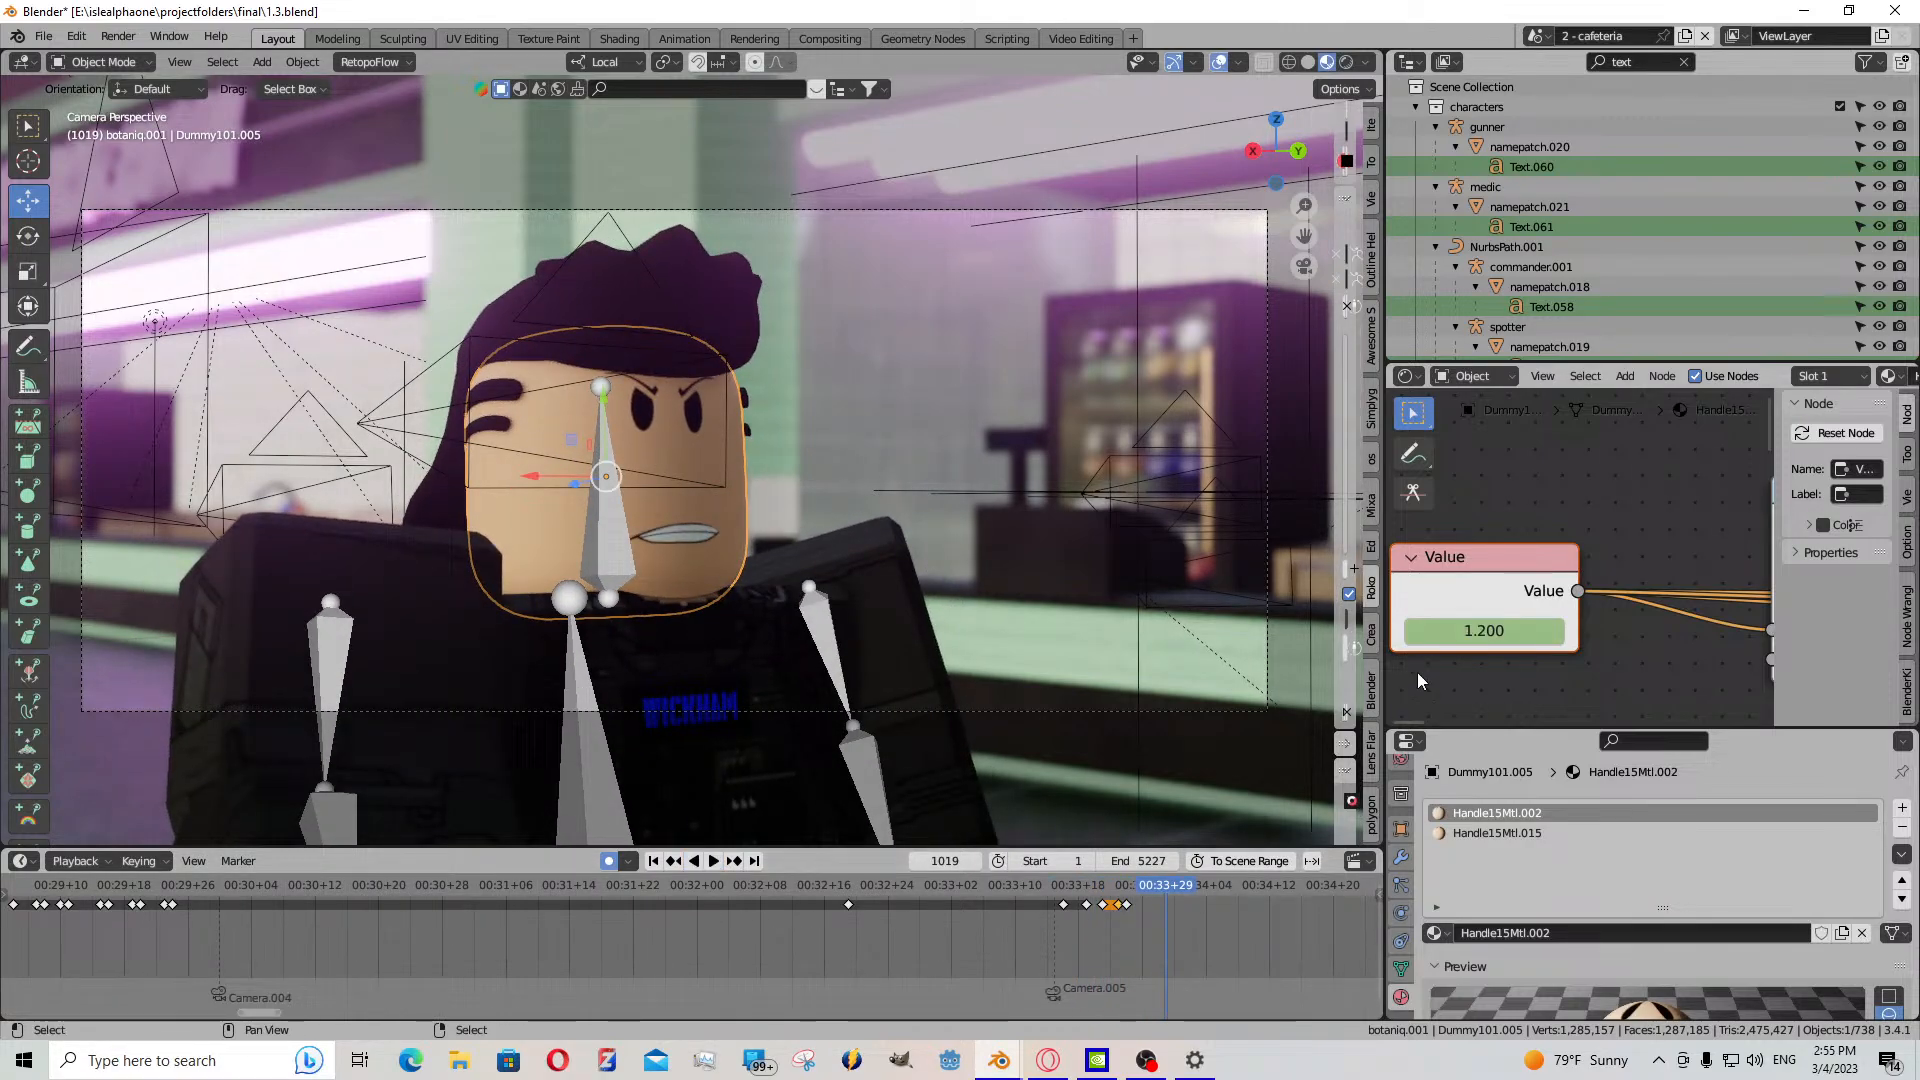
{"action": "left_click_drag", "start_coordinate": [1457, 630], "coordinate": [1500, 630]}
{"action": "scroll", "coordinate": [1466, 656], "scroll_direction": "down", "scroll_amount": 8}
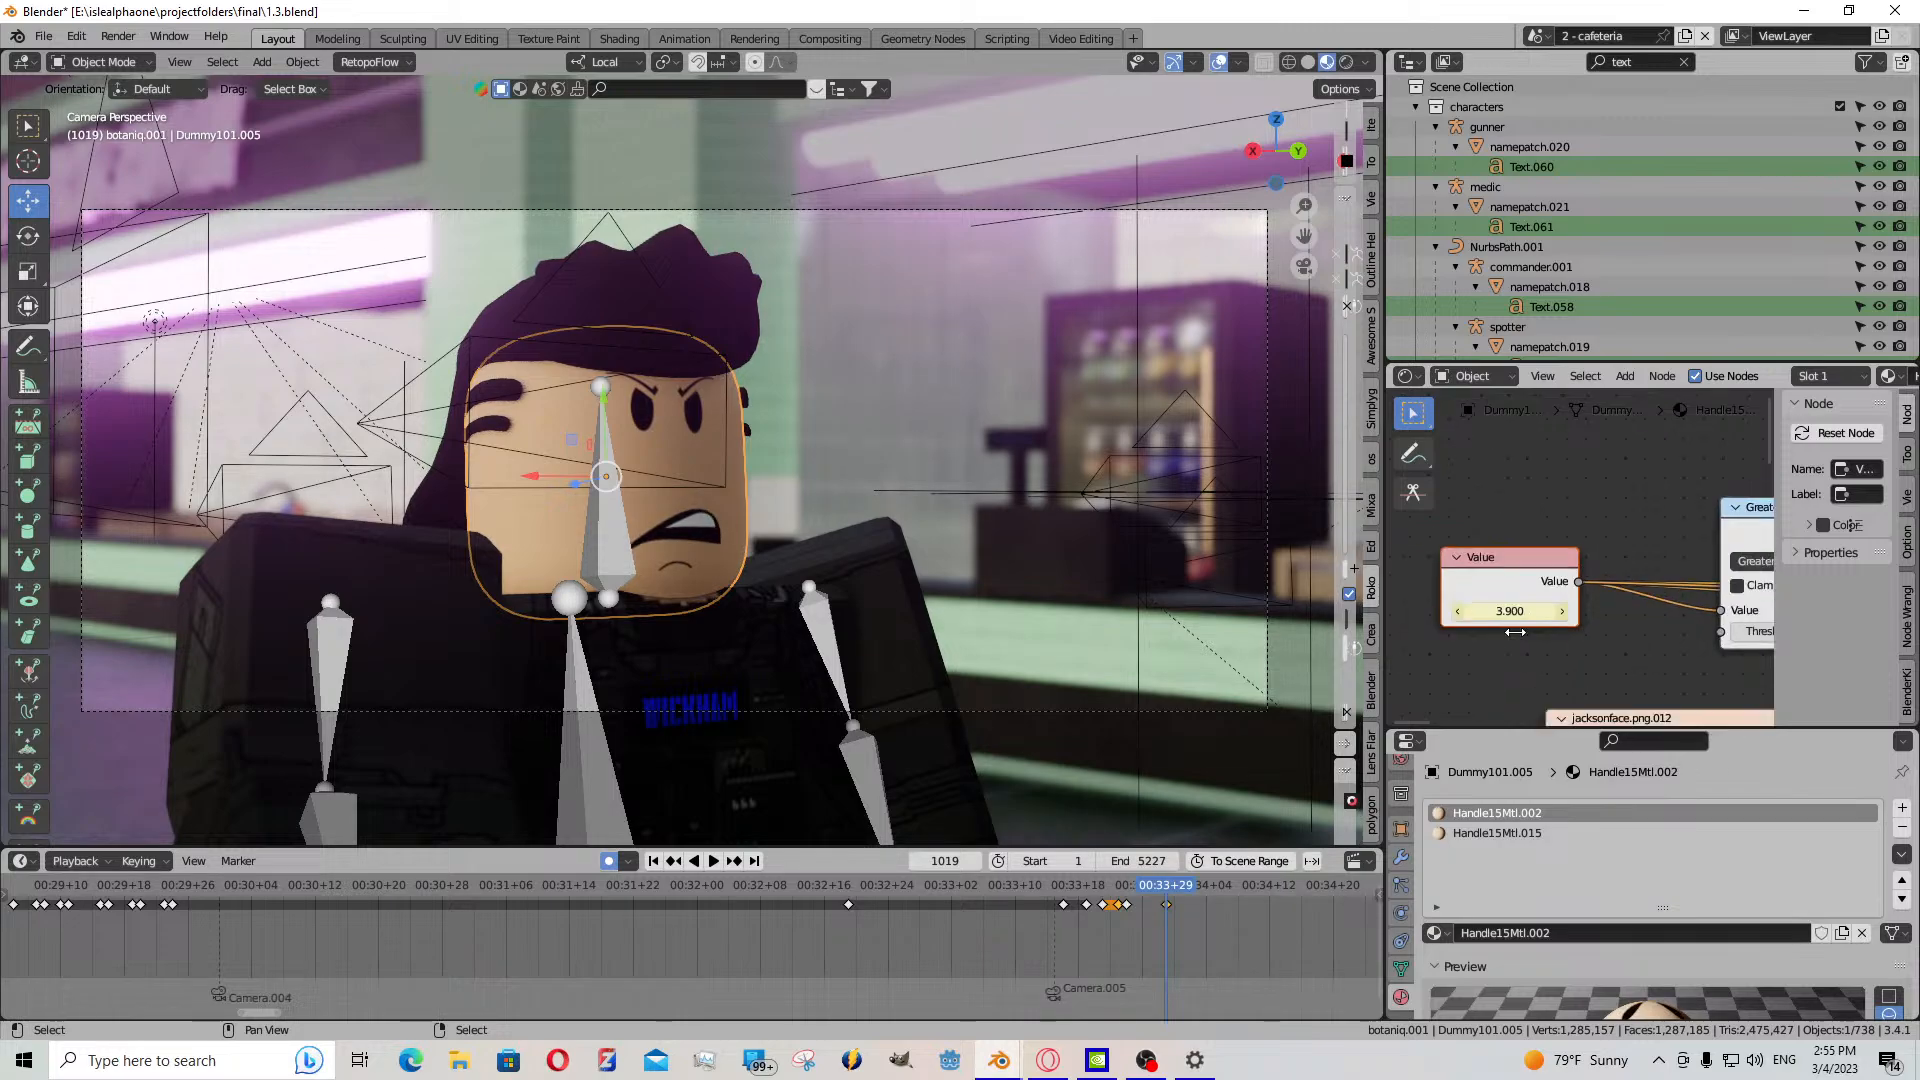
- Duplicate the last Mix, Greater Than and Image Texture nodes of the face material and connect the copies ahead of the Principled BSDF
{"action": "scroll", "coordinate": [1693, 597], "scroll_direction": "up", "scroll_amount": 4}
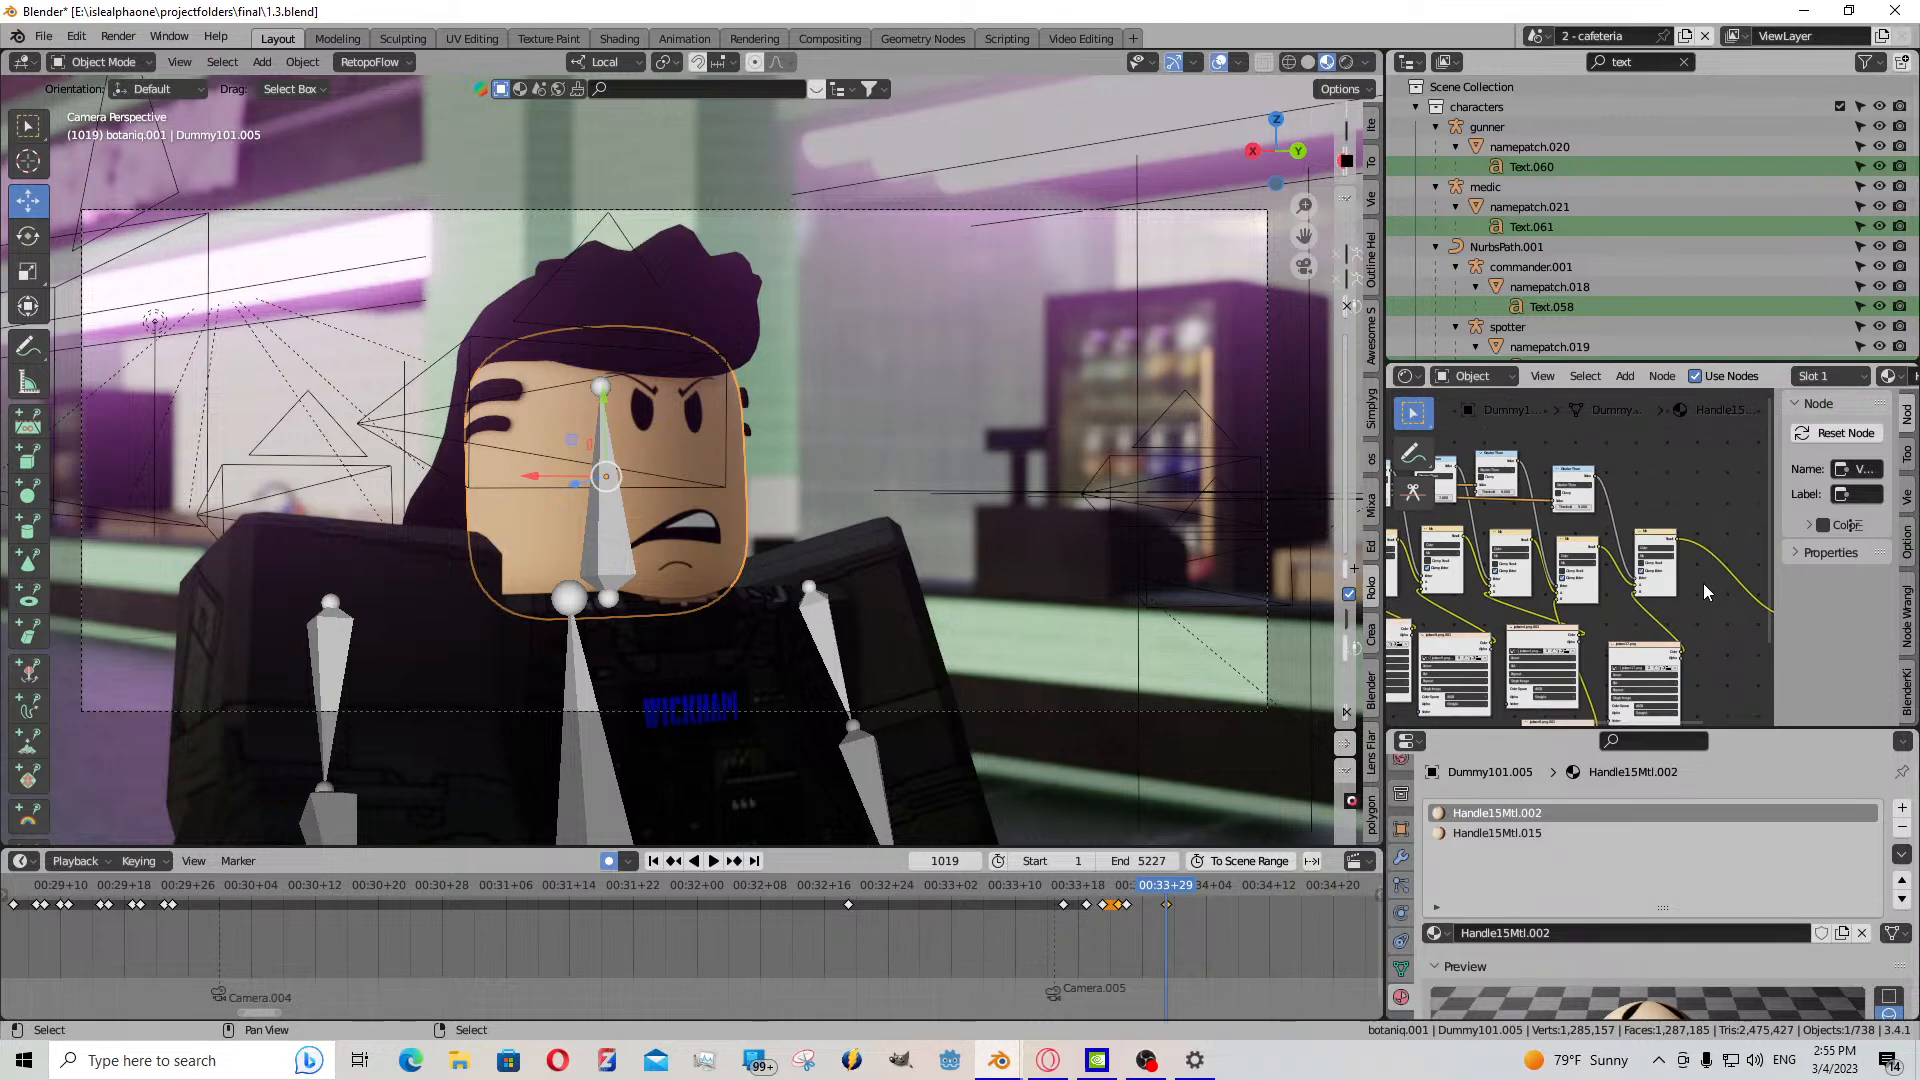
{"action": "left_click", "coordinate": [1662, 571]}
{"action": "middle_click_drag", "start_coordinate": [1662, 571], "coordinate": [1576, 546]}
{"action": "left_click", "coordinate": [1496, 475], "text": "shift"}
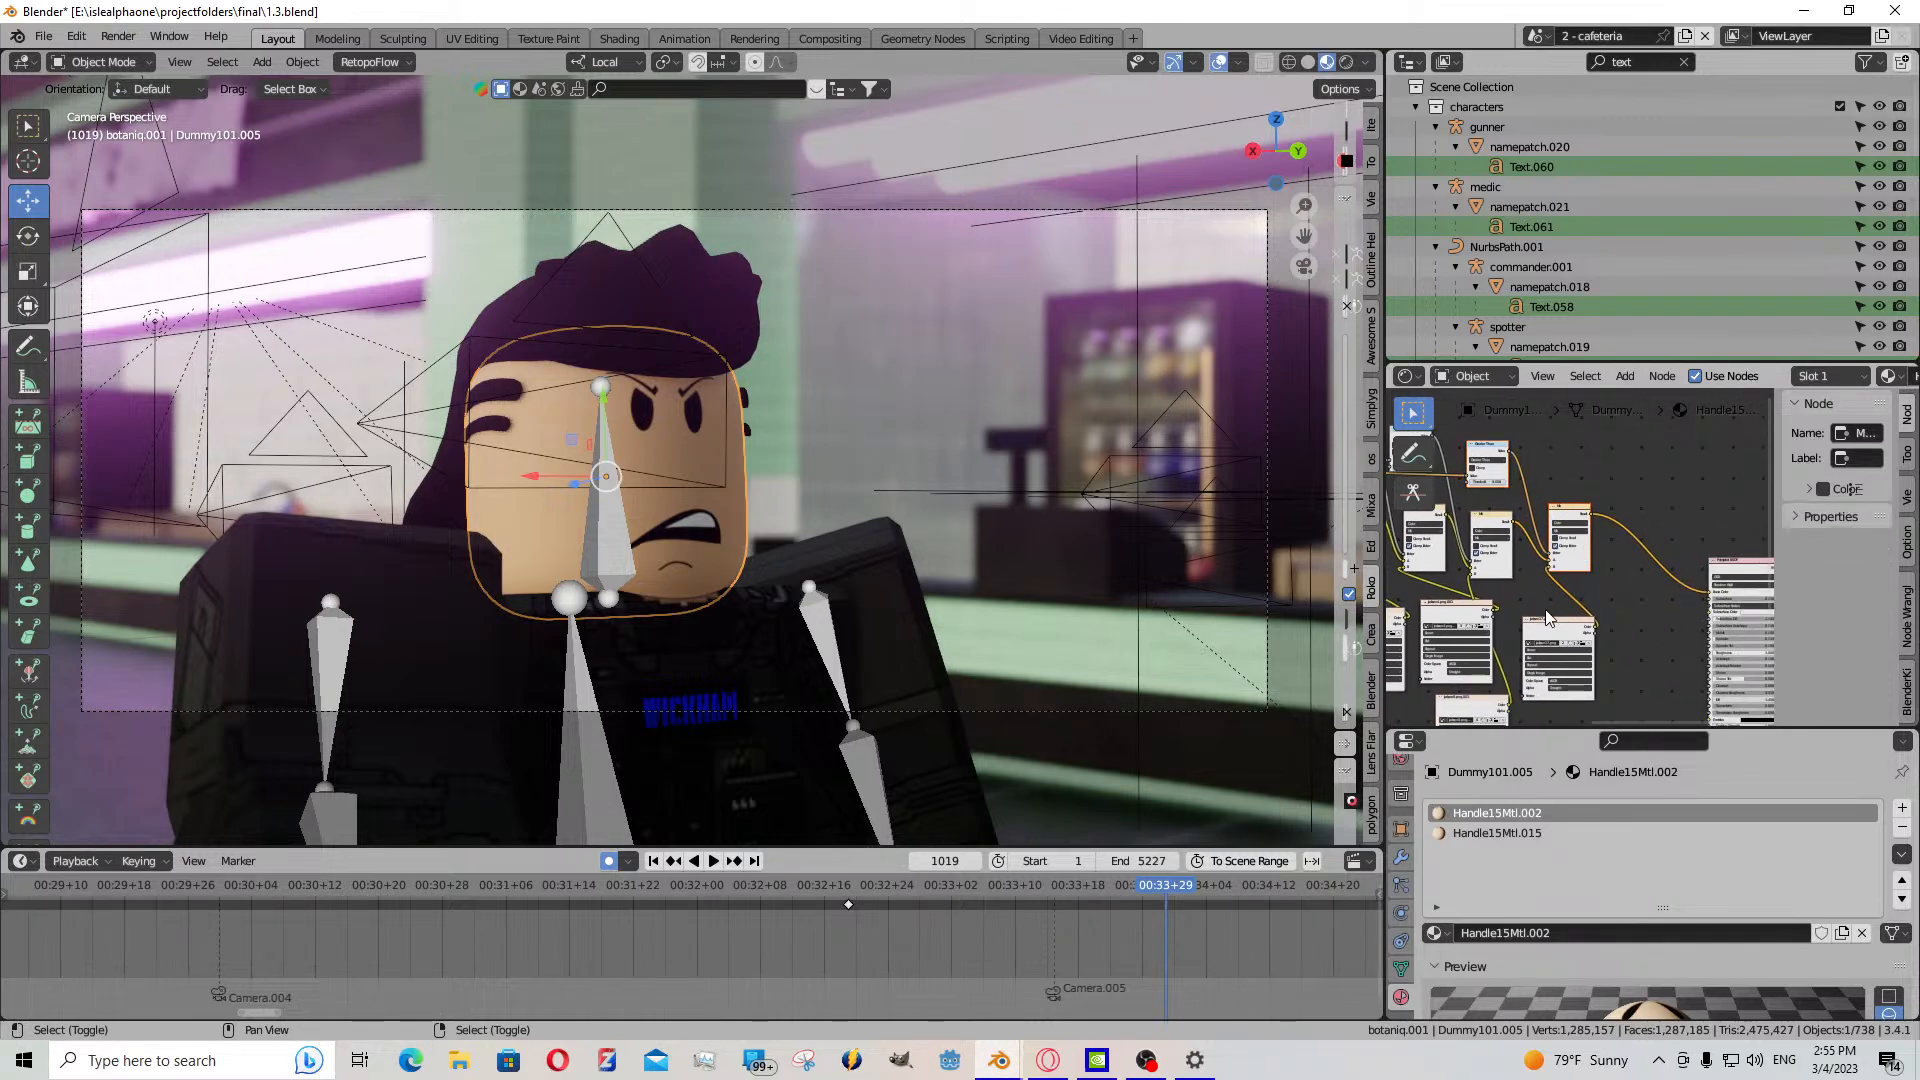
{"action": "left_click", "coordinate": [1556, 627], "text": "shift"}
{"action": "key", "text": "shift+d"}
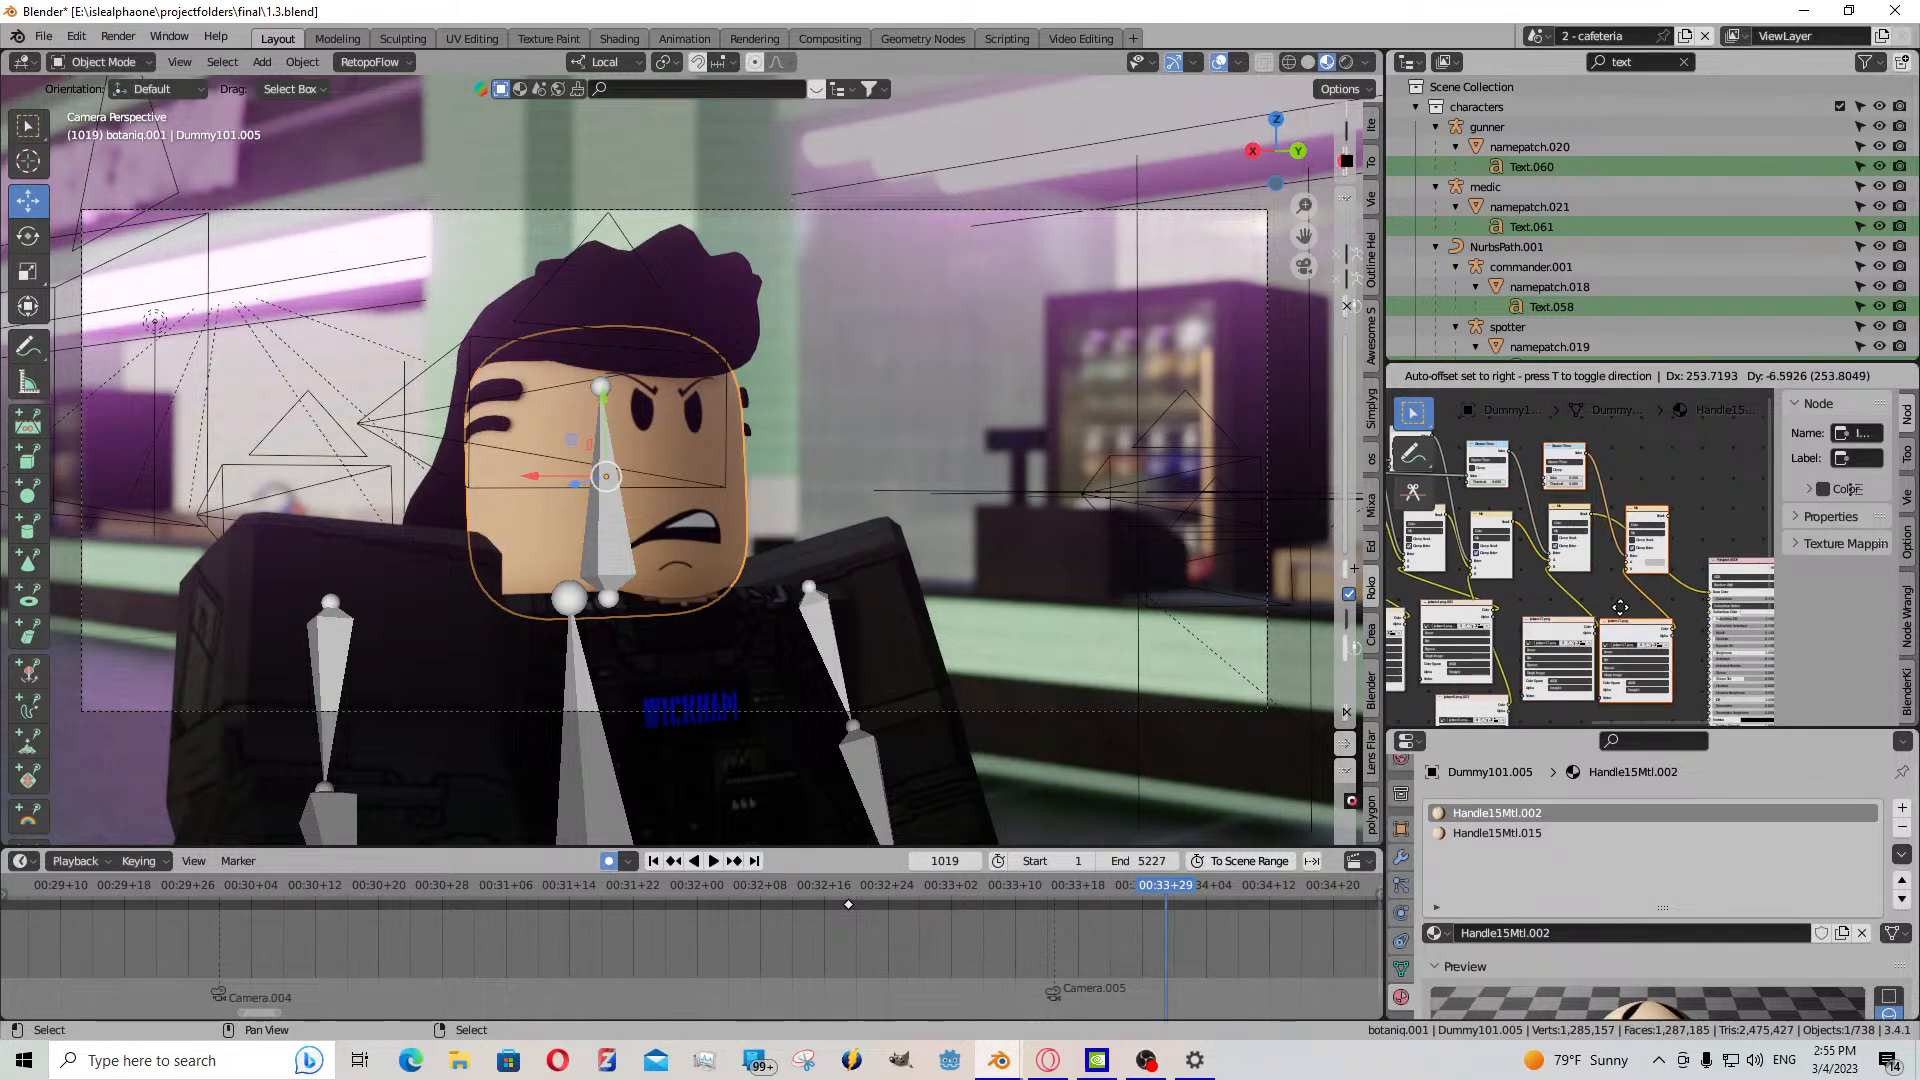
{"action": "left_click", "coordinate": [1665, 565]}
{"action": "left_click_drag", "start_coordinate": [1639, 567], "coordinate": [1660, 662]}
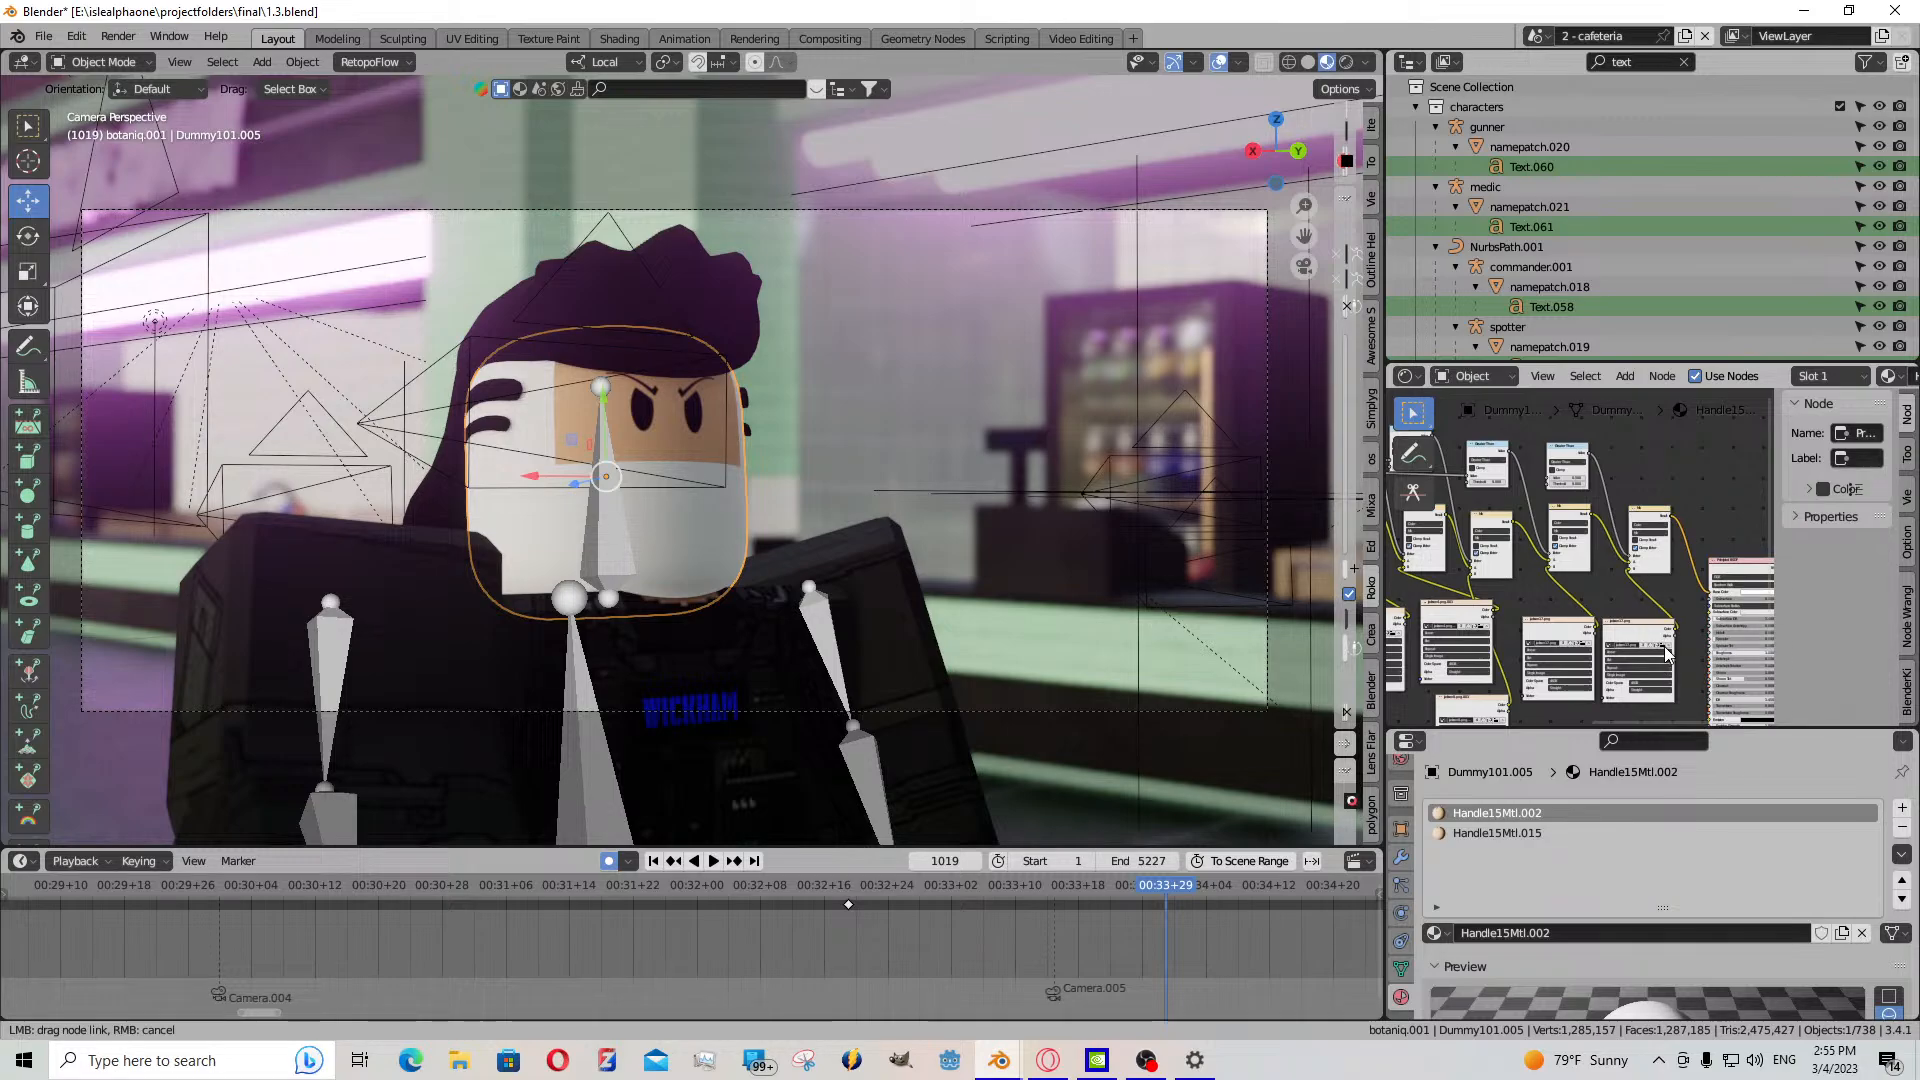
- Load jackson11.png into the new Image Texture node of the face material
{"action": "left_click", "coordinate": [1664, 646]}
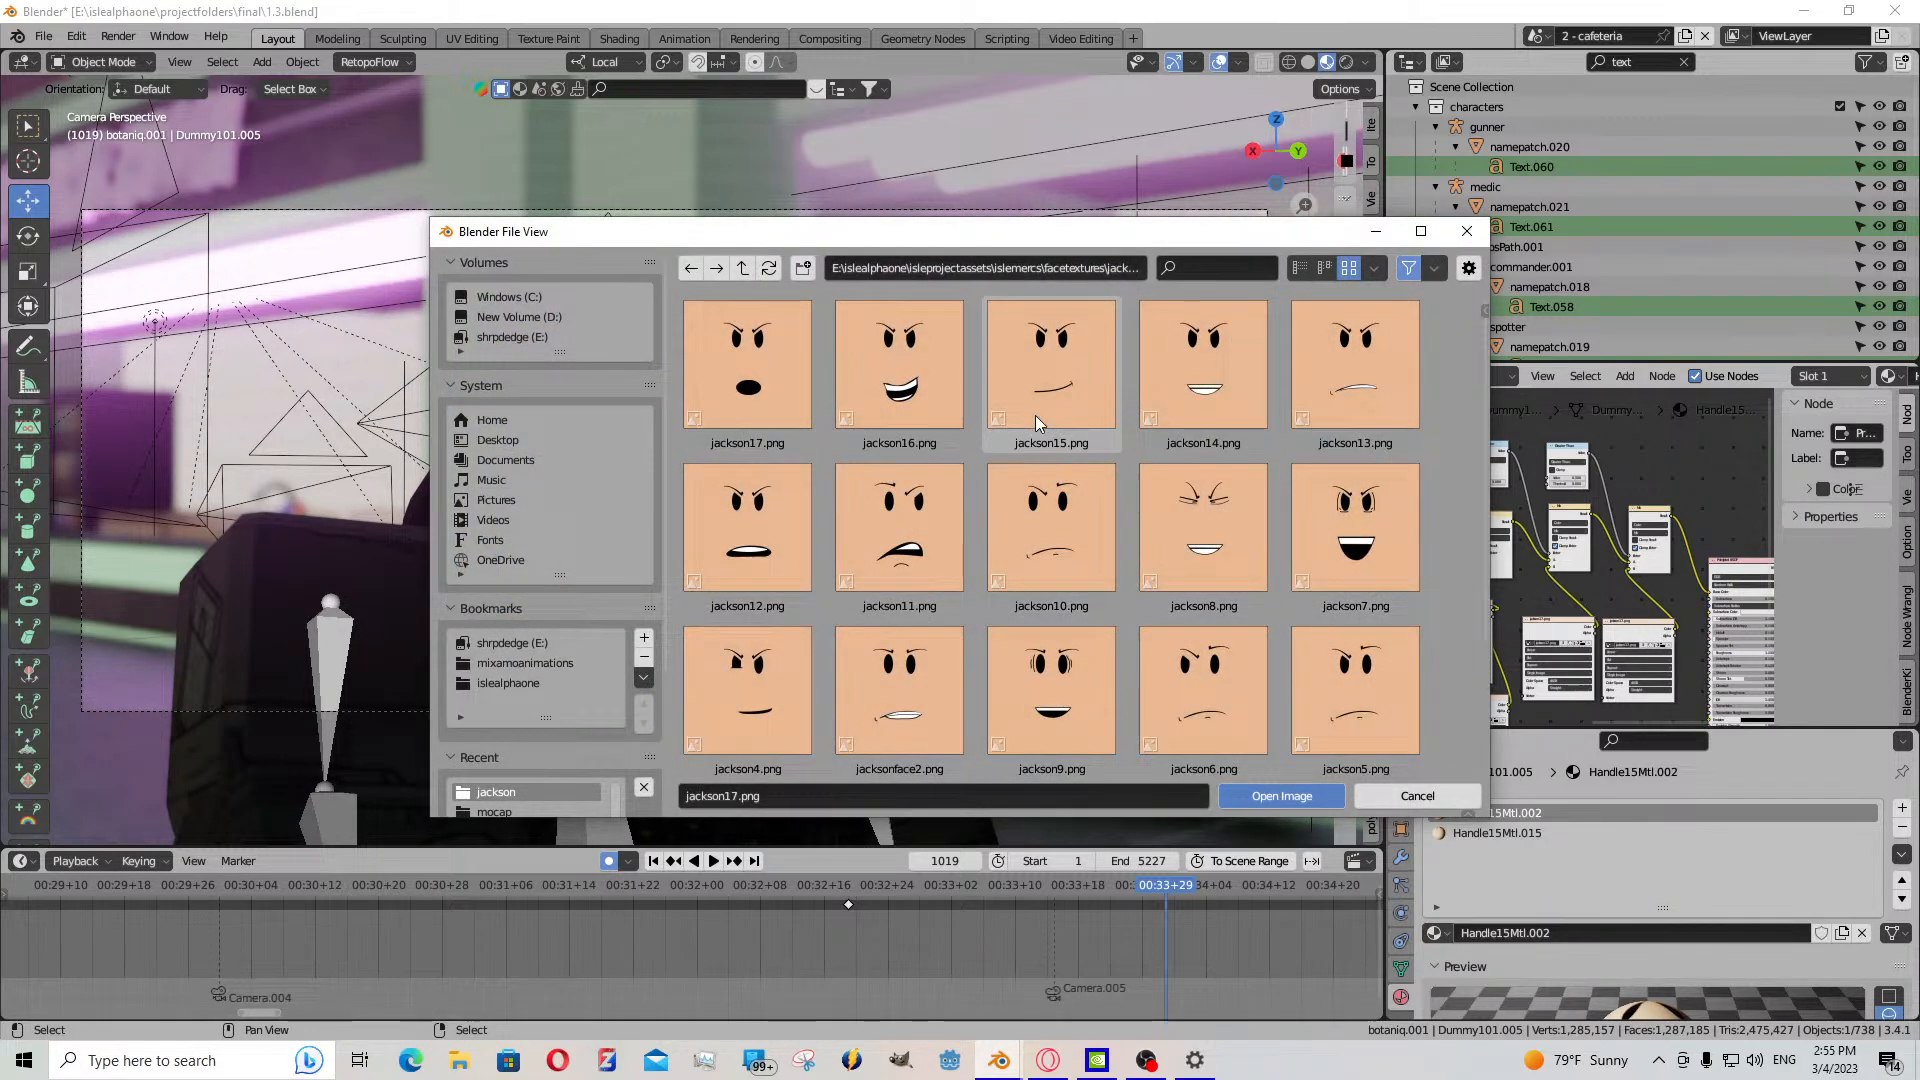
{"action": "scroll", "coordinate": [994, 464], "scroll_direction": "down", "scroll_amount": 4}
{"action": "scroll", "coordinate": [1071, 604], "scroll_direction": "up", "scroll_amount": 3}
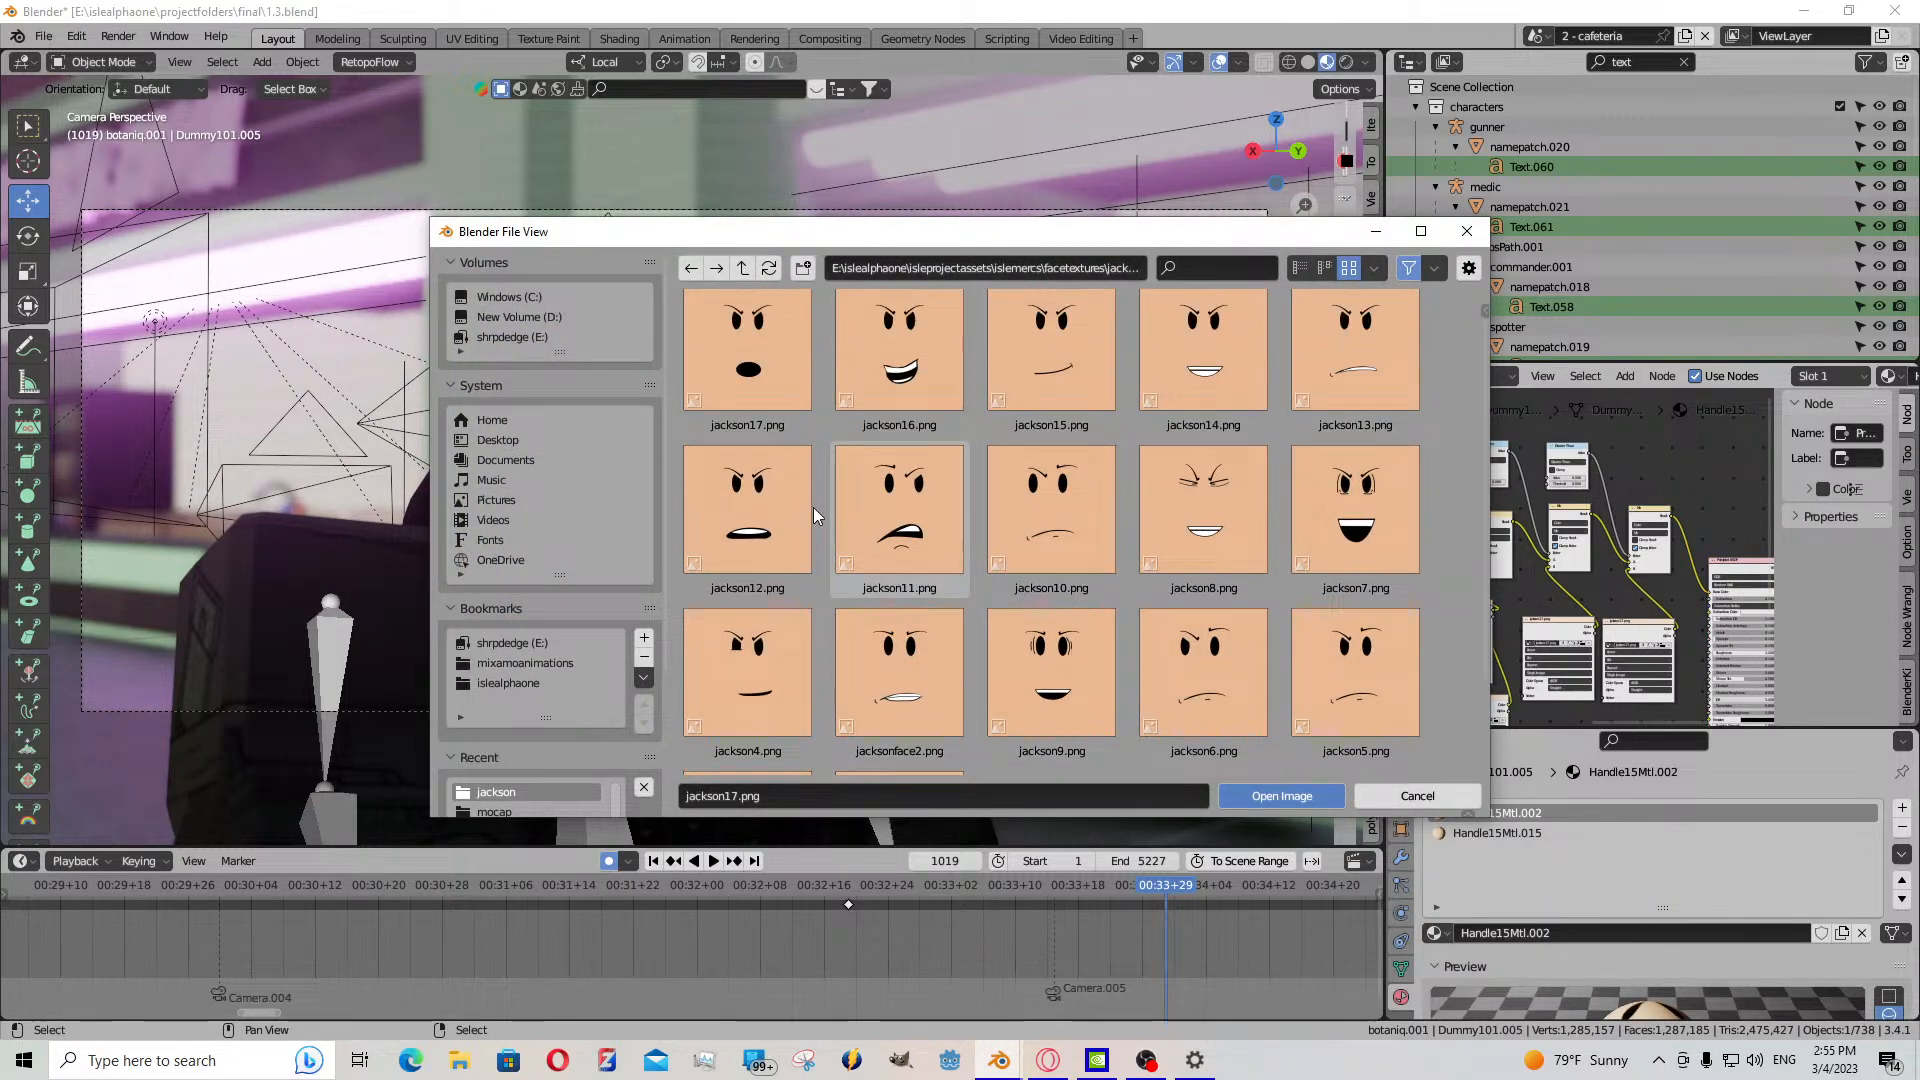
{"action": "double_click", "coordinate": [850, 510]}
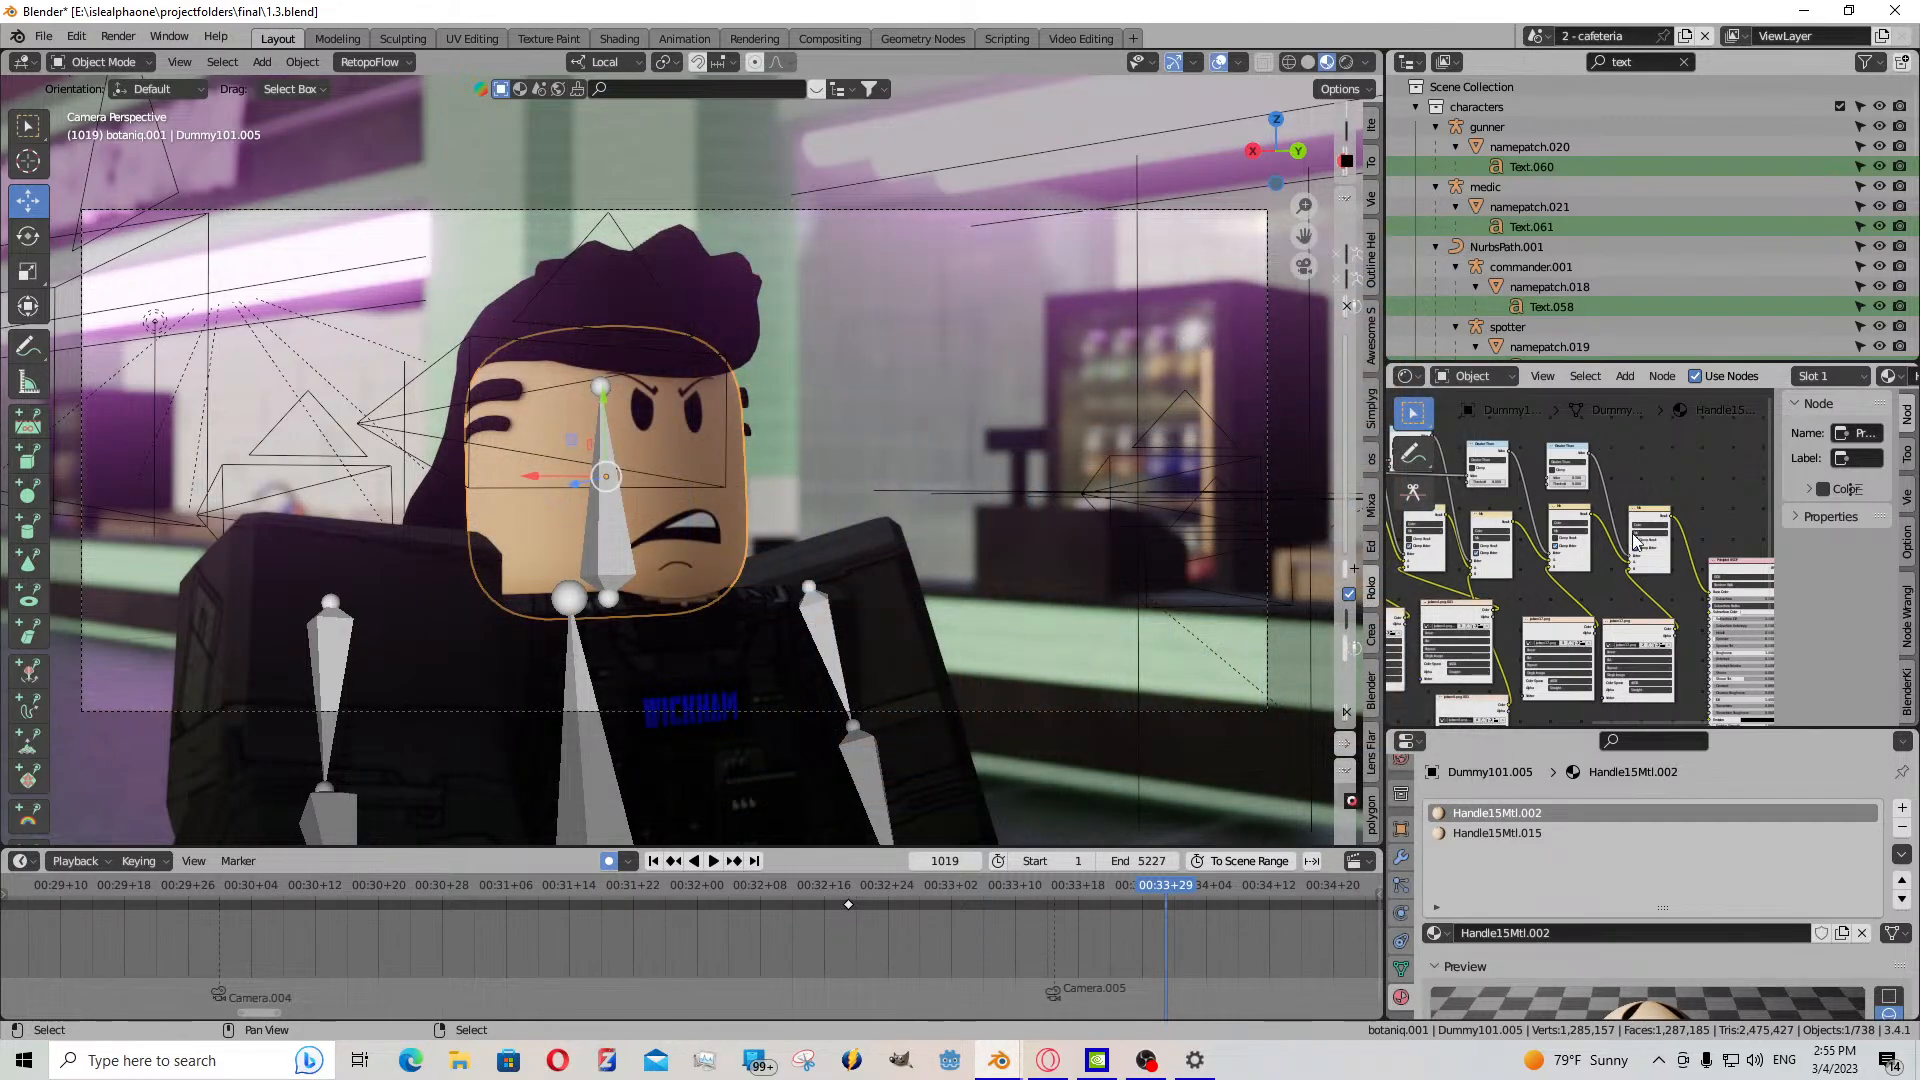
- Set the Threshold of the newly added Greater Than node to 10
{"action": "scroll", "coordinate": [1617, 544], "scroll_direction": "up", "scroll_amount": 2}
{"action": "middle_click_drag", "start_coordinate": [1654, 556], "coordinate": [1673, 670]}
{"action": "scroll", "coordinate": [1600, 585], "scroll_direction": "up", "scroll_amount": 8}
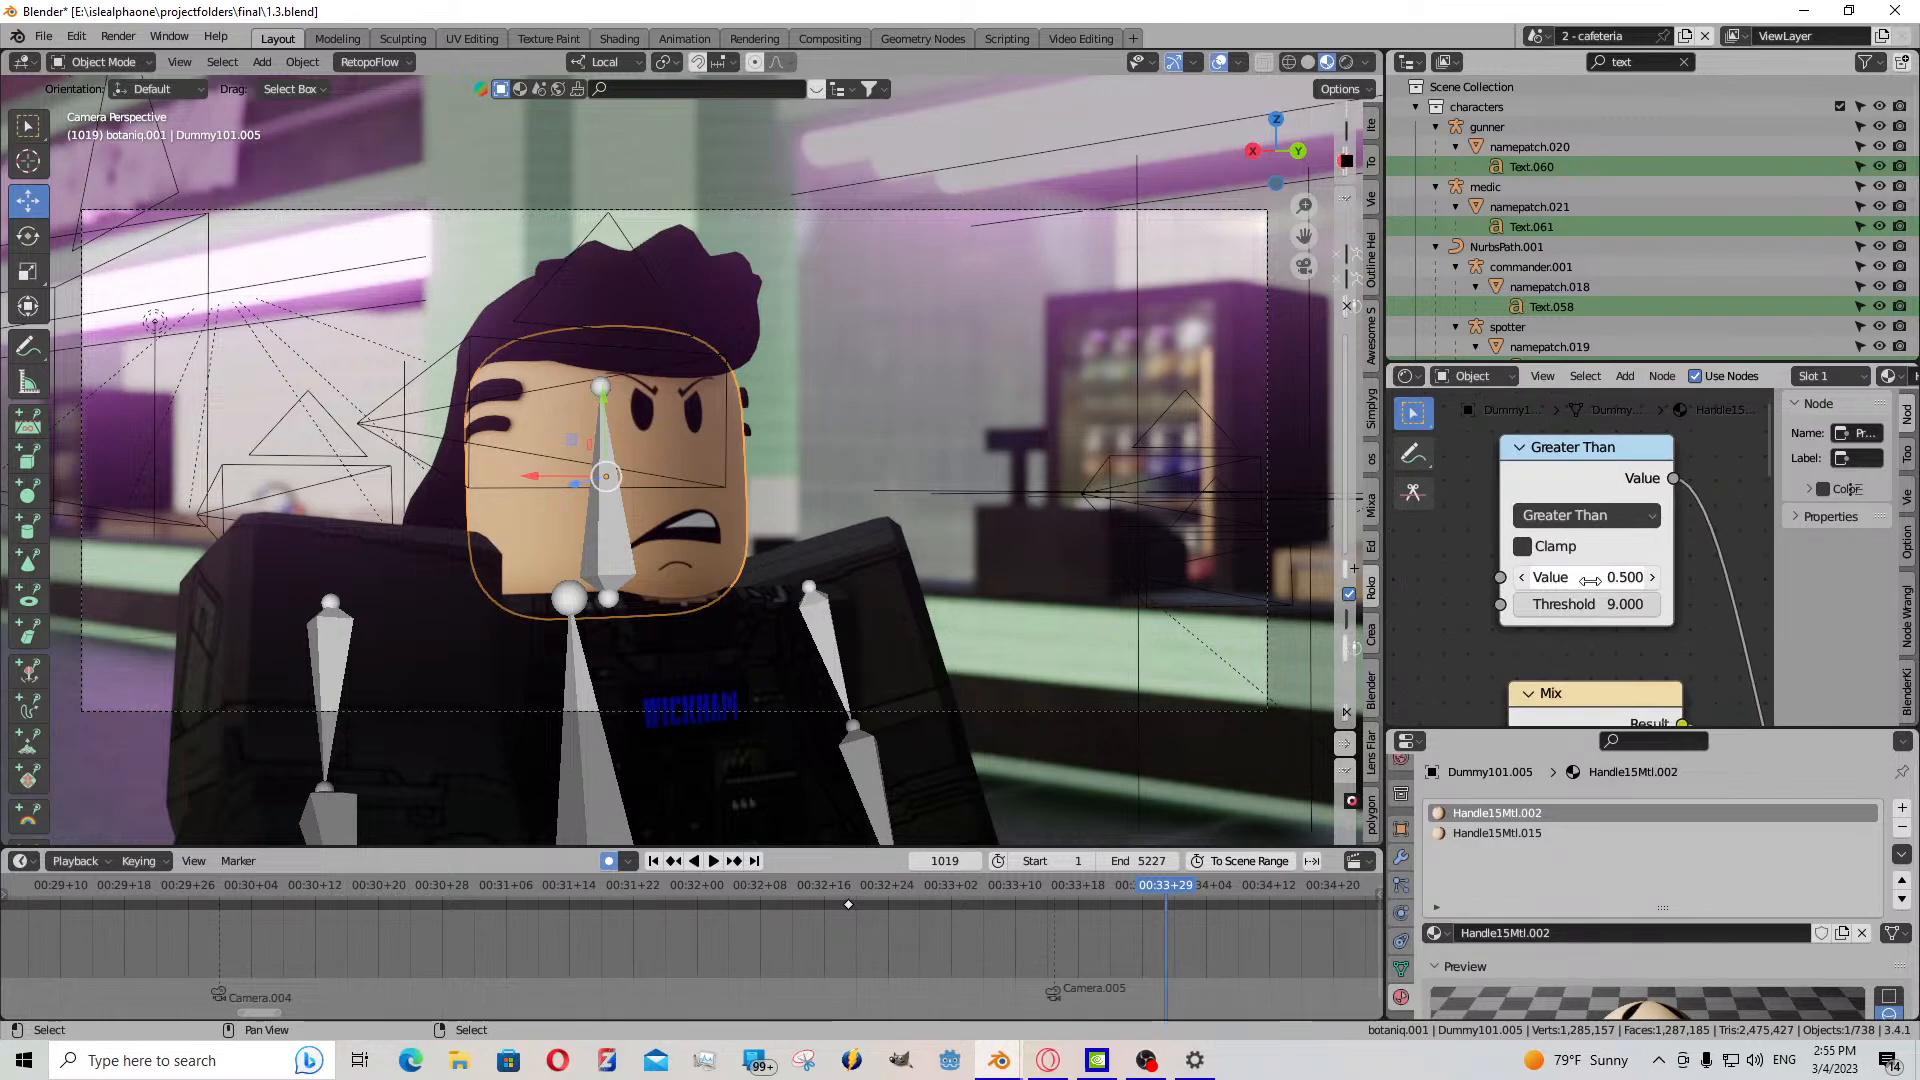
{"action": "scroll", "coordinate": [1589, 580], "scroll_direction": "down", "scroll_amount": 3}
{"action": "left_click", "coordinate": [1567, 588]}
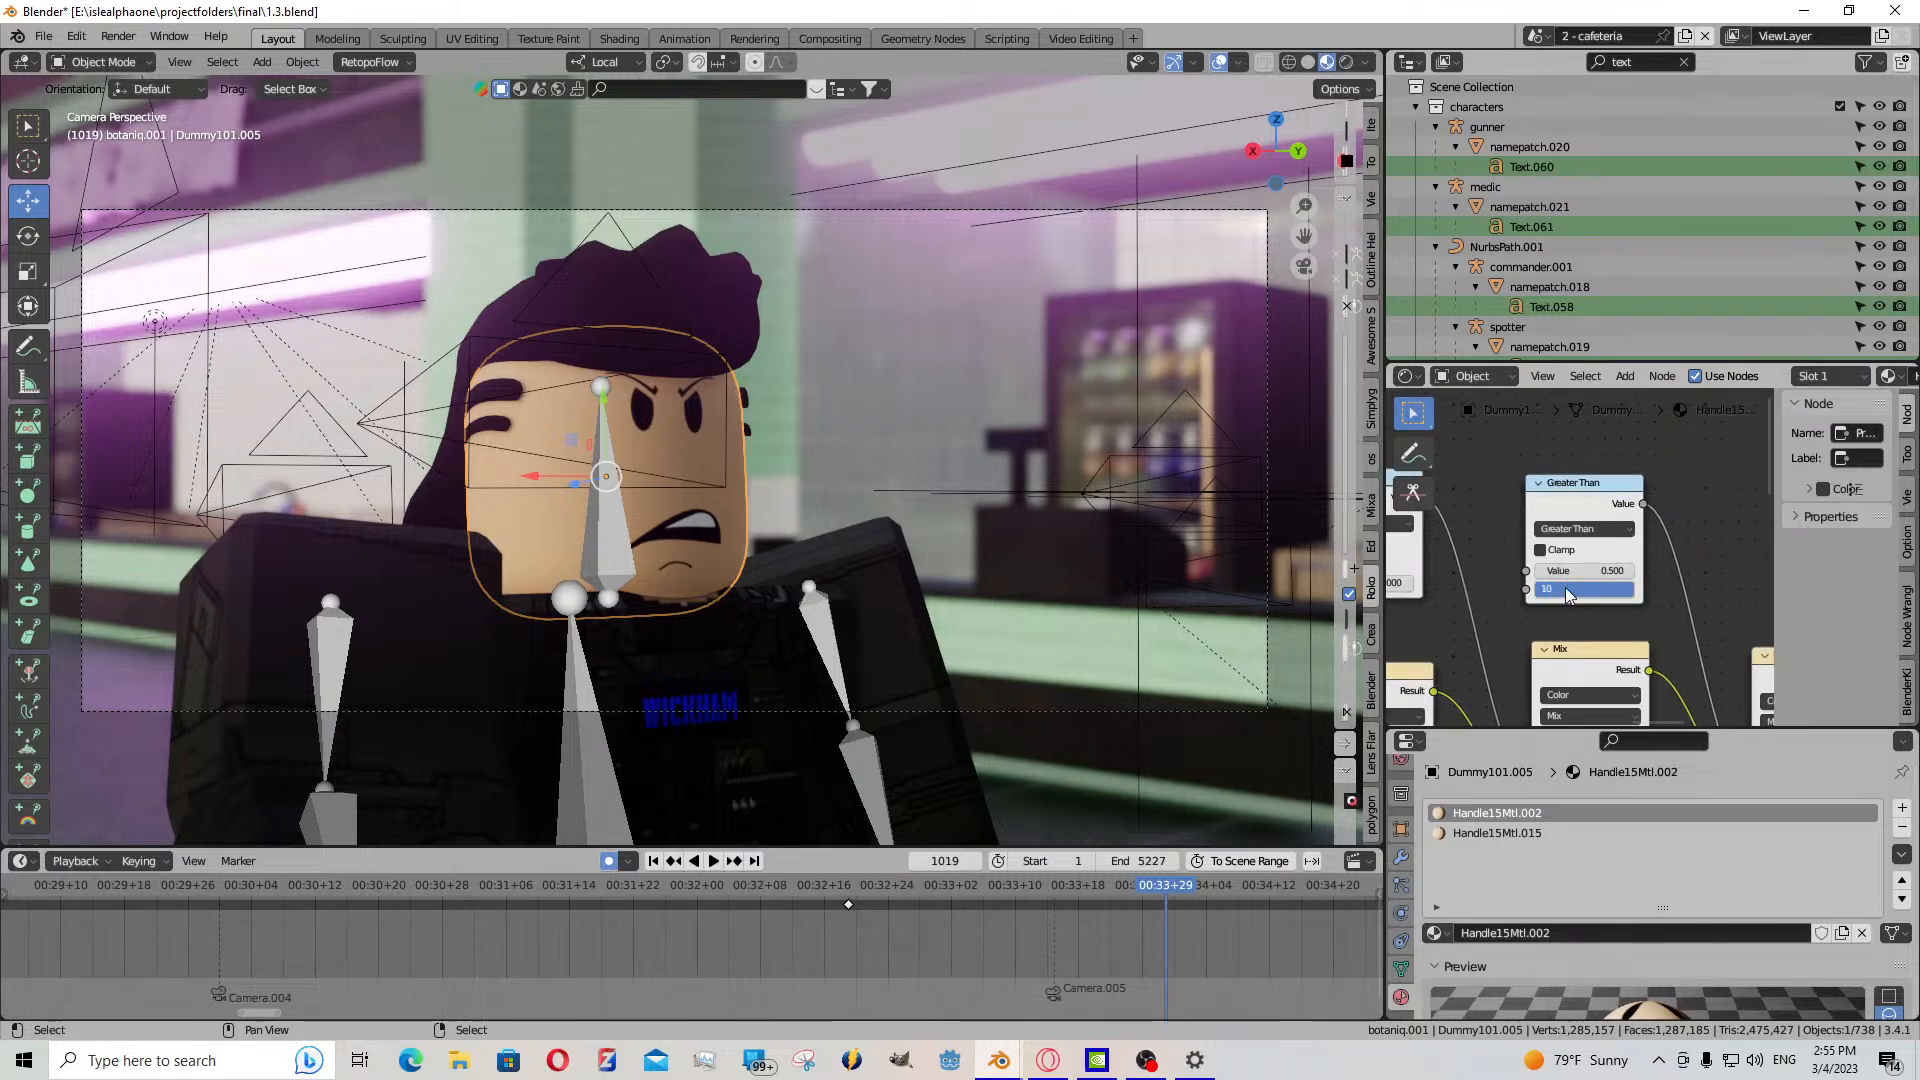
{"action": "key", "text": "Return"}
- Keyframe the face material's Value node on frame 1020 so the mouth is flat and open with upper teeth
{"action": "scroll", "coordinate": [1560, 590], "scroll_direction": "down", "scroll_amount": 4}
{"action": "left_click_drag", "start_coordinate": [1607, 590], "coordinate": [1573, 534]}
{"action": "left_click", "coordinate": [1580, 533]}
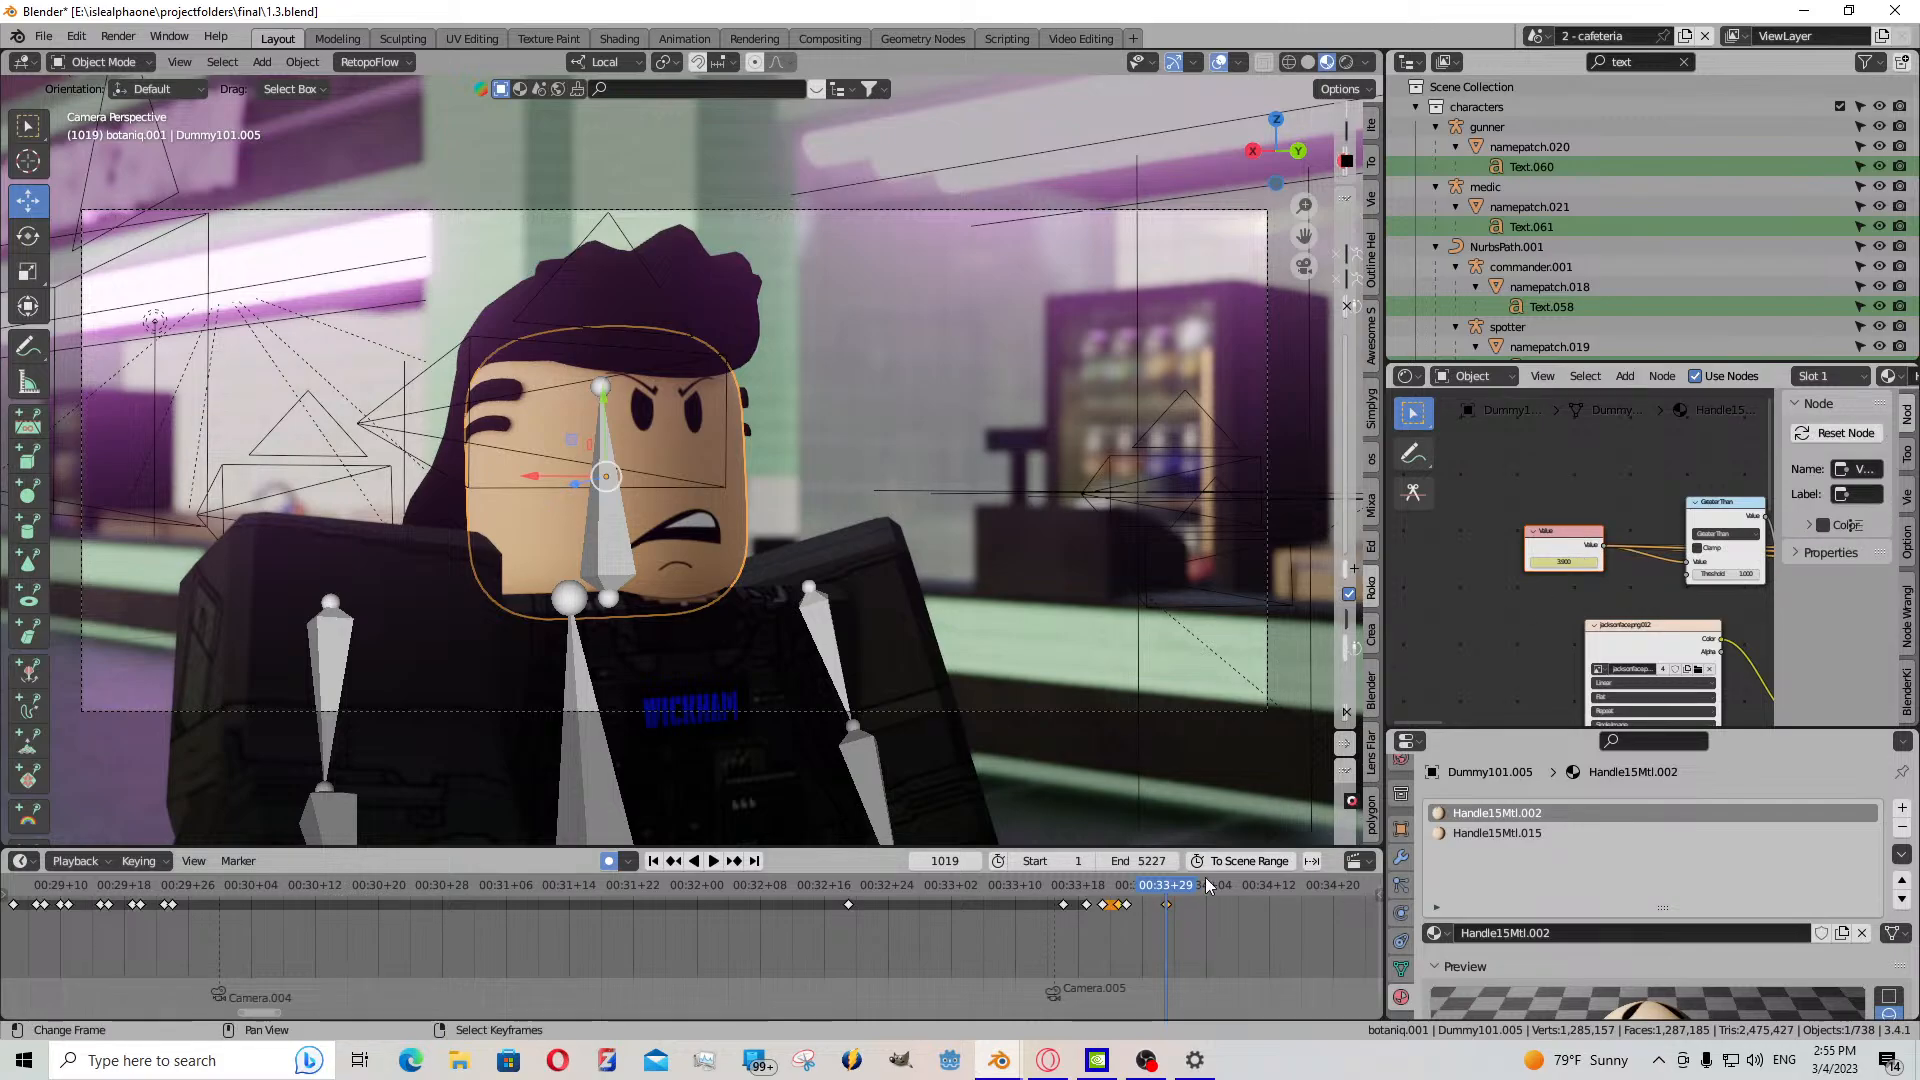
{"action": "left_click", "coordinate": [1170, 920]}
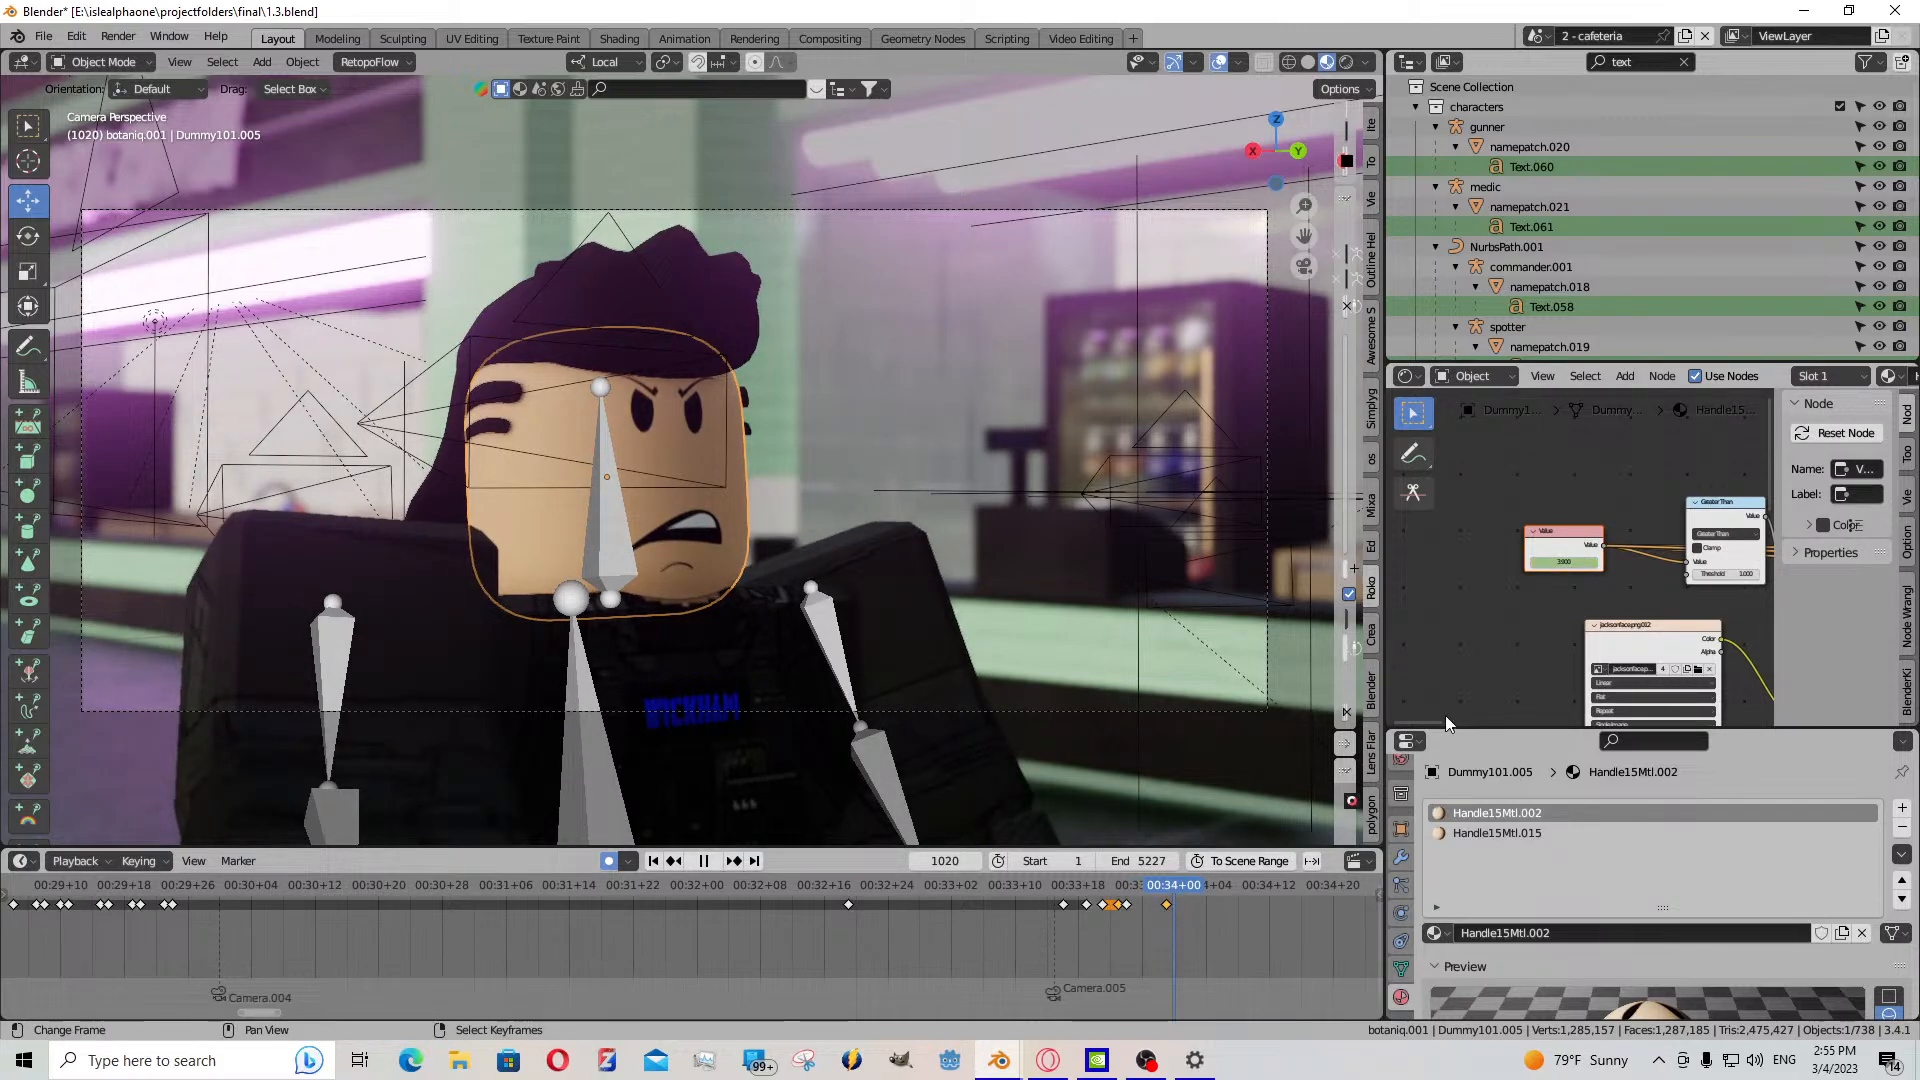
{"action": "left_click_drag", "start_coordinate": [1560, 560], "coordinate": [1584, 560]}
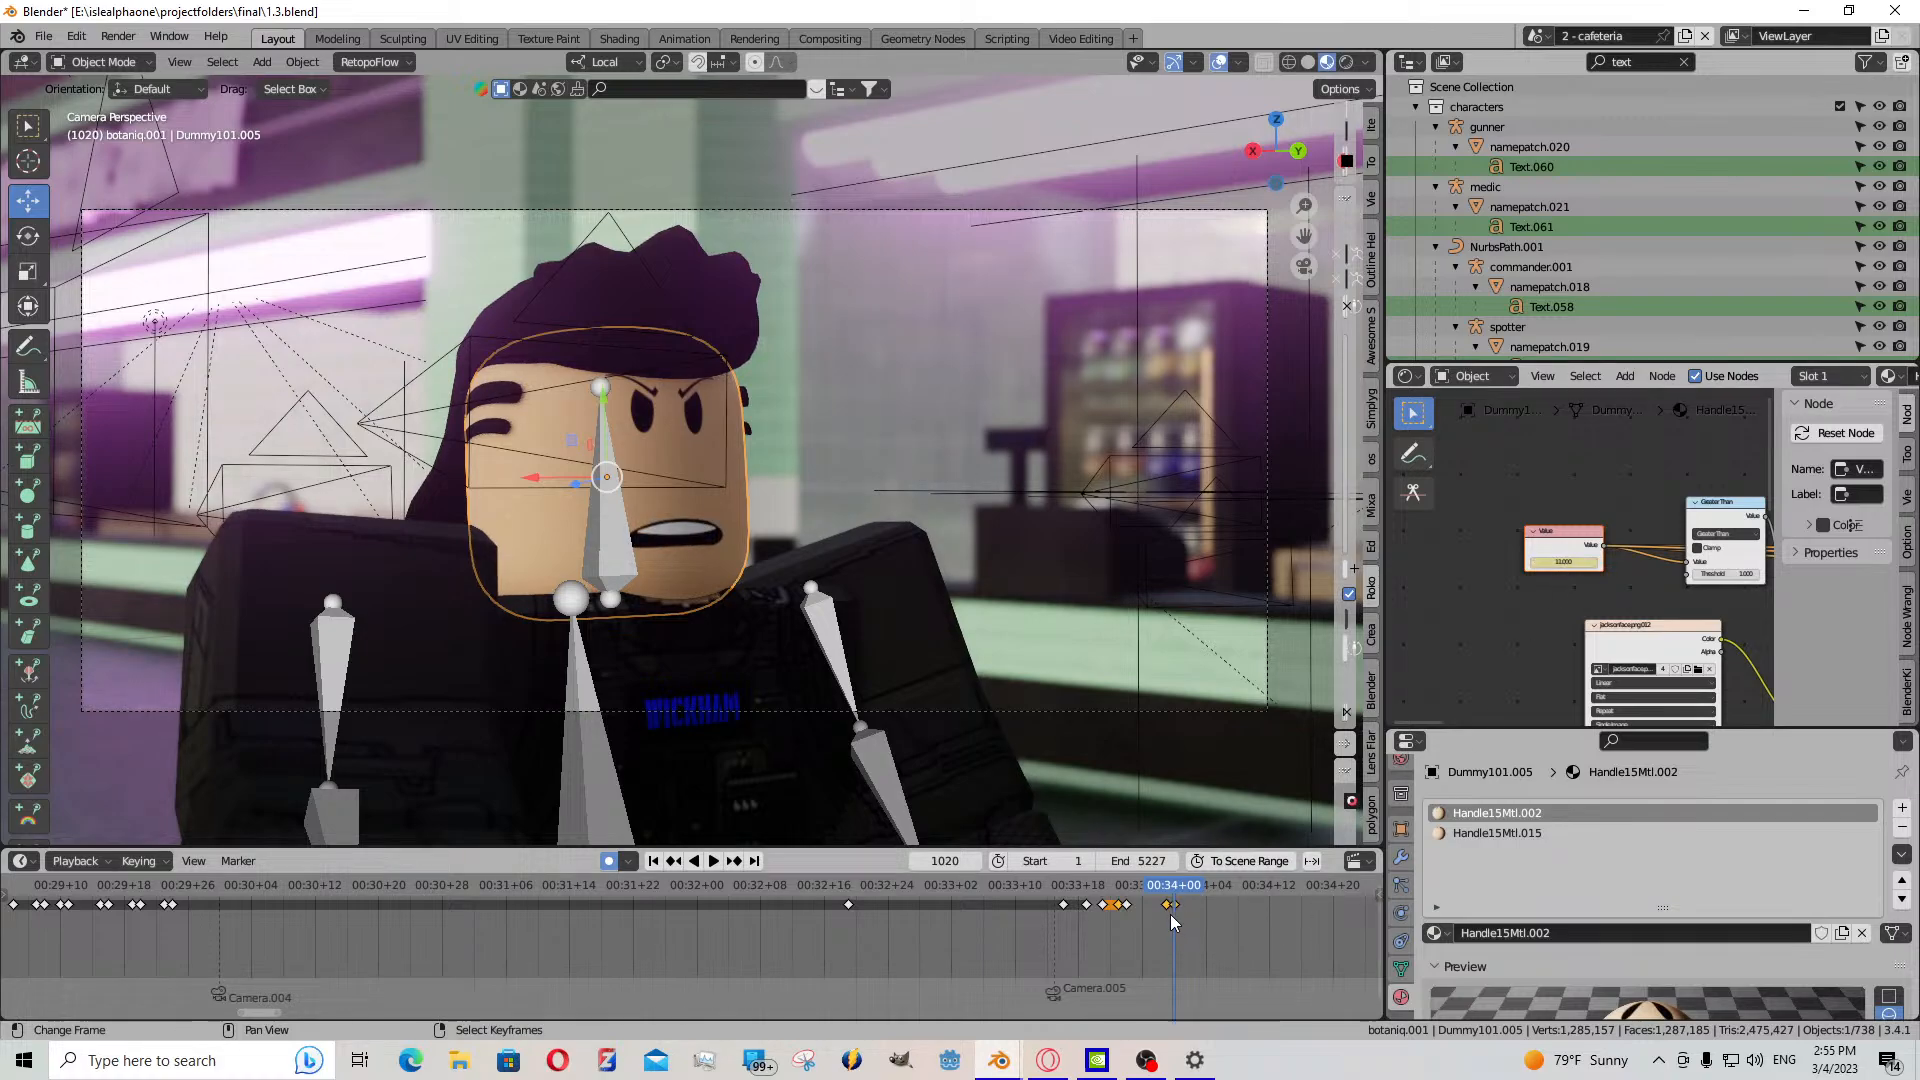
- Play back the mouth change and move the face Value keyframe from frame 1020 to frame 1019
{"action": "left_click_drag", "start_coordinate": [1167, 913], "coordinate": [1162, 920]}
{"action": "left_click", "coordinate": [722, 862]}
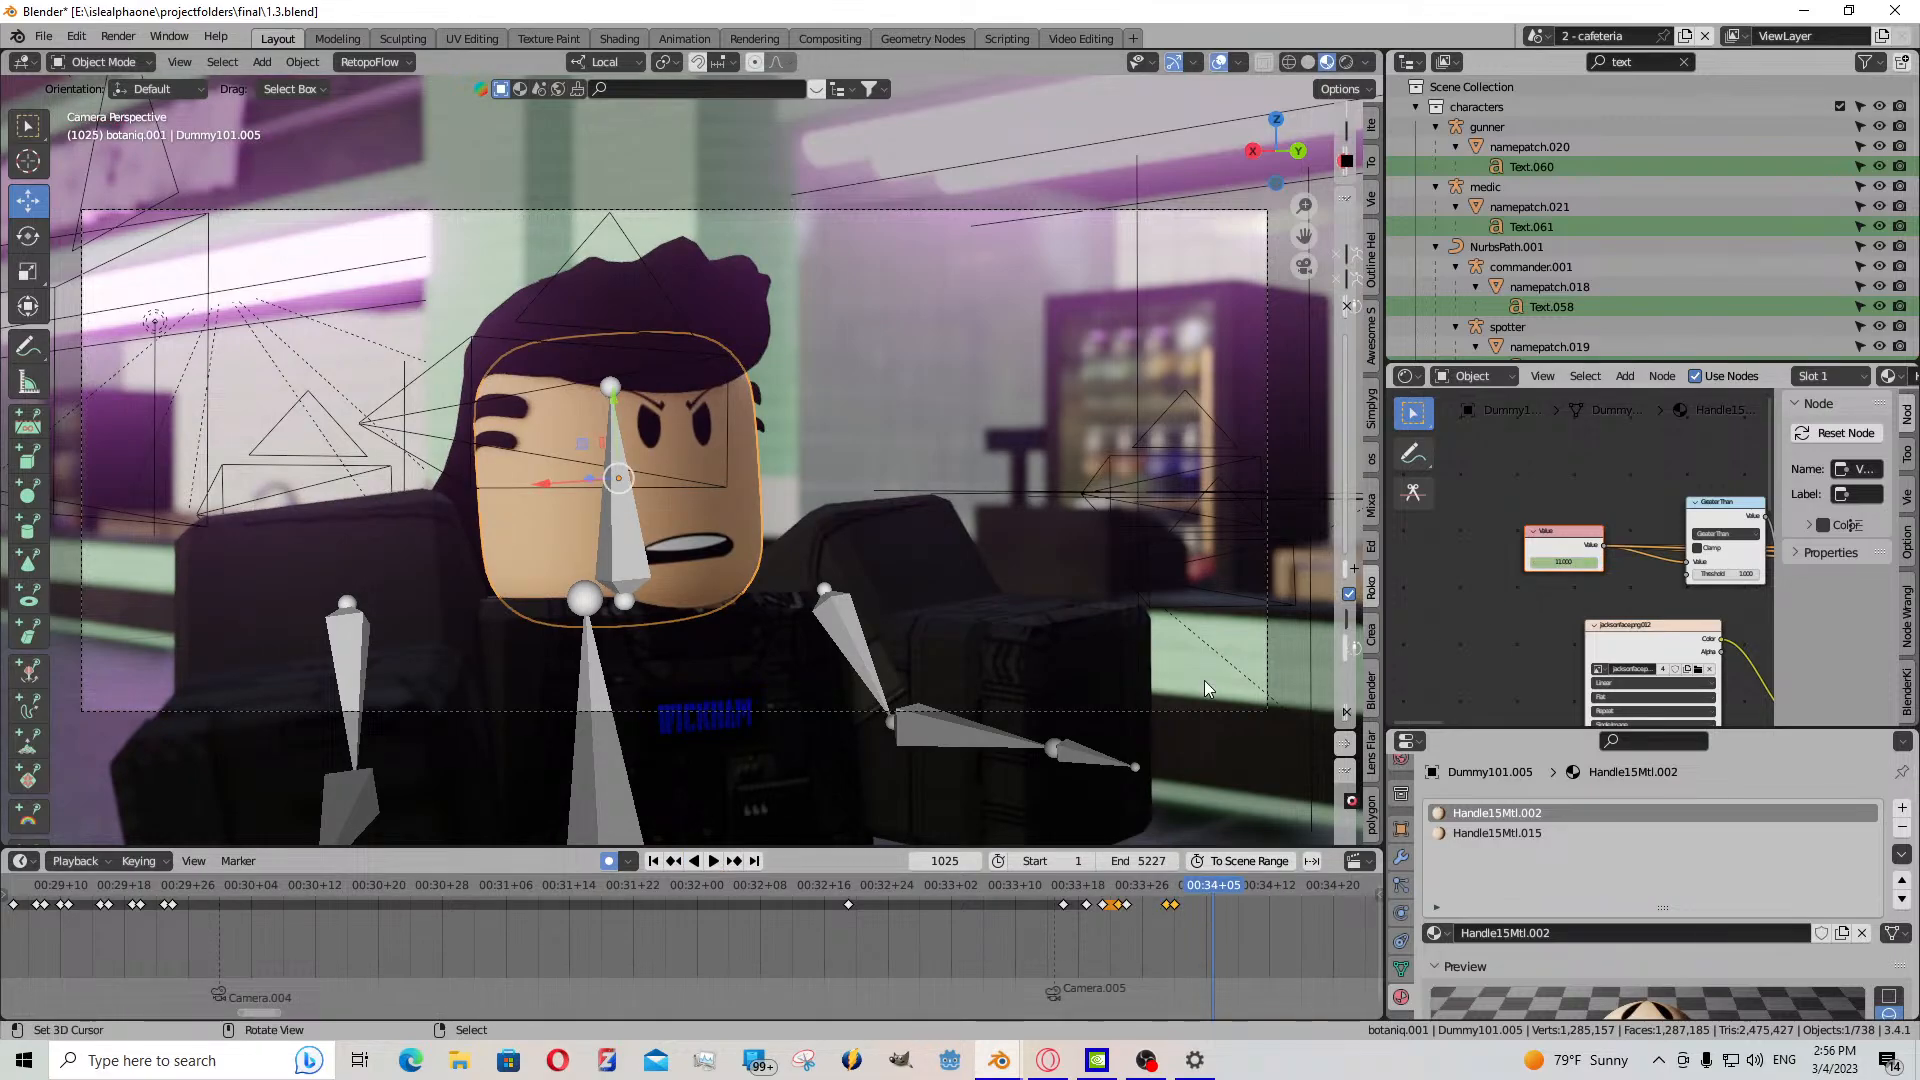
{"action": "key", "text": "Down"}
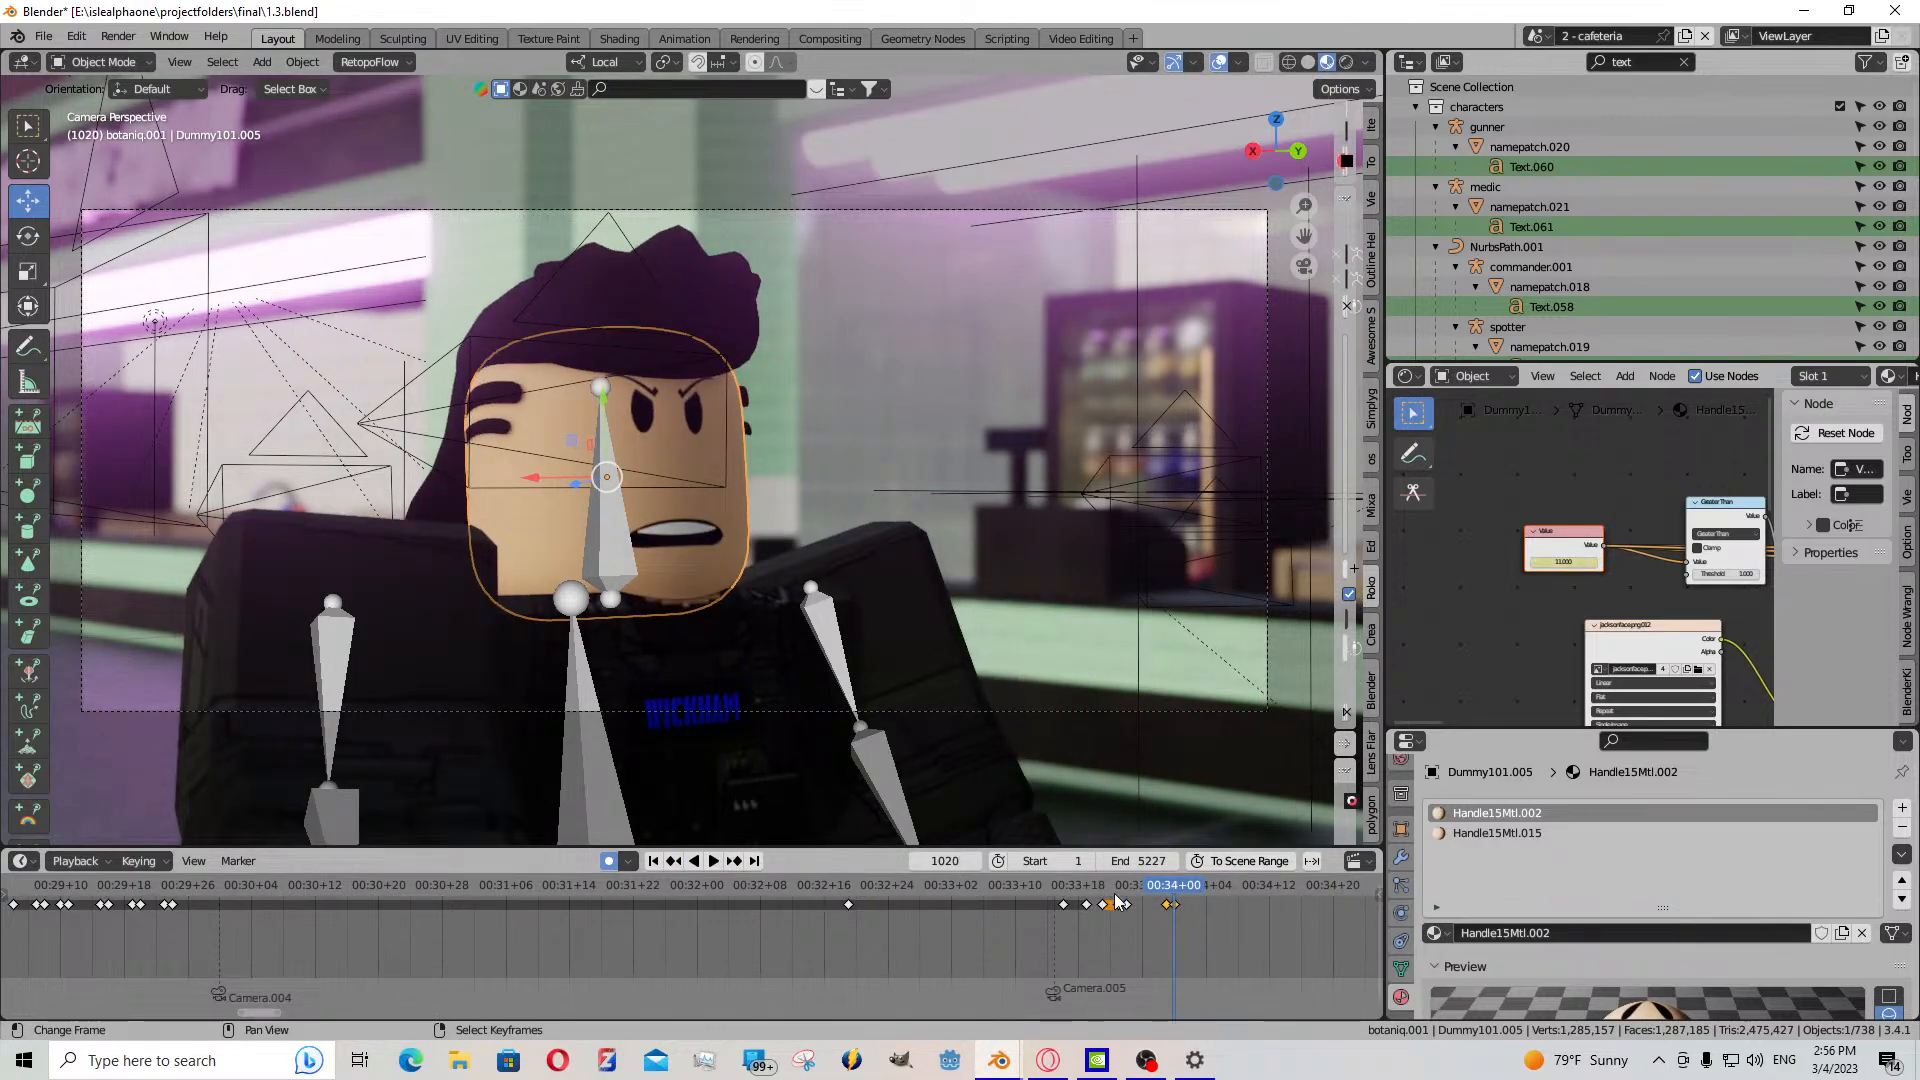
{"action": "right_click_drag", "start_coordinate": [1174, 905], "coordinate": [1168, 926]}
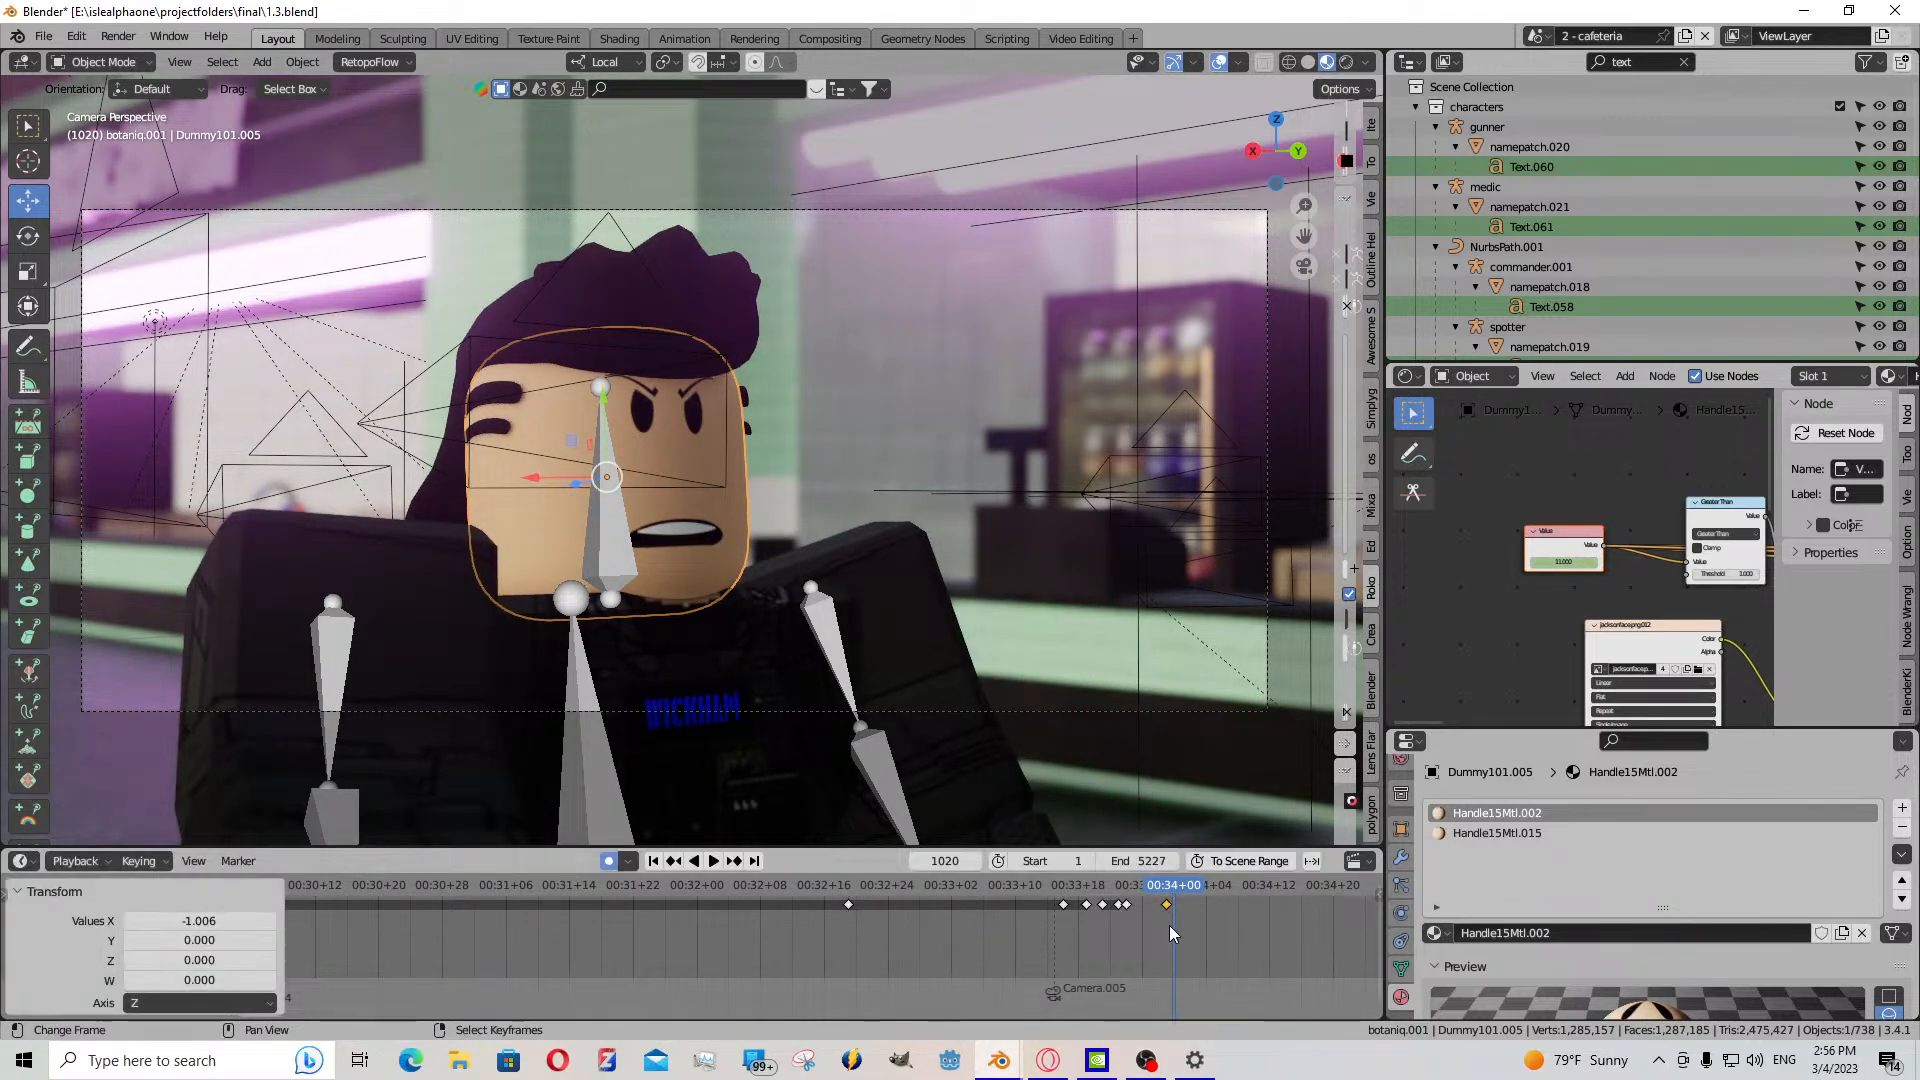
- Copy the face Value keyframe from frame 1014 to frame 1018 to hold that mouth
{"action": "left_click", "coordinate": [1120, 932]}
{"action": "key", "text": "space"}
{"action": "left_click_drag", "start_coordinate": [1120, 932], "coordinate": [1160, 926]}
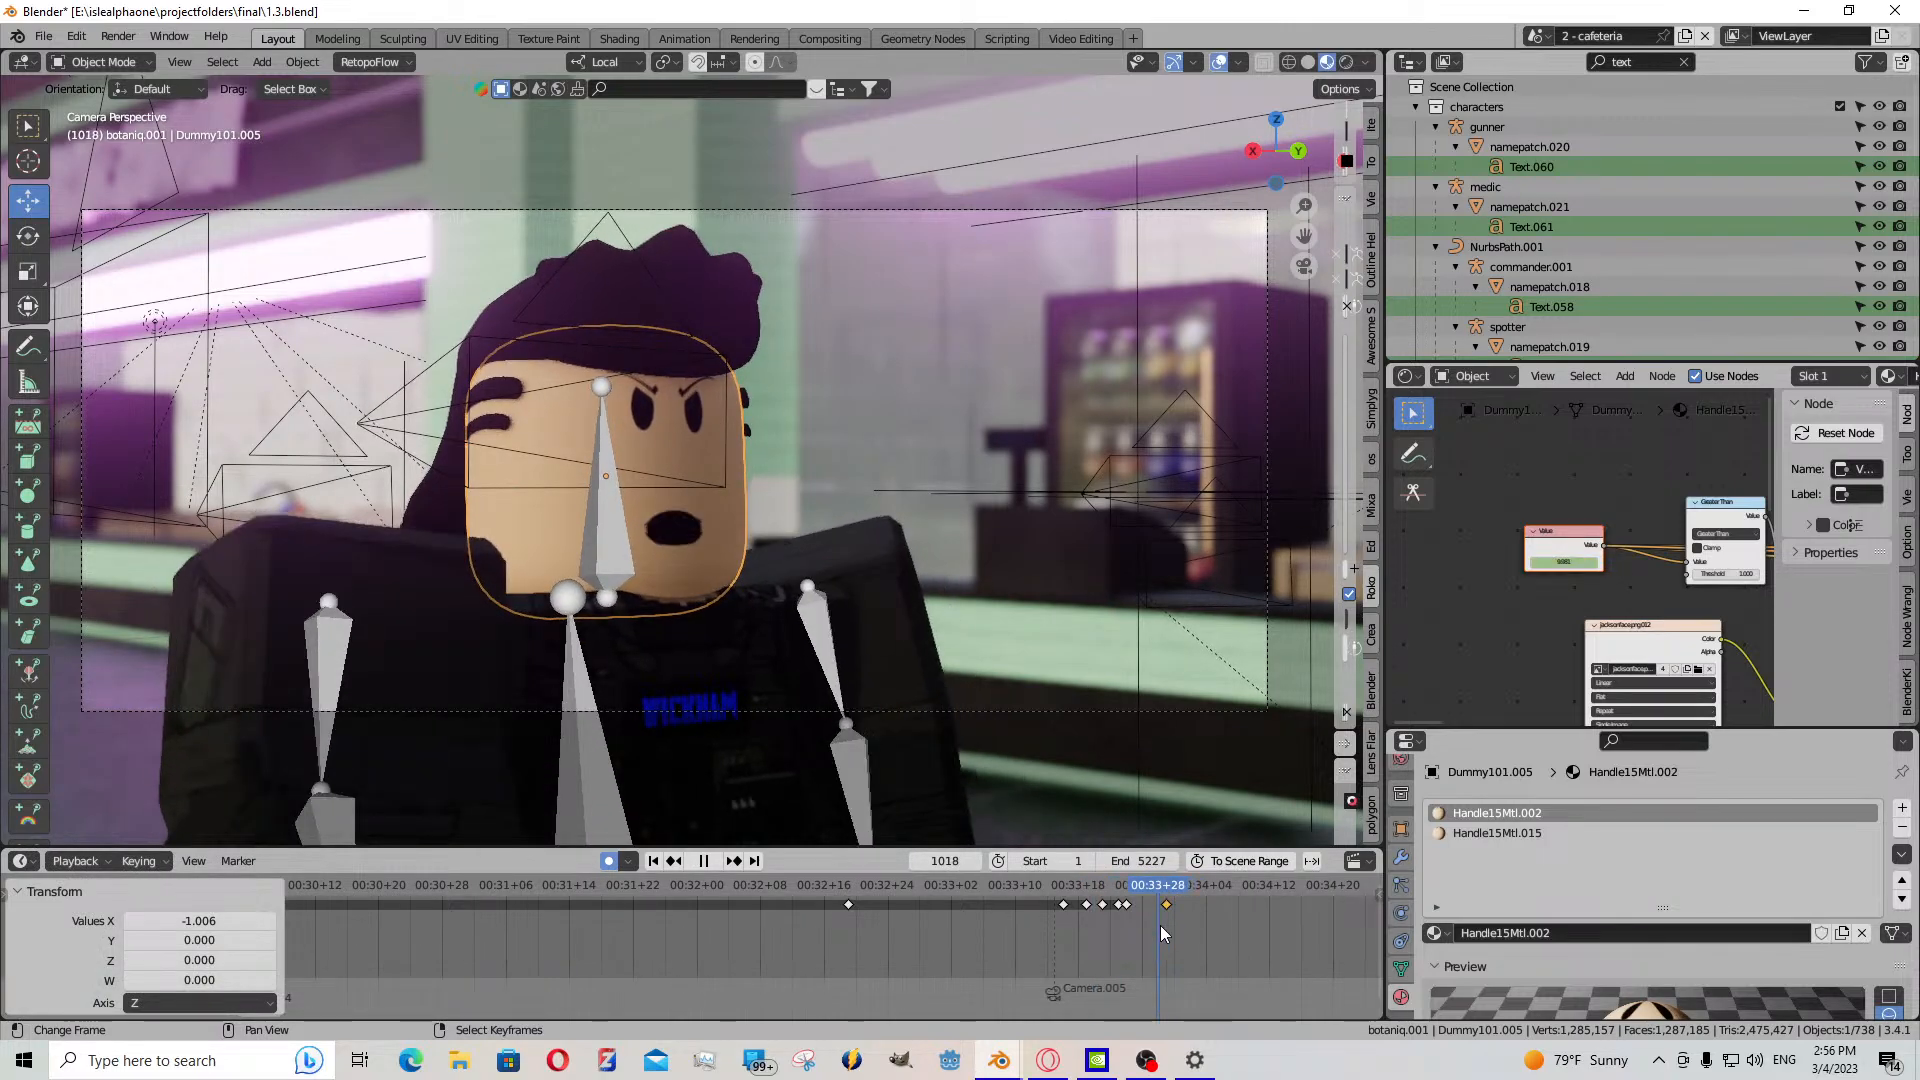
{"action": "key", "text": "space"}
{"action": "left_click", "coordinate": [1126, 907]}
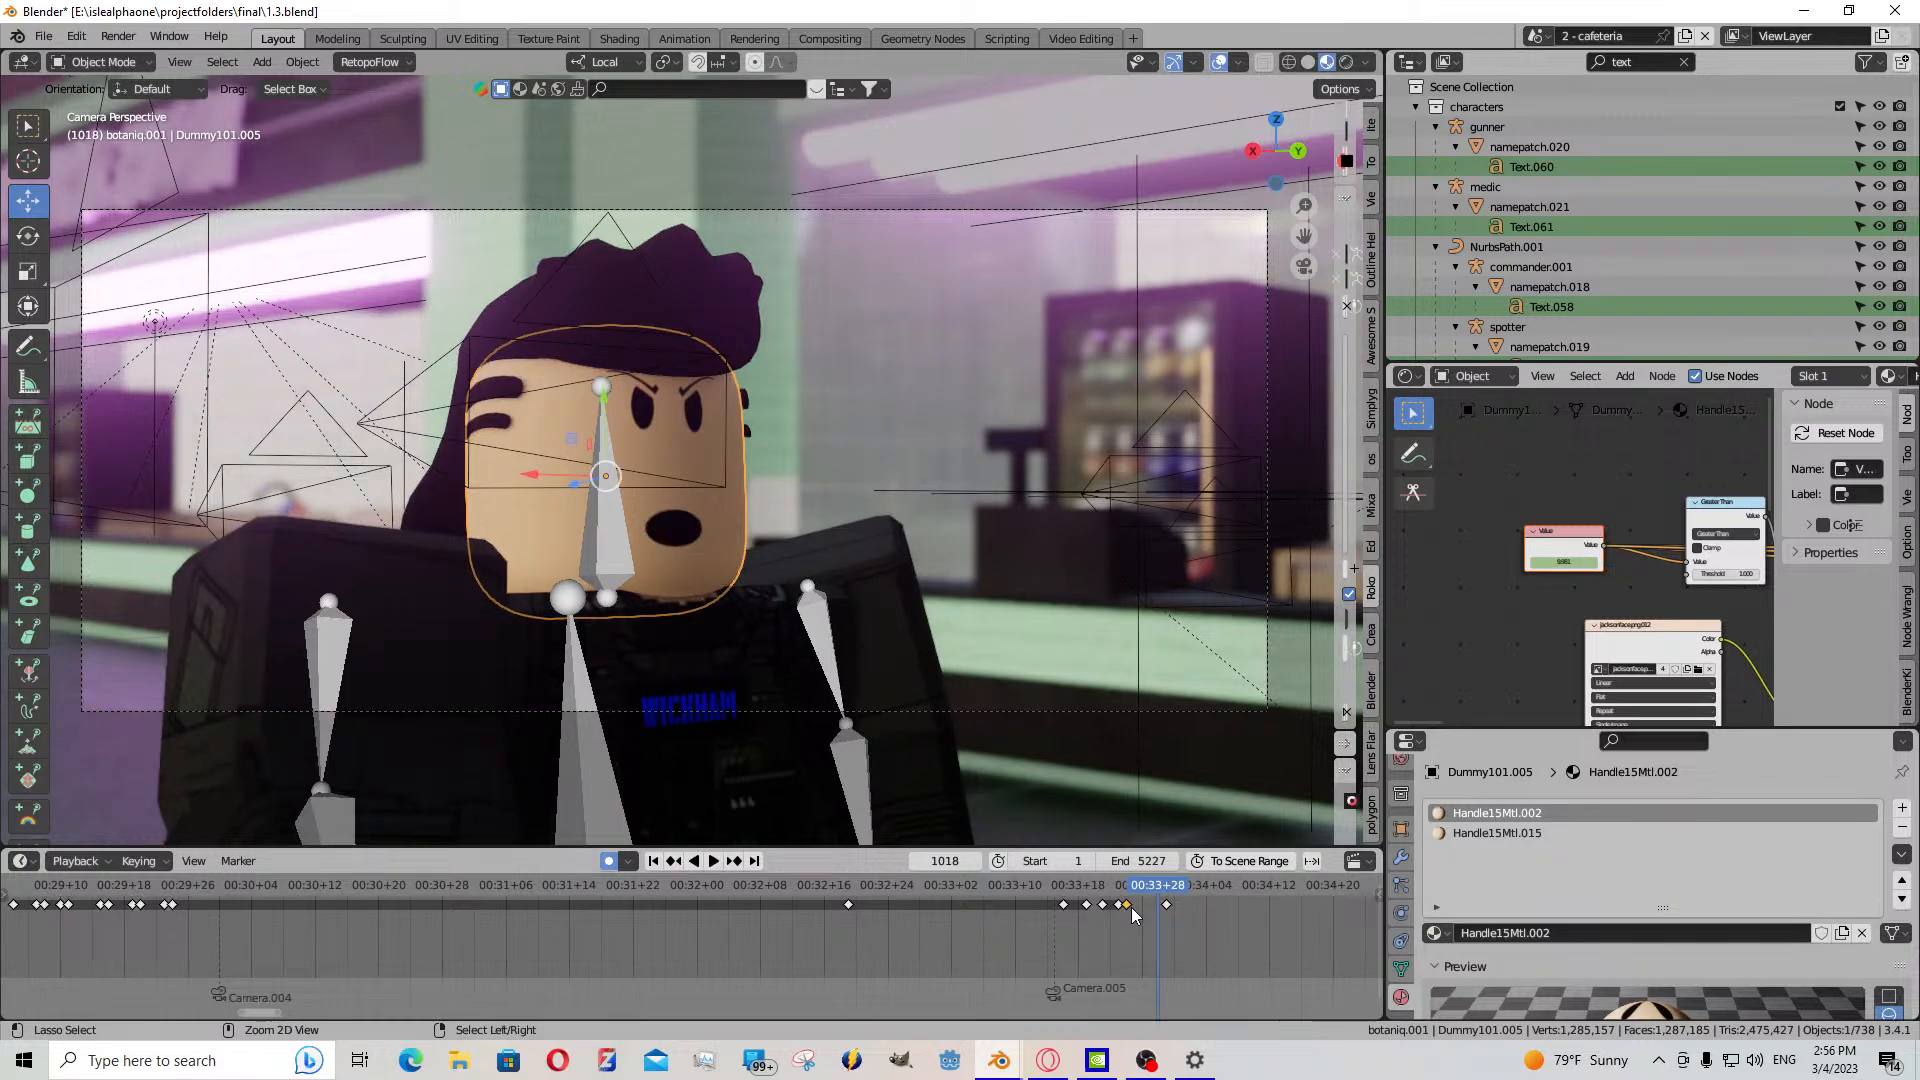
{"action": "key", "text": "ctrl+v"}
- Play back the mouth keys from frame 1008 and keyframe the face Value on frame 1024 for the narrow sneering mouth
{"action": "left_click_drag", "start_coordinate": [1131, 914], "coordinate": [1078, 926]}
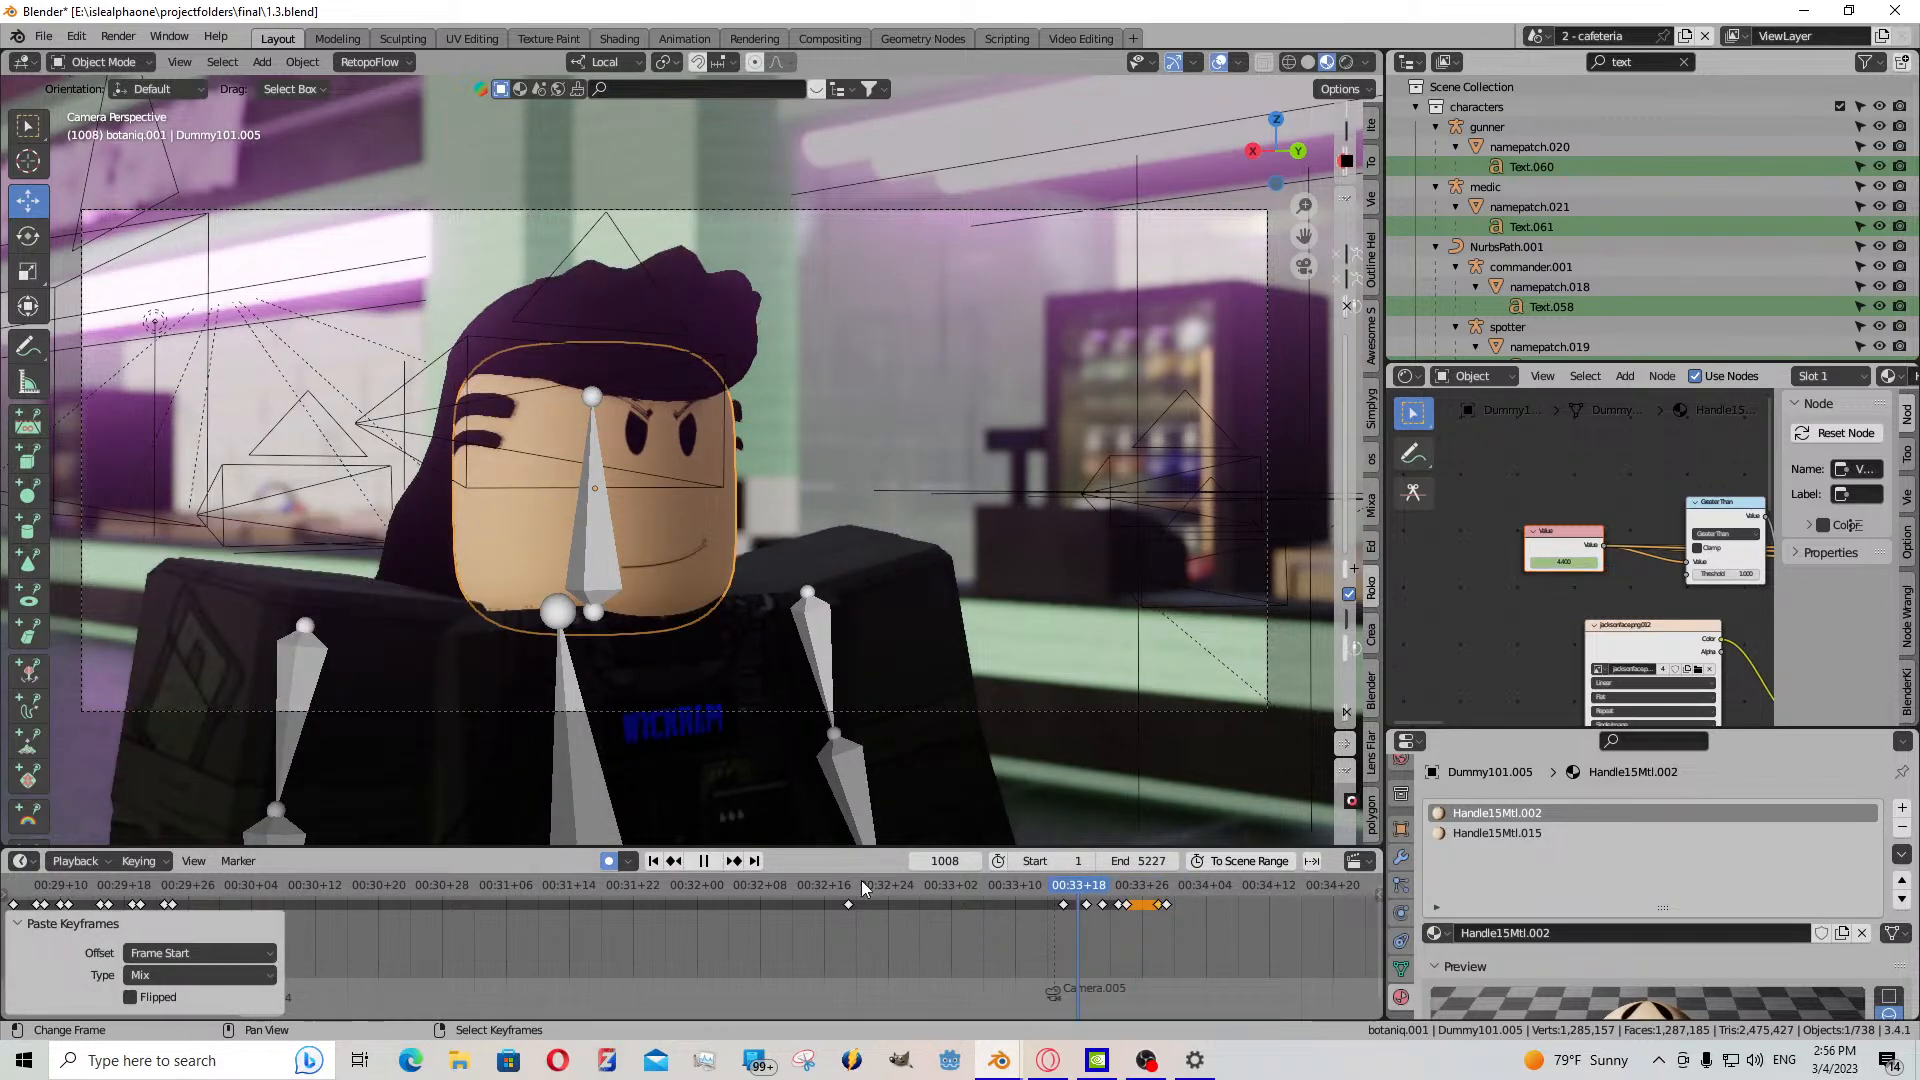
{"action": "left_click", "coordinate": [714, 862]}
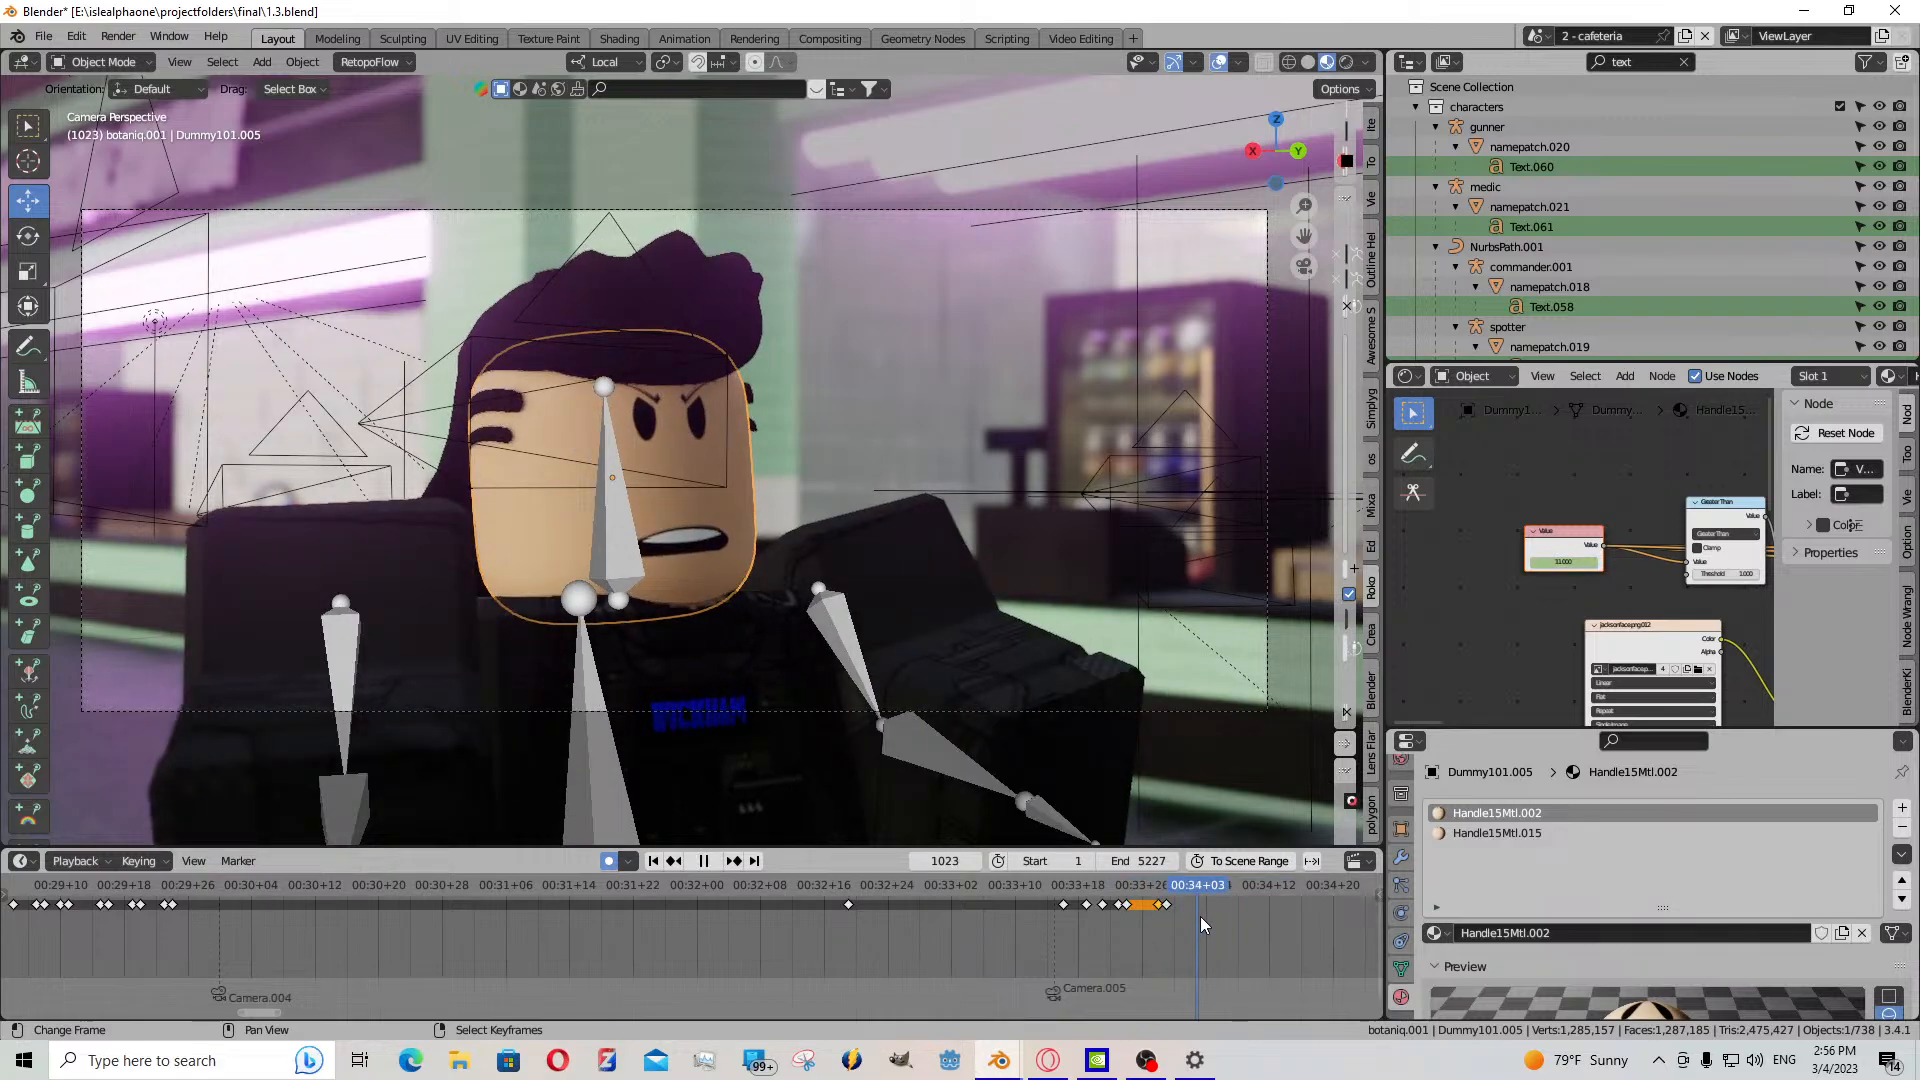
{"action": "key", "text": "space"}
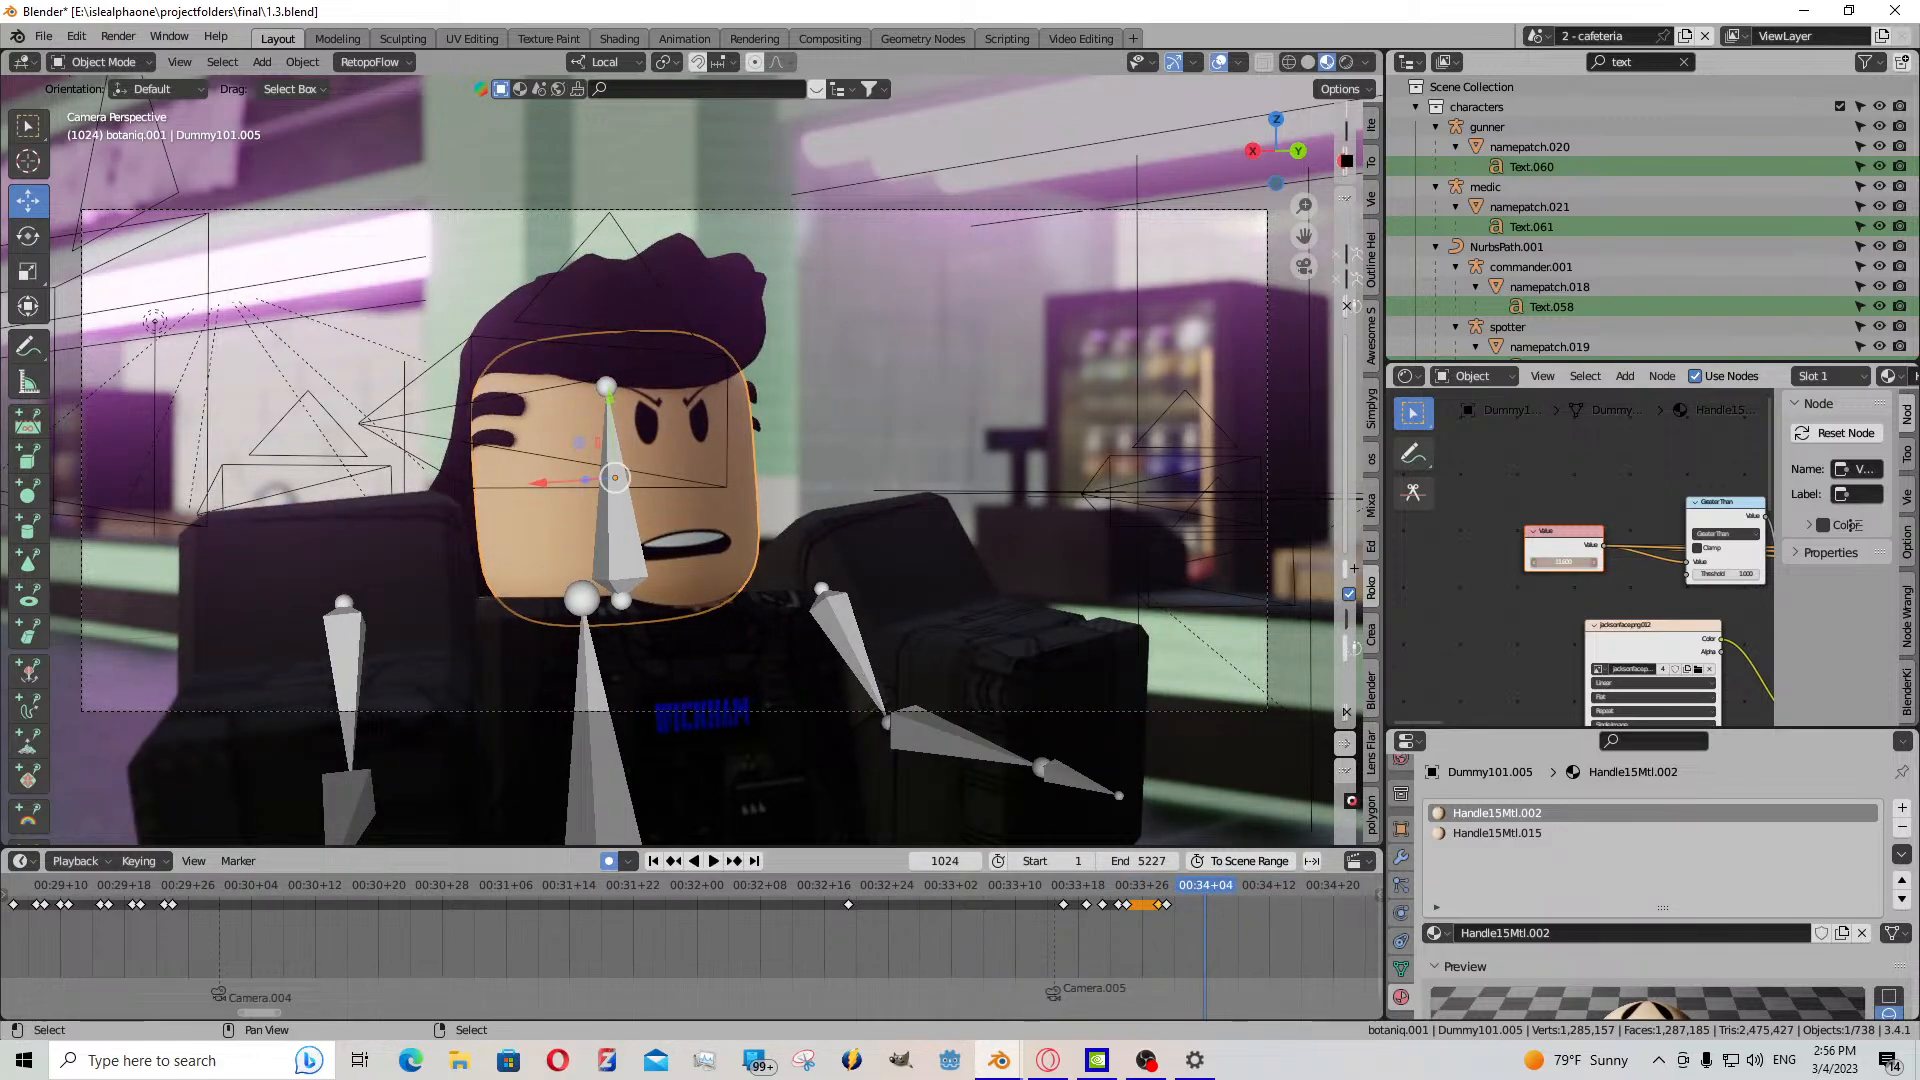
{"action": "left_click_drag", "start_coordinate": [1563, 561], "coordinate": [1495, 562]}
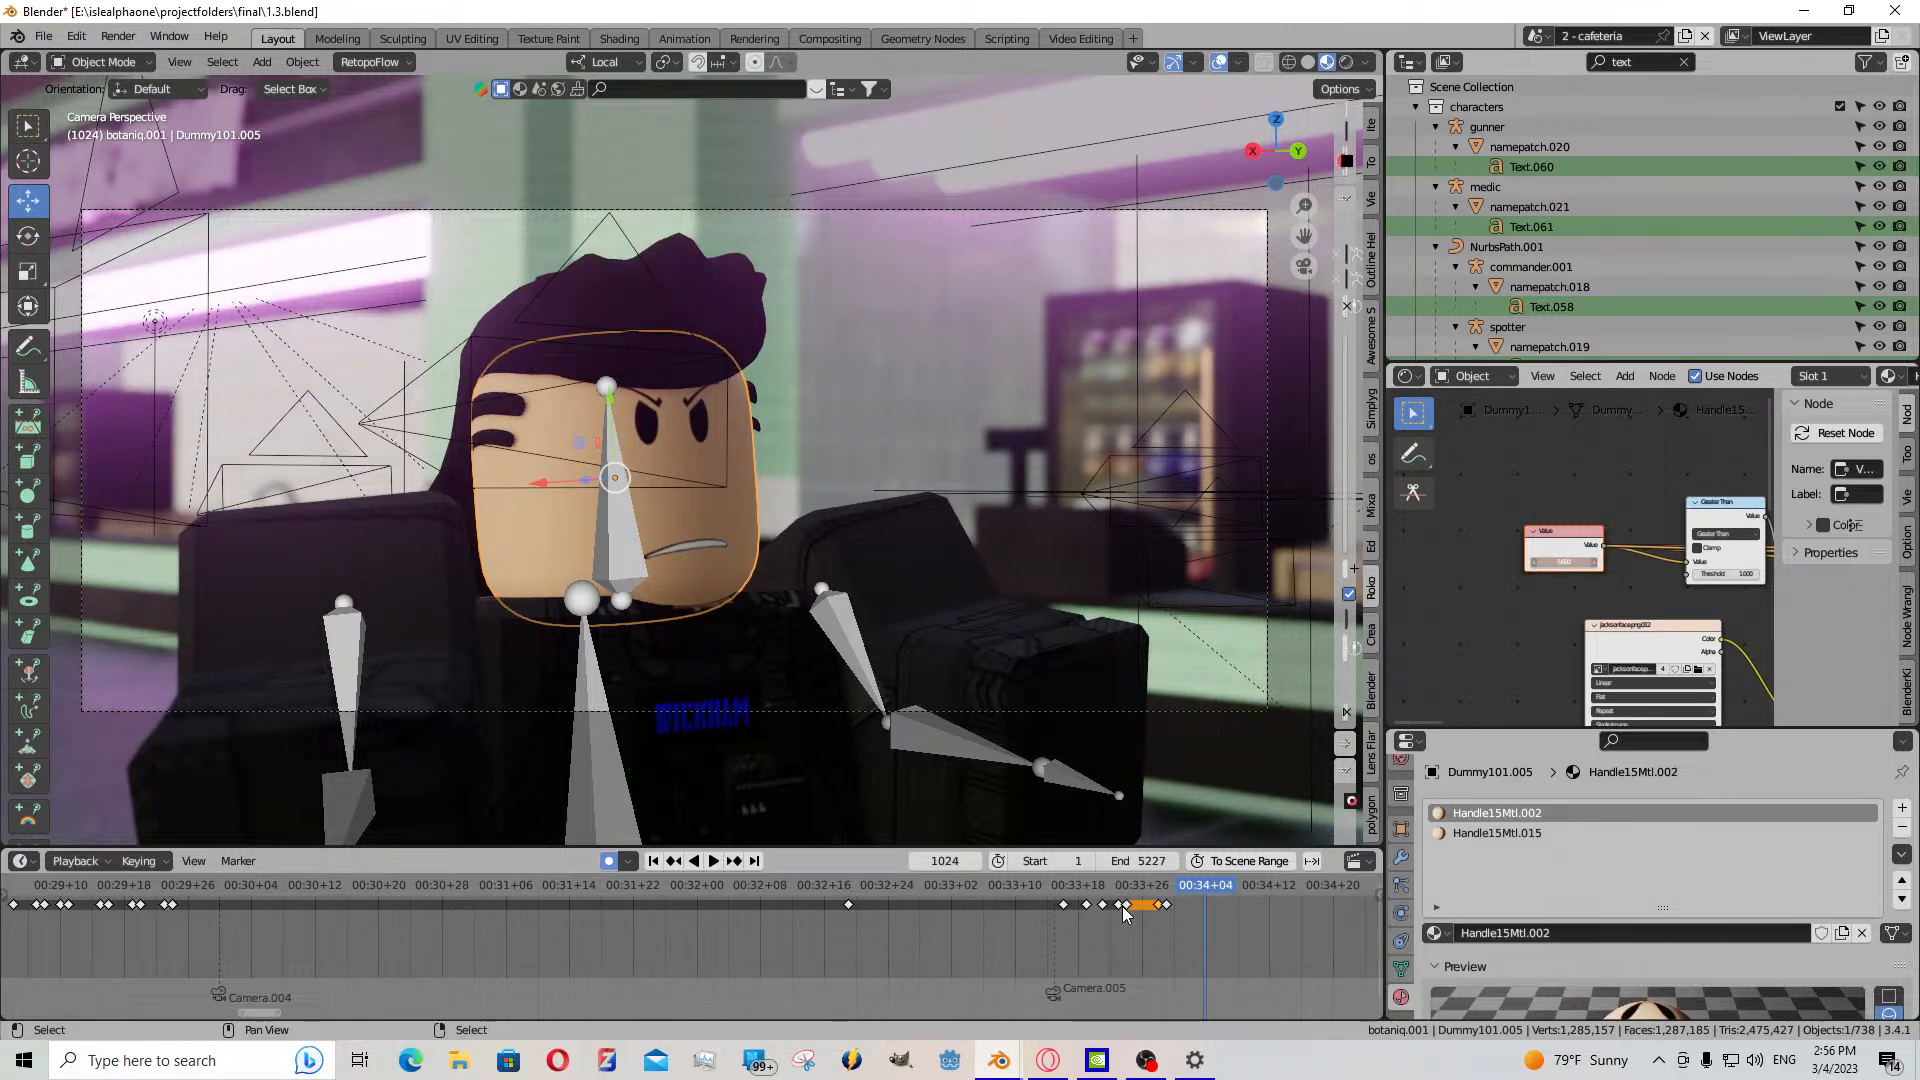
- Copy the face Value keyframe from frame 1019 to frame 1023 to hold the open mouth
{"action": "left_click", "coordinate": [1198, 915]}
{"action": "key", "text": "Escape"}
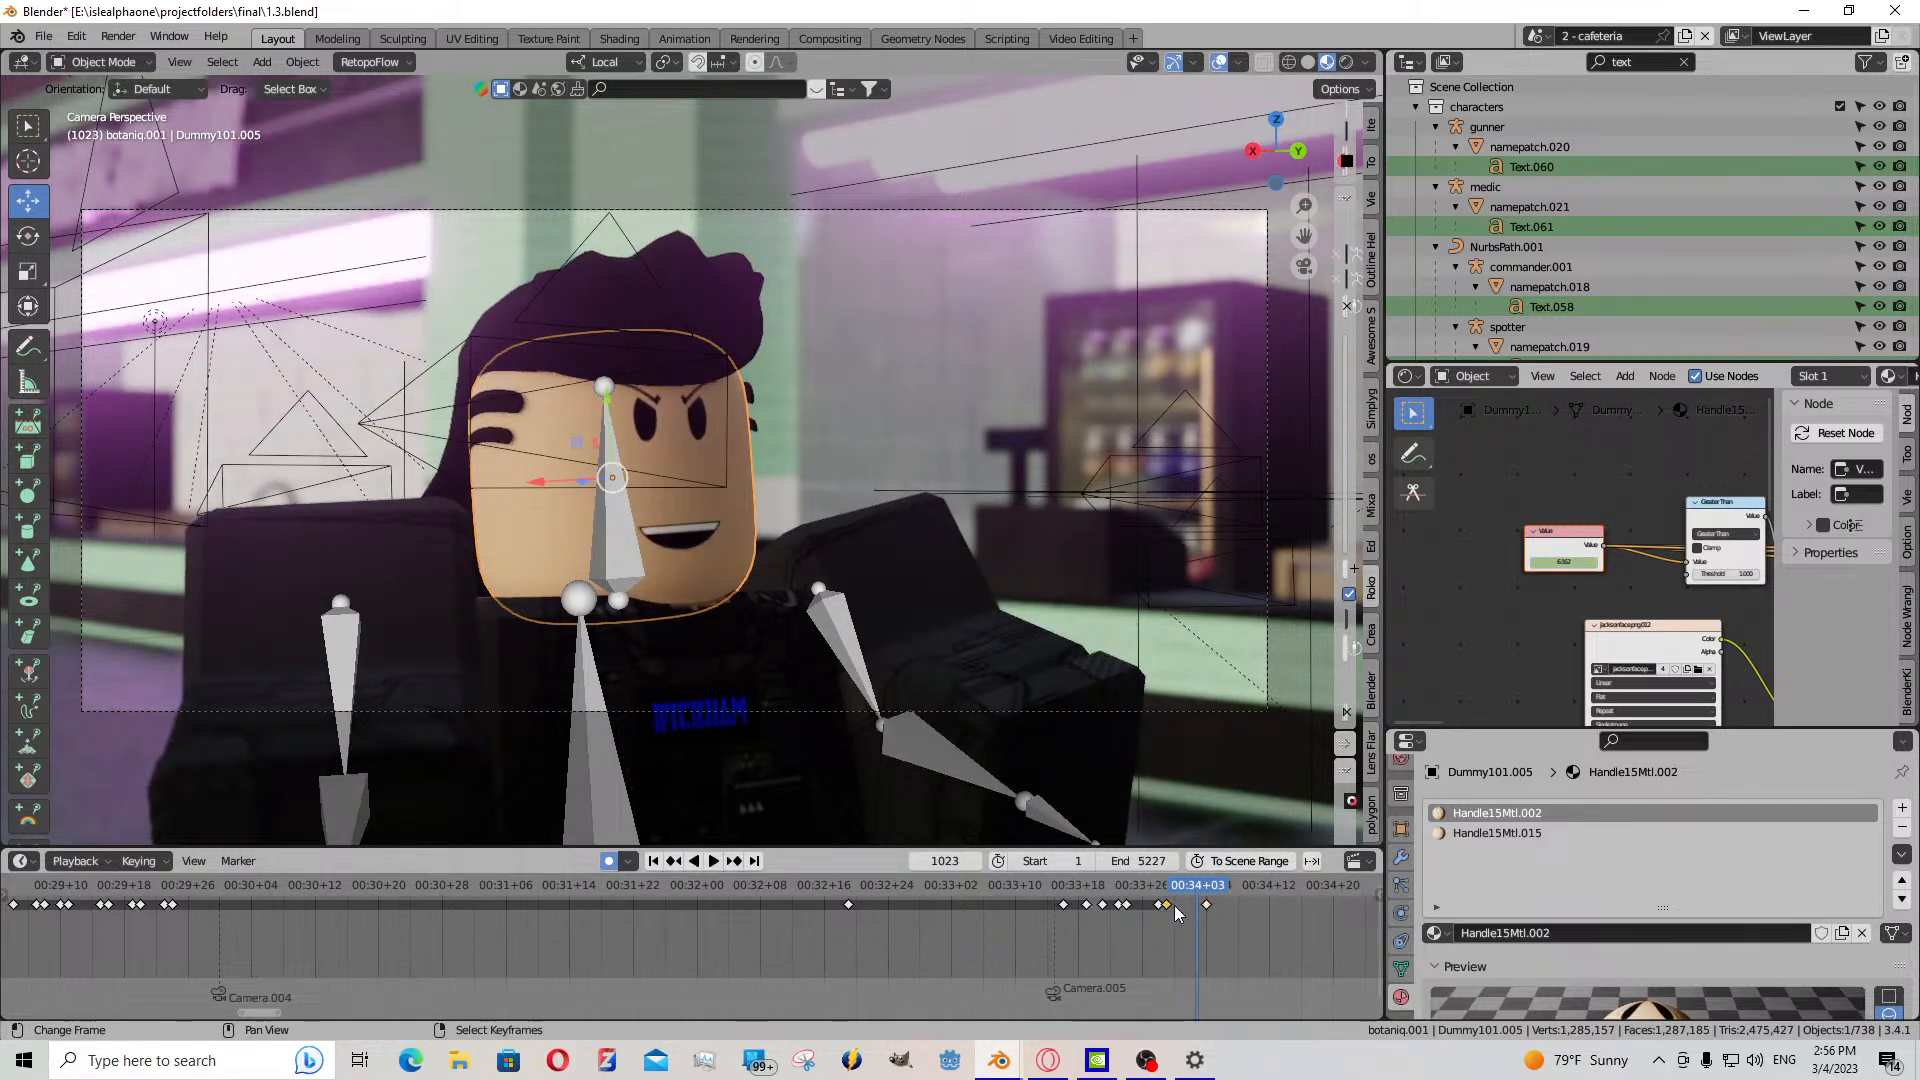
{"action": "key", "text": "ctrl+v"}
- Play back the shot, then keyframe the face Value on frame 1029 to hold the sneer and switch to the jackson11 snarl on frame 1030
{"action": "scroll", "coordinate": [856, 982], "scroll_direction": "up", "scroll_amount": 3}
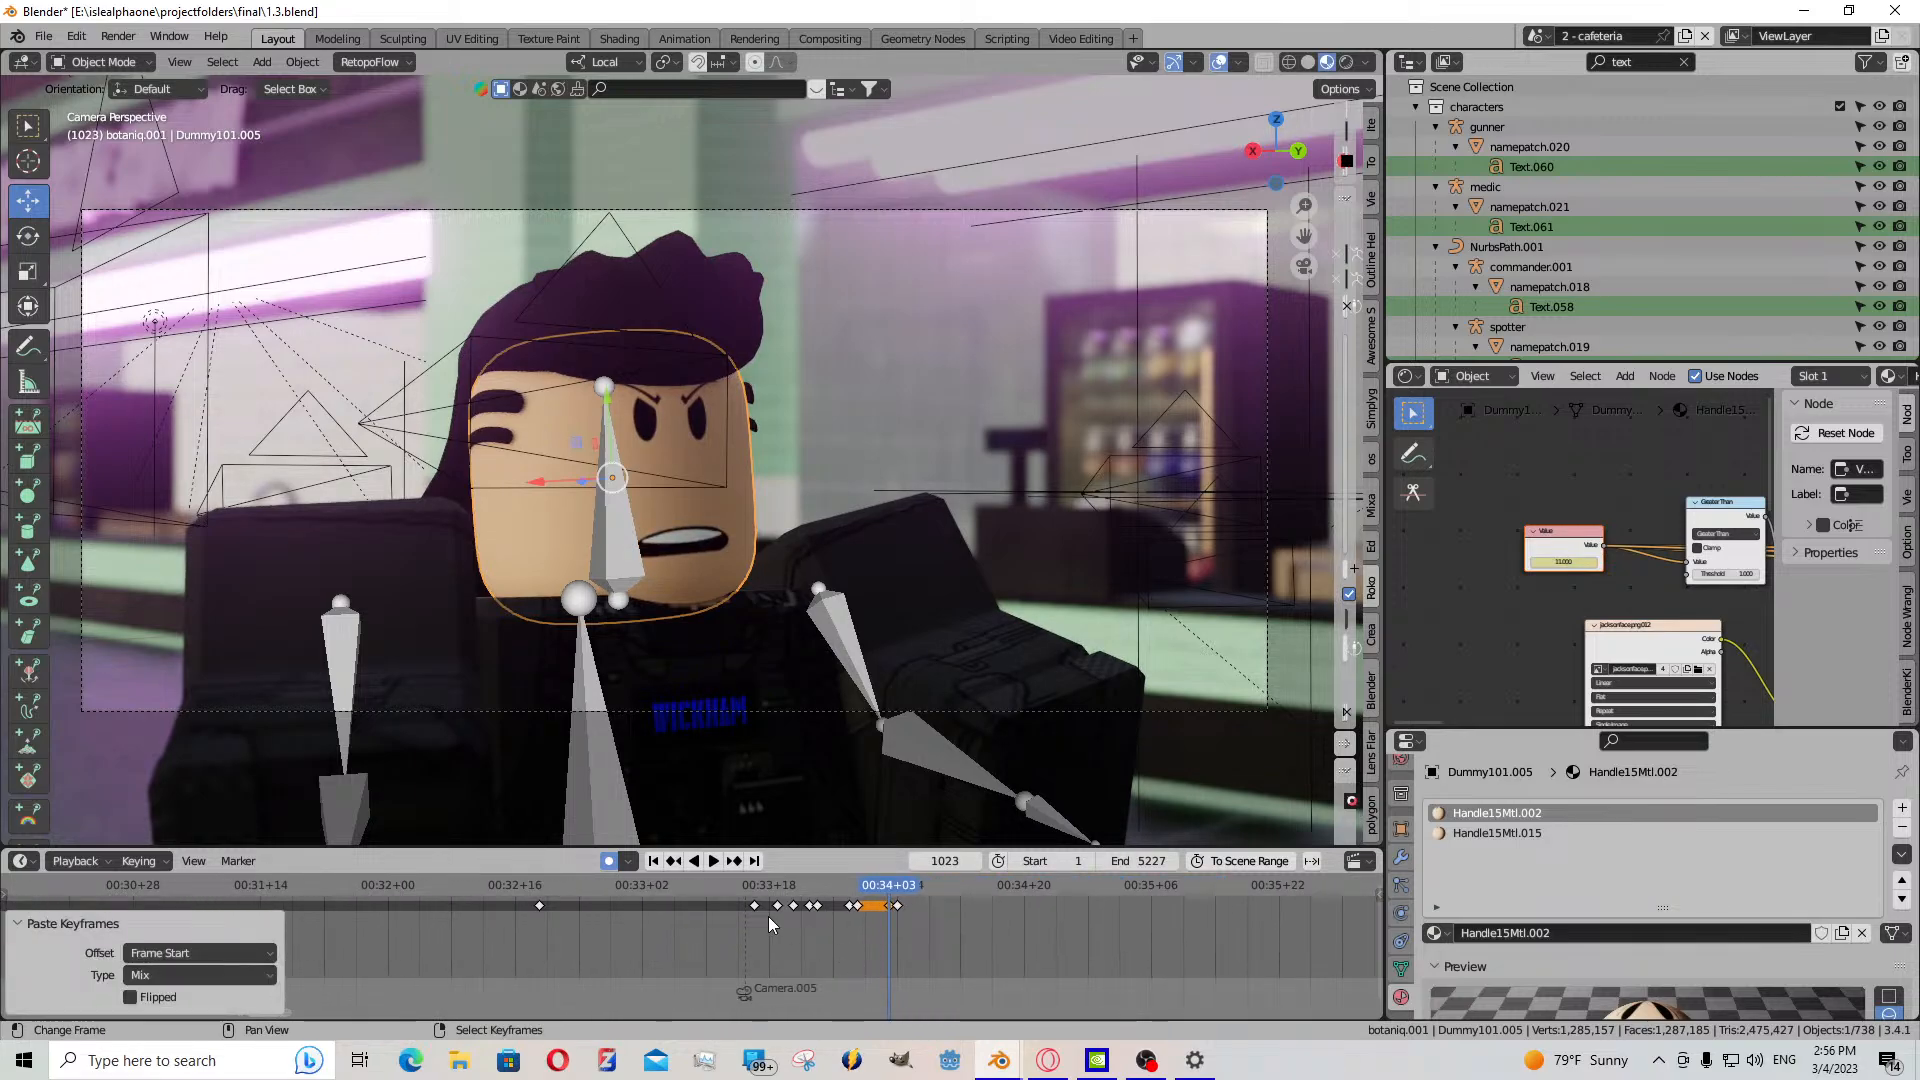
{"action": "left_click", "coordinate": [713, 861]}
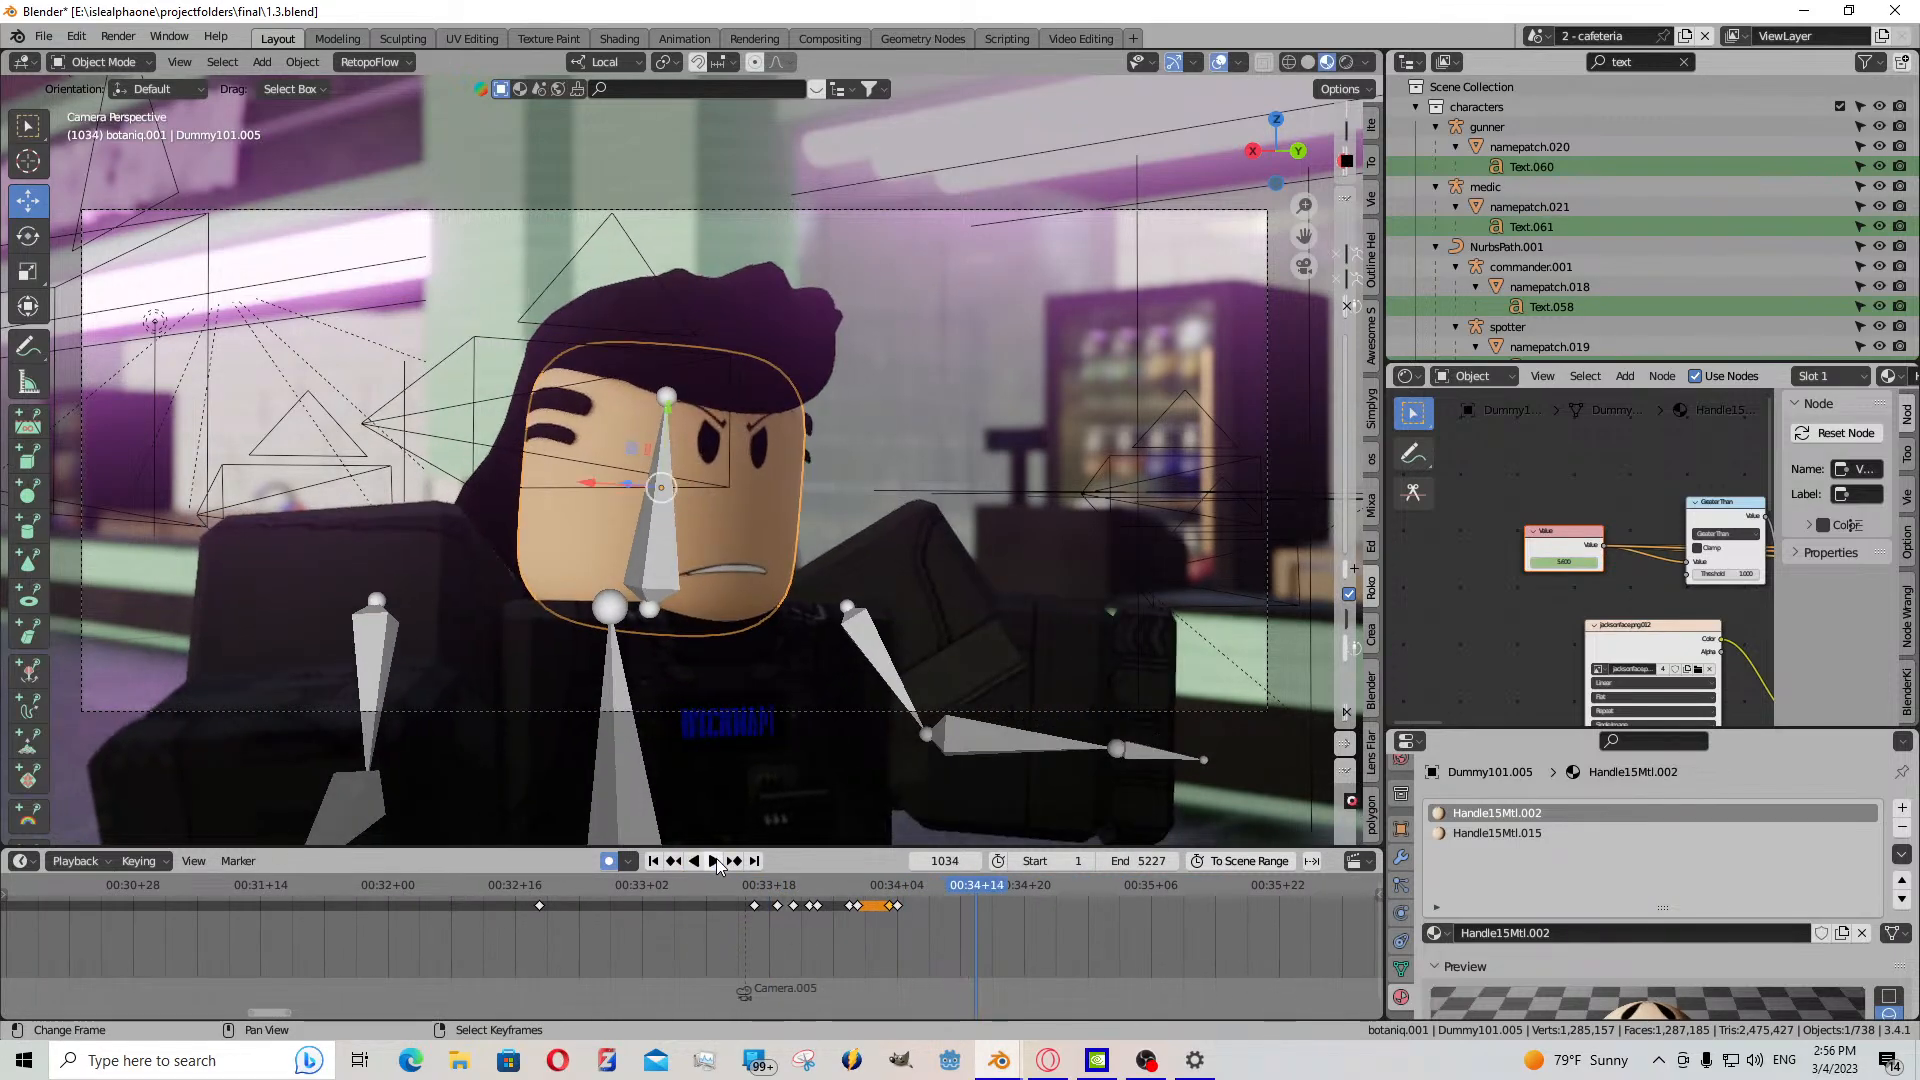
{"action": "left_click", "coordinate": [716, 865]}
{"action": "key", "text": "space"}
{"action": "left_click", "coordinate": [823, 928]}
{"action": "left_click", "coordinate": [713, 865]}
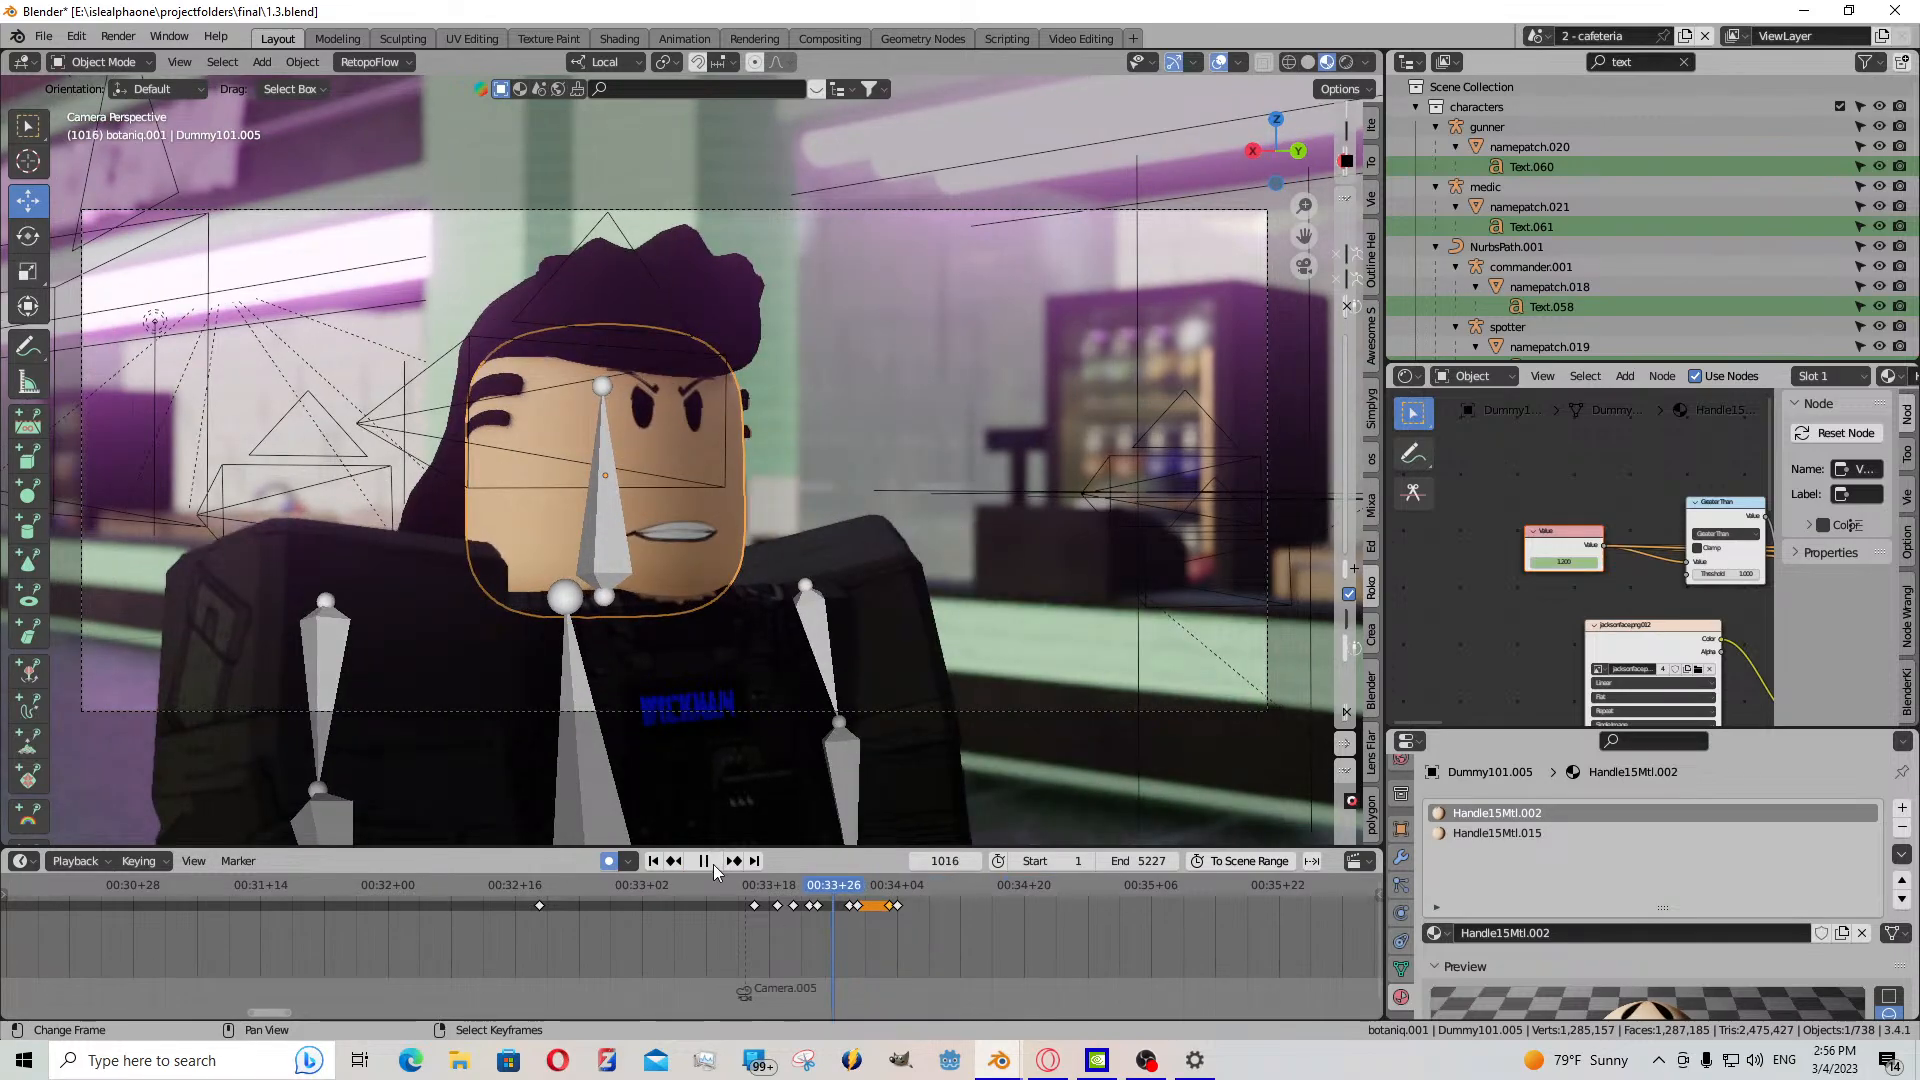
{"action": "key", "text": "space"}
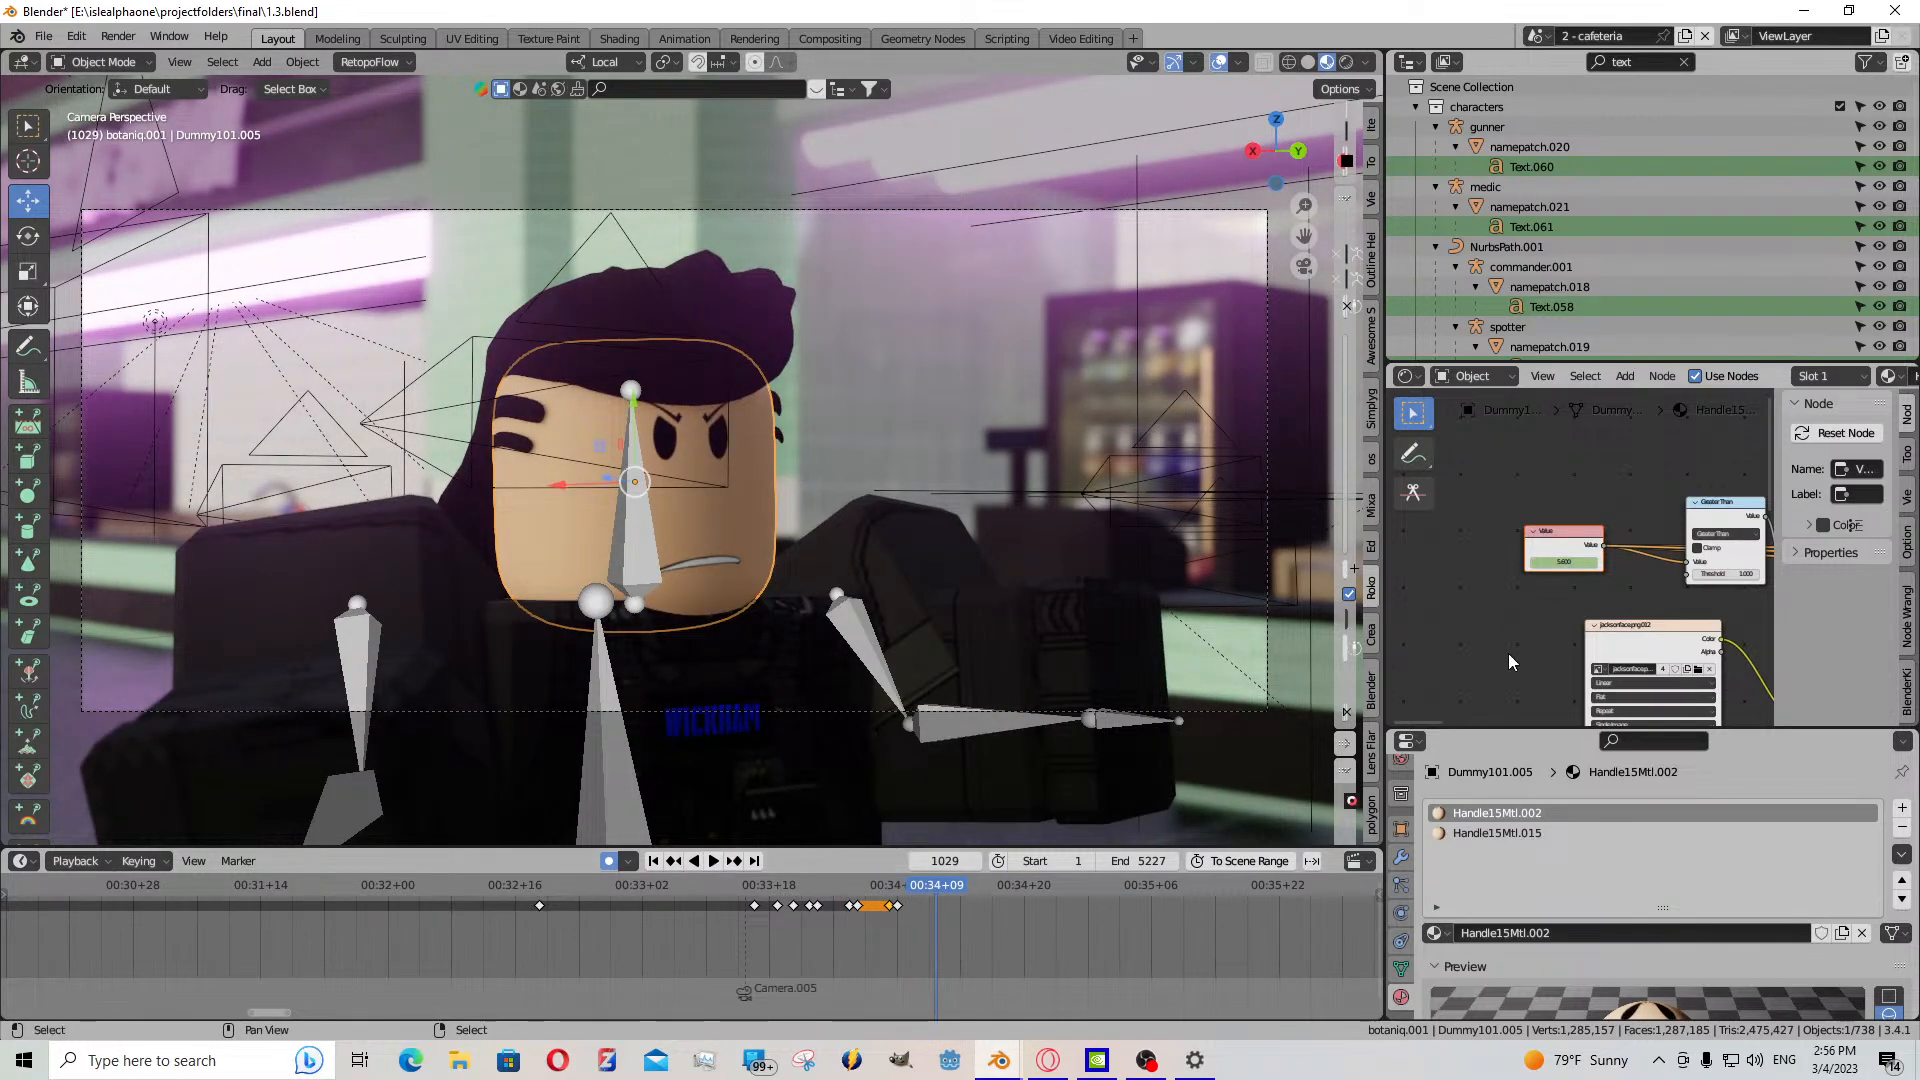
{"action": "key", "text": "i"}
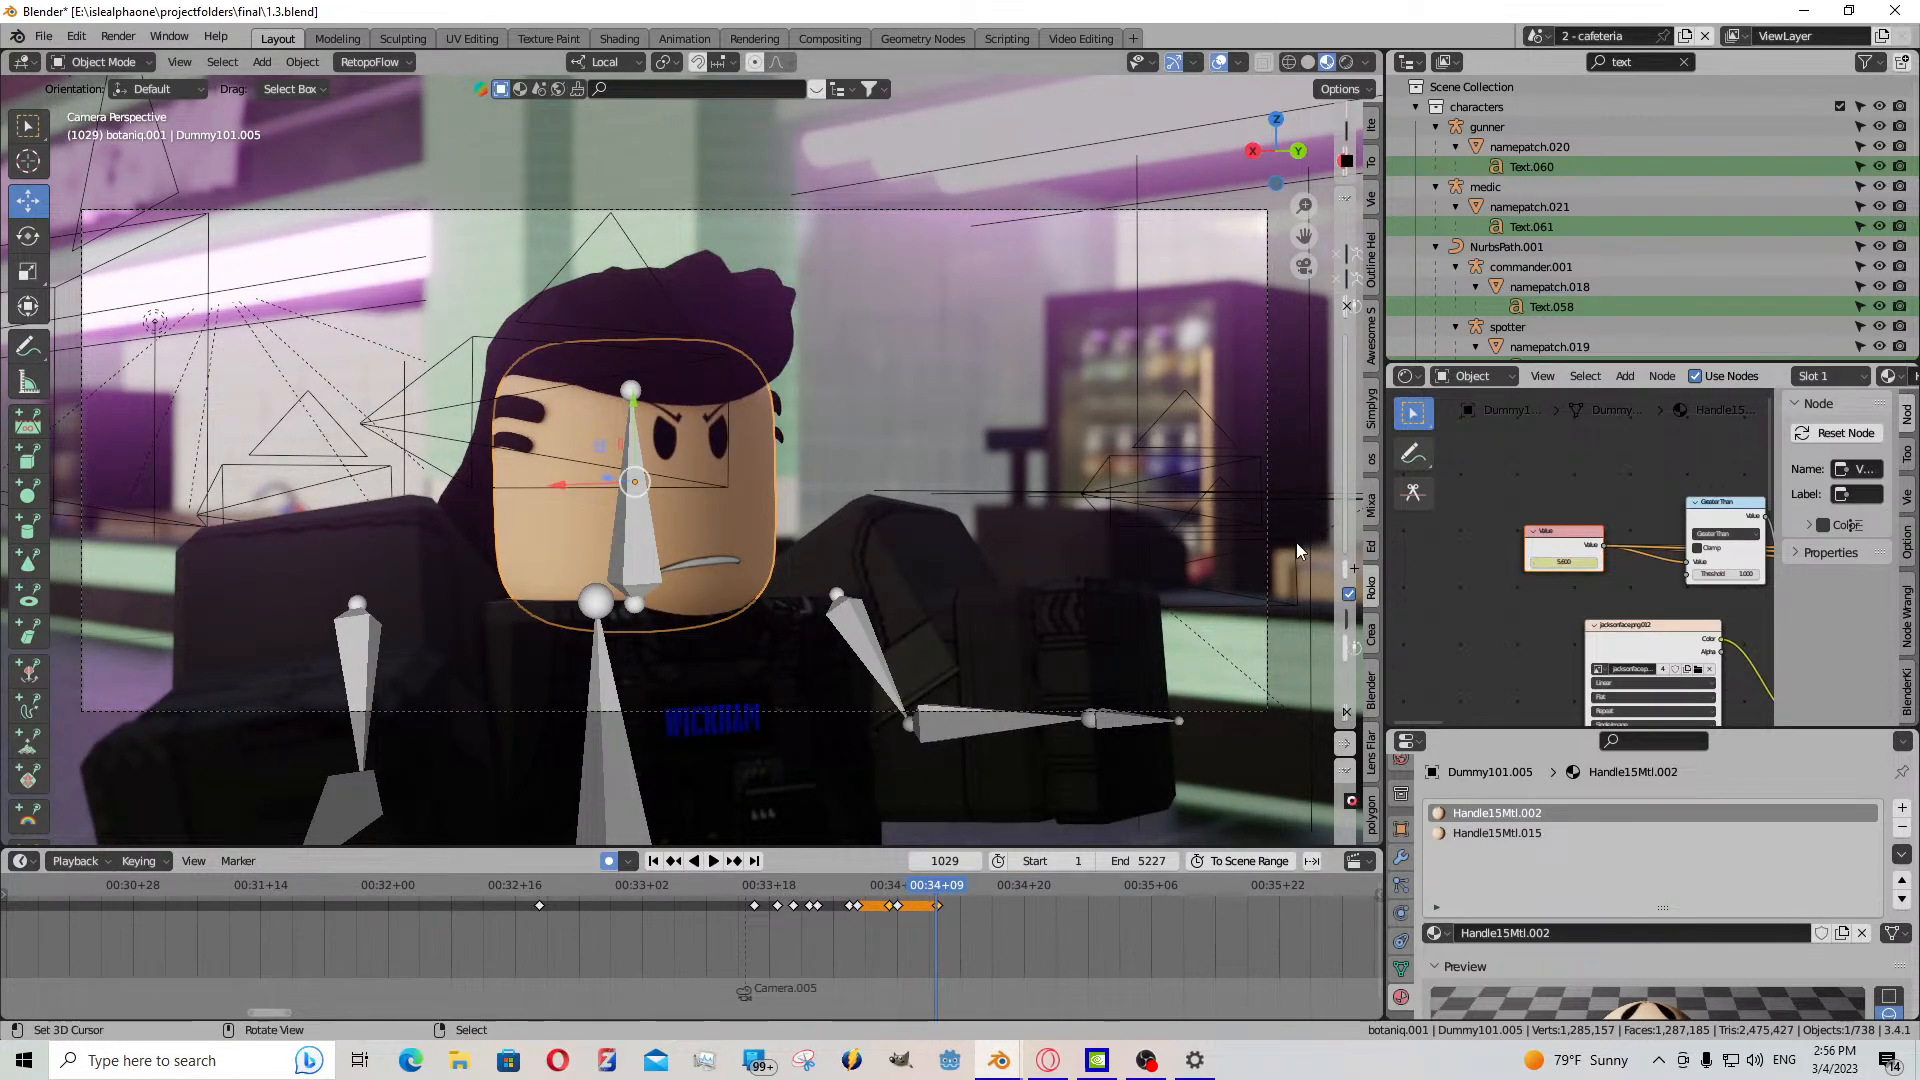
{"action": "key", "text": "Right"}
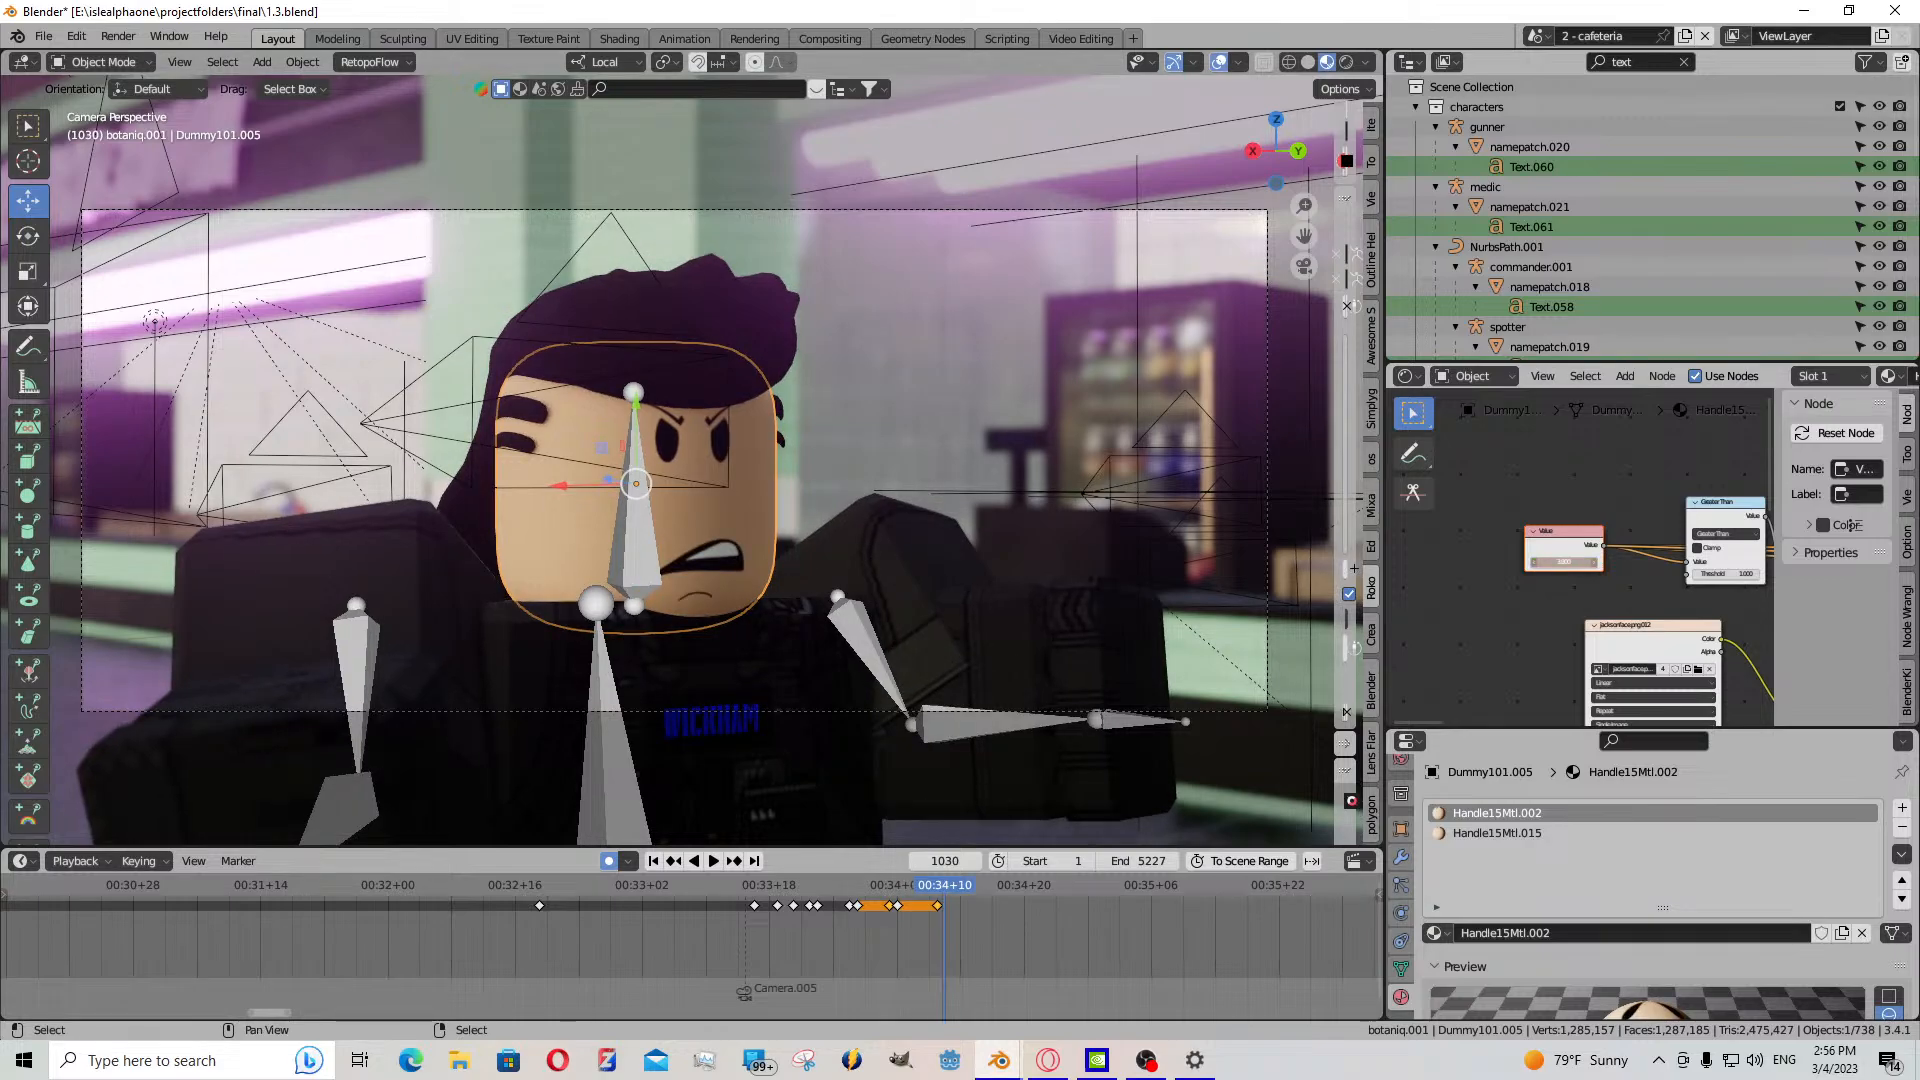
- Play back the Camera.005 mouth animation and check the timing of the new face Value keyframes
{"action": "left_click", "coordinate": [693, 860]}
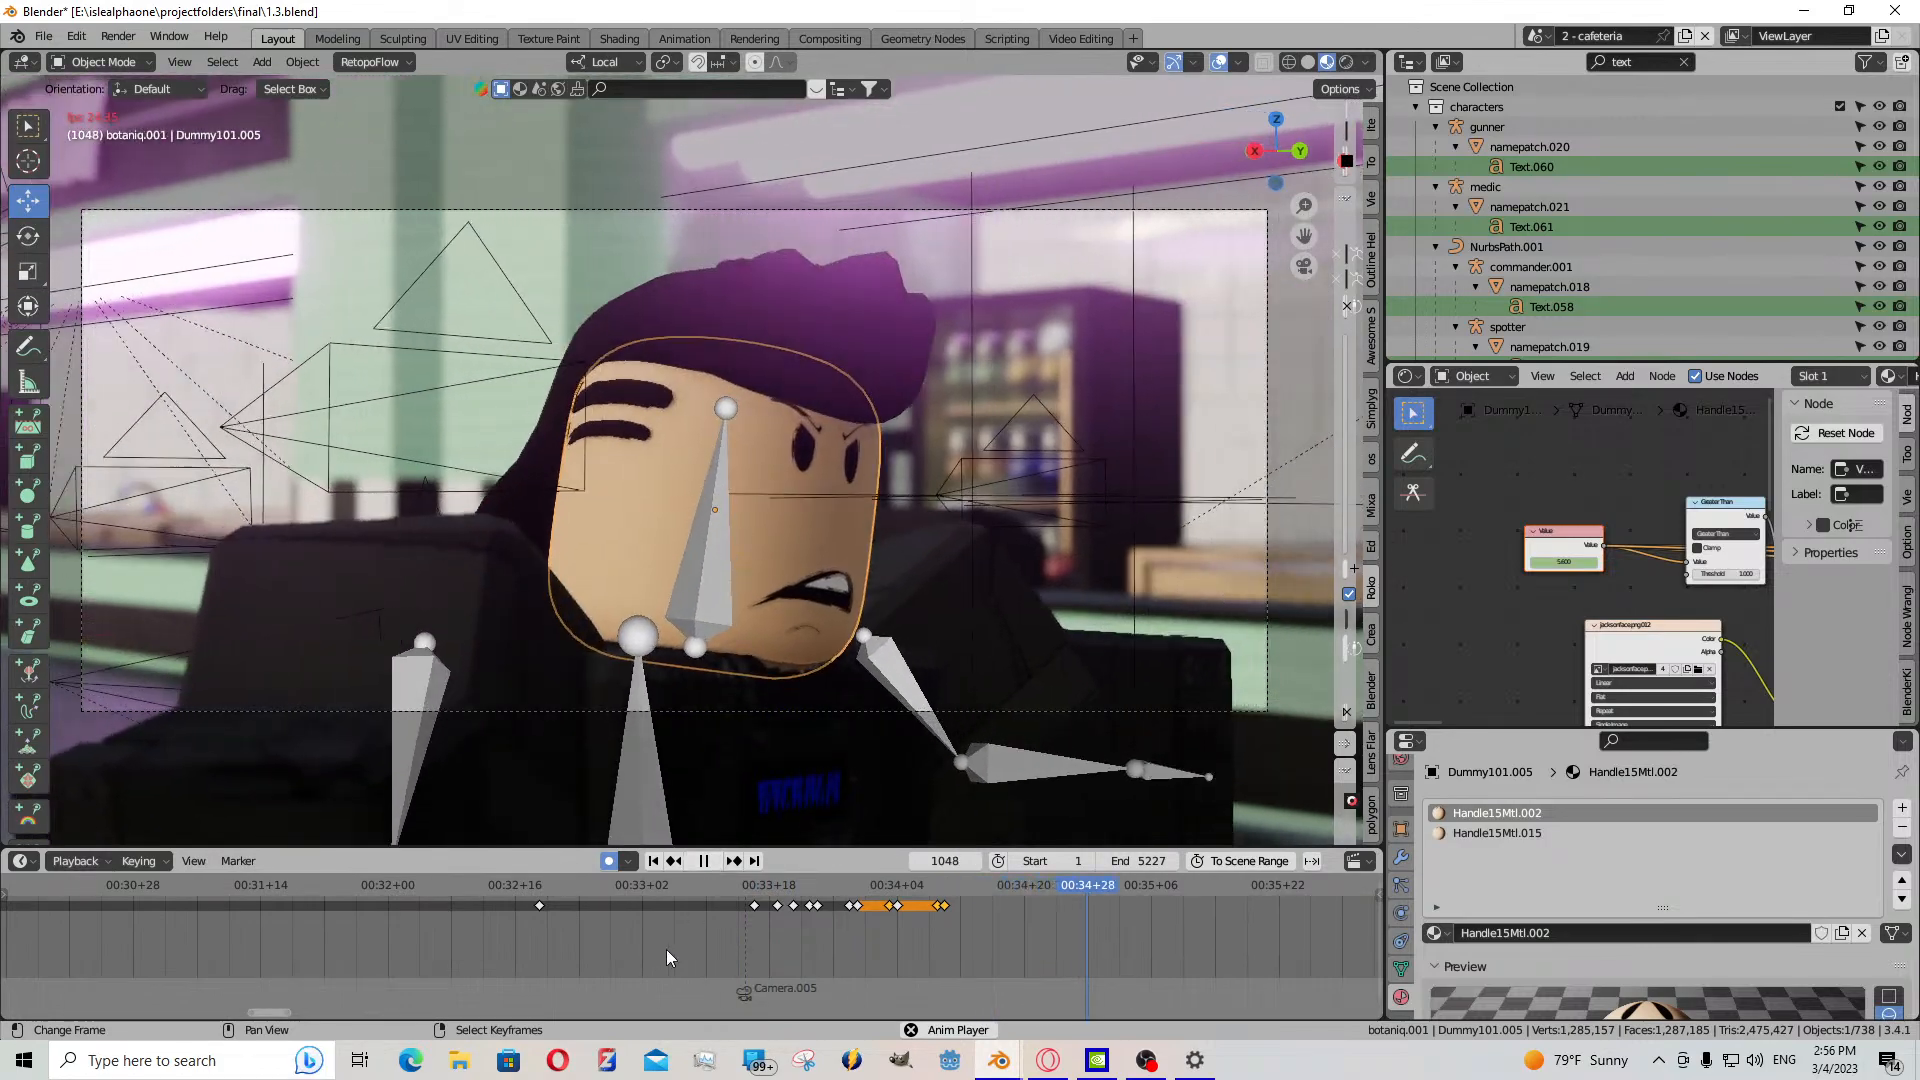
{"action": "left_click", "coordinate": [667, 938]}
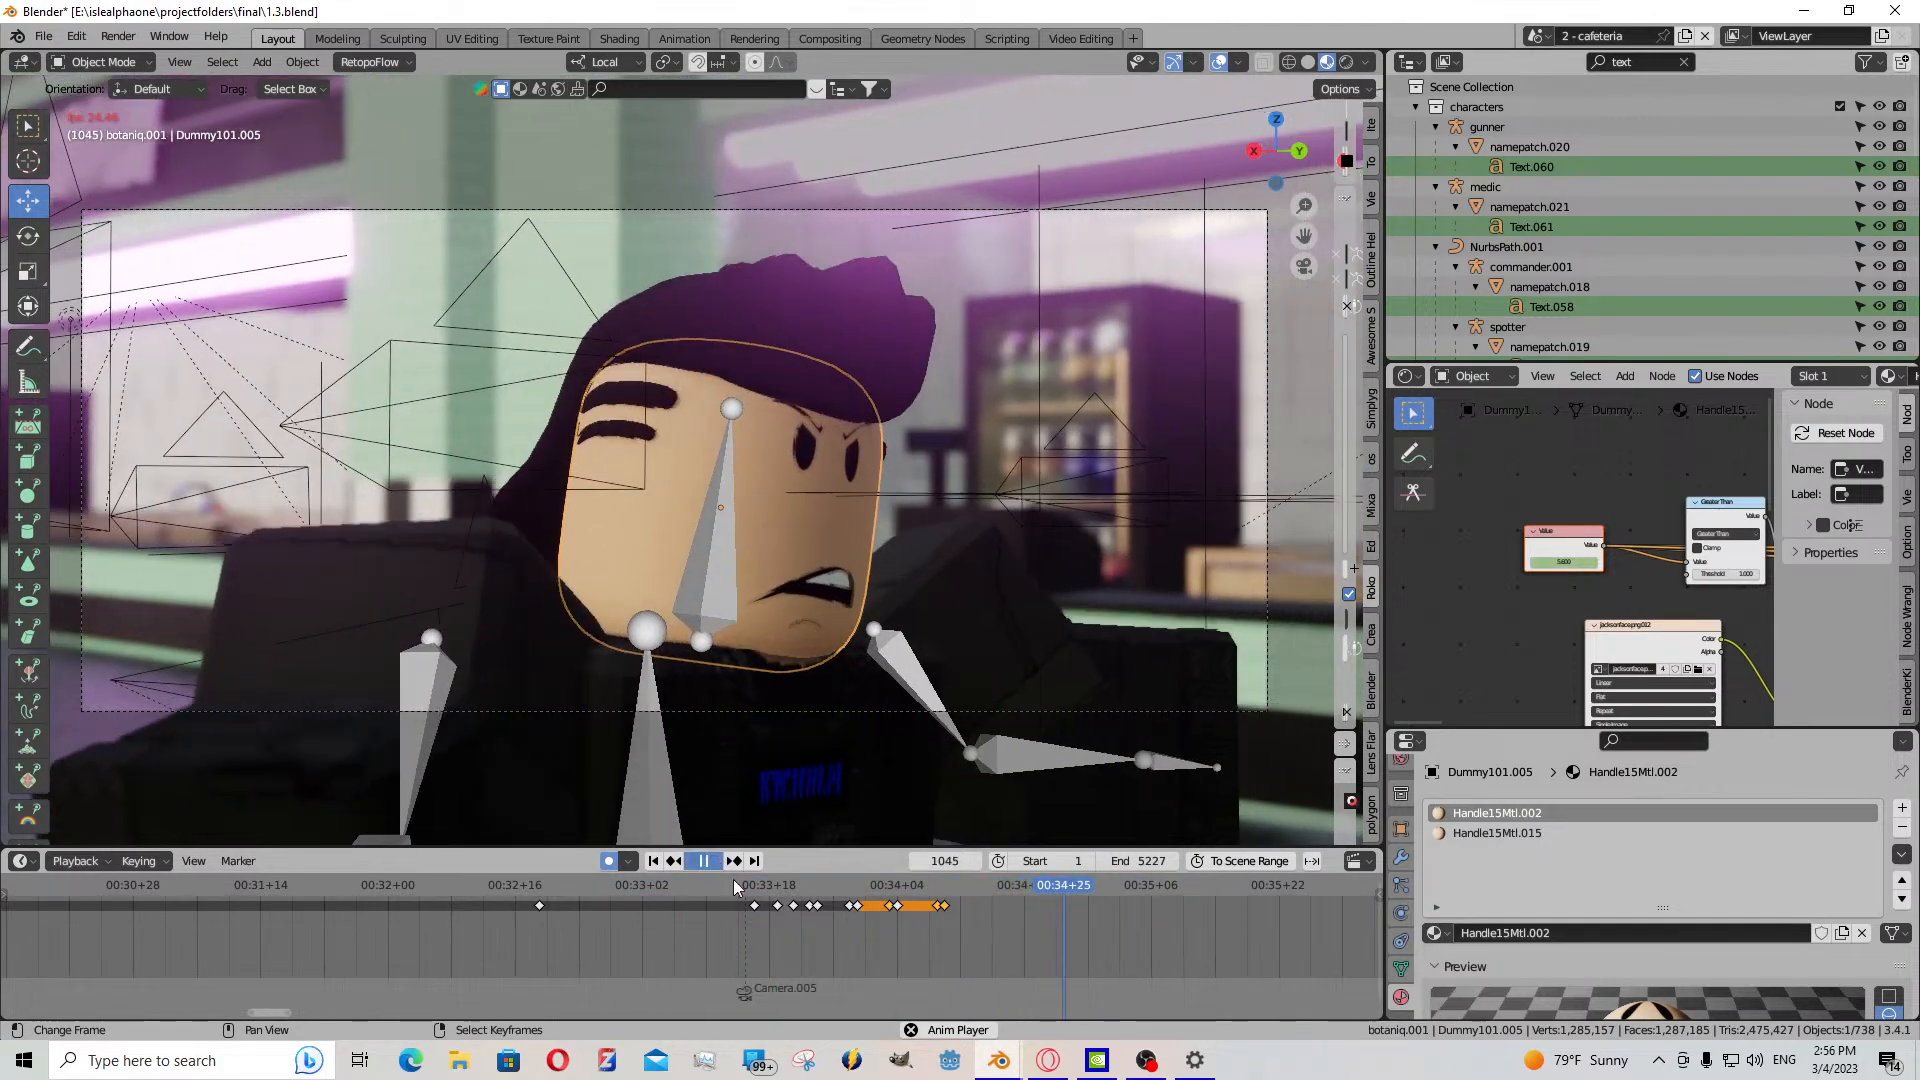
{"action": "left_click_drag", "start_coordinate": [936, 955], "coordinate": [800, 955]}
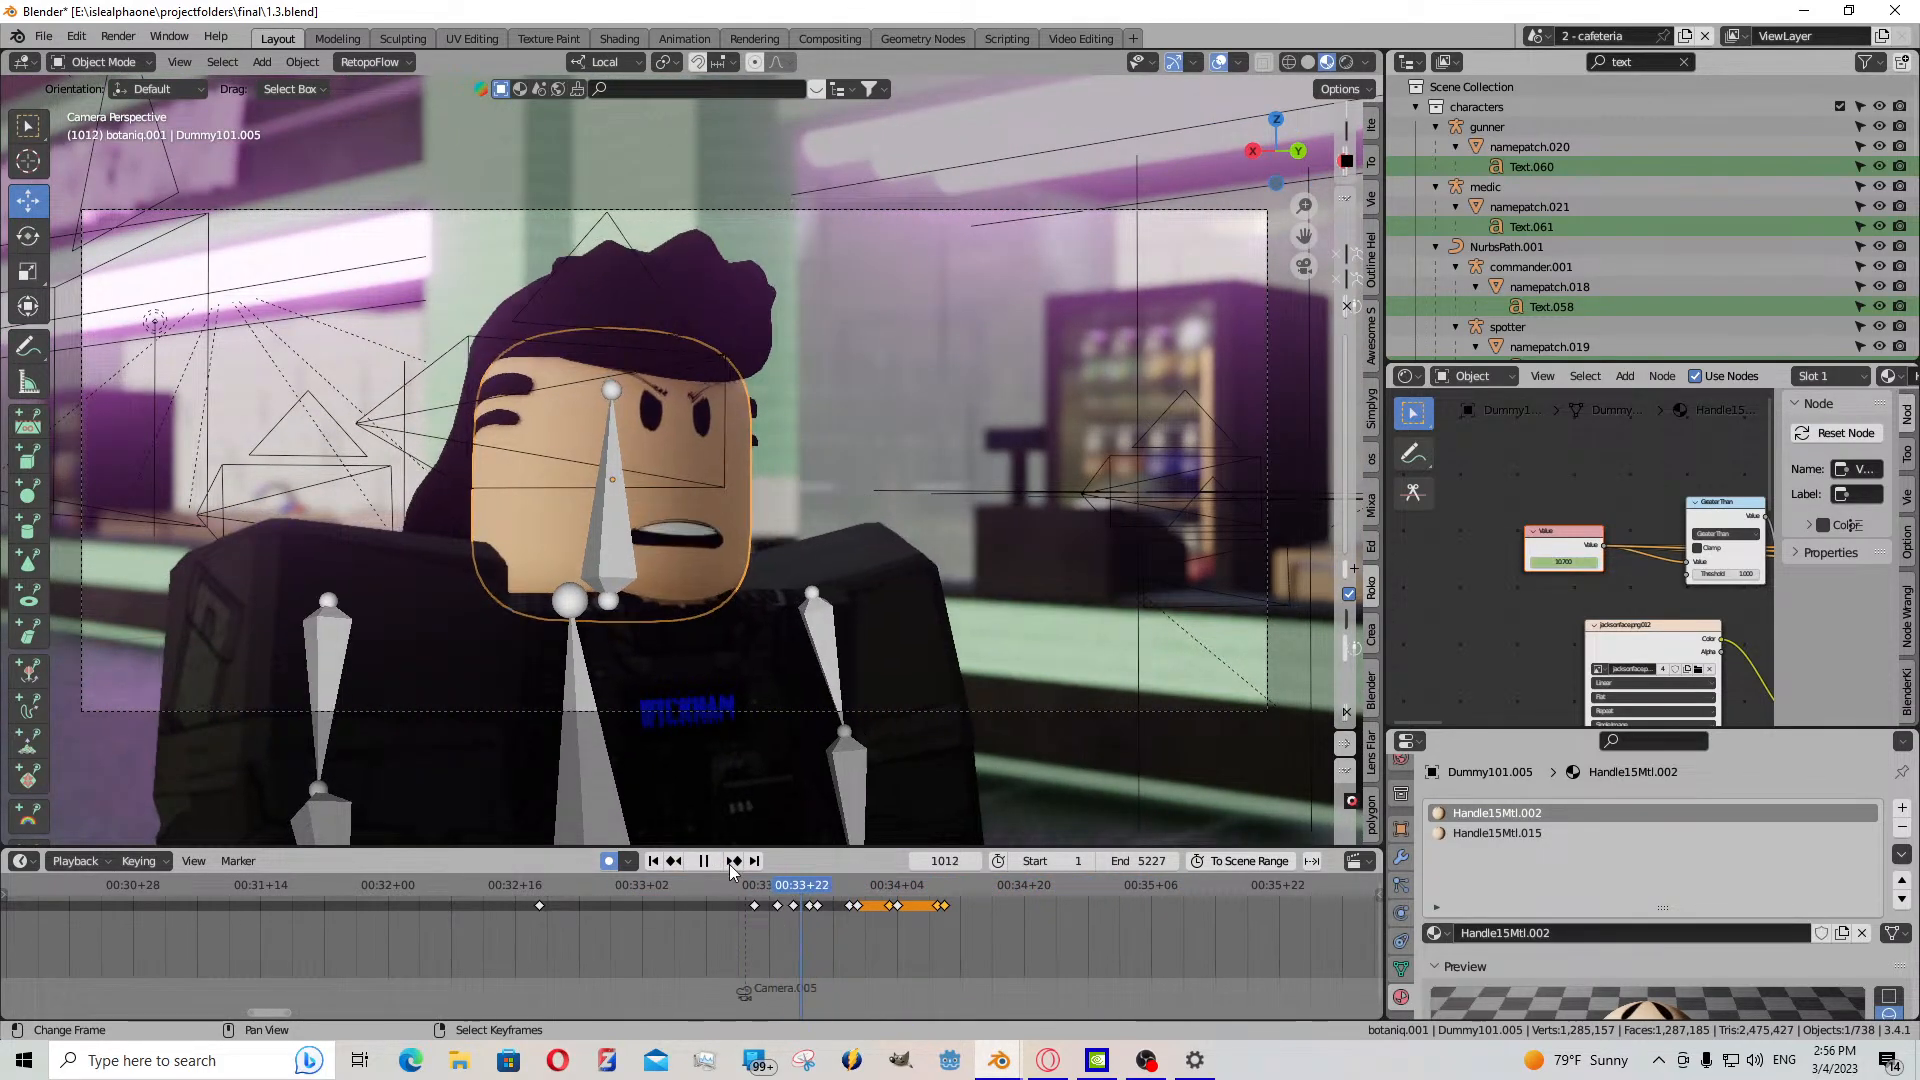
{"action": "left_click", "coordinate": [712, 862]}
{"action": "left_click", "coordinate": [714, 862]}
{"action": "key", "text": "space"}
{"action": "scroll", "coordinate": [866, 916], "scroll_direction": "up", "scroll_amount": 5}
{"action": "middle_click_drag", "start_coordinate": [916, 914], "coordinate": [763, 928]}
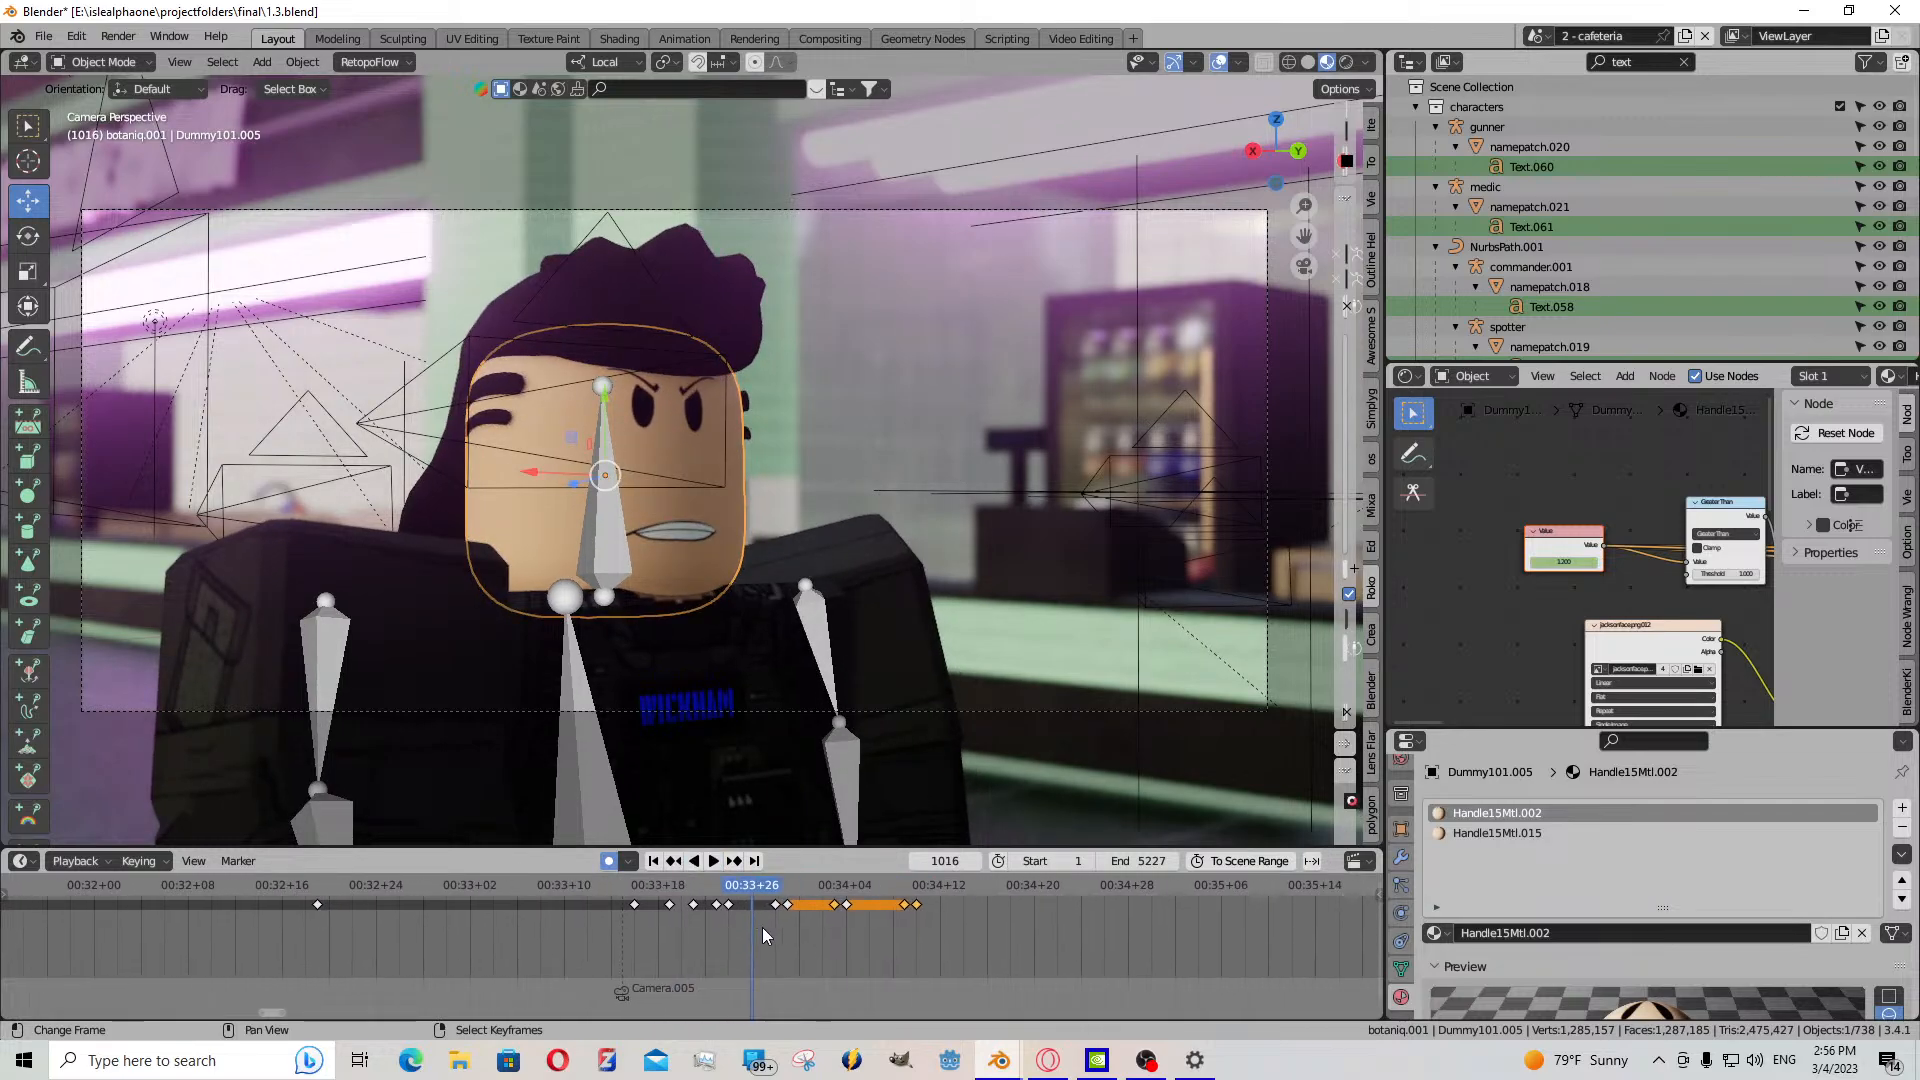
- Move the face Value keyframes on frames 1018 and 1019 two frames earlier, to 1016 and 1017
{"action": "mouse_move", "coordinate": [752, 916]}
{"action": "left_mouse_down"}
{"action": "mouse_move", "coordinate": [668, 916]}
{"action": "mouse_move", "coordinate": [764, 909]}
{"action": "left_mouse_up"}
{"action": "left_click", "coordinate": [711, 862]}
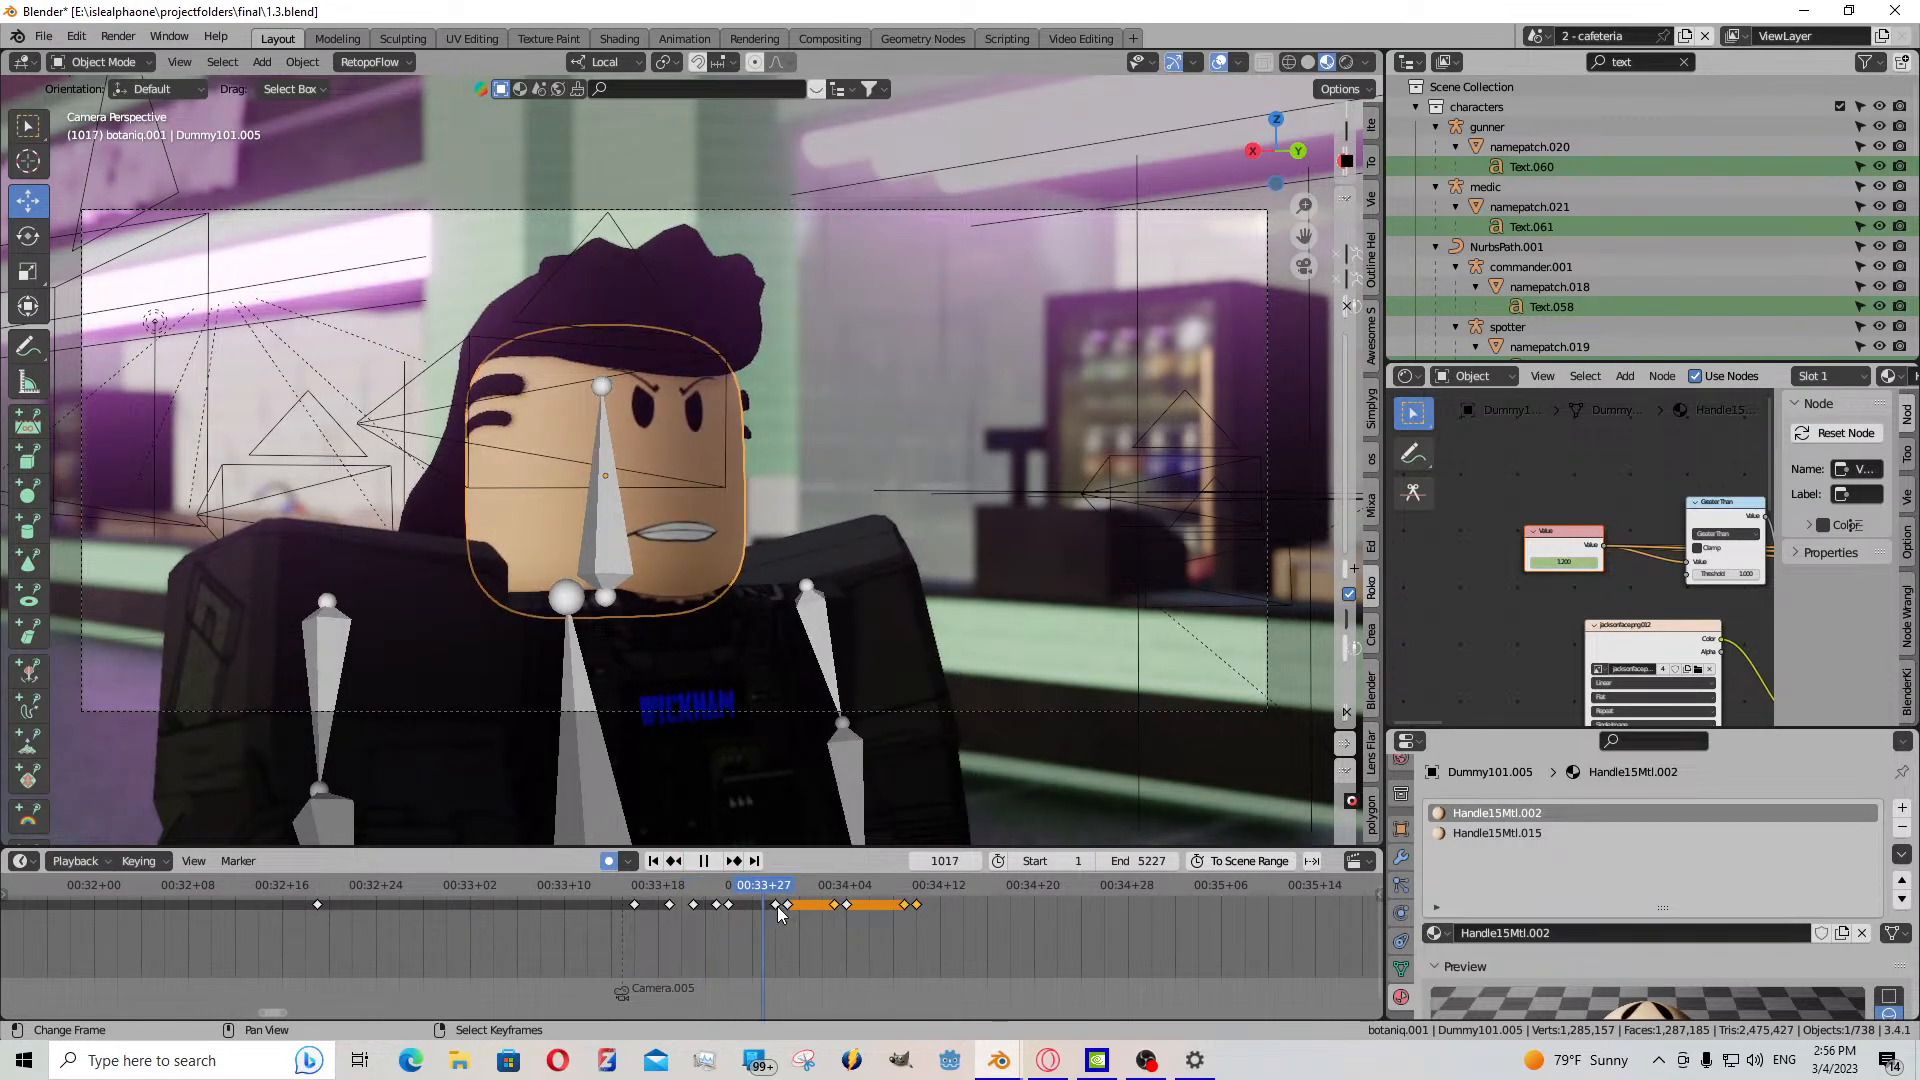
{"action": "right_click", "coordinate": [777, 905]}
{"action": "key", "text": "g"}
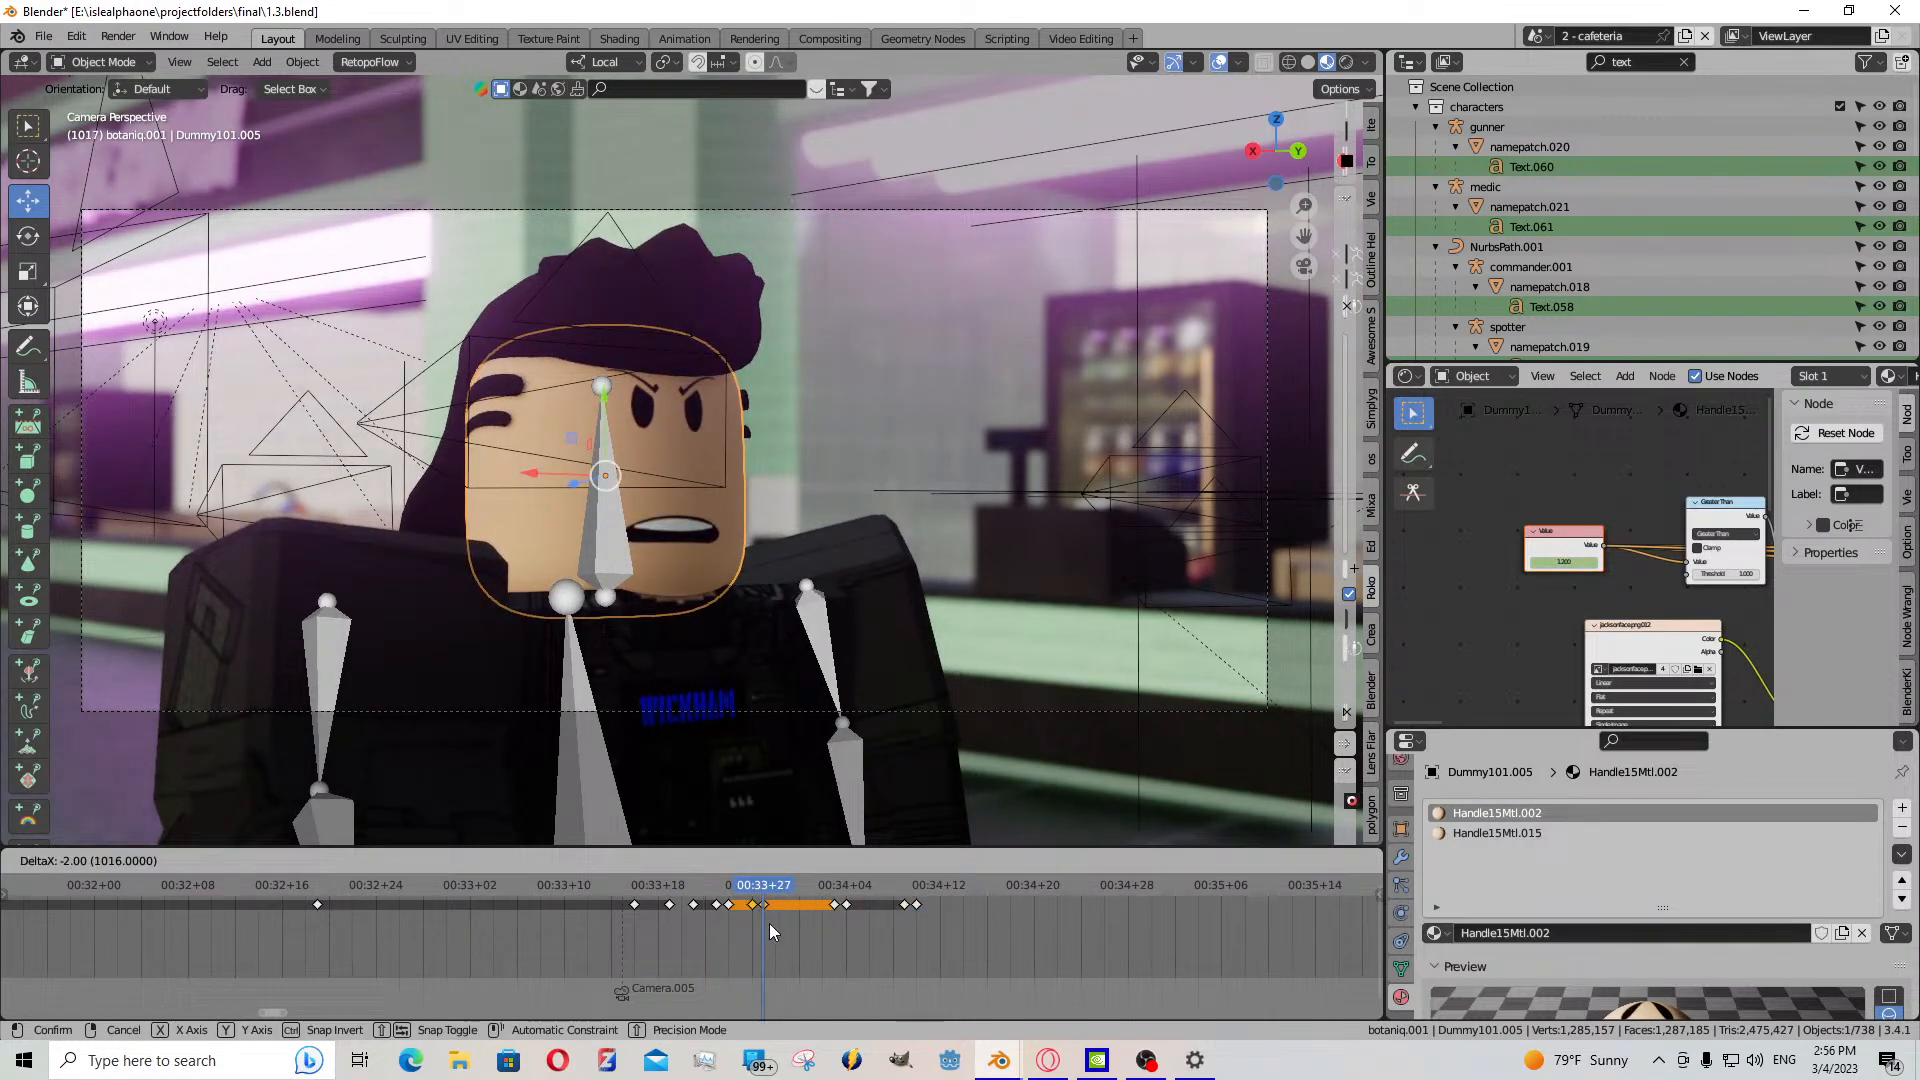
{"action": "left_click", "coordinate": [770, 922]}
- Move the face Value keyframes on frames 1023 and 1024 four frames earlier, to 1019 and 1020
{"action": "left_click", "coordinate": [800, 922]}
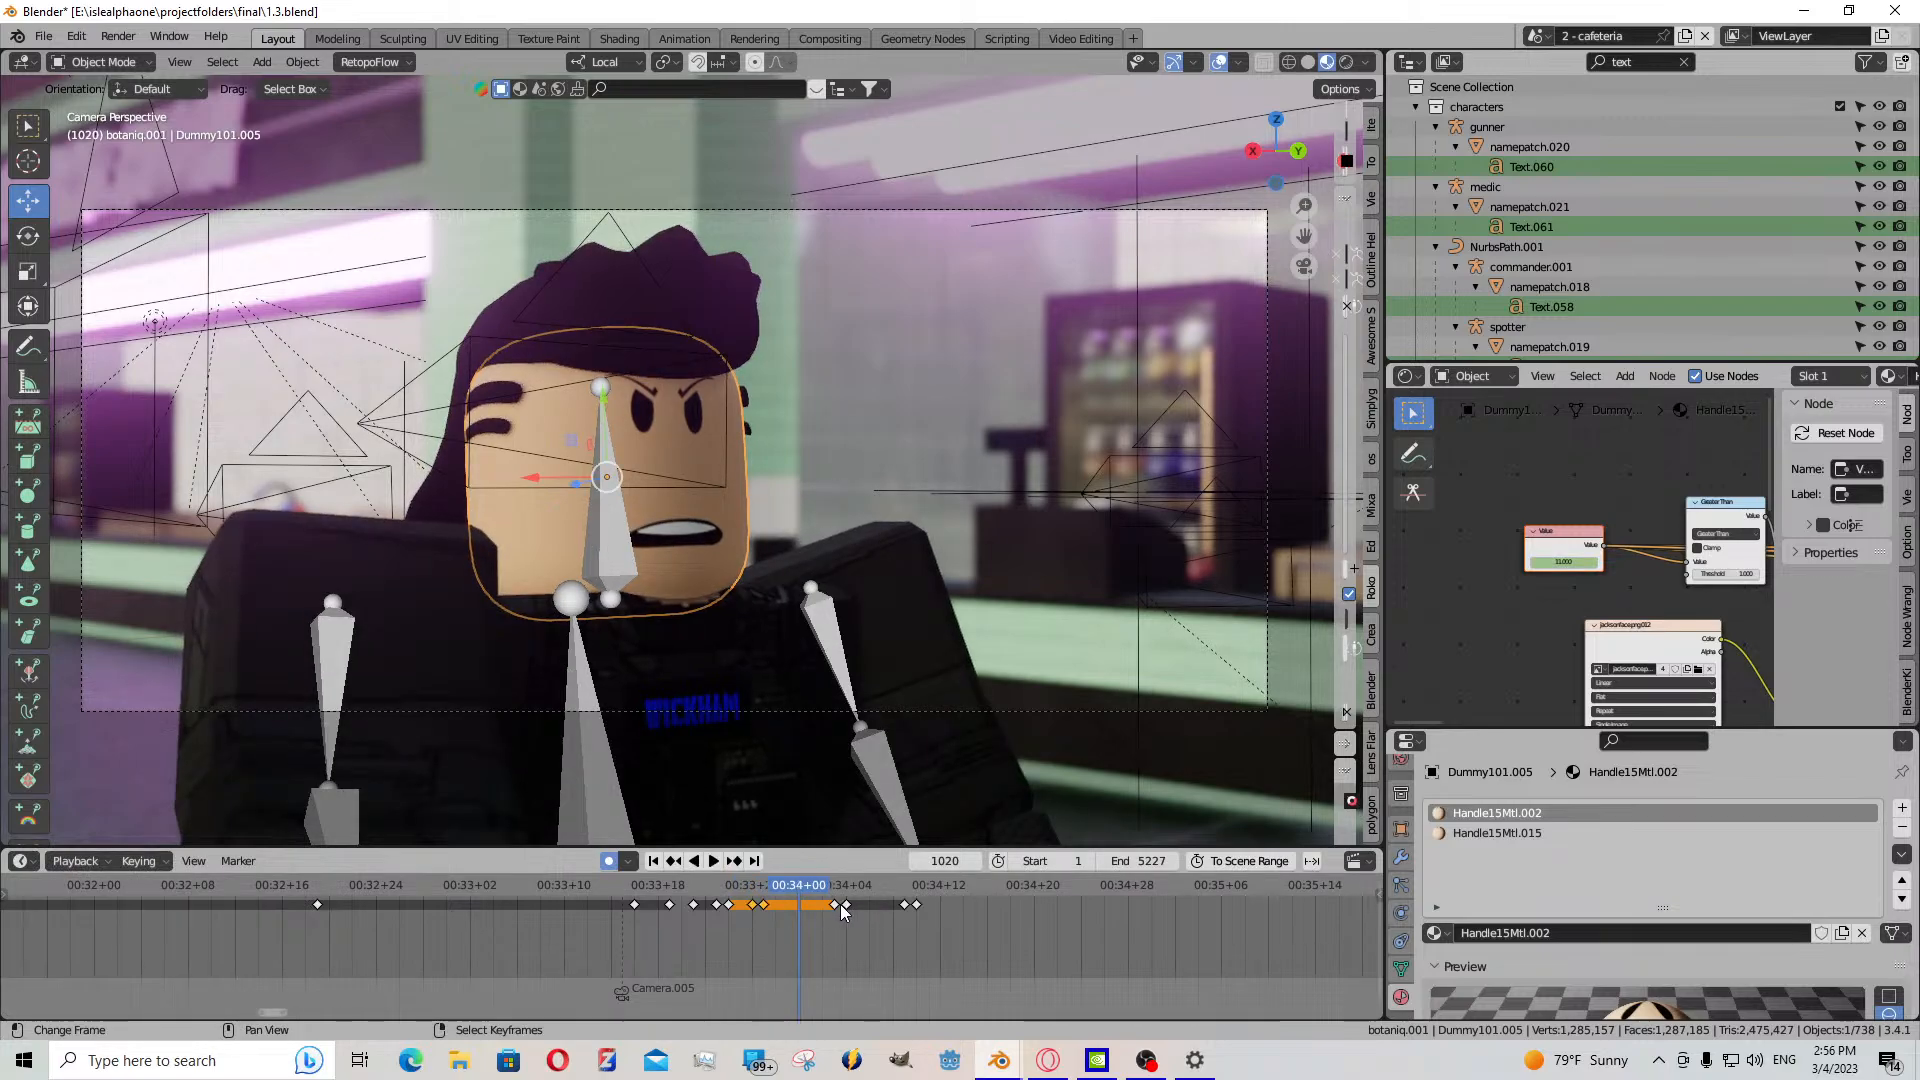
{"action": "left_click", "coordinate": [837, 905]}
{"action": "key", "text": "g"}
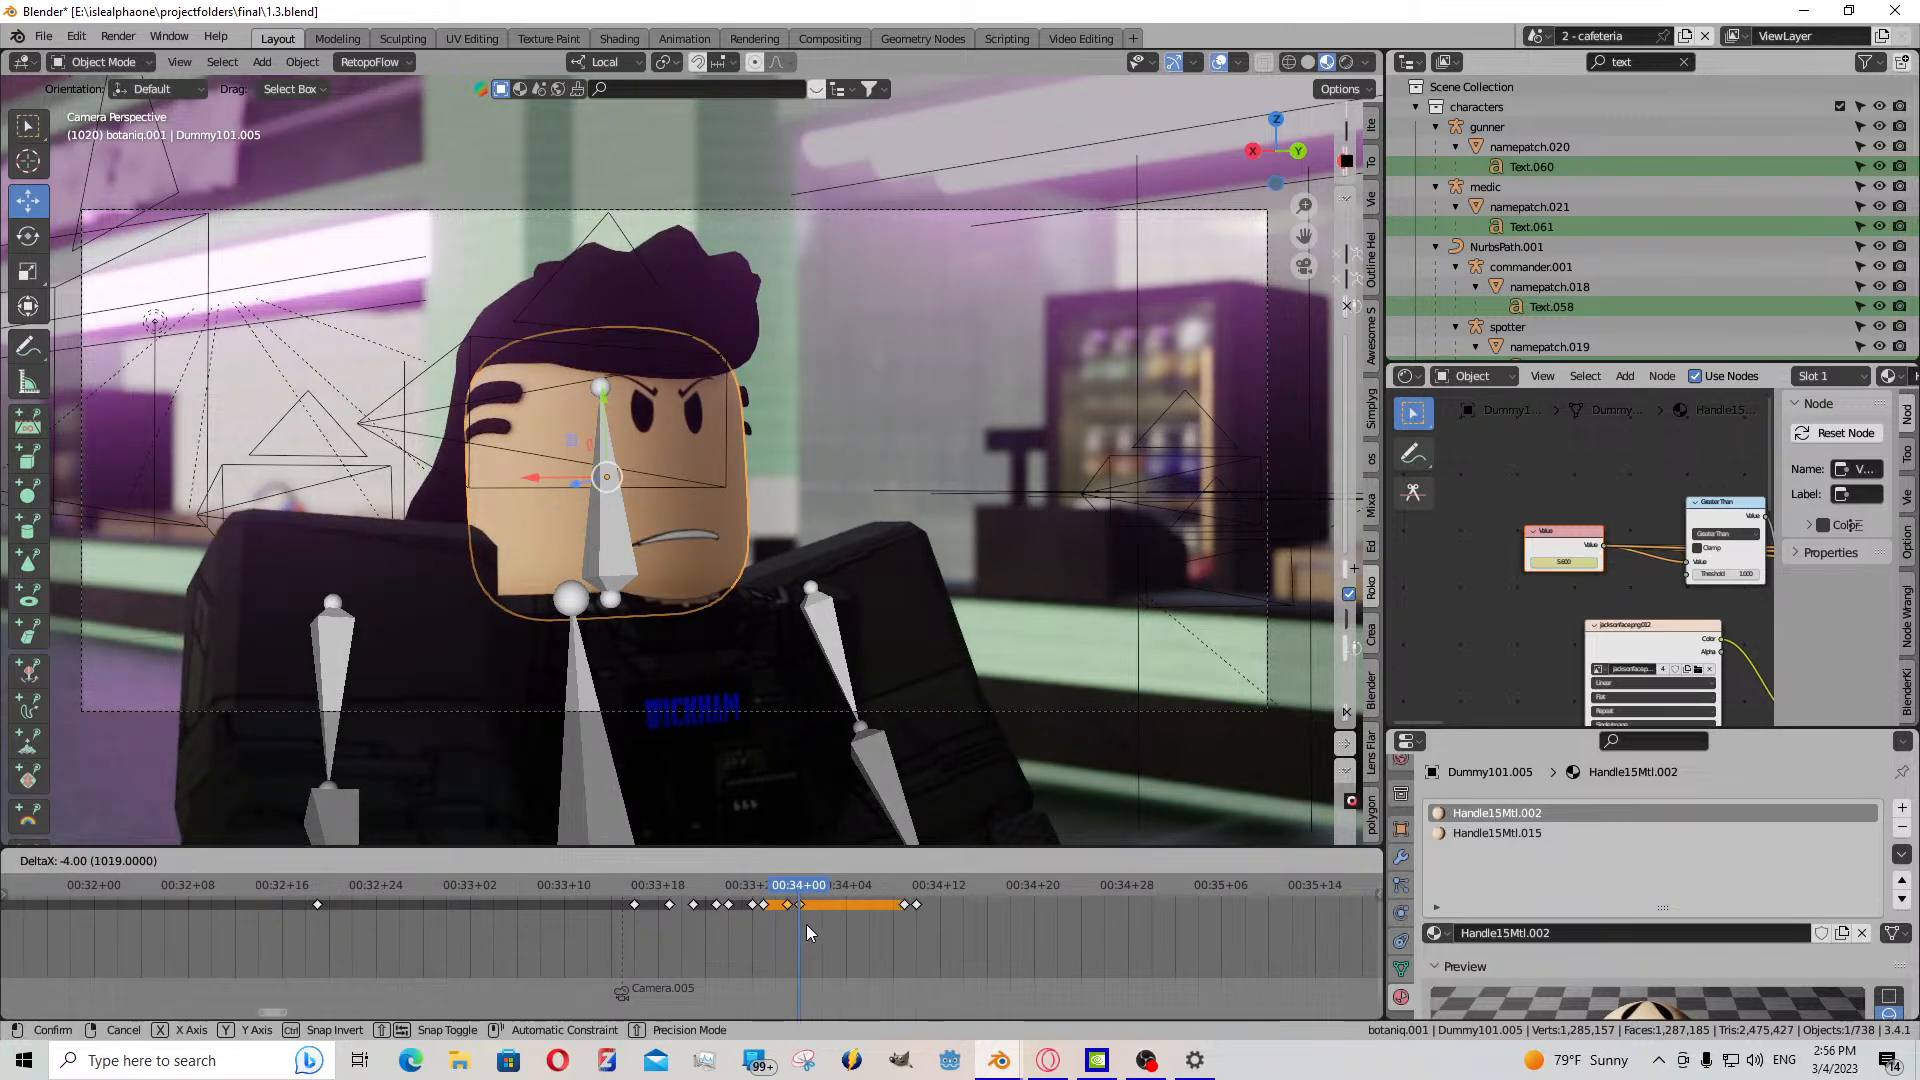
{"action": "left_click", "coordinate": [806, 924]}
- Move the face Value keyframes on frames 1029 and 1030 eight frames earlier, and change the value on frame 1022 to the round mouth
{"action": "left_click", "coordinate": [823, 922]}
{"action": "right_click", "coordinate": [906, 906]}
{"action": "right_click", "coordinate": [915, 905], "text": "shift"}
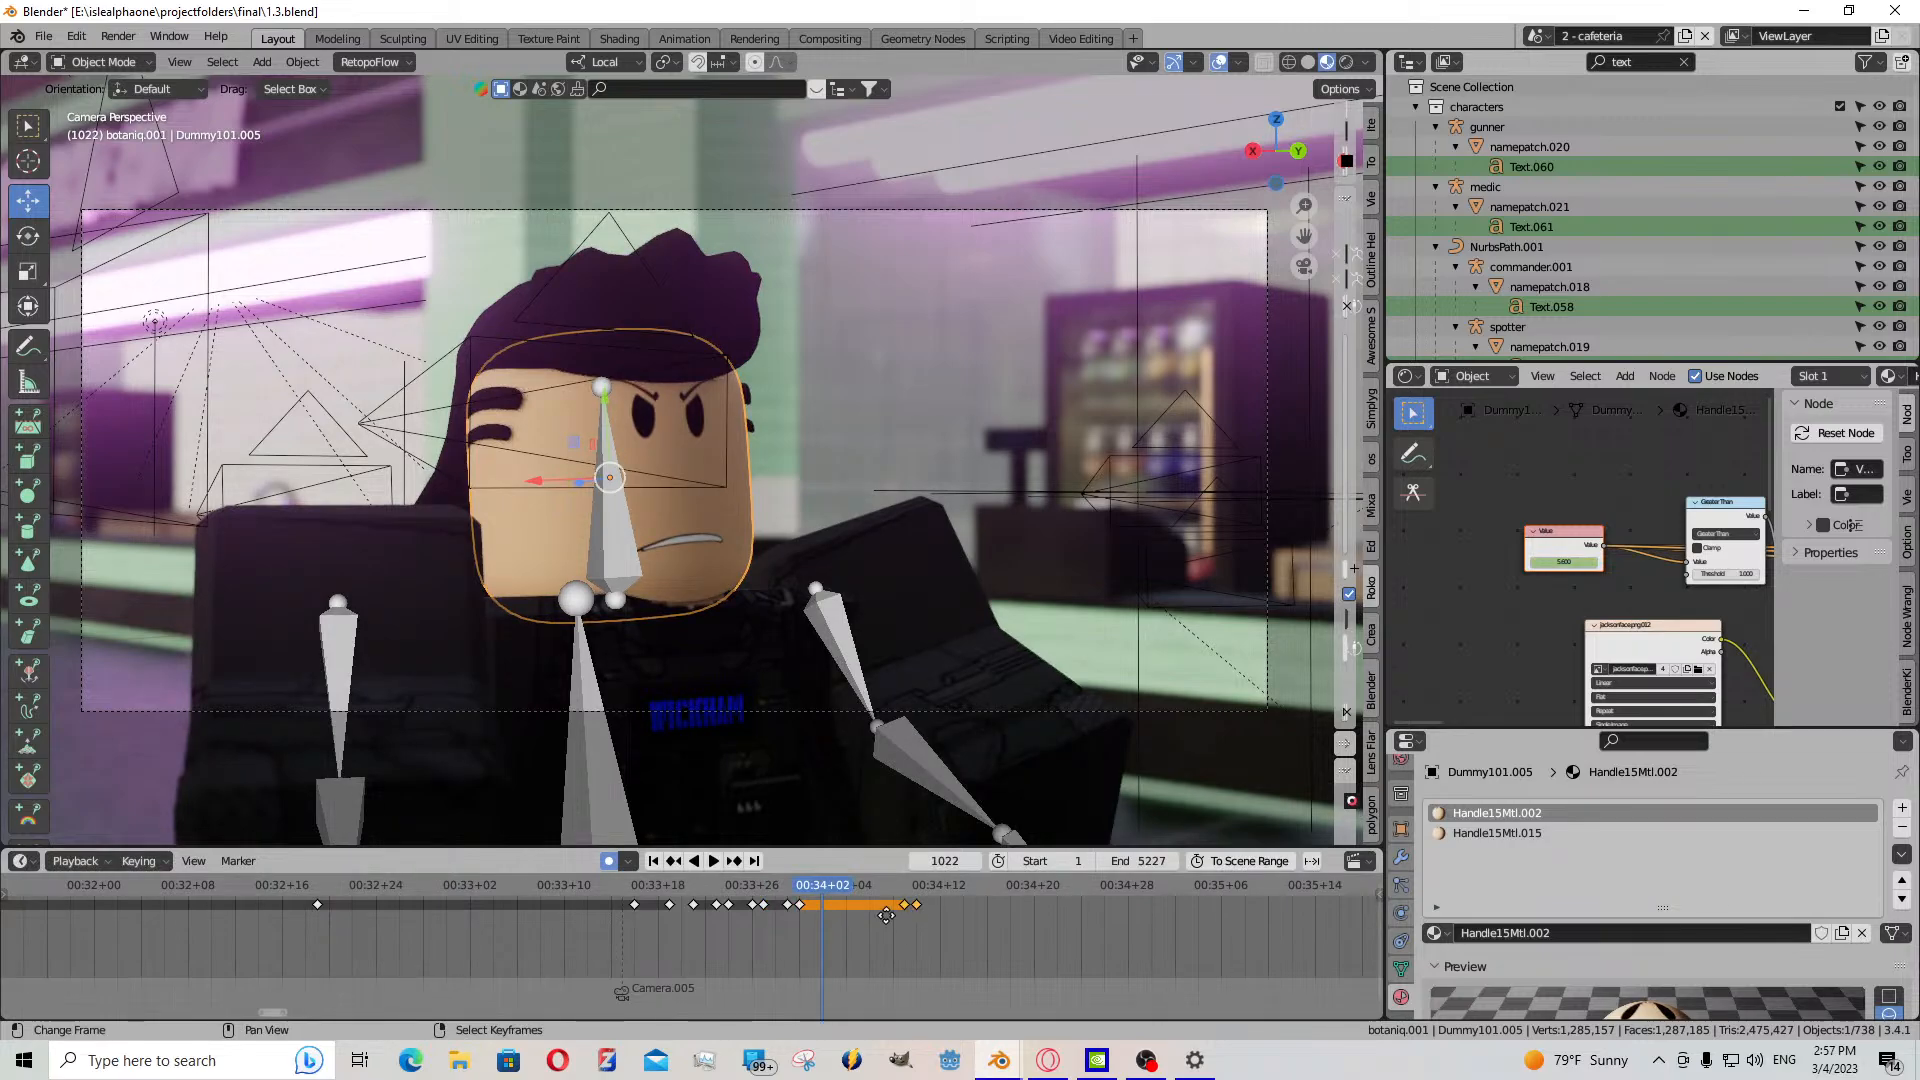
{"action": "key", "text": "g"}
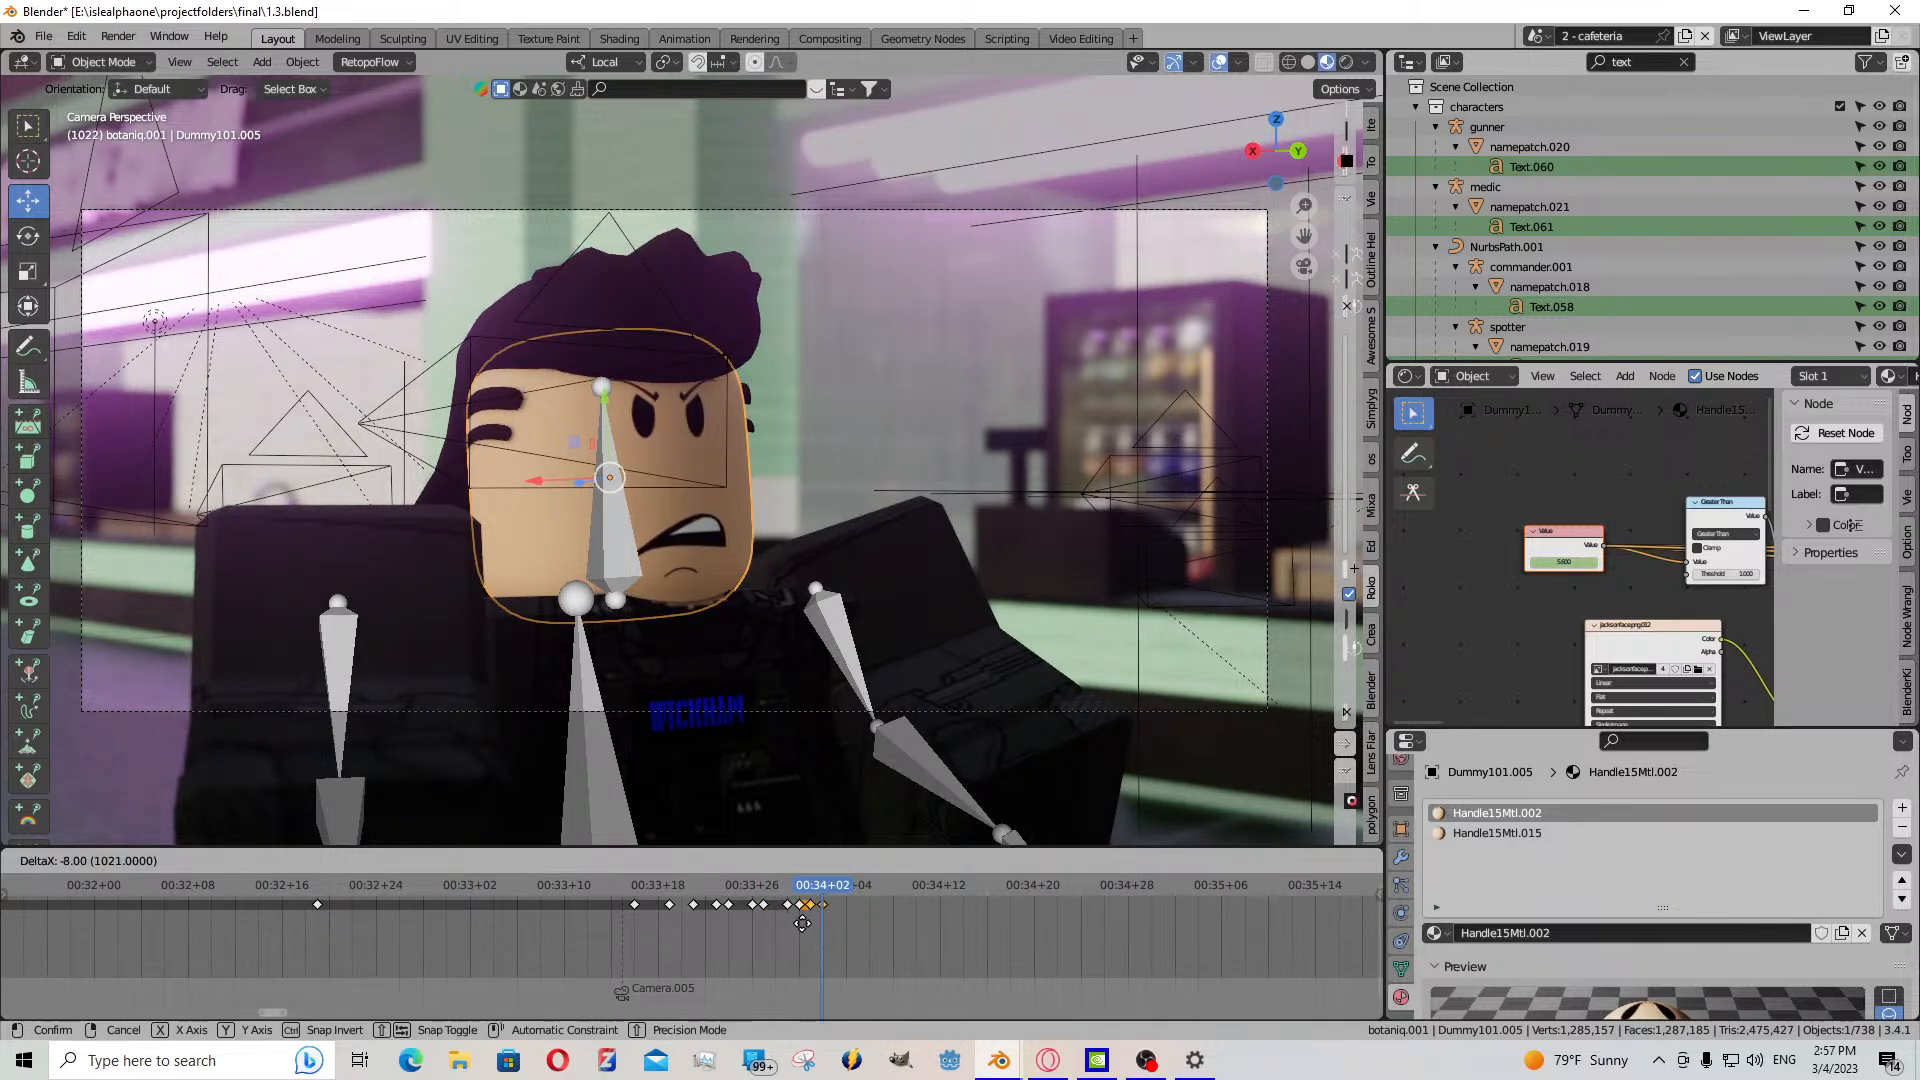
{"action": "left_click", "coordinate": [1071, 855]}
{"action": "left_click_drag", "start_coordinate": [1555, 562], "coordinate": [1584, 562]}
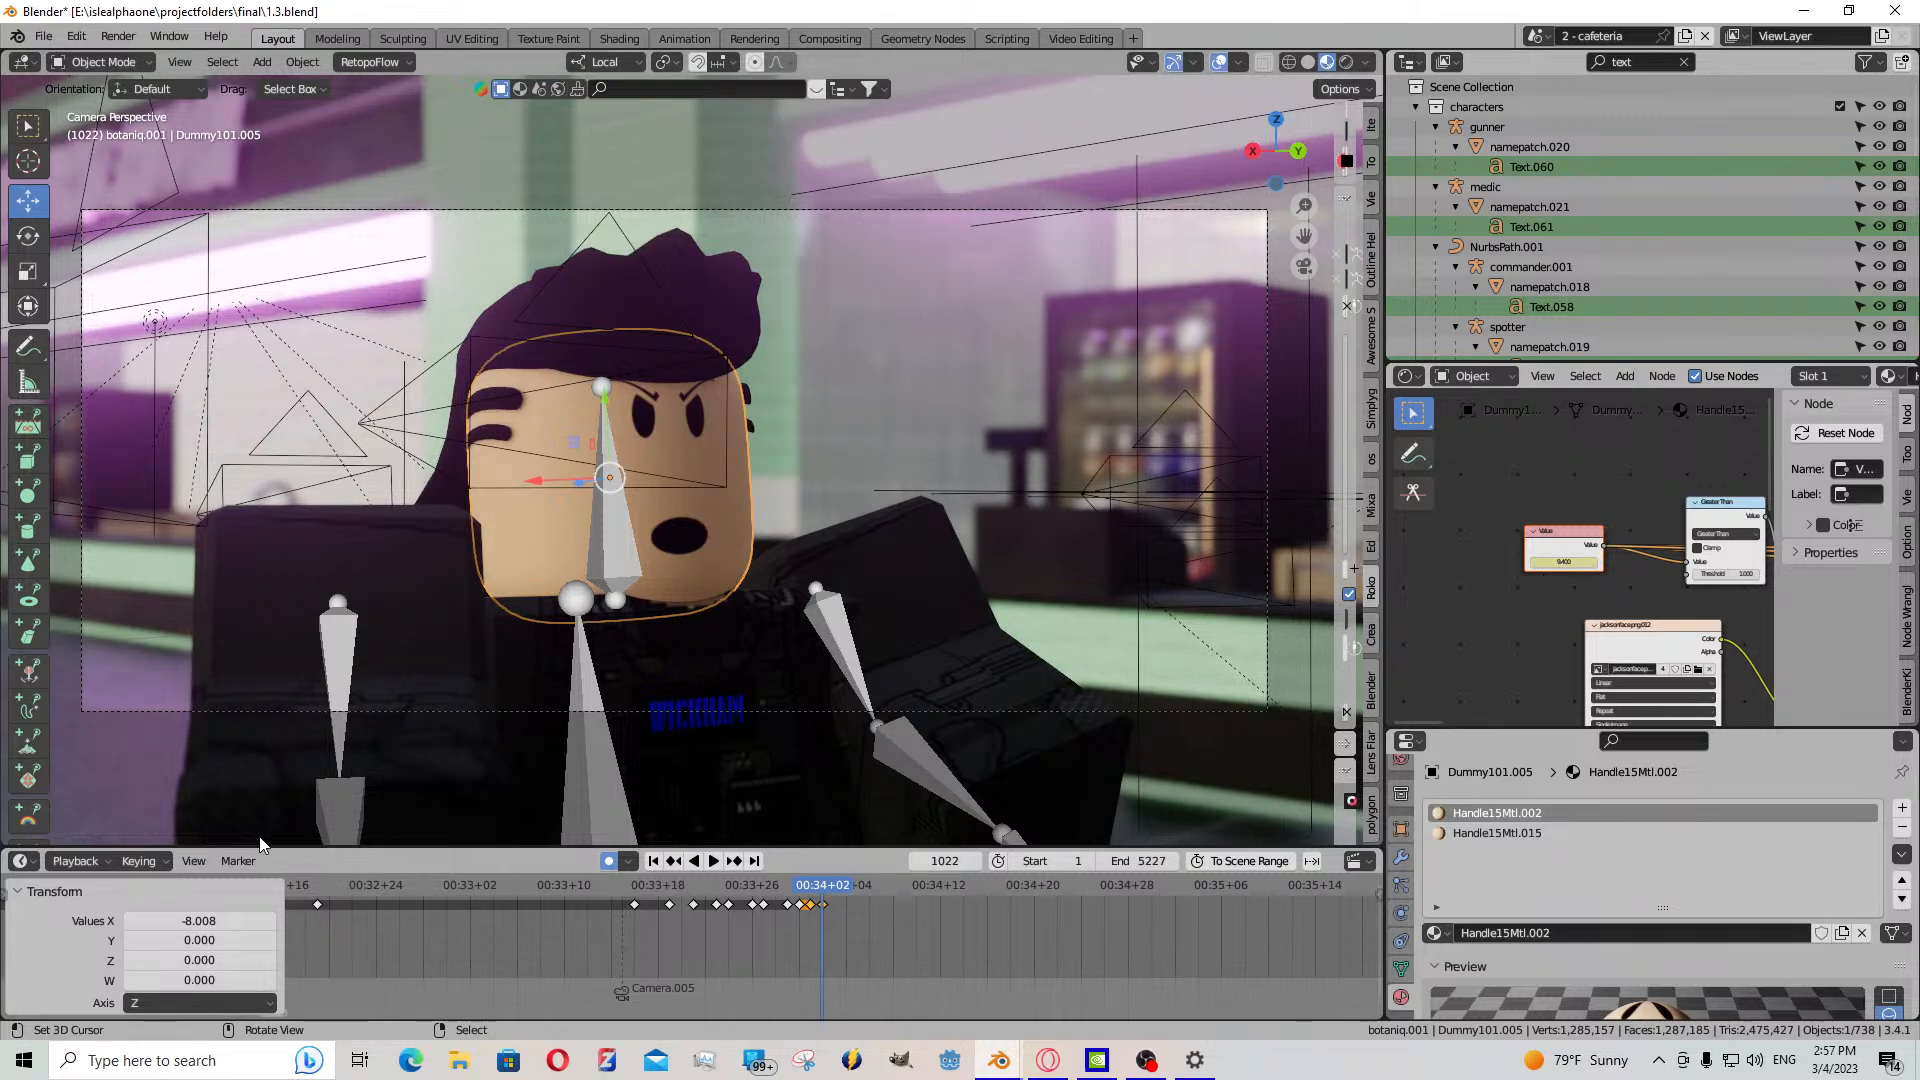
- Replay the shot from about frame 1009 and check the mouth changes against the audio
{"action": "left_click", "coordinate": [76, 861]}
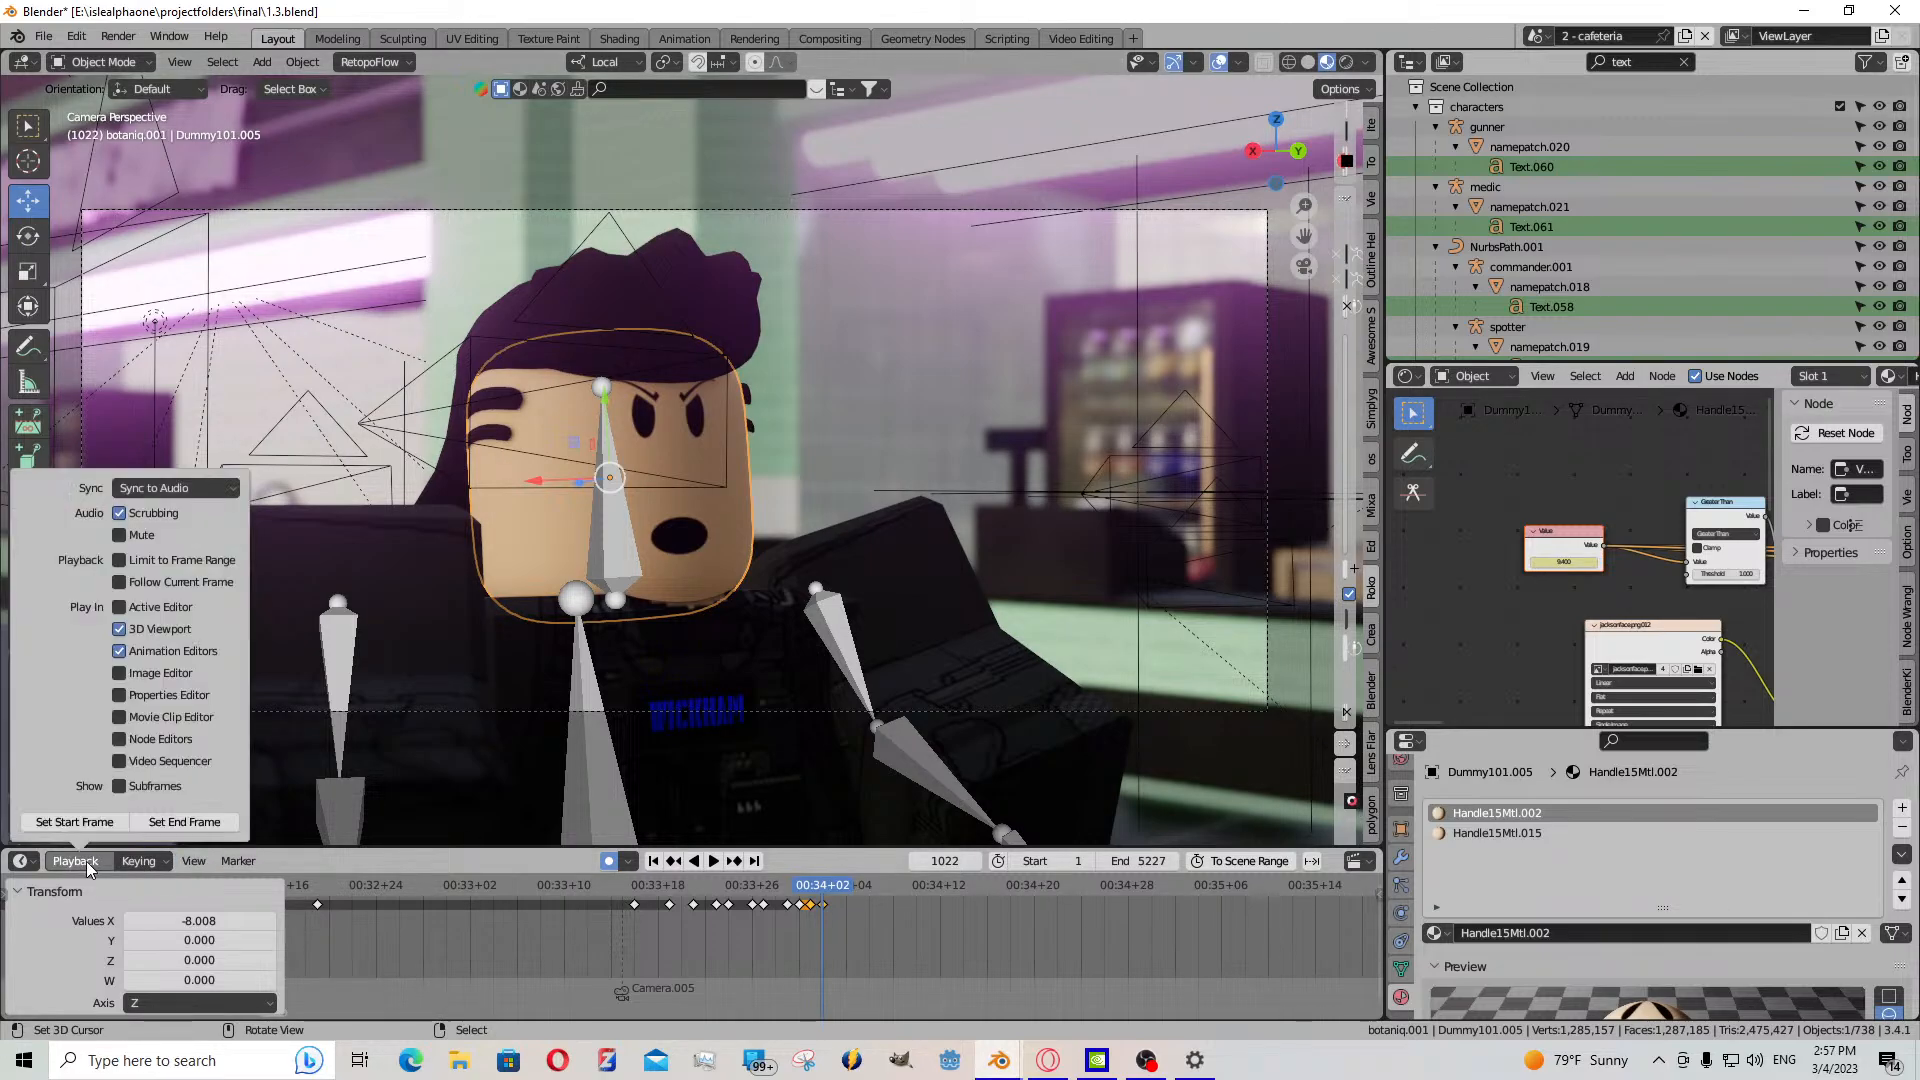
{"action": "left_click", "coordinate": [664, 916]}
{"action": "left_click", "coordinate": [714, 859]}
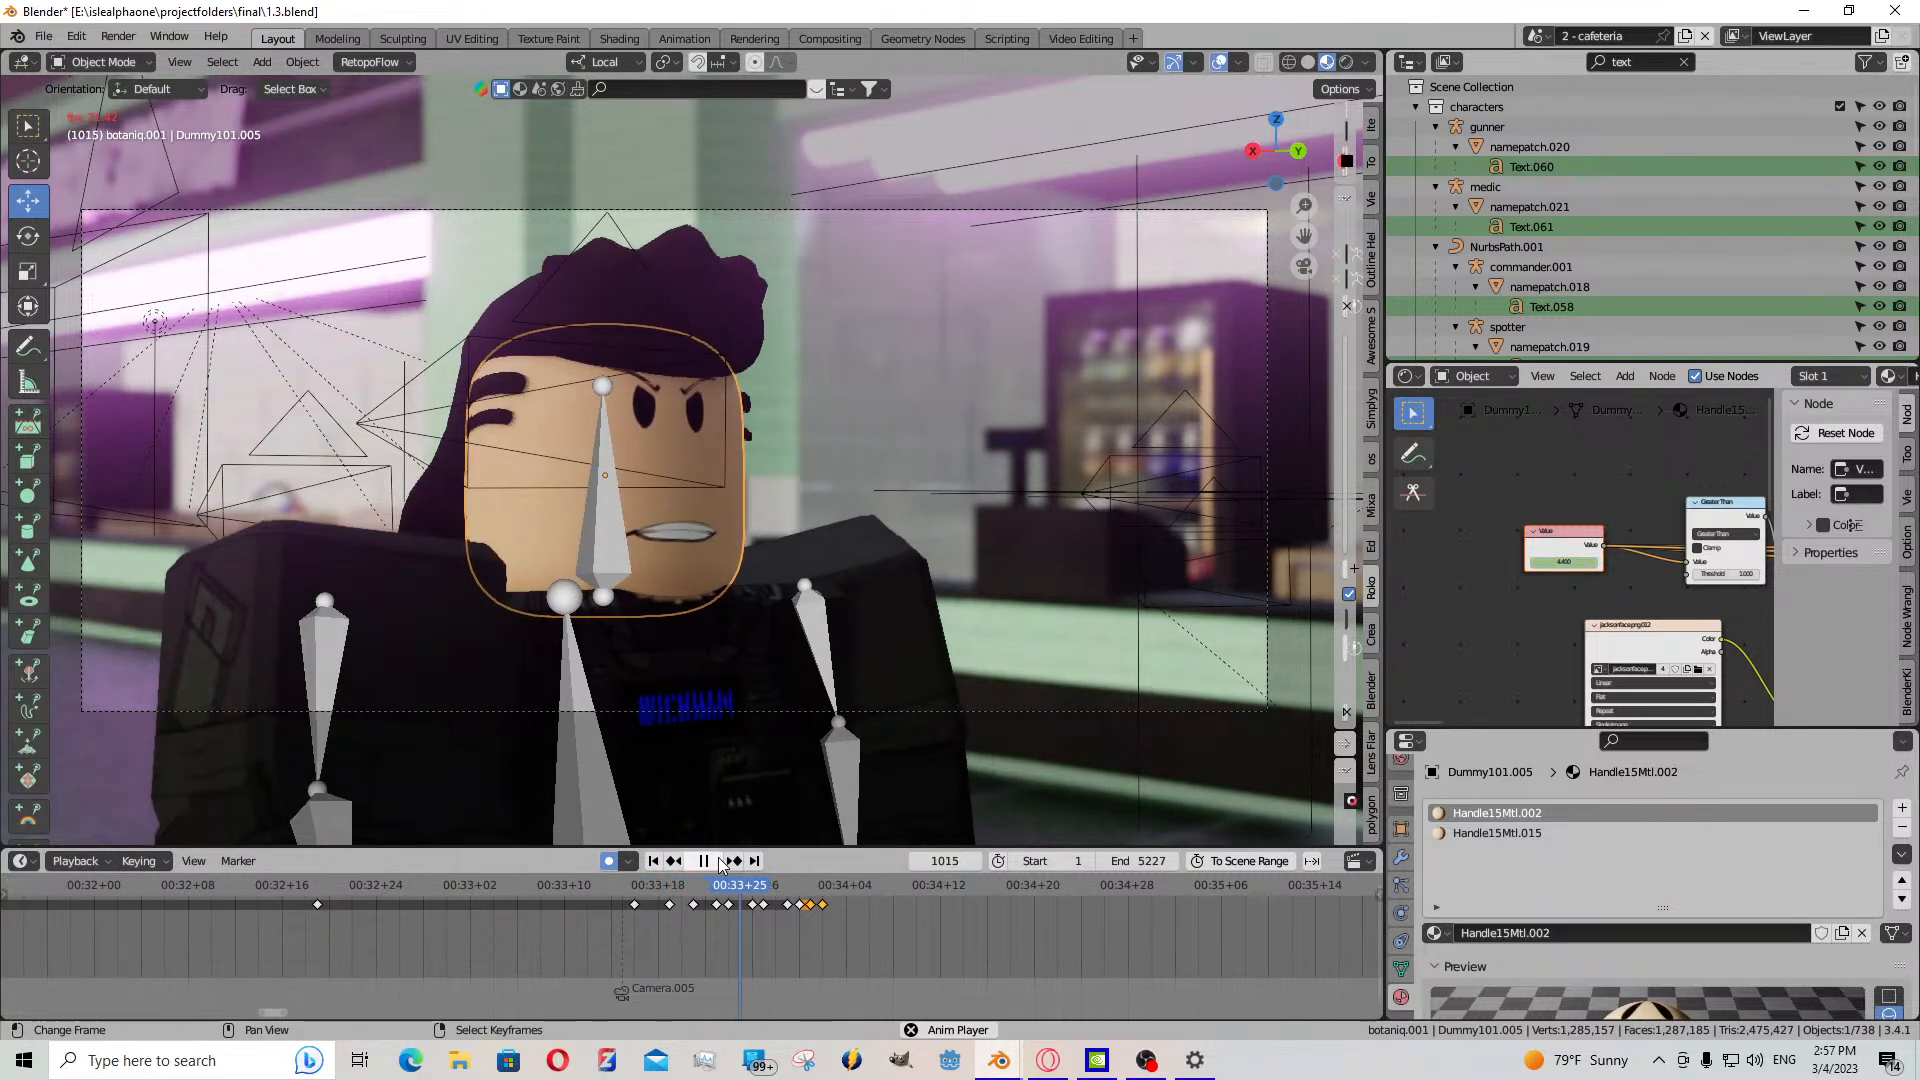
{"action": "left_click", "coordinate": [713, 860]}
{"action": "left_click", "coordinate": [785, 937]}
{"action": "left_click", "coordinate": [714, 860]}
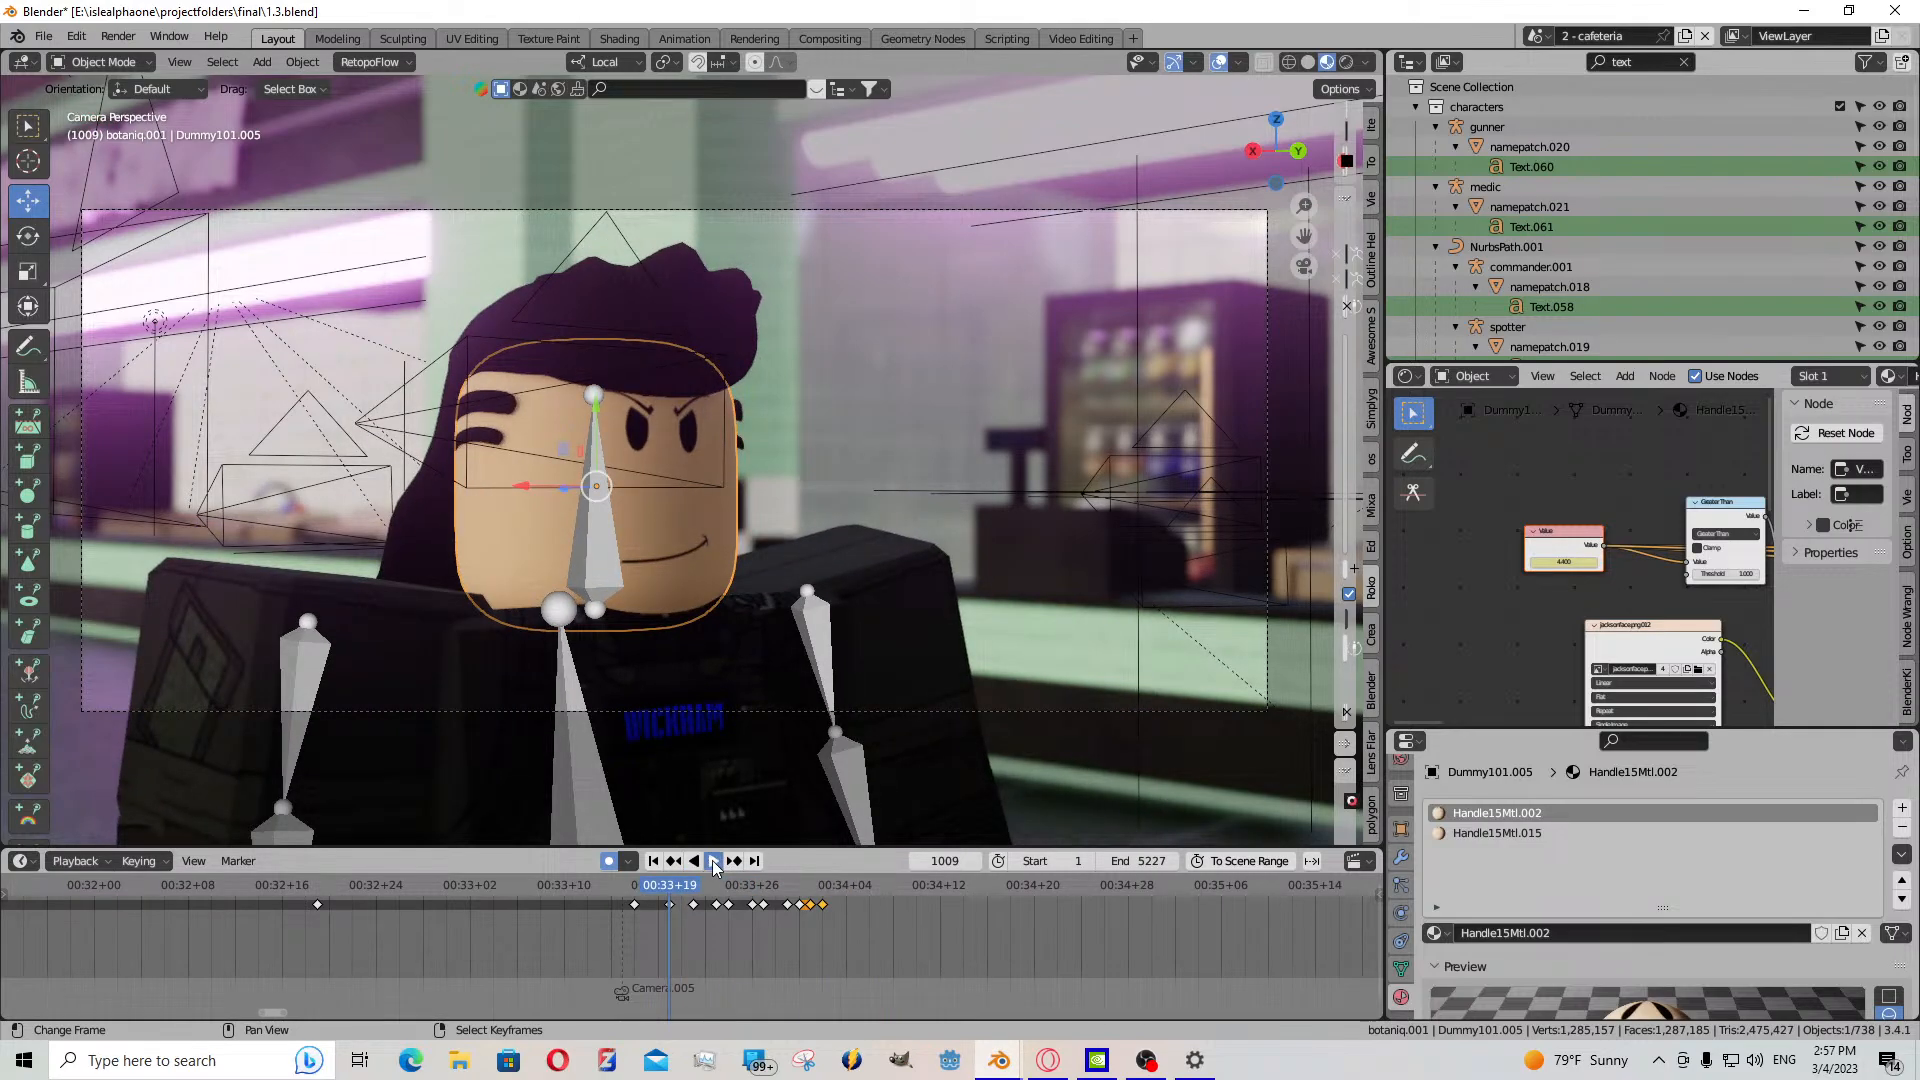
{"action": "left_click", "coordinate": [714, 861]}
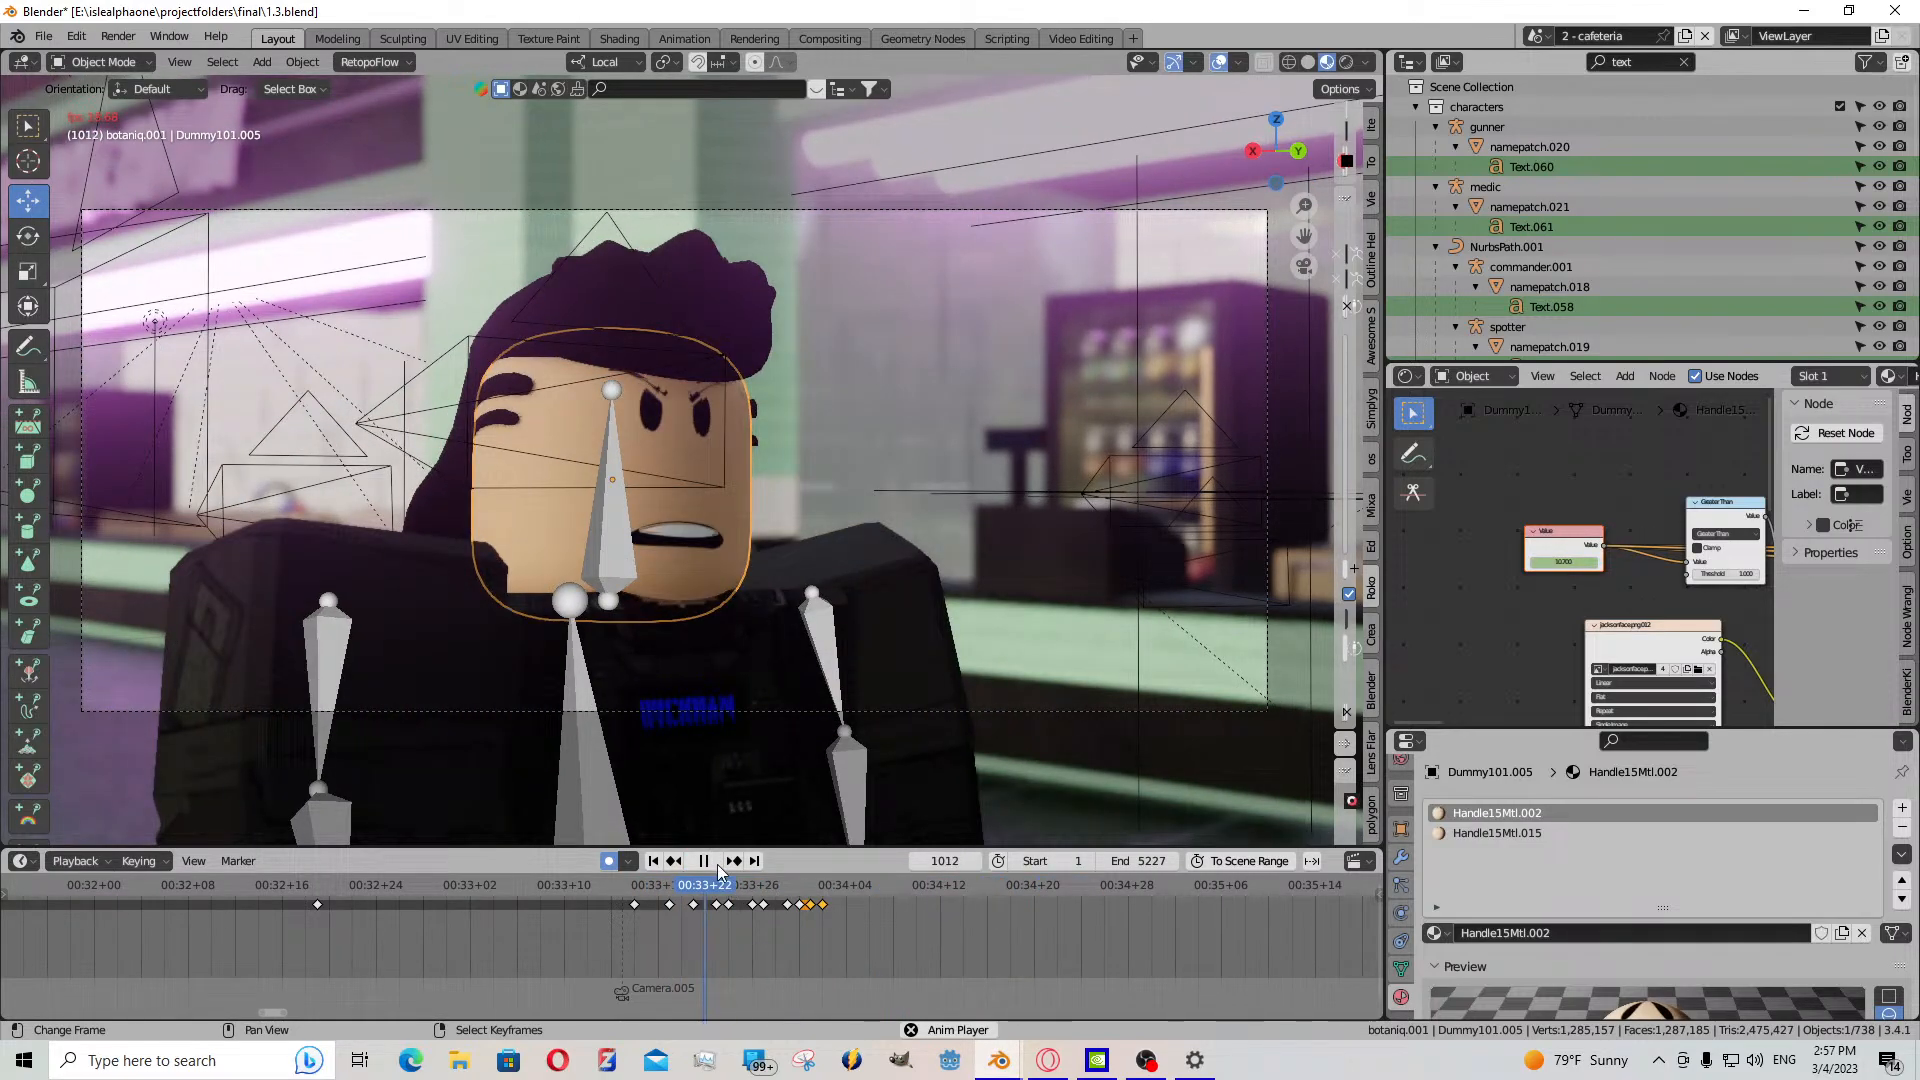
- Keyframe the face Value to the clenched-teeth mouth on frame 1027 and paste the round-mouth keyframe on frame 1026 as a hold
{"action": "left_click_drag", "start_coordinate": [753, 916], "coordinate": [879, 937]}
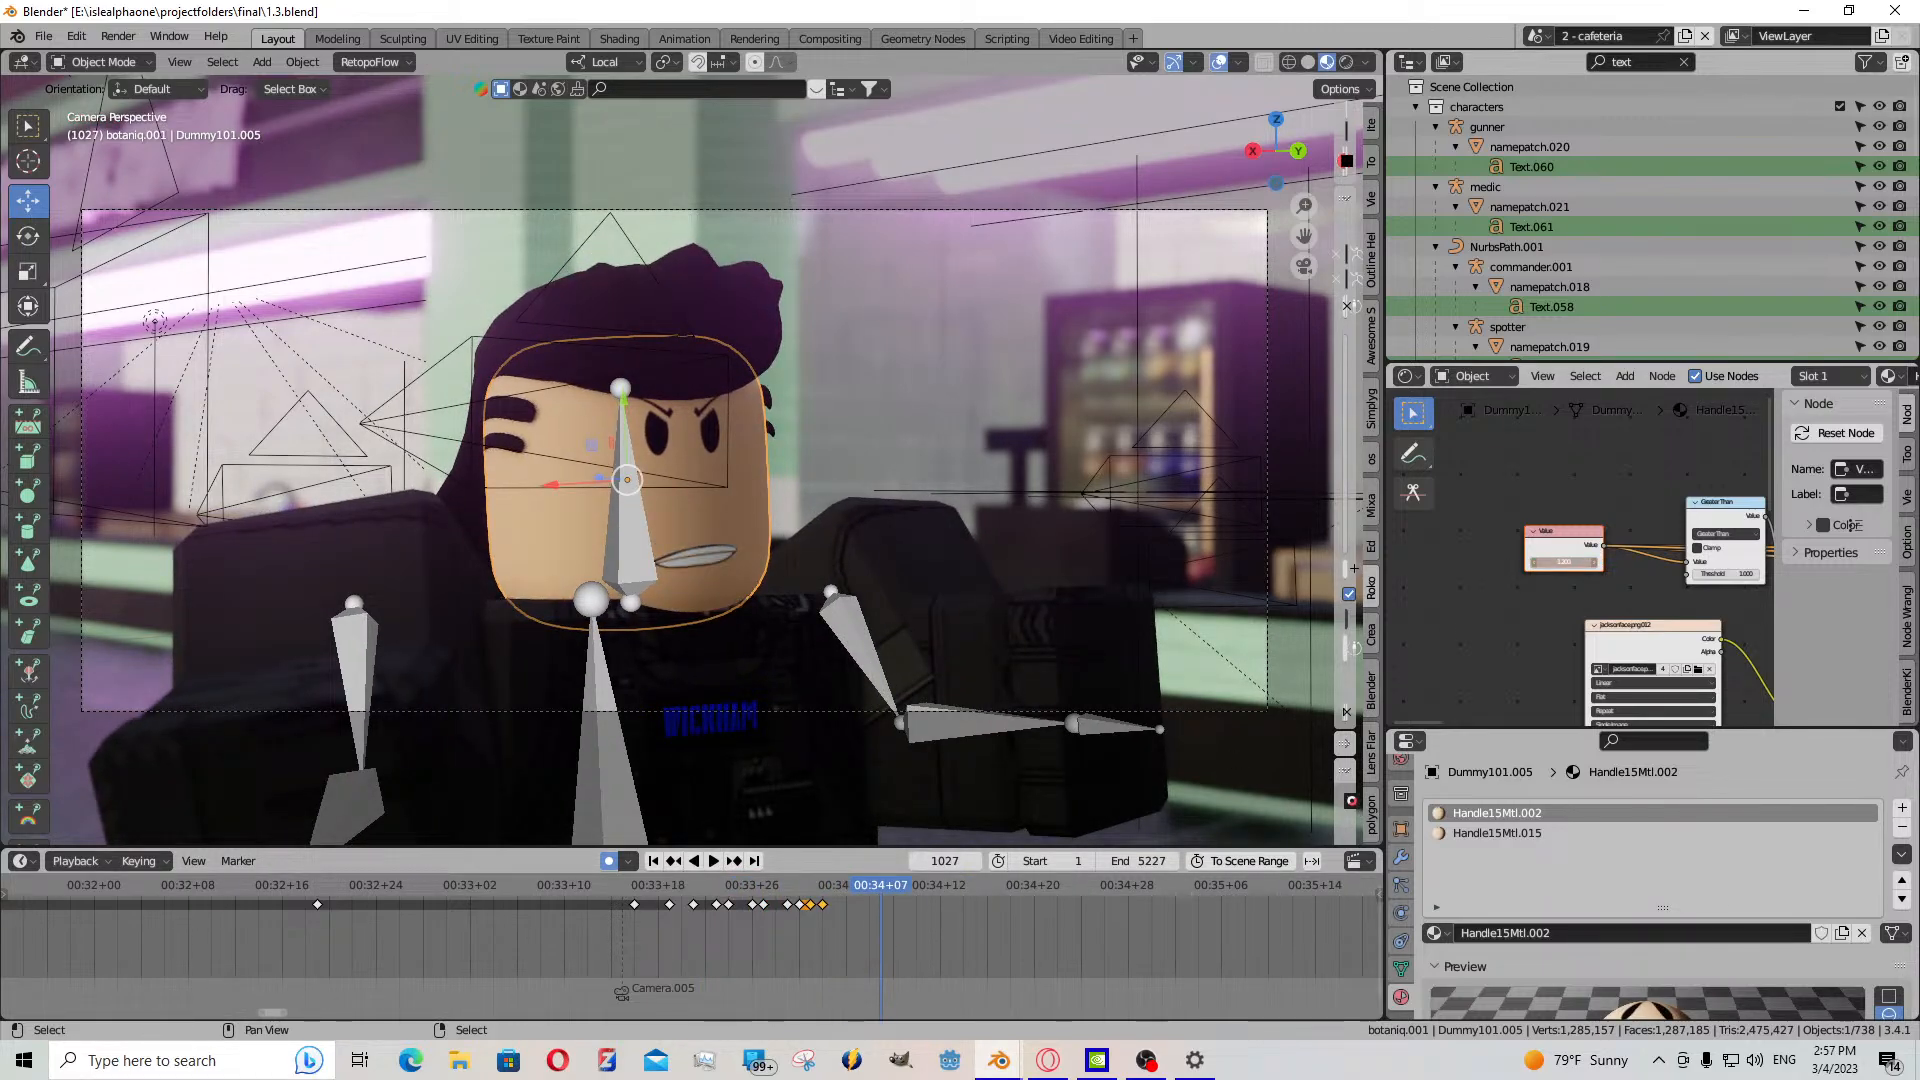
{"action": "key", "text": "Left"}
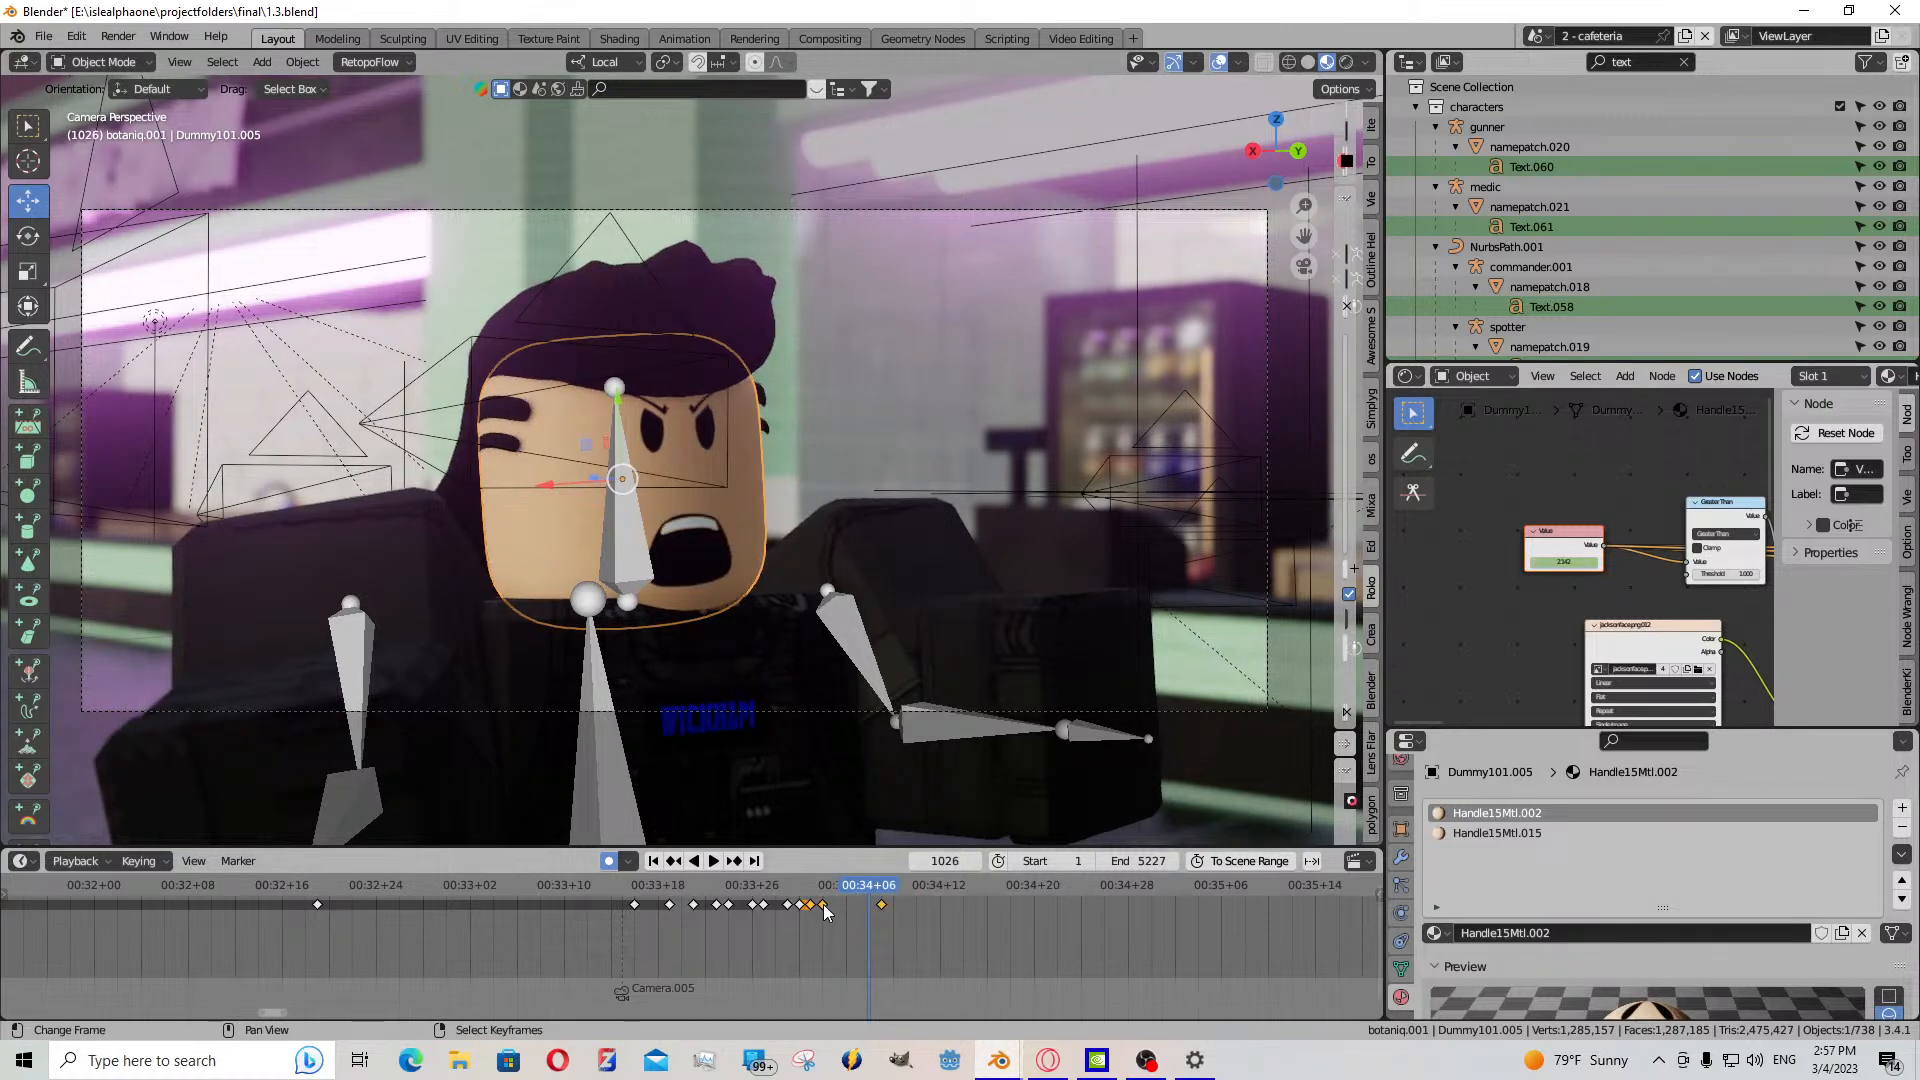
{"action": "key", "text": "ctrl+v"}
- Hold the clenched-teeth mouth with a Value keyframe on frame 1032 and keyframe the open smile on frame 1033
{"action": "scroll", "coordinate": [725, 950], "scroll_direction": "up", "scroll_amount": 3}
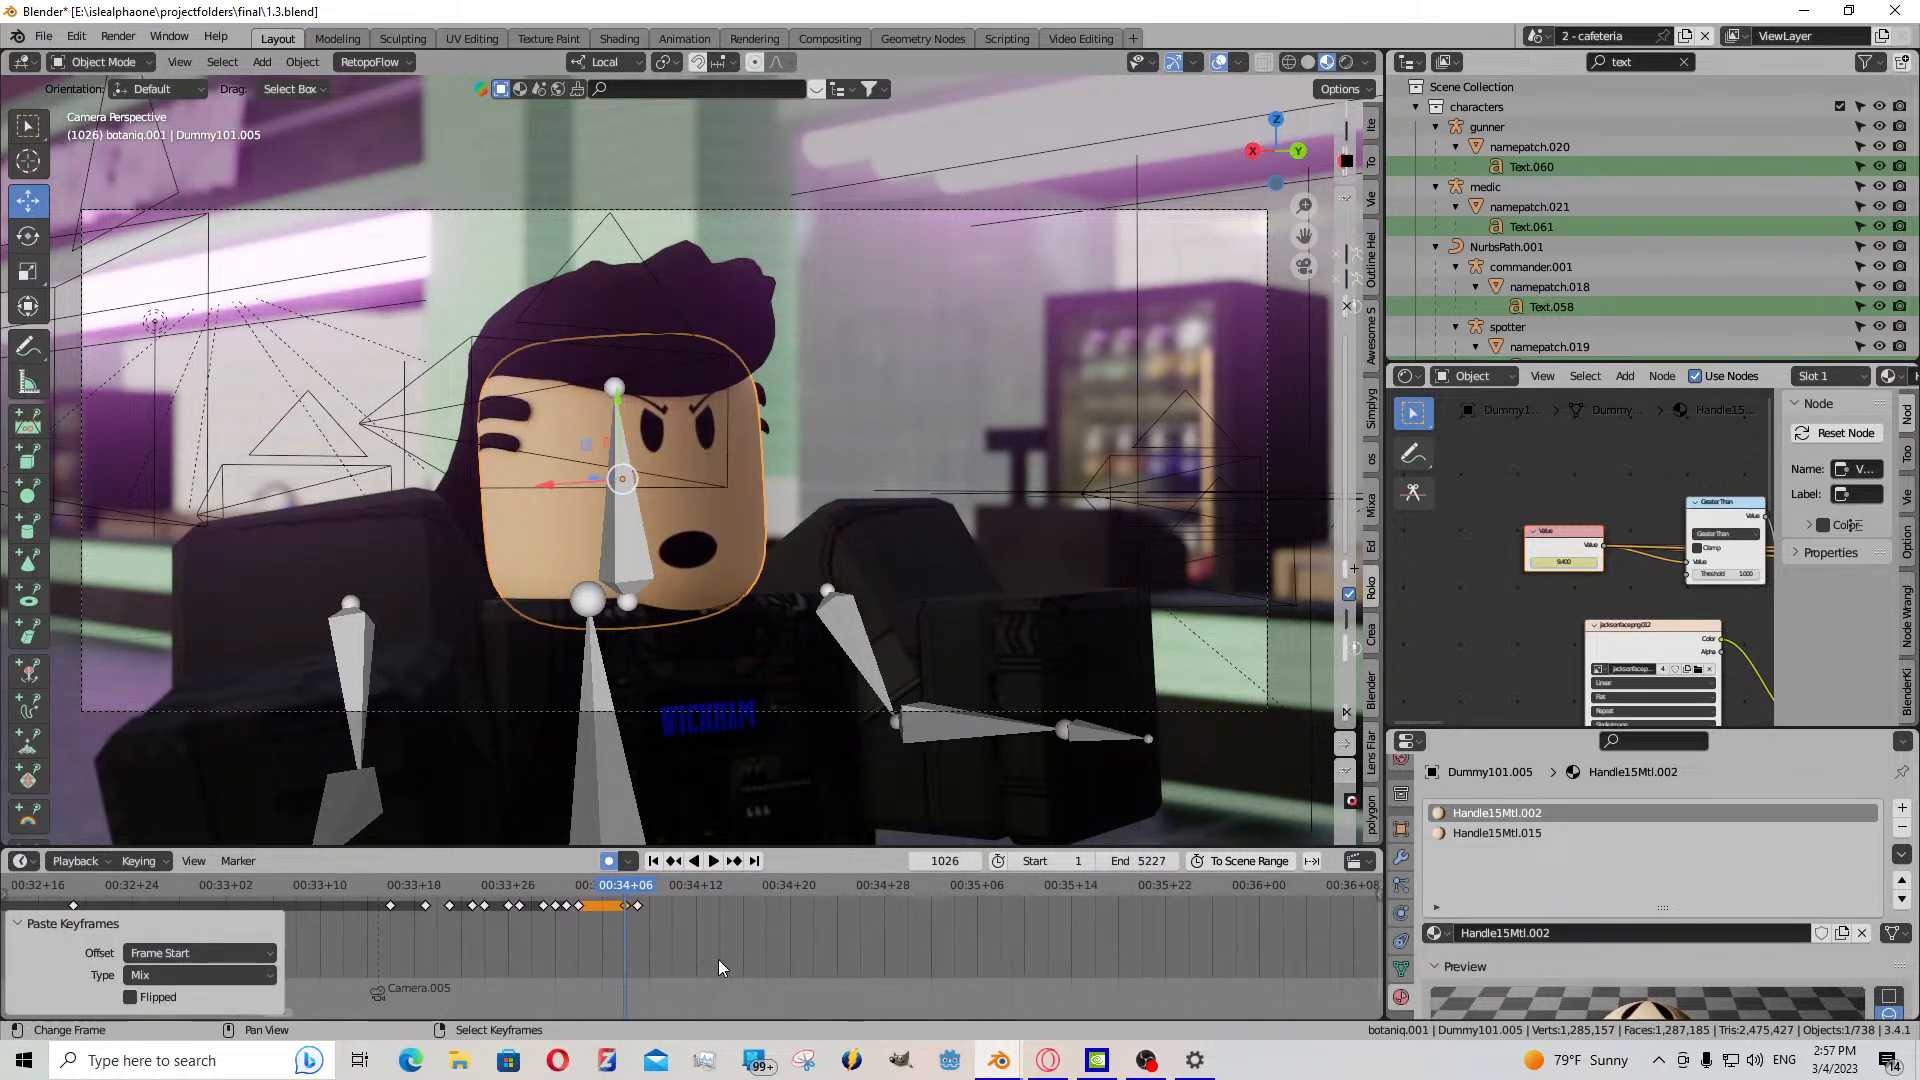
{"action": "left_click", "coordinate": [713, 861]}
{"action": "left_click", "coordinate": [704, 861]}
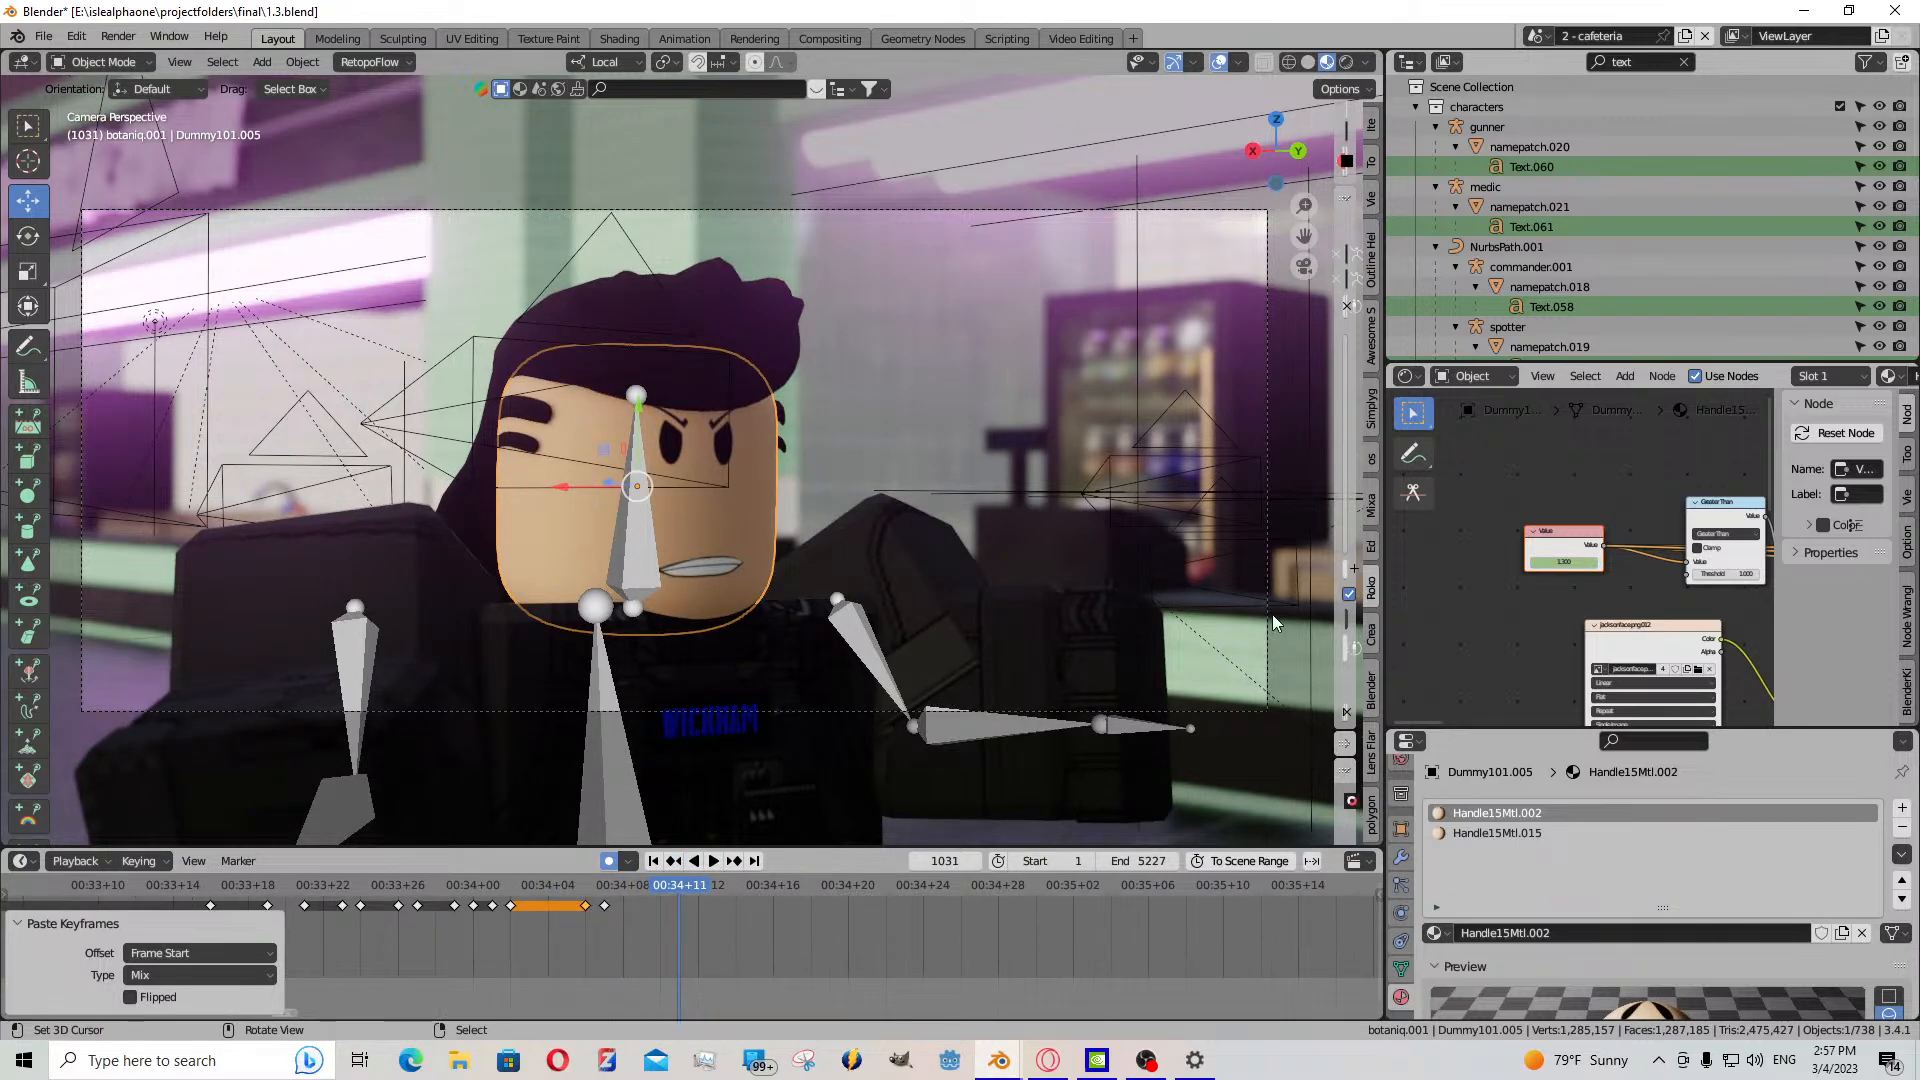
{"action": "key", "text": "i"}
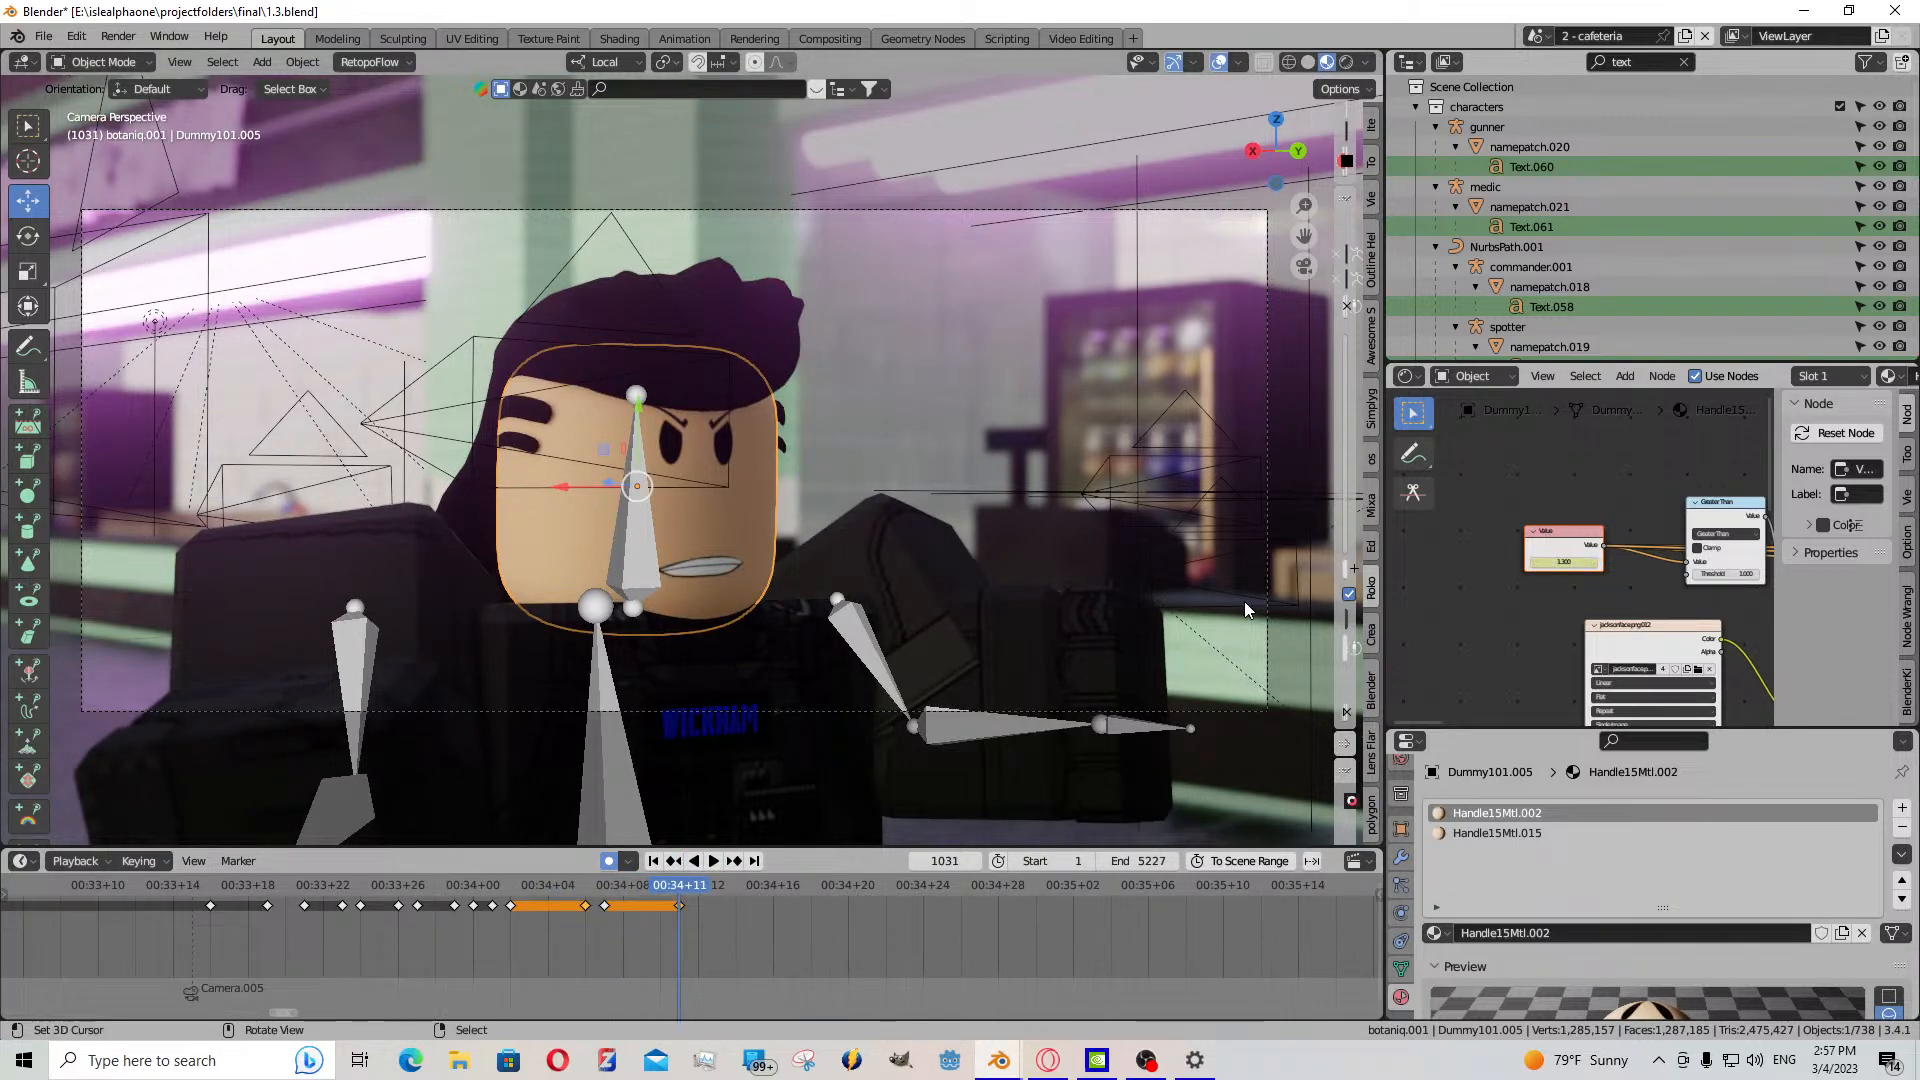
{"action": "key", "text": "Right"}
{"action": "key", "text": "Right"}
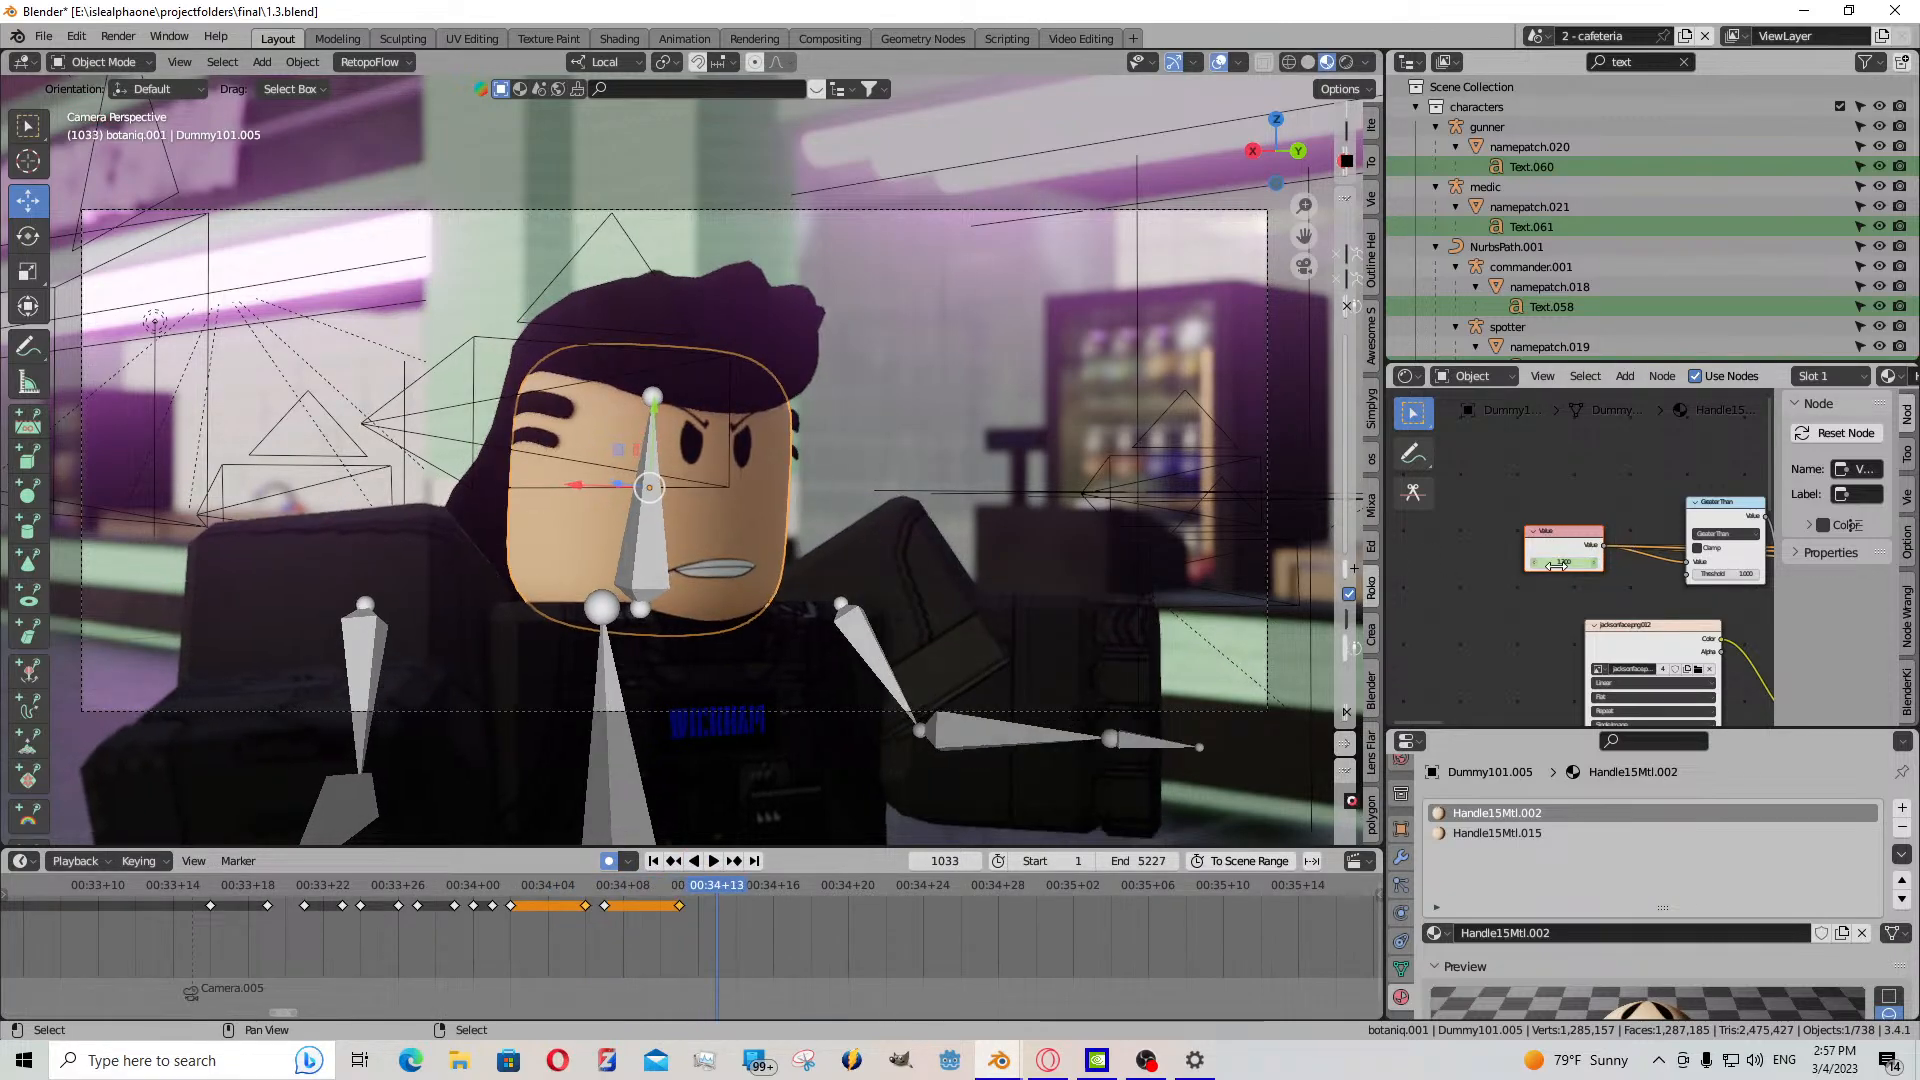
{"action": "mouse_move", "coordinate": [1557, 563]}
{"action": "left_mouse_down"}
{"action": "mouse_move", "coordinate": [1620, 563]}
{"action": "mouse_move", "coordinate": [1556, 563]}
{"action": "left_mouse_up"}
{"action": "key", "text": "i"}
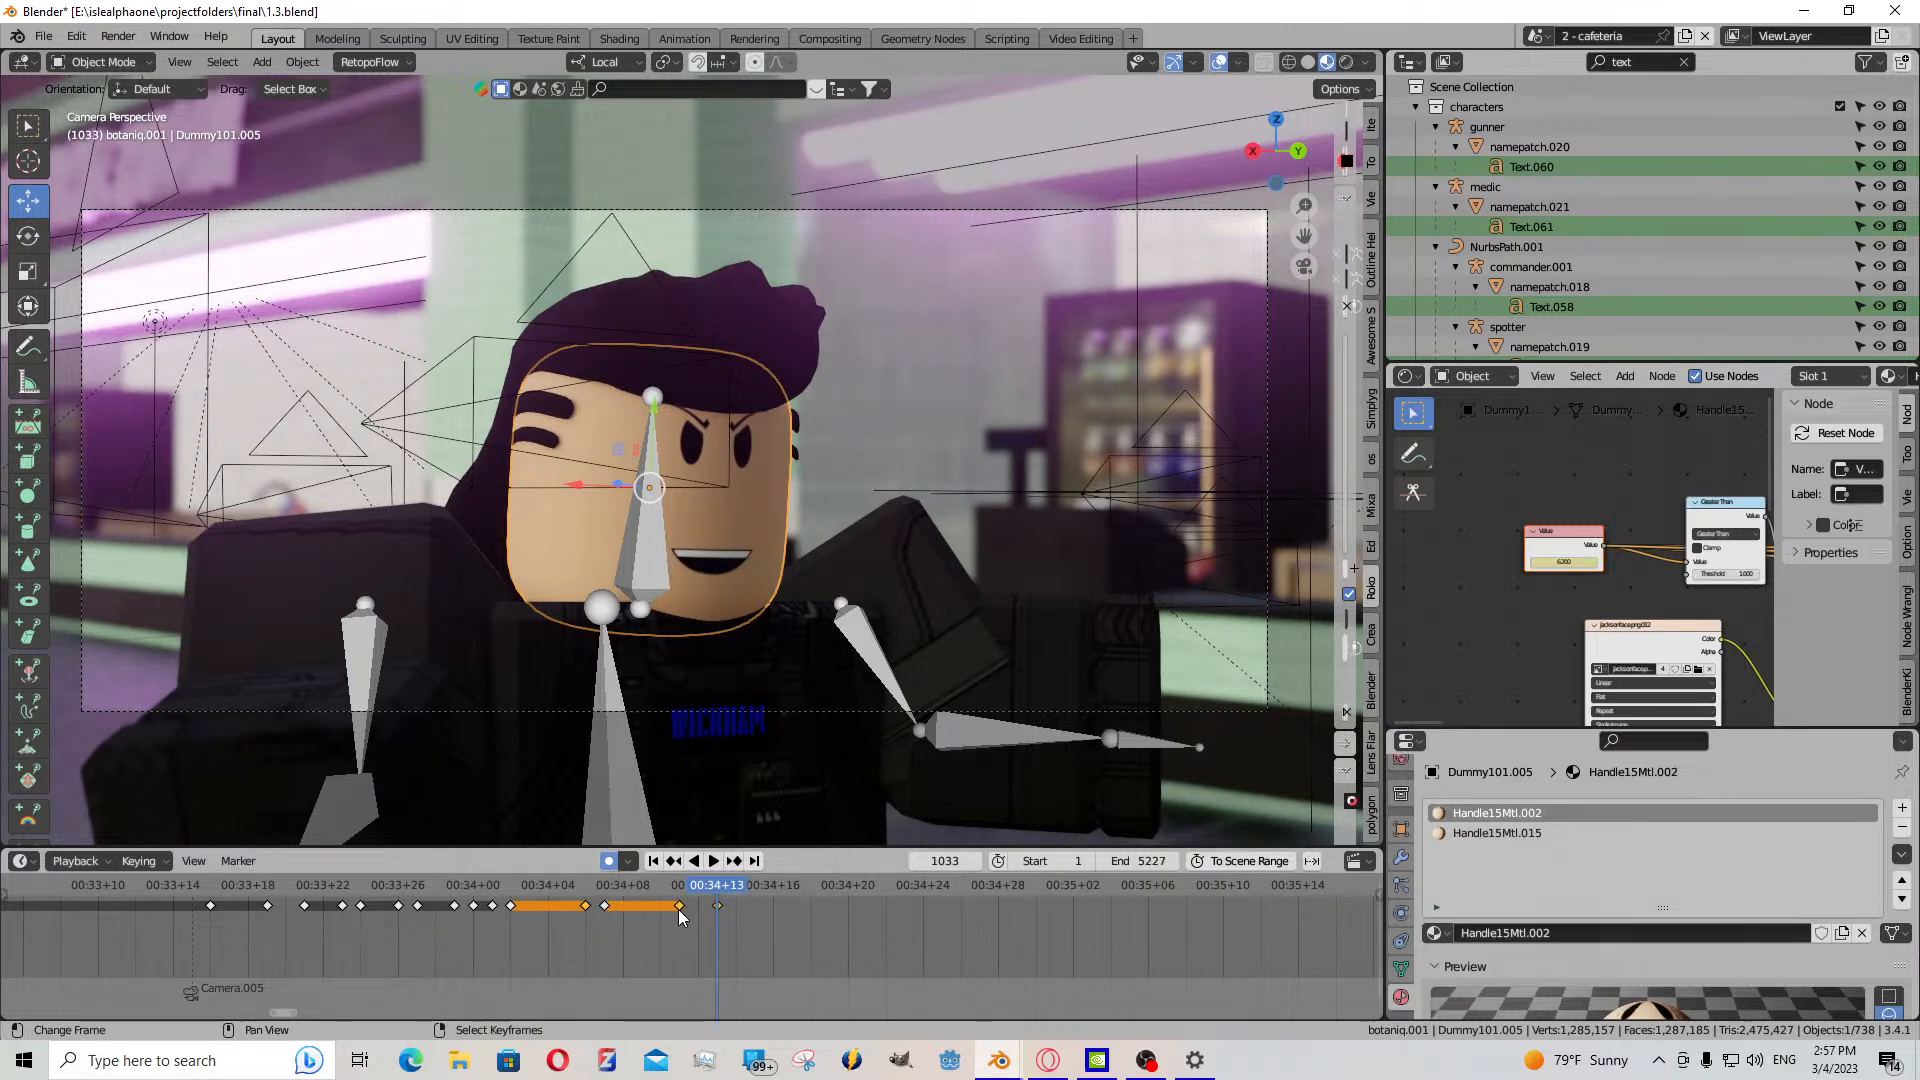
{"action": "left_click_drag", "start_coordinate": [679, 915], "coordinate": [697, 922]}
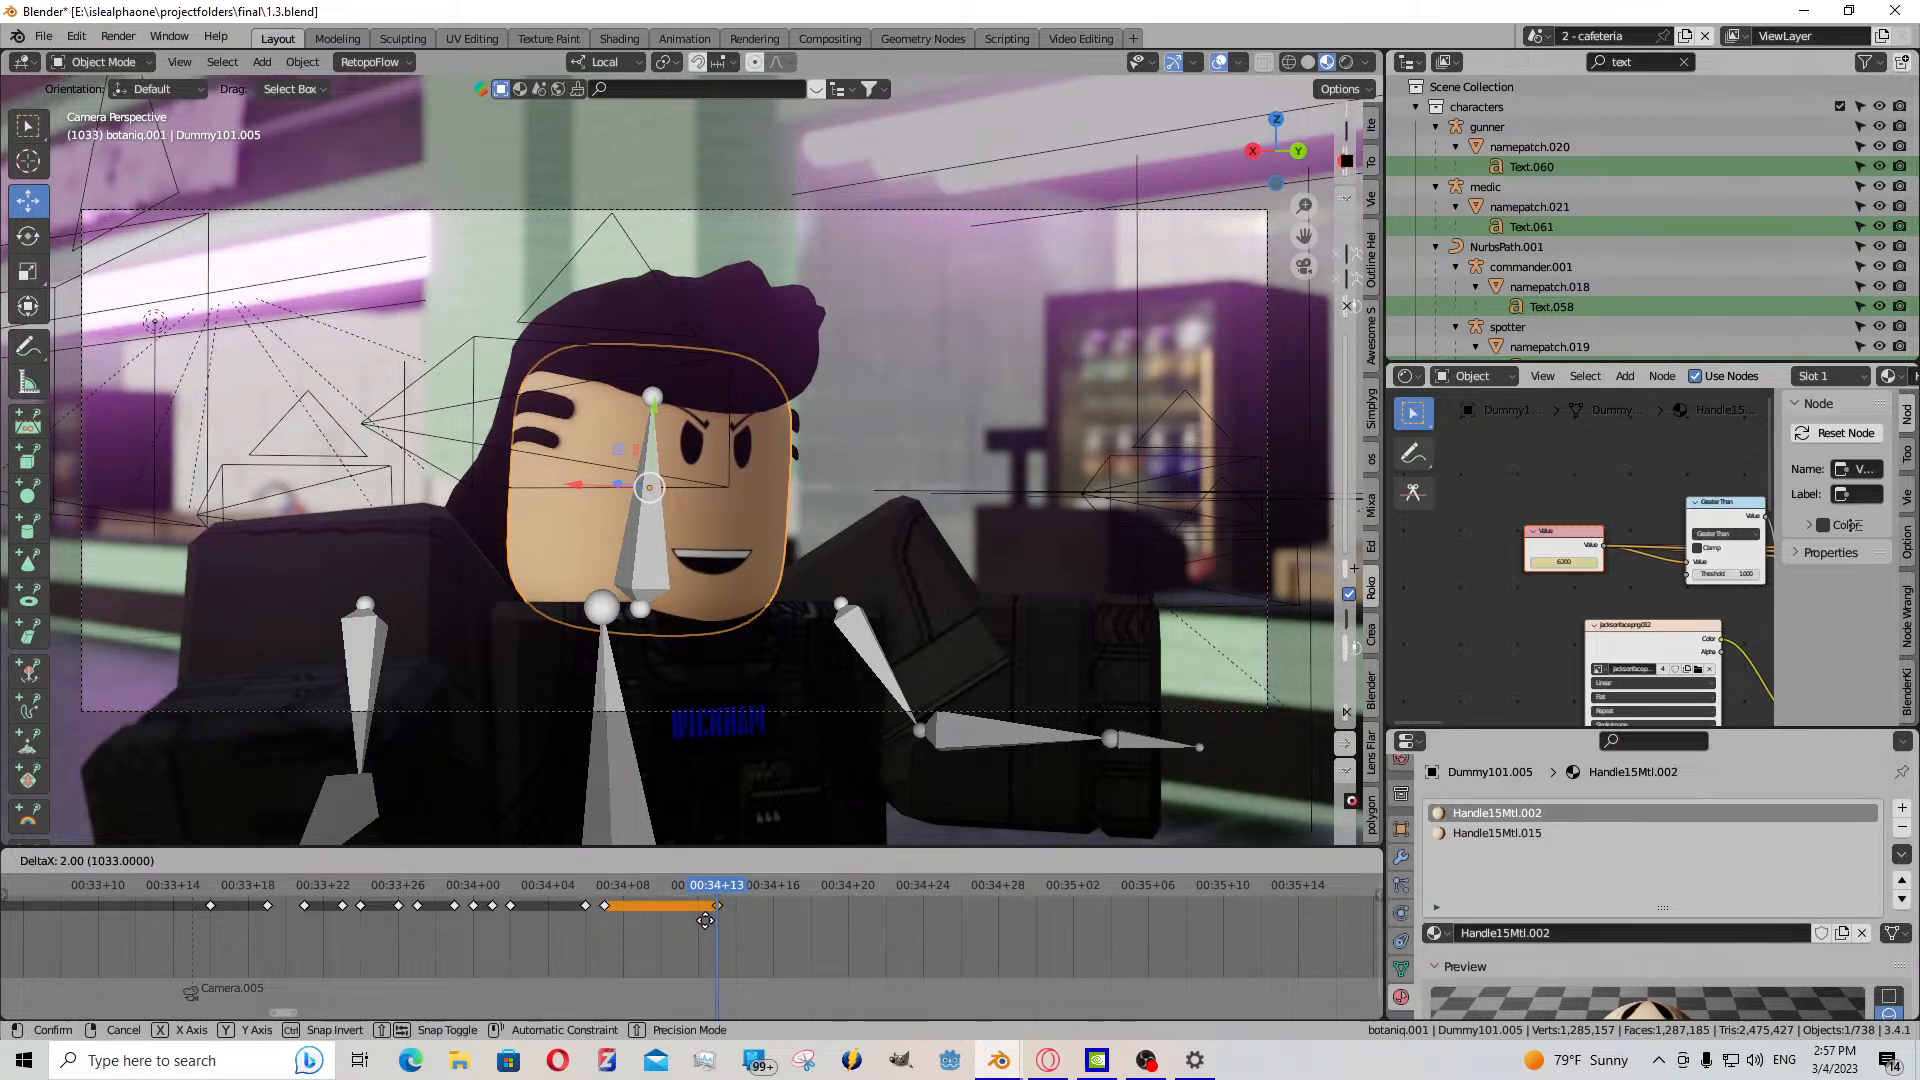
{"action": "left_click", "coordinate": [712, 940]}
- Hold the open smile with a Value keyframe on frame 1042 and keyframe the closed smile on frame 1043
{"action": "scroll", "coordinate": [435, 900], "scroll_direction": "down", "scroll_amount": 4}
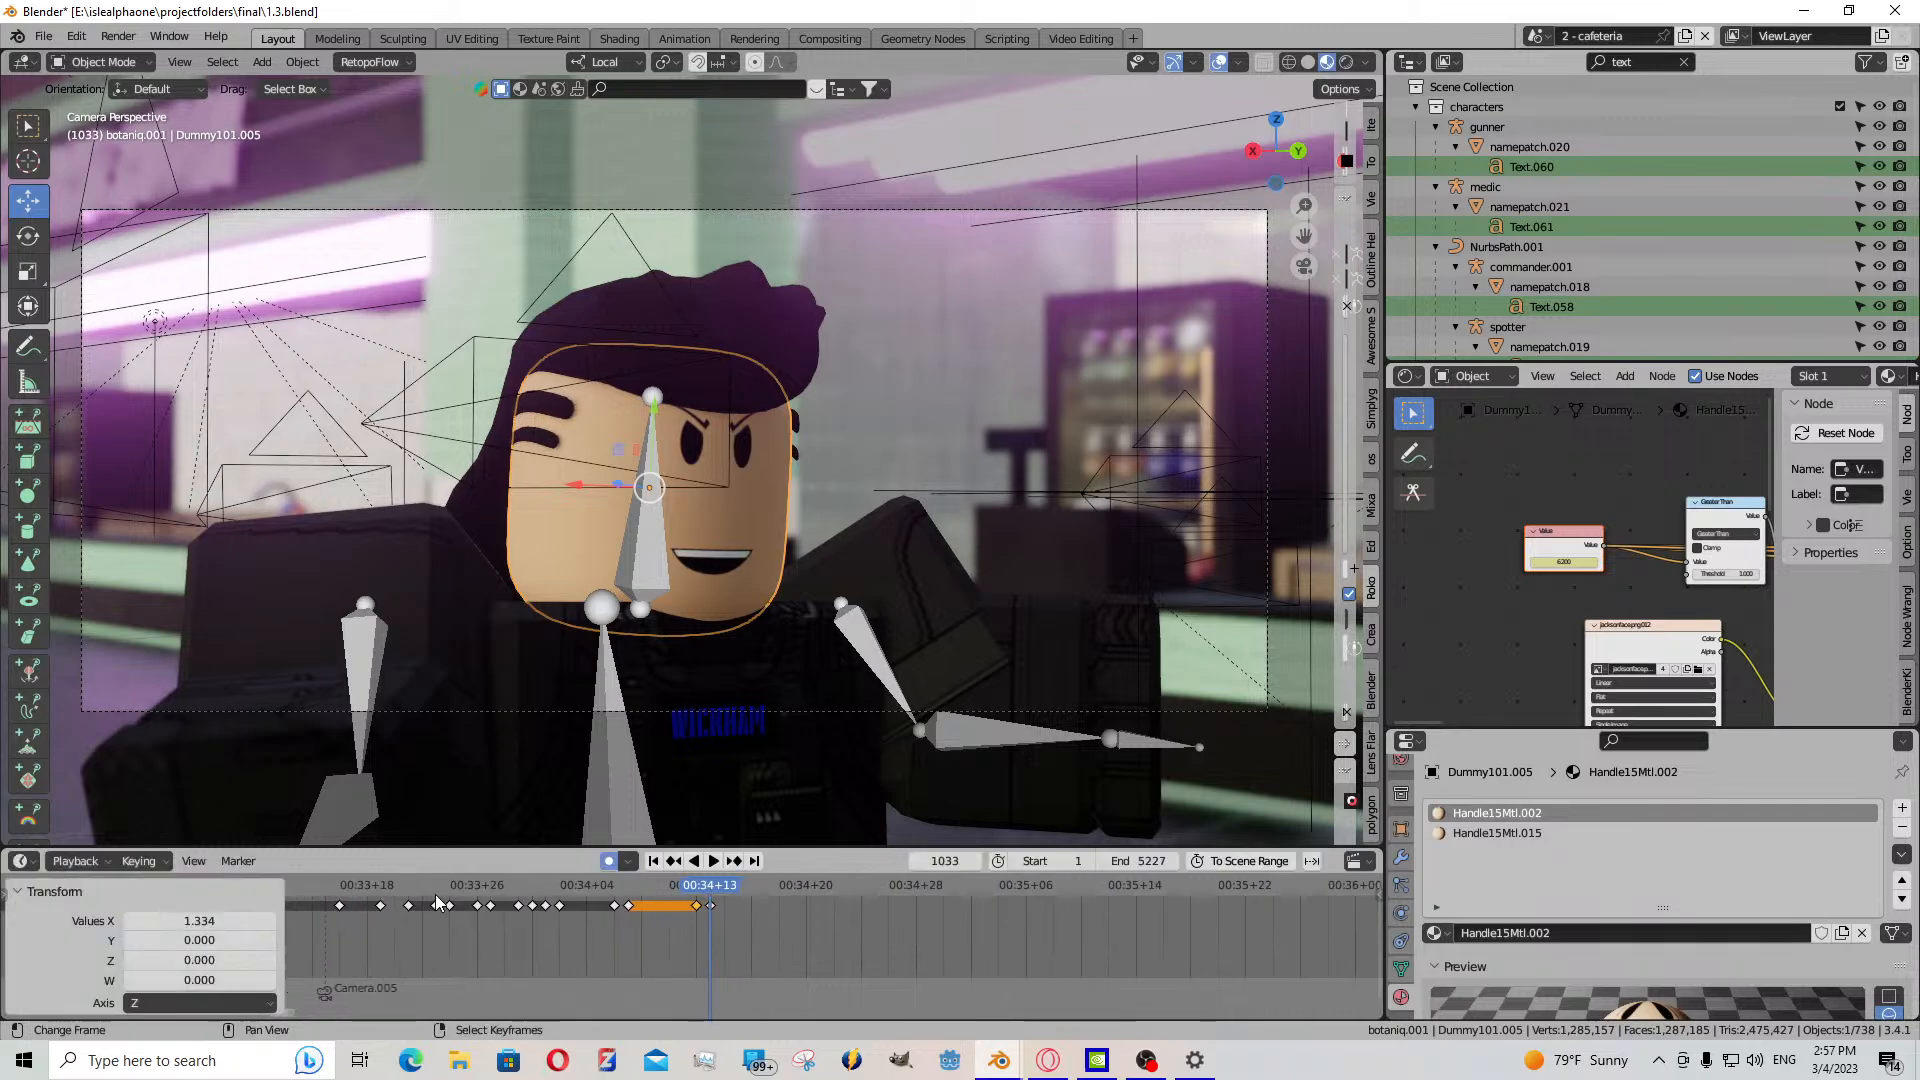
{"action": "left_click", "coordinate": [380, 910]}
{"action": "key", "text": "space"}
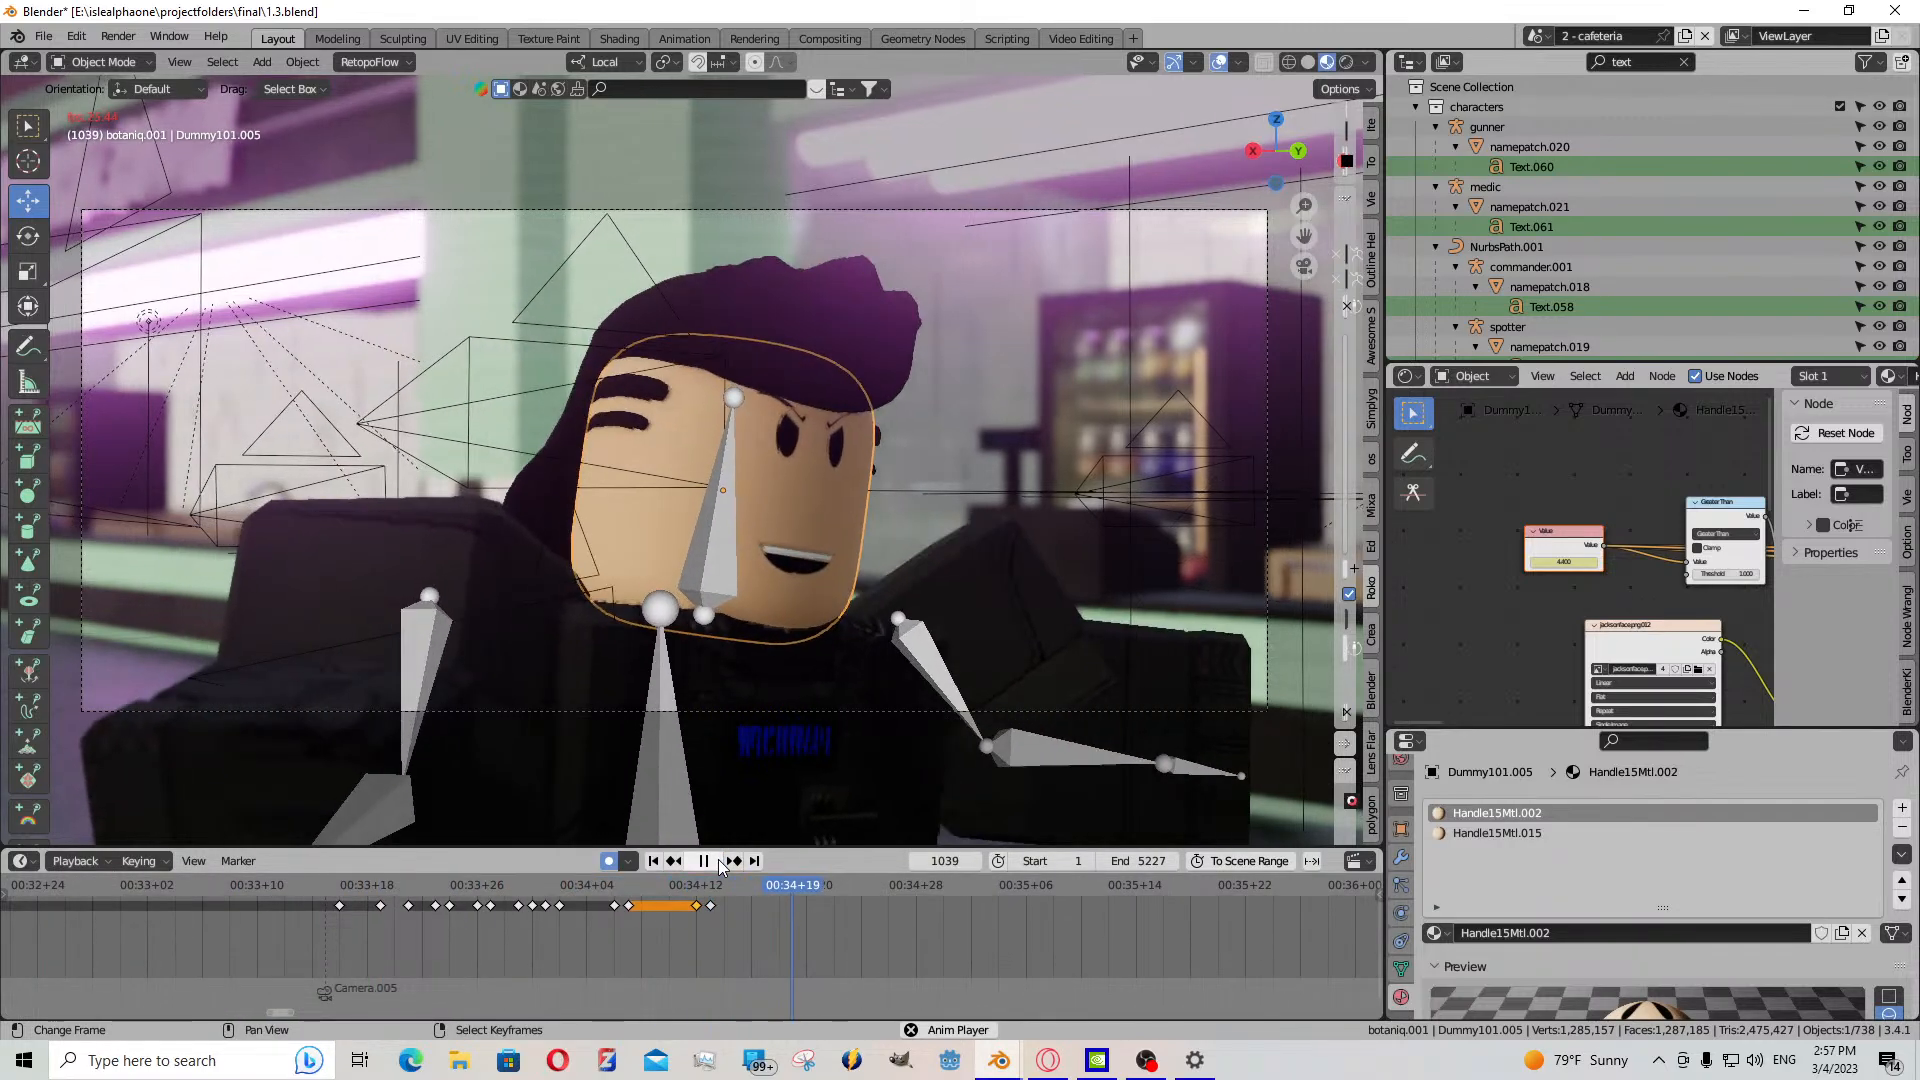
{"action": "key", "text": "space"}
{"action": "left_click_drag", "start_coordinate": [528, 938], "coordinate": [828, 920]}
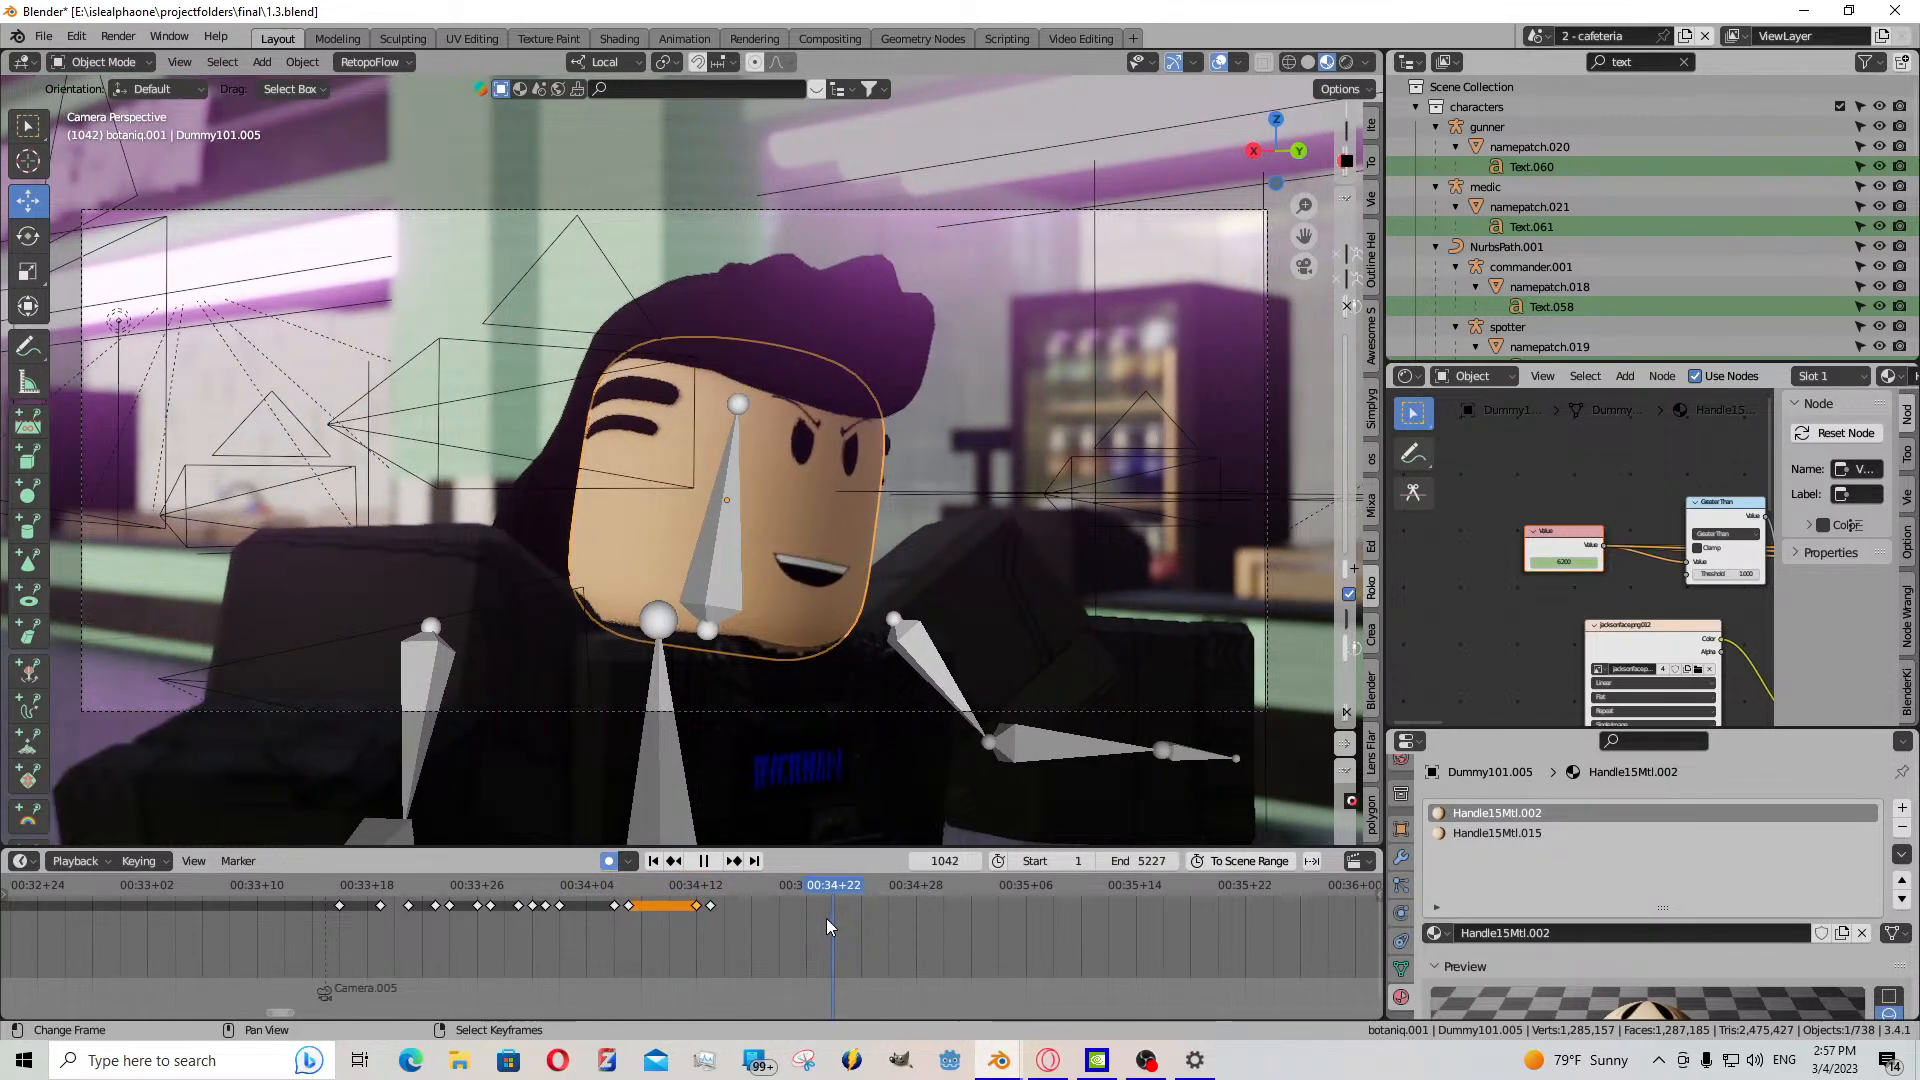
{"action": "key", "text": "i"}
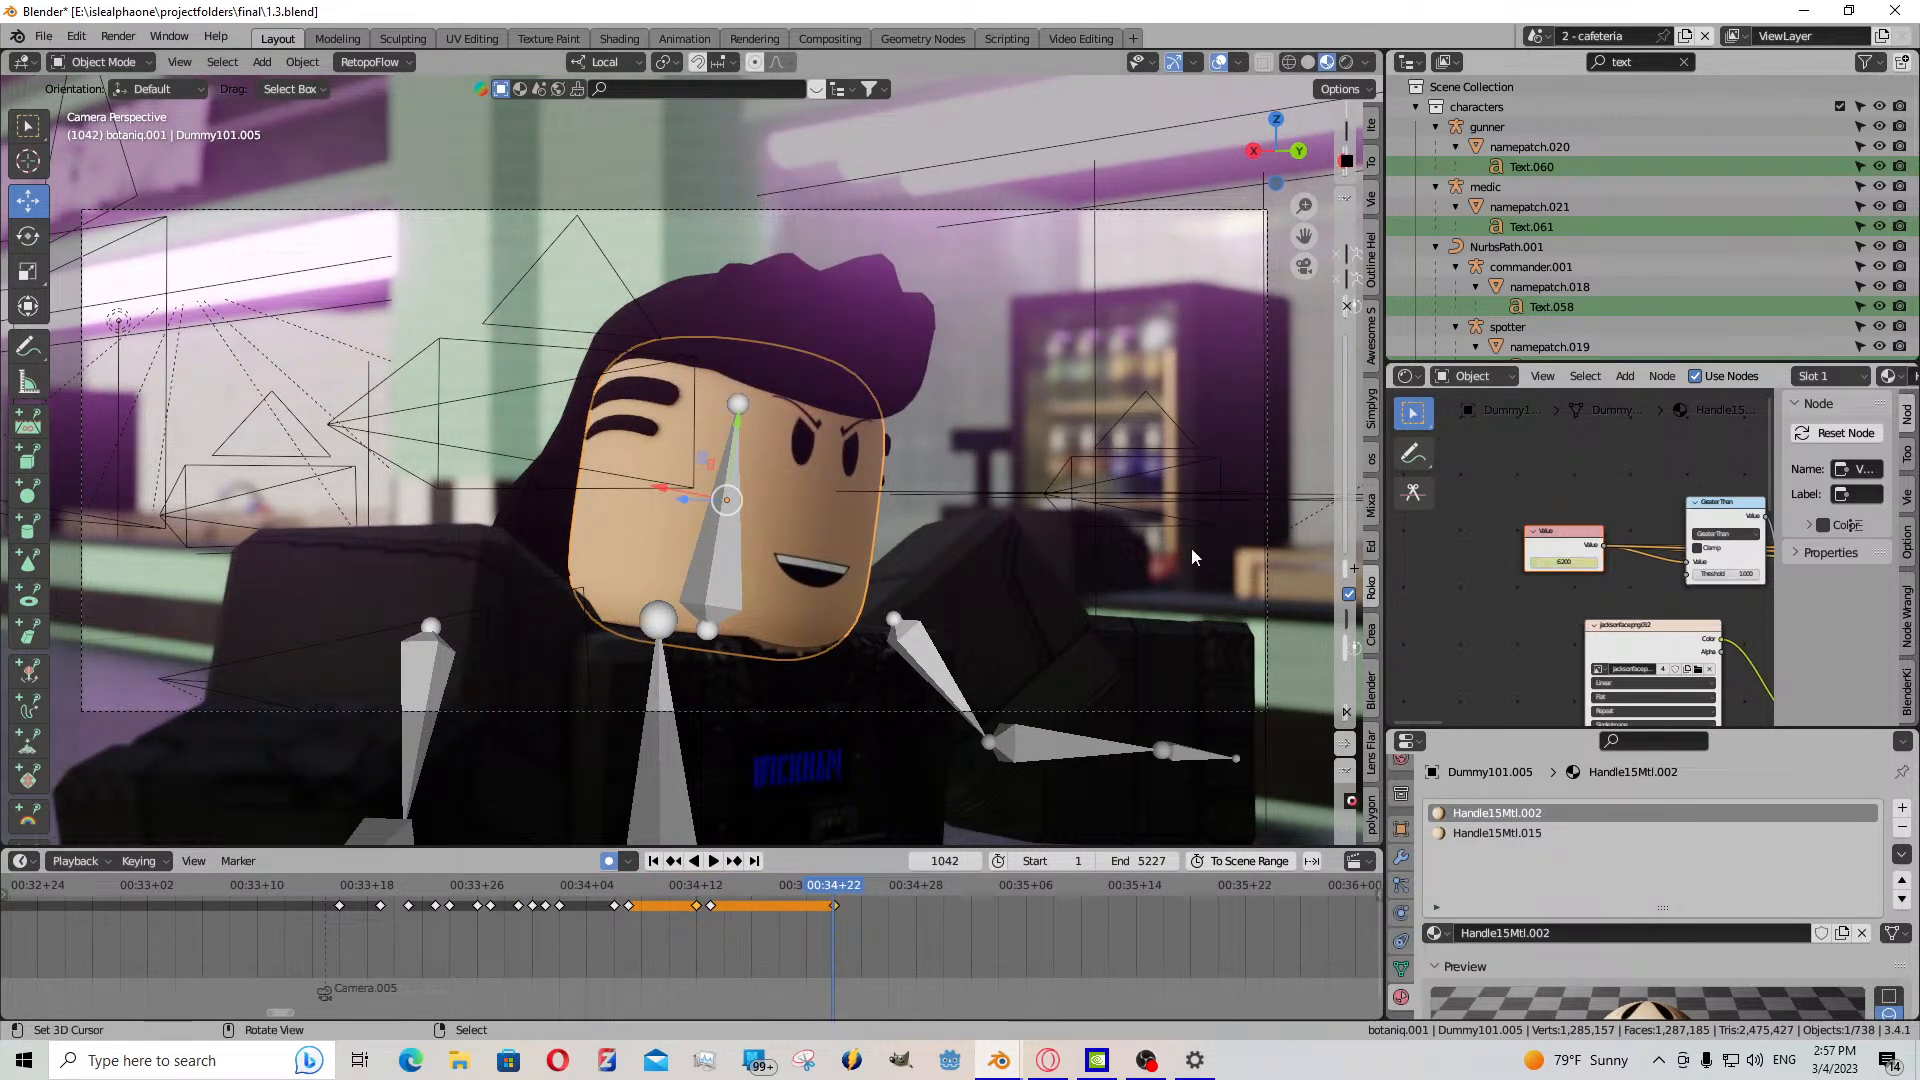
{"action": "key", "text": "Right"}
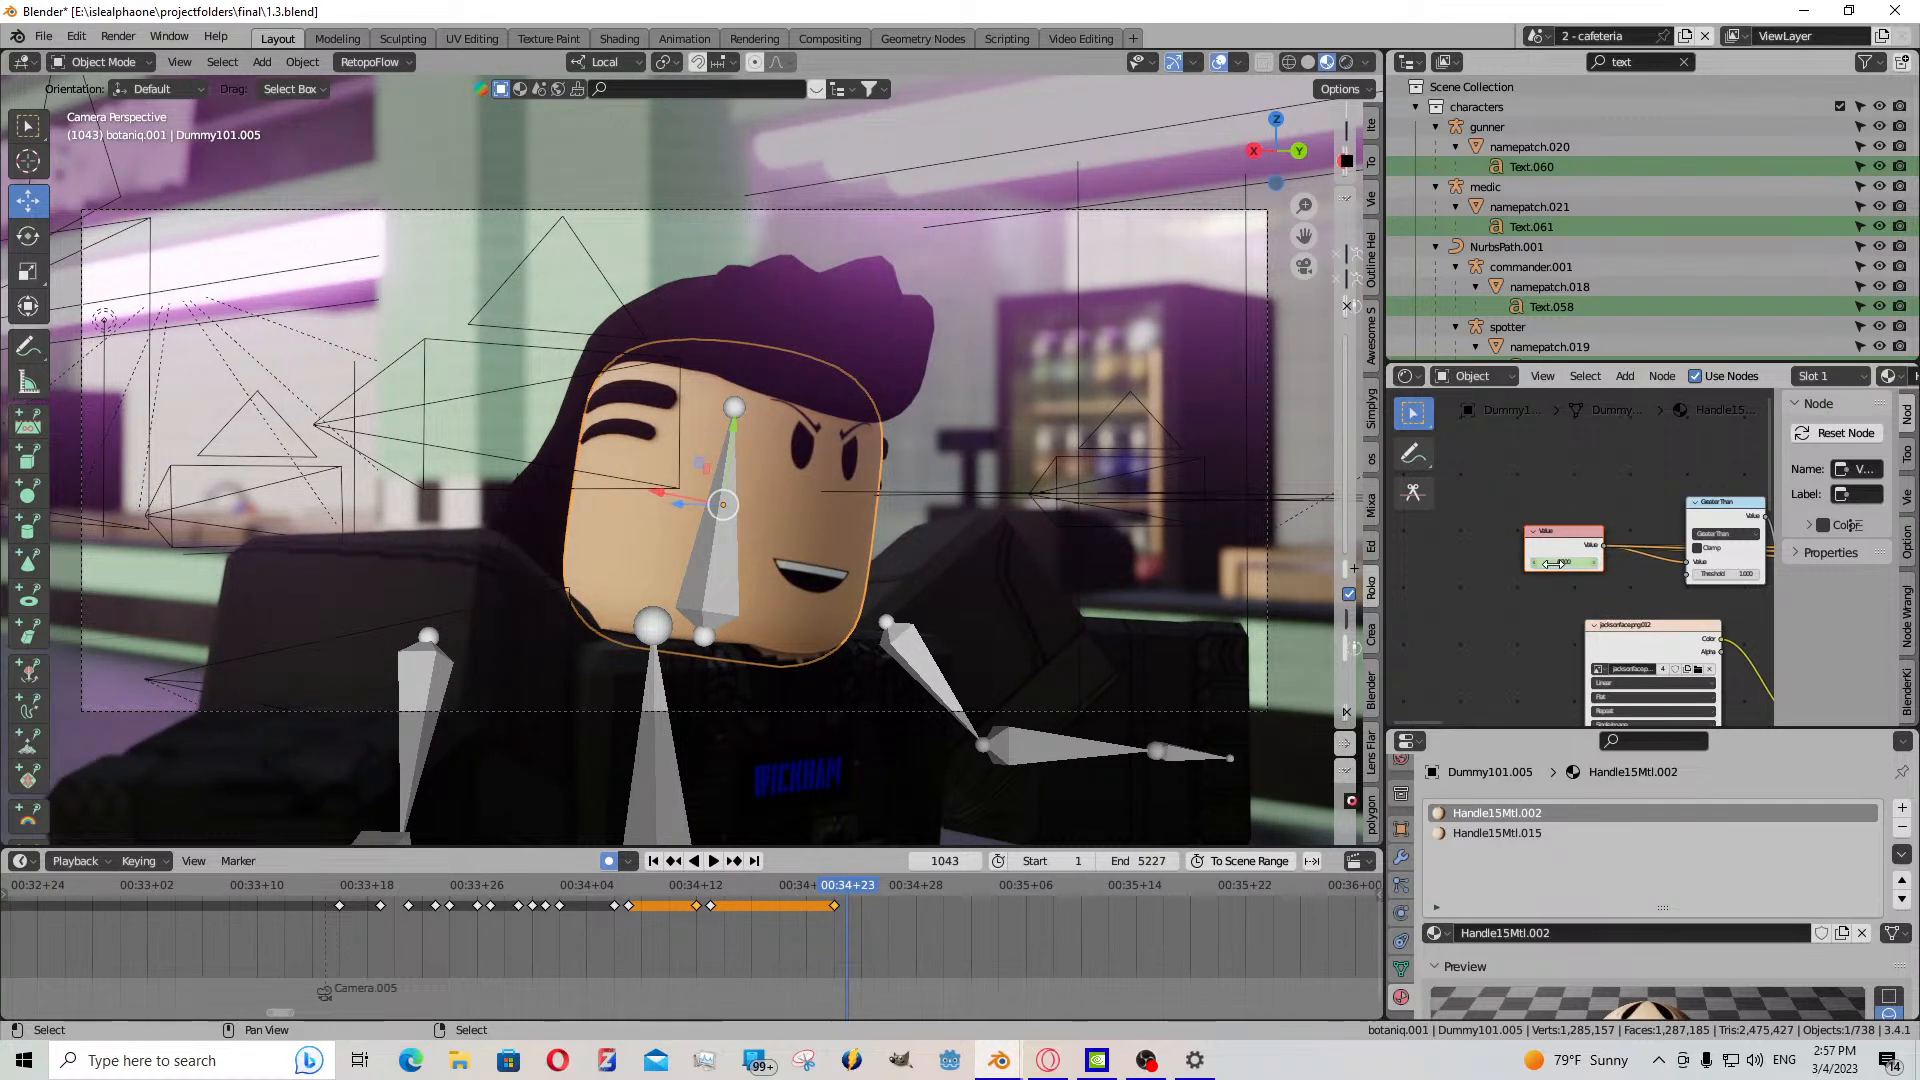
{"action": "left_click_drag", "start_coordinate": [1563, 561], "coordinate": [1493, 562]}
{"action": "key", "text": "i"}
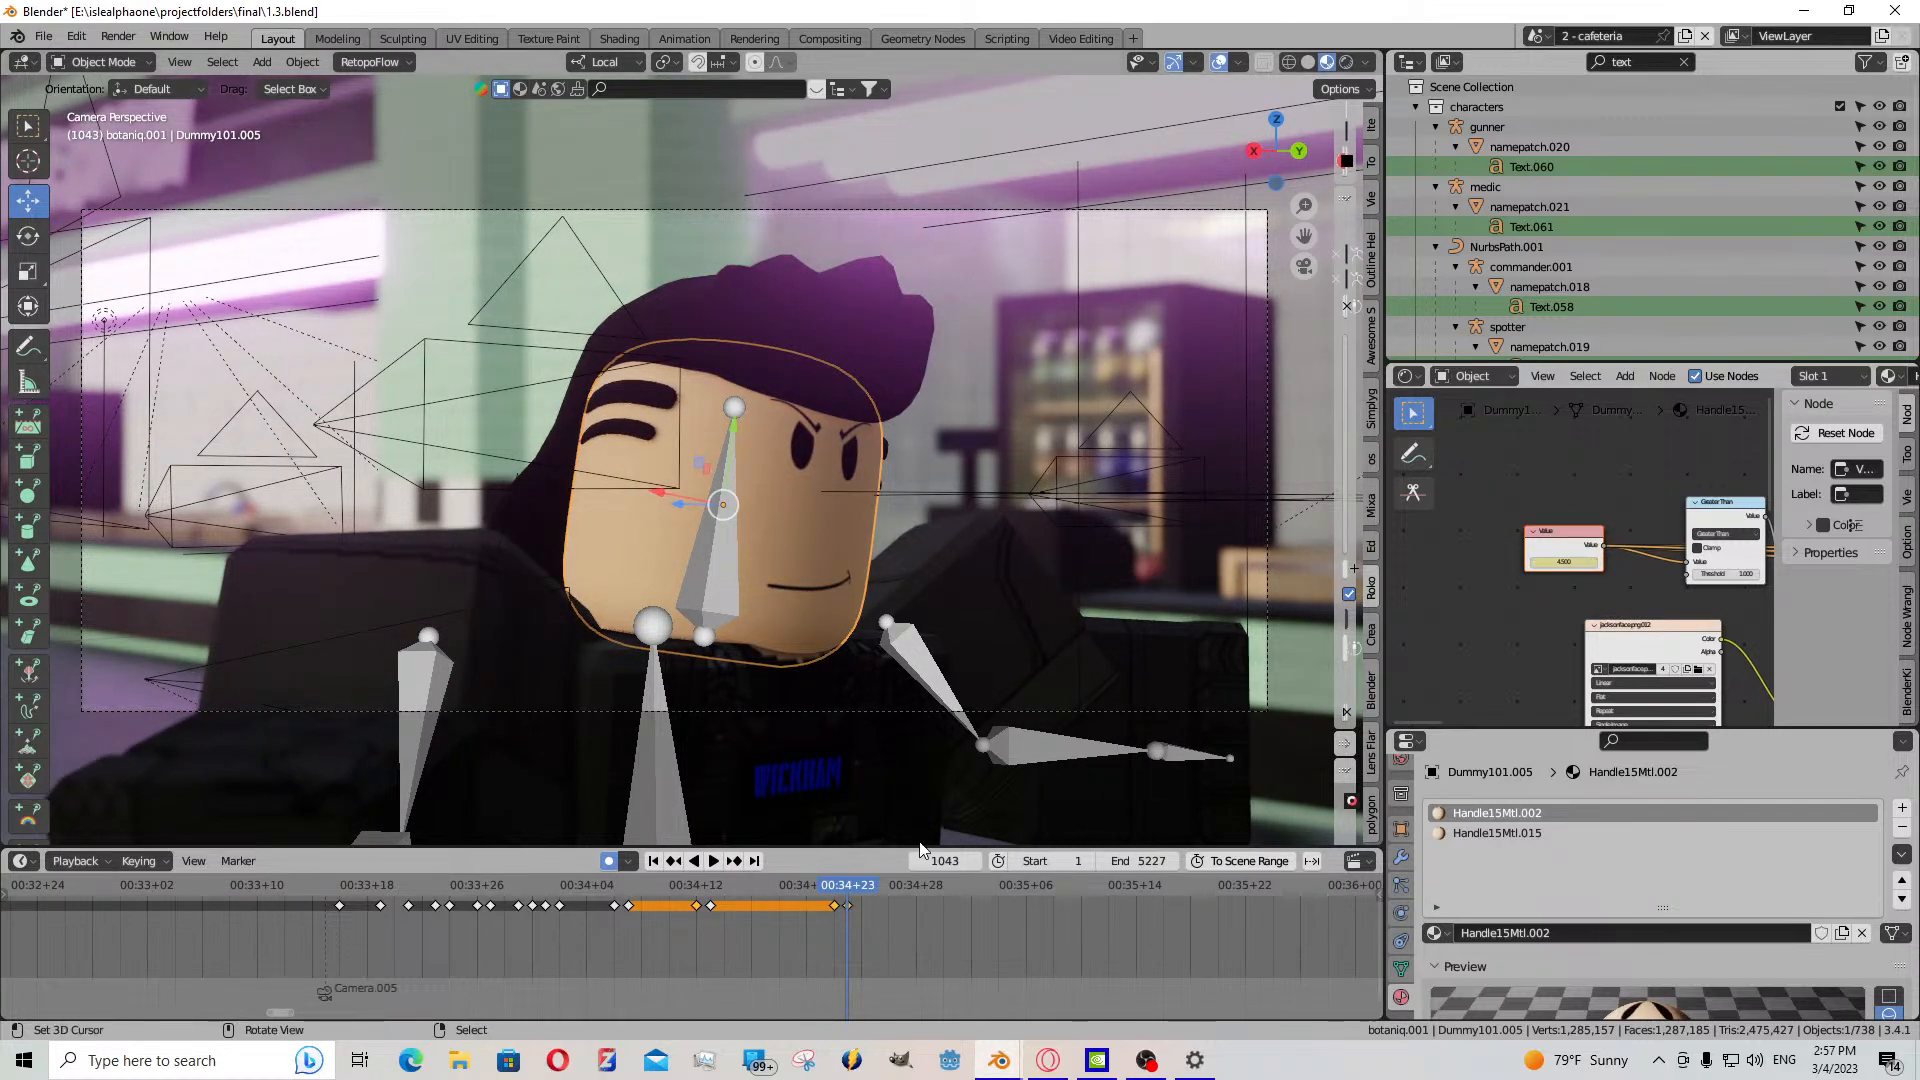
- Keyframe the held closed smile and a face Value of 5.300 on frames 1048 and 1049, and shift both to 1047 and 1048
{"action": "left_click", "coordinate": [712, 862]}
{"action": "left_click", "coordinate": [711, 862]}
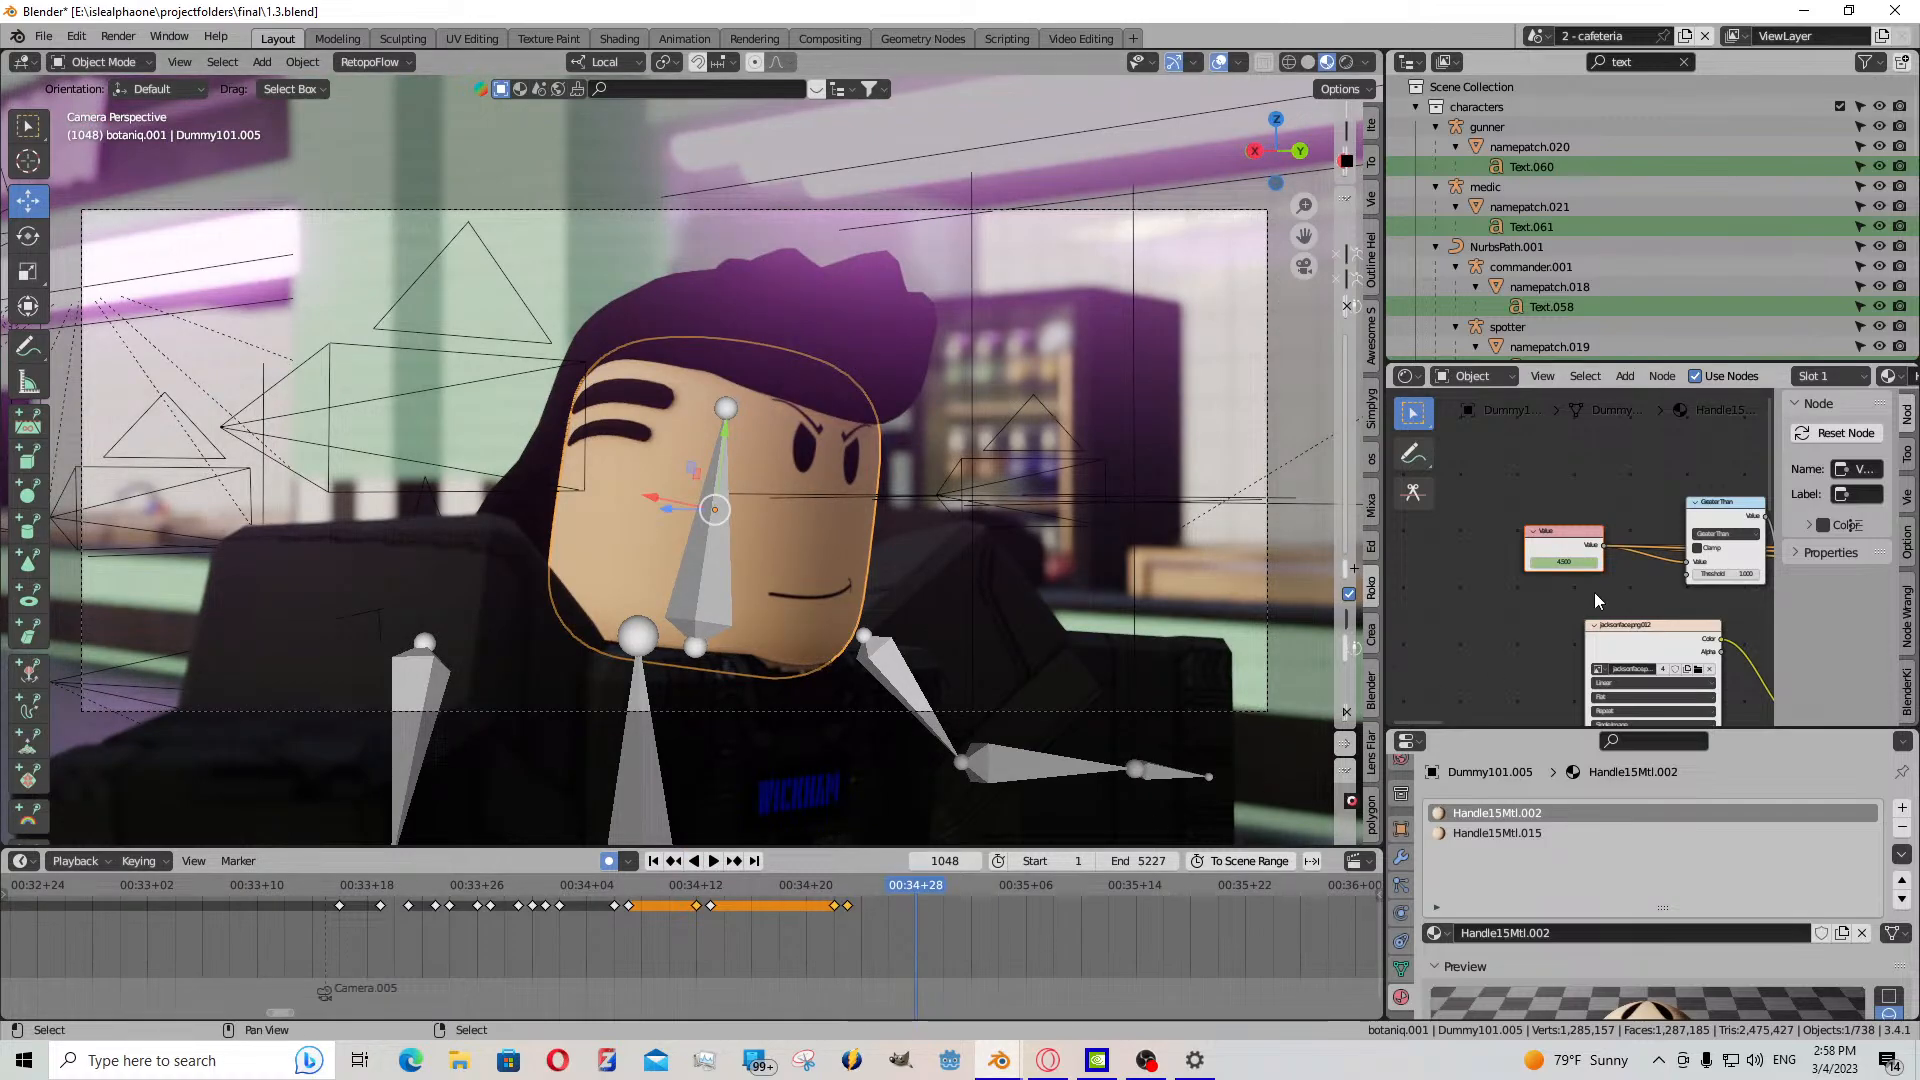
{"action": "scroll", "coordinate": [1632, 576], "scroll_direction": "up", "scroll_amount": 2}
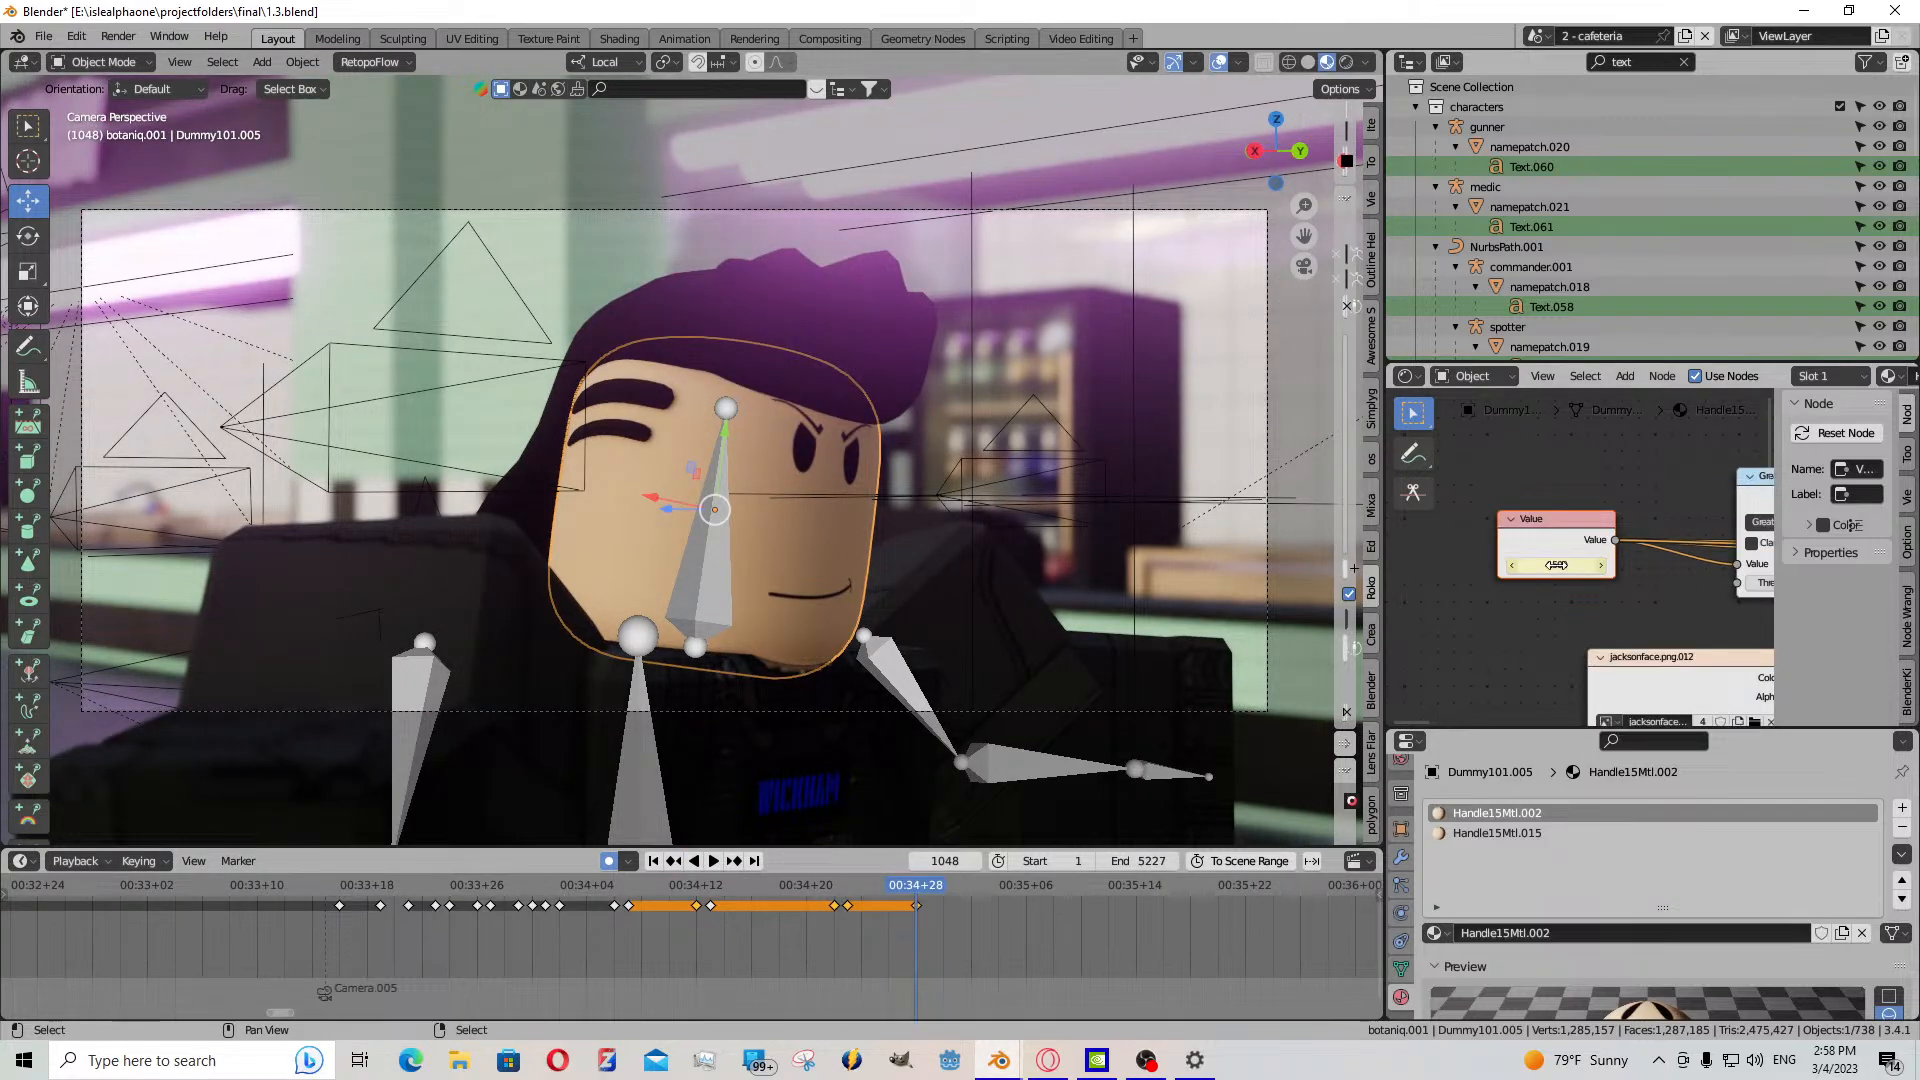
{"action": "key", "text": "Right"}
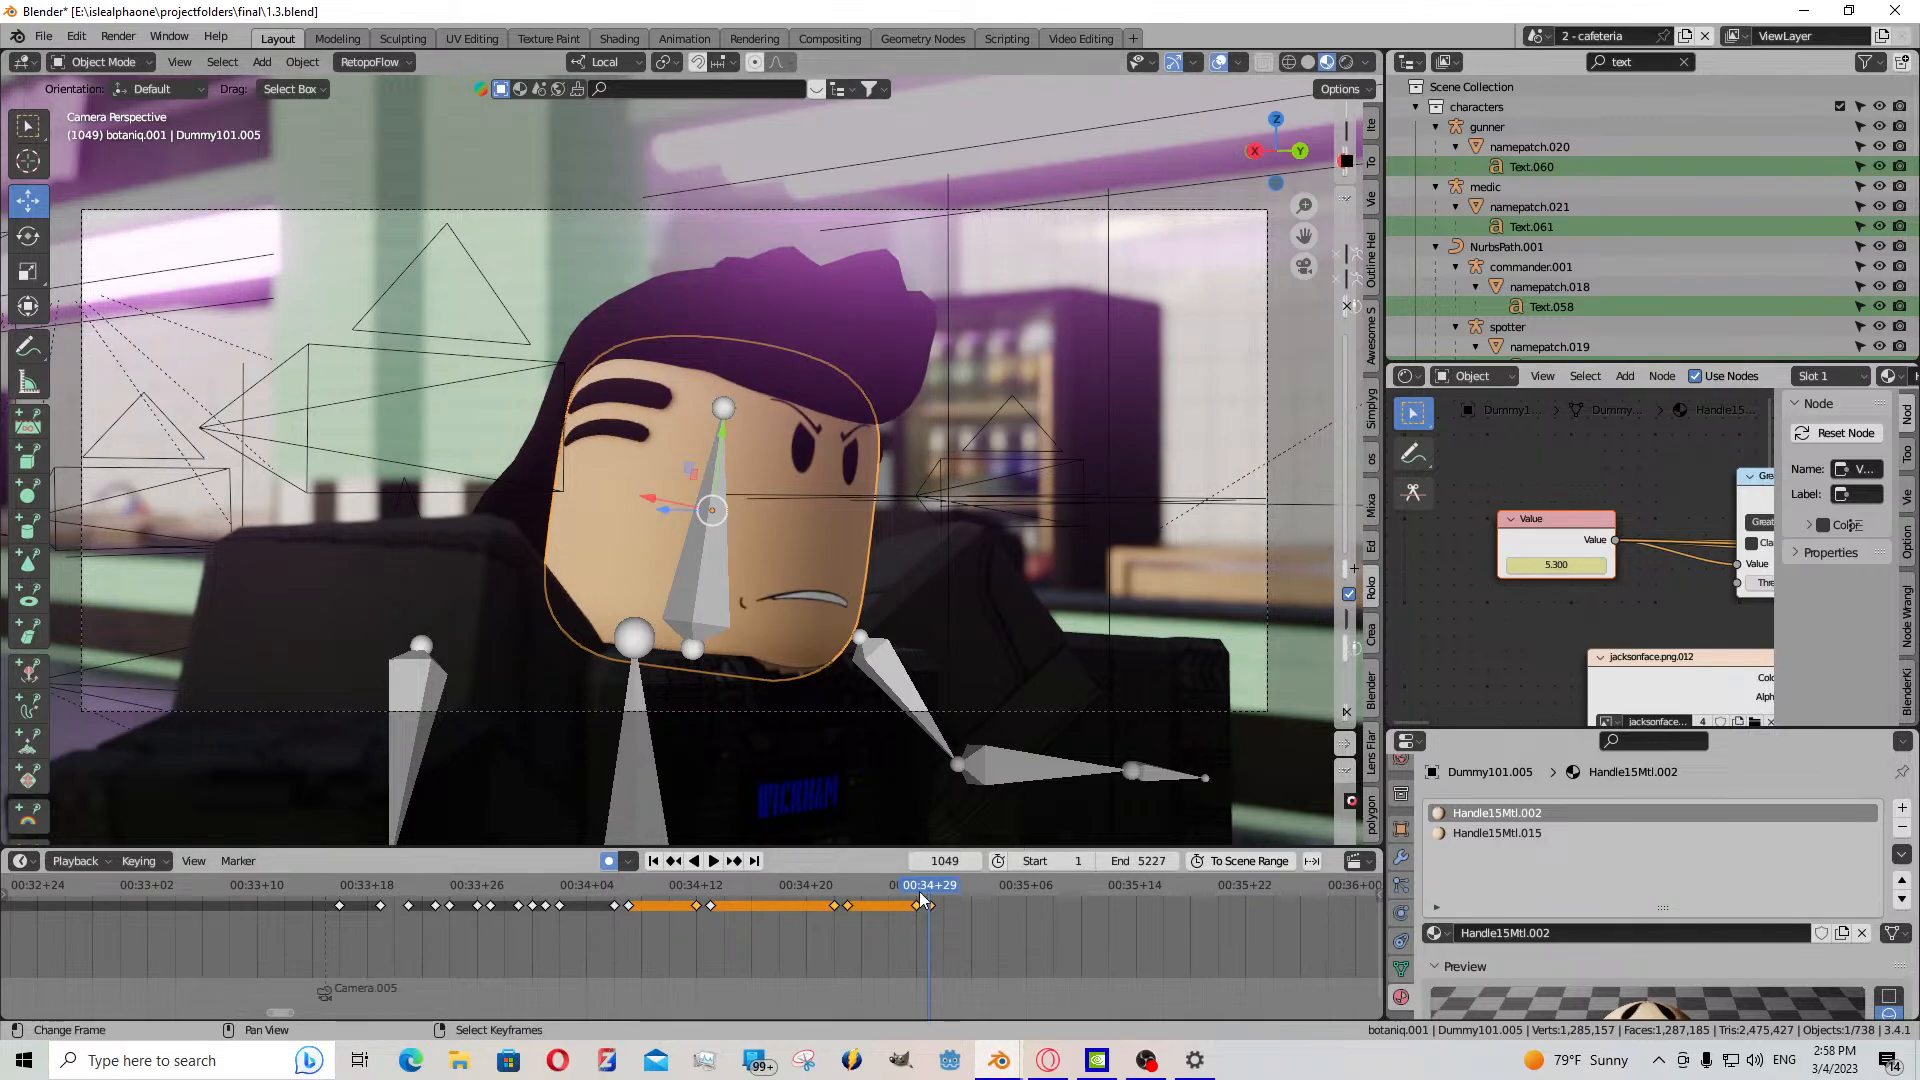
{"action": "right_click", "coordinate": [930, 908]}
{"action": "key", "text": "g"}
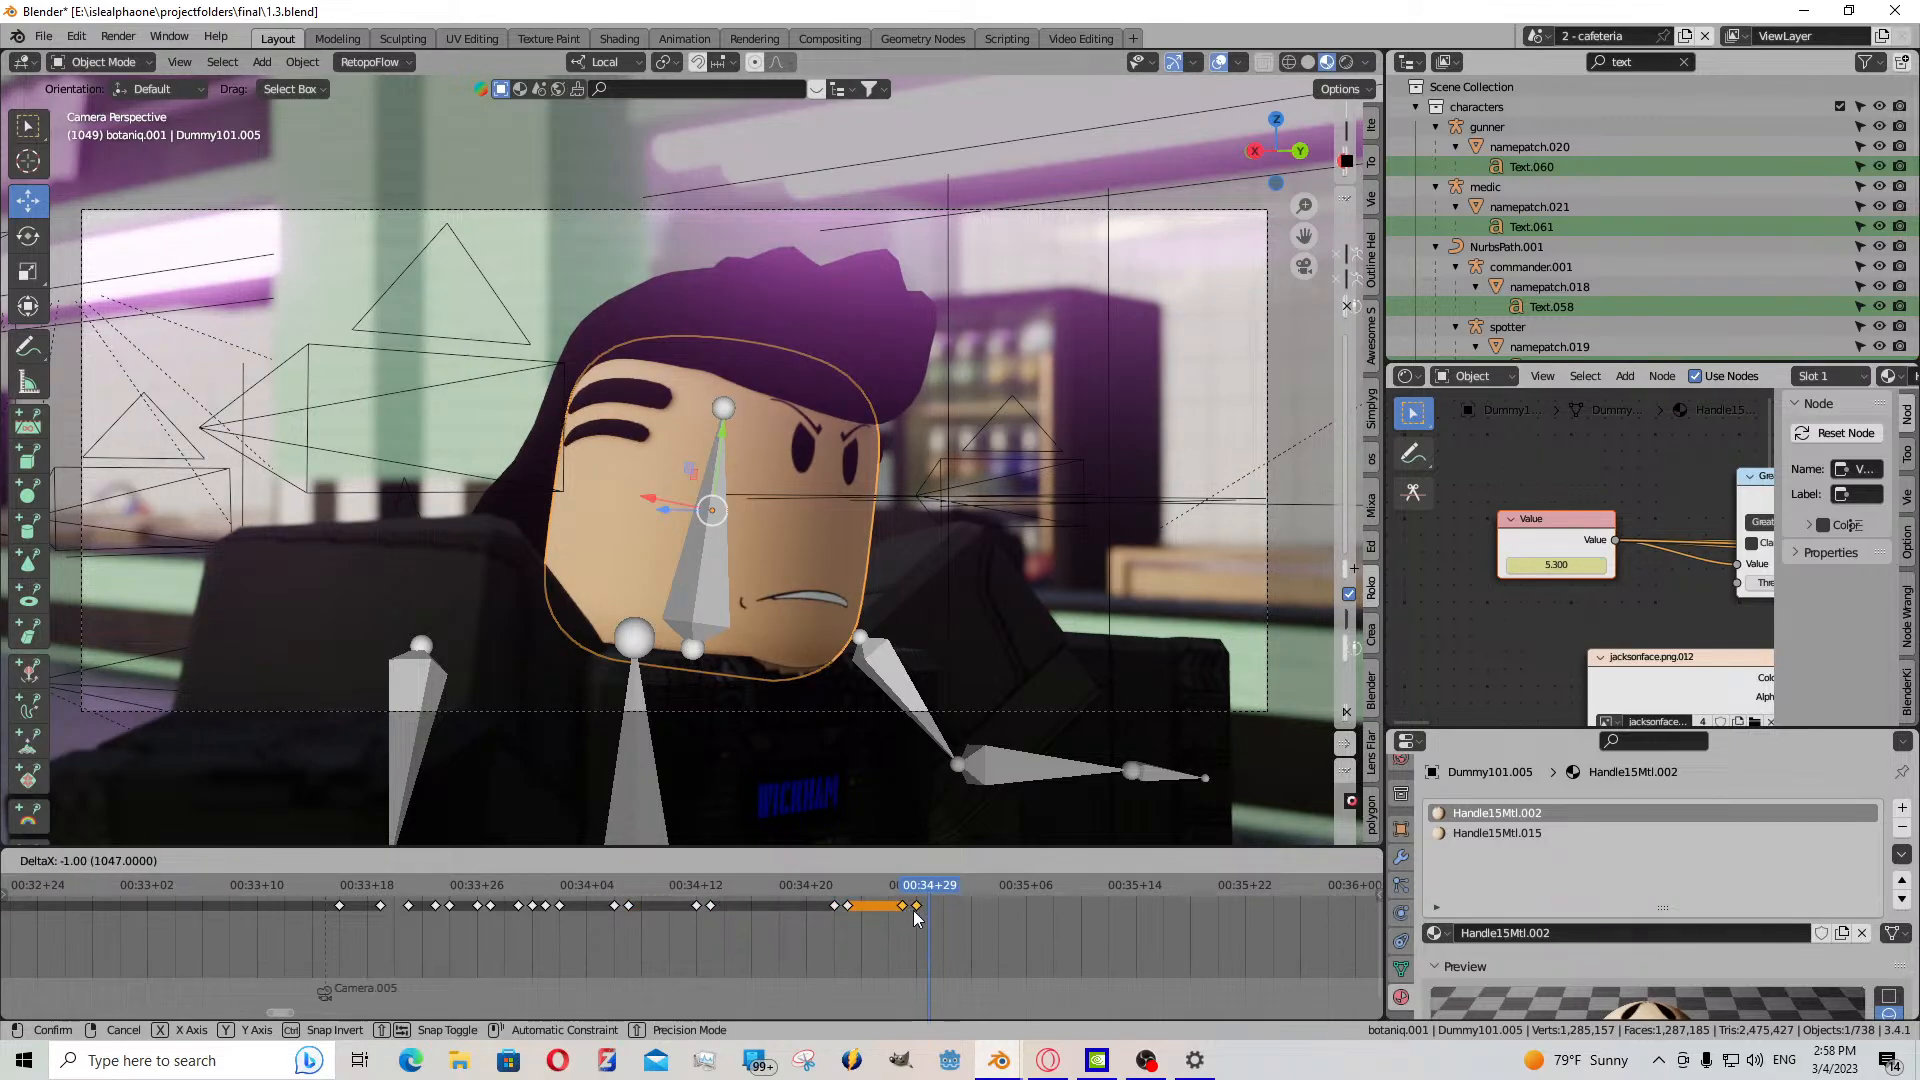
{"action": "left_click", "coordinate": [919, 911]}
- Set the face Value to 3.300 on frame 1052 and paste the 5.300 keyframe on frame 1051 as a hold
{"action": "left_click_drag", "start_coordinate": [880, 915], "coordinate": [862, 917]}
{"action": "key", "text": "space"}
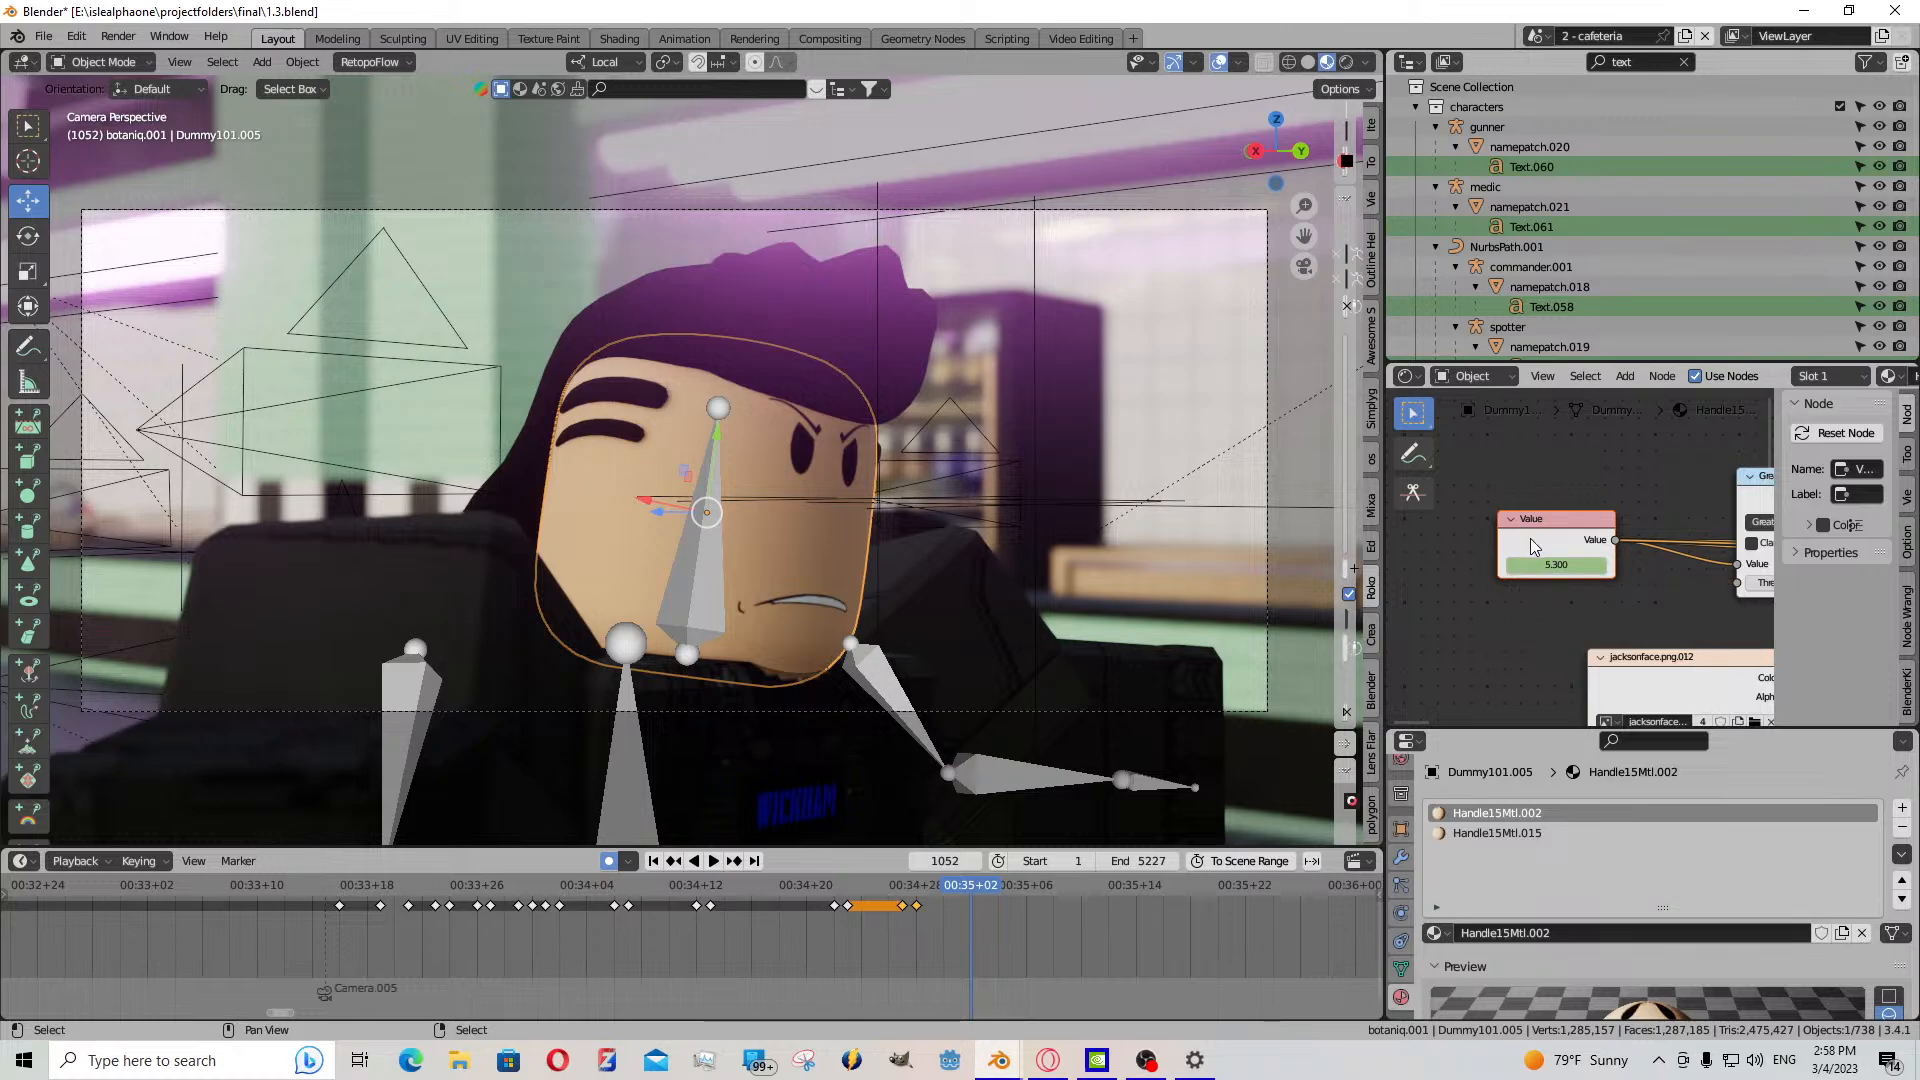
{"action": "mouse_move", "coordinate": [1556, 564]}
{"action": "left_mouse_down"}
{"action": "mouse_move", "coordinate": [1520, 564]}
{"action": "mouse_move", "coordinate": [1588, 564]}
{"action": "mouse_move", "coordinate": [1556, 564]}
{"action": "left_mouse_up"}
{"action": "left_click", "coordinate": [958, 920]}
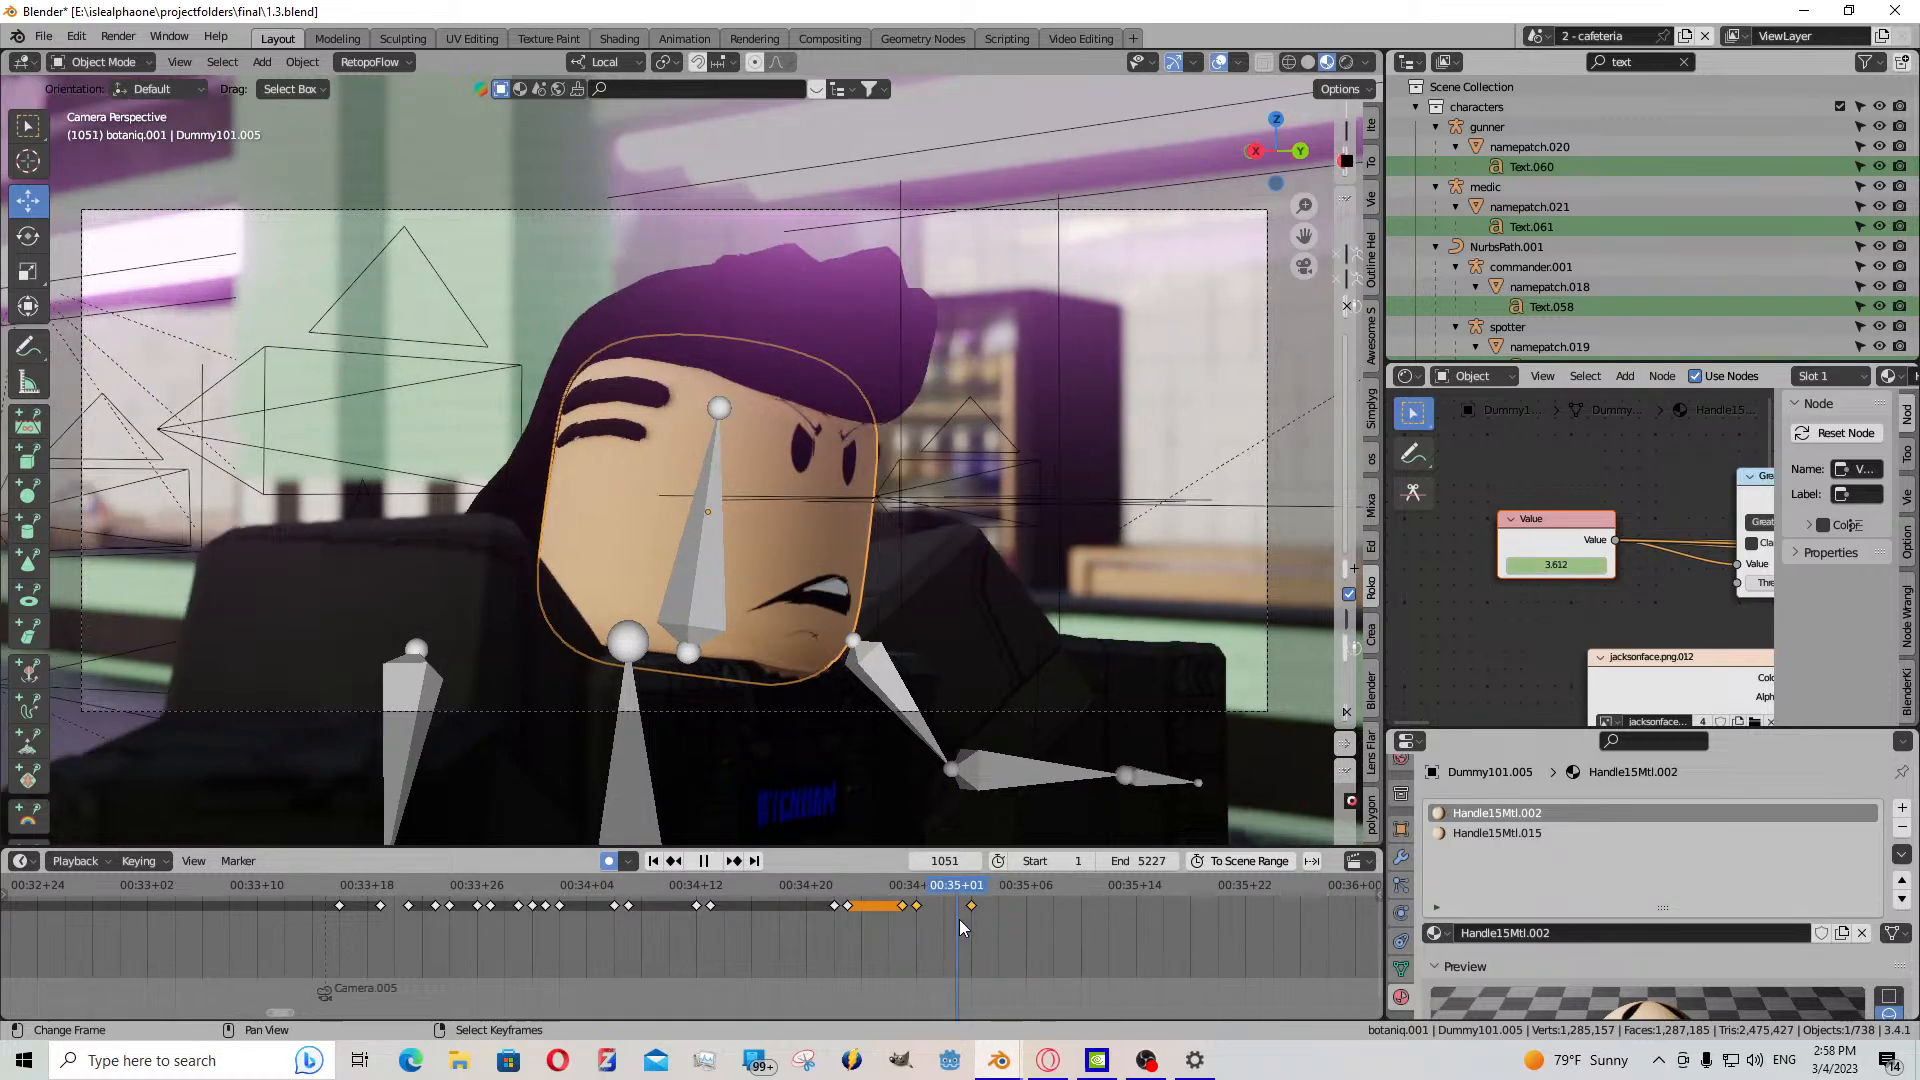
{"action": "left_click", "coordinate": [916, 905]}
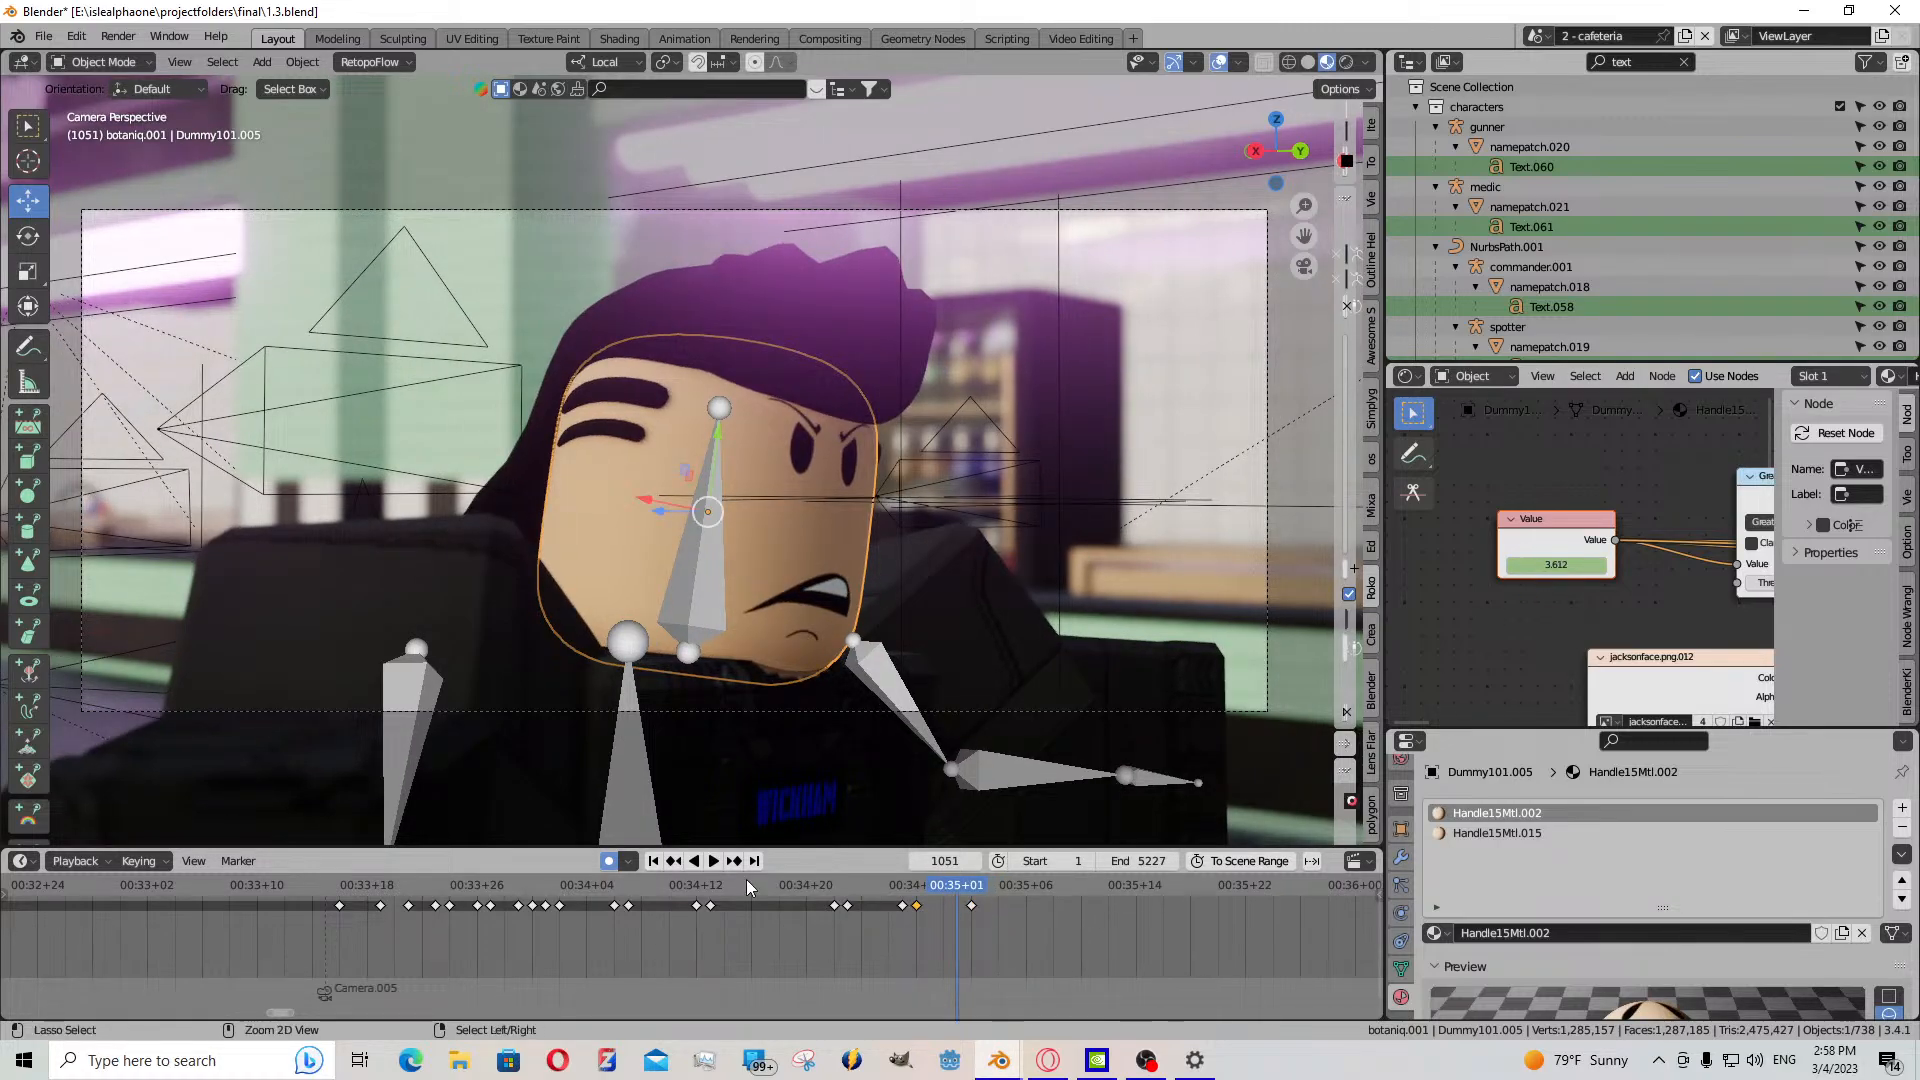
{"action": "key", "text": "ctrl+v"}
- Set the face Value to 1.900 on frame 1061 and paste the 3.300 keyframe on frame 1060 as a hold
{"action": "left_click", "coordinate": [714, 862]}
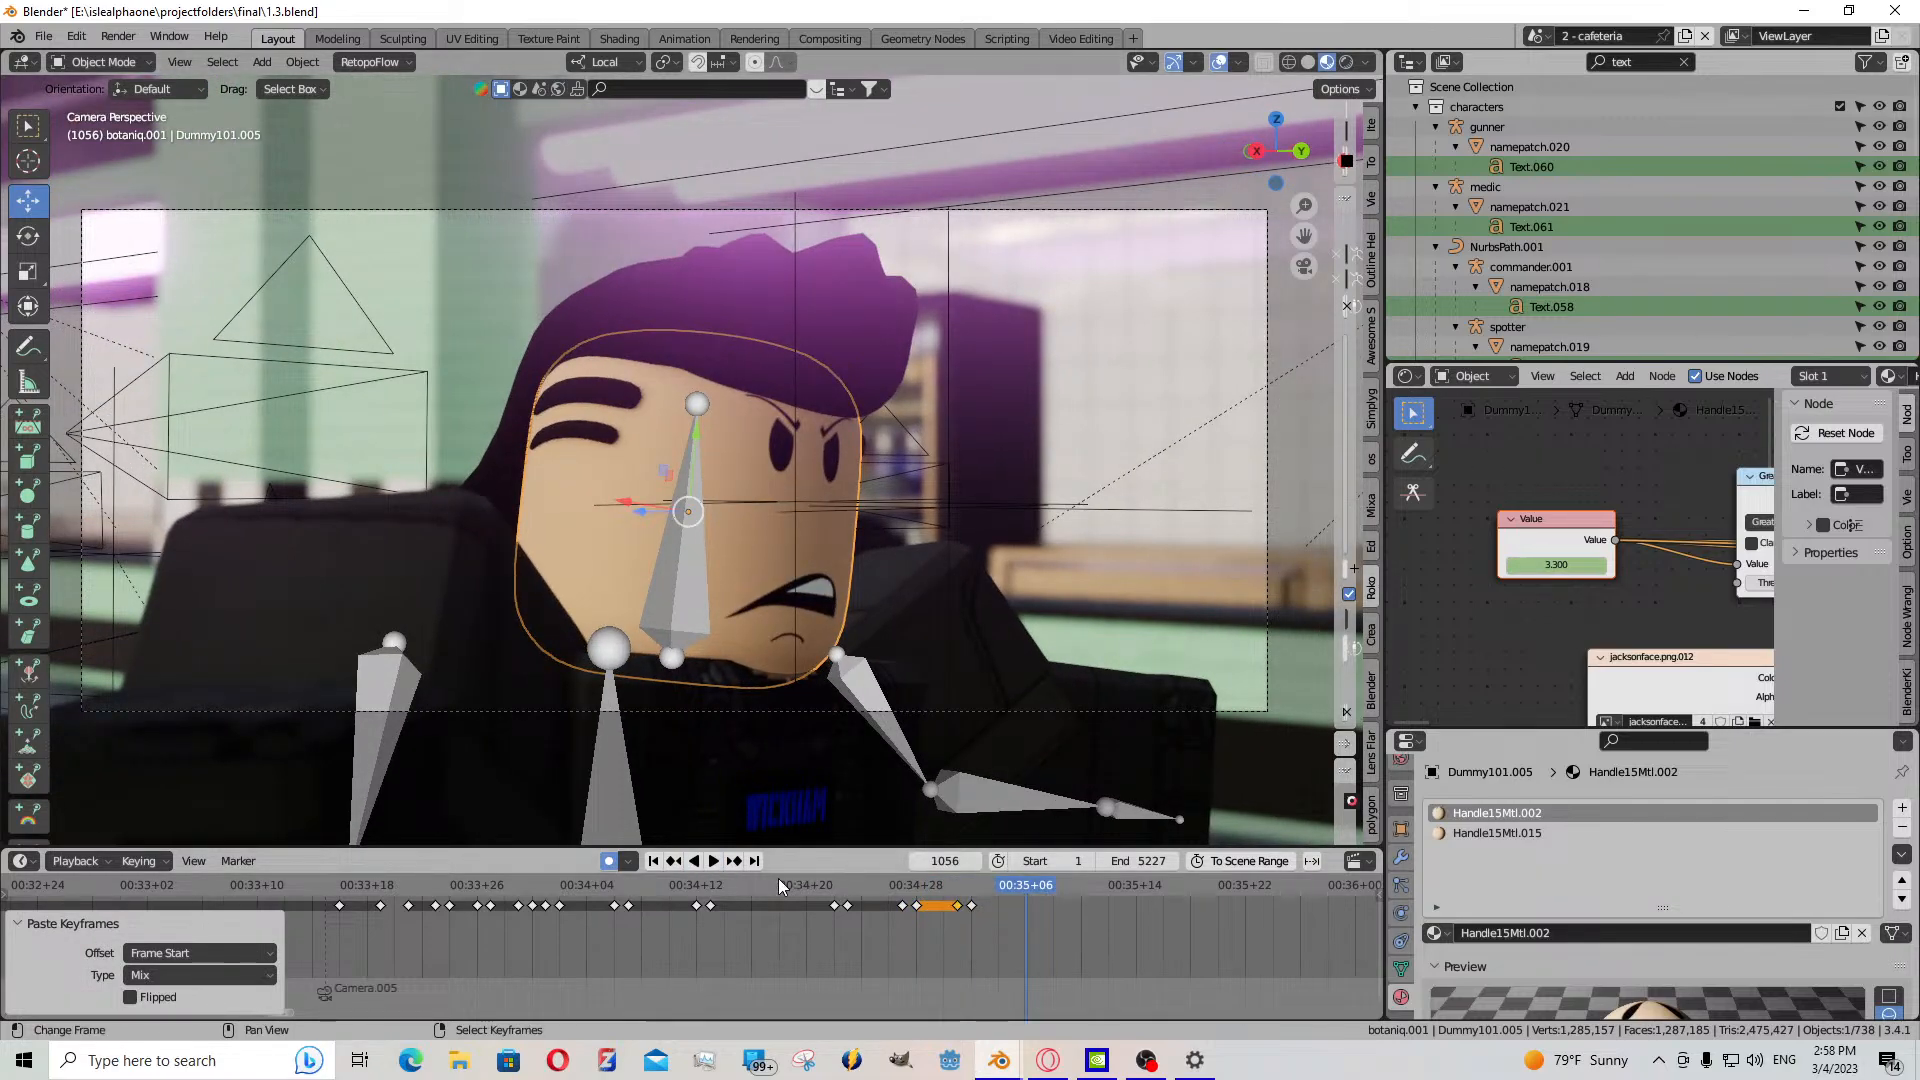
{"action": "left_click", "coordinate": [714, 861]}
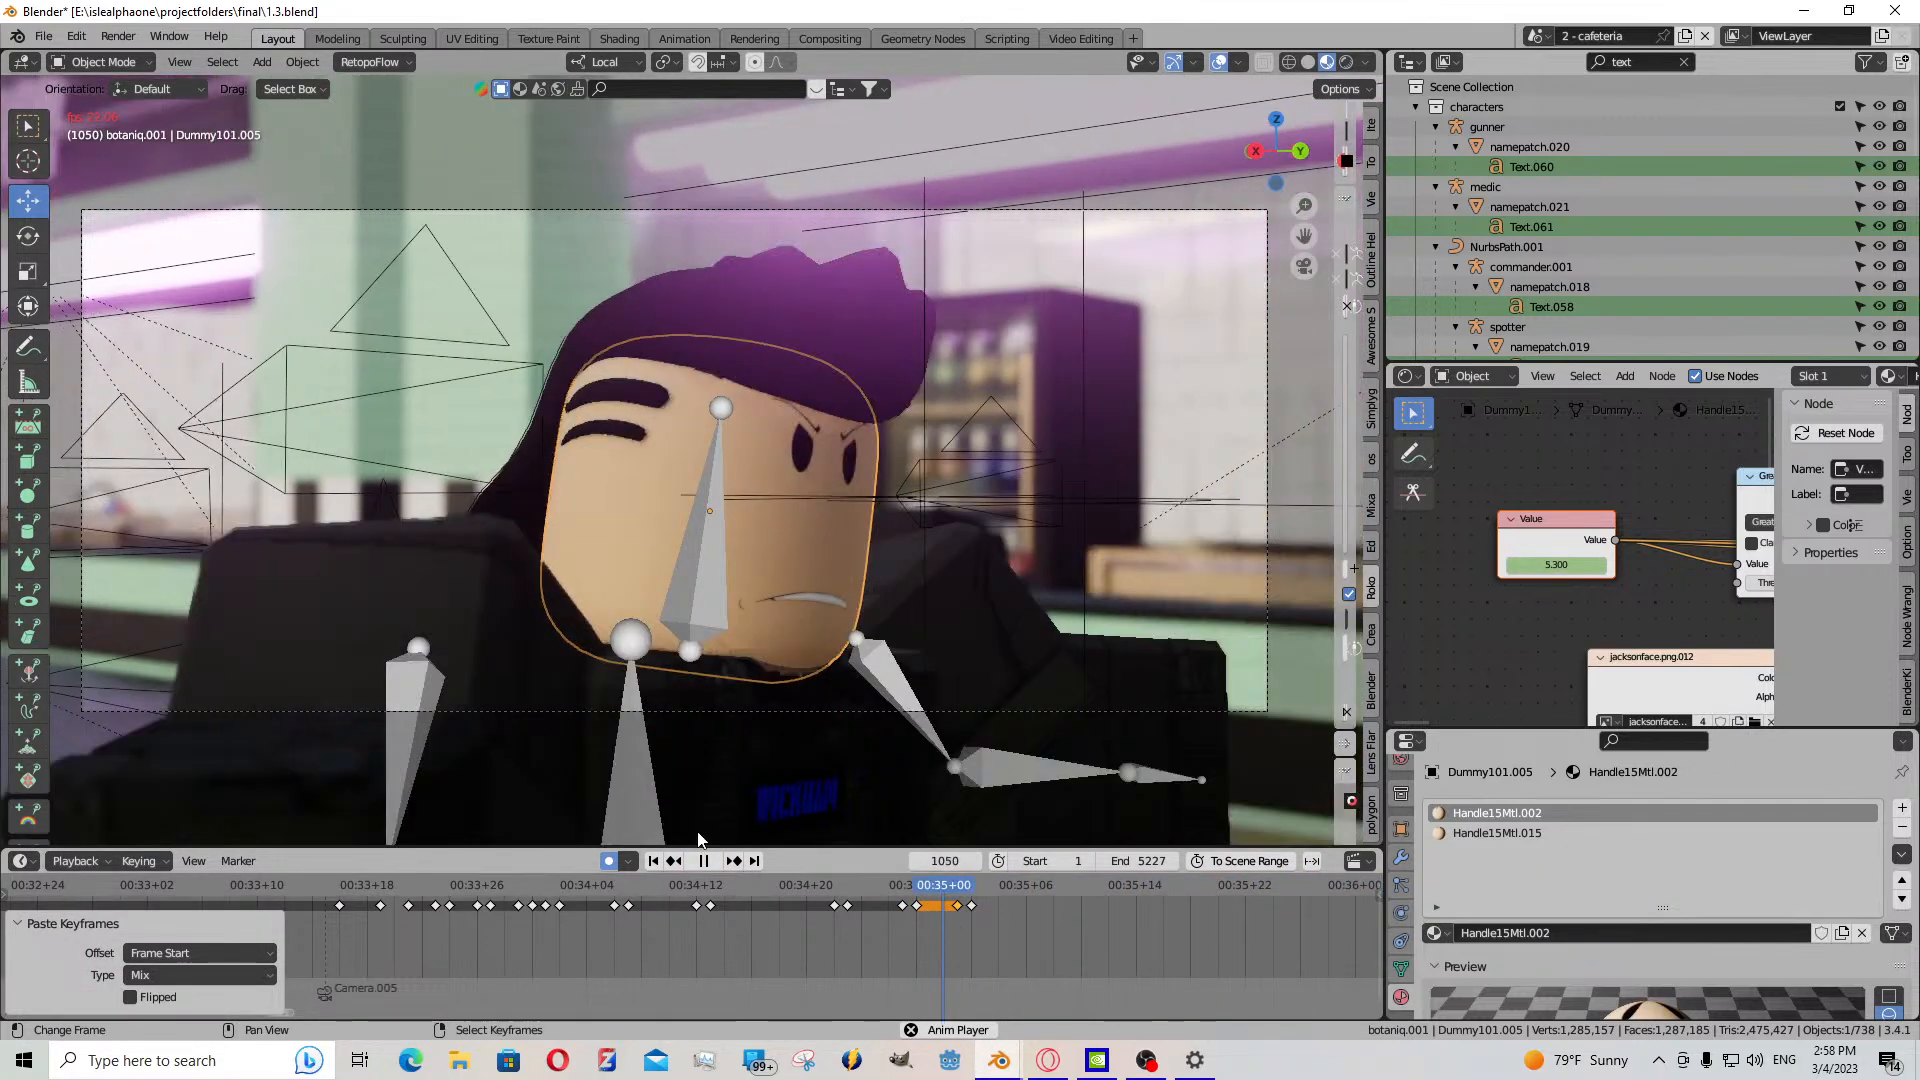
{"action": "left_click", "coordinate": [714, 861]}
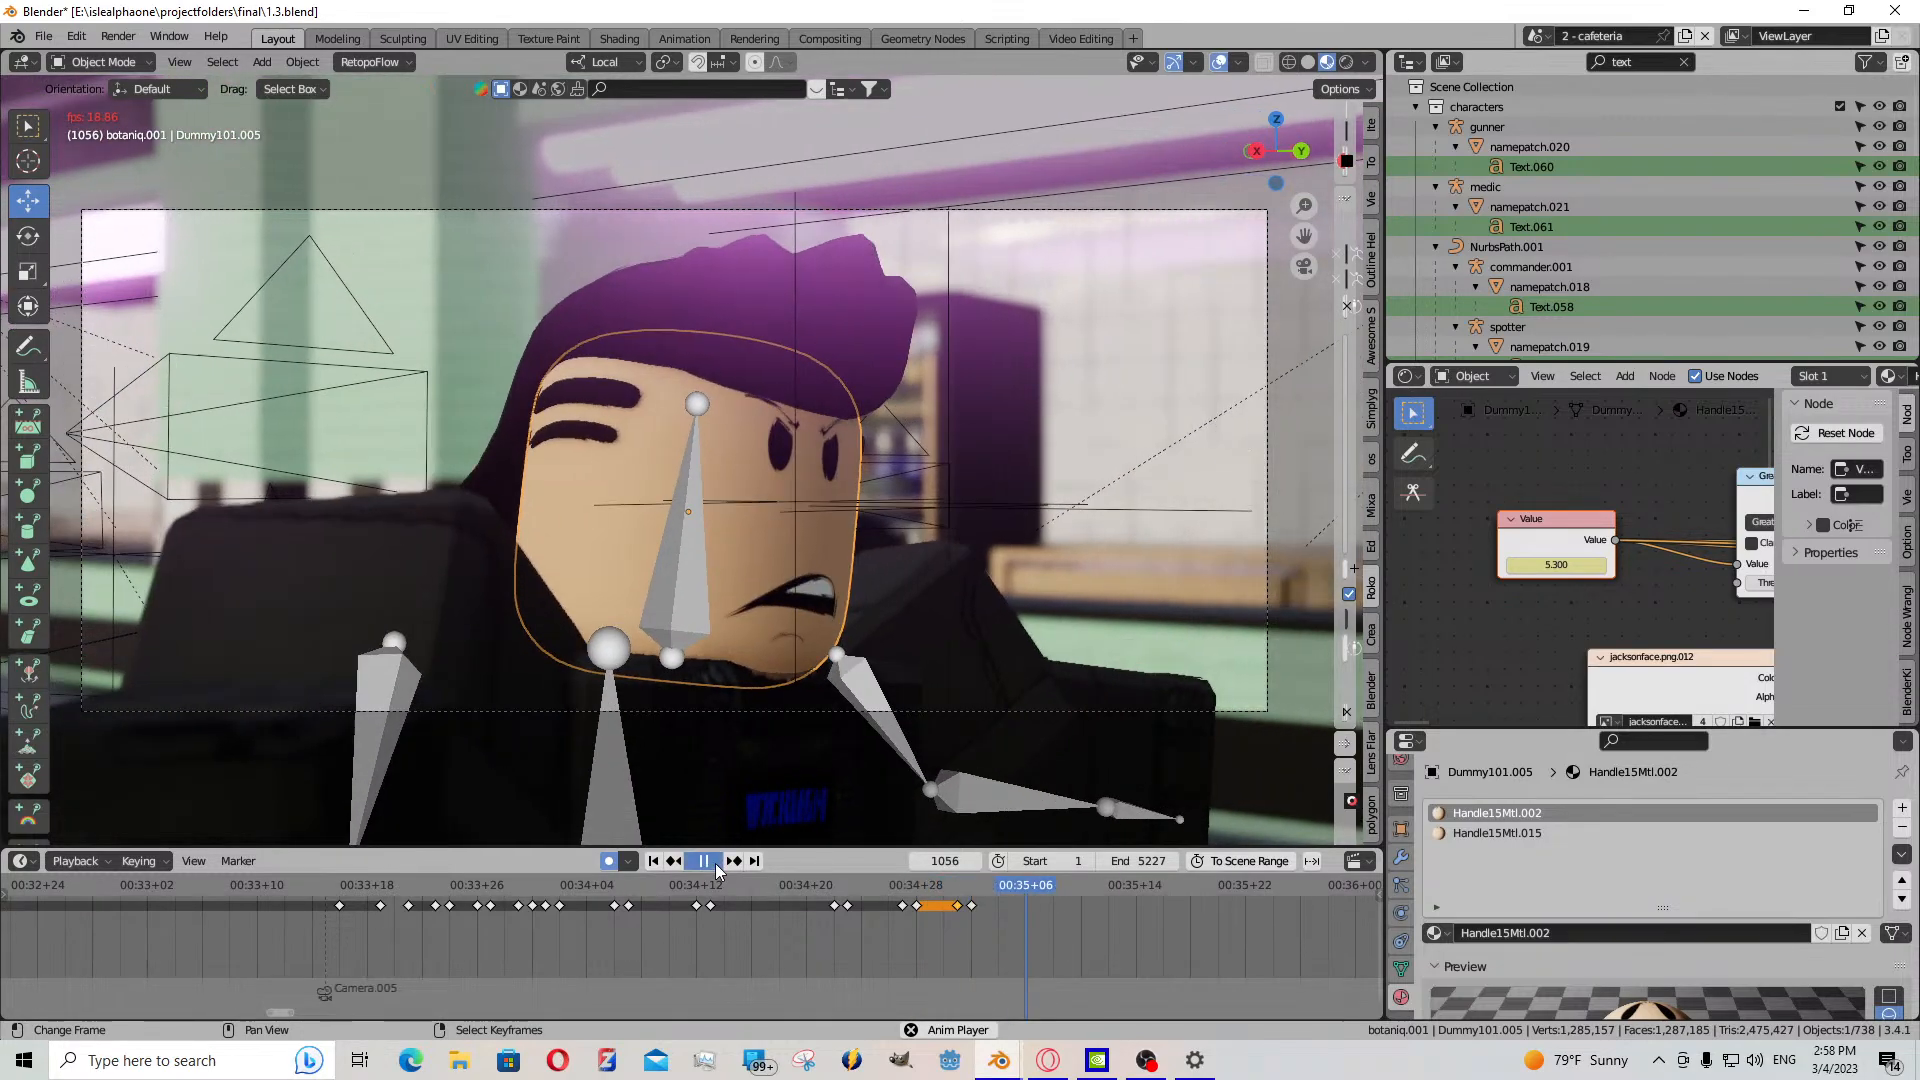
{"action": "left_click", "coordinate": [714, 861]}
{"action": "left_click", "coordinate": [1572, 554]}
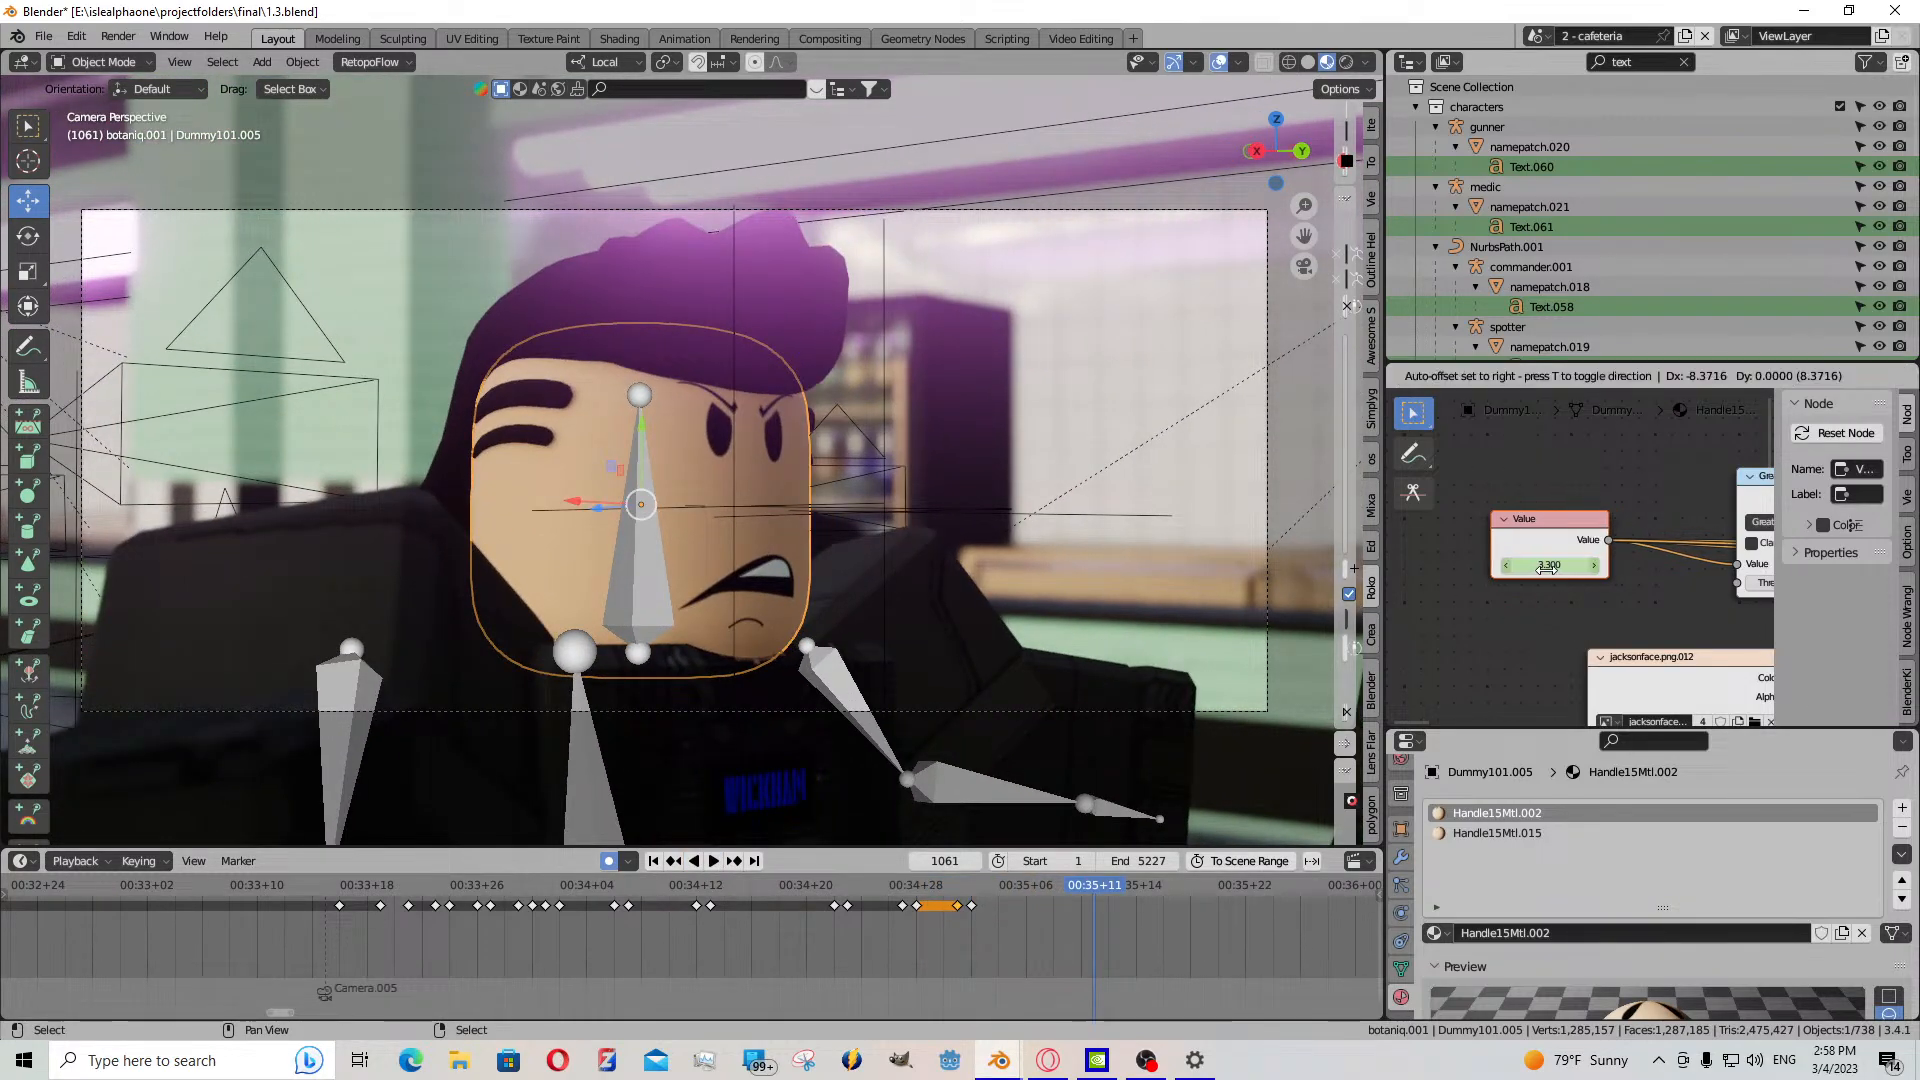
{"action": "left_click_drag", "start_coordinate": [1556, 568], "coordinate": [1473, 630]}
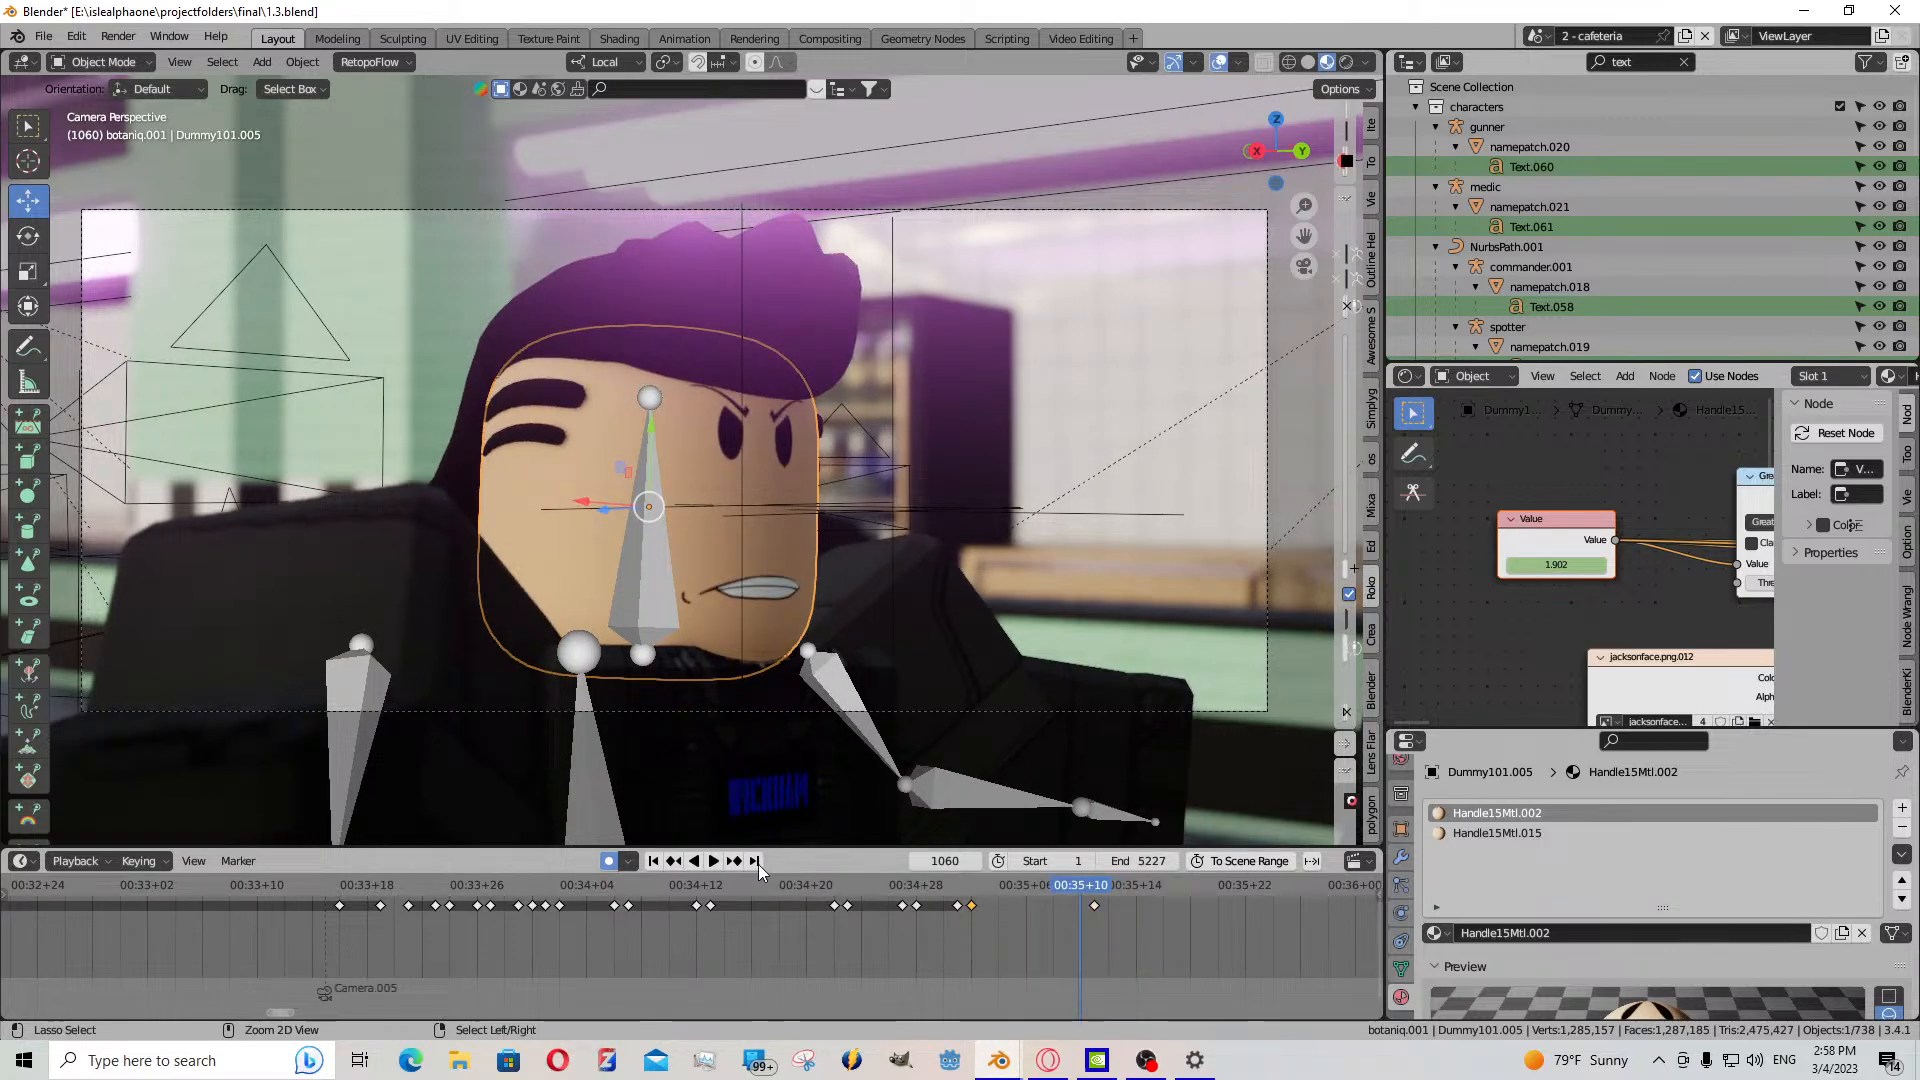
{"action": "key", "text": "ctrl+v"}
- Set the face Value to 4.200 on frame 1065 and paste the 1.900 keyframe on frame 1064 as a hold
{"action": "left_click", "coordinate": [714, 861]}
{"action": "left_click", "coordinate": [718, 862]}
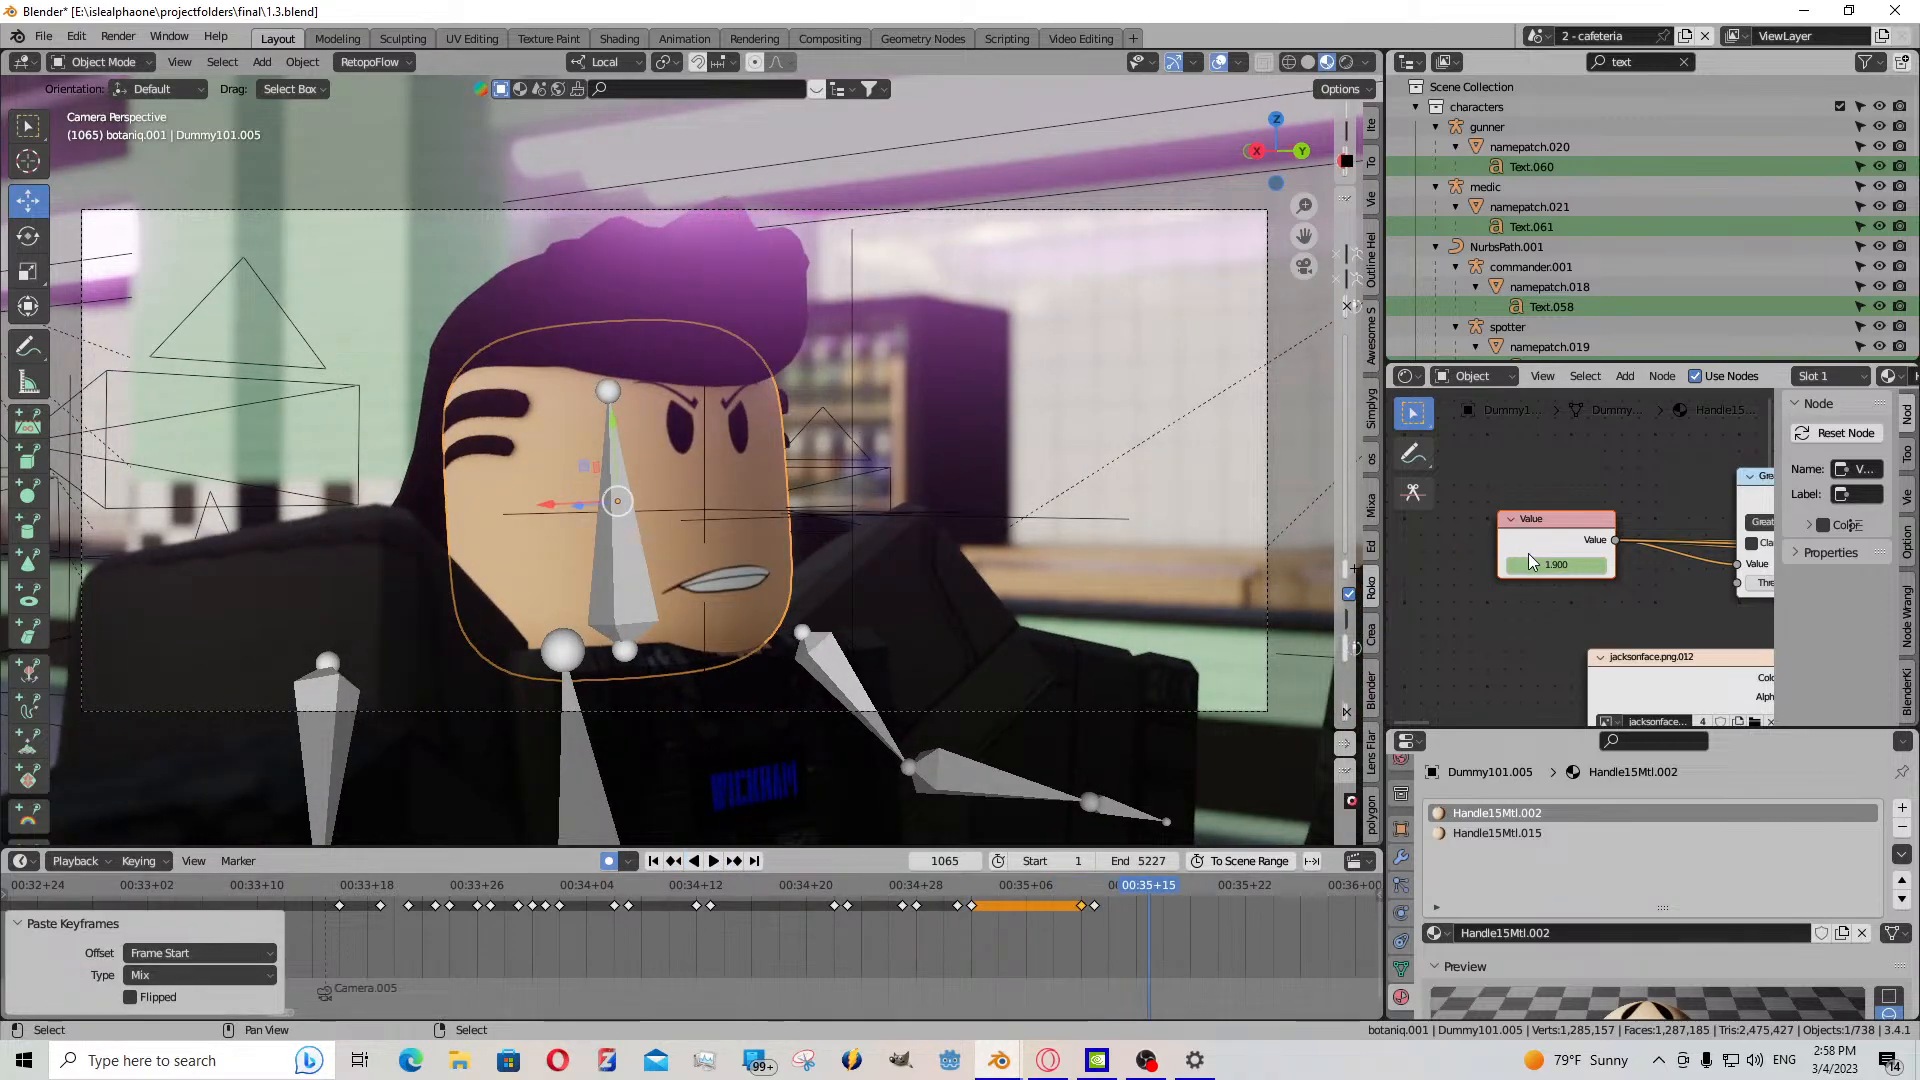
{"action": "left_click_drag", "start_coordinate": [1582, 564], "coordinate": [1678, 564]}
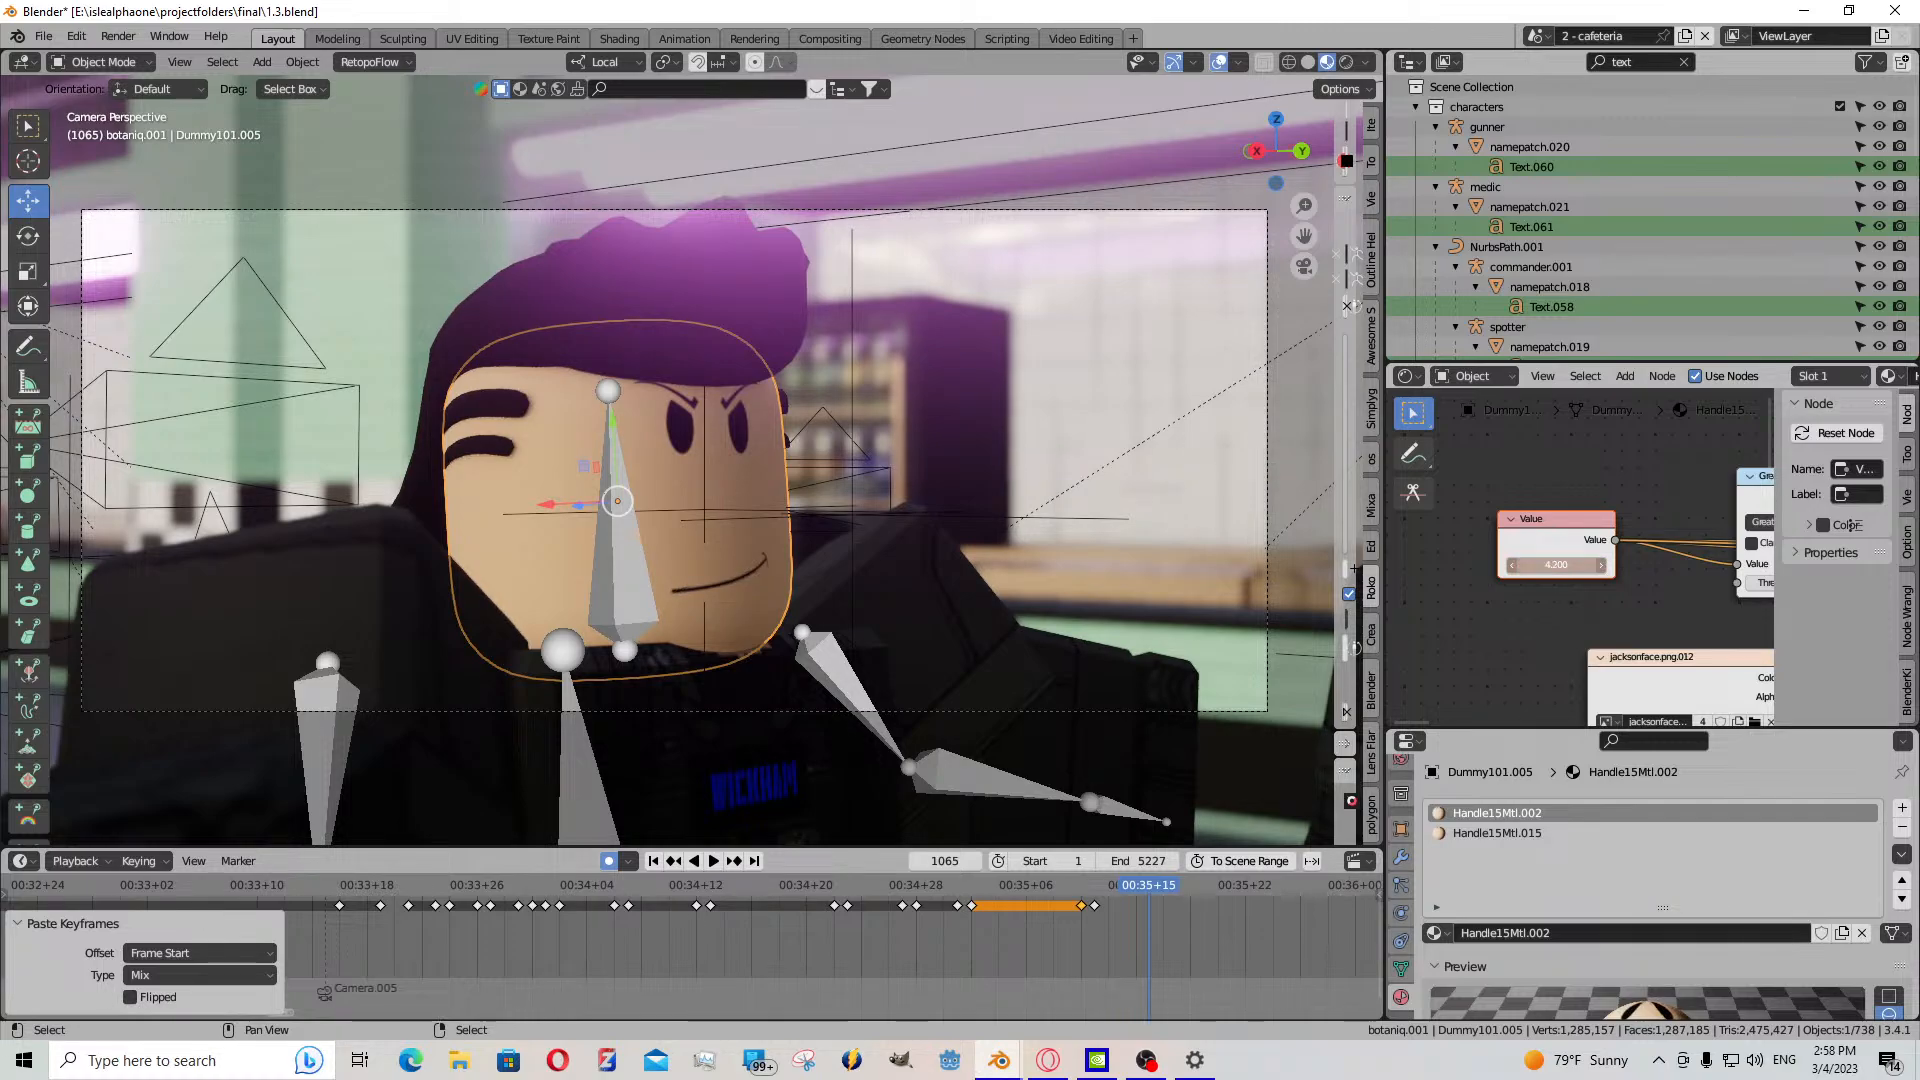
{"action": "left_click", "coordinate": [1140, 918]}
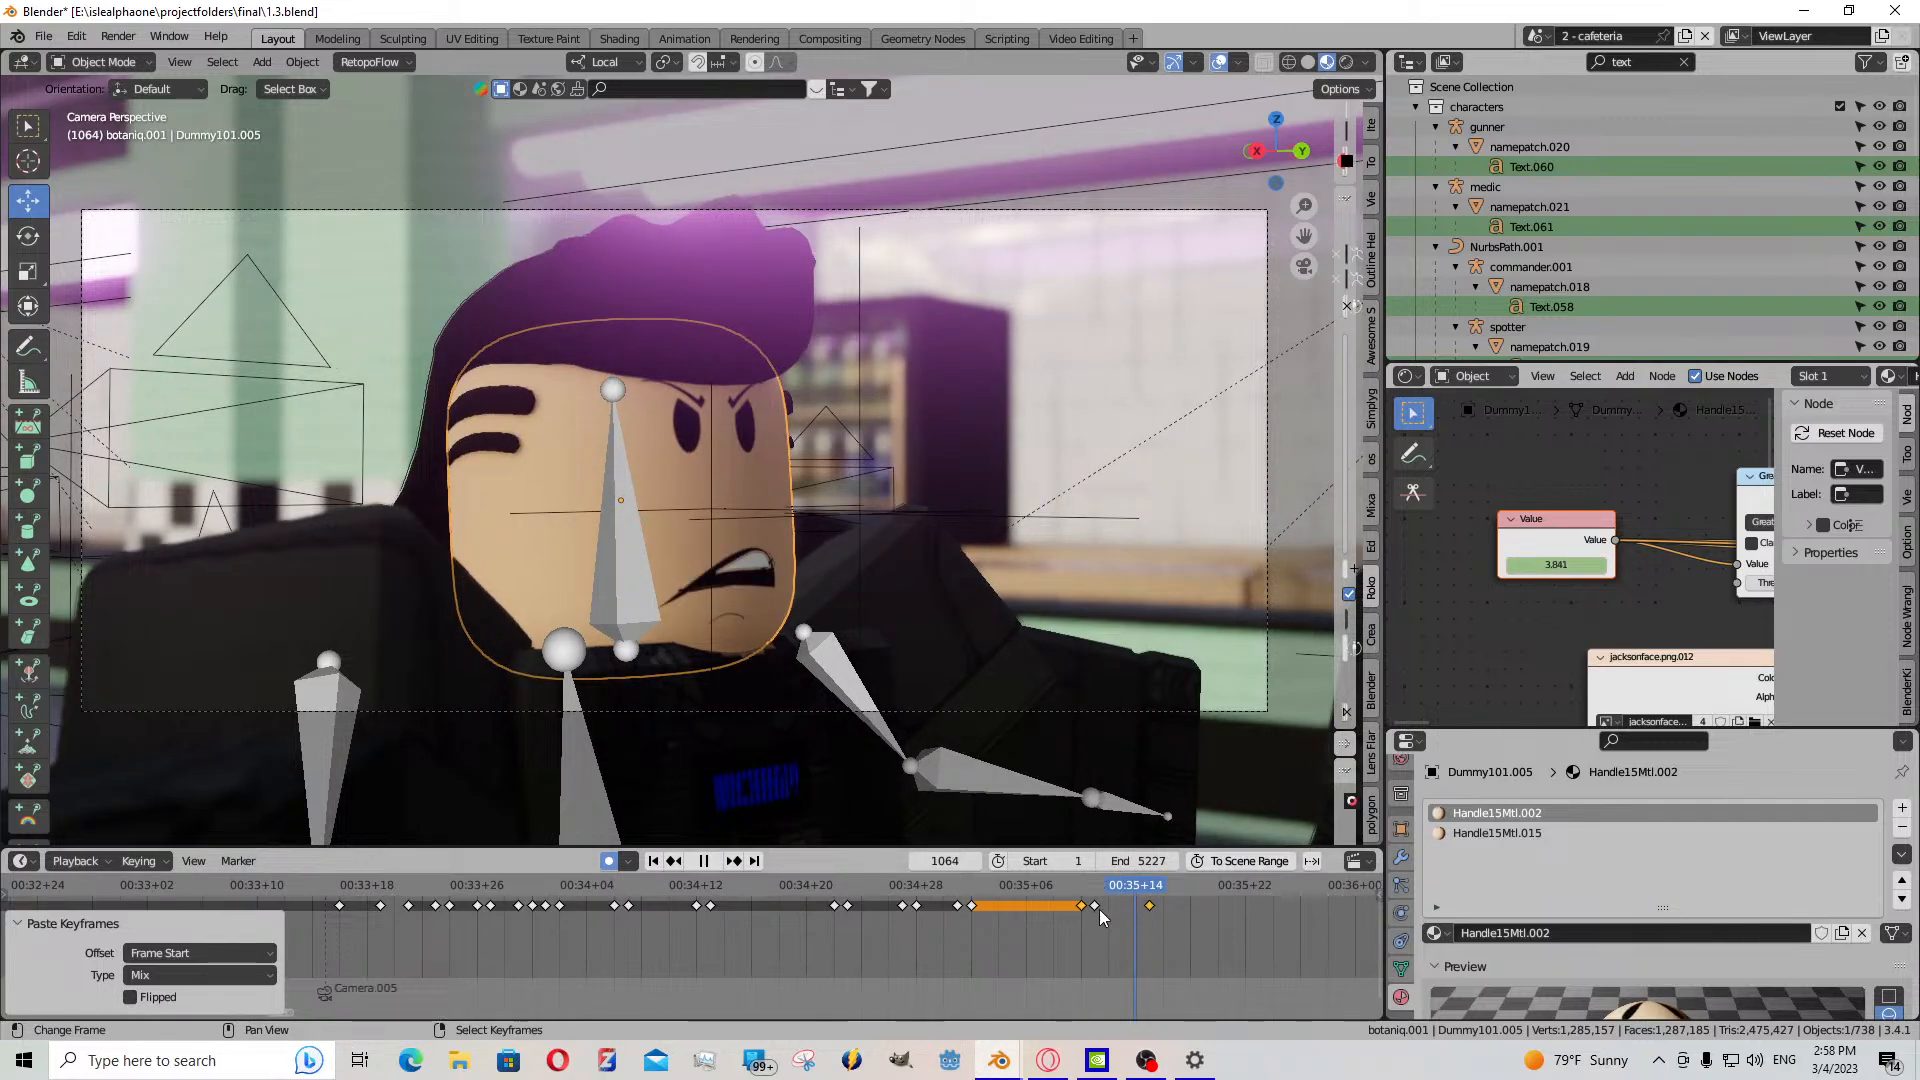
{"action": "right_click", "coordinate": [1098, 906]}
{"action": "key", "text": "ctrl+v"}
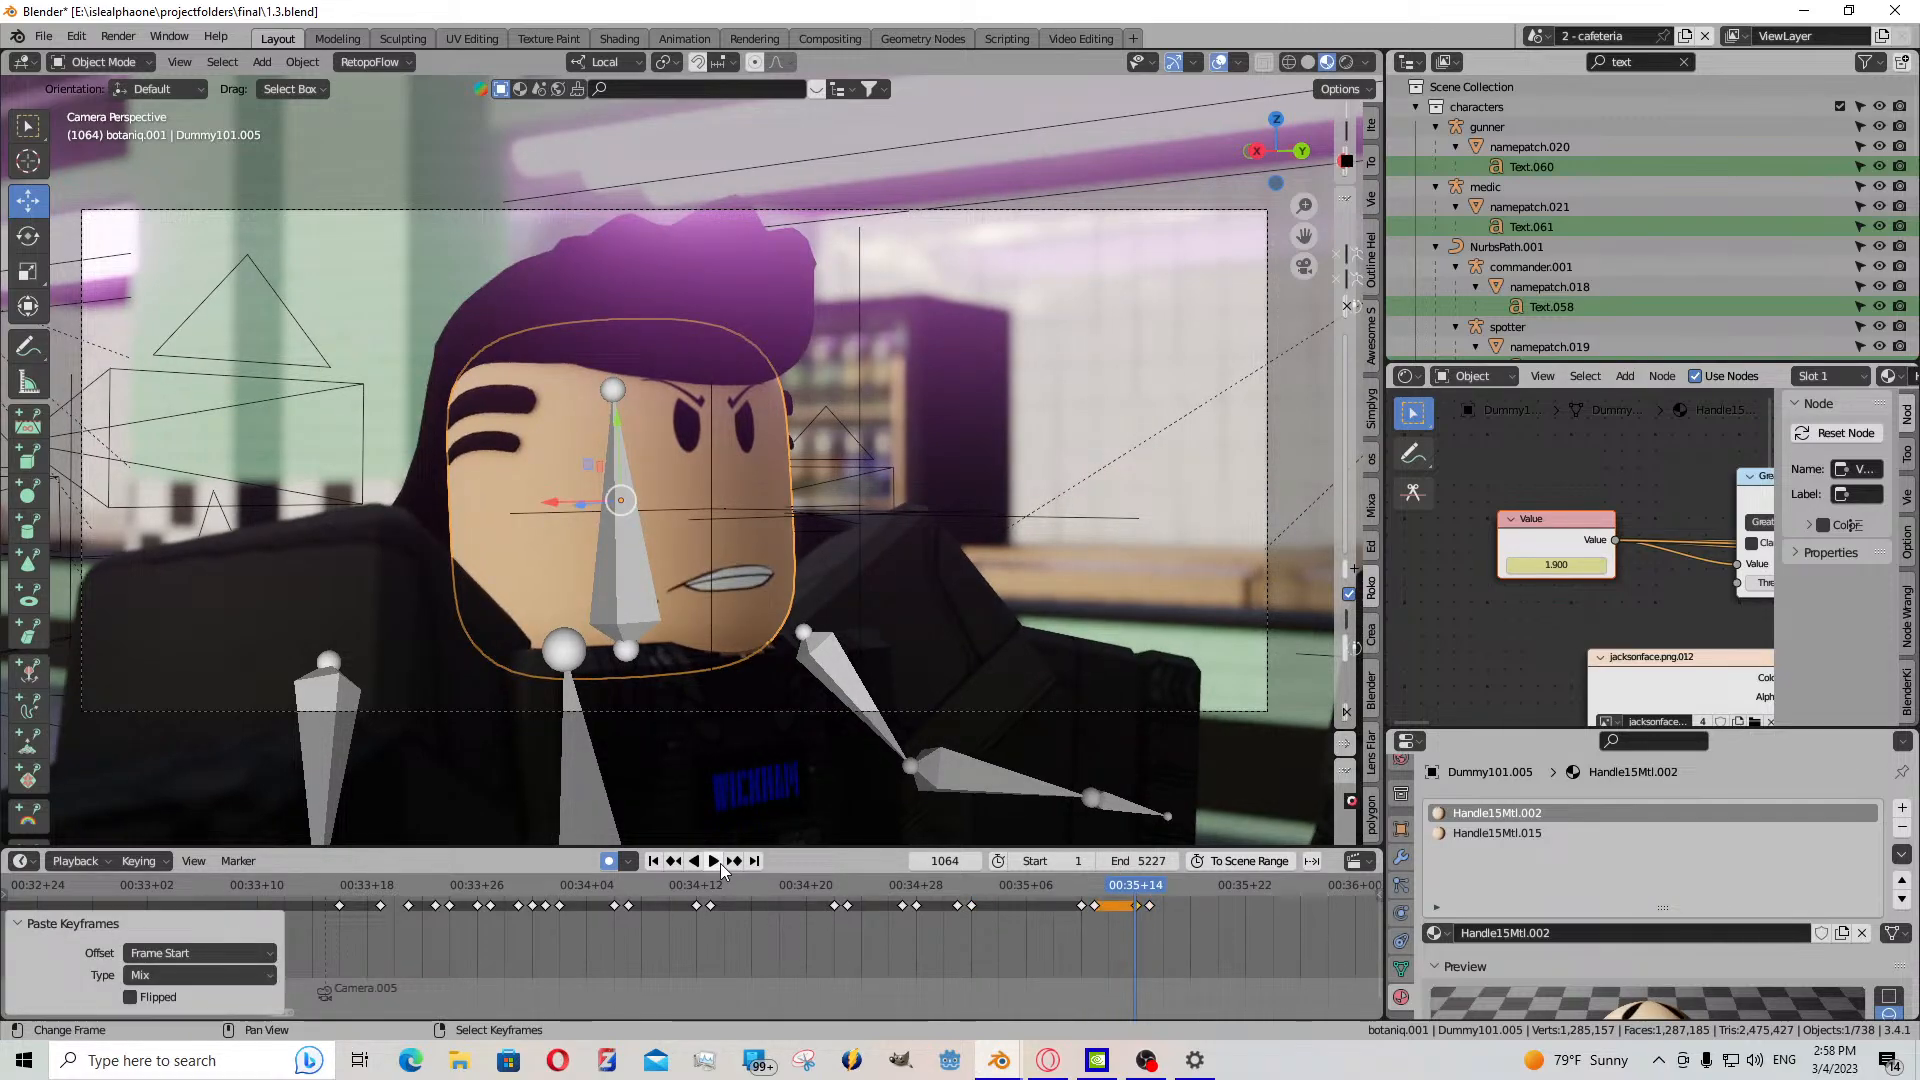
- Set the face Value to 10.600 on frame 1069 and paste the 4.200 keyframe on frame 1068 as a hold
{"action": "left_click", "coordinate": [716, 861]}
{"action": "left_click", "coordinate": [716, 861]}
{"action": "left_click_drag", "start_coordinate": [1579, 564], "coordinate": [1919, 565]}
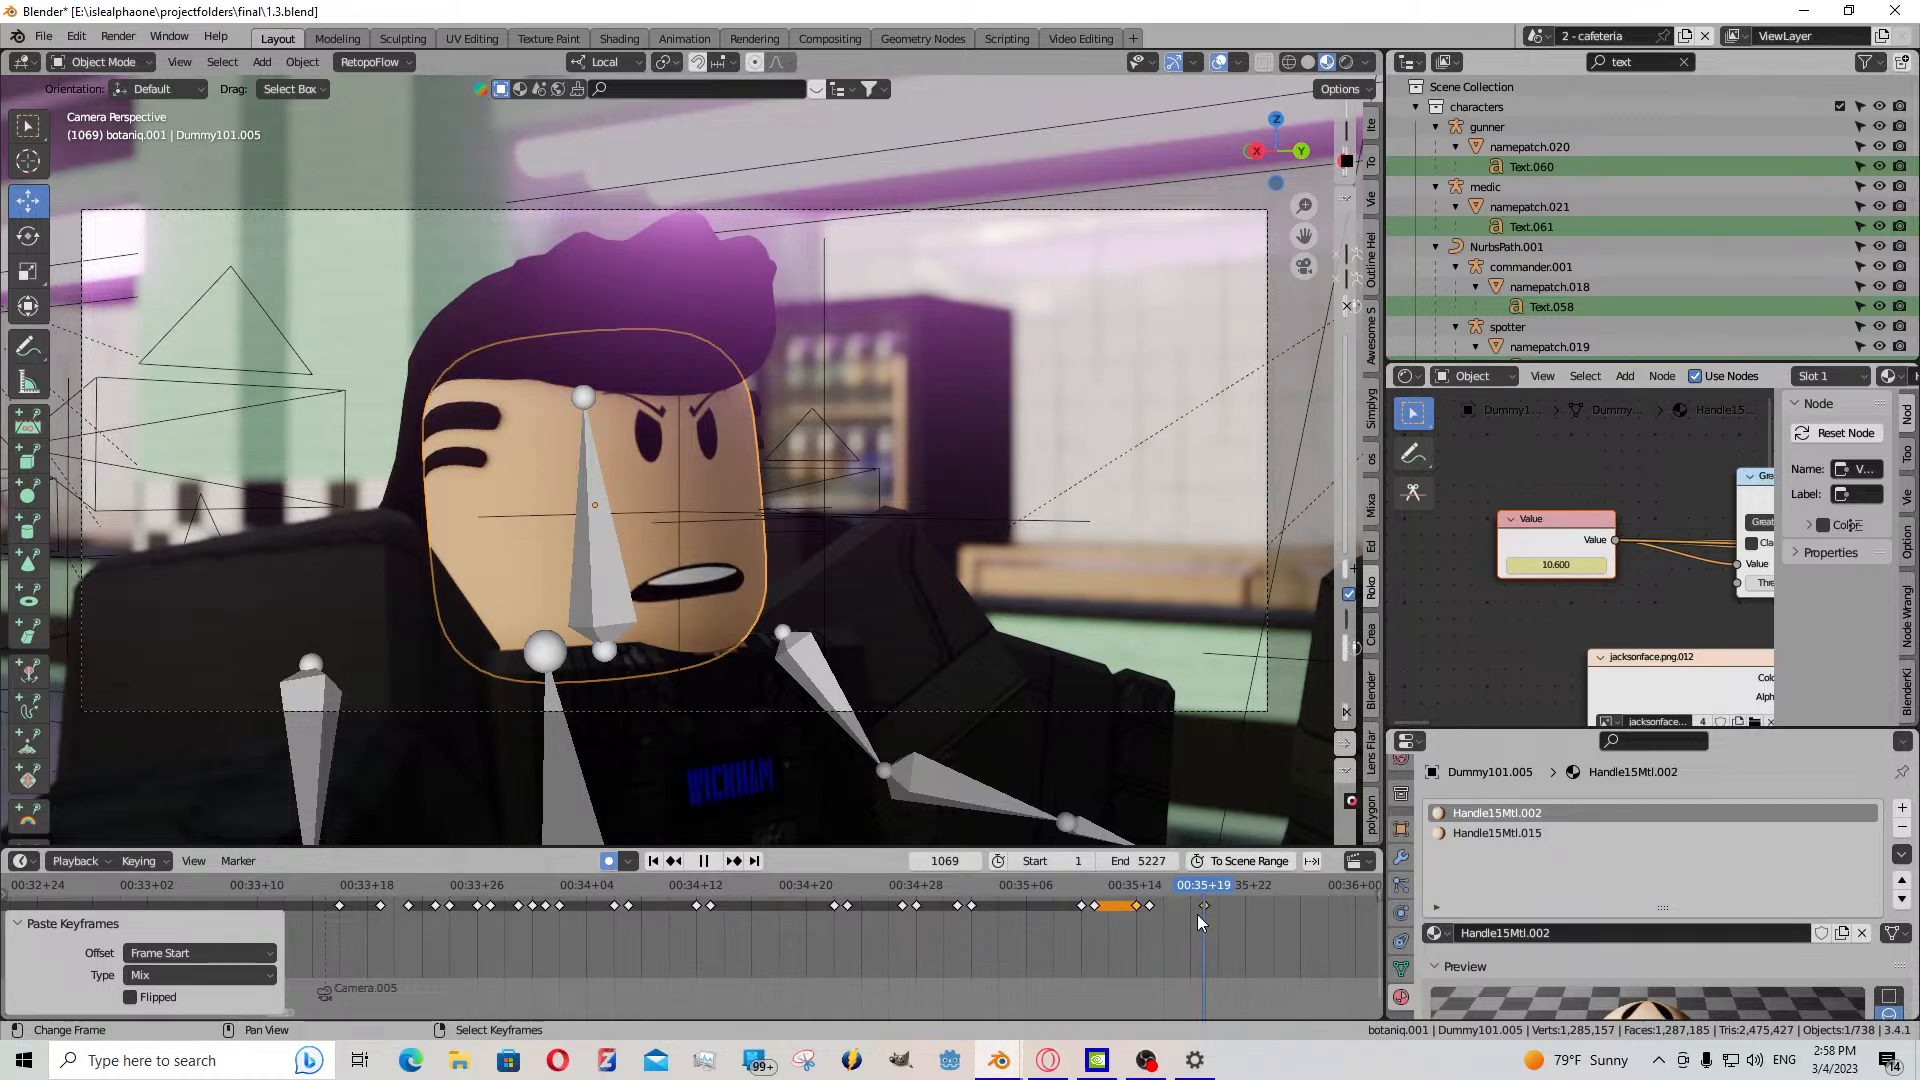
{"action": "left_click", "coordinate": [1197, 914]}
{"action": "left_click", "coordinate": [1149, 906]}
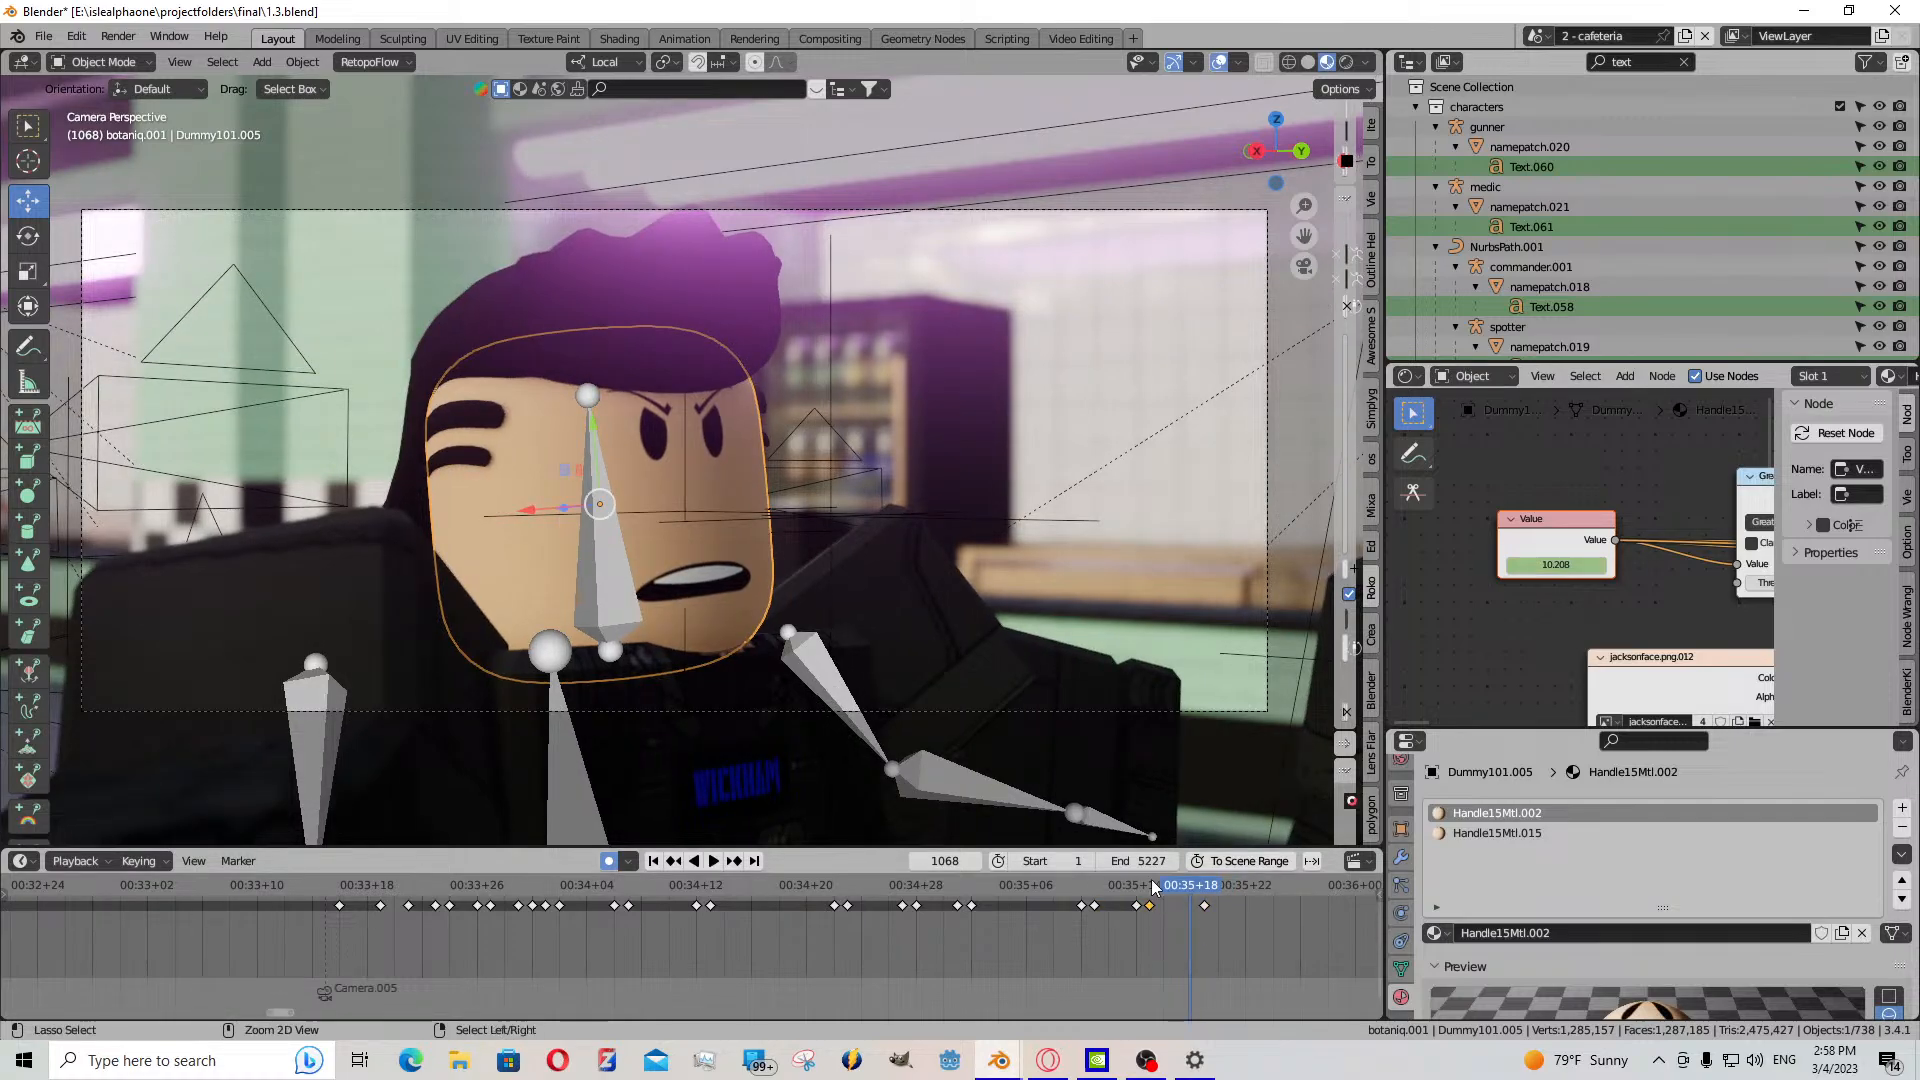
{"action": "key", "text": "ctrl+v"}
- Set the face Value to 8.100 on frame 1073 and paste the 10.600 keyframe on frame 1072 as a hold
{"action": "left_click", "coordinate": [716, 862]}
{"action": "left_click", "coordinate": [716, 862]}
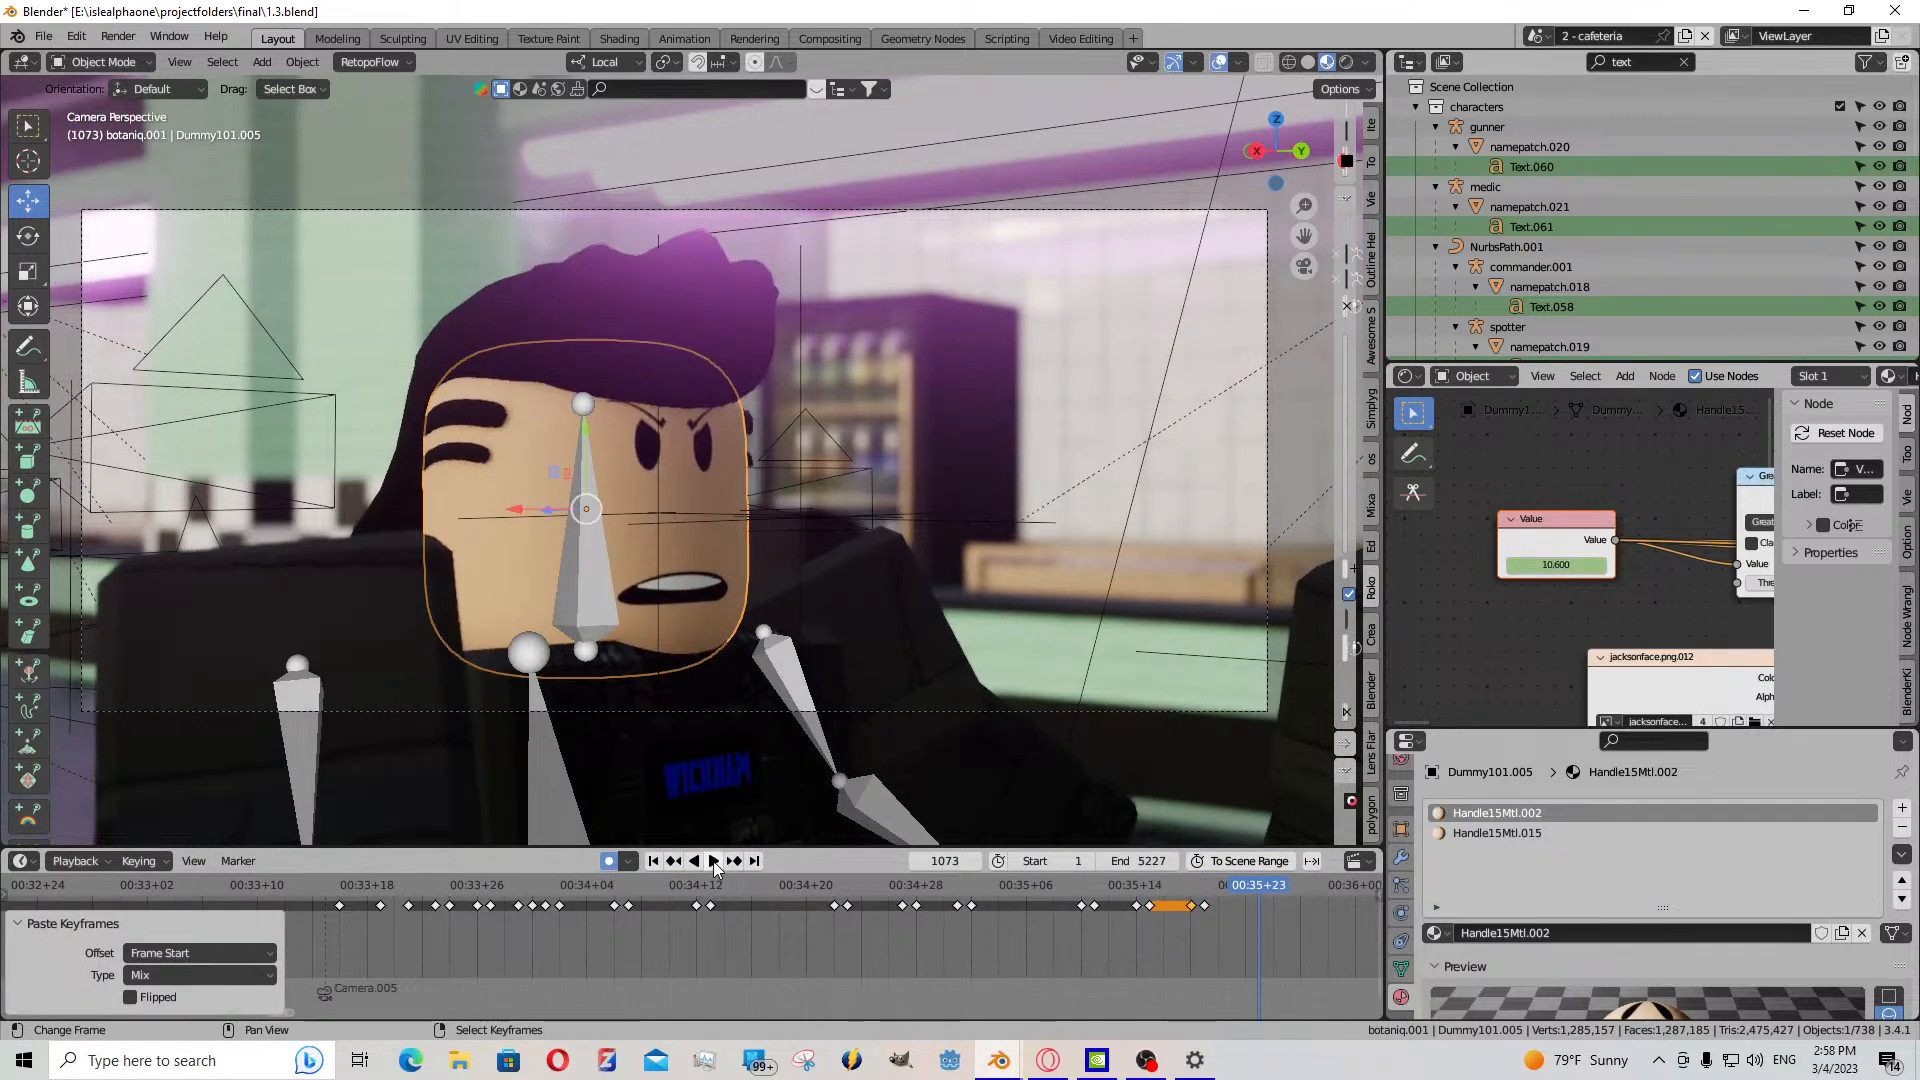
{"action": "middle_click_drag", "start_coordinate": [785, 937], "coordinate": [576, 937]}
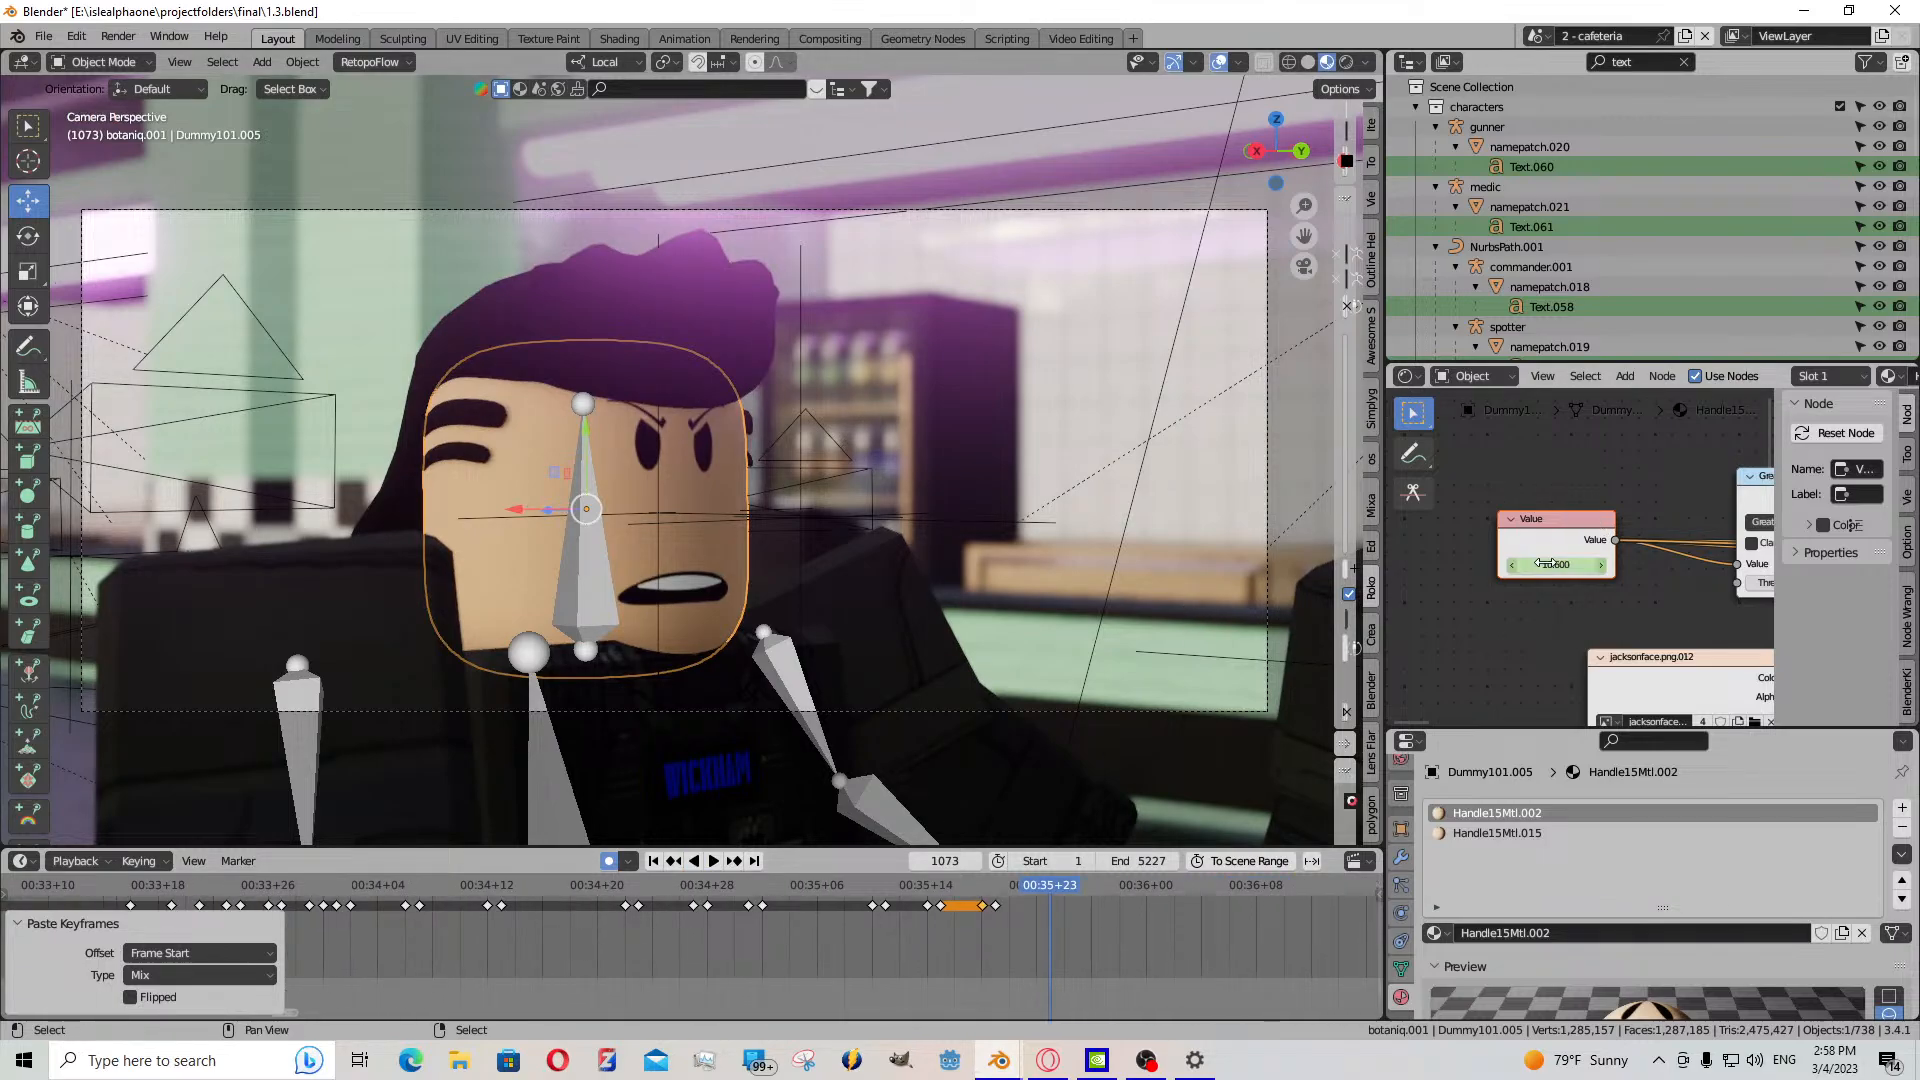
{"action": "left_click_drag", "start_coordinate": [1545, 563], "coordinate": [1580, 563]}
{"action": "left_click_drag", "start_coordinate": [1048, 914], "coordinate": [1041, 915]}
{"action": "left_click", "coordinate": [1005, 925]}
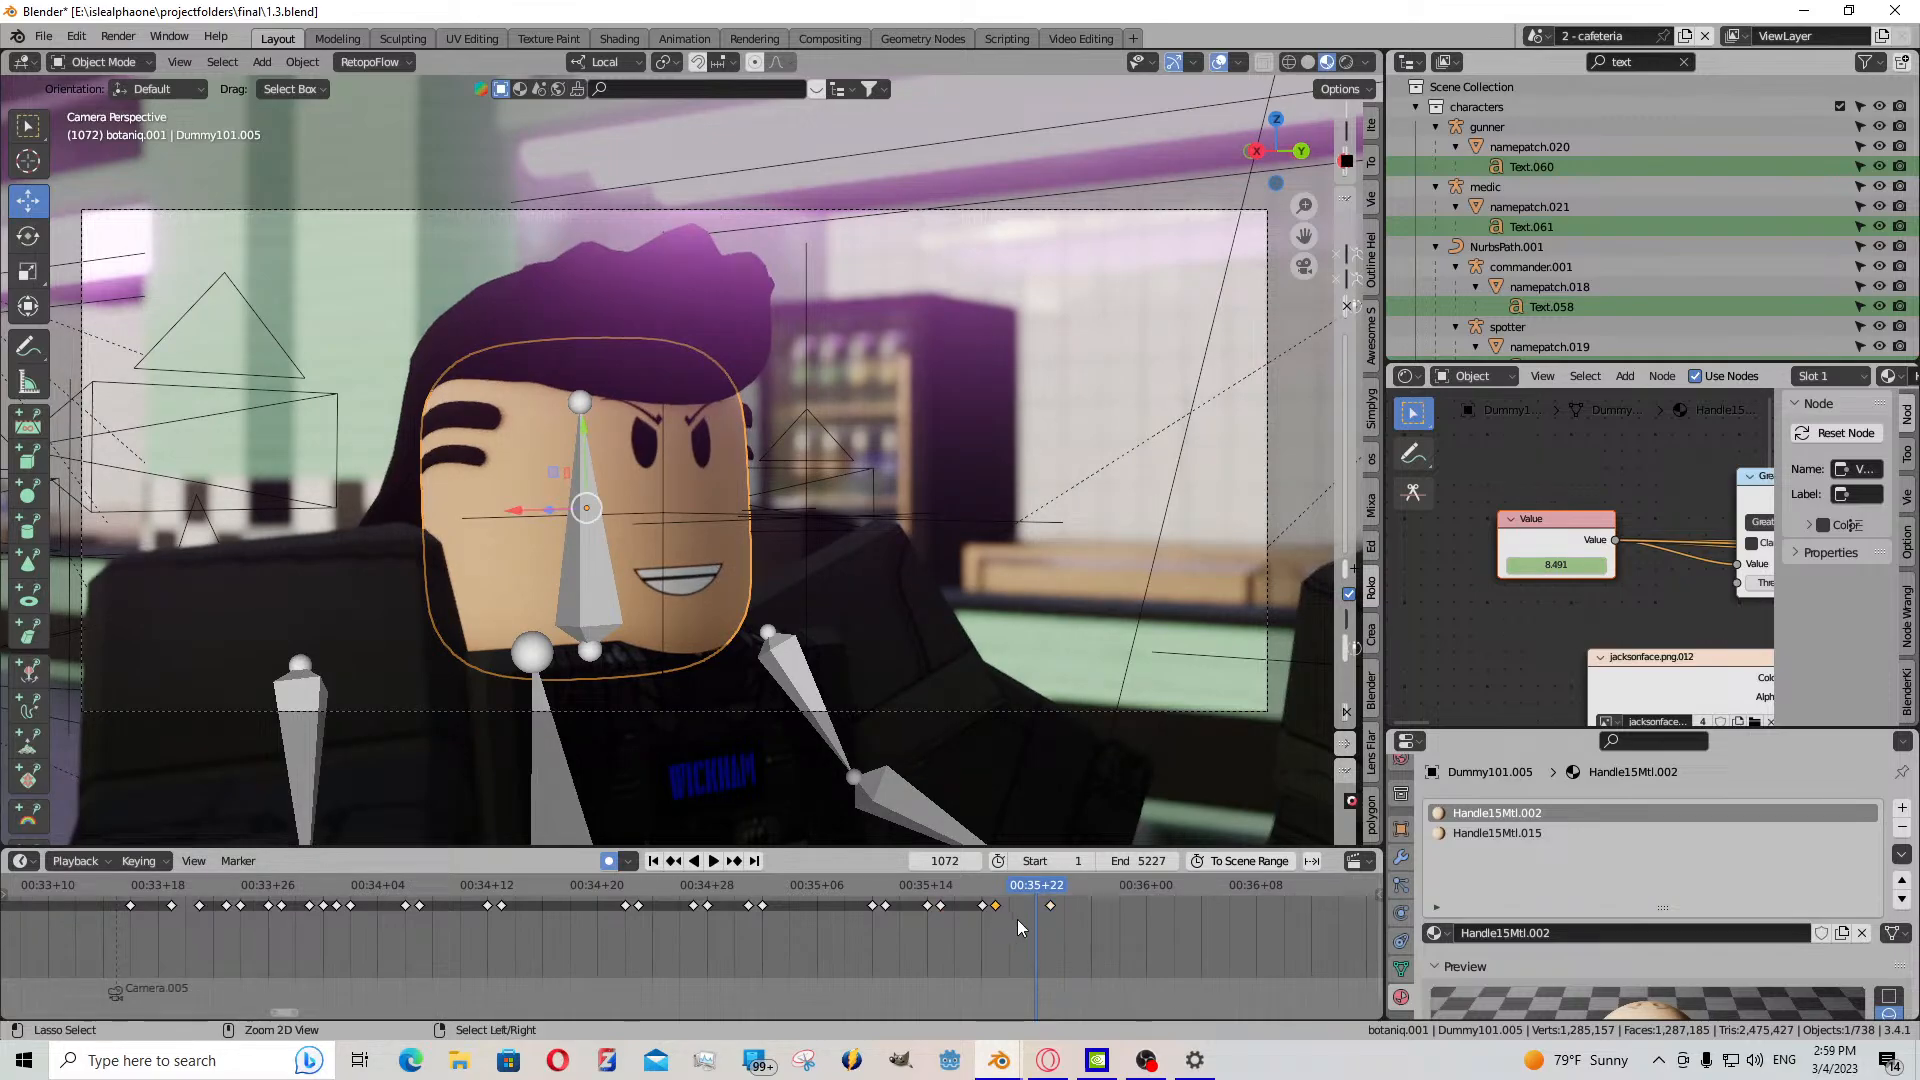
{"action": "key", "text": "ctrl+v"}
- Set the face Value to 3.600 on frame 1082 and paste the 8.100 keyframe on frame 1081 as a hold
{"action": "scroll", "coordinate": [900, 915], "scroll_direction": "down", "scroll_amount": 2}
{"action": "left_click", "coordinate": [717, 859]}
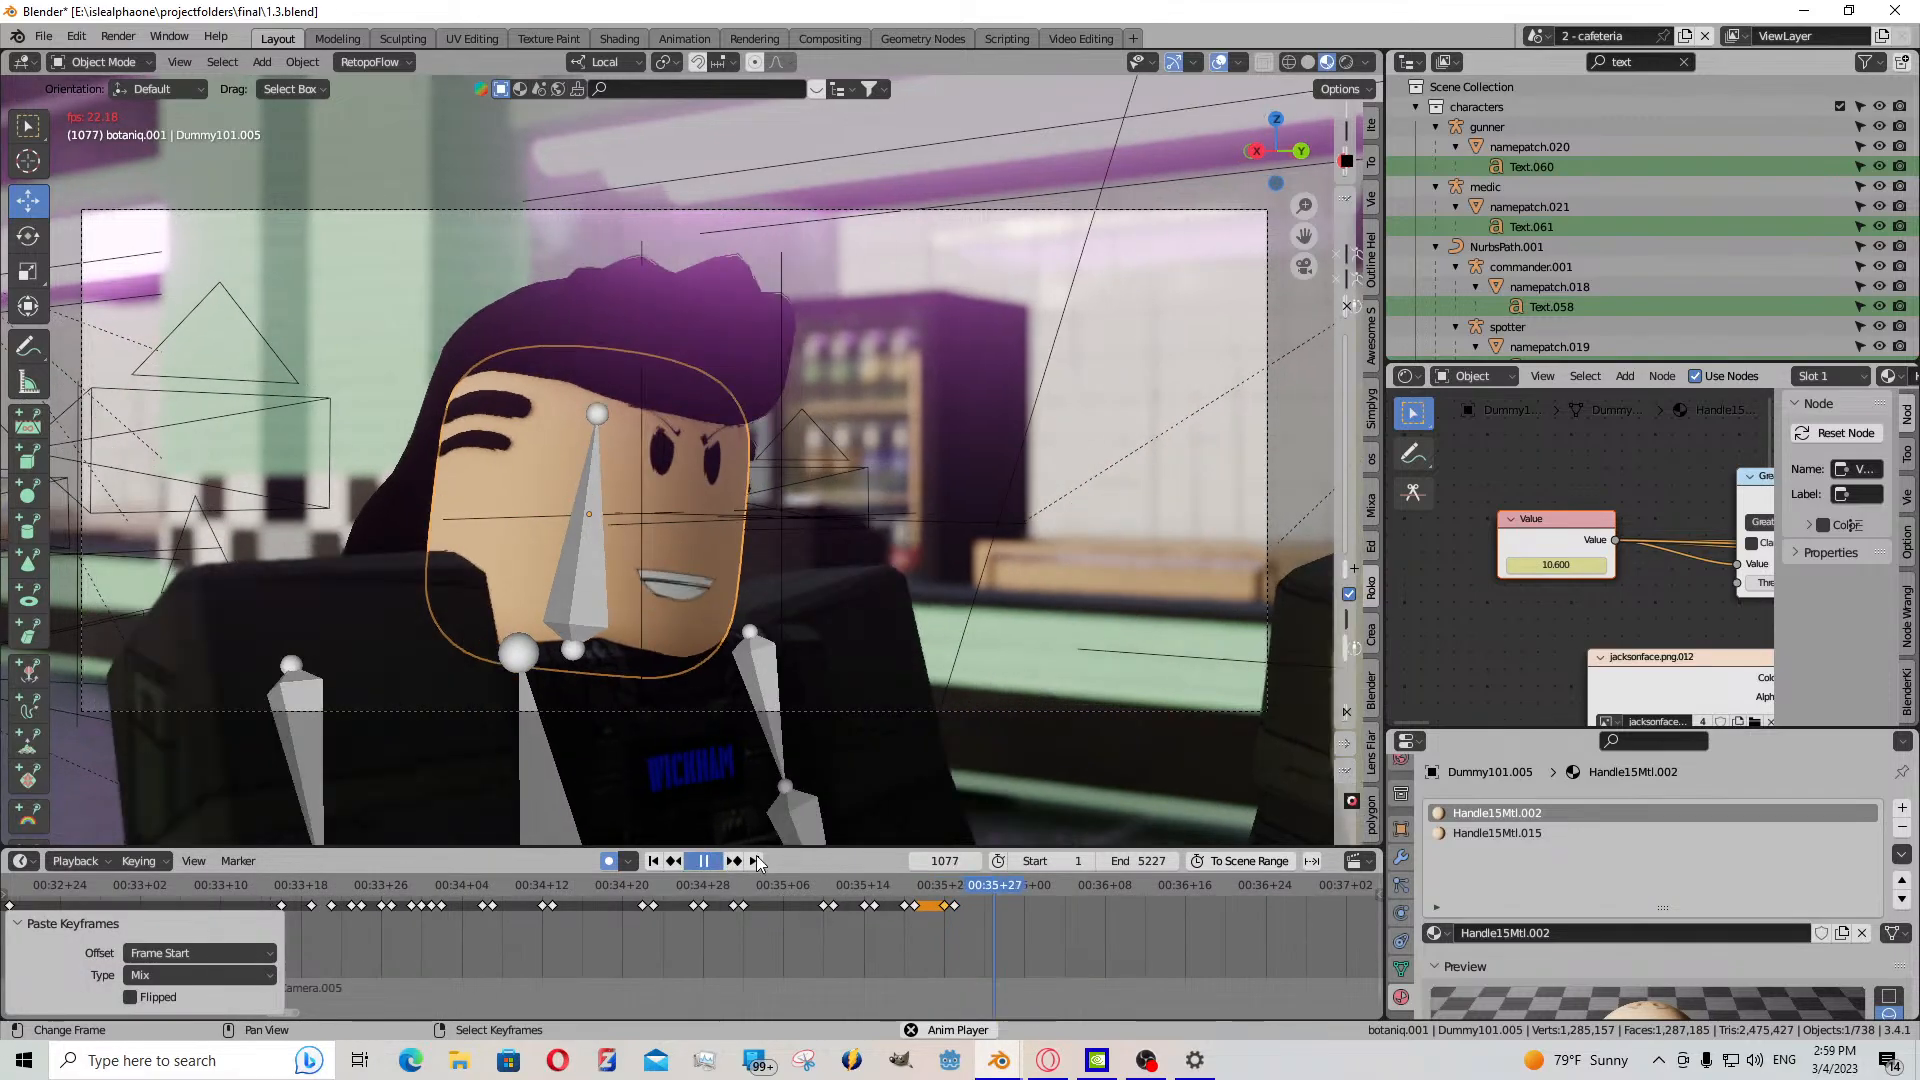
{"action": "key", "text": "space"}
{"action": "left_click", "coordinate": [712, 862]}
{"action": "left_click", "coordinate": [712, 862]}
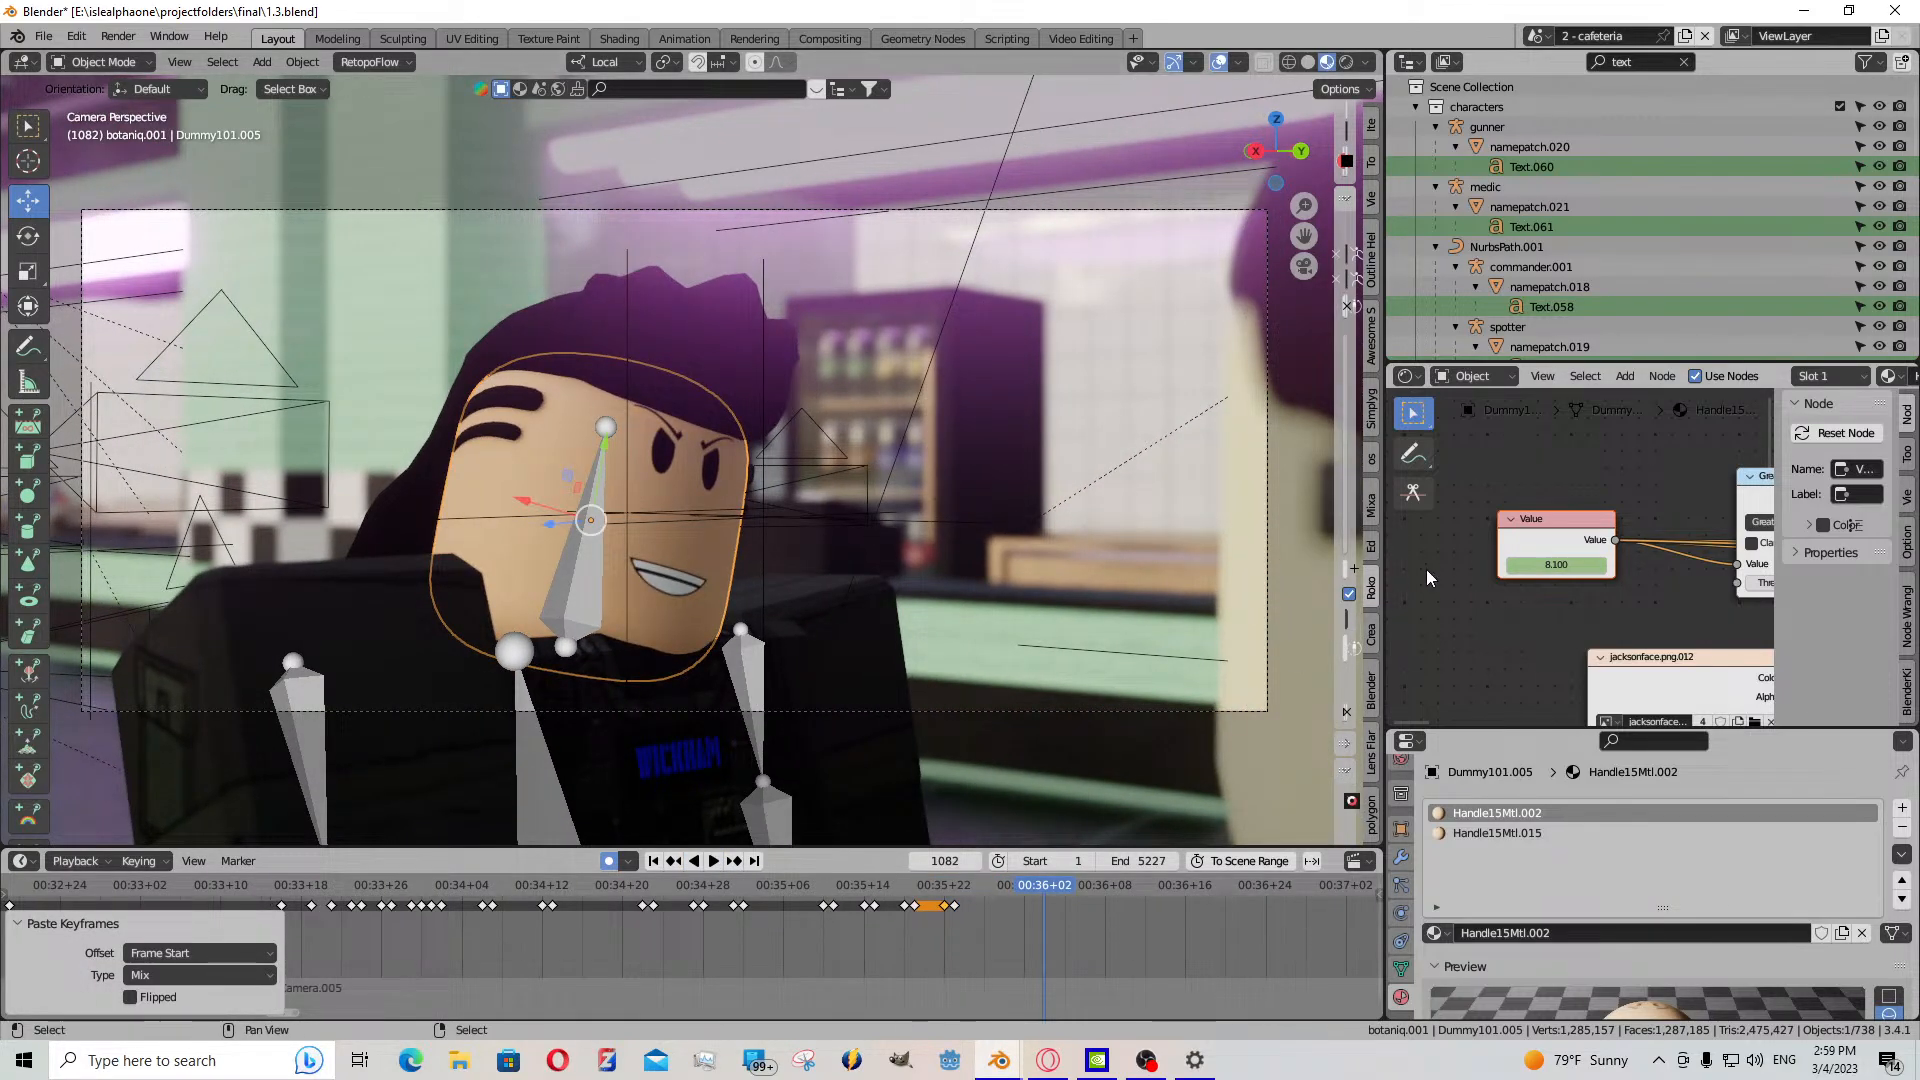
{"action": "mouse_move", "coordinate": [1548, 564]}
{"action": "left_mouse_down"}
{"action": "mouse_move", "coordinate": [1528, 564]}
{"action": "mouse_move", "coordinate": [1564, 564]}
{"action": "mouse_move", "coordinate": [1450, 564]}
{"action": "mouse_move", "coordinate": [1569, 564]}
{"action": "left_mouse_up"}
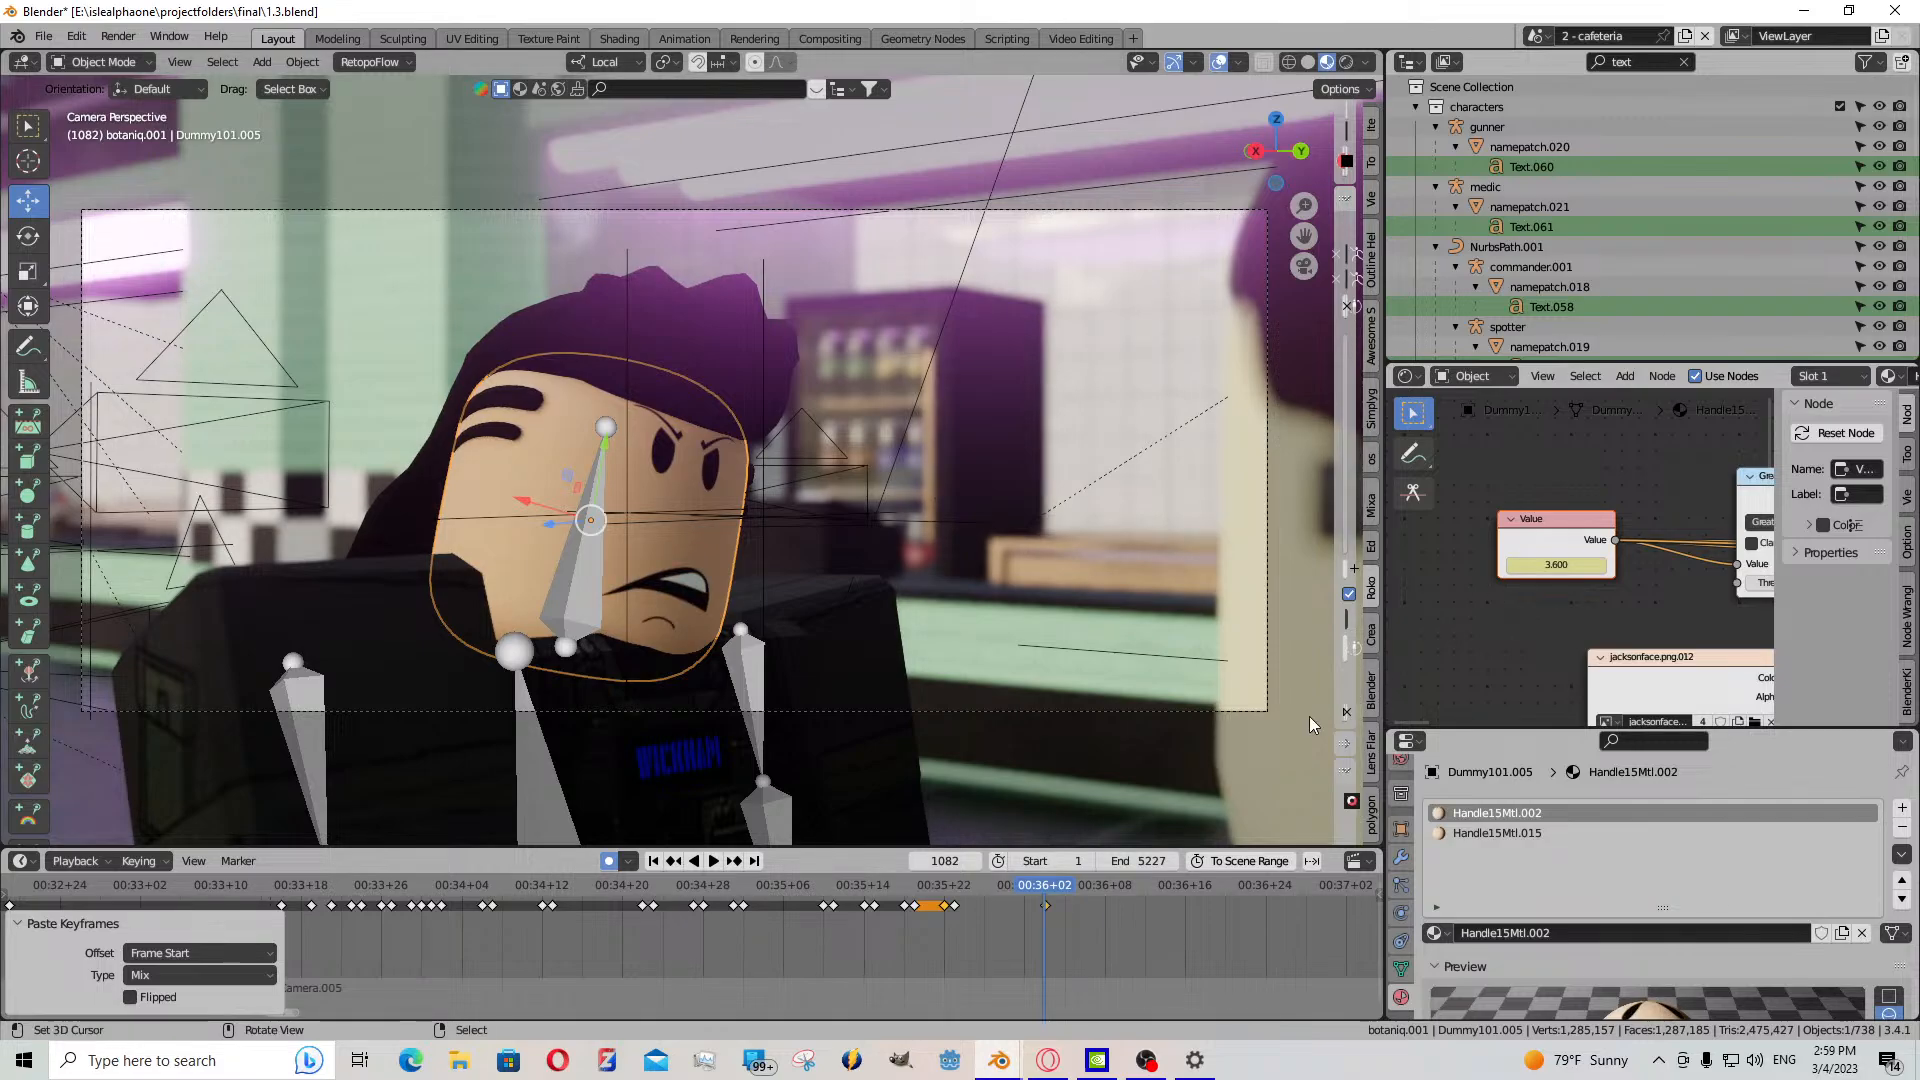
{"action": "left_click", "coordinate": [1035, 924]}
{"action": "key", "text": "space"}
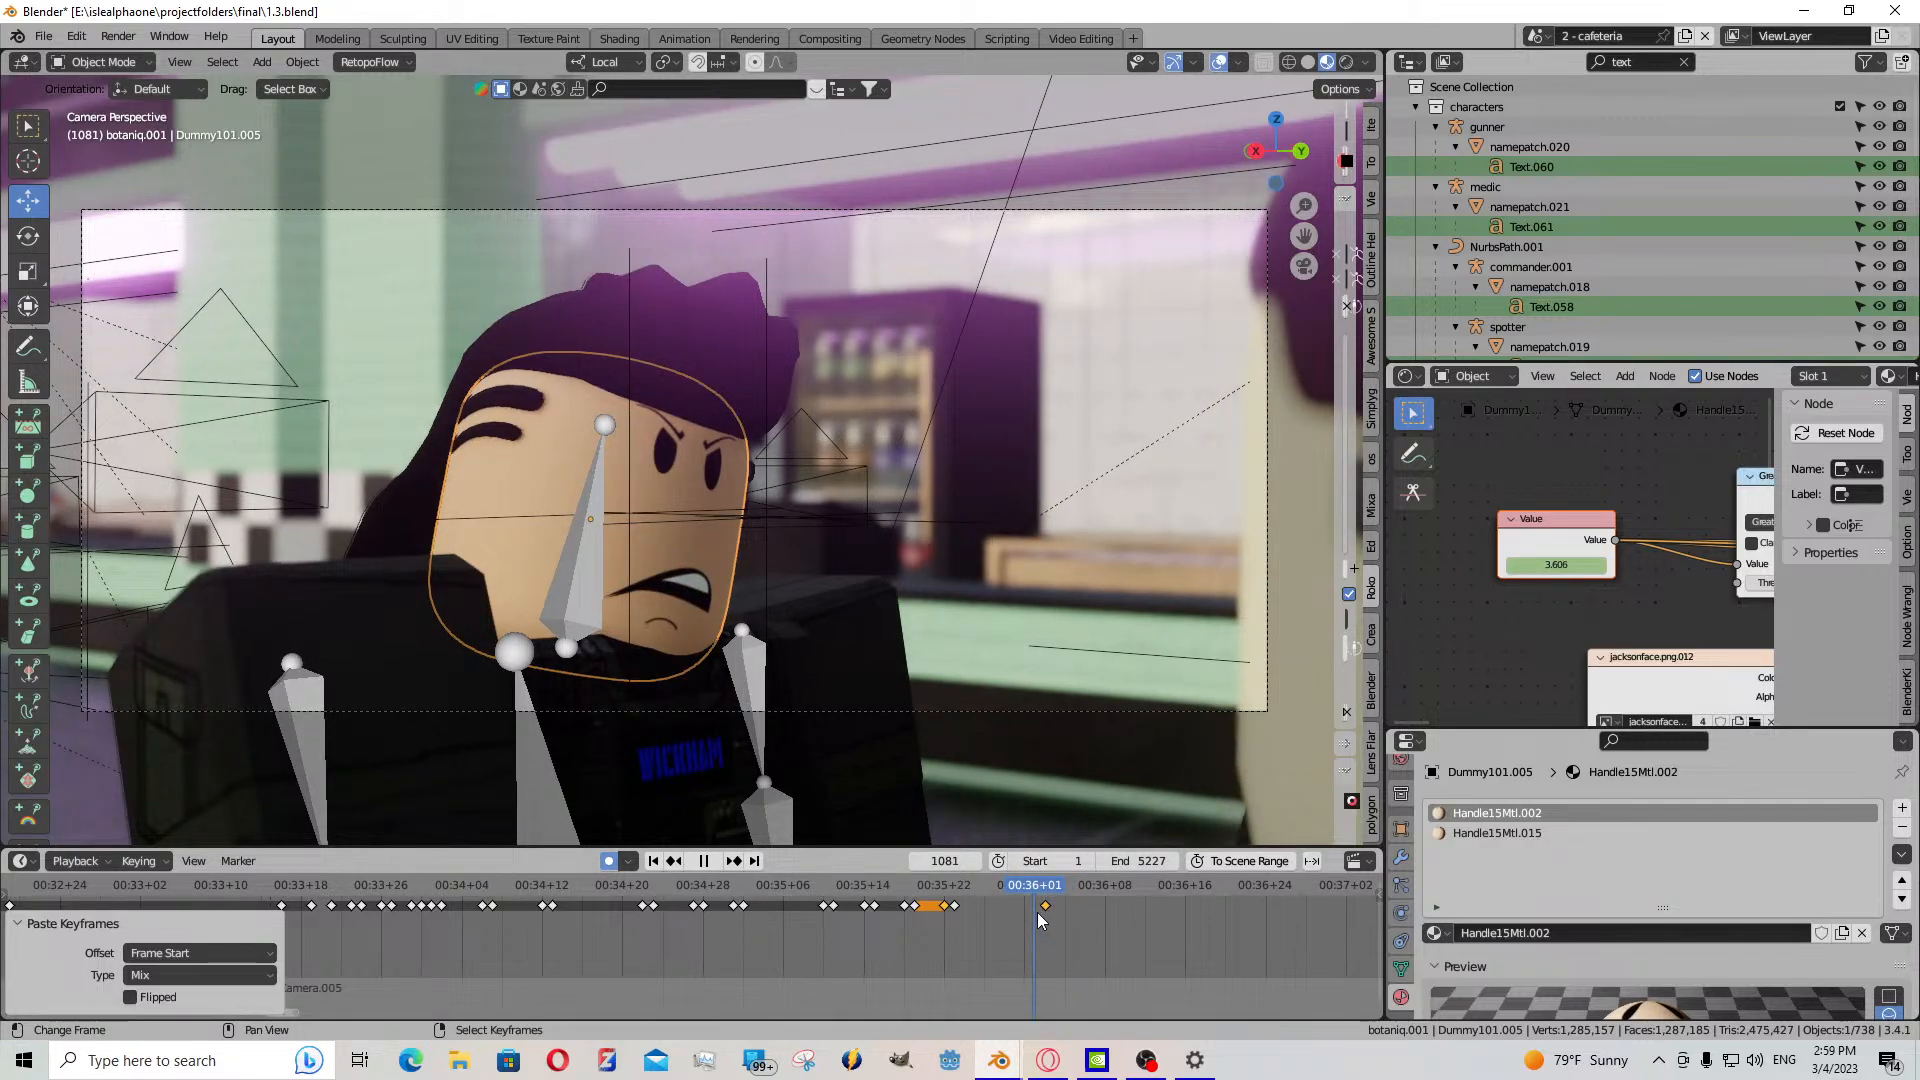
{"action": "left_click", "coordinate": [955, 907]}
{"action": "key", "text": "Escape"}
{"action": "key", "text": "ctrl+v"}
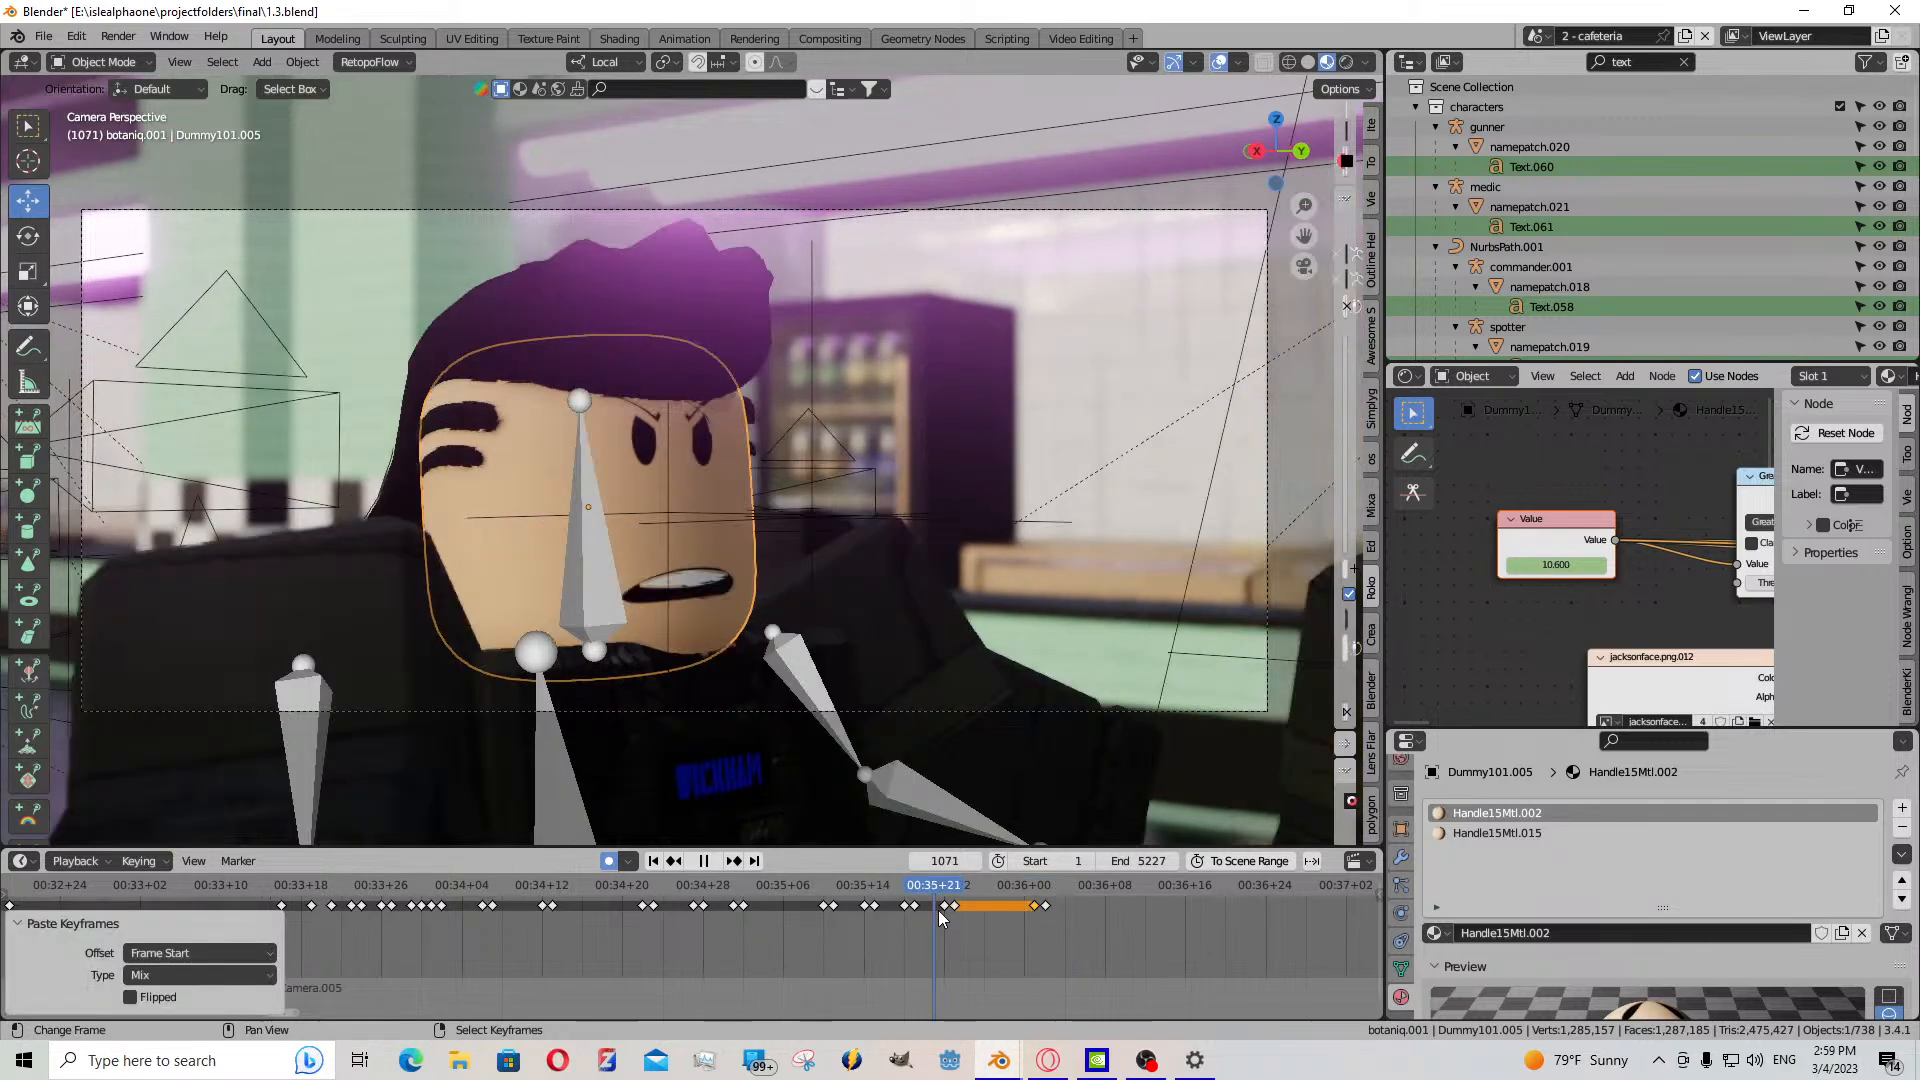
- Set the face Value to 5.100 on frame 1076 and paste the 8.100 keyframe on frame 1075 as a hold
{"action": "left_click", "coordinate": [713, 861]}
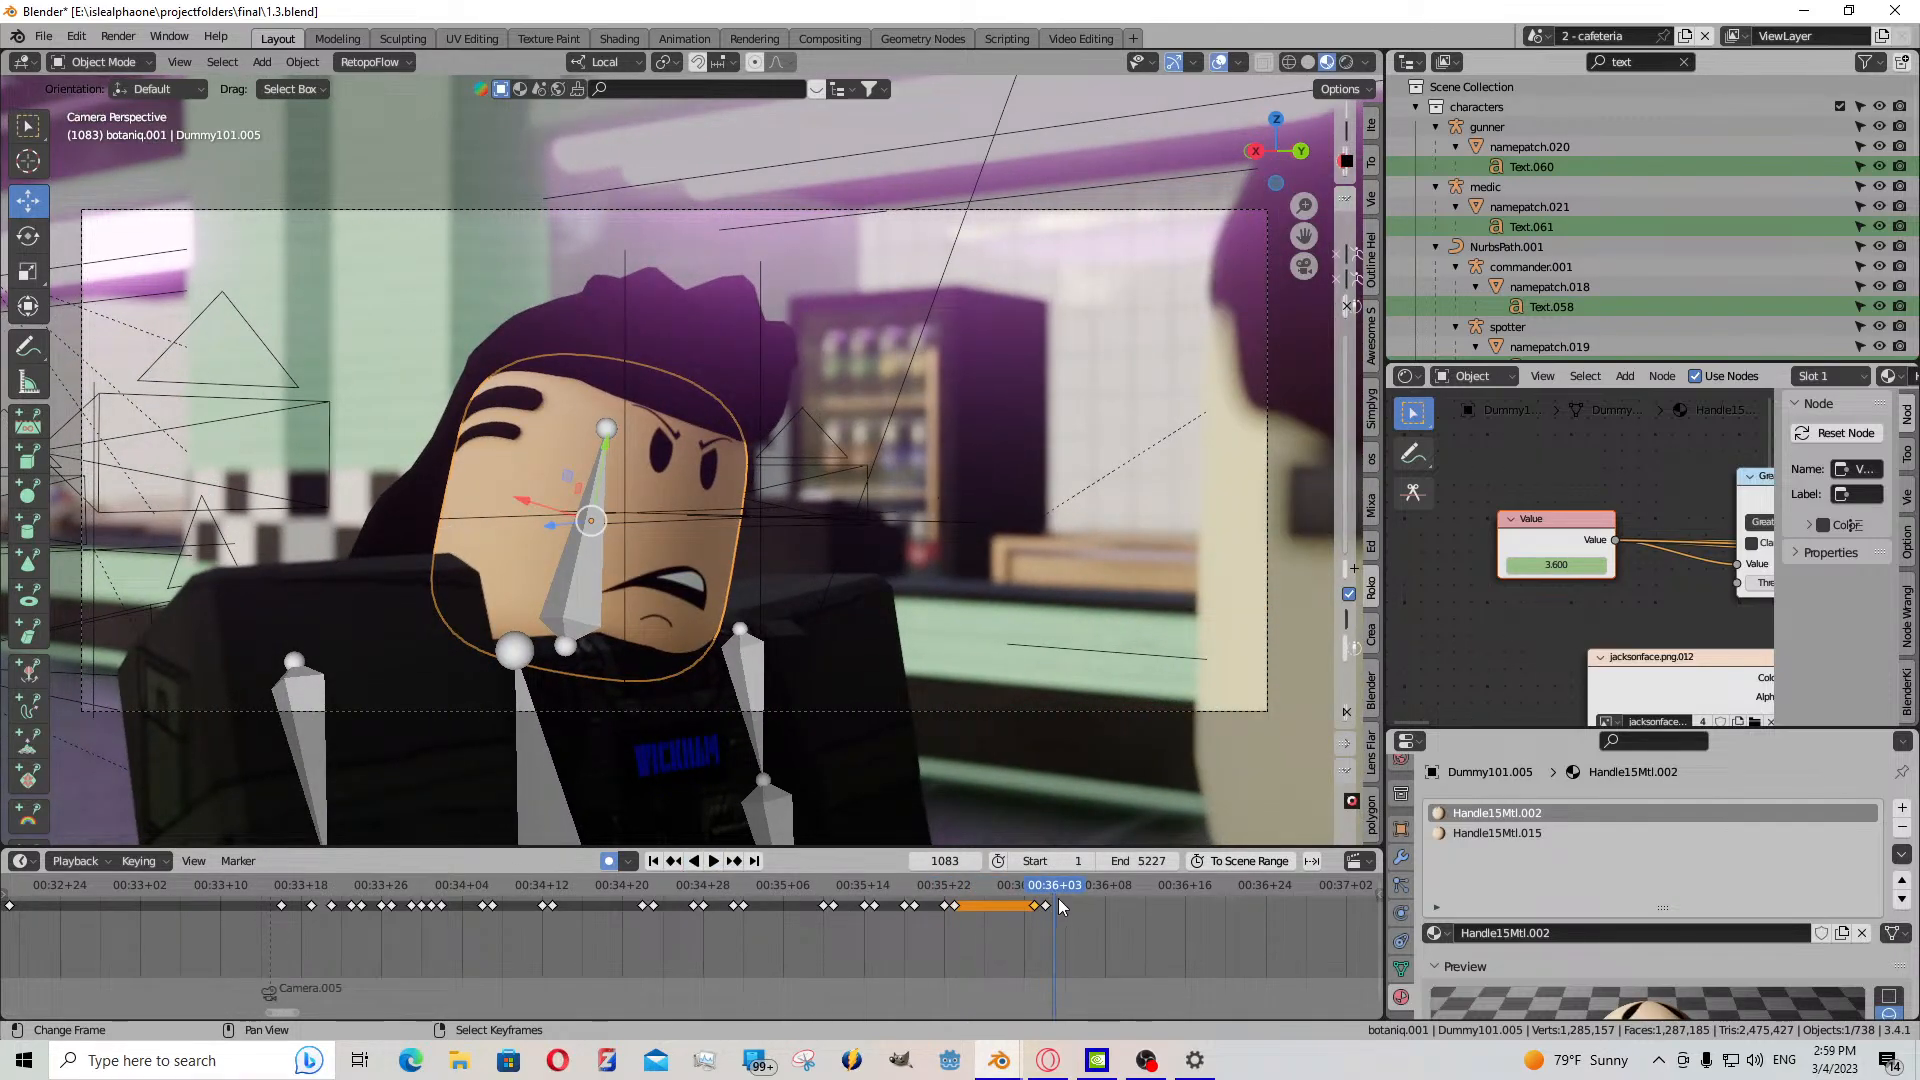
{"action": "left_click_drag", "start_coordinate": [1062, 907], "coordinate": [986, 914]}
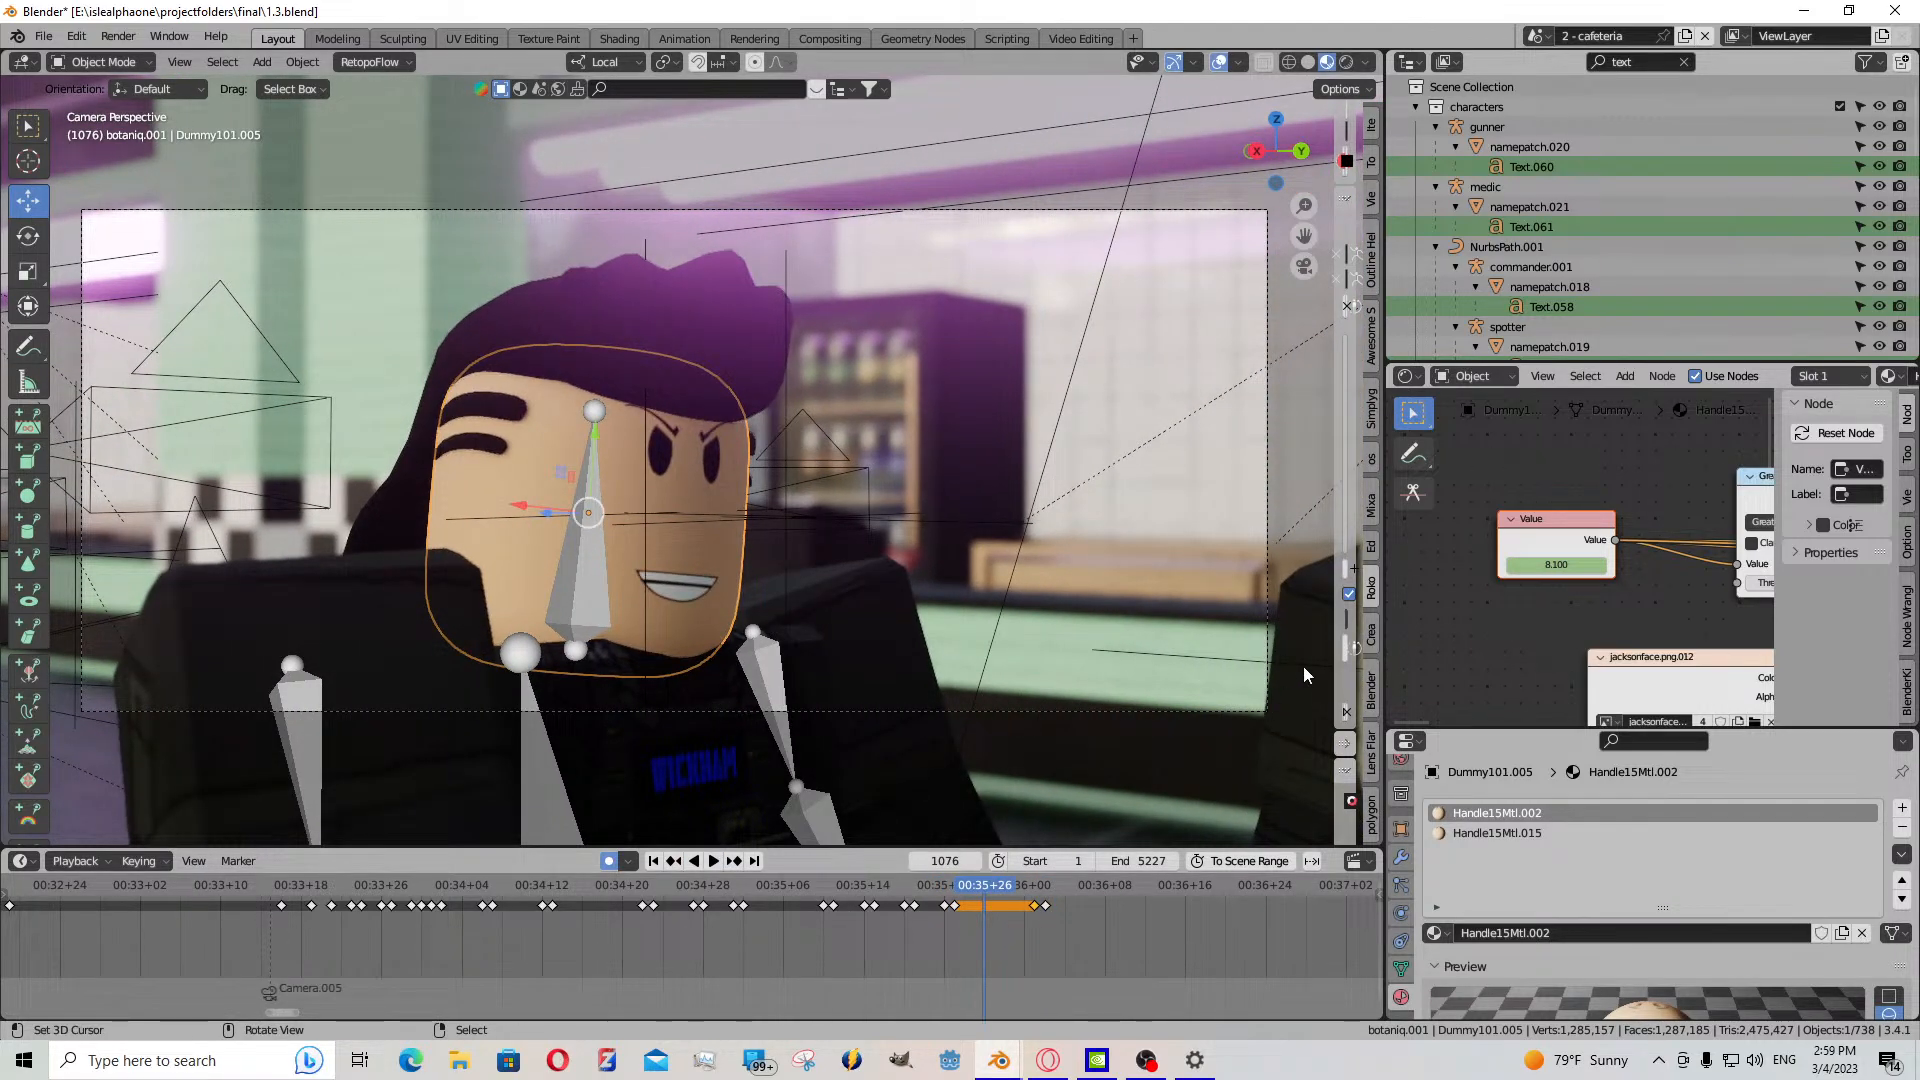
{"action": "left_click_drag", "start_coordinate": [1585, 565], "coordinate": [1540, 565]}
{"action": "left_click_drag", "start_coordinate": [980, 908], "coordinate": [957, 911]}
{"action": "key", "text": "space"}
{"action": "right_click", "coordinate": [957, 911]}
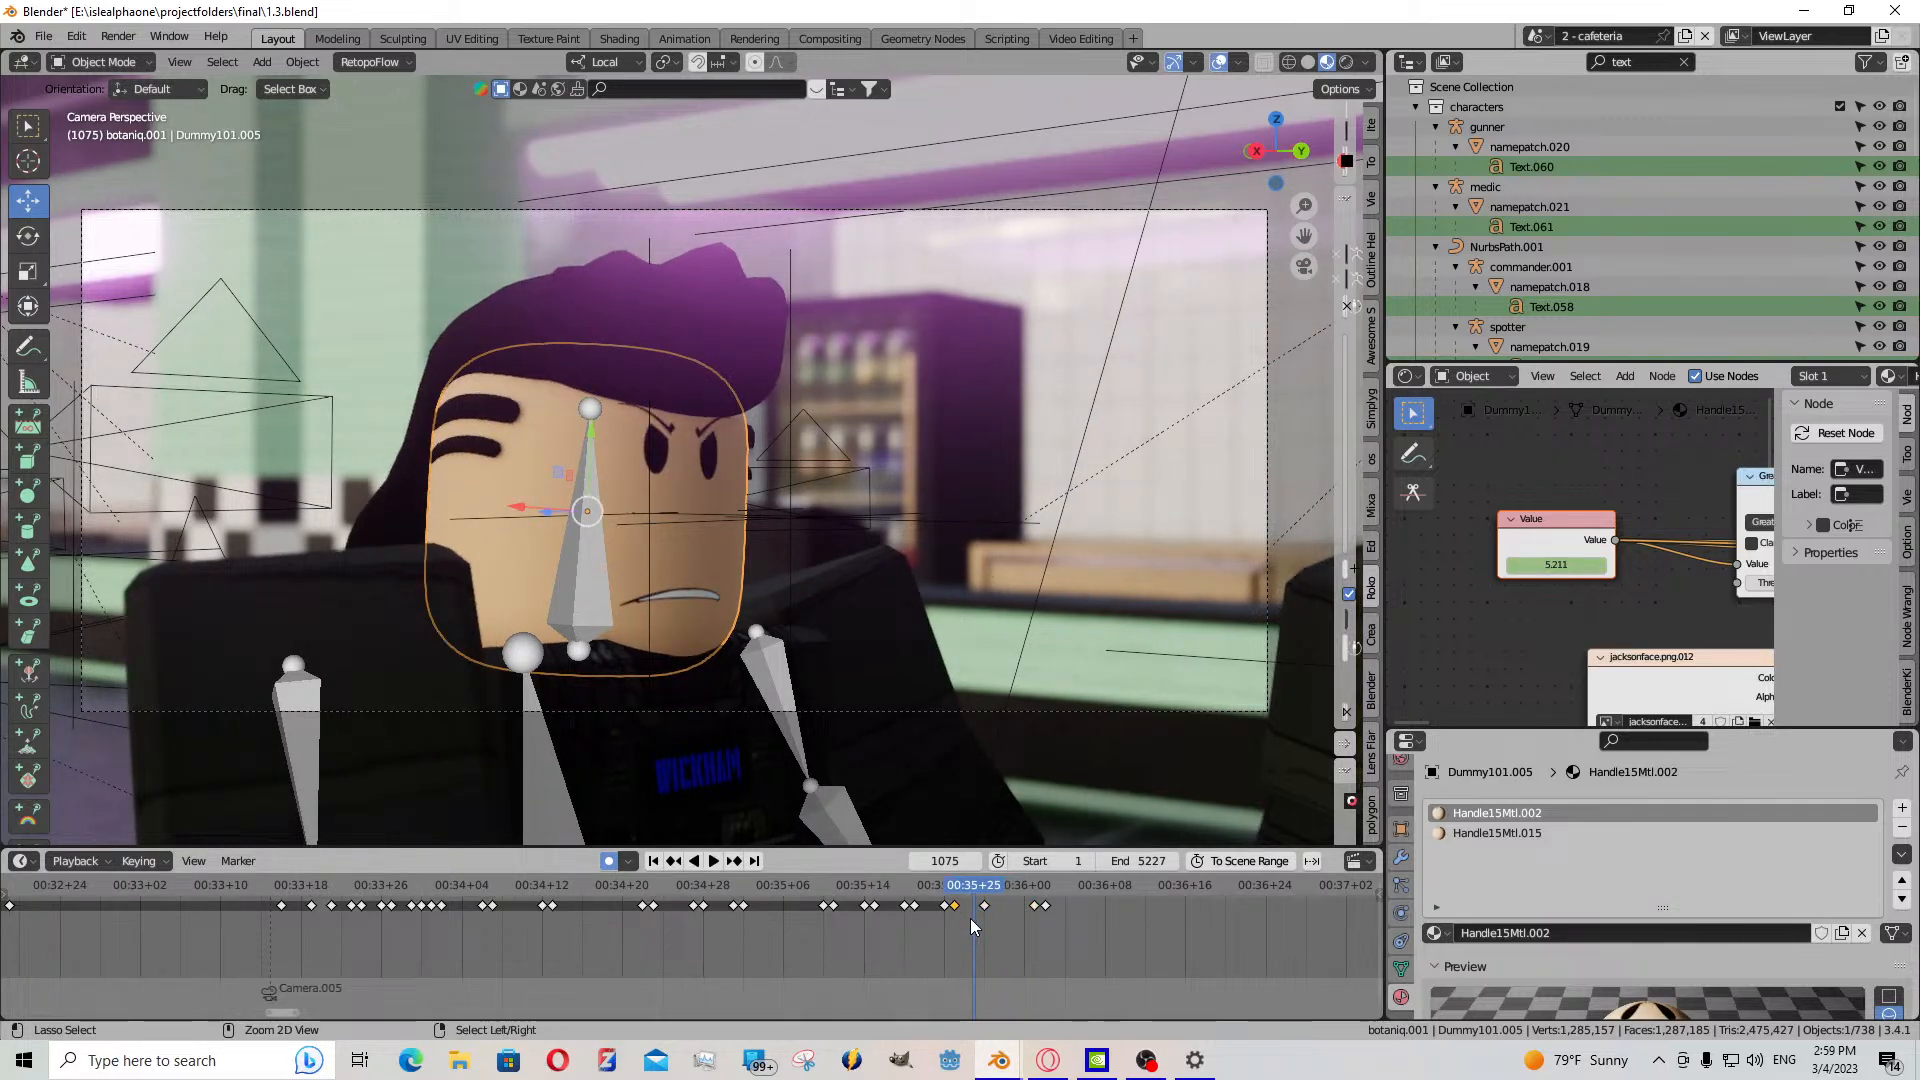
{"action": "key", "text": "ctrl+v"}
- Copy the 5.100 keyframe from frame 1076 onto frame 1081, replacing the hold keyframe there
{"action": "key", "text": "space"}
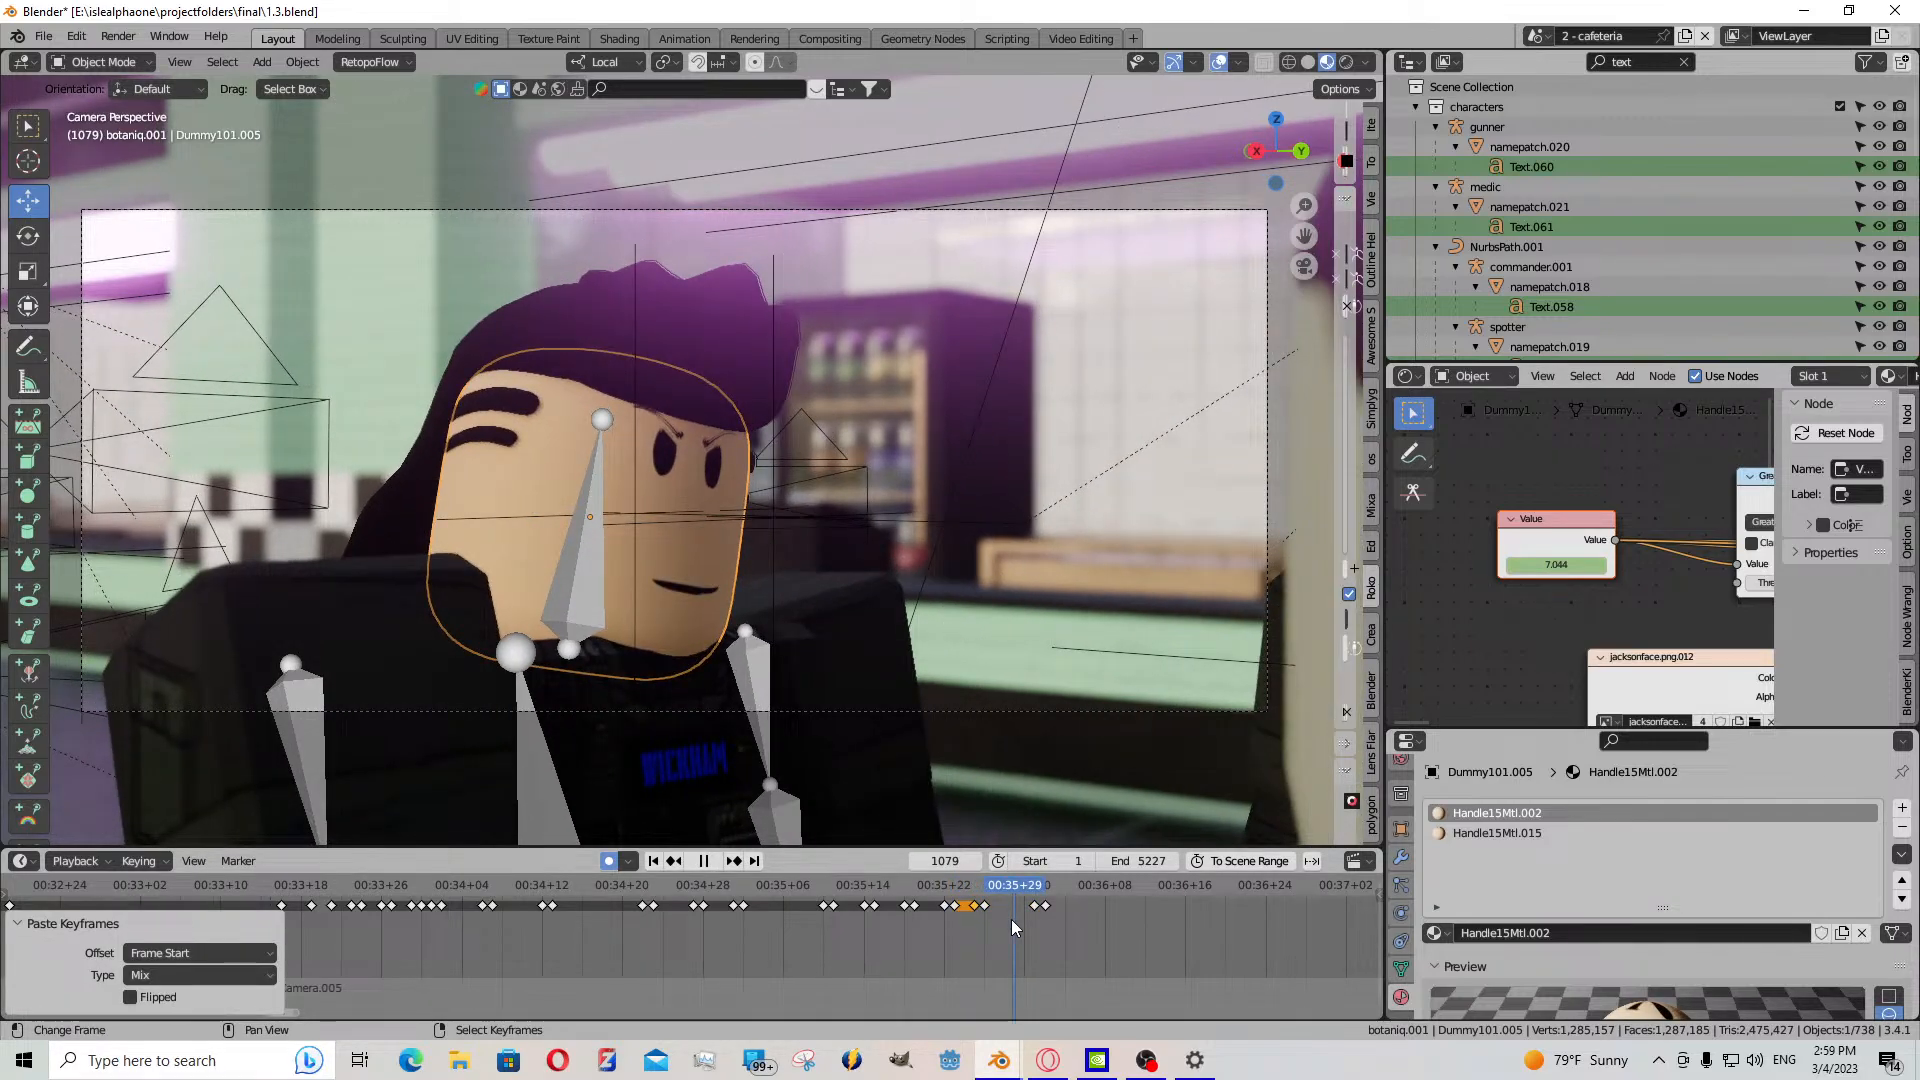
{"action": "key", "text": "space"}
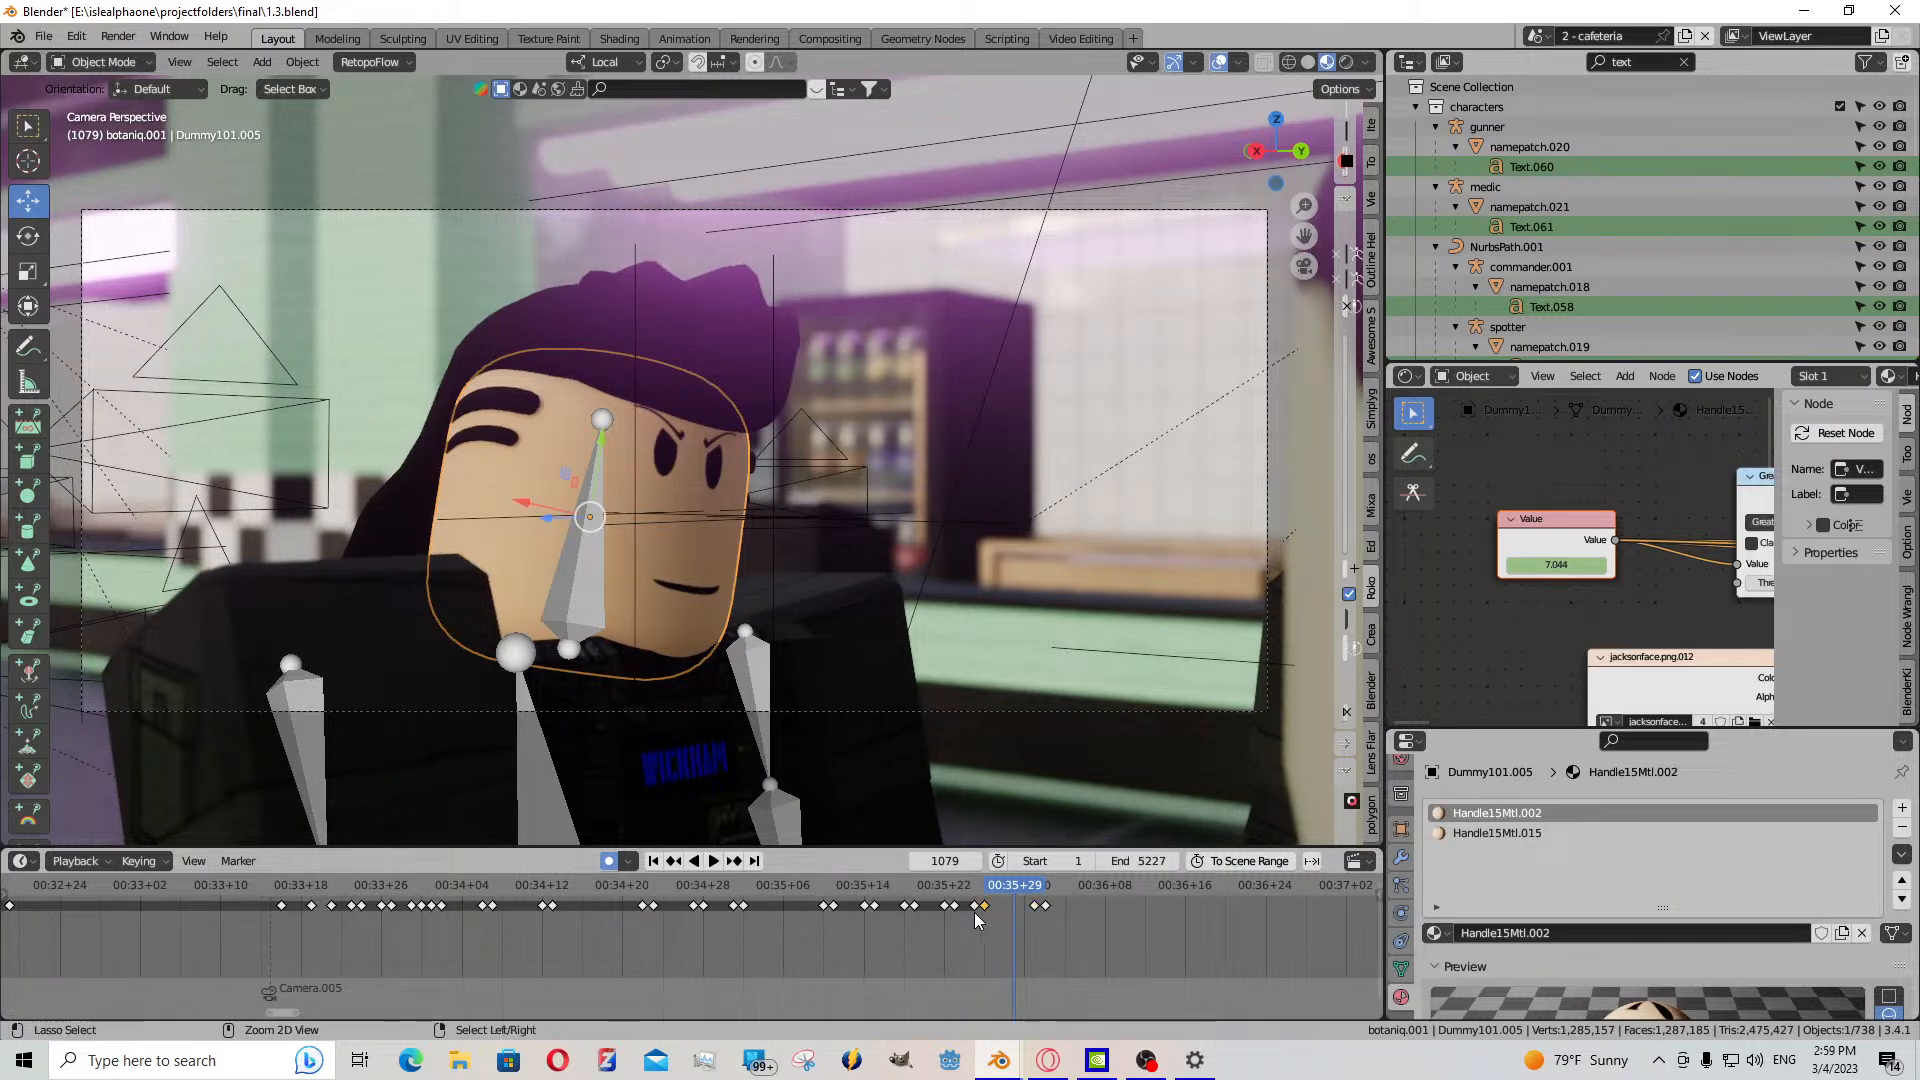
{"action": "key", "text": "Right"}
{"action": "key", "text": "Right"}
{"action": "key", "text": "ctrl+v"}
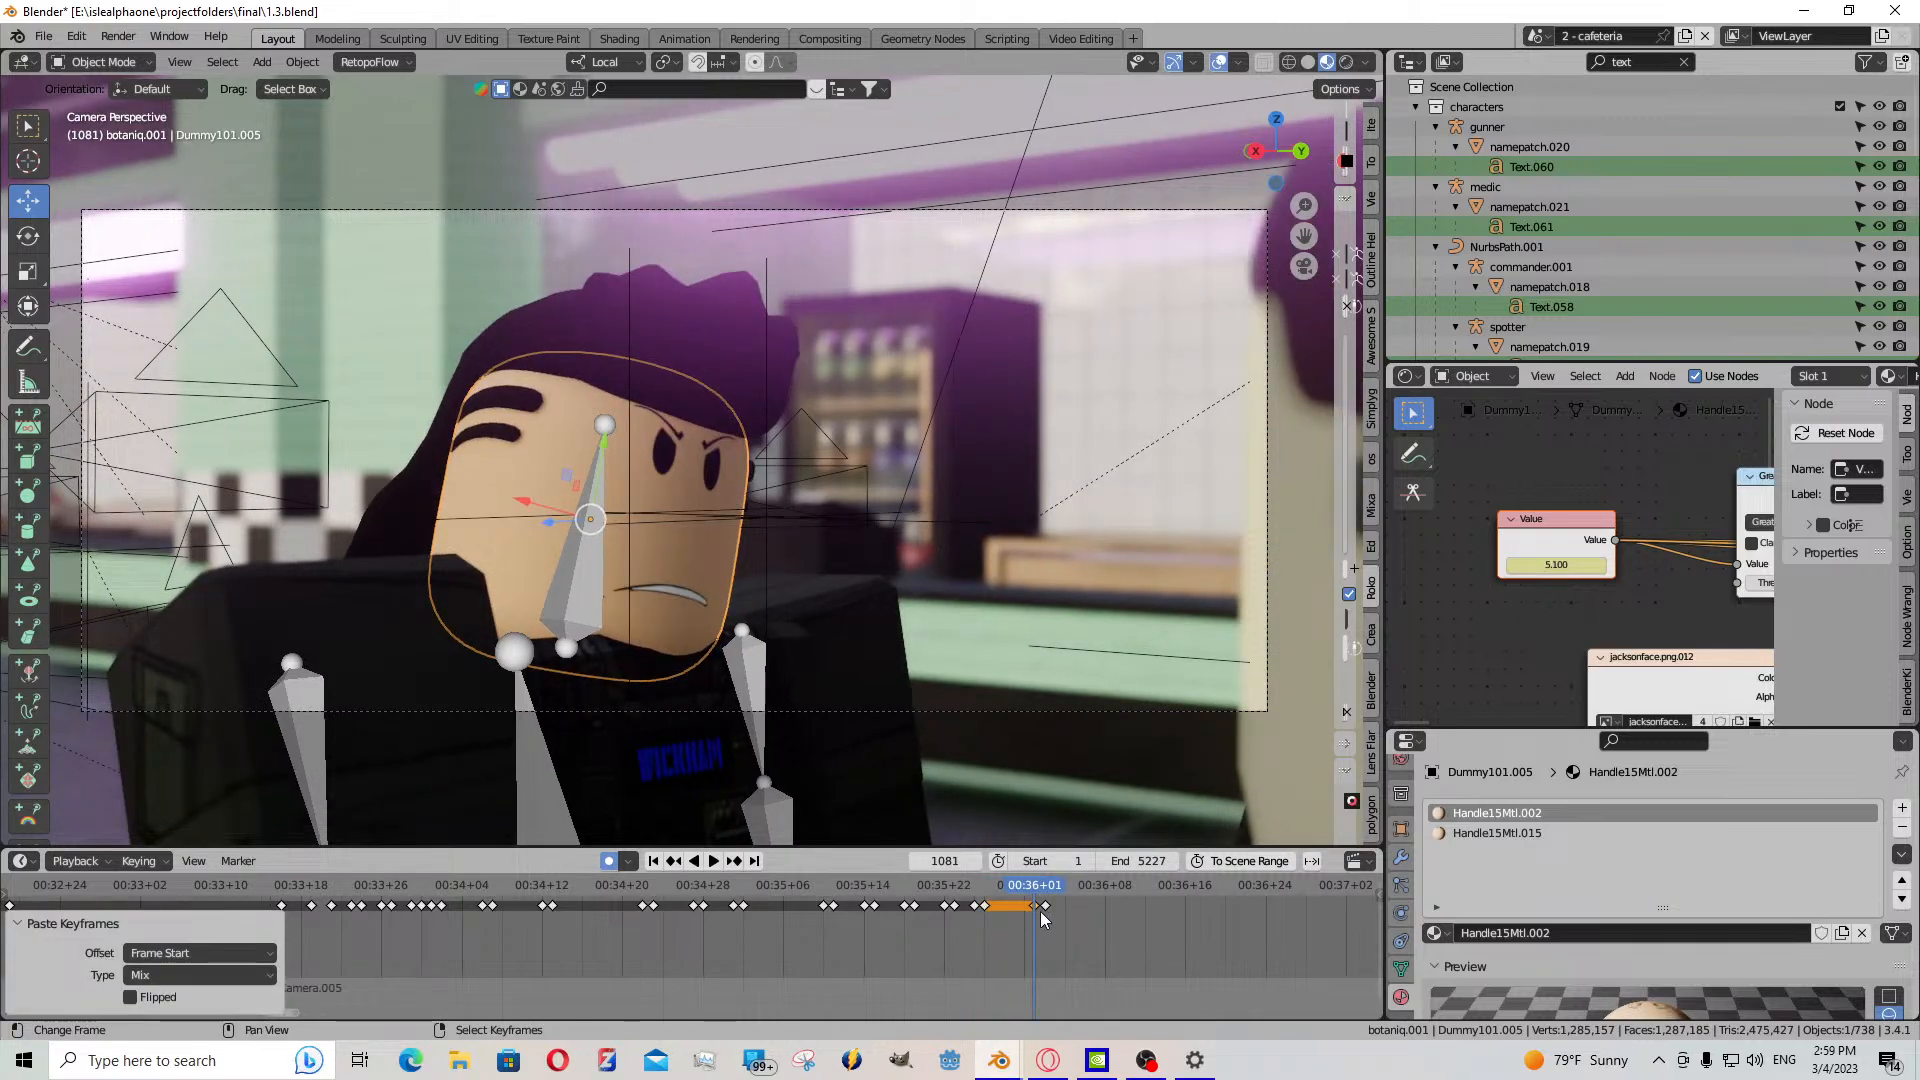
- Set the face Value to 1.300 on frame 1086 and paste the 3.600 keyframe on frame 1085 as a hold
{"action": "left_click_drag", "start_coordinate": [1040, 917], "coordinate": [1082, 914]}
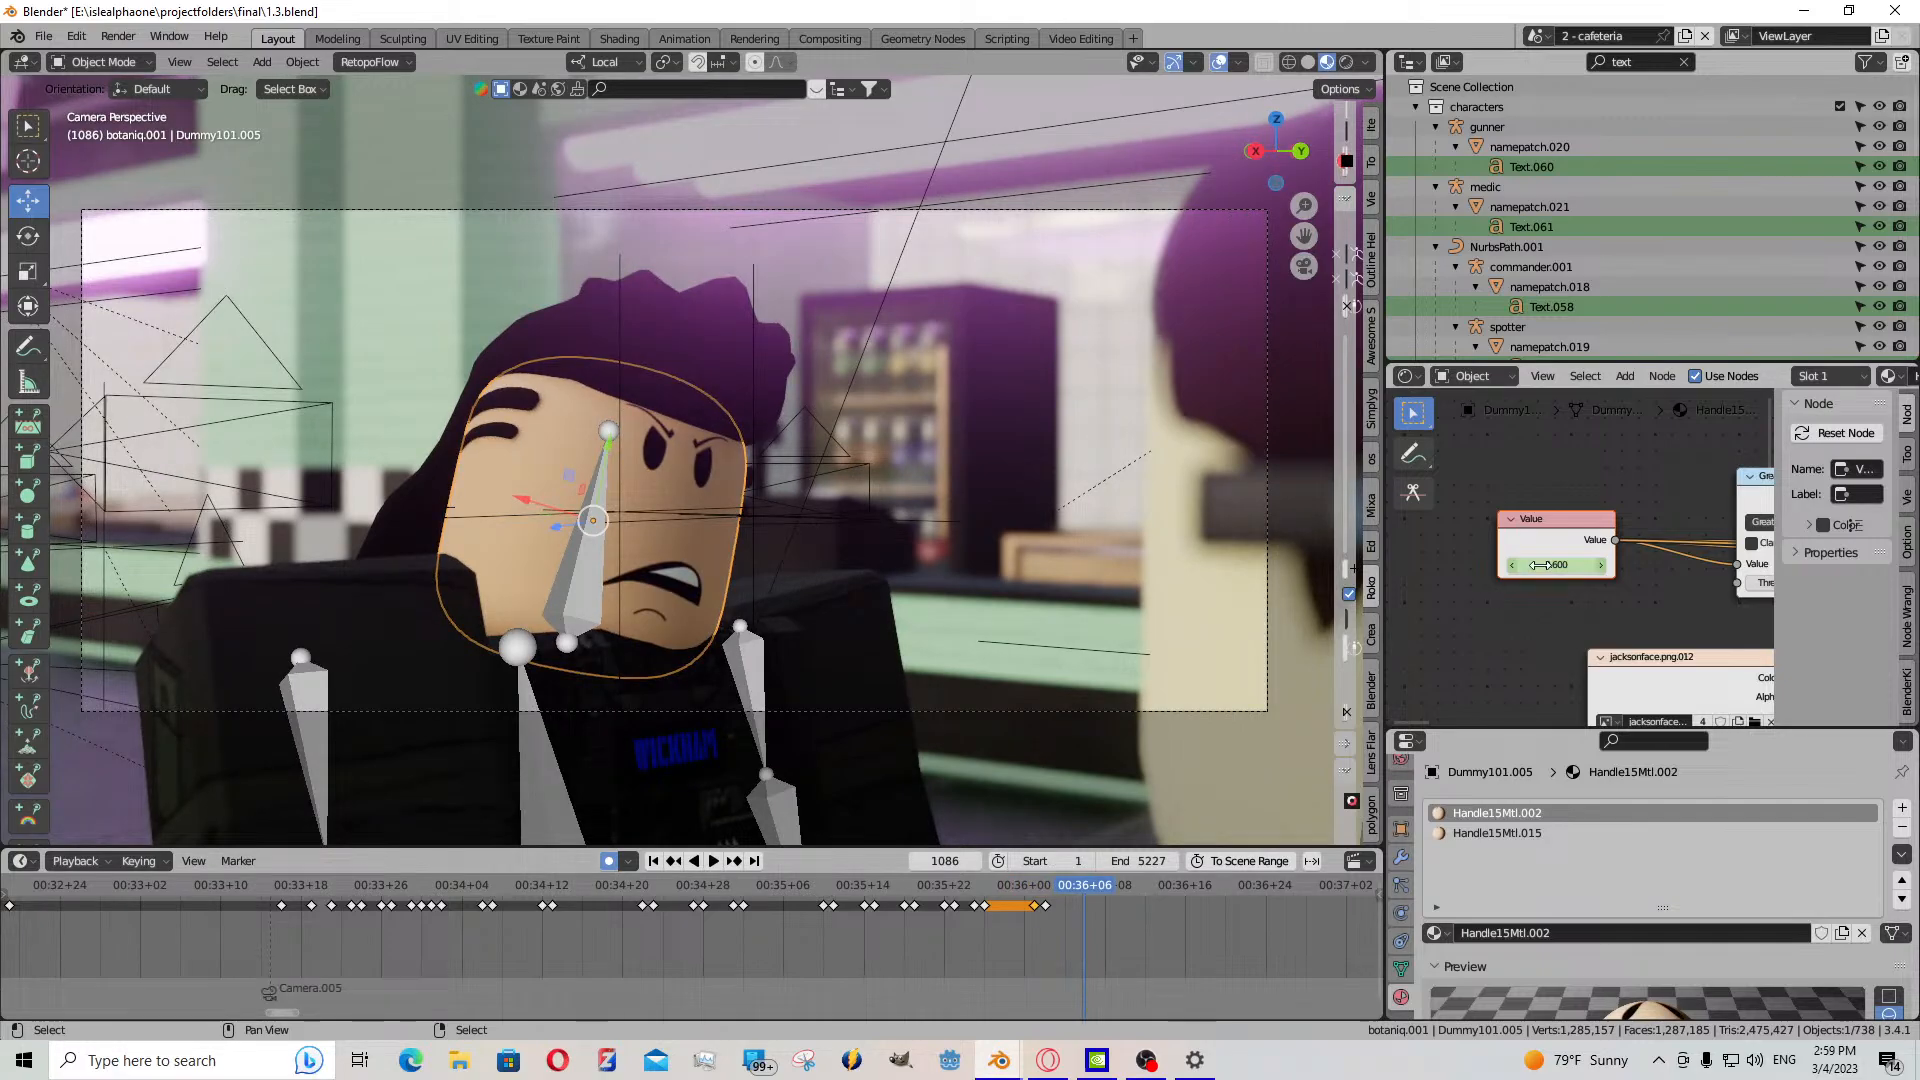
{"action": "left_click_drag", "start_coordinate": [1545, 565], "coordinate": [1620, 565]}
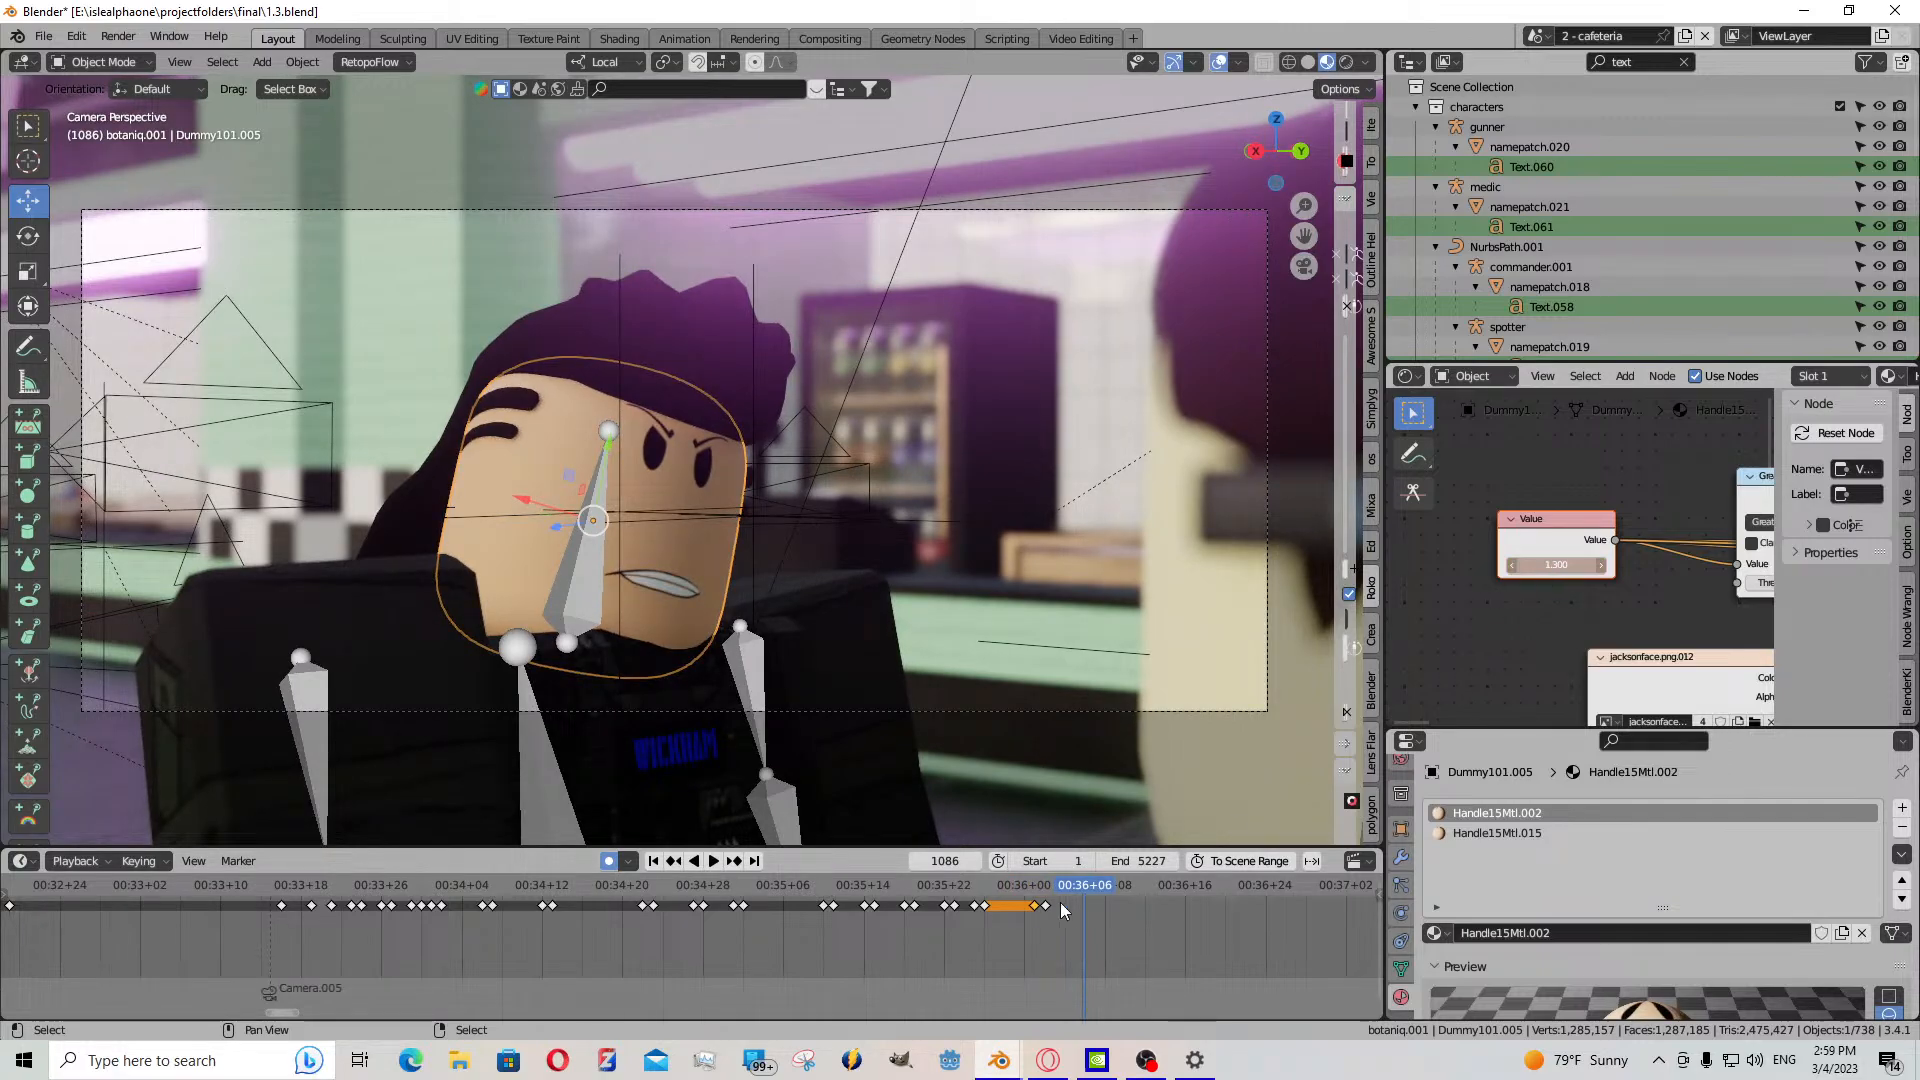
{"action": "key", "text": "Left"}
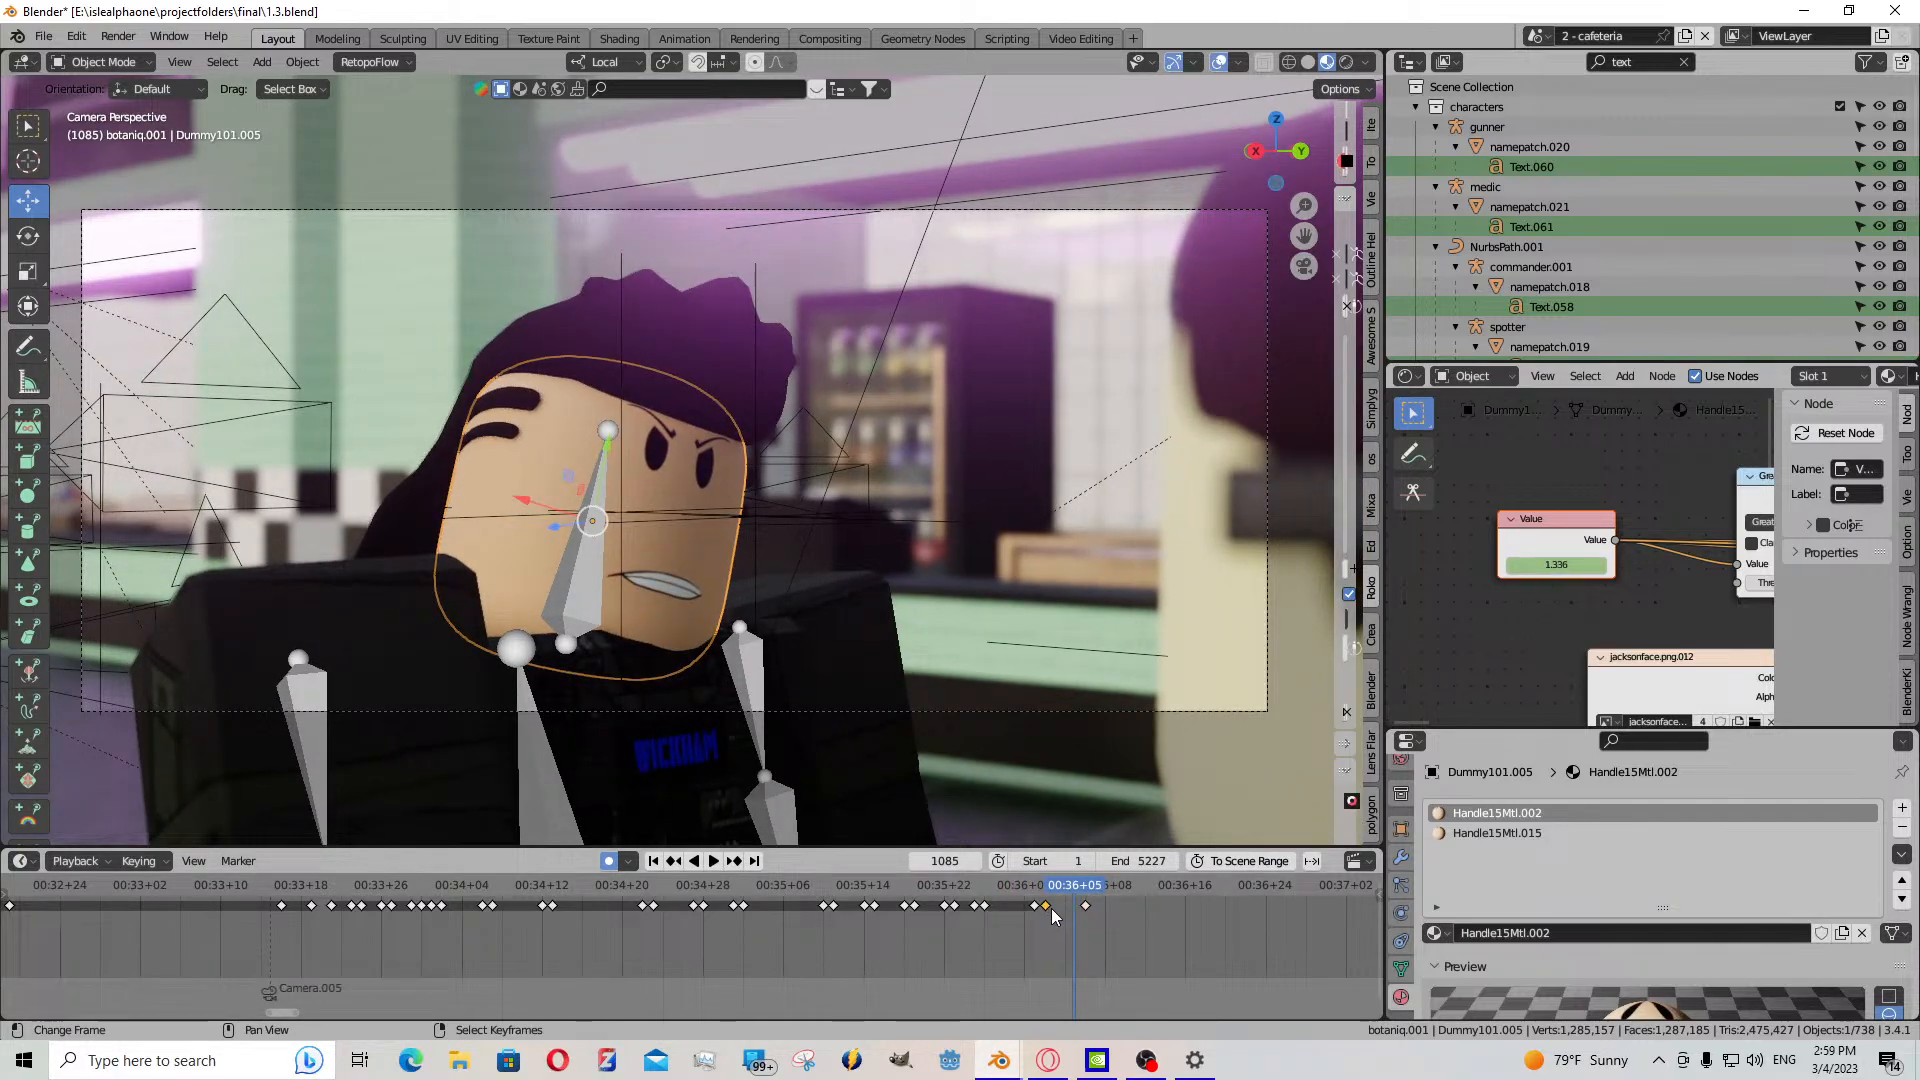
{"action": "key", "text": "ctrl+c"}
{"action": "key", "text": "ctrl+v"}
- Set the face Value to 3.900 on frame 1089 and paste the 1.300 keyframe on frame 1088 as a hold
{"action": "left_click_drag", "start_coordinate": [1085, 914], "coordinate": [1115, 912]}
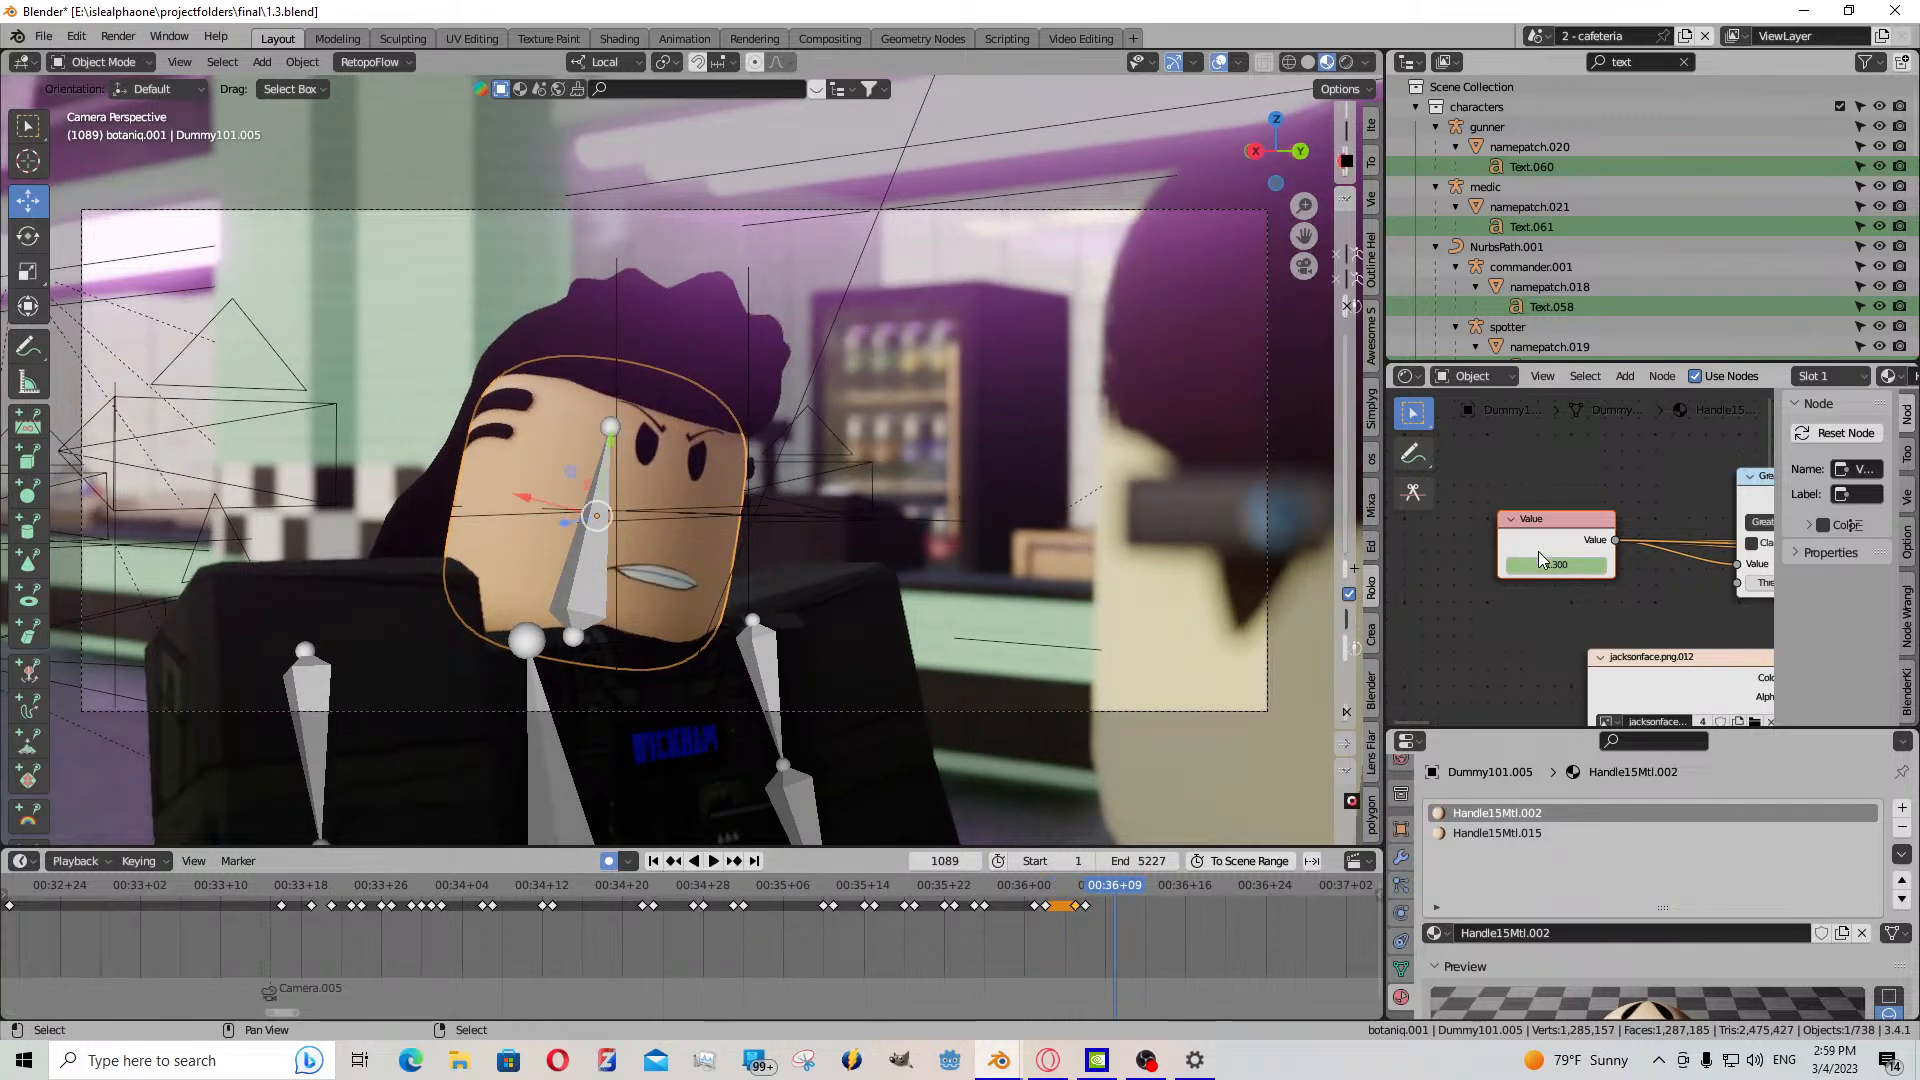
{"action": "left_click_drag", "start_coordinate": [1541, 561], "coordinate": [1600, 561]}
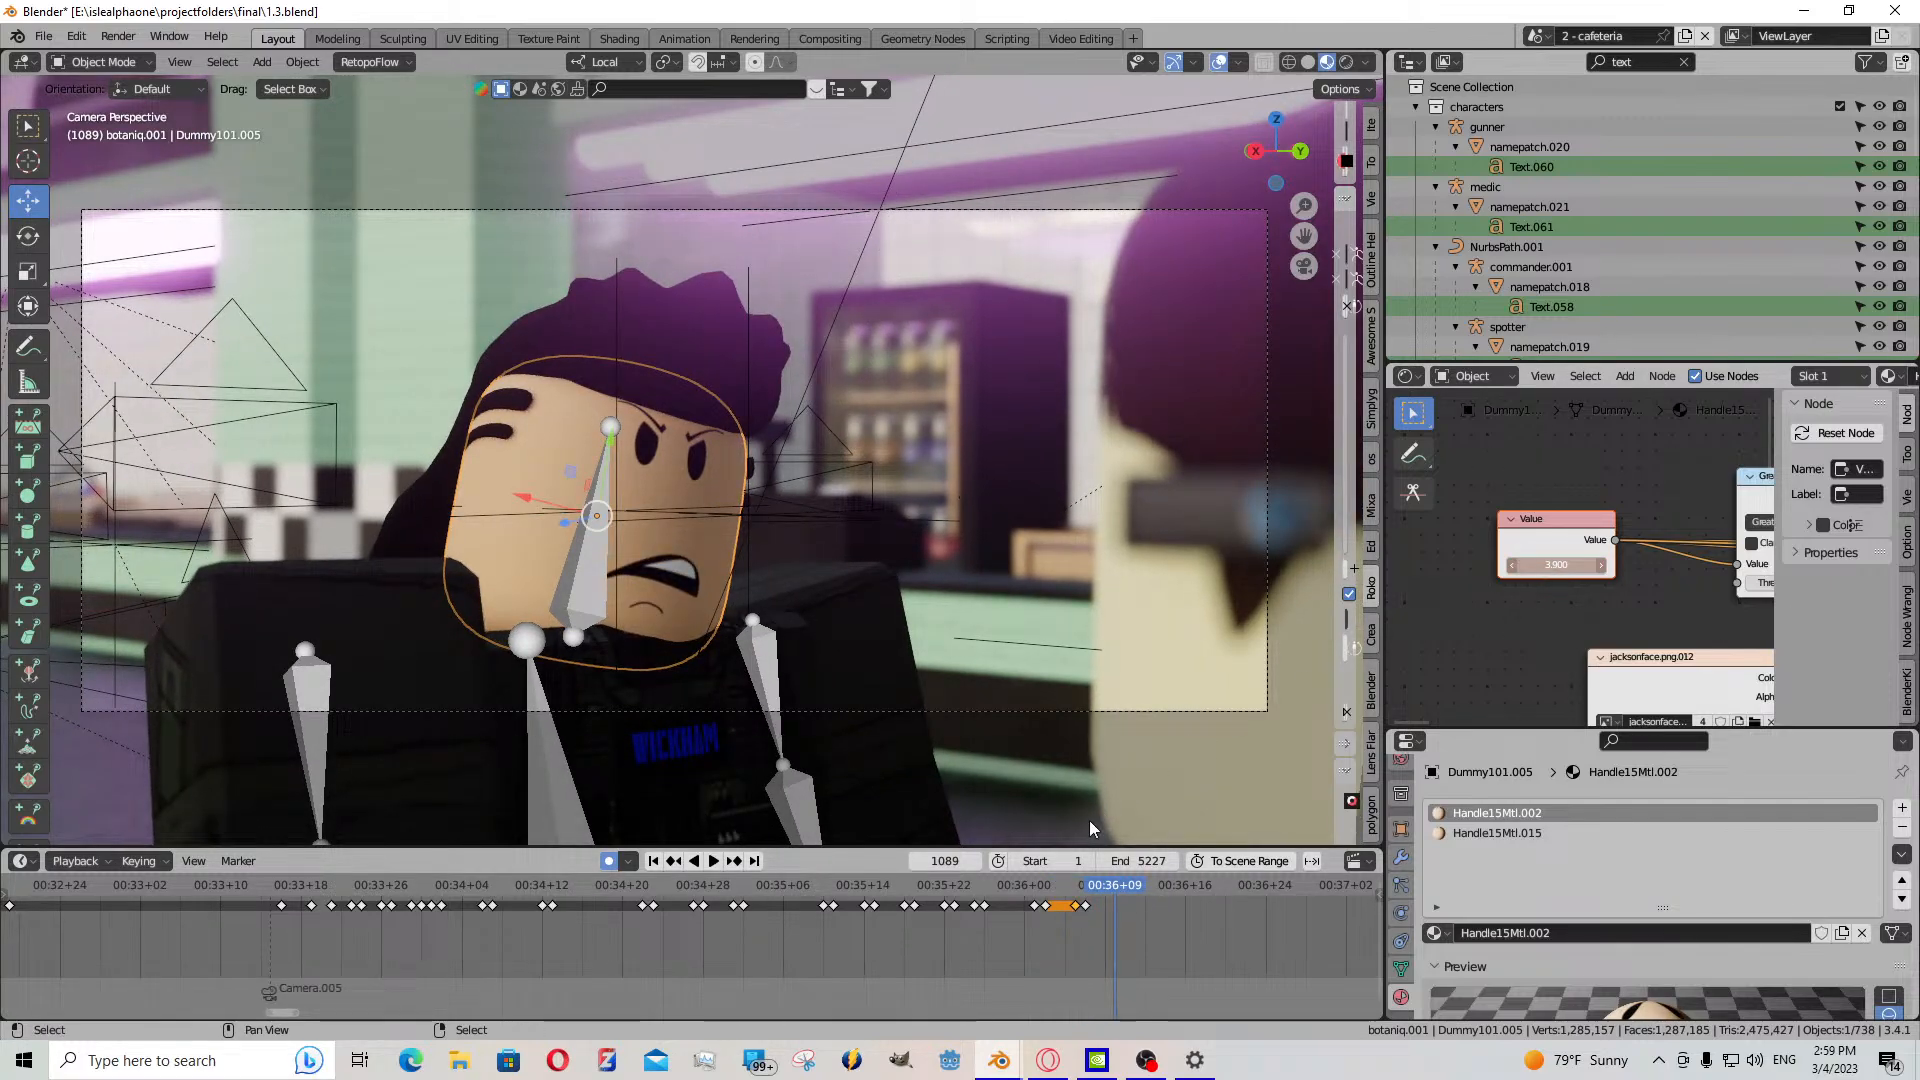
{"action": "key", "text": "Left"}
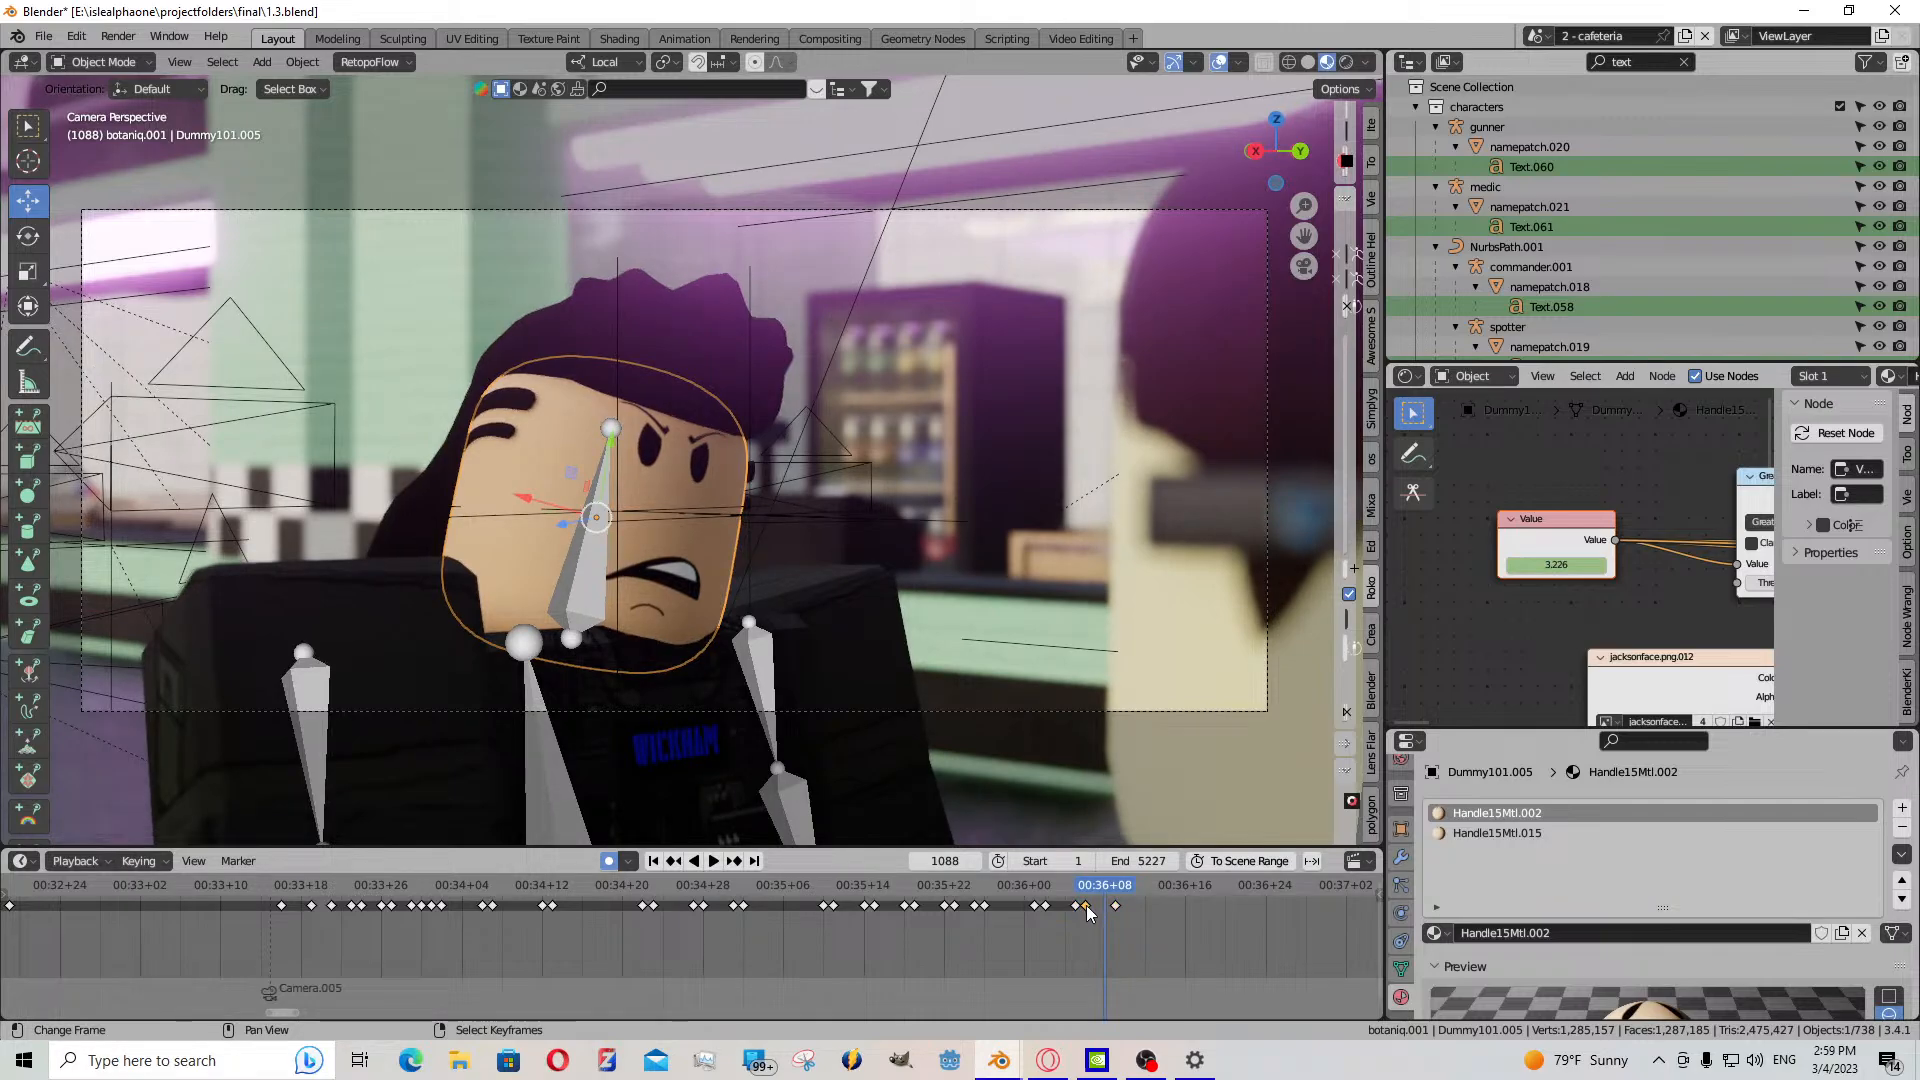
{"action": "key", "text": "ctrl"}
{"action": "key", "text": "ctrl+v"}
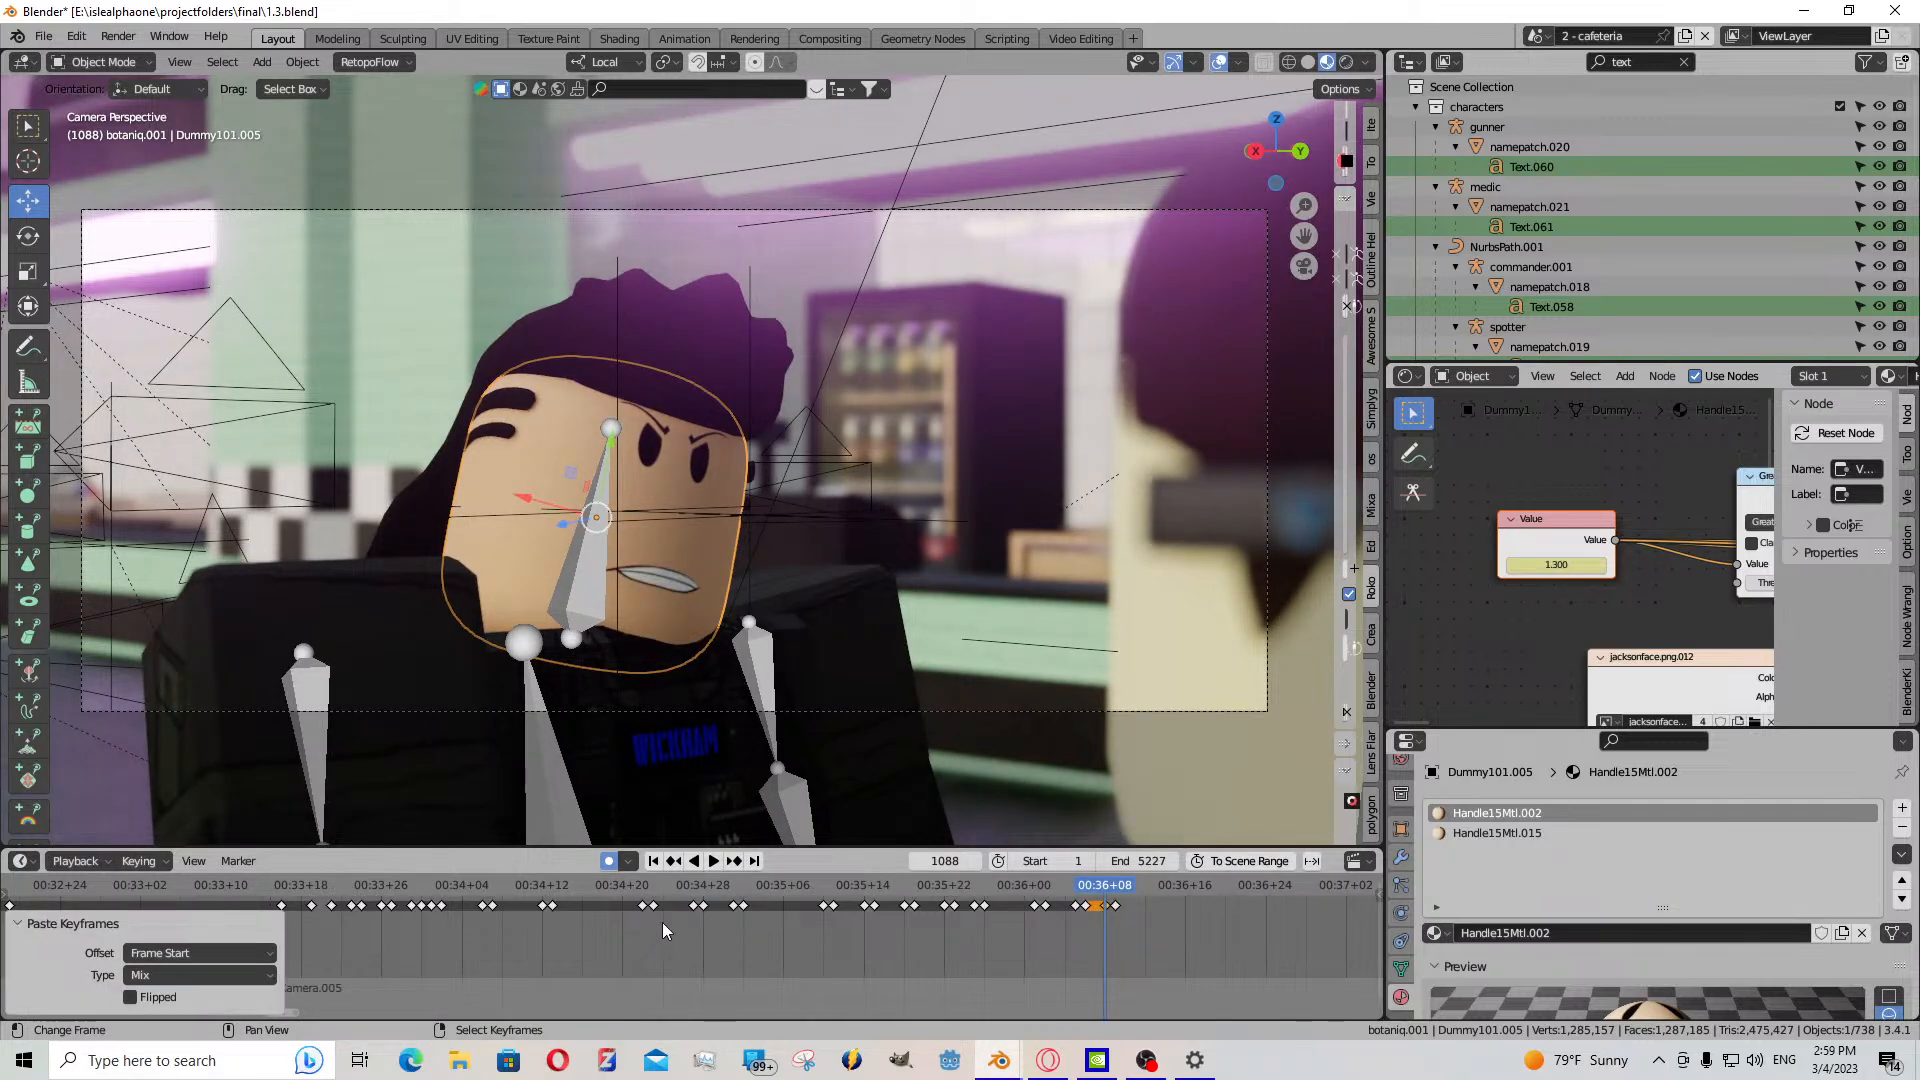
- Keyframe a face Value of 5.400 on frame 1091 and paste the 3.900 keyframe on frame 1090 as a hold
{"action": "left_click", "coordinate": [714, 860]}
{"action": "left_click", "coordinate": [714, 861]}
{"action": "middle_click_drag", "start_coordinate": [1048, 898], "coordinate": [1018, 900]}
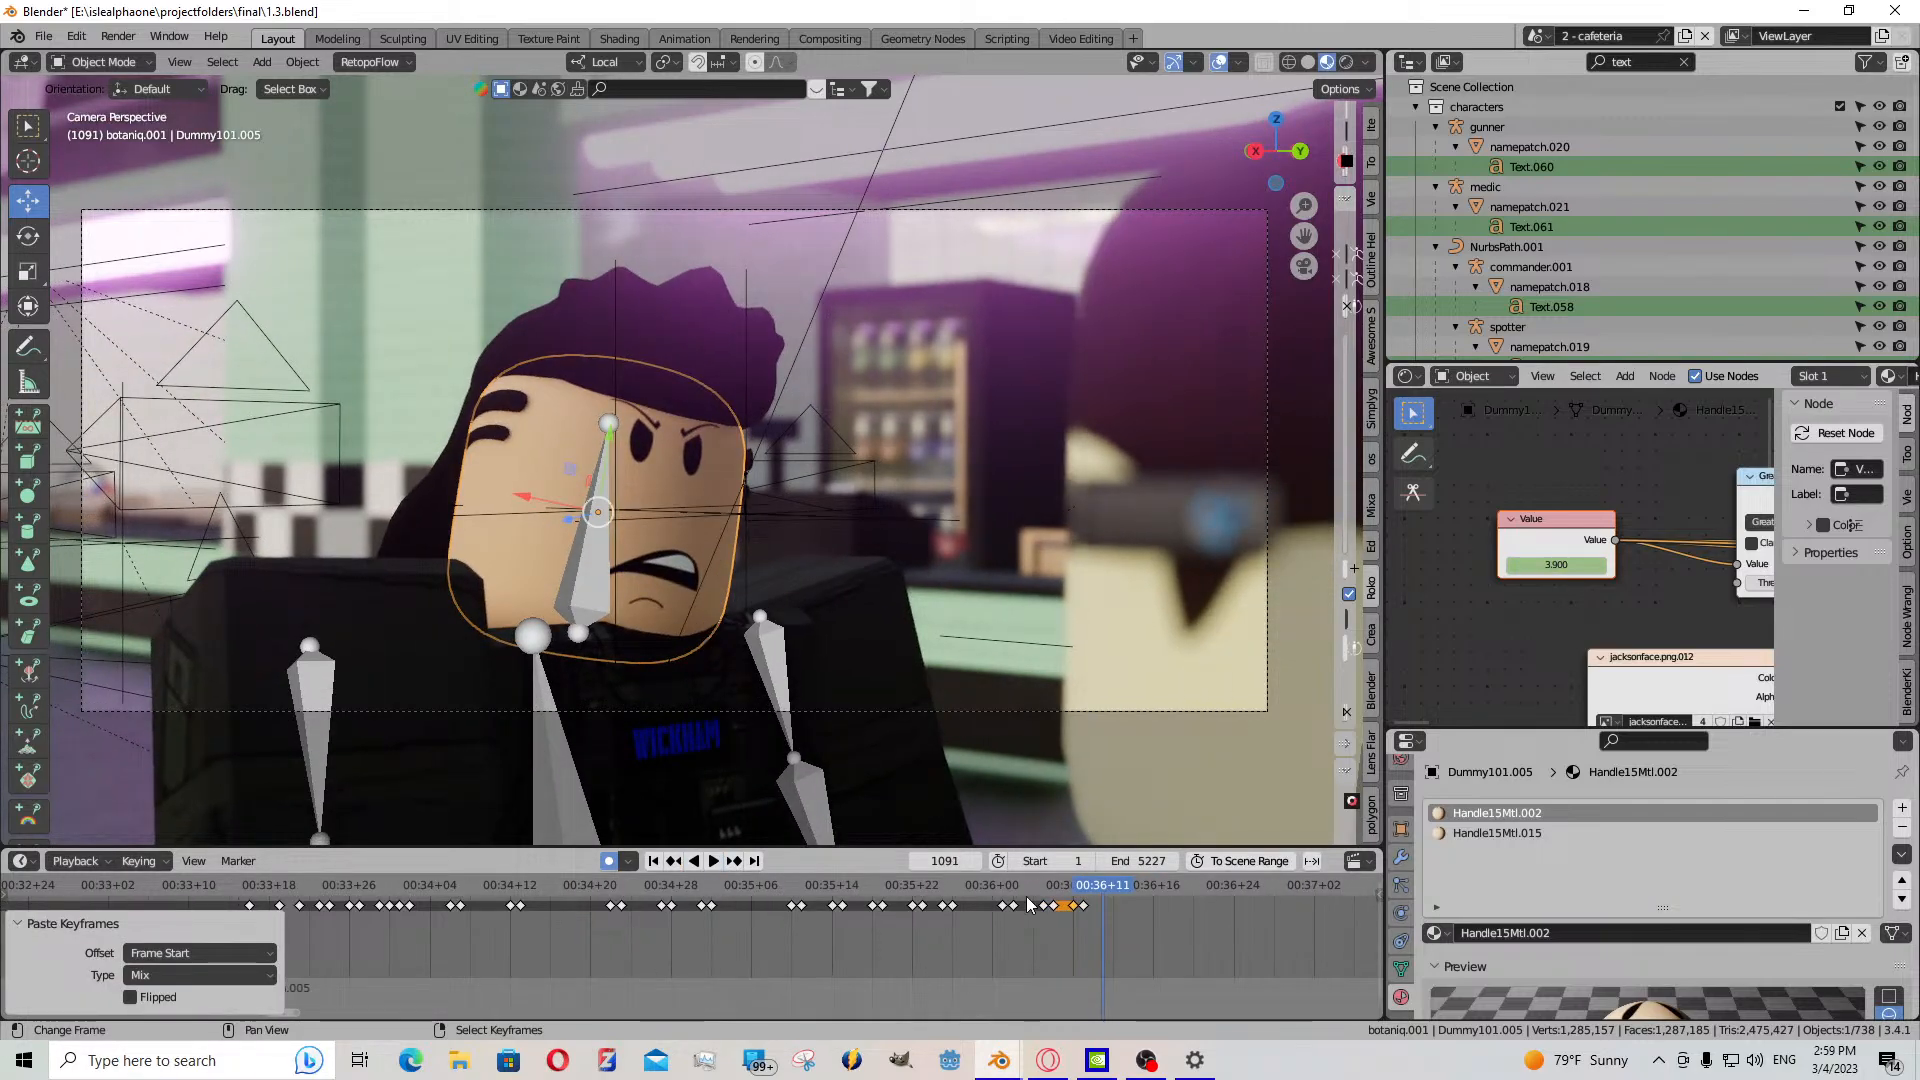
{"action": "left_click_drag", "start_coordinate": [1590, 557], "coordinate": [1650, 557]}
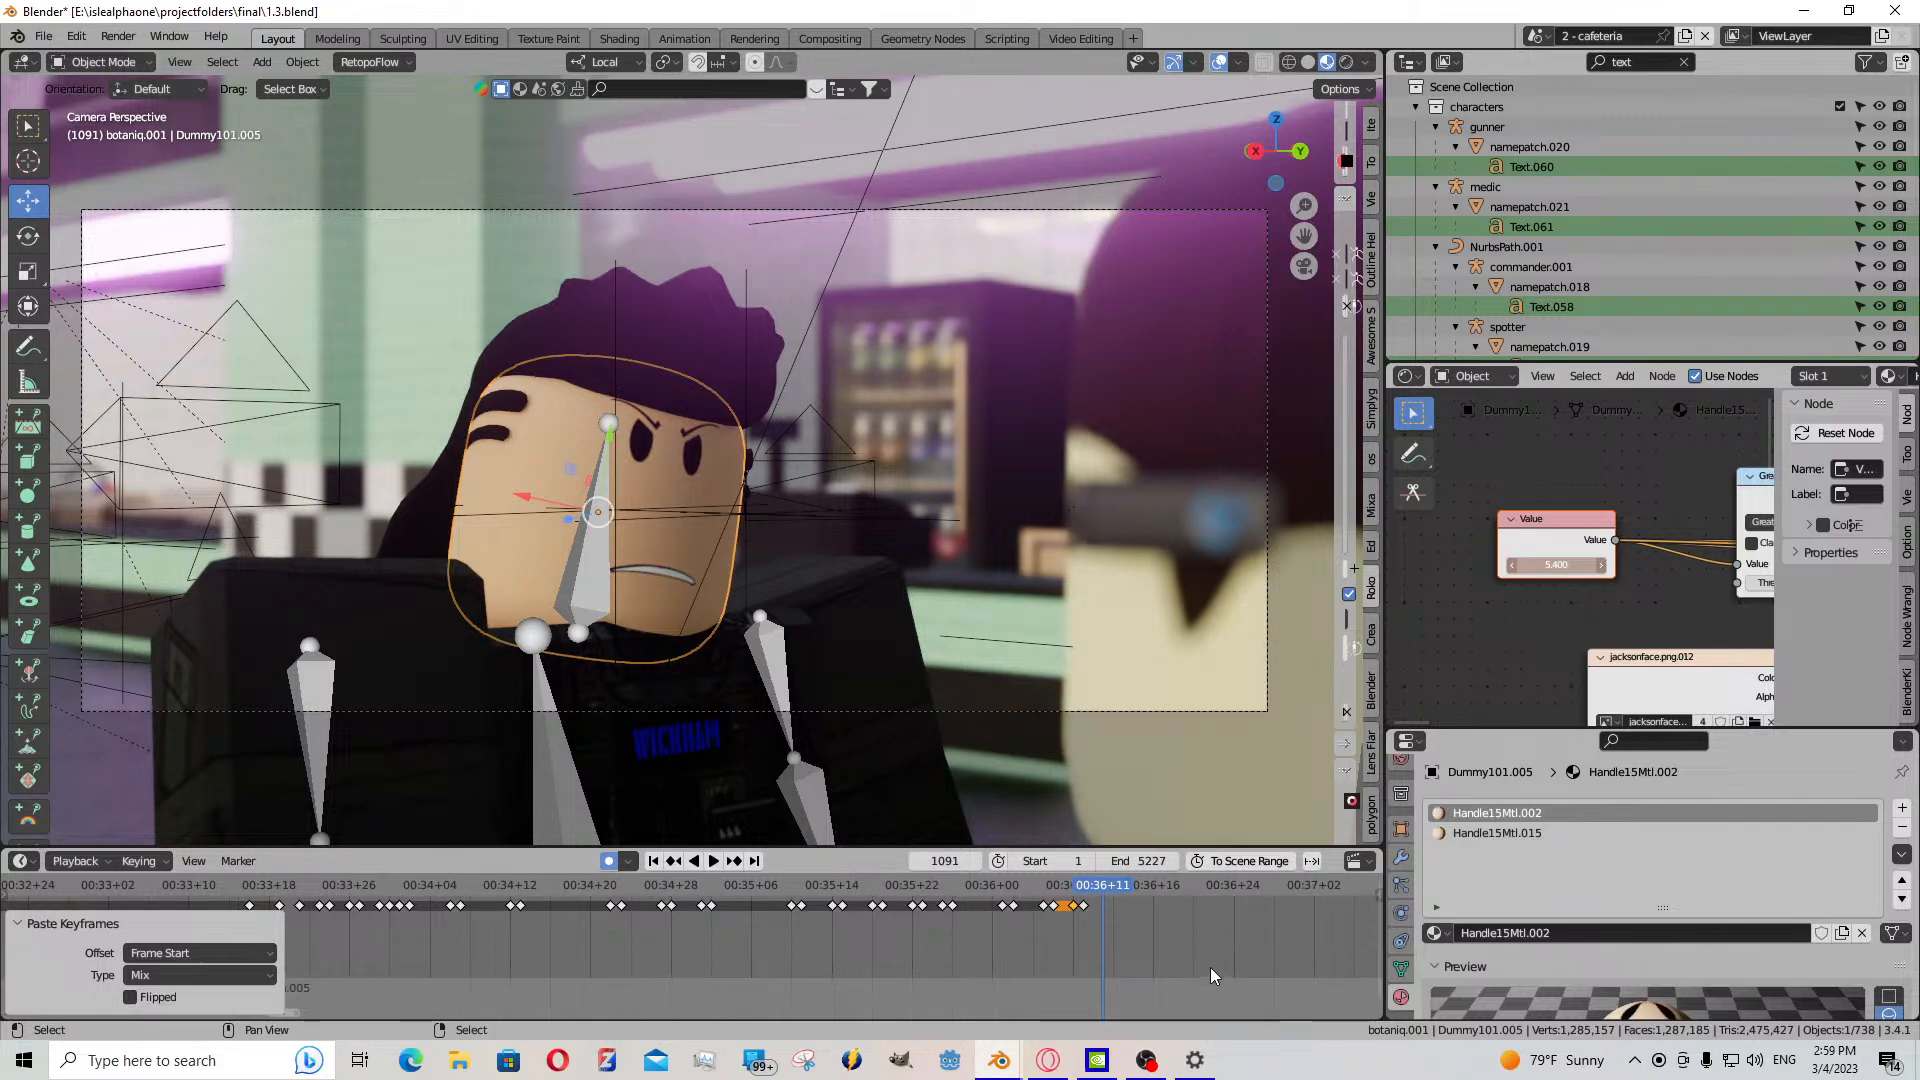
{"action": "key", "text": "i"}
{"action": "key", "text": "ctrl+shift+space"}
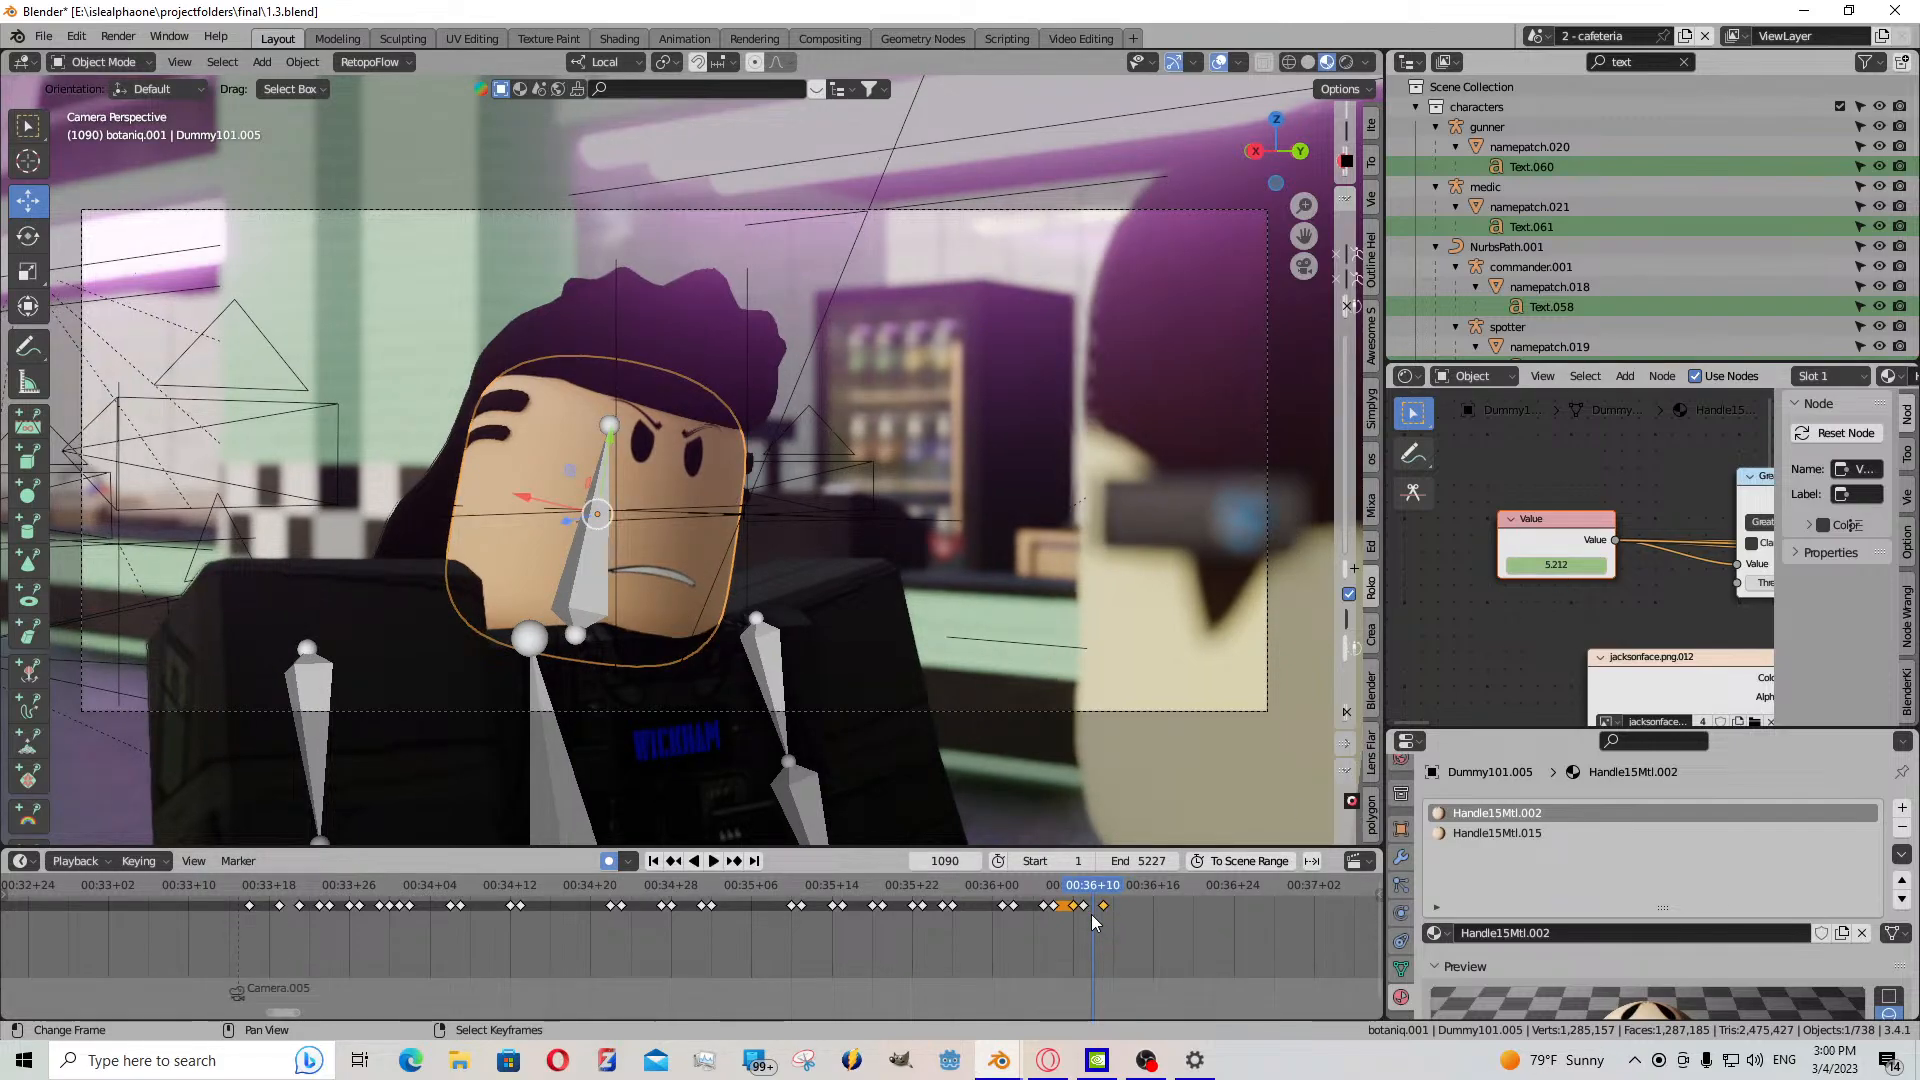
{"action": "left_click", "coordinate": [713, 862]}
{"action": "left_click", "coordinate": [713, 862]}
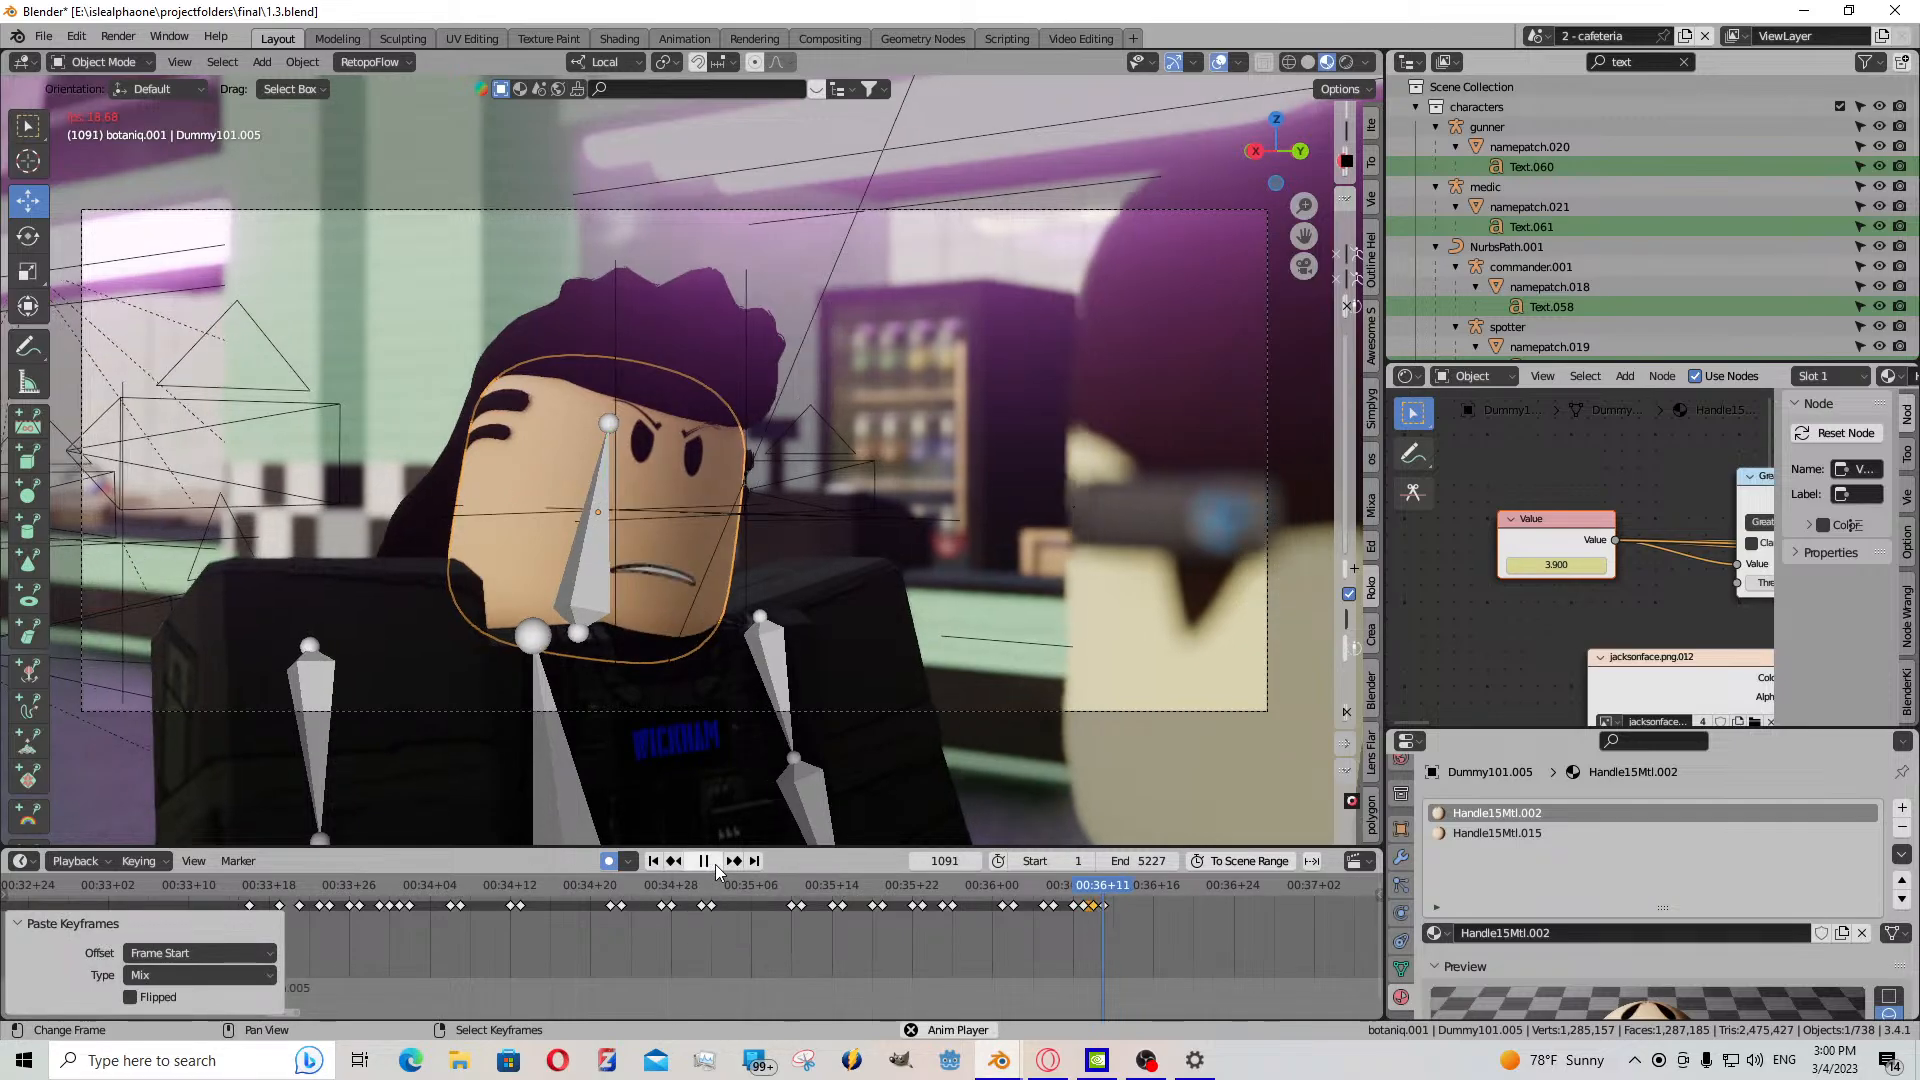
- Replay the last mouth shapes from frame 1084 and shift the 5.400 keyframe one frame earlier to 1090
{"action": "left_click_drag", "start_coordinate": [1093, 916], "coordinate": [1040, 919]}
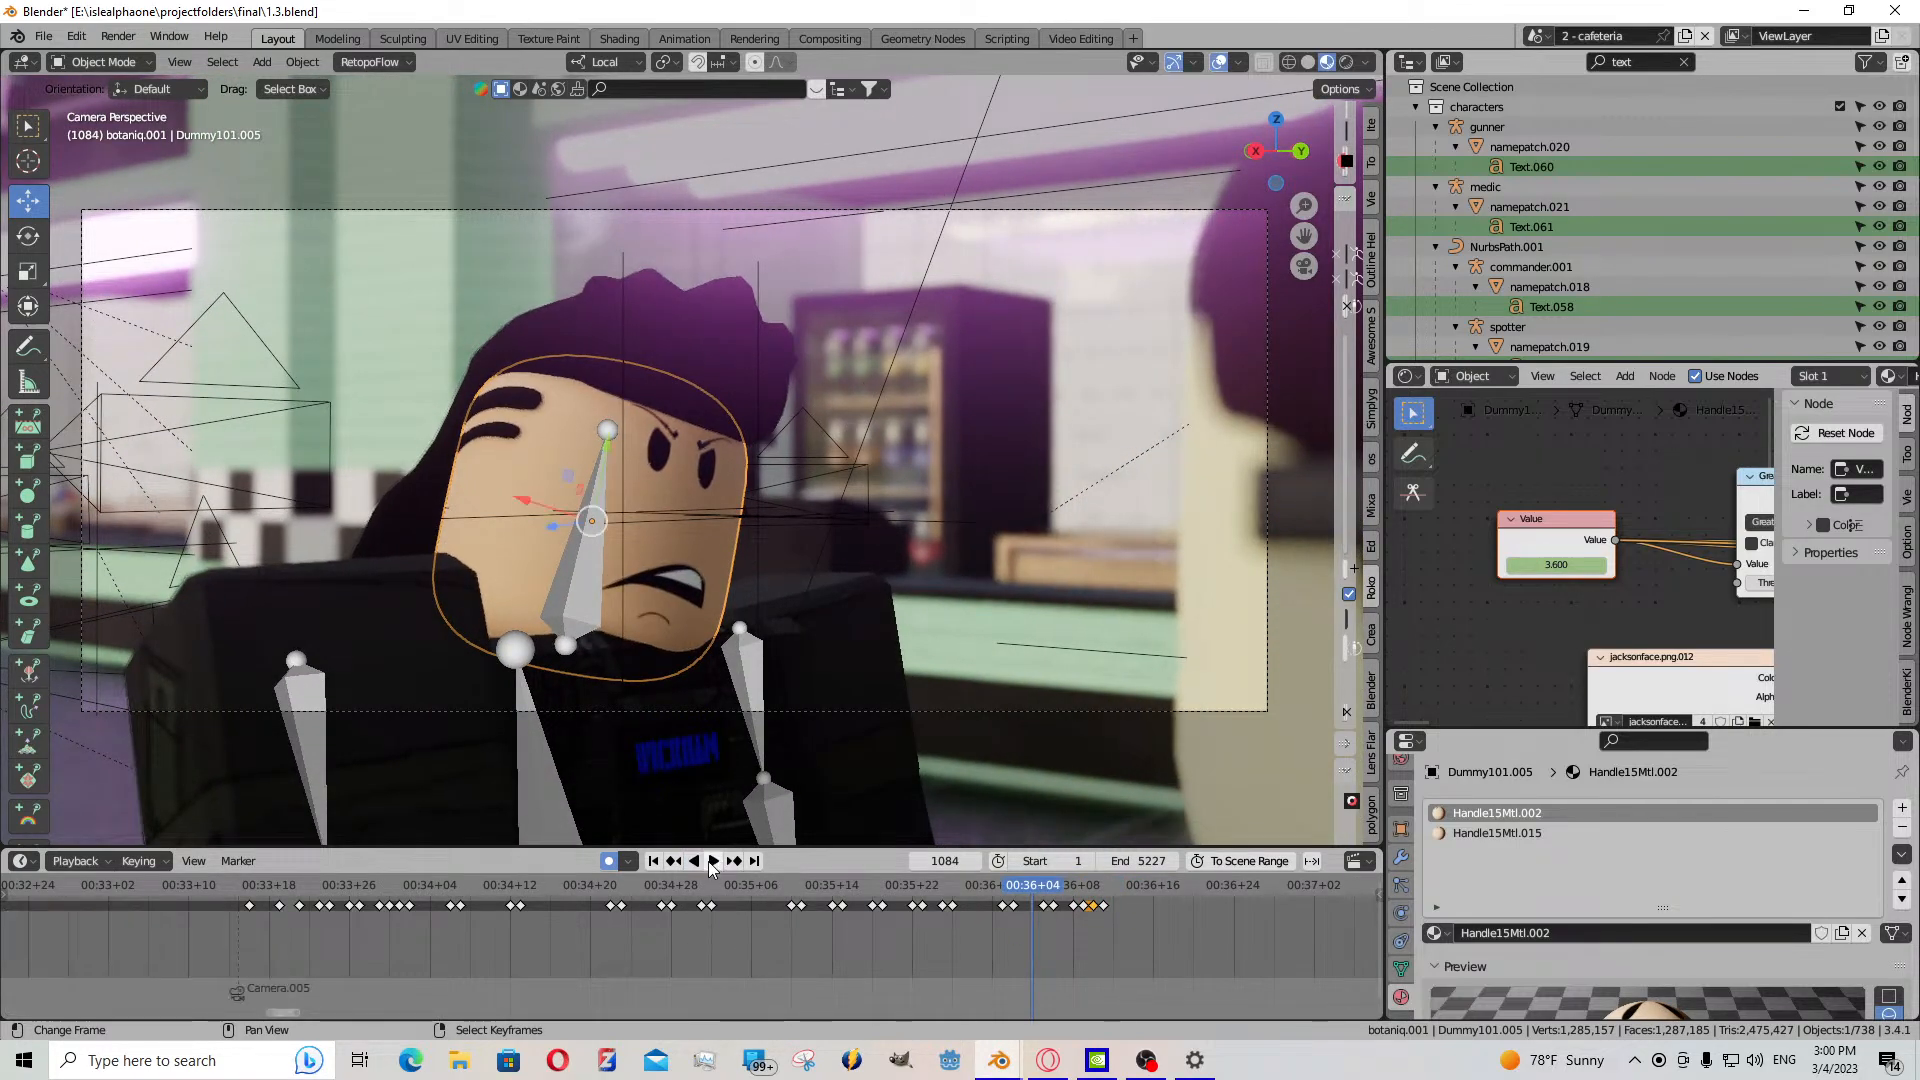
{"action": "left_click", "coordinate": [710, 862]}
{"action": "left_click", "coordinate": [710, 862]}
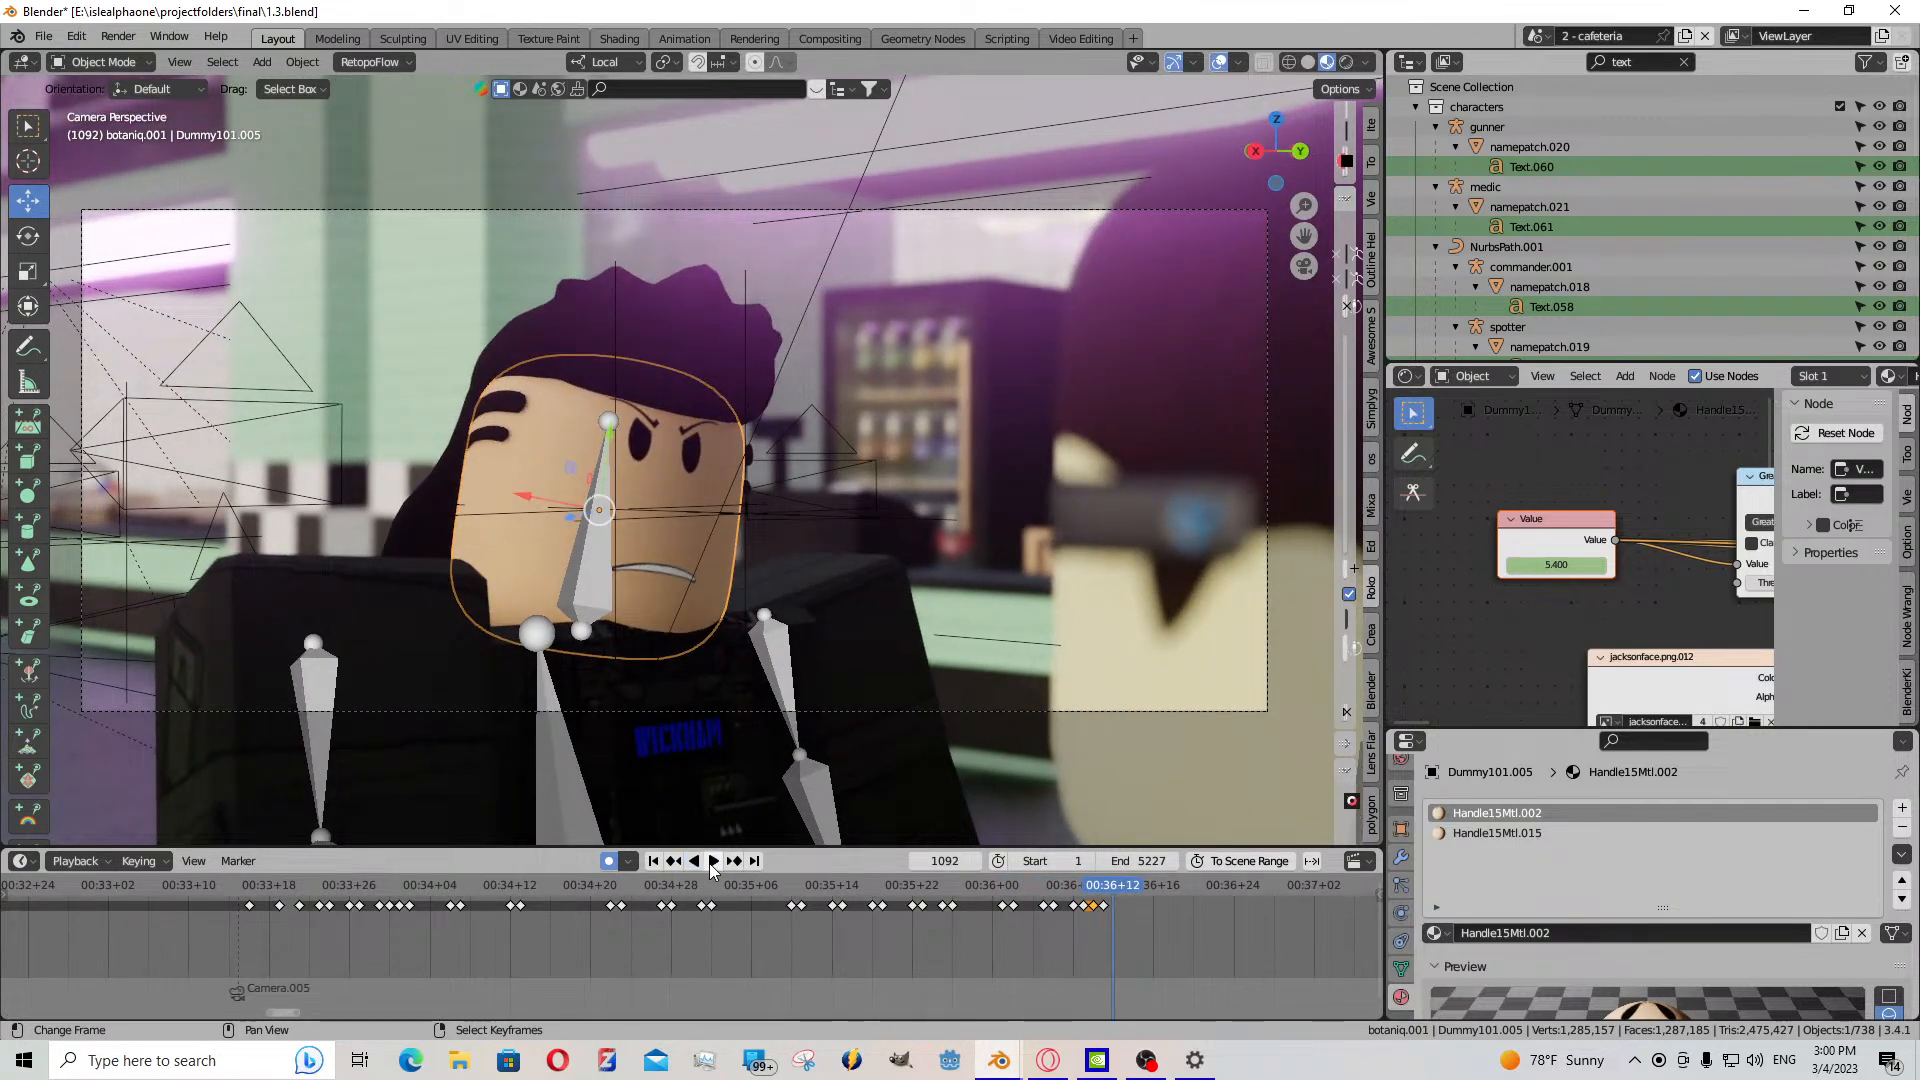
{"action": "left_click", "coordinate": [713, 861]}
{"action": "left_click", "coordinate": [1099, 923]}
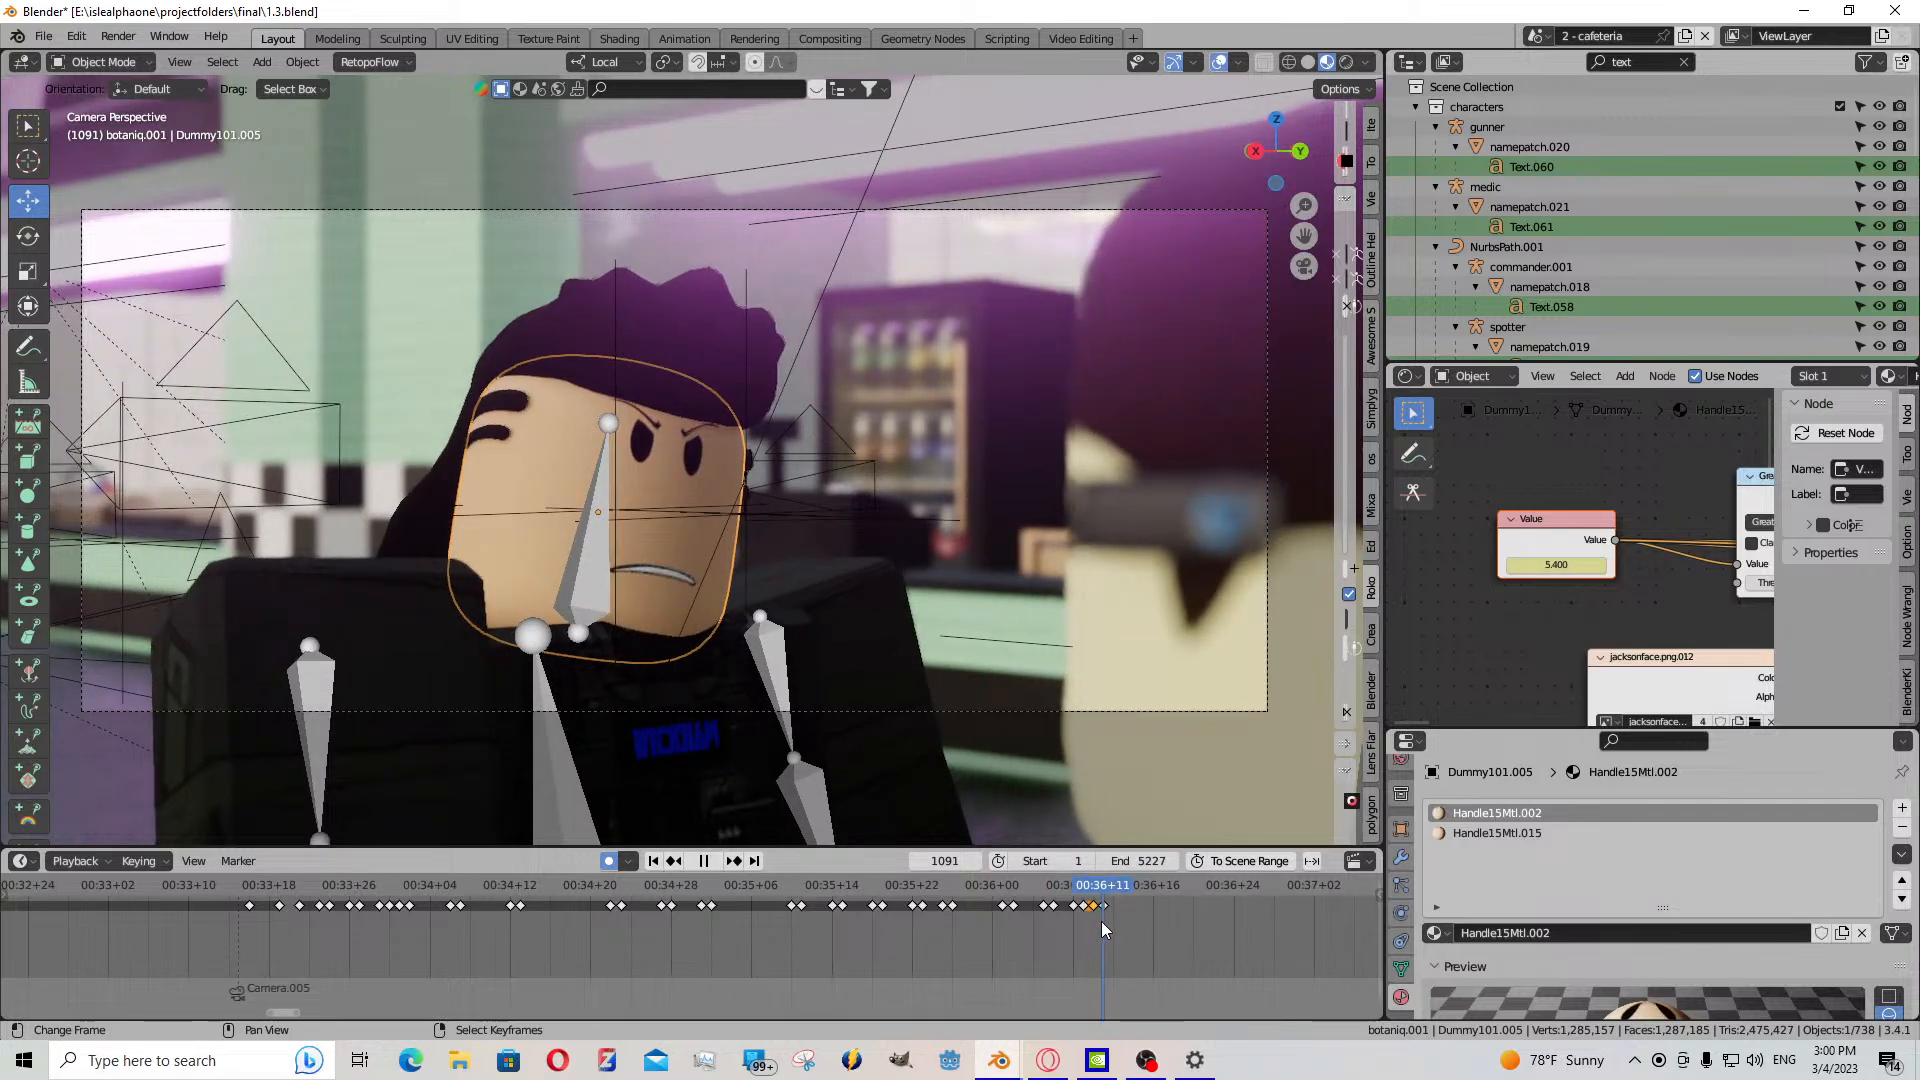
{"action": "left_click", "coordinate": [1101, 907]}
{"action": "key", "text": "g"}
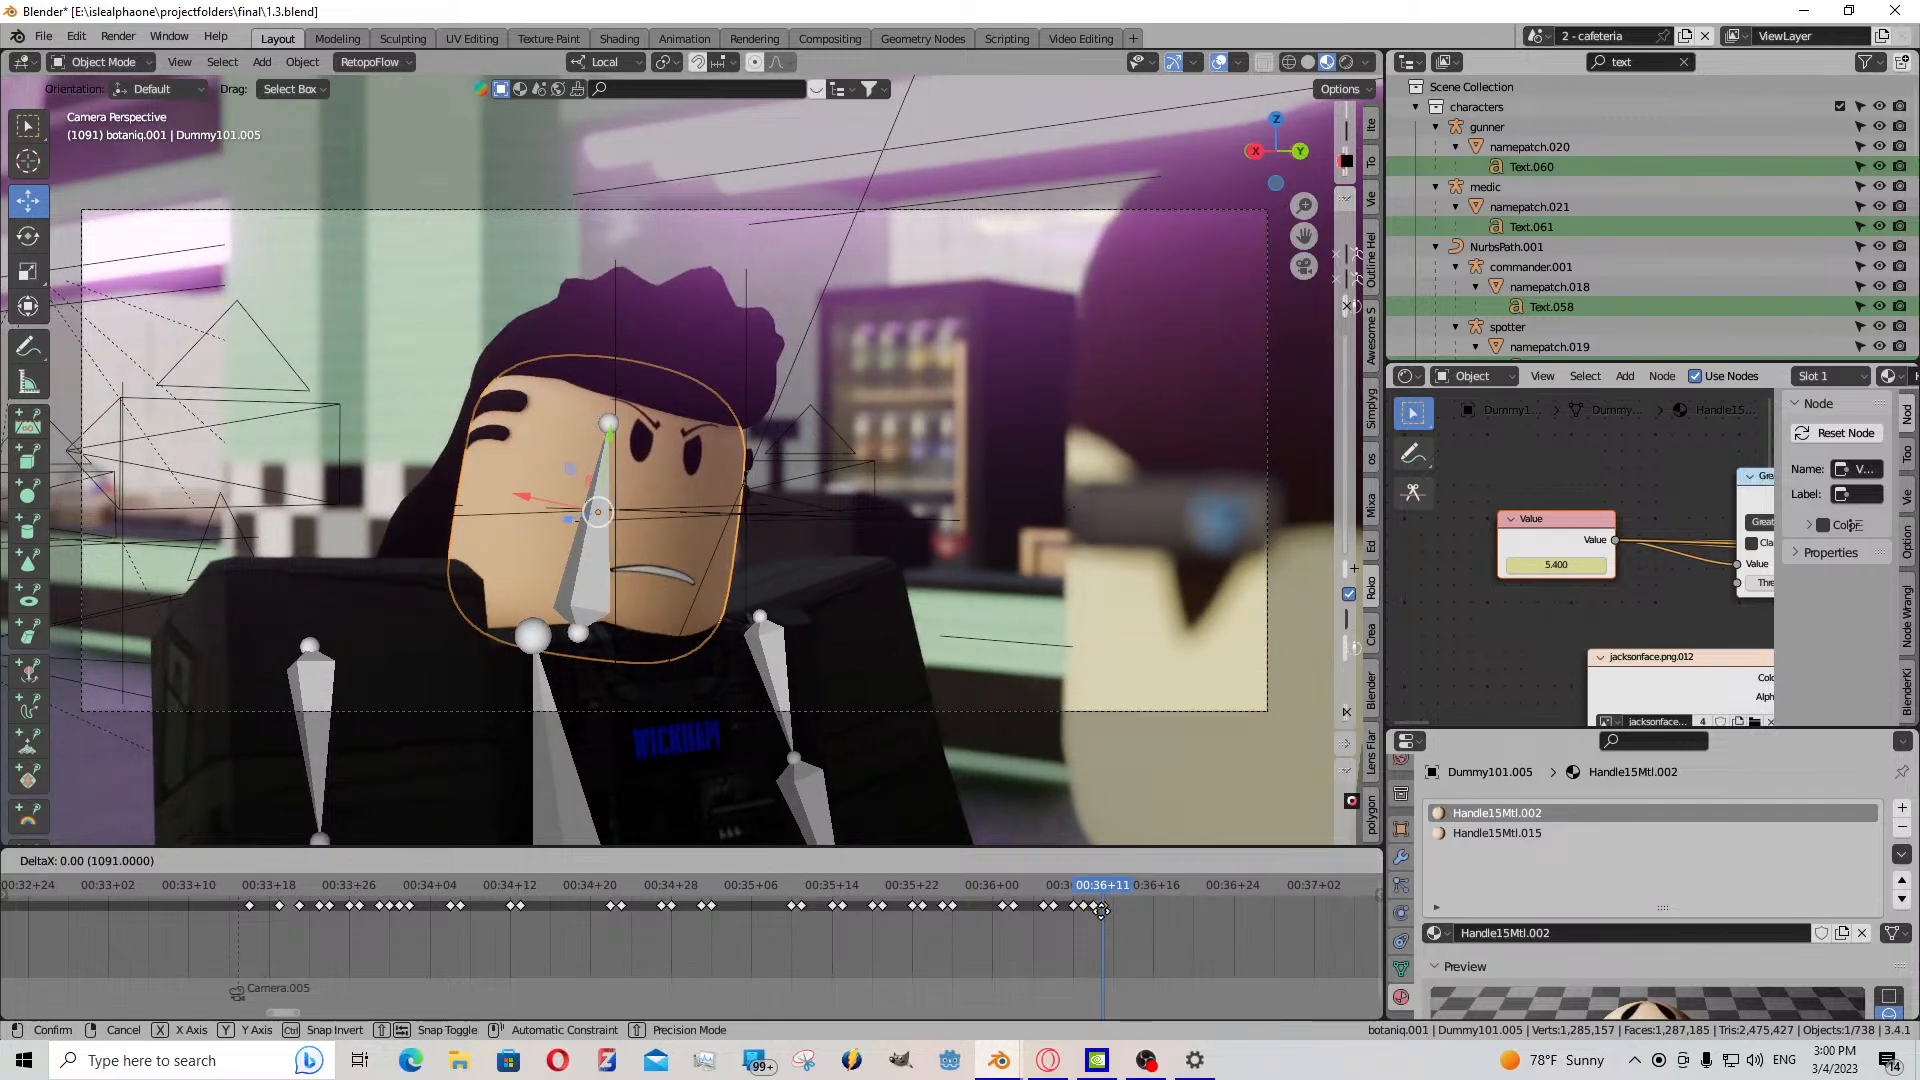
{"action": "left_click", "coordinate": [1095, 921]}
{"action": "key", "text": "space"}
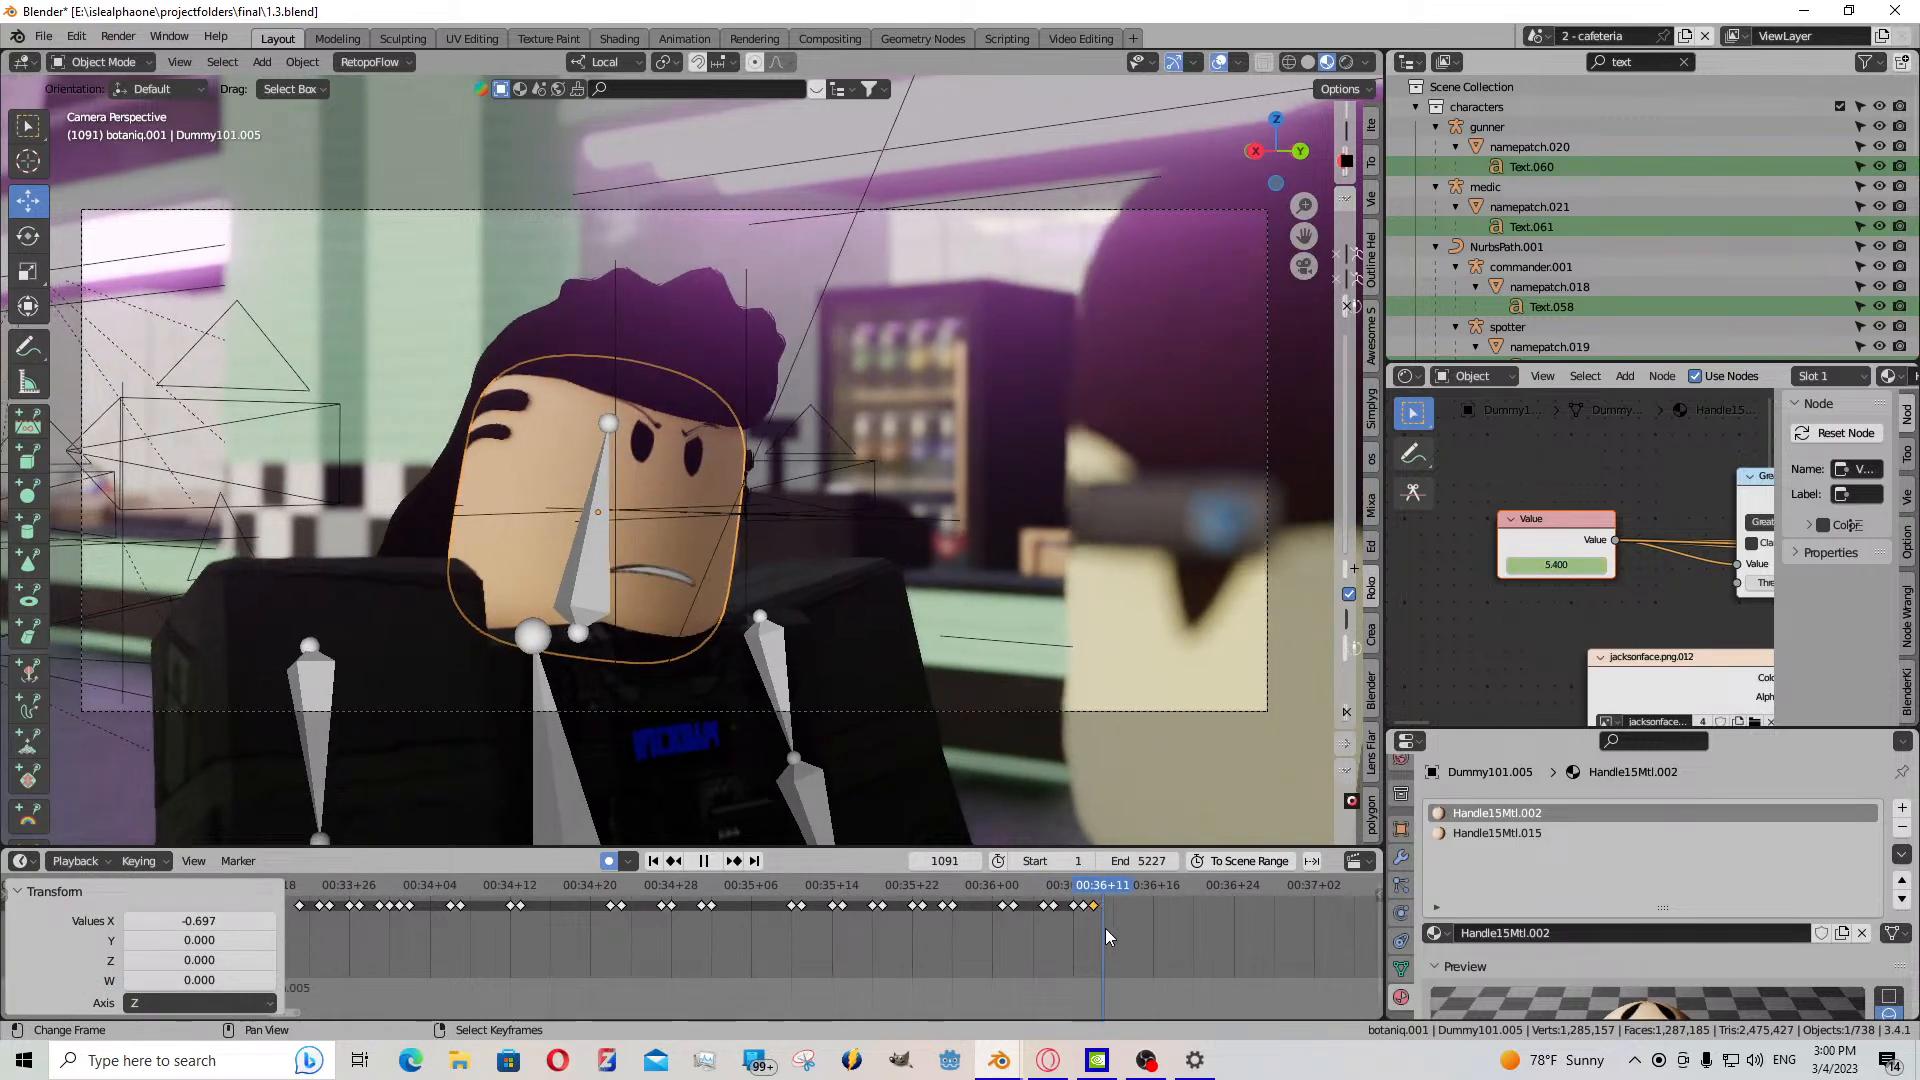
- Play back the shot from frame 1076 to check the mouth timing, and return to frame 1093
{"action": "left_click", "coordinate": [714, 862]}
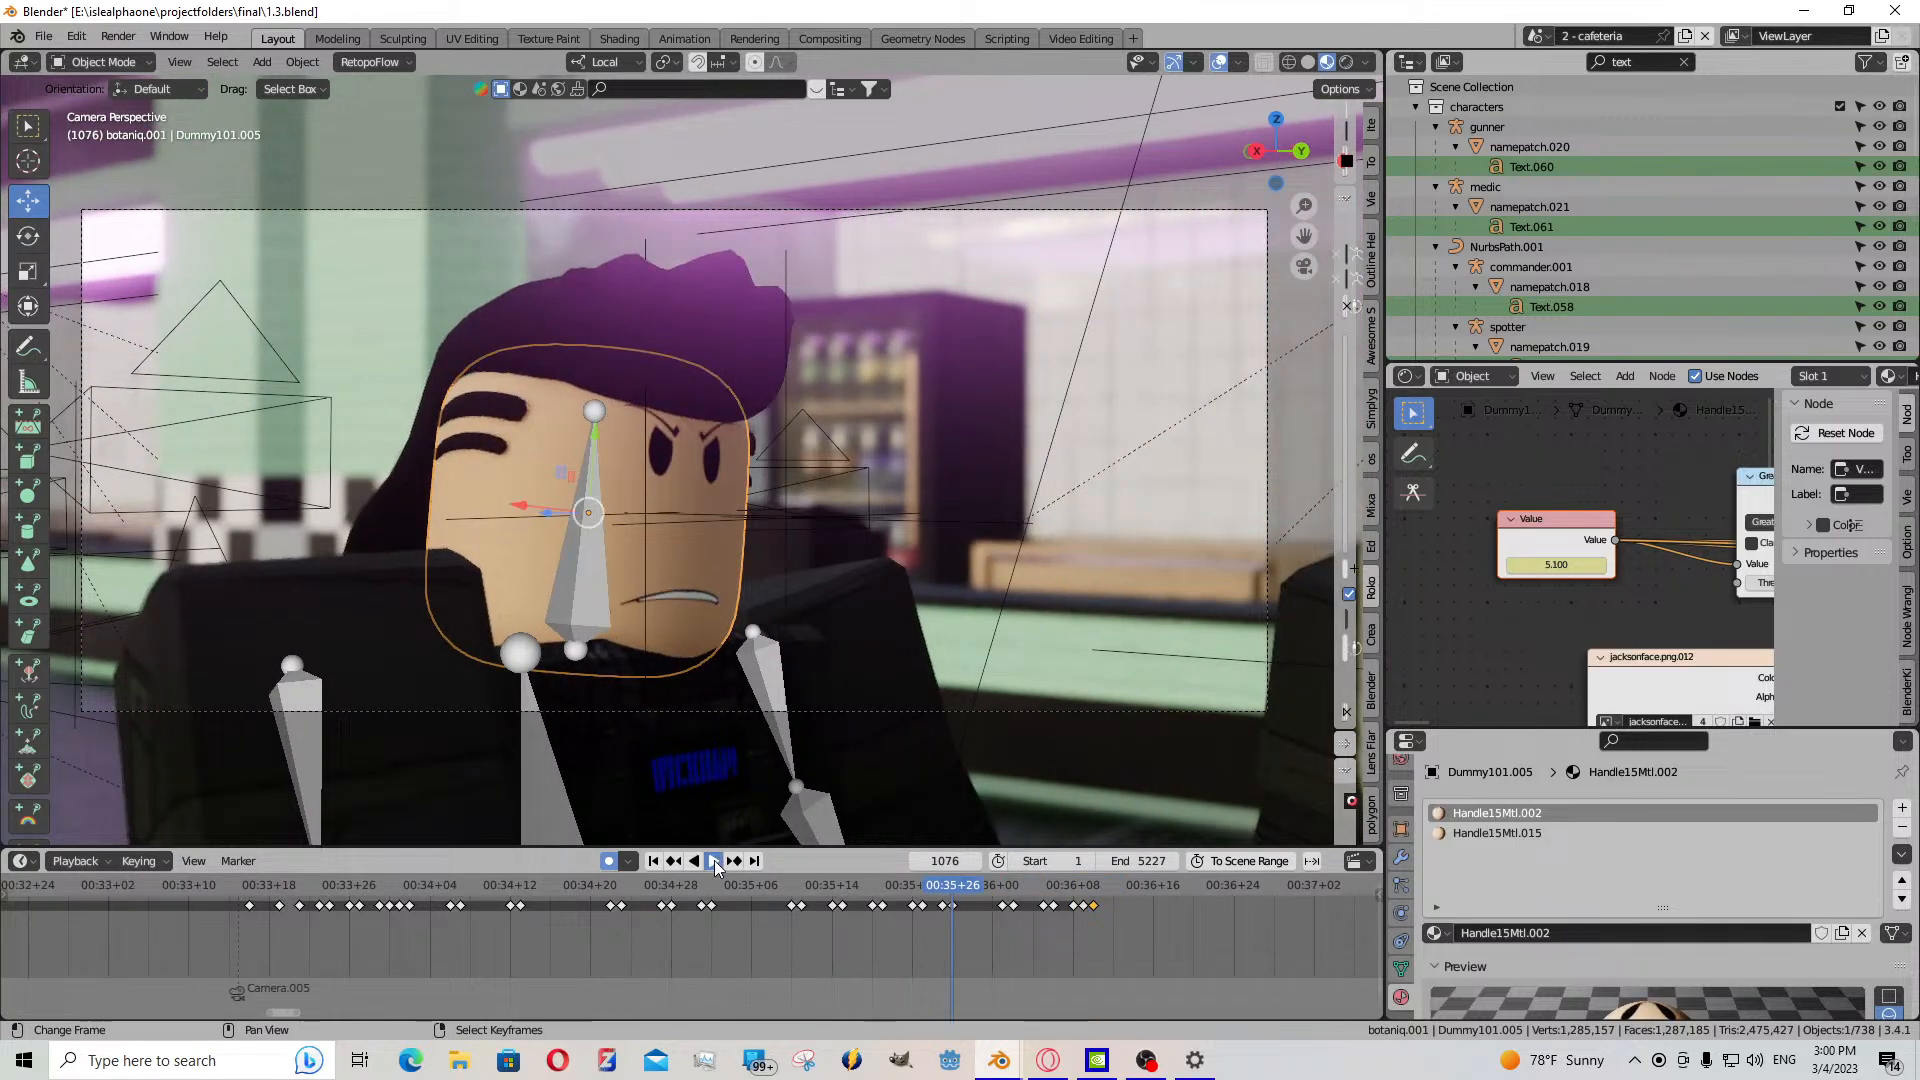
{"action": "left_click", "coordinate": [714, 862]}
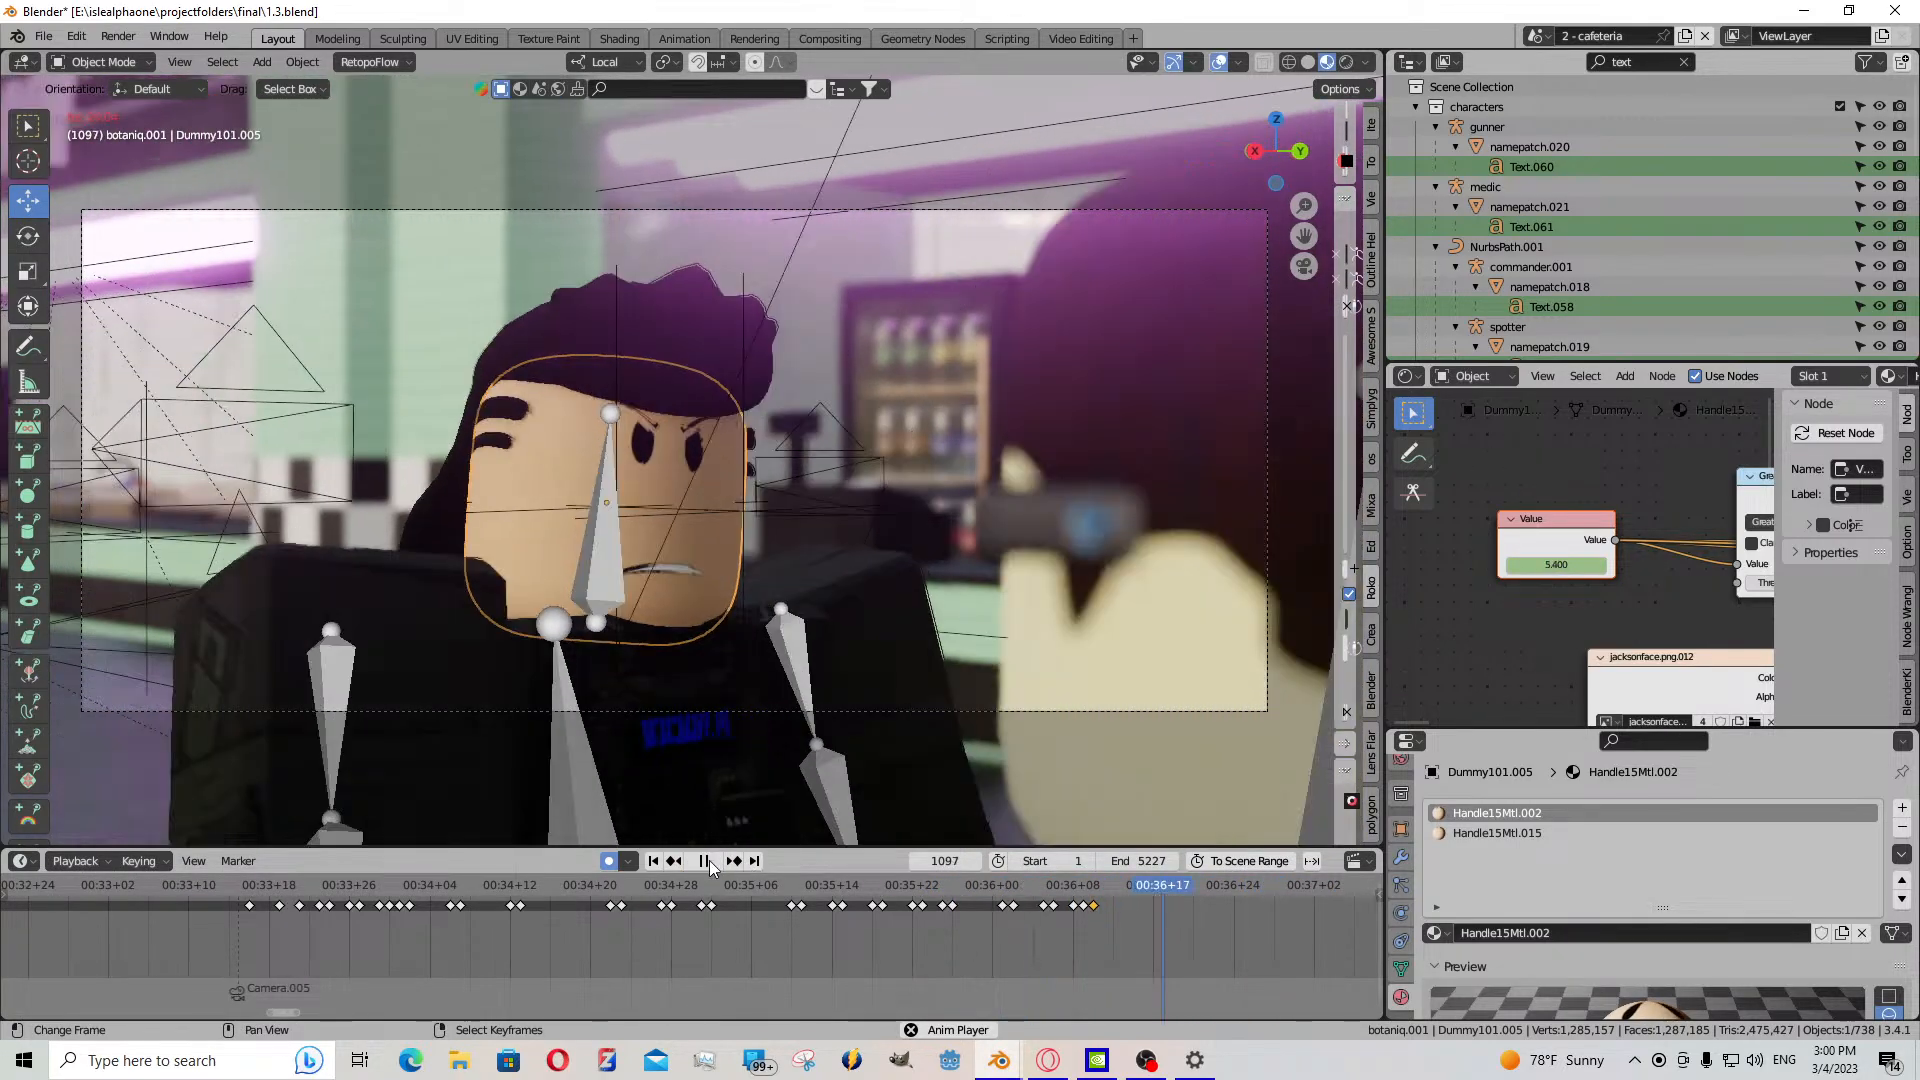
{"action": "left_click", "coordinate": [1118, 919]}
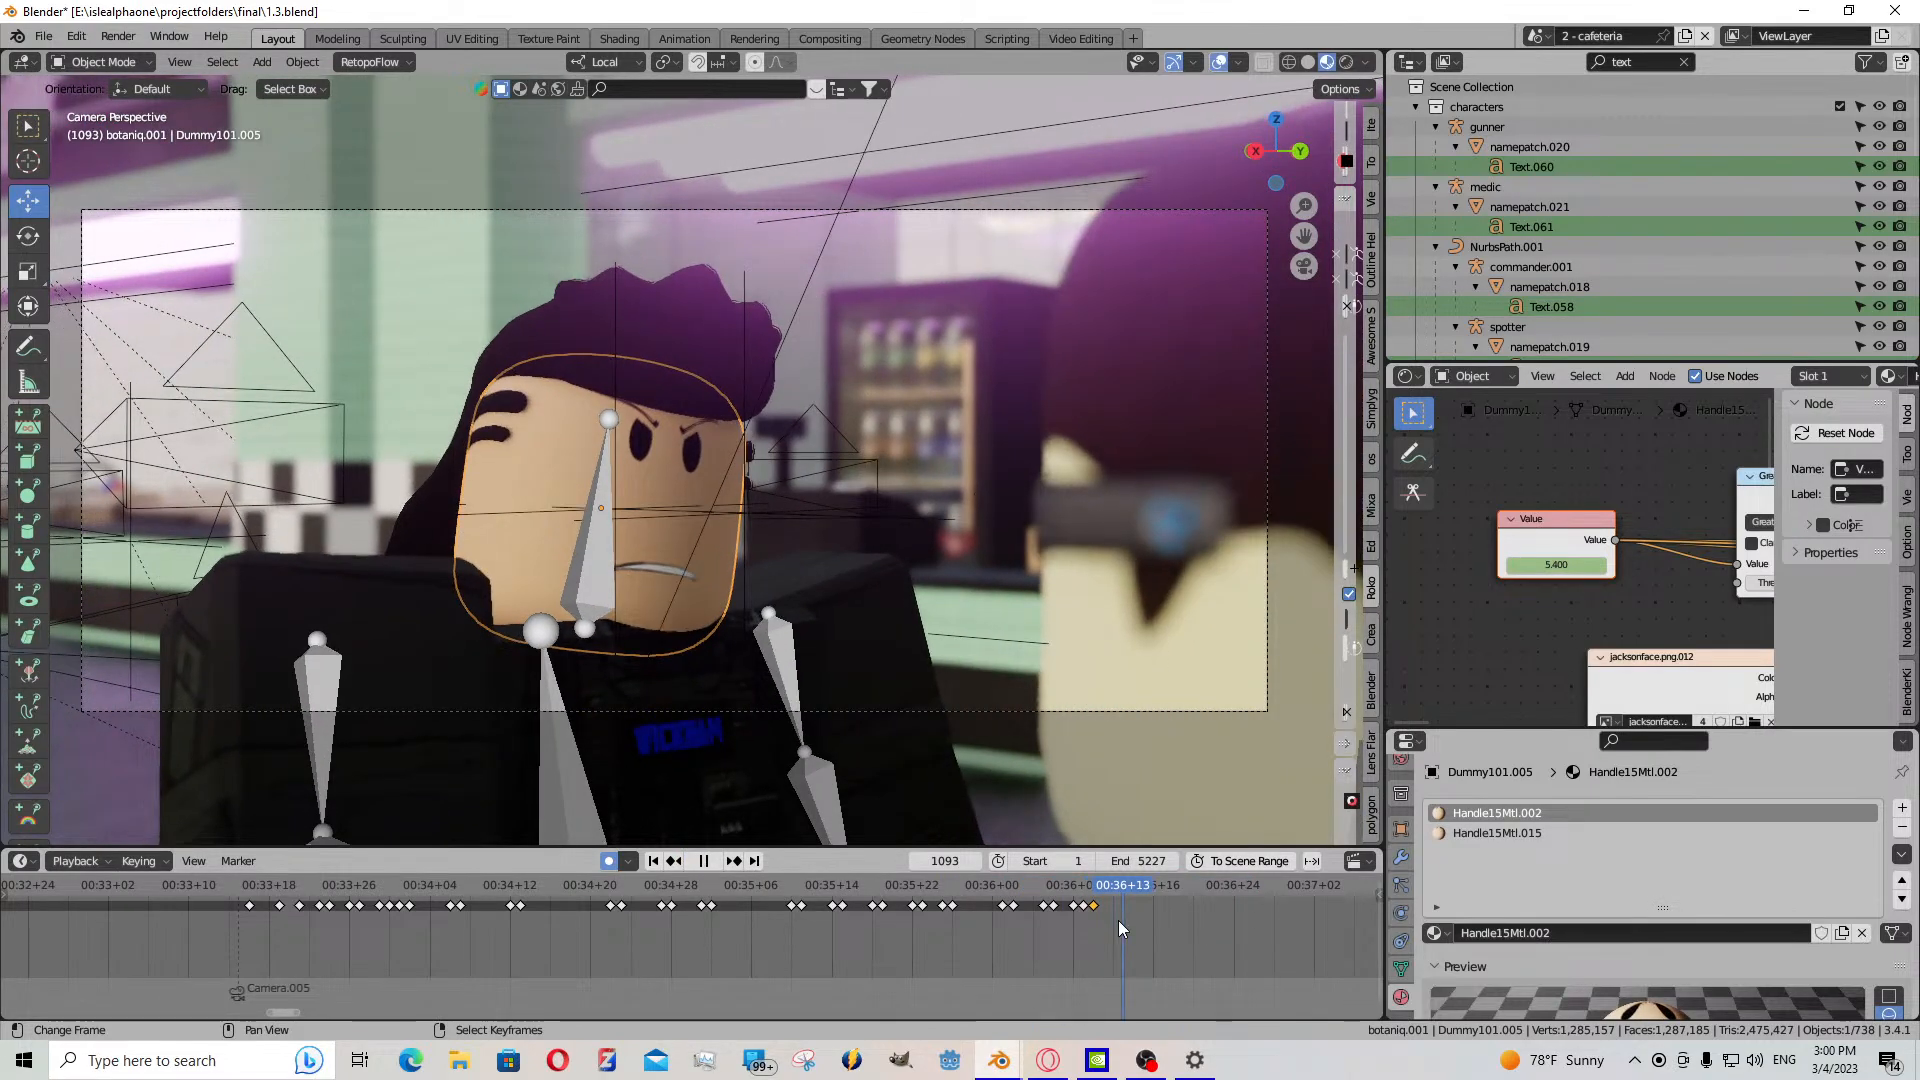
- Set the face Value to 3.200 on frame 1090
{"action": "left_click_drag", "start_coordinate": [1118, 920], "coordinate": [1105, 902]}
{"action": "key", "text": "Left"}
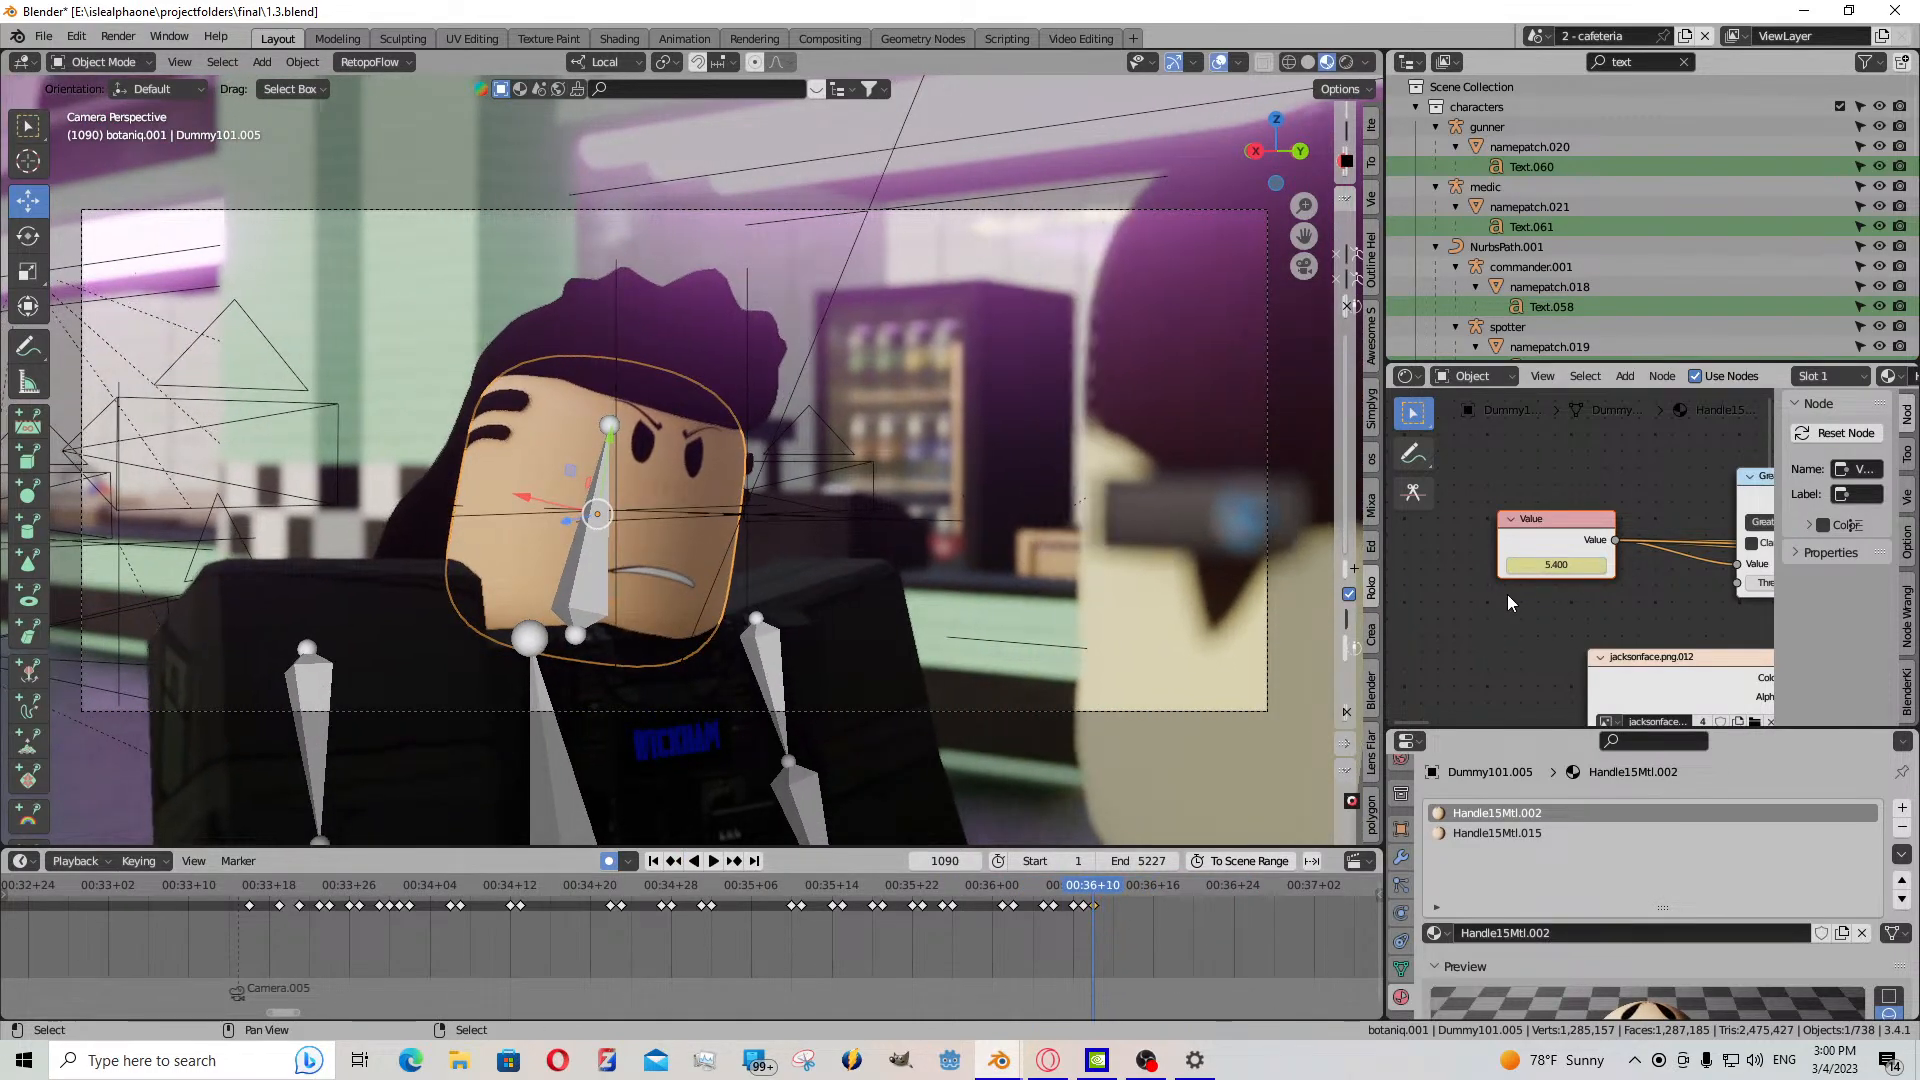
{"action": "left_click_drag", "start_coordinate": [1556, 563], "coordinate": [1500, 564]}
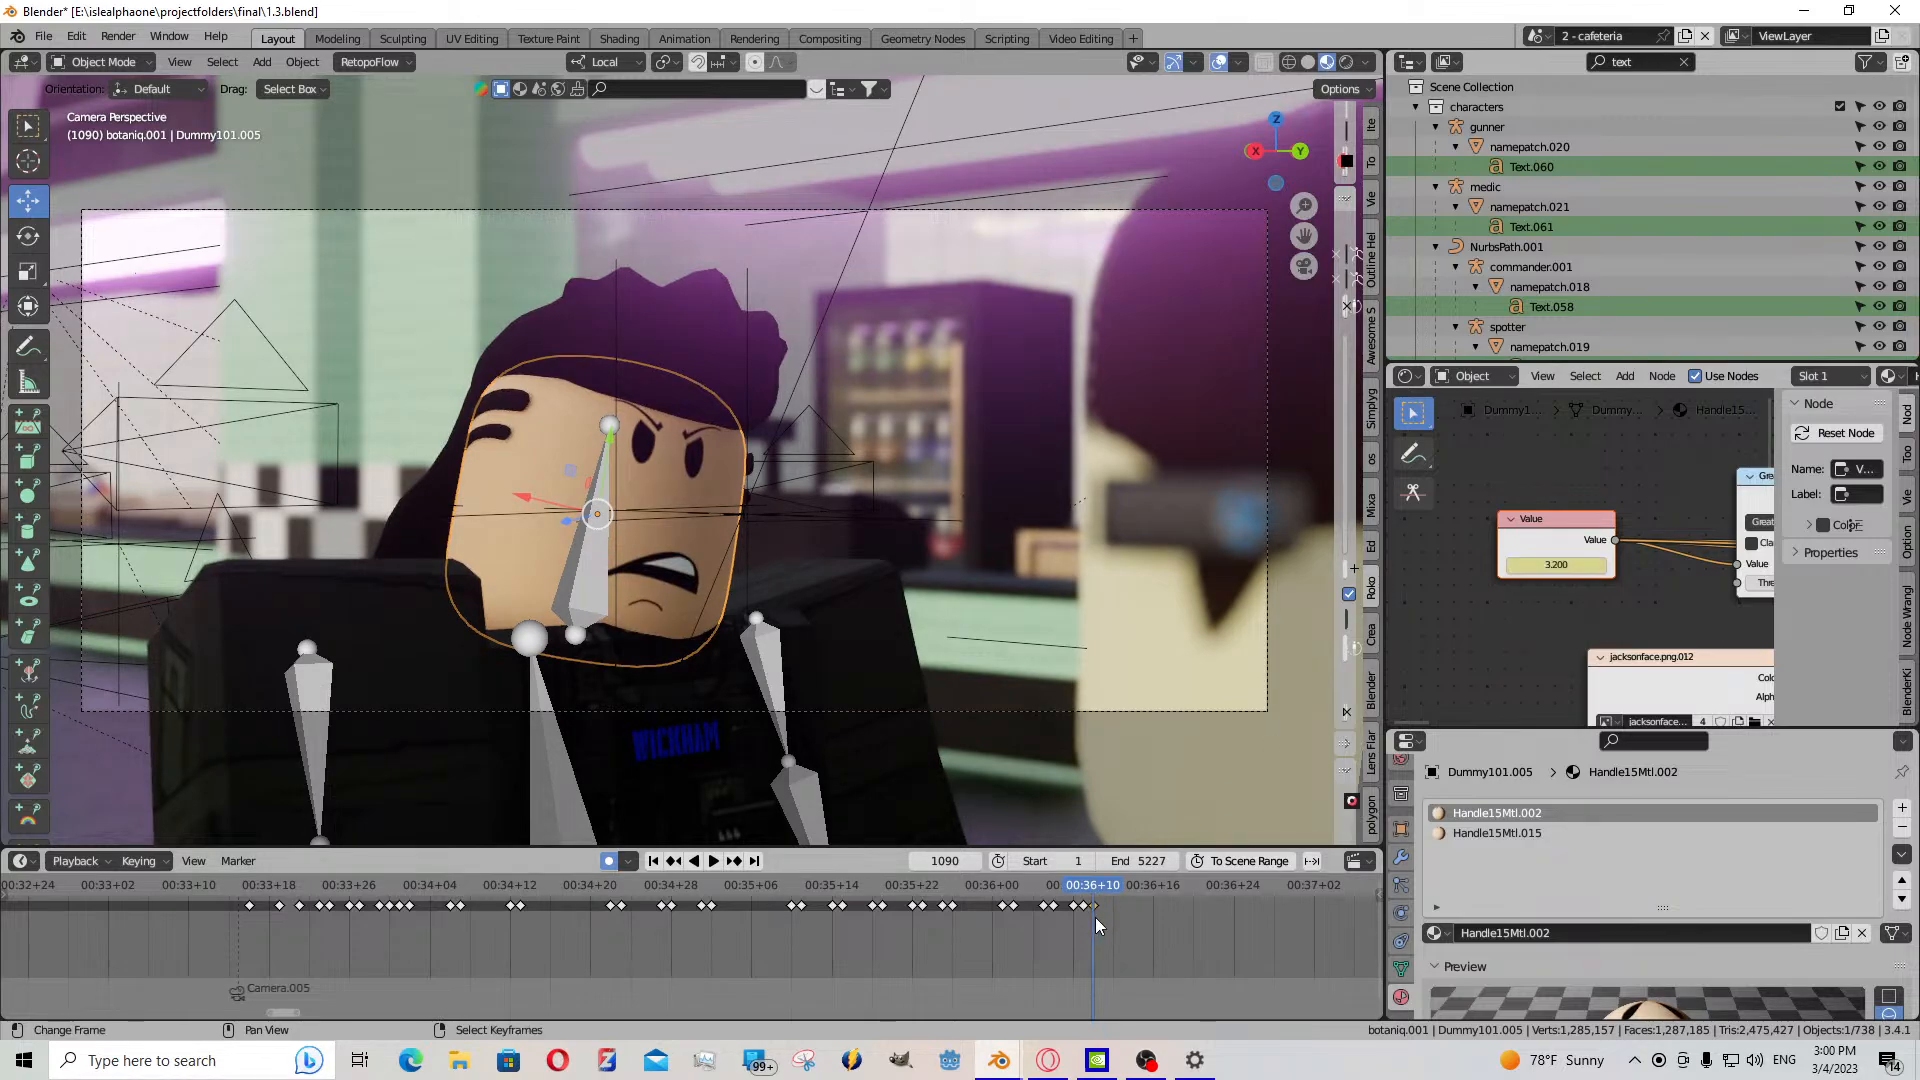
- Set the face Value to 2.700 on frame 1095 and paste the 3.200 keyframe on frame 1094 as a hold
{"action": "left_click_drag", "start_coordinate": [1094, 916], "coordinate": [1149, 916]}
{"action": "mouse_move", "coordinate": [1563, 566]}
{"action": "left_mouse_down"}
{"action": "mouse_move", "coordinate": [1600, 566]}
{"action": "mouse_move", "coordinate": [1536, 564]}
{"action": "left_mouse_up"}
{"action": "key", "text": "space"}
{"action": "left_click_drag", "start_coordinate": [1138, 906], "coordinate": [1111, 908]}
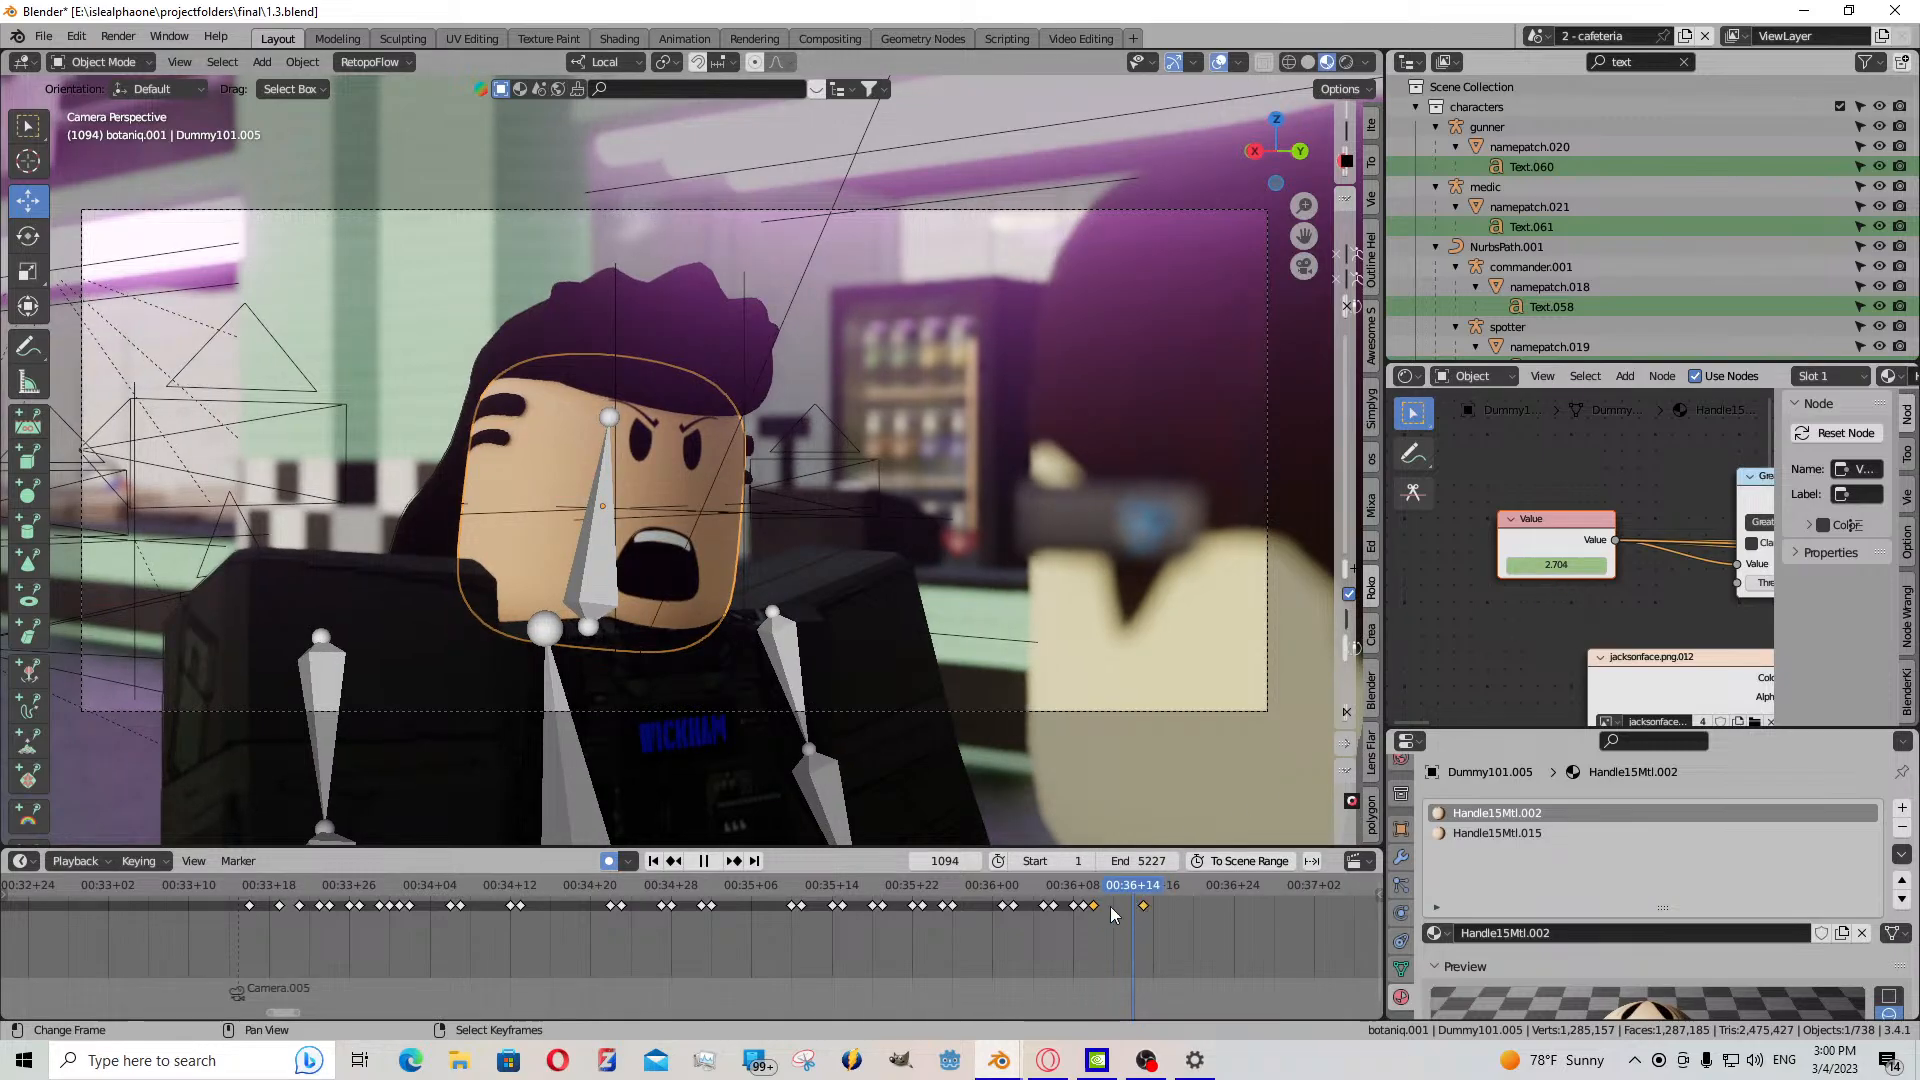
{"action": "key", "text": "space"}
{"action": "key", "text": "ctrl+v"}
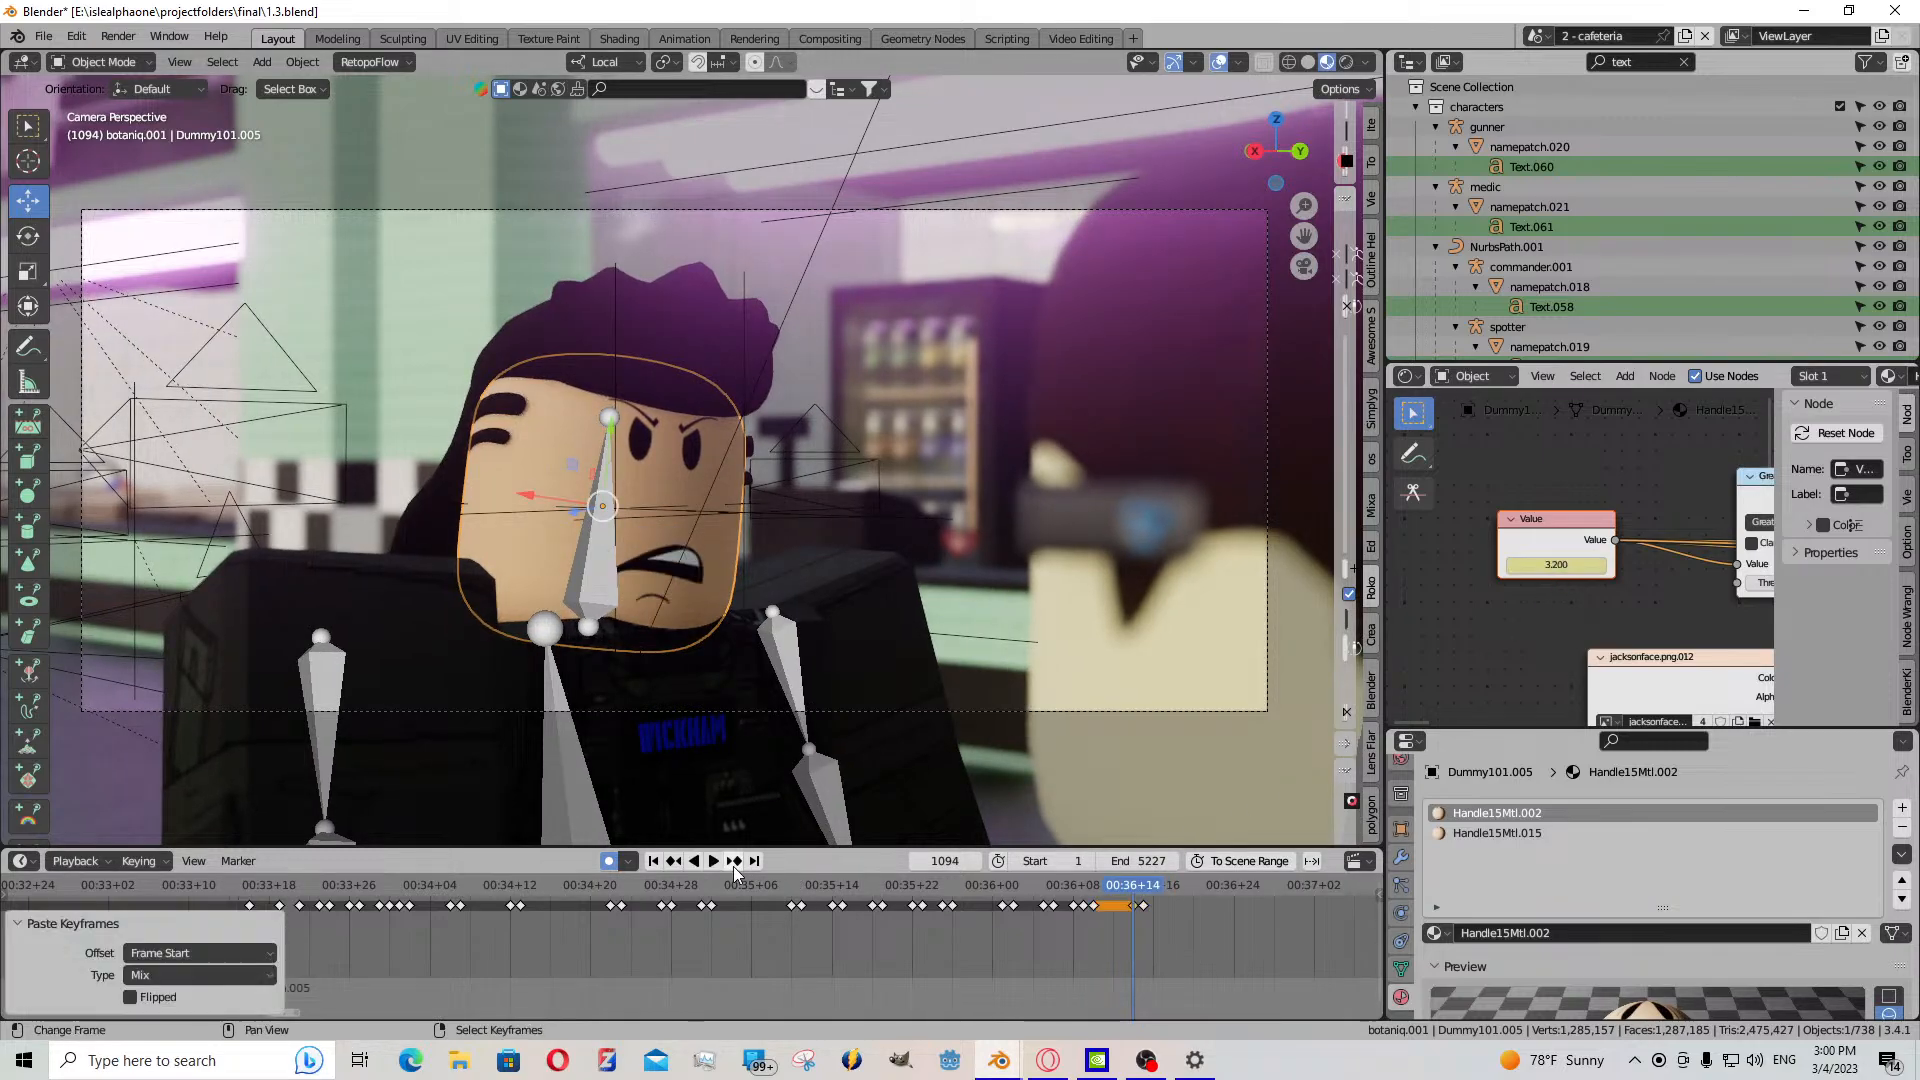
- Play back the shot from frame 1094 to check the open-mouth timing, and return to frame 1102
{"action": "left_click", "coordinate": [716, 862]}
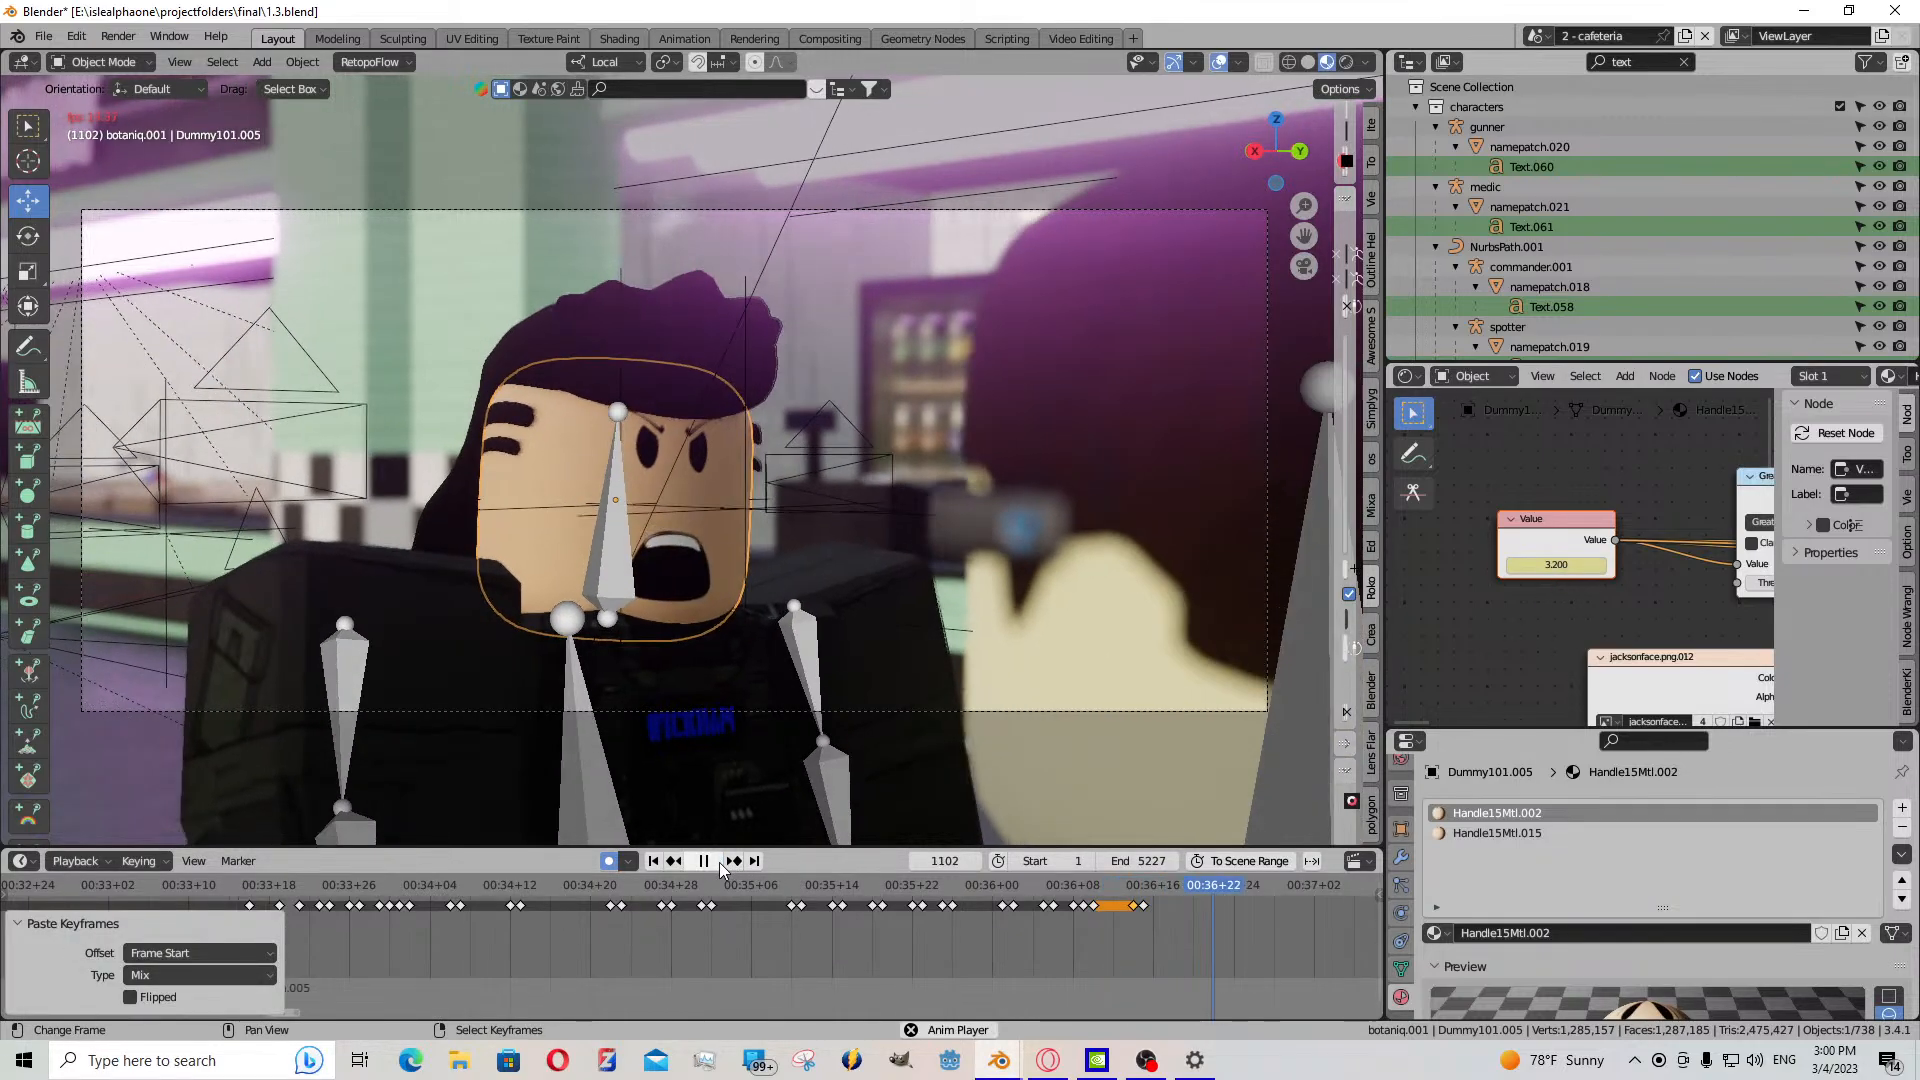
{"action": "left_click", "coordinate": [922, 928]}
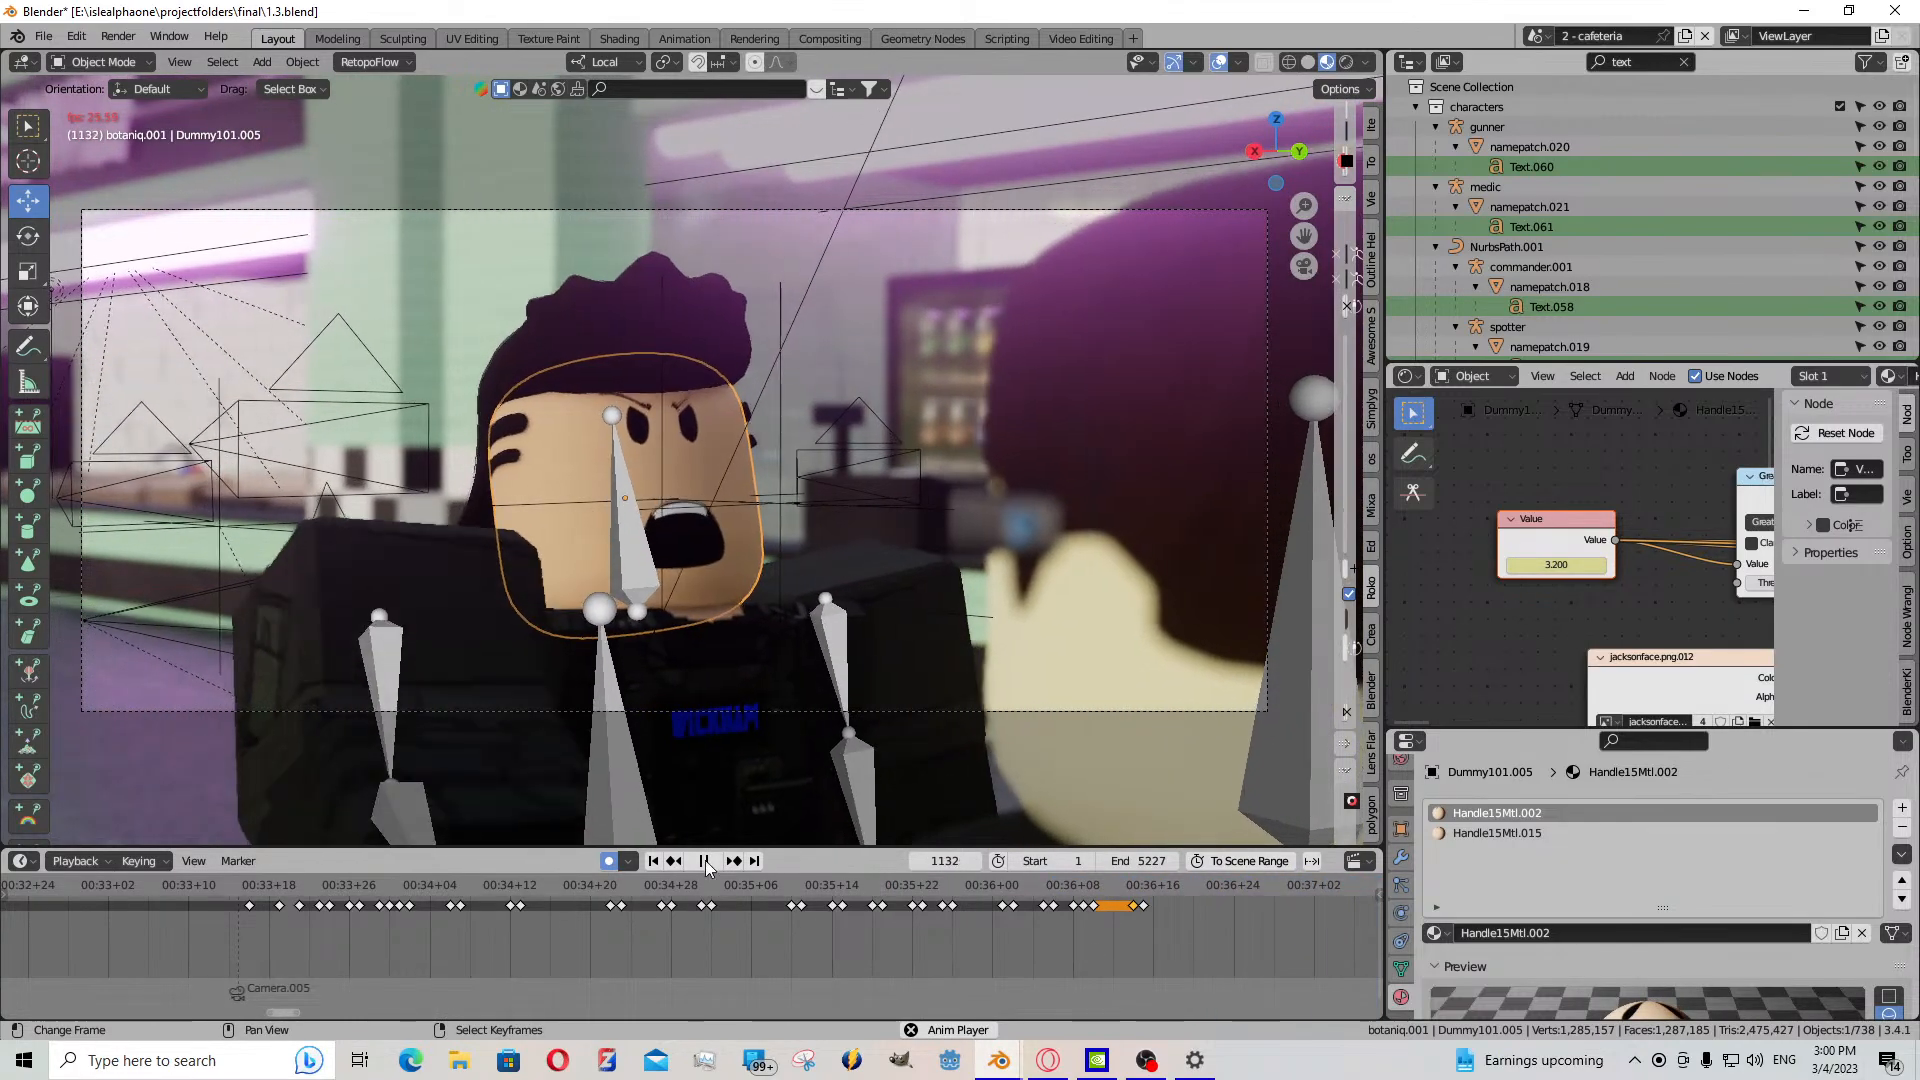
{"action": "left_click", "coordinate": [1206, 898]}
{"action": "key", "text": "space"}
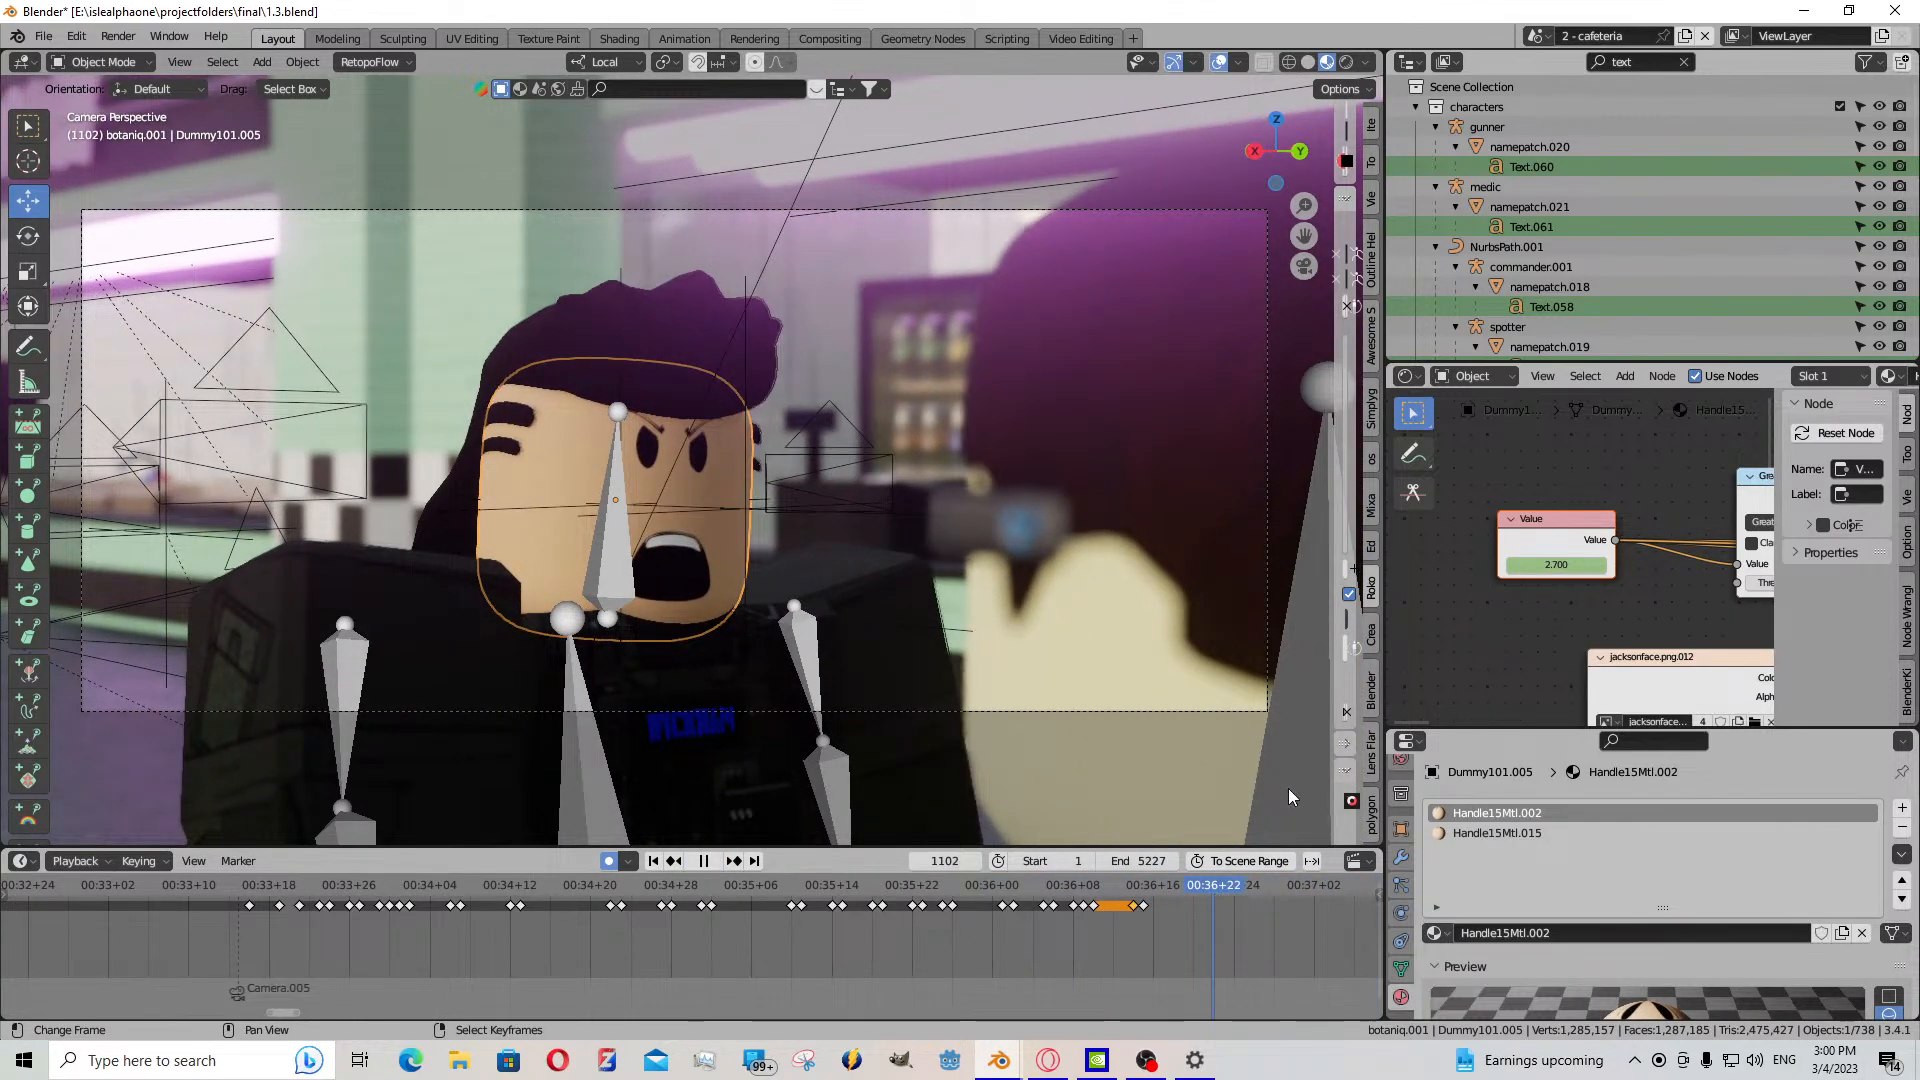
{"action": "key", "text": "space"}
- Set the face Value to 1.400 on frame 1106 and paste the 2.700 keyframe on frame 1105 as a hold
{"action": "left_click_drag", "start_coordinate": [1228, 936], "coordinate": [1256, 940]}
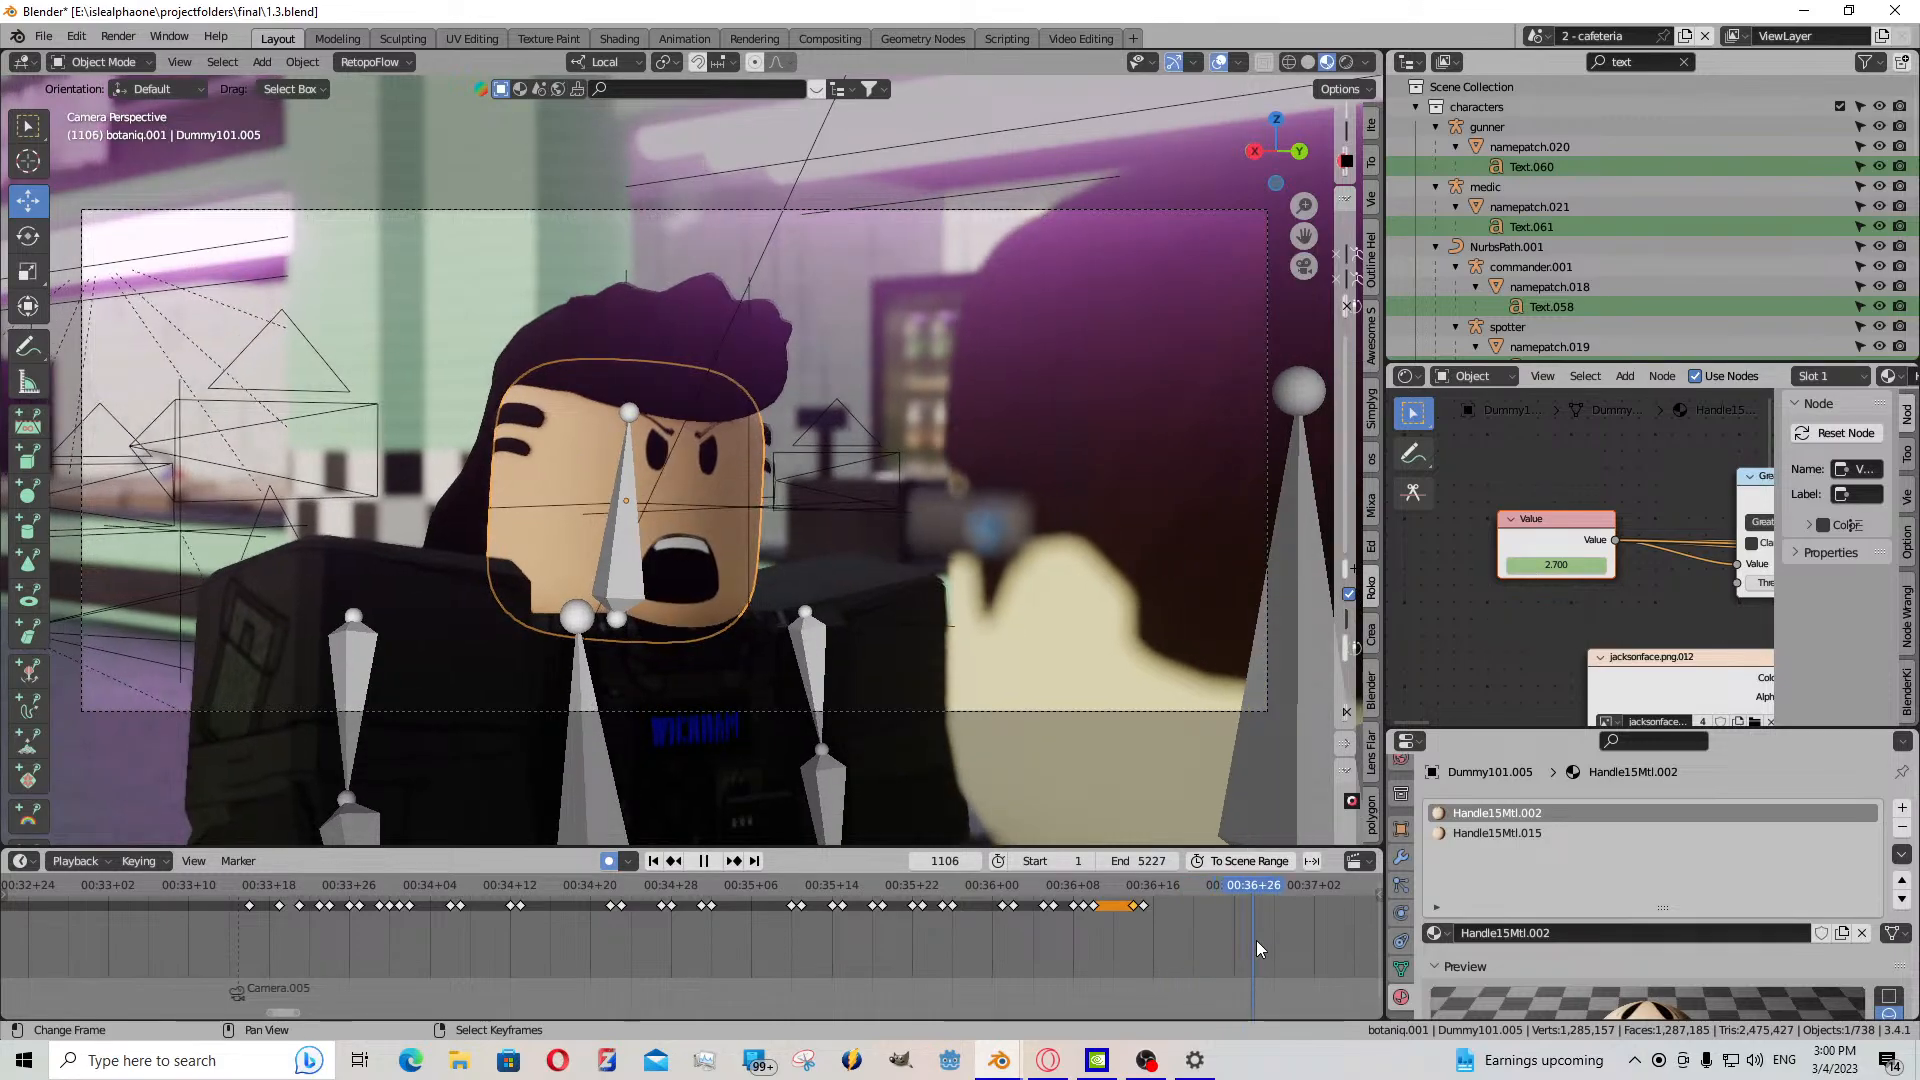
{"action": "key", "text": "space"}
{"action": "left_click_drag", "start_coordinate": [1573, 565], "coordinate": [1450, 565]}
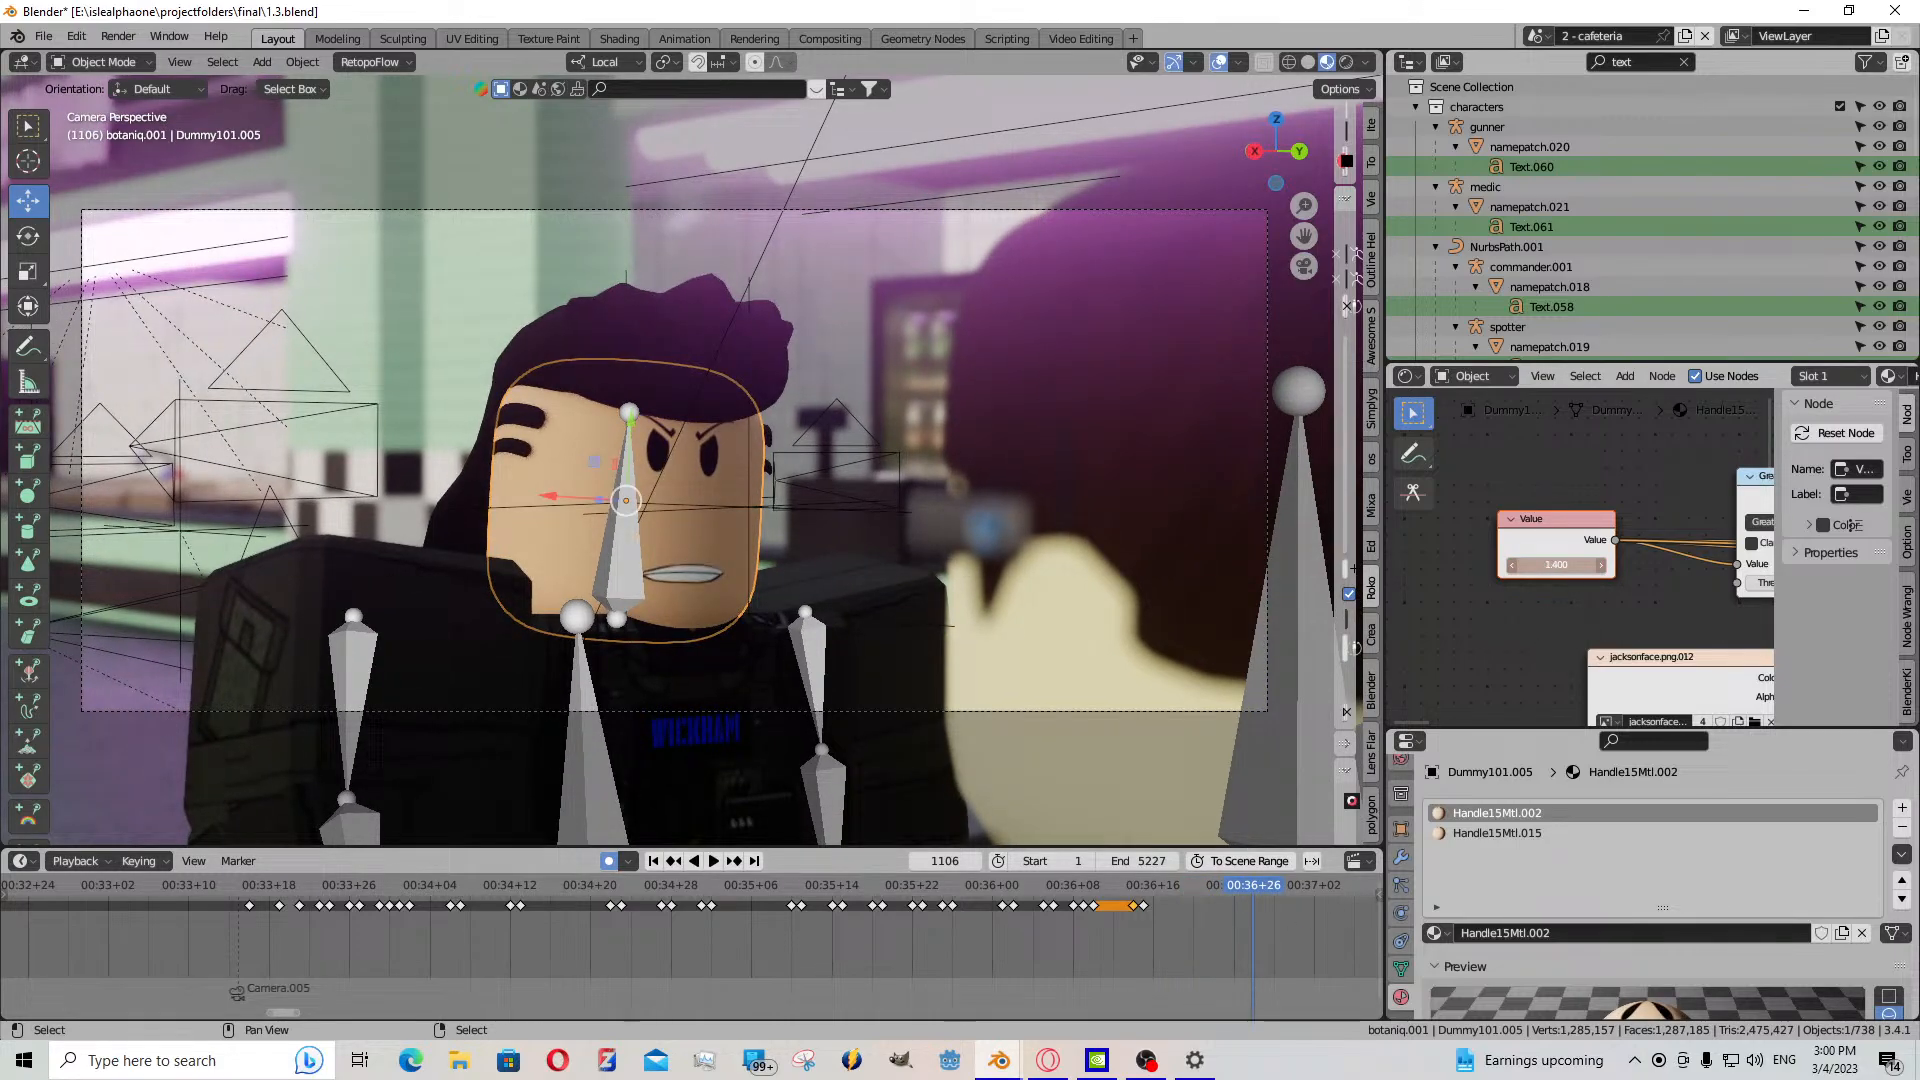
{"action": "key", "text": "Left"}
{"action": "left_click", "coordinate": [1143, 907]}
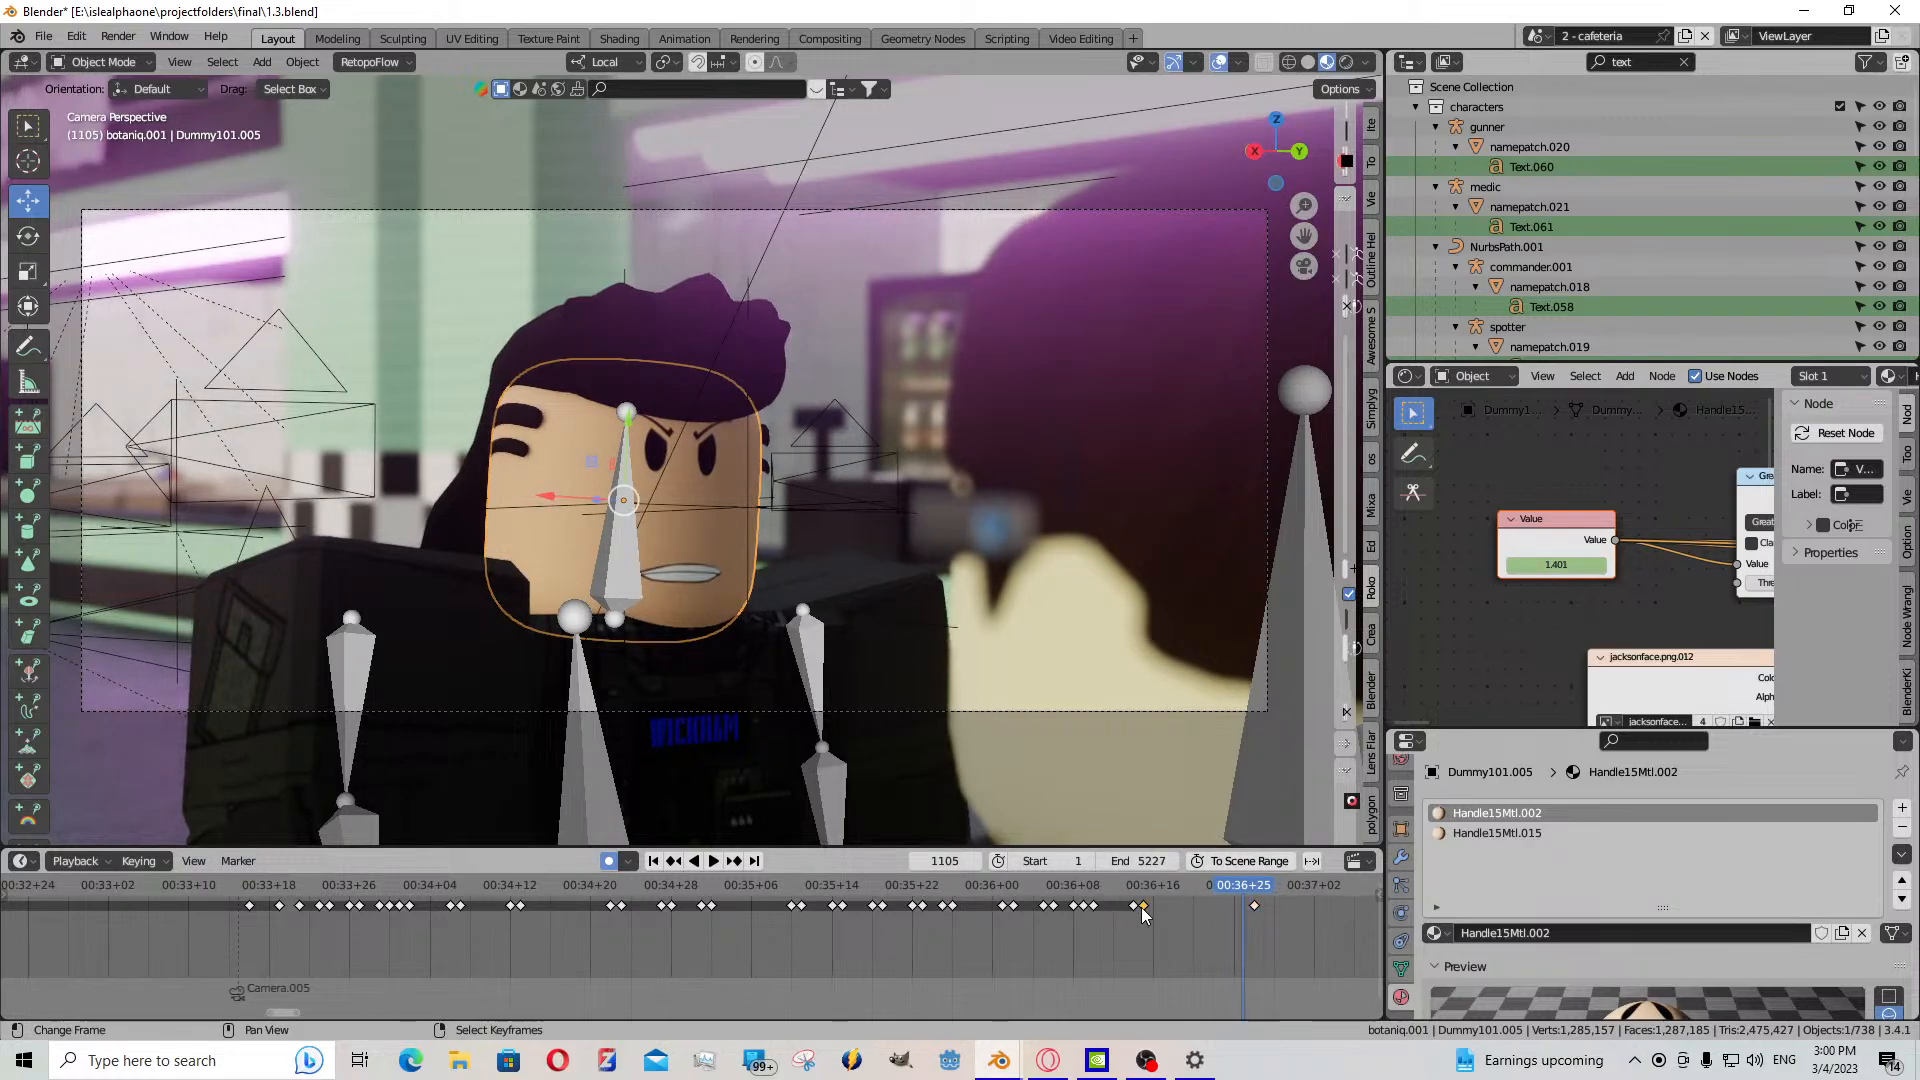
{"action": "key", "text": "ctrl+c"}
{"action": "key", "text": "ctrl+v"}
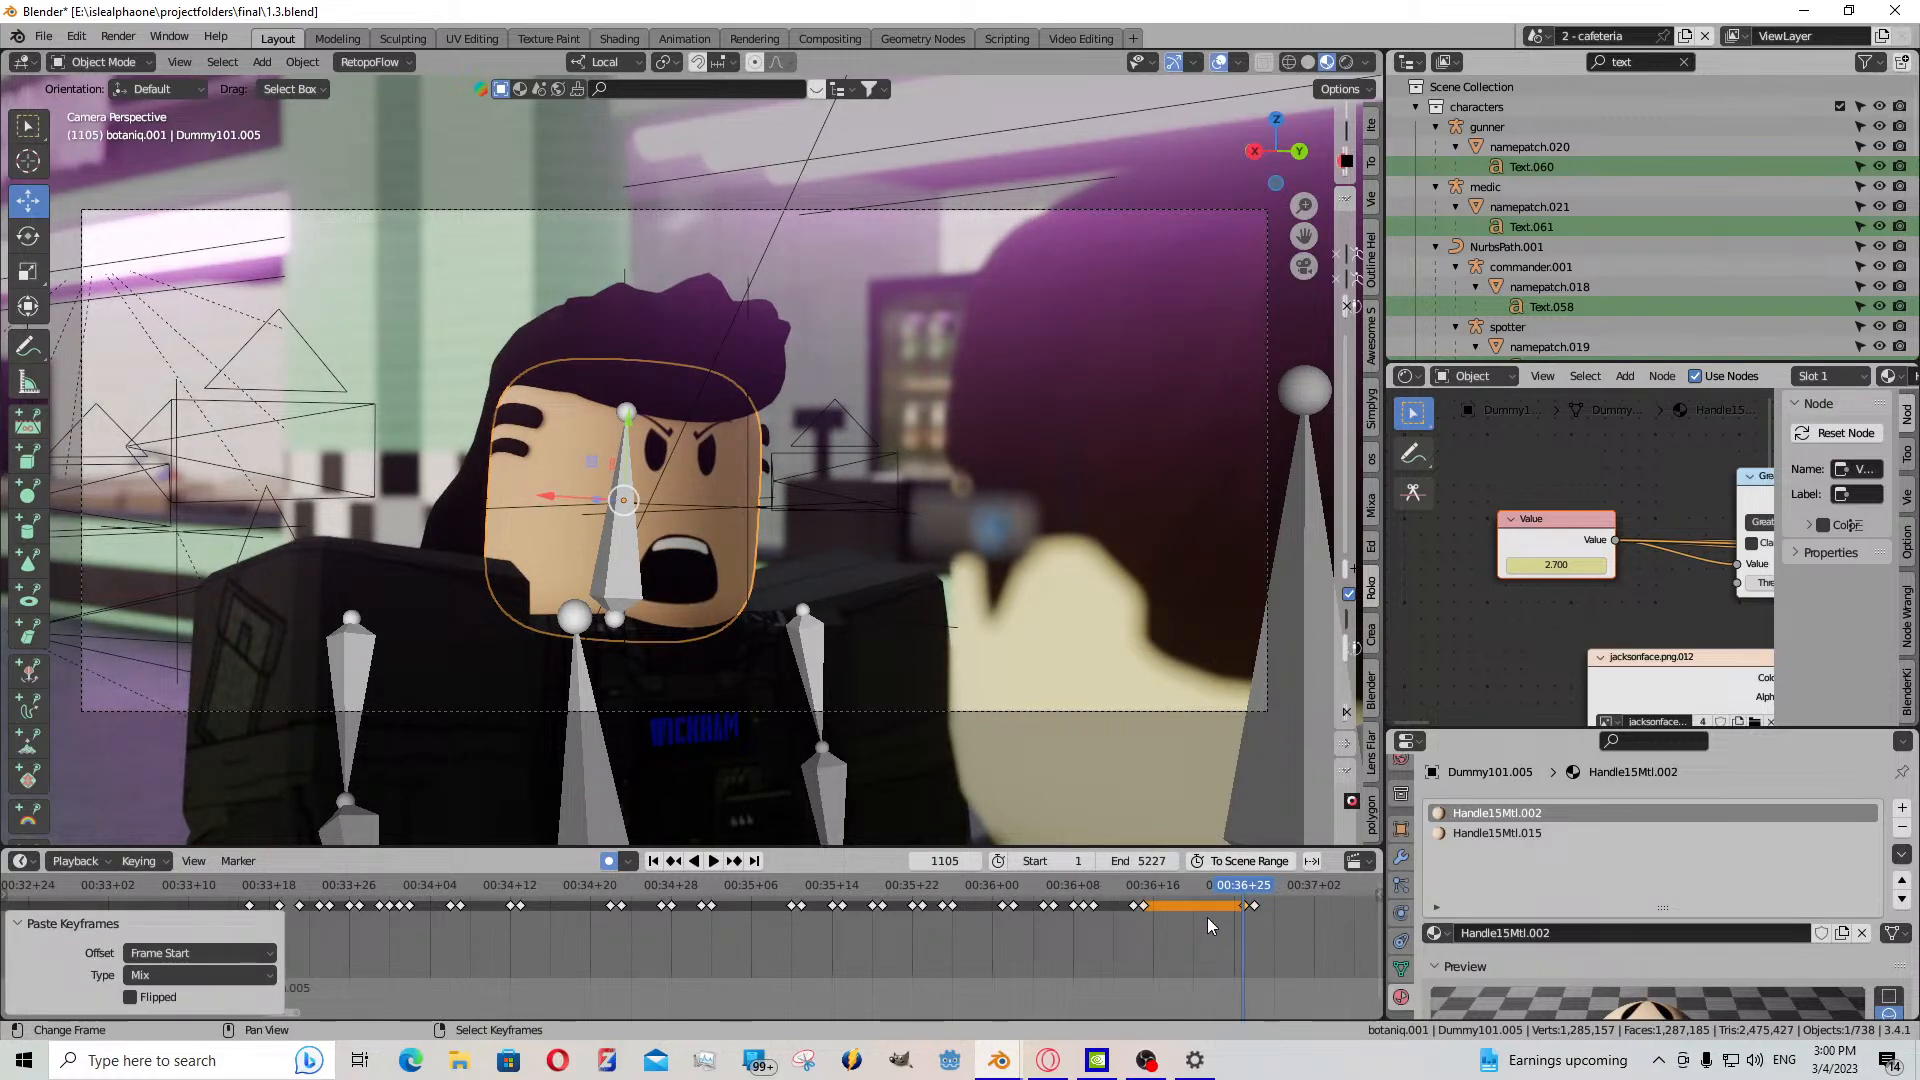
- Replay the mouth shapes from frame 1090 and shift the keyframes on frames 1094 and 1095 two frames earlier
{"action": "middle_click_drag", "start_coordinate": [1208, 916], "coordinate": [1142, 908]}
{"action": "left_click_drag", "start_coordinate": [1142, 908], "coordinate": [1037, 910]}
{"action": "middle_click_drag", "start_coordinate": [1058, 918], "coordinate": [742, 982]}
{"action": "scroll", "coordinate": [742, 982], "scroll_direction": "up", "scroll_amount": 4}
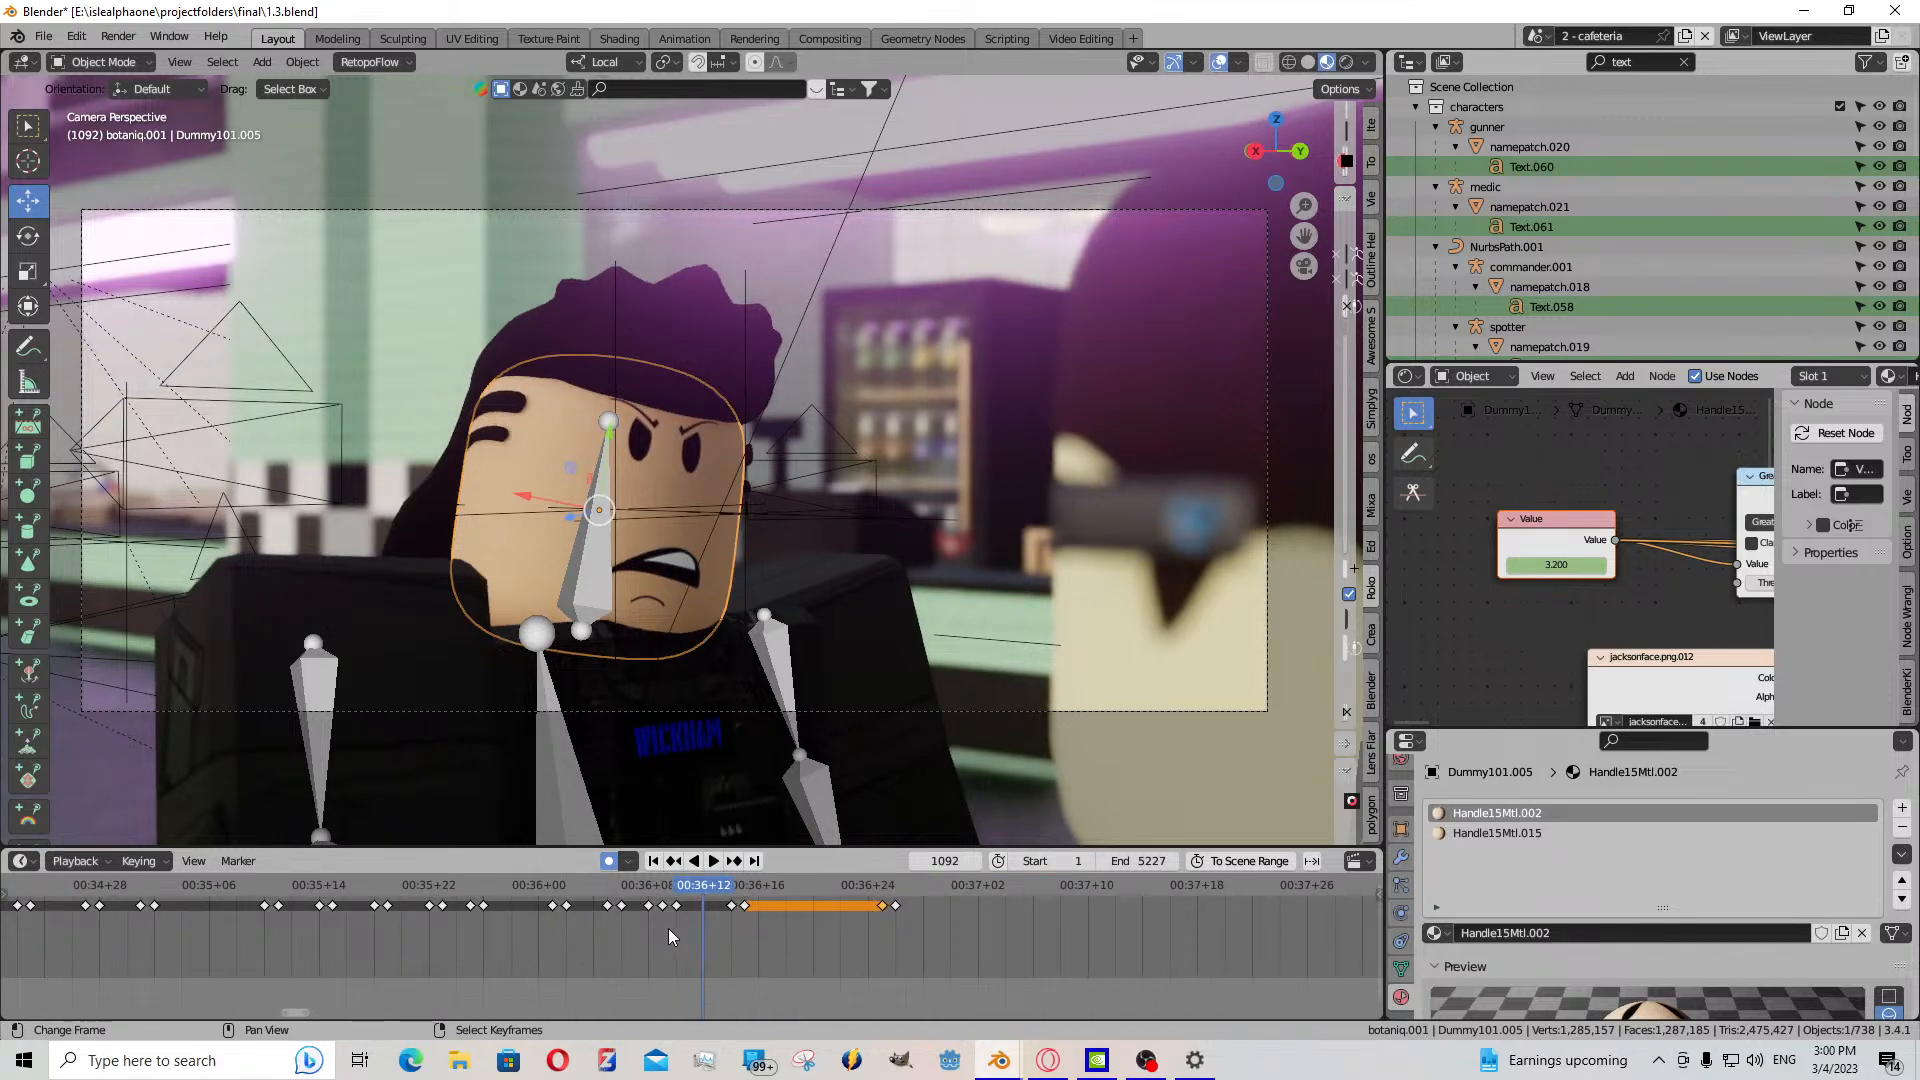
{"action": "left_click", "coordinate": [675, 926]}
{"action": "key", "text": "space"}
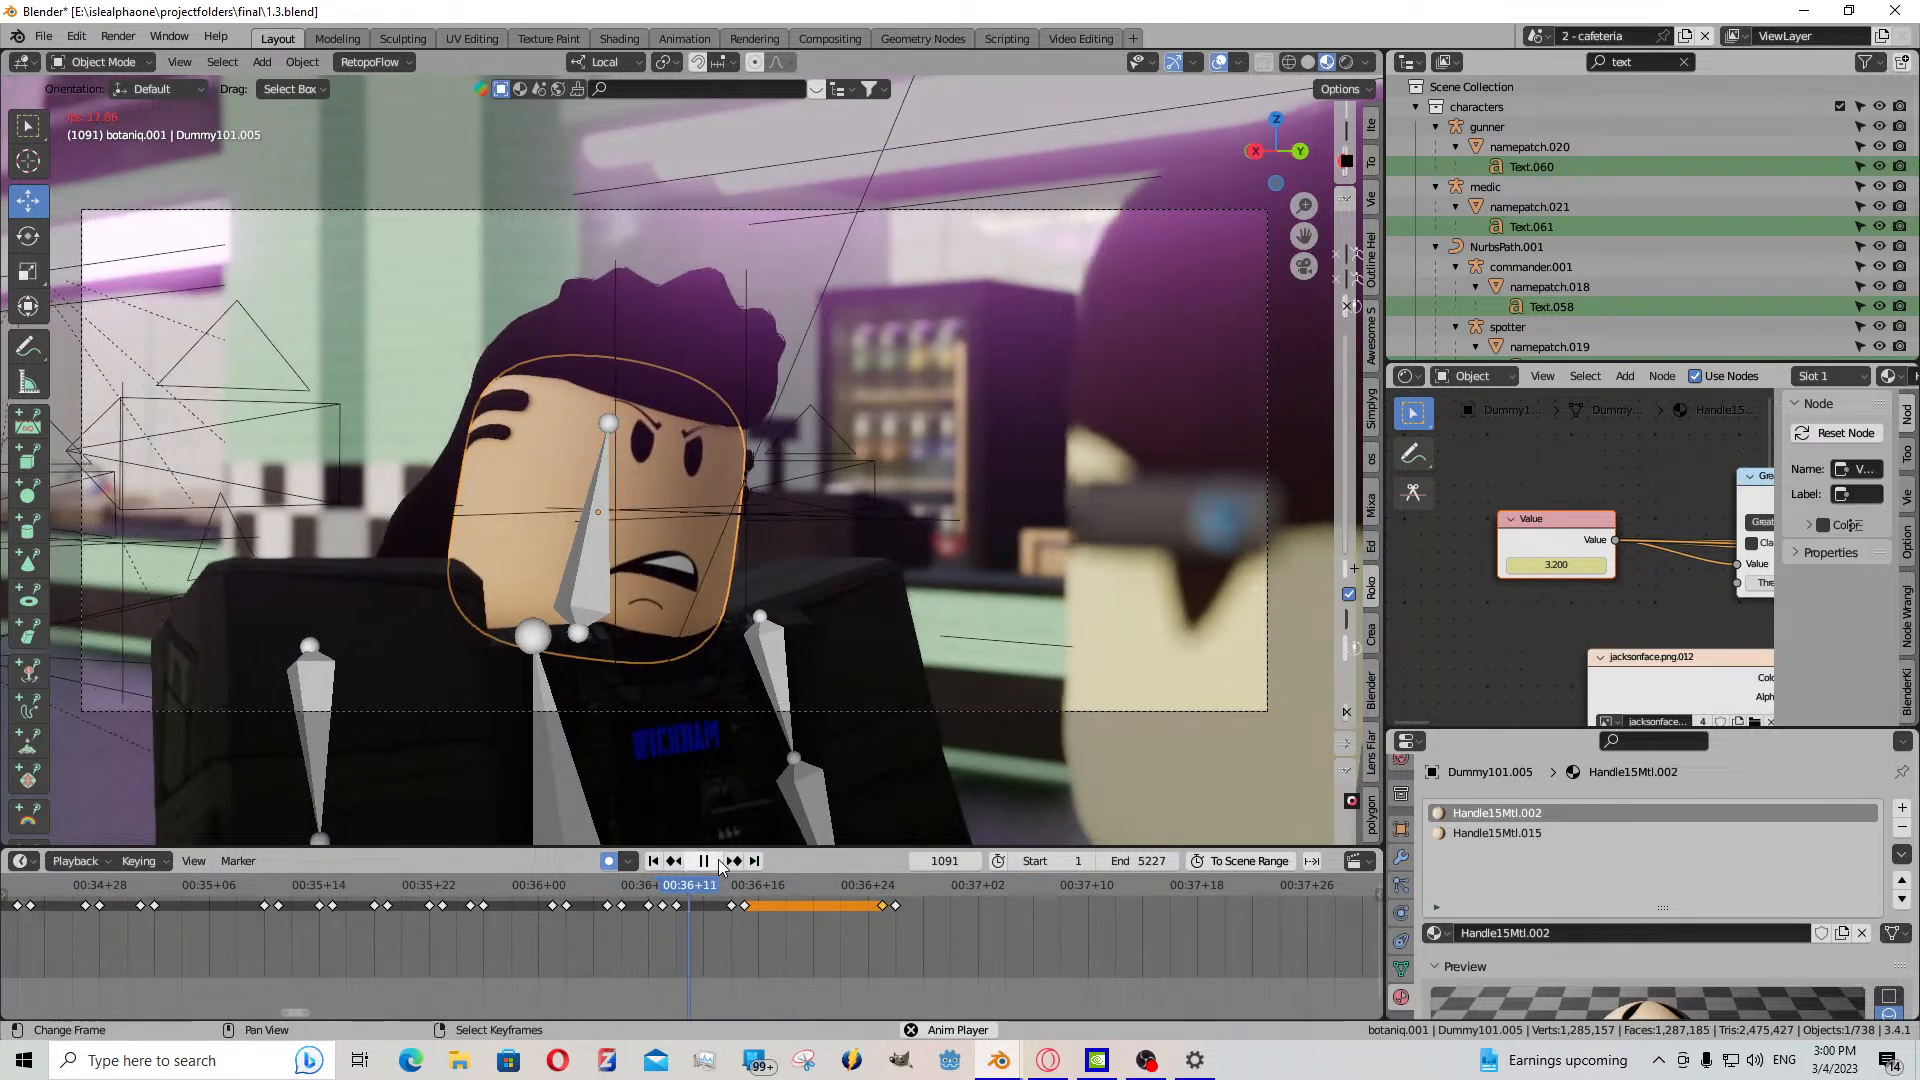
{"action": "key", "text": "space"}
- Keyframe a face Value of 9.400 on frame 1096 and paste the 2.700 keyframe on frame 1095 as a hold
{"action": "mouse_move", "coordinate": [782, 922]}
{"action": "left_mouse_down"}
{"action": "mouse_move", "coordinate": [684, 919]}
{"action": "mouse_move", "coordinate": [754, 932]}
{"action": "left_mouse_up"}
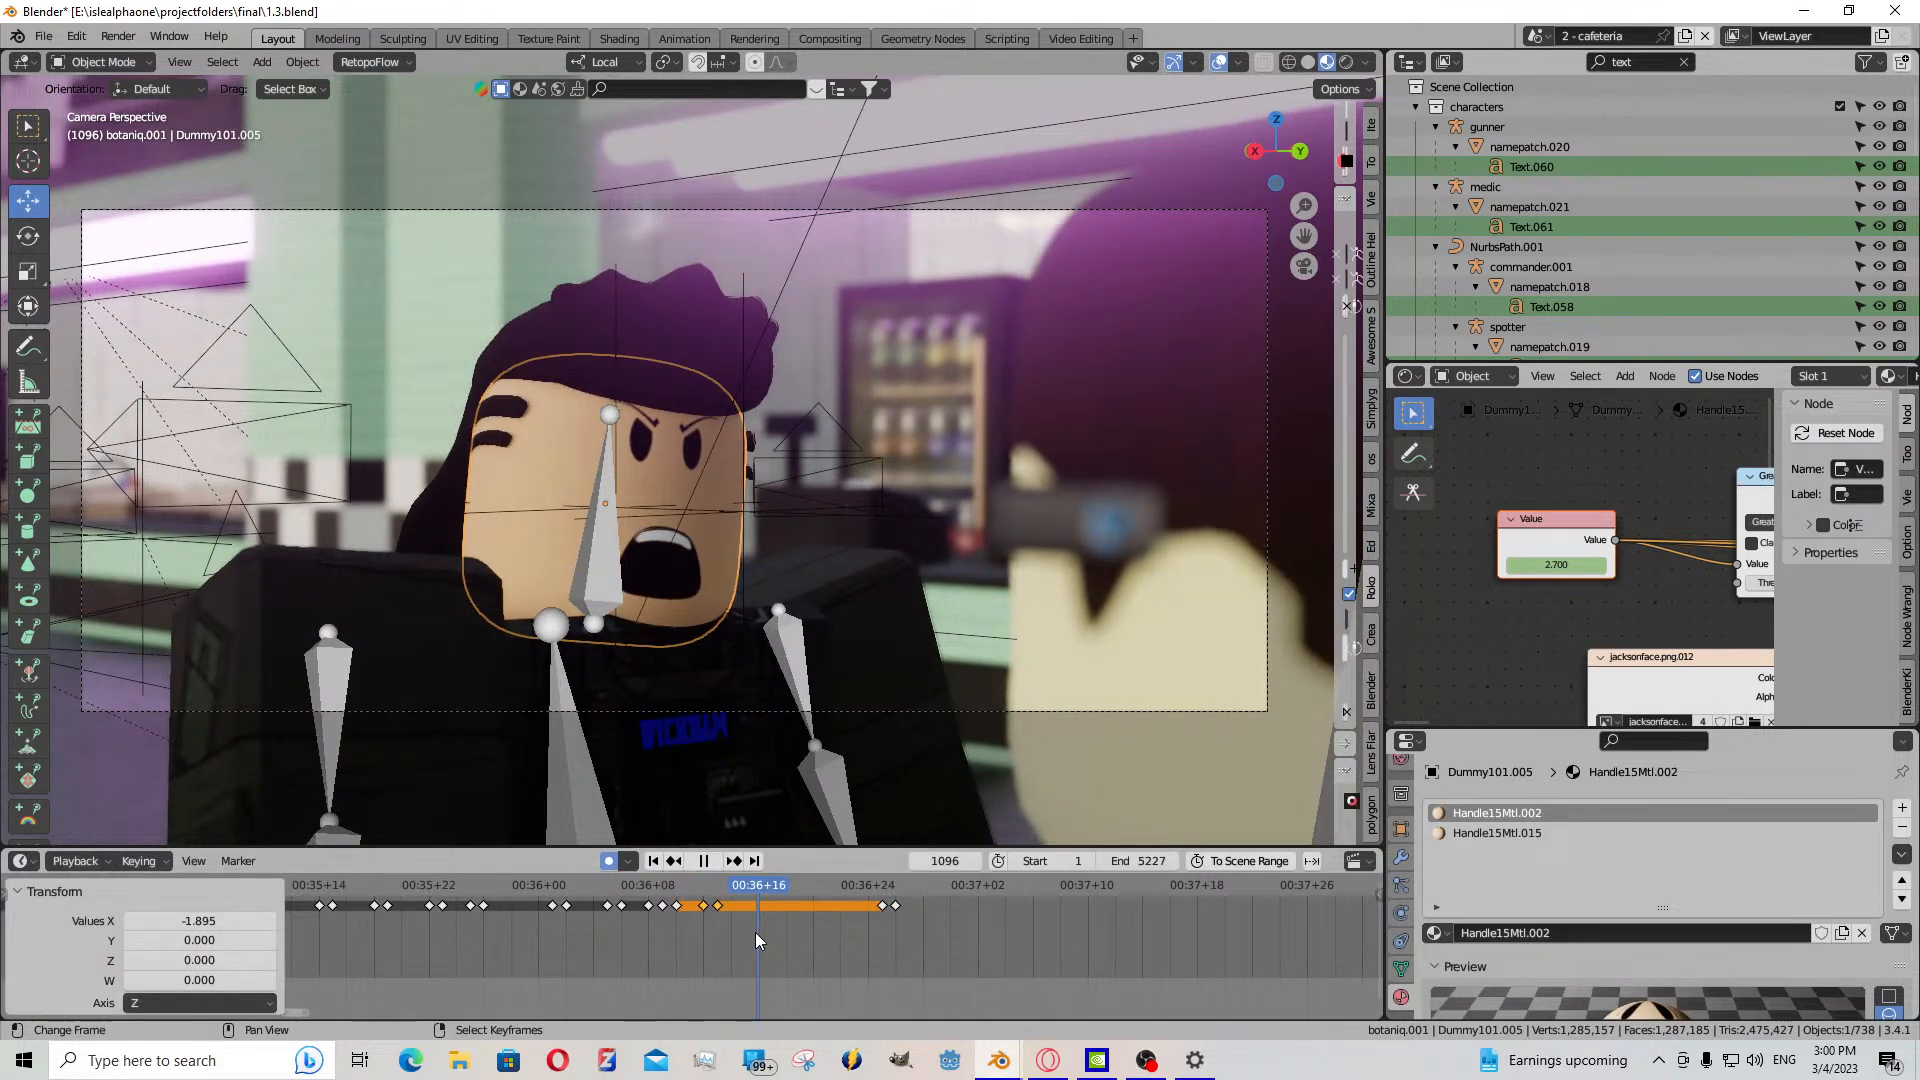
{"action": "left_click_drag", "start_coordinate": [1545, 564], "coordinate": [1590, 564]}
{"action": "key", "text": "i"}
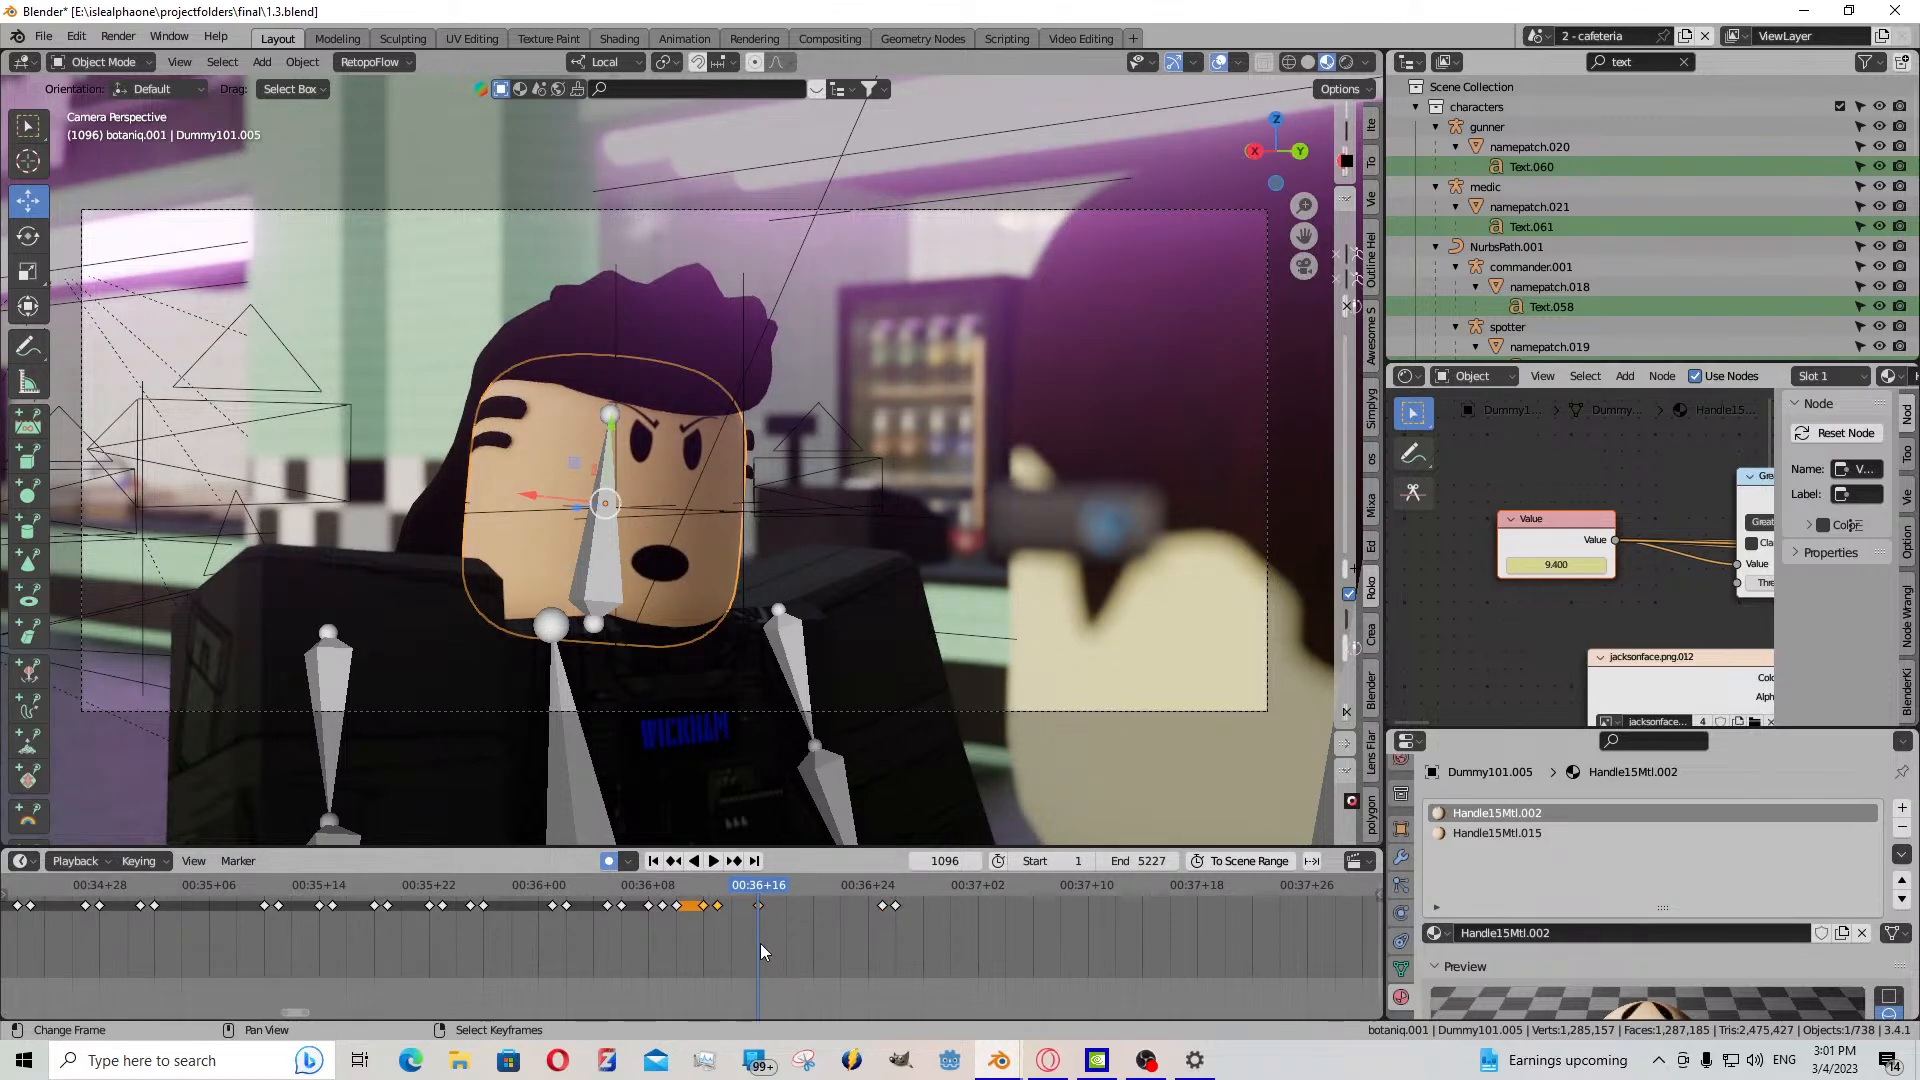
{"action": "key", "text": "Left"}
{"action": "left_click", "coordinate": [717, 906]}
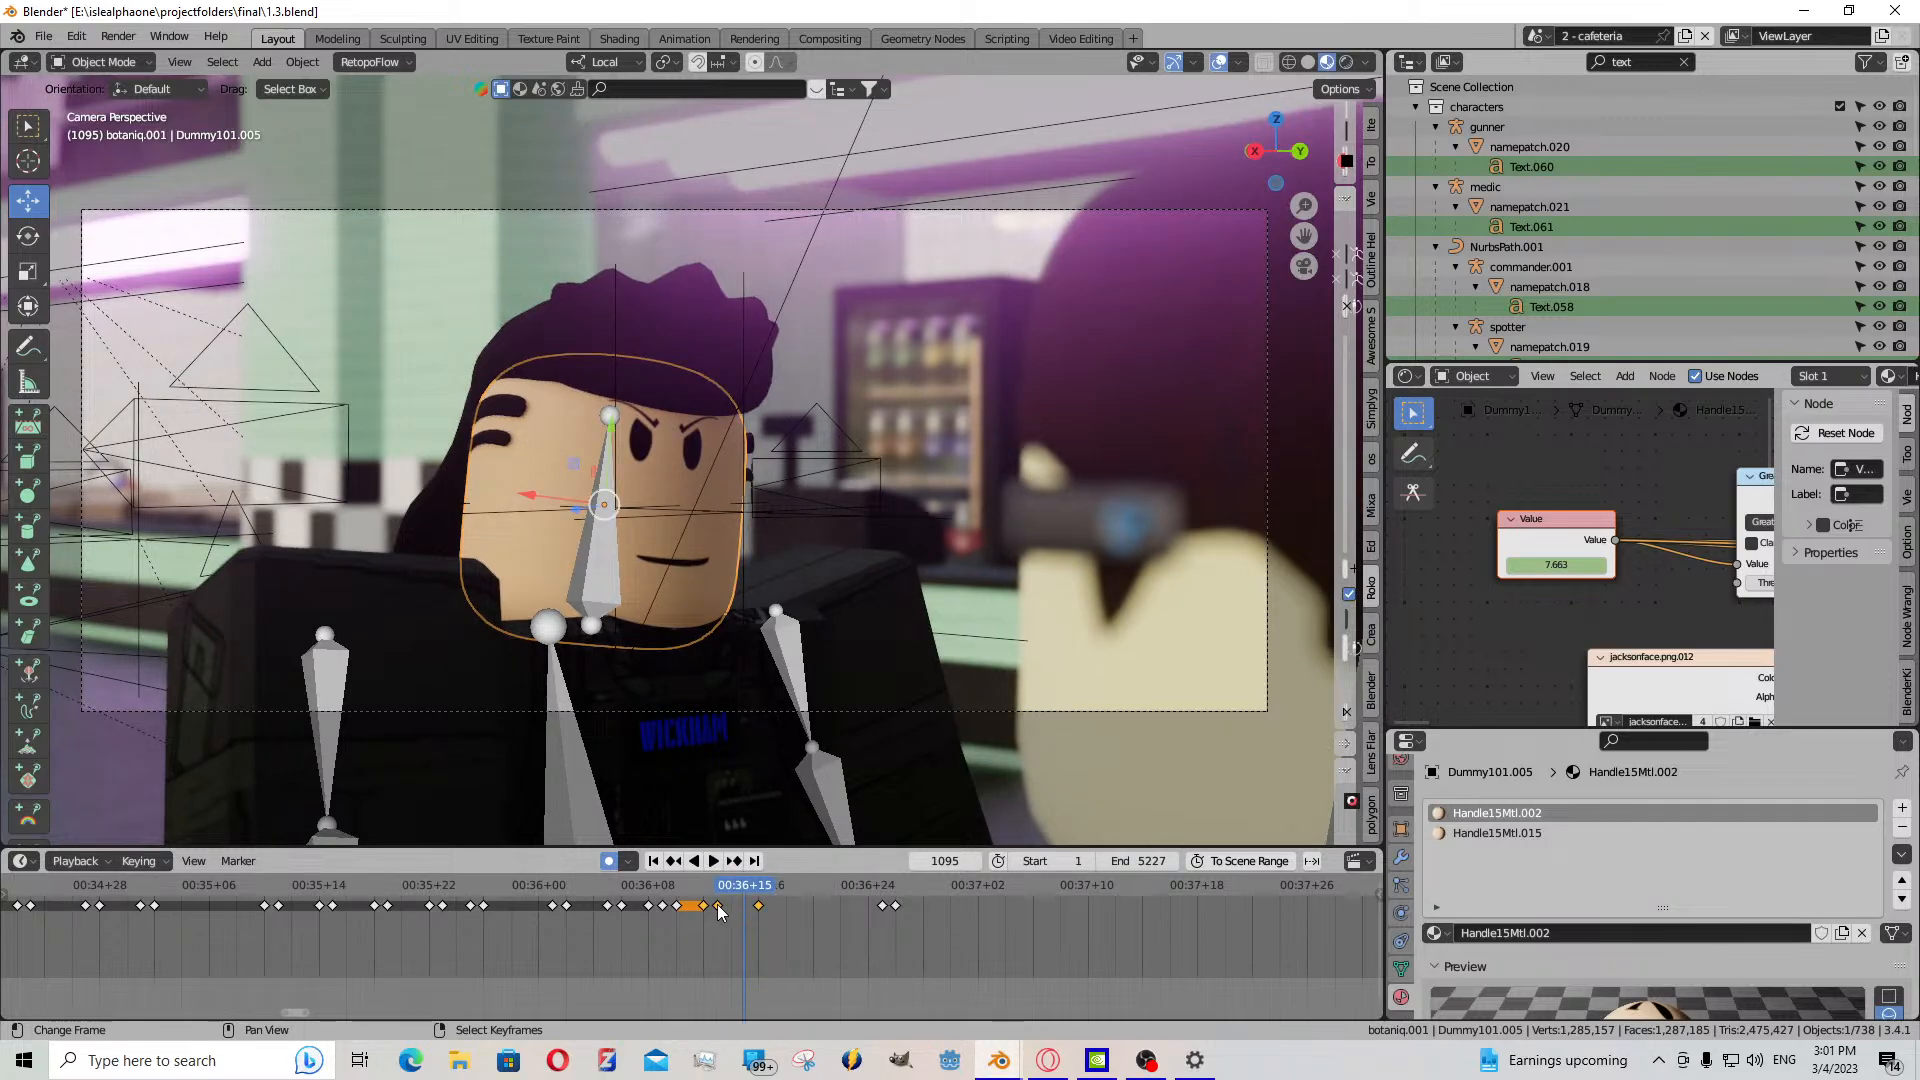
{"action": "key", "text": "ctrl+c"}
{"action": "key", "text": "ctrl+v"}
- Replay from frame 1091, set the face Value to 5.599 on frame 1101, and paste the 9.400 keyframe on frame 1100 as a hold
{"action": "left_click", "coordinate": [697, 882]}
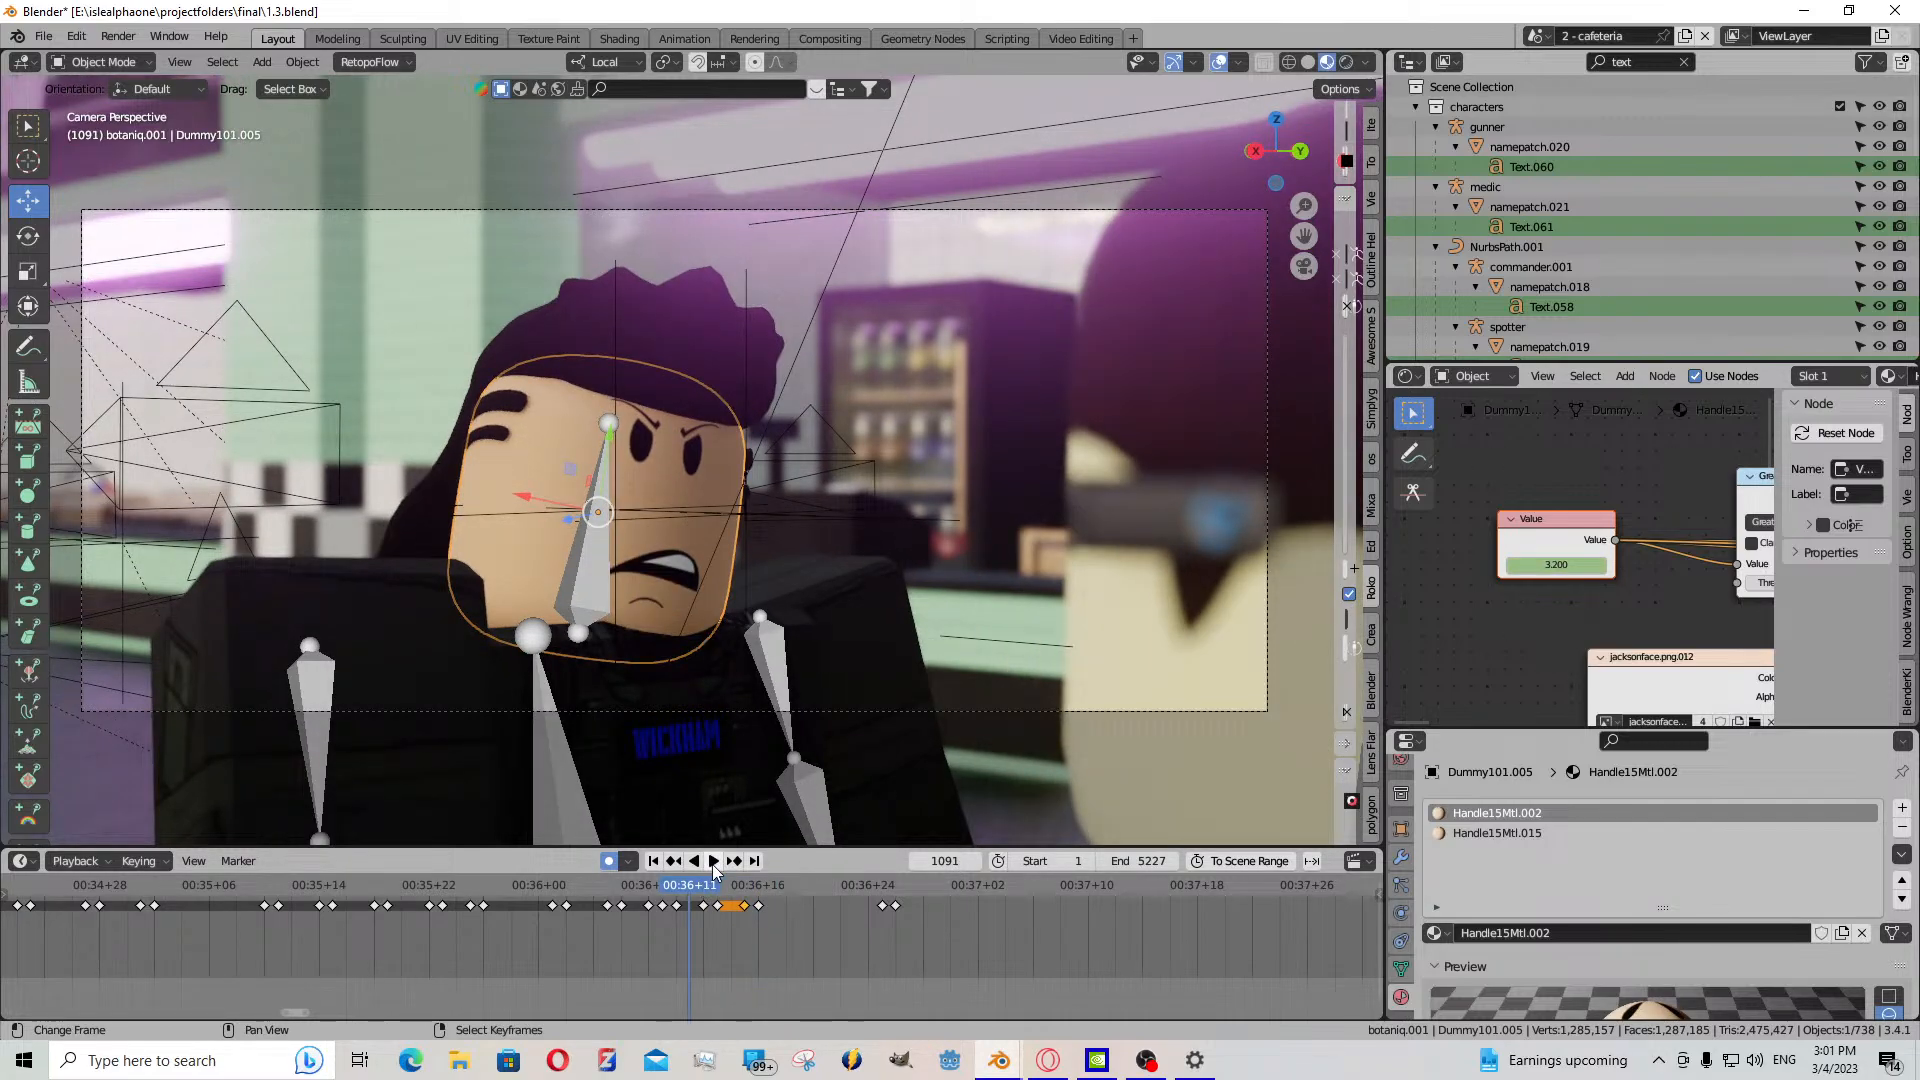
{"action": "left_click", "coordinate": [712, 862]}
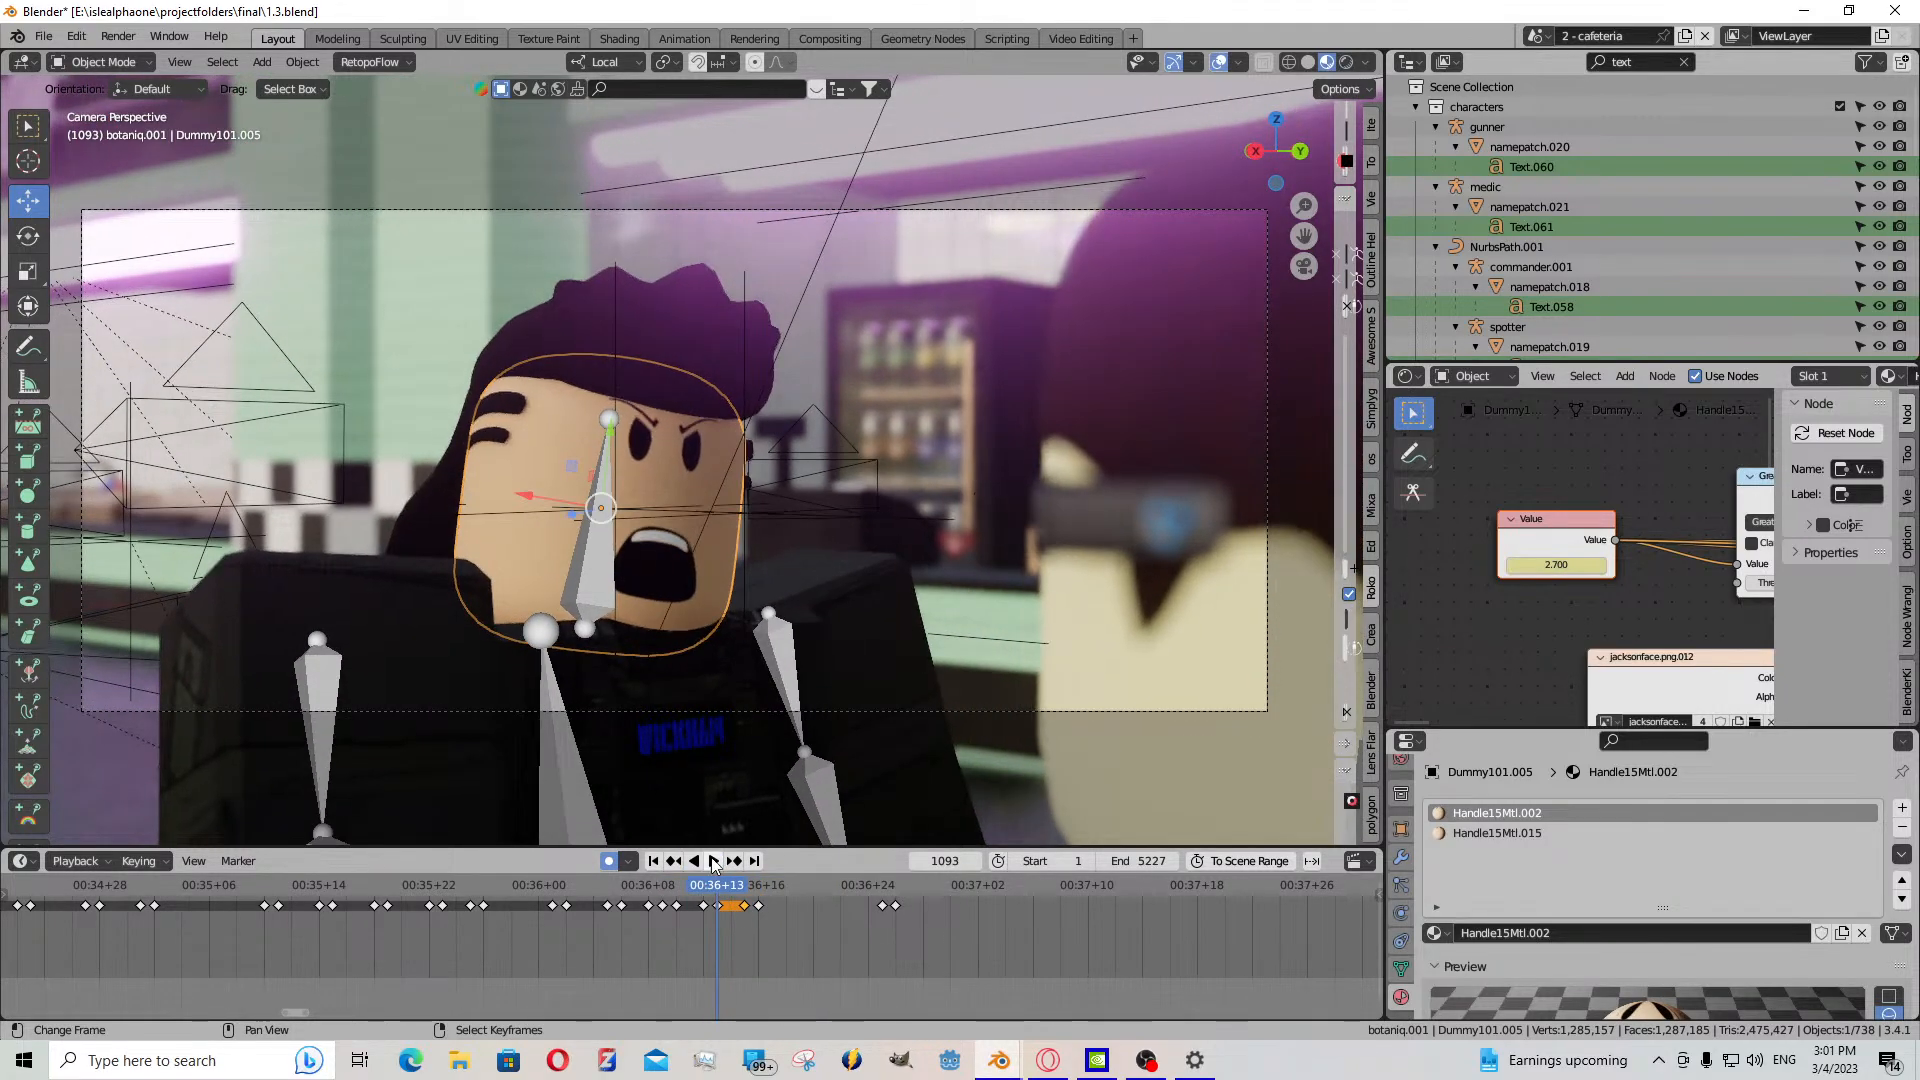
{"action": "left_click", "coordinate": [712, 862]}
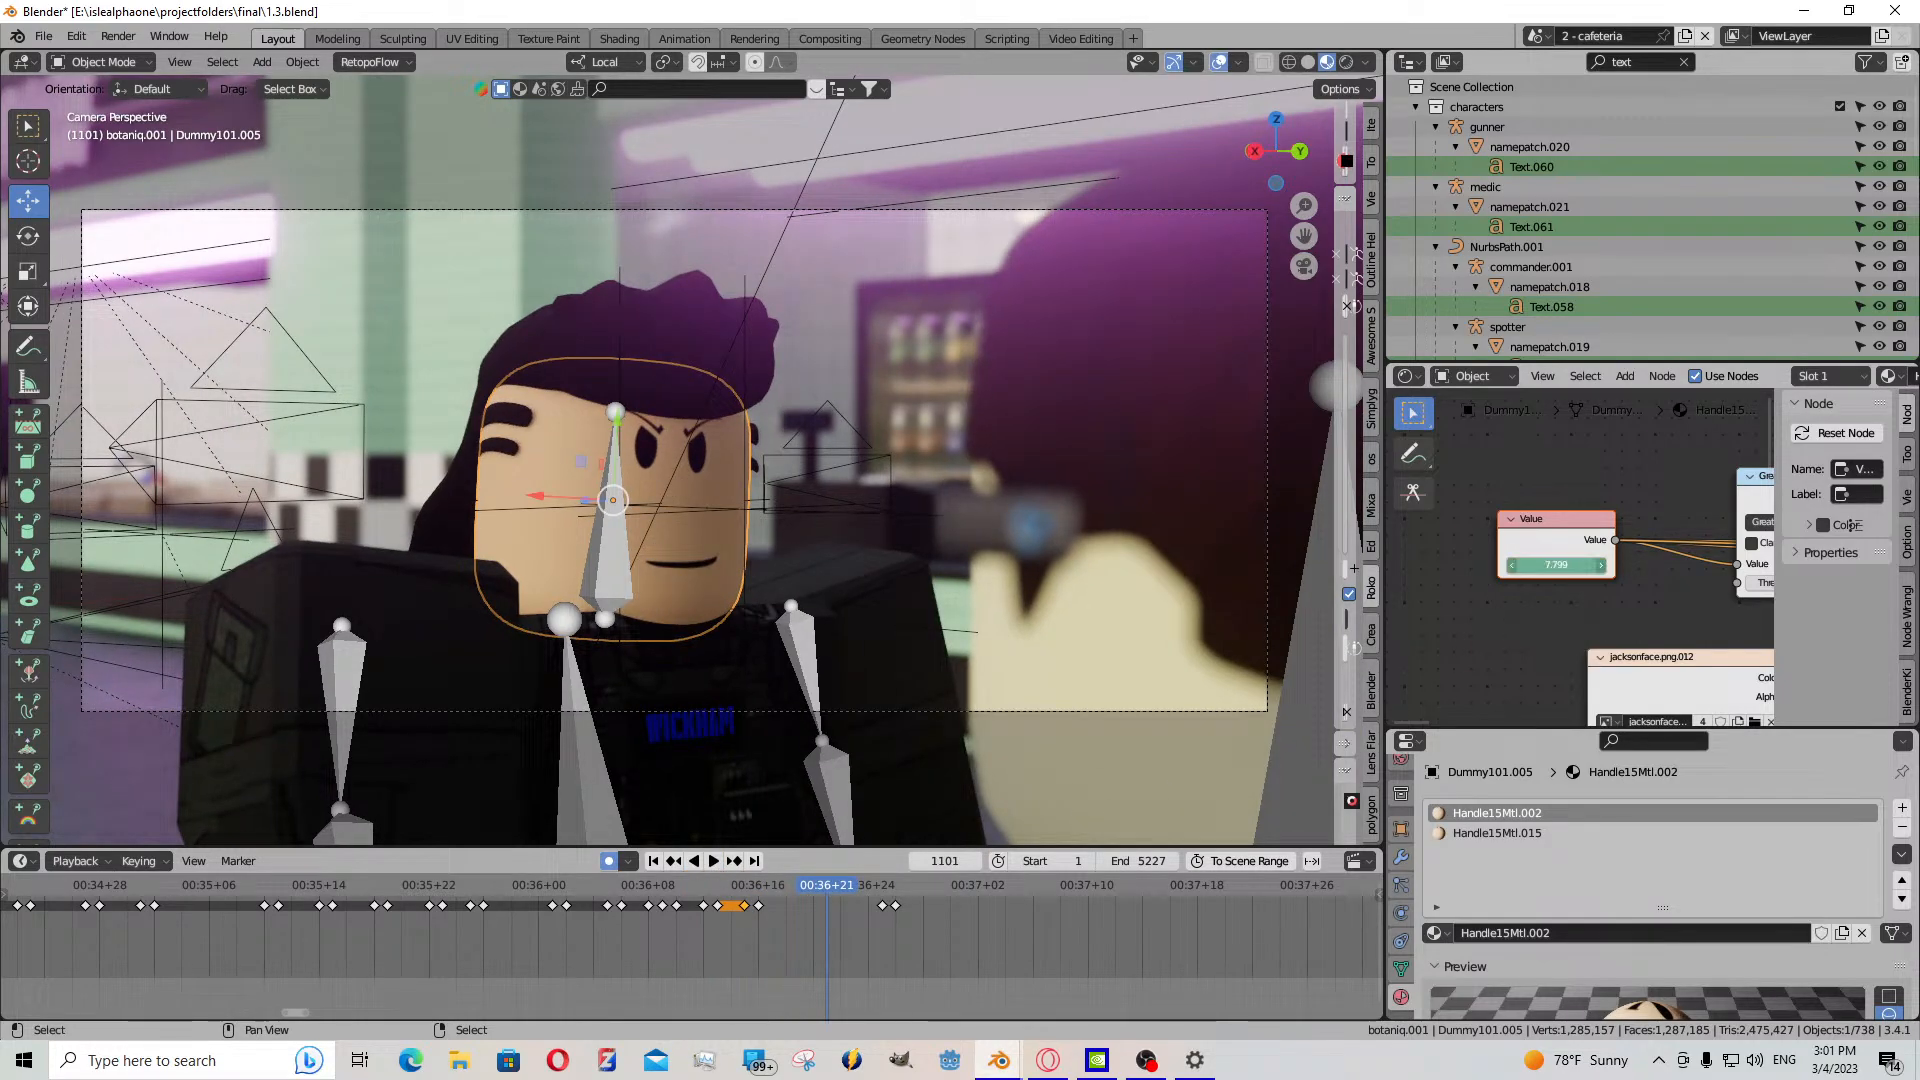
{"action": "key", "text": "space"}
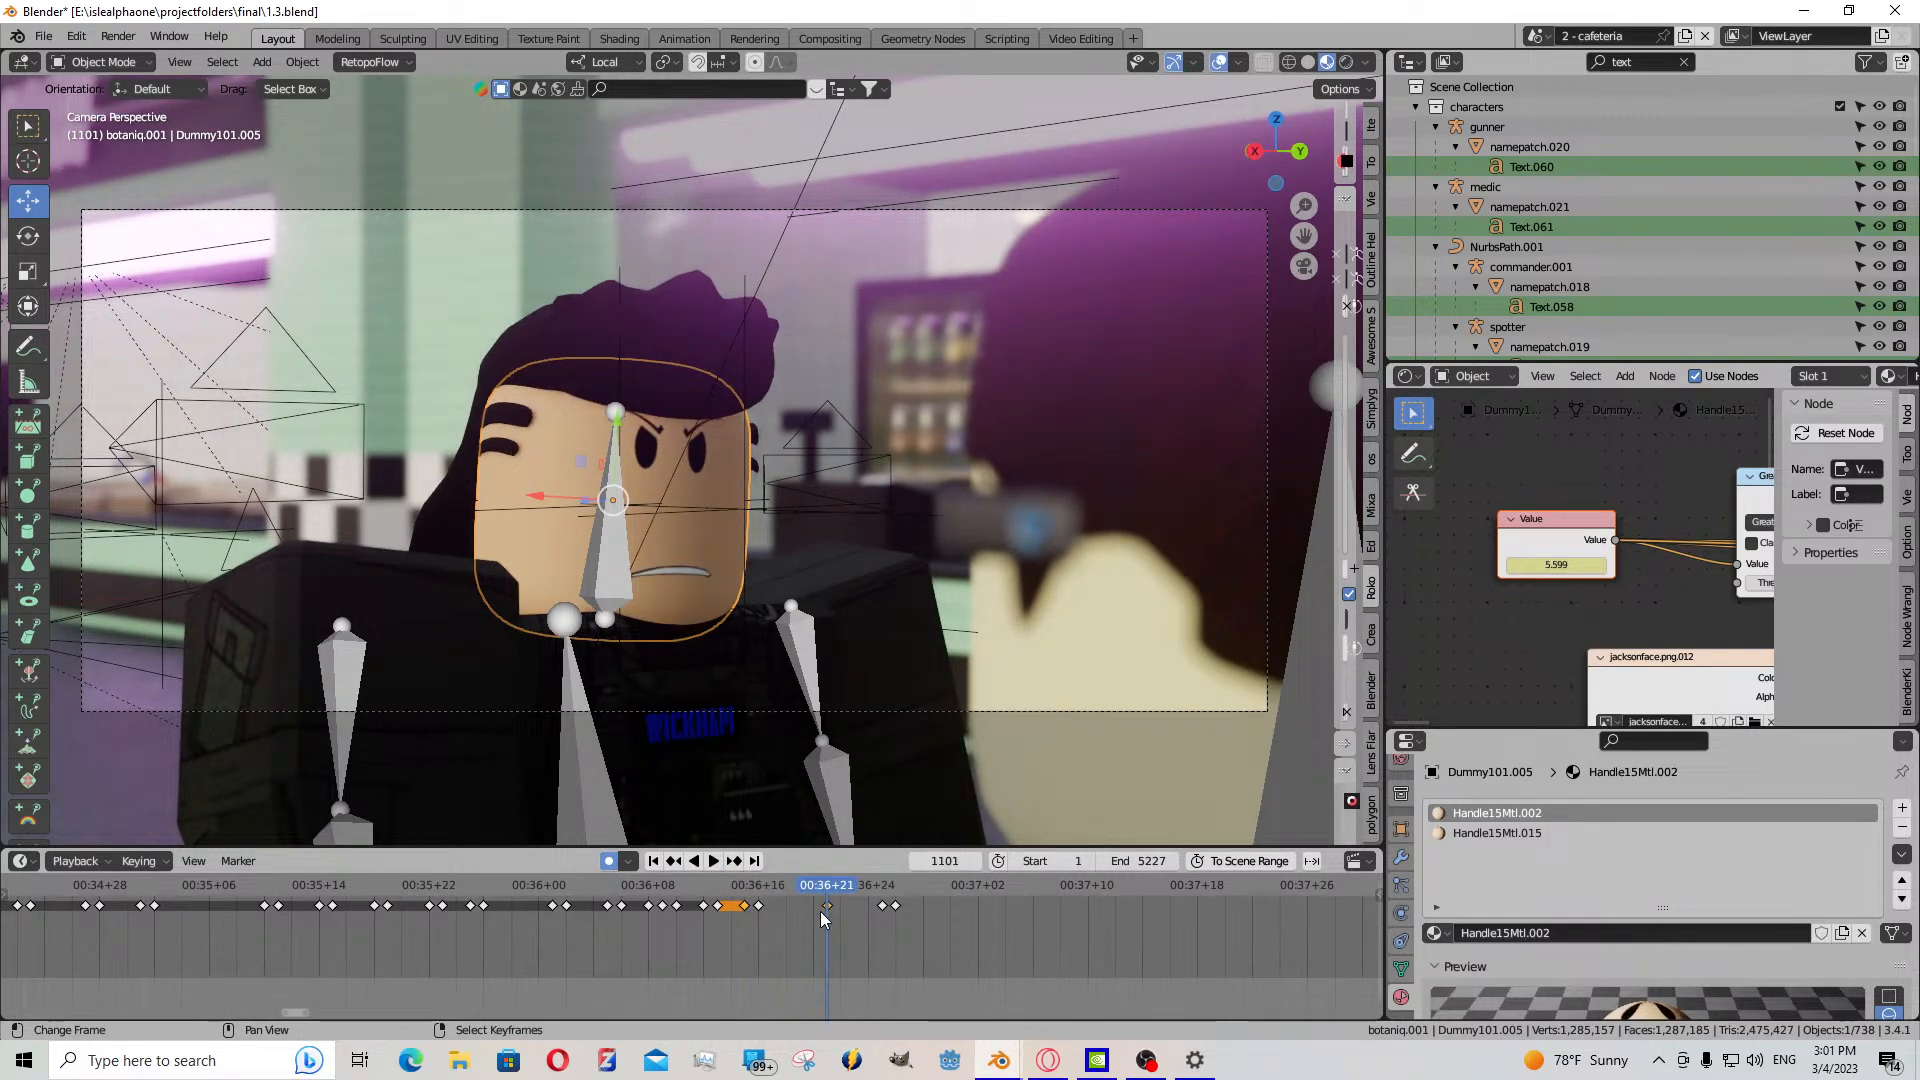
{"action": "left_click_drag", "start_coordinate": [817, 910], "coordinate": [813, 910]}
{"action": "right_click", "coordinate": [759, 906]}
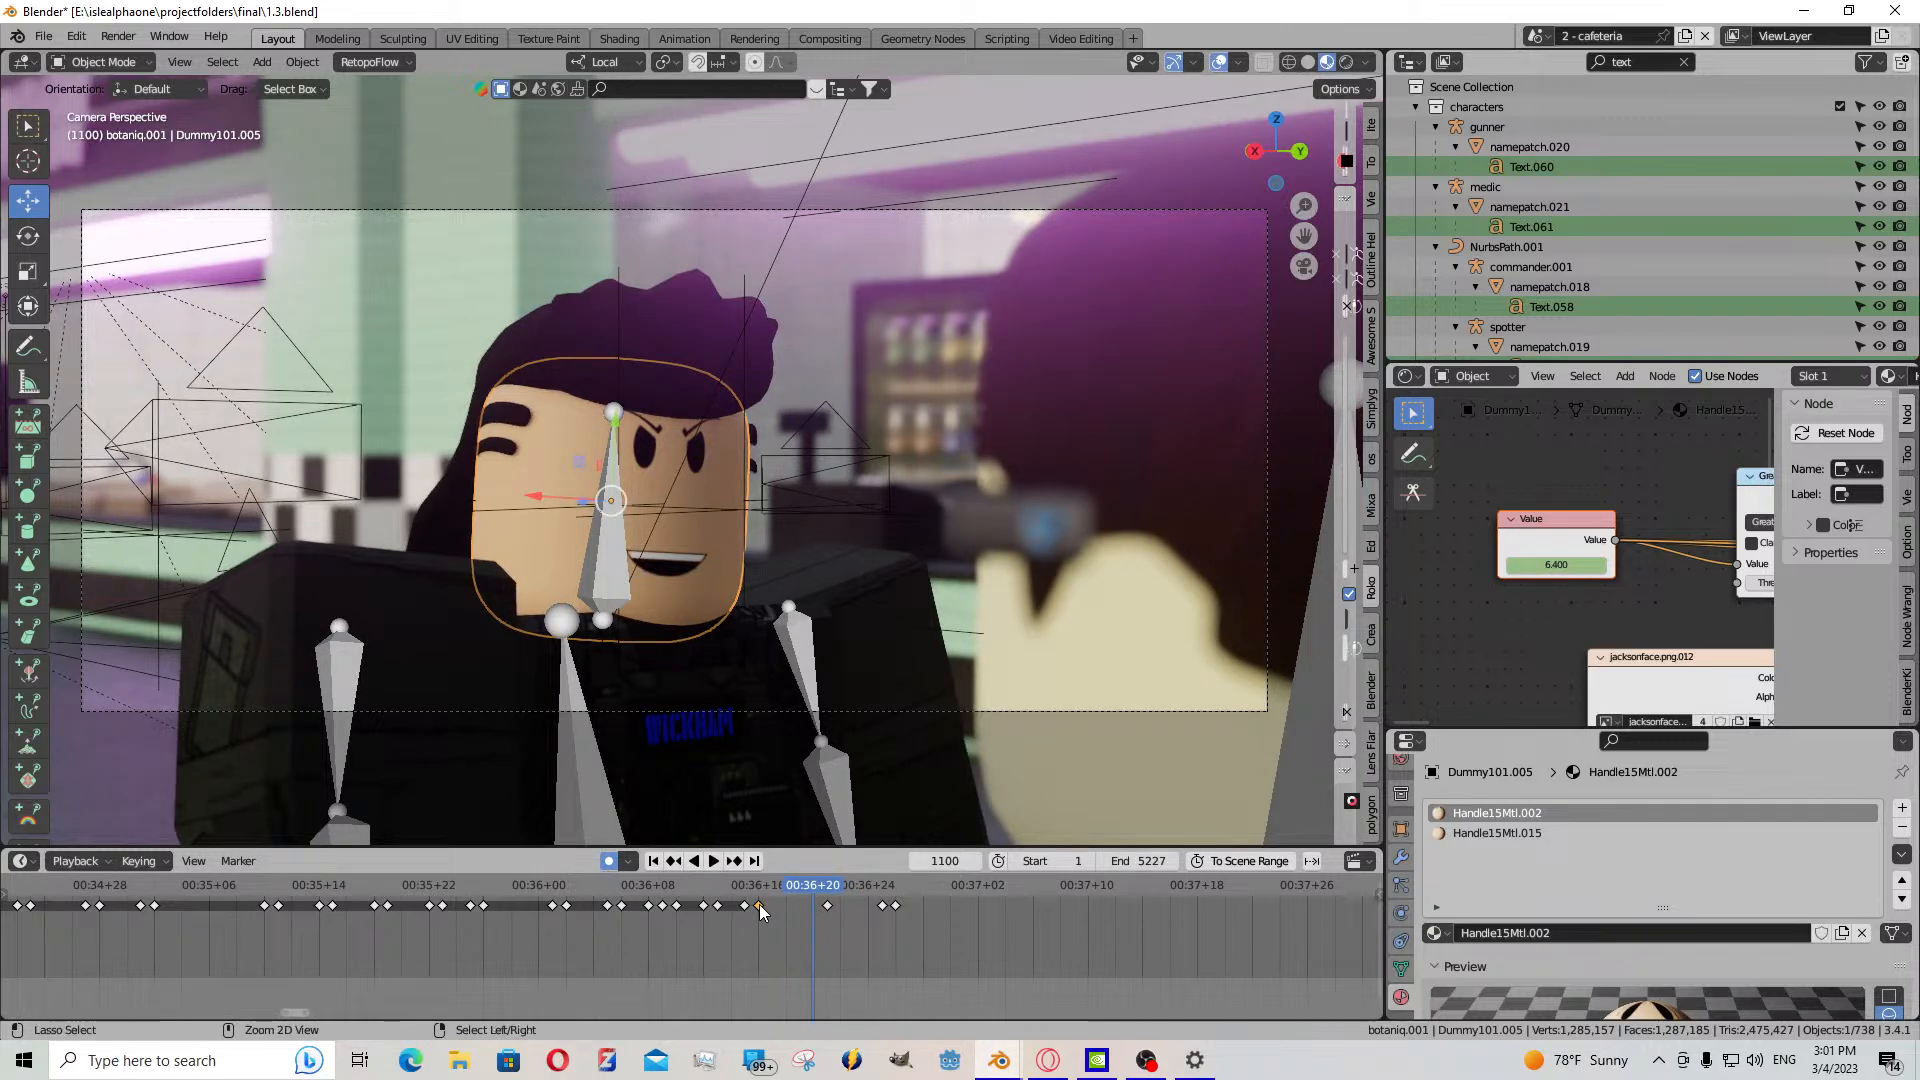
{"action": "key", "text": "ctrl+v"}
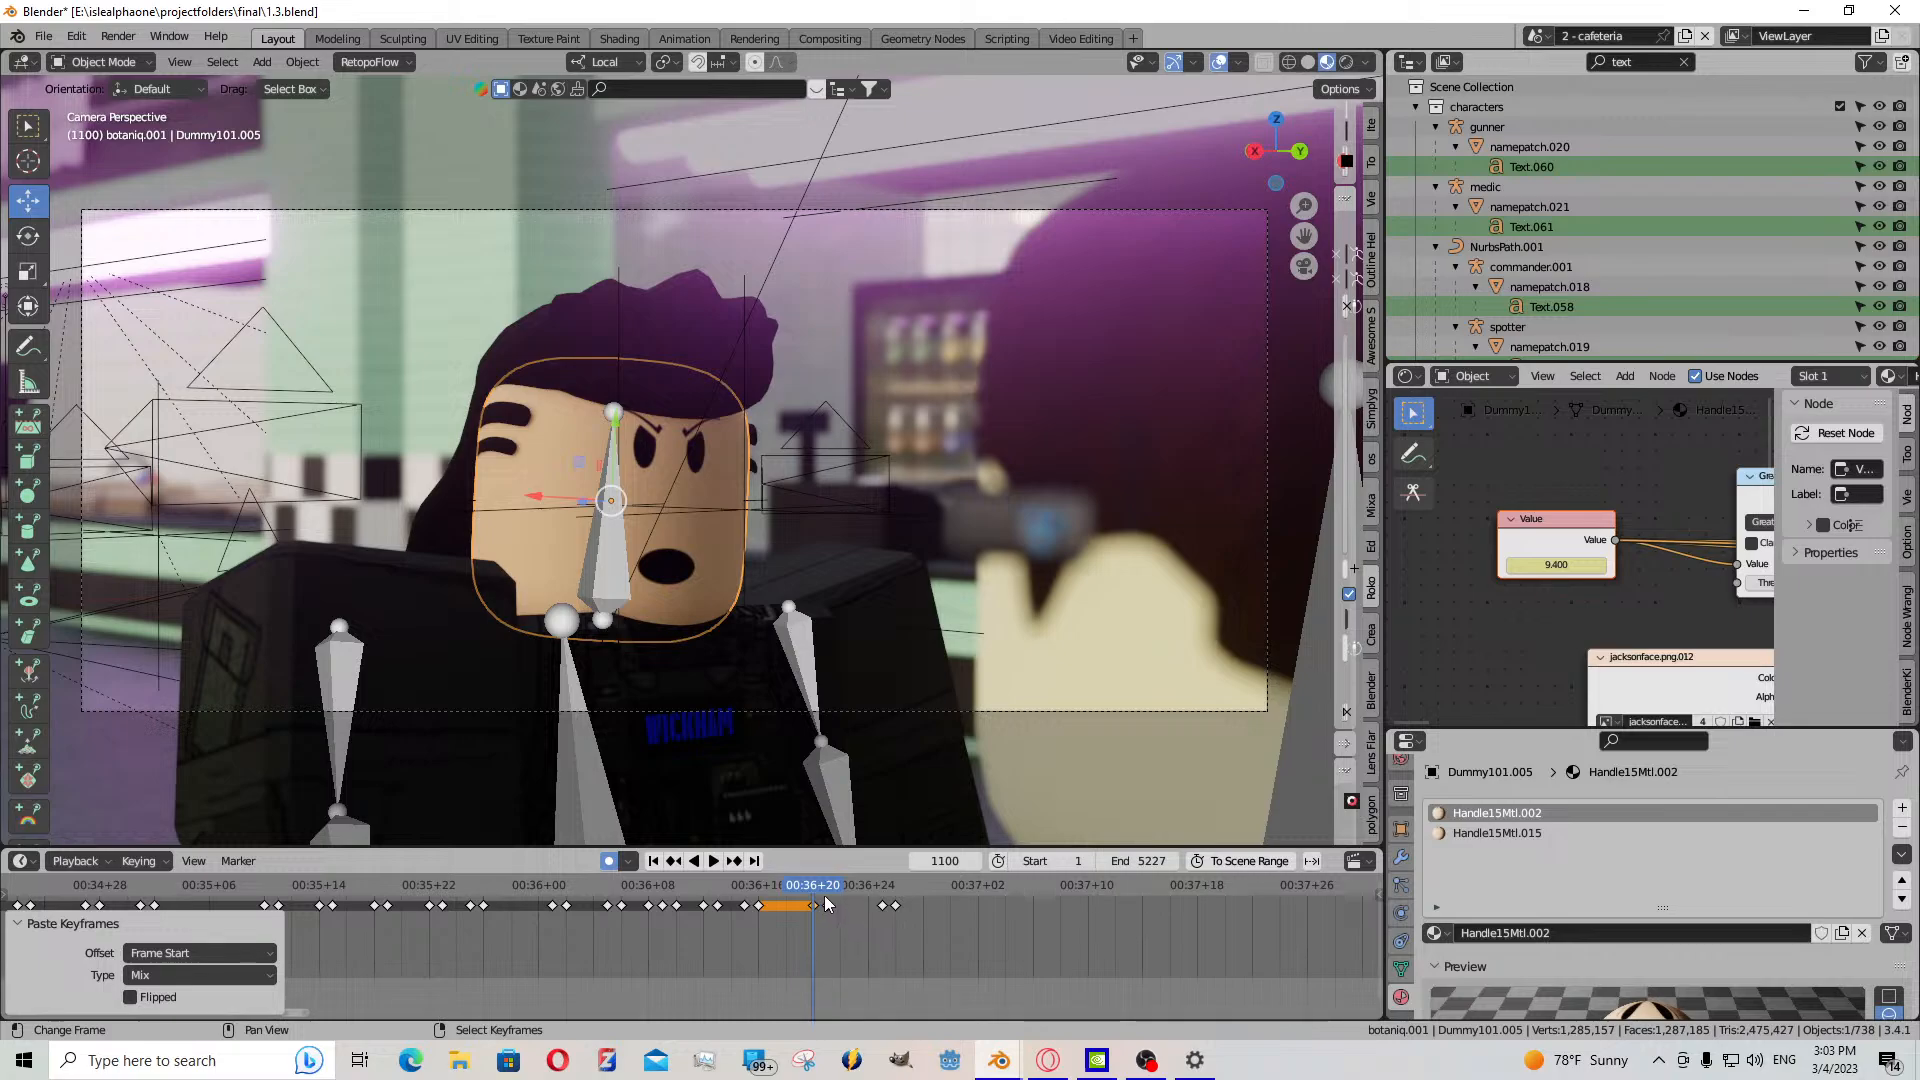
- Copy the 5.599 keyframe from frame 1101 and paste it on frame 1105 as a hold
{"action": "left_click", "coordinate": [713, 864]}
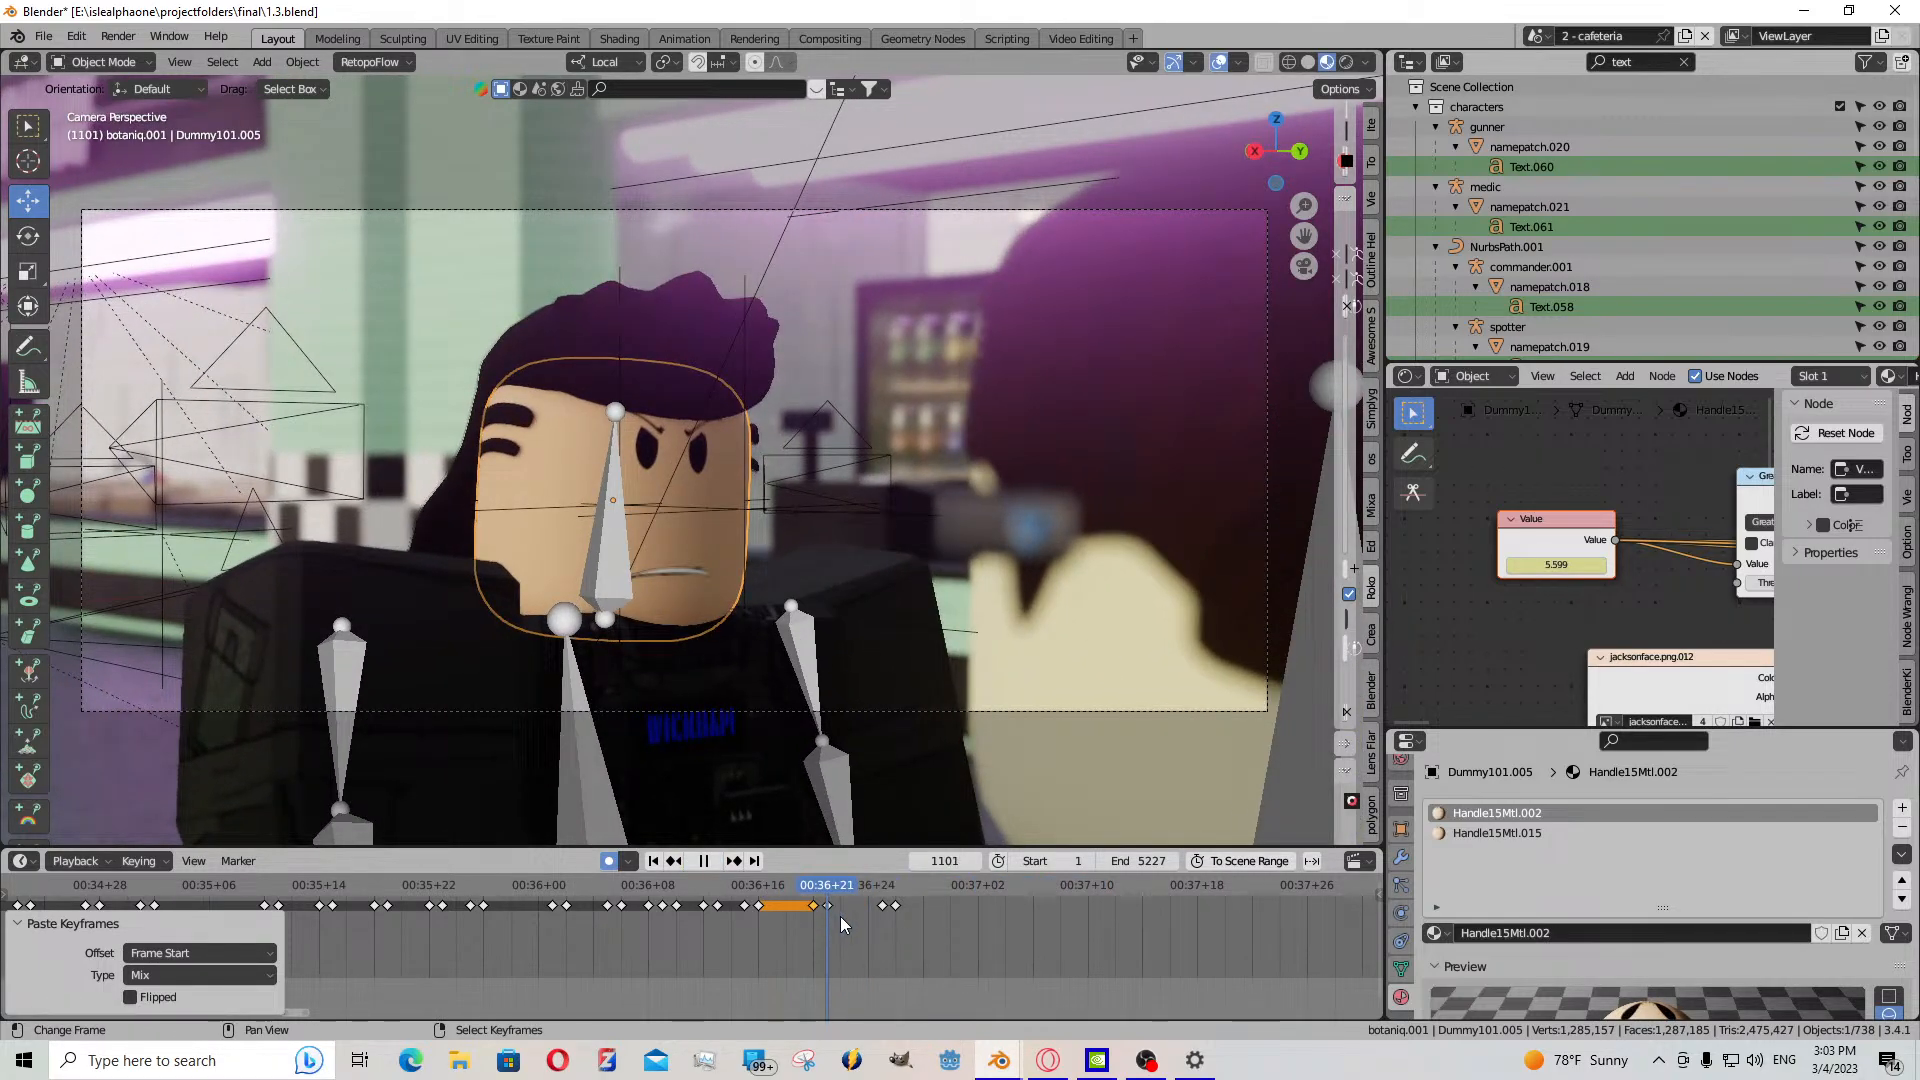
{"action": "left_click", "coordinate": [827, 906]}
{"action": "key", "text": "space"}
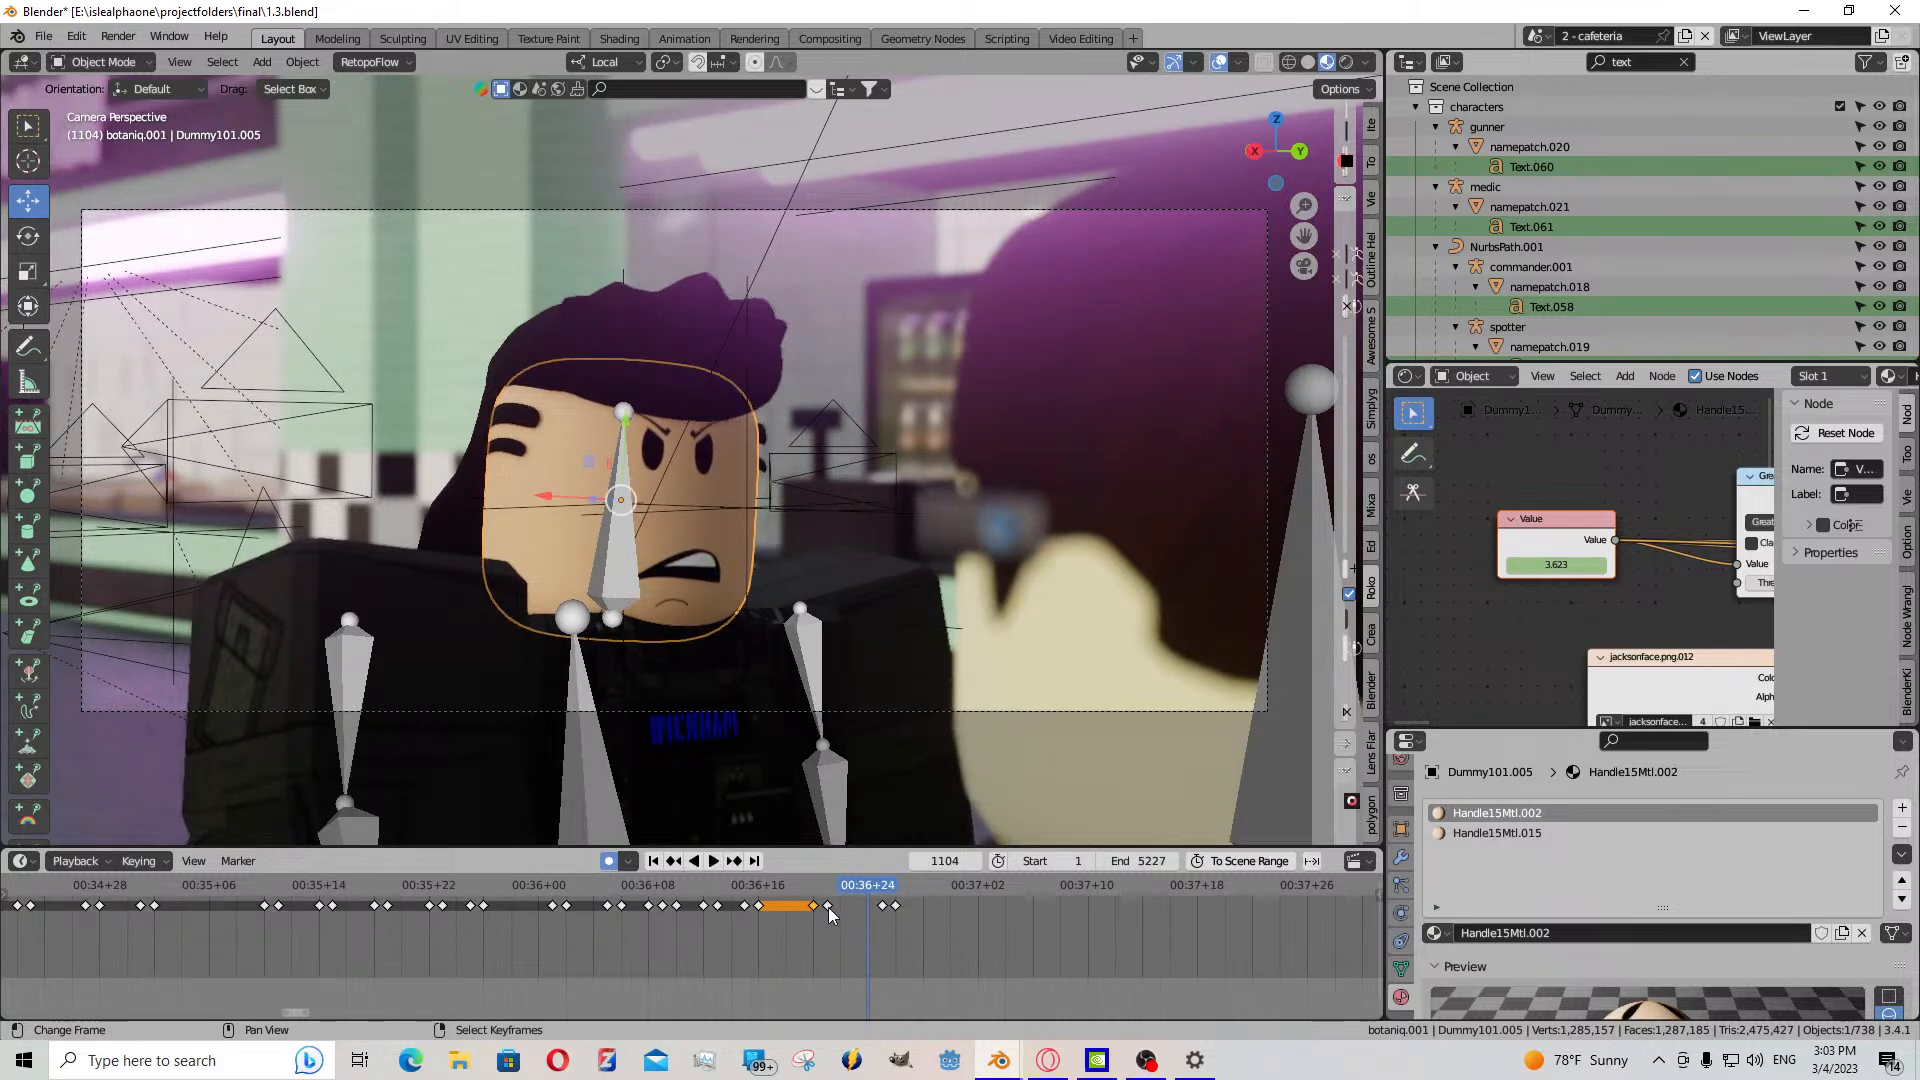
{"action": "key", "text": "ctrl+v"}
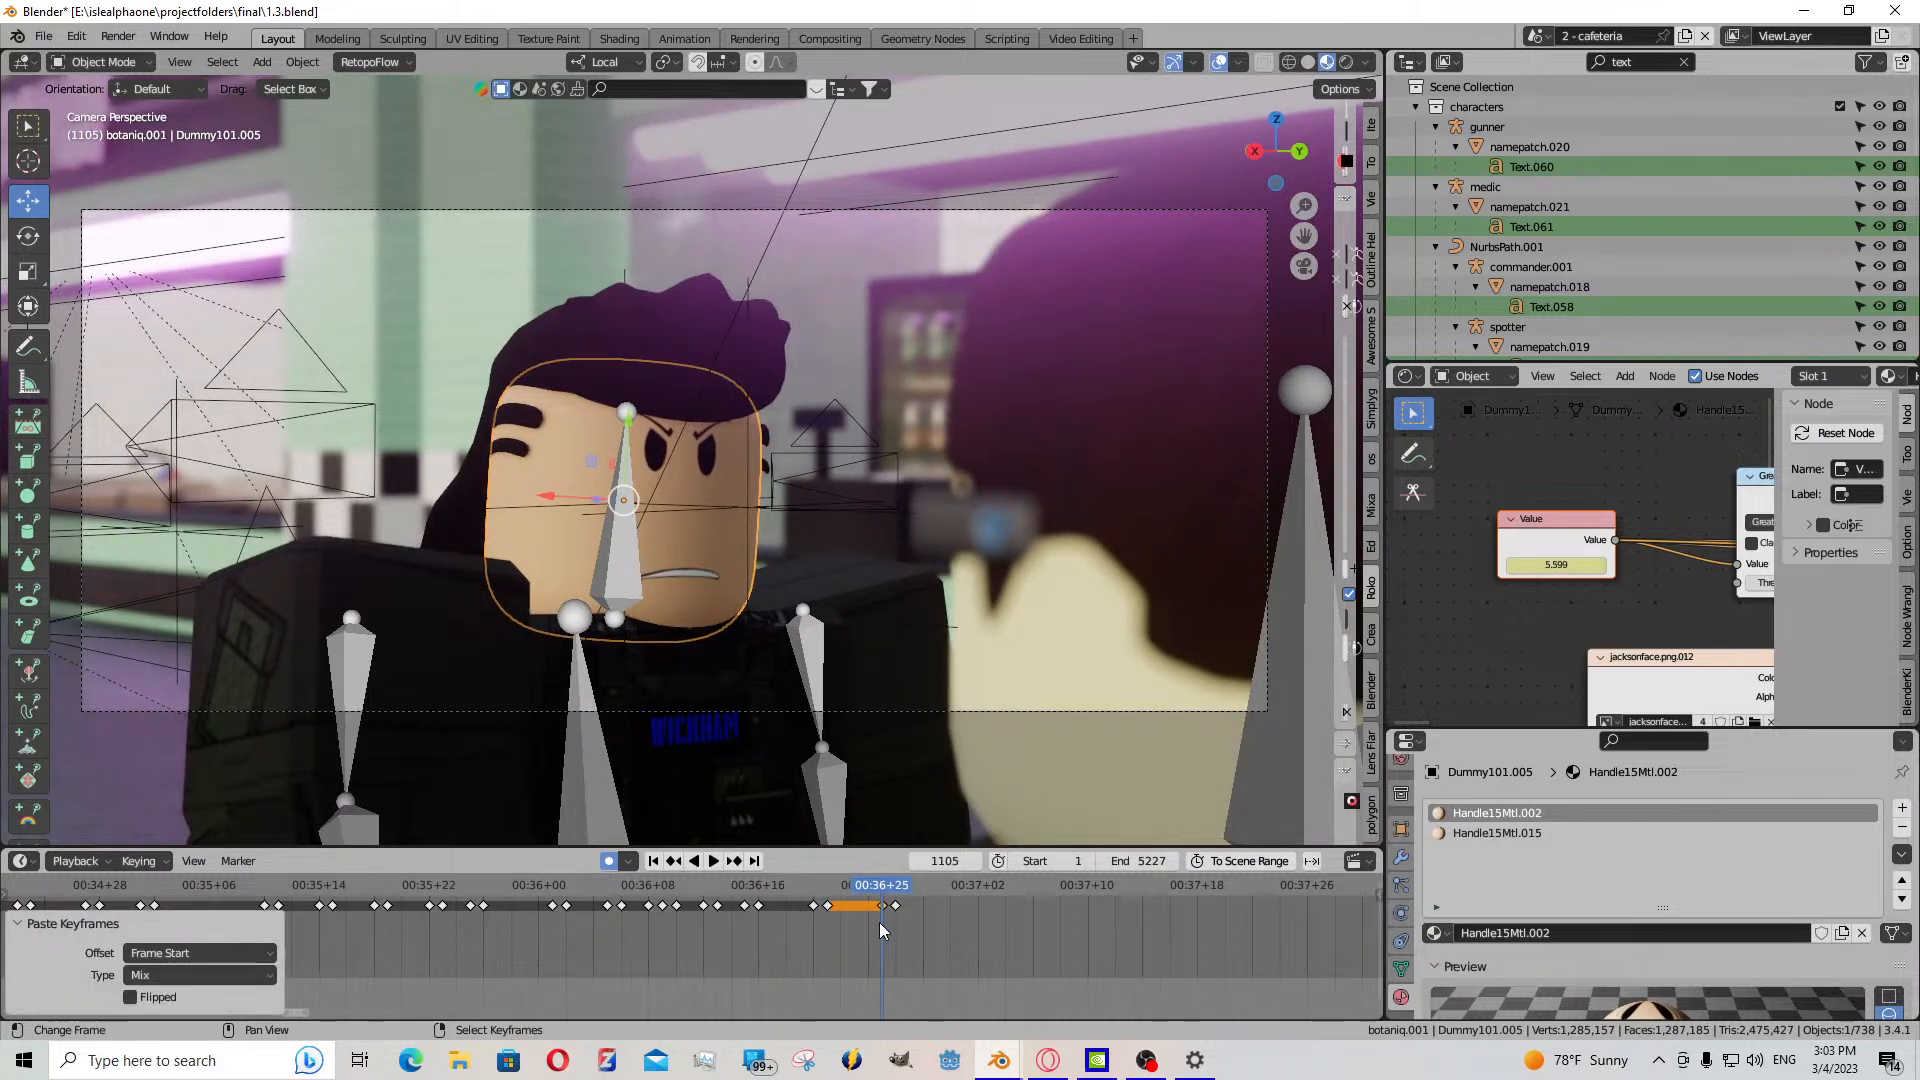
- Keyframe the held face Value of 1.400 on frame 1111 and a Value of 4.100 on frame 1112
{"action": "key", "text": "space"}
{"action": "left_click", "coordinate": [704, 861]}
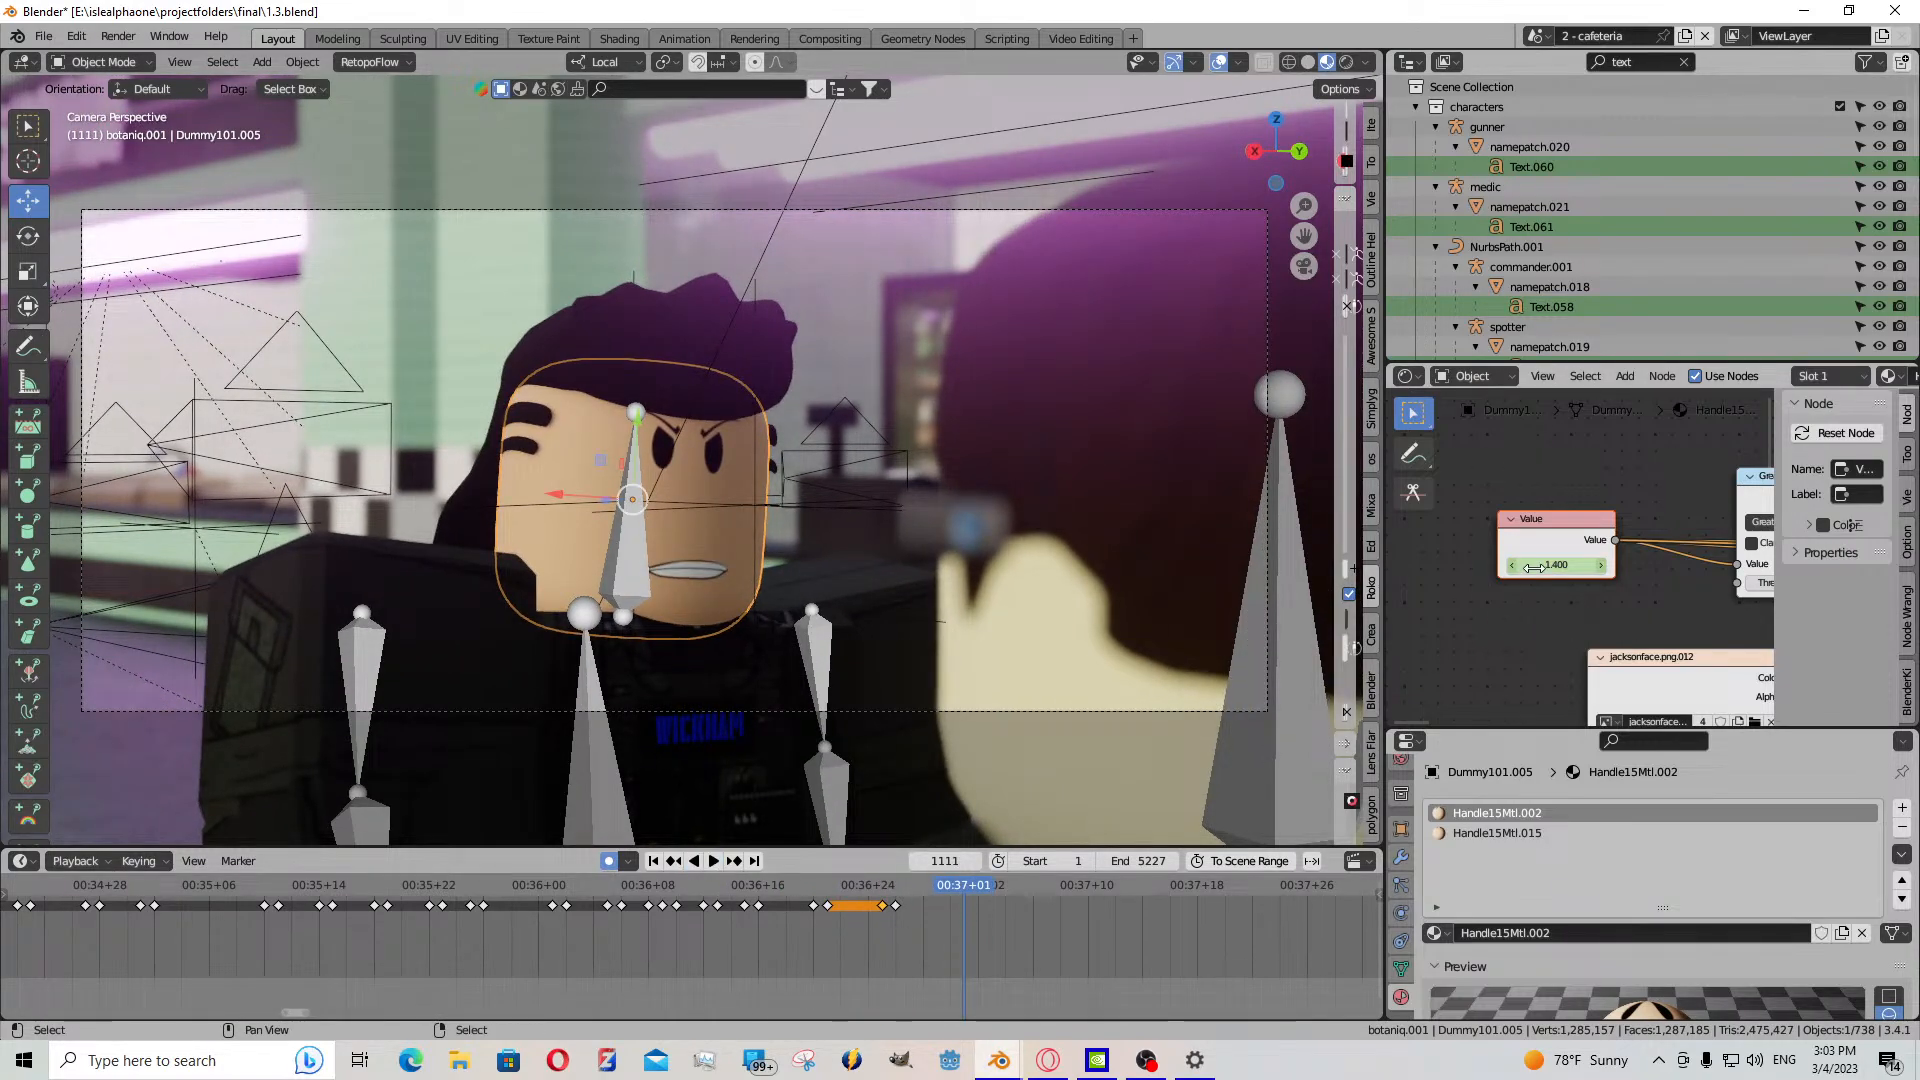
{"action": "key", "text": "i"}
{"action": "key", "text": "Right"}
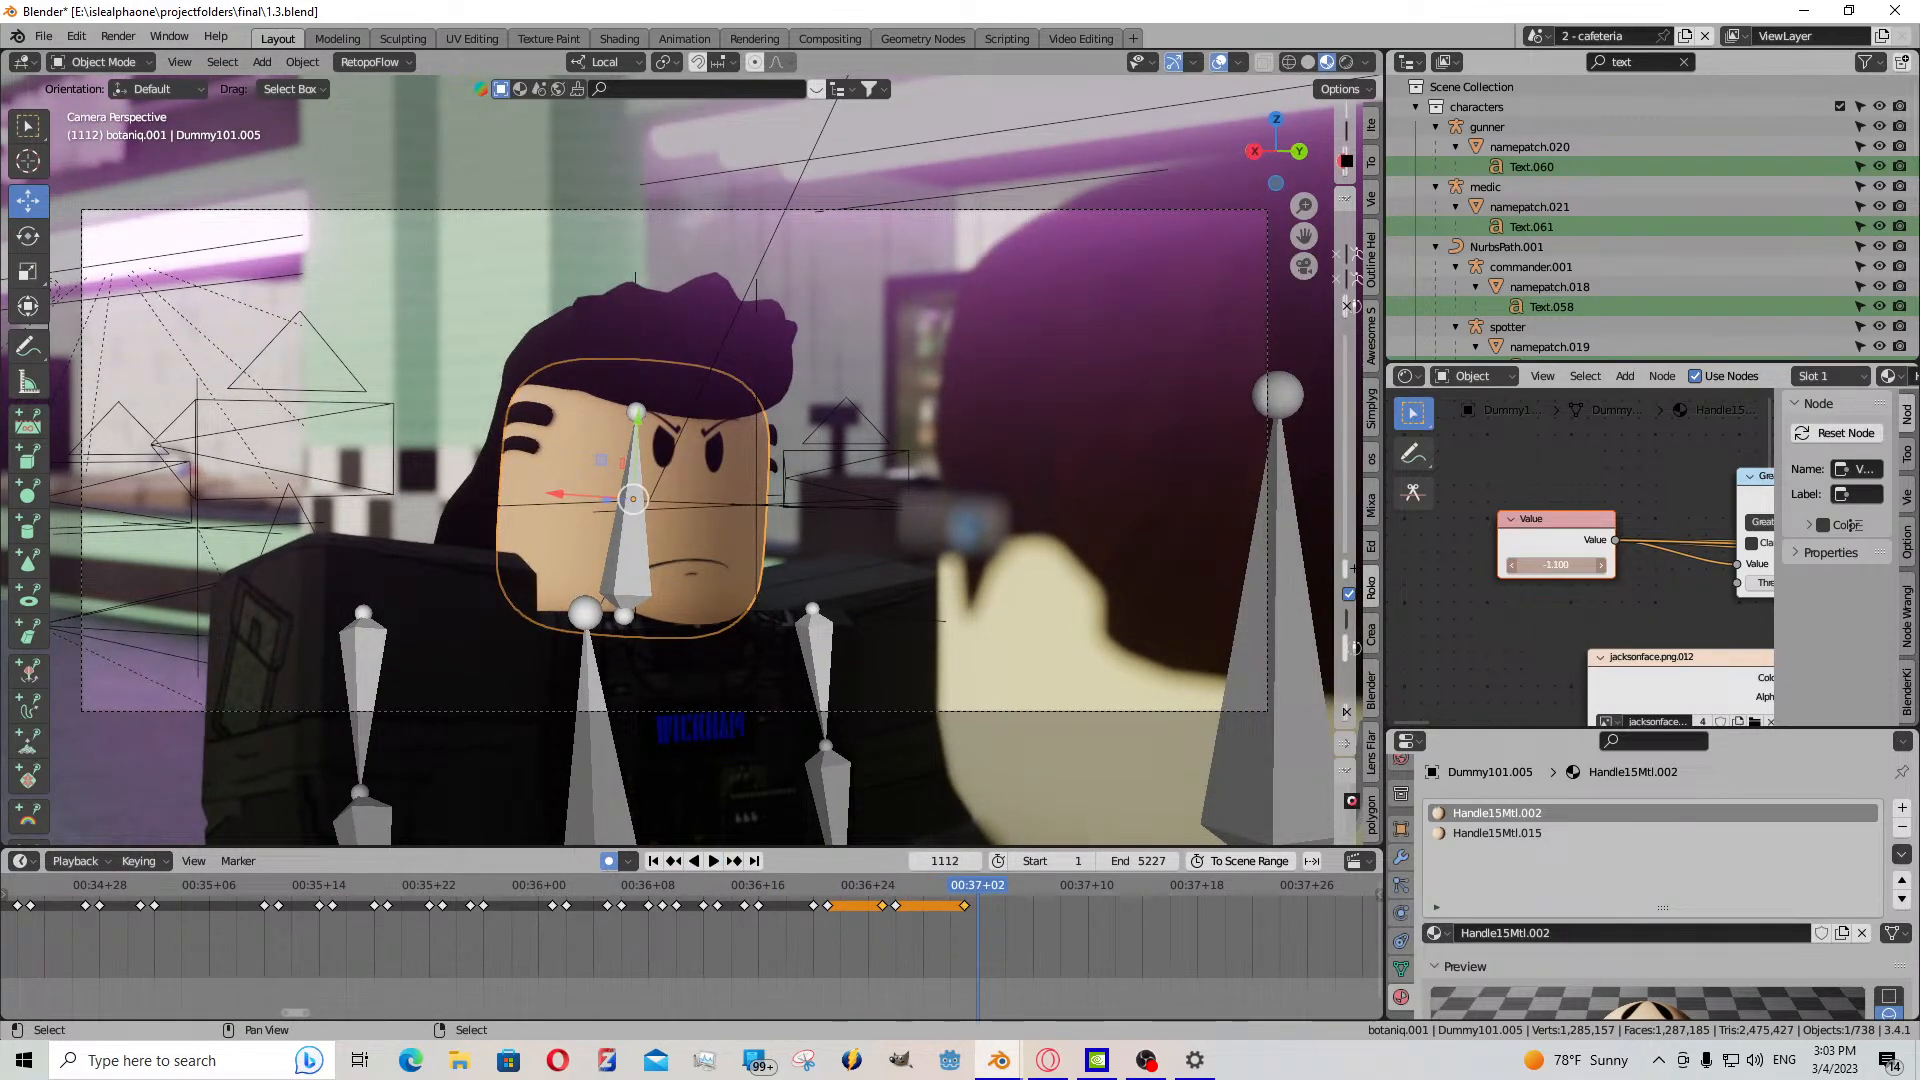
{"action": "left_click_drag", "start_coordinate": [1555, 565], "coordinate": [1685, 565]}
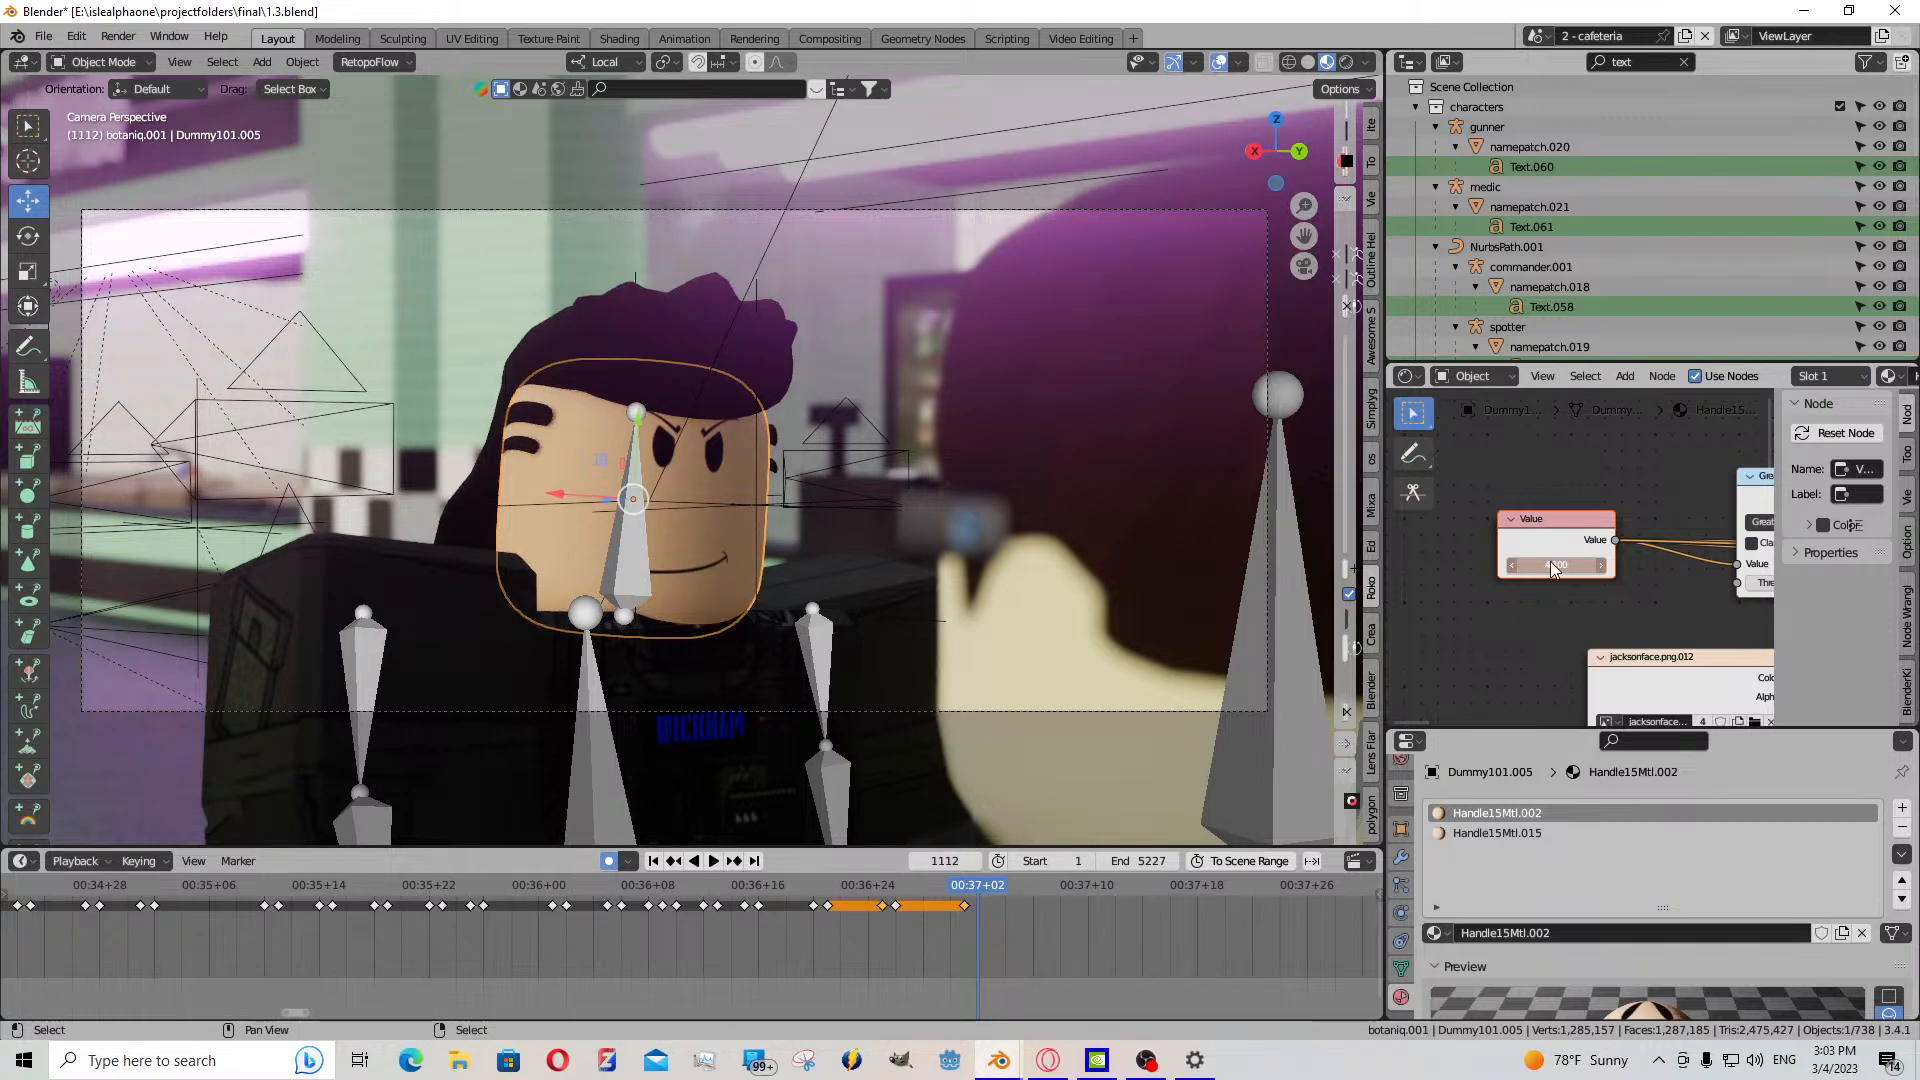
{"action": "key", "text": "i"}
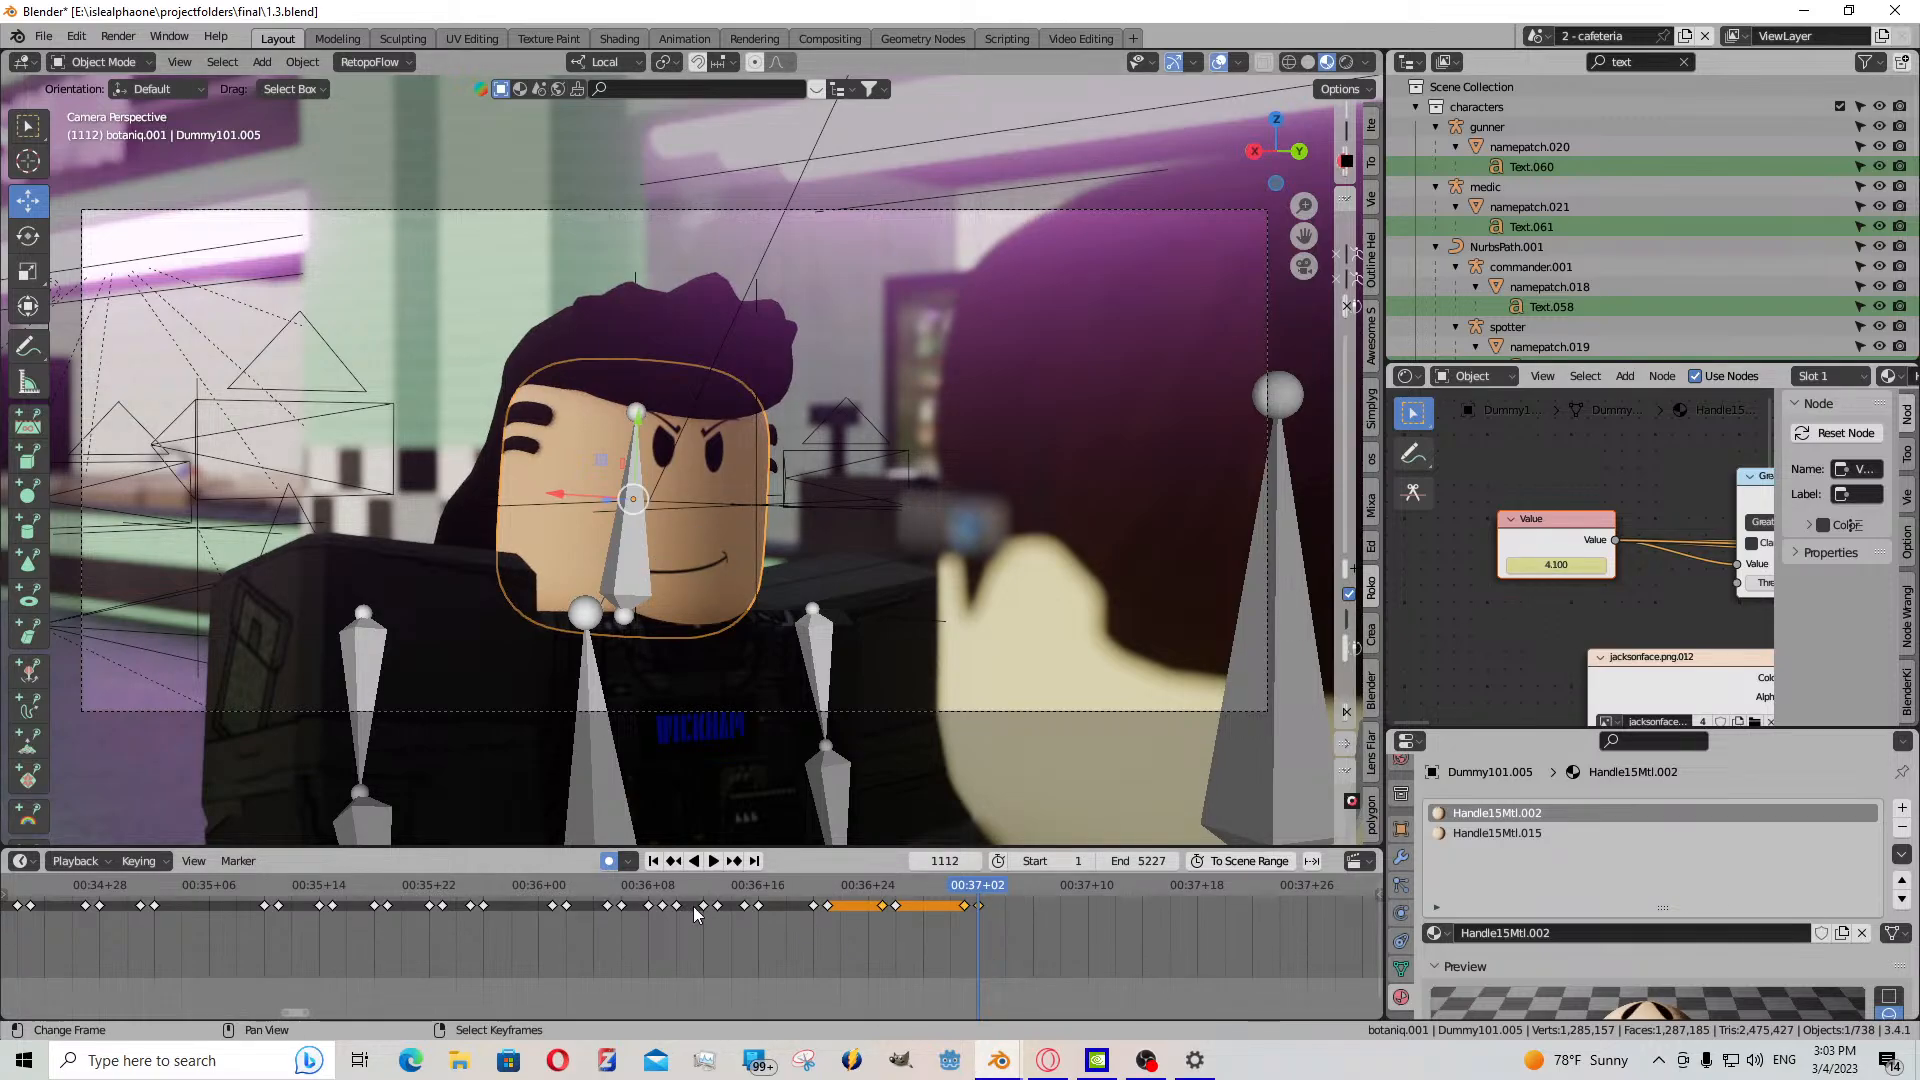
- Play back the shot from frame 1007 to check the mouth animation against the audio
{"action": "scroll", "coordinate": [700, 920], "scroll_direction": "down", "scroll_amount": 3}
{"action": "left_click", "coordinate": [230, 912]}
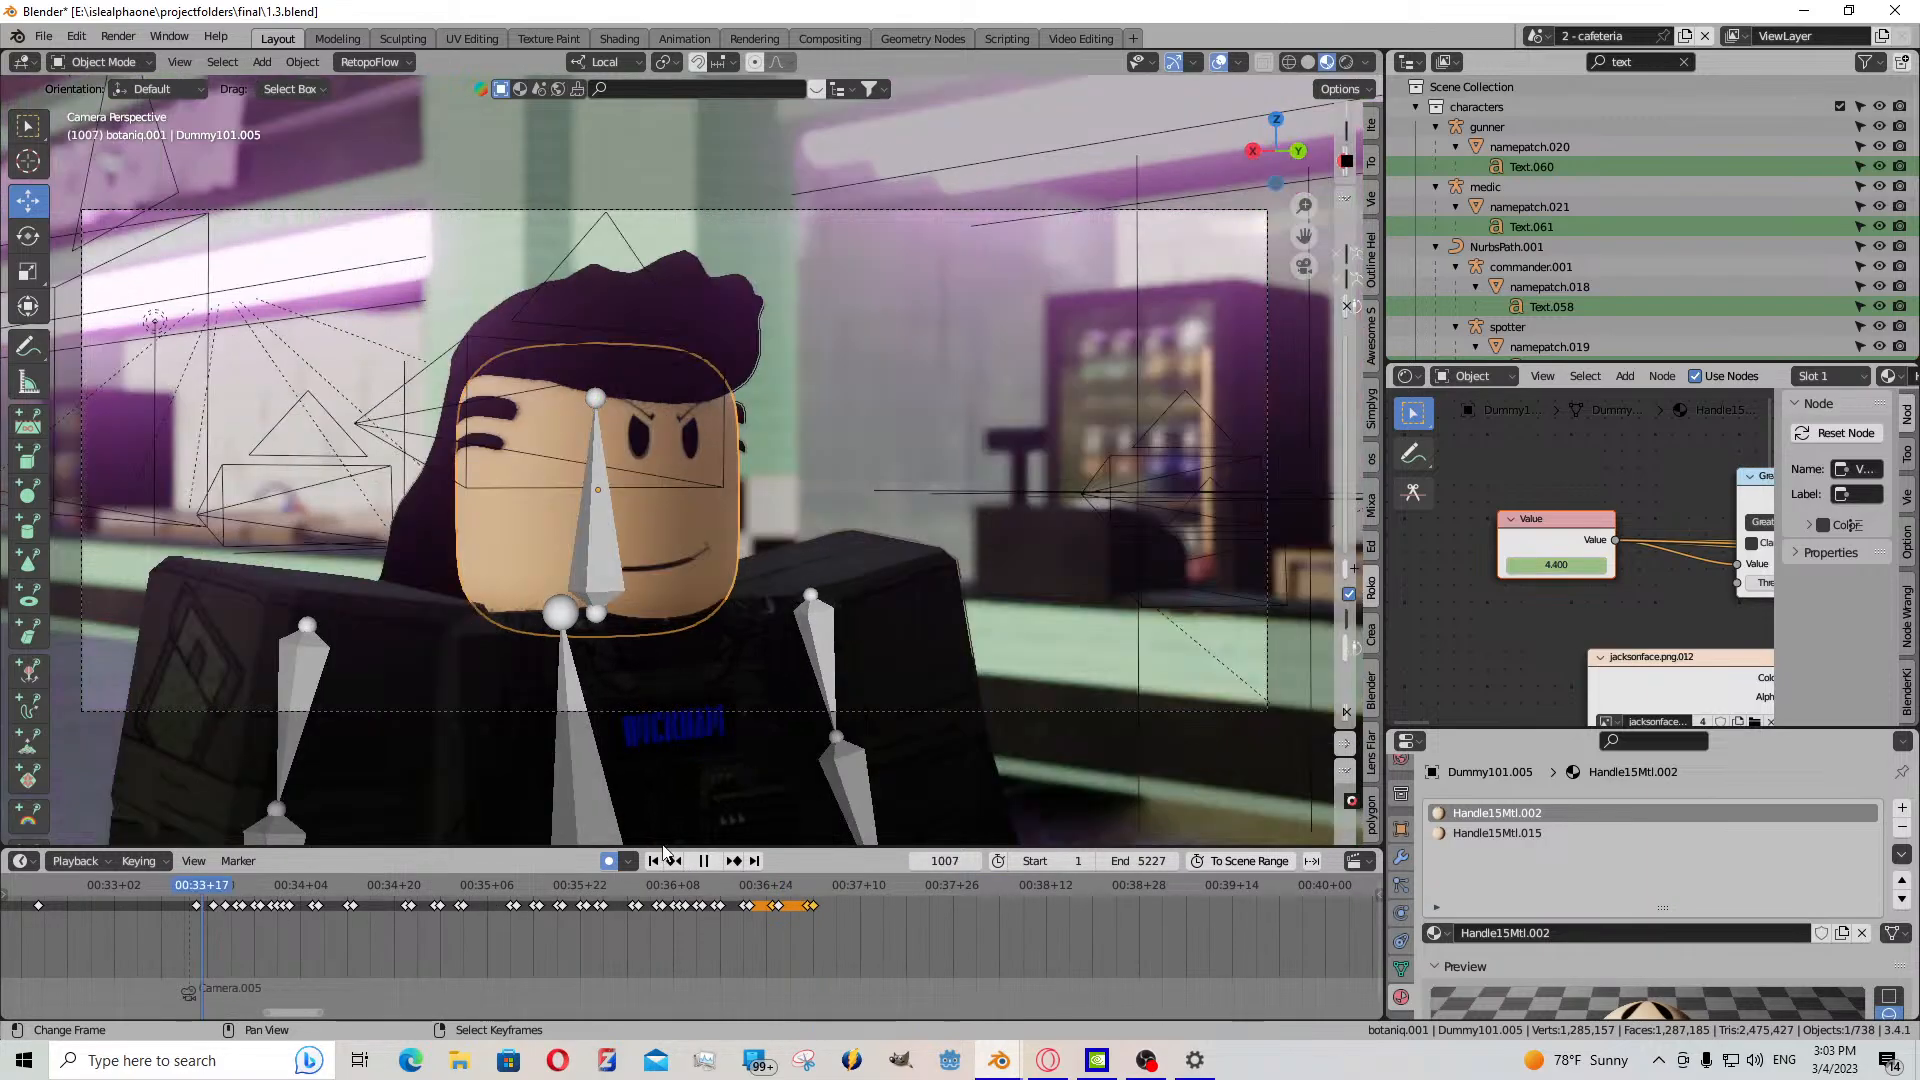
{"action": "left_click", "coordinate": [718, 862]}
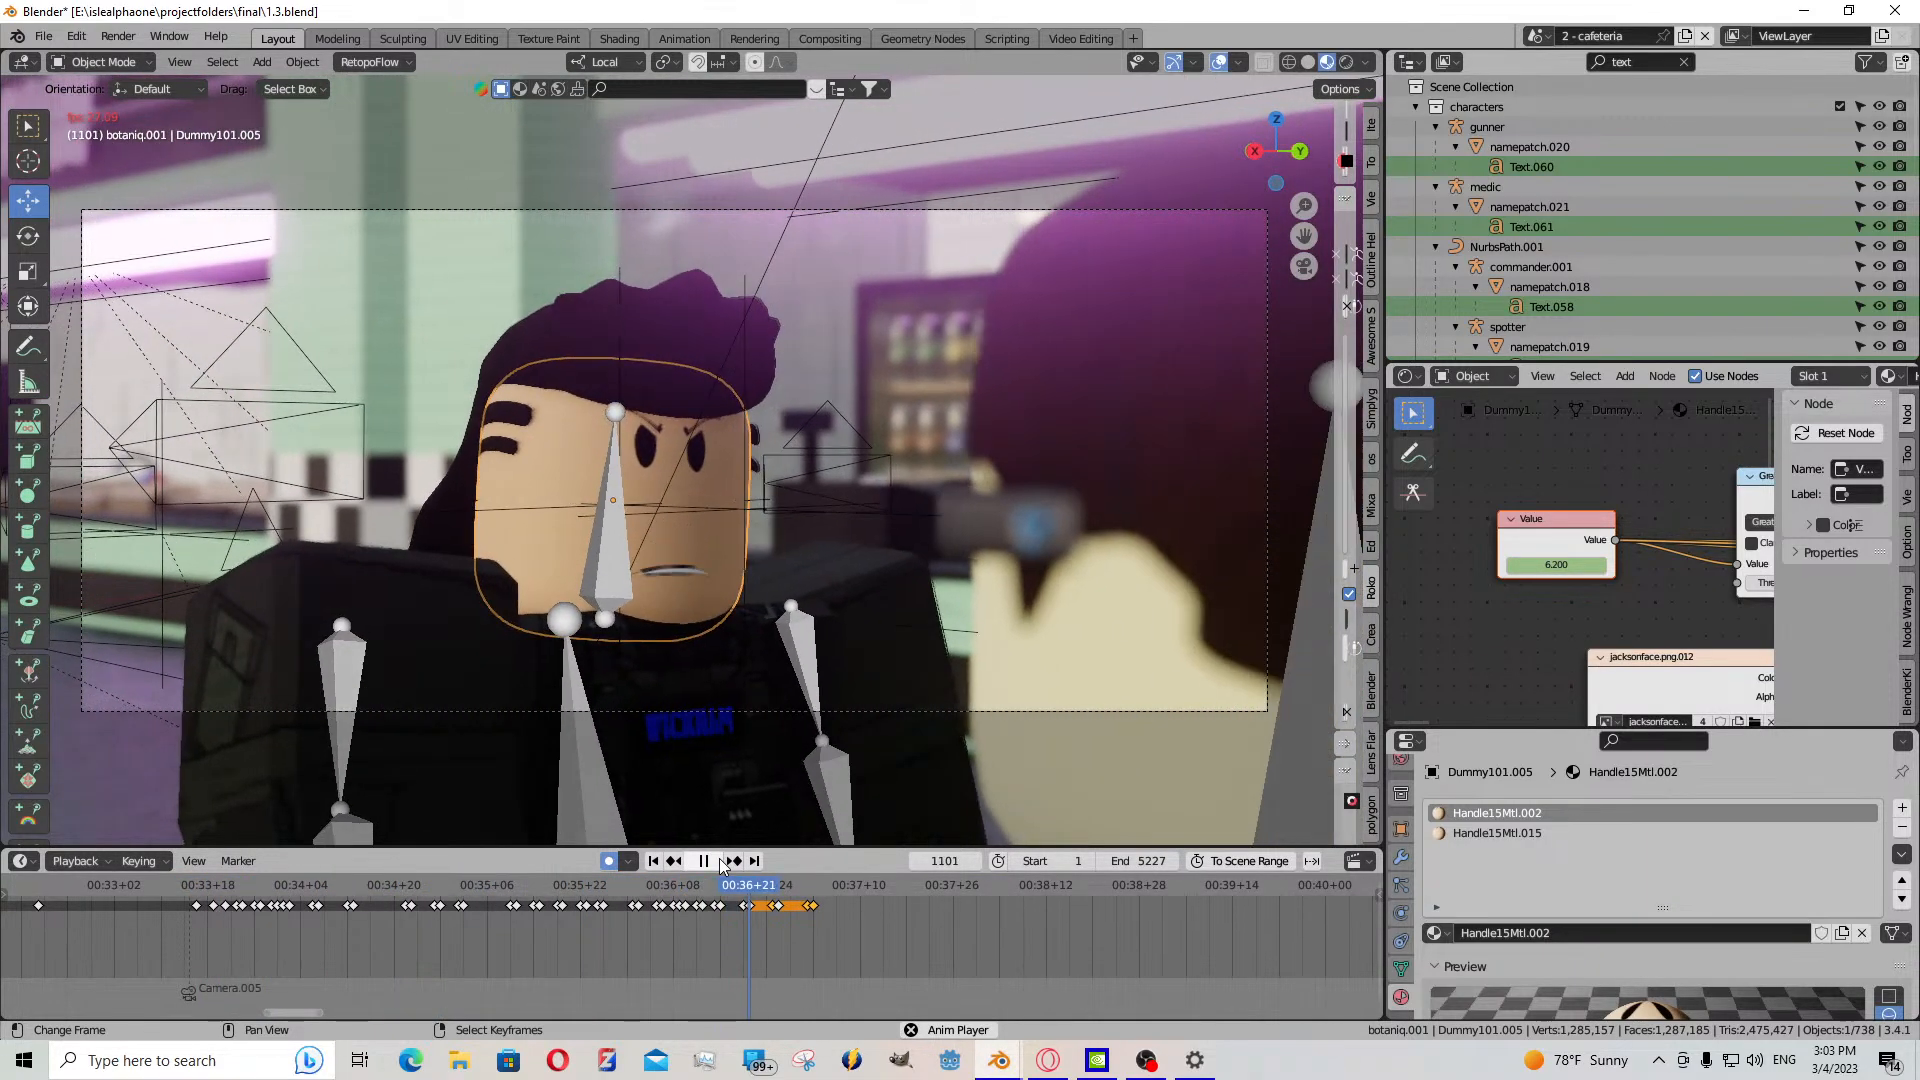
{"action": "key", "text": "space"}
- Keyframe a face Value of 6.800 on frame 1116, paste the 4.100 keyframe on frame 1115 as a hold, and play on to frame 1127
{"action": "left_click_drag", "start_coordinate": [781, 897], "coordinate": [836, 907]}
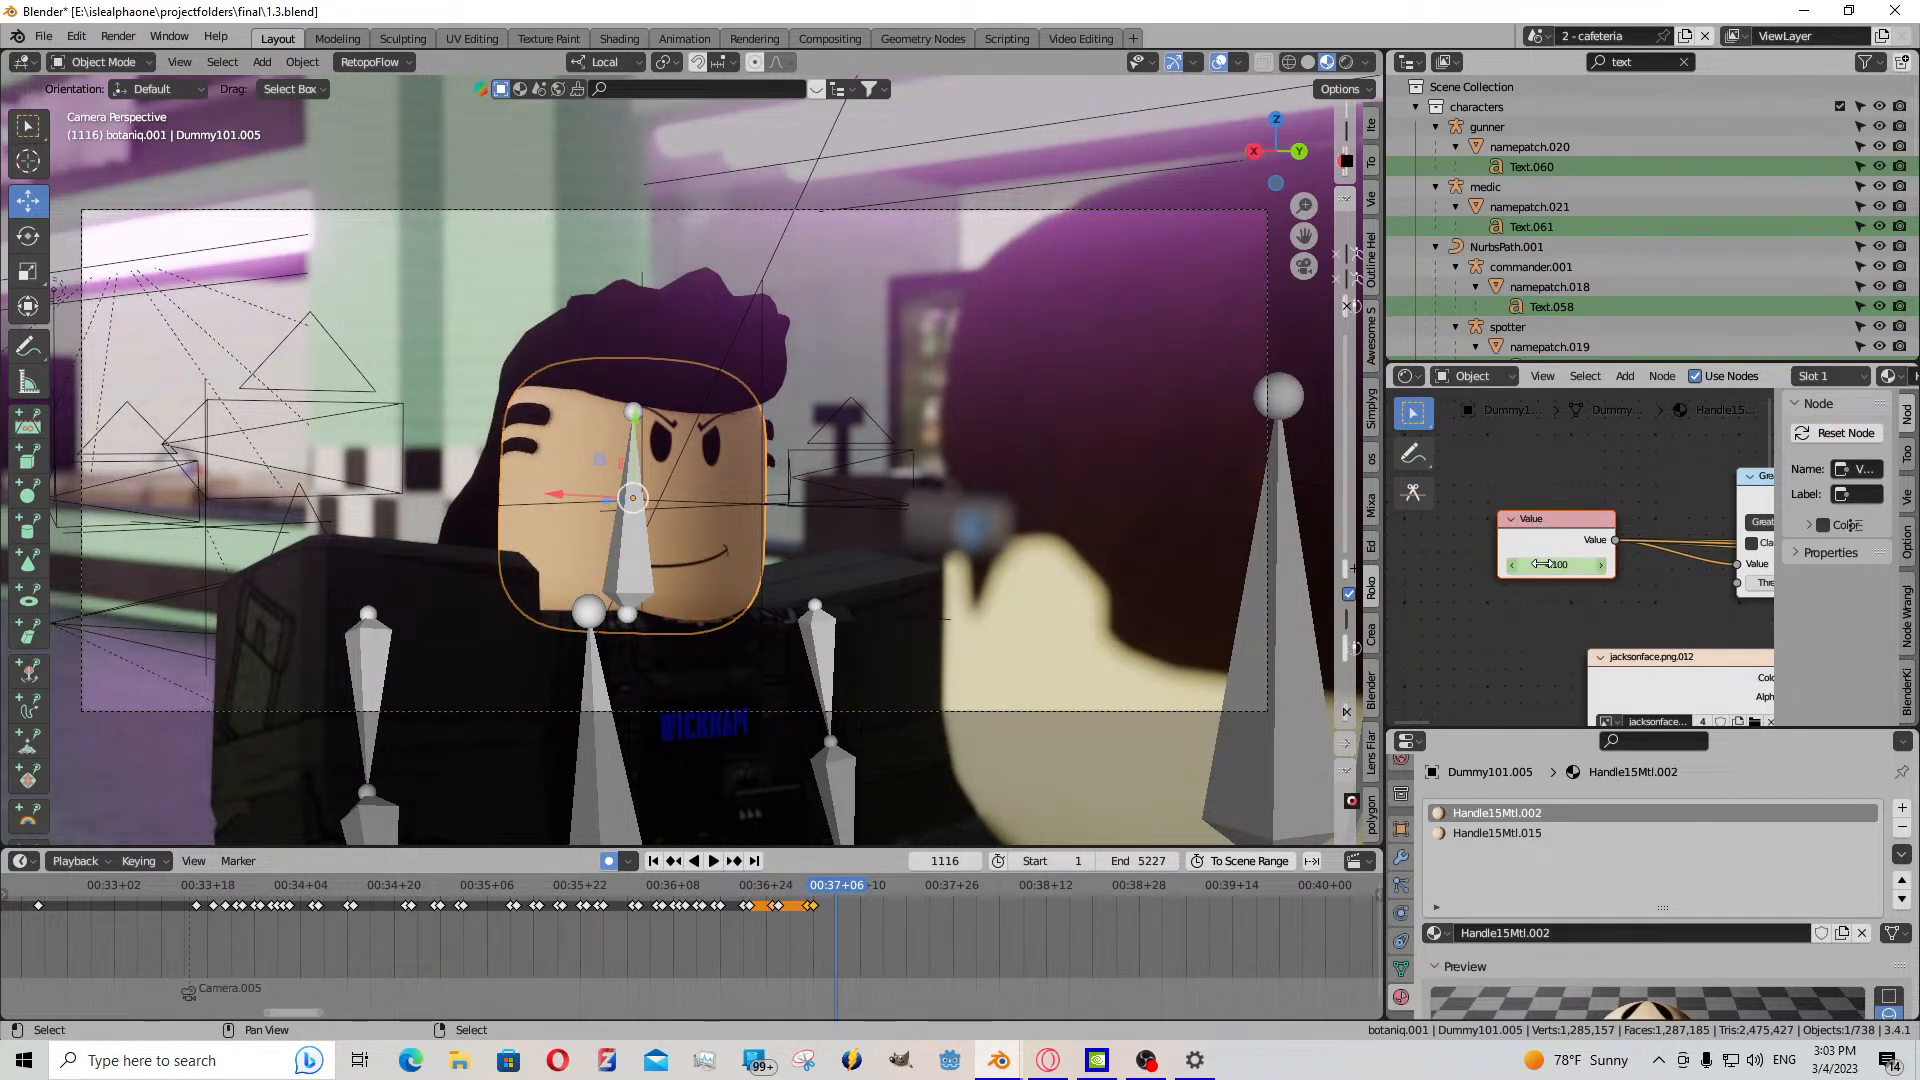
{"action": "left_click_drag", "start_coordinate": [1530, 564], "coordinate": [1586, 564]}
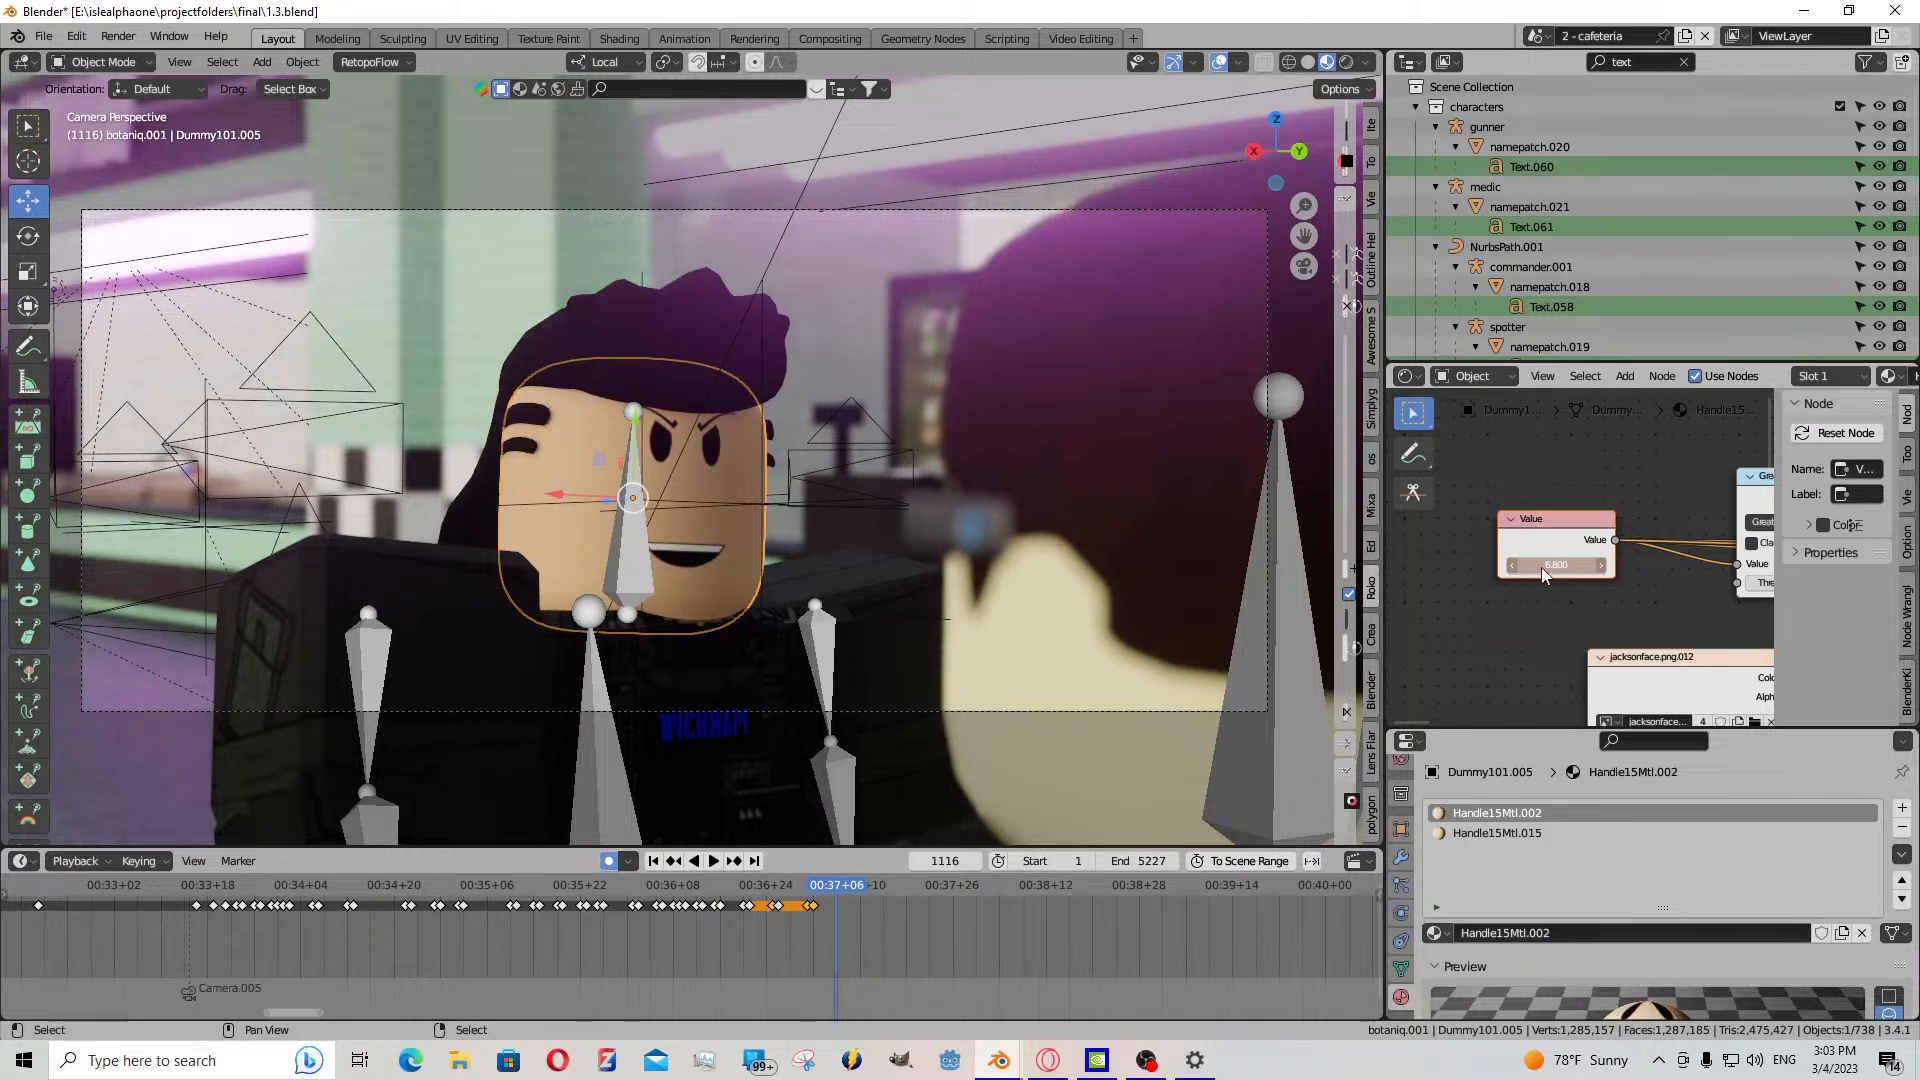
{"action": "key", "text": "i"}
{"action": "left_click_drag", "start_coordinate": [826, 936], "coordinate": [810, 908]}
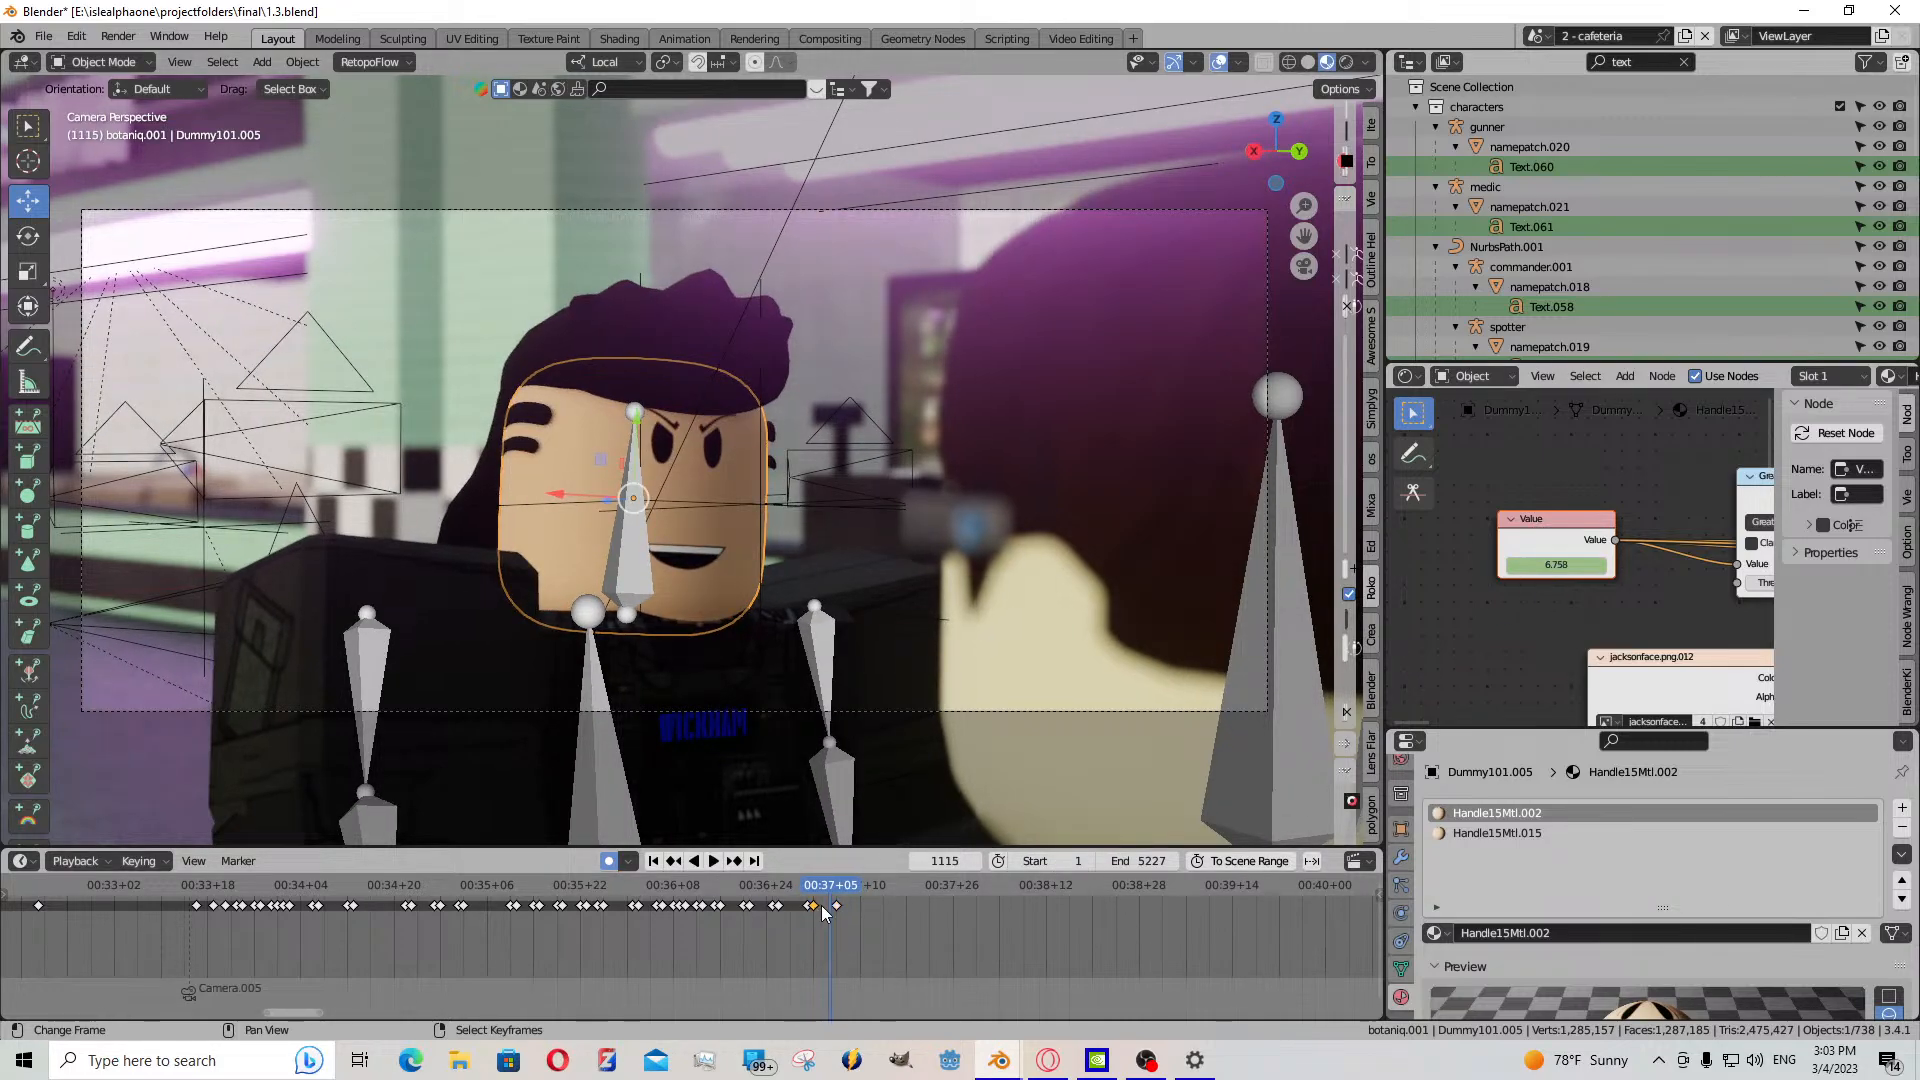
{"action": "scroll", "coordinate": [845, 910], "scroll_direction": "up", "scroll_amount": 2}
{"action": "key", "text": "ctrl+v"}
{"action": "scroll", "coordinate": [855, 907], "scroll_direction": "up", "scroll_amount": 1}
{"action": "left_click", "coordinate": [712, 861]}
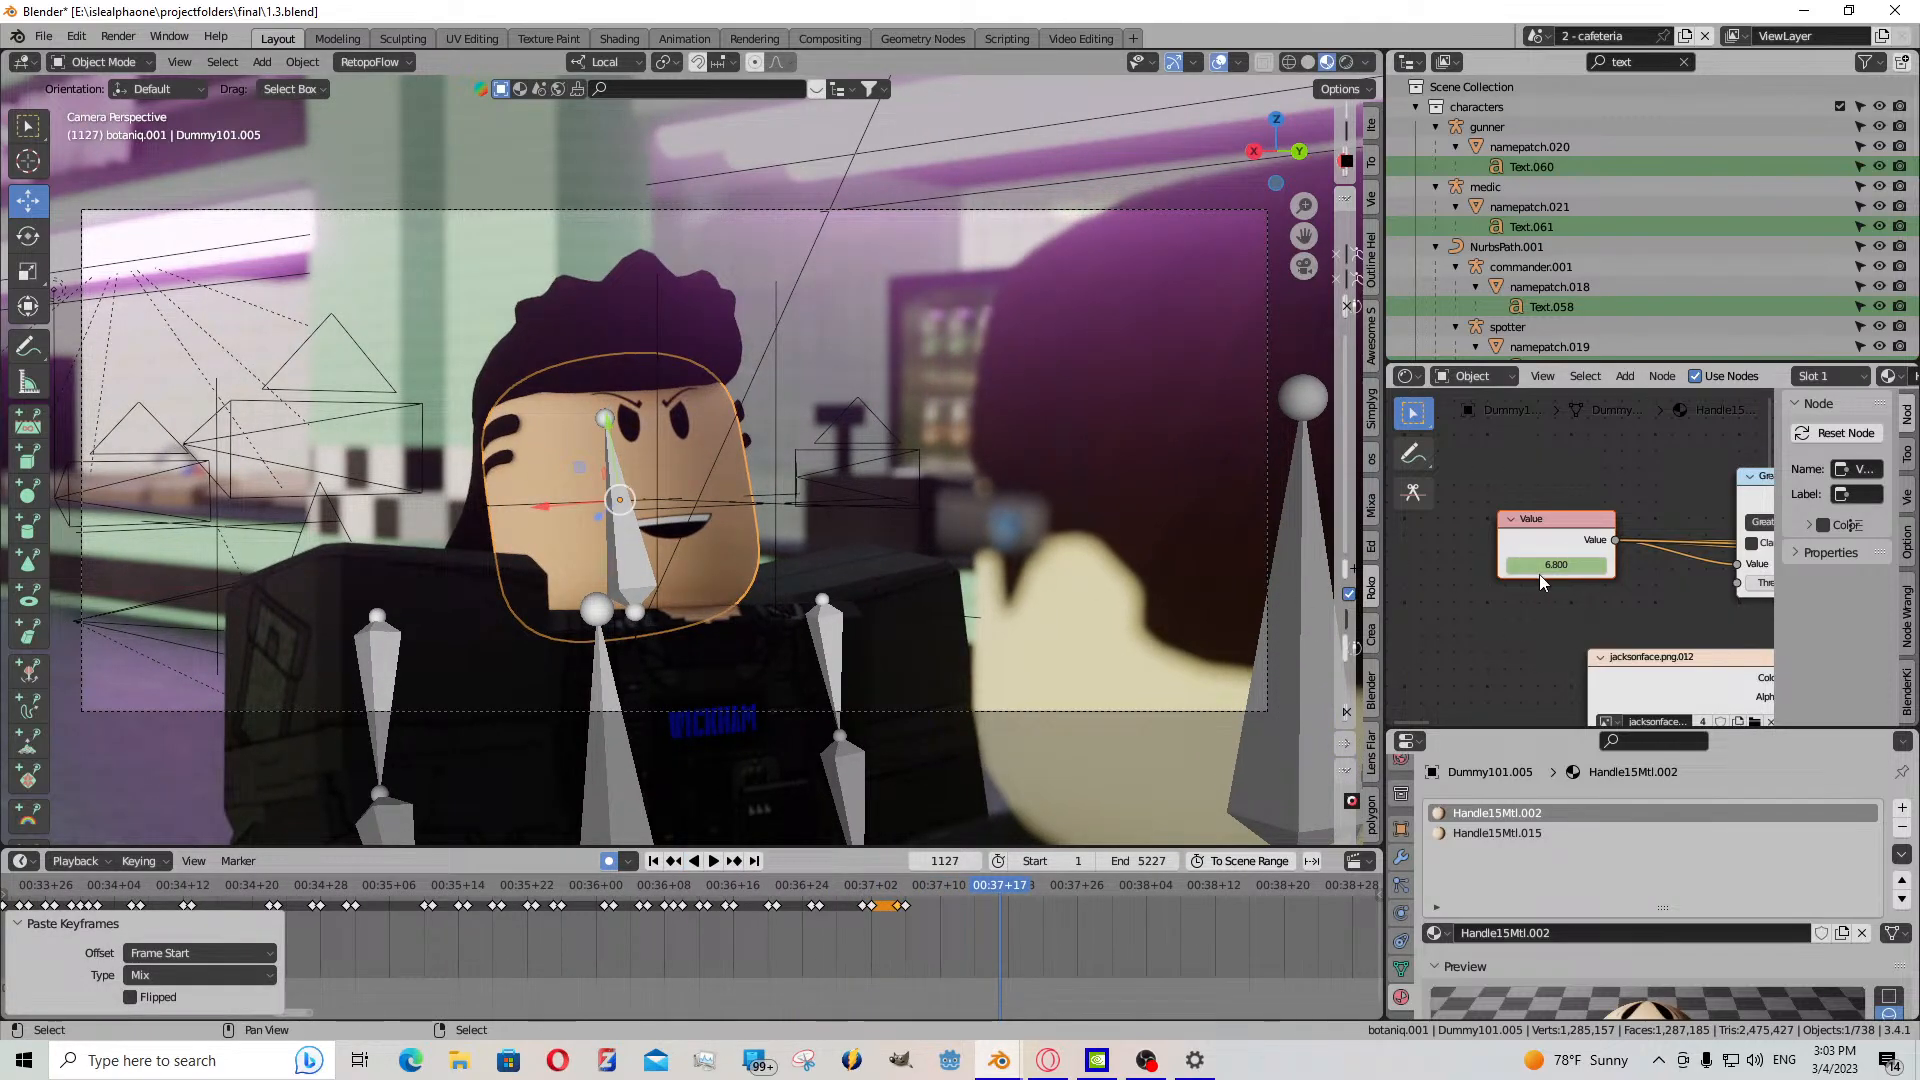
- Keyframe a face Value of 8.100 on frame 1127 and paste the 6.800 keyframe on frame 1126 as a hold
{"action": "left_click_drag", "start_coordinate": [1851, 525], "coordinate": [1855, 525]}
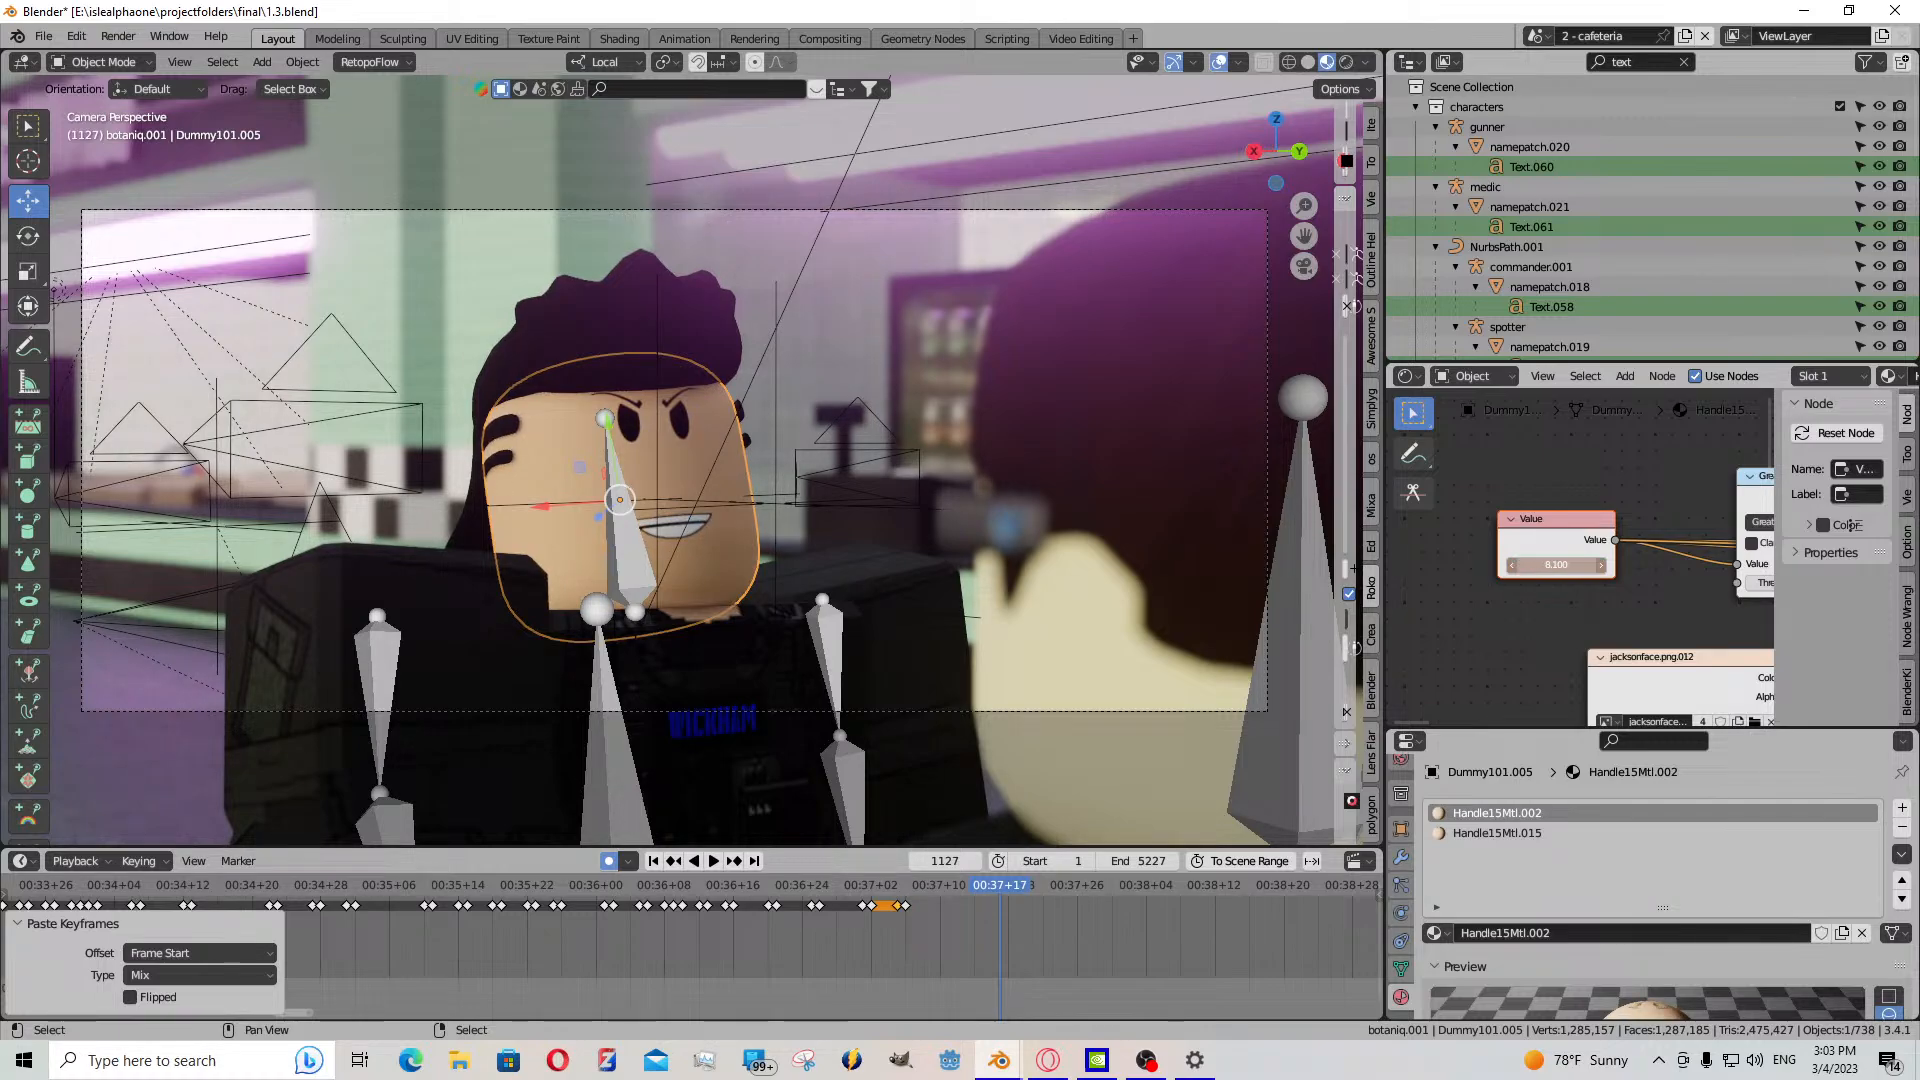
{"action": "left_click", "coordinate": [992, 923]}
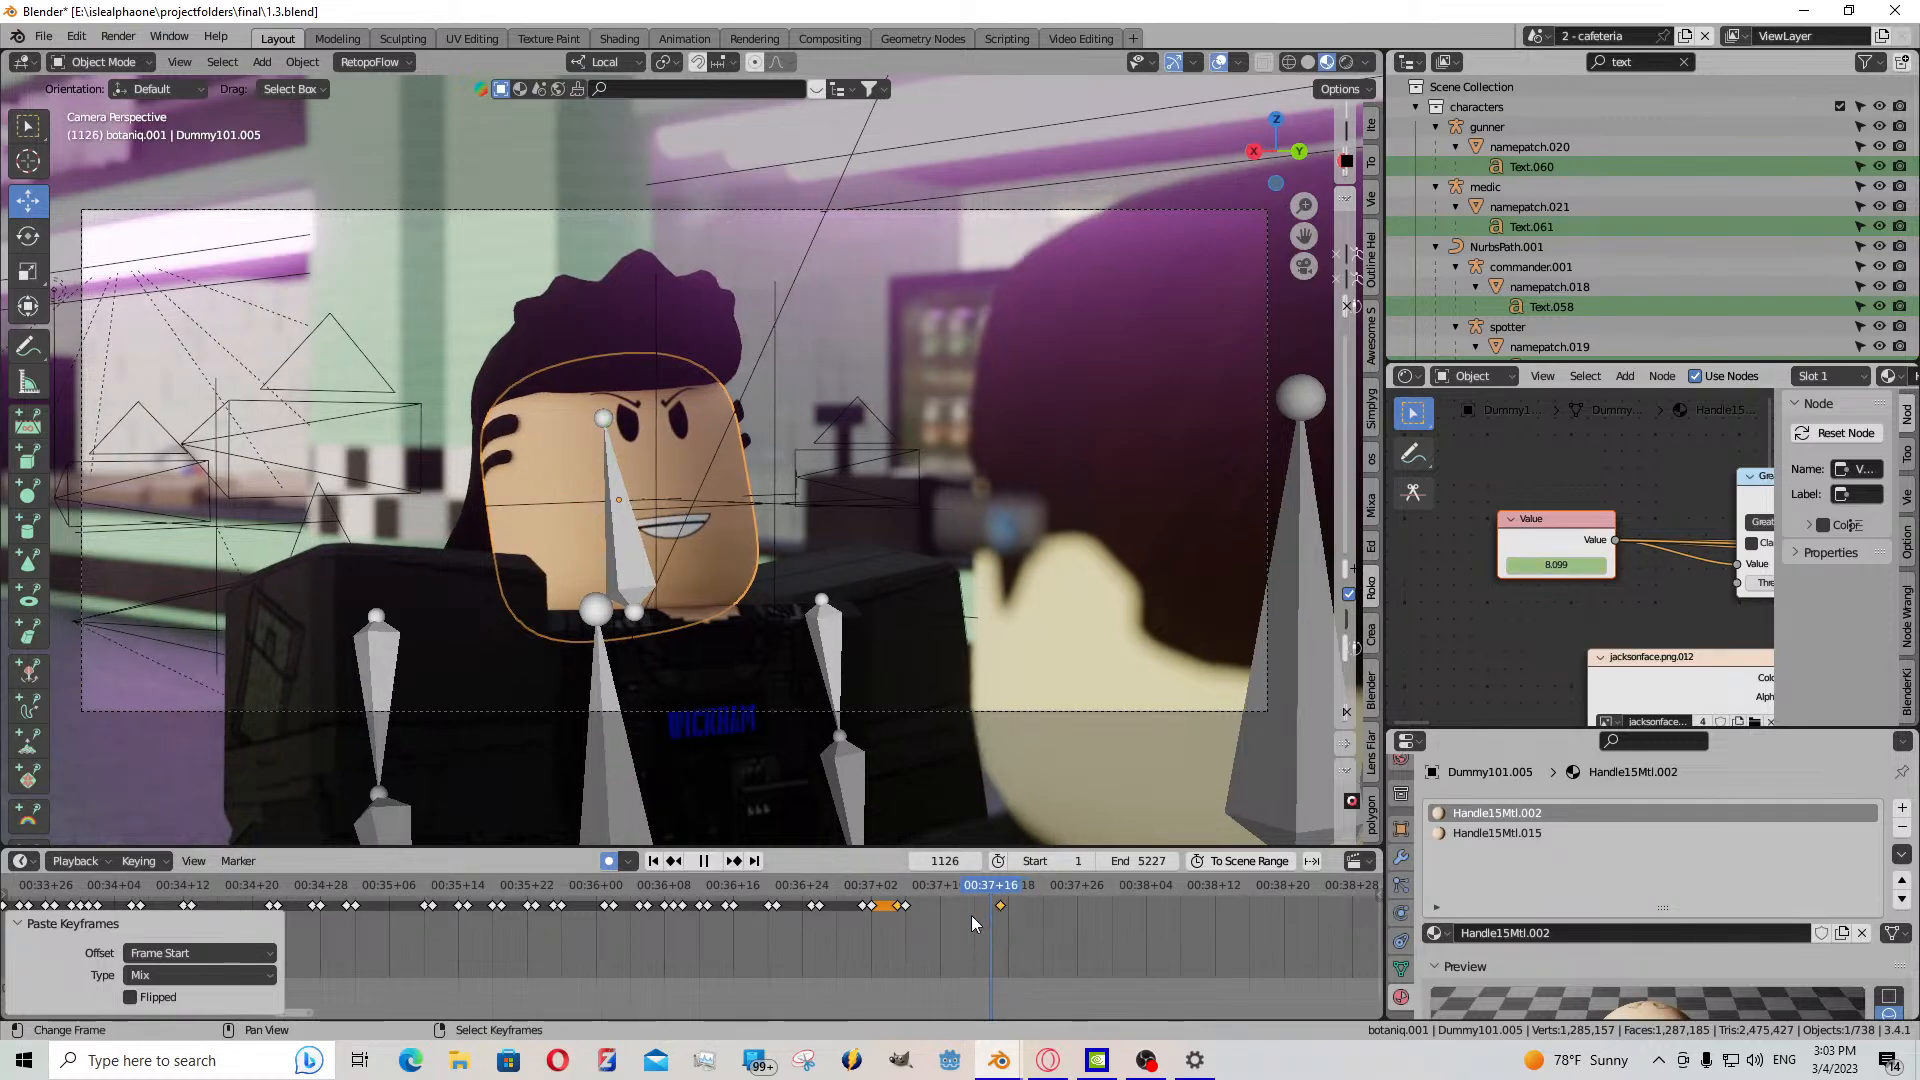
{"action": "left_click", "coordinate": [903, 907]}
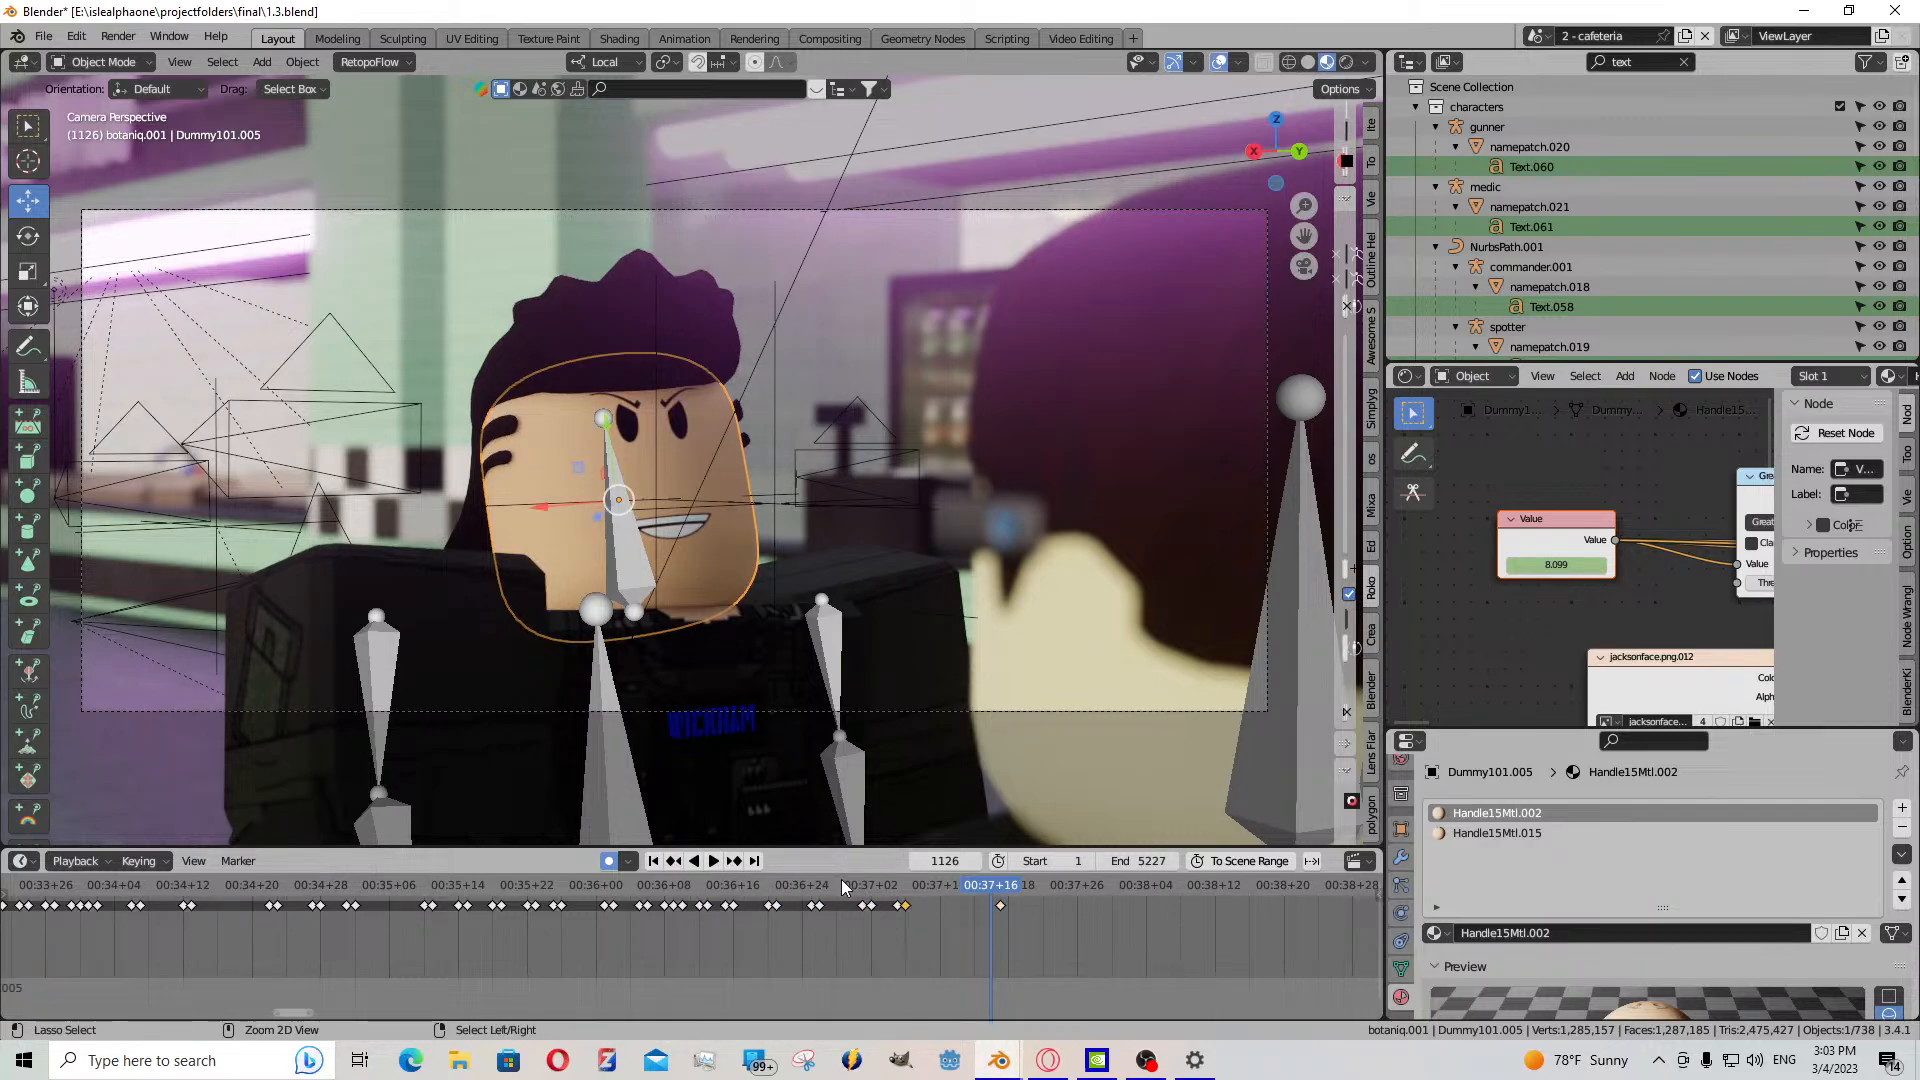
{"action": "key", "text": "ctrl+v"}
- Play back the frames leading up to 1131 to check the newest mouth shapes against the audio
{"action": "left_click", "coordinate": [718, 862]}
{"action": "left_click", "coordinate": [720, 864]}
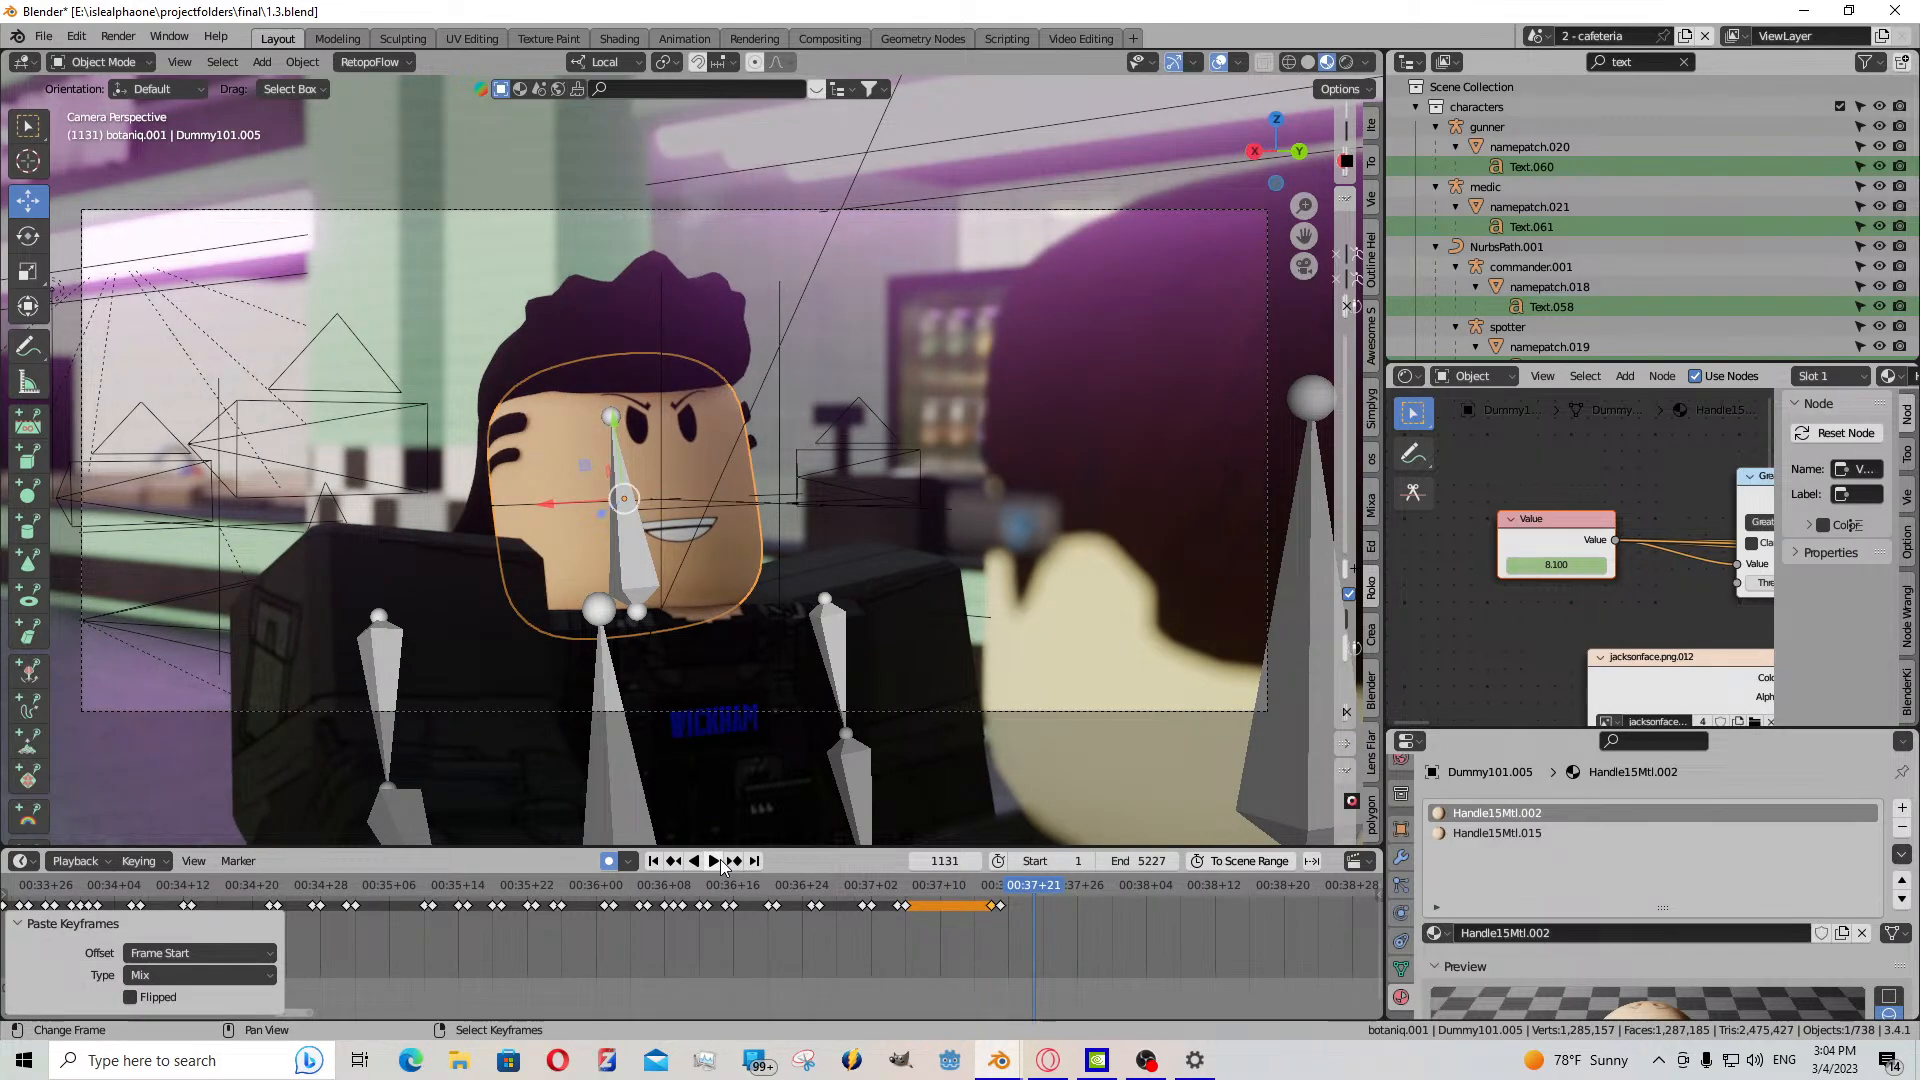
{"action": "left_click", "coordinate": [714, 862]}
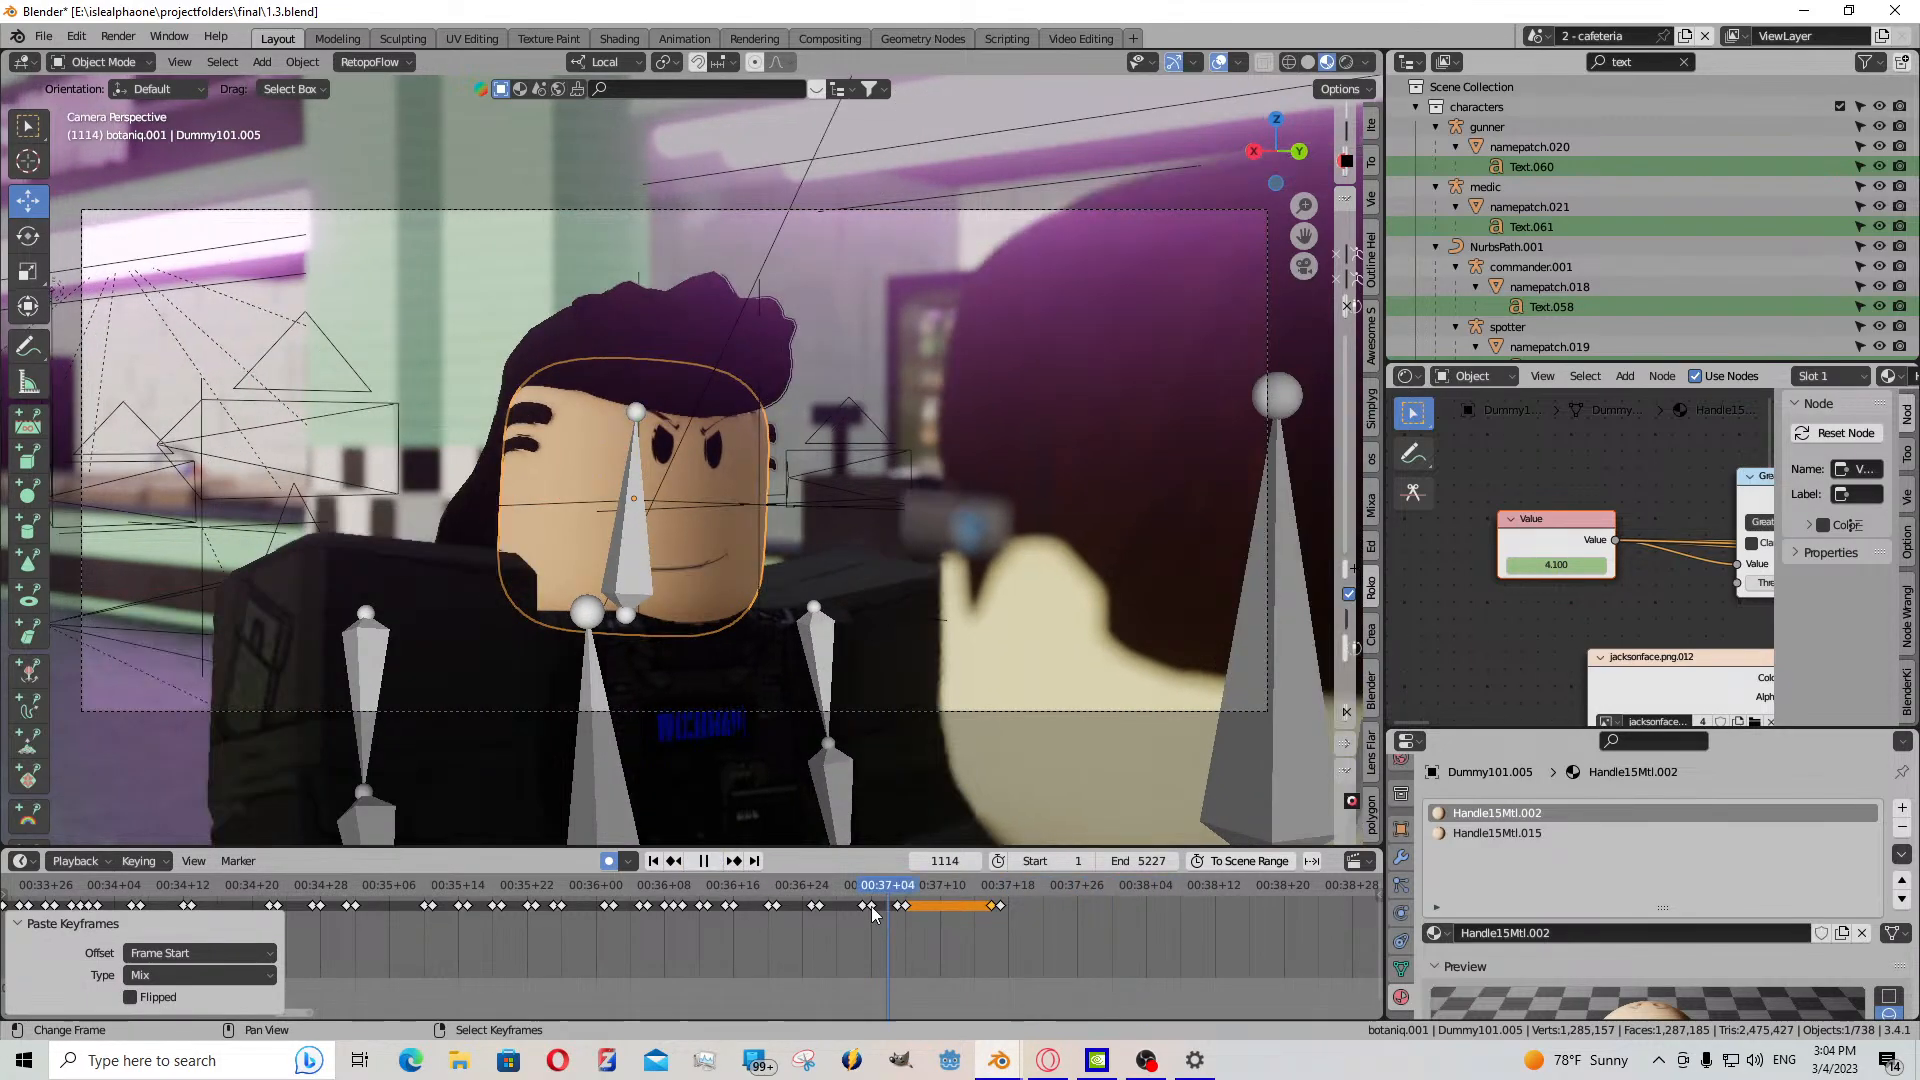
{"action": "left_click", "coordinate": [706, 862]}
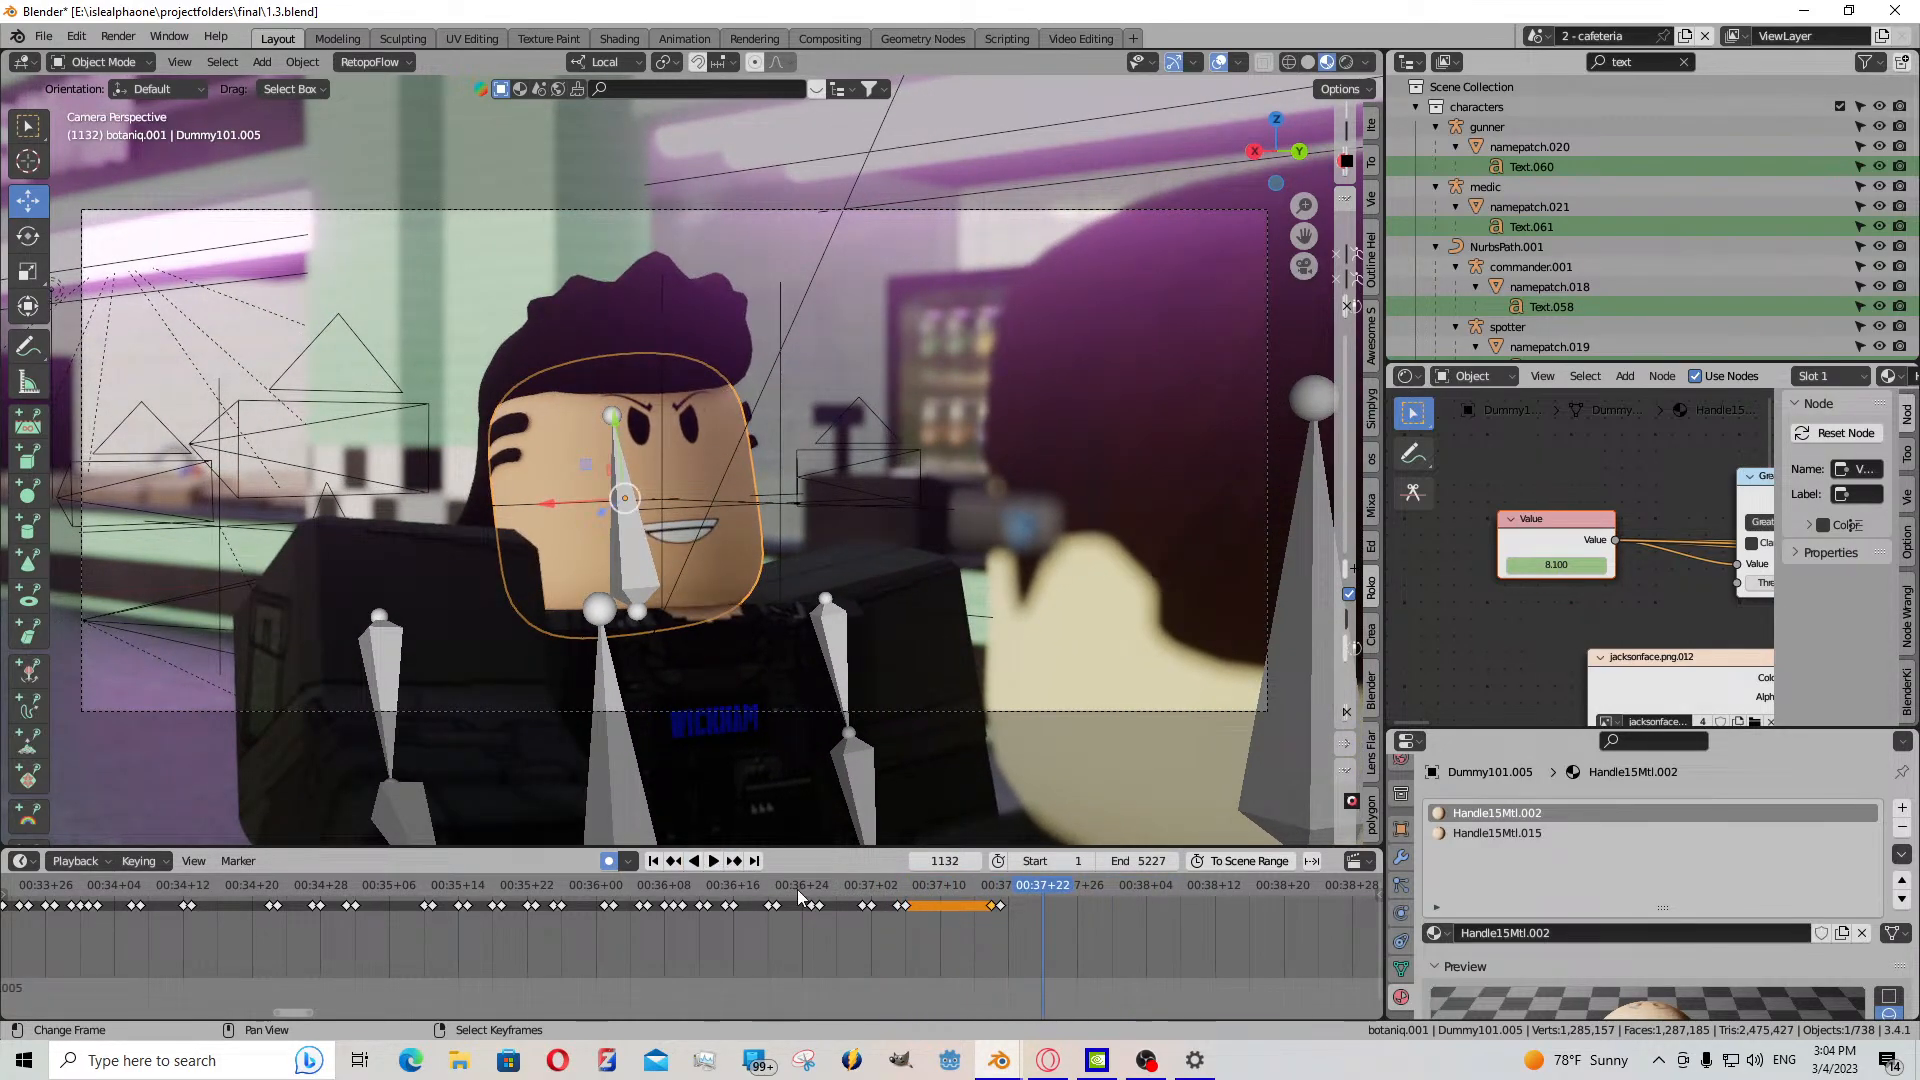
{"action": "key", "text": "space"}
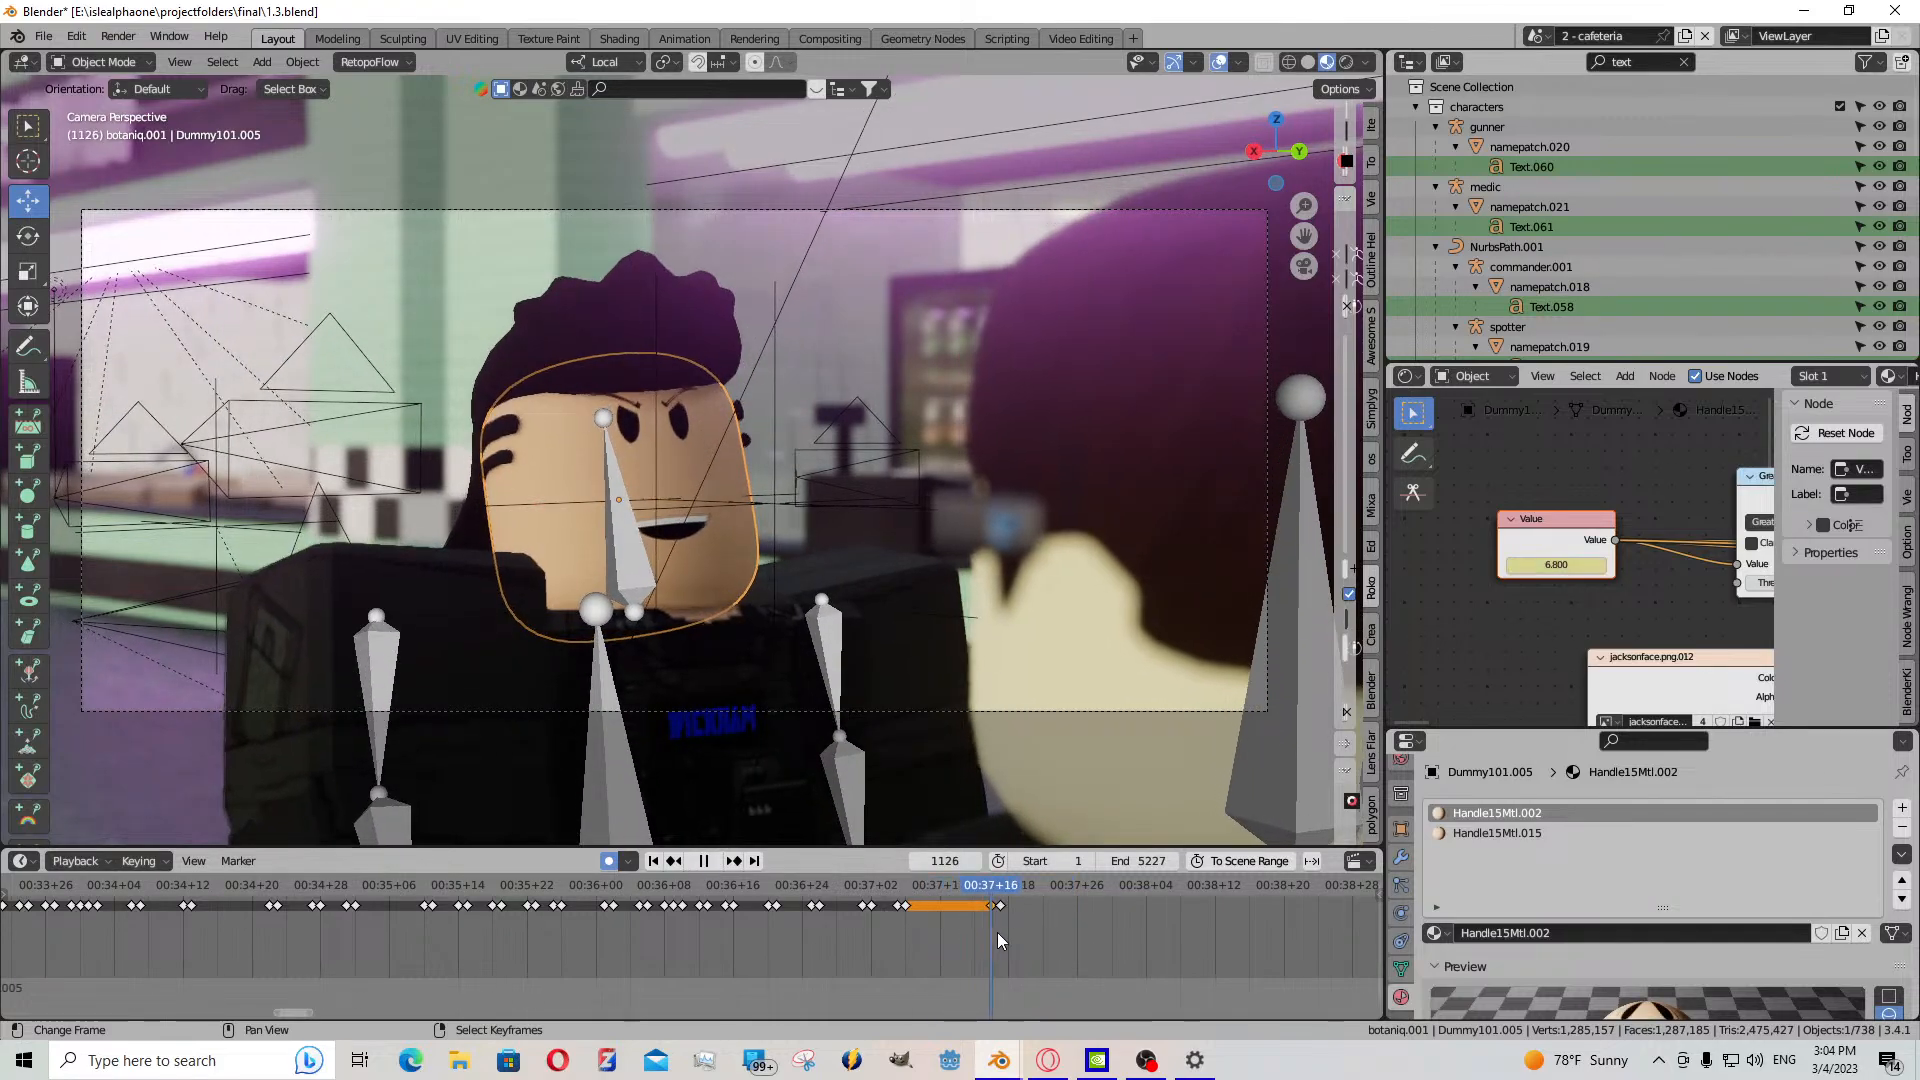
{"action": "key", "text": "space"}
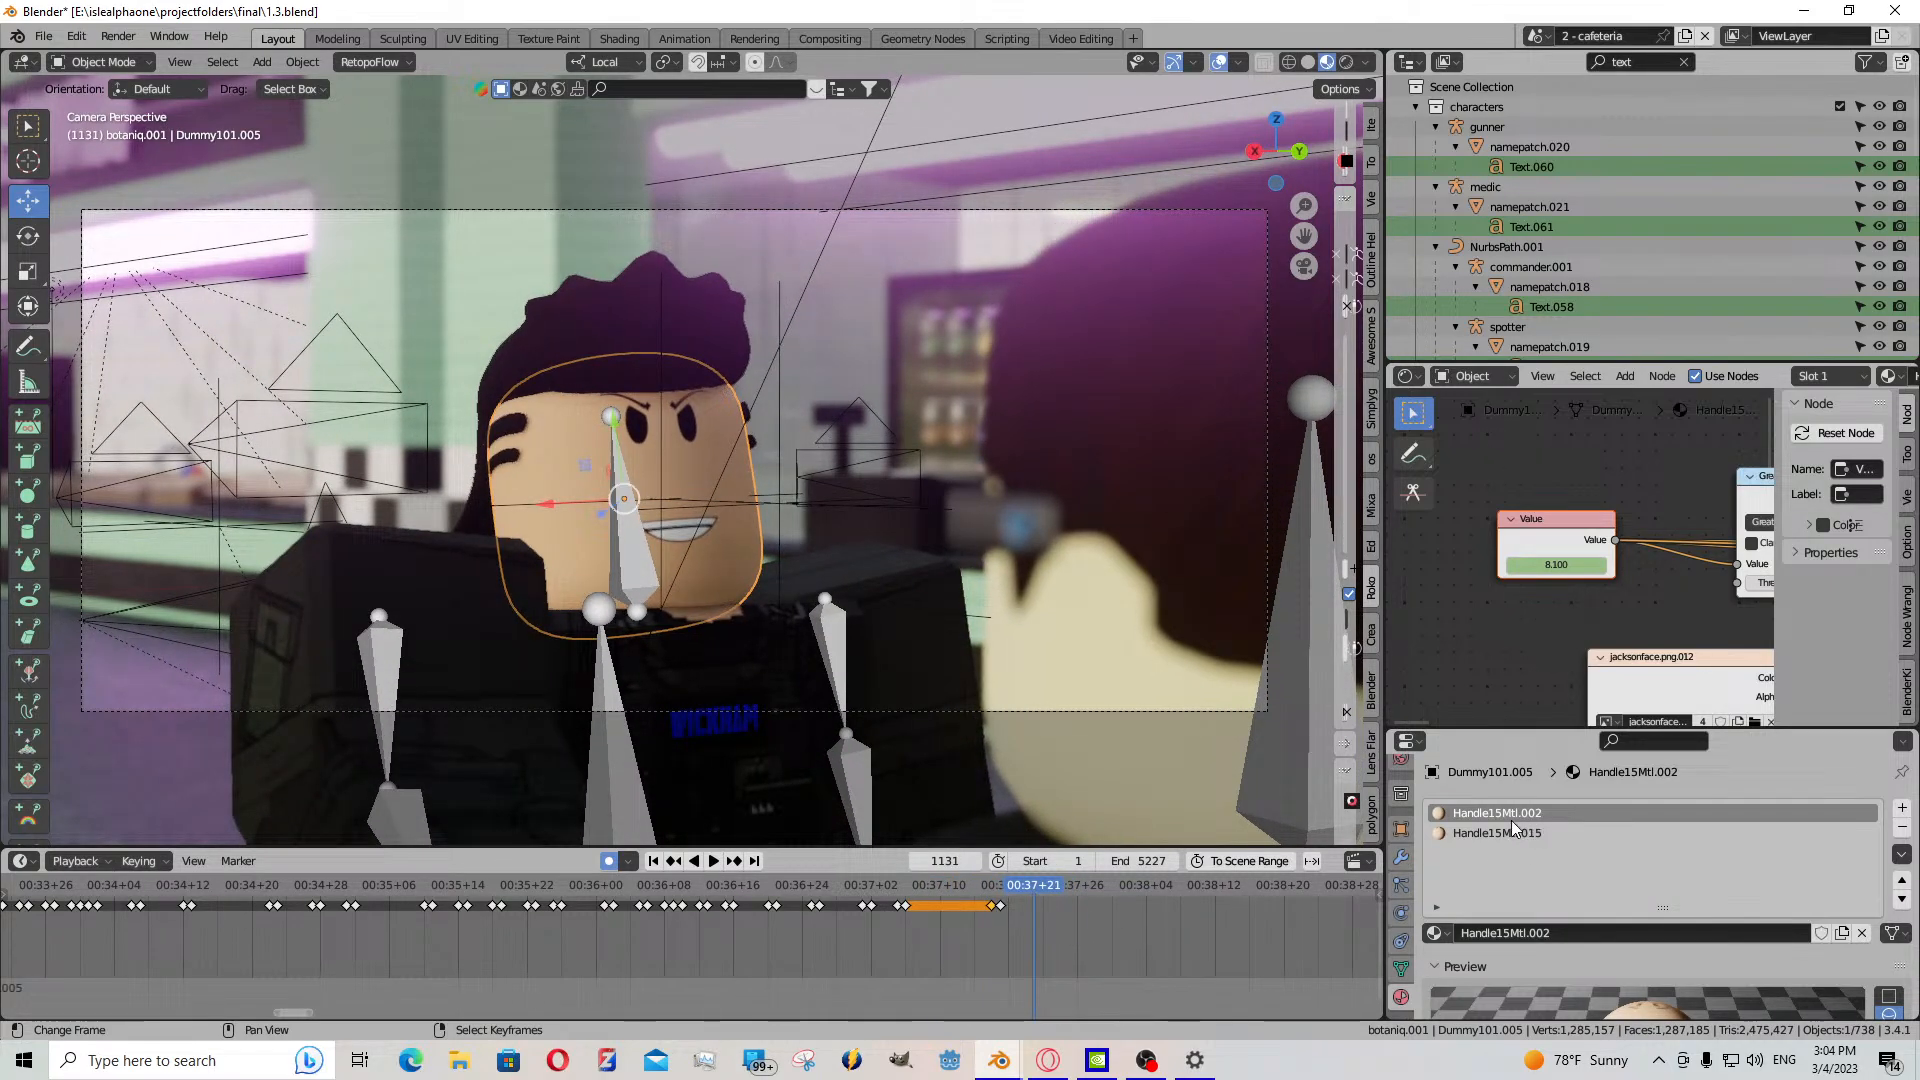
- Switch to the Handle15Mtl.015 eye material and keyframe its Value of -13.500 on frame 1115, moving on to frame 1116
{"action": "left_click", "coordinate": [1514, 831]}
{"action": "key", "text": "Down"}
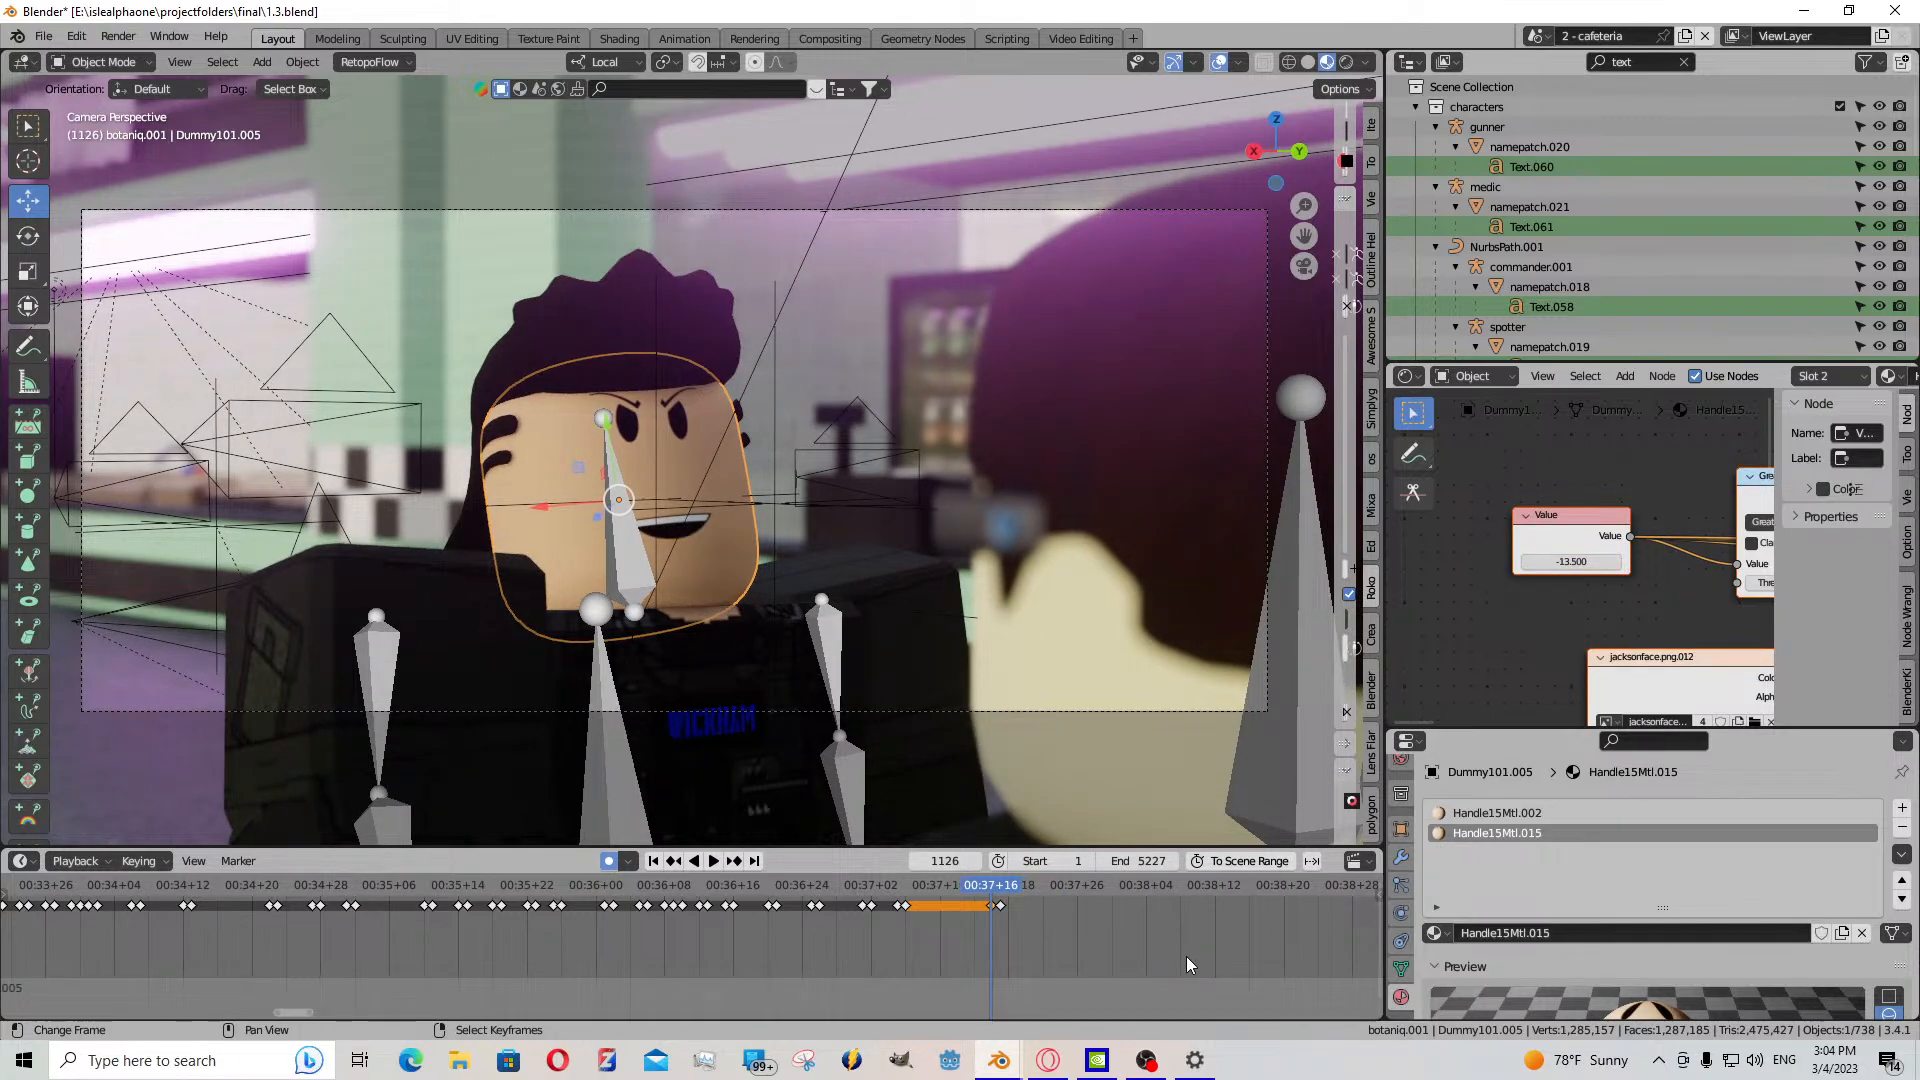
{"action": "key", "text": "Left"}
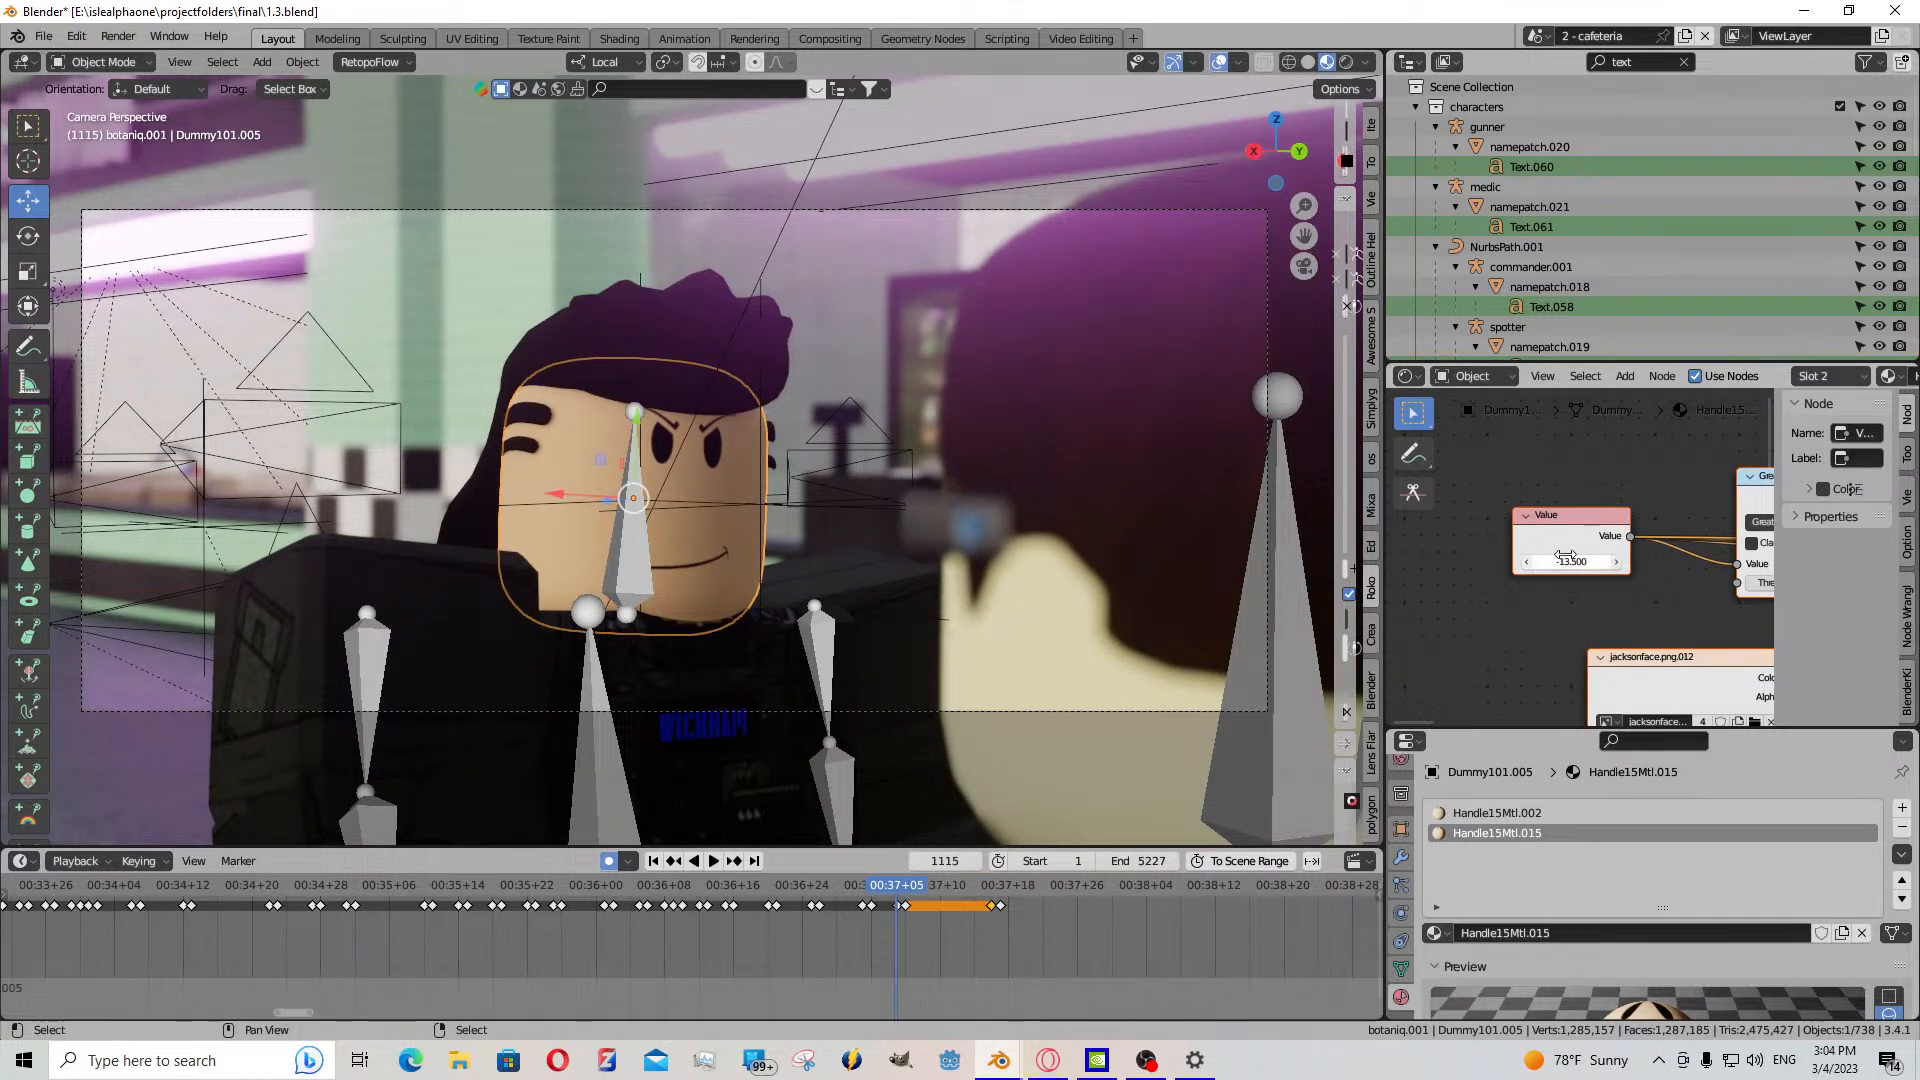
{"action": "left_click_drag", "start_coordinate": [1376, 534], "coordinate": [1250, 525]}
{"action": "key", "text": "Right"}
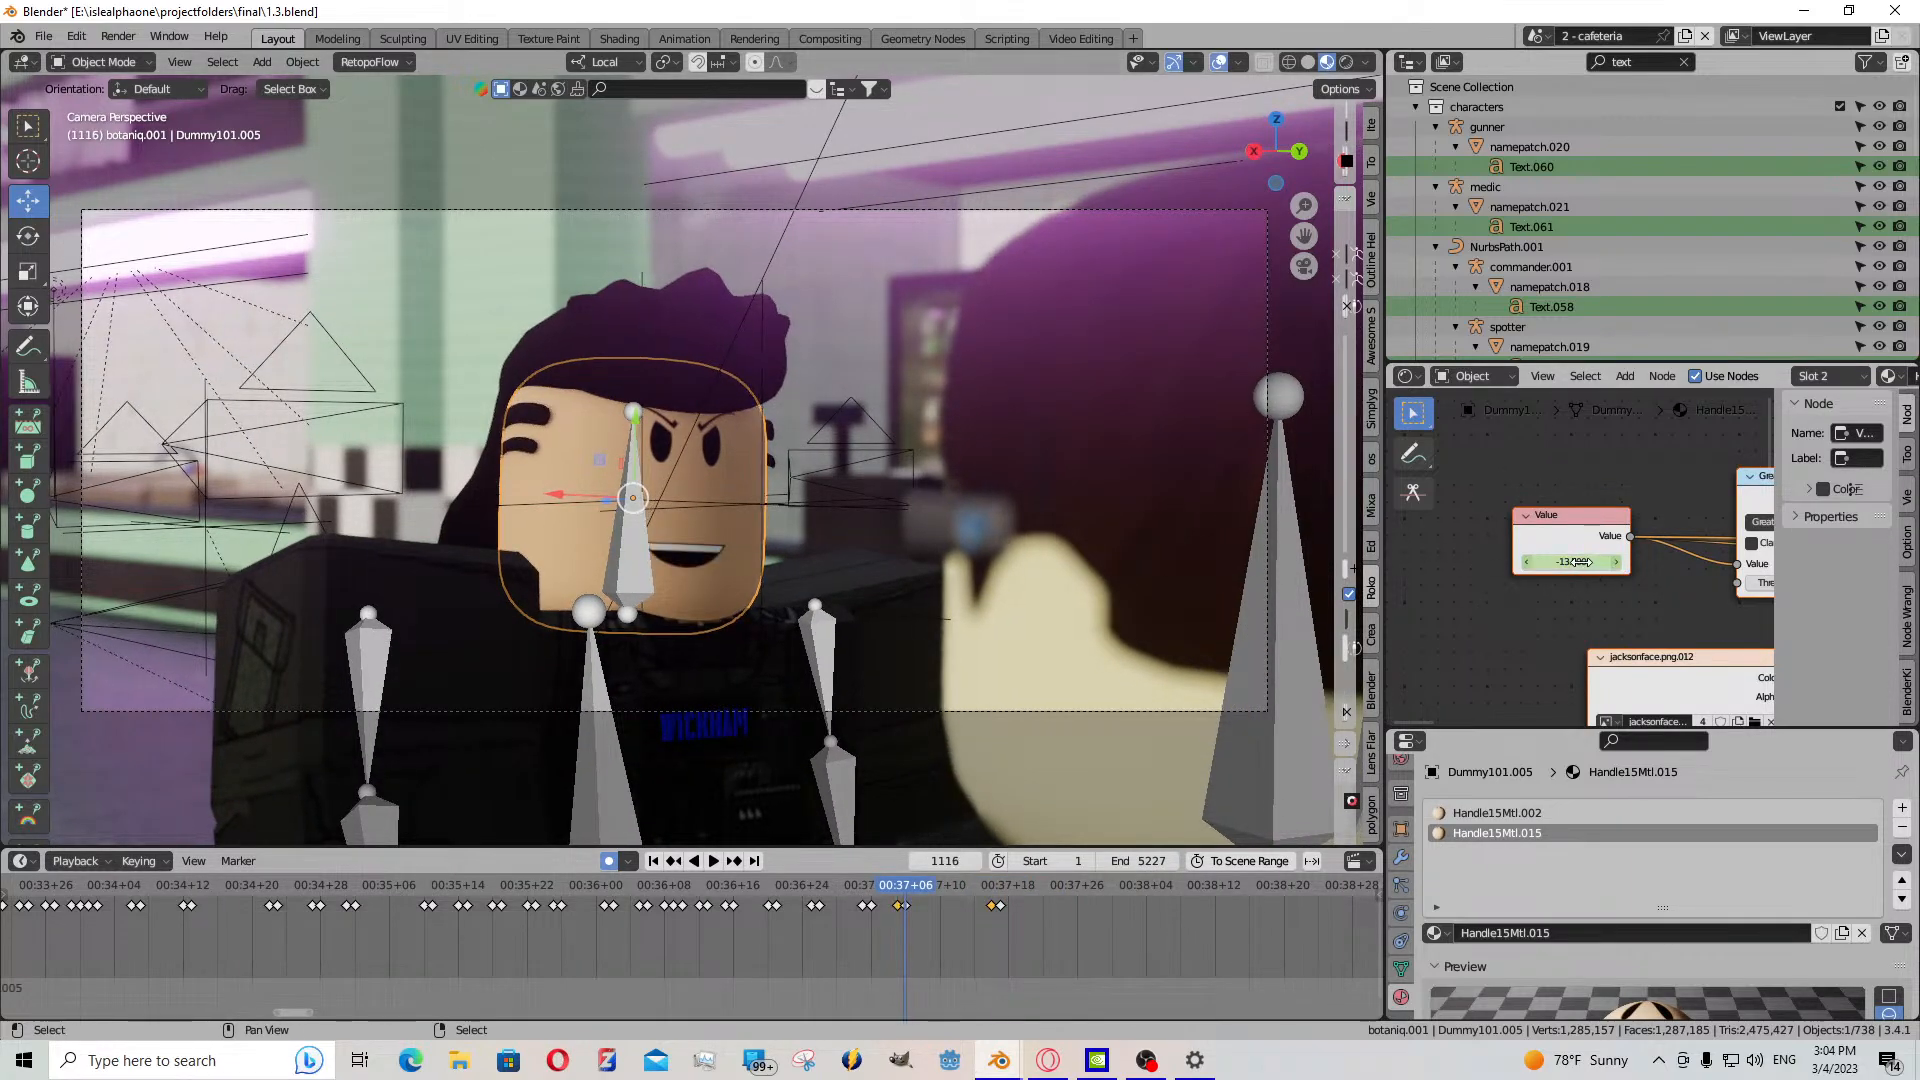
- Try other Values for the Handle15Mtl.015 material on frame 1116 to preview its eye expressions
{"action": "left_click_drag", "start_coordinate": [1596, 562], "coordinate": [1589, 562]}
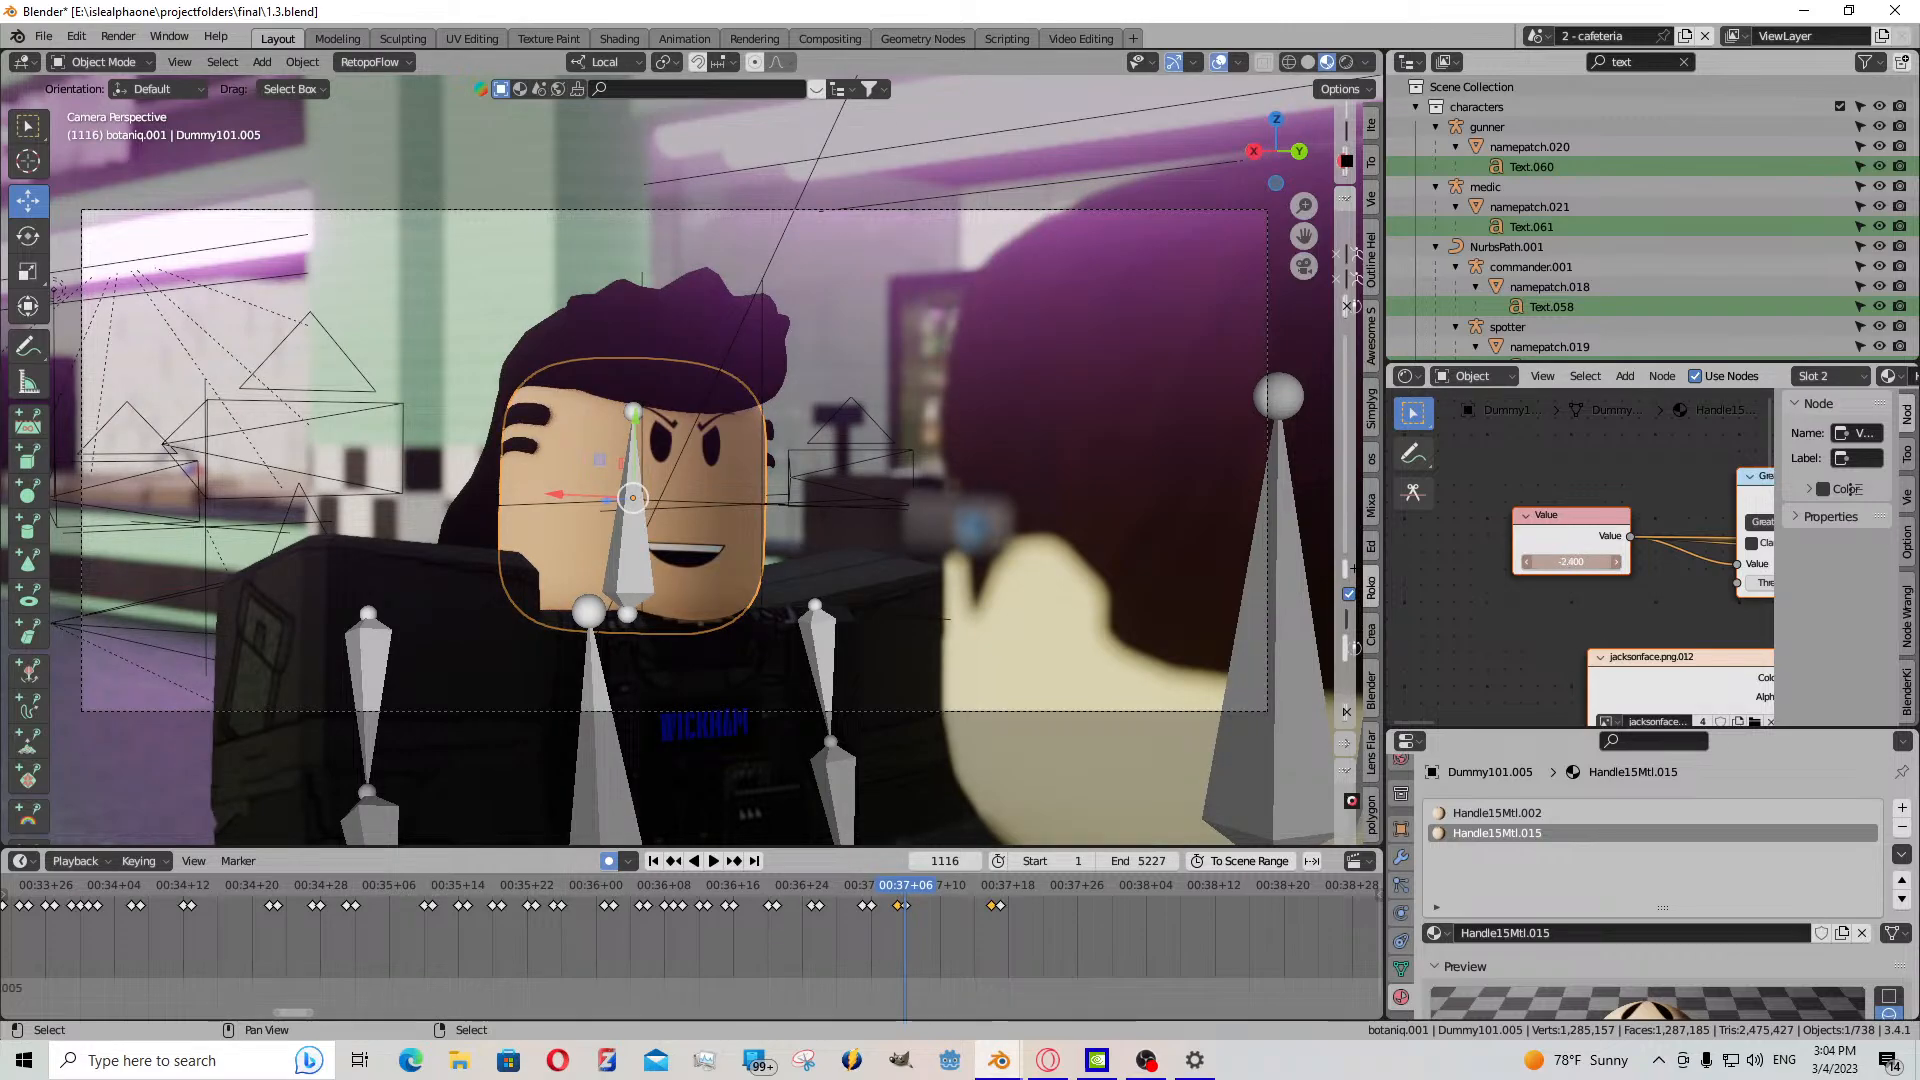
{"action": "left_click_drag", "start_coordinate": [1571, 562], "coordinate": [1651, 562]}
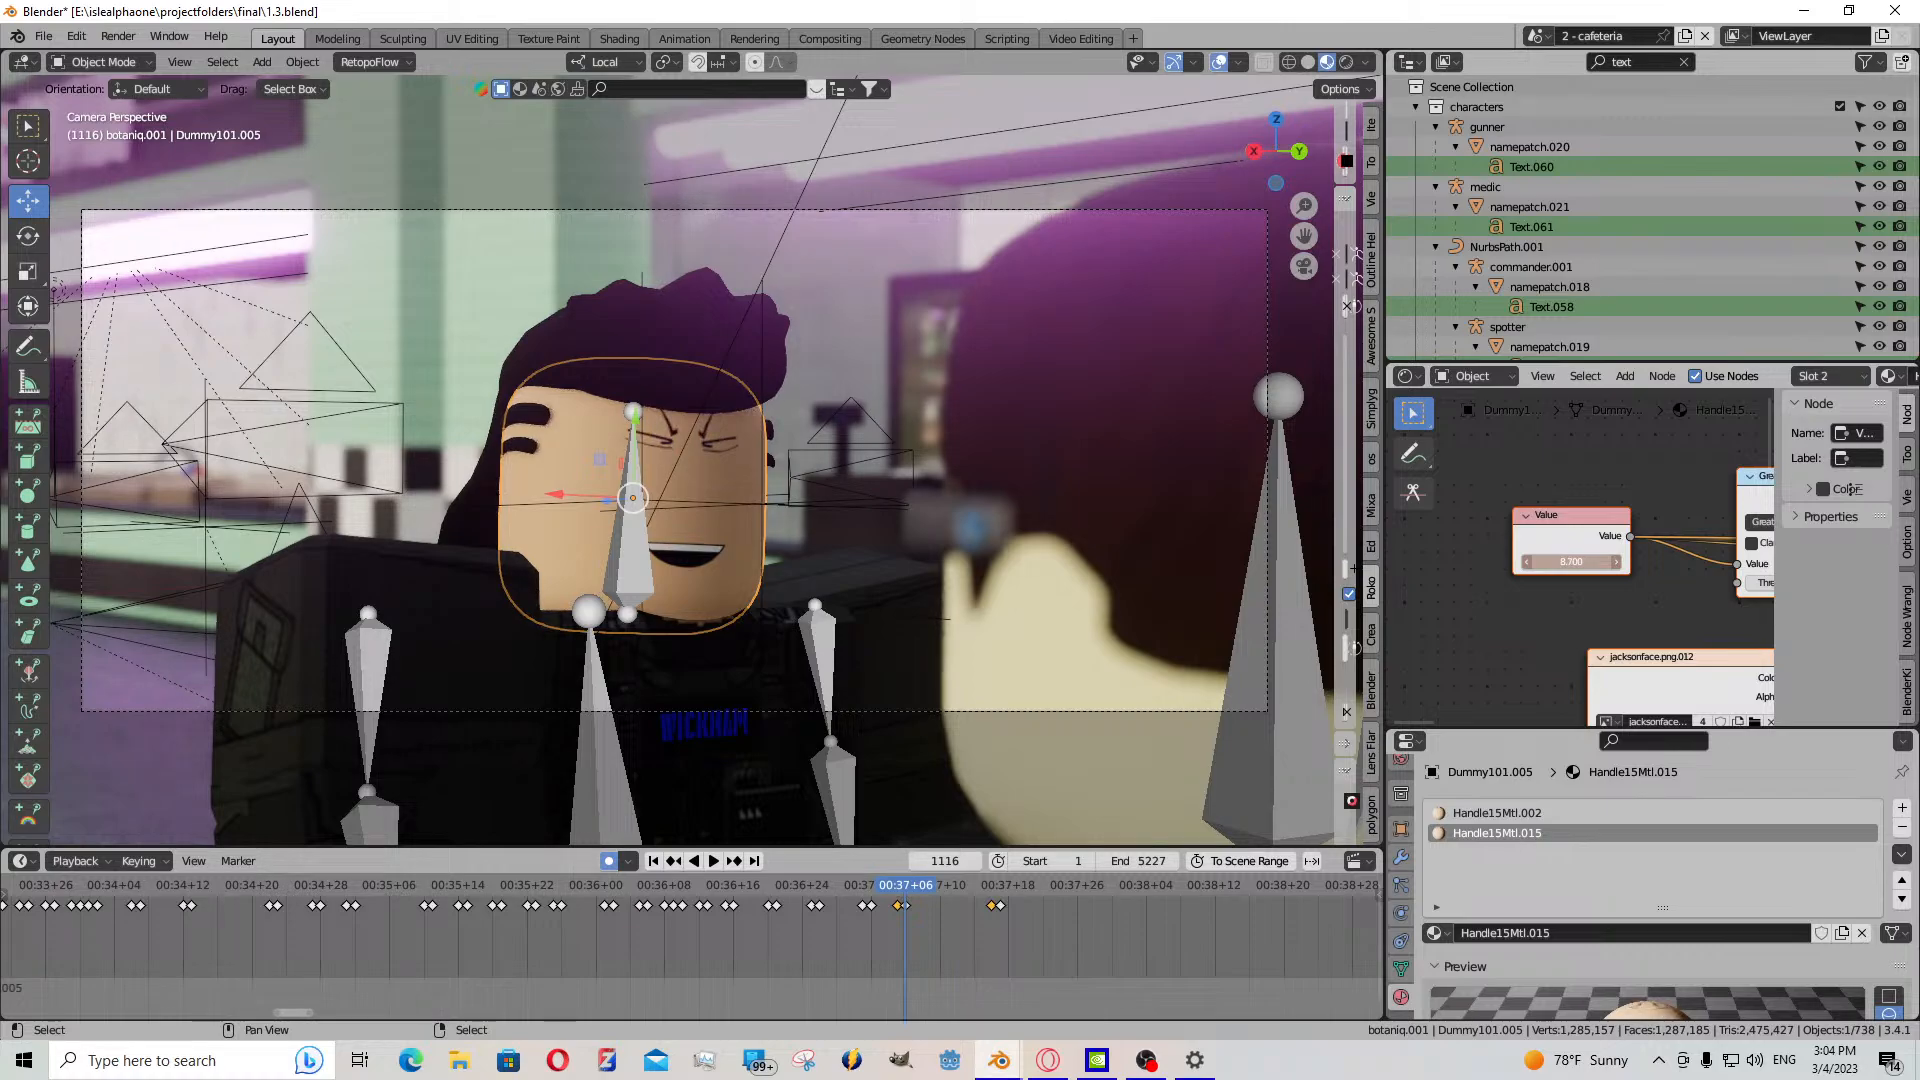
{"action": "right_click", "coordinate": [1578, 561]}
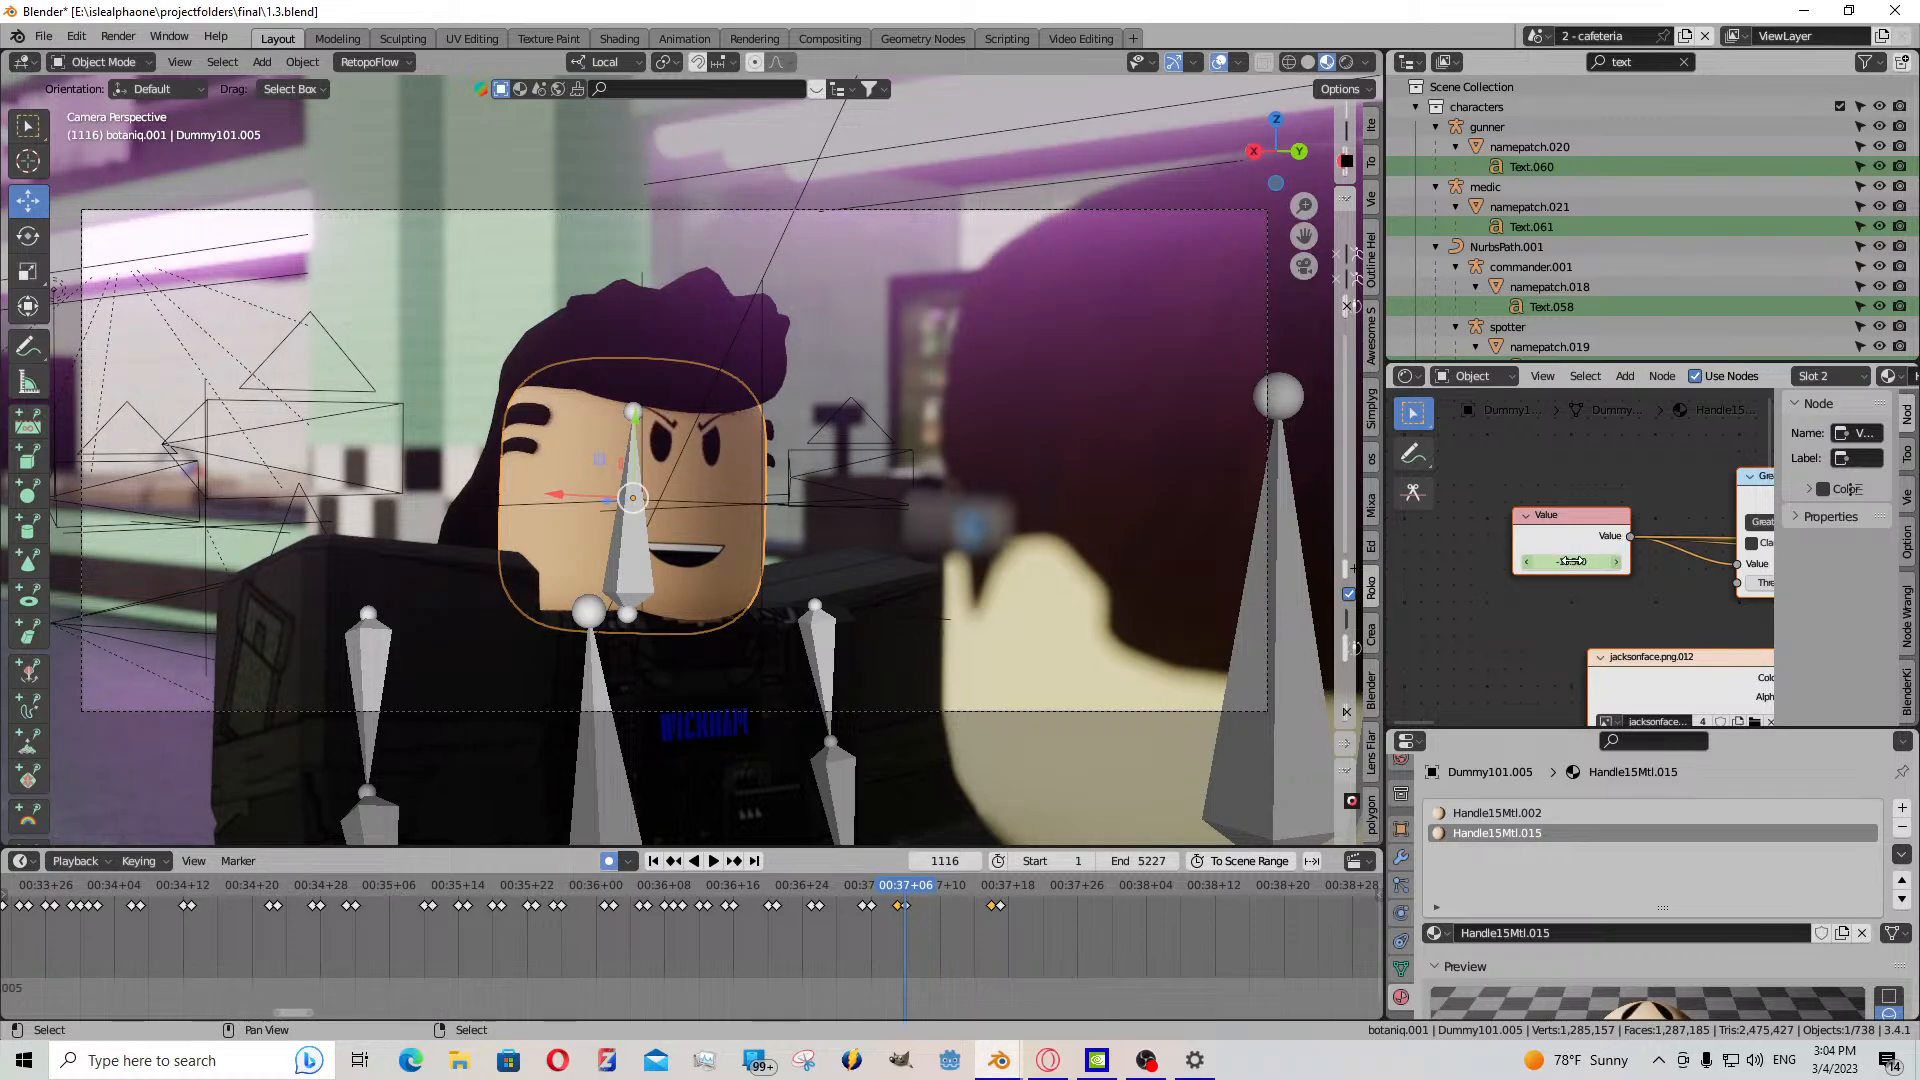
{"action": "scroll", "coordinate": [1572, 561], "scroll_direction": "down", "scroll_amount": 3}
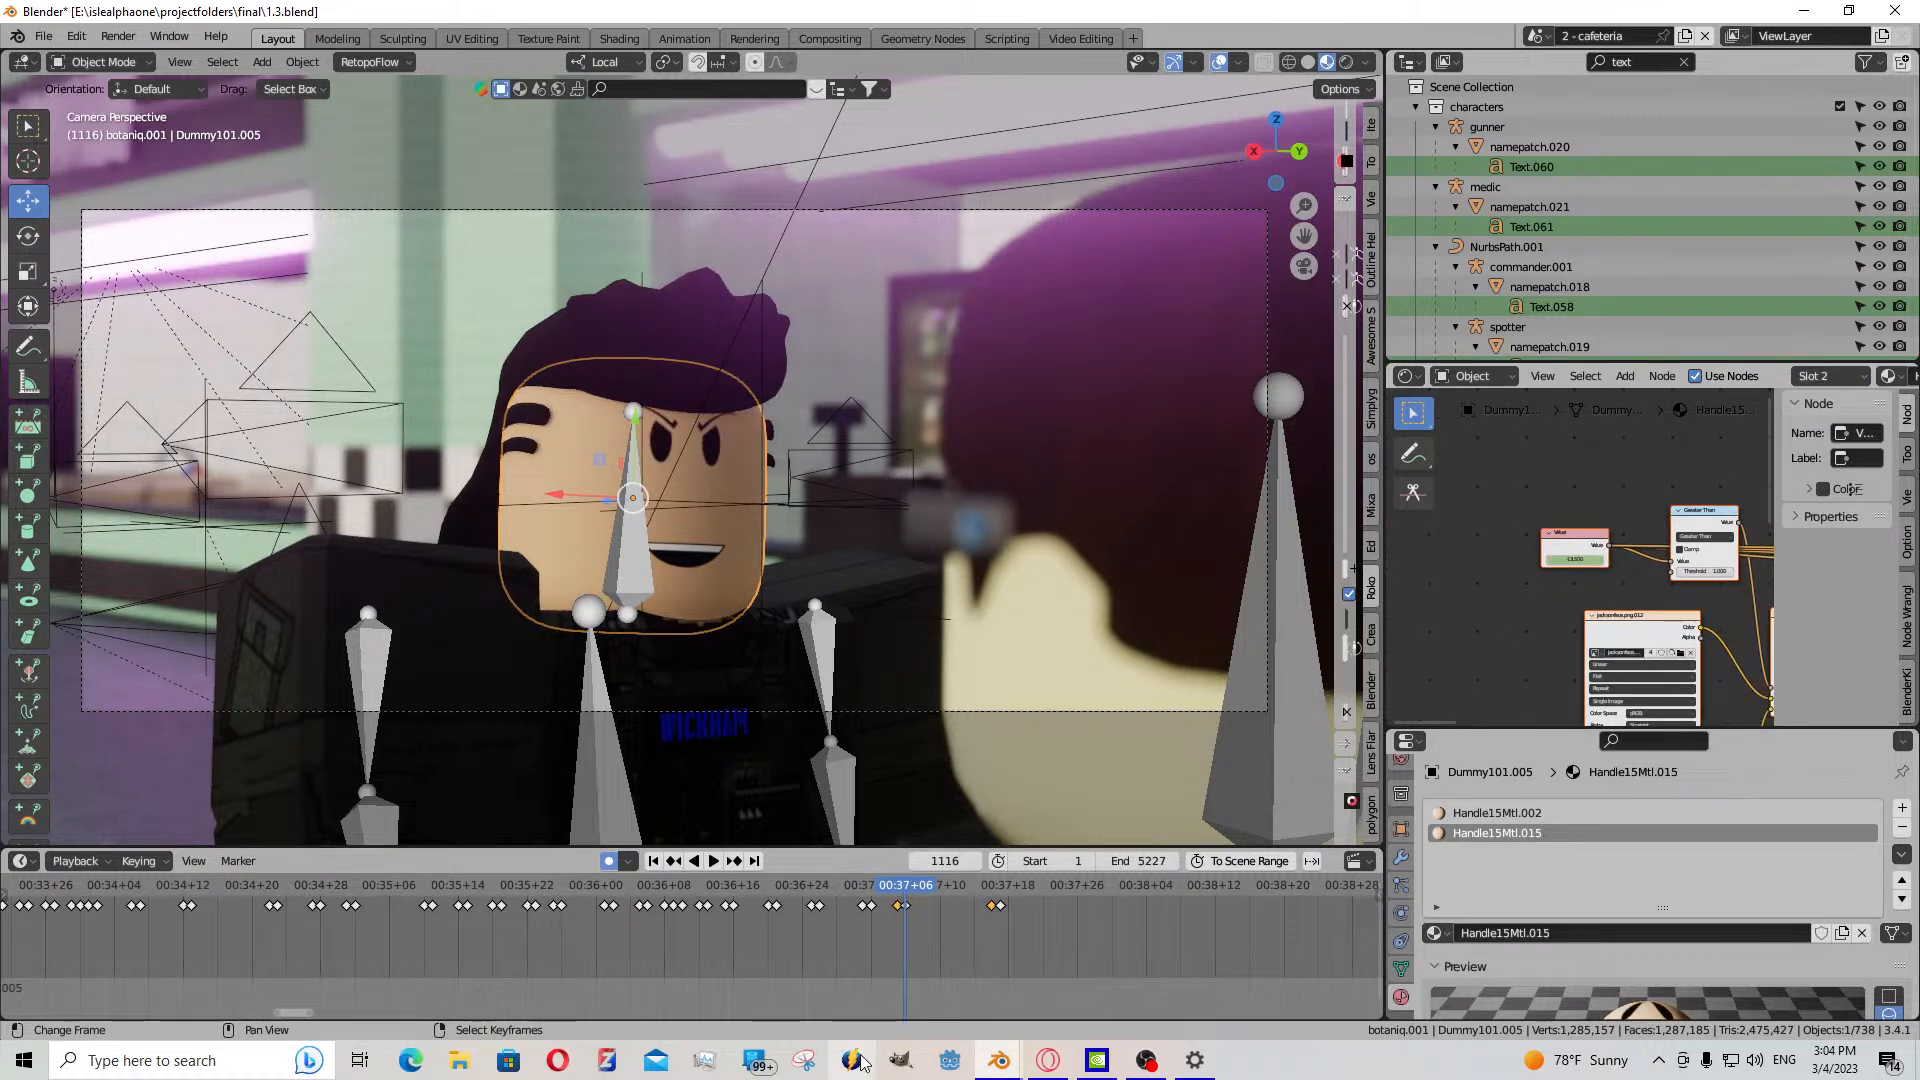
- Switch to GIMP and open the recently used face image jackson17.png
{"action": "left_click", "coordinate": [898, 1073]}
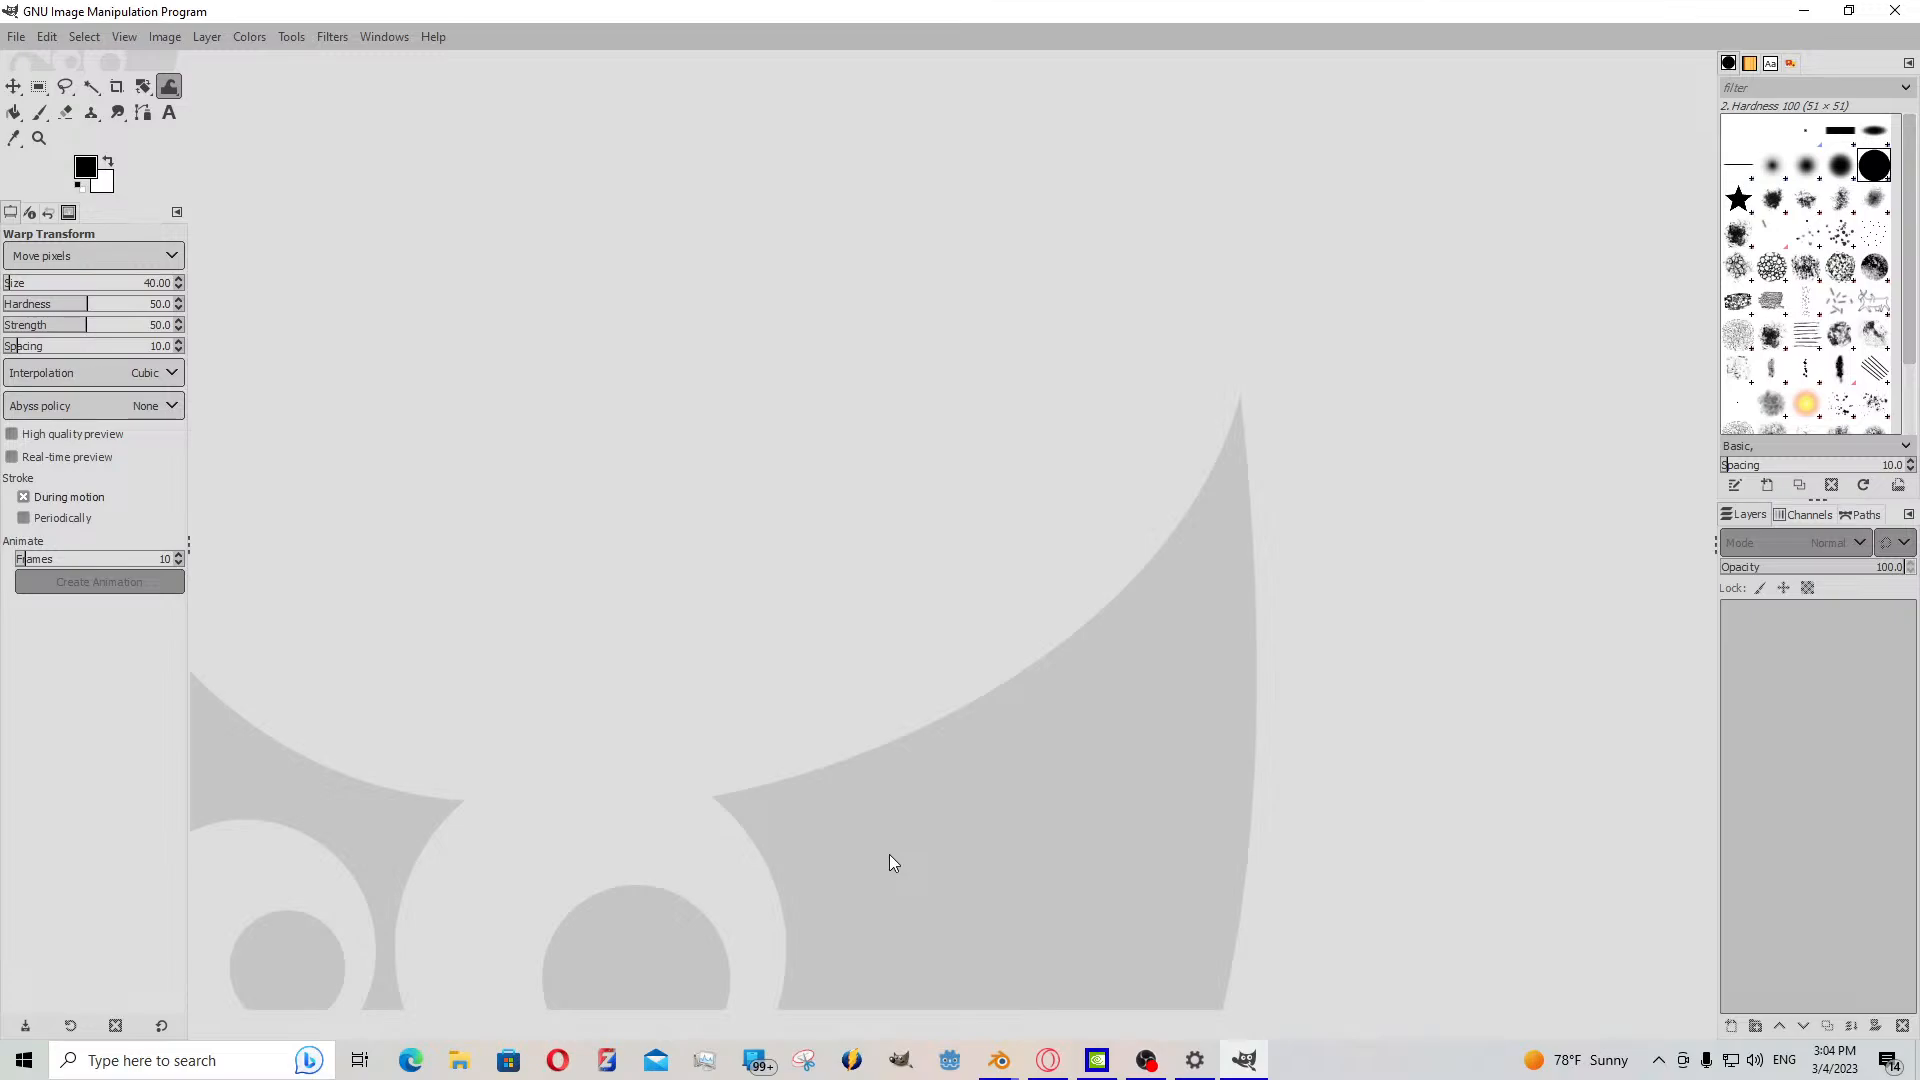
{"action": "left_click", "coordinate": [16, 36]}
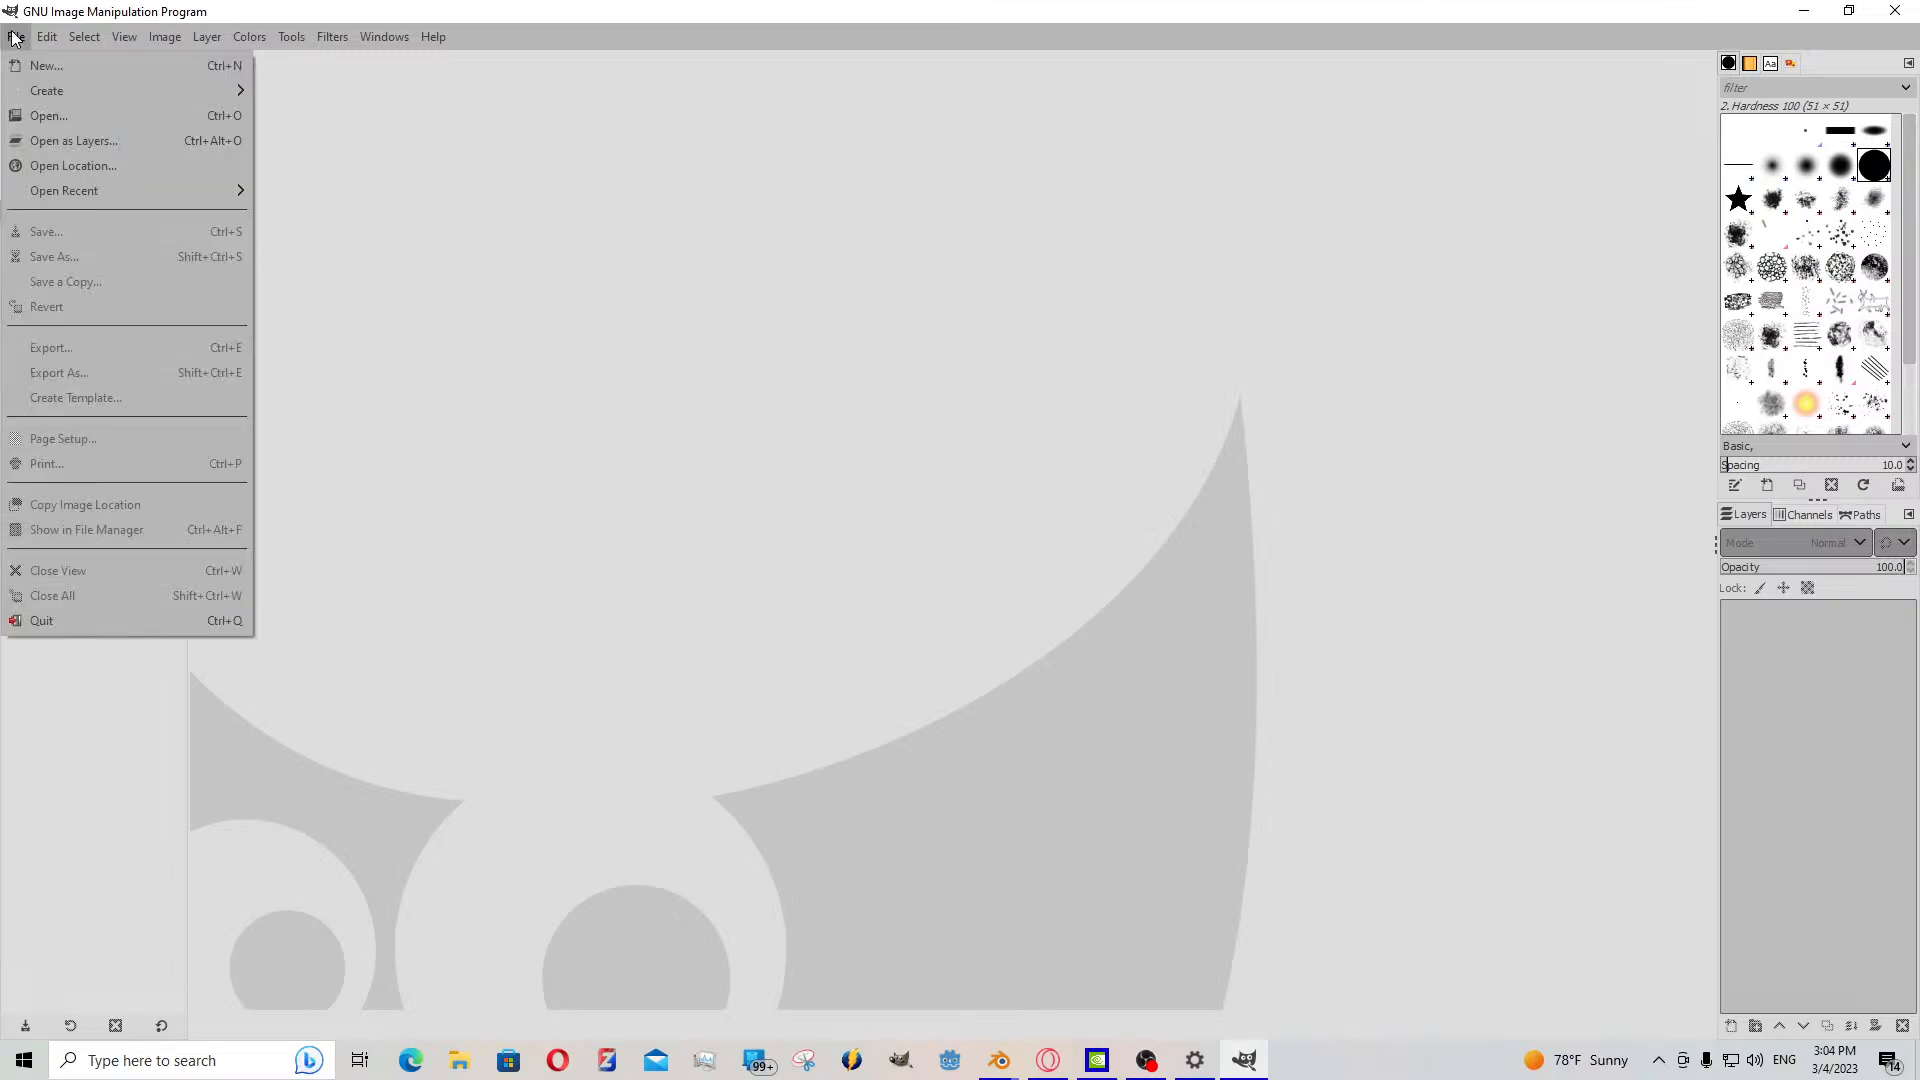
{"action": "left_click", "coordinate": [80, 112]}
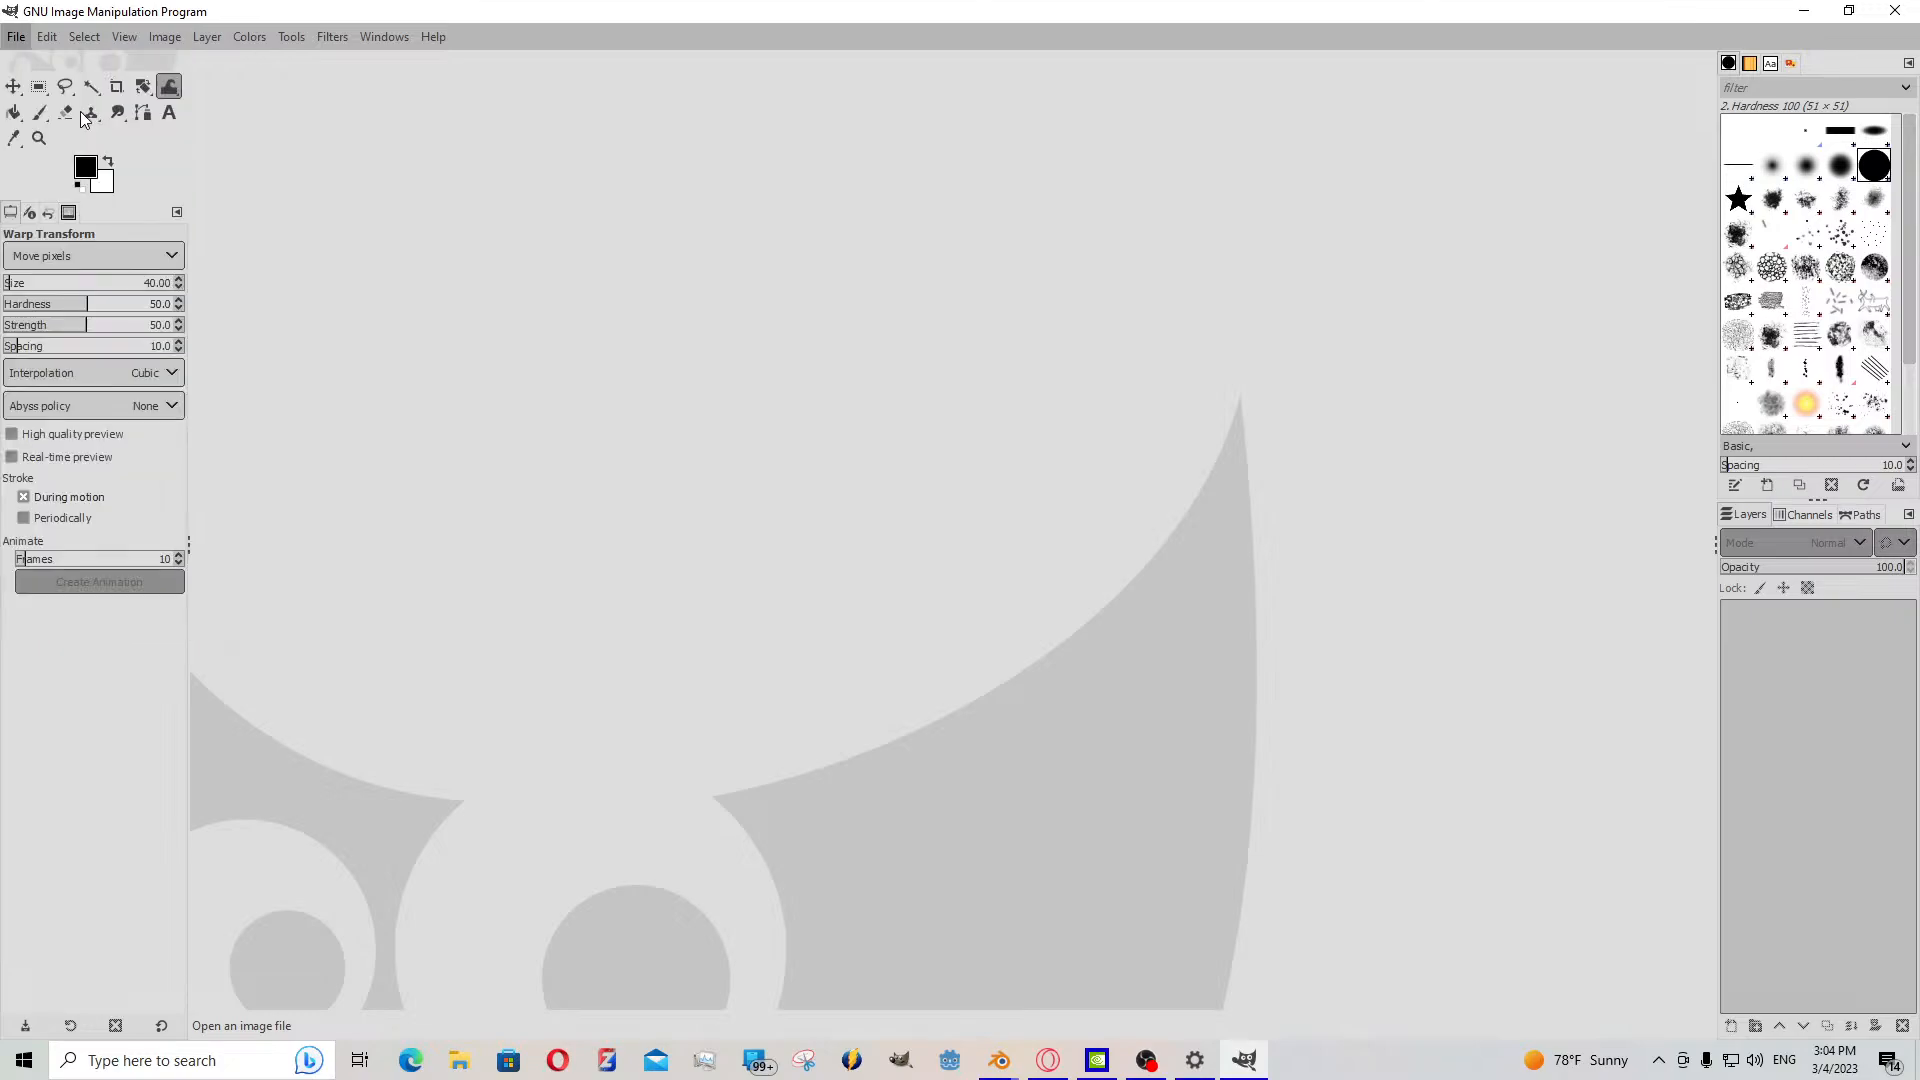
{"action": "left_click", "coordinate": [418, 272]}
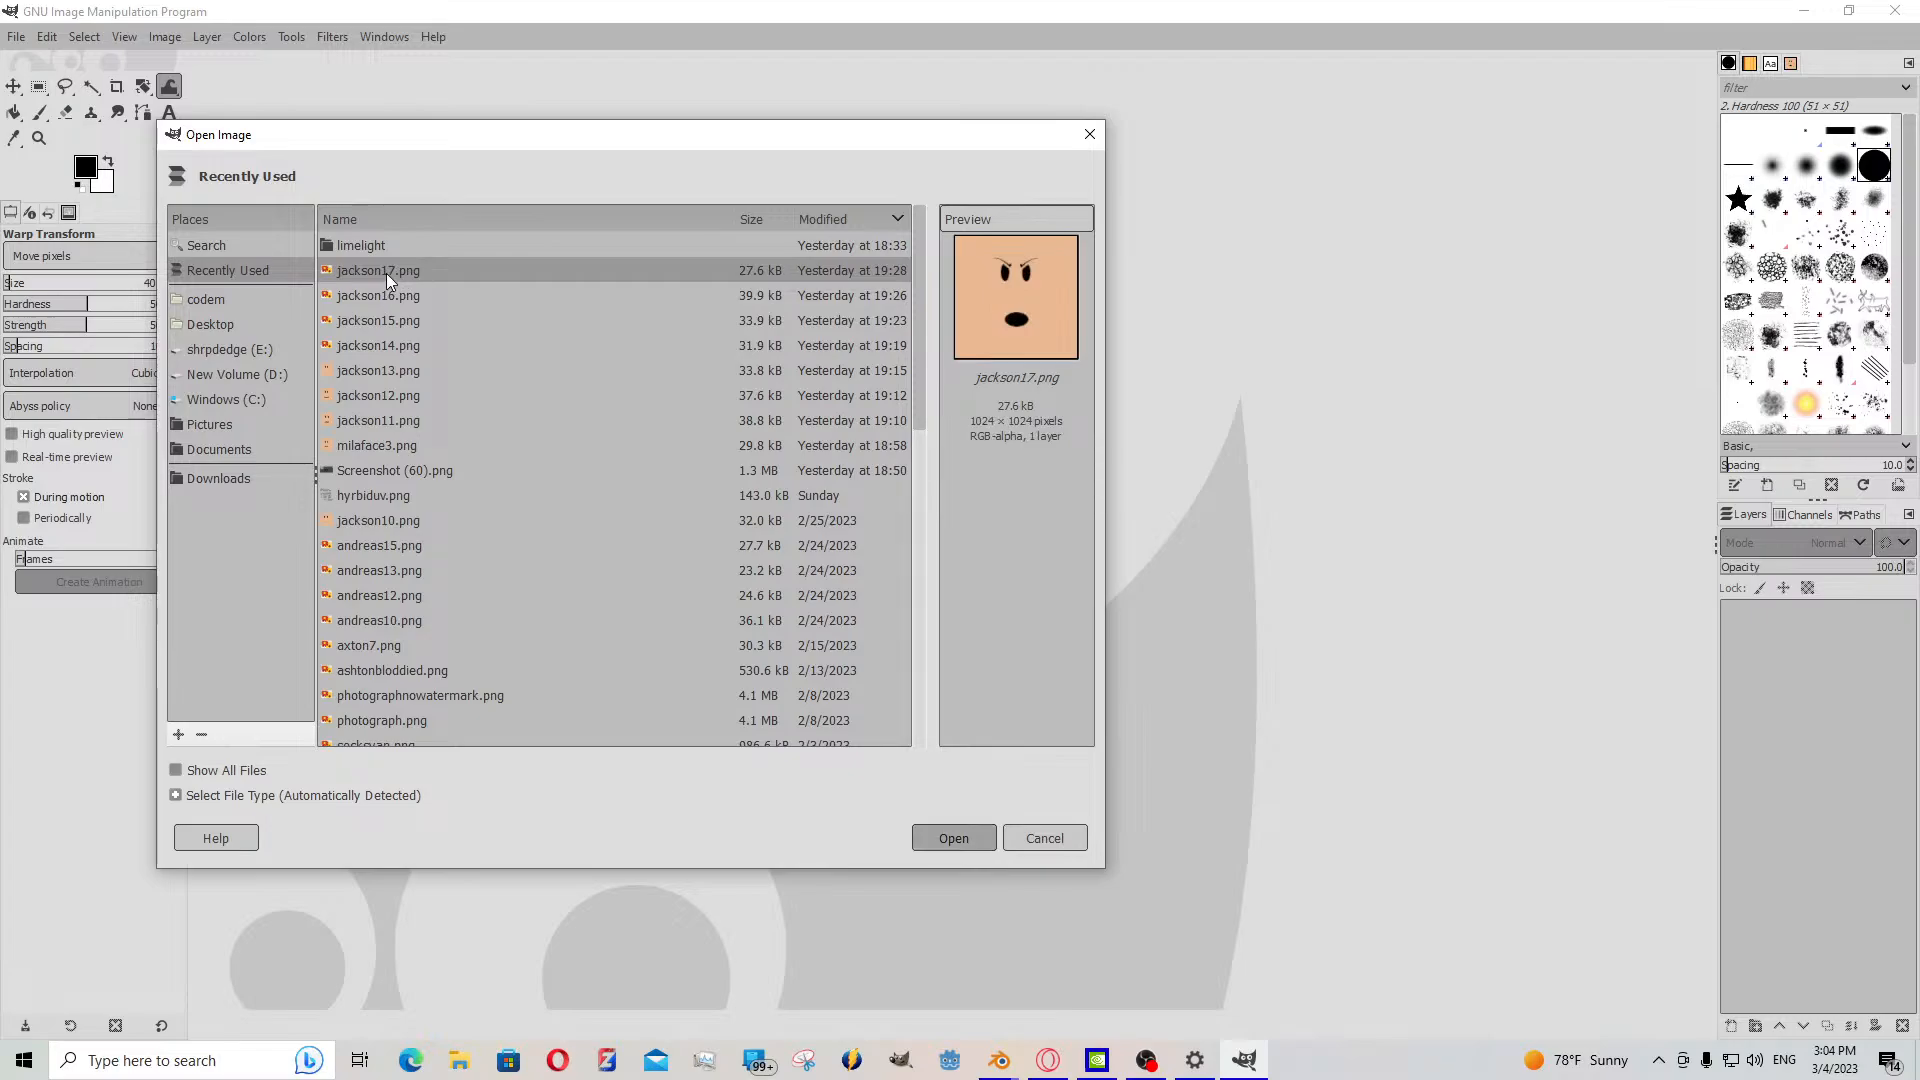
{"action": "double_click", "coordinate": [386, 271]}
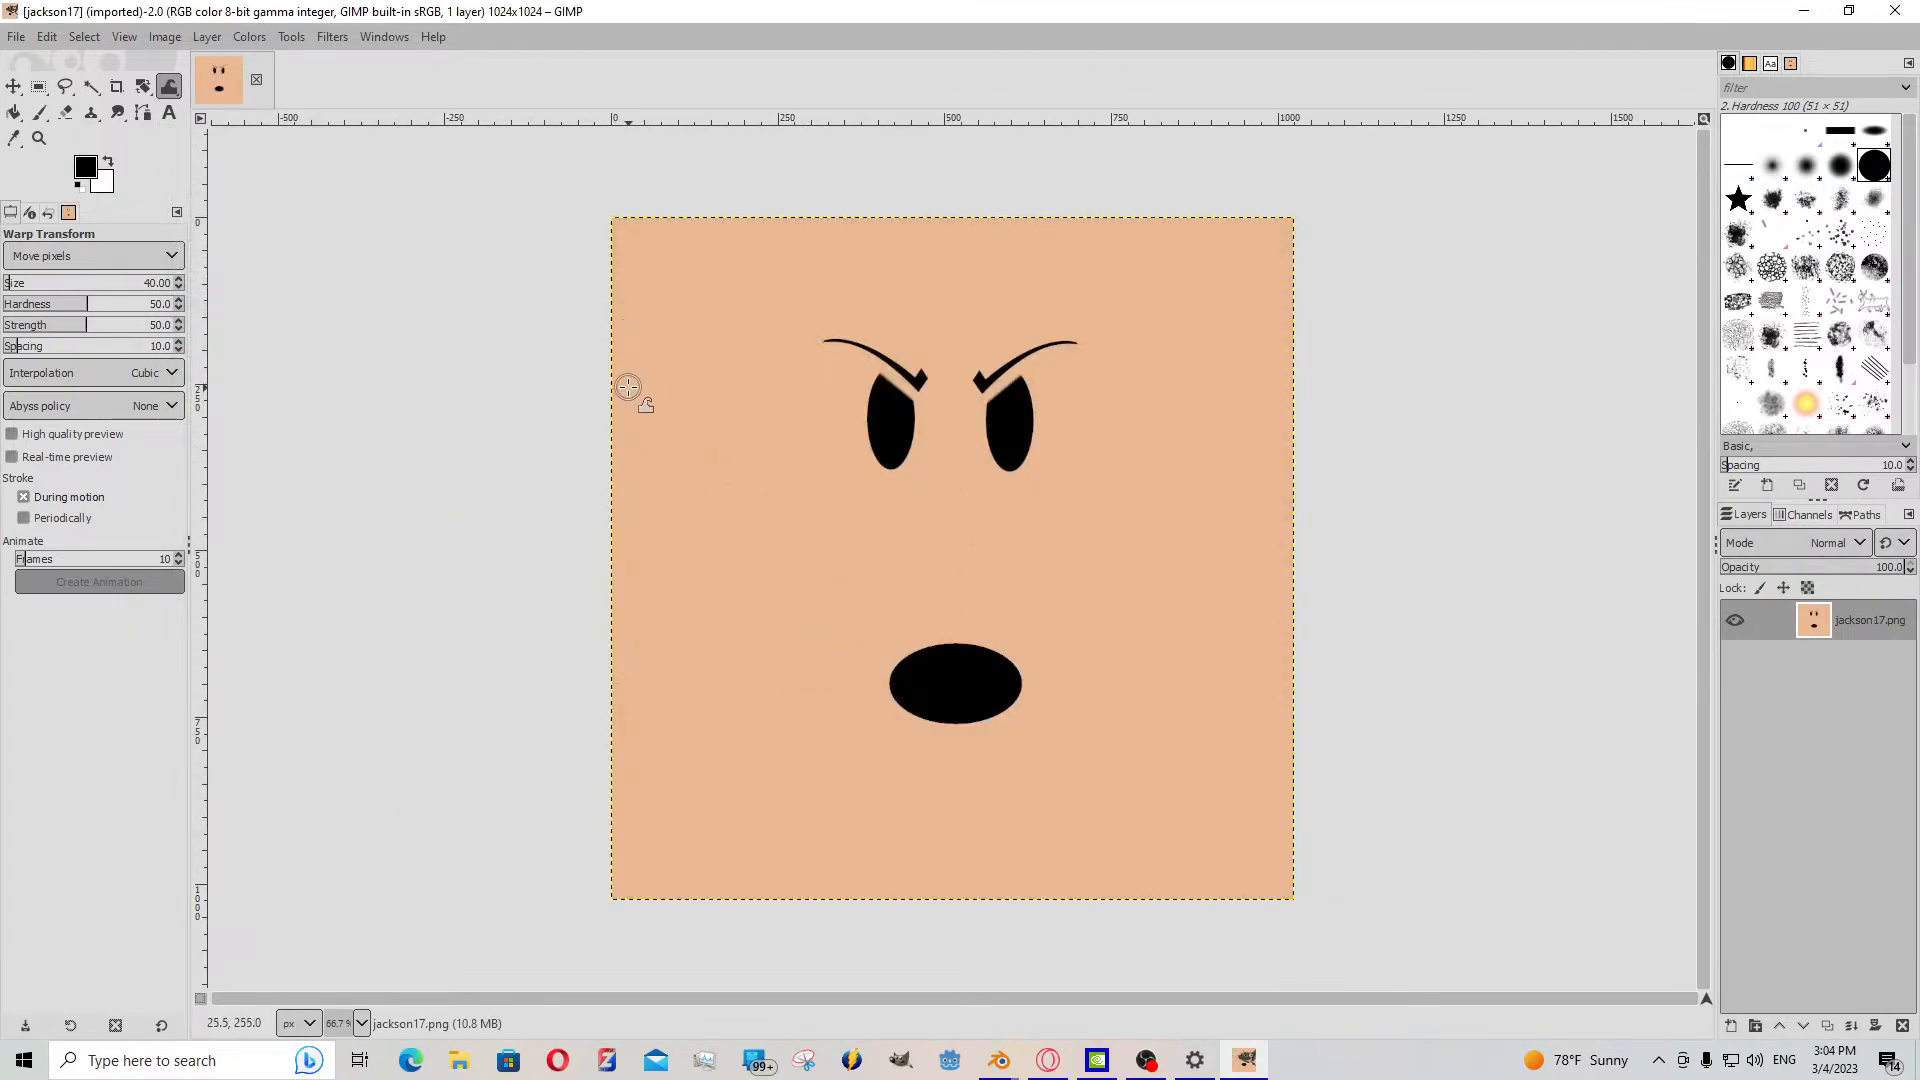
- Sample the face's skin colour as the foreground and set the Paintbrush size to 60
{"action": "scroll", "coordinate": [878, 530], "scroll_direction": "up", "scroll_amount": 2, "text": "ctrl"}
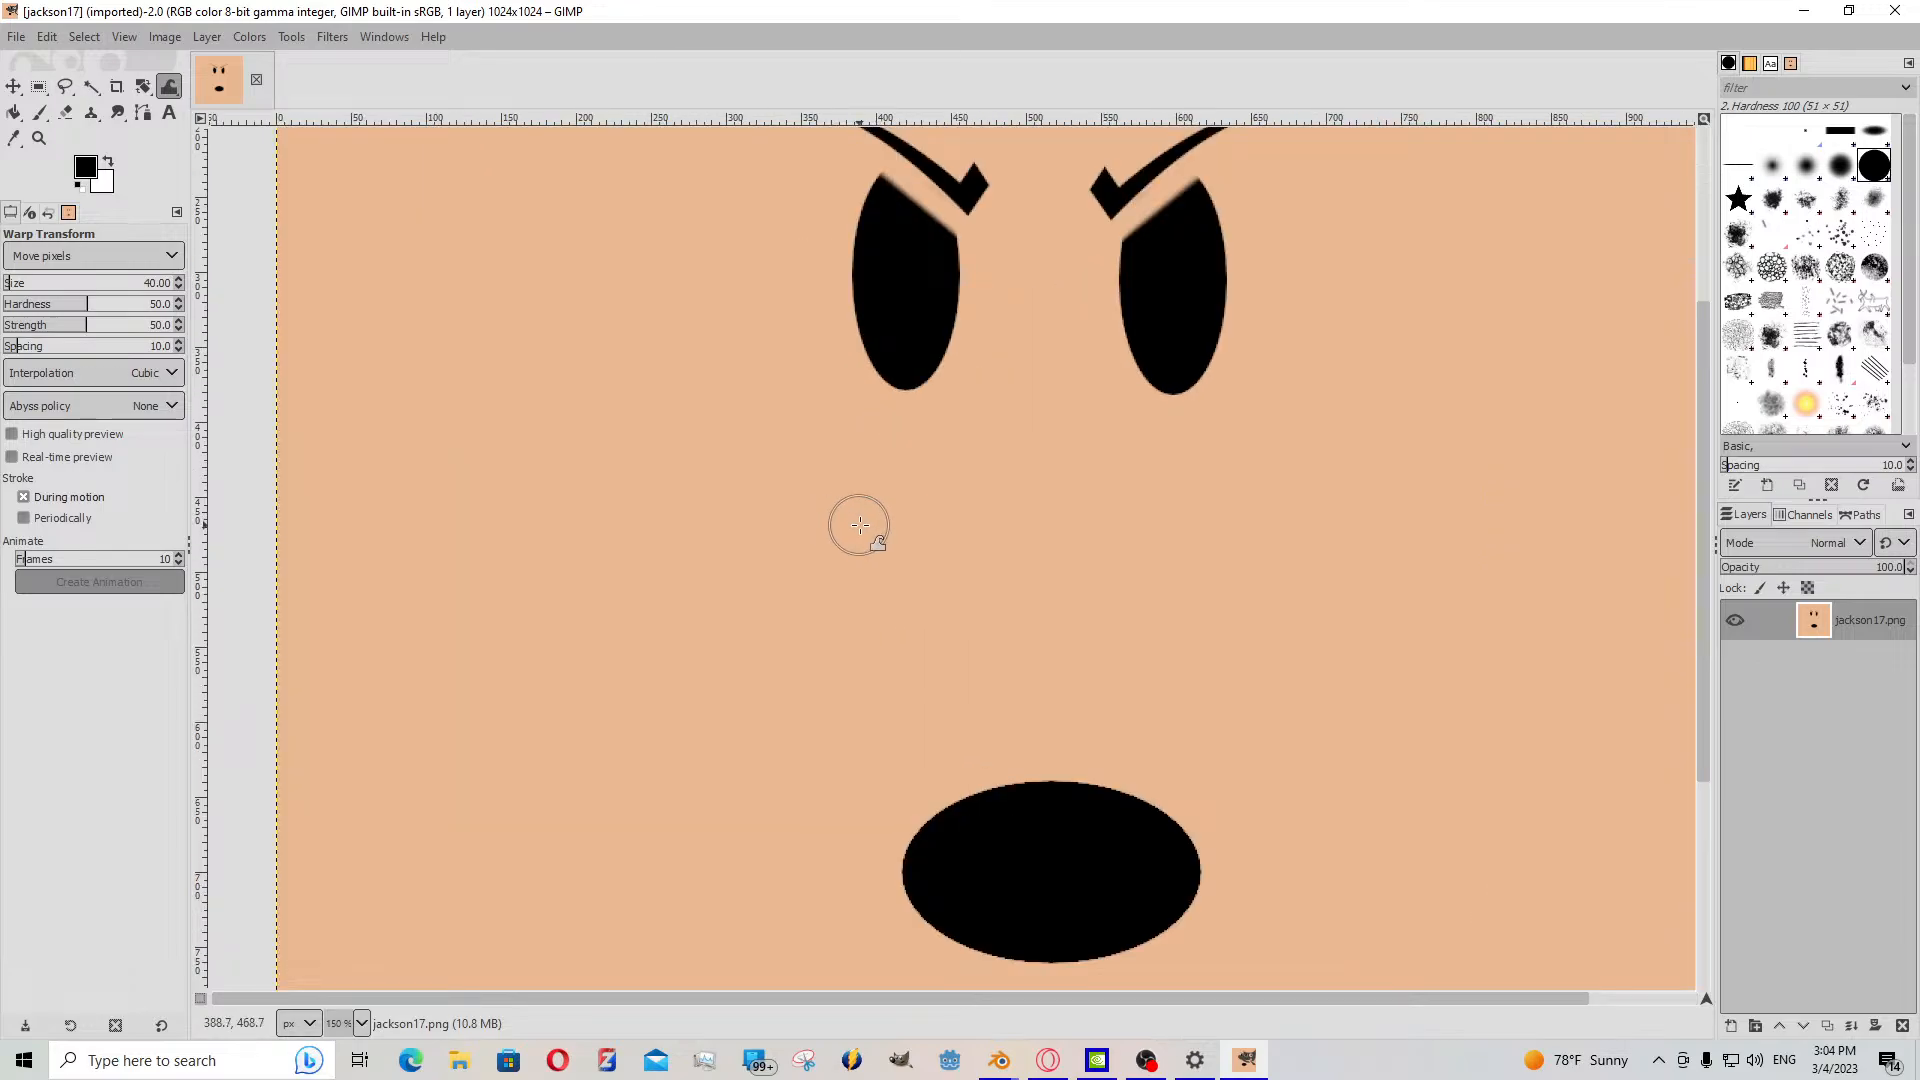
{"action": "scroll", "coordinate": [845, 502], "scroll_direction": "down", "scroll_amount": 3}
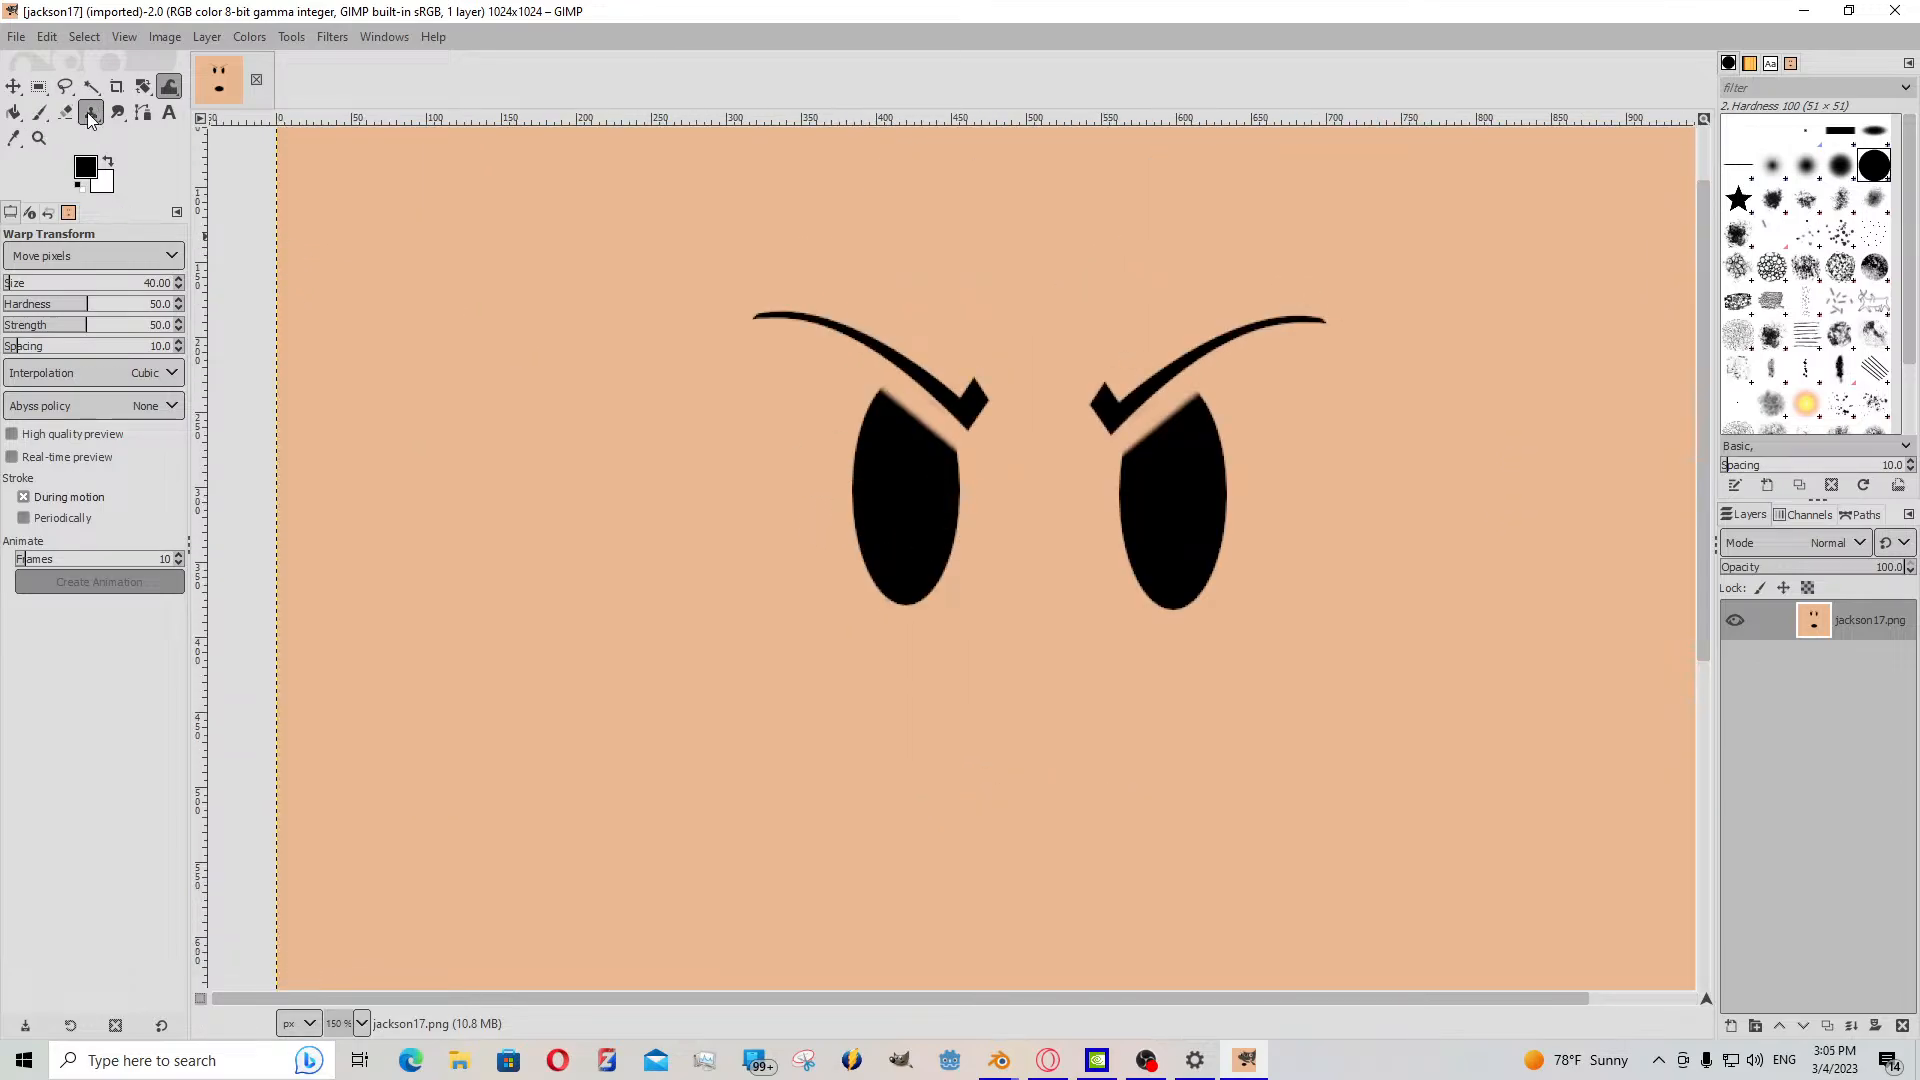
{"action": "left_click", "coordinate": [40, 112]}
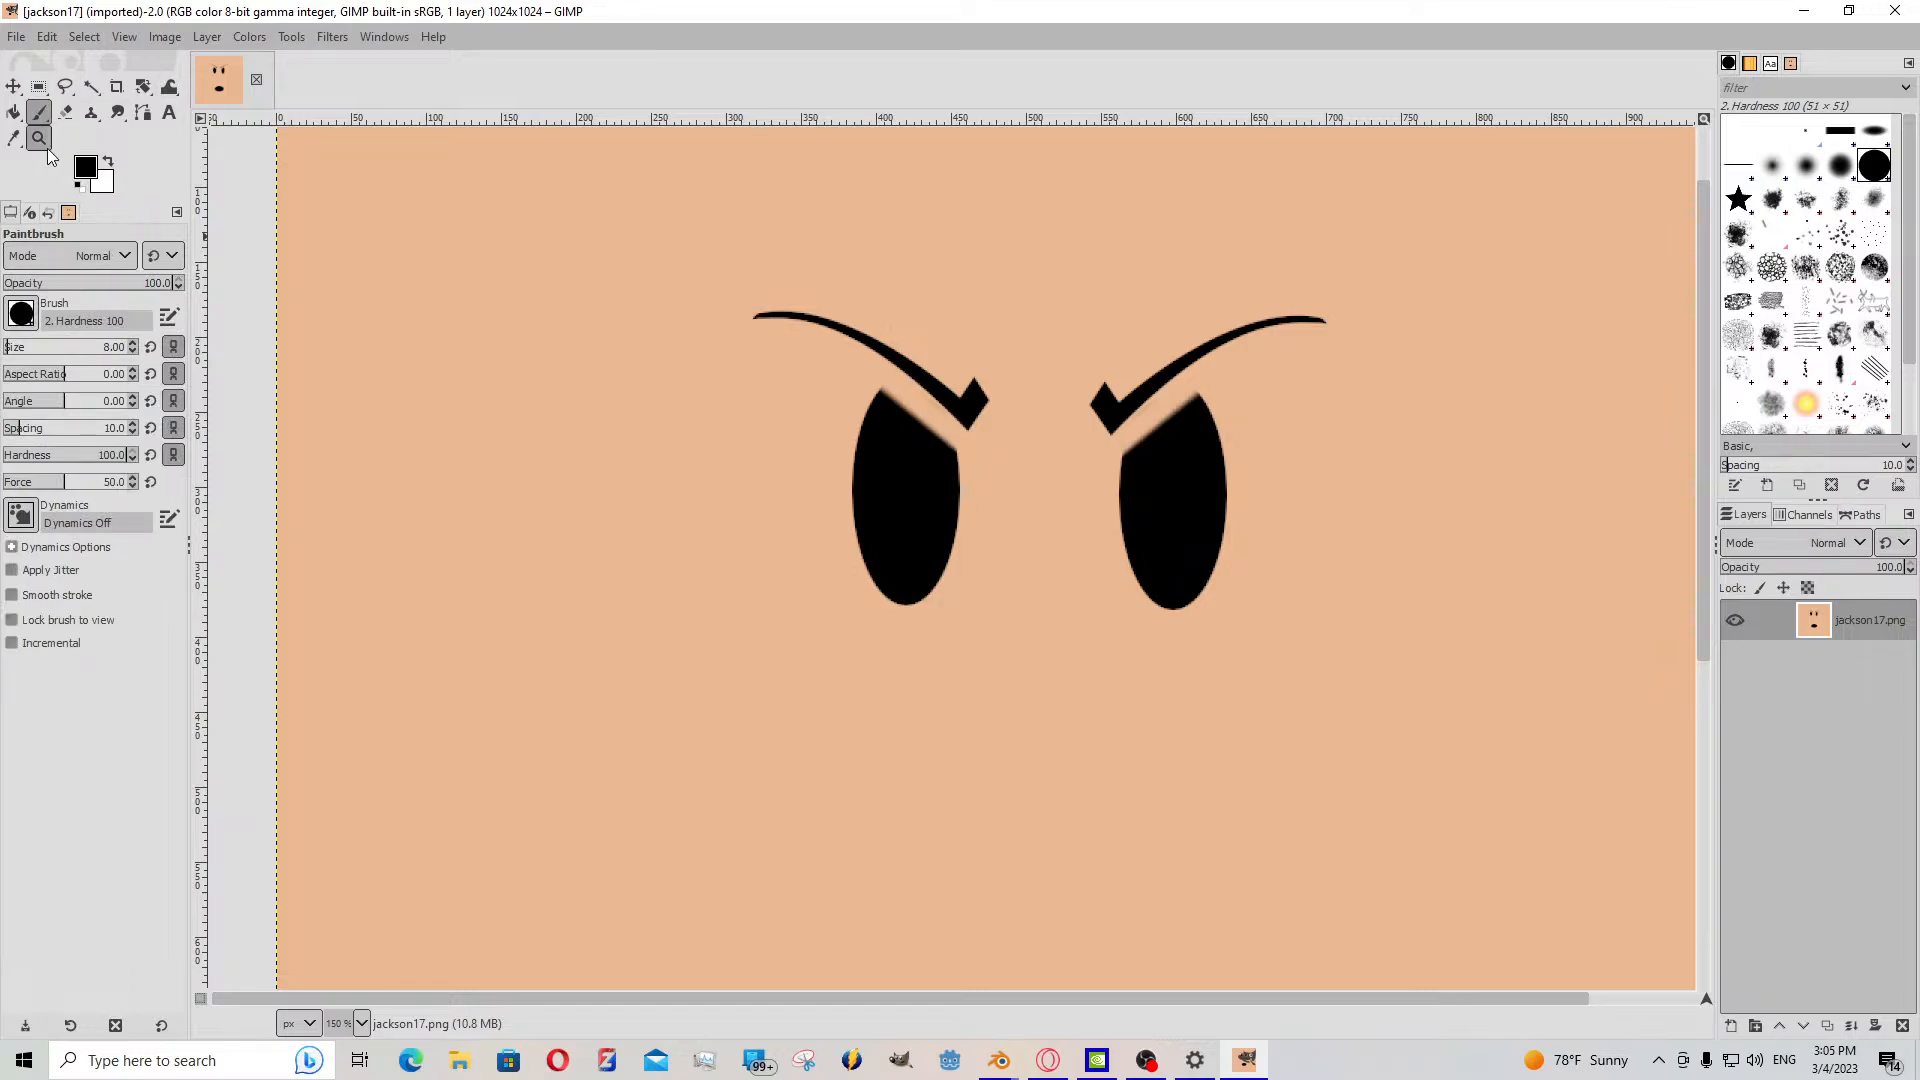
{"action": "left_click", "coordinate": [14, 138]}
{"action": "left_click", "coordinate": [451, 379]}
{"action": "left_click", "coordinate": [34, 116]}
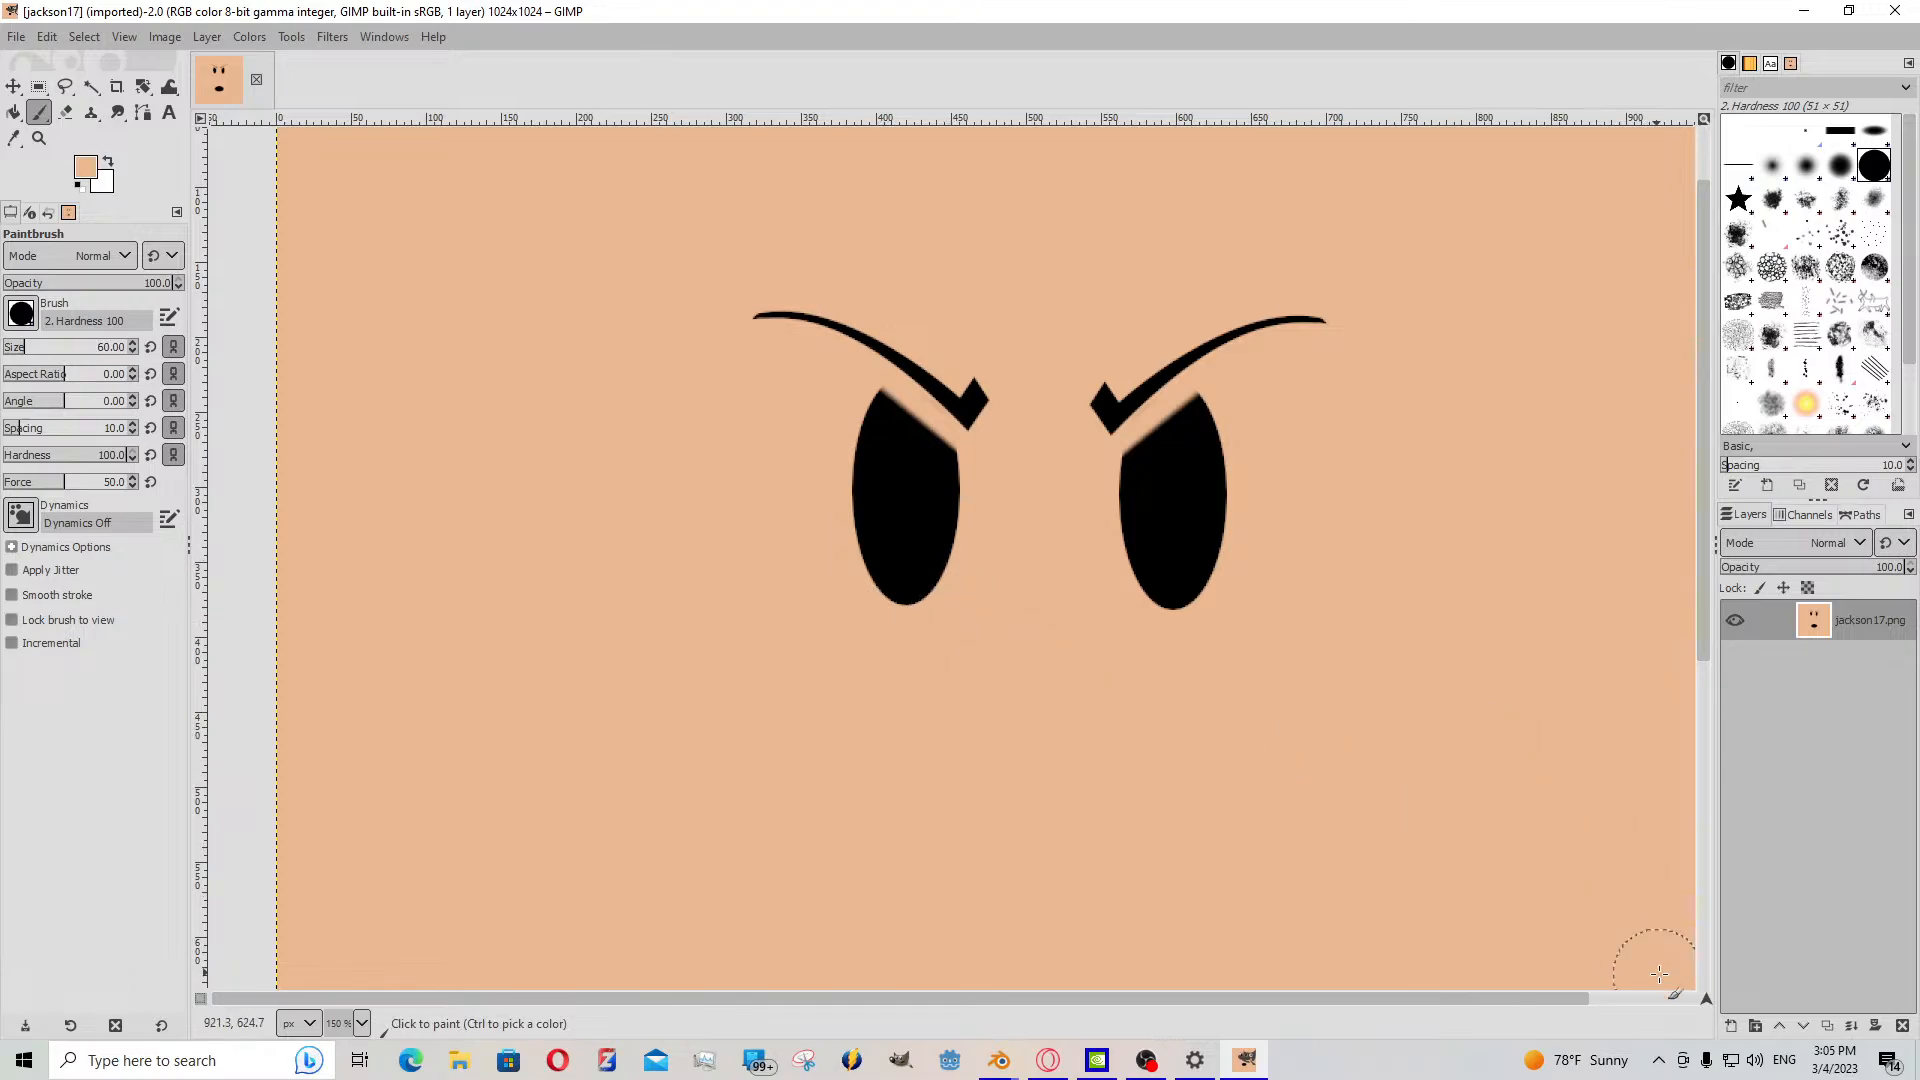
- Add a transparent layer, and paint out the face's left-hand eye with skin colour on the jackson17.png layer
{"action": "left_click", "coordinate": [1730, 1026]}
{"action": "left_click", "coordinate": [1760, 1008]}
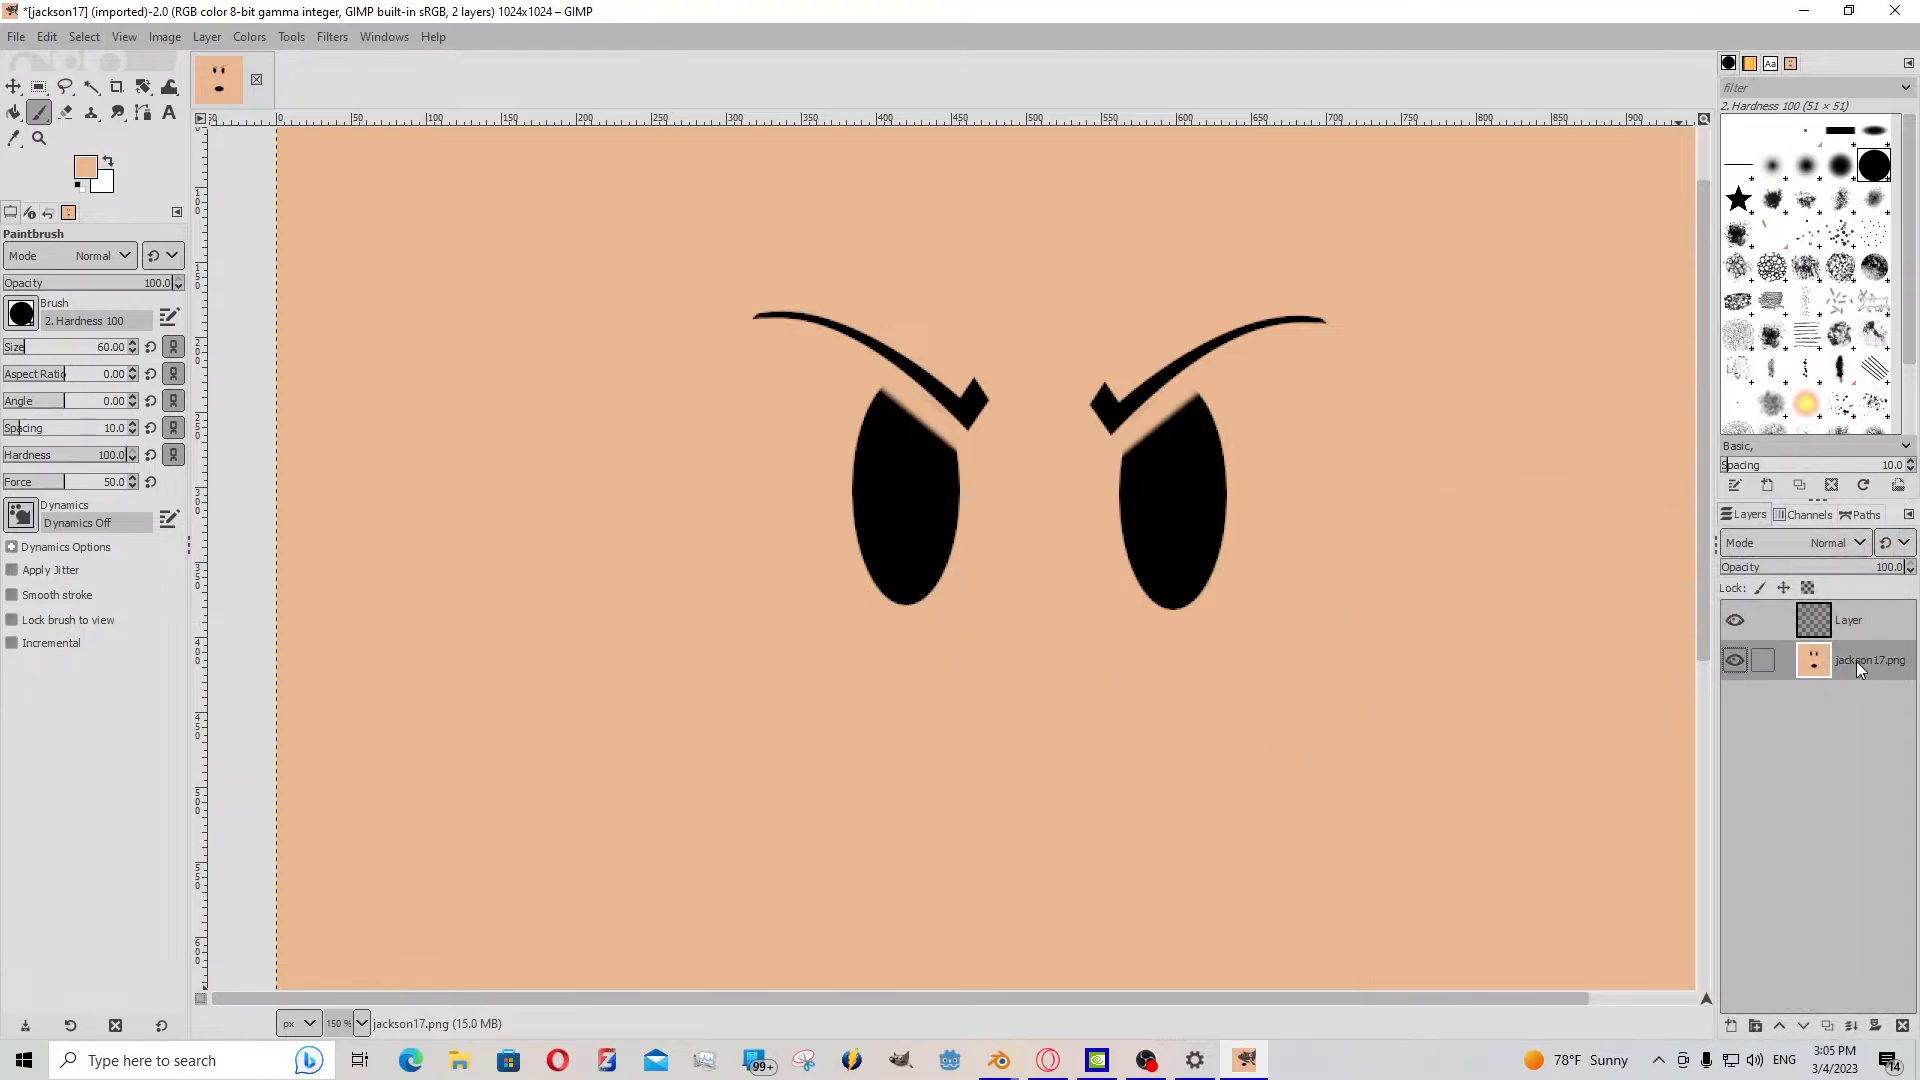
{"action": "mouse_move", "coordinate": [845, 600]}
{"action": "left_mouse_down"}
{"action": "mouse_move", "coordinate": [943, 484]}
{"action": "mouse_move", "coordinate": [843, 462]}
{"action": "mouse_move", "coordinate": [861, 553]}
{"action": "left_mouse_up"}
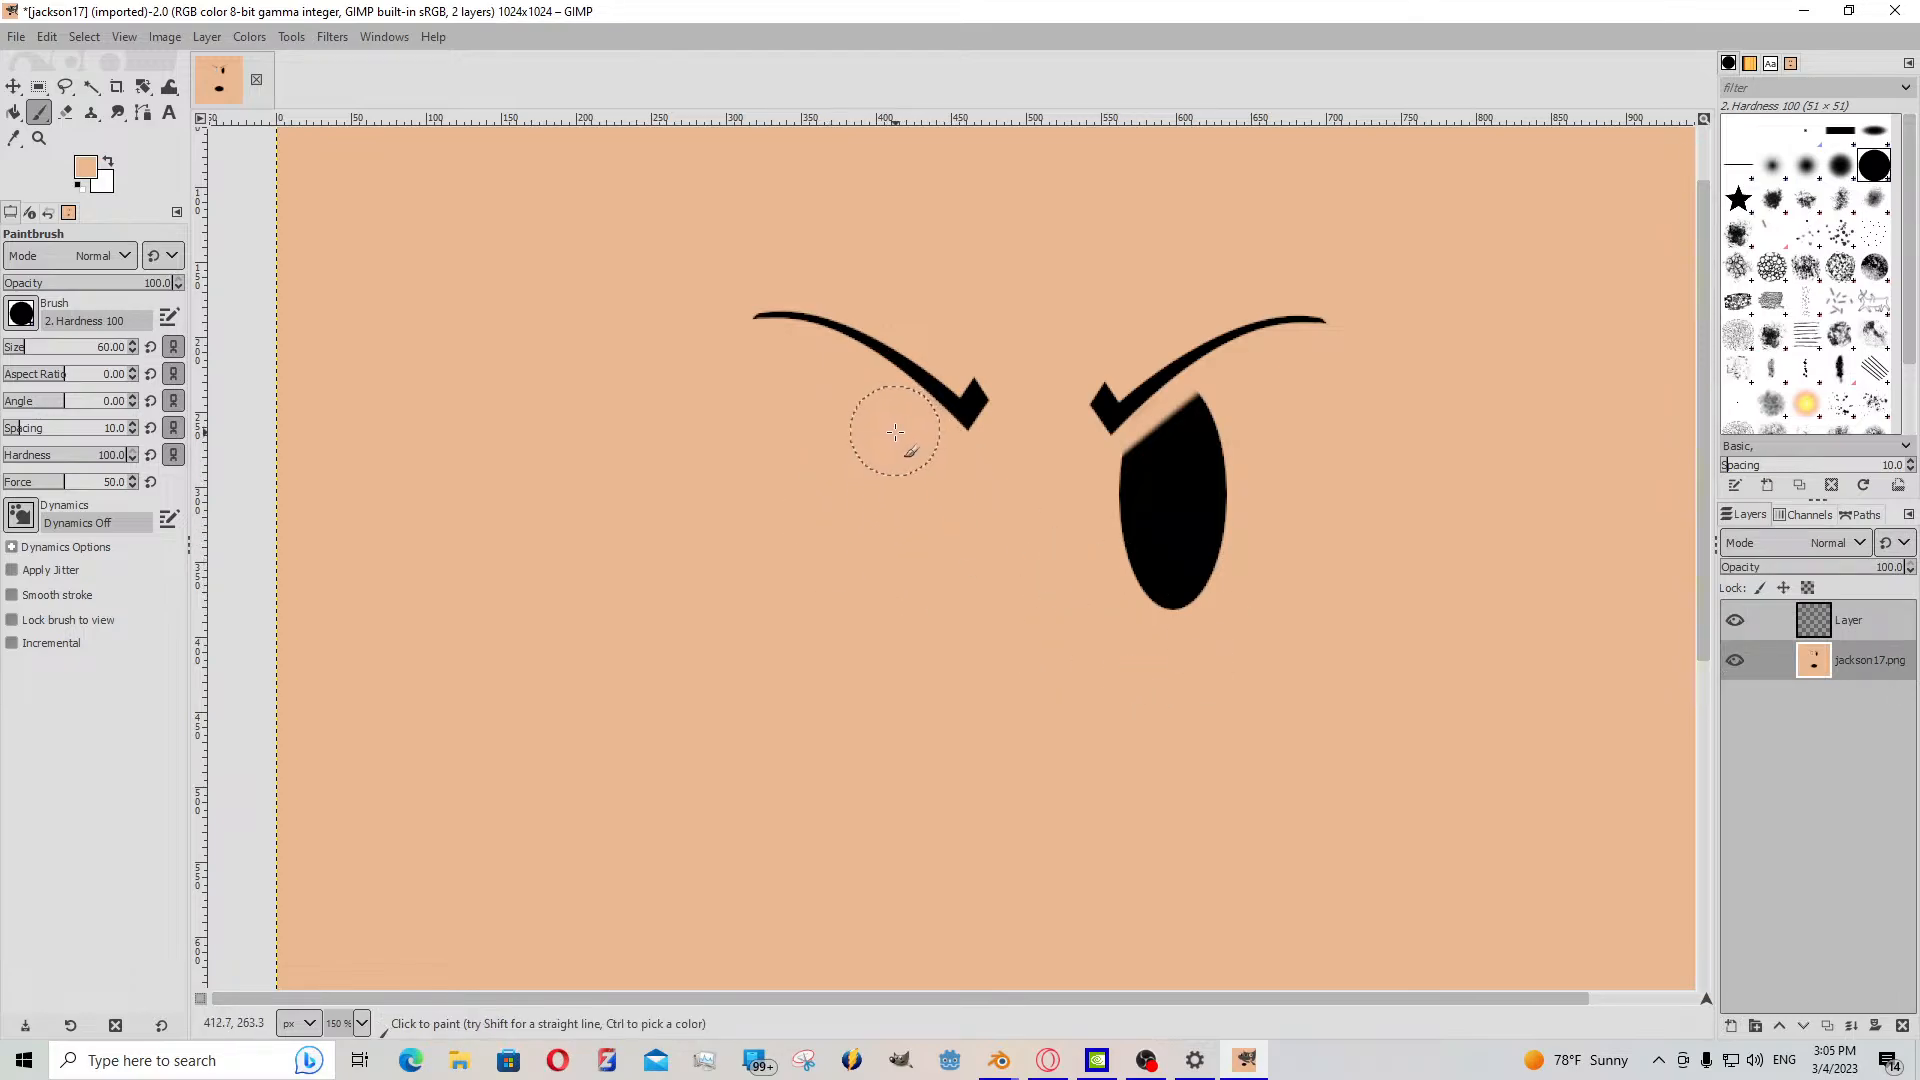
{"action": "mouse_move", "coordinate": [1140, 595]}
{"action": "left_mouse_down"}
{"action": "mouse_move", "coordinate": [1115, 580]}
{"action": "mouse_move", "coordinate": [1217, 441]}
{"action": "mouse_move", "coordinate": [1127, 514]}
{"action": "mouse_move", "coordinate": [1158, 657]}
{"action": "left_mouse_up"}
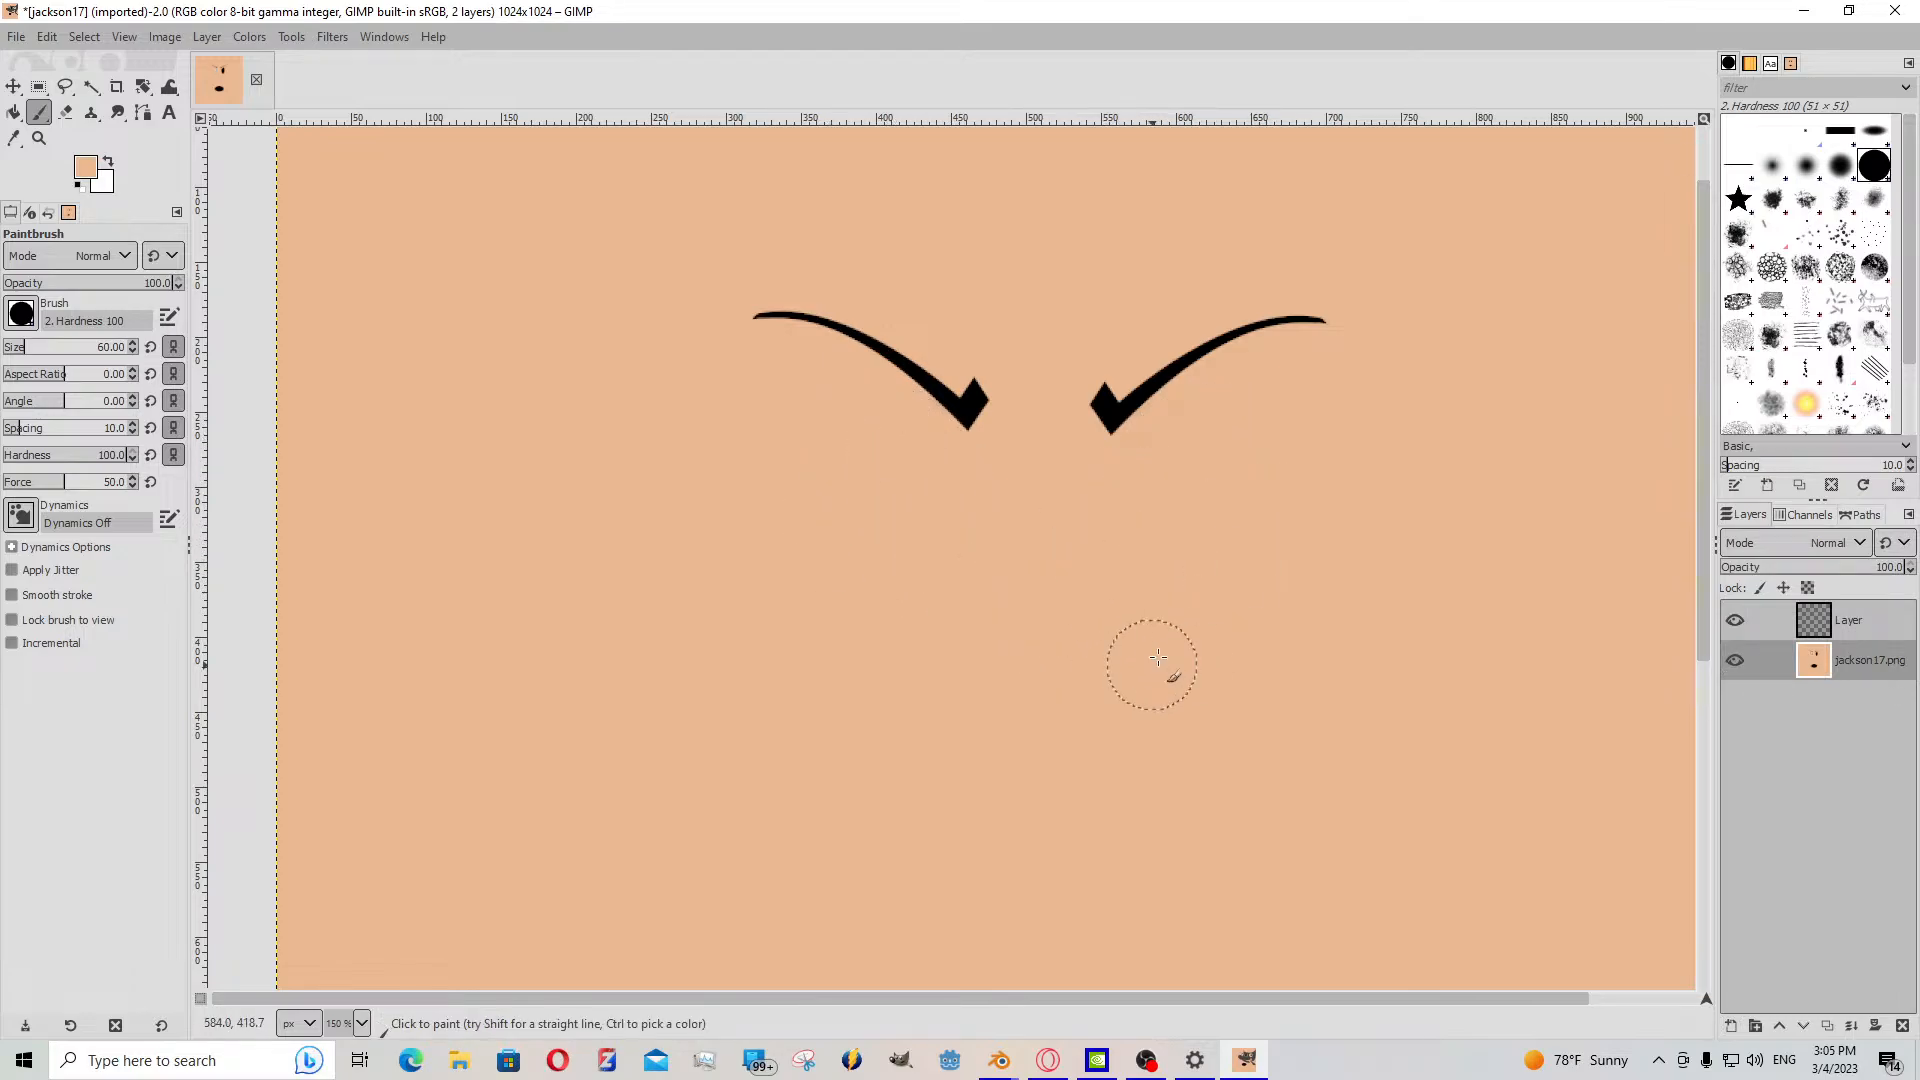
{"action": "key", "text": "ctrl+z"}
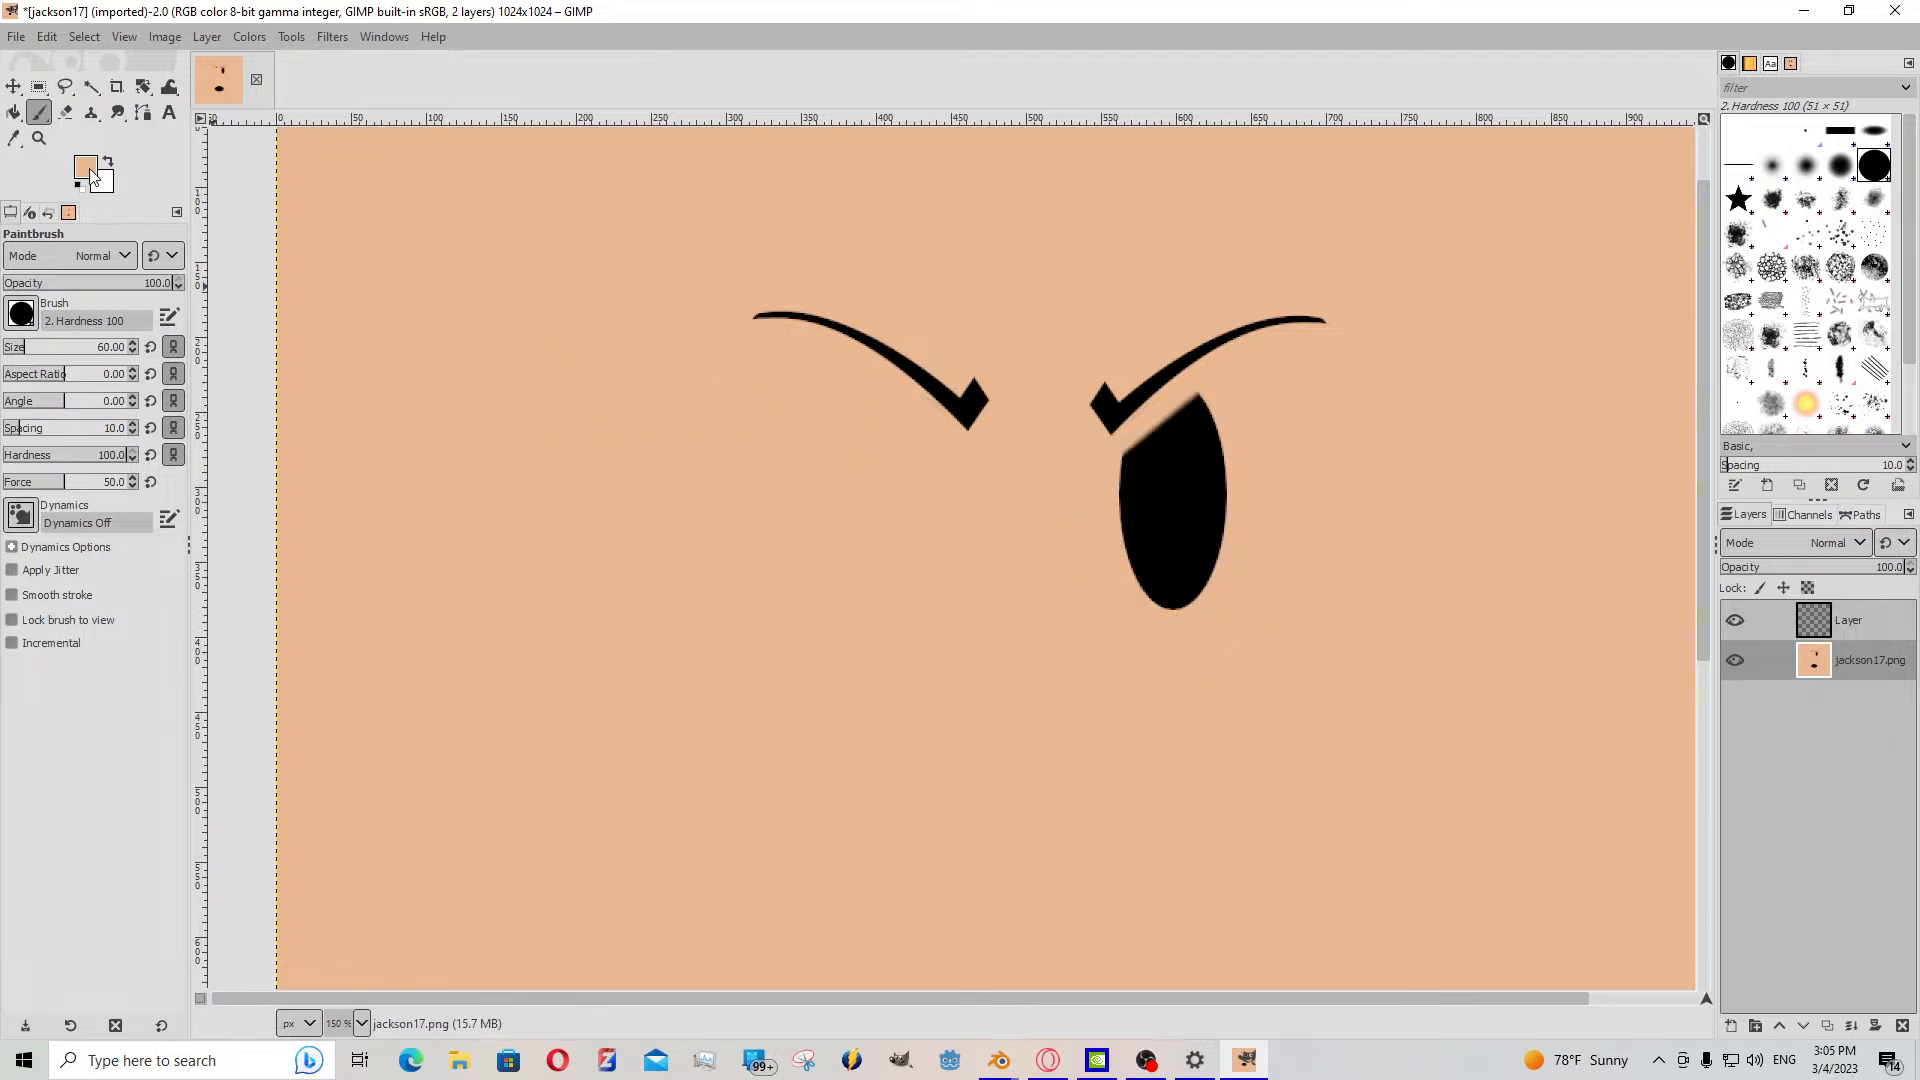
- On the new layer, draw a straight, nearly horizontal black line at brush size 6 in place of the erased eye
{"action": "left_click", "coordinate": [1765, 620]}
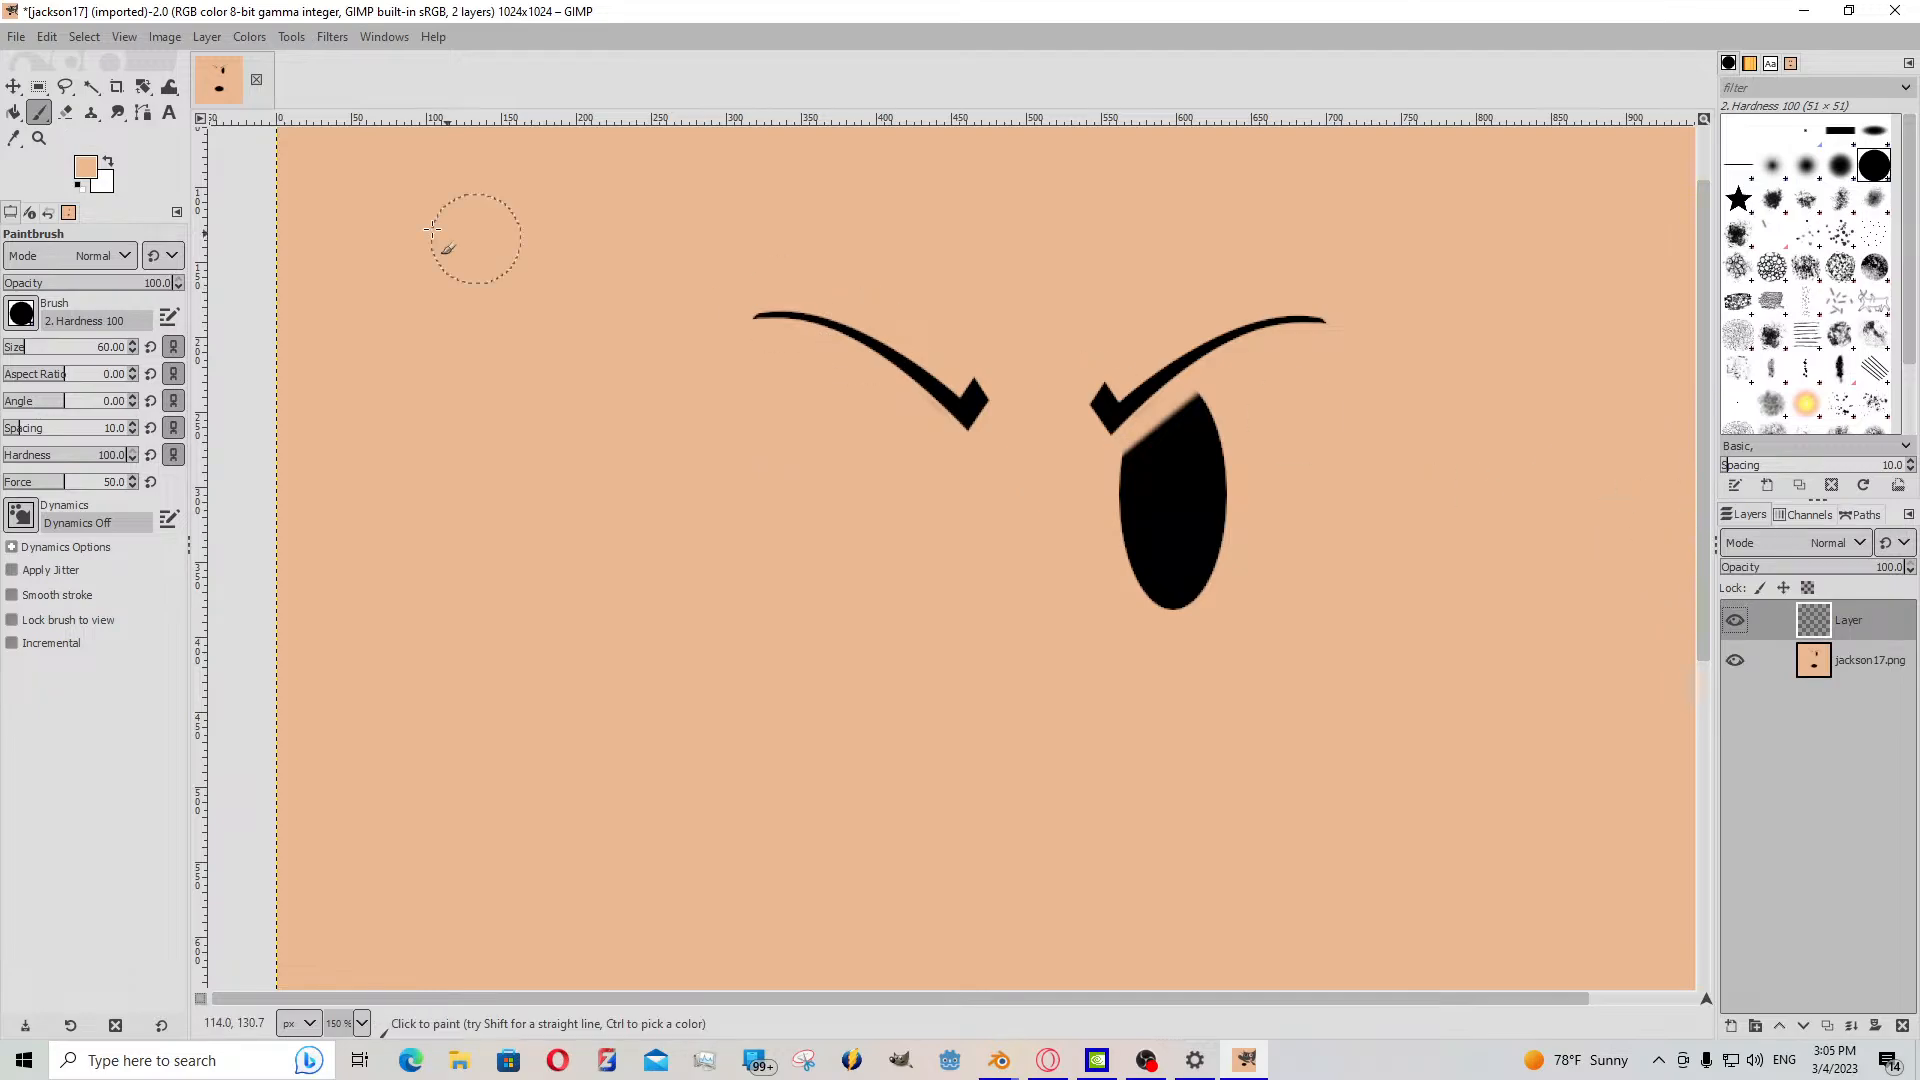
{"action": "left_click", "coordinate": [22, 312]}
{"action": "left_click", "coordinate": [21, 313]}
{"action": "left_click", "coordinate": [21, 350]}
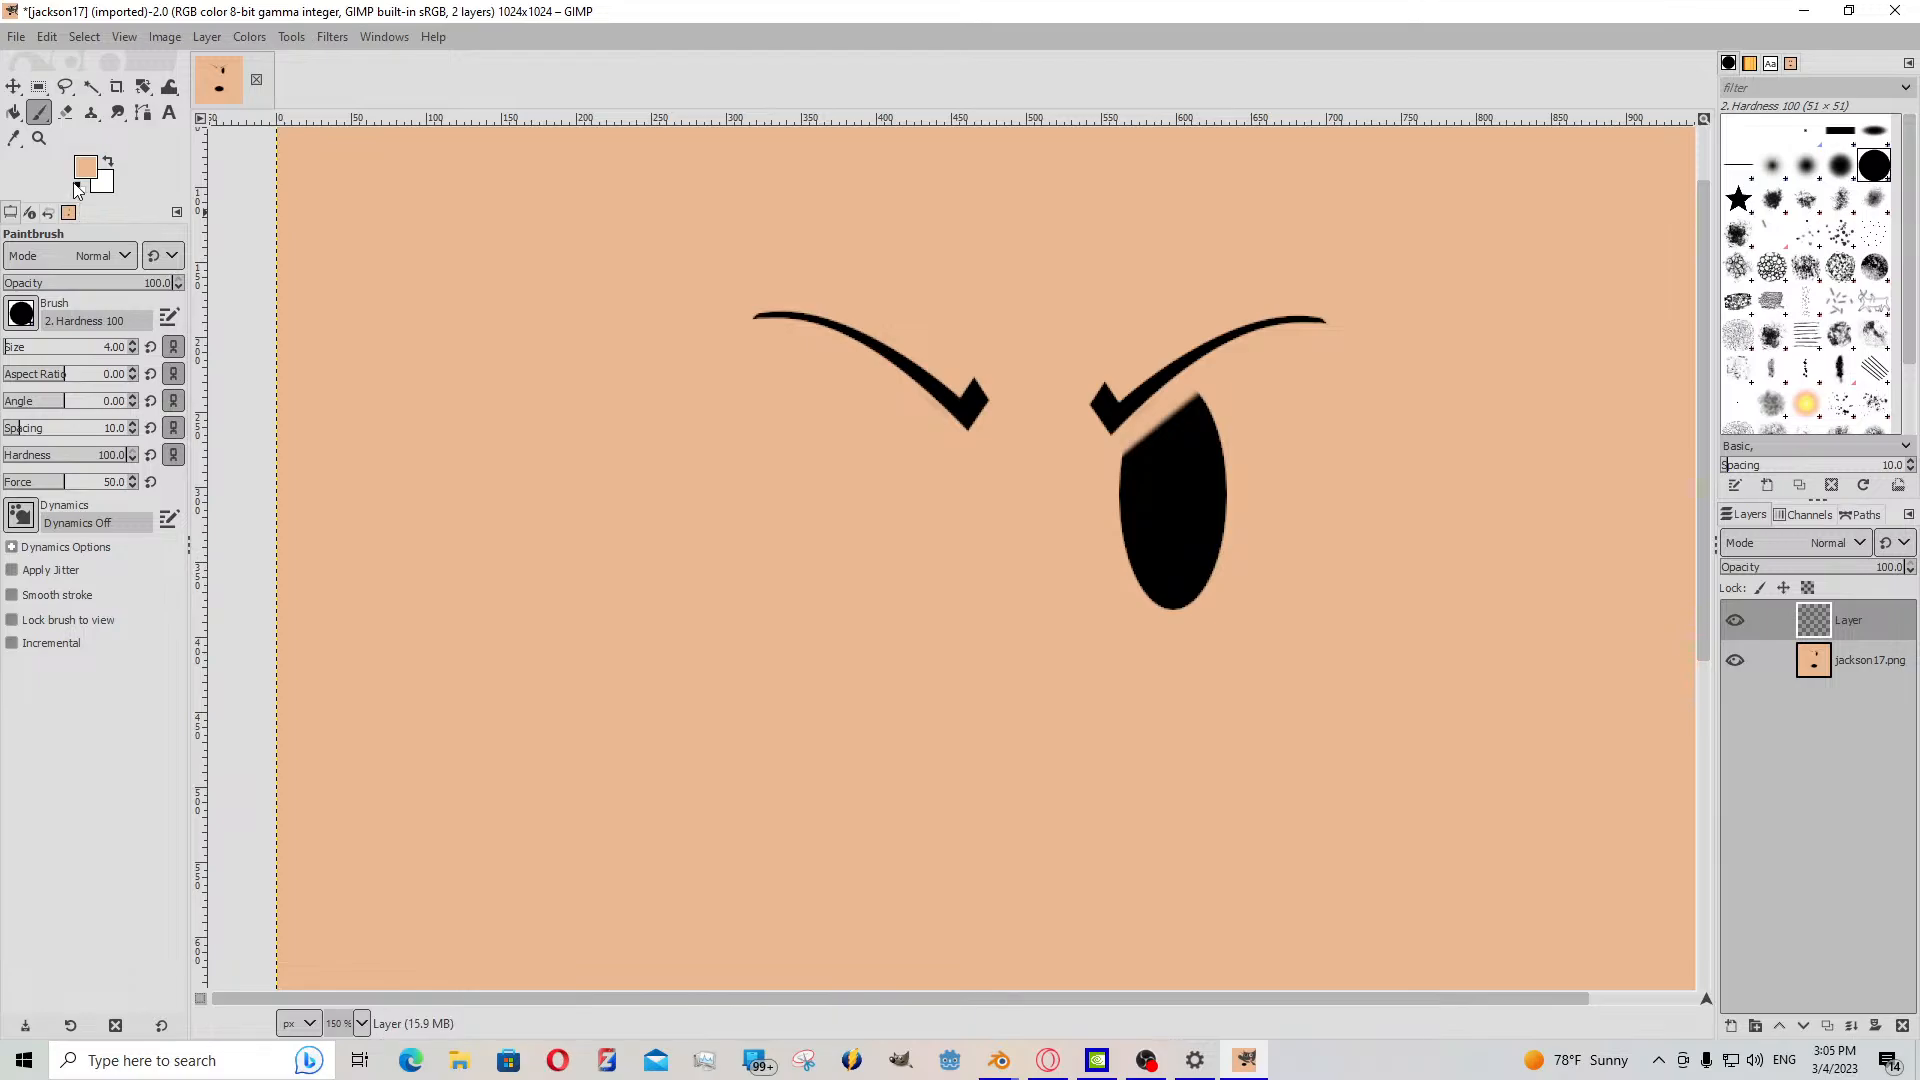
{"action": "left_click", "coordinate": [973, 537], "text": "shift"}
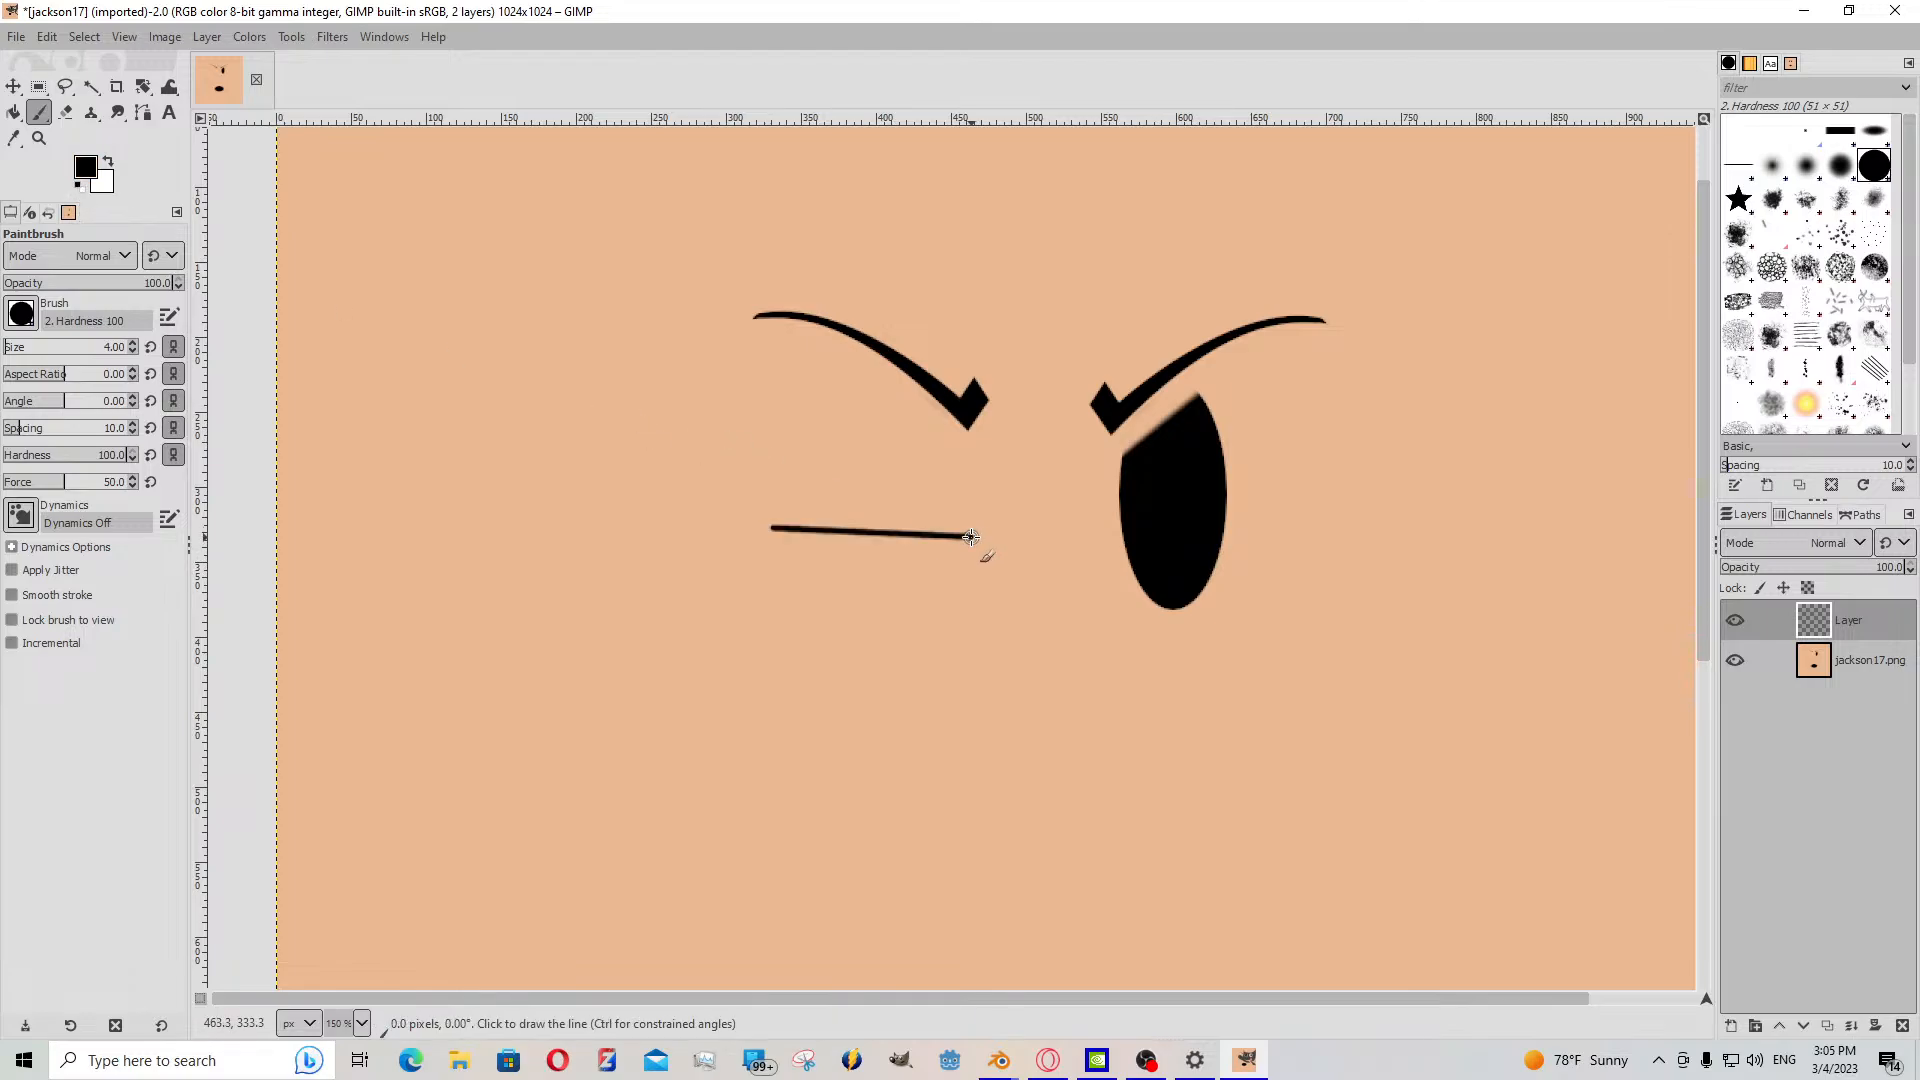
{"action": "key", "text": "ctrl+z"}
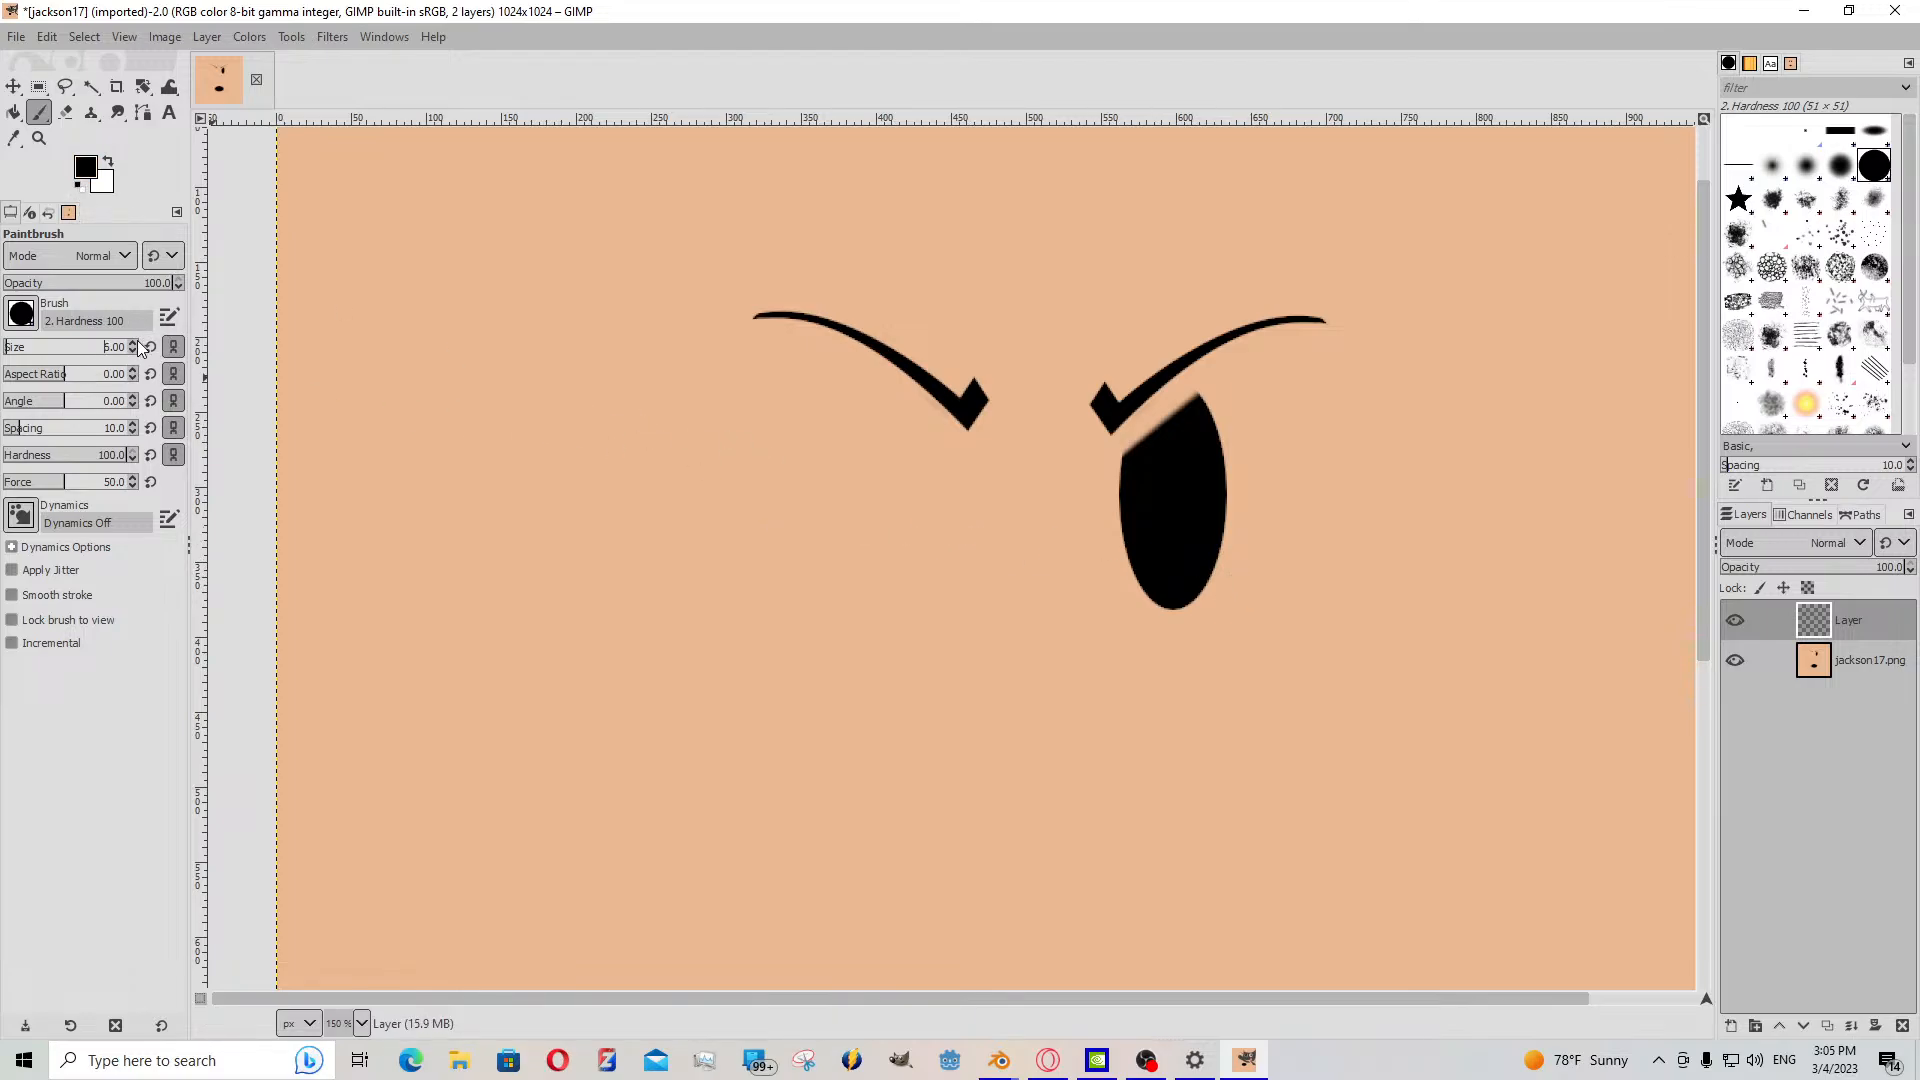
{"action": "left_click", "coordinate": [967, 536], "text": "shift"}
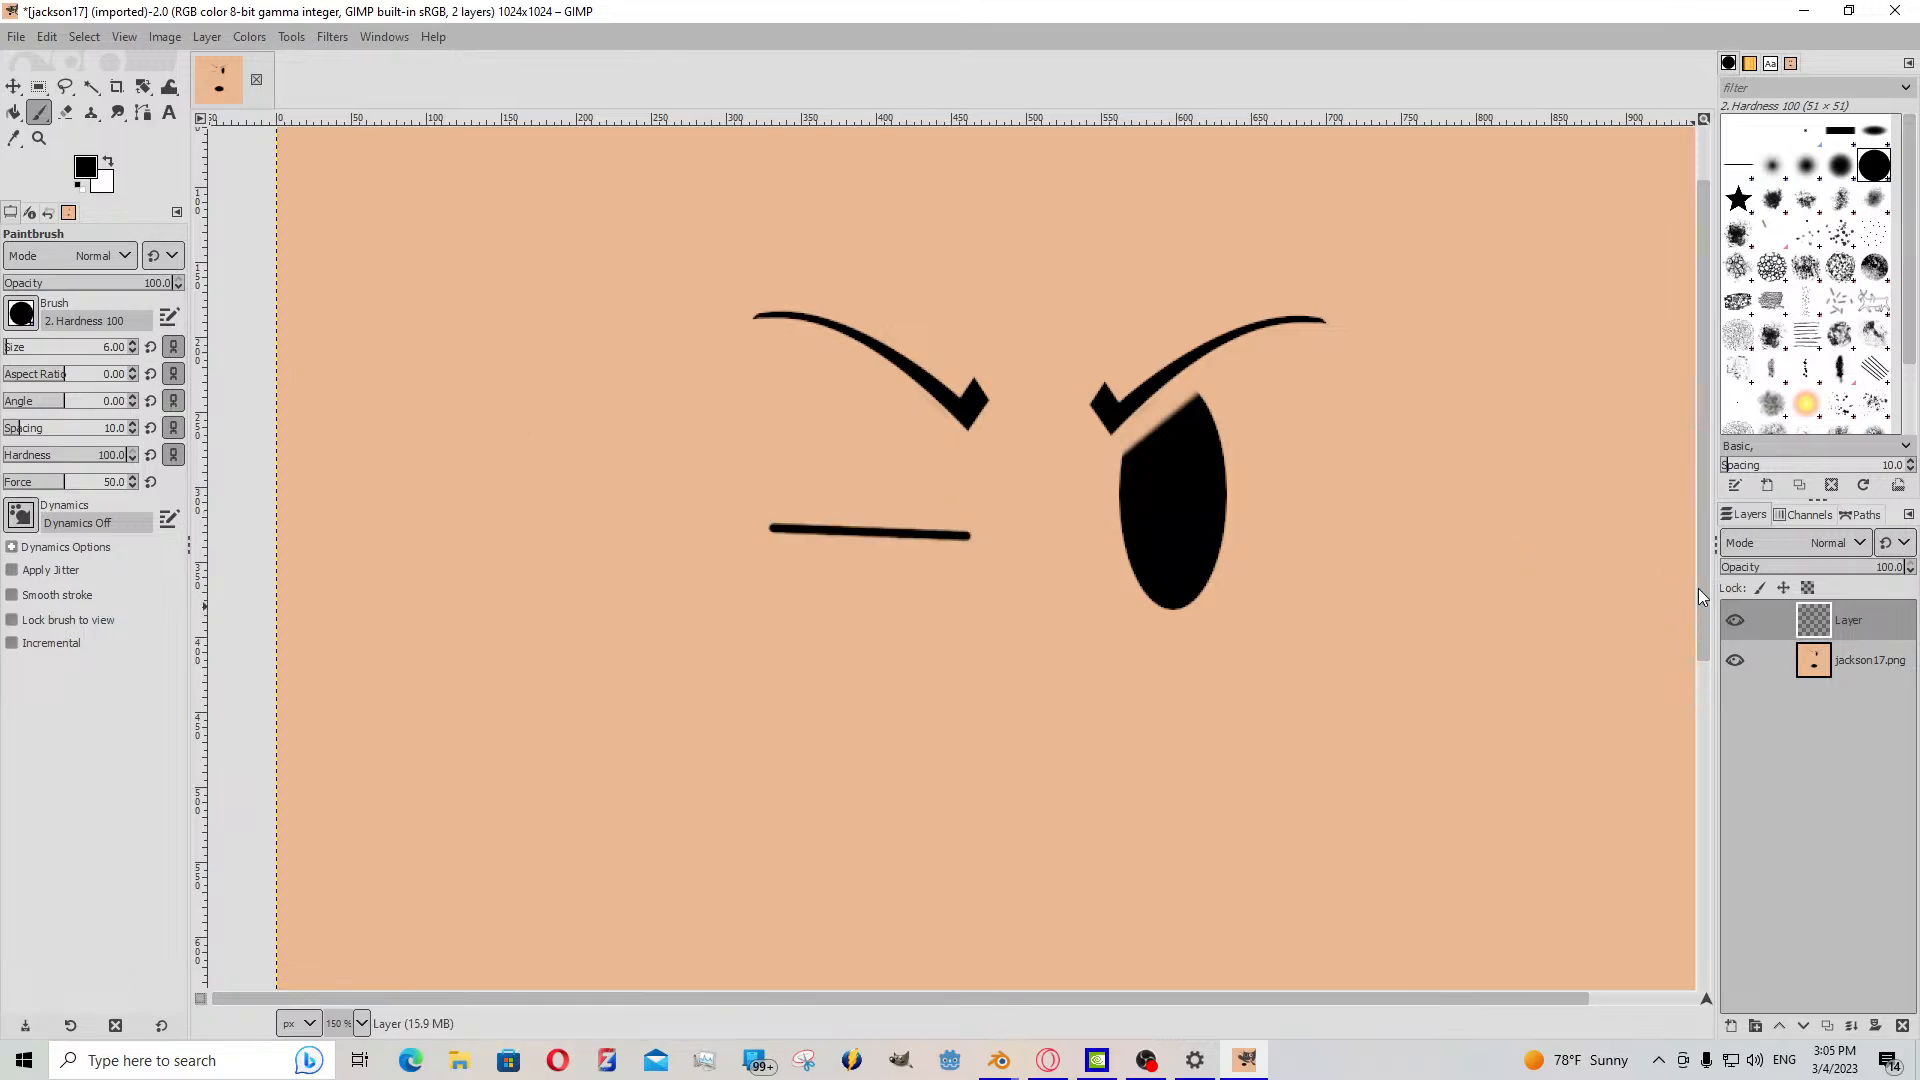
- Return to the jackson17.png layer and set the Paintbrush to the skin colour with a size of 19
{"action": "left_click", "coordinate": [1760, 660]}
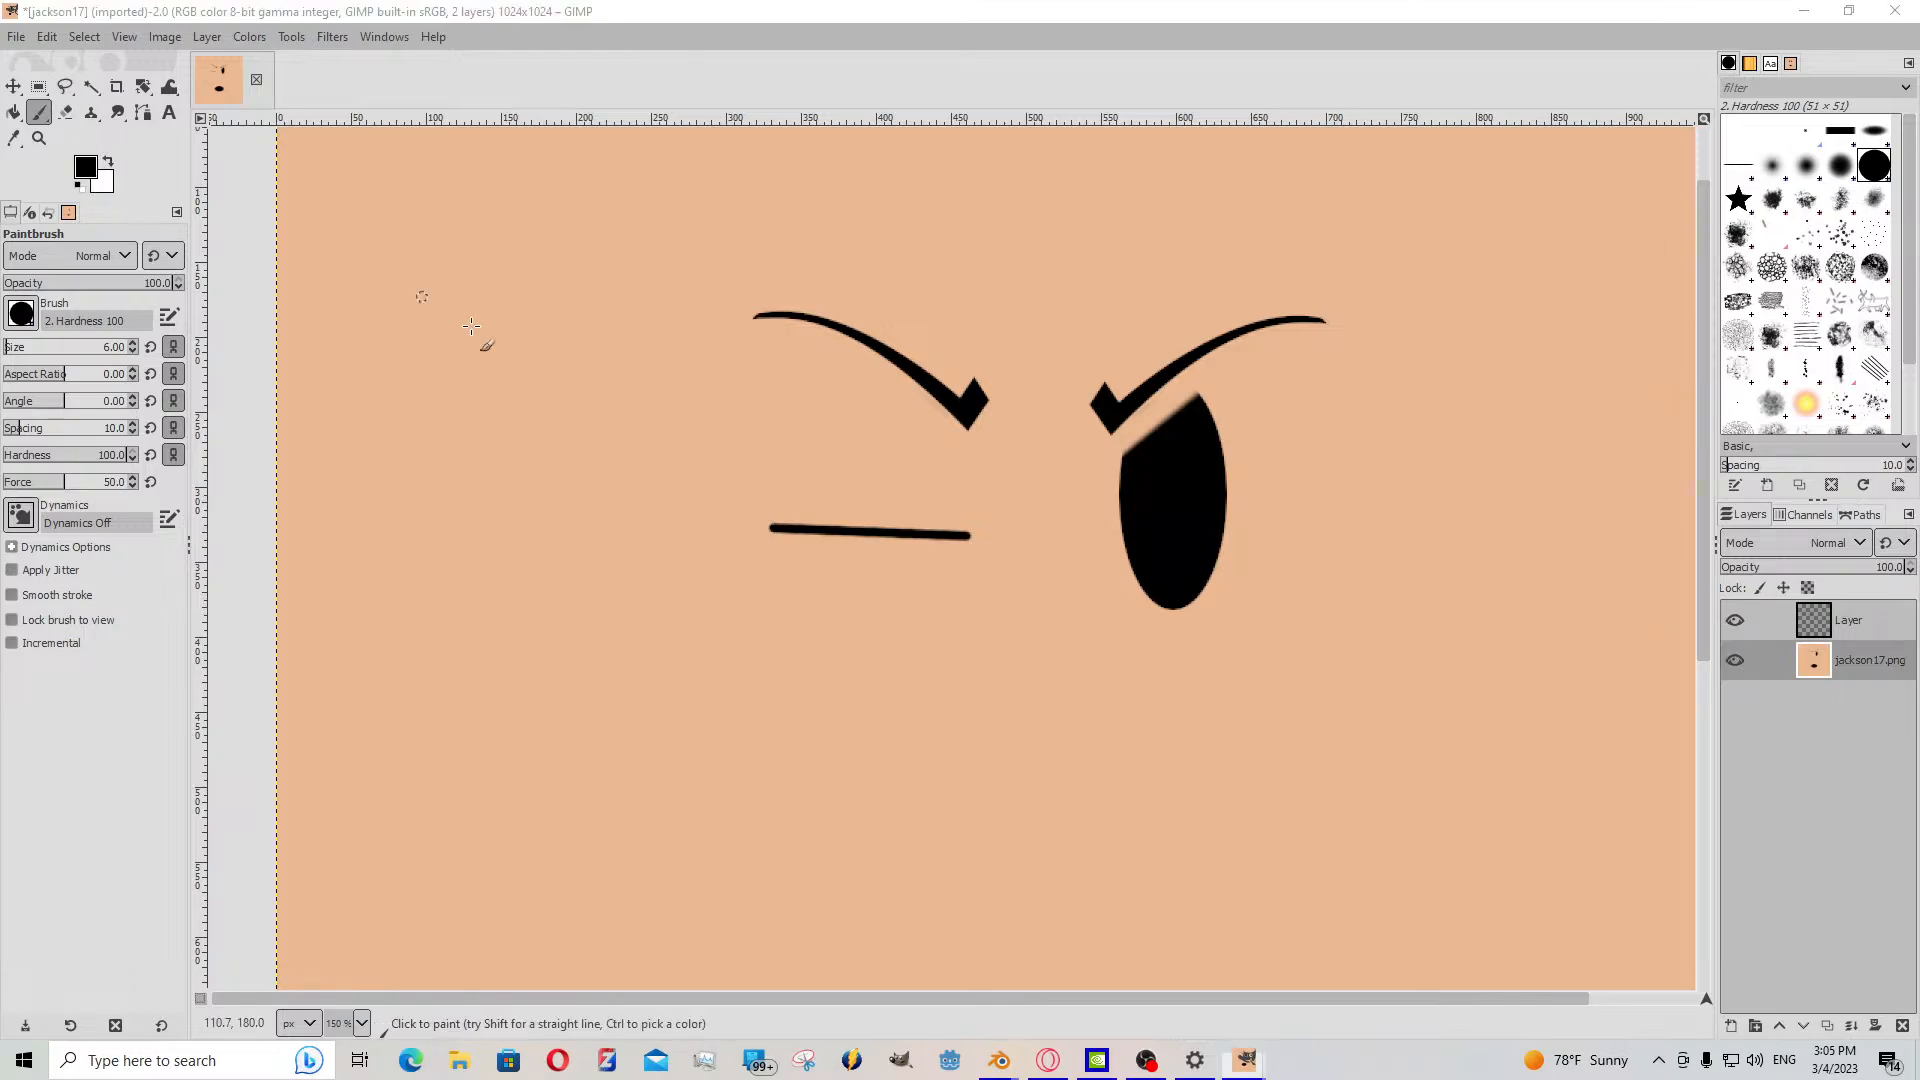
{"action": "left_click", "coordinate": [86, 167]}
{"action": "left_click", "coordinate": [277, 301]}
{"action": "left_click", "coordinate": [268, 371]}
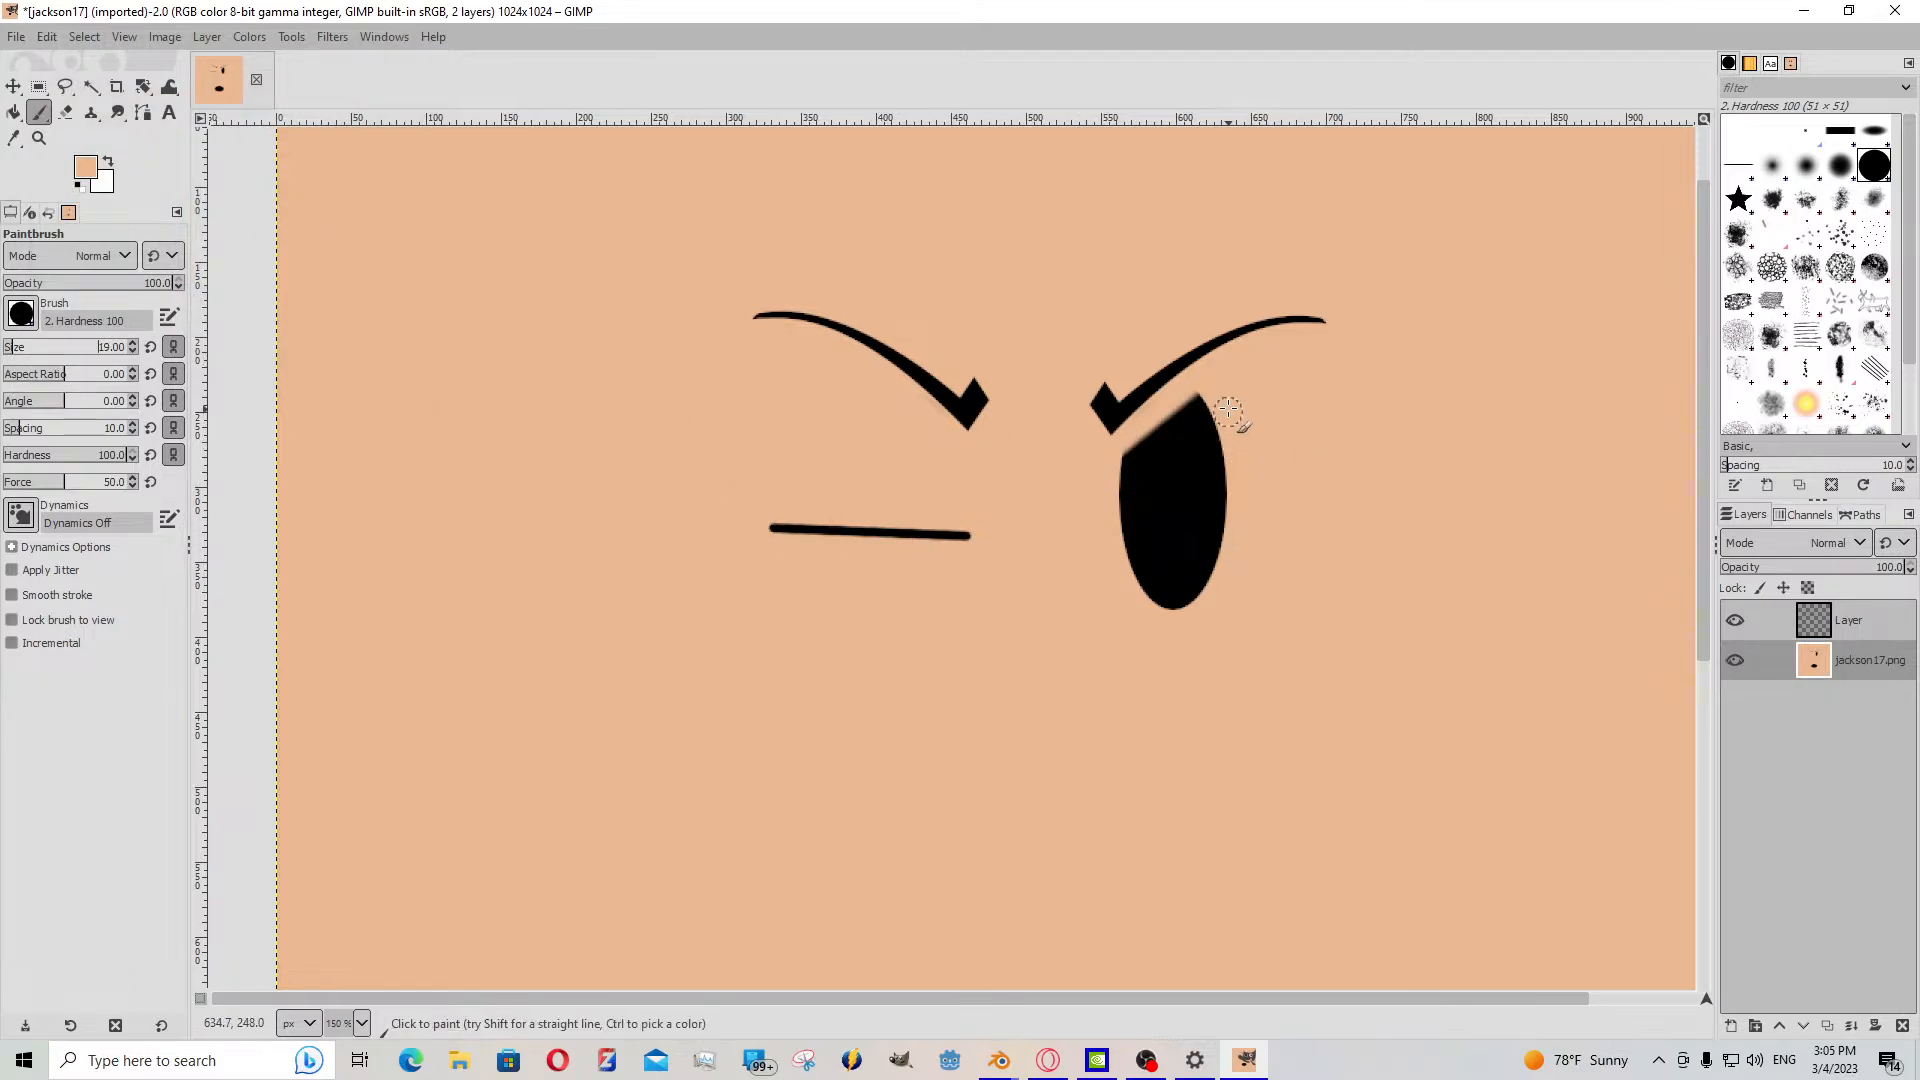
- Paint out the remaining black eye with skin colour on the jackson17.png layer, and duplicate the layer holding the black line
{"action": "mouse_move", "coordinate": [1231, 412]}
{"action": "left_mouse_down"}
{"action": "mouse_move", "coordinate": [1170, 416]}
{"action": "mouse_move", "coordinate": [1106, 506]}
{"action": "mouse_move", "coordinate": [1180, 425]}
{"action": "mouse_move", "coordinate": [1140, 445]}
{"action": "mouse_move", "coordinate": [1170, 470]}
{"action": "mouse_move", "coordinate": [1106, 484]}
{"action": "mouse_move", "coordinate": [1250, 467]}
{"action": "mouse_move", "coordinate": [1171, 637]}
{"action": "left_mouse_up"}
{"action": "right_click", "coordinate": [1845, 622]}
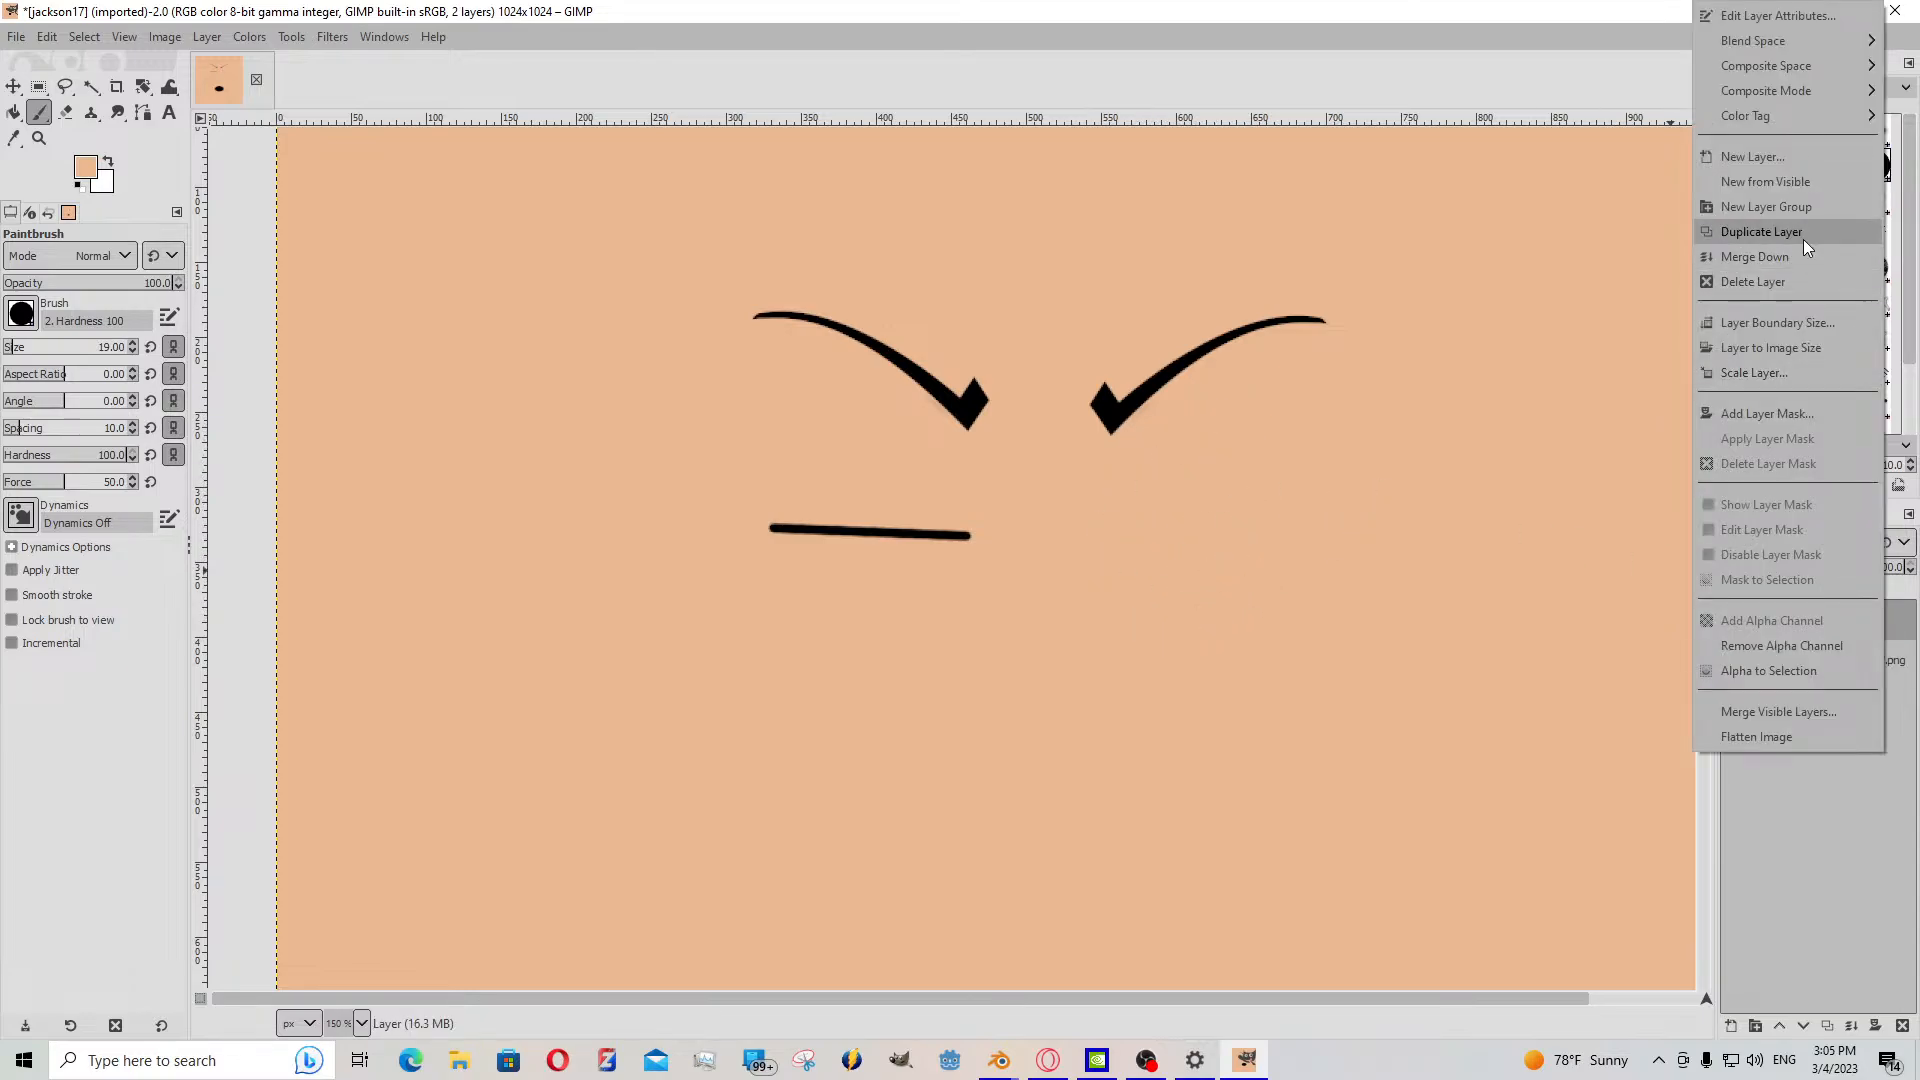
{"action": "left_click", "coordinate": [1804, 247]}
{"action": "left_click", "coordinate": [38, 112]}
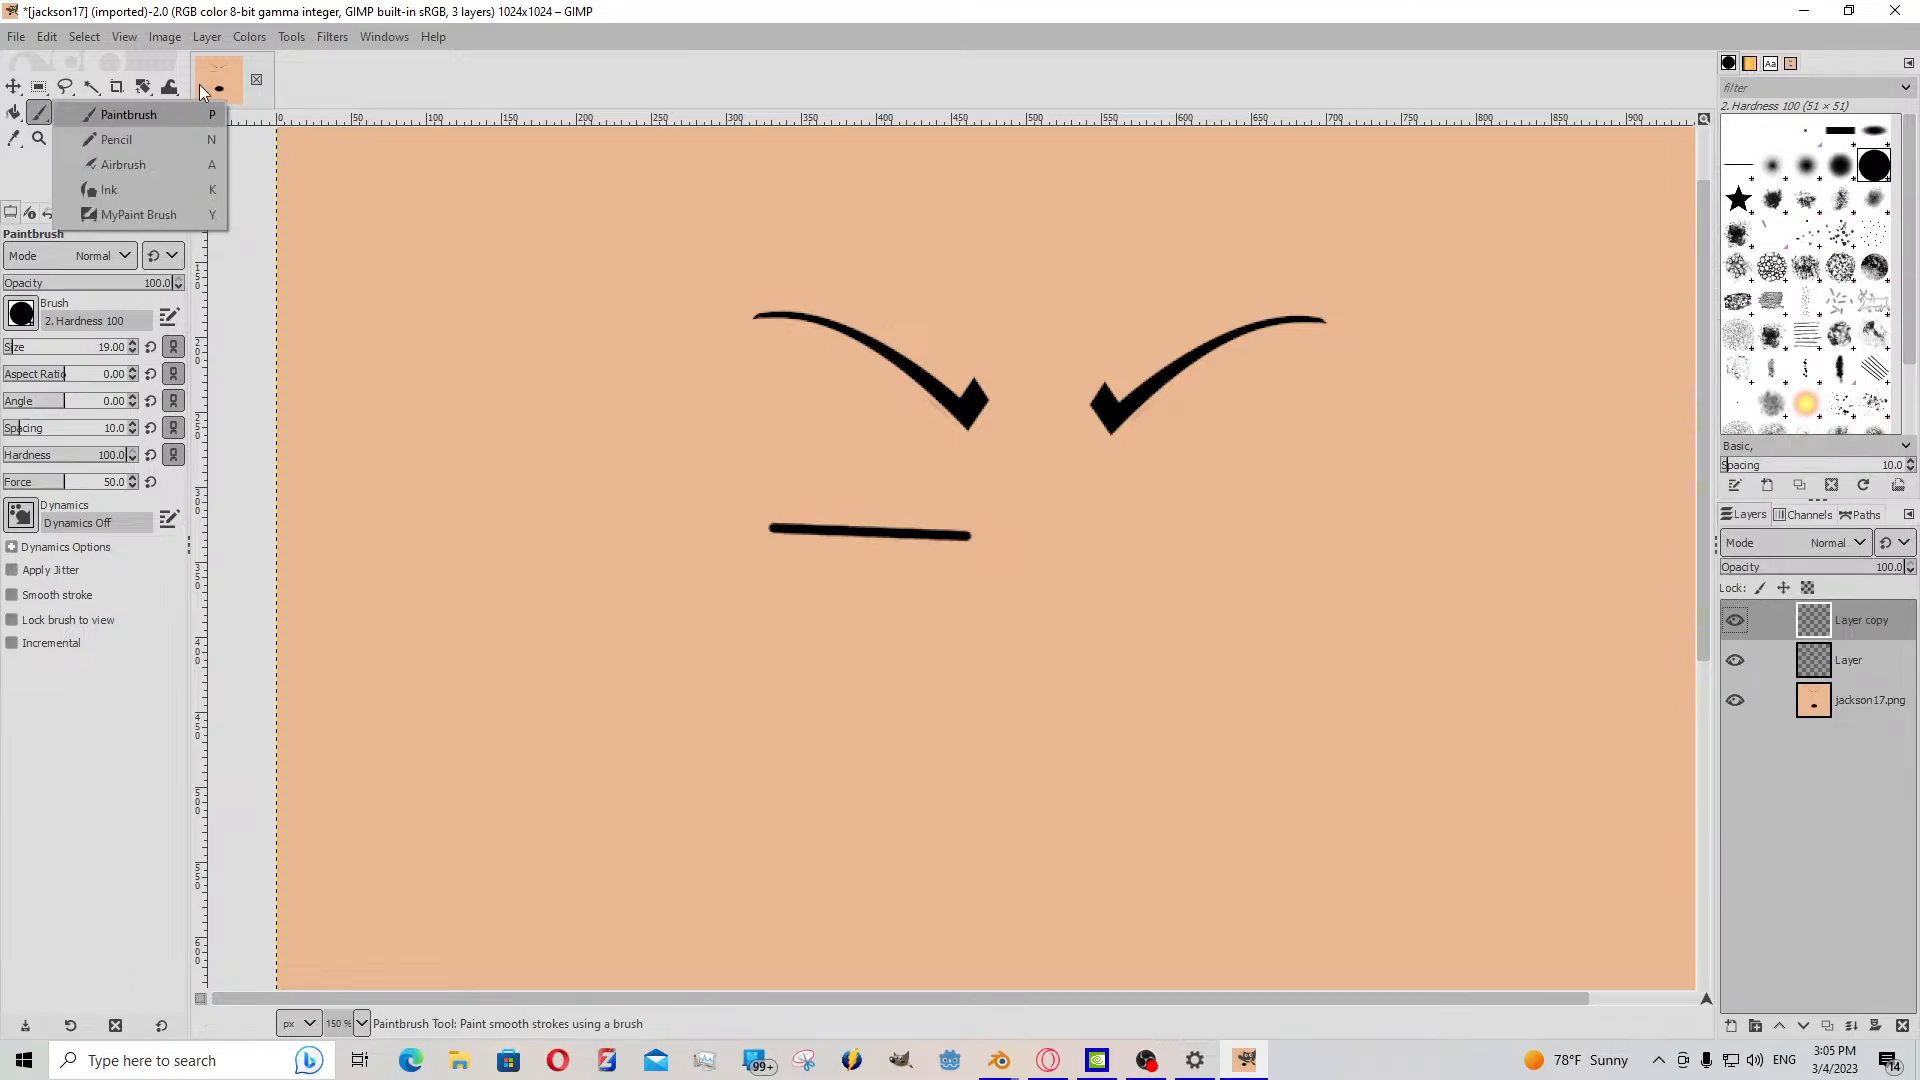
{"action": "left_click", "coordinate": [145, 88]}
{"action": "left_click", "coordinate": [220, 189]}
{"action": "left_click", "coordinate": [603, 377]}
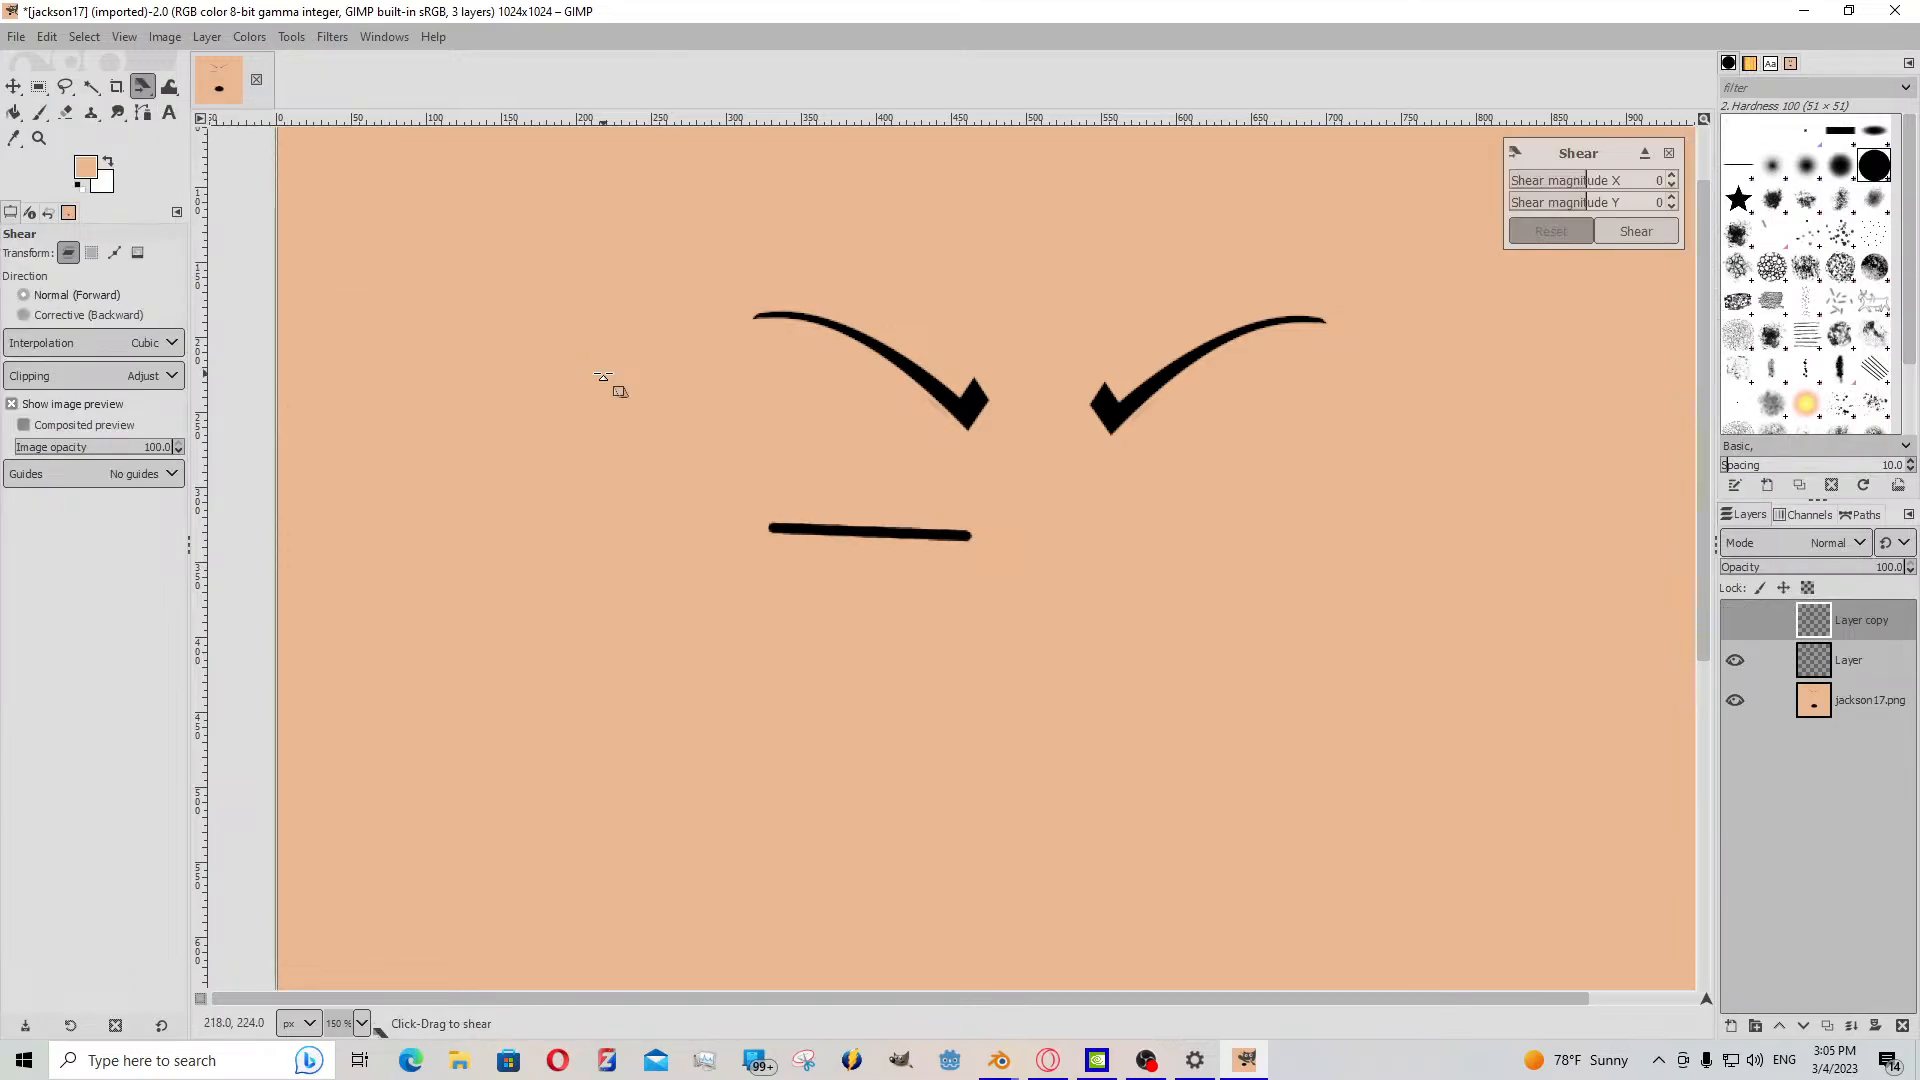
{"action": "left_click", "coordinate": [1668, 153]}
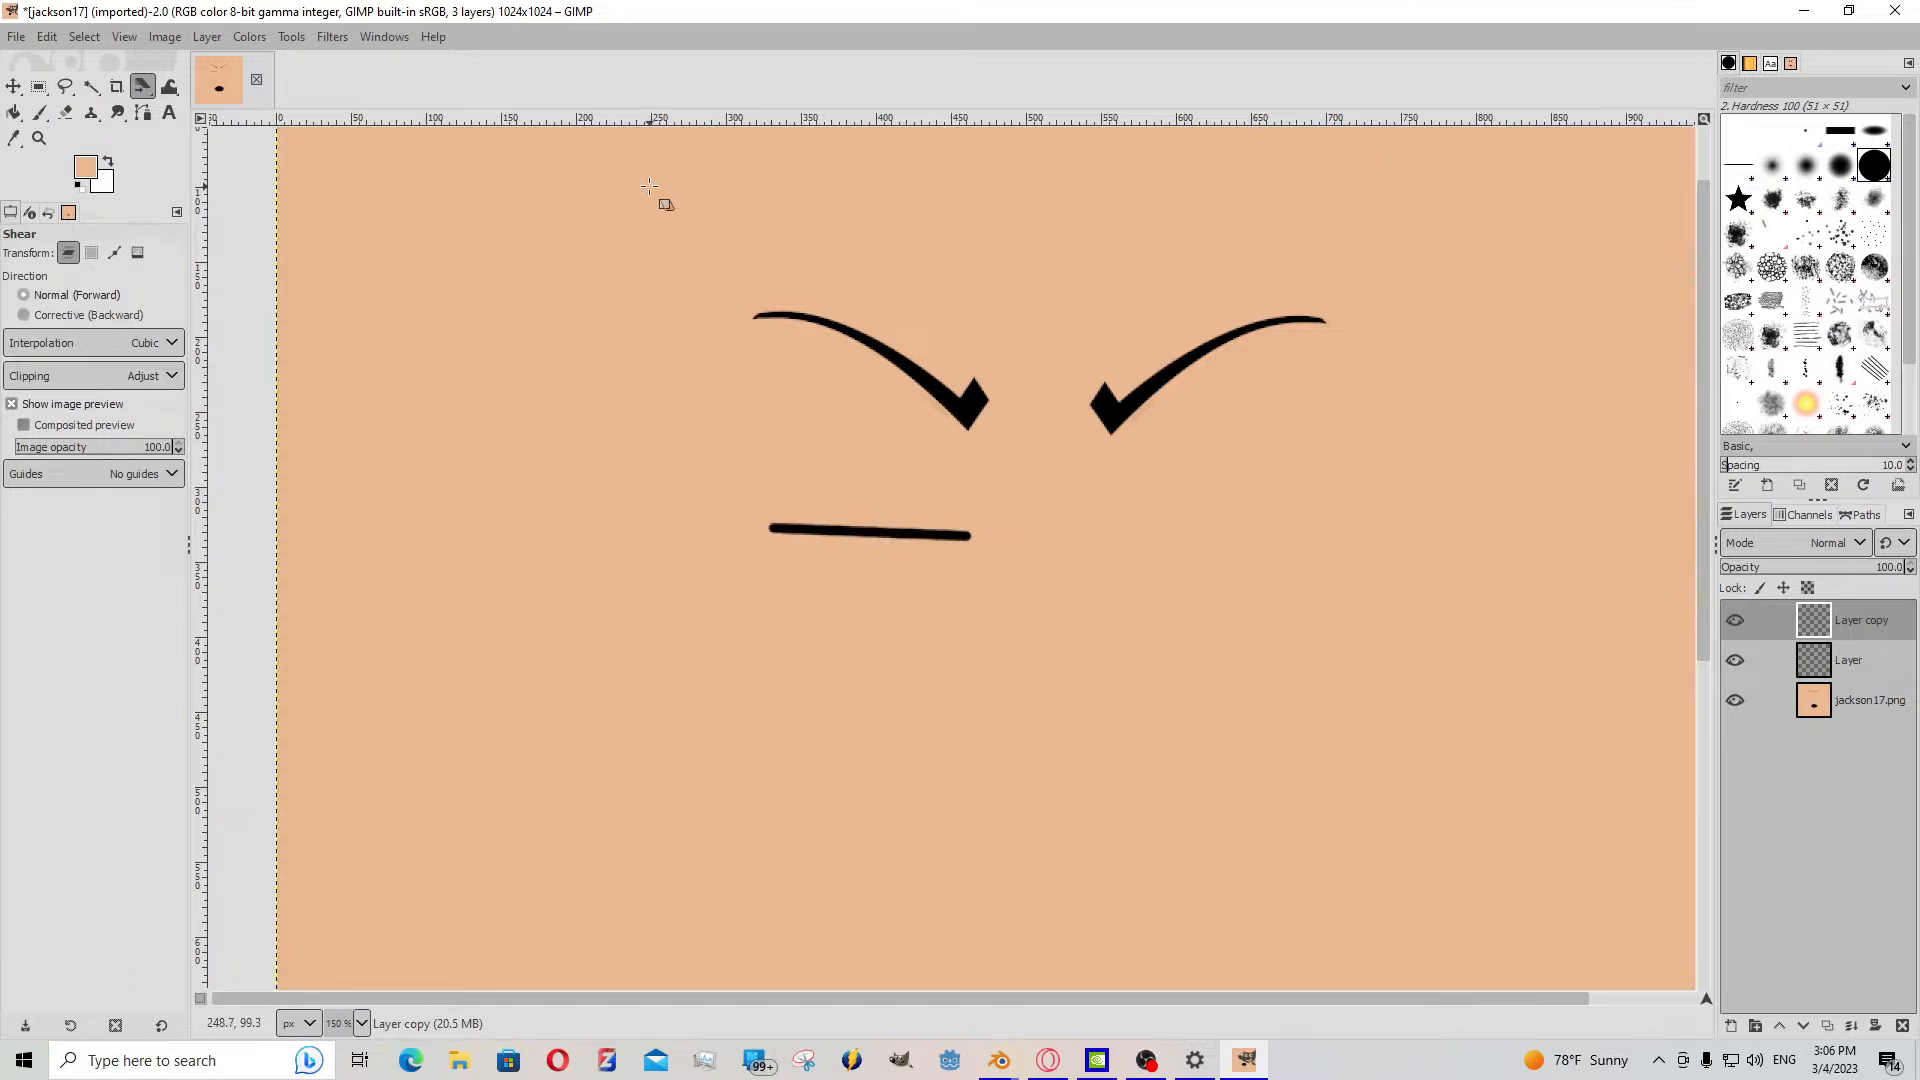
- Flip the duplicated line layer horizontally so its black line replaces the second erased eye
{"action": "left_click", "coordinate": [142, 86]}
{"action": "left_click", "coordinate": [215, 186]}
{"action": "left_click", "coordinate": [584, 427]}
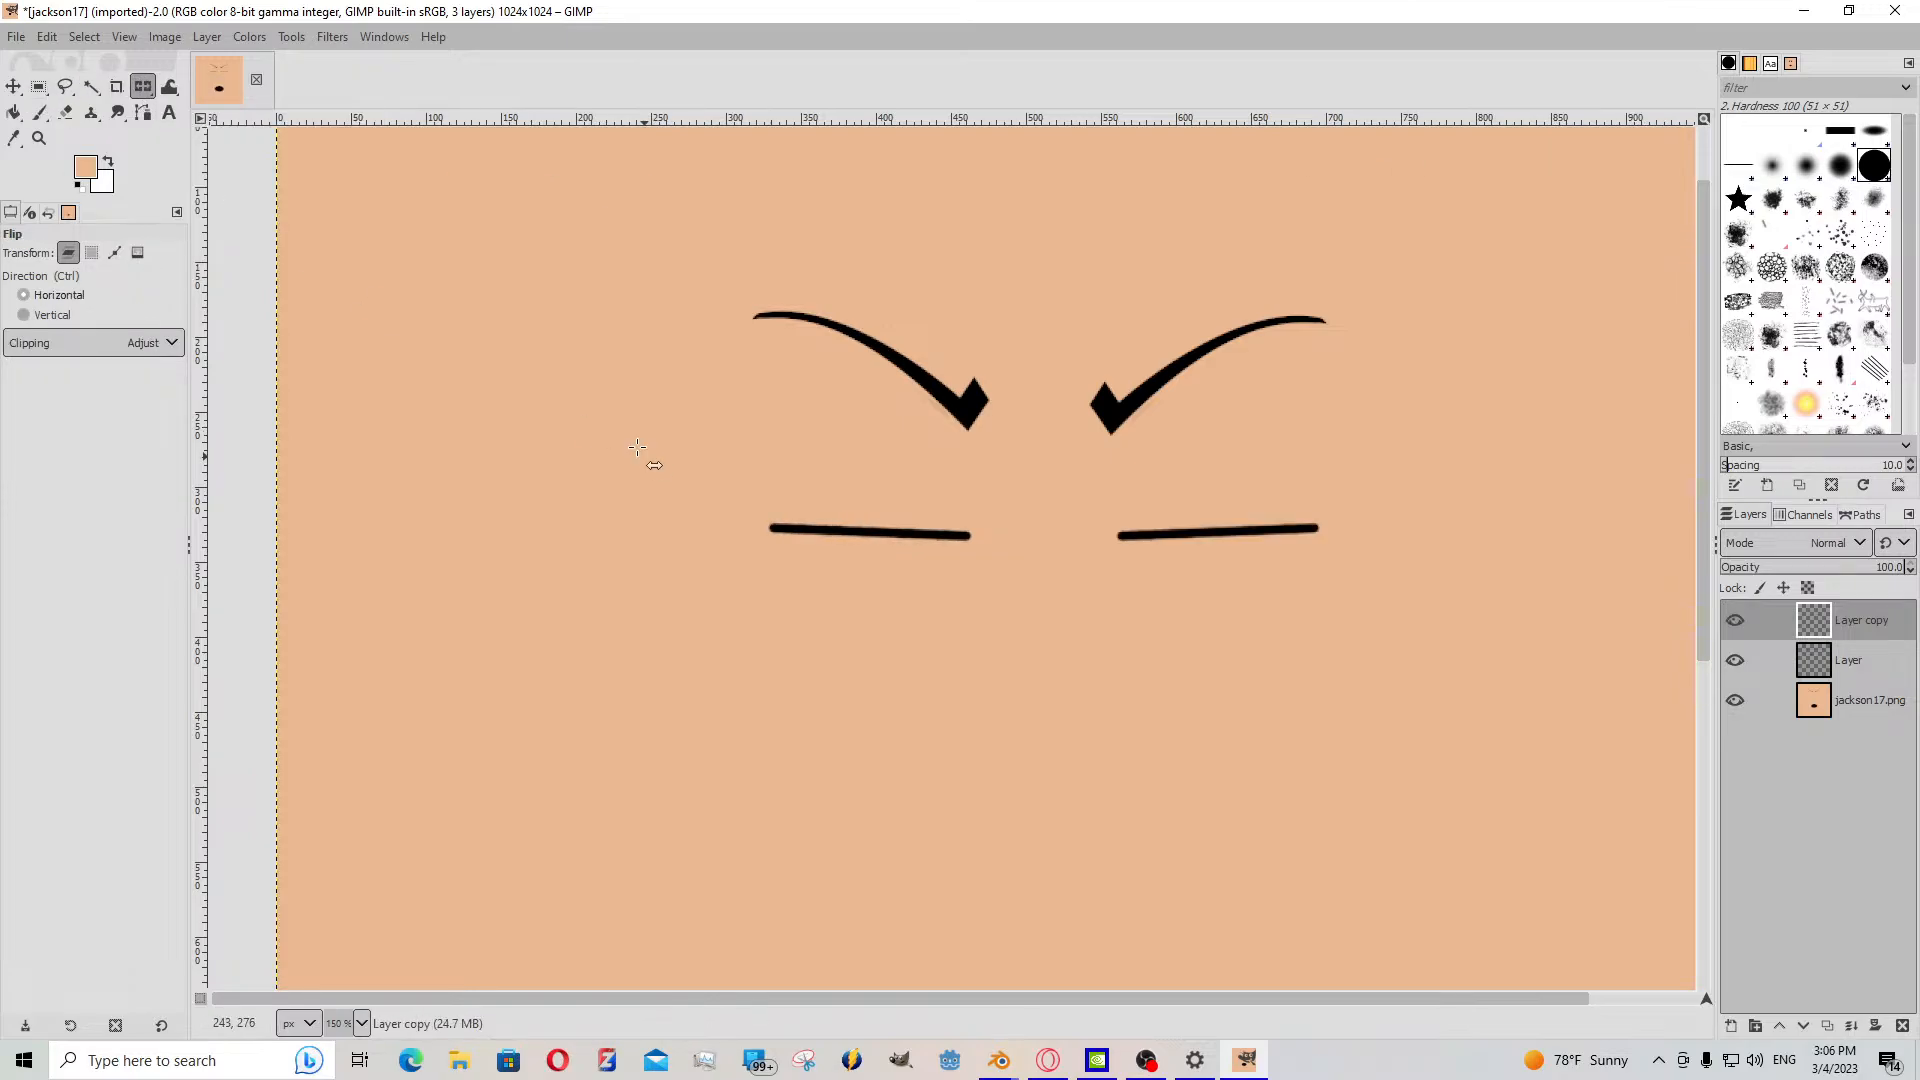
- Overwrite jackson17.png with the edited face image and switch to Blender
{"action": "left_click", "coordinate": [14, 36]}
{"action": "left_click", "coordinate": [119, 351]}
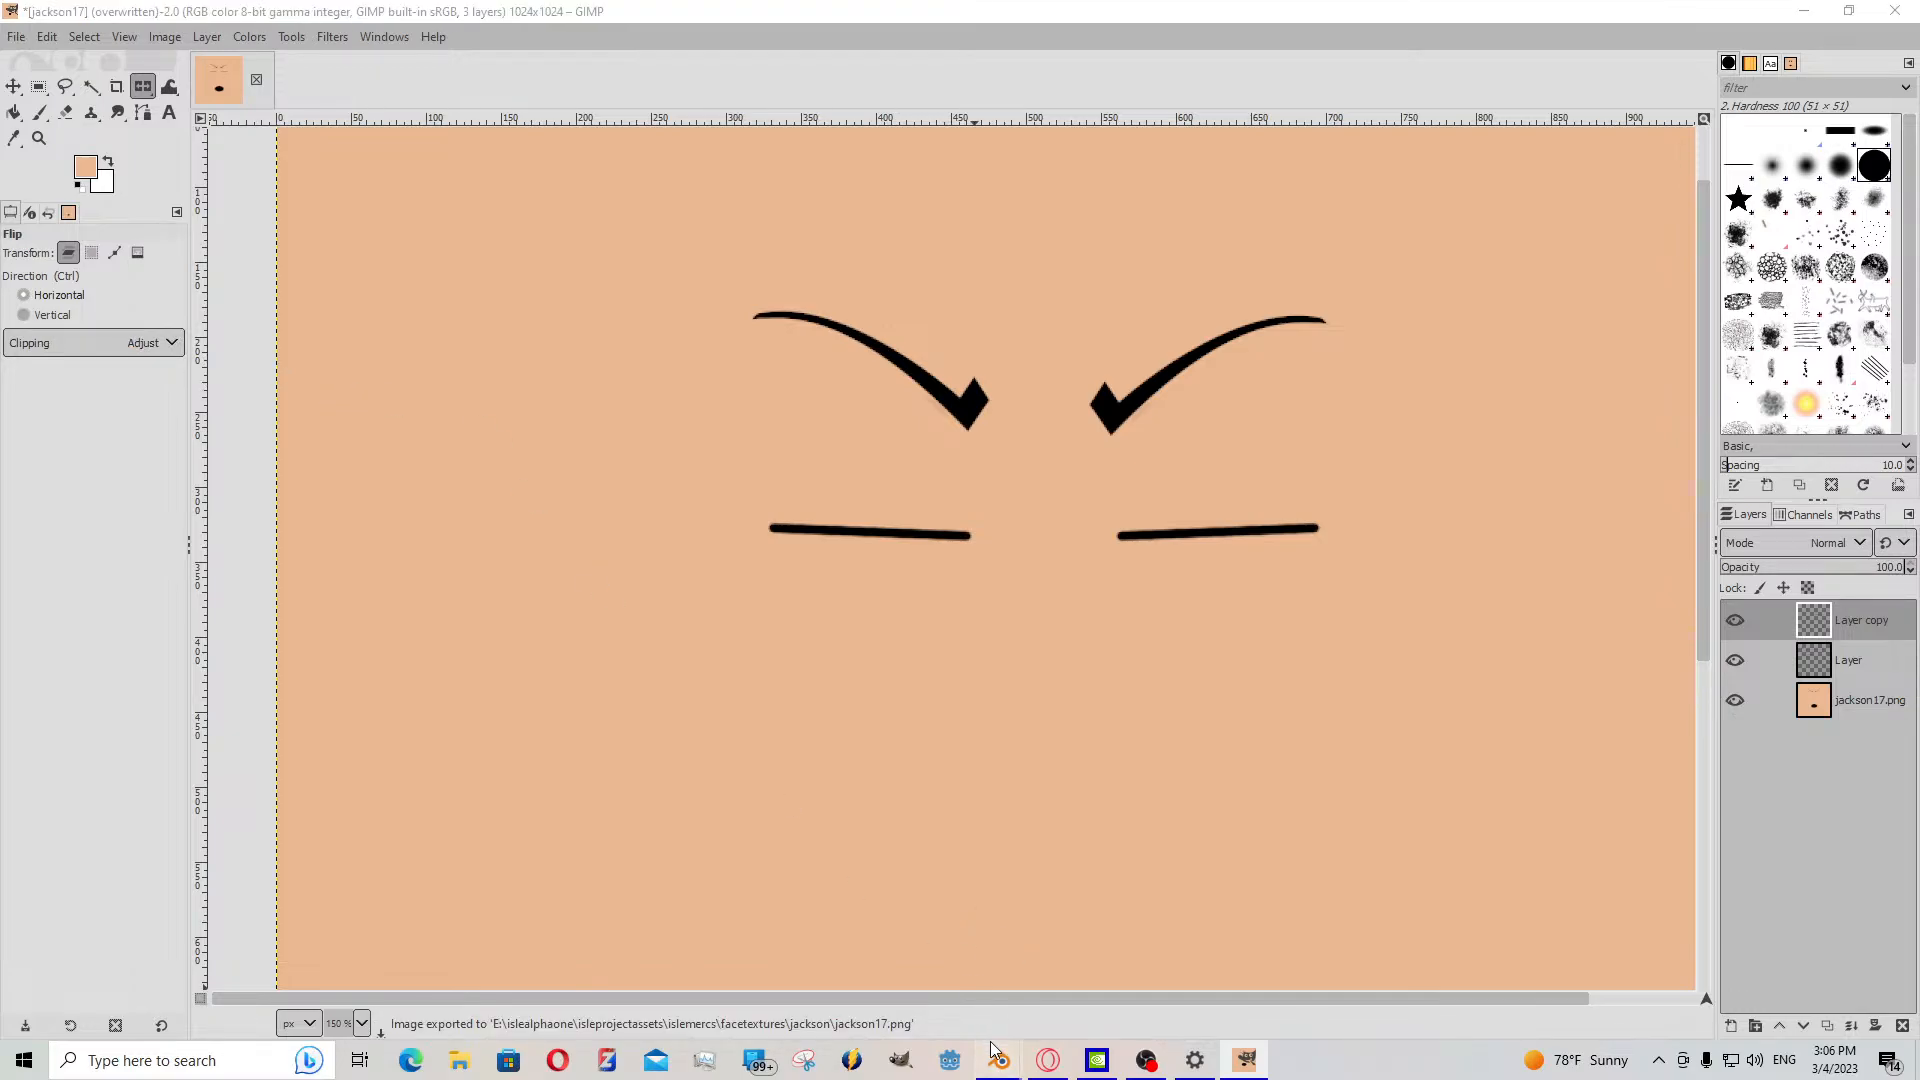
{"action": "mouse_move", "coordinate": [998, 1058]}
{"action": "left_click", "coordinate": [862, 958]}
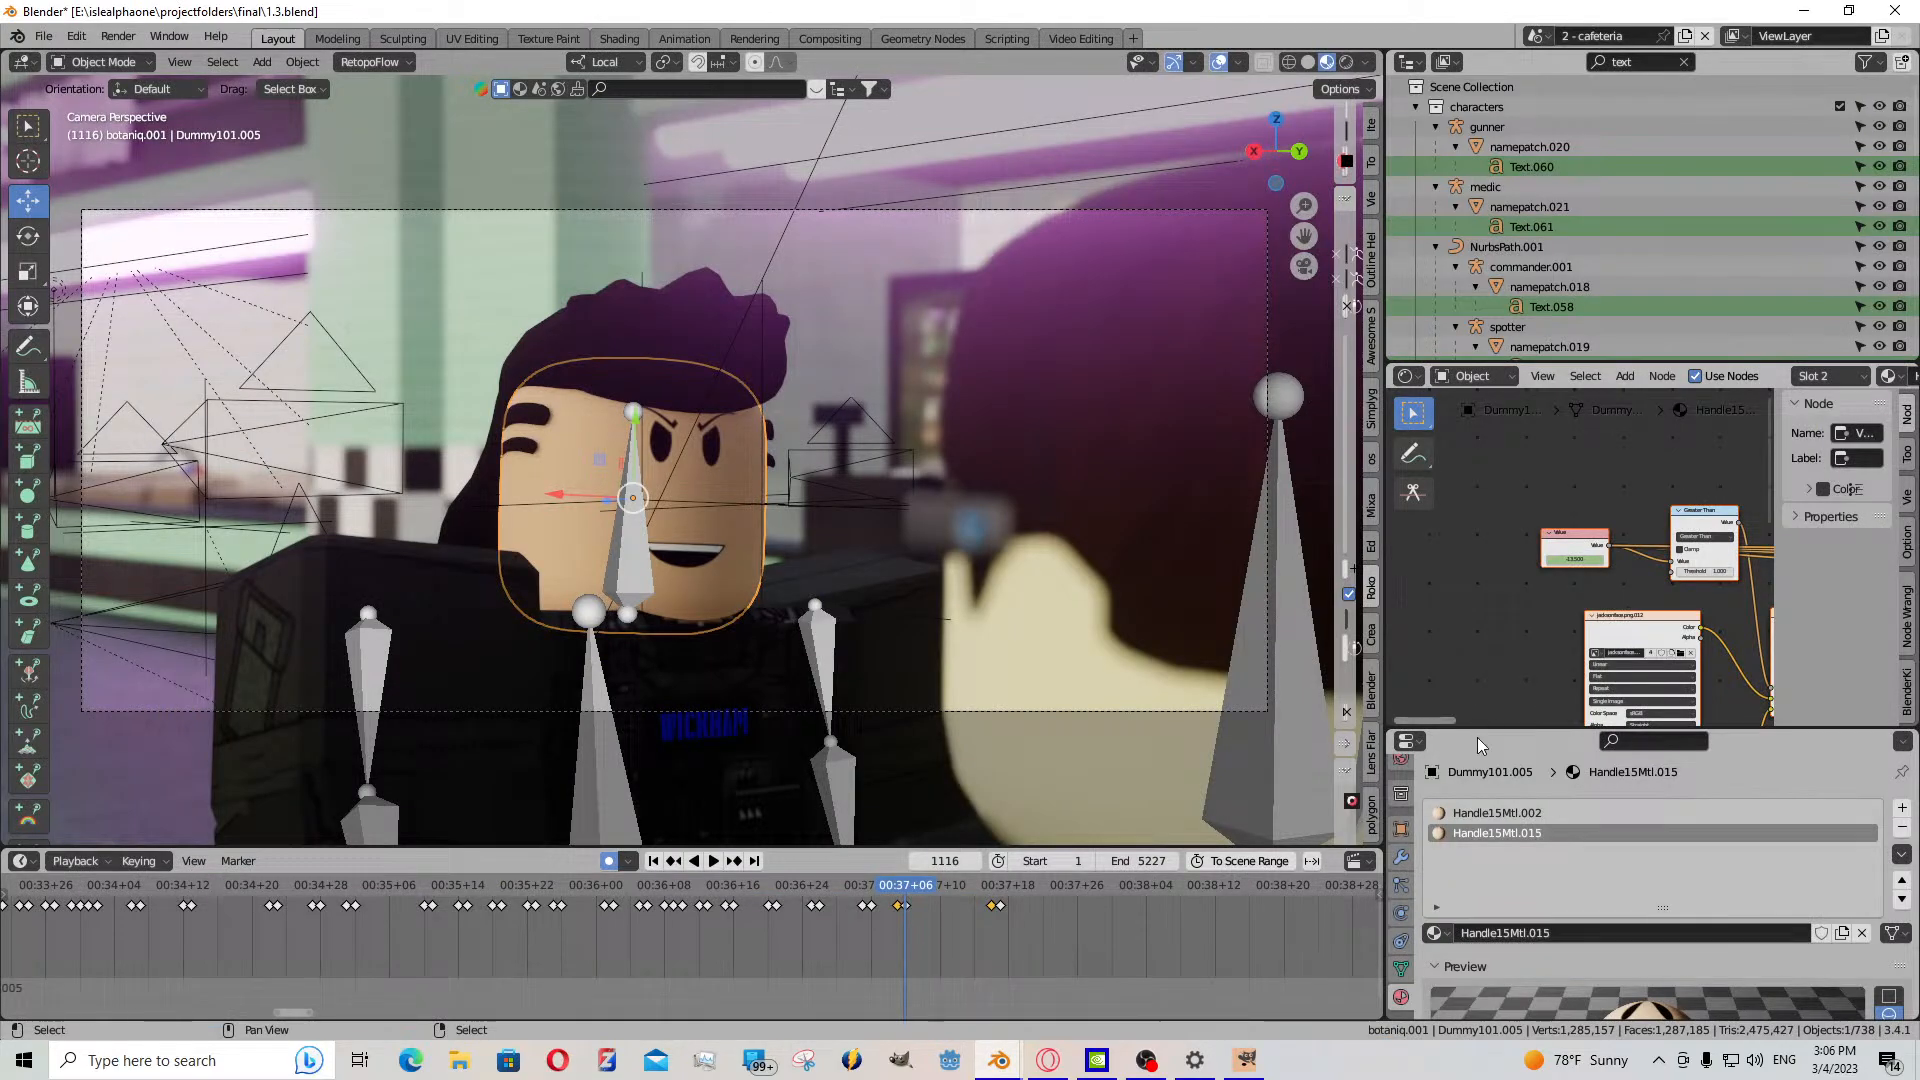
- Copy all shader nodes of the Handle15Mtl.002 material on the gunner's head
{"action": "scroll", "coordinate": [1624, 623], "scroll_direction": "down", "scroll_amount": 3}
{"action": "middle_click_drag", "start_coordinate": [1624, 623], "coordinate": [1390, 530]}
{"action": "scroll", "coordinate": [1380, 530], "scroll_direction": "down", "scroll_amount": 1}
{"action": "scroll", "coordinate": [1741, 527], "scroll_direction": "down", "scroll_amount": 2}
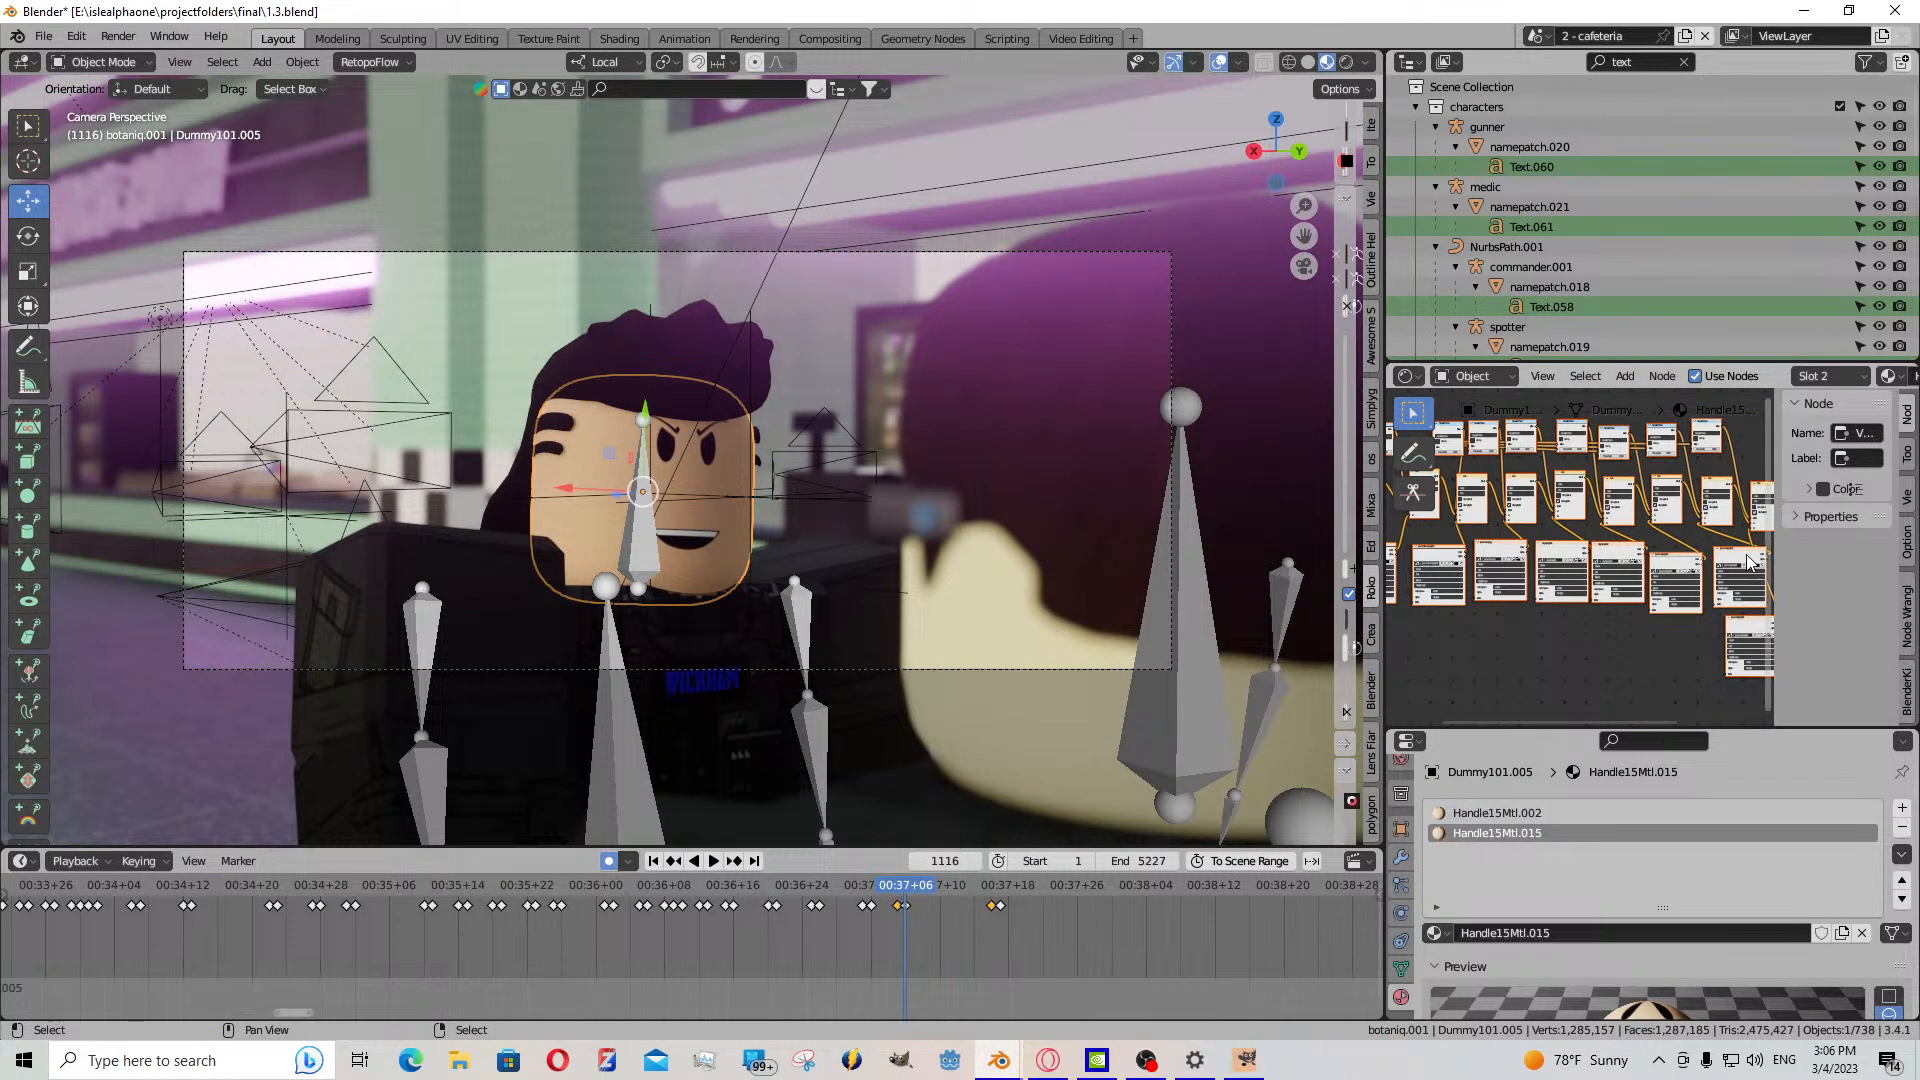
{"action": "scroll", "coordinate": [1586, 580], "scroll_direction": "down", "scroll_amount": 3}
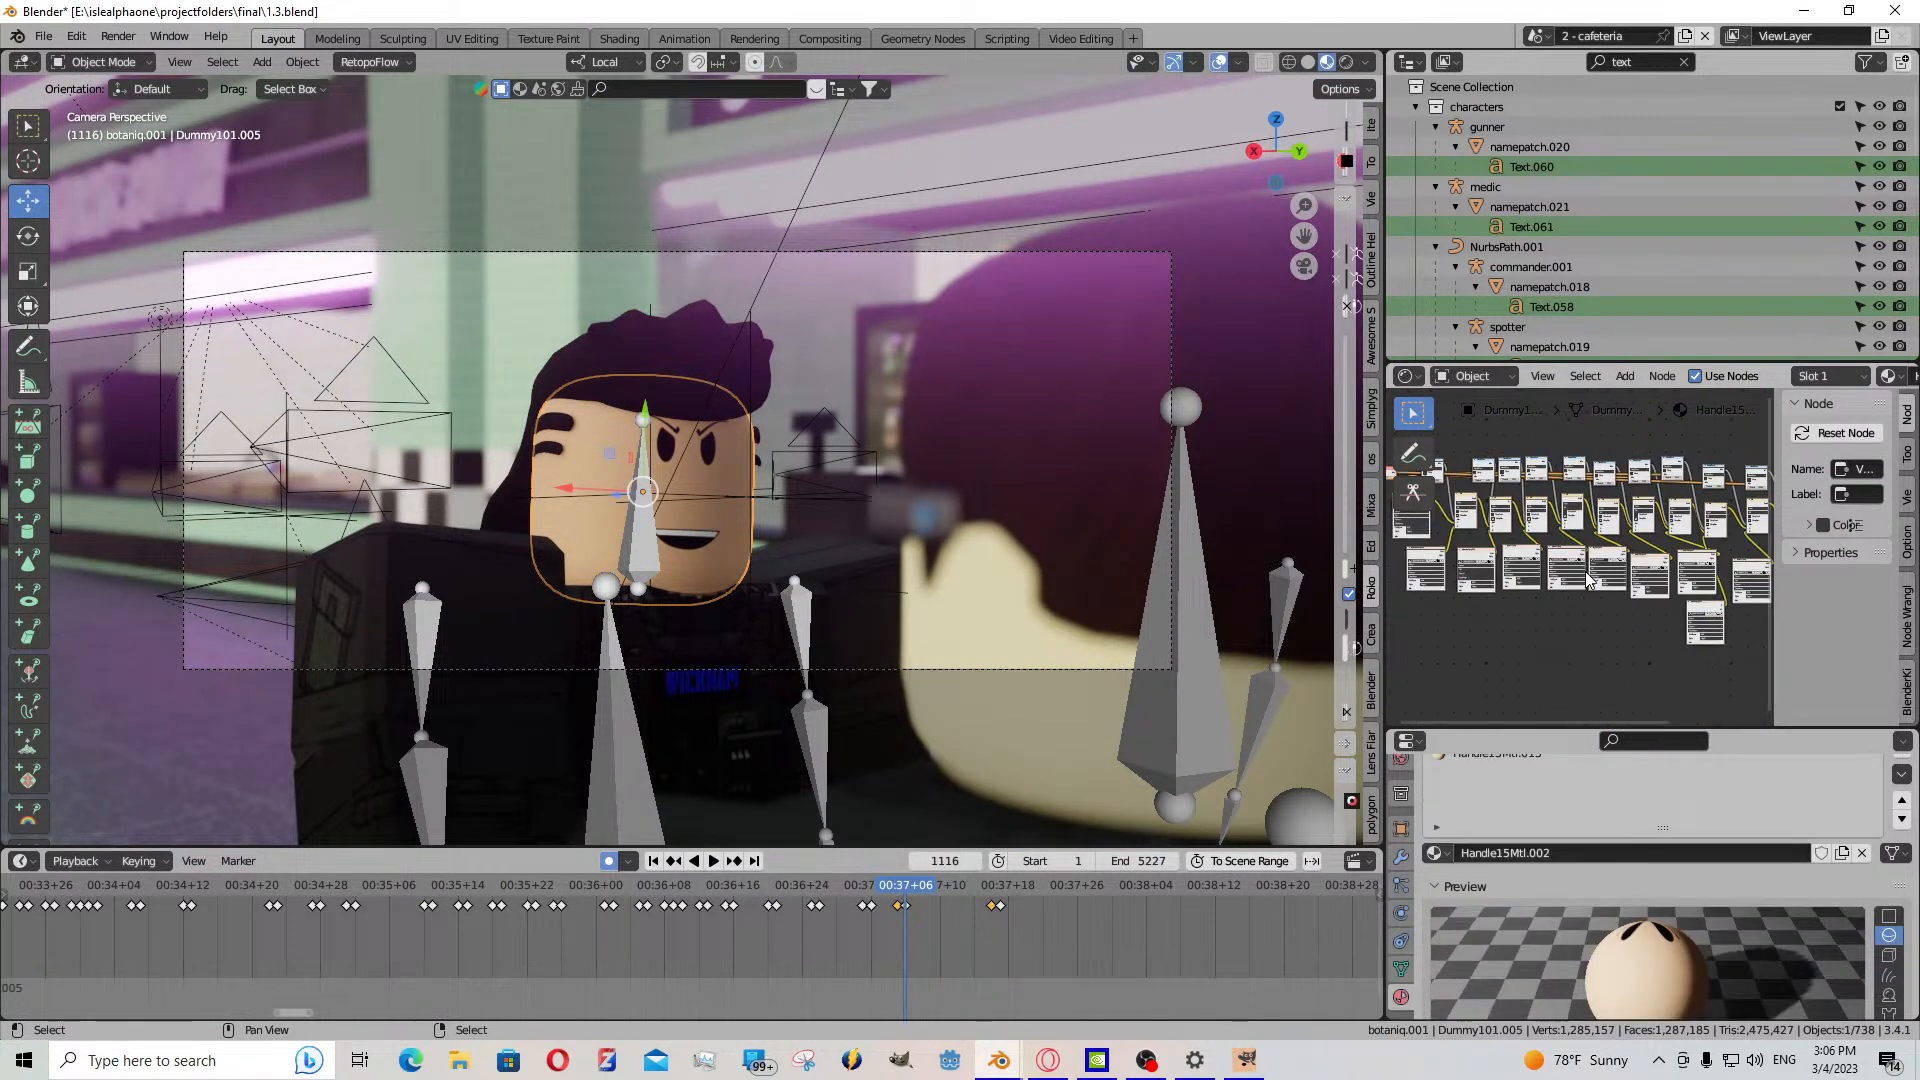
{"action": "key", "text": "a"}
{"action": "scroll", "coordinate": [1617, 840], "scroll_direction": "up", "scroll_amount": 2}
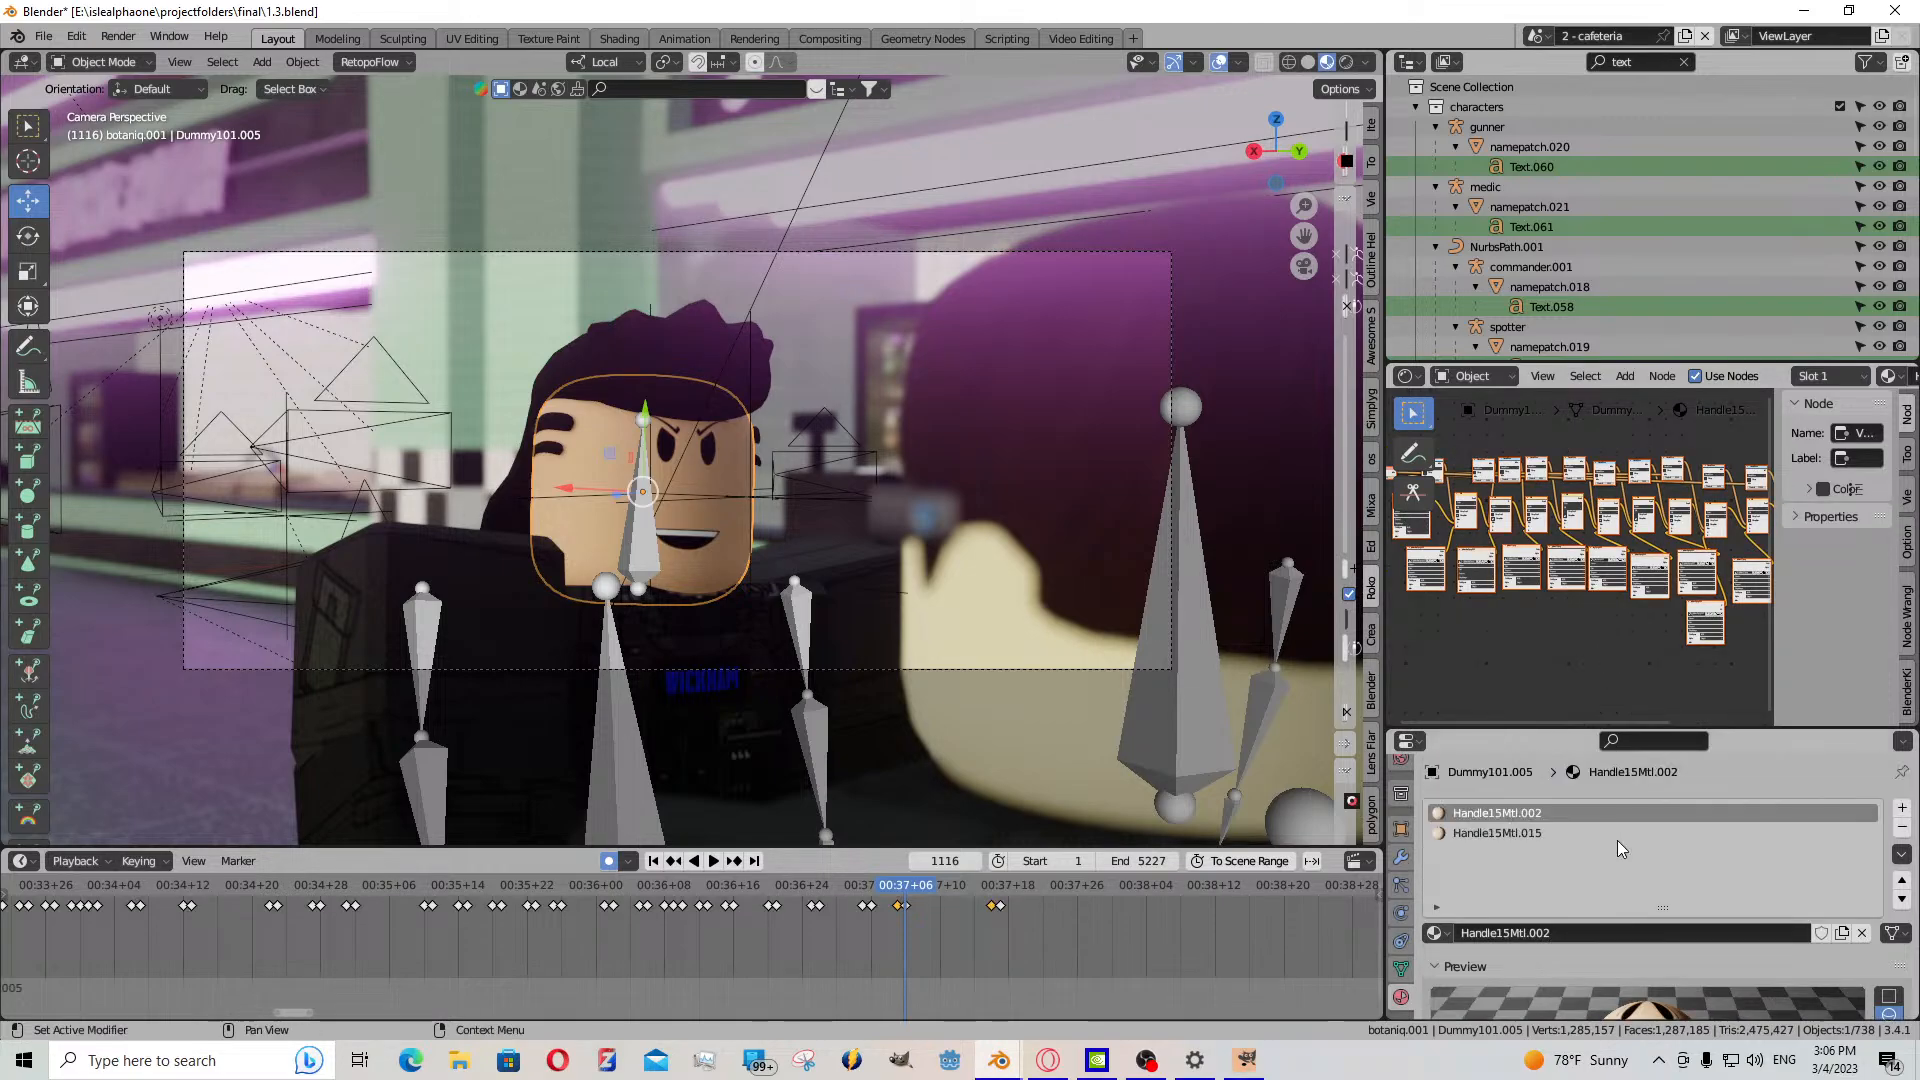
- Replace all shader nodes of the Handle15Mtl.015 material with the copied nodes
{"action": "left_click", "coordinate": [1510, 834]}
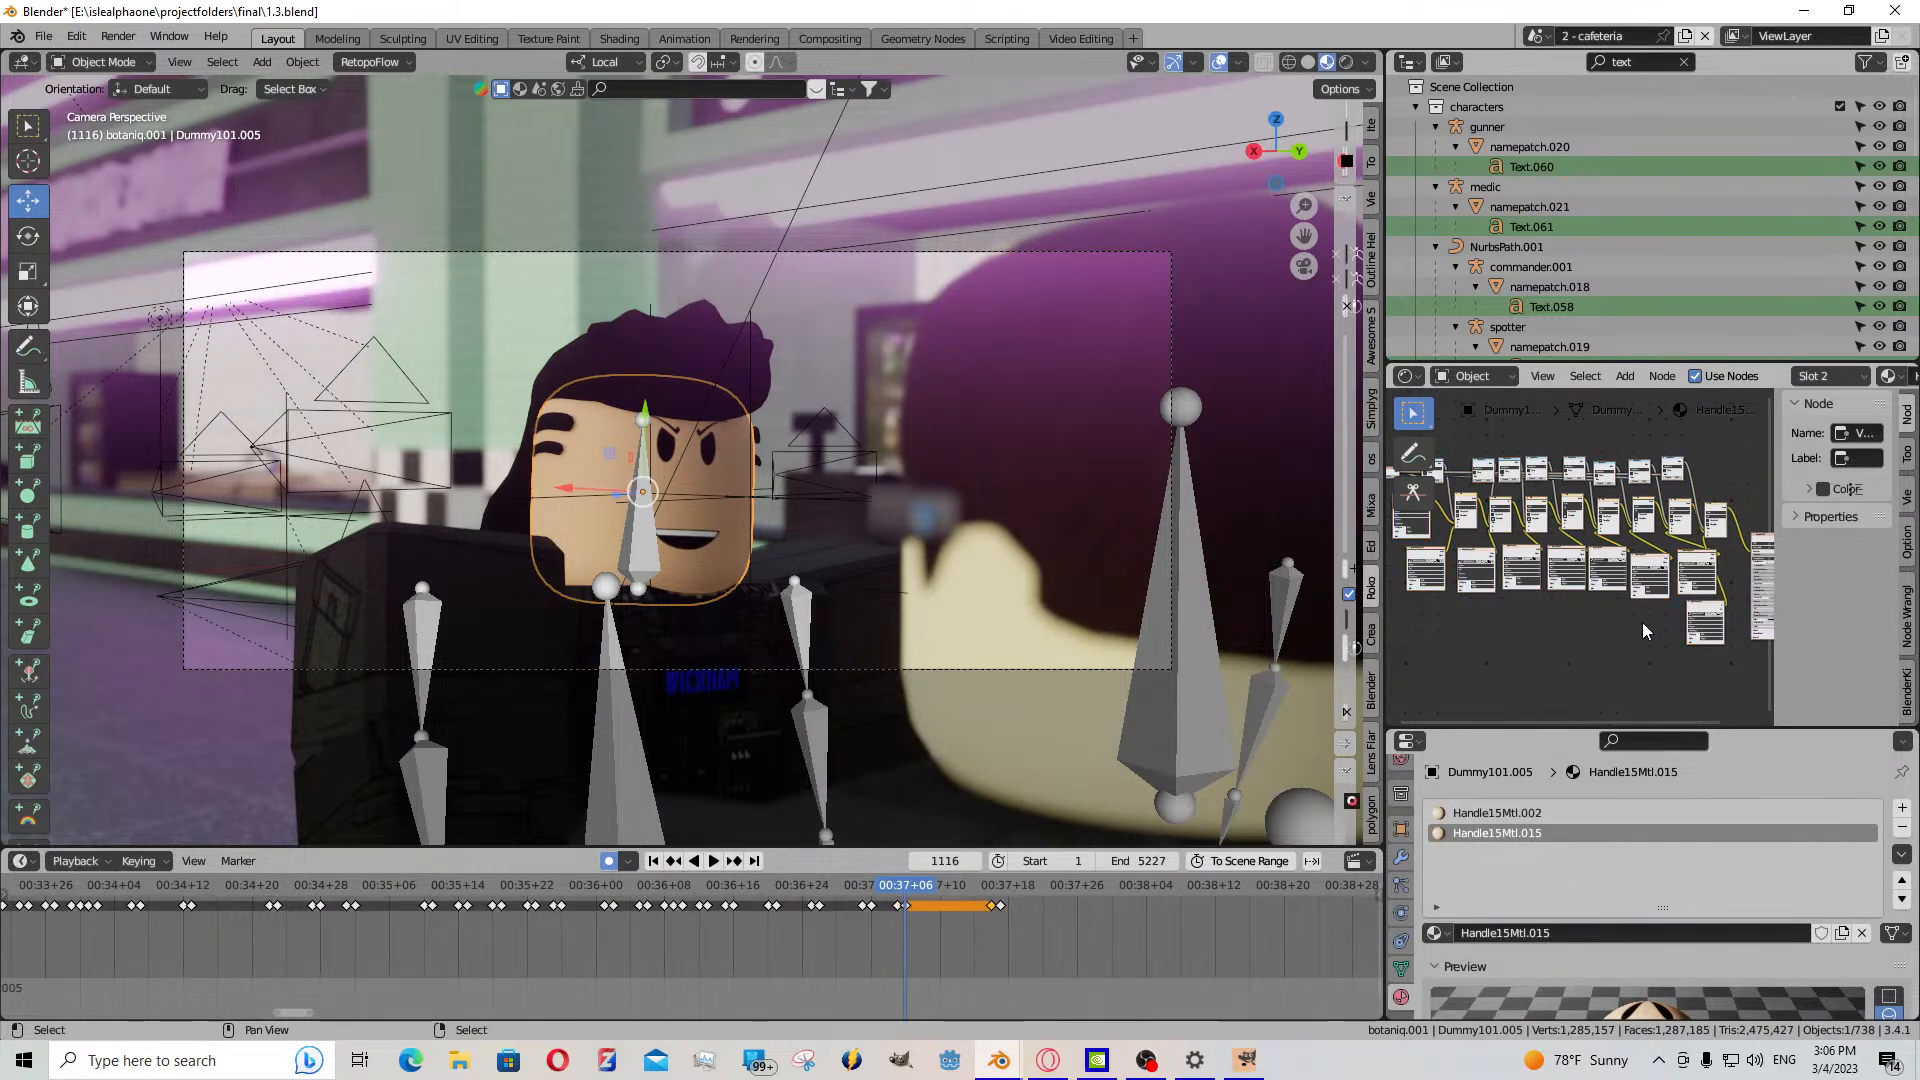
{"action": "key", "text": "x"}
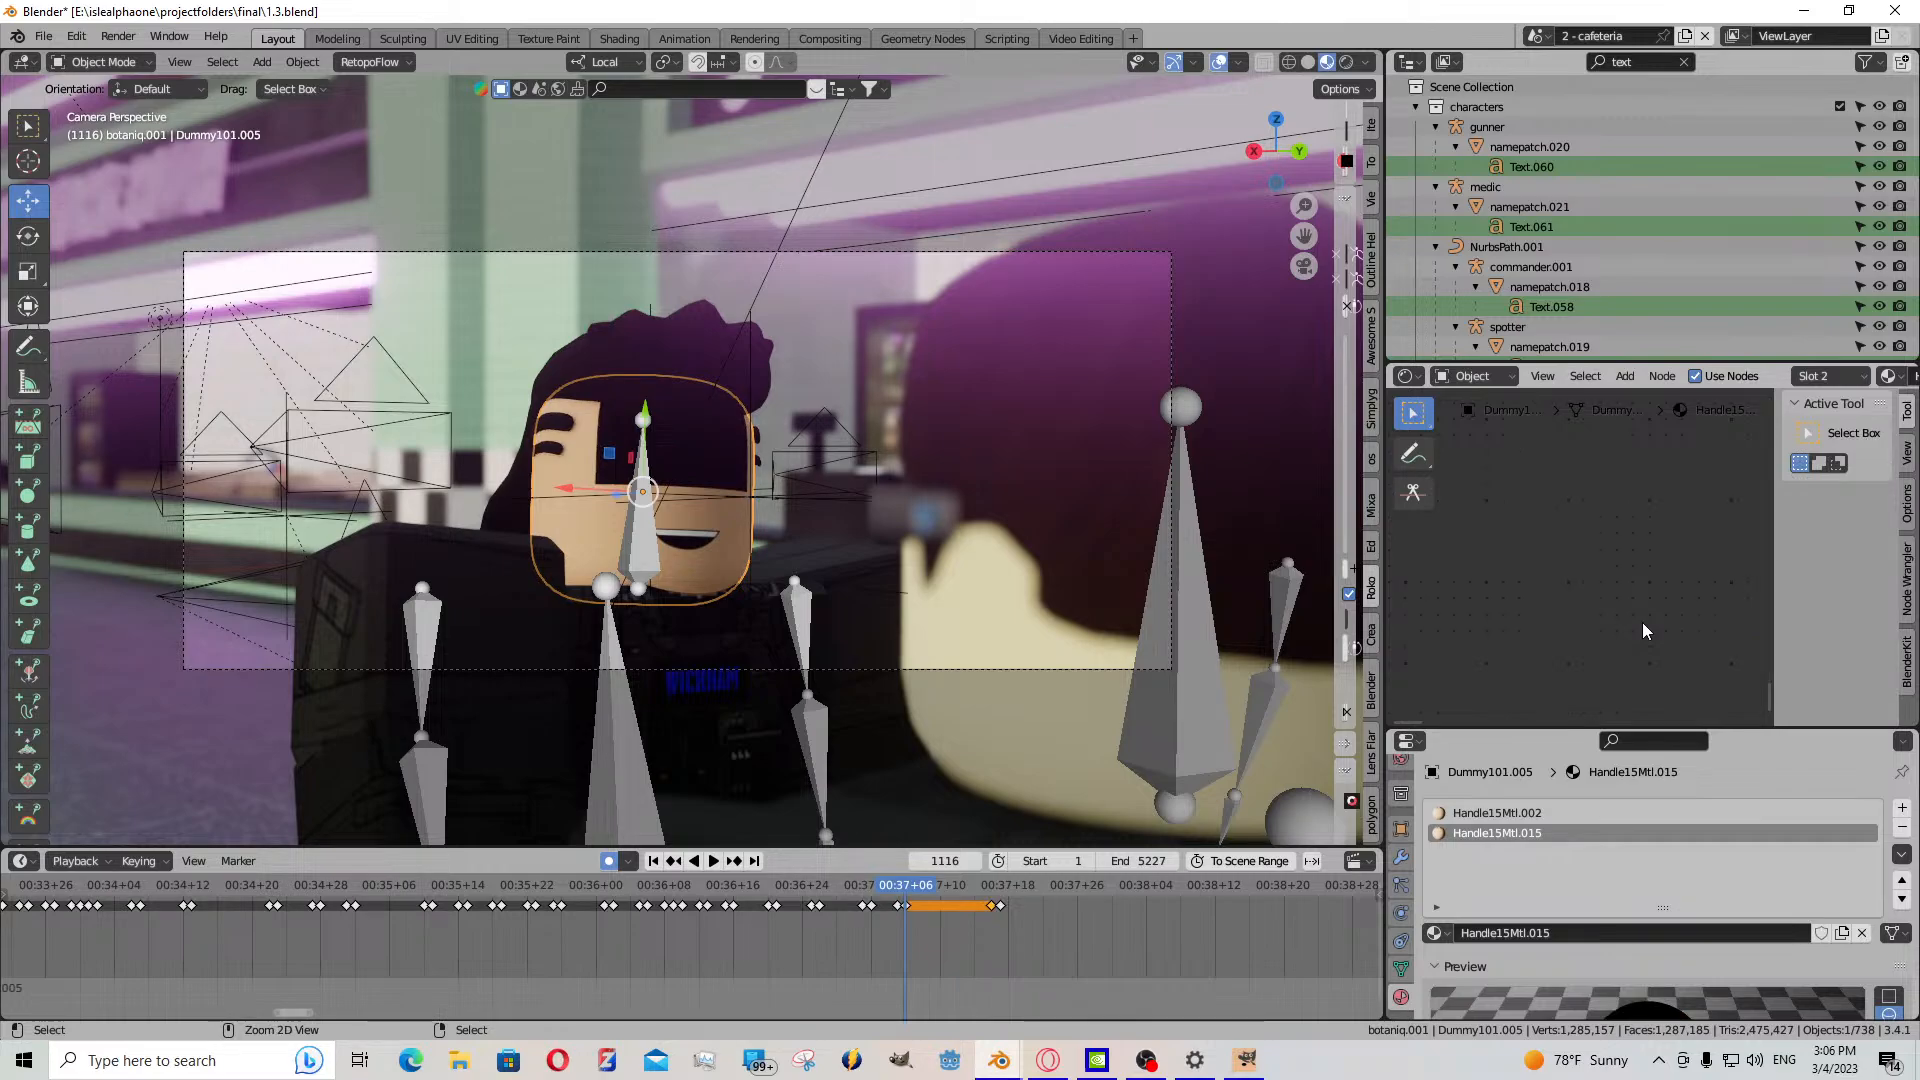
{"action": "key", "text": "ctrl+z"}
- Load jackson17.png from the jackson texture folder into the clay5.png.002 image node of Handle15Mtl.015
{"action": "scroll", "coordinate": [1644, 622], "scroll_direction": "up", "scroll_amount": 3}
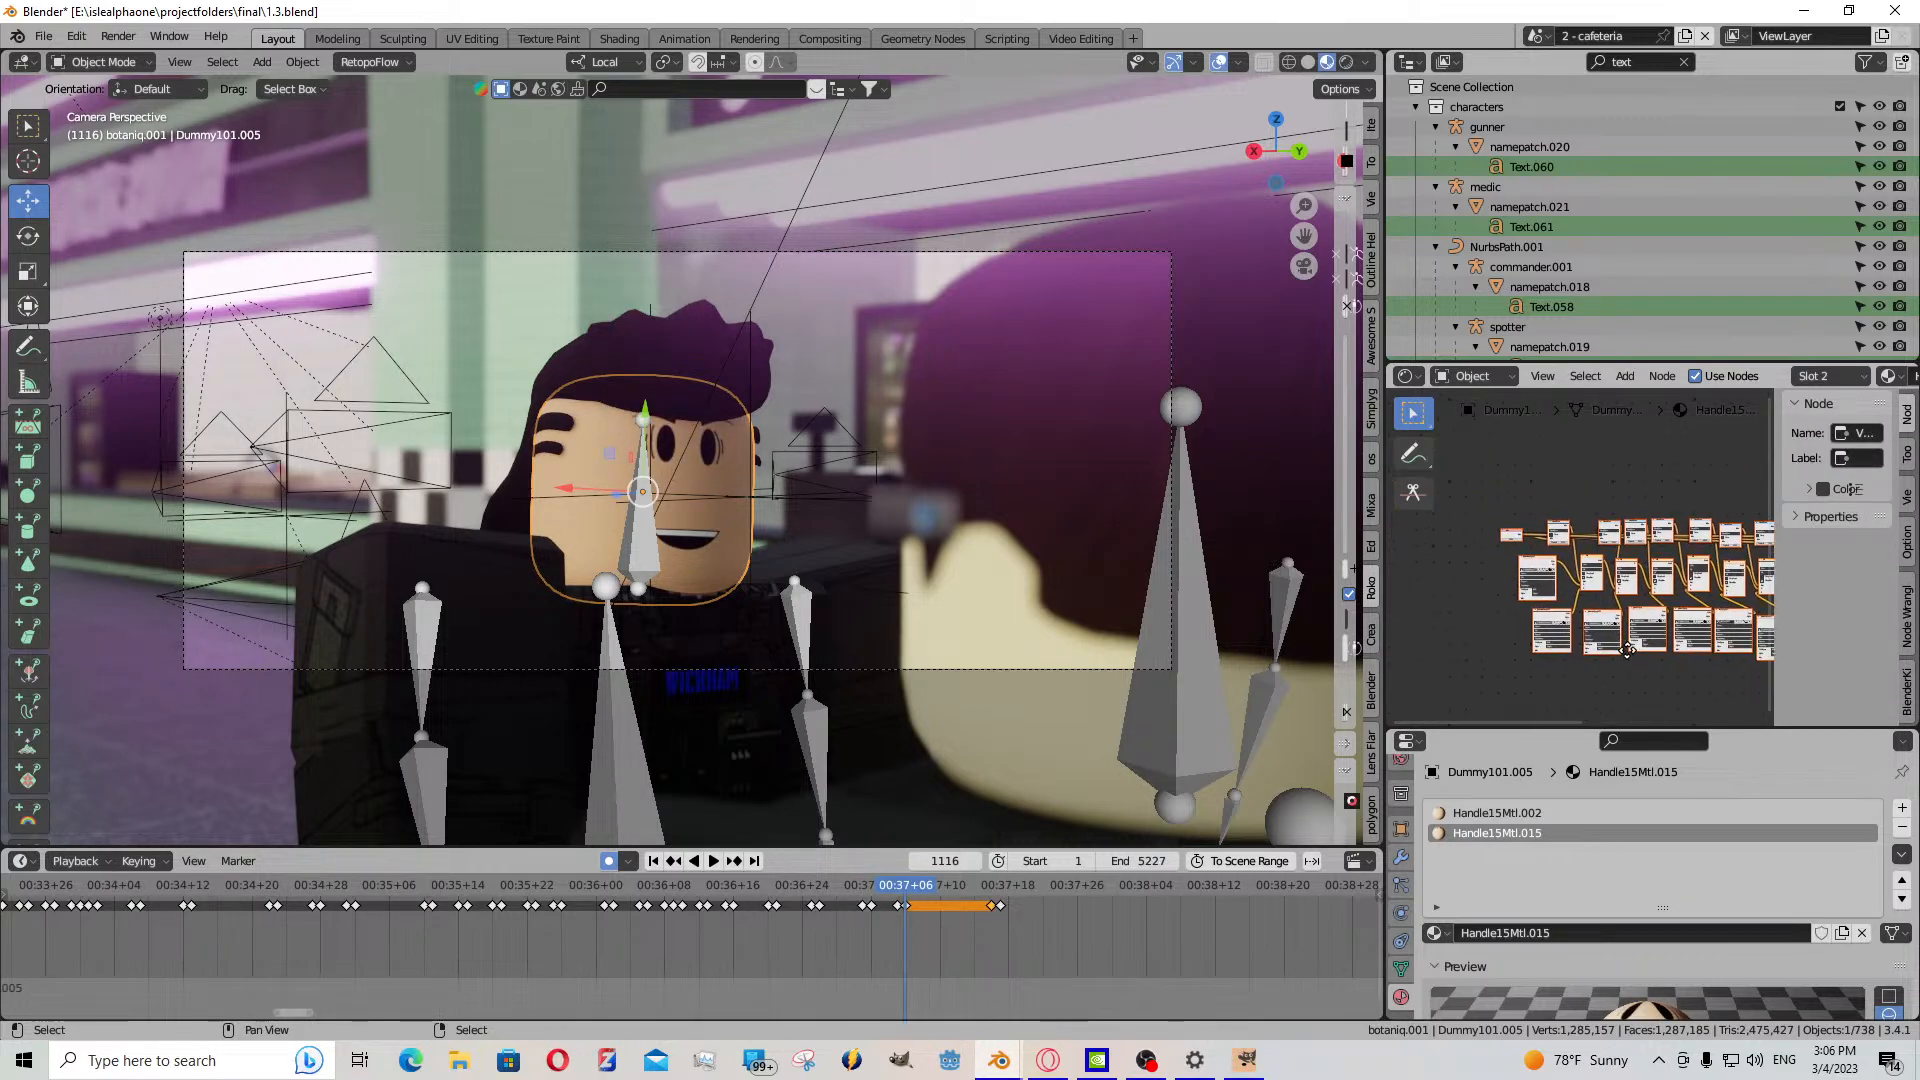
{"action": "scroll", "coordinate": [1472, 530], "scroll_direction": "up", "scroll_amount": 5}
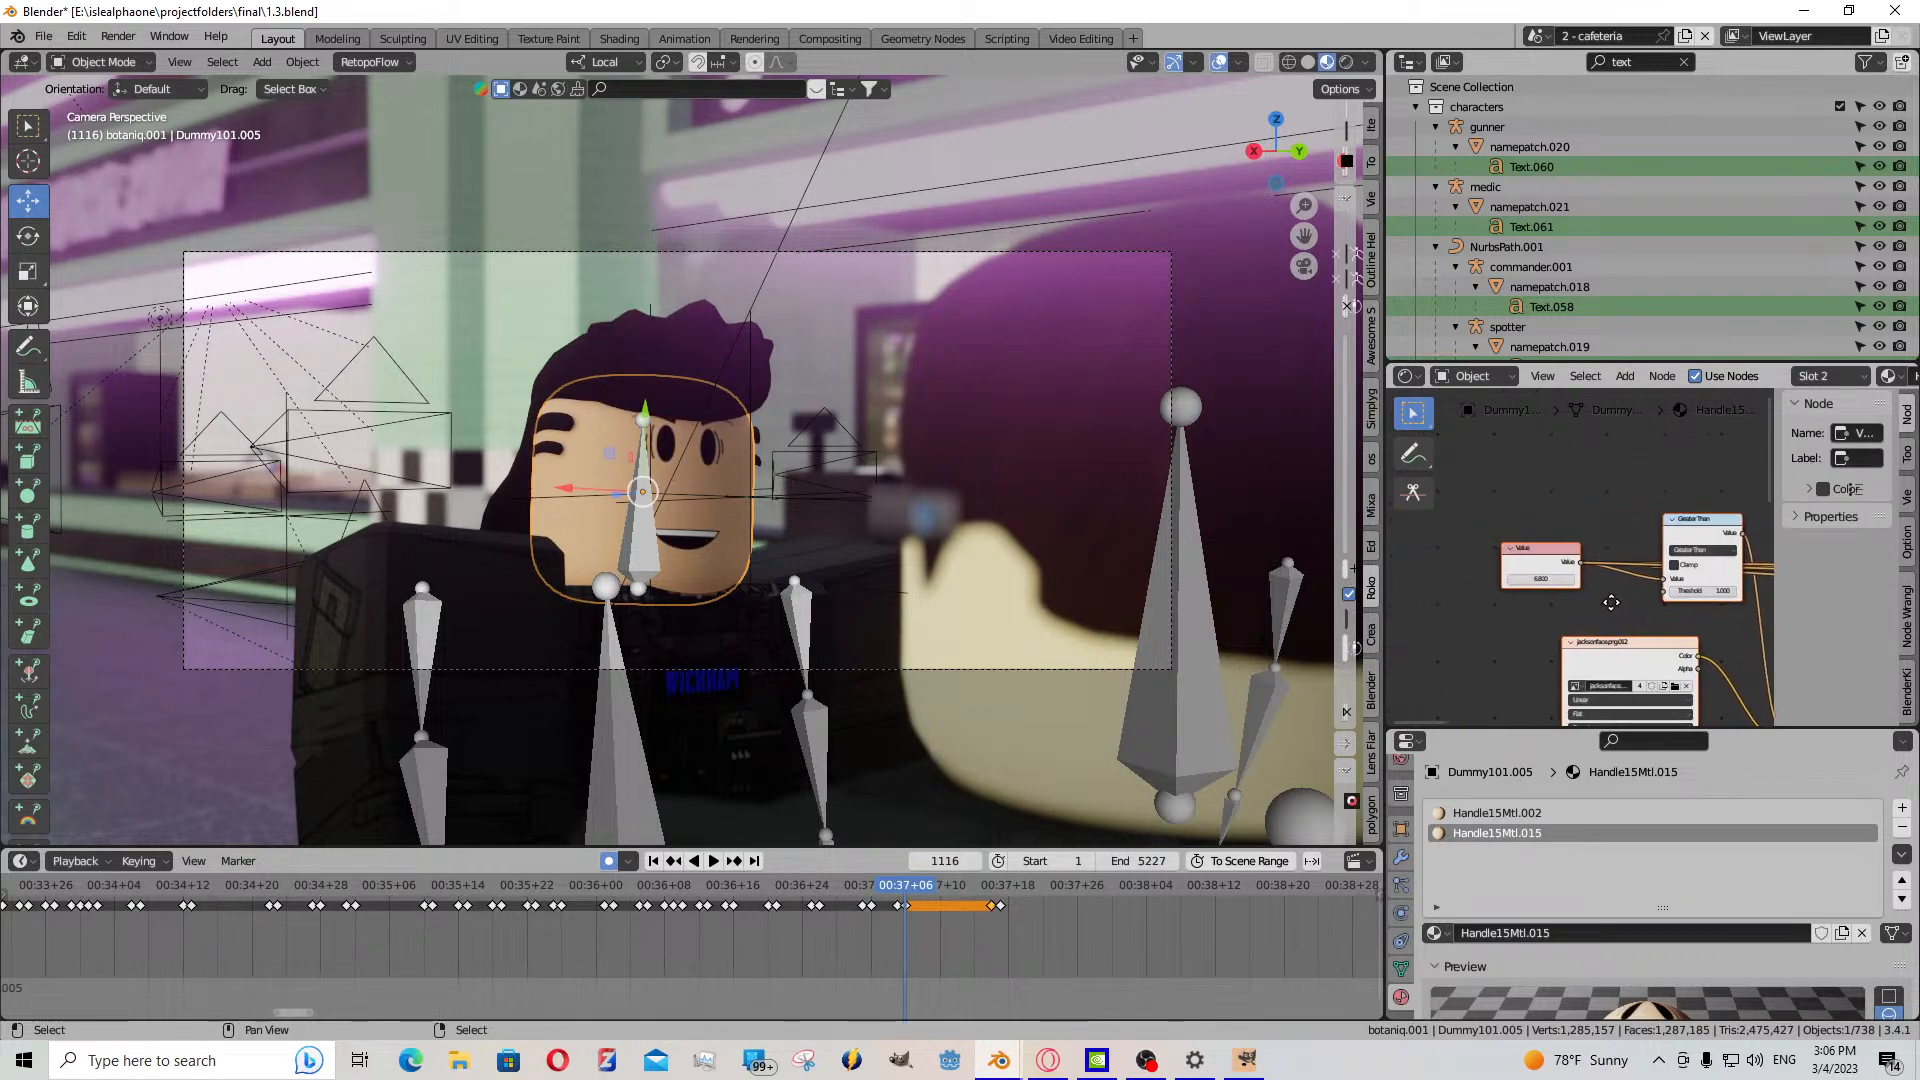
{"action": "left_click_drag", "start_coordinate": [1537, 592], "coordinate": [1588, 592]}
{"action": "scroll", "coordinate": [1586, 596], "scroll_direction": "down", "scroll_amount": 4}
{"action": "middle_click_drag", "start_coordinate": [1619, 621], "coordinate": [1463, 448]}
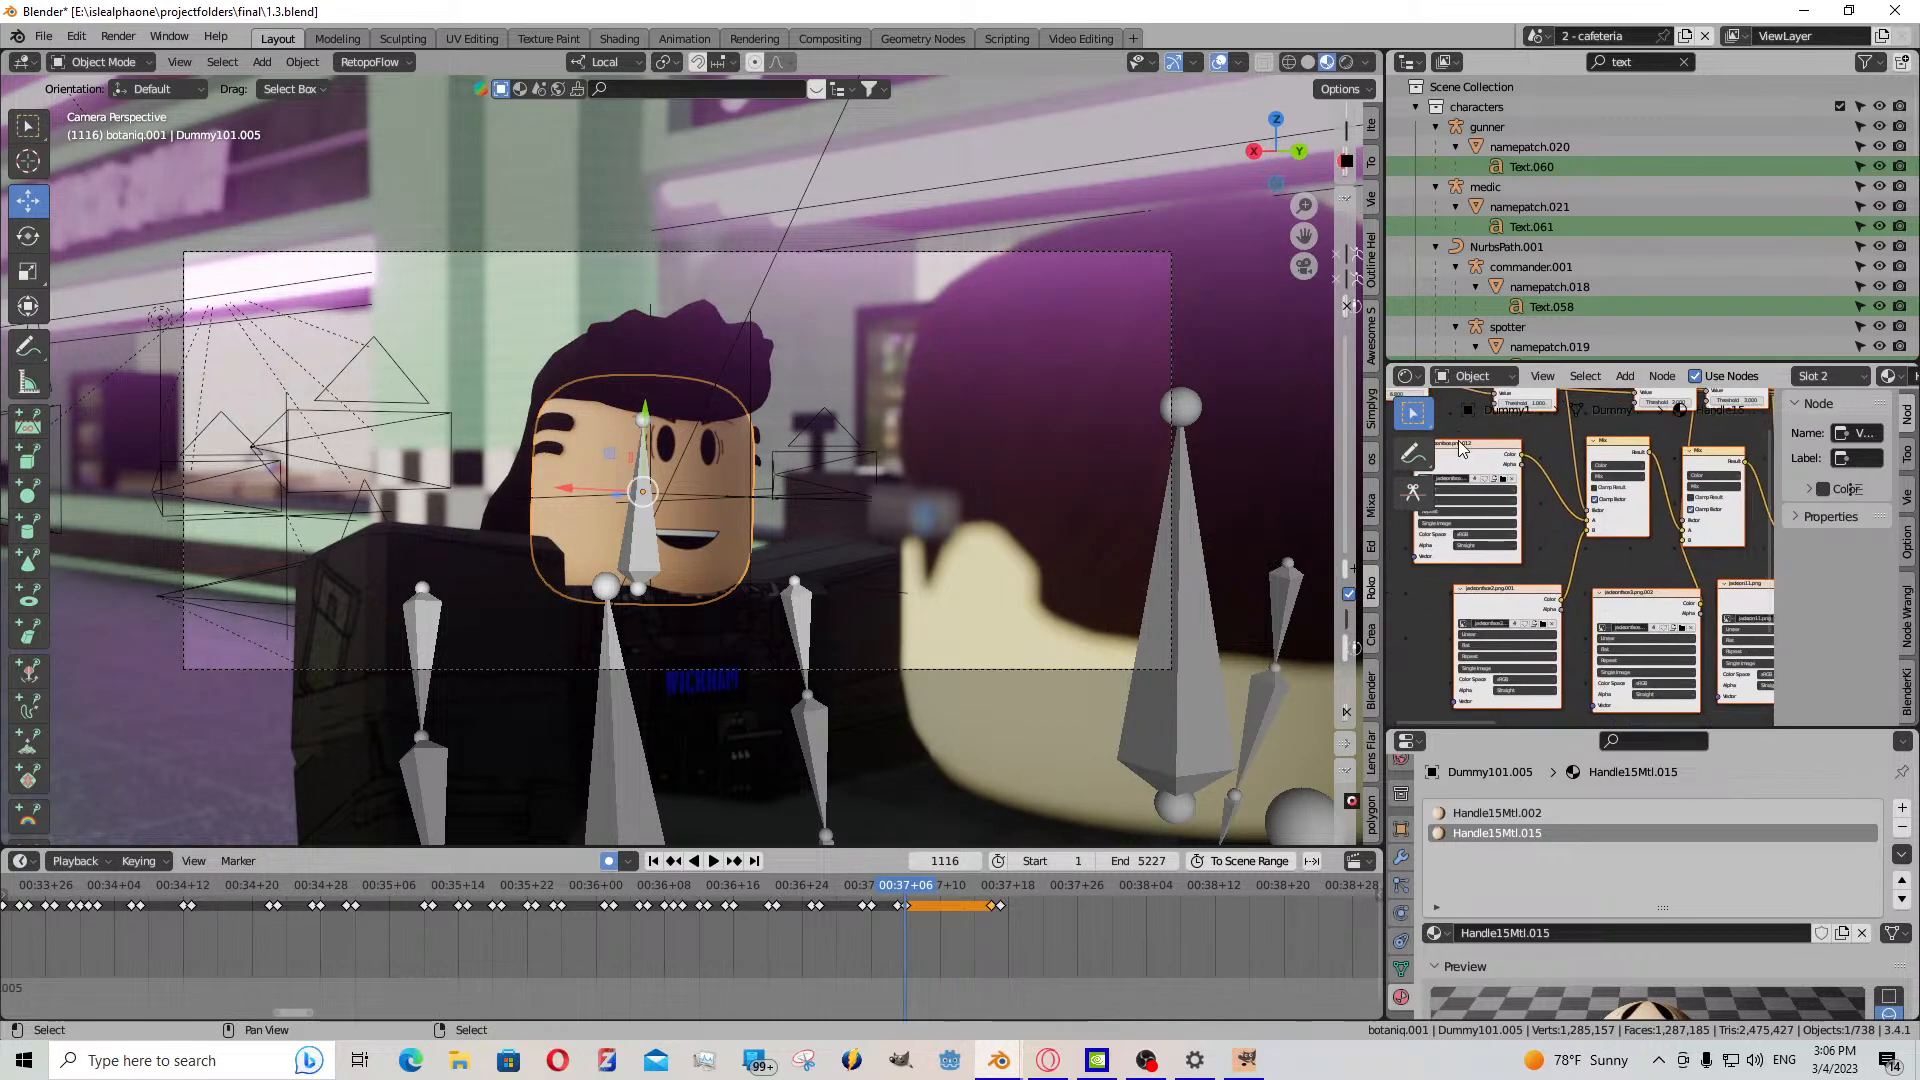
{"action": "middle_click_drag", "start_coordinate": [1617, 572], "coordinate": [1405, 590]}
{"action": "scroll", "coordinate": [1593, 568], "scroll_direction": "up", "scroll_amount": 6}
{"action": "middle_click_drag", "start_coordinate": [1770, 590], "coordinate": [1626, 585]}
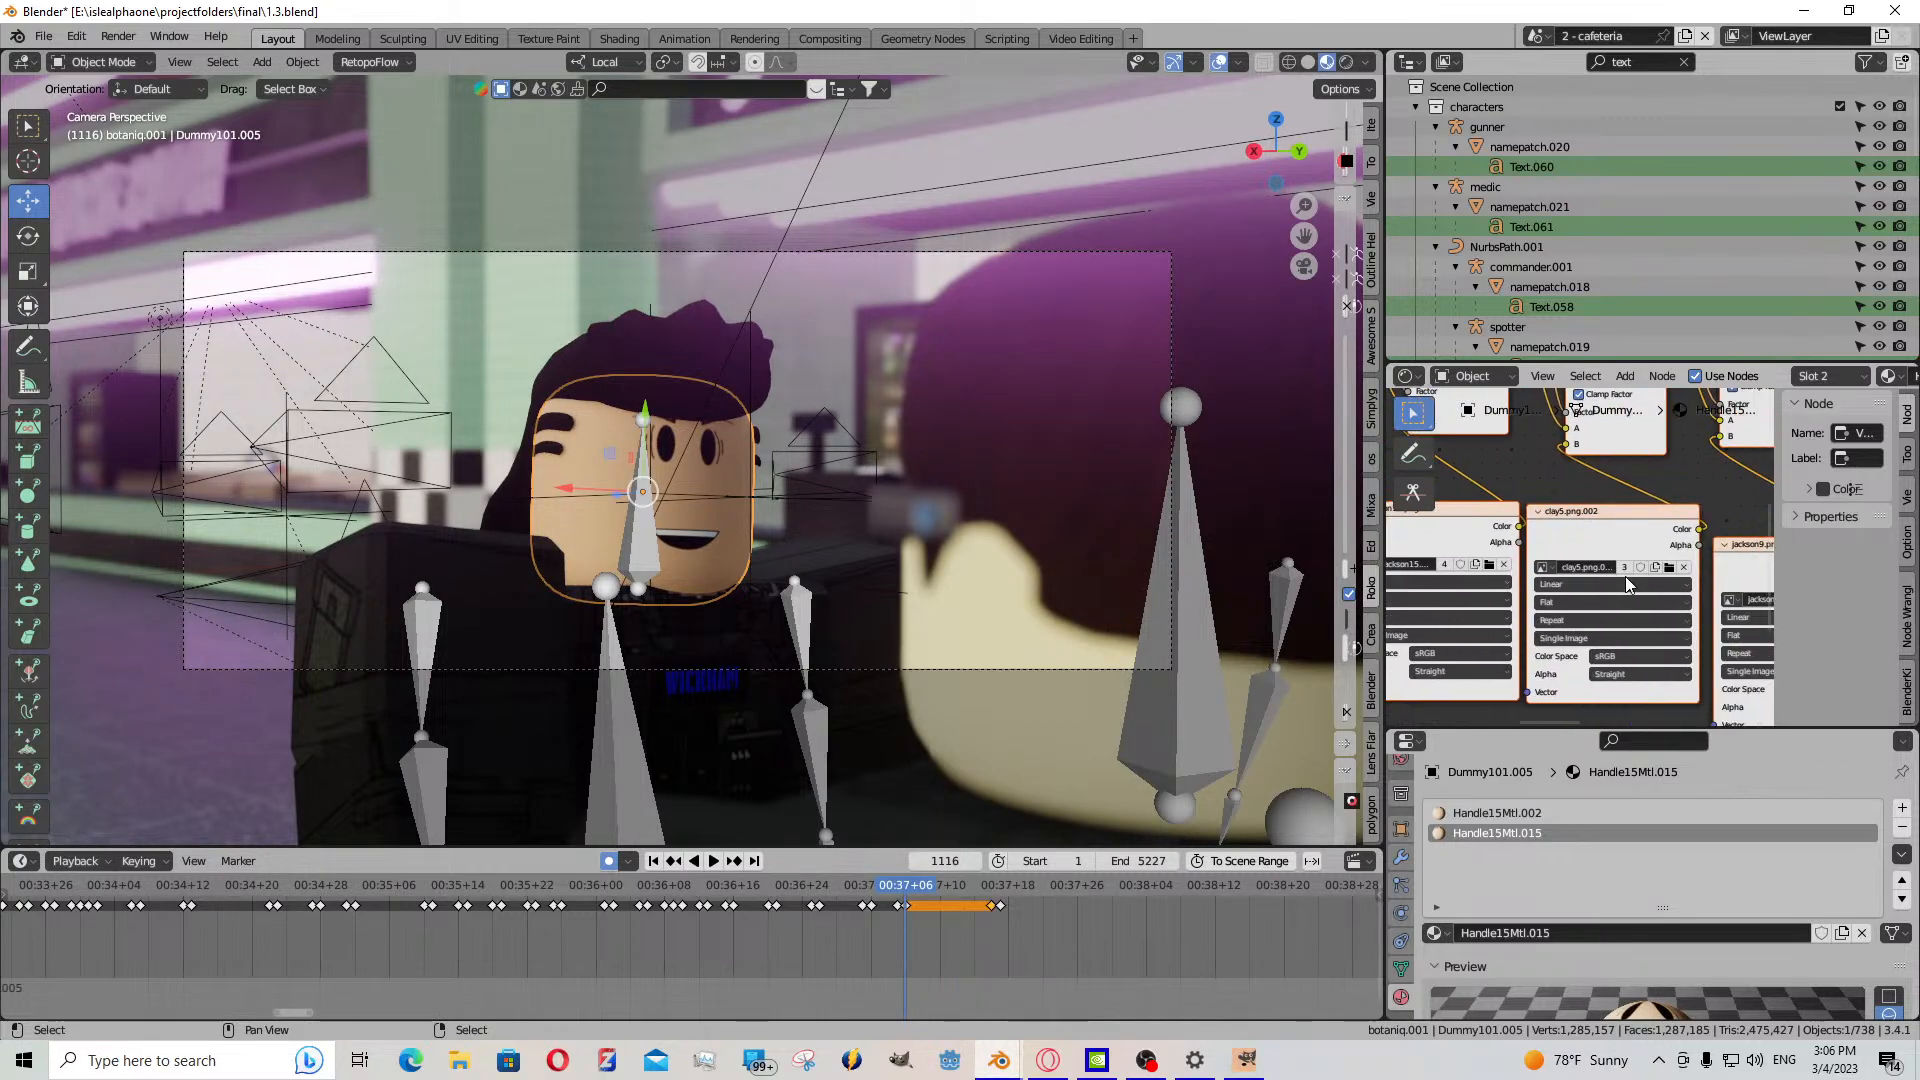
{"action": "left_click", "coordinate": [1674, 567]}
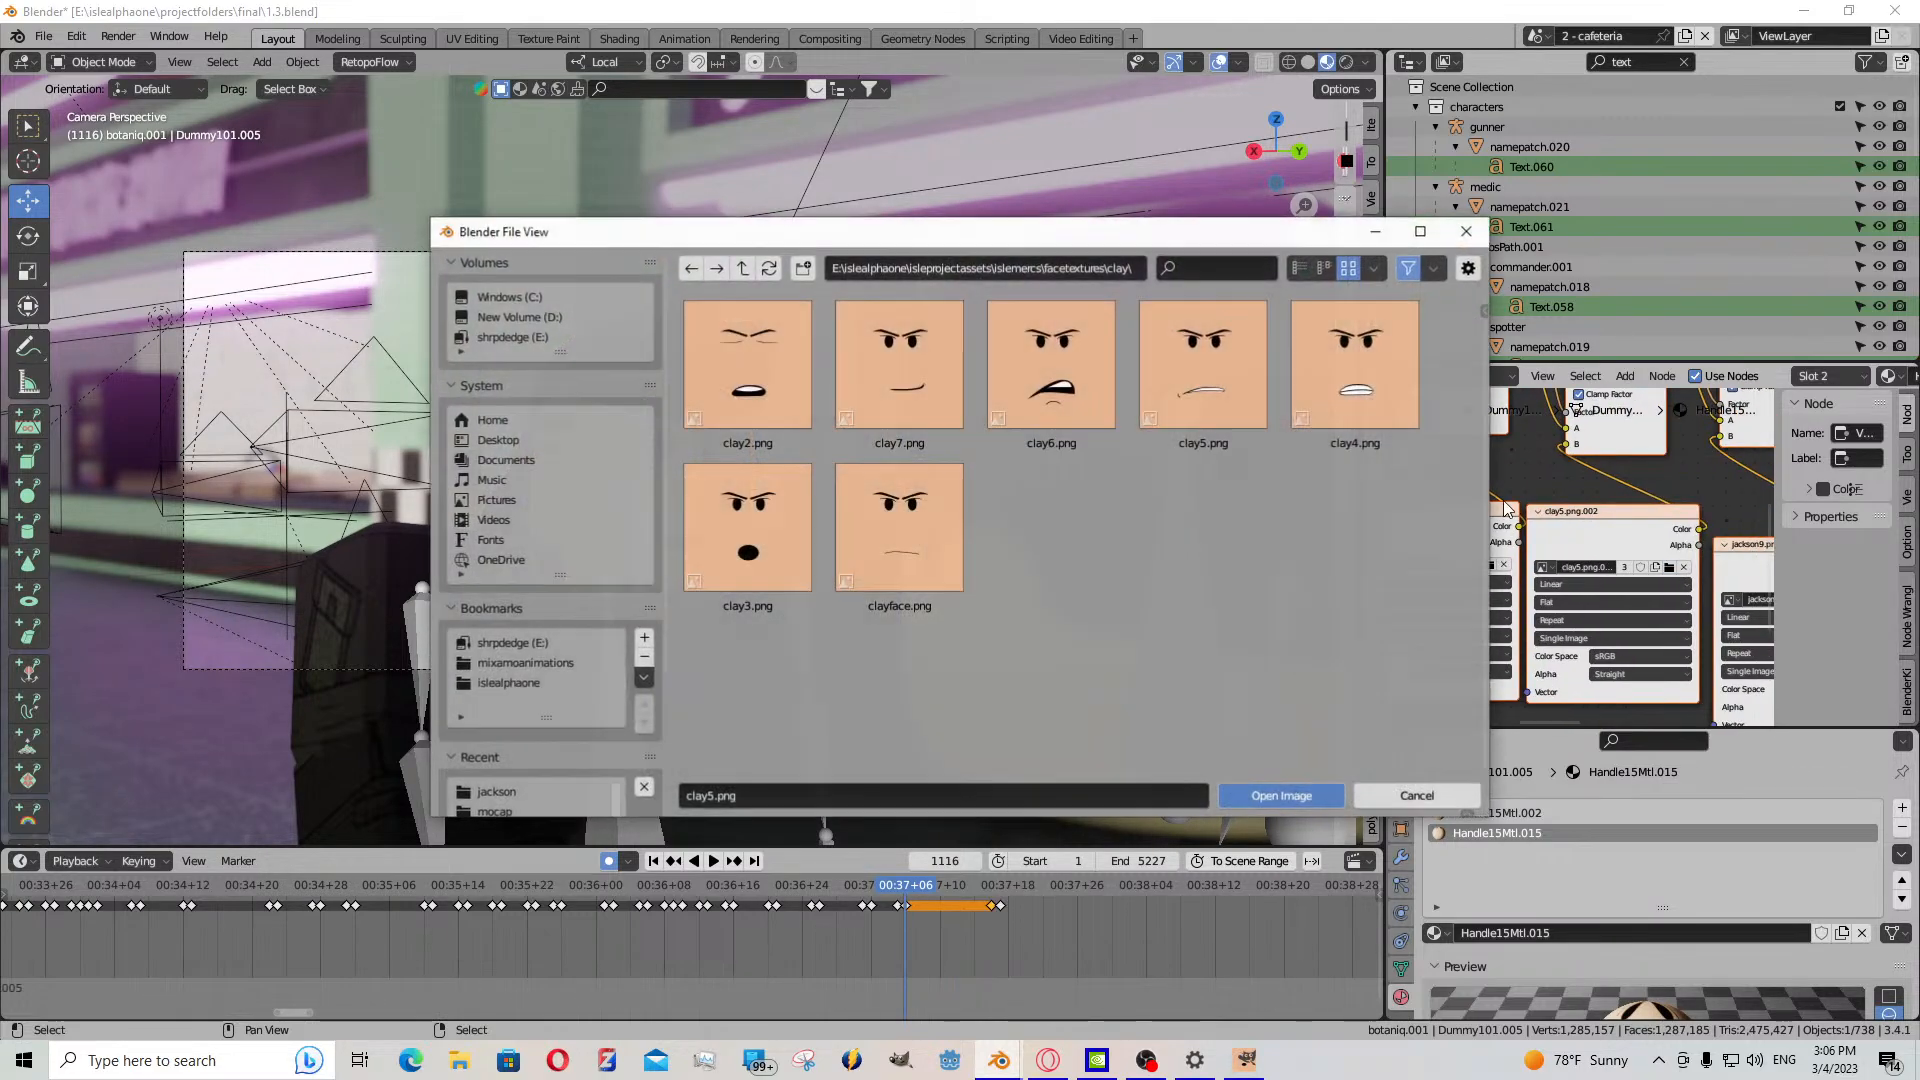
{"action": "left_click", "coordinate": [548, 795]}
{"action": "double_click", "coordinate": [782, 387]}
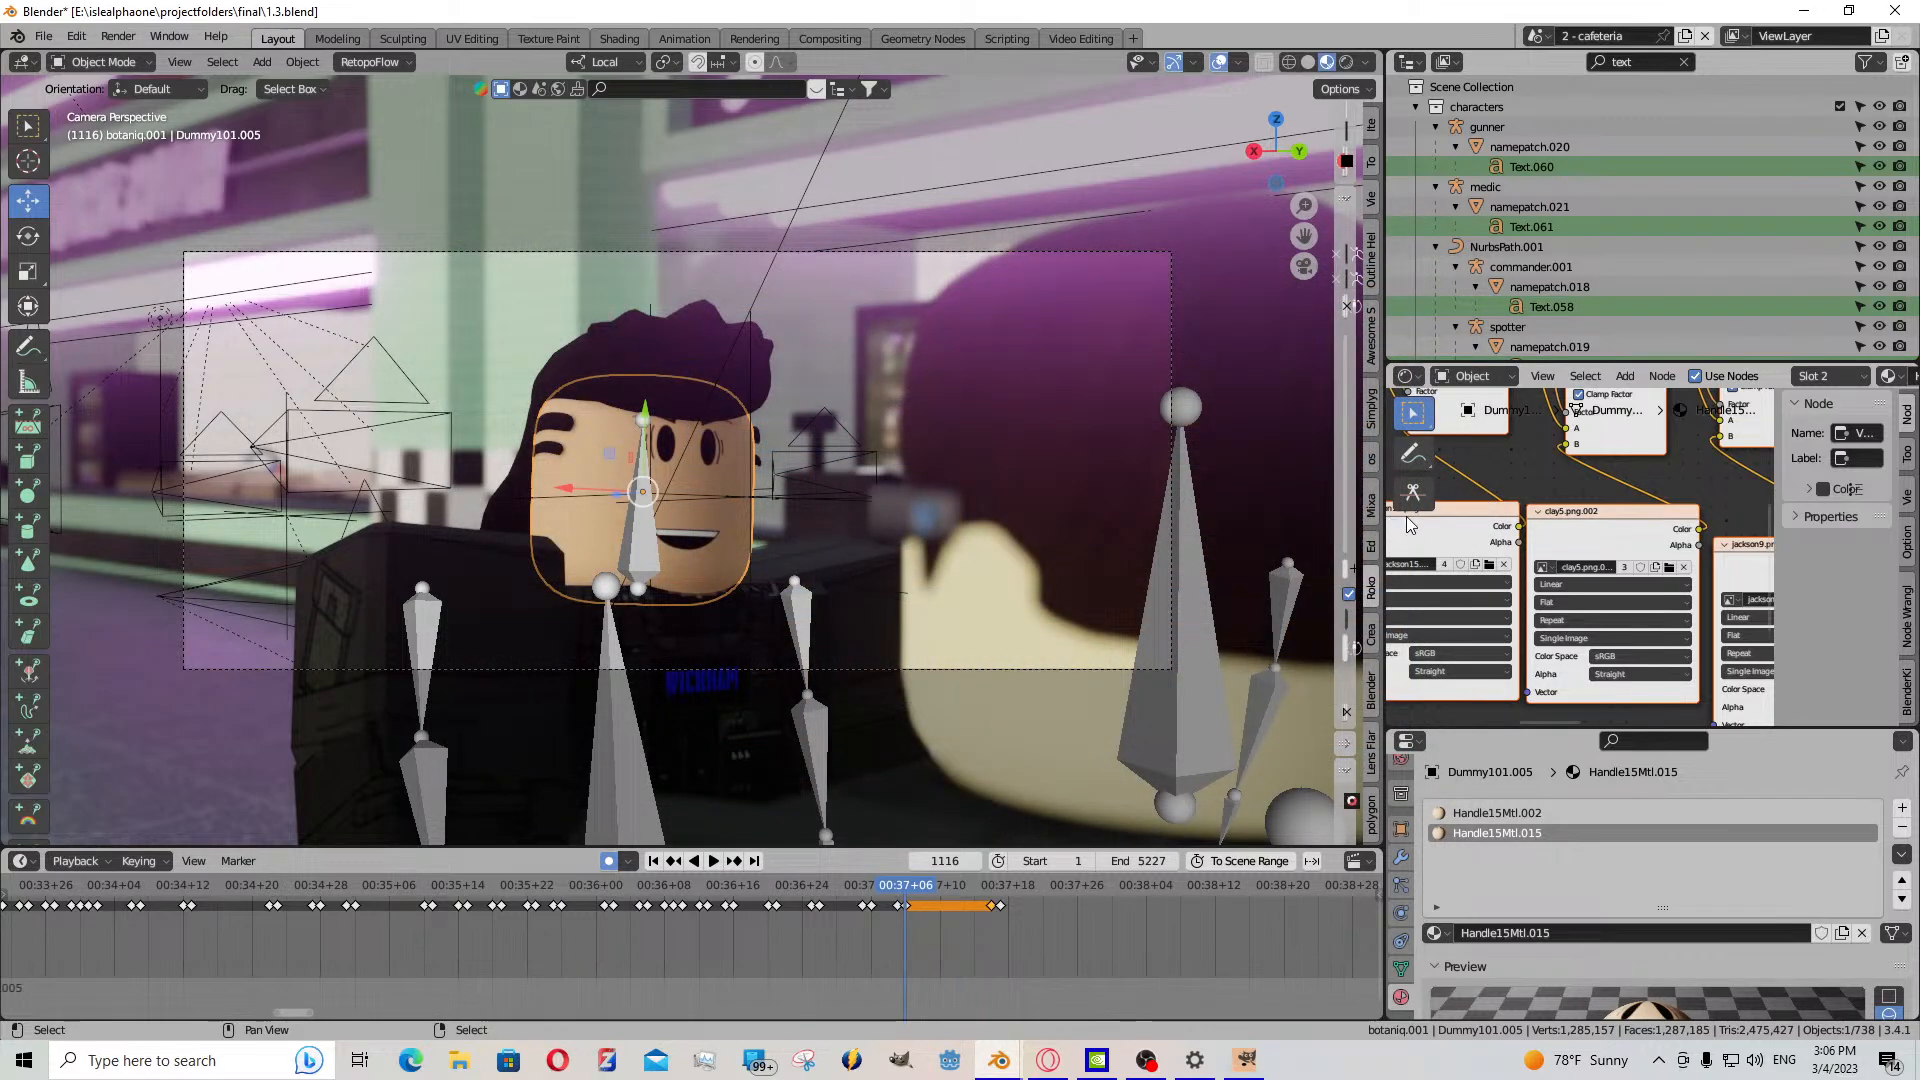
- Set the Value node of Handle15Mtl.015 to 9.300 to show the line-eyed expression at frame 1116
{"action": "middle_click_drag", "start_coordinate": [1489, 478], "coordinate": [1606, 652]}
{"action": "scroll", "coordinate": [1624, 596], "scroll_direction": "down", "scroll_amount": 6}
{"action": "middle_click_drag", "start_coordinate": [1560, 540], "coordinate": [1650, 680]}
{"action": "middle_click_drag", "start_coordinate": [1485, 577], "coordinate": [1654, 590]}
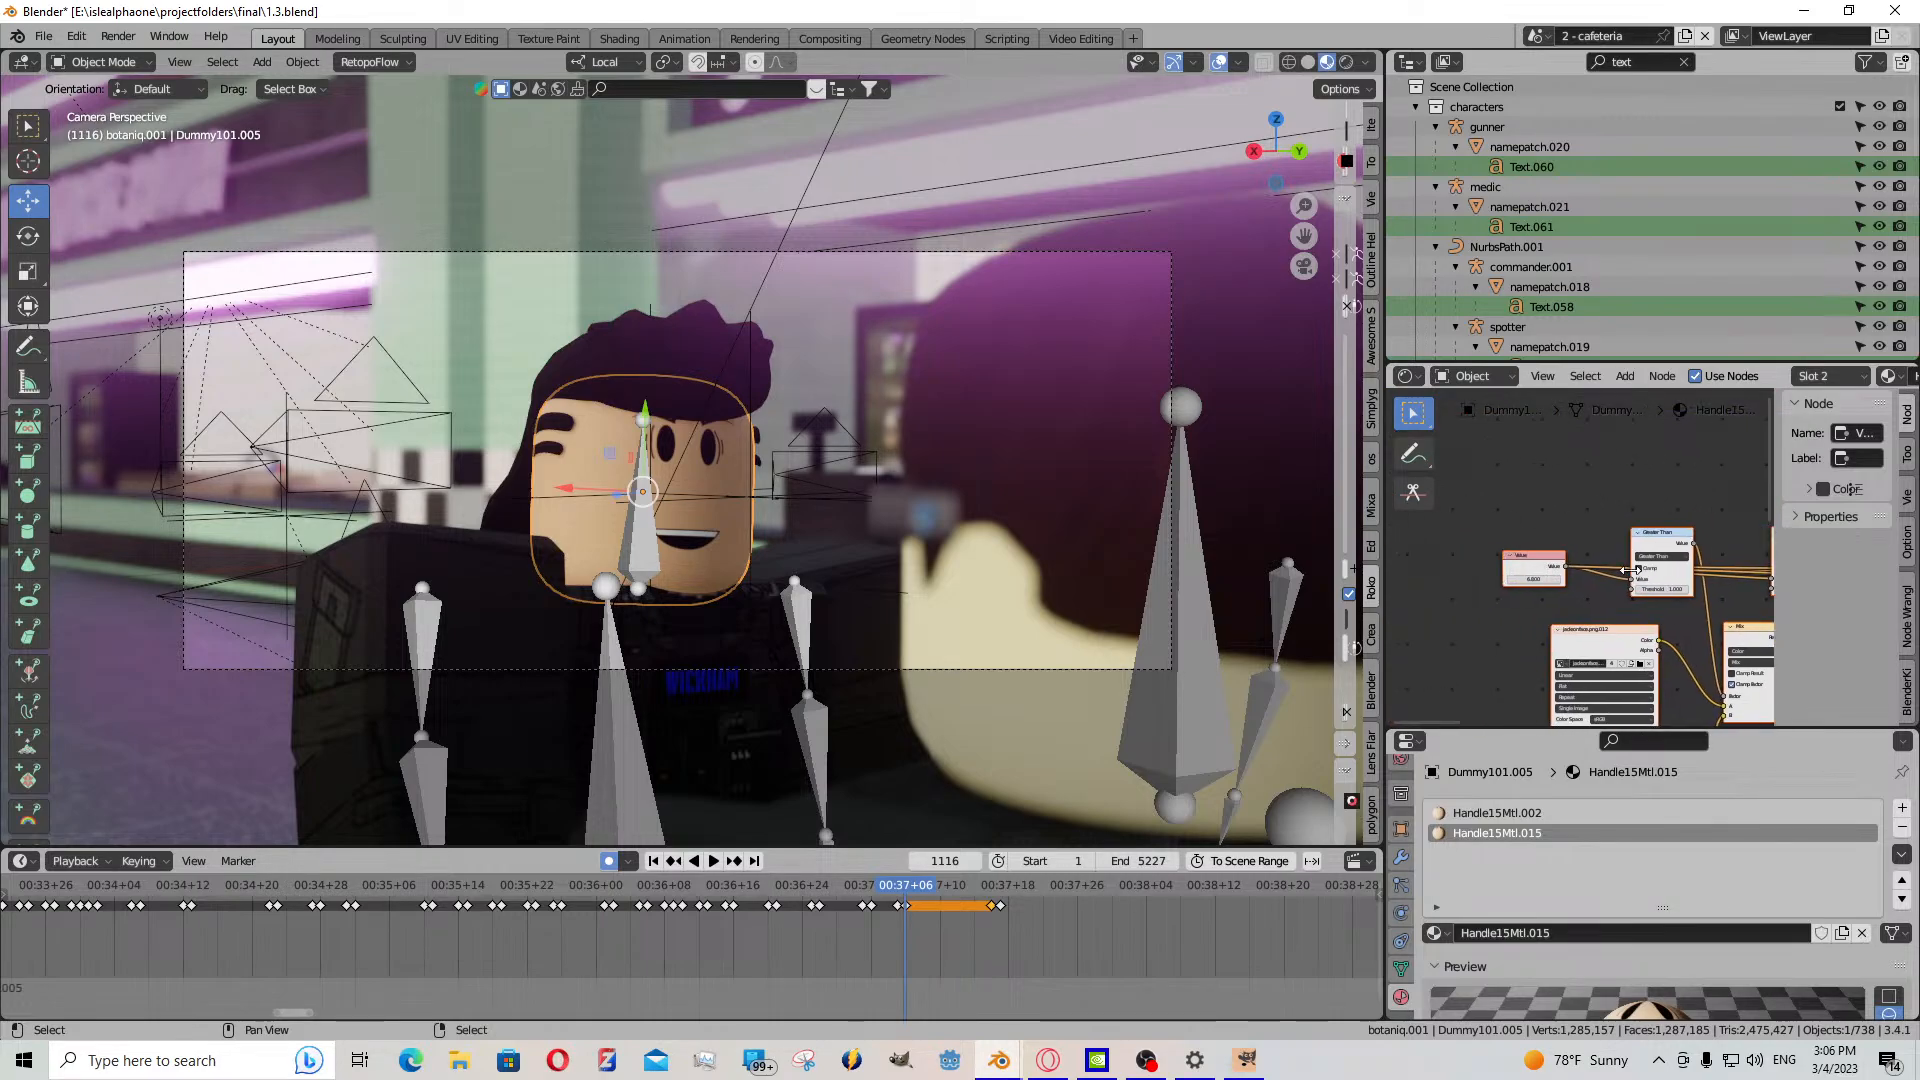
{"action": "scroll", "coordinate": [1585, 566], "scroll_direction": "up", "scroll_amount": 5}
{"action": "left_click_drag", "start_coordinate": [1512, 590], "coordinate": [1560, 590]}
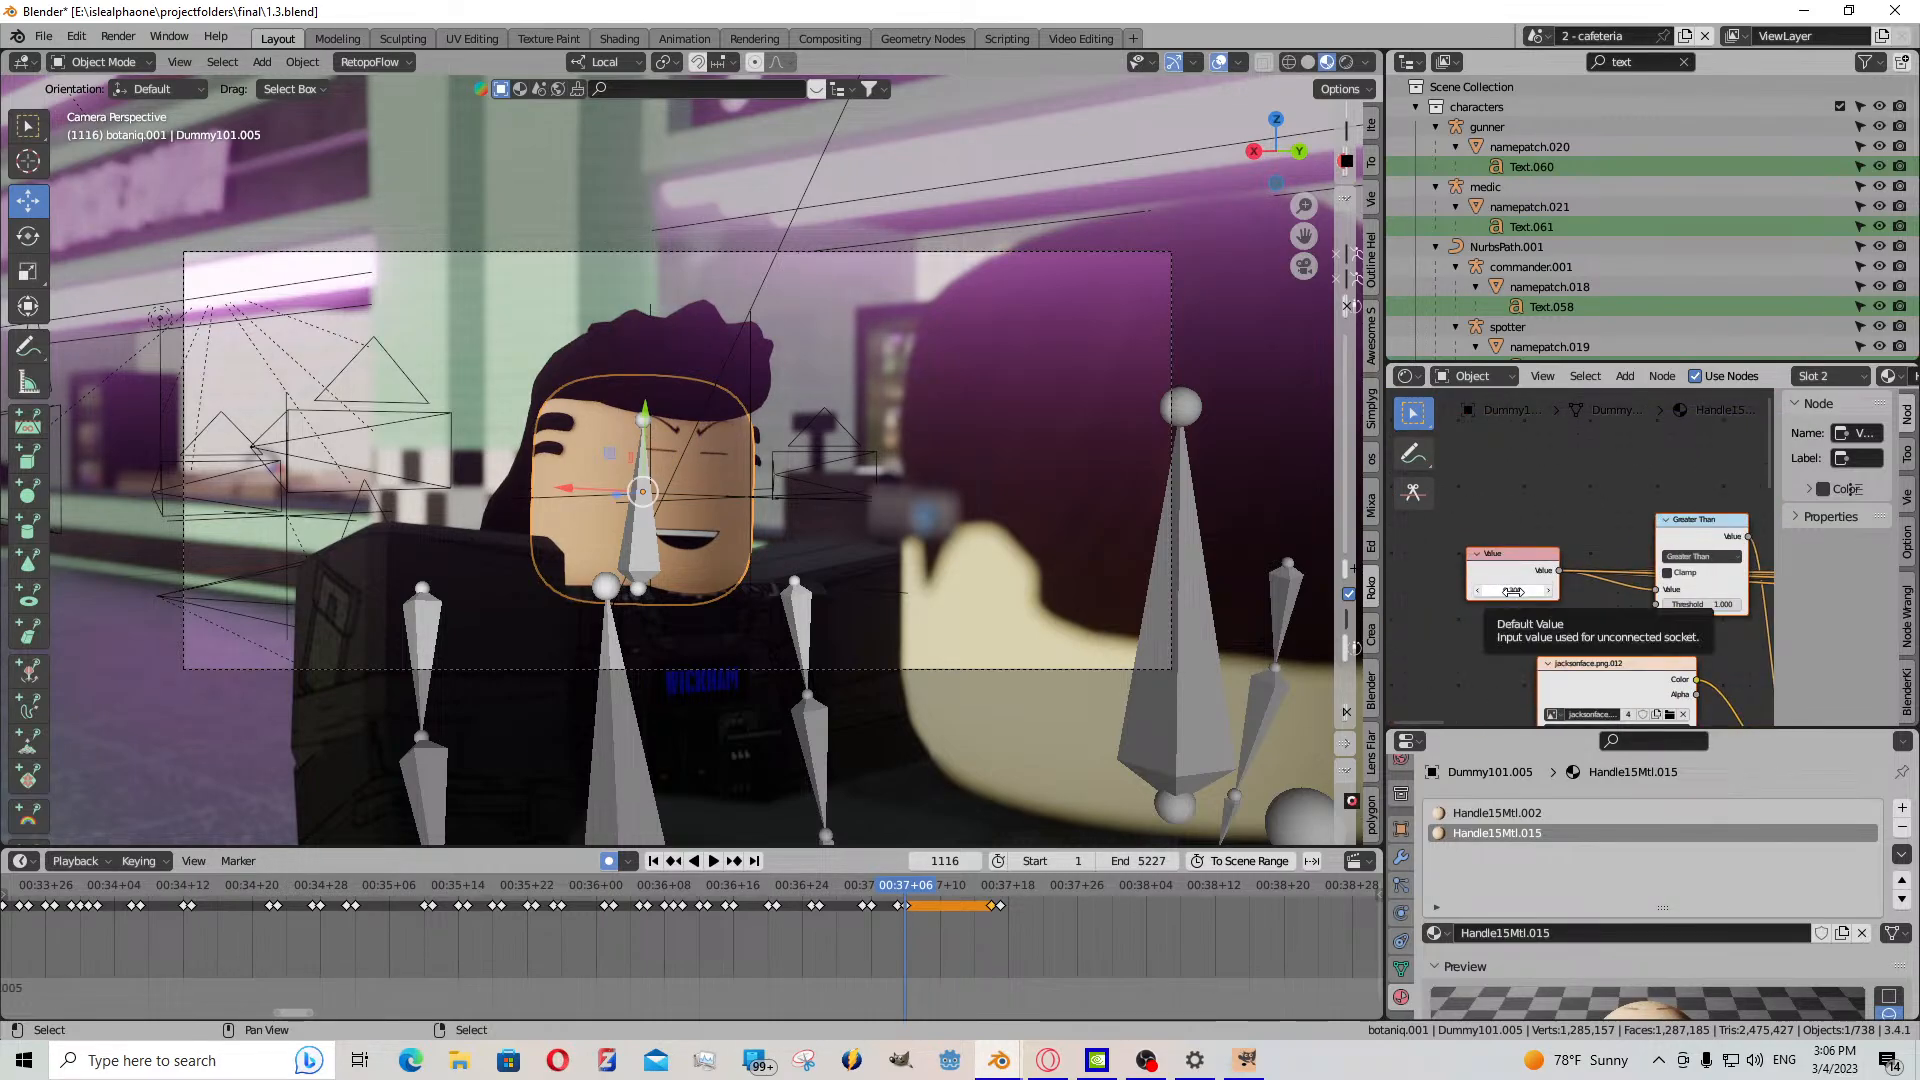
- Revert the Connect to Output and keyframe operations through the undo history, back to the 9.300 entry
{"action": "key", "text": "ctrl+z"}
{"action": "key", "text": "i"}
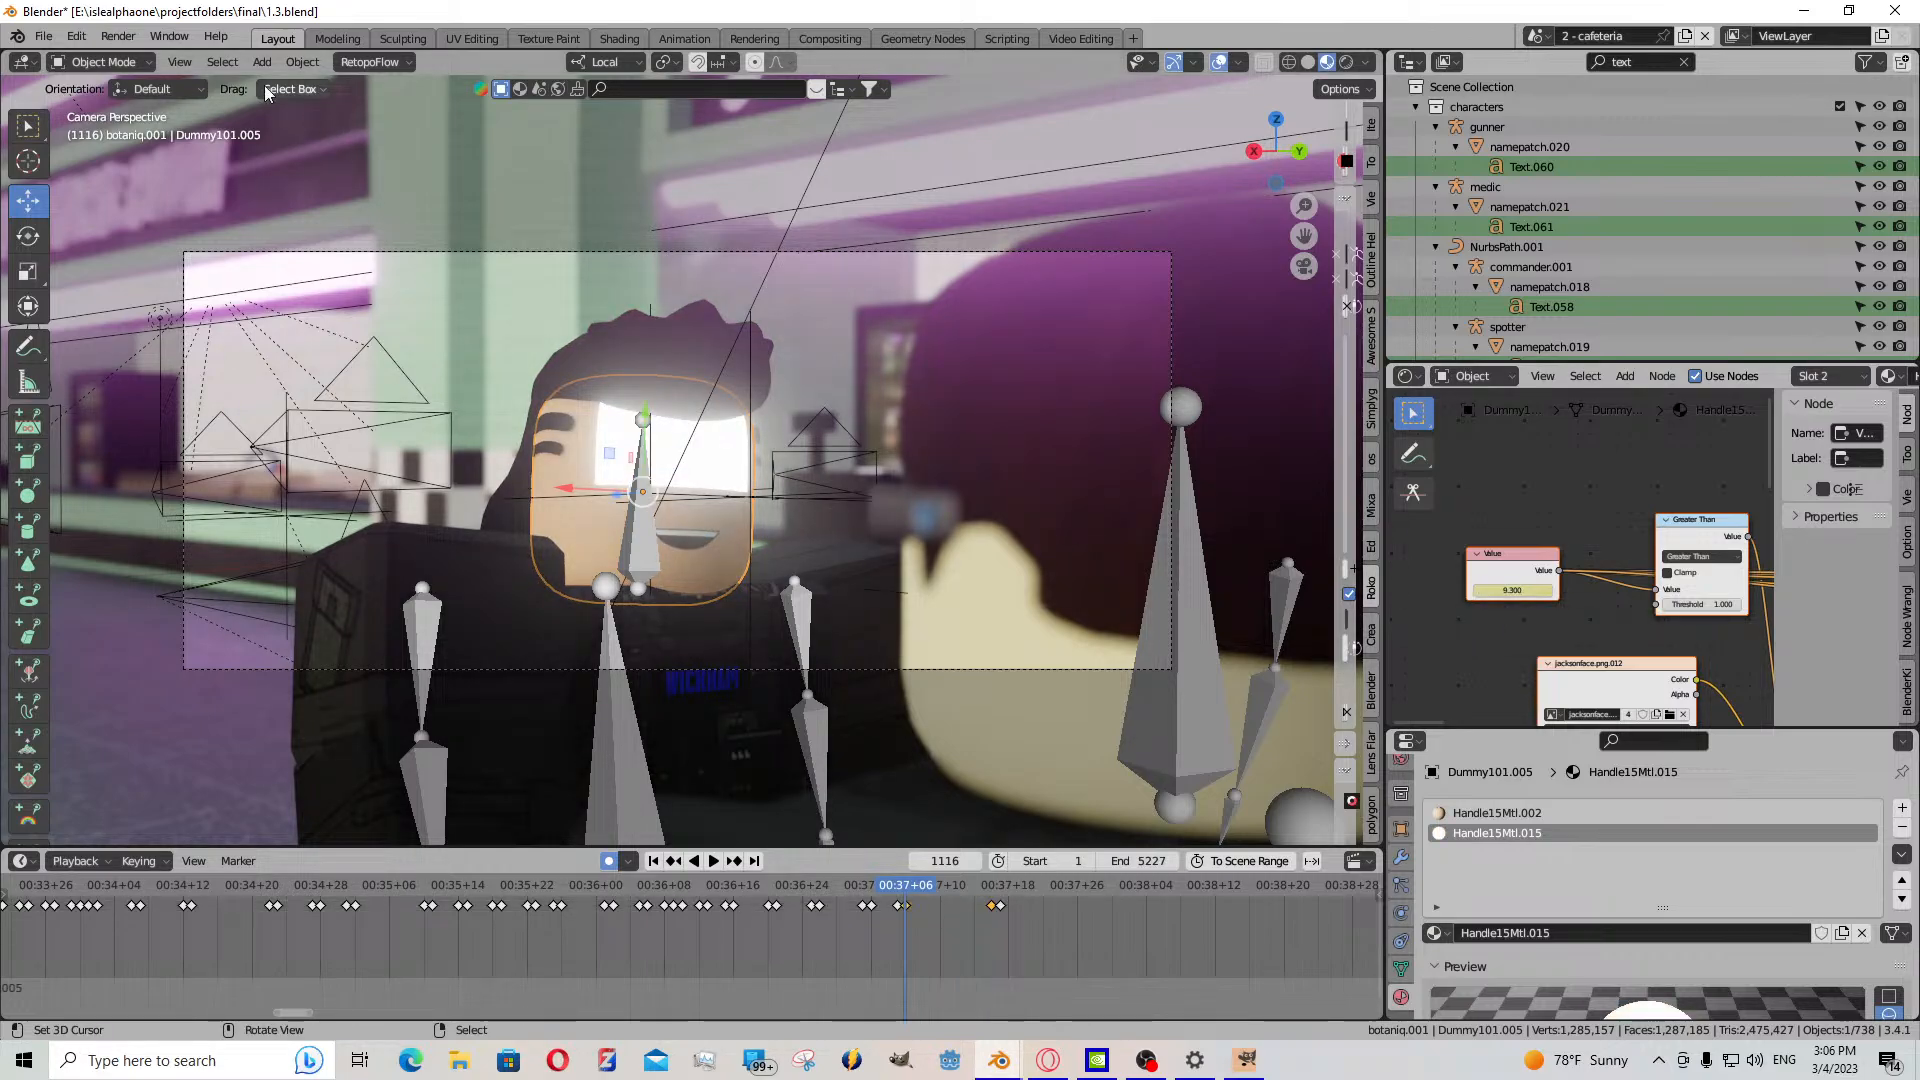
{"action": "left_click", "coordinate": [95, 40]}
{"action": "mouse_move", "coordinate": [187, 110]}
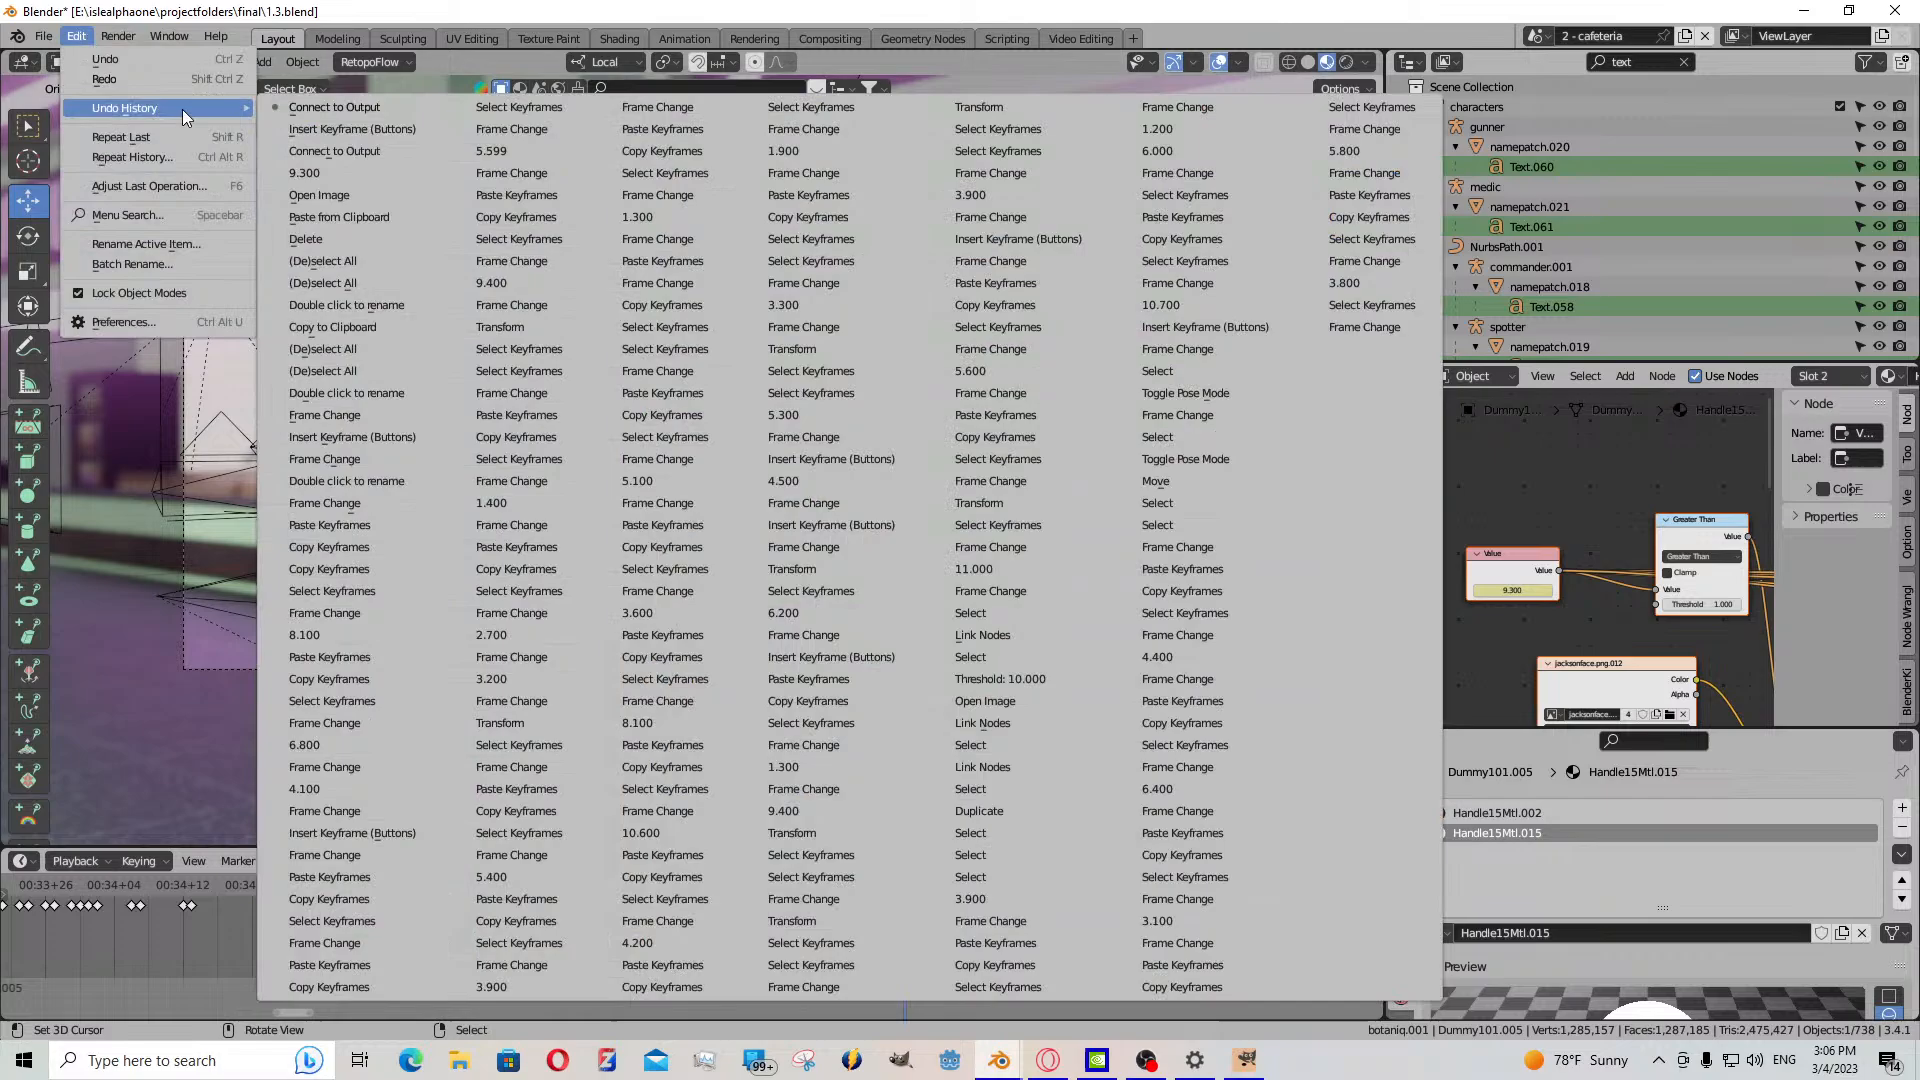
{"action": "left_click", "coordinate": [318, 130]}
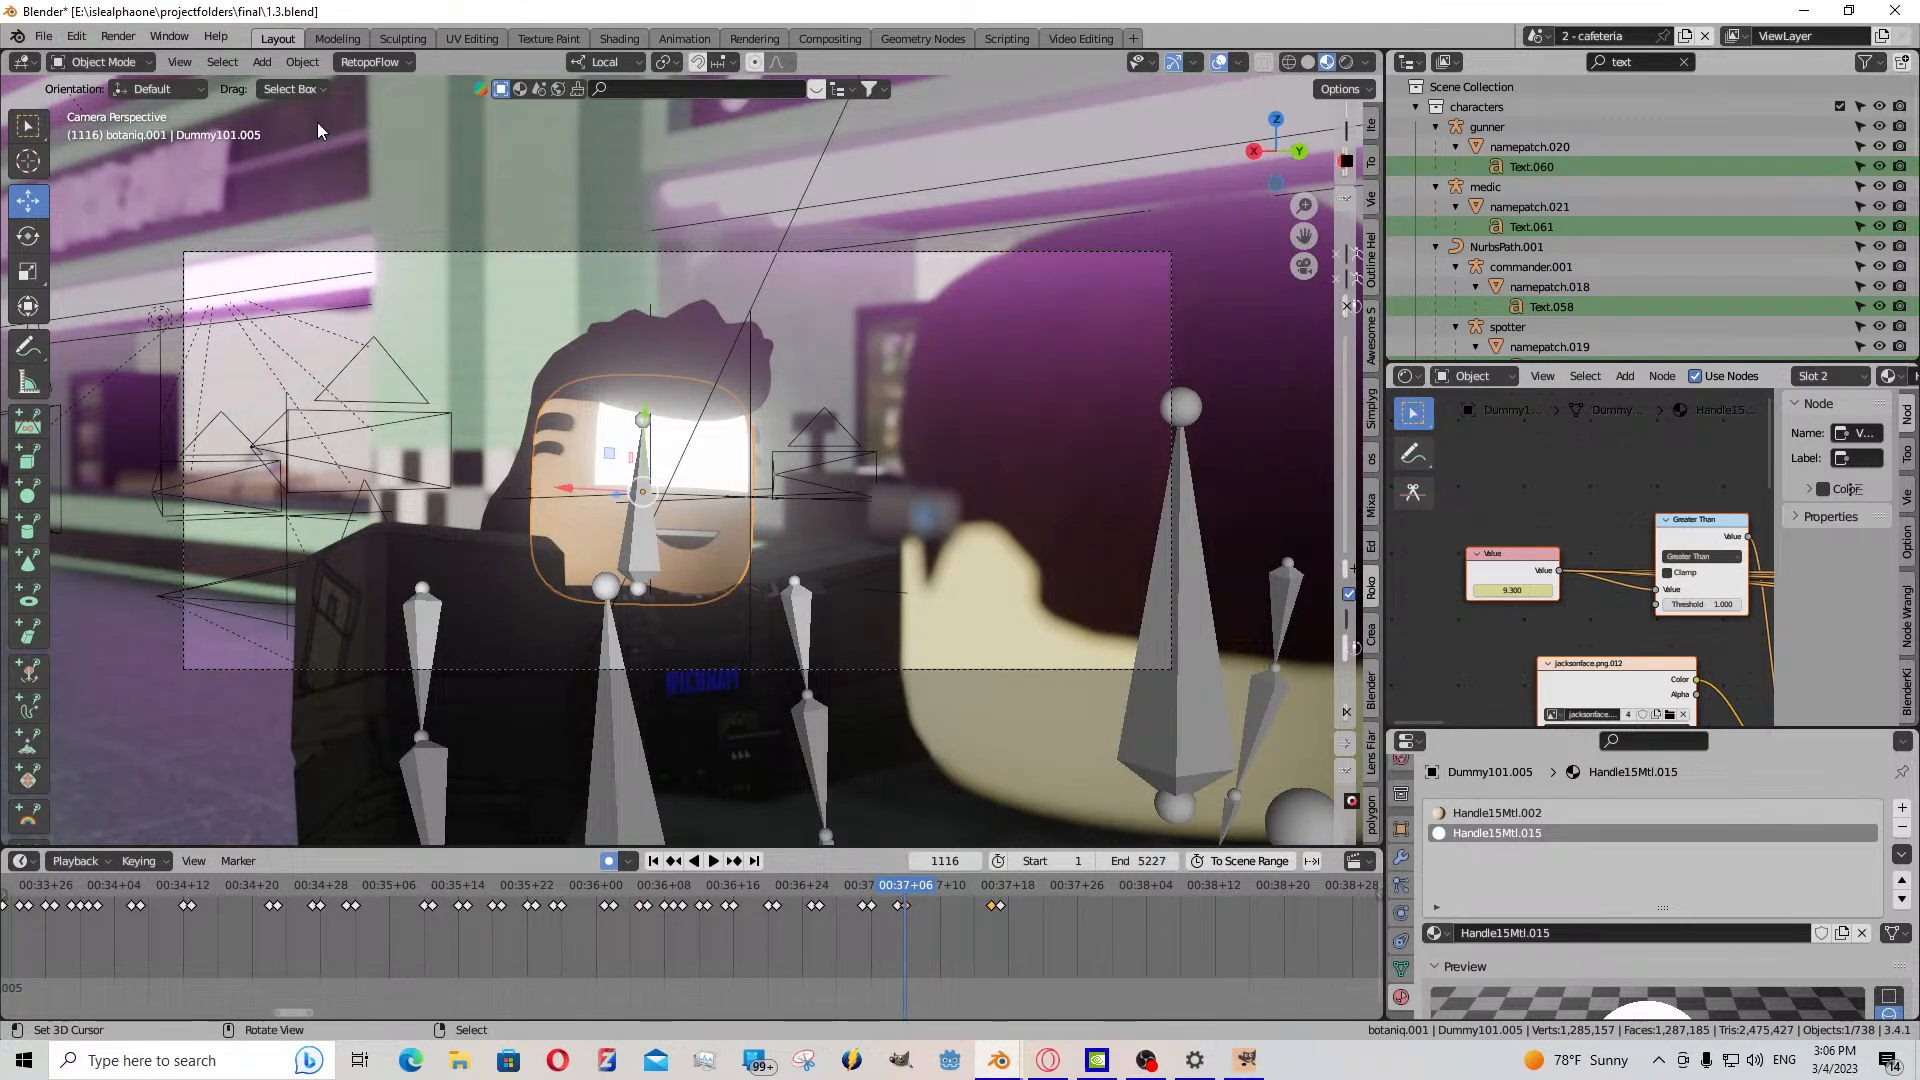
{"action": "left_click", "coordinate": [76, 36]}
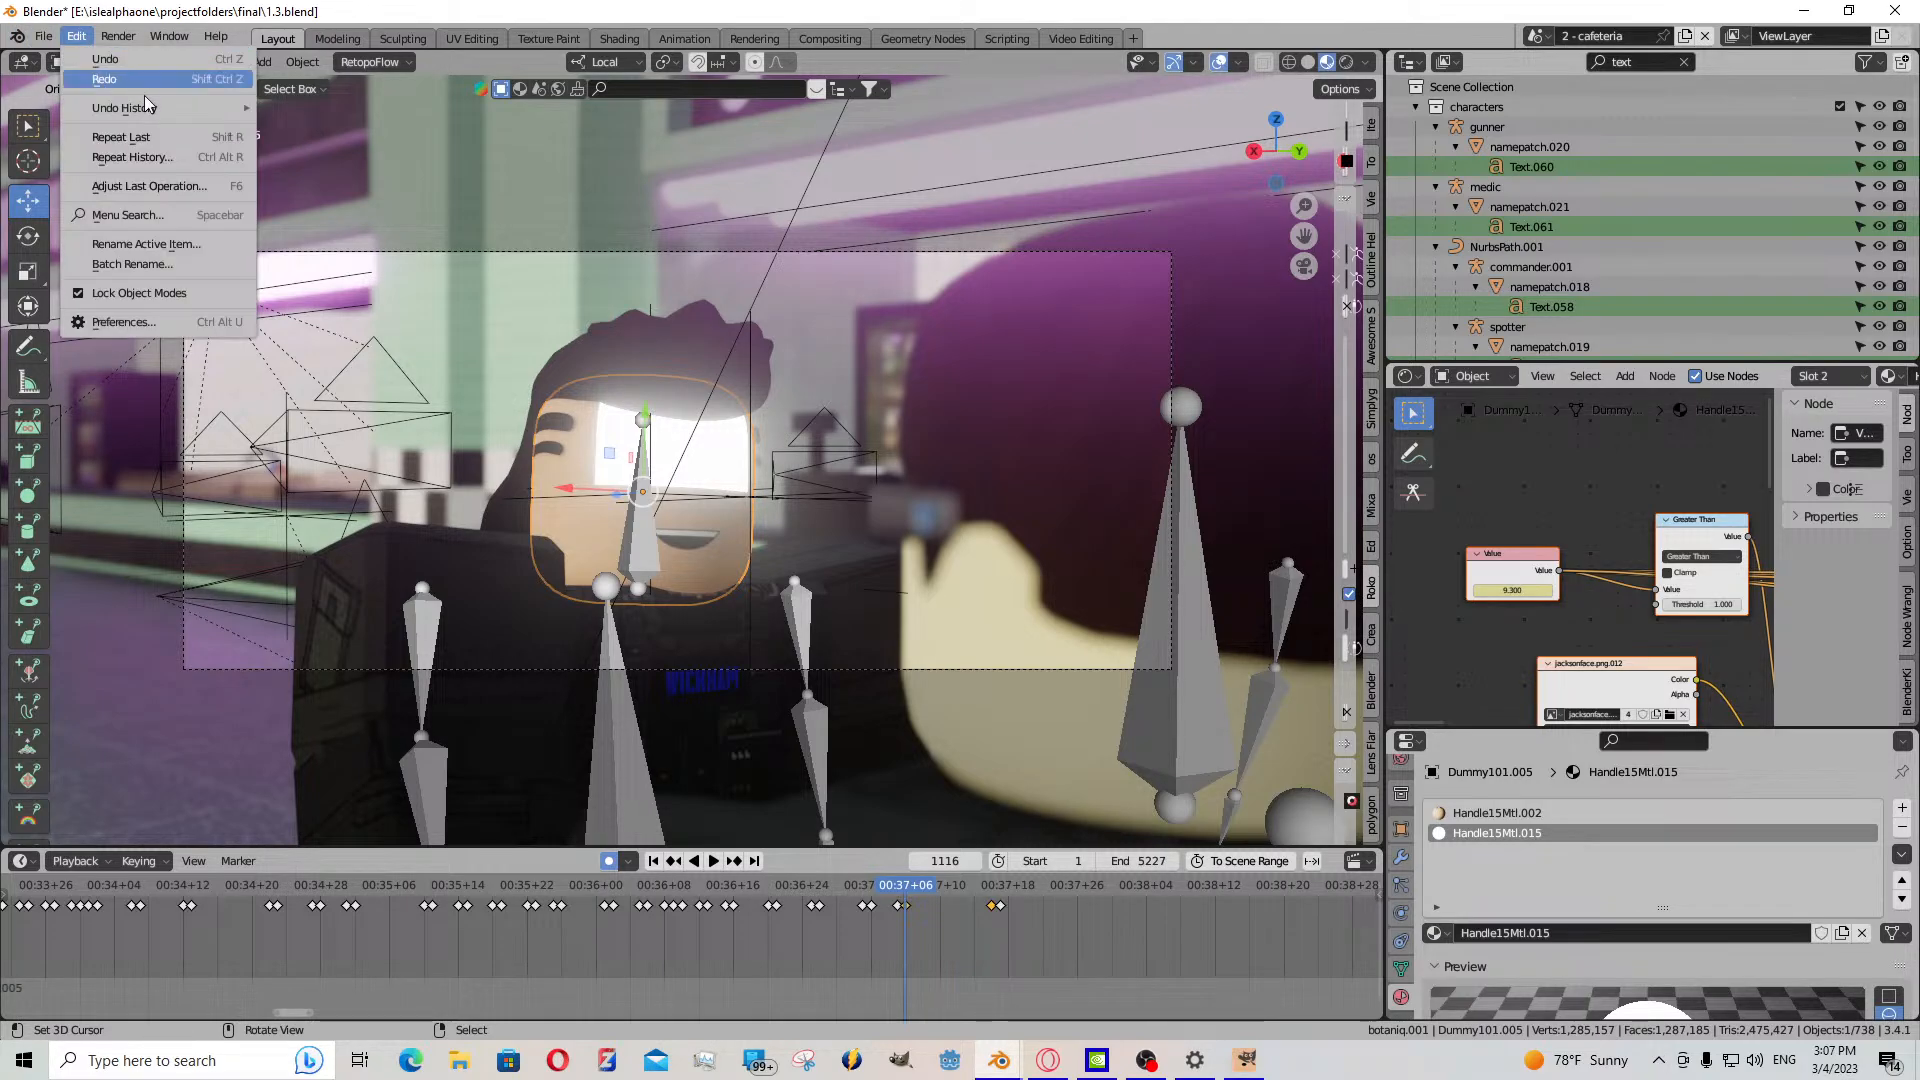
{"action": "mouse_move", "coordinate": [125, 107]}
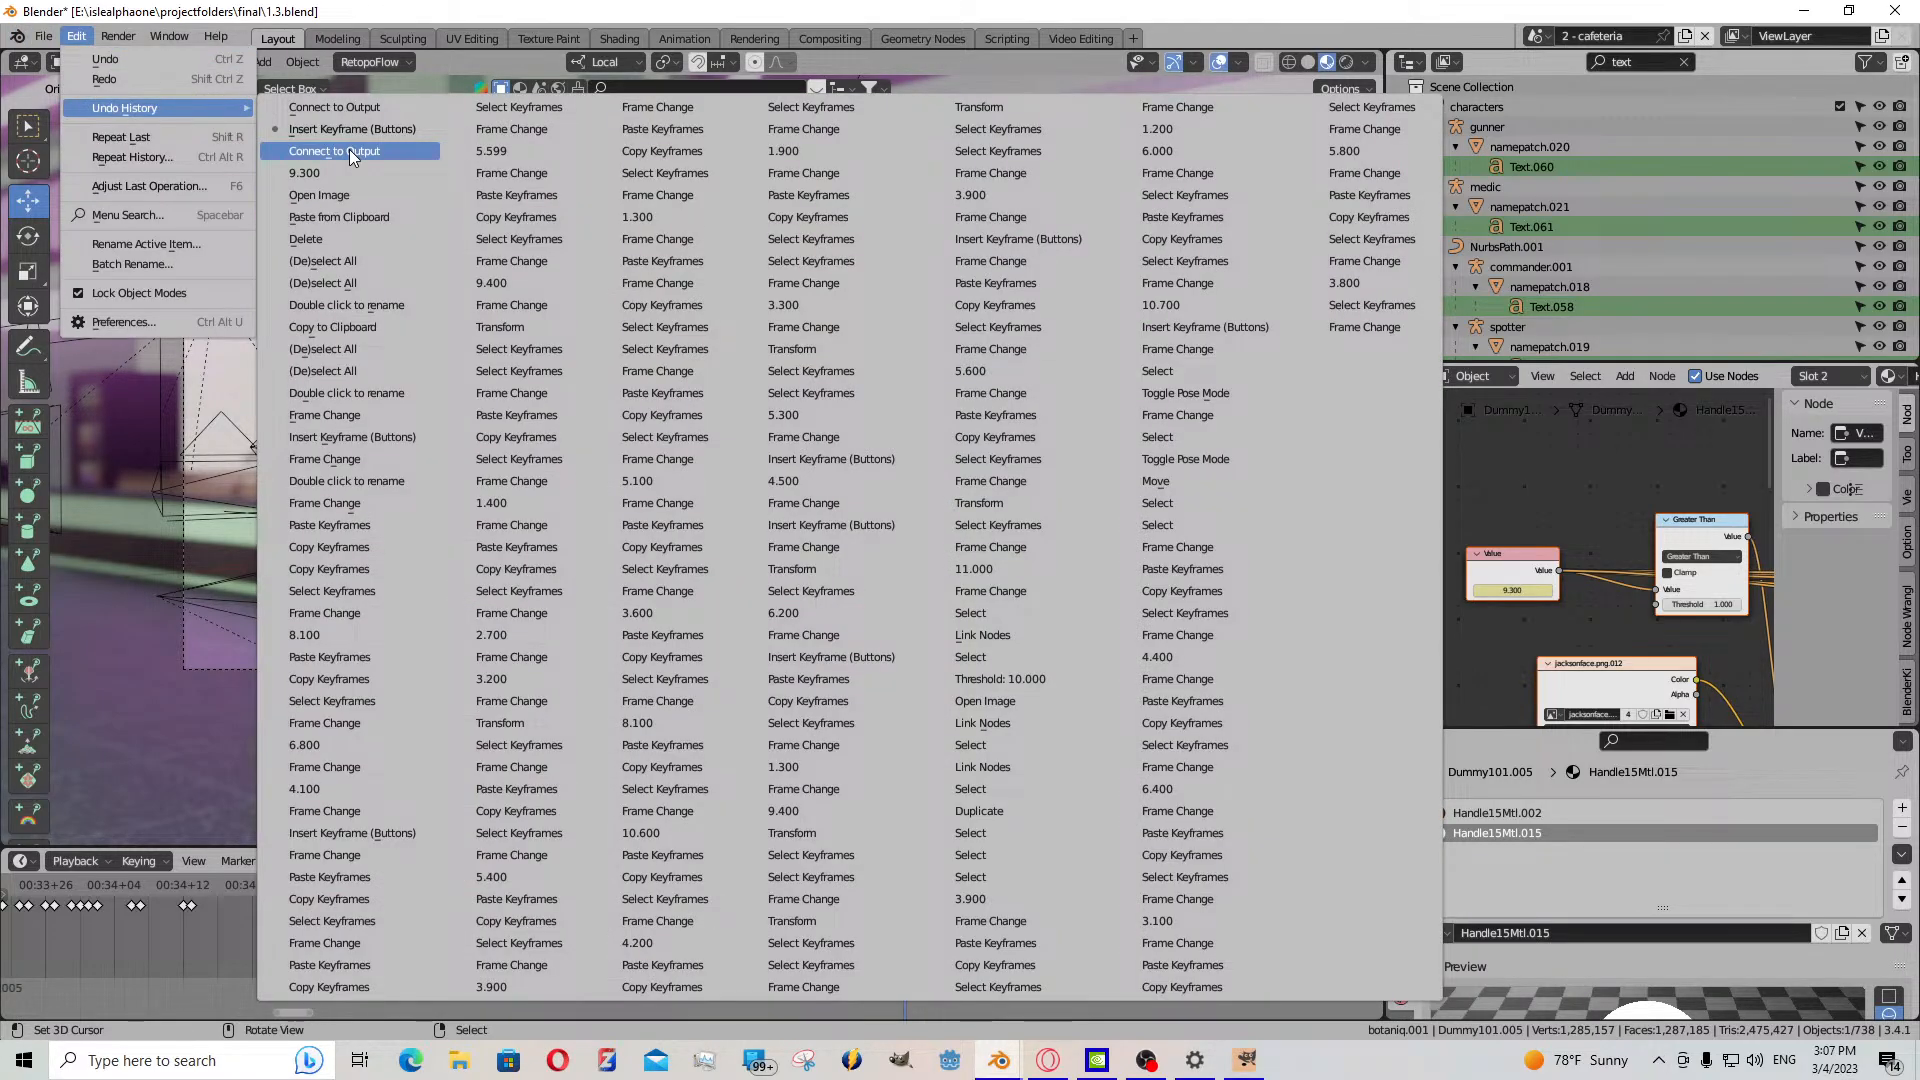
{"action": "left_click", "coordinate": [350, 148]}
{"action": "left_click", "coordinate": [76, 36]}
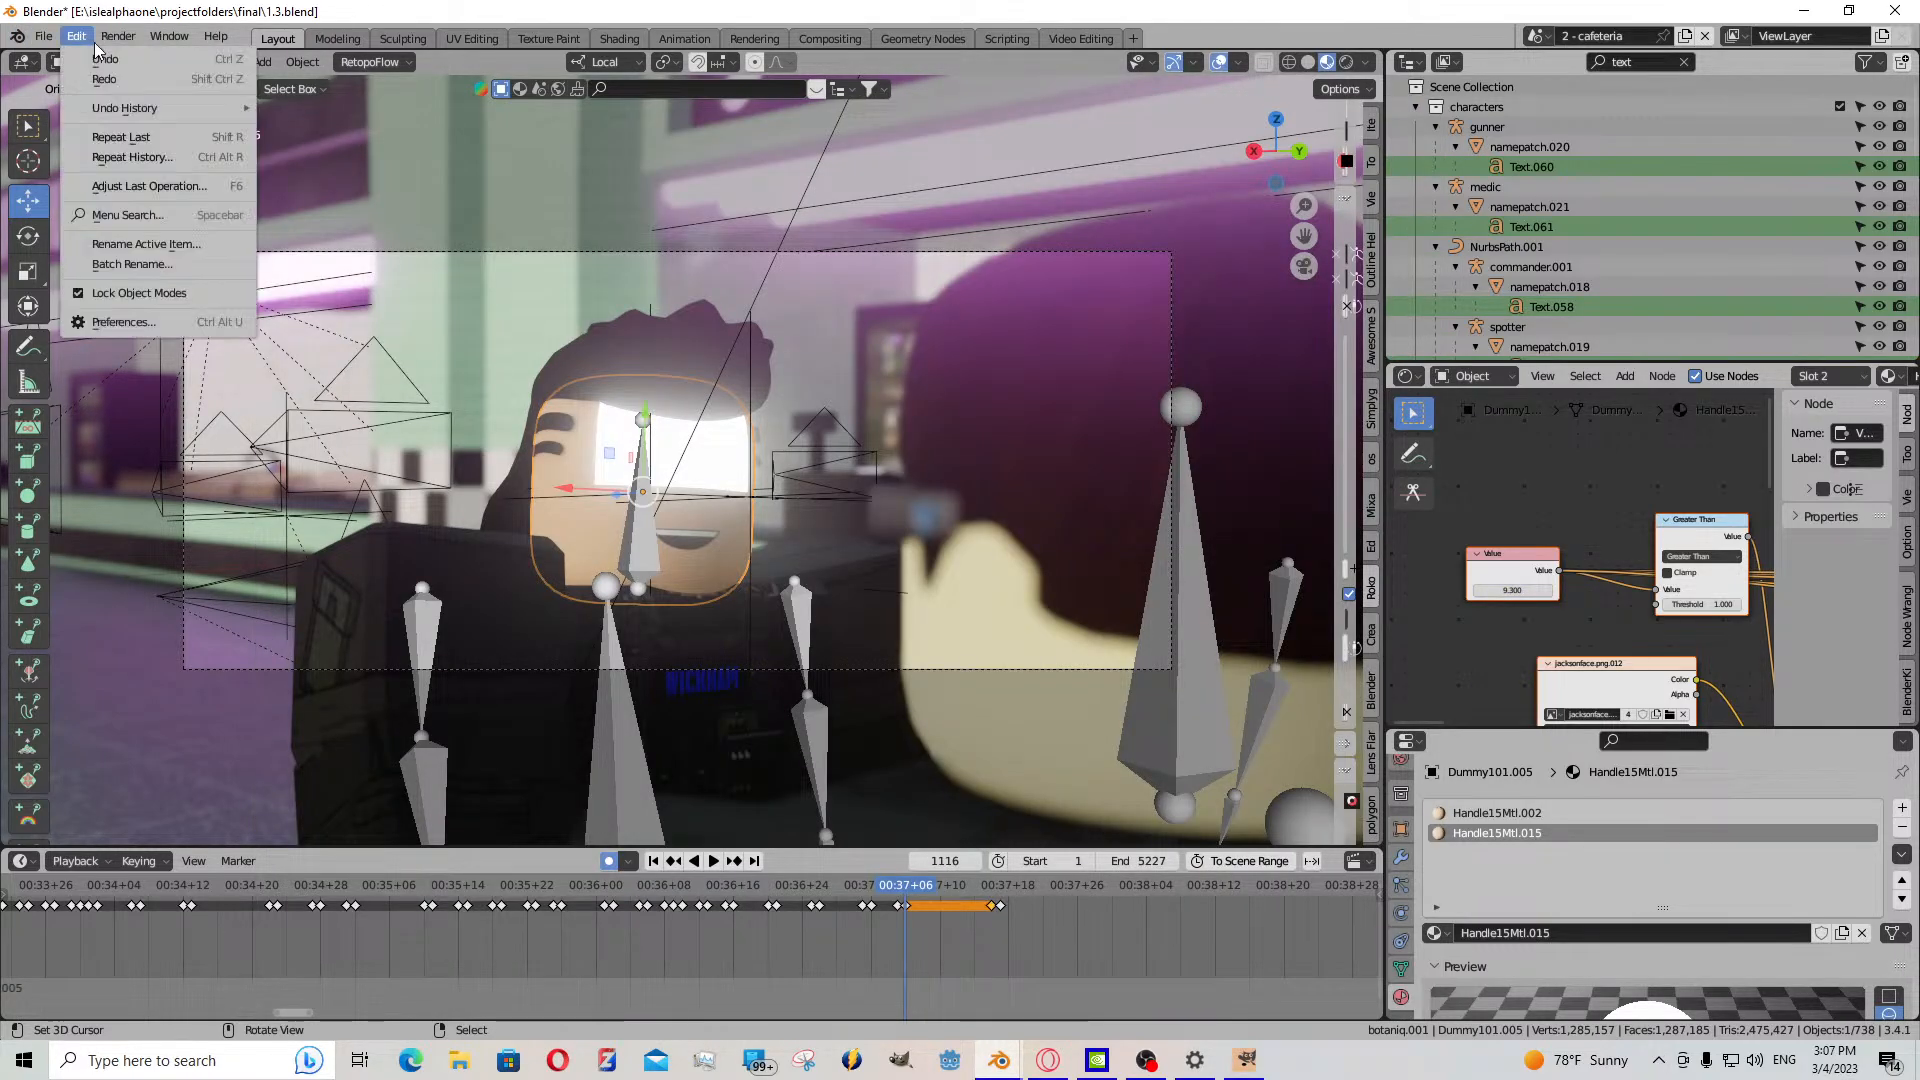
{"action": "left_click", "coordinate": [339, 175]}
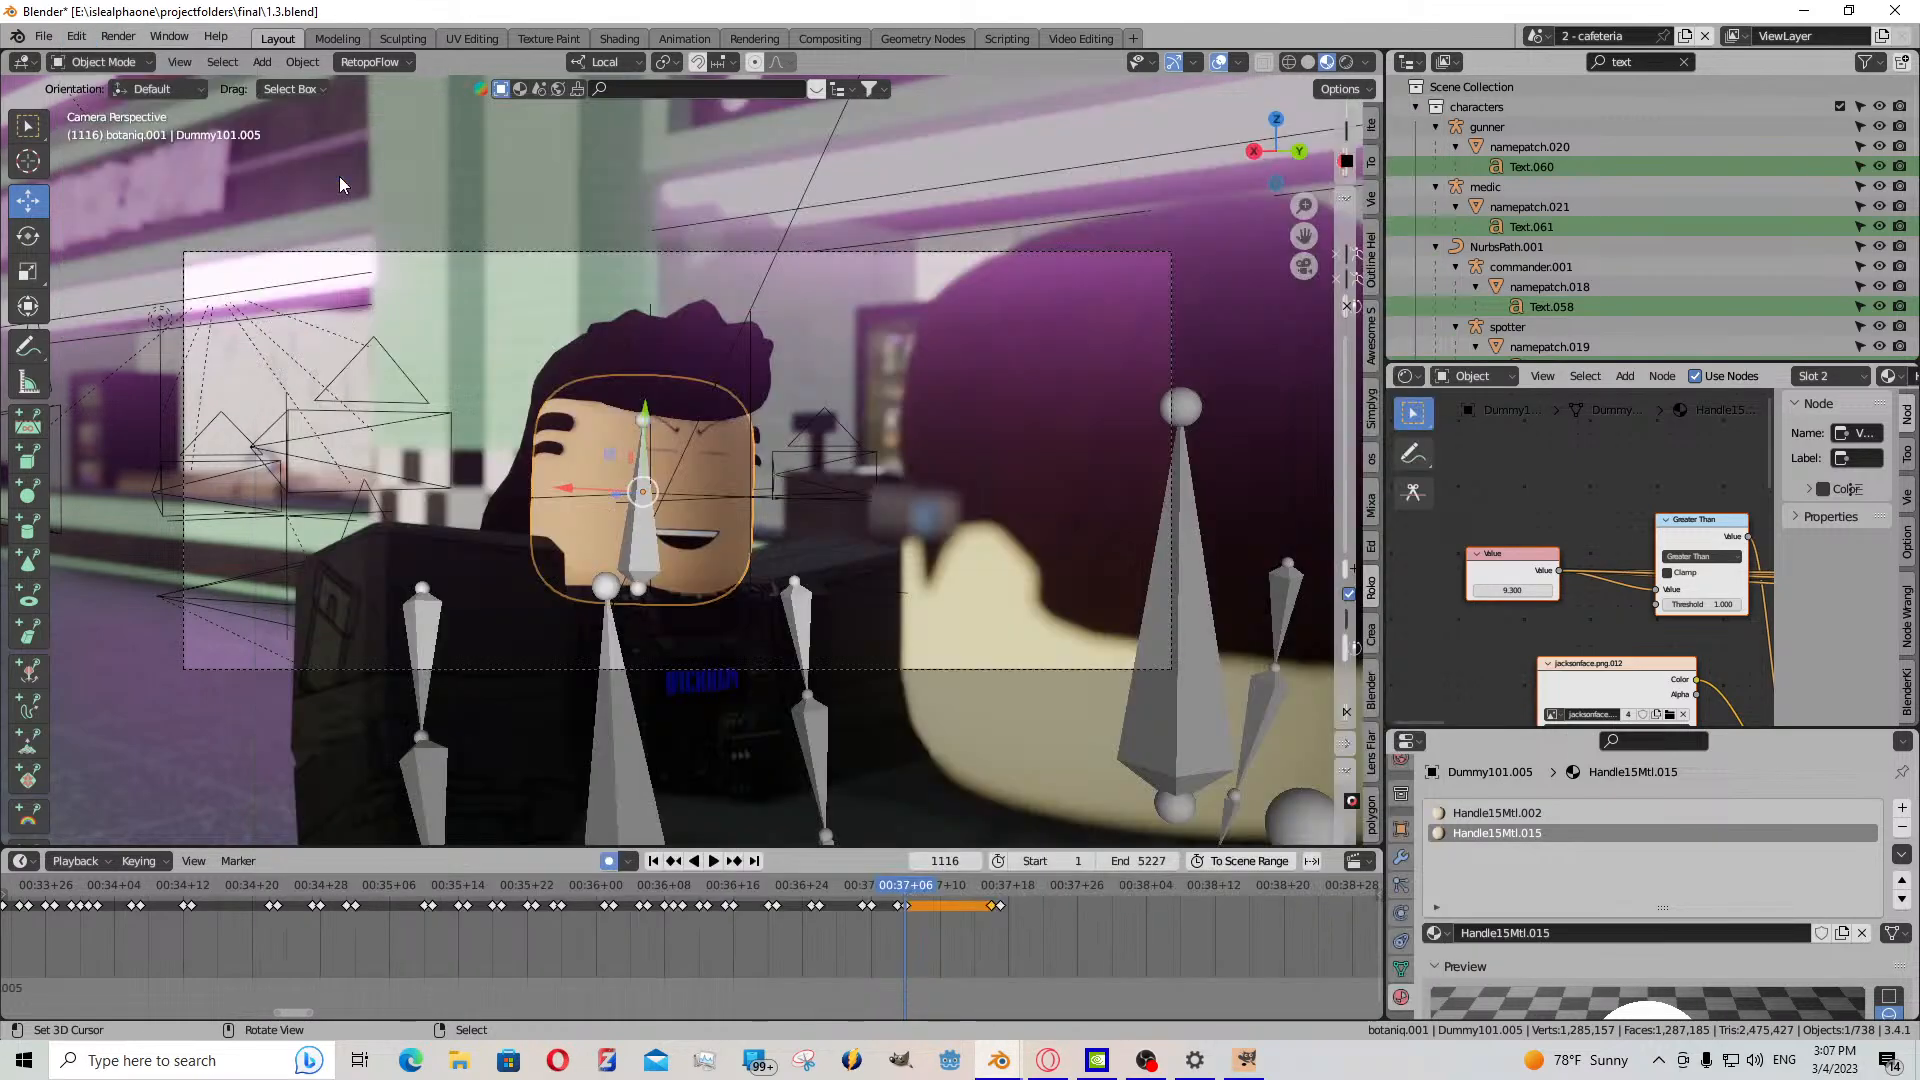
- Paste the Value keyframe at frame 1126 and set the Value there to 9.900 to hold the line-eyed expression
{"action": "scroll", "coordinate": [1543, 603], "scroll_direction": "up", "scroll_amount": 2}
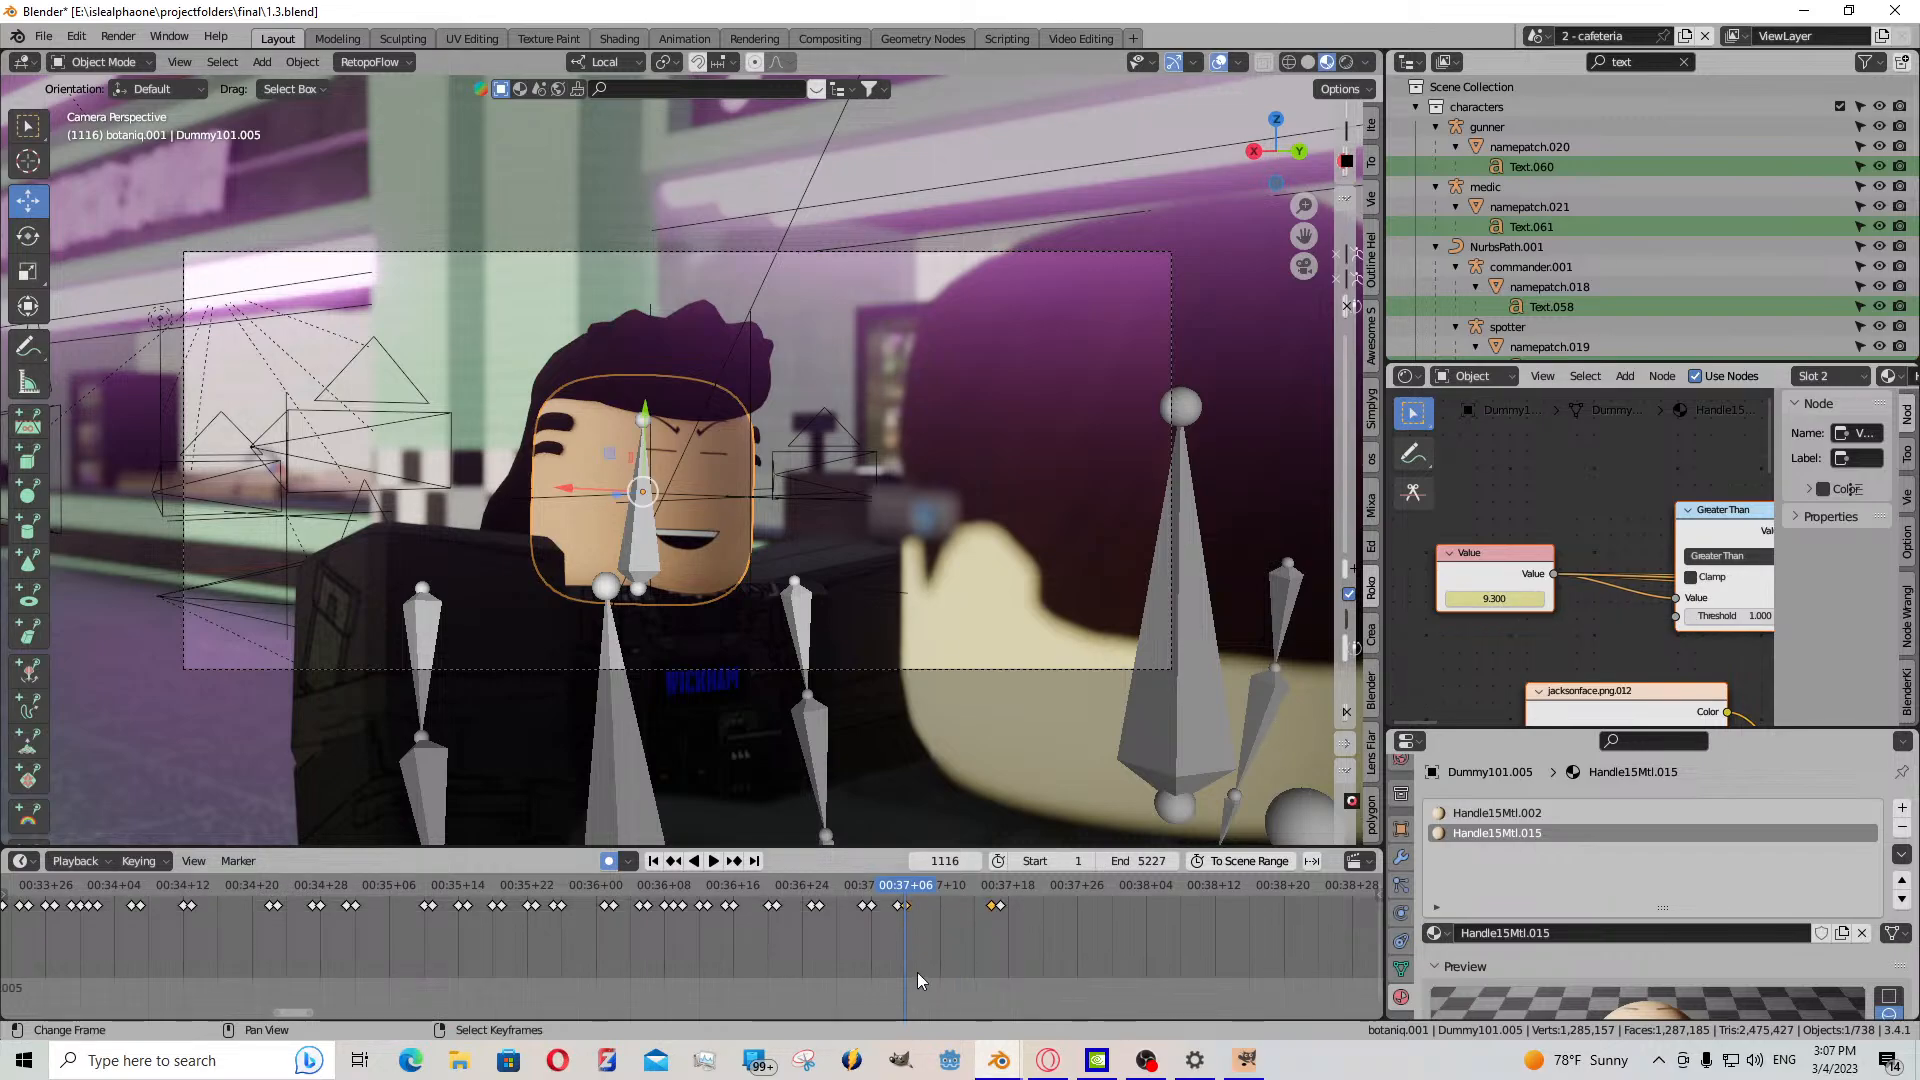
{"action": "left_click", "coordinate": [905, 906]}
{"action": "key", "text": "Up"}
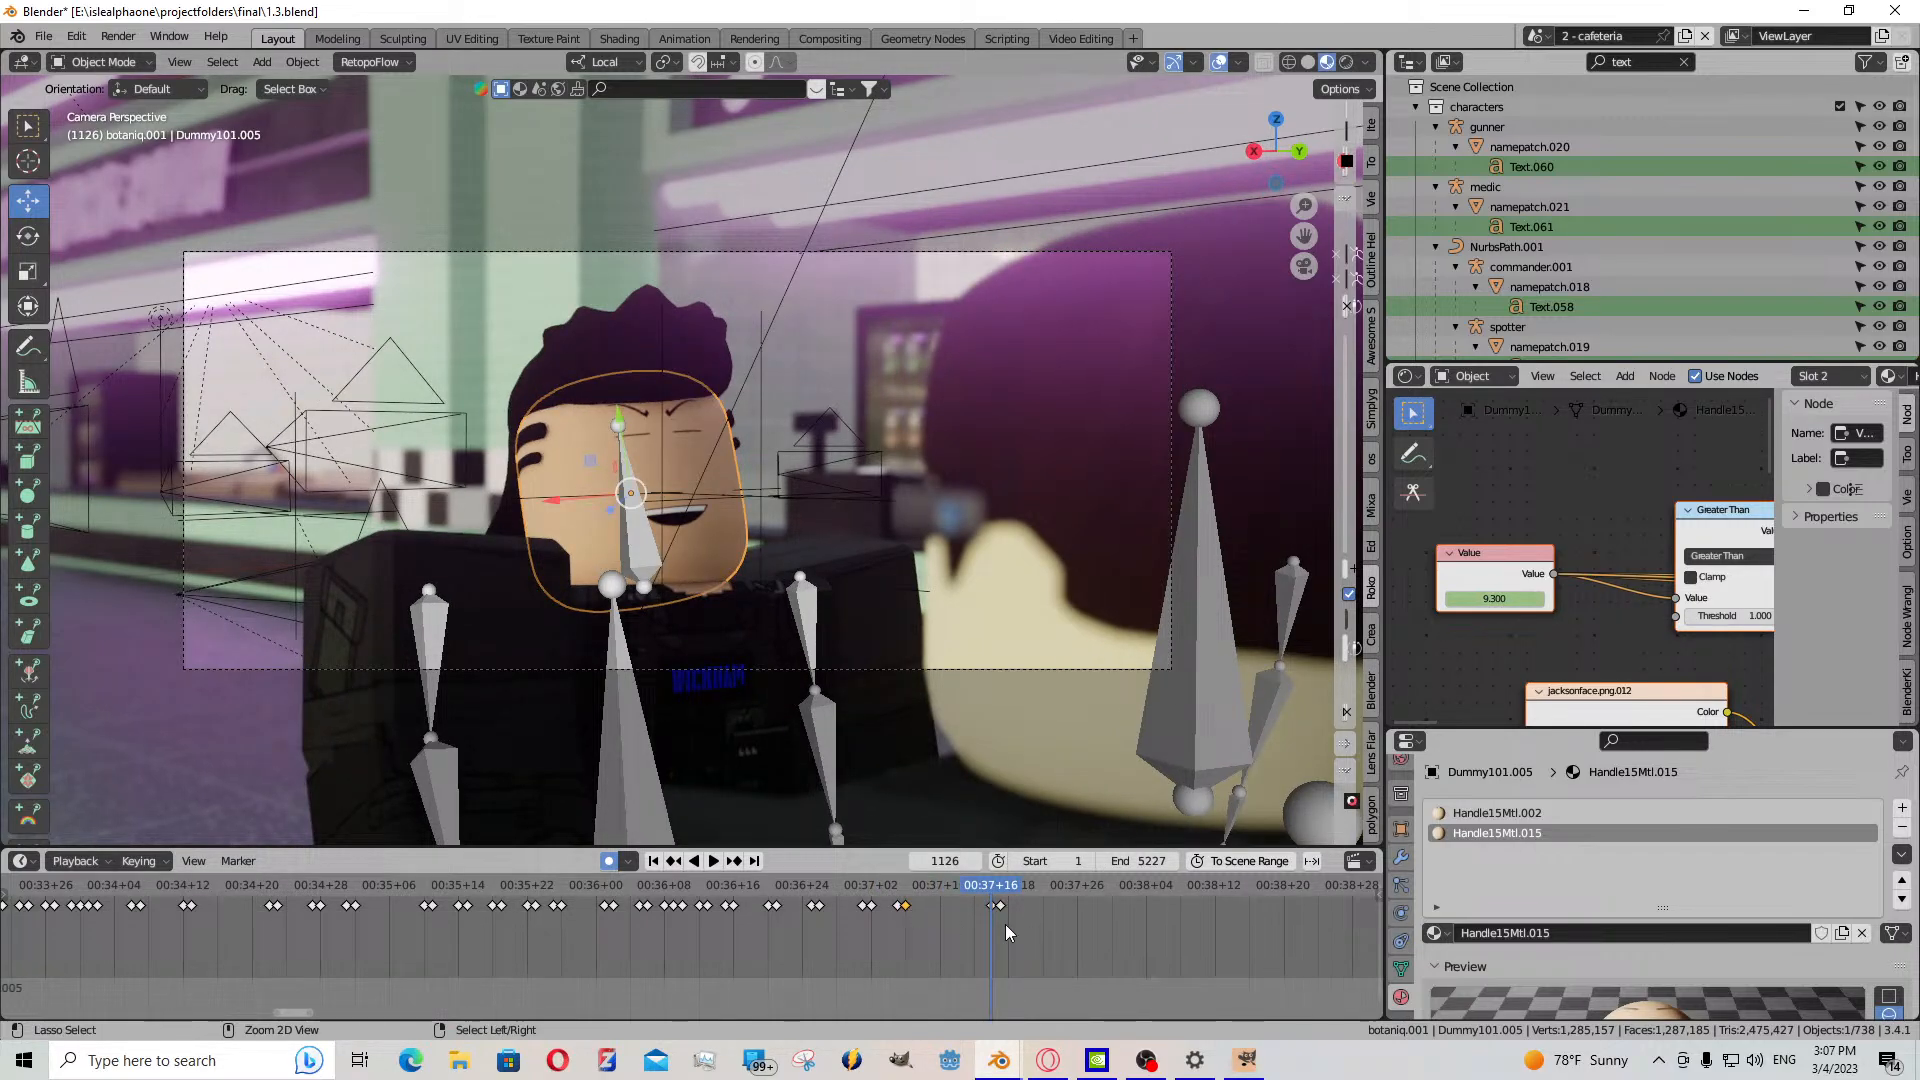
{"action": "key", "text": "ctrl+v"}
{"action": "left_click", "coordinate": [905, 908]}
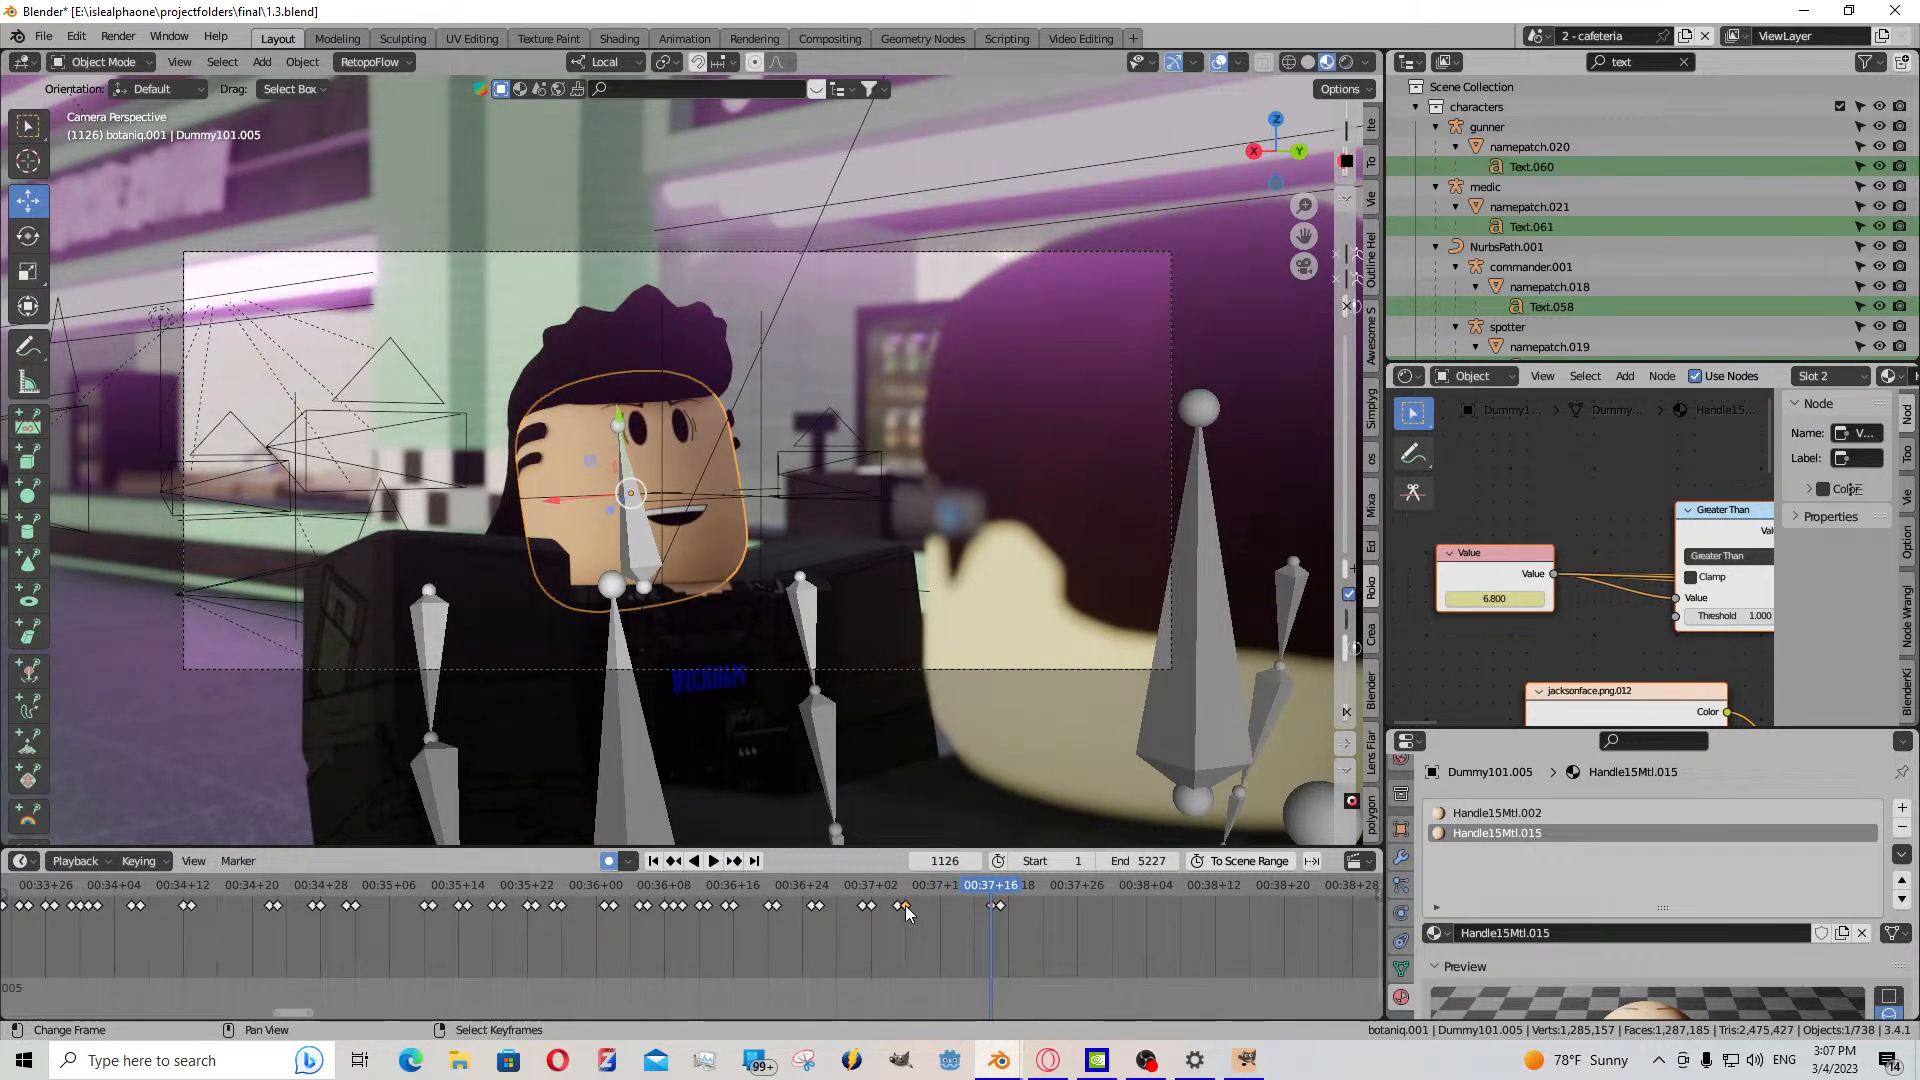
{"action": "key", "text": "ctrl+v"}
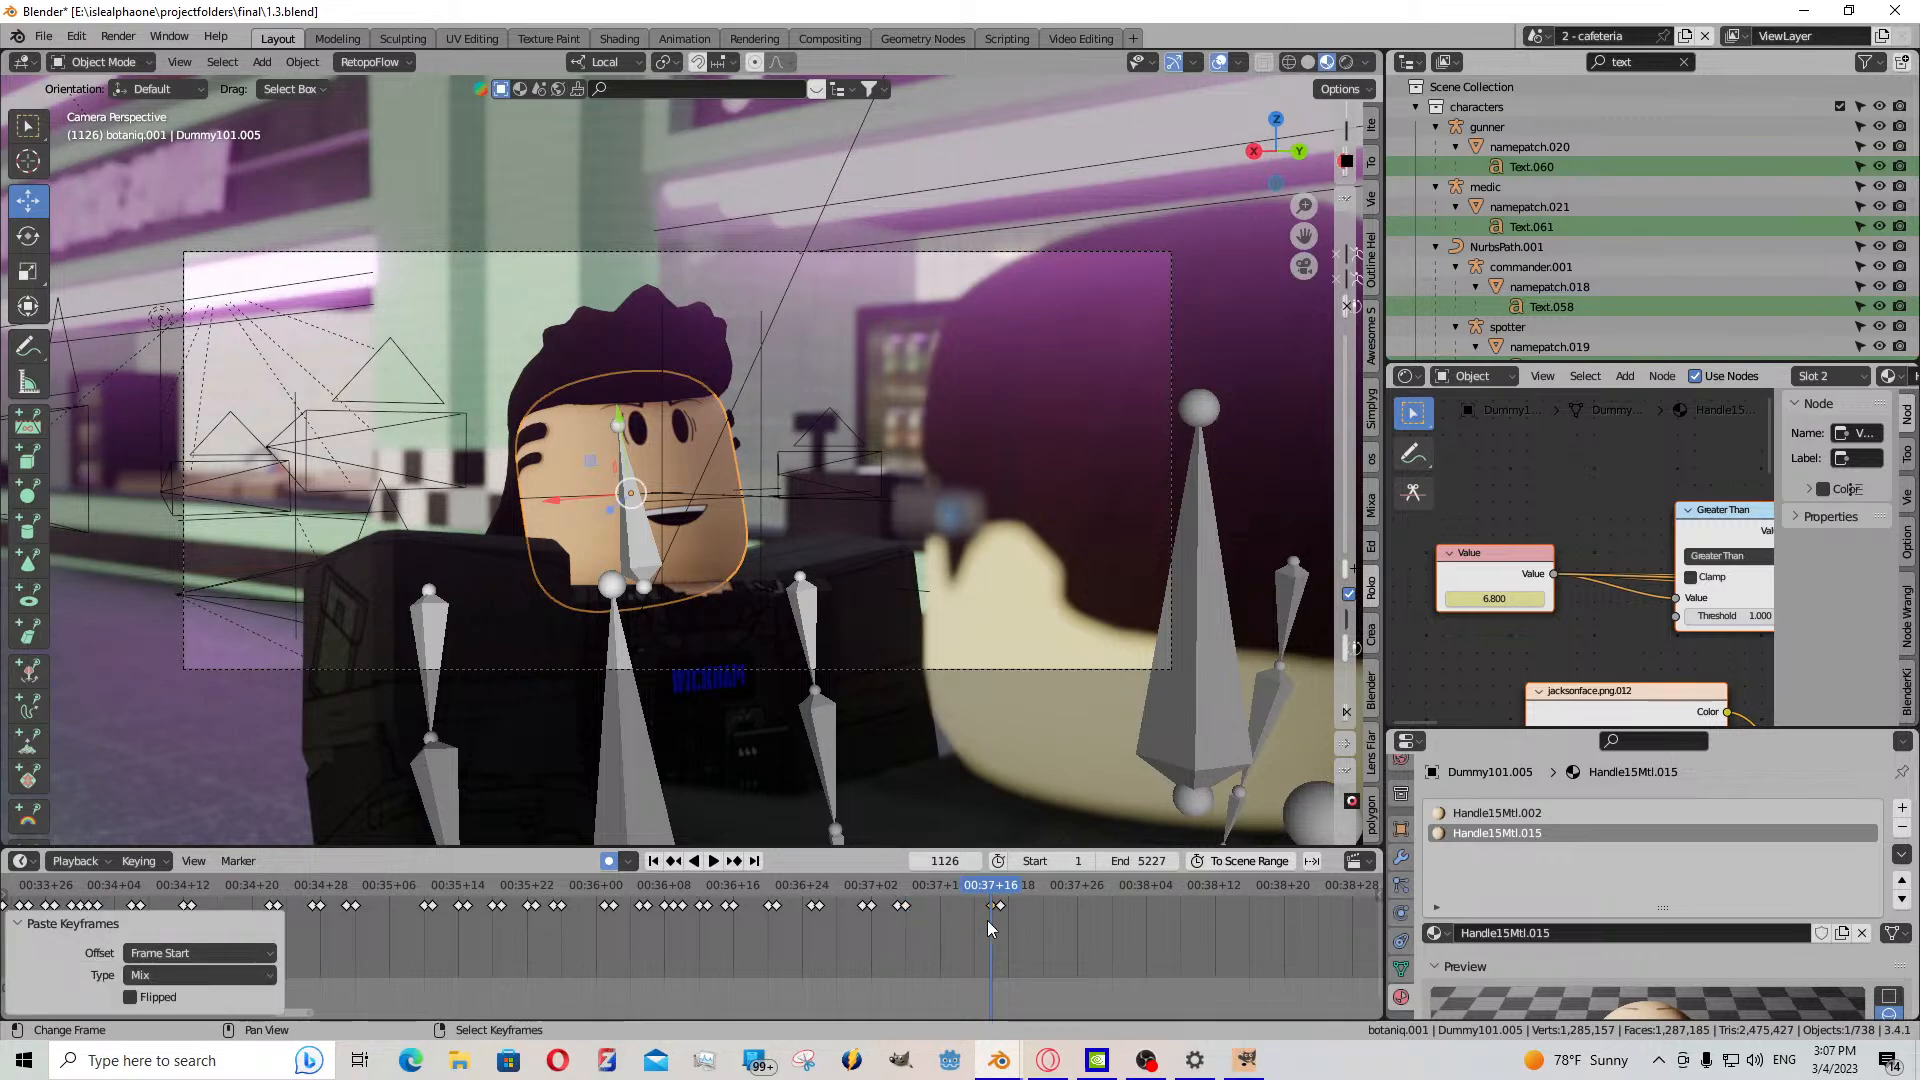
{"action": "left_click_drag", "start_coordinate": [1494, 598], "coordinate": [1525, 598]}
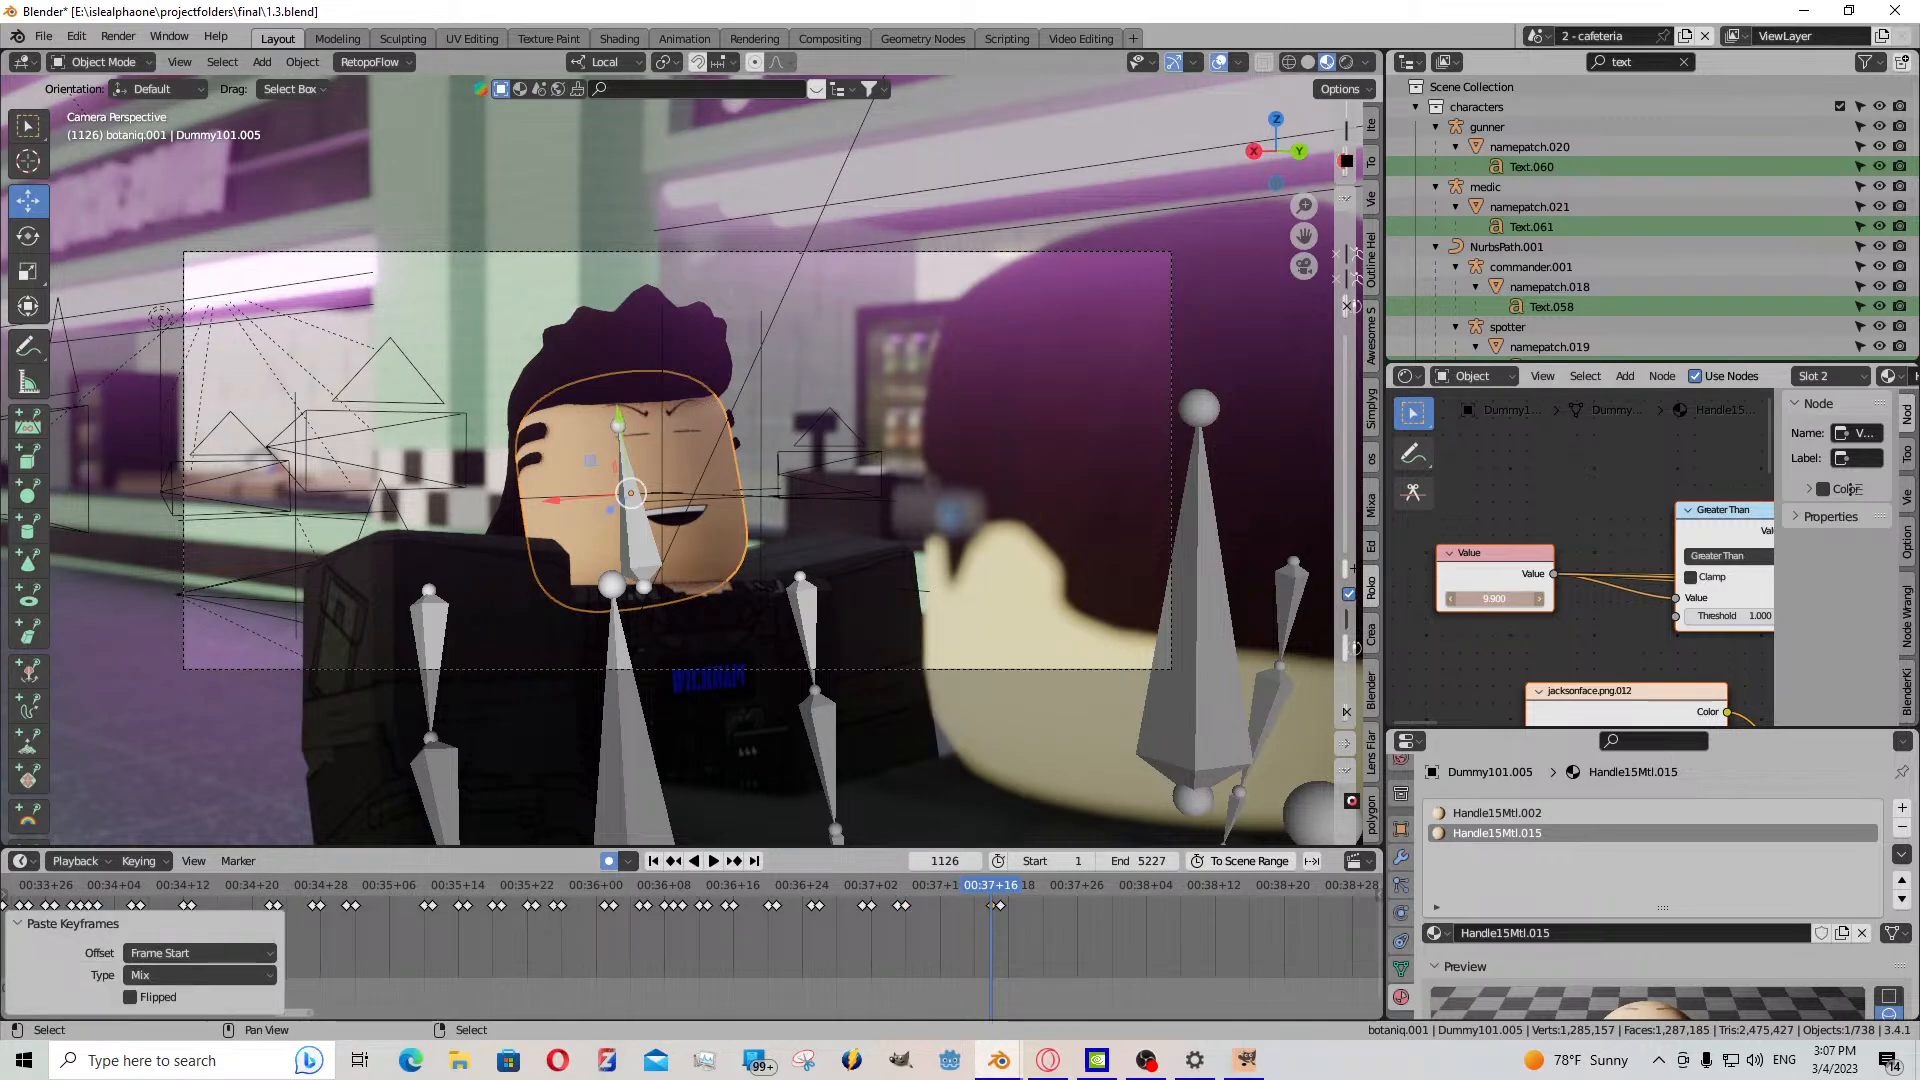
- Play back the animation across the new line-eyed keyframes to check the expression change
{"action": "left_click_drag", "start_coordinate": [982, 915], "coordinate": [881, 909]}
{"action": "left_click", "coordinate": [708, 862]}
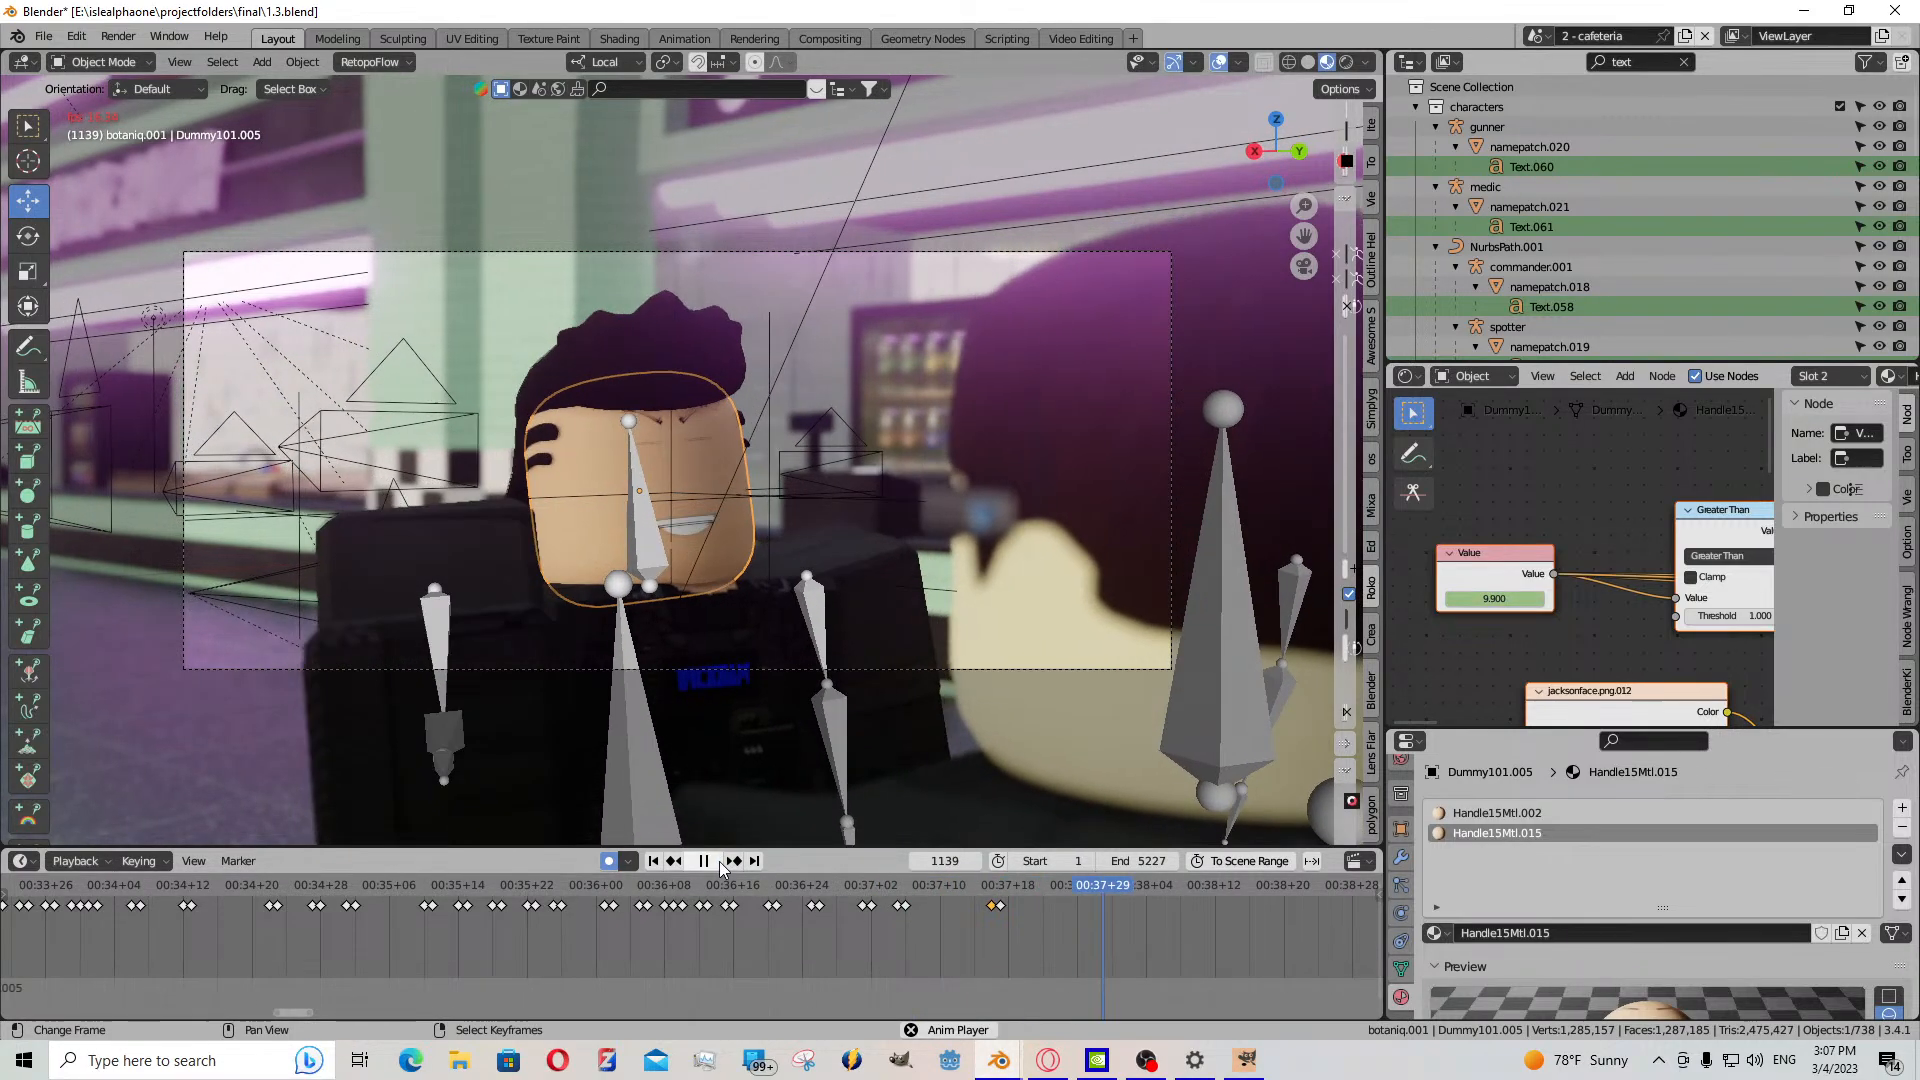
{"action": "left_click", "coordinate": [720, 866]}
- Raise the Value at frame 1127 to key the open, angry eyes
{"action": "mouse_move", "coordinate": [962, 916]}
{"action": "left_mouse_down"}
{"action": "mouse_move", "coordinate": [1040, 920]}
{"action": "mouse_move", "coordinate": [1000, 915]}
{"action": "left_mouse_up"}
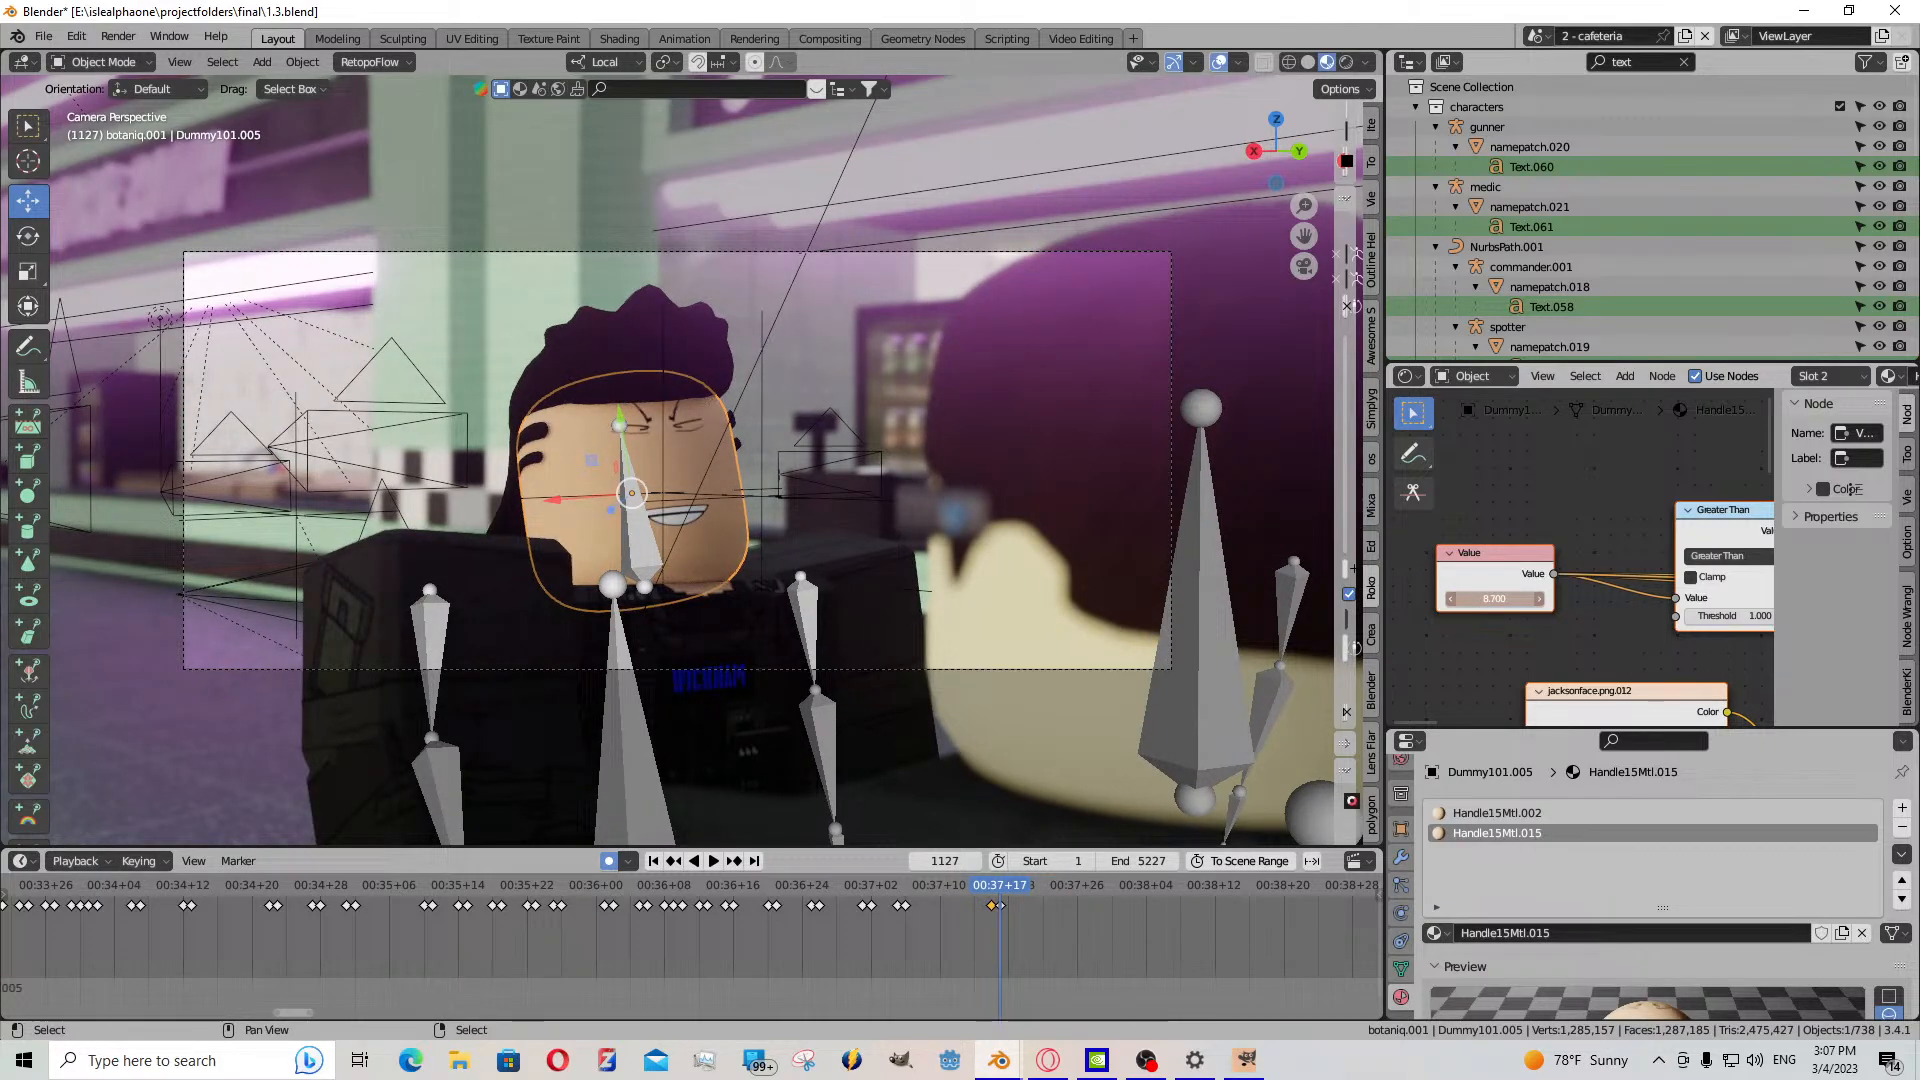
{"action": "mouse_move", "coordinate": [1494, 598]}
{"action": "left_mouse_down"}
{"action": "mouse_move", "coordinate": [1464, 598]}
{"action": "mouse_move", "coordinate": [1524, 598]}
{"action": "left_mouse_up"}
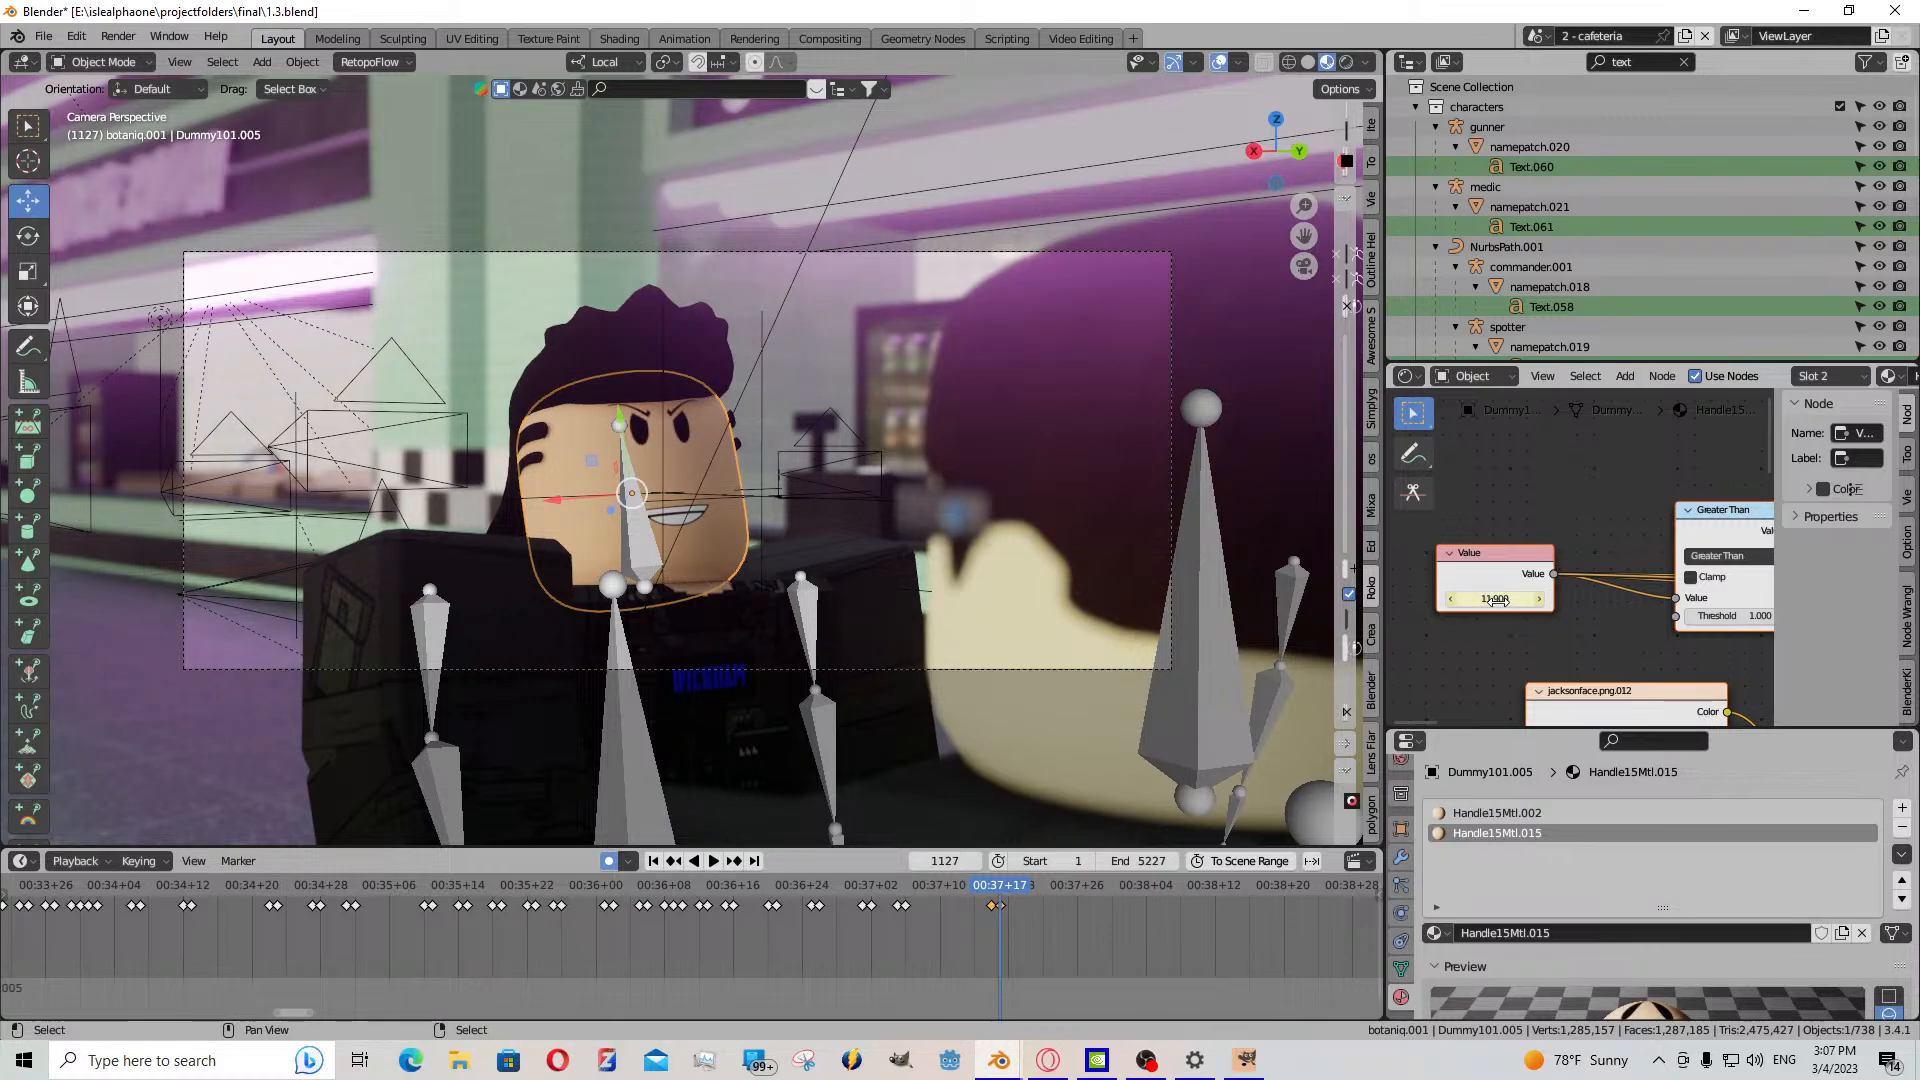
- Play back the animation past the open-eyed keyframe to check the expression and return to frame 1127
{"action": "left_click", "coordinate": [712, 862]}
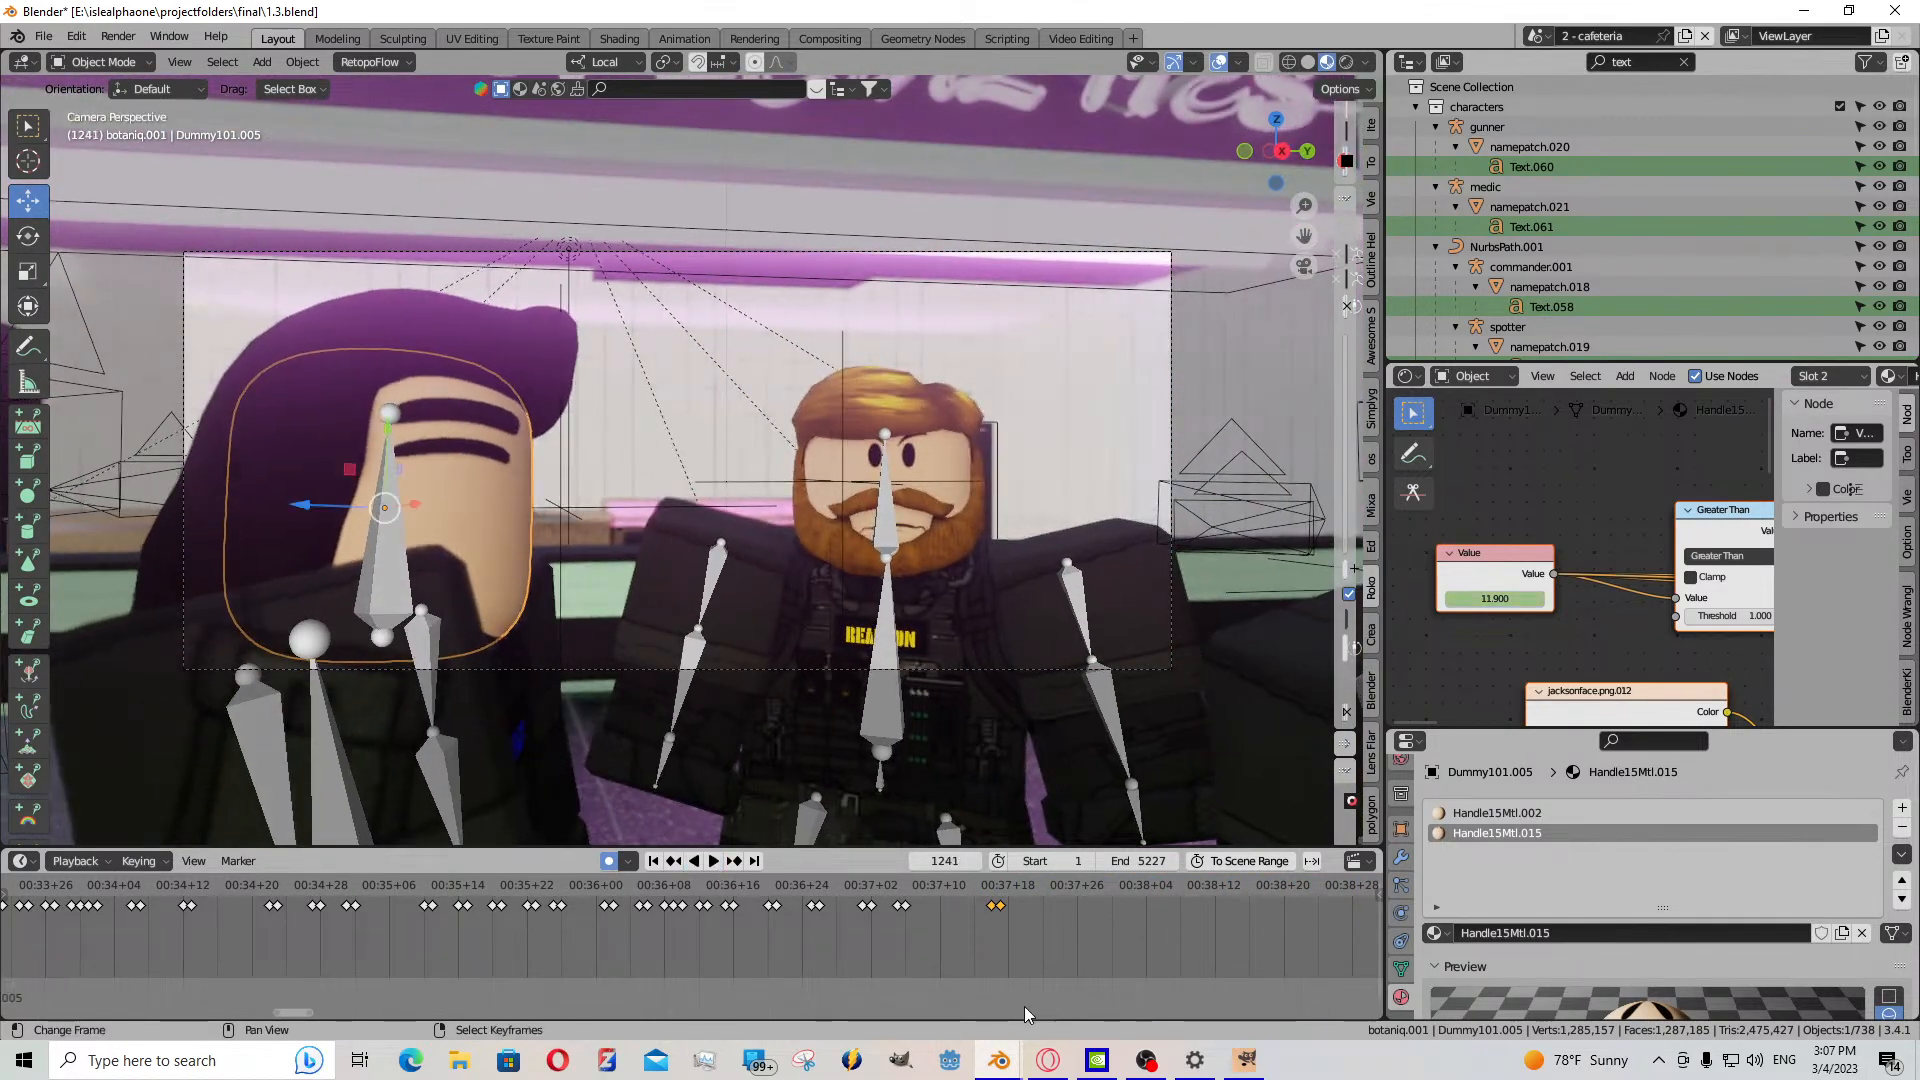
{"action": "left_click", "coordinate": [998, 938]}
{"action": "mouse_move", "coordinate": [1002, 936]}
{"action": "left_mouse_down"}
{"action": "mouse_move", "coordinate": [1037, 938]}
{"action": "mouse_move", "coordinate": [1000, 928]}
{"action": "left_mouse_up"}
- Switch to the Handle15Mtl.002 material and shift the keyframes at frames 1126 and 1127 eight frames later, to 1134 and 1135
{"action": "left_click", "coordinate": [1514, 813]}
{"action": "left_click", "coordinate": [992, 940]}
{"action": "key", "text": "space"}
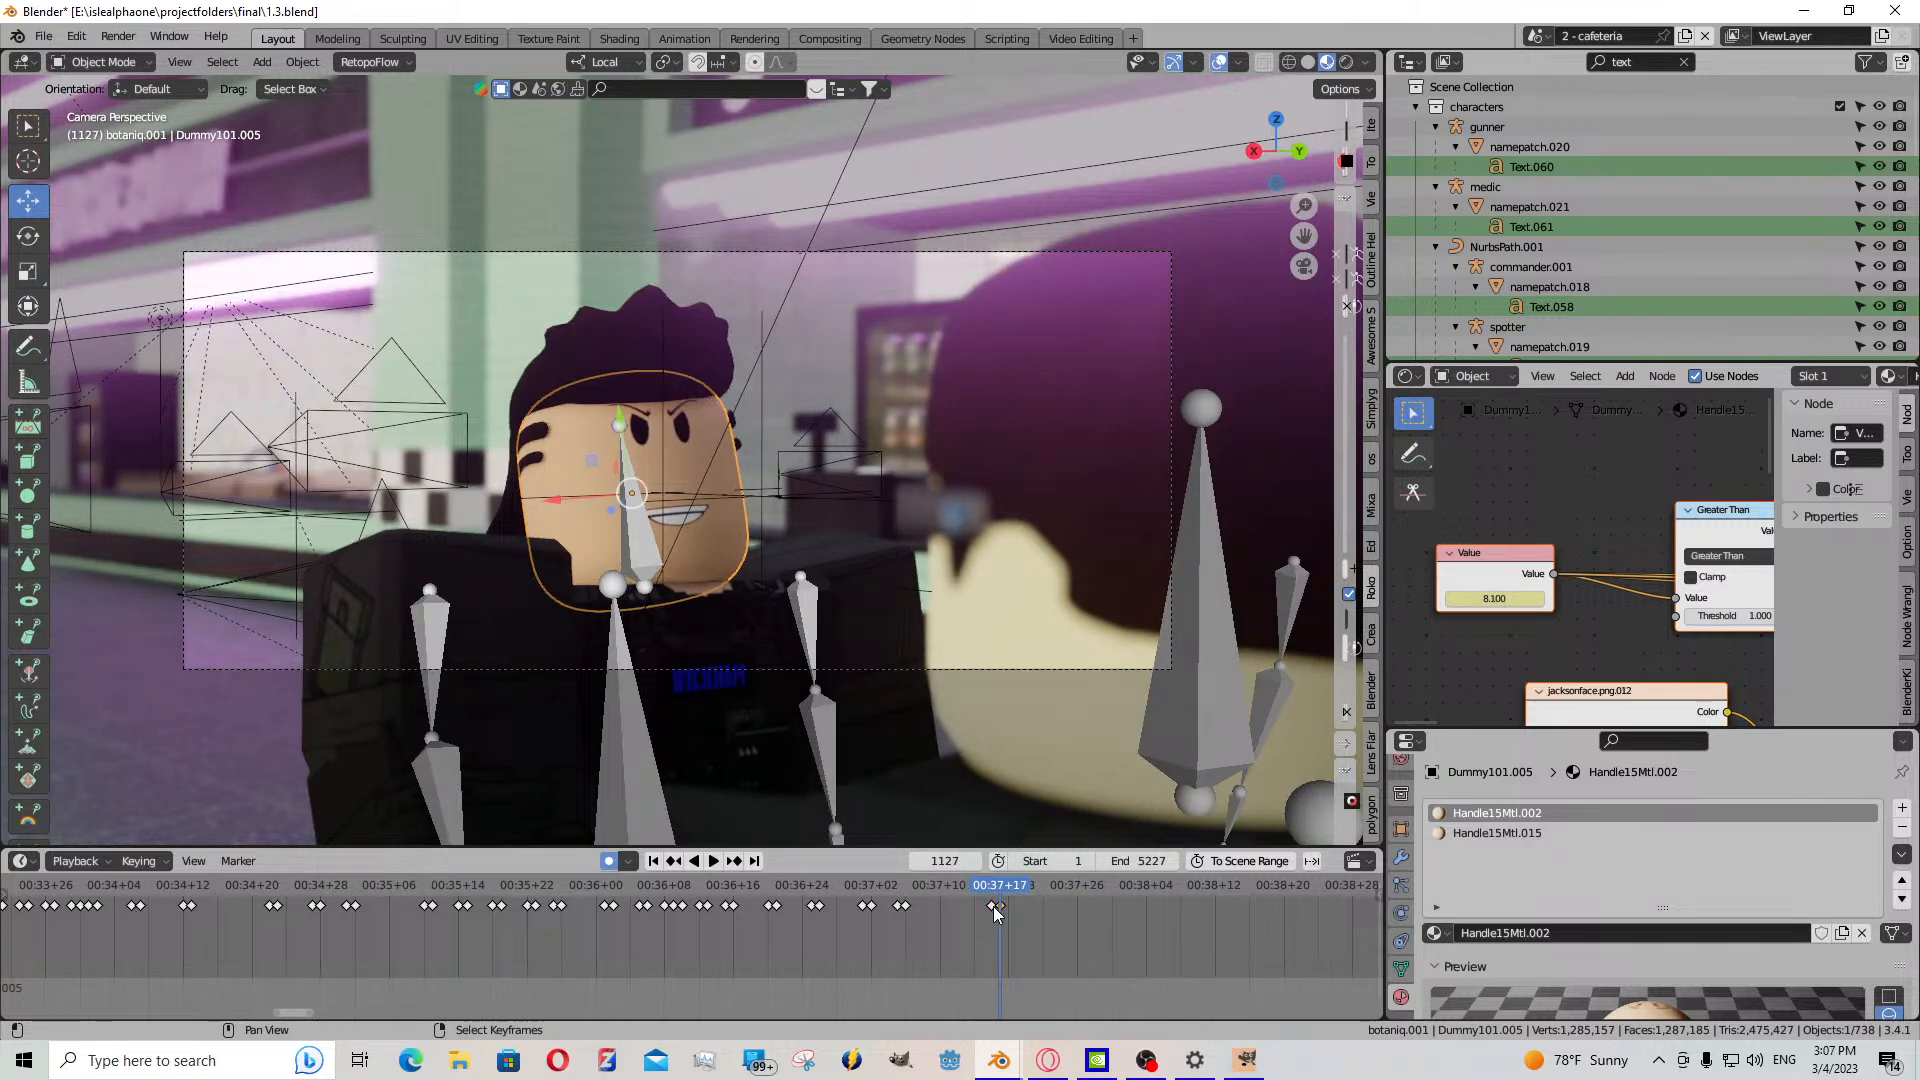
{"action": "key", "text": "g"}
{"action": "left_click", "coordinate": [1066, 922]}
- Hold the mouth Value at 8.100 with a keyframe at frame 1136 and set it to 3.200 at frame 1137
{"action": "key", "text": "space"}
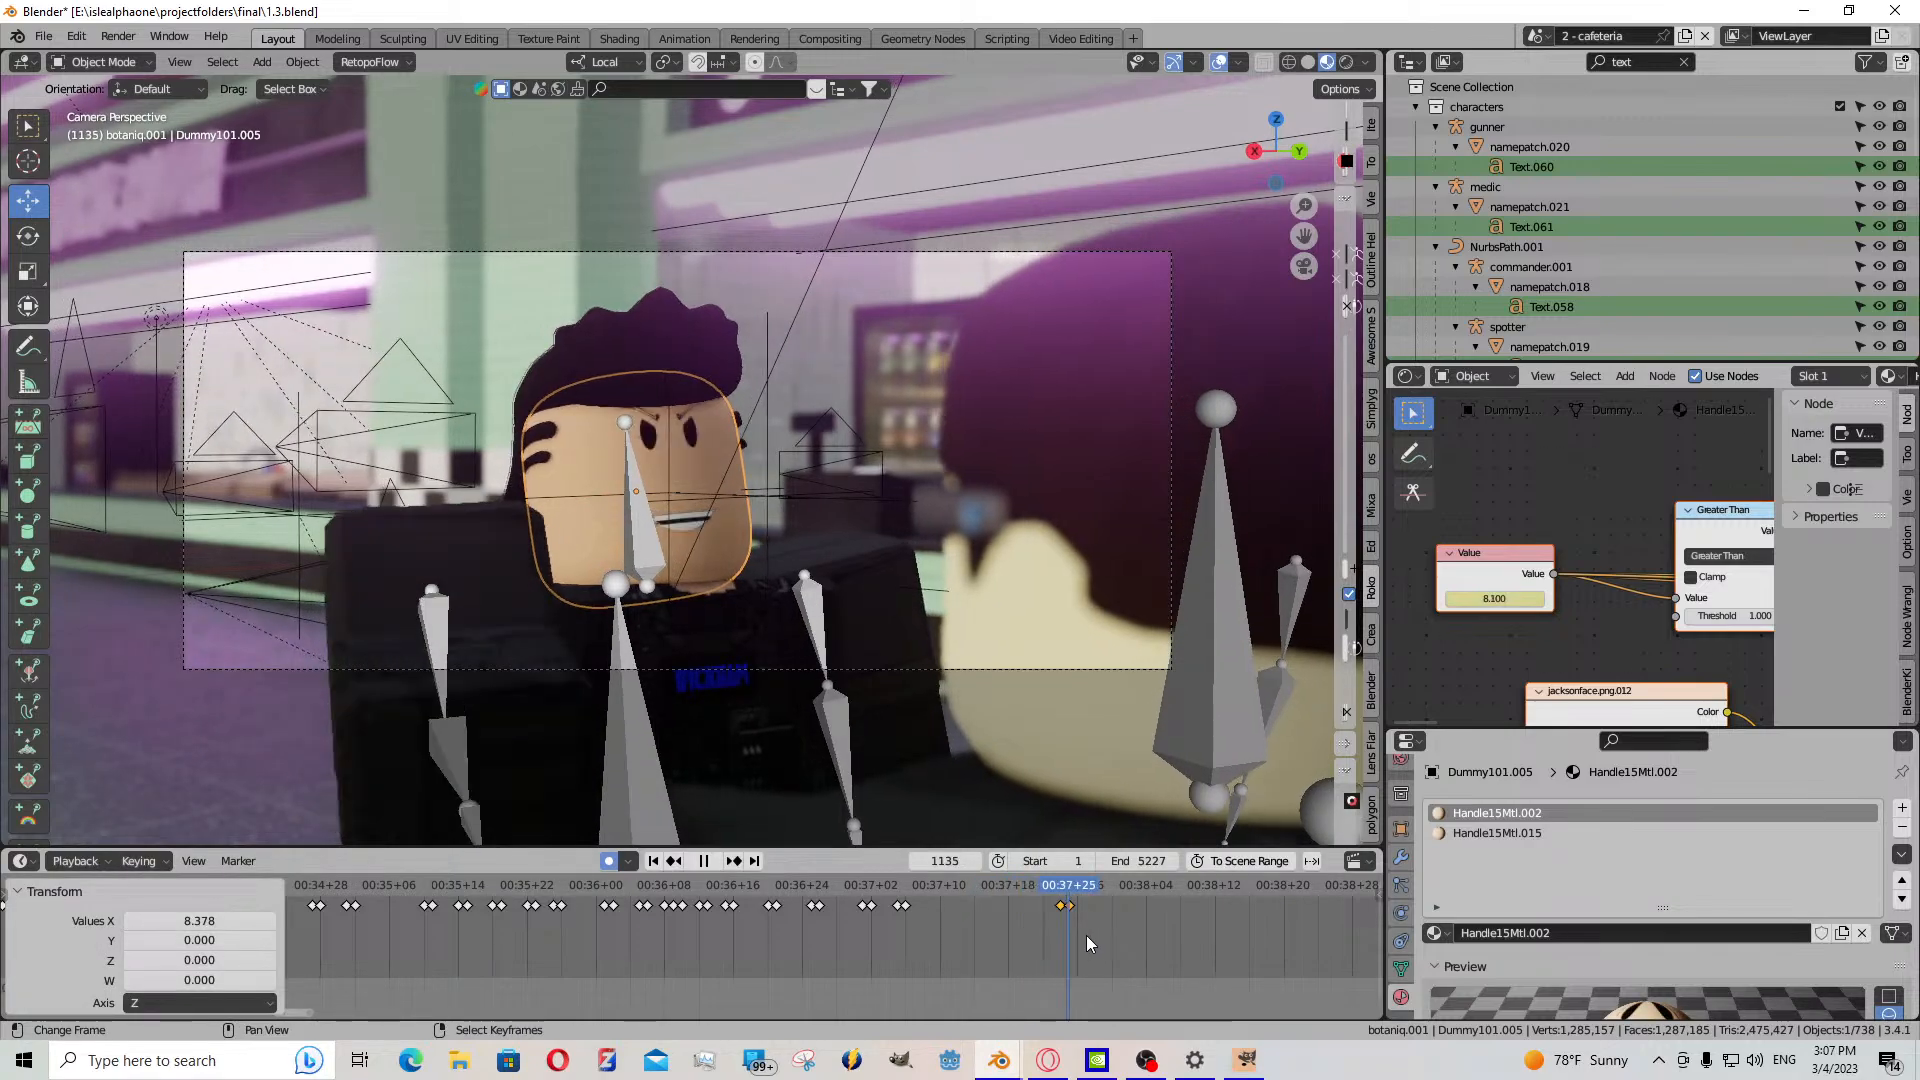
{"action": "mouse_move", "coordinate": [1110, 938]}
{"action": "left_mouse_down"}
{"action": "mouse_move", "coordinate": [1065, 934]}
{"action": "mouse_move", "coordinate": [1083, 938]}
{"action": "left_mouse_up"}
{"action": "key", "text": "space"}
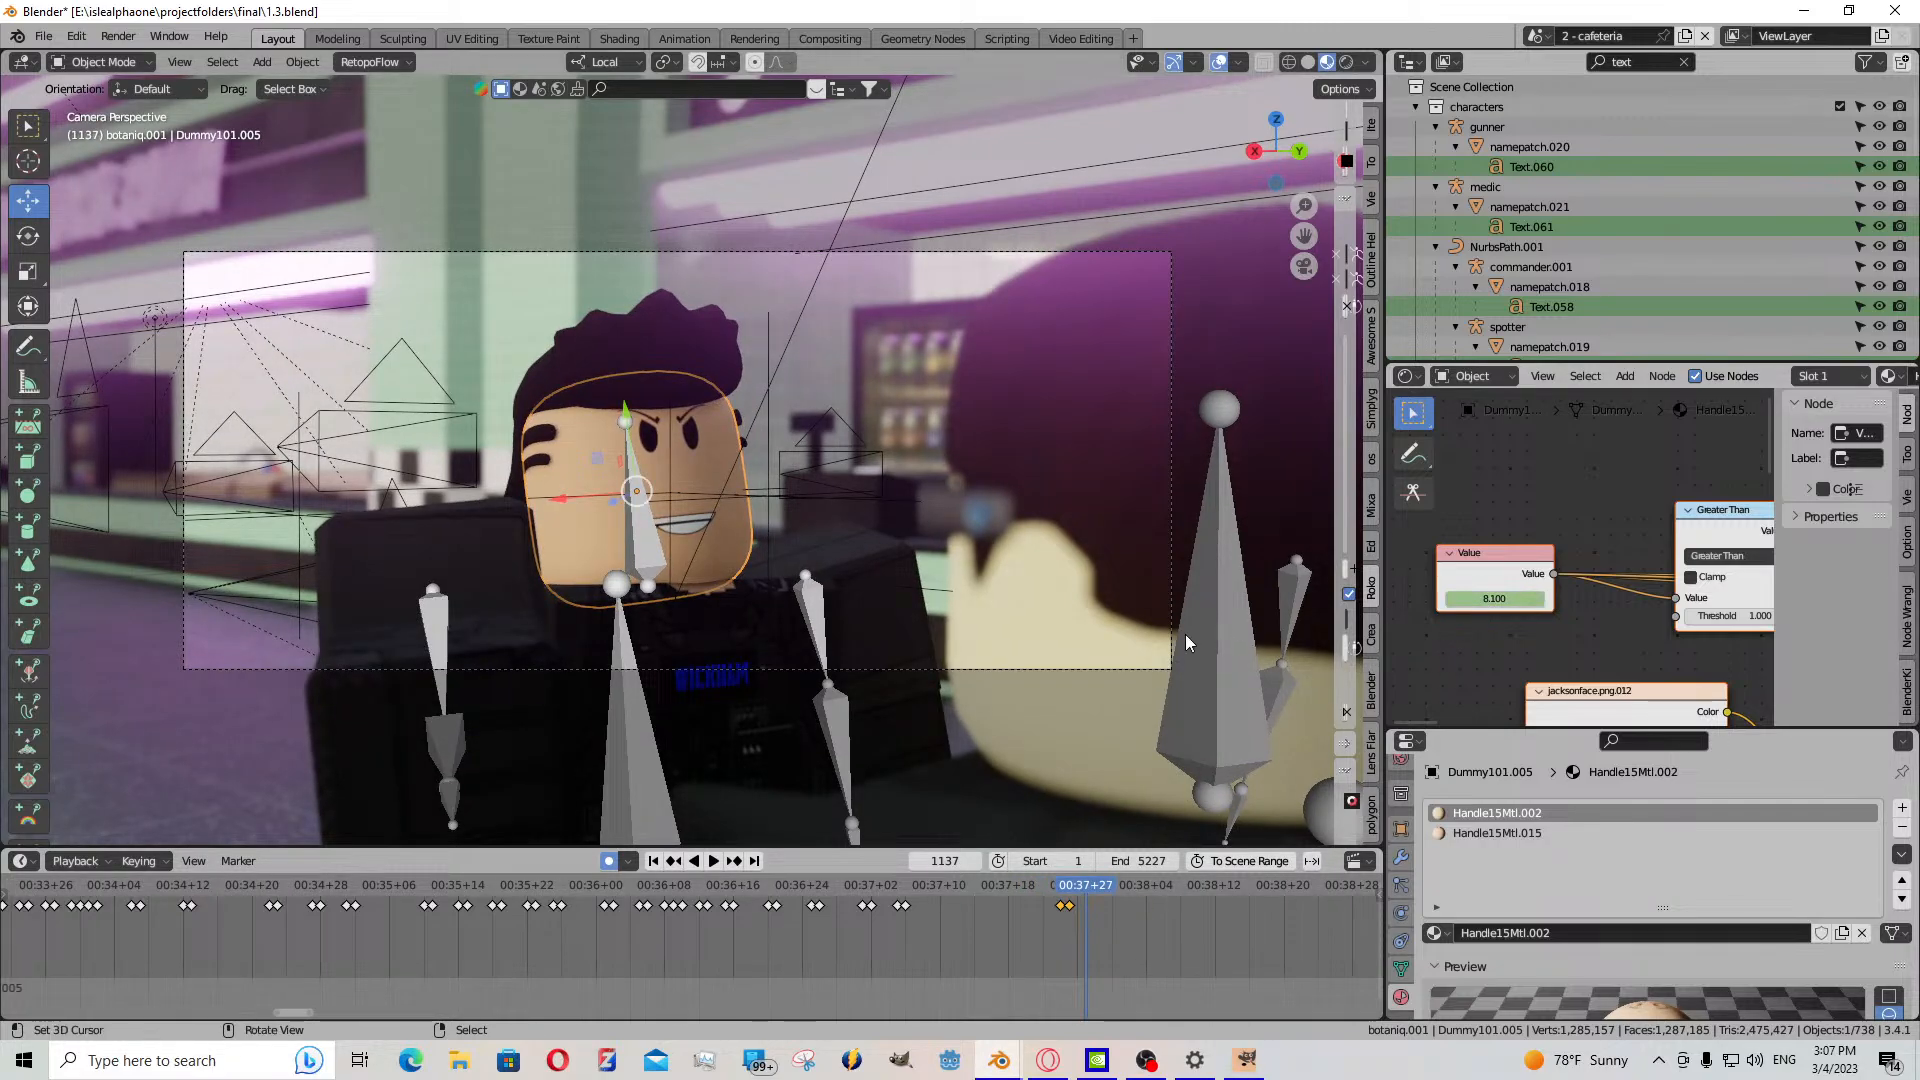
{"action": "key", "text": "Left"}
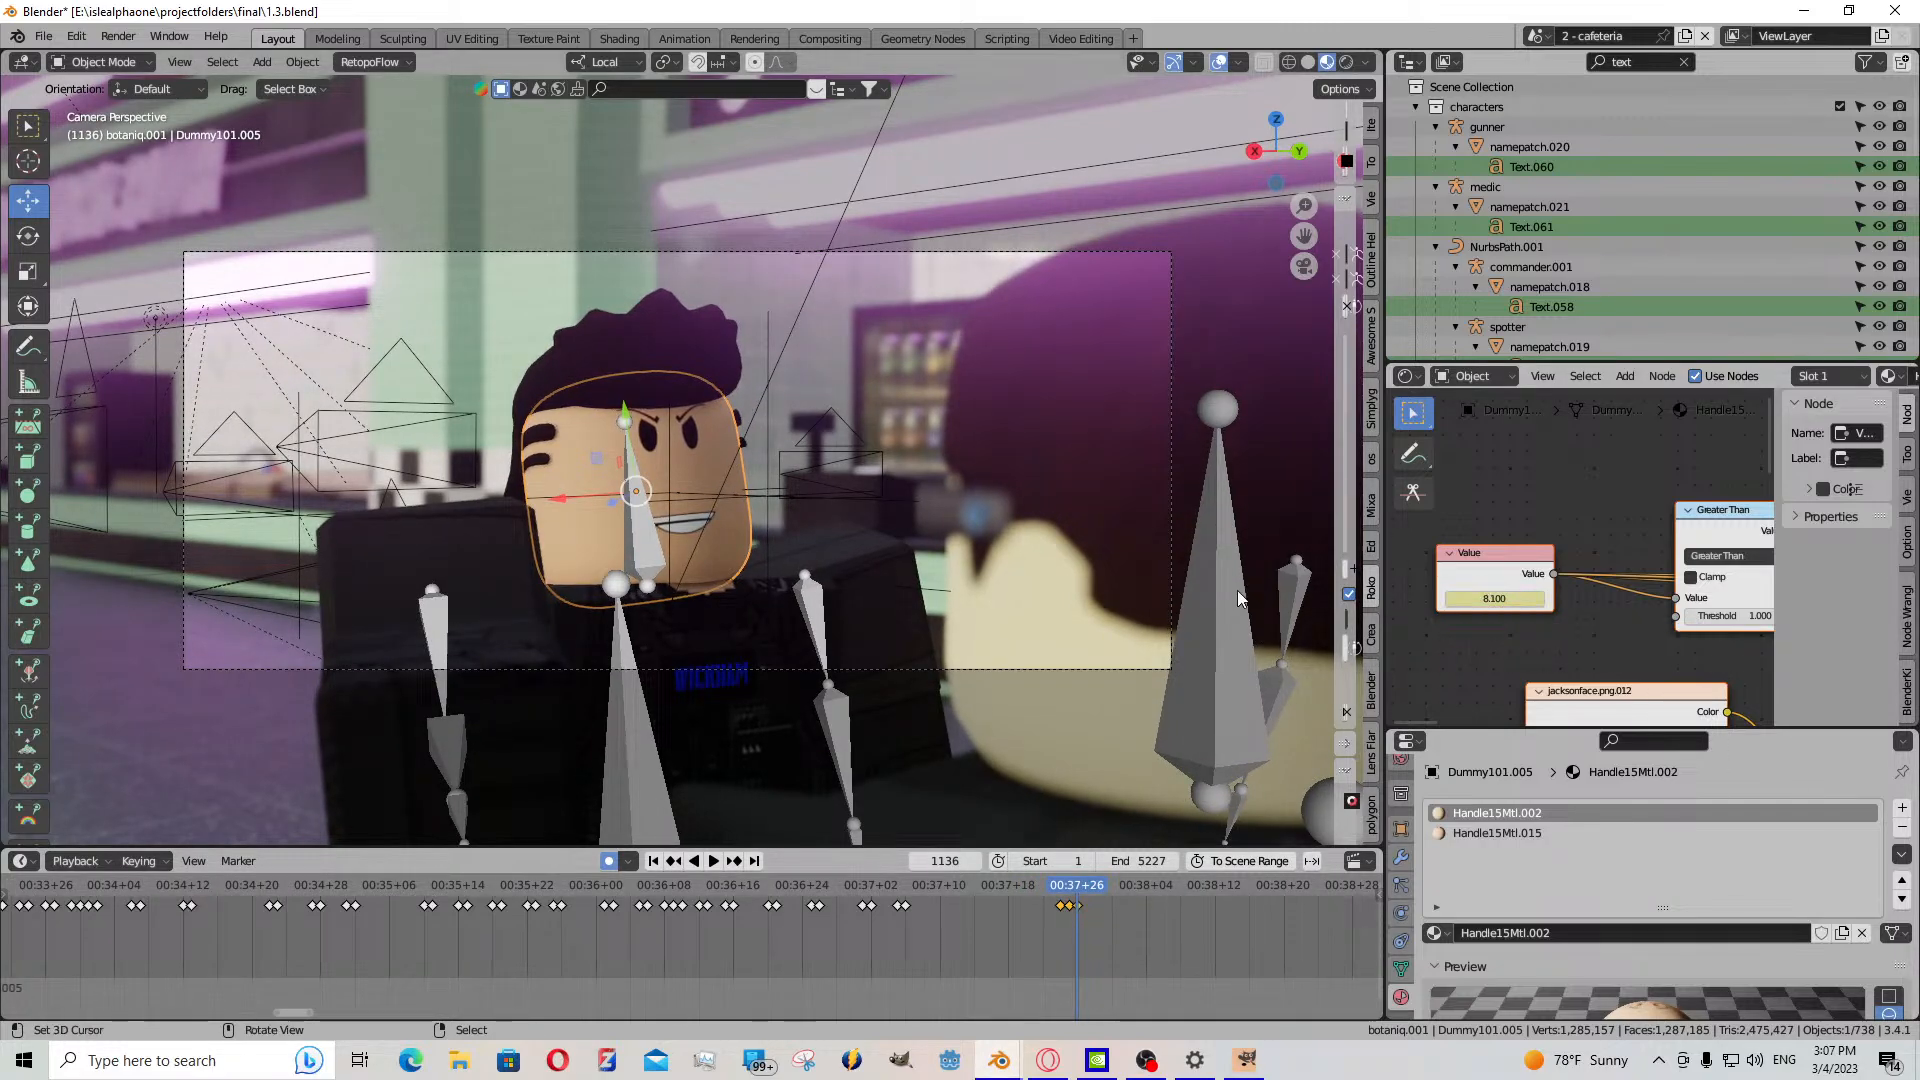
{"action": "key", "text": "Right"}
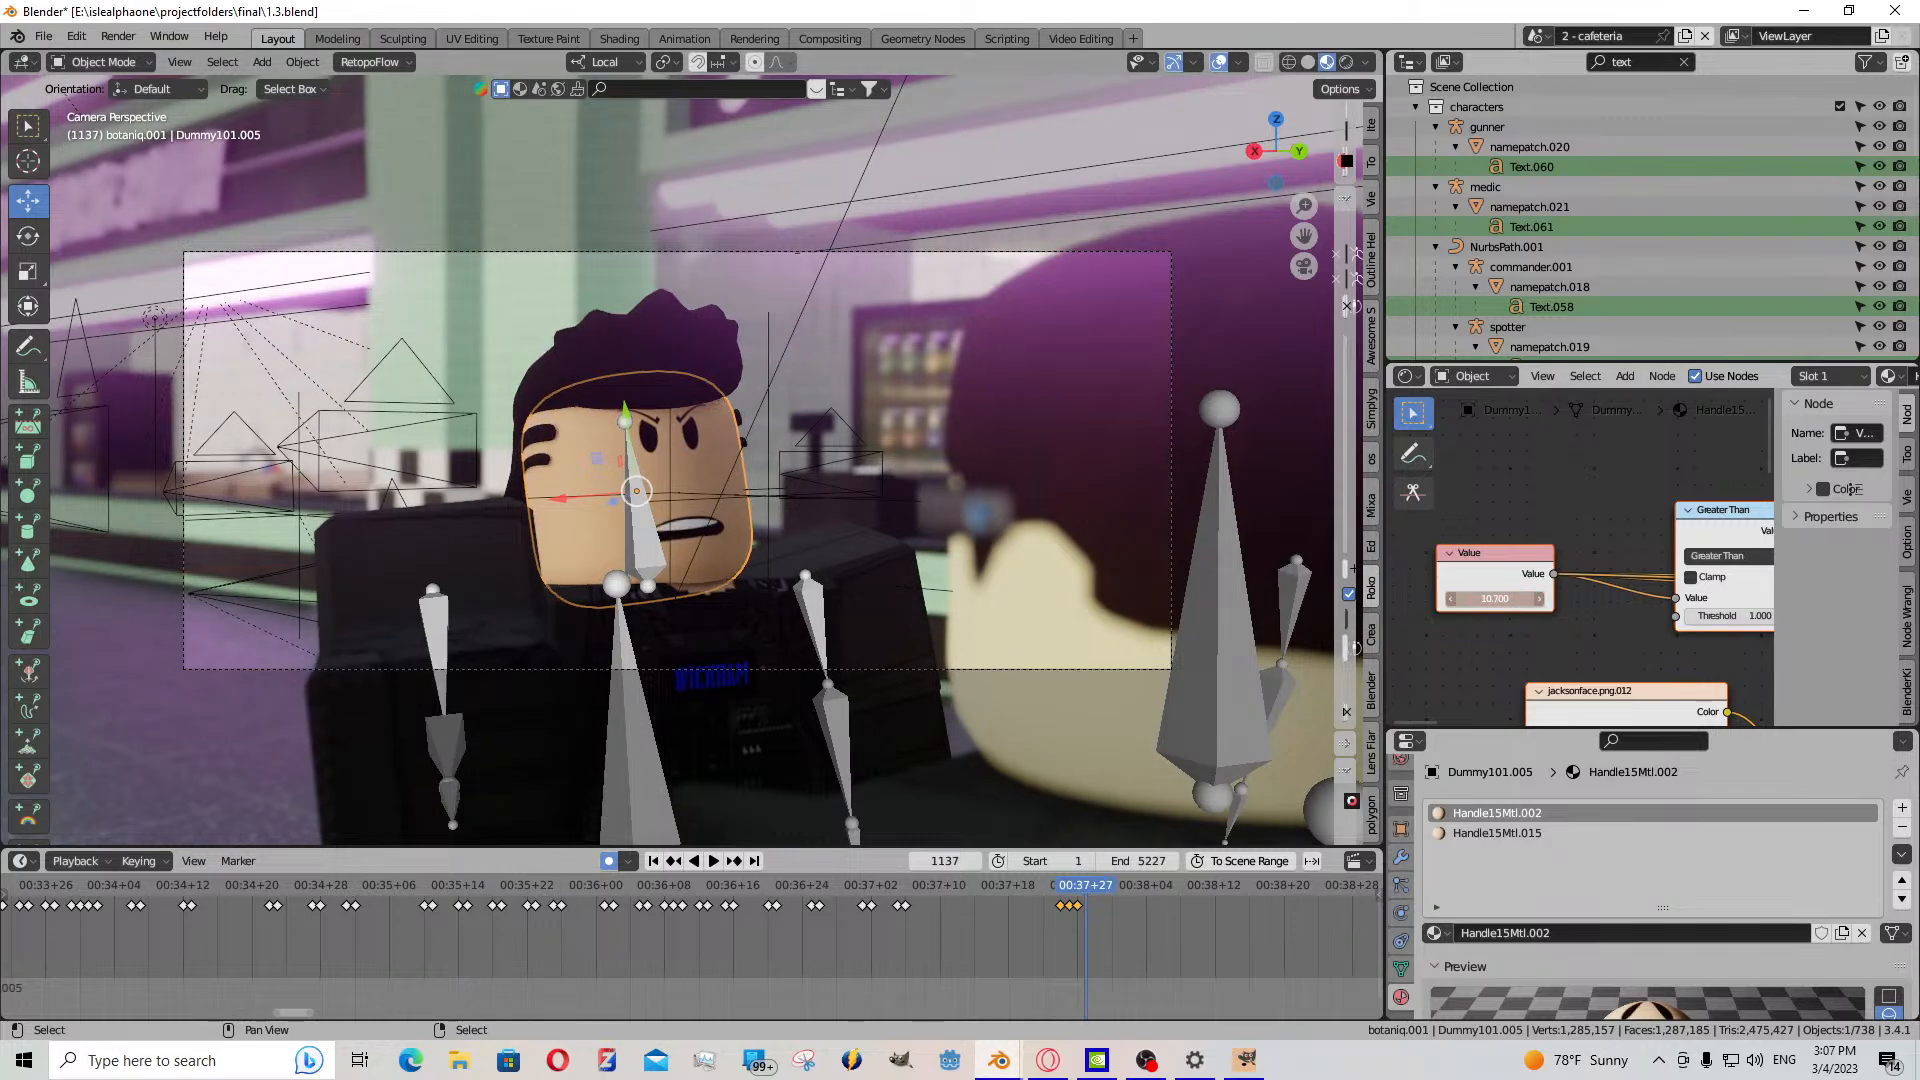
{"action": "left_click_drag", "start_coordinate": [1494, 597], "coordinate": [1005, 812]}
- Advance the animation to frame 1140 and set the mouth Value there to -0.800 for a closed frown
{"action": "left_click", "coordinate": [713, 861]}
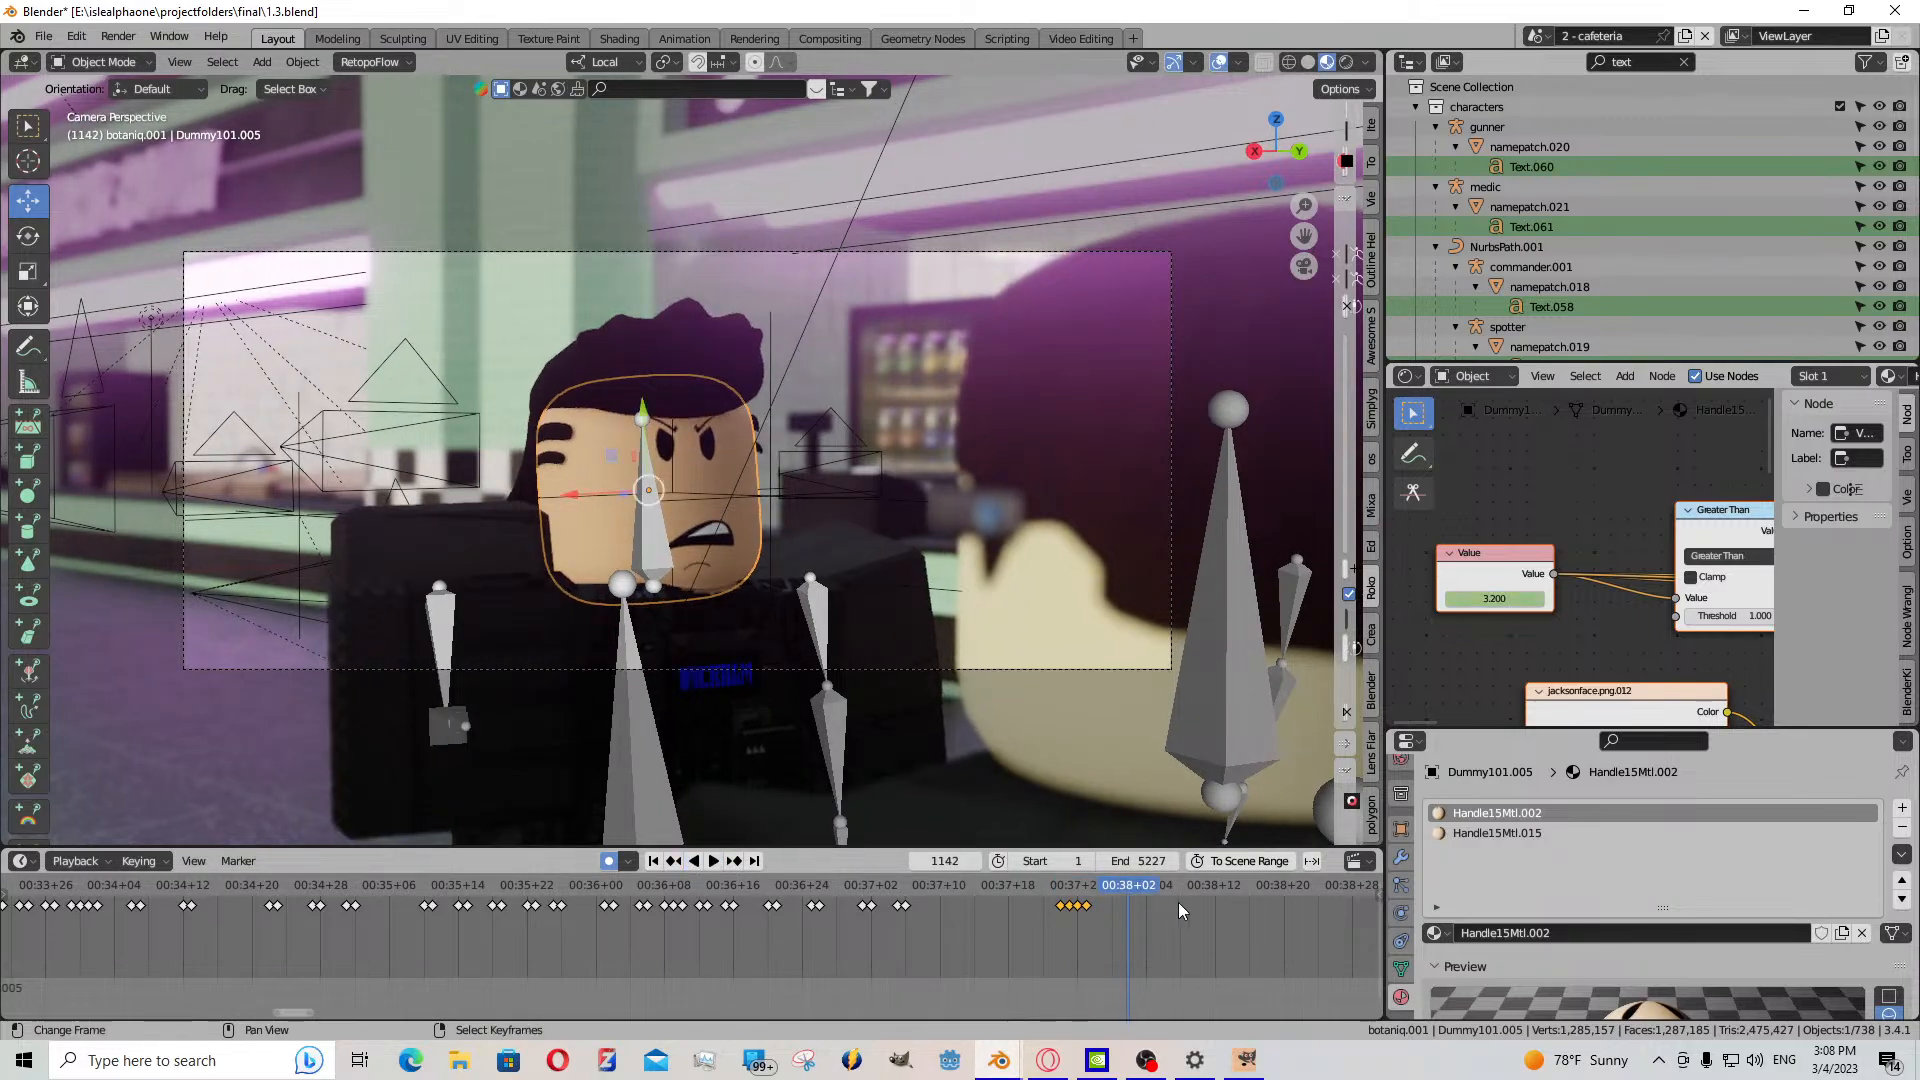
{"action": "key", "text": "space"}
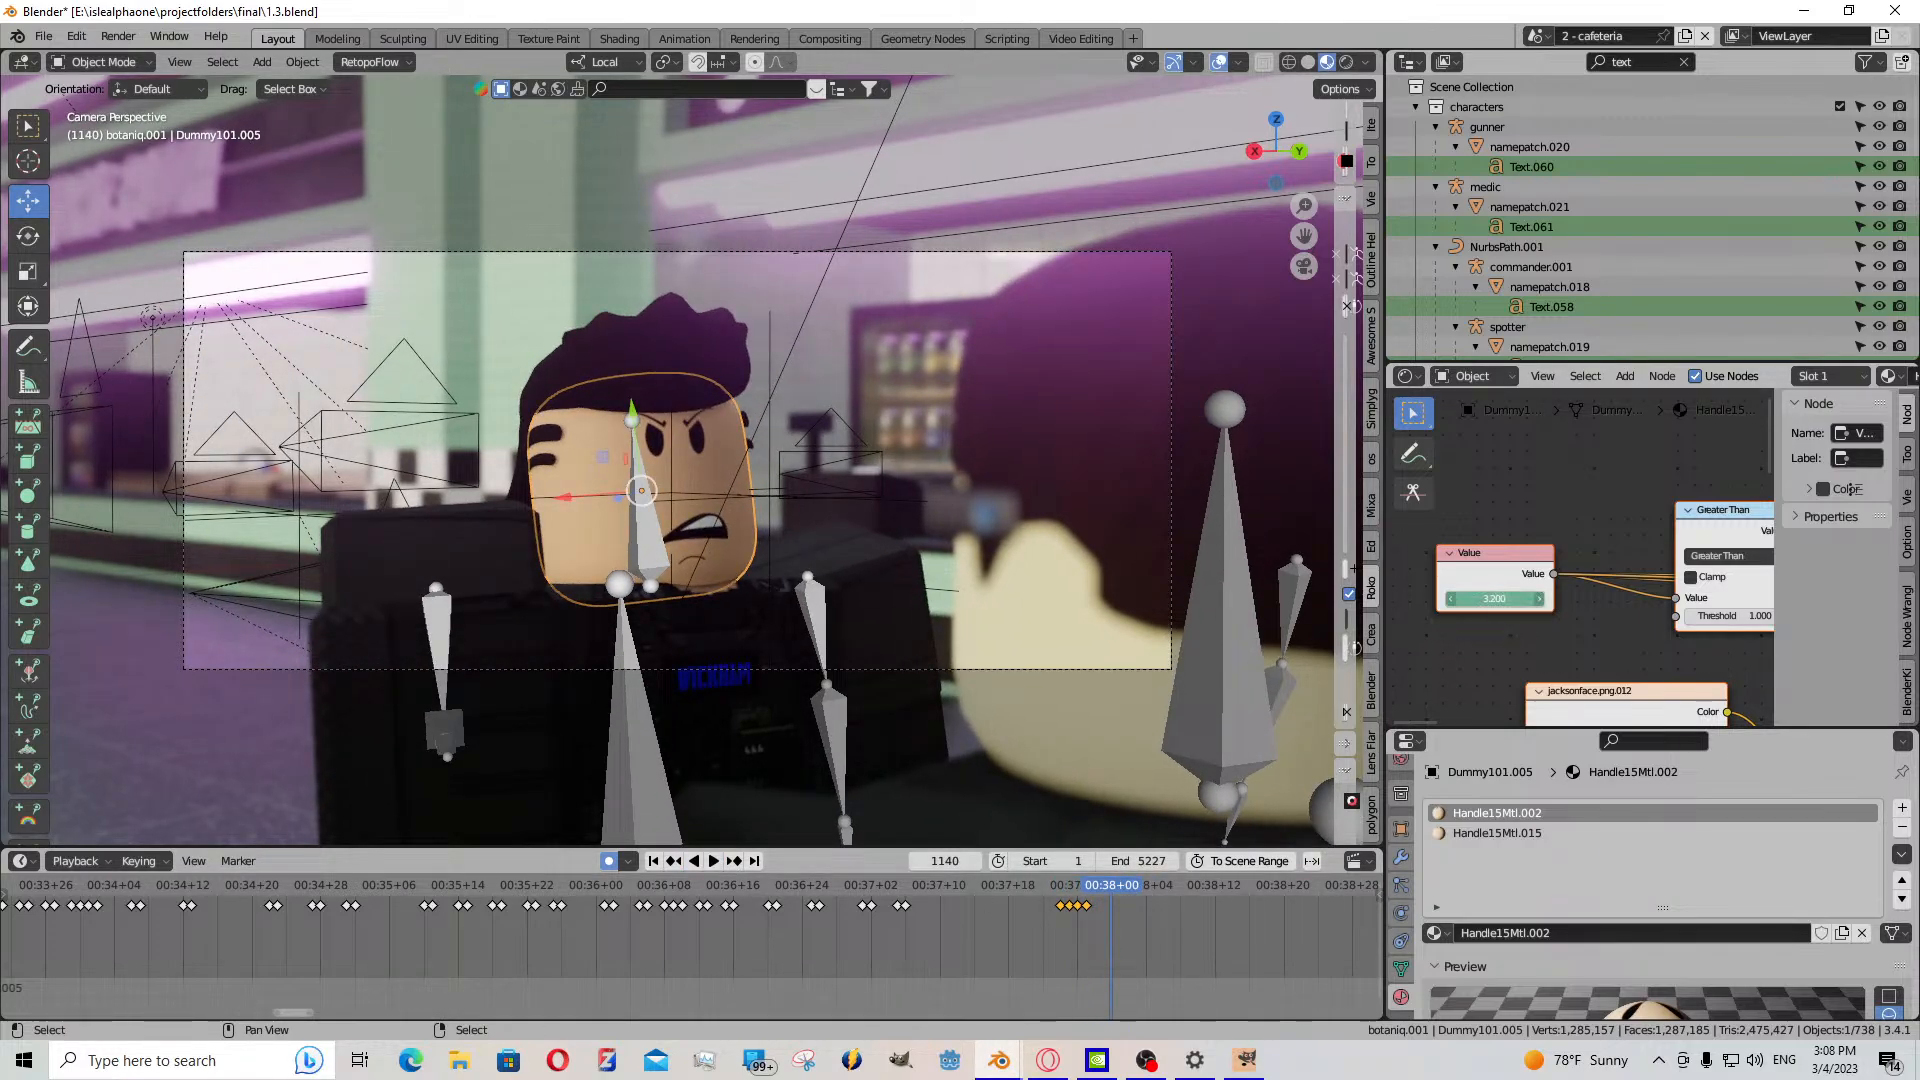
{"action": "left_click_drag", "start_coordinate": [1494, 598], "coordinate": [1200, 598]}
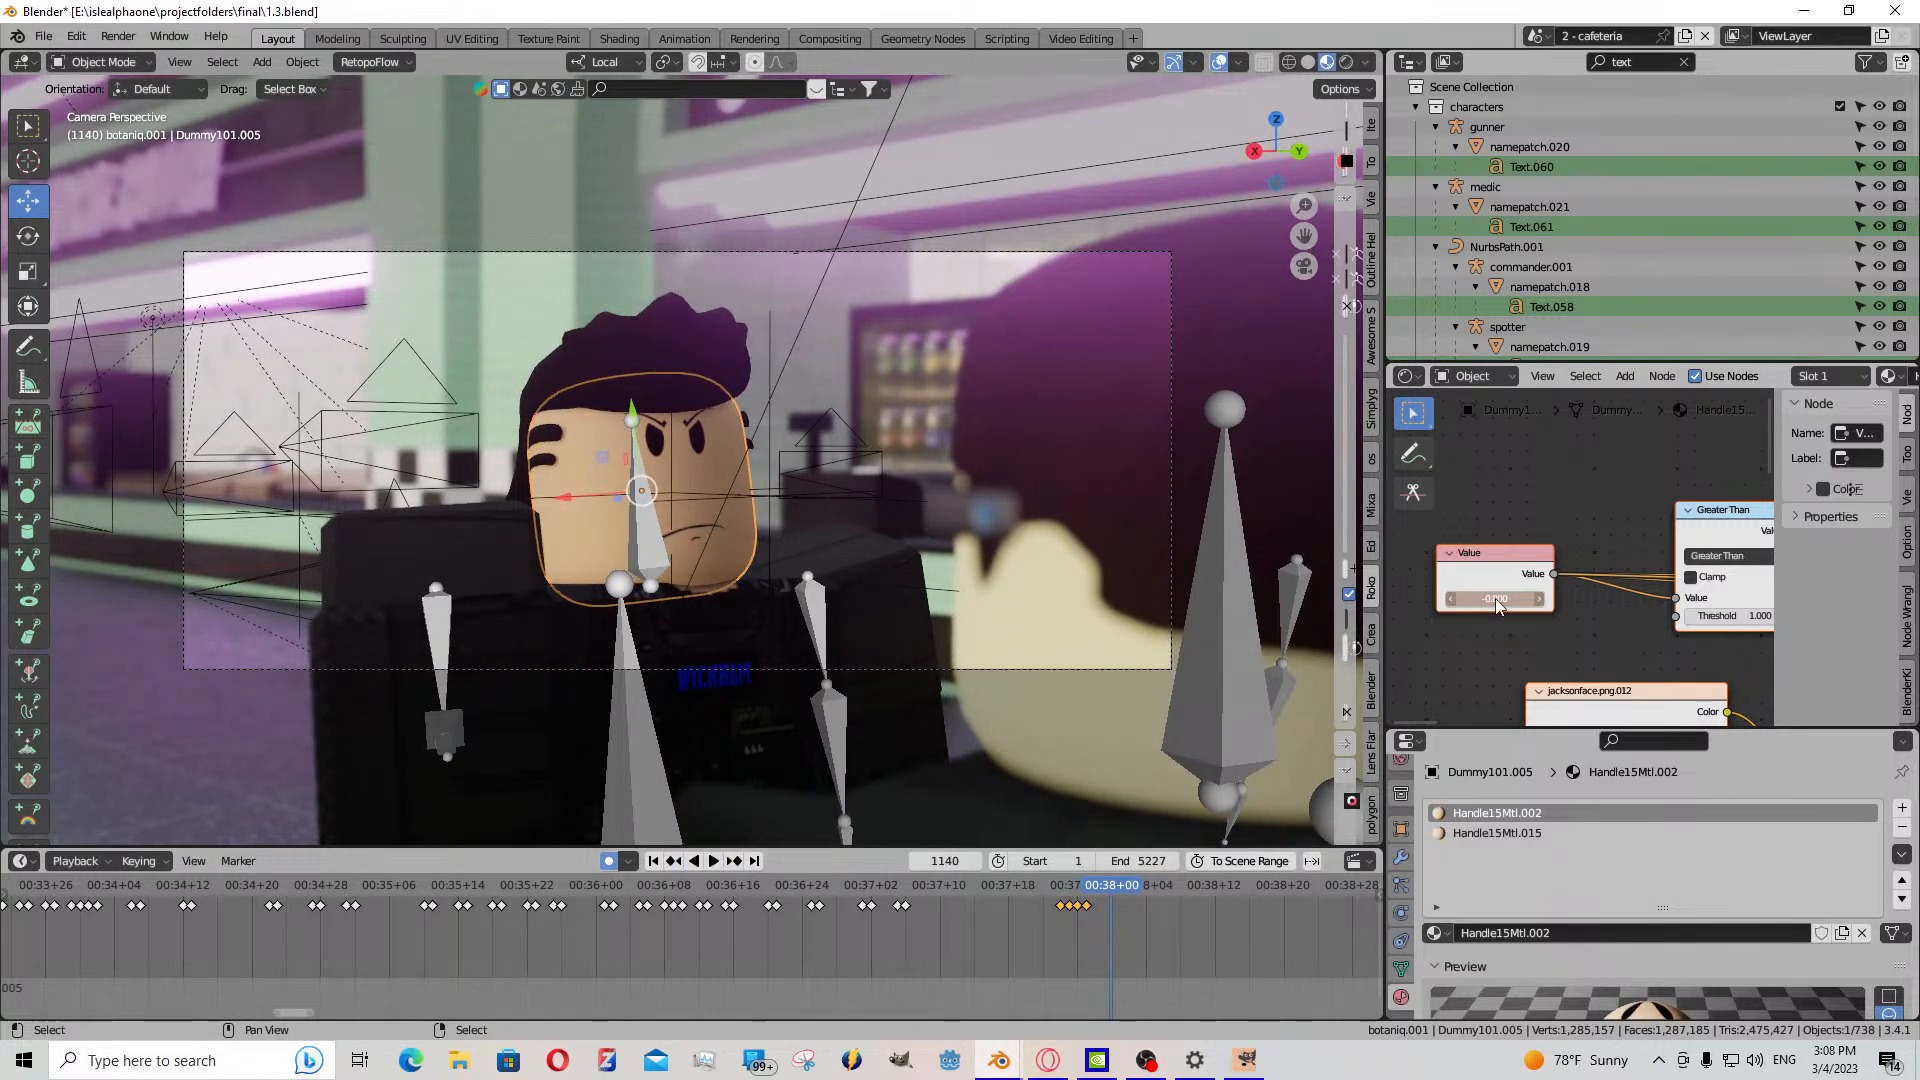
- Copy the 3.200 mouth keyframe from frame 1137 to frame 1139 in Handle15Mtl.002, undoing the first paste before repeating it
{"action": "key", "text": "Left"}
{"action": "left_click", "coordinate": [1088, 906]}
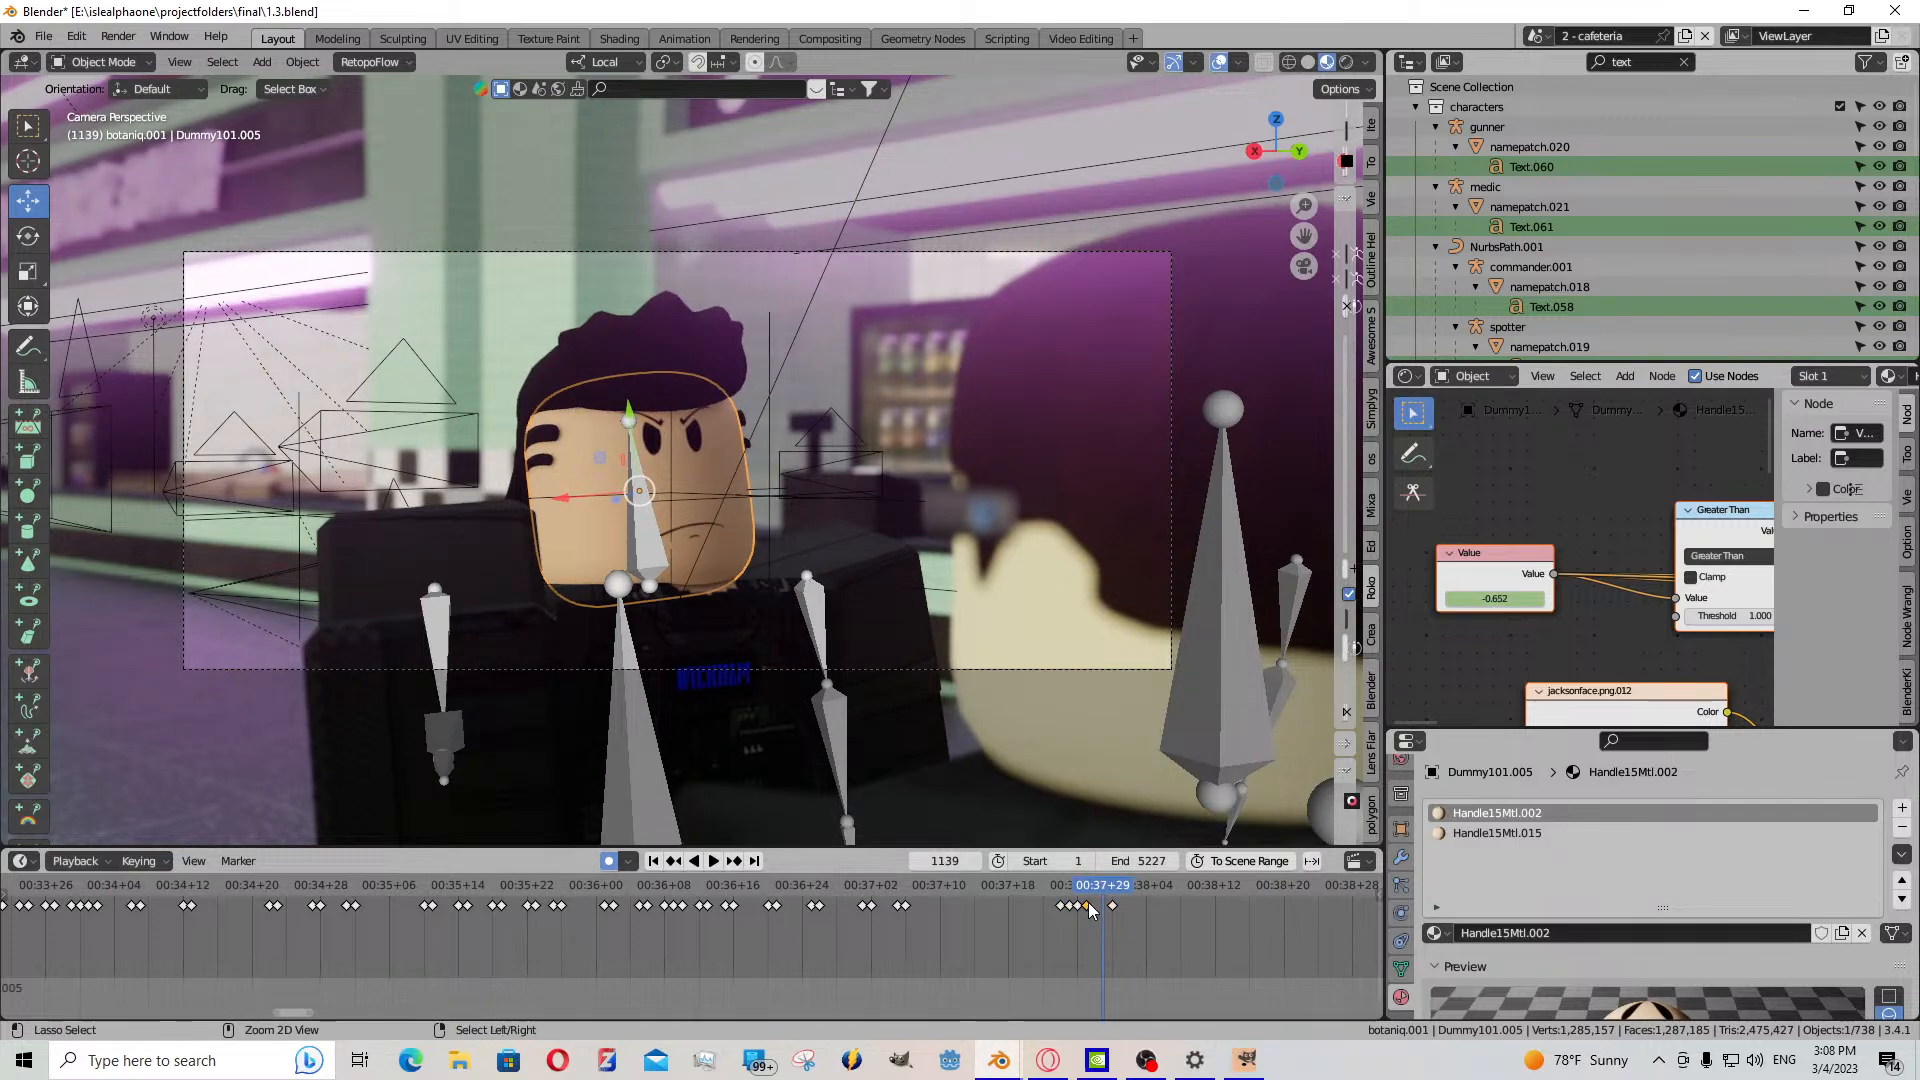
{"action": "key", "text": "ctrl+v"}
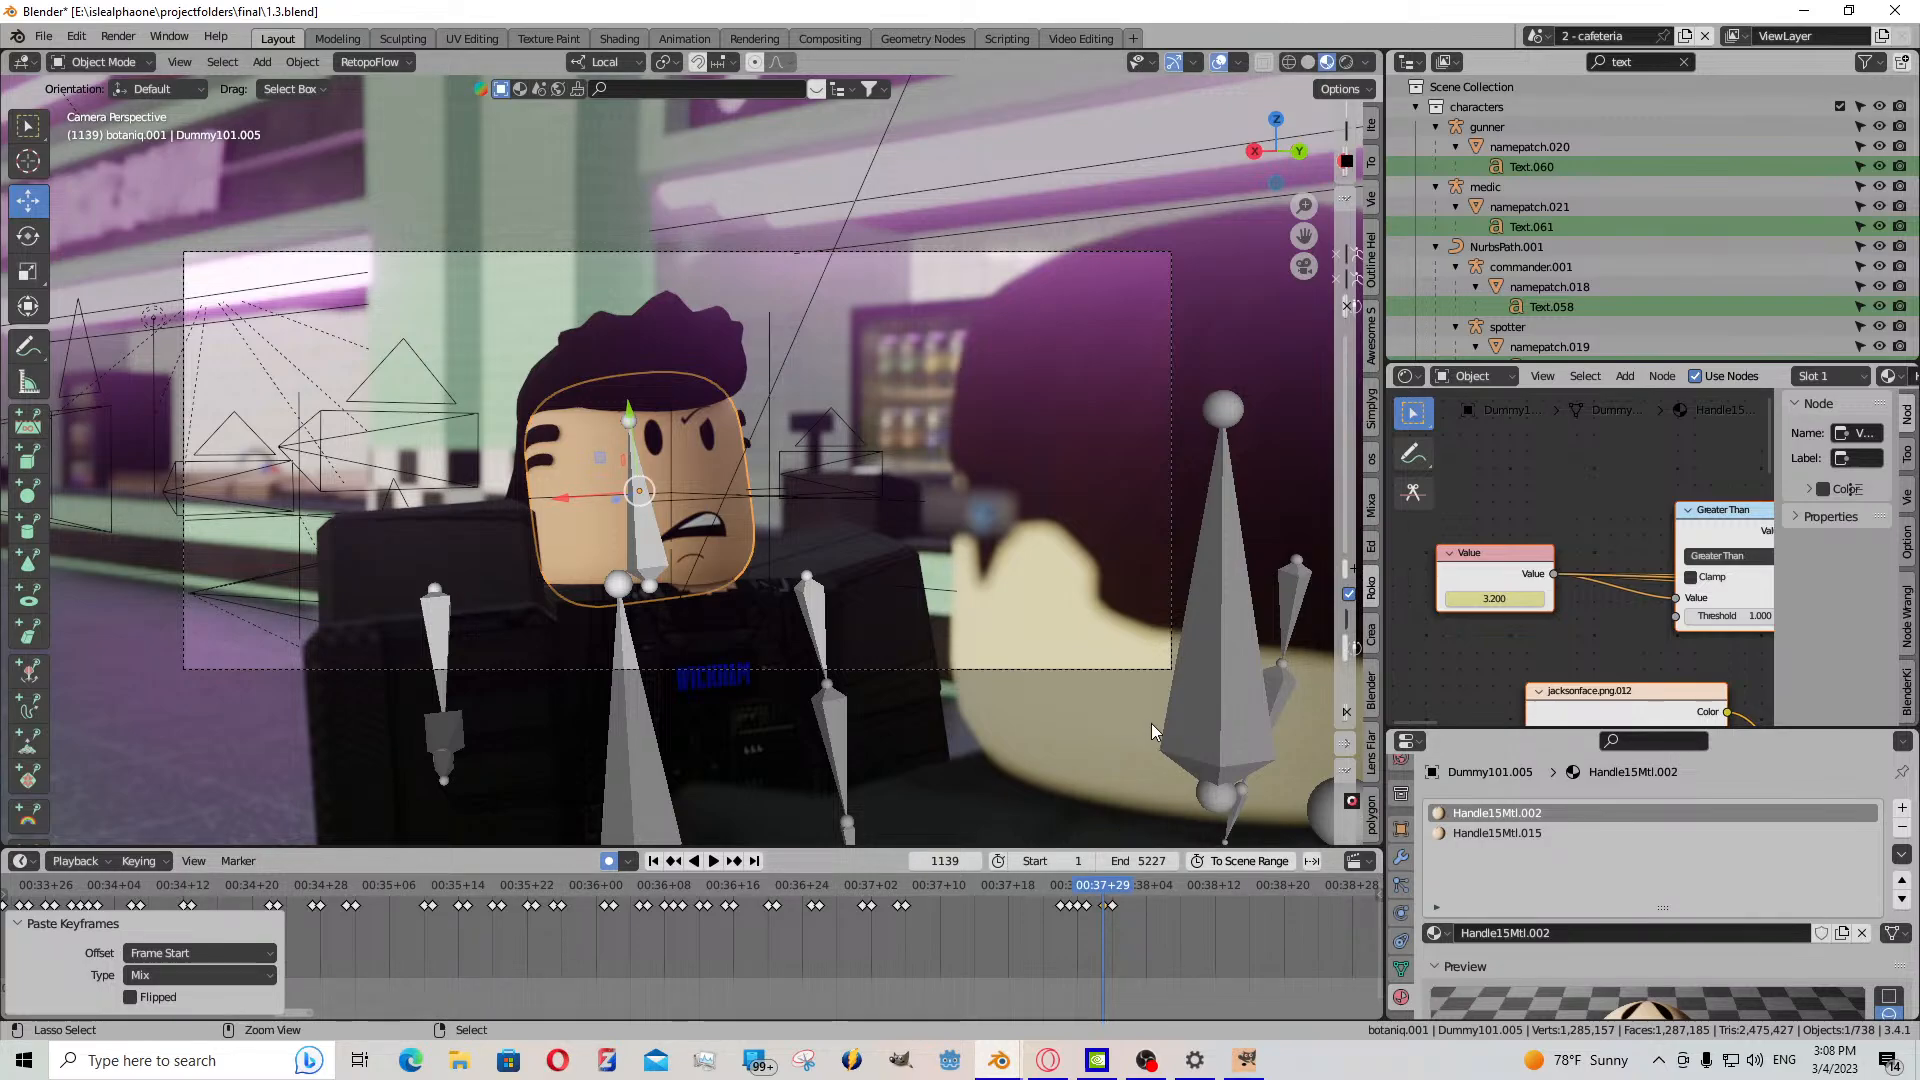
{"action": "key", "text": "ctrl+z"}
{"action": "key", "text": "ctrl+z"}
{"action": "key", "text": "ctrl+z"}
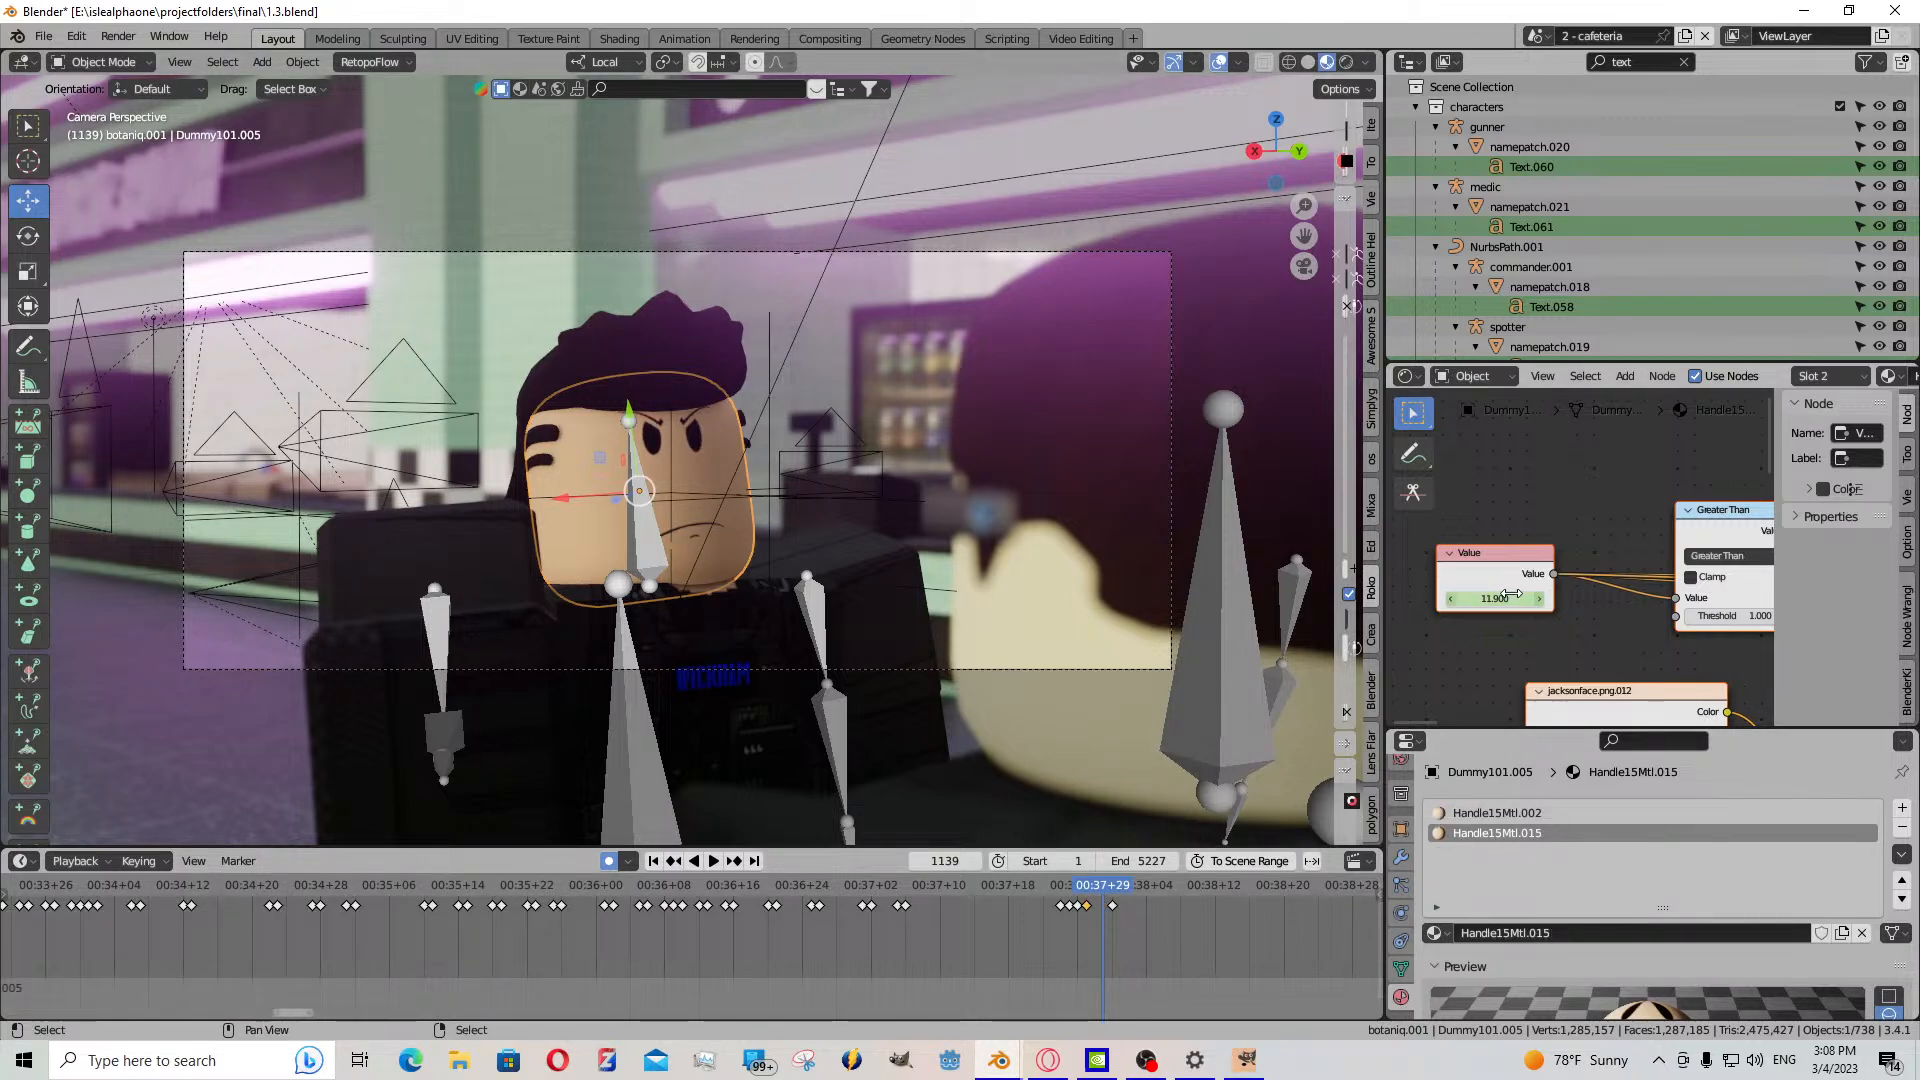
{"action": "left_click", "coordinate": [1533, 808]}
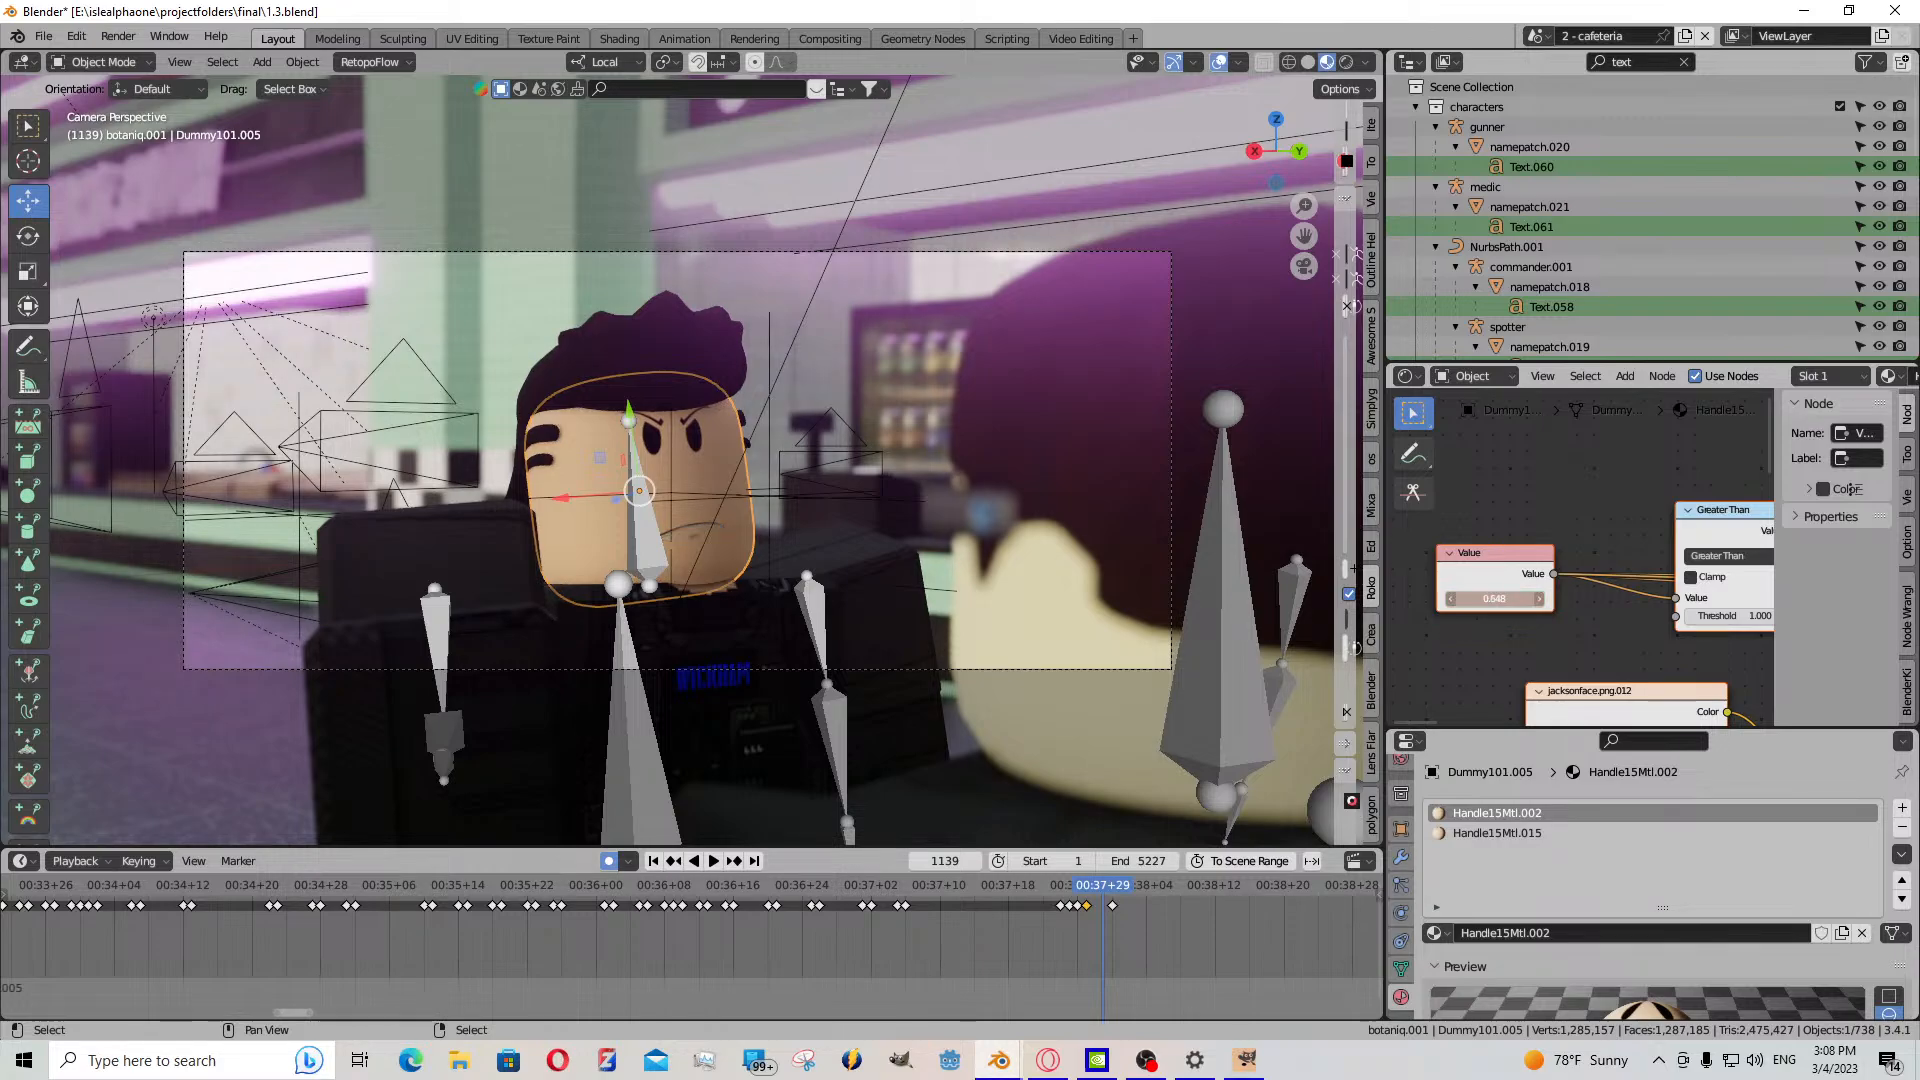
{"action": "key", "text": "ctrl+v"}
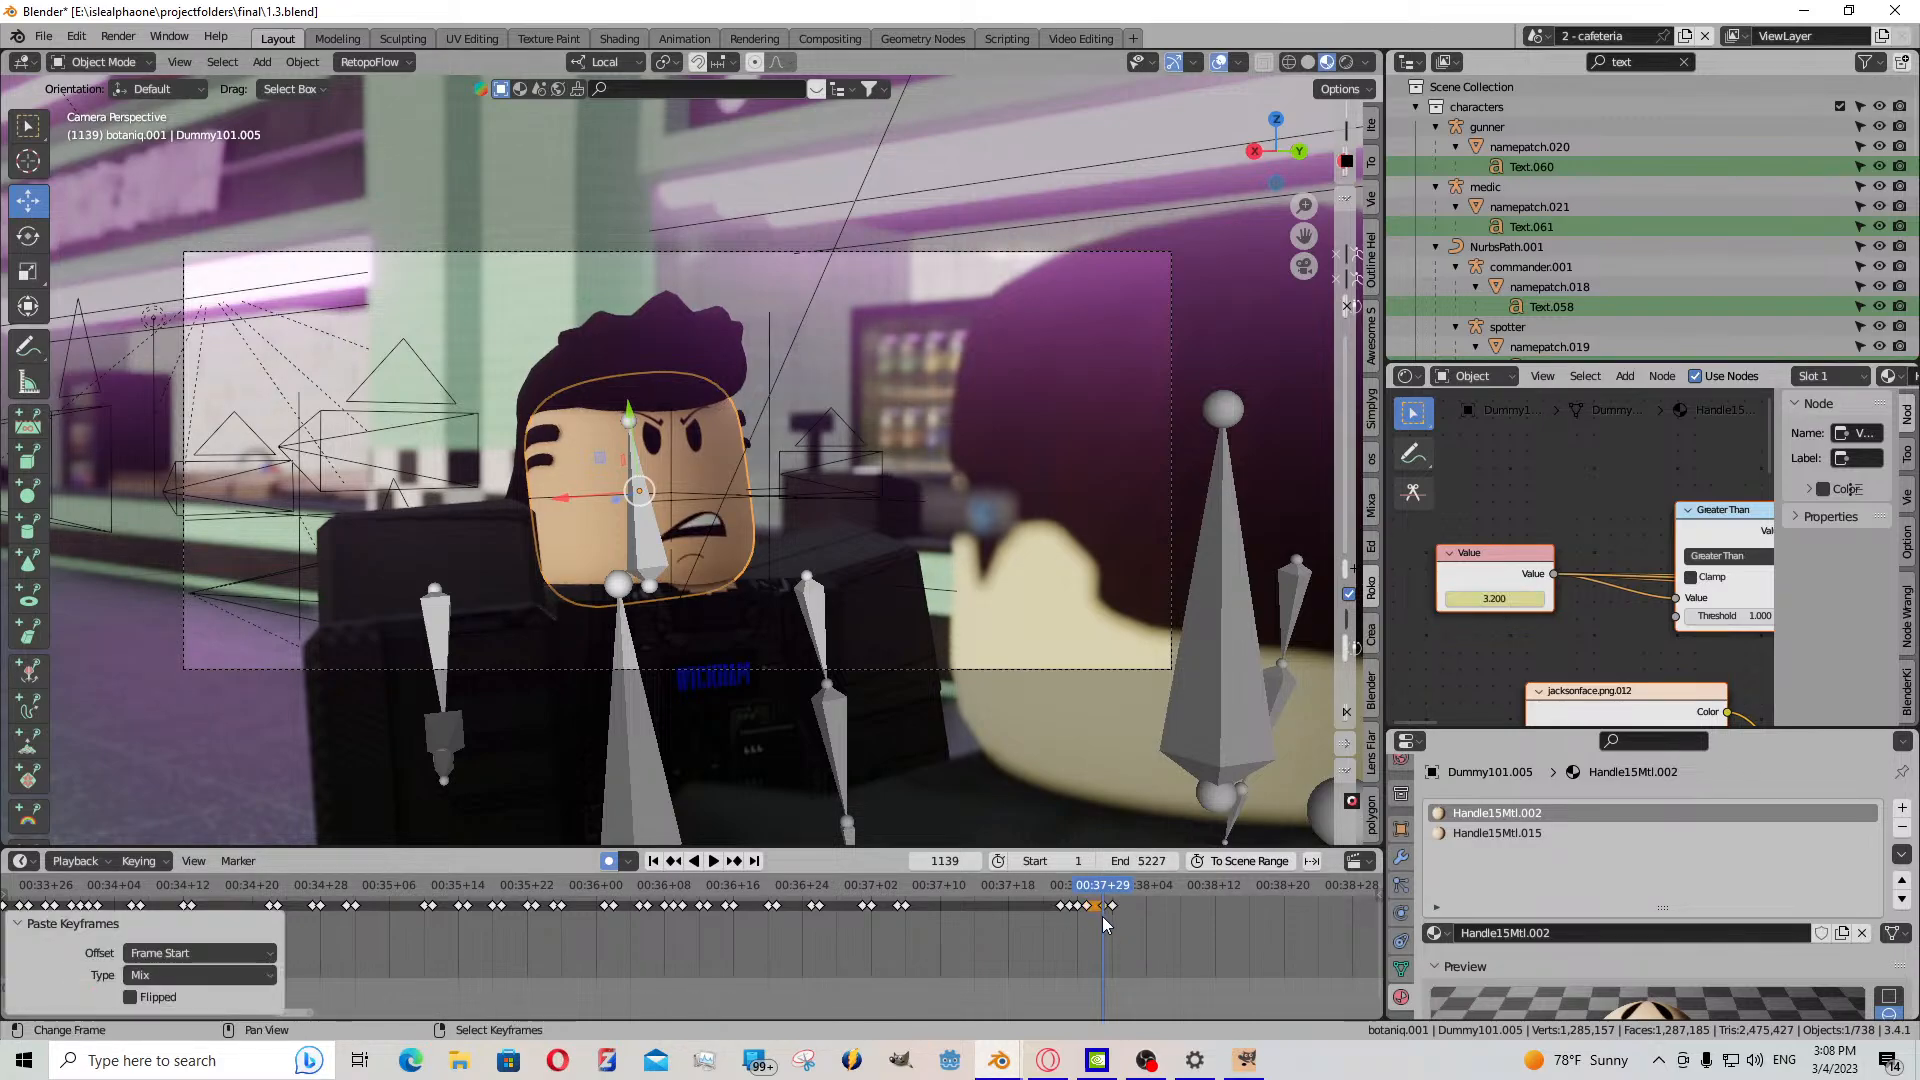
- Set the mouth Value at frame 1144 to 3.100 and paste the -0.800 keyframe at frame 1143 to hold the frown
{"action": "left_click", "coordinate": [710, 861]}
{"action": "left_click", "coordinate": [710, 861]}
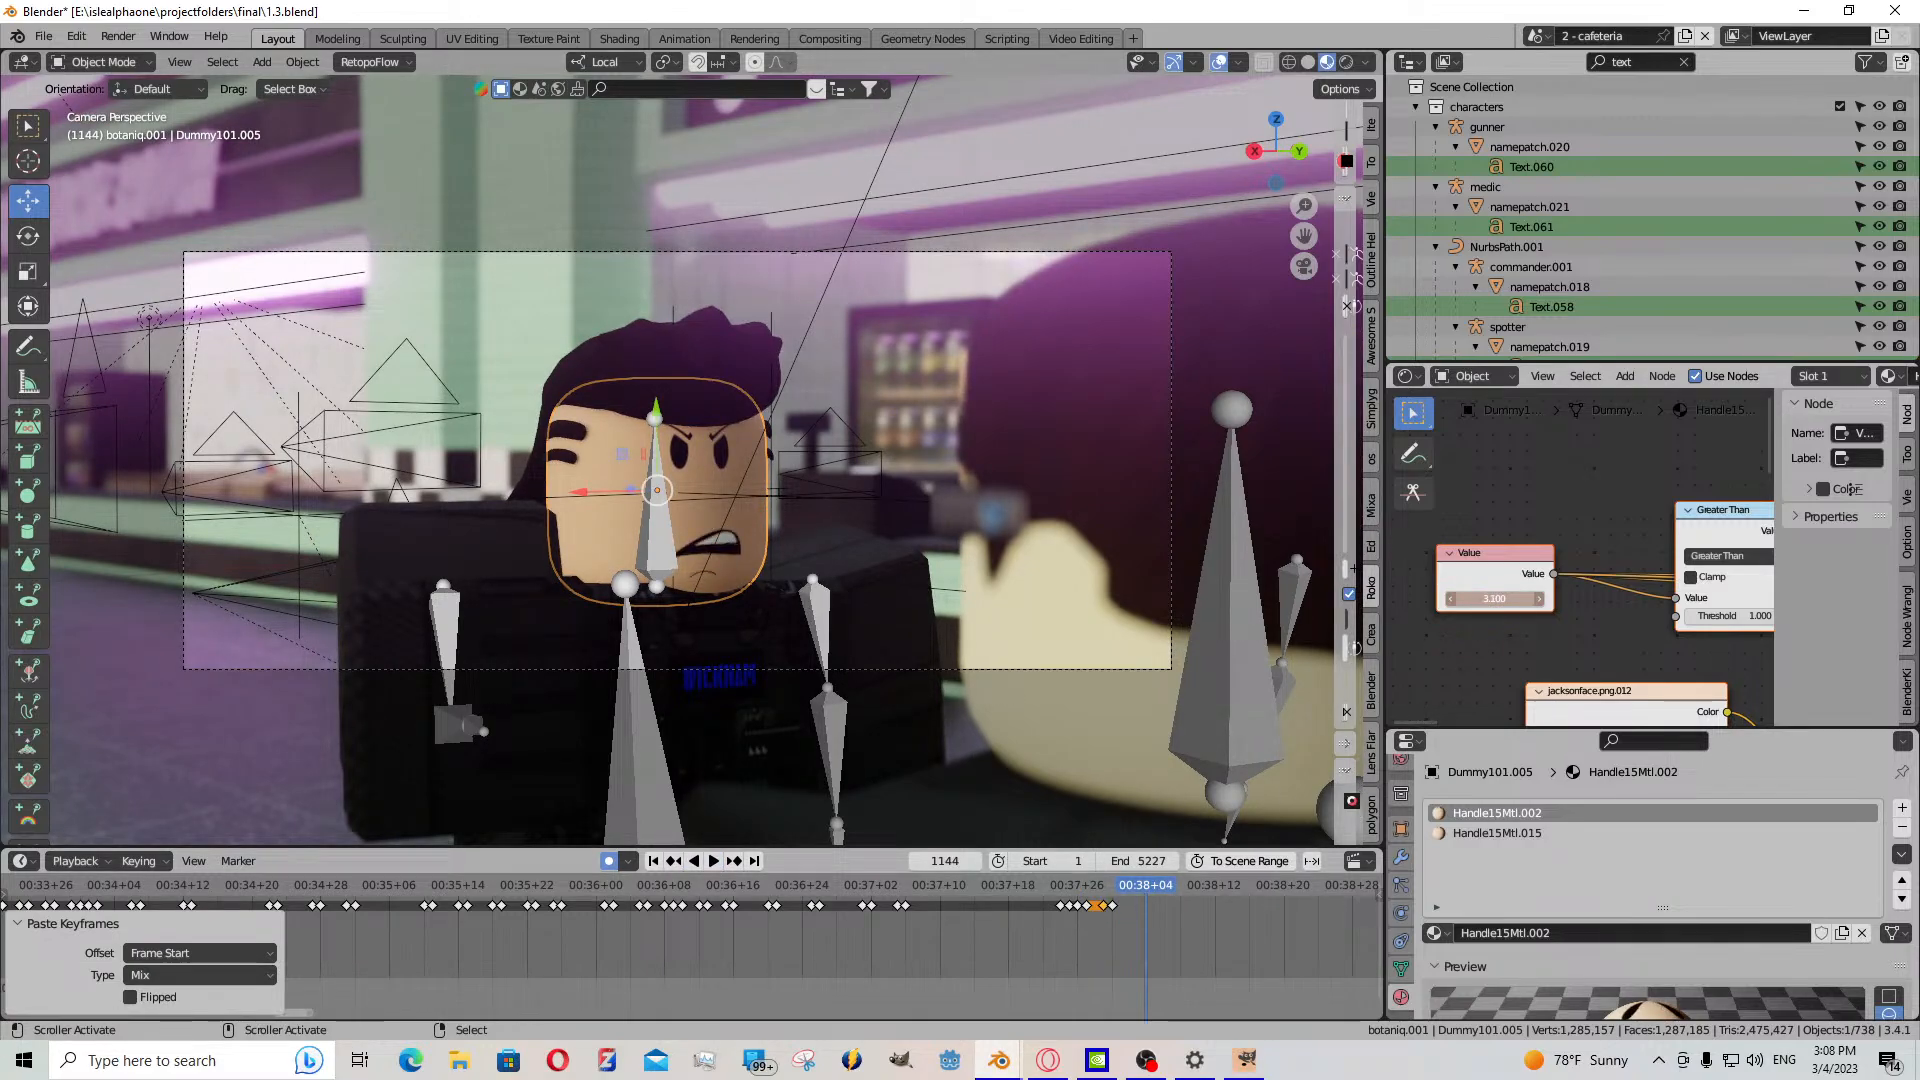
{"action": "left_click", "coordinate": [1140, 925]}
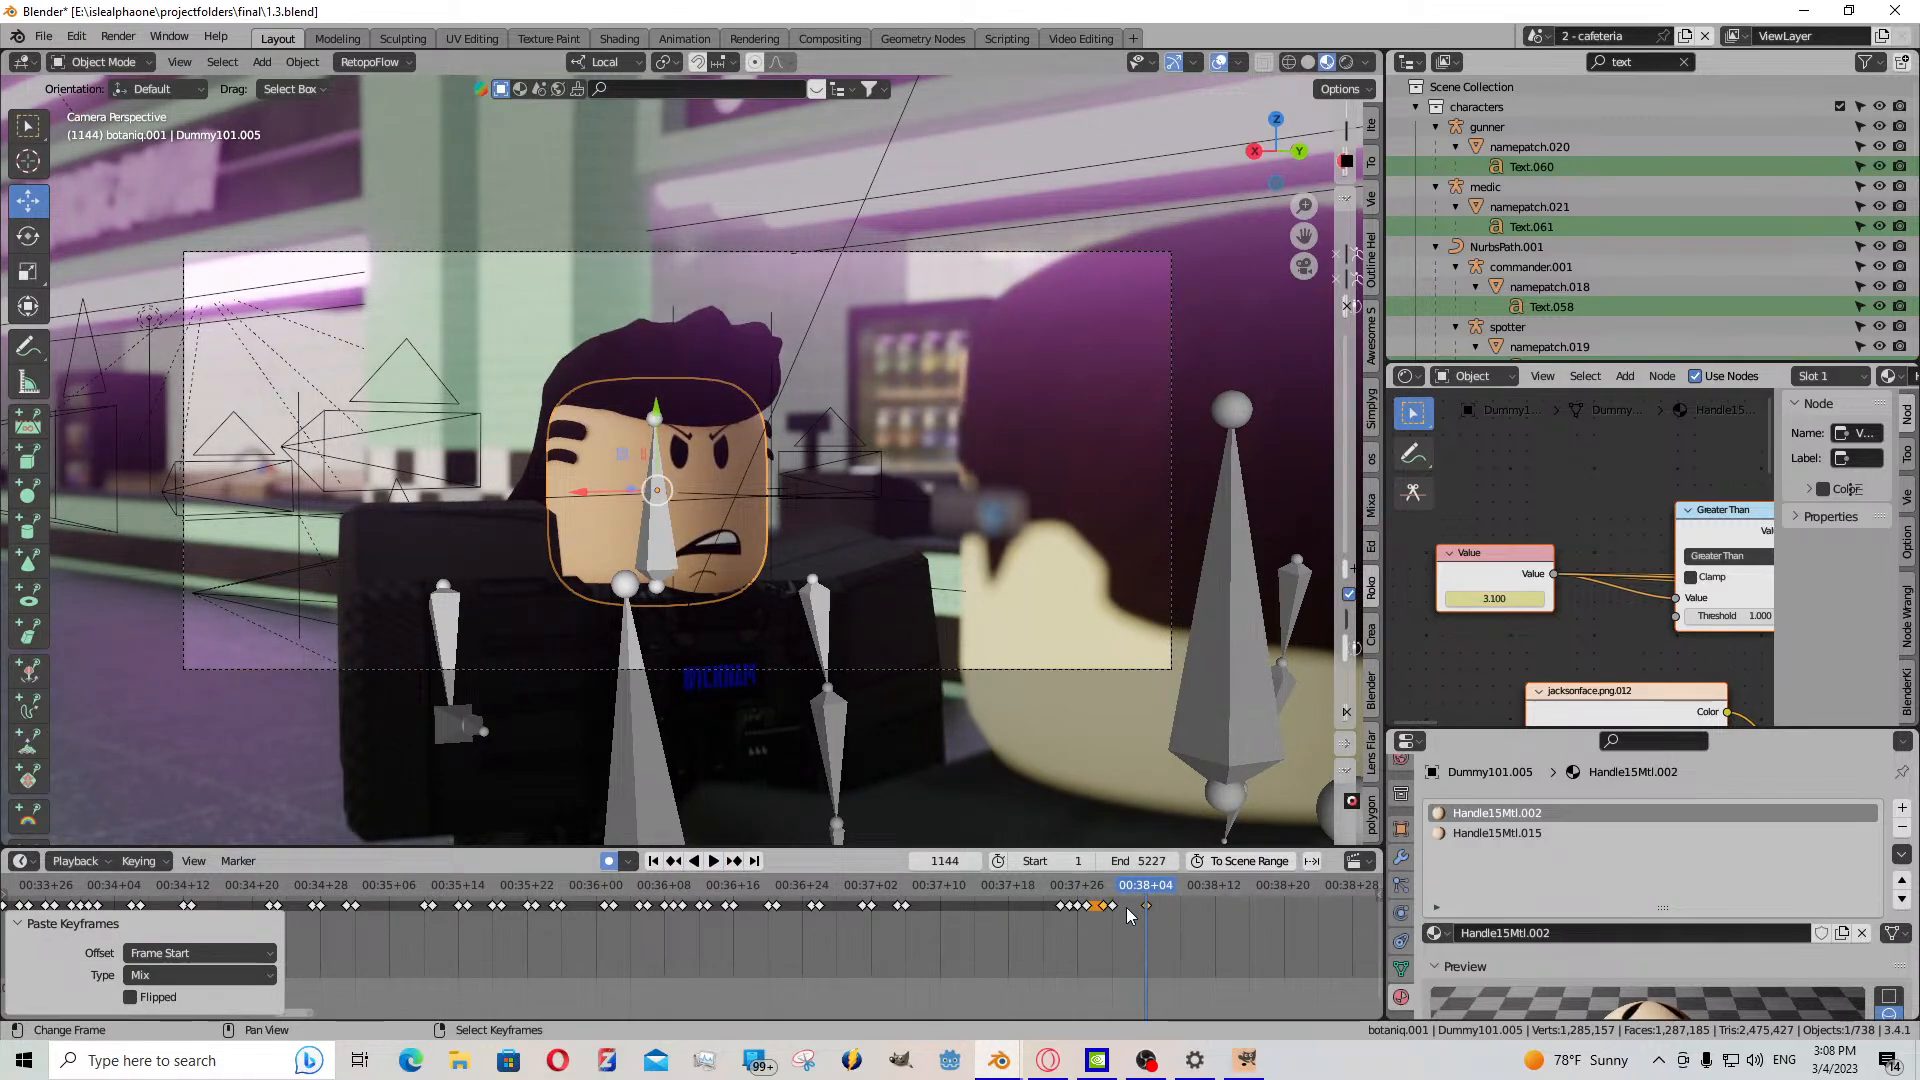
{"action": "key", "text": "ctrl+v"}
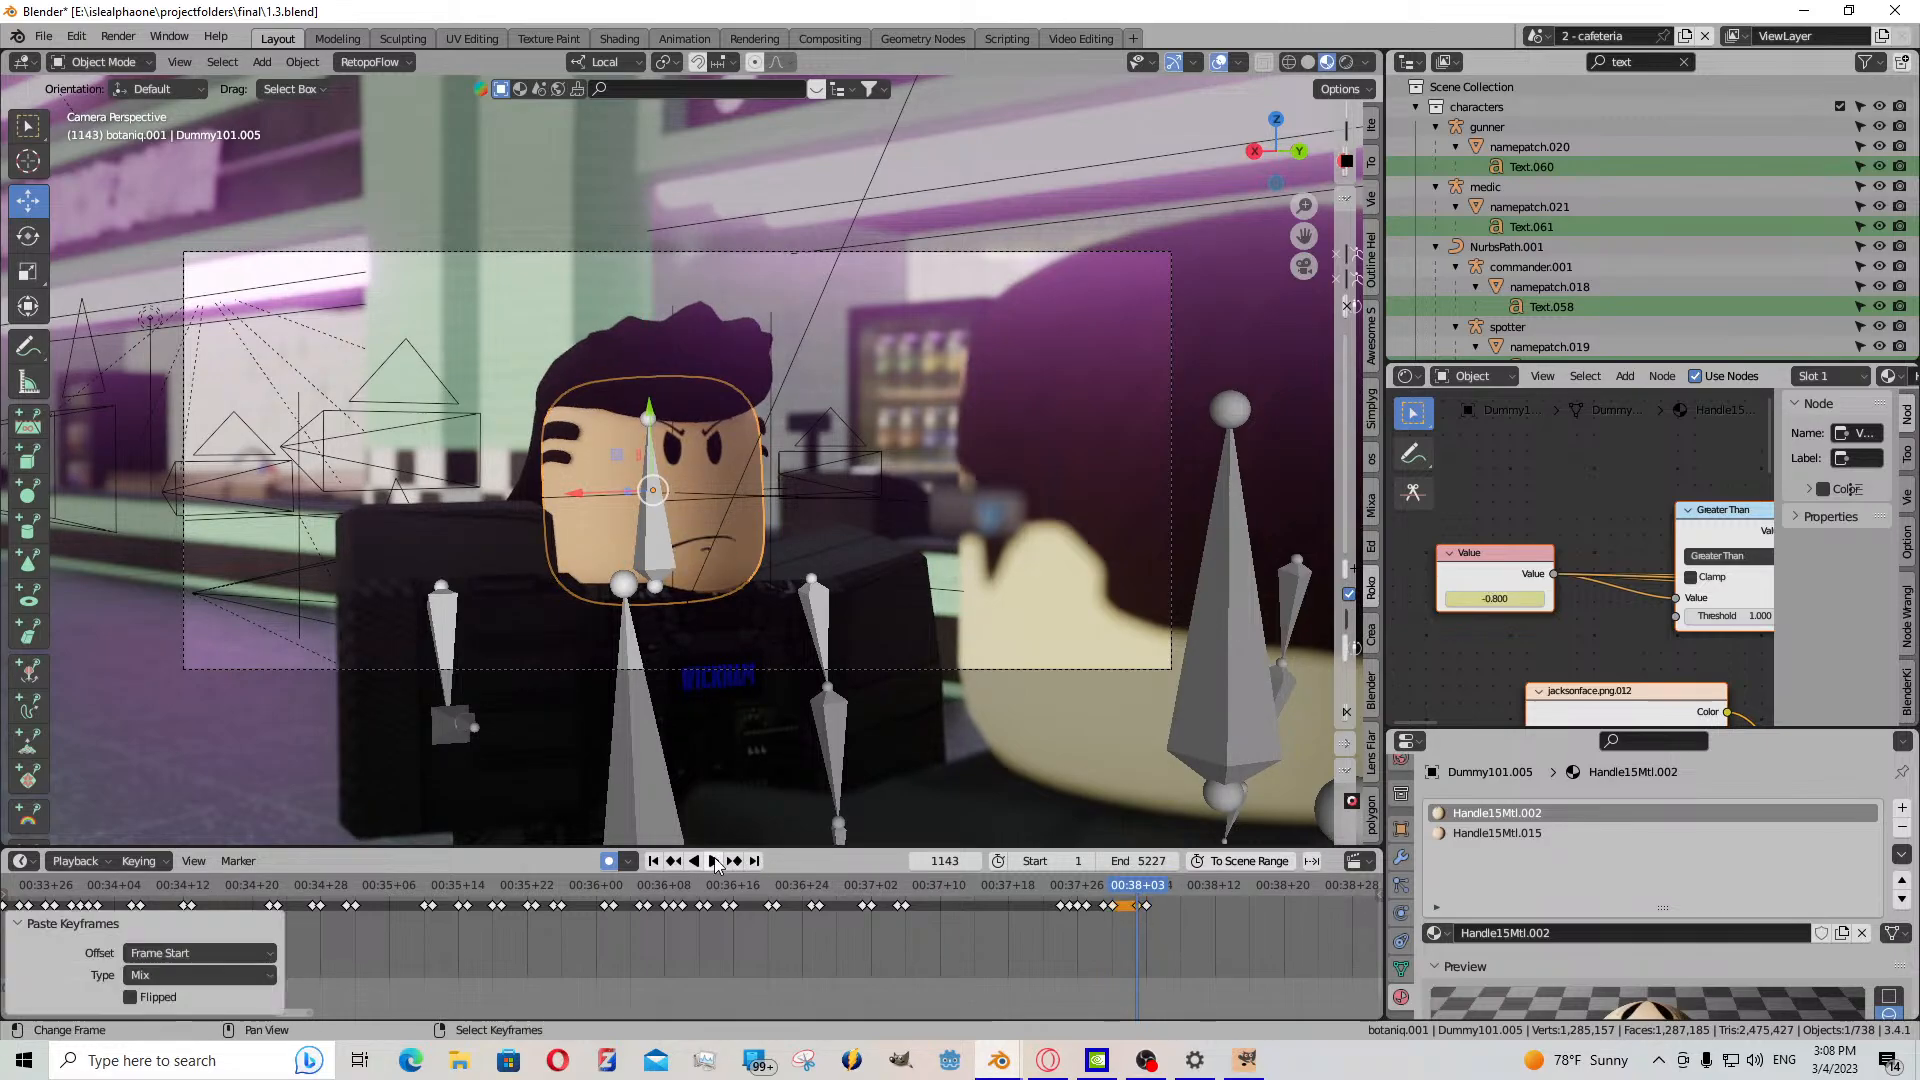
- Play through the pasted frown keyframes and key the Value at frame 1144 as 9.900 for a round open mouth
{"action": "left_click", "coordinate": [714, 864]}
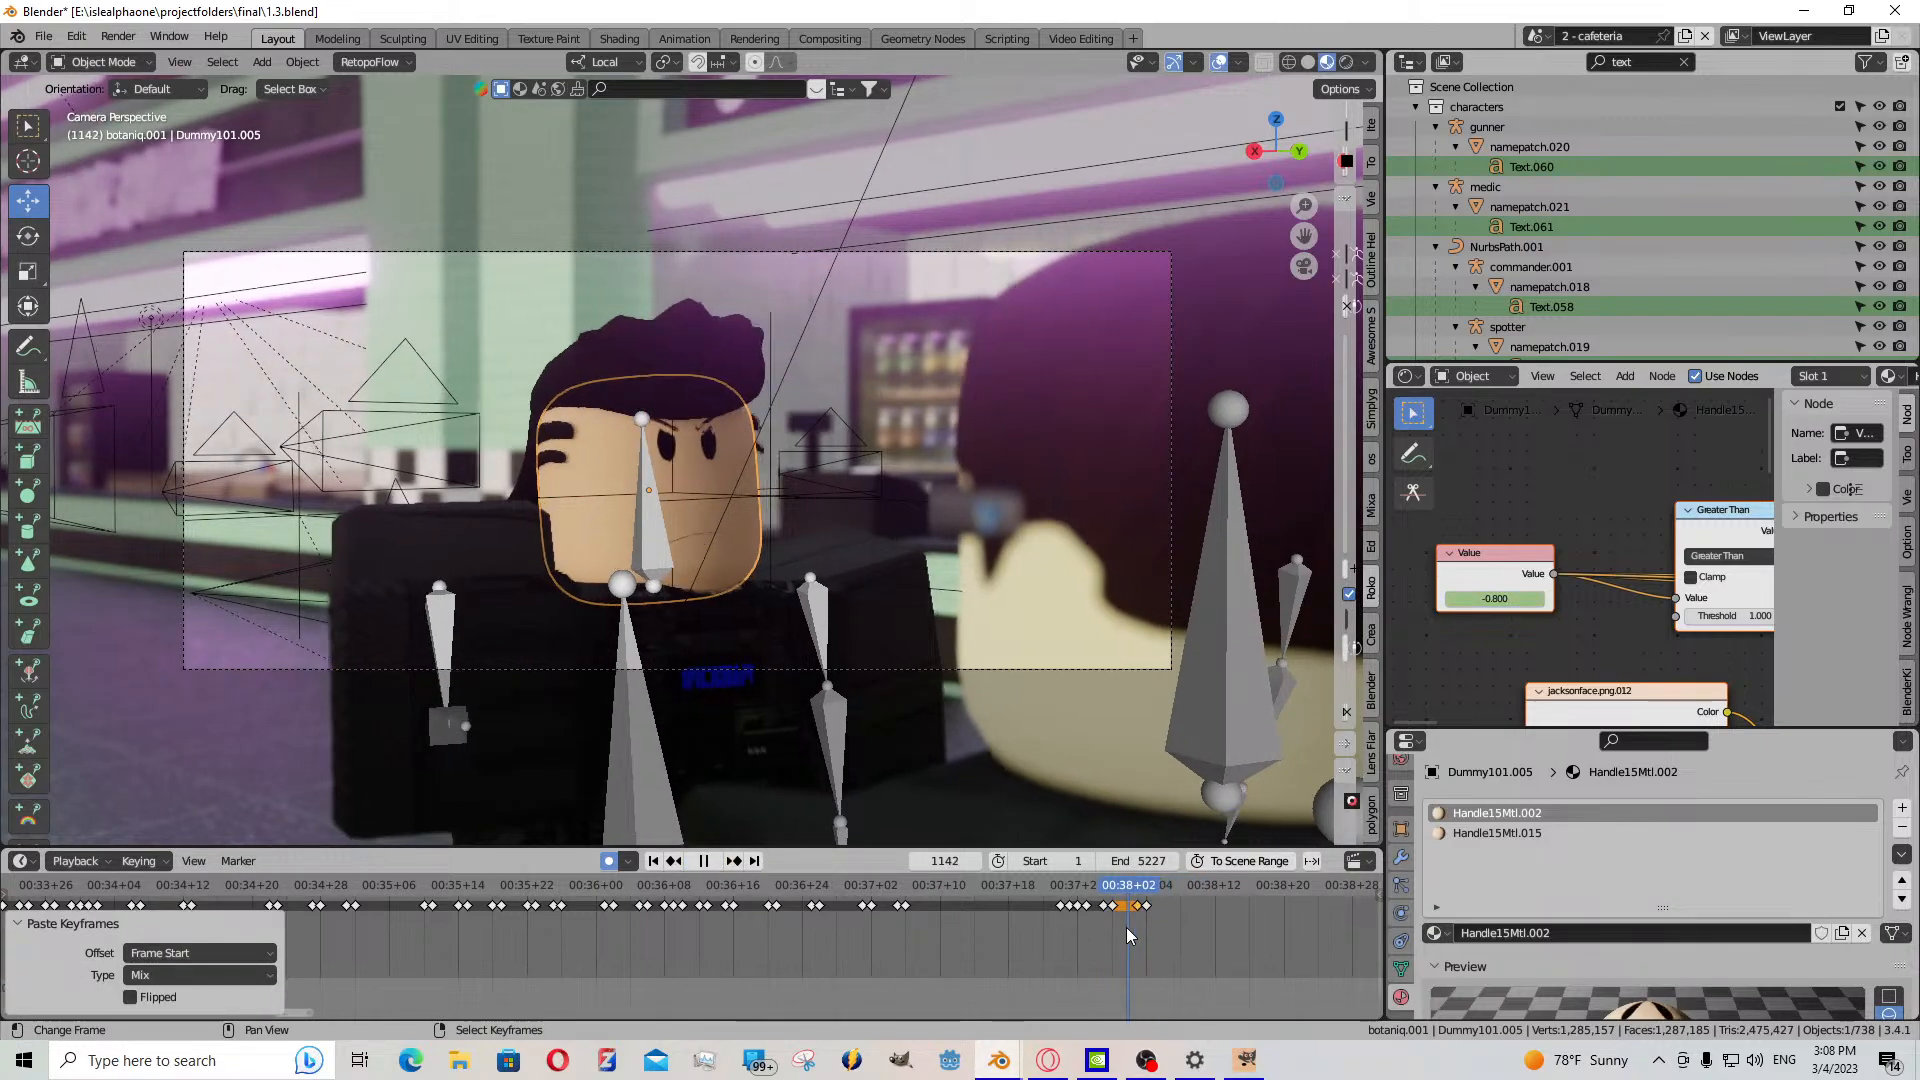
{"action": "key", "text": "space"}
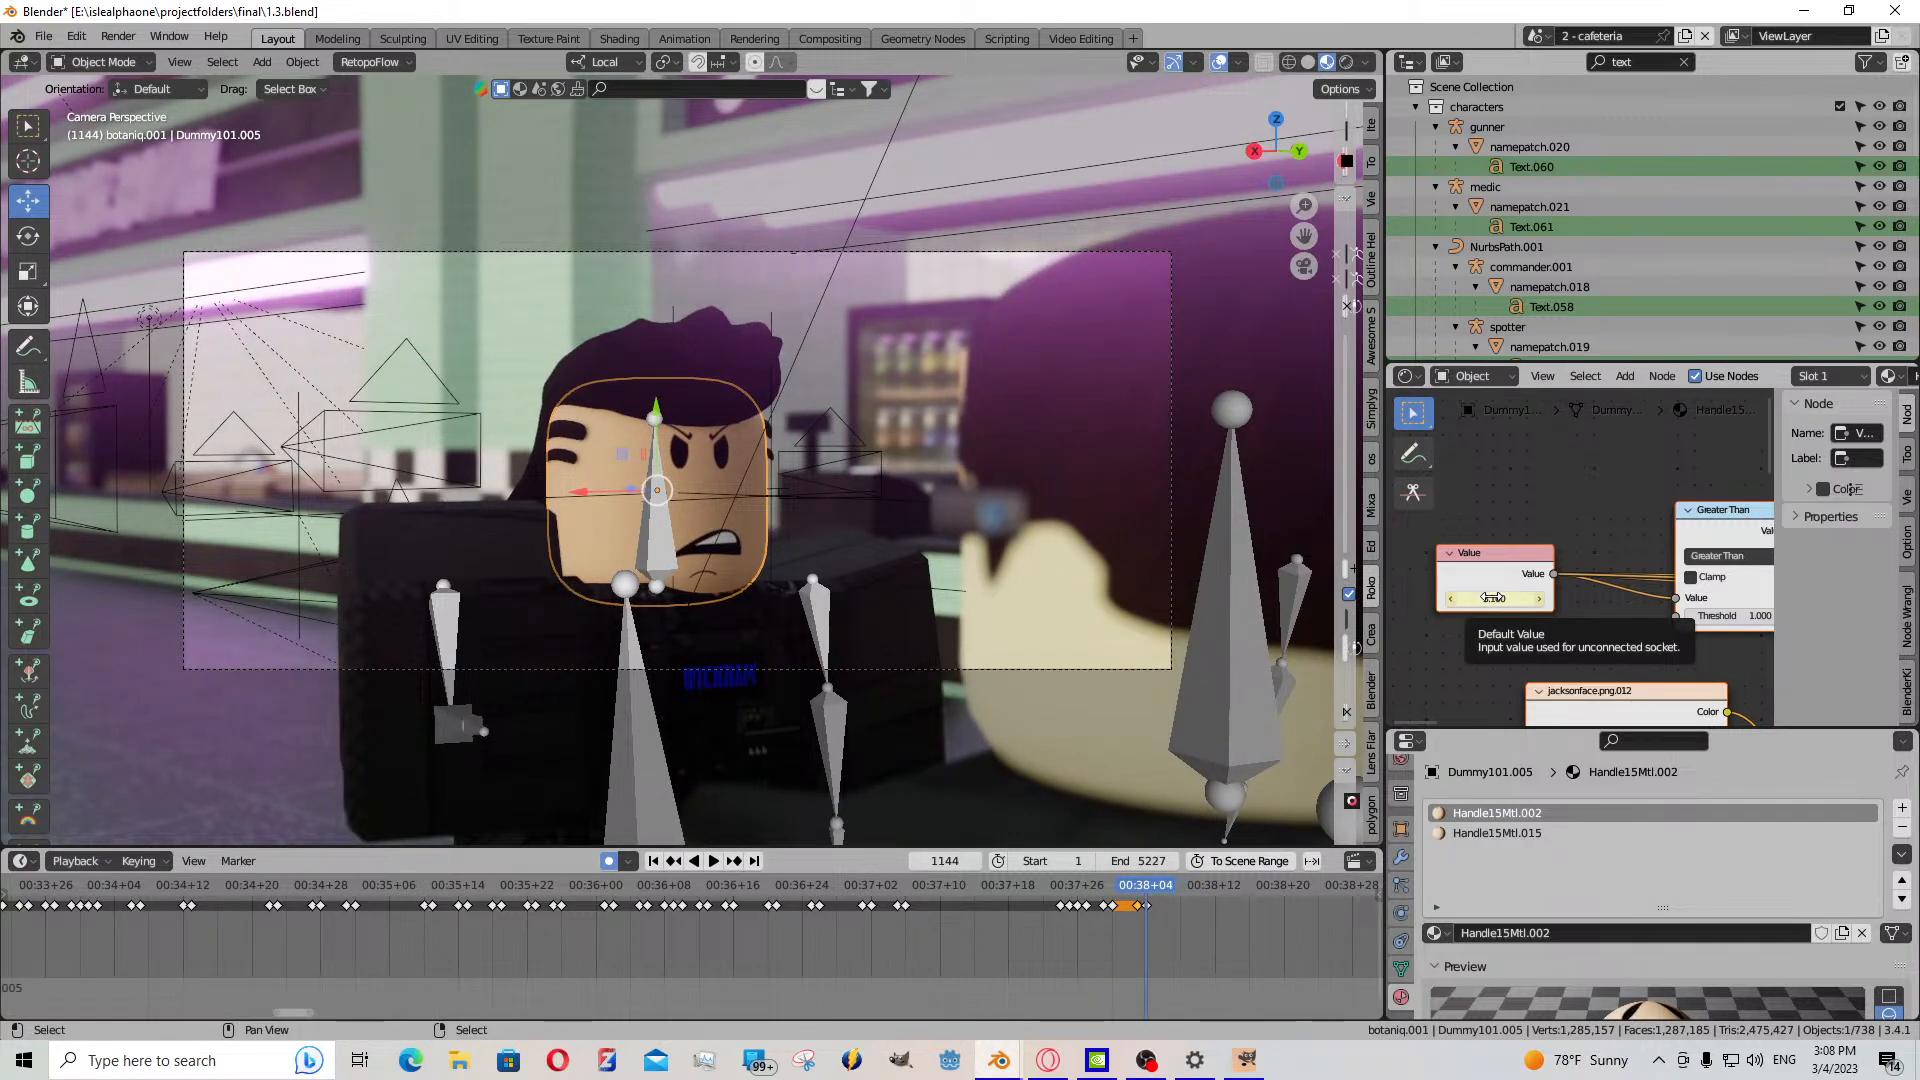
{"action": "left_click_drag", "start_coordinate": [1493, 597], "coordinate": [1660, 597]}
{"action": "key", "text": "i"}
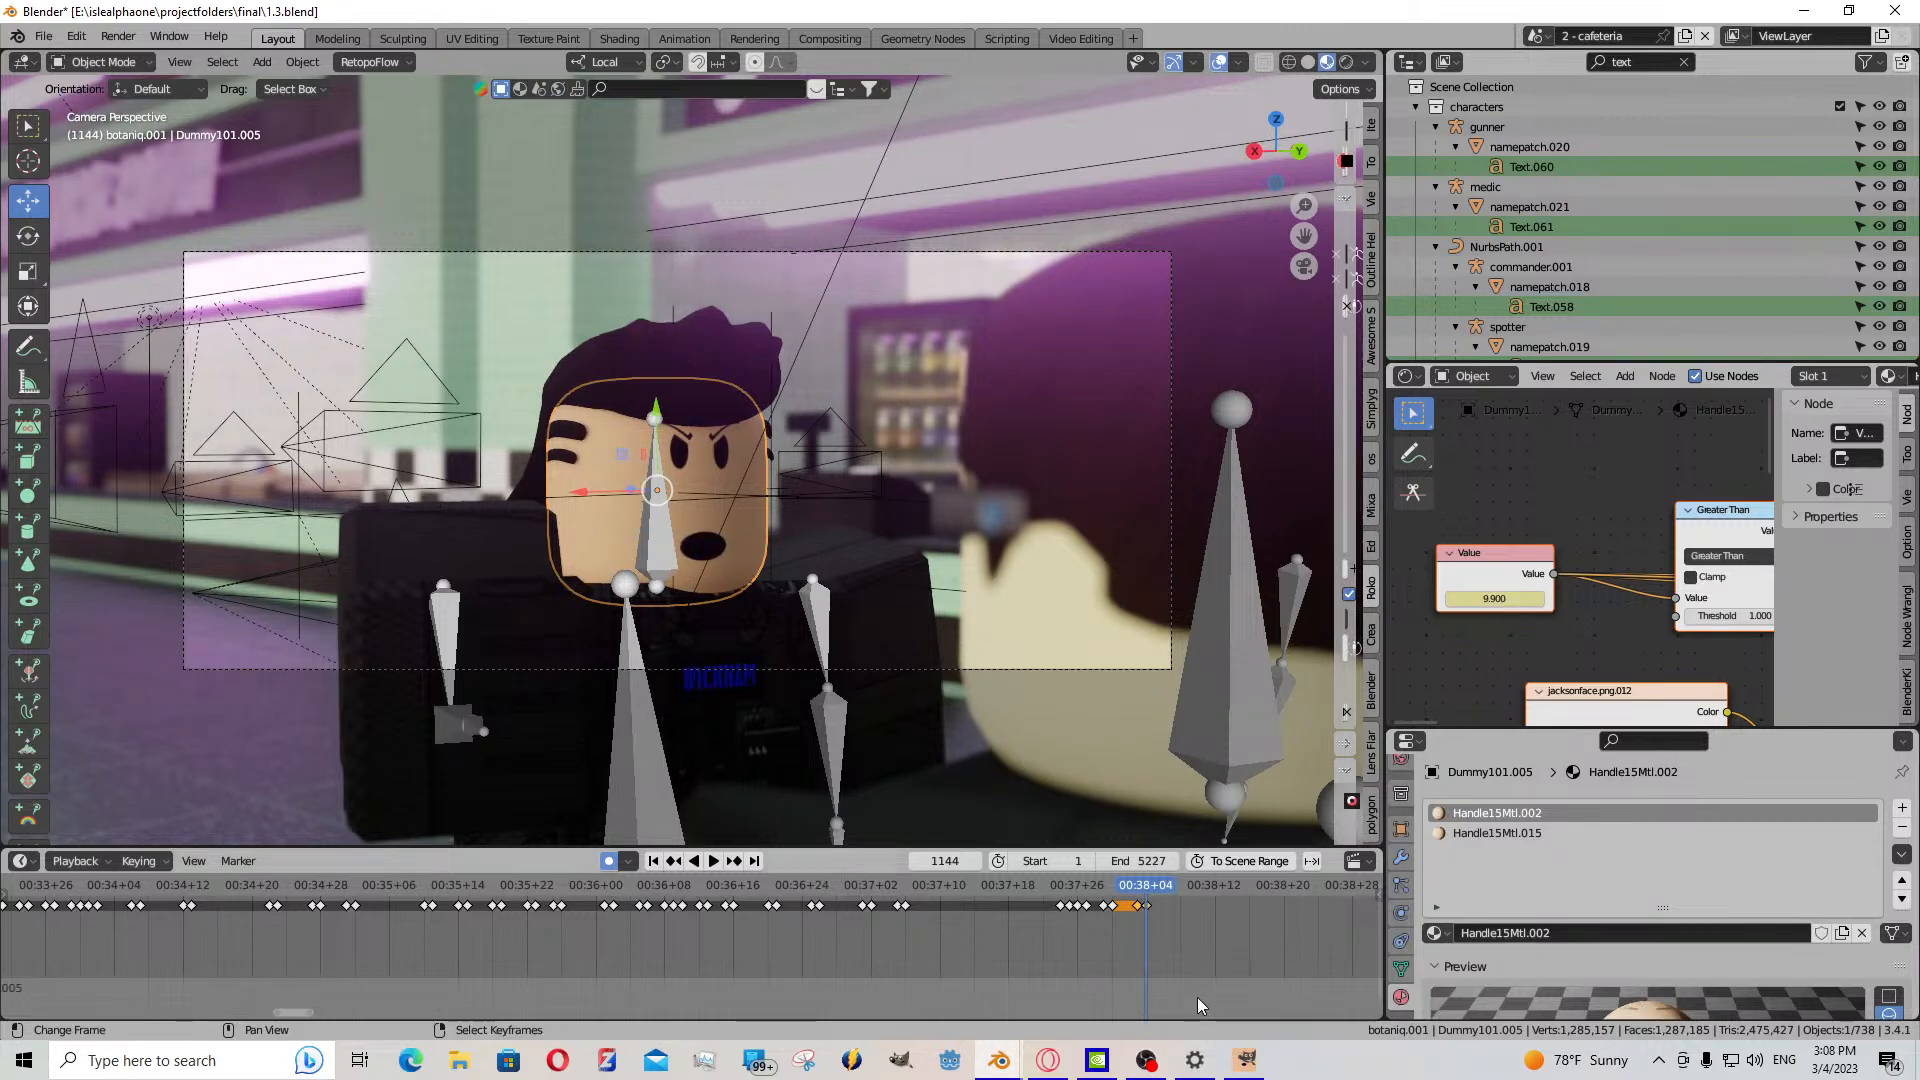
- Advance to frame 1146 and set the mouth Value there to 0.500
{"action": "left_click", "coordinate": [716, 863]}
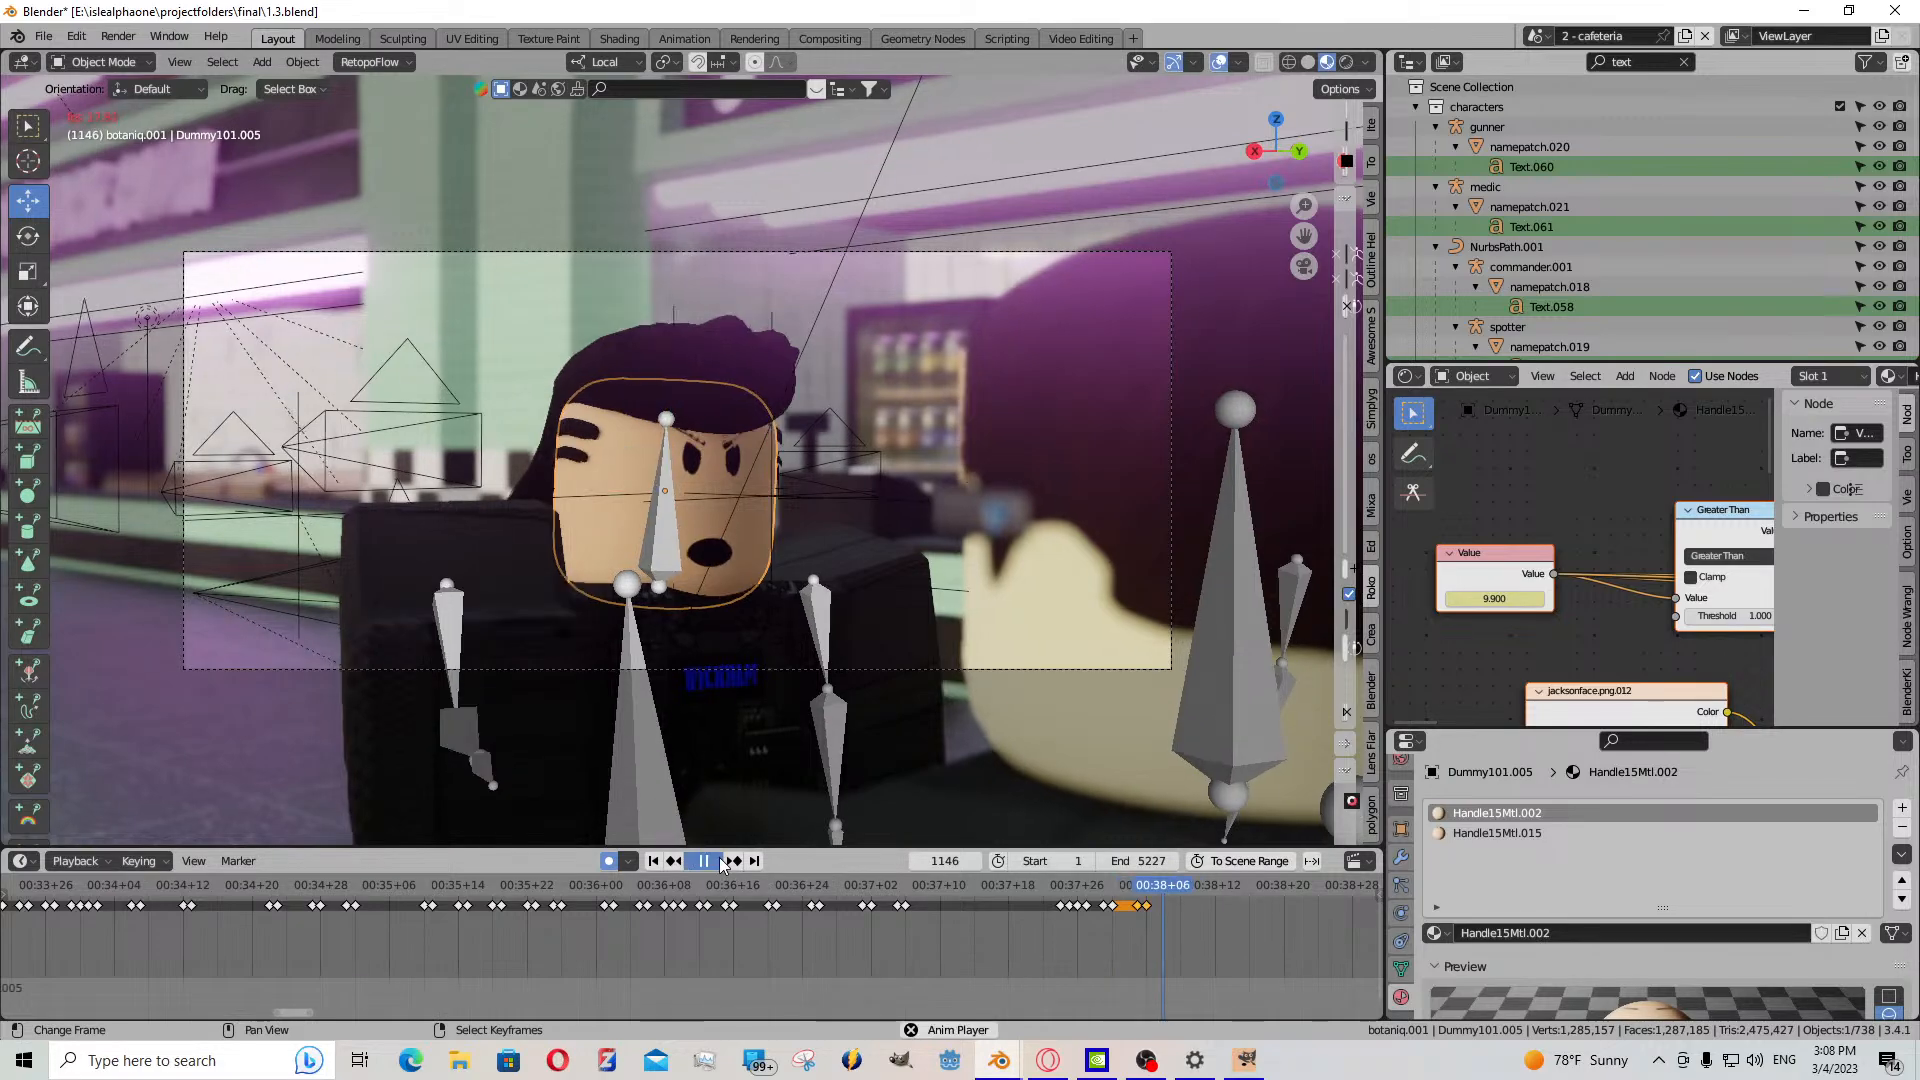
{"action": "left_click", "coordinate": [716, 863]}
{"action": "left_click", "coordinate": [1162, 970]}
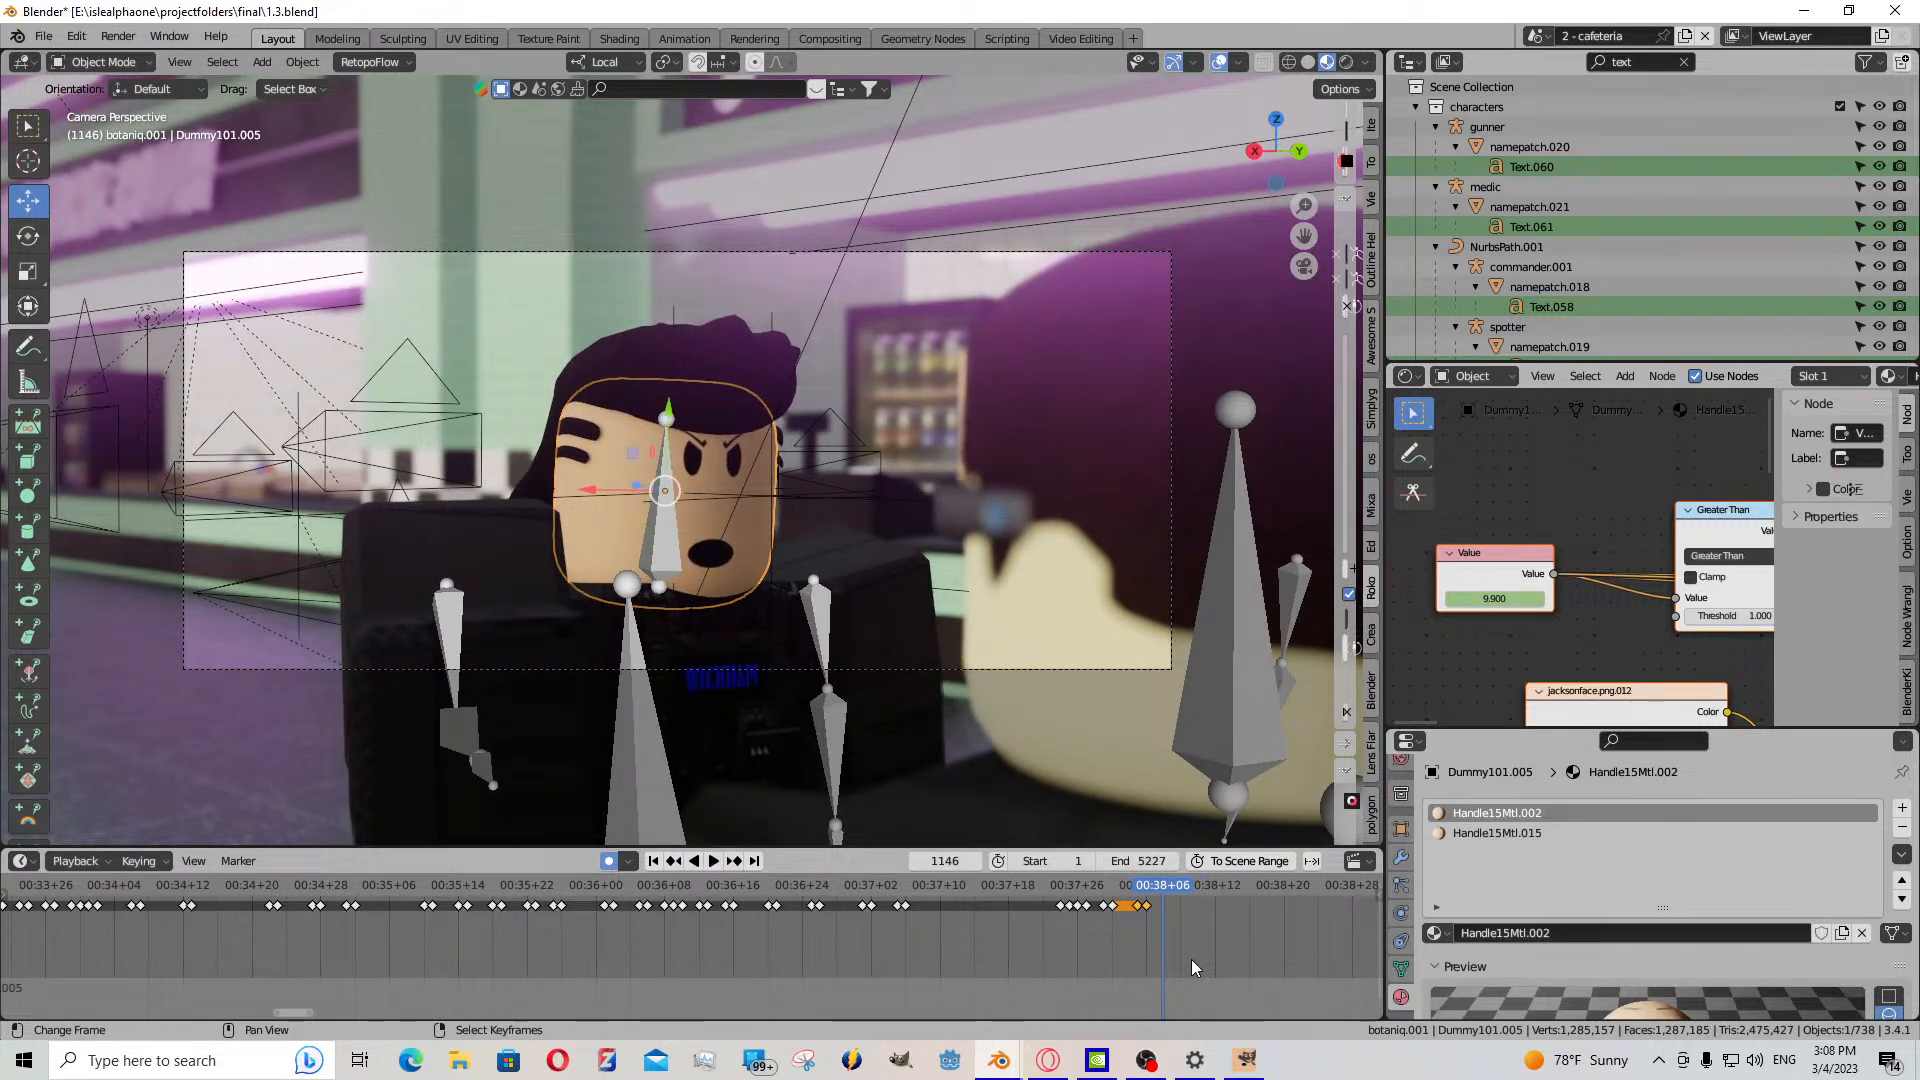
{"action": "left_click_drag", "start_coordinate": [1497, 595], "coordinate": [1416, 598]}
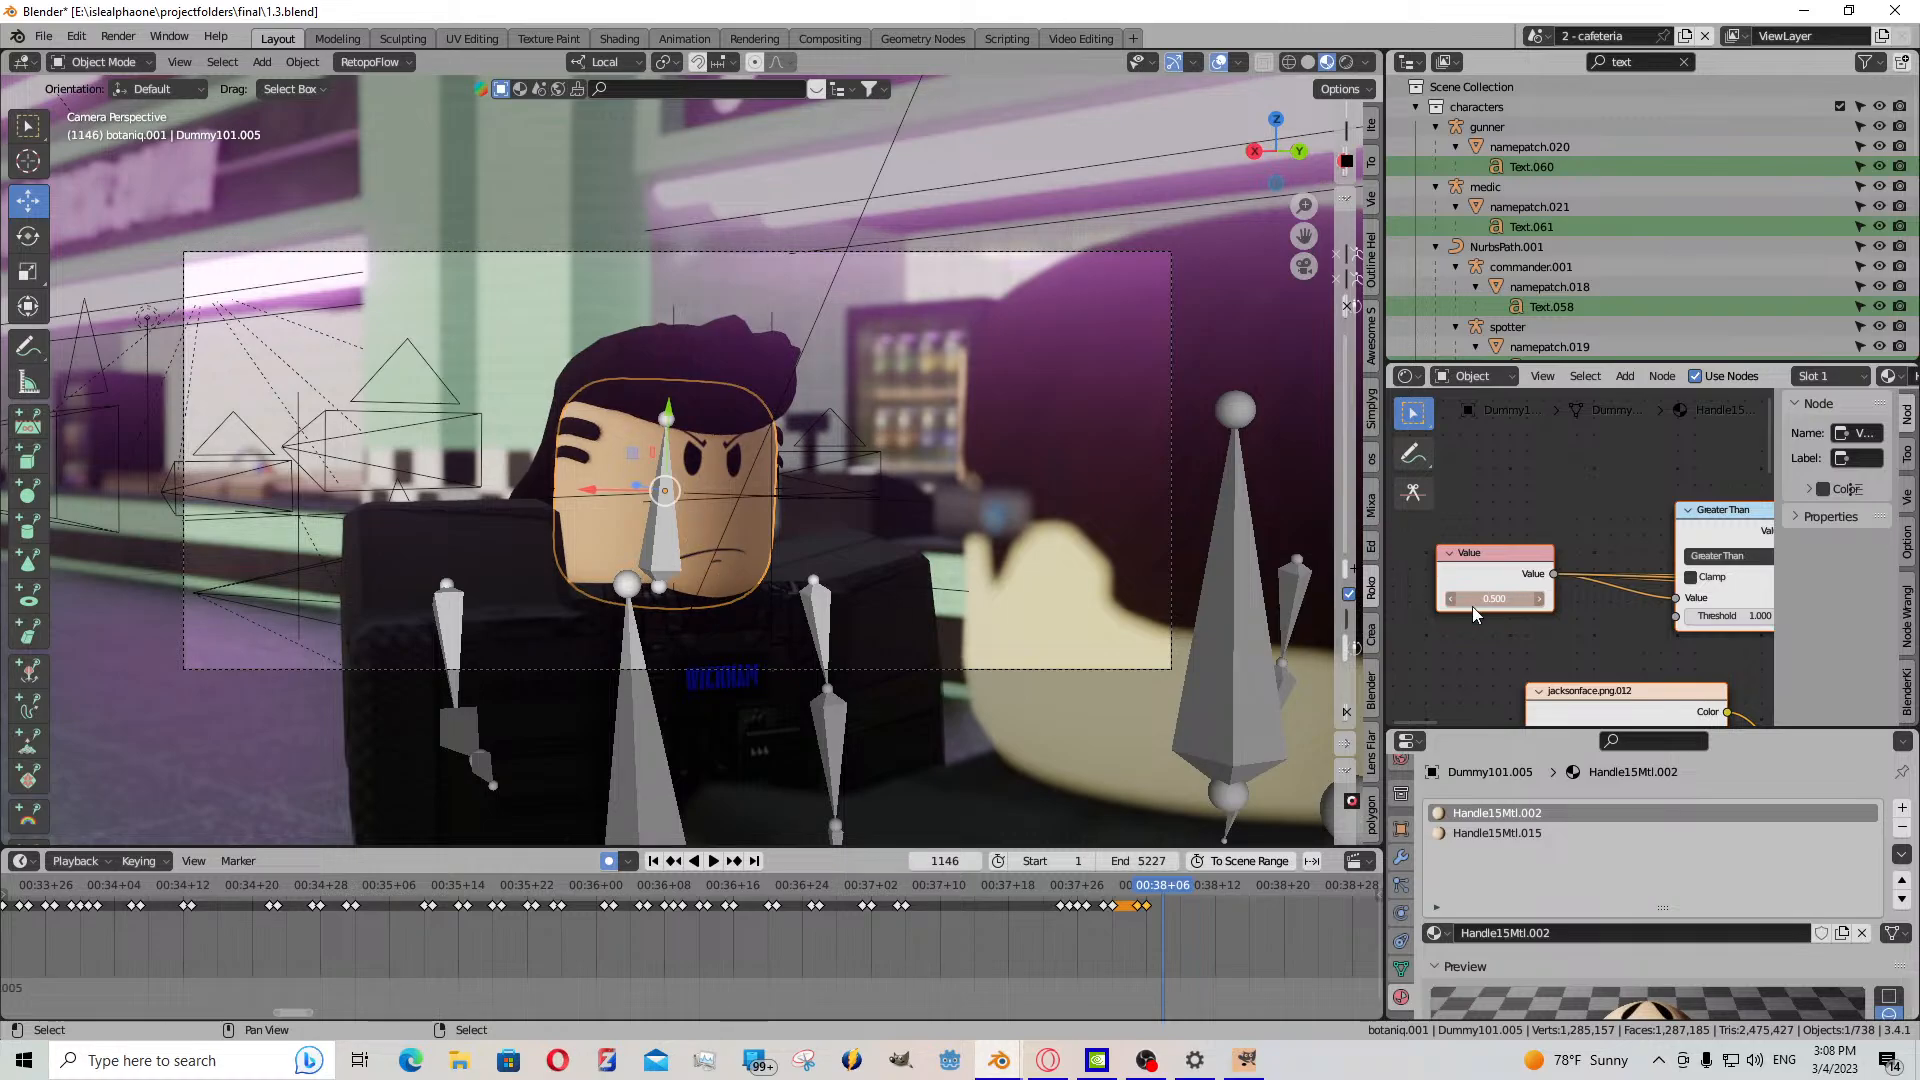
- Set the mouth Value at frame 1146 to 5.700 and go back to frame 1145
{"action": "left_click_drag", "start_coordinate": [1135, 915], "coordinate": [1152, 916]}
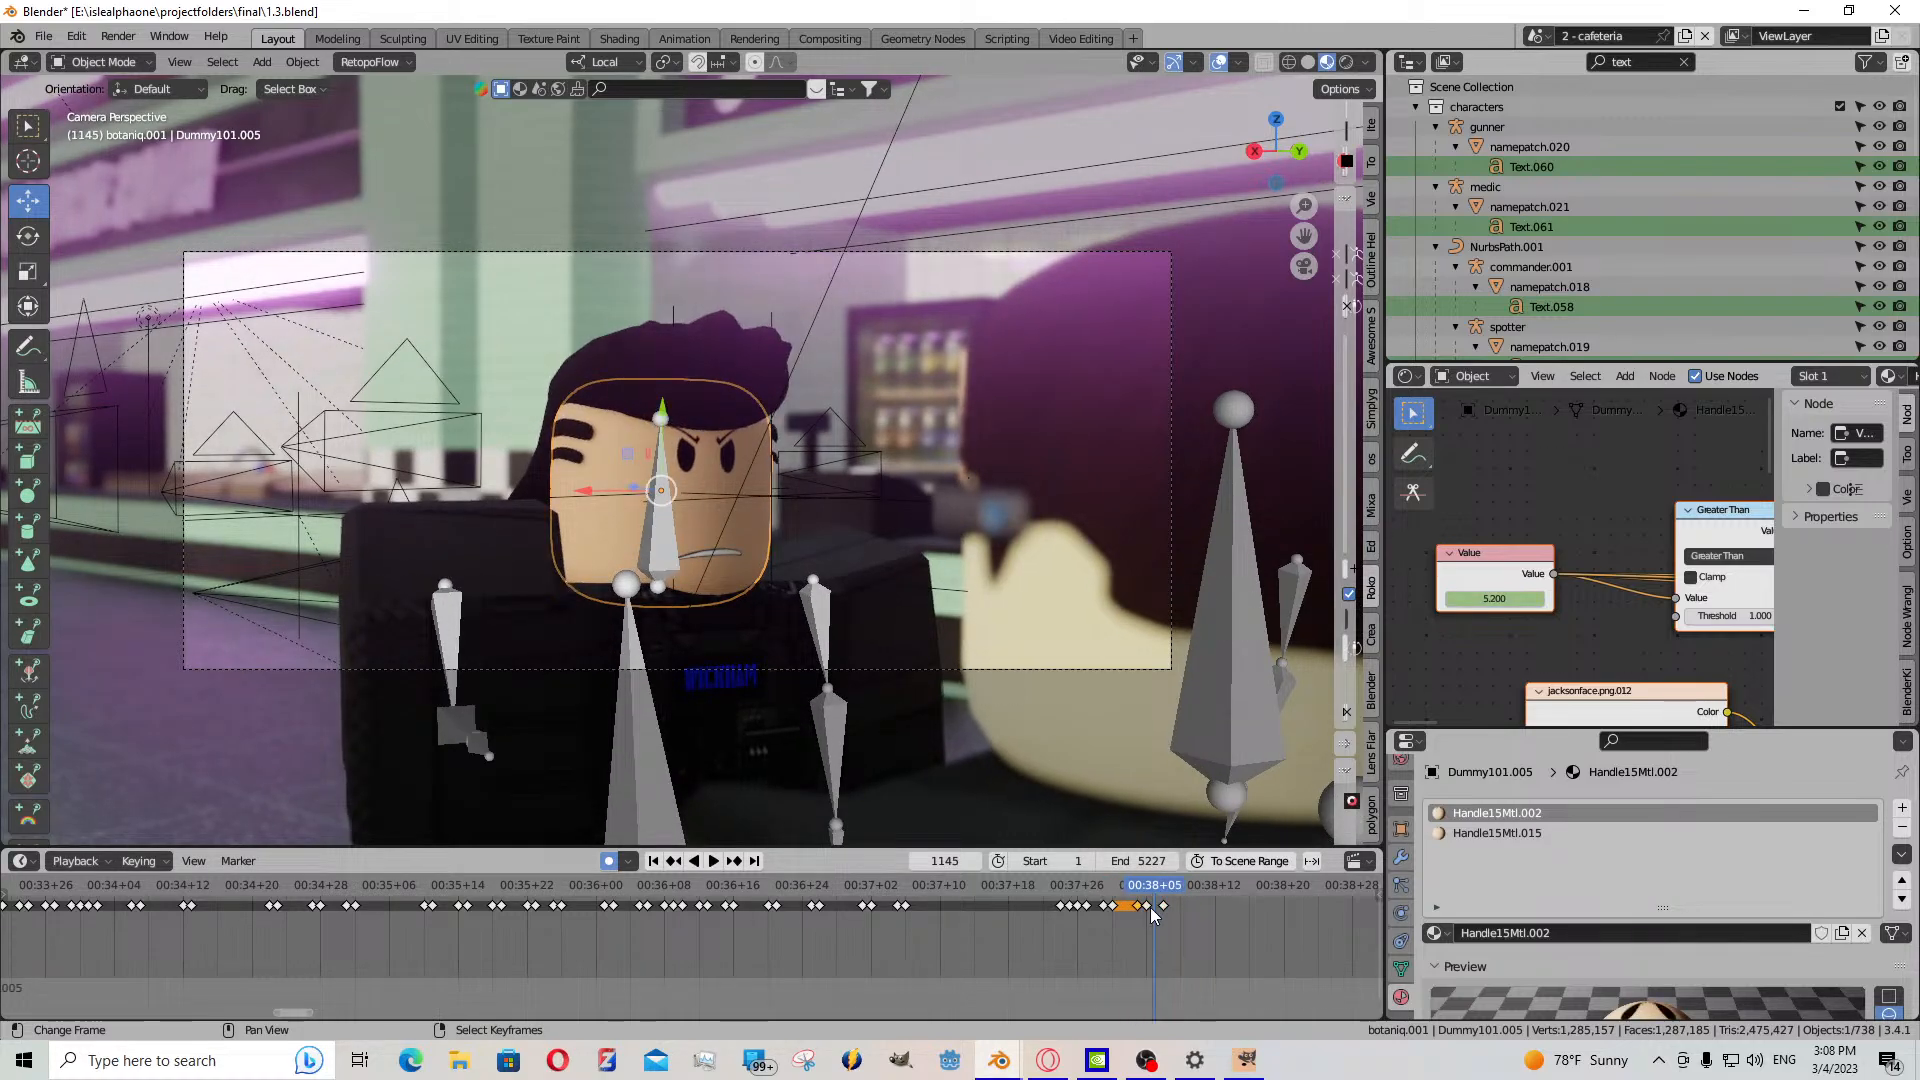
{"action": "key", "text": "Right"}
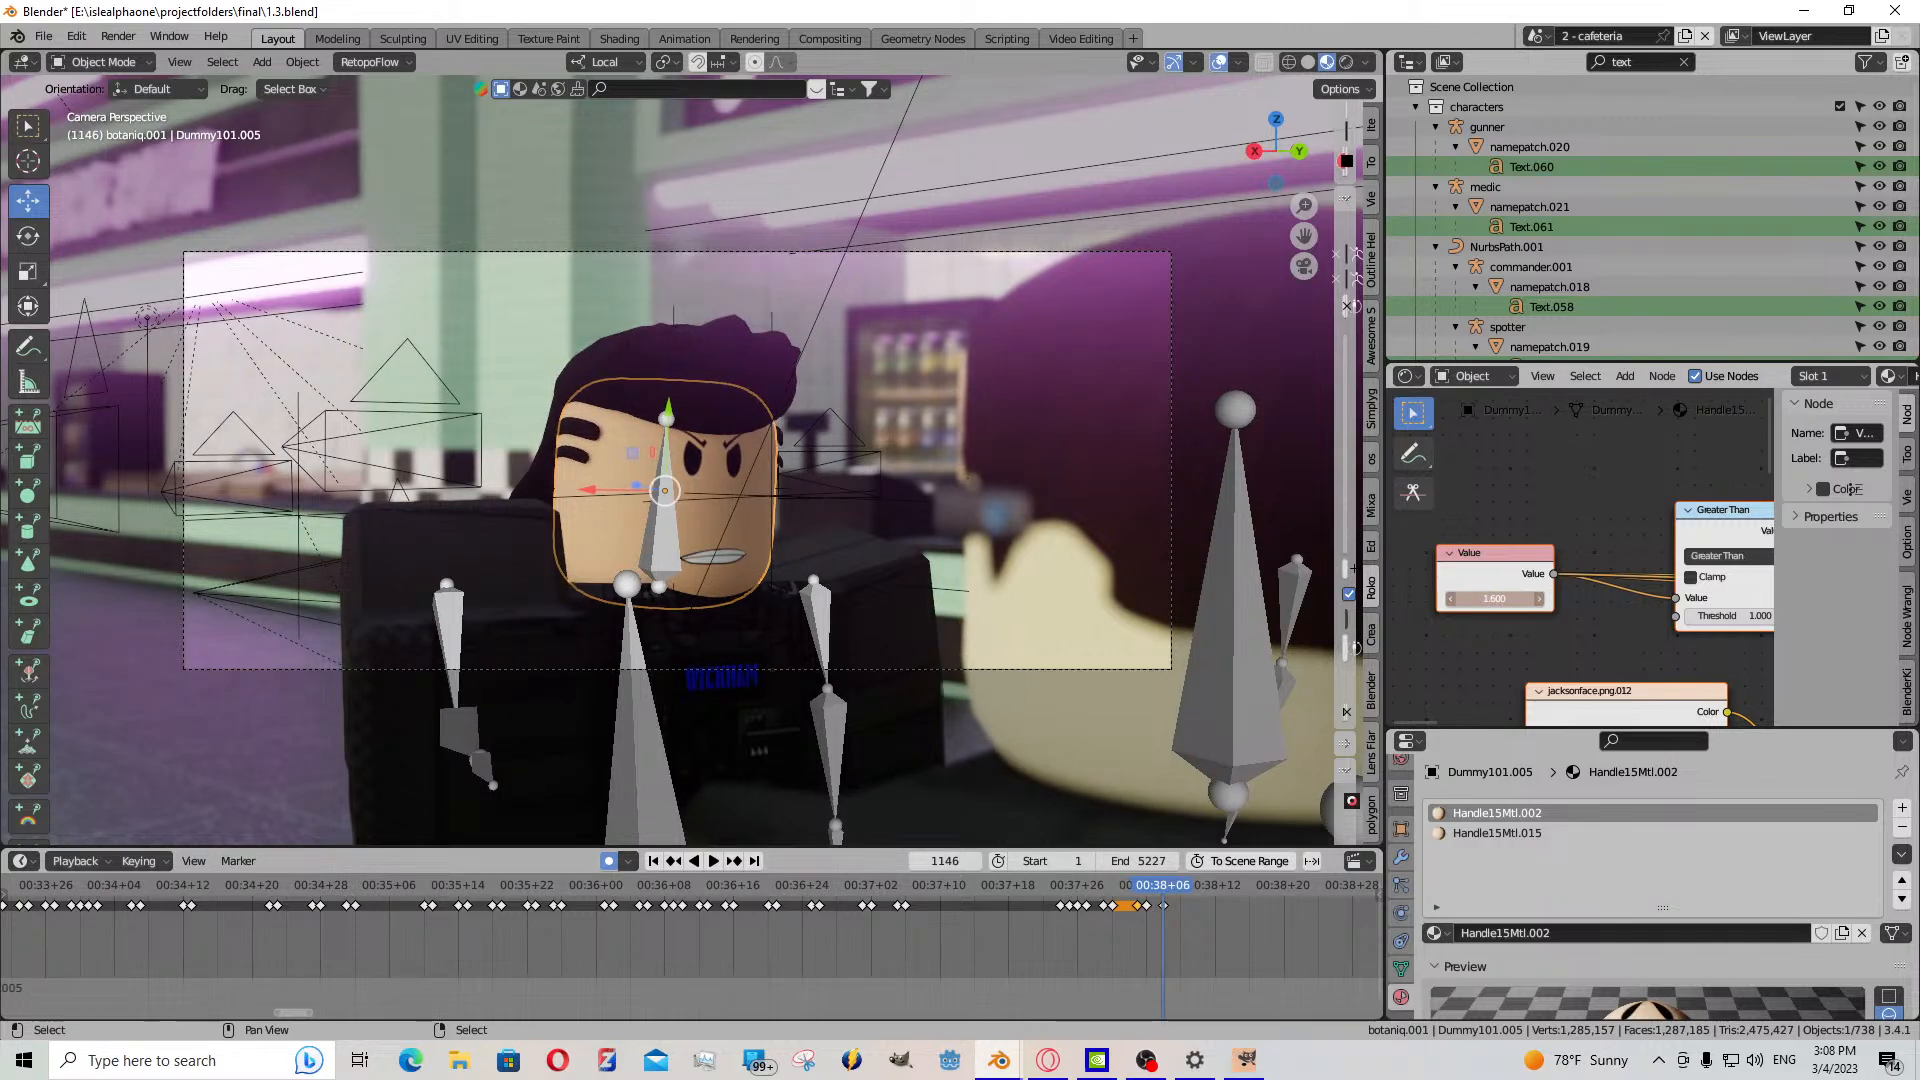
{"action": "left_click_drag", "start_coordinate": [1494, 598], "coordinate": [1544, 598]}
{"action": "left_click_drag", "start_coordinate": [1155, 908], "coordinate": [1151, 917]}
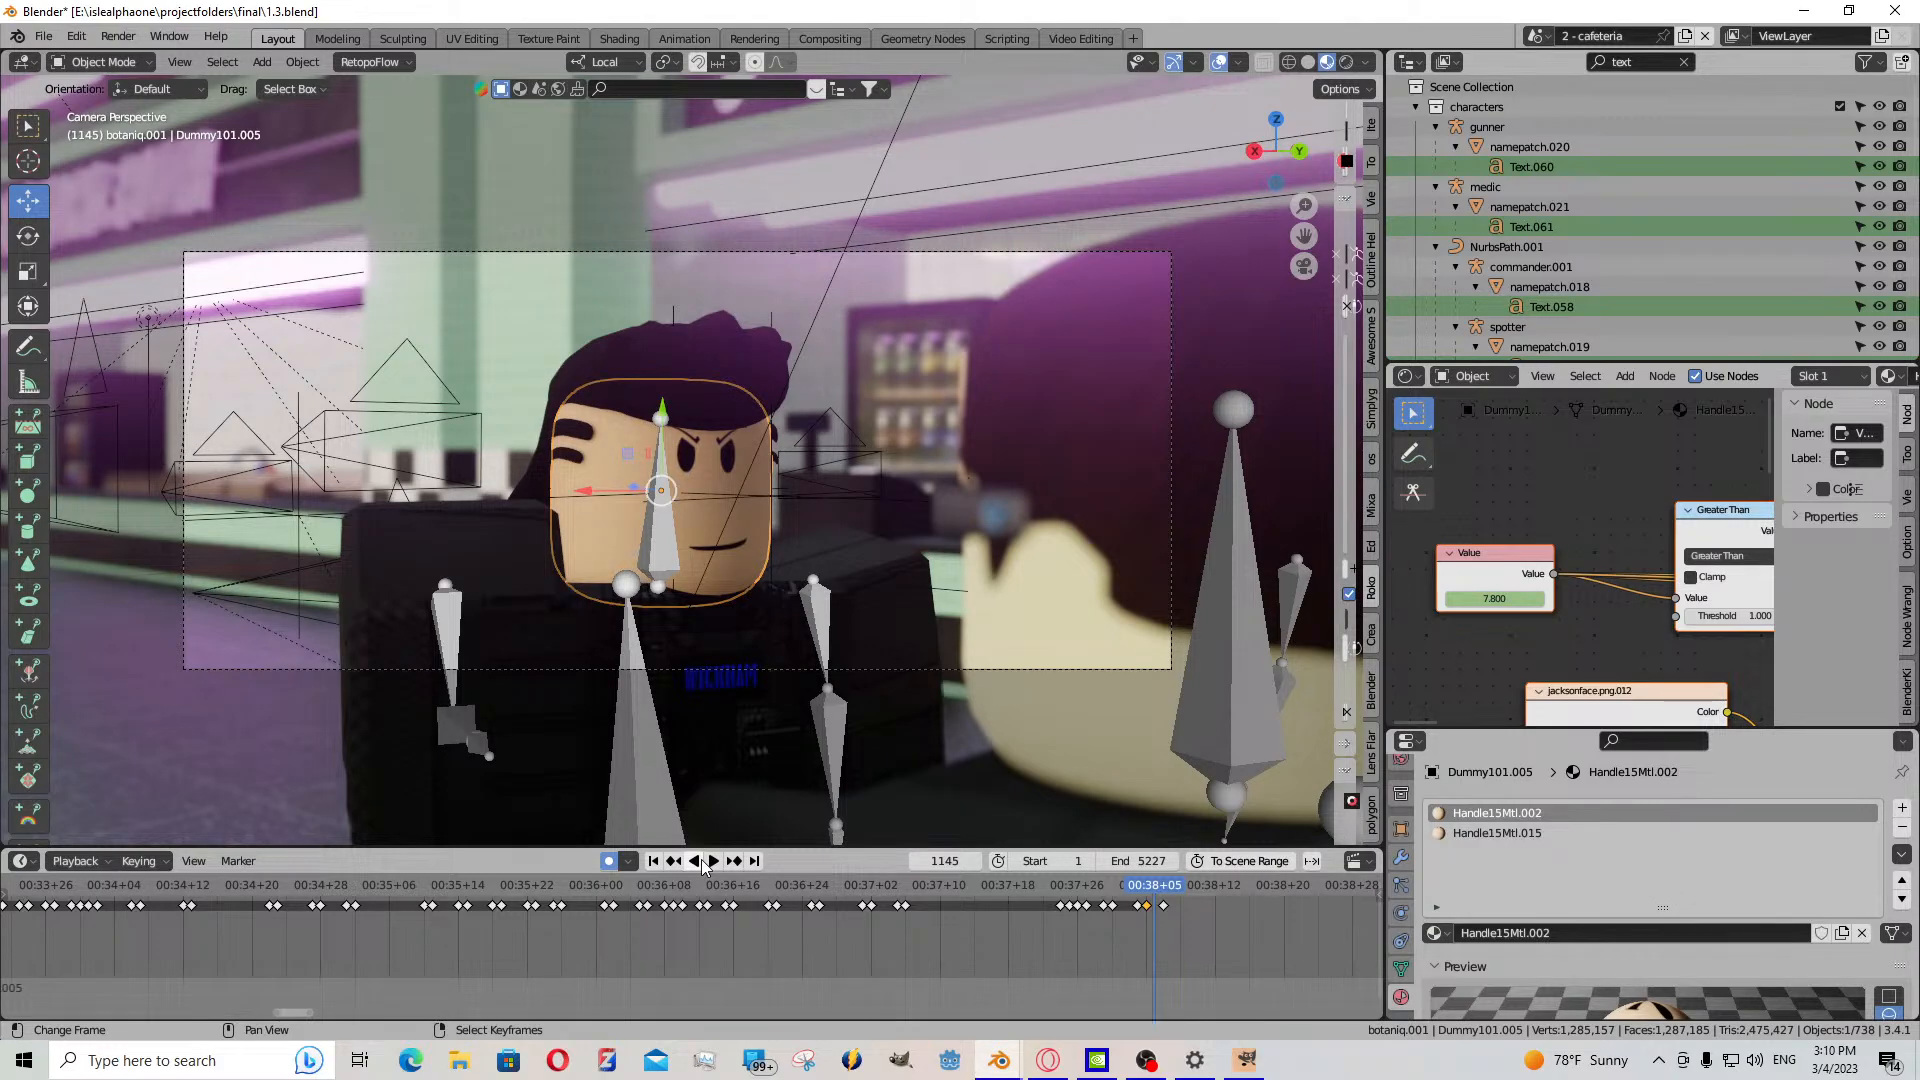
- Set the Auto Save timer to 40 minutes in the preferences, save the preferences and close their window
{"action": "left_click", "coordinate": [76, 36]}
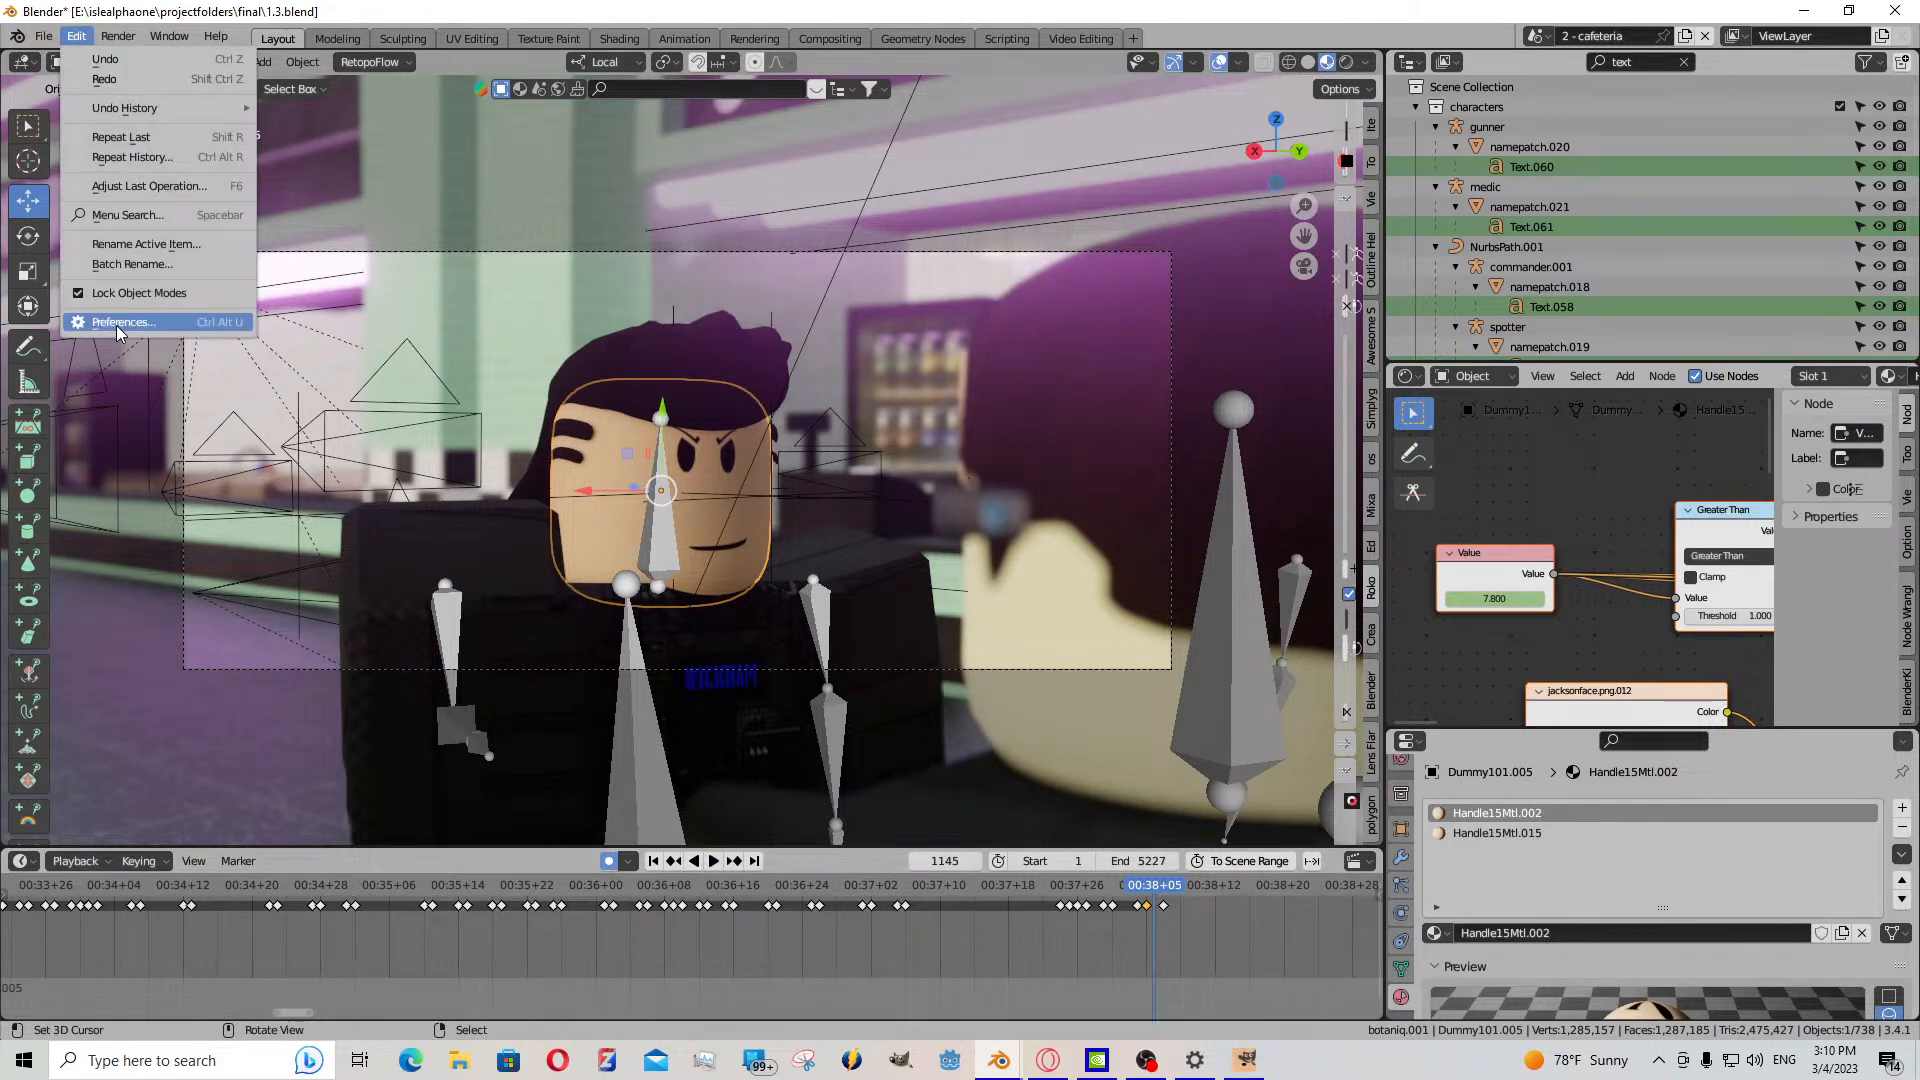
{"action": "left_click", "coordinate": [118, 325]}
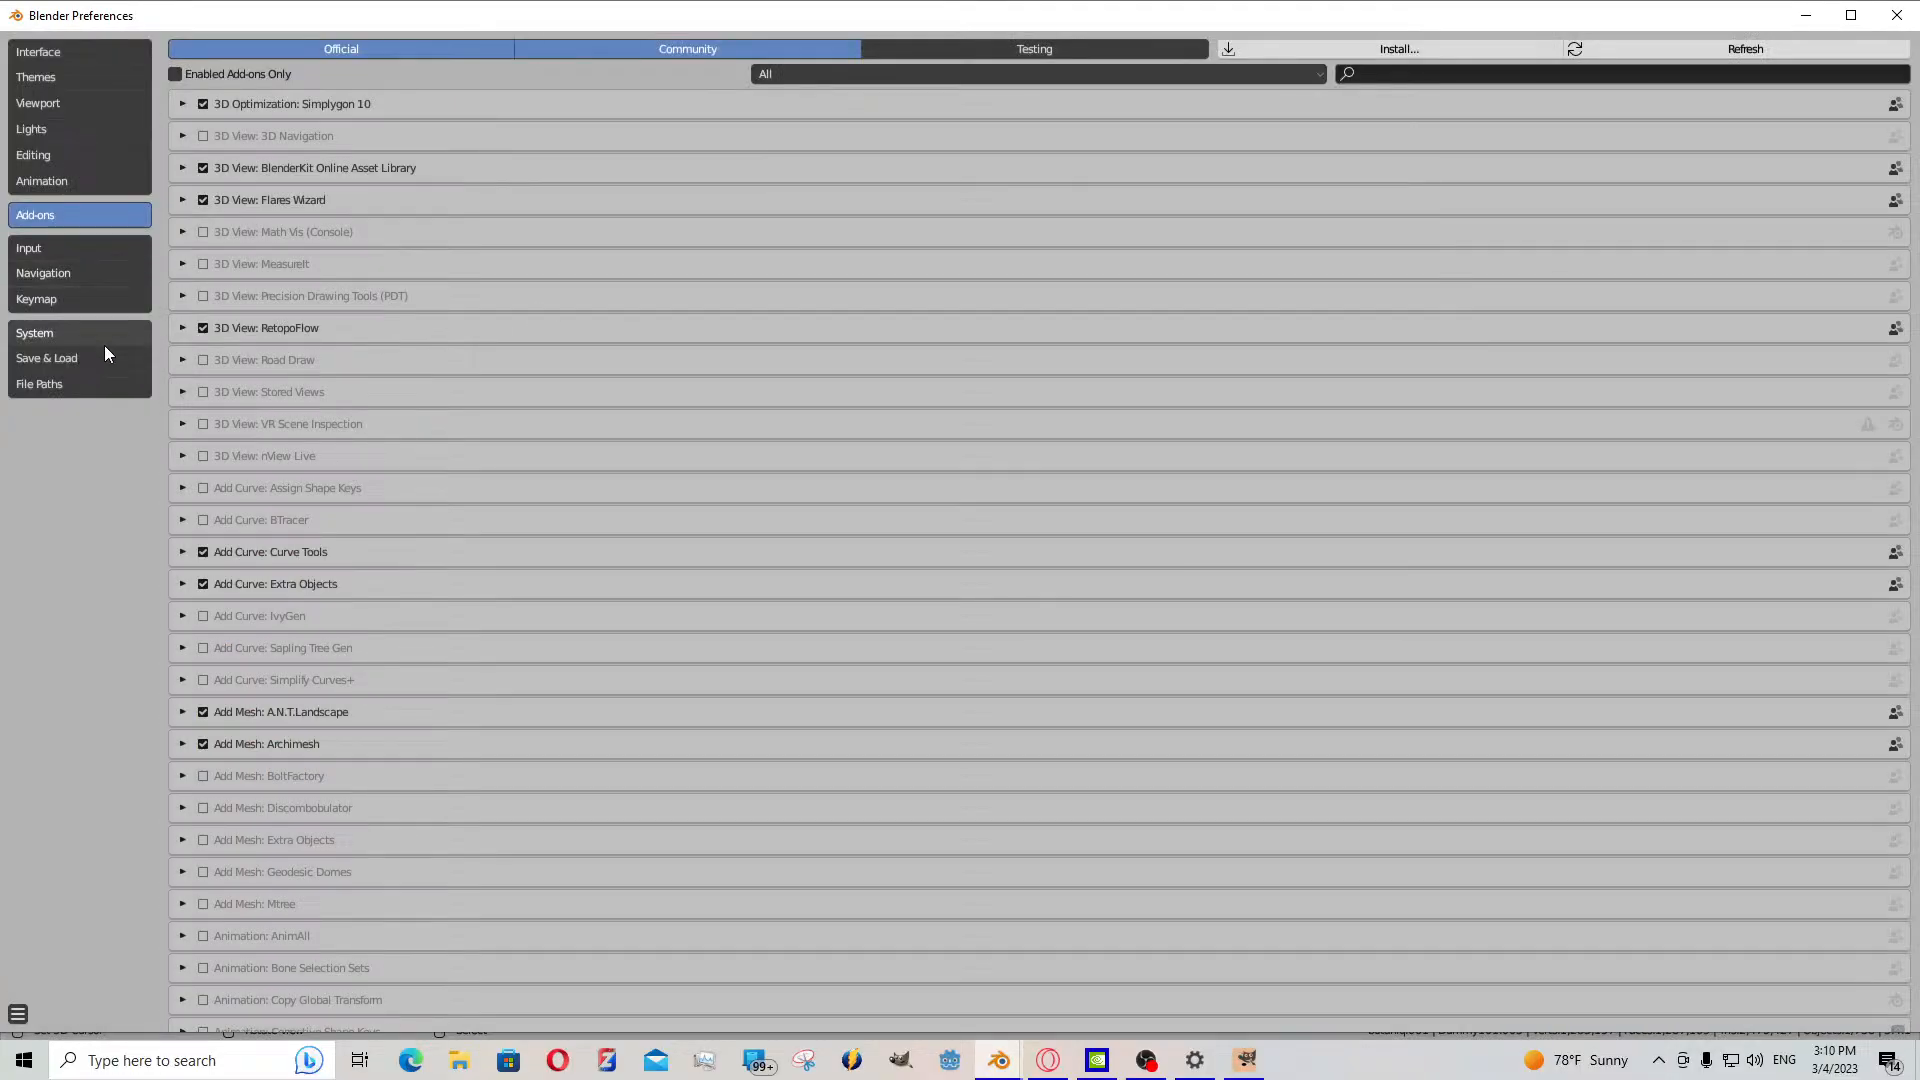
{"action": "left_click", "coordinate": [100, 332]}
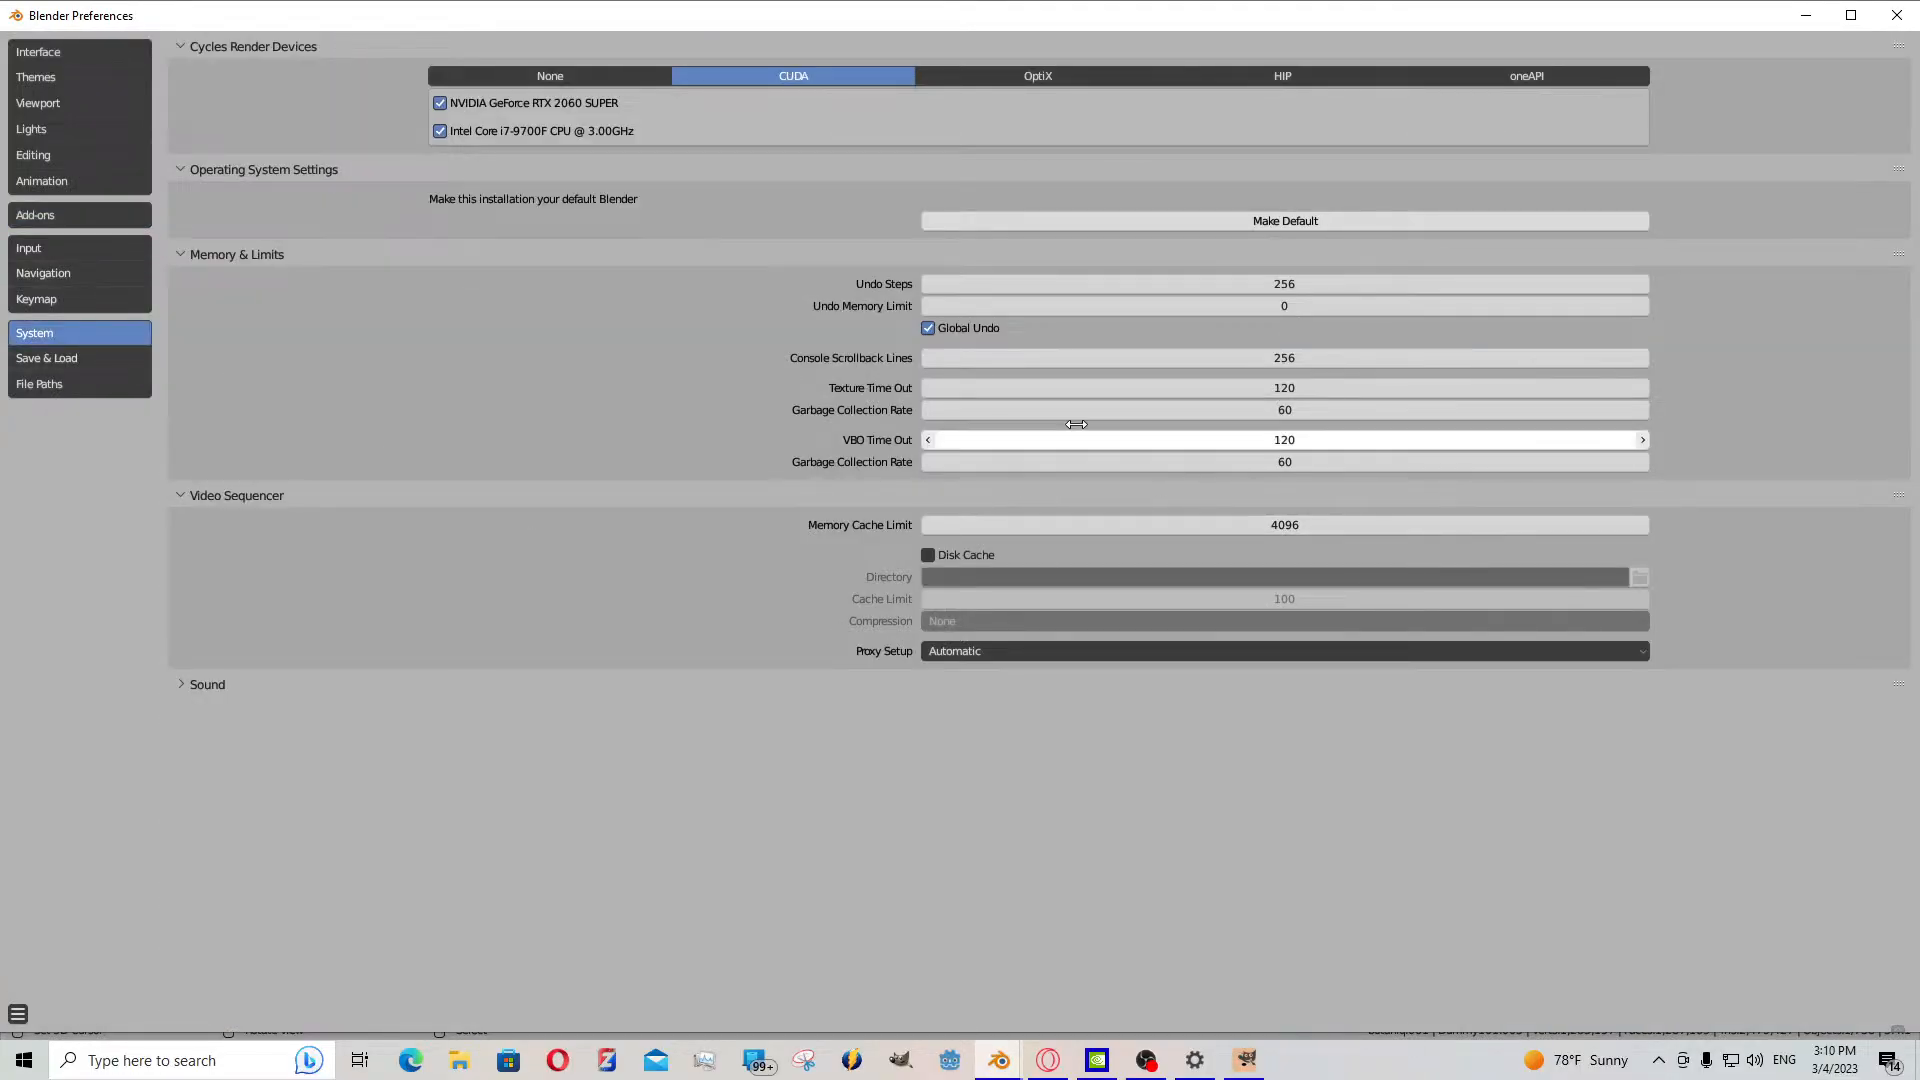
{"action": "left_click", "coordinate": [80, 358]}
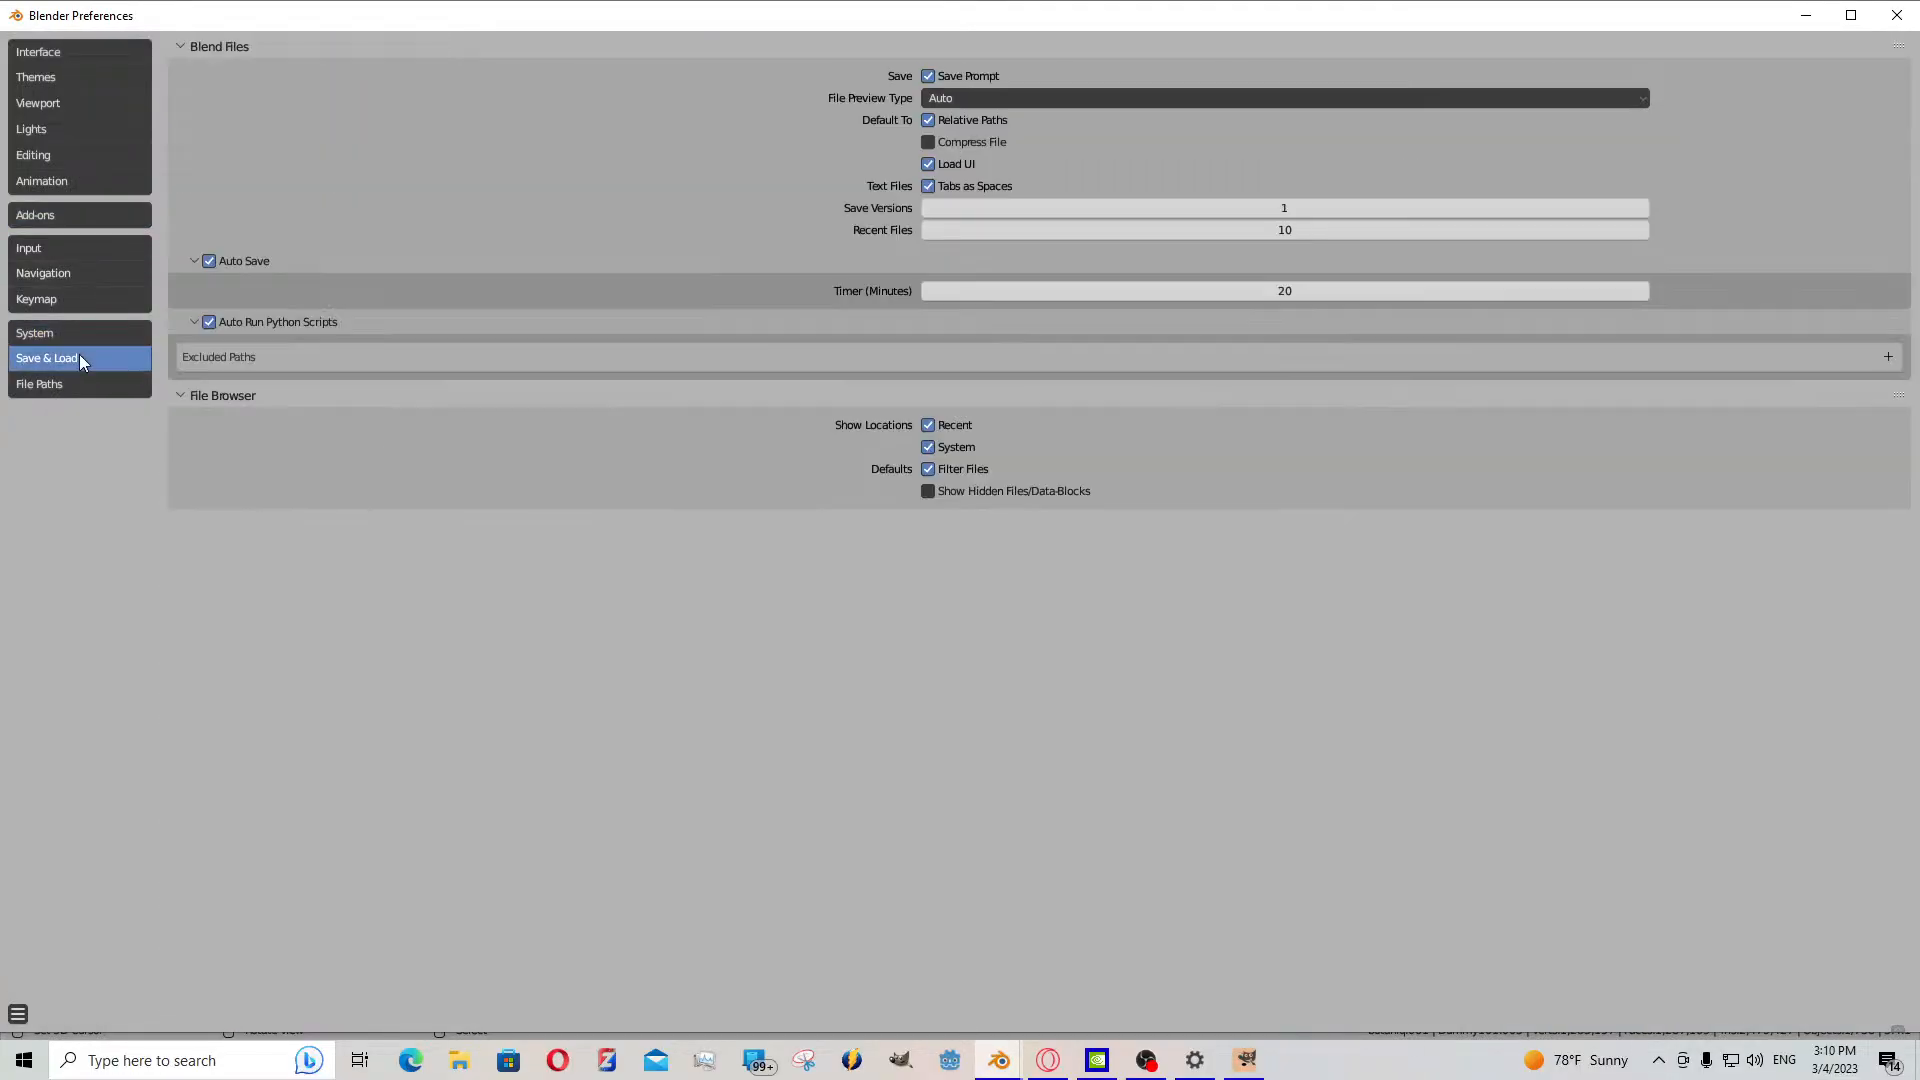
{"action": "left_click", "coordinate": [1187, 285]}
{"action": "type", "text": "40"}
{"action": "key", "text": "Return"}
{"action": "left_click", "coordinate": [20, 1013]}
{"action": "left_click", "coordinate": [83, 962]}
{"action": "left_click", "coordinate": [1822, 13]}
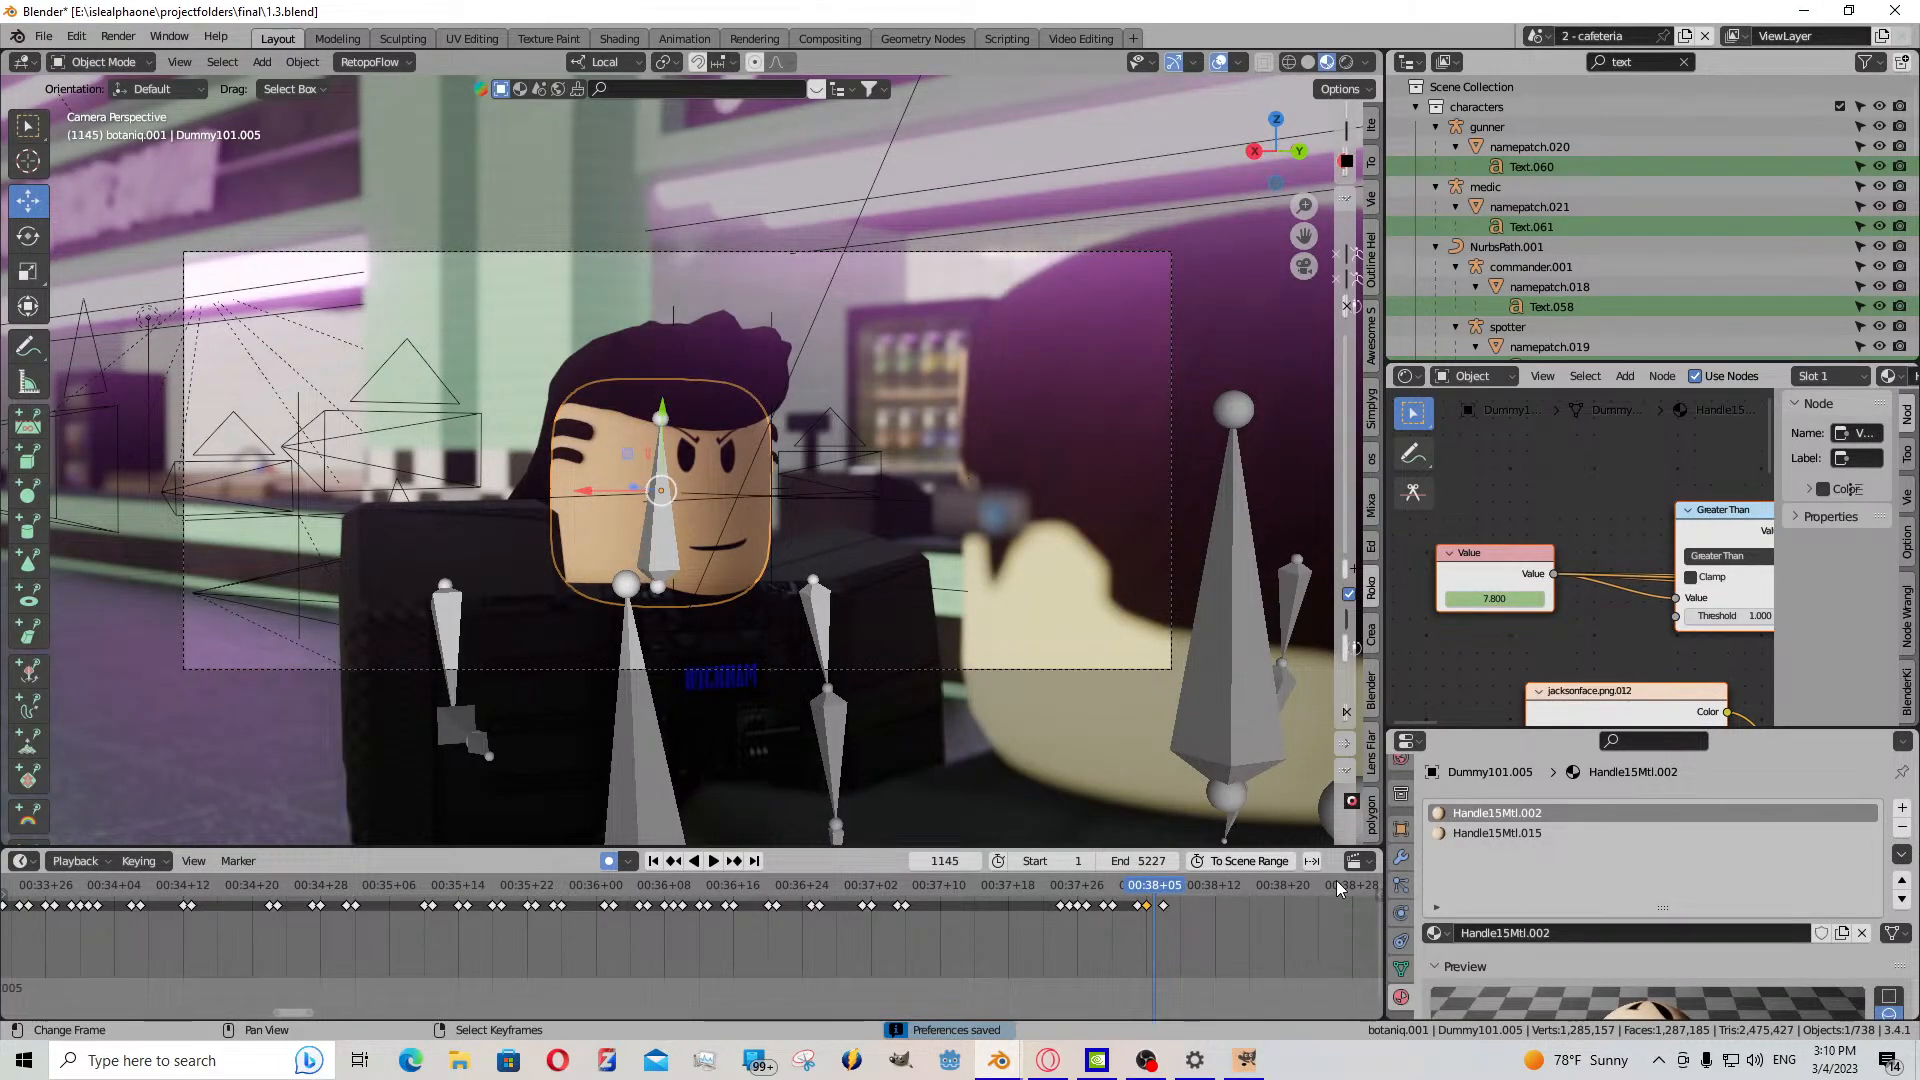
- Lower the mouth Value at frame 1145 to key a slightly open mouth and play on to check it
{"action": "left_click", "coordinate": [1451, 598]}
{"action": "mouse_move", "coordinate": [1494, 598]}
{"action": "left_mouse_down"}
{"action": "mouse_move", "coordinate": [1523, 598]}
{"action": "mouse_move", "coordinate": [1441, 598]}
{"action": "mouse_move", "coordinate": [1489, 605]}
{"action": "left_mouse_up"}
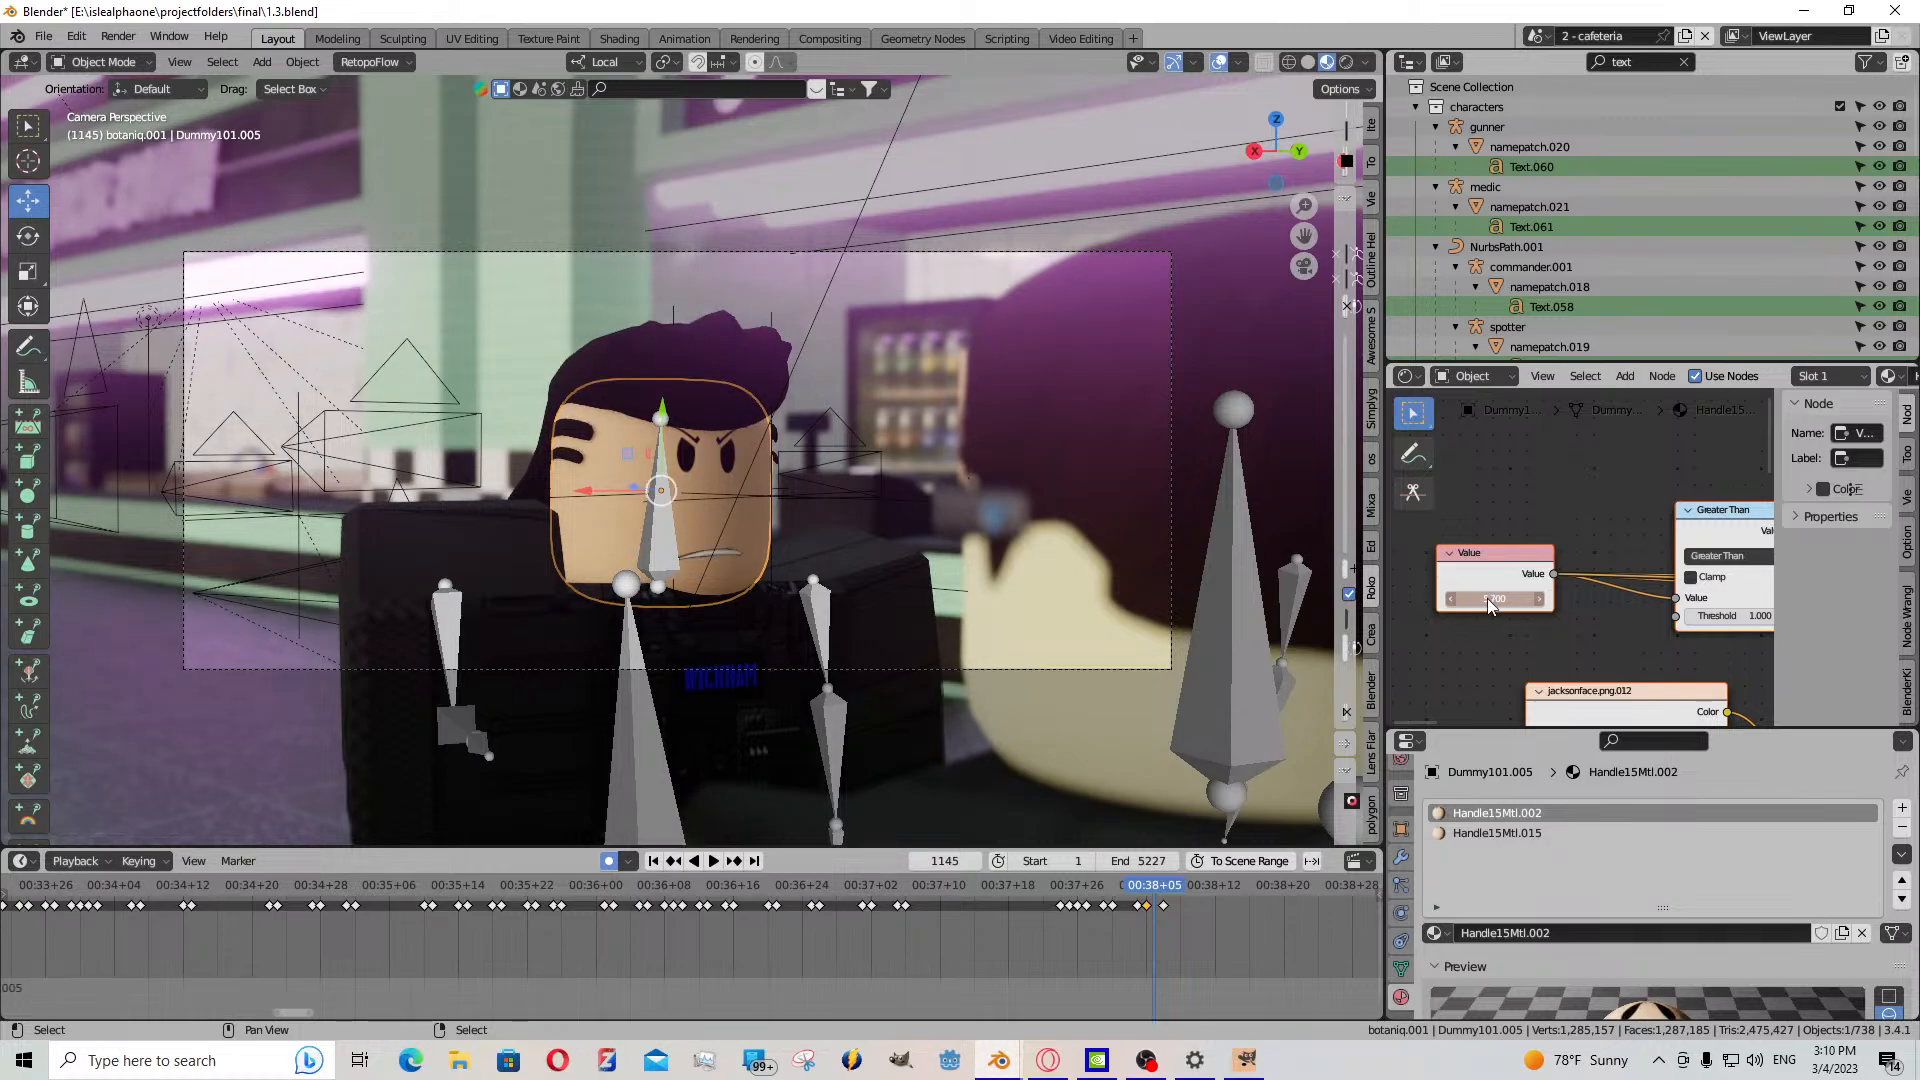
{"action": "left_click", "coordinate": [714, 861]}
{"action": "scroll", "coordinate": [620, 940], "scroll_direction": "up", "scroll_amount": 3}
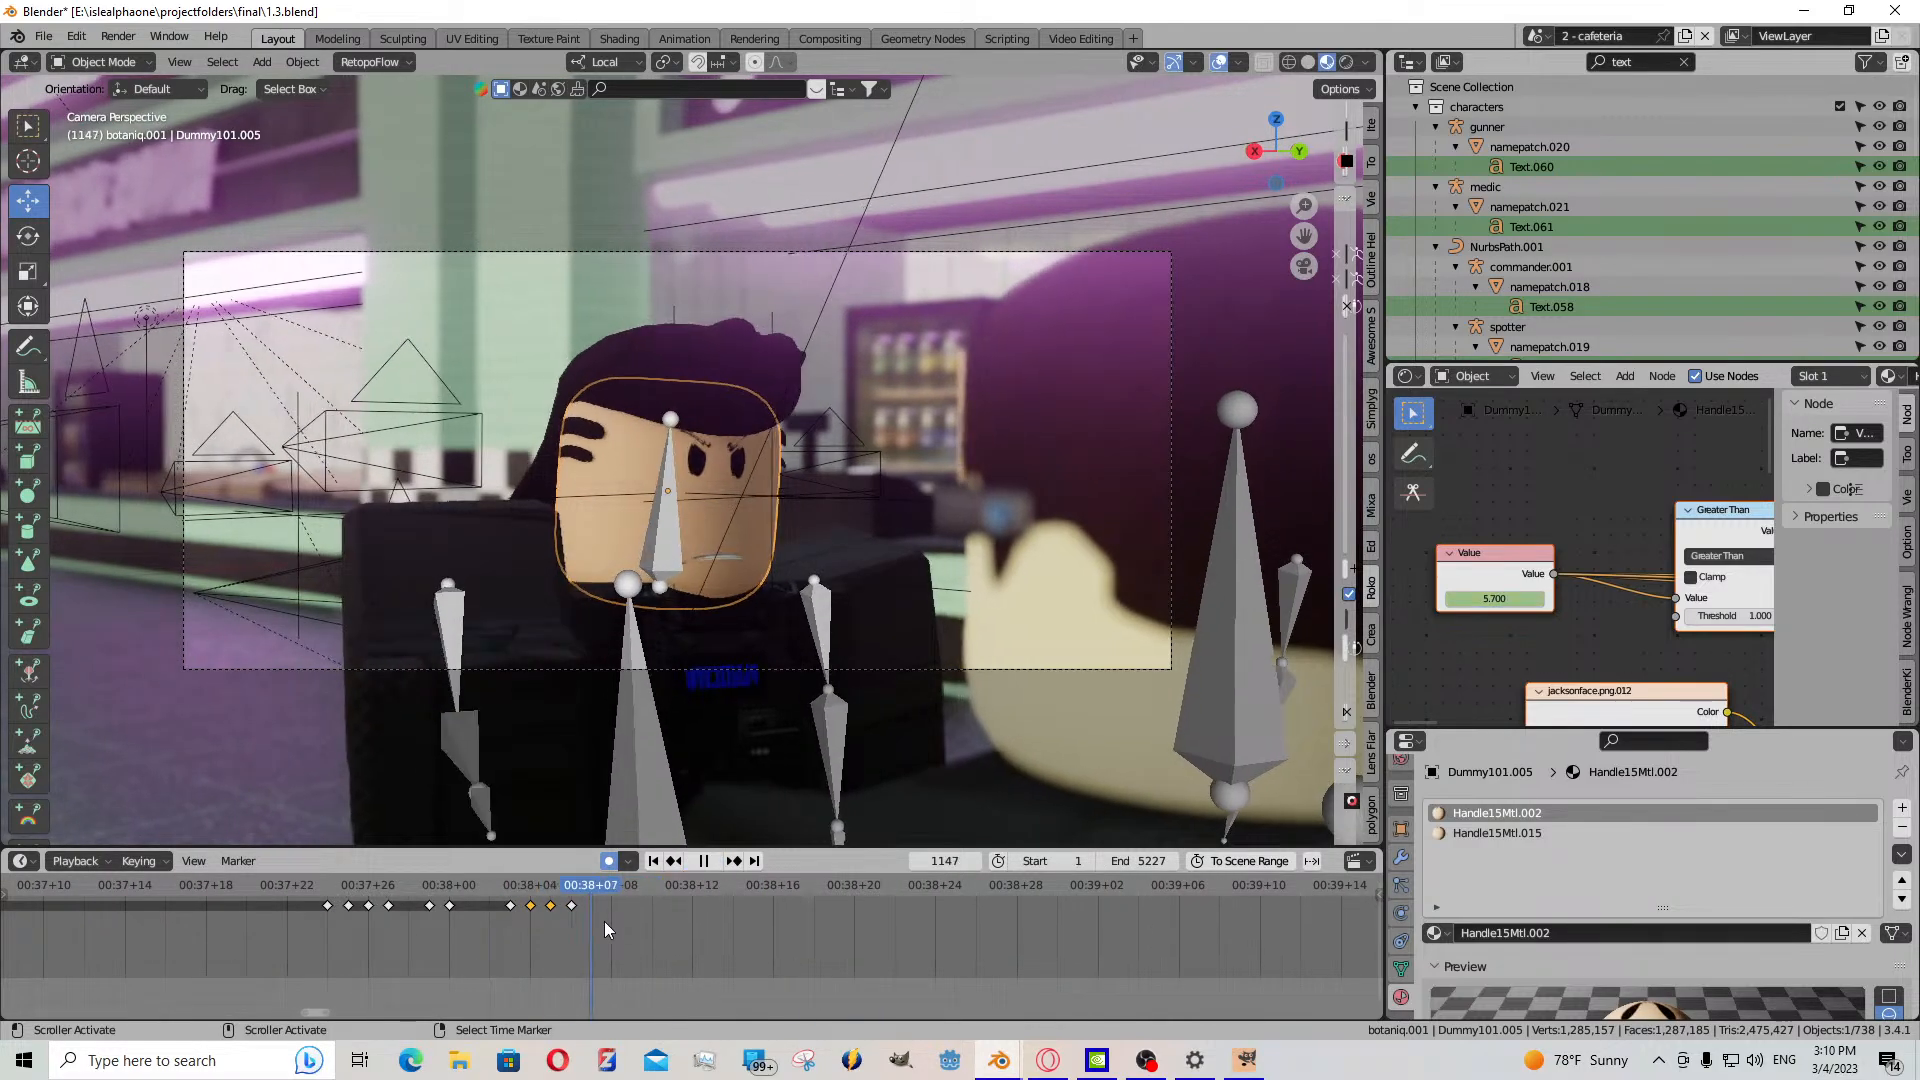
- Replay the shot from frame 1133 and move the mouth keyframes at frames 1143 and 1144 two frames earlier
{"action": "left_click_drag", "start_coordinate": [604, 921], "coordinate": [309, 897]}
{"action": "left_click", "coordinate": [707, 862]}
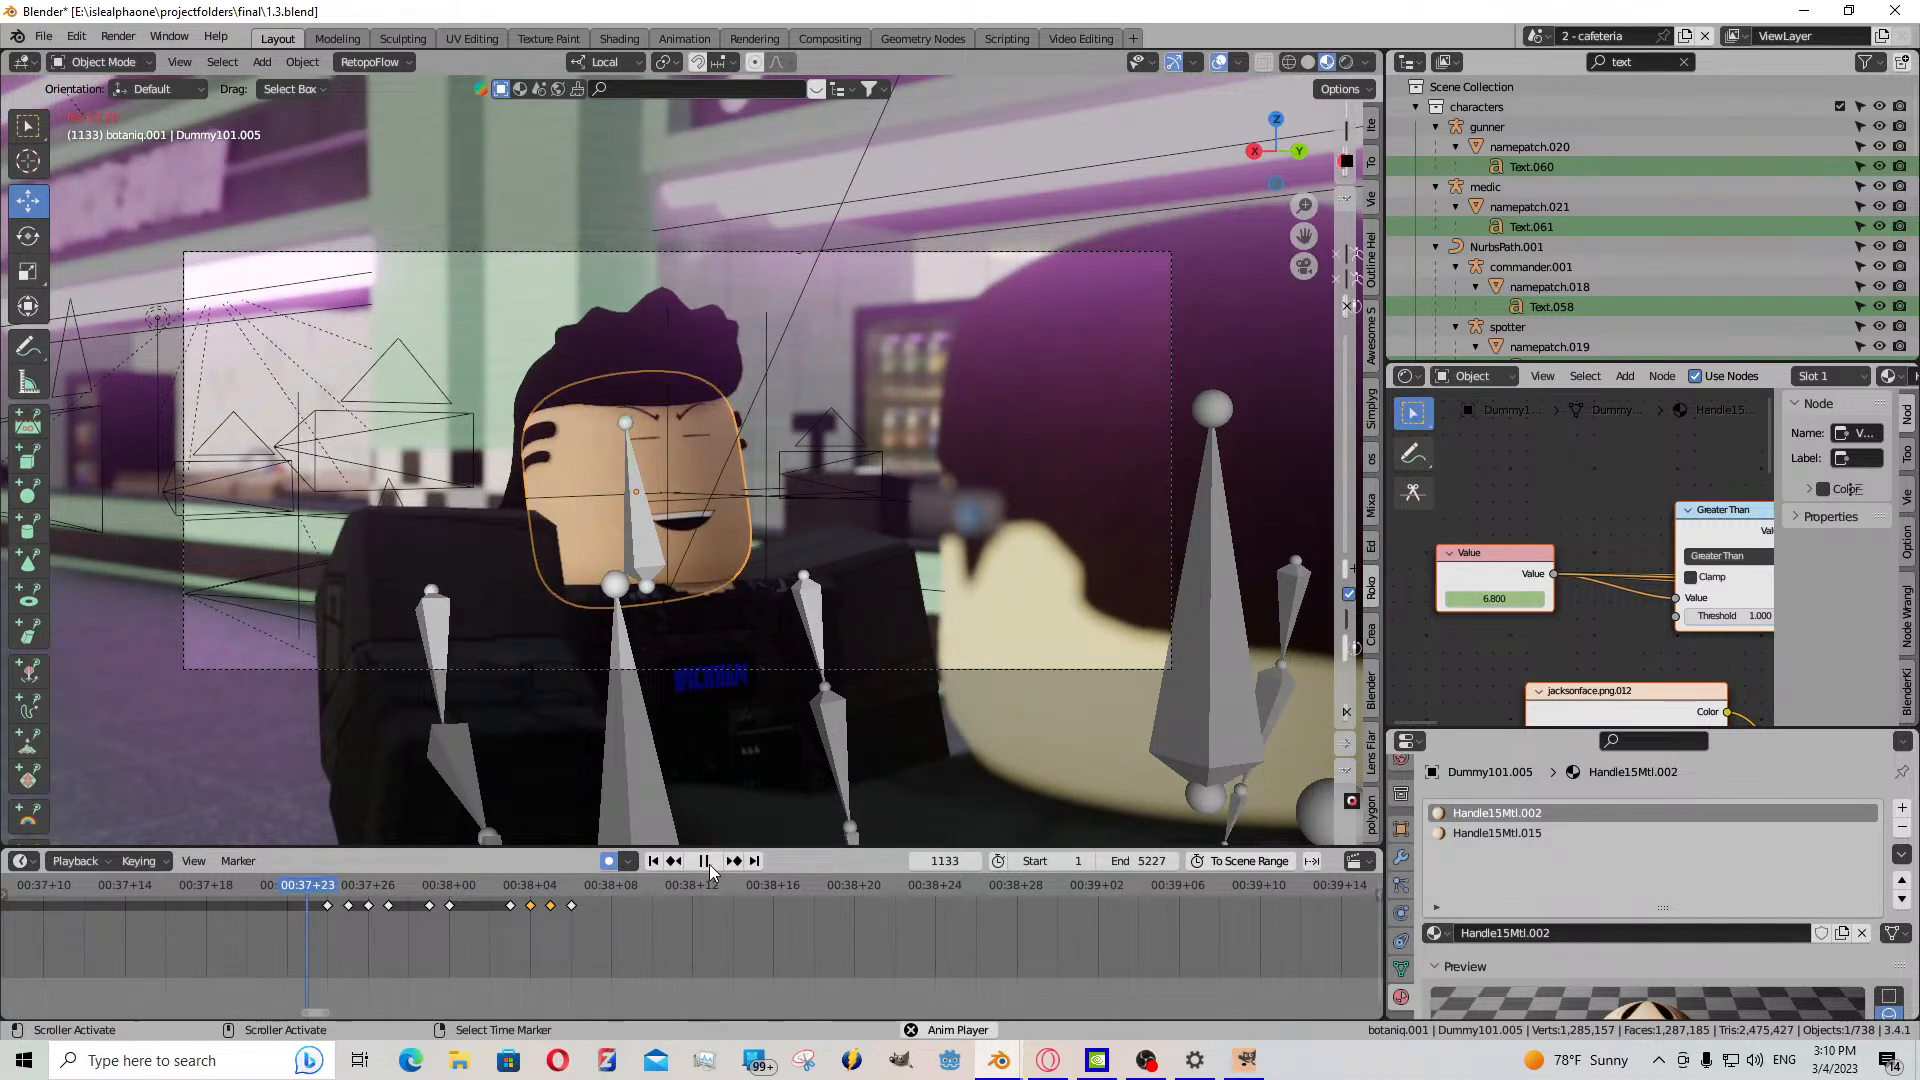
{"action": "left_click", "coordinate": [706, 862]}
{"action": "left_click_drag", "start_coordinate": [447, 904], "coordinate": [494, 913]}
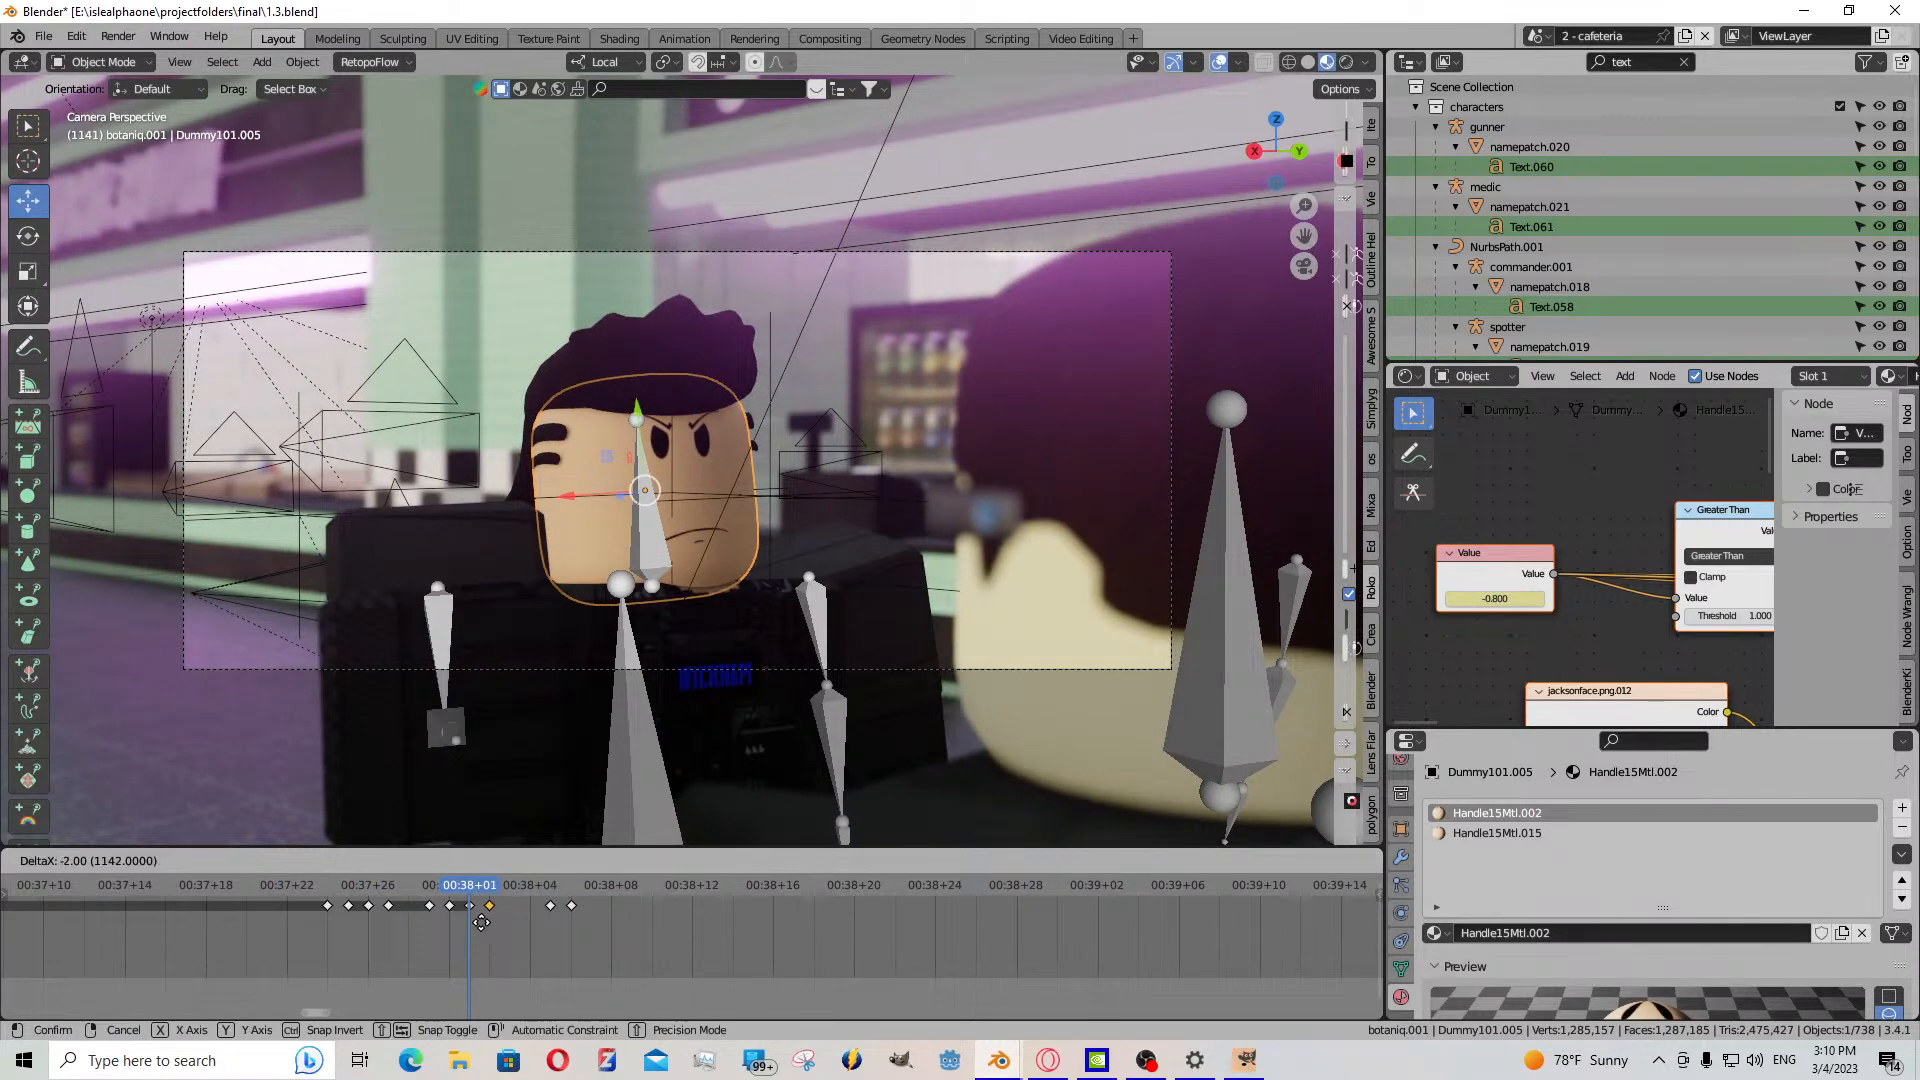
- Copy the mouth keyframe at frame 1142 and paste it at frame 1145 to hold that mouth shape
{"action": "key", "text": "space"}
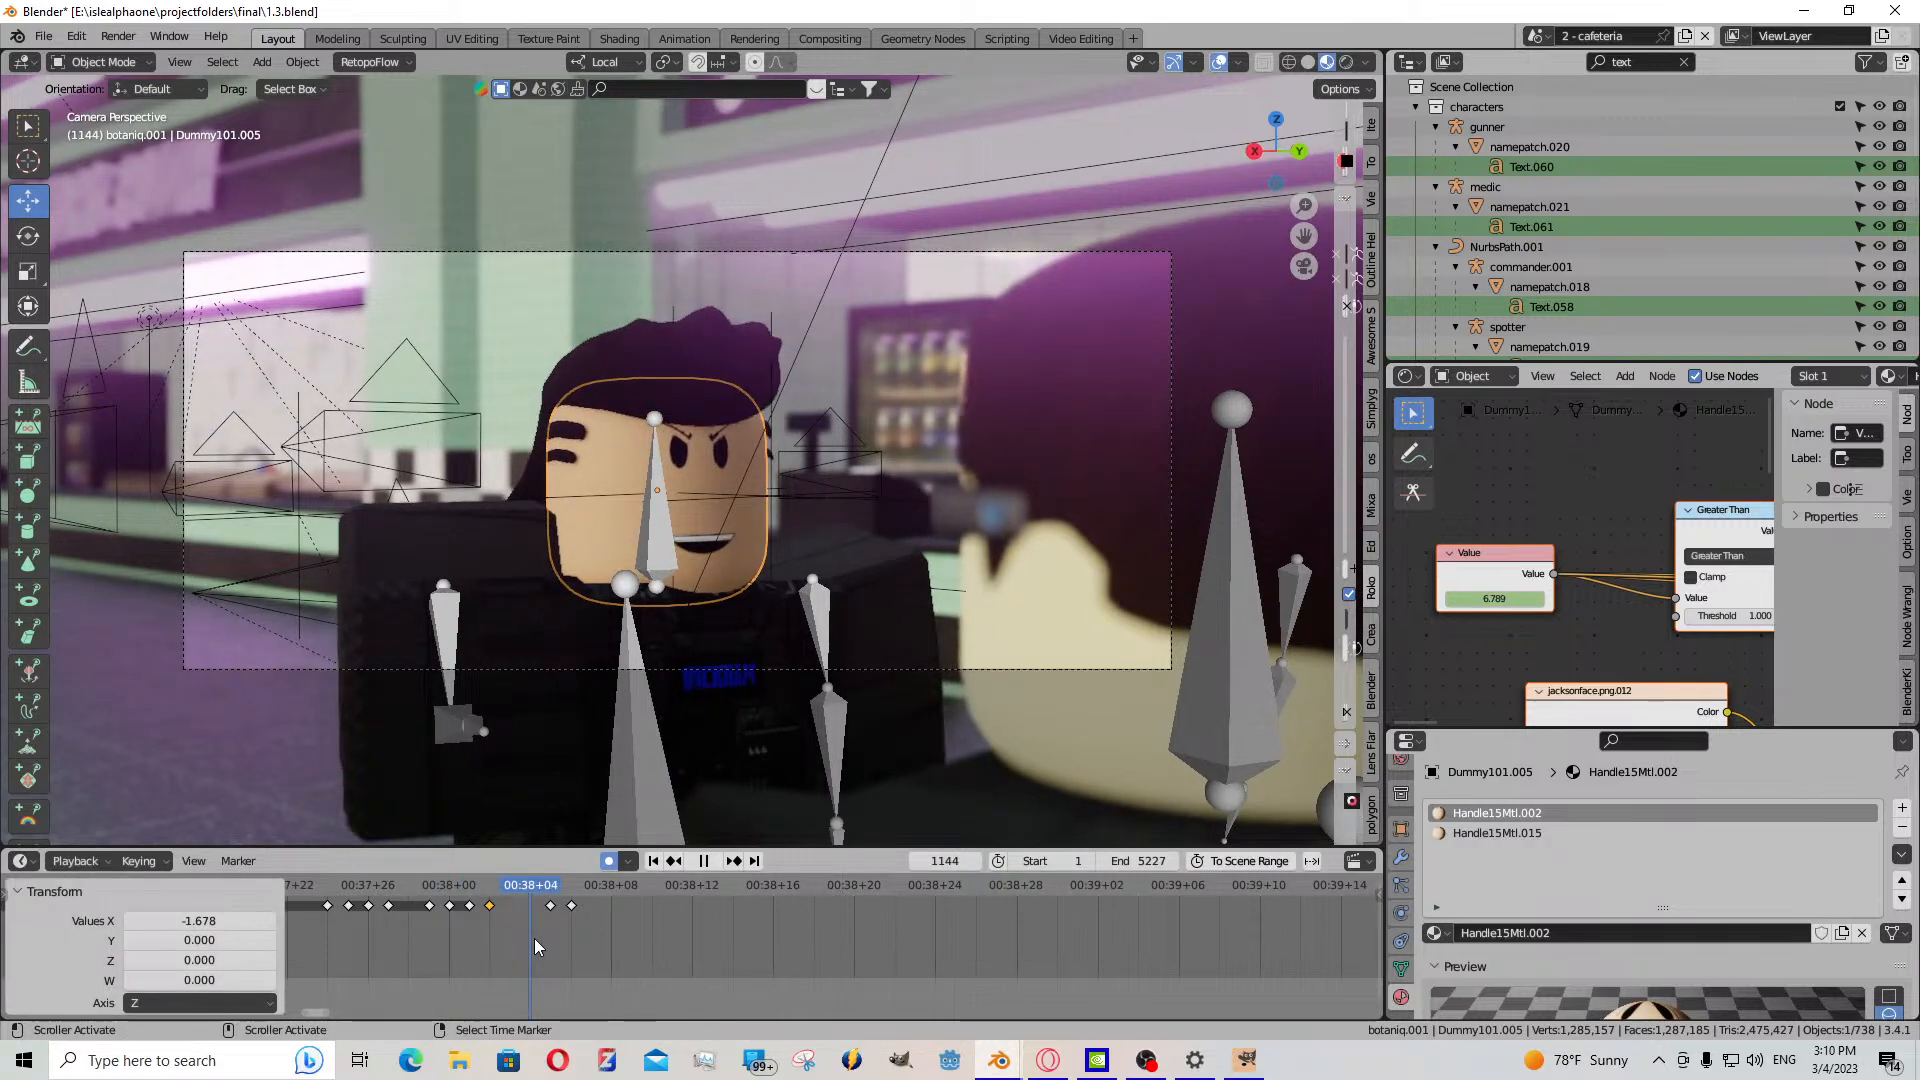
{"action": "key", "text": "space"}
{"action": "key", "text": "ctrl+c"}
{"action": "key", "text": "space"}
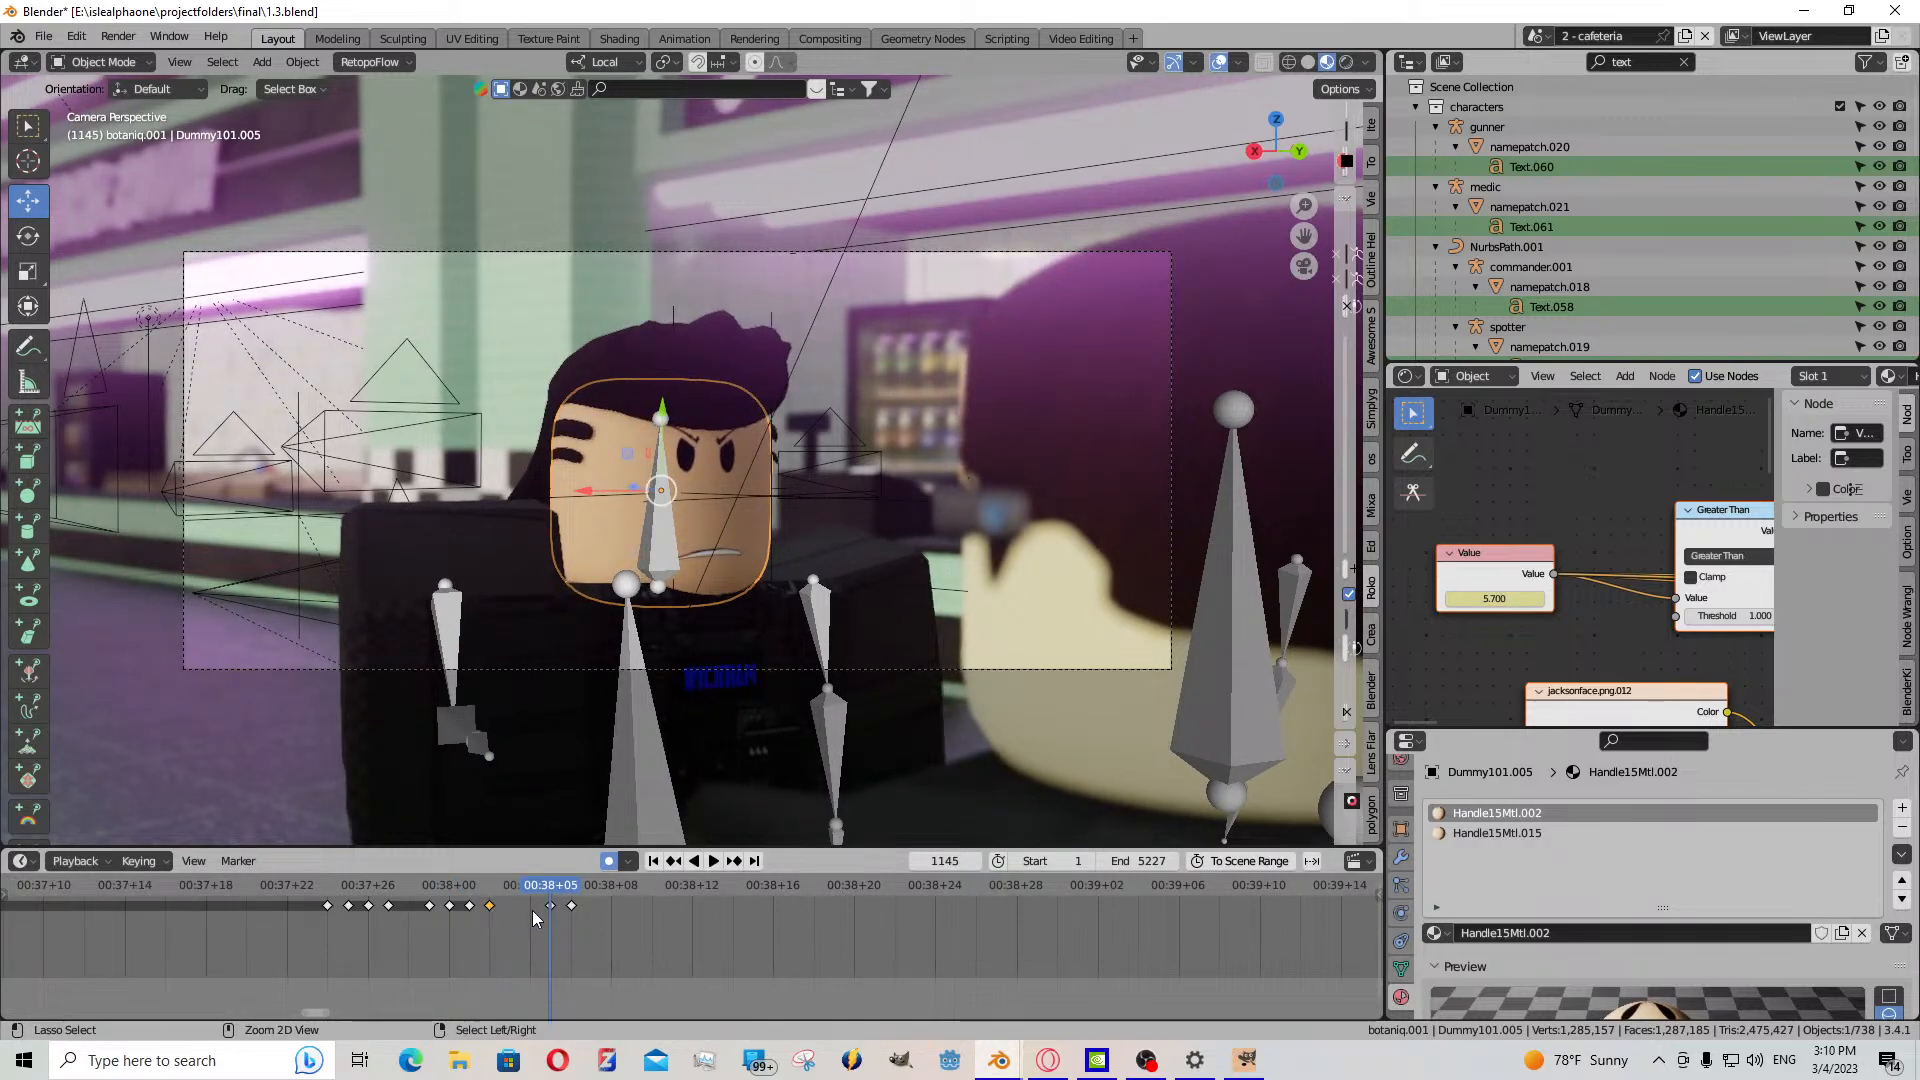
{"action": "key", "text": "ctrl+v"}
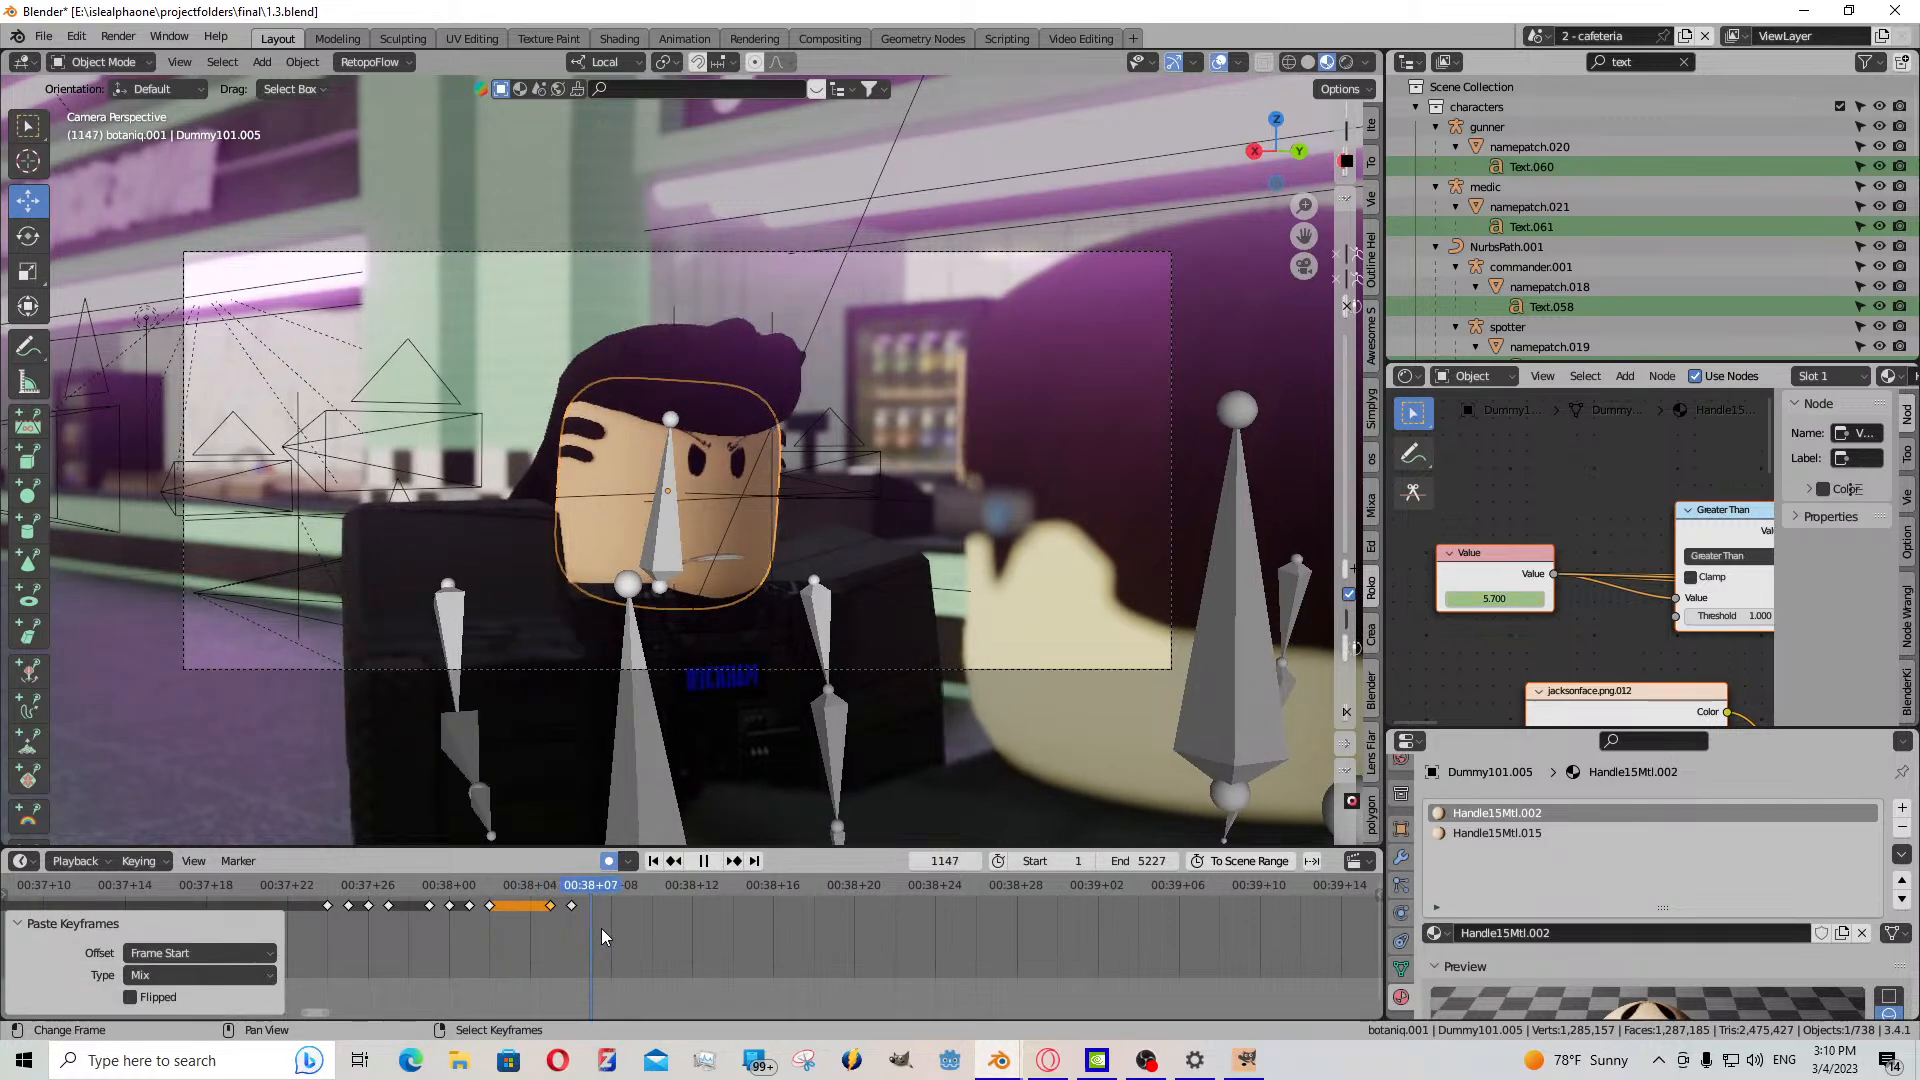
- Play the talking section repeatedly from around frame 1132 to check the timing of the mouth shapes
{"action": "left_click", "coordinate": [704, 860]}
{"action": "left_click", "coordinate": [708, 860]}
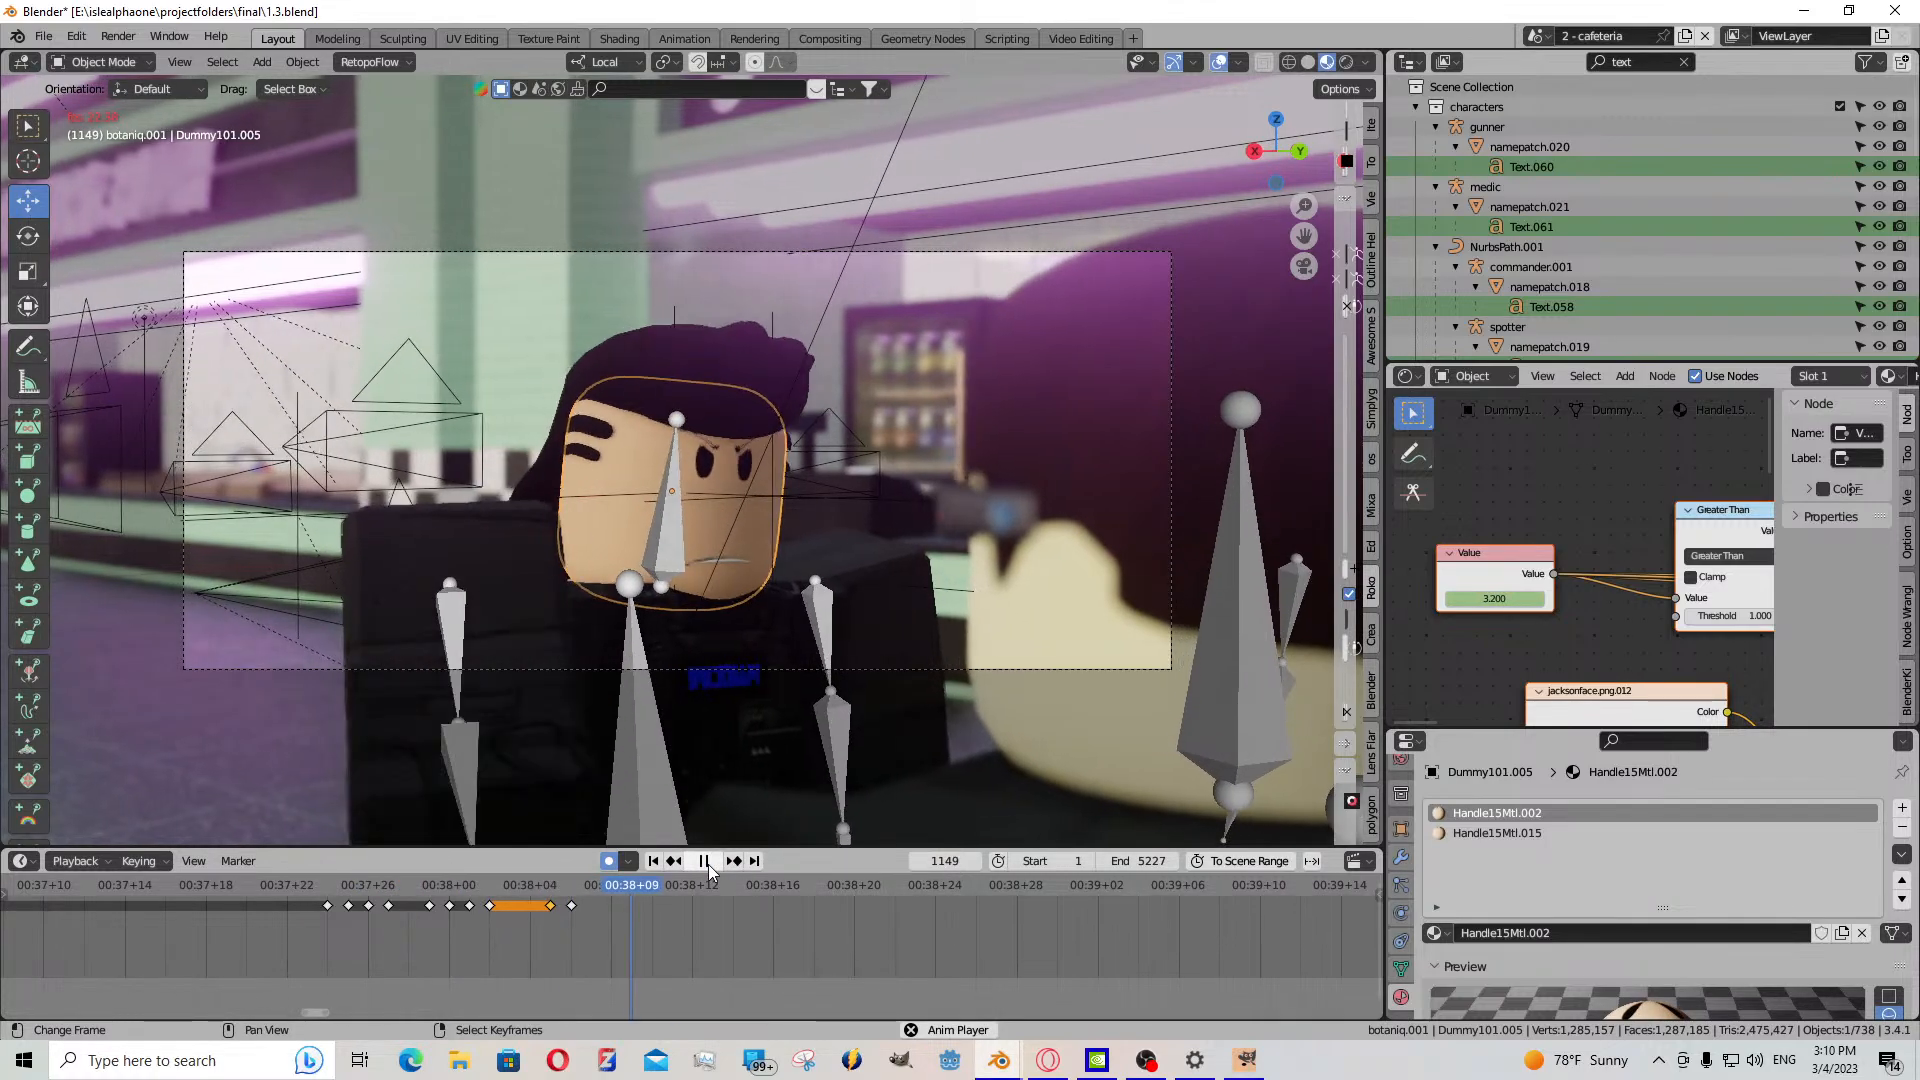
{"action": "left_click", "coordinate": [704, 860]}
{"action": "left_click", "coordinate": [368, 886]}
{"action": "left_click", "coordinate": [701, 856]}
{"action": "left_click", "coordinate": [704, 857]}
{"action": "left_click", "coordinate": [706, 859]}
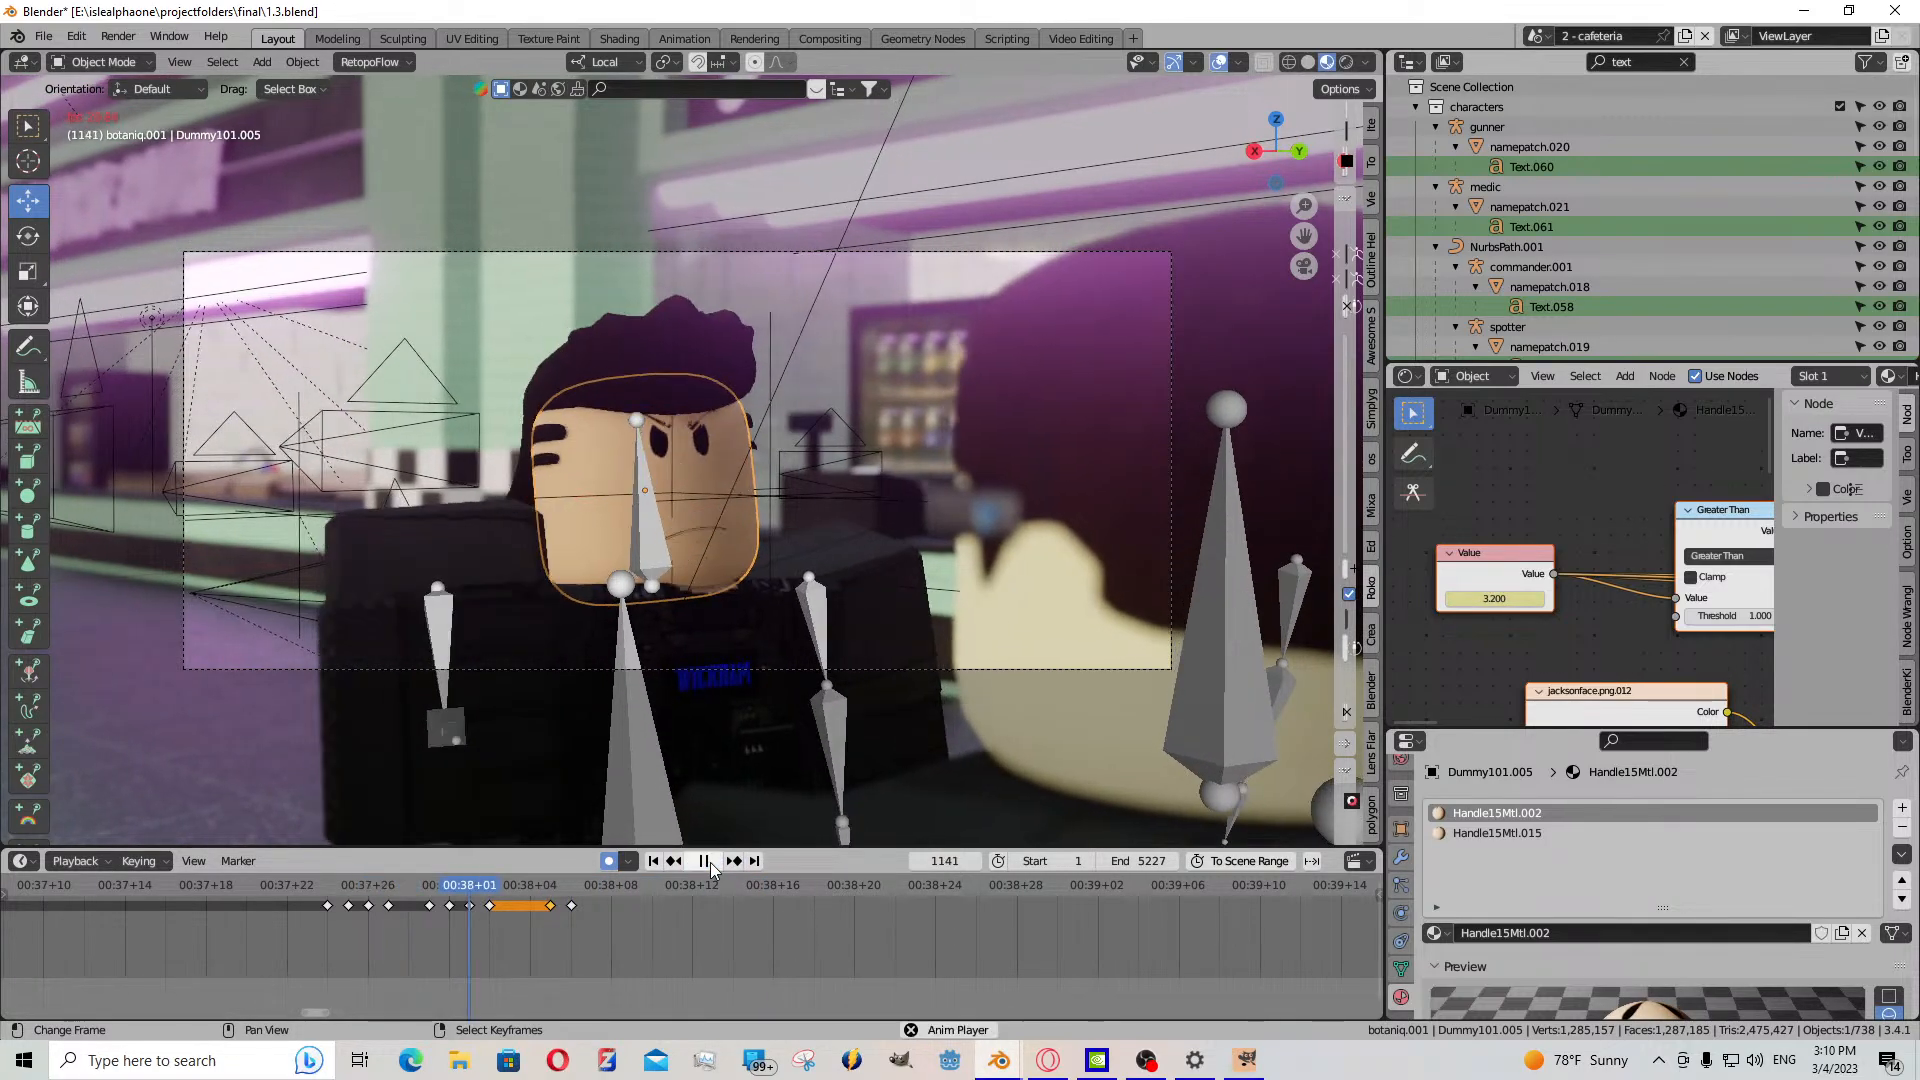
{"action": "left_click", "coordinate": [704, 859]}
{"action": "left_click", "coordinate": [264, 900]}
{"action": "left_click", "coordinate": [704, 859]}
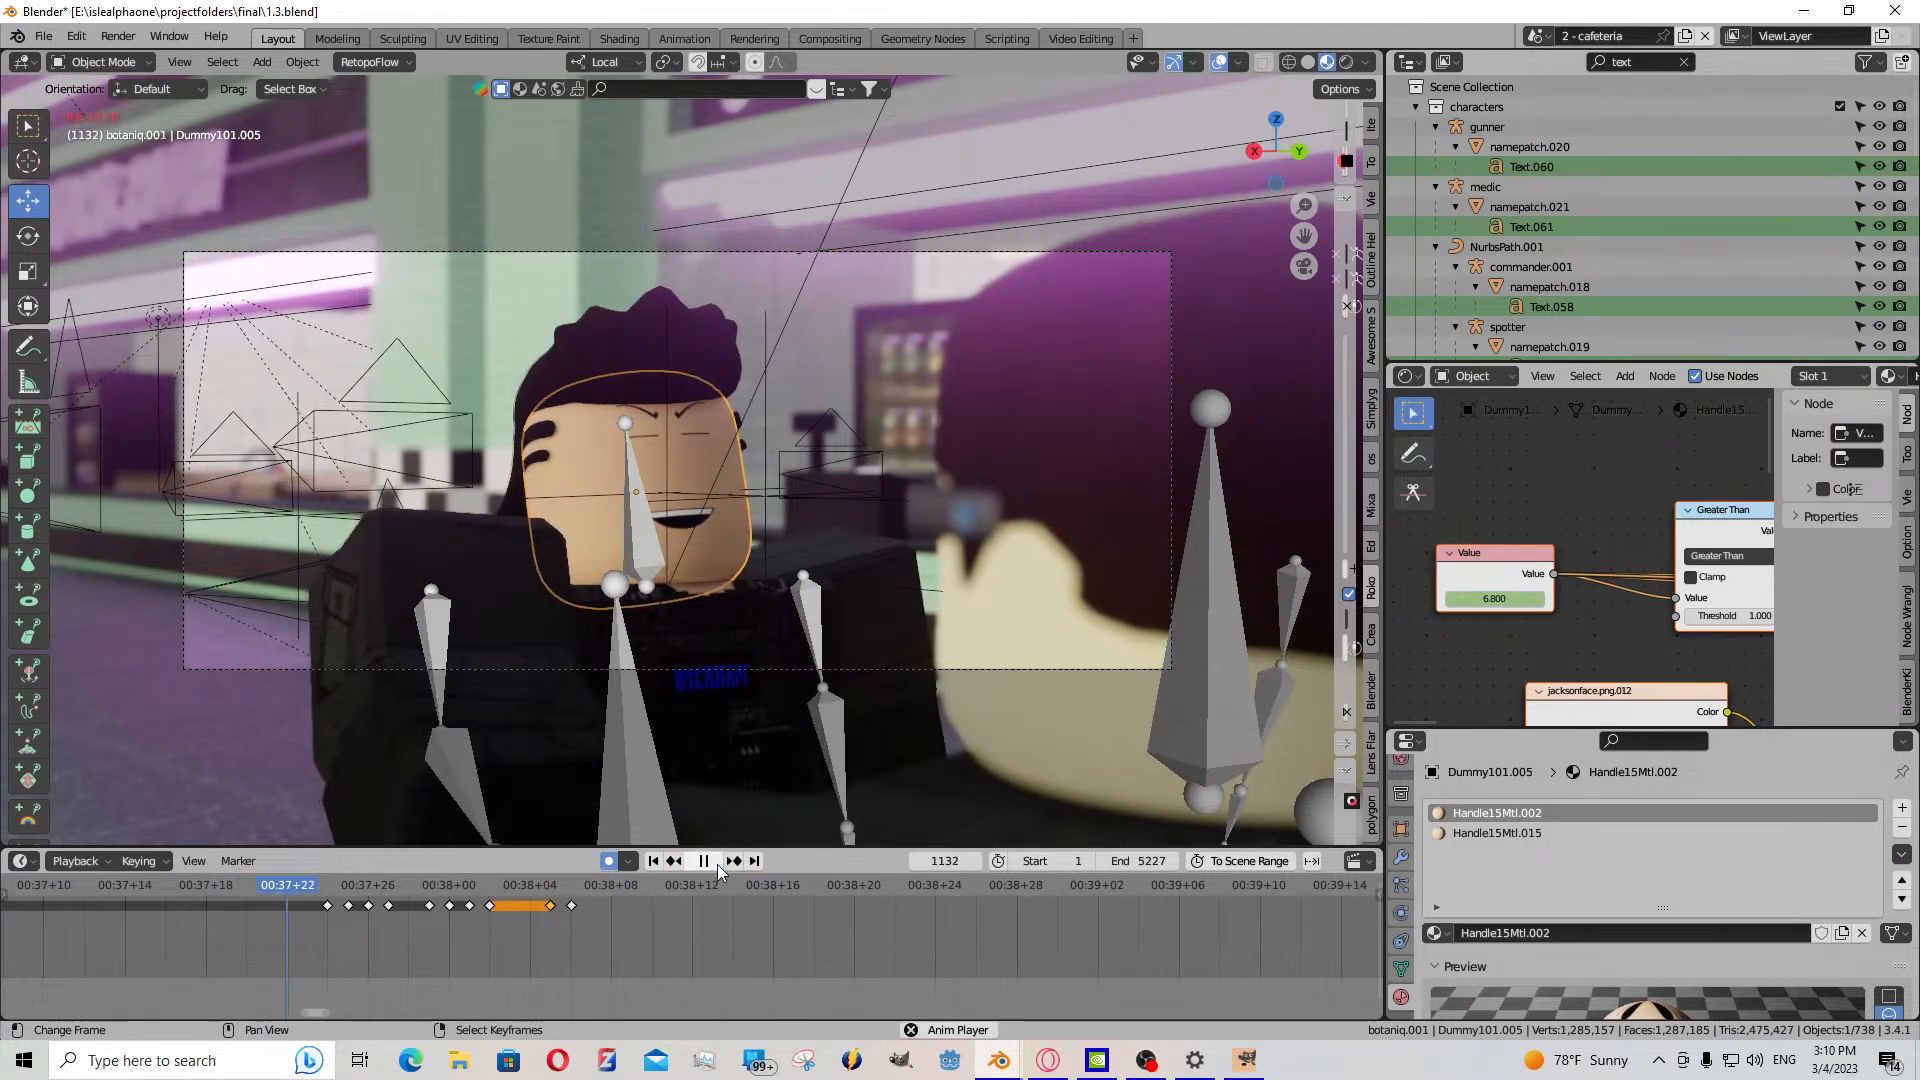
{"action": "left_click", "coordinate": [704, 858]}
- Move the mouth keyframes at frames 1139 and 1140 one frame earlier, to 1138 and 1139
{"action": "left_click_drag", "start_coordinate": [369, 921], "coordinate": [414, 916]}
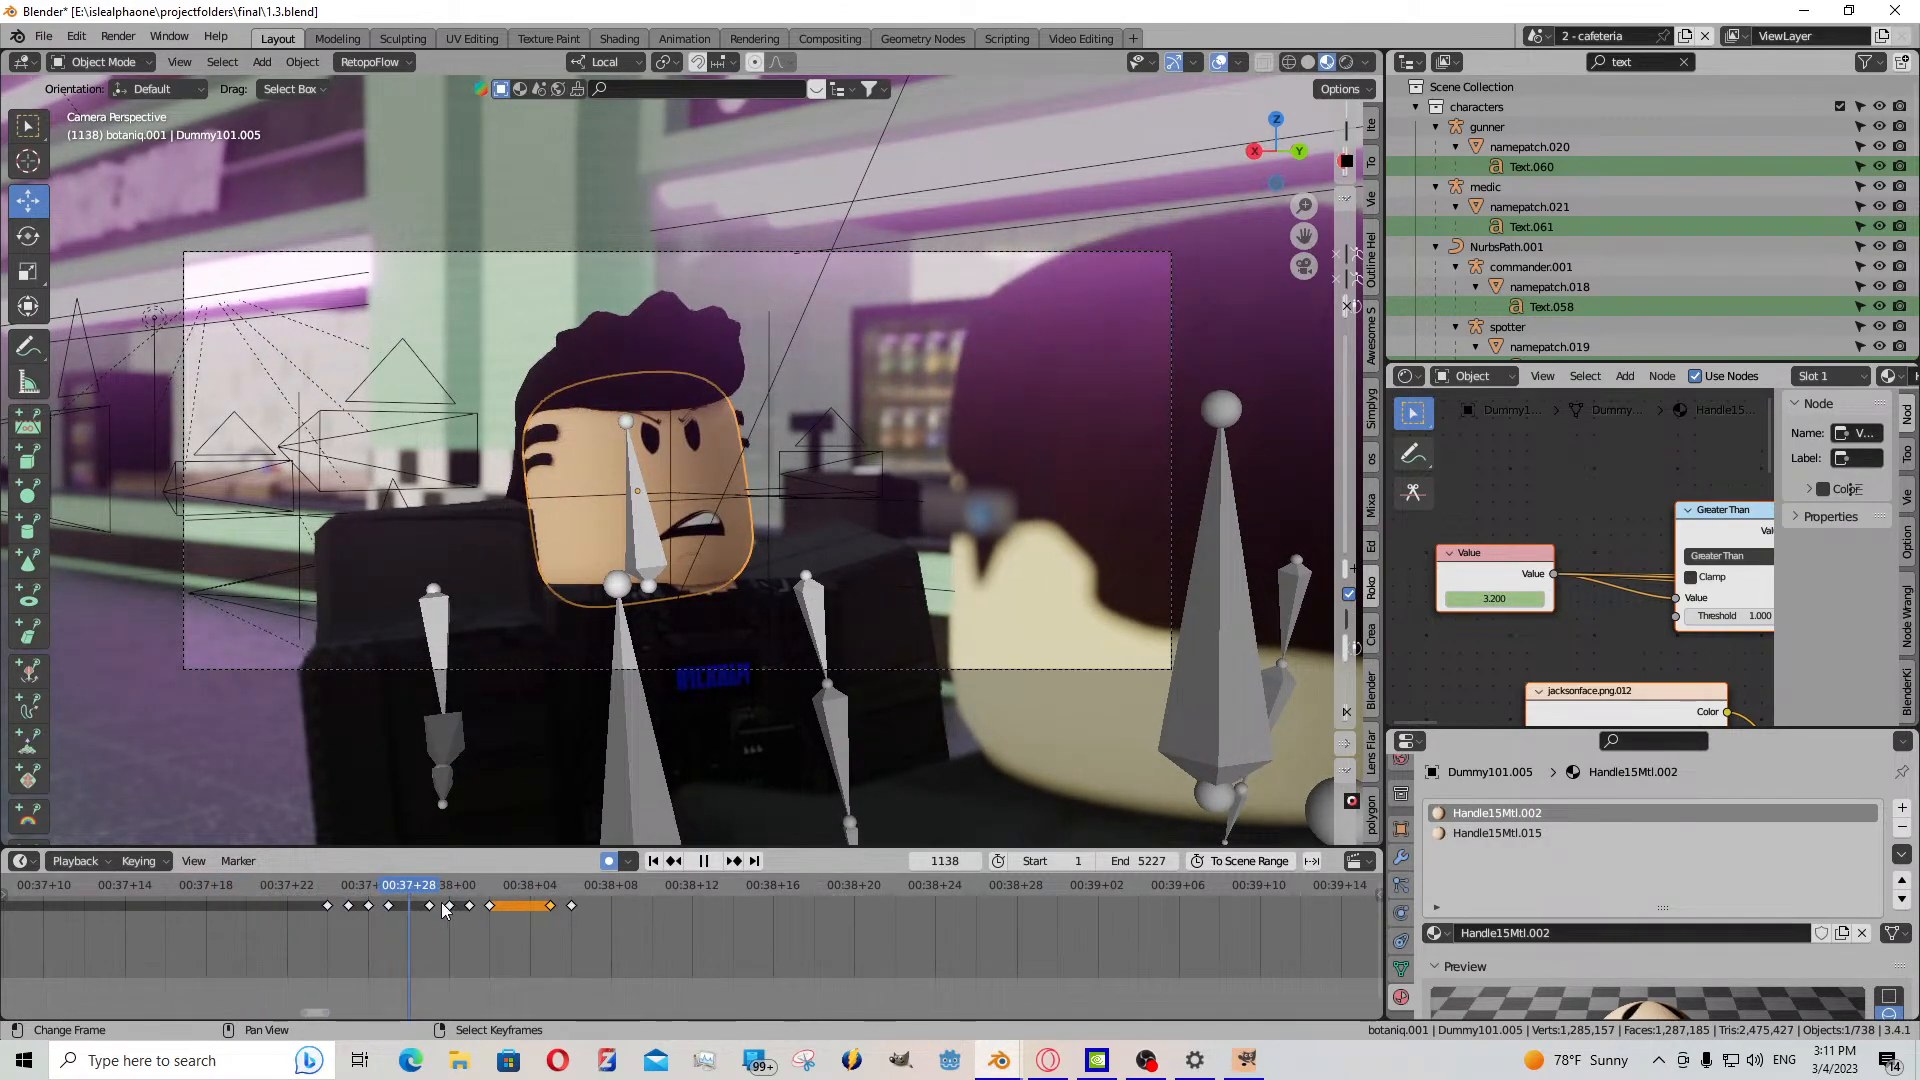
{"action": "right_click", "coordinate": [432, 905]}
{"action": "right_click", "coordinate": [447, 908], "text": "shift"}
{"action": "key", "text": "g"}
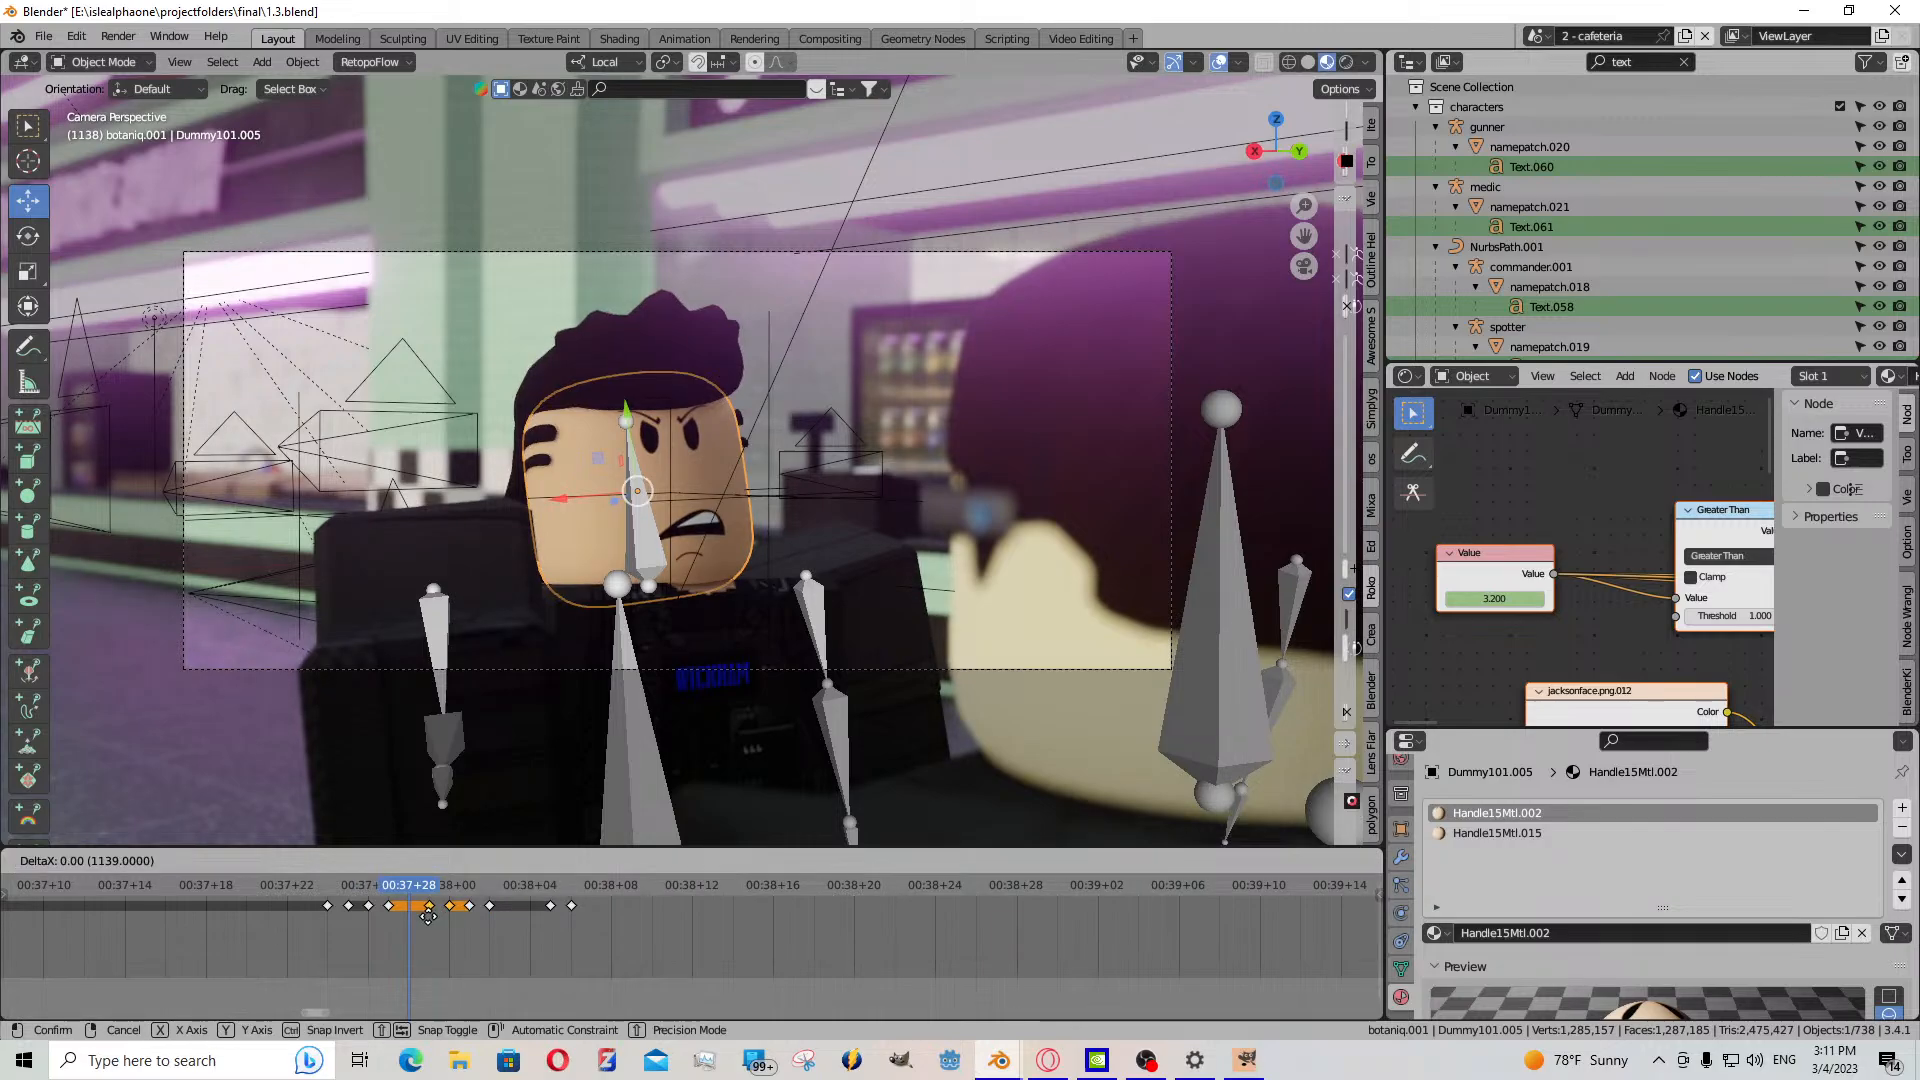
{"action": "left_click", "coordinate": [429, 924]}
- Move the mouth keyframes at frames 1141 and 1142 one frame earlier and play on to check the timing
{"action": "key", "text": "space"}
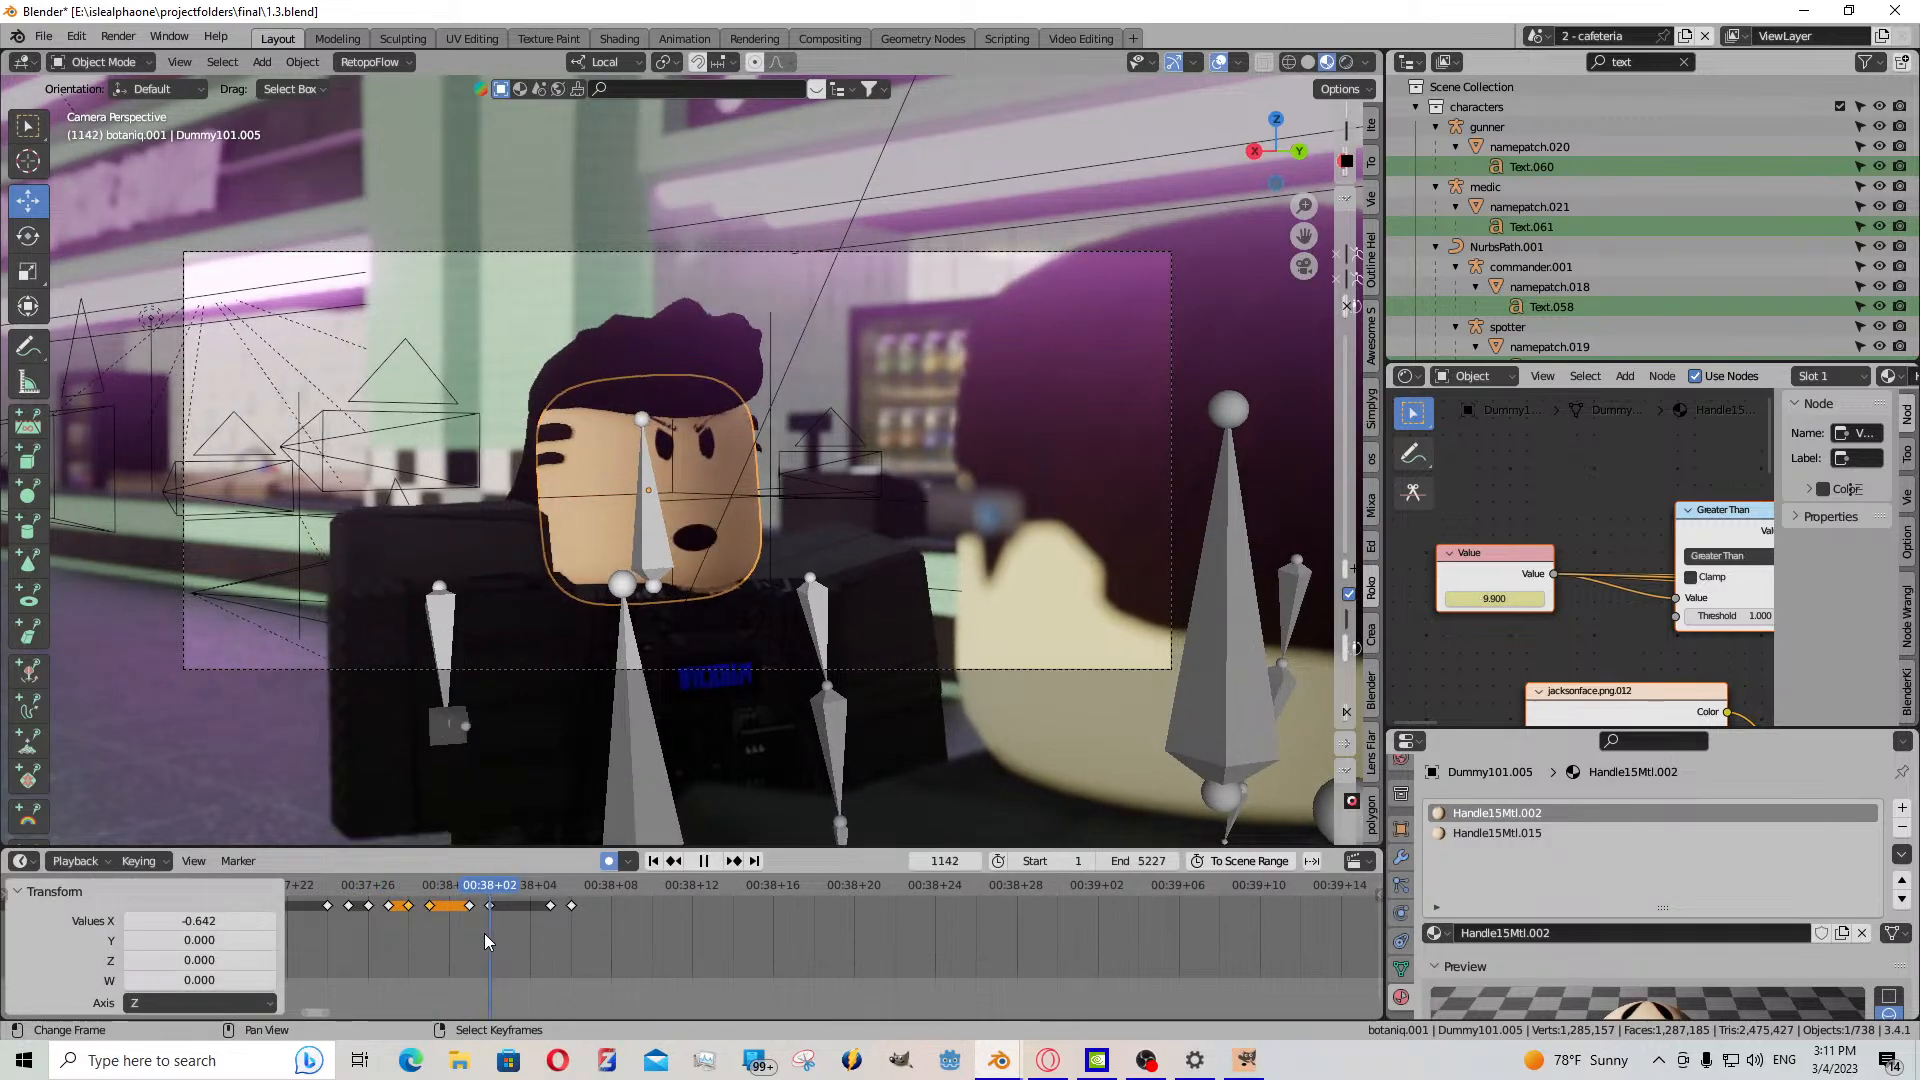
{"action": "key", "text": "space"}
{"action": "right_click", "coordinate": [487, 908]}
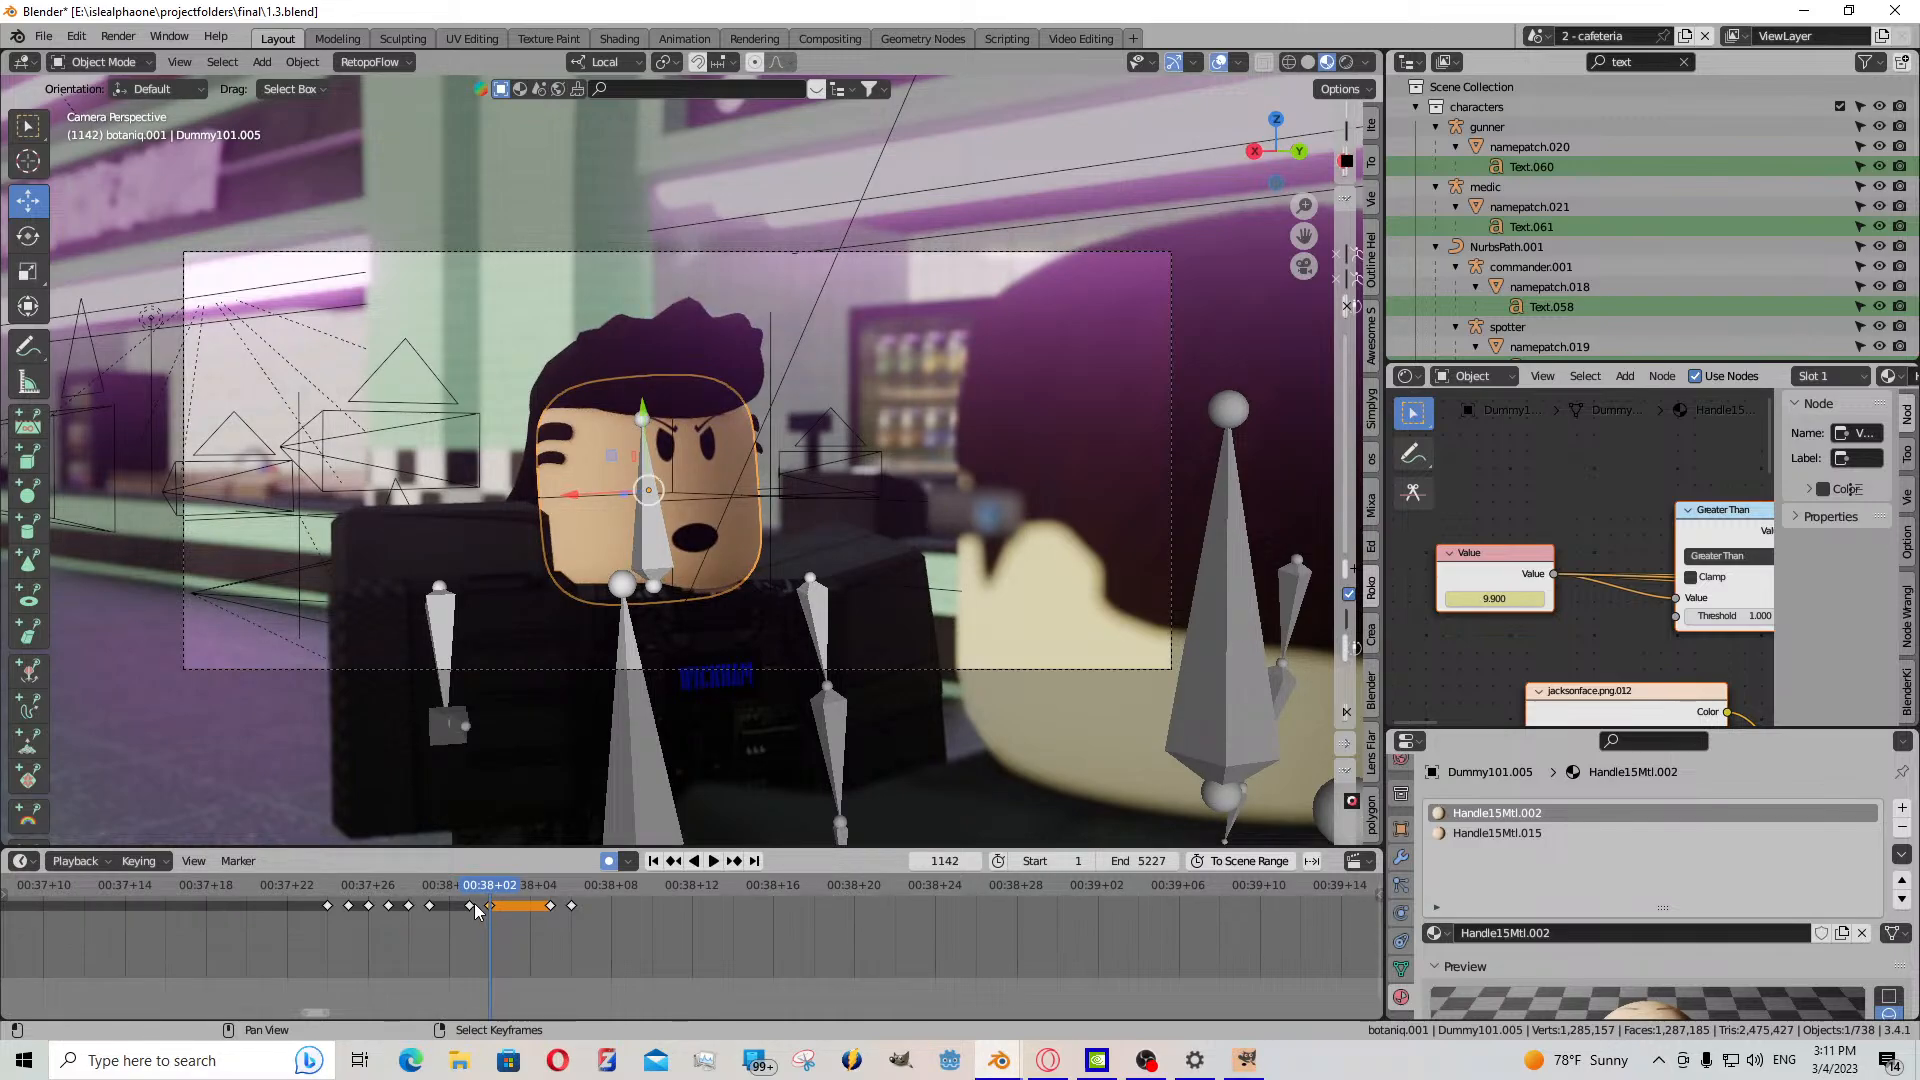
{"action": "right_click", "coordinate": [470, 905], "text": "shift"}
{"action": "key", "text": "g"}
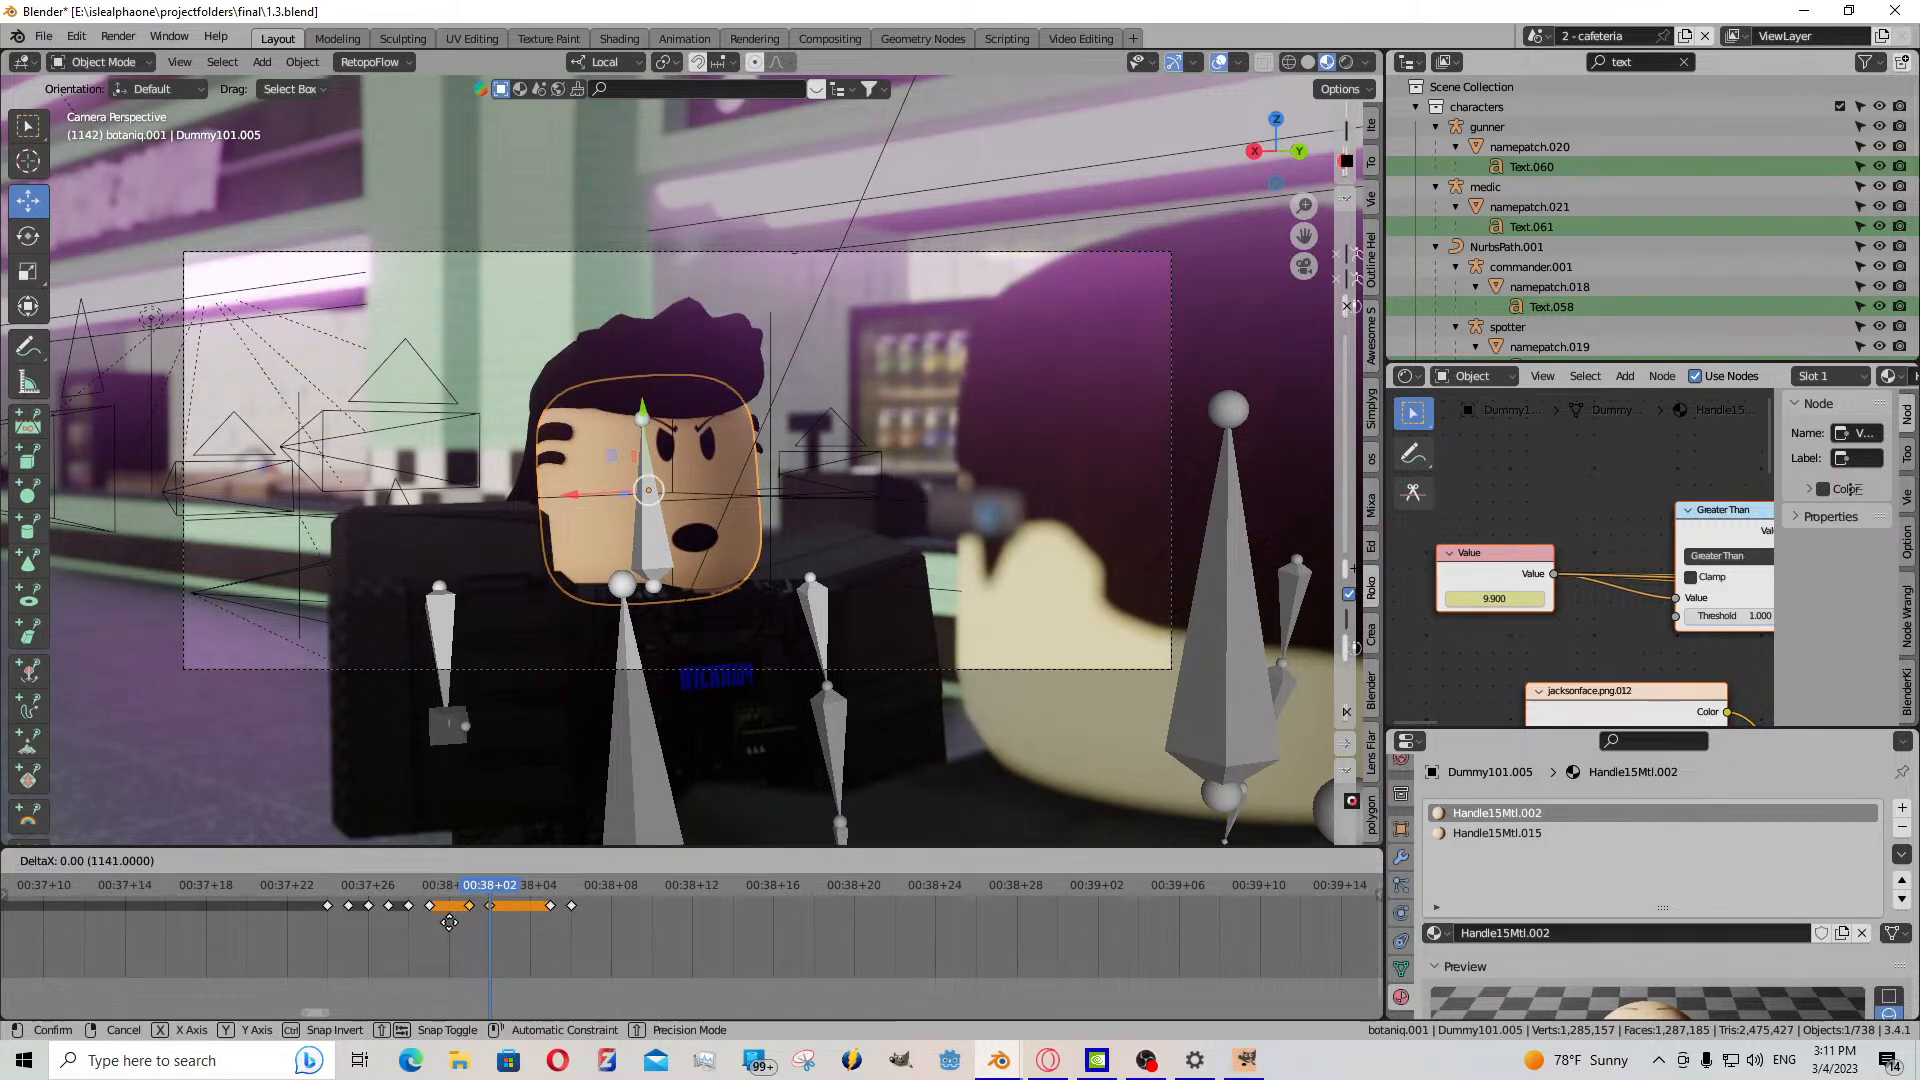
{"action": "left_click", "coordinate": [441, 930]}
{"action": "key", "text": "space"}
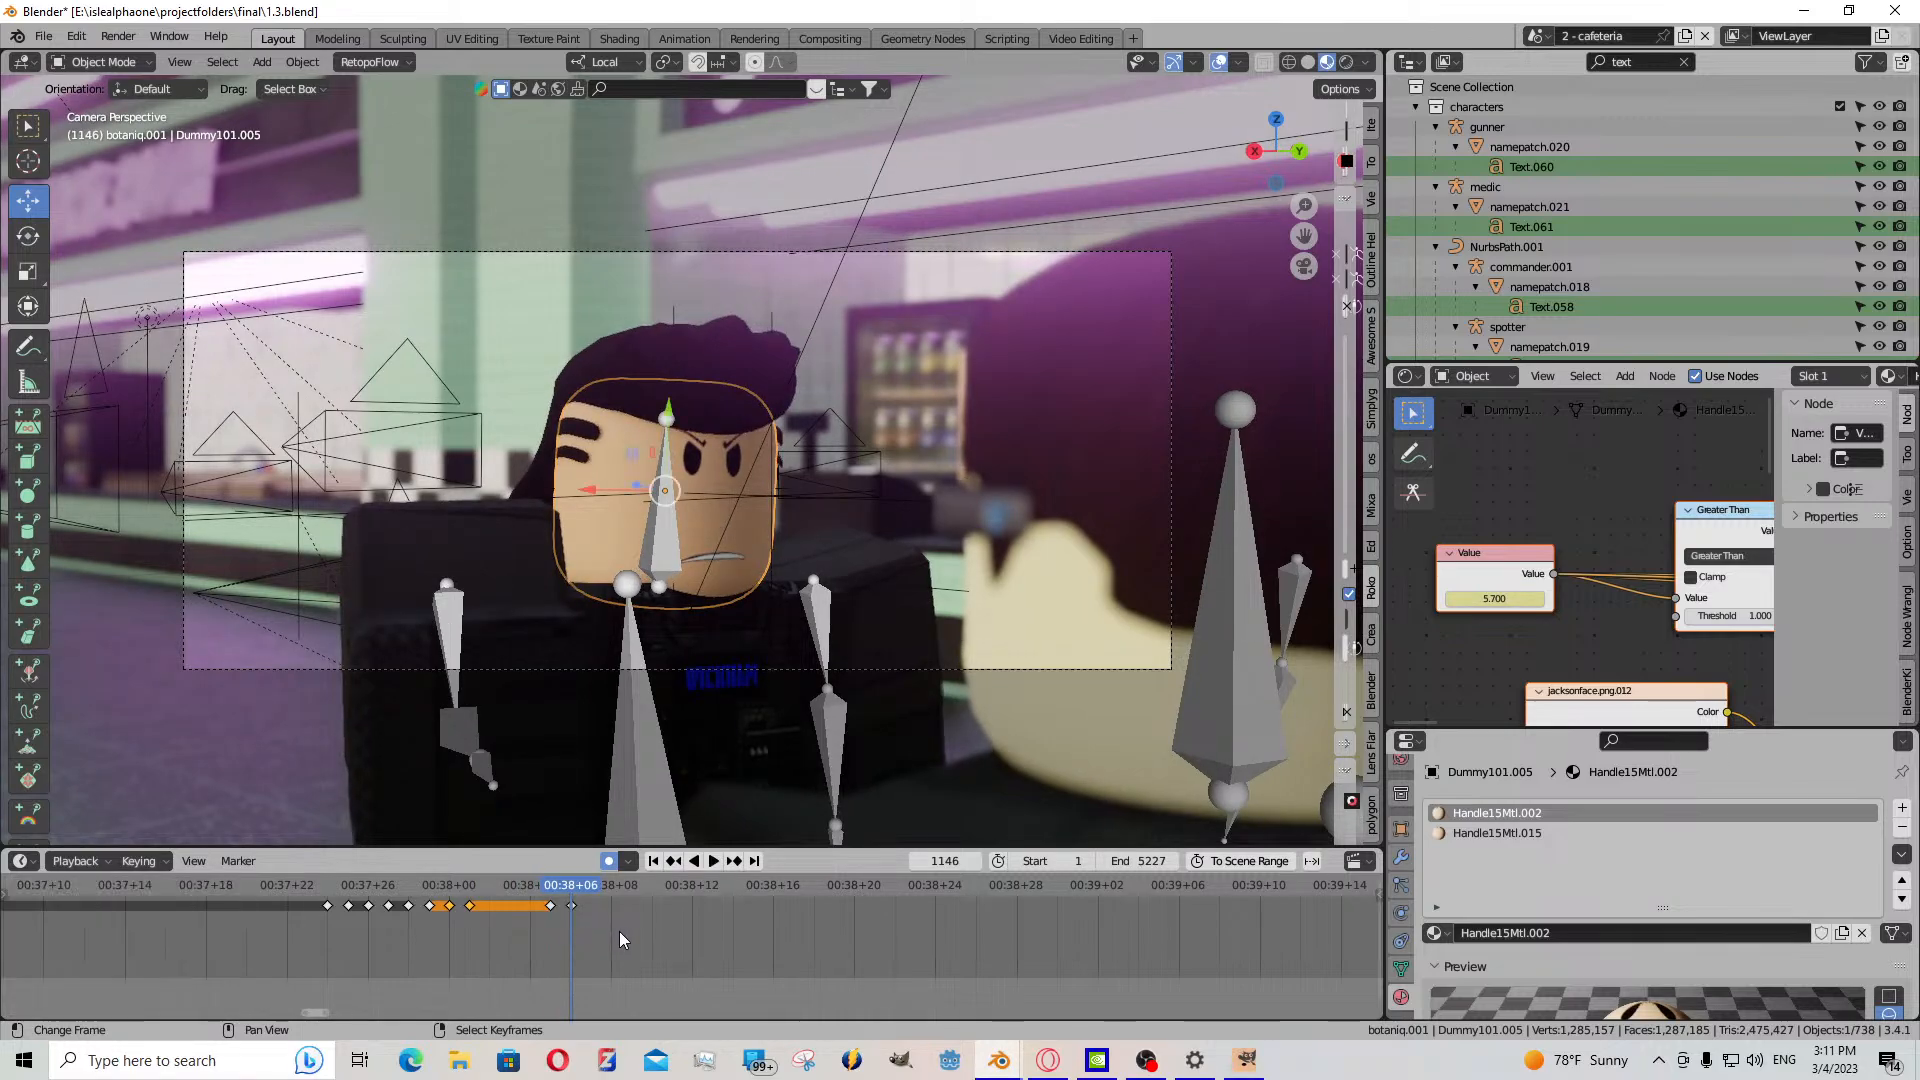
- Key the mouth Value of 5.700 at frame 1148, and set it to 3.300 at frame 1149
{"action": "key", "text": "space"}
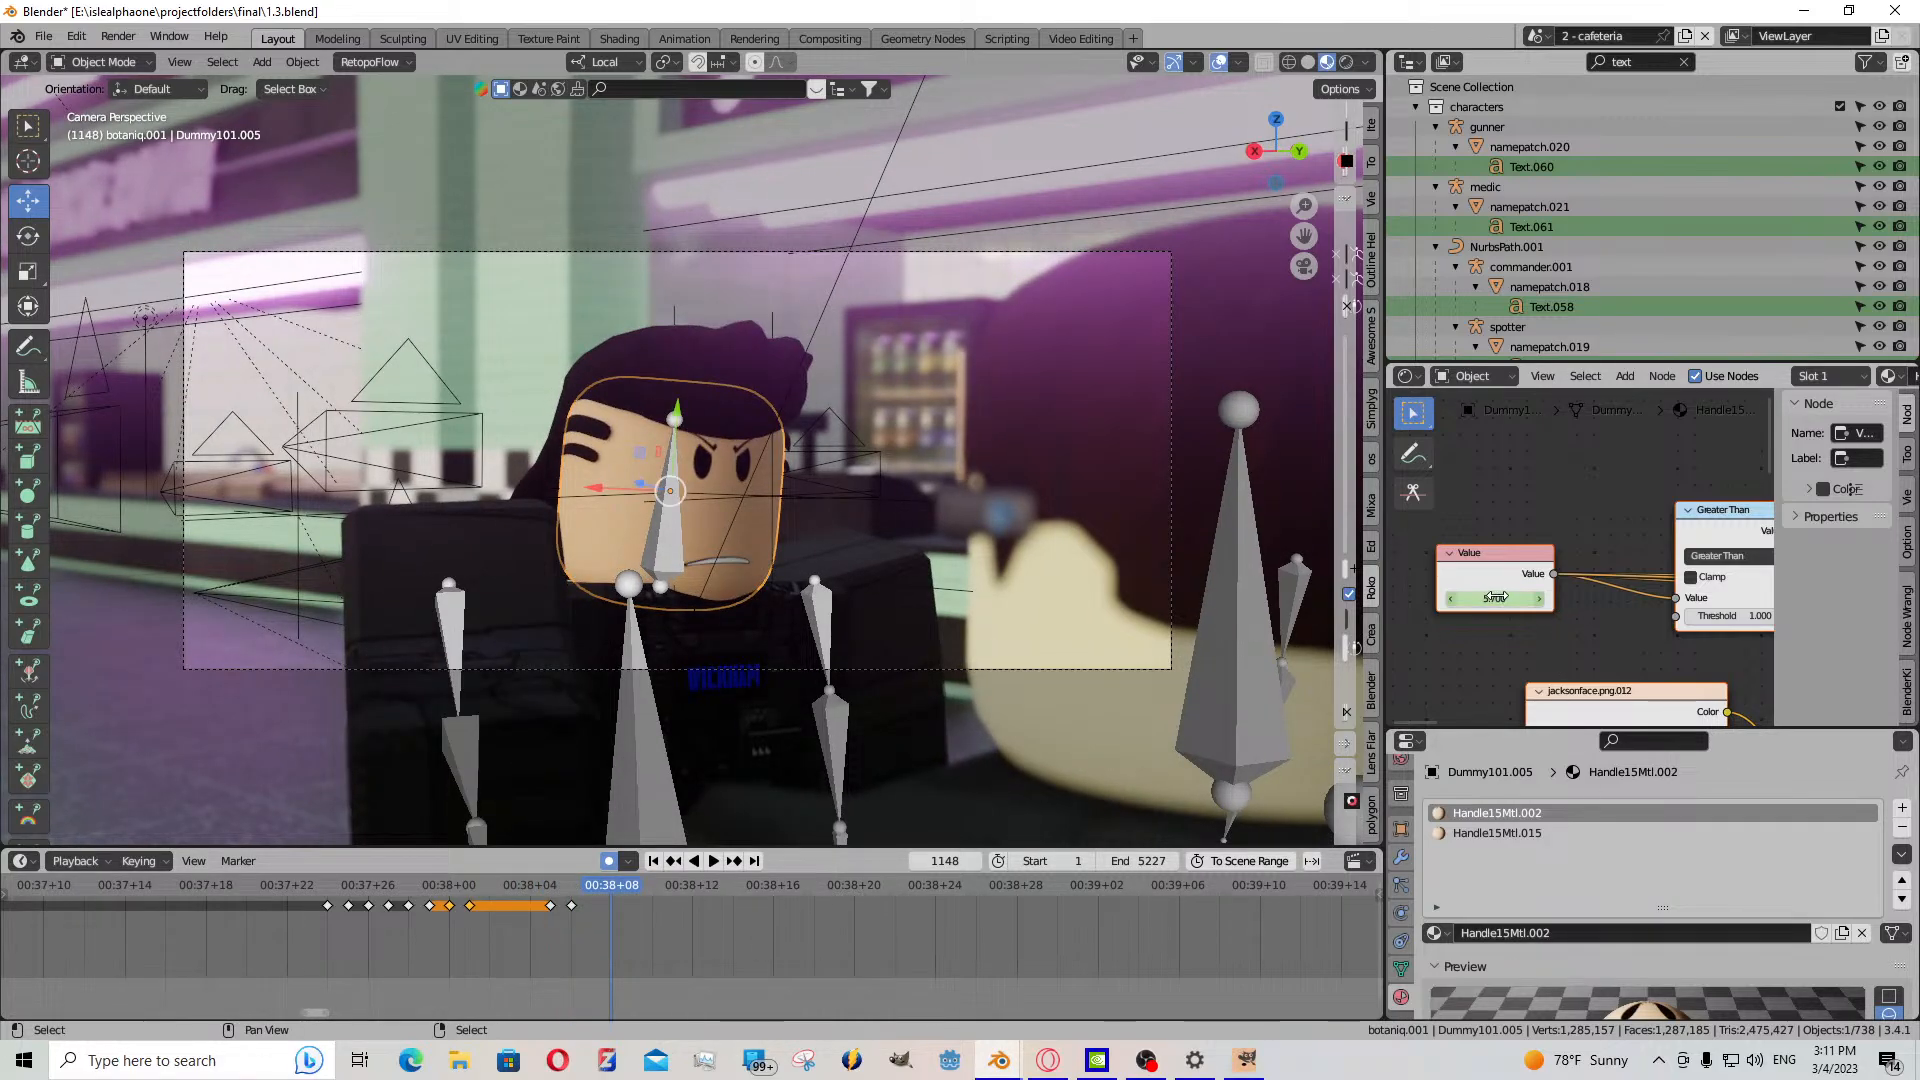
{"action": "key", "text": "i"}
{"action": "key", "text": "space"}
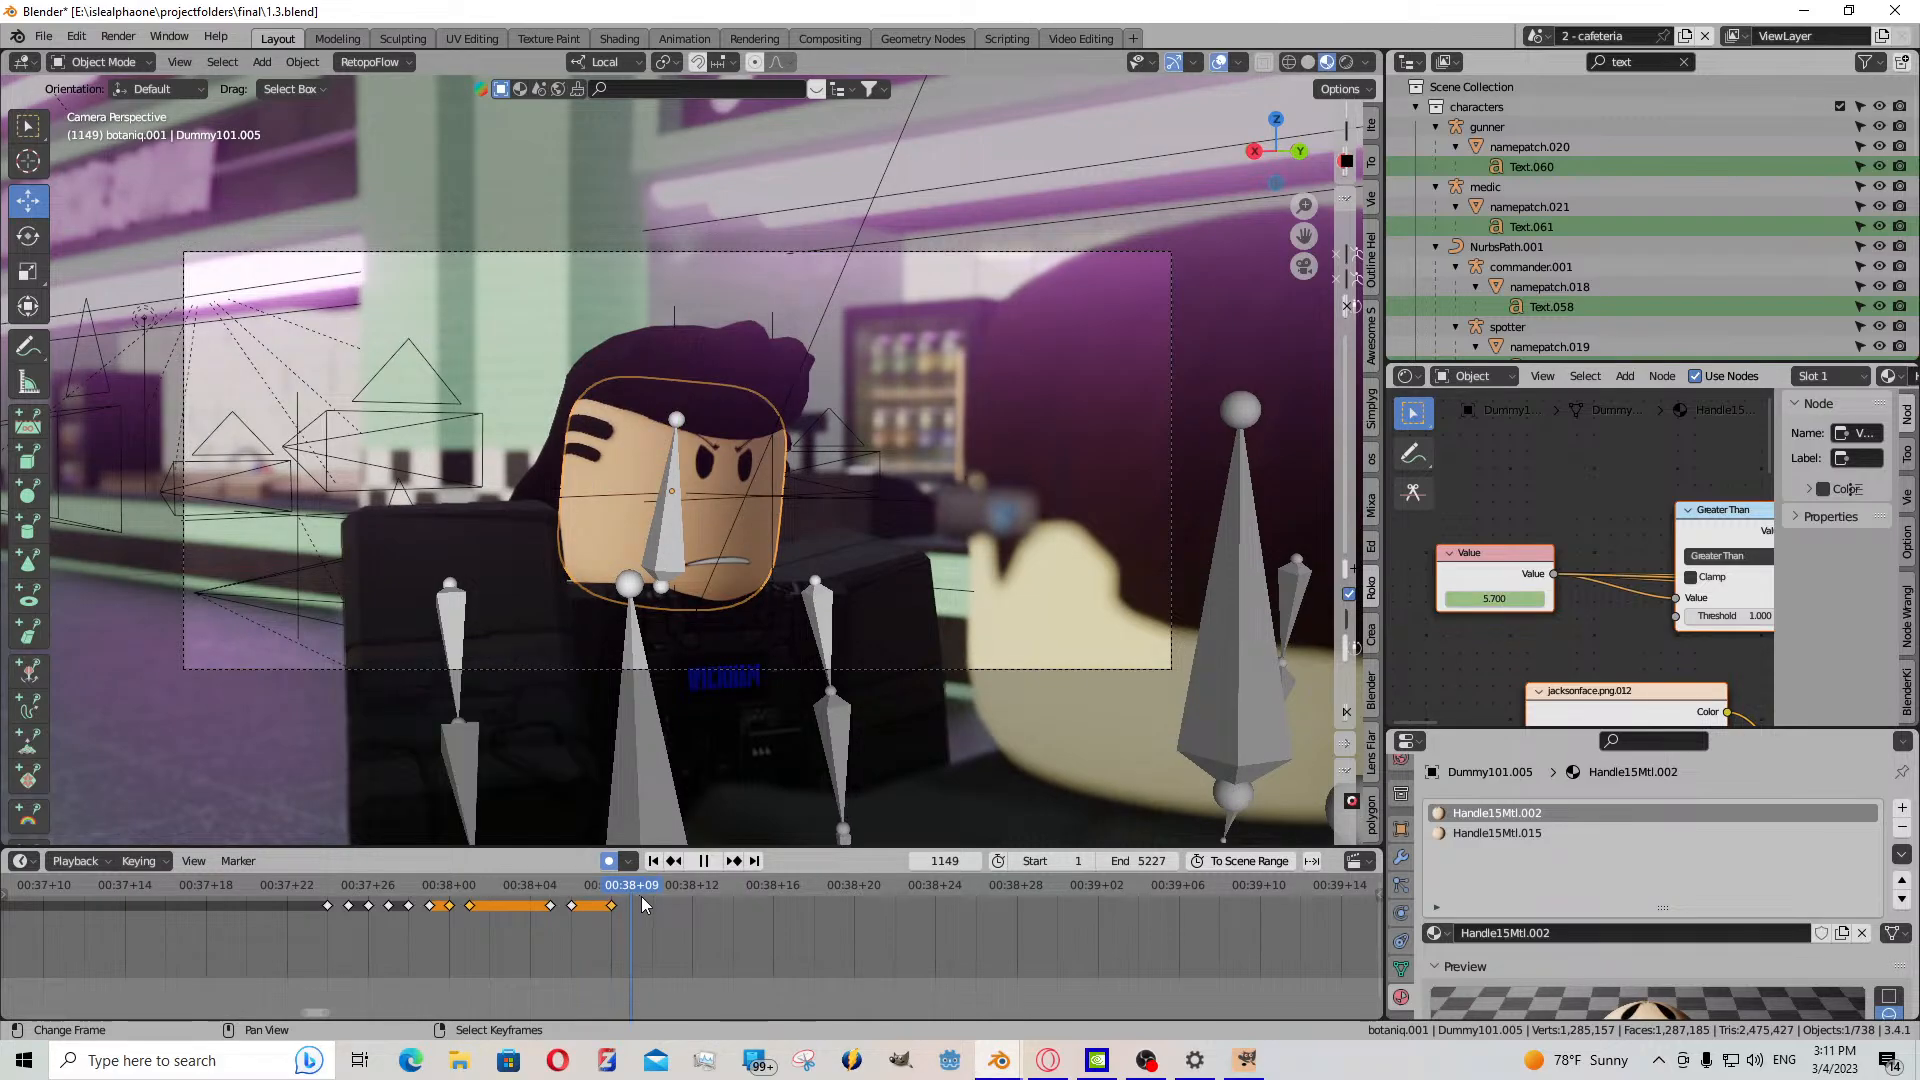
{"action": "key", "text": "space"}
{"action": "mouse_move", "coordinate": [1521, 598]}
{"action": "left_mouse_down"}
{"action": "mouse_move", "coordinate": [1469, 598]}
{"action": "mouse_move", "coordinate": [1510, 597]}
{"action": "left_mouse_up"}
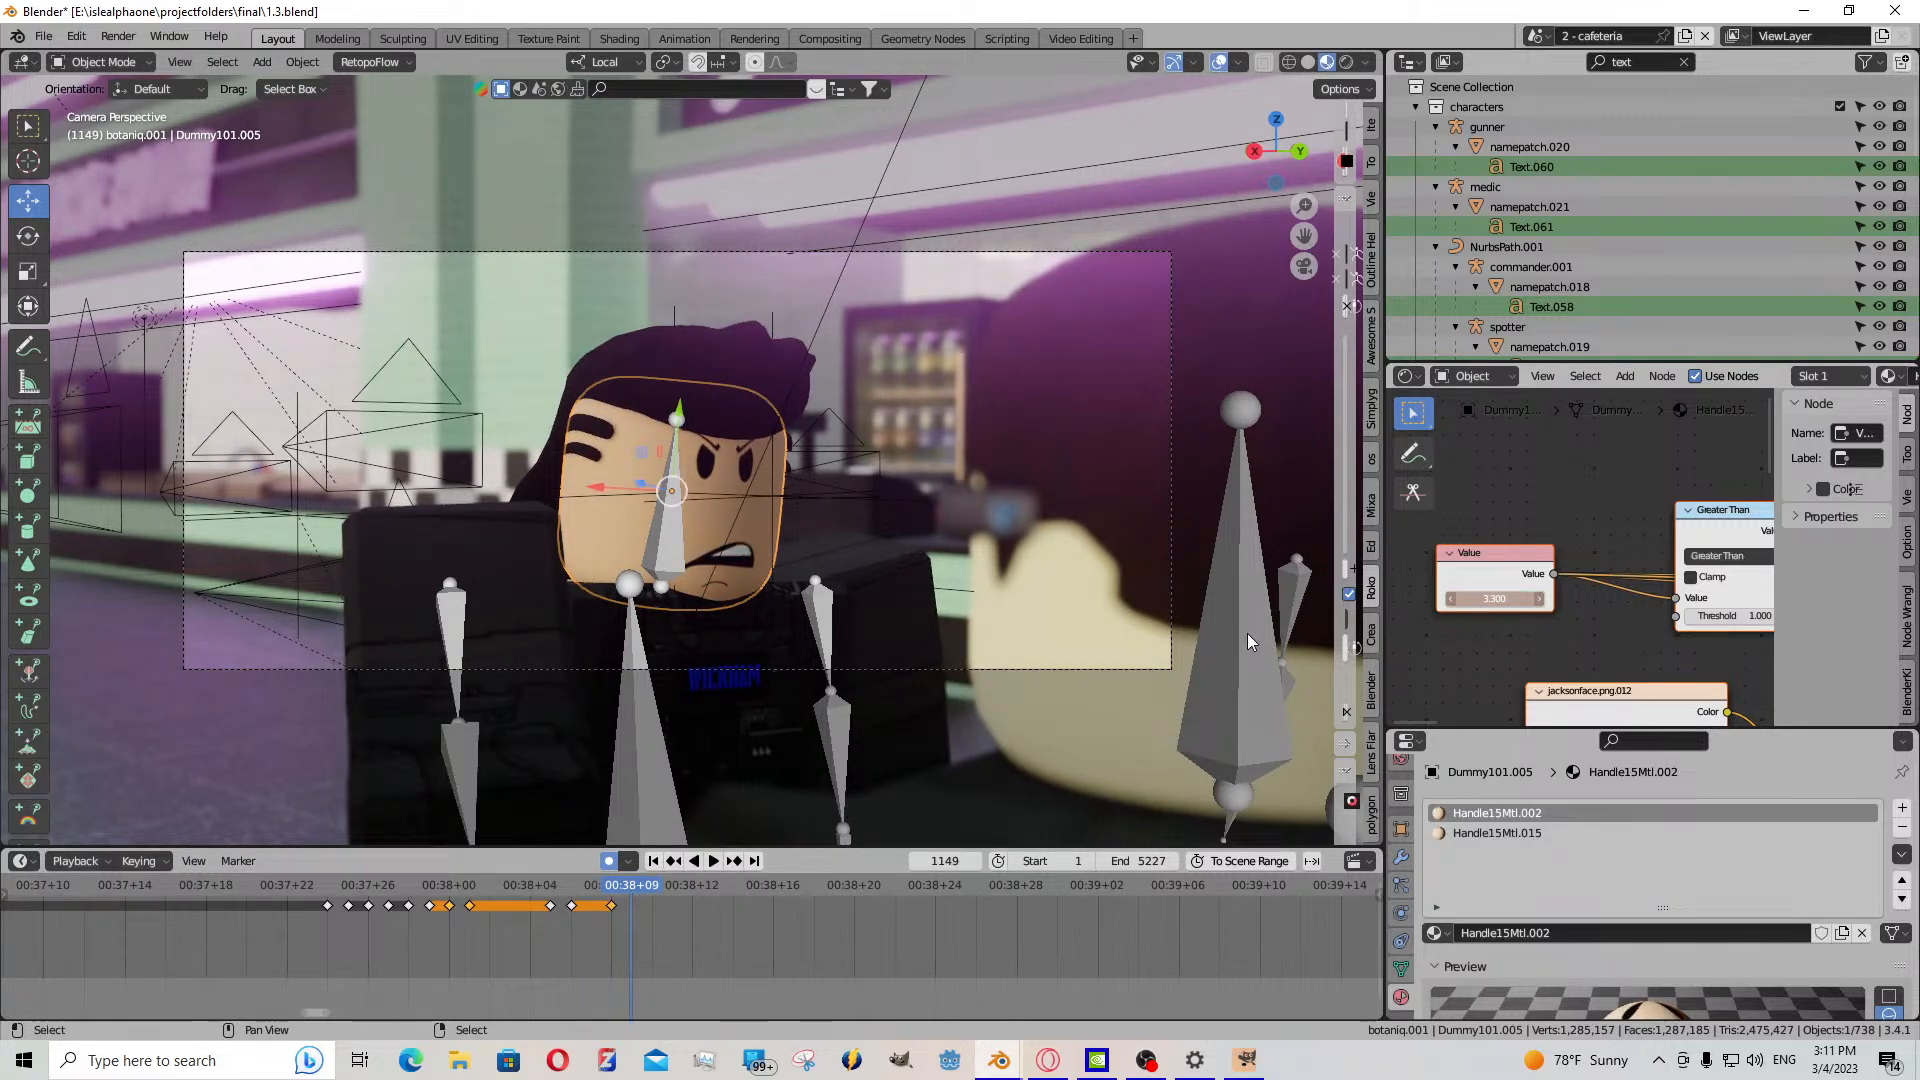
- Set the mouth Value at frame 1151 to -0.800 and copy the frame 1149 keyframe to frame 1150
{"action": "left_click_drag", "start_coordinate": [632, 888], "coordinate": [672, 915]}
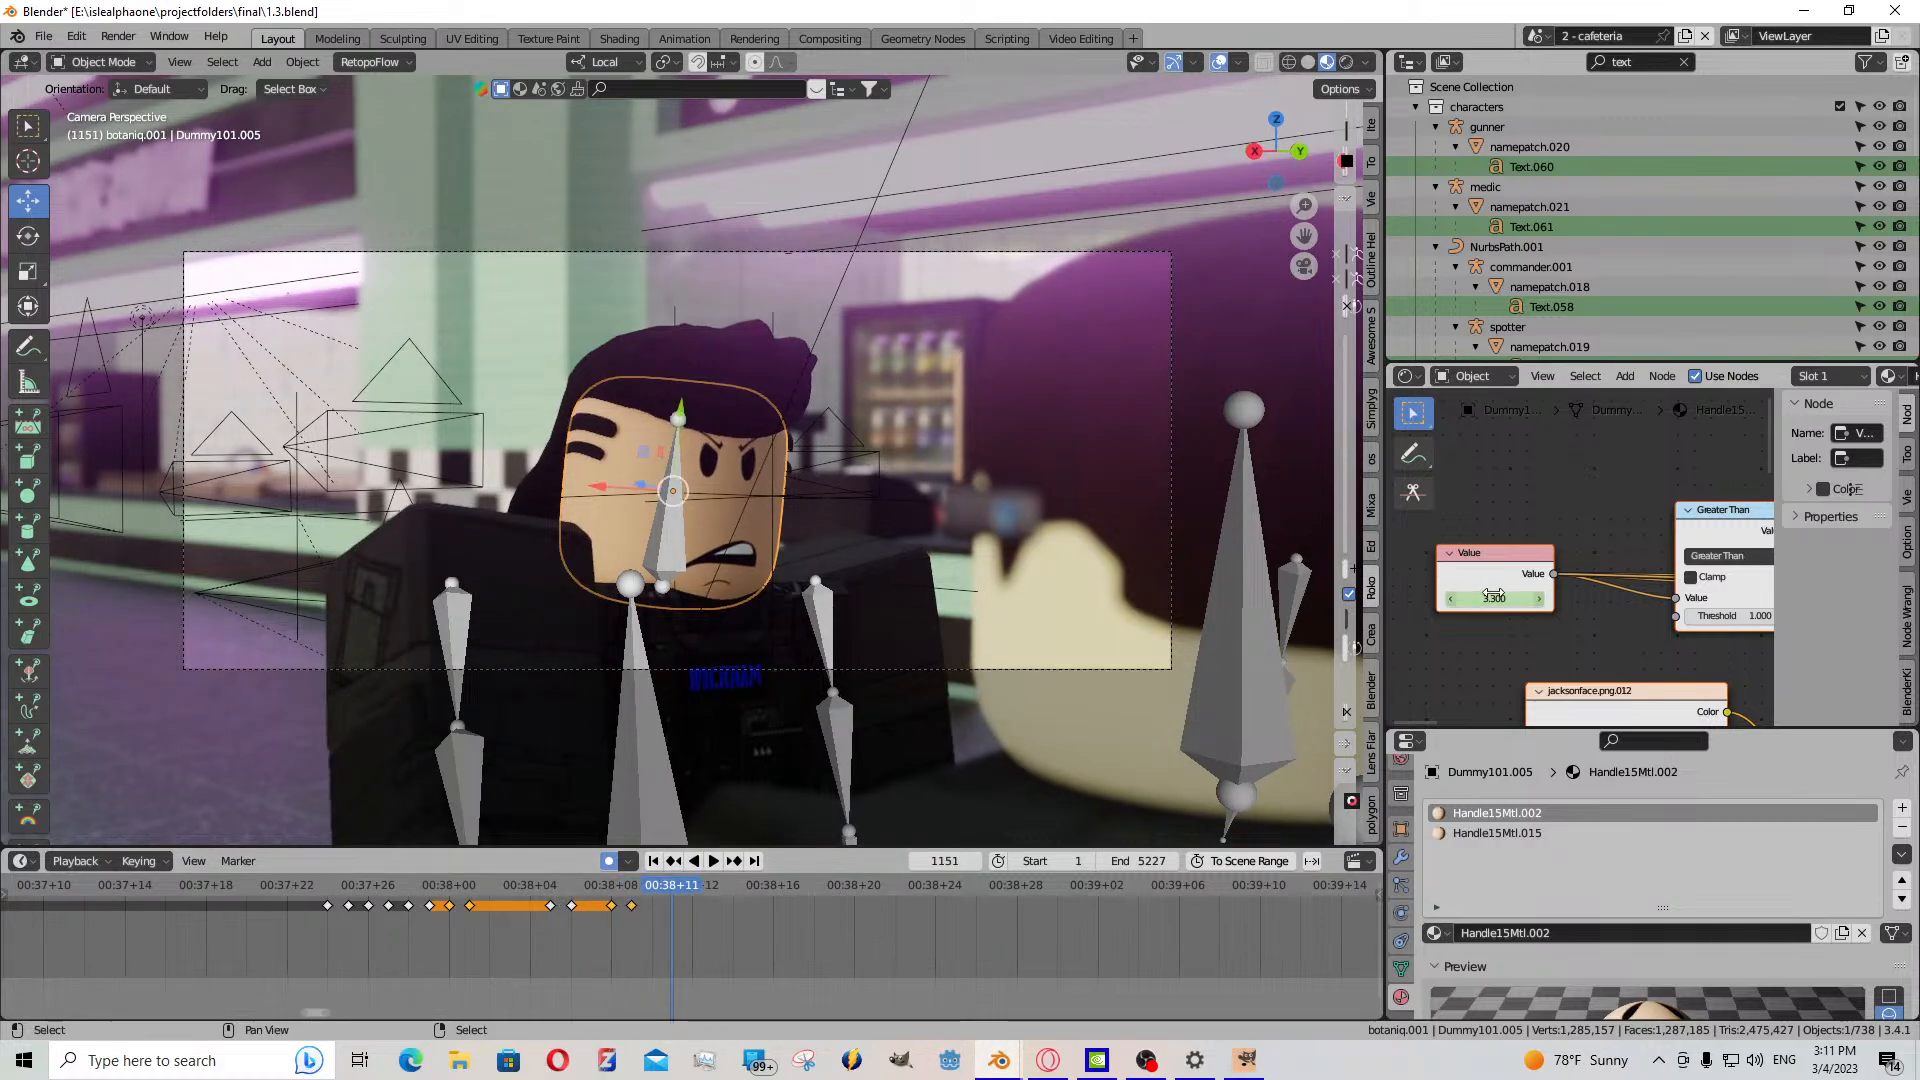
{"action": "left_click_drag", "start_coordinate": [1492, 596], "coordinate": [1414, 598]}
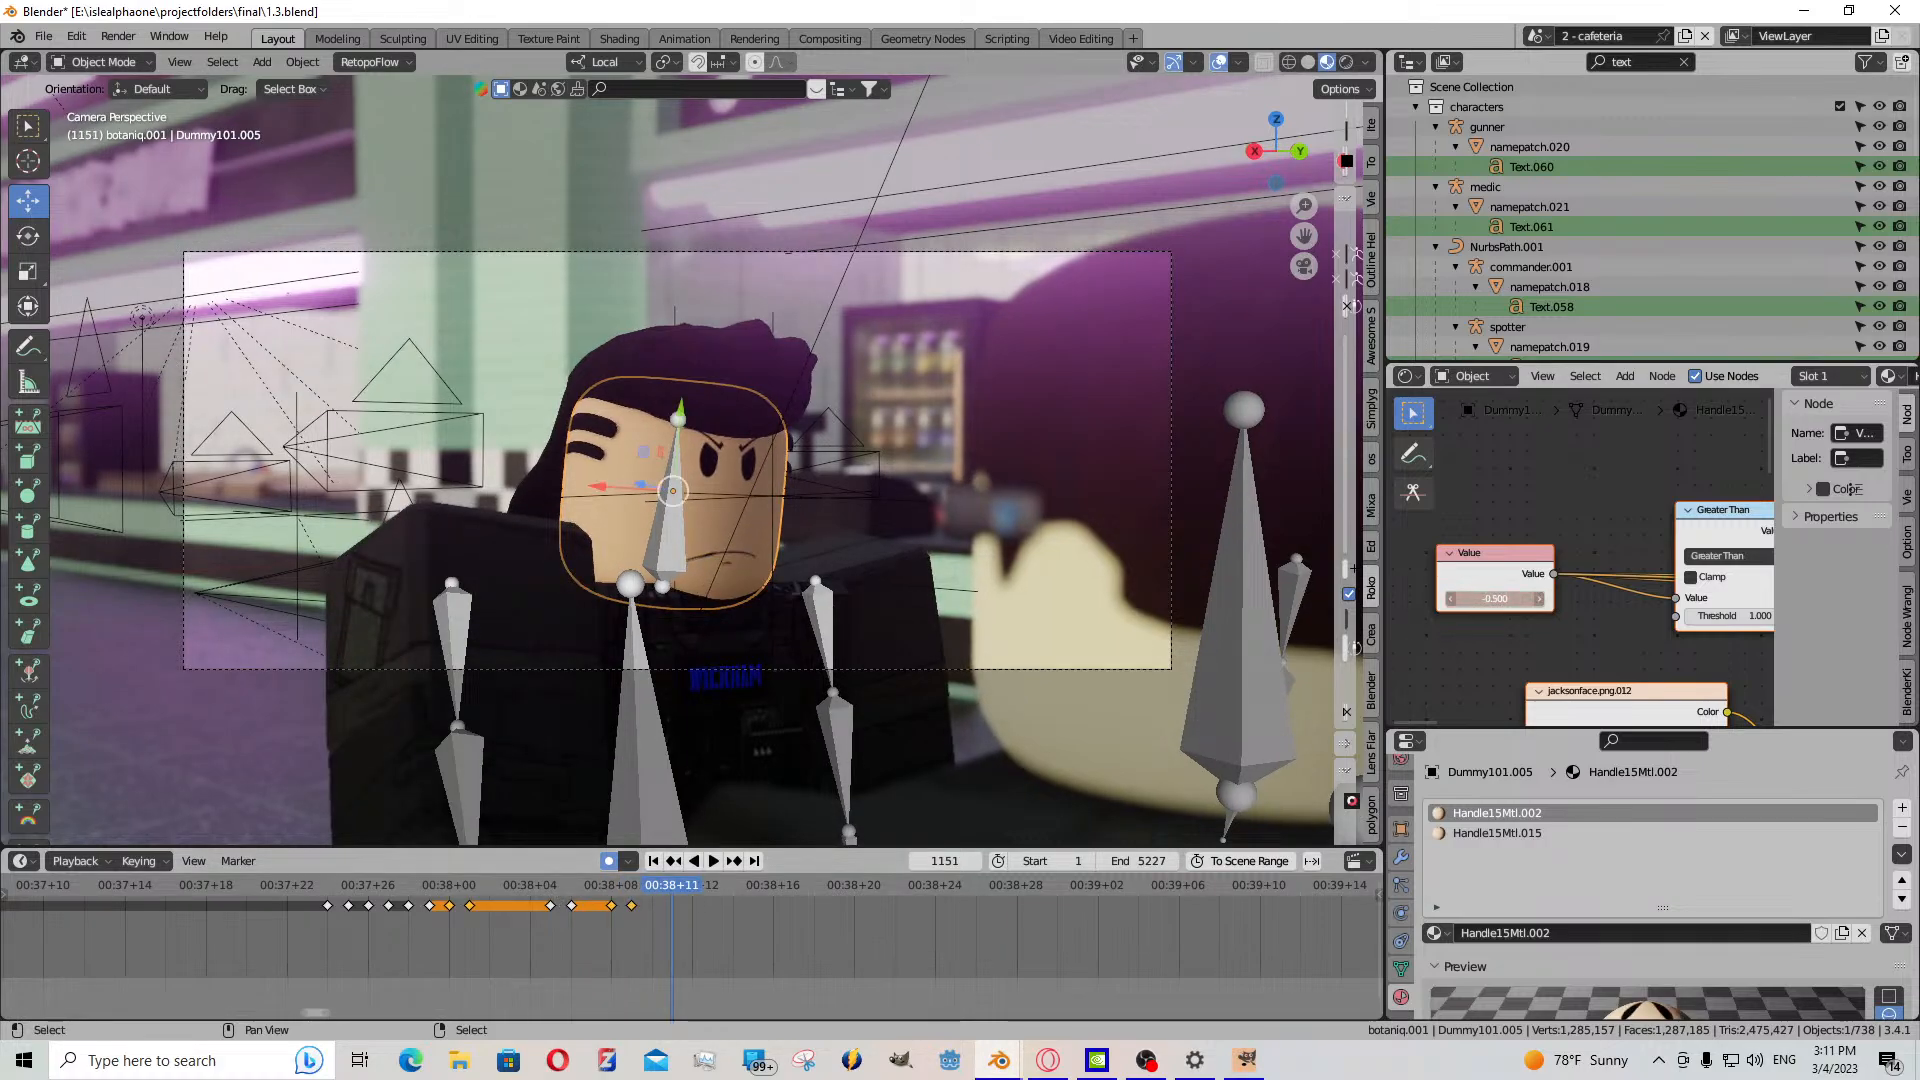
{"action": "left_click", "coordinate": [633, 910]}
{"action": "key", "text": "Right"}
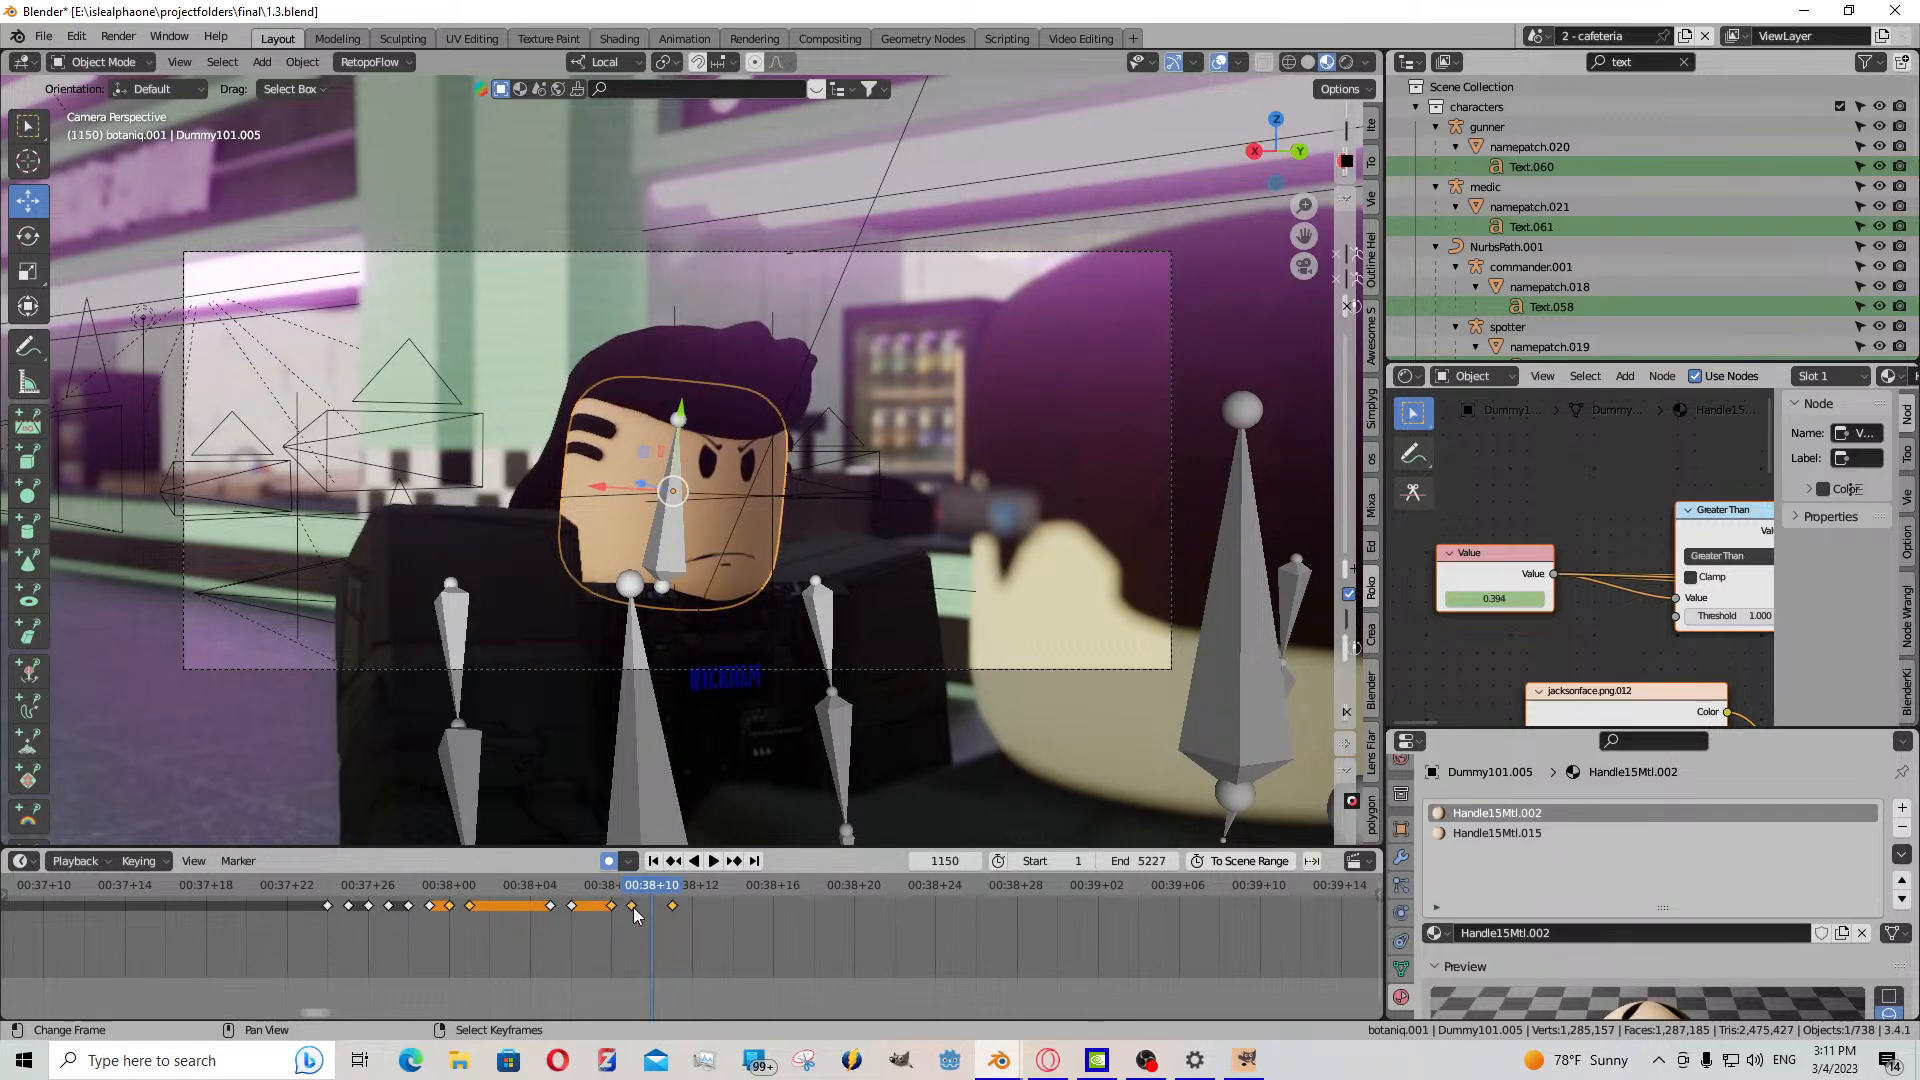
{"action": "right_click", "coordinate": [632, 907]}
{"action": "key", "text": "ctrl+v"}
- Set the mouth Value at frame 1153 to 10.300 and copy the frame 1151 keyframe to frame 1152
{"action": "left_click", "coordinate": [711, 916]}
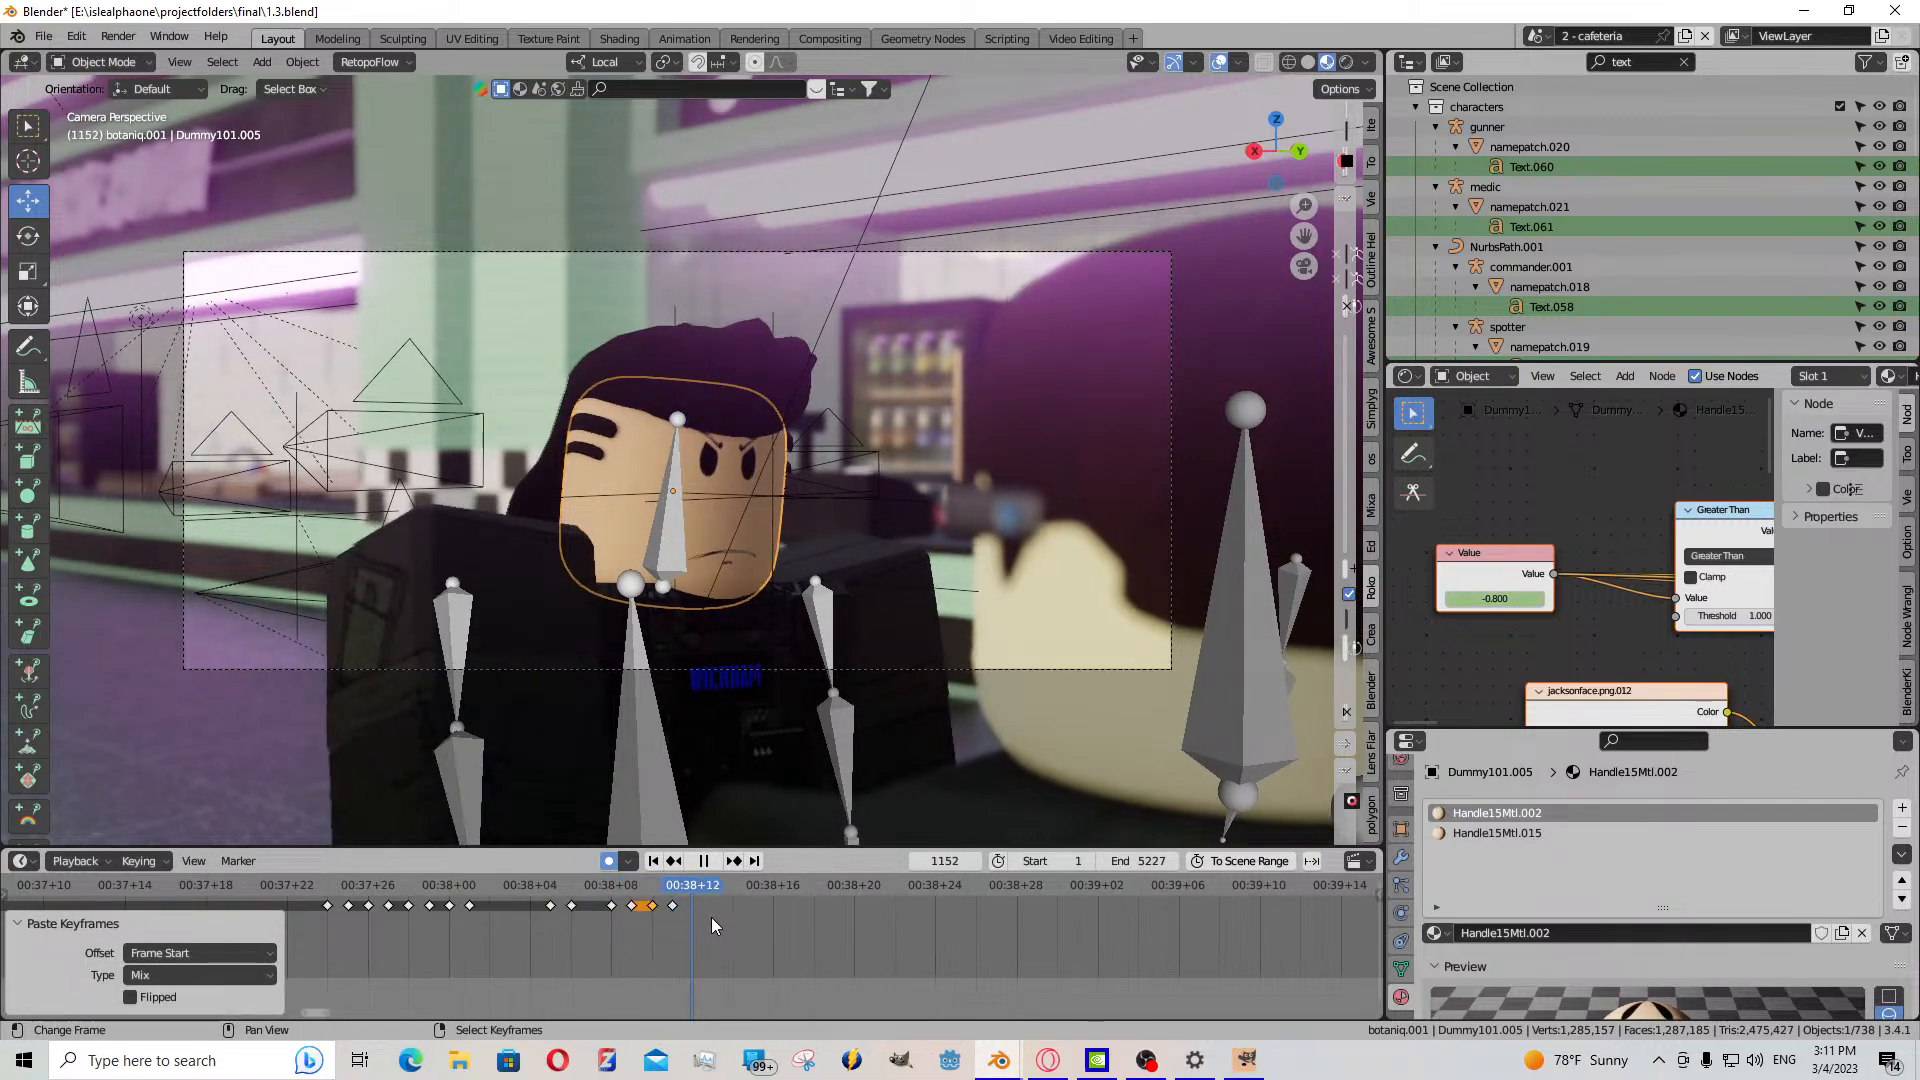
{"action": "left_click_drag", "start_coordinate": [1525, 598], "coordinate": [1605, 597]}
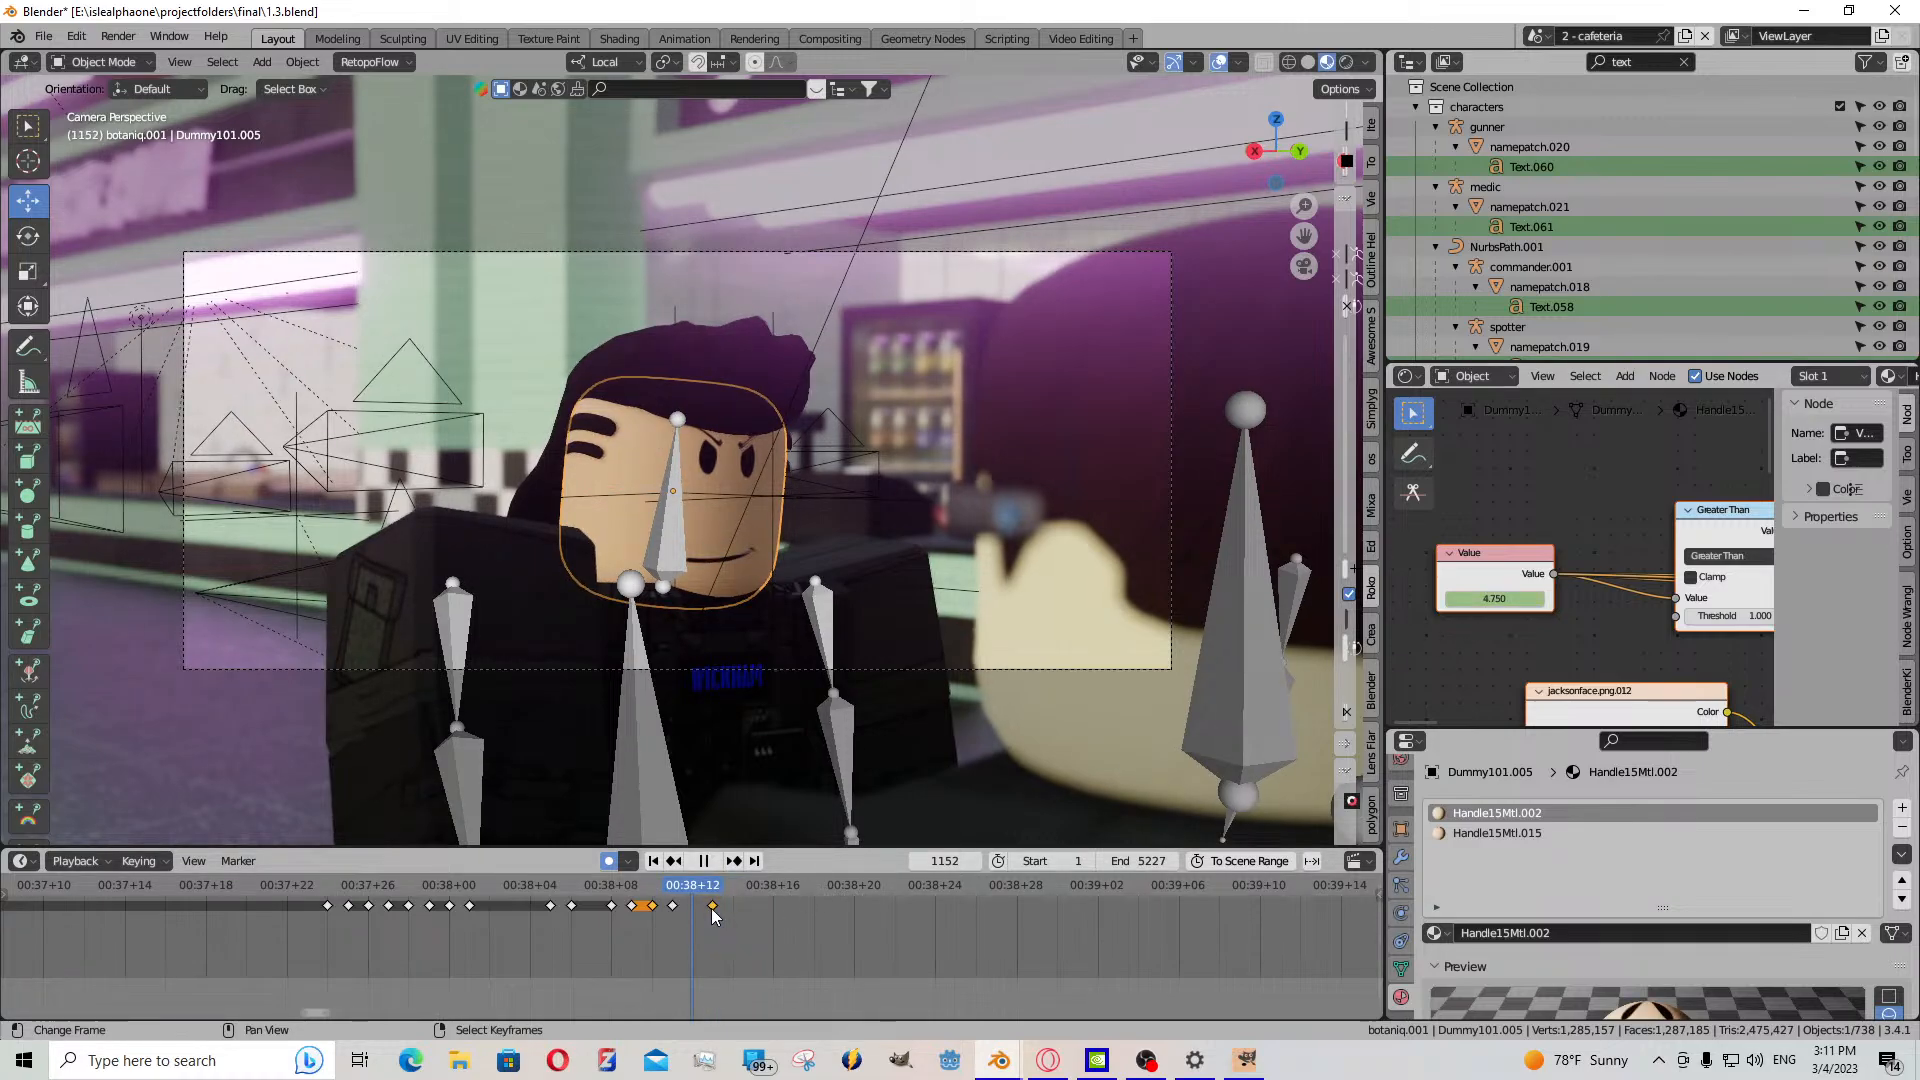
{"action": "left_click", "coordinate": [675, 905]}
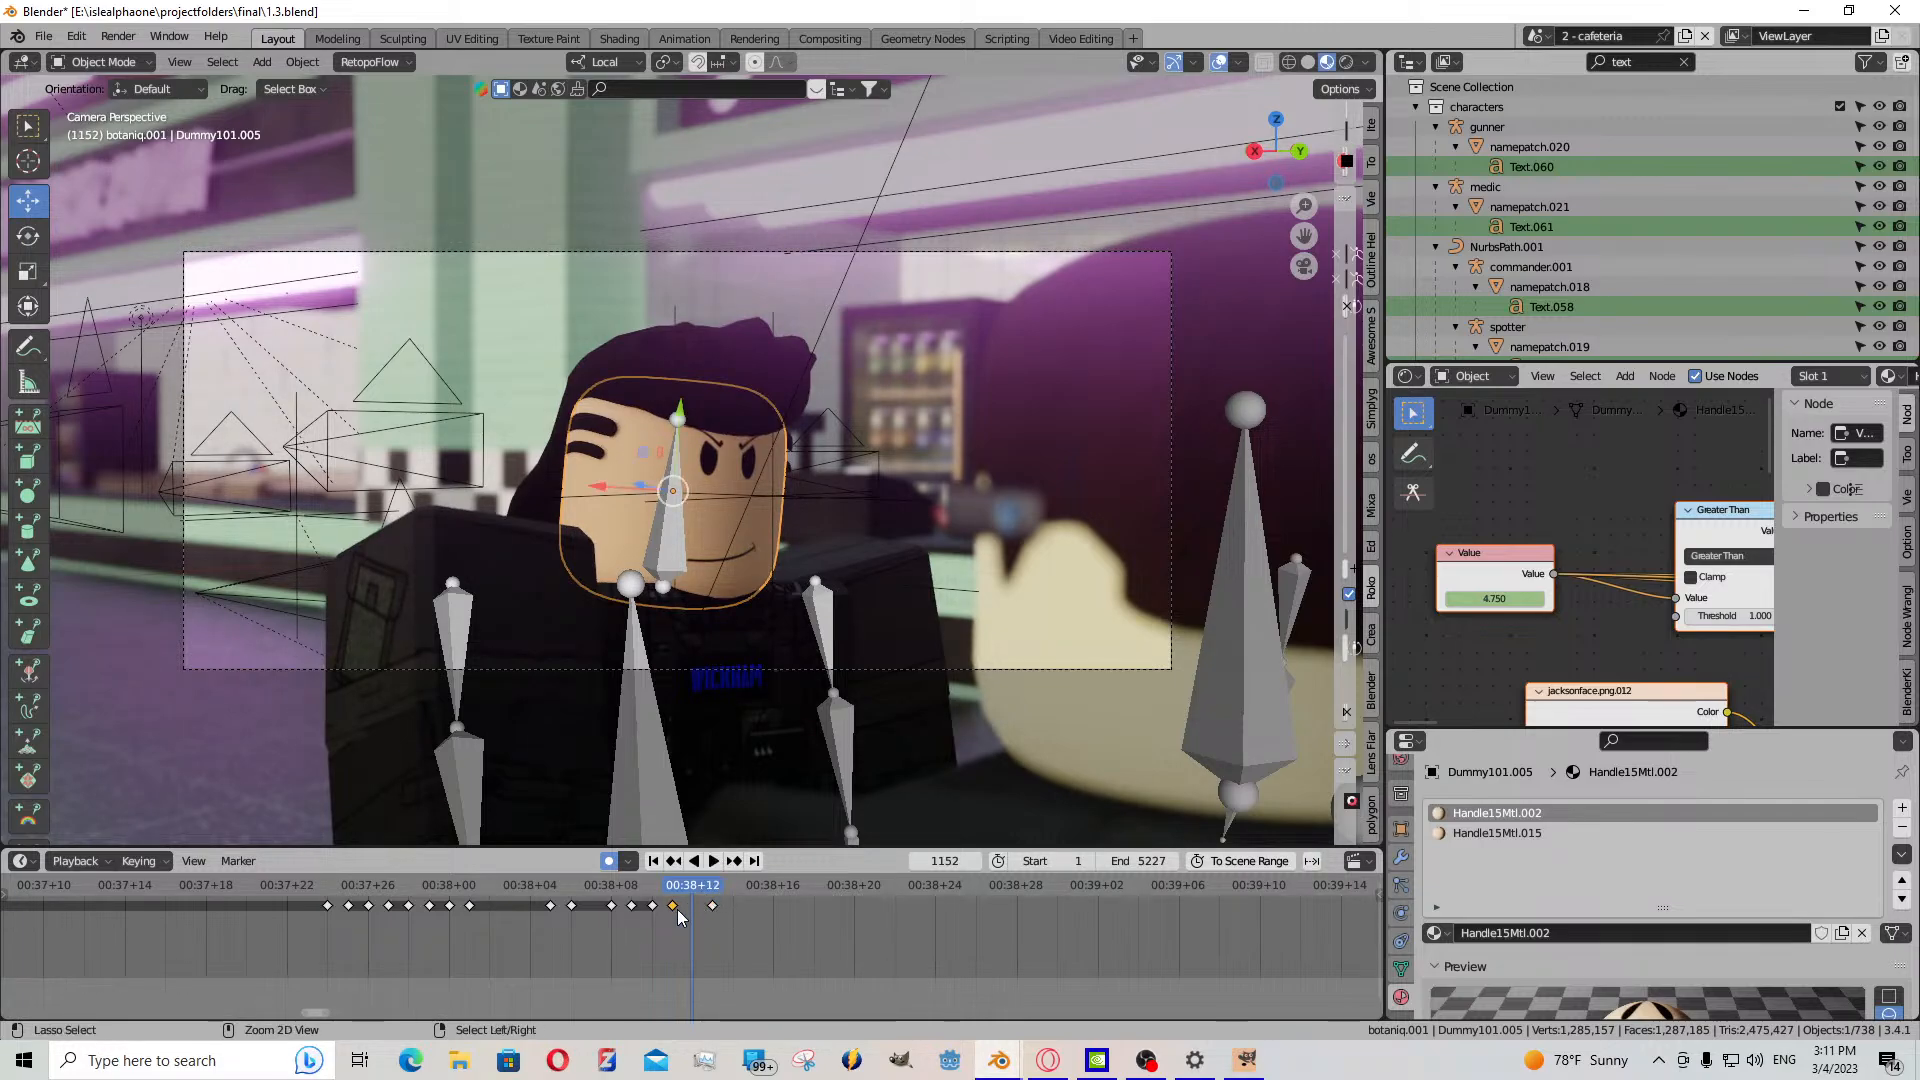
{"action": "key", "text": "ctrl+v"}
{"action": "key", "text": "space"}
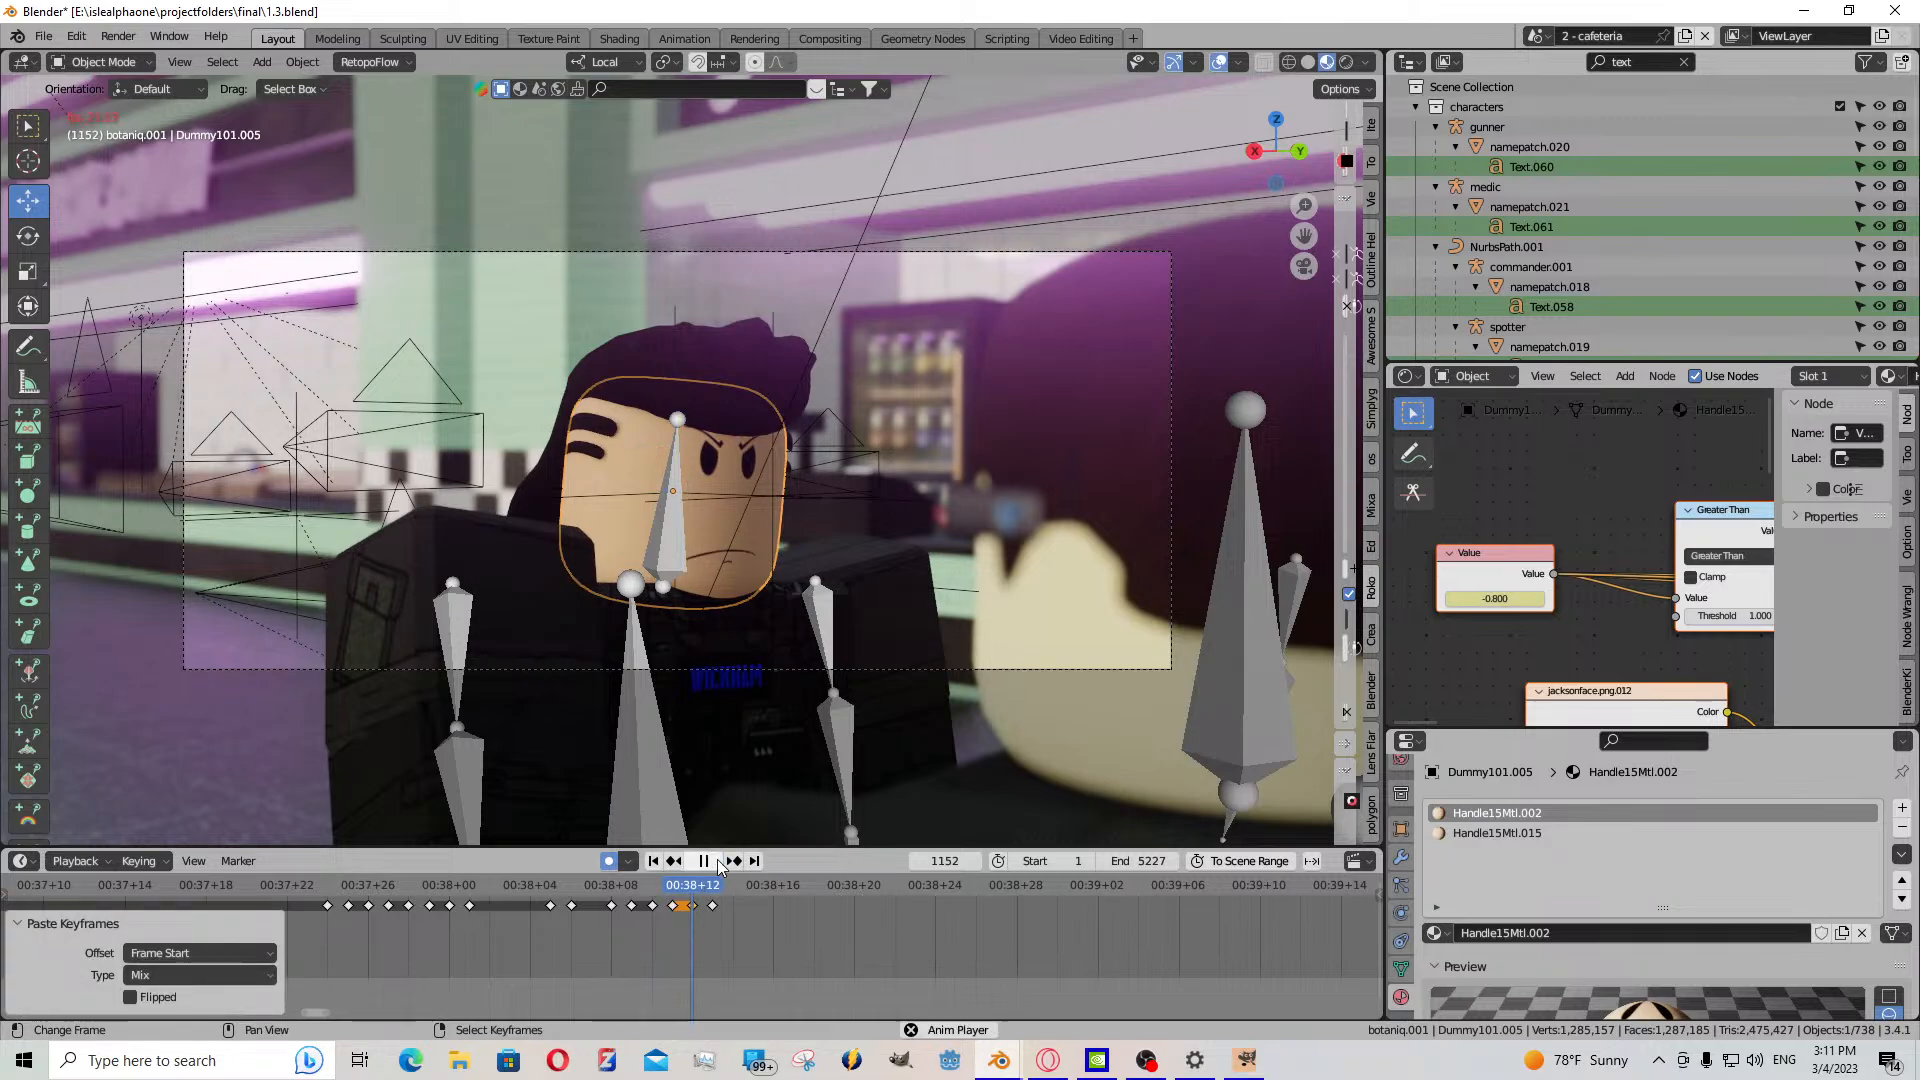
- Key the mouth Value as 1.500 at frame 1158 and copy the frame 1153 keyframe to frame 1157
{"action": "key", "text": "space"}
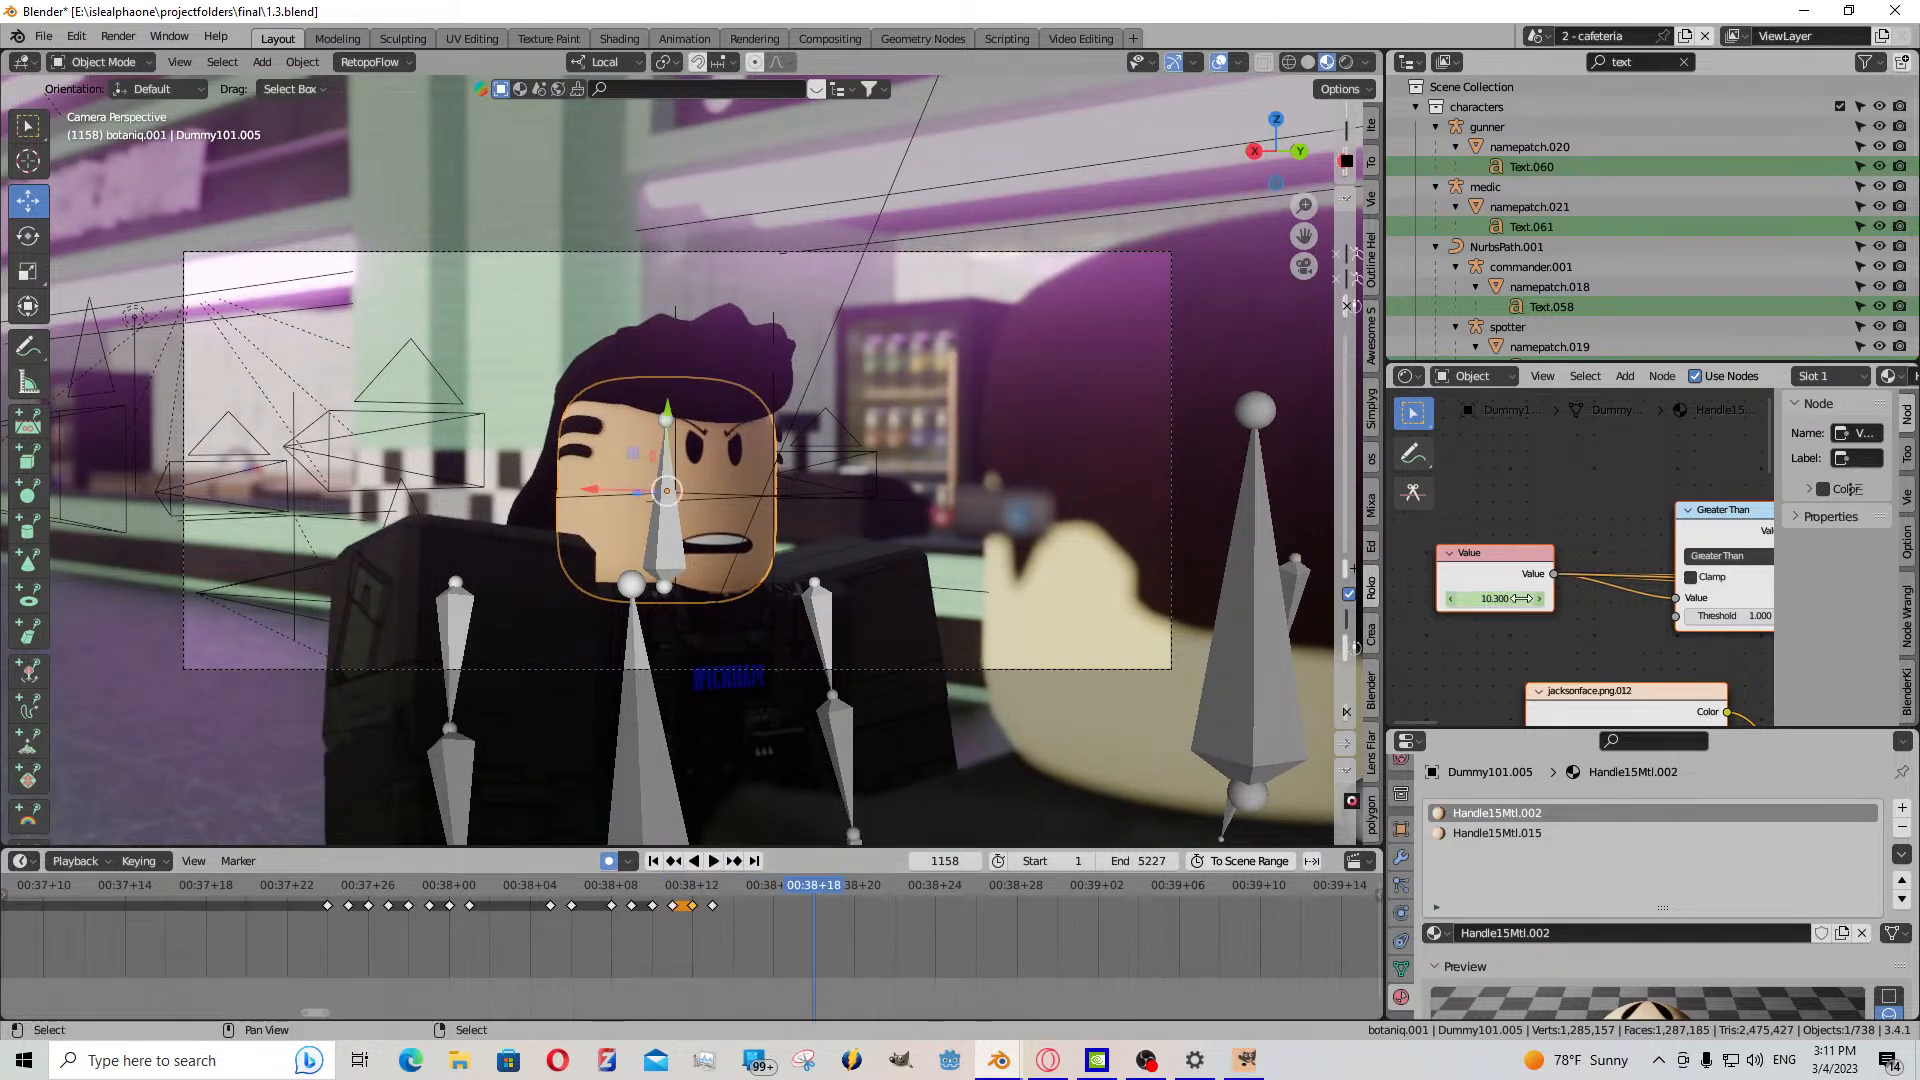
{"action": "left_click_drag", "start_coordinate": [1494, 598], "coordinate": [1430, 598]}
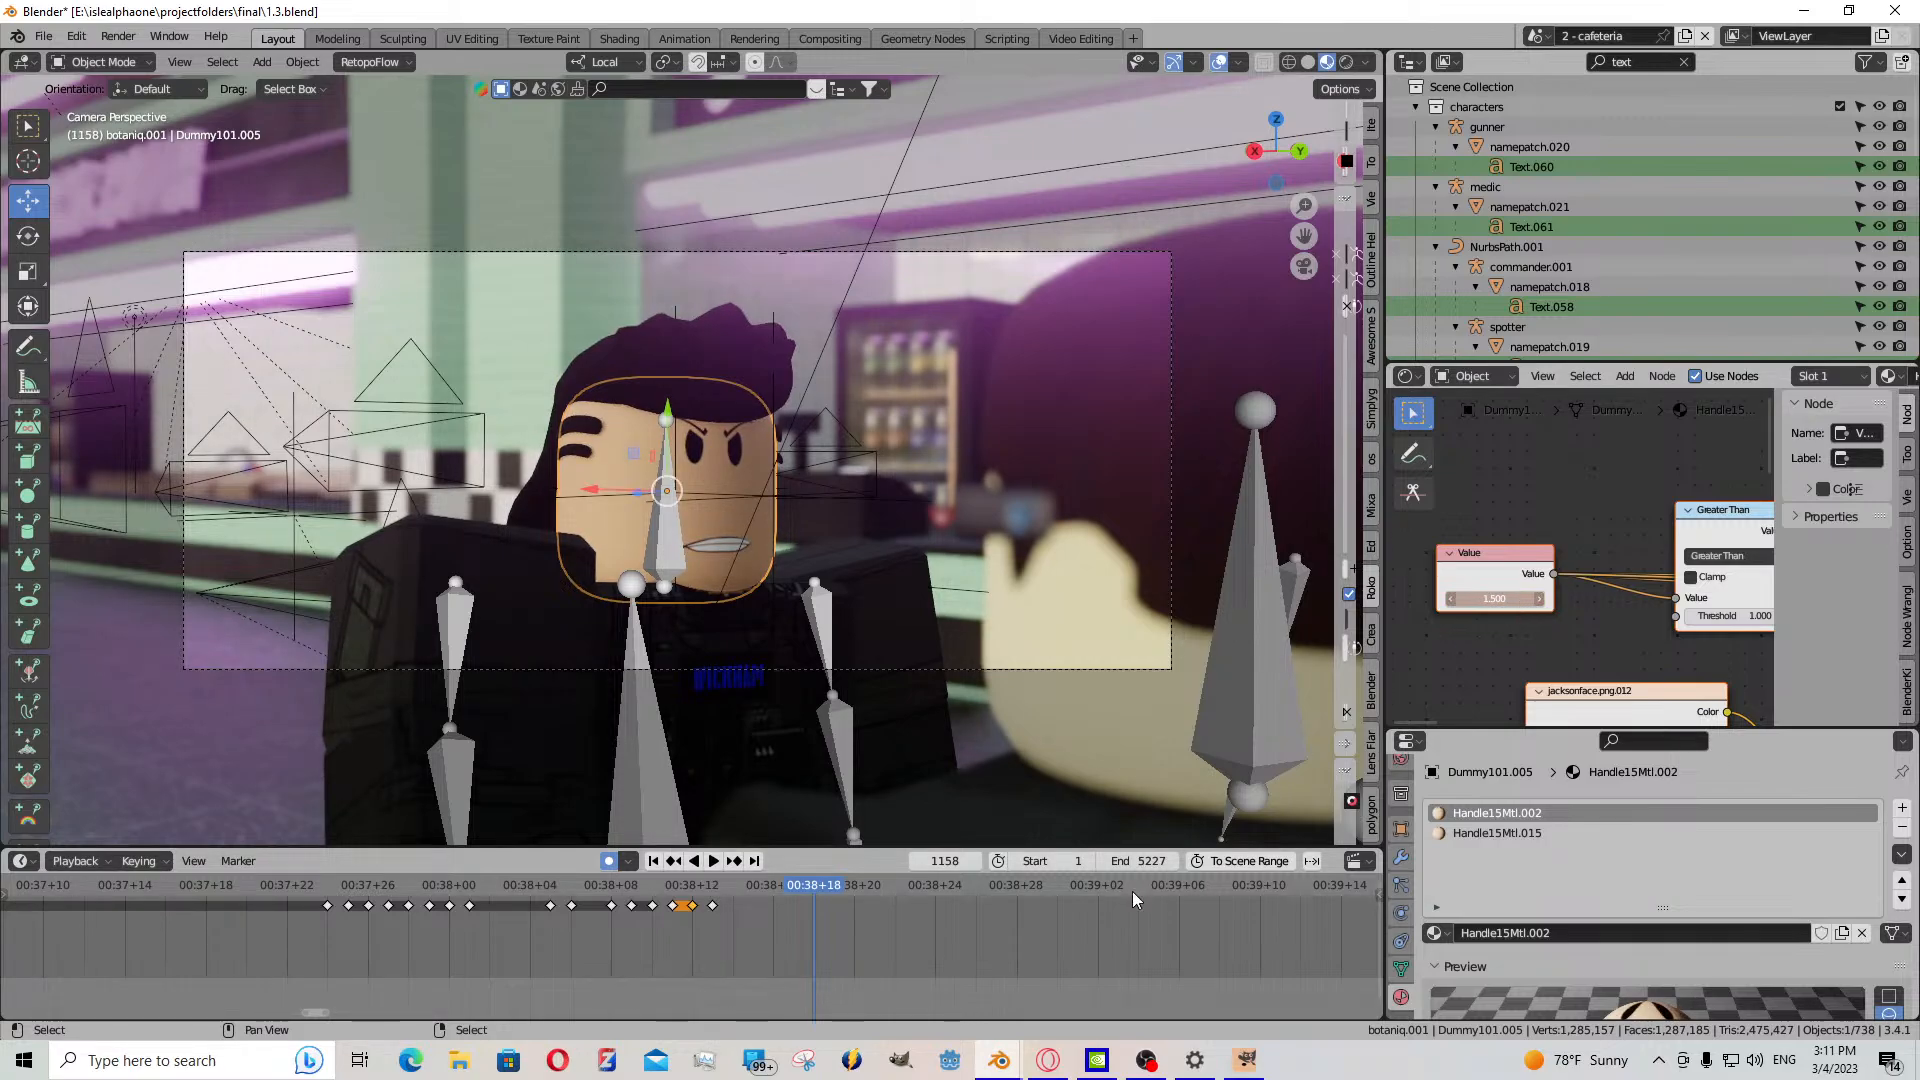
{"action": "key", "text": "i"}
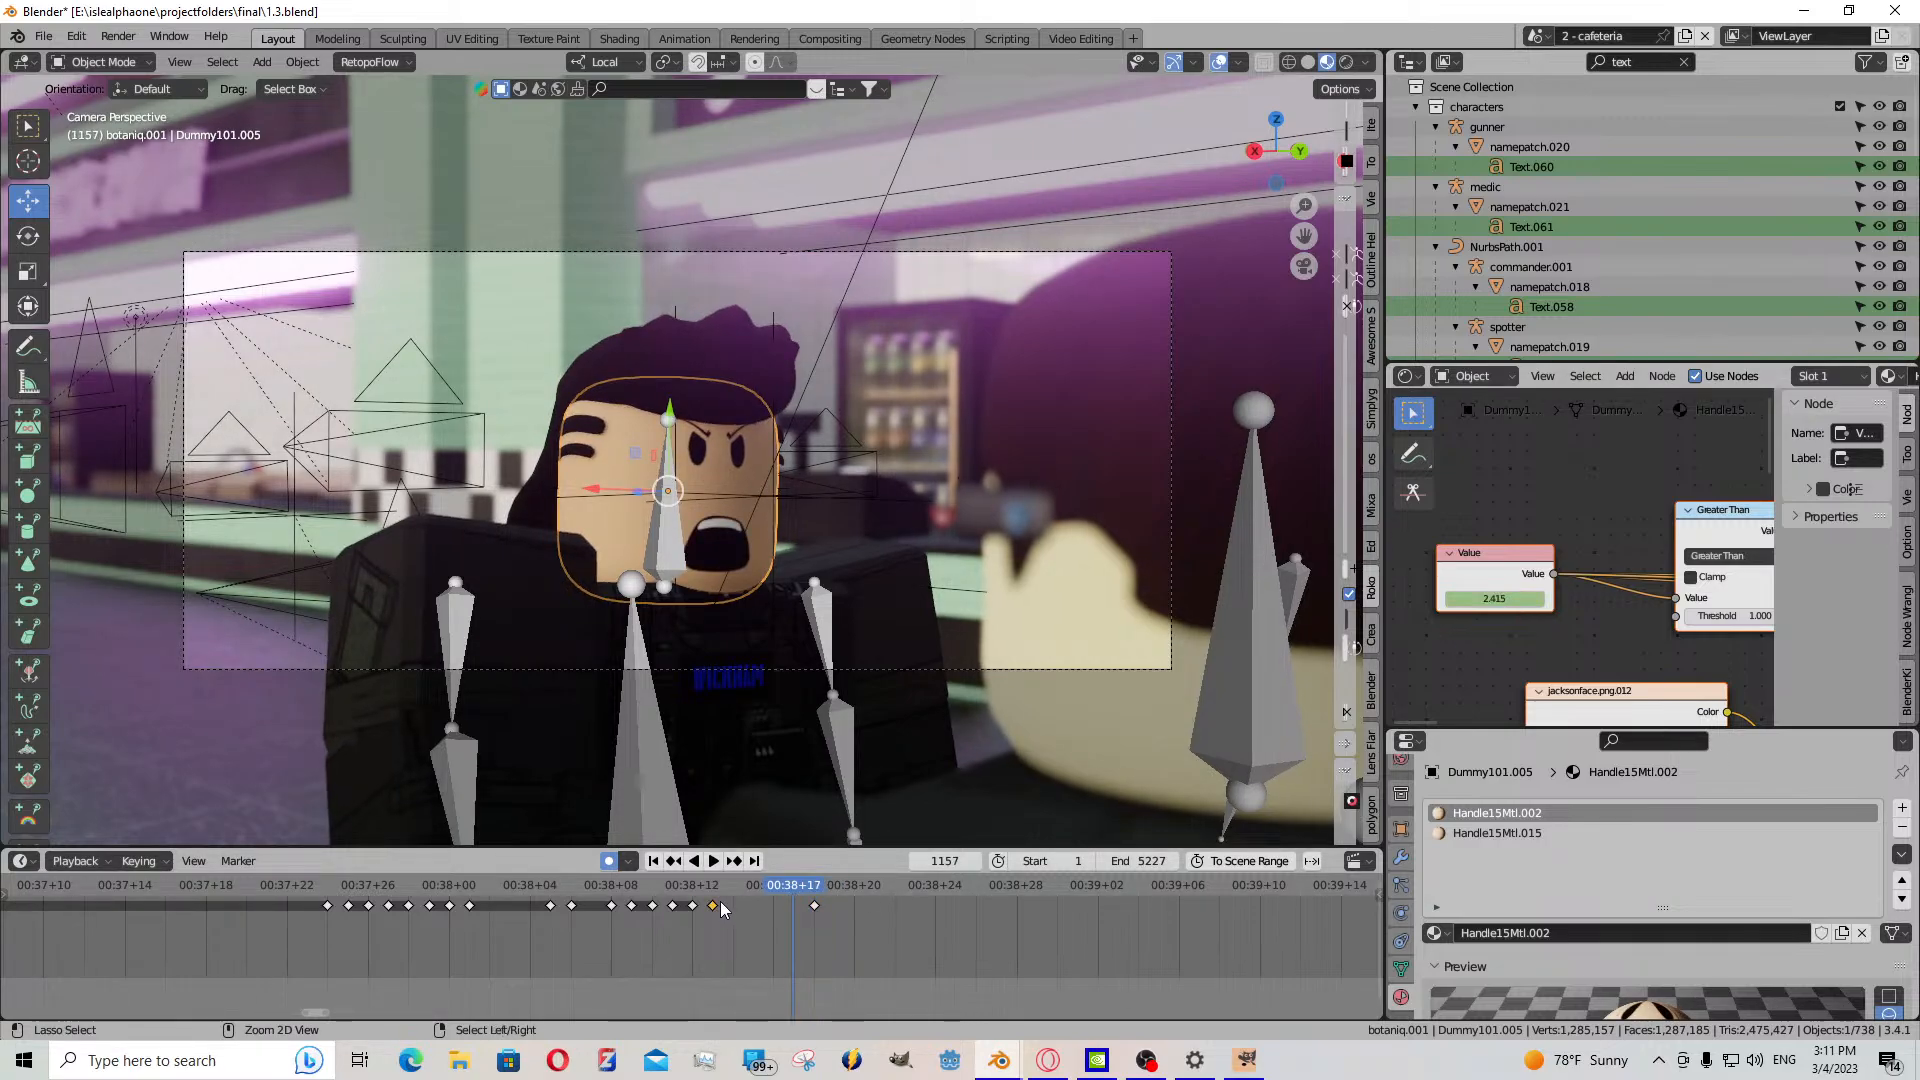
{"action": "key", "text": "Left"}
{"action": "key", "text": "ctrl+v"}
- Set the mouth Value at frame 1163 to 9.700 and copy the frame 1158 keyframe to frame 1162
{"action": "left_click", "coordinate": [714, 864]}
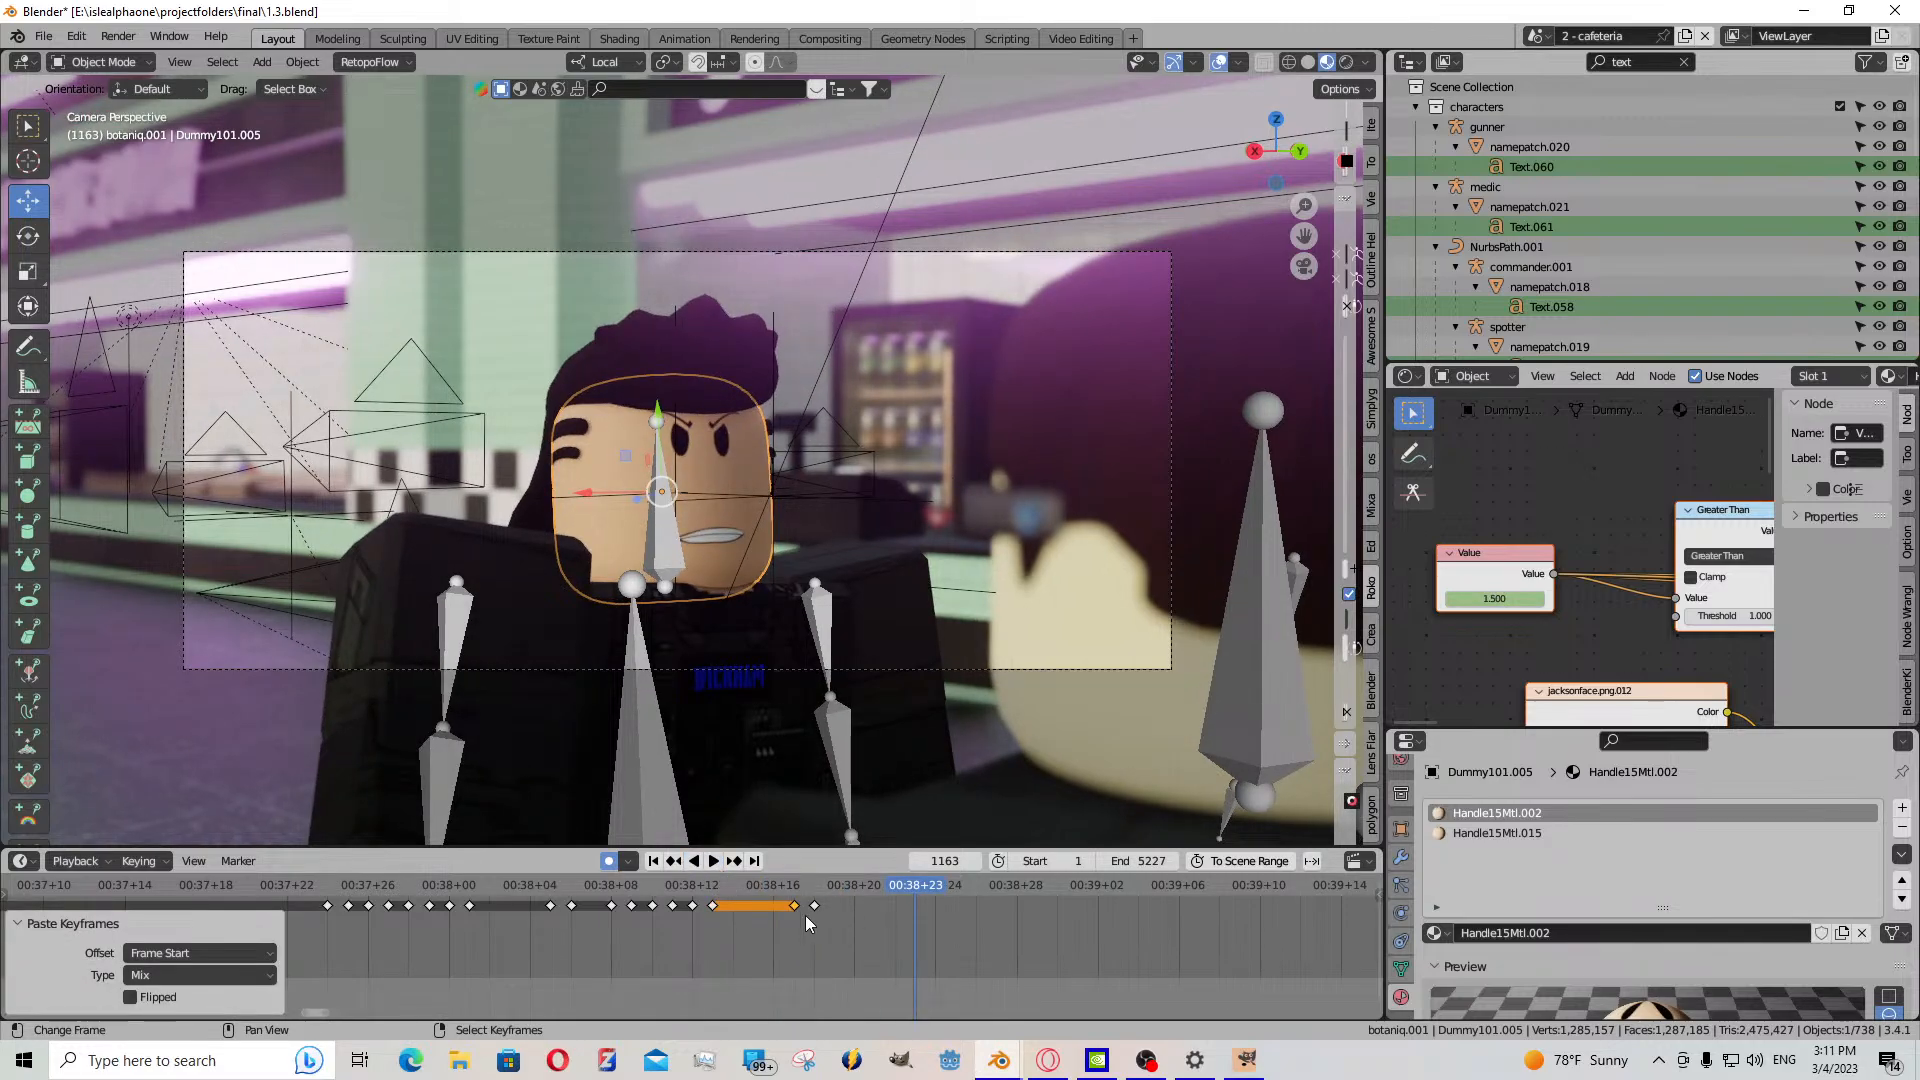
{"action": "left_click_drag", "start_coordinate": [892, 916], "coordinate": [912, 904]}
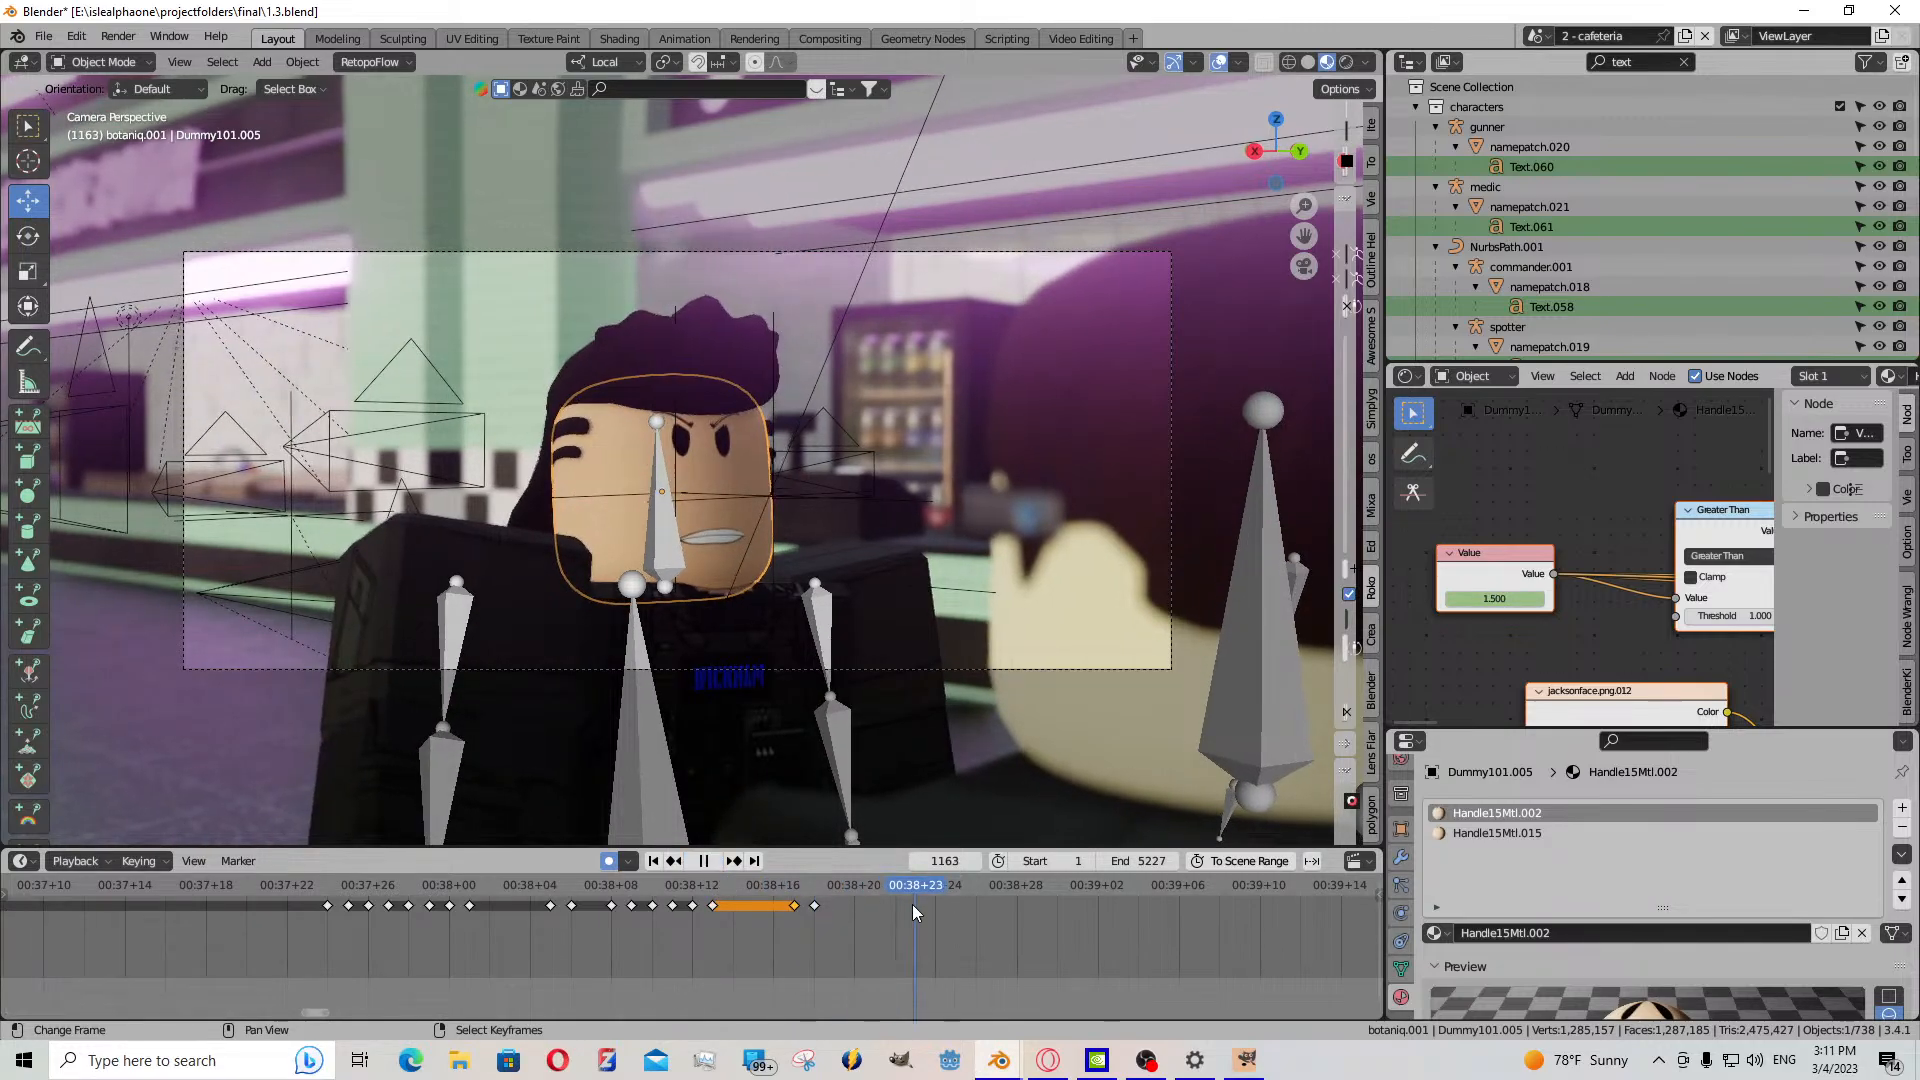
{"action": "mouse_move", "coordinate": [1532, 596]}
{"action": "left_mouse_down"}
{"action": "mouse_move", "coordinate": [1600, 598]}
{"action": "mouse_move", "coordinate": [1508, 598]}
{"action": "mouse_move", "coordinate": [1530, 598]}
{"action": "left_mouse_up"}
{"action": "key", "text": "space"}
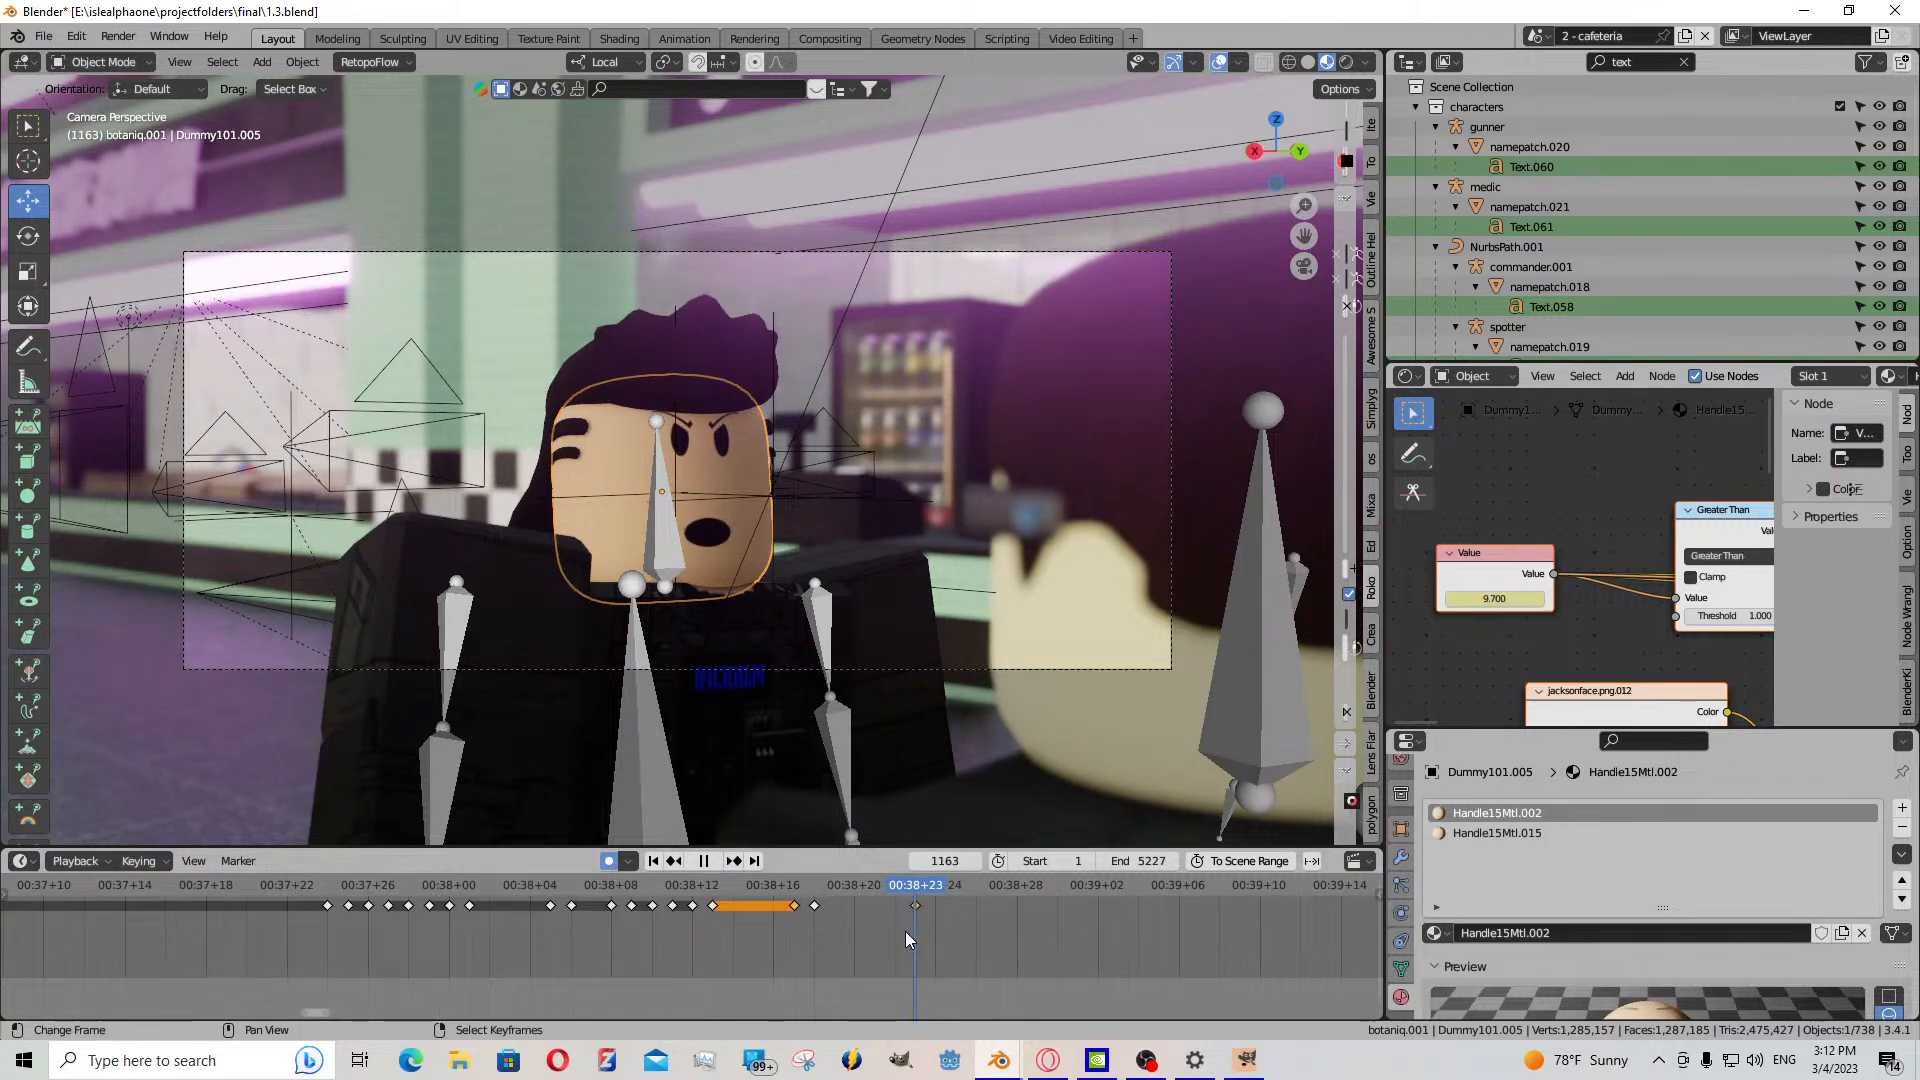
{"action": "key", "text": "space"}
{"action": "left_click", "coordinate": [814, 906]}
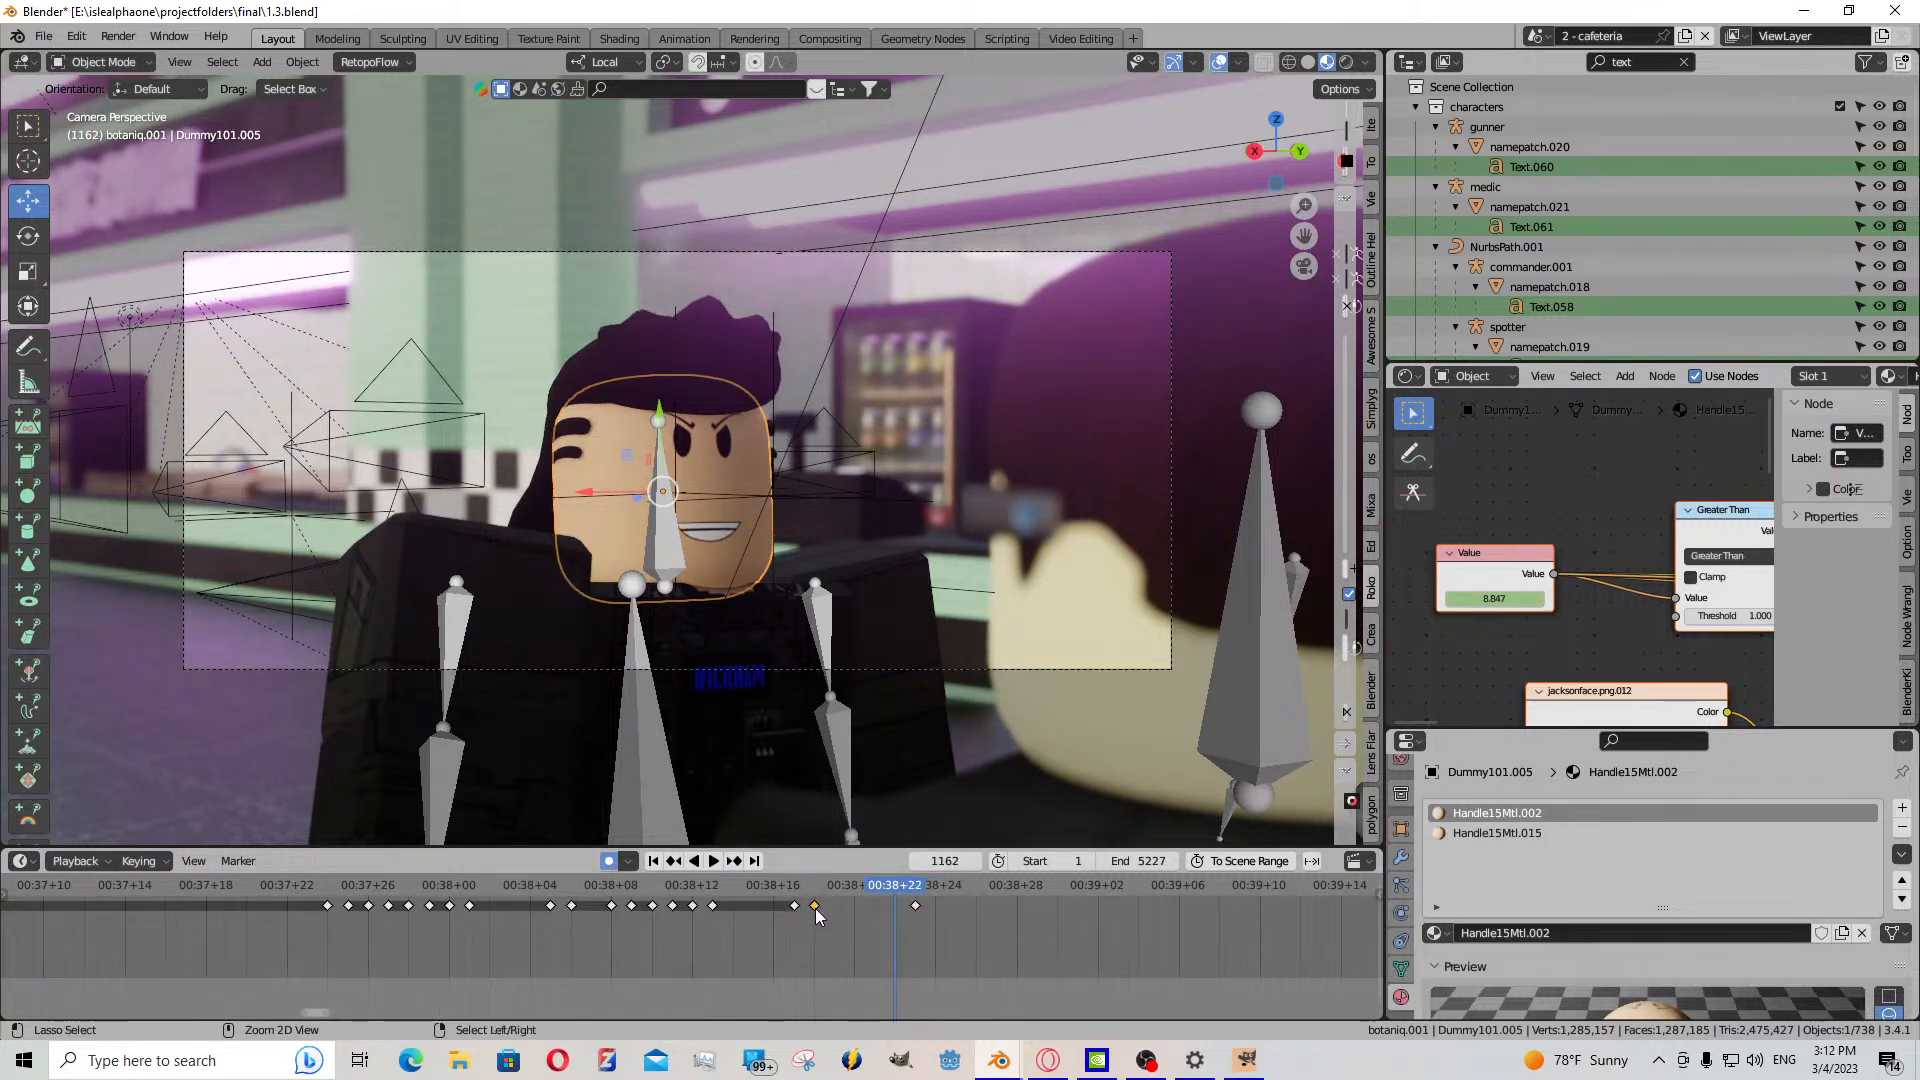
{"action": "key", "text": "ctrl+c"}
{"action": "key", "text": "ctrl+v"}
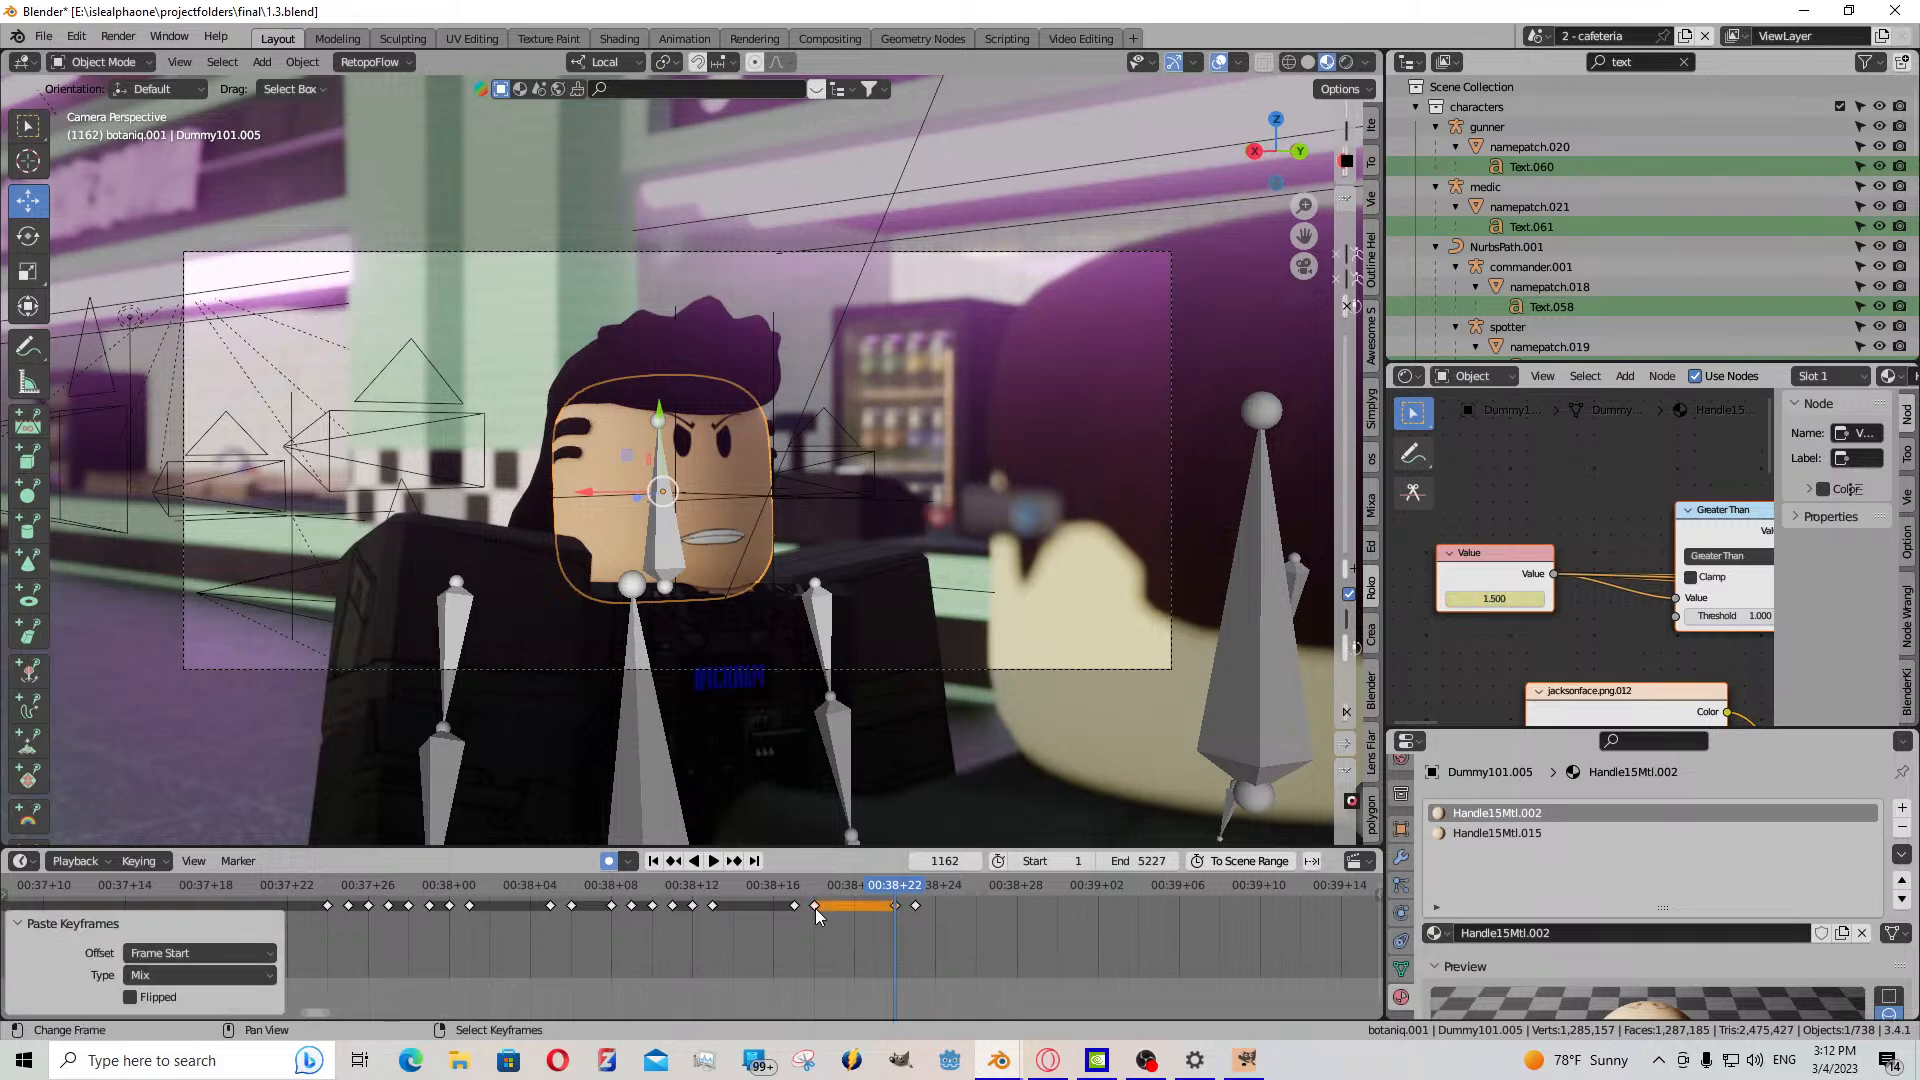
- Key the mouth Value as 1.600 at frame 1167 and copy the frame 1163 keyframe to frame 1166
{"action": "left_click", "coordinate": [716, 862]}
{"action": "left_click", "coordinate": [716, 862]}
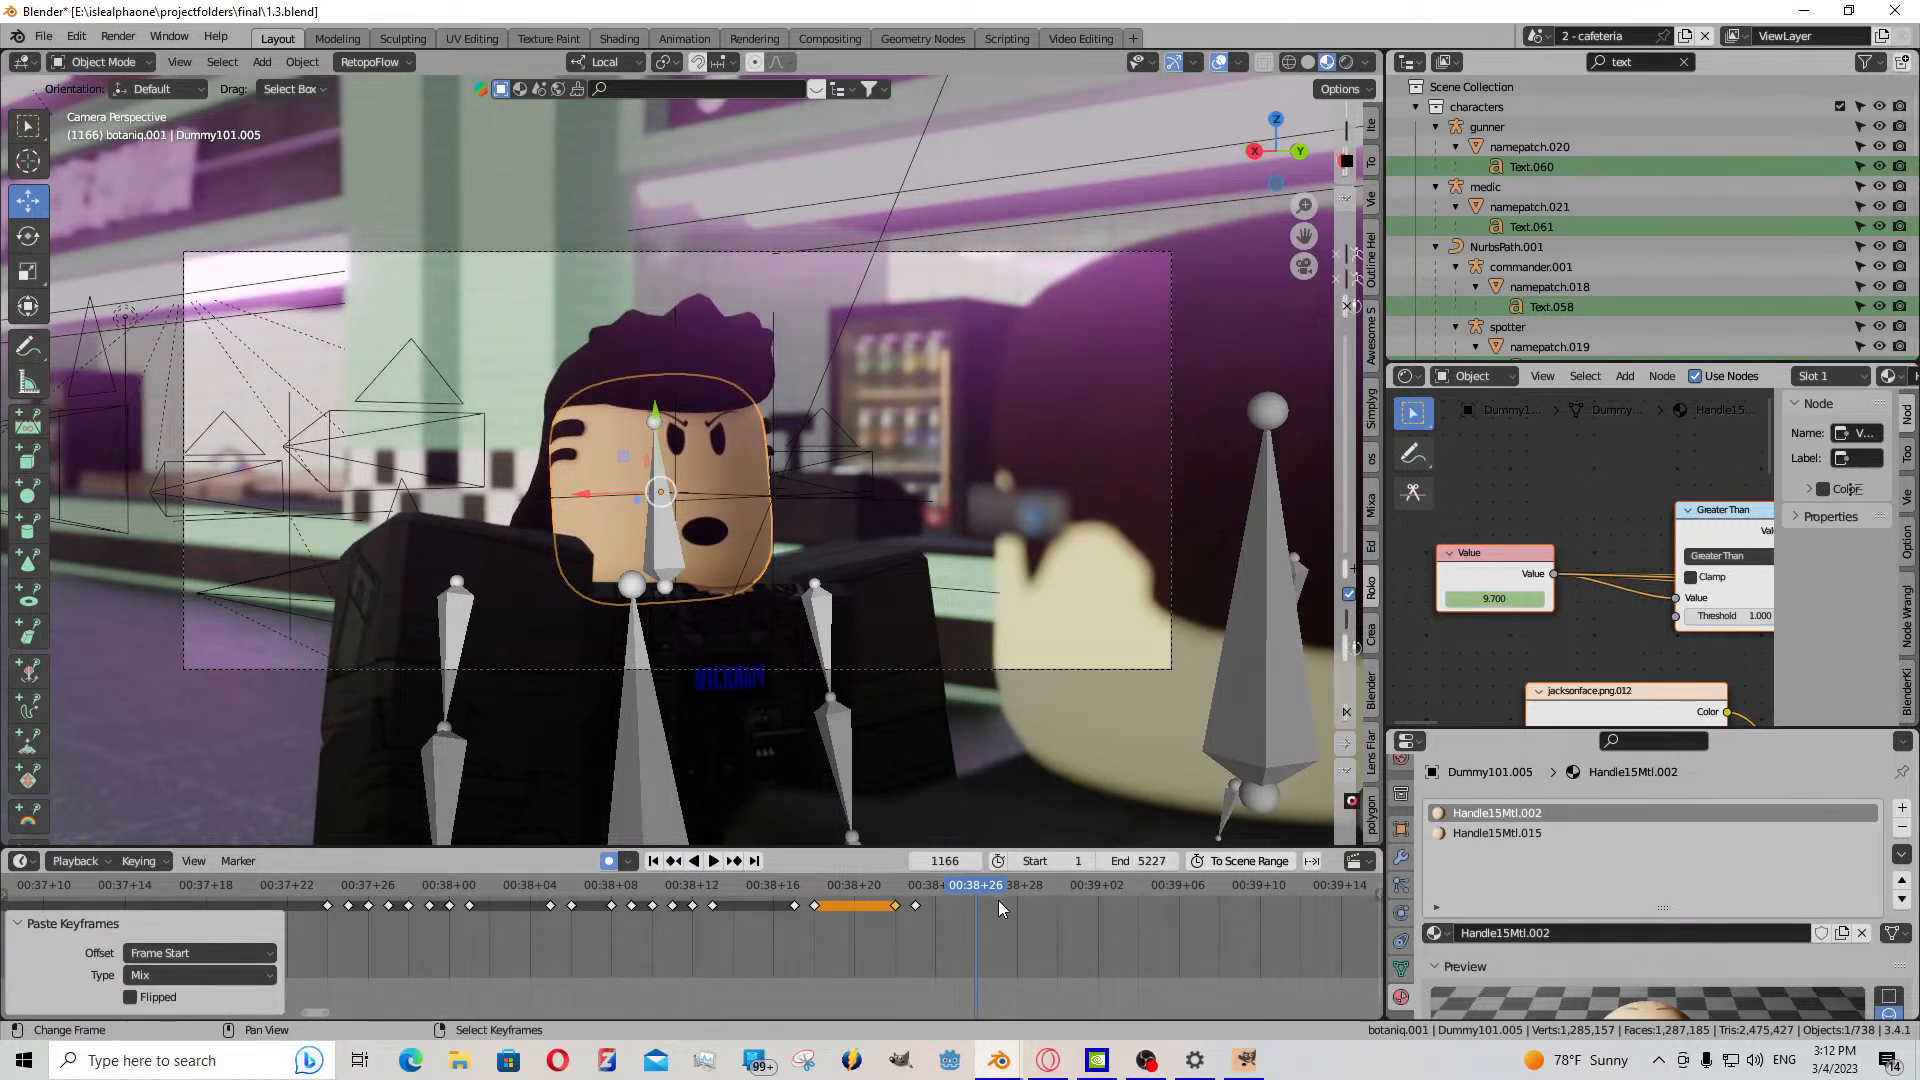
{"action": "key", "text": "space"}
{"action": "key", "text": "space"}
{"action": "left_click_drag", "start_coordinate": [1494, 598], "coordinate": [1431, 597]}
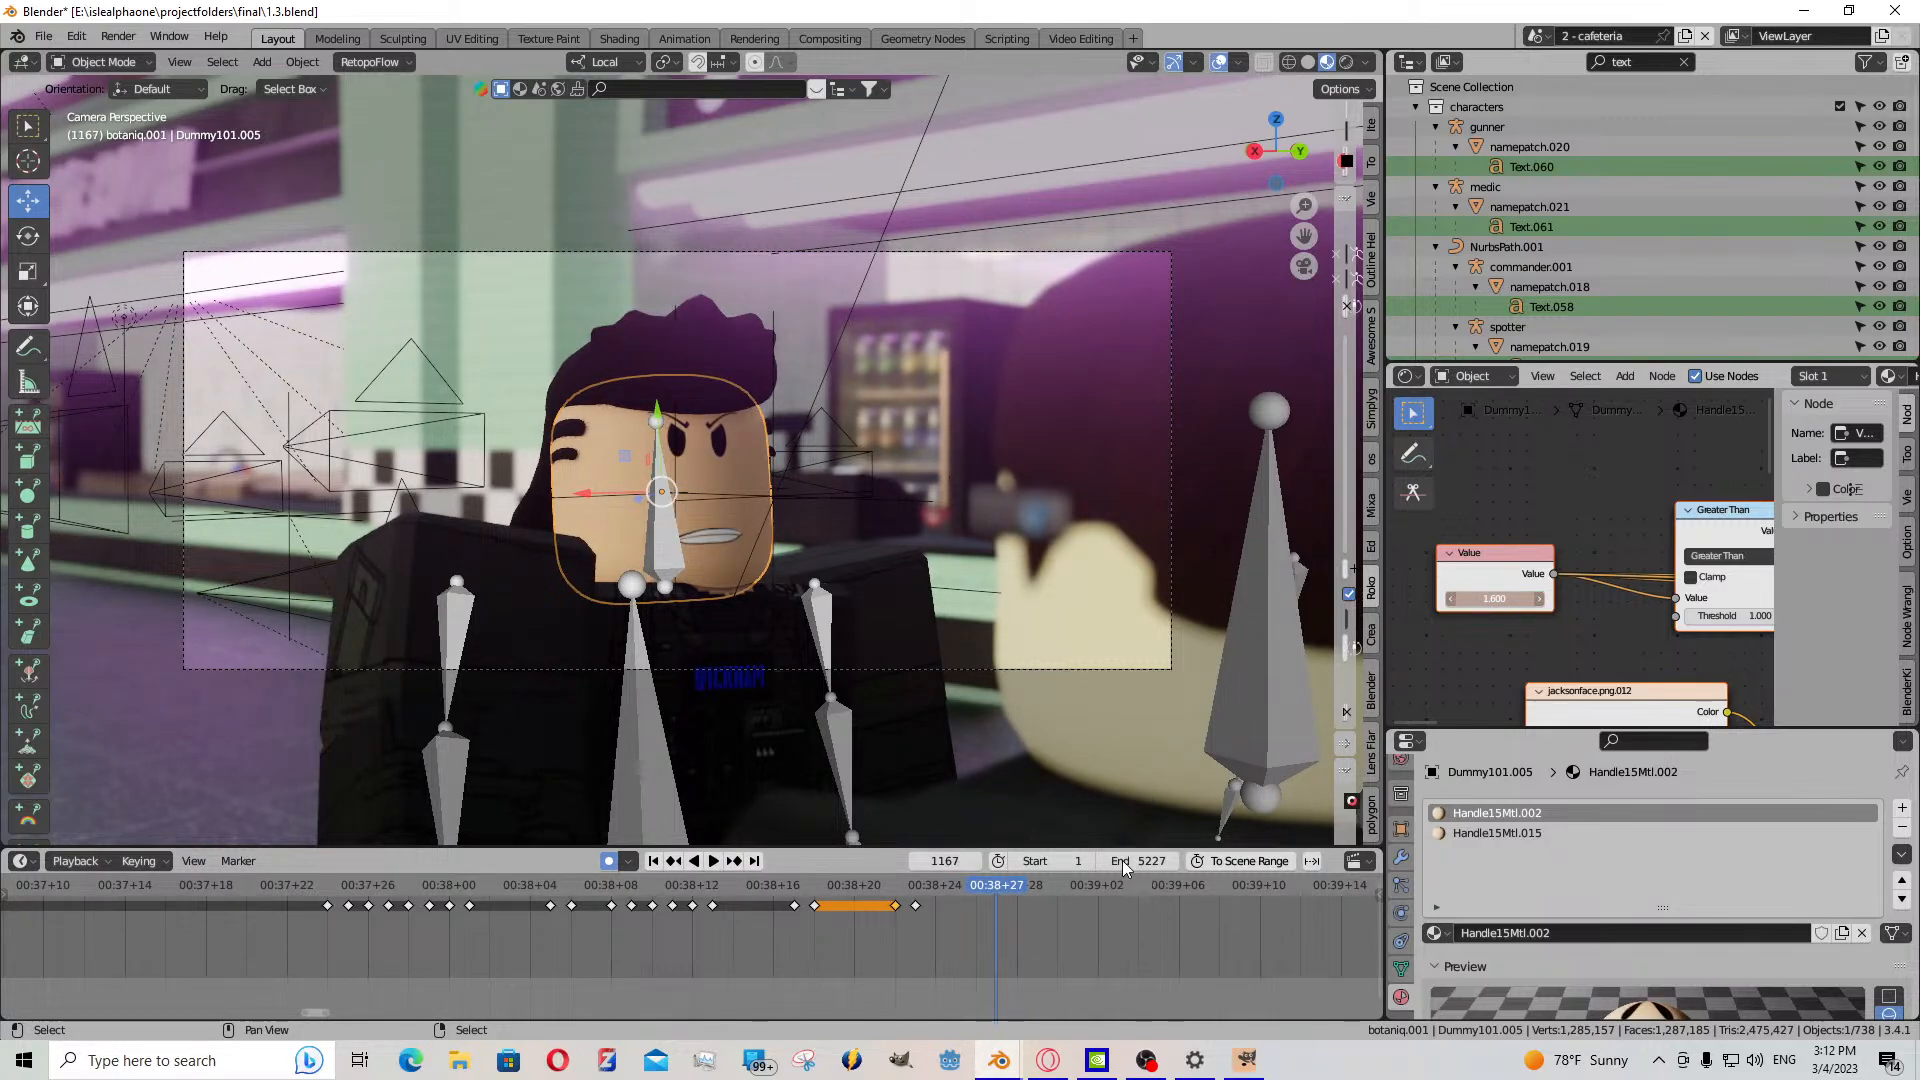
{"action": "left_click_drag", "start_coordinate": [993, 934], "coordinate": [980, 934]}
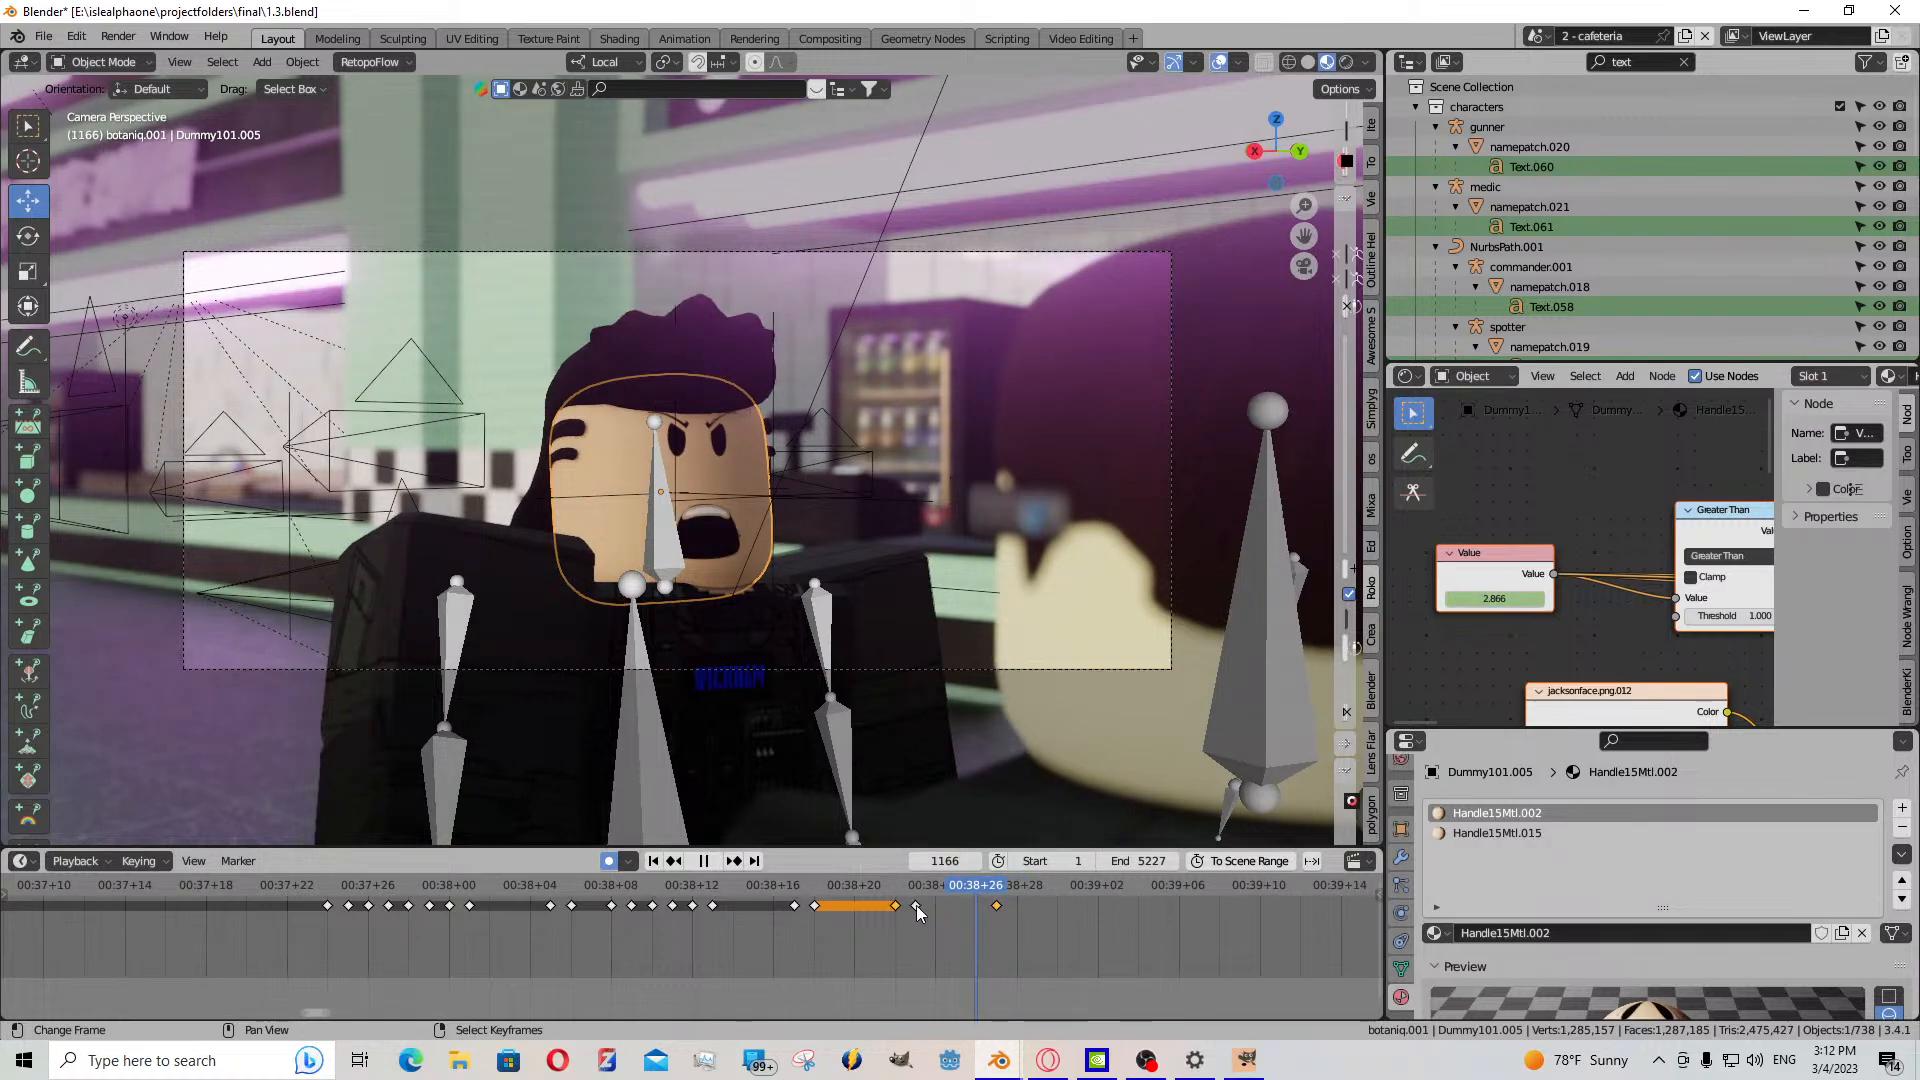
{"action": "scroll", "coordinate": [915, 906], "scroll_direction": "down", "scroll_amount": 1}
{"action": "key", "text": "ctrl+v"}
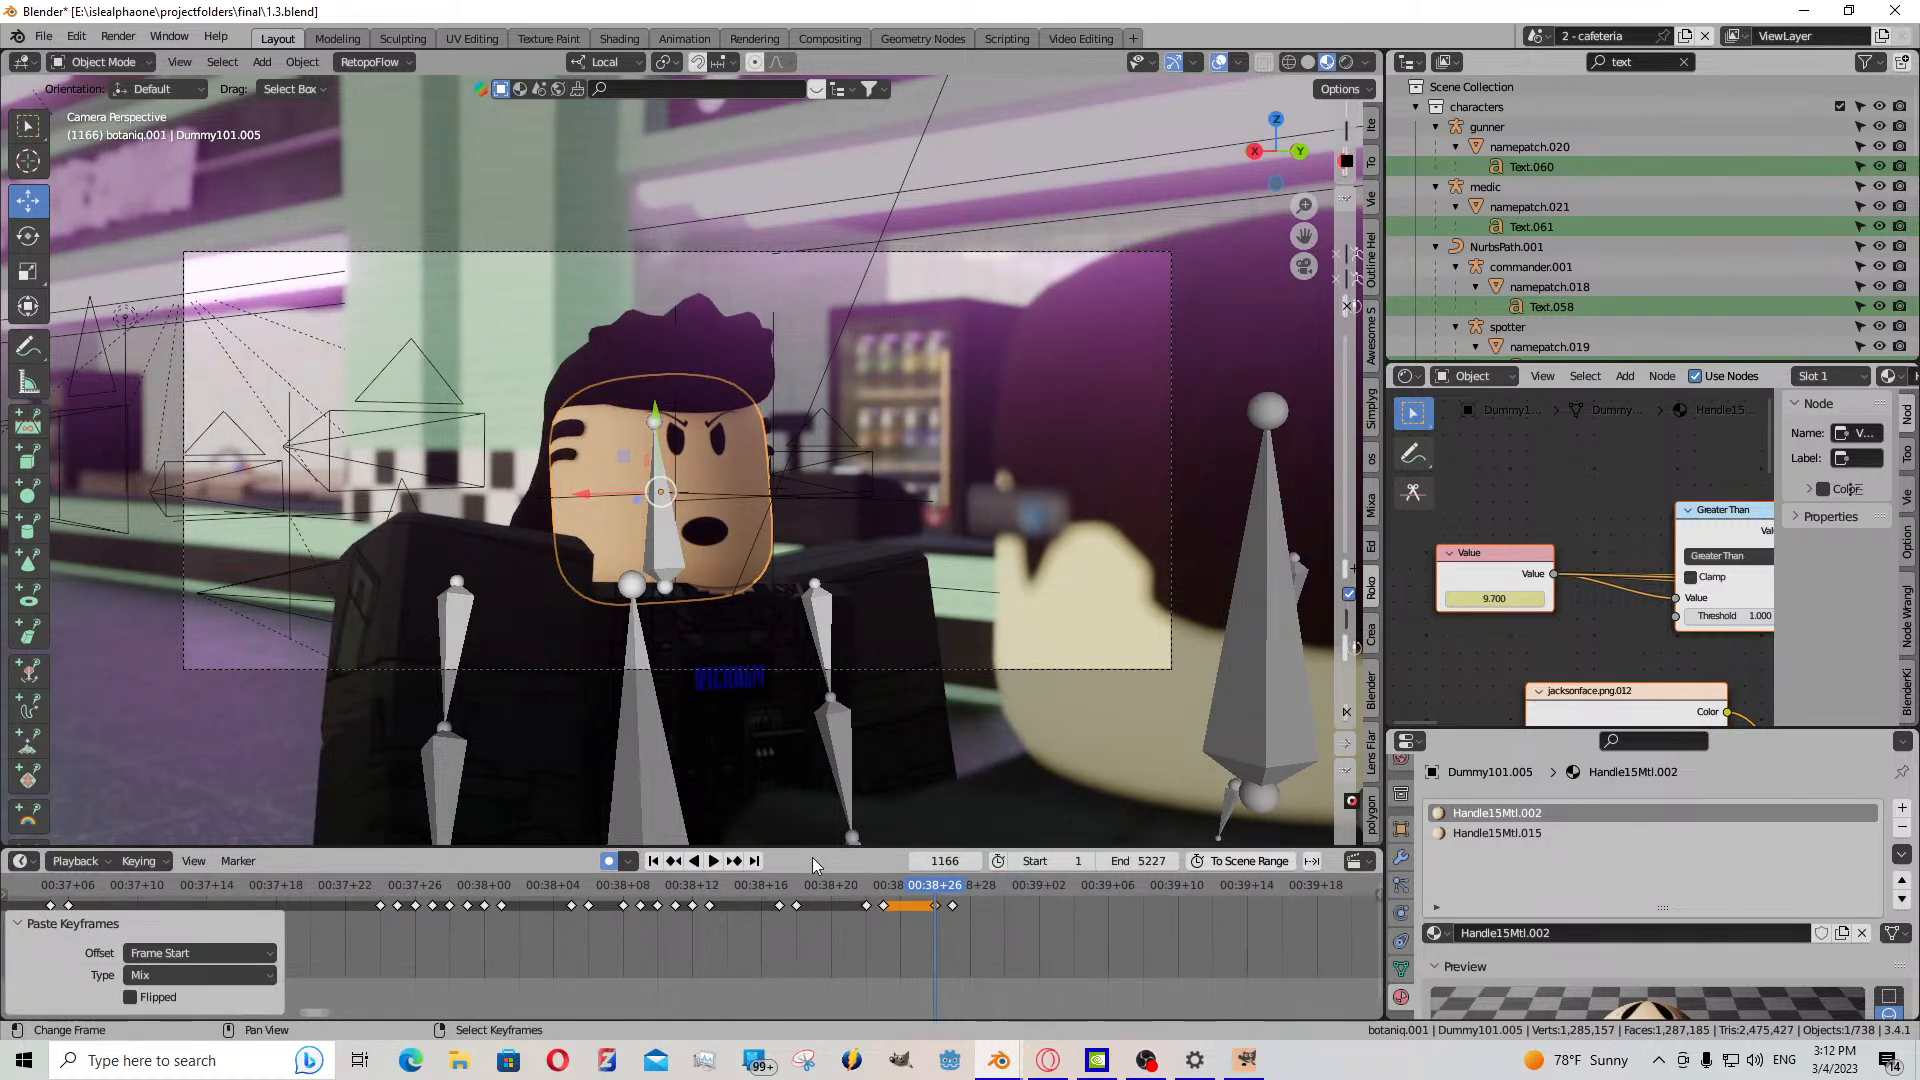
- Key a higher mouth Value at frame 1171 and copy the frame 1167 keyframe to frame 1170
{"action": "left_click", "coordinate": [718, 862]}
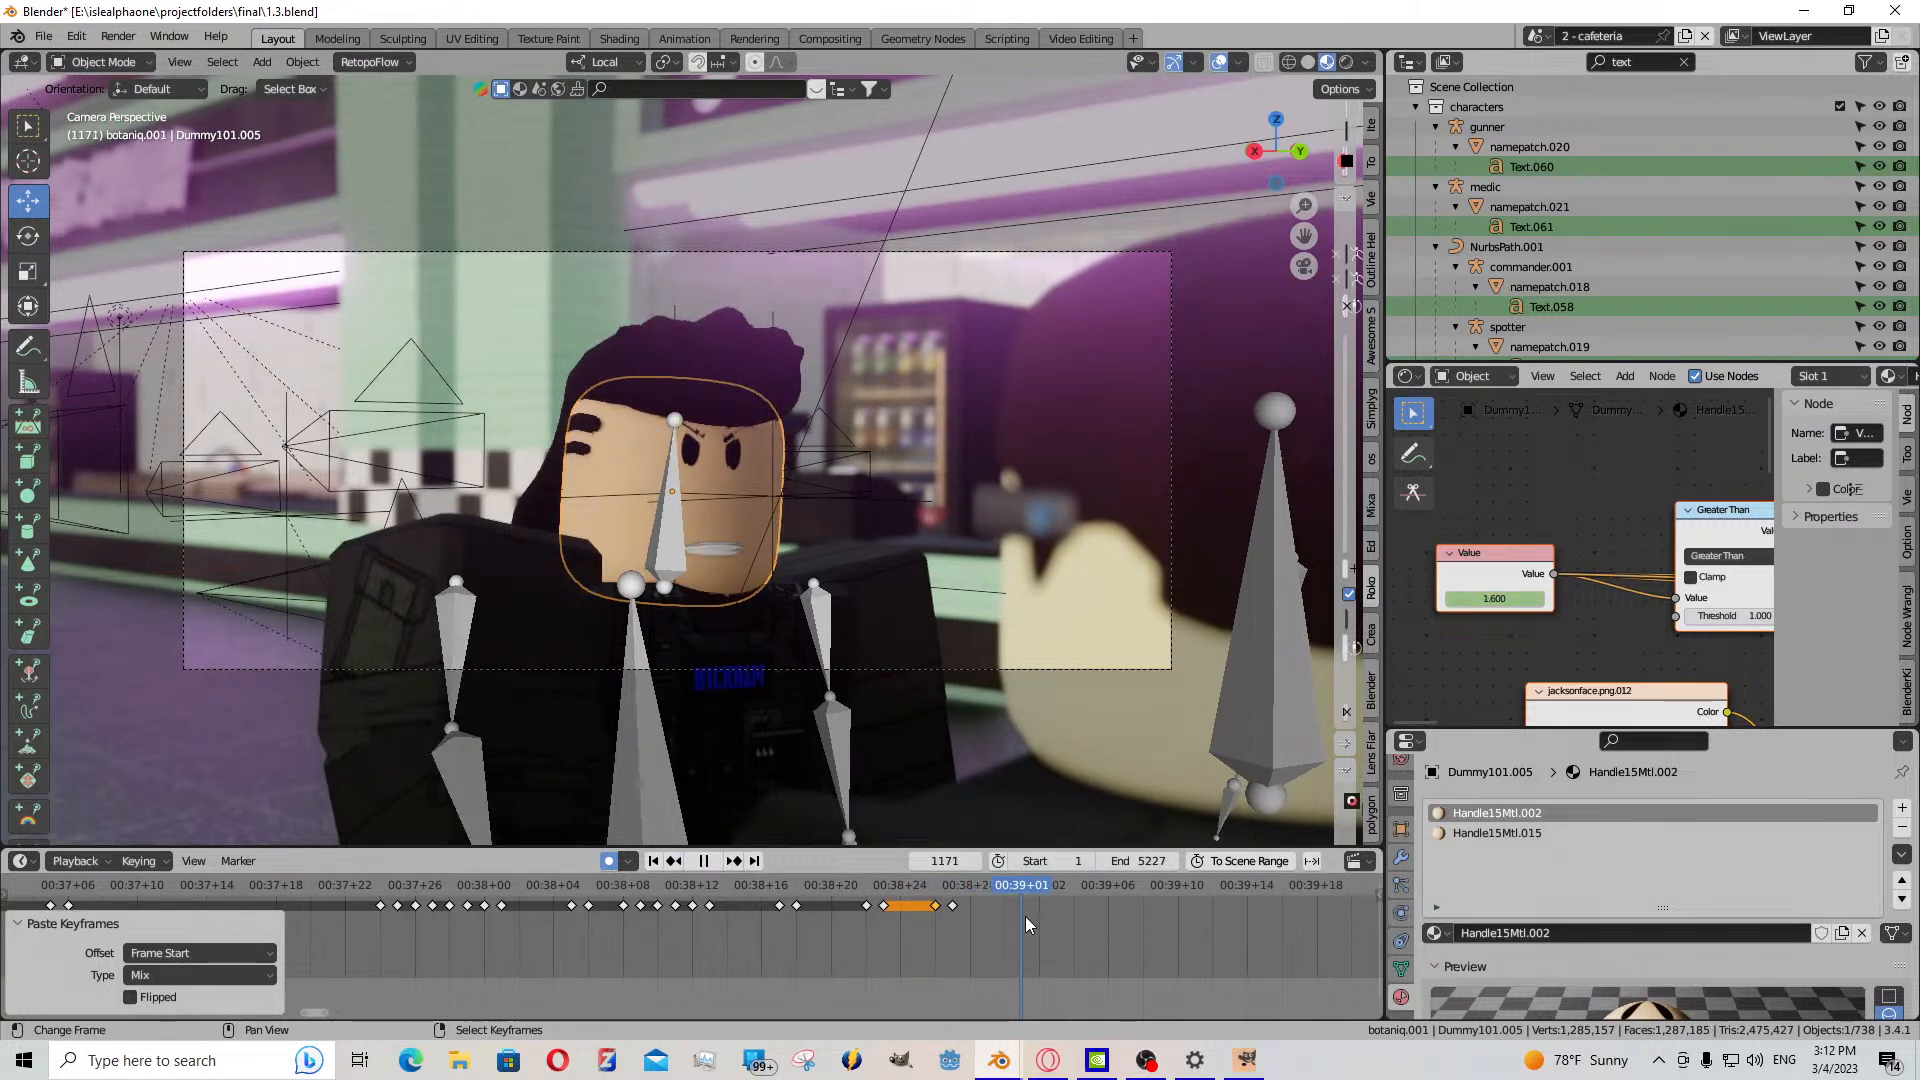
{"action": "key", "text": "space"}
{"action": "left_click_drag", "start_coordinate": [1494, 598], "coordinate": [1534, 598]}
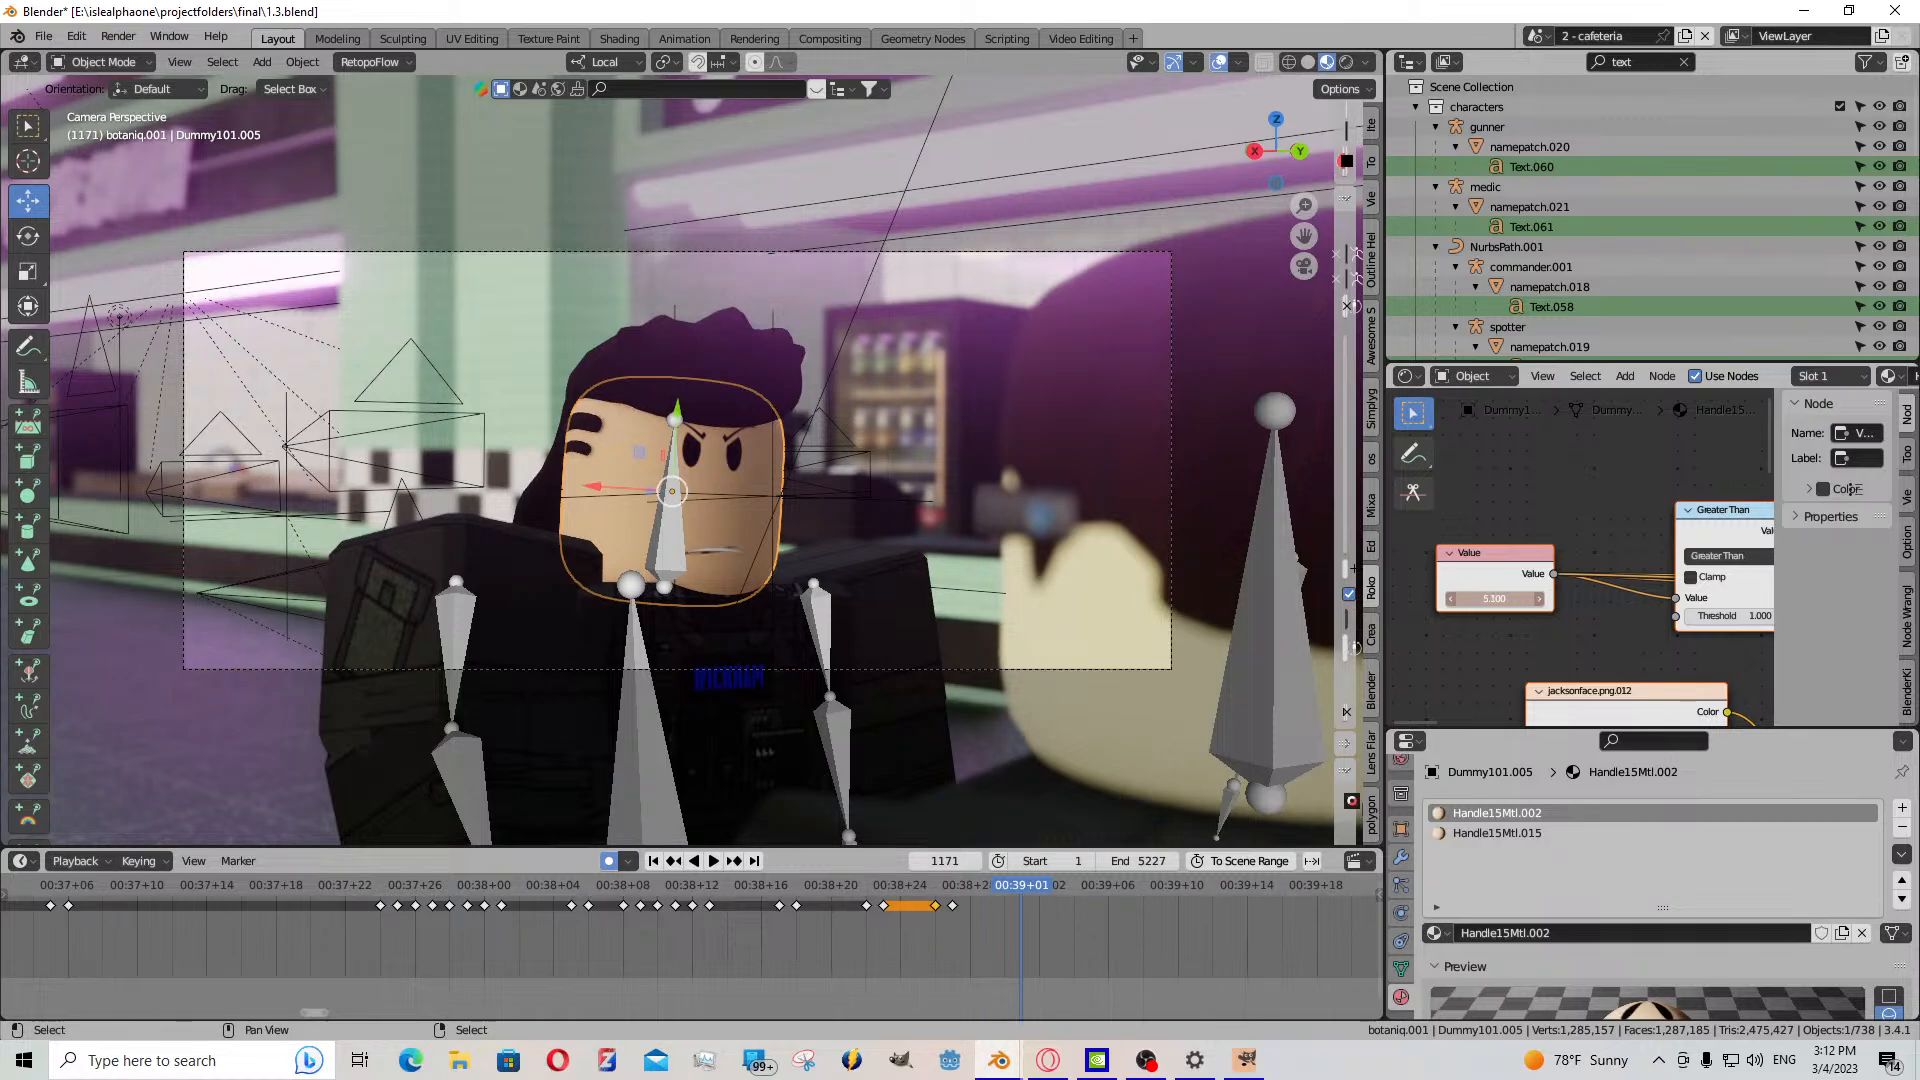
{"action": "key", "text": "space"}
{"action": "left_click", "coordinate": [1007, 911]}
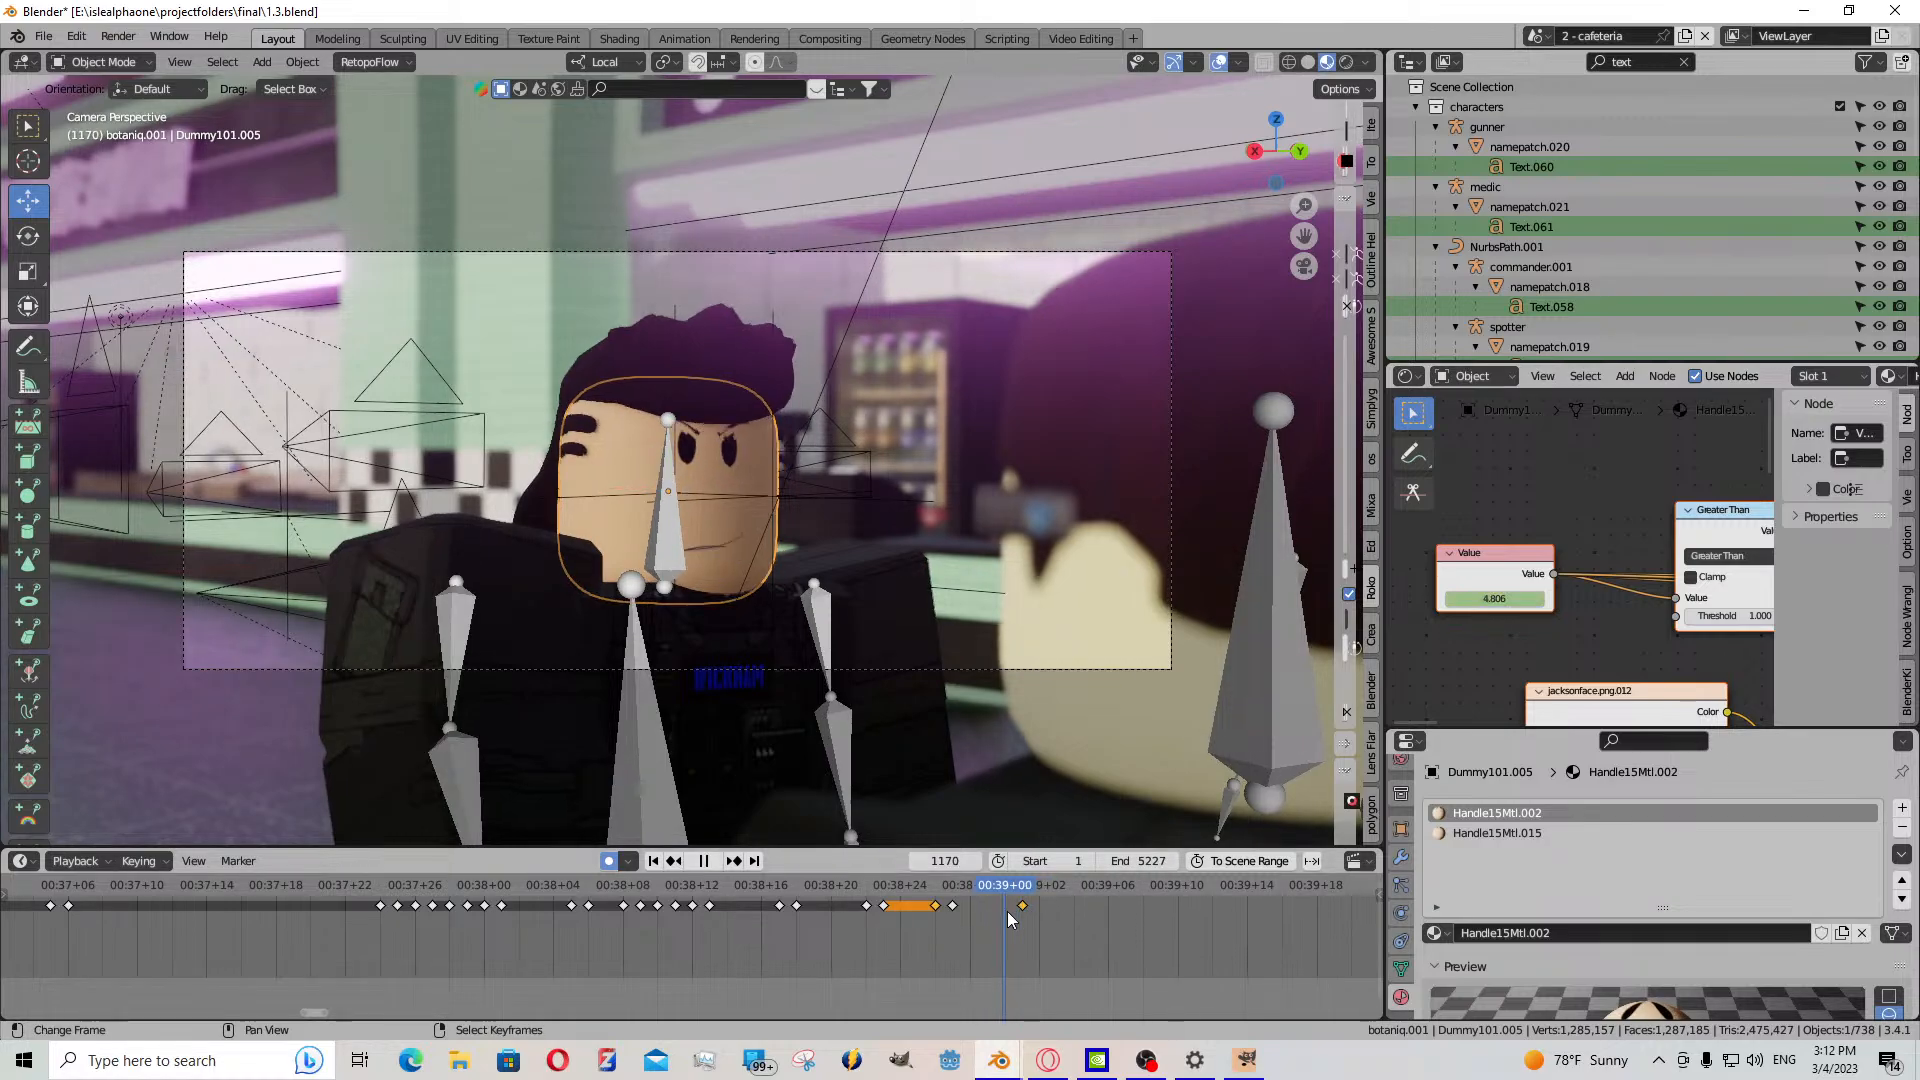
{"action": "key", "text": "space"}
{"action": "left_click", "coordinate": [952, 905]}
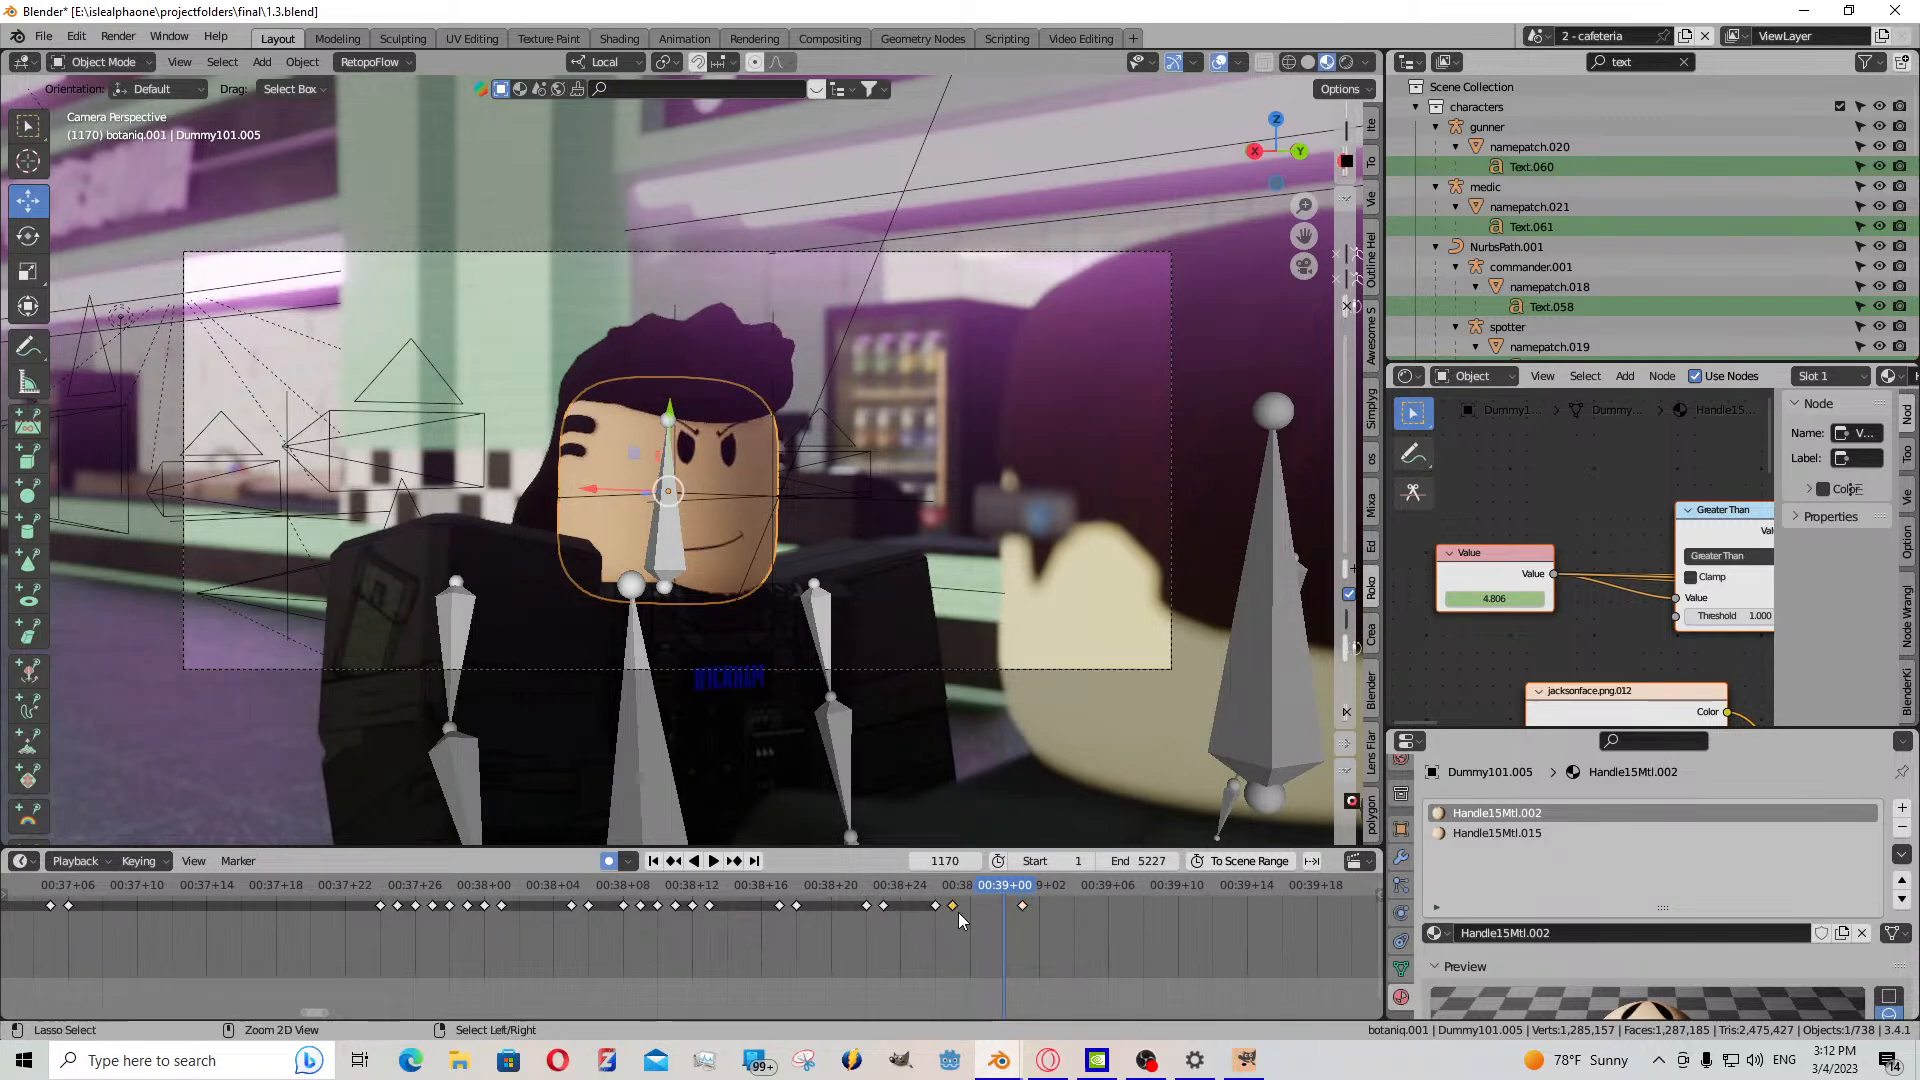
{"action": "key", "text": "ctrl+v"}
- Set the mouth Value at frame 1173 to 3.700 and copy the frame 1171 keyframe to frame 1172
{"action": "key", "text": "Right"}
{"action": "key", "text": "Right"}
{"action": "key", "text": "Right"}
{"action": "key", "text": "Right"}
{"action": "key", "text": "Right"}
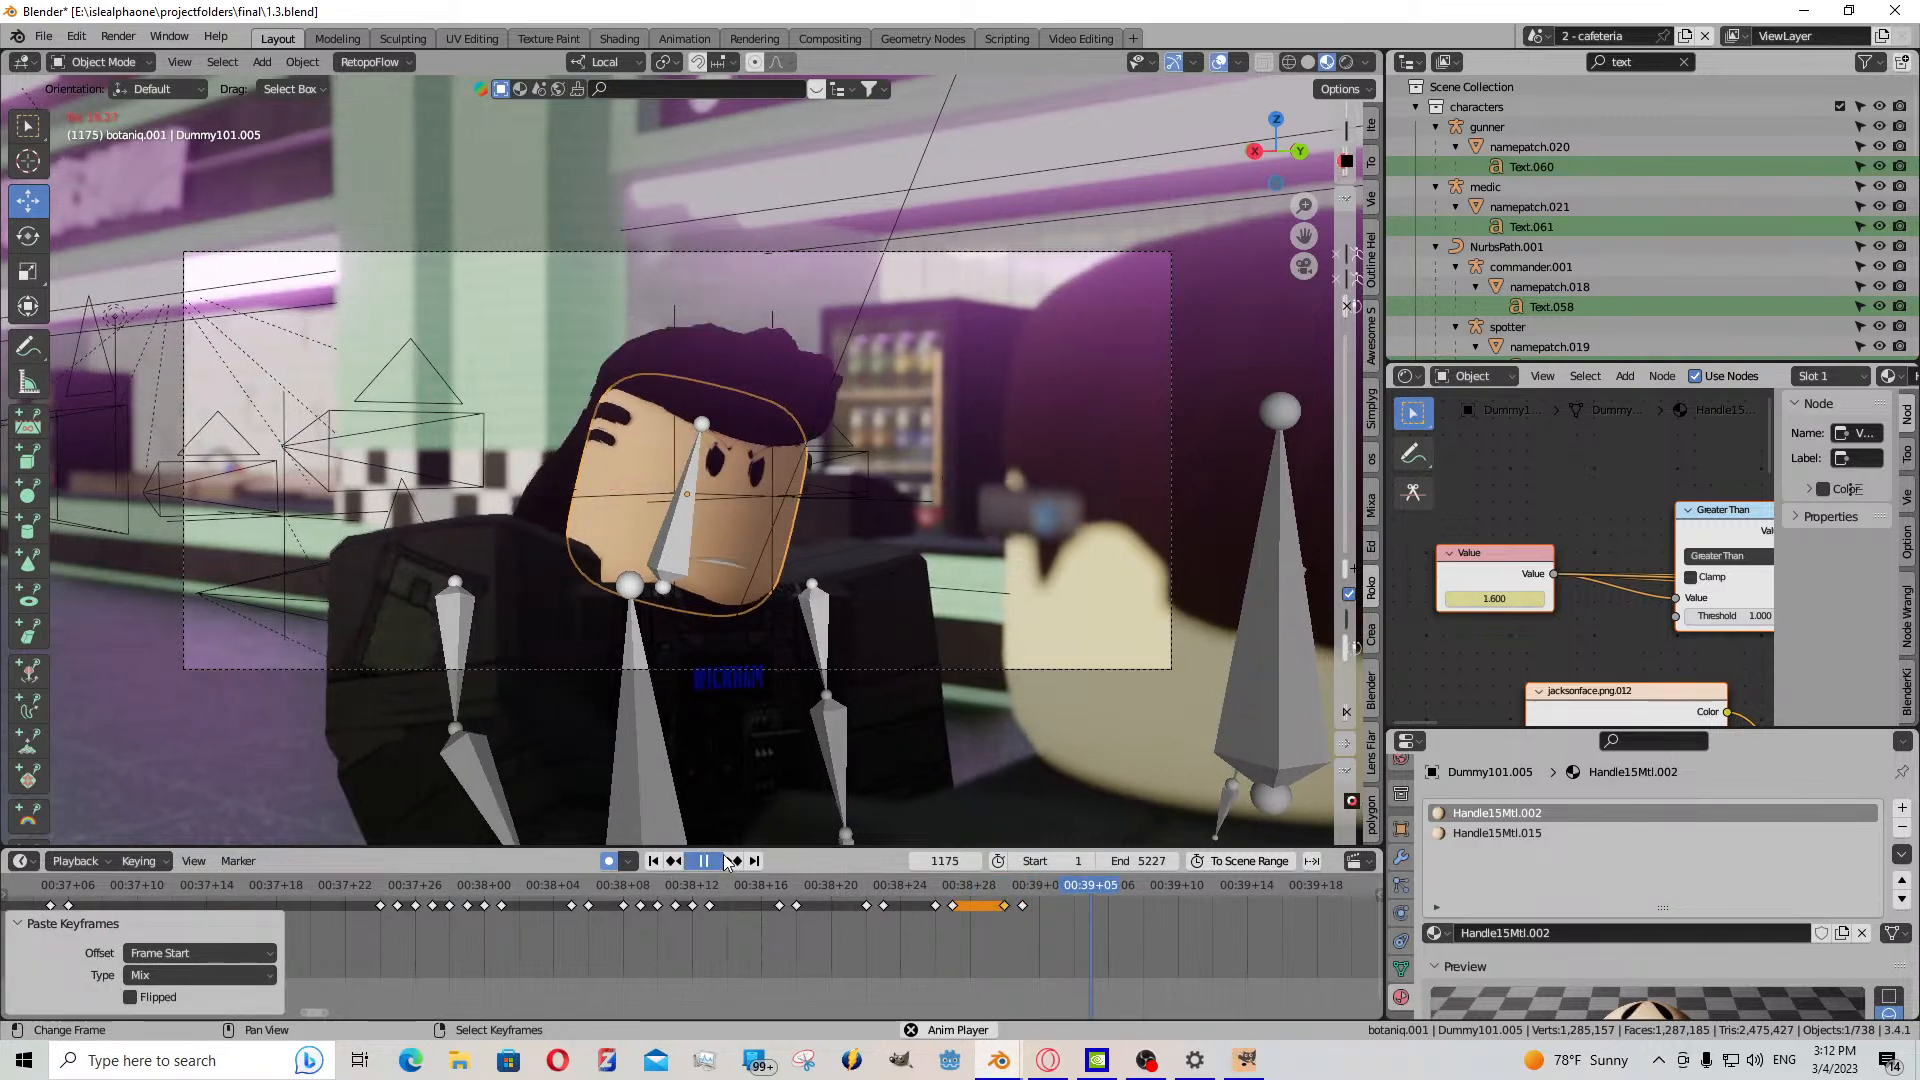
{"action": "left_click_drag", "start_coordinate": [837, 881], "coordinate": [1058, 932]}
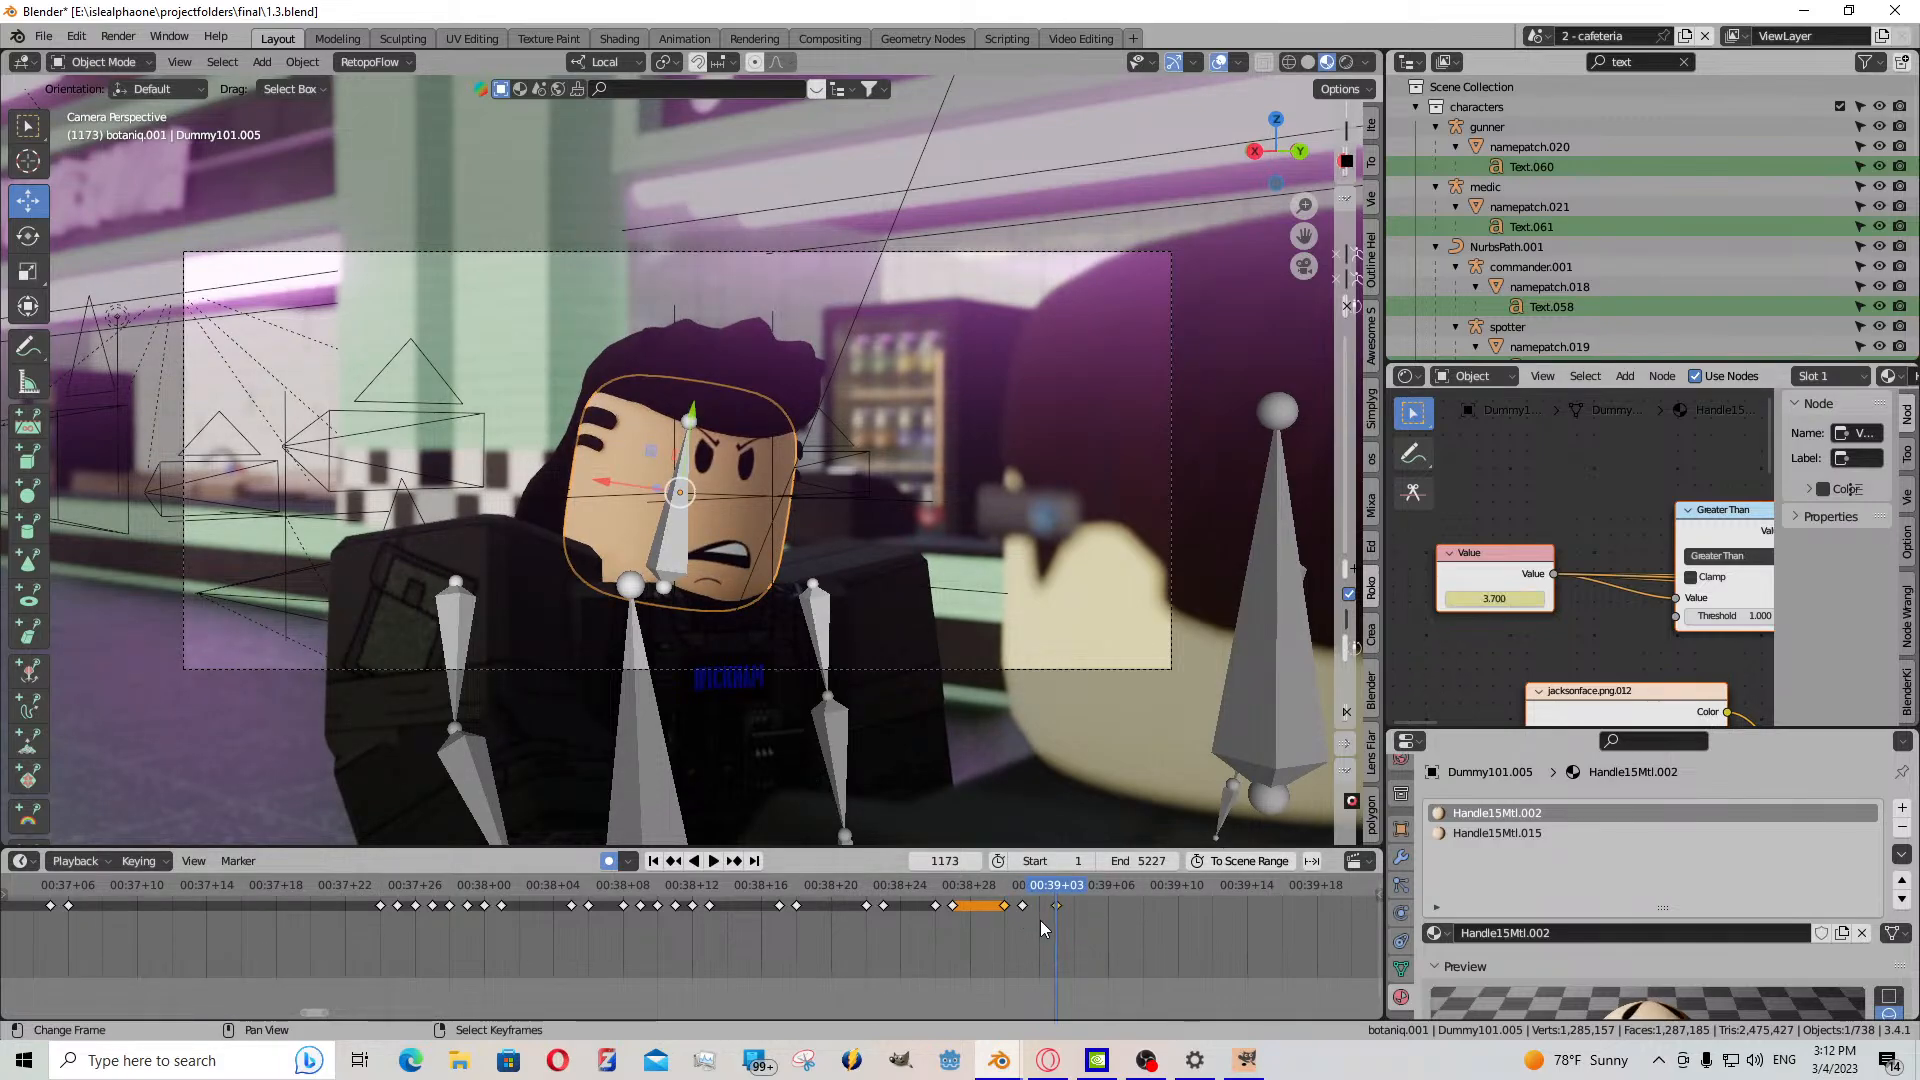
{"action": "left_click_drag", "start_coordinate": [1090, 925], "coordinate": [1025, 914]}
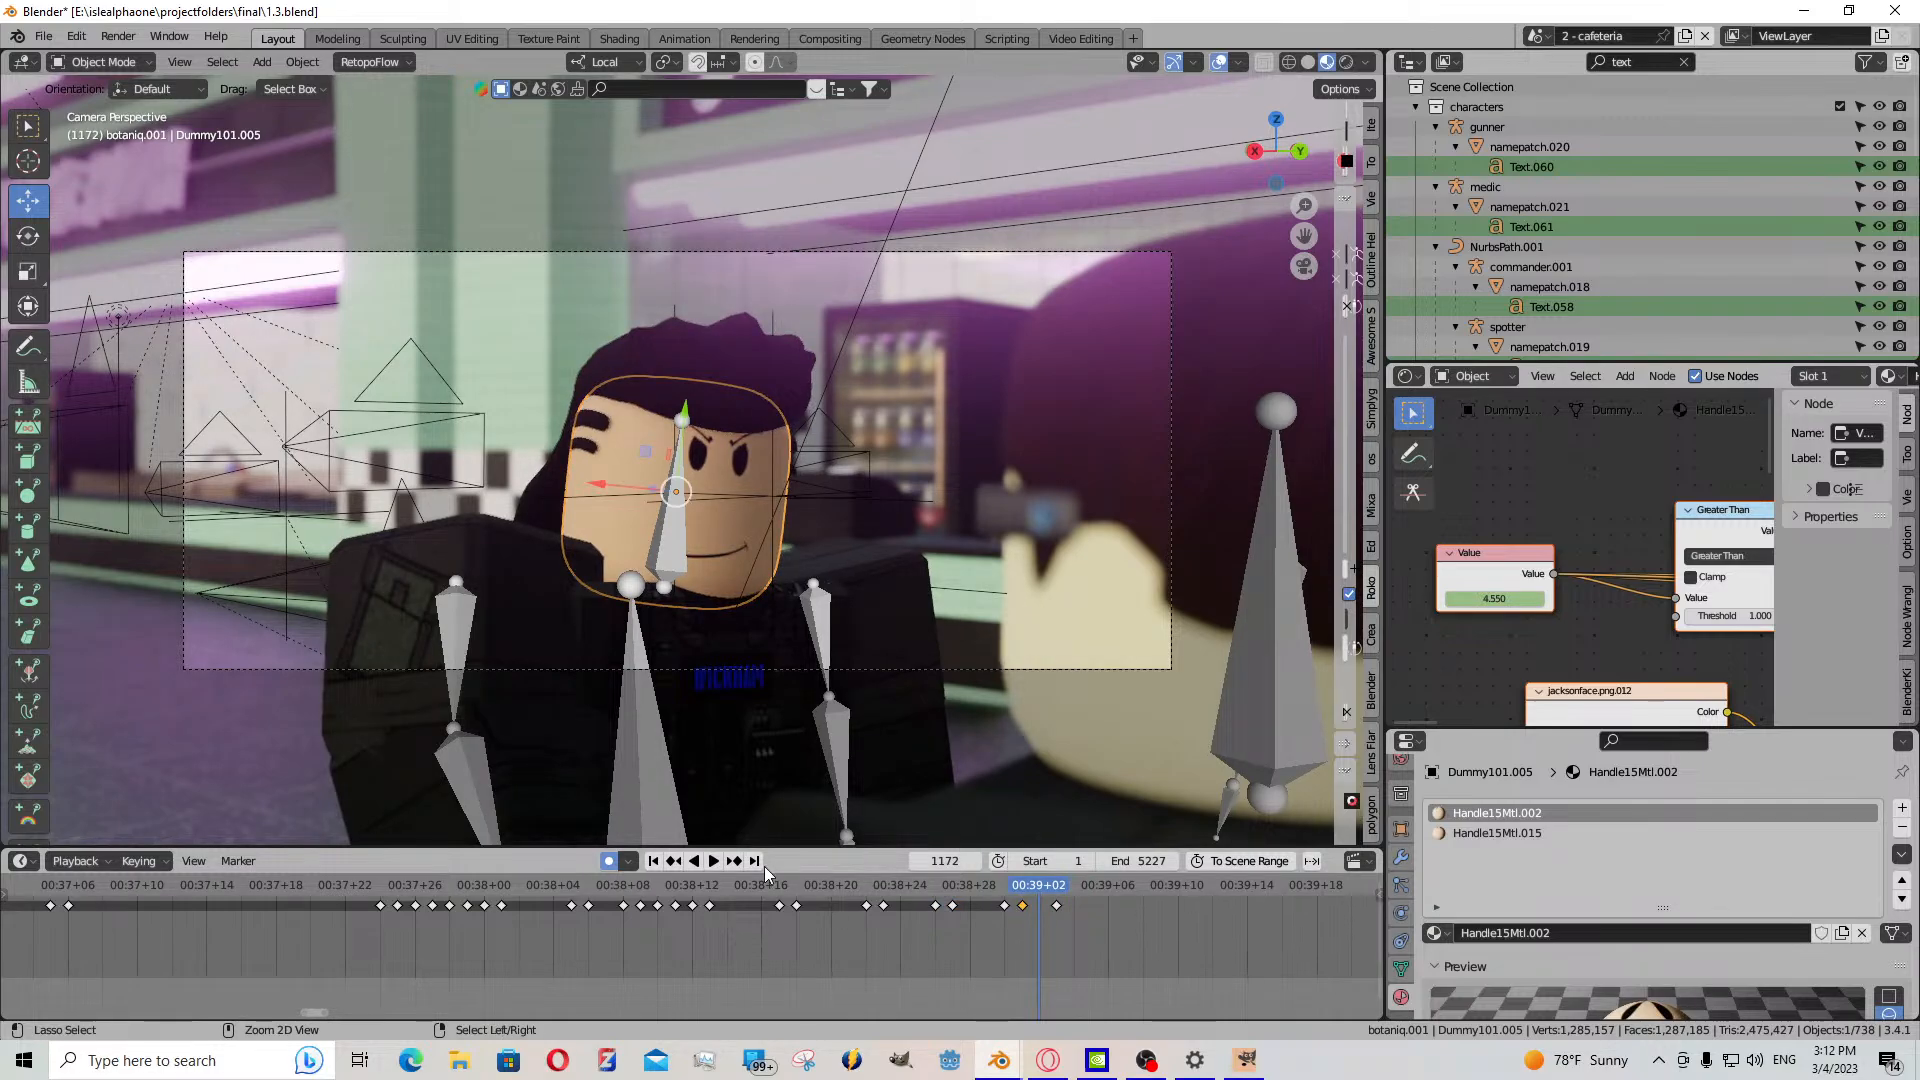
{"action": "key", "text": "ctrl+v"}
- Set the mouth Value at frame 1177 to 5.800 and copy the frame 1173 keyframe to frame 1176
{"action": "left_click", "coordinate": [716, 861]}
{"action": "left_click", "coordinate": [716, 861]}
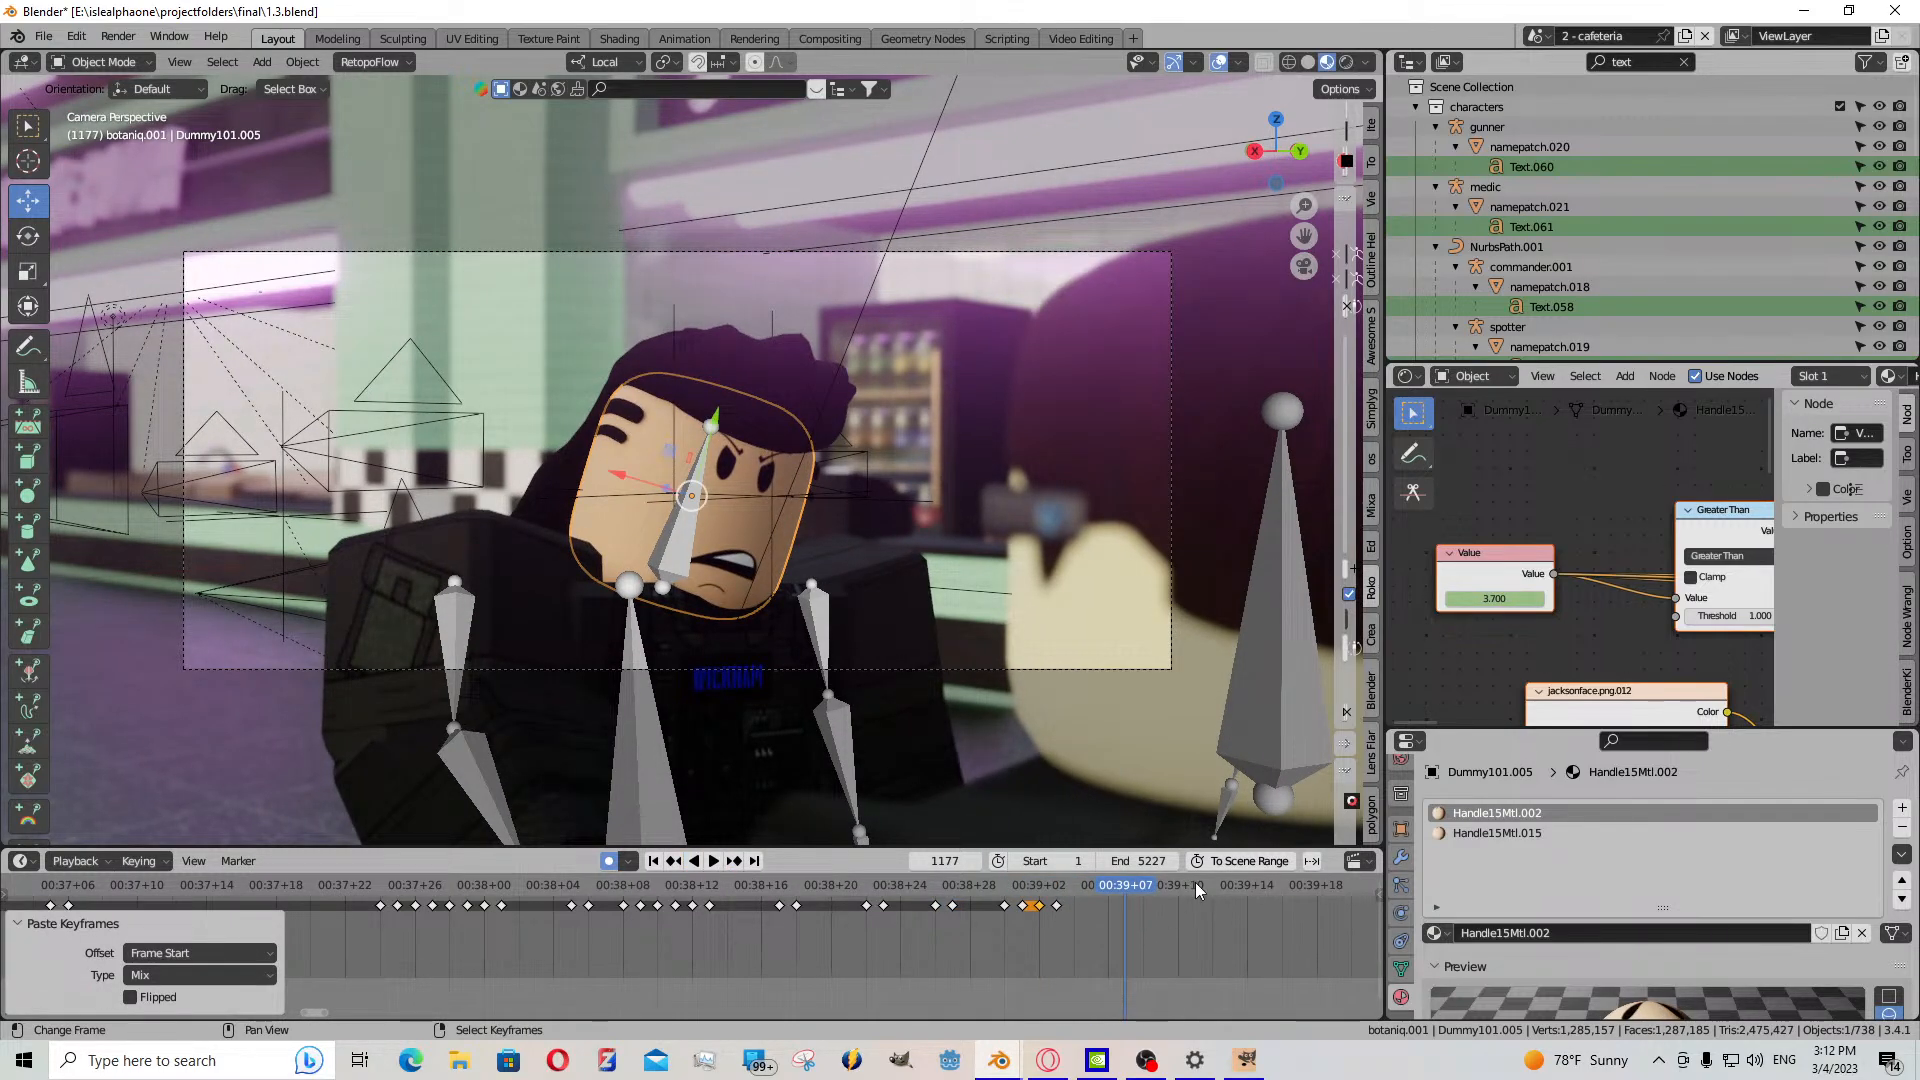
{"action": "left_click_drag", "start_coordinate": [1492, 599], "coordinate": [1463, 599]}
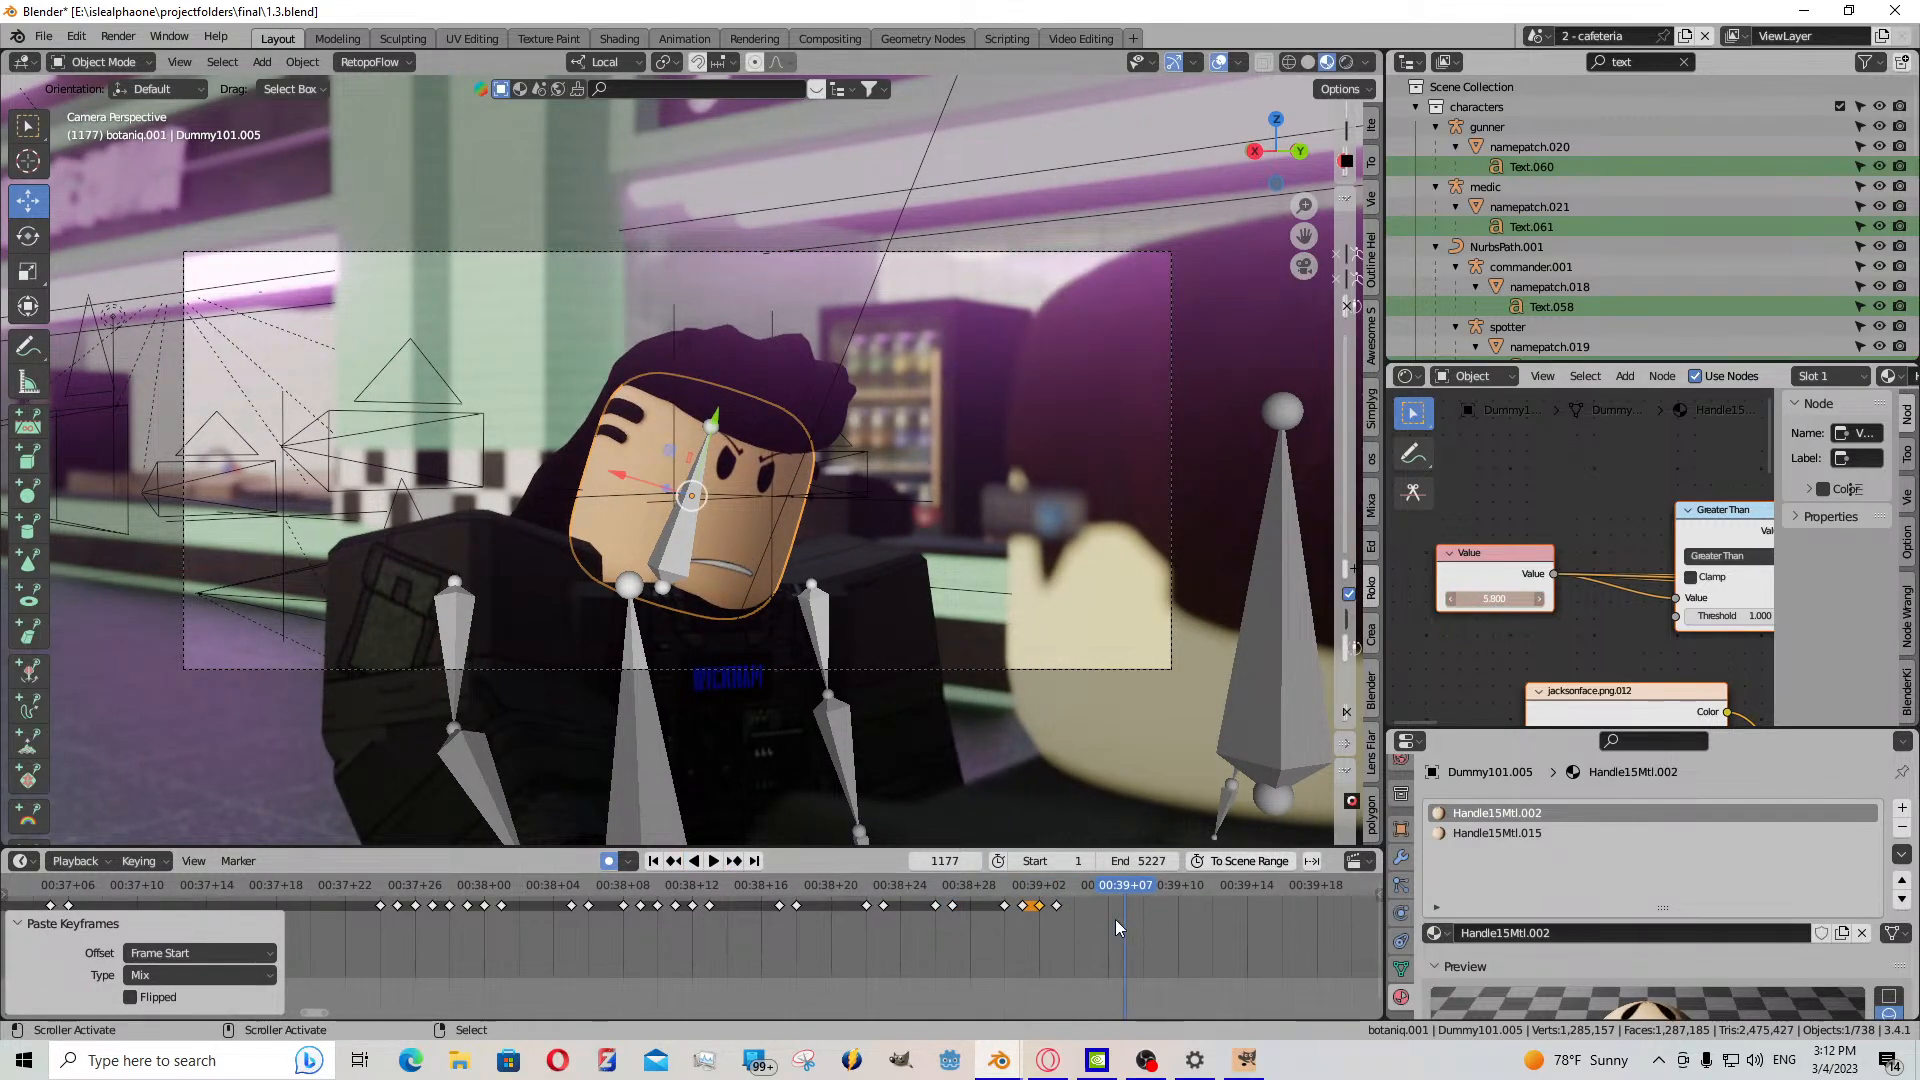
{"action": "left_click_drag", "start_coordinate": [1118, 917], "coordinate": [1116, 917]}
{"action": "right_click", "coordinate": [1058, 905]}
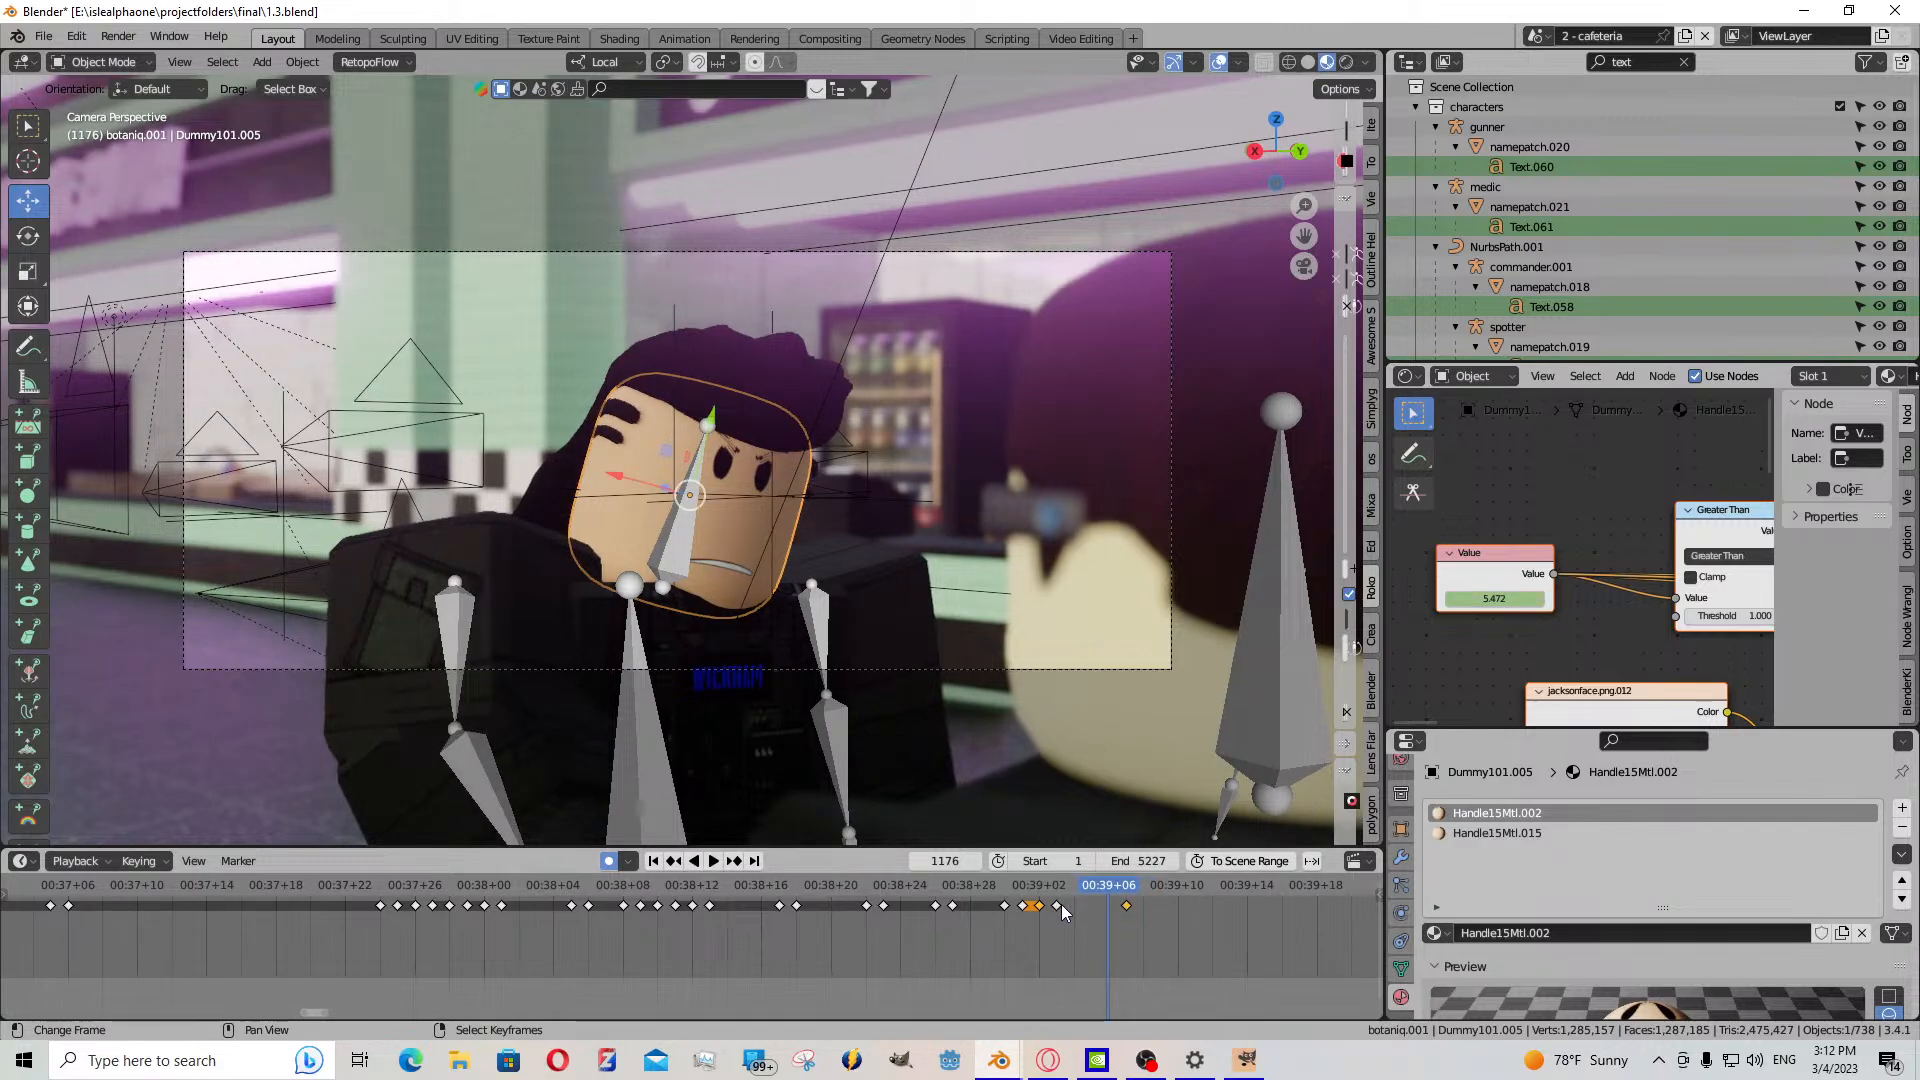
{"action": "key", "text": "ctrl+c"}
{"action": "key", "text": "ctrl+v"}
- Set the mouth Value at frame 1181 to 3.500 and copy the frame 1177 keyframe to frame 1180
{"action": "left_click", "coordinate": [714, 862]}
{"action": "left_click", "coordinate": [714, 861]}
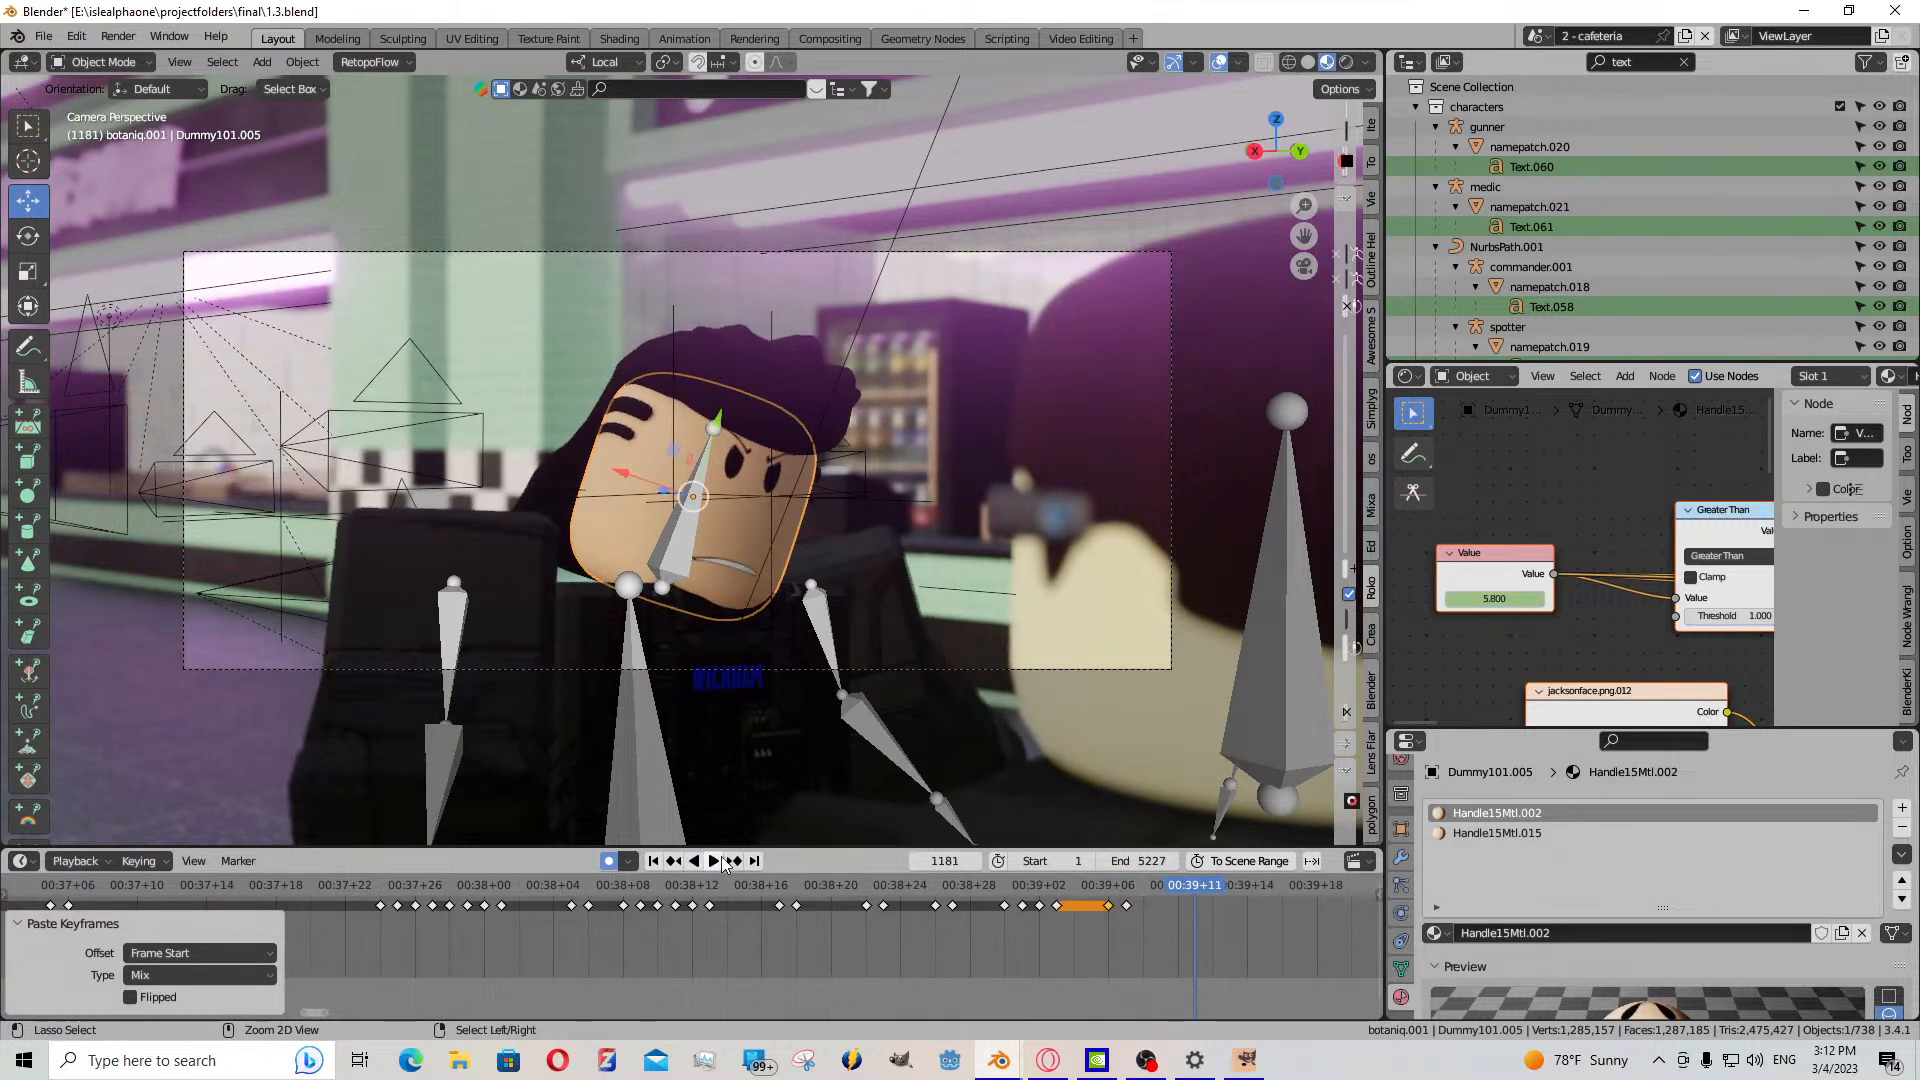
{"action": "mouse_move", "coordinate": [1494, 598]}
{"action": "left_mouse_down"}
{"action": "mouse_move", "coordinate": [1462, 598]}
{"action": "mouse_move", "coordinate": [1478, 598]}
{"action": "left_mouse_up"}
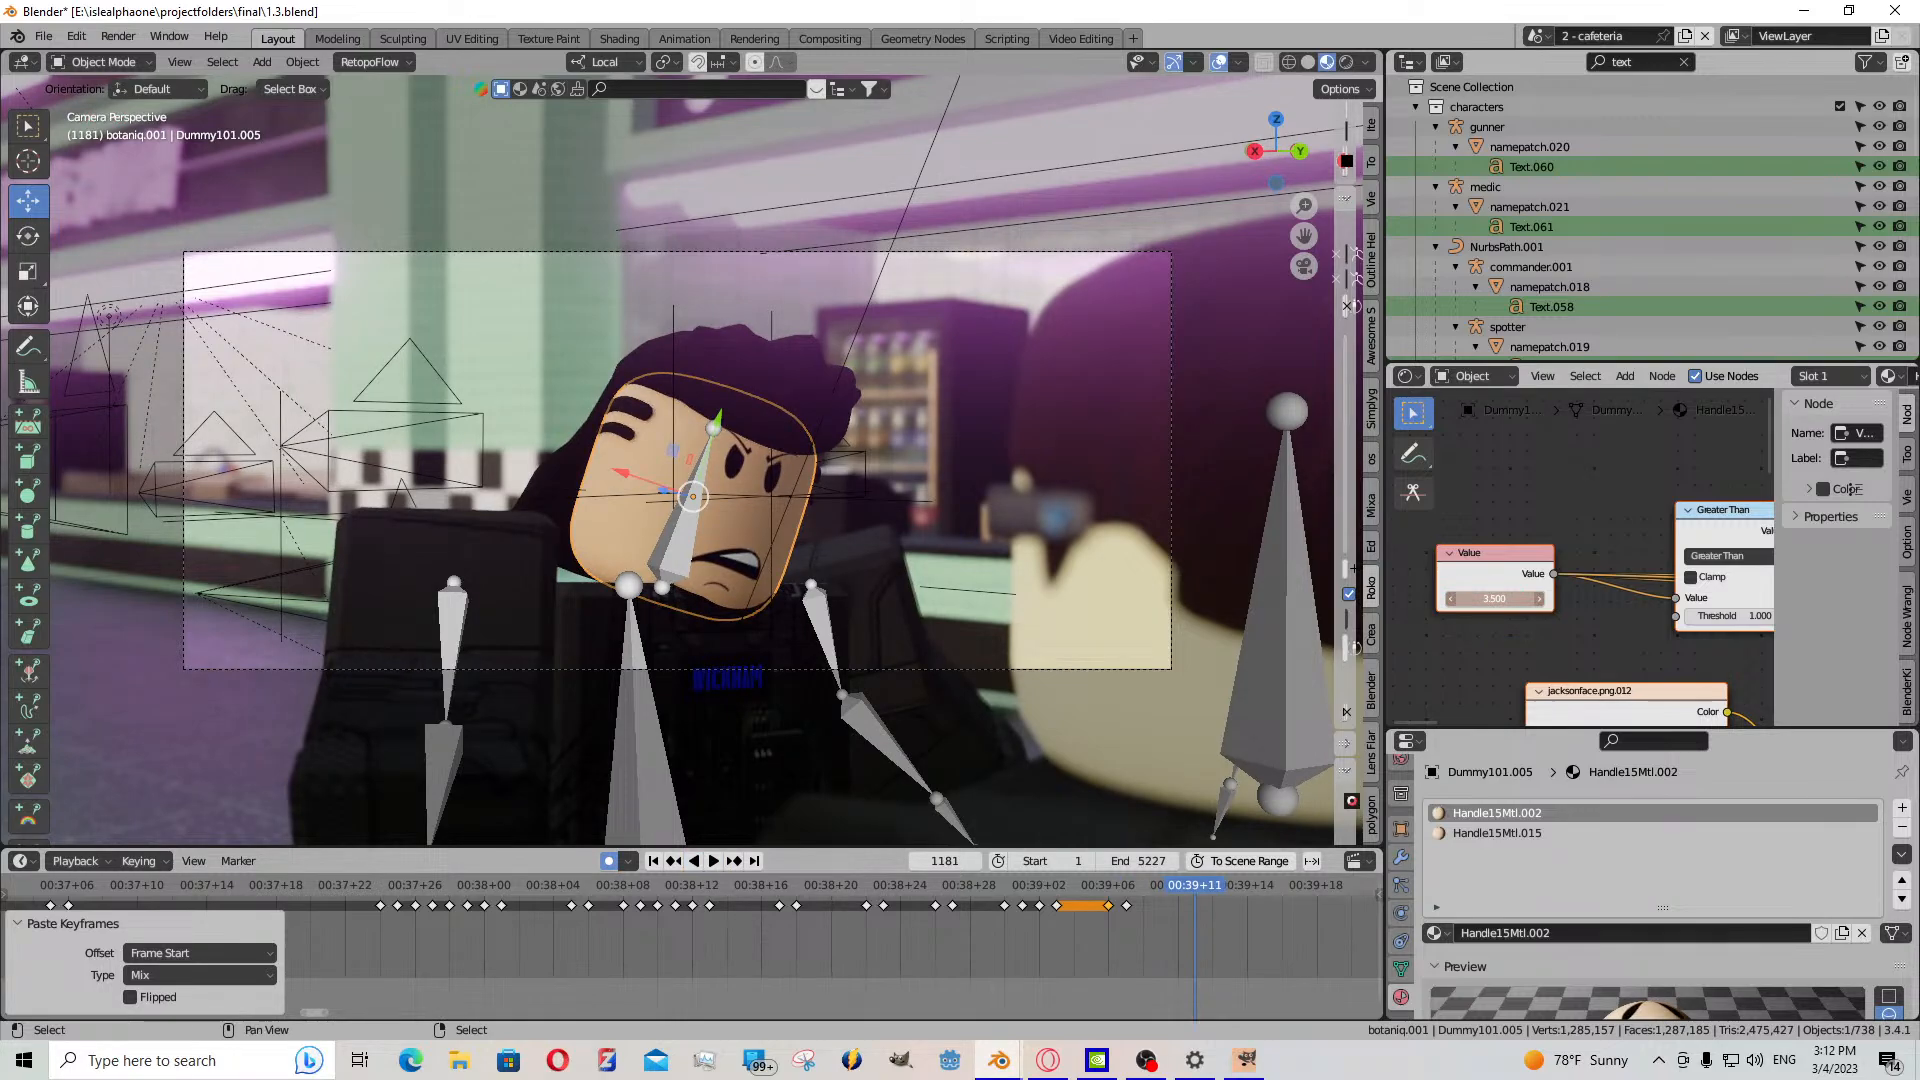
{"action": "left_click_drag", "start_coordinate": [1179, 927], "coordinate": [1180, 926]}
{"action": "right_click", "coordinate": [1129, 906]}
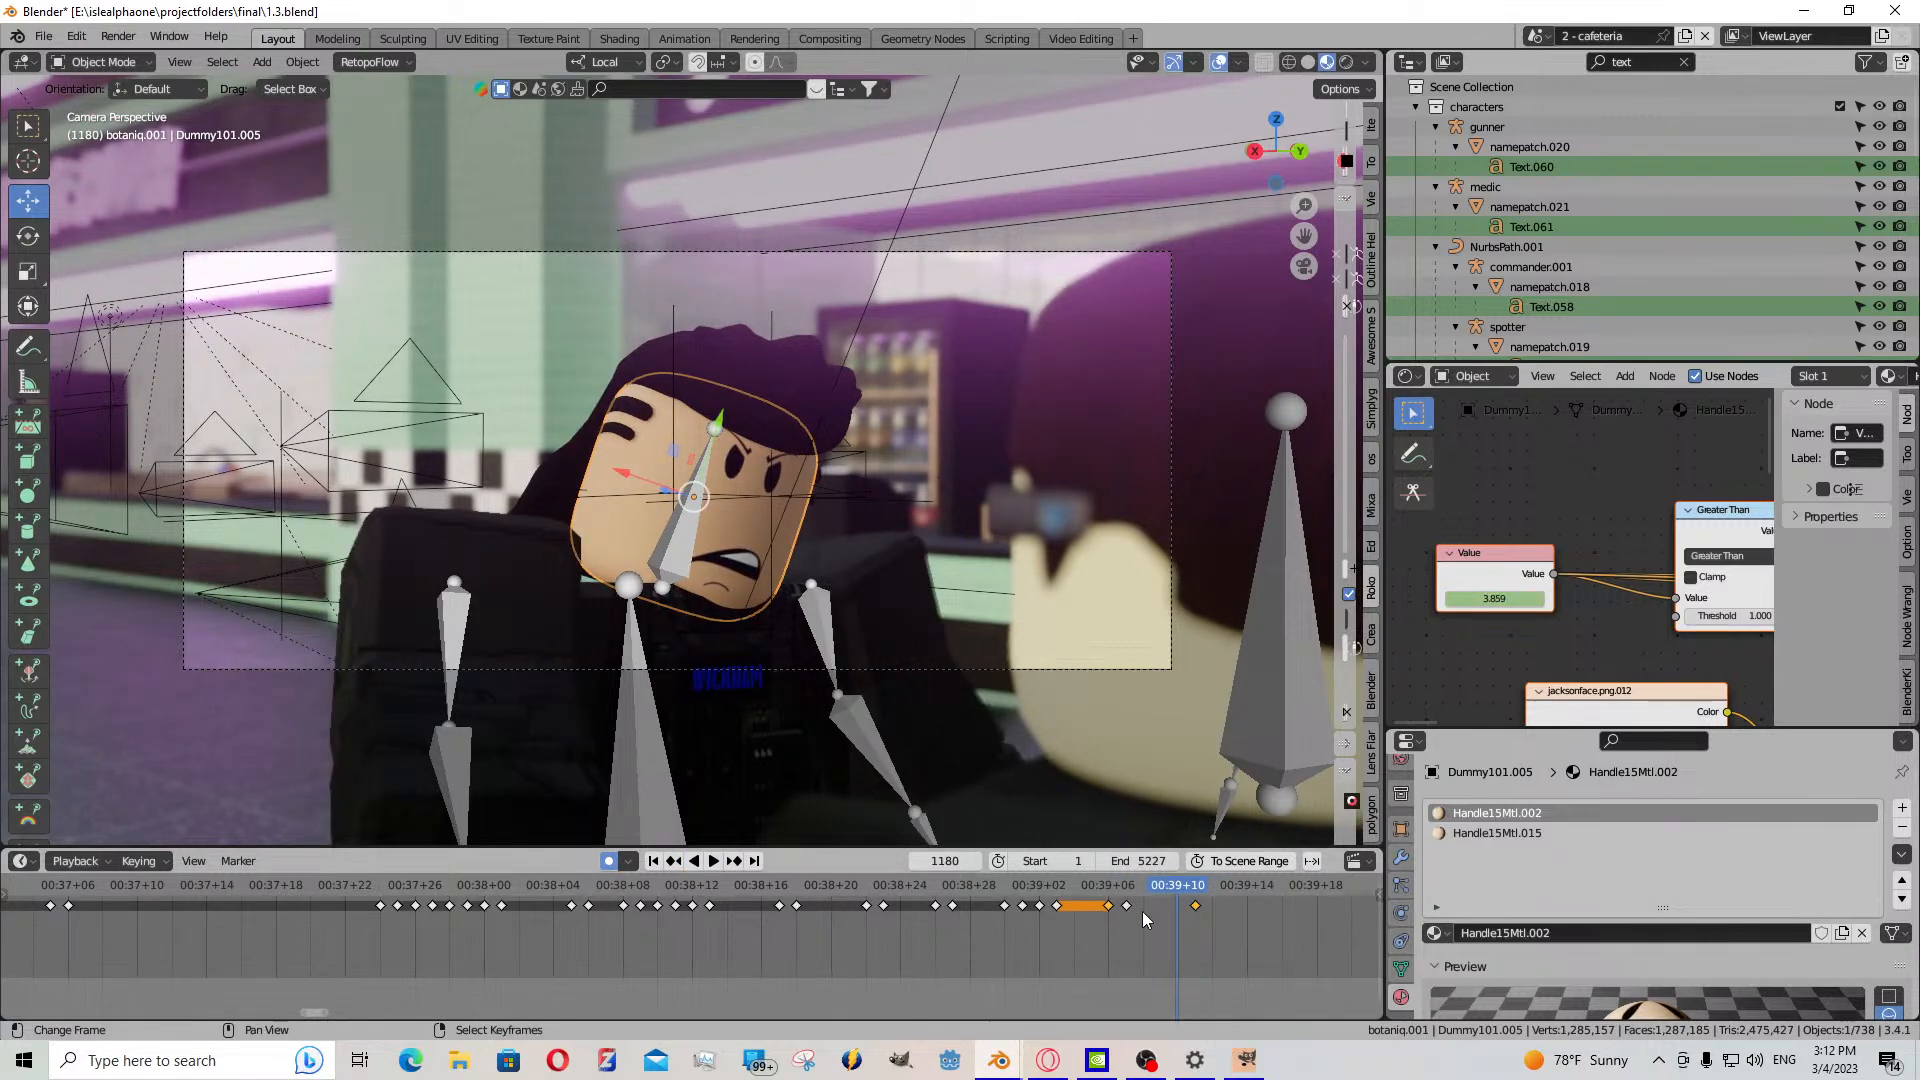
{"action": "key", "text": "ctrl+c"}
{"action": "key", "text": "ctrl+v"}
- Key the mouth Value as -0.400 at frame 1190 and copy the frame 1181 keyframe to frame 1189
{"action": "left_click", "coordinate": [714, 862]}
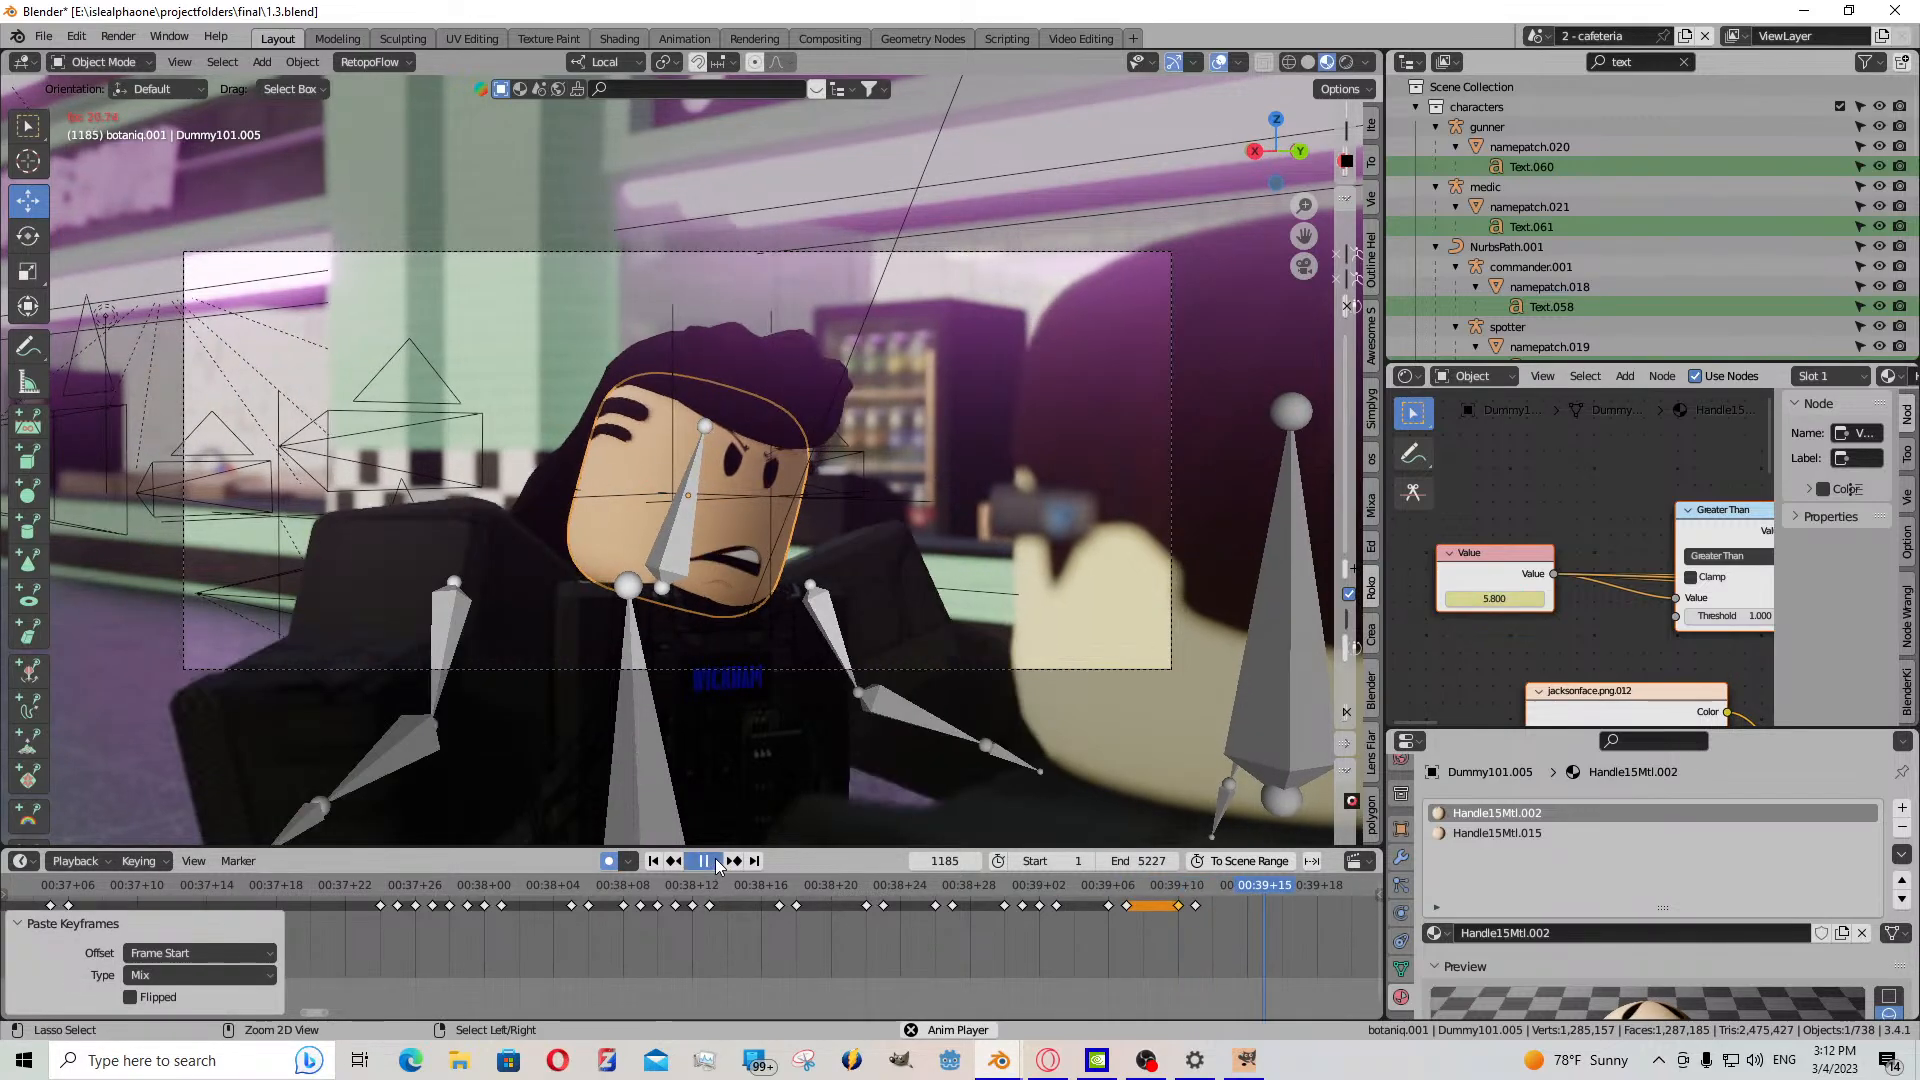
{"action": "key", "text": "space"}
{"action": "left_click_drag", "start_coordinate": [1494, 598], "coordinate": [1457, 598]}
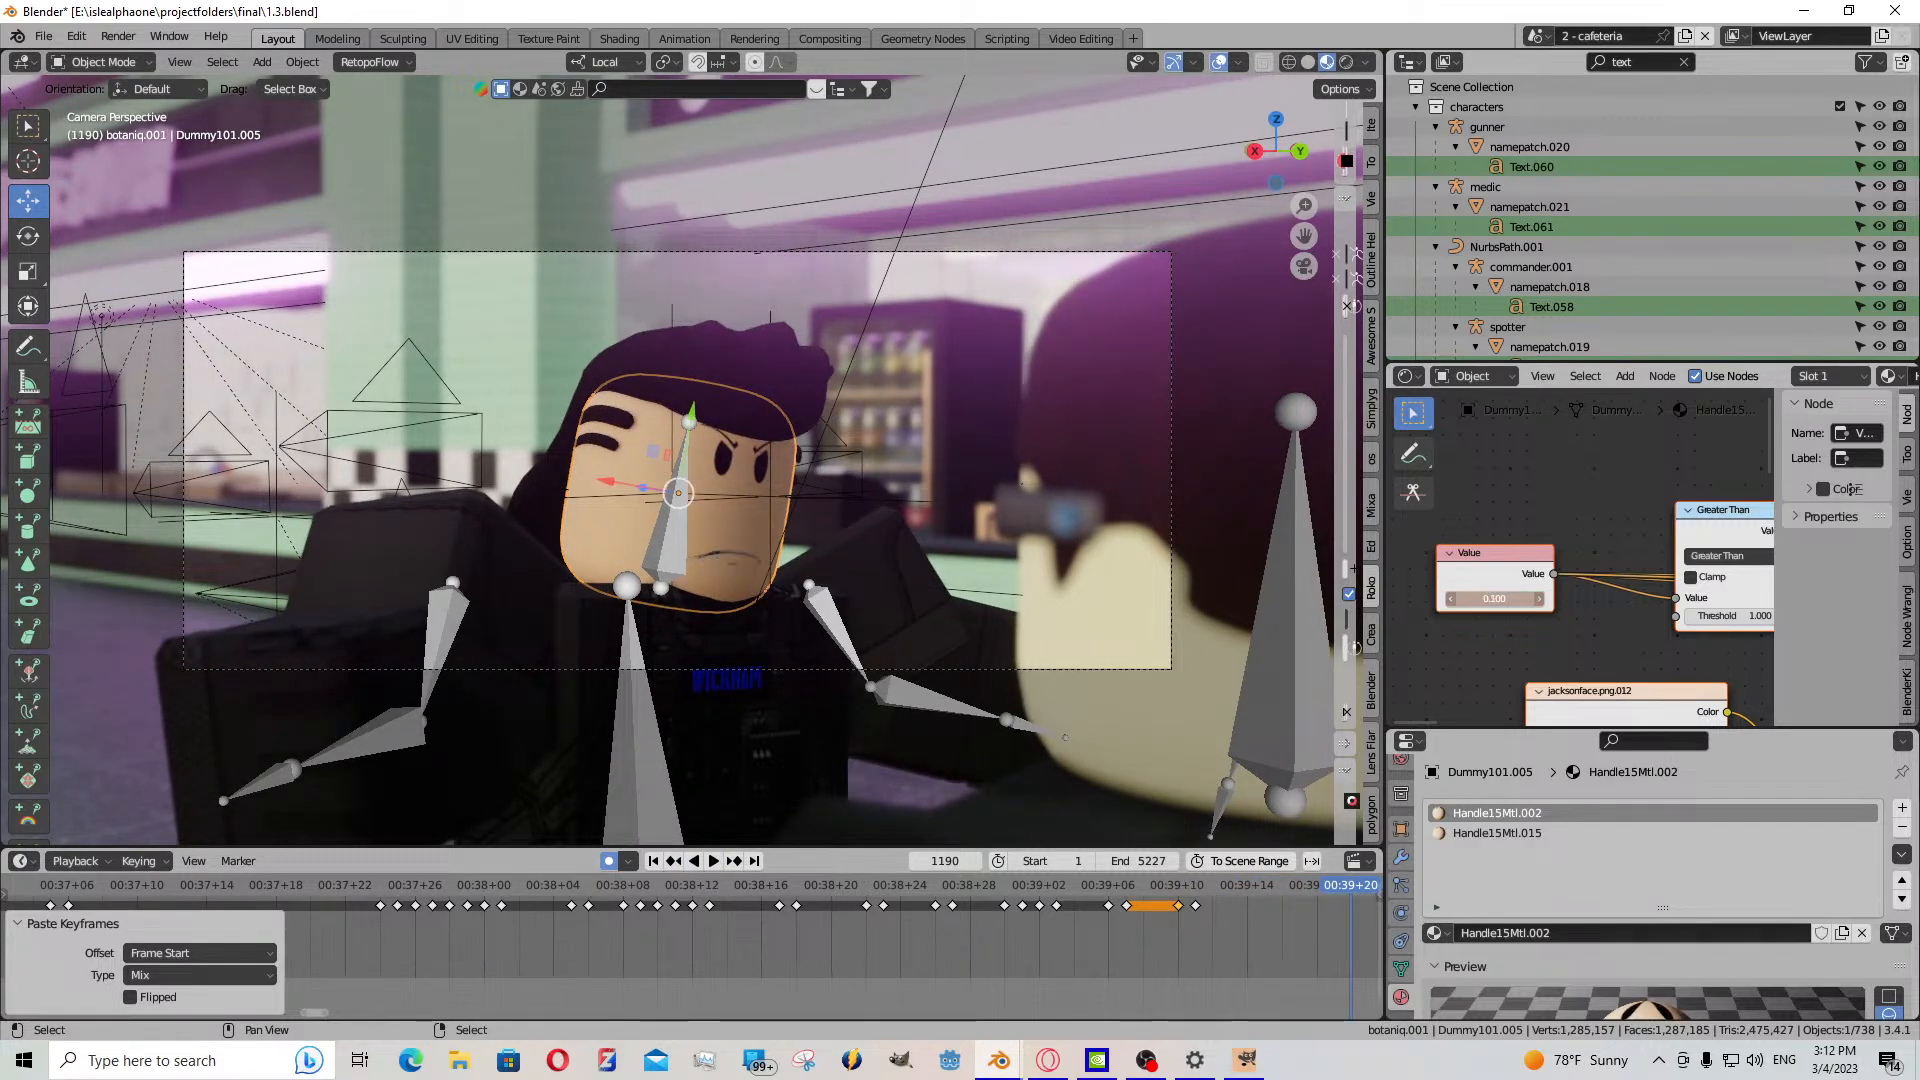
{"action": "left_click", "coordinate": [1335, 922]}
{"action": "key", "text": "space"}
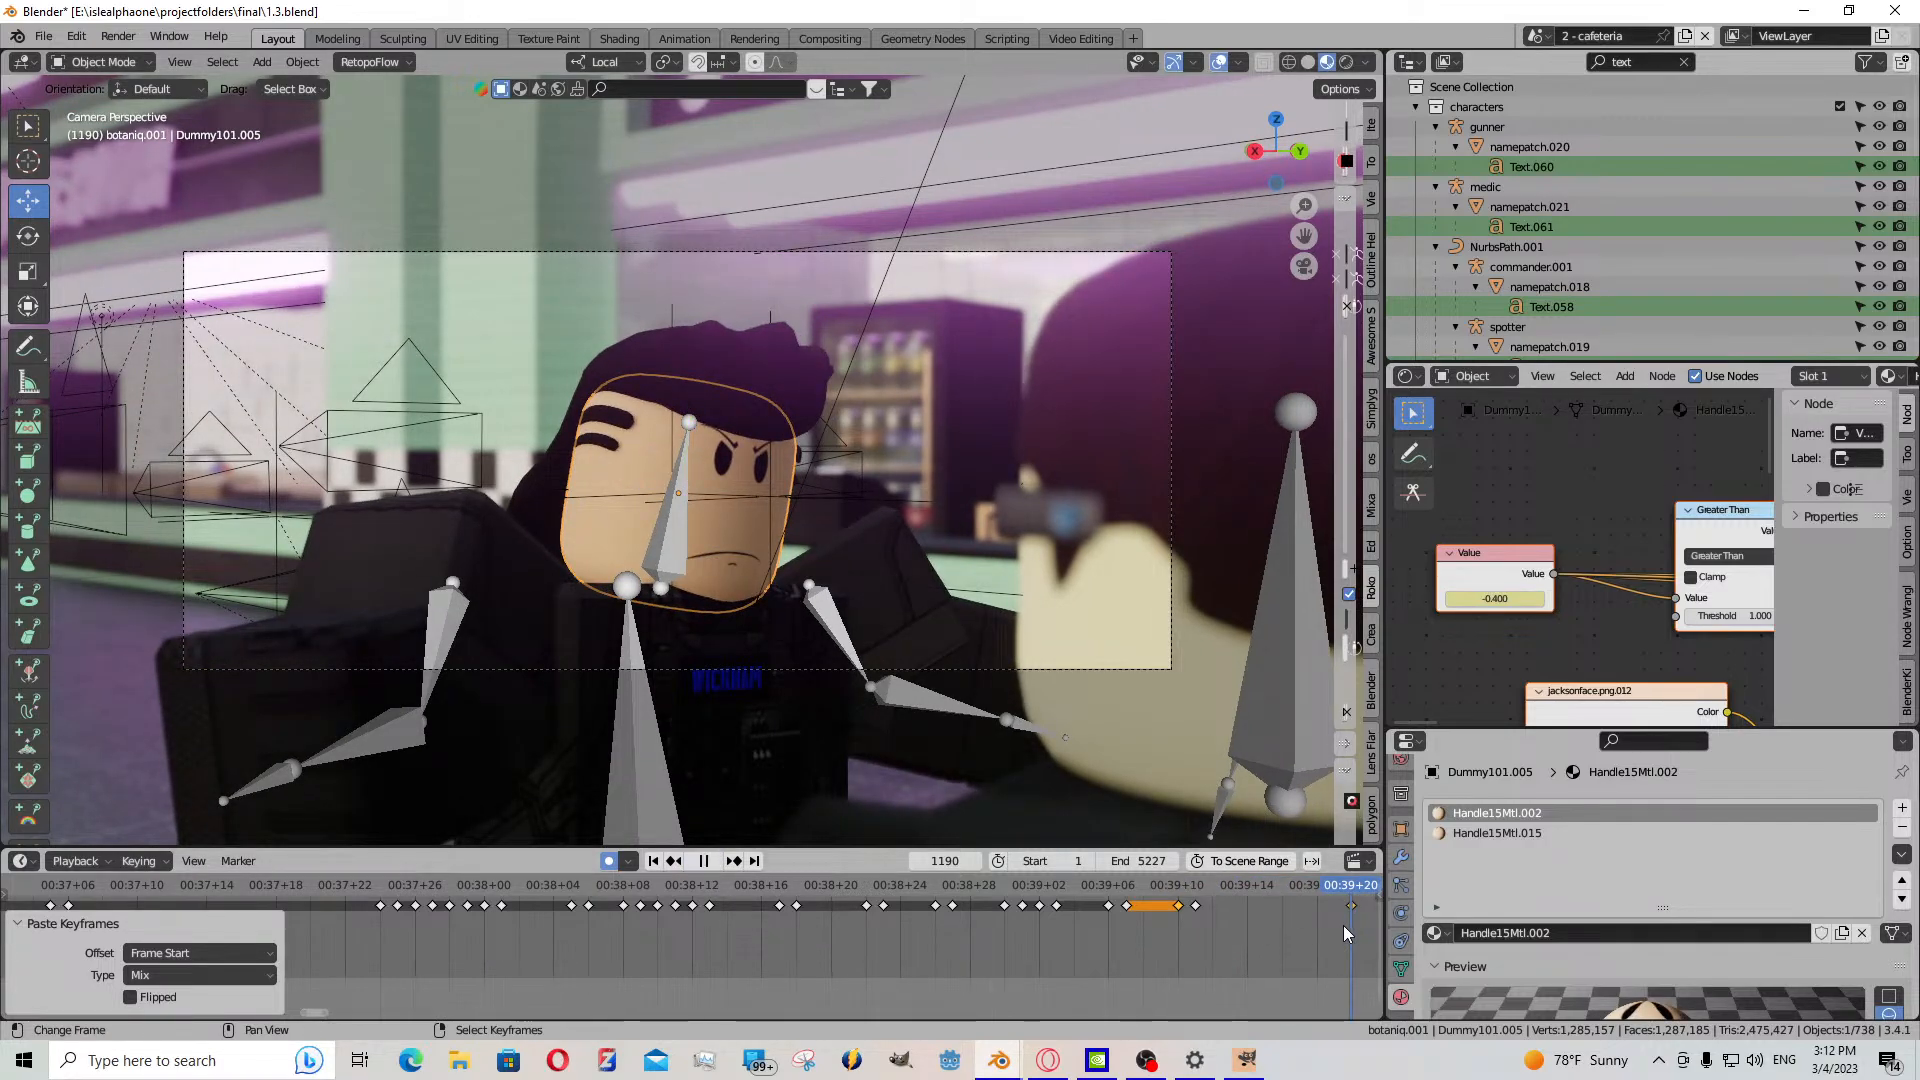
{"action": "right_click", "coordinate": [1197, 905]}
{"action": "key", "text": "ctrl+c"}
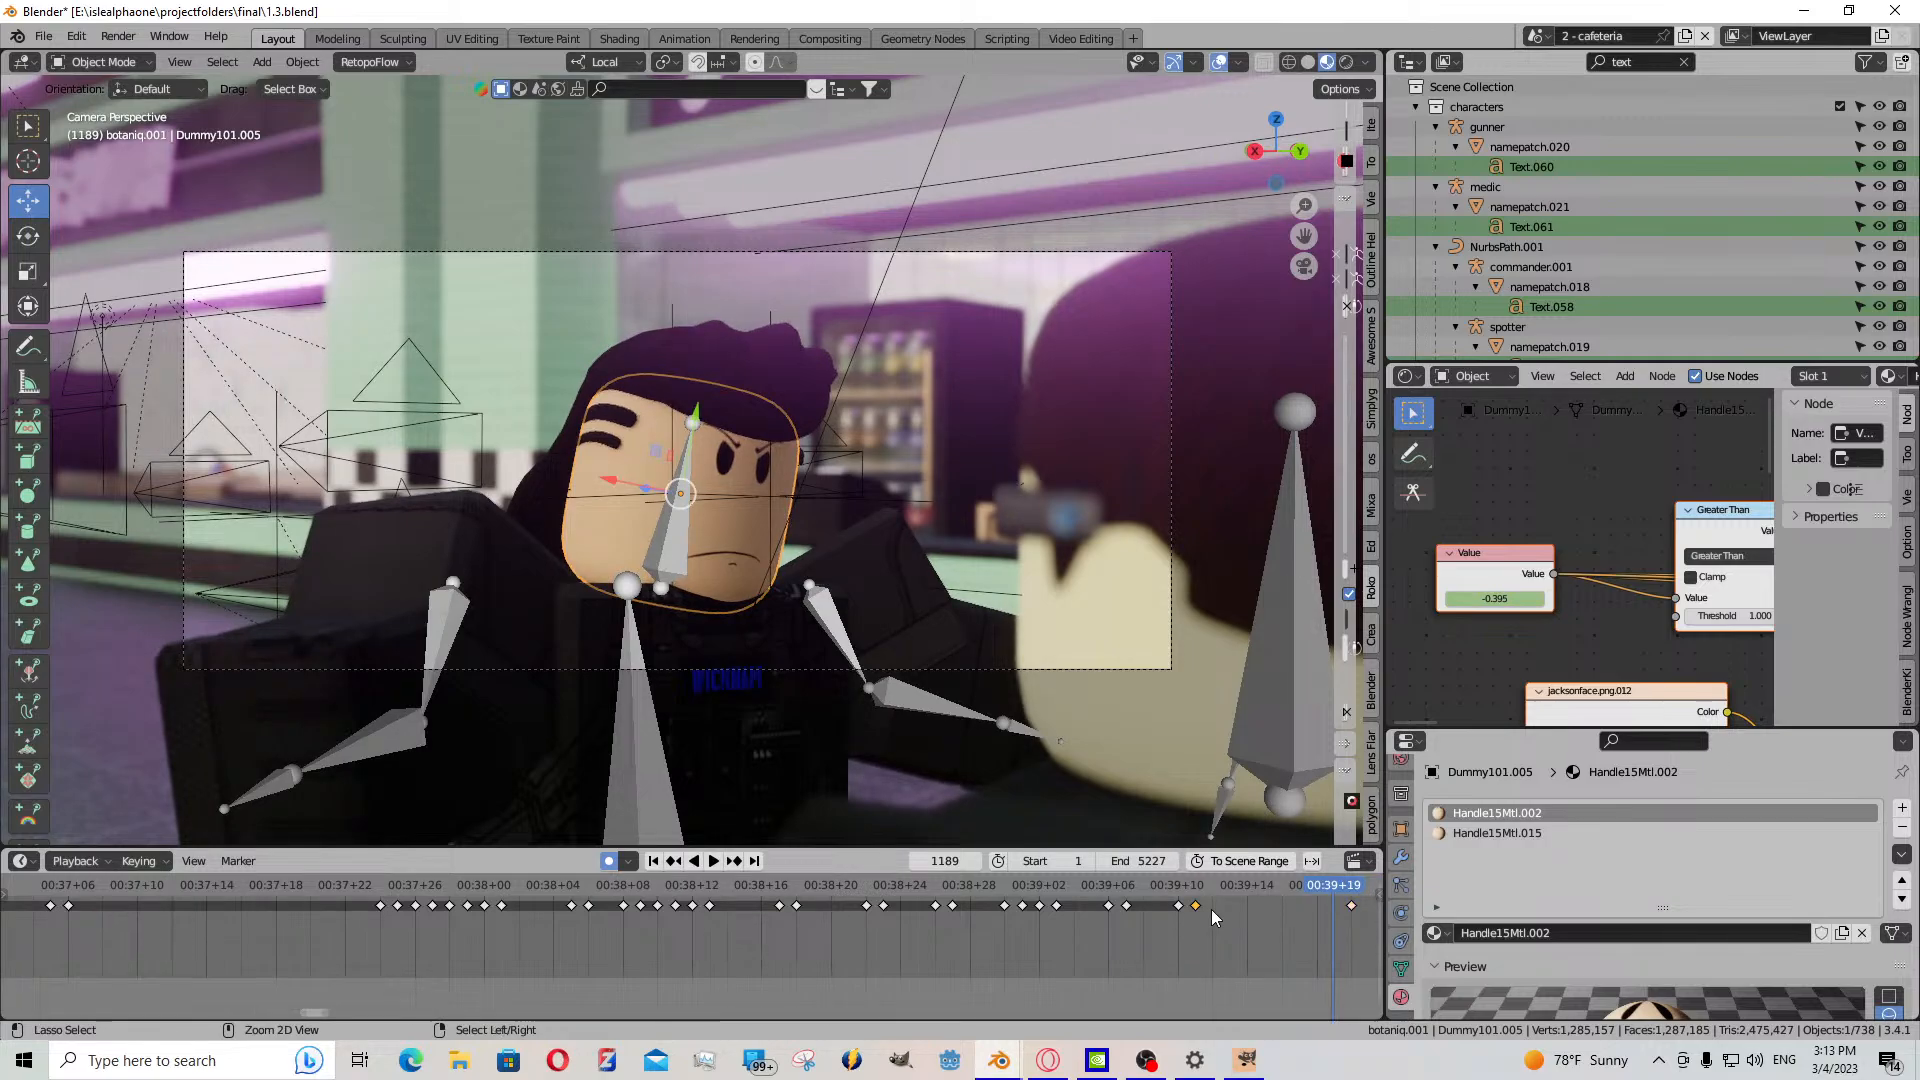
{"action": "key", "text": "ctrl+v"}
- Play the shot back from frame 1003, then select the eye material Handle15Mtl.015 and key its Value as 4.400 at frame 1112
{"action": "scroll", "coordinate": [1205, 910], "scroll_direction": "down", "scroll_amount": 6}
{"action": "scroll", "coordinate": [1204, 908], "scroll_direction": "down", "scroll_amount": 8}
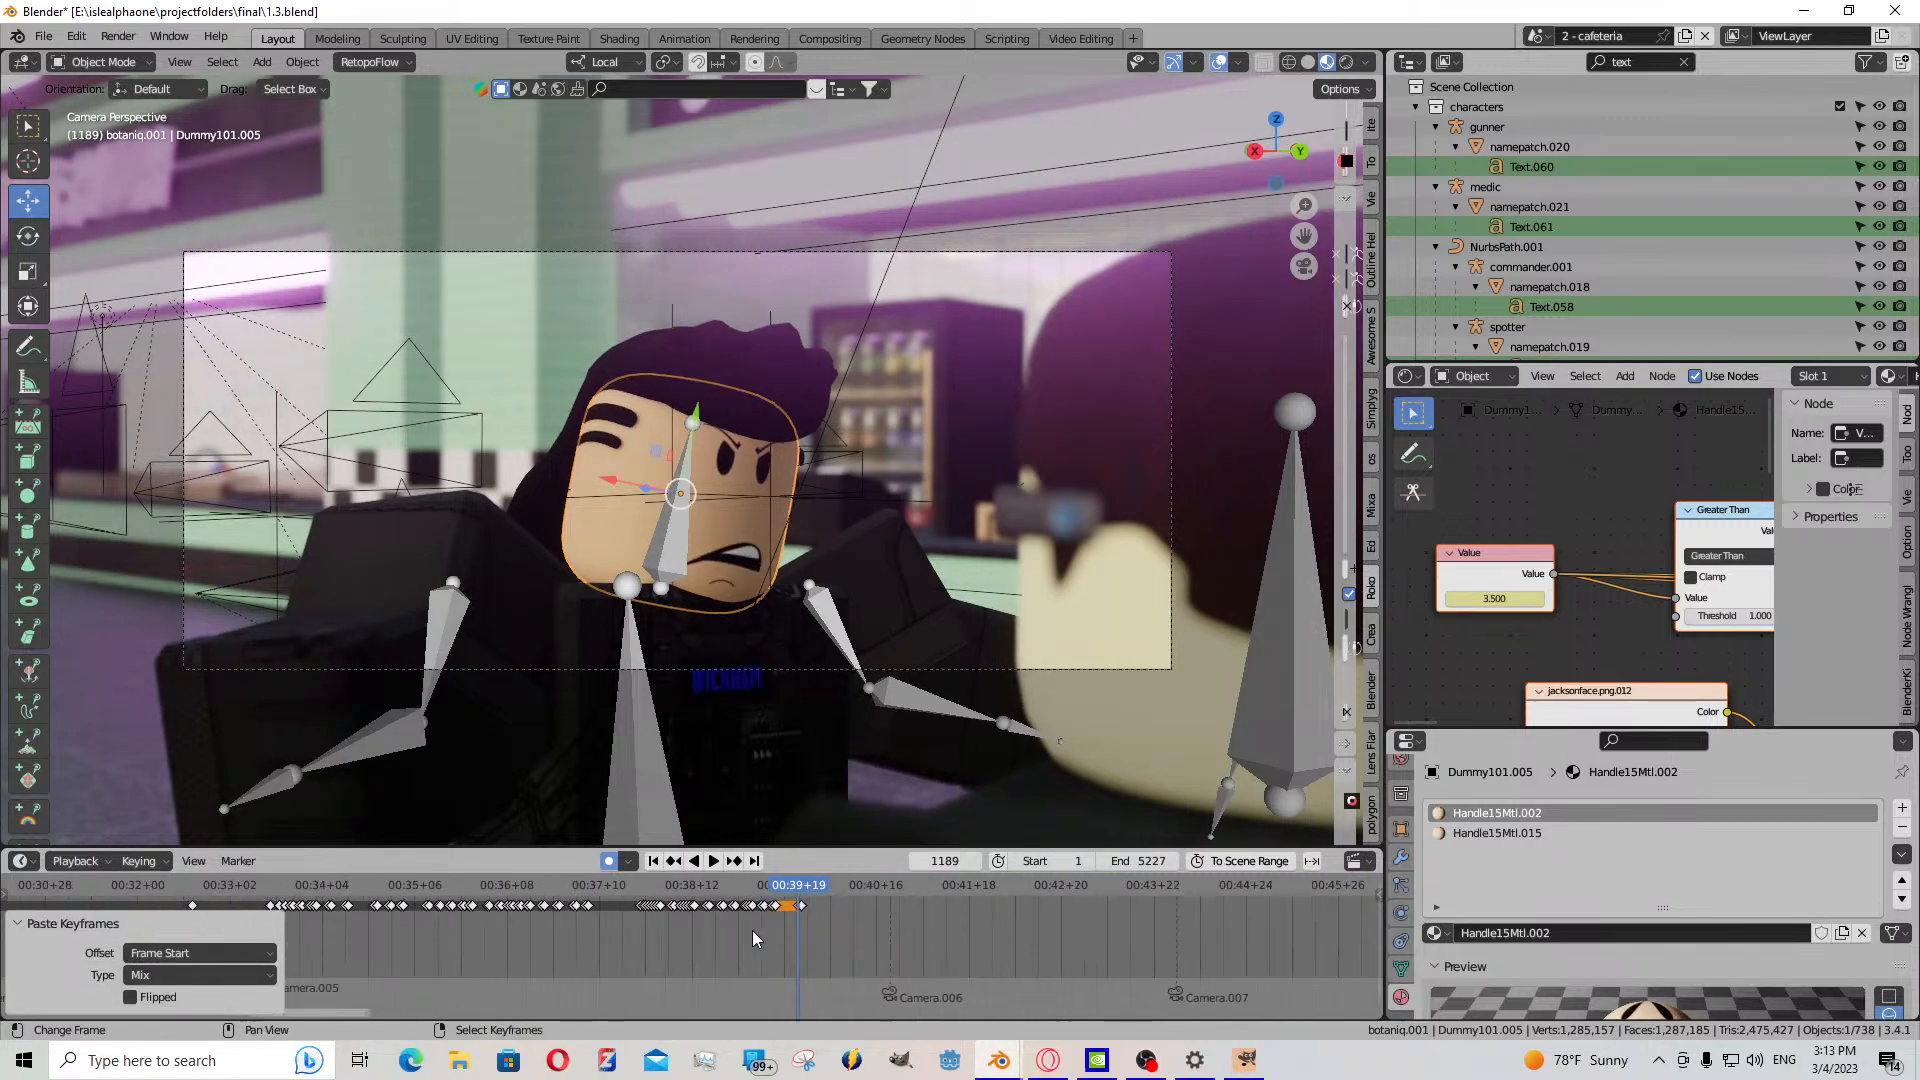
{"action": "left_click", "coordinate": [634, 914]}
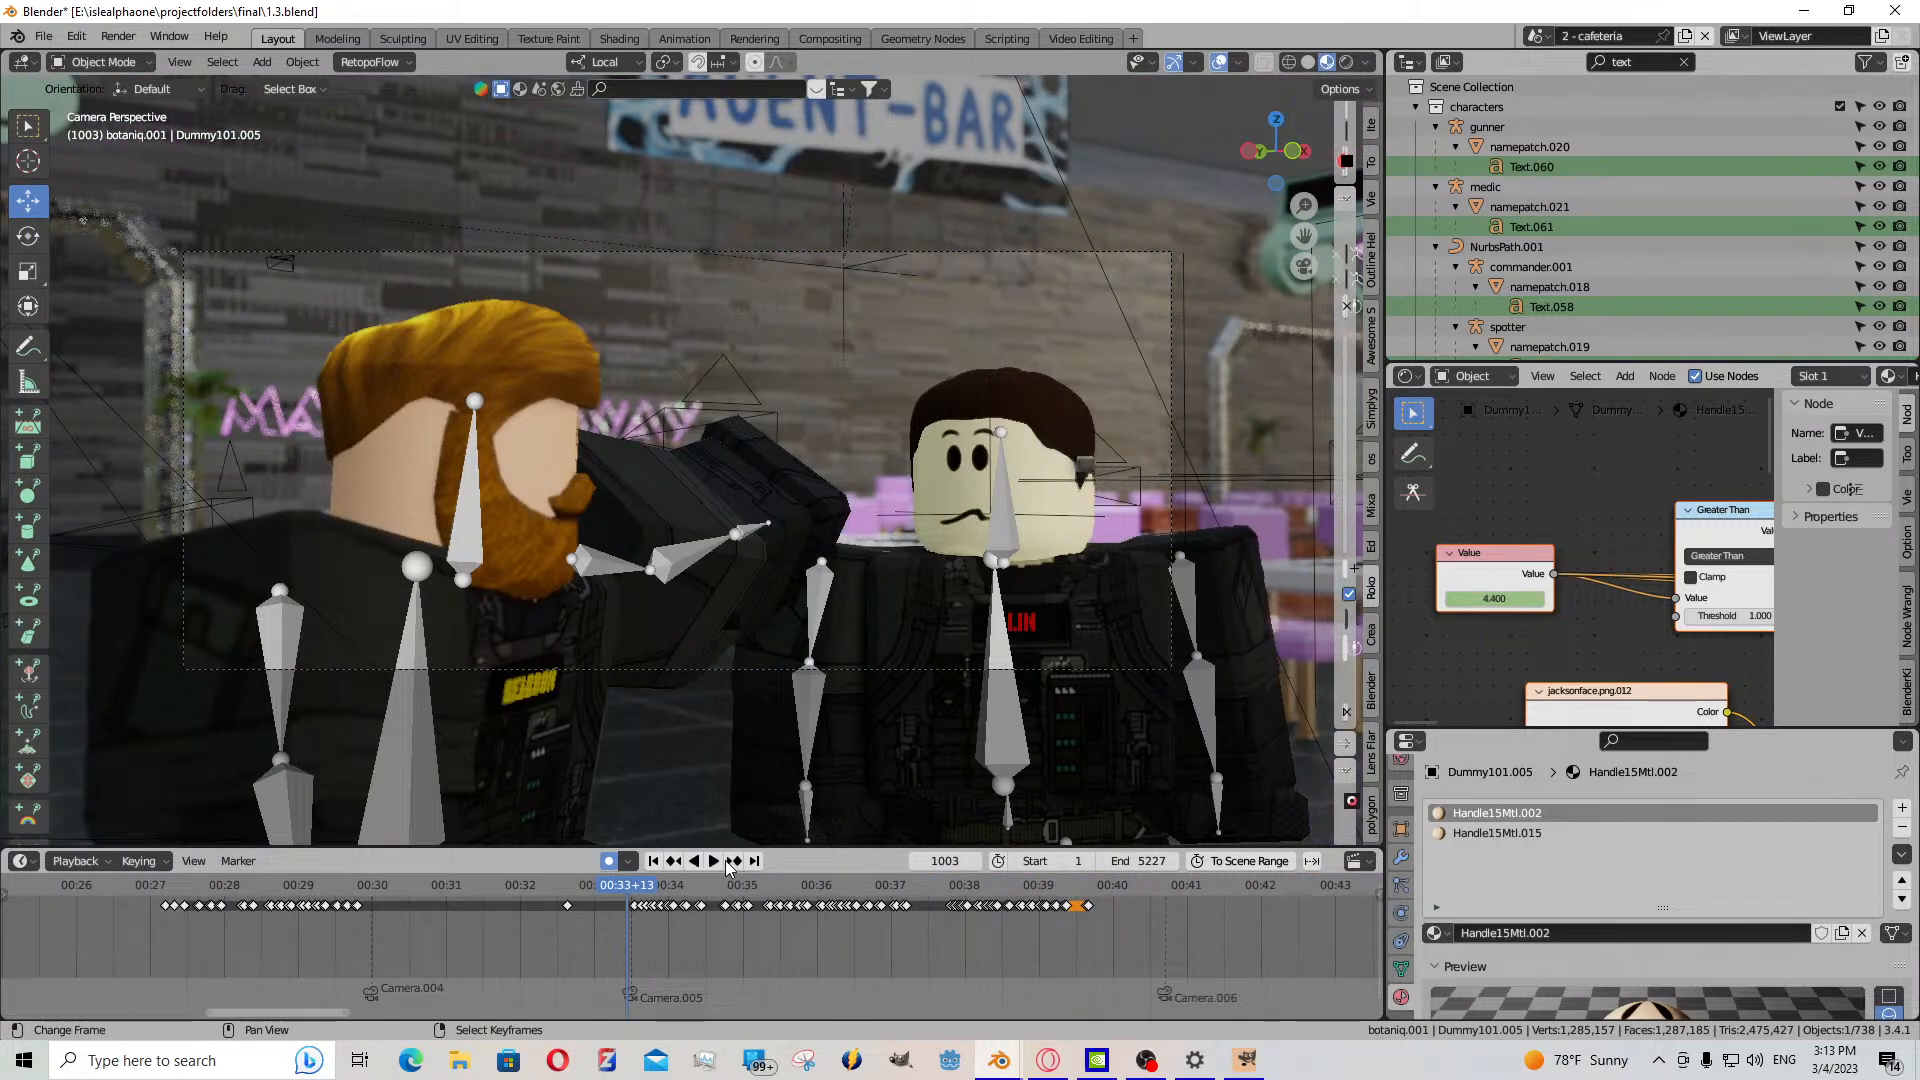
{"action": "left_click", "coordinate": [713, 861]}
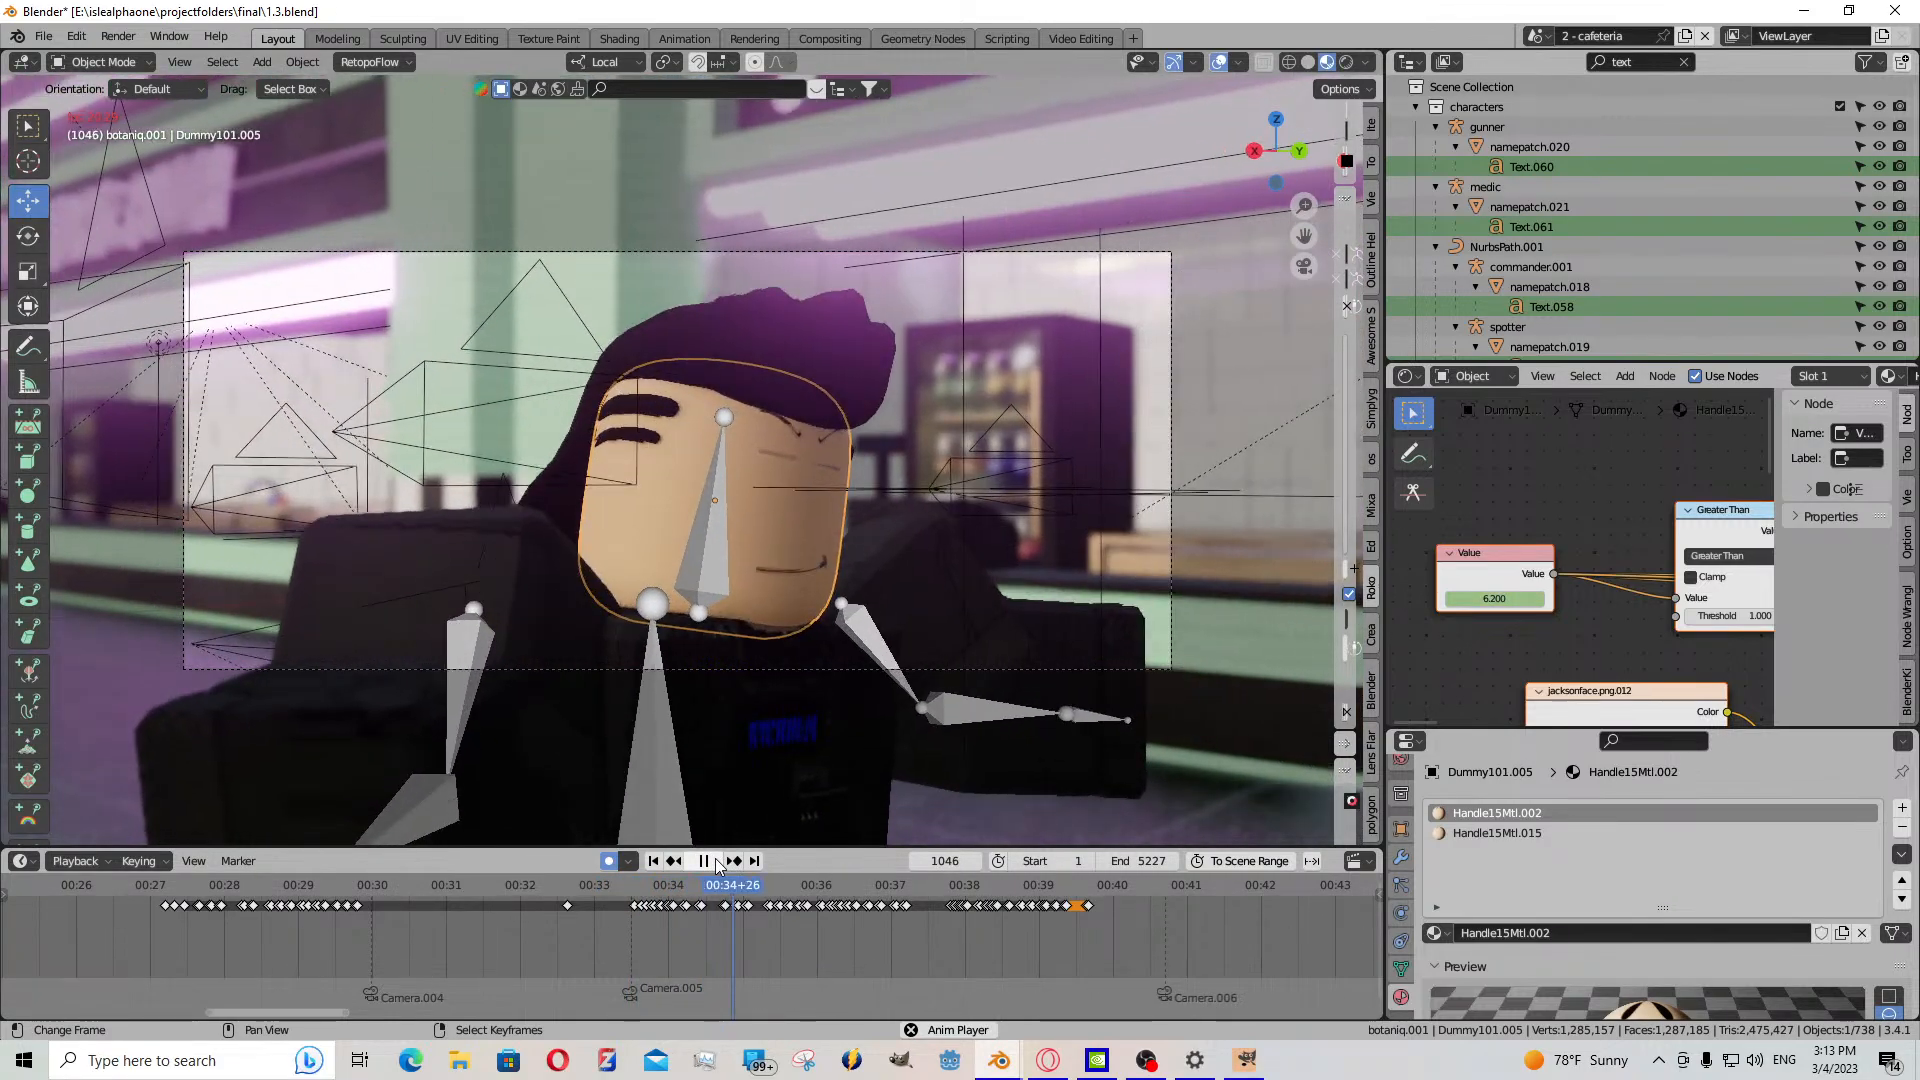
{"action": "key", "text": "space"}
{"action": "left_click", "coordinate": [1485, 832]}
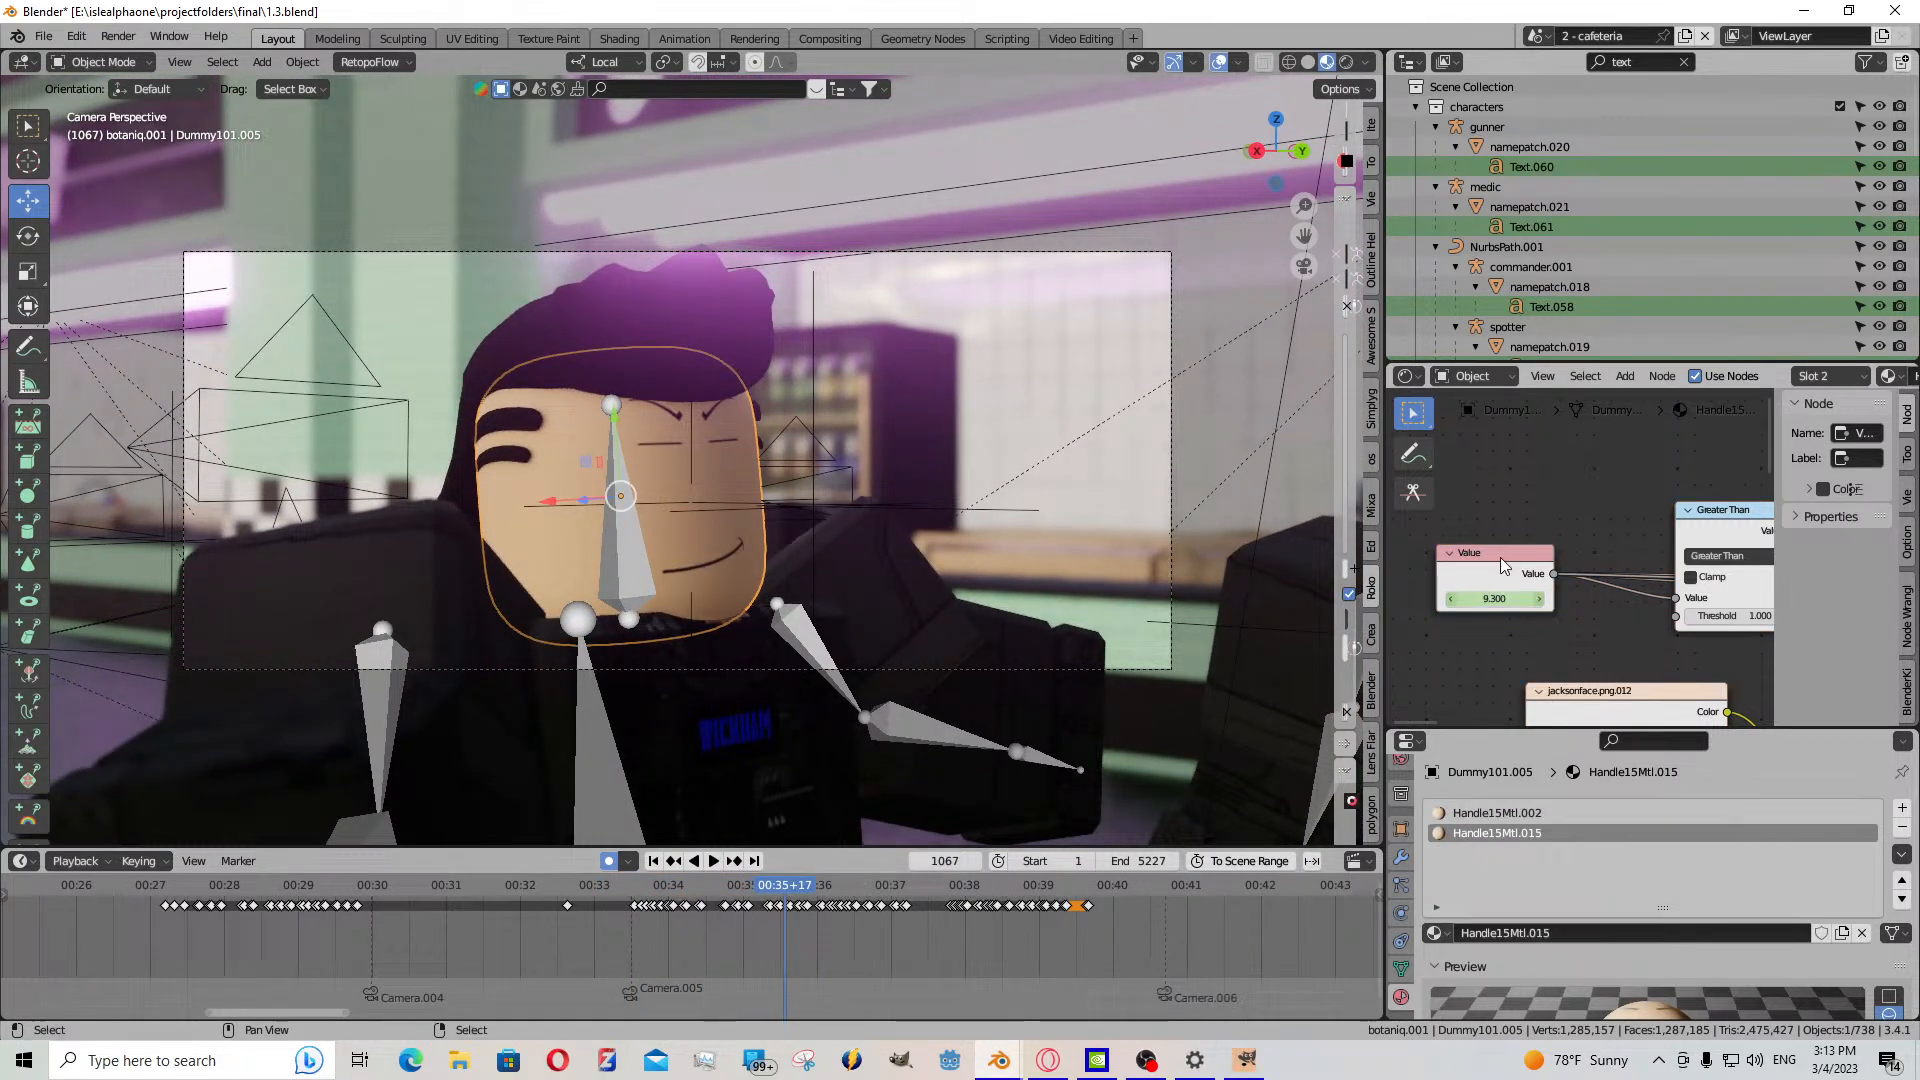
{"action": "key", "text": "space"}
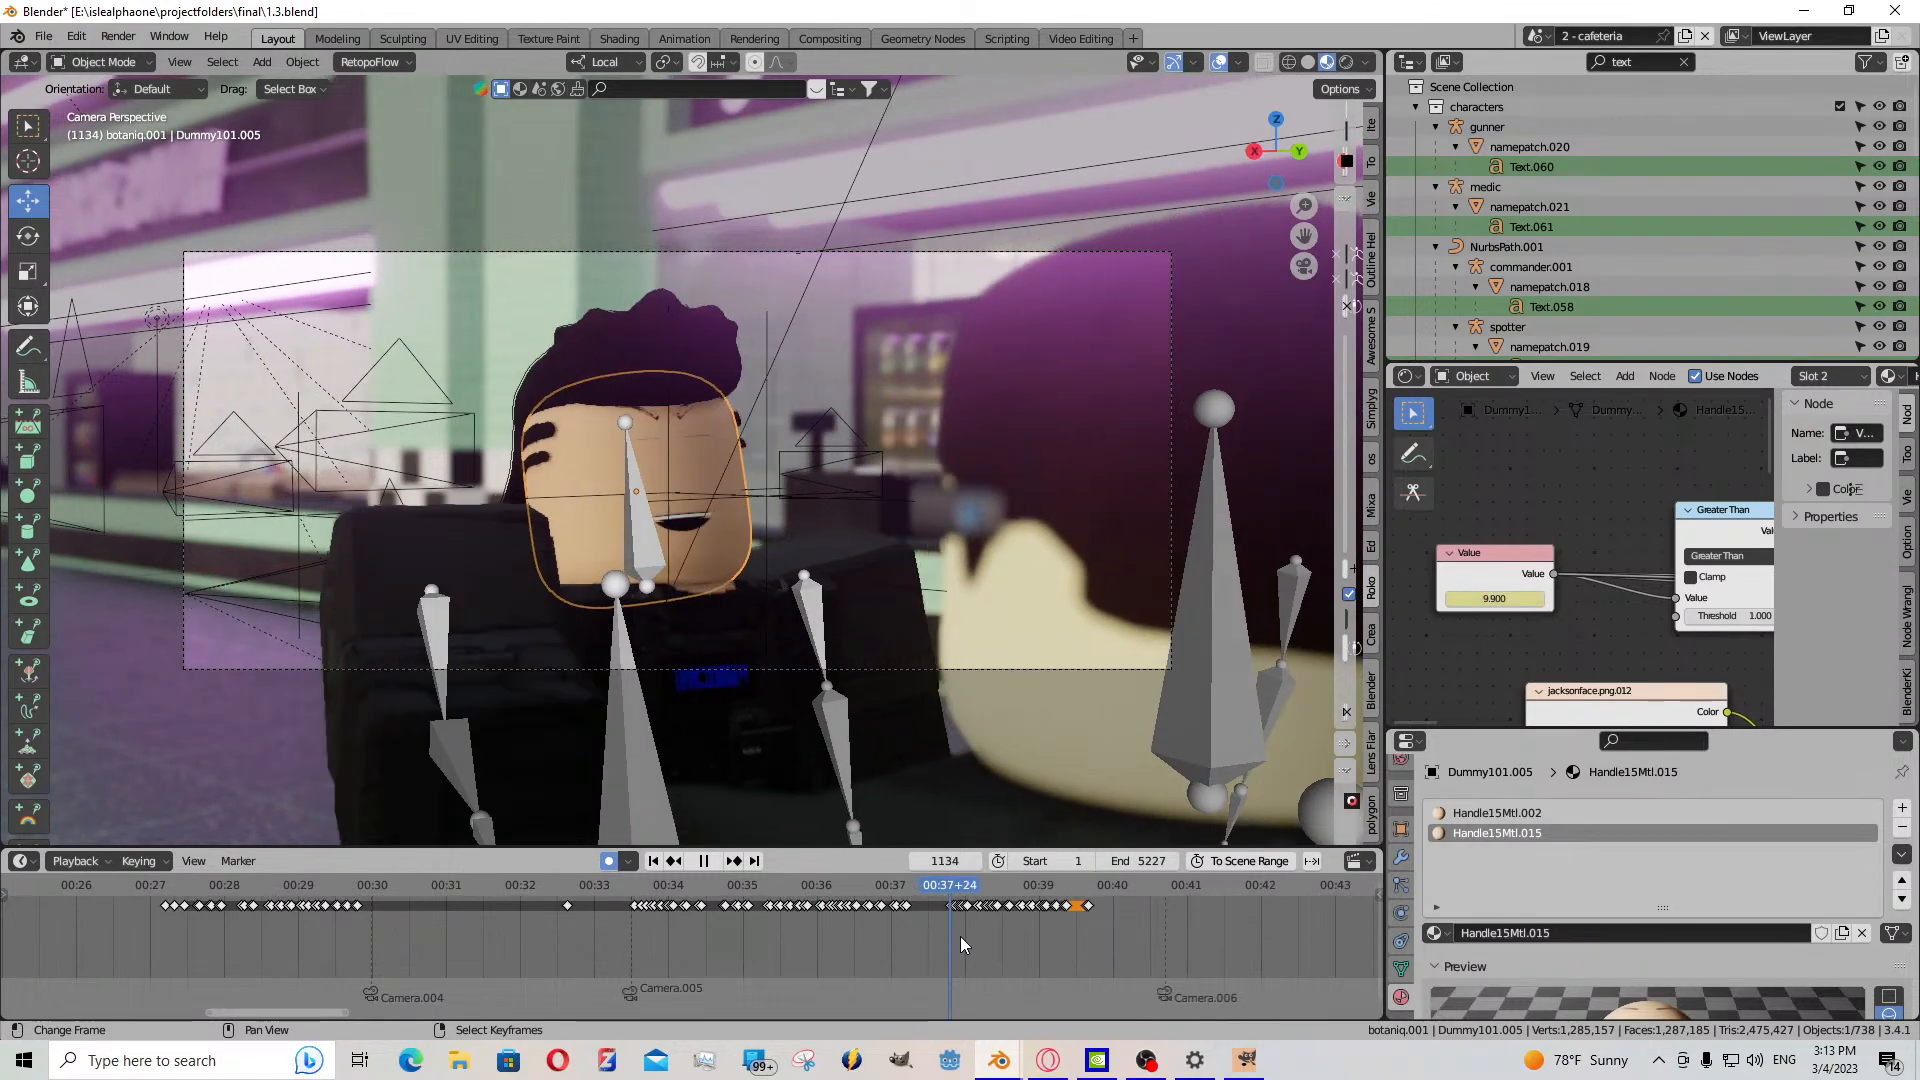
{"action": "key", "text": "space"}
{"action": "key", "text": "Down"}
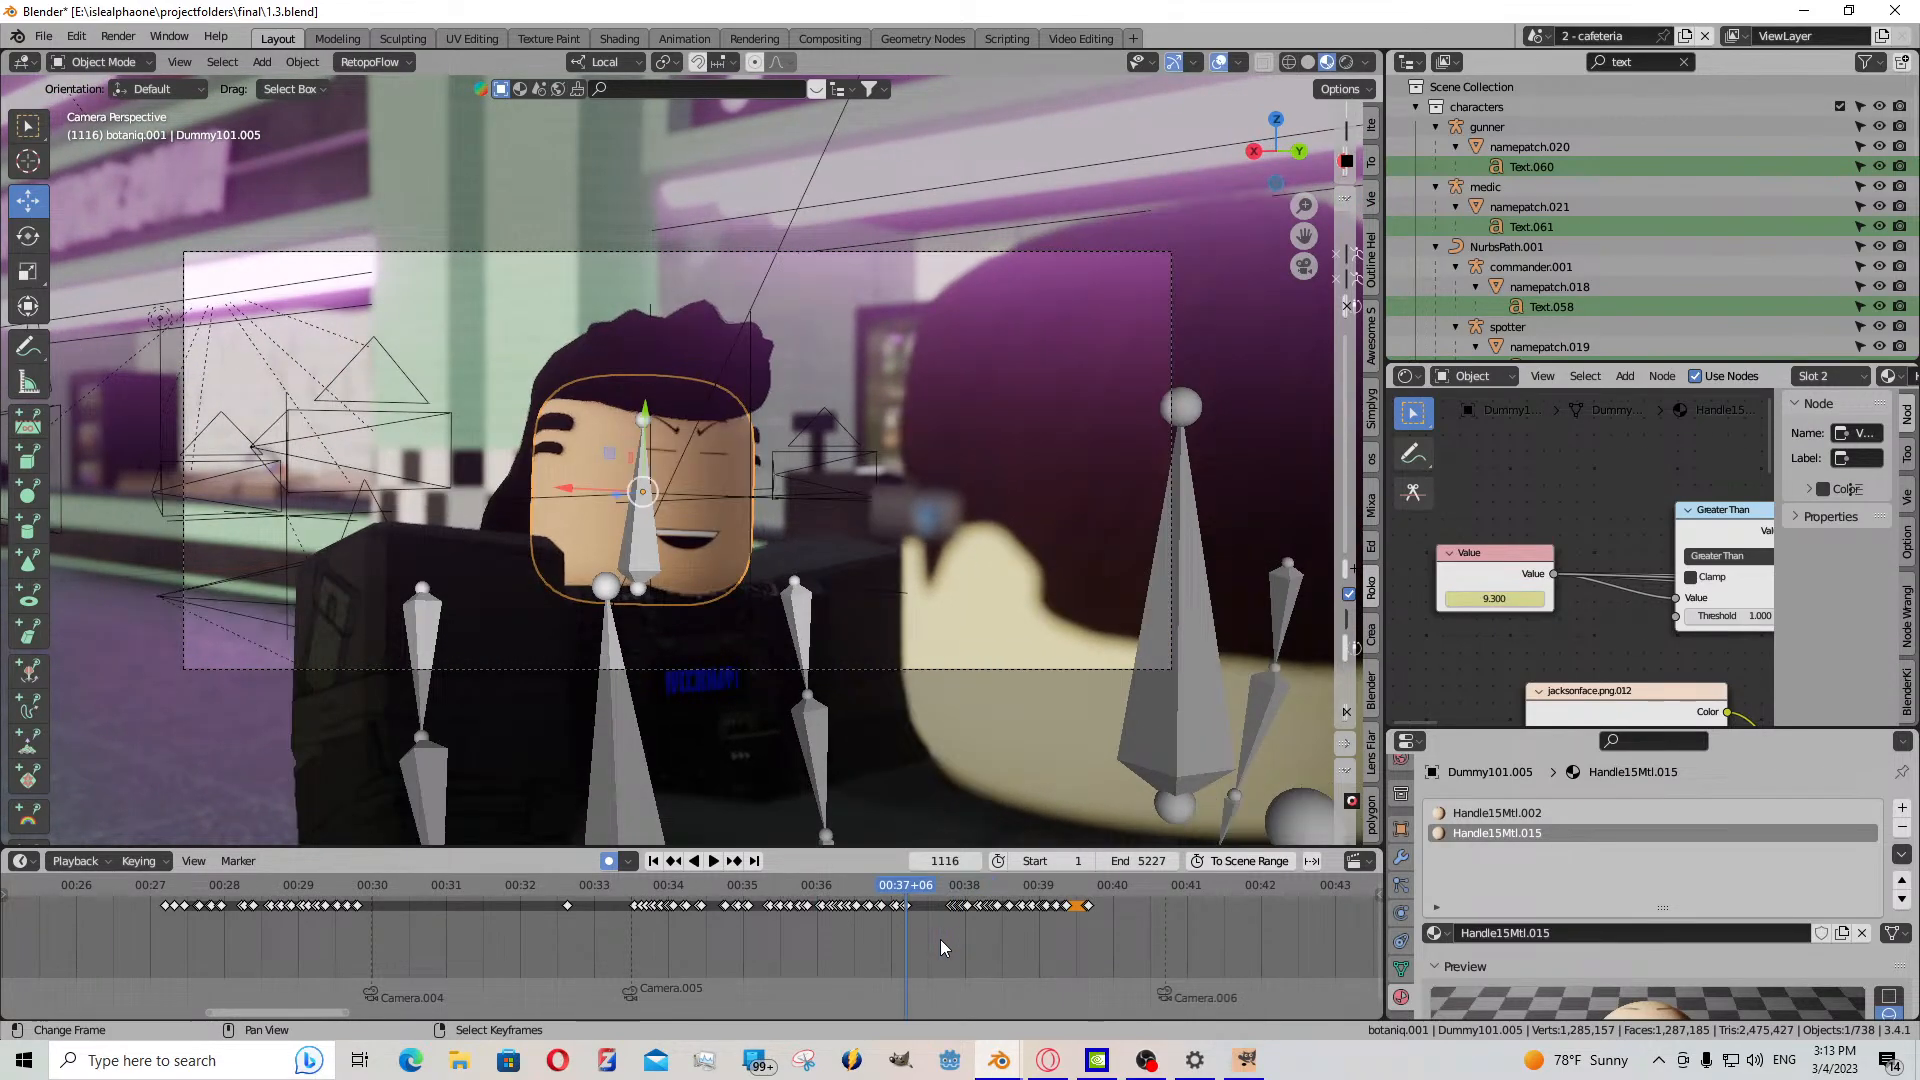
{"action": "key", "text": "Down"}
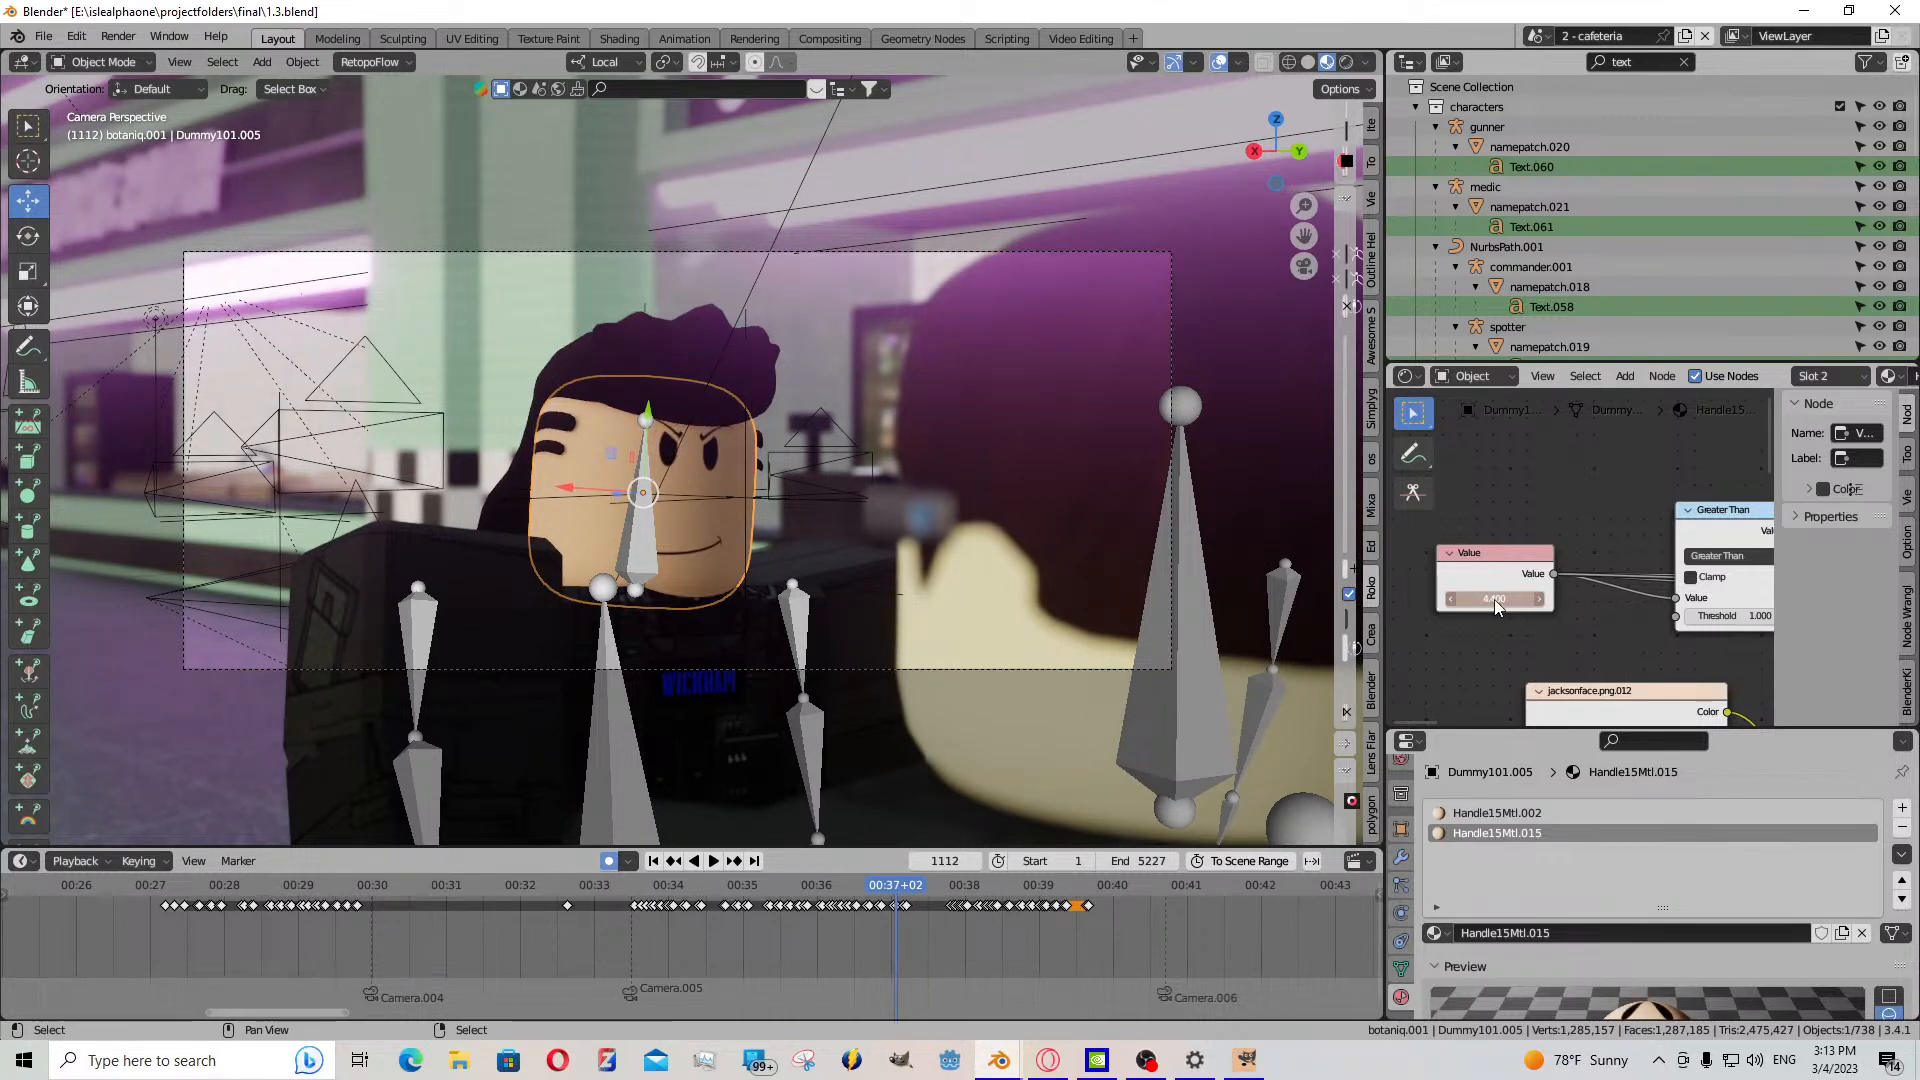
- Key the eye Value of Handle15Mtl.015 as -0.322 at frame 1115
{"action": "left_click", "coordinate": [716, 862]}
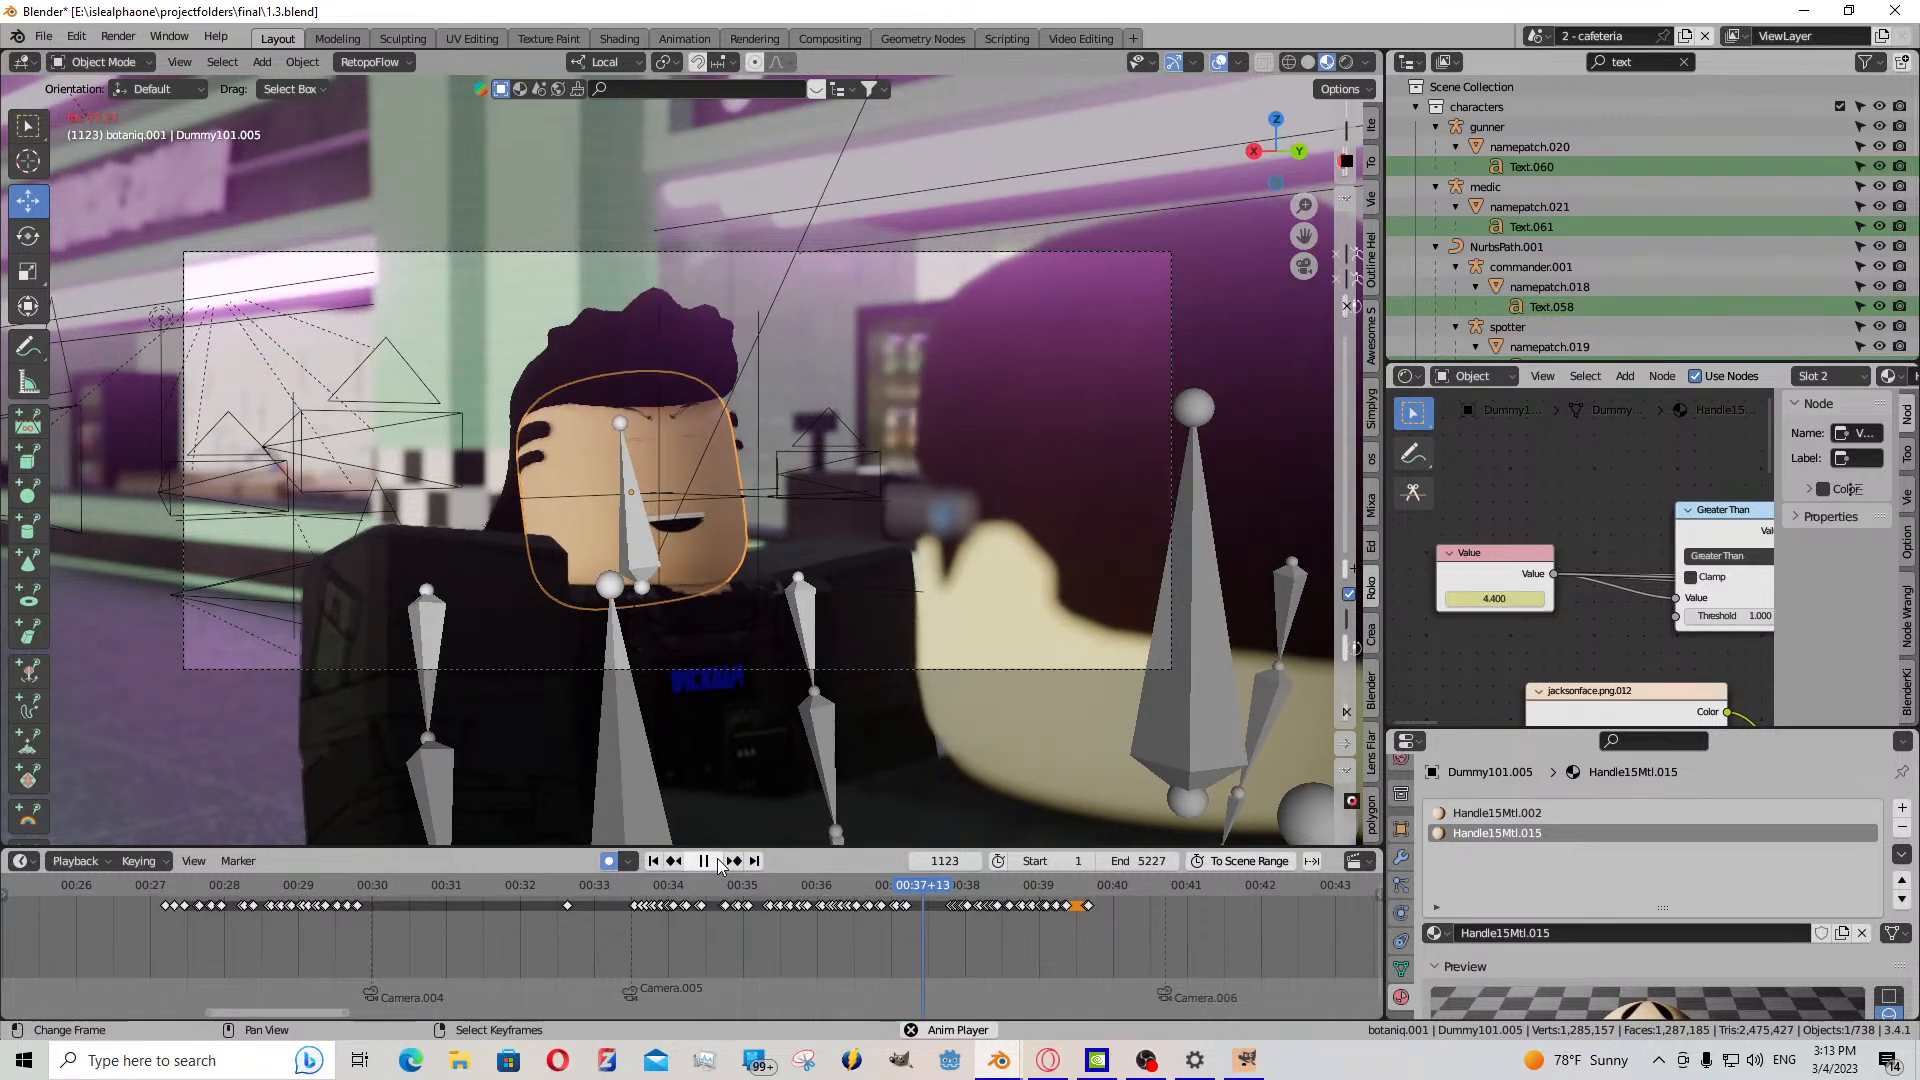
{"action": "scroll", "coordinate": [928, 944], "scroll_direction": "up", "scroll_amount": 6}
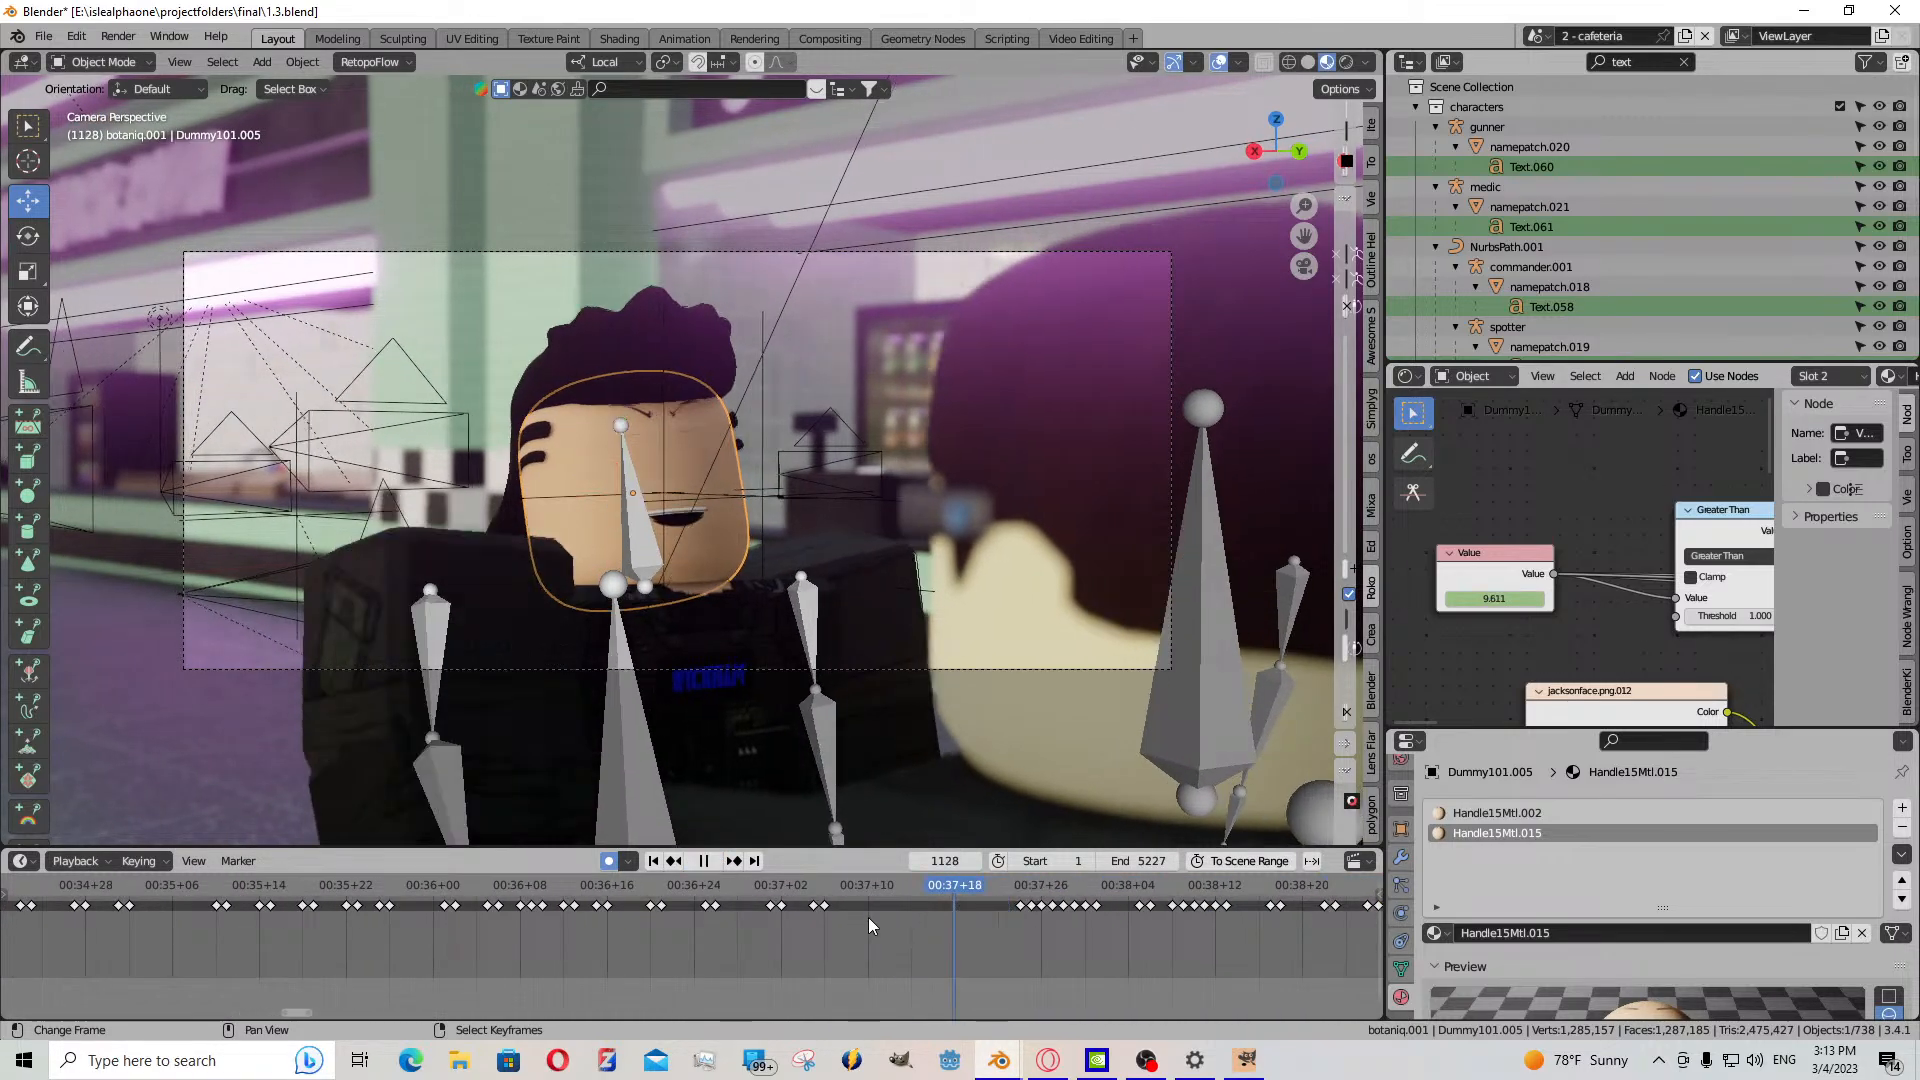
{"action": "left_click", "coordinate": [830, 910]}
{"action": "key", "text": "space"}
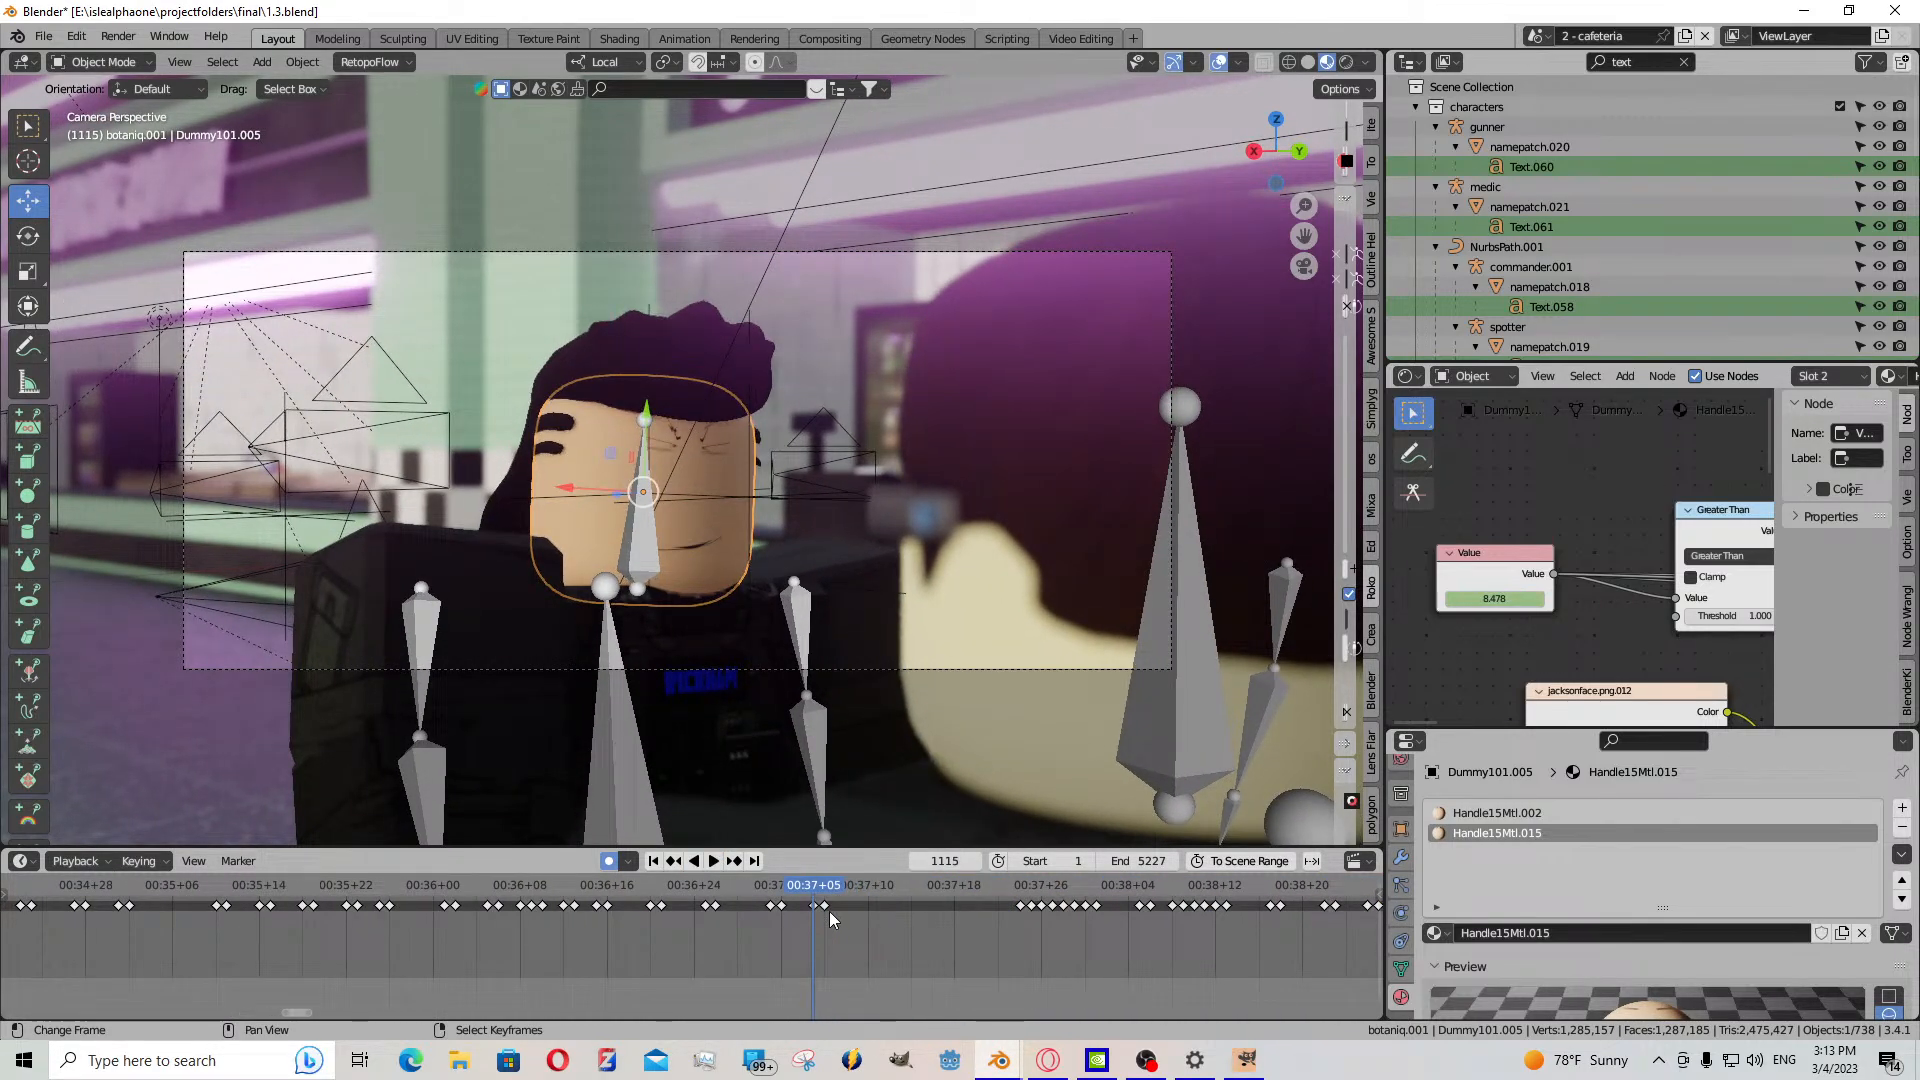
{"action": "left_click_drag", "start_coordinate": [1494, 598], "coordinate": [1288, 597]}
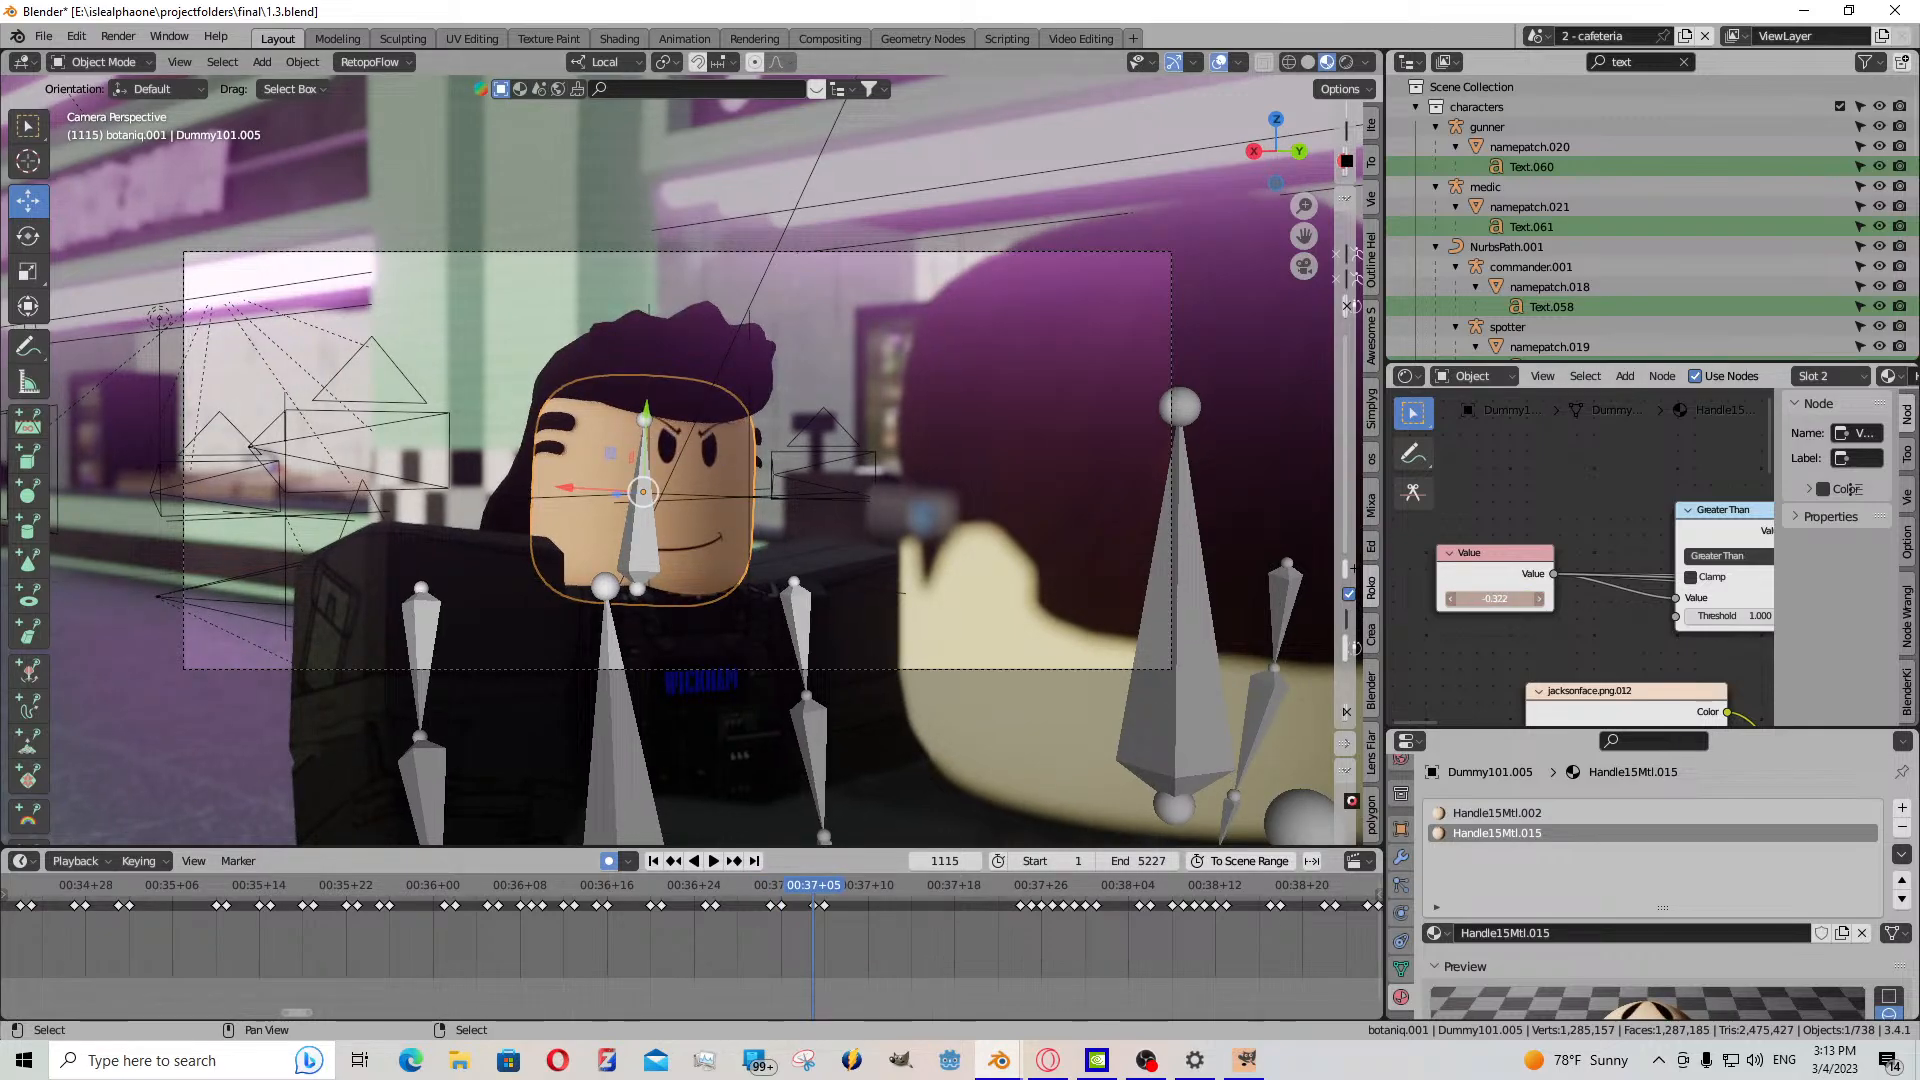
- Delete the eye Value's keyframe at frame 1112 and play the shot to check the expression
{"action": "left_click_drag", "start_coordinate": [832, 926], "coordinate": [771, 902]}
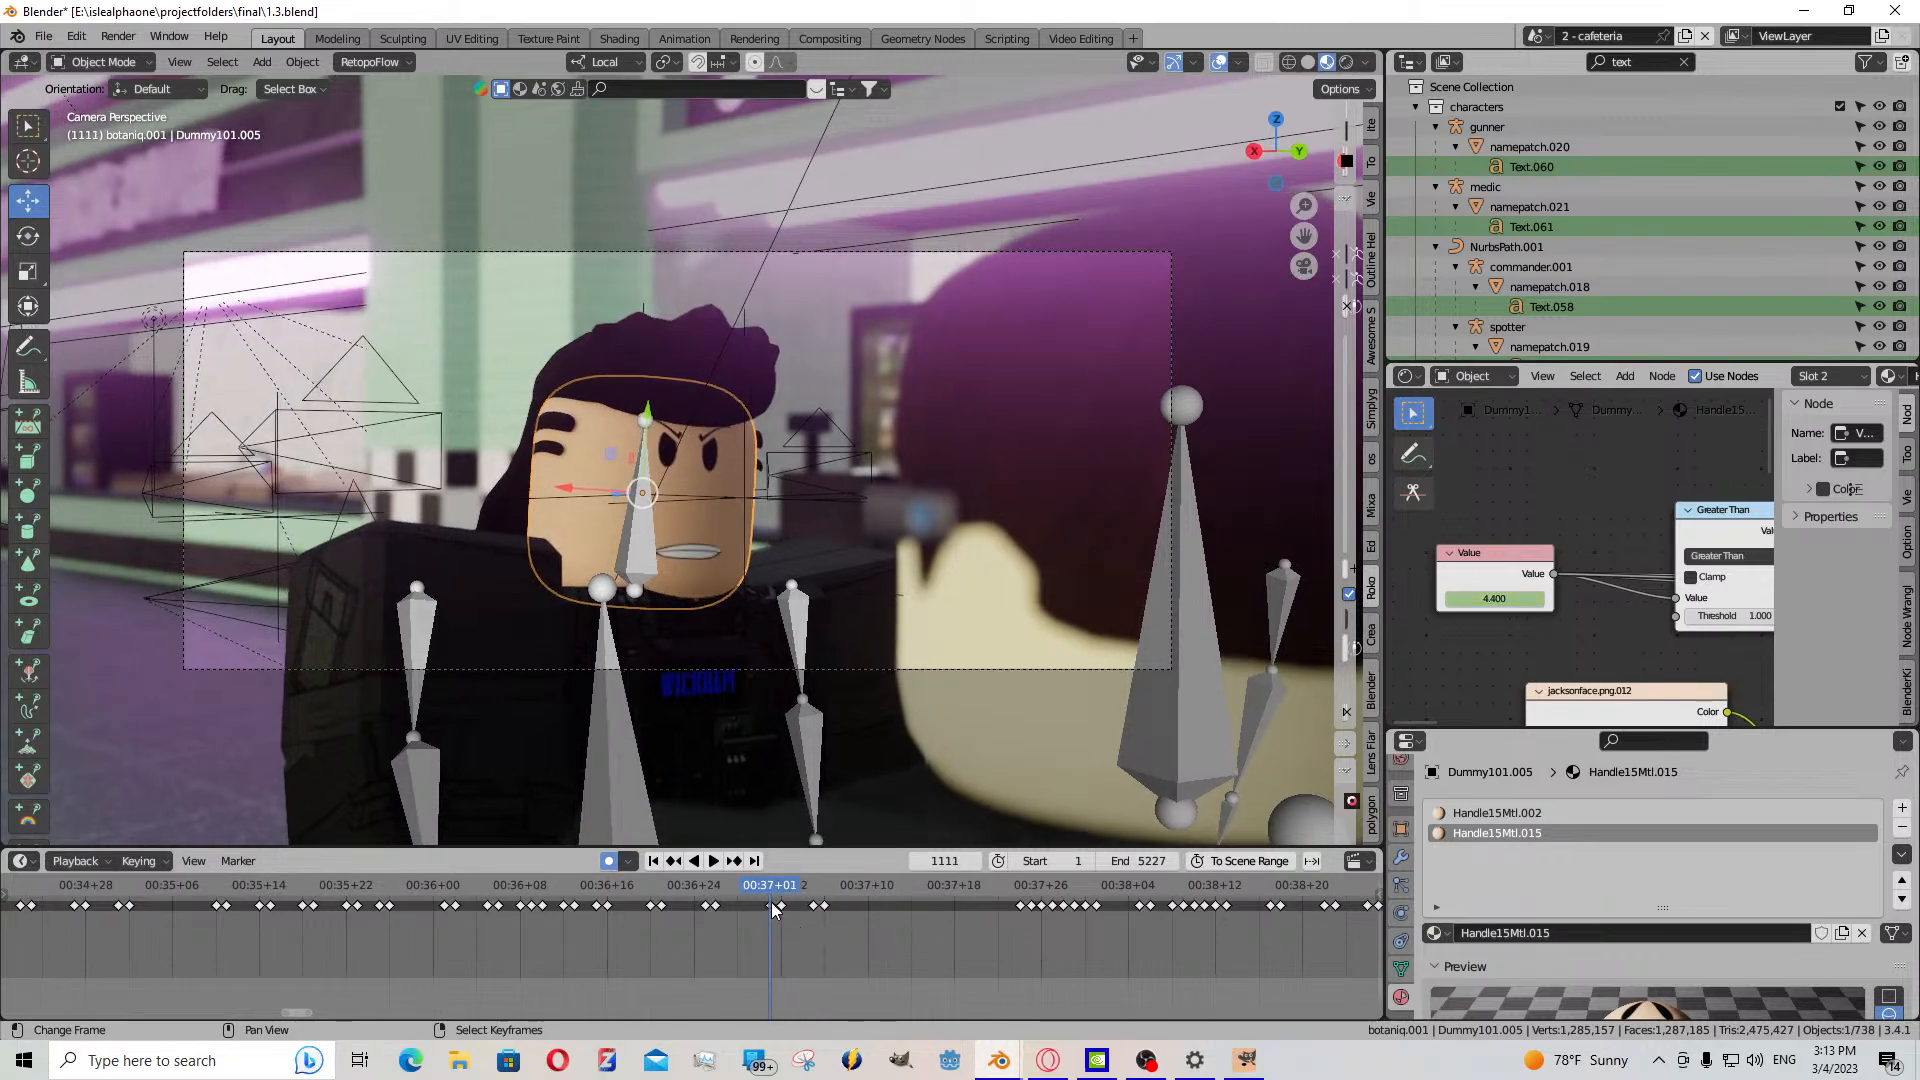
{"action": "right_click", "coordinate": [1470, 598]}
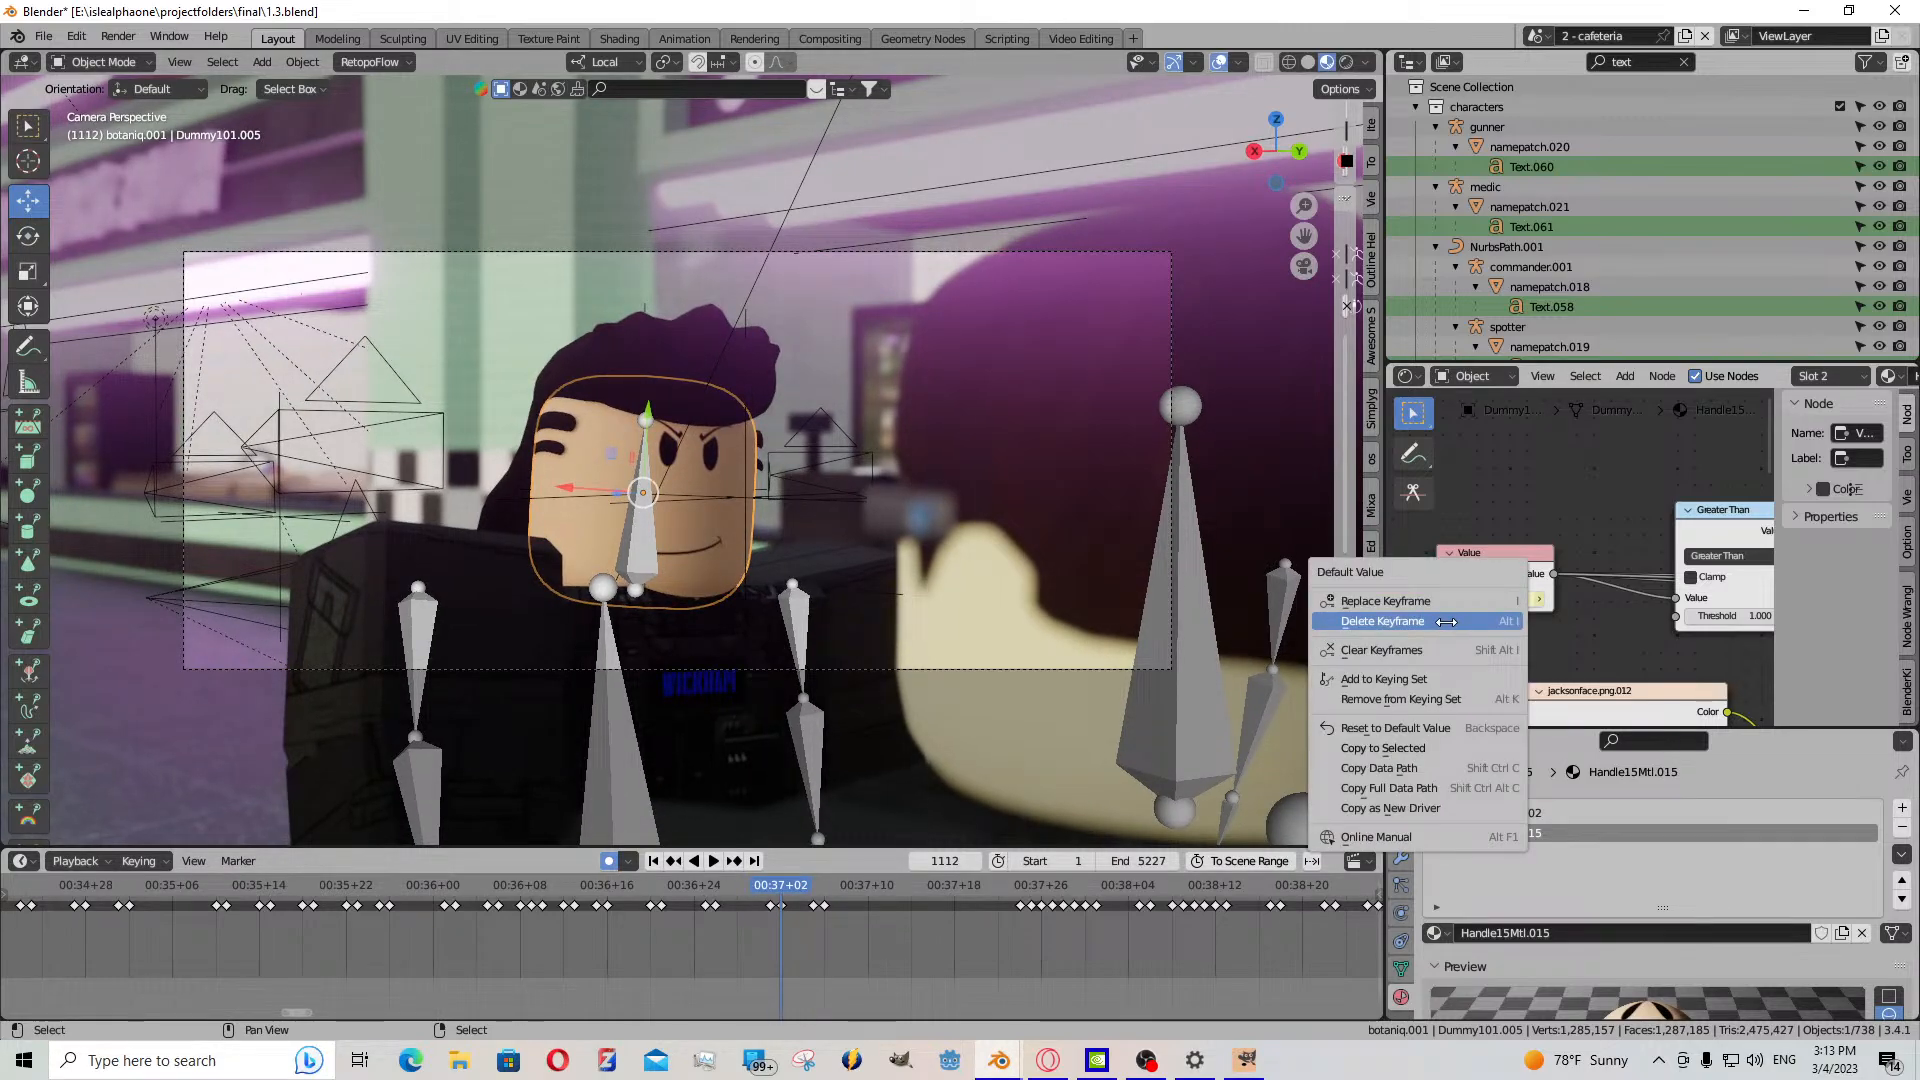
{"action": "left_click", "coordinate": [1446, 622]}
{"action": "left_click", "coordinate": [710, 863]}
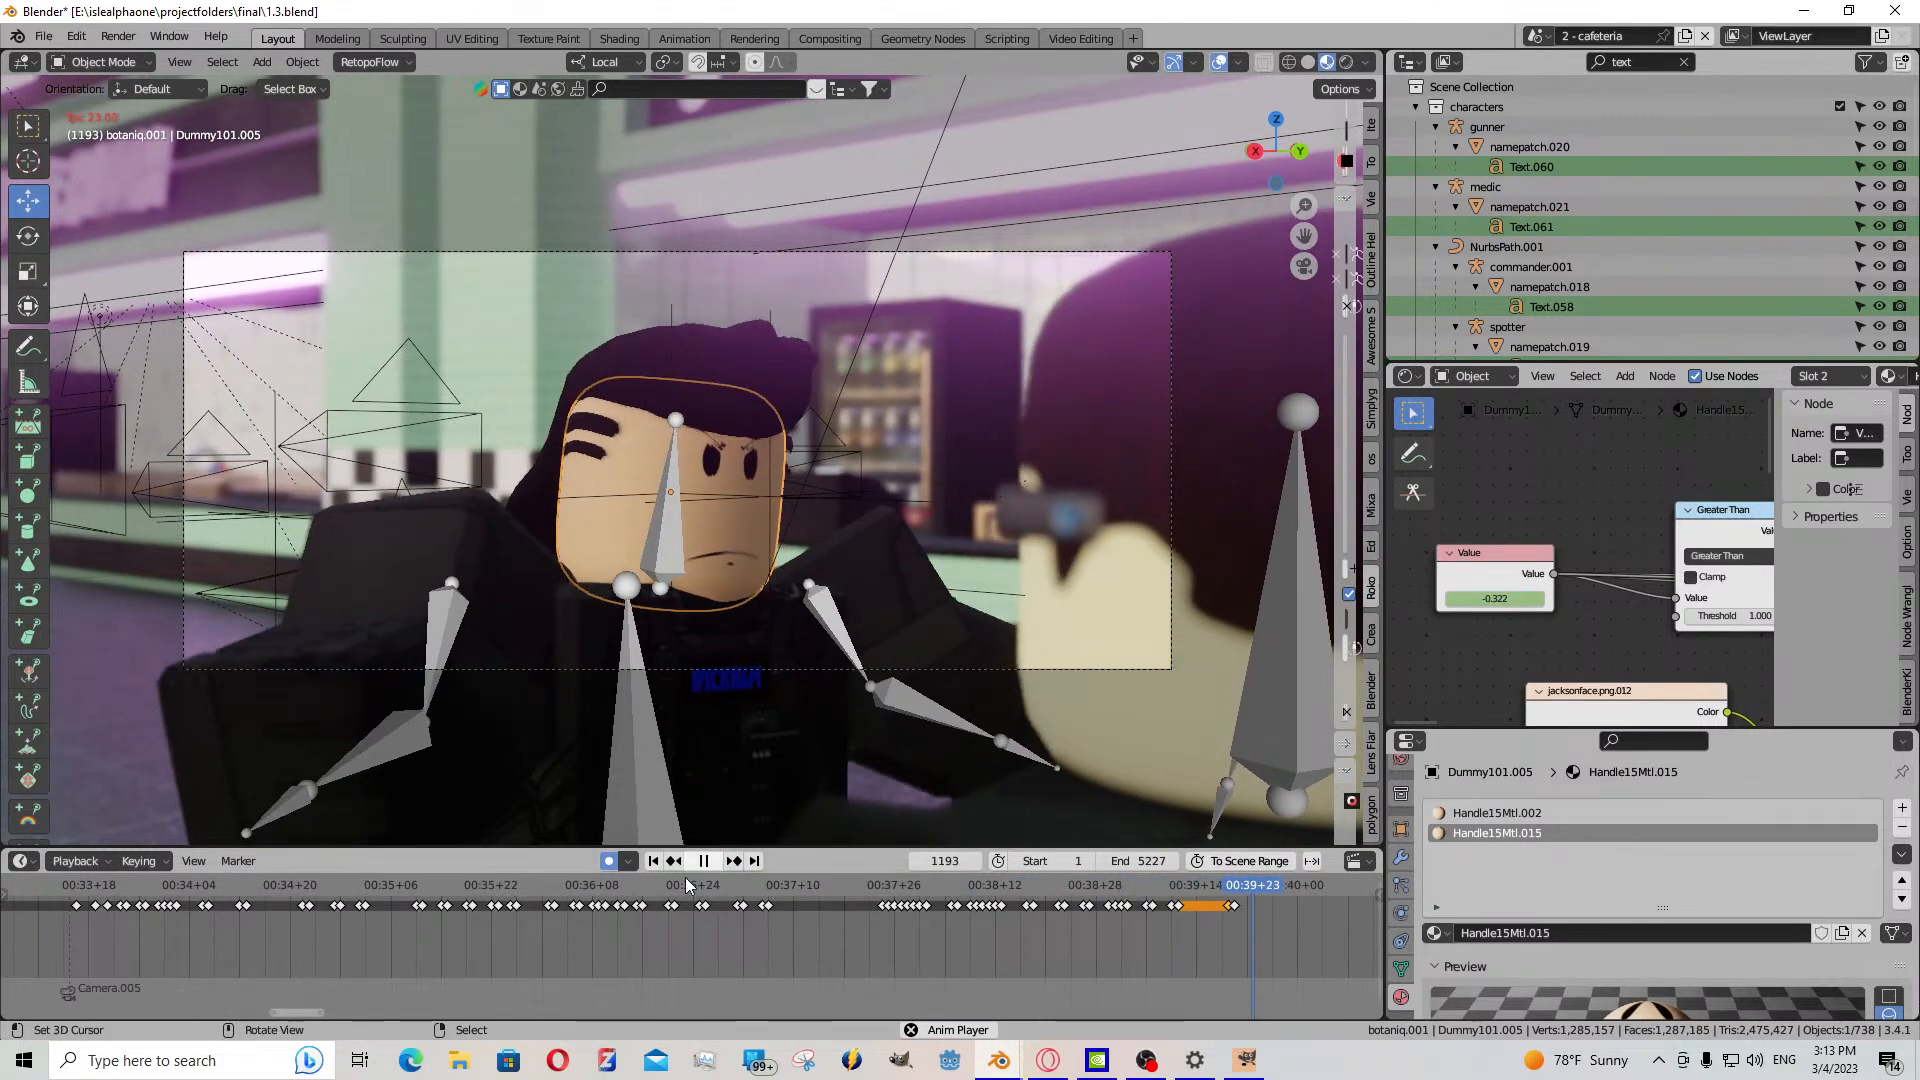
- Stop the playback and replay the end of the shot up to frame 1212 to check the expression
{"action": "left_click", "coordinate": [712, 863]}
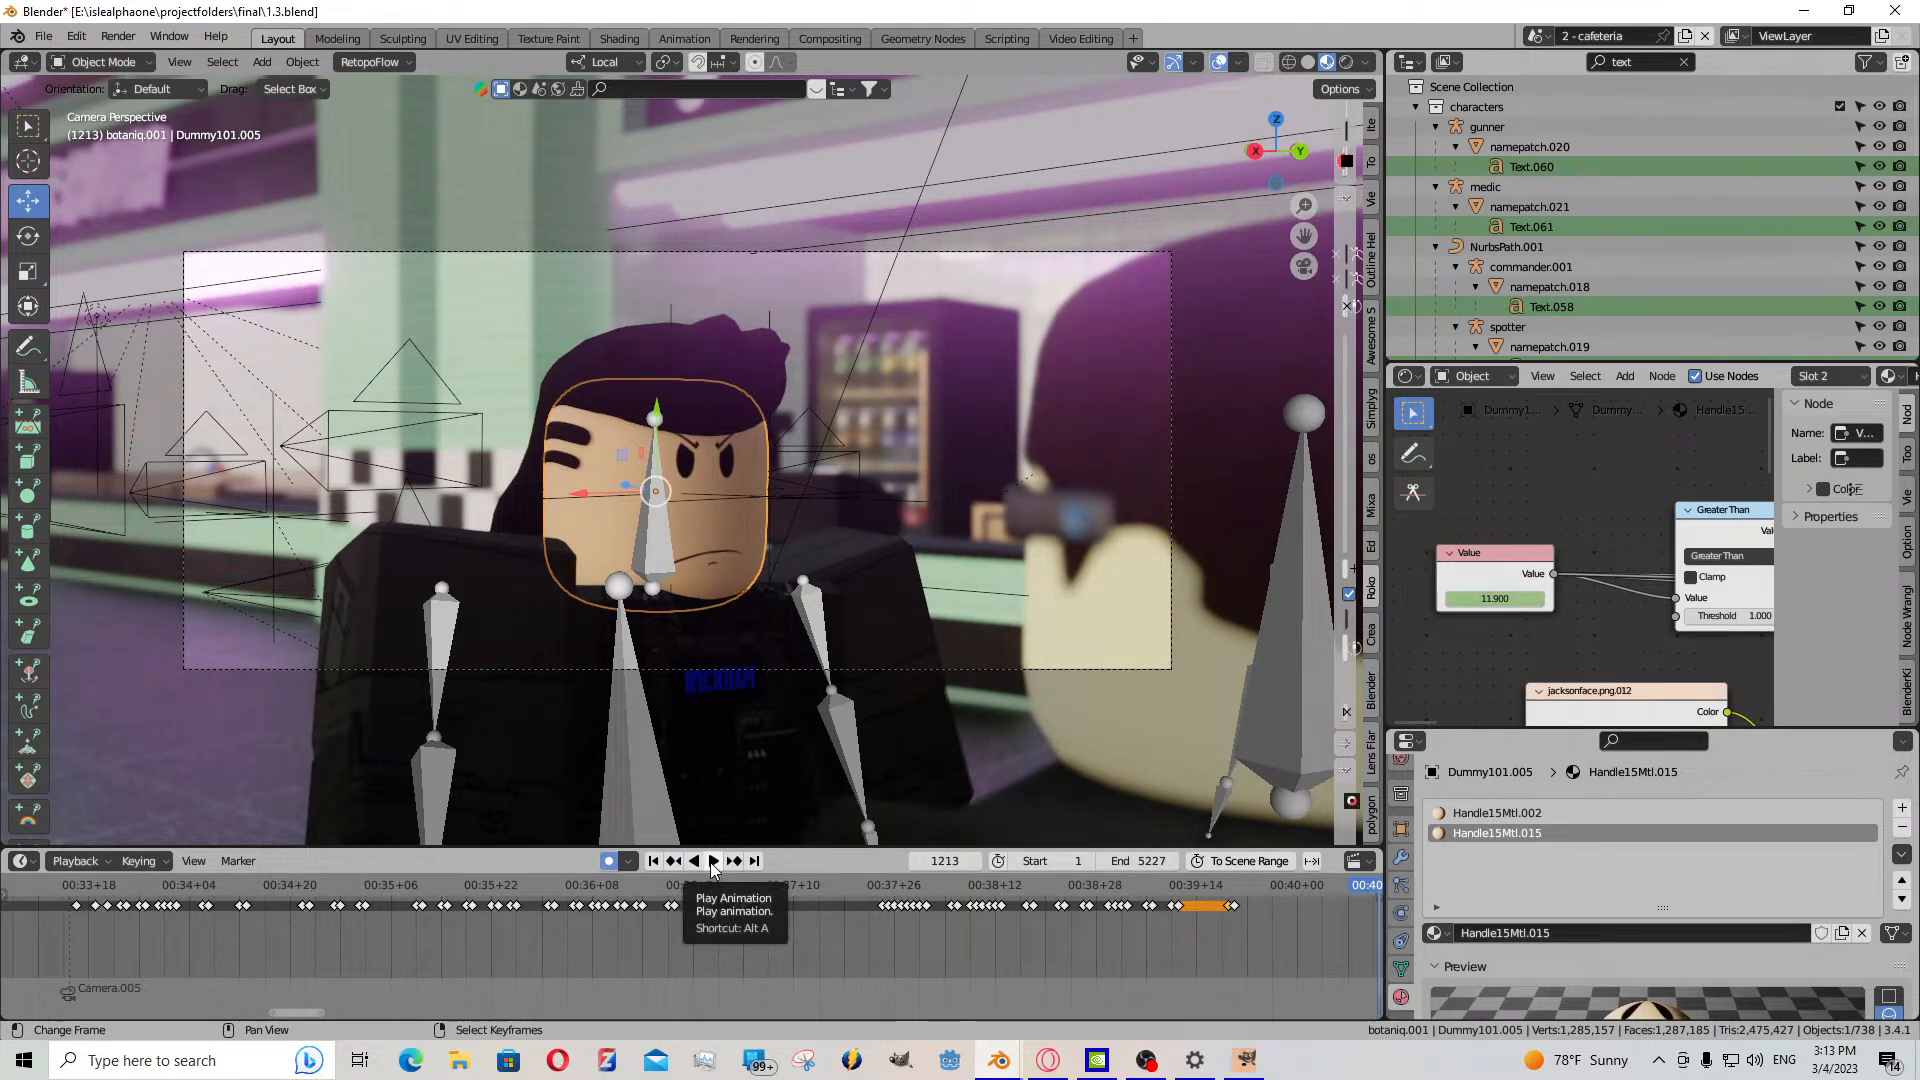
{"action": "scroll", "coordinate": [778, 946], "scroll_direction": "down", "scroll_amount": 5}
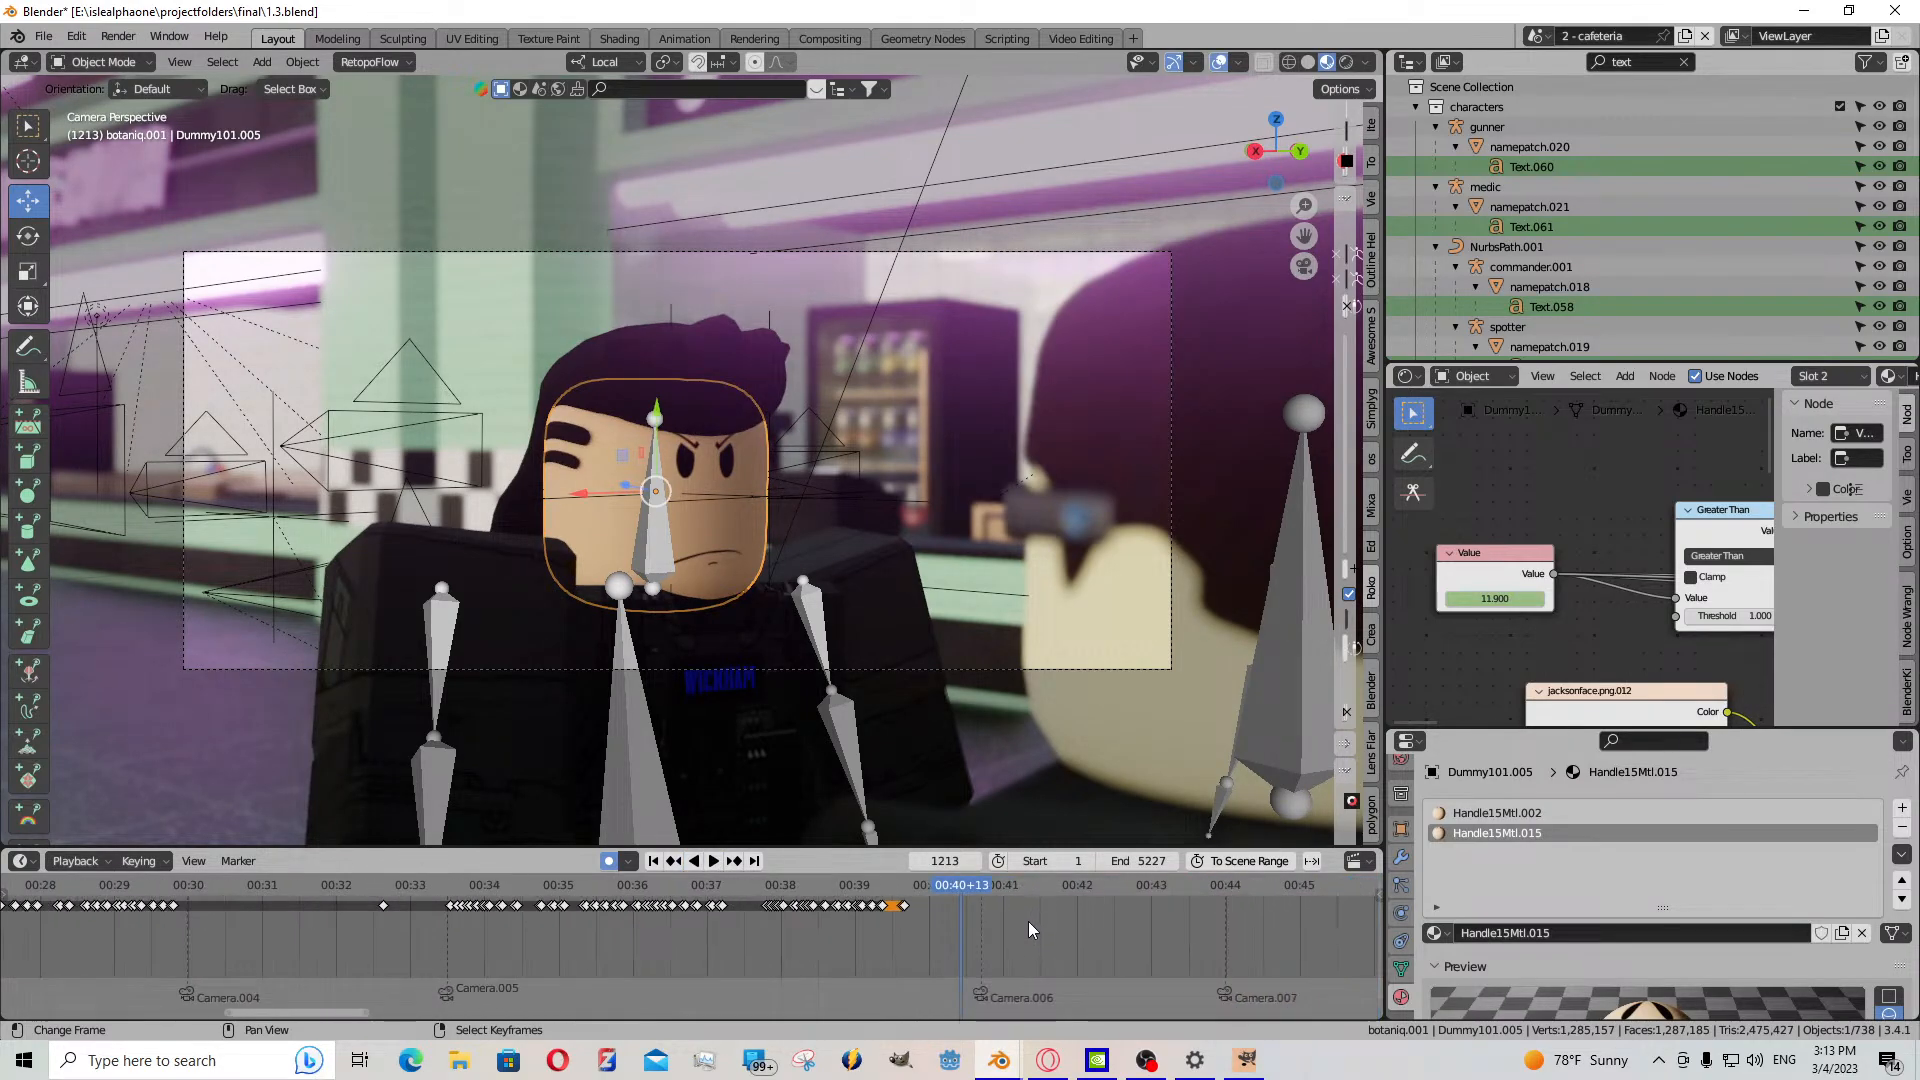
{"action": "left_click", "coordinate": [904, 909]}
{"action": "mouse_move", "coordinate": [904, 910]}
{"action": "left_mouse_down"}
{"action": "mouse_move", "coordinate": [998, 907]}
{"action": "mouse_move", "coordinate": [944, 914]}
{"action": "left_mouse_up"}
{"action": "left_click", "coordinate": [712, 862]}
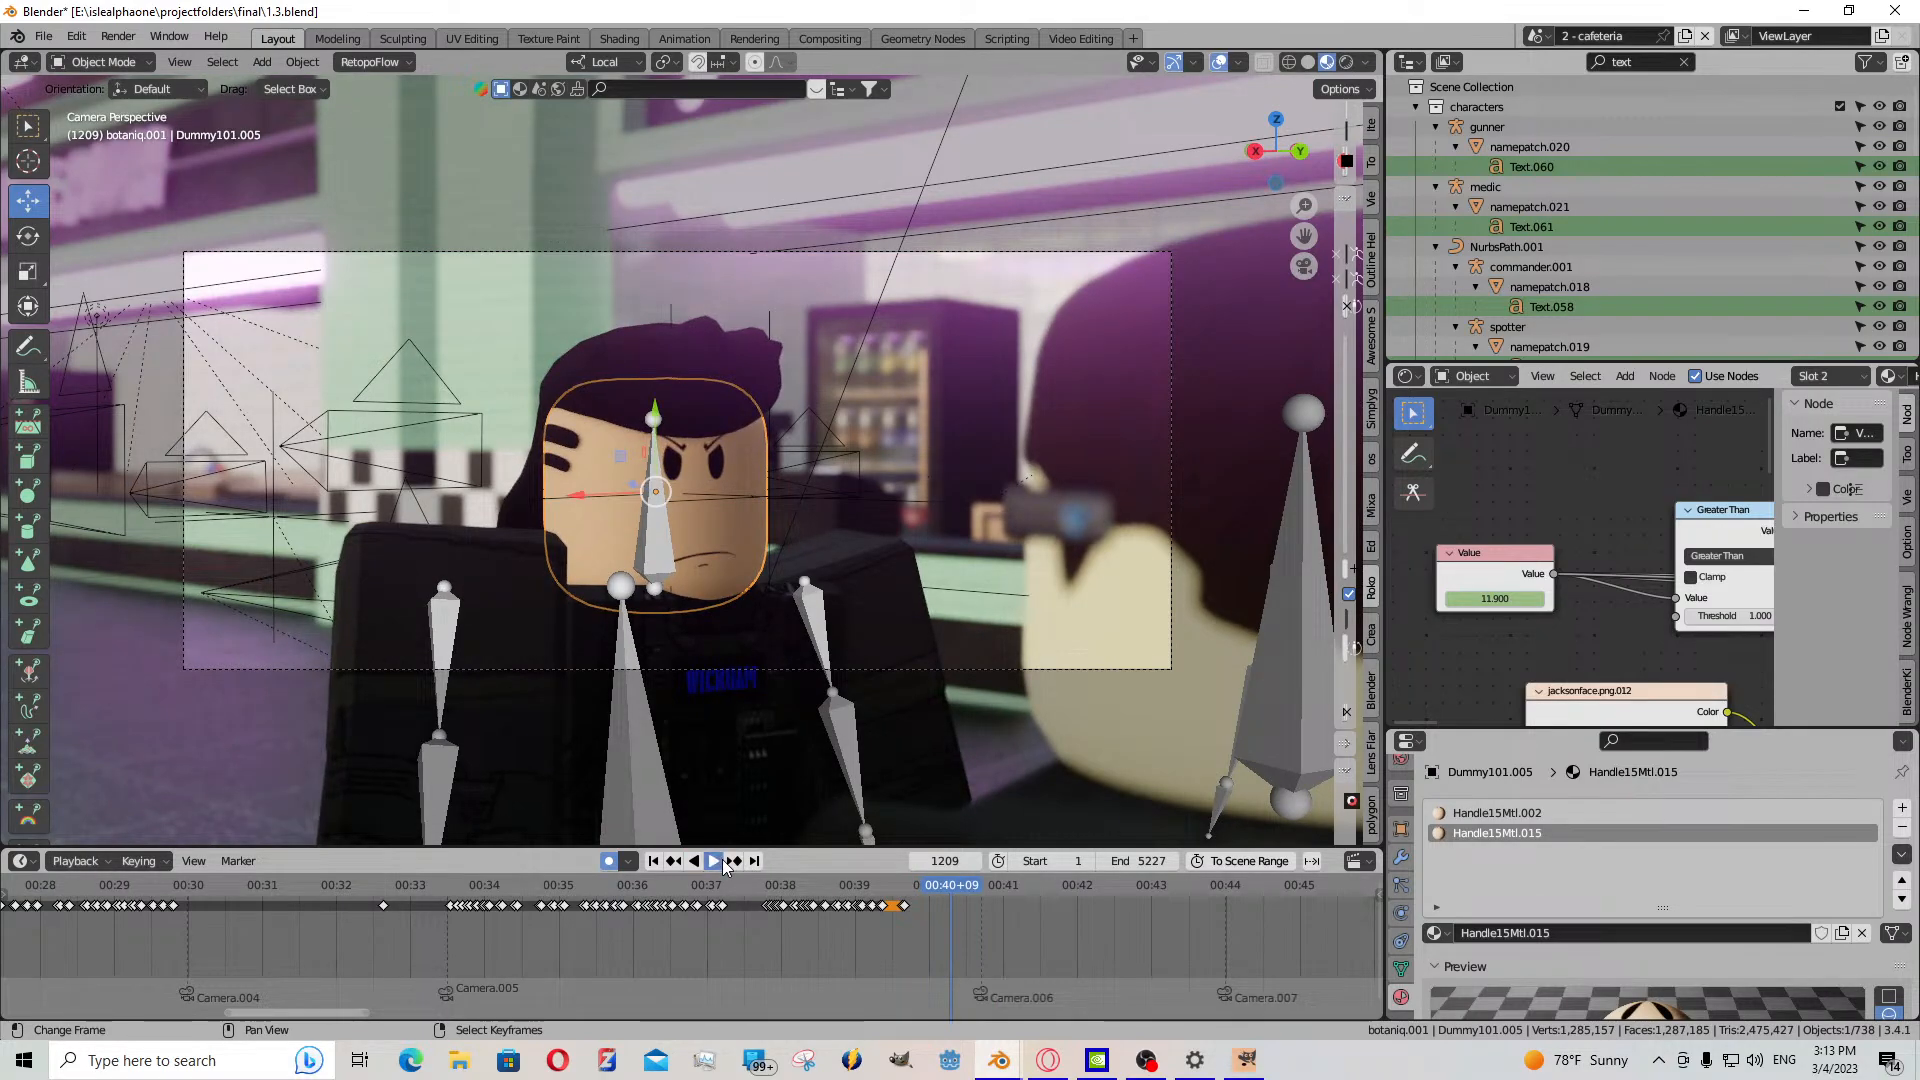
- Replace the image in the jacksonface.png.012 texture node with jackson15.png from the jackson face textures folder
{"action": "scroll", "coordinate": [1553, 624], "scroll_direction": "down", "scroll_amount": 5}
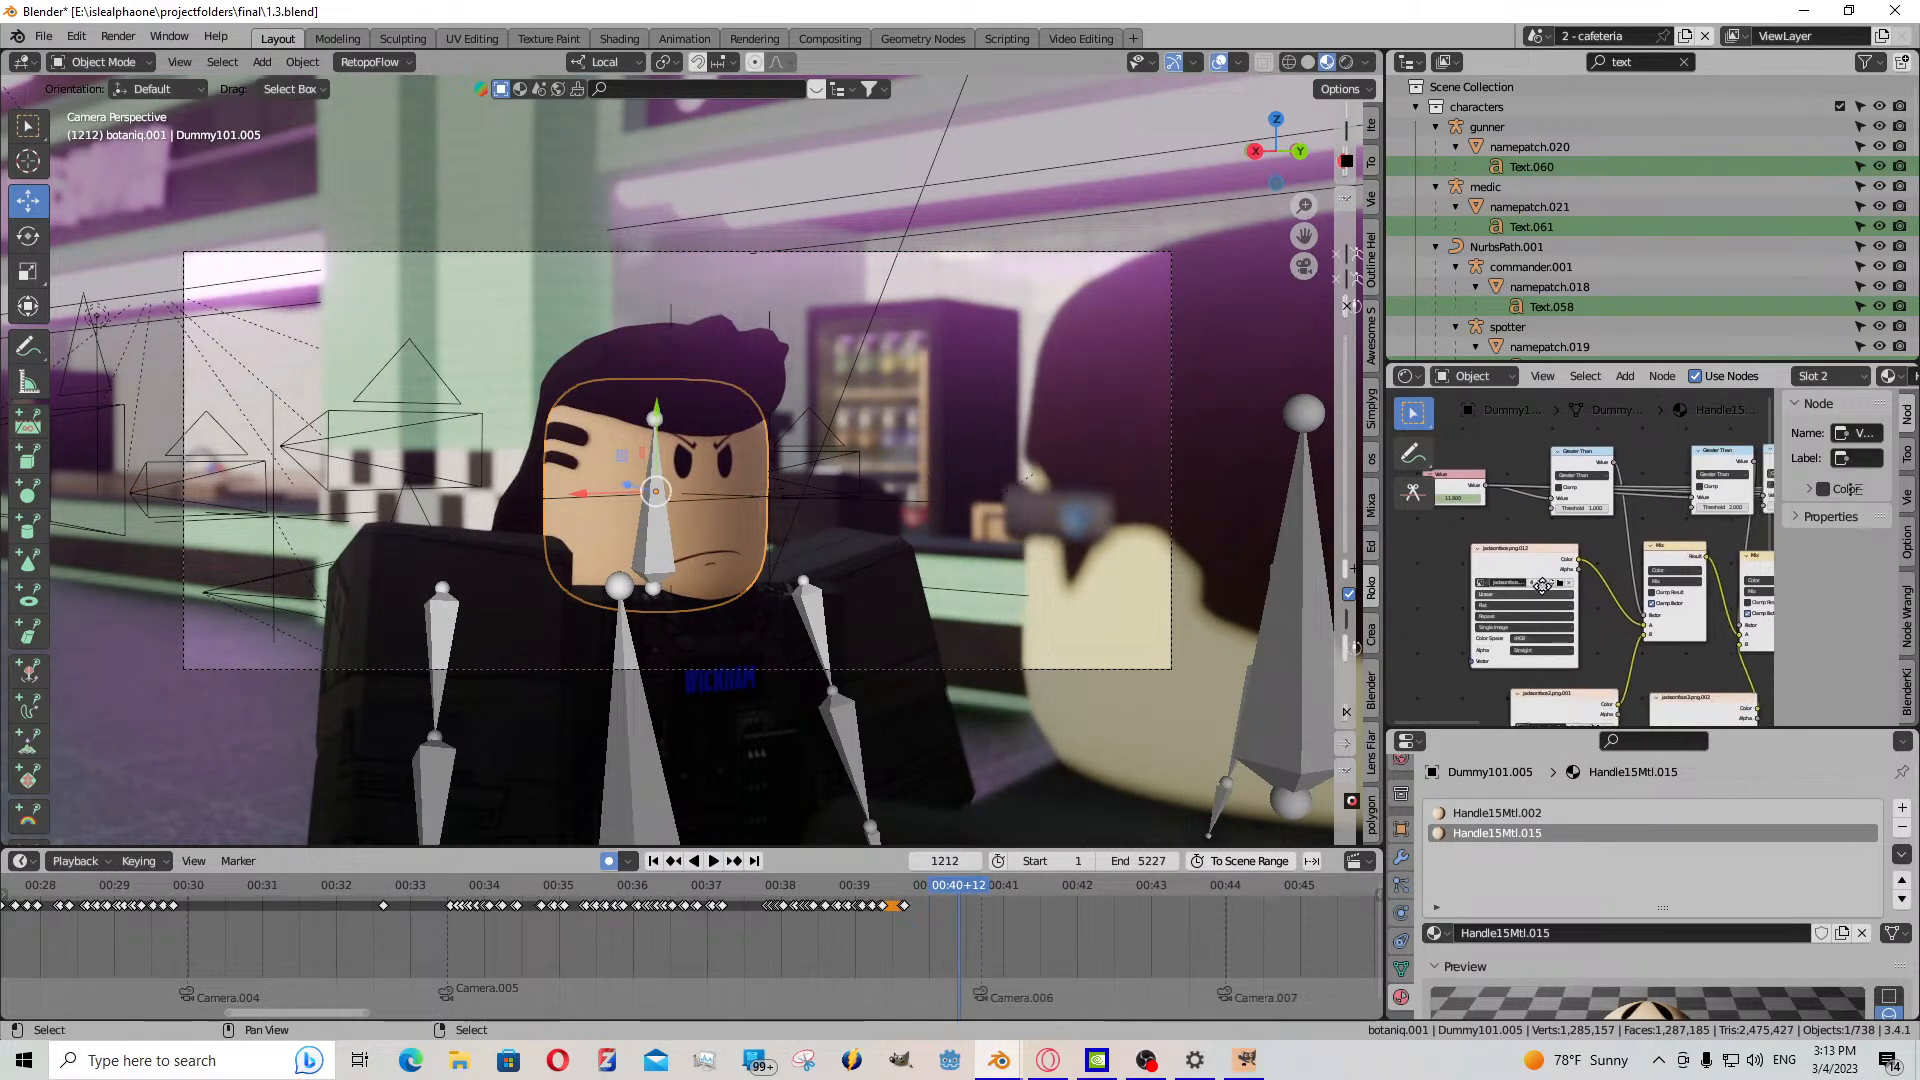
{"action": "middle_click_drag", "start_coordinate": [1614, 683], "coordinate": [1486, 598]}
{"action": "scroll", "coordinate": [1621, 657], "scroll_direction": "up", "scroll_amount": 2}
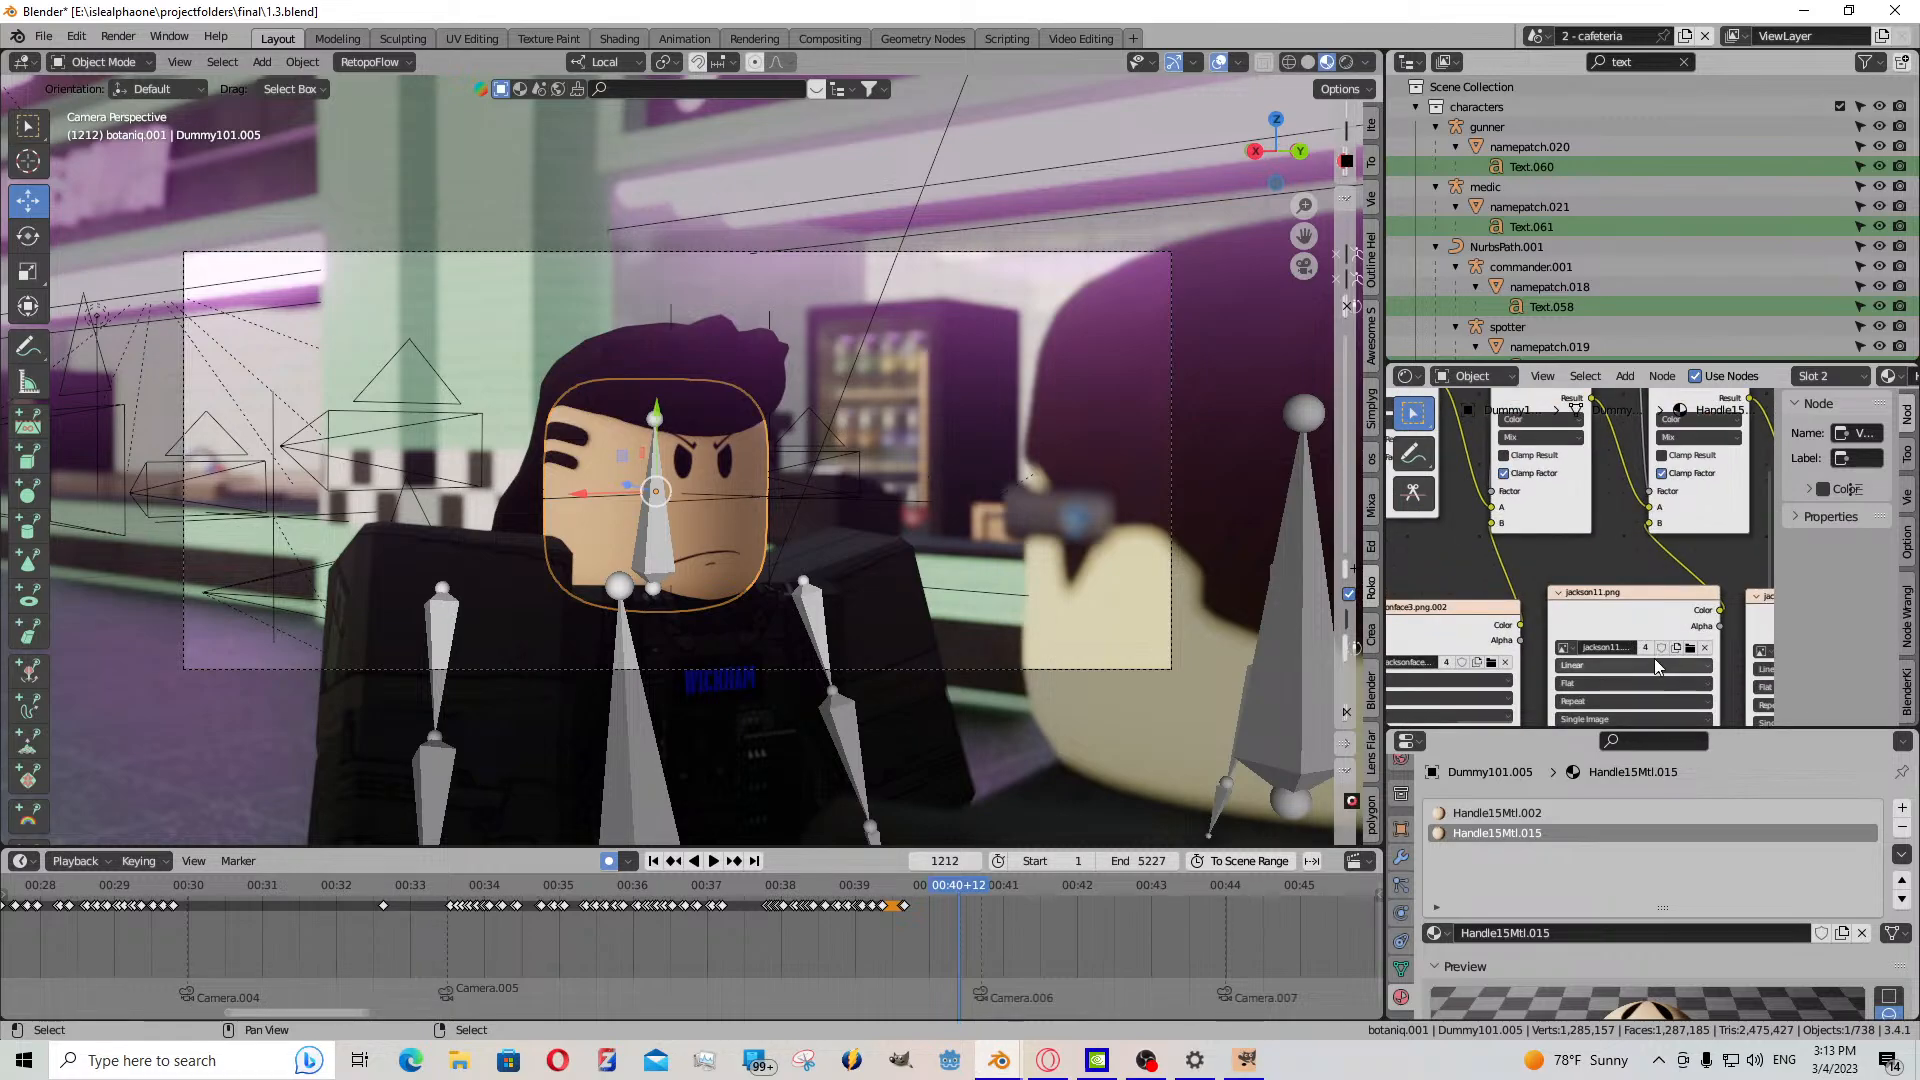
{"action": "middle_click_drag", "start_coordinate": [1470, 505], "coordinate": [1730, 635]}
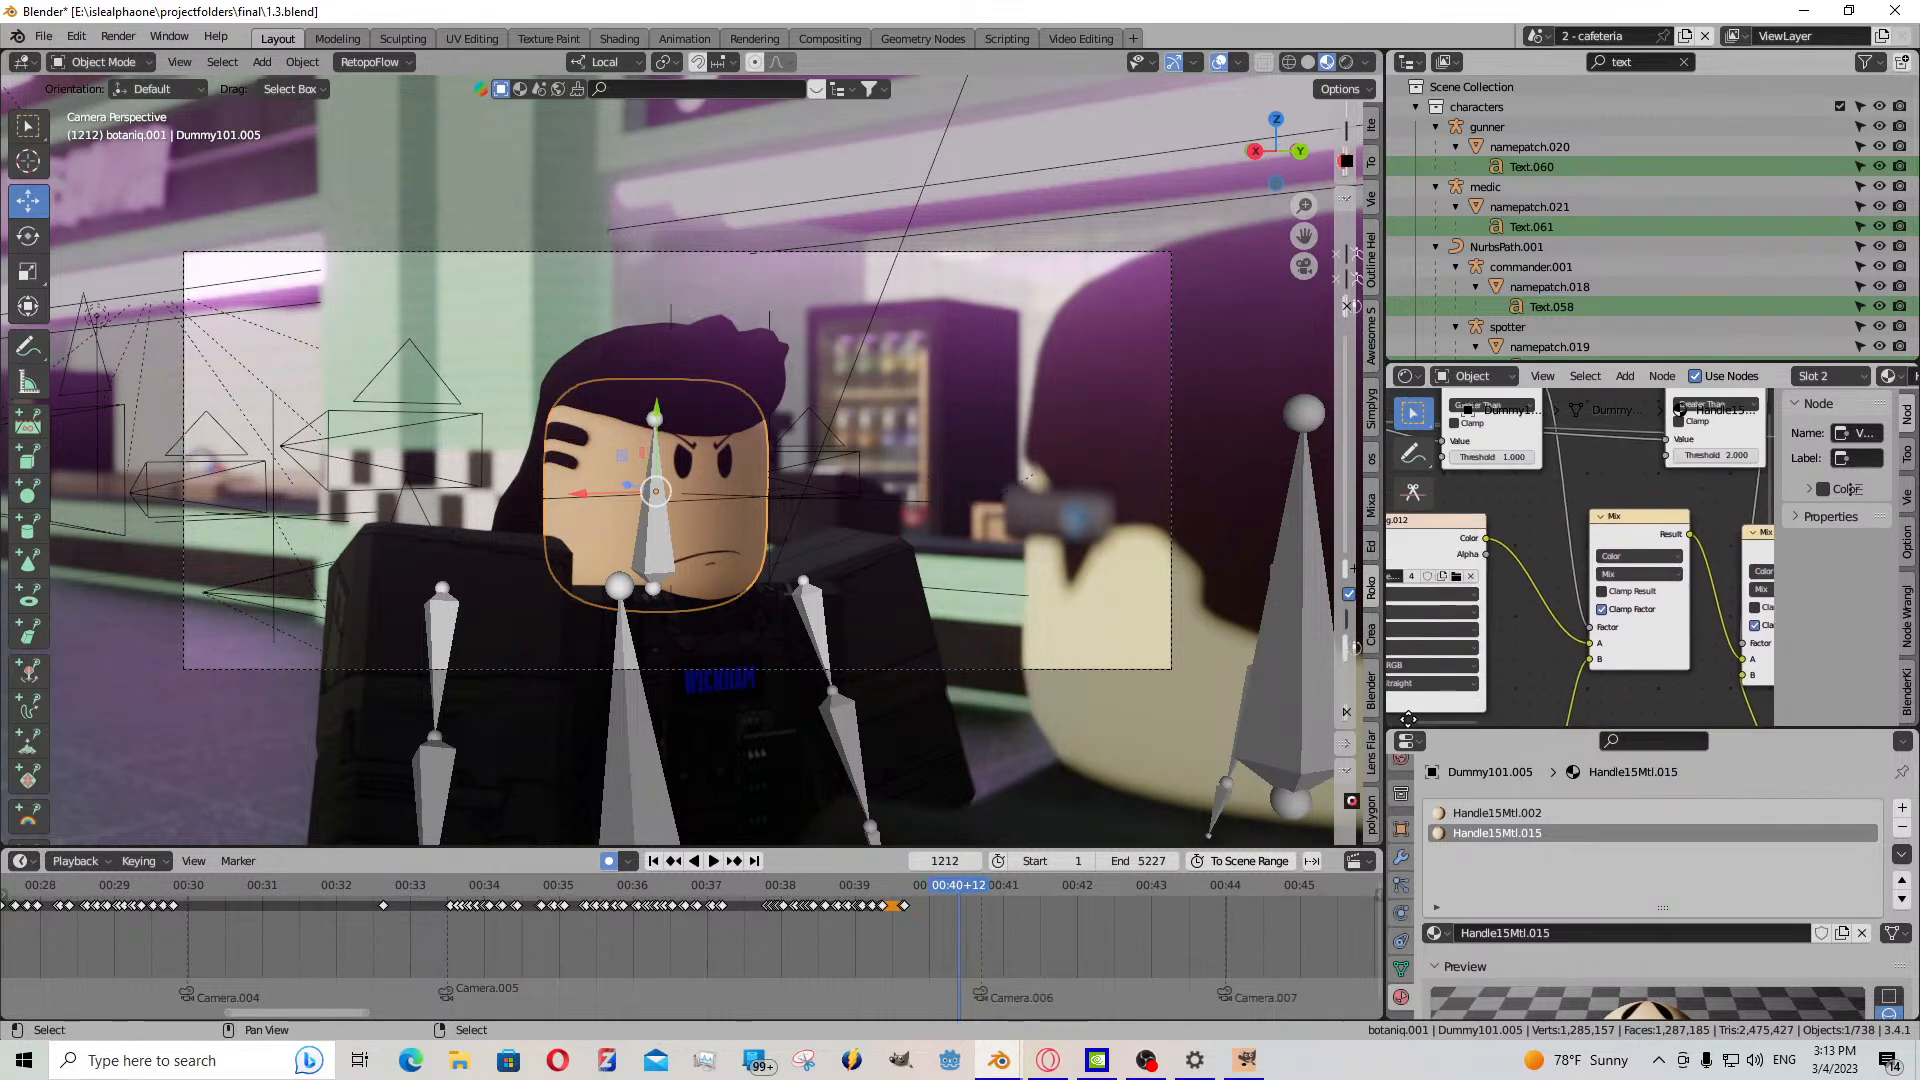
{"action": "middle_click_drag", "start_coordinate": [1537, 606], "coordinate": [1574, 577]}
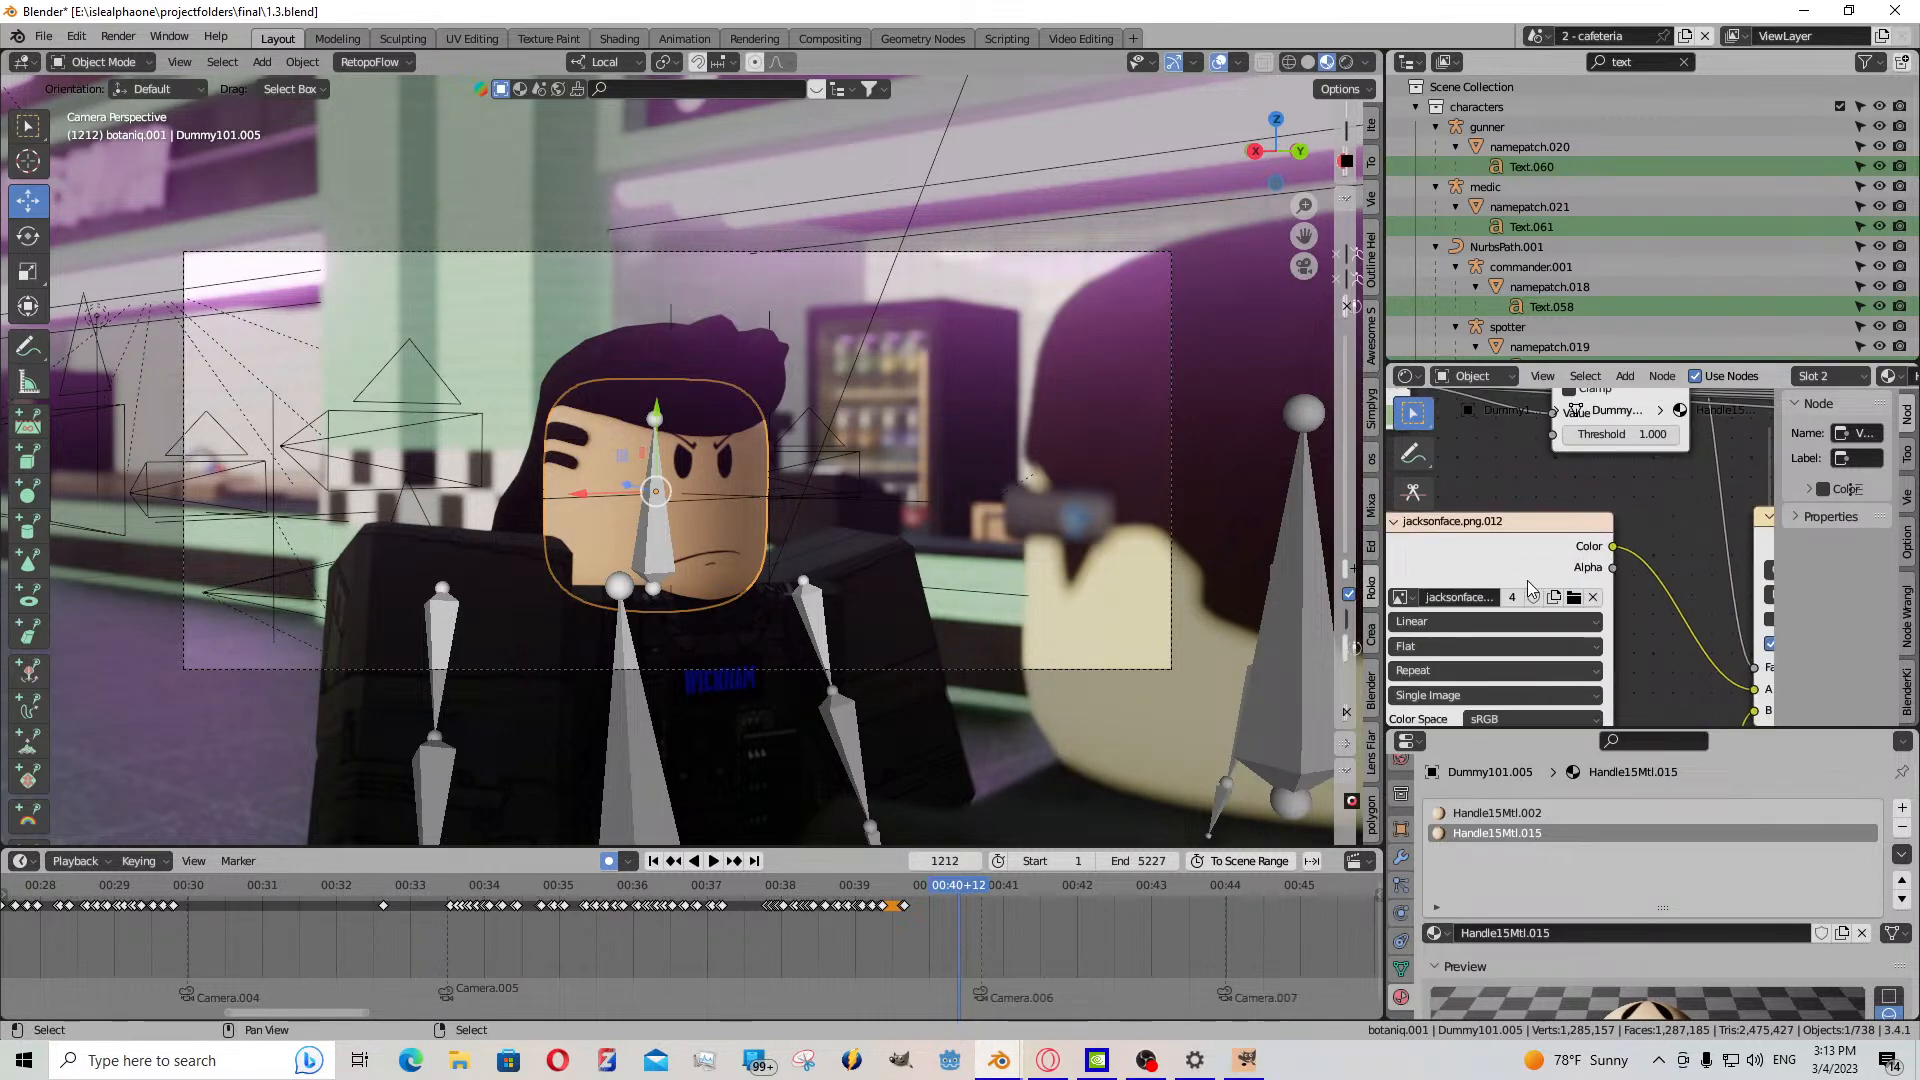
{"action": "left_click", "coordinate": [1573, 597]}
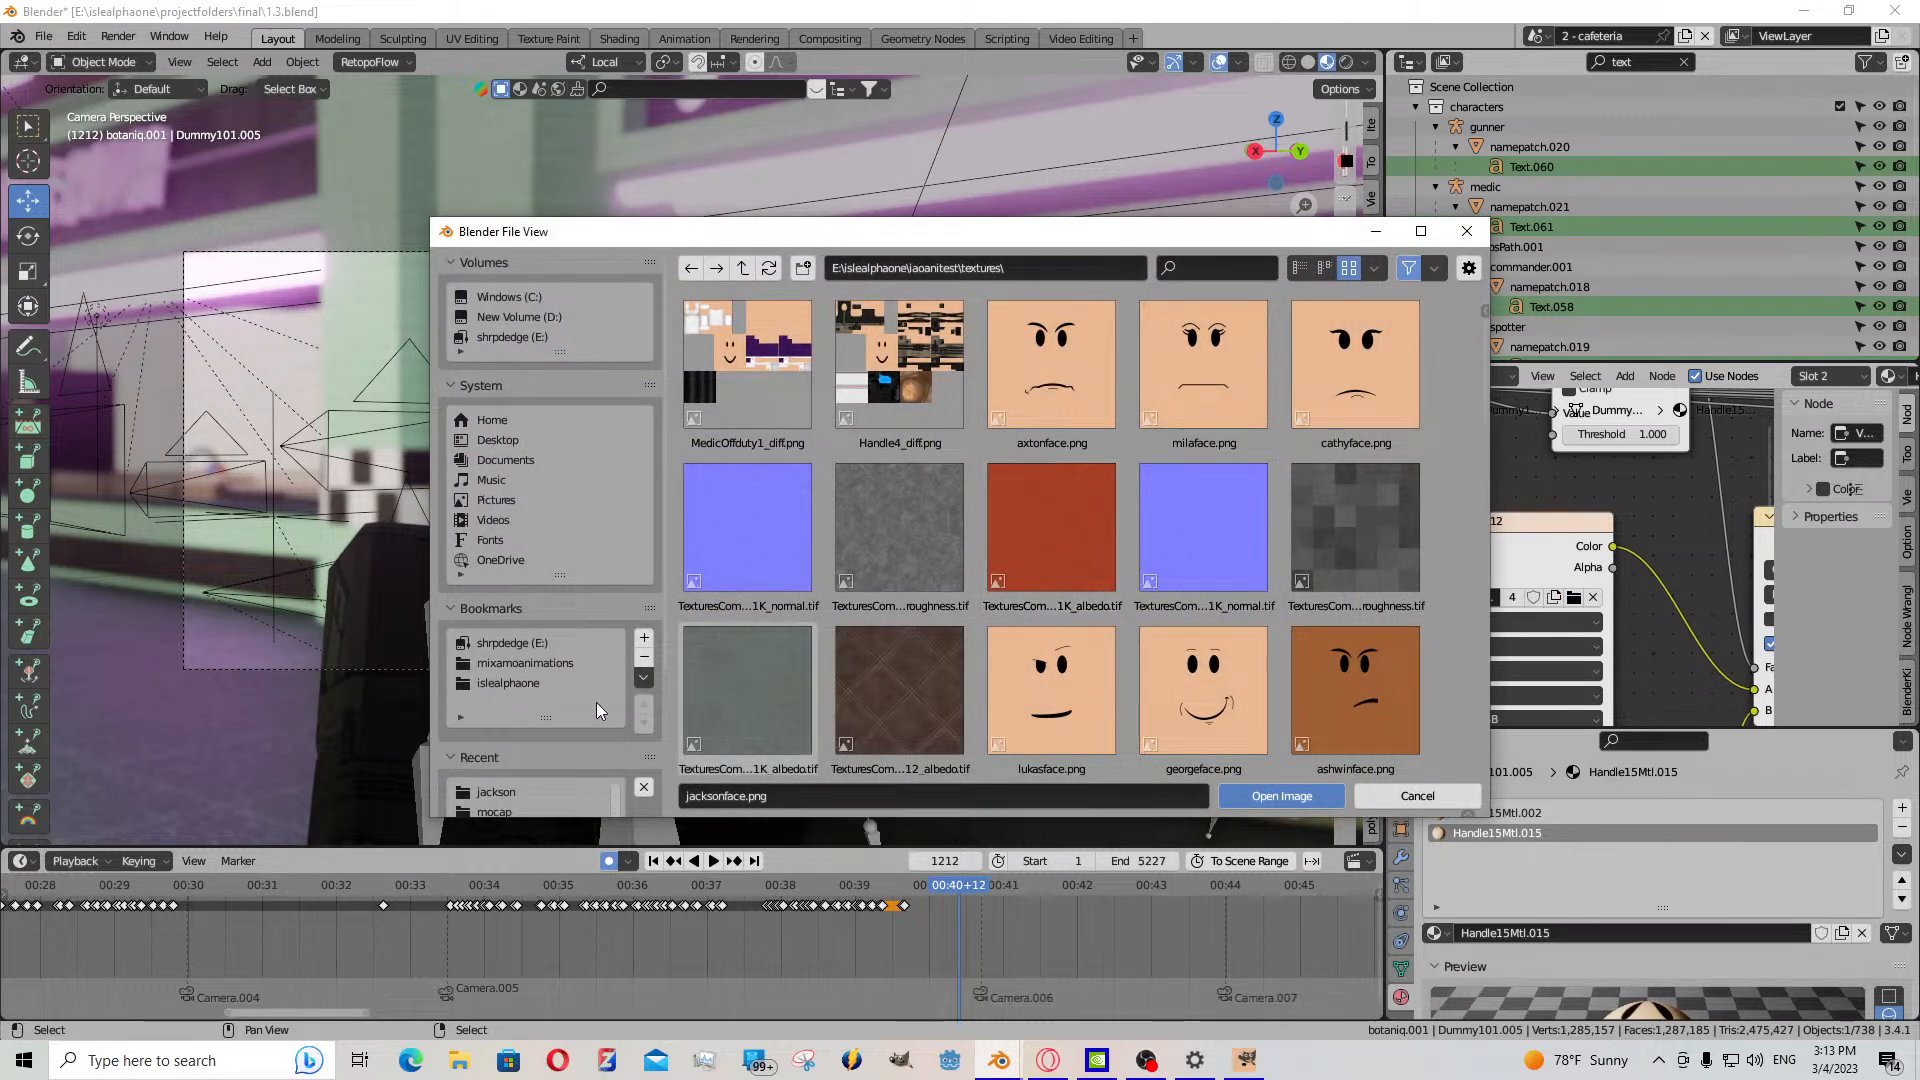
{"action": "left_click", "coordinate": [528, 792]}
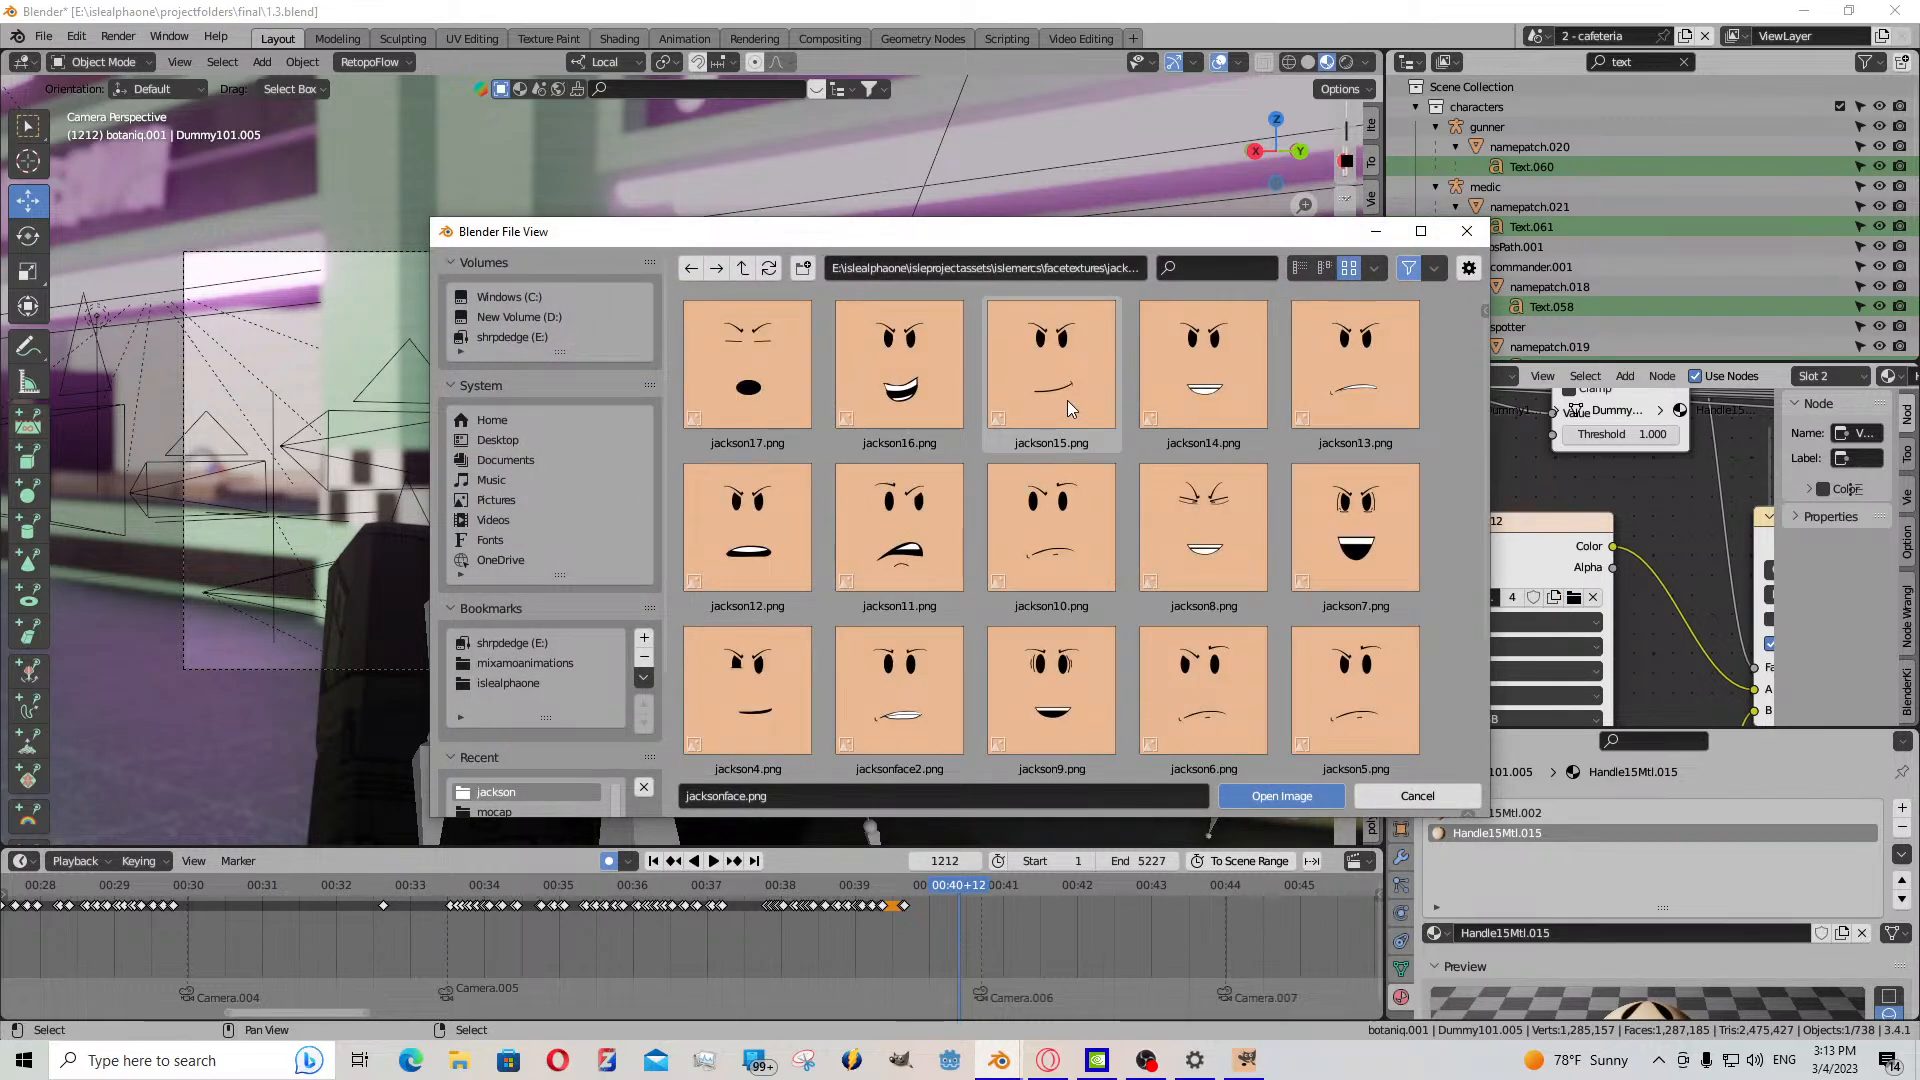
{"action": "double_click", "coordinate": [1095, 388]}
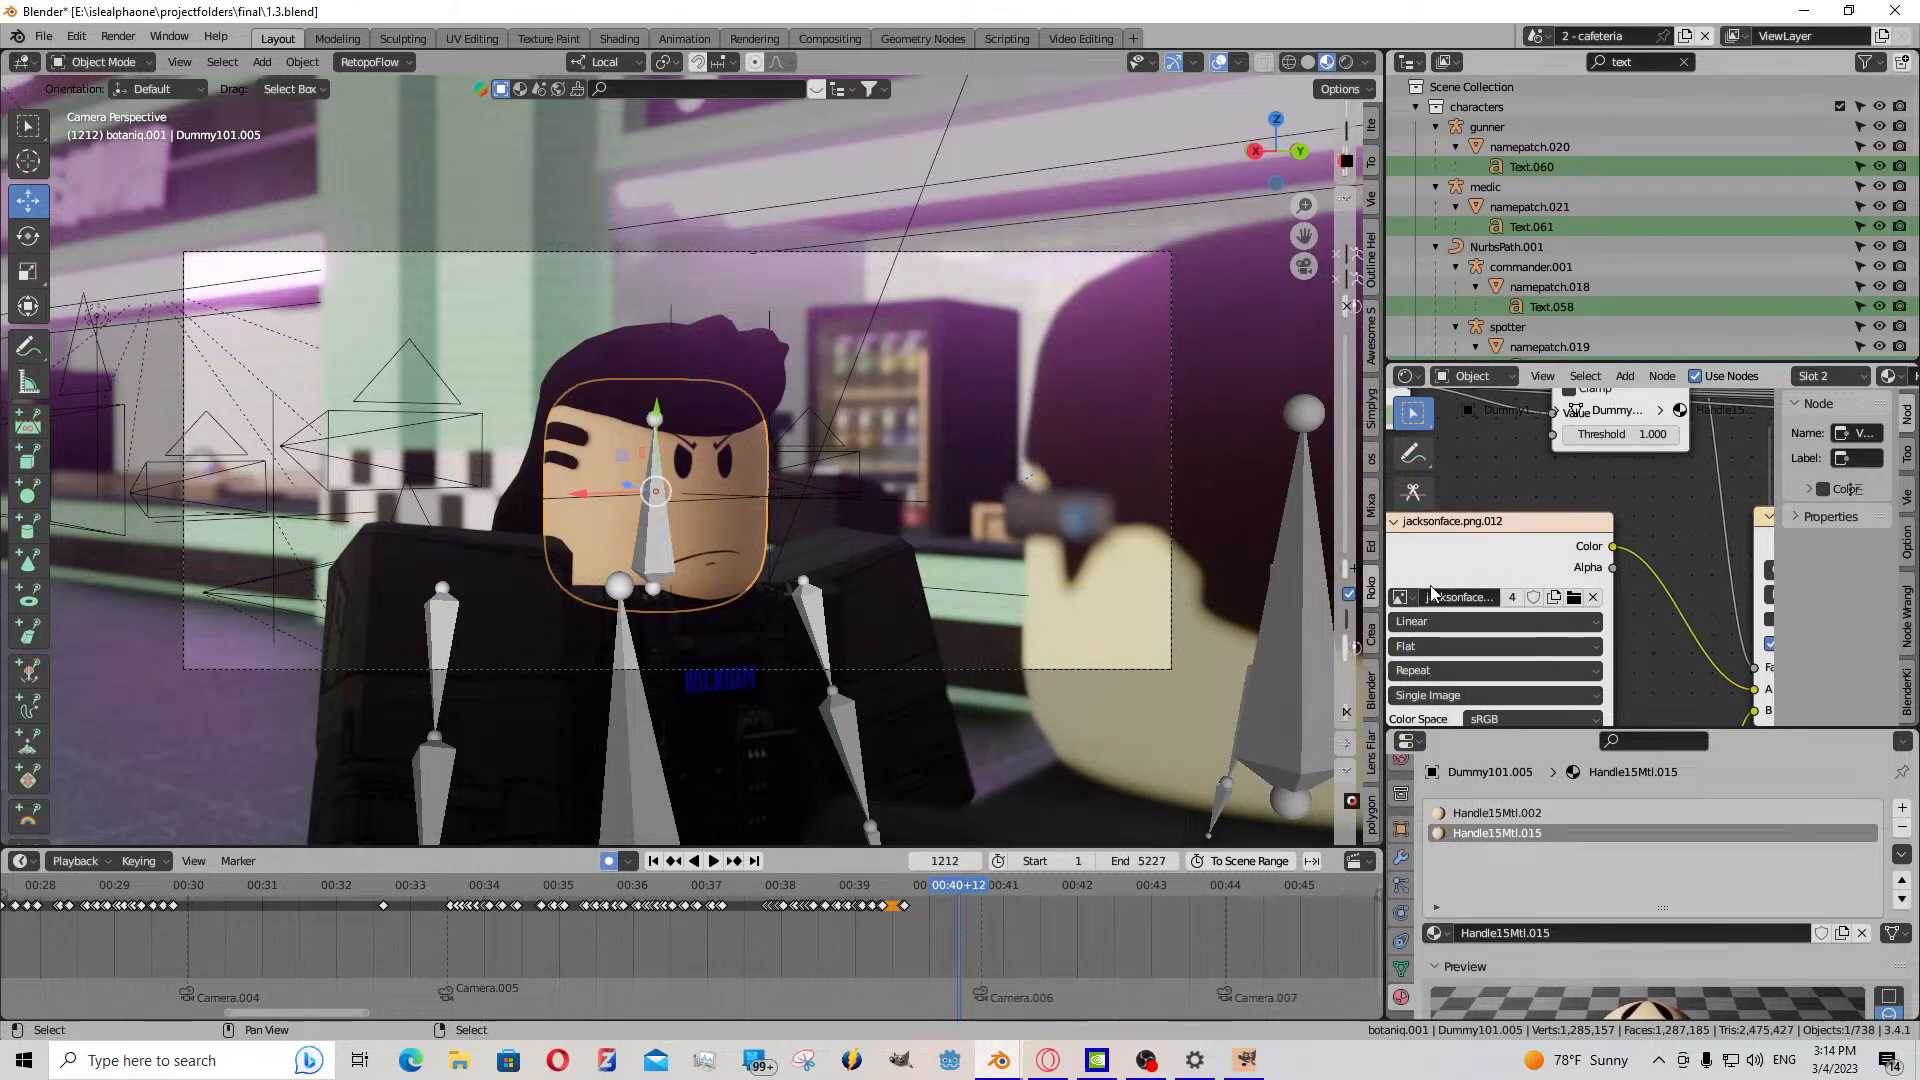
- Replace the image in the jacksonface2.png.001 texture node with jackson11.png
{"action": "scroll", "coordinate": [1596, 715], "scroll_direction": "down", "scroll_amount": 3}
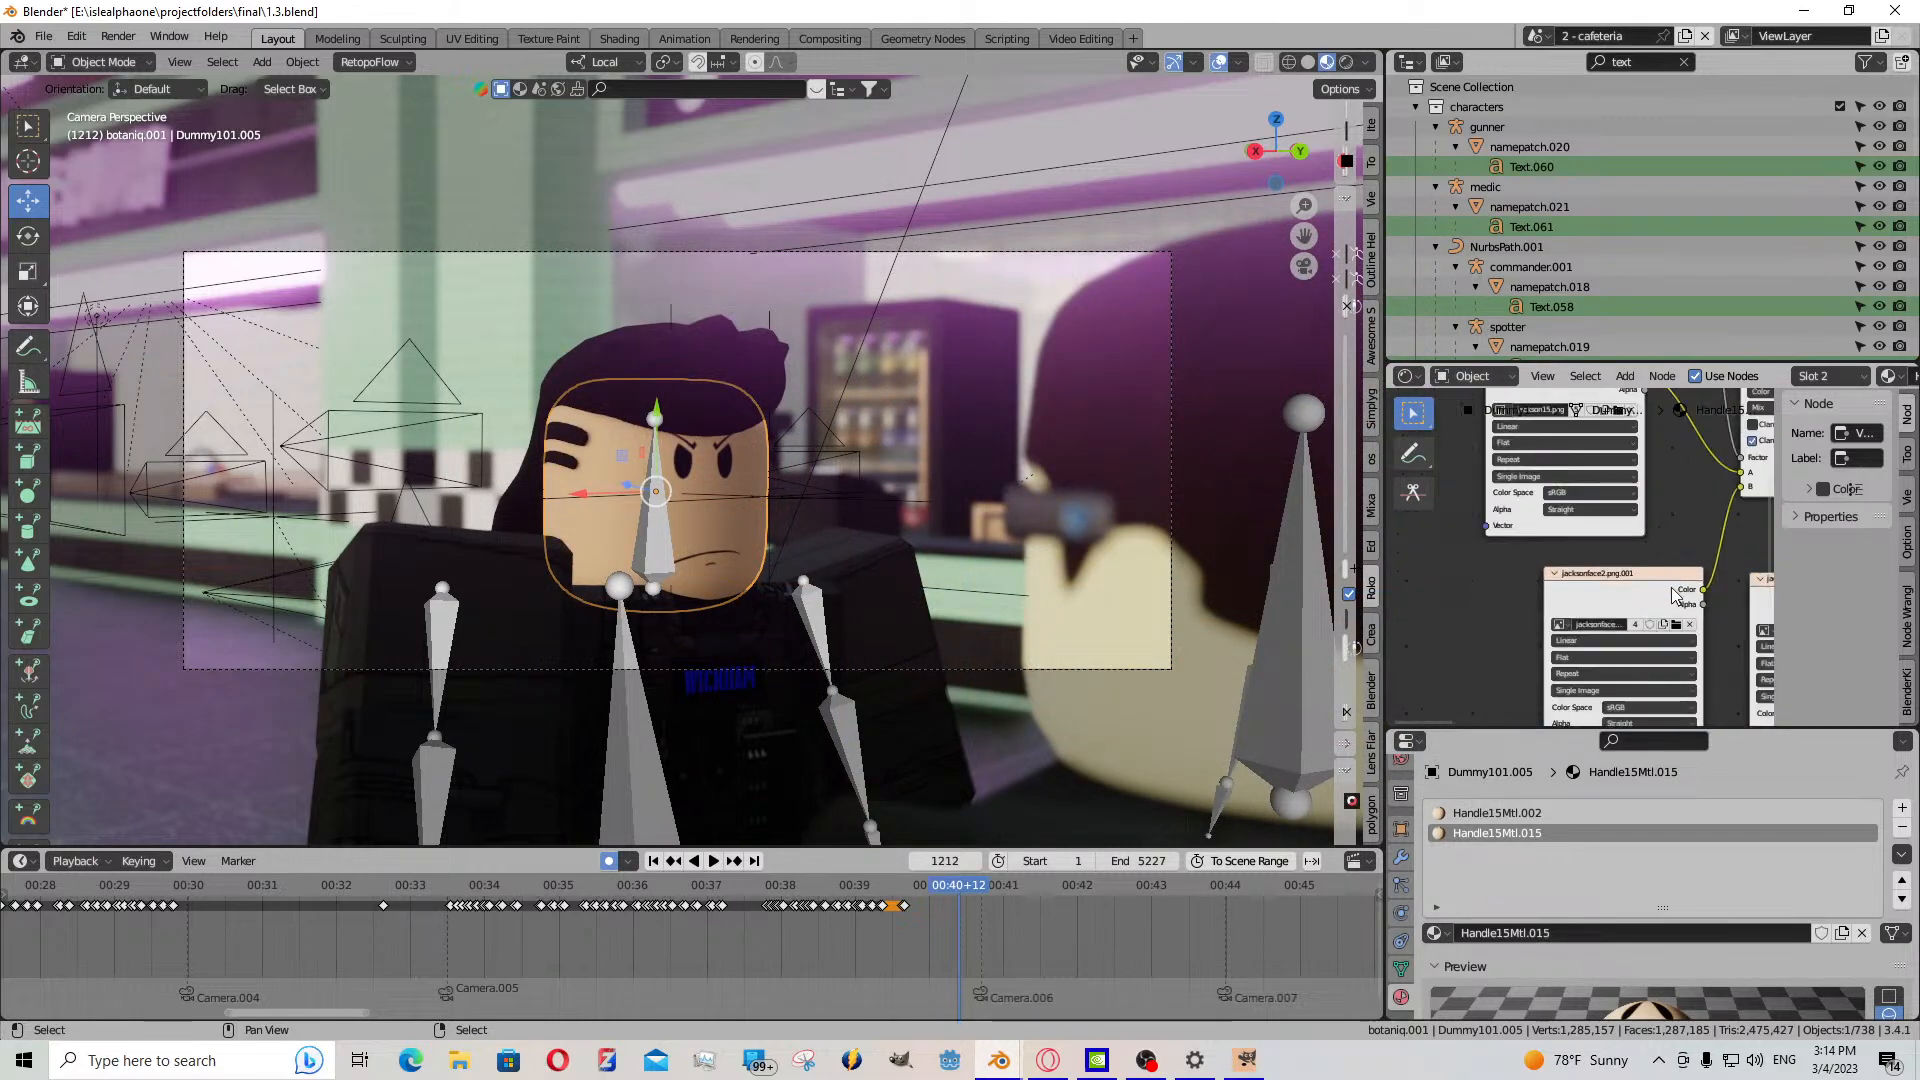
{"action": "left_click", "coordinate": [1677, 627]}
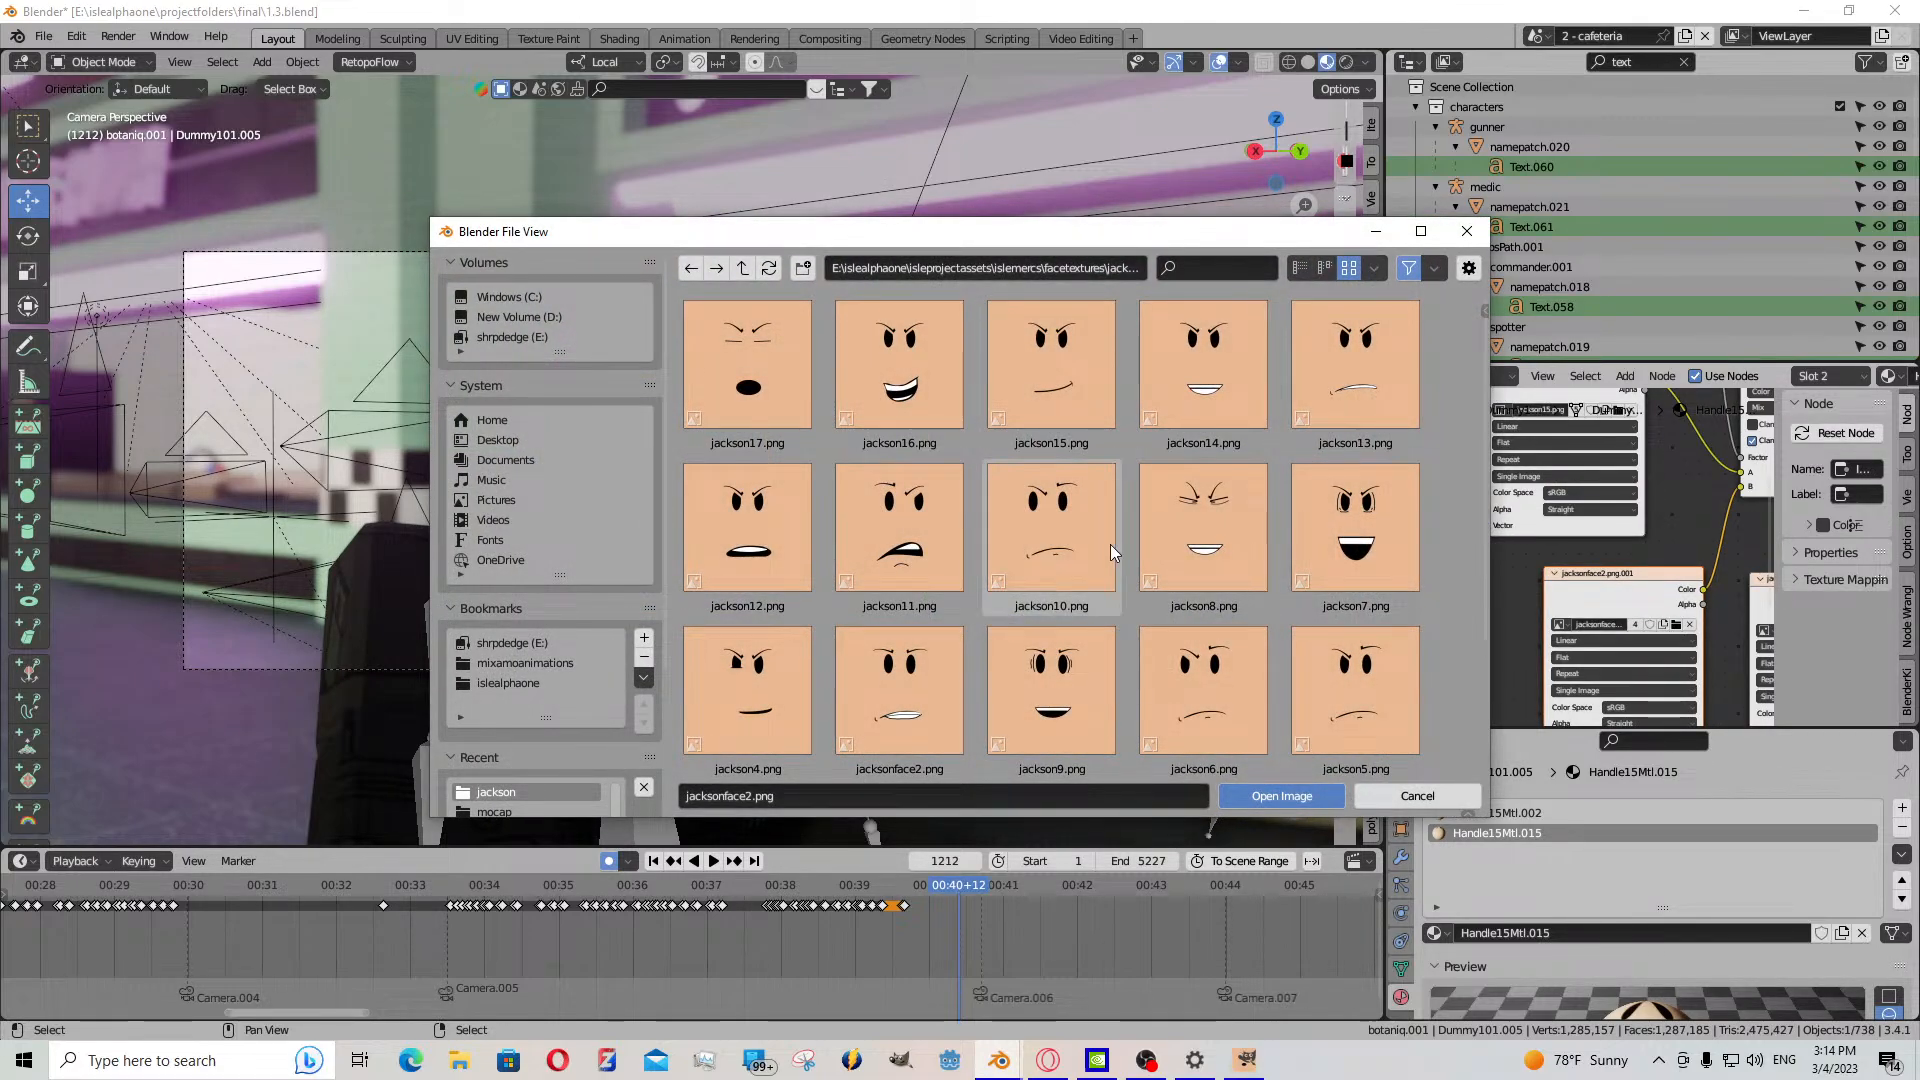
{"action": "double_click", "coordinate": [934, 529]}
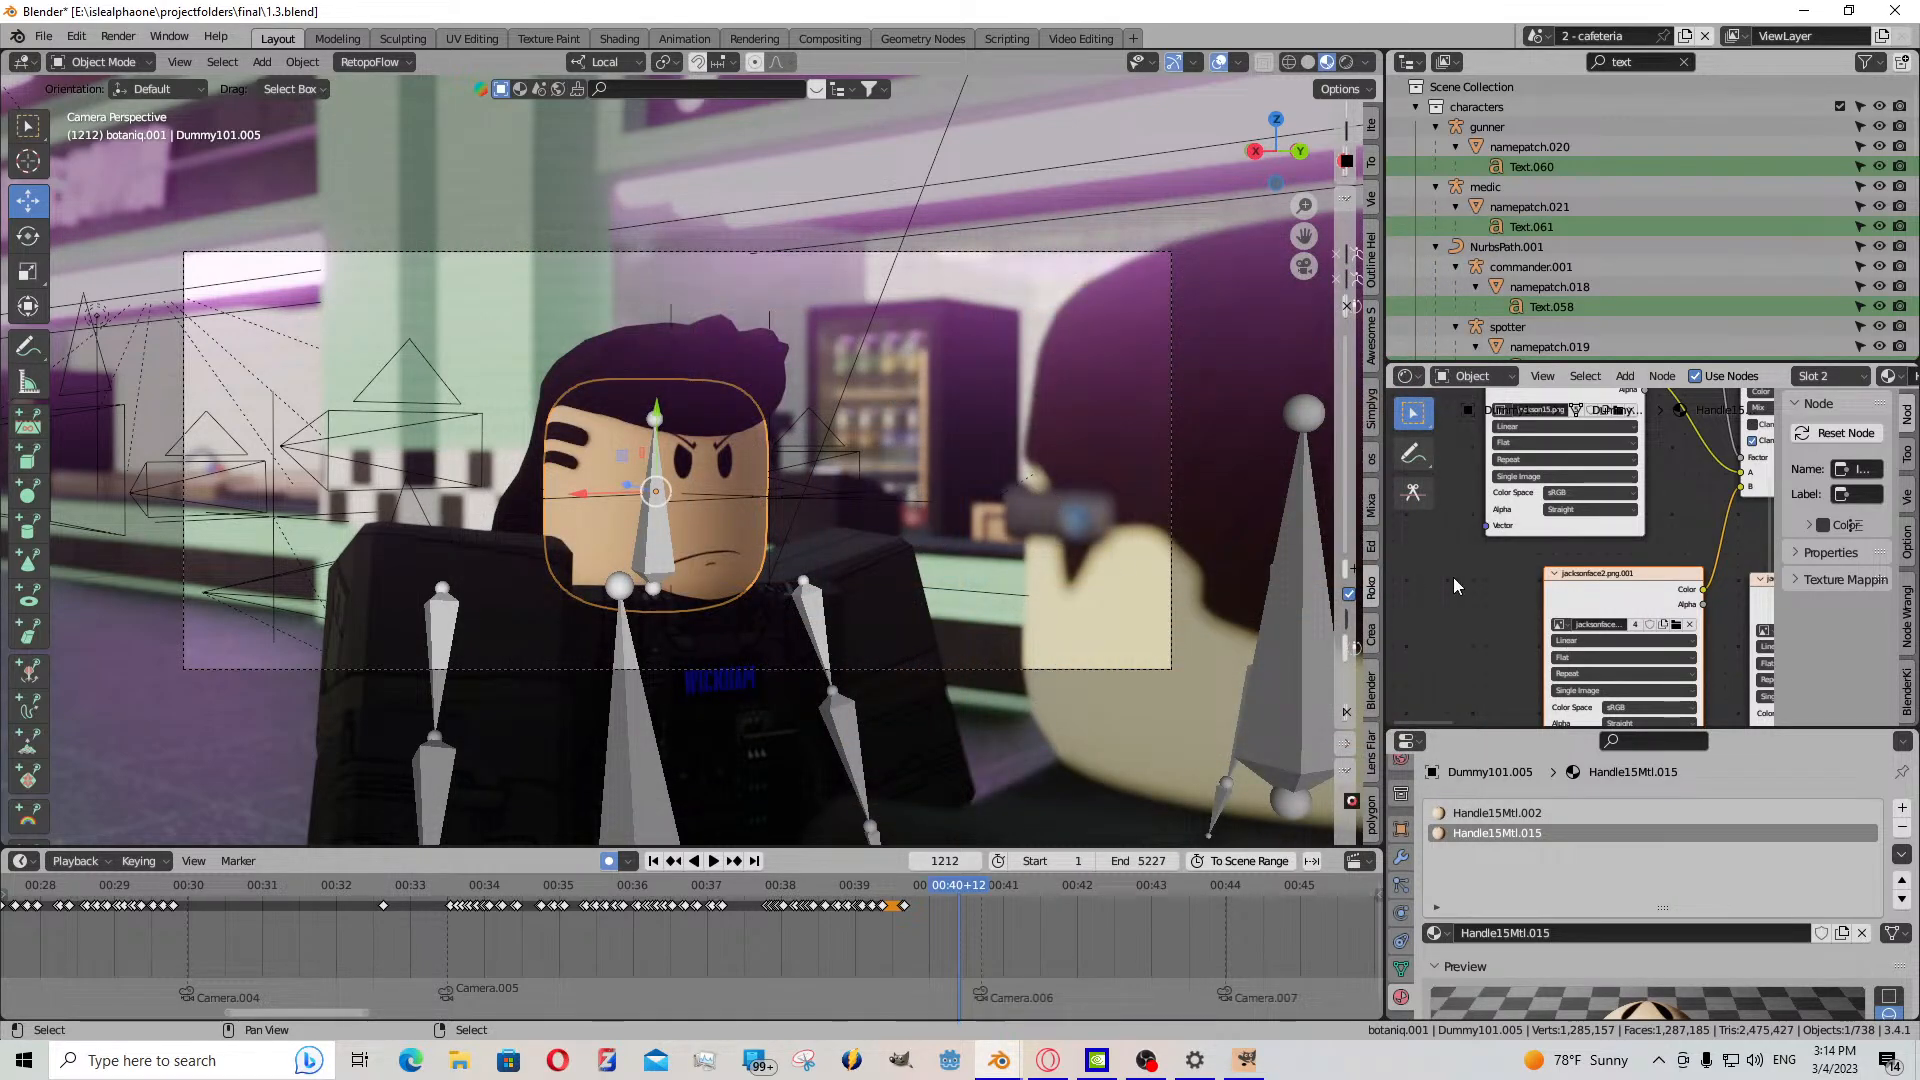
- Select the Value node of Handle15Mtl.015 and keyframe its value of 11.900 at frame 1211
{"action": "middle_click_drag", "start_coordinate": [1516, 508], "coordinate": [1640, 451]}
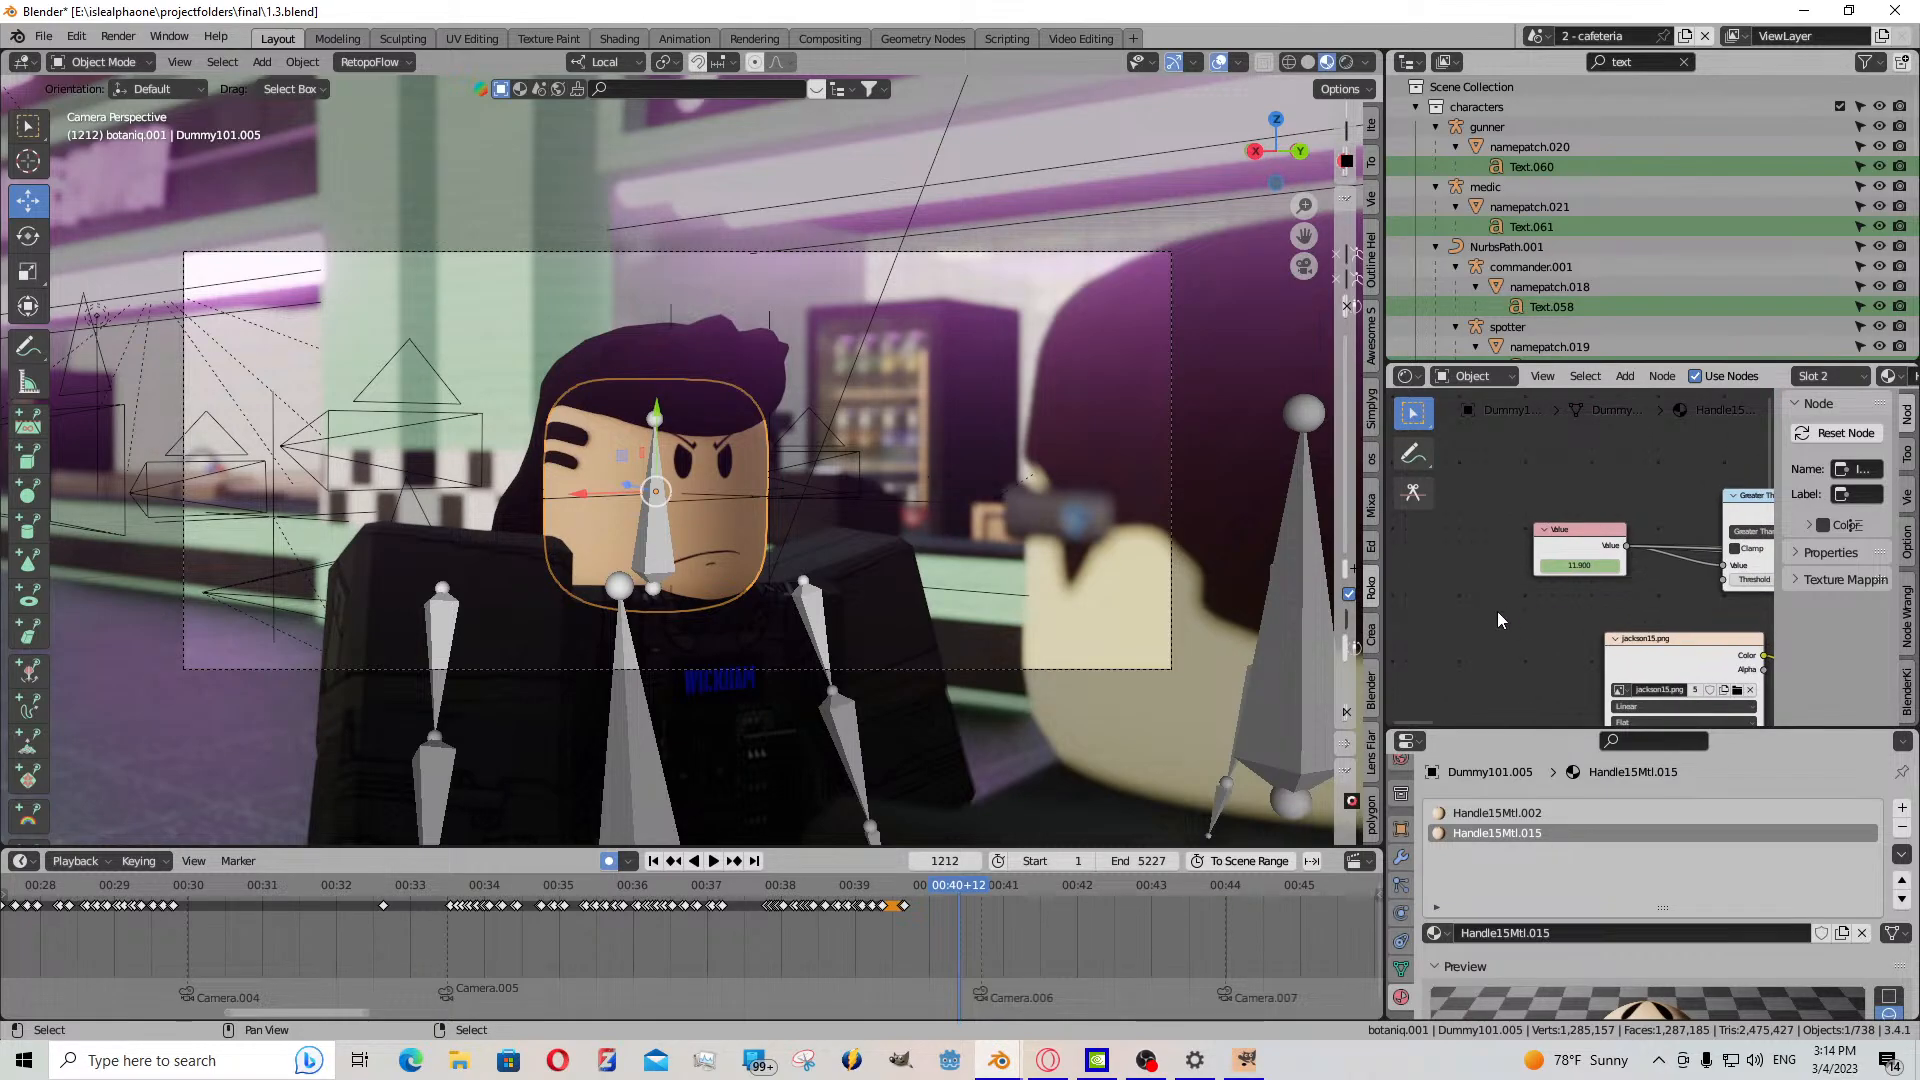
{"action": "scroll", "coordinate": [1591, 556], "scroll_direction": "up", "scroll_amount": 3}
{"action": "left_click", "coordinate": [1588, 547]}
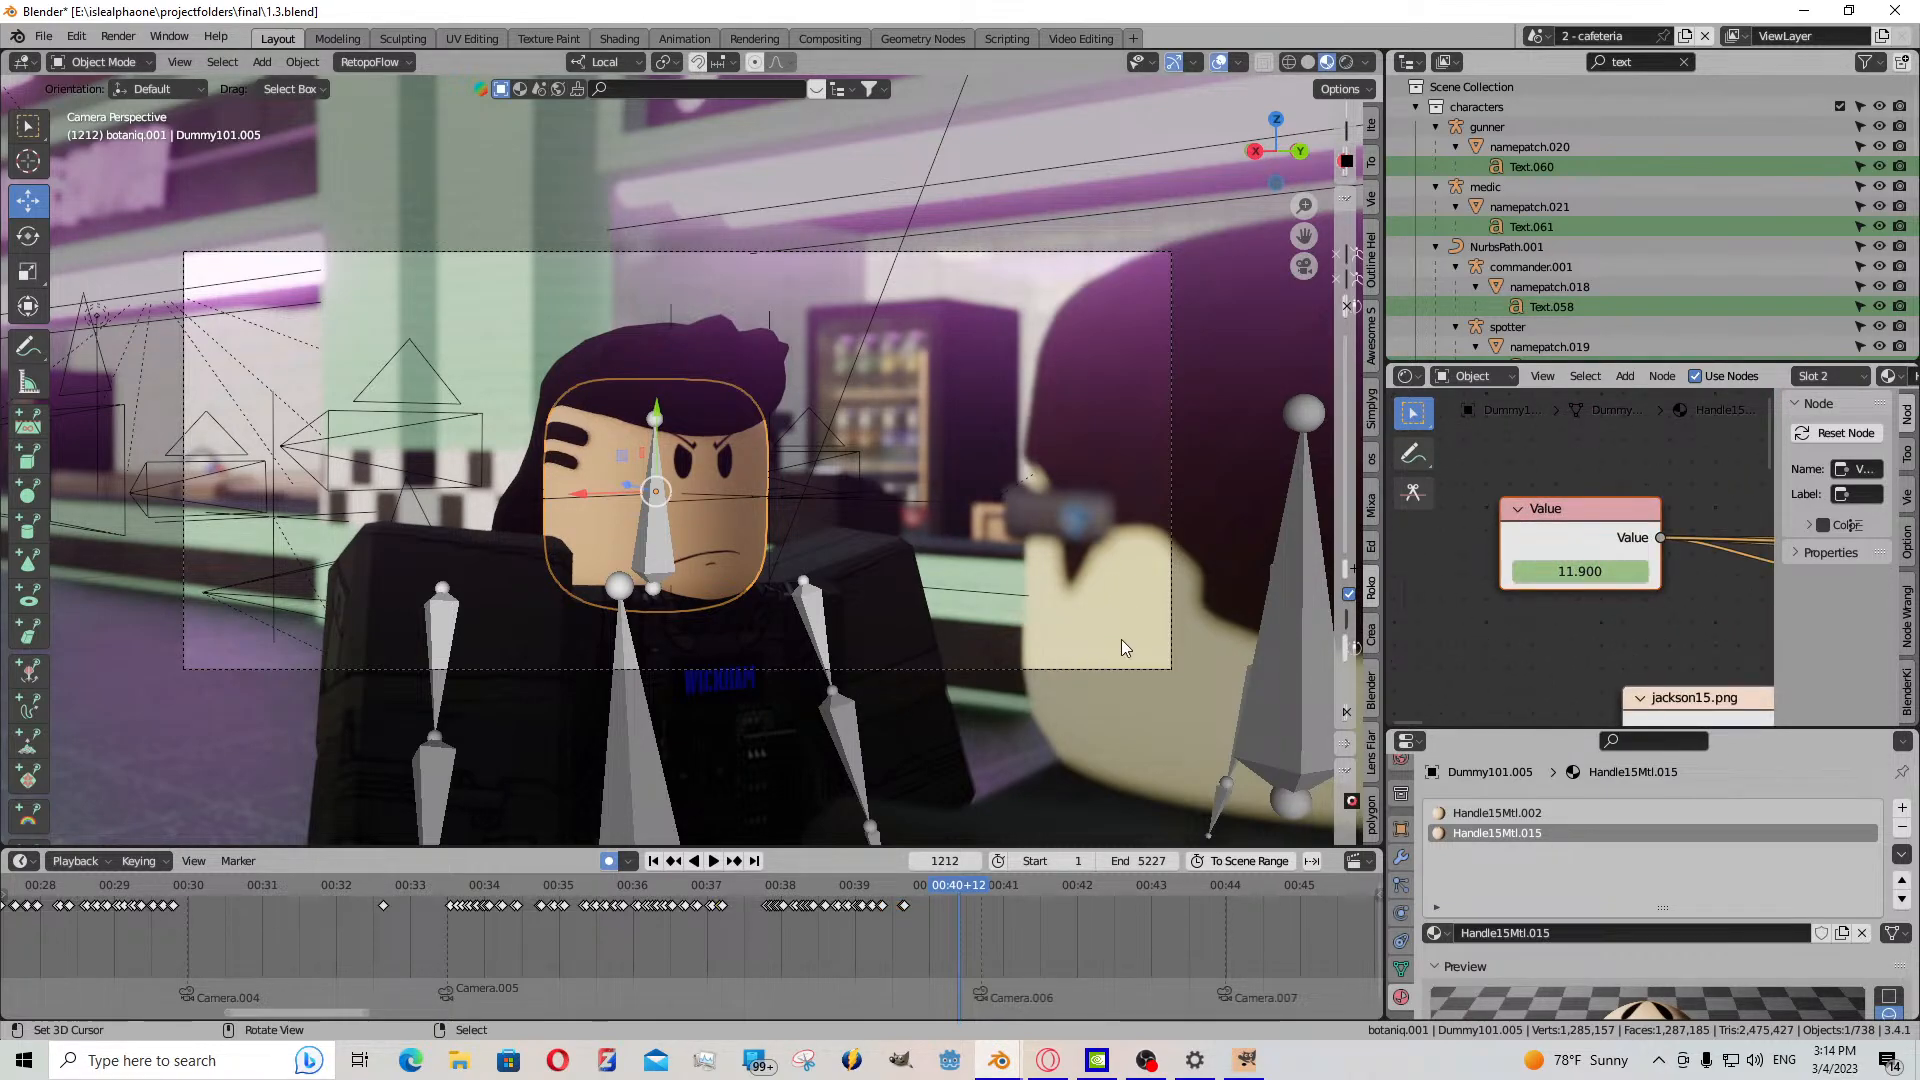
{"action": "key", "text": "Left"}
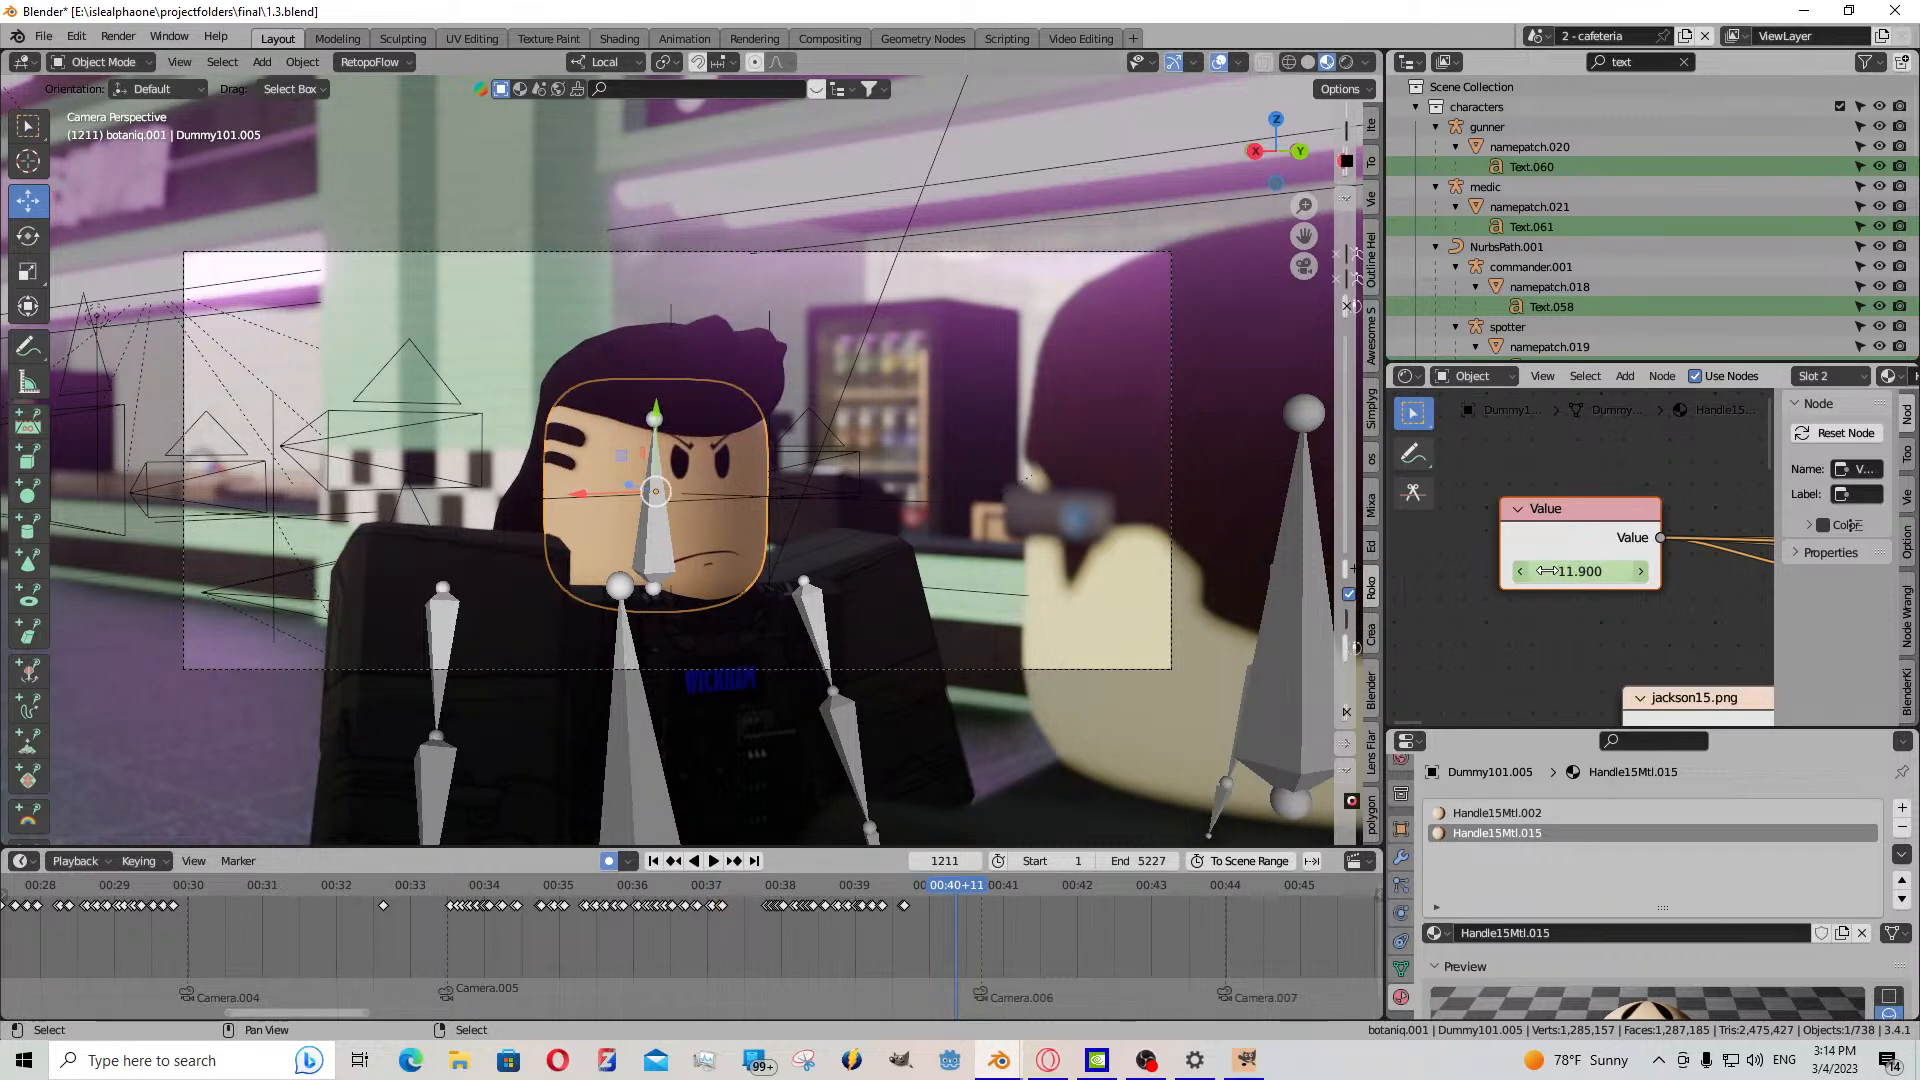
{"action": "key", "text": "i"}
- Key the Value of Handle15Mtl.015 as 1.600 at frame 1212 and step back one frame to compare
{"action": "key", "text": "Right"}
{"action": "left_click_drag", "start_coordinate": [1556, 571], "coordinate": [1360, 571]}
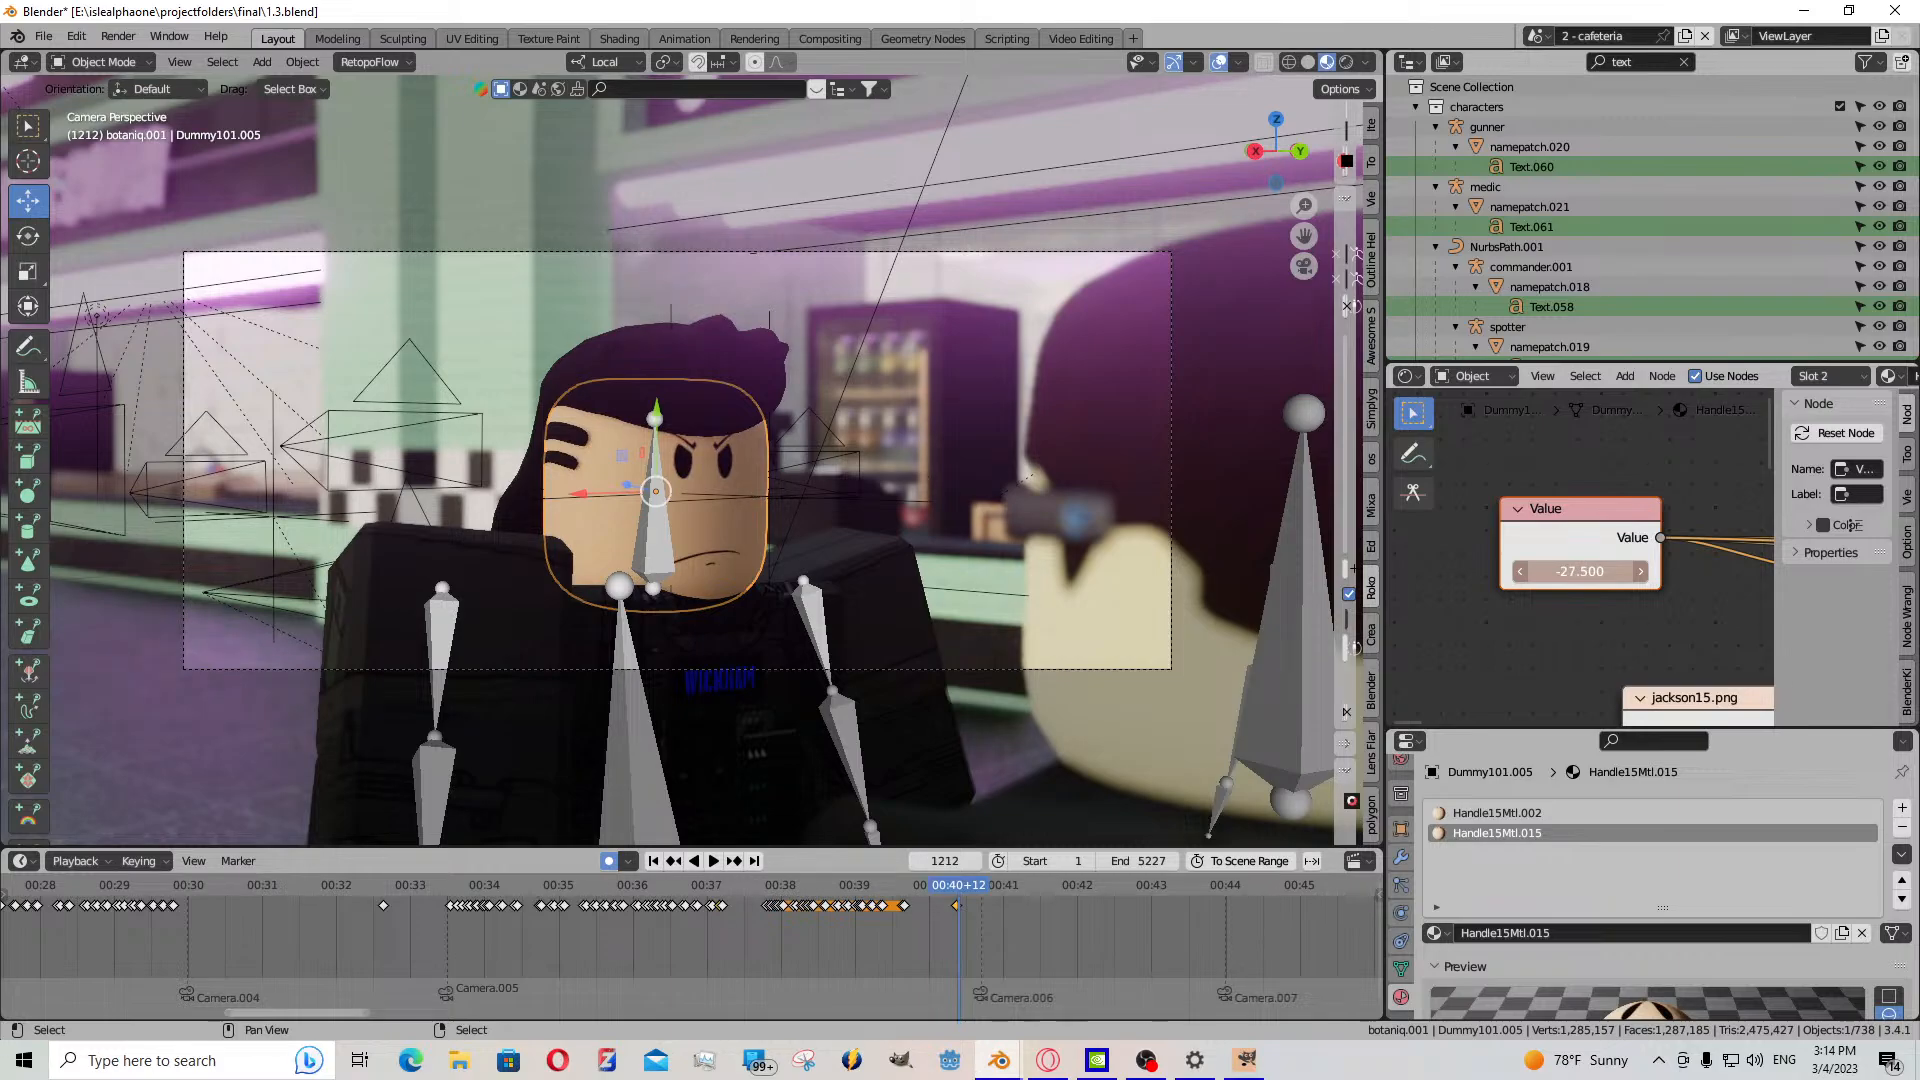
{"action": "left_click_drag", "start_coordinate": [1580, 571], "coordinate": [1640, 571]}
{"action": "key", "text": "i"}
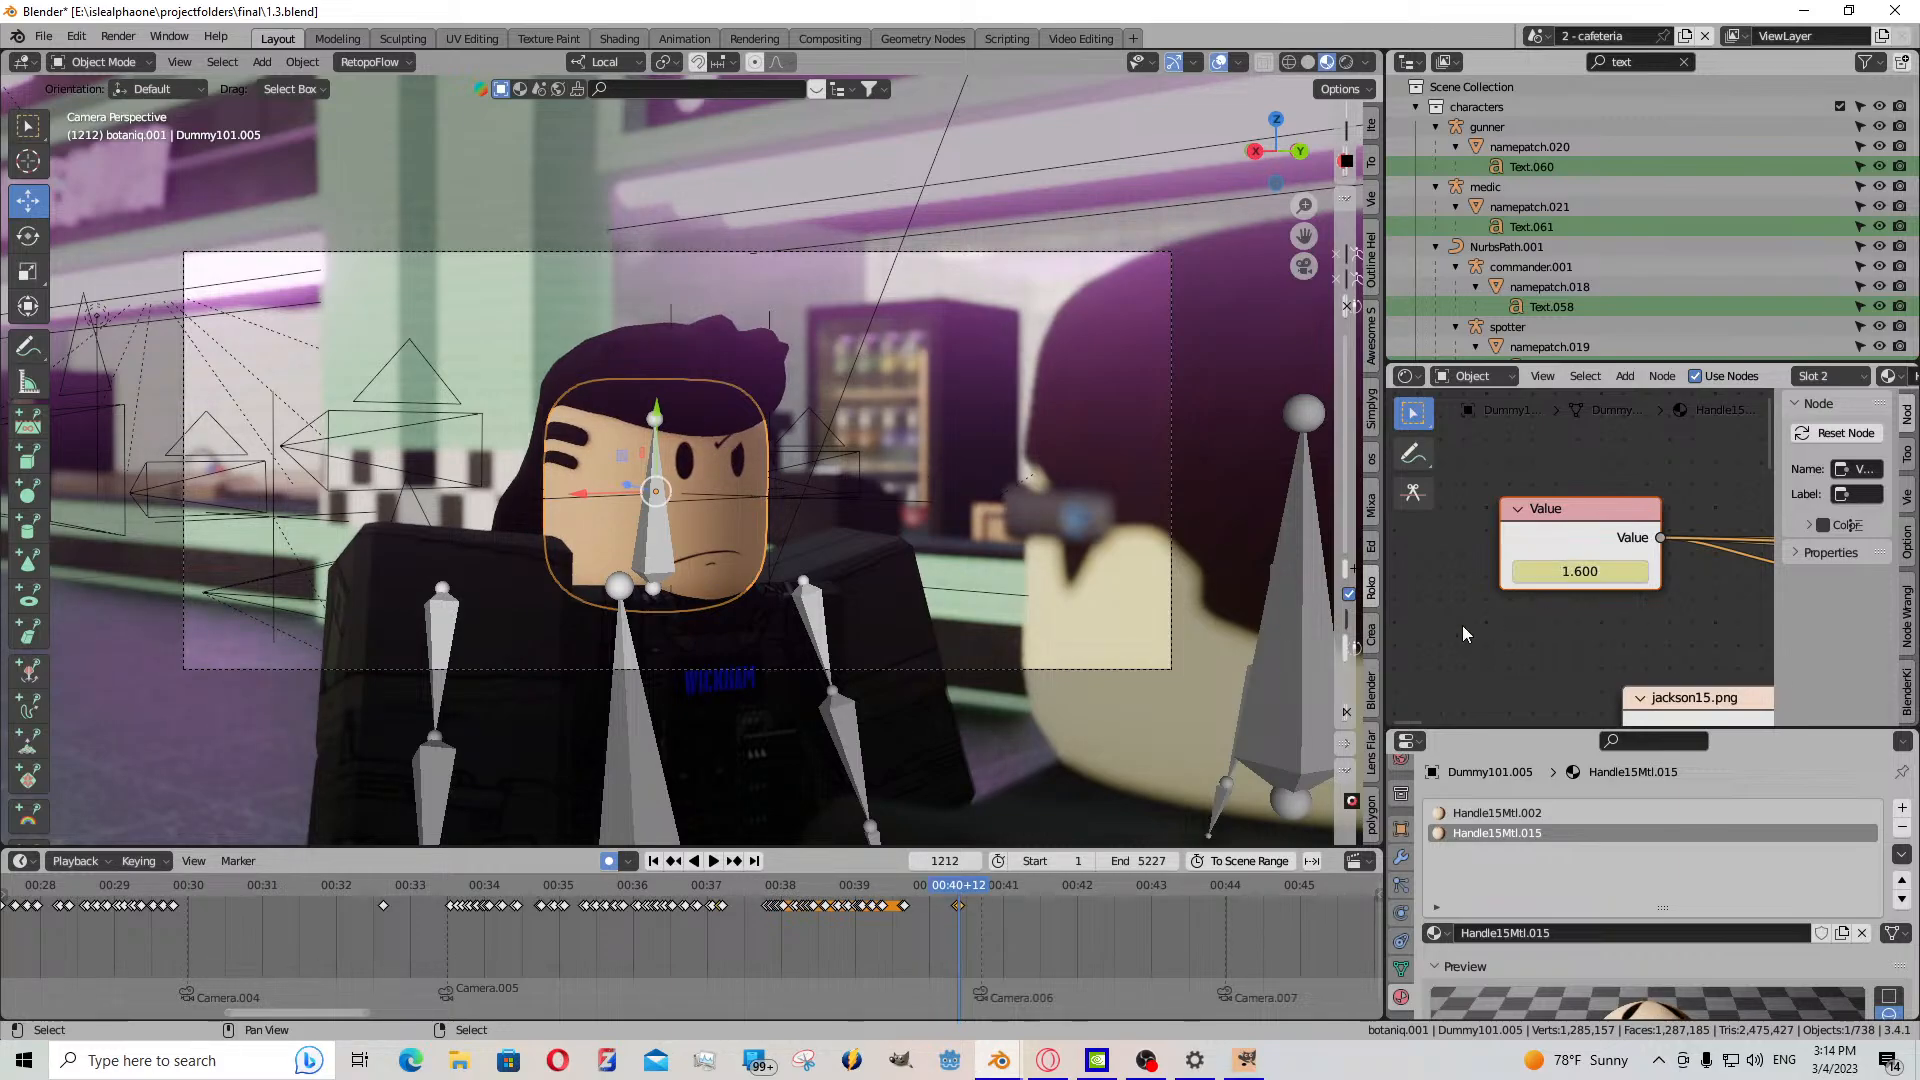
{"action": "key", "text": "Left"}
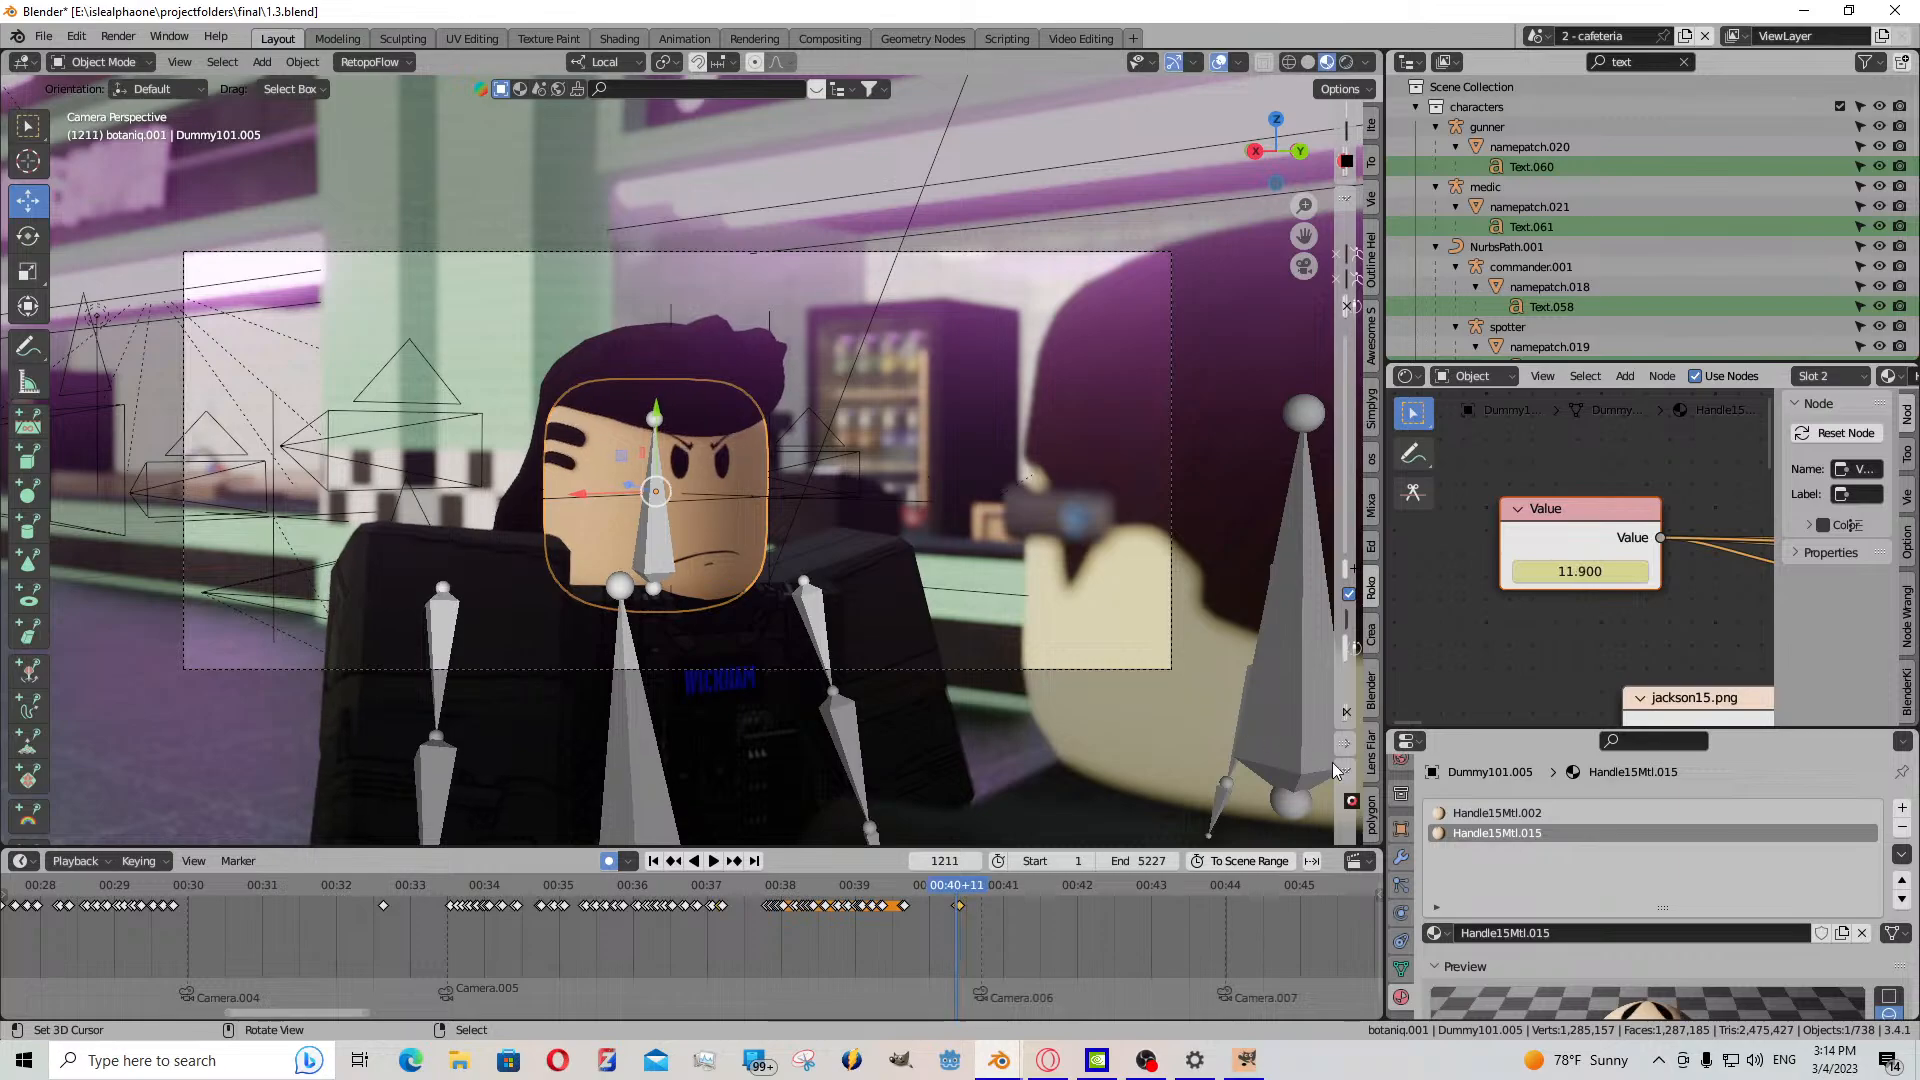
- Keyframe the Value node of the Handle15Mtl.002 face material at -0.400 on frame 1214
{"action": "left_click", "coordinate": [1466, 812]}
{"action": "left_click", "coordinate": [713, 861]}
{"action": "left_click", "coordinate": [713, 861]}
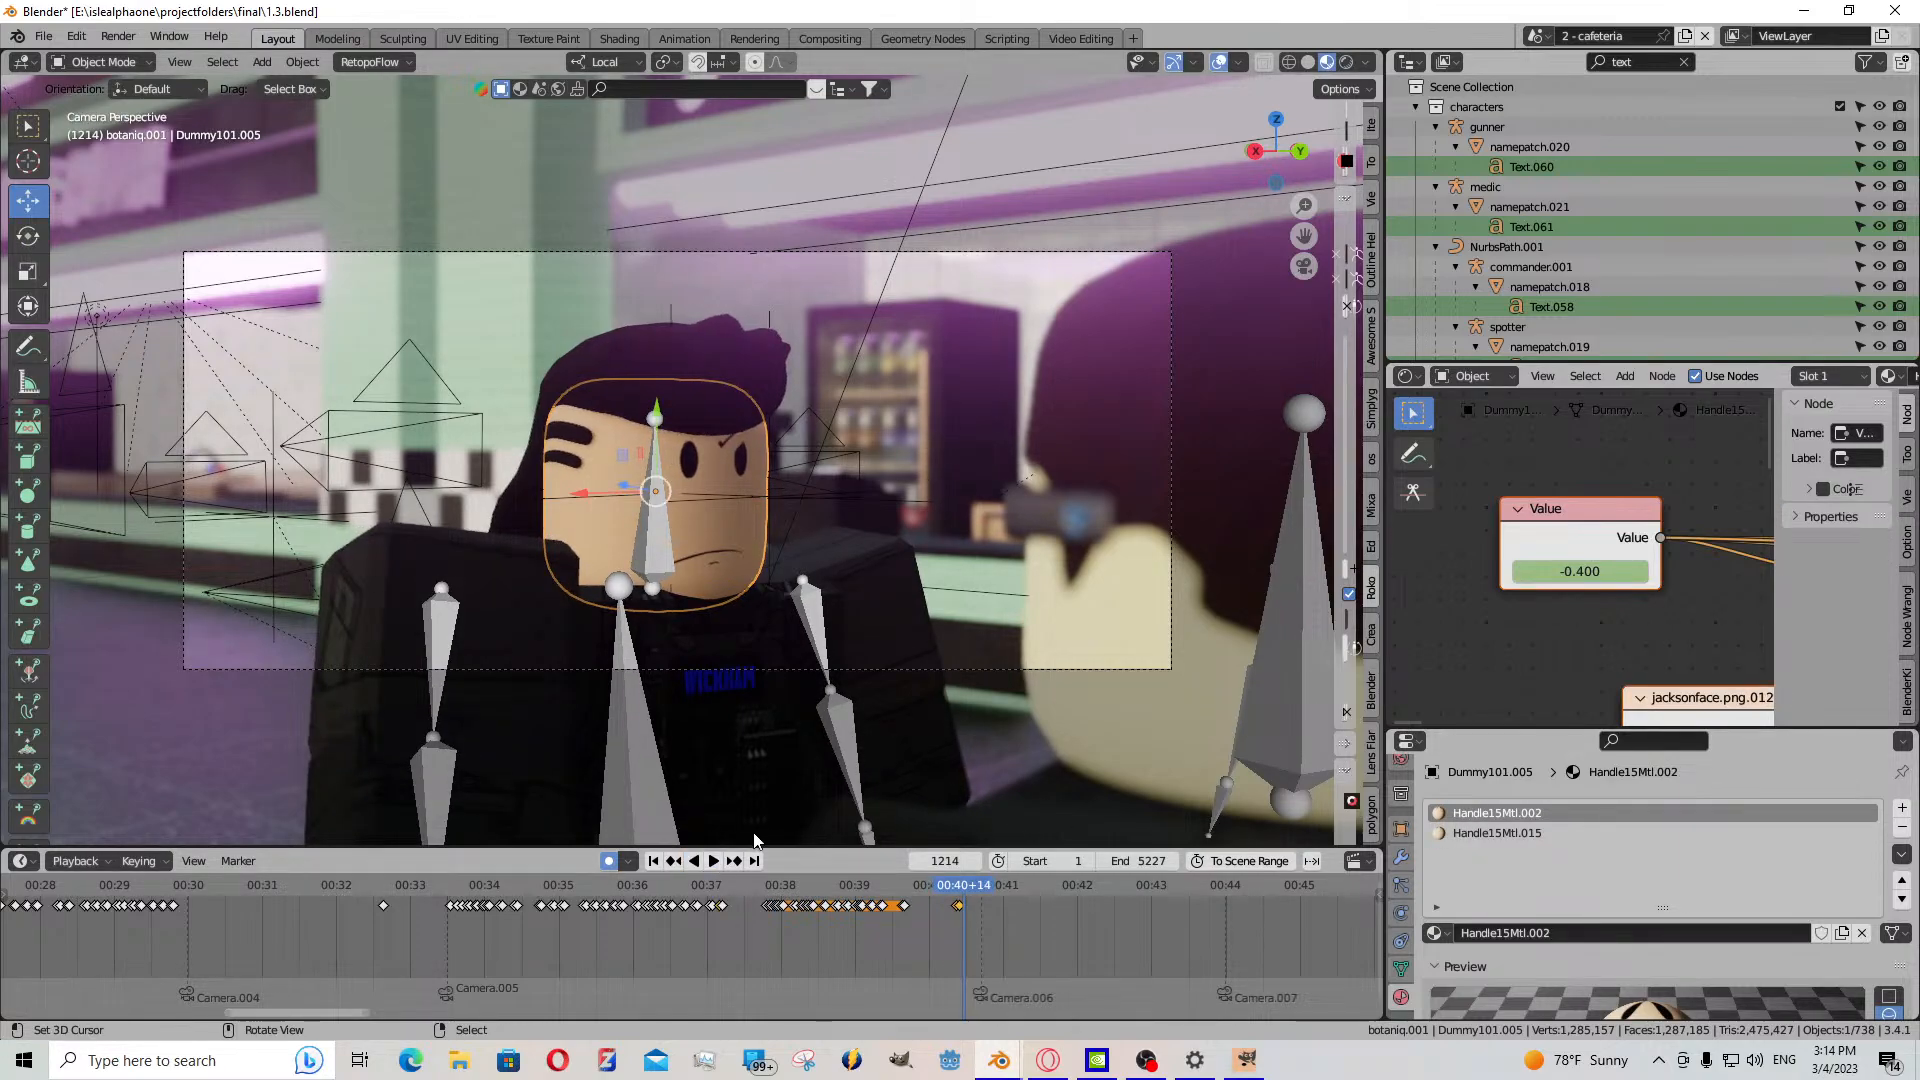
{"action": "key", "text": "i"}
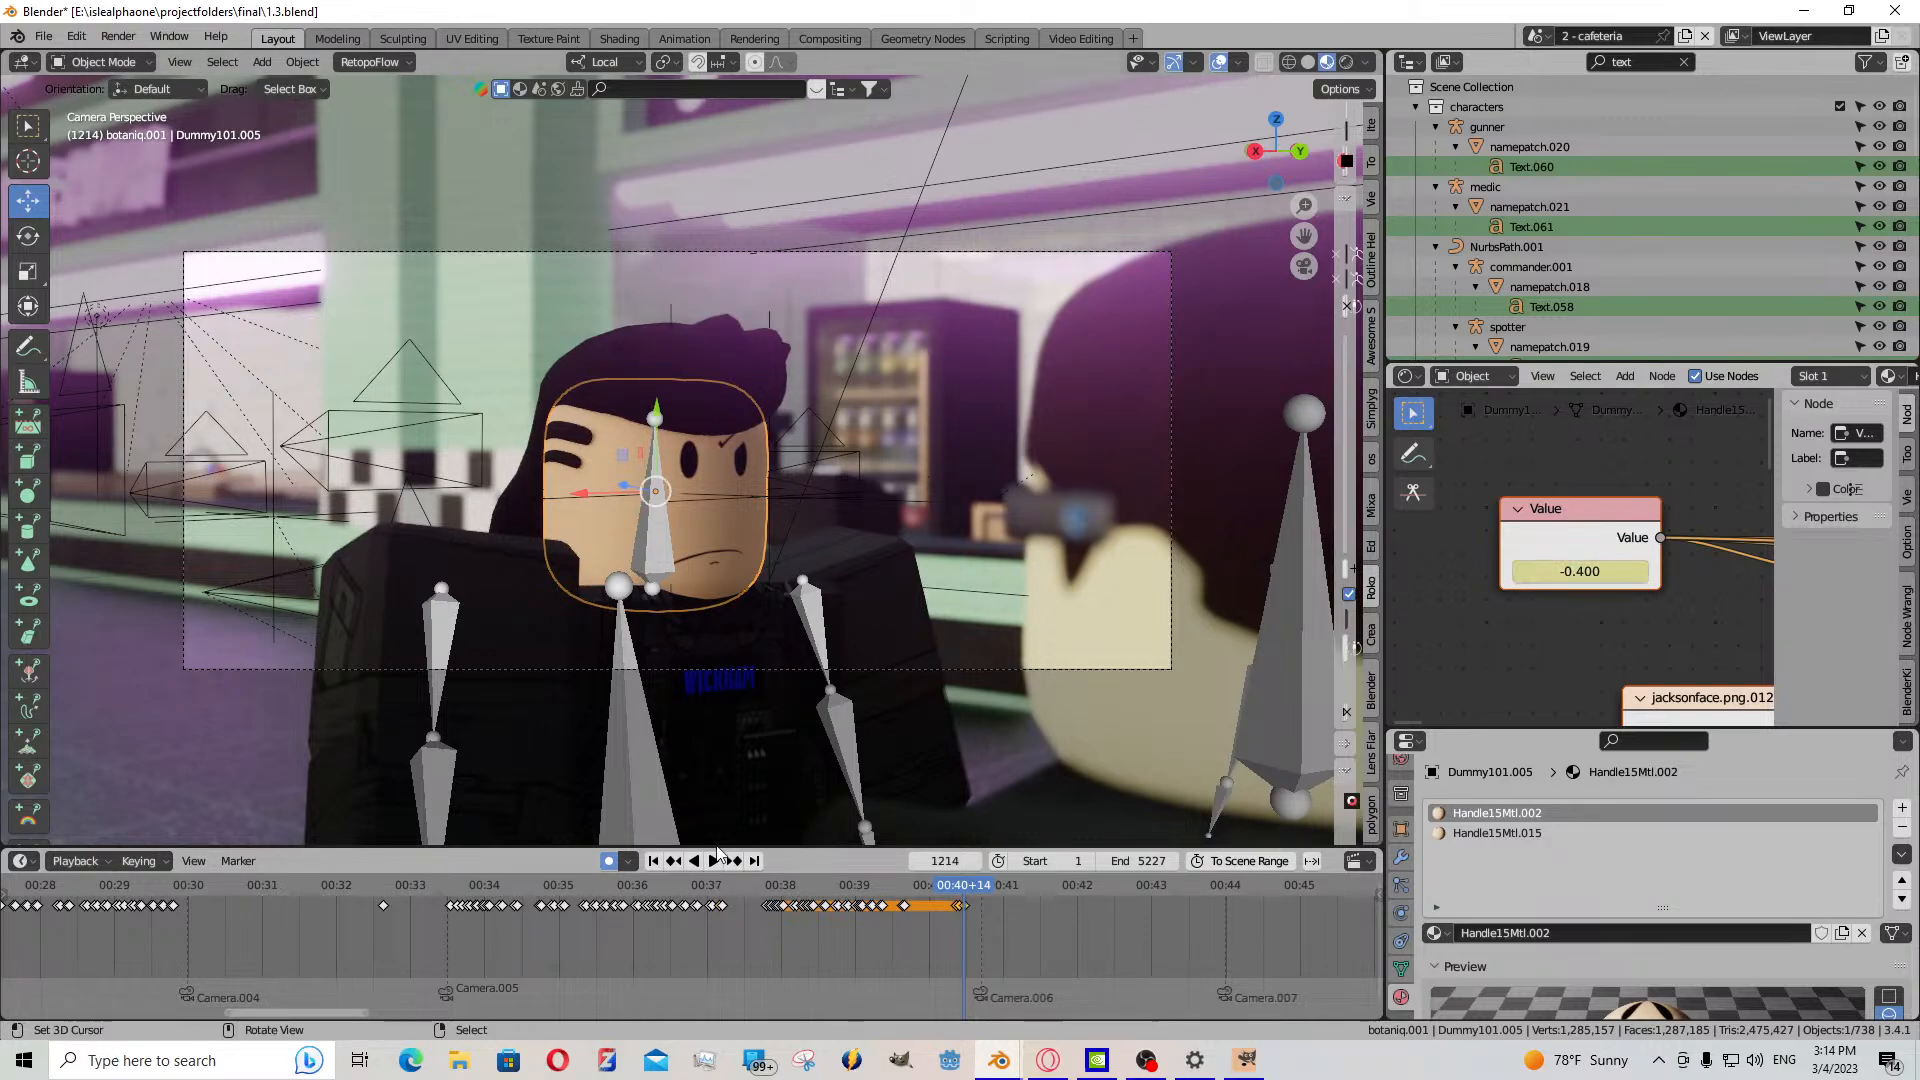
- Animate the Handle15Mtl.002 Value node over the next few frames, setting it to 3.500 and a little further on to 2.800
{"action": "left_click", "coordinate": [714, 860]}
{"action": "left_click", "coordinate": [714, 860]}
{"action": "mouse_move", "coordinate": [1571, 573]}
{"action": "left_mouse_down"}
{"action": "mouse_move", "coordinate": [1640, 573]}
{"action": "mouse_move", "coordinate": [1590, 573]}
{"action": "left_mouse_up"}
{"action": "left_click", "coordinate": [714, 860]}
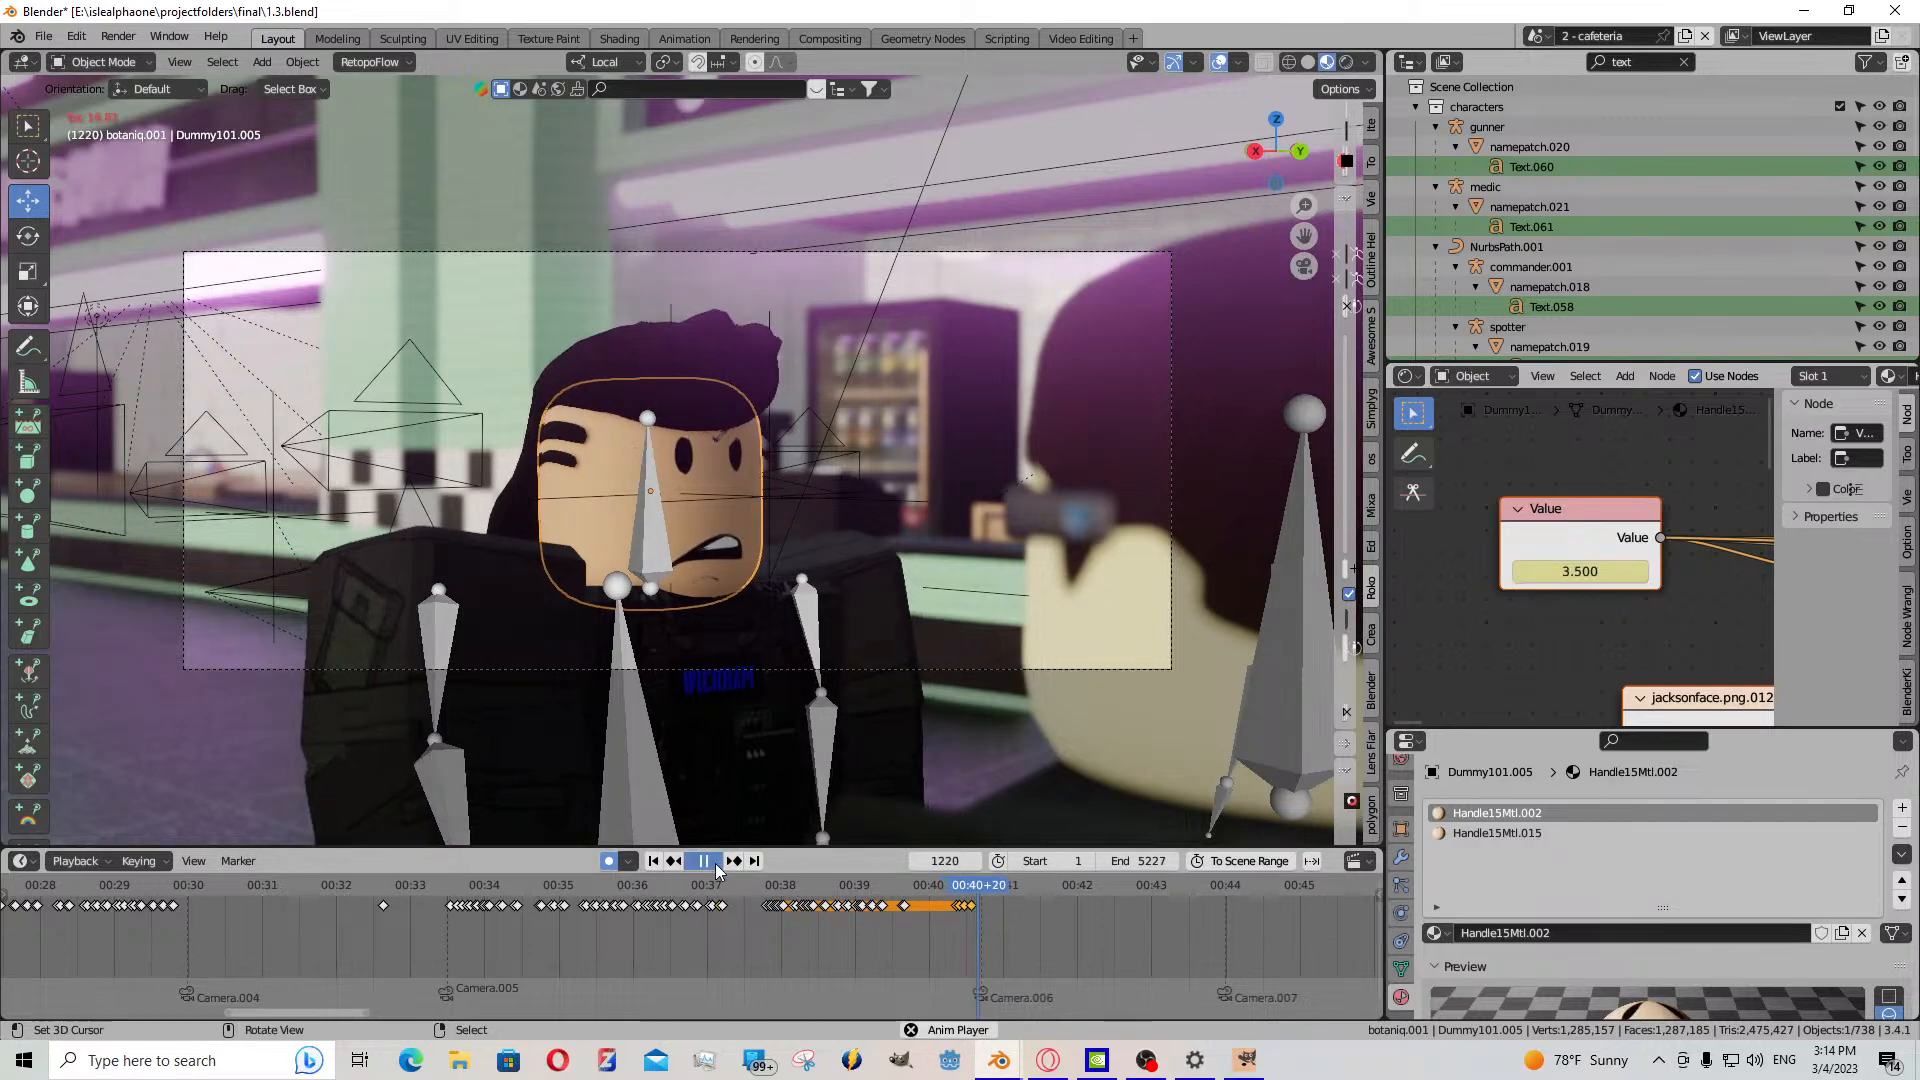
{"action": "left_click_drag", "start_coordinate": [1578, 588], "coordinate": [1479, 588]}
- Copy the 3.500 Value keyframe and paste it at frame 1221
{"action": "left_click", "coordinate": [975, 912]}
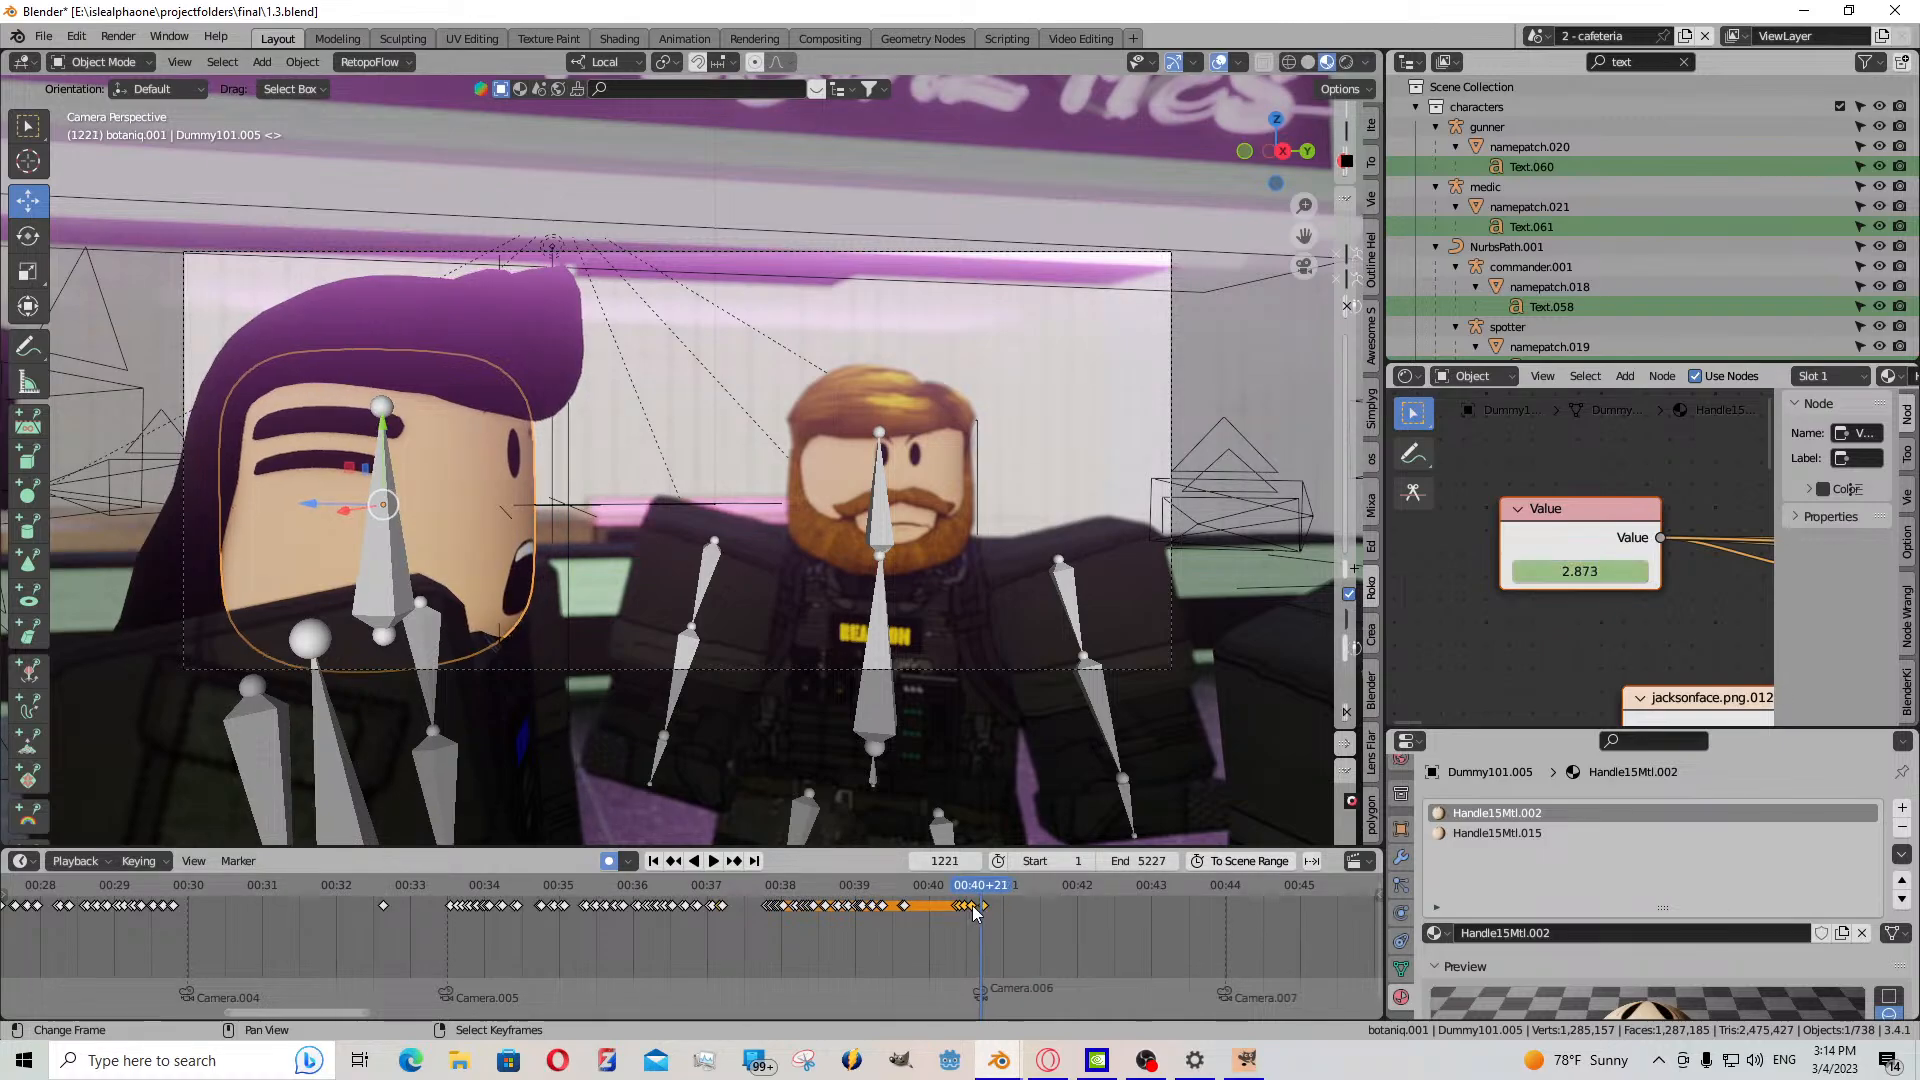
{"action": "scroll", "coordinate": [975, 912], "scroll_direction": "up", "scroll_amount": 5}
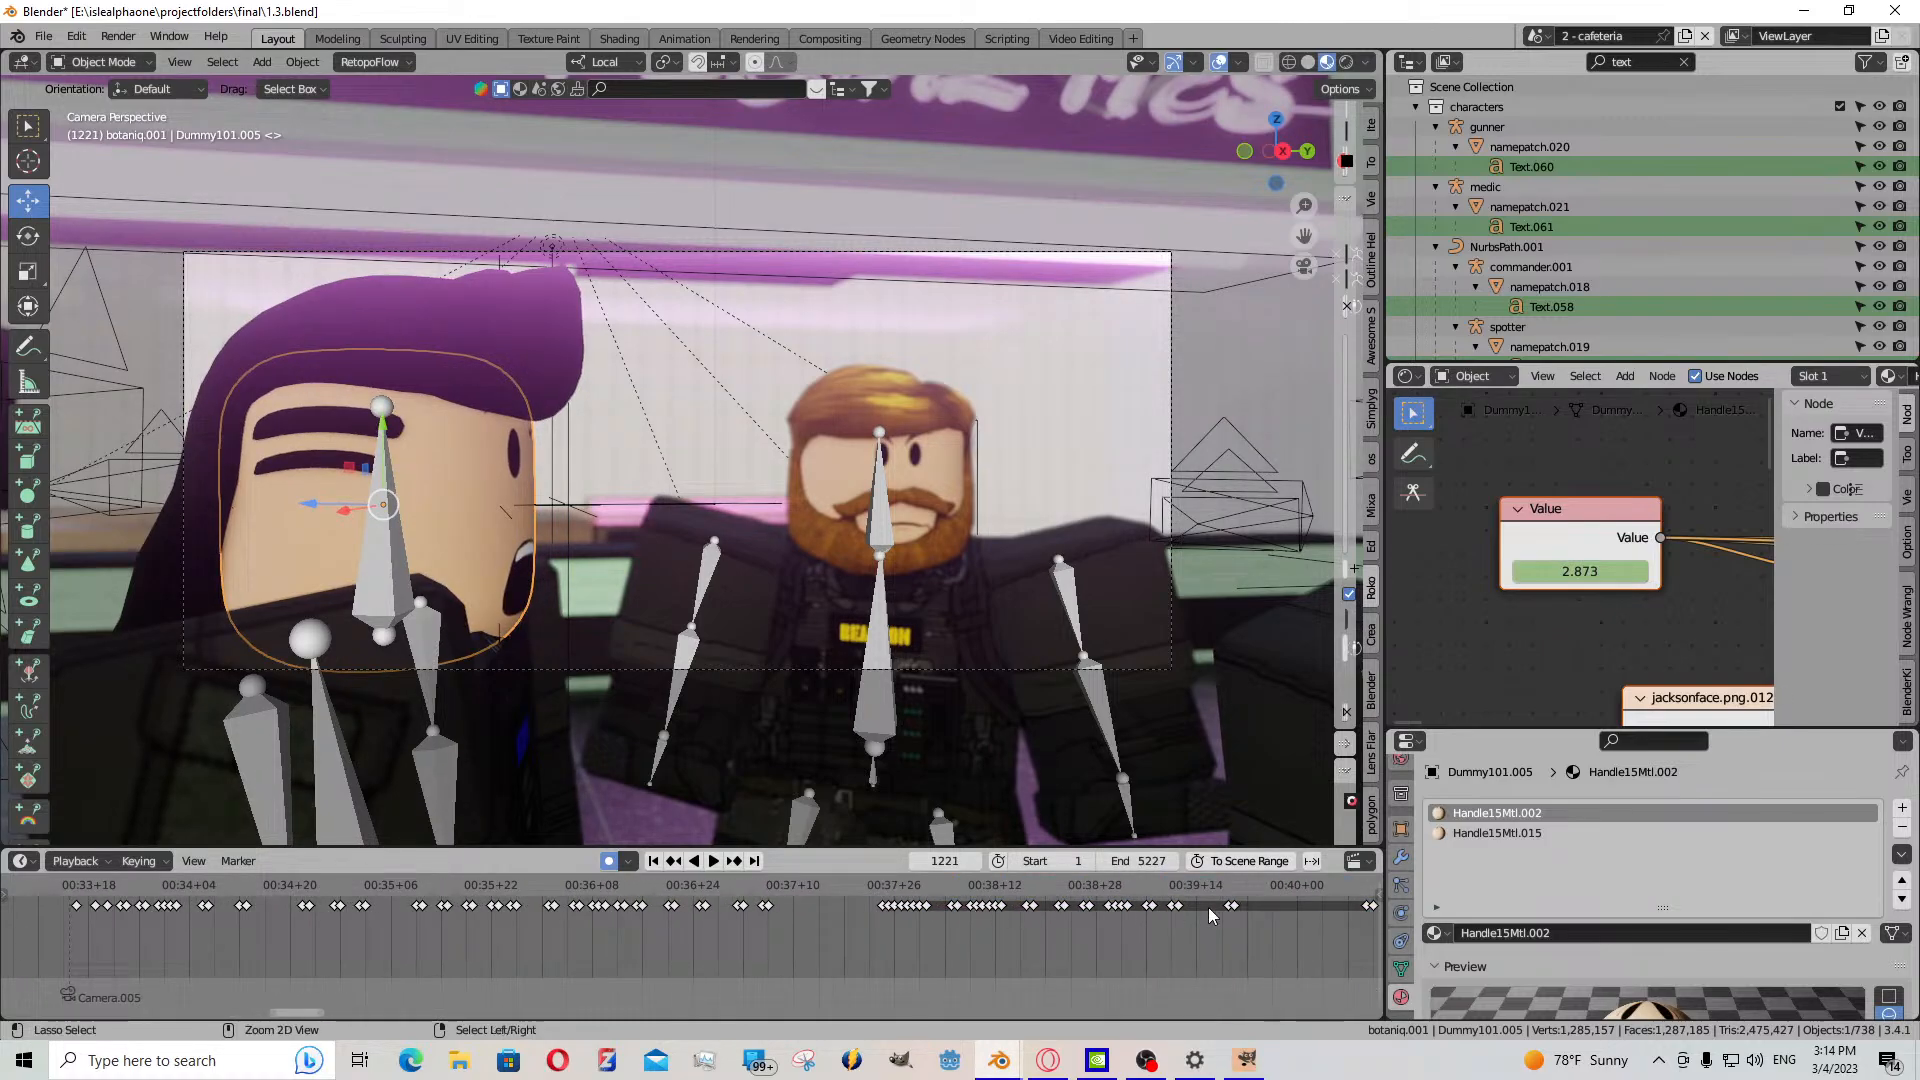
{"action": "key", "text": "ctrl+c"}
{"action": "key", "text": "ctrl+v"}
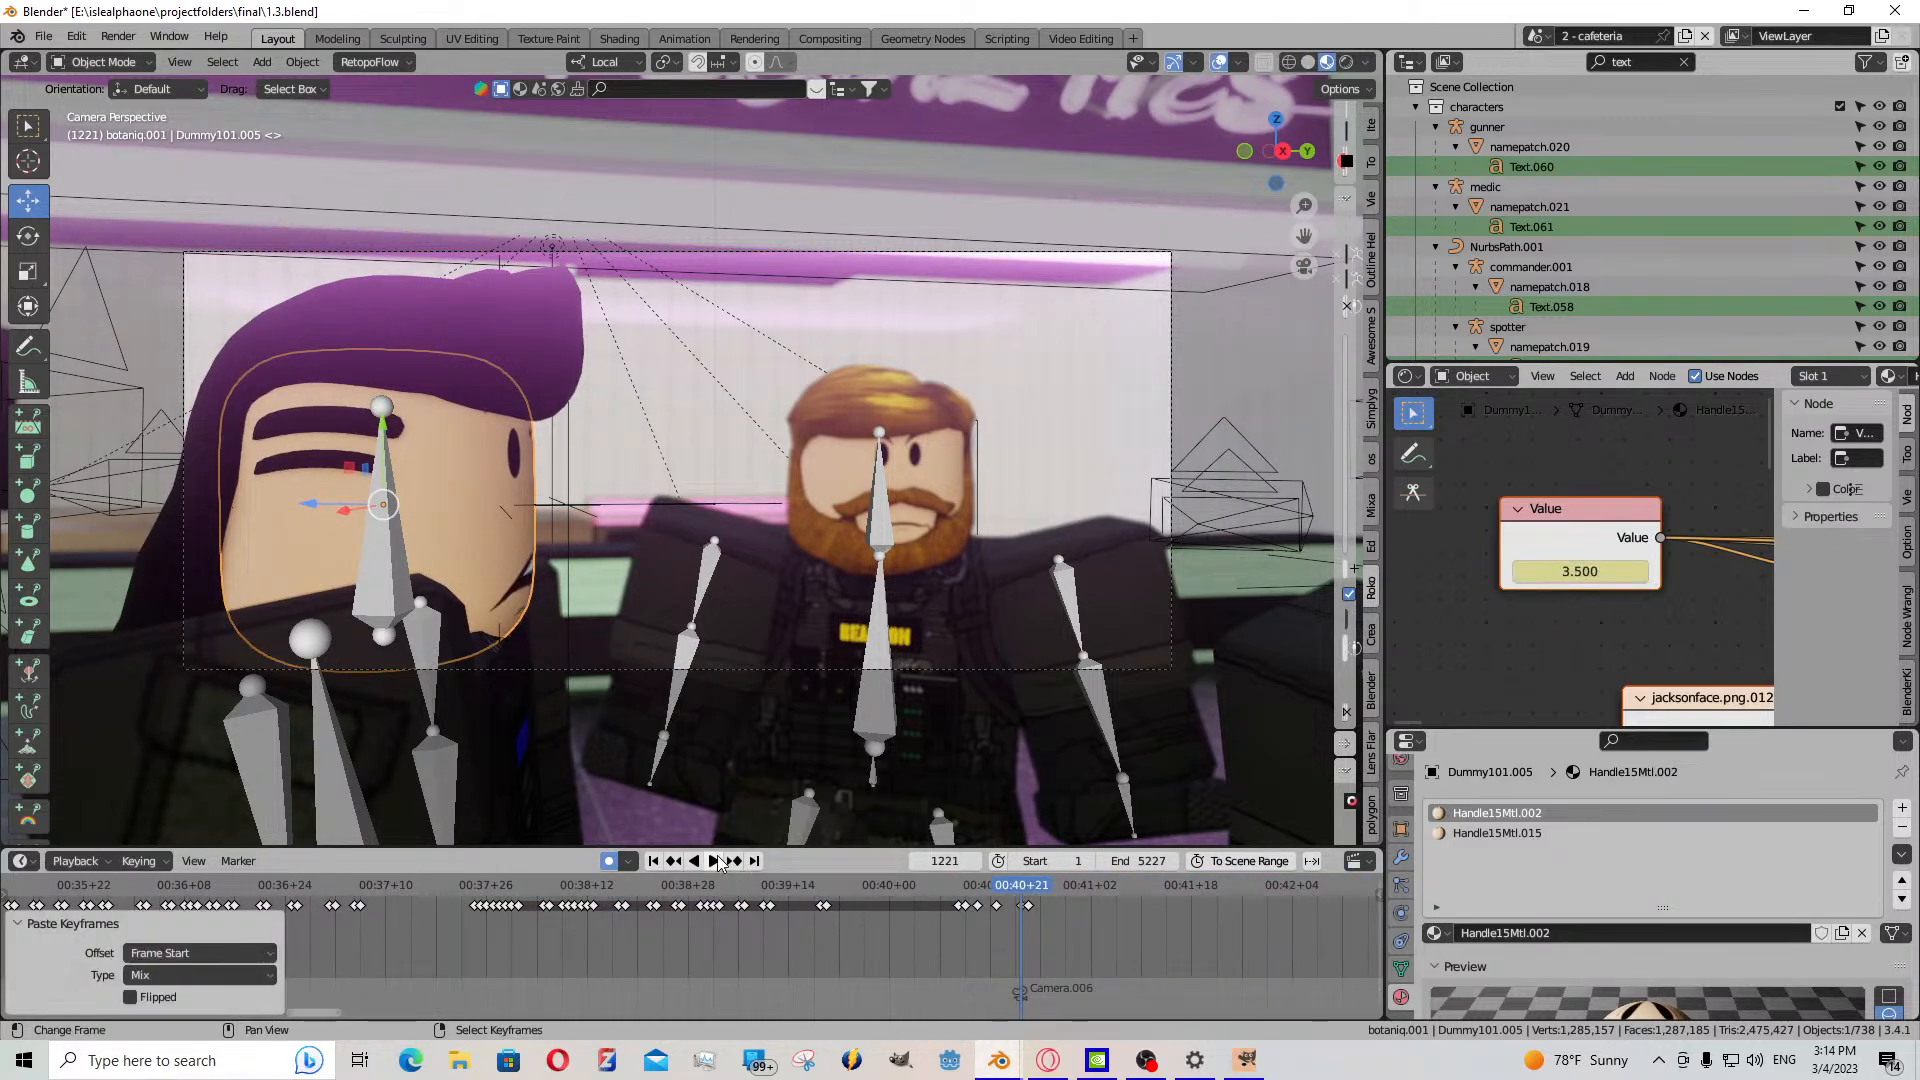
- Play back the Camera.006 shot from frame 1221 to check the face animation
{"action": "left_click", "coordinate": [716, 860]}
{"action": "left_click", "coordinate": [716, 859]}
{"action": "left_click", "coordinate": [716, 860]}
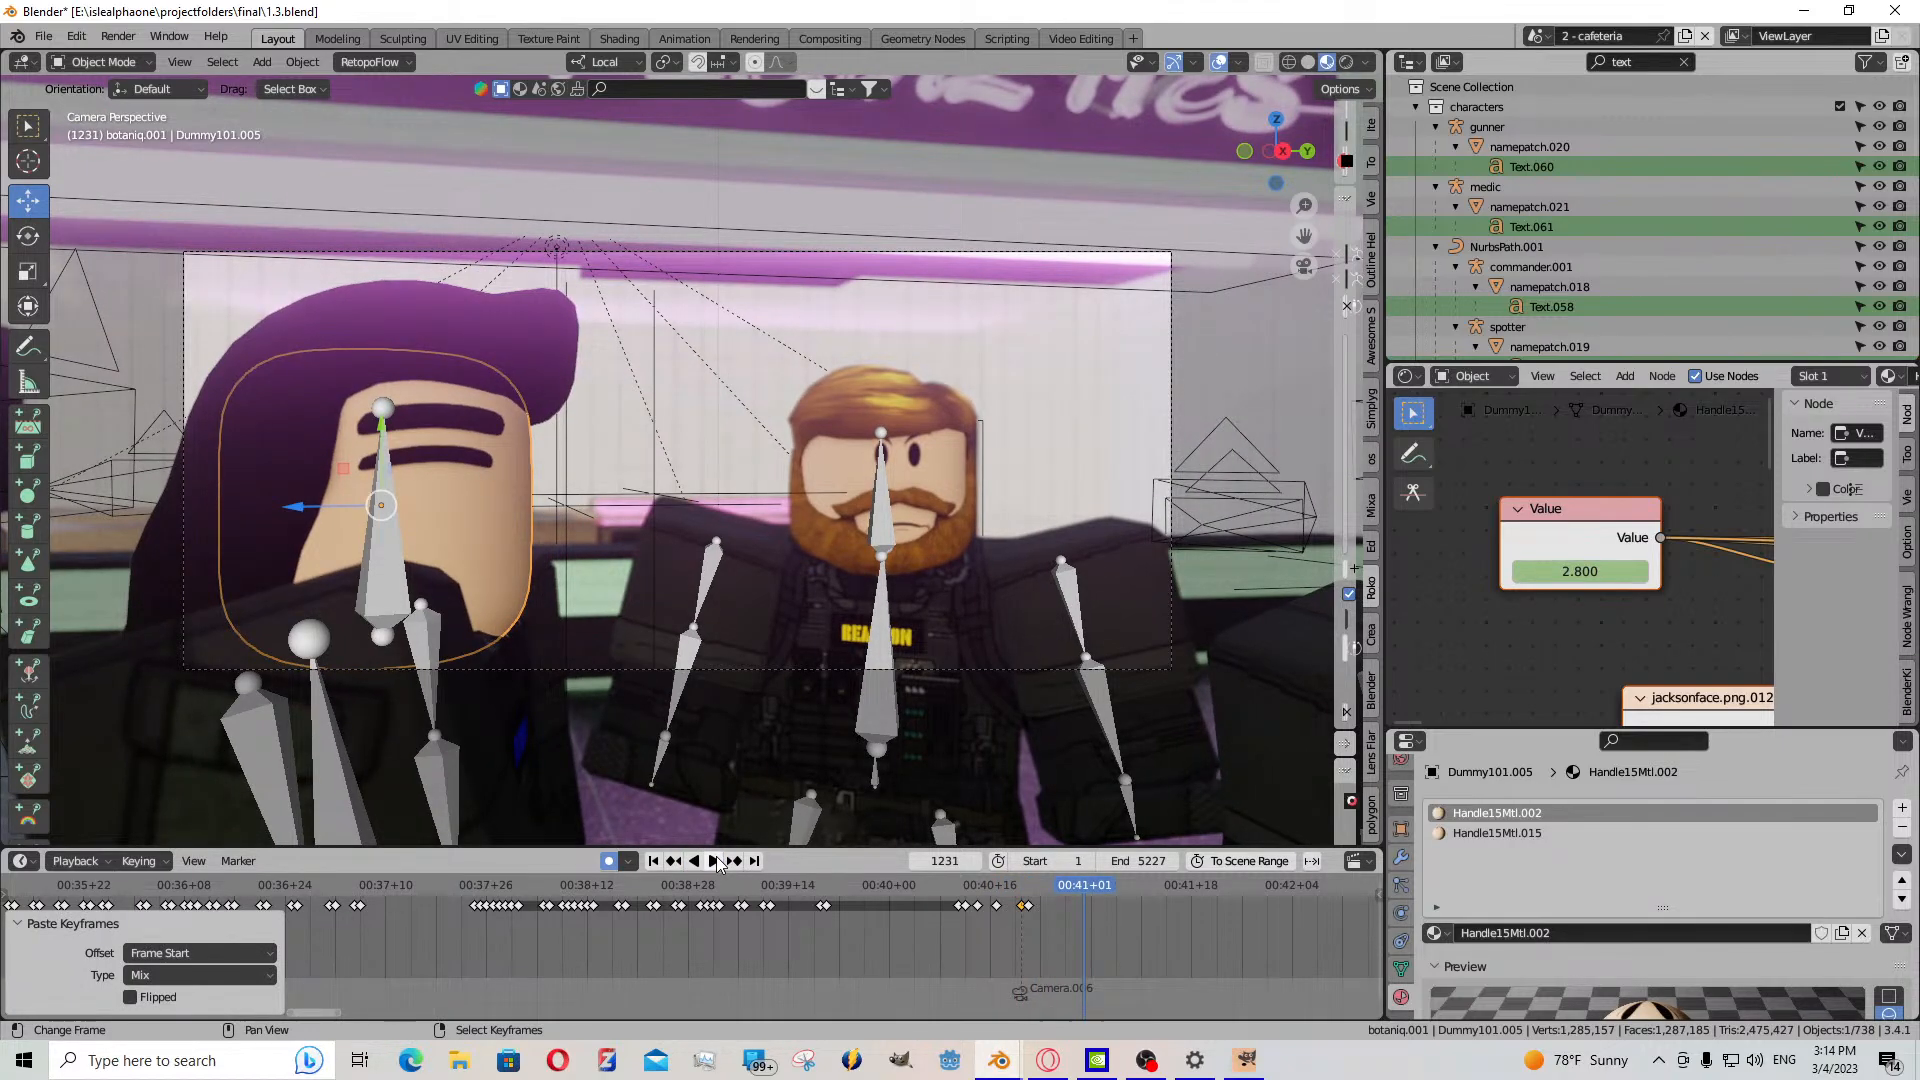
{"action": "left_click", "coordinate": [716, 860]}
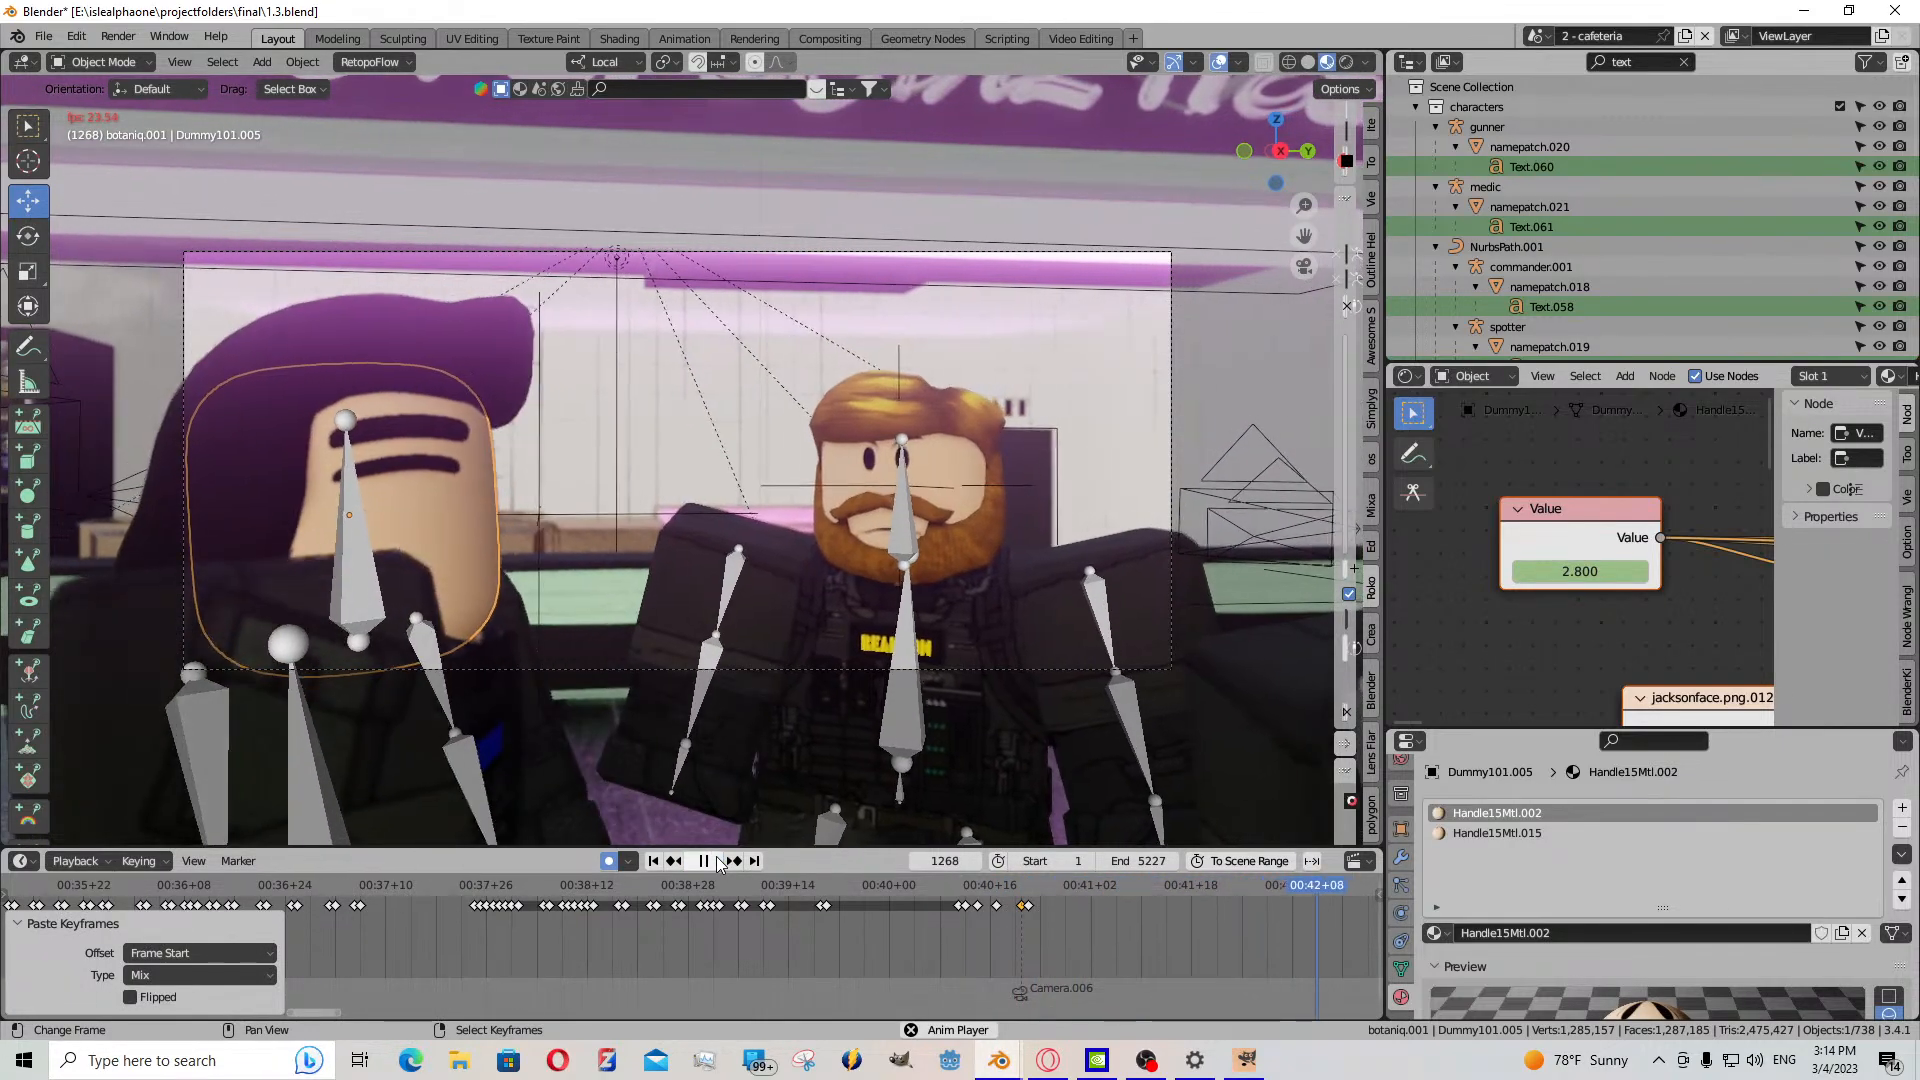
{"action": "left_click", "coordinate": [716, 859]}
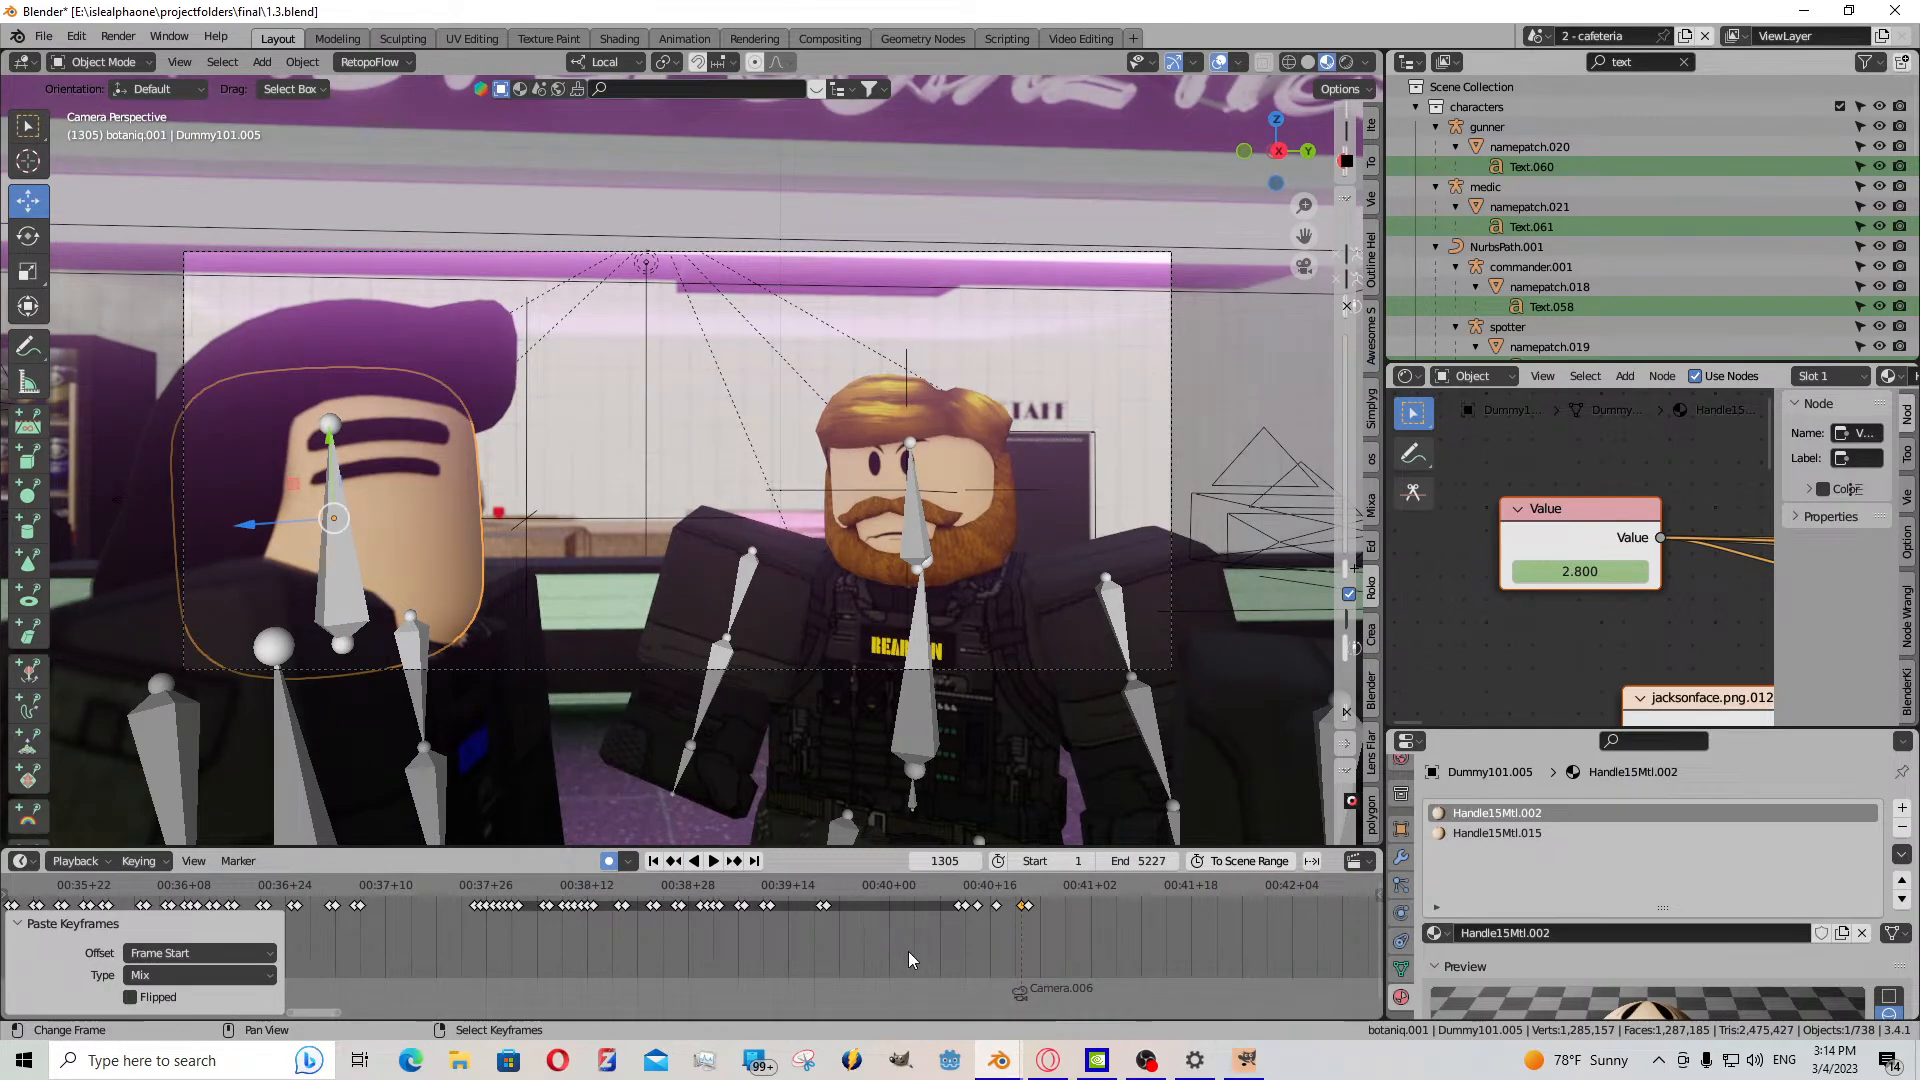
- Examine the talking character's face from the front, along with the cafeteria tables and the pair seated at one of them
{"action": "key", "text": "shift+grave"}
{"action": "key", "text": "w"}
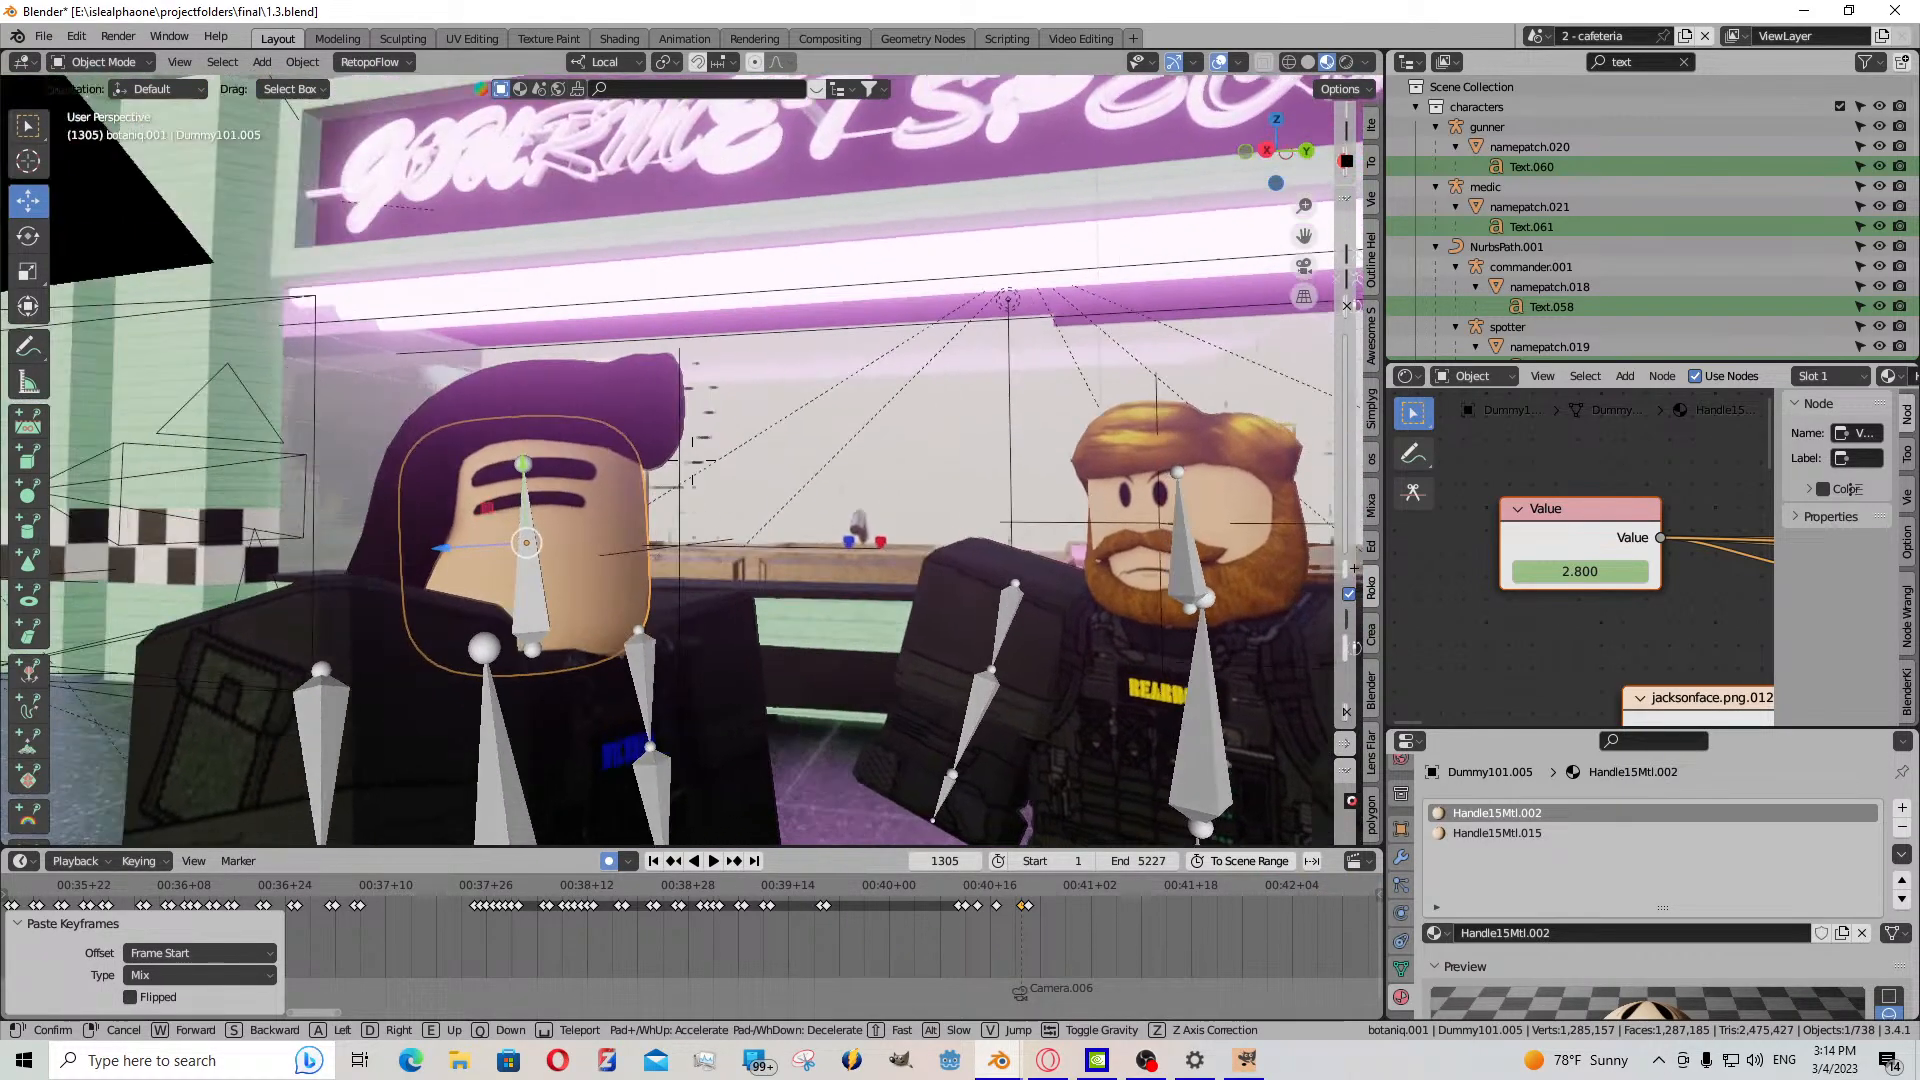
{"action": "key", "text": "Escape"}
{"action": "scroll", "coordinate": [783, 938], "scroll_direction": "down", "scroll_amount": 8}
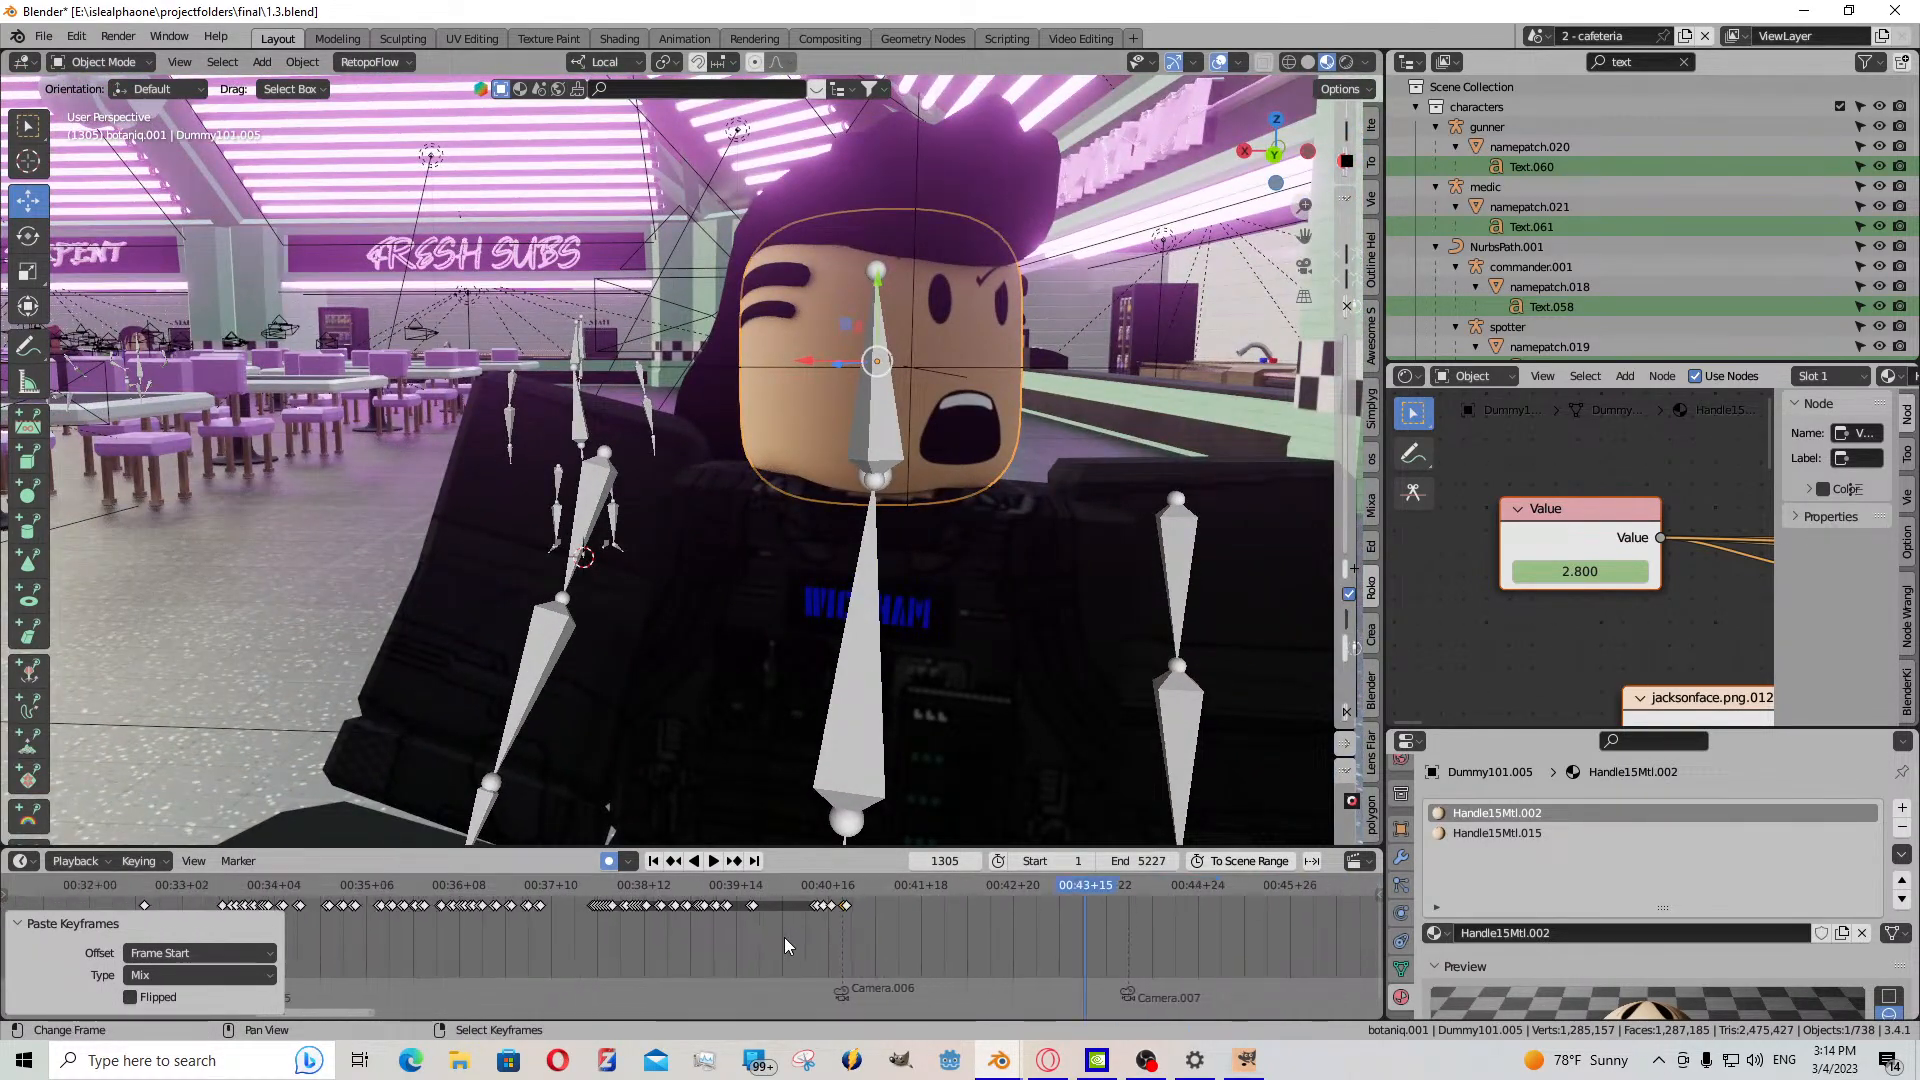
{"action": "scroll", "coordinate": [771, 945], "scroll_direction": "down", "scroll_amount": 3}
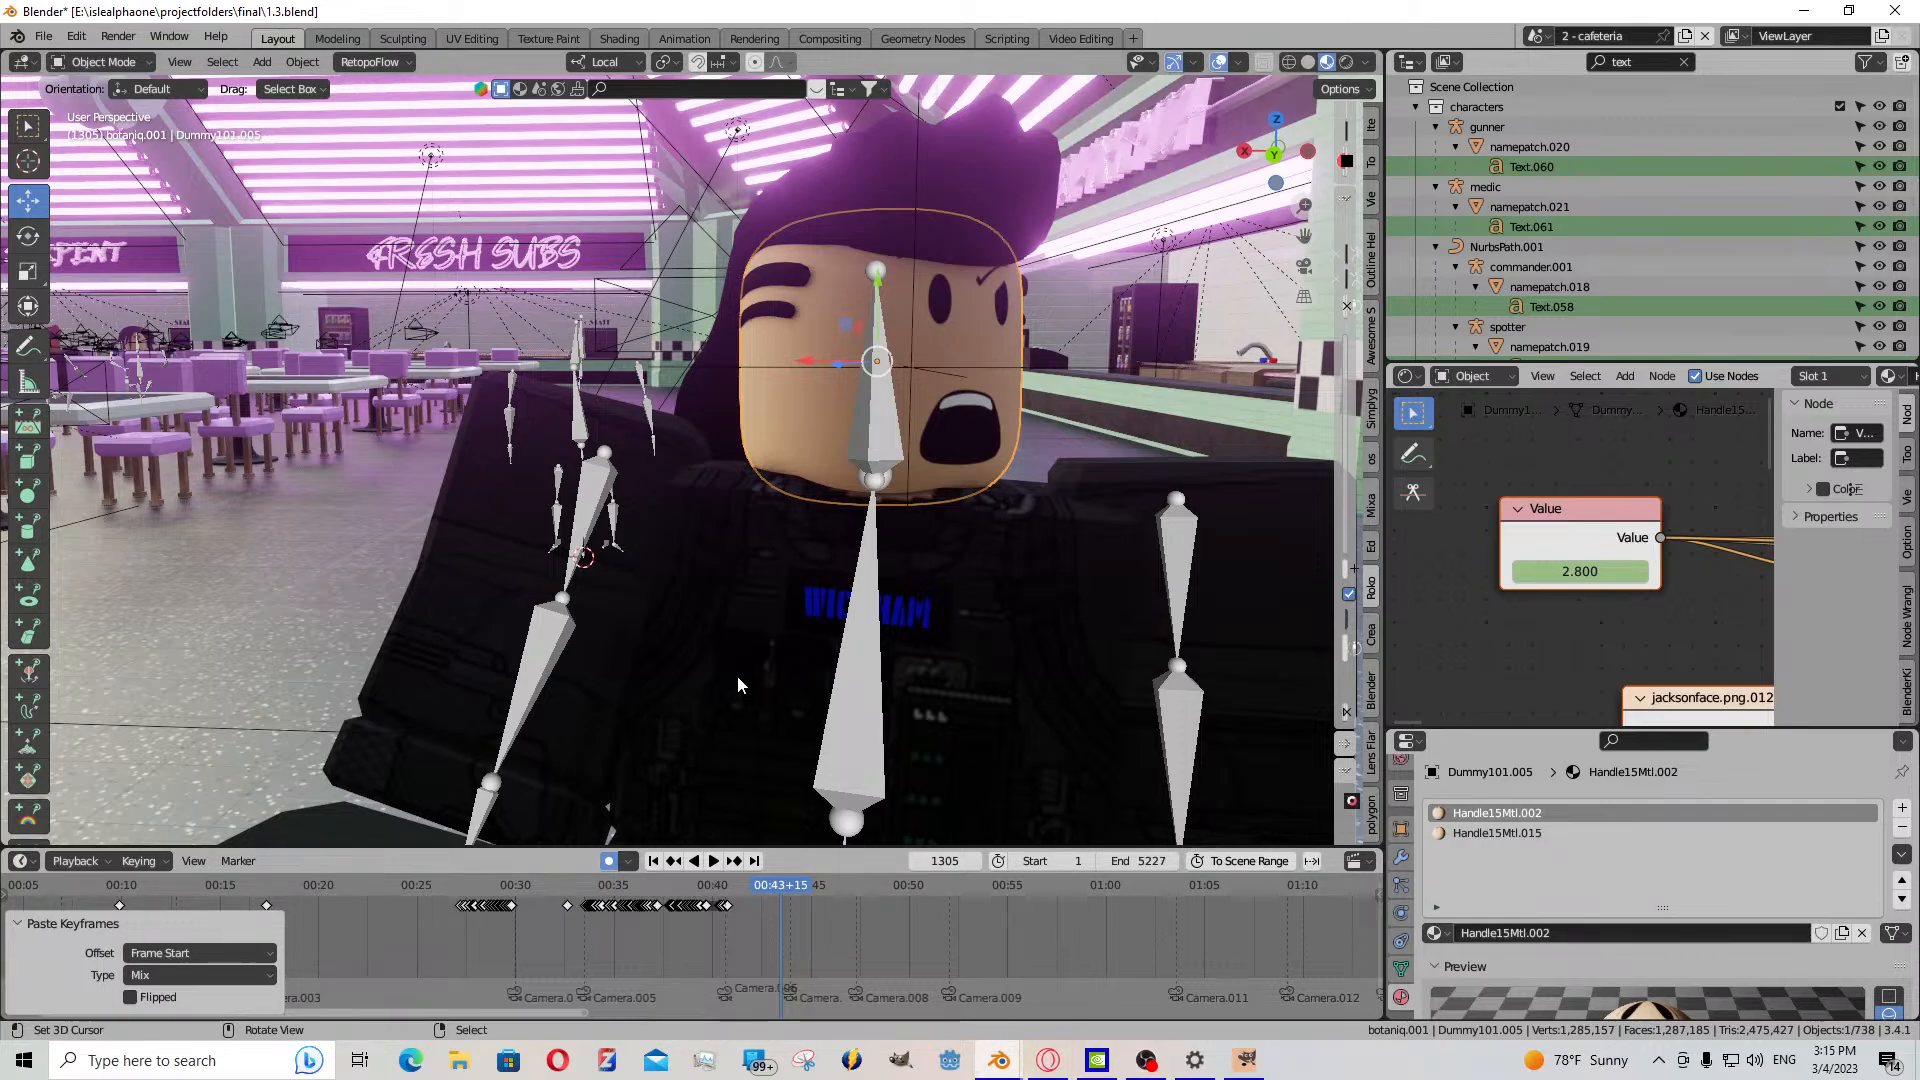
{"action": "key", "text": "shift+grave"}
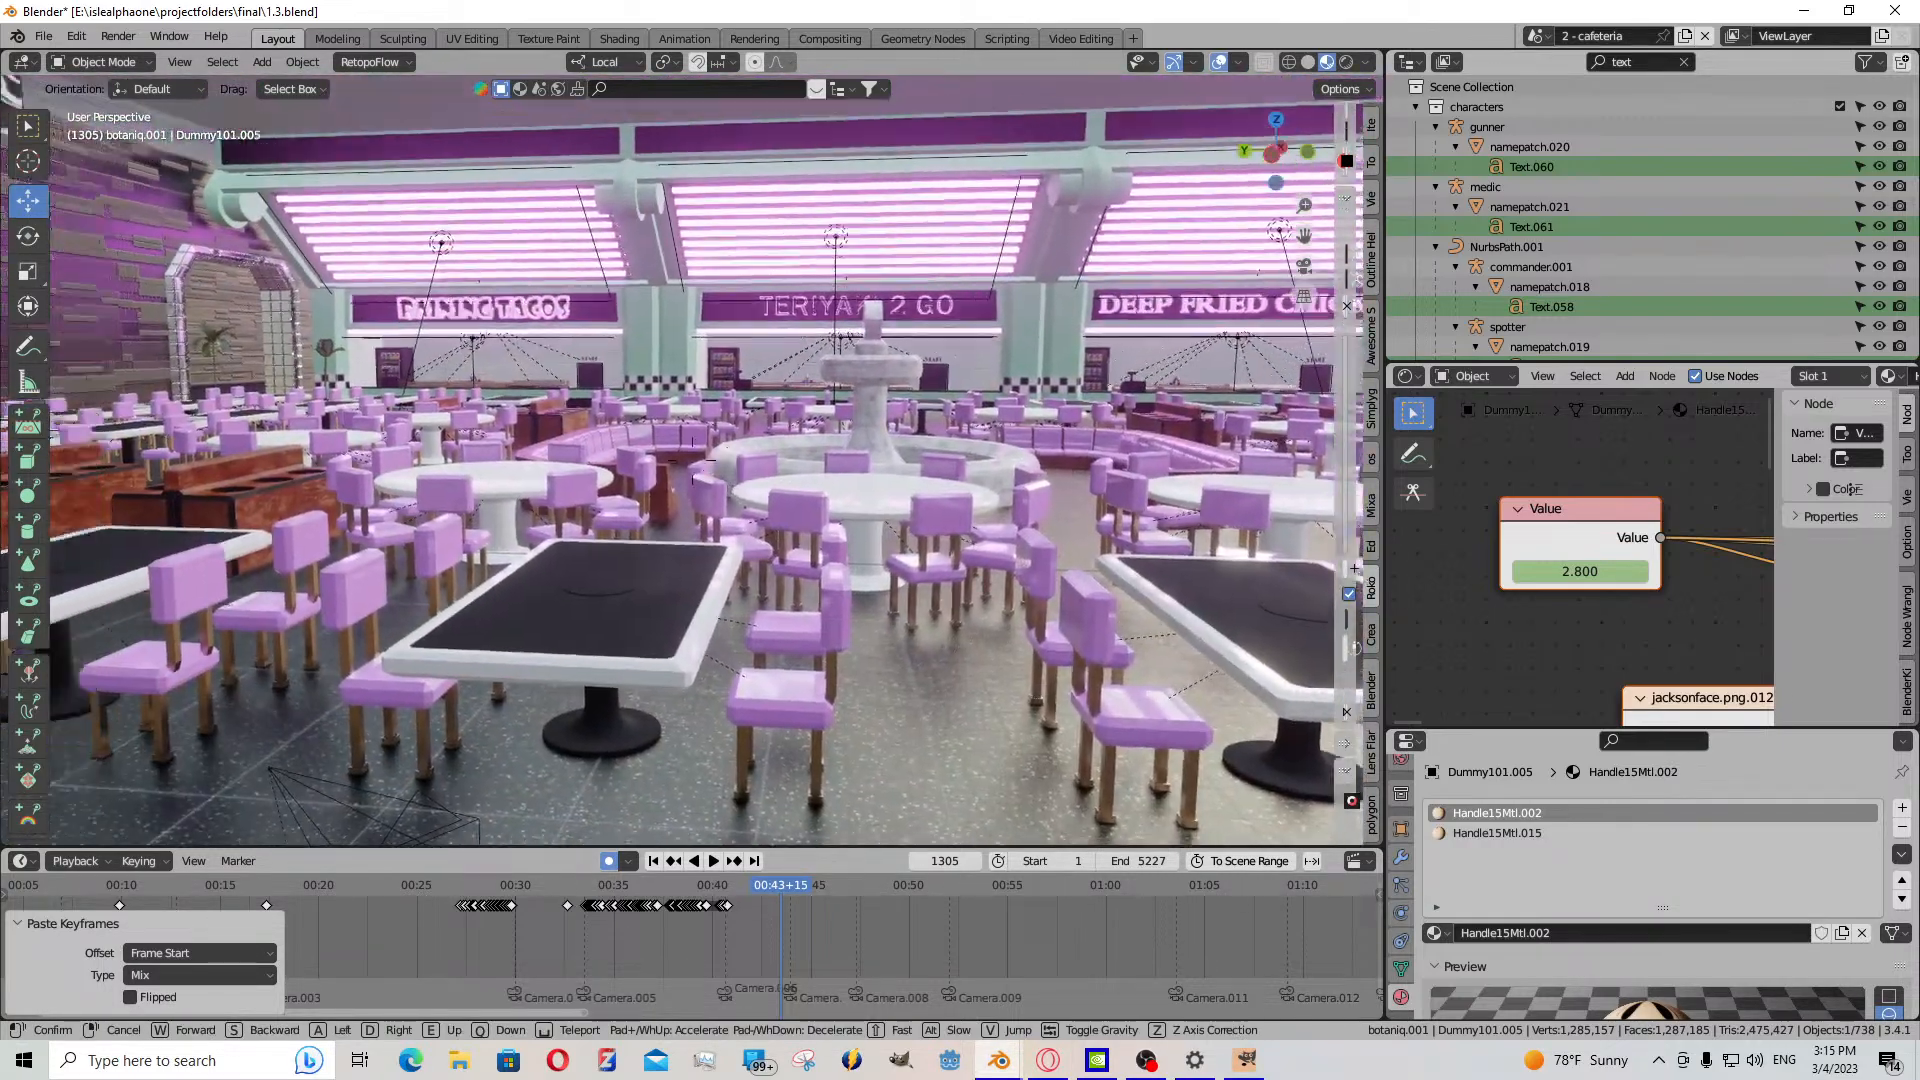
{"action": "key", "text": "w"}
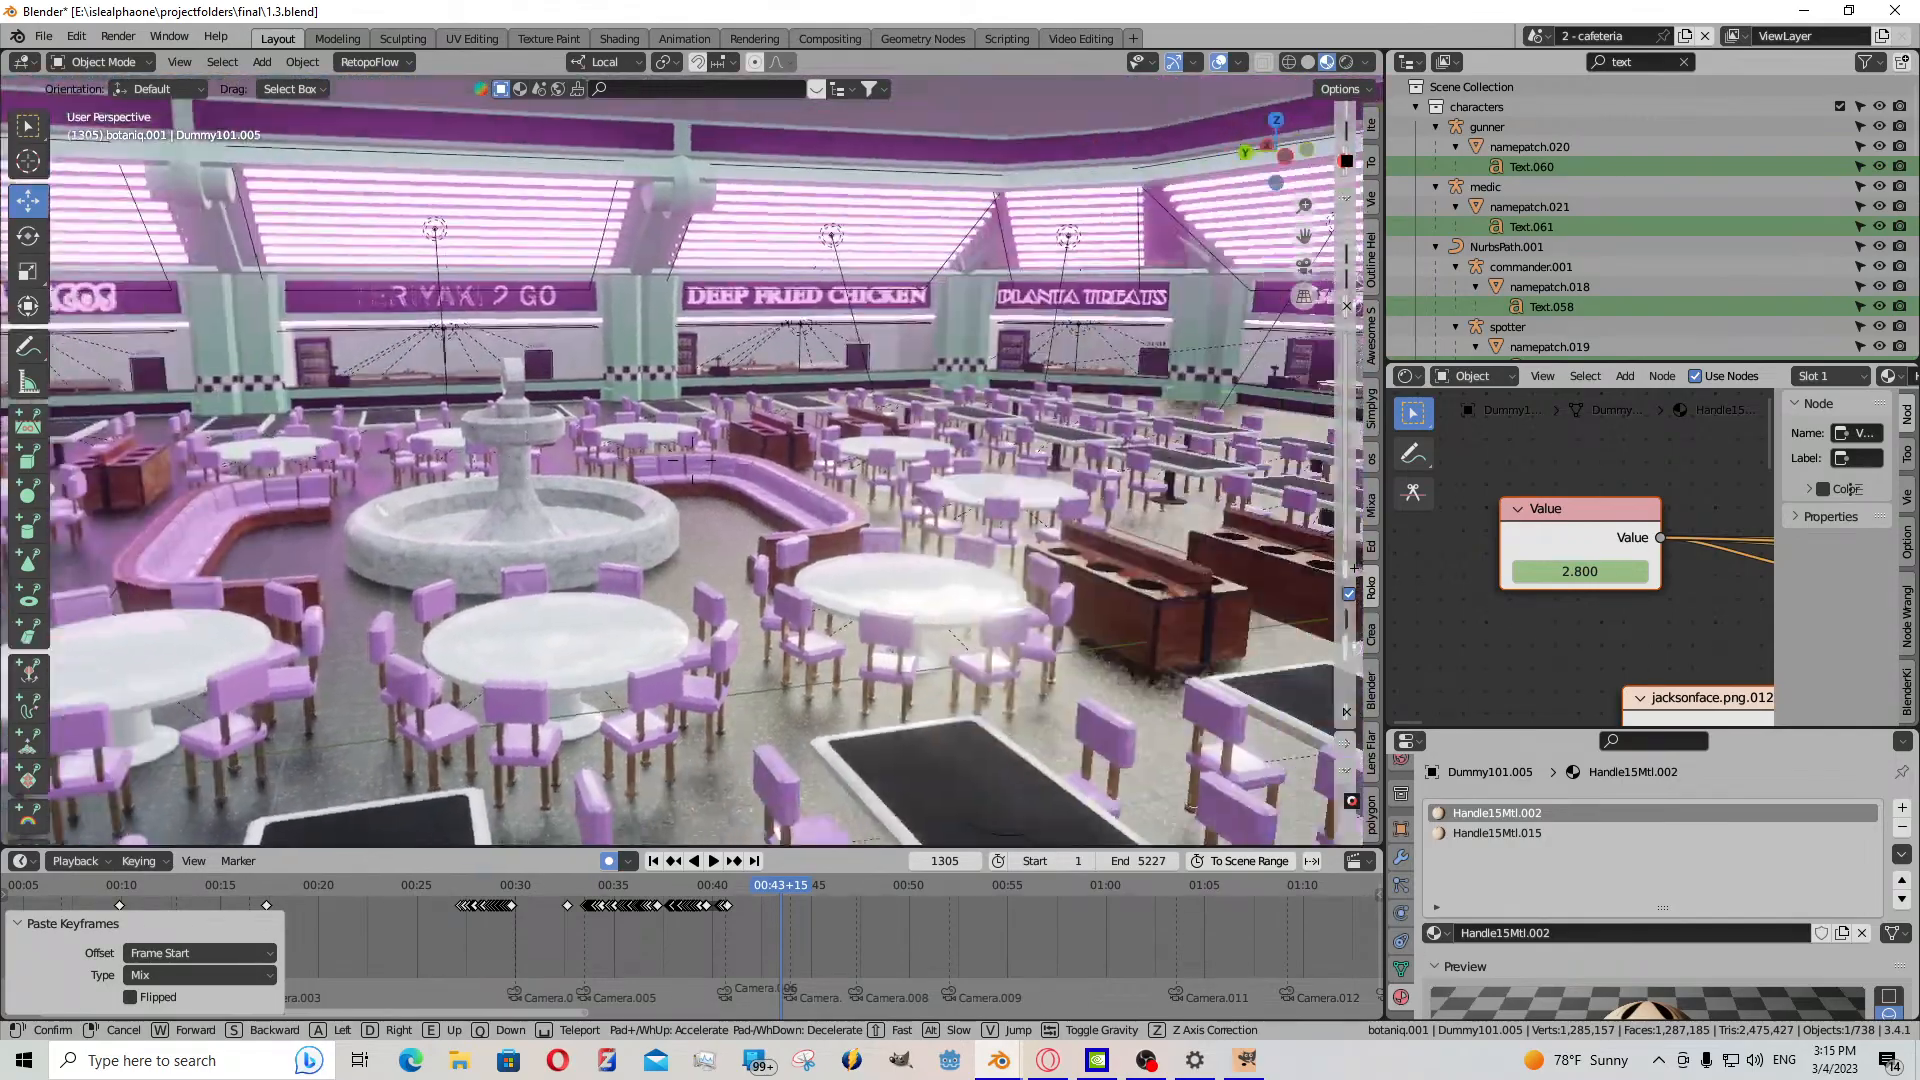
{"action": "key", "text": "w"}
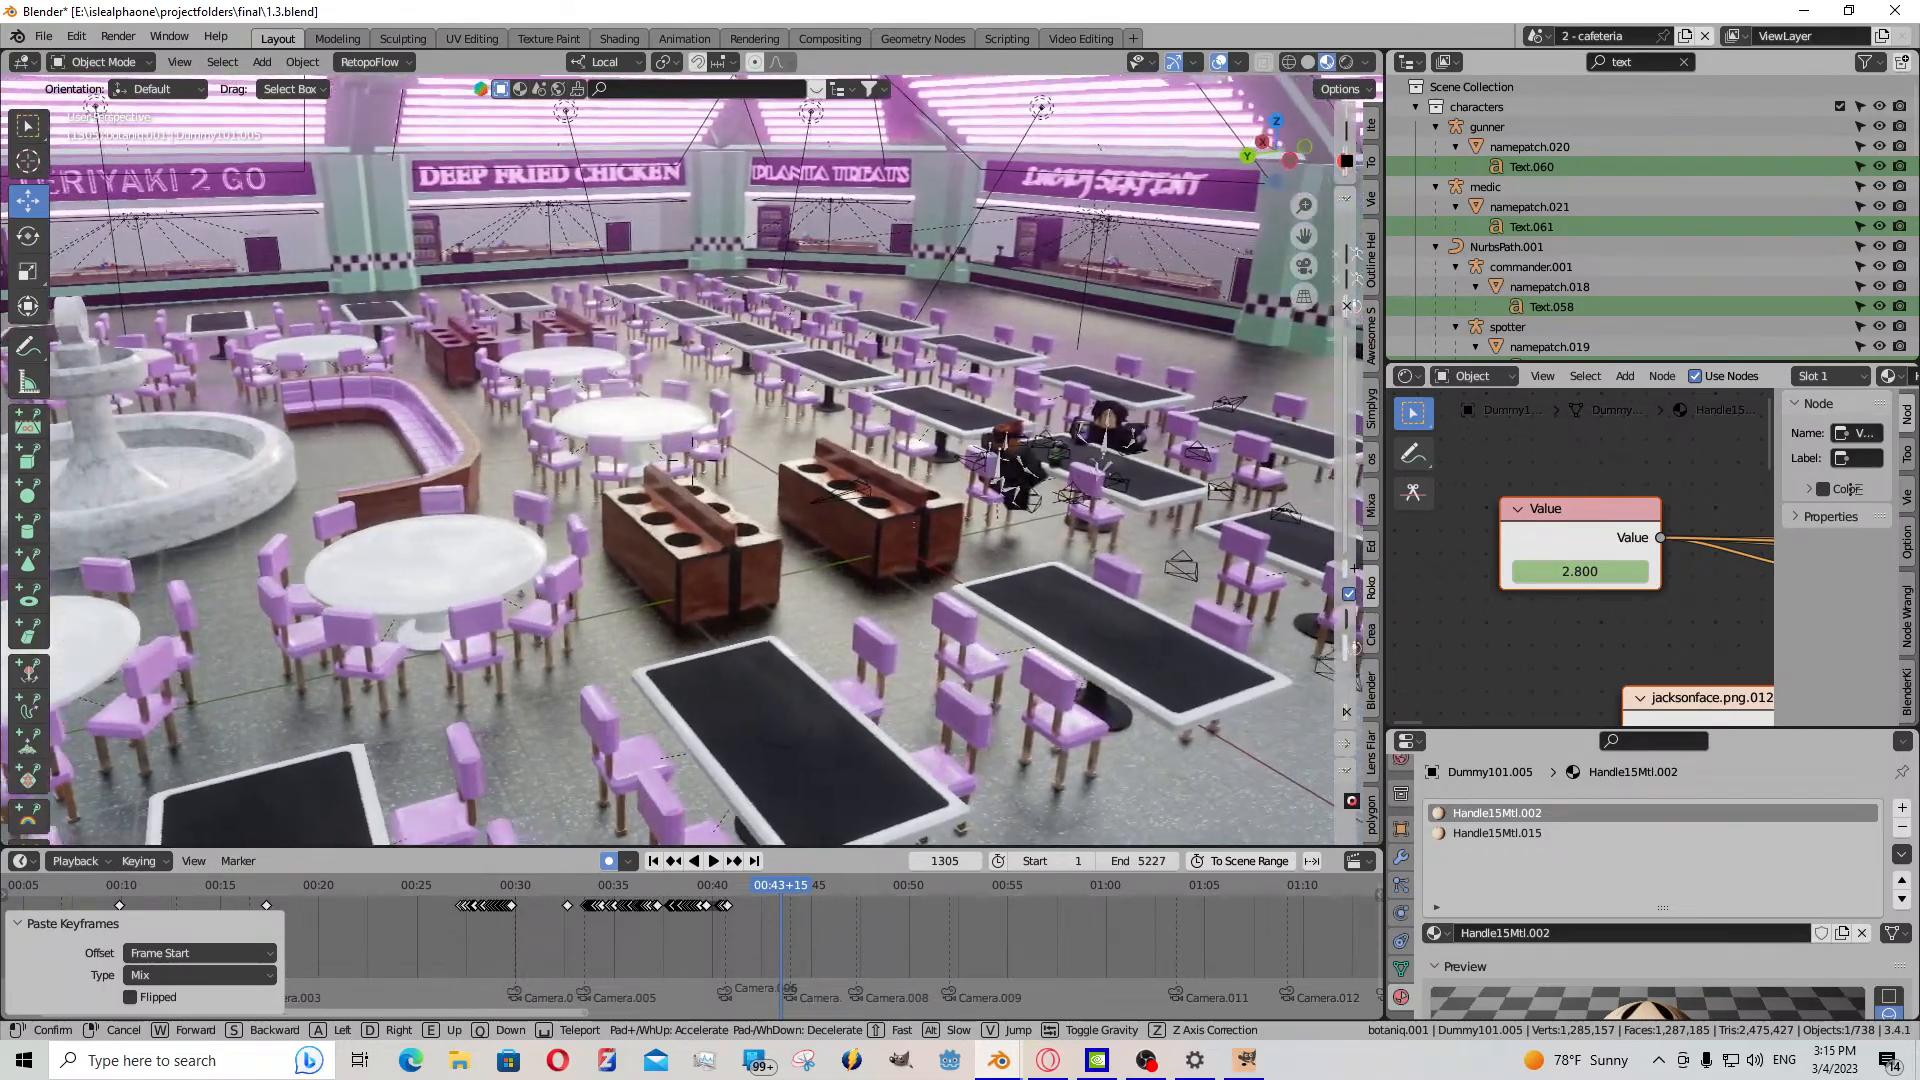
{"action": "key", "text": "d"}
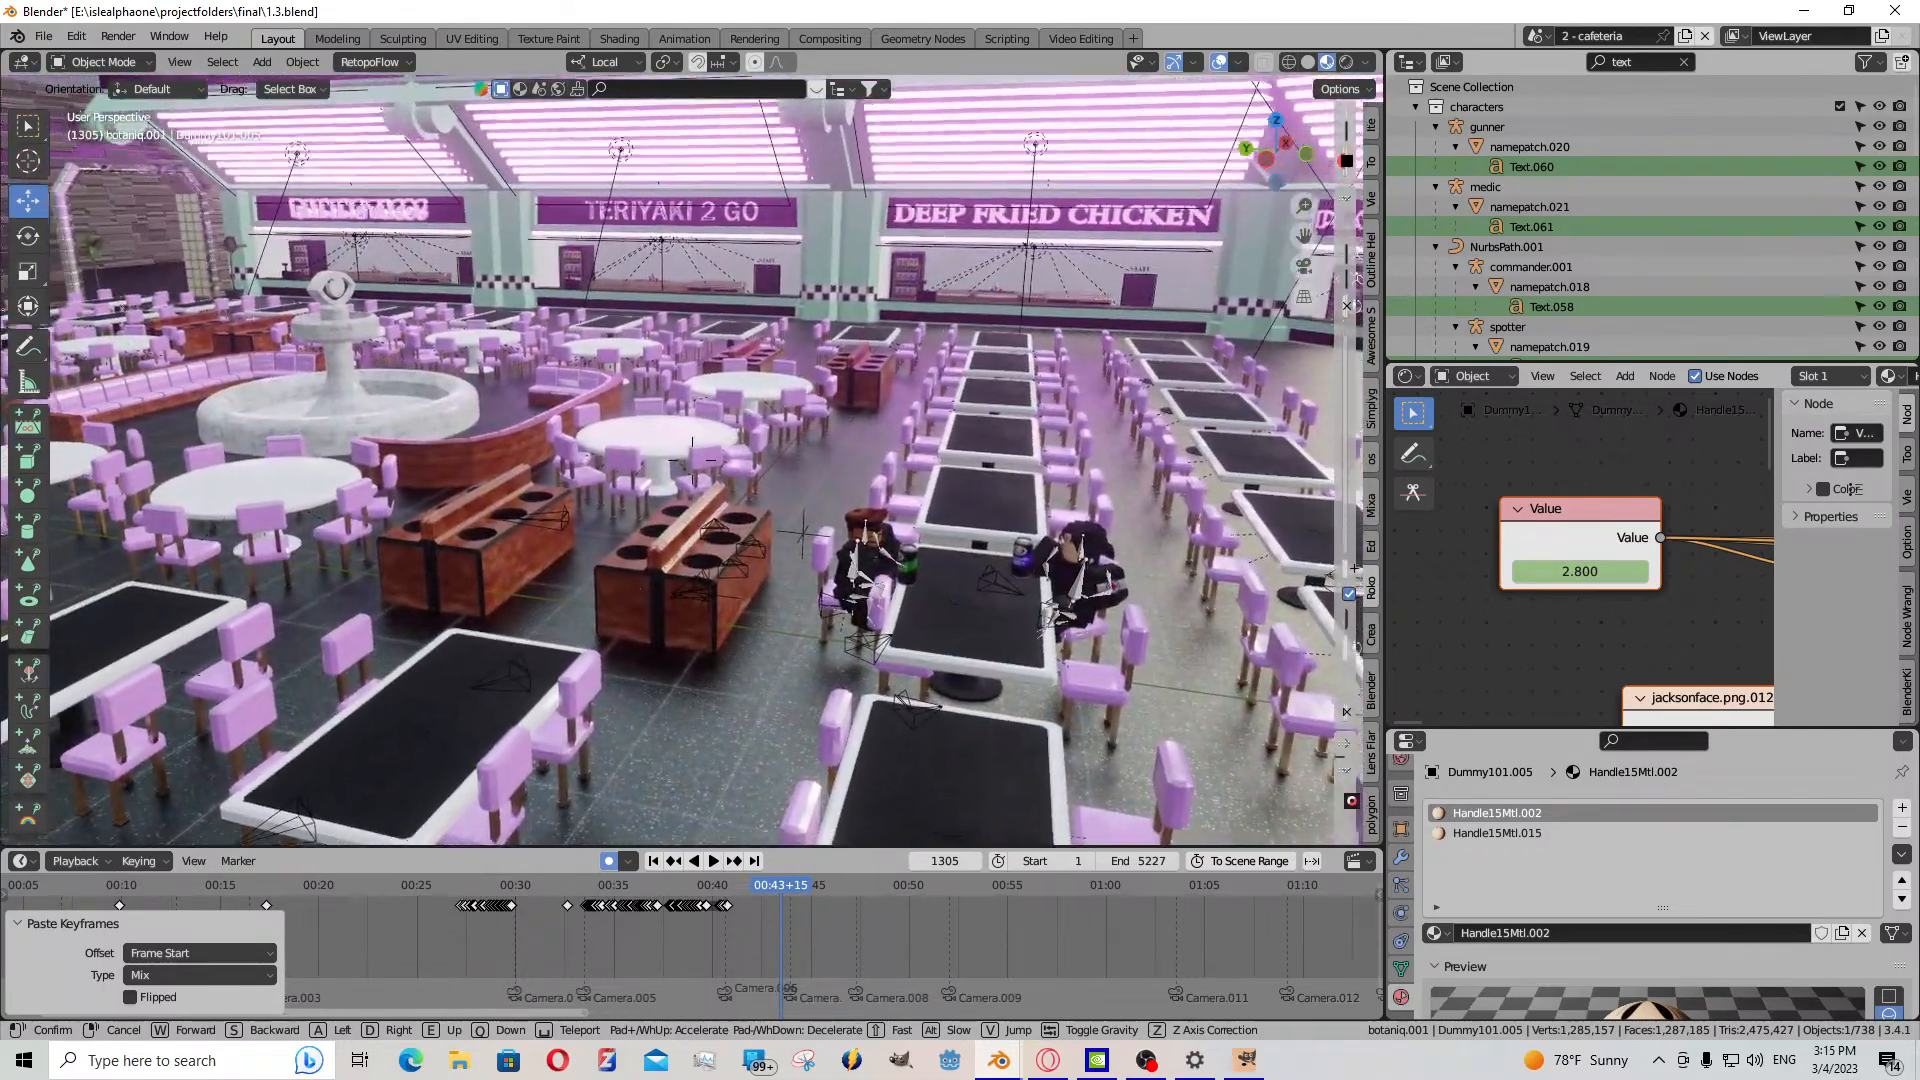
{"action": "key", "text": "d"}
{"action": "key", "text": "d"}
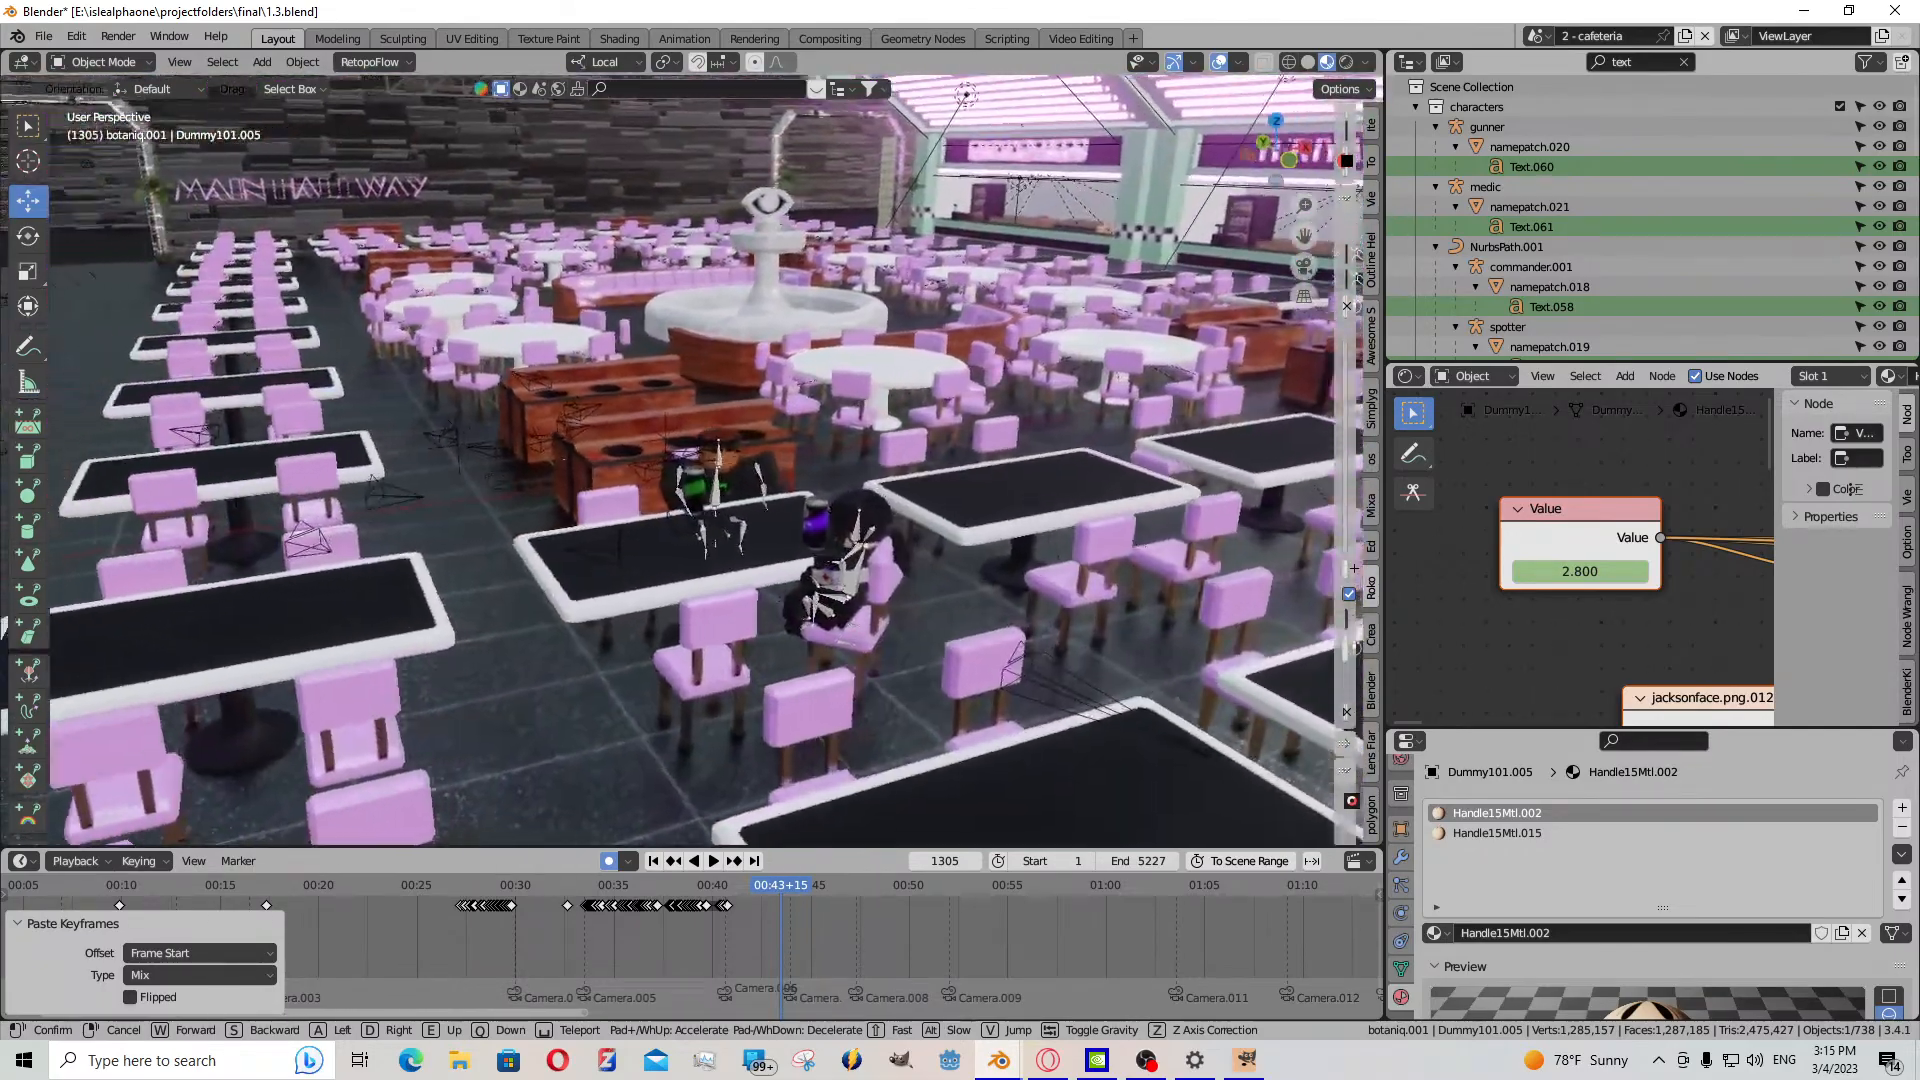
{"action": "left_click", "coordinate": [747, 650]}
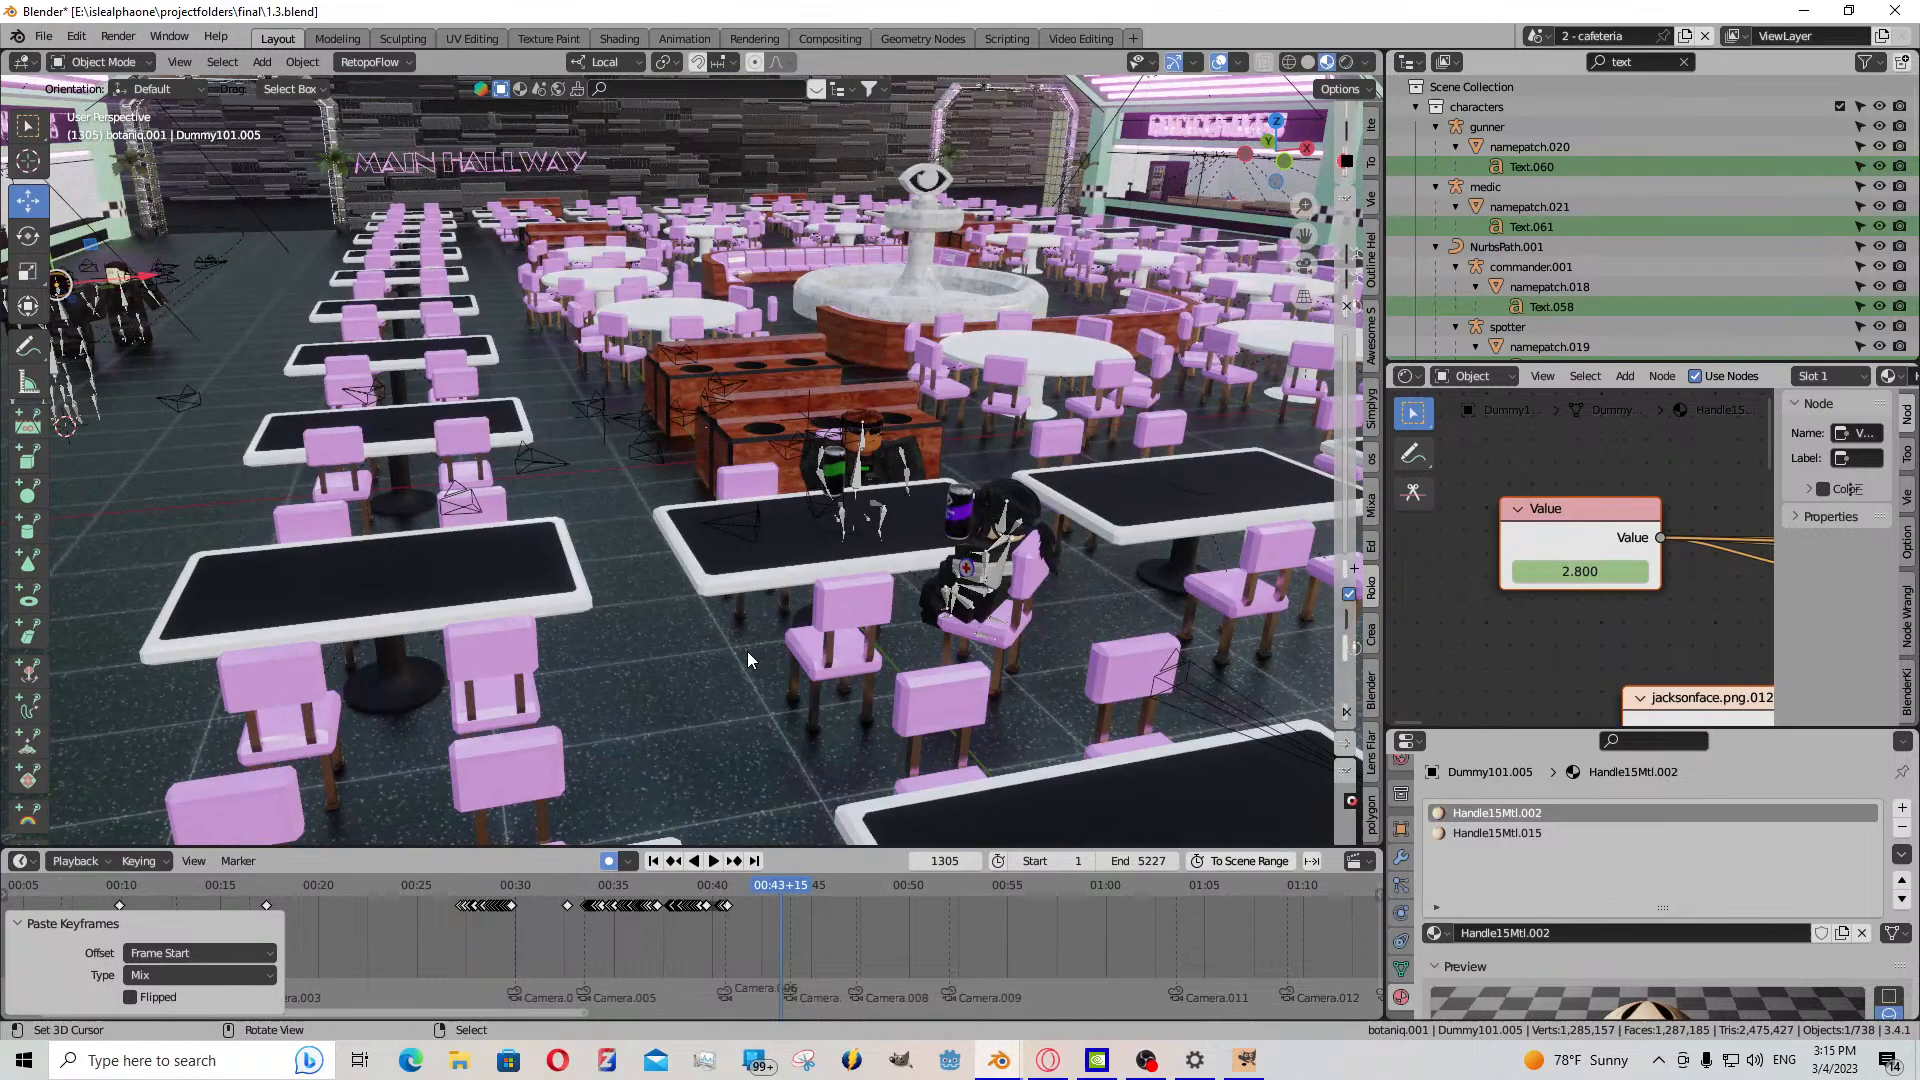
- Launch a second Blender instance and open characters.blend from E:\islealphaone\isleprojectassets
{"action": "right_click", "coordinate": [1002, 1066]}
{"action": "left_click", "coordinate": [933, 962]}
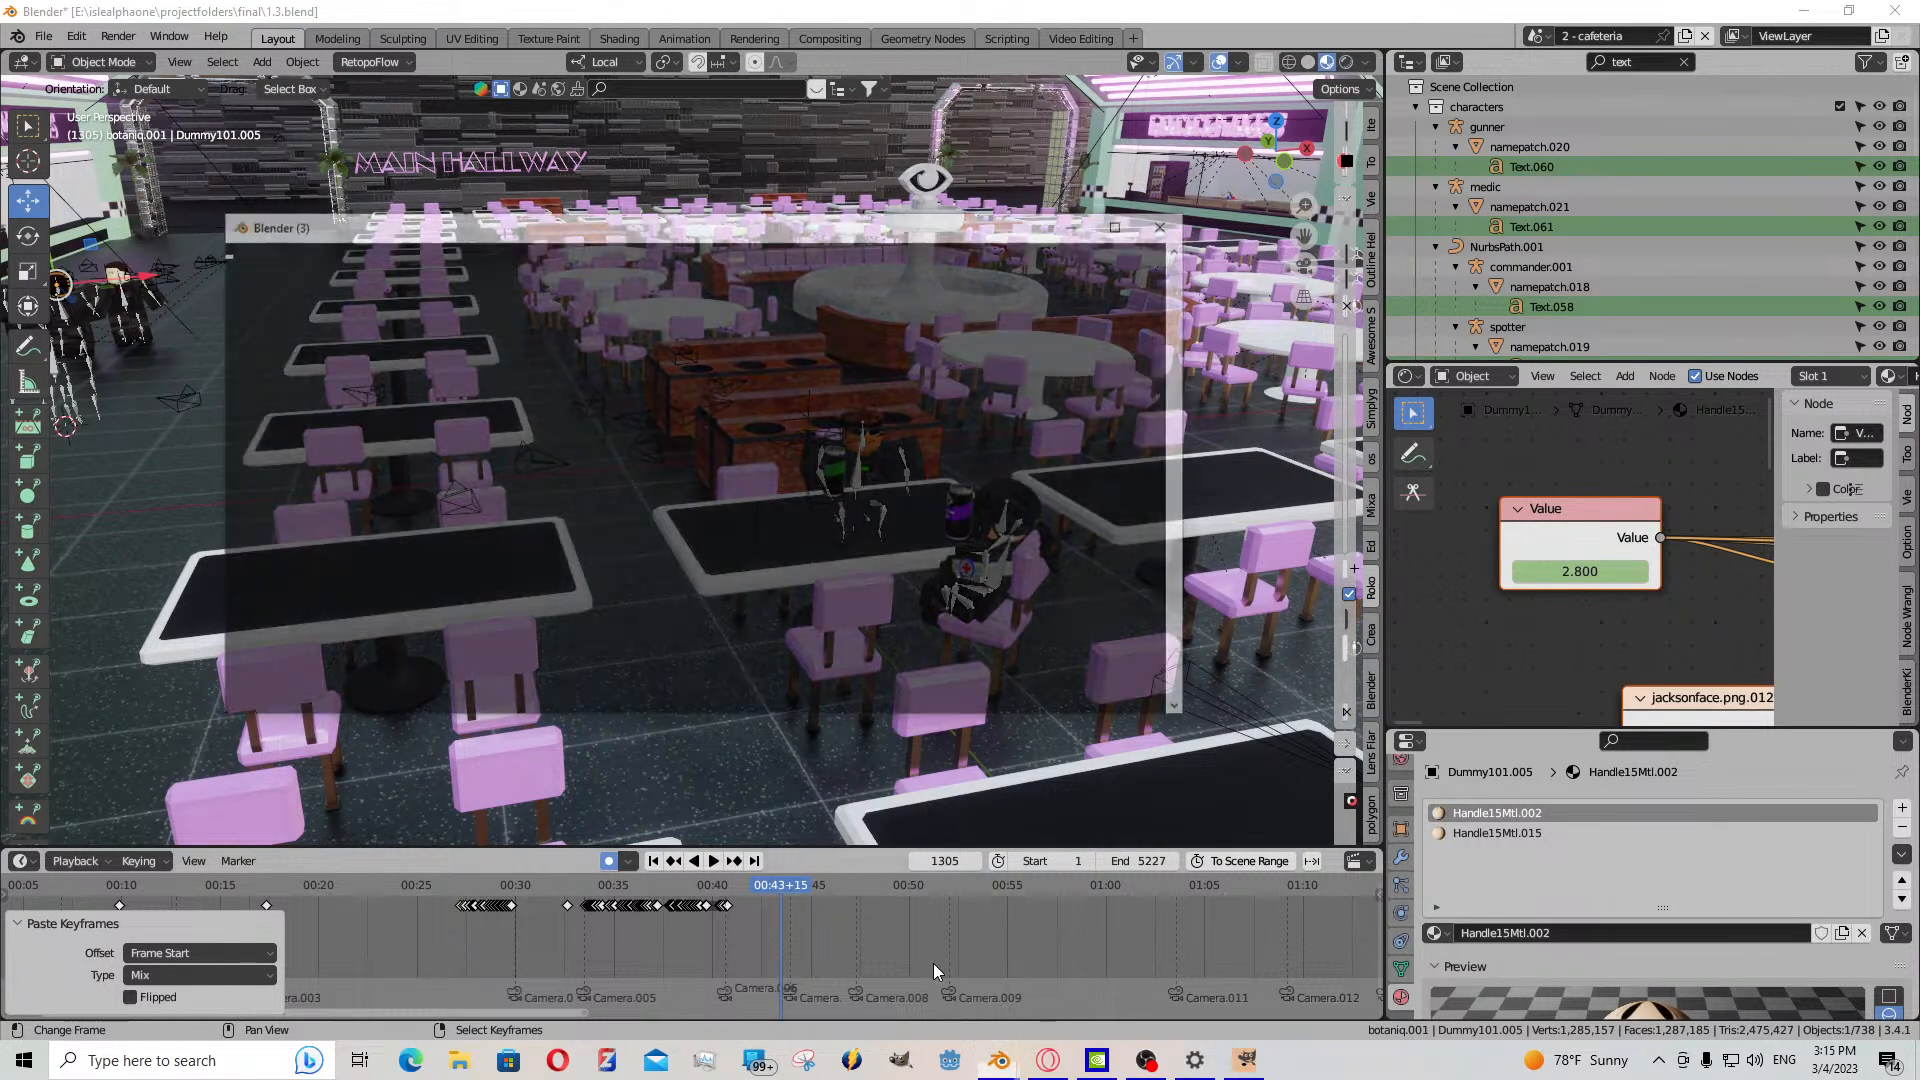
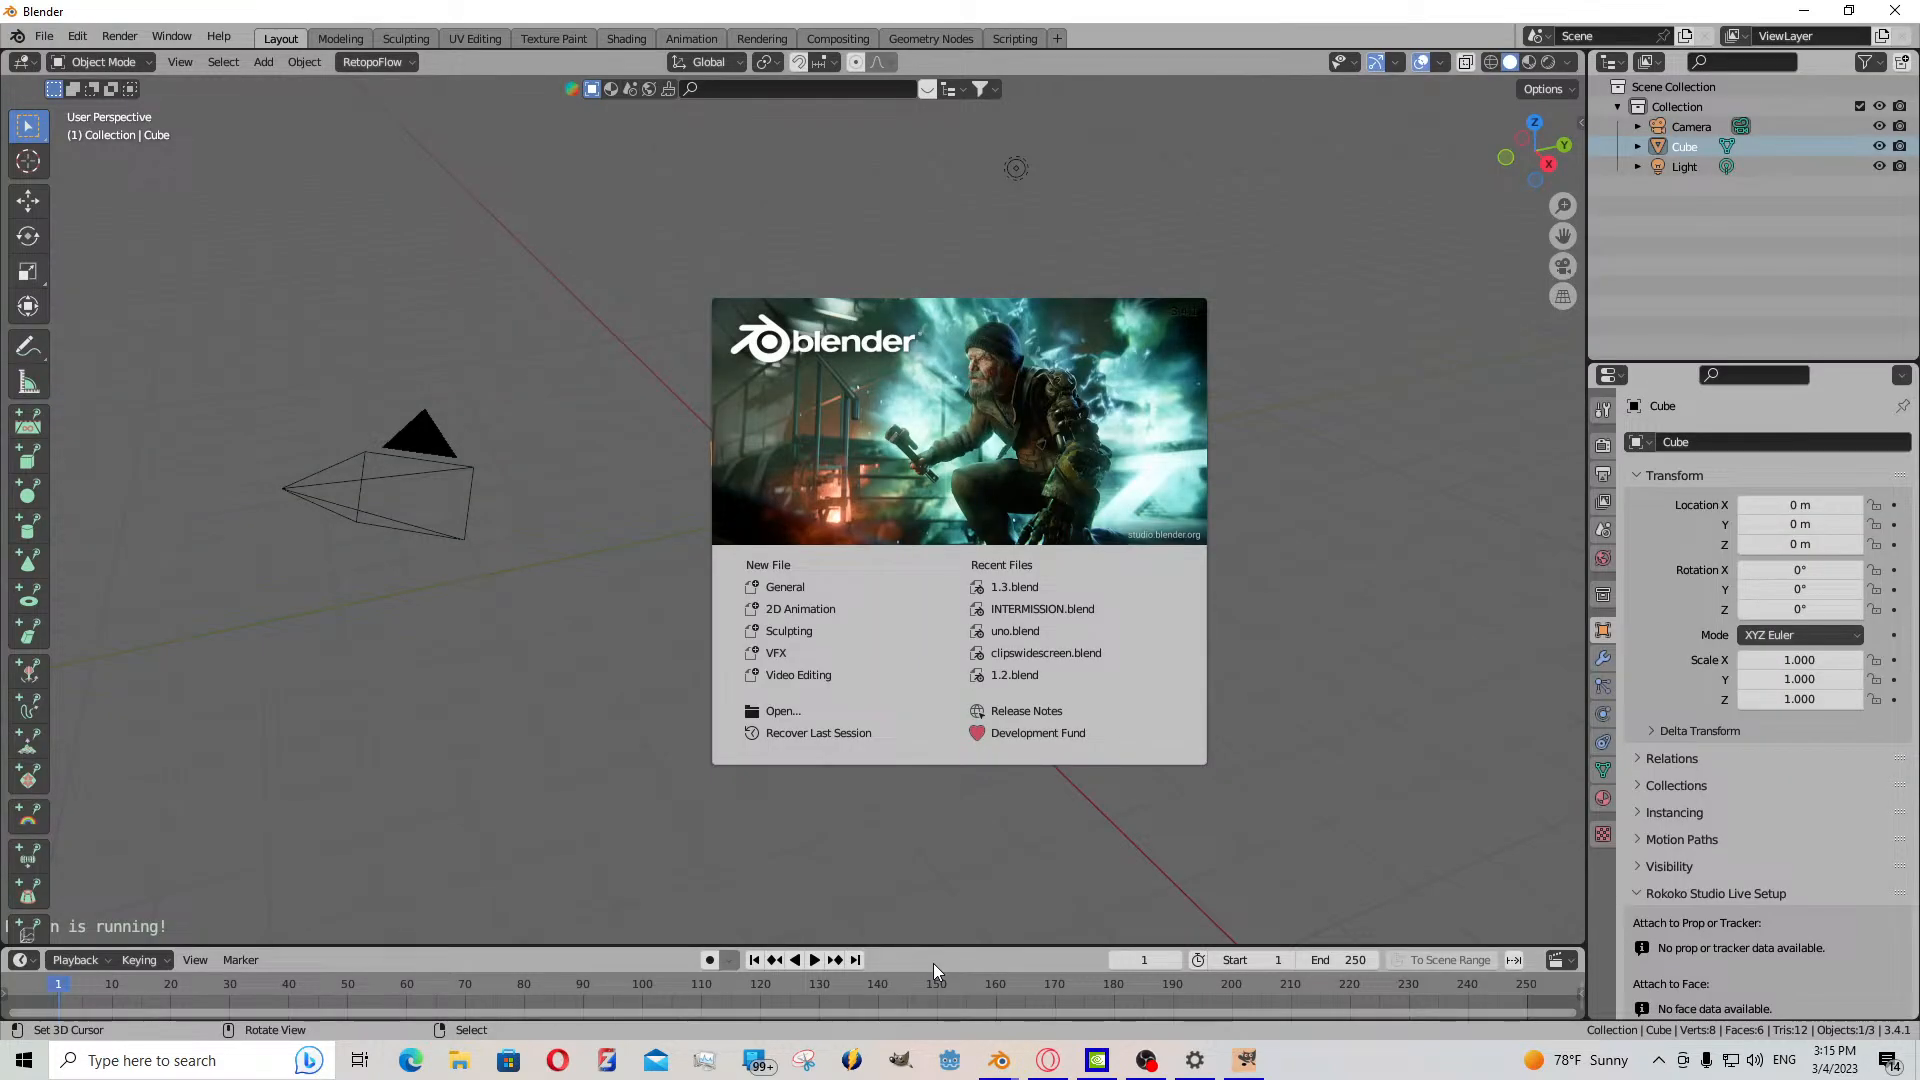
{"action": "left_click", "coordinate": [44, 36]}
{"action": "left_click", "coordinate": [44, 36]}
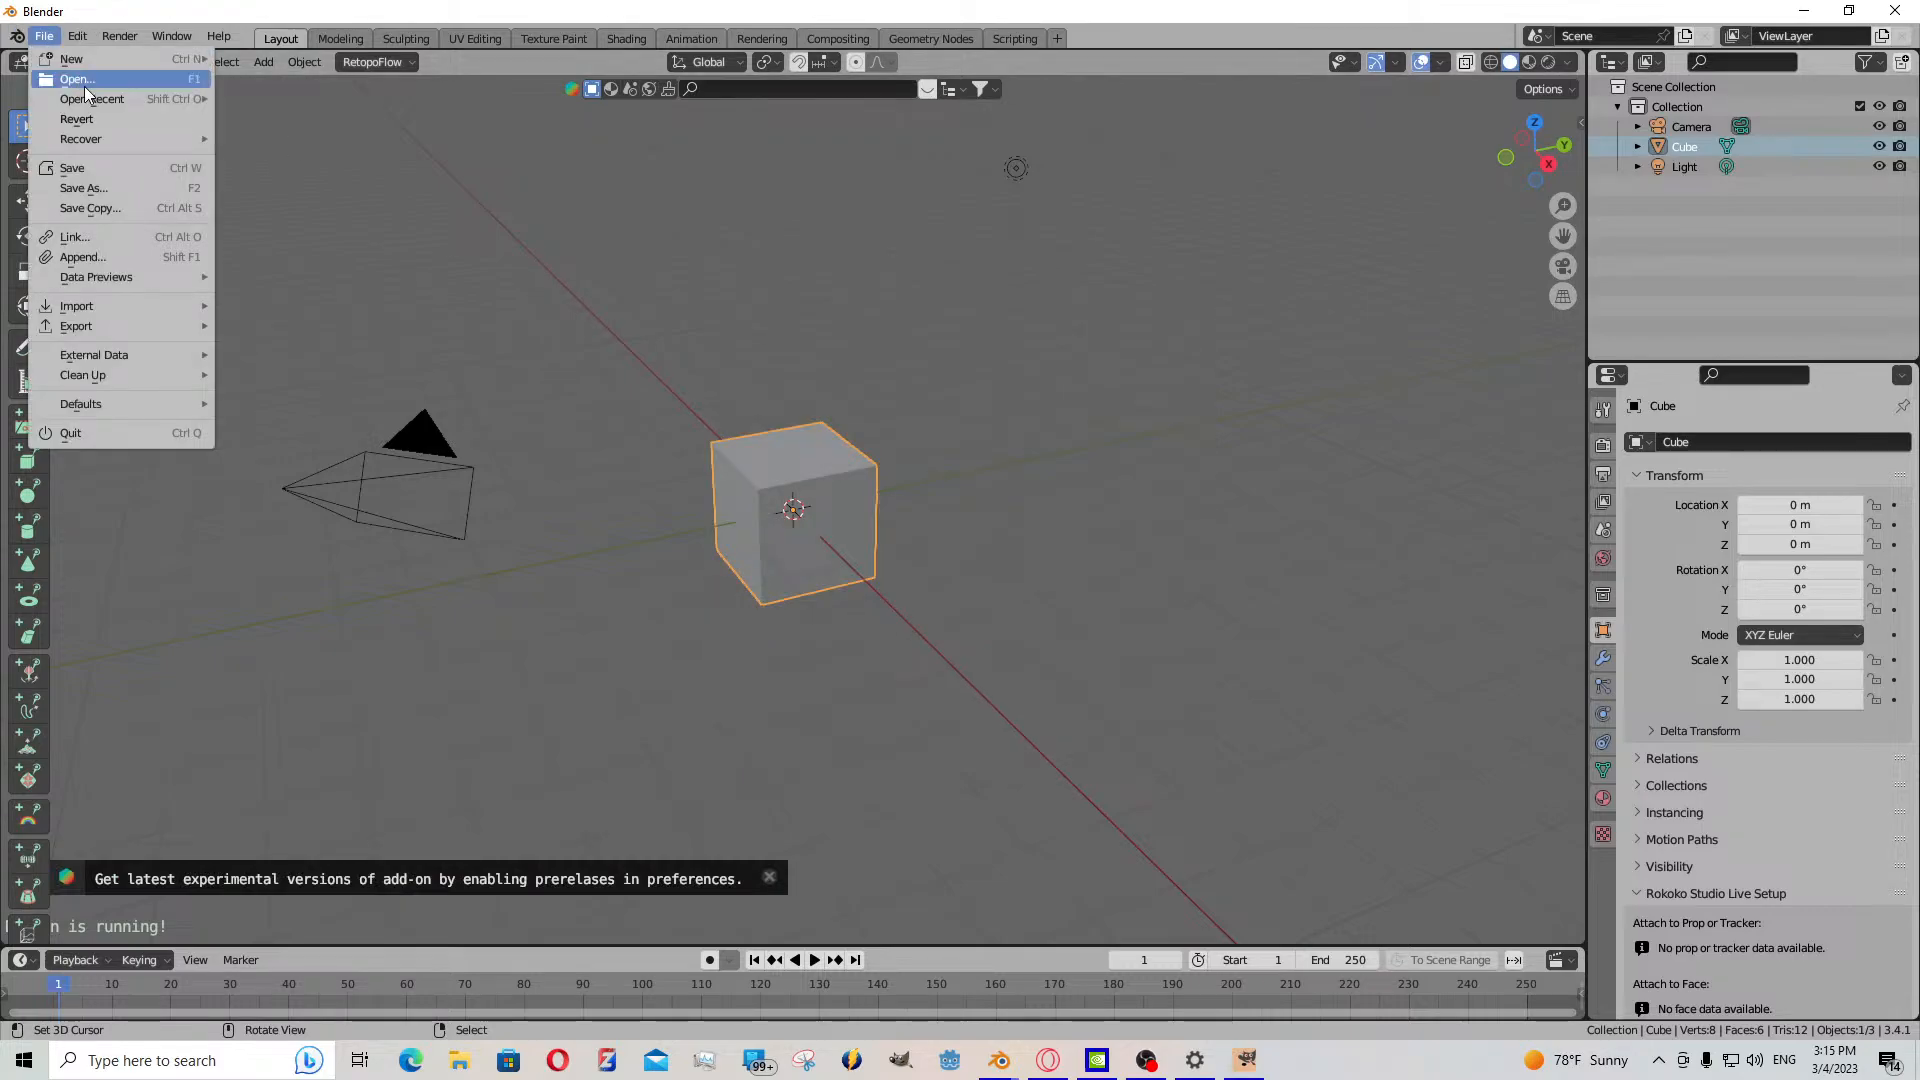
{"action": "left_click", "coordinate": [80, 80]}
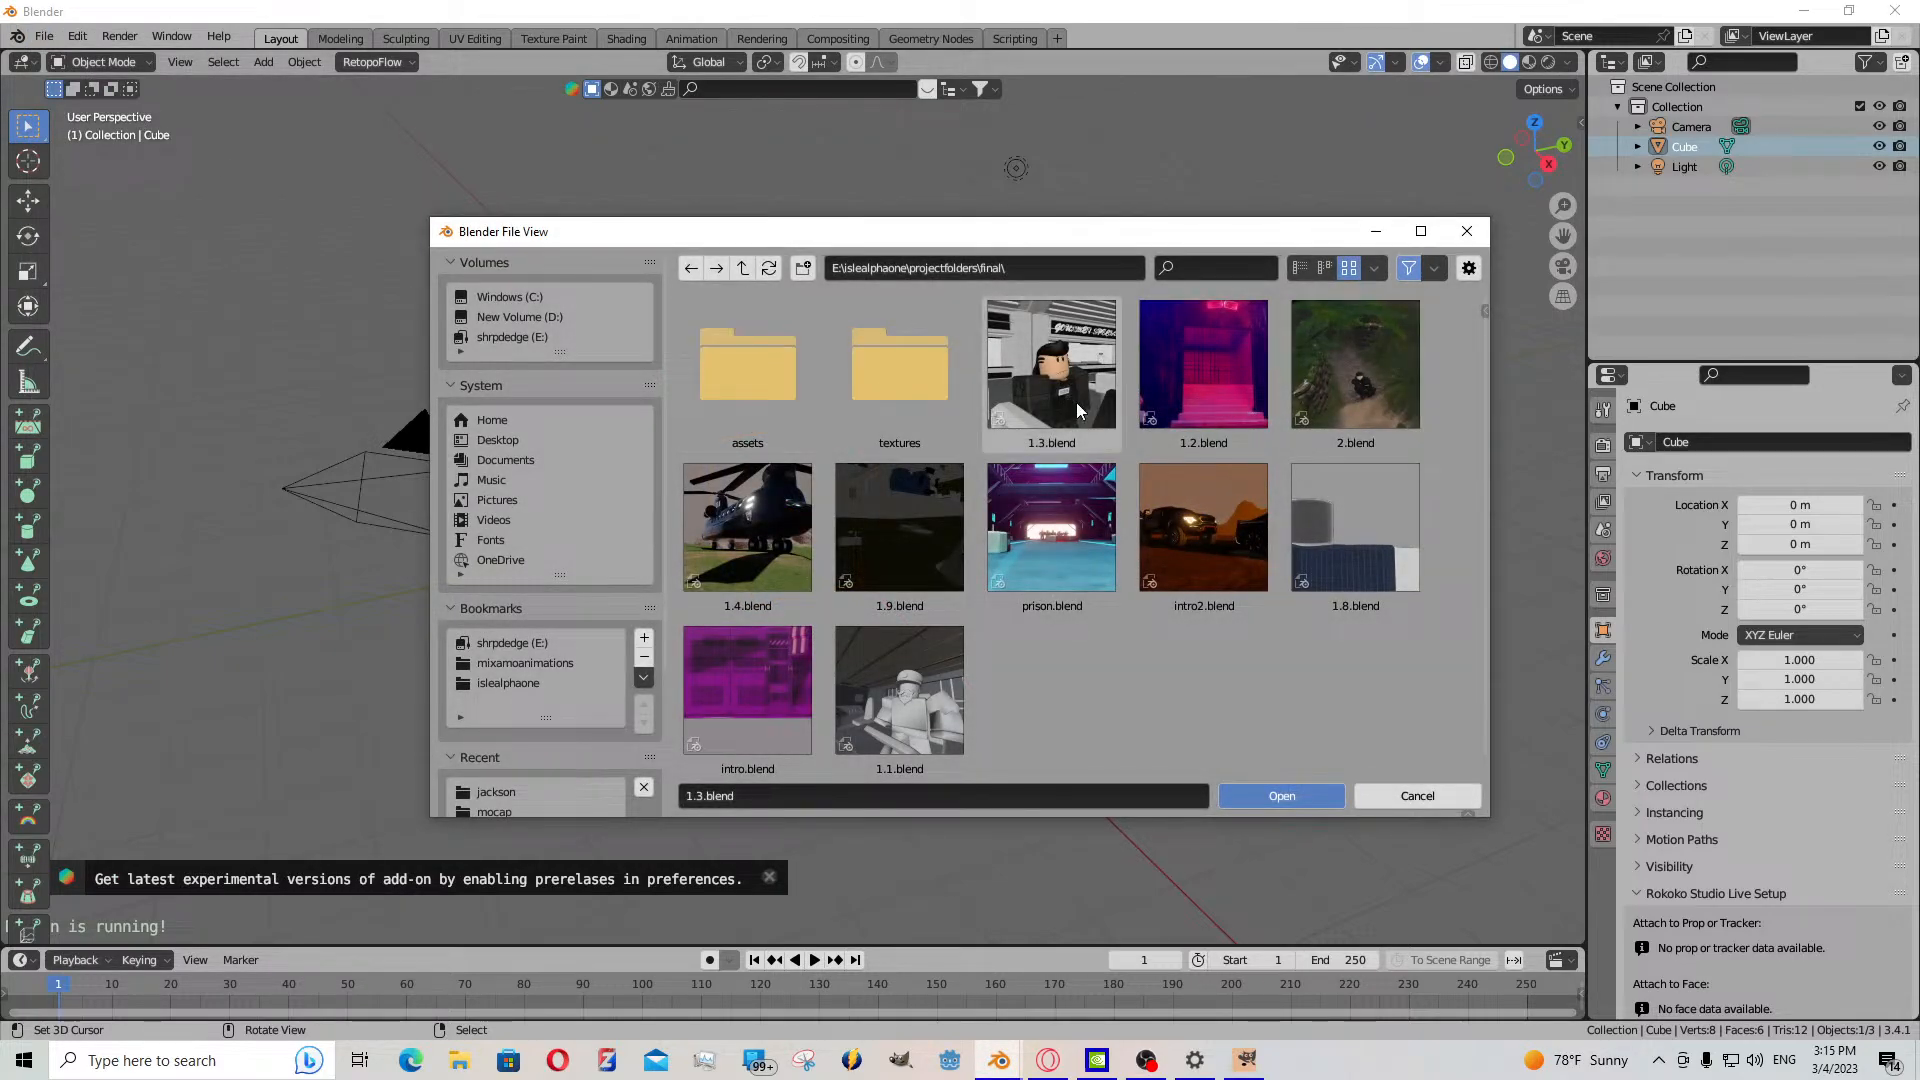
{"action": "left_click_drag", "start_coordinate": [1010, 268], "coordinate": [906, 268]}
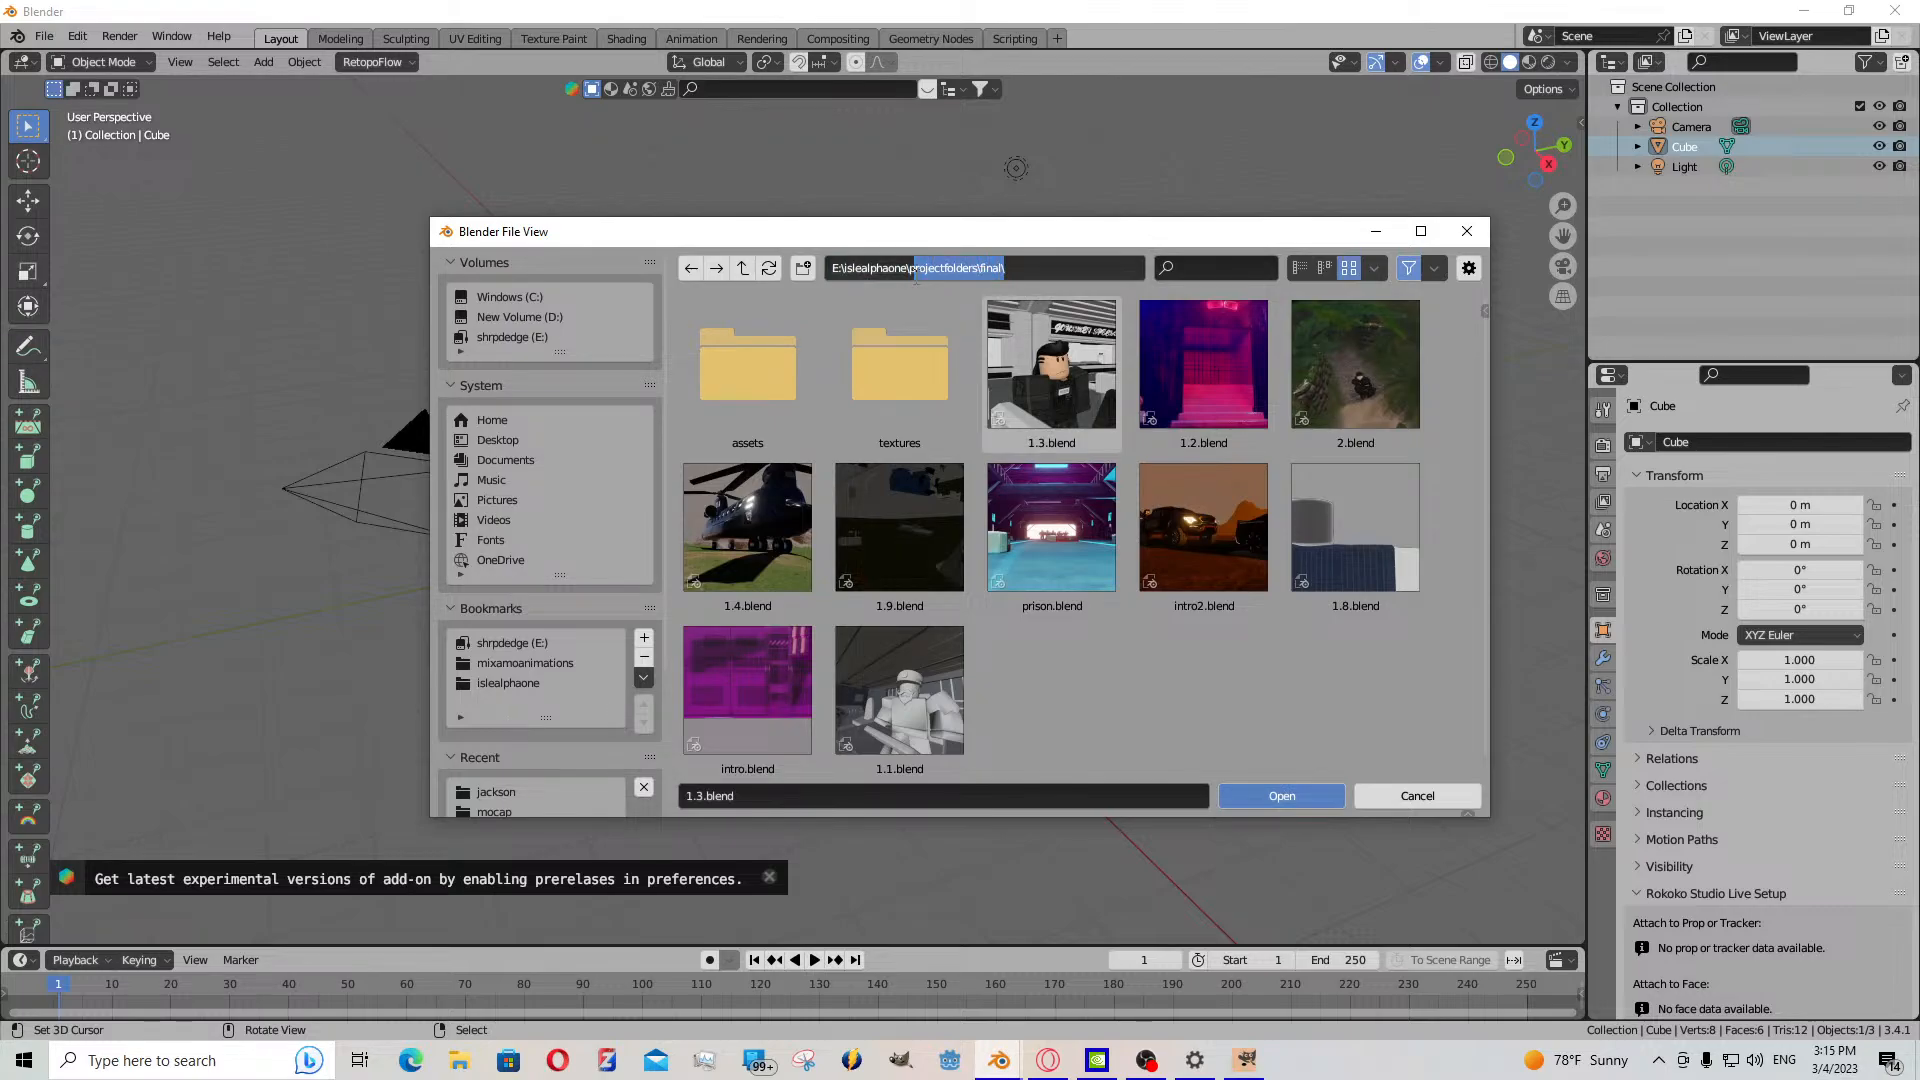
{"action": "key", "text": "BackSpace"}
{"action": "key", "text": "Return"}
{"action": "scroll", "coordinate": [1275, 604], "scroll_direction": "down", "scroll_amount": 2}
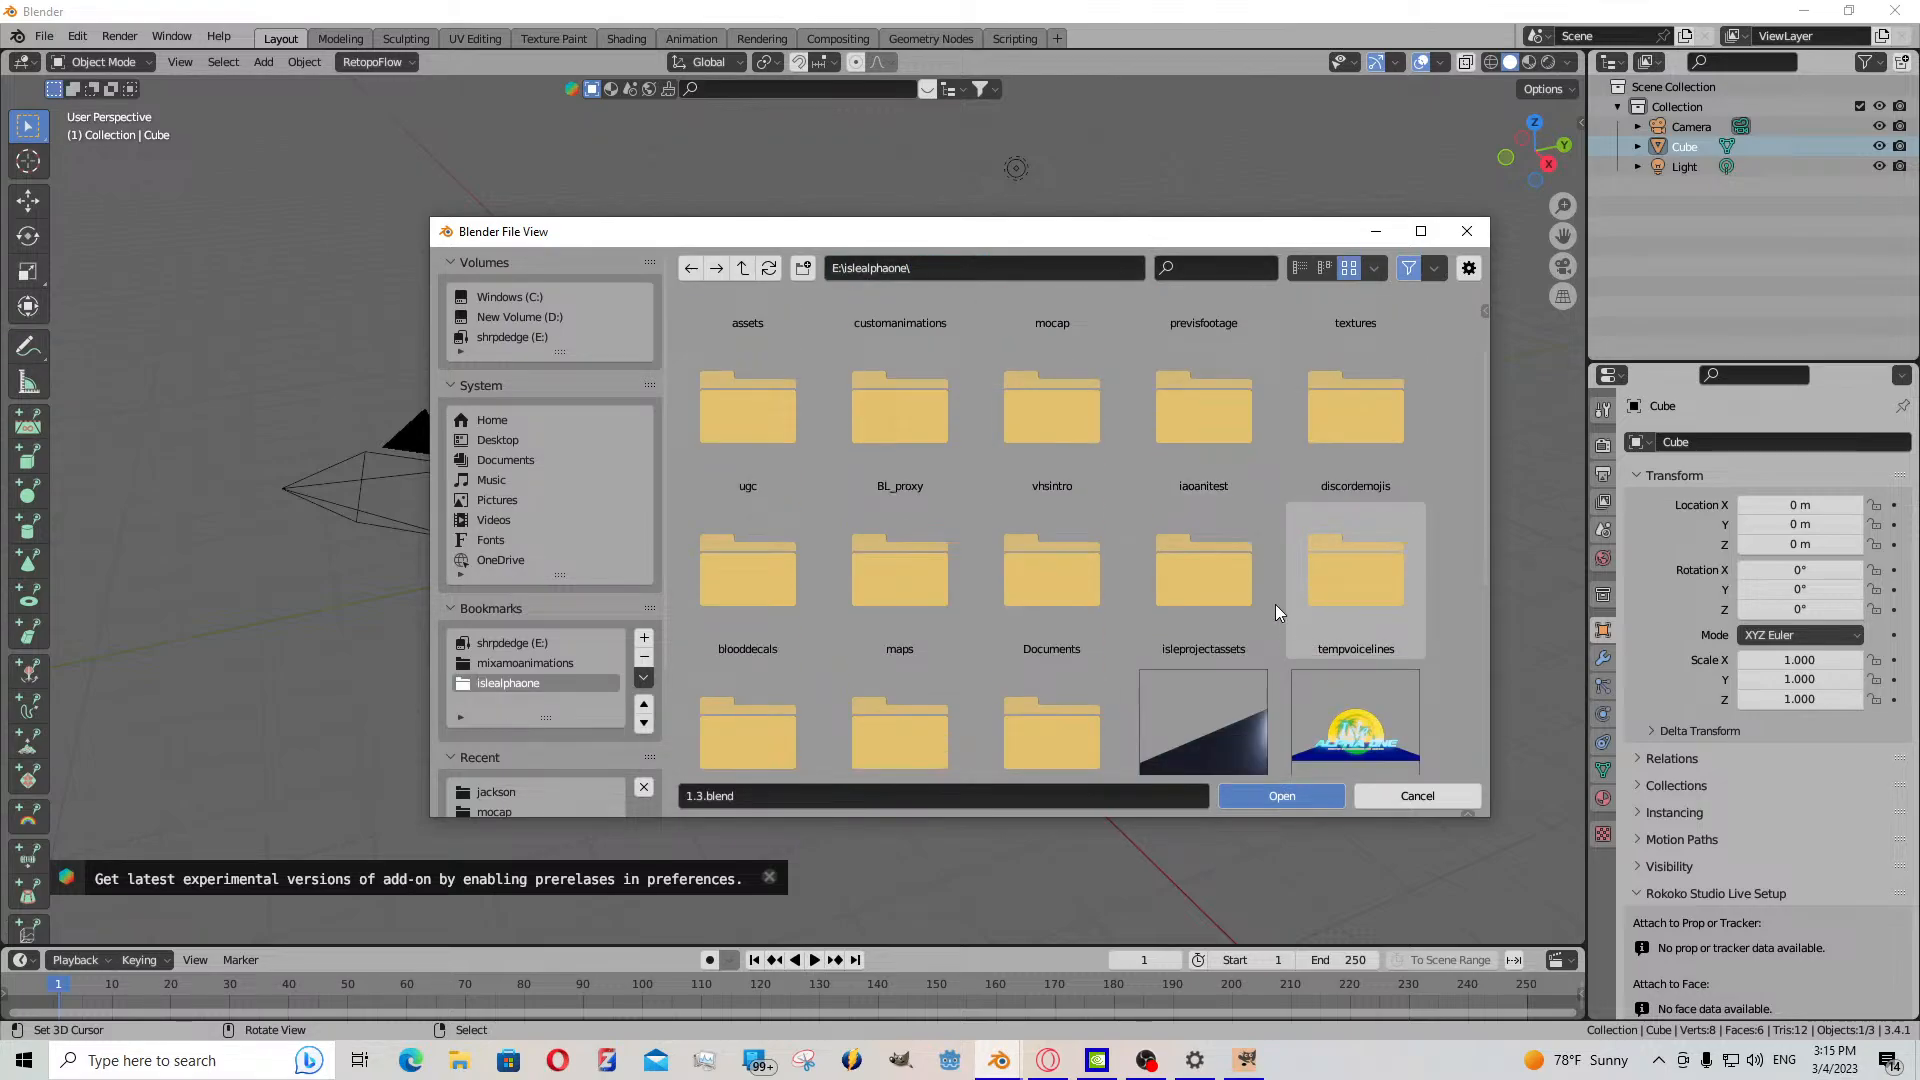
{"action": "double_click", "coordinate": [1243, 588]}
{"action": "double_click", "coordinate": [900, 583]}
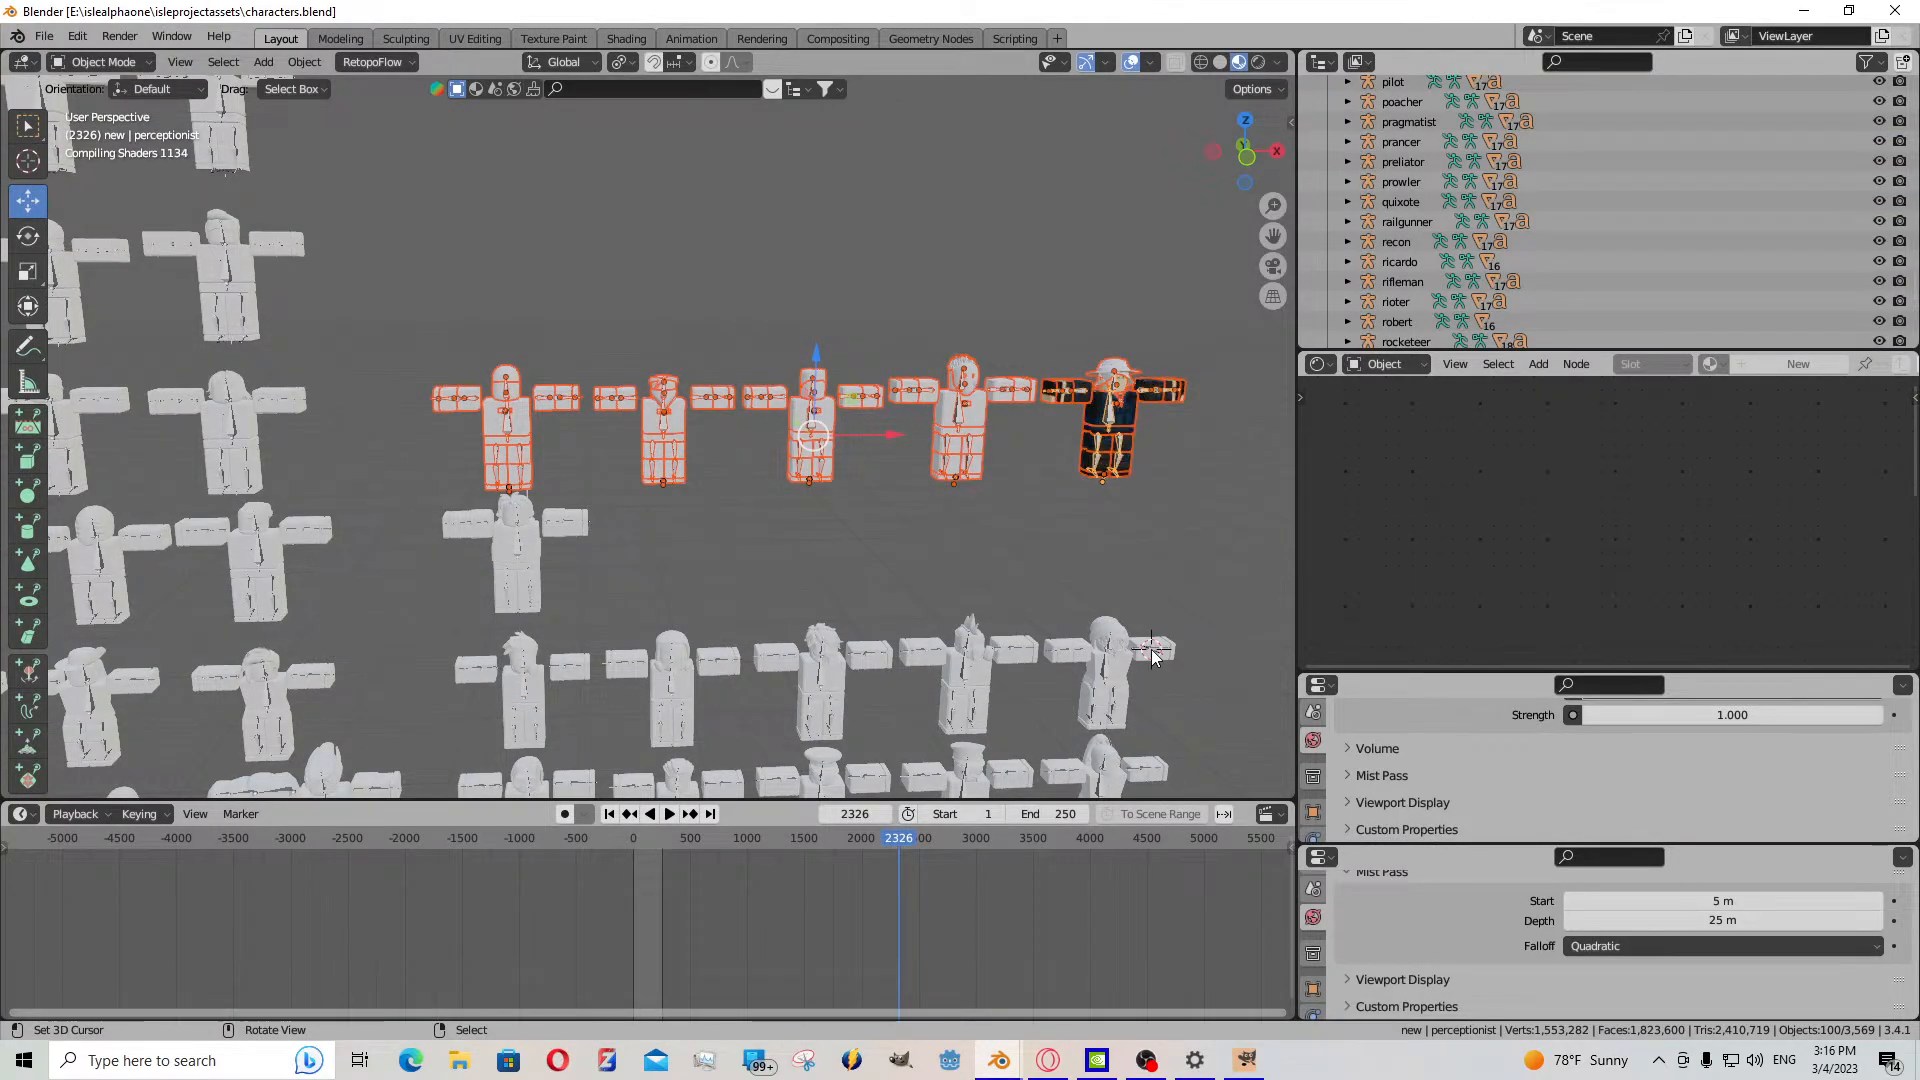
- Examine the single character standing below the selected row in the character lineup
{"action": "key", "text": "shift+grave"}
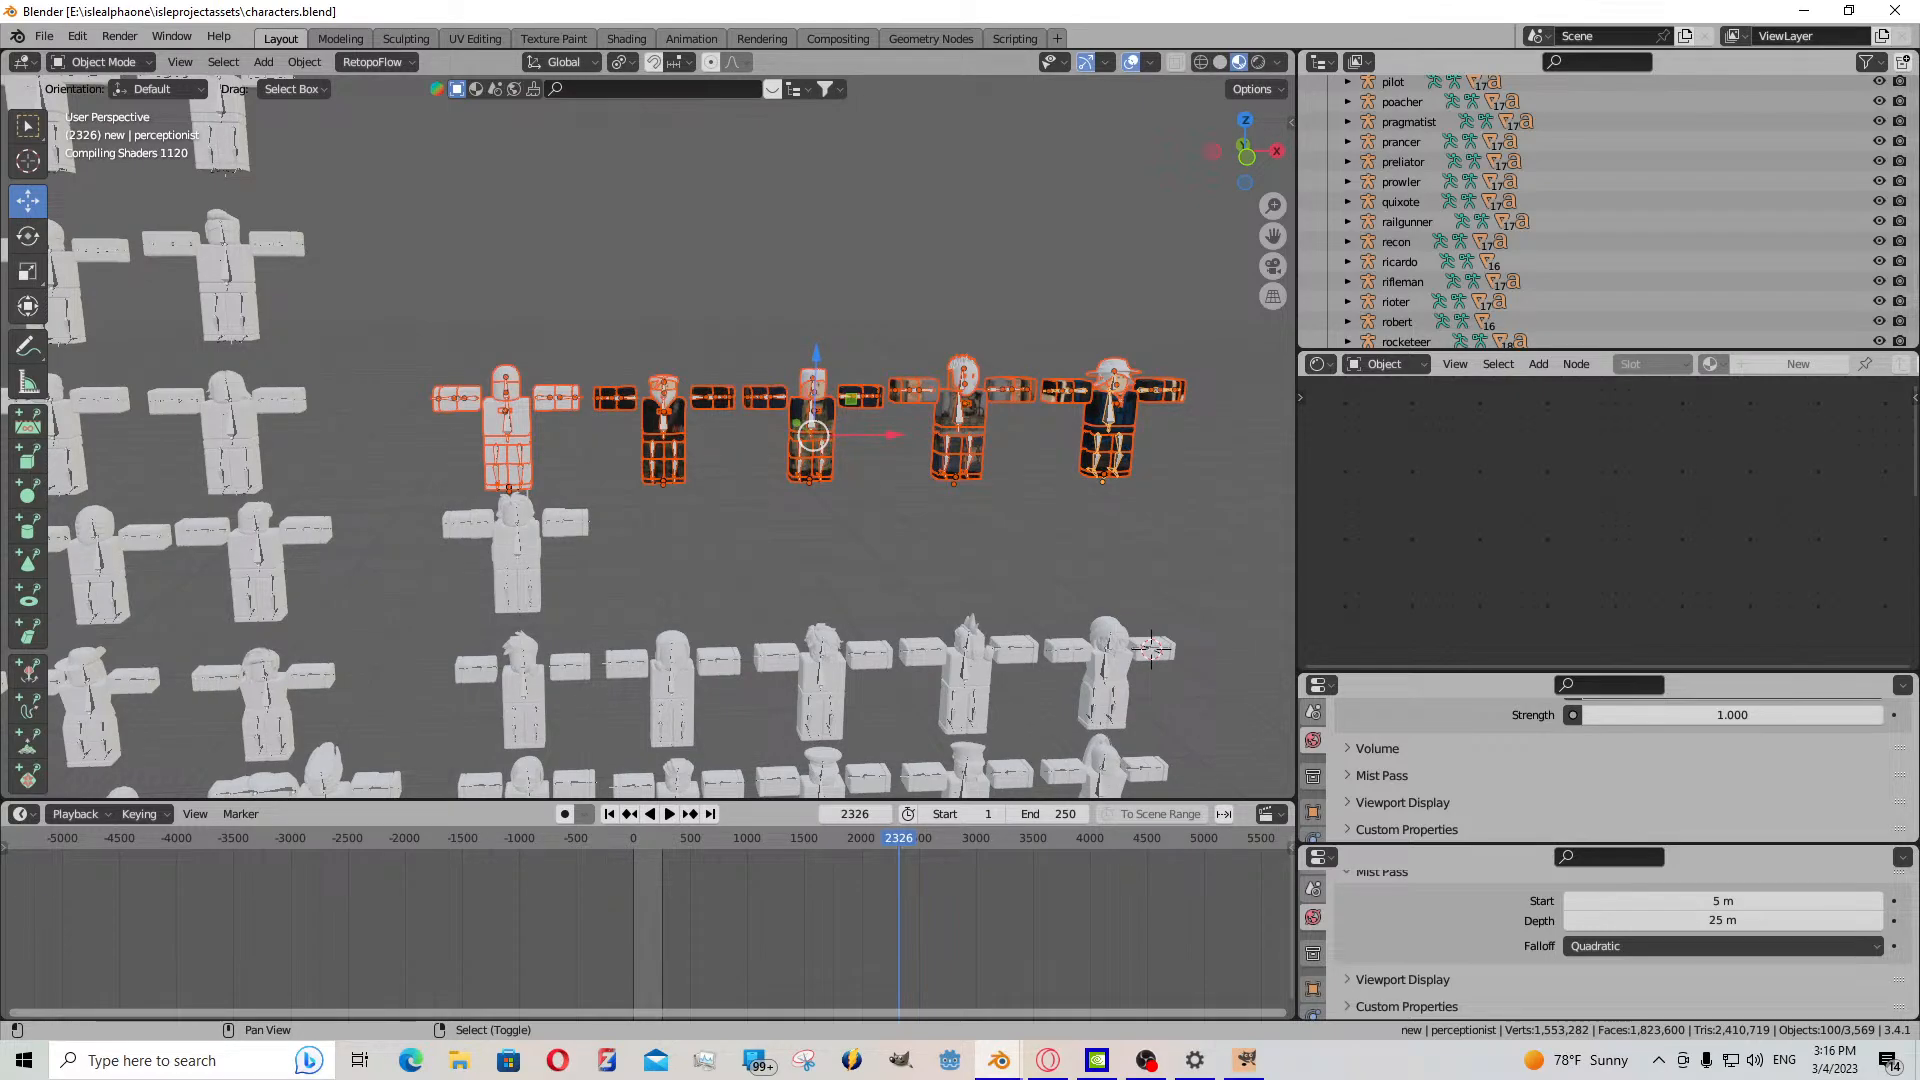
{"action": "key", "text": "w"}
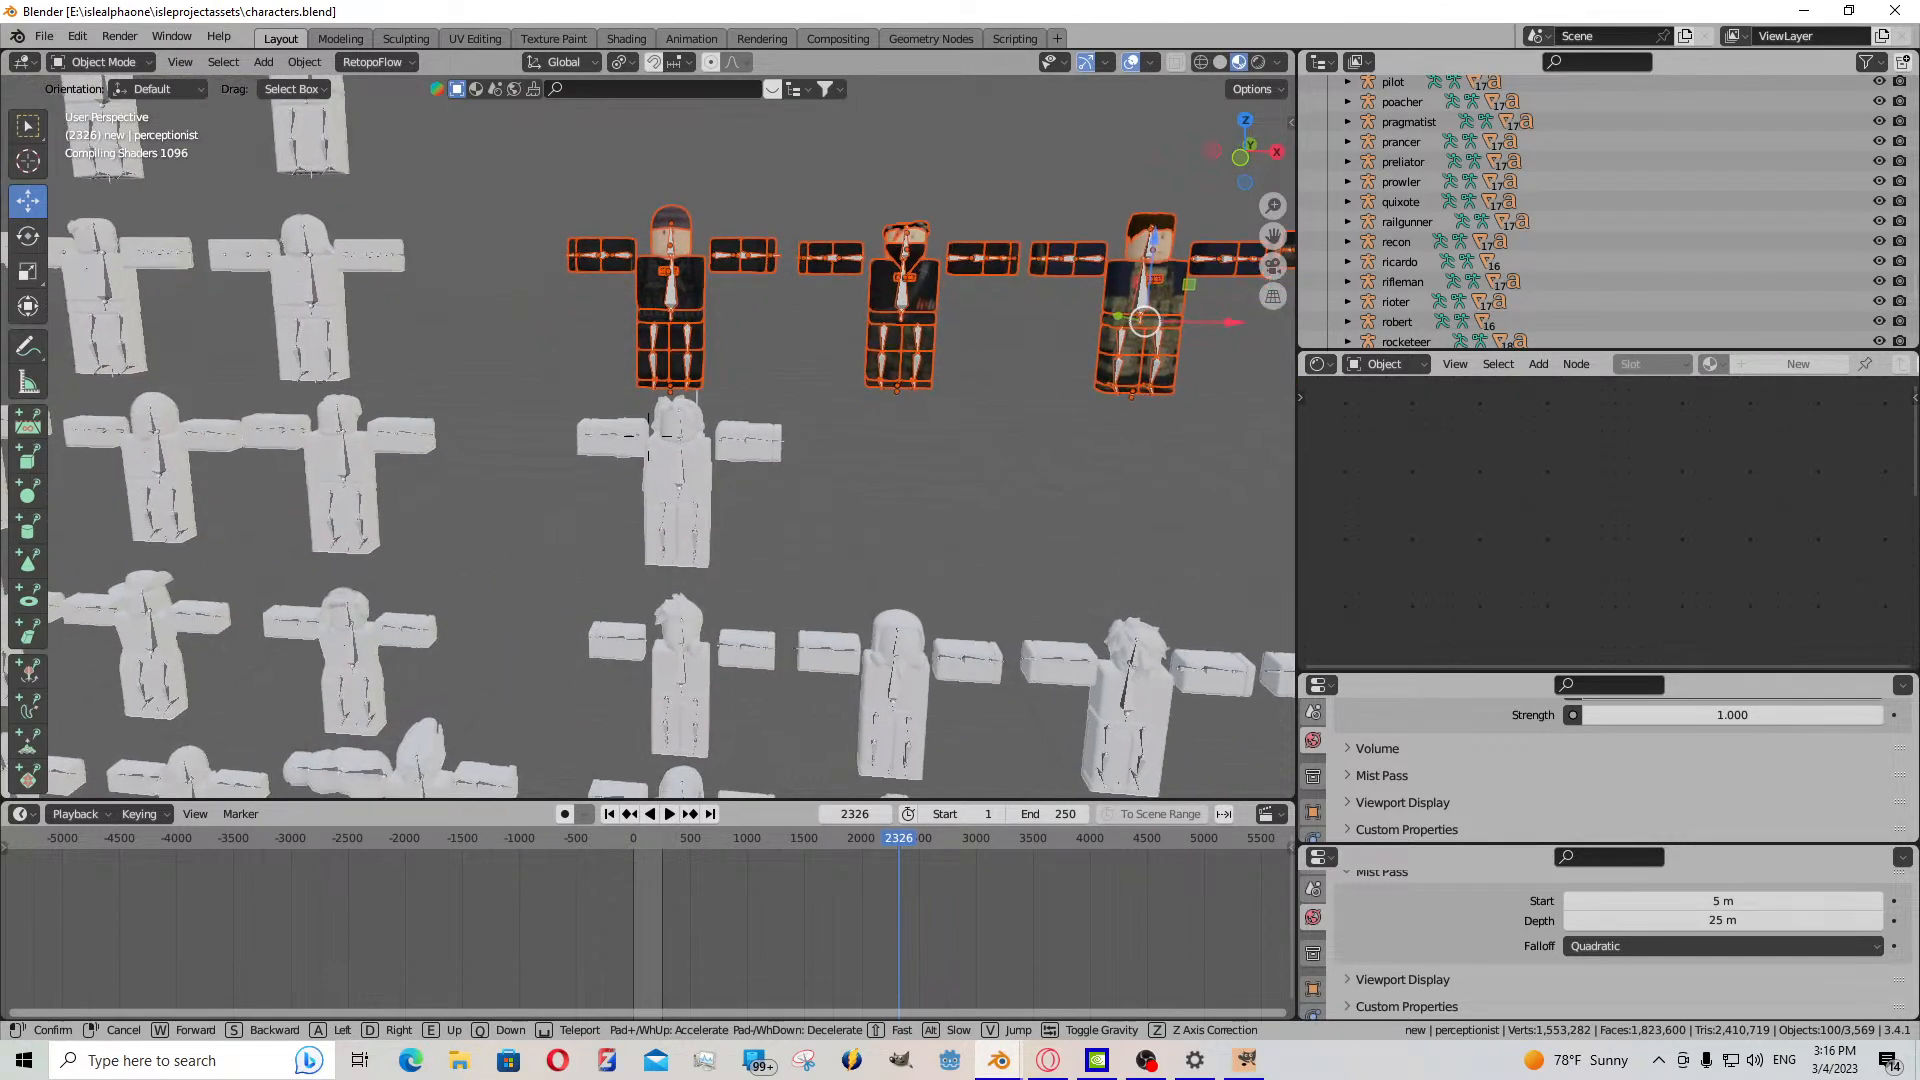
{"action": "key", "text": "w"}
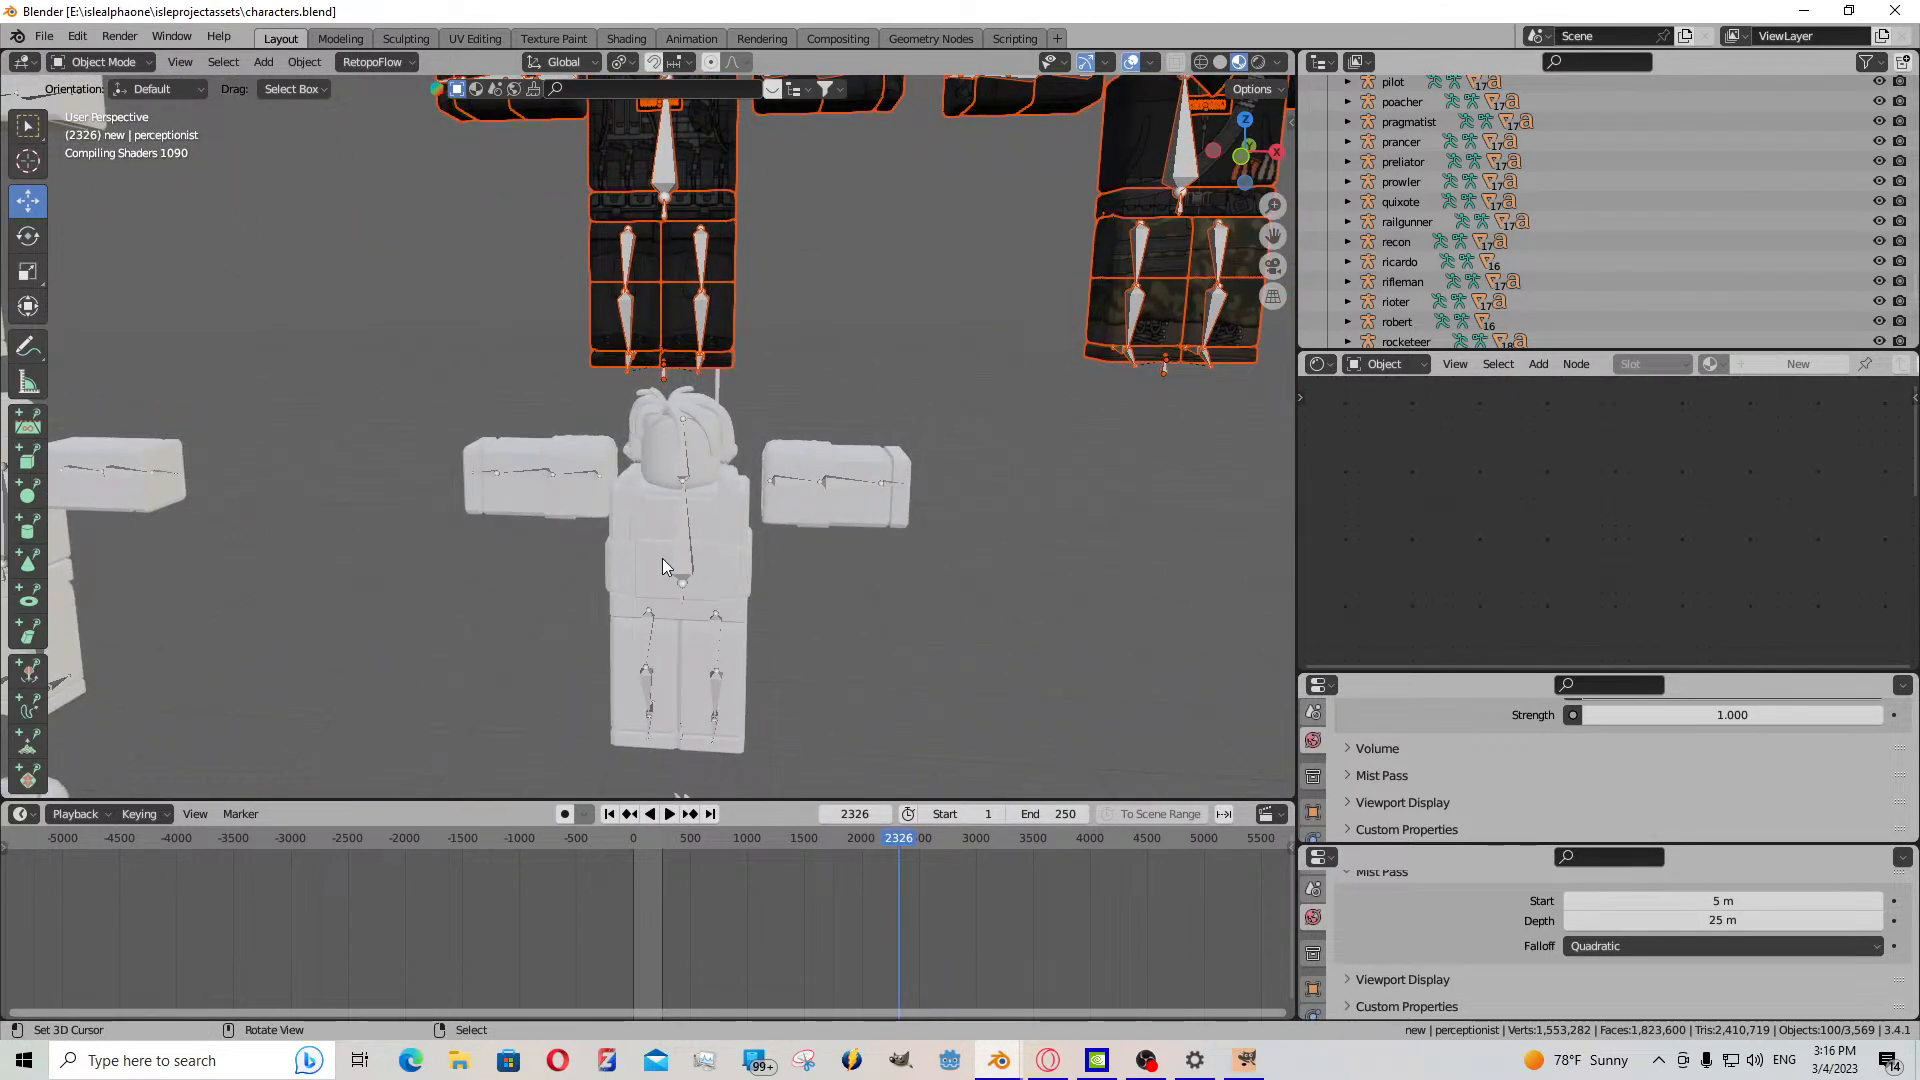
{"action": "key", "text": "w"}
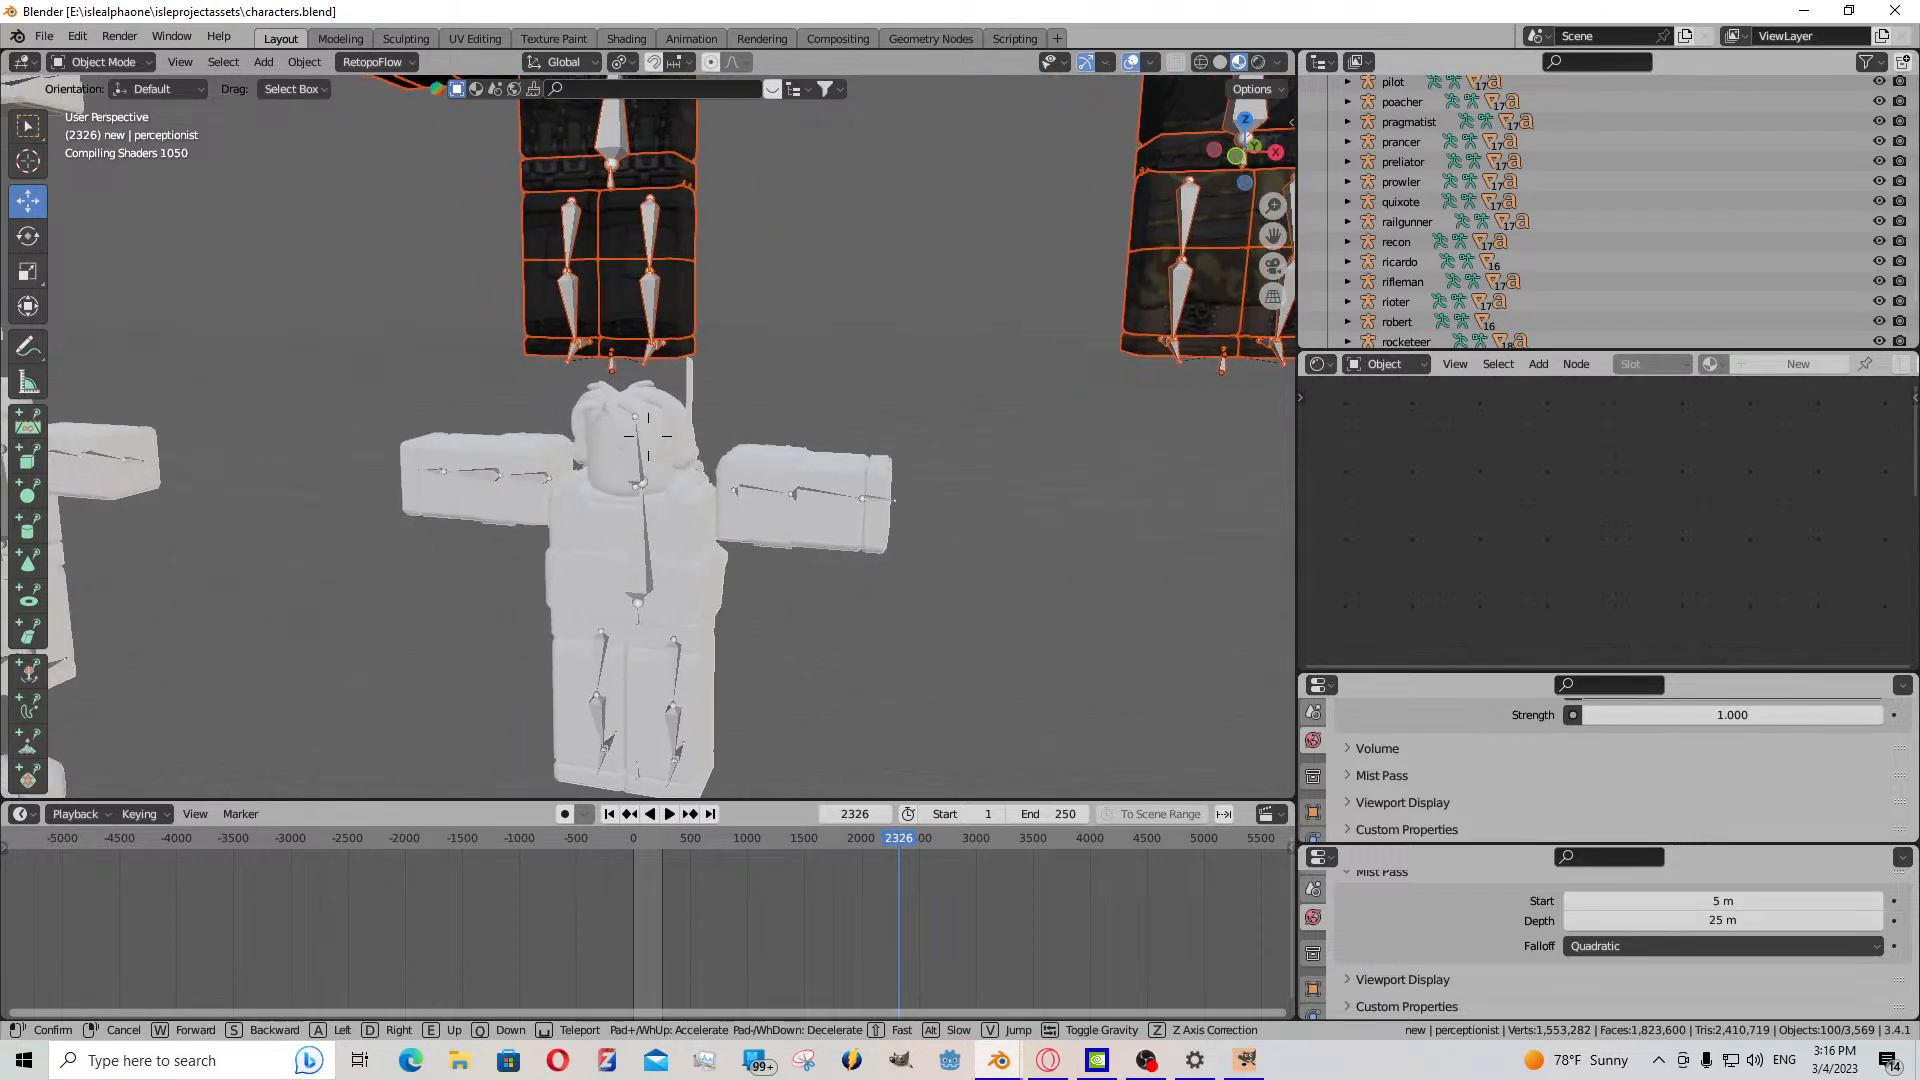
{"action": "left_click", "coordinate": [662, 565]}
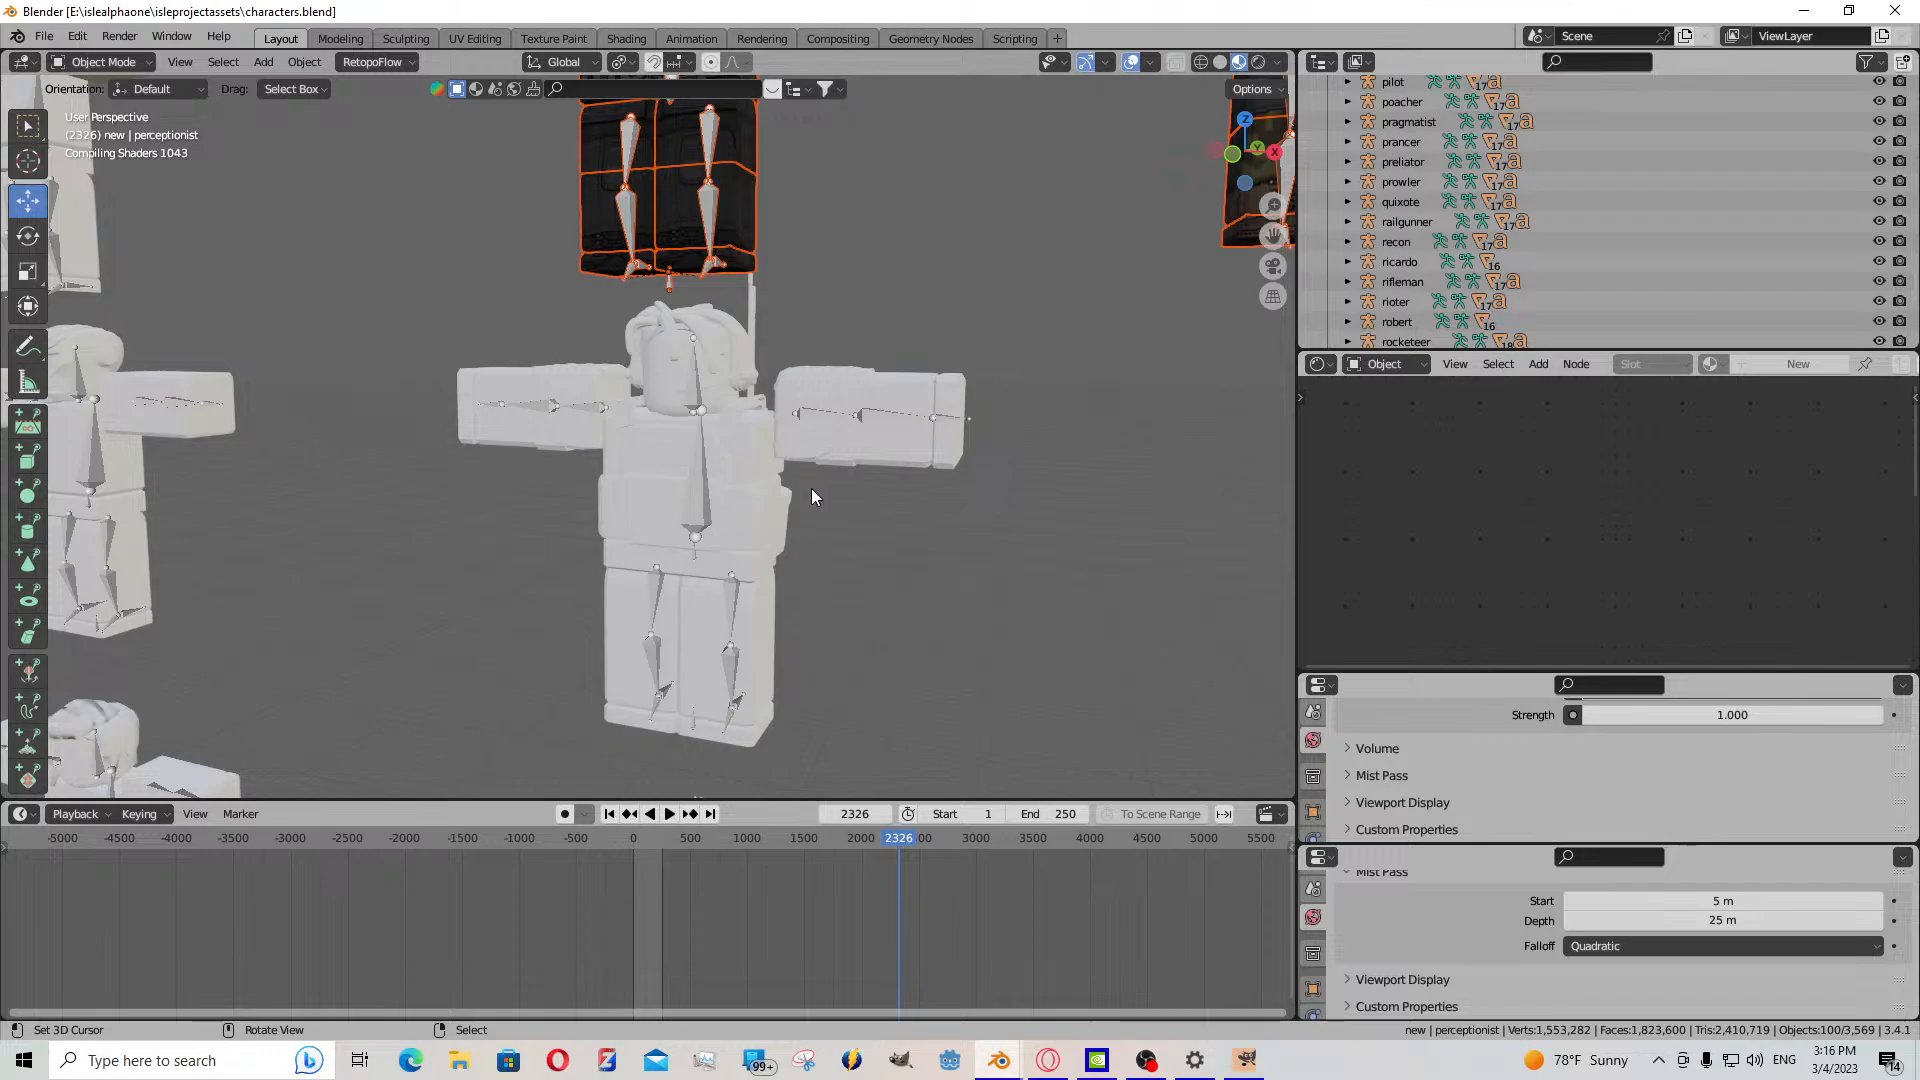
- Add the orange-haired character with blue glasses and striped sleeves to the selection in the lineup
{"action": "key", "text": "shift+grave"}
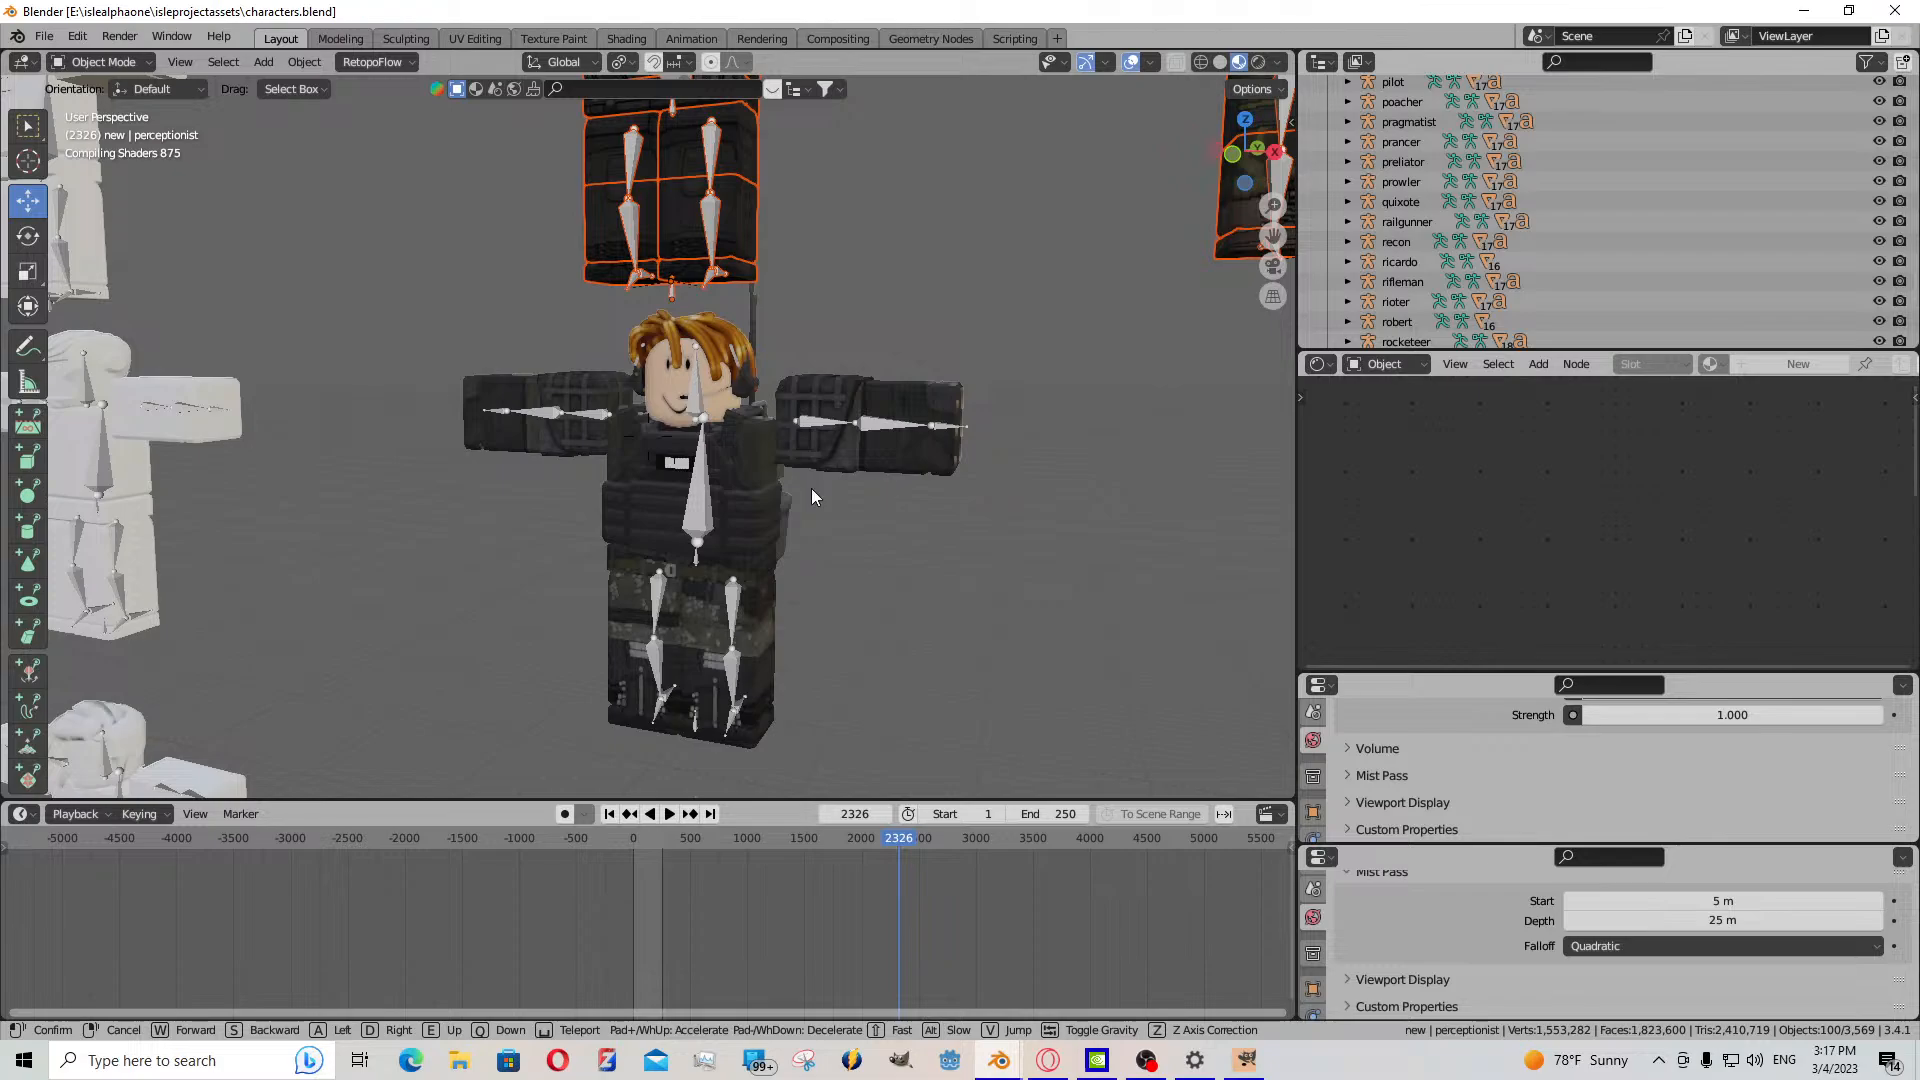
{"action": "key", "text": "s"}
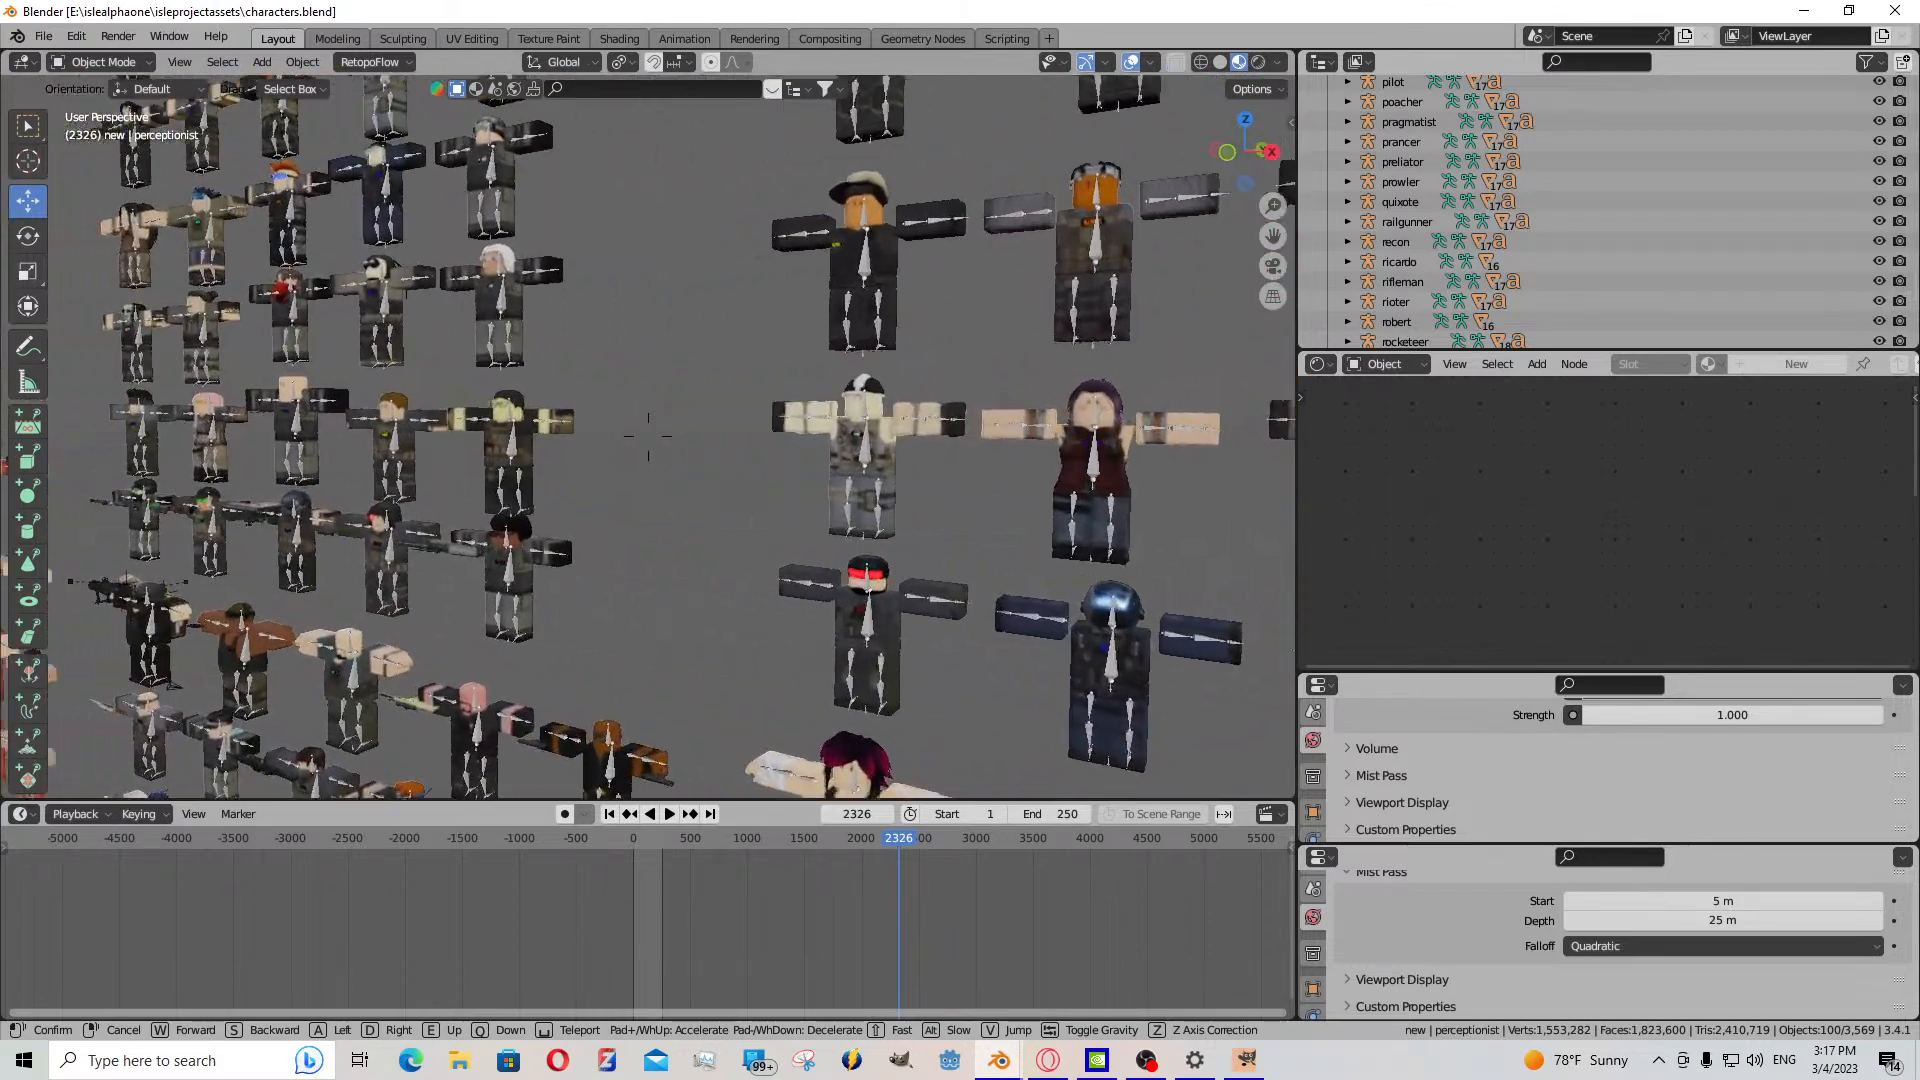
{"action": "key", "text": "w"}
{"action": "key", "text": "w"}
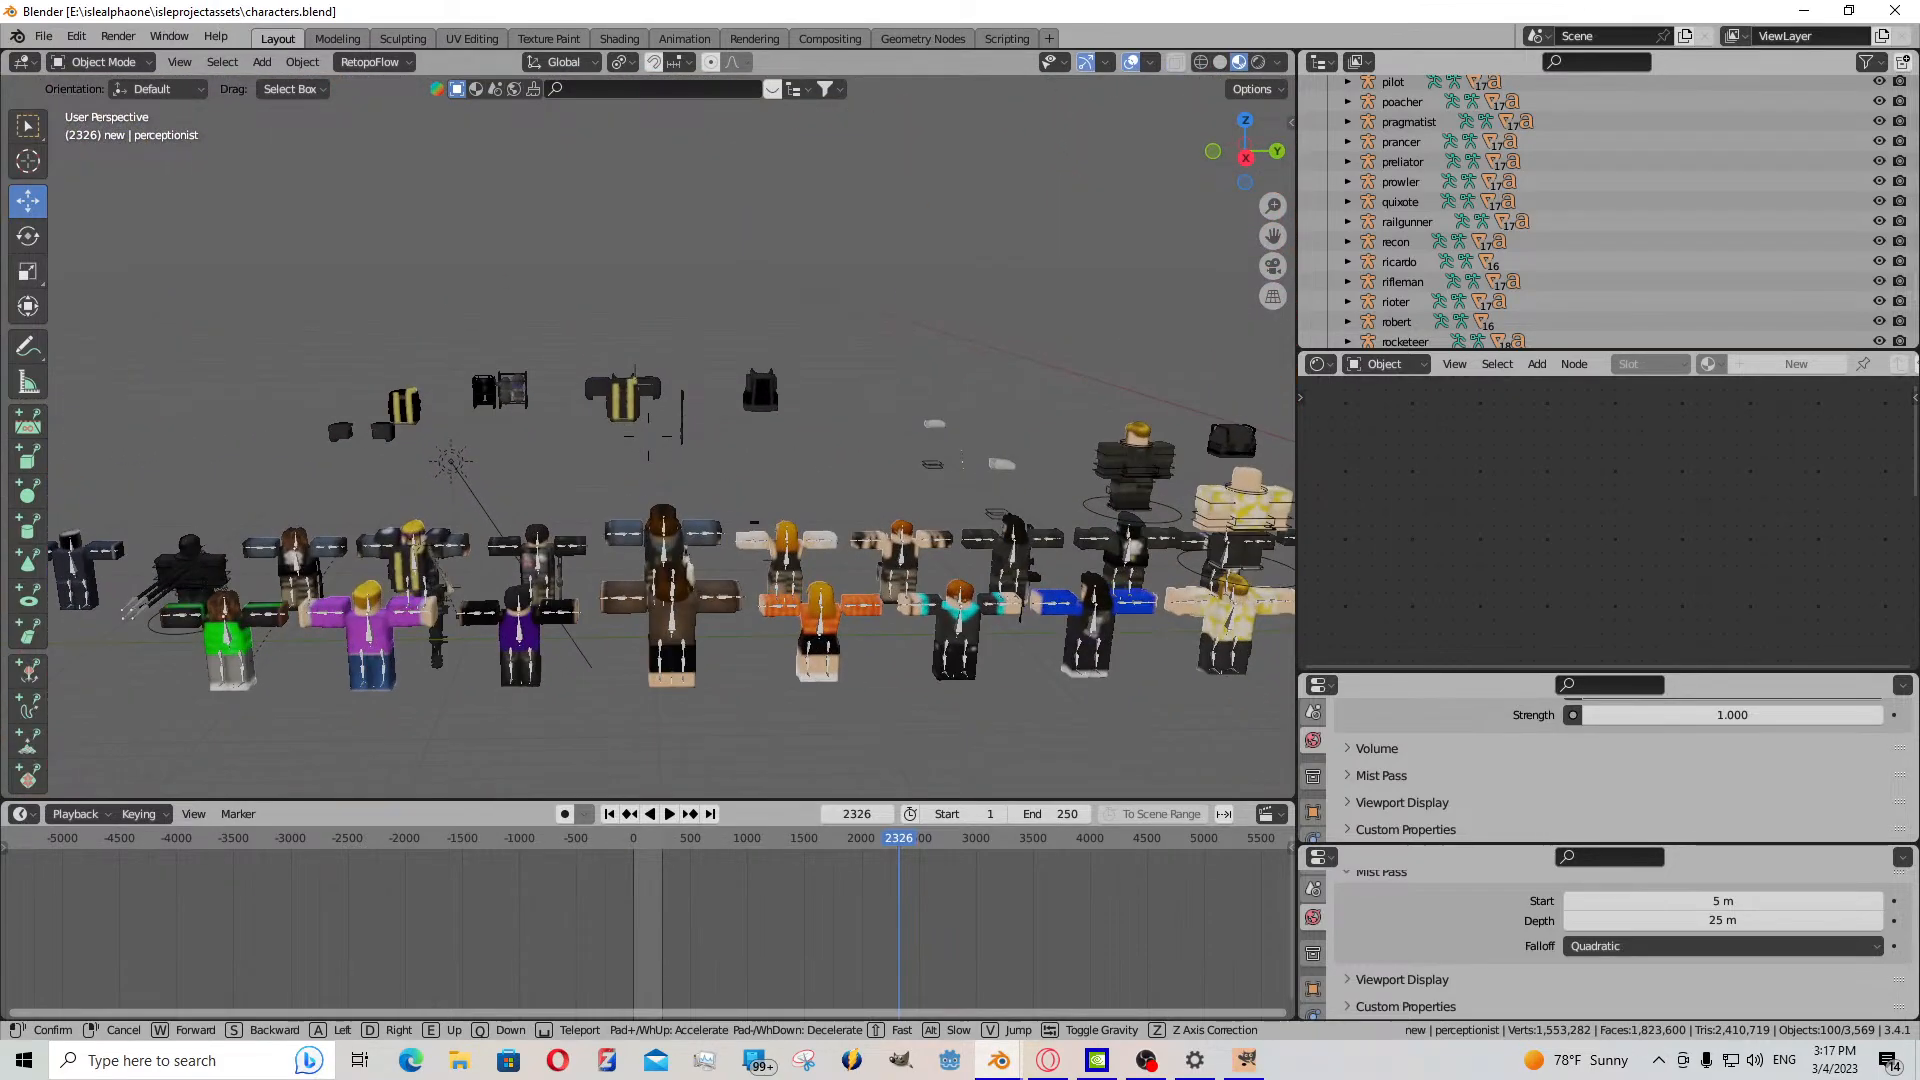
{"action": "key", "text": "s"}
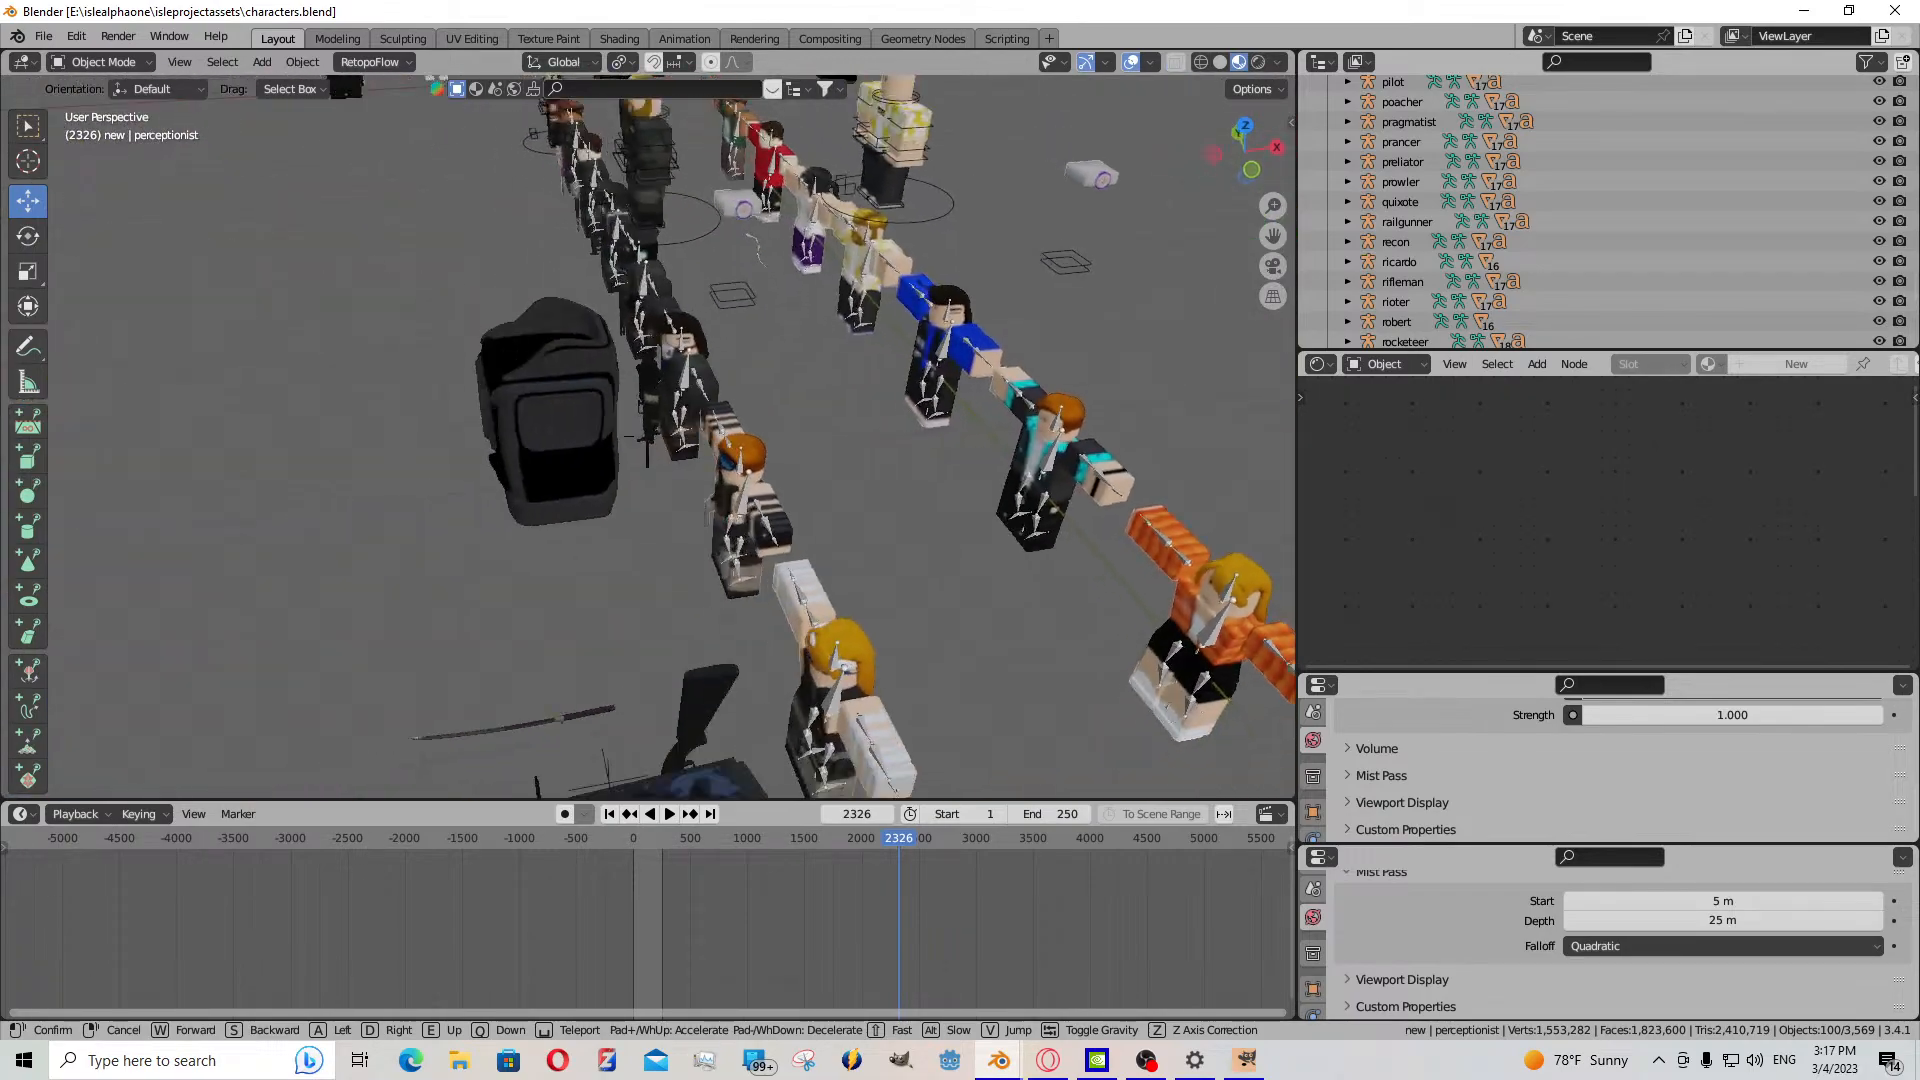
{"action": "left_click", "coordinate": [866, 530]}
{"action": "key", "text": "c"}
{"action": "scroll", "coordinate": [866, 530], "scroll_direction": "down", "scroll_amount": 6}
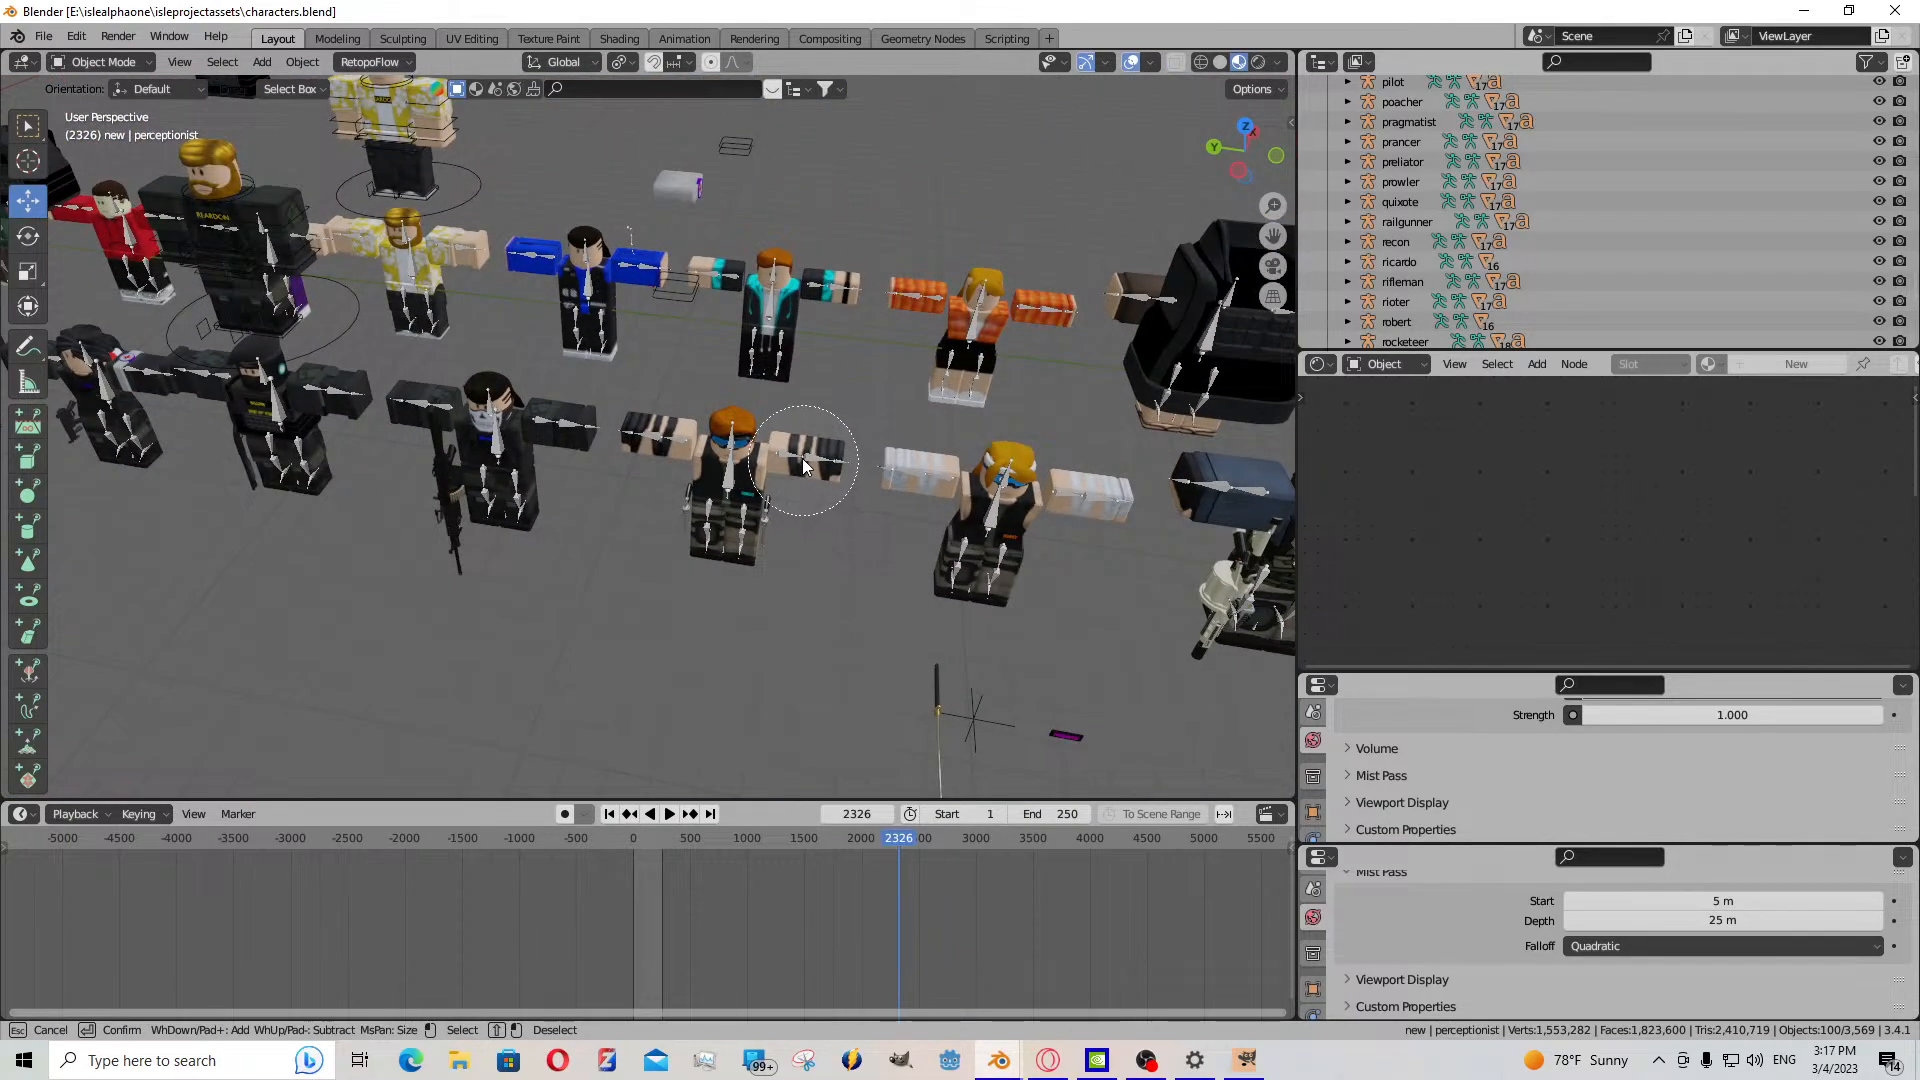
{"action": "mouse_move", "coordinate": [808, 459]}
{"action": "left_mouse_down"}
{"action": "mouse_move", "coordinate": [796, 478]}
{"action": "mouse_move", "coordinate": [673, 453]}
{"action": "mouse_move", "coordinate": [744, 492]}
{"action": "left_mouse_up"}
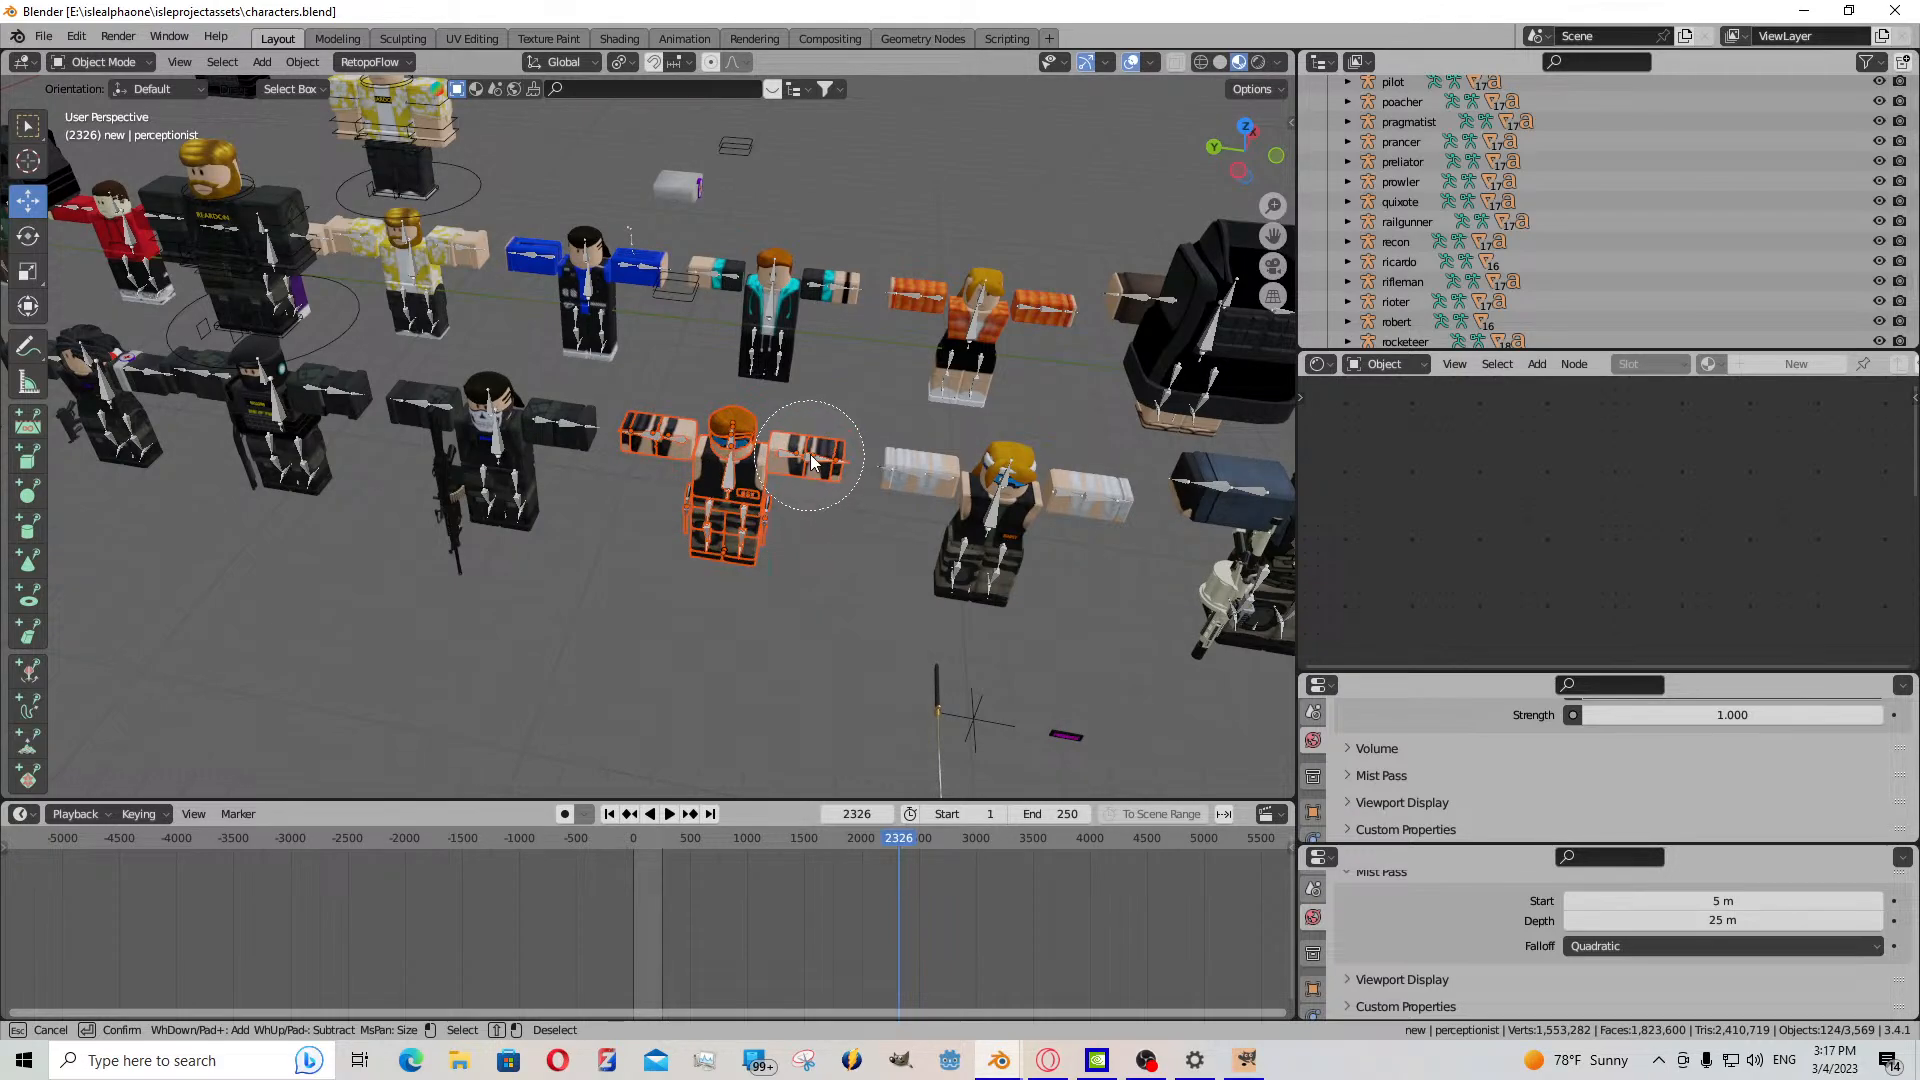
{"action": "key", "text": "Escape"}
- Add the brown-haired character with blue sleeves and the neighbouring black-helmeted character, including their weapons, to the selection
{"action": "key", "text": "shift+grave"}
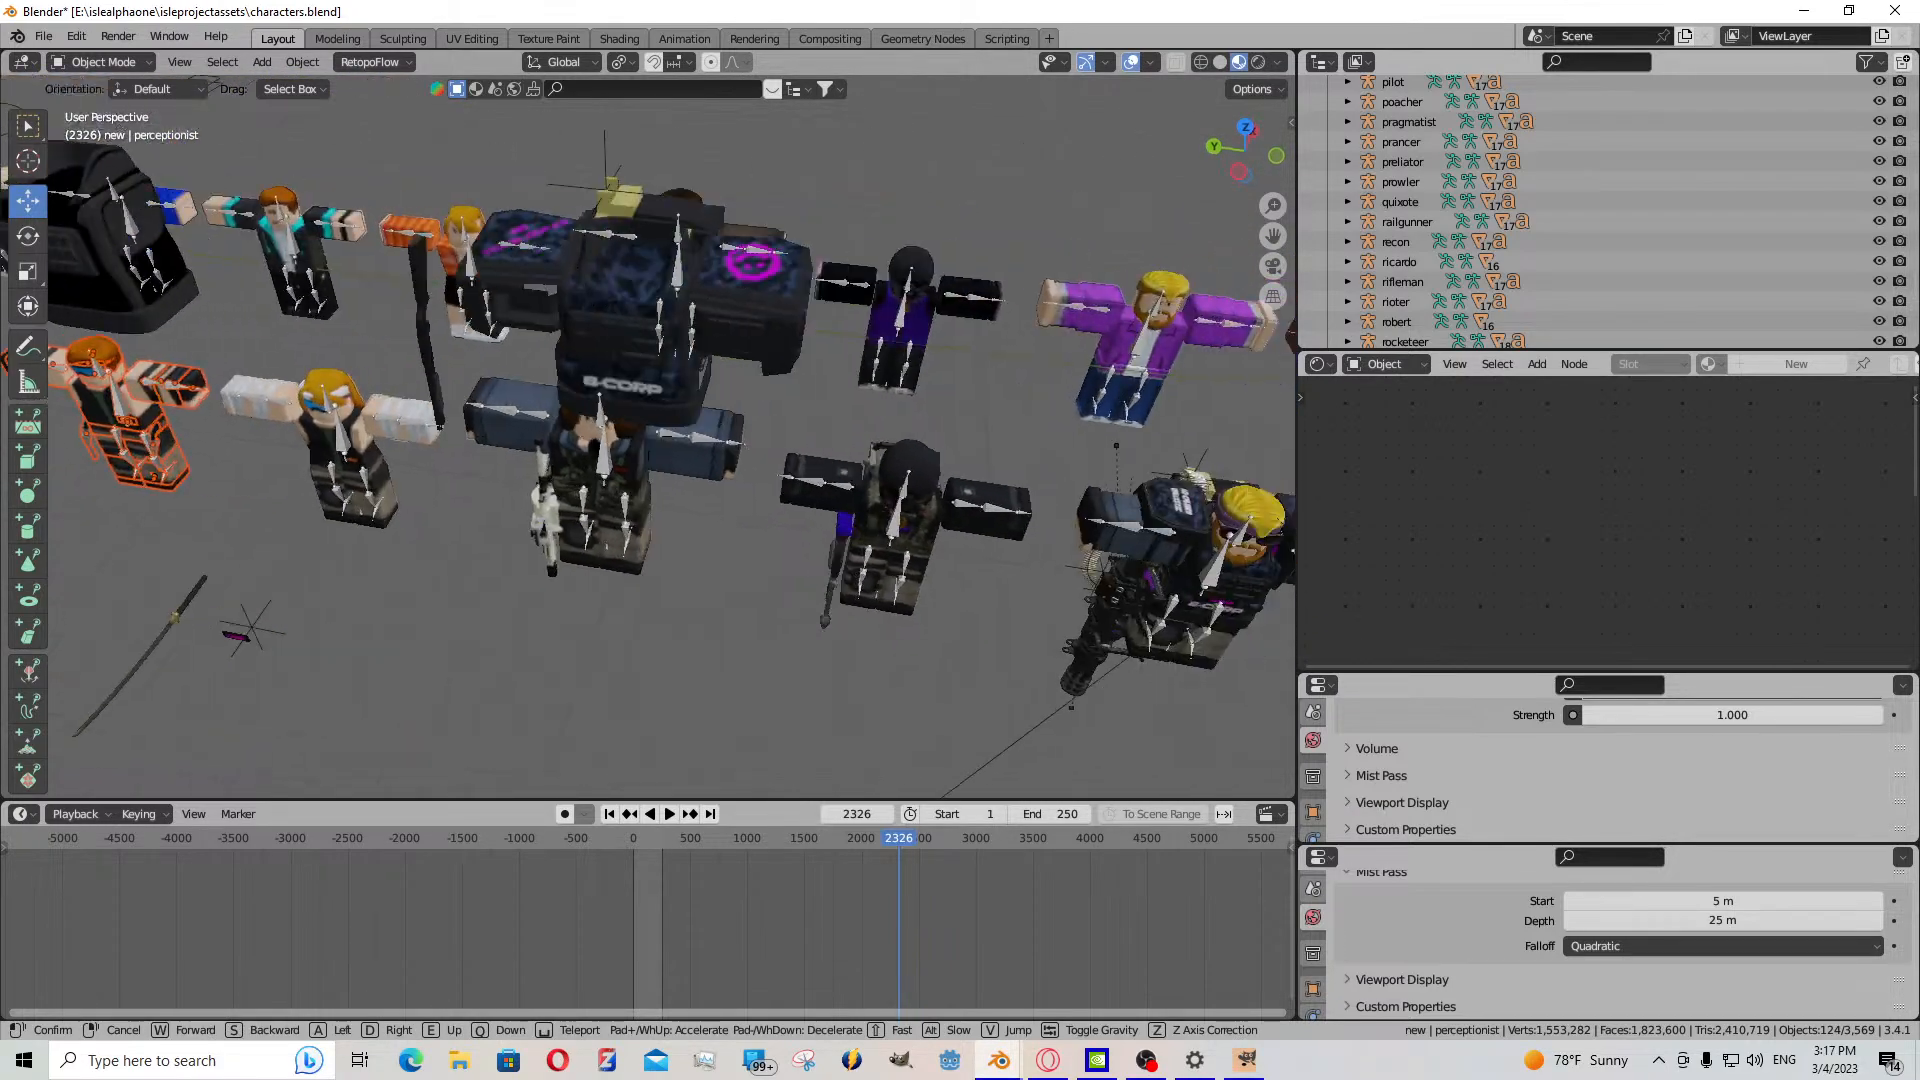
{"action": "key", "text": "a"}
{"action": "key", "text": "w"}
{"action": "left_click", "coordinate": [648, 437]}
{"action": "key", "text": "c"}
{"action": "mouse_move", "coordinate": [783, 465]}
{"action": "left_mouse_down"}
{"action": "mouse_move", "coordinate": [545, 371]}
{"action": "mouse_move", "coordinate": [436, 381]}
{"action": "mouse_move", "coordinate": [472, 469]}
{"action": "mouse_move", "coordinate": [565, 515]}
{"action": "mouse_move", "coordinate": [597, 598]}
{"action": "mouse_move", "coordinate": [1179, 579]}
{"action": "mouse_move", "coordinate": [1000, 505]}
{"action": "mouse_move", "coordinate": [826, 538]}
{"action": "mouse_move", "coordinate": [943, 670]}
{"action": "left_mouse_up"}
{"action": "right_click", "coordinate": [948, 668]}
- Add the blond minigun character and the brown-haired masked character at the row's end to the selection
{"action": "key", "text": "shift+grave"}
{"action": "key", "text": "d"}
{"action": "key", "text": "s"}
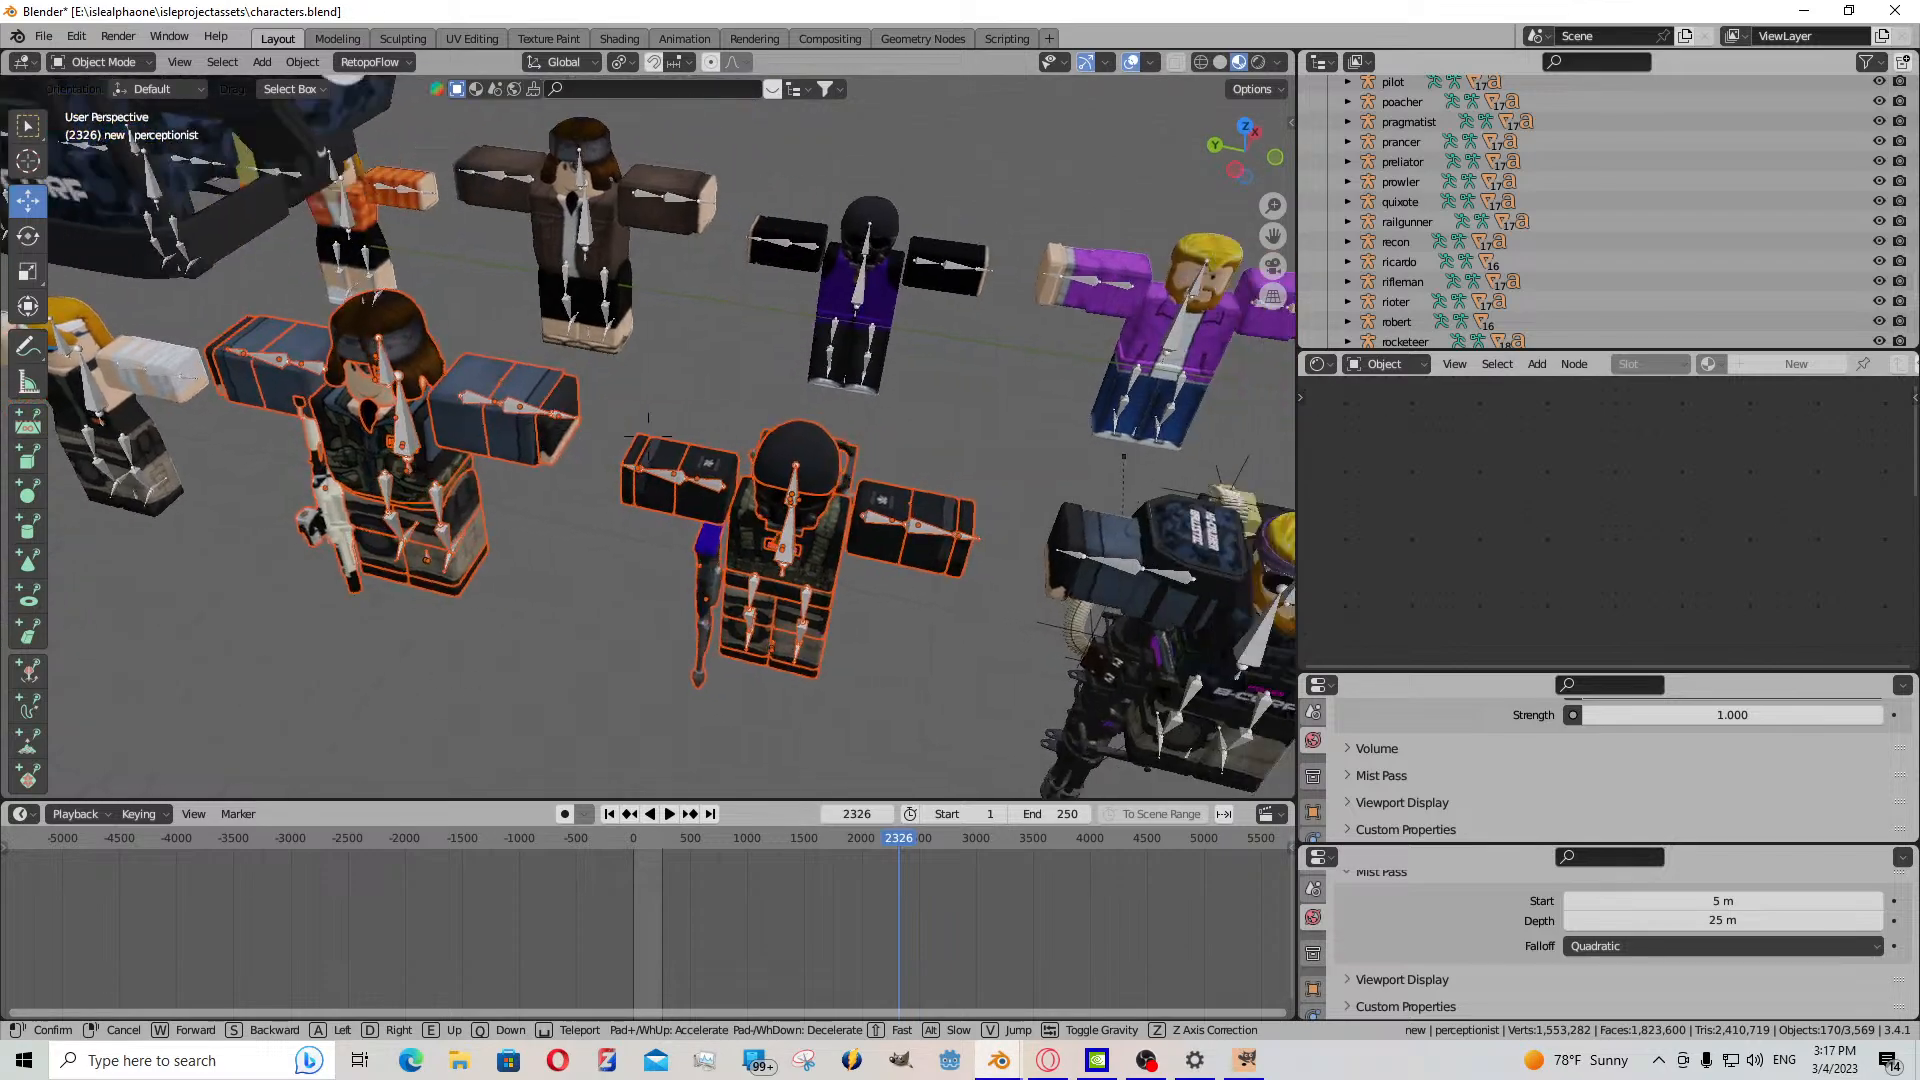
{"action": "left_click", "coordinate": [948, 668]}
{"action": "key", "text": "c"}
{"action": "mouse_move", "coordinate": [806, 506]}
{"action": "left_mouse_down"}
{"action": "mouse_move", "coordinate": [664, 448]}
{"action": "mouse_move", "coordinate": [598, 560]}
{"action": "mouse_move", "coordinate": [636, 618]}
{"action": "mouse_move", "coordinate": [1180, 548]}
{"action": "mouse_move", "coordinate": [939, 517]}
{"action": "mouse_move", "coordinate": [1048, 639]}
{"action": "left_mouse_up"}
{"action": "right_click", "coordinate": [1046, 632]}
- Copy all the selected characters from the character library
{"action": "key", "text": "shift+grave"}
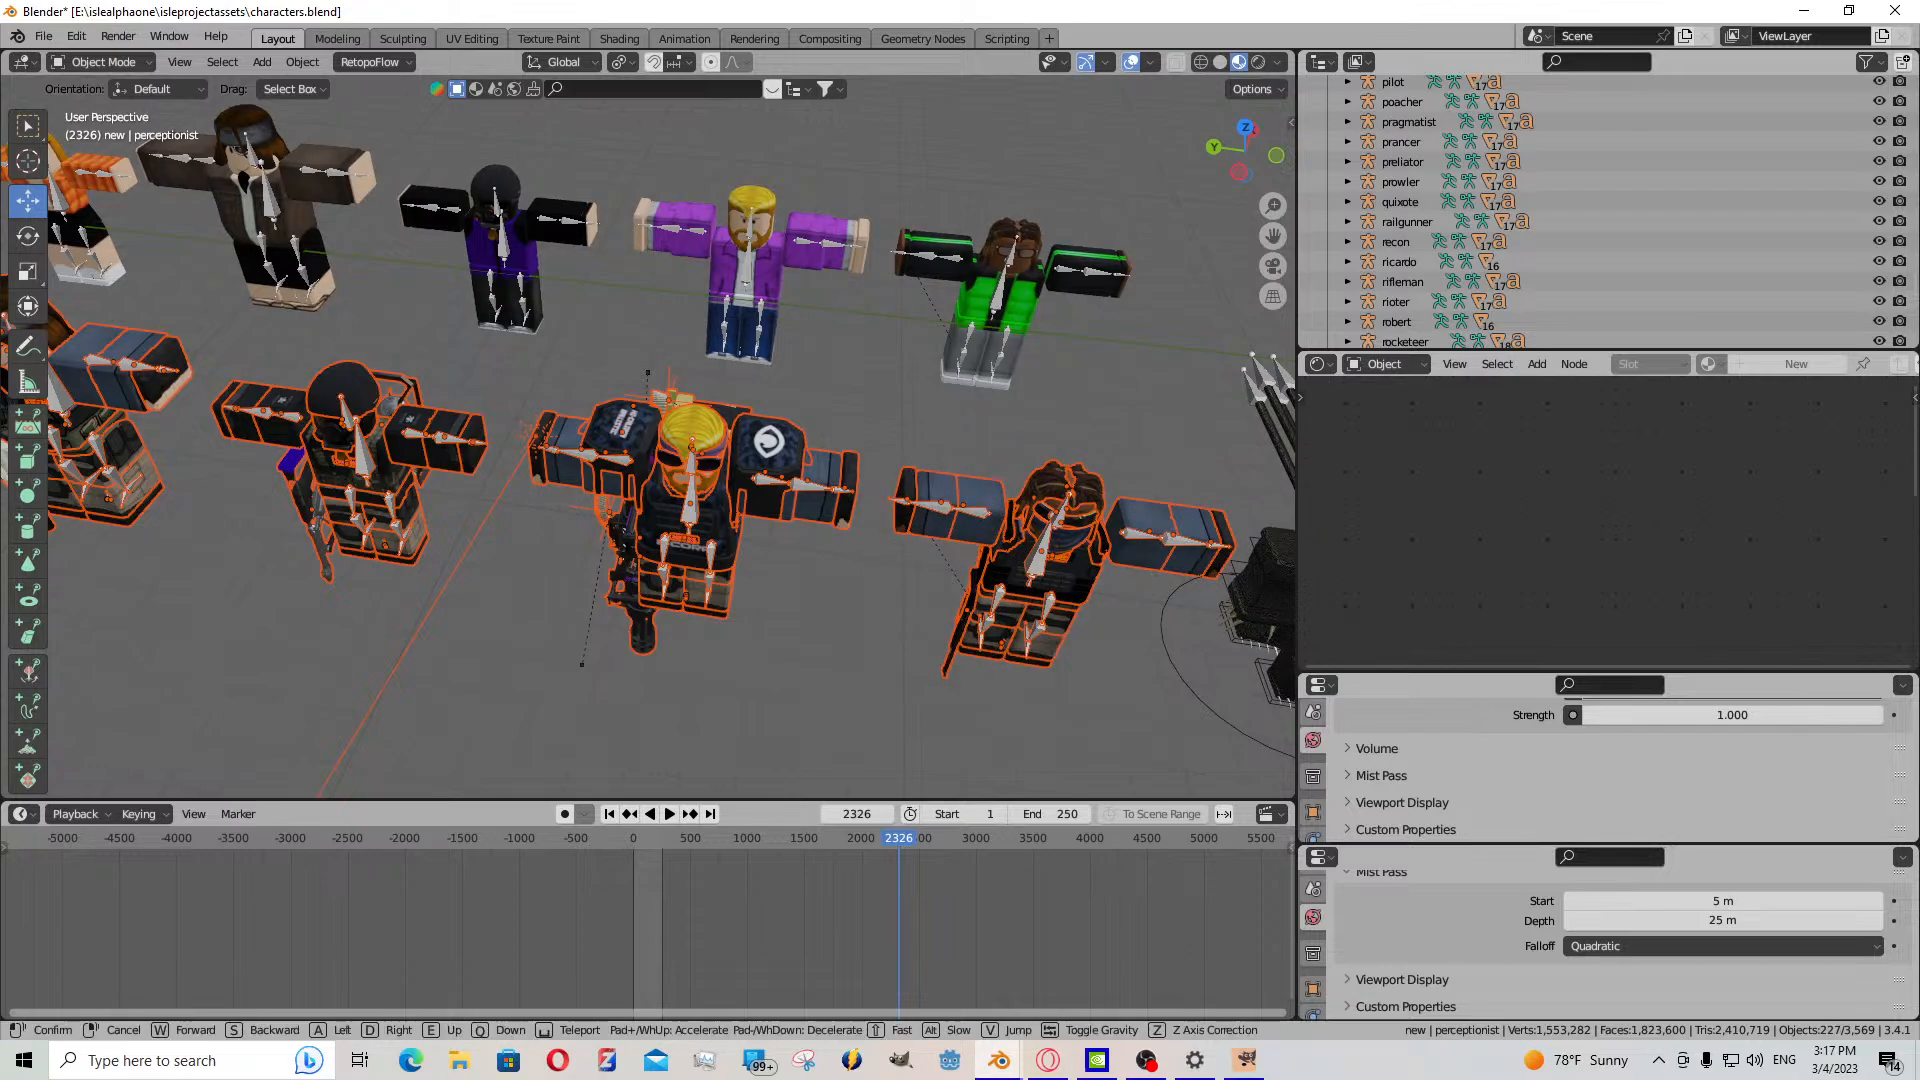
{"action": "key", "text": "d"}
{"action": "left_click", "coordinate": [1046, 632]}
{"action": "key", "text": "ctrl+c"}
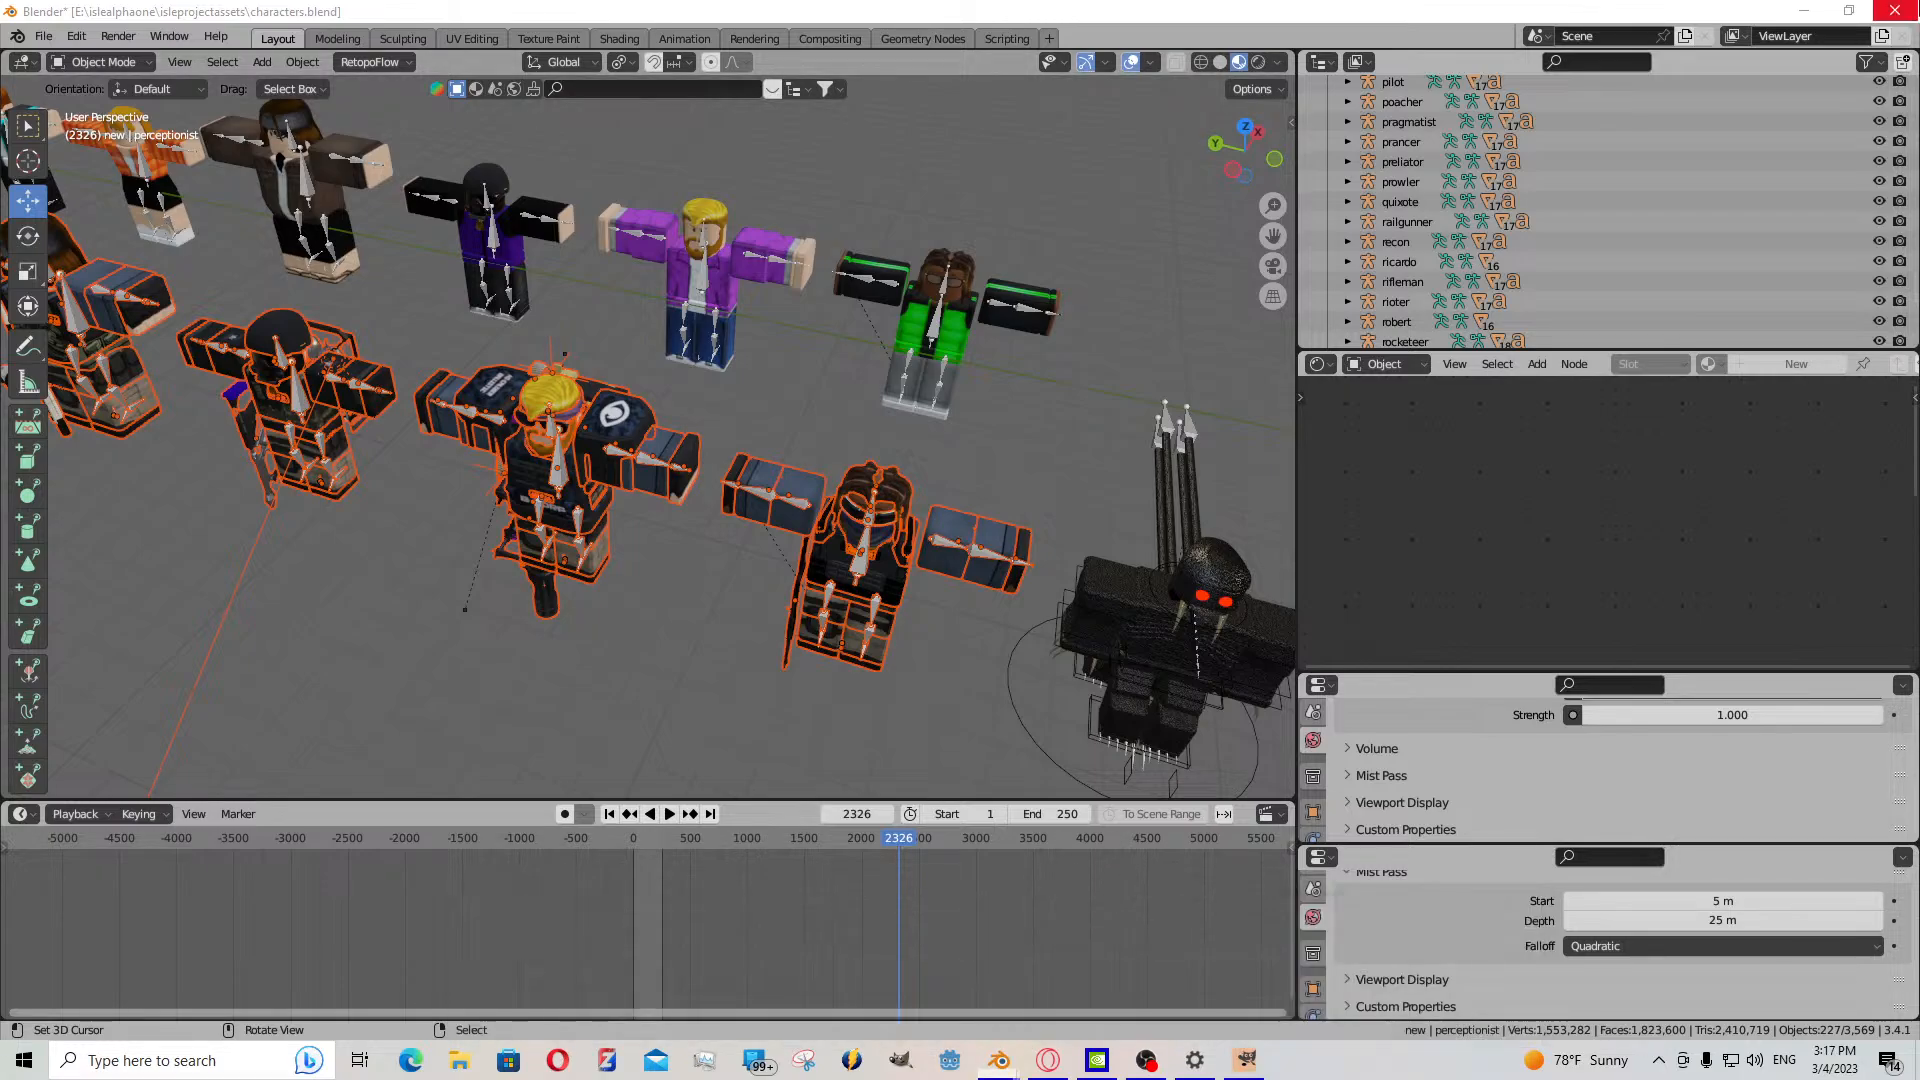
- Switch to the 1.3.blend window, snap the pasted characters to a 3D cursor beside the tables with Offset, and clear the outliner filter
{"action": "mouse_move", "coordinate": [999, 1060]}
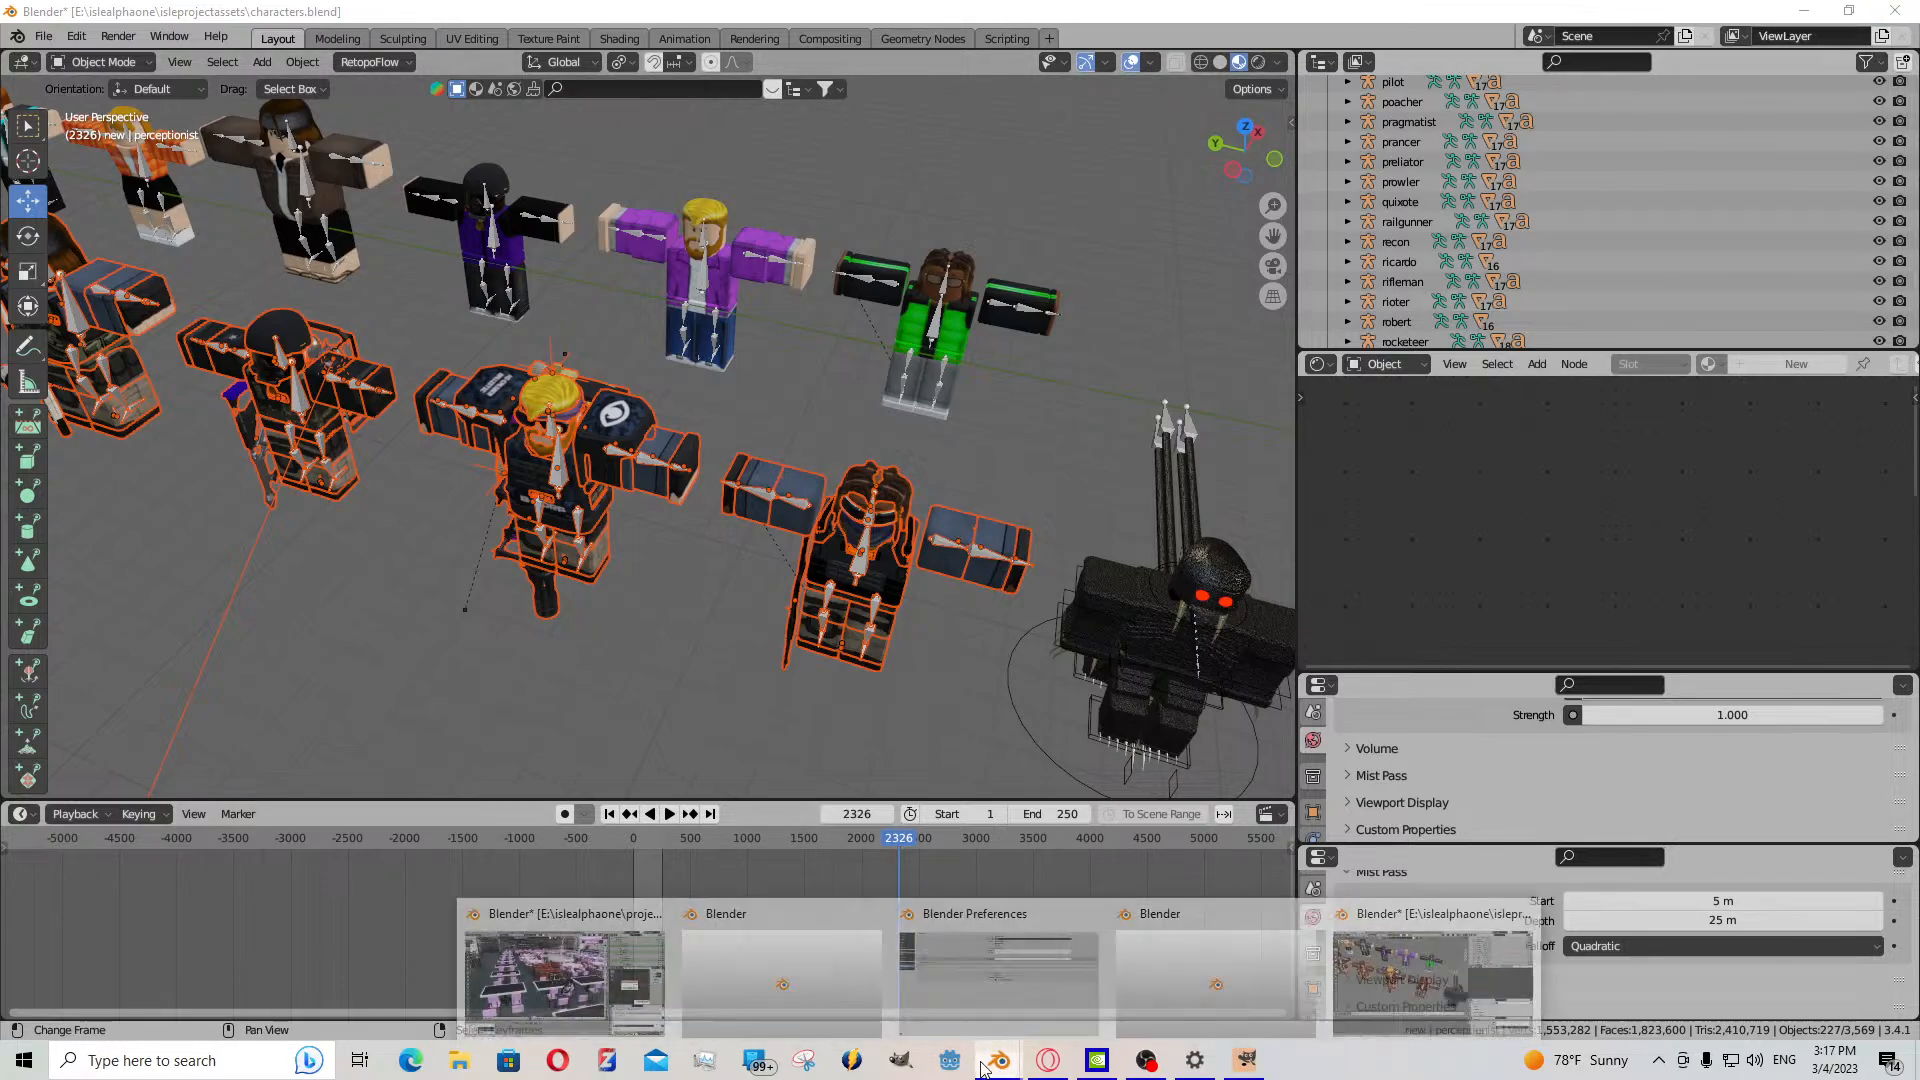
{"action": "left_click", "coordinate": [559, 965]}
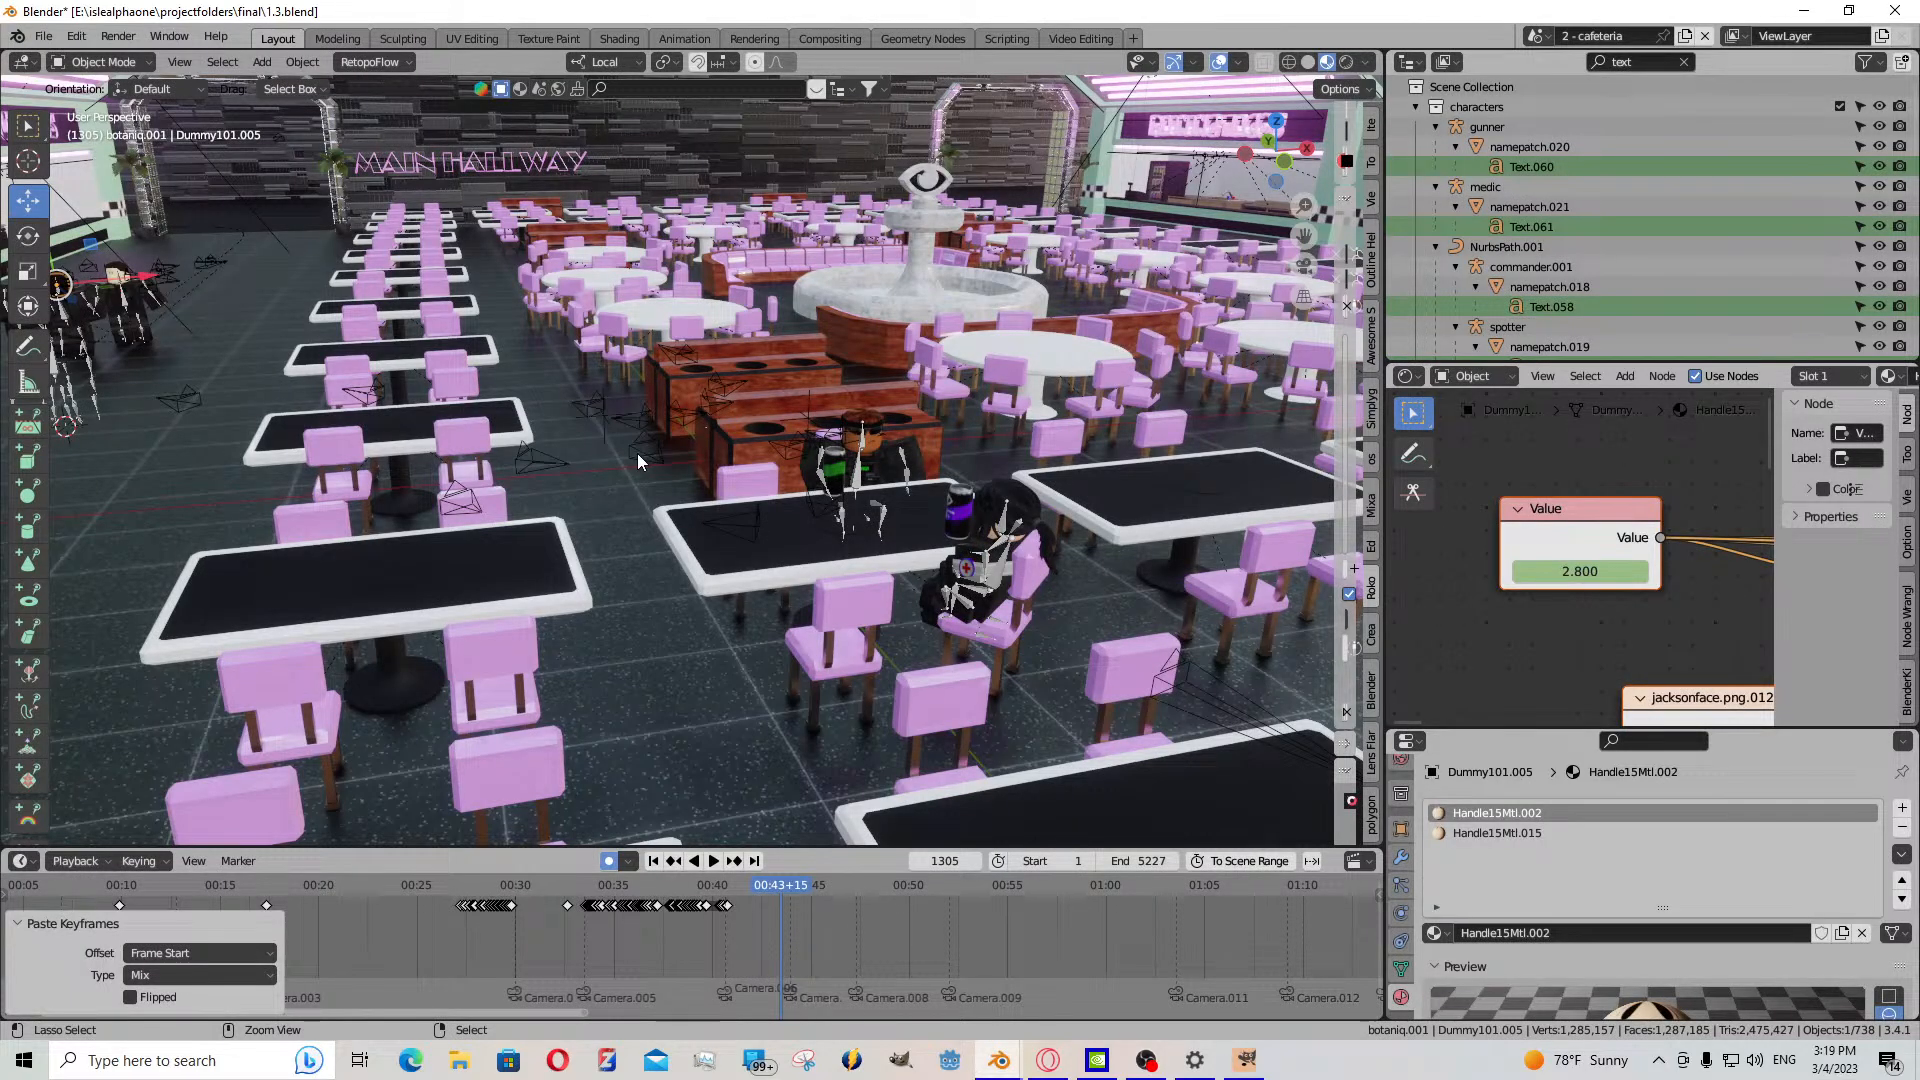
{"action": "left_click", "coordinate": [609, 615]}
{"action": "key", "text": "shift+s"}
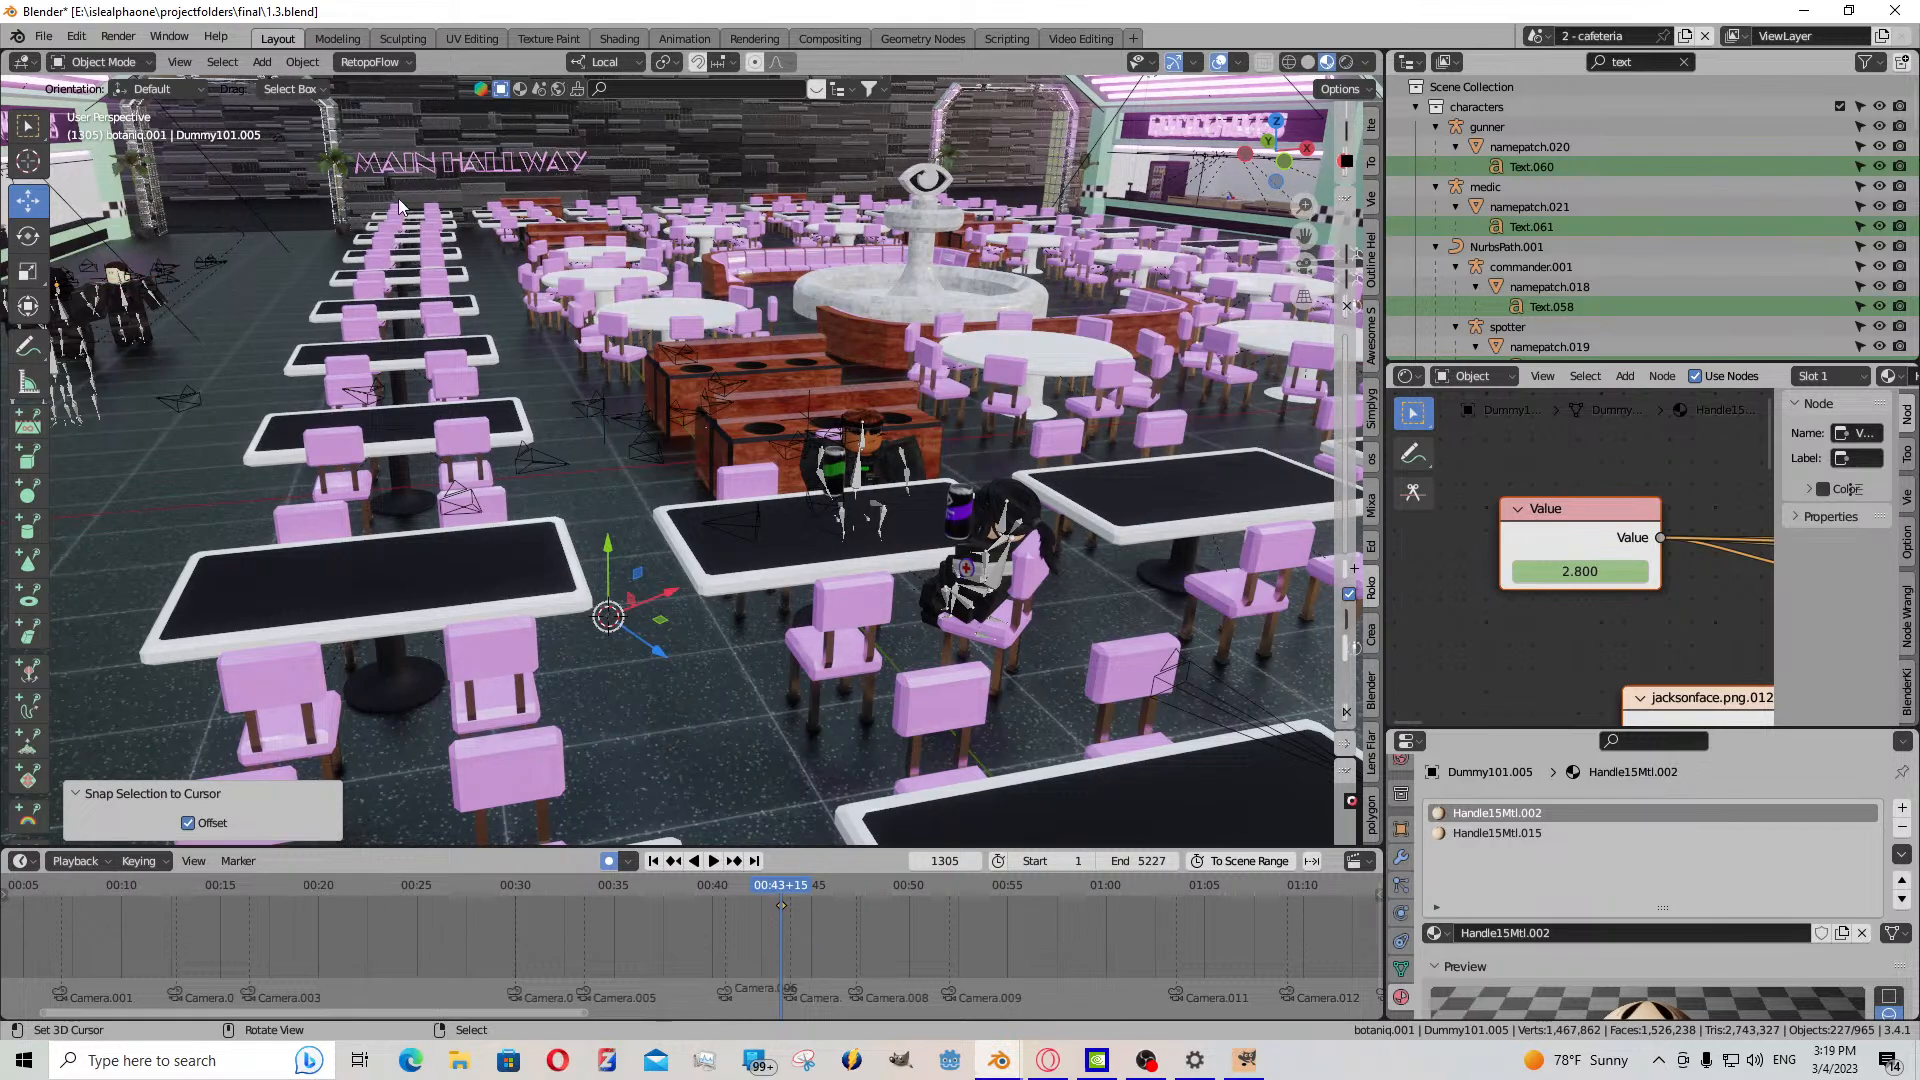
{"action": "left_click", "coordinate": [1685, 64]}
- Resume the paused Synthwave / Spacewave Mix on YouTube from its beginning and return to Blender
{"action": "mouse_move", "coordinate": [1071, 1052]}
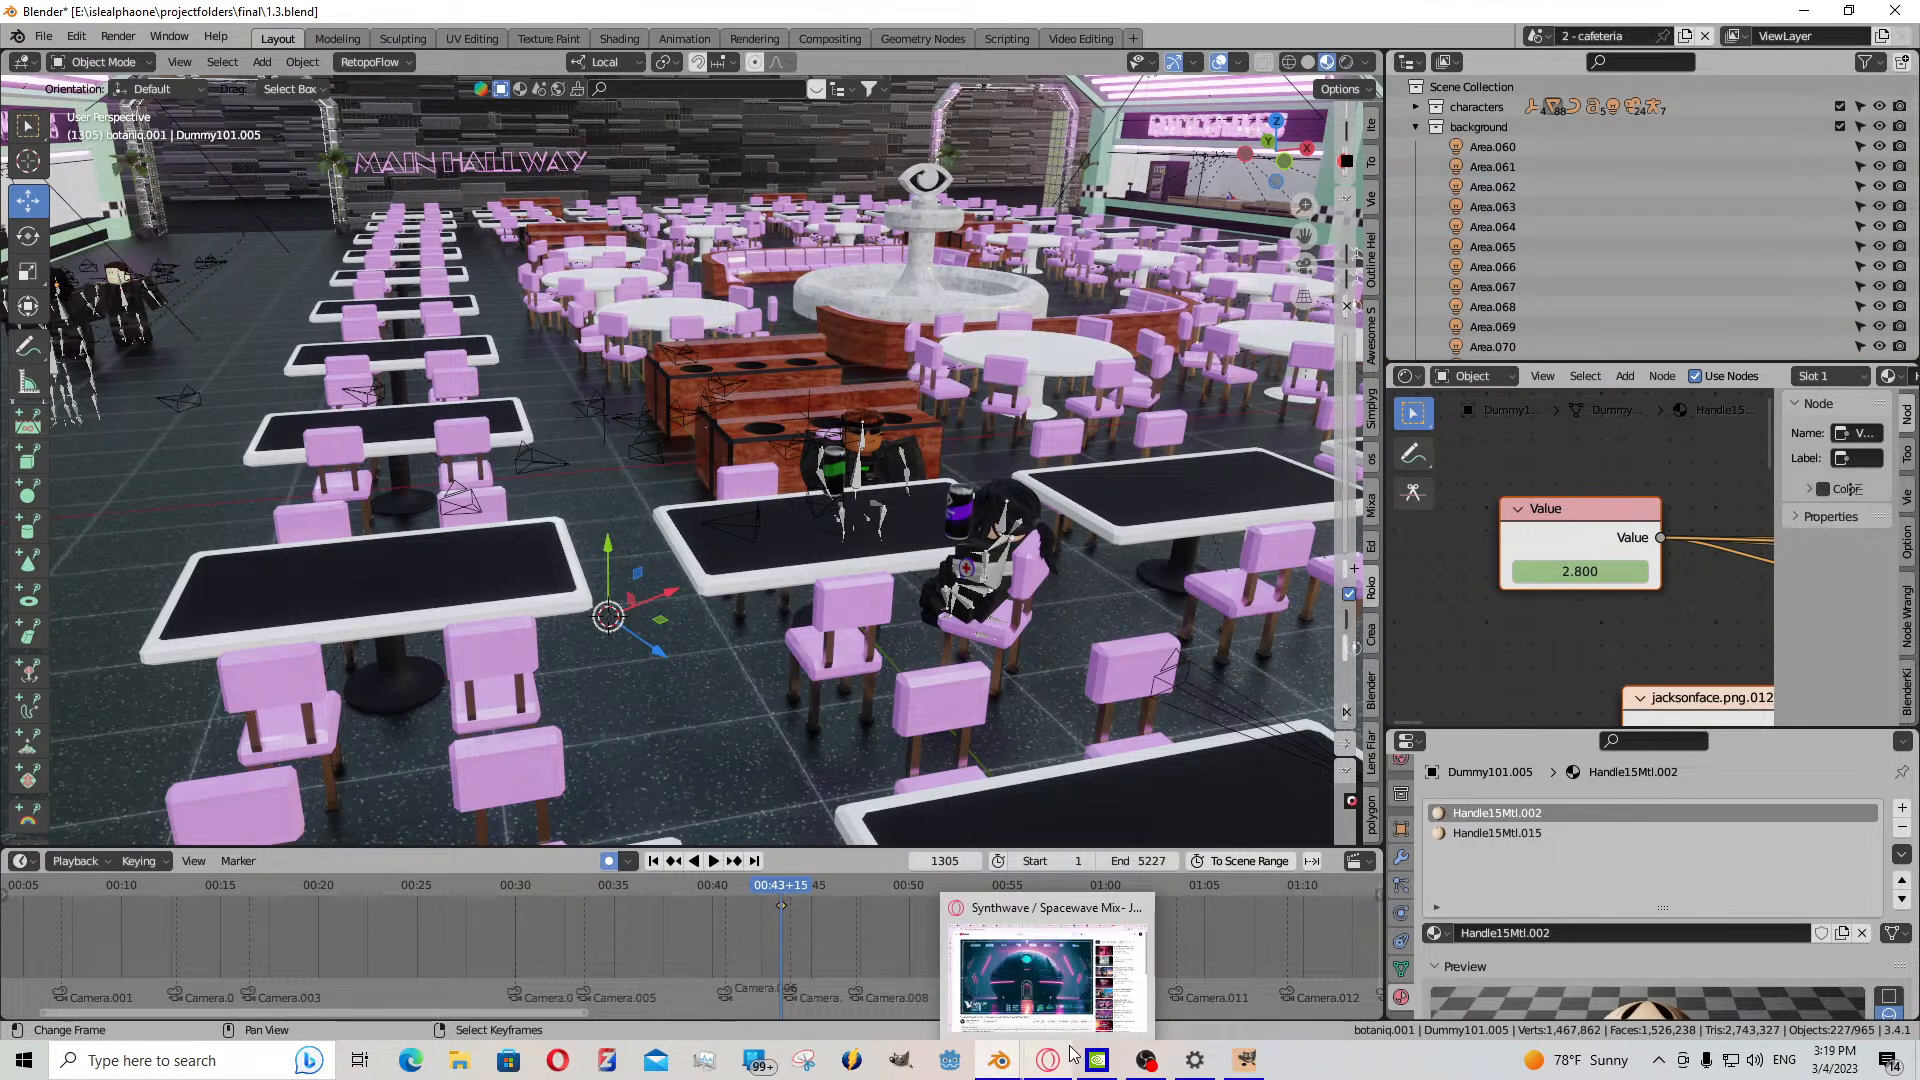
{"action": "left_click", "coordinate": [1017, 957]}
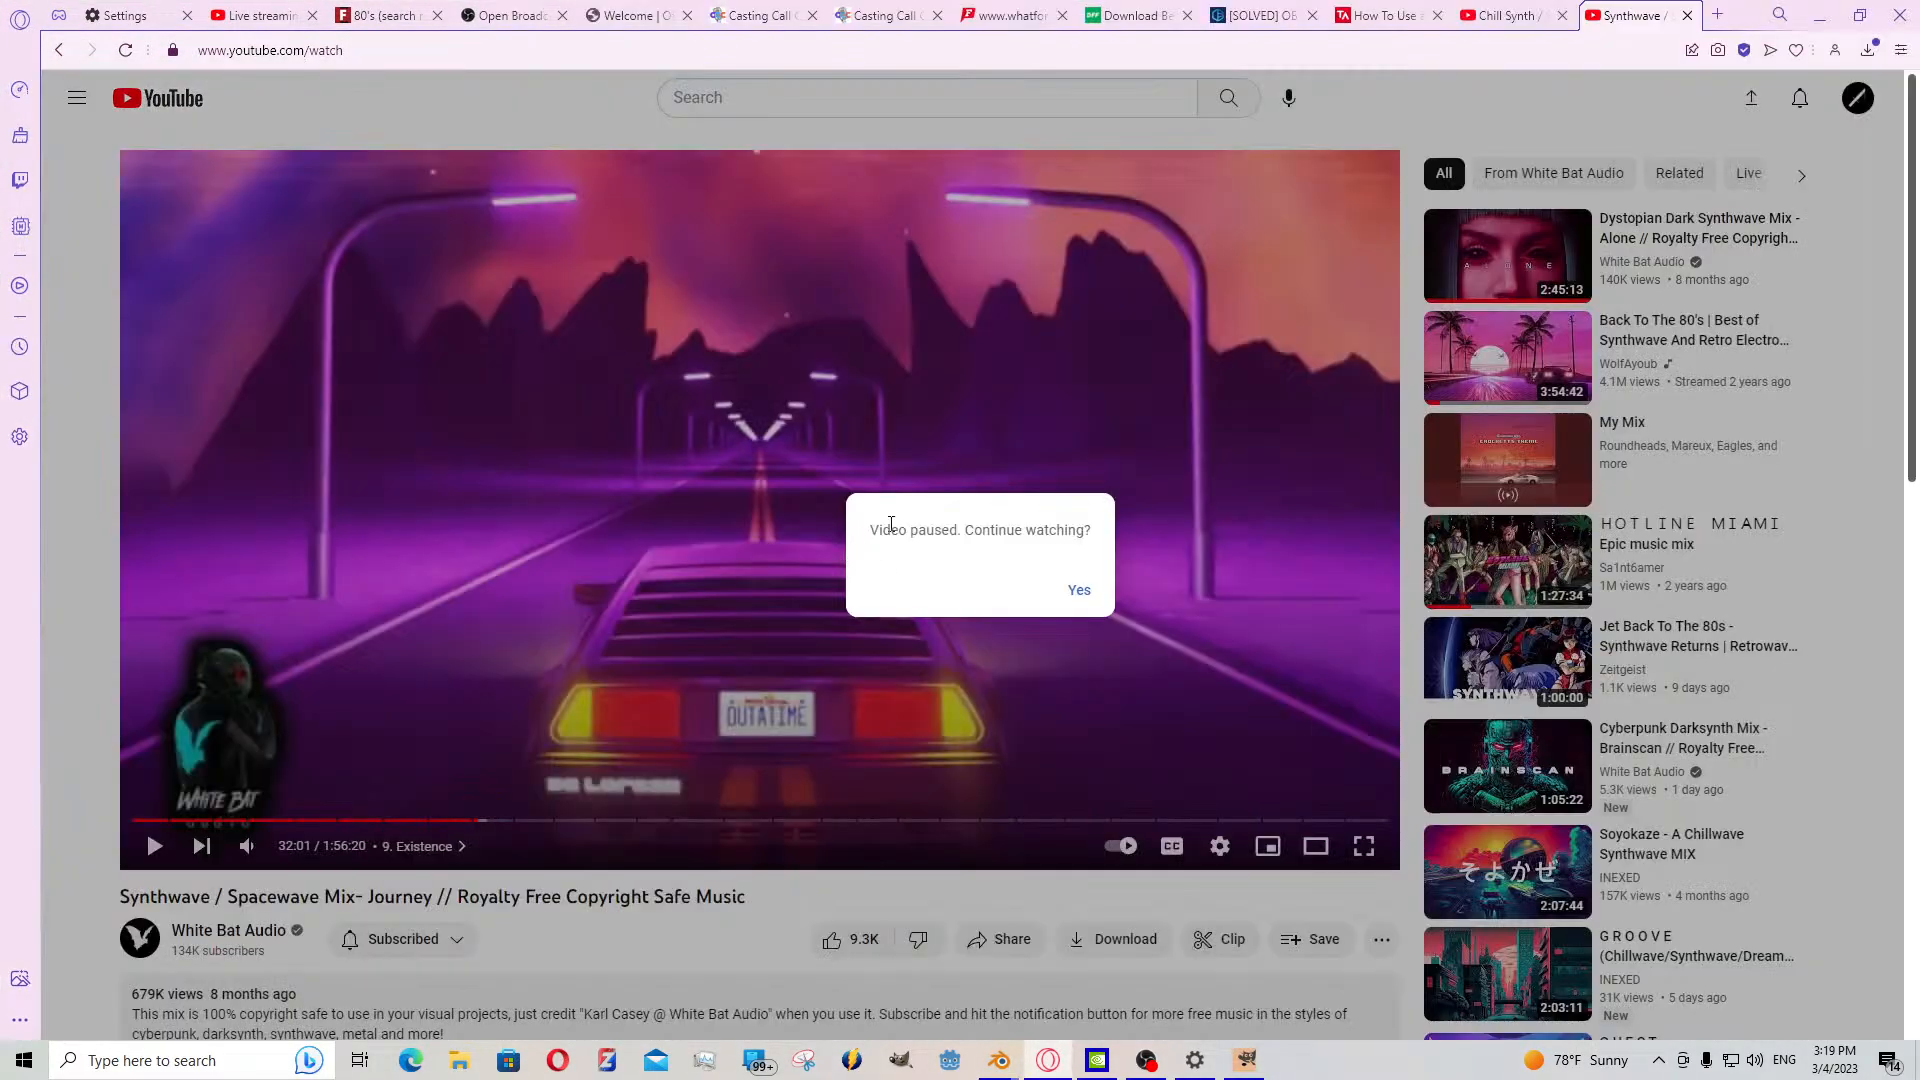
{"action": "left_click", "coordinate": [1077, 590]}
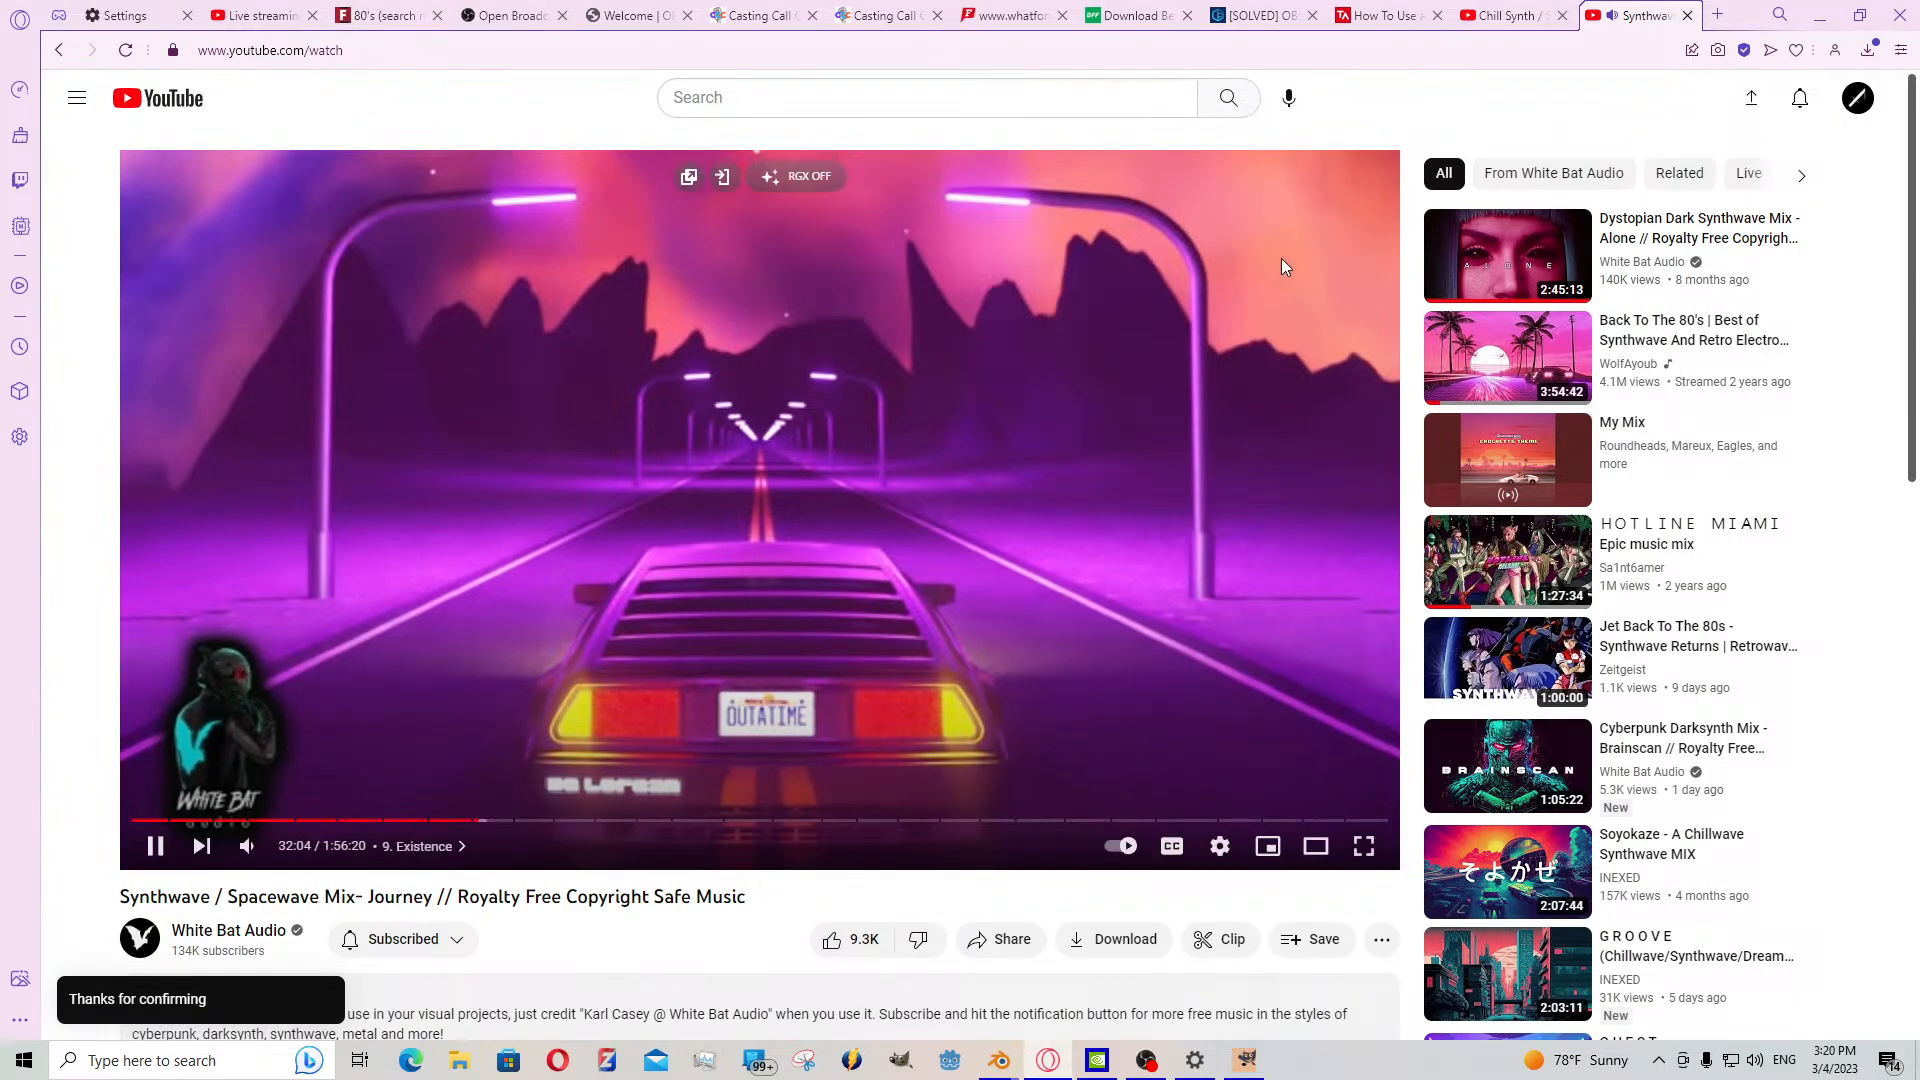
{"action": "key", "text": "2"}
{"action": "key", "text": "0"}
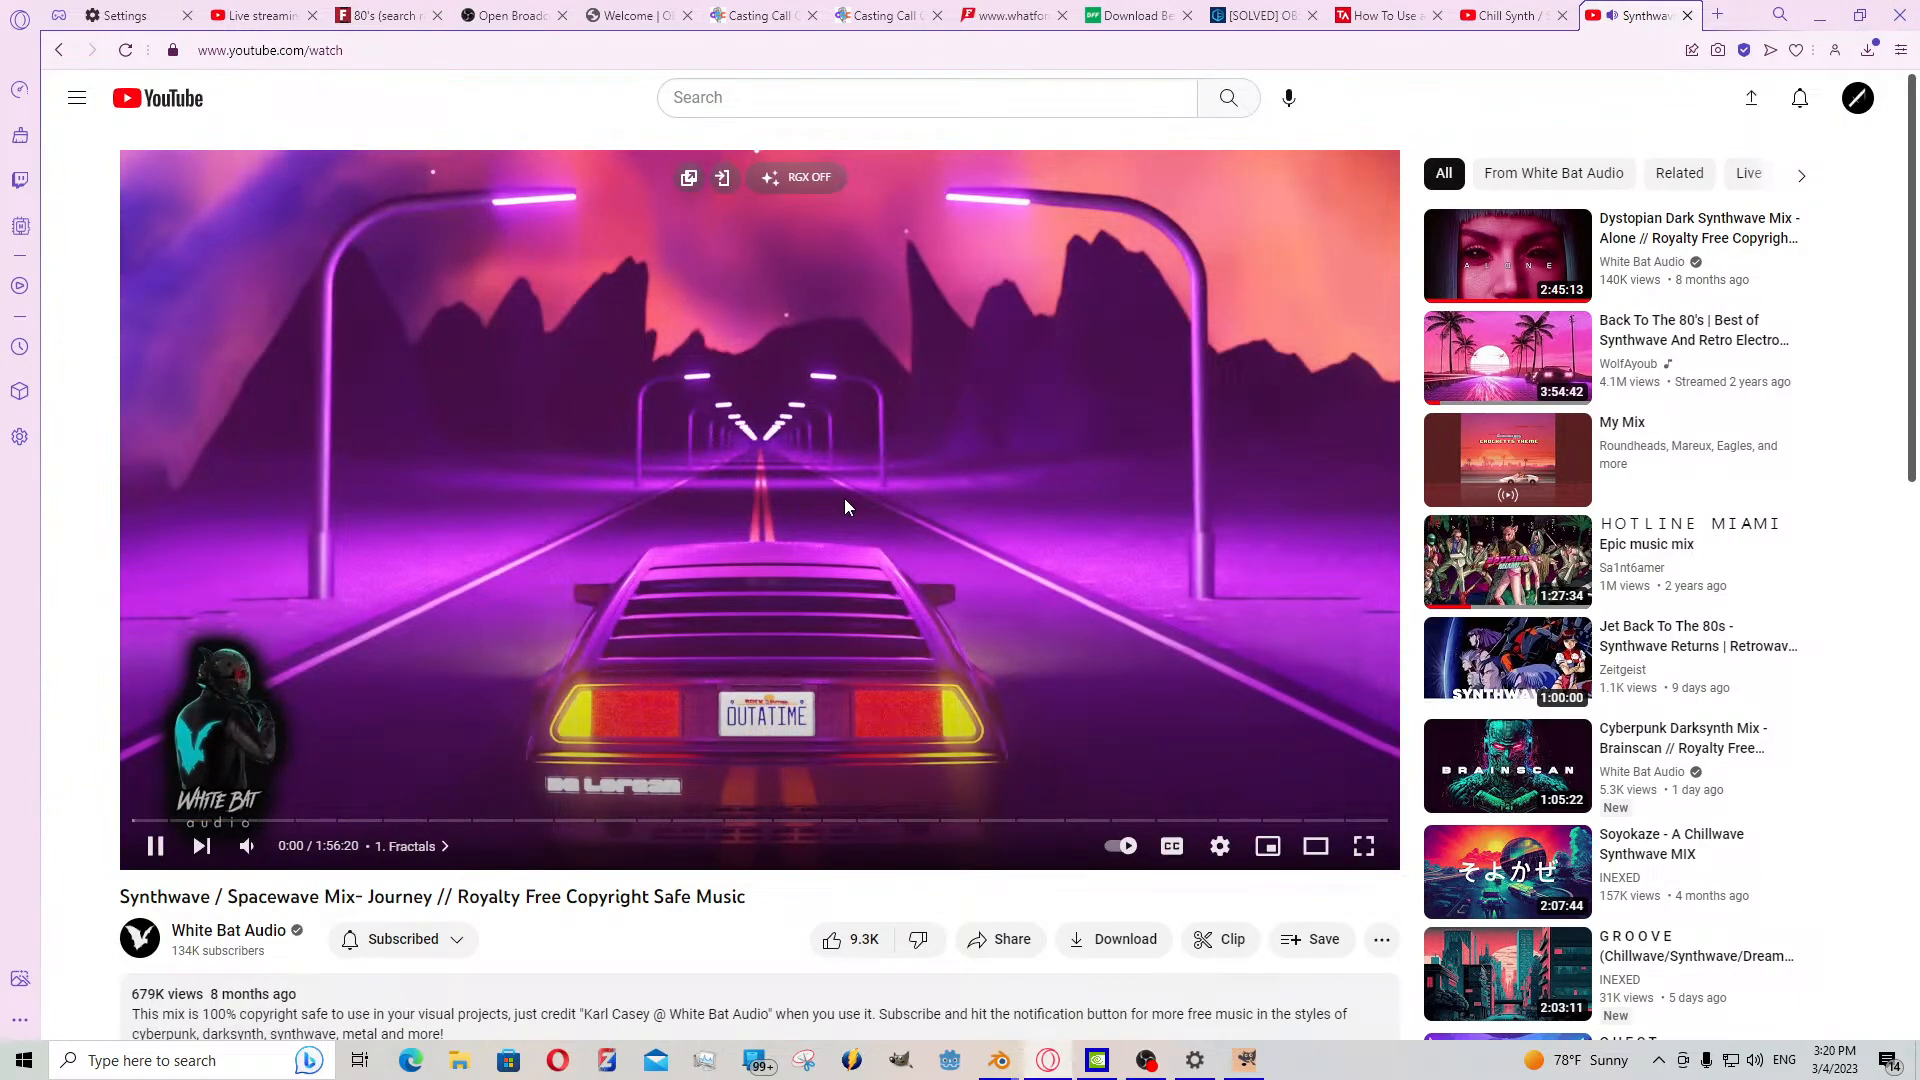
{"action": "left_click", "coordinate": [1825, 17]}
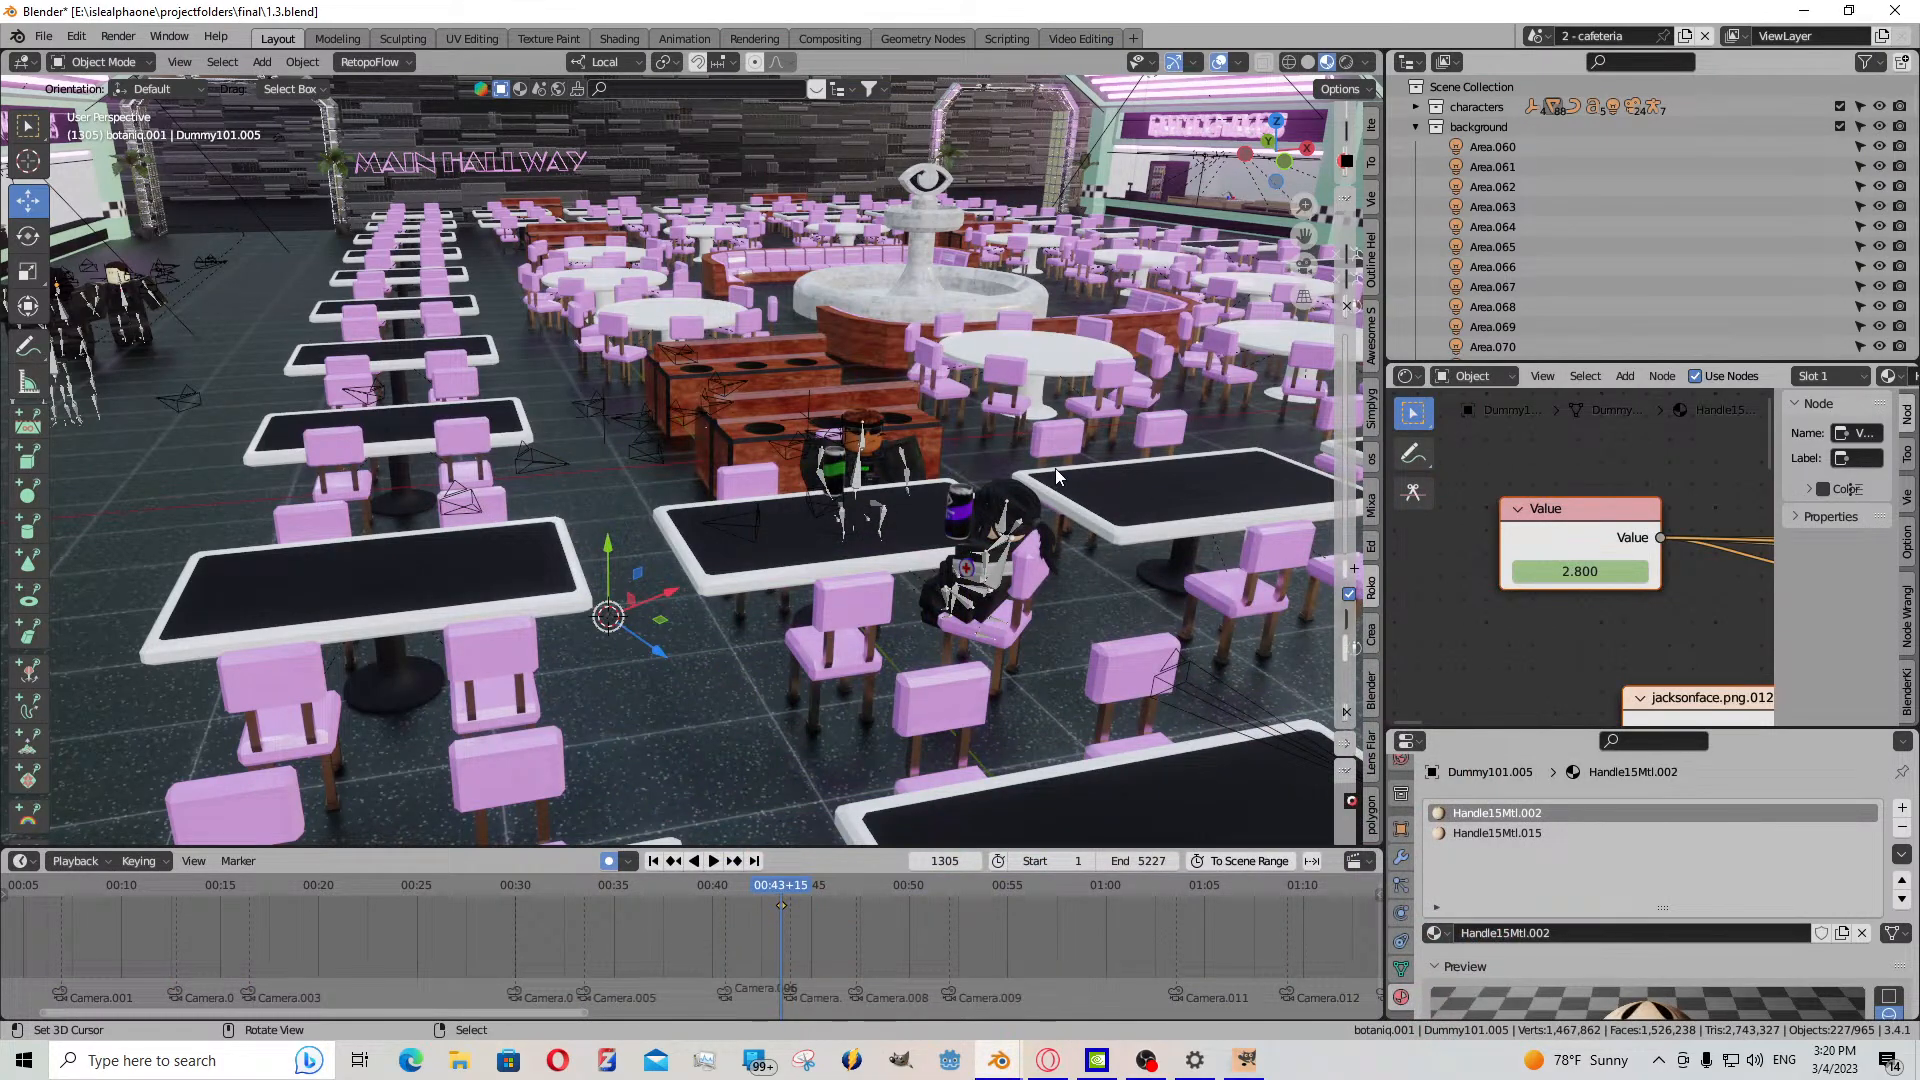
- Set the transform orientation to Global
{"action": "left_click", "coordinate": [616, 62]}
{"action": "left_click", "coordinate": [608, 127]}
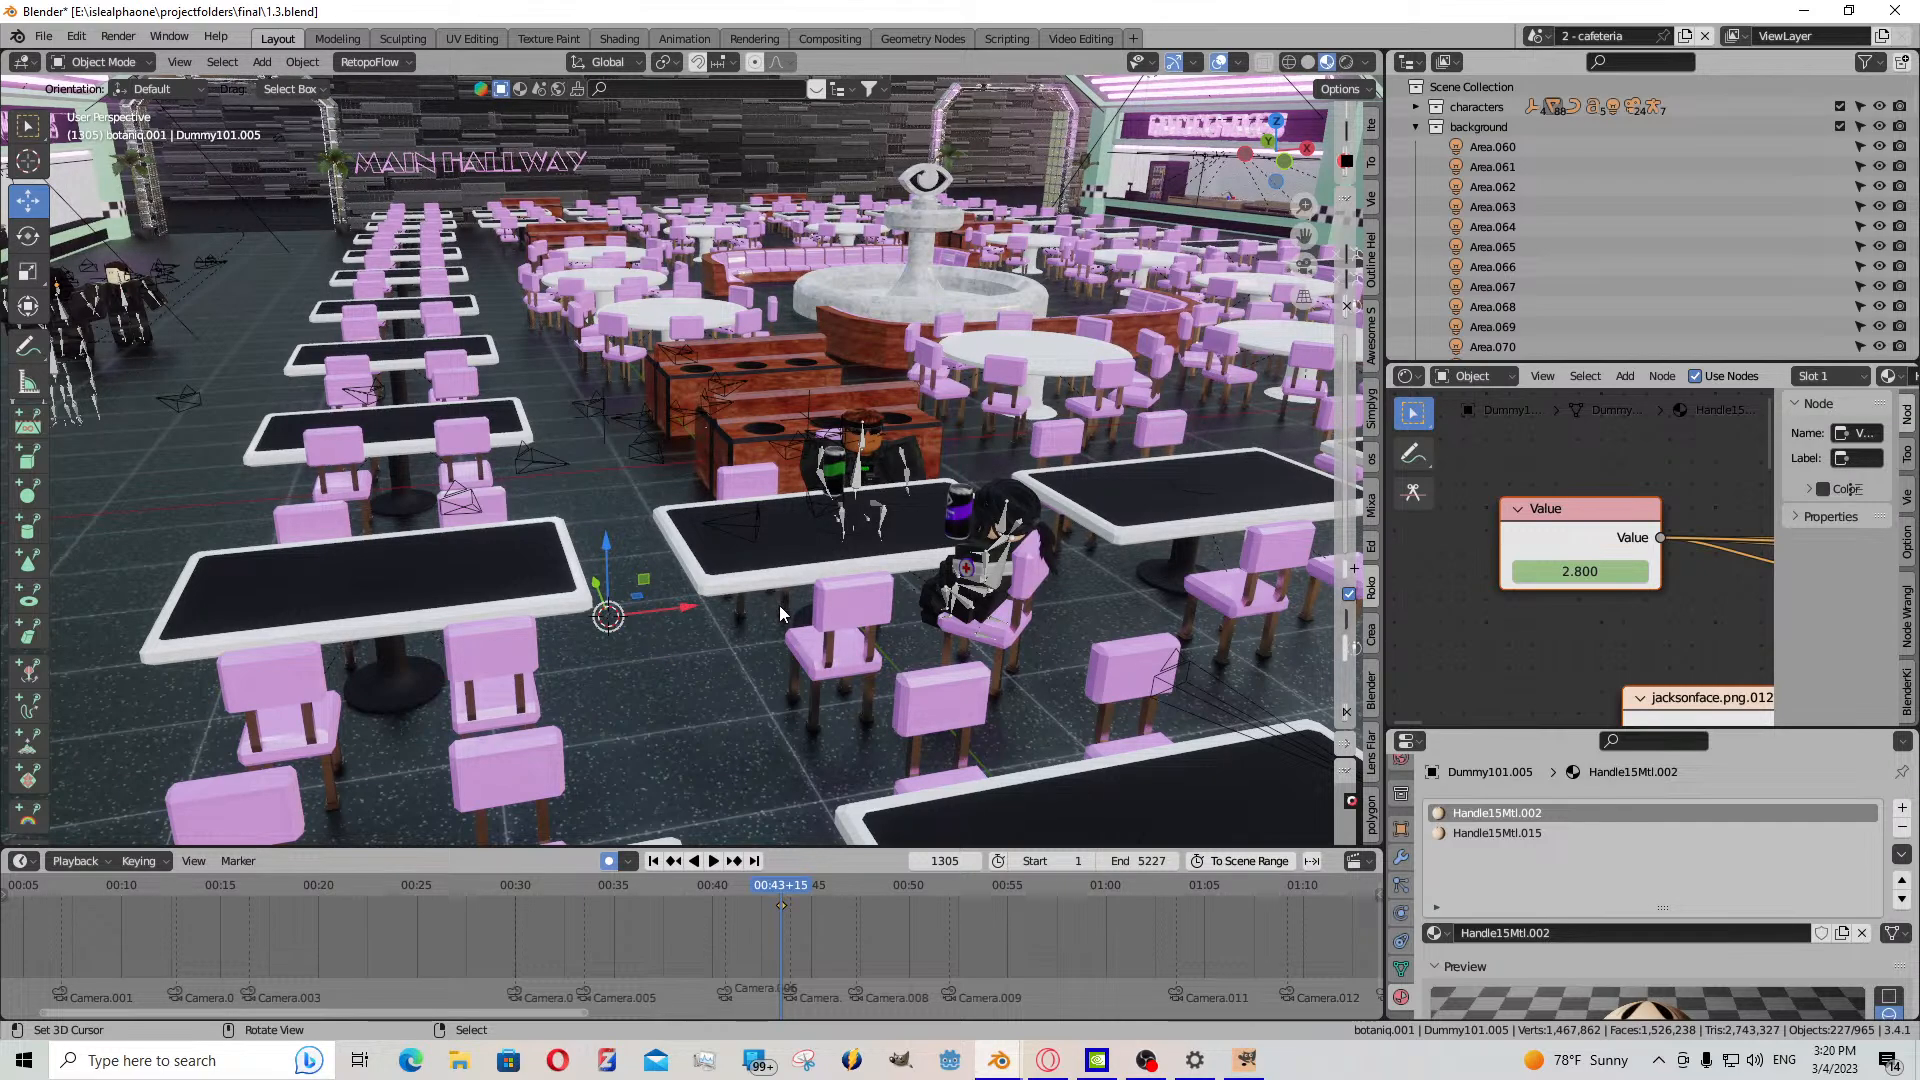
{"action": "scroll", "coordinate": [778, 604], "scroll_direction": "down", "scroll_amount": 4}
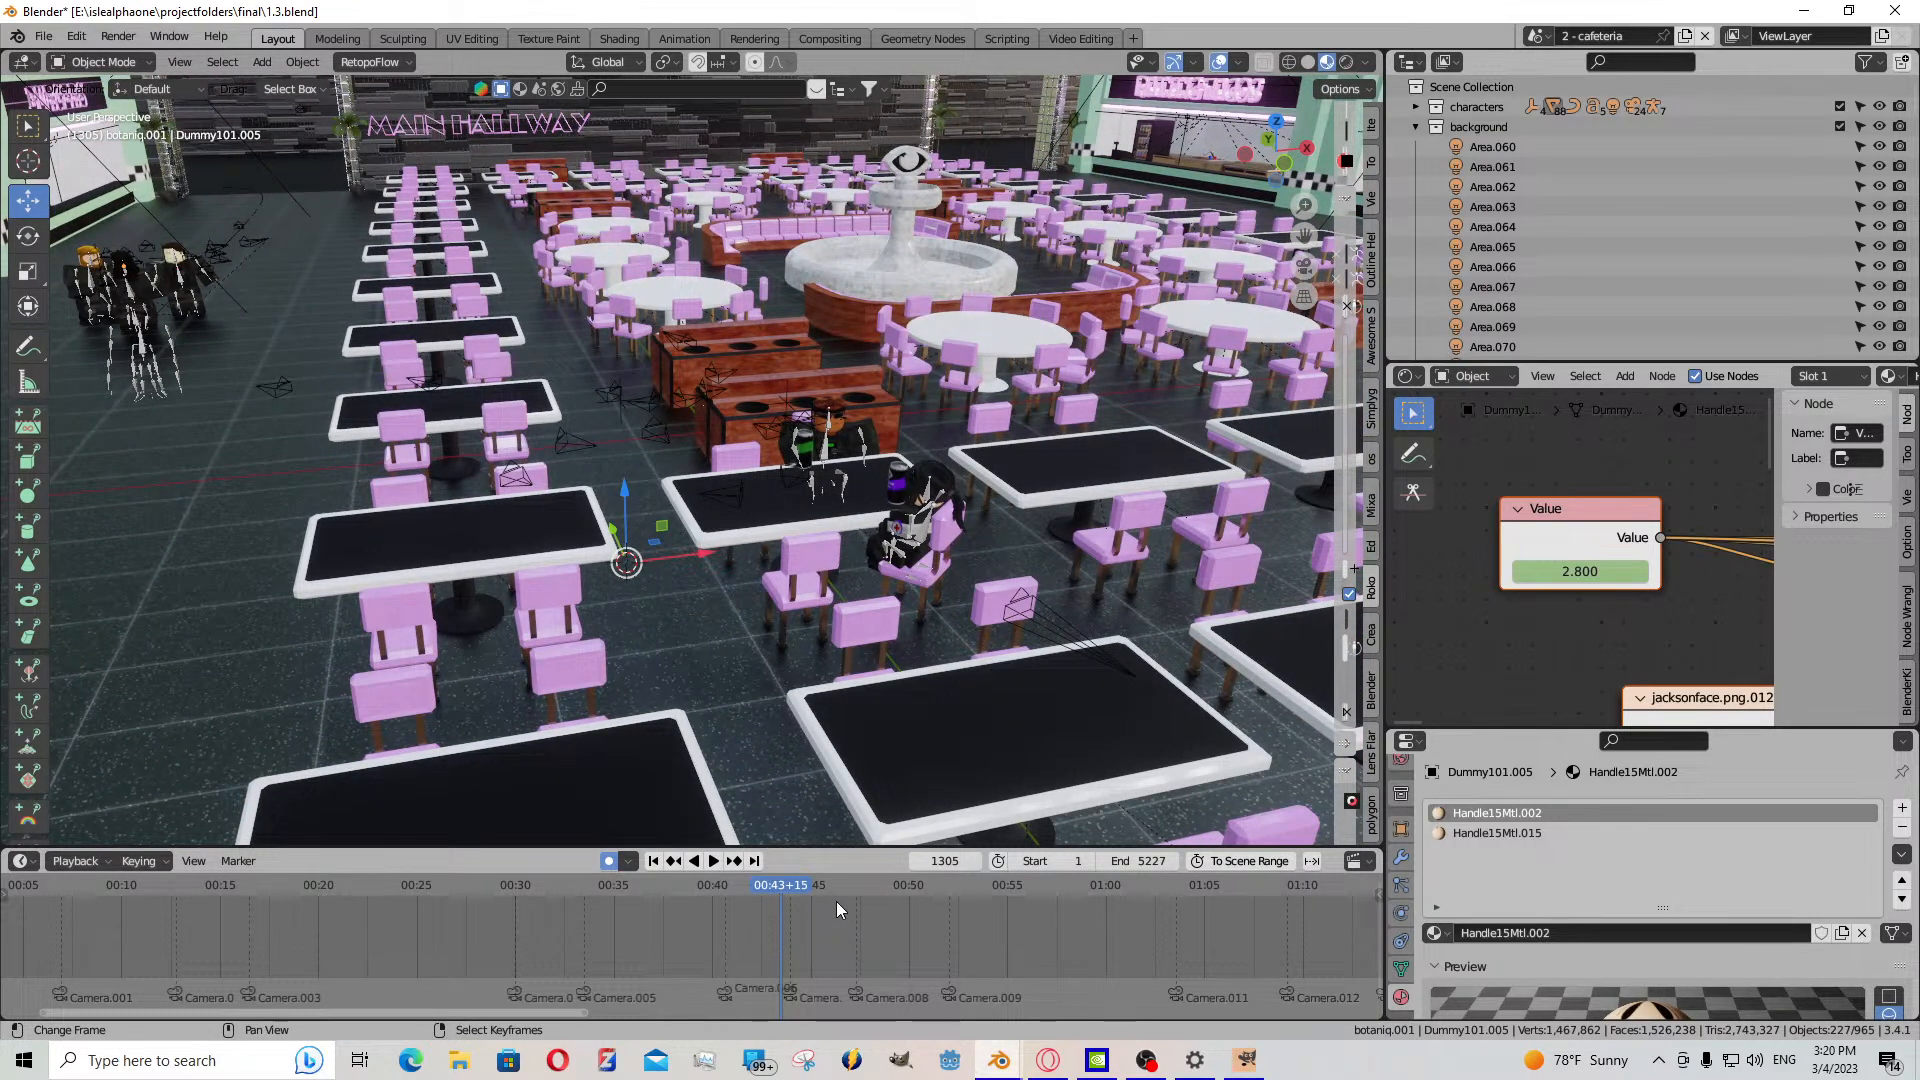
- Delete the blond headband character's minigun, ammo belt with its curve, striped ammo backpack and attached empty
{"action": "key", "text": "shift+grave"}
{"action": "key", "text": "s"}
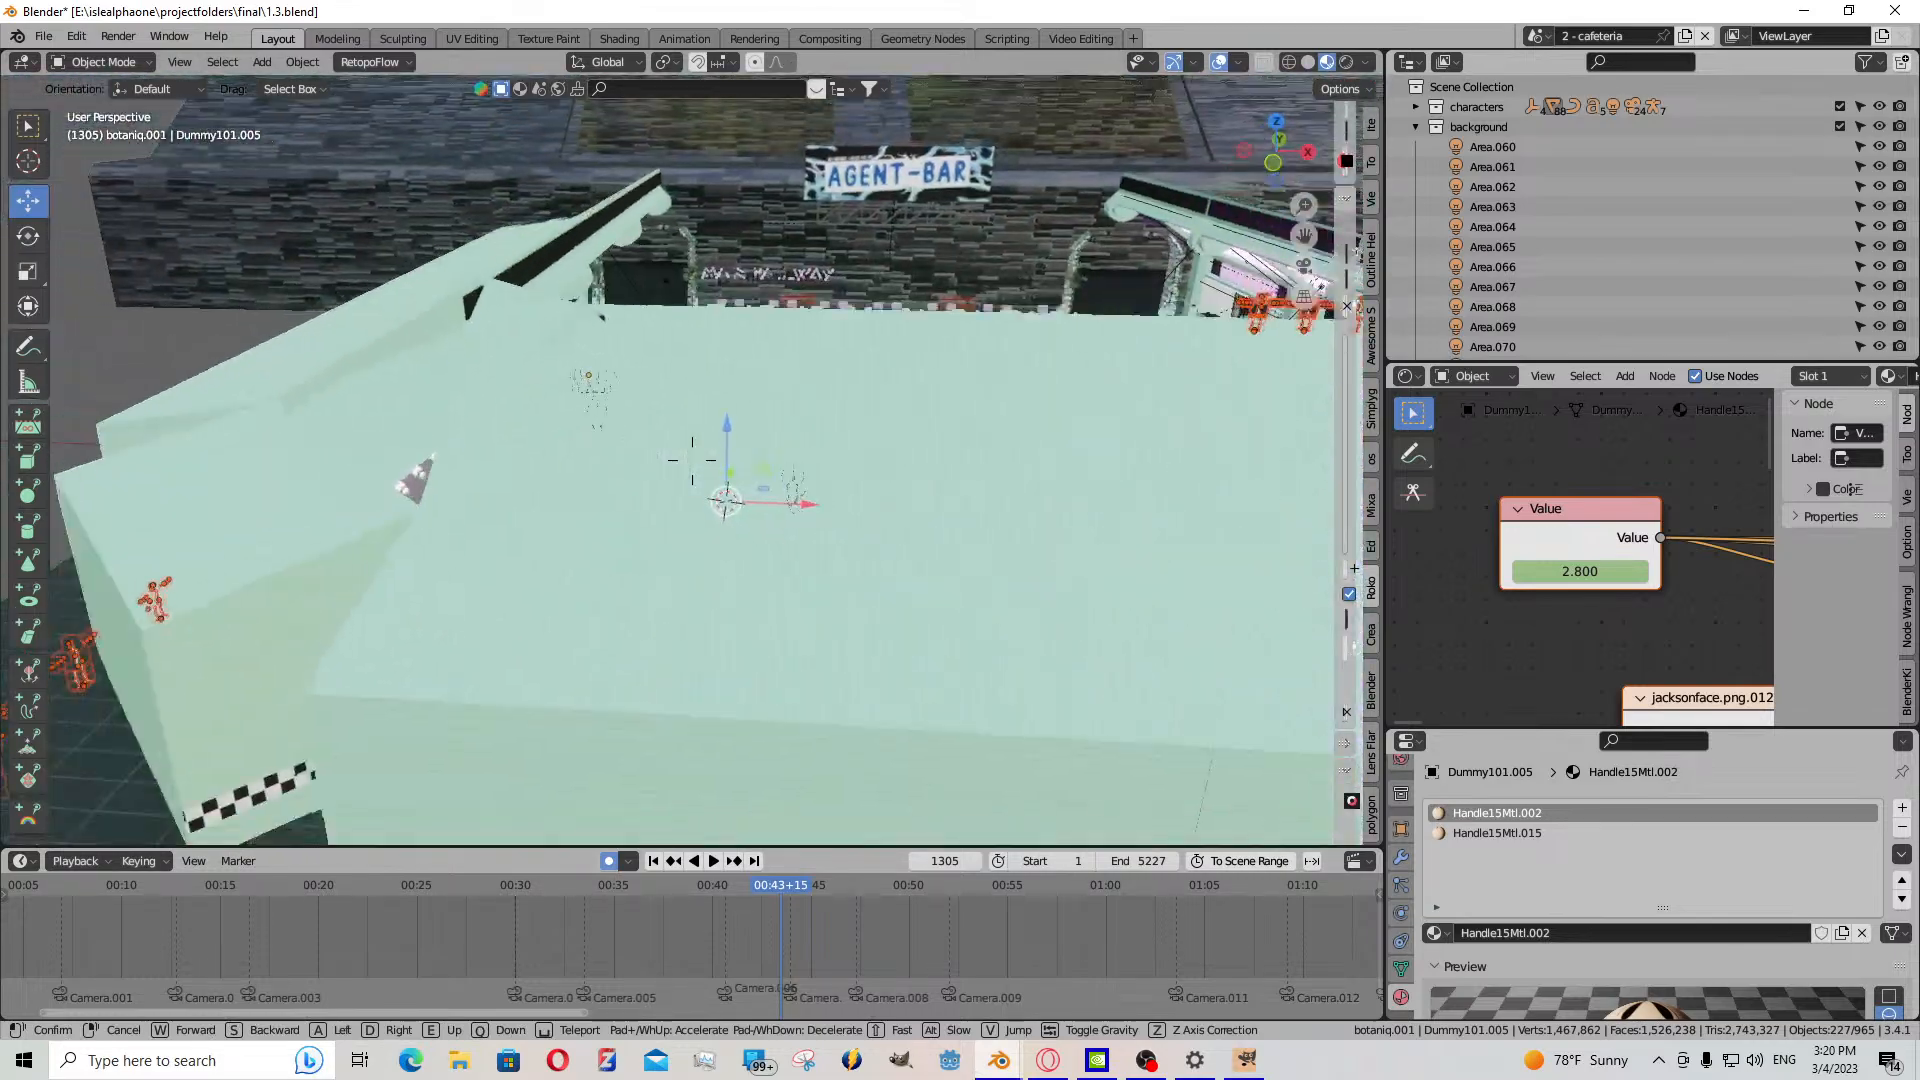
{"action": "key", "text": "w"}
{"action": "key", "text": "w"}
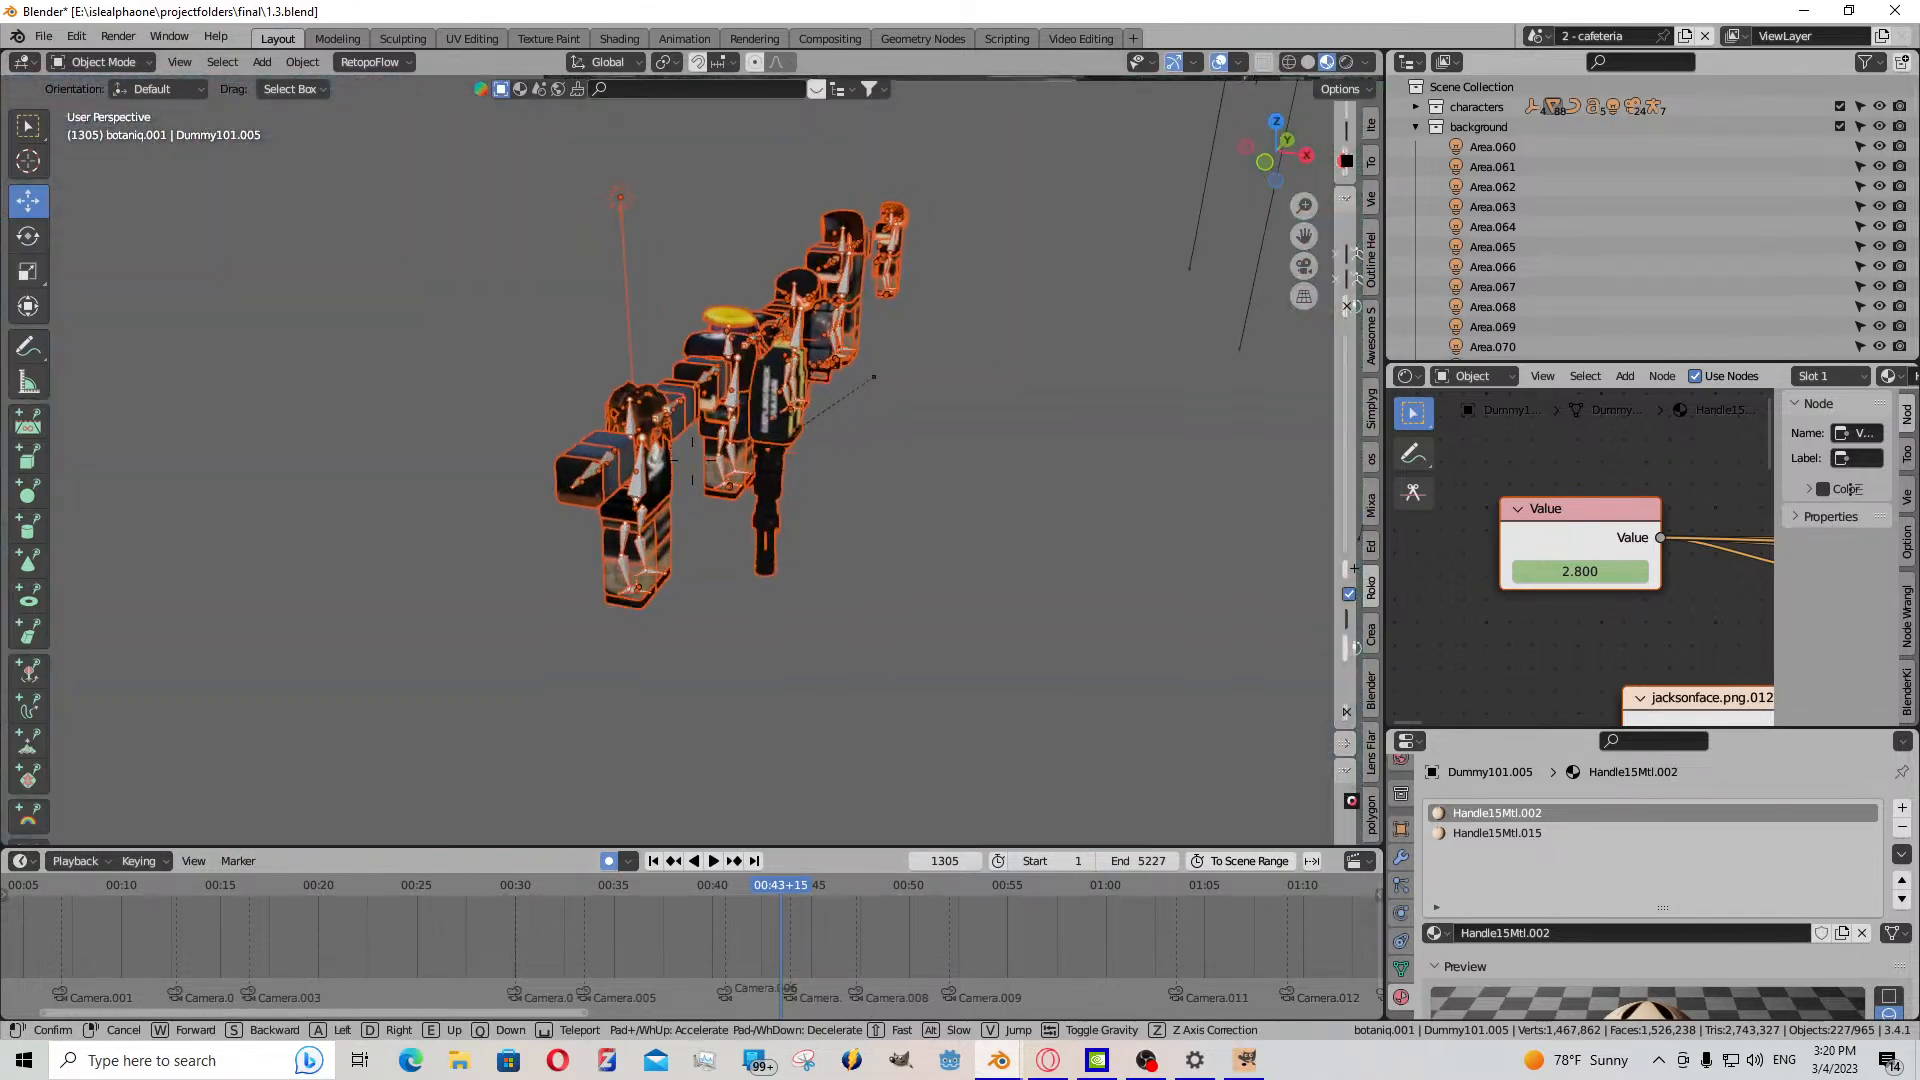
{"action": "key", "text": "w"}
{"action": "key", "text": "a"}
{"action": "left_click", "coordinate": [754, 548]}
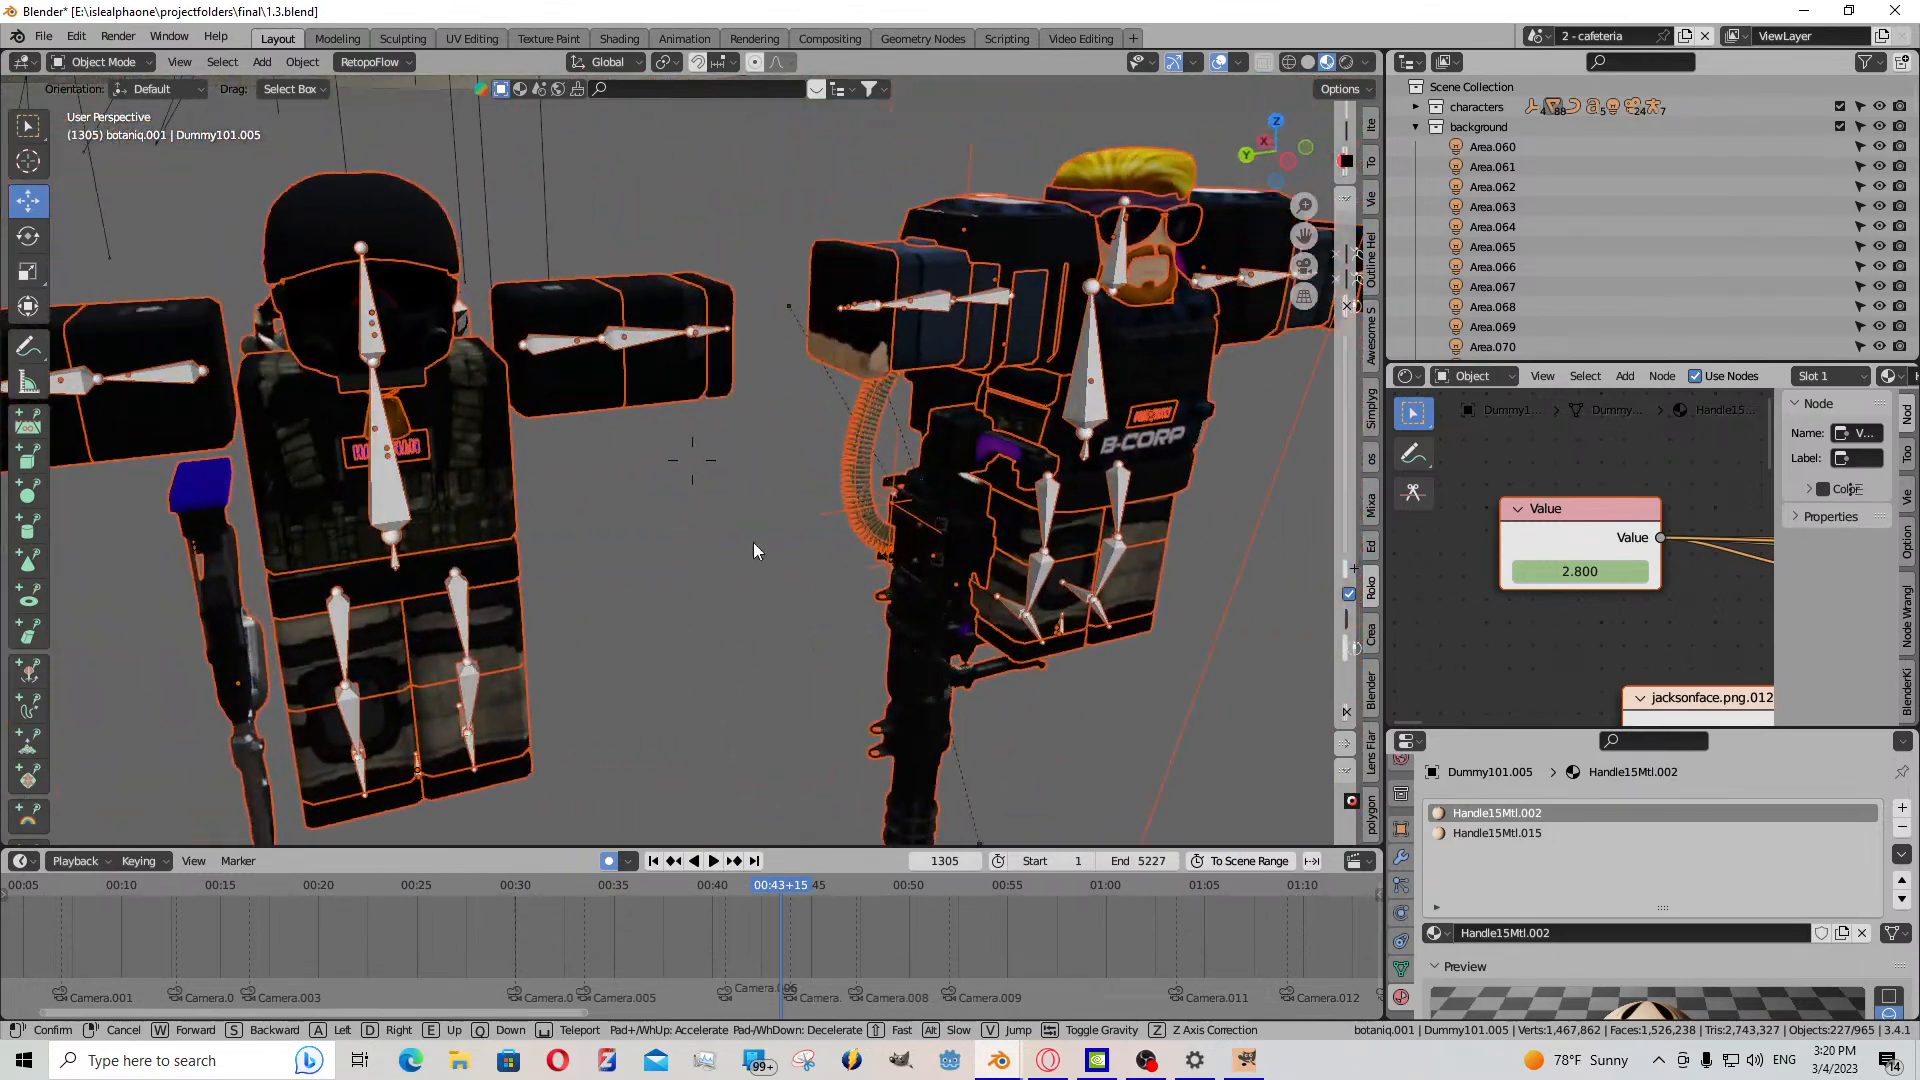
{"action": "left_click", "coordinate": [875, 530]}
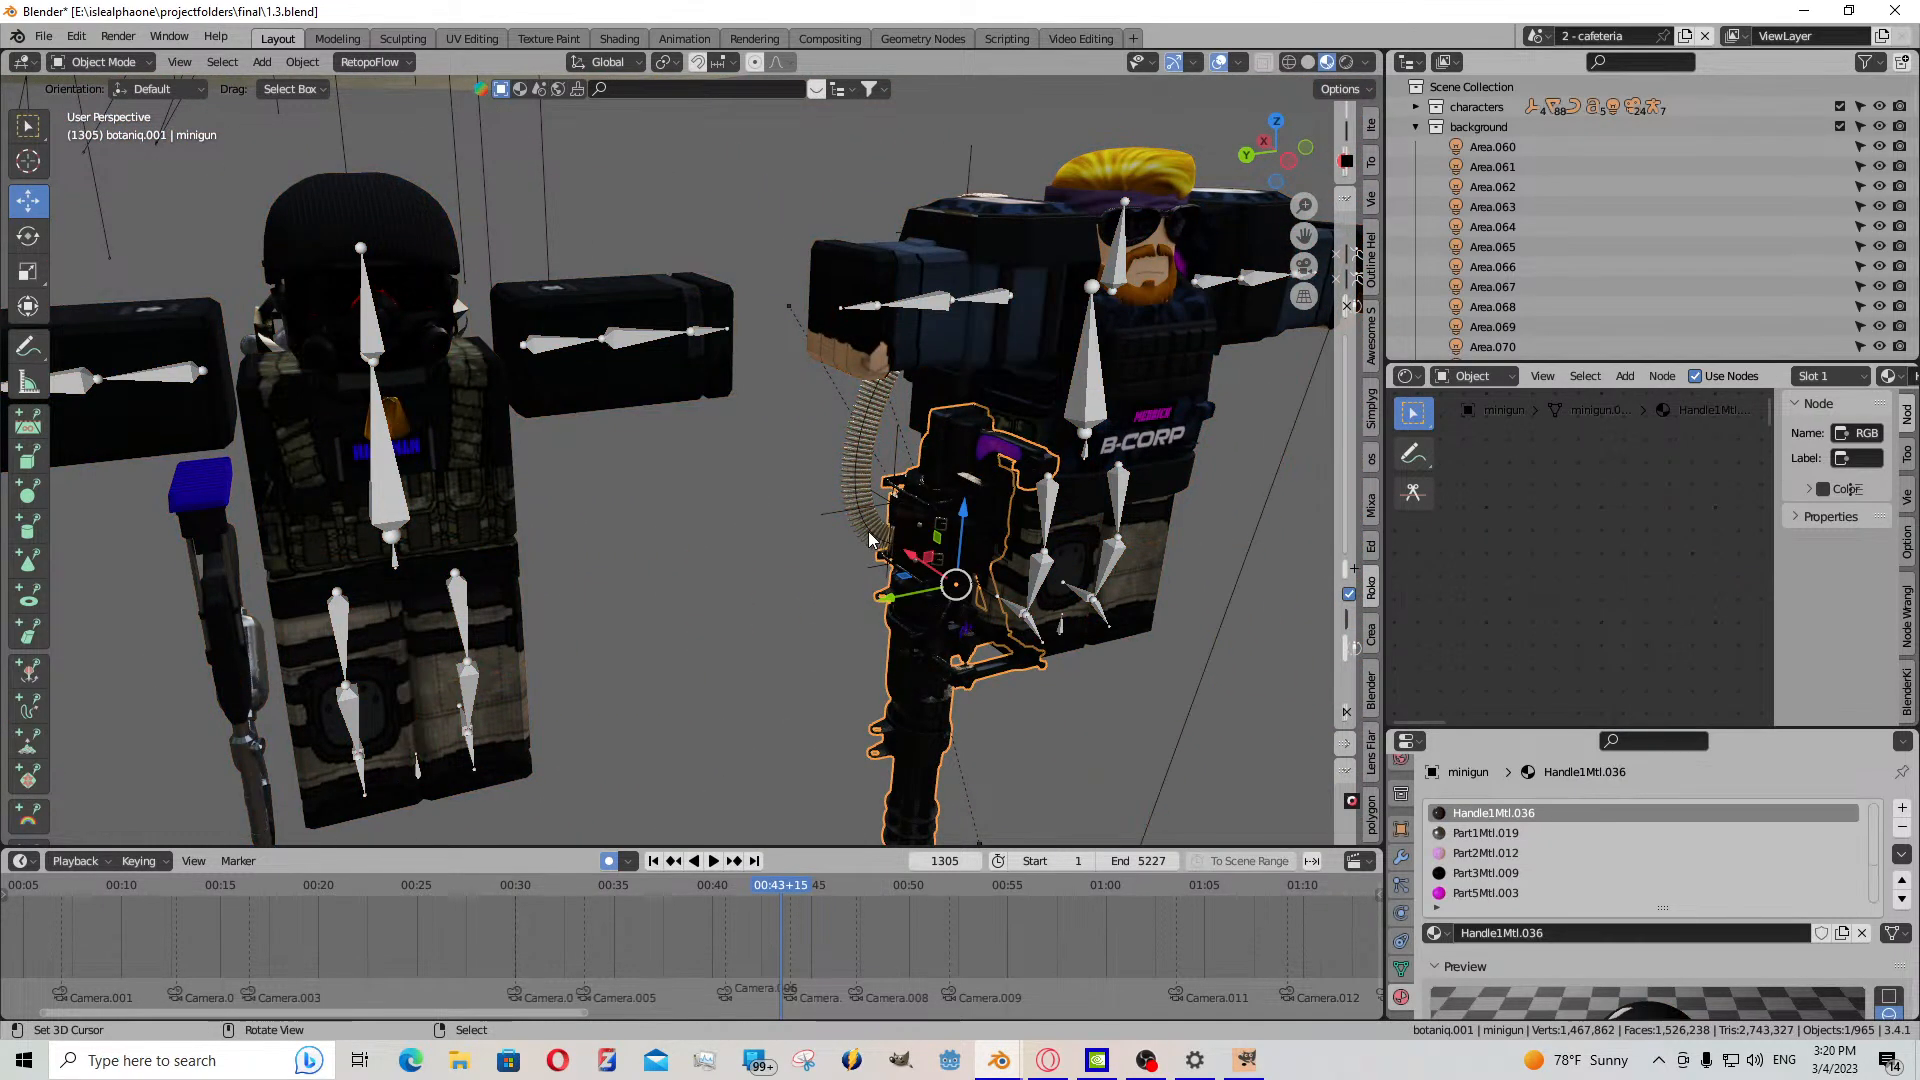
{"action": "left_click", "coordinate": [880, 542], "text": "shift"}
{"action": "left_click", "coordinate": [877, 536], "text": "shift"}
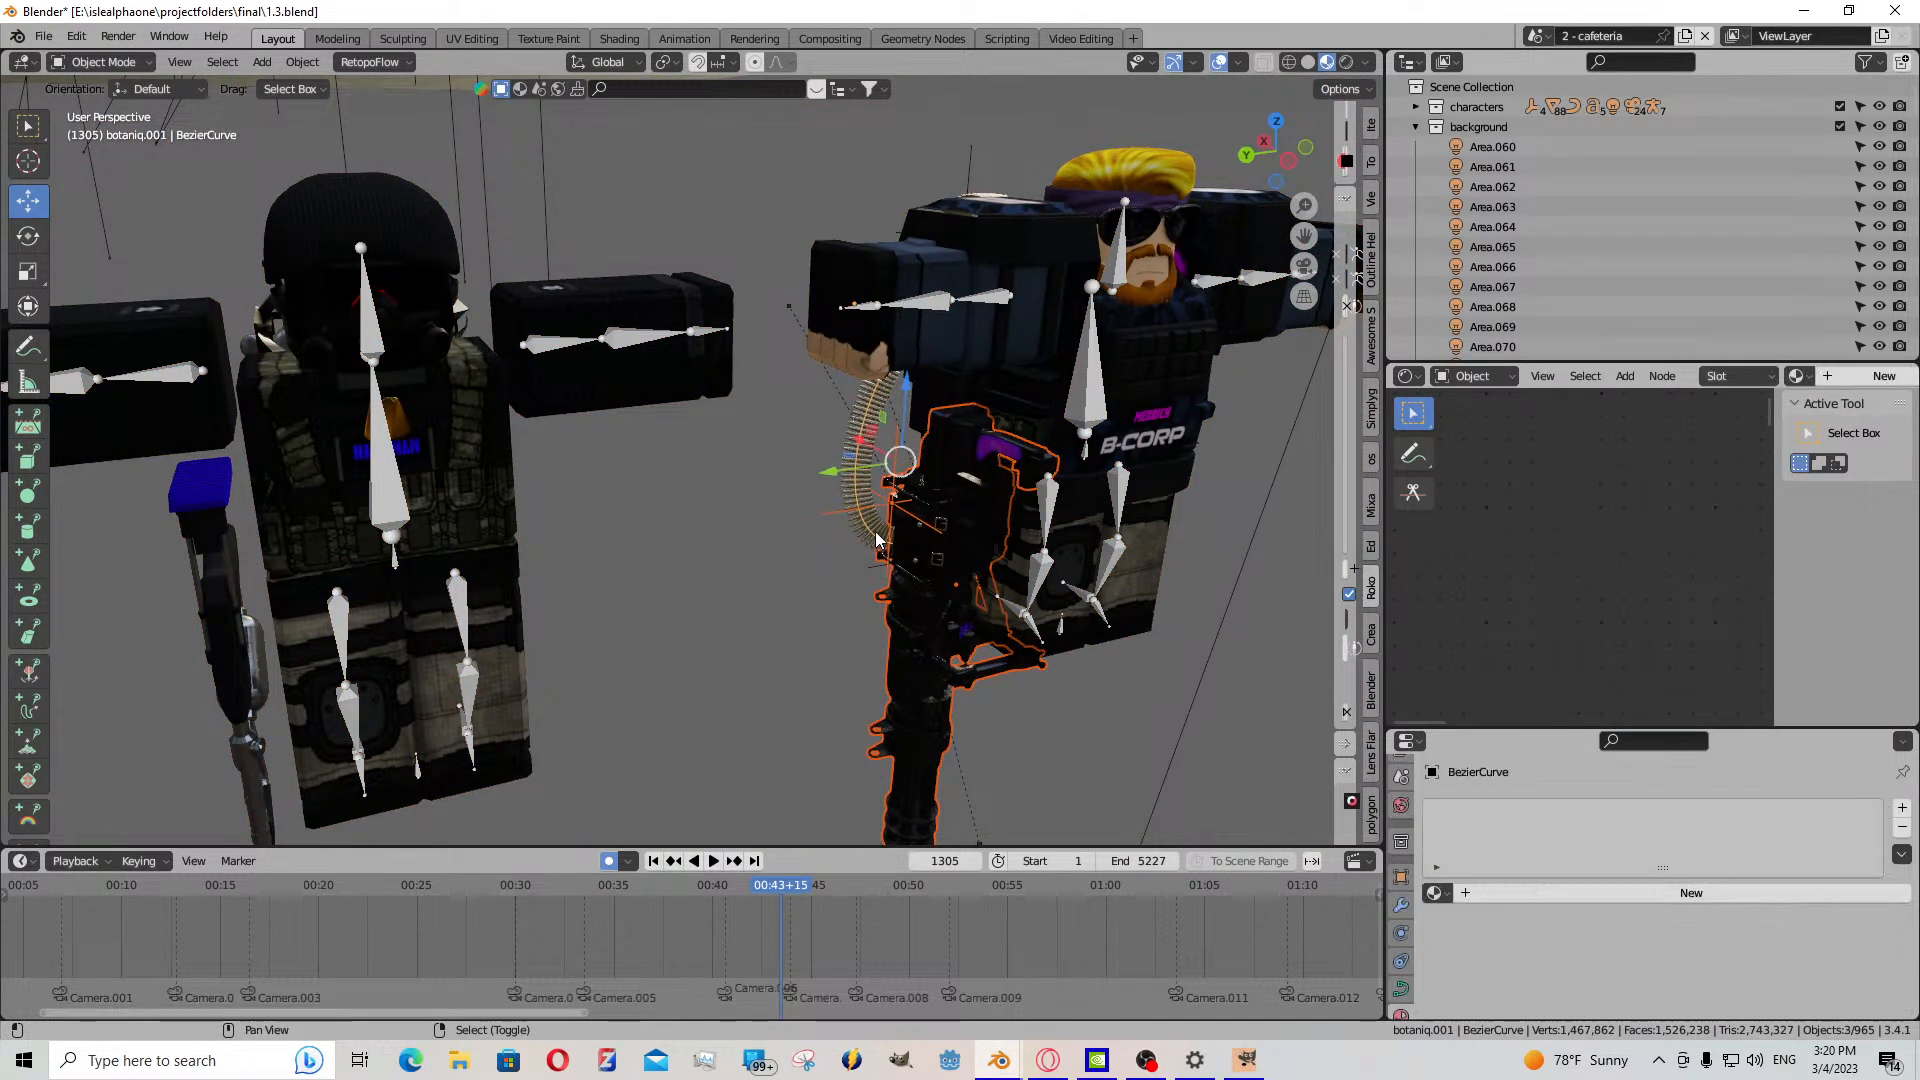
{"action": "key", "text": "shift+grave"}
{"action": "key", "text": "a"}
{"action": "key", "text": "w"}
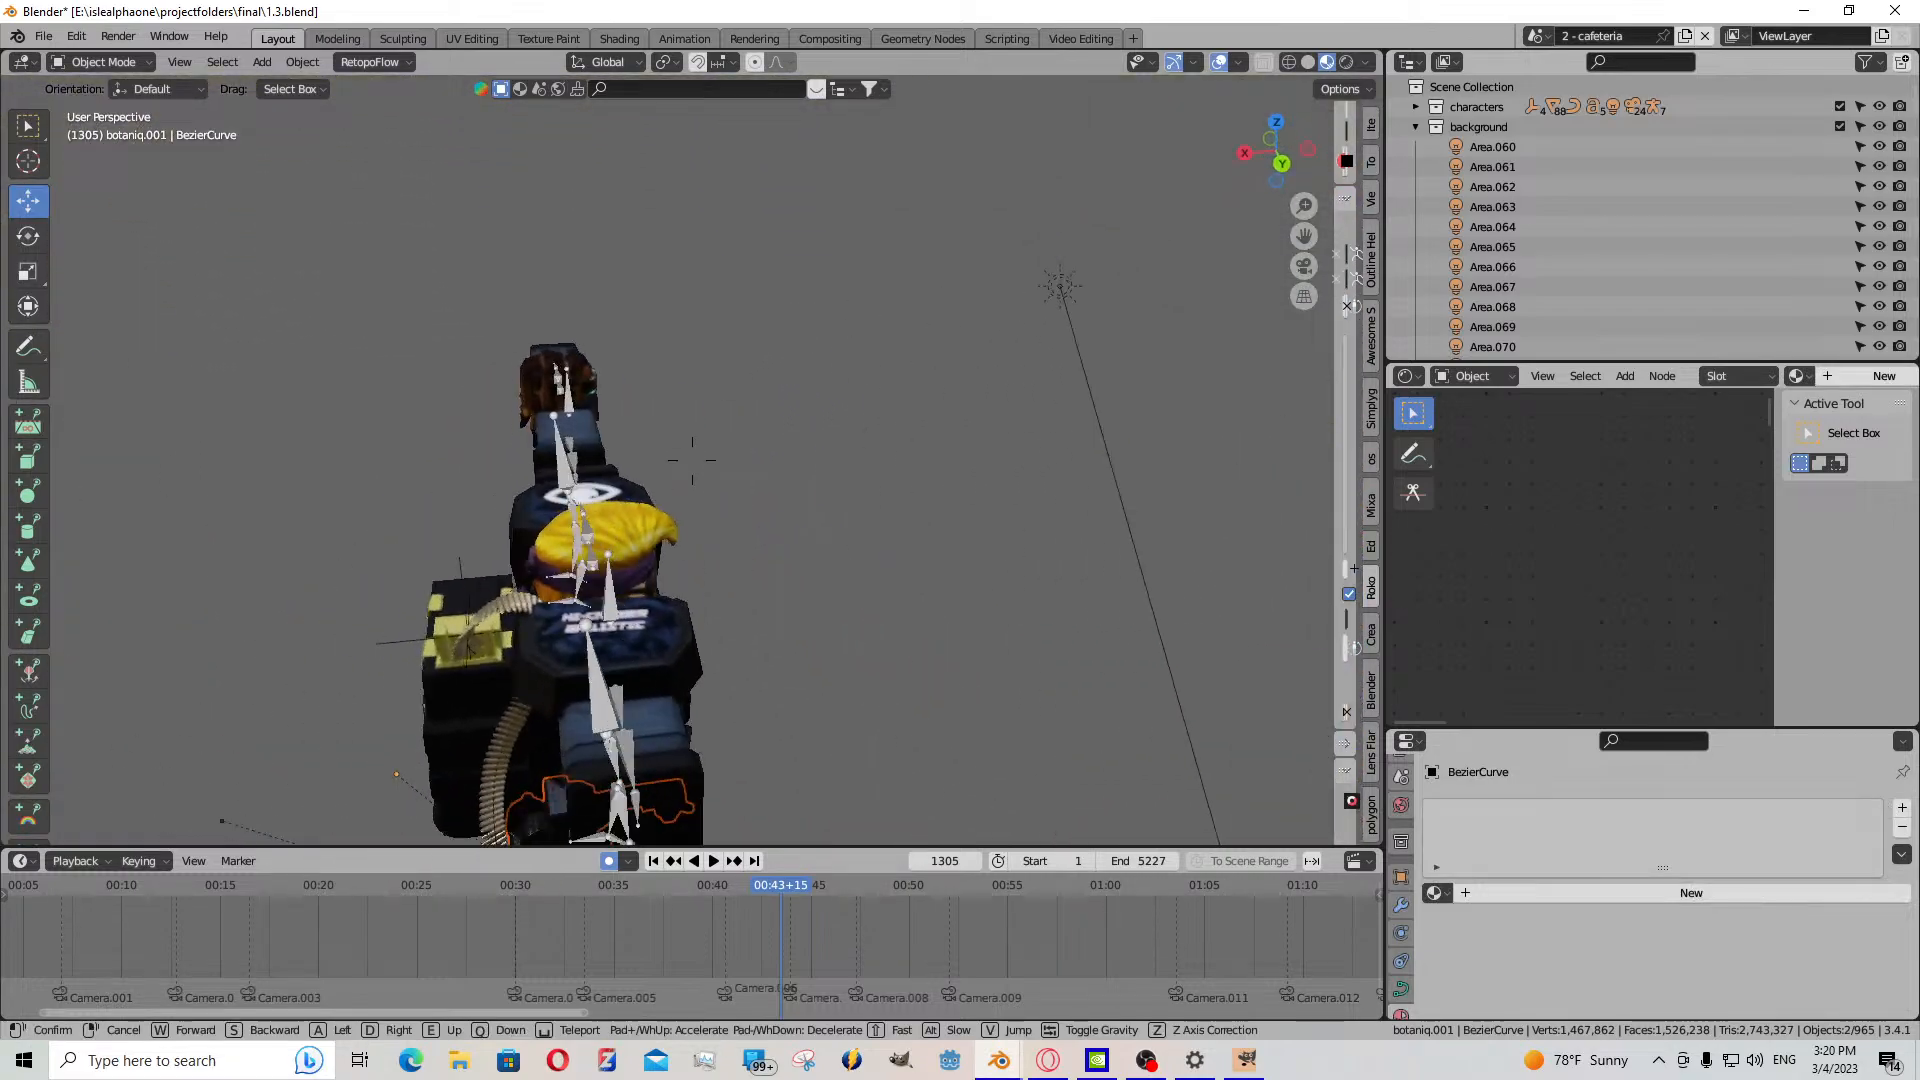
{"action": "left_click", "coordinate": [966, 535]}
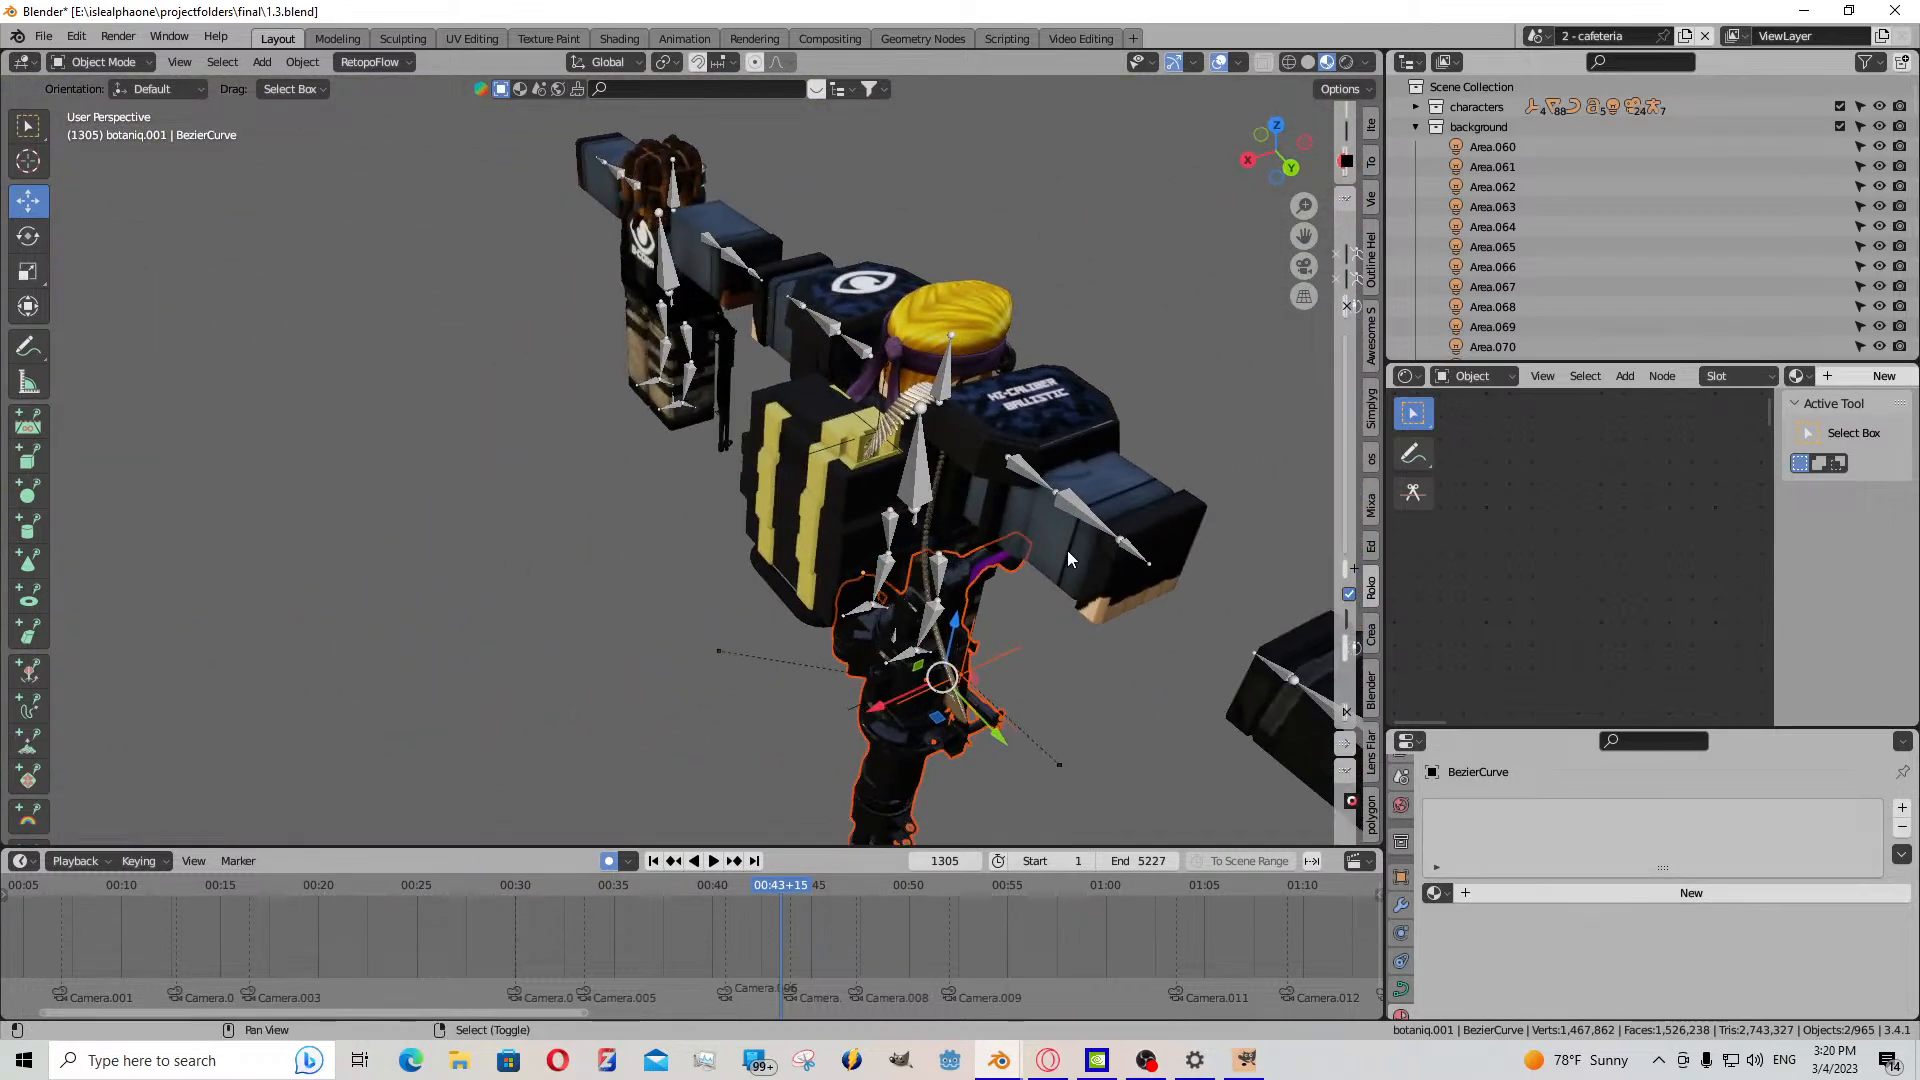
{"action": "left_click", "coordinate": [820, 475], "text": "shift"}
{"action": "key", "text": "w"}
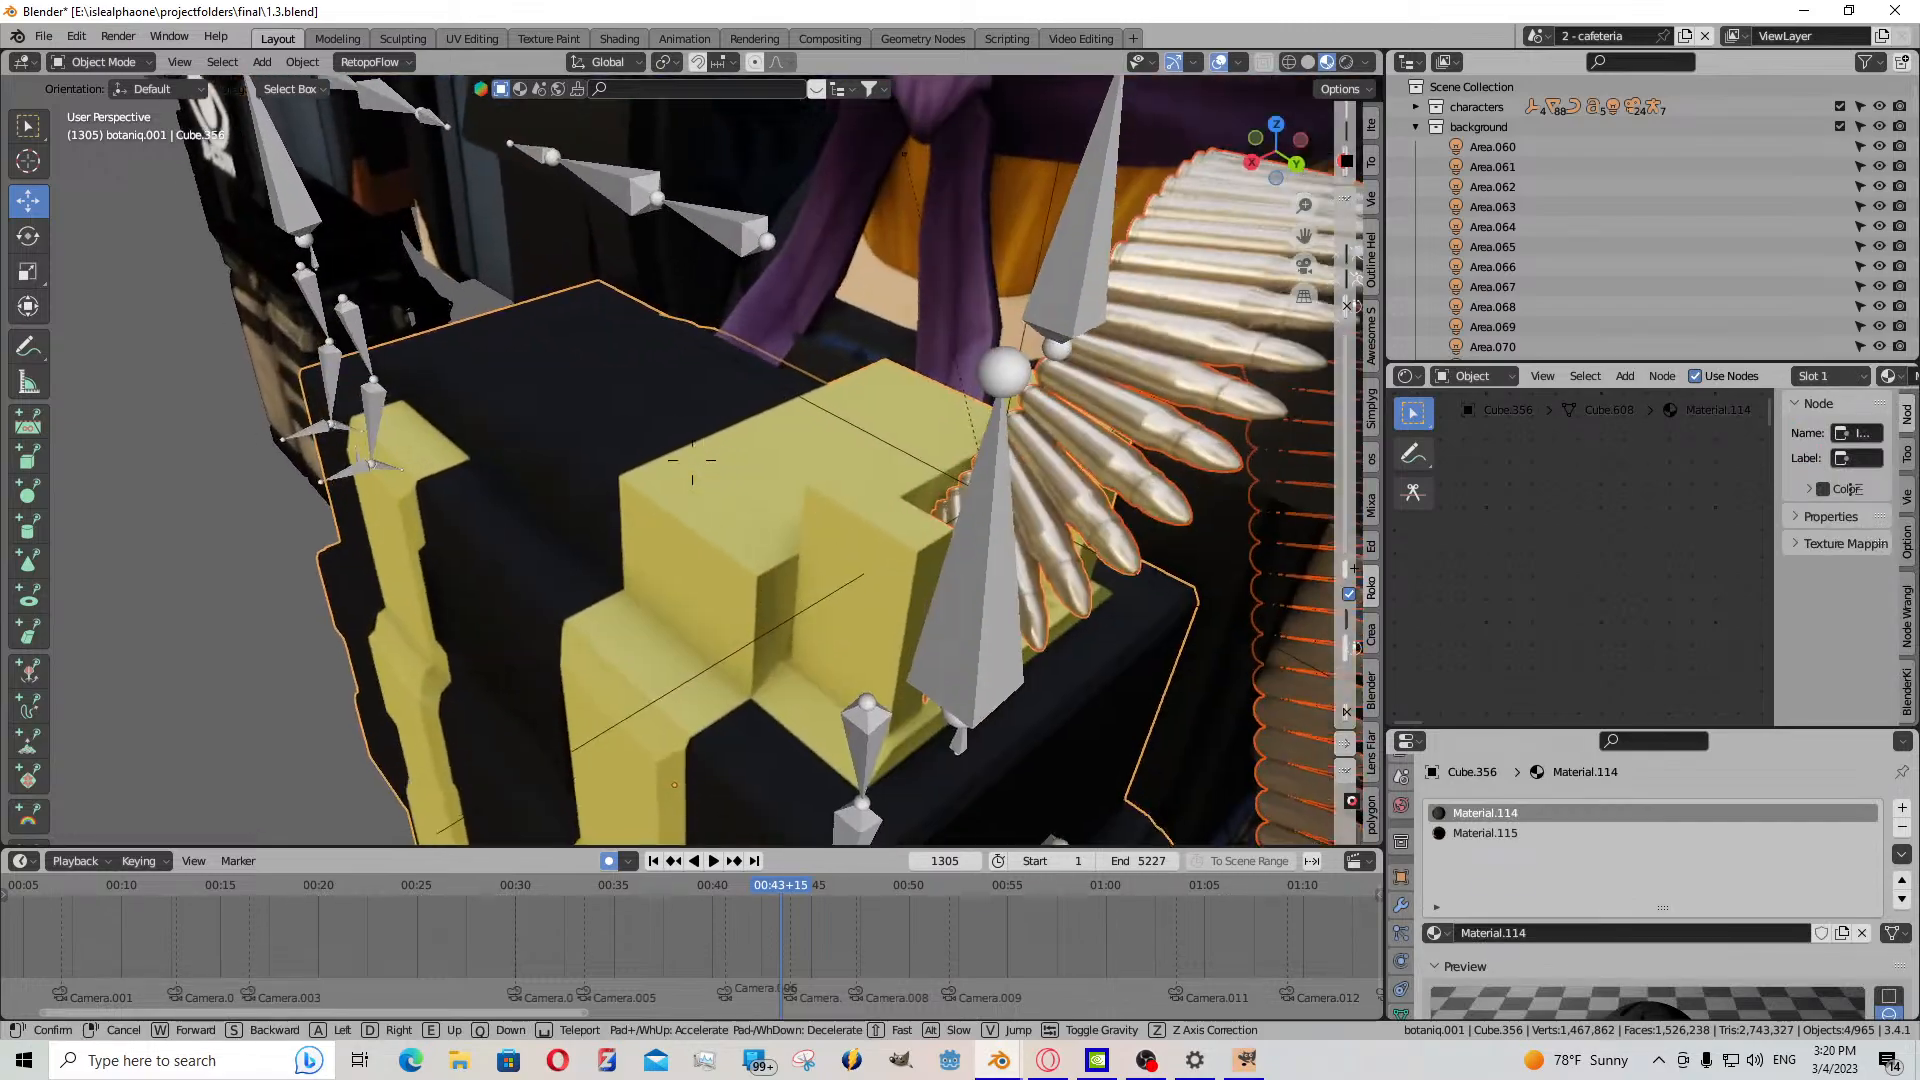
{"action": "left_click", "coordinate": [834, 592]}
{"action": "left_click", "coordinate": [823, 586], "text": "shift"}
{"action": "key", "text": "shift+grave"}
{"action": "key", "text": "s"}
{"action": "left_click", "coordinate": [824, 594]}
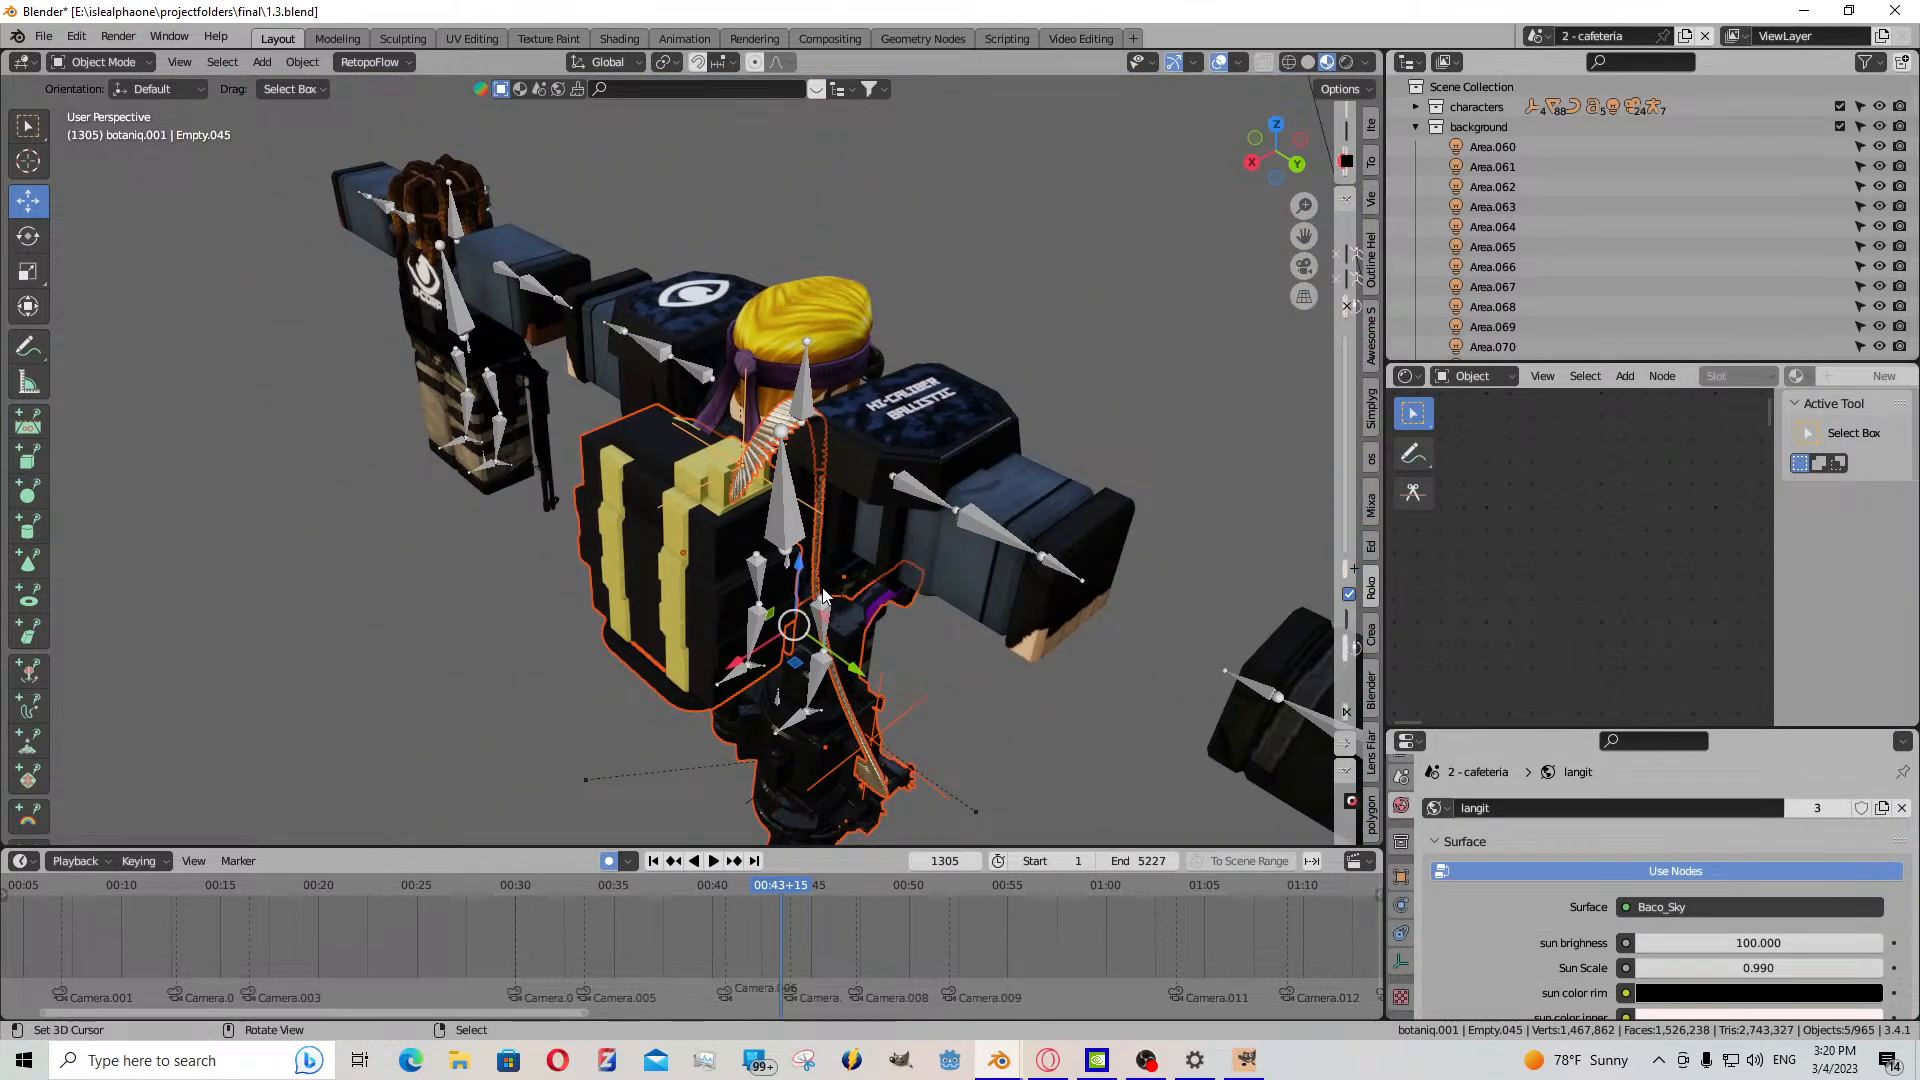
{"action": "key", "text": "Delete"}
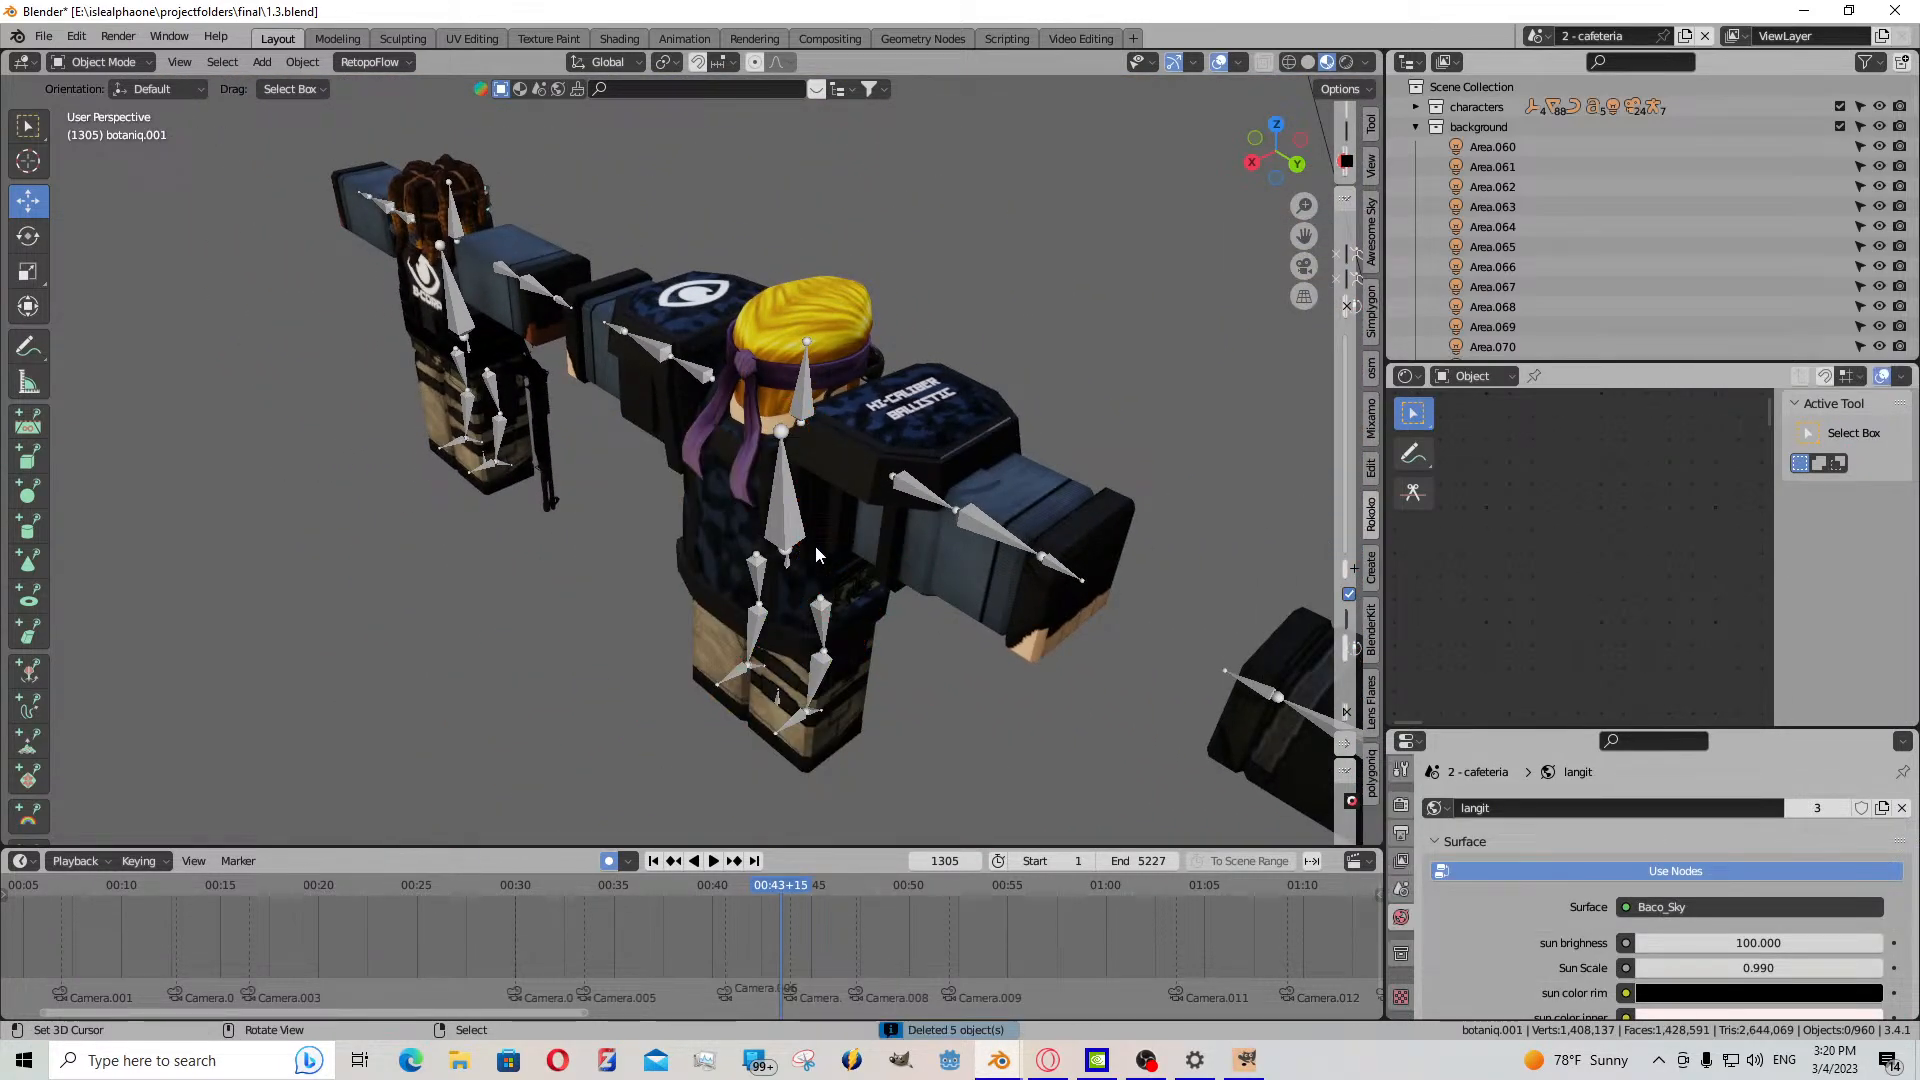
- Place the 3D cursor on a chair beside the round white table and snap the blond headband character's armature to it, keeping the offset
{"action": "left_click", "coordinate": [800, 522]}
{"action": "right_click", "coordinate": [798, 515]}
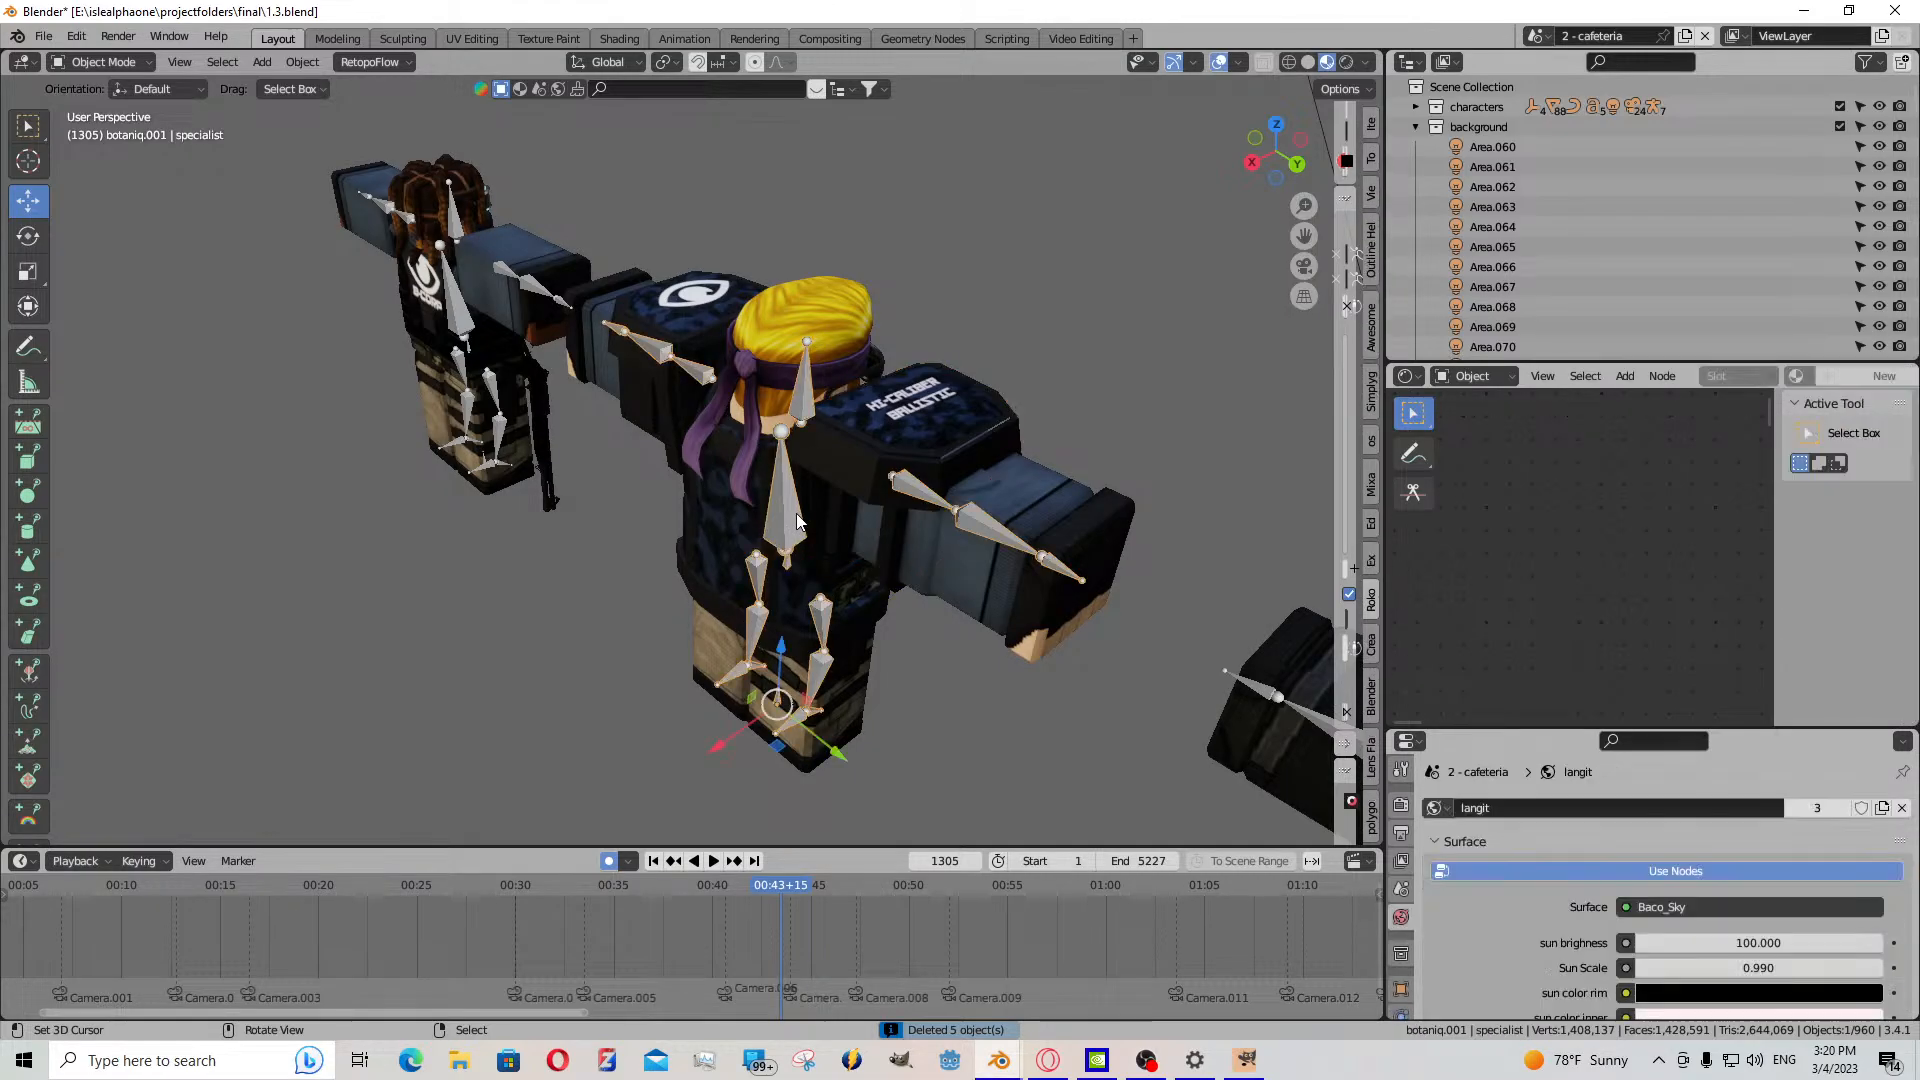
{"action": "key", "text": "shift+grave"}
{"action": "key", "text": "s"}
{"action": "key", "text": "s"}
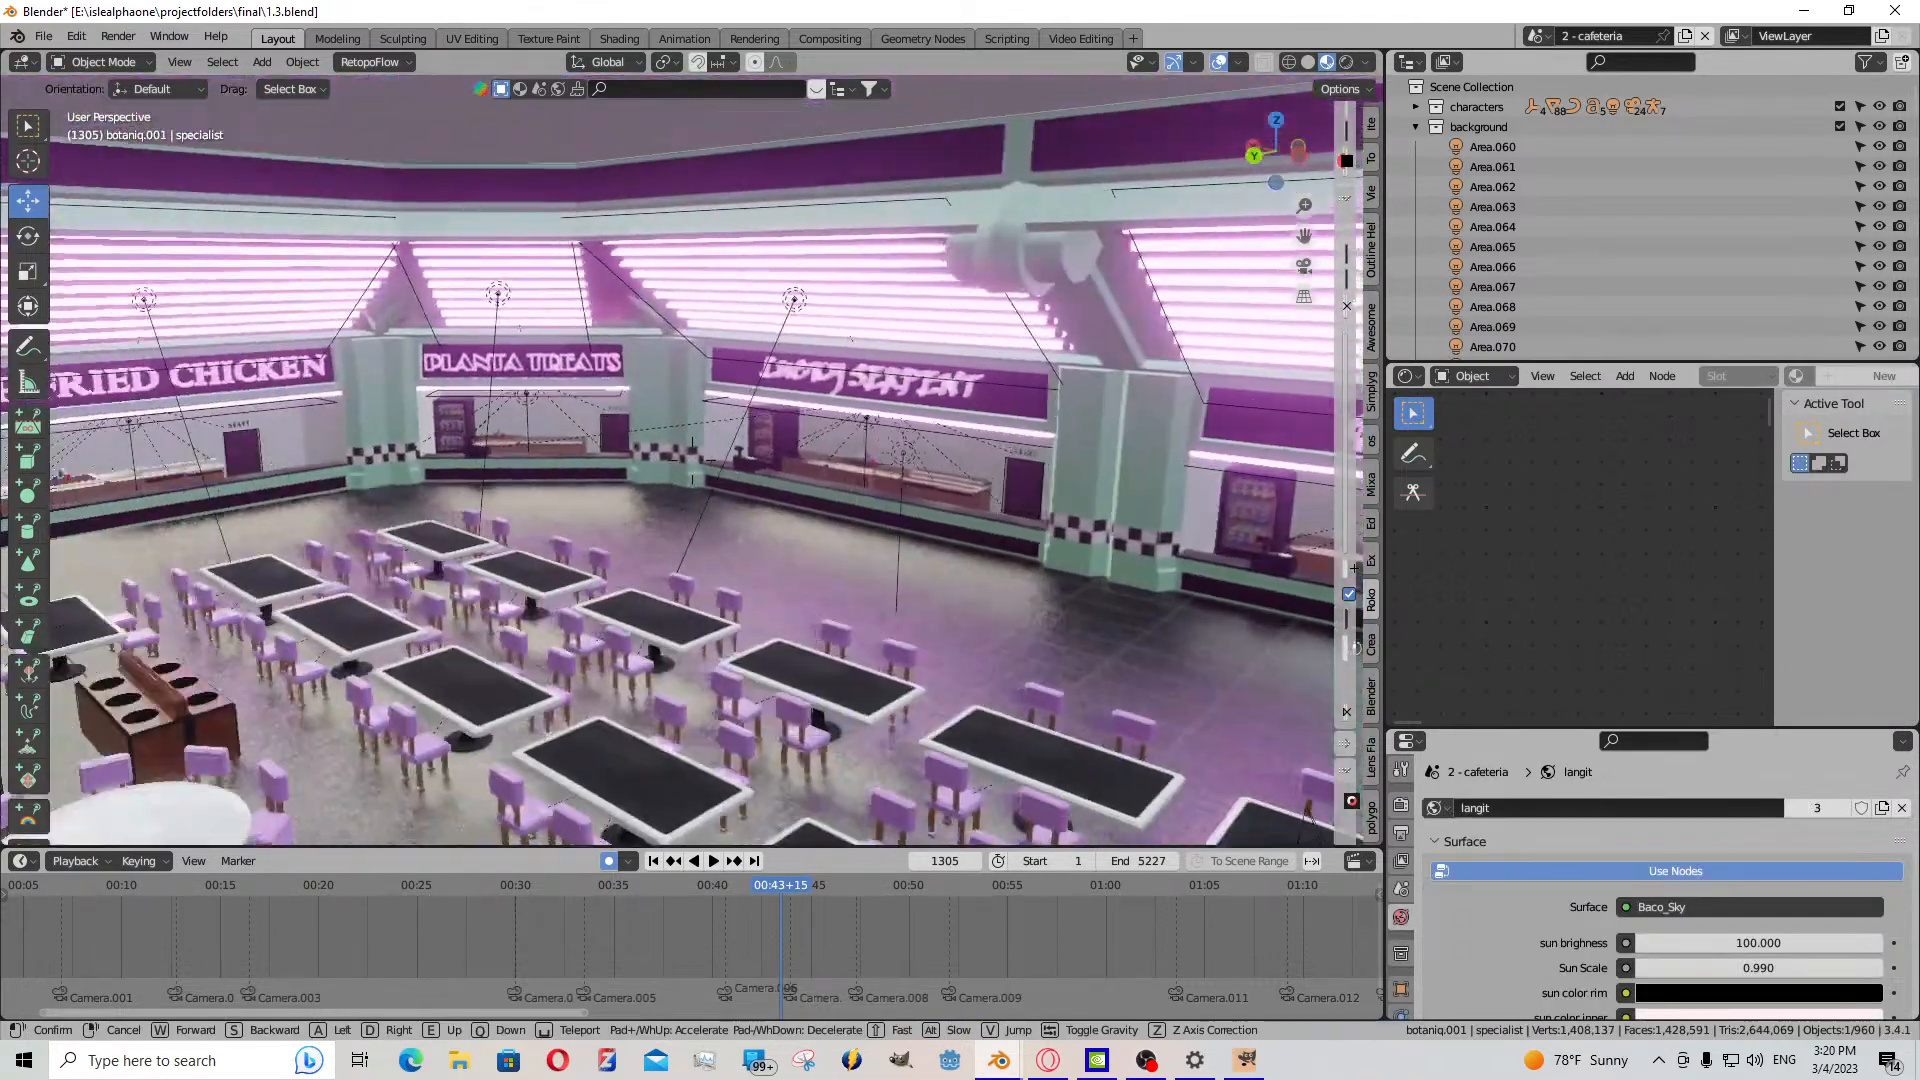
{"action": "key", "text": "w"}
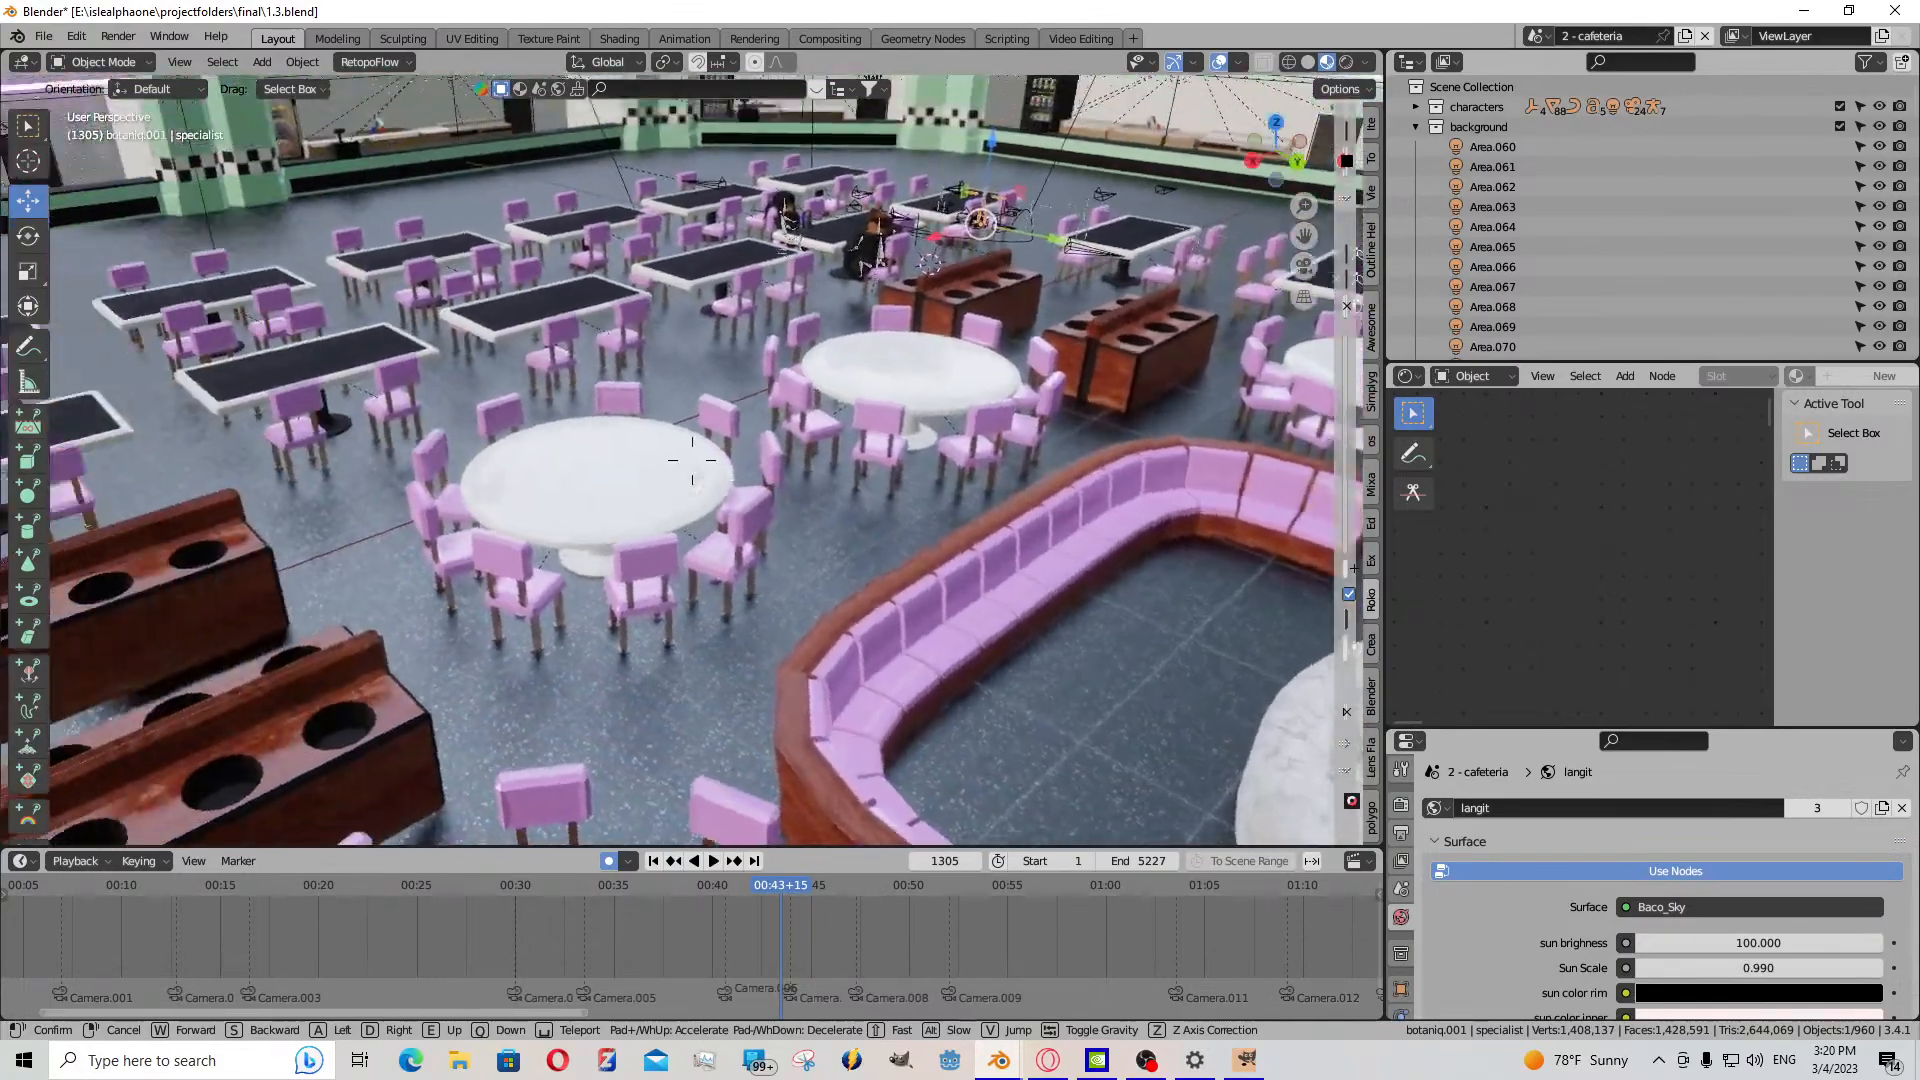
{"action": "key", "text": "w"}
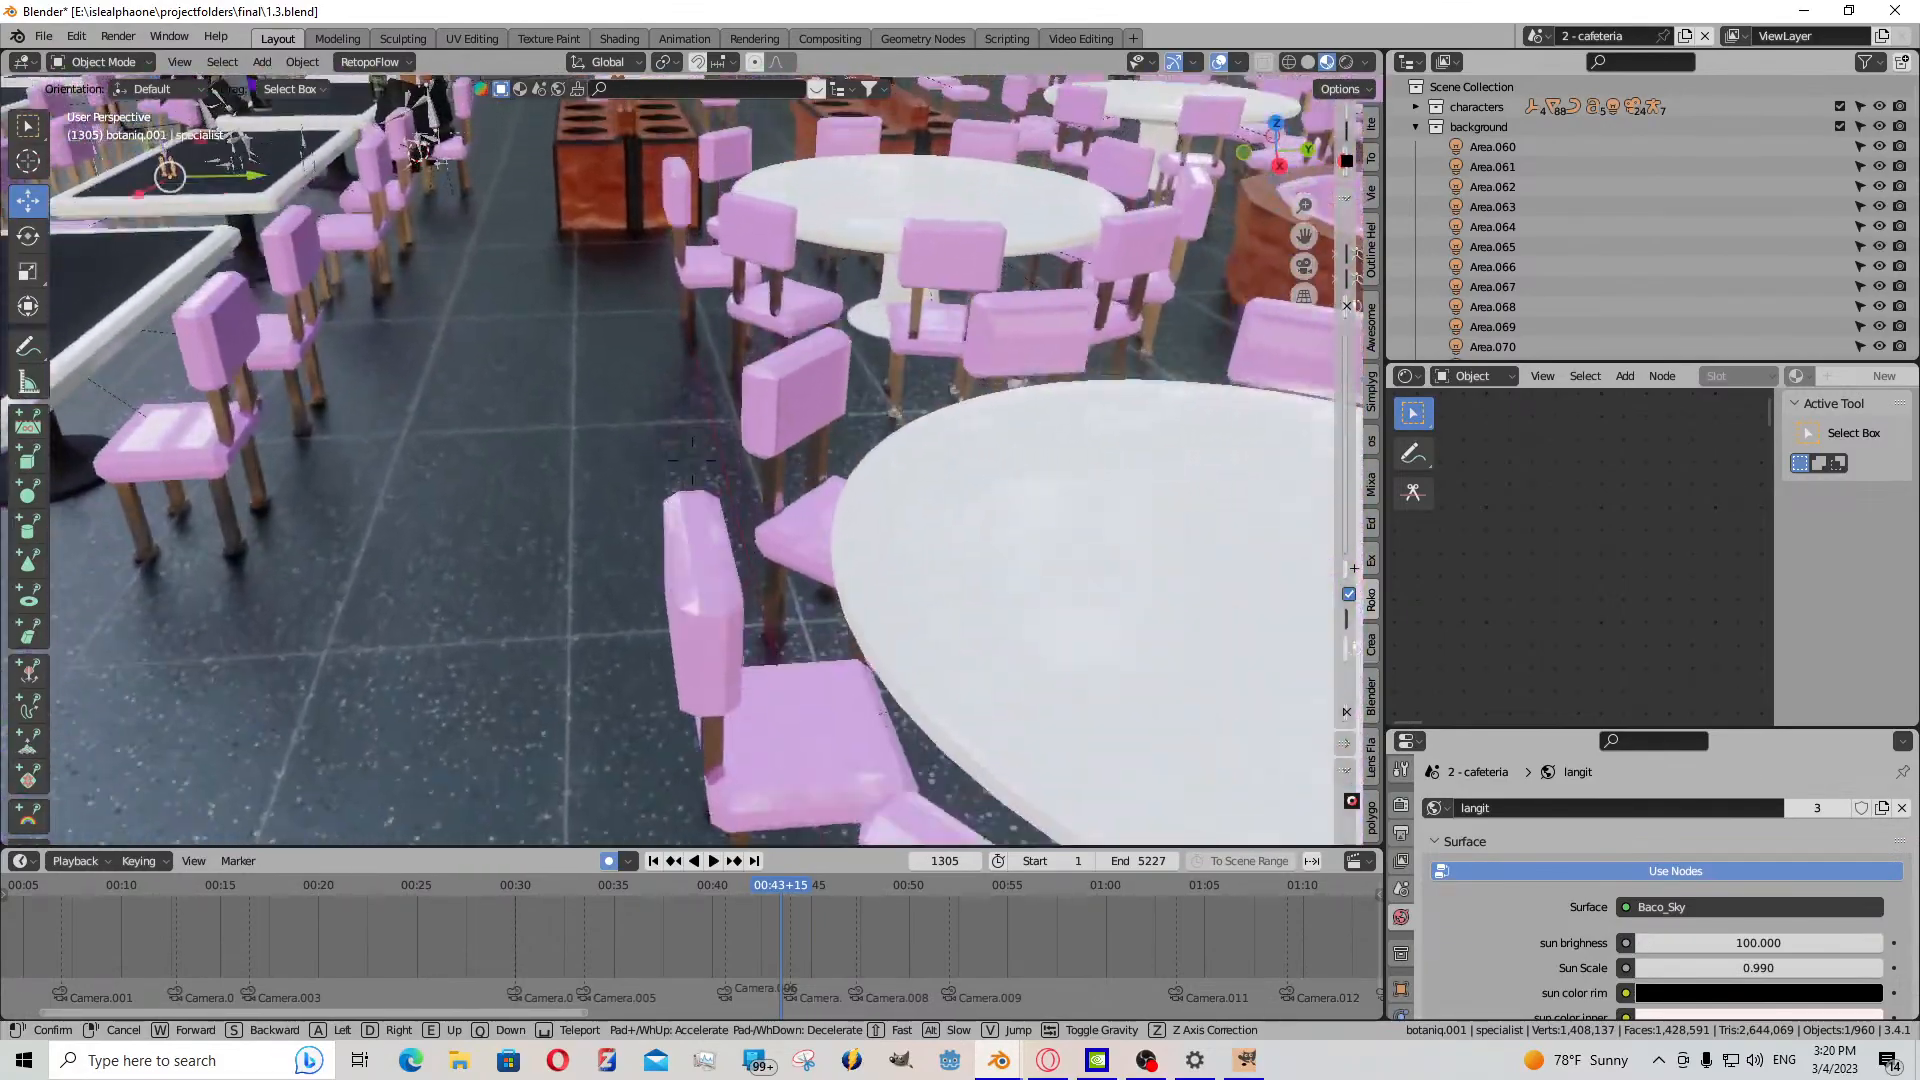
{"action": "left_click", "coordinate": [818, 764]}
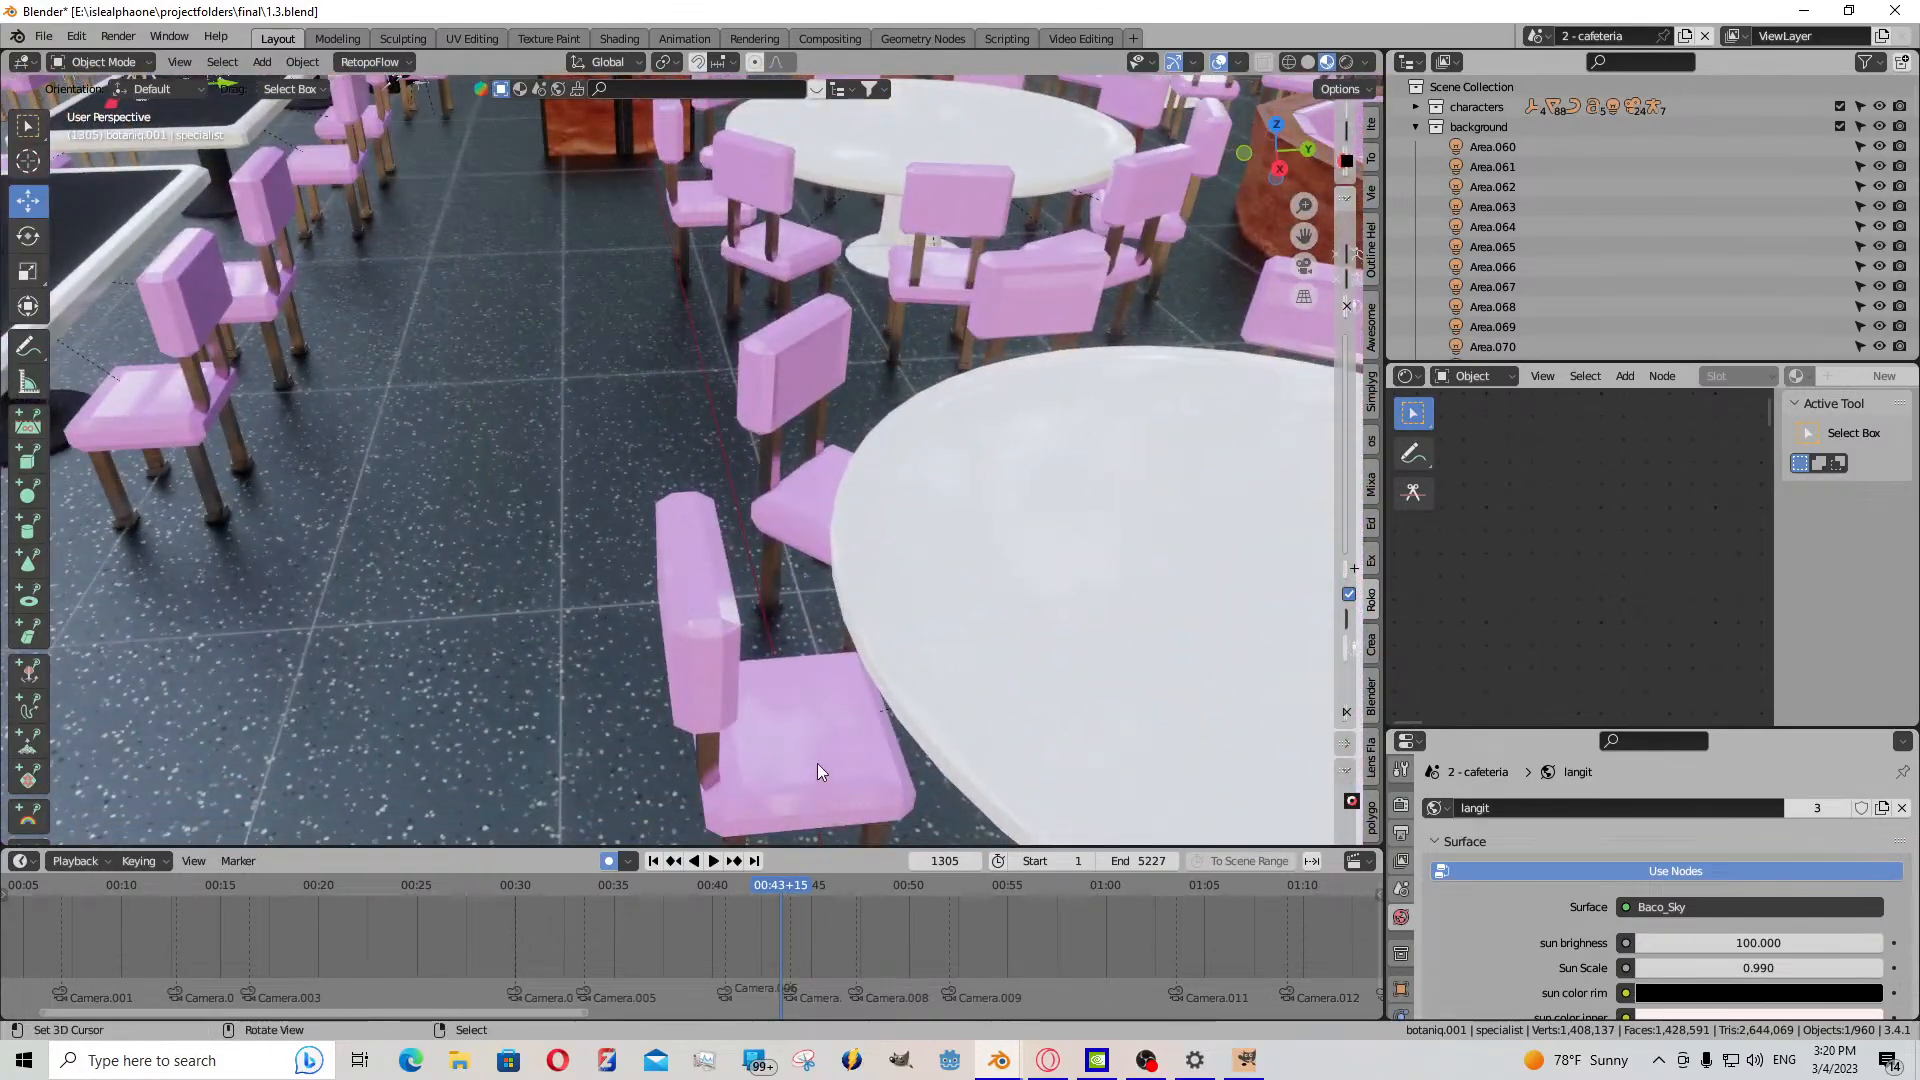
{"action": "key", "text": "shift+s"}
{"action": "left_click", "coordinate": [790, 758]}
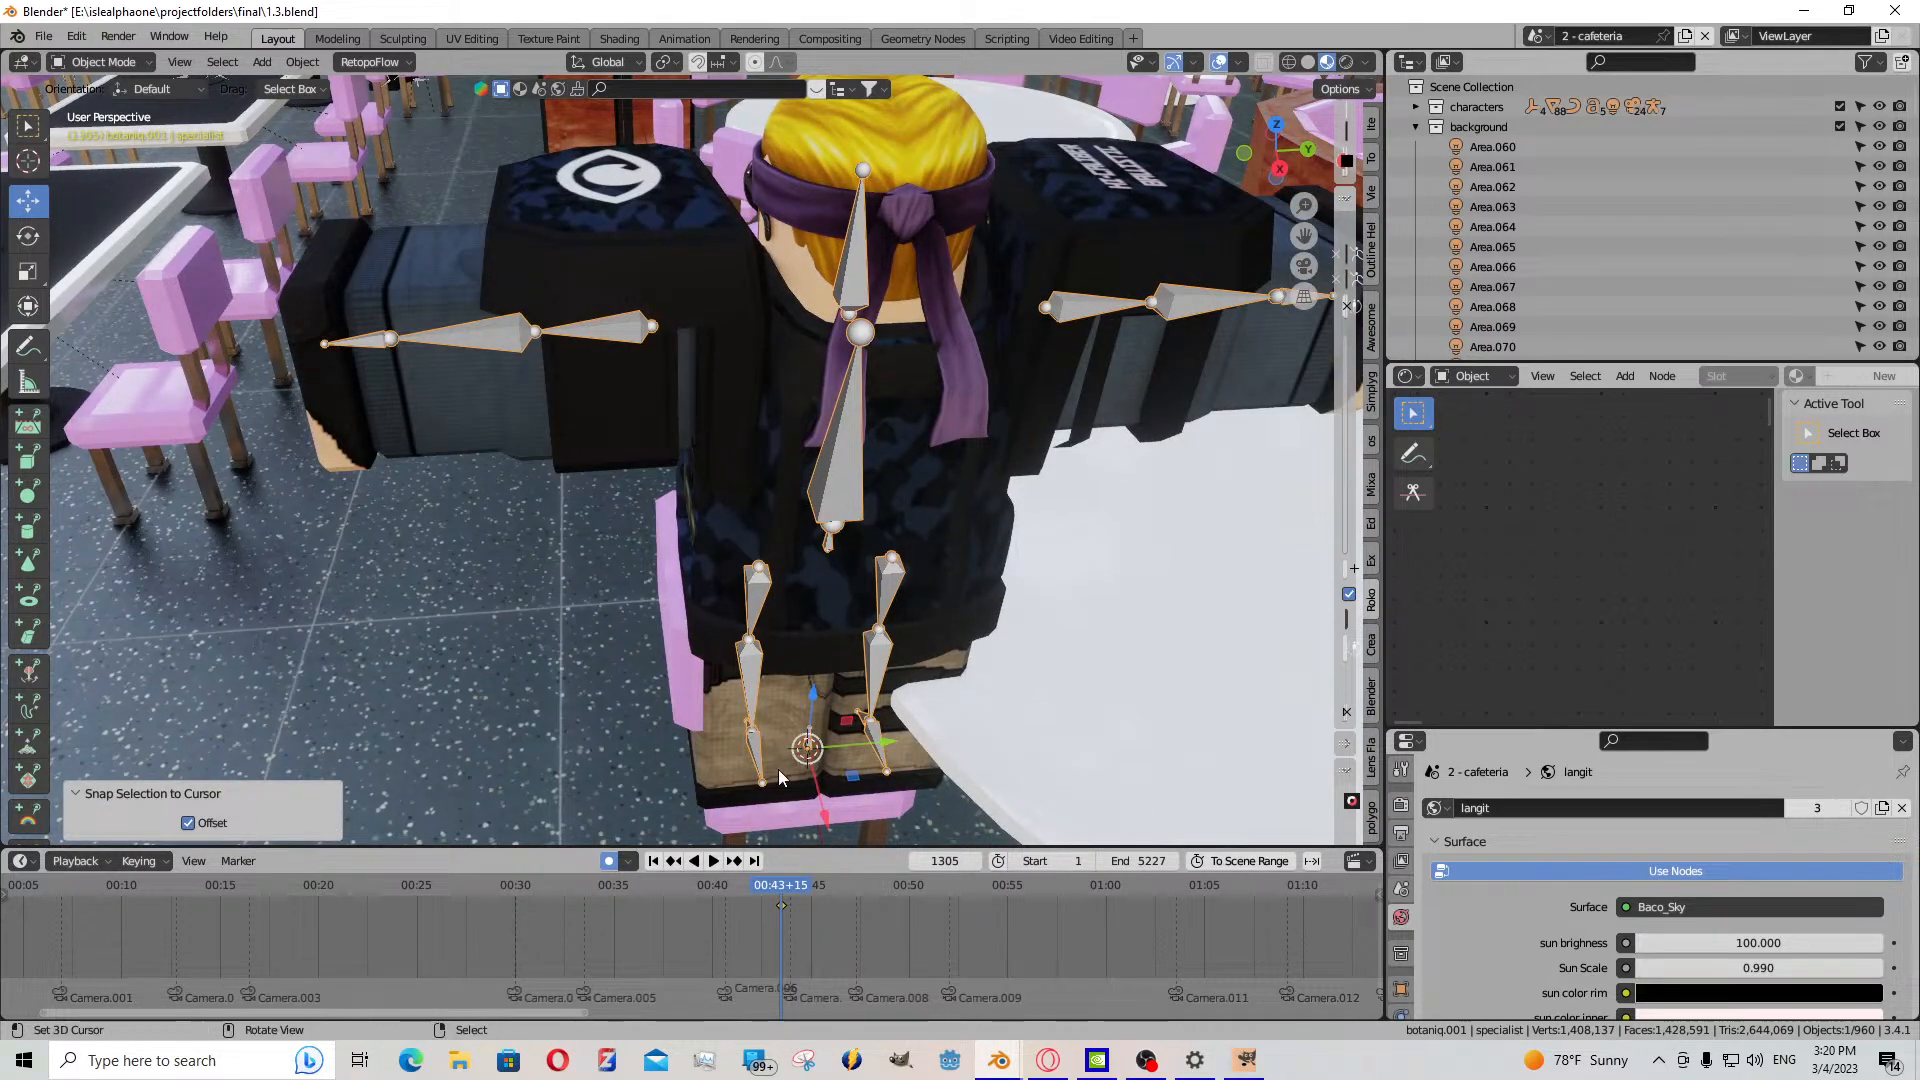
- Rotate the blond character's armature -90° about the global Z axis to face the round table
{"action": "type", "text": "rz"}
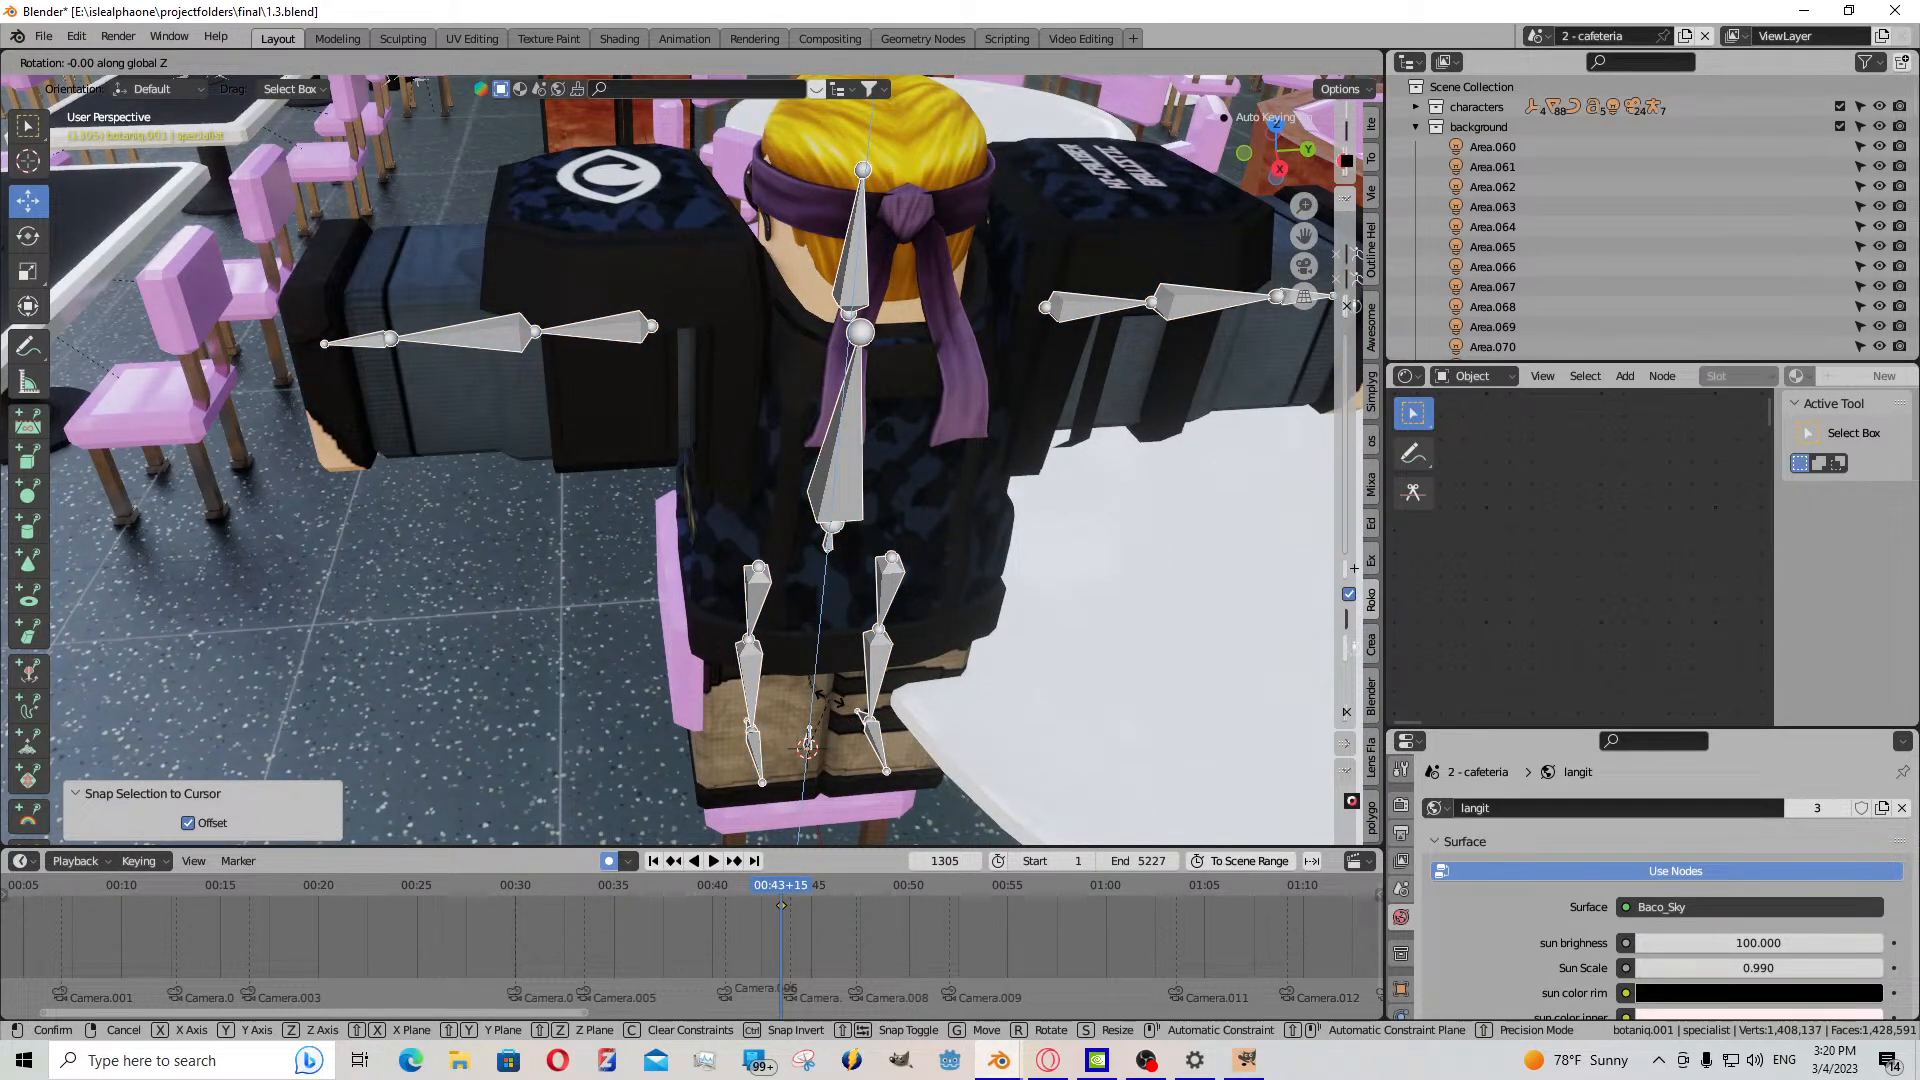
{"action": "type", "text": "-90"}
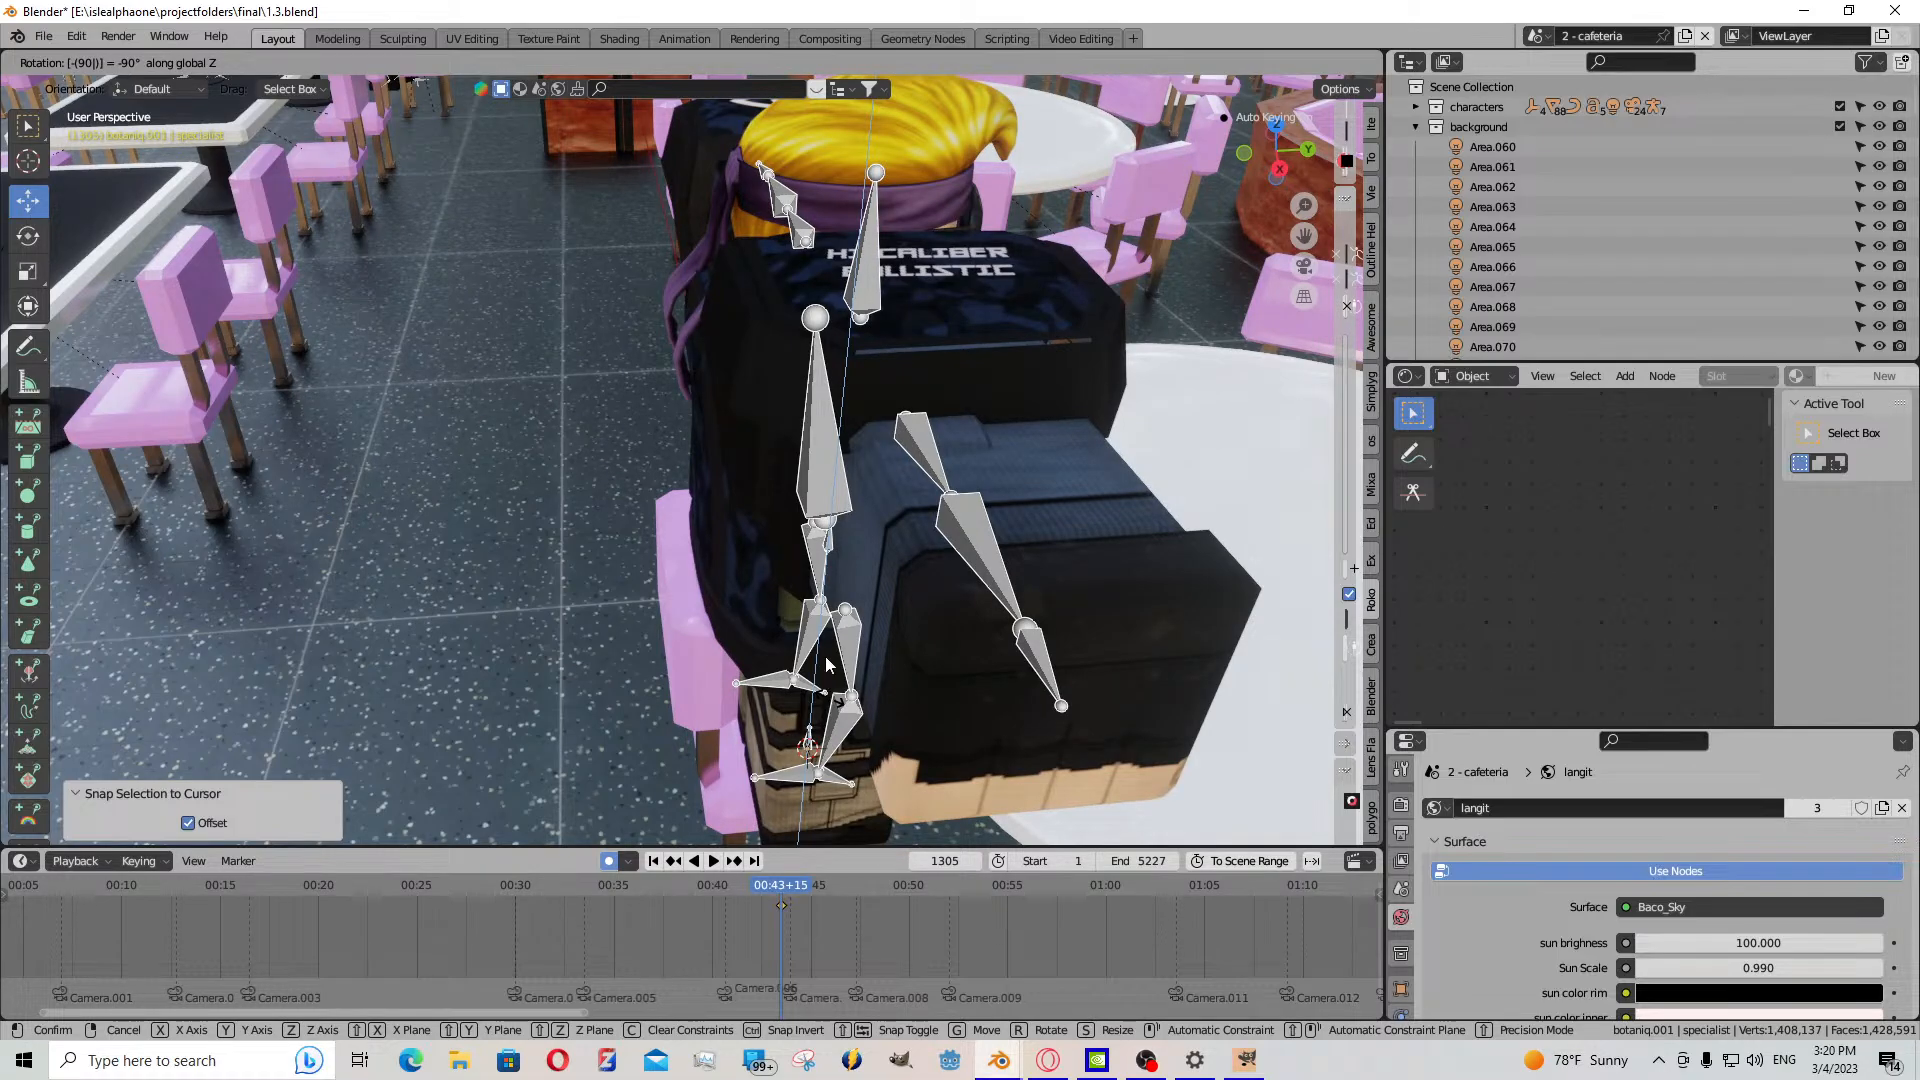
{"action": "key", "text": "Return"}
- Move the blond character's armature about -0.3 m in X and -1.83 m in Z, down to the floor at the chair
{"action": "key", "text": "shift+grave"}
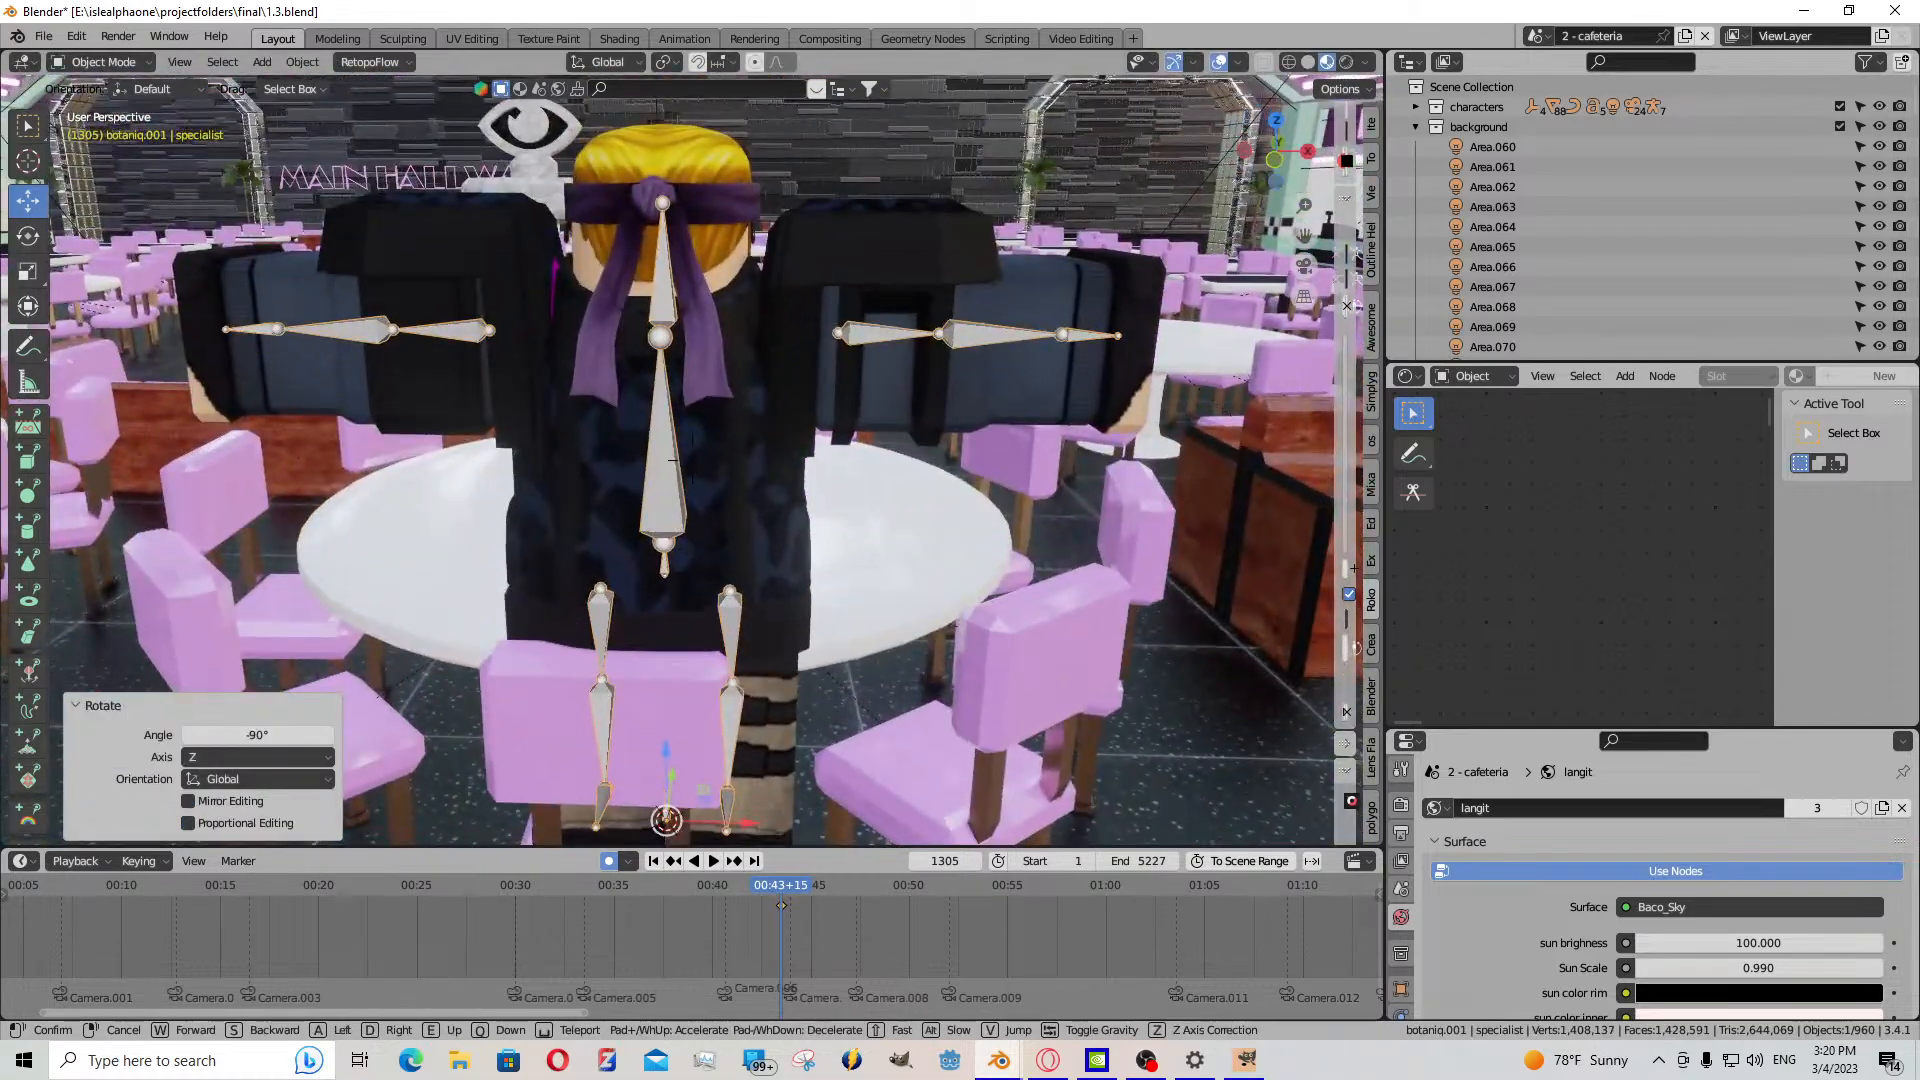
{"action": "left_click", "coordinate": [830, 697]}
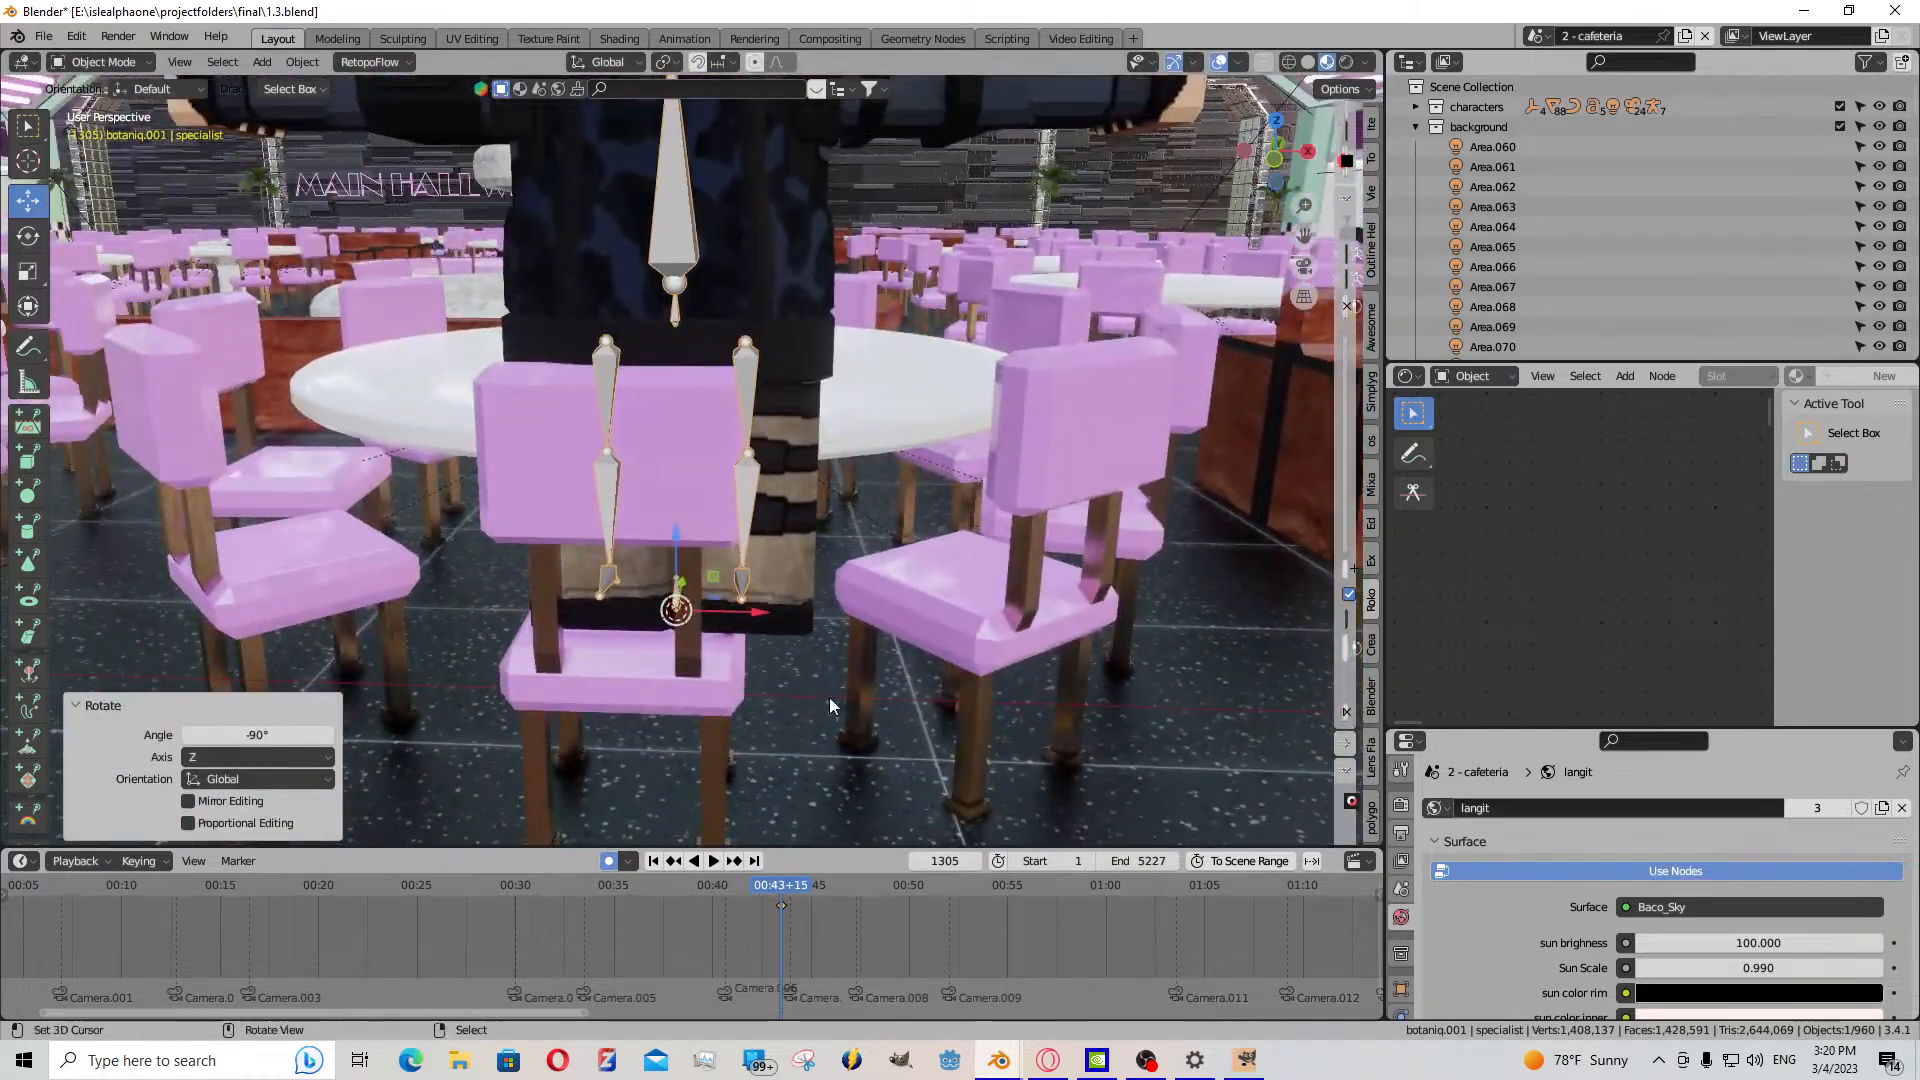
{"action": "key", "text": "g"}
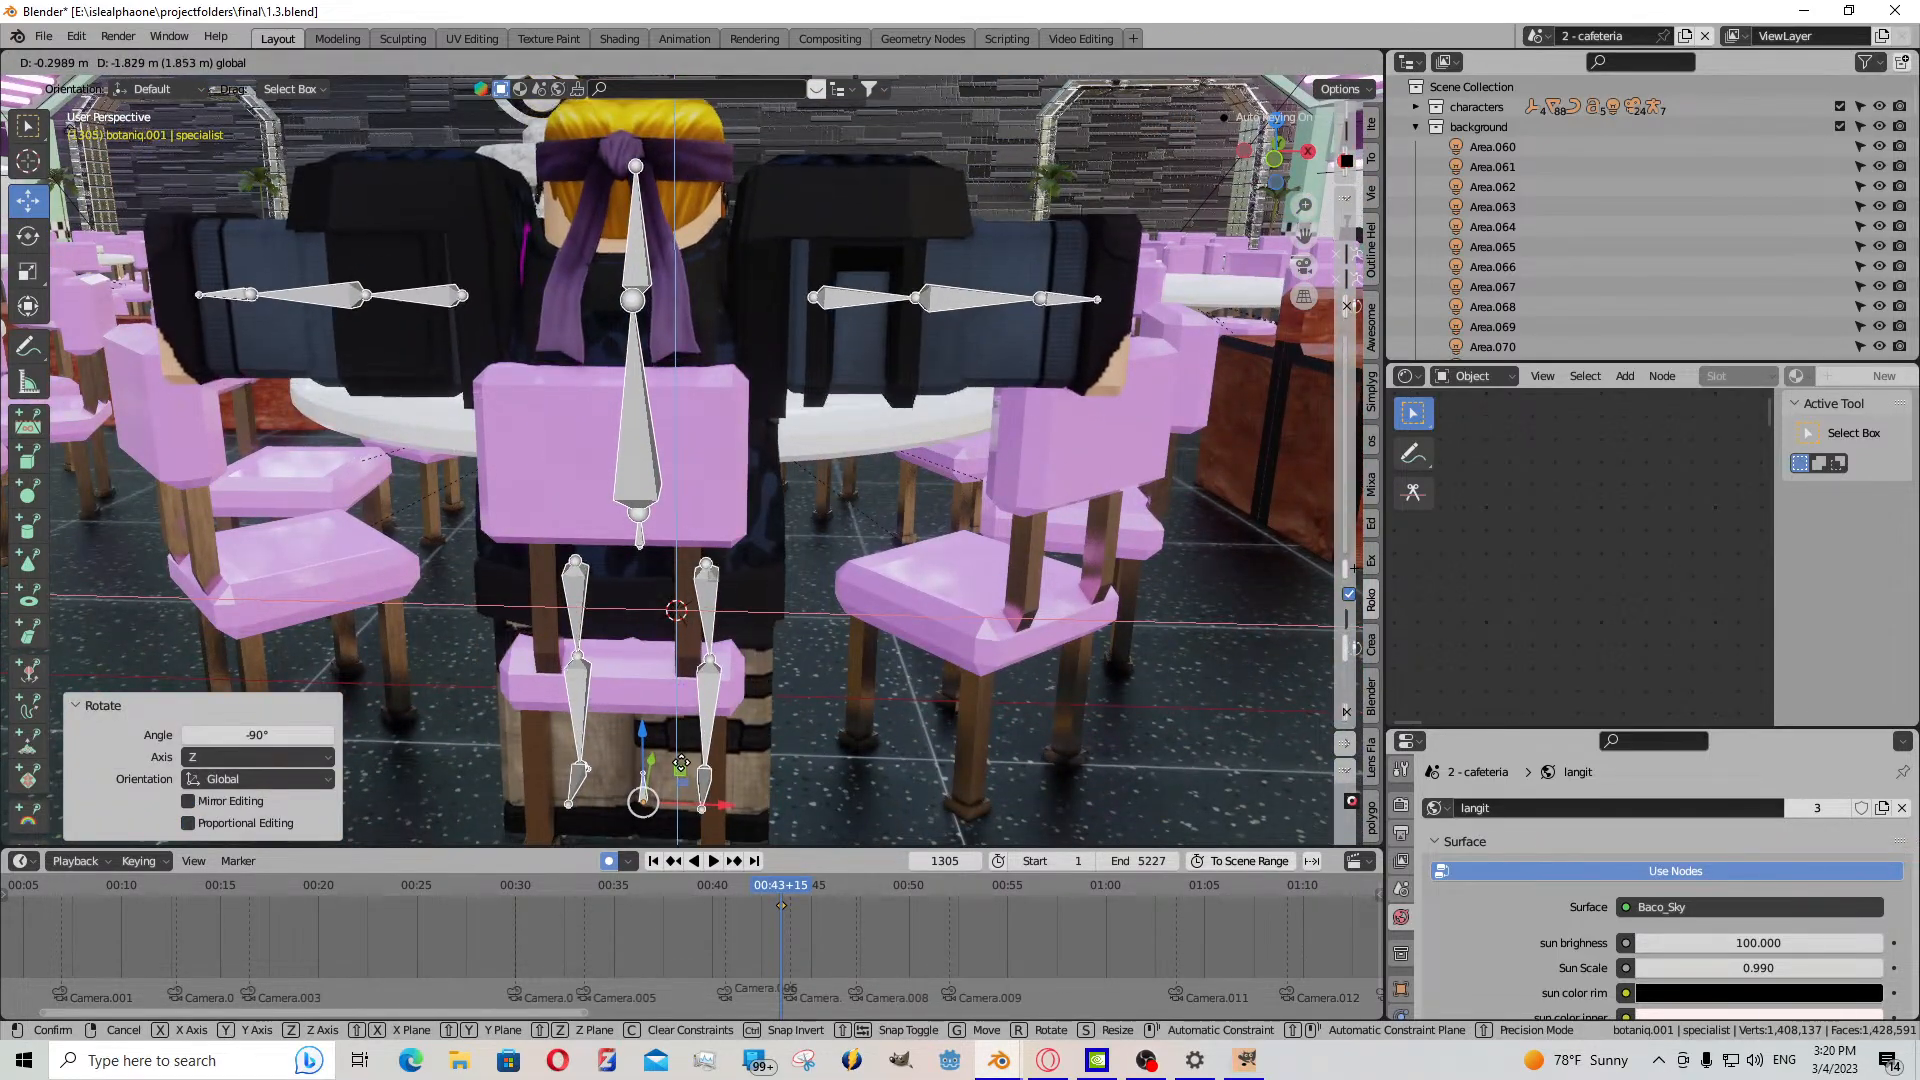
{"action": "left_click_drag", "start_coordinate": [671, 743], "coordinate": [671, 743]}
{"action": "middle_click_drag", "start_coordinate": [671, 743], "coordinate": [738, 665]}
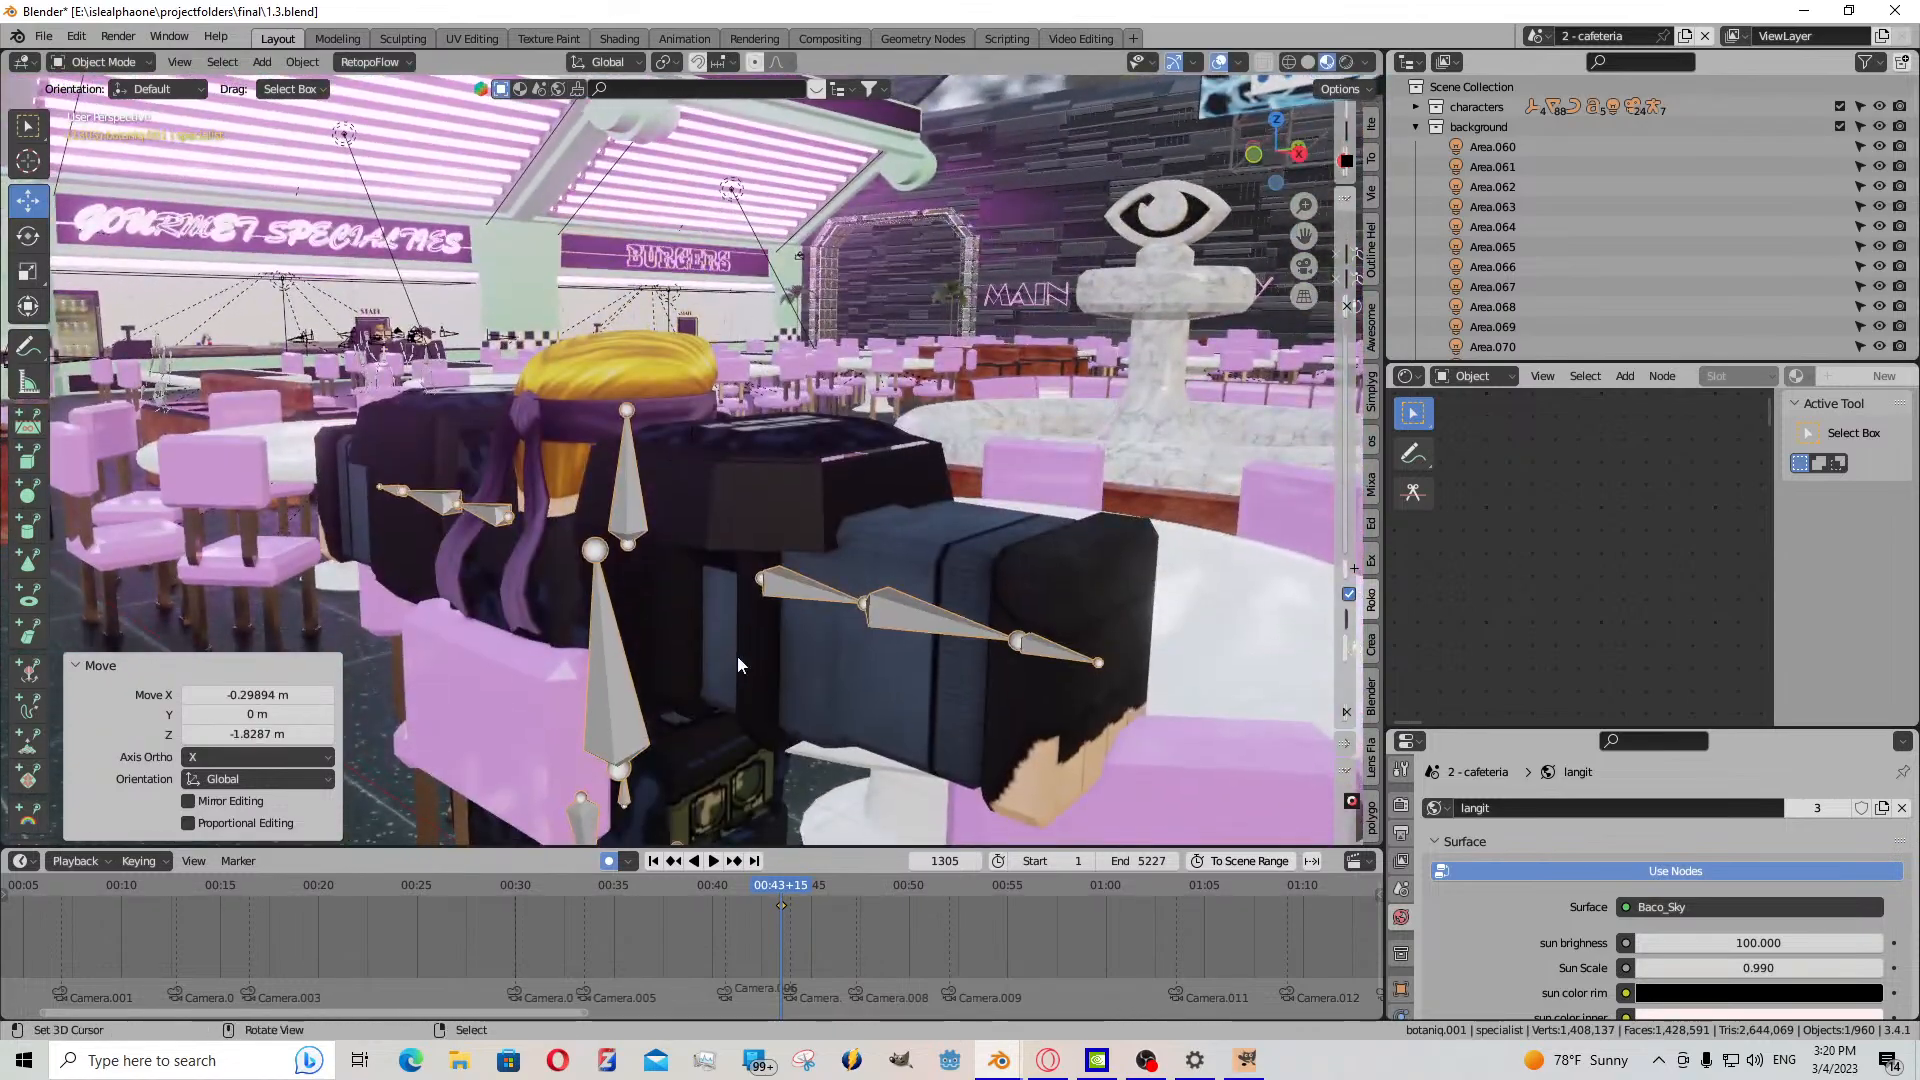
- Delete the blond character's bulky shoulder pads and torso armour
{"action": "left_click", "coordinate": [730, 497], "text": "shift"}
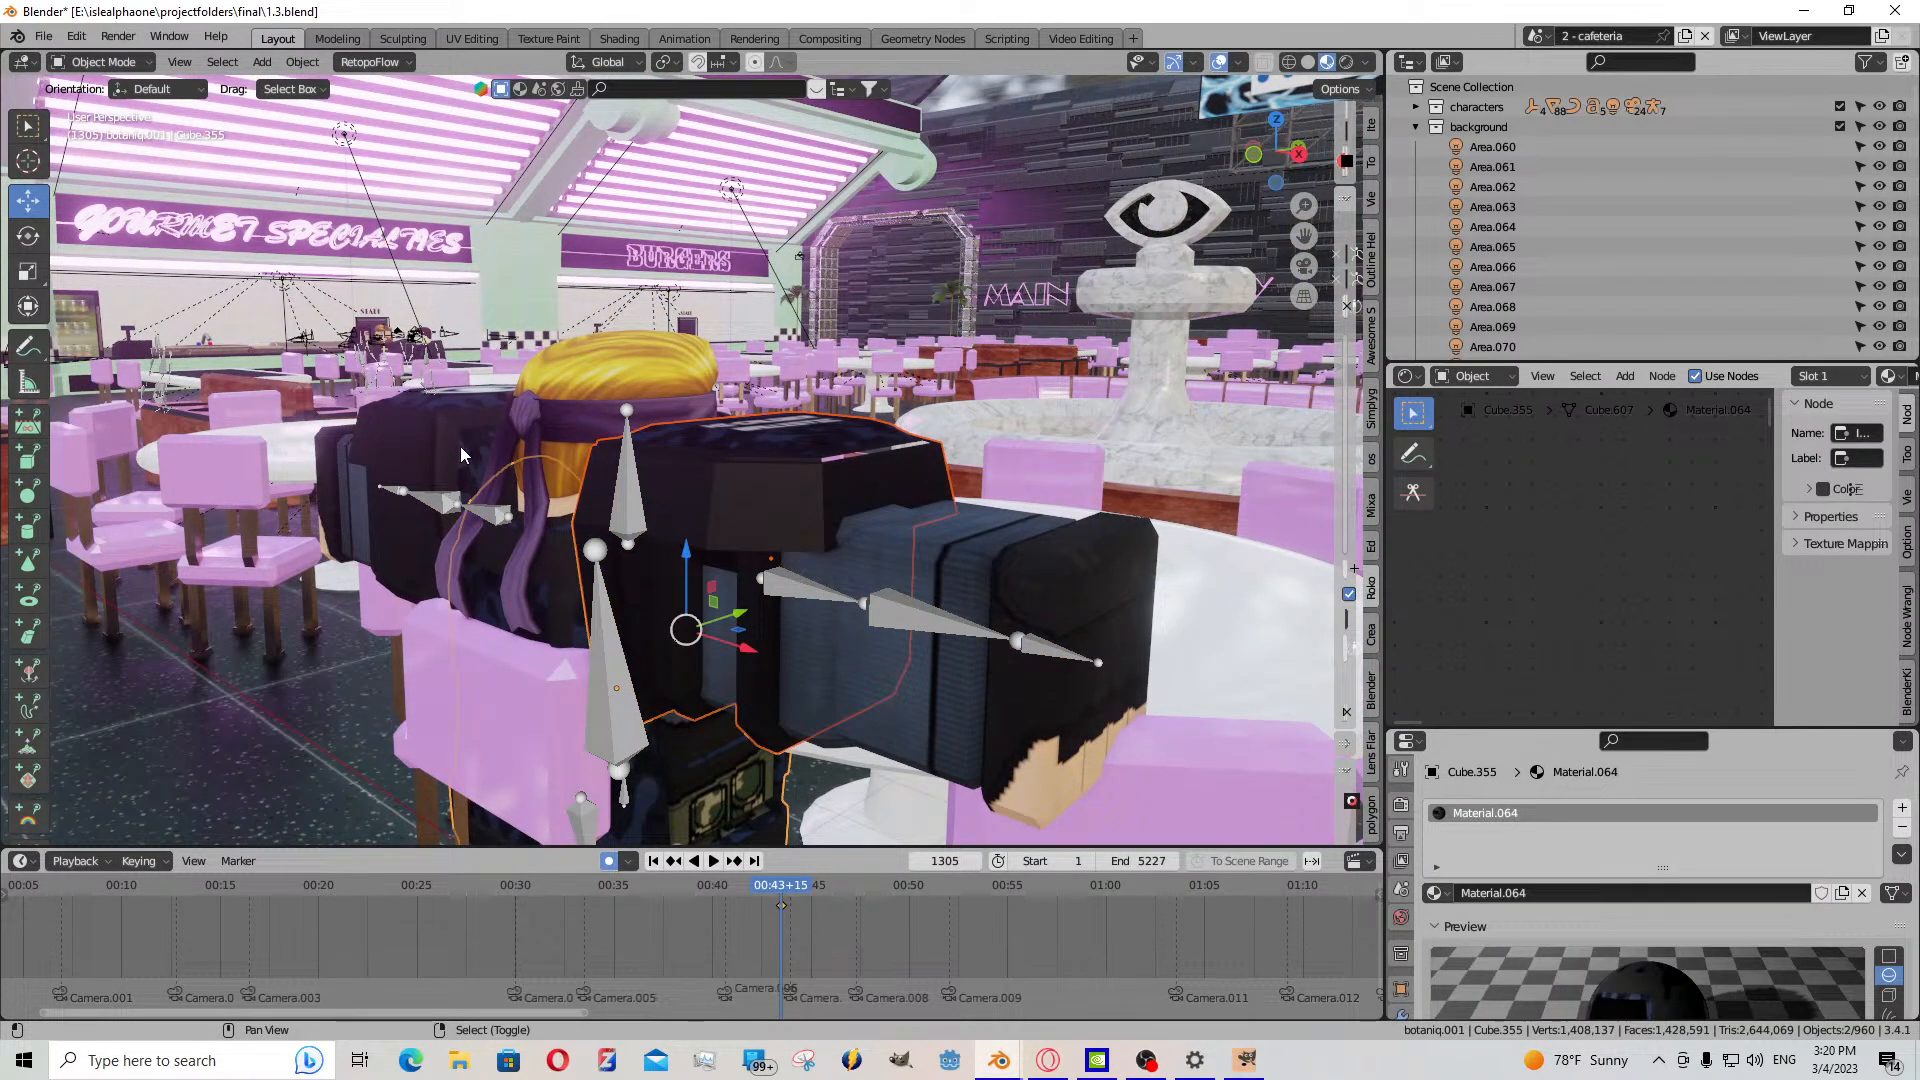
{"action": "left_click", "coordinate": [490, 502], "text": "shift"}
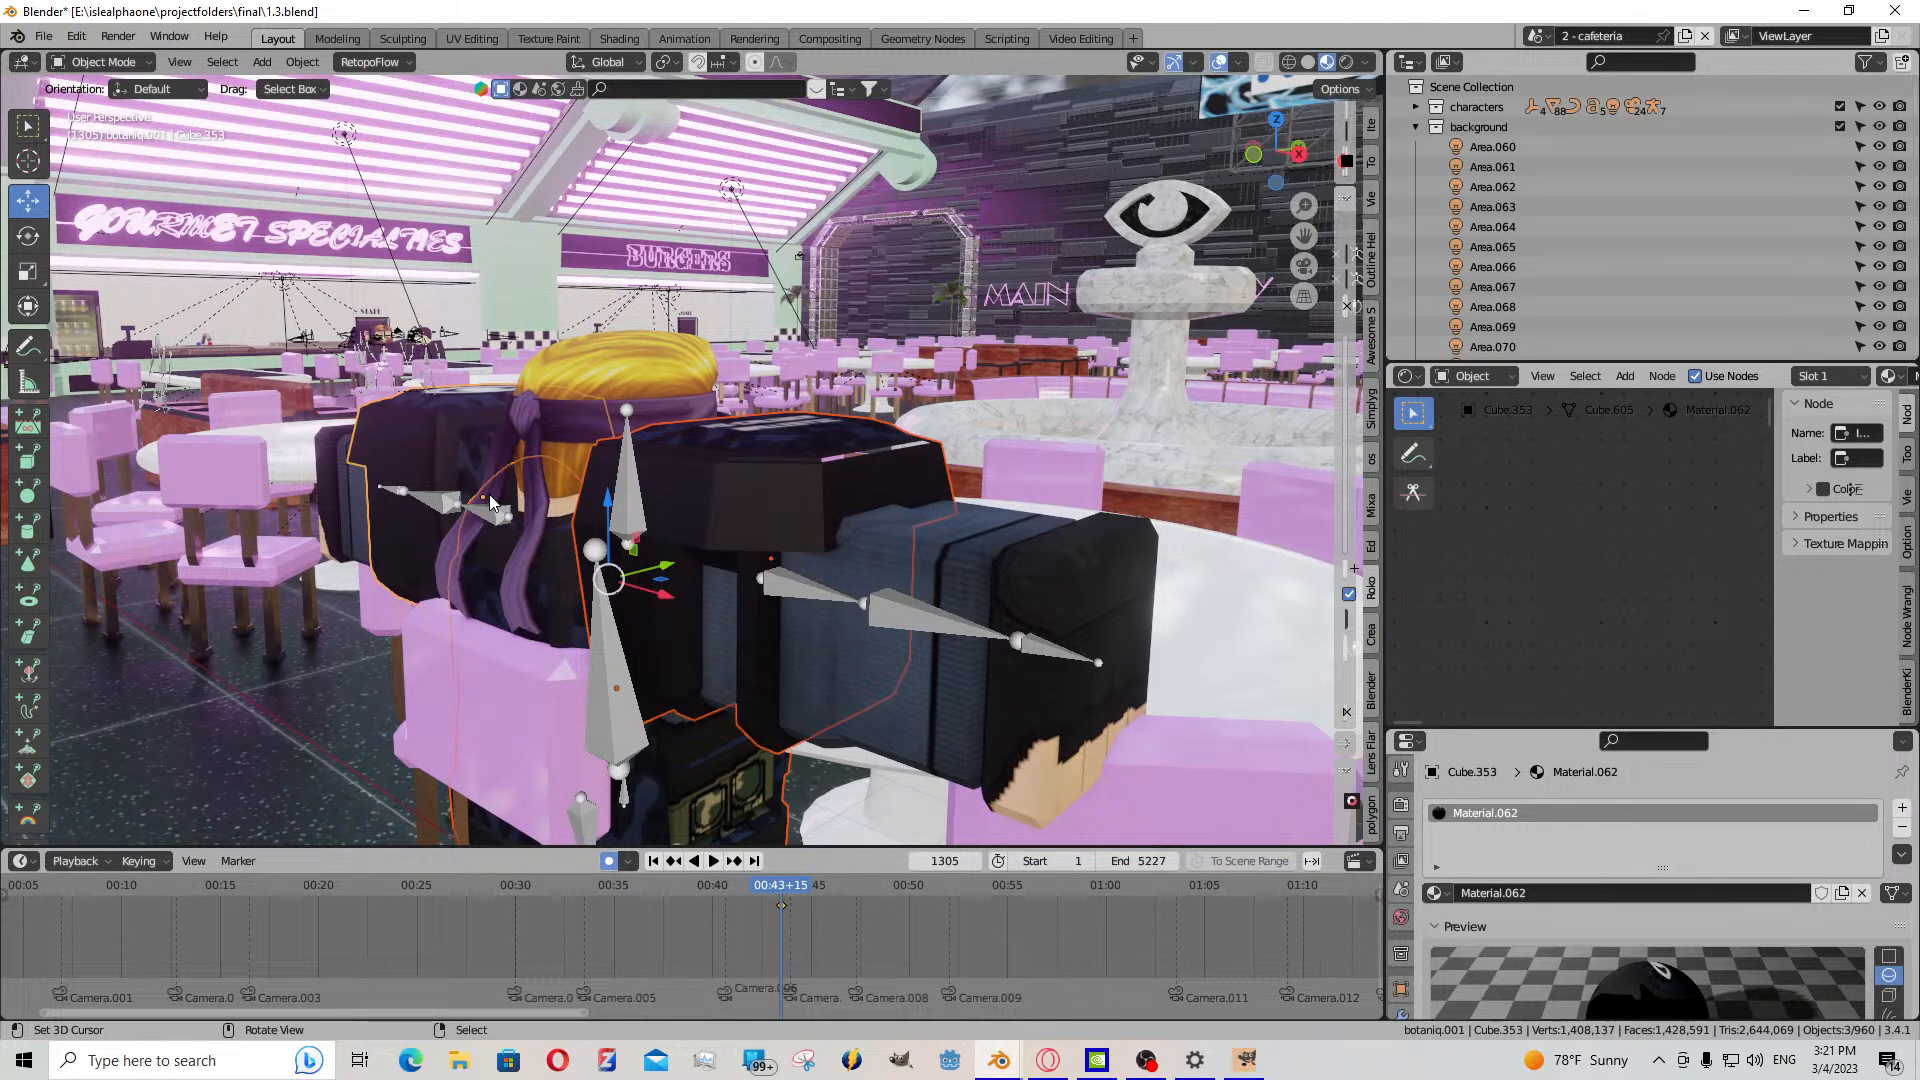
{"action": "key", "text": "Delete"}
- Move the chair behind the blond character about 0.6 m along Y, away from the round table
{"action": "key", "text": "shift+grave"}
{"action": "key", "text": "w"}
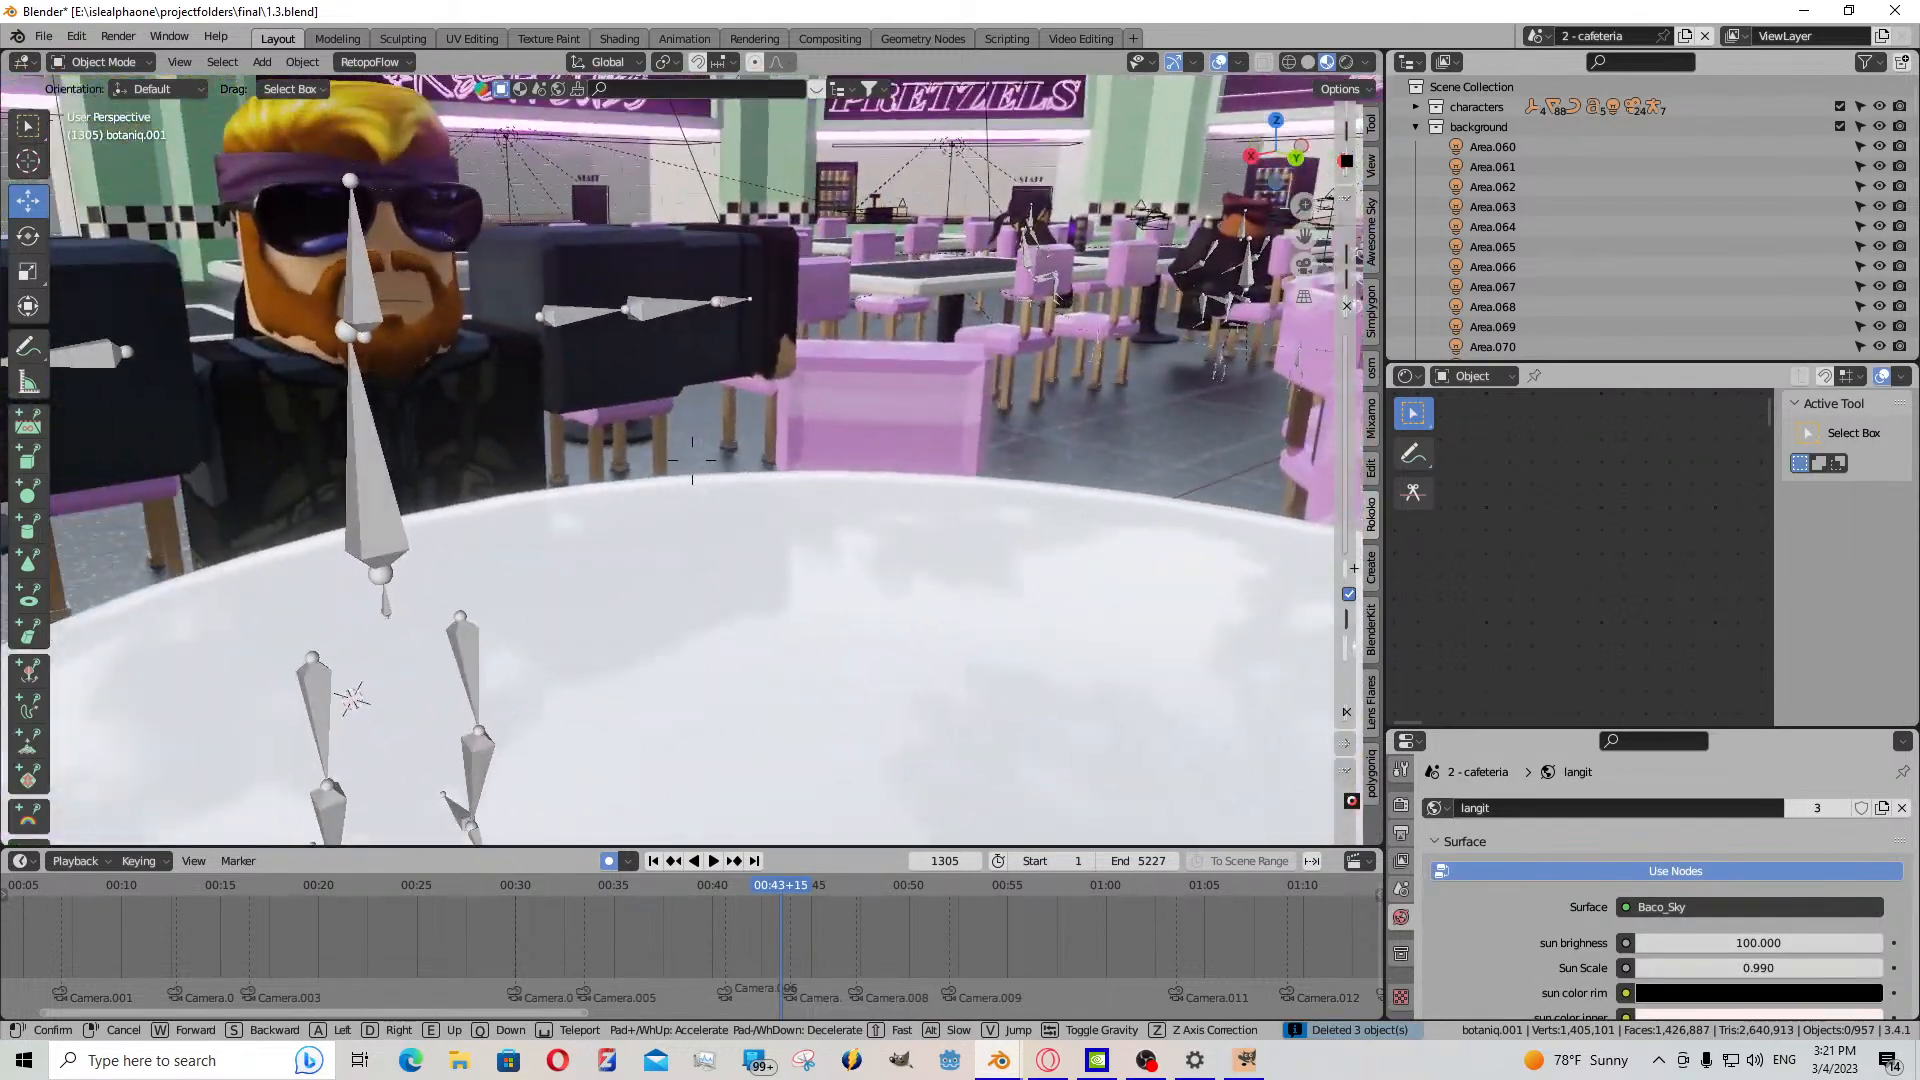
{"action": "key", "text": "s"}
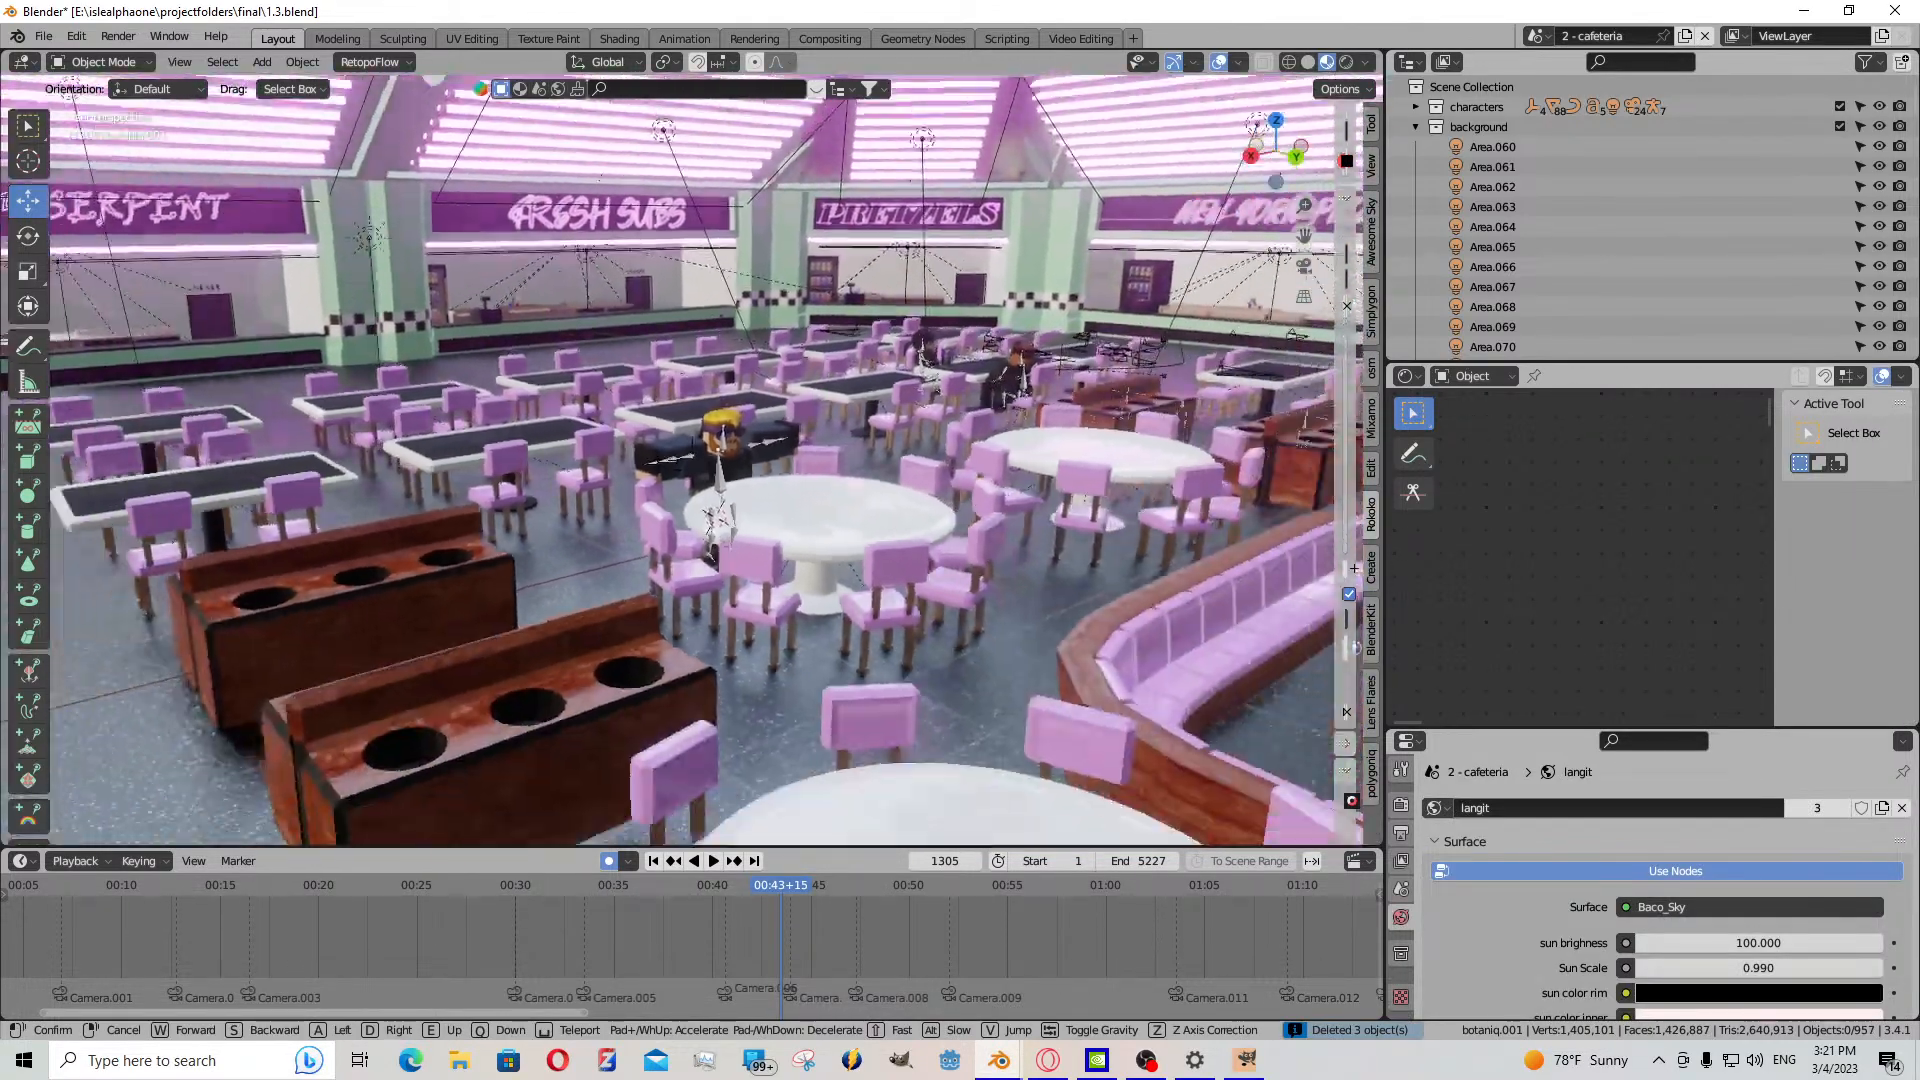
{"action": "key", "text": "a"}
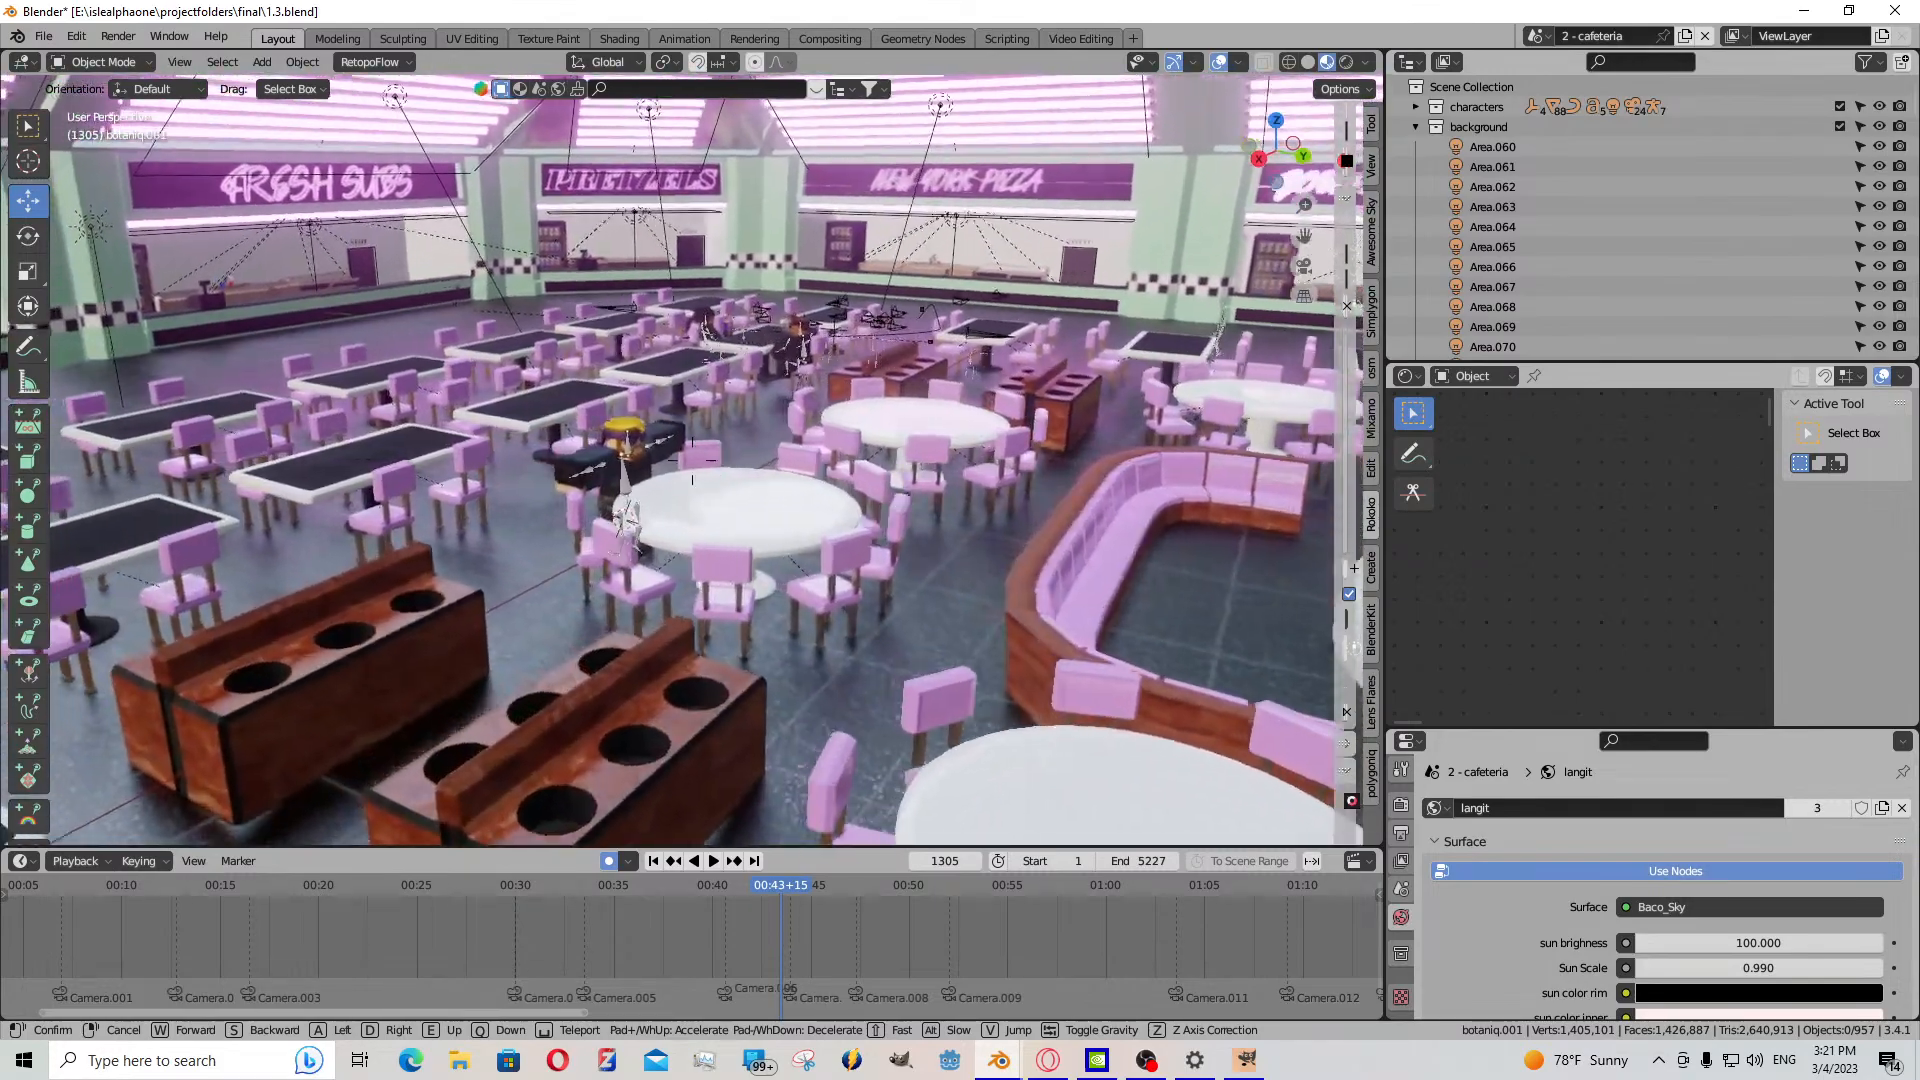
{"action": "key", "text": "w"}
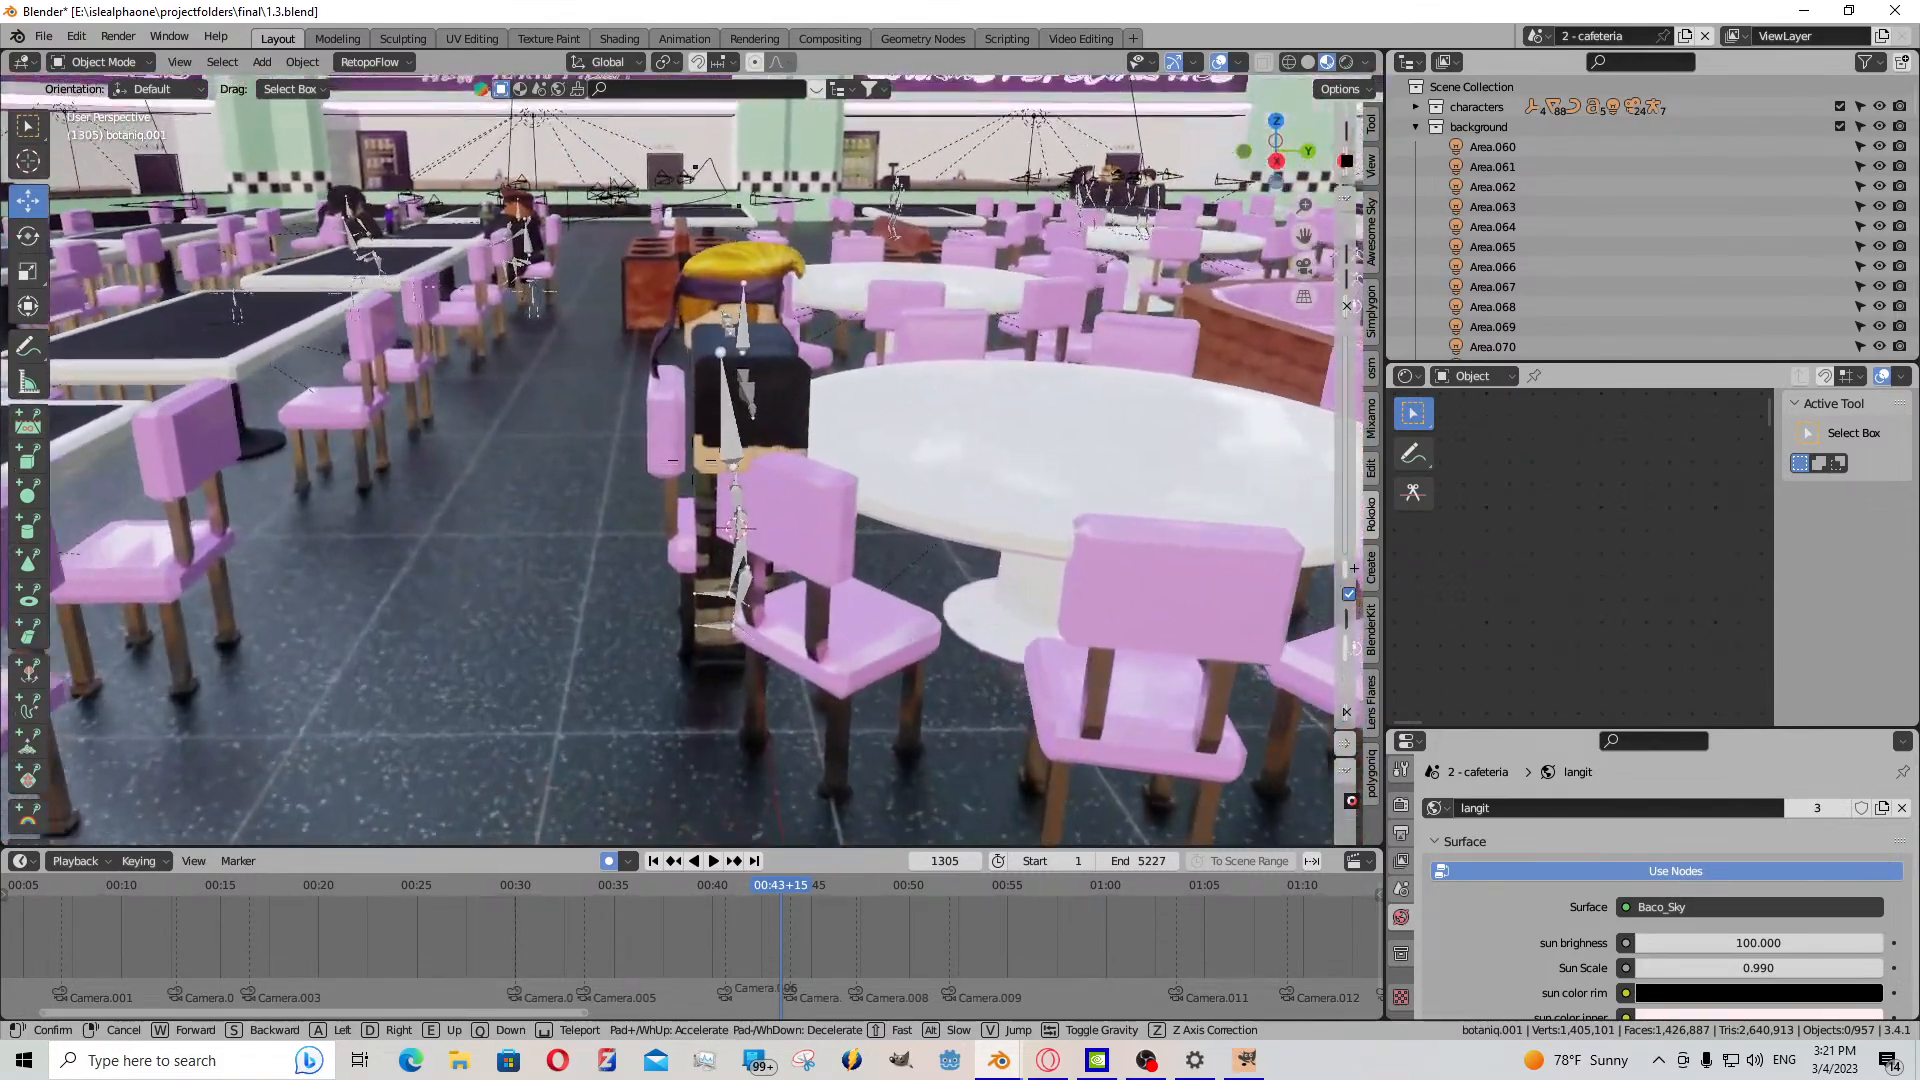
{"action": "left_click", "coordinate": [534, 494]}
{"action": "left_click", "coordinate": [838, 585]}
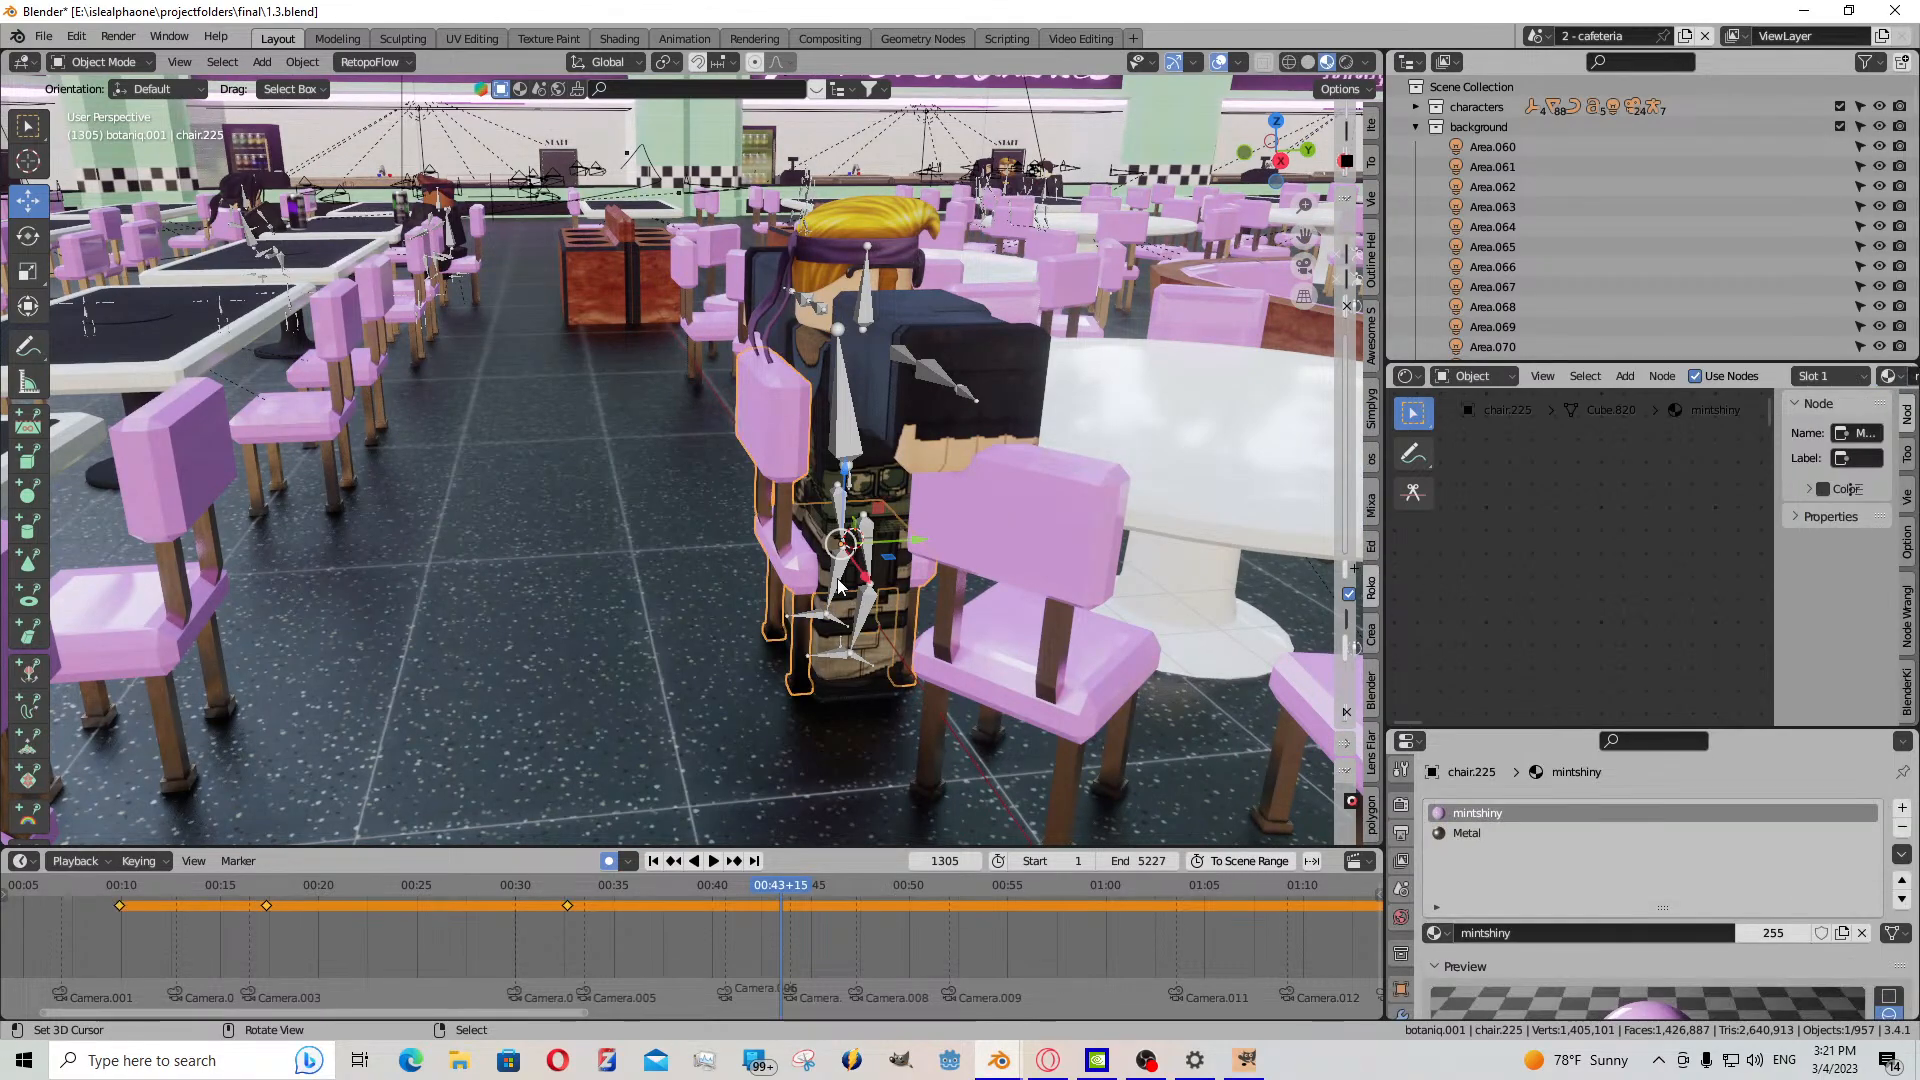
{"action": "left_click_drag", "start_coordinate": [918, 548], "coordinate": [872, 551]}
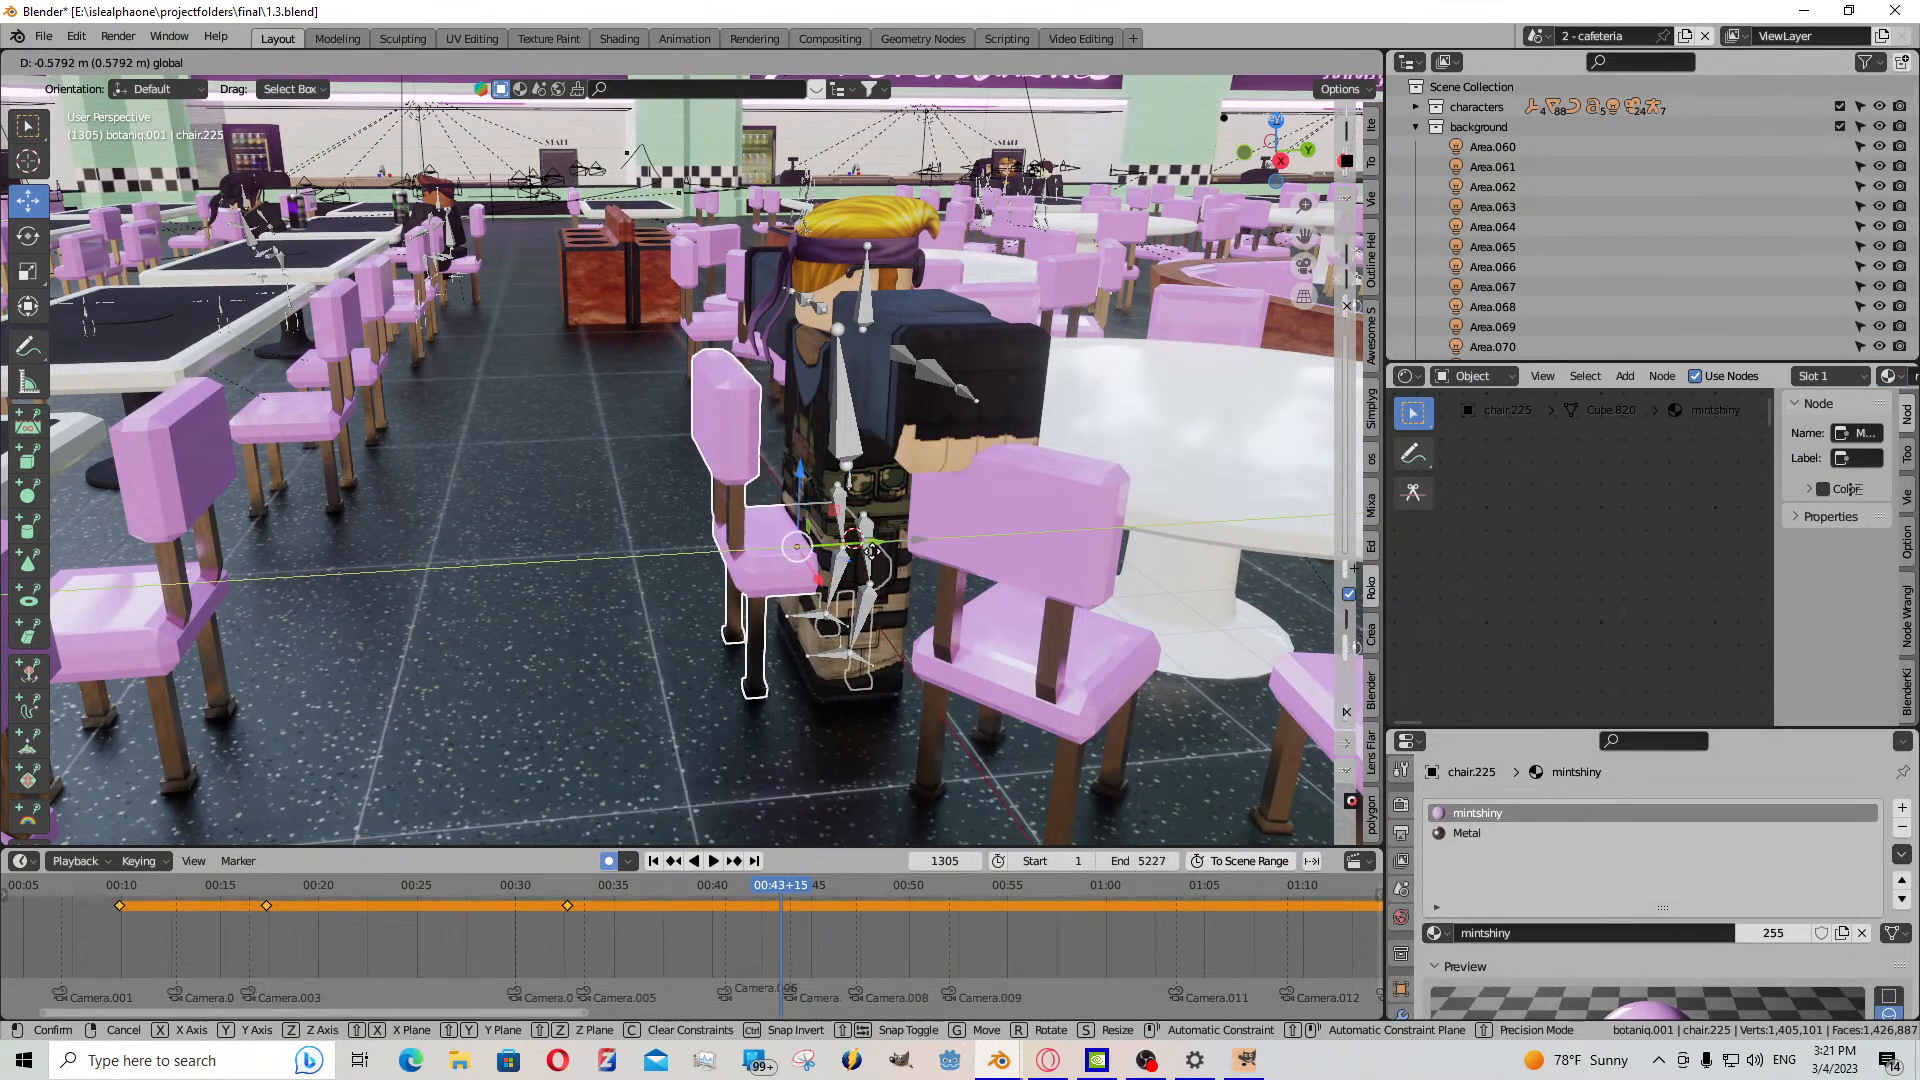
{"action": "left_click_drag", "start_coordinate": [747, 940], "coordinate": [748, 934]}
{"action": "right_click", "coordinate": [748, 934]}
{"action": "scroll", "coordinate": [750, 938], "scroll_direction": "down", "scroll_amount": 5}
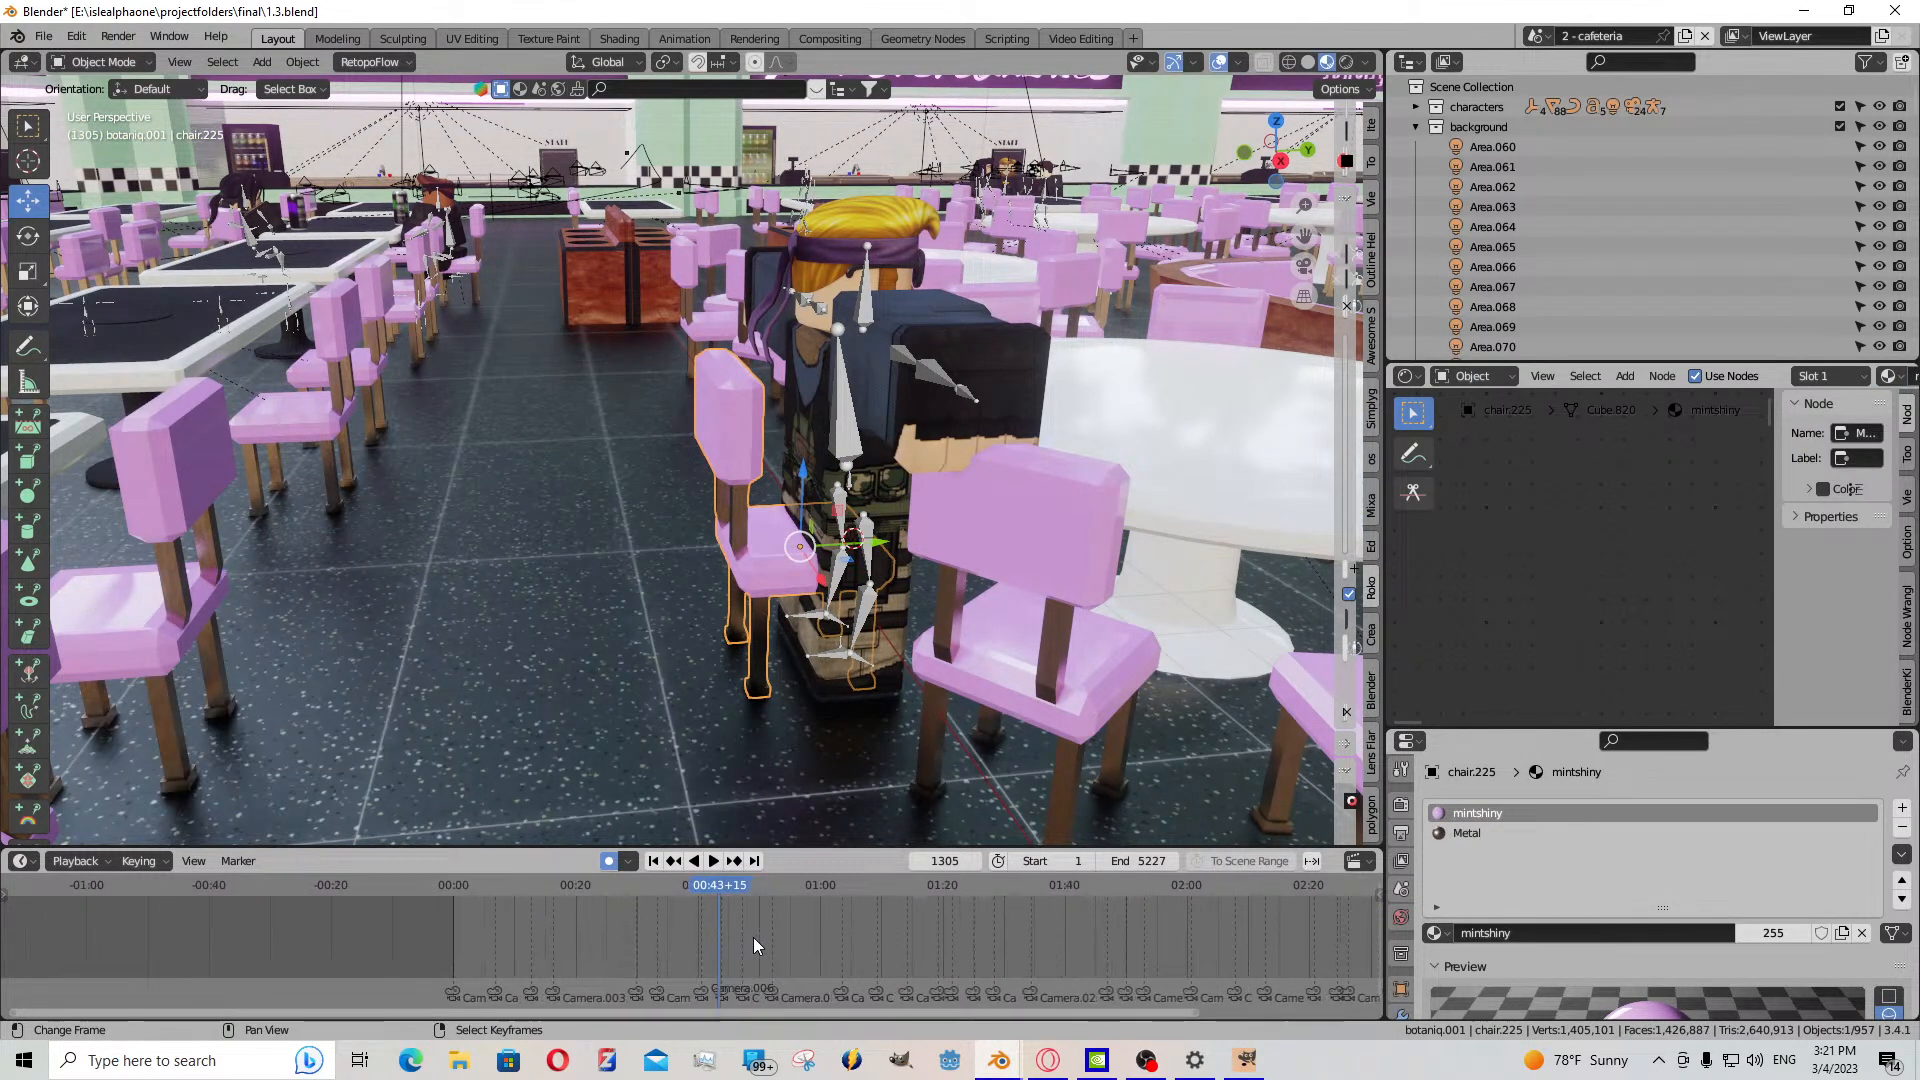
- Delete the mocap armature with the long lowered arms from the overlapping skeletons on the open floor near the dark-clothed characters
{"action": "key", "text": "shift+grave"}
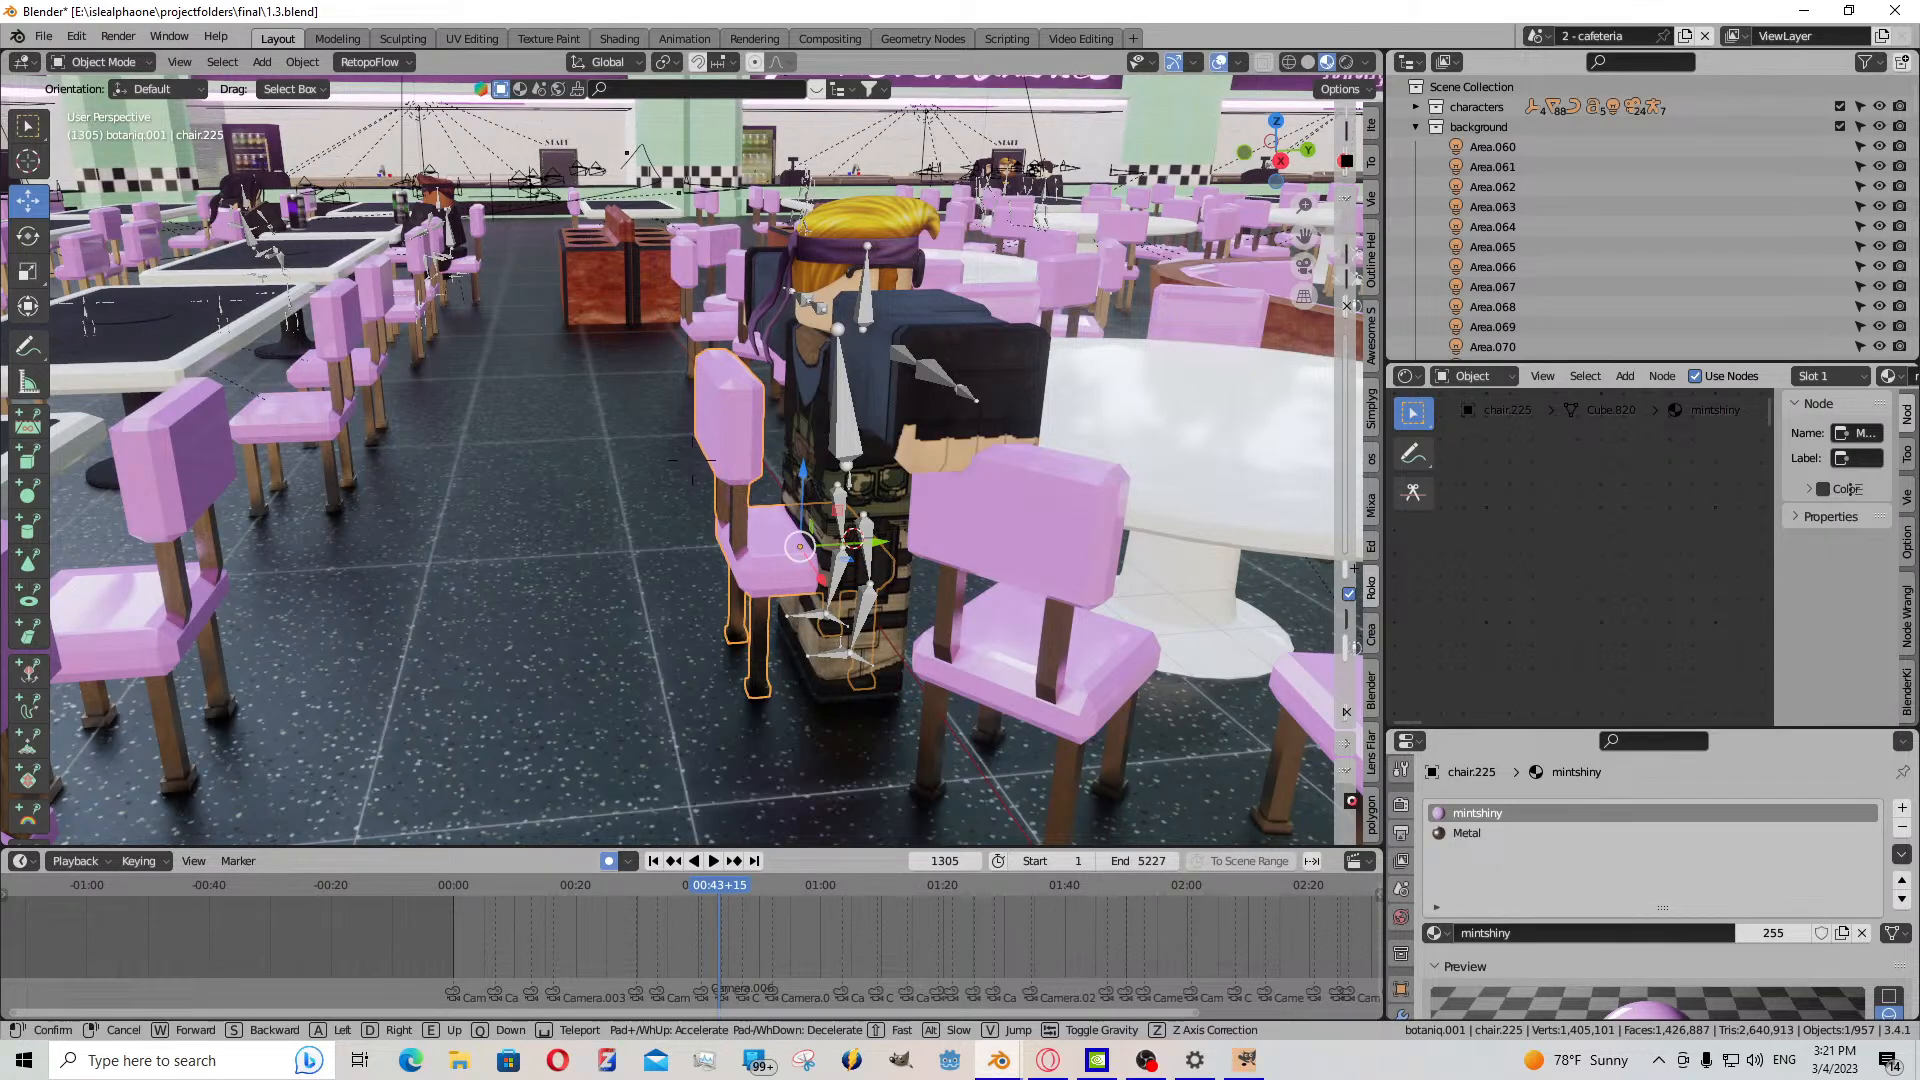
{"action": "key", "text": "e"}
{"action": "key", "text": "w"}
{"action": "key", "text": "w"}
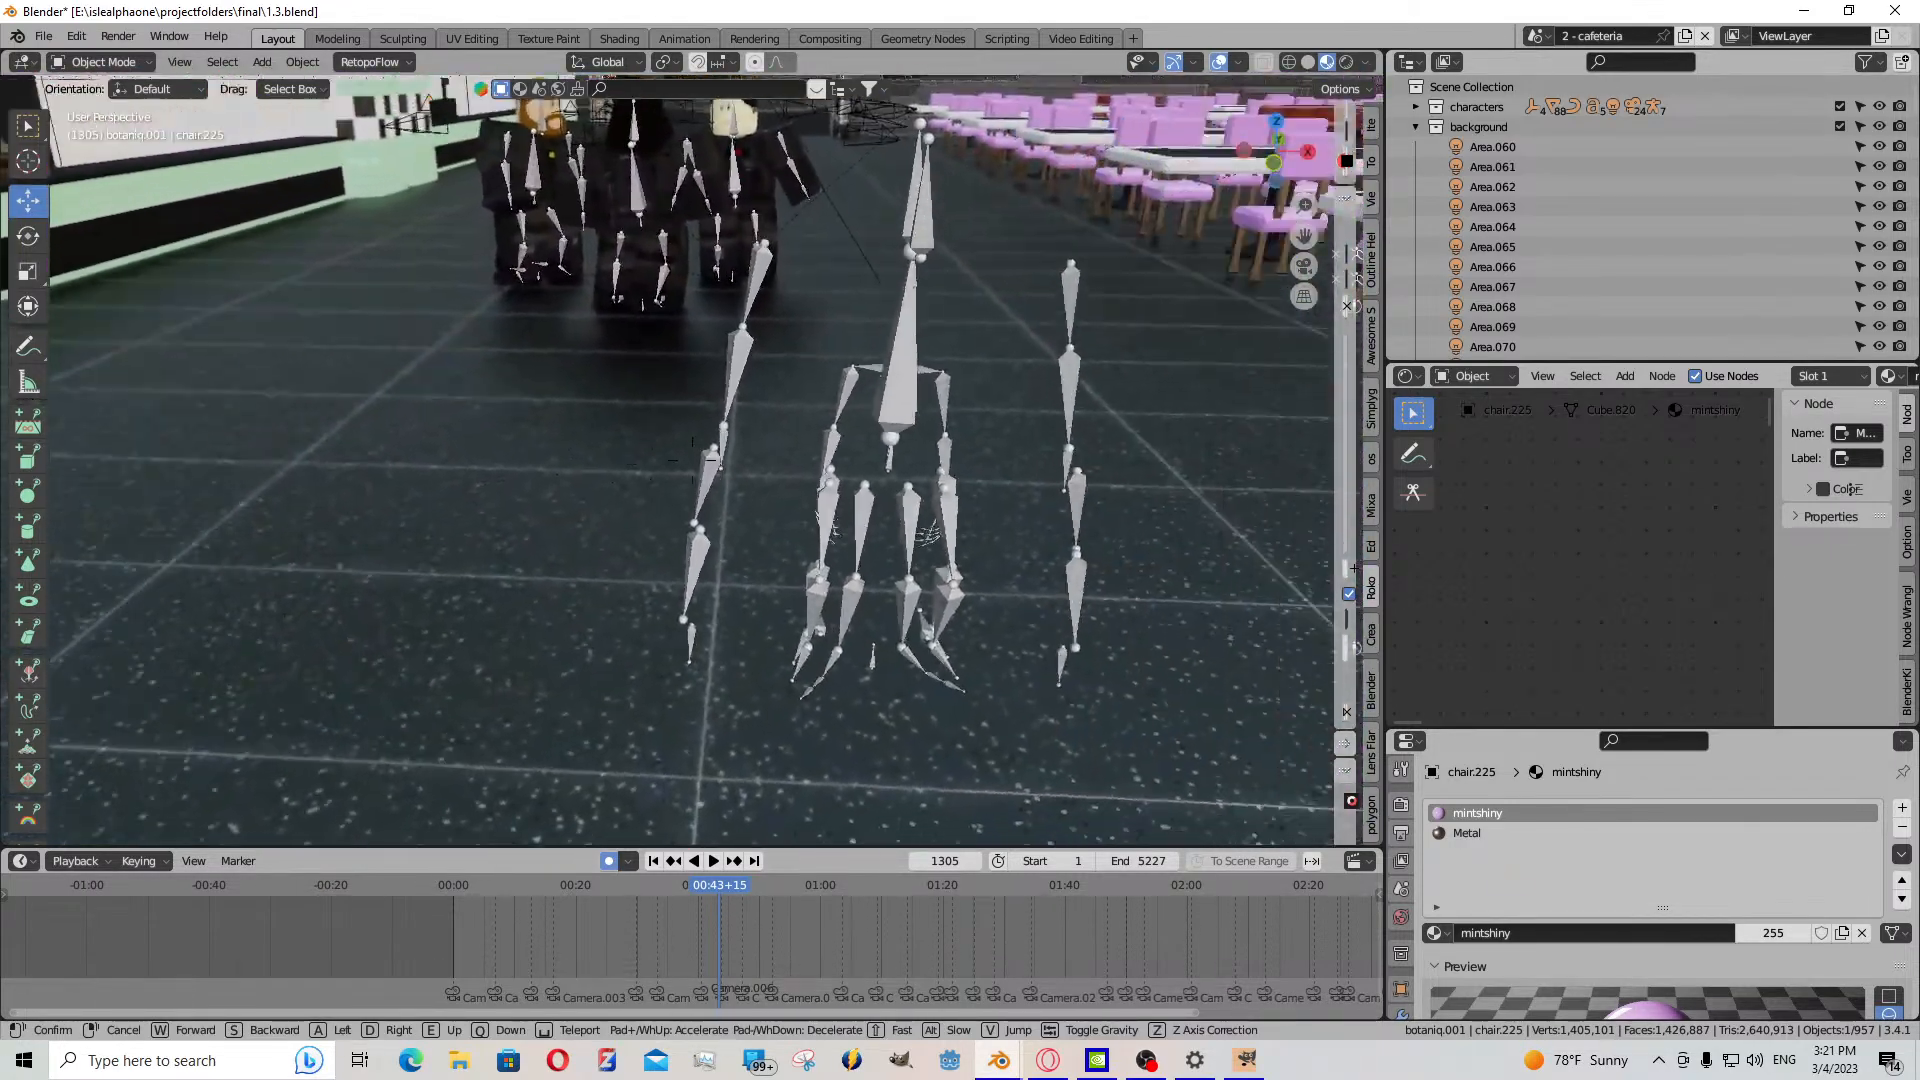
{"action": "left_click", "coordinate": [886, 487]}
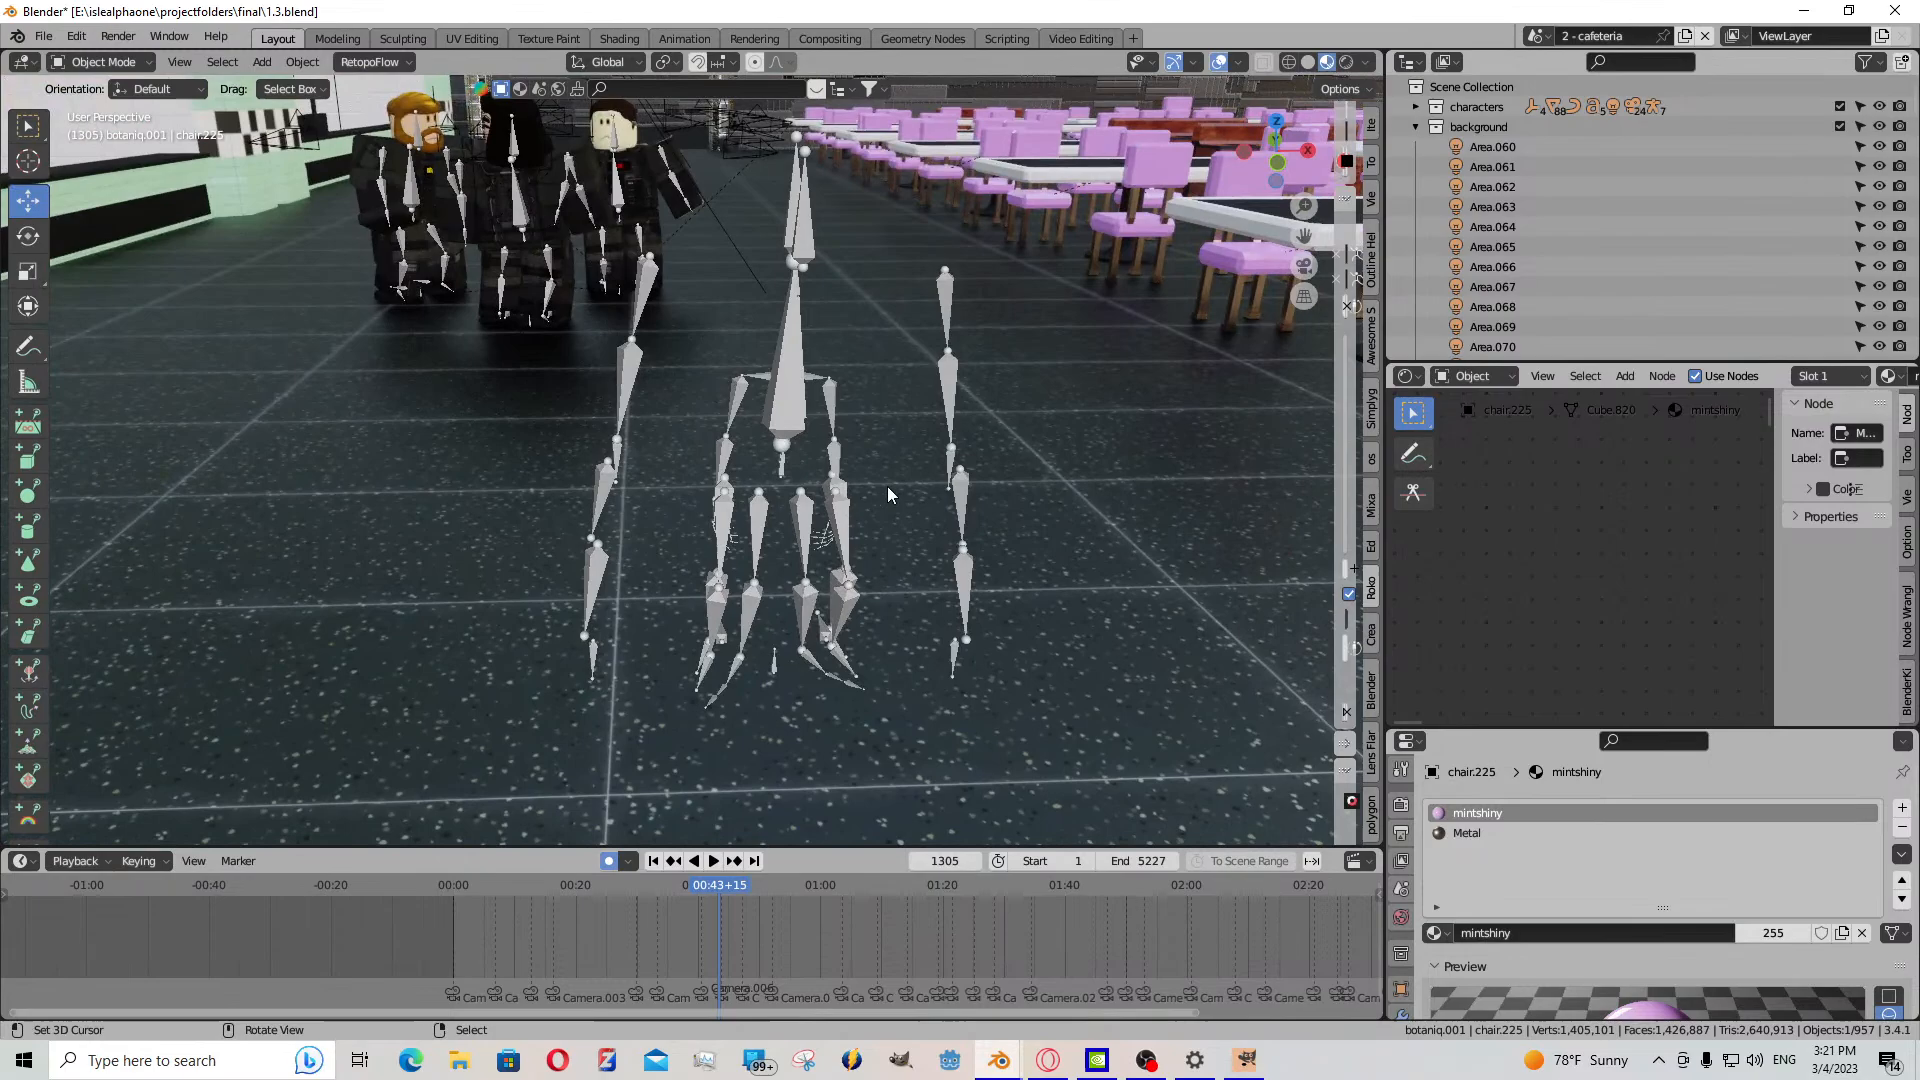
{"action": "left_click", "coordinate": [835, 413]}
{"action": "key", "text": "Delete"}
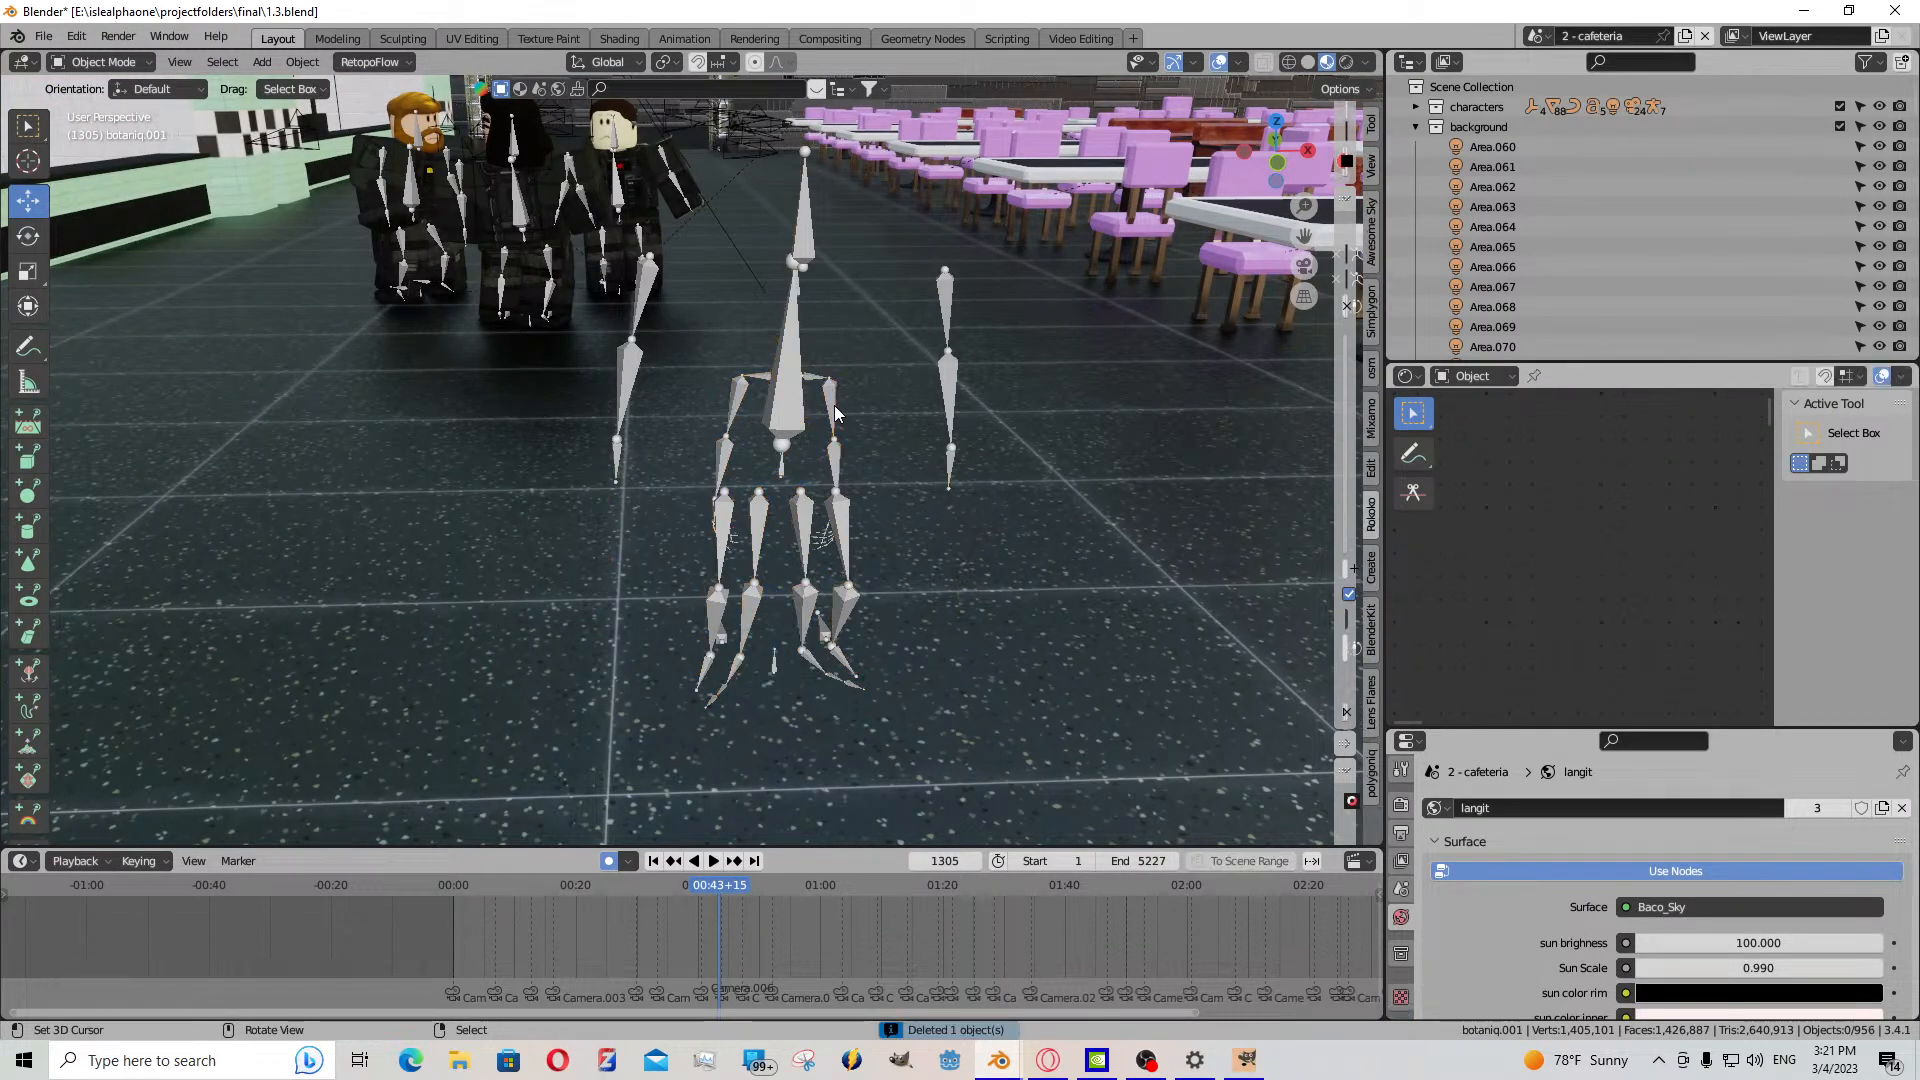
- Snap the 3D cursor to the mocap armature Armature.001 and delete that armature
{"action": "left_click", "coordinate": [834, 405]}
{"action": "key", "text": "shift+s"}
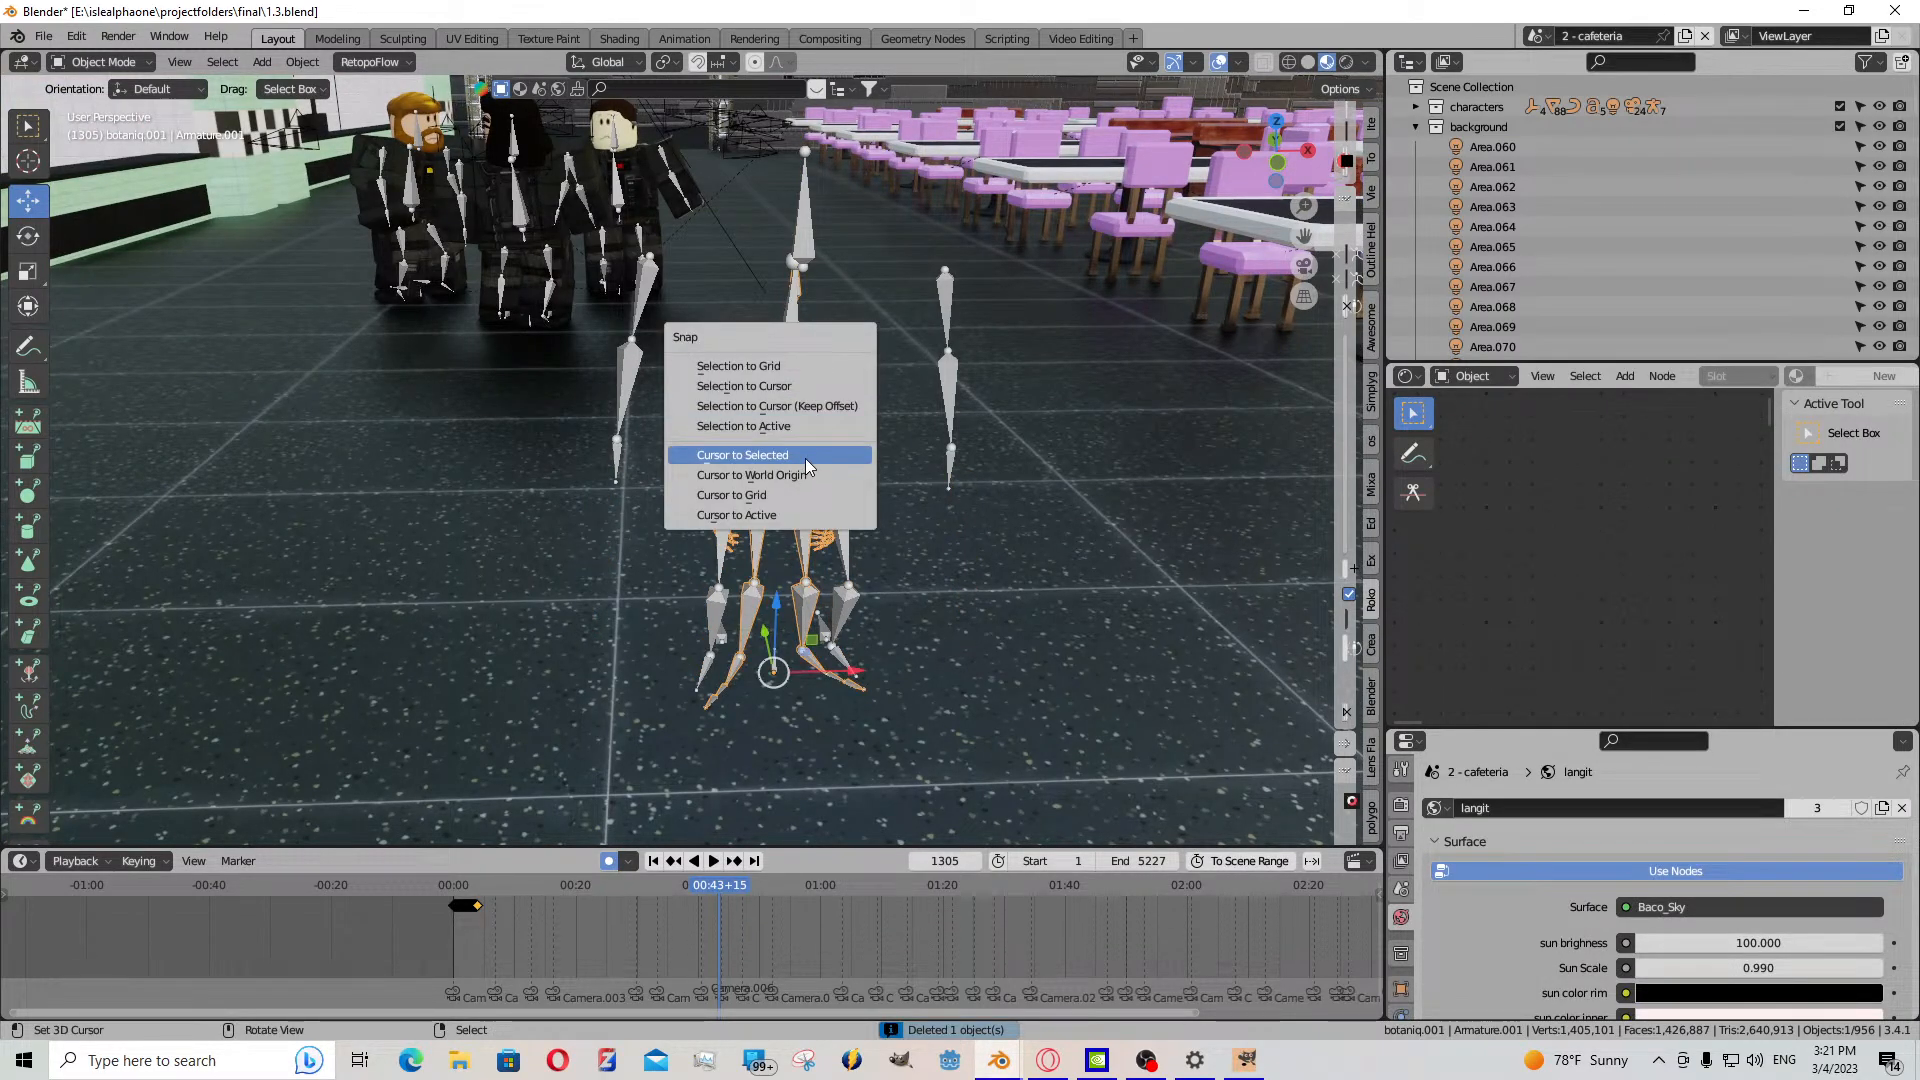
{"action": "left_click", "coordinate": [806, 456]}
{"action": "key", "text": "Delete"}
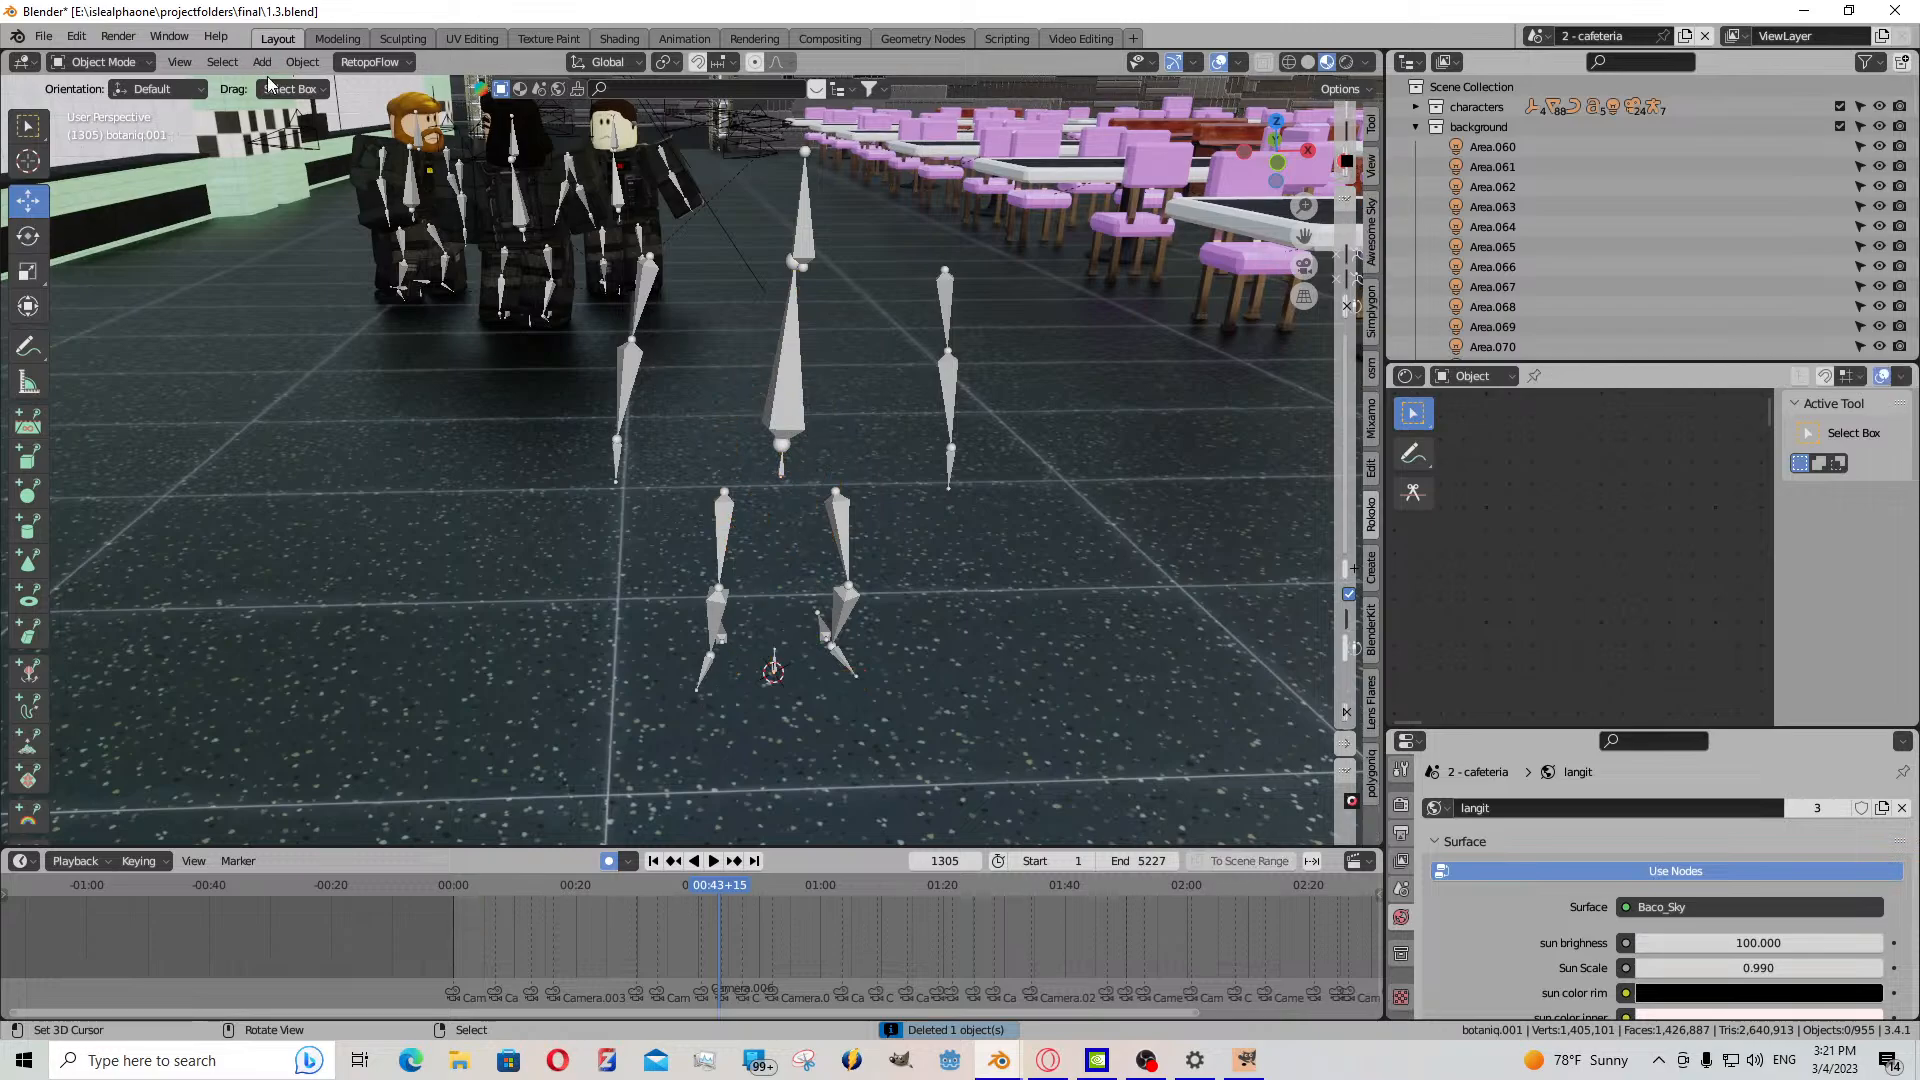
- Import the FBX animation Sitting Rubbing Arm.fbx from the mocap folder, filtering the files by "sitt"
{"action": "left_click", "coordinate": [44, 36]}
{"action": "mouse_move", "coordinate": [130, 317]}
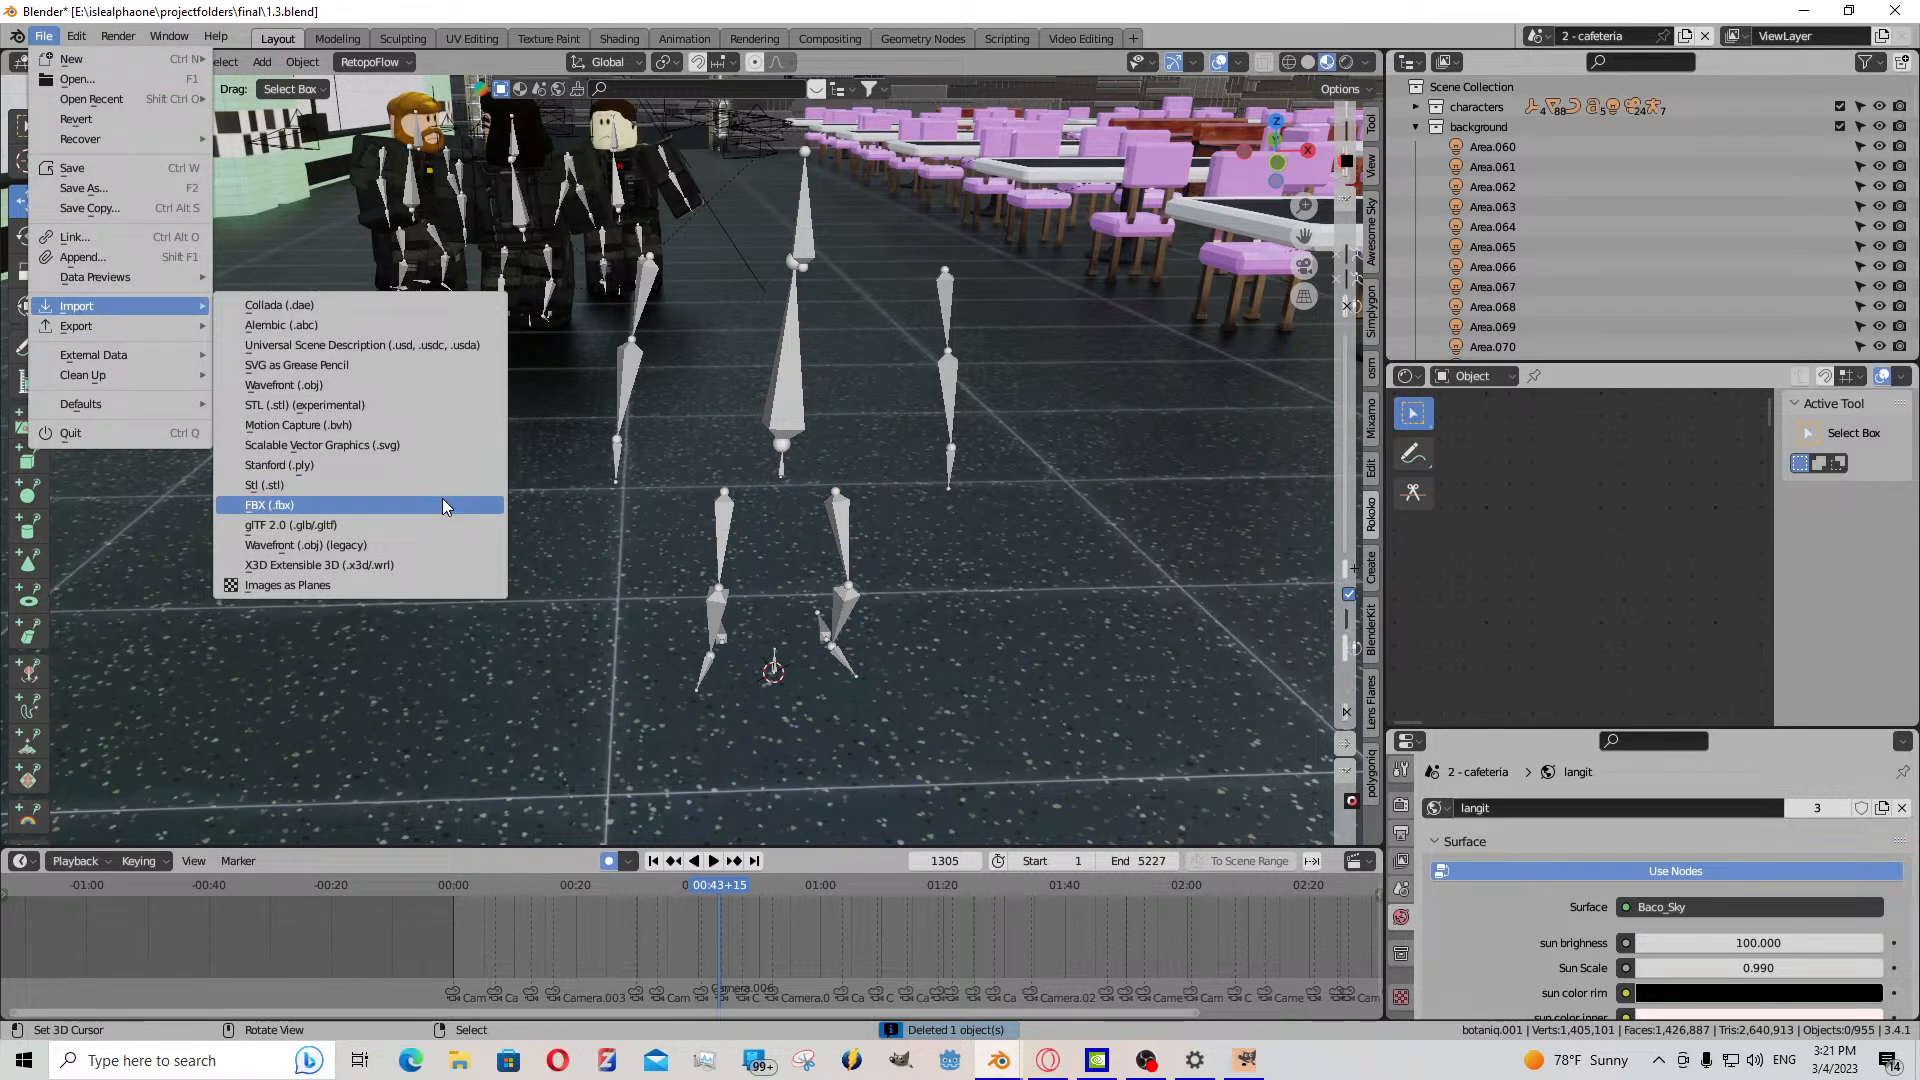
{"action": "left_click", "coordinate": [442, 498]}
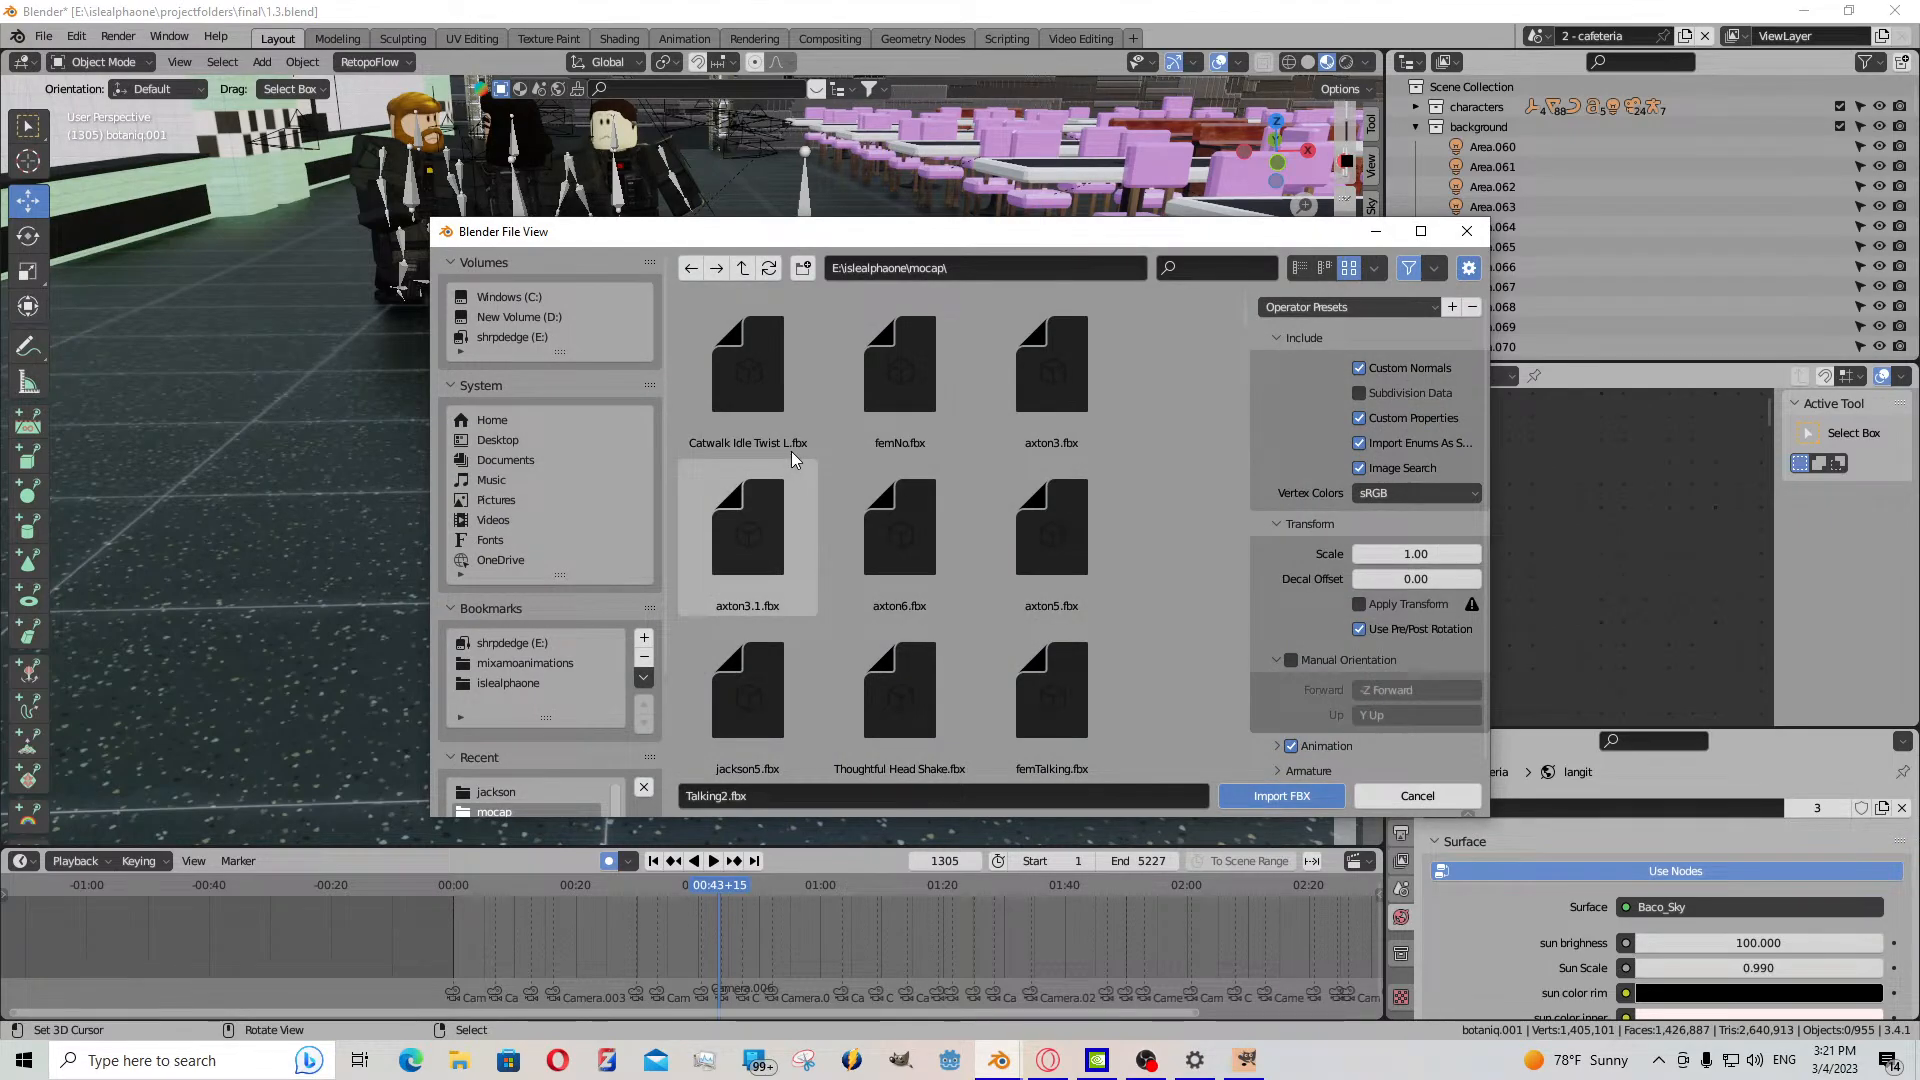
{"action": "left_click", "coordinate": [1250, 270]}
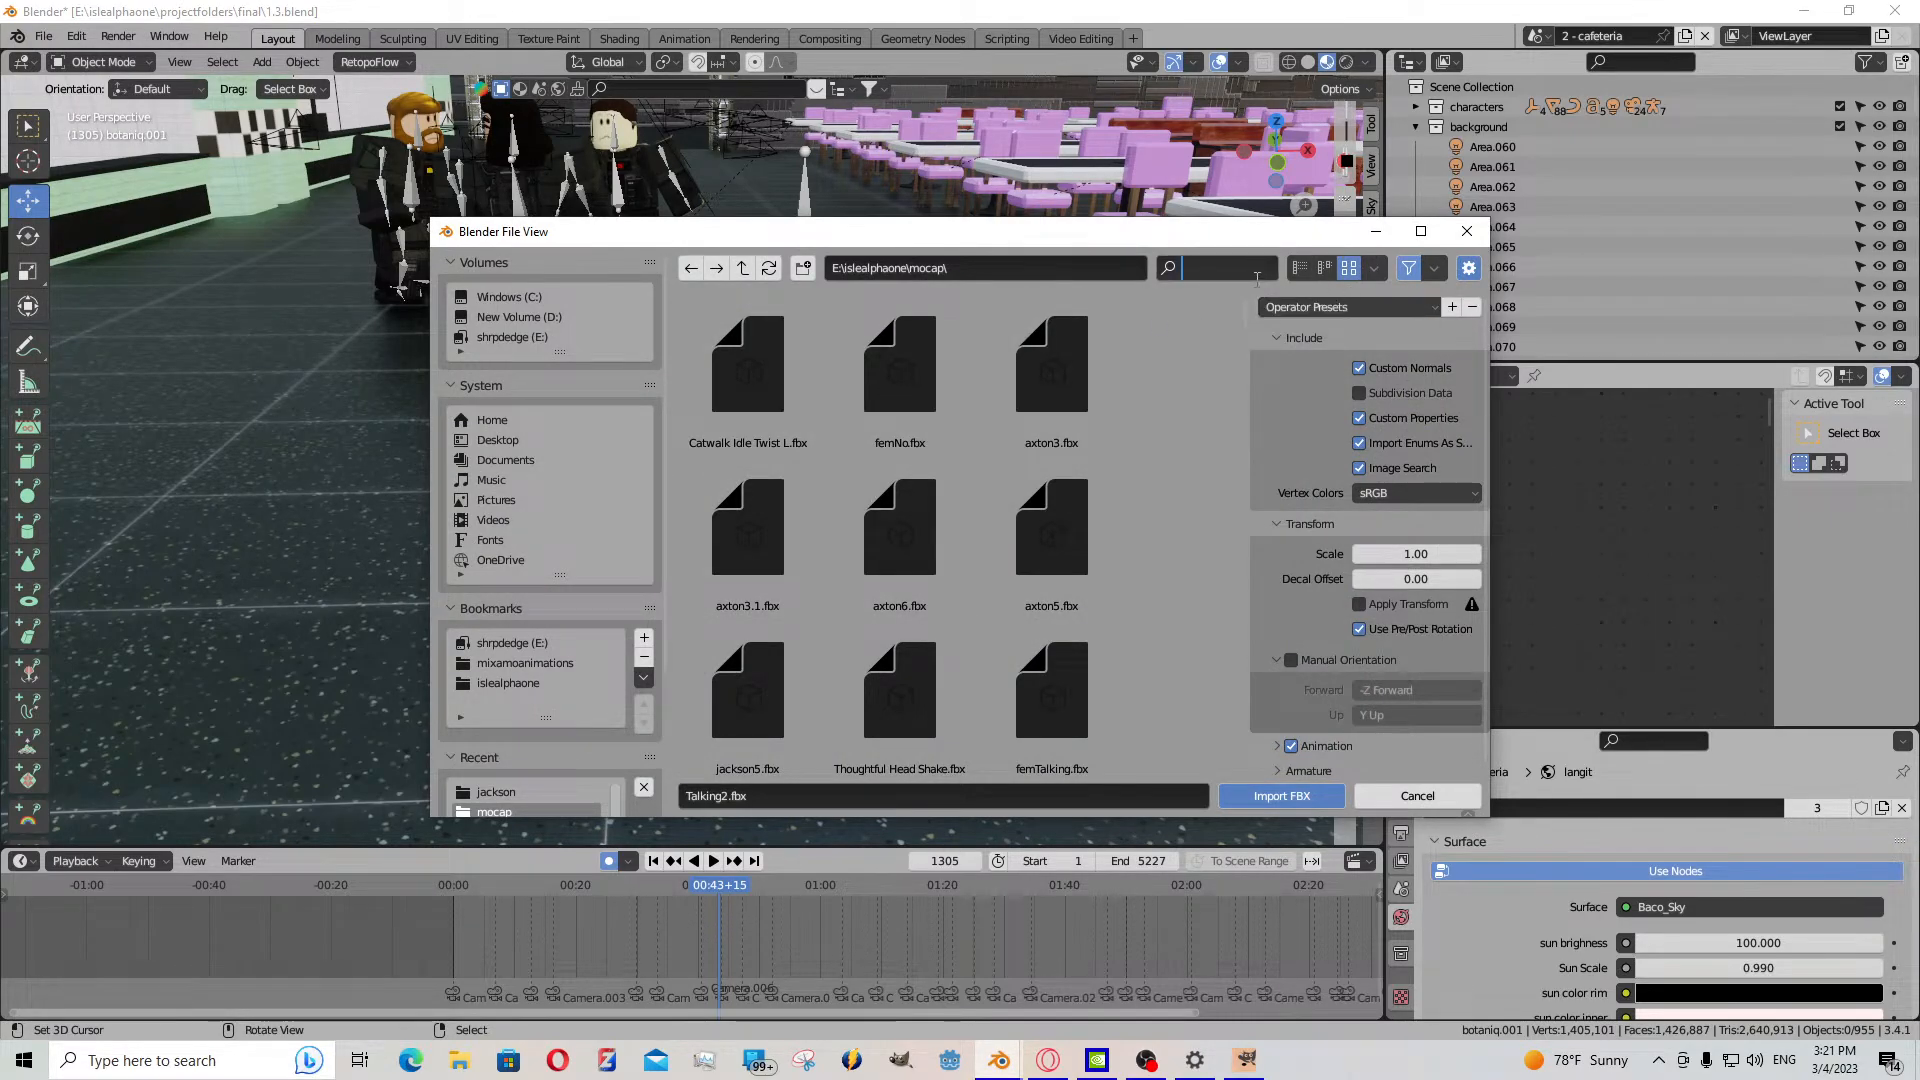
{"action": "type", "text": "sitt"}
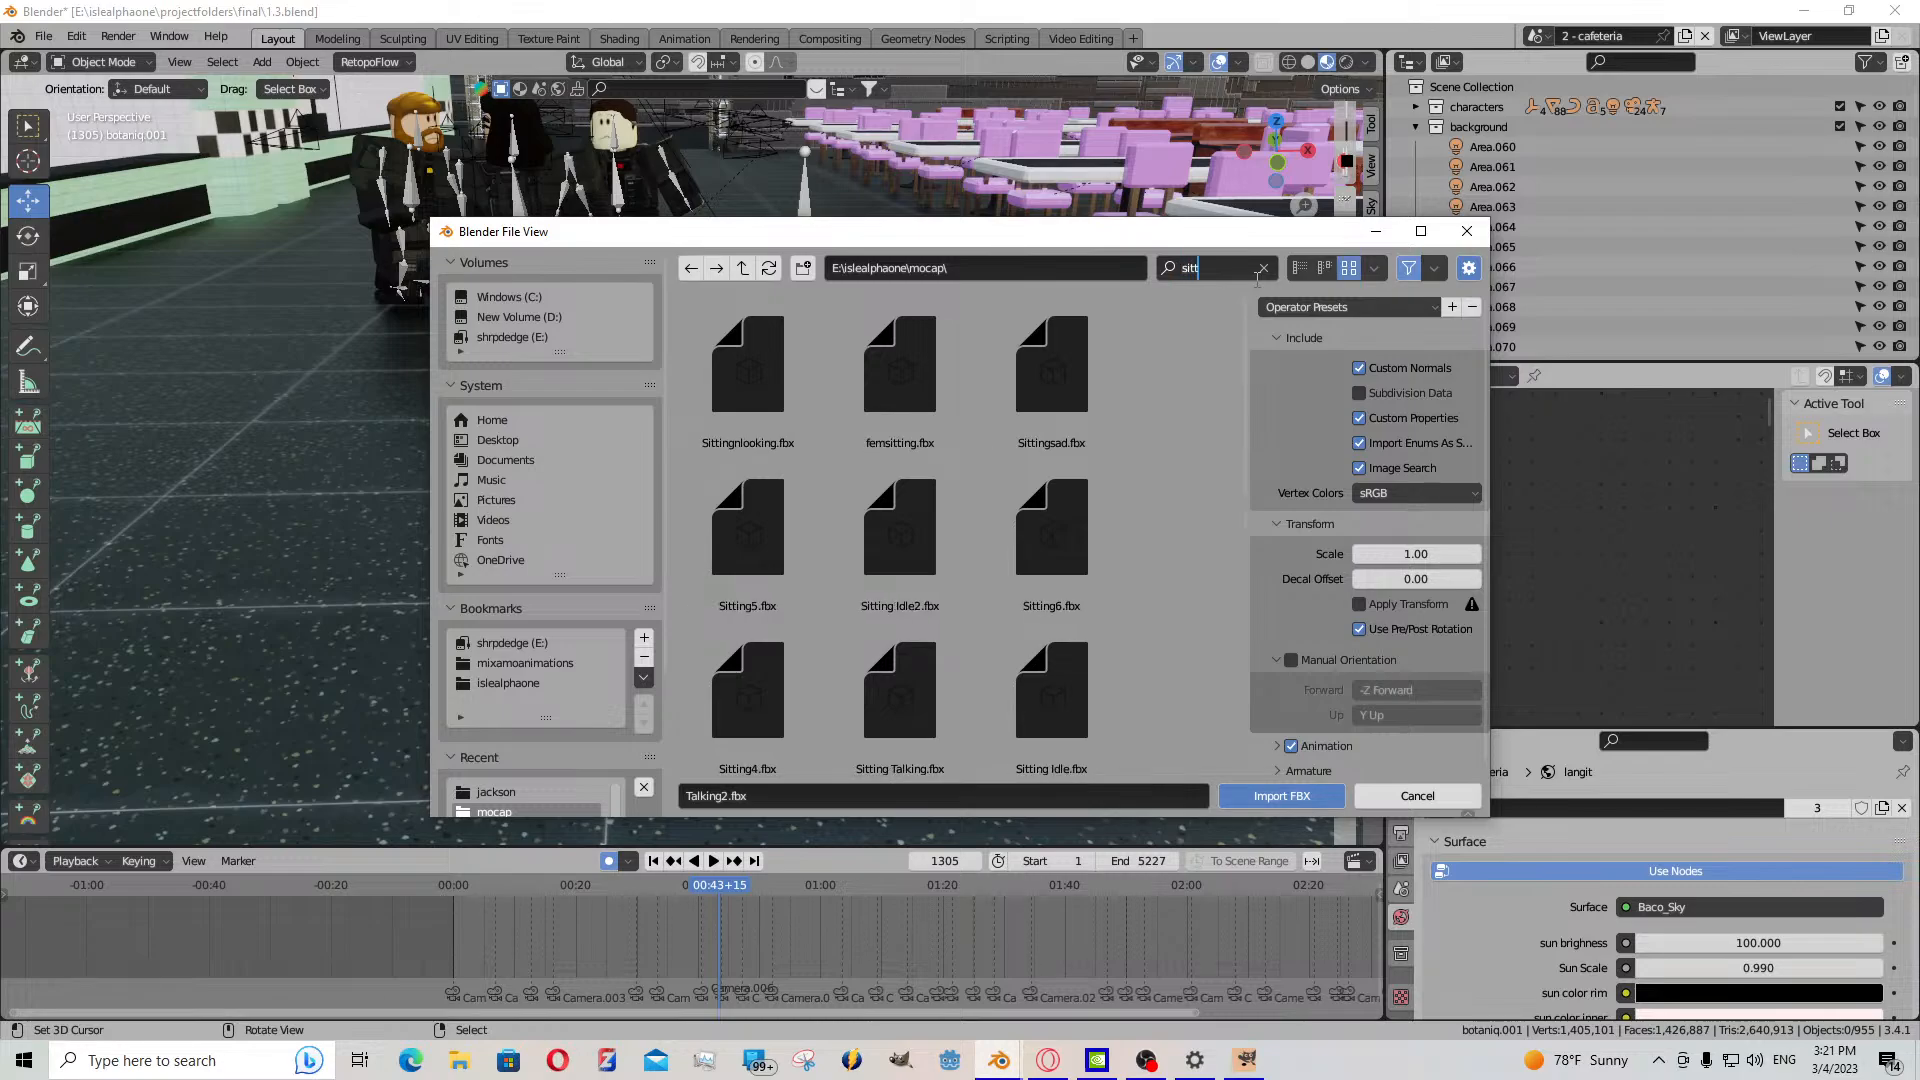
{"action": "key", "text": "Return"}
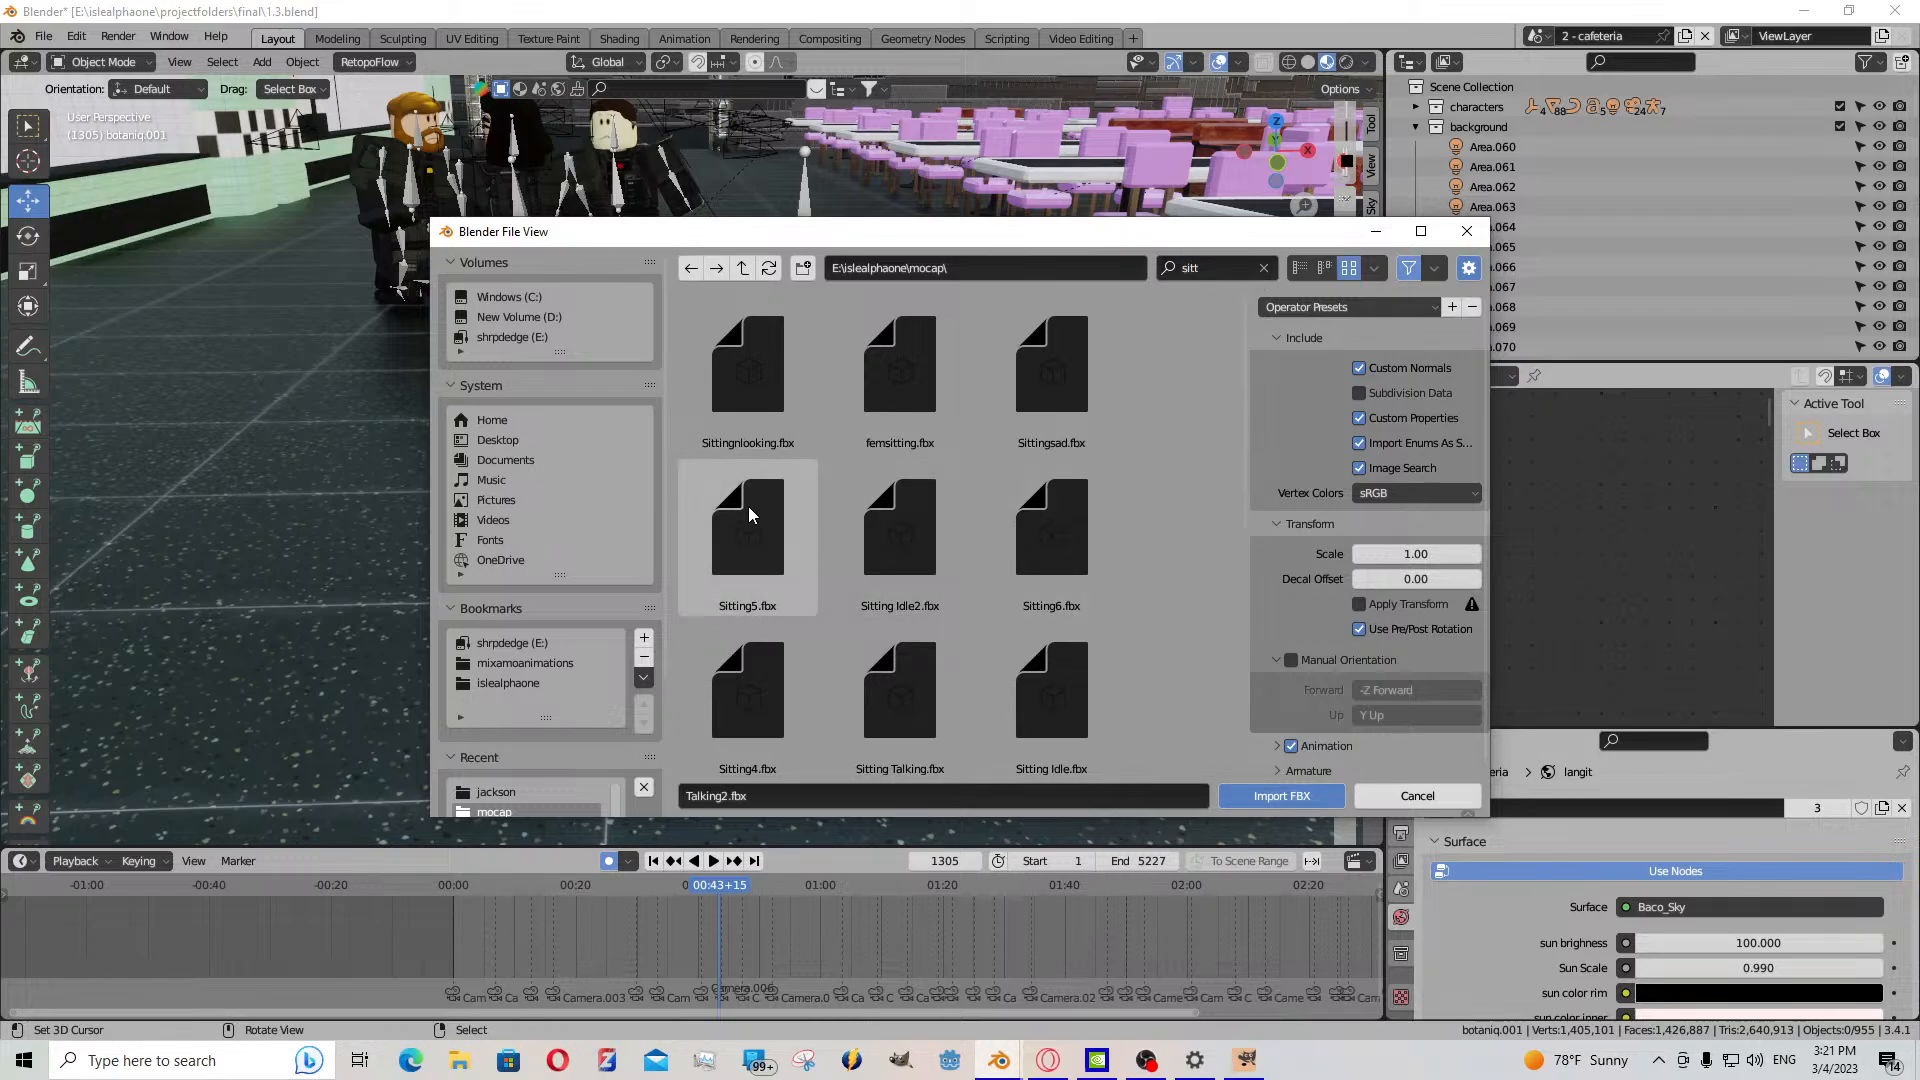
{"action": "scroll", "coordinate": [861, 580], "scroll_direction": "down", "scroll_amount": 2}
{"action": "scroll", "coordinate": [861, 580], "scroll_direction": "down", "scroll_amount": 5}
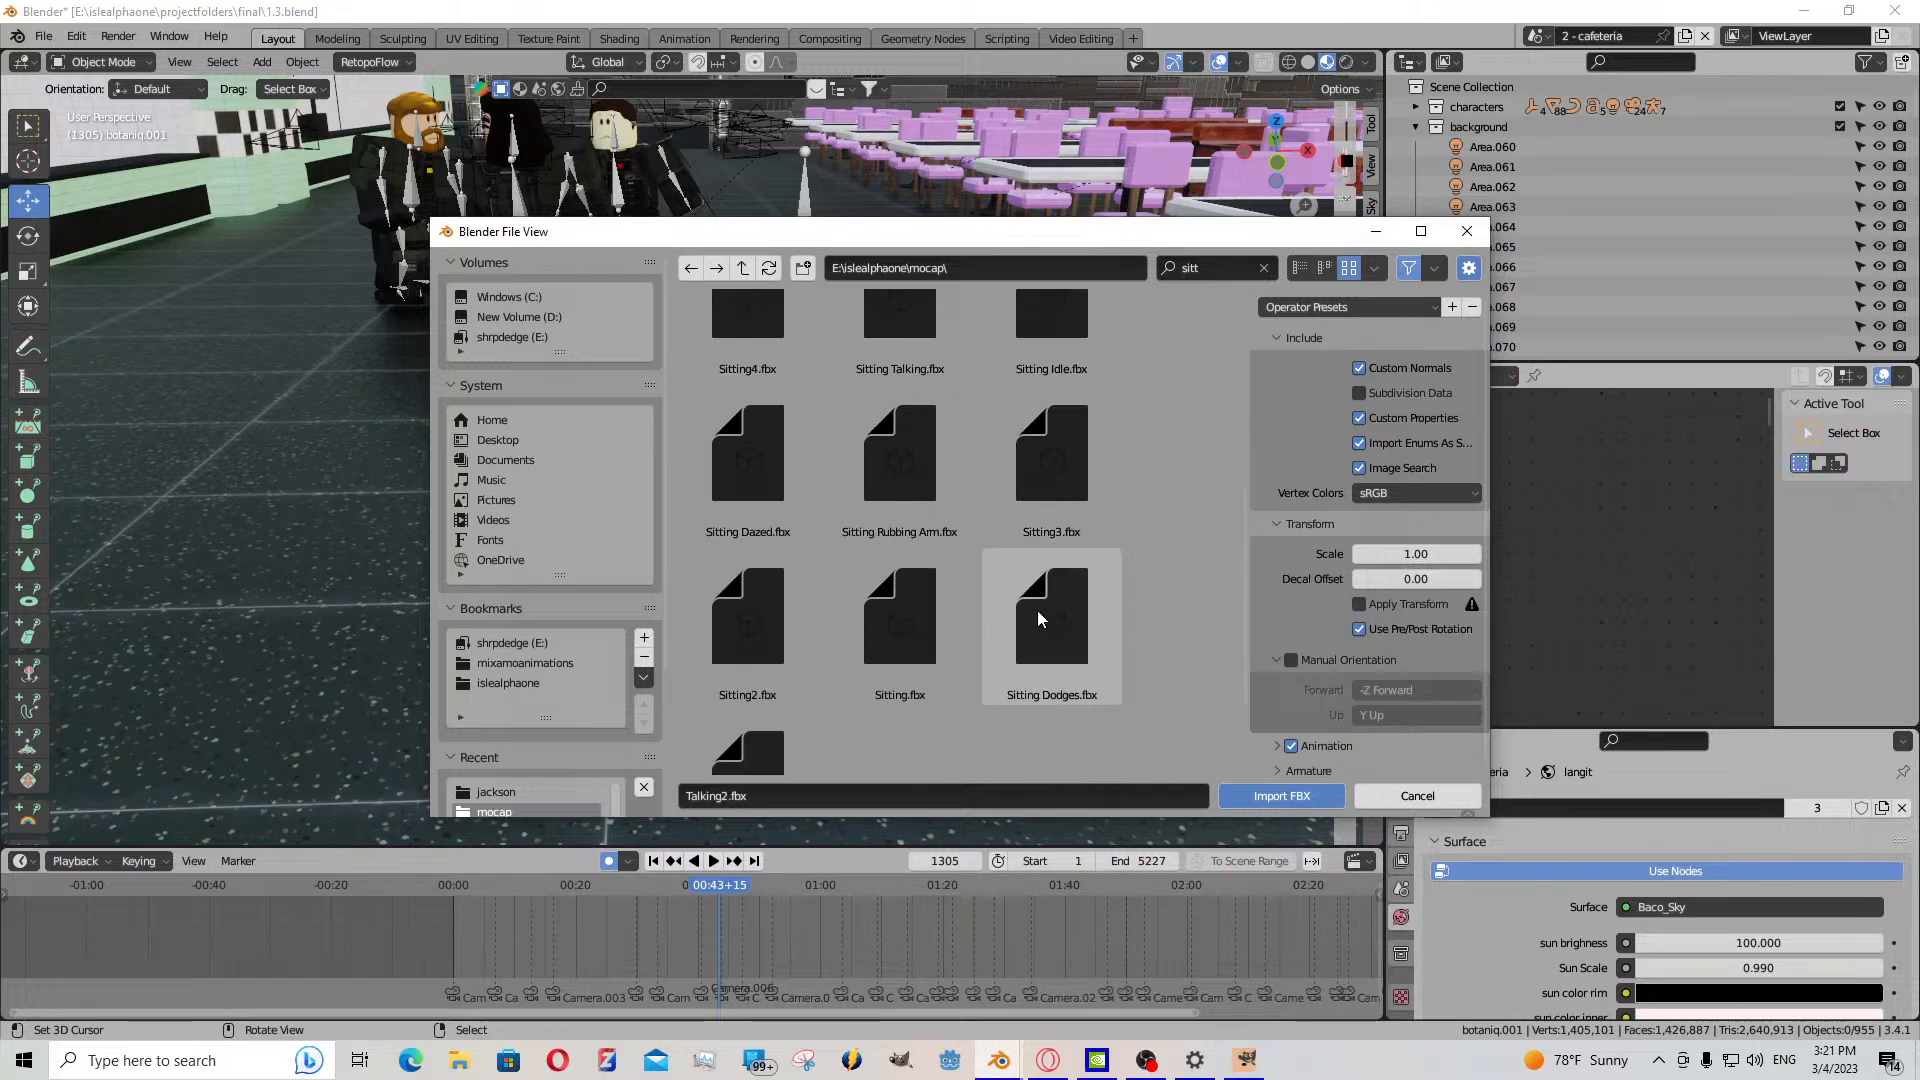
{"action": "double_click", "coordinate": [903, 426]}
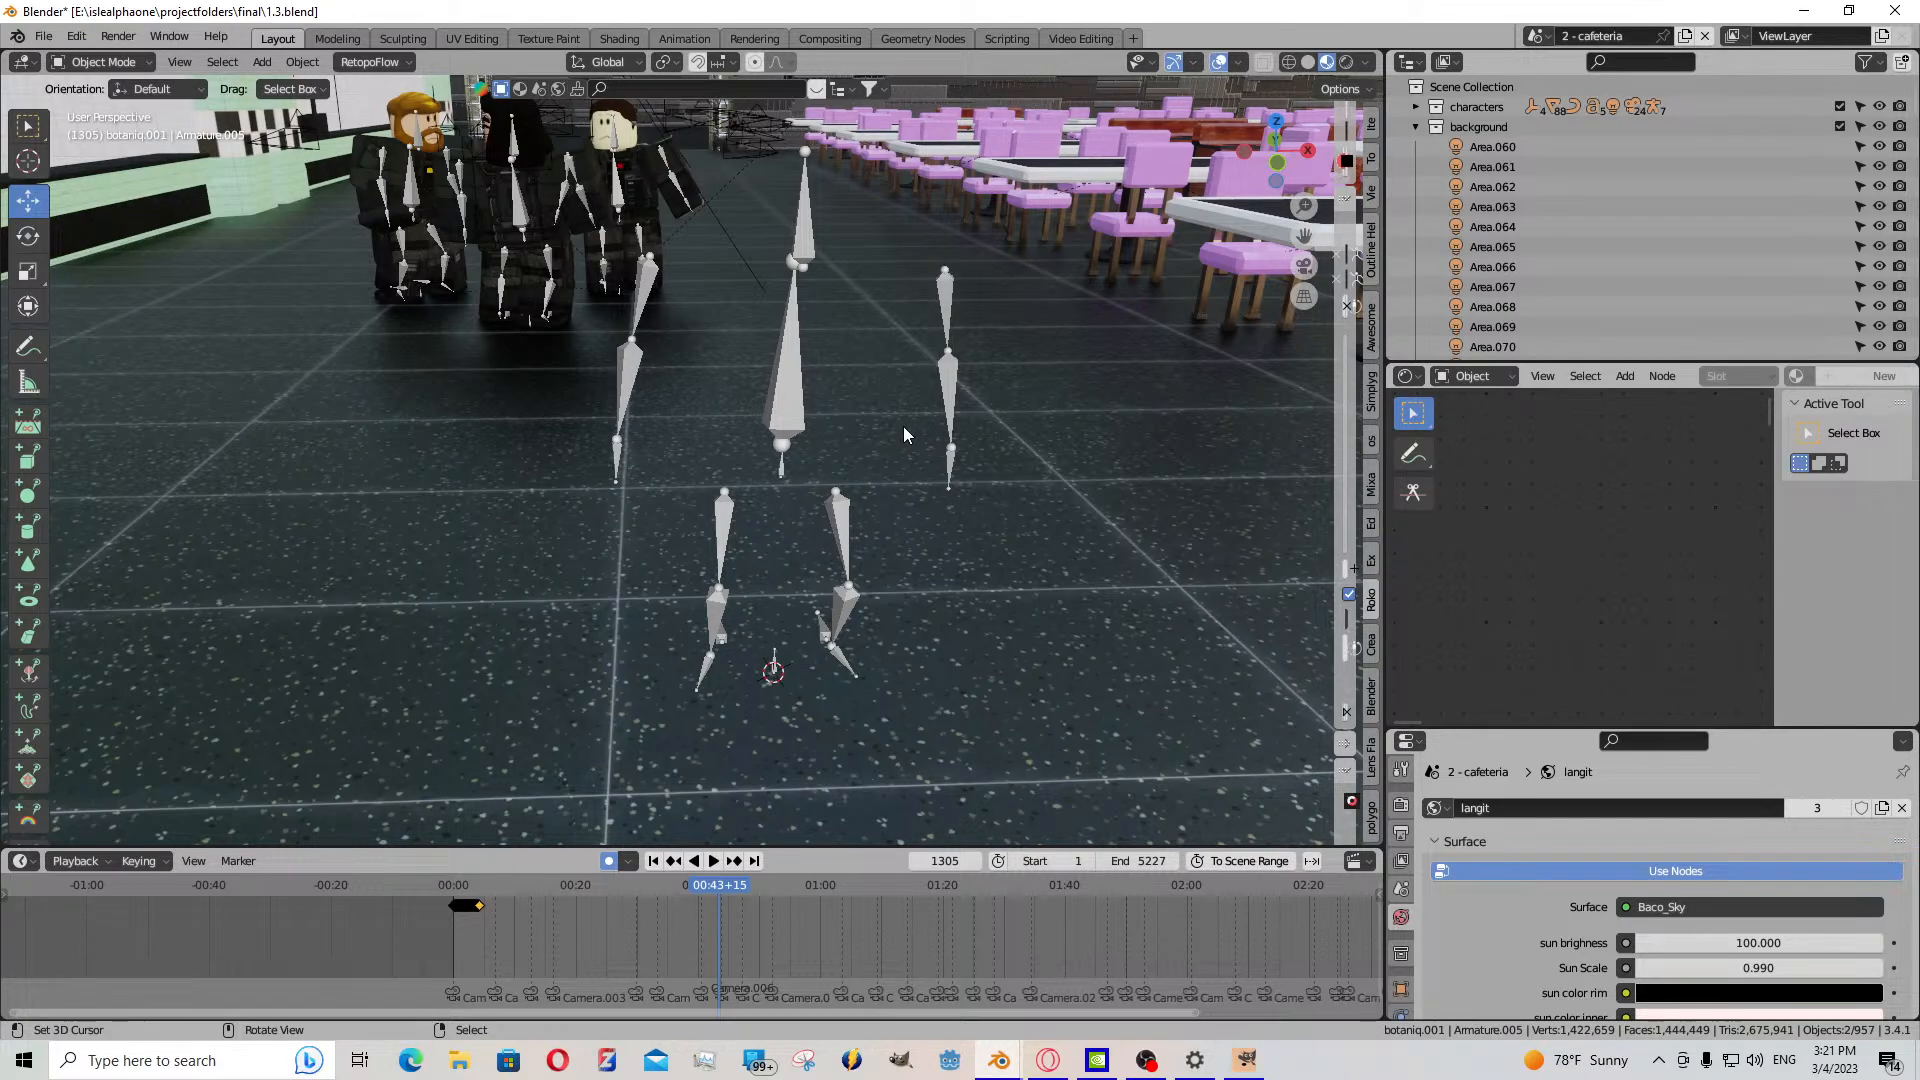
- Snap the newly imported mocap armature to the 3D cursor with Keep Offset and clear its scale
{"action": "key", "text": "shift+s"}
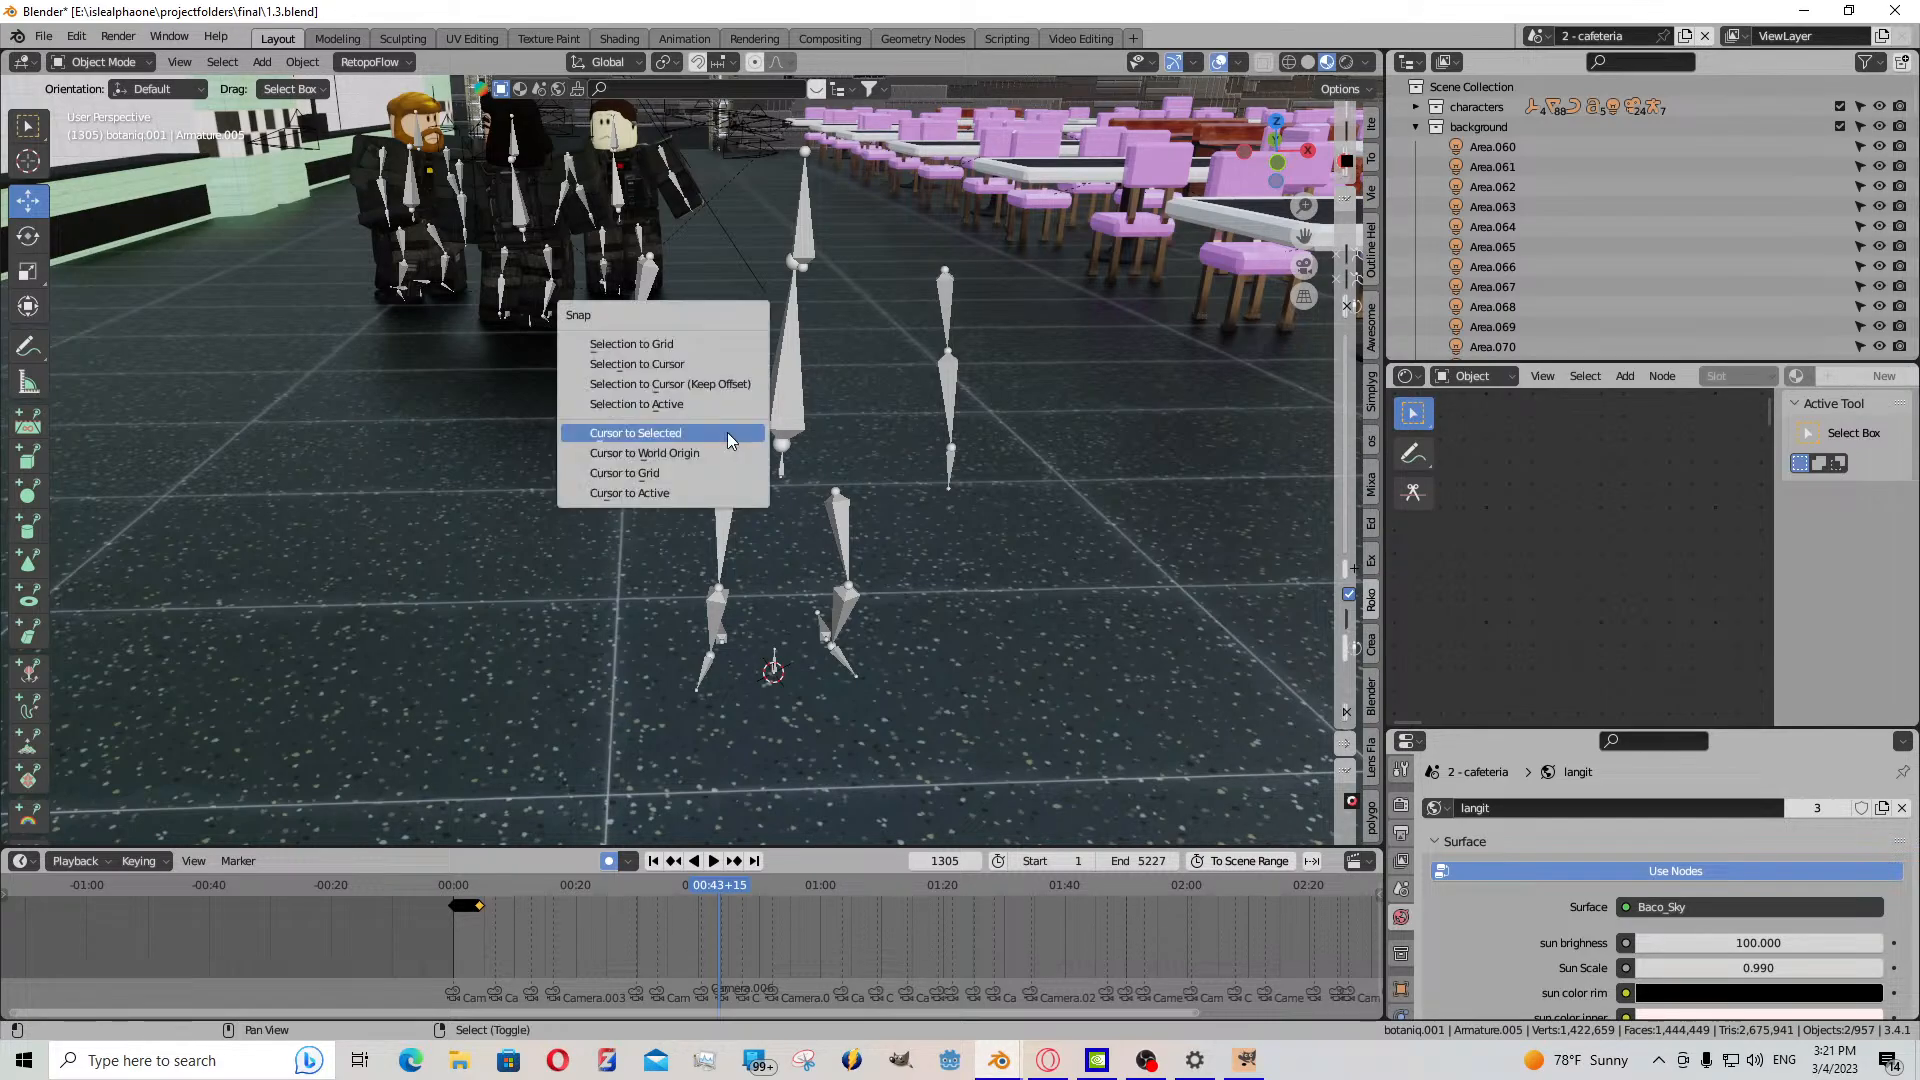
{"action": "left_click", "coordinate": [712, 383]}
{"action": "key", "text": "shift+grave"}
{"action": "left_click", "coordinate": [957, 532]}
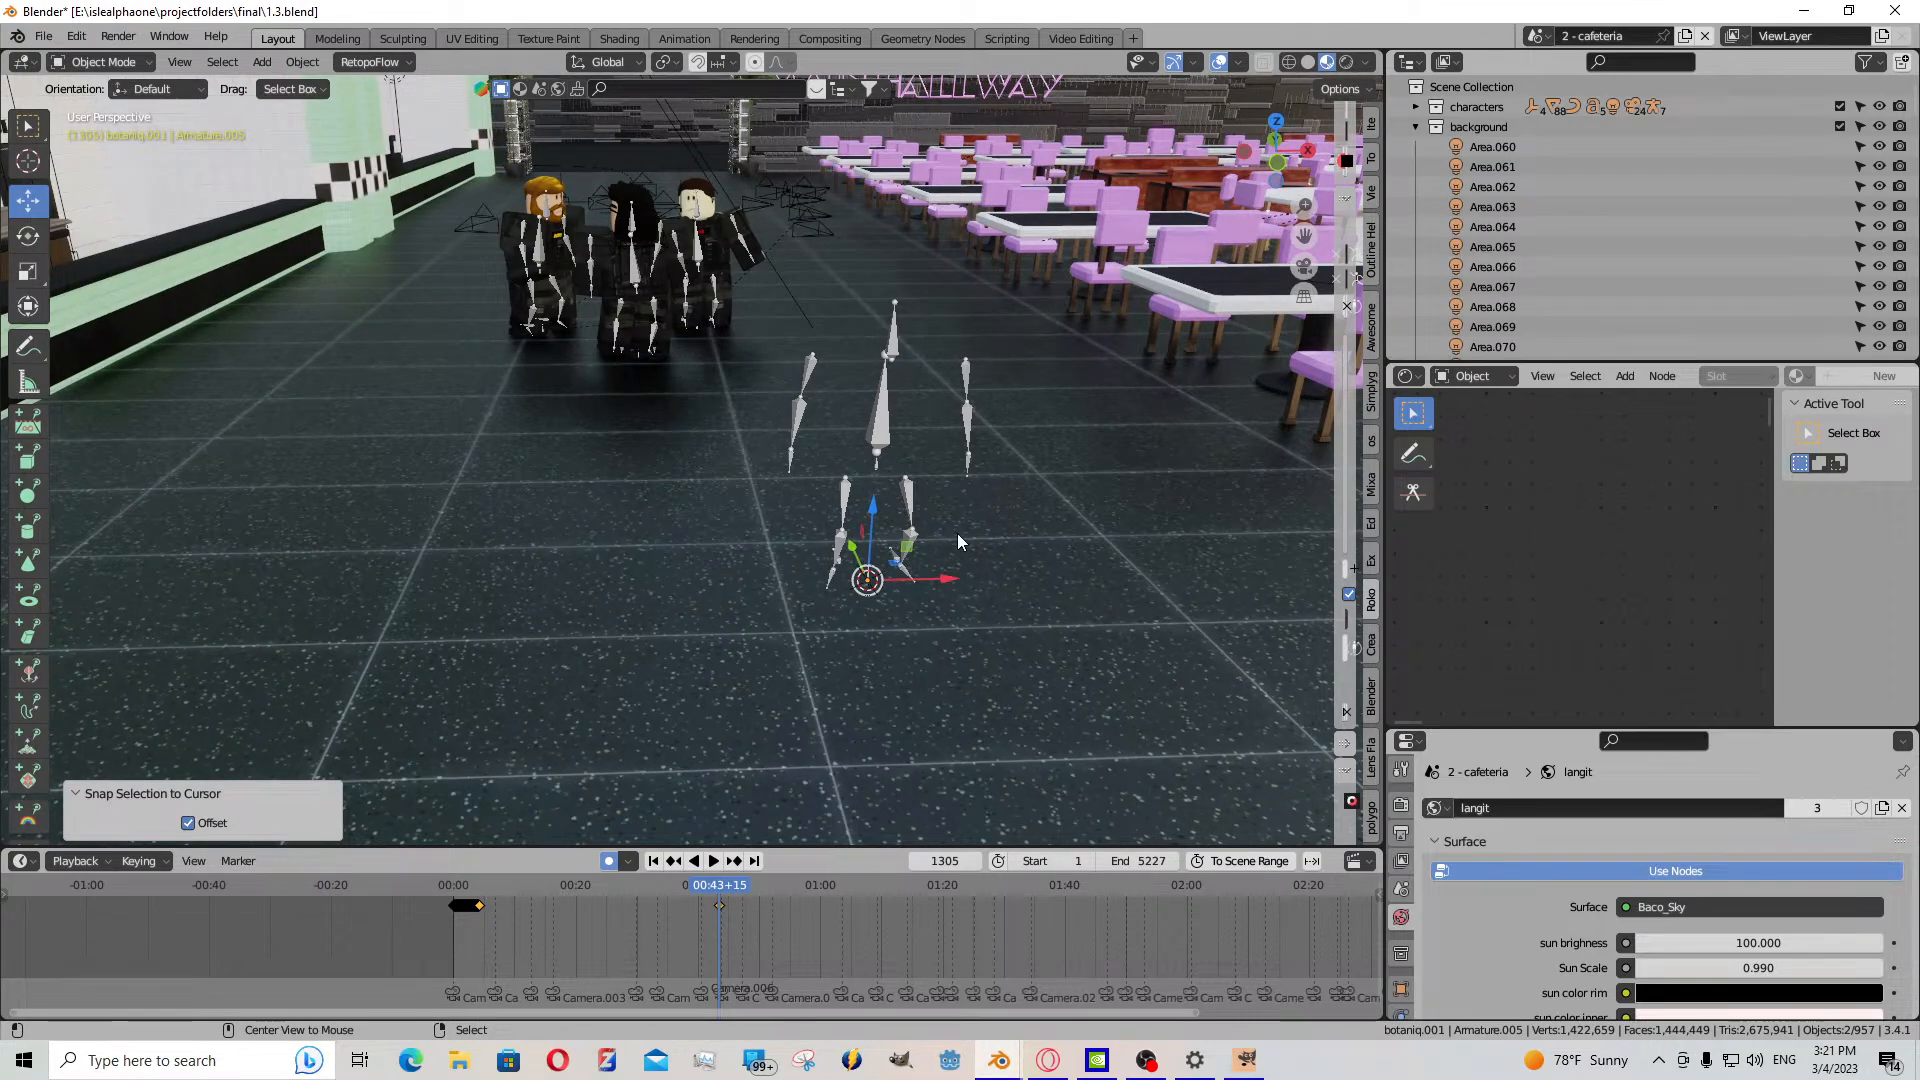
{"action": "key", "text": "alt+s"}
{"action": "key", "text": "shift+grave"}
{"action": "key", "text": "w"}
{"action": "key", "text": "s"}
{"action": "left_click", "coordinate": [956, 544]}
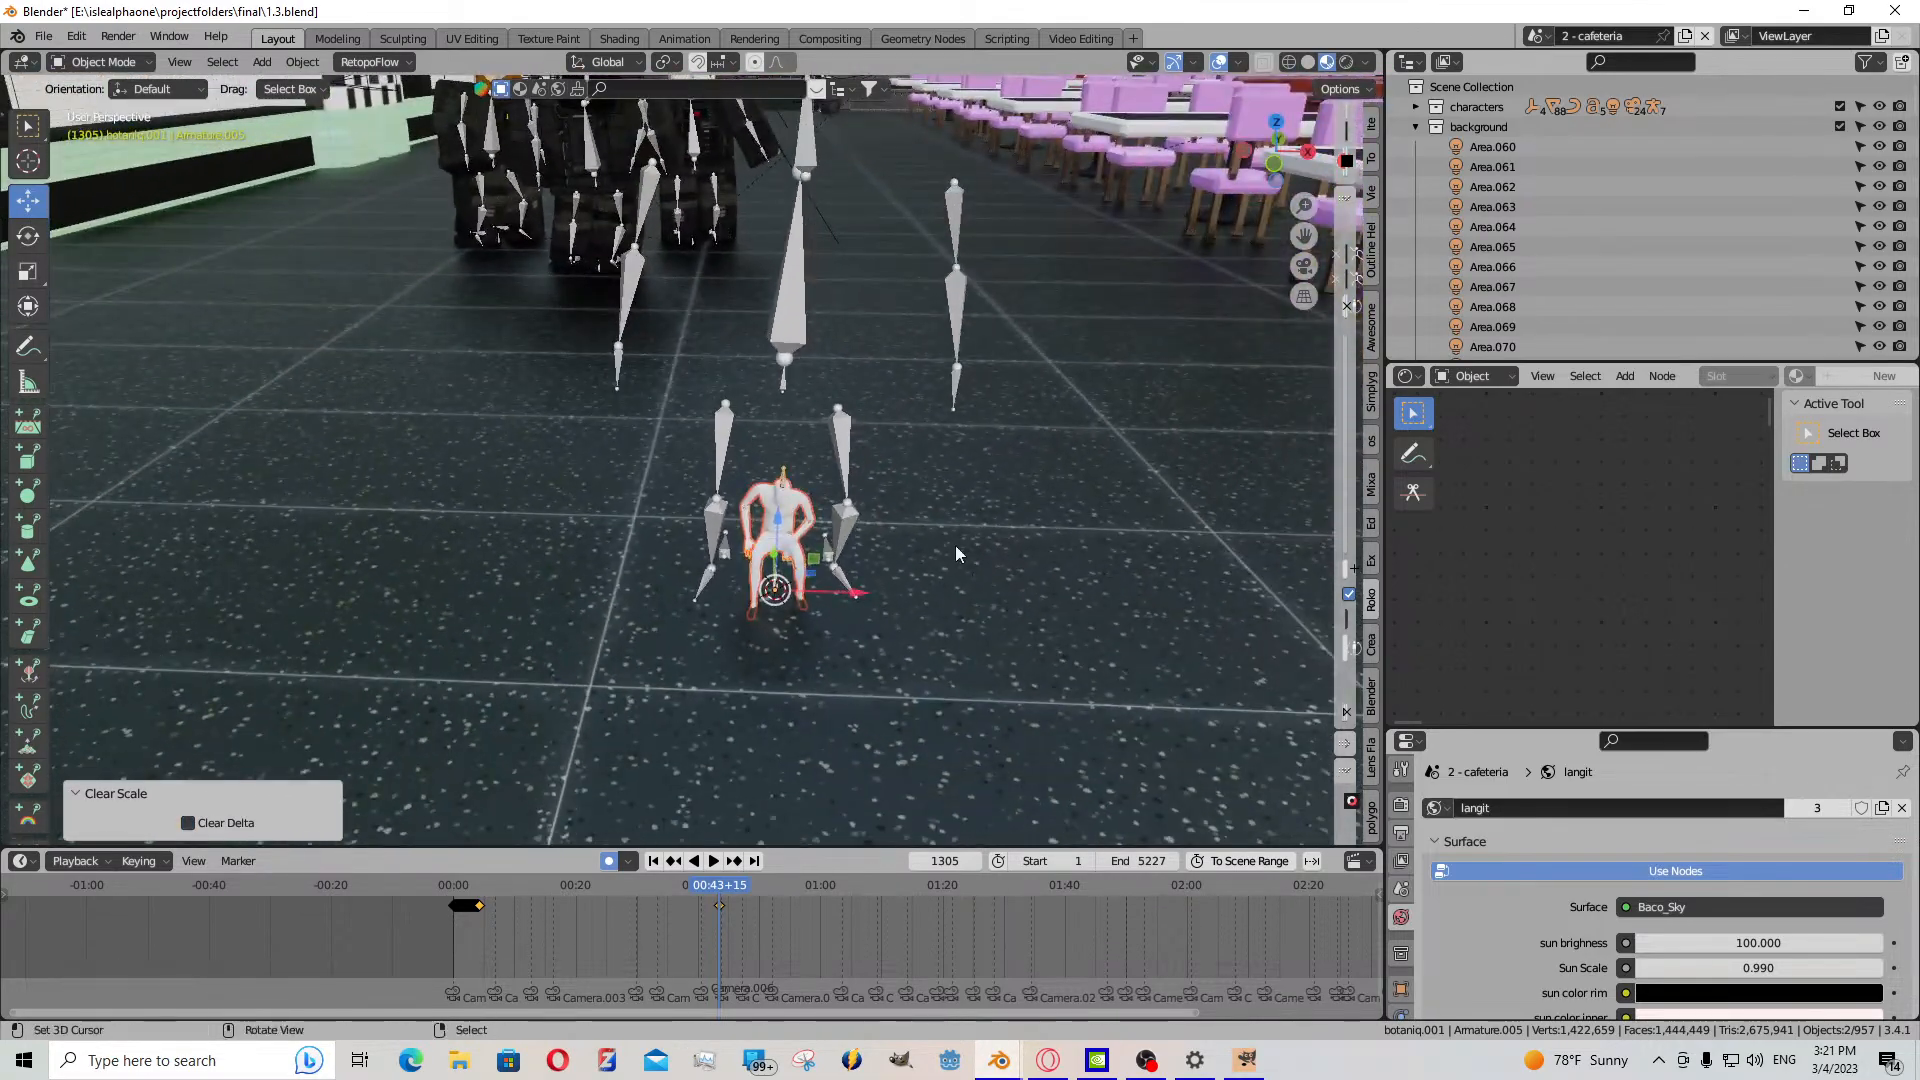
- Delete the imported armature's keyframe at frame 1305 and turn off auto keying
{"action": "left_click", "coordinate": [720, 906]}
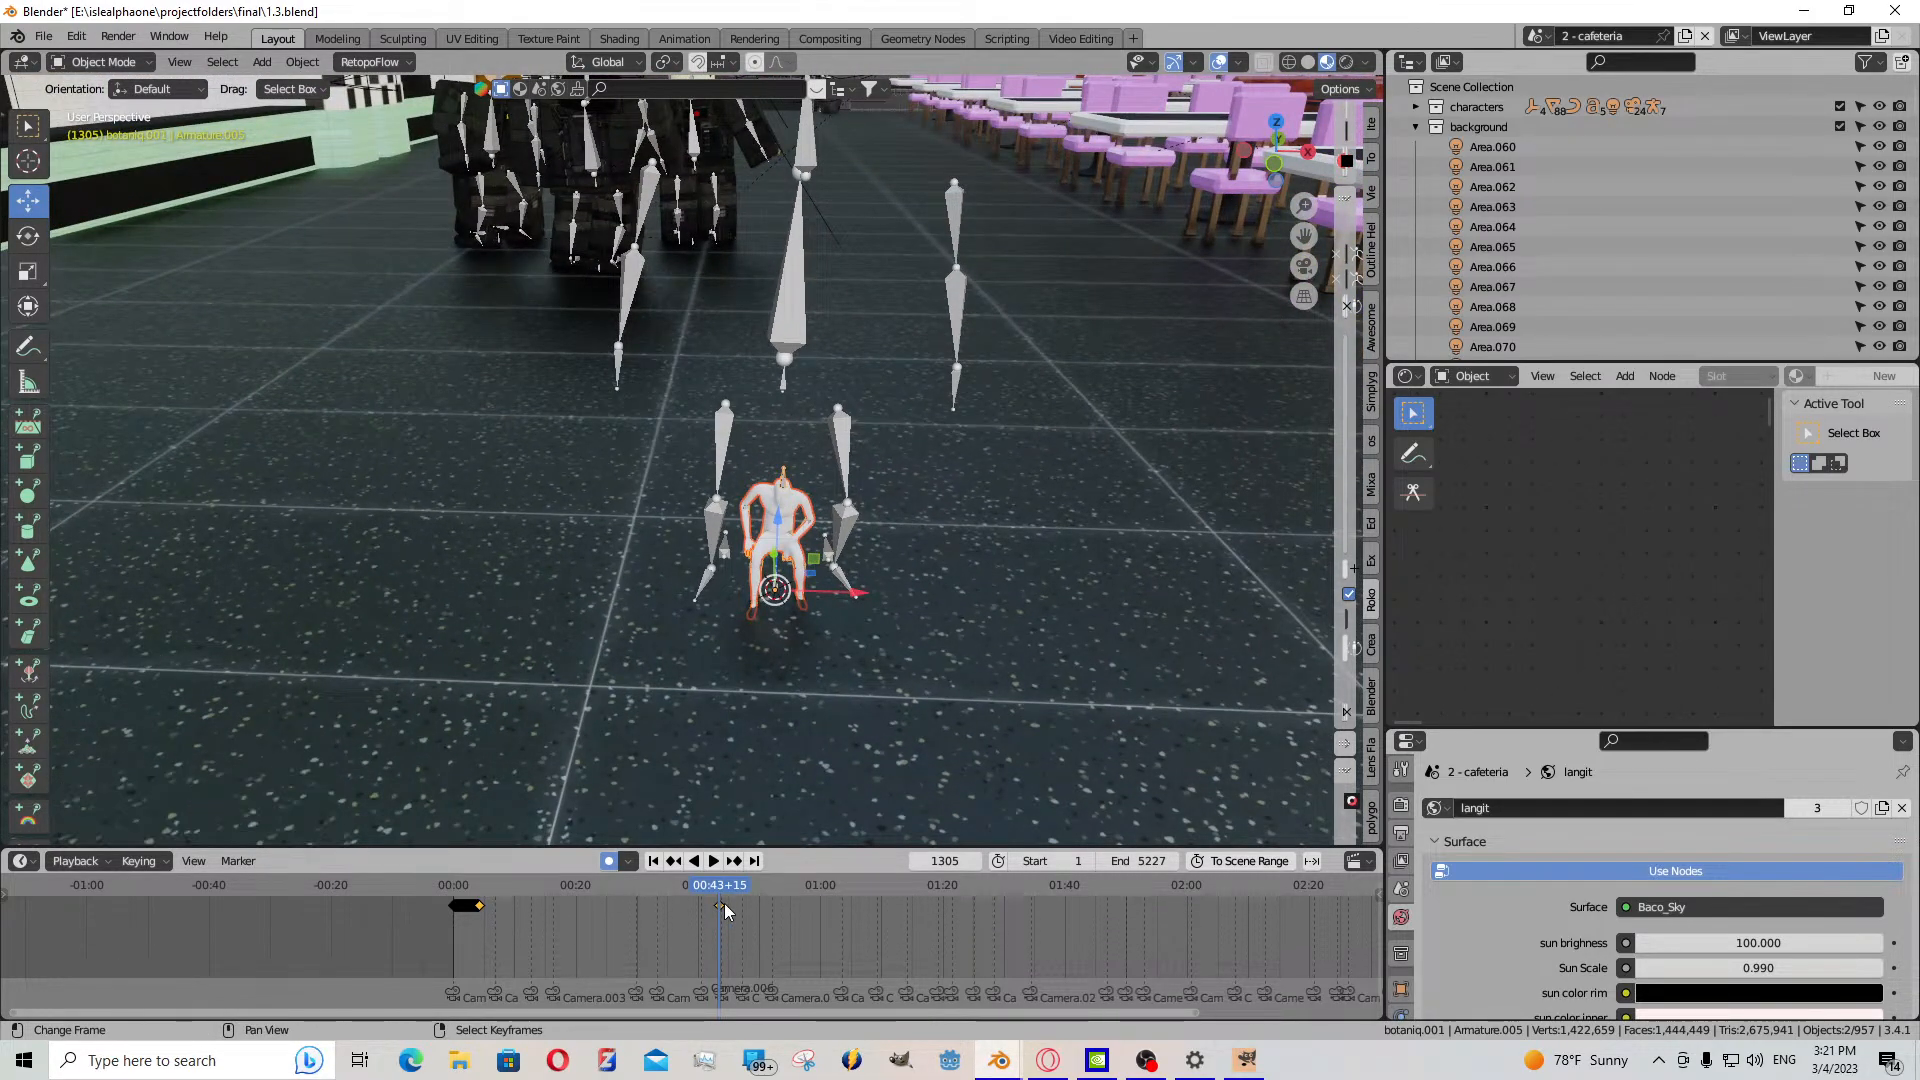
{"action": "left_click", "coordinate": [723, 908]}
{"action": "left_click", "coordinate": [608, 860]}
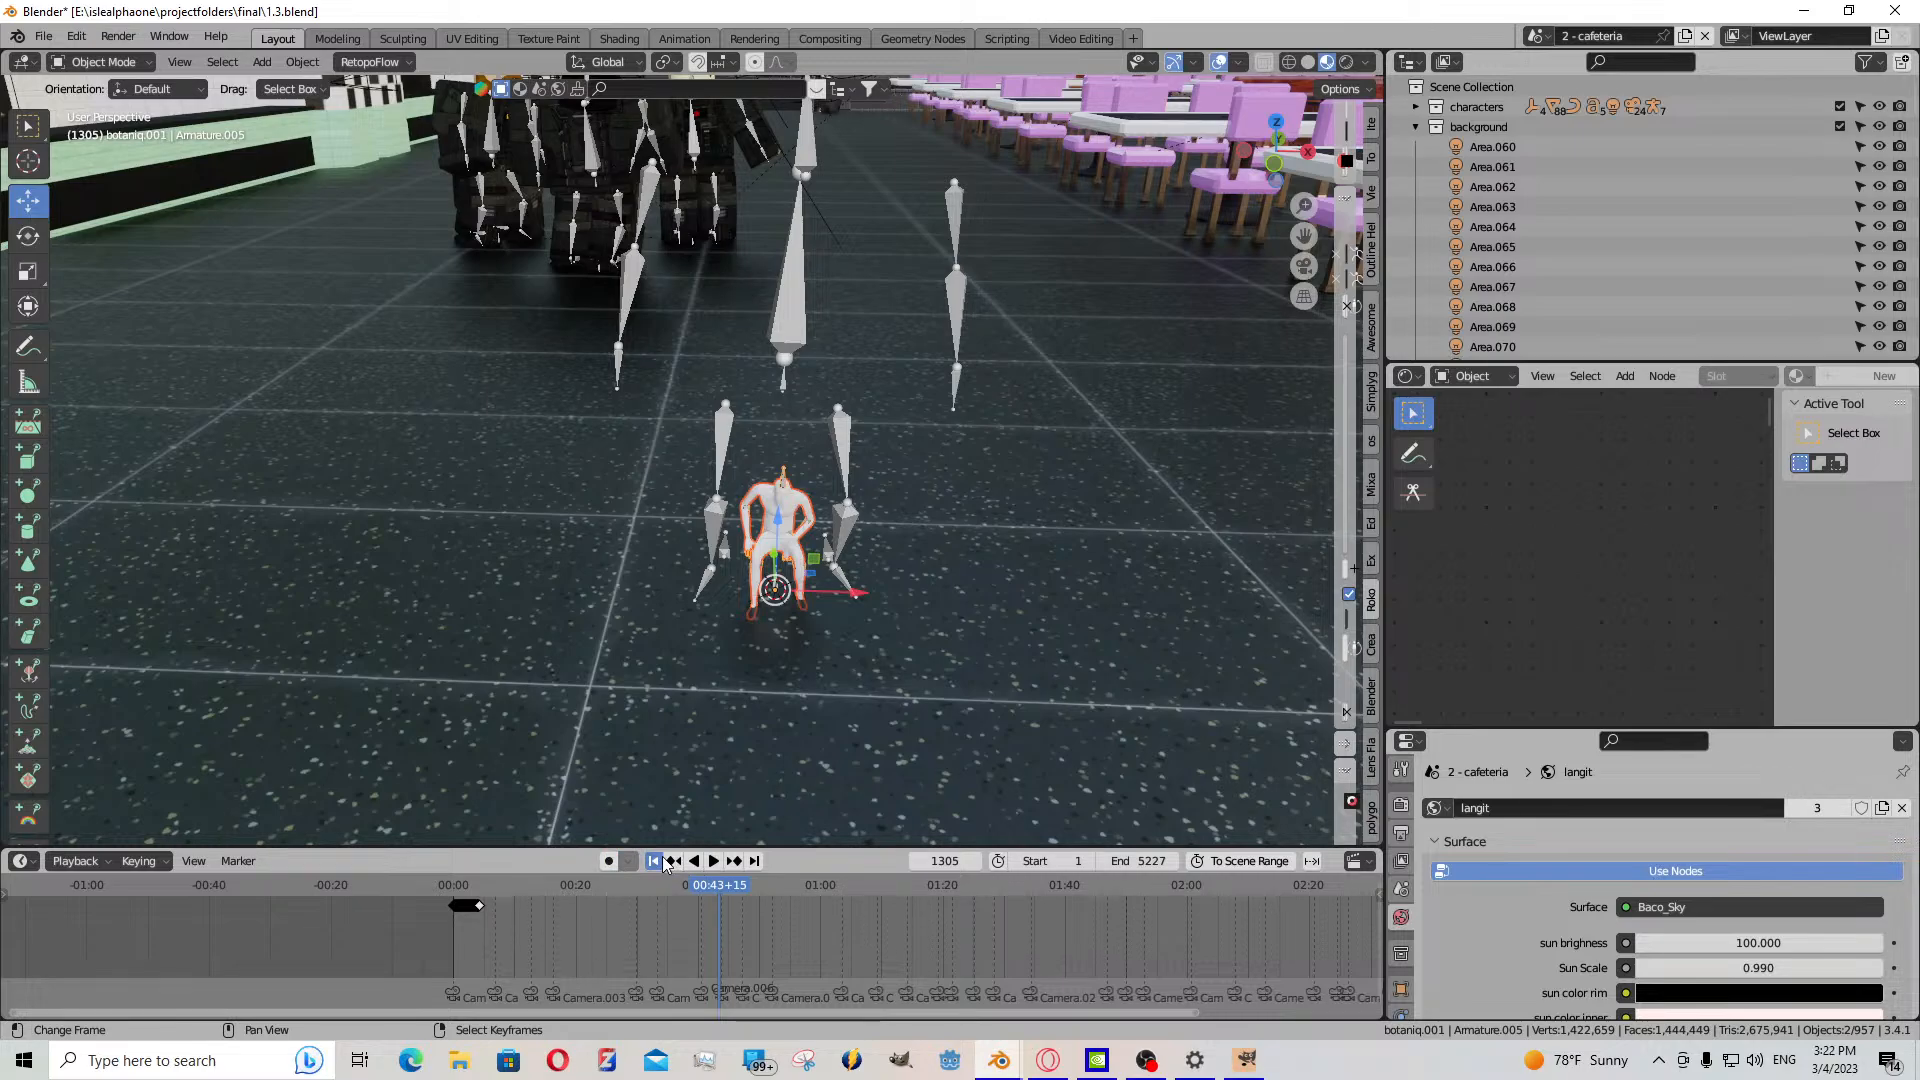
- At frame 1, clear the rotation of all bones of Armature.005 in Pose Mode and return to Object Mode
{"action": "left_click", "coordinate": [655, 861]}
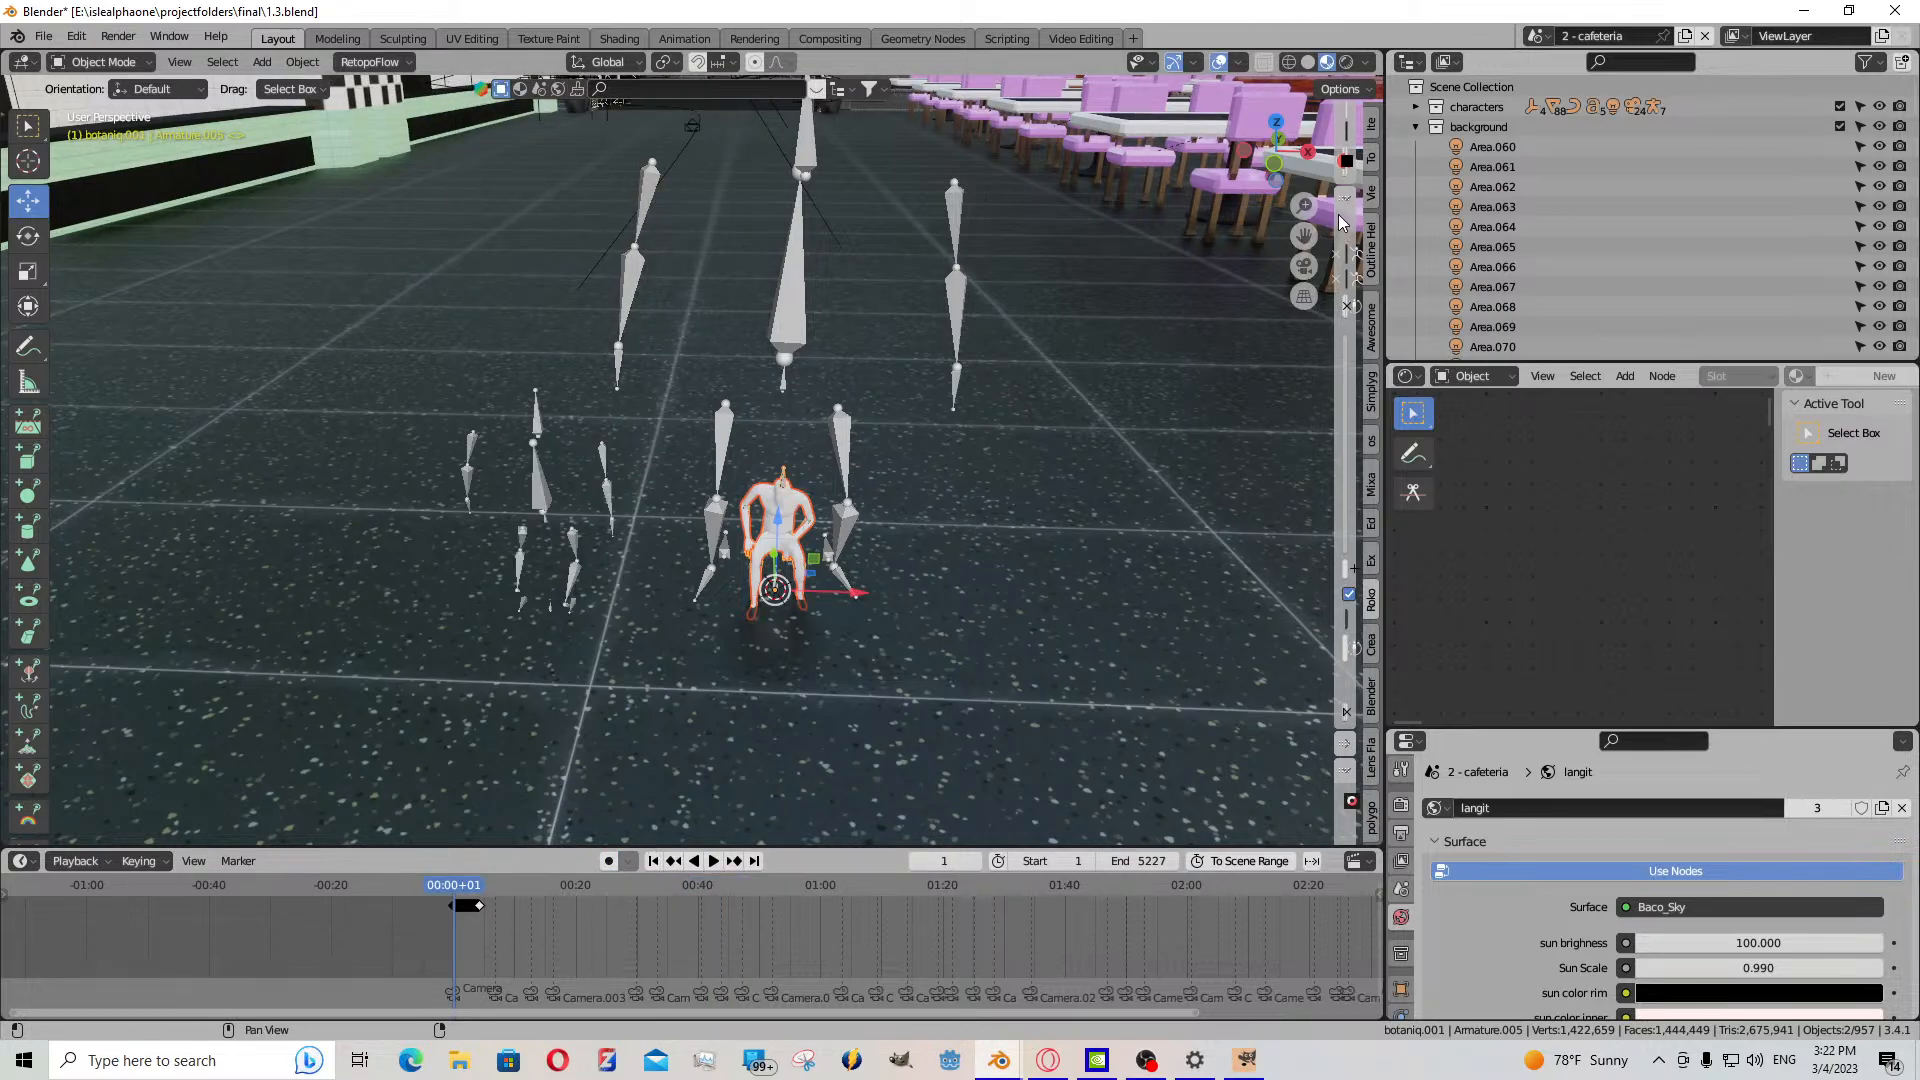
{"action": "left_click_drag", "start_coordinate": [1342, 222], "coordinate": [1250, 214]}
{"action": "key", "text": "shift+grave"}
{"action": "key", "text": "s"}
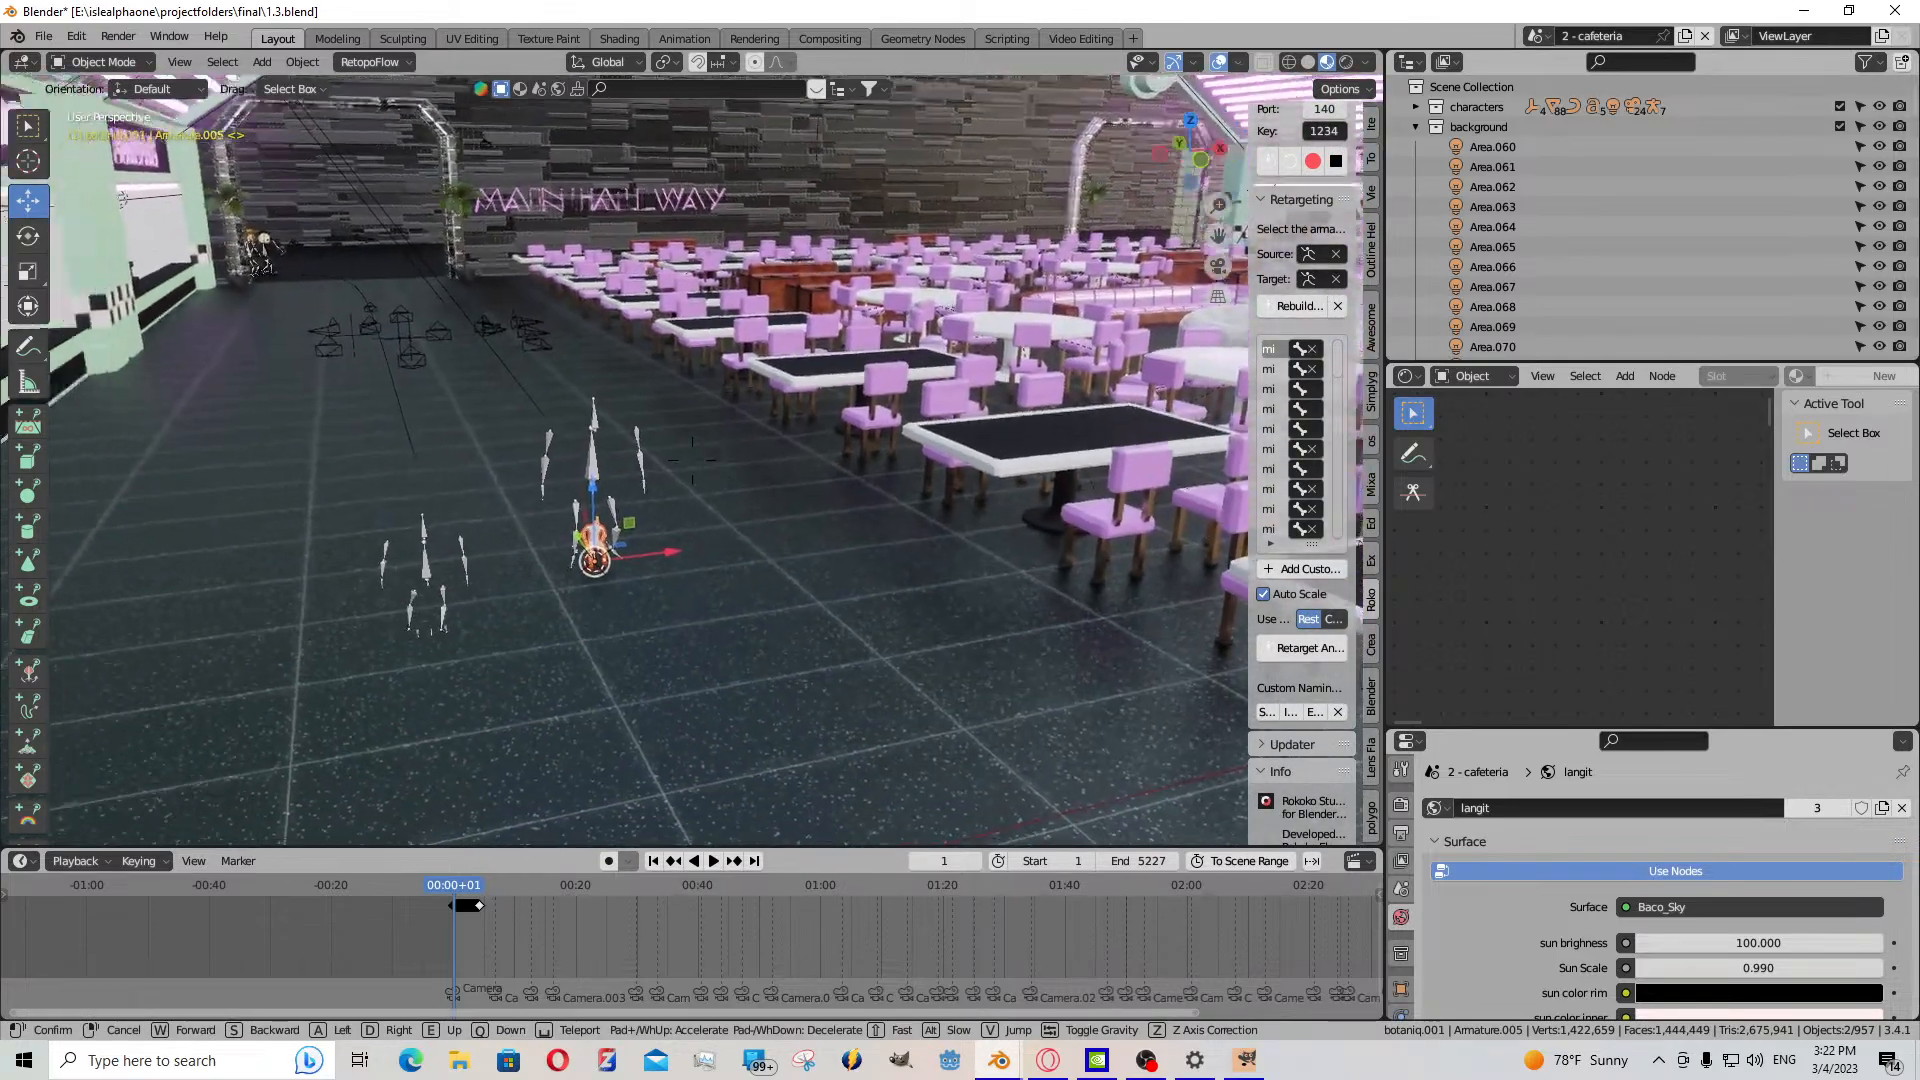
{"action": "key", "text": "w"}
{"action": "left_click", "coordinate": [692, 460]}
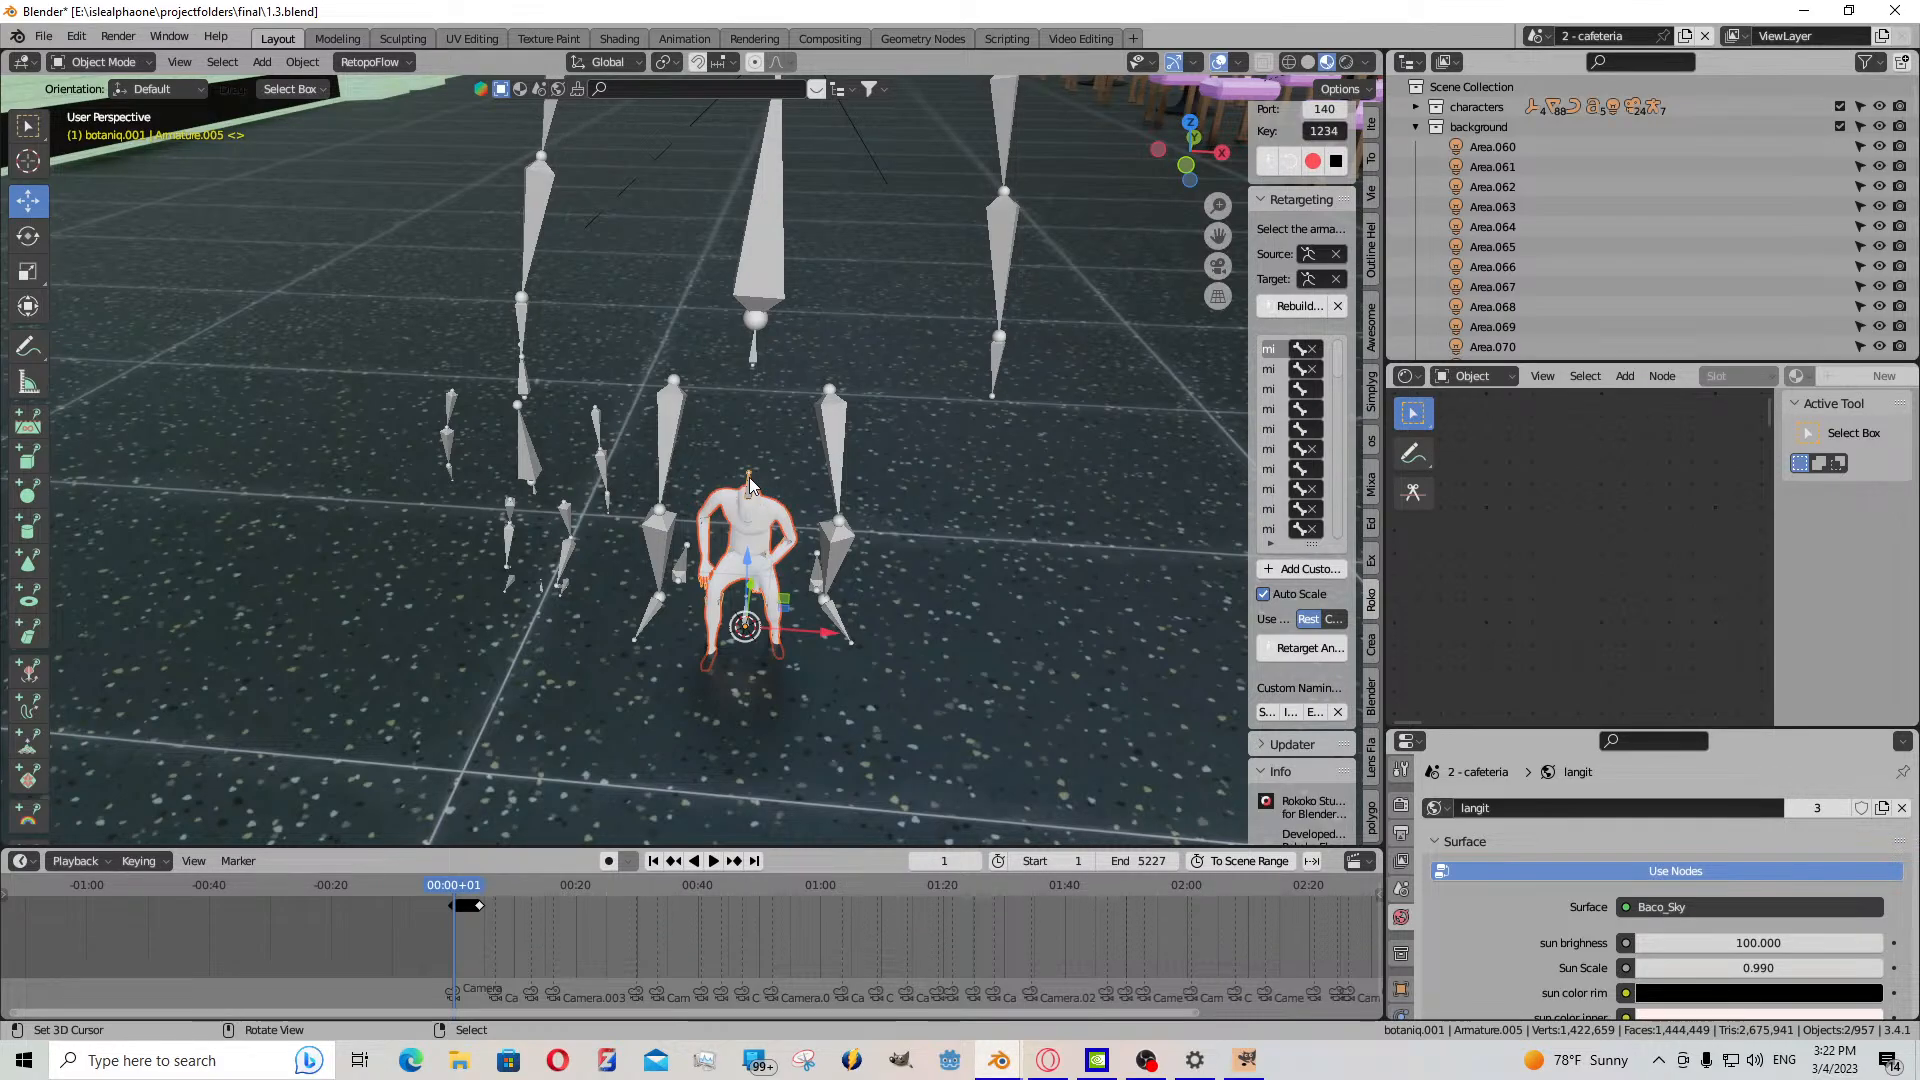
{"action": "left_click", "coordinate": [248, 163]}
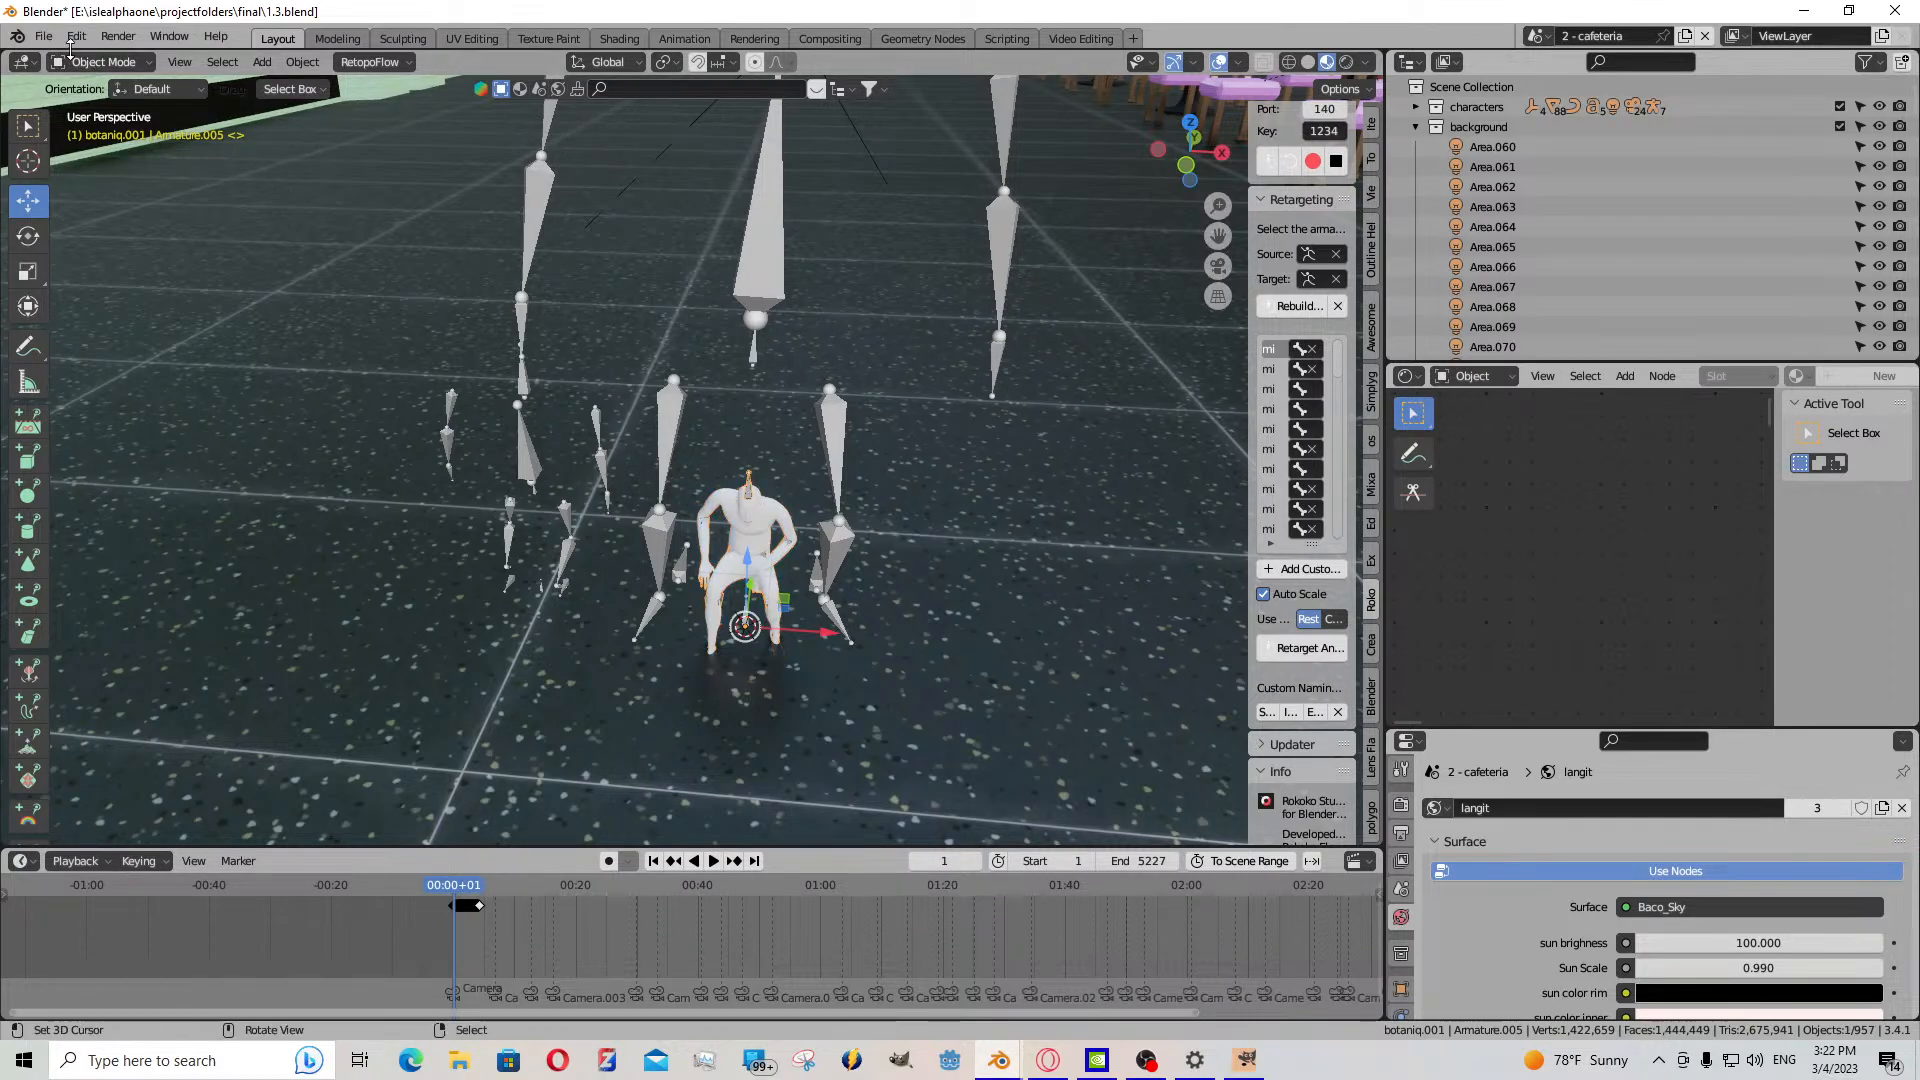
{"action": "left_click", "coordinate": [100, 62]}
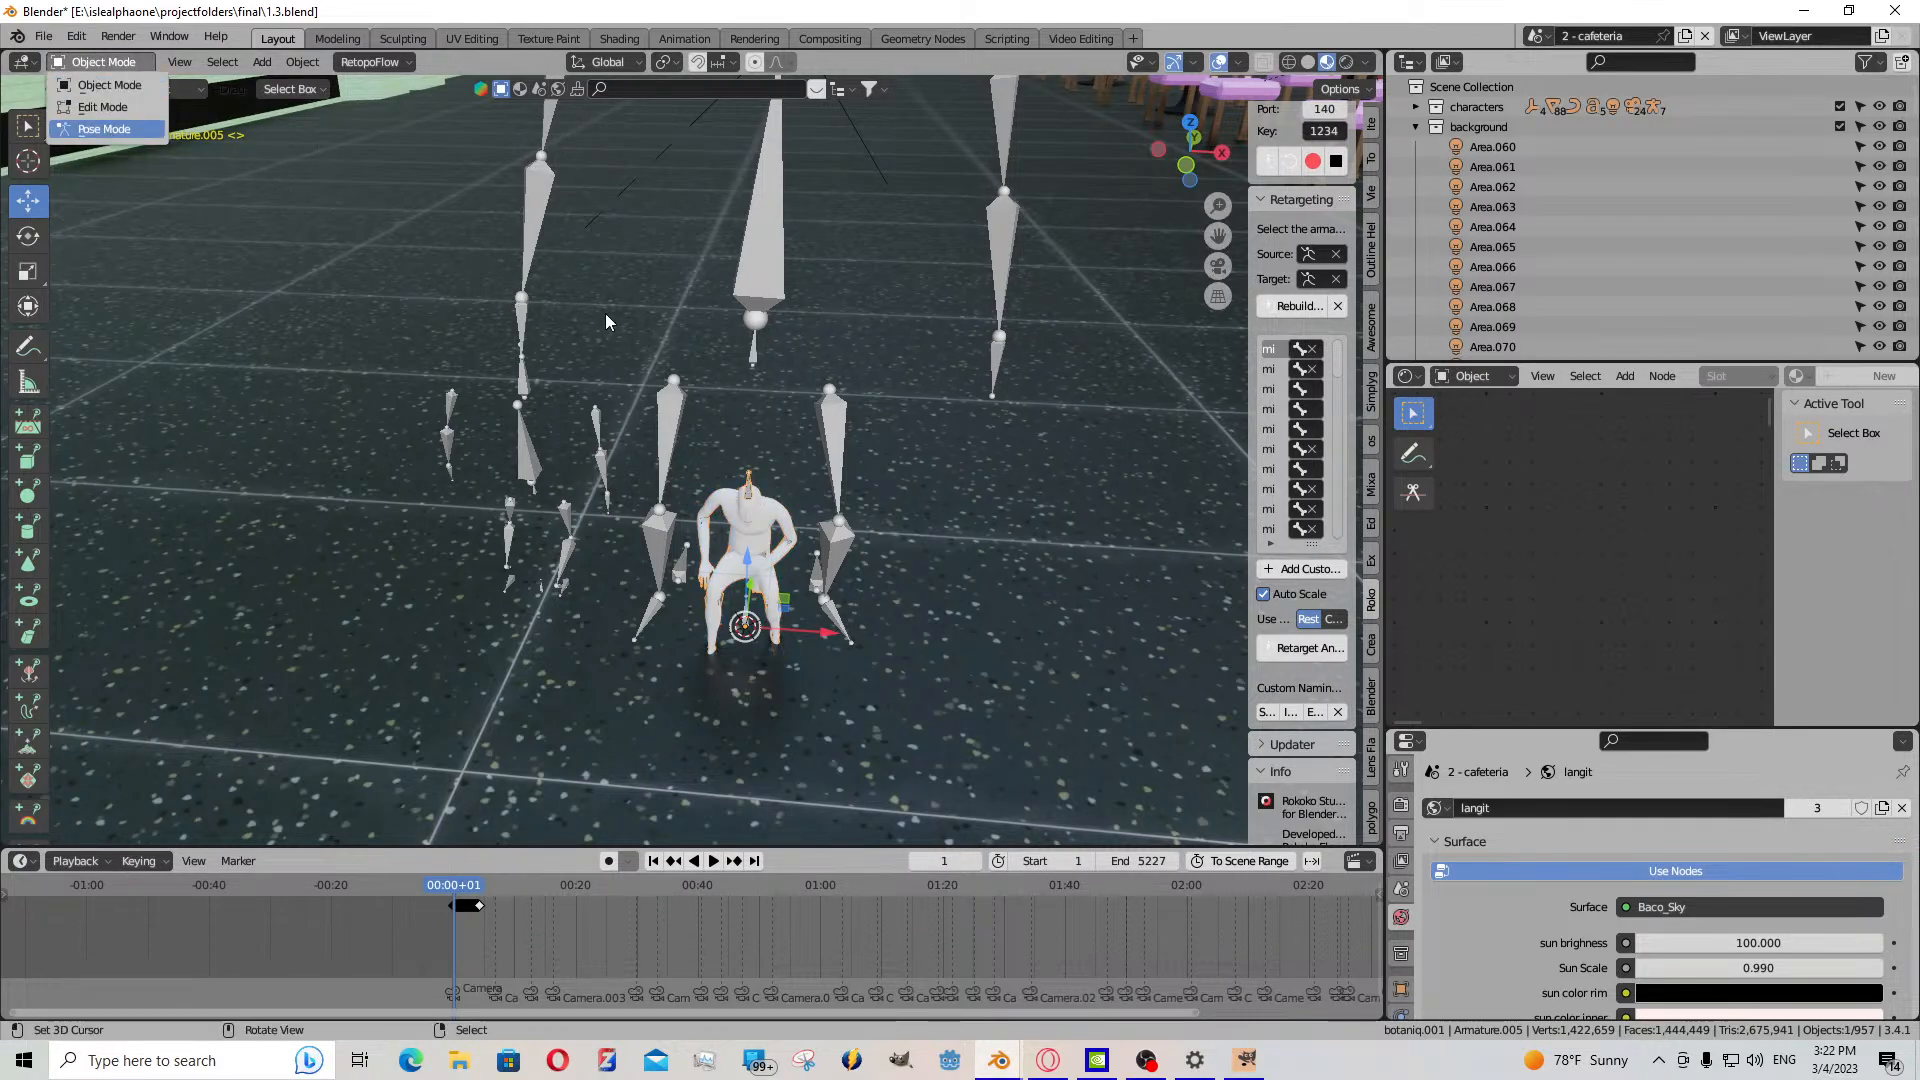
{"action": "key", "text": "Return"}
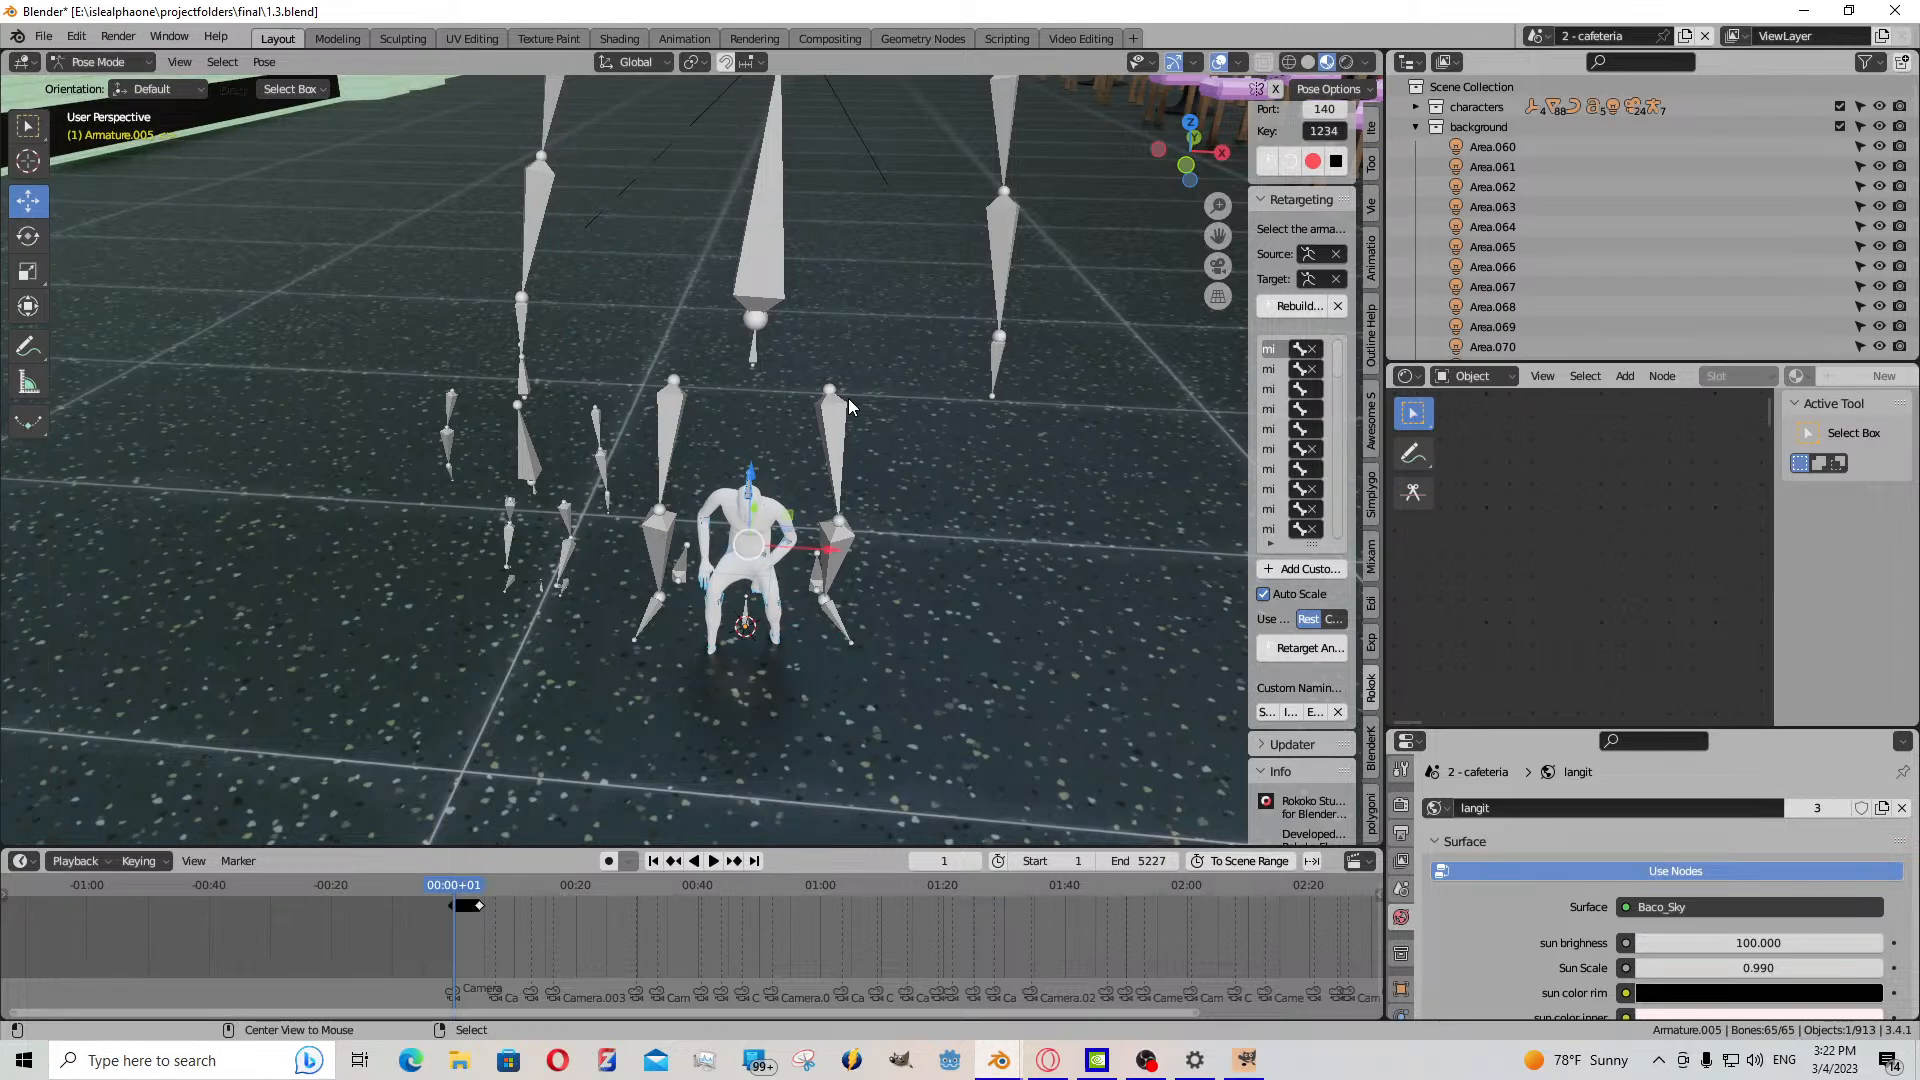
{"action": "key", "text": "alt+r"}
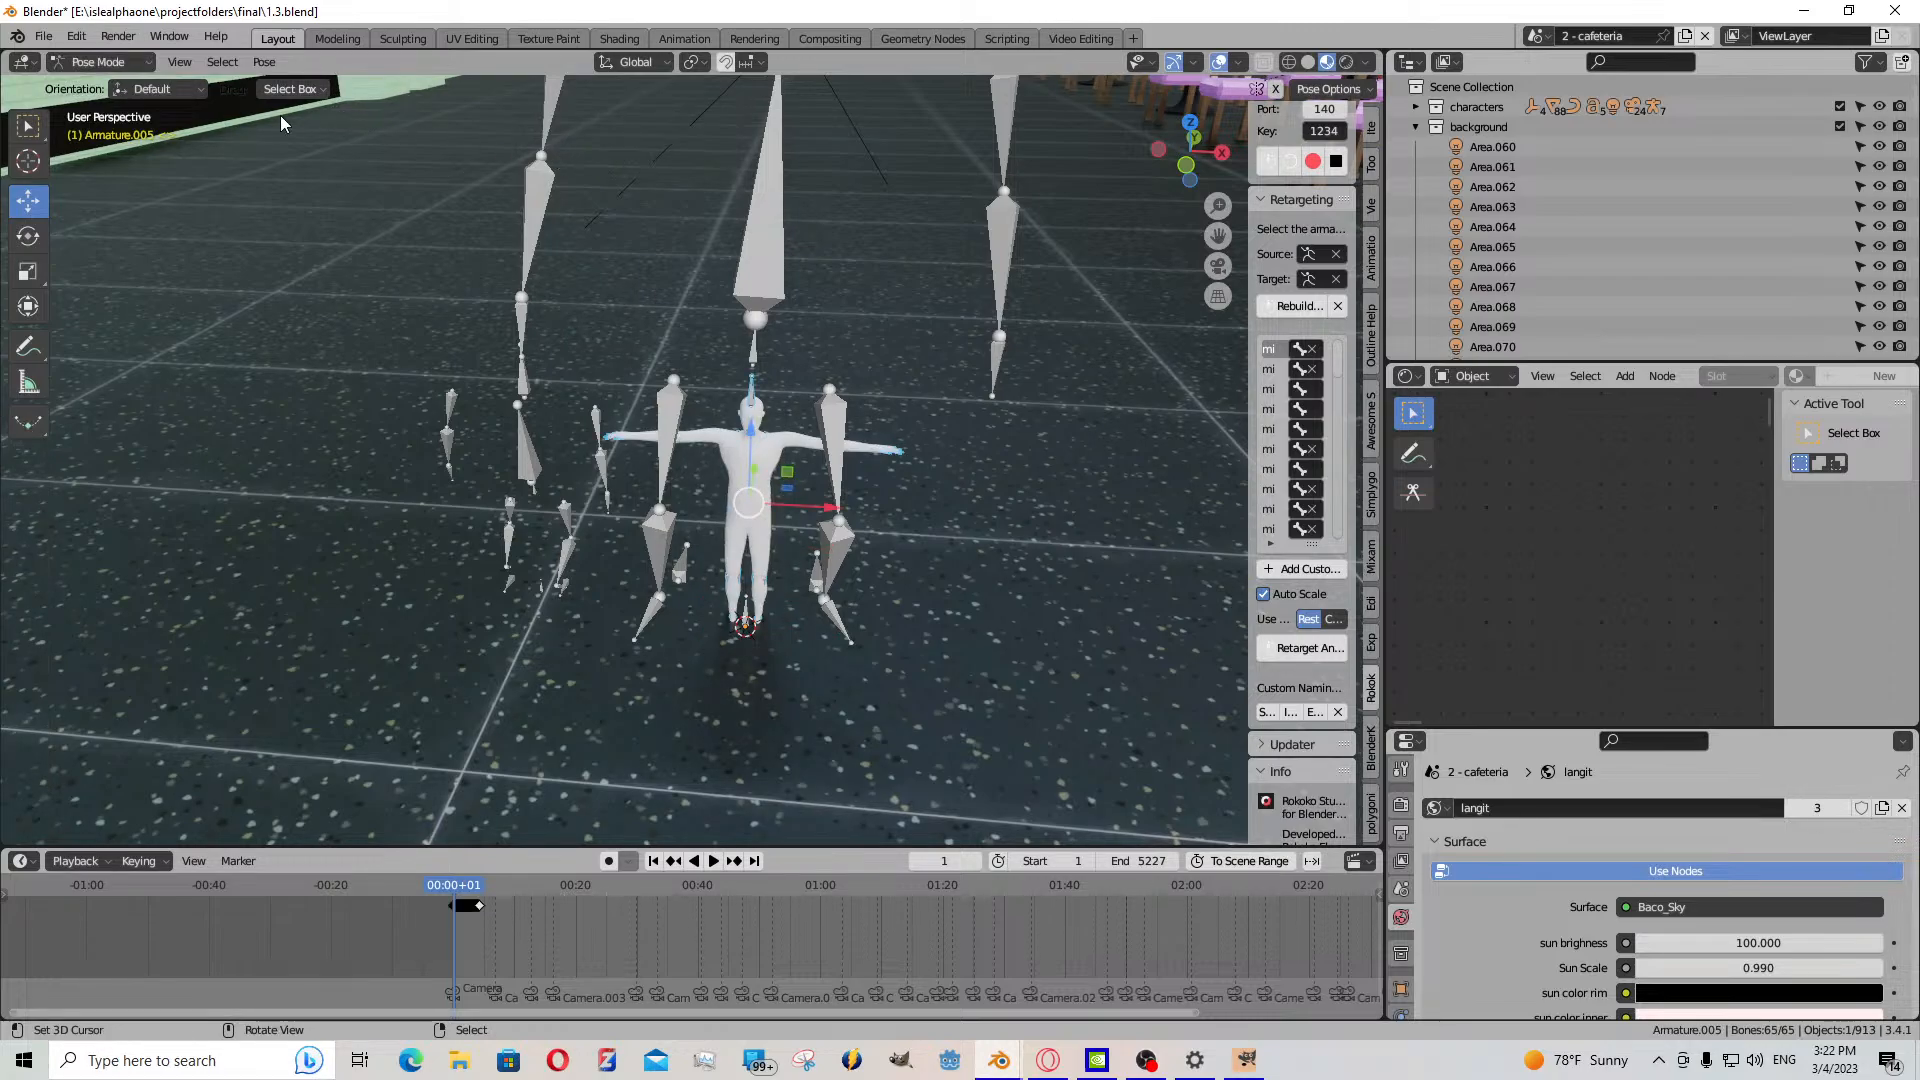
{"action": "left_click", "coordinate": [100, 62]}
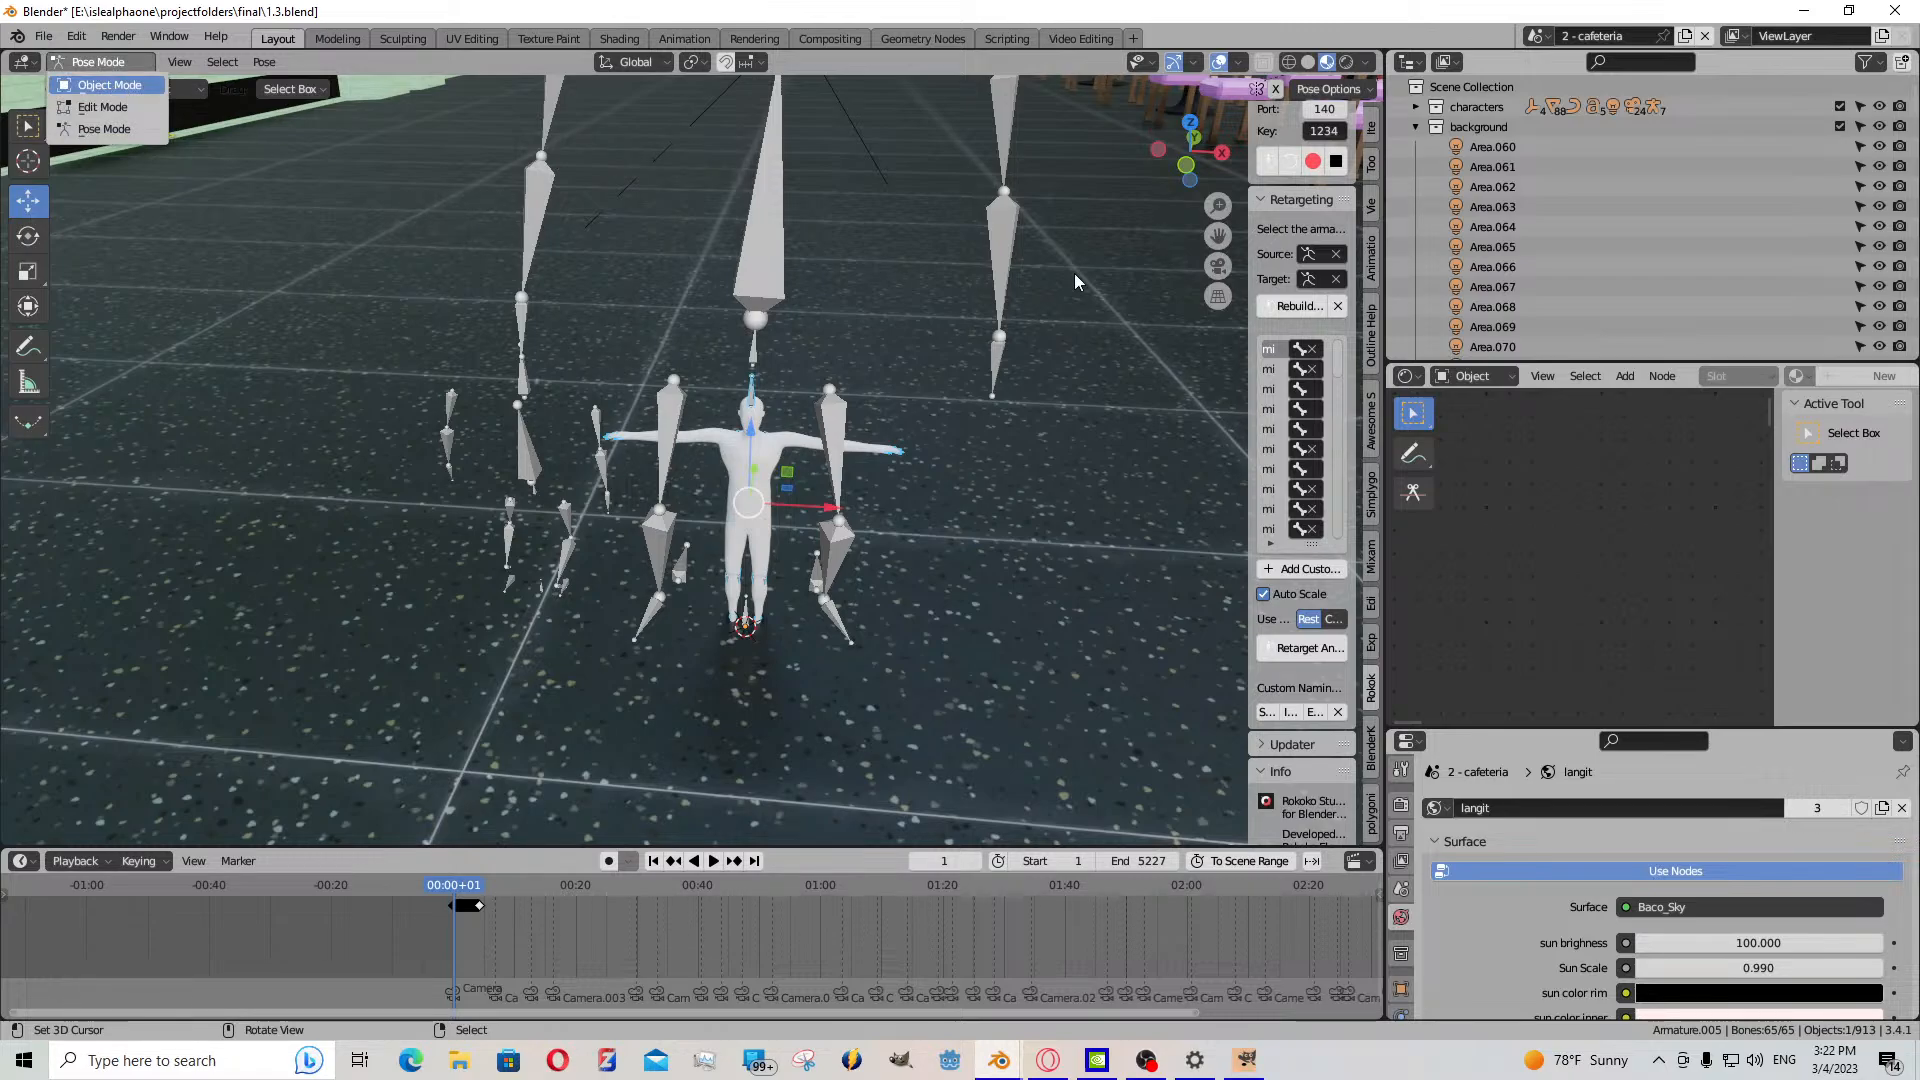
{"action": "key", "text": "Return"}
- Set Armature.005 as the retargeting source with commander.007 as target and build the bone list
{"action": "left_click_drag", "start_coordinate": [1247, 260], "coordinate": [1146, 260]}
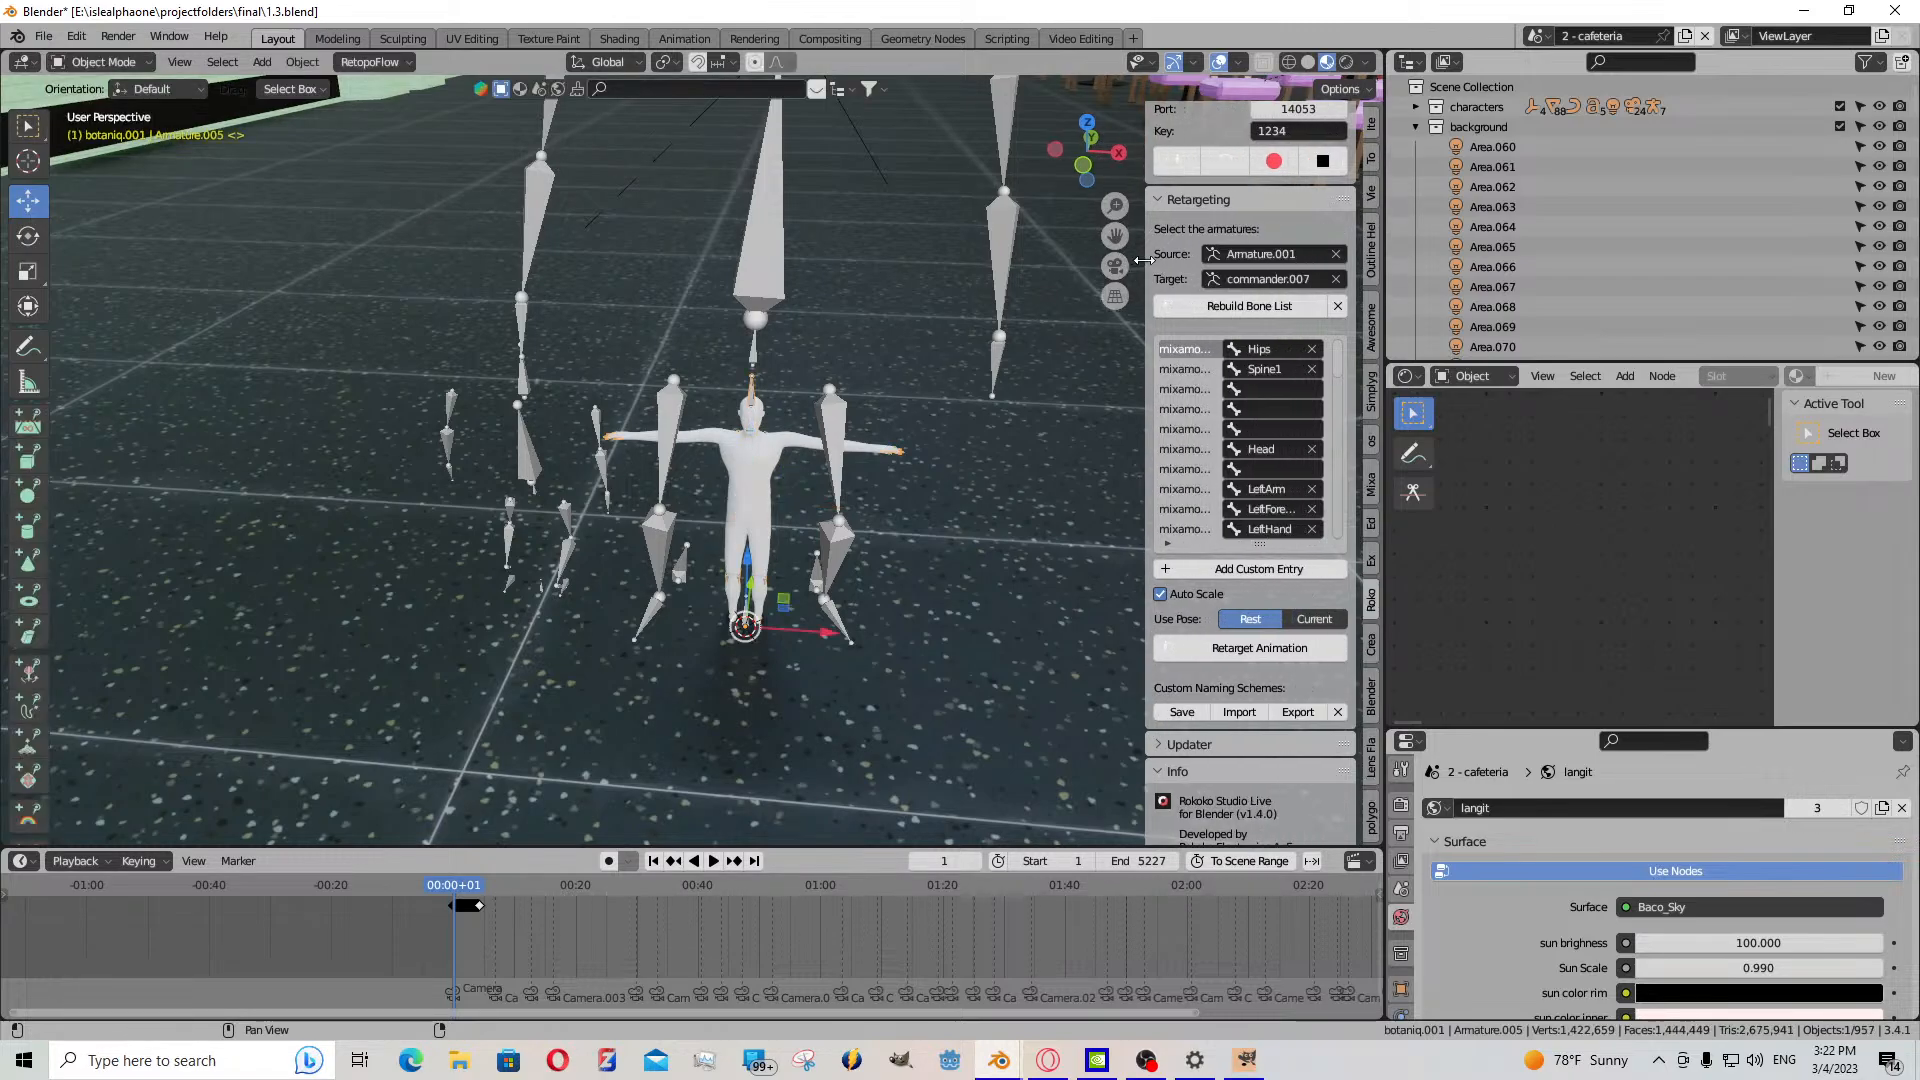
{"action": "left_click", "coordinate": [1344, 256]}
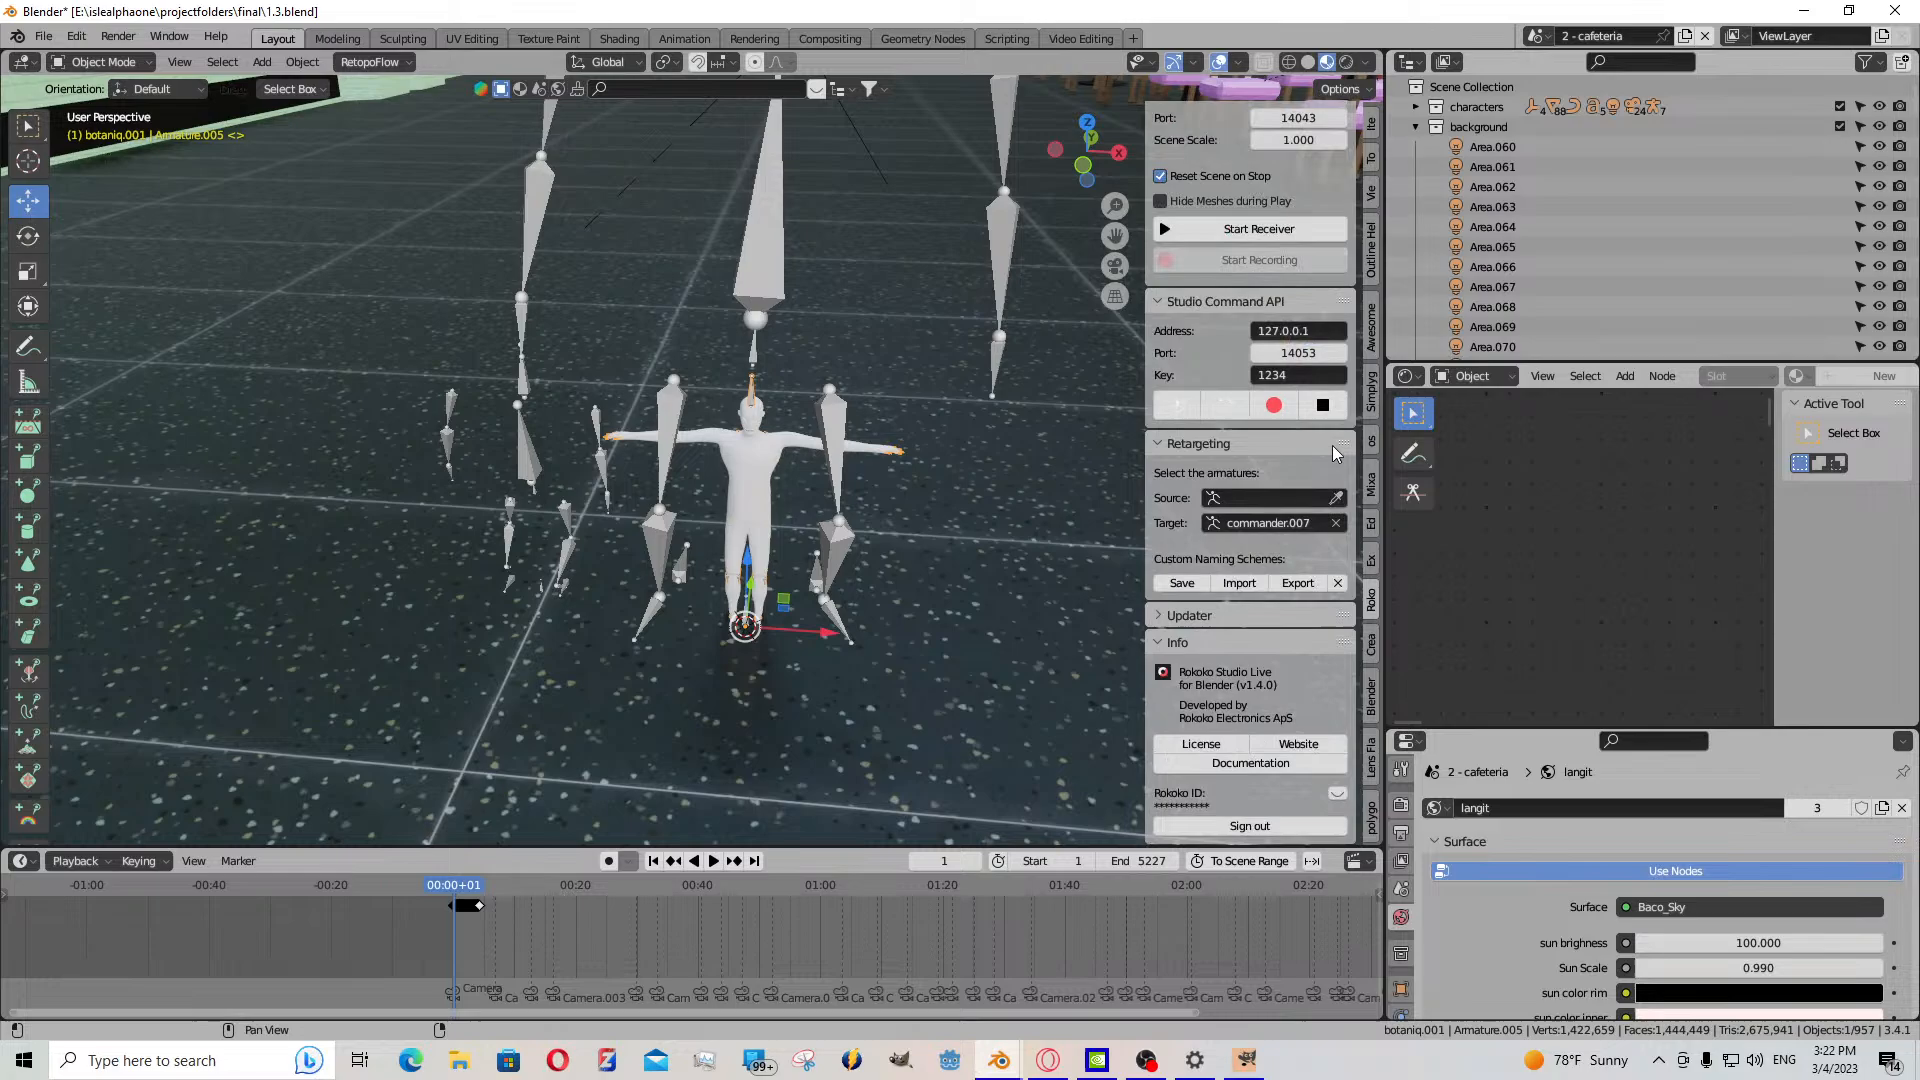
{"action": "left_click", "coordinate": [755, 395]}
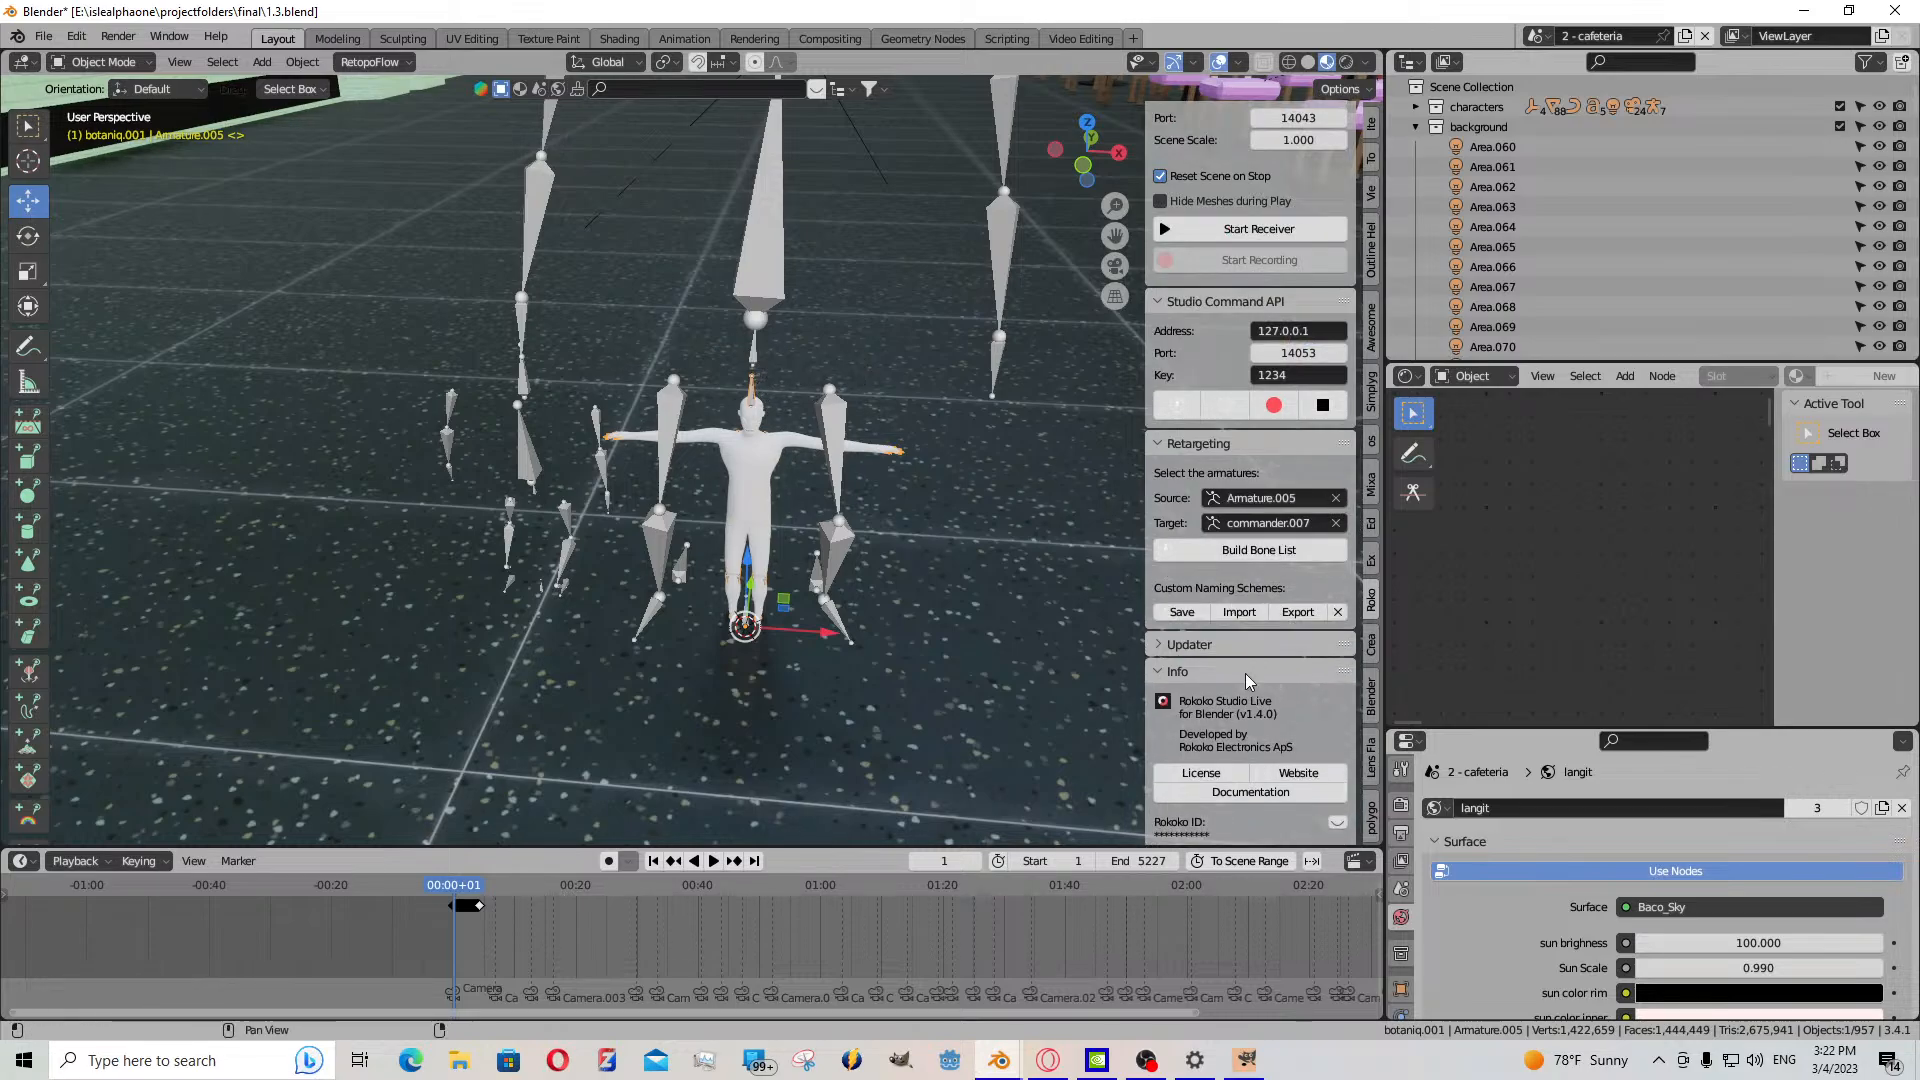
{"action": "left_click", "coordinate": [1259, 549]}
- Clear the rotation and location of all bones of the commander.007 armature in Pose Mode
{"action": "left_click", "coordinate": [782, 265]}
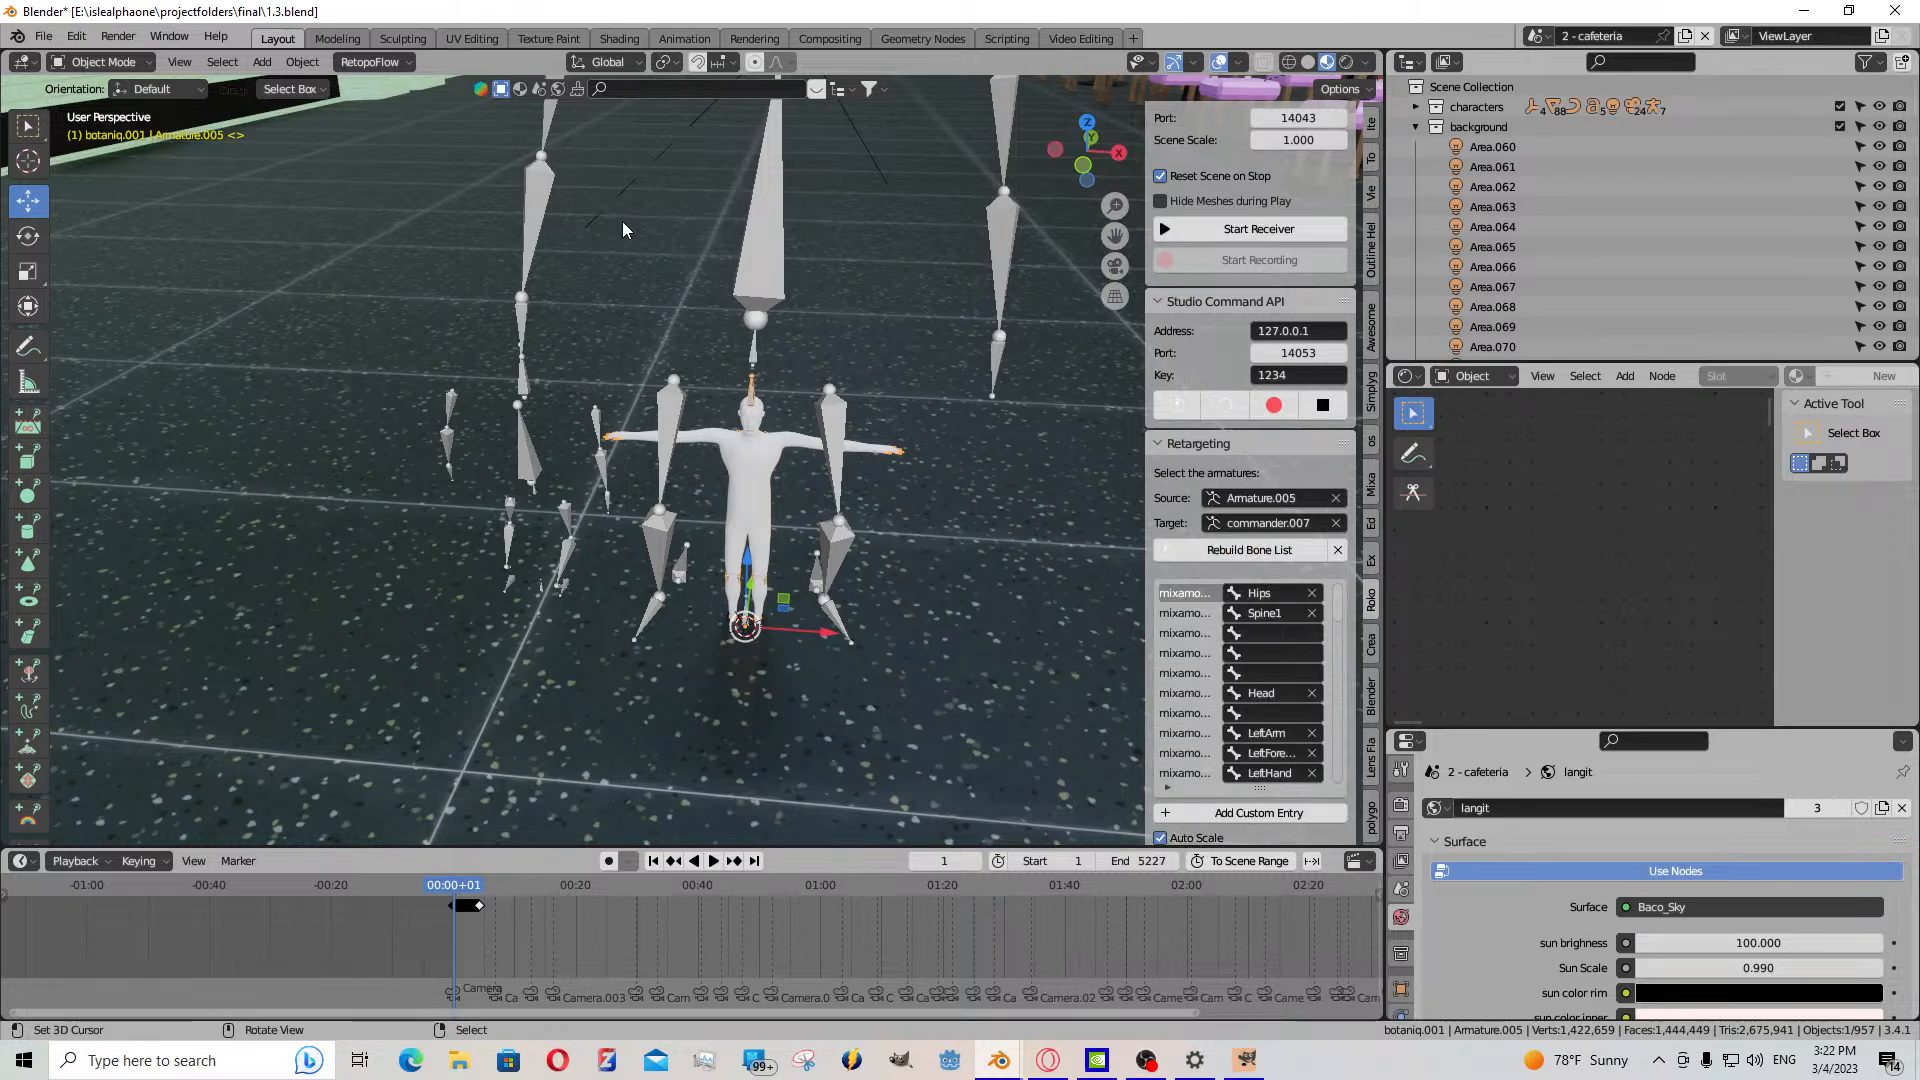
{"action": "left_click", "coordinate": [100, 62]}
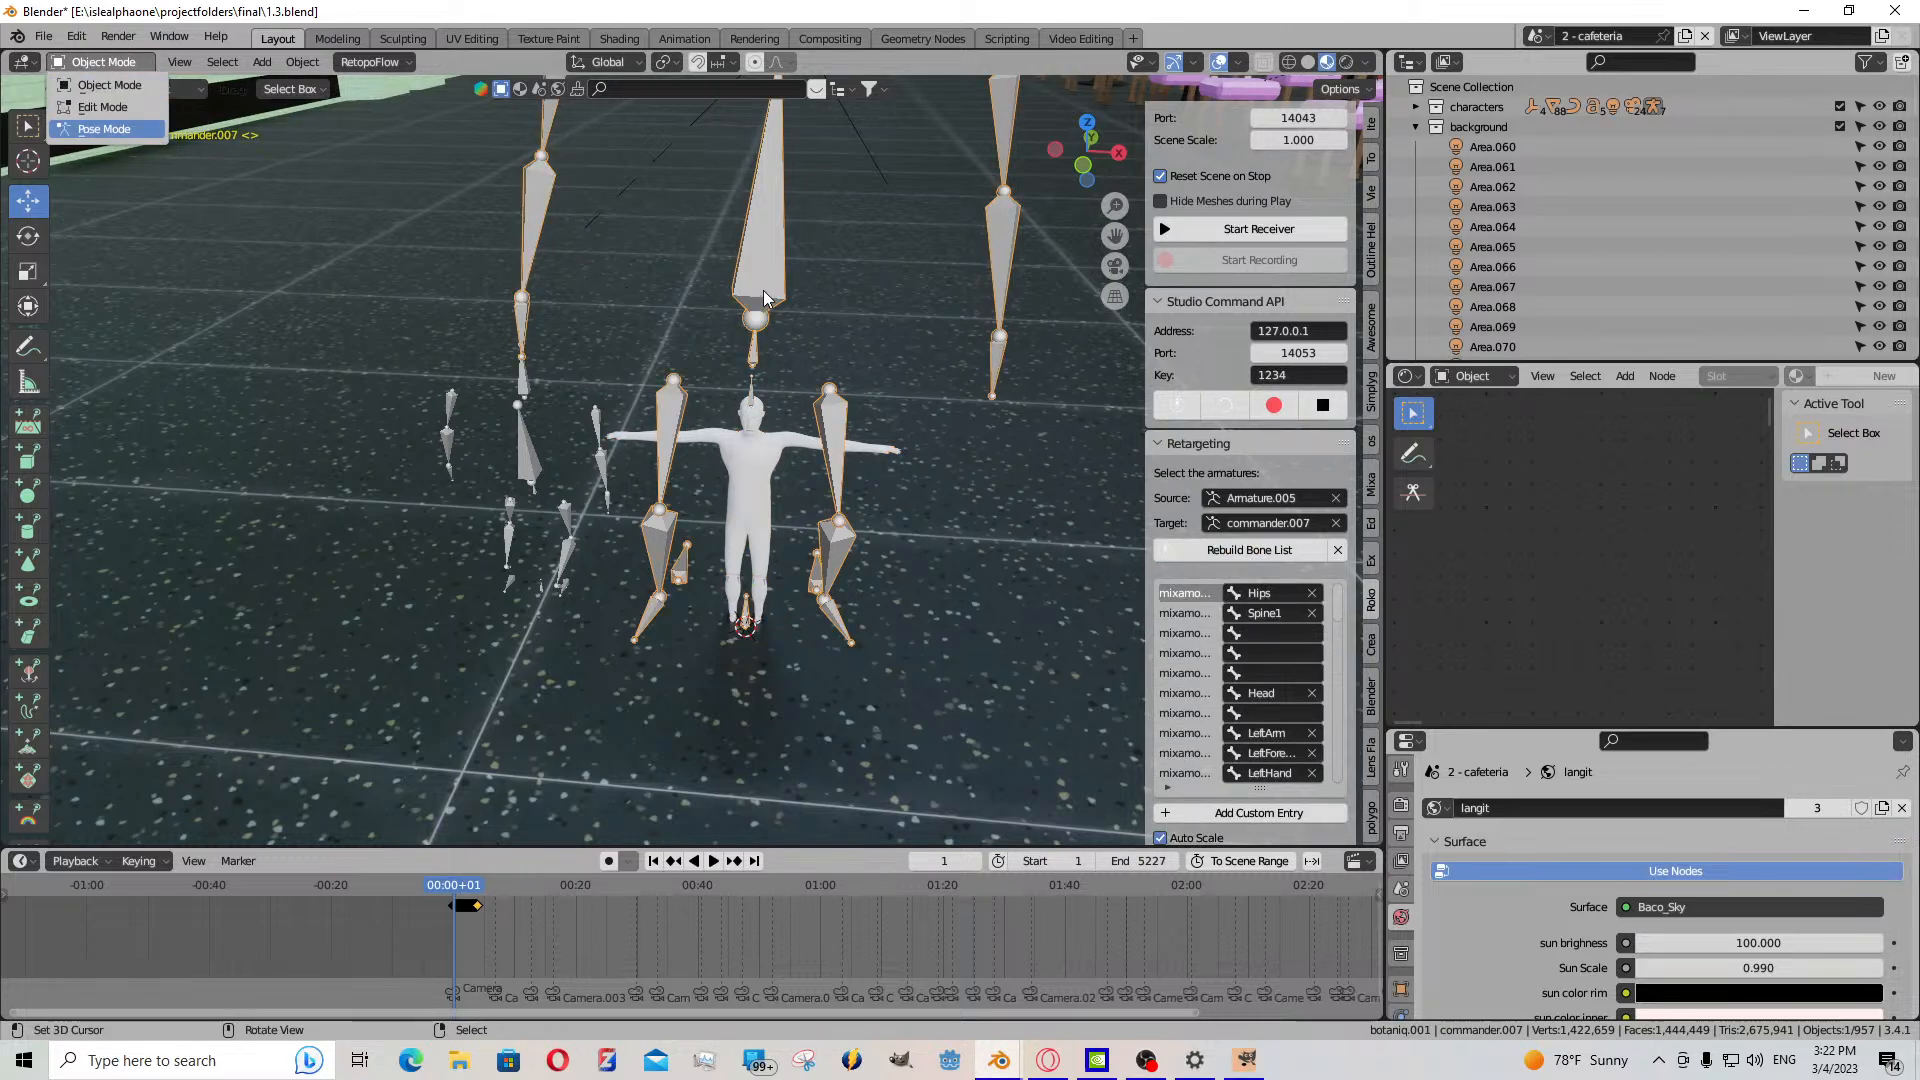
{"action": "key", "text": "a"}
{"action": "key", "text": "a"}
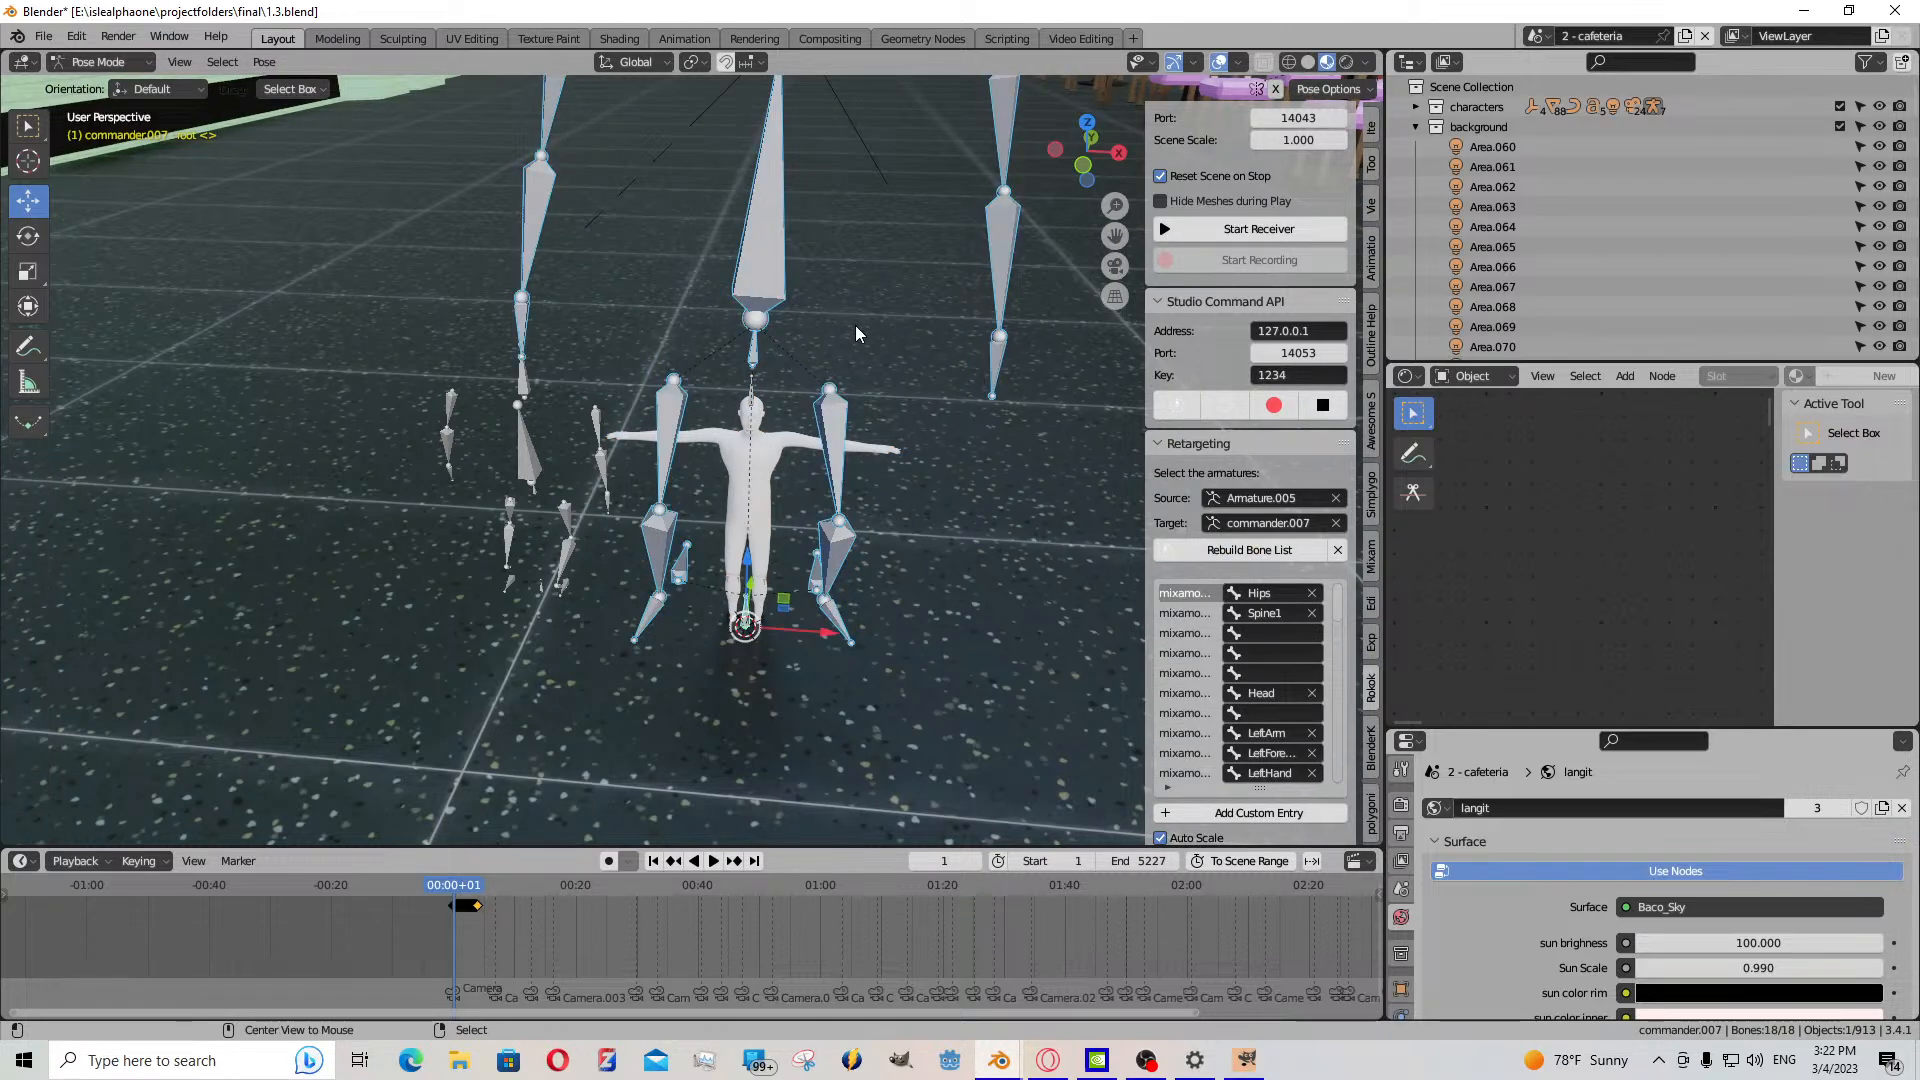
{"action": "key", "text": "alt+r"}
{"action": "key", "text": "alt+g"}
- Retarget the animation from Armature.005 onto commander.007 with Auto Scale and the Rest pose
{"action": "scroll", "coordinate": [1250, 692], "scroll_direction": "down", "scroll_amount": 3}
{"action": "scroll", "coordinate": [1264, 839], "scroll_direction": "down", "scroll_amount": 2}
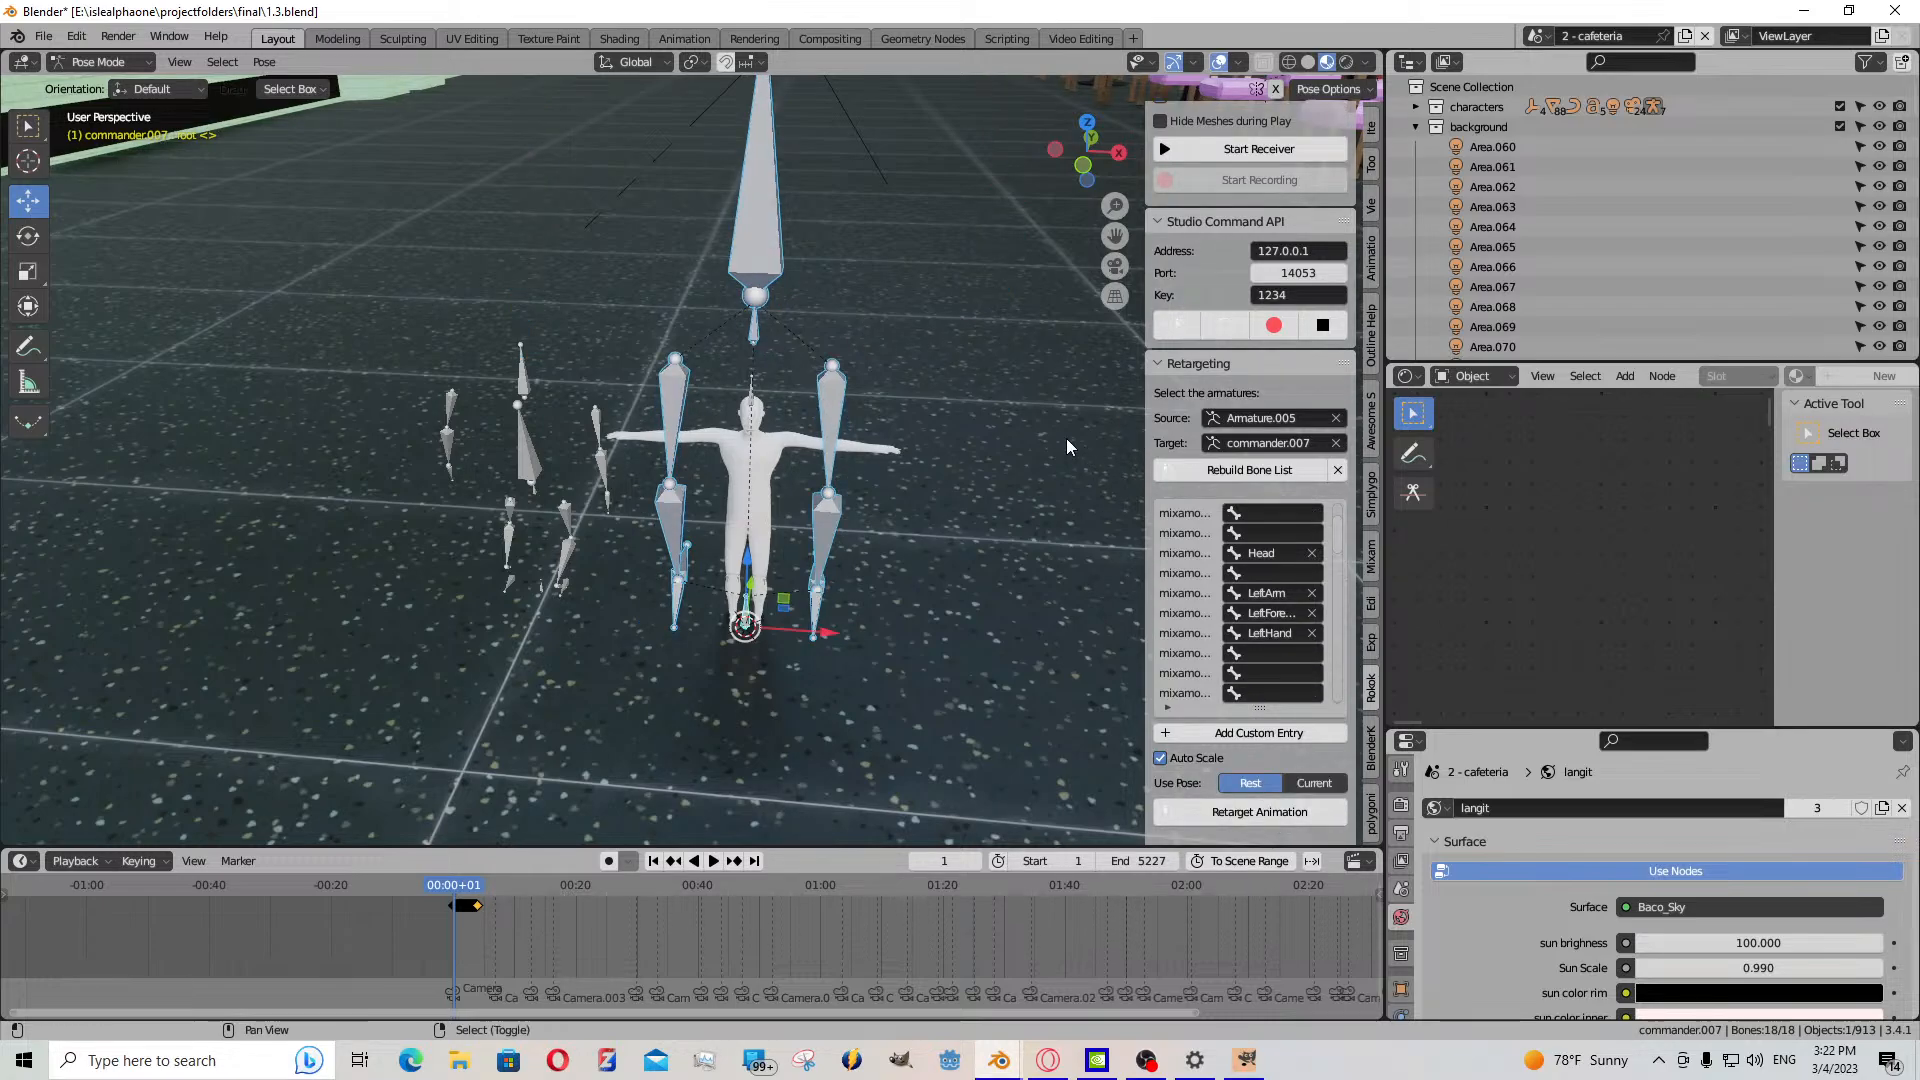
{"action": "scroll", "coordinate": [1066, 438], "scroll_direction": "down", "scroll_amount": 3}
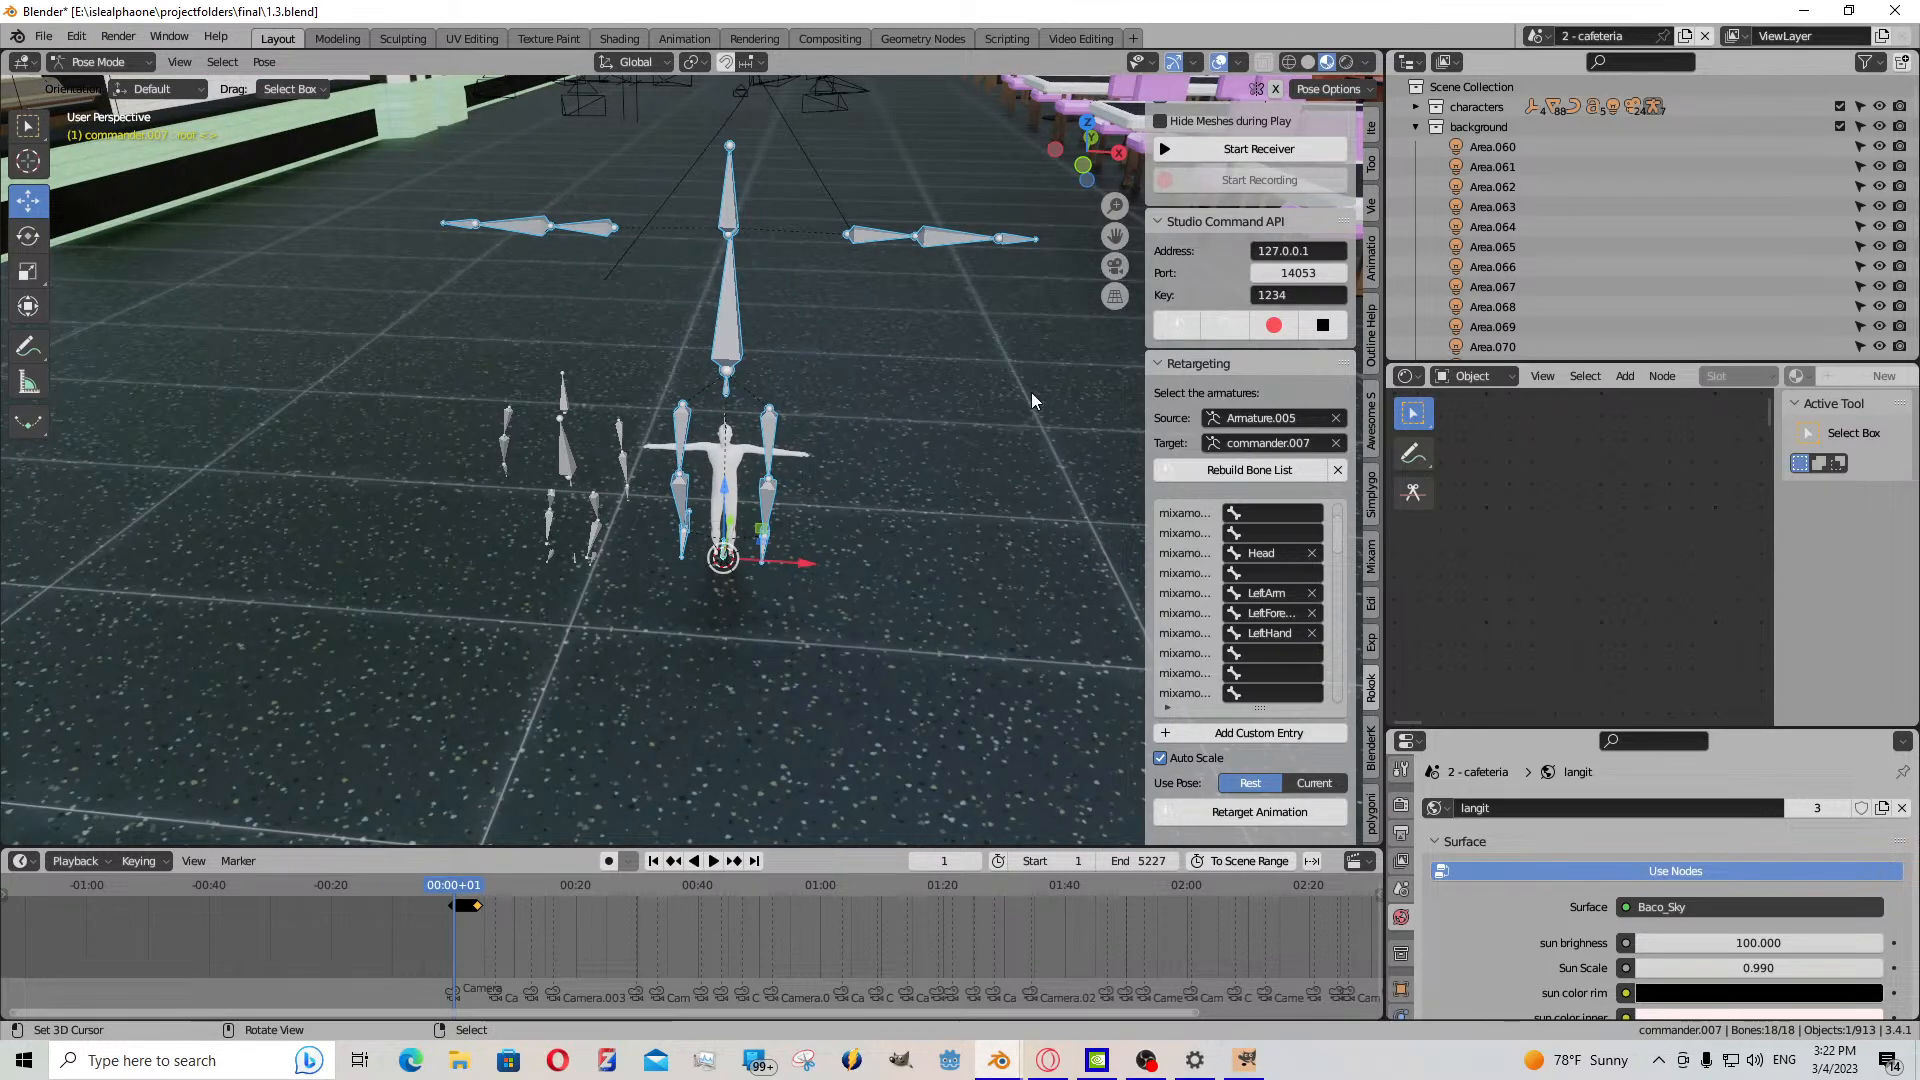
{"action": "left_click", "coordinate": [1250, 812]}
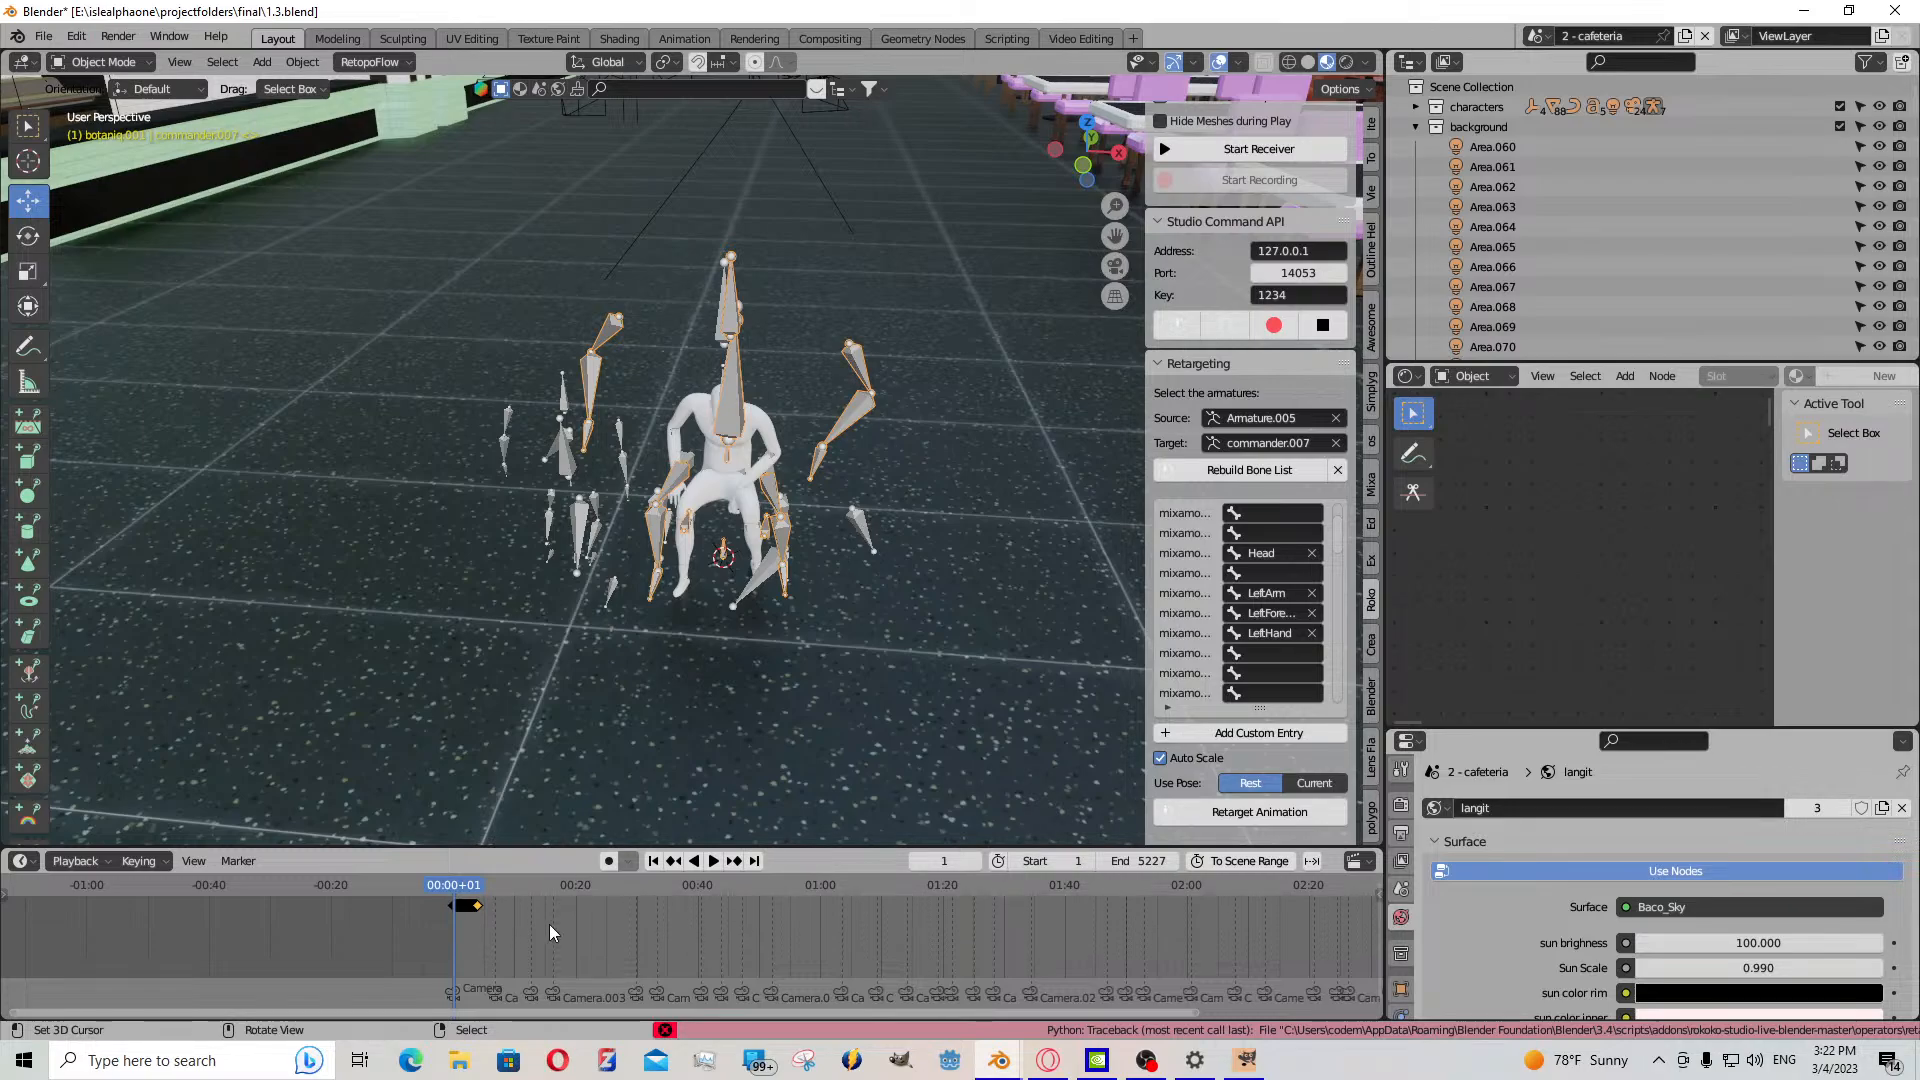
- Bake commander.007's retargeted pose action from frame 1 to 124 with Visual Keying and Clear Constraints
{"action": "left_click", "coordinate": [484, 905]}
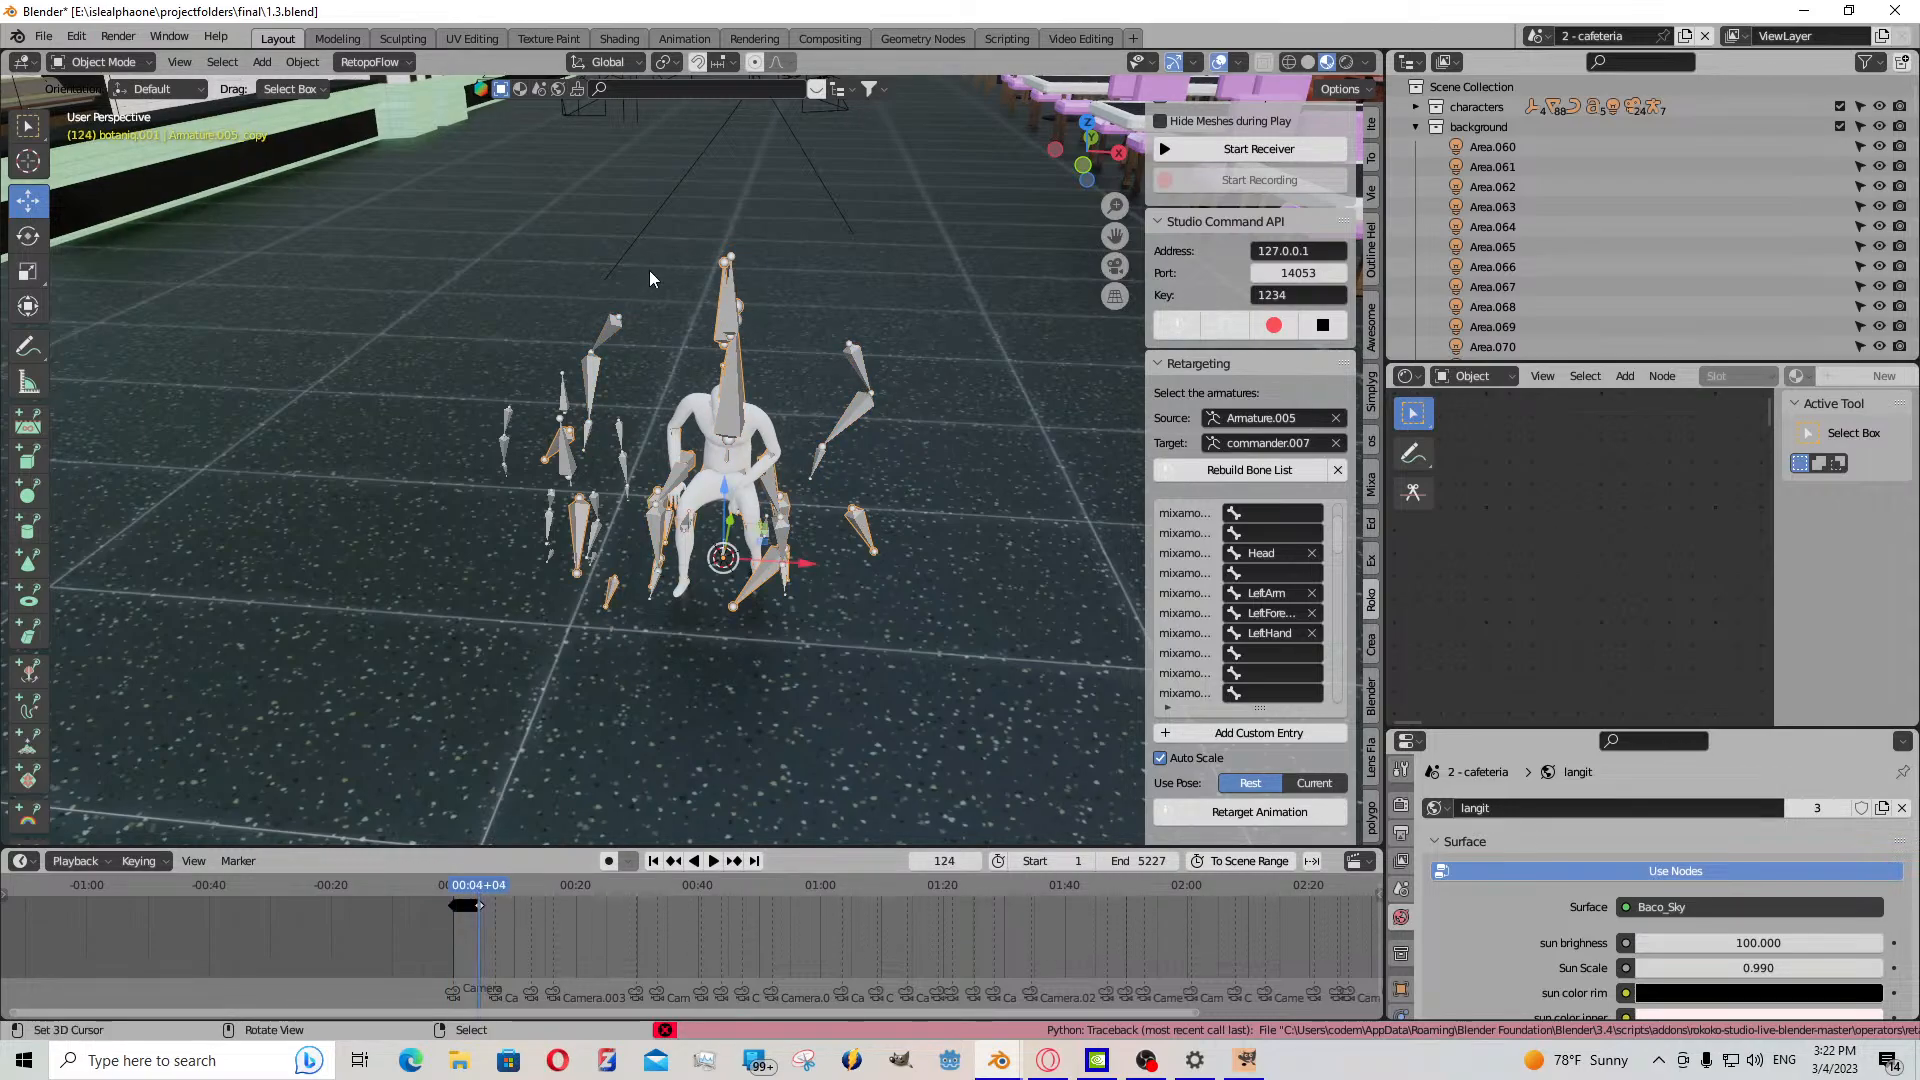
{"action": "left_click", "coordinate": [620, 316]}
{"action": "left_click", "coordinate": [100, 62]}
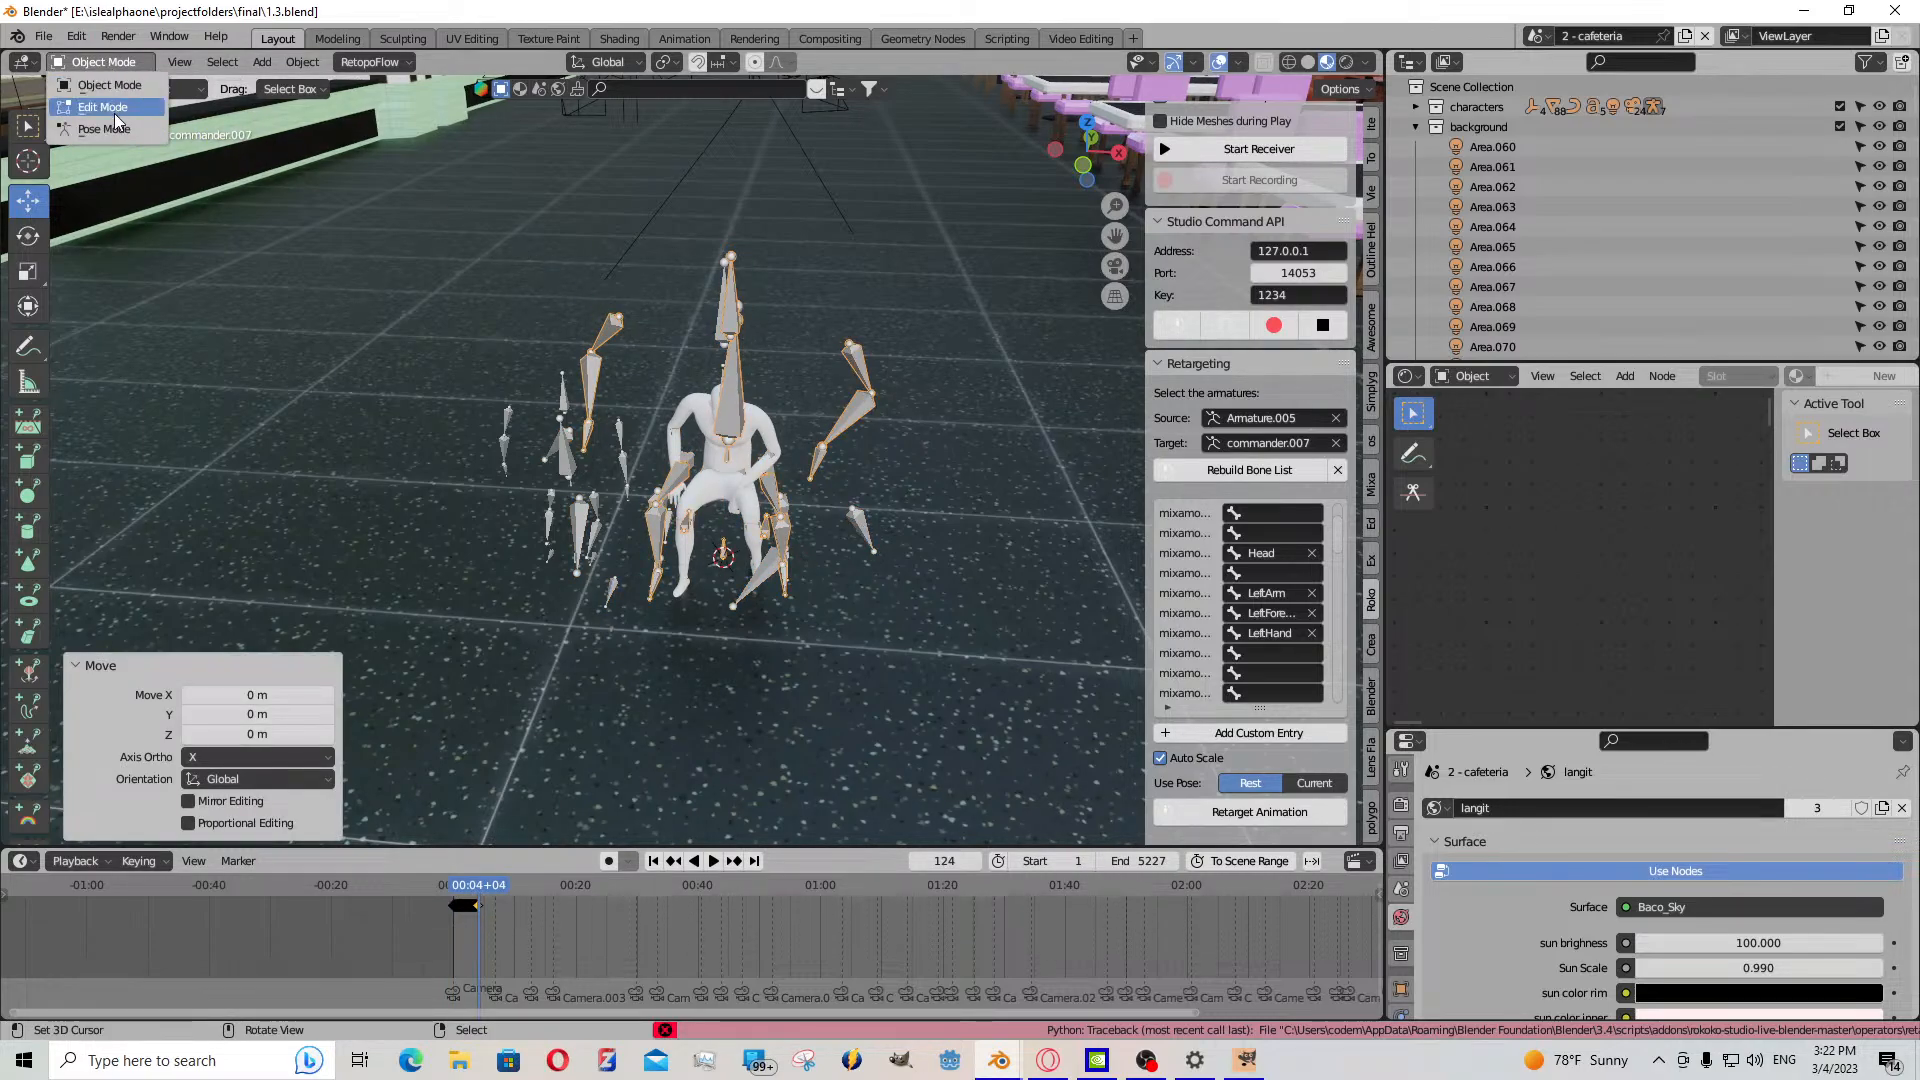
{"action": "left_click", "coordinate": [104, 129]}
{"action": "left_click", "coordinate": [264, 62]}
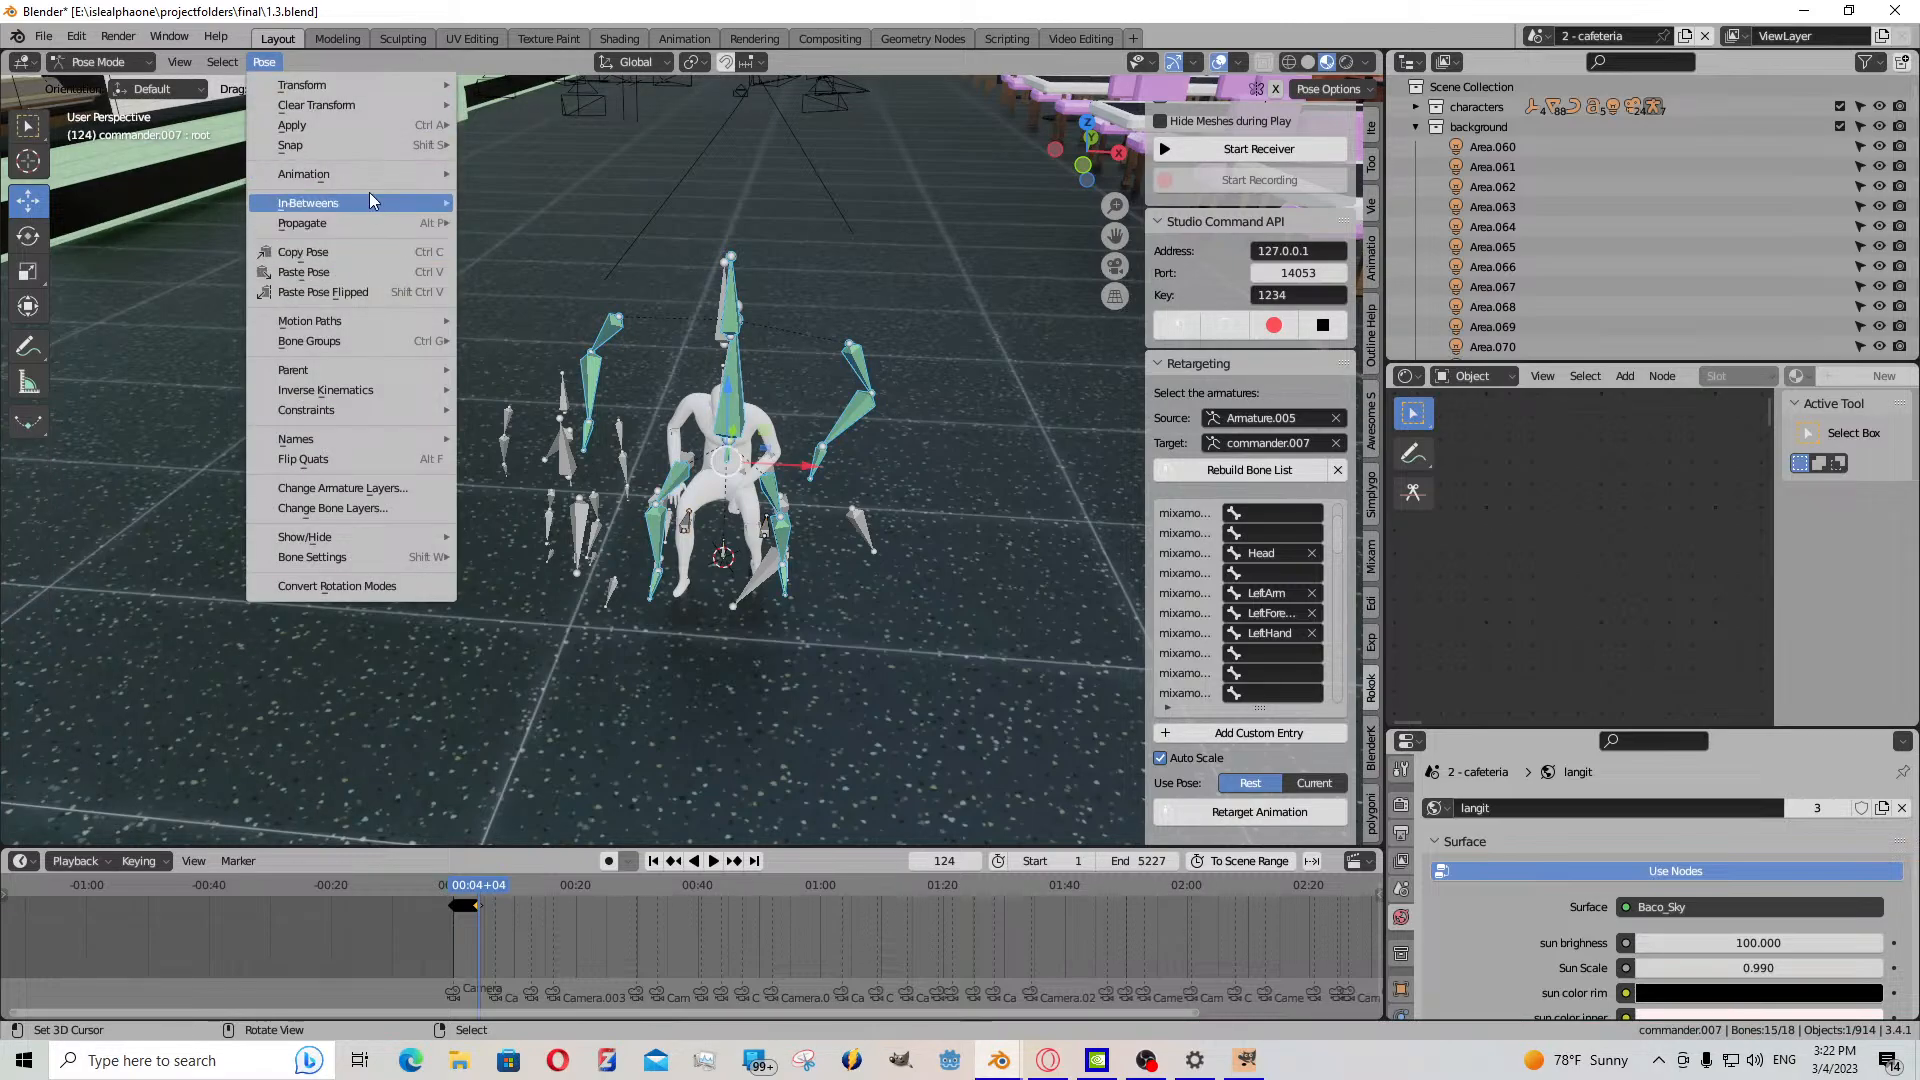
{"action": "mouse_move", "coordinate": [303, 174]}
{"action": "left_click", "coordinate": [566, 240]}
{"action": "left_click", "coordinate": [686, 325]}
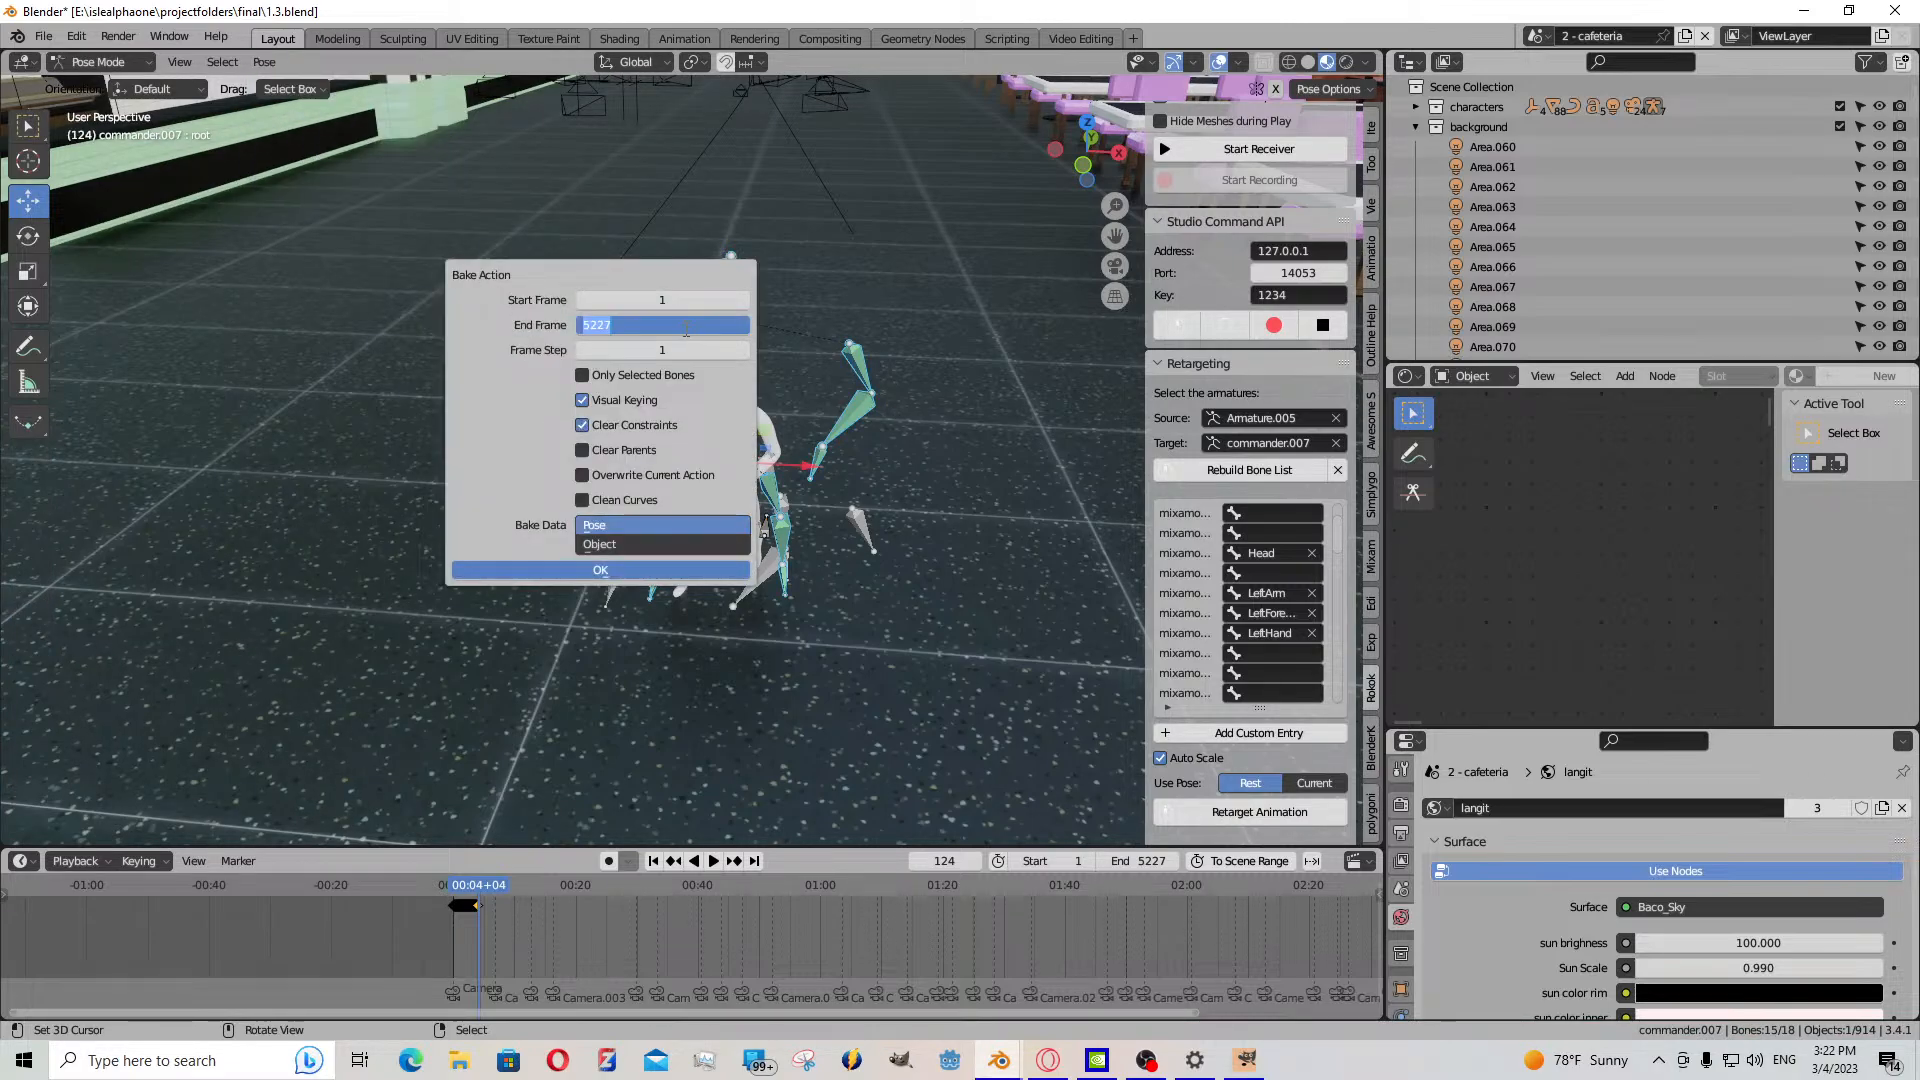
{"action": "key", "text": "Return"}
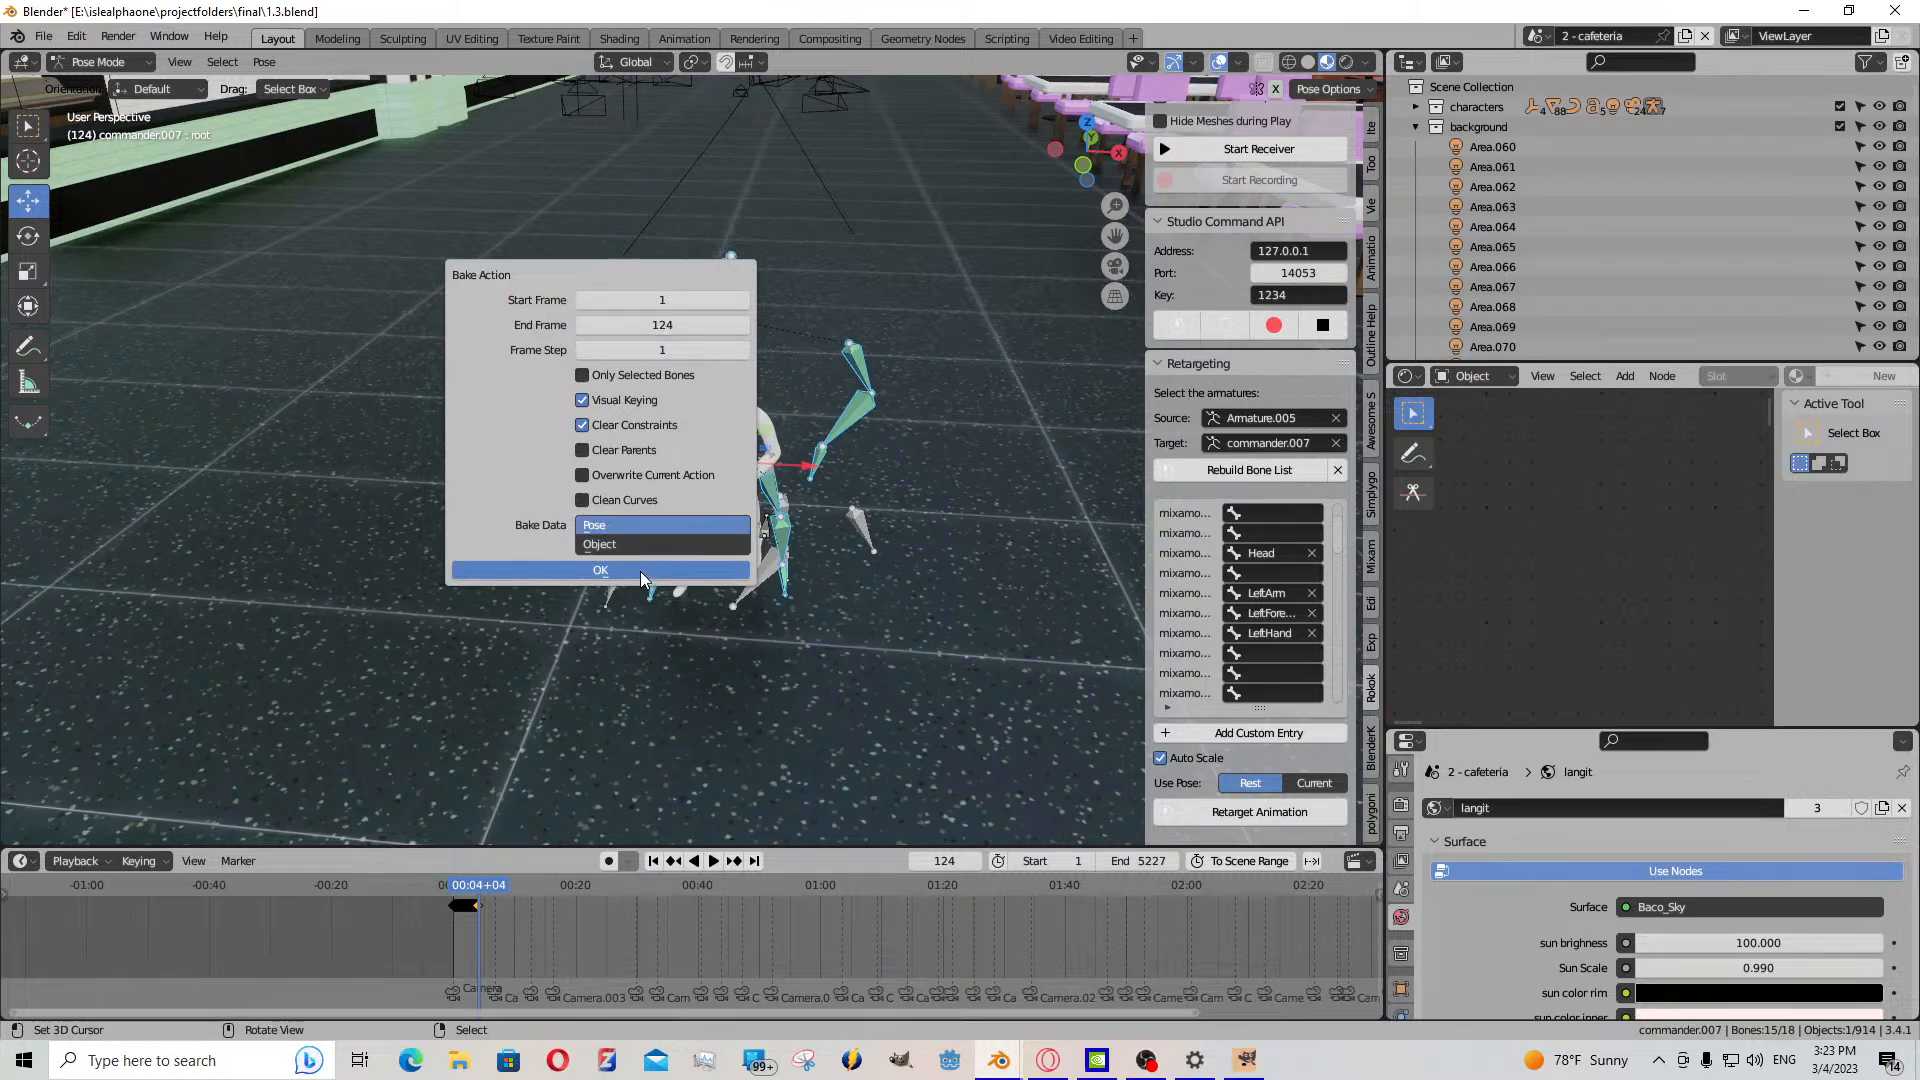
{"action": "key", "text": "Return"}
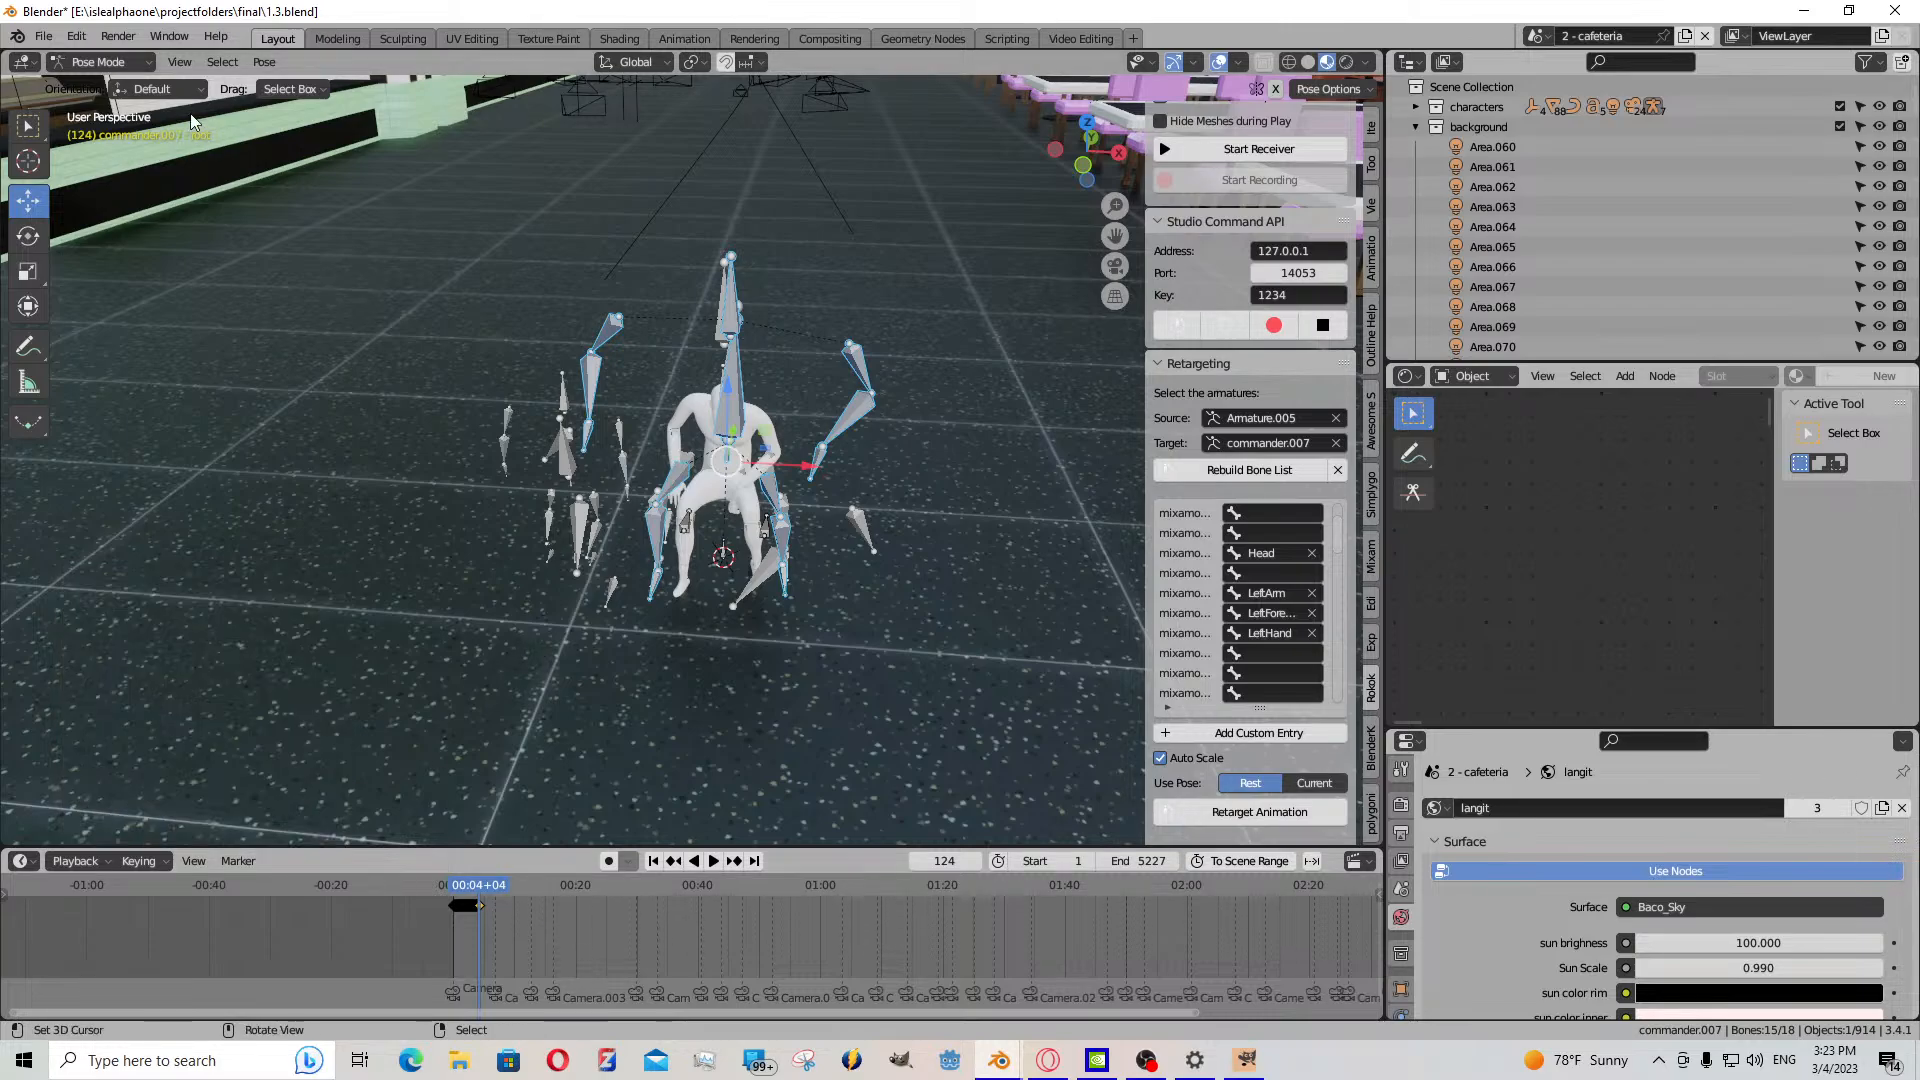
- Insert a Location & Rotation keyframe at frame 124 on all bones of the blond character by the round table
{"action": "left_click", "coordinate": [100, 62]}
{"action": "left_click", "coordinate": [100, 84]}
{"action": "key", "text": "shift+grave"}
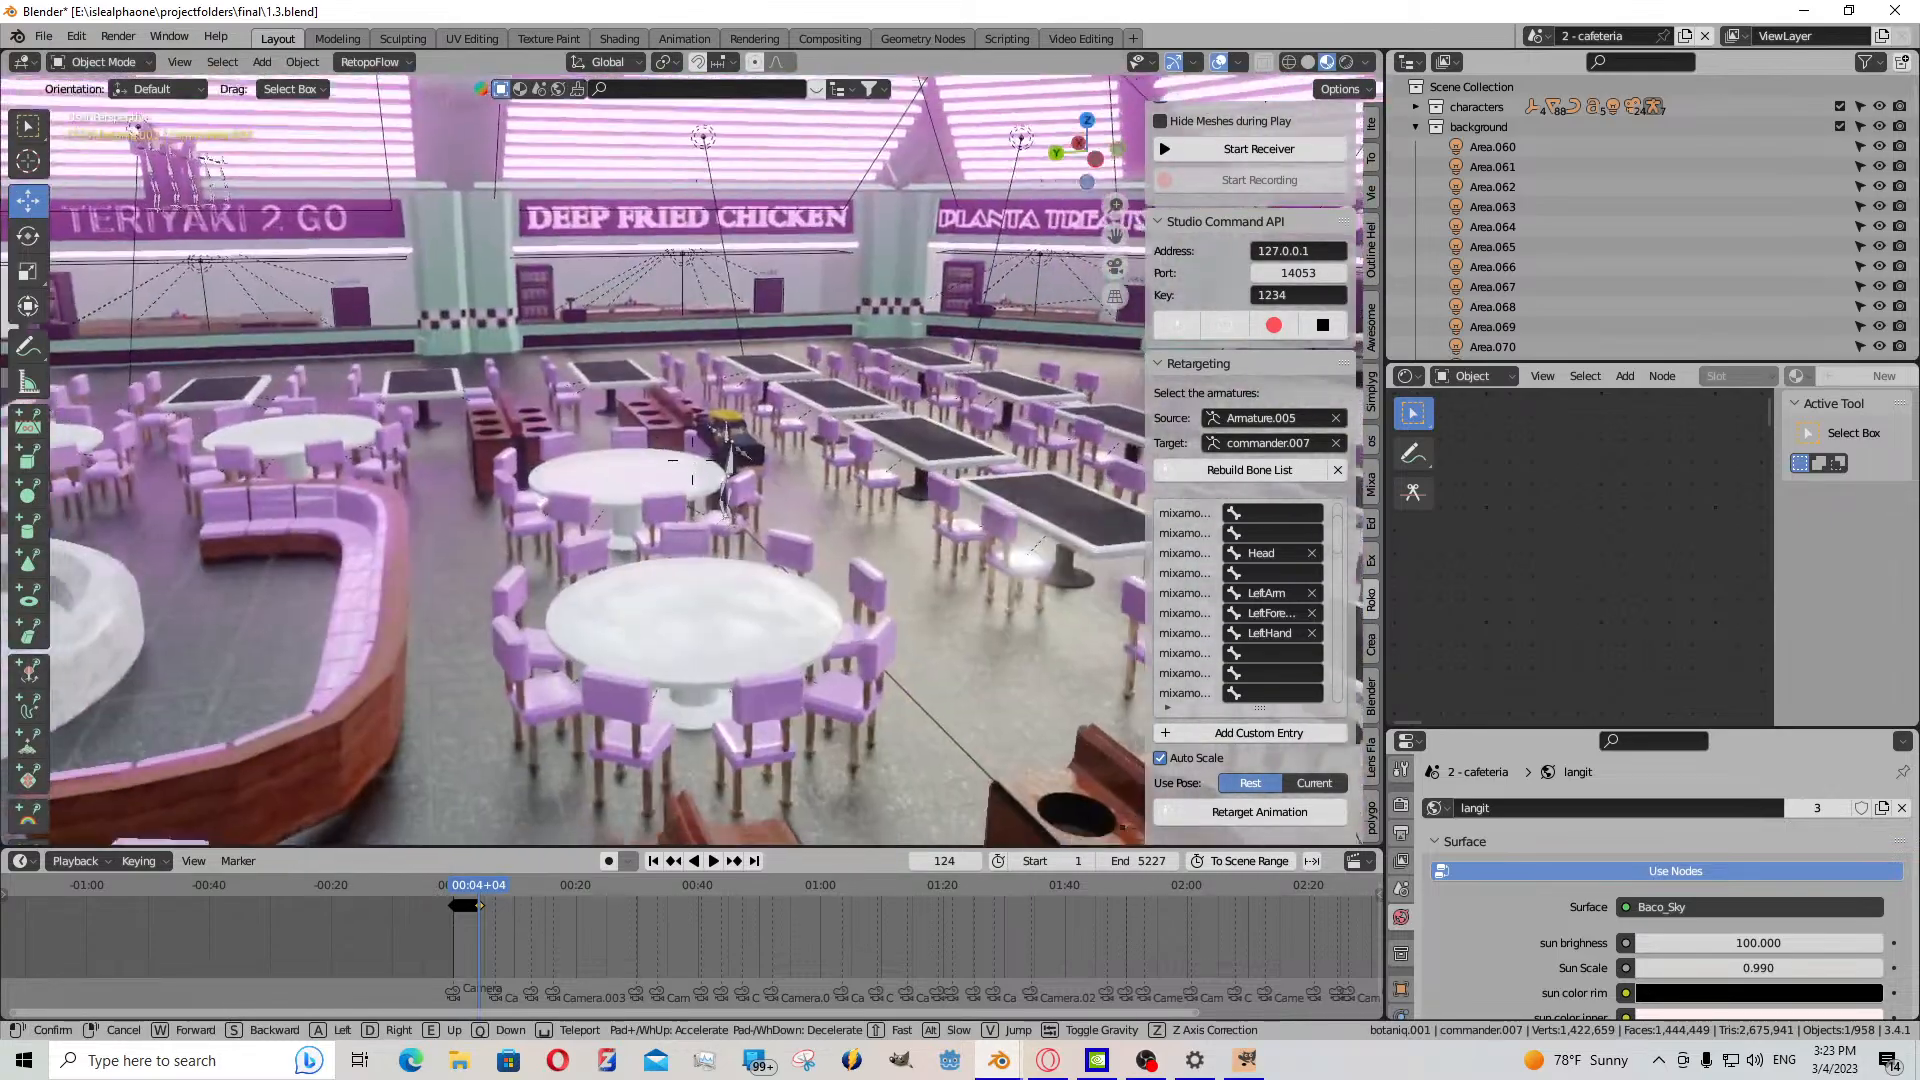
{"action": "key", "text": "w"}
{"action": "left_click", "coordinate": [743, 624]}
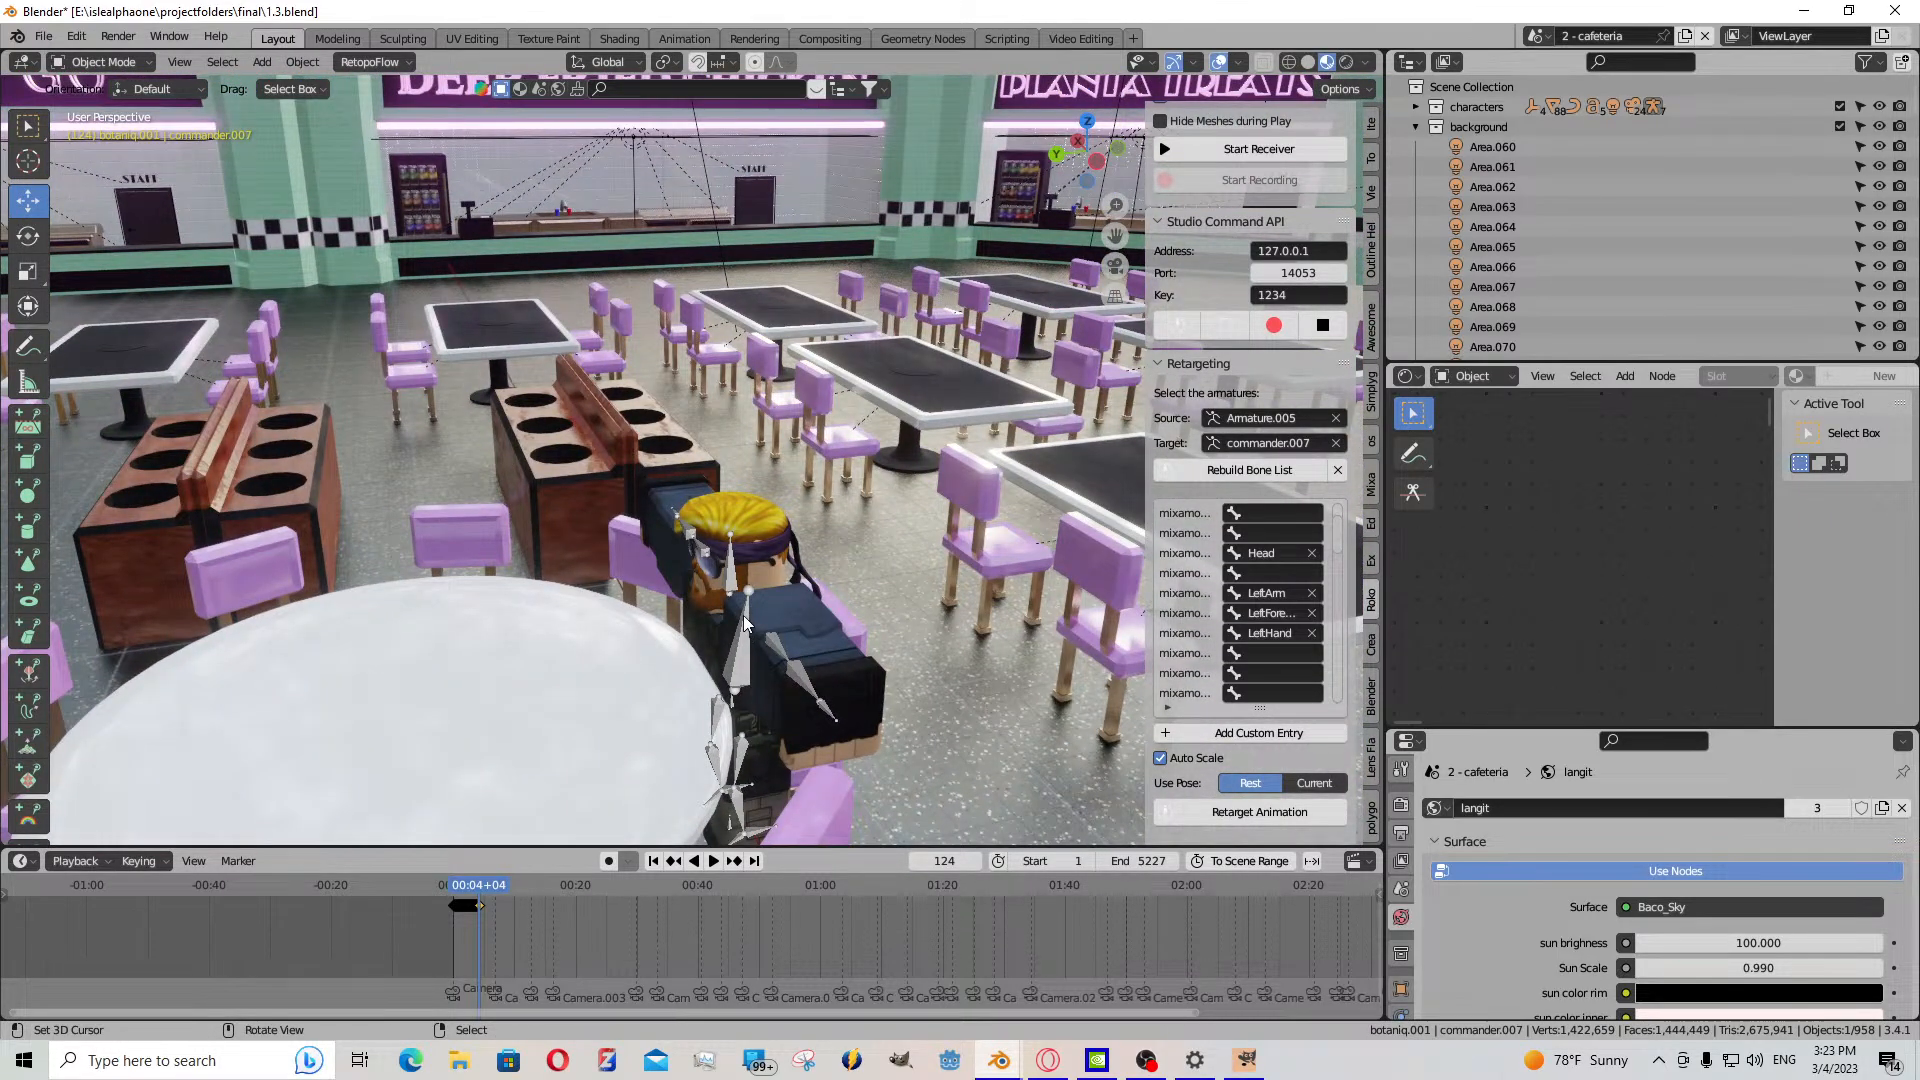
{"action": "right_click", "coordinate": [744, 624]}
{"action": "left_click", "coordinate": [100, 62]}
{"action": "left_click", "coordinate": [106, 128]}
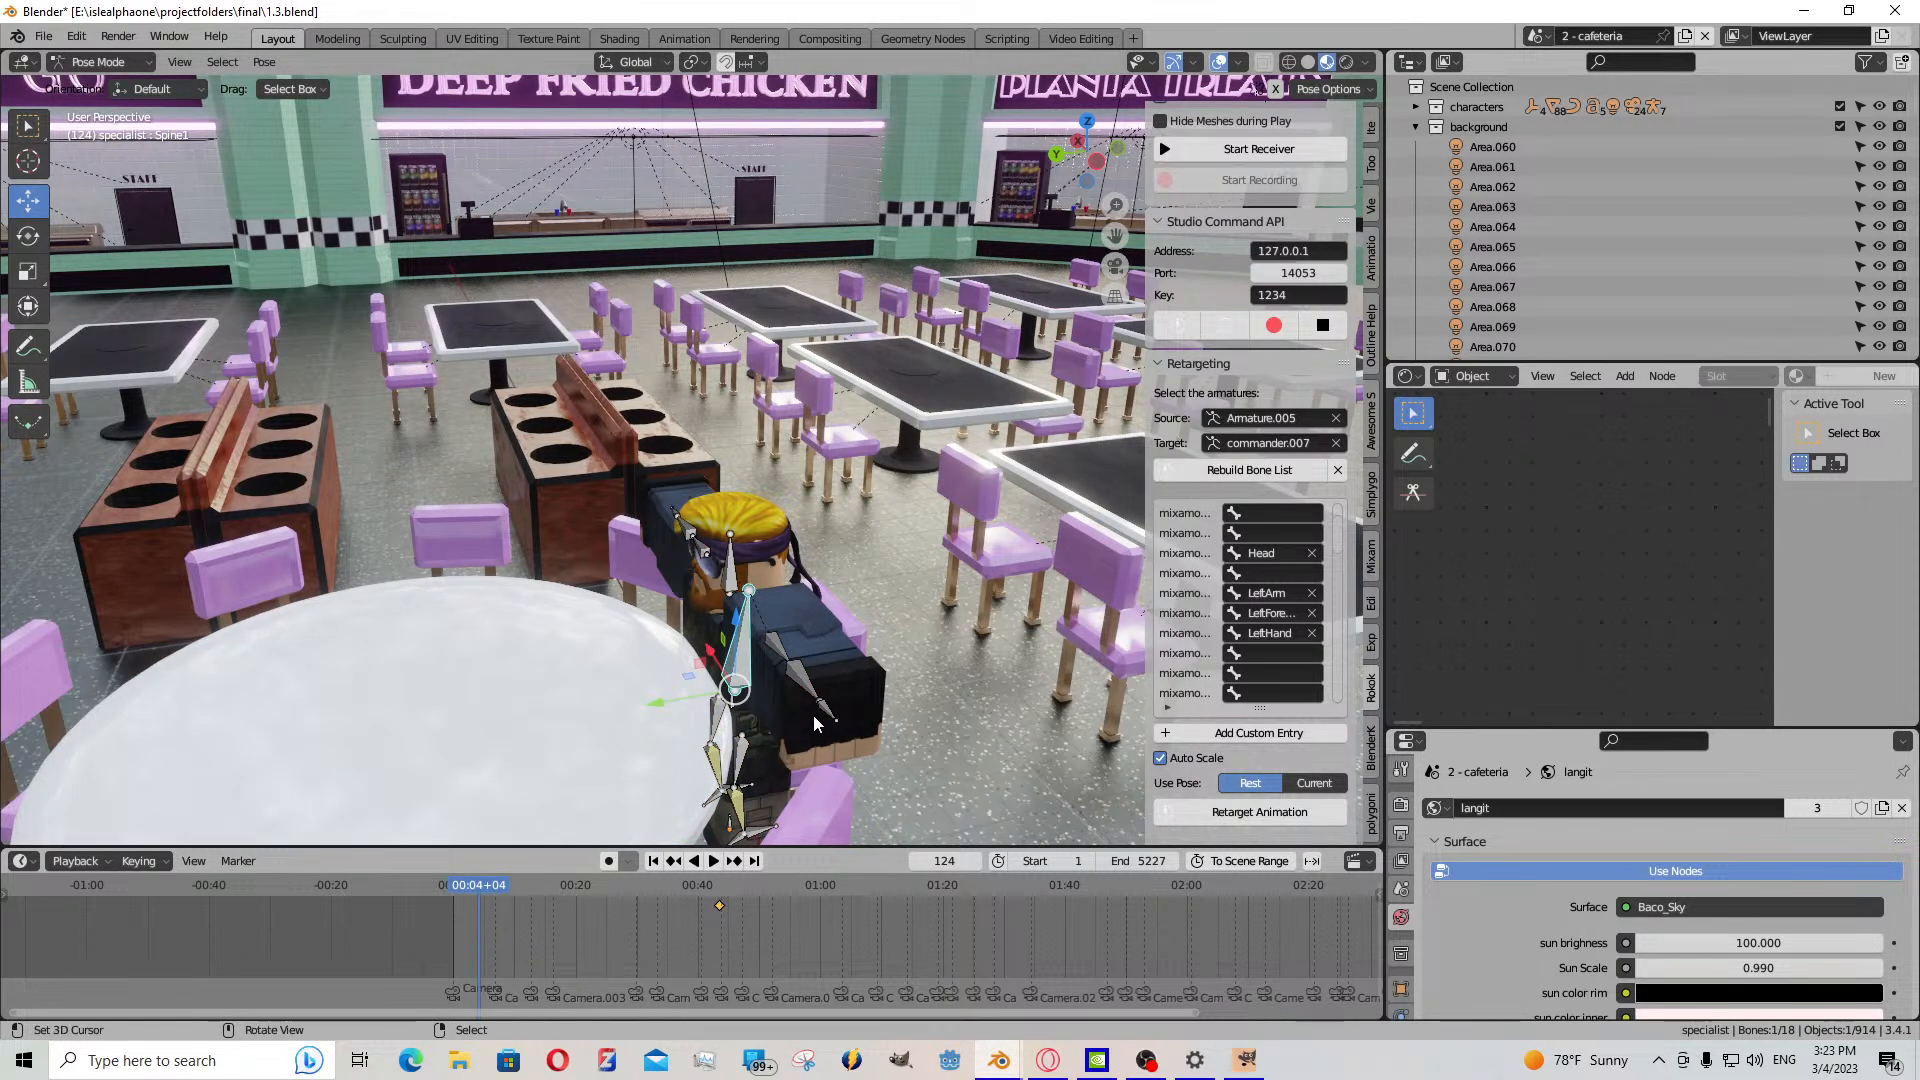
{"action": "key", "text": "a"}
{"action": "key", "text": "i"}
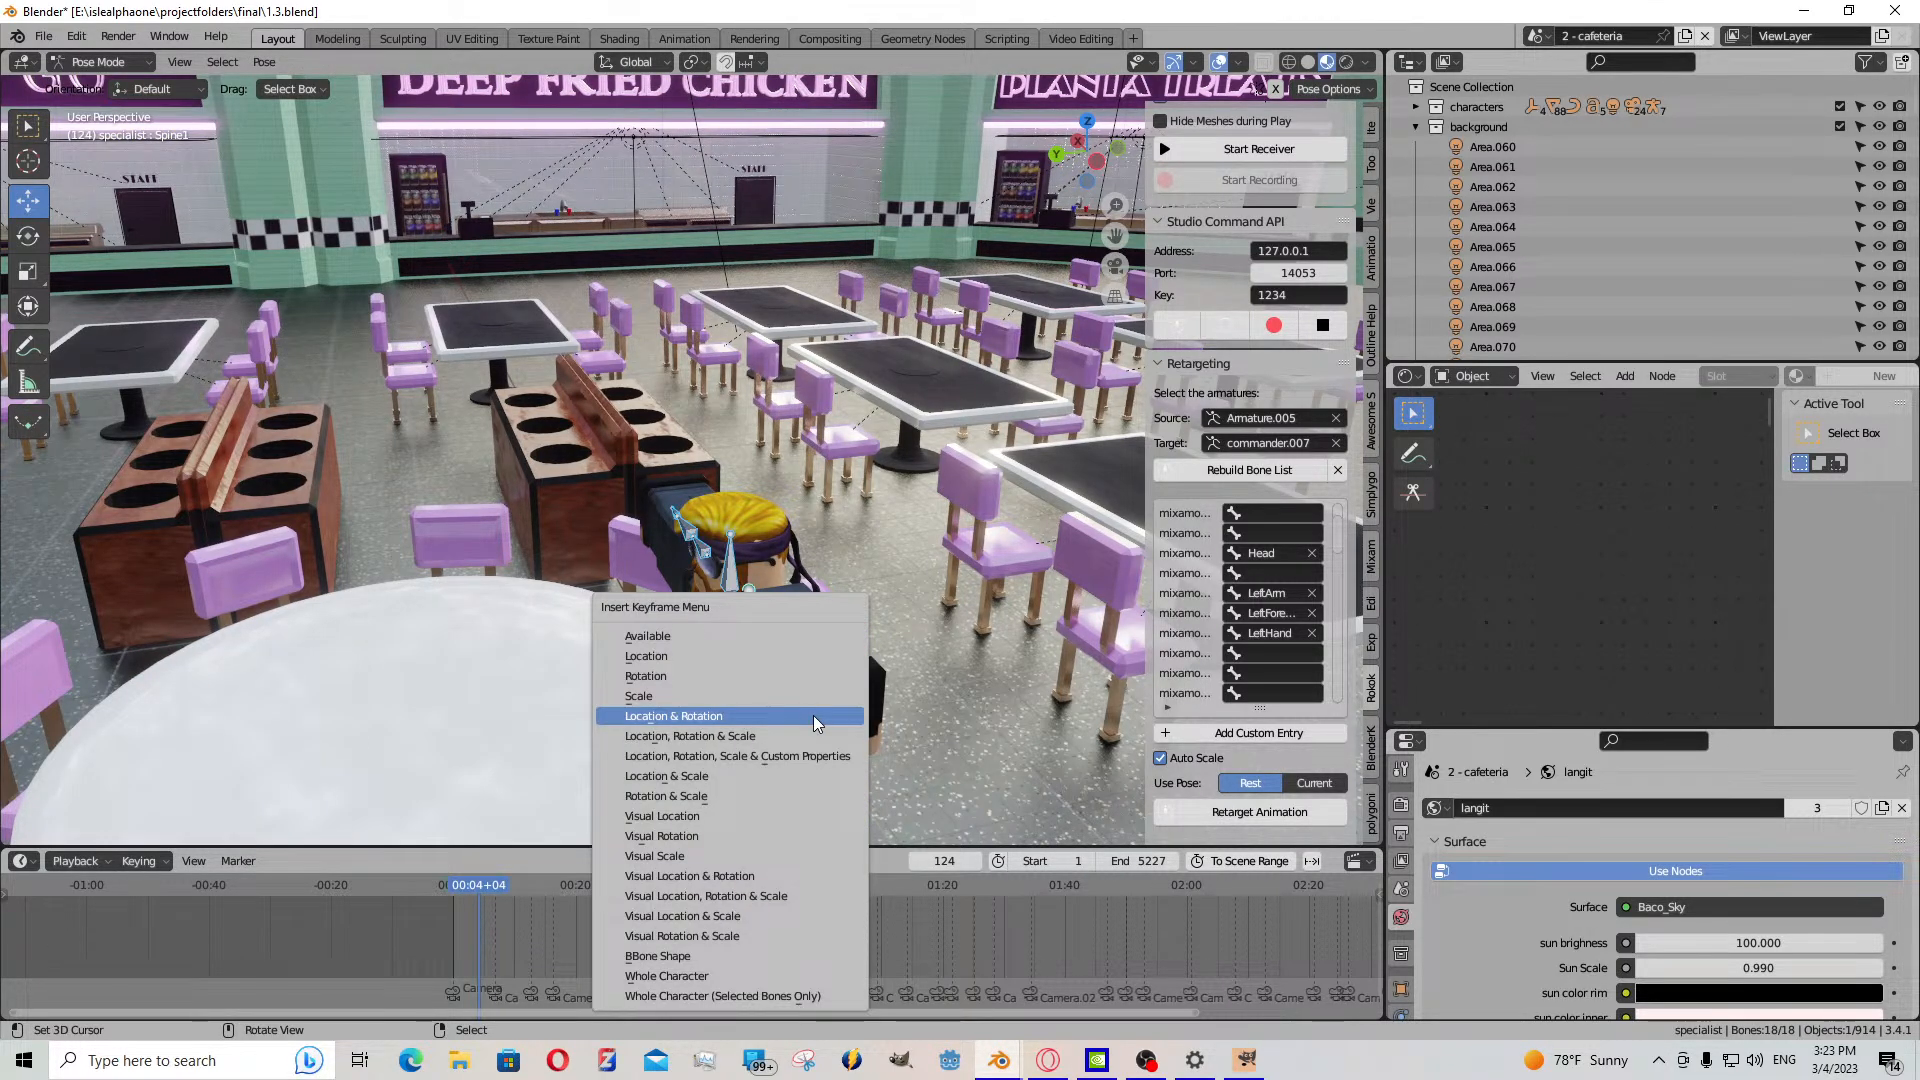
{"action": "left_click", "coordinate": [802, 716]}
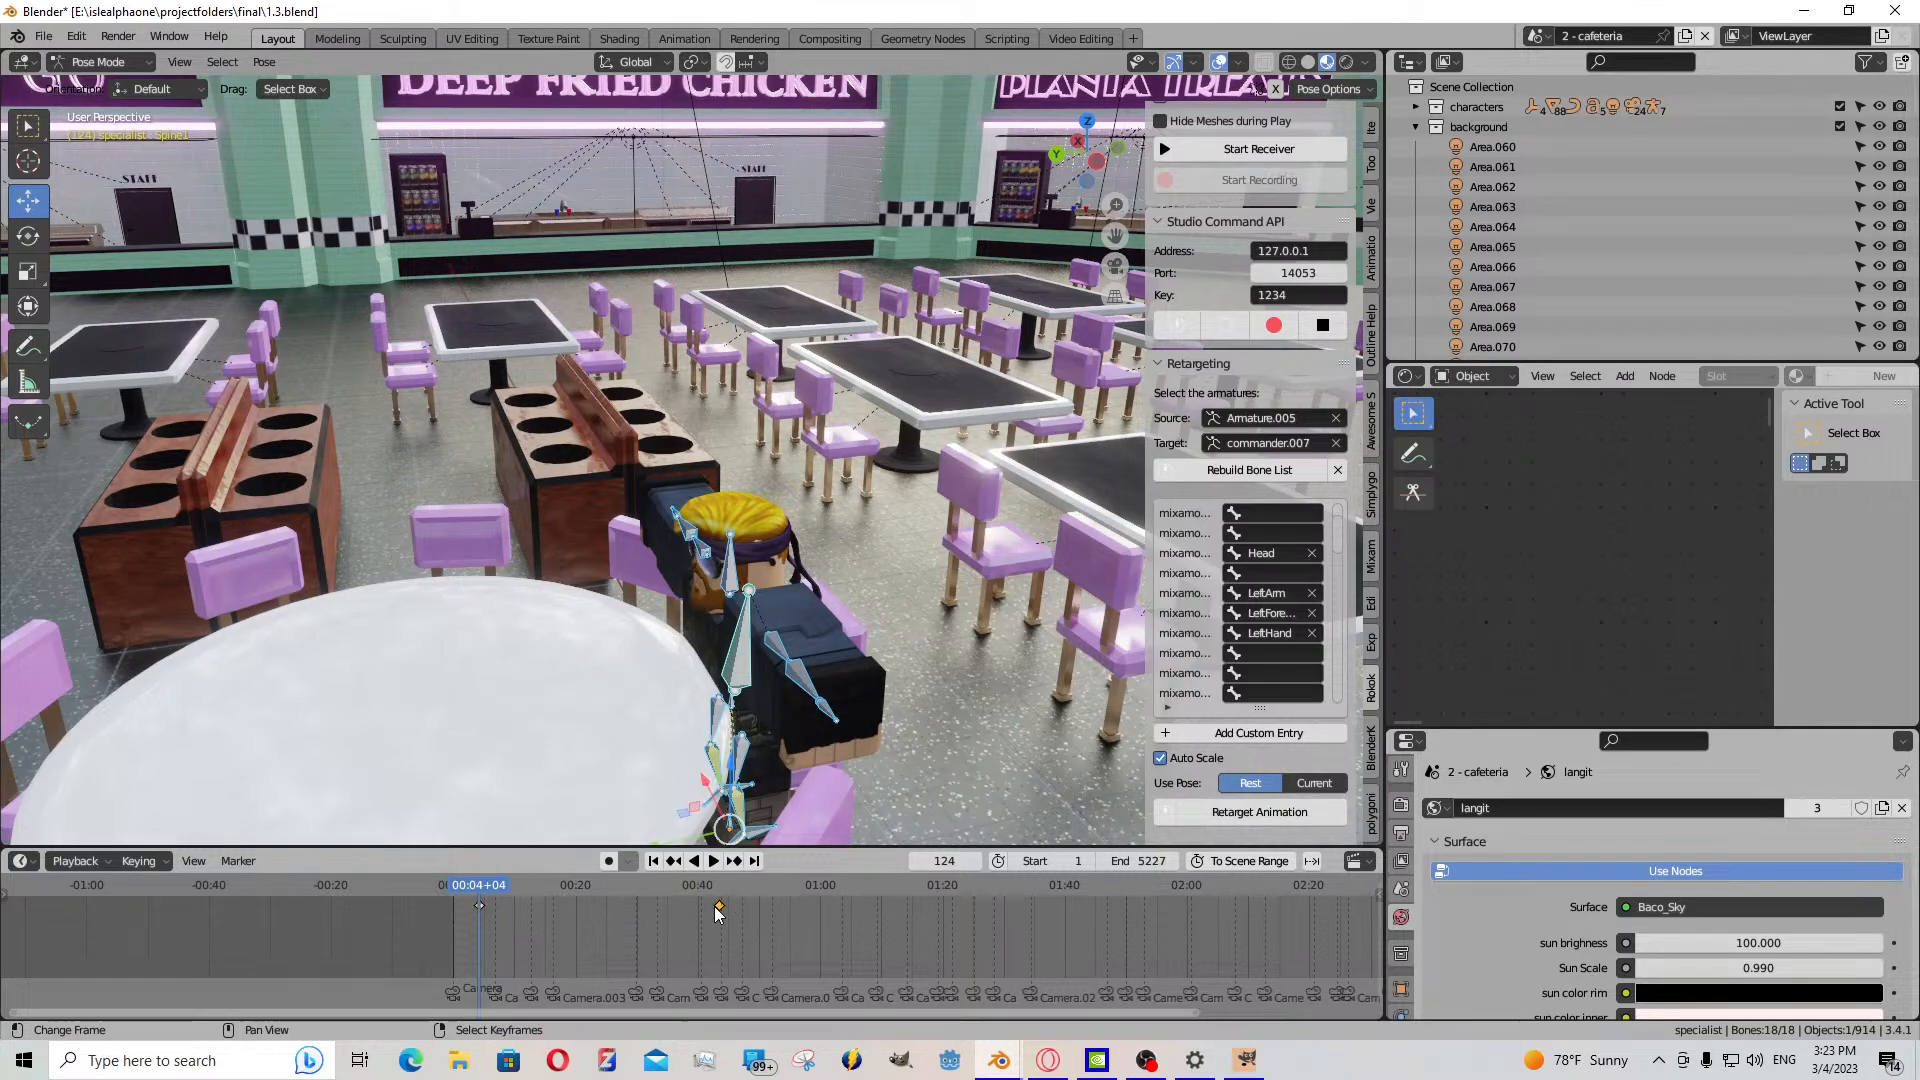
- Replace the blond character's keyframe at 00:43+15 with the copied sitting keyframes, pasted from frame 124
{"action": "key", "text": "ctrl+z"}
{"action": "key", "text": "ctrl+v"}
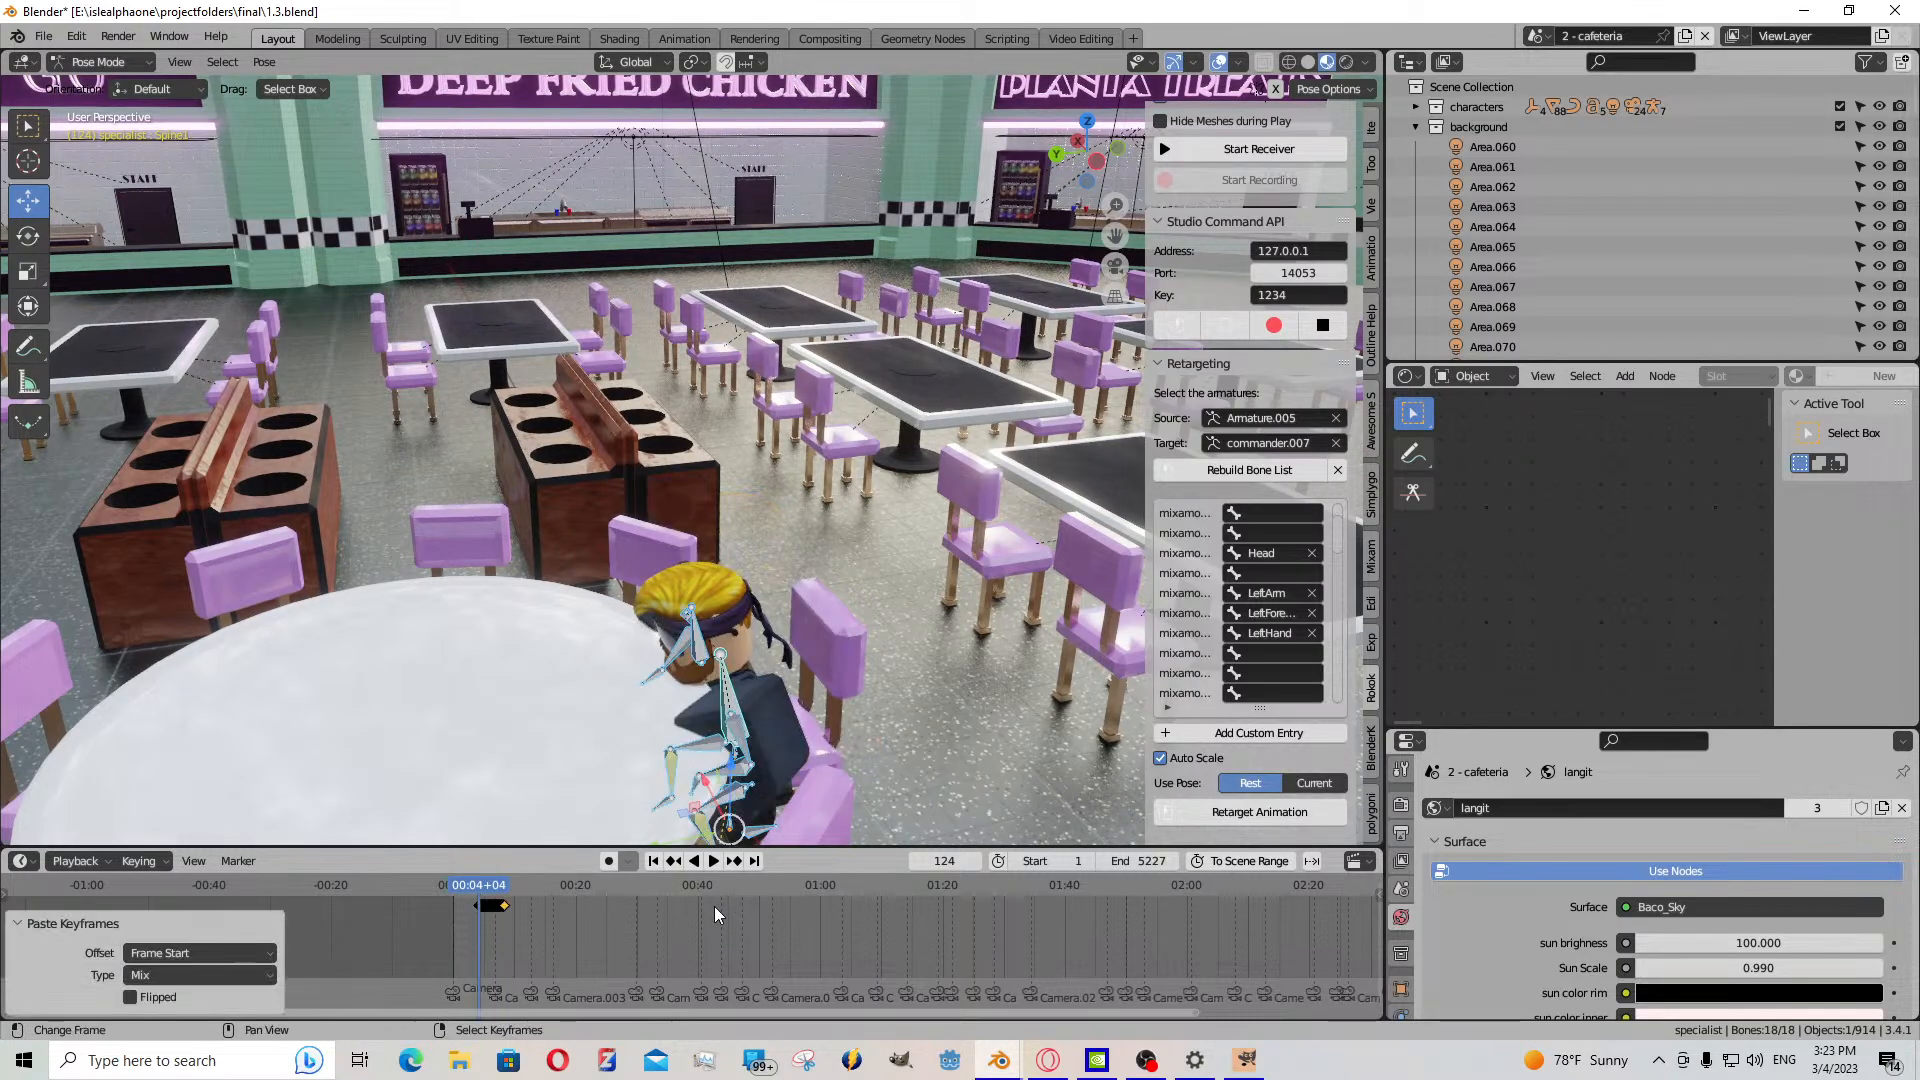
{"action": "key", "text": "shift+grave"}
{"action": "key", "text": "w"}
{"action": "left_click", "coordinate": [645, 688]}
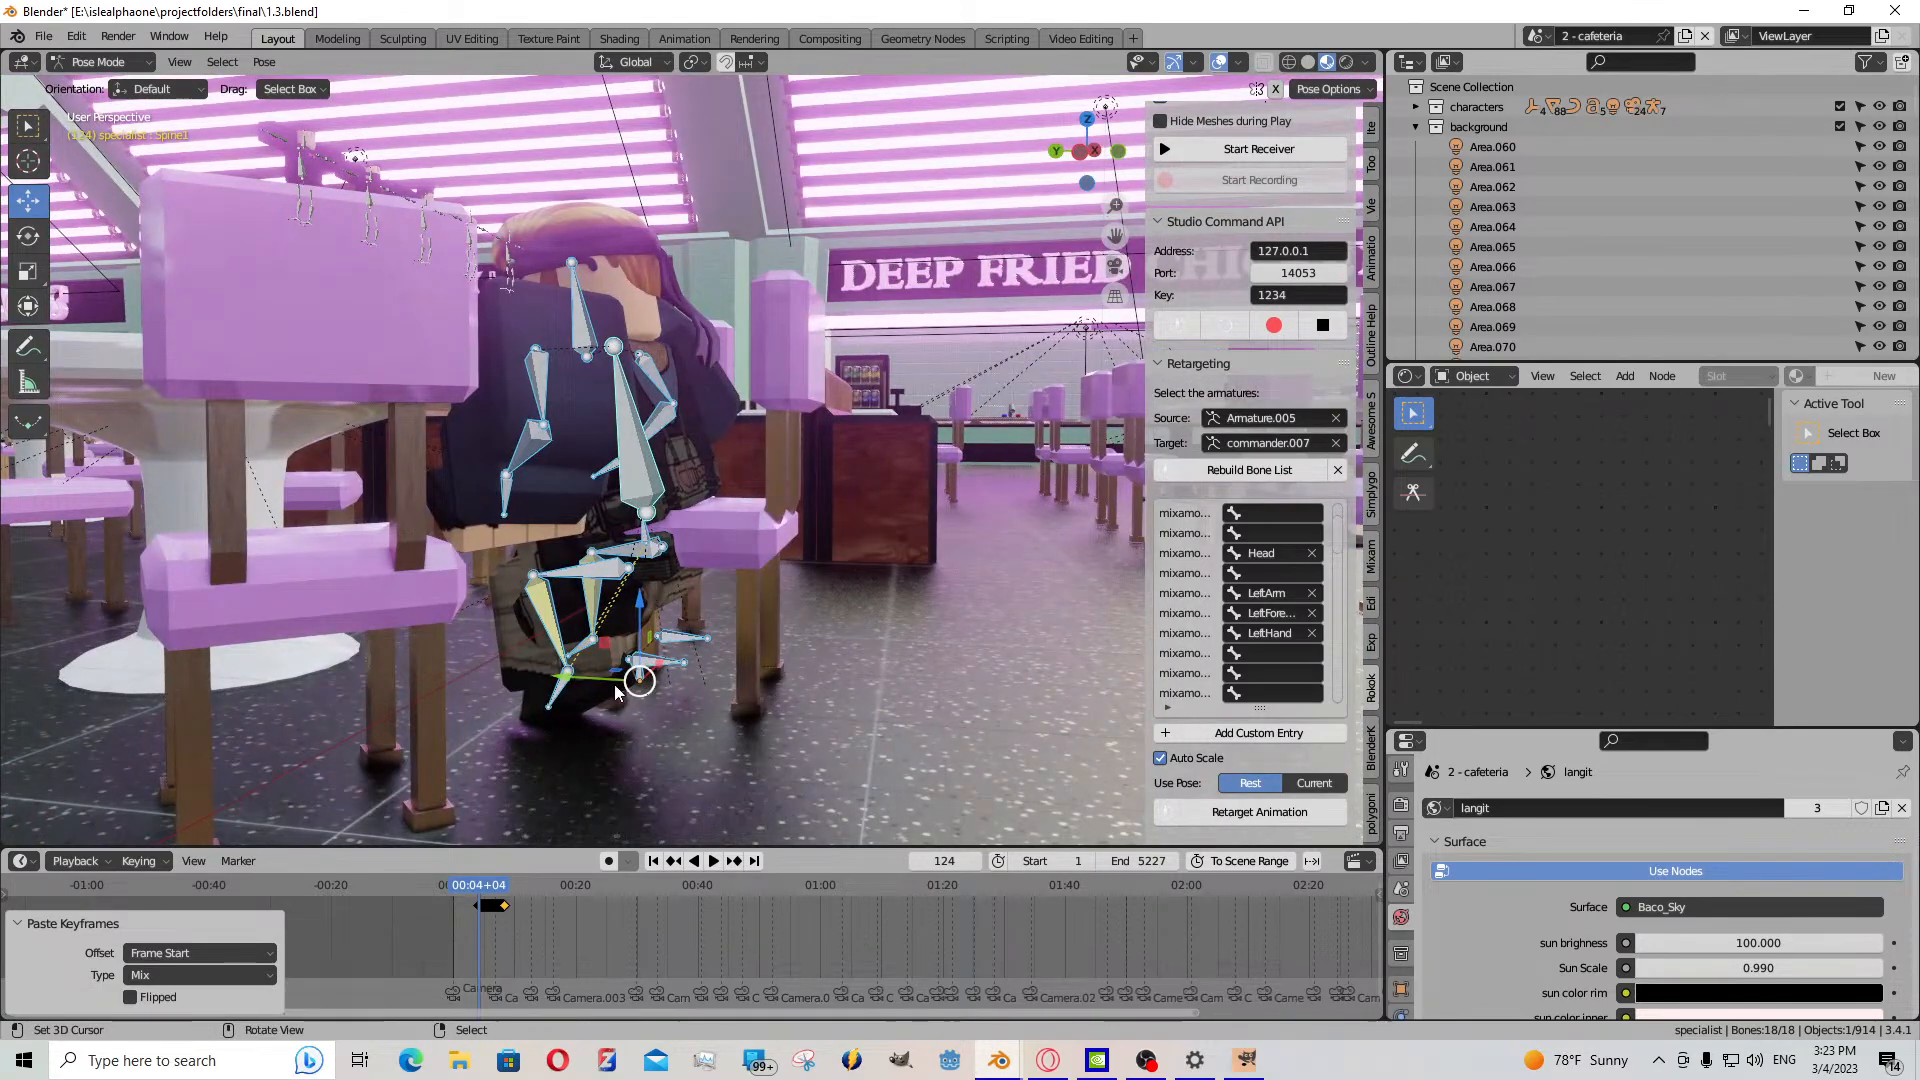
- Try to seat the blond character by moving its root bone in the global Y-Z plane onto the chair at the round table
{"action": "left_click", "coordinate": [647, 690]}
{"action": "key", "text": "g"}
{"action": "key", "text": "shift+x"}
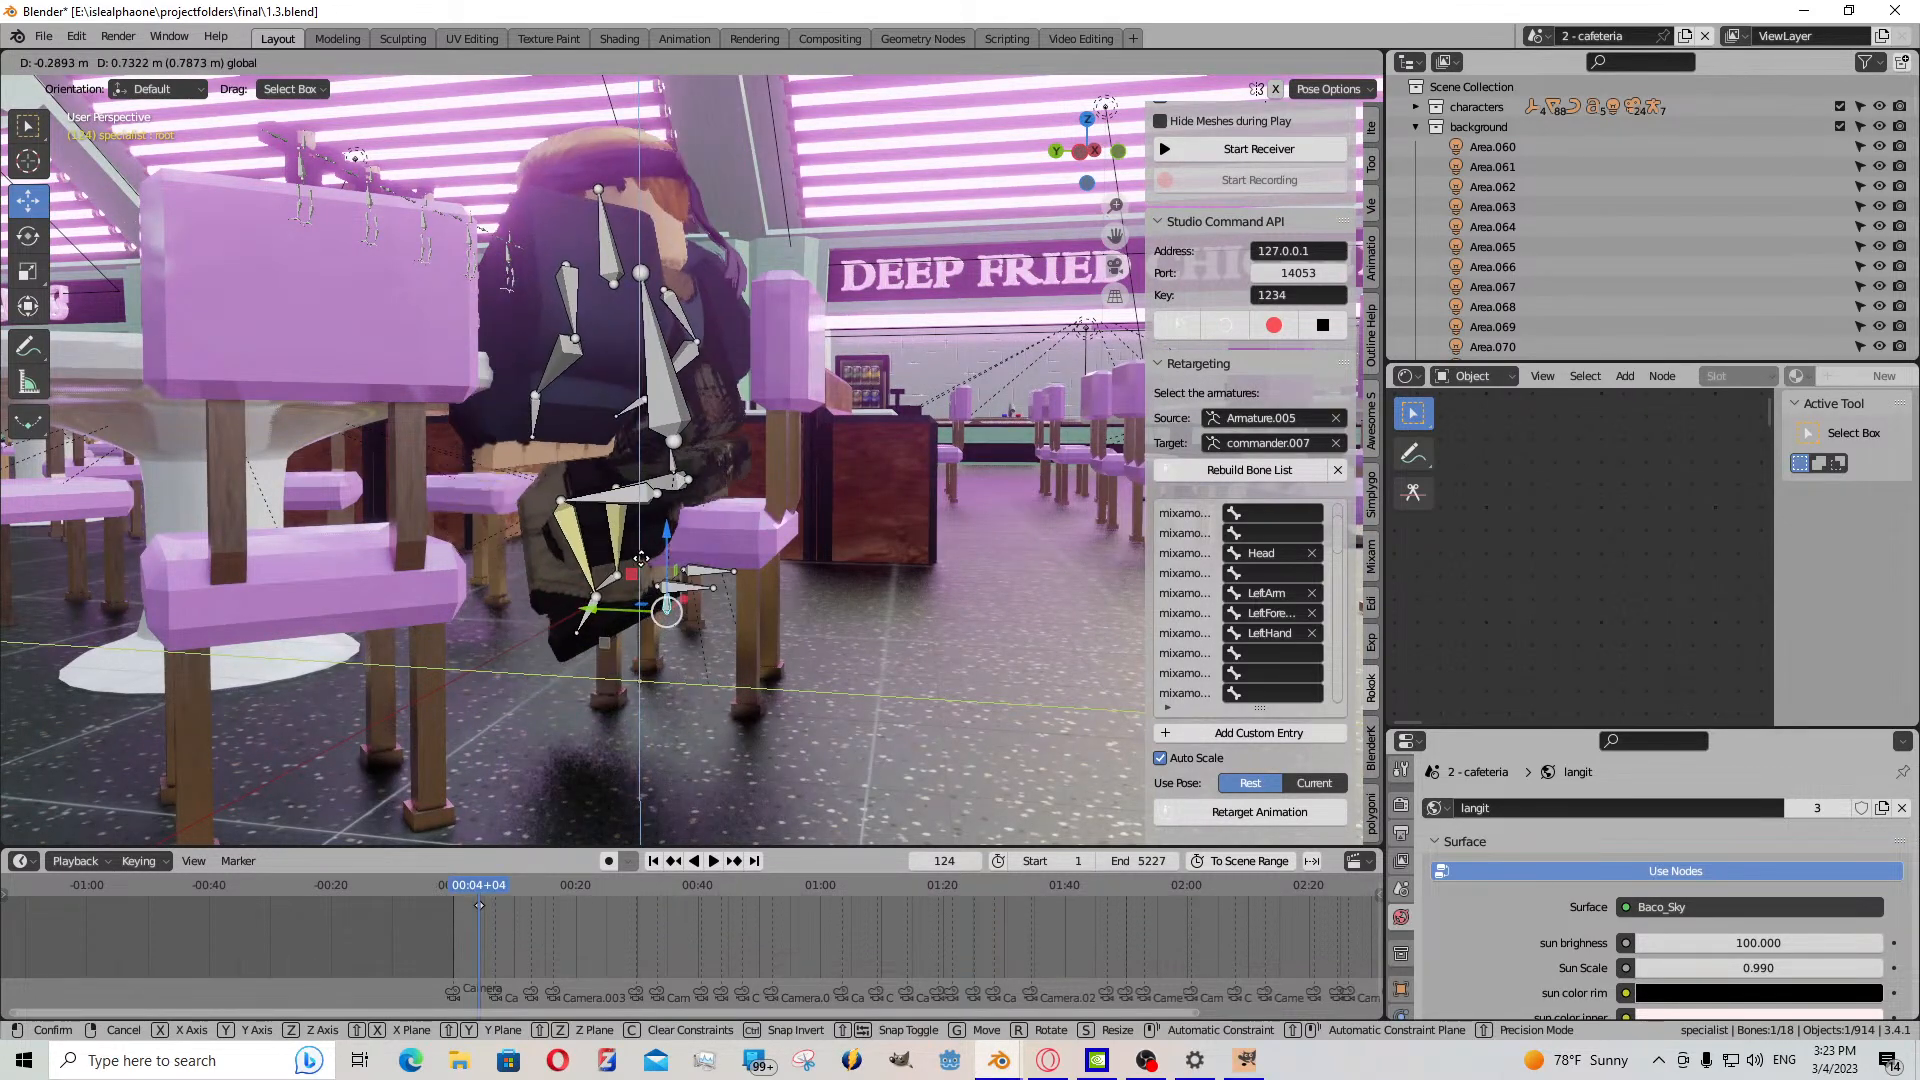
{"action": "left_click", "coordinate": [681, 549]}
{"action": "middle_click_drag", "start_coordinate": [681, 549], "coordinate": [950, 509]}
{"action": "key", "text": "g"}
{"action": "key", "text": "shift+x"}
{"action": "left_click", "coordinate": [774, 504]}
- Try shifting the blond character's root bone about 0.08 m along global X, and play the animation briefly to check it
{"action": "key", "text": "shift+grave"}
{"action": "key", "text": "s"}
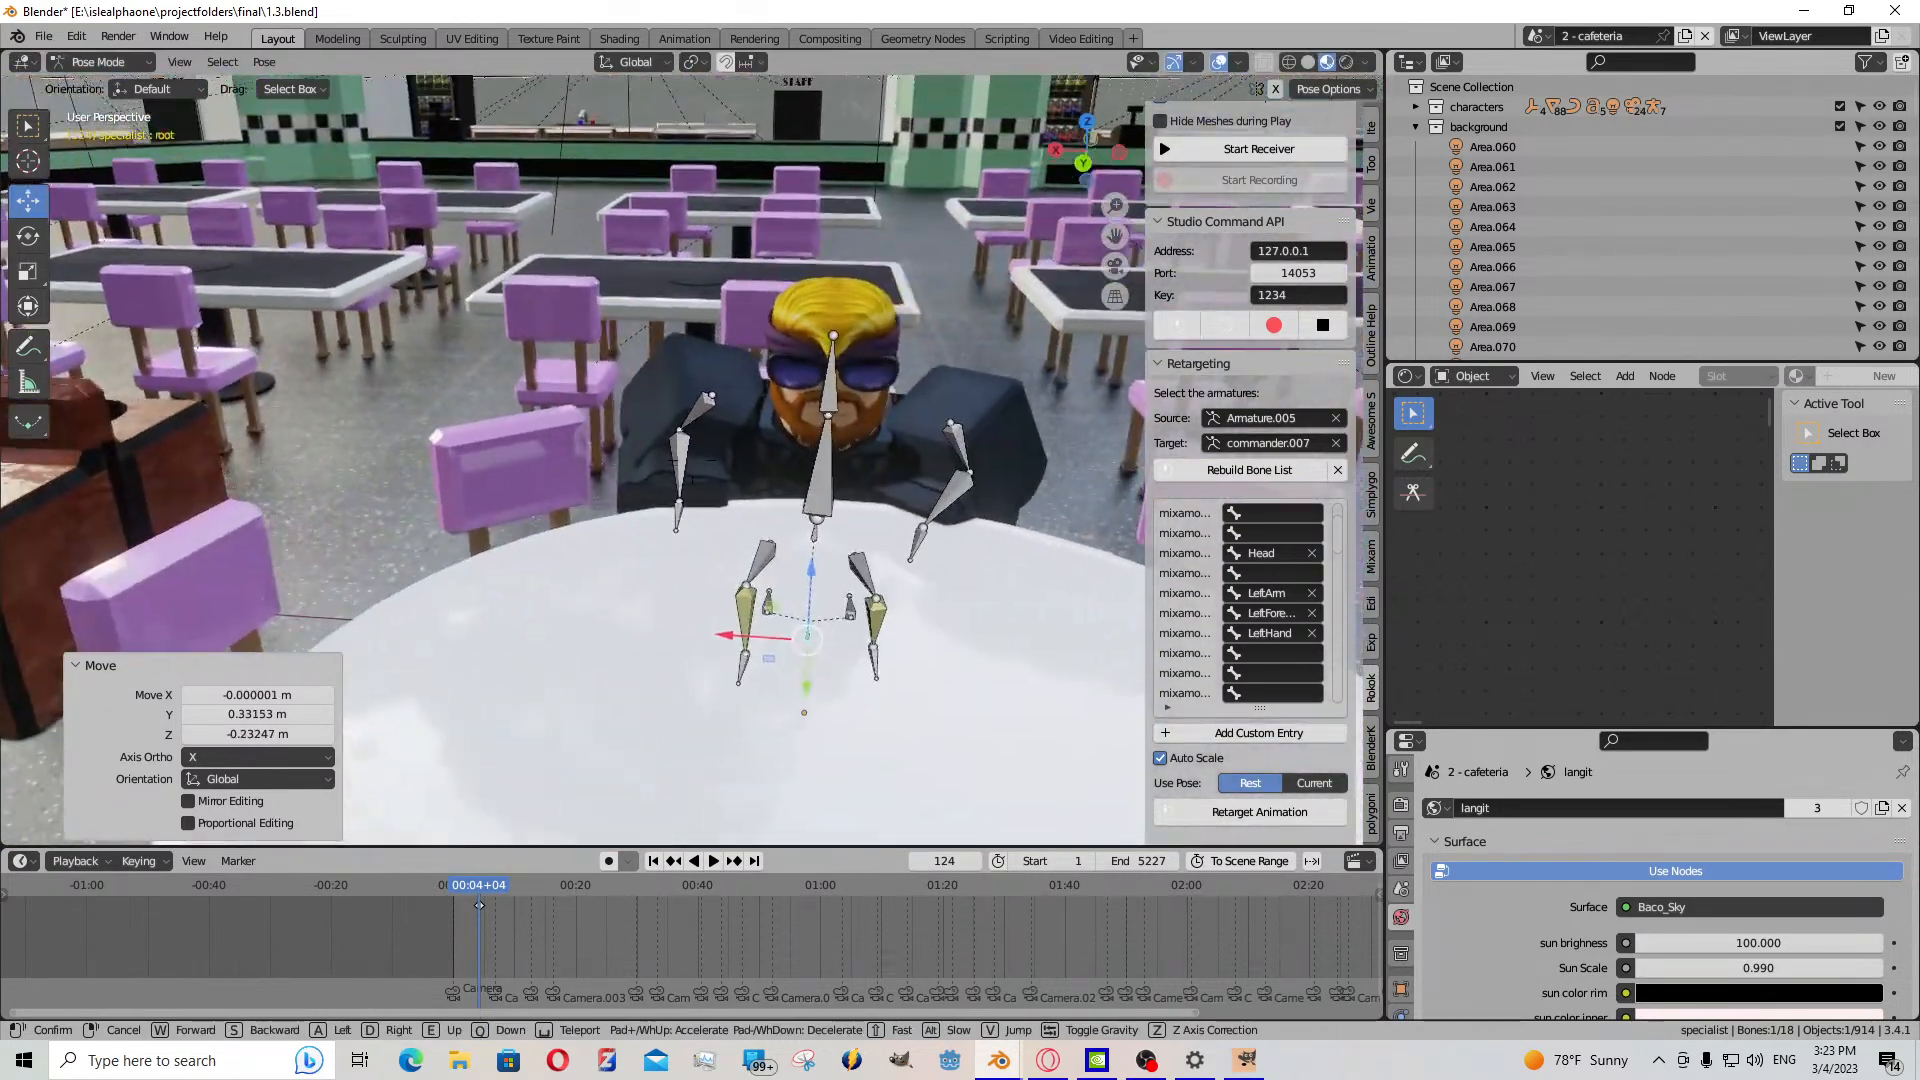
{"action": "left_click", "coordinate": [692, 460]}
{"action": "left_click_drag", "start_coordinate": [706, 650], "coordinate": [722, 647]}
{"action": "mouse_move", "coordinate": [723, 647]}
{"action": "middle_mouse_down"}
{"action": "mouse_move", "coordinate": [697, 641]}
{"action": "mouse_move", "coordinate": [694, 672]}
{"action": "middle_mouse_up"}
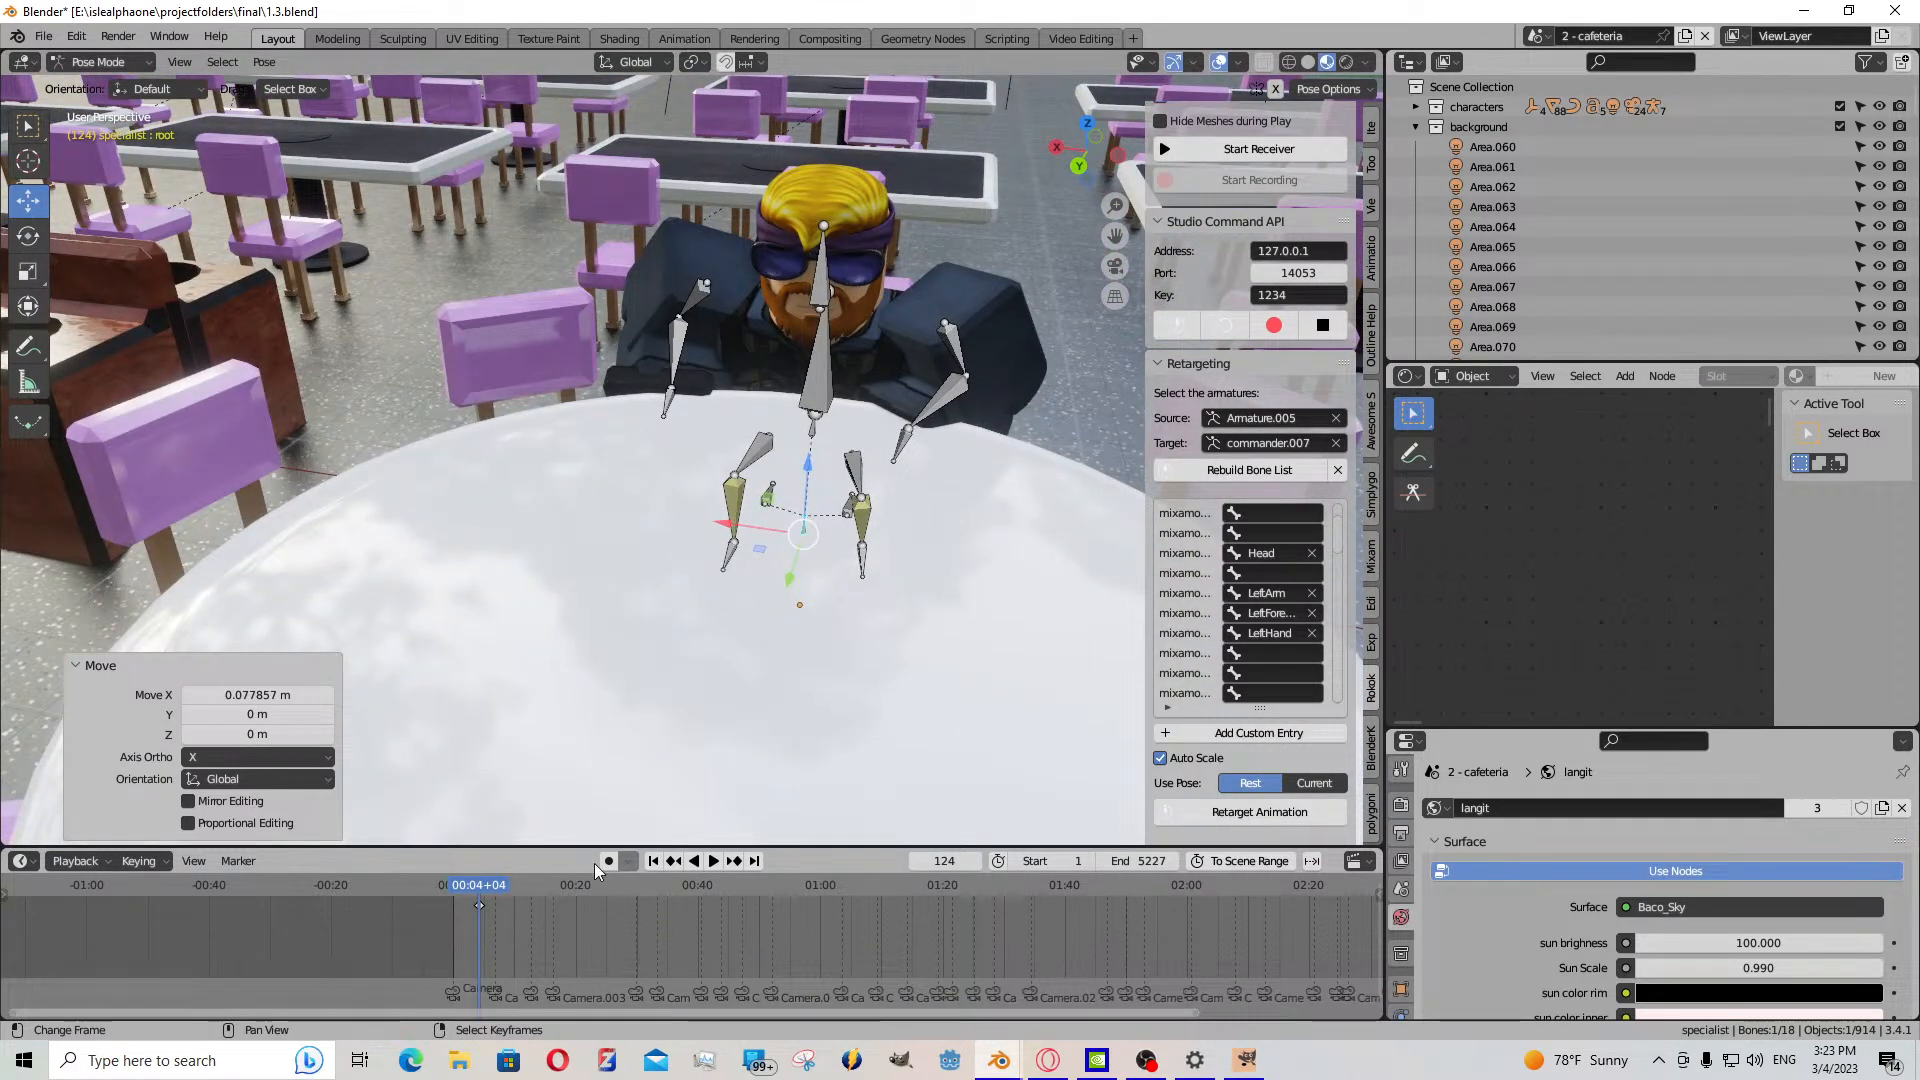
{"action": "right_click", "coordinate": [508, 896]}
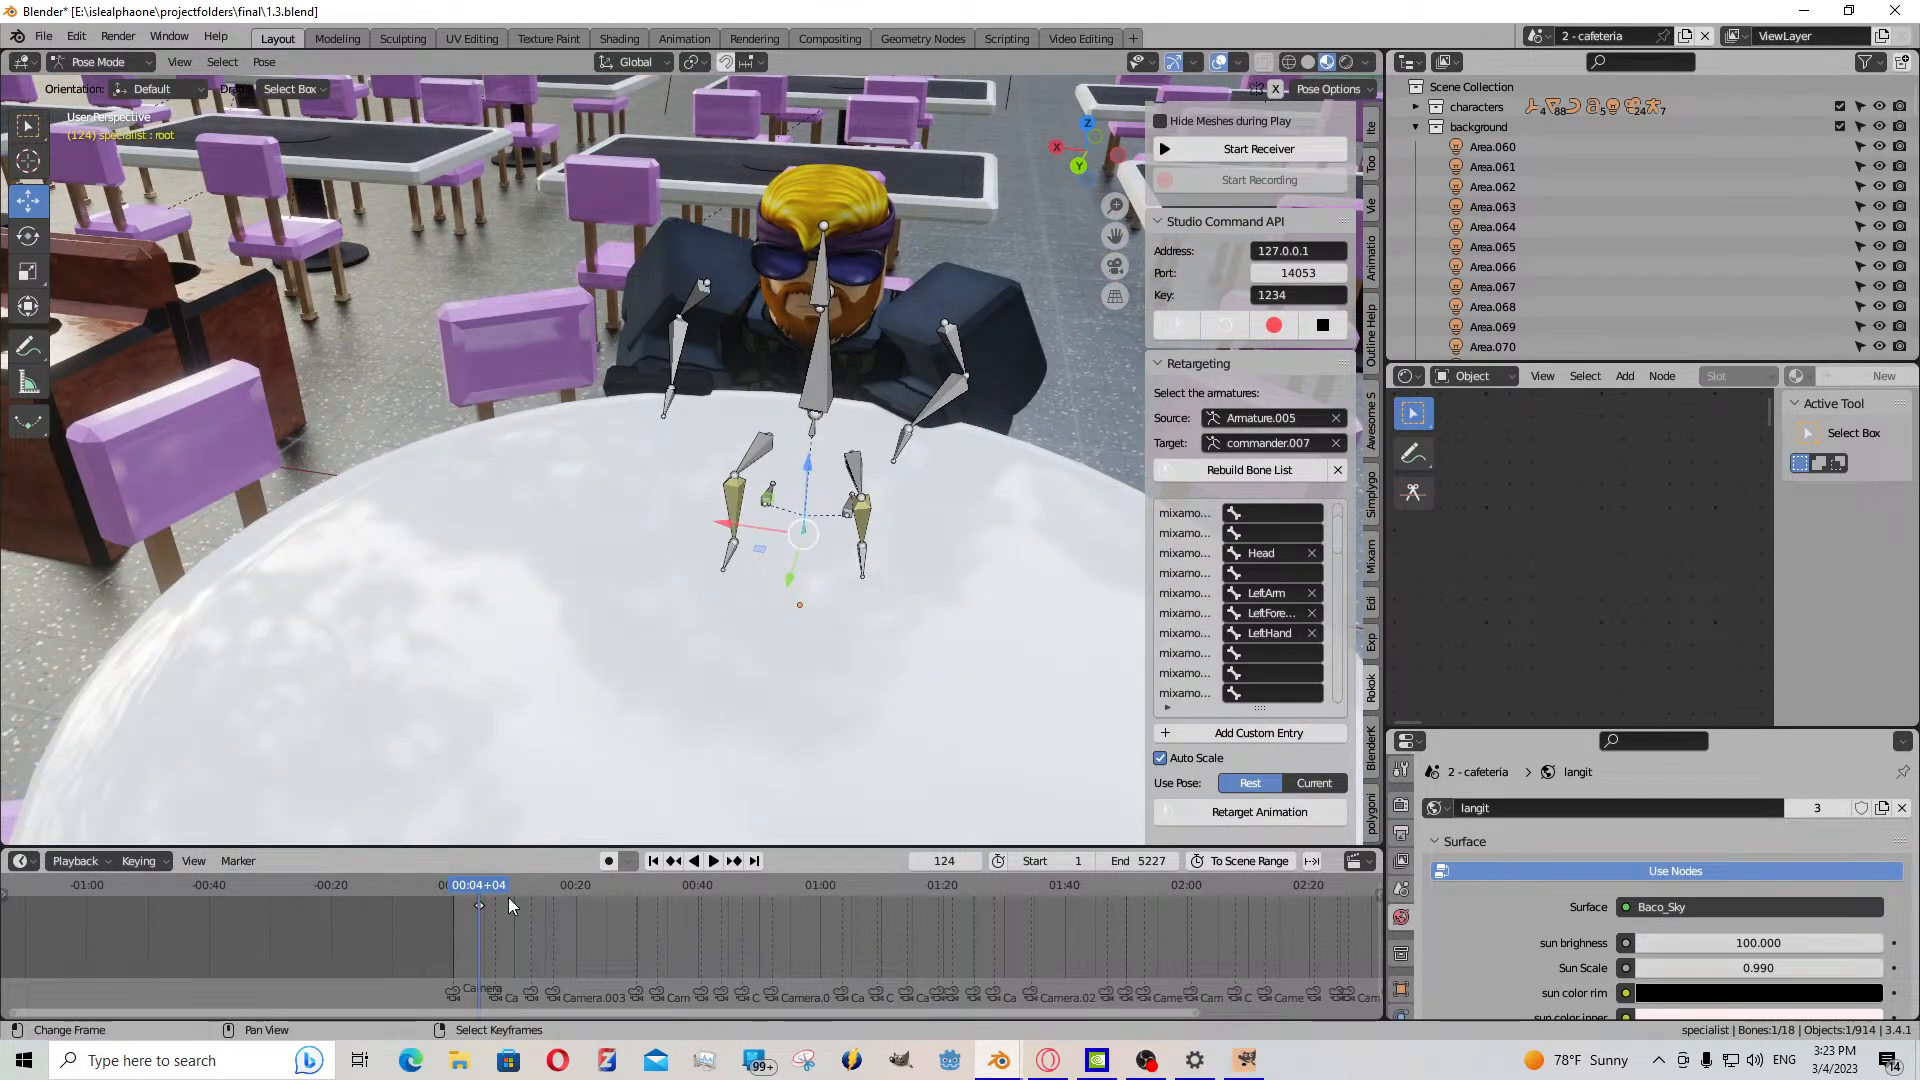
{"action": "left_click", "coordinate": [713, 860]}
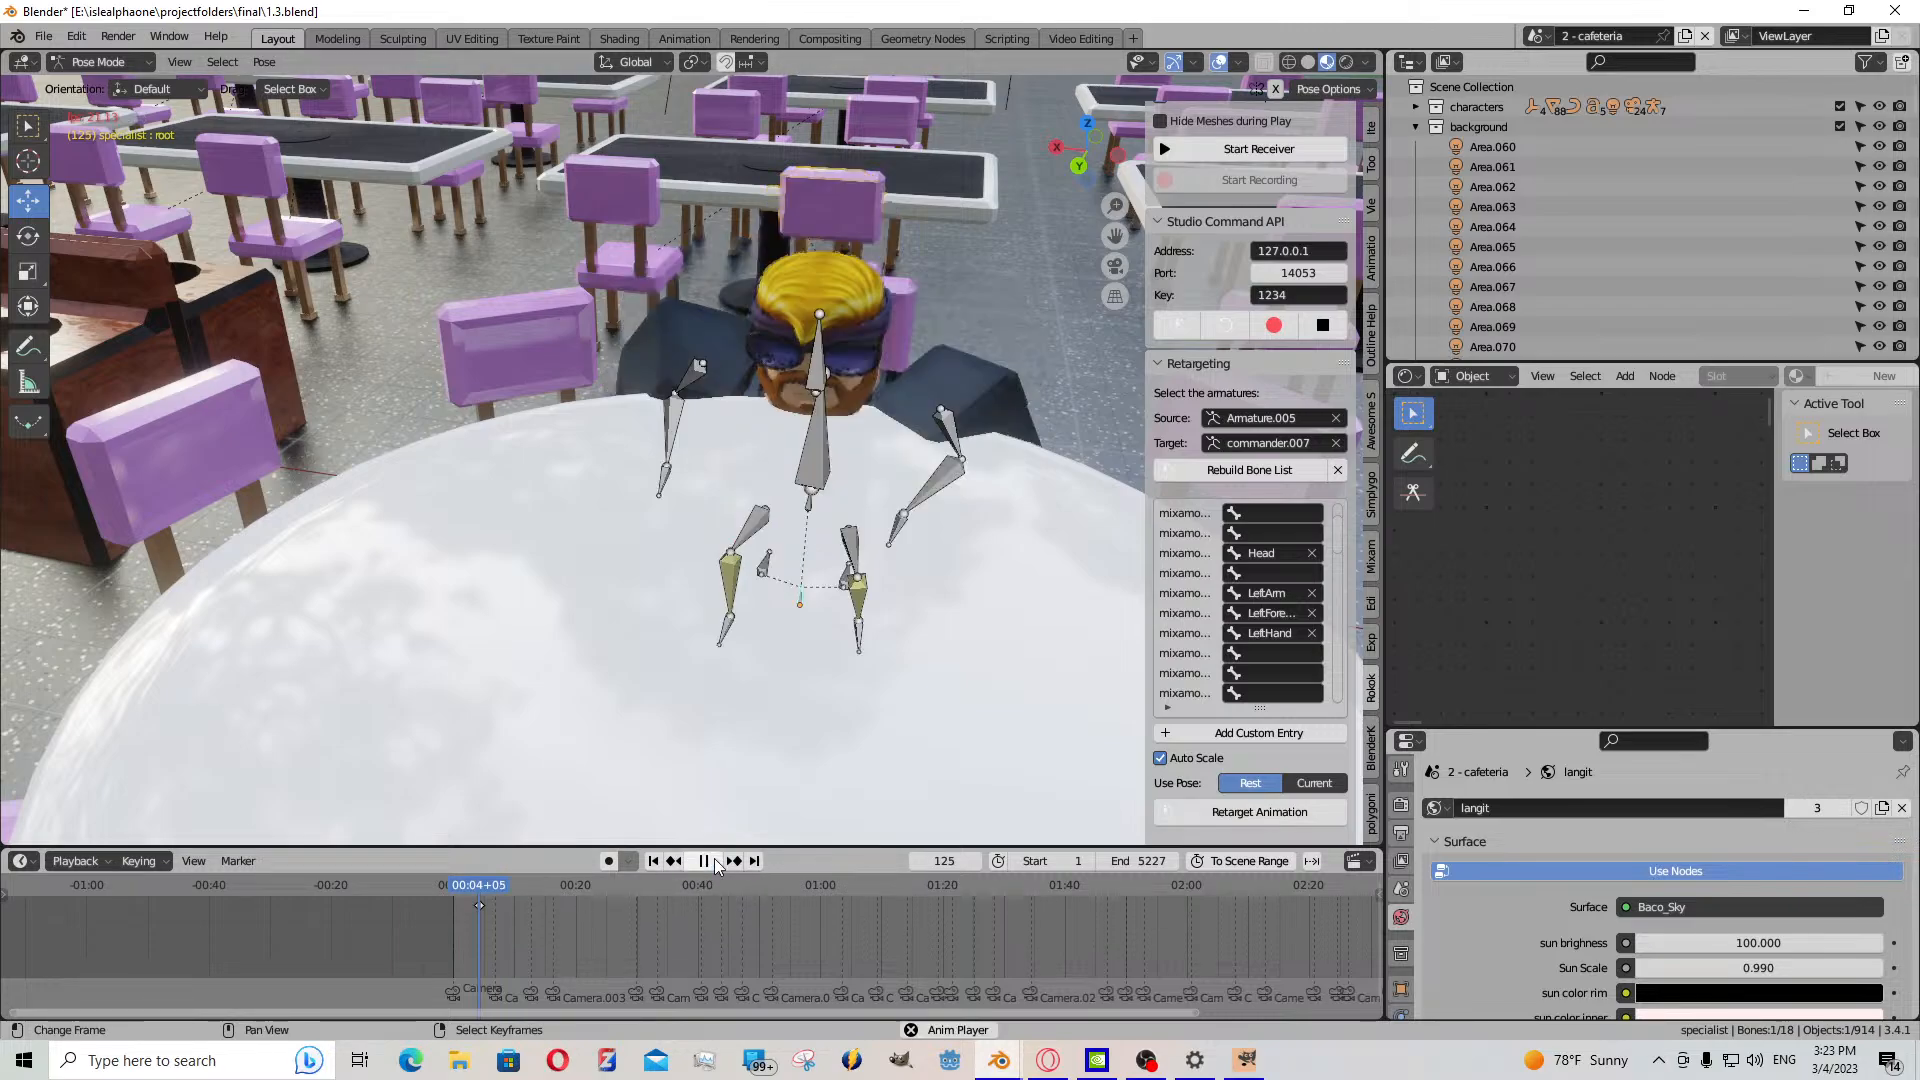
{"action": "left_click", "coordinate": [708, 859]}
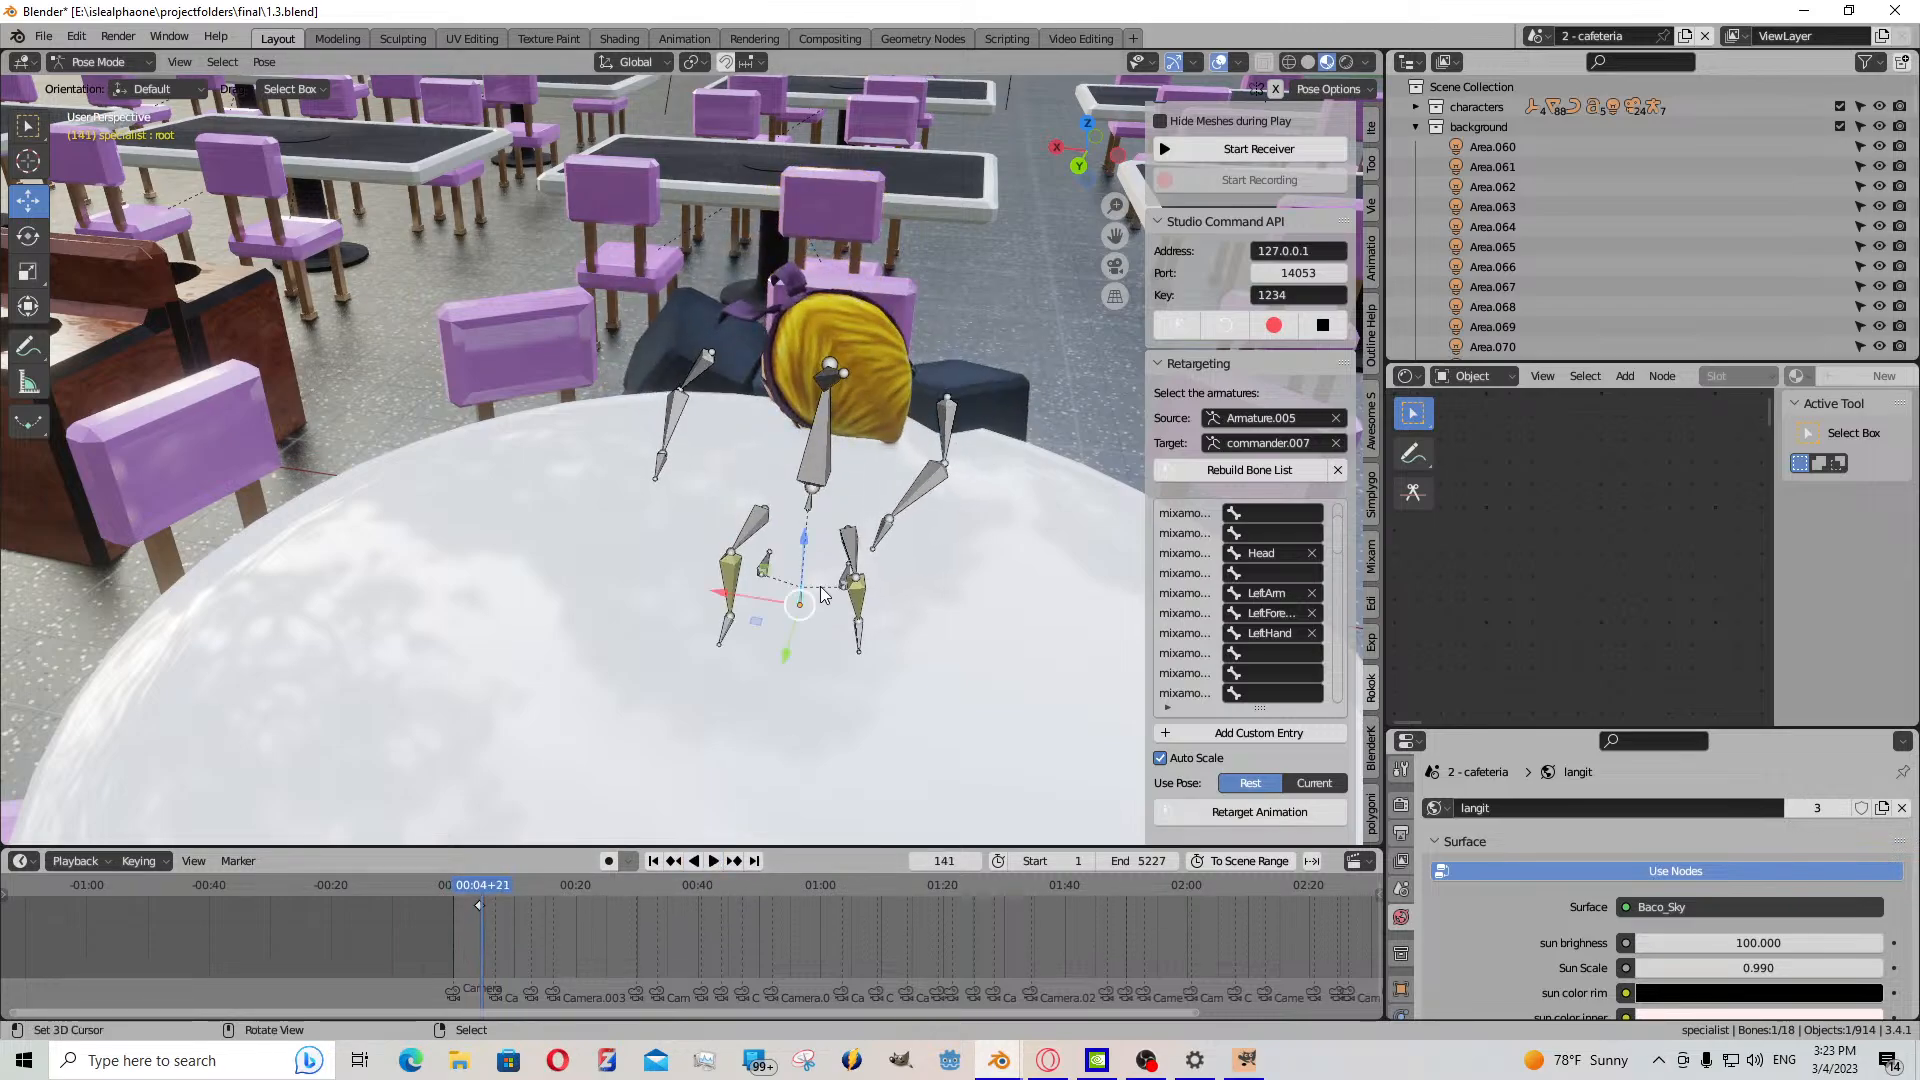
- Delete the root bone's keyframe and reposition the root bone so the blond character sits on its chair
{"action": "left_click", "coordinate": [477, 906]}
{"action": "key", "text": "g"}
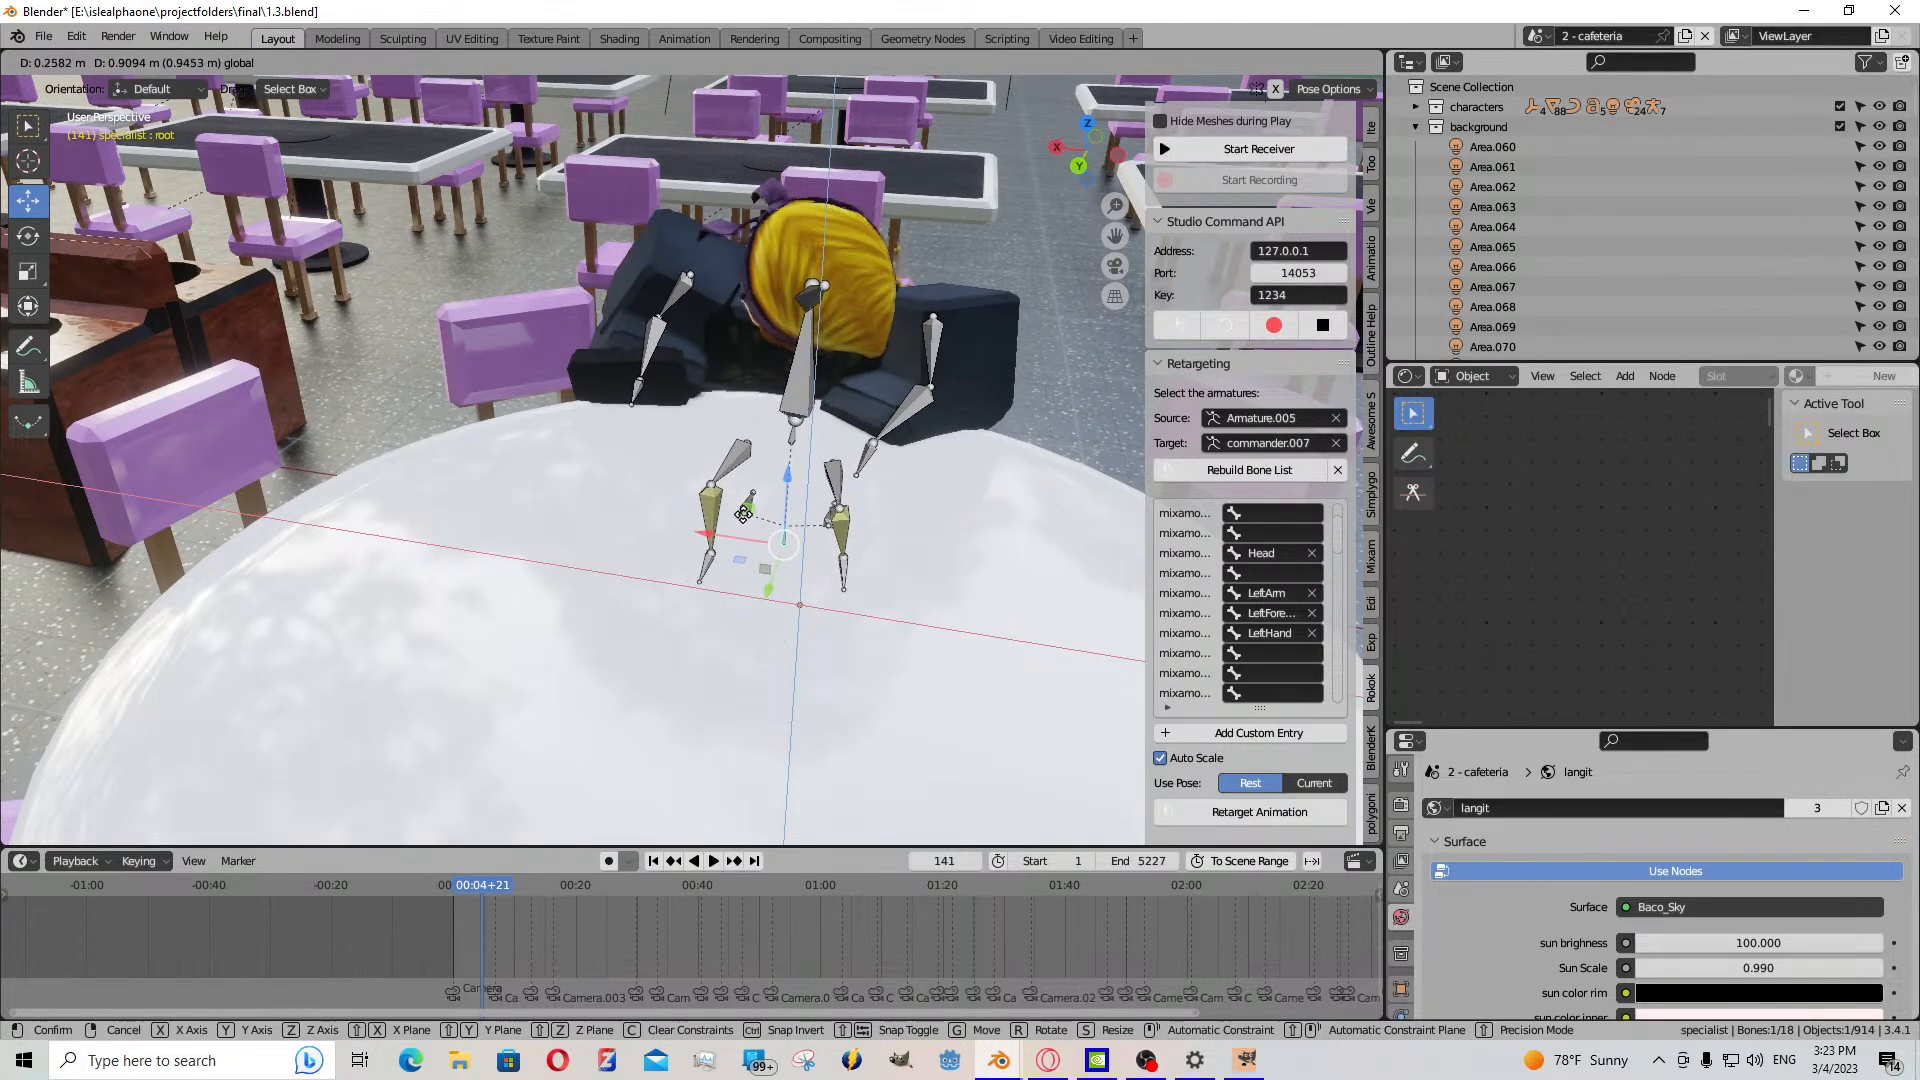
{"action": "left_click", "coordinate": [756, 520]}
{"action": "middle_click_drag", "start_coordinate": [756, 520], "coordinate": [985, 450]}
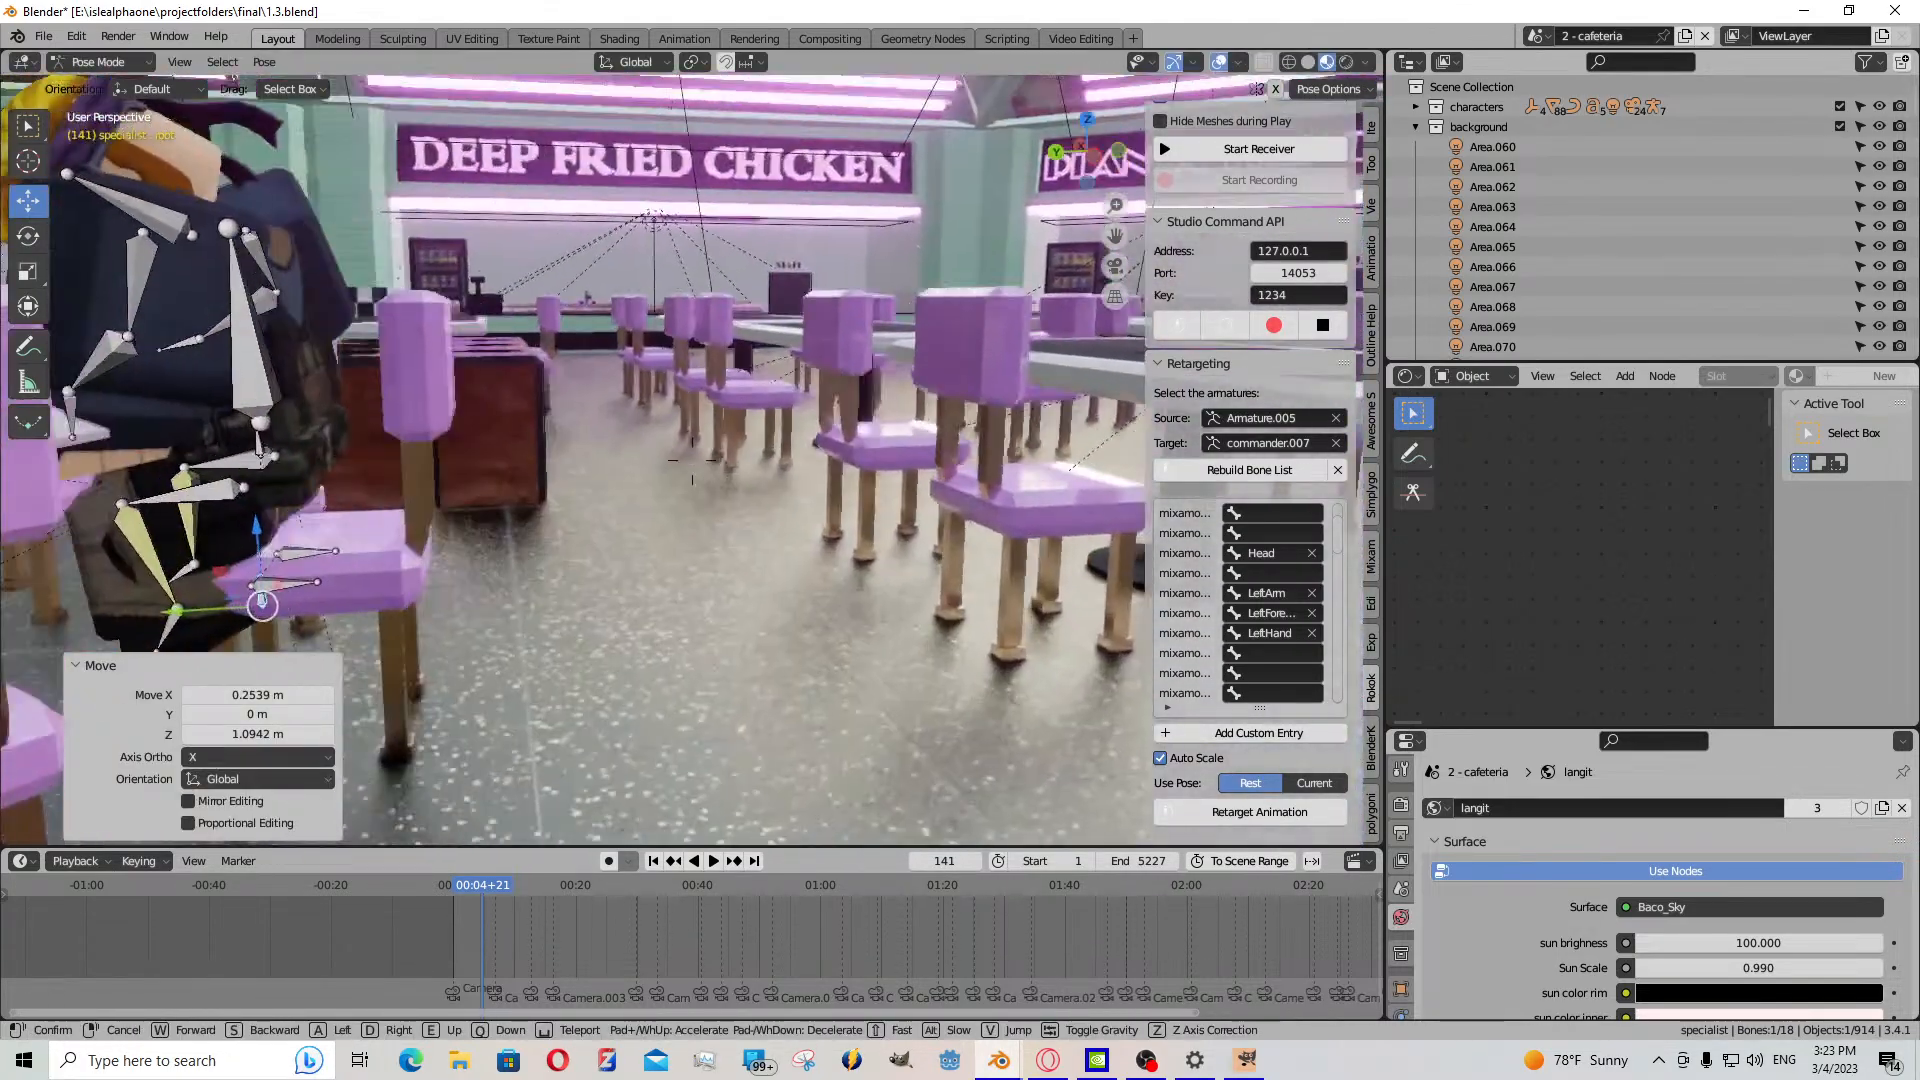
{"action": "middle_click_drag", "start_coordinate": [690, 520], "coordinate": [647, 514]}
{"action": "key", "text": "g"}
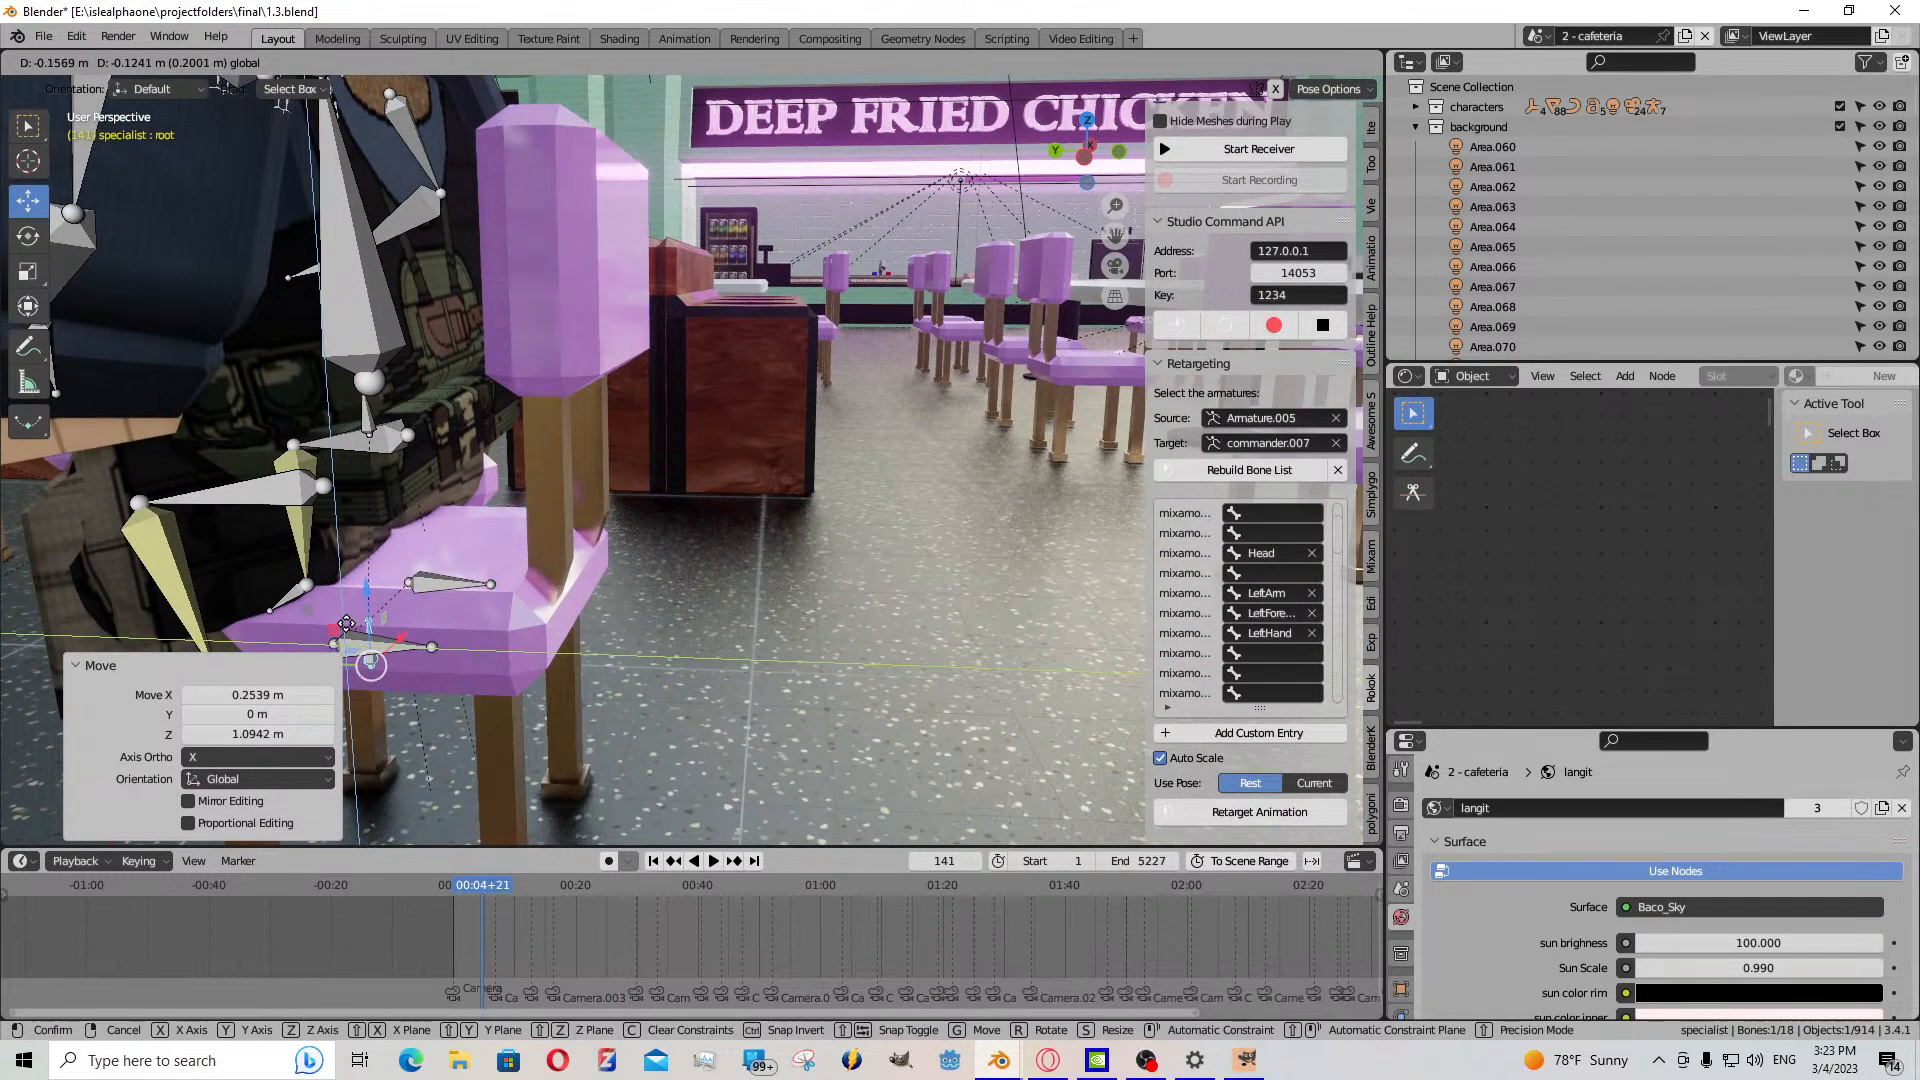
{"action": "left_click", "coordinate": [380, 296]}
- Select all bones of the blond character except the root and the control bones at the chair seat
{"action": "right_click", "coordinate": [366, 315]}
{"action": "key", "text": "a"}
{"action": "key", "text": "a"}
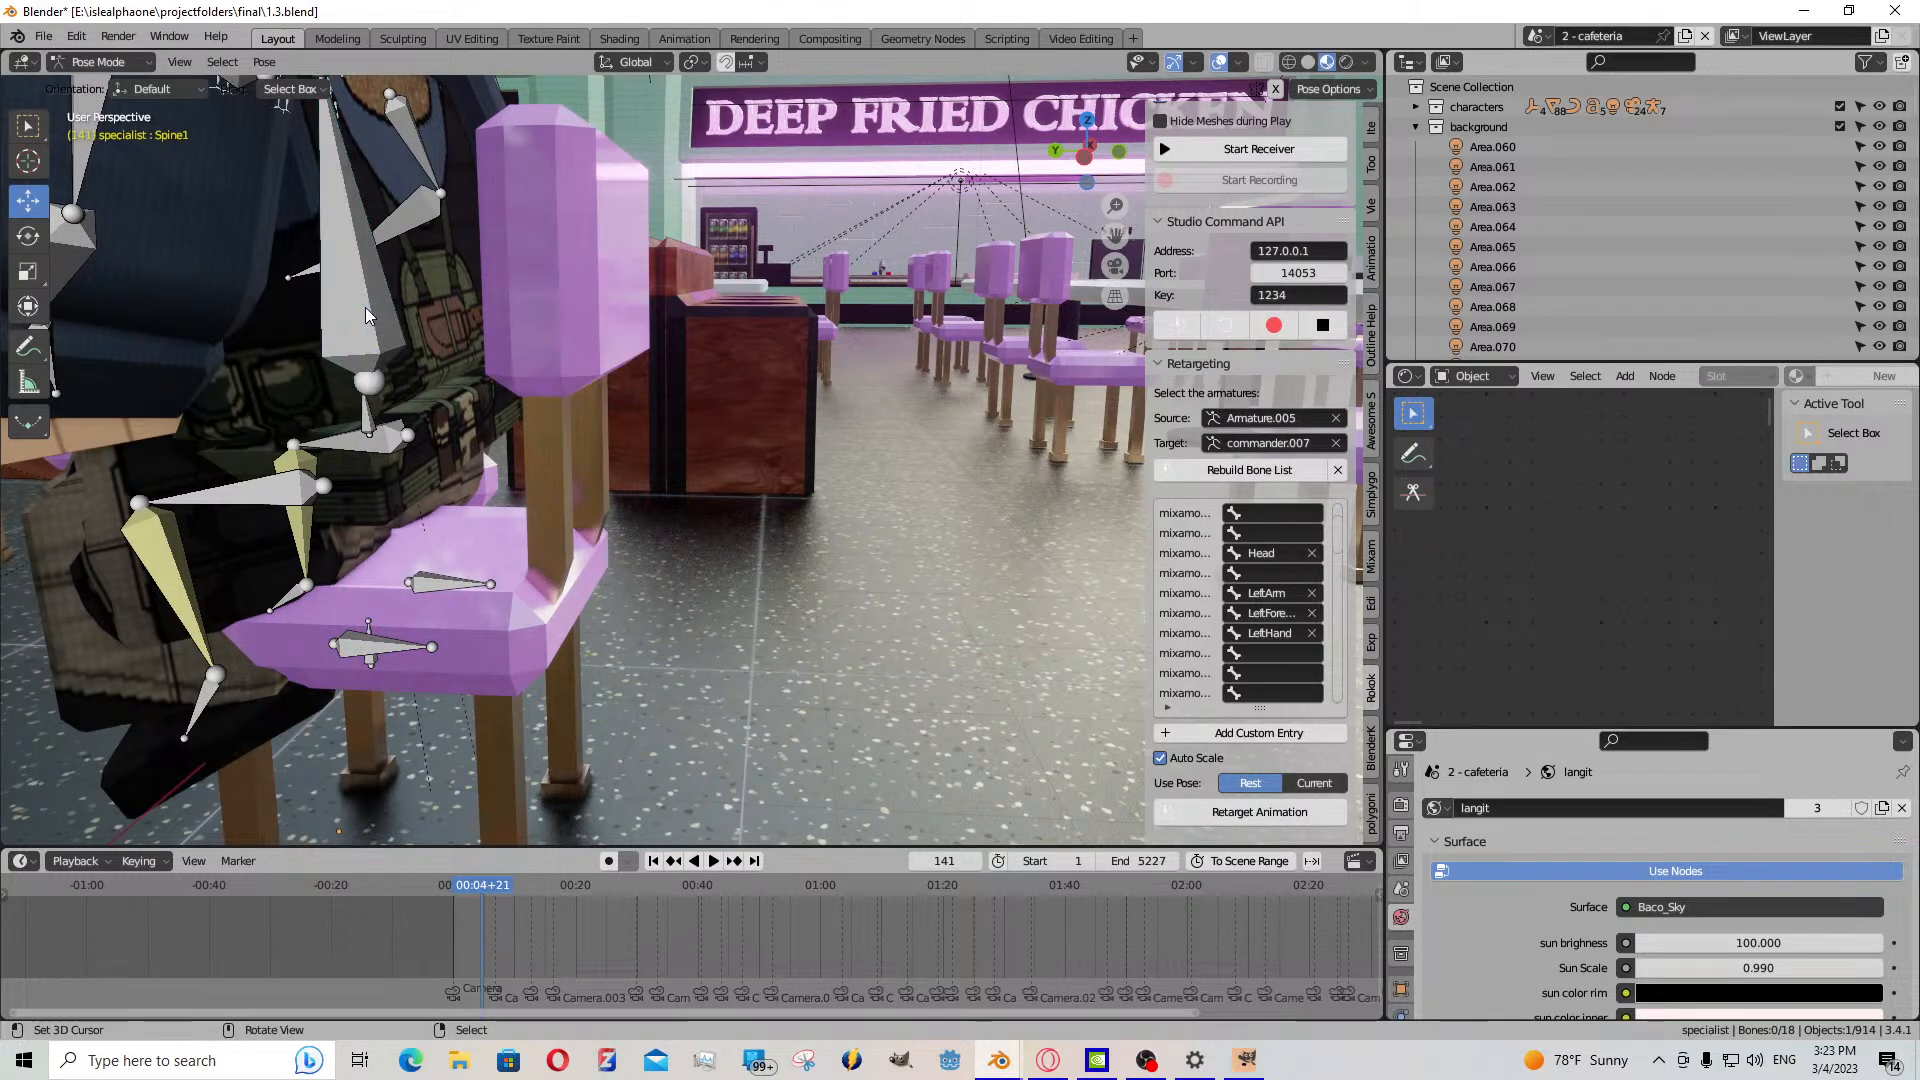
{"action": "key", "text": "c"}
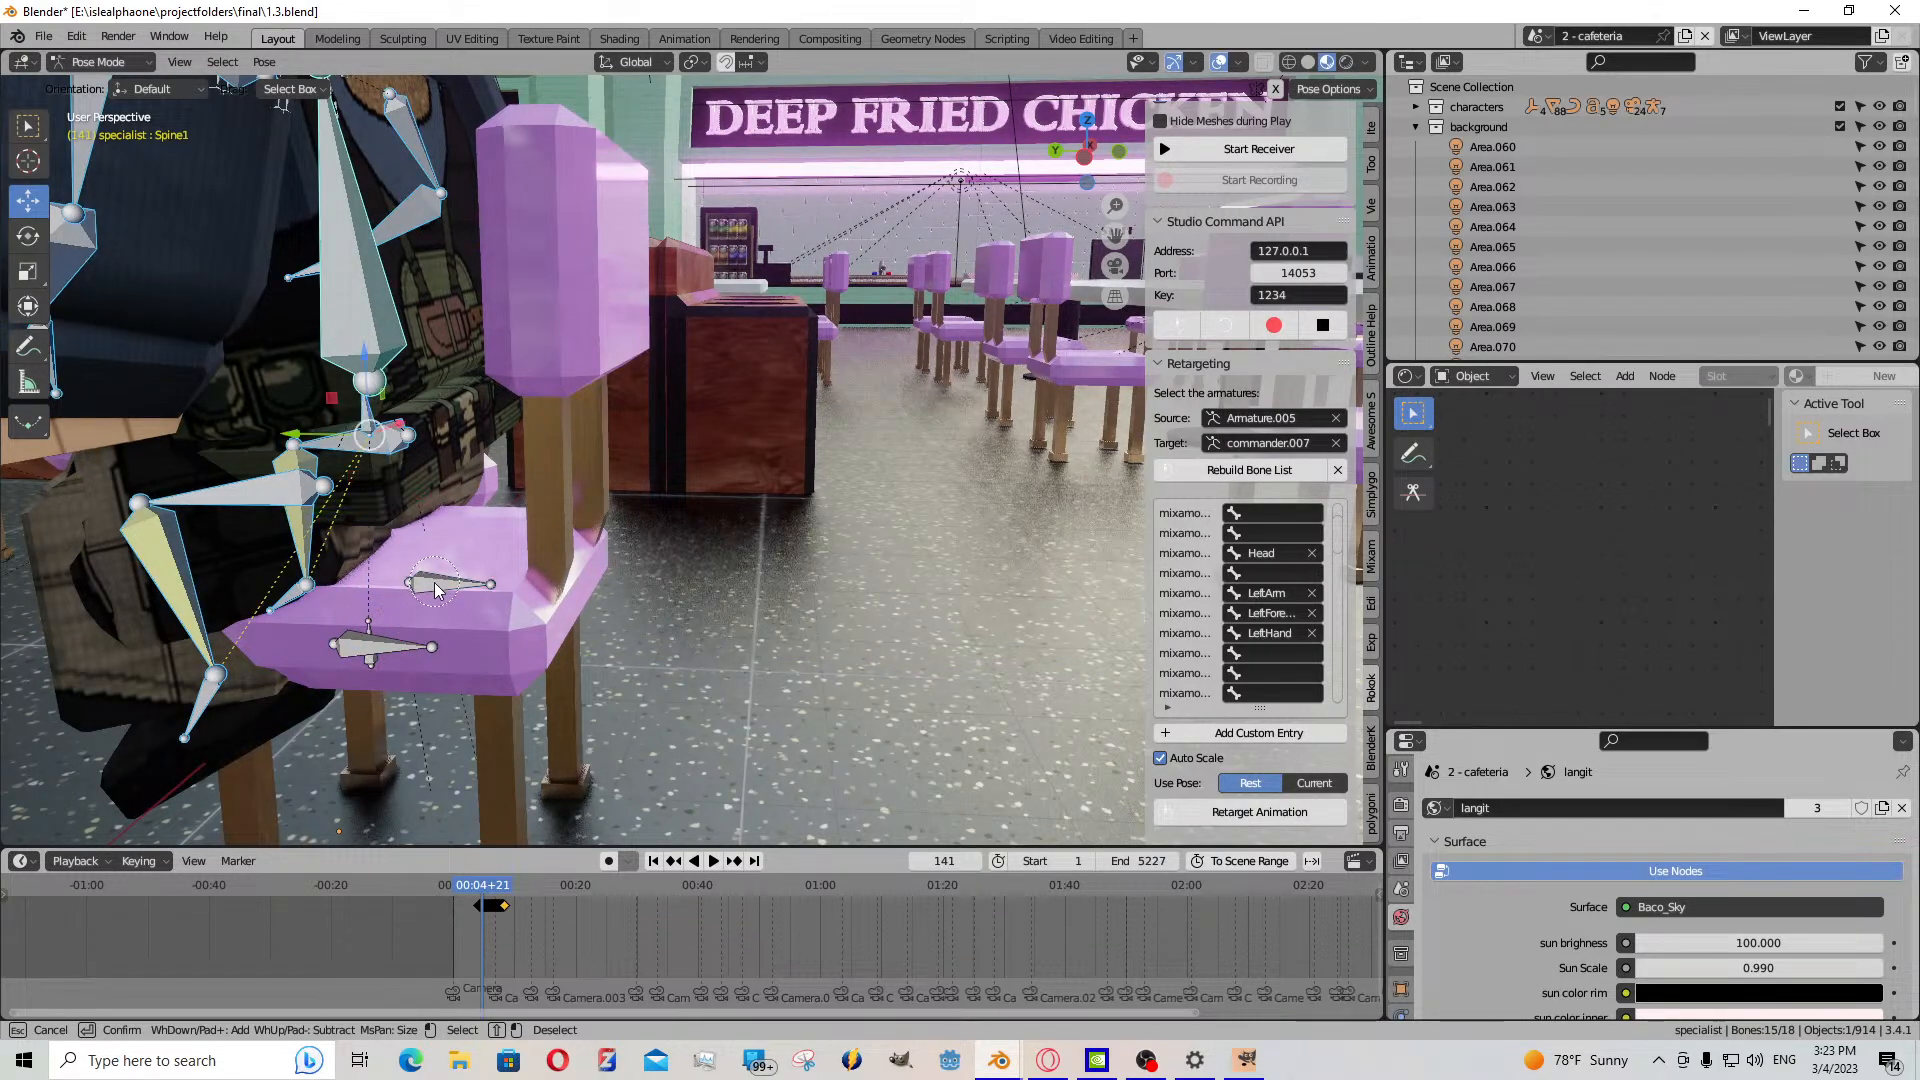
{"action": "key", "text": "Escape"}
- Move the blond character's sitting keyframes about 3960 frames later, to the camera shot around frame 4189
{"action": "key", "text": "KP_0"}
{"action": "scroll", "coordinate": [604, 932], "scroll_direction": "down", "scroll_amount": 7}
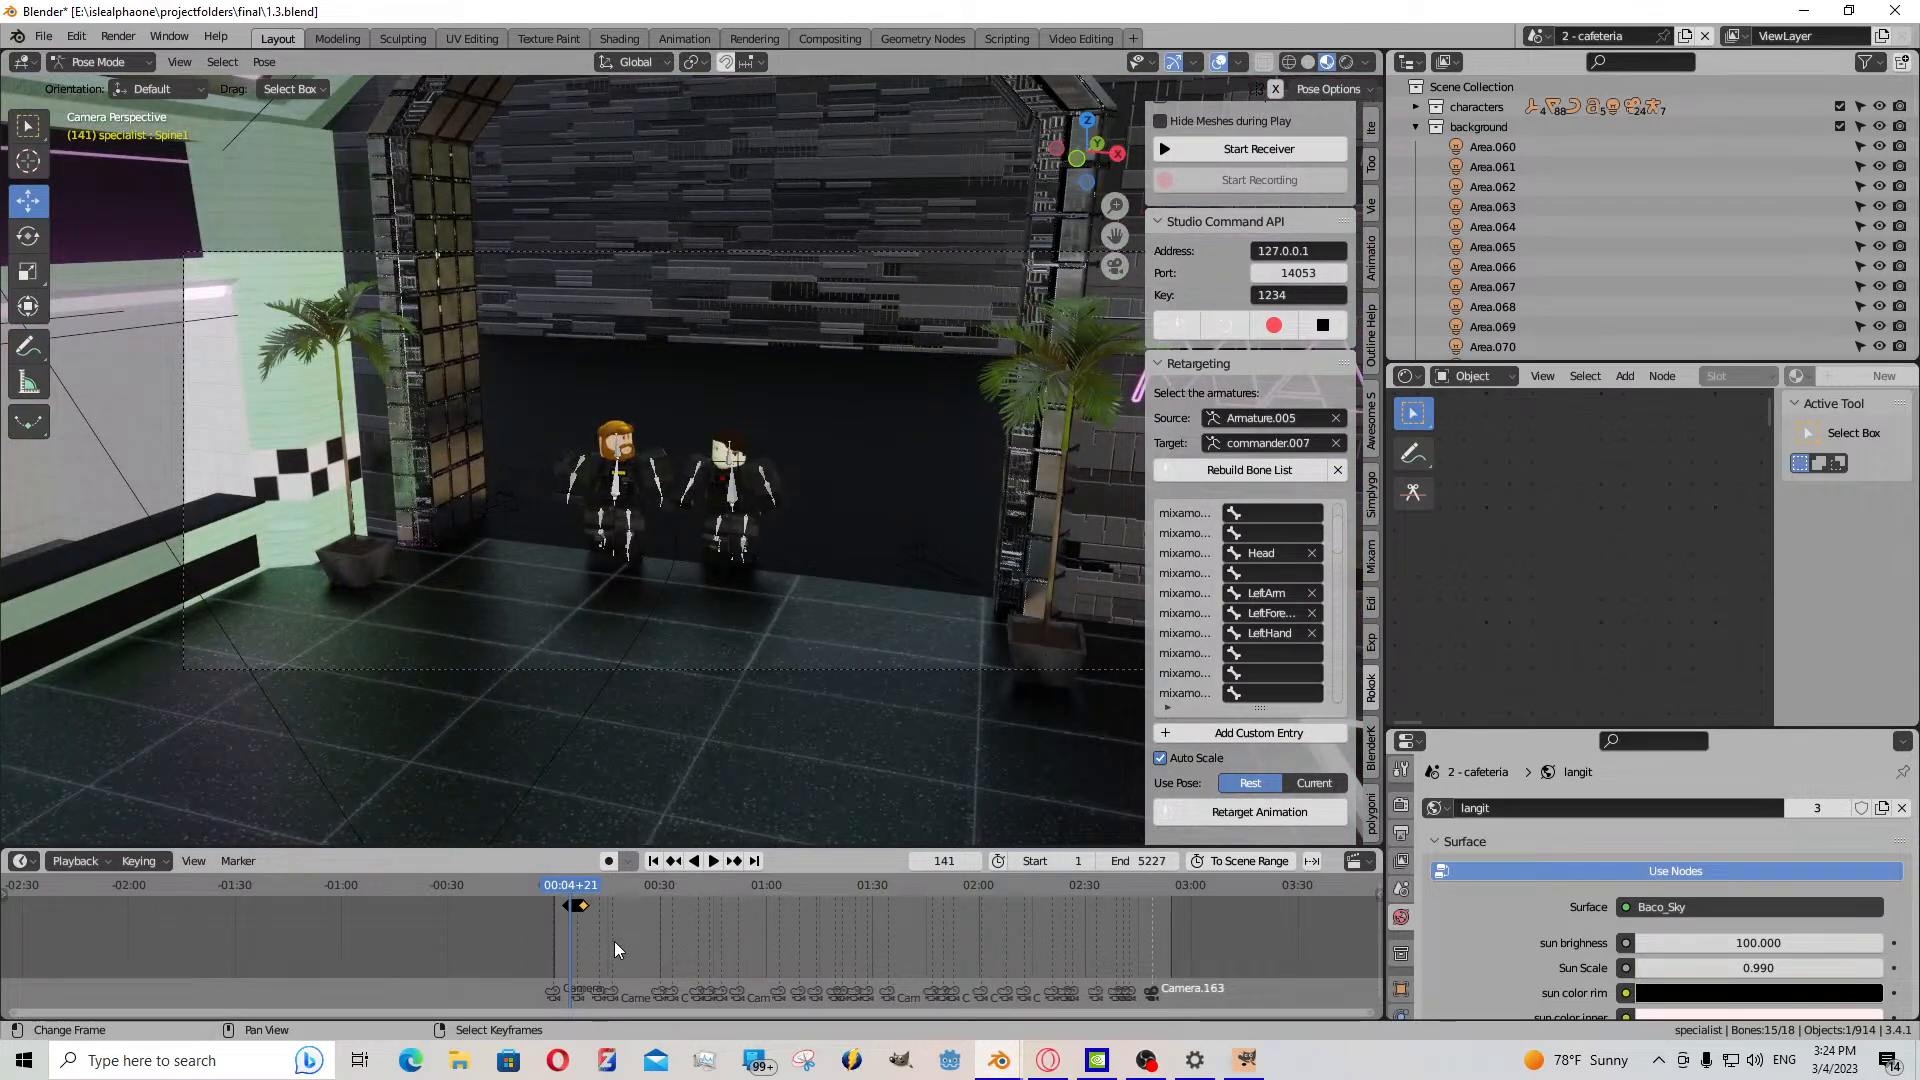
{"action": "left_click", "coordinate": [736, 931]}
{"action": "key", "text": "space"}
{"action": "left_click_drag", "start_coordinate": [765, 922], "coordinate": [1047, 974]}
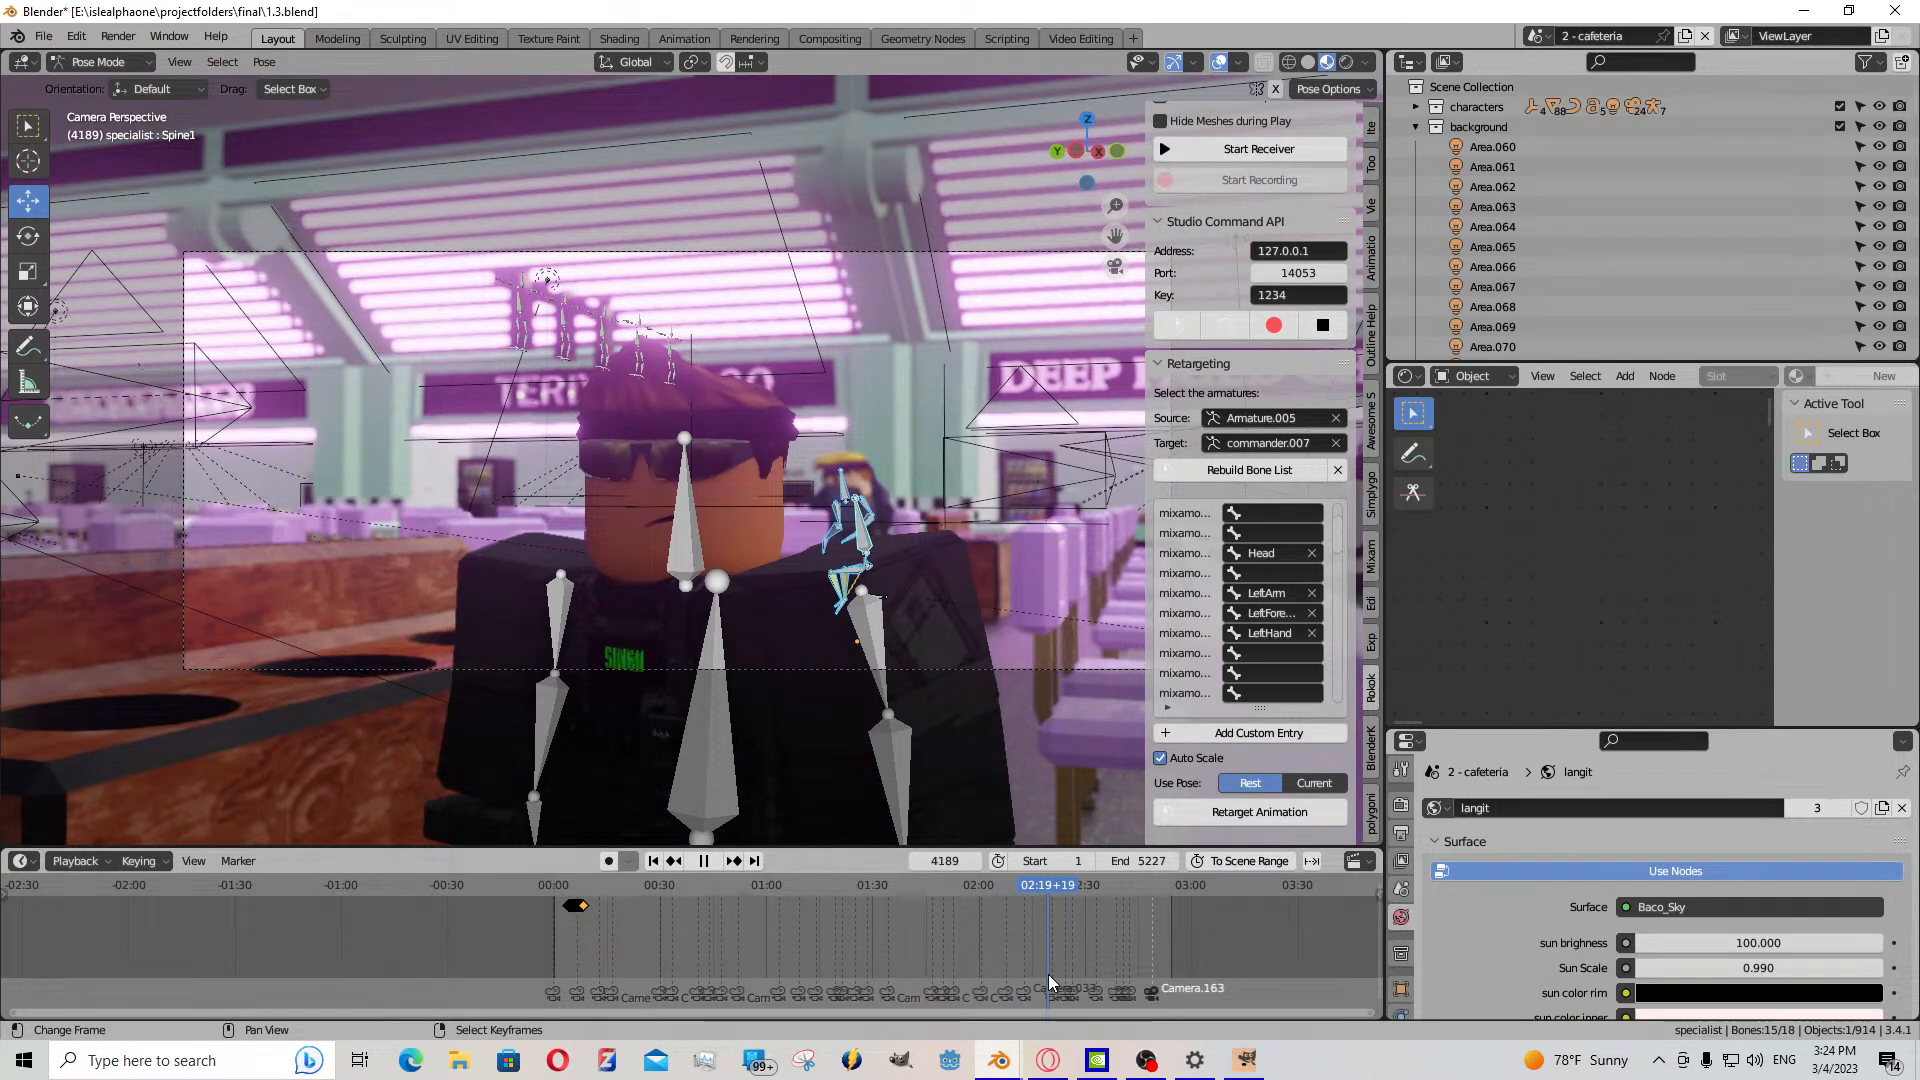
{"action": "middle_click_drag", "start_coordinate": [1059, 932], "coordinate": [626, 975]}
{"action": "scroll", "coordinate": [597, 978], "scroll_direction": "up", "scroll_amount": 1}
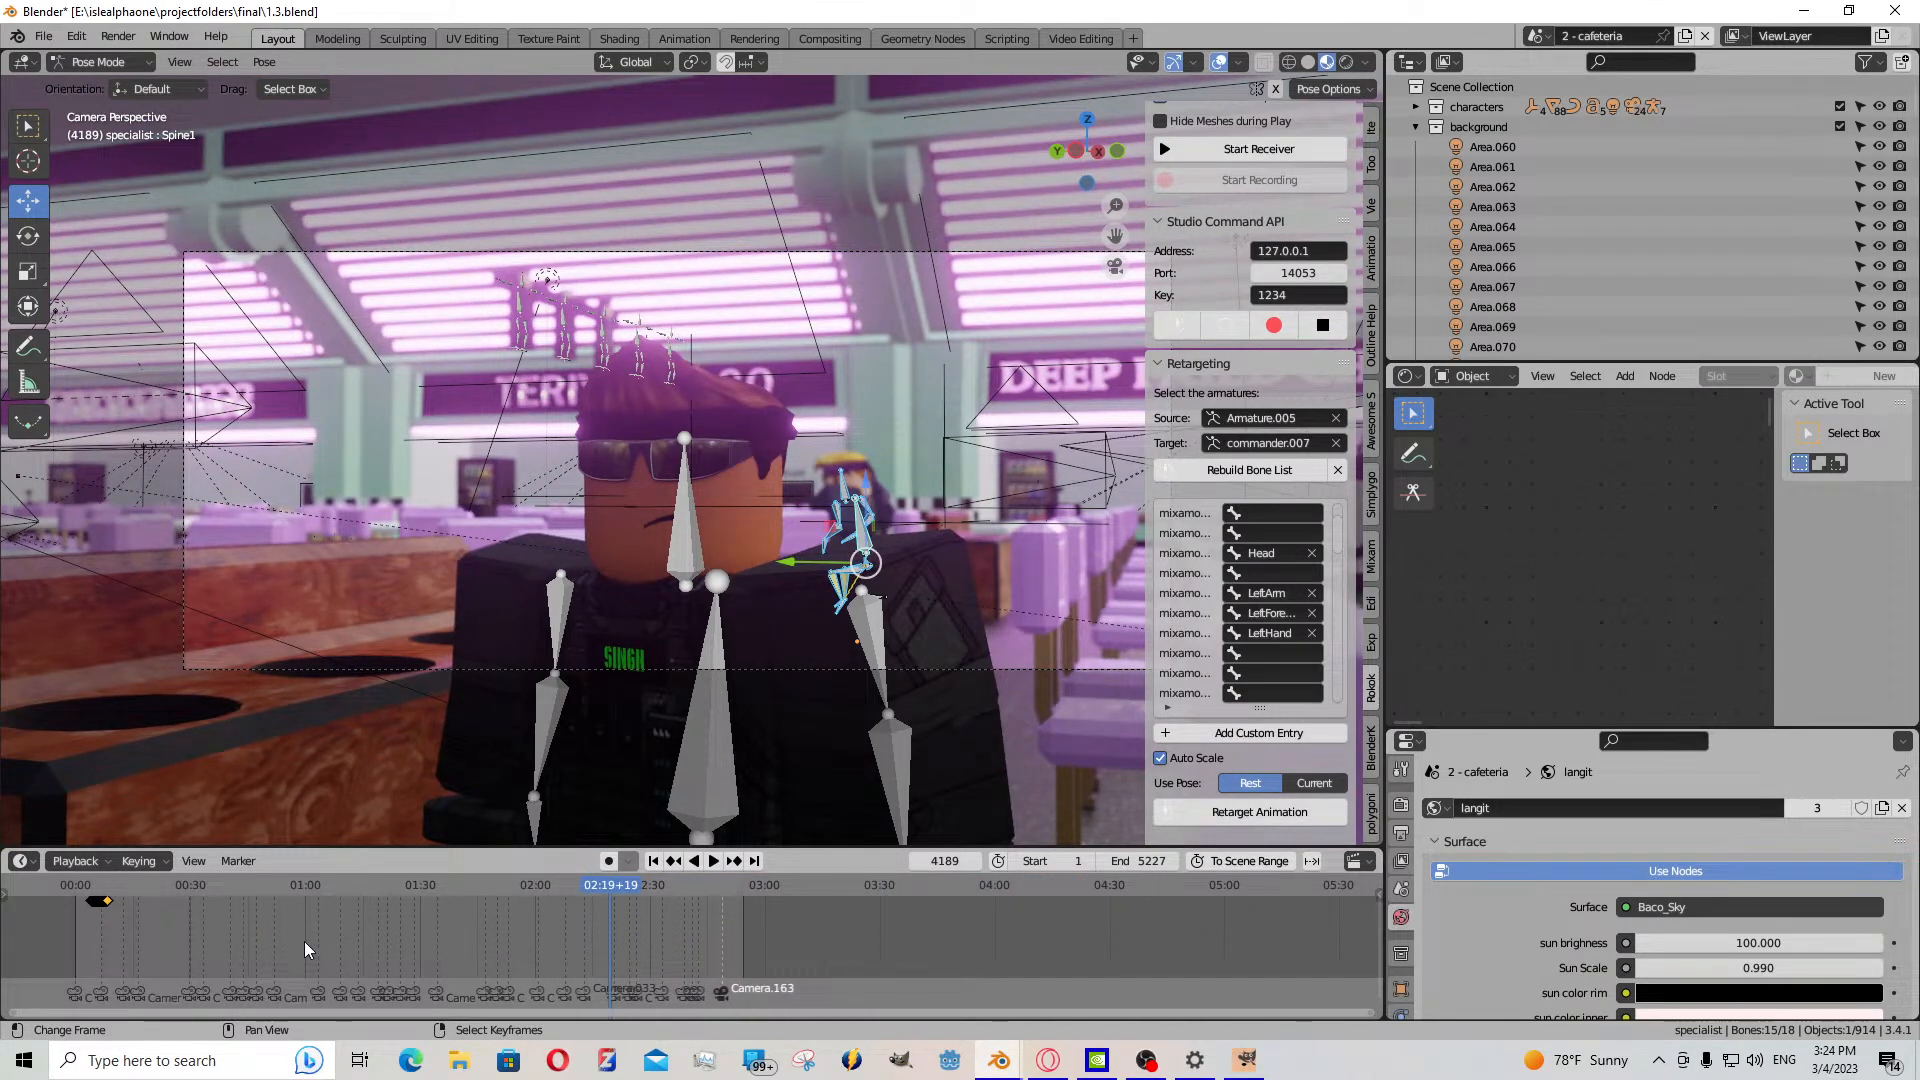
{"action": "scroll", "coordinate": [304, 940], "scroll_direction": "up", "scroll_amount": 1}
{"action": "key", "text": "g"}
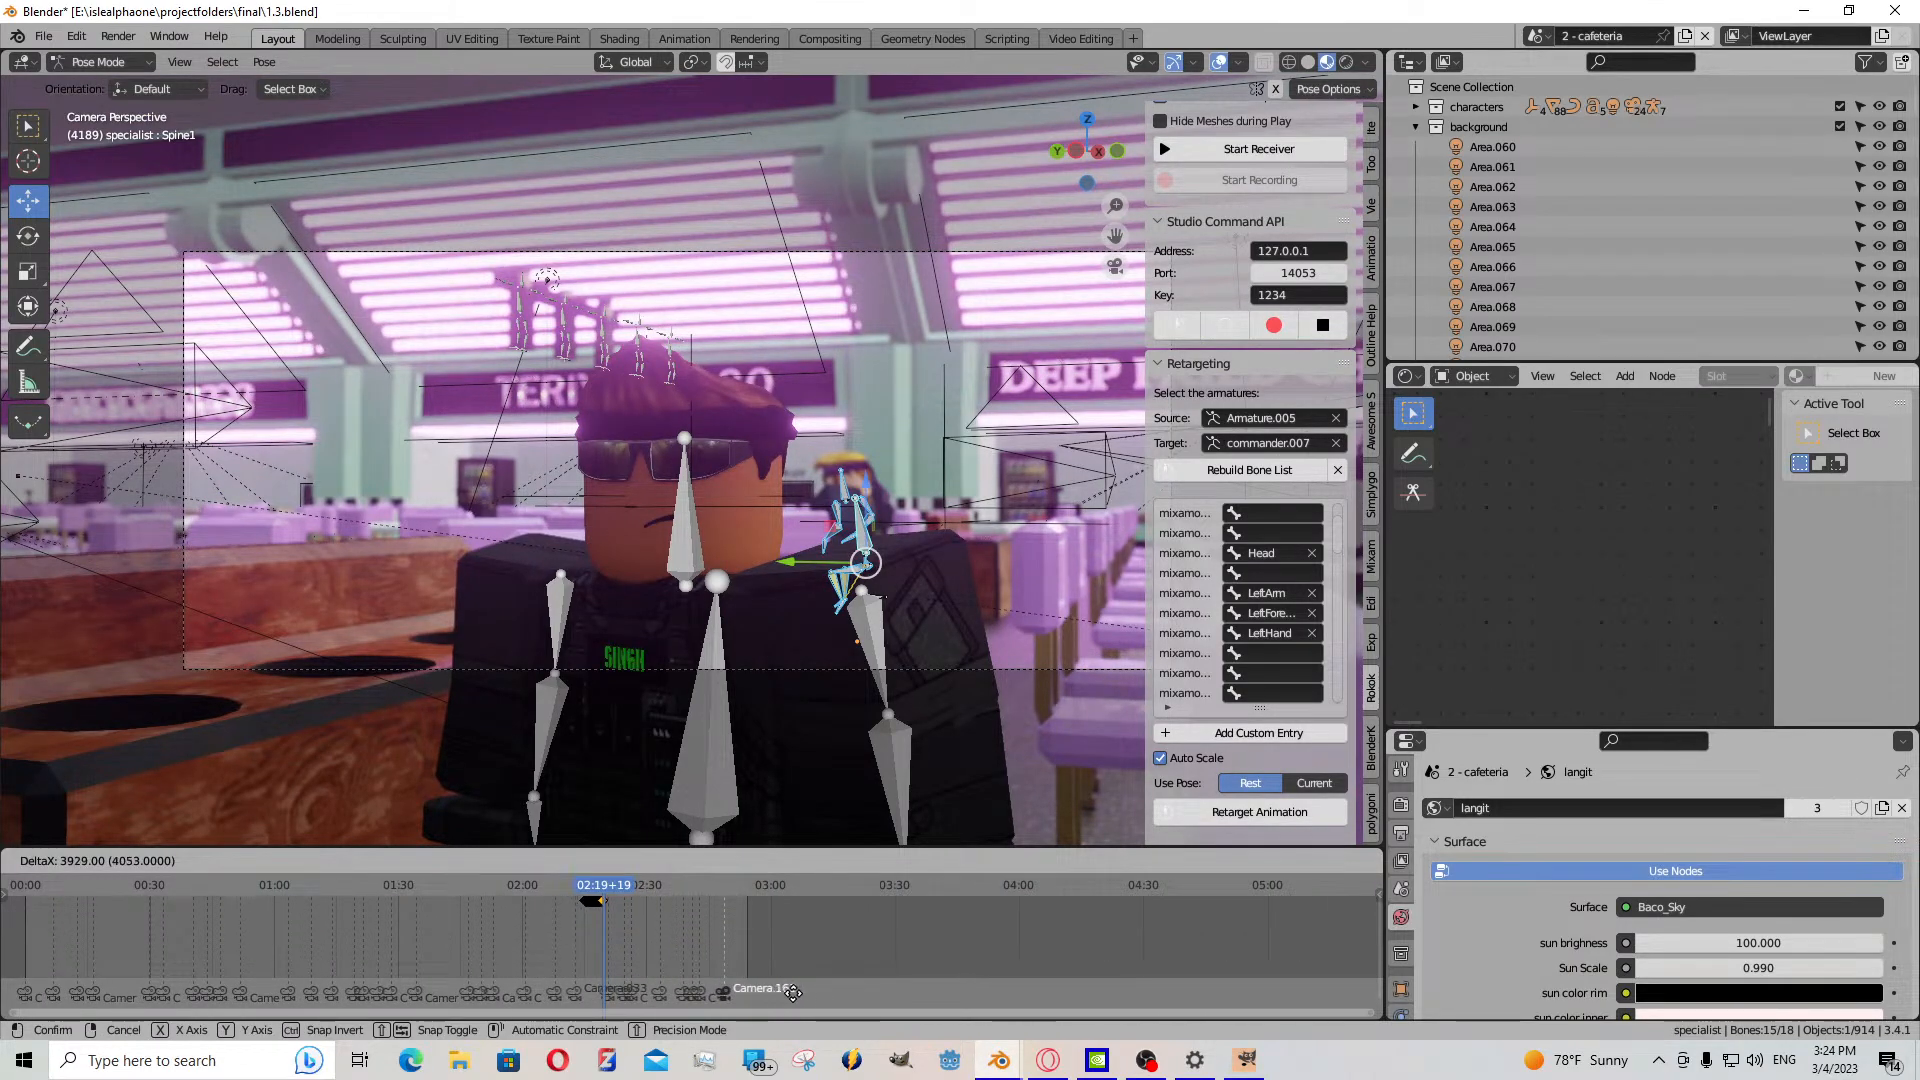
{"action": "left_click", "coordinate": [795, 1000]}
{"action": "scroll", "coordinate": [600, 950], "scroll_direction": "up", "scroll_amount": 4}
{"action": "key", "text": "g"}
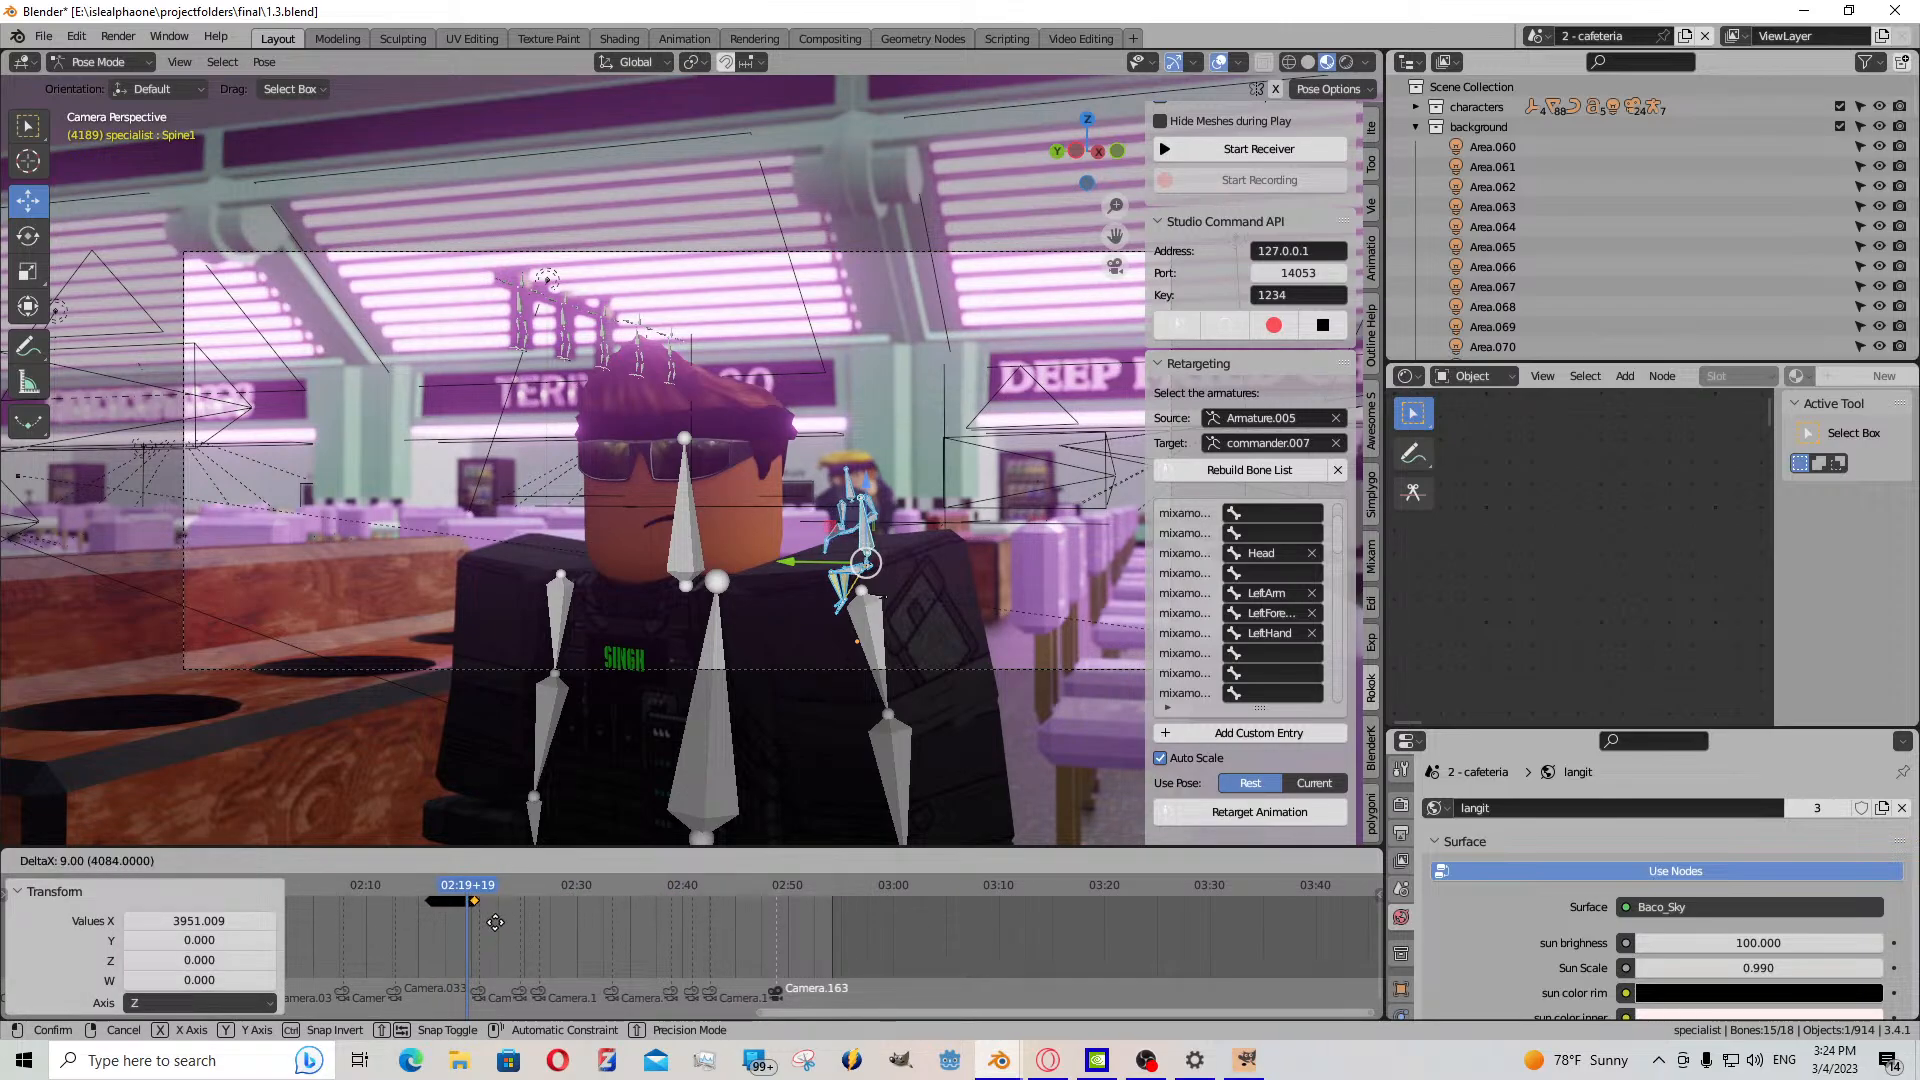
{"action": "left_click", "coordinate": [496, 917]}
- Play and scrub the shot through the camera around frames 4036 to 4122 to review the seated character in the background
{"action": "scroll", "coordinate": [616, 728], "scroll_direction": "down", "scroll_amount": 3}
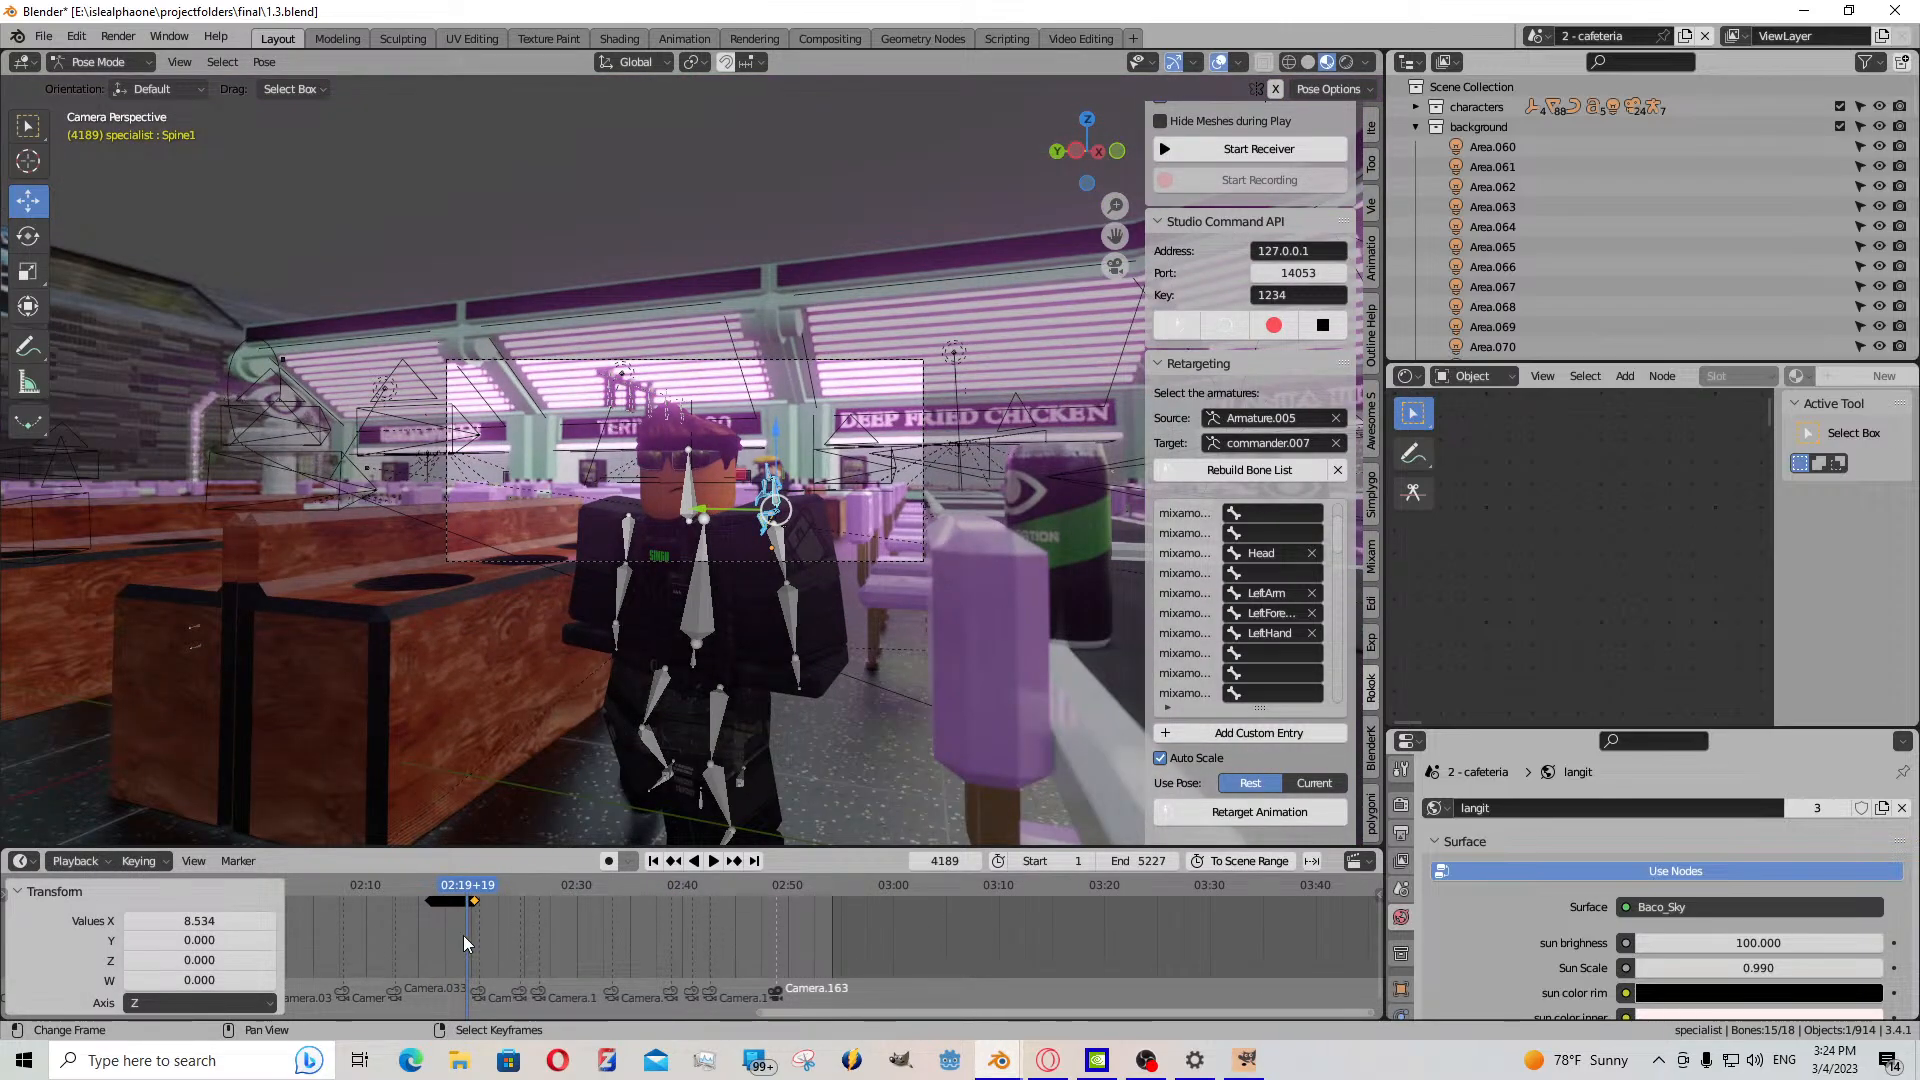
{"action": "left_click", "coordinate": [434, 932]}
{"action": "key", "text": "space"}
{"action": "mouse_move", "coordinate": [434, 932]}
{"action": "left_mouse_down"}
{"action": "mouse_move", "coordinate": [388, 927]}
{"action": "mouse_move", "coordinate": [777, 962]}
{"action": "mouse_move", "coordinate": [423, 928]}
{"action": "mouse_move", "coordinate": [441, 932]}
{"action": "left_mouse_up"}
{"action": "middle_click_drag", "start_coordinate": [604, 722], "coordinate": [495, 594]}
{"action": "key", "text": "KP_0"}
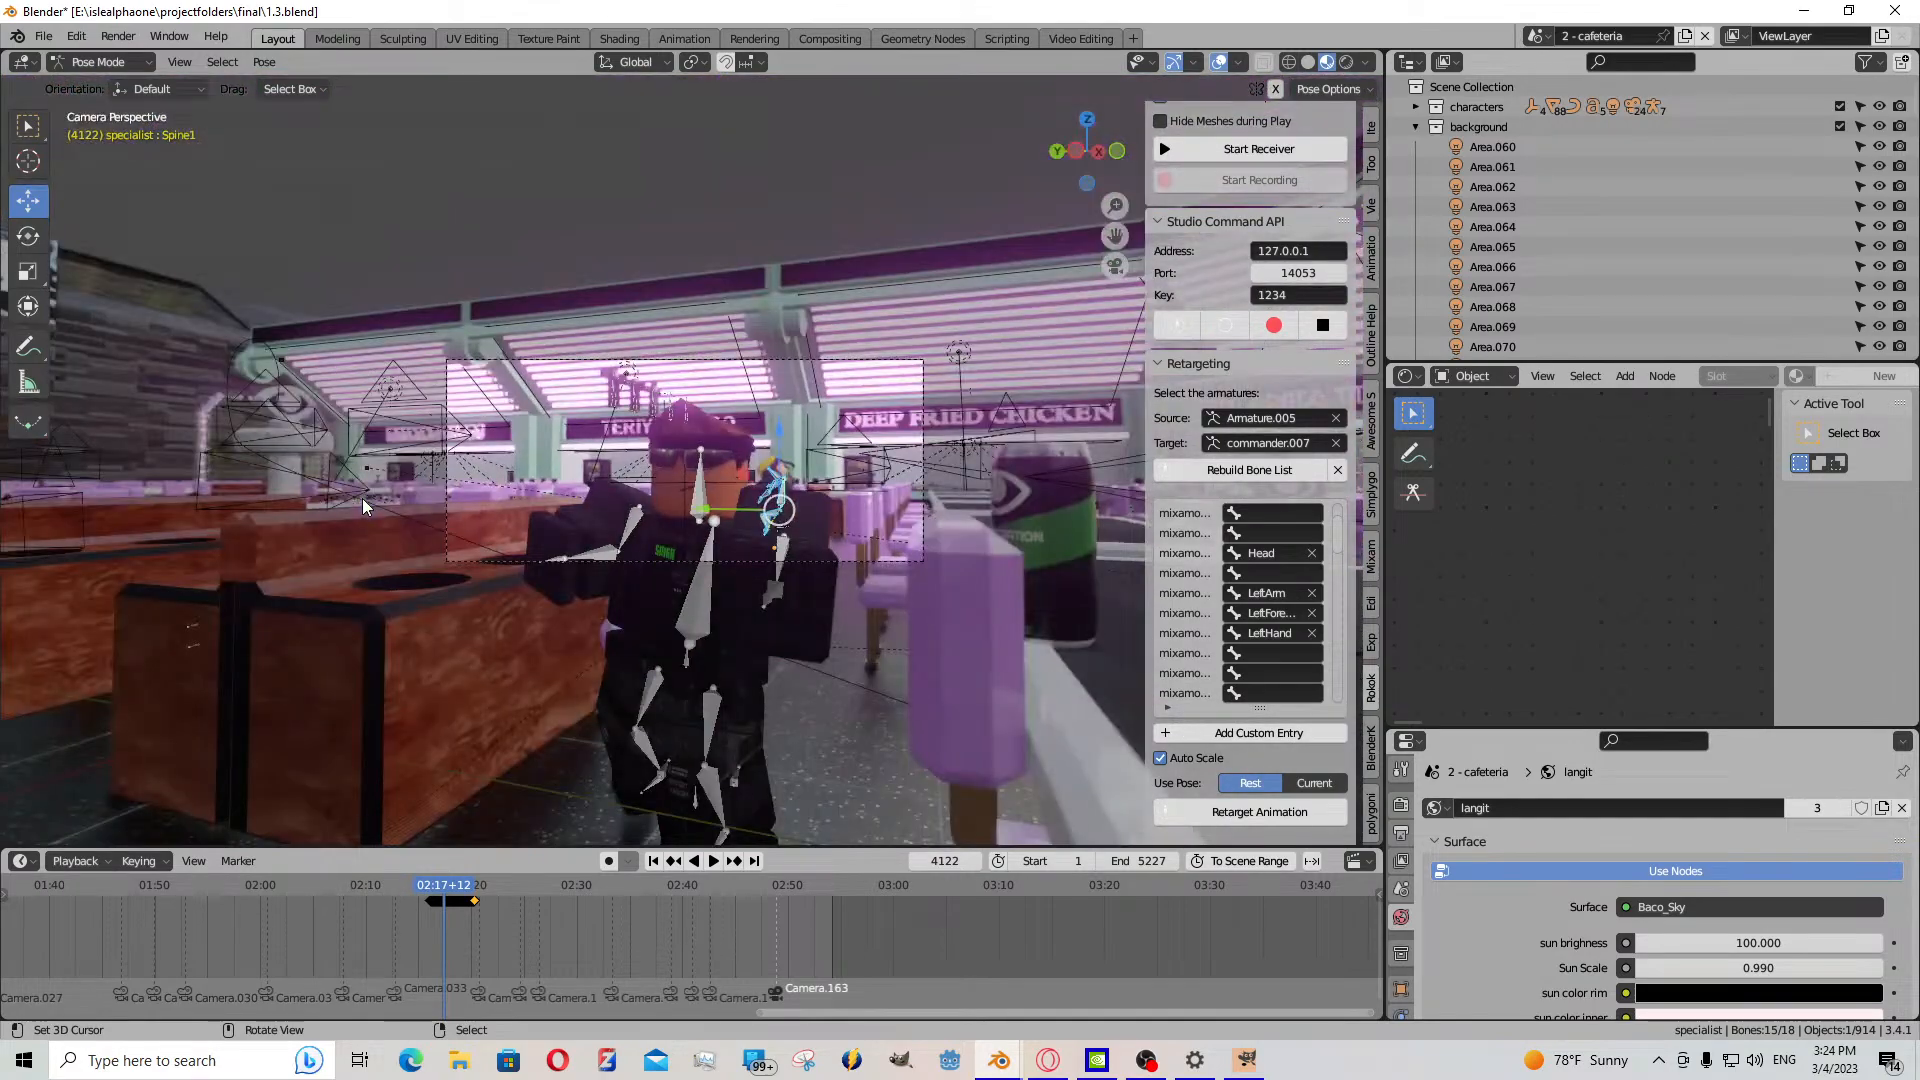
{"action": "scroll", "coordinate": [370, 497], "scroll_direction": "up", "scroll_amount": 1}
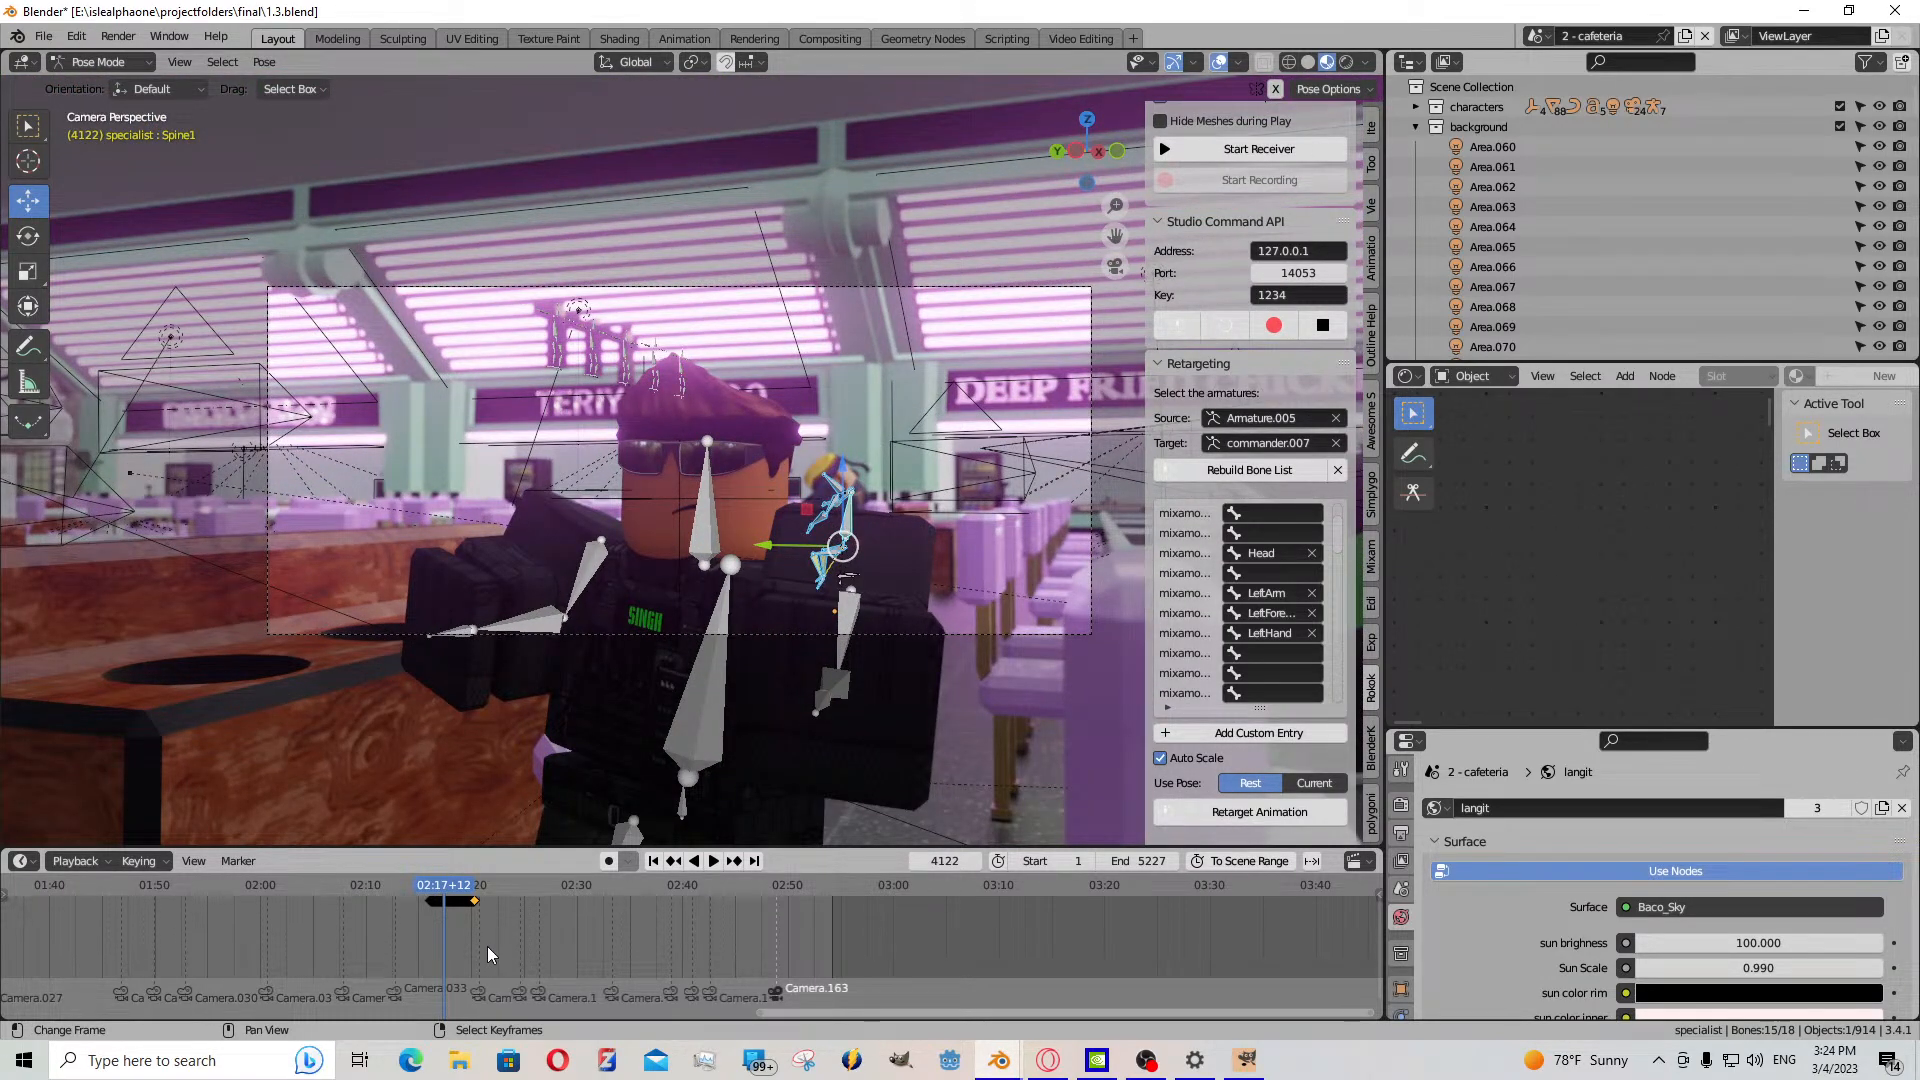
{"action": "left_click_drag", "start_coordinate": [488, 946], "coordinate": [369, 945]}
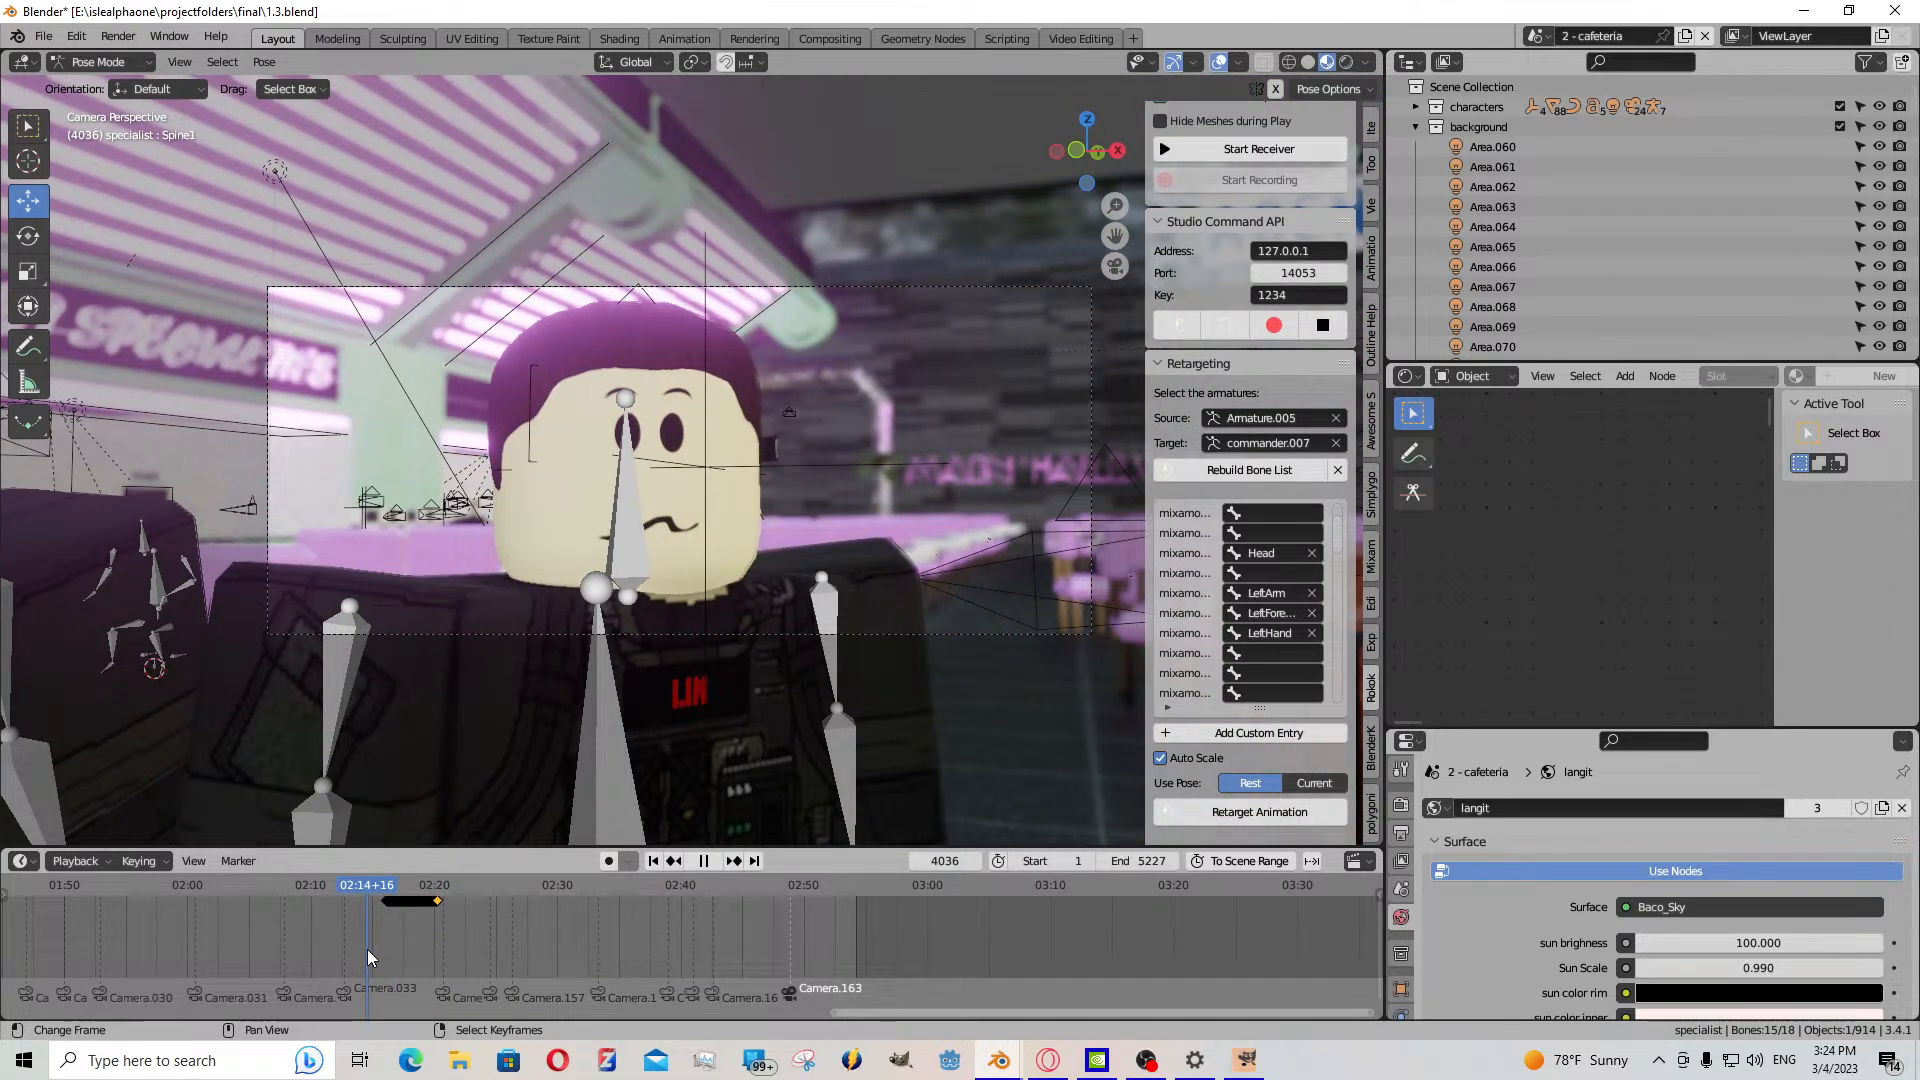
{"action": "key", "text": "space"}
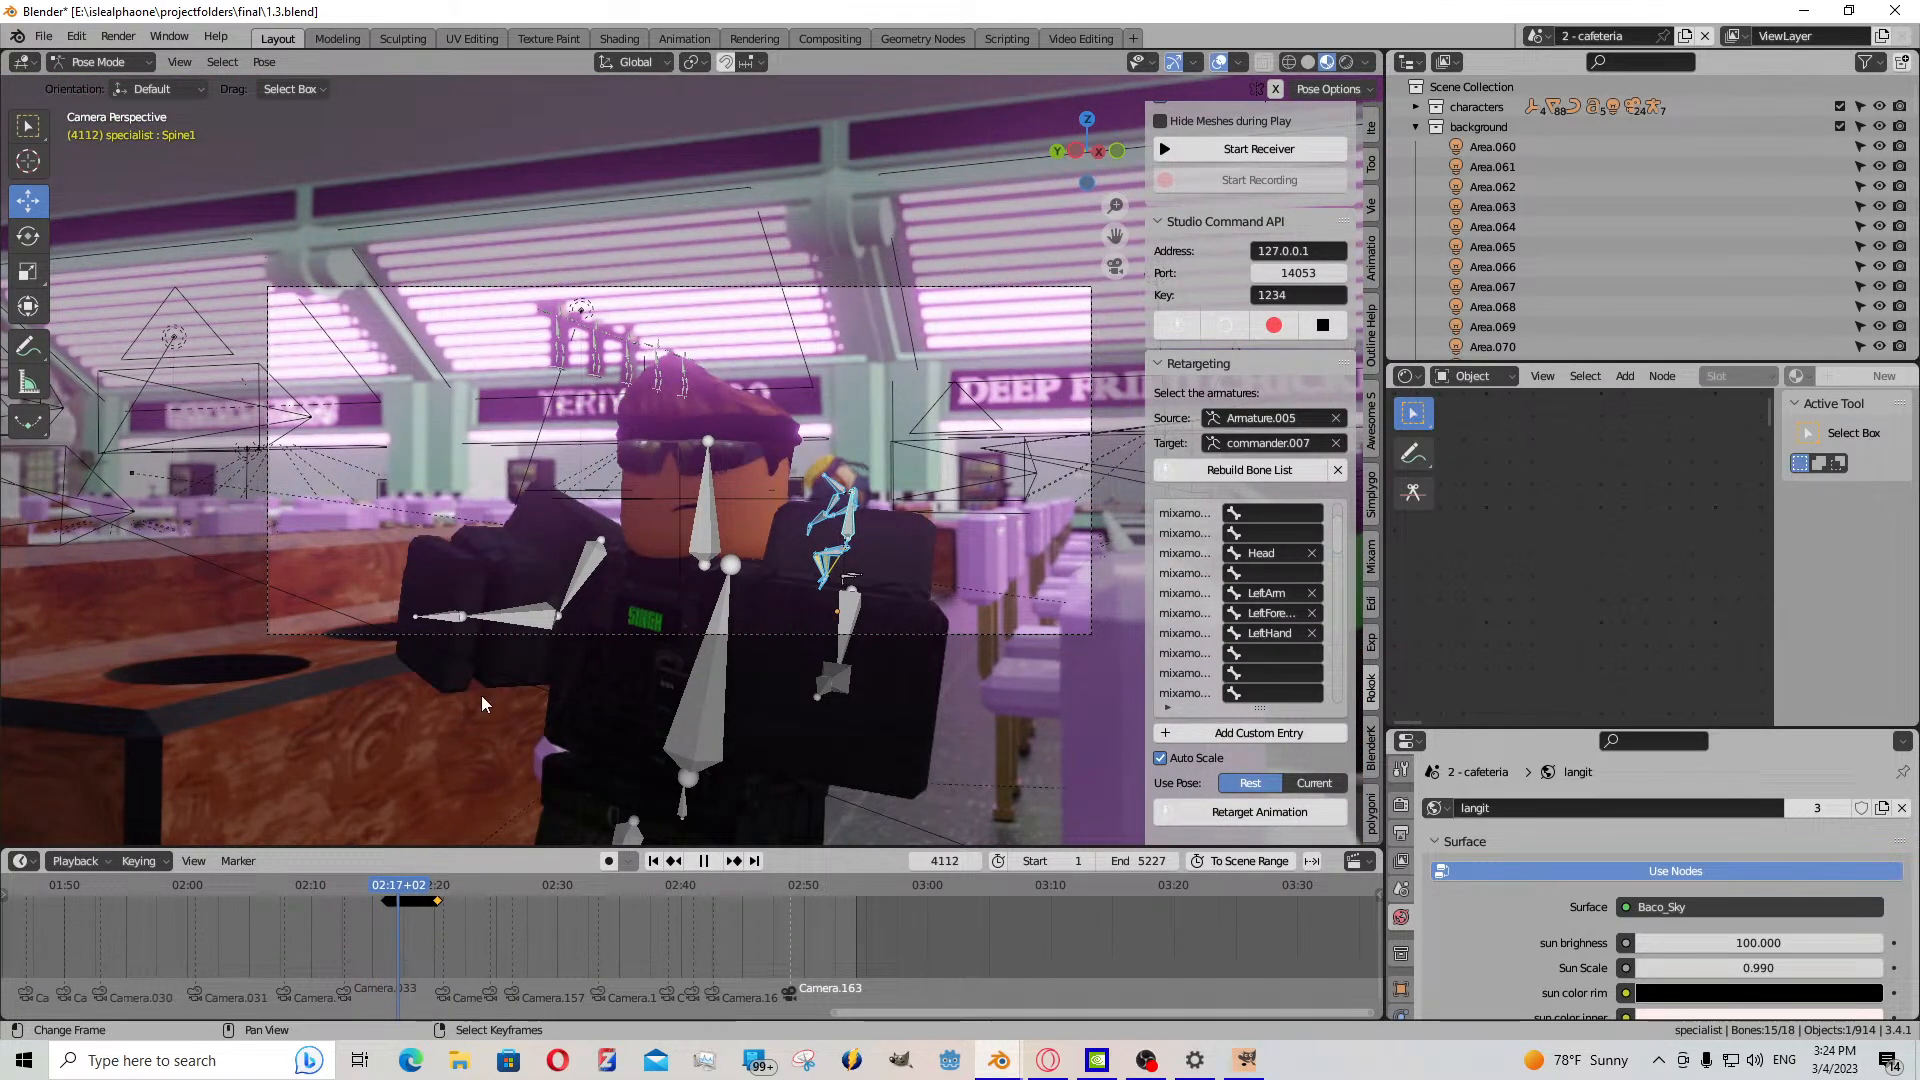
- Switch to Object Mode and set the 3D cursor on the chair beside the blond character at the round table
{"action": "left_click", "coordinate": [95, 66]}
{"action": "left_click", "coordinate": [95, 84]}
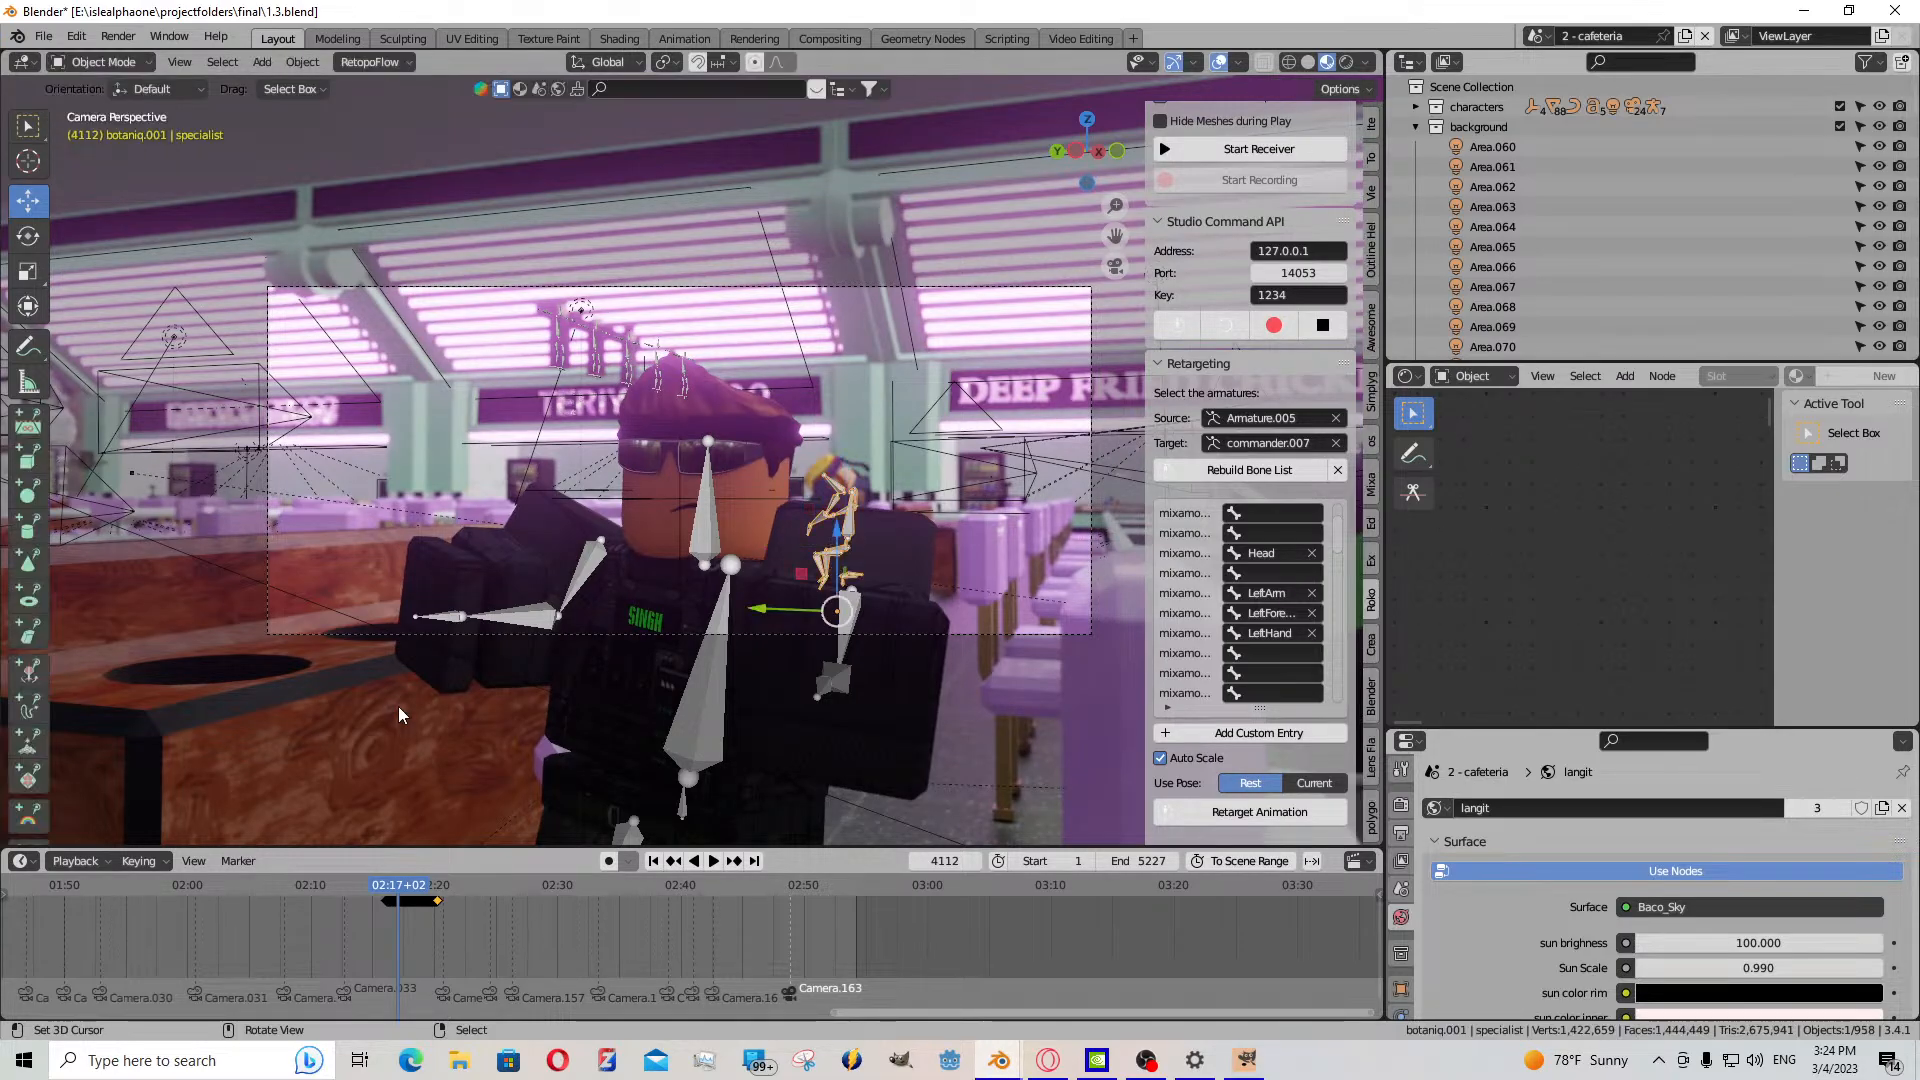
{"action": "scroll", "coordinate": [666, 650], "scroll_direction": "up", "scroll_amount": 3}
{"action": "scroll", "coordinate": [664, 656], "scroll_direction": "down", "scroll_amount": 3}
{"action": "key", "text": "shift+grave"}
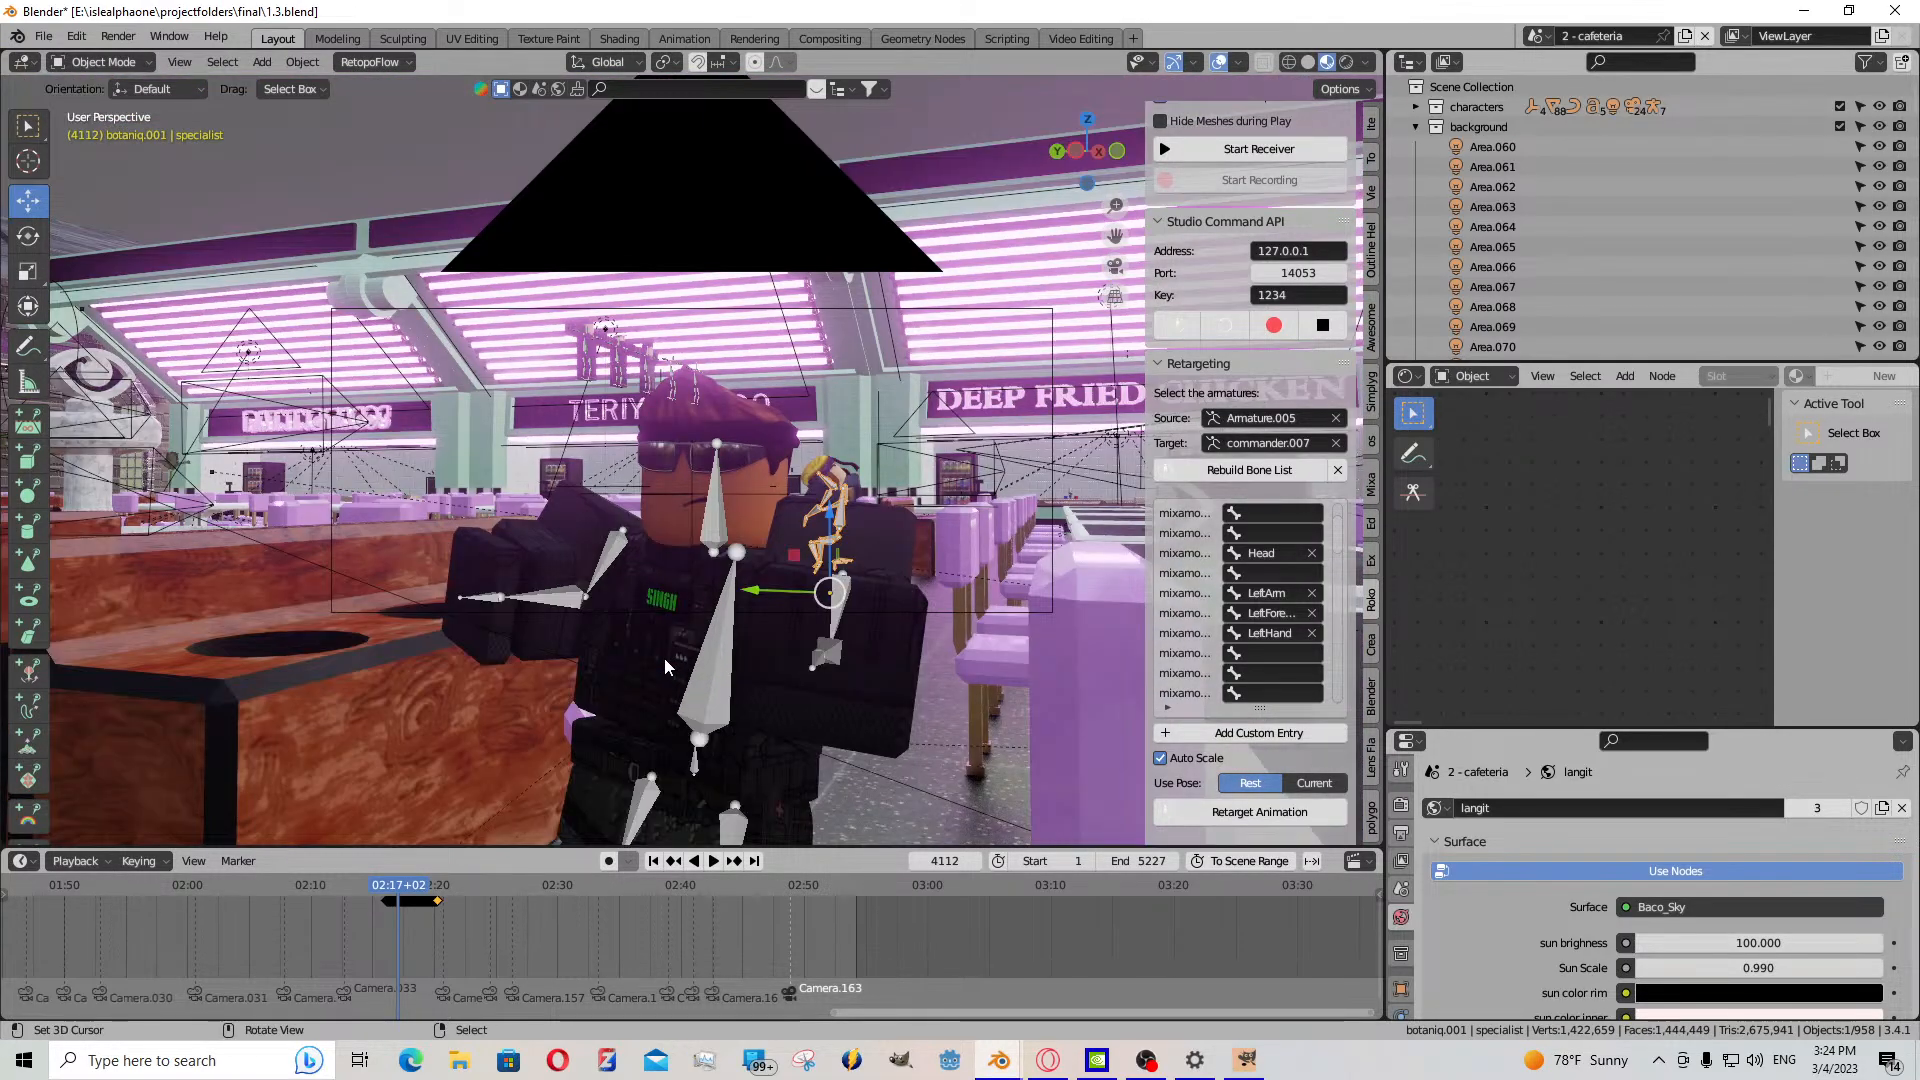
{"action": "key", "text": "w"}
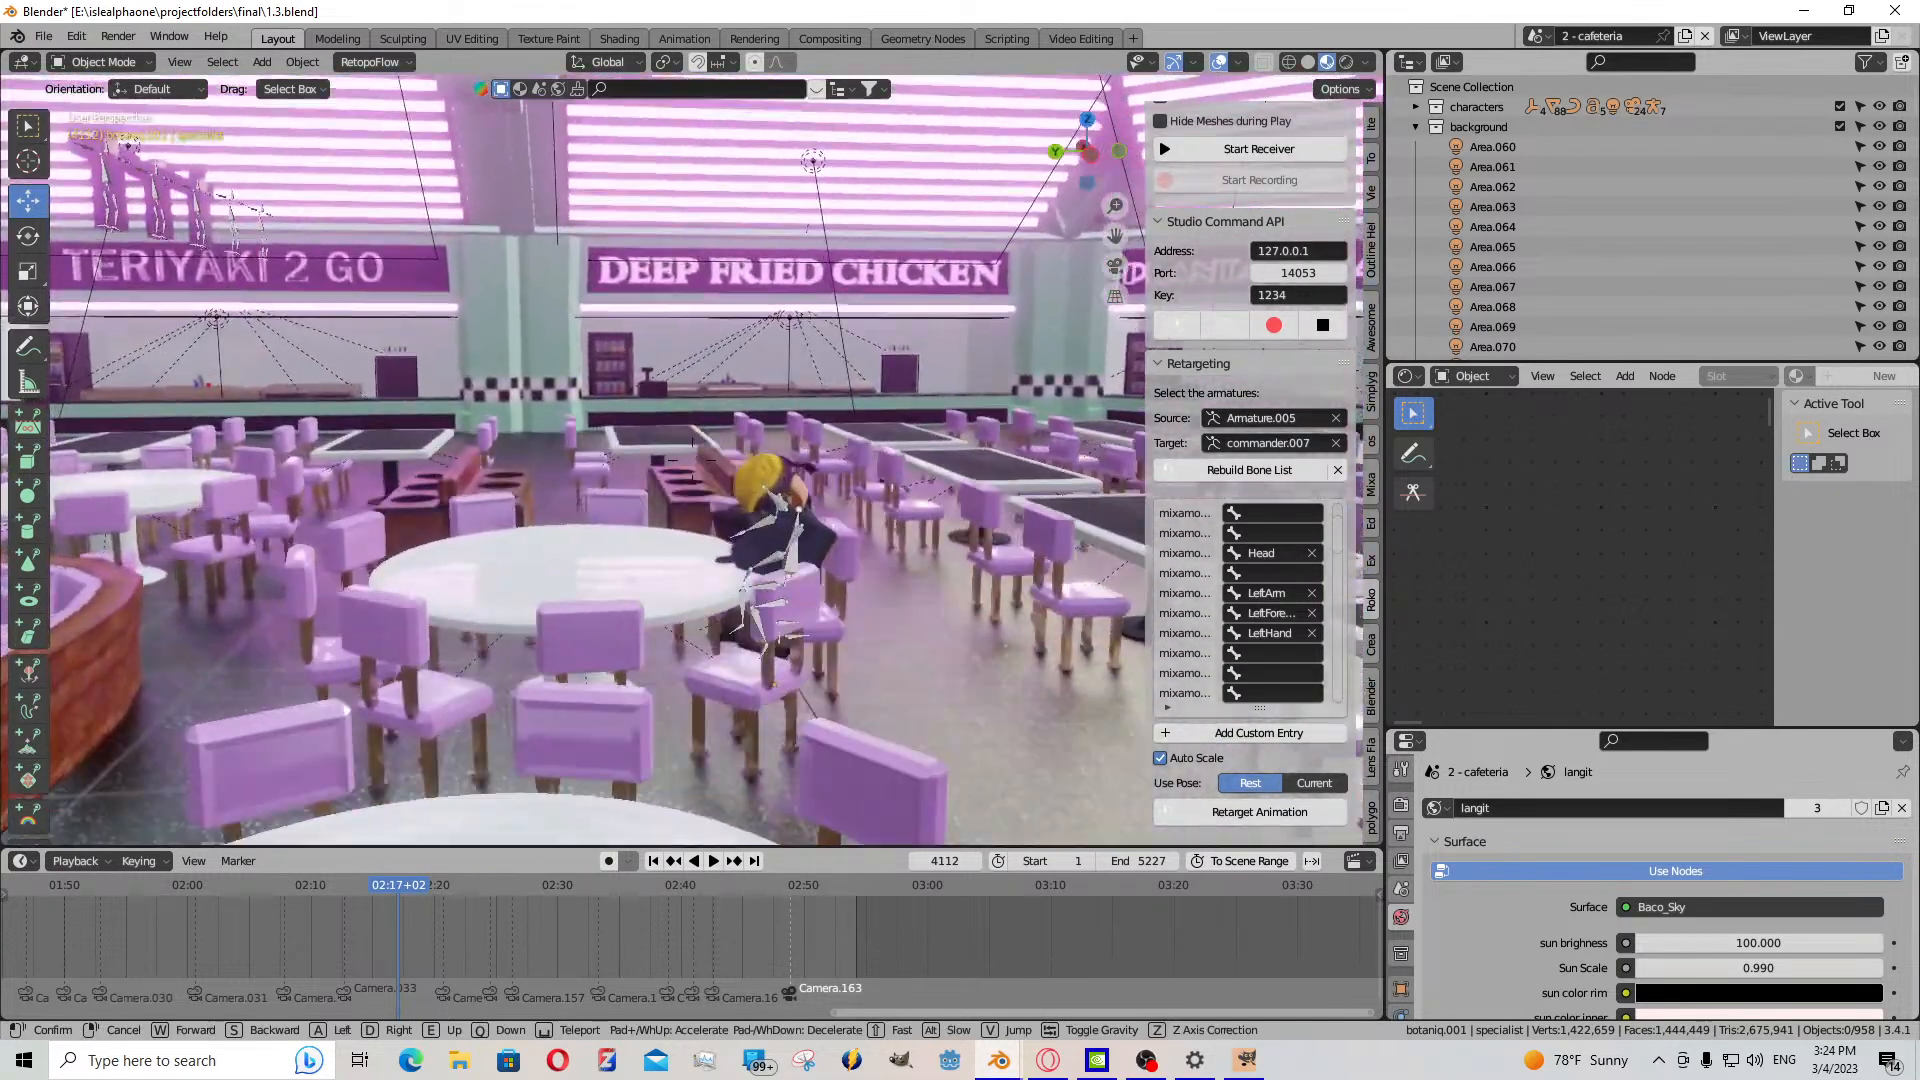
{"action": "key", "text": "w"}
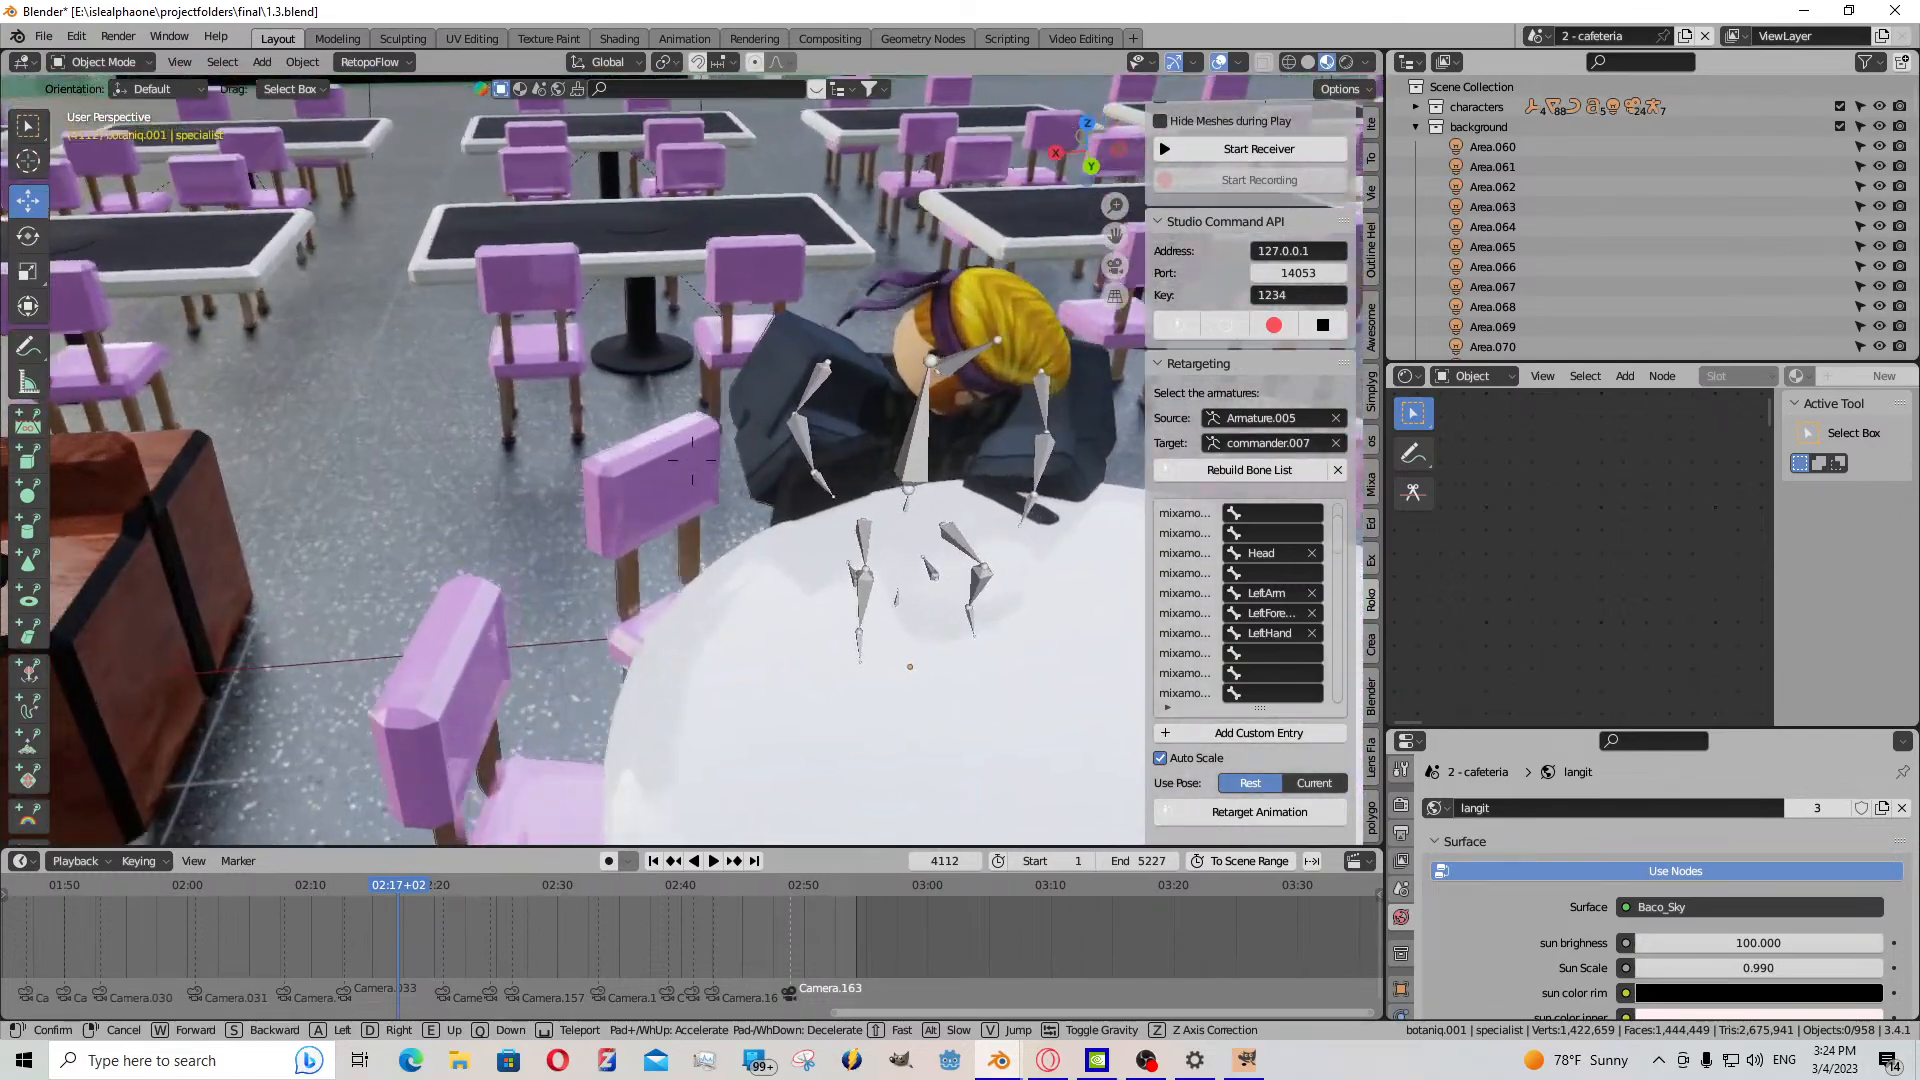
{"action": "left_click", "coordinate": [628, 673]}
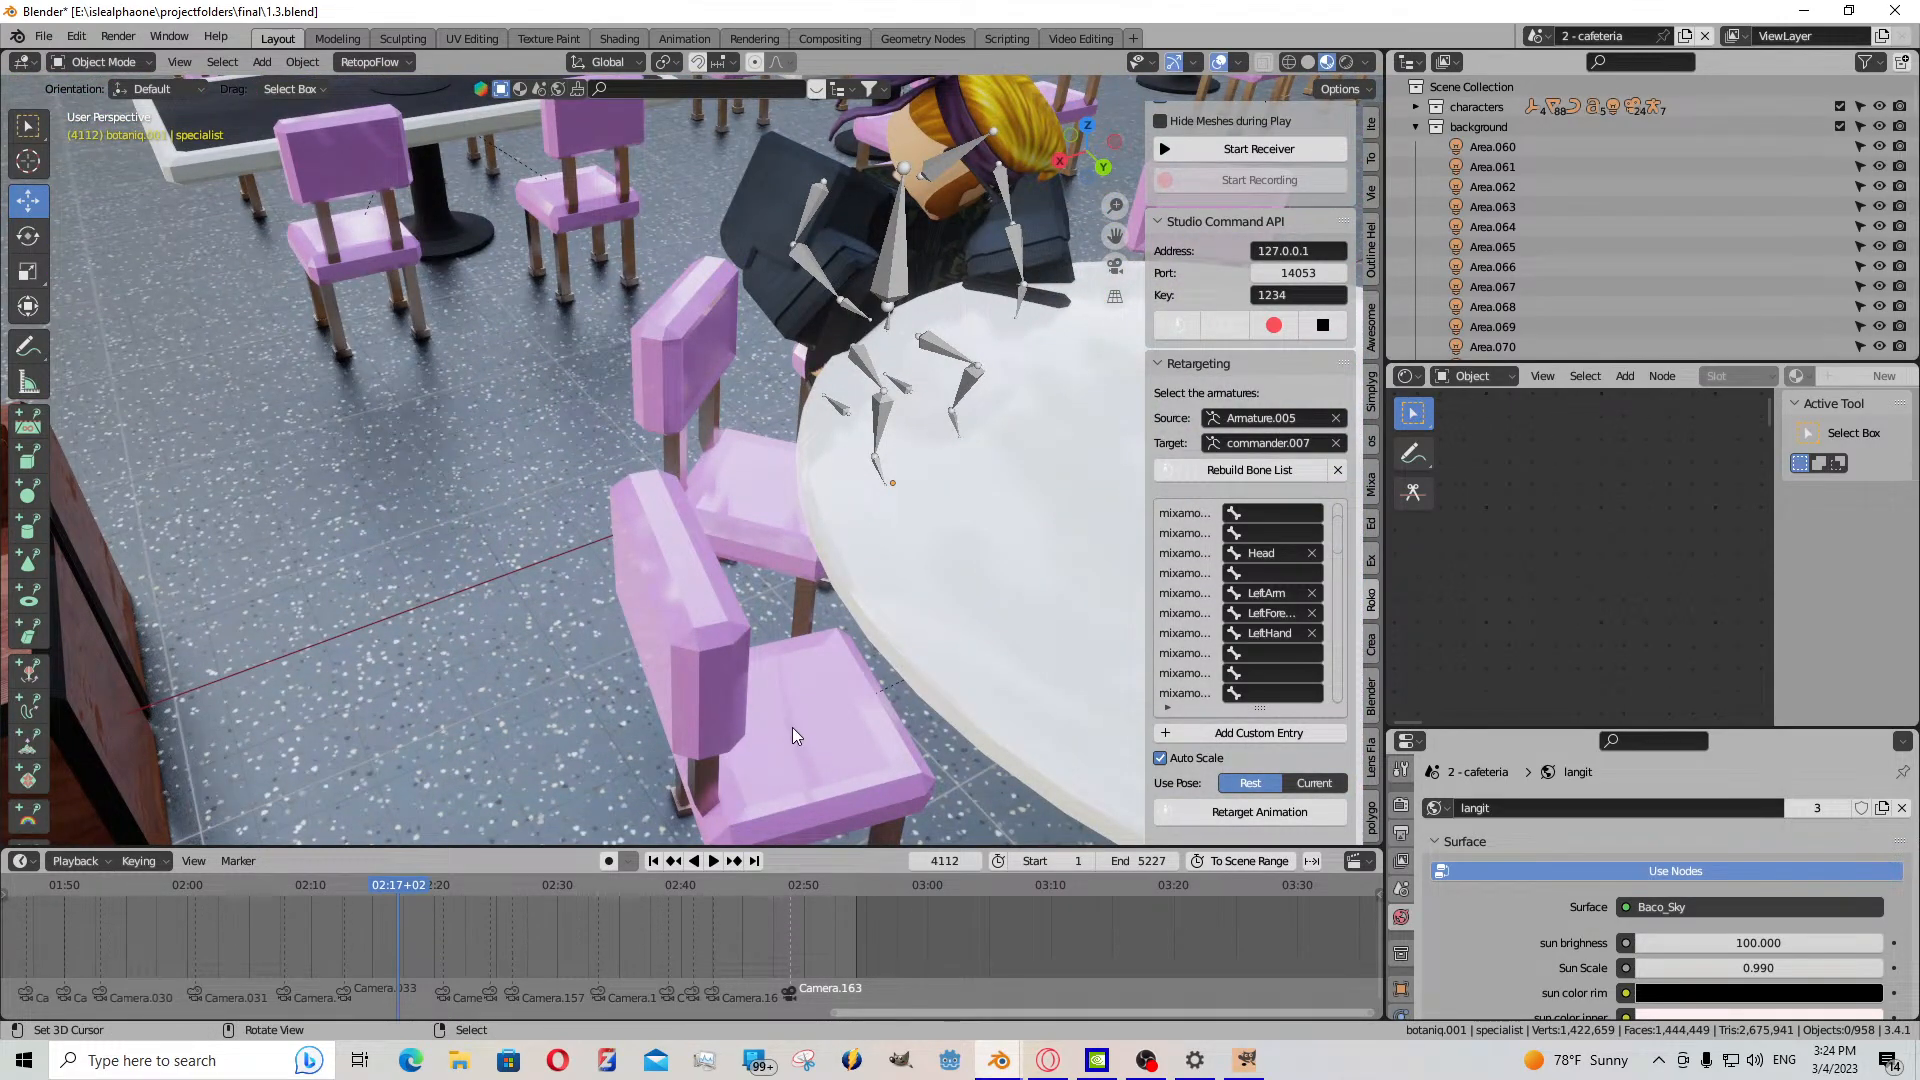
- Select the red-haired ghost2 armature among the spare characters and snap it to the 3D cursor, keeping its offset
{"action": "key", "text": "shift+grave"}
{"action": "key", "text": "w"}
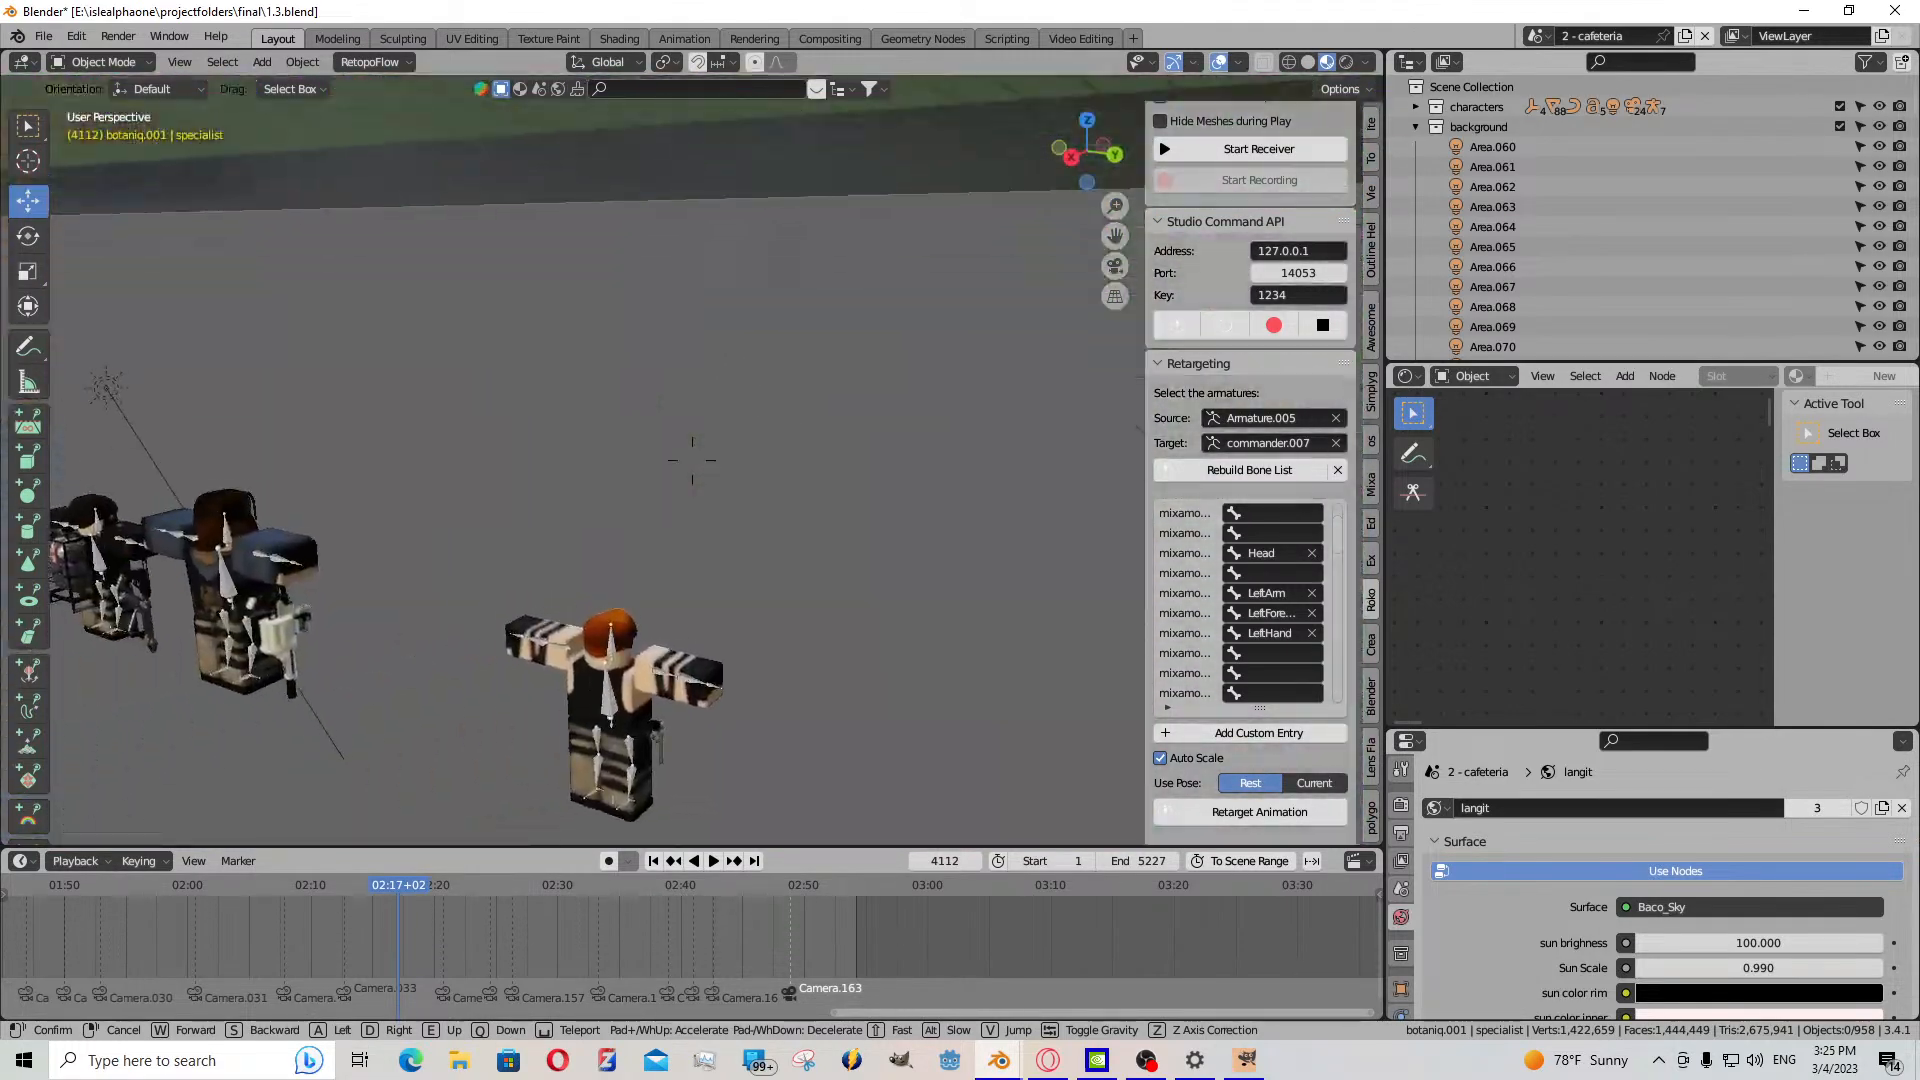
{"action": "left_click", "coordinate": [849, 732]}
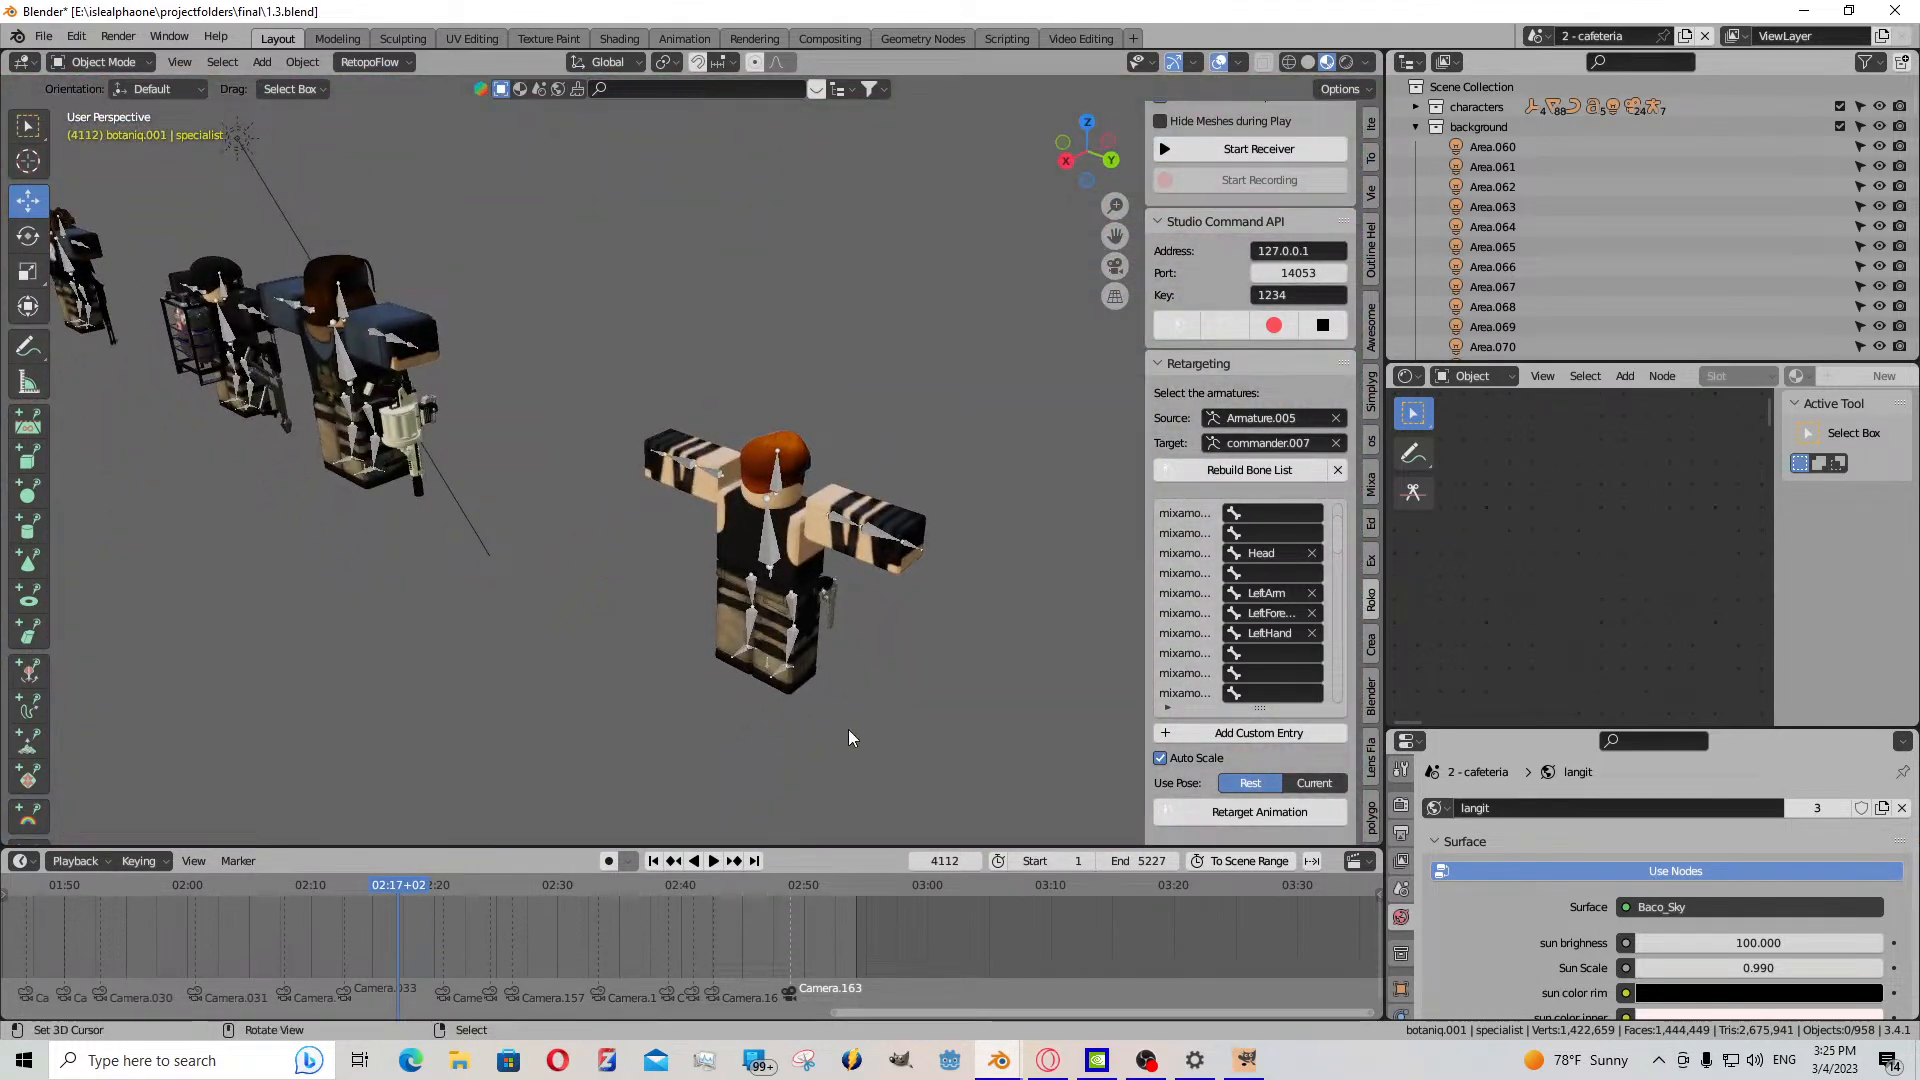
{"action": "right_click", "coordinate": [770, 543]}
{"action": "key", "text": "shift+s"}
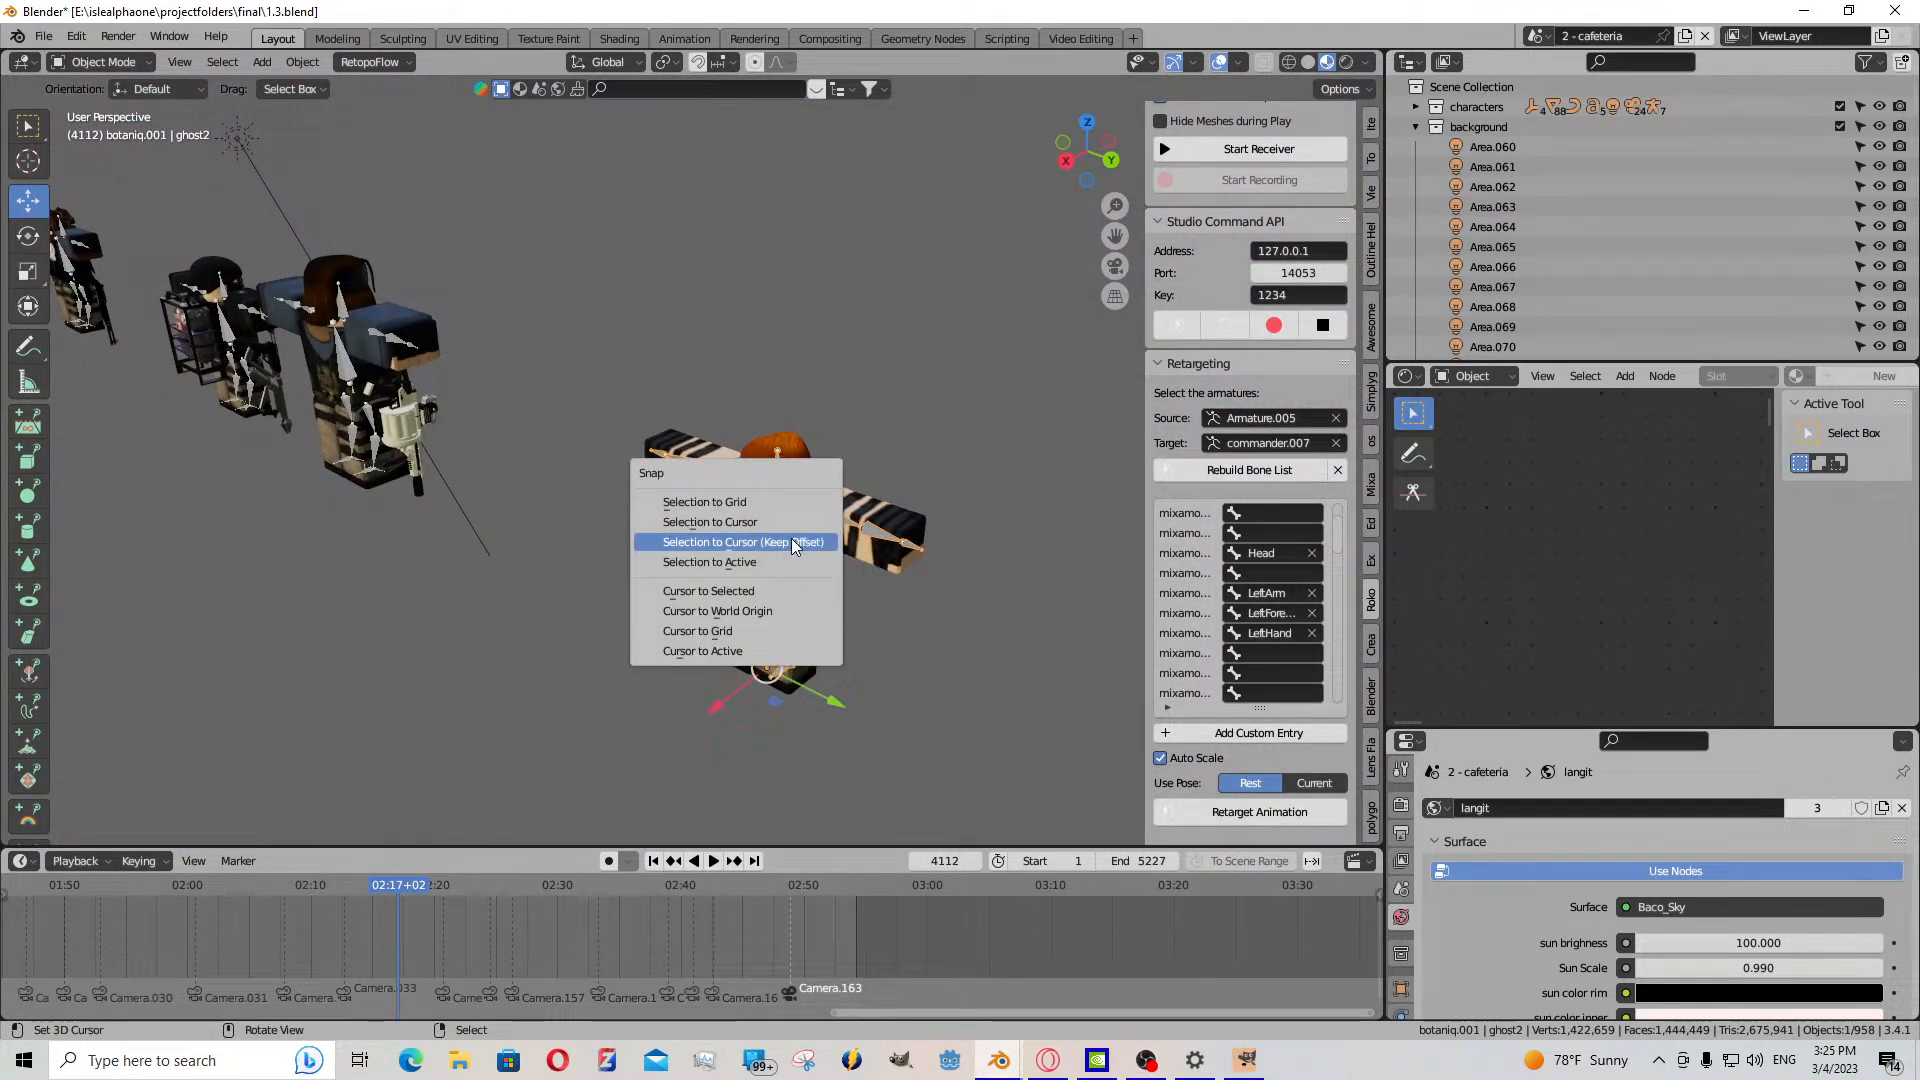
{"action": "left_click", "coordinate": [790, 538]}
- Rotate ghost2 about -16.3° around the global Z axis on its chair at the round table
{"action": "key", "text": "shift+grave"}
{"action": "key", "text": "w"}
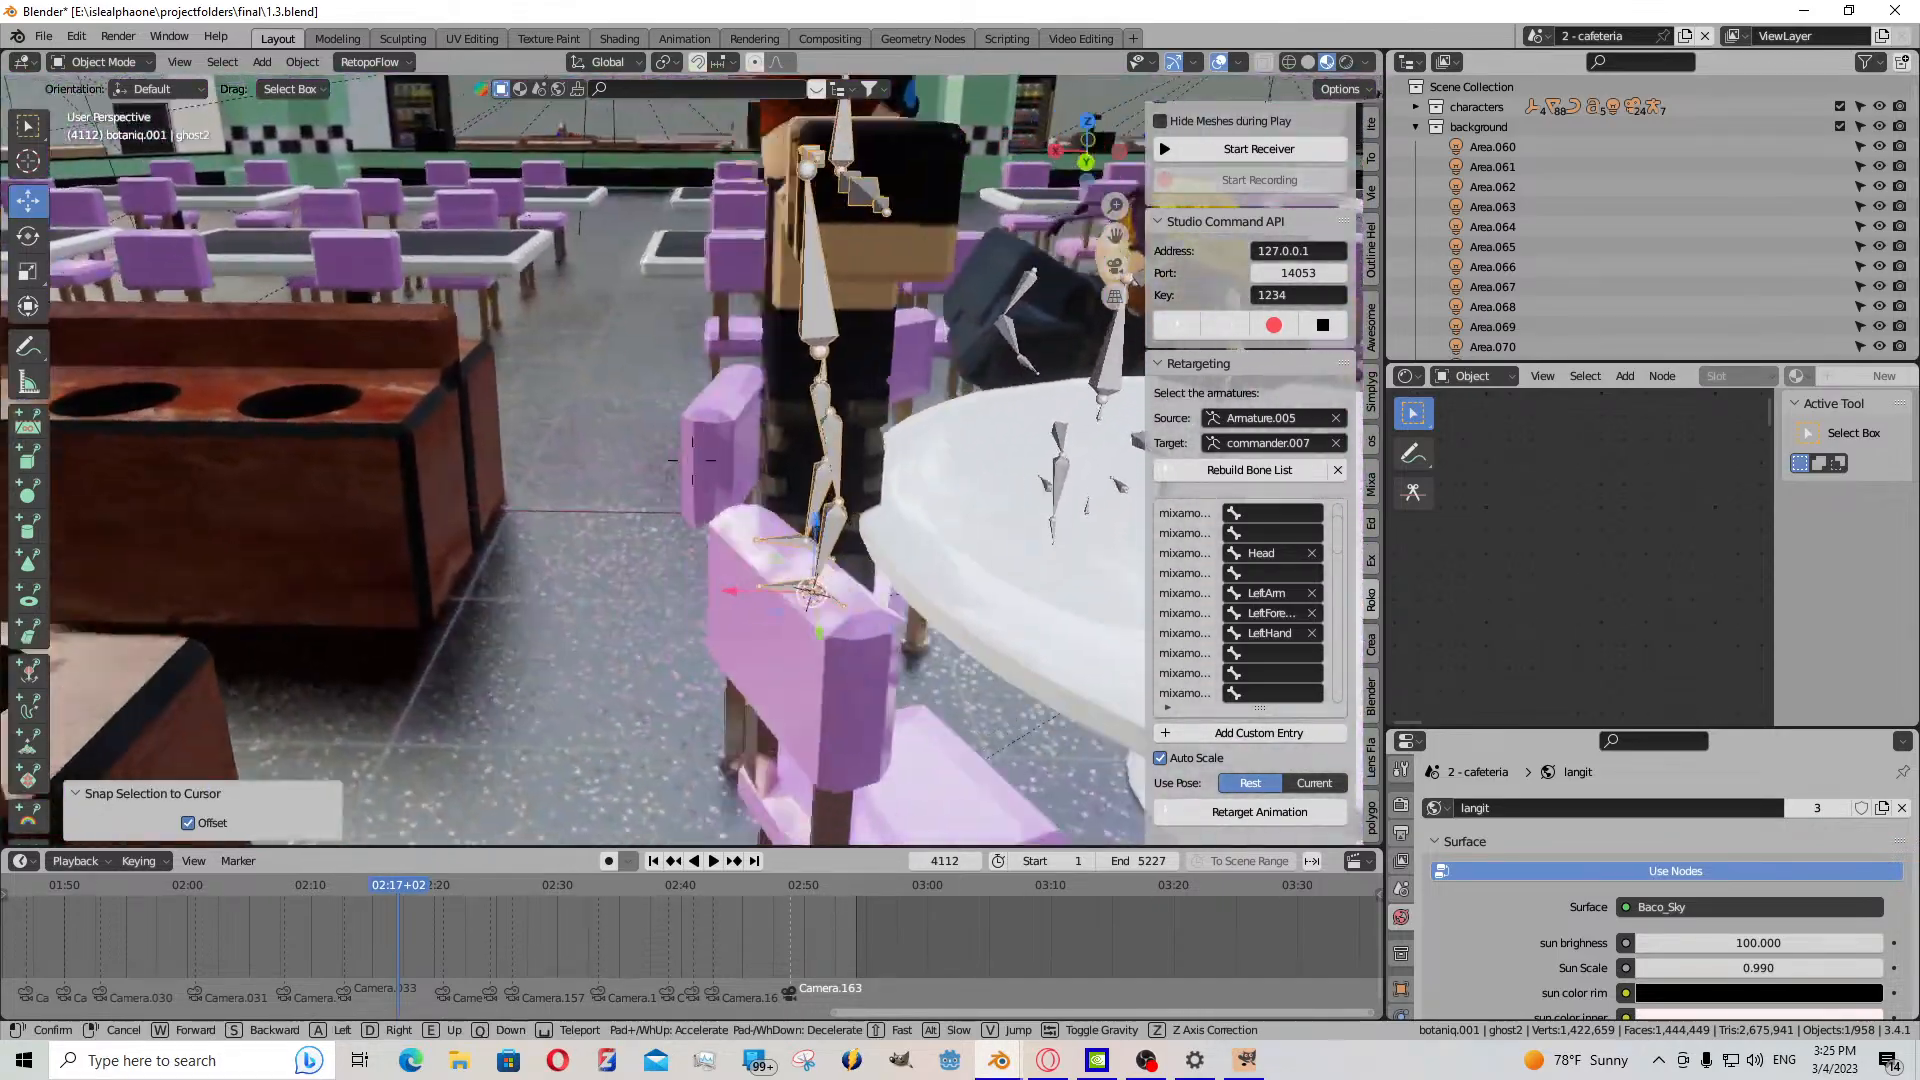
{"action": "left_click", "coordinate": [806, 548]}
{"action": "key", "text": "r"}
{"action": "key", "text": "z"}
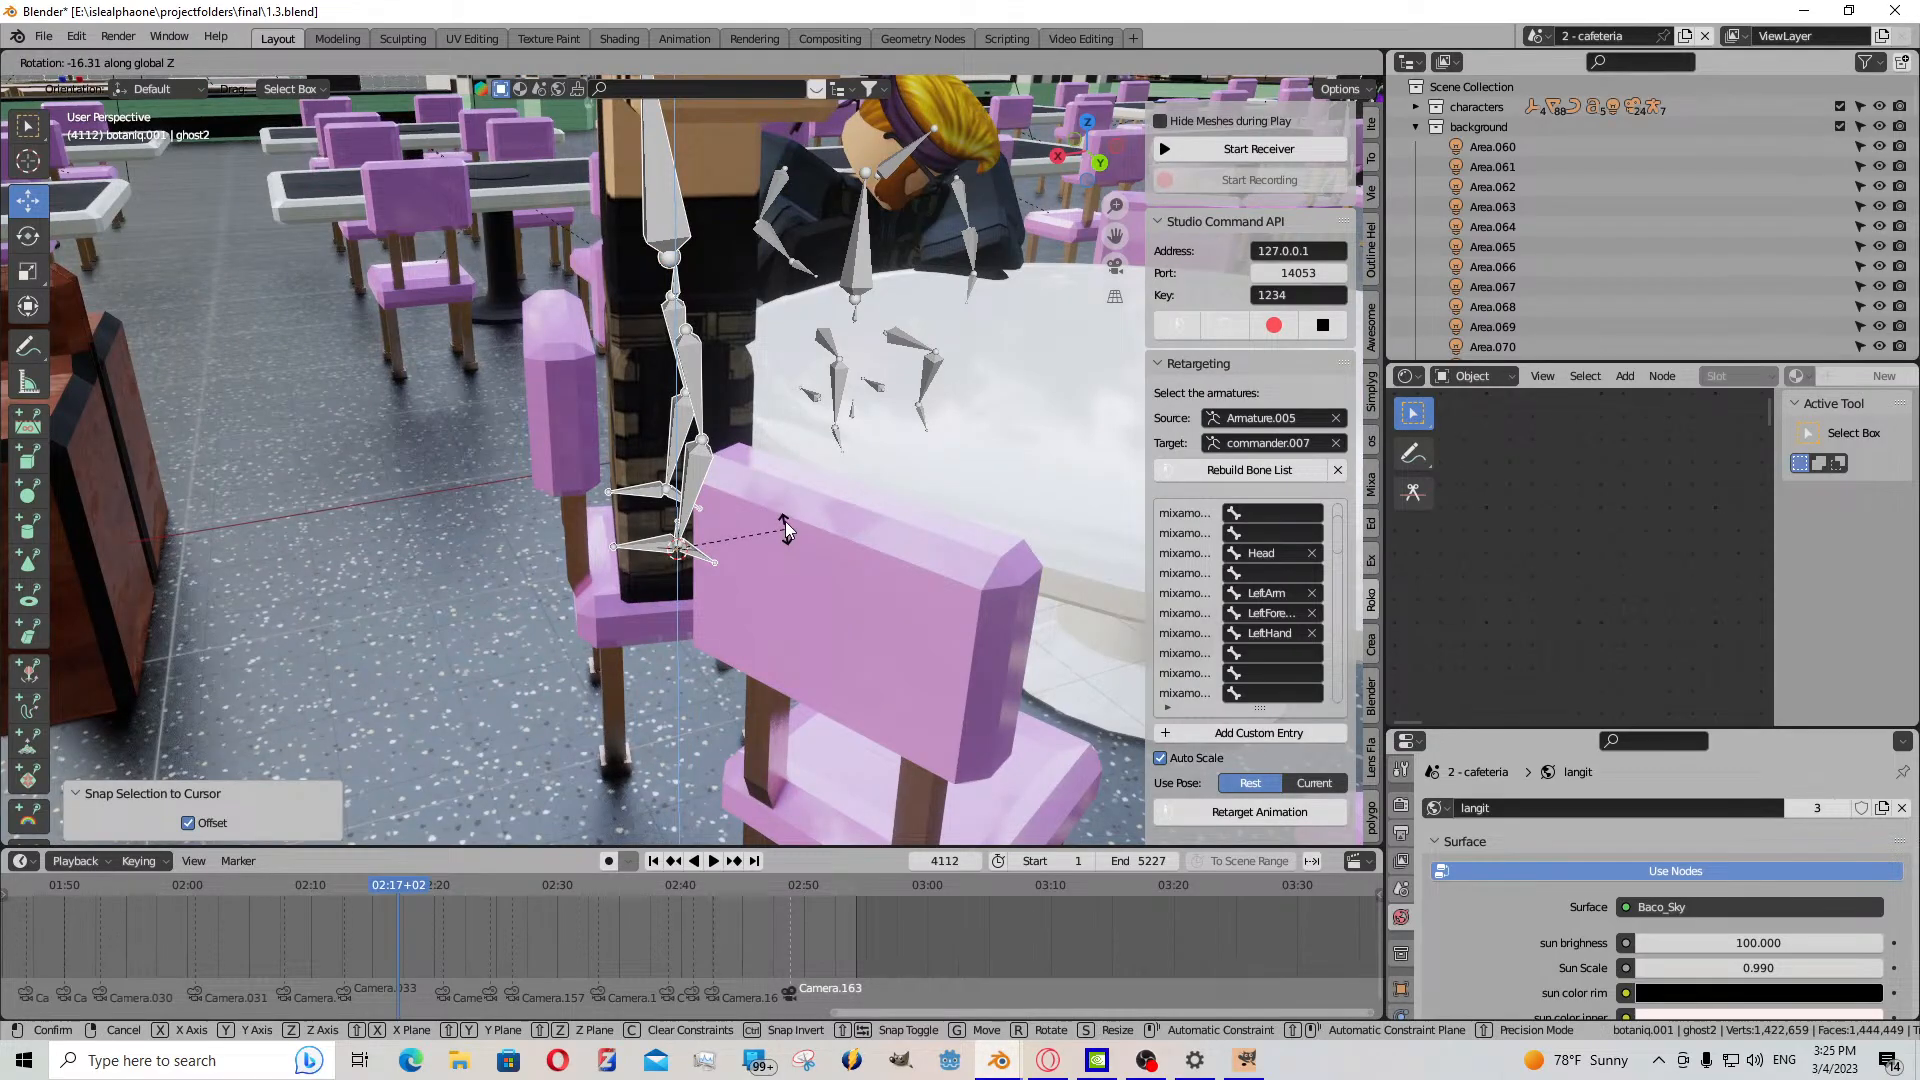
{"action": "left_click", "coordinate": [784, 526]}
- Delete Armature.005 and its white seated mannequin mesh from the cafeteria floor
{"action": "key", "text": "shift+grave"}
{"action": "key", "text": "d"}
{"action": "key", "text": "w"}
{"action": "key", "text": "s"}
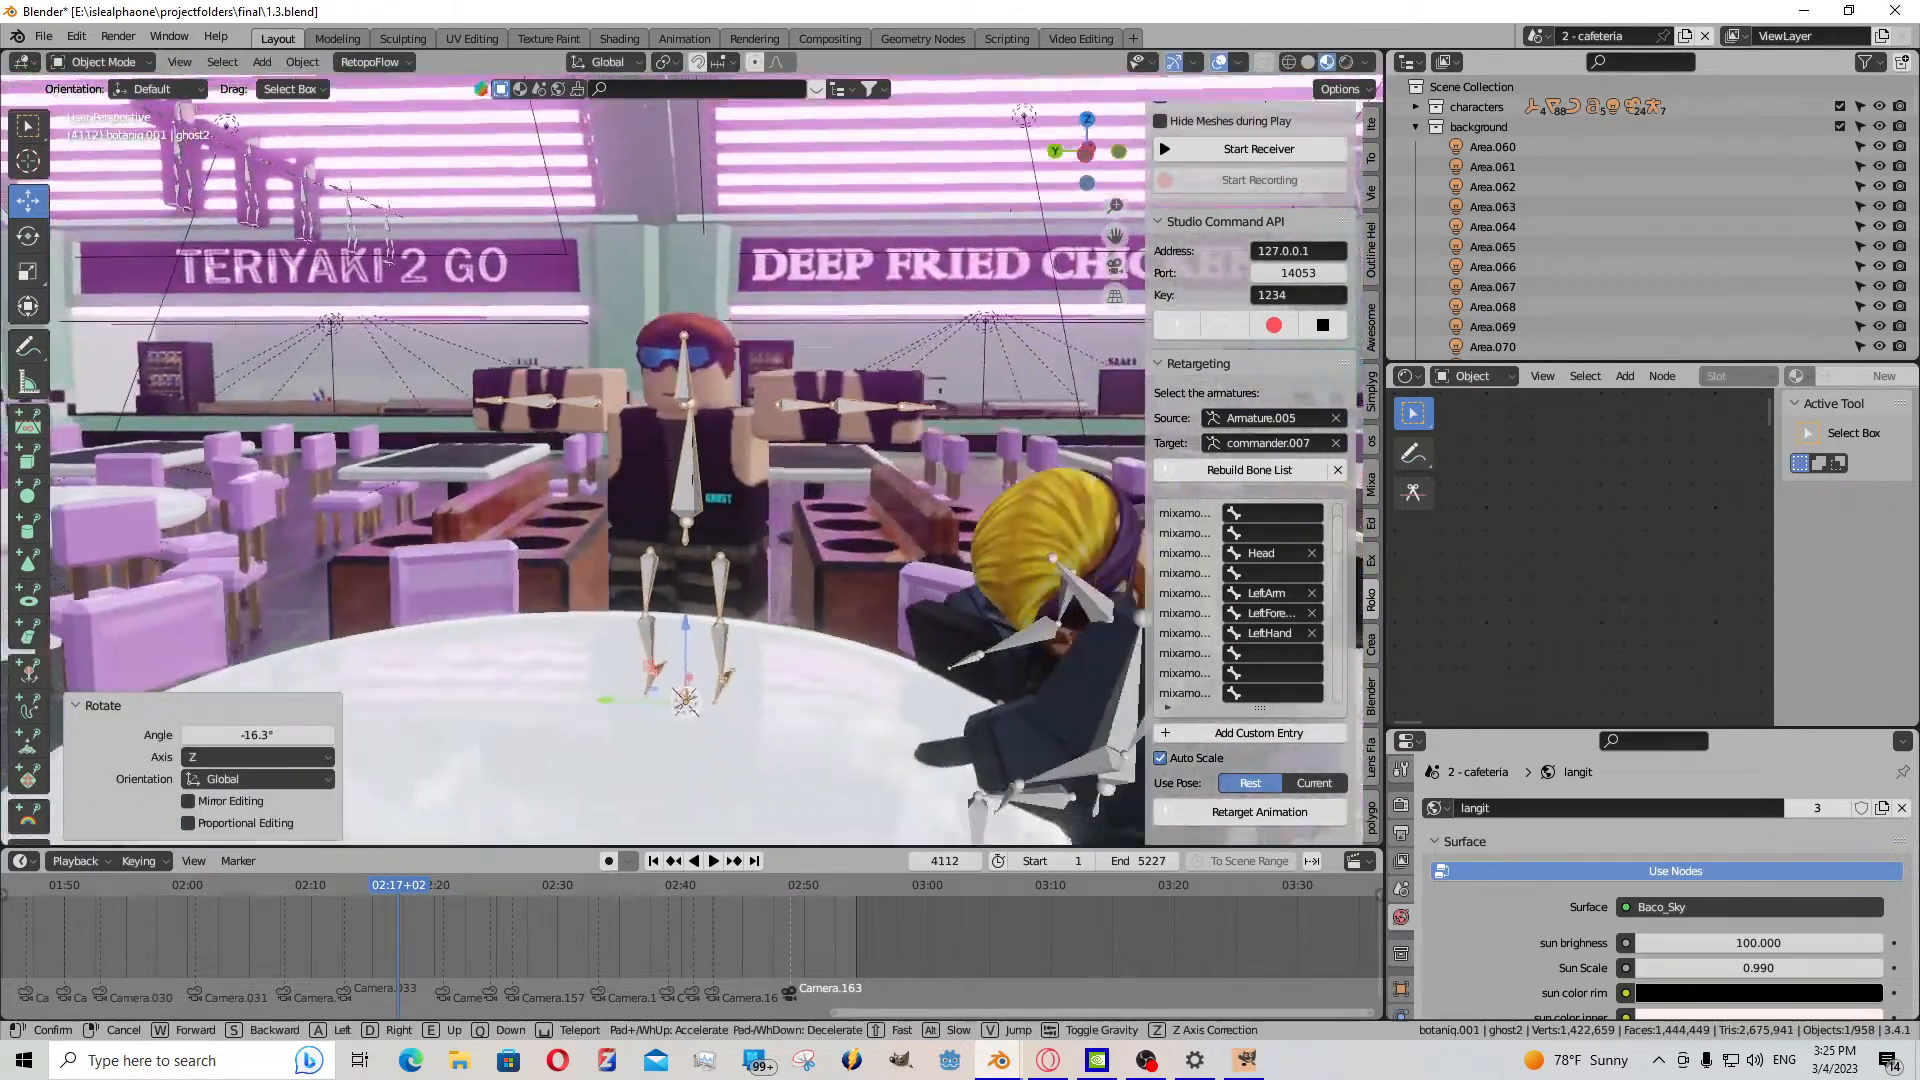
{"action": "key", "text": "d"}
{"action": "key", "text": "w"}
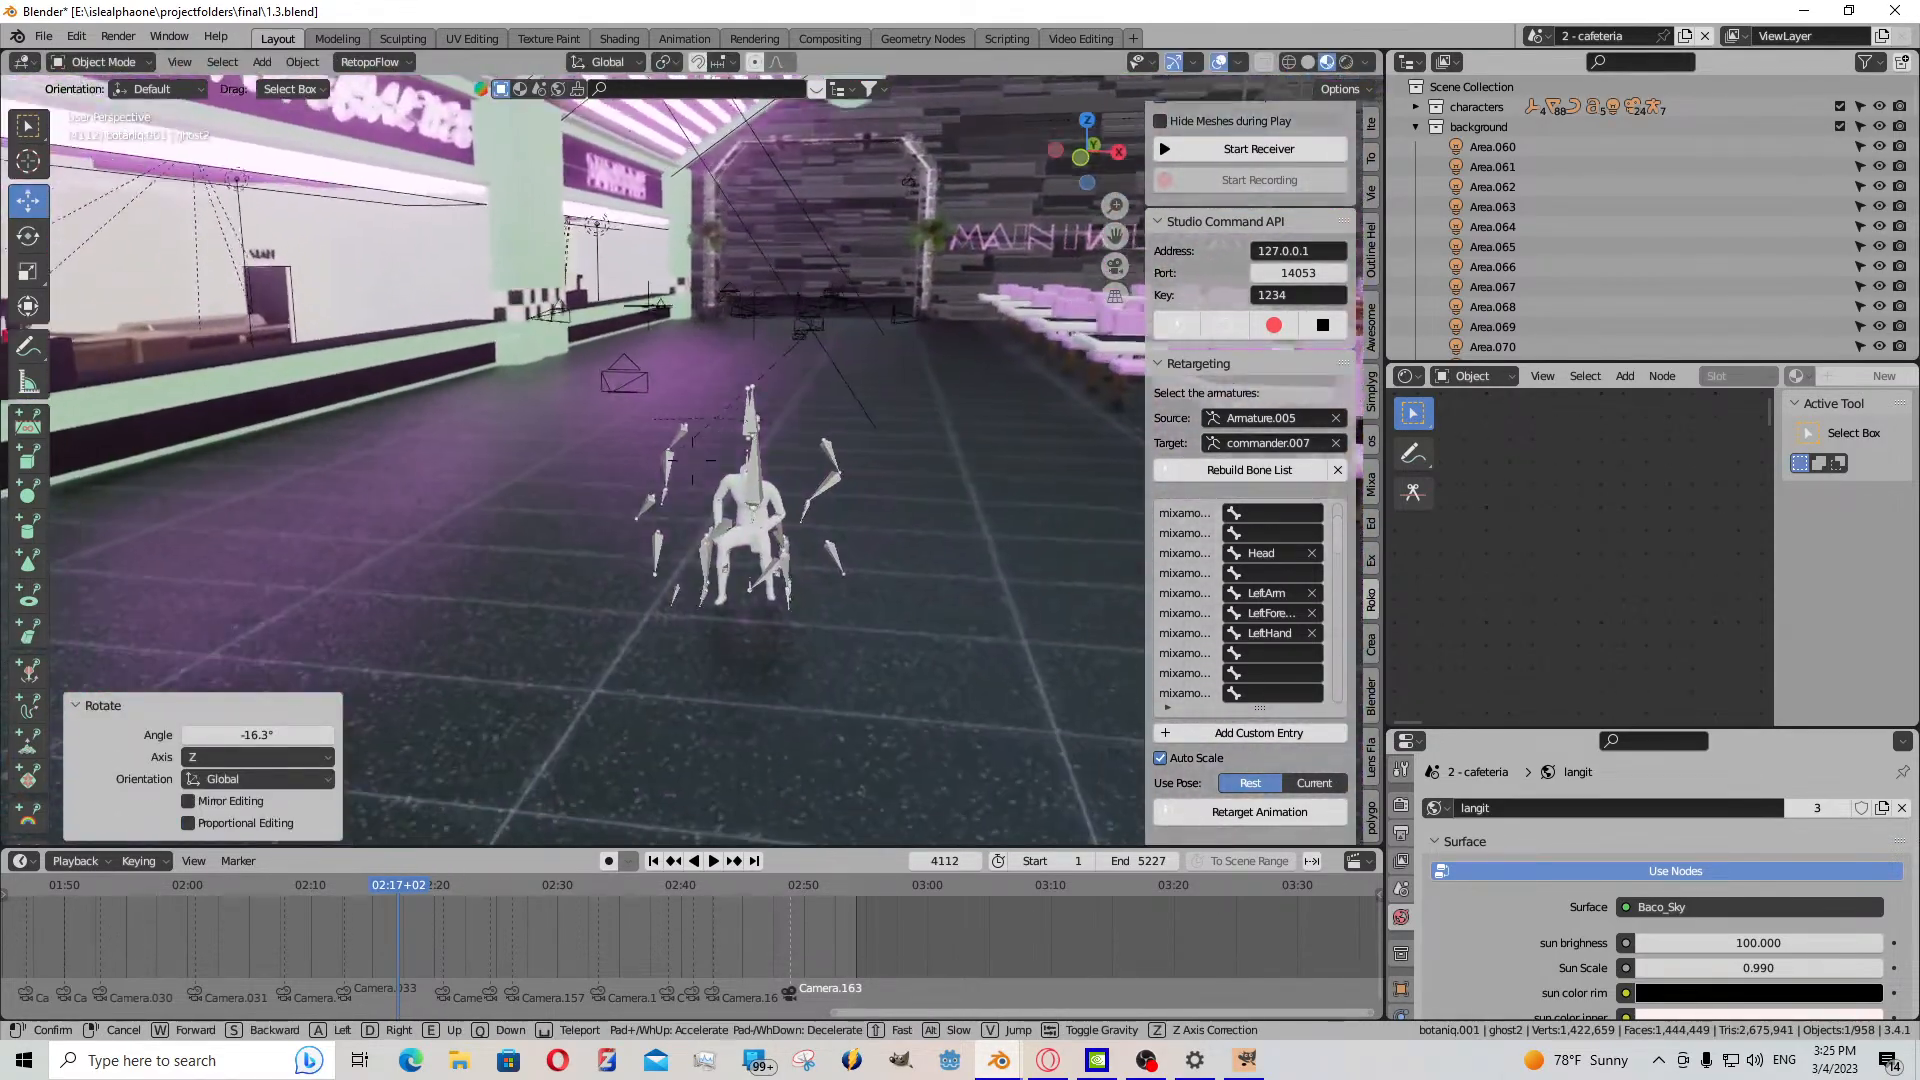
{"action": "left_click", "coordinate": [788, 522]}
{"action": "left_click", "coordinate": [744, 380], "text": "shift"}
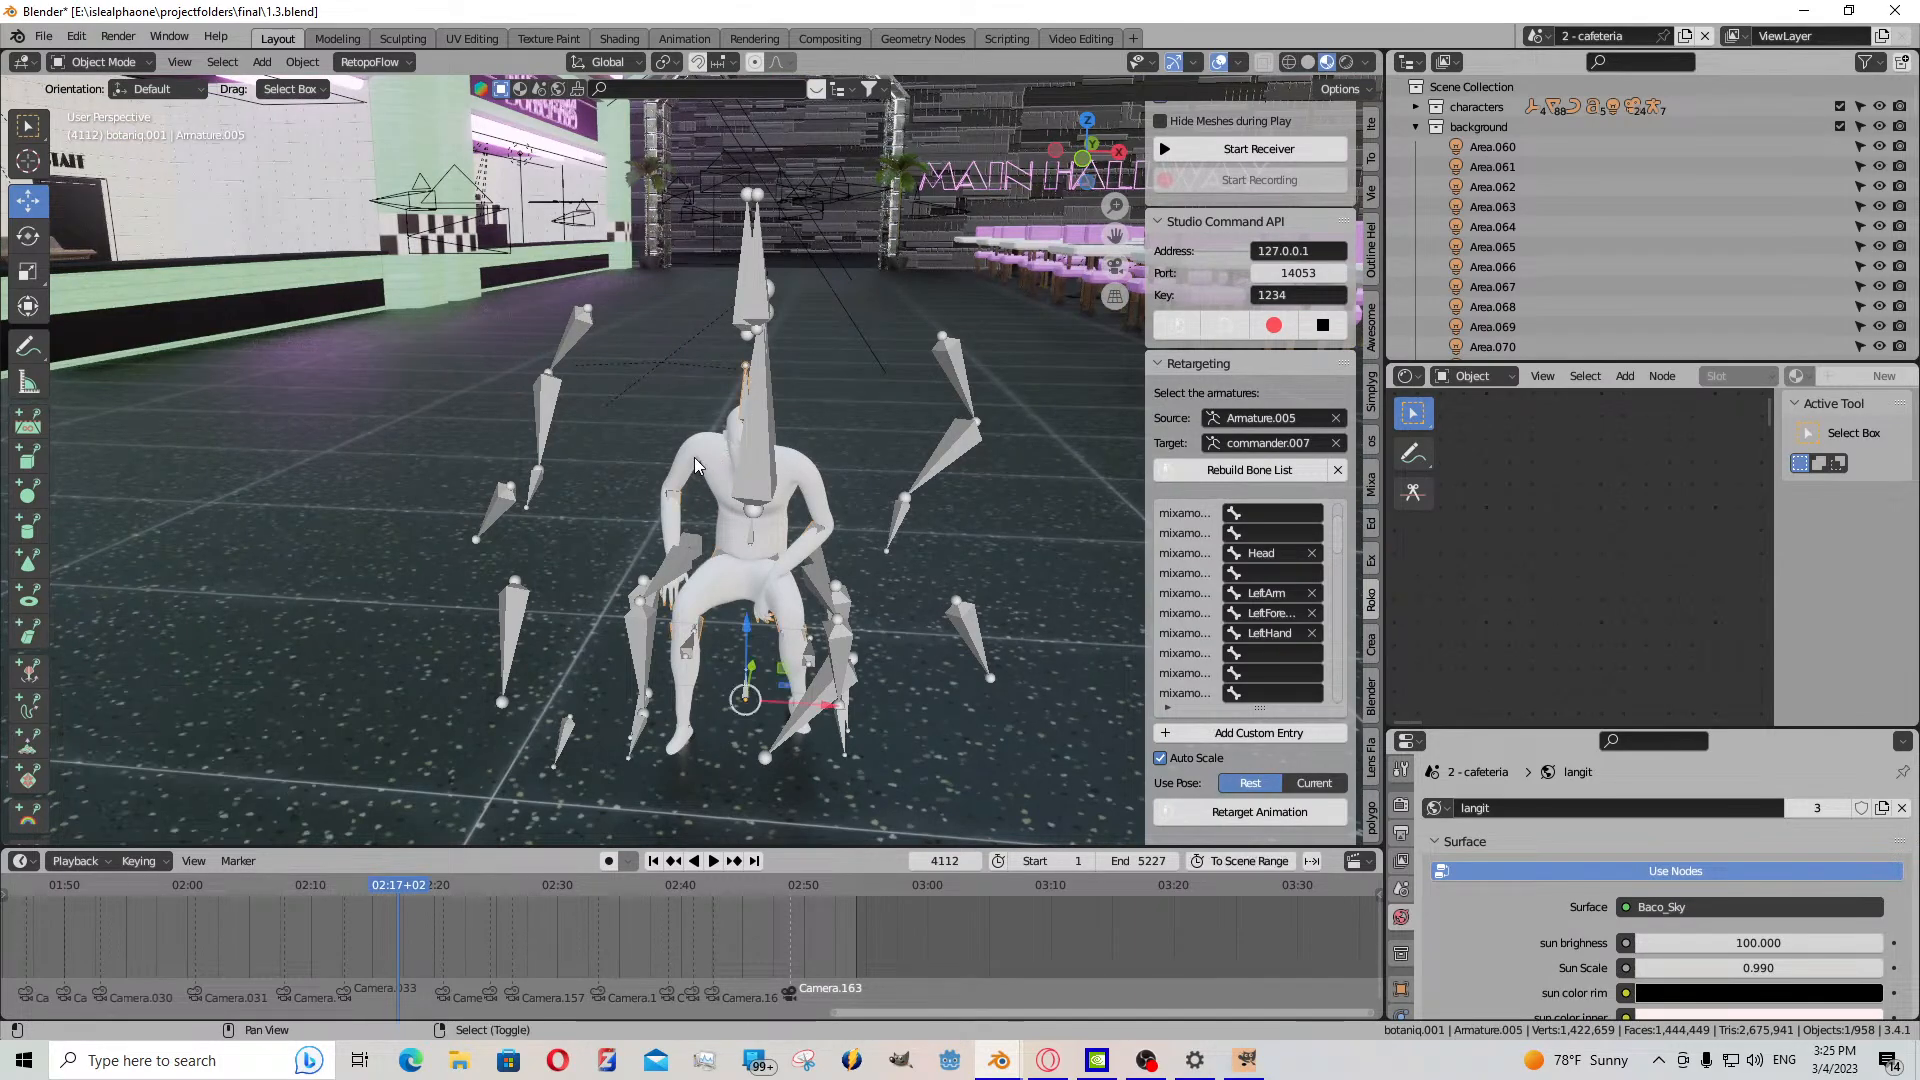
{"action": "left_click", "coordinate": [681, 461], "text": "shift"}
{"action": "key", "text": "Delete"}
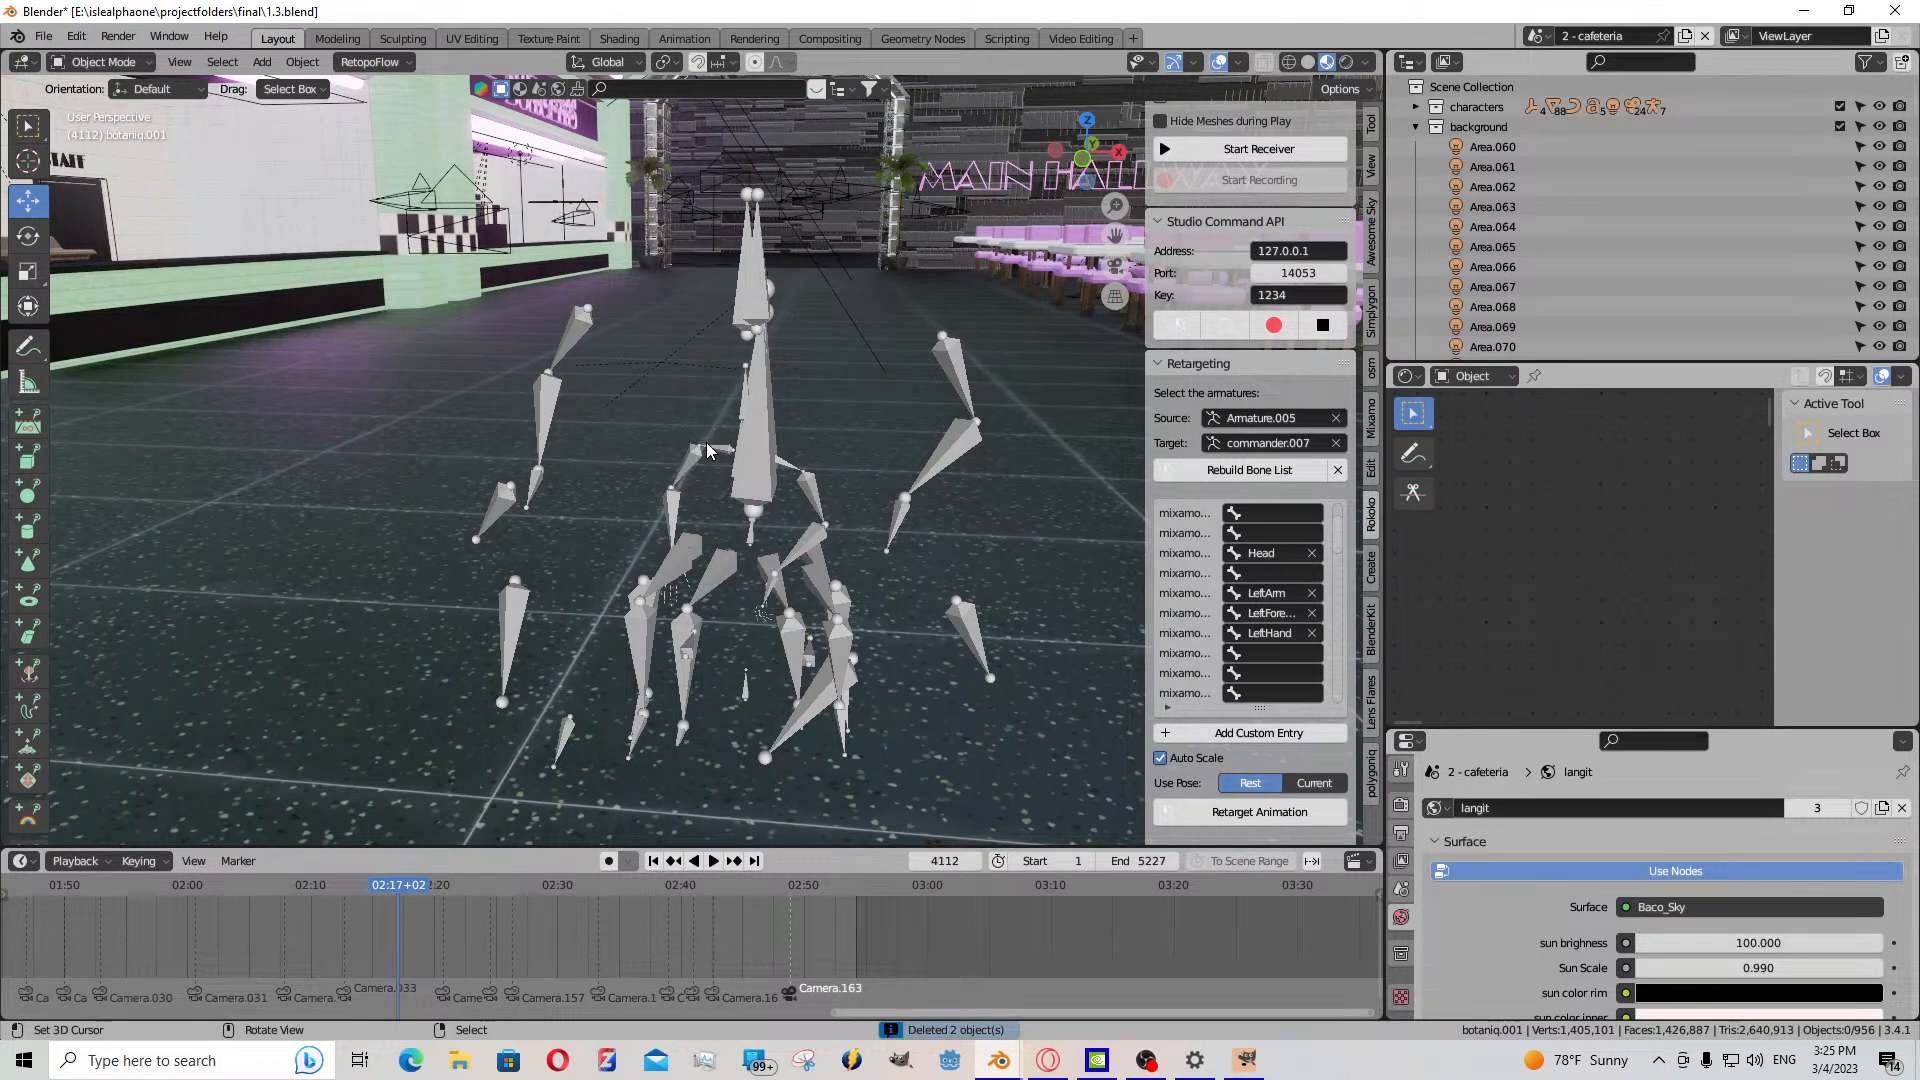
- Snap the 3D cursor to the base of the Armature.005_copy skeleton and delete that skeleton from the cafeteria floor
{"action": "left_click", "coordinate": [706, 446]}
{"action": "key", "text": "shift+s"}
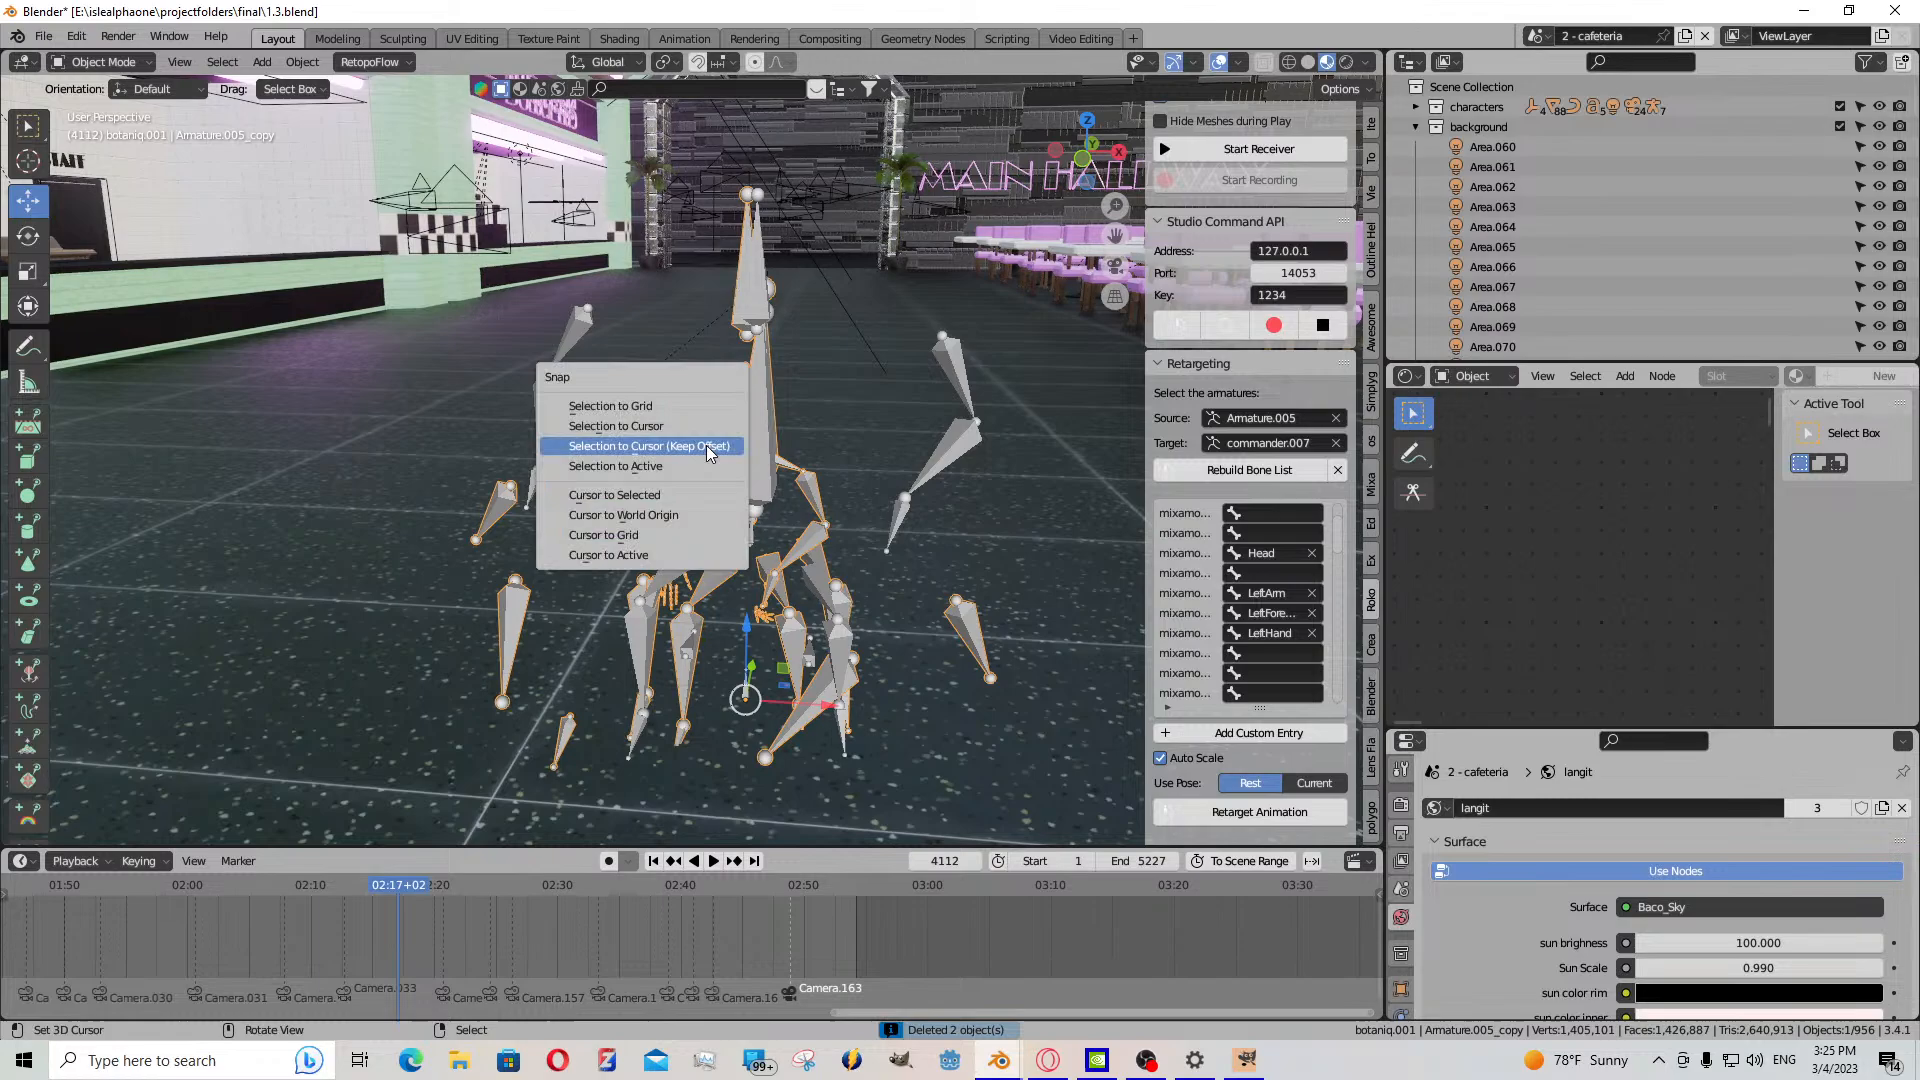
{"action": "left_click", "coordinate": [660, 514]}
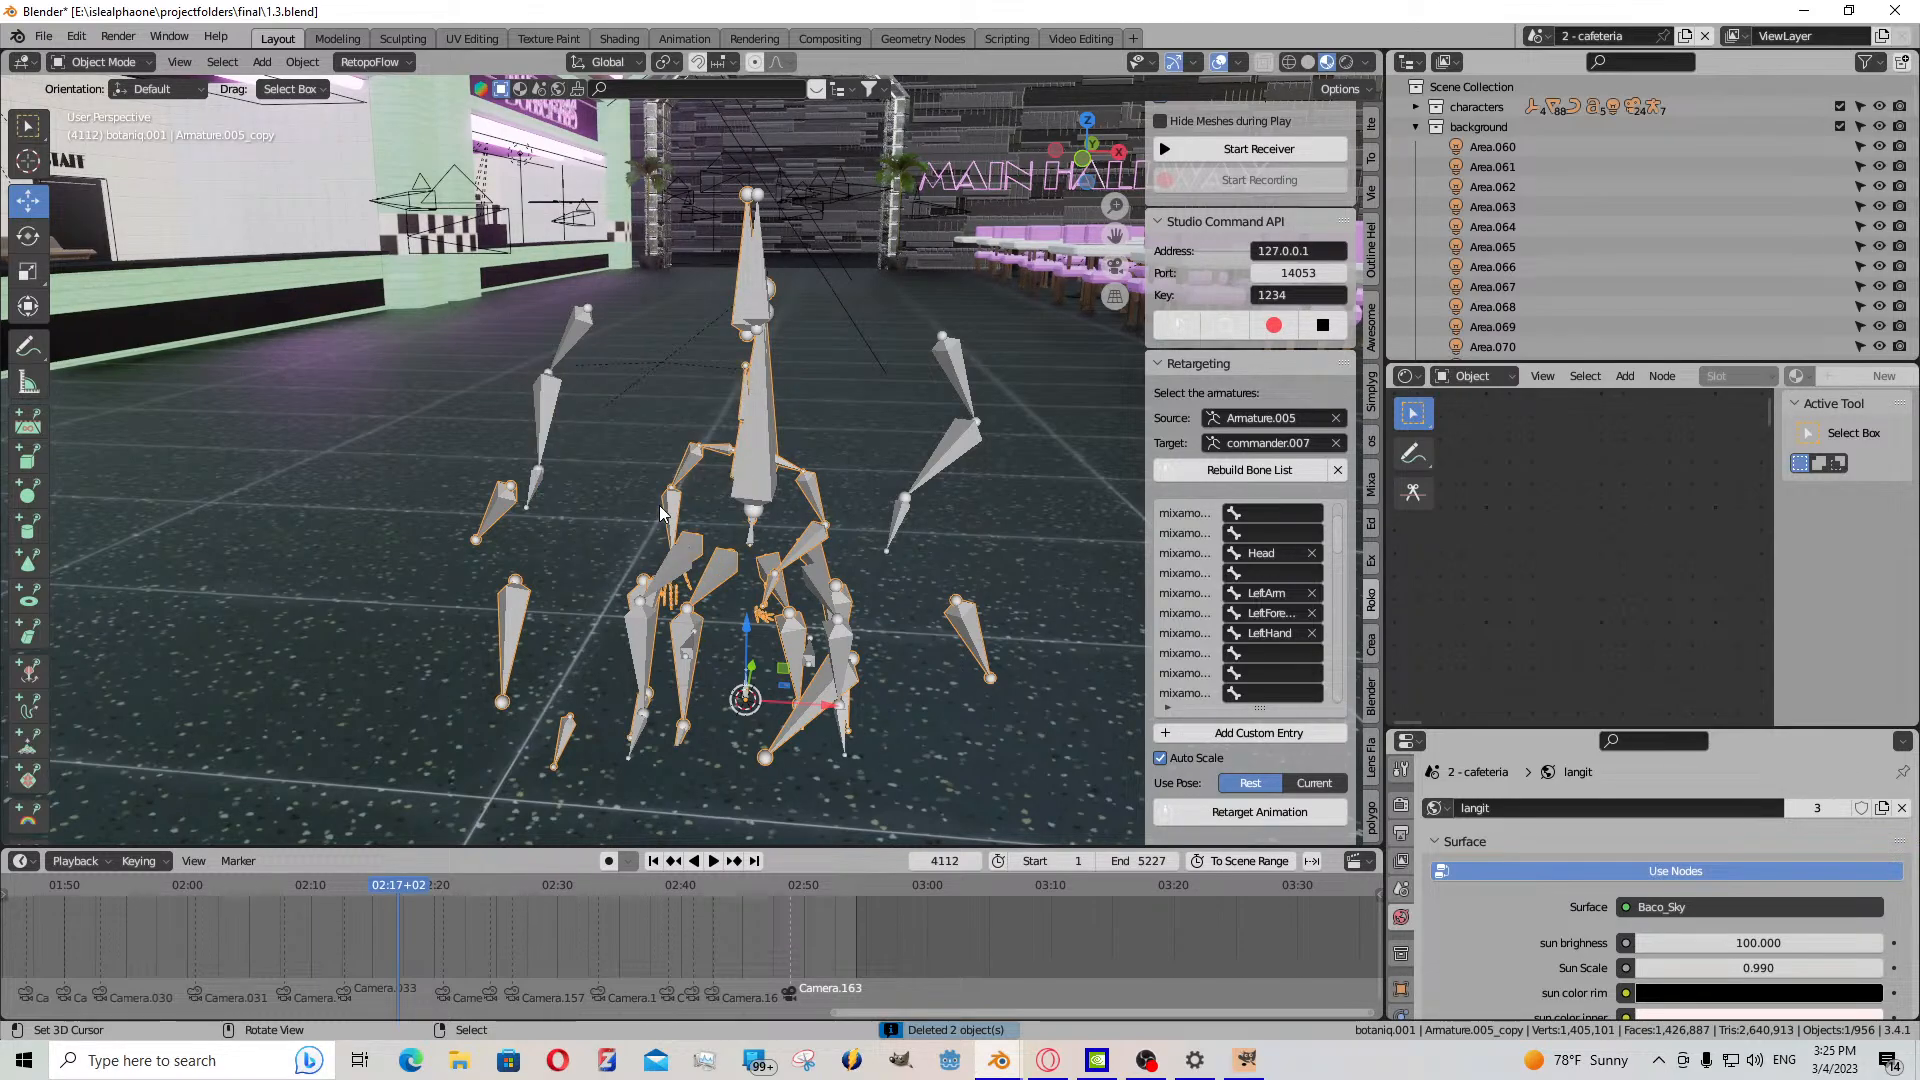
{"action": "key", "text": "Delete"}
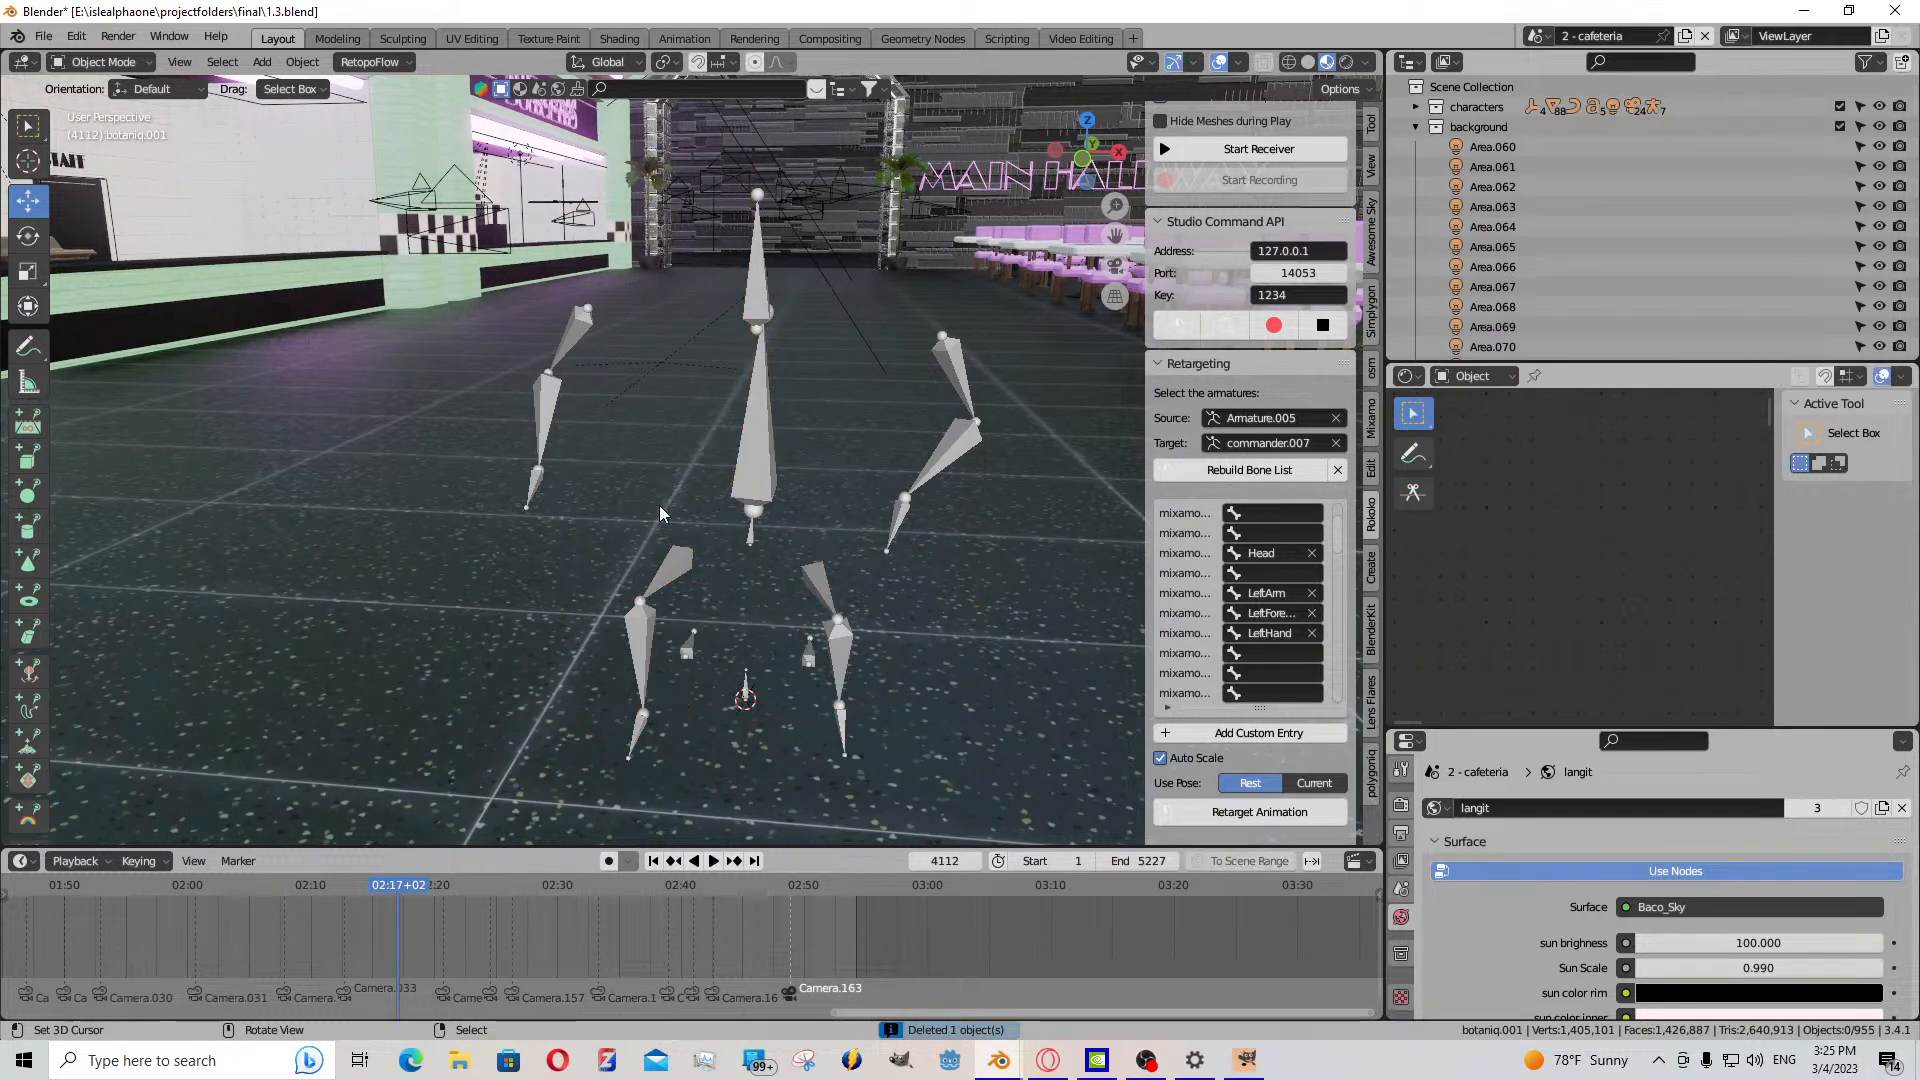
- Clear the location and rotation of commander.007's bones in Pose Mode and return to Object Mode
{"action": "left_click", "coordinate": [752, 402]}
{"action": "left_click", "coordinate": [100, 62]}
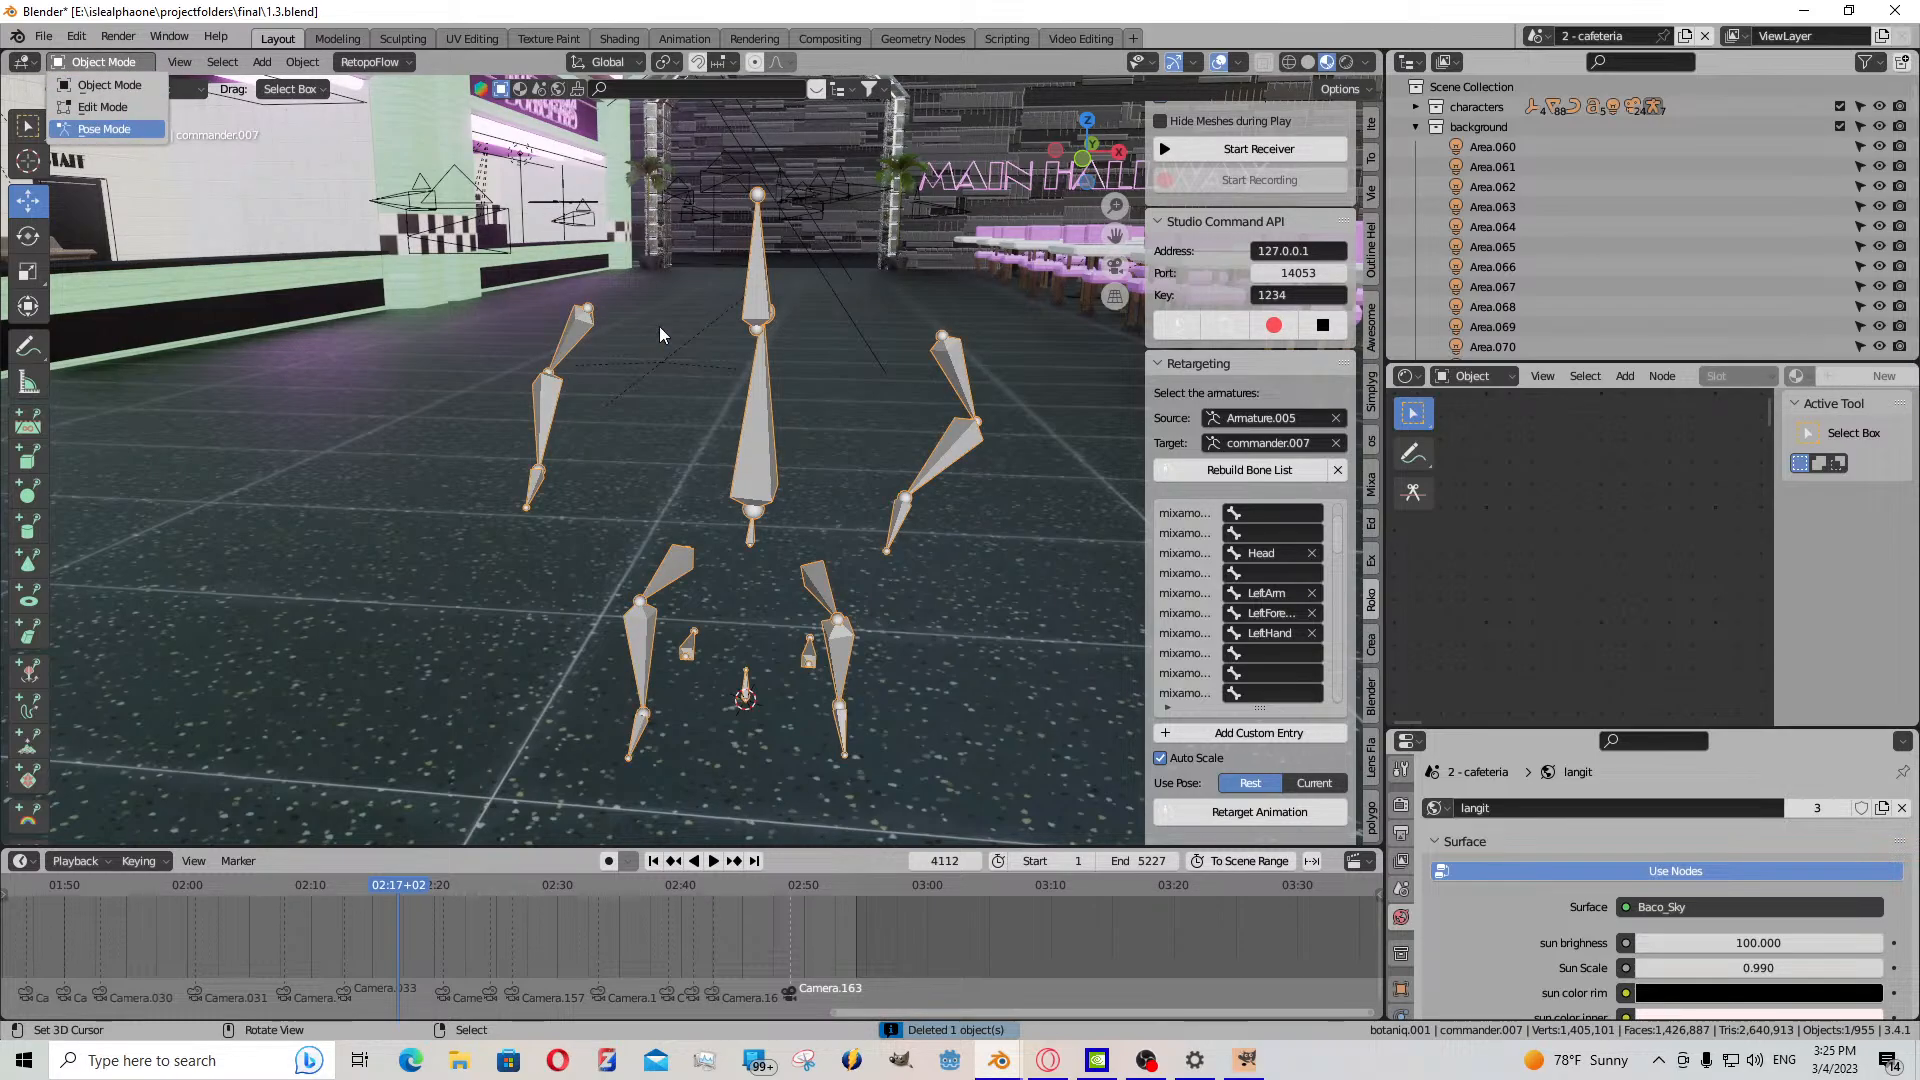
{"action": "left_click", "coordinate": [95, 128]}
{"action": "key", "text": "alt+g"}
{"action": "key", "text": "alt+r"}
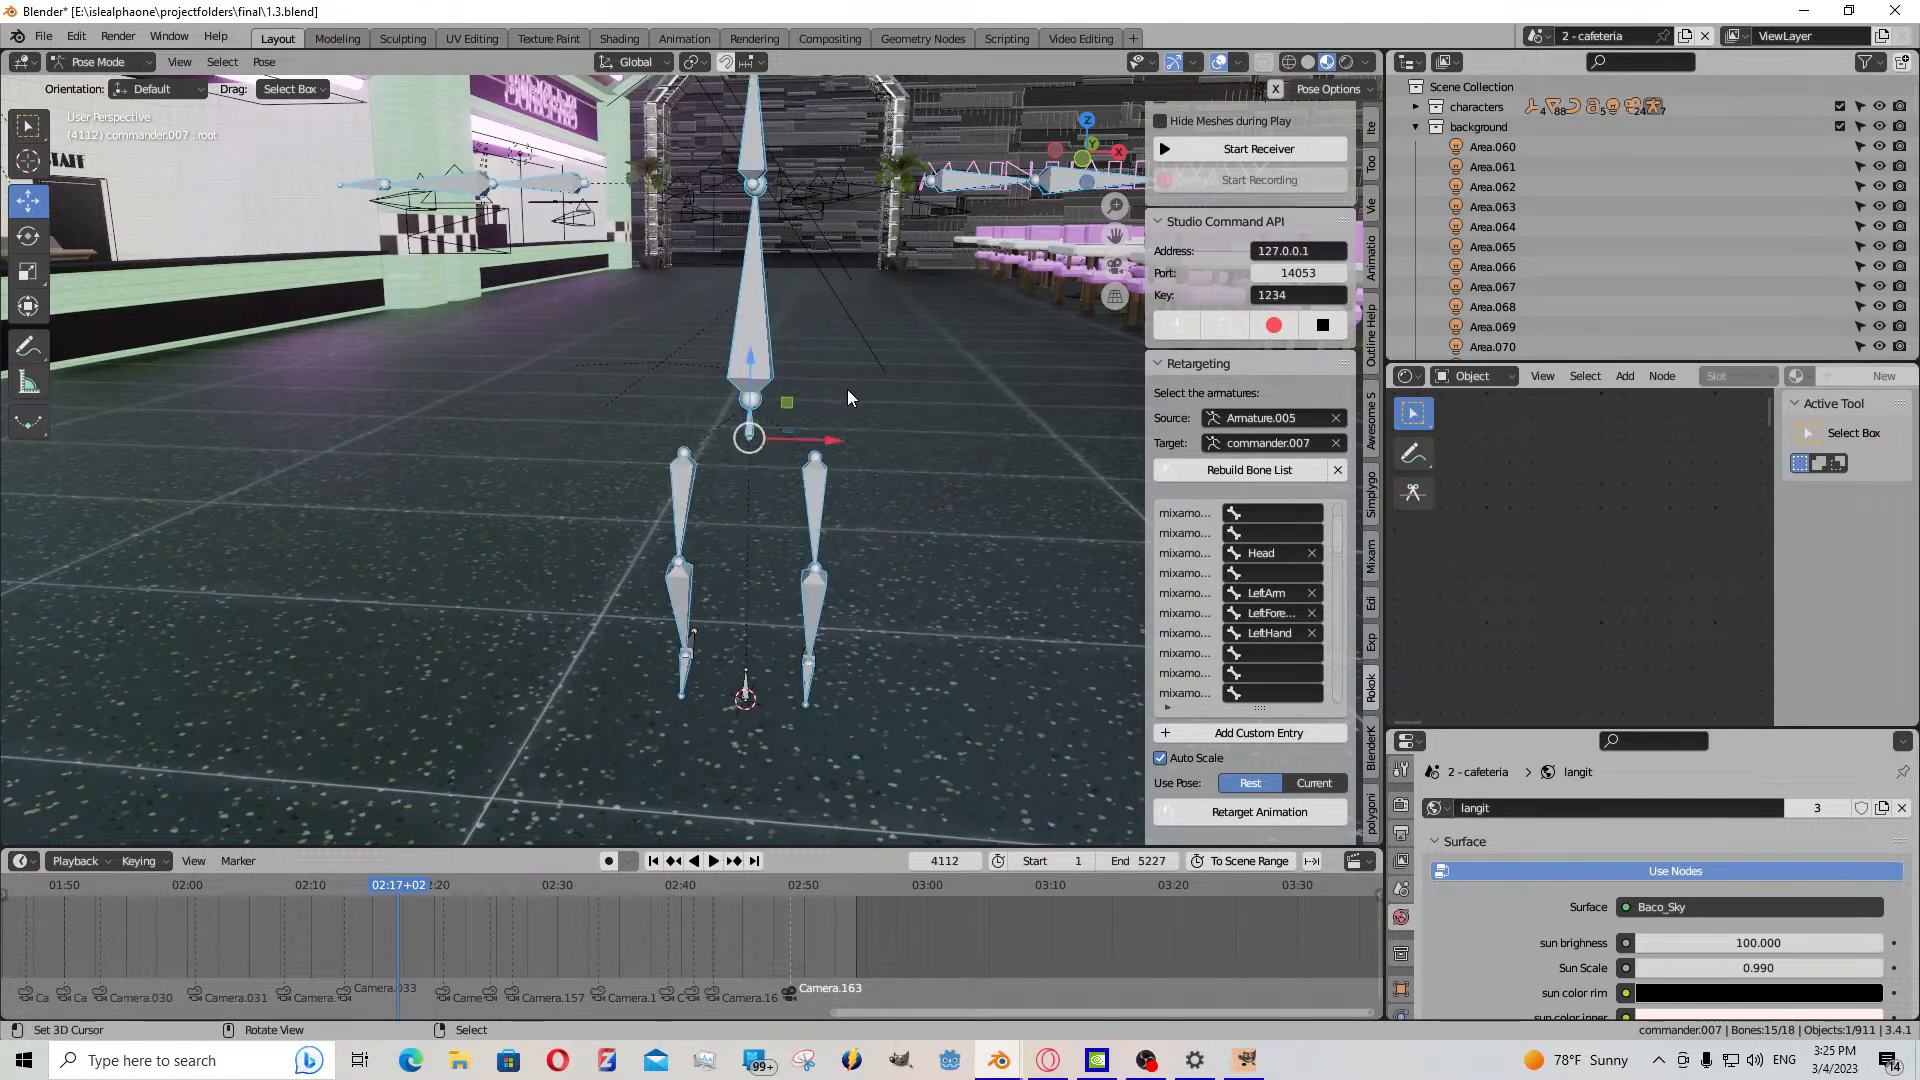
{"action": "left_click", "coordinate": [86, 60]}
- Search the mocap folder for "sitt" and import Sittingnlooking.fbx as an FBX file
{"action": "left_click", "coordinate": [44, 36]}
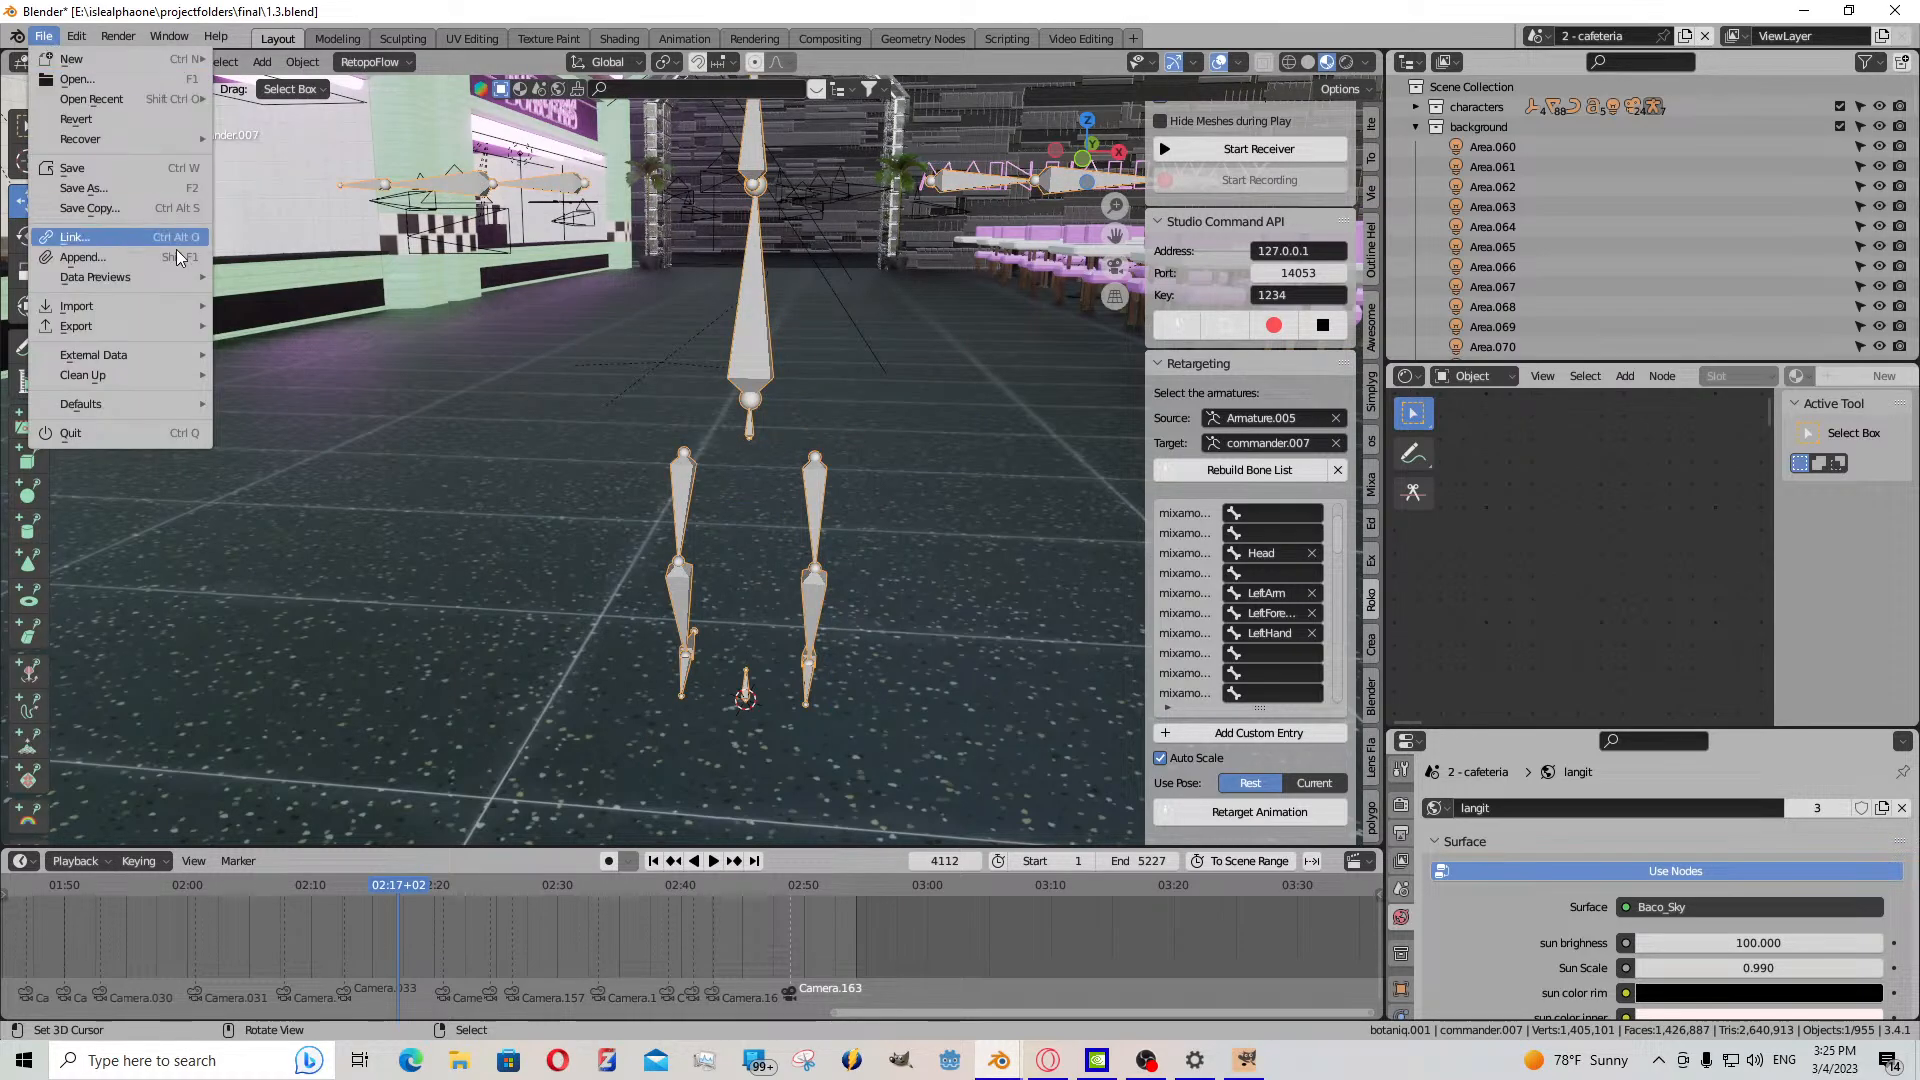
{"action": "mouse_move", "coordinate": [100, 307]}
{"action": "left_click", "coordinate": [365, 507]}
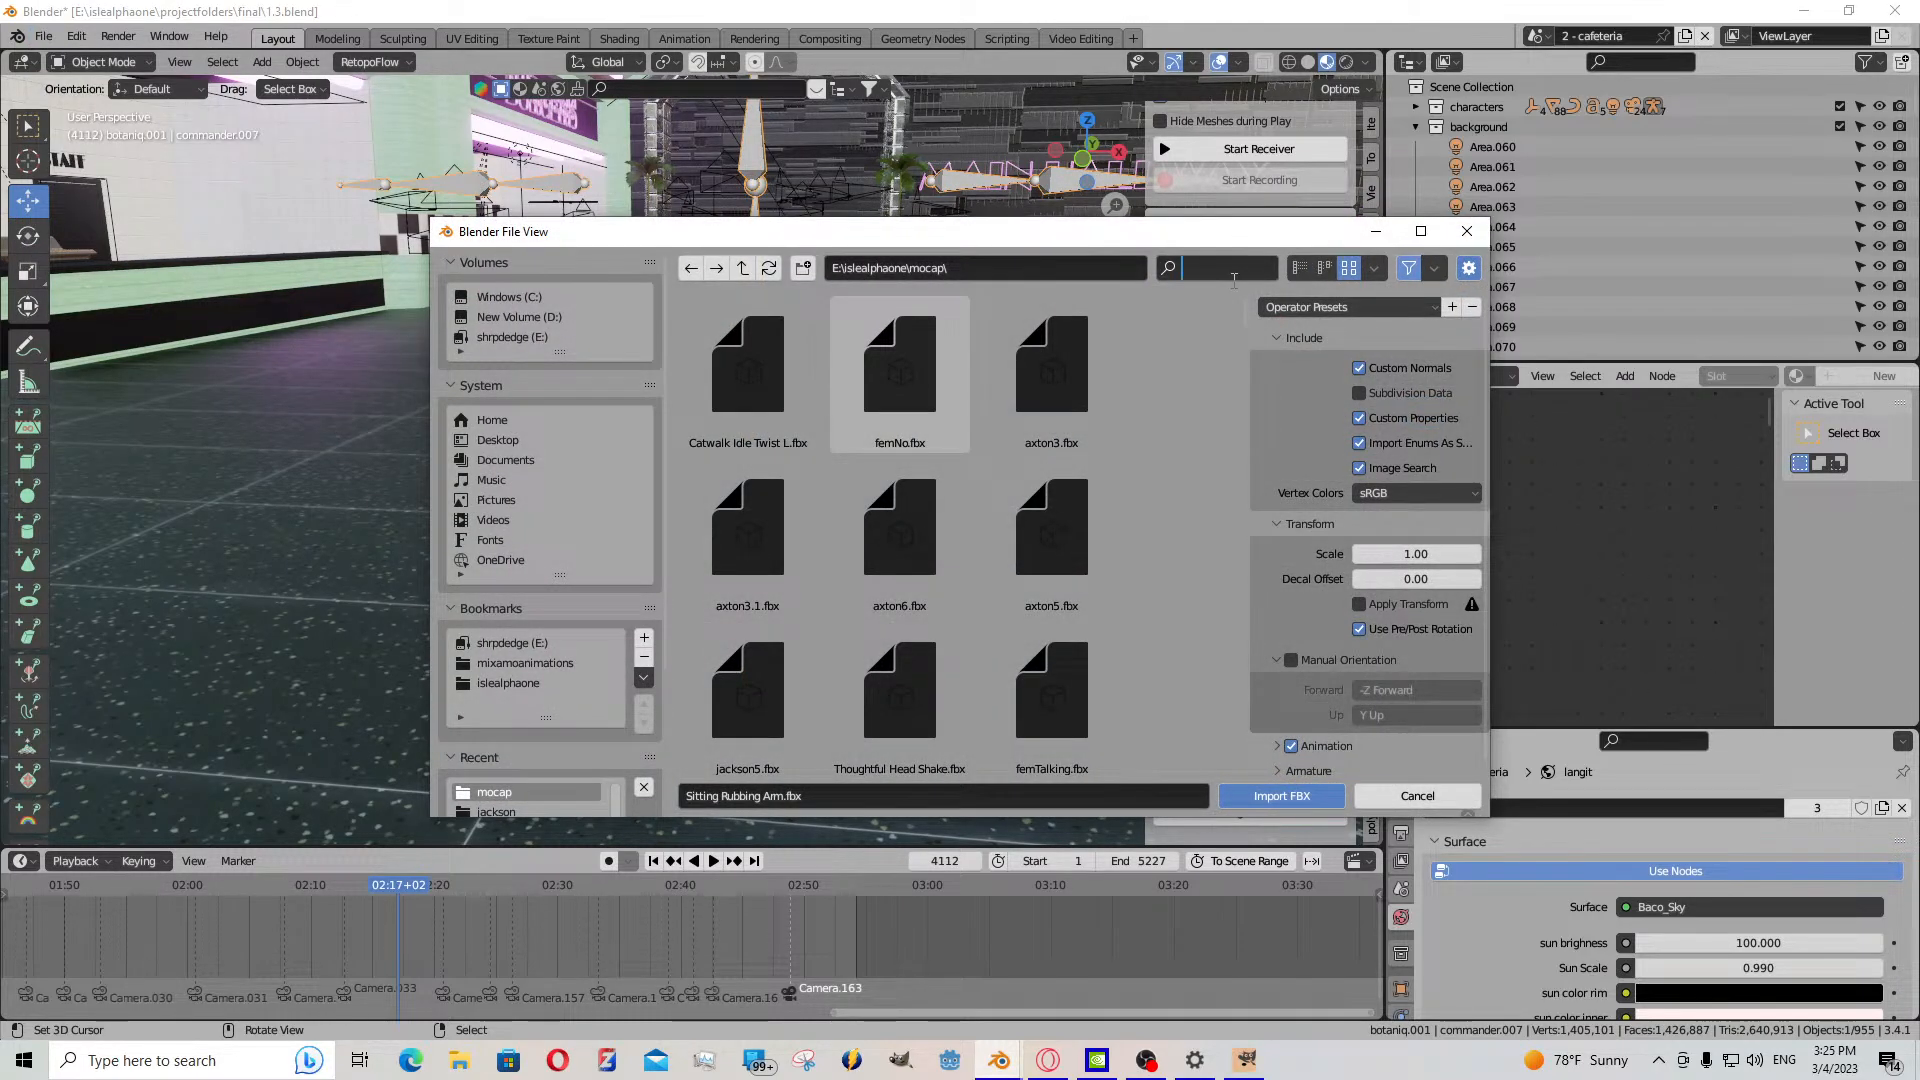
{"action": "type", "text": "sitt"}
{"action": "key", "text": "Return"}
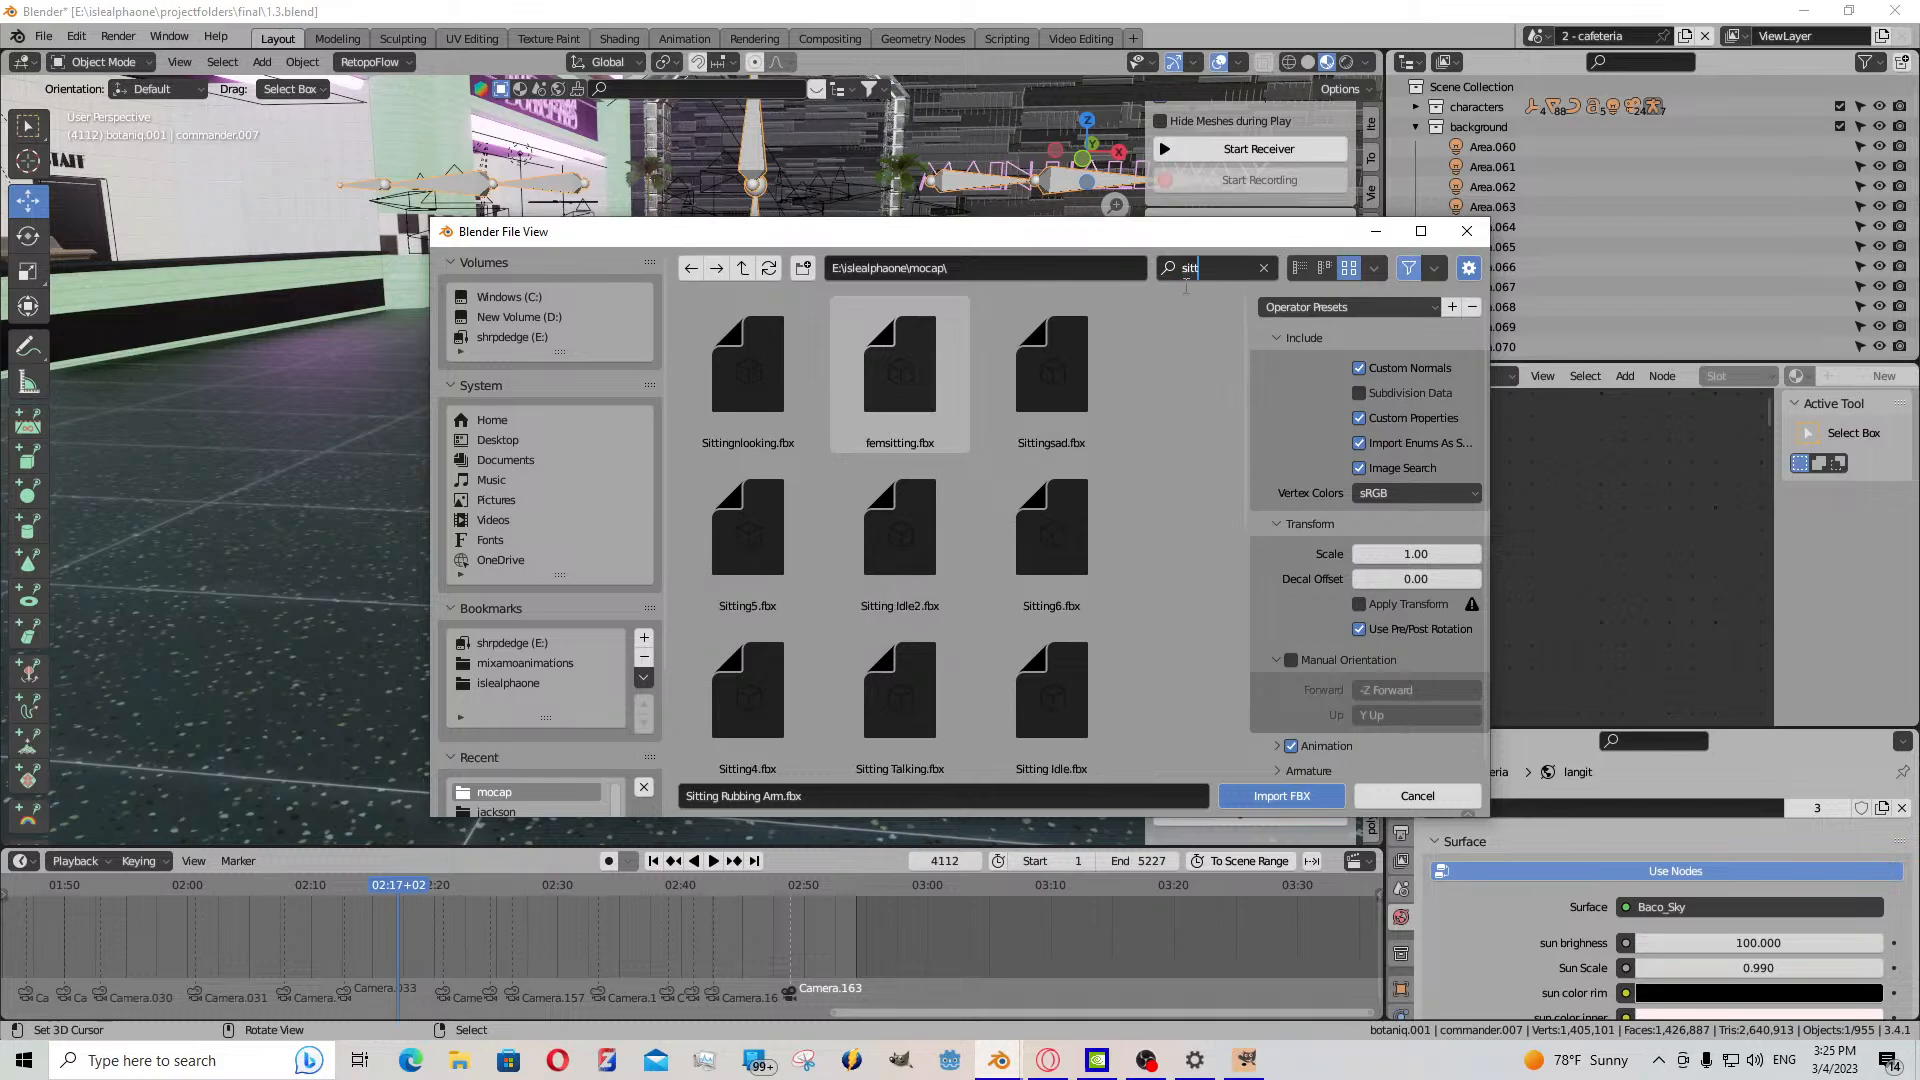
{"action": "double_click", "coordinate": [778, 414]}
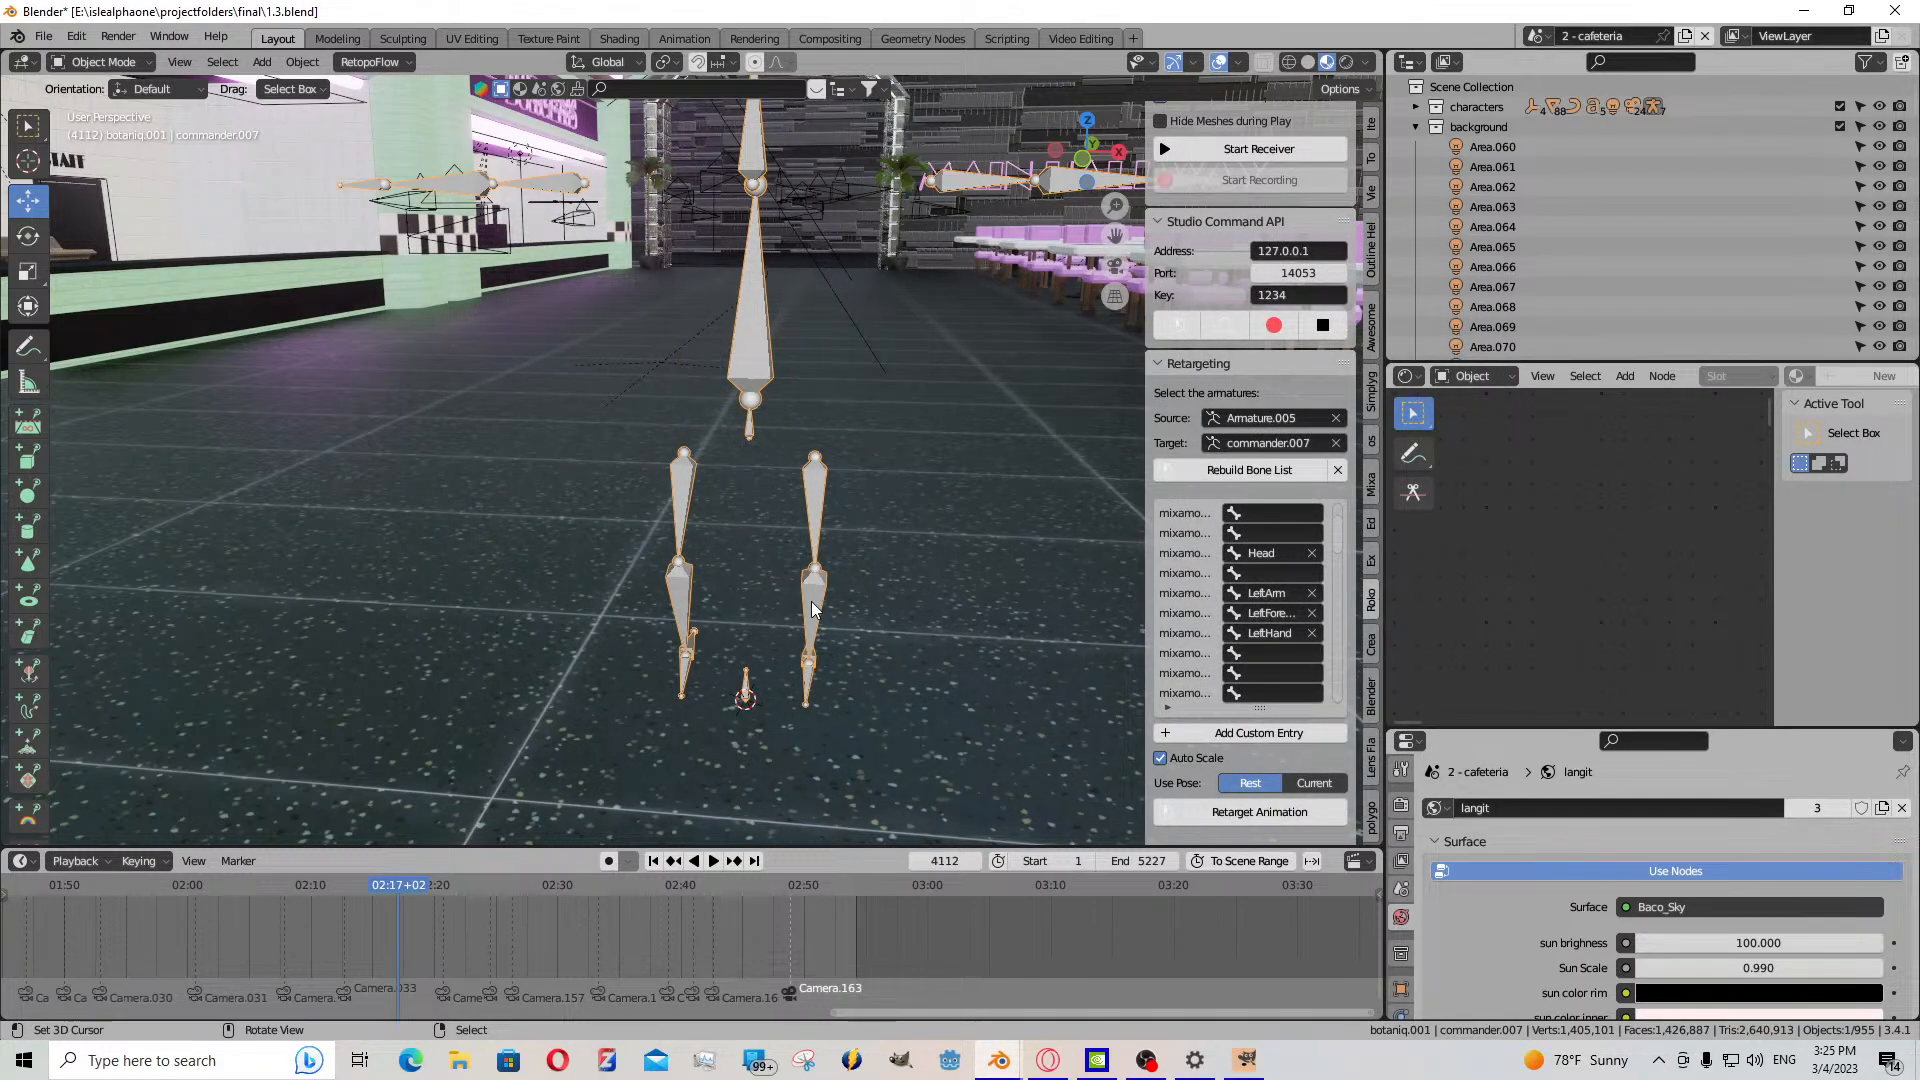
- Snap the imported armature to the 3D cursor with its offset kept, and clear its bones' location and rotation in Pose Mode
{"action": "key", "text": "shift+s"}
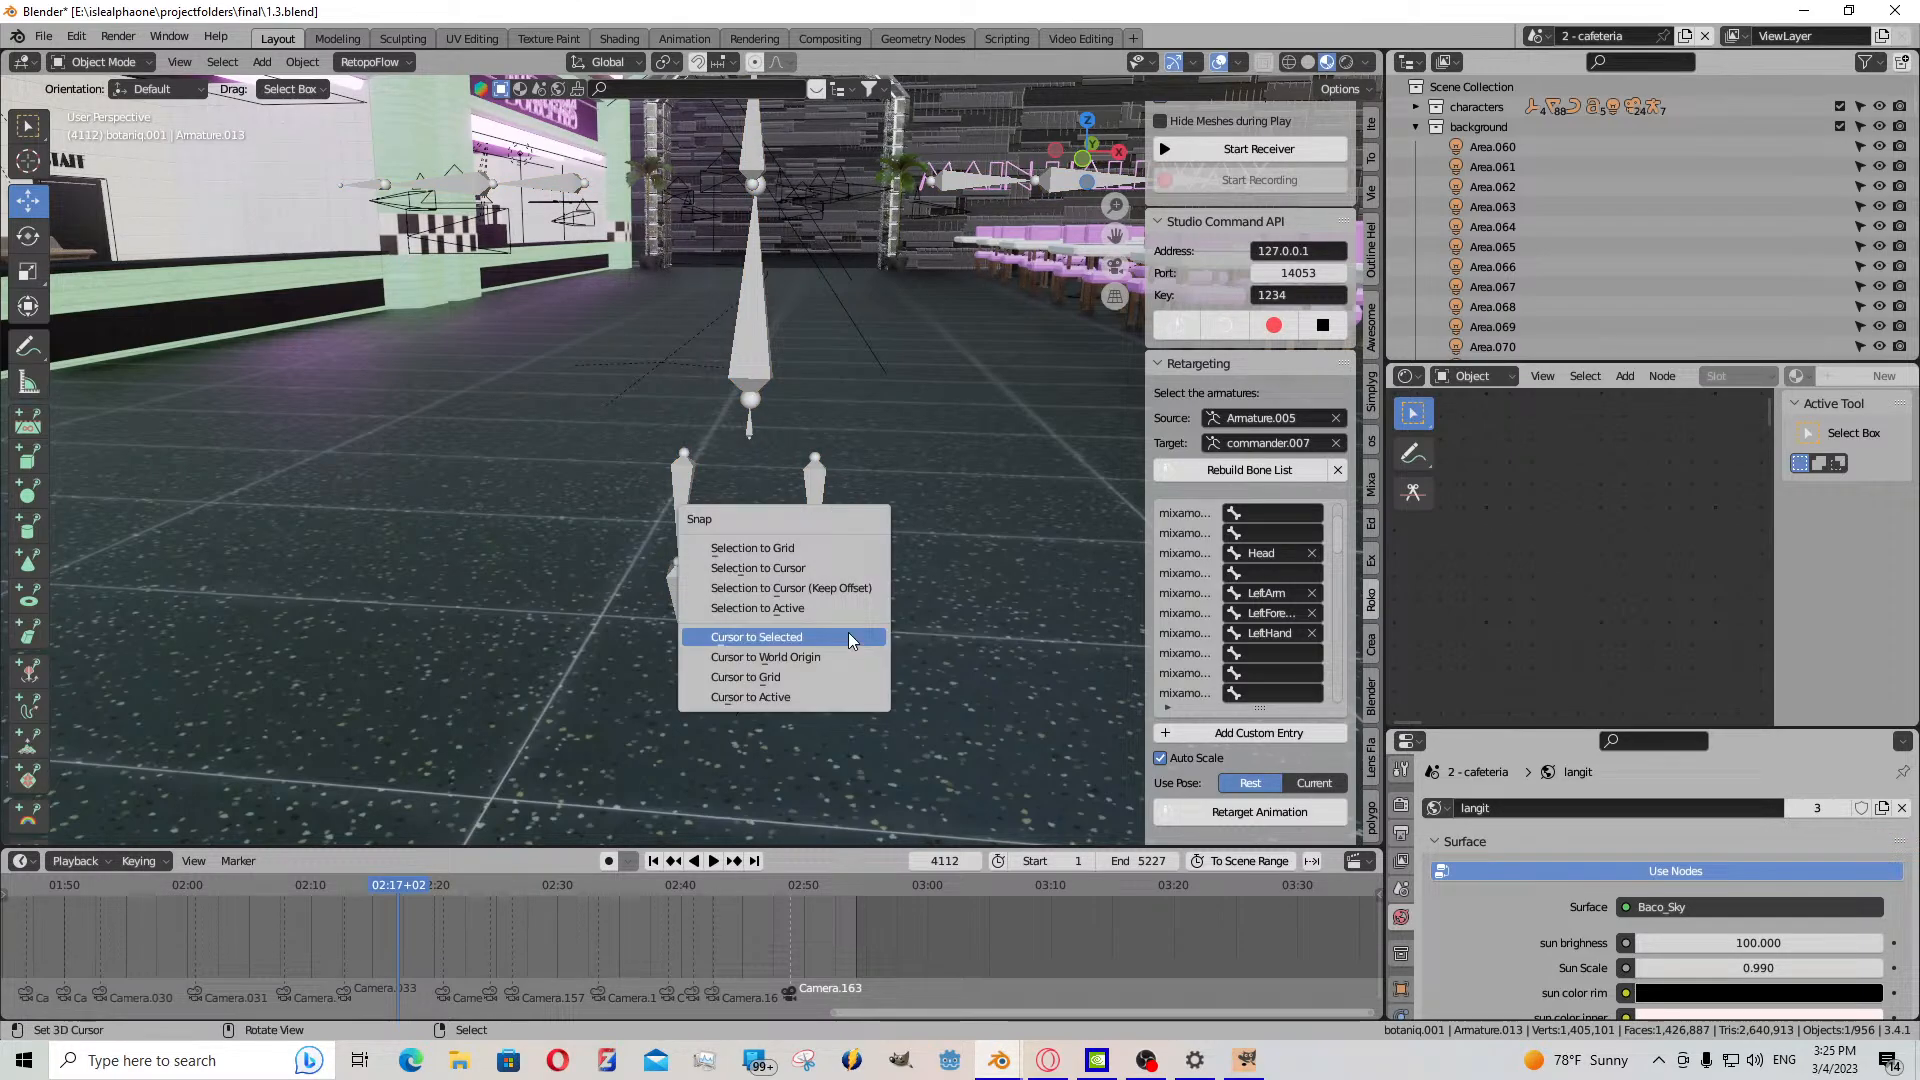
{"action": "left_click", "coordinate": [850, 588]}
{"action": "left_click", "coordinate": [100, 62]}
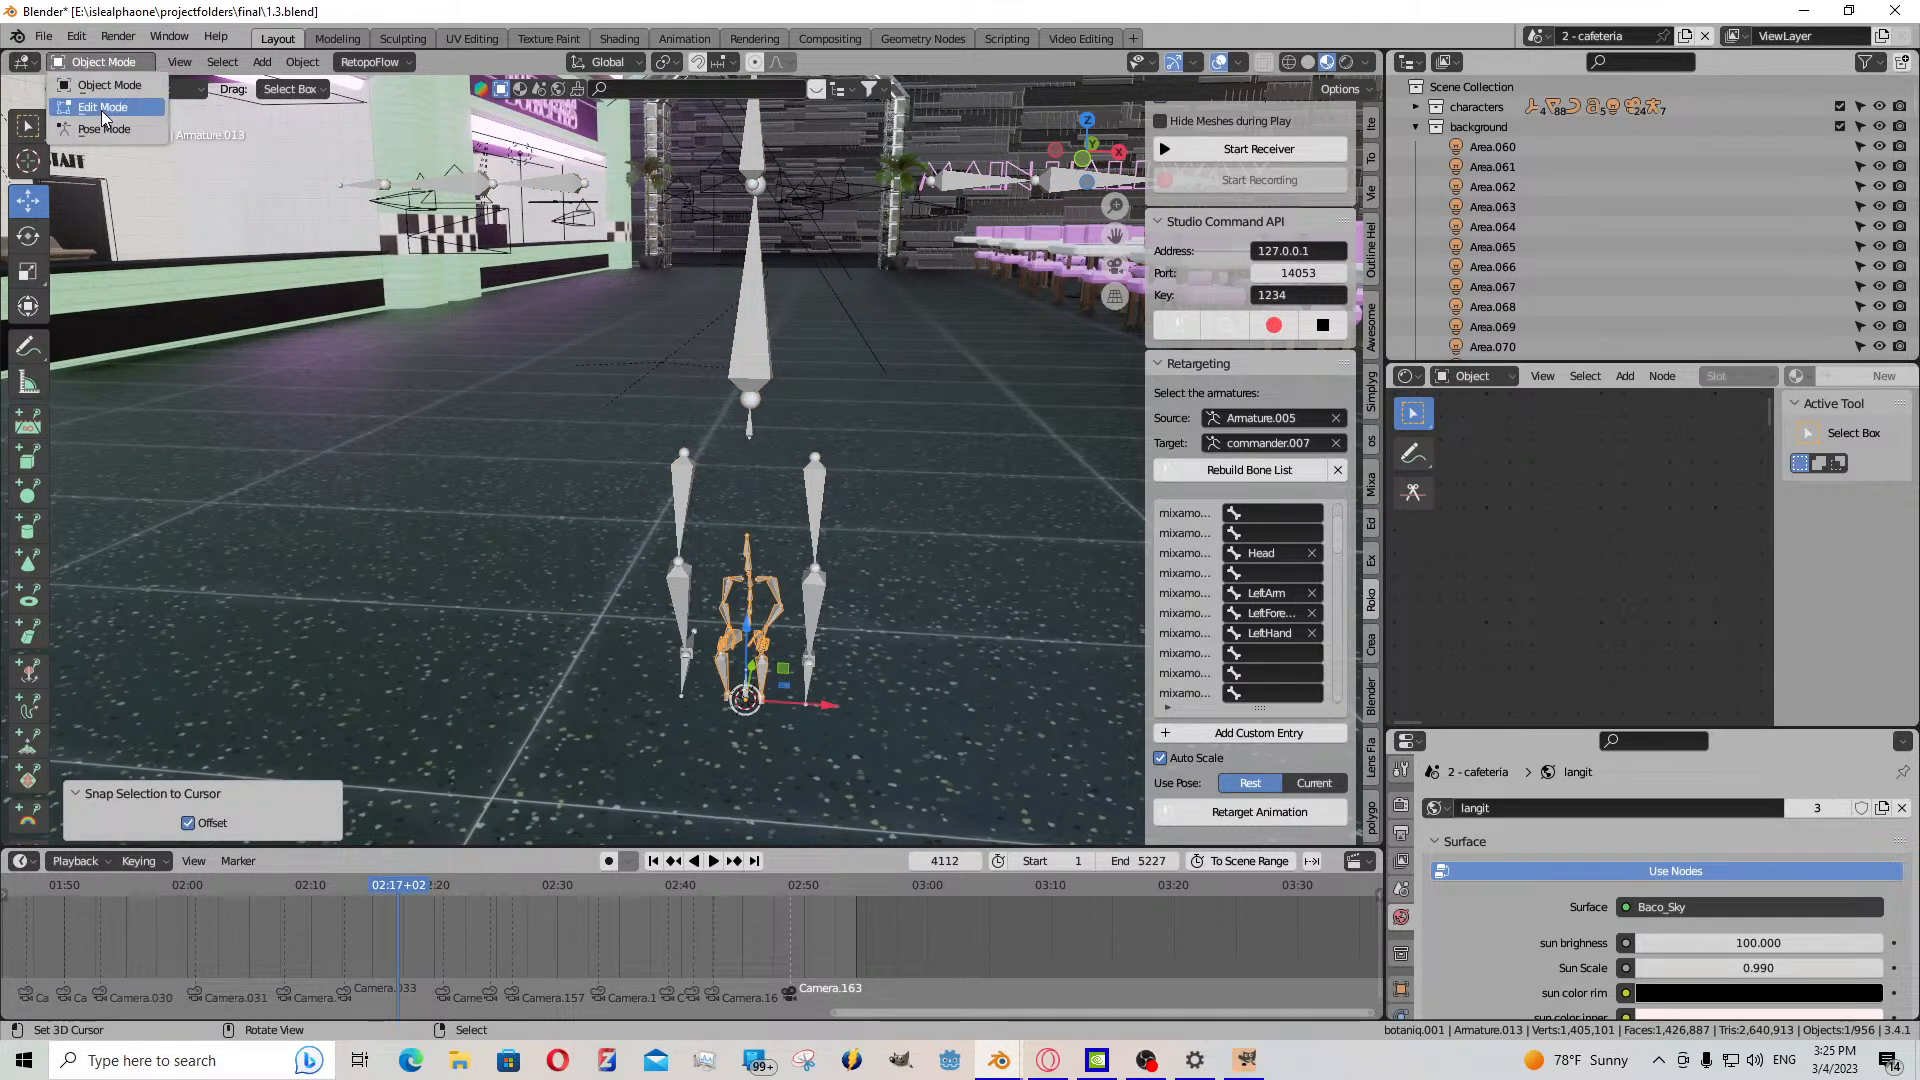
{"action": "left_click", "coordinate": [110, 130]}
{"action": "key", "text": "alt+g"}
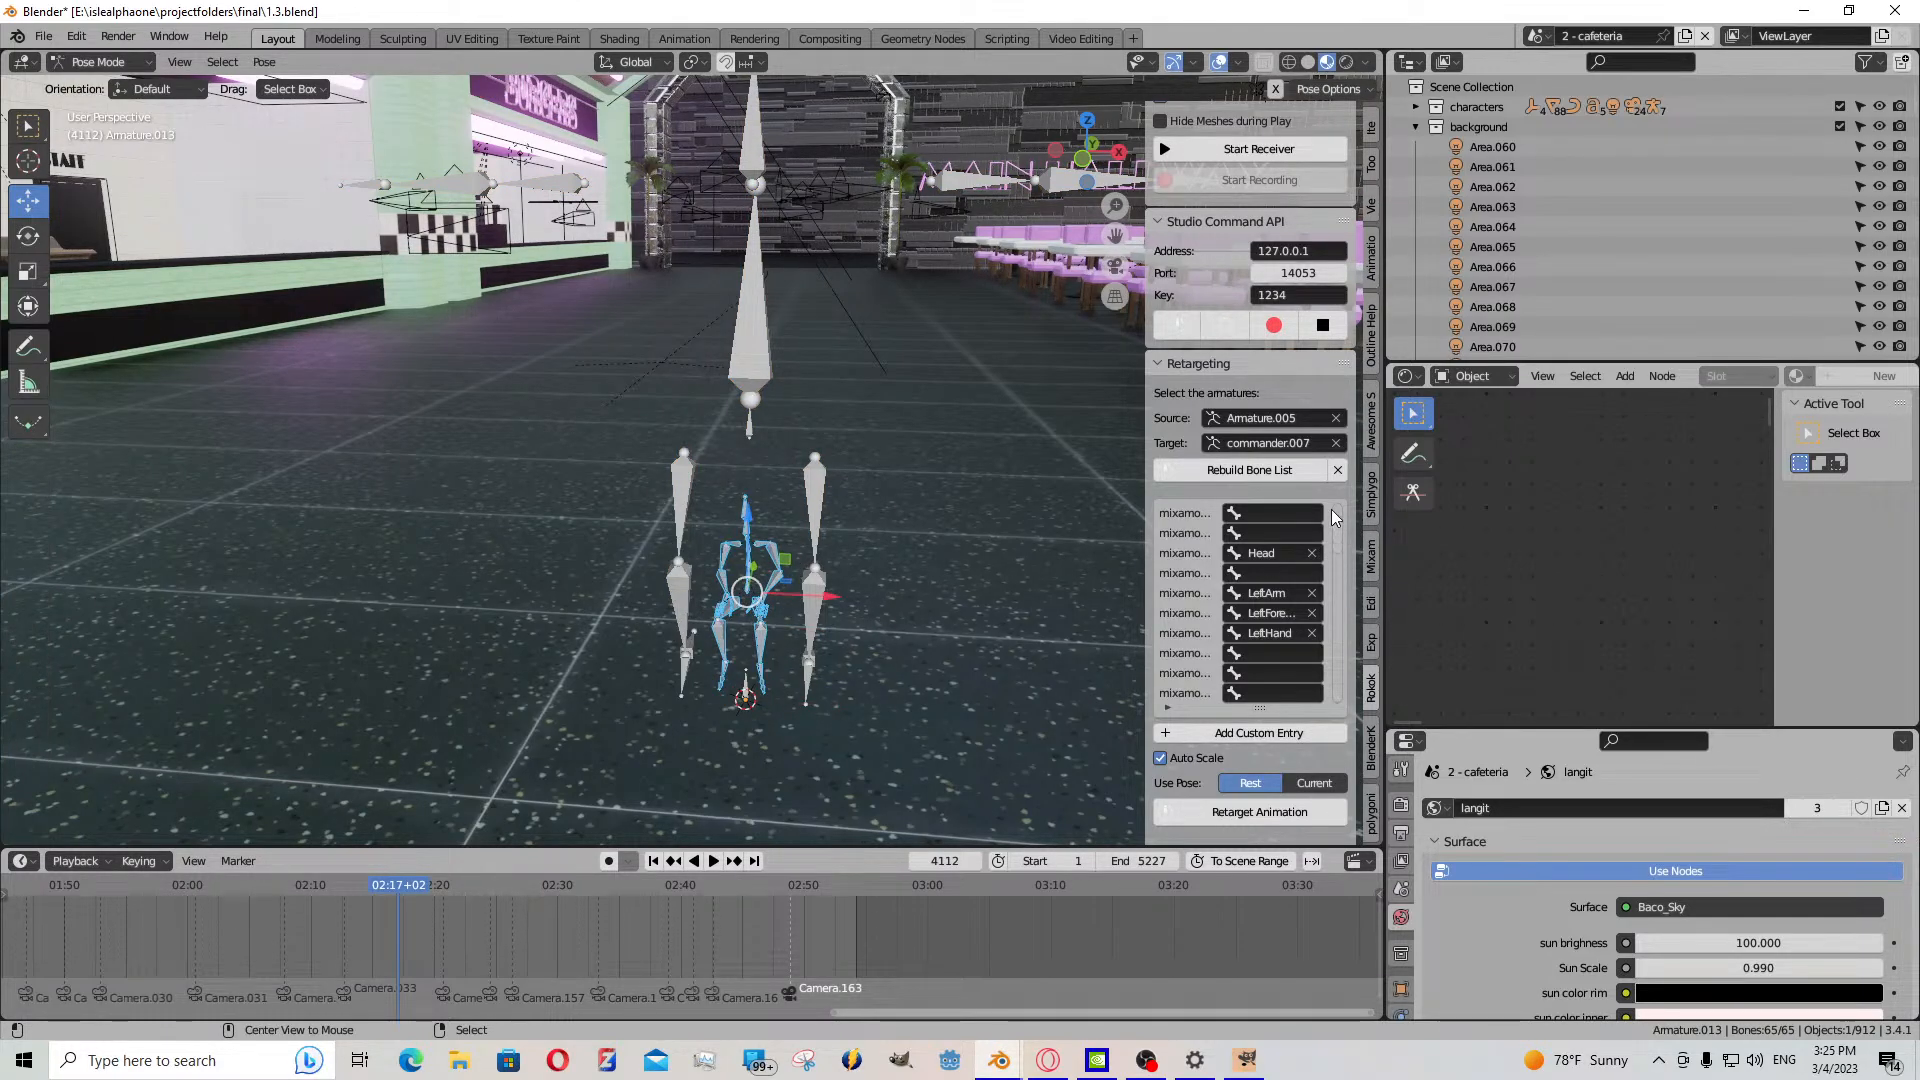
{"action": "key", "text": "alt+r"}
- Set Armature.013 as the retargeting source, build the bone list and retarget its animation to commander.007
{"action": "left_click", "coordinate": [1336, 418]}
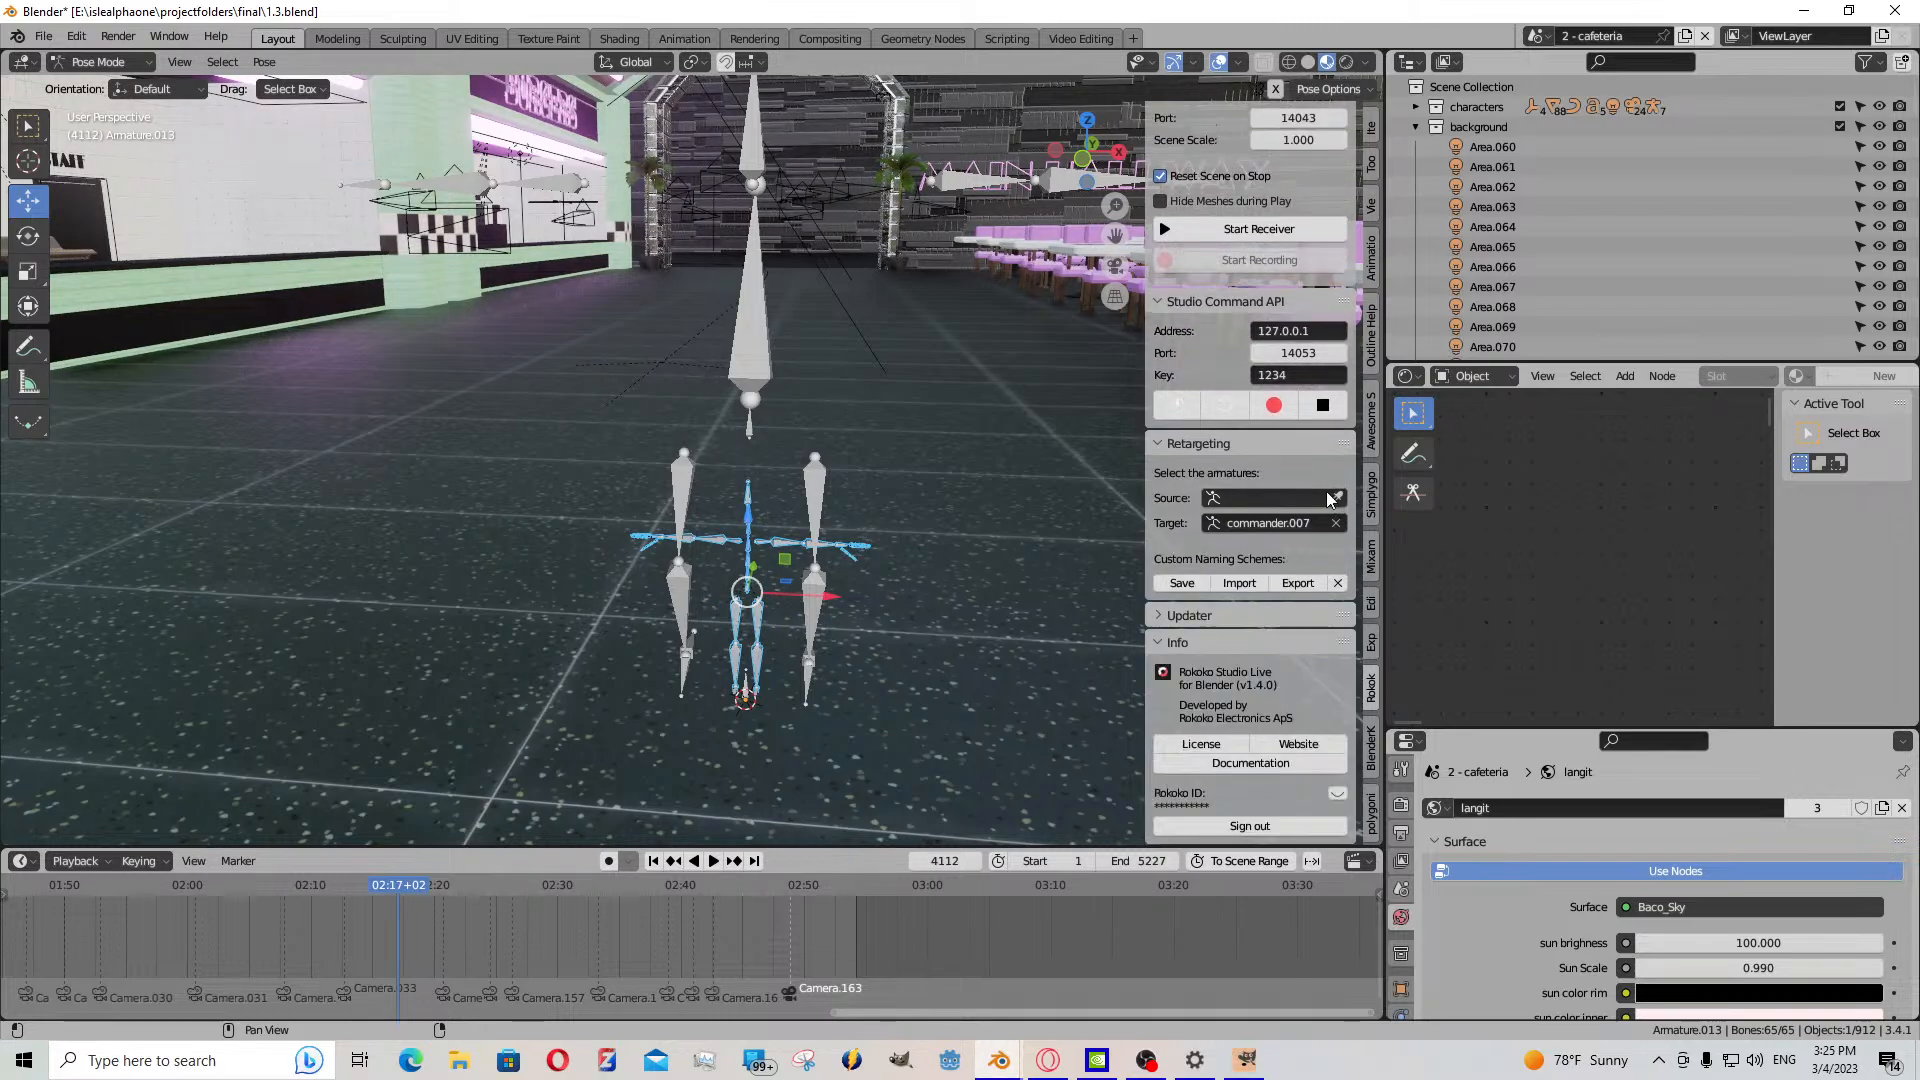
{"action": "left_click", "coordinate": [1224, 588]}
{"action": "left_click", "coordinate": [1250, 550]}
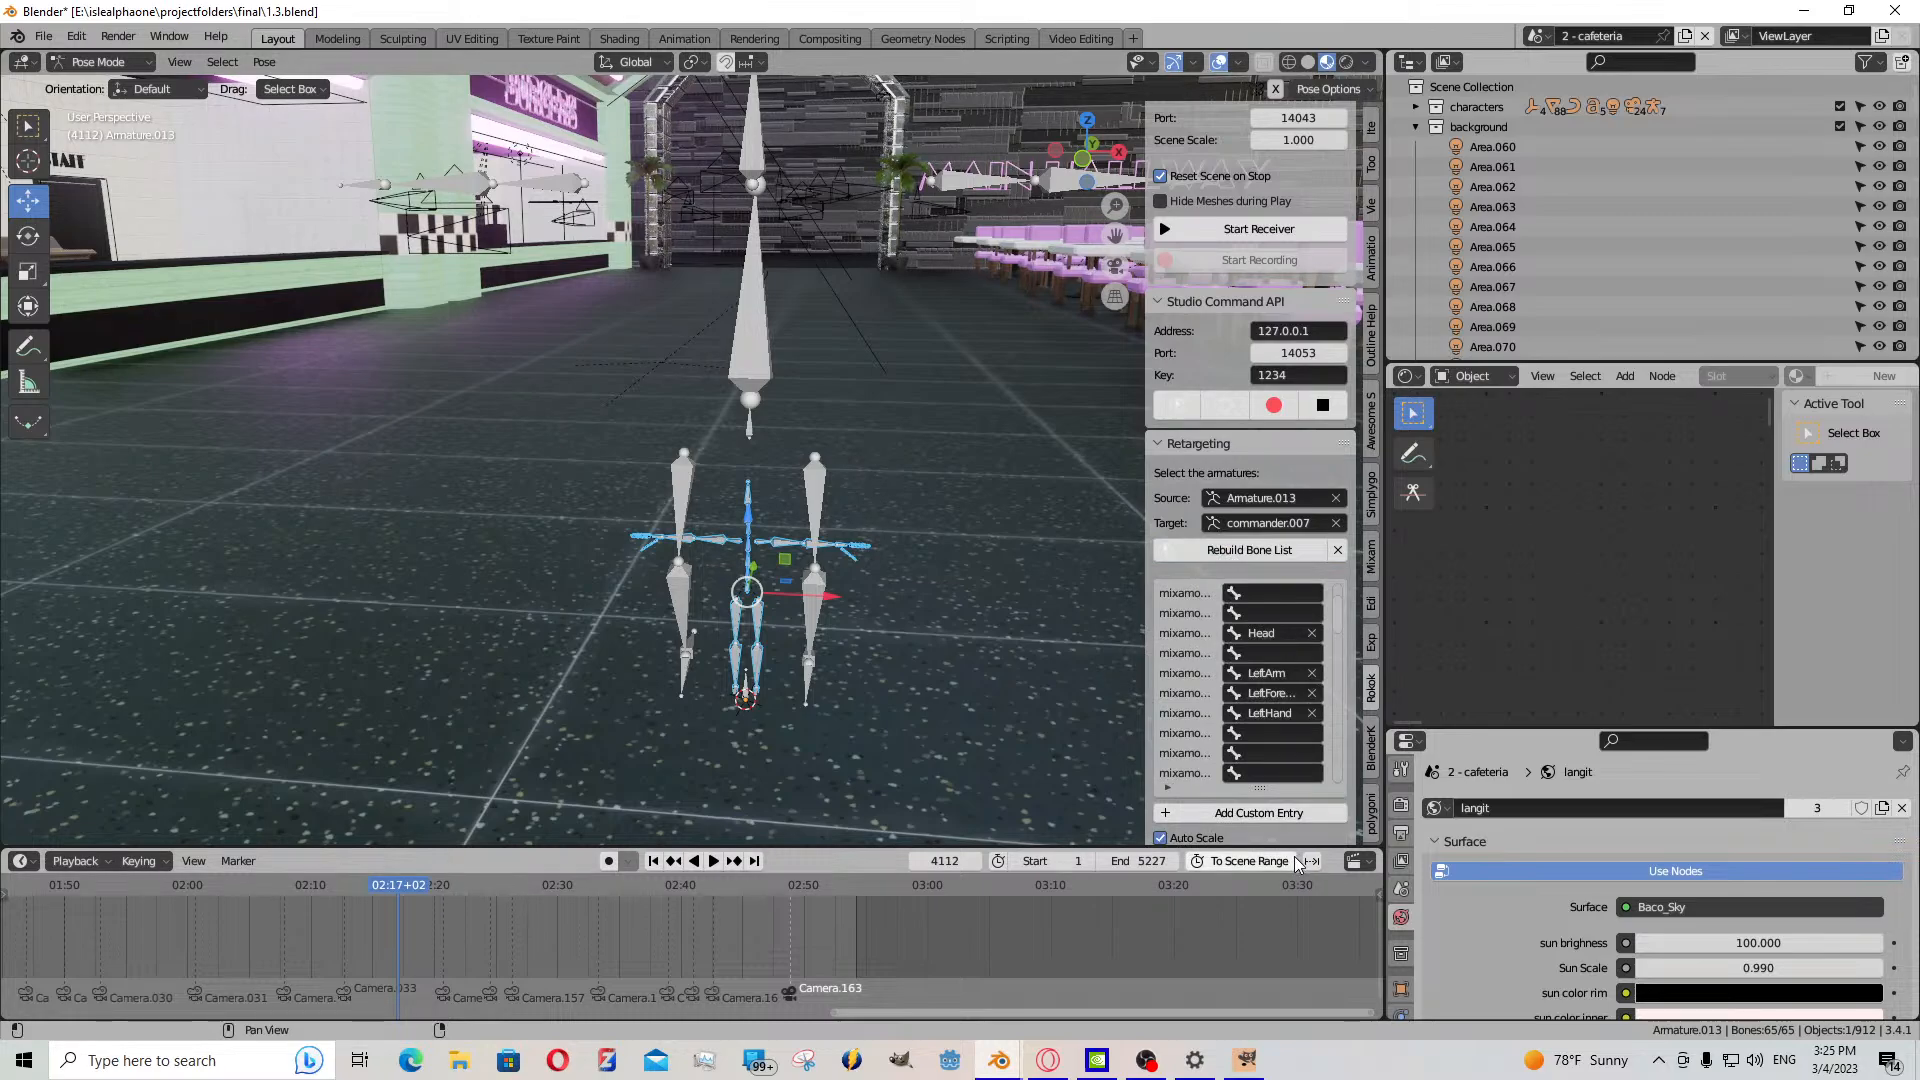
{"action": "scroll", "coordinate": [1260, 770], "scroll_direction": "down", "scroll_amount": 8}
{"action": "left_click", "coordinate": [1291, 518]}
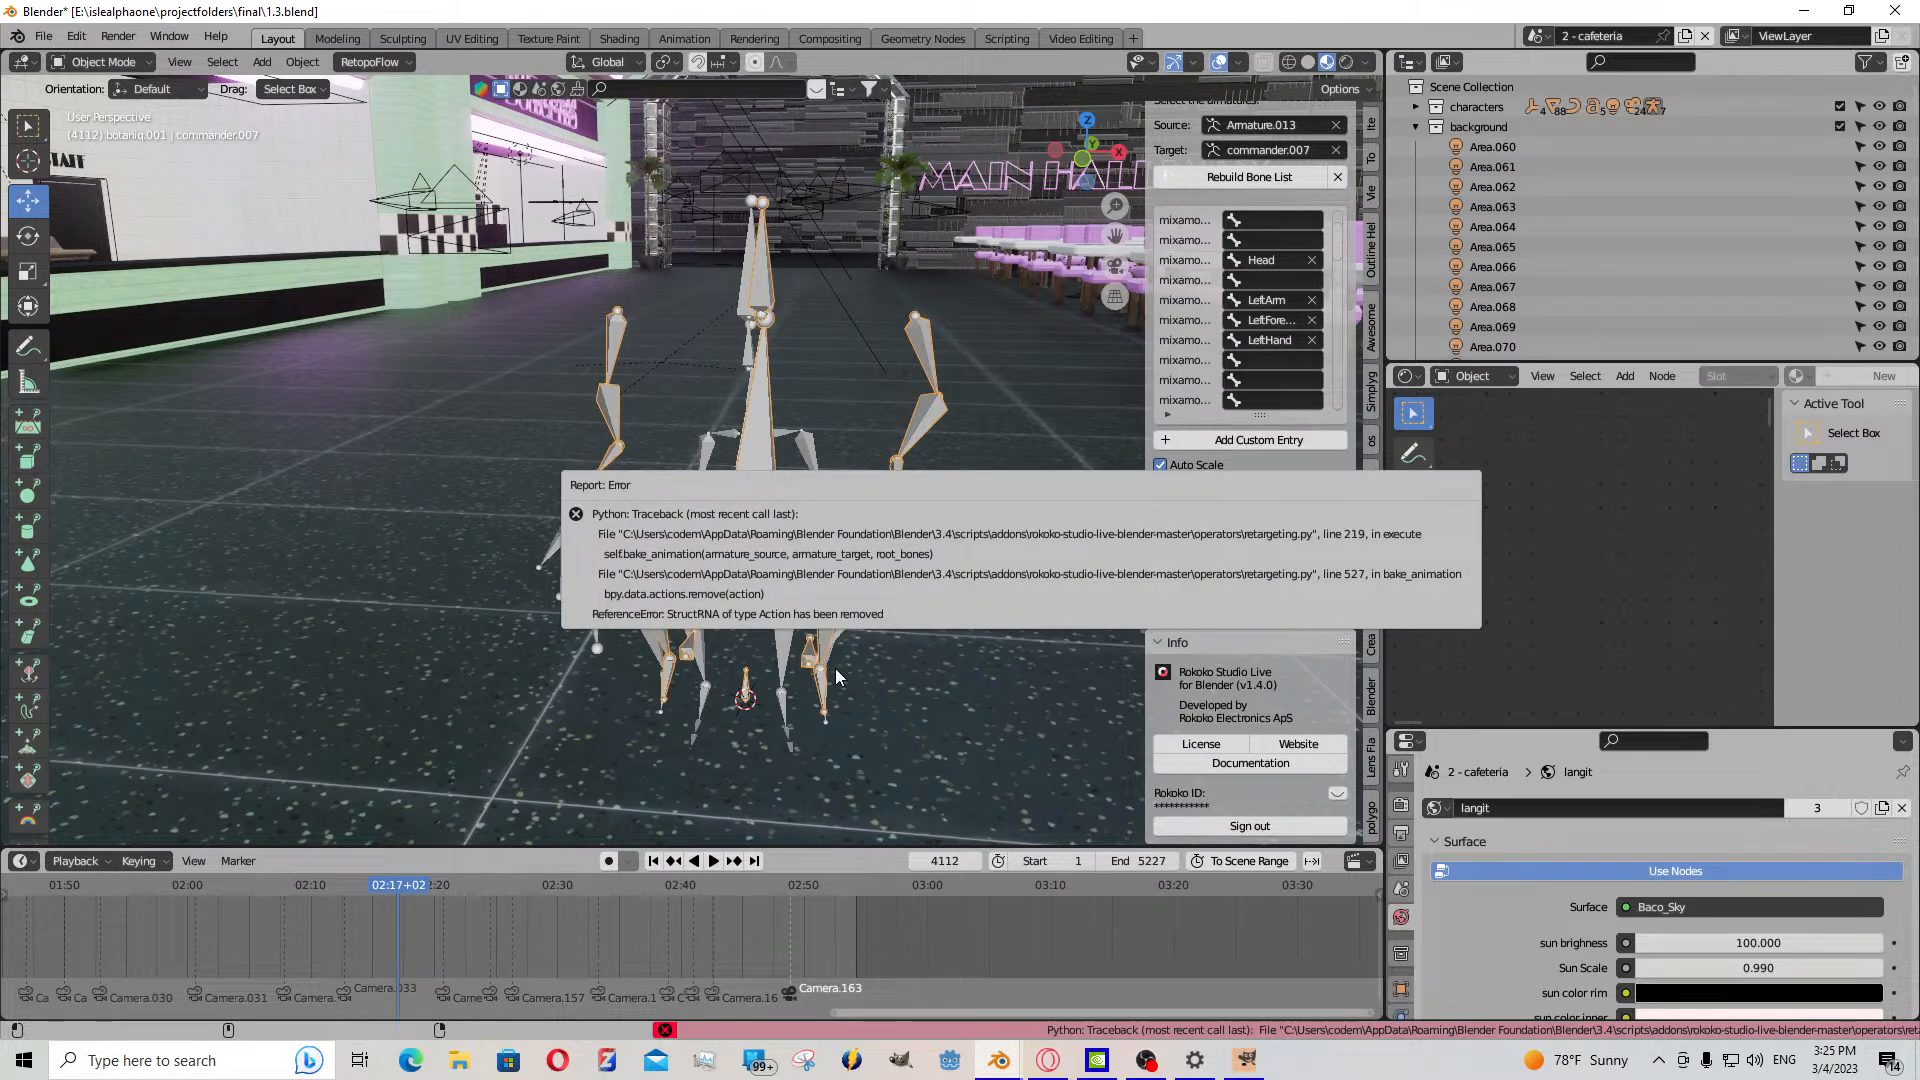
- Inspect the retargeted skeletons, play the animation briefly and locate its last keyframe on the timeline
{"action": "key", "text": "shift+grave"}
{"action": "key", "text": "d"}
{"action": "left_click", "coordinate": [692, 460]}
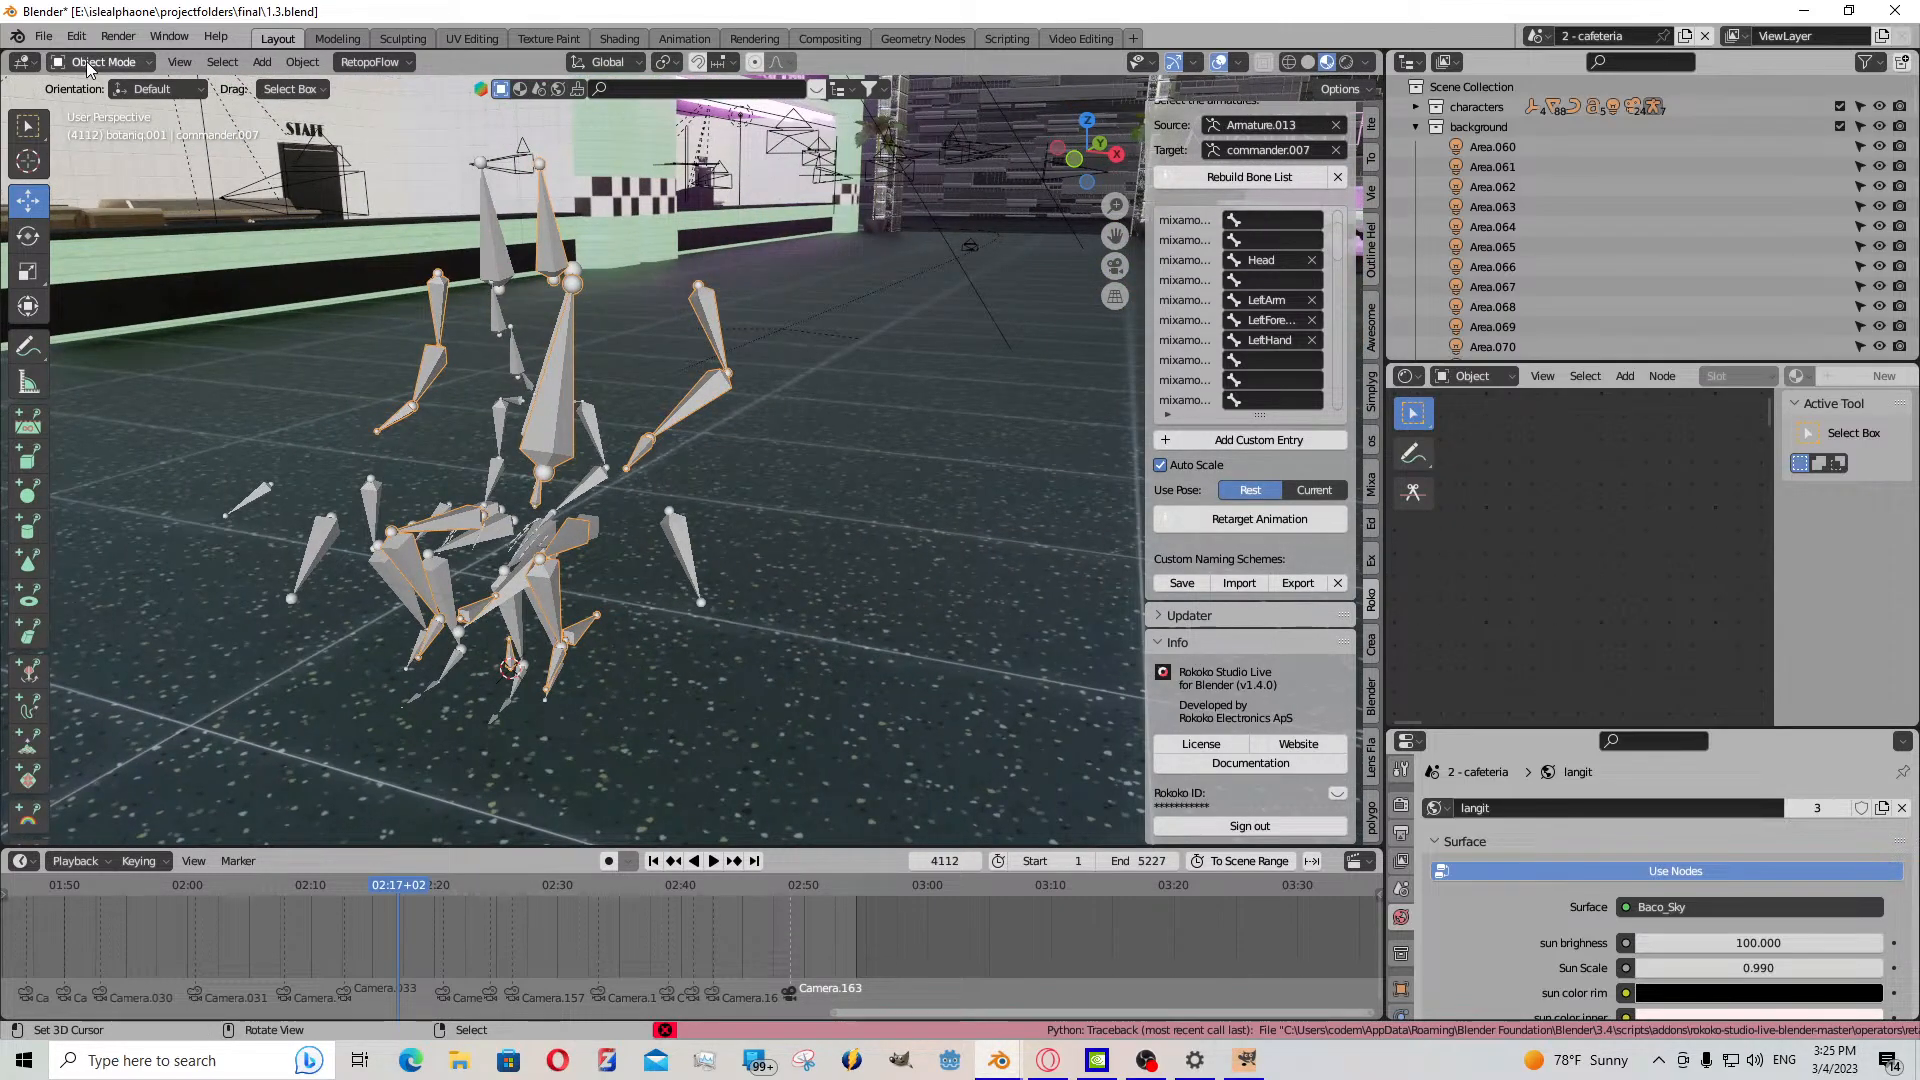
{"action": "scroll", "coordinate": [362, 936], "scroll_direction": "down", "scroll_amount": 20}
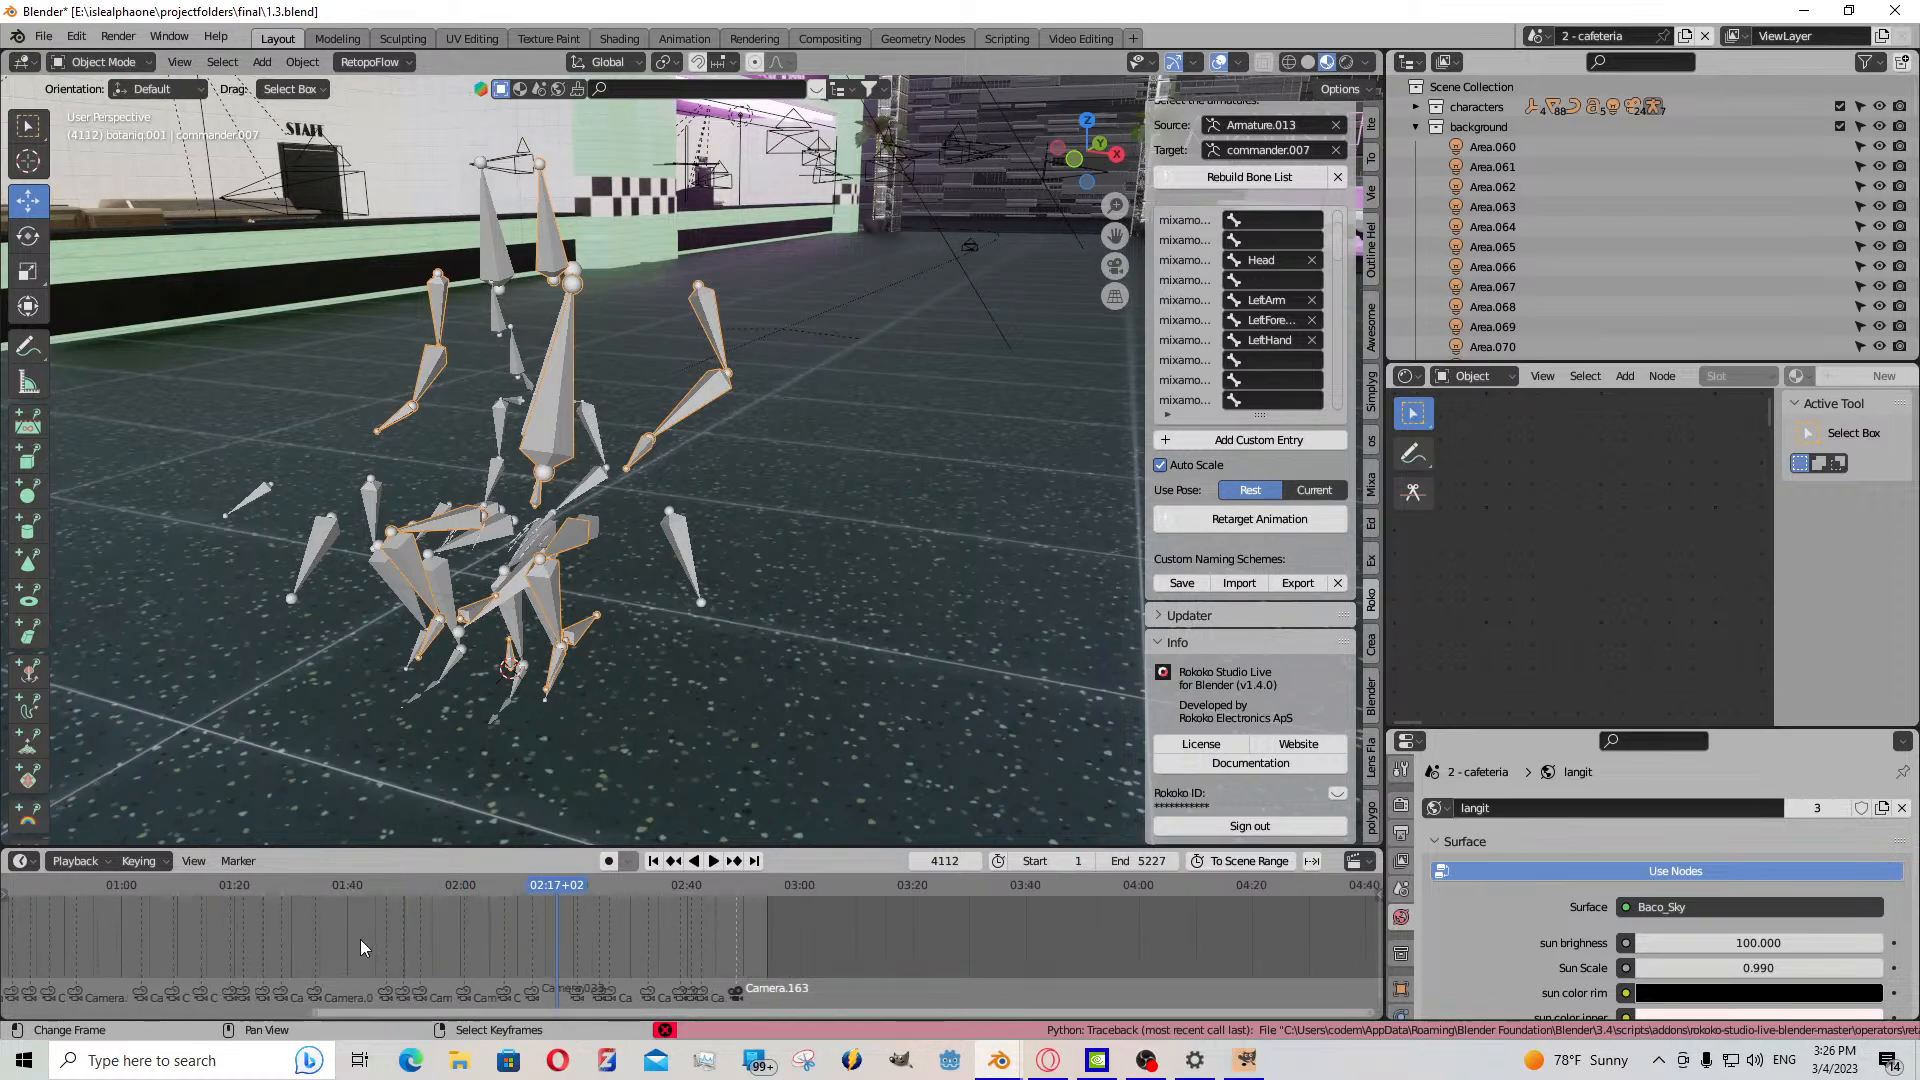
{"action": "left_click", "coordinate": [452, 916]}
{"action": "key", "text": "space"}
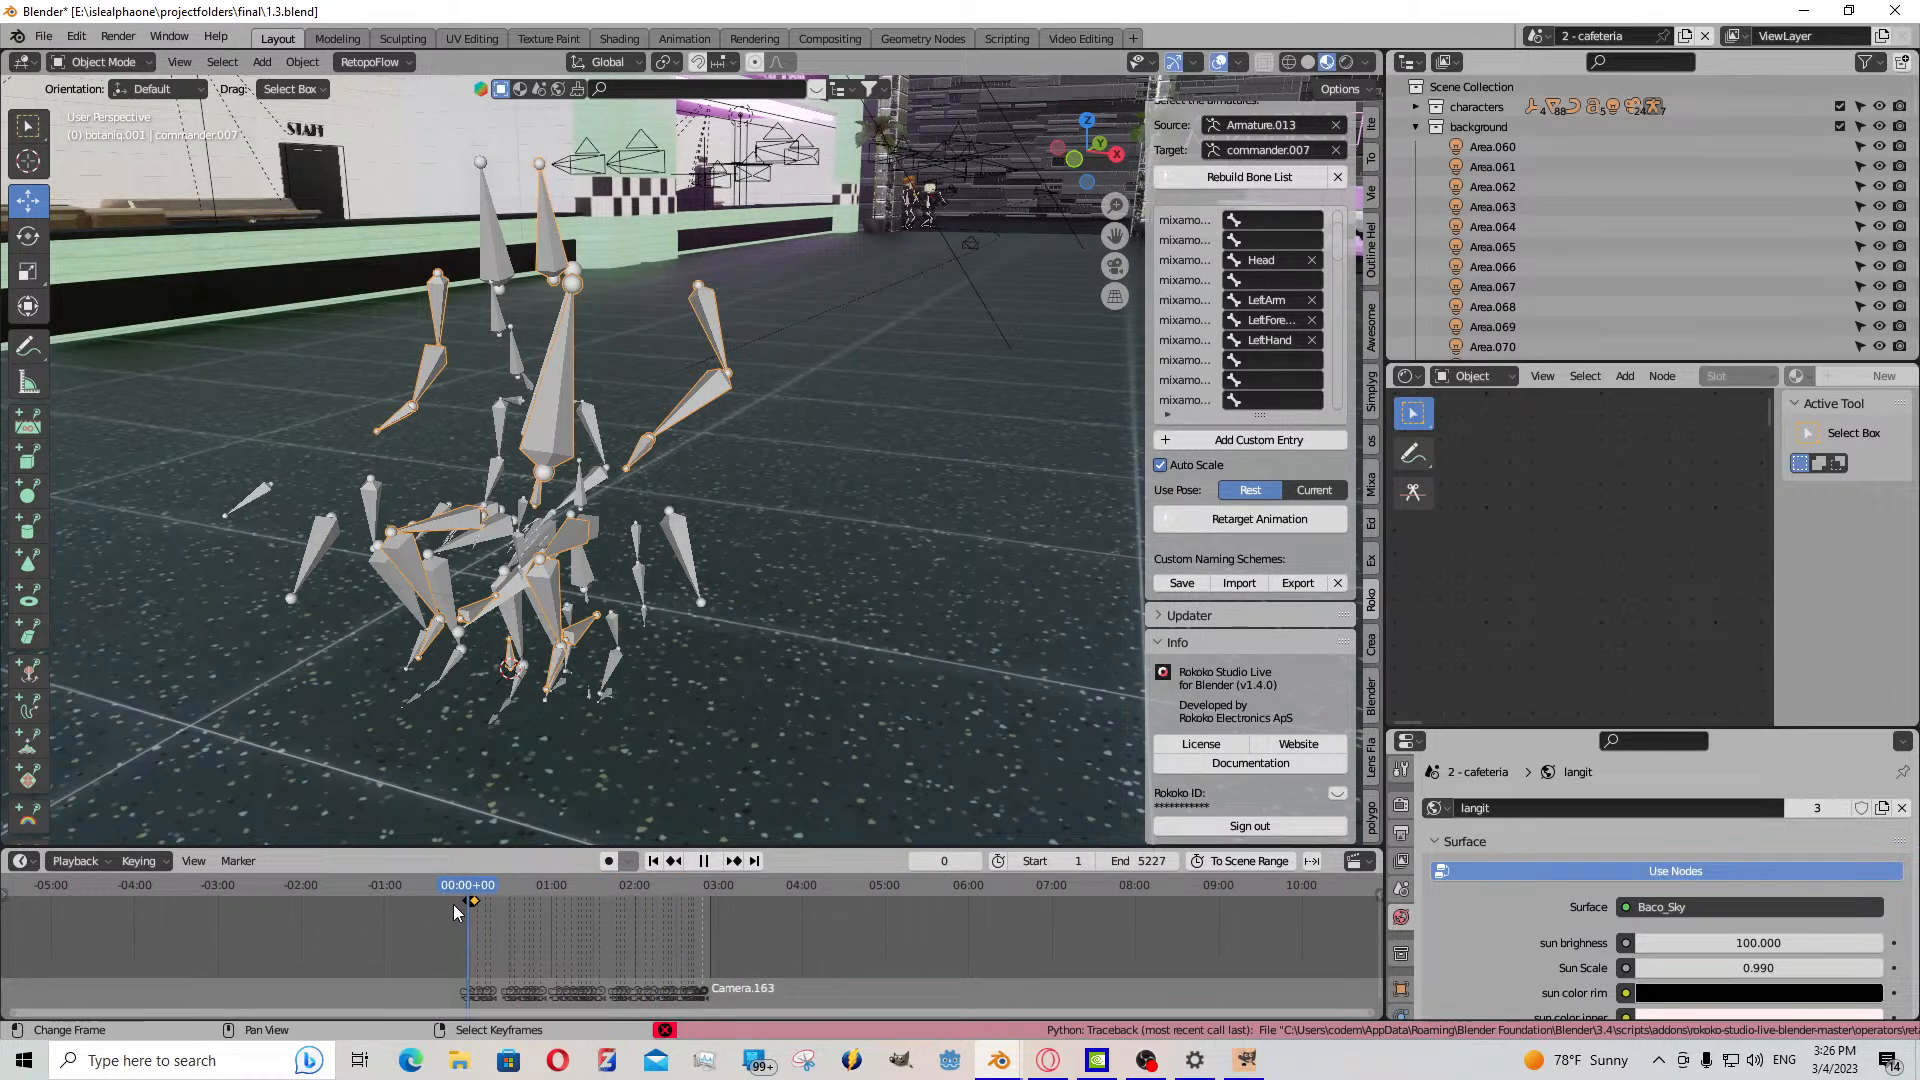
{"action": "key", "text": "space"}
{"action": "right_click", "coordinate": [514, 337]}
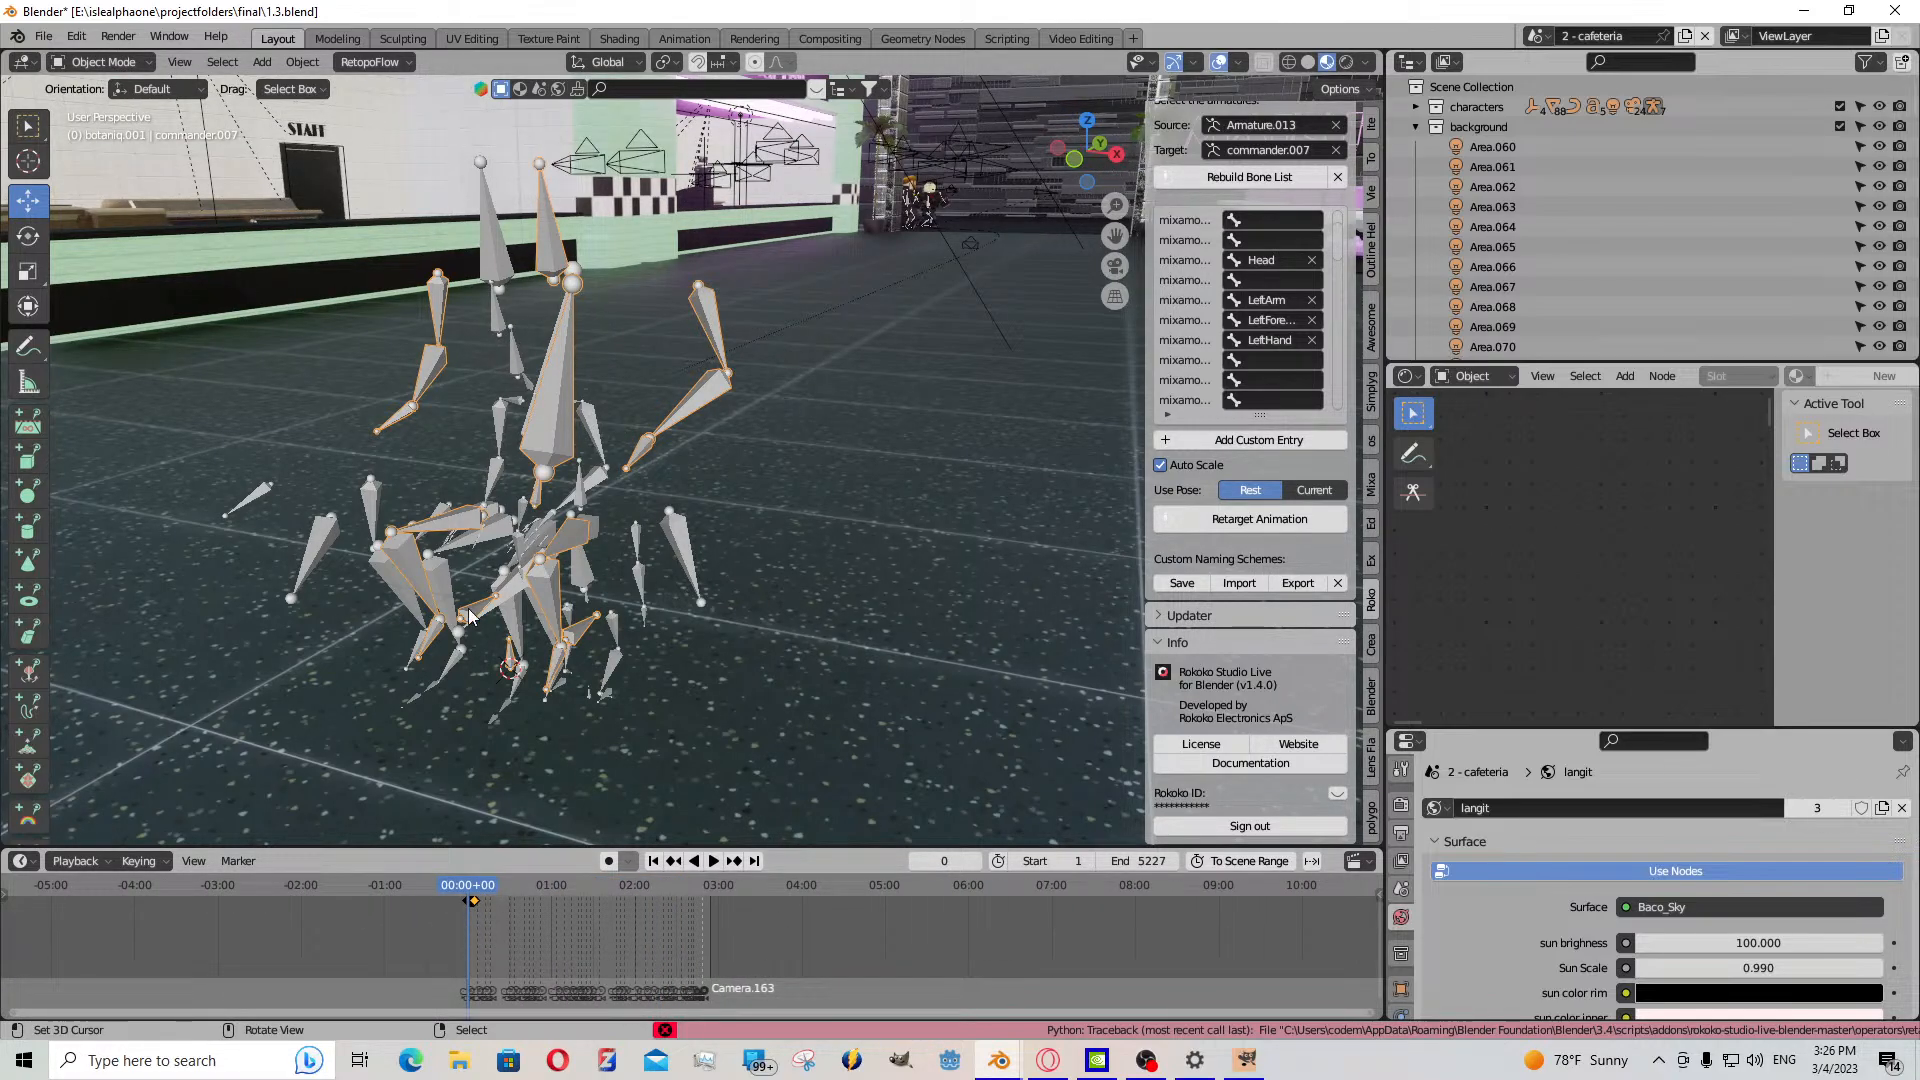
{"action": "left_click_drag", "start_coordinate": [472, 901], "coordinate": [481, 900]}
{"action": "key", "text": "Down"}
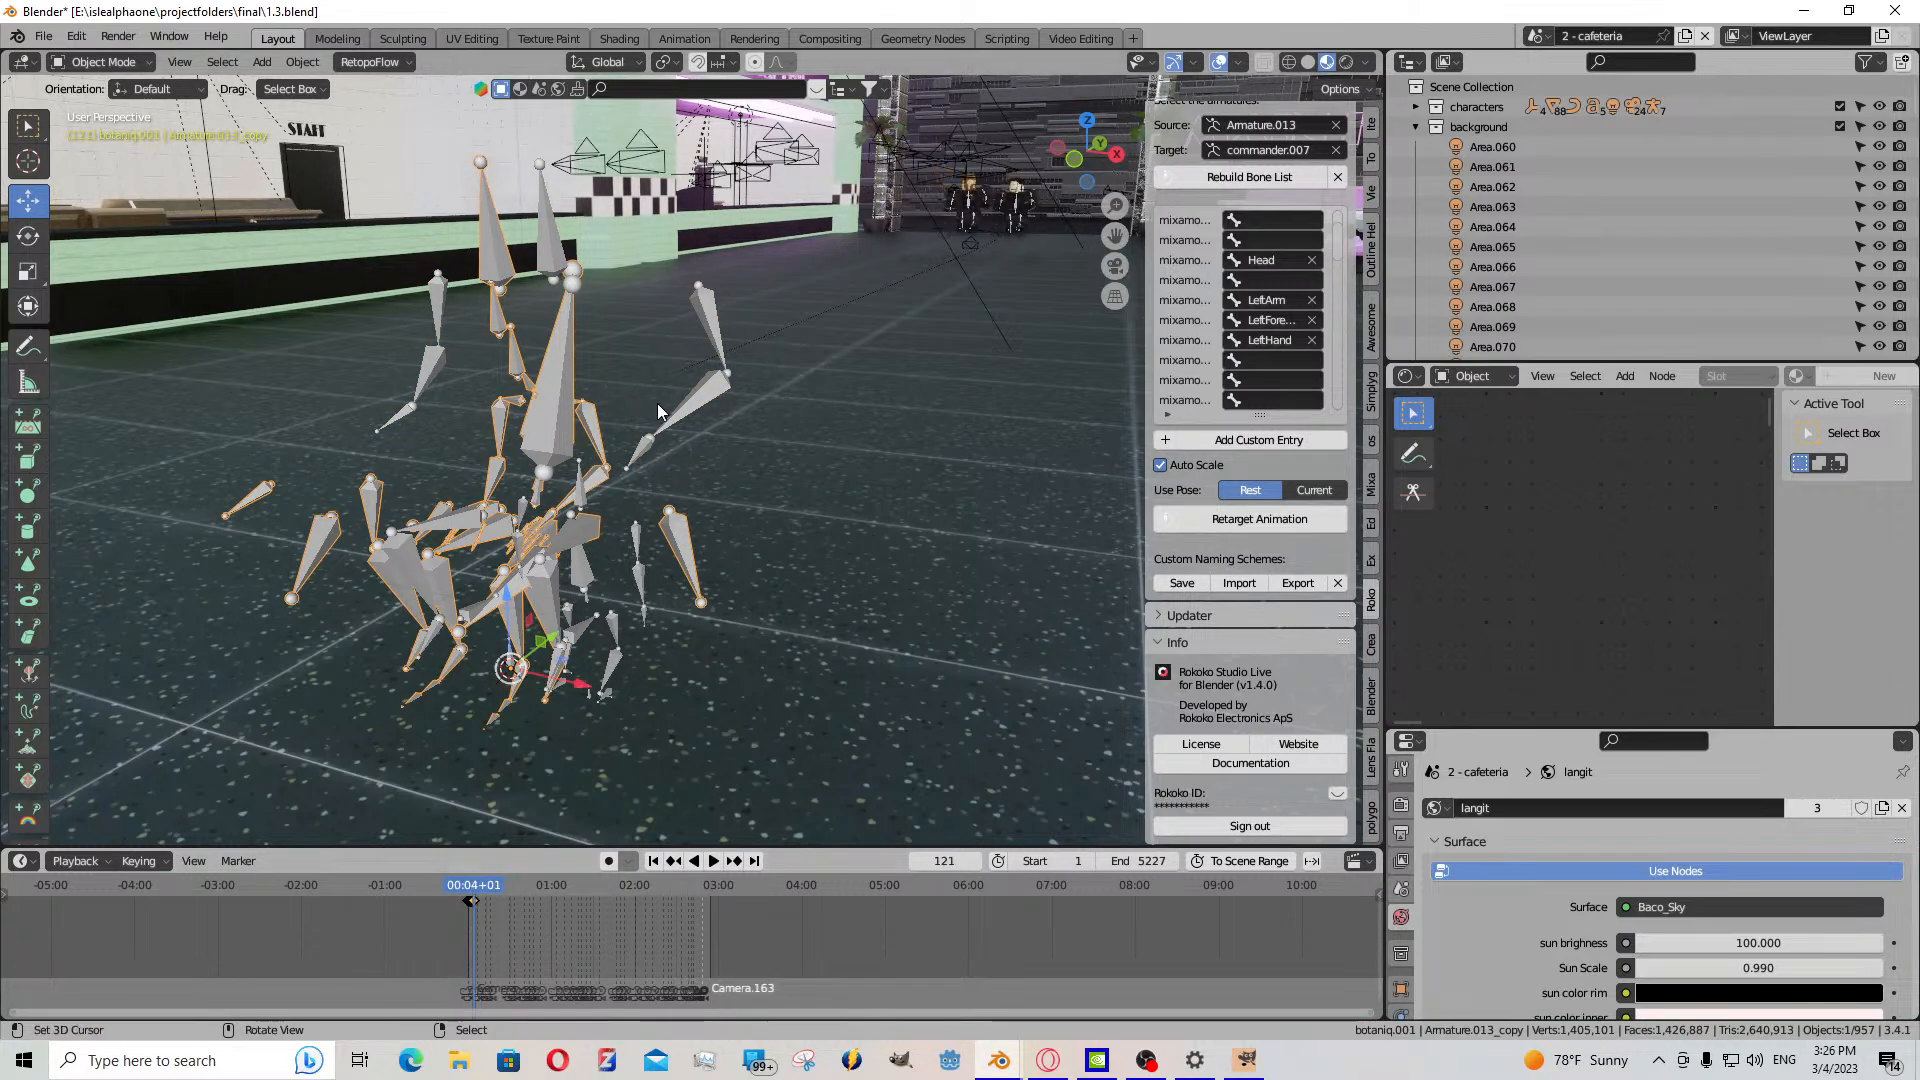
- Bake commander.007's pose action in Pose Mode with the end frame set to 121
{"action": "left_click", "coordinate": [101, 64]}
{"action": "left_click", "coordinate": [121, 131]}
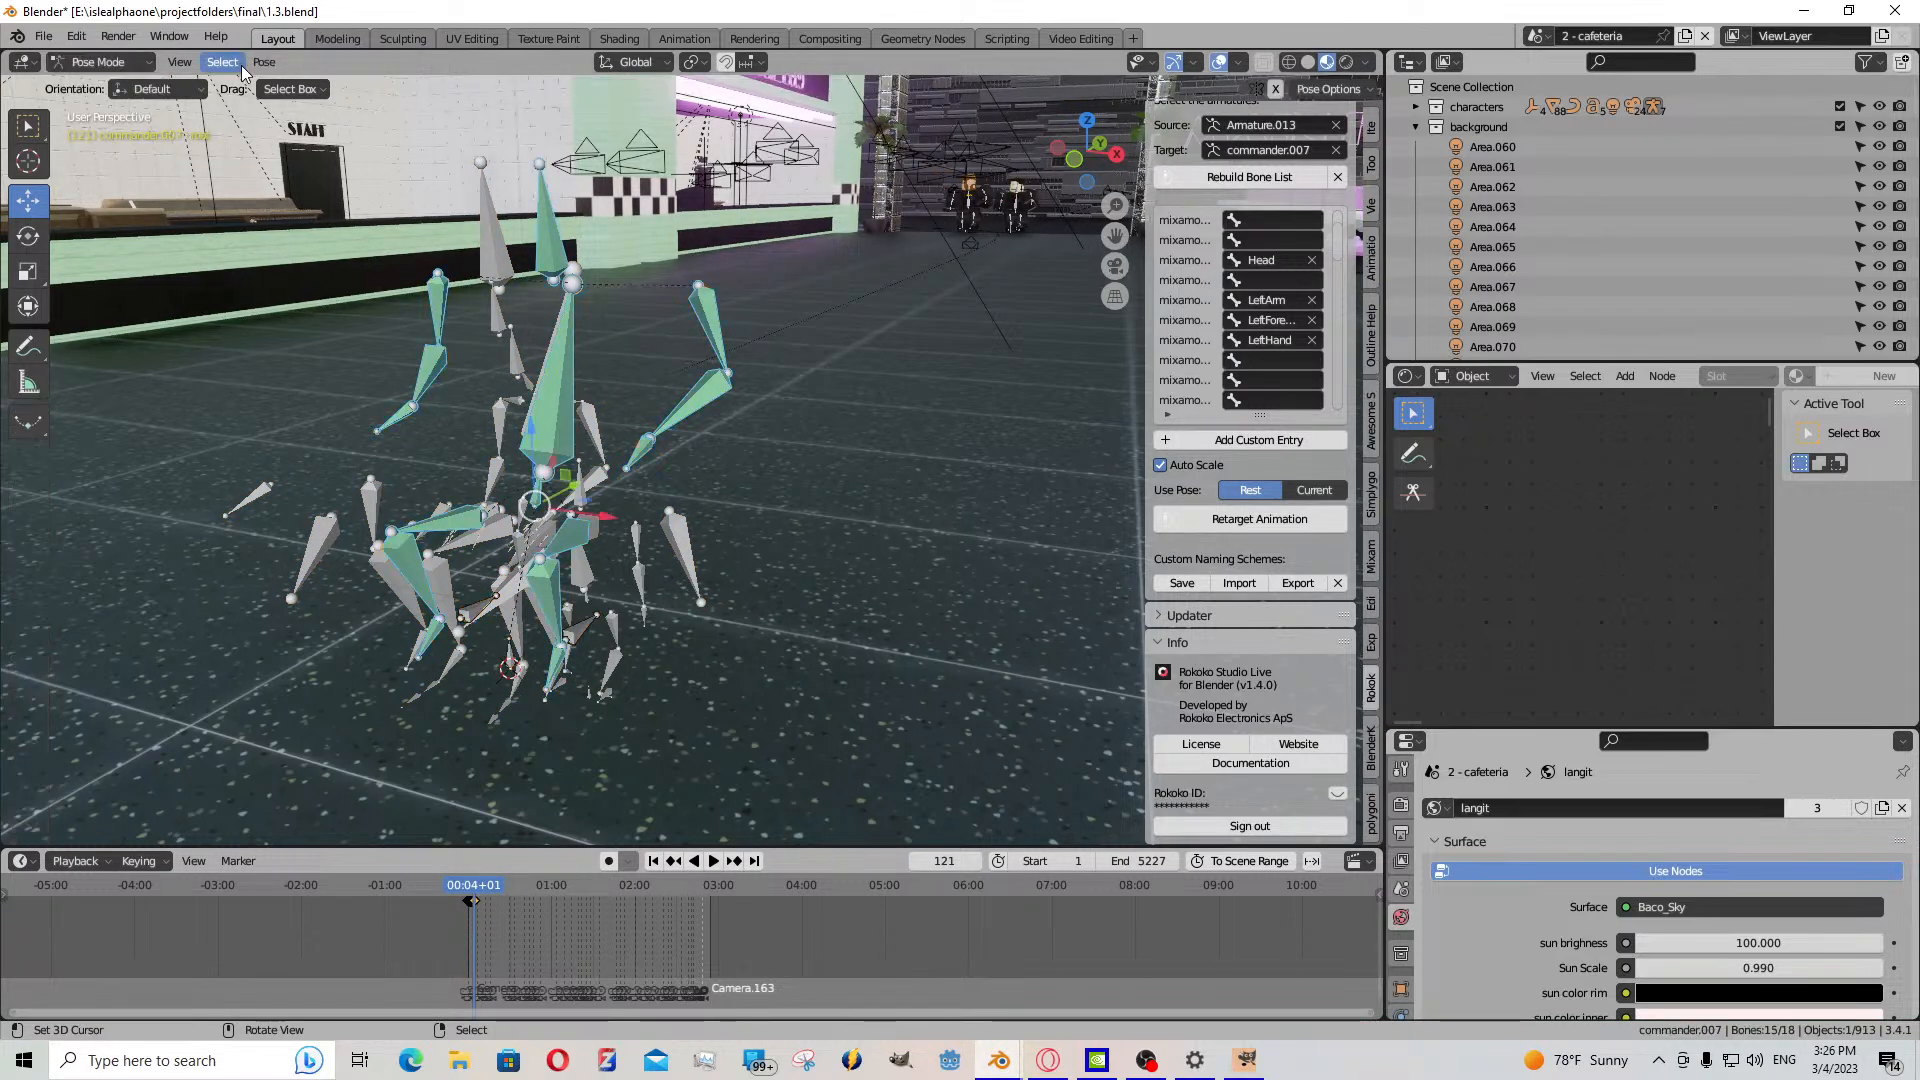
{"action": "left_click", "coordinate": [264, 62]}
{"action": "mouse_move", "coordinate": [420, 172]}
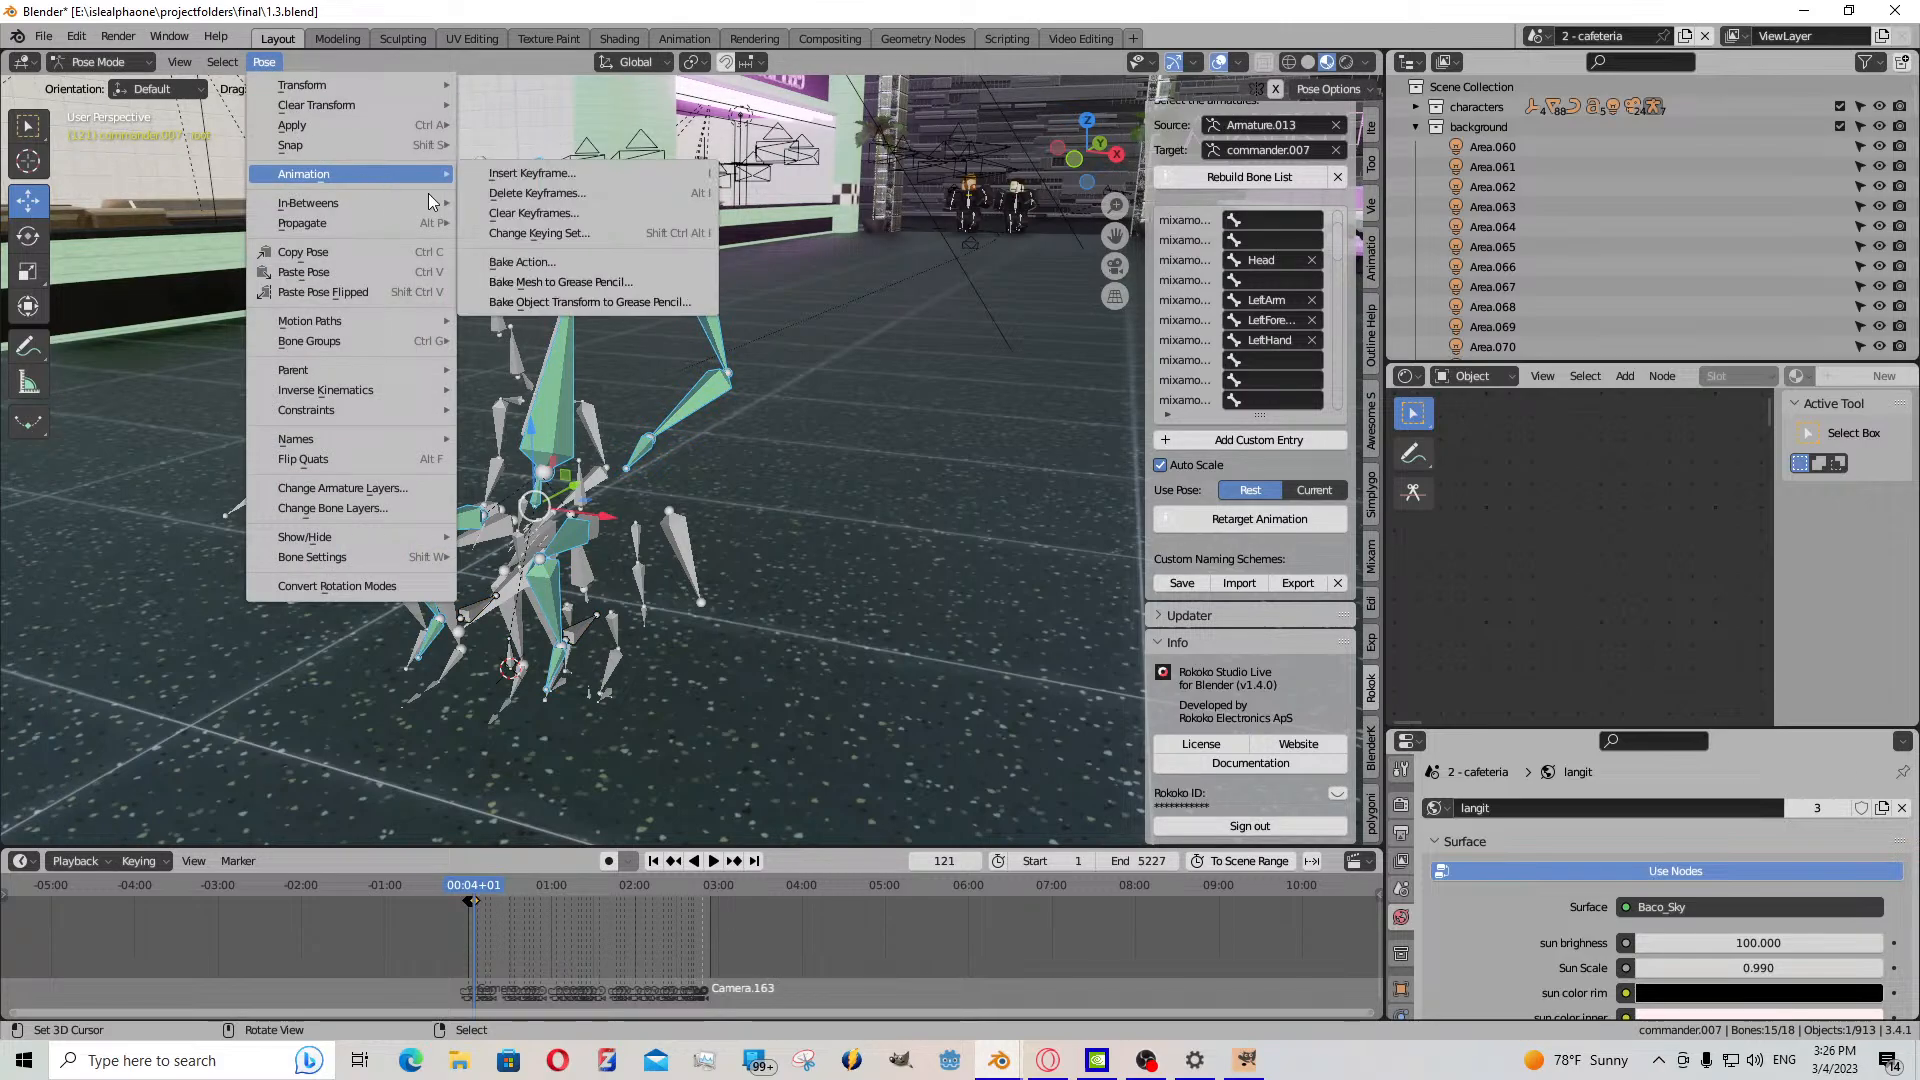
{"action": "left_click", "coordinate": [586, 268]}
{"action": "left_click", "coordinate": [620, 323]}
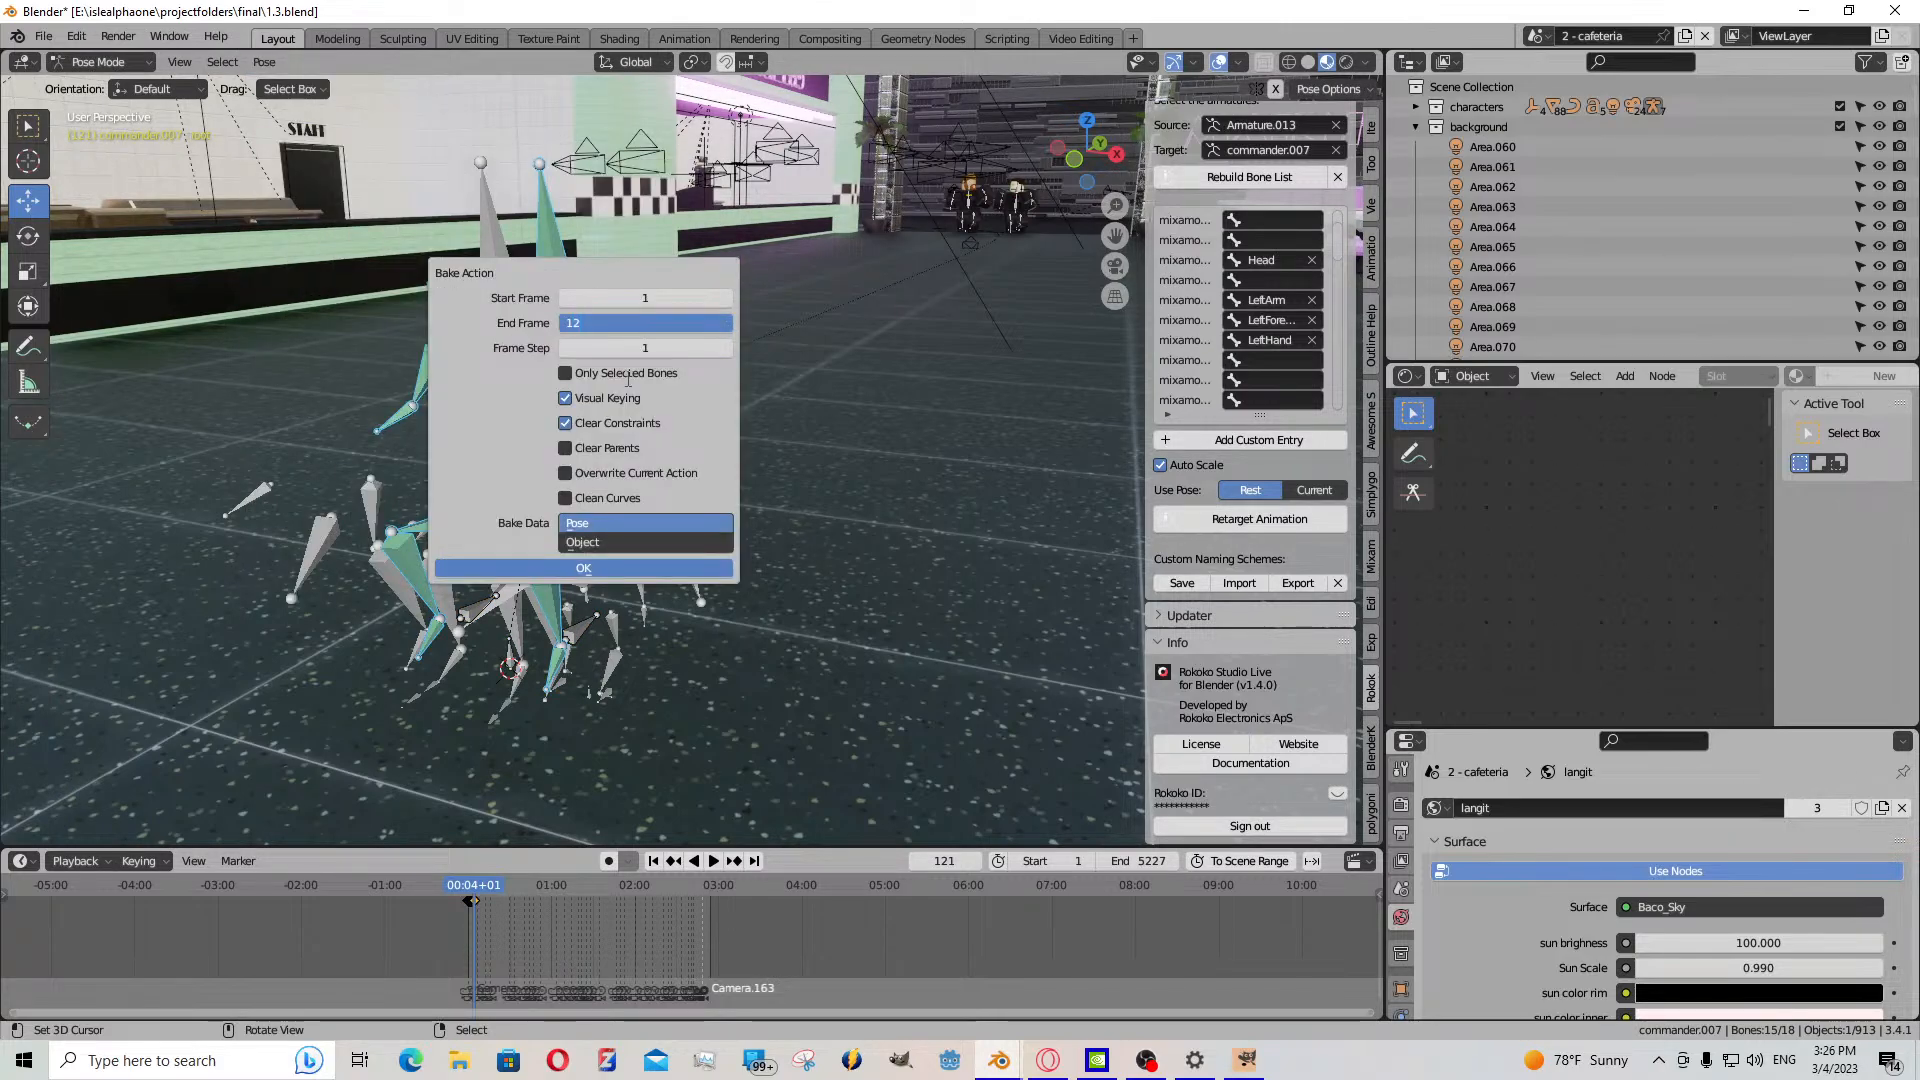
{"action": "key", "text": "Return"}
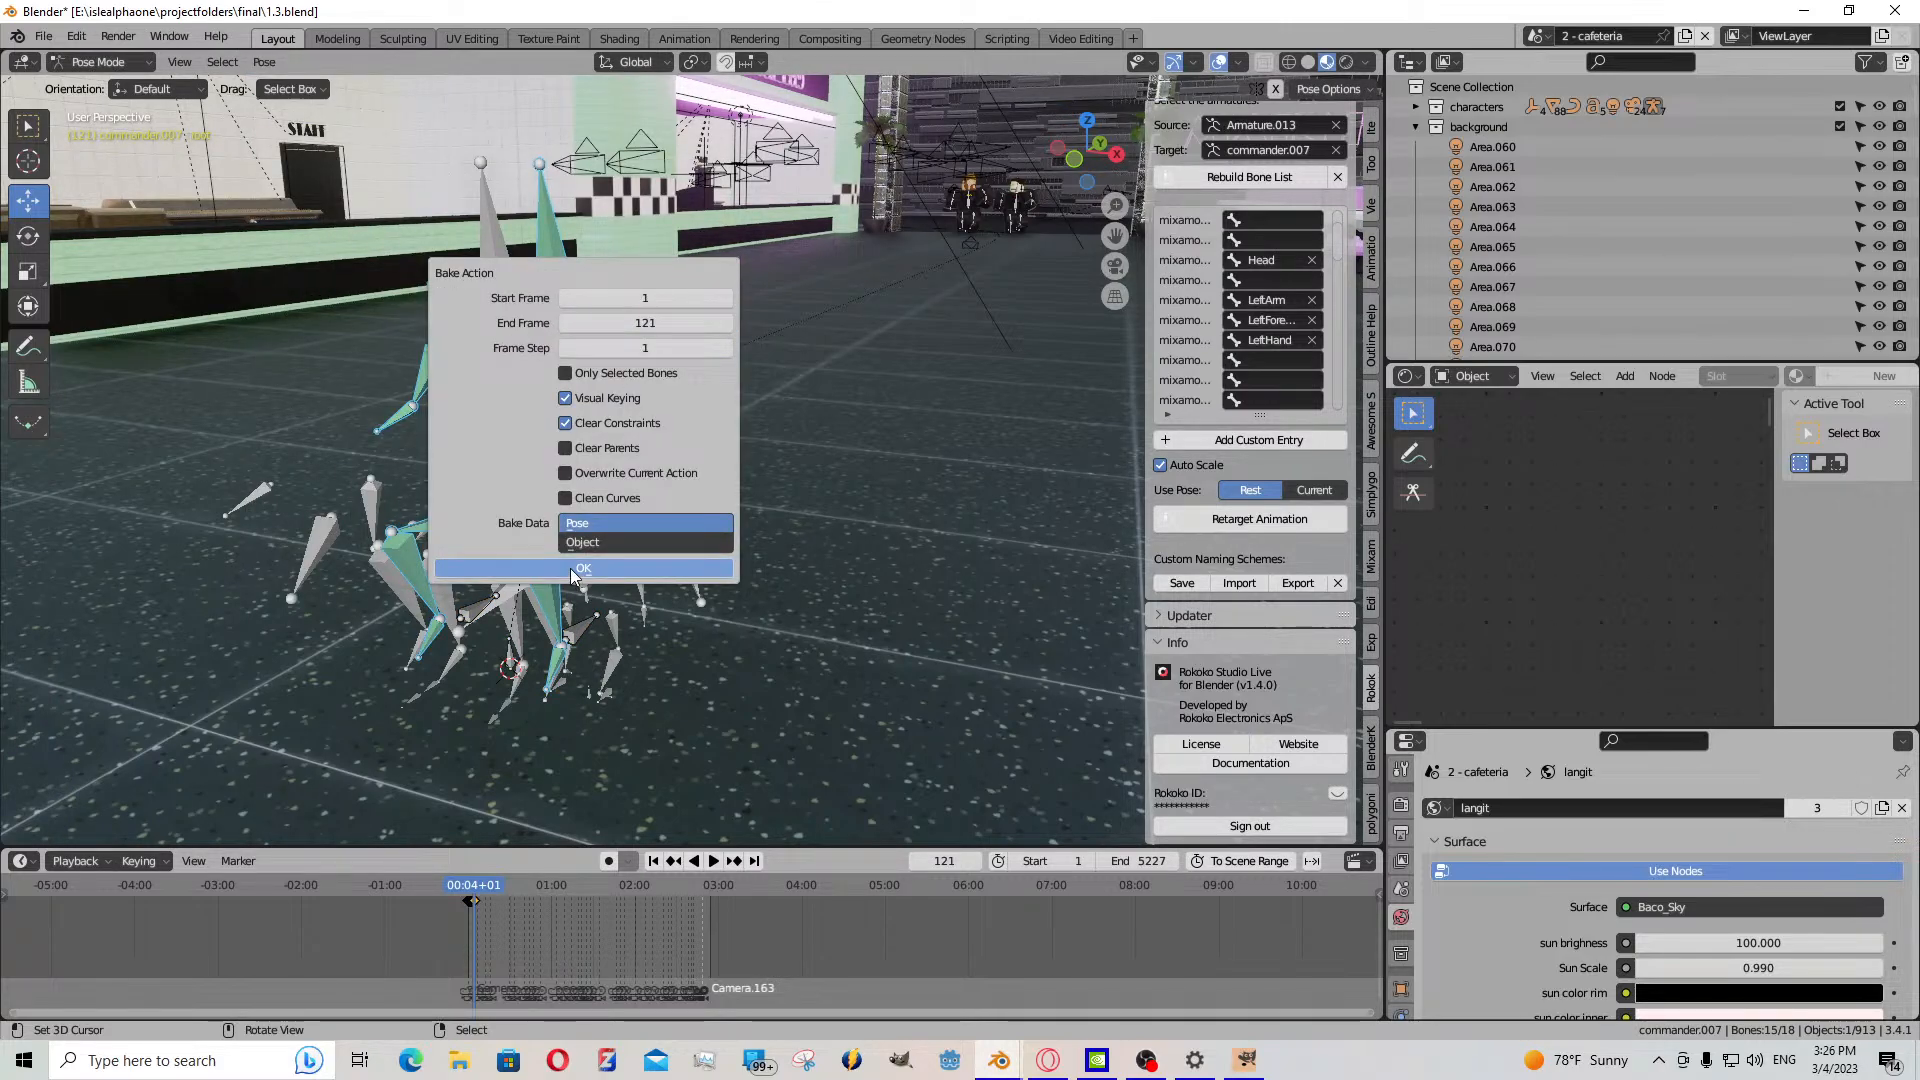
{"action": "left_click", "coordinate": [572, 569]}
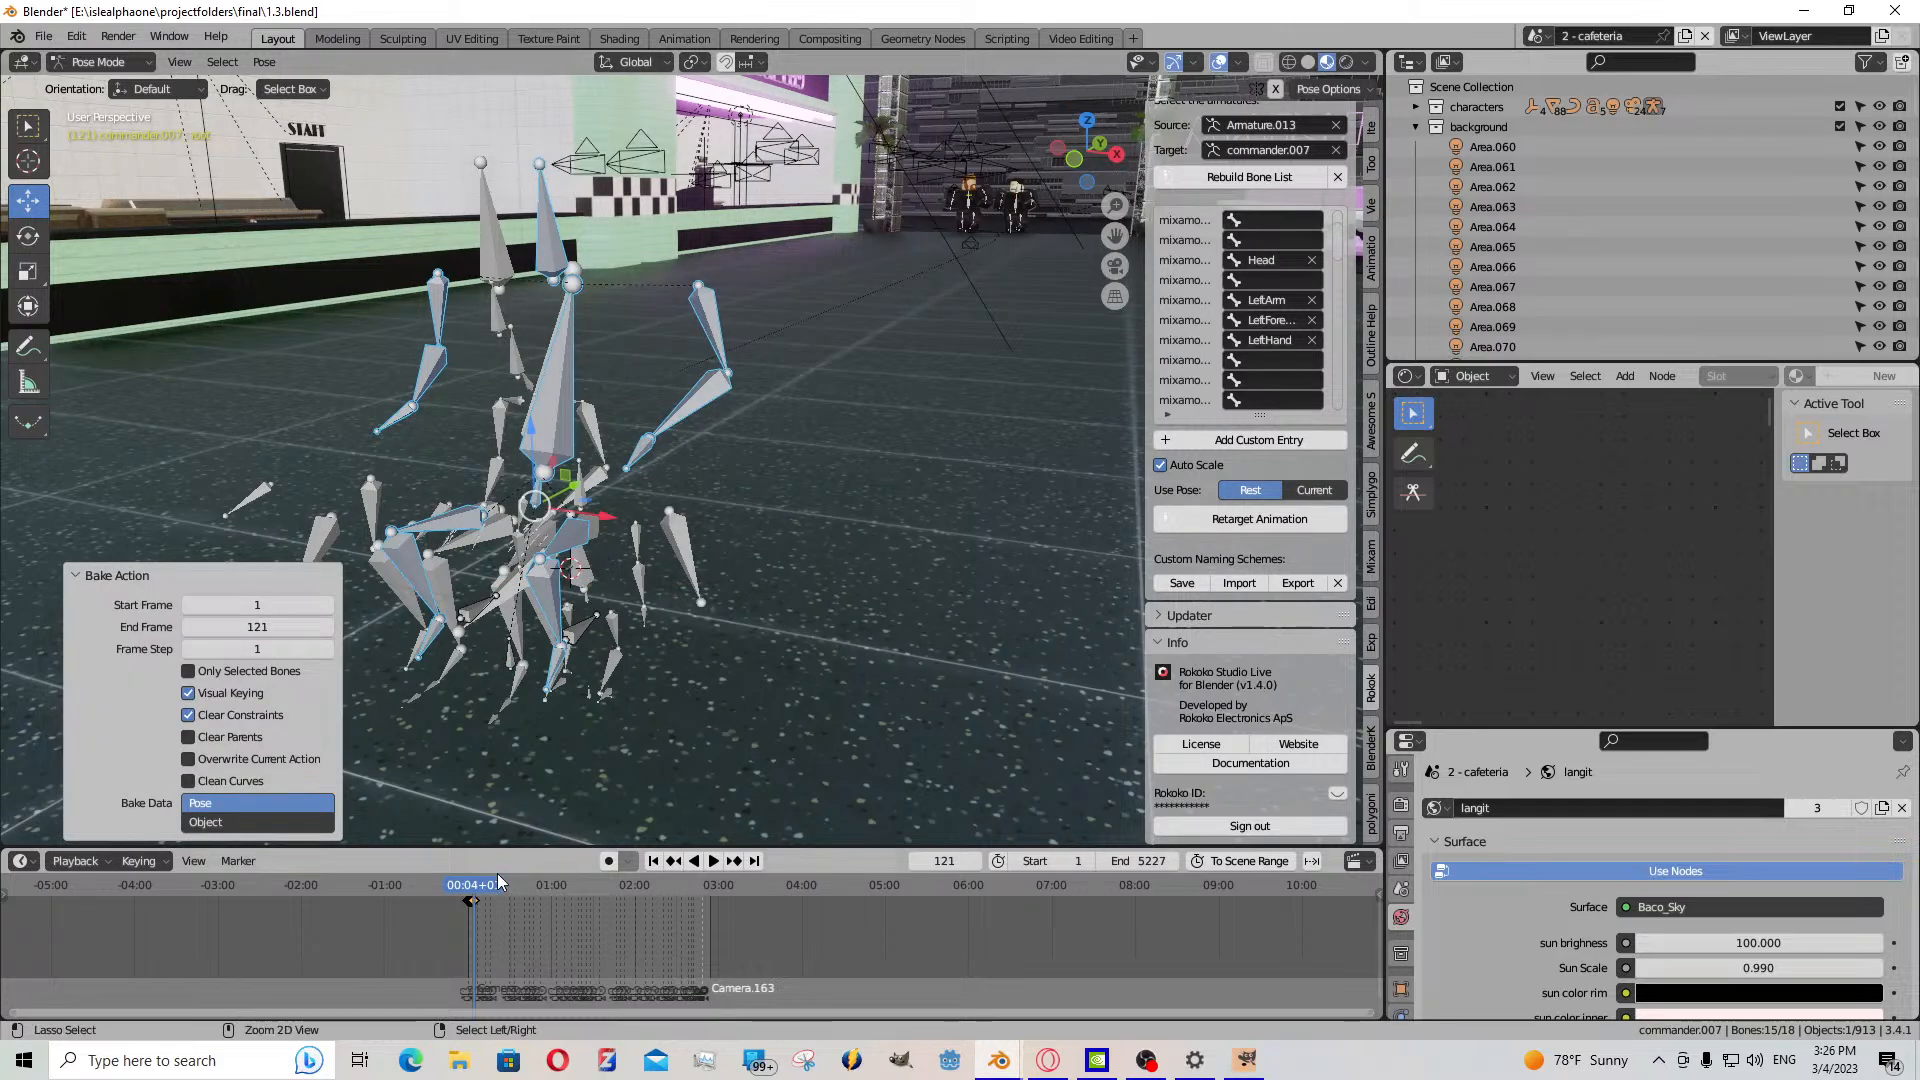
- Select all of commander.007's bones in Pose Mode, copy the baked keyframes and return to Object Mode
{"action": "key", "text": "ctrl+Tab"}
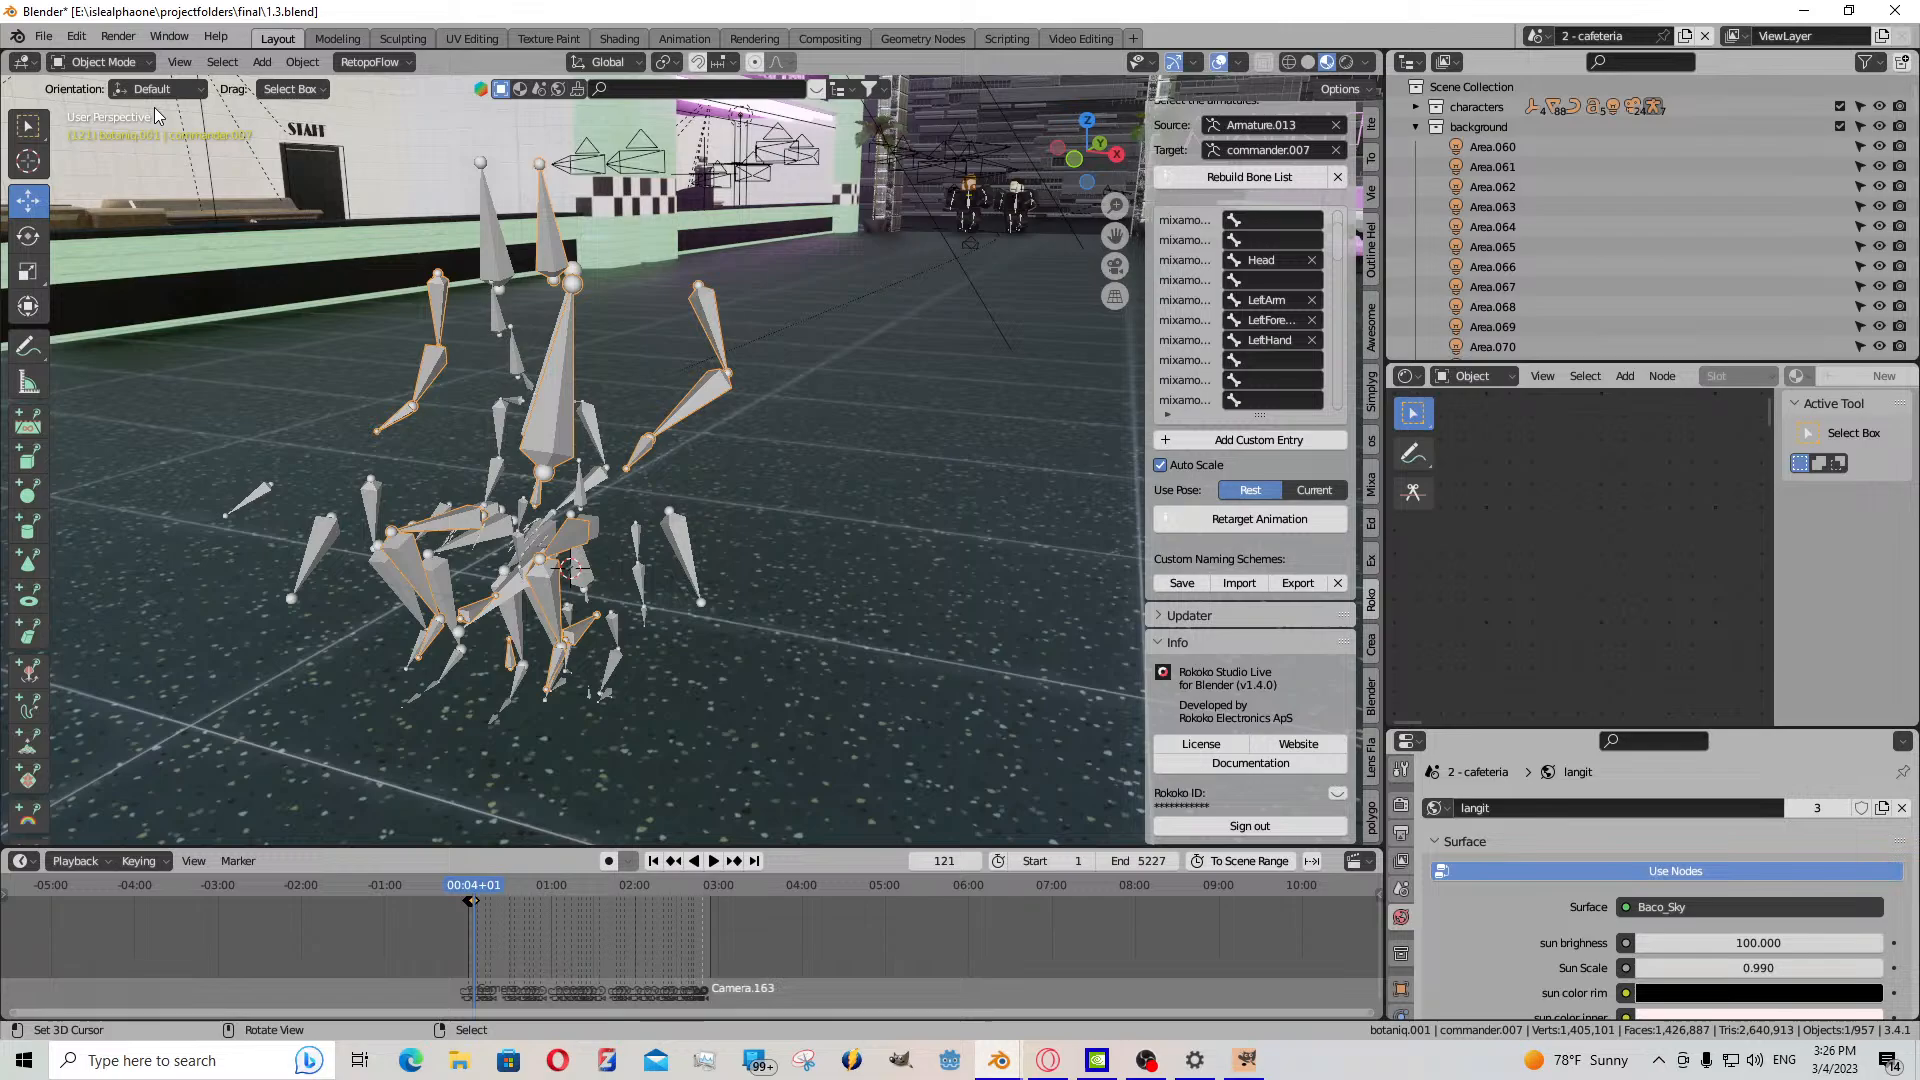
{"action": "left_click", "coordinate": [103, 62]}
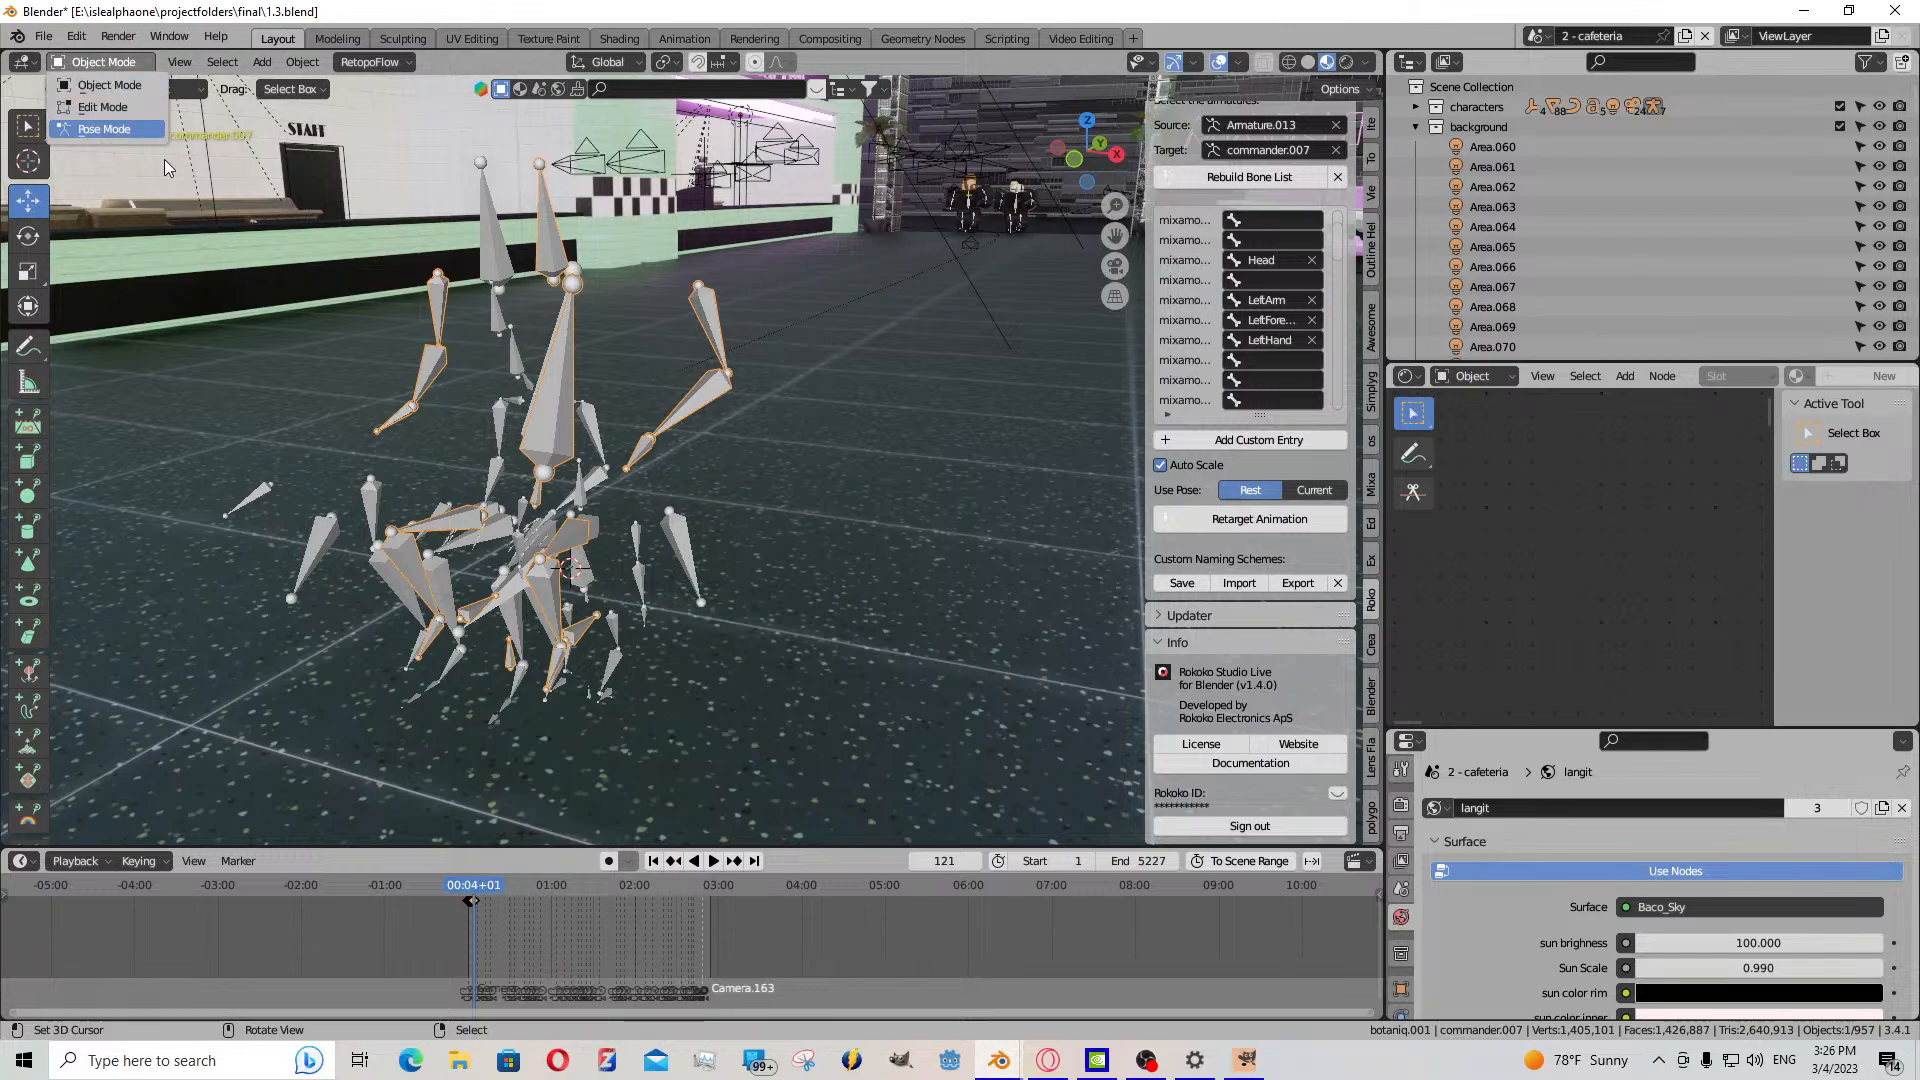
{"action": "key", "text": "alt+a"}
{"action": "key", "text": "a"}
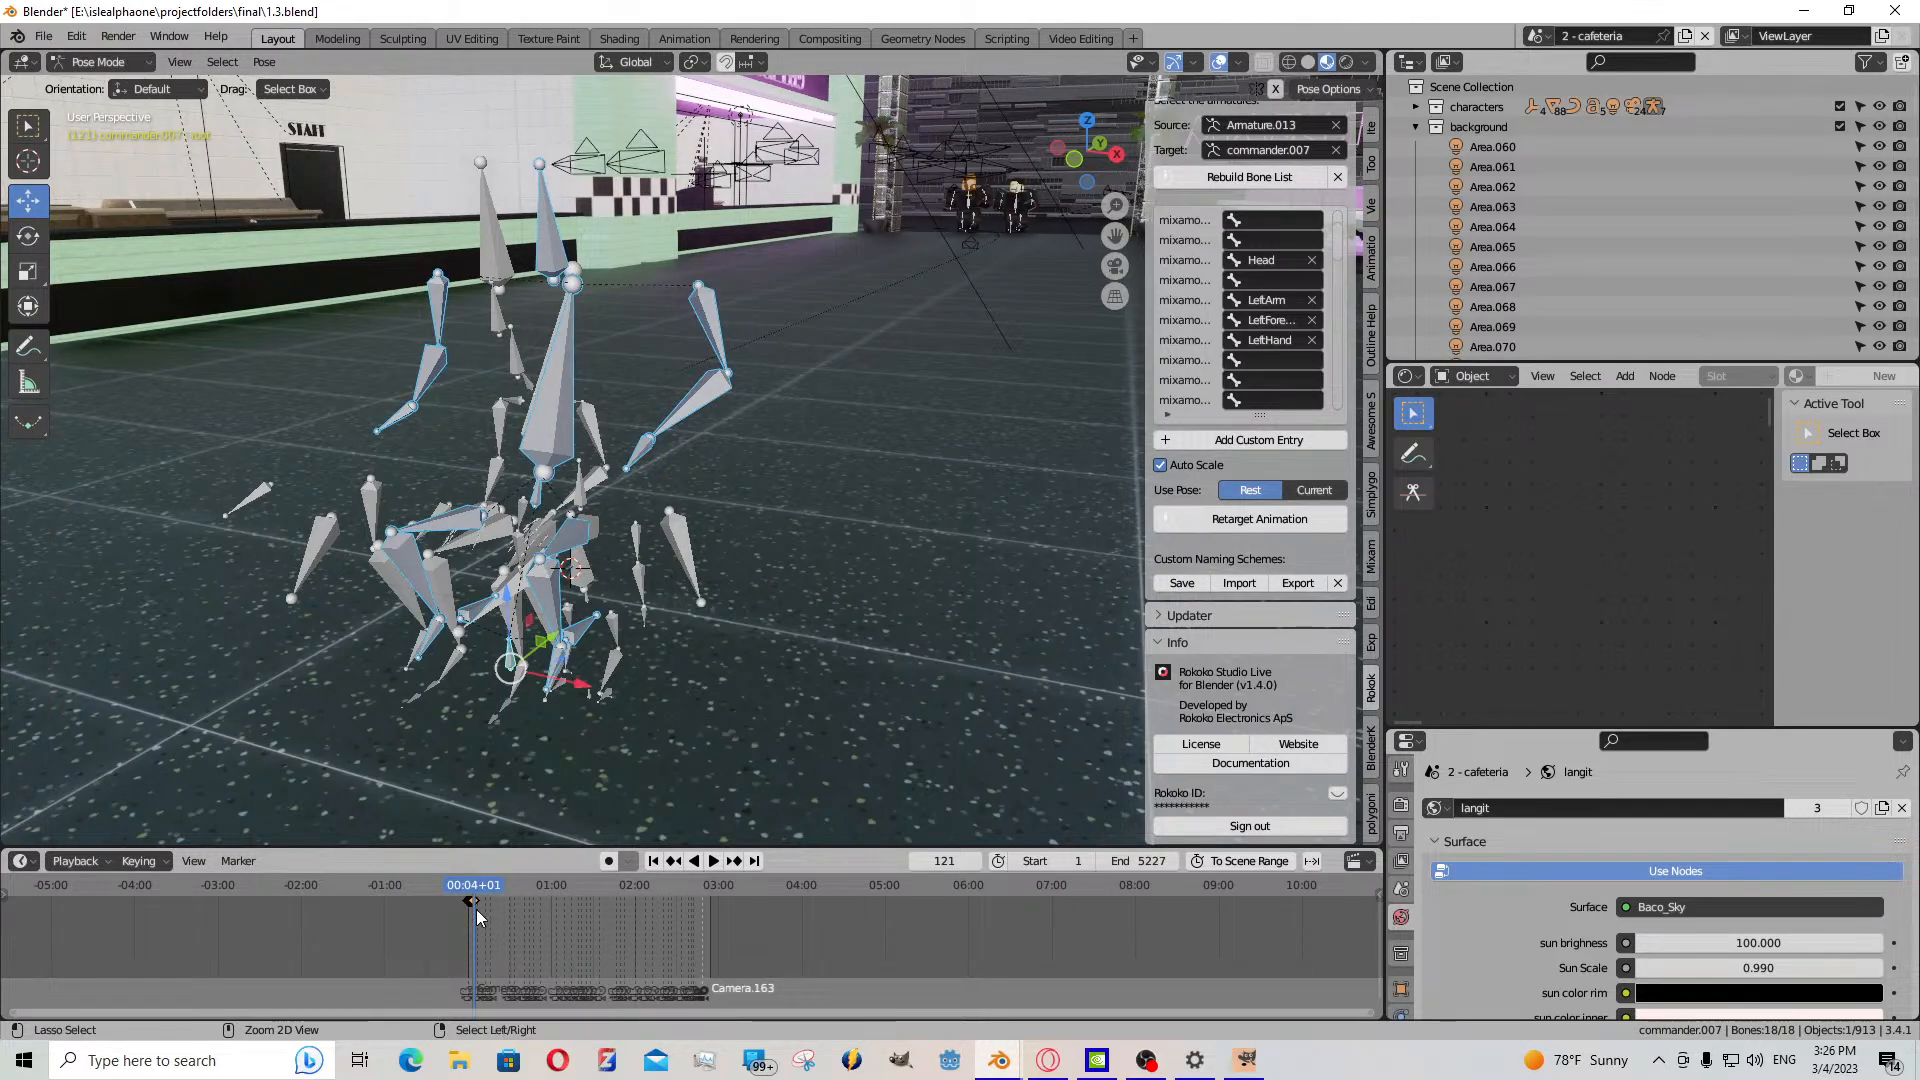
{"action": "left_click", "coordinate": [100, 62]}
{"action": "left_click", "coordinate": [110, 85]}
- Select the red-haired ghost2 armature at the round table and select all its bones in Pose Mode
{"action": "key", "text": "shift+grave"}
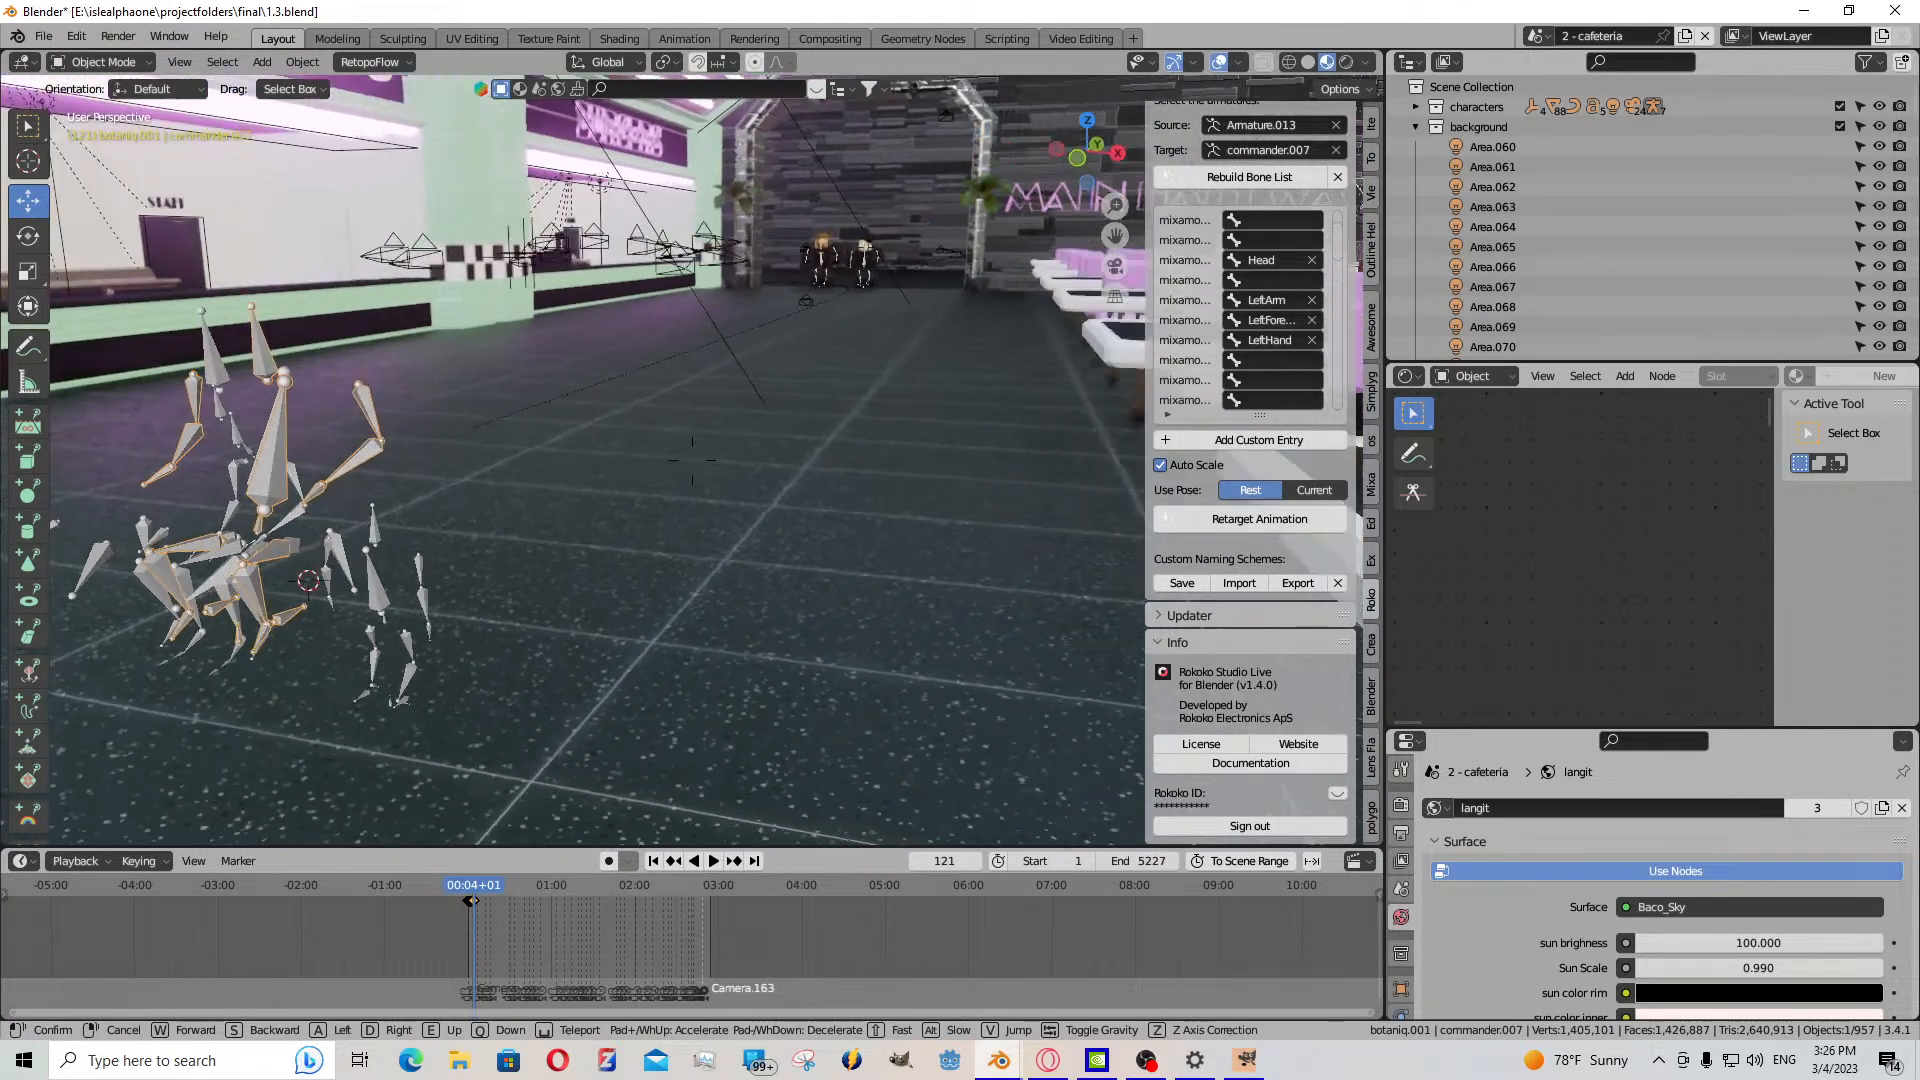
{"action": "key", "text": "w"}
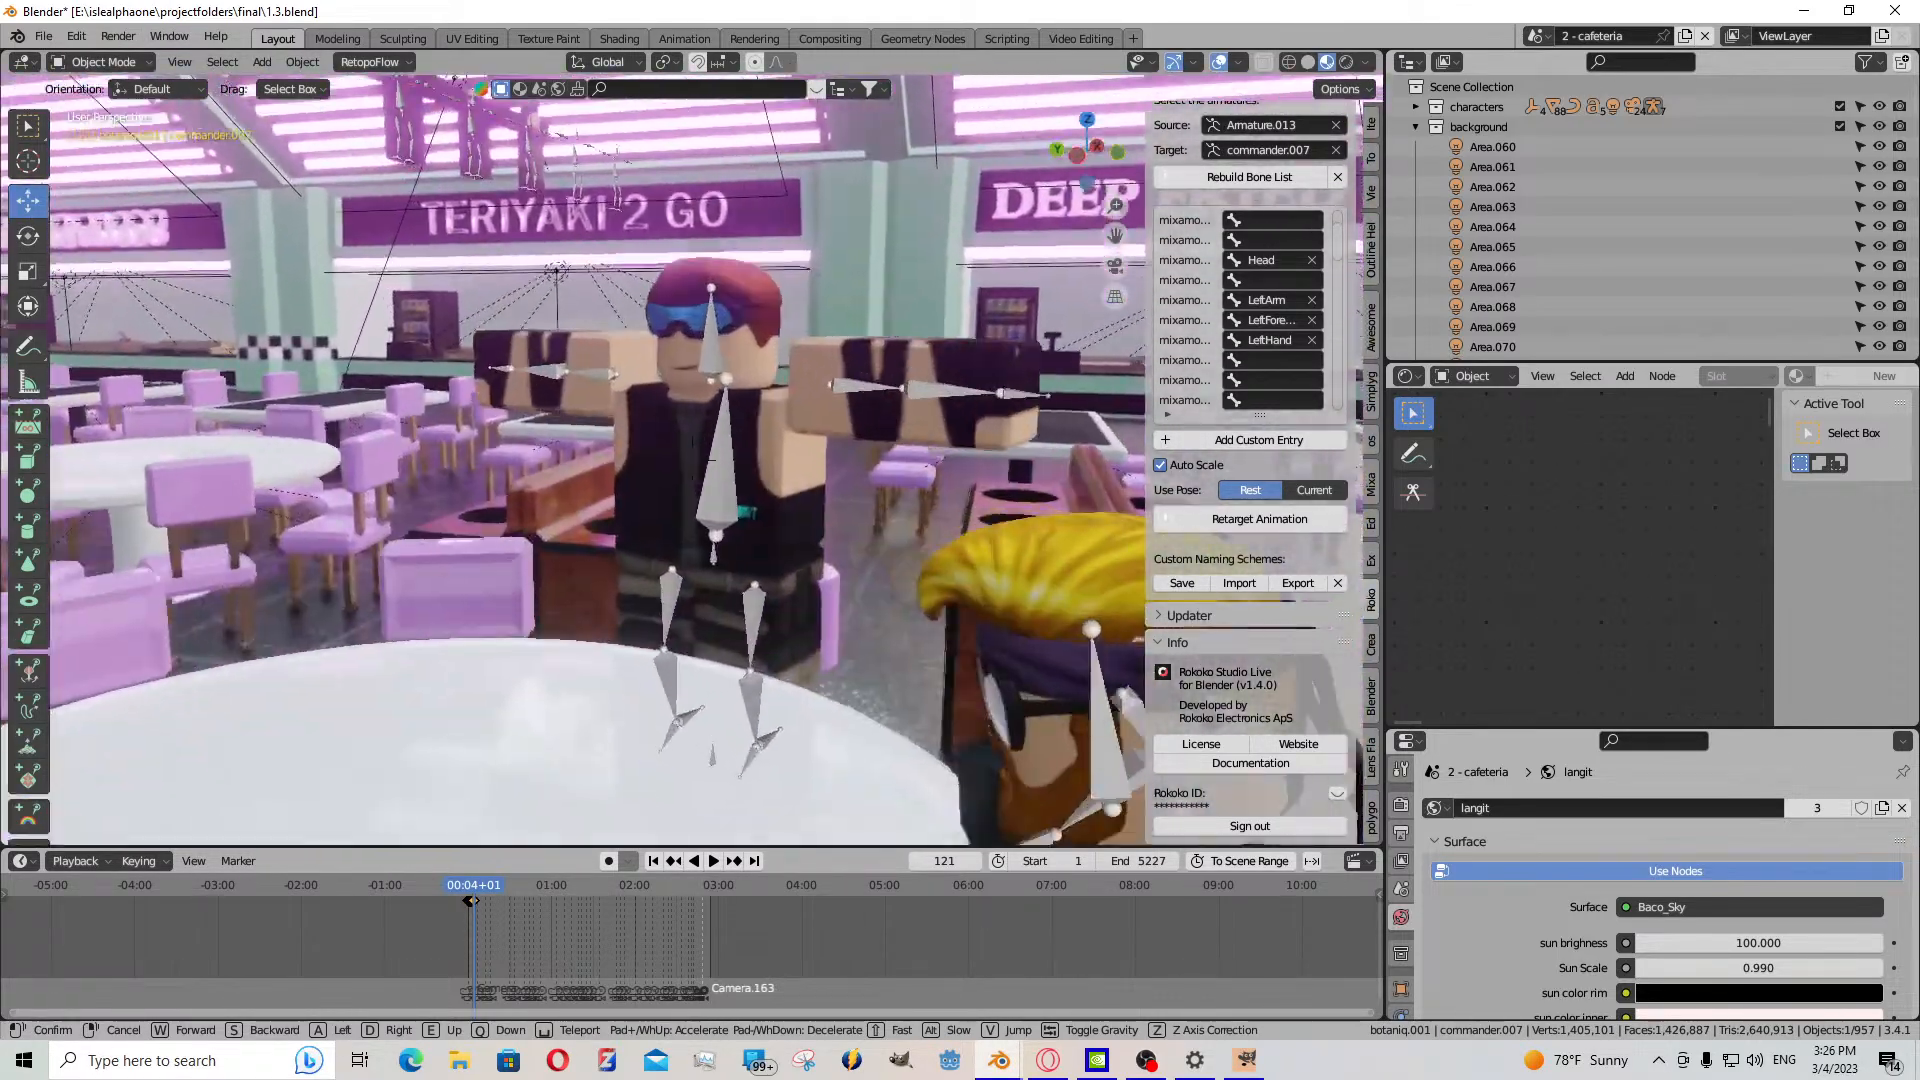
{"action": "left_click", "coordinate": [714, 500]}
{"action": "right_click", "coordinate": [714, 501]}
{"action": "left_click", "coordinate": [114, 62]}
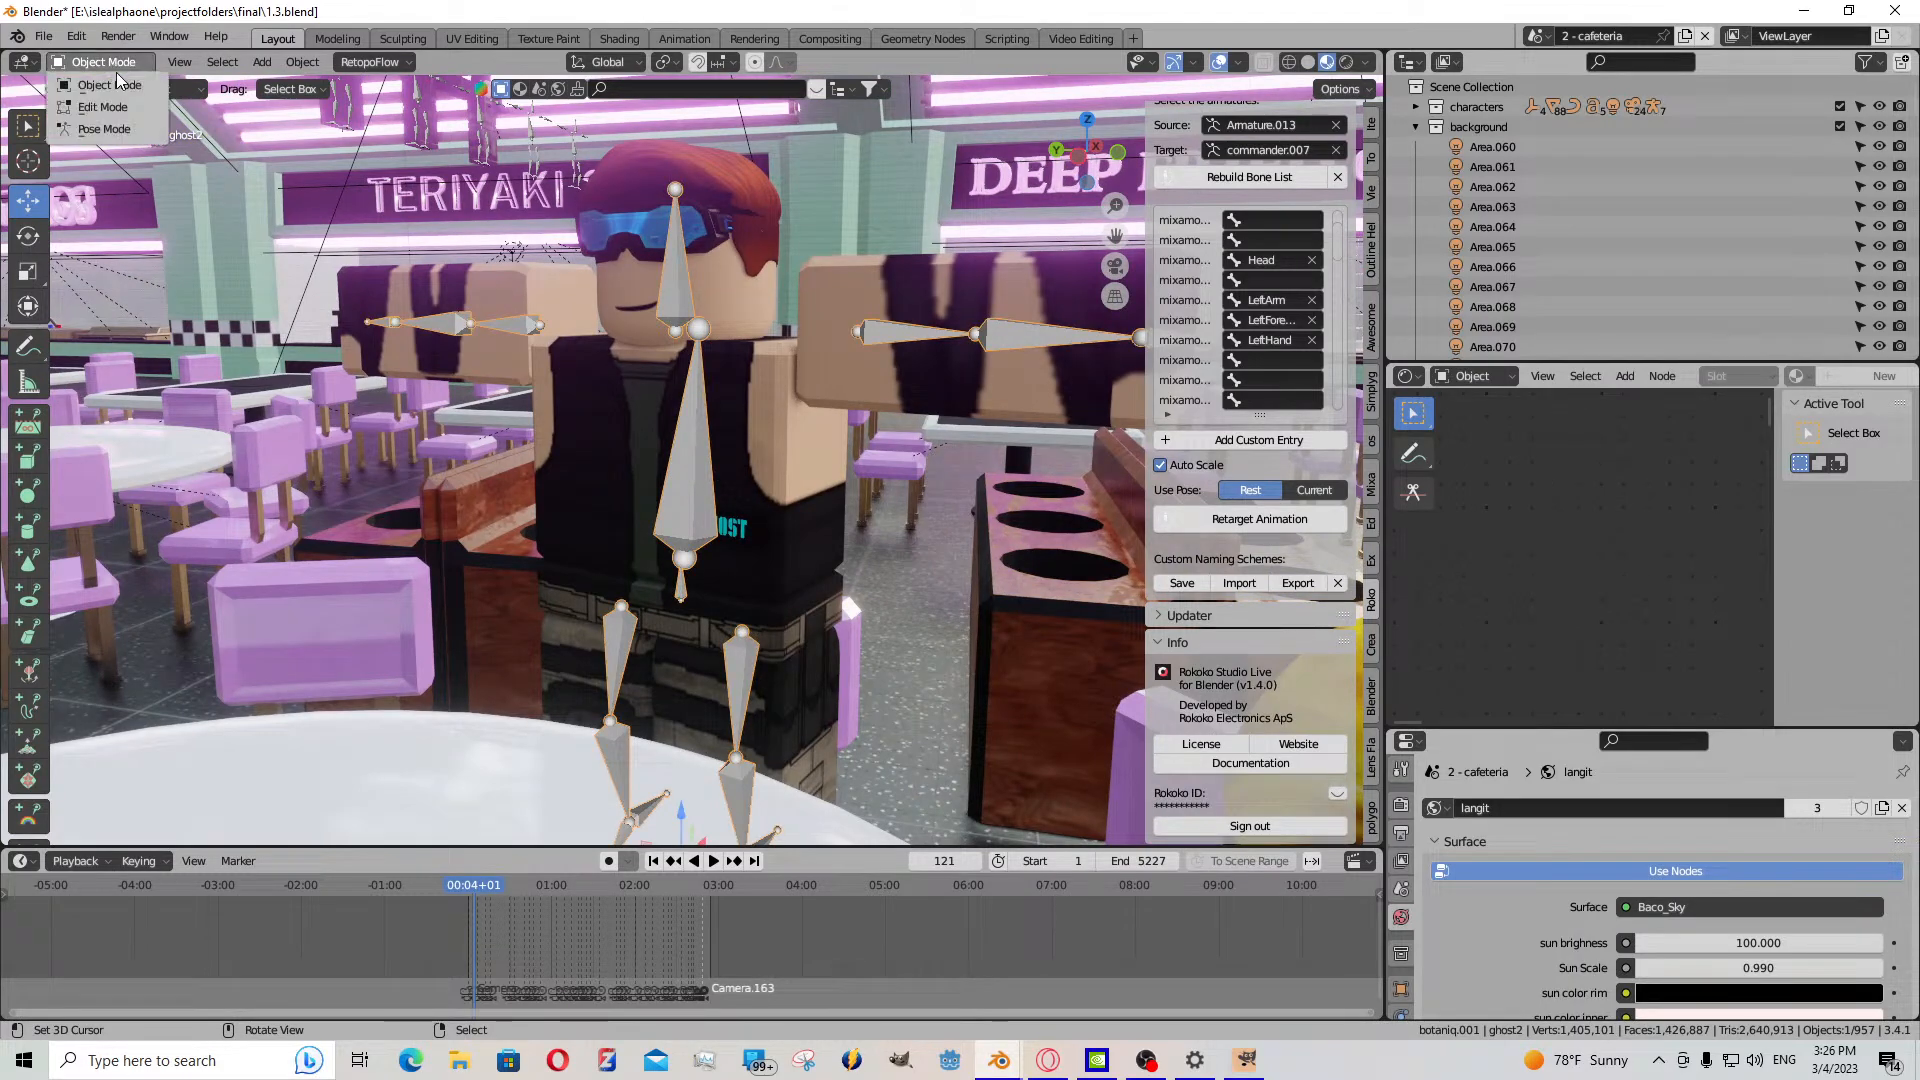
{"action": "left_click", "coordinate": [136, 133]}
{"action": "key", "text": "a"}
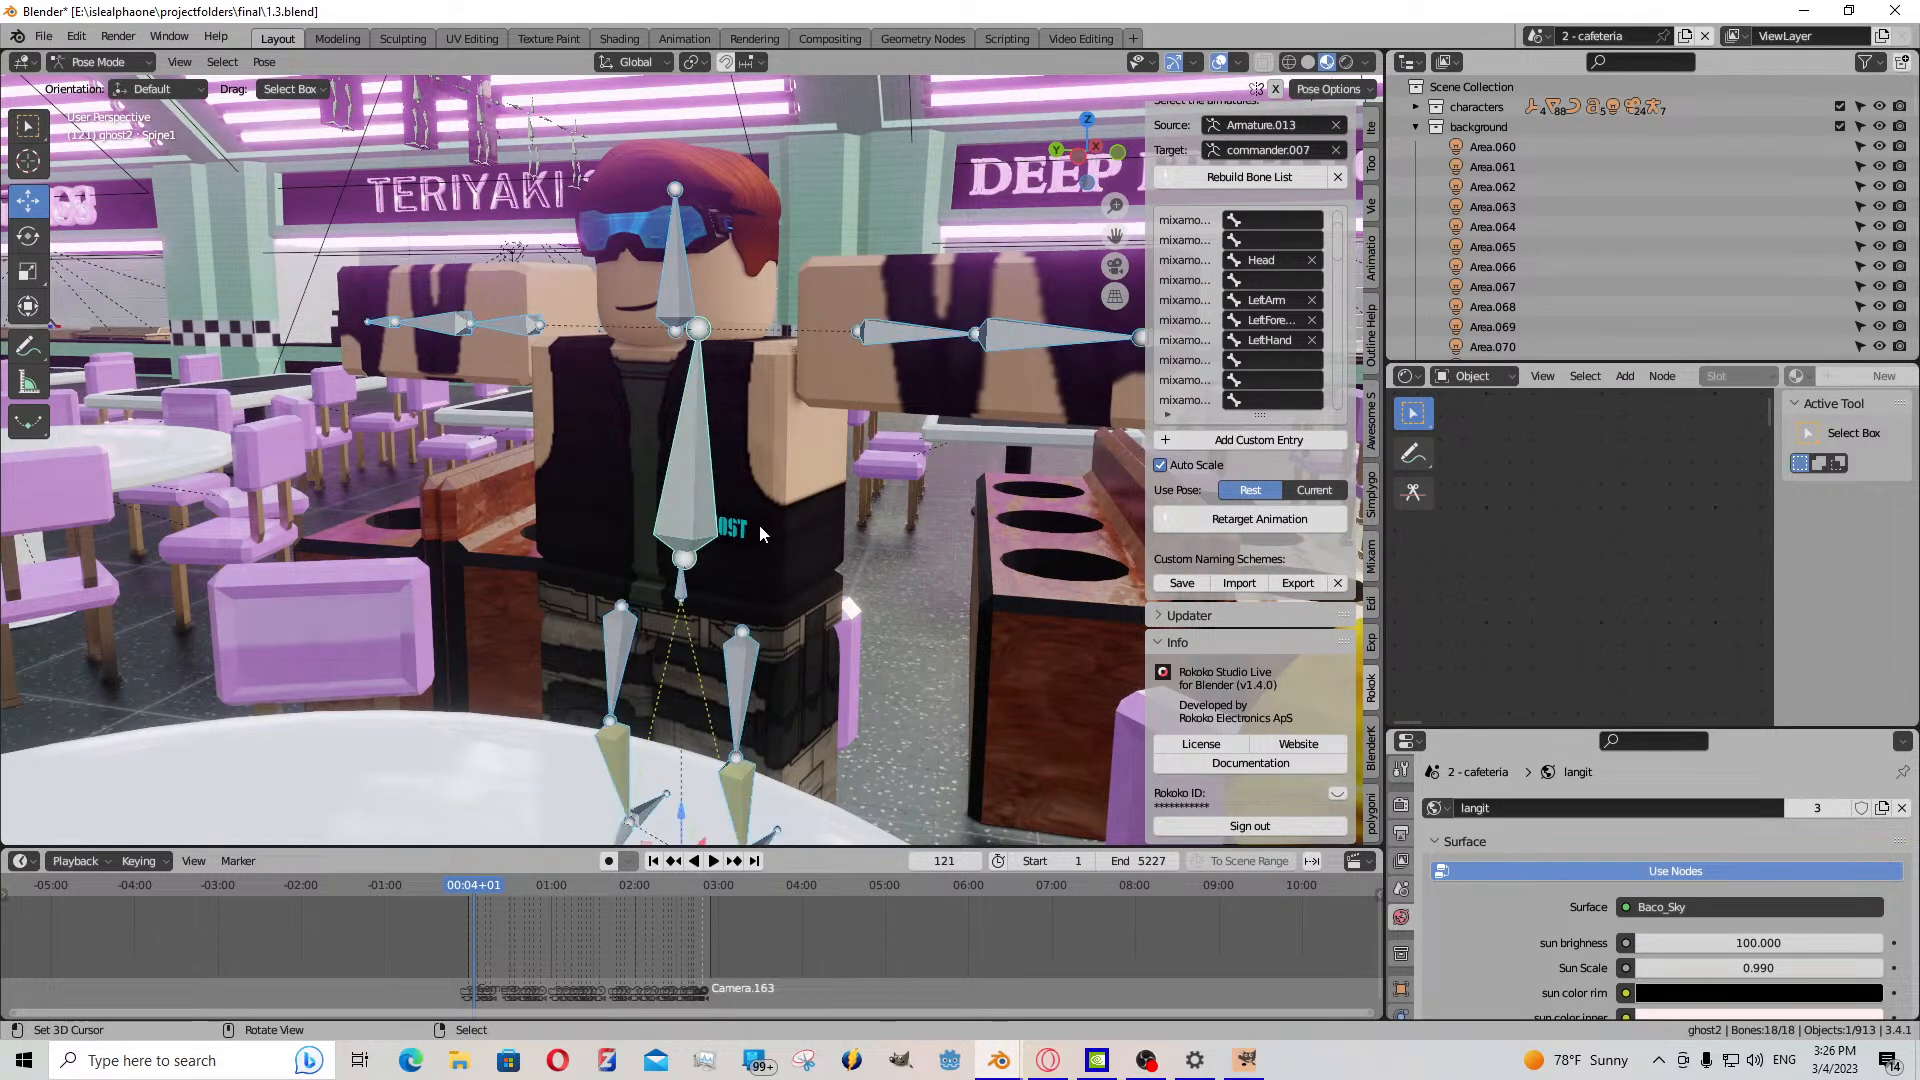
- Go to frame 4073 and insert a keyframe on all of ghost2's bones as a target for the copied keyframes
{"action": "left_click_drag", "start_coordinate": [616, 878], "coordinate": [657, 943]}
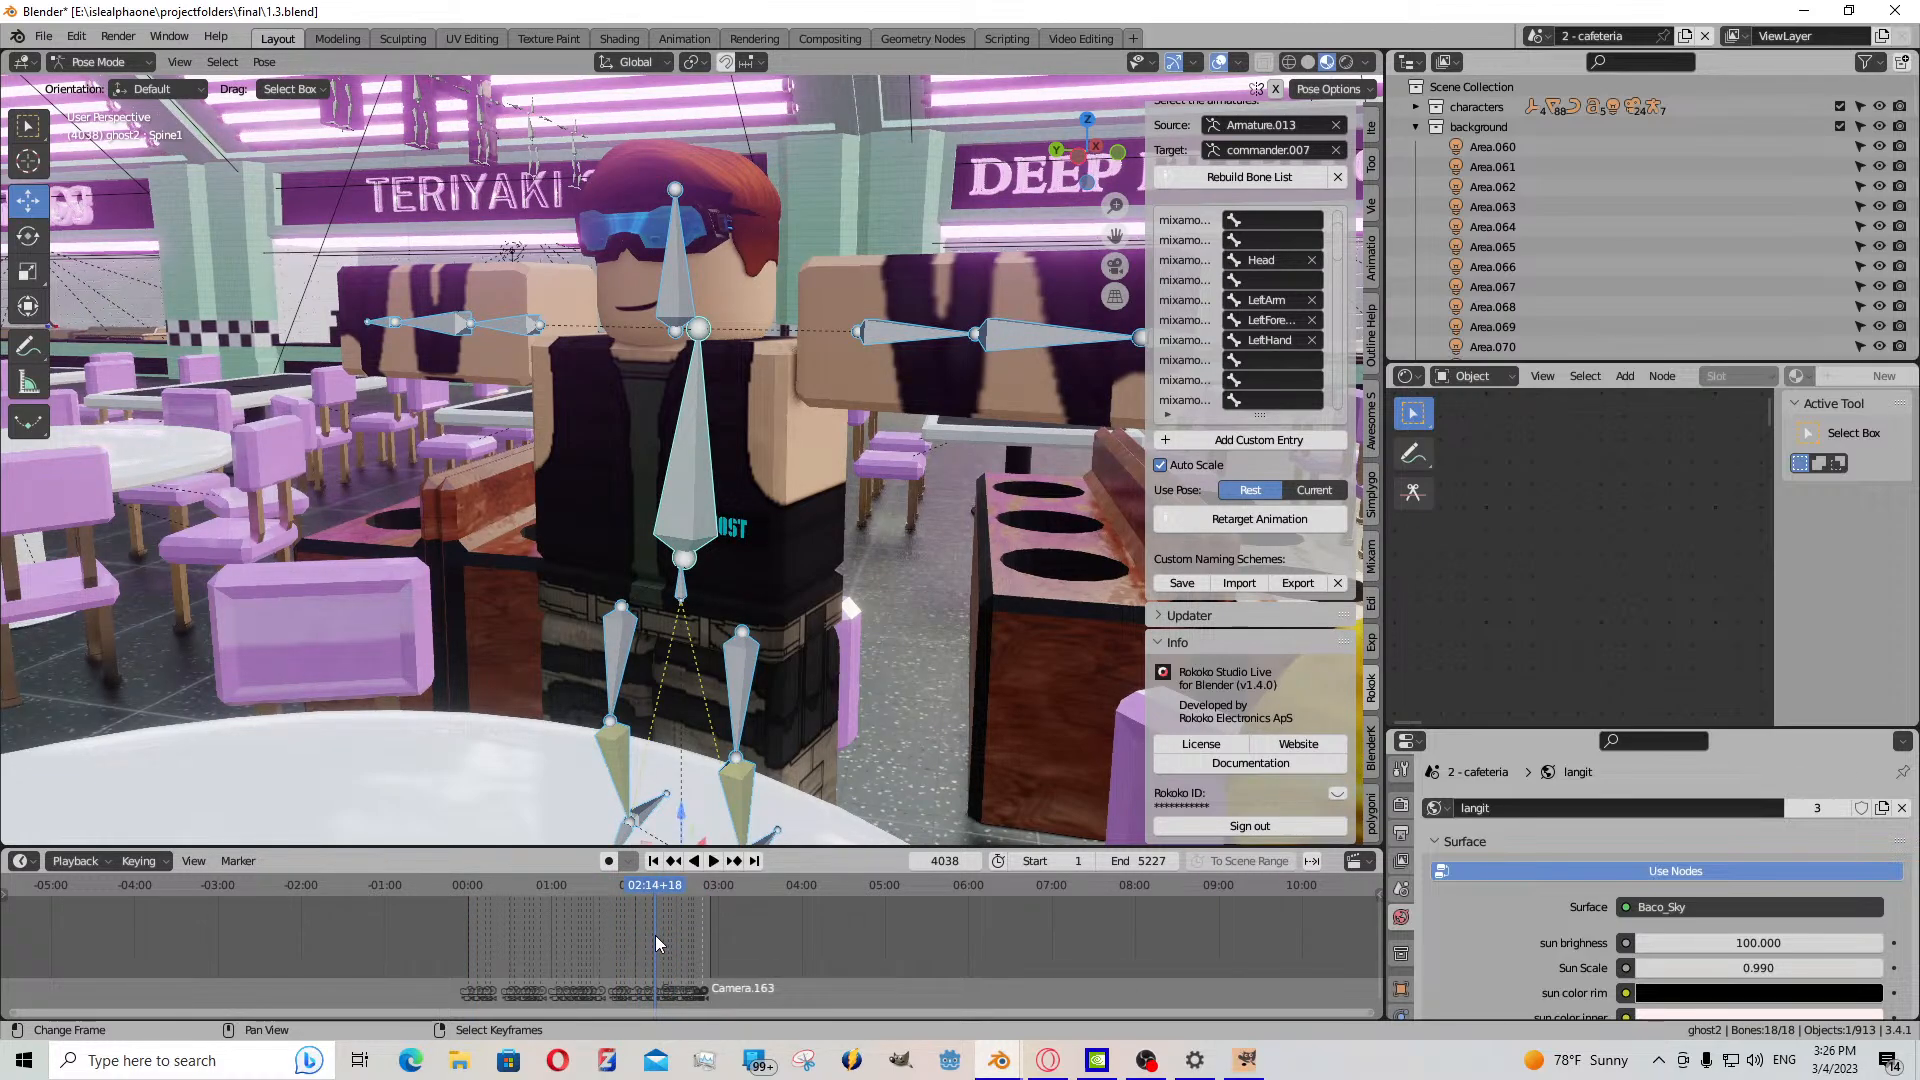
{"action": "scroll", "coordinate": [656, 940], "scroll_direction": "up", "scroll_amount": 15}
{"action": "middle_click_drag", "start_coordinate": [784, 690], "coordinate": [744, 692]}
{"action": "mouse_move", "coordinate": [550, 940]}
{"action": "left_mouse_down"}
{"action": "mouse_move", "coordinate": [585, 928]}
{"action": "mouse_move", "coordinate": [570, 932]}
{"action": "left_mouse_up"}
{"action": "key", "text": "ctrl+v"}
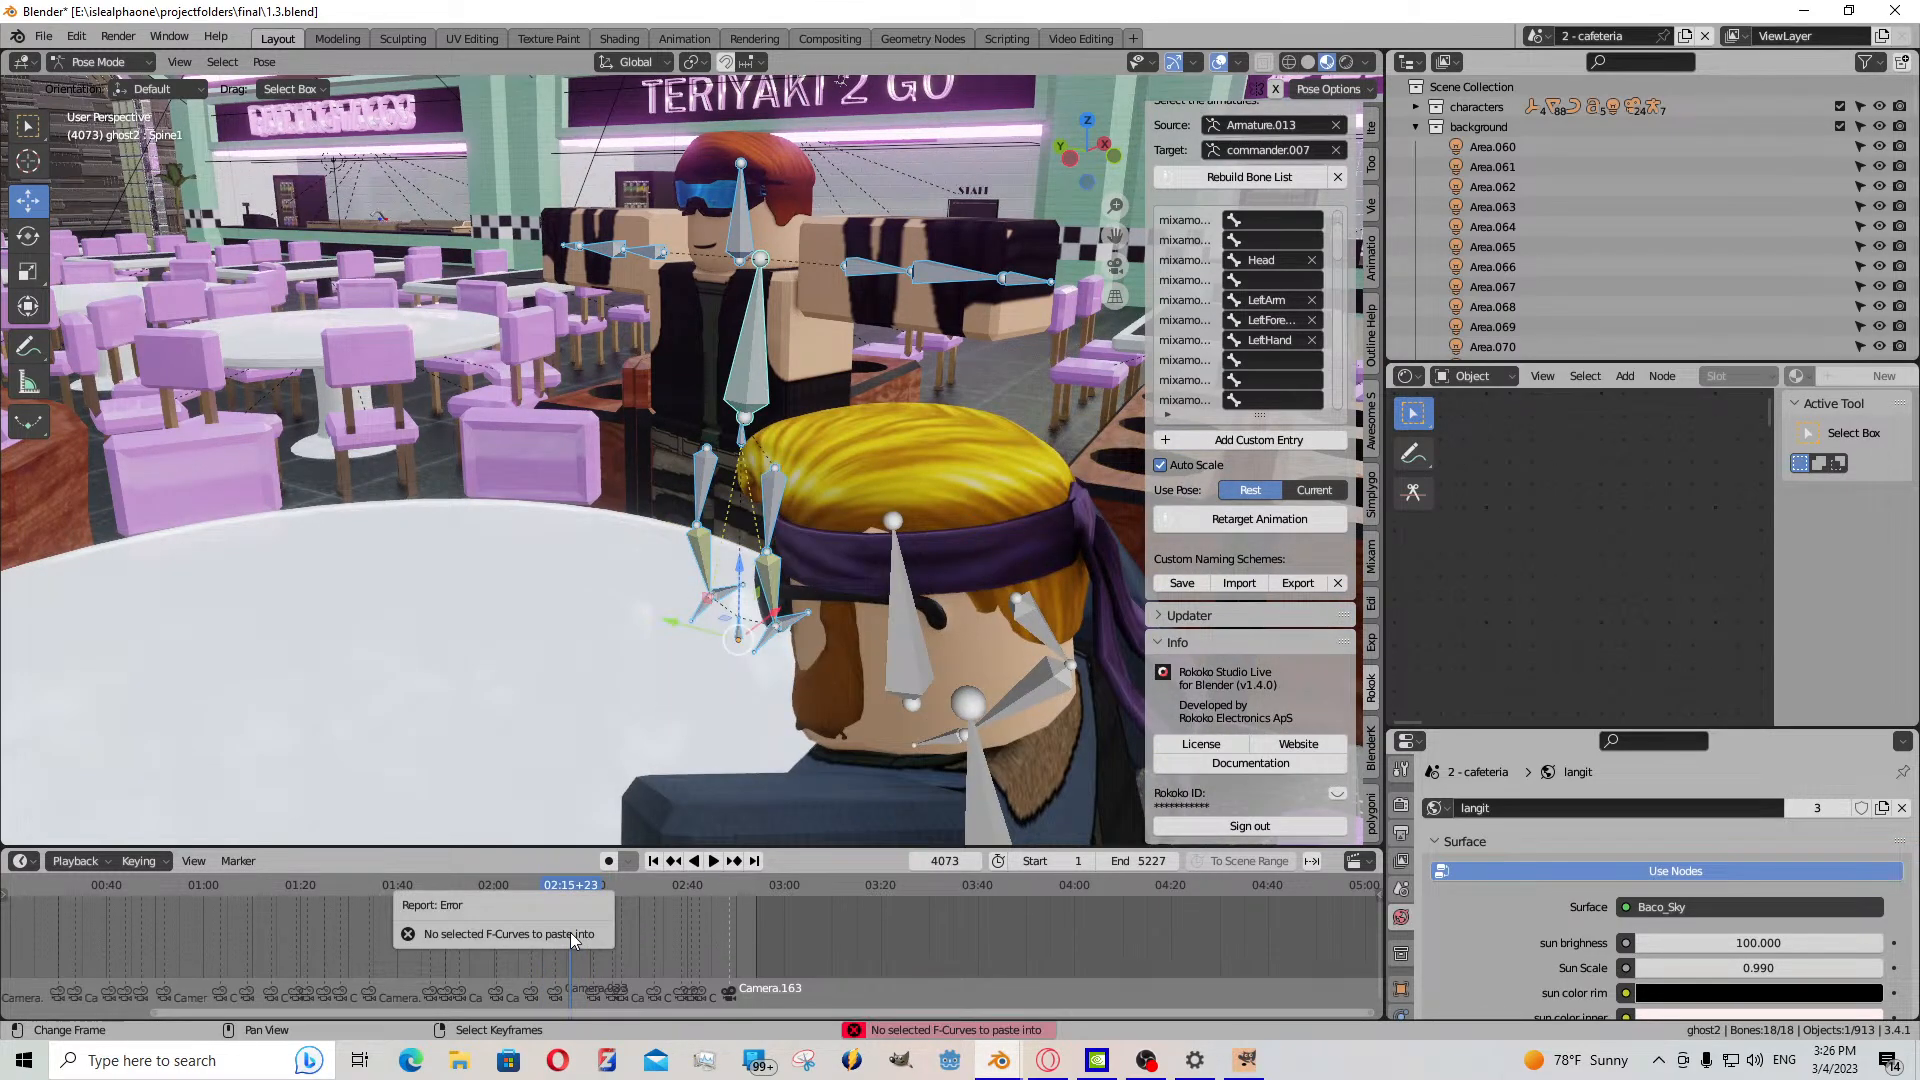
{"action": "key", "text": "i"}
{"action": "left_click", "coordinate": [740, 560]}
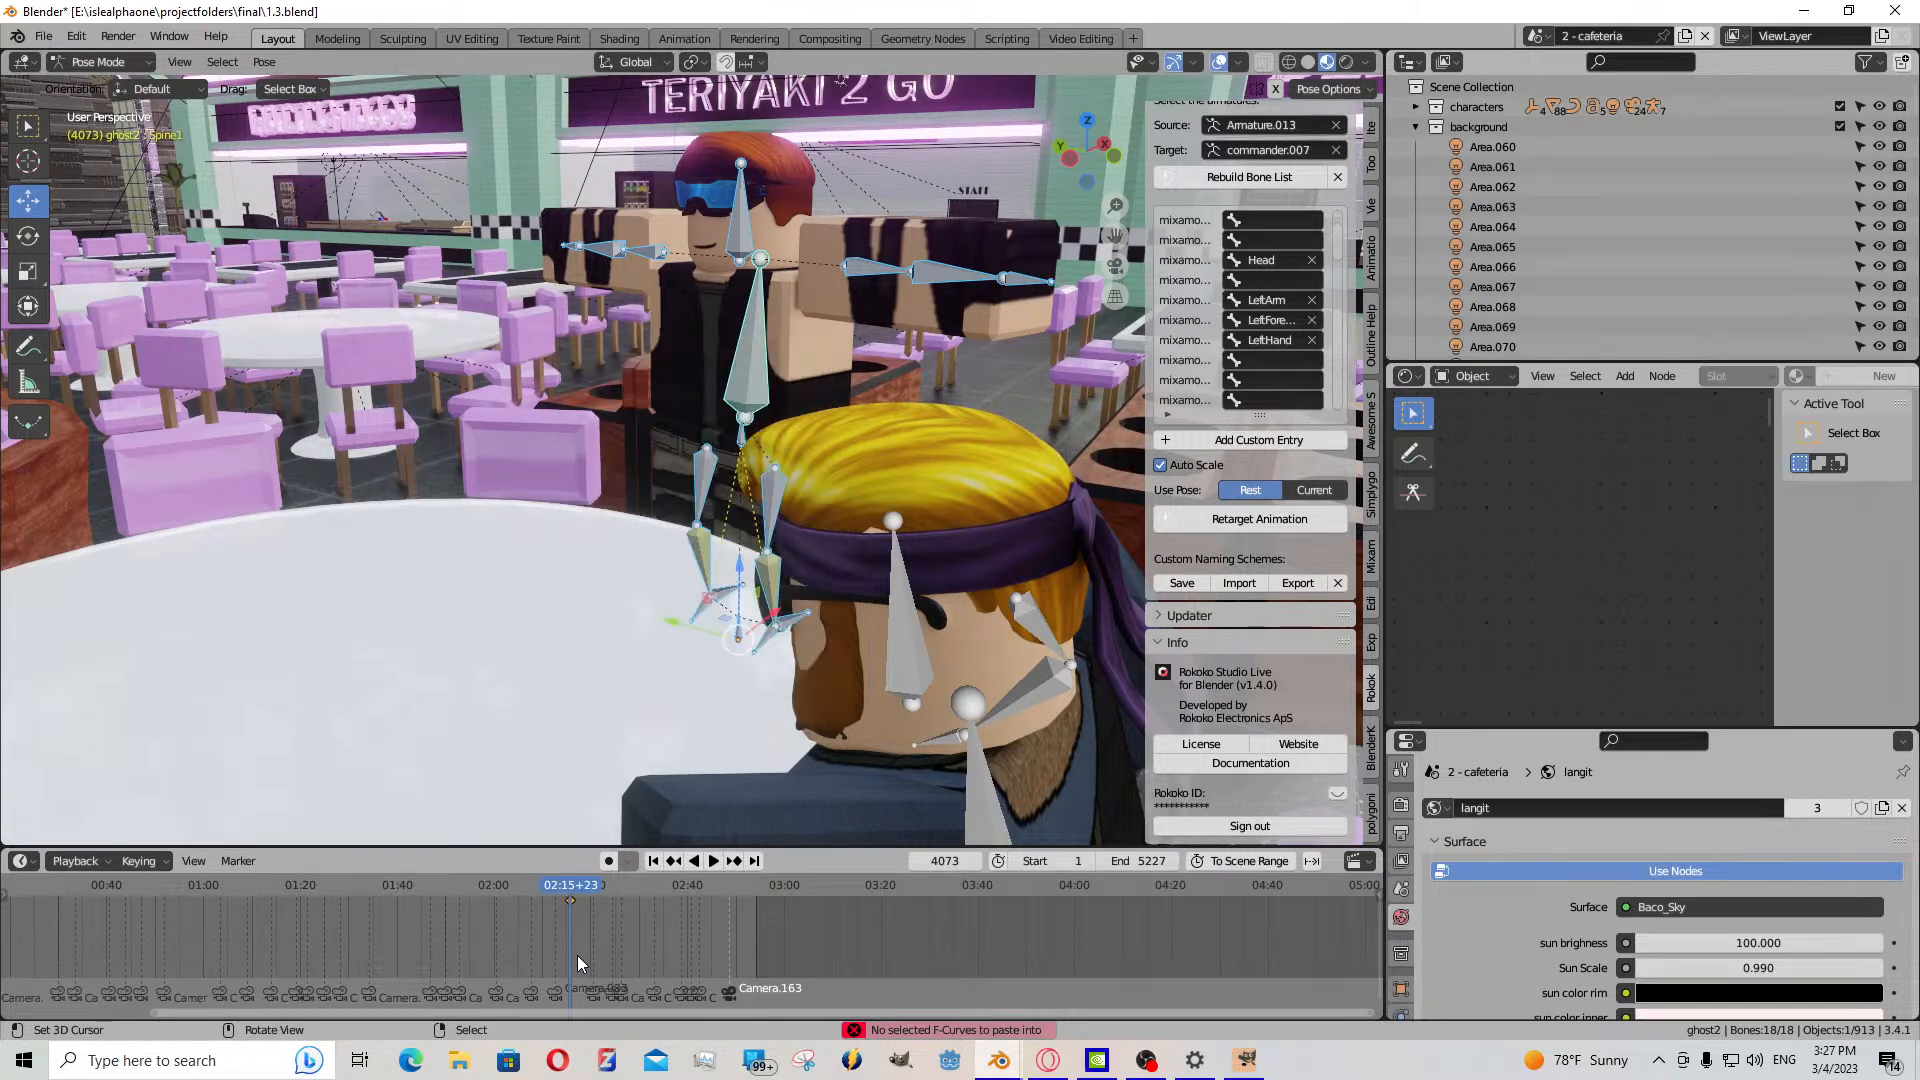
- Paste the copied keyframes onto all of ghost2's bones at frame 4073
{"action": "key", "text": "ctrl+v"}
{"action": "key", "text": "shift+grave"}
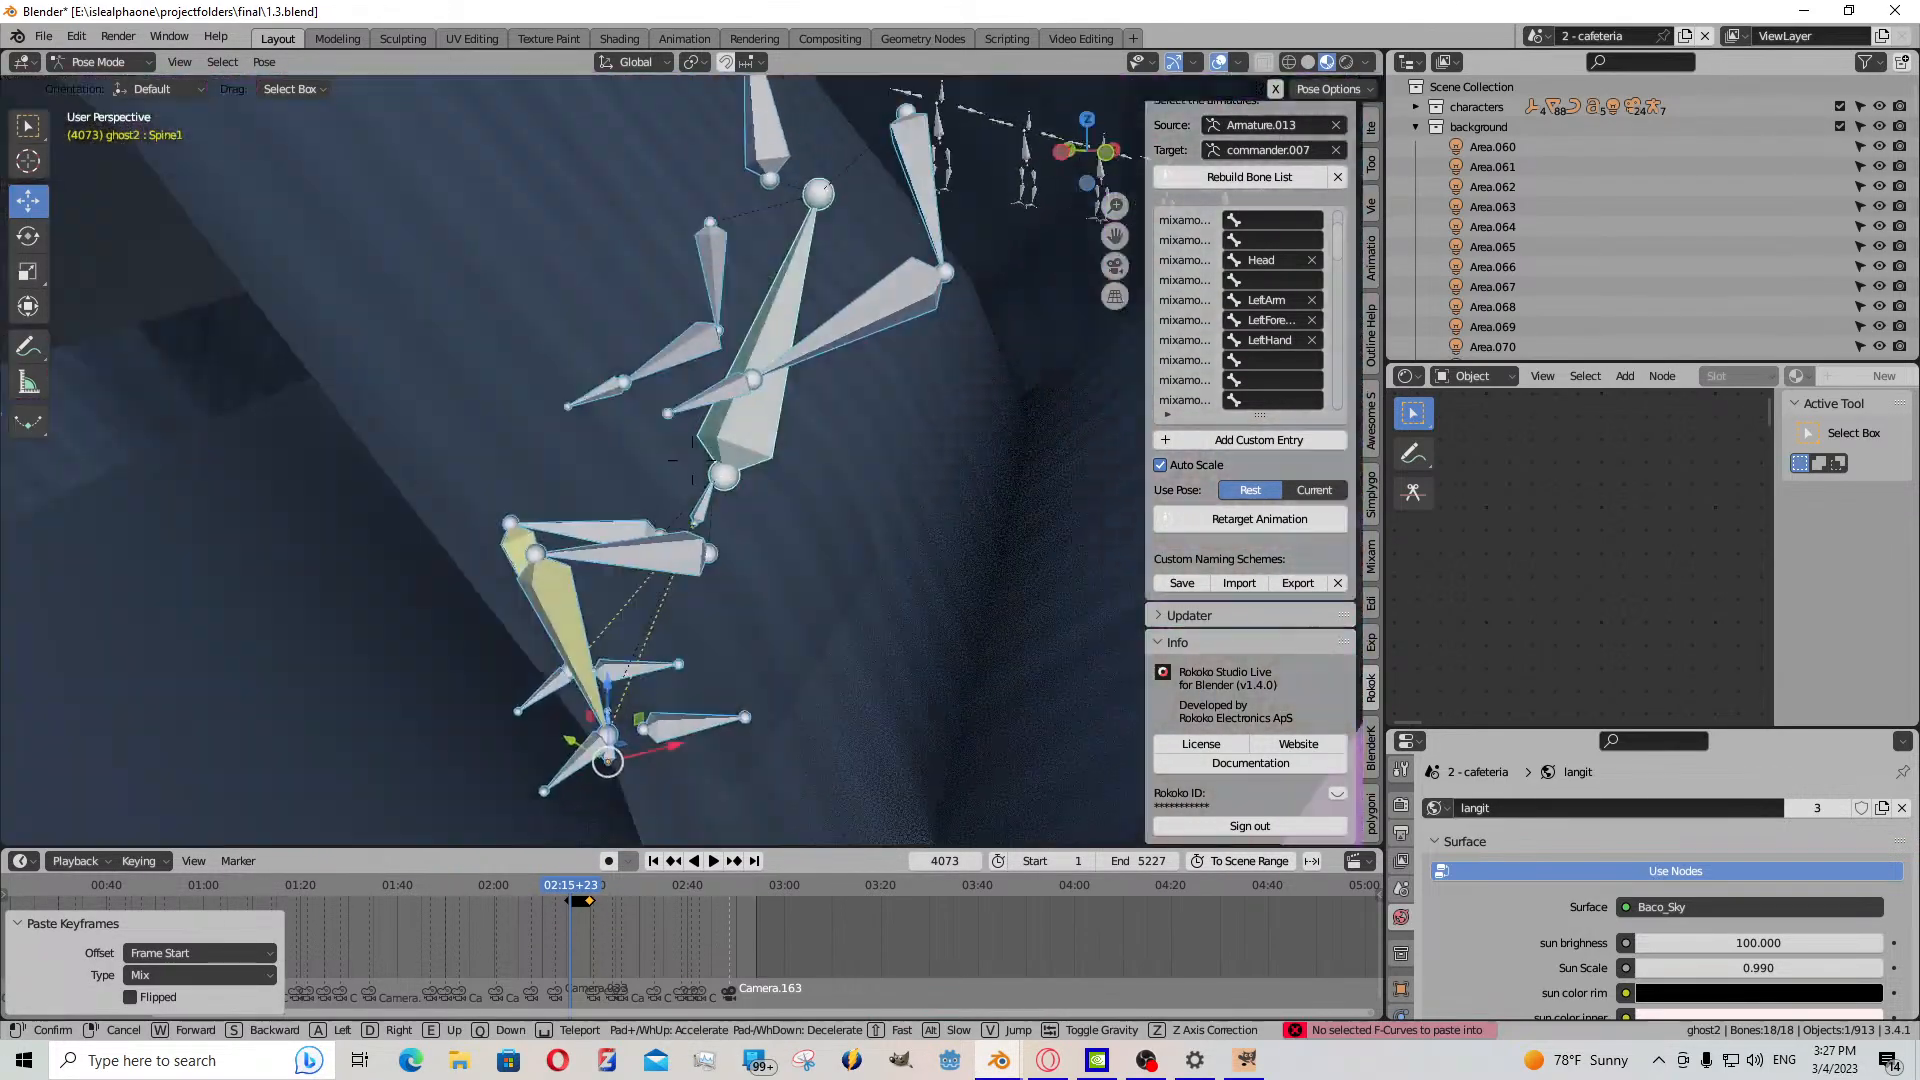
{"action": "key", "text": "s"}
{"action": "key", "text": "w"}
{"action": "left_click", "coordinate": [742, 591]}
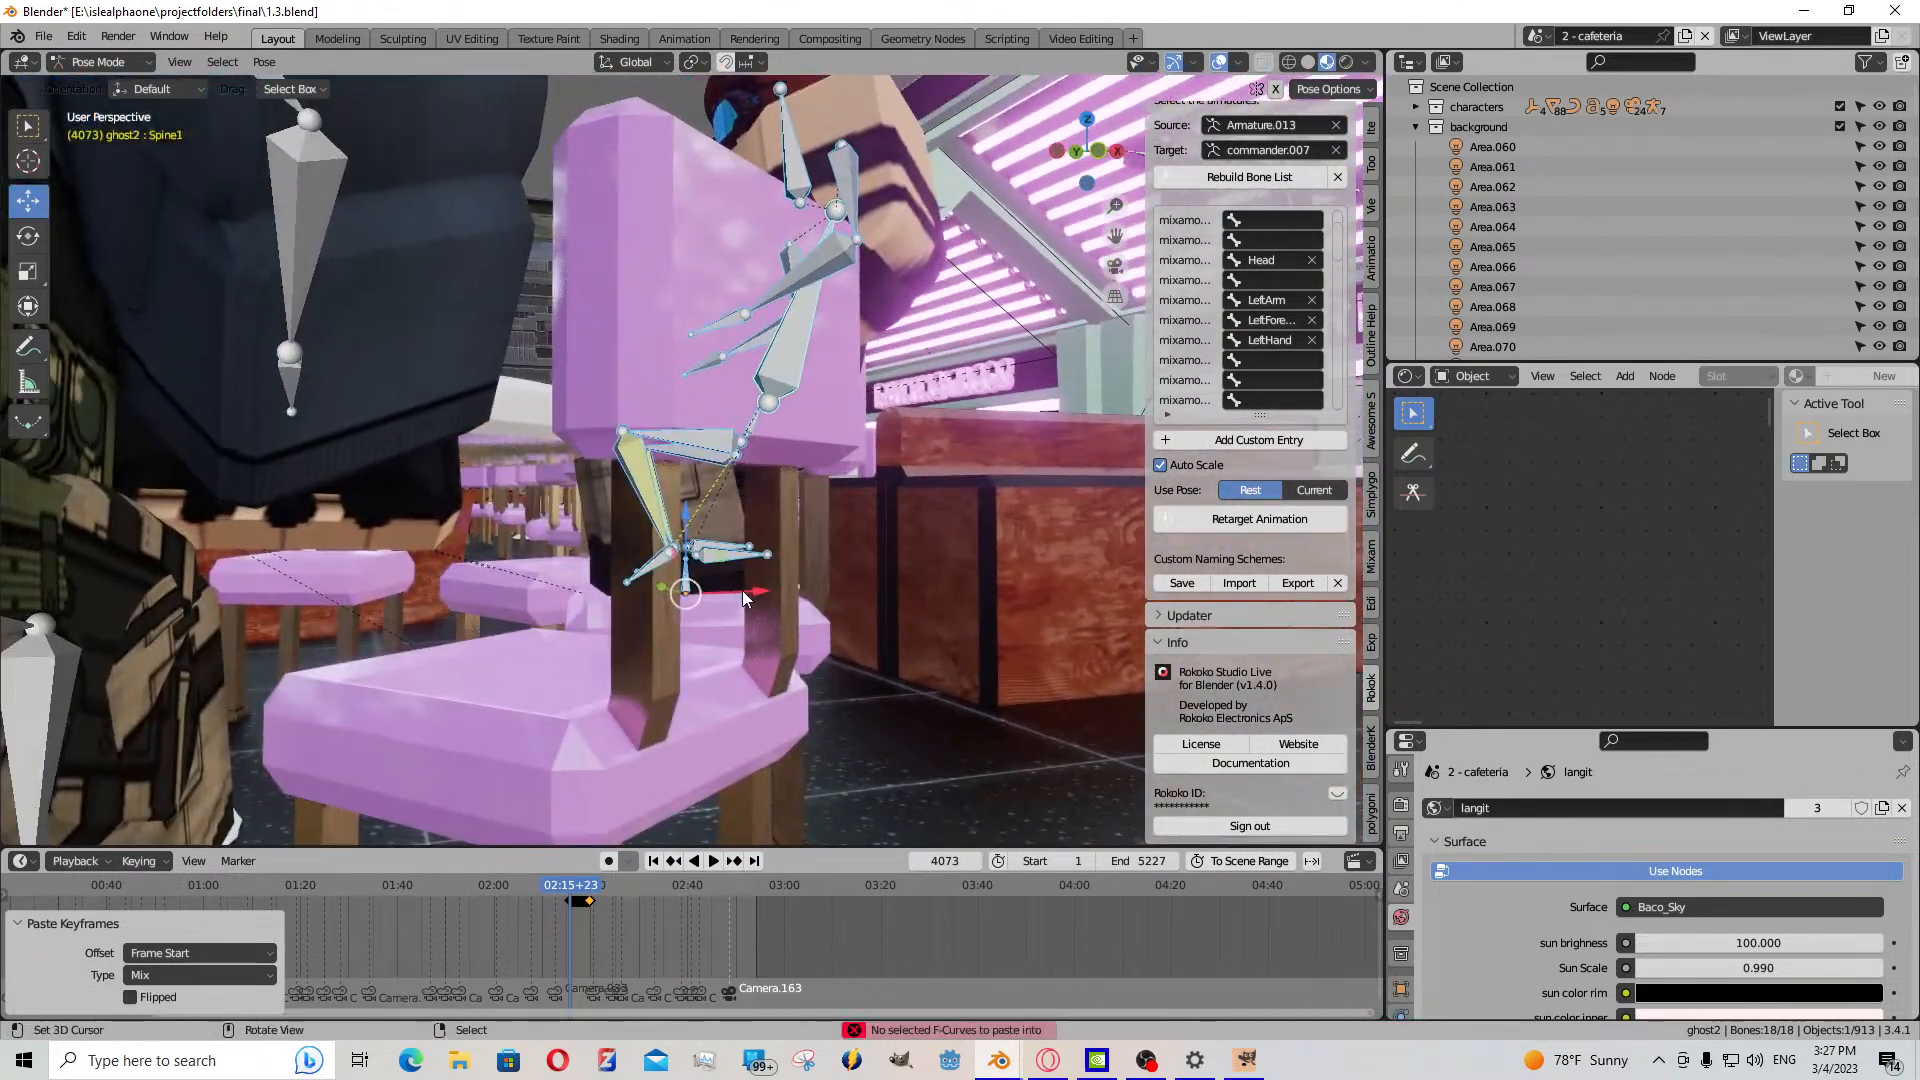
- Select ghost2's root bone, set the transform orientation to Local and delete the root bone's pasted keyframes
{"action": "left_click", "coordinate": [697, 591]}
{"action": "left_click", "coordinate": [636, 62]}
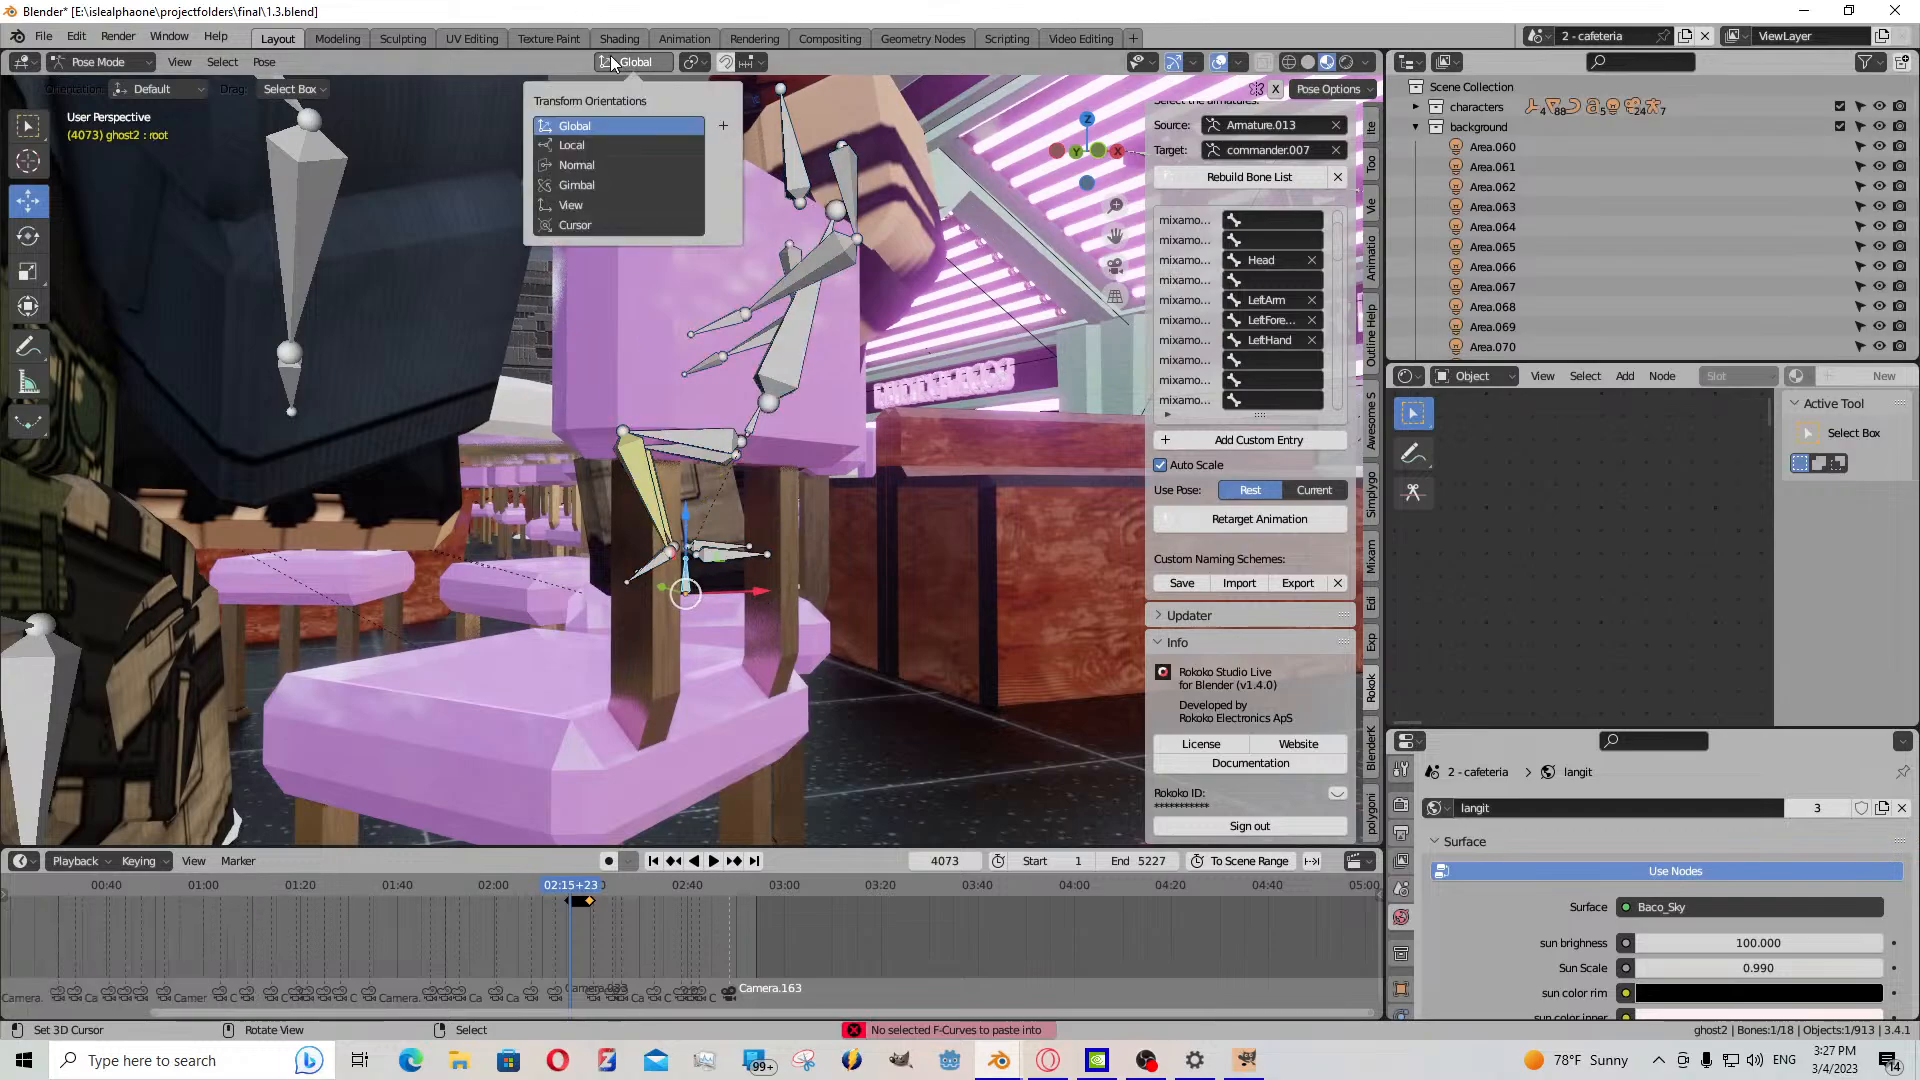
{"action": "left_click", "coordinate": [604, 150]}
{"action": "key", "text": "Delete"}
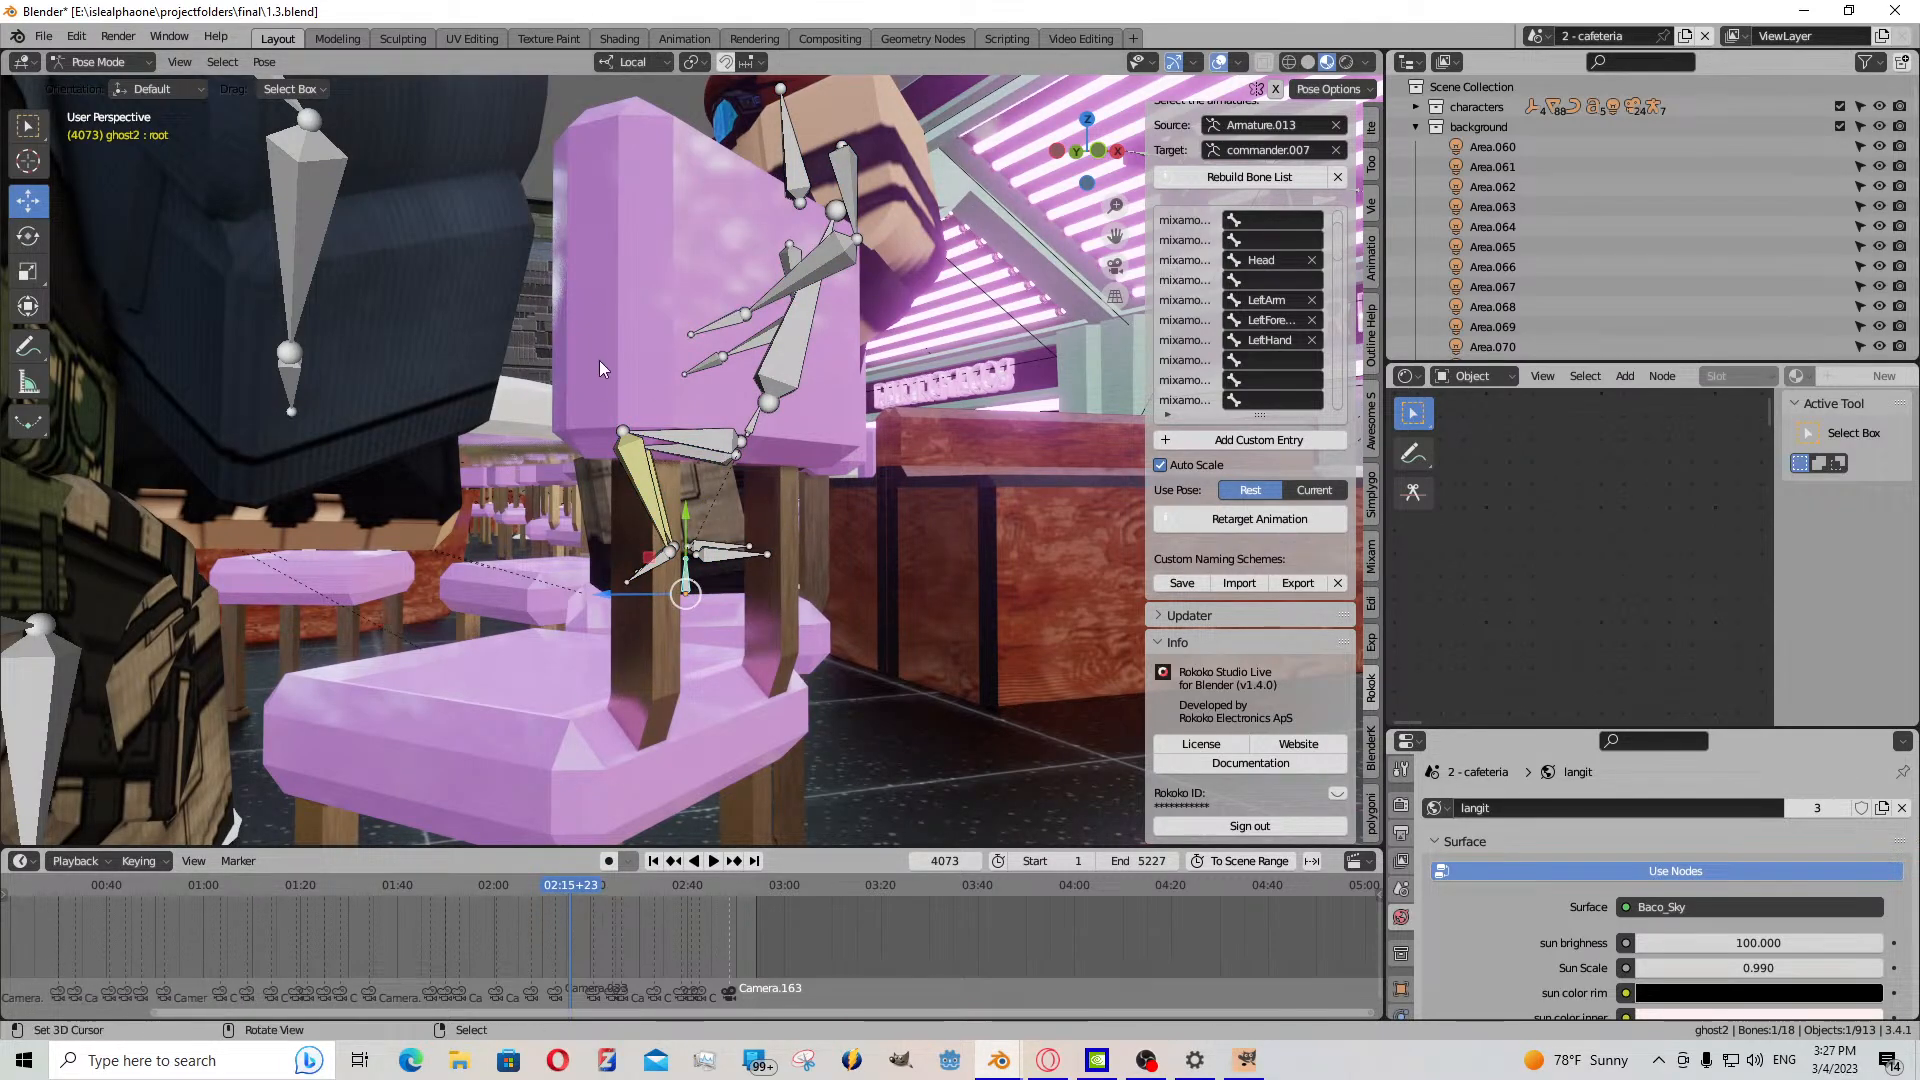
- Seat ghost2 on the round table's chair by moving its root bone and rotating it about 10.4° around Z, then deselect all bones
{"action": "left_click_drag", "start_coordinate": [568, 597], "coordinate": [576, 661]}
{"action": "key", "text": "shift+grave"}
{"action": "key", "text": "d"}
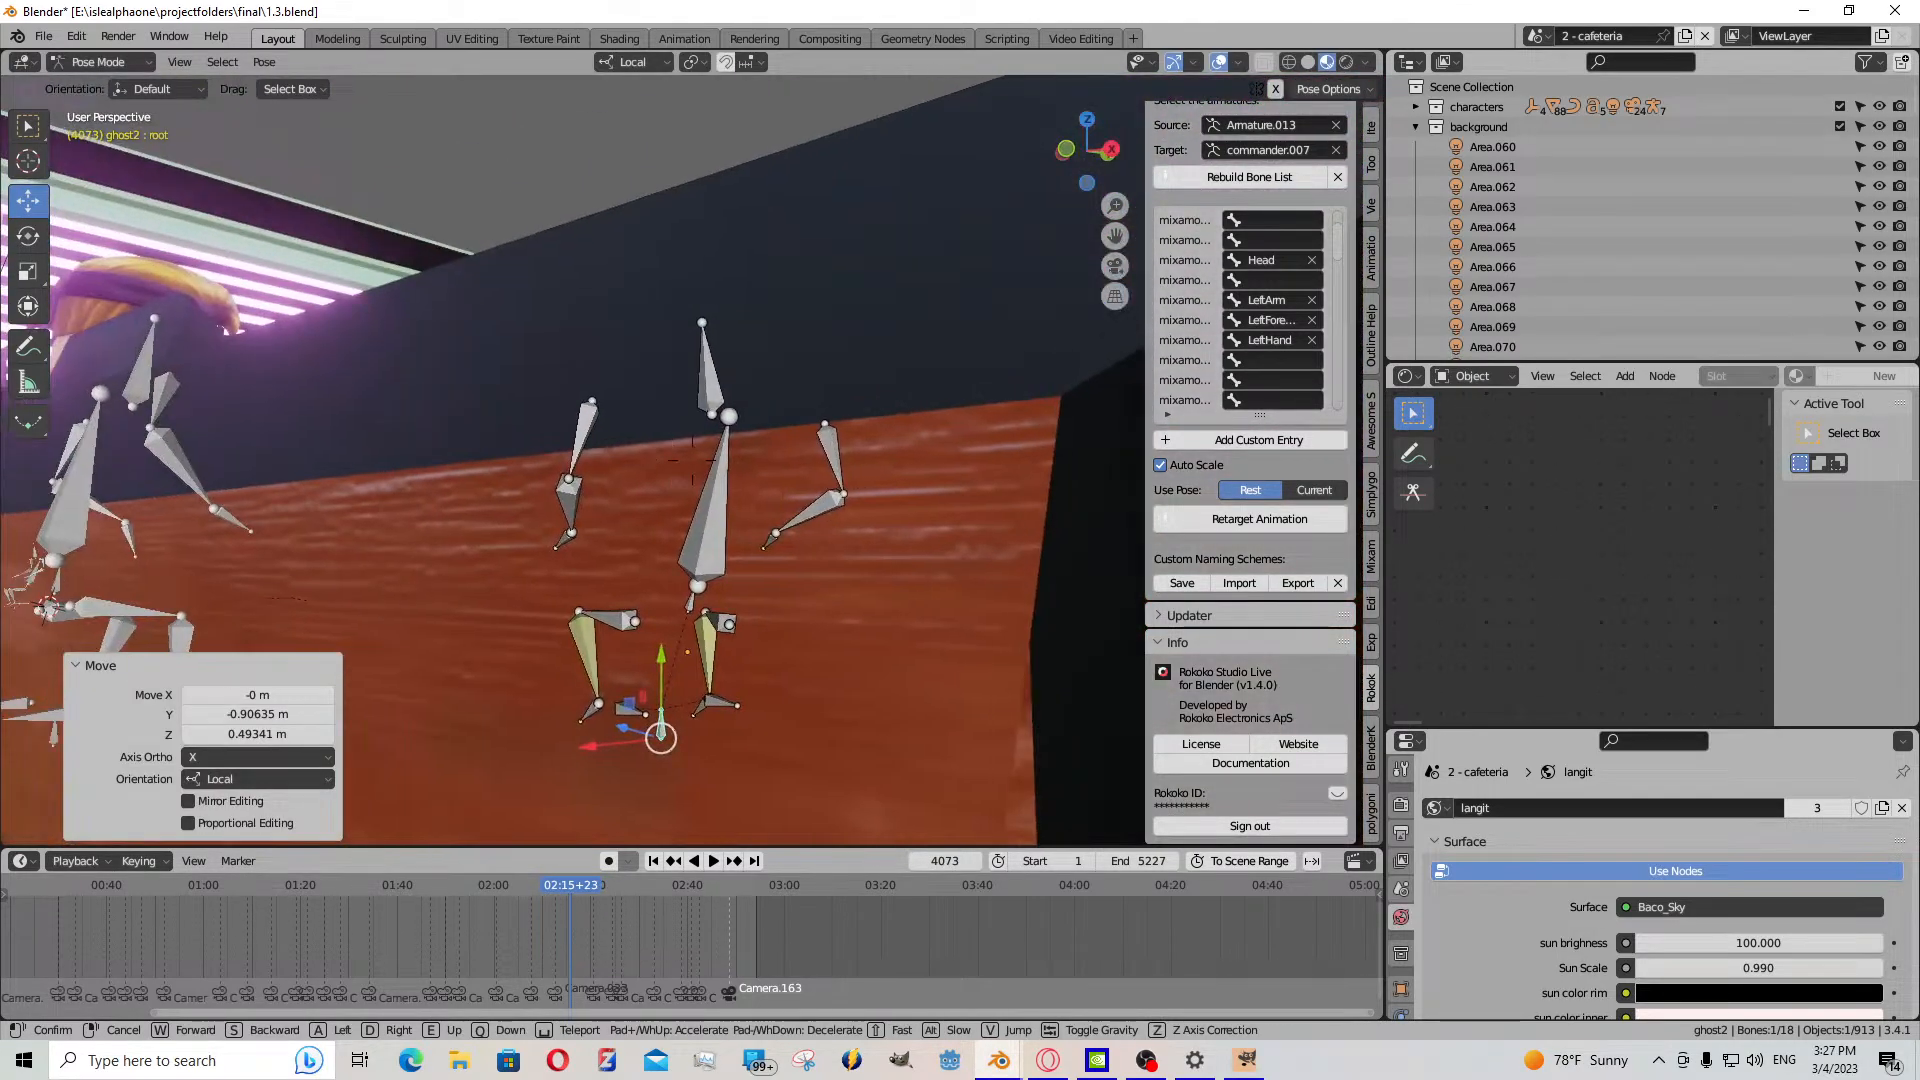
{"action": "key", "text": "e"}
{"action": "left_click", "coordinate": [692, 460]}
{"action": "key", "text": "r"}
{"action": "key", "text": "z"}
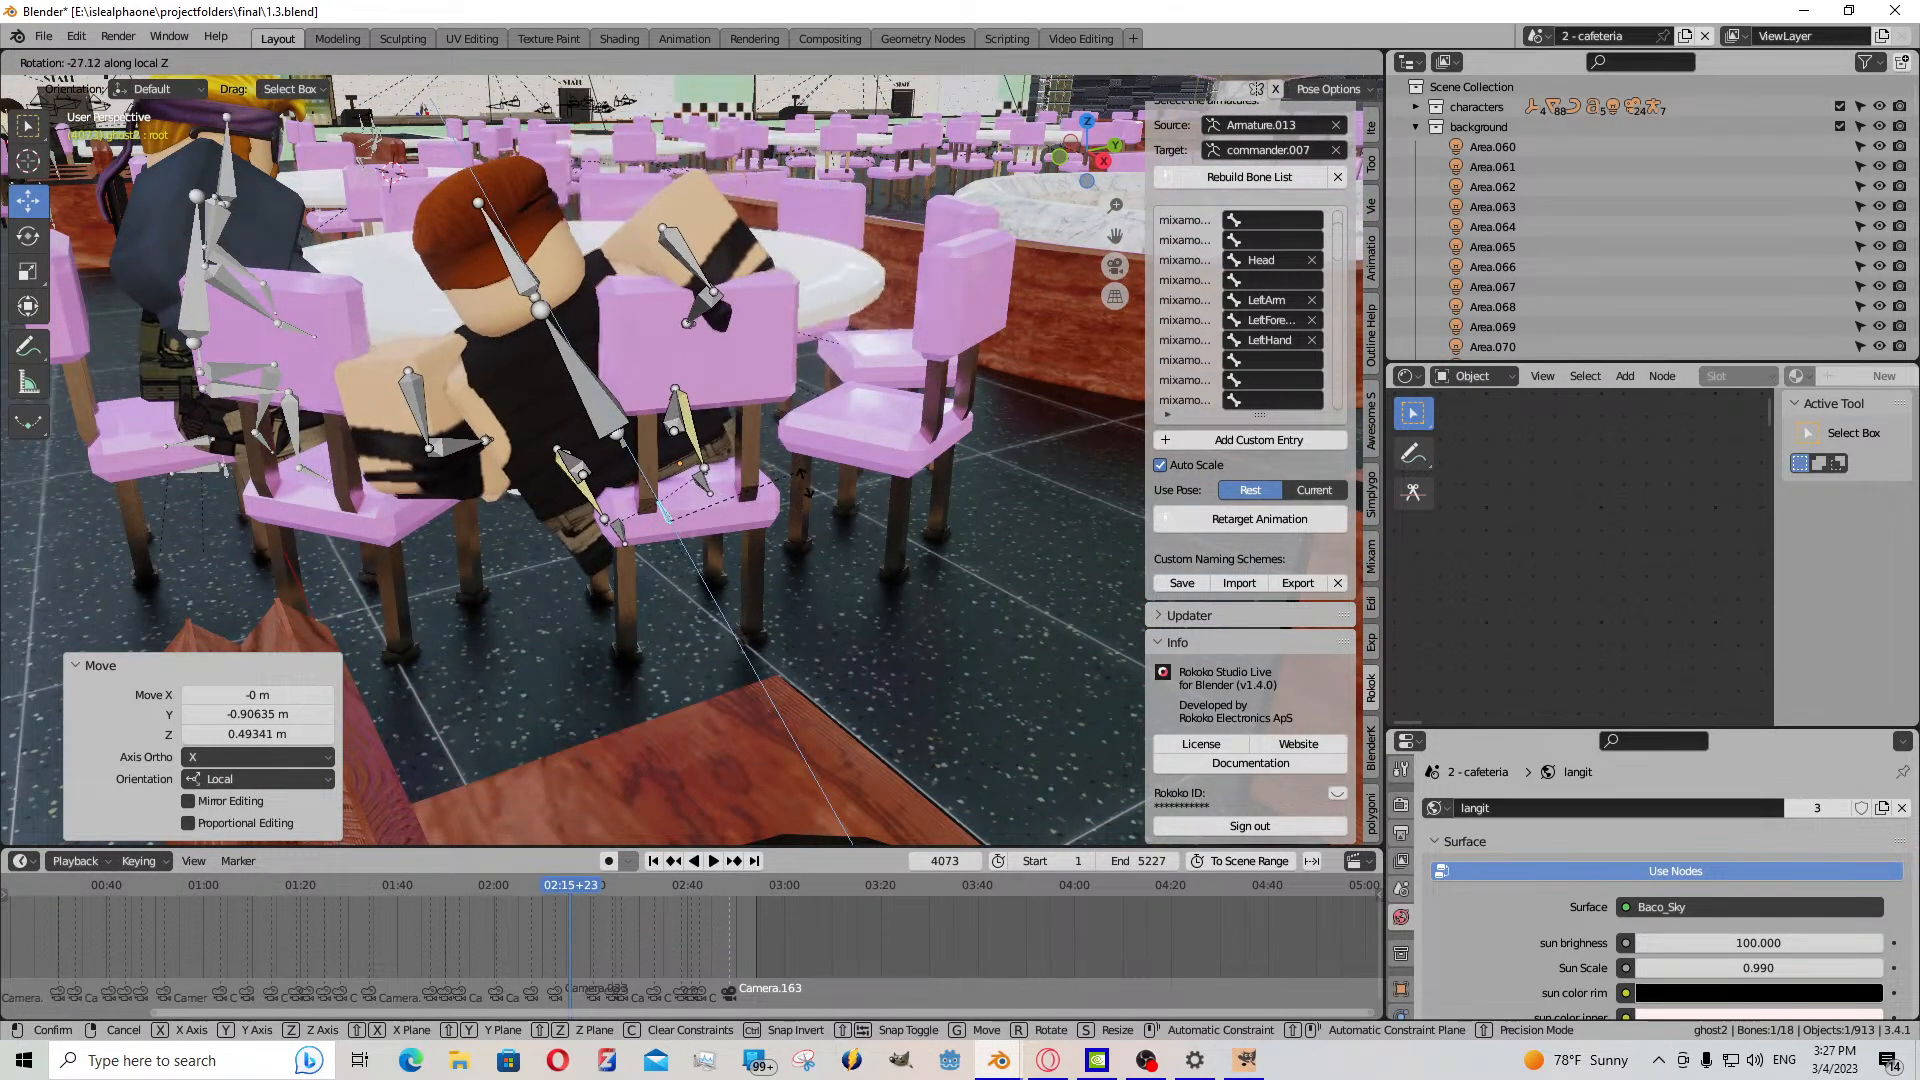
{"action": "left_click", "coordinate": [684, 505]}
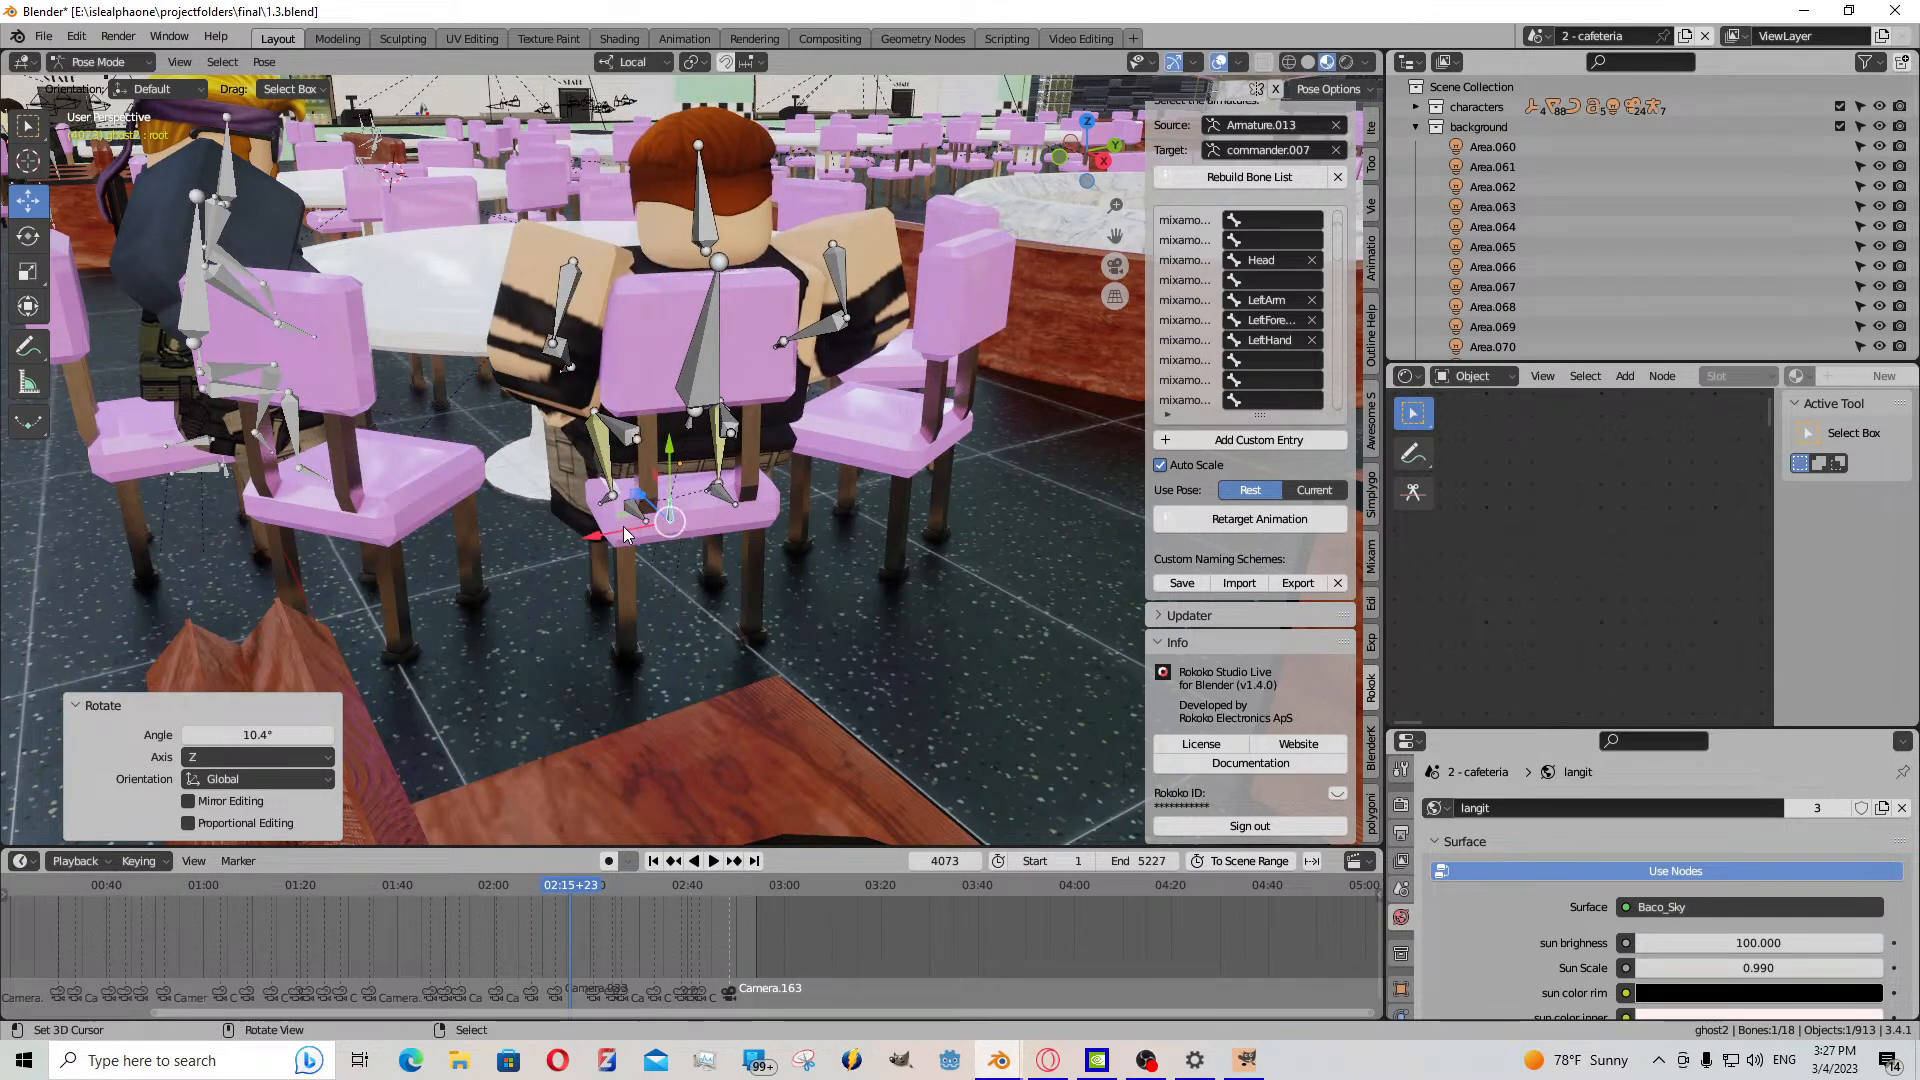
{"action": "left_click_drag", "start_coordinate": [622, 526], "coordinate": [603, 529]}
{"action": "key", "text": "alt+a"}
- Examine the seated pair from the scene camera and inspect the unposed characters above the Teriyaki 2 Go storefront and the surrounding cafeteria tables
{"action": "key", "text": "KP_0"}
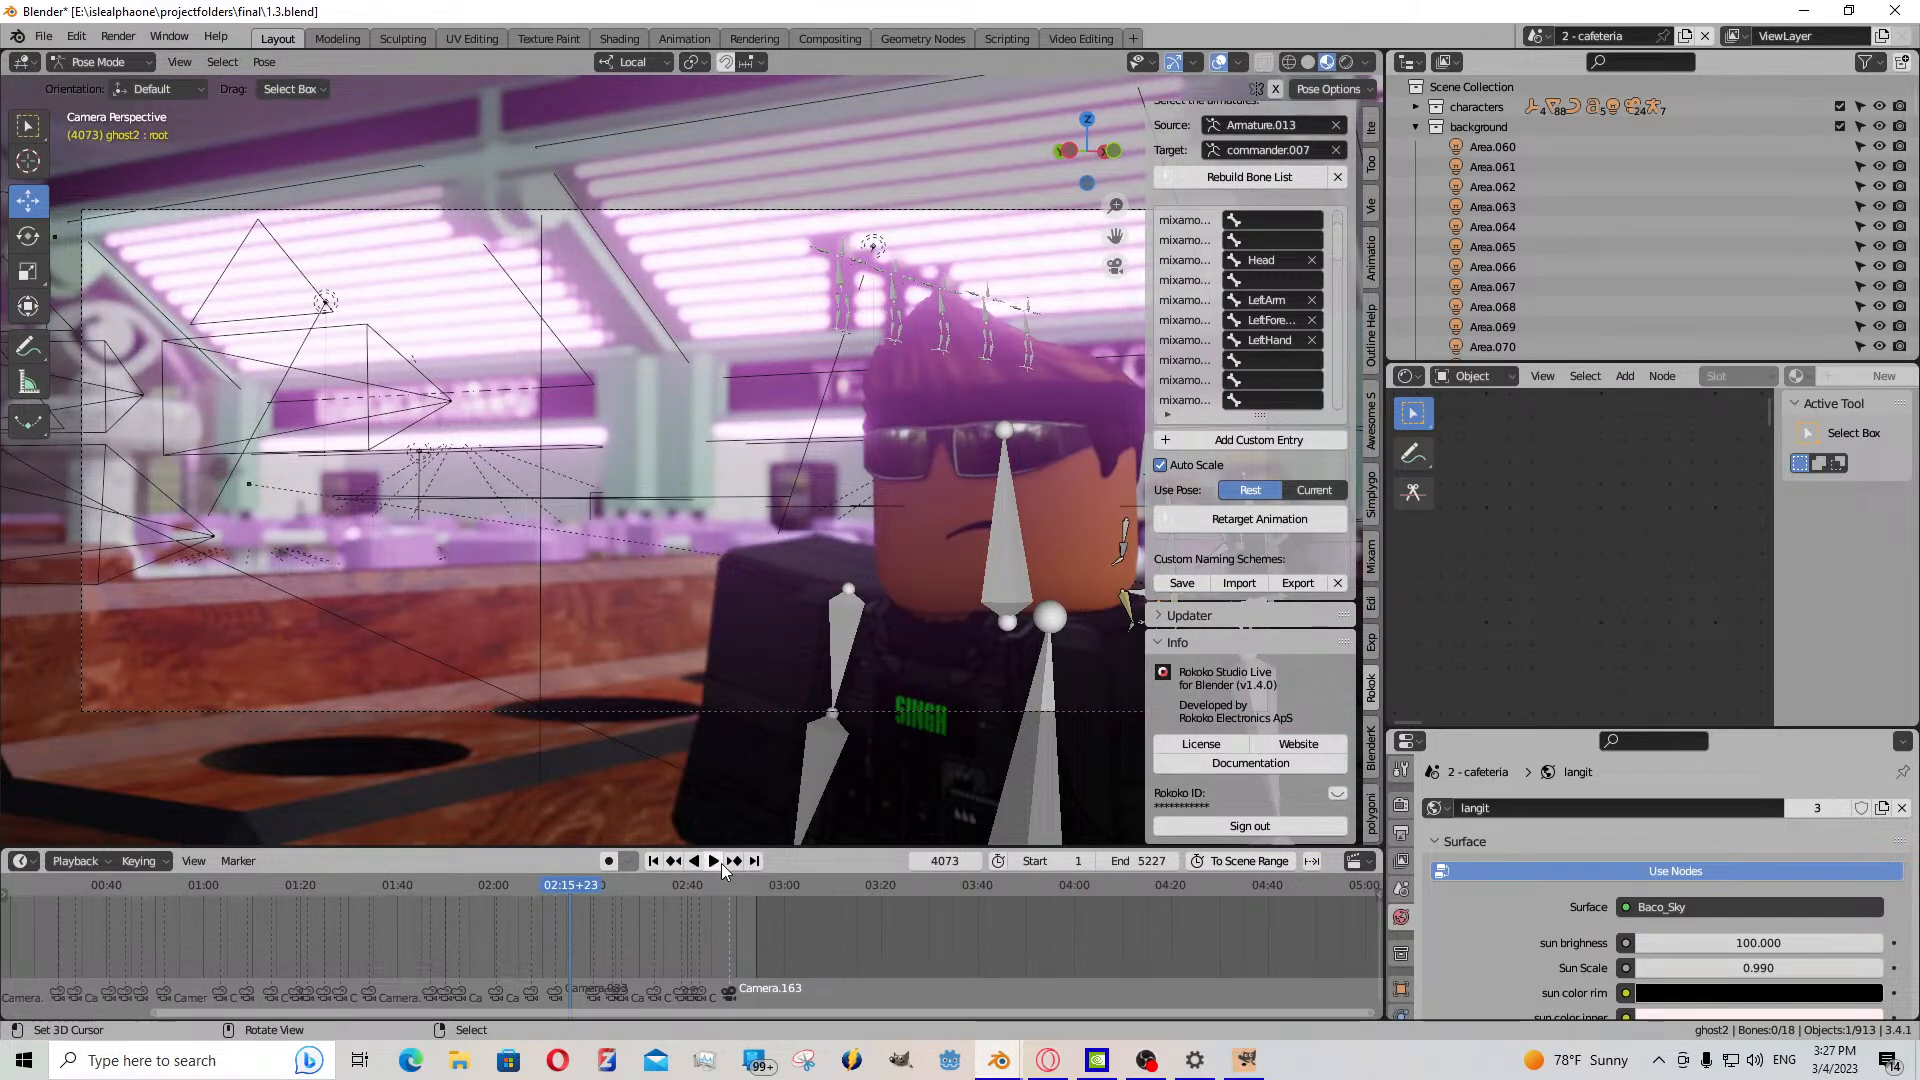
{"action": "middle_click_drag", "start_coordinate": [768, 737], "coordinate": [777, 713]}
{"action": "key", "text": "shift+grave"}
{"action": "key", "text": "s"}
{"action": "key", "text": "w"}
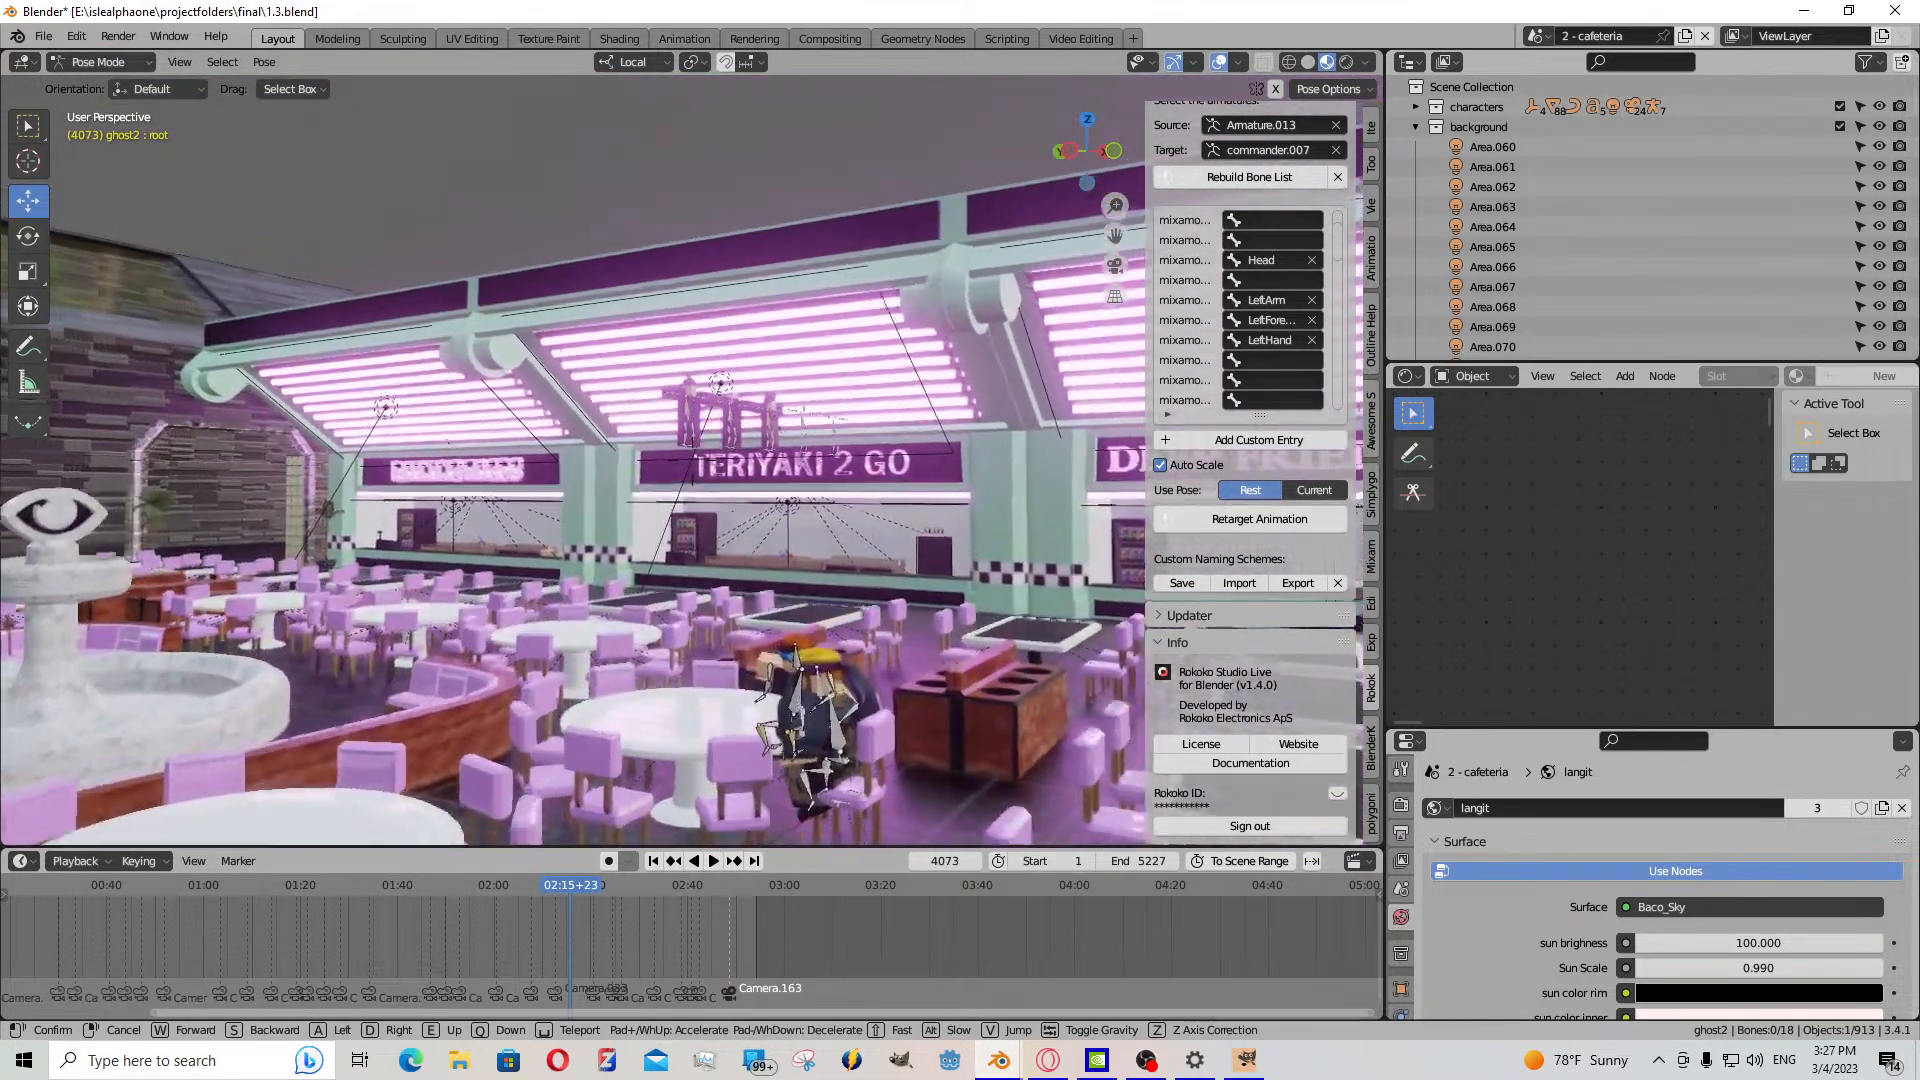
{"action": "key", "text": "w"}
{"action": "key", "text": "d"}
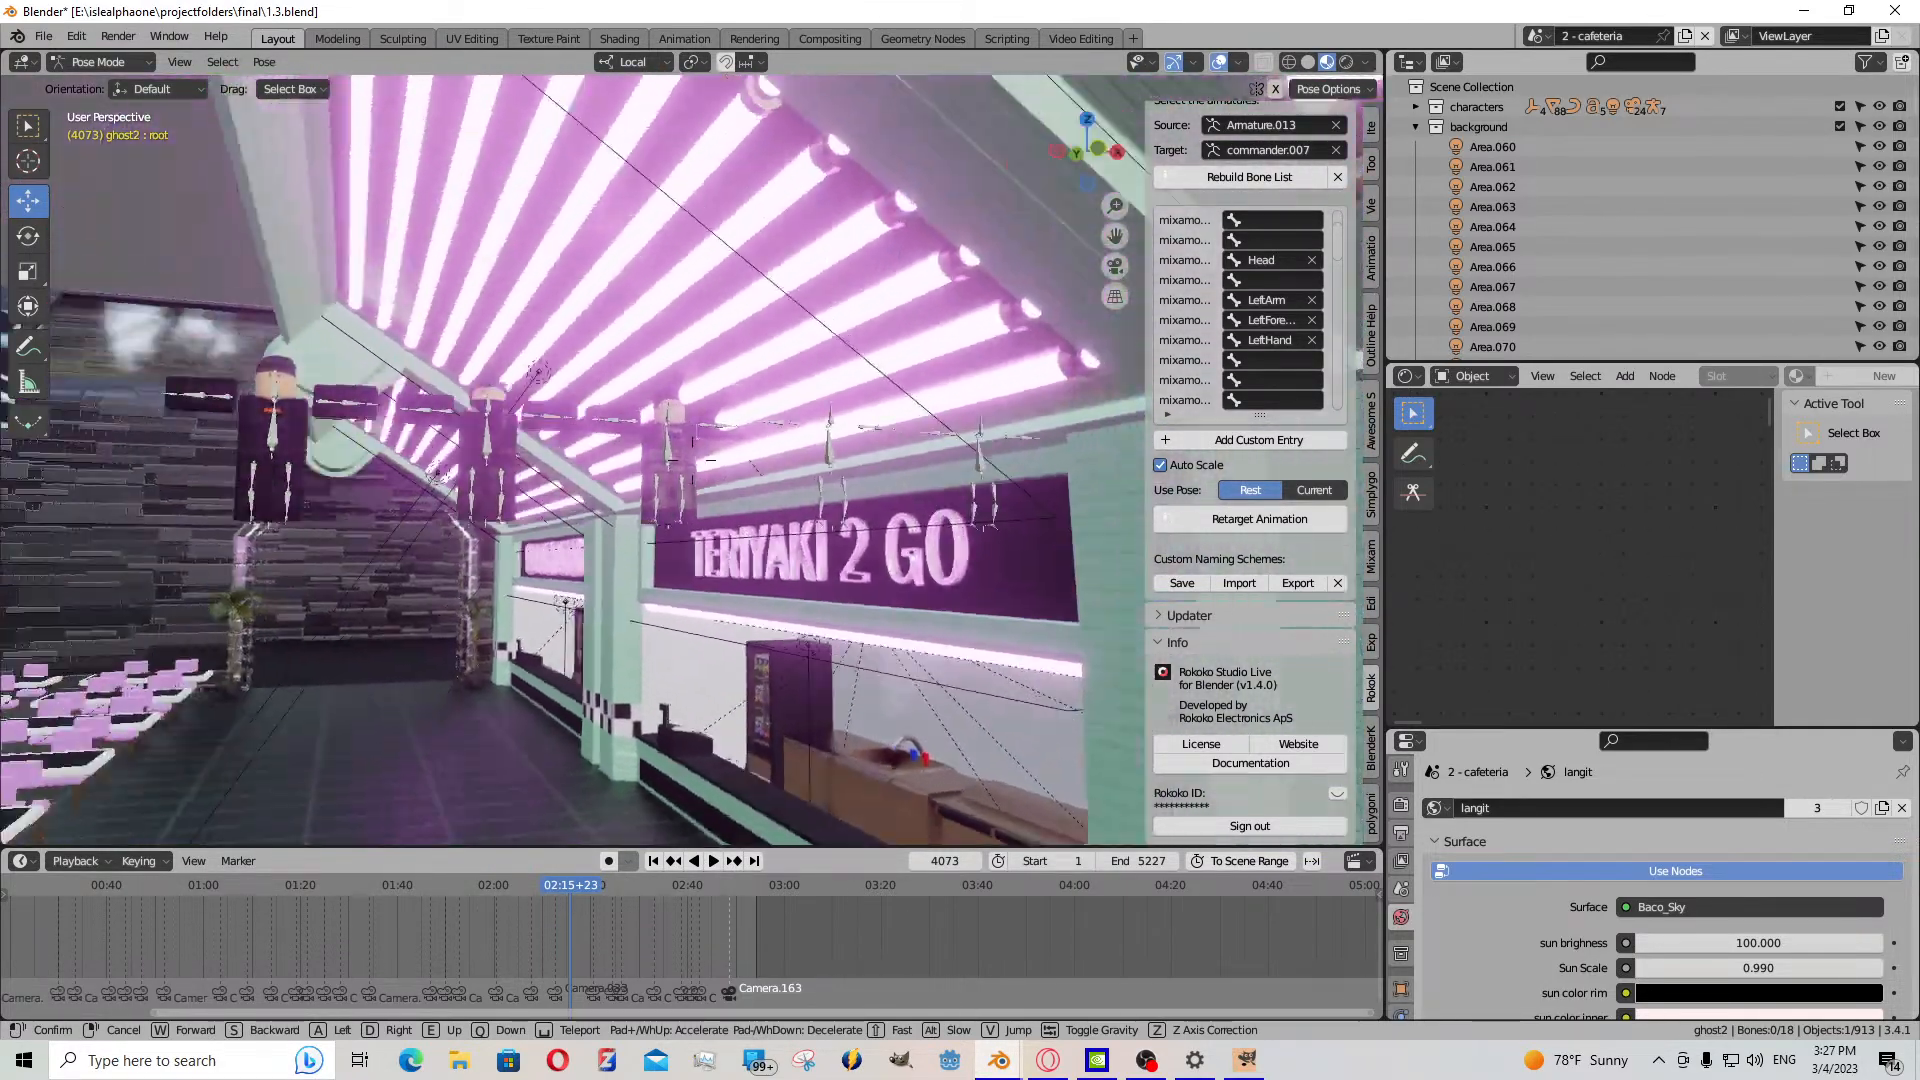
{"action": "key", "text": "d"}
{"action": "key", "text": "w"}
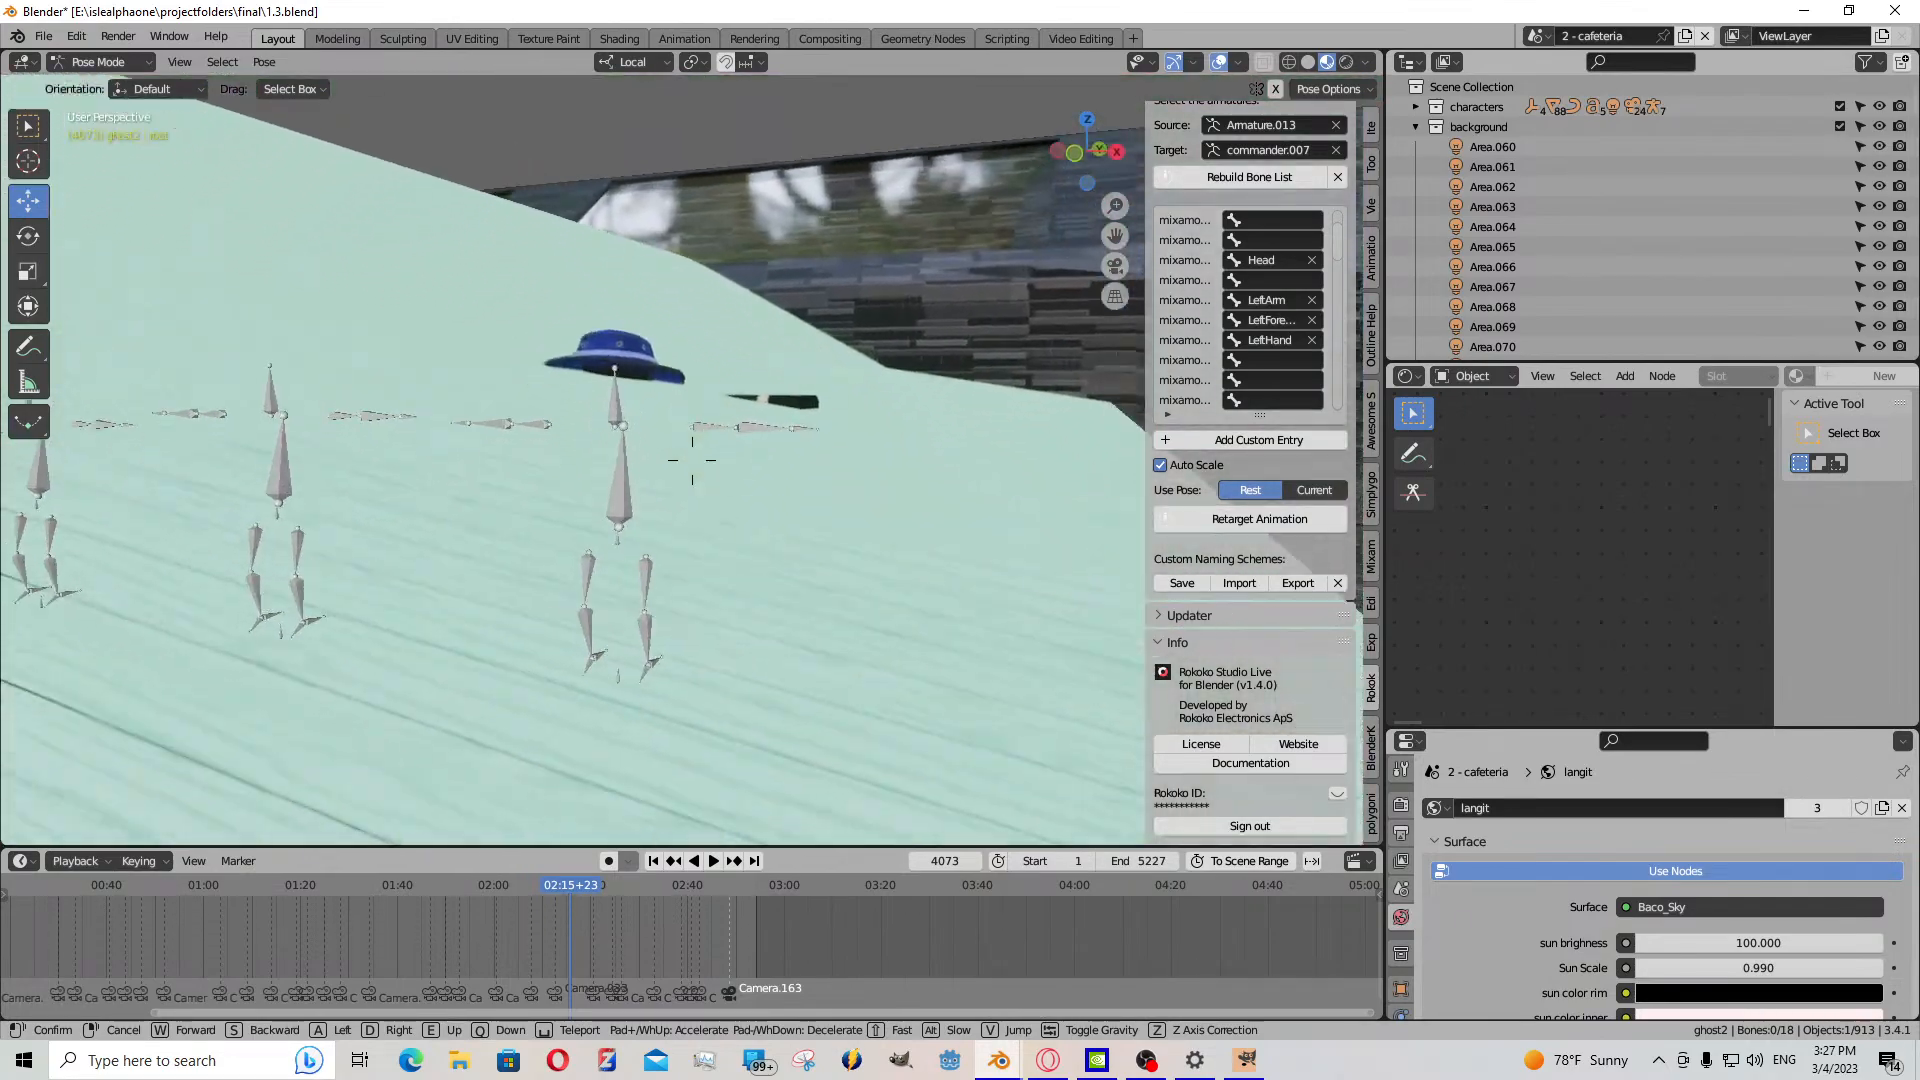
{"action": "key", "text": "q"}
{"action": "left_click", "coordinate": [768, 700]}
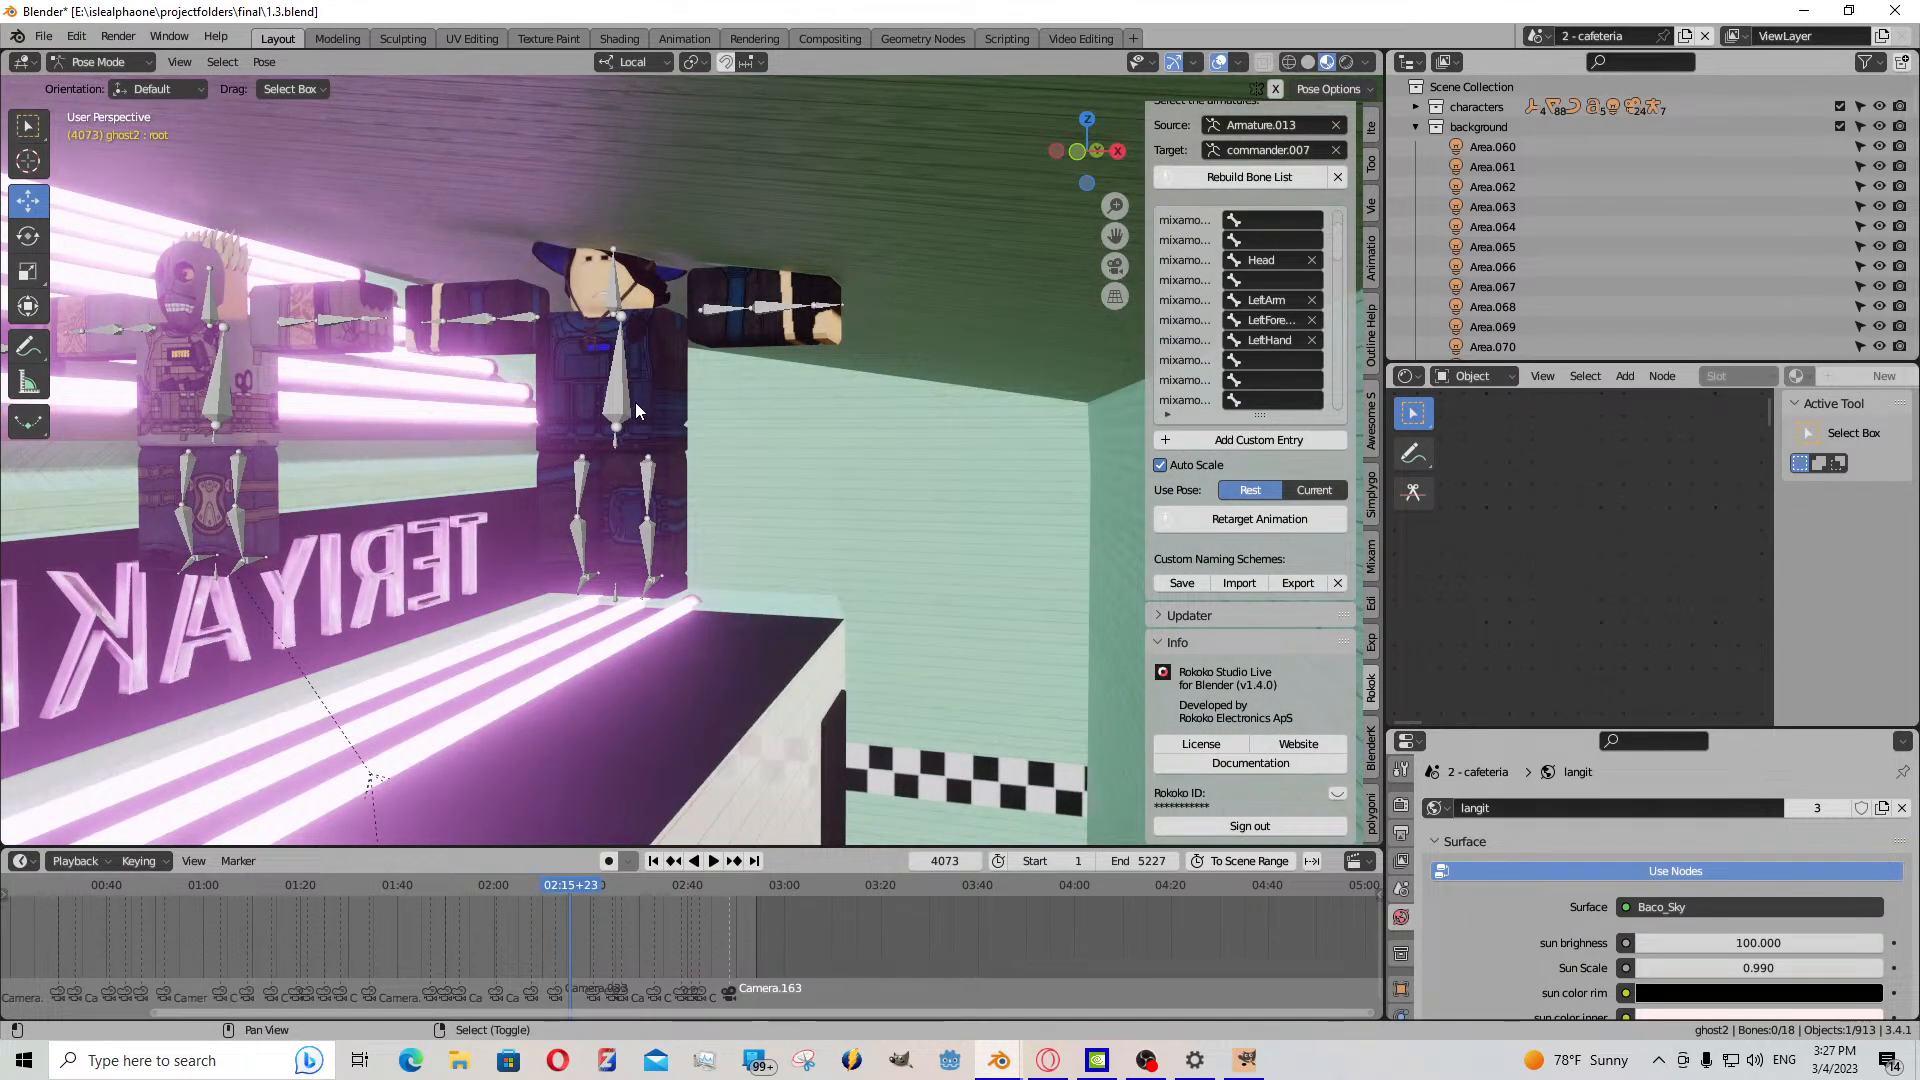
{"action": "key", "text": "shift+grave"}
{"action": "key", "text": "s"}
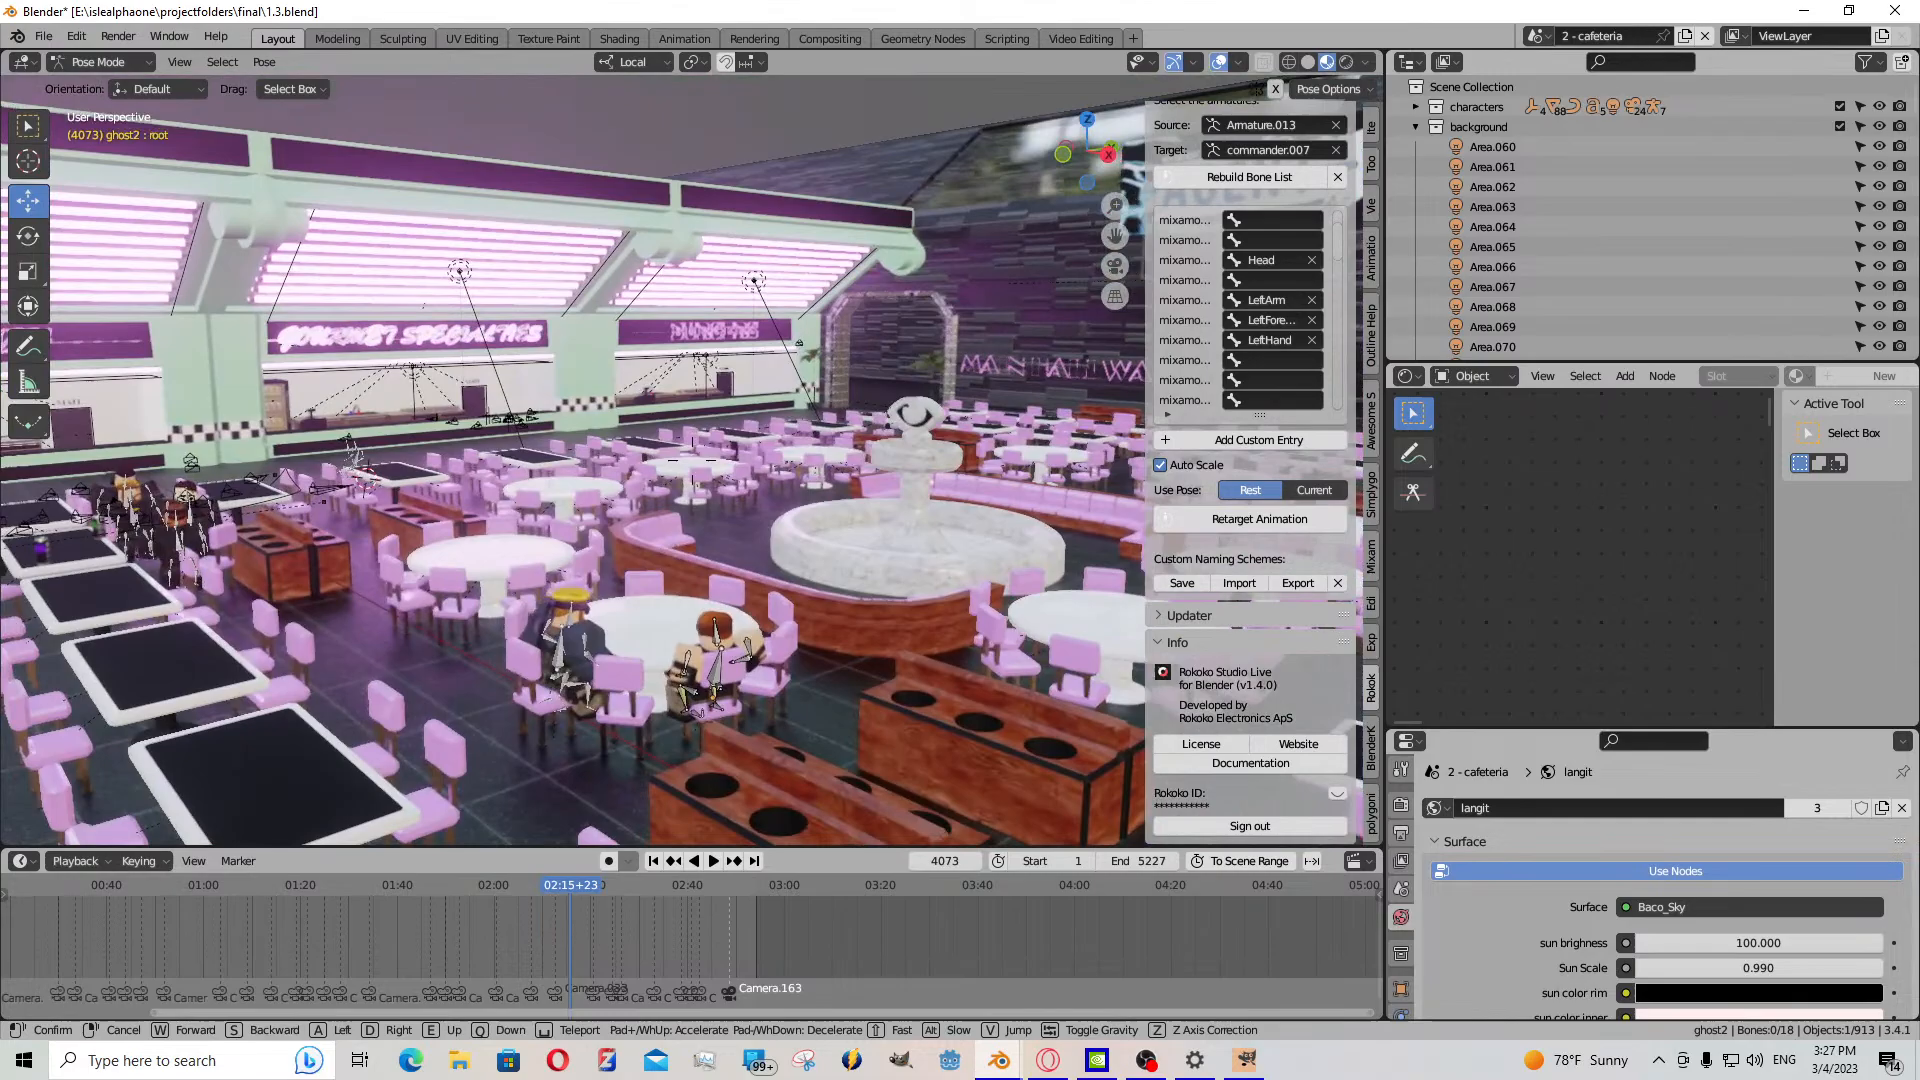
{"action": "left_click", "coordinate": [634, 399]}
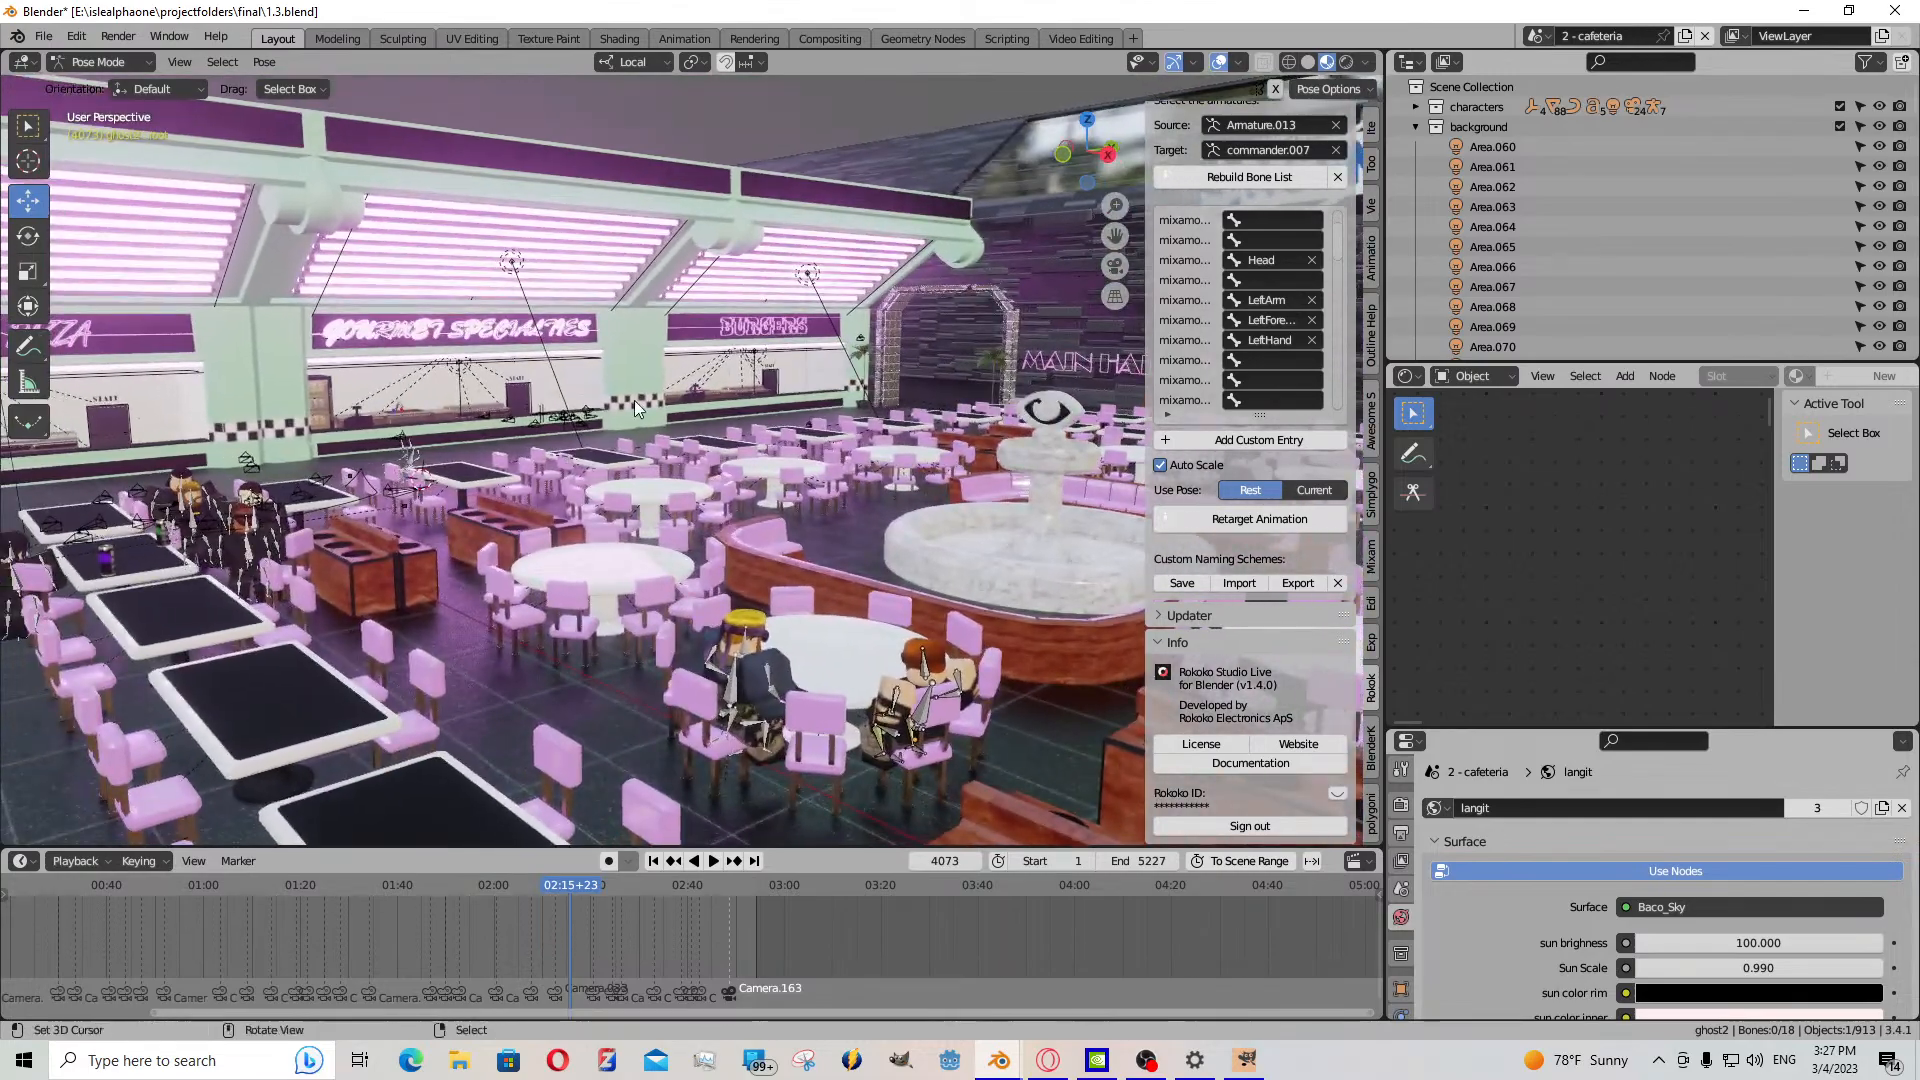
- Play the animation through the scene camera from frame 4073 and stop at frame 4219
{"action": "key", "text": "KP_0"}
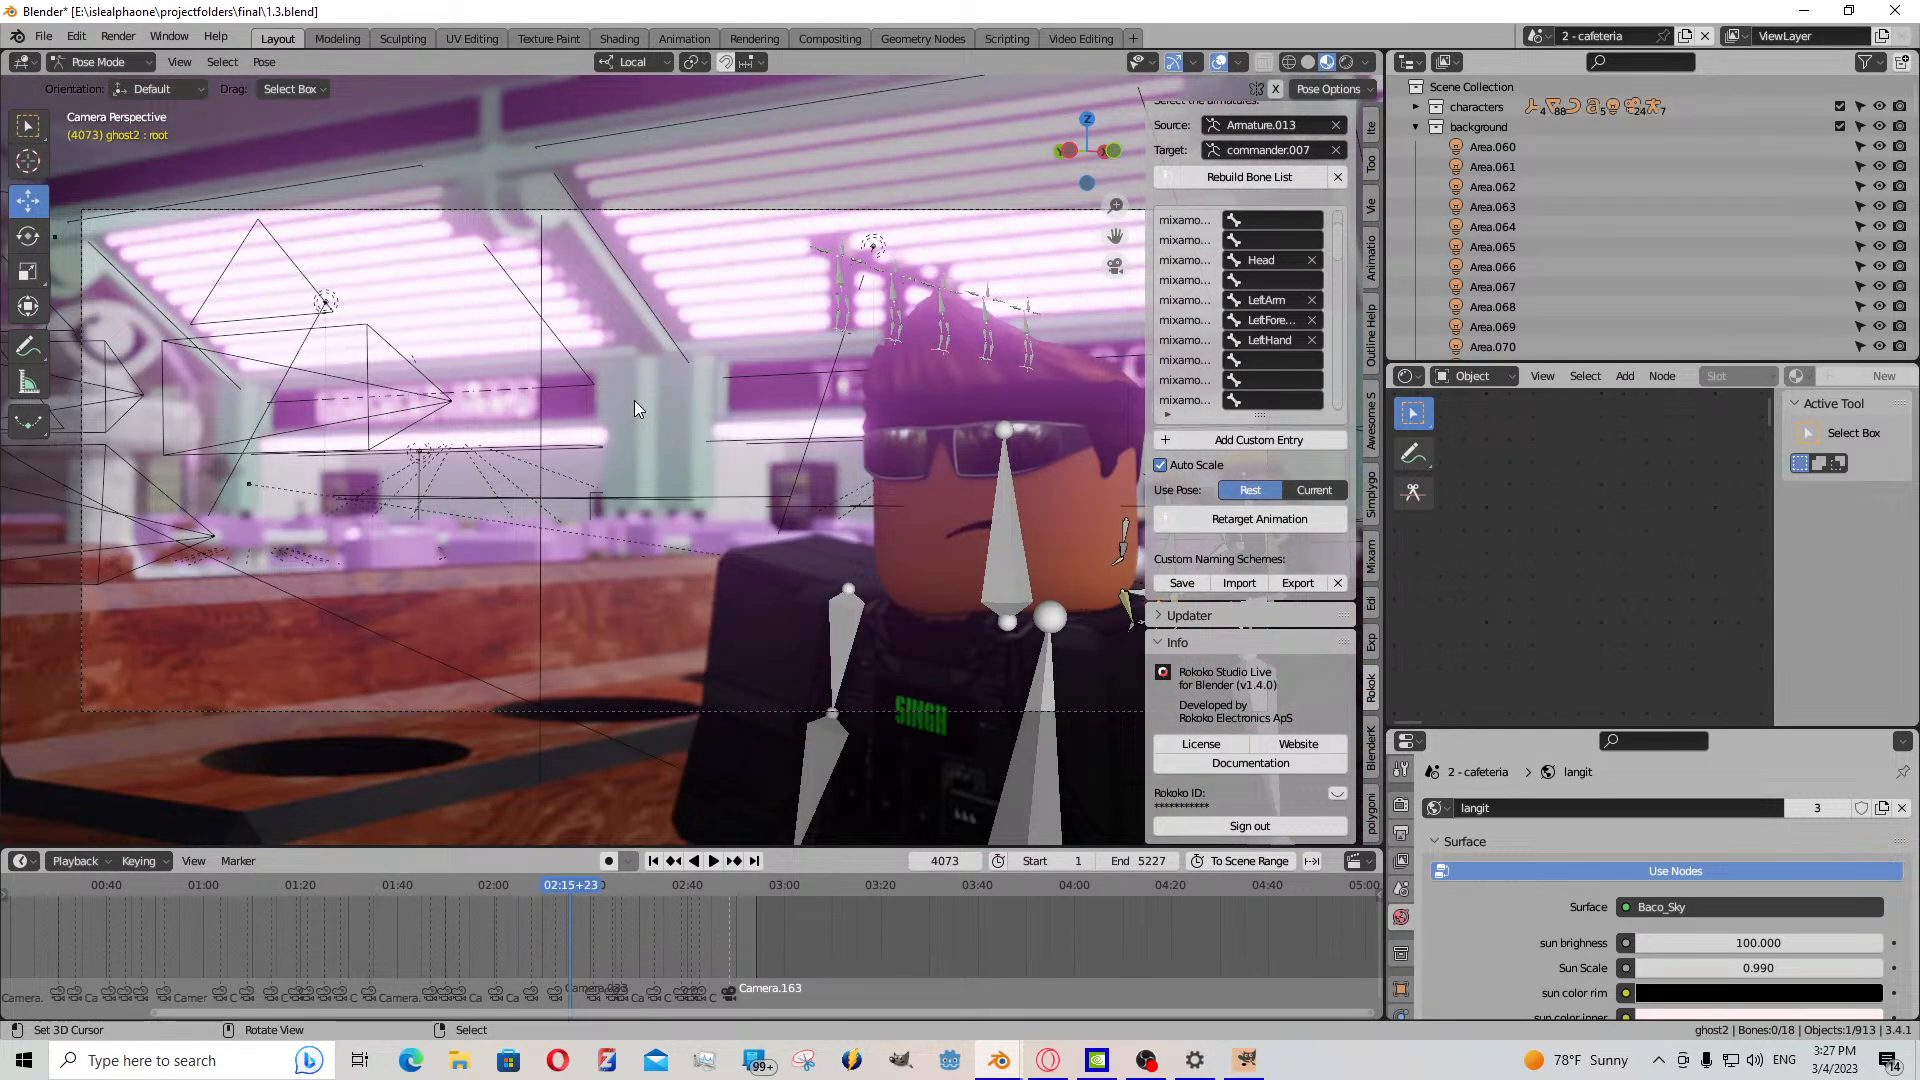
{"action": "left_click", "coordinate": [713, 861]}
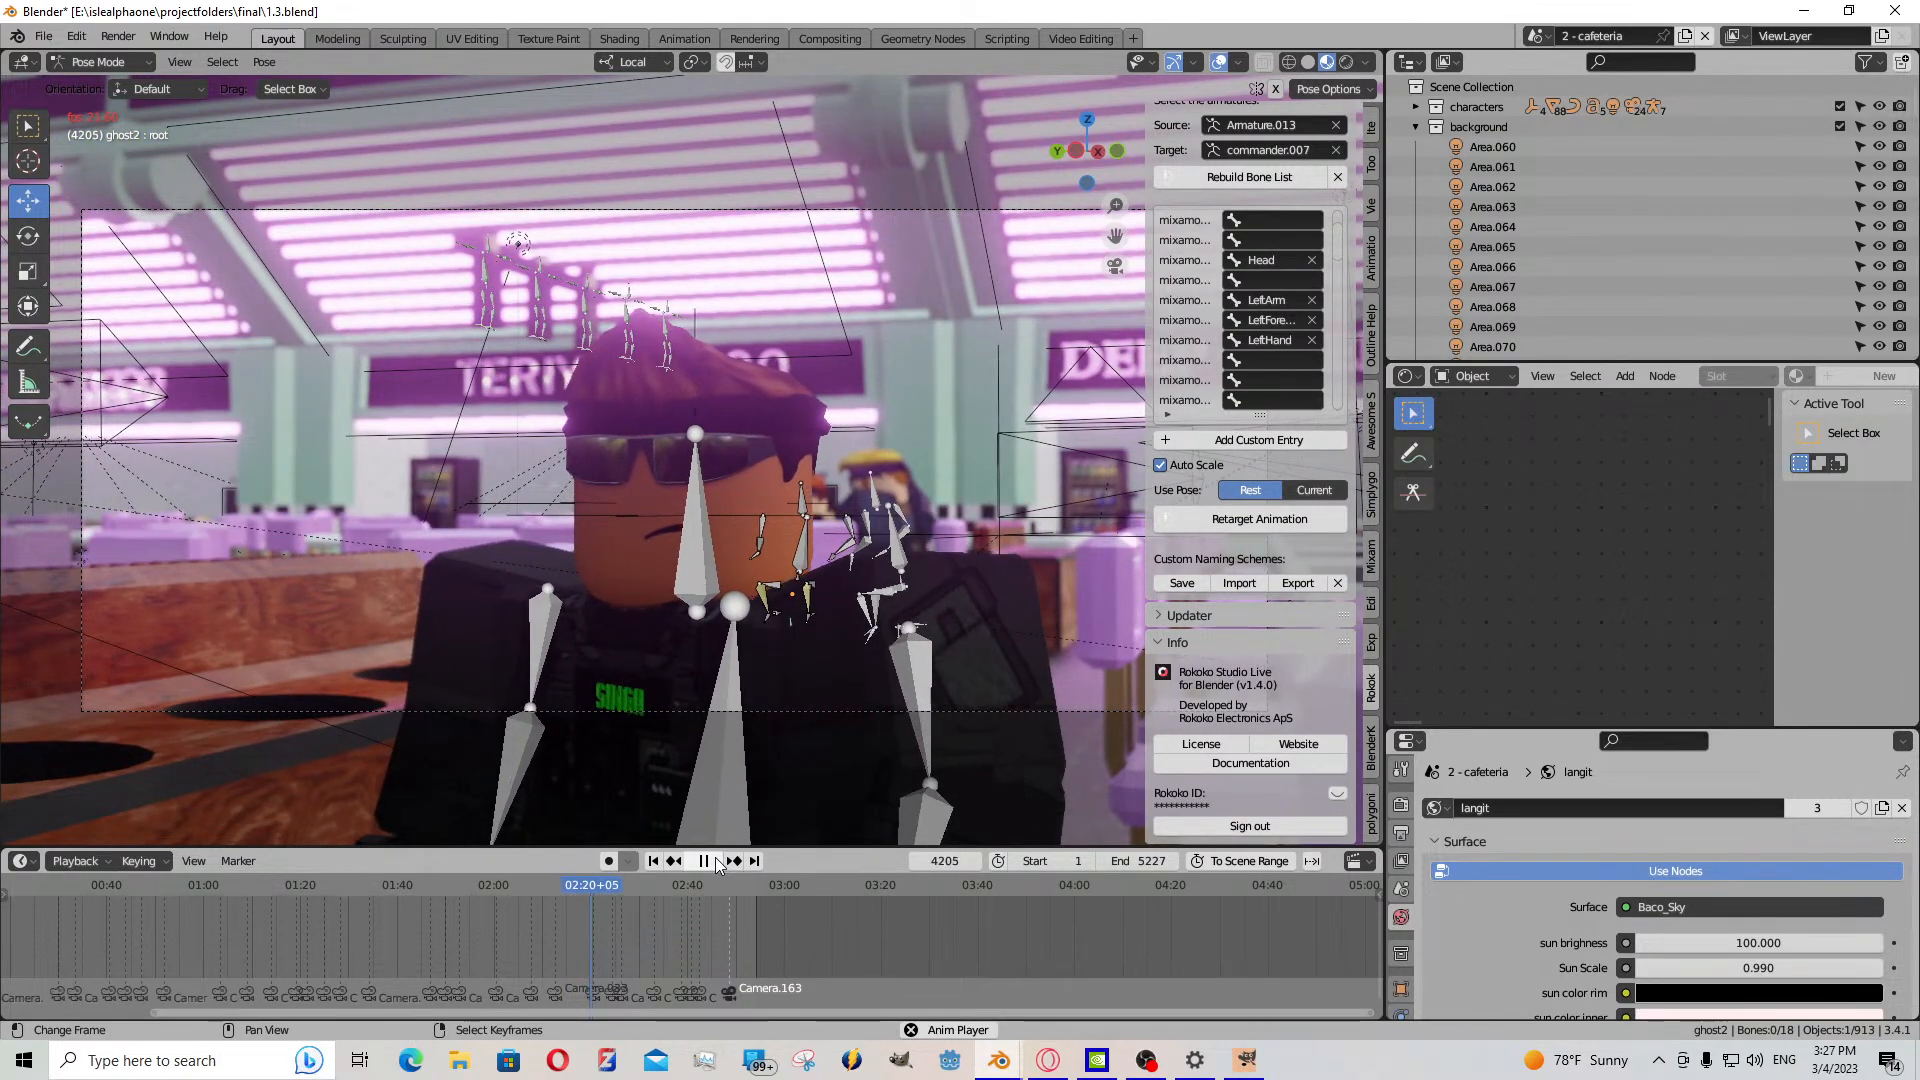
{"action": "left_click", "coordinate": [713, 861]}
- In Object Mode, delete the two prop objects attached to the black-beret firebug character standing outside the cafeteria
{"action": "key", "text": "shift+grave"}
{"action": "key", "text": "w"}
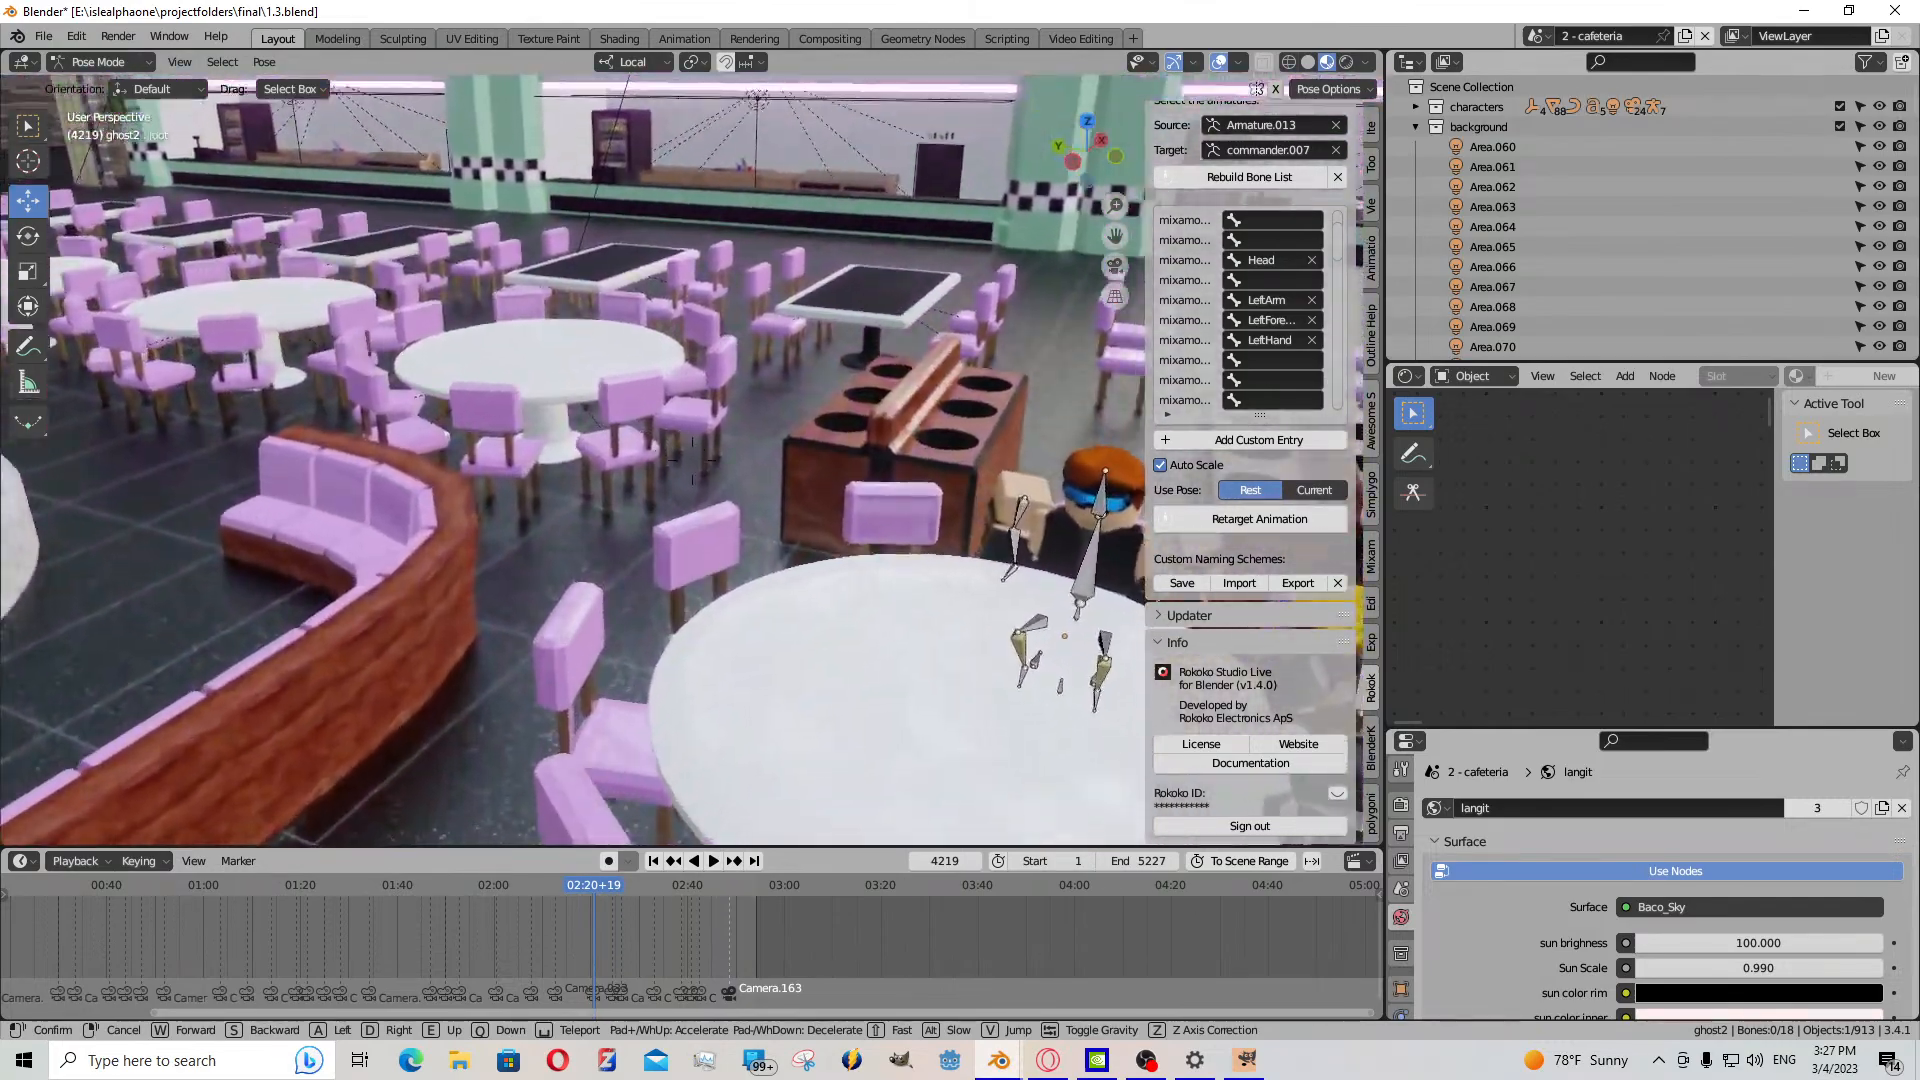
{"action": "left_click", "coordinate": [674, 788]}
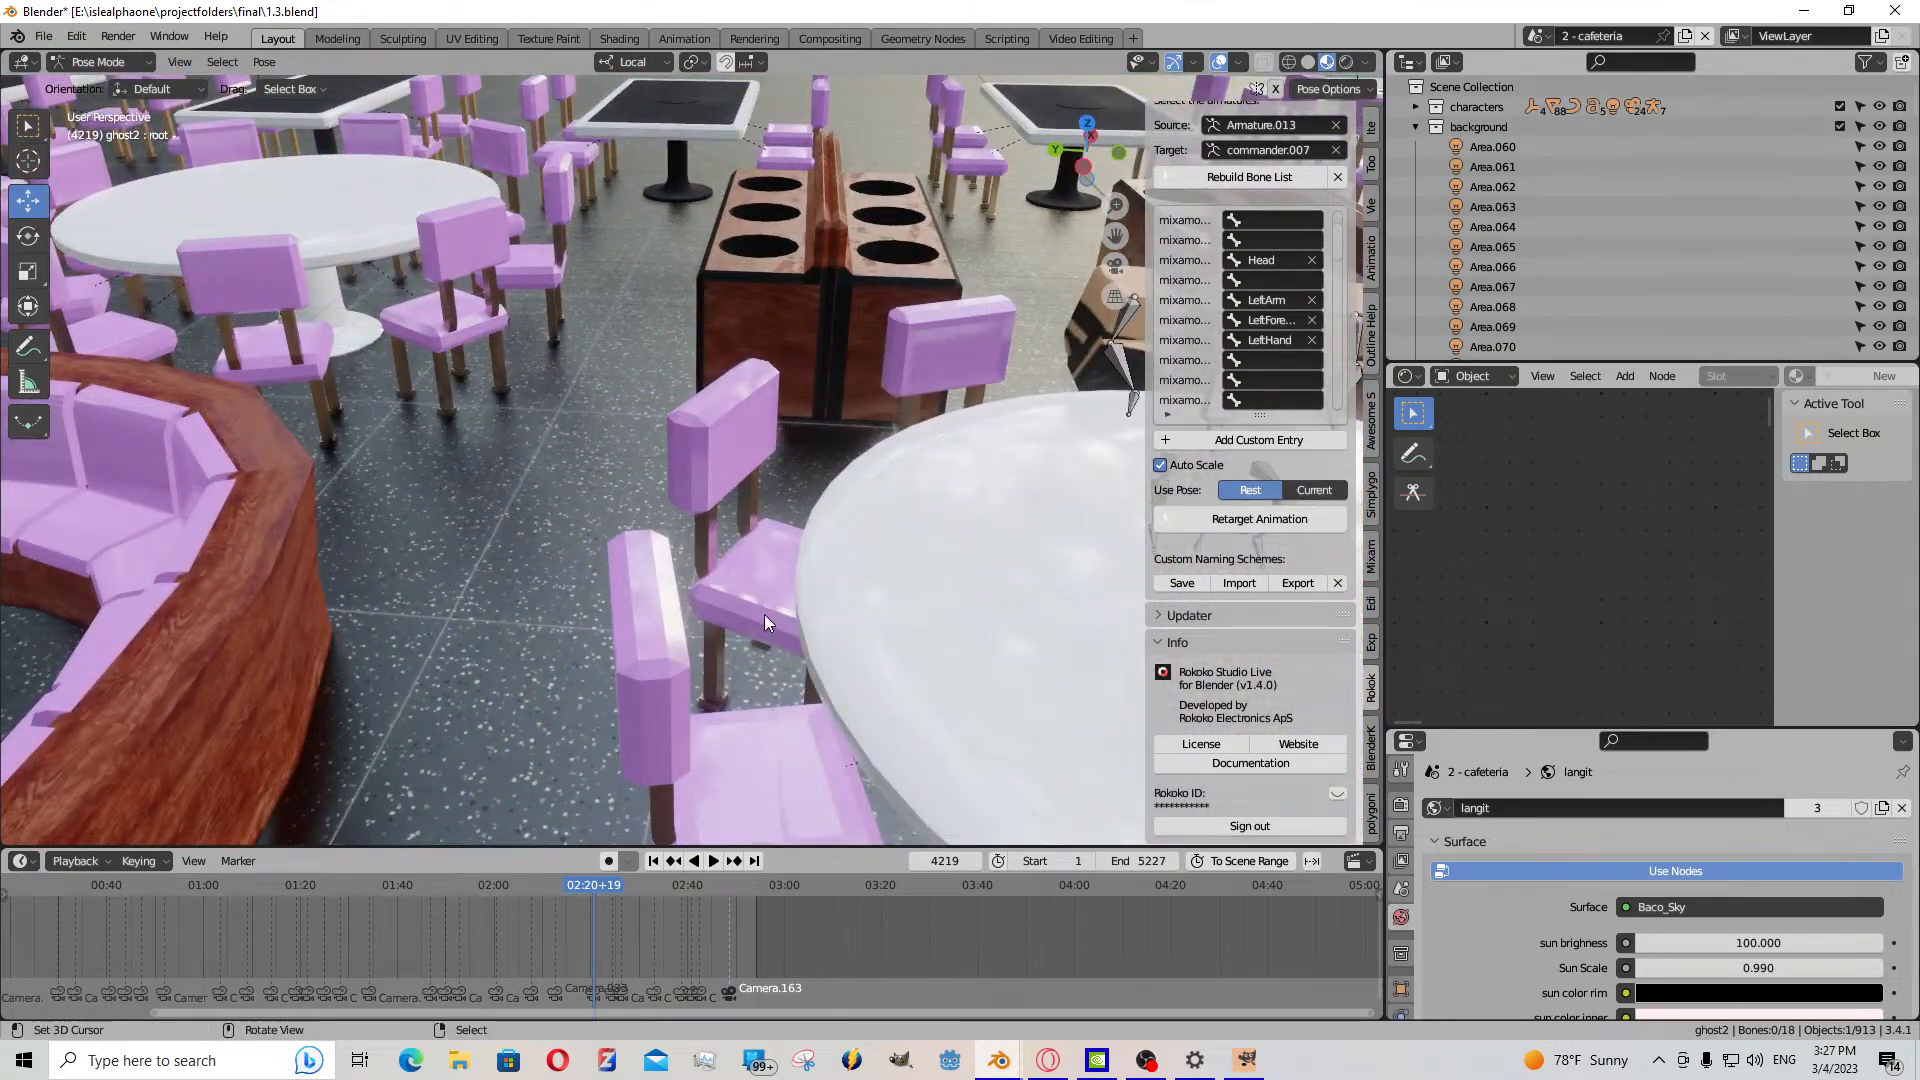
{"action": "key", "text": "shift+grave"}
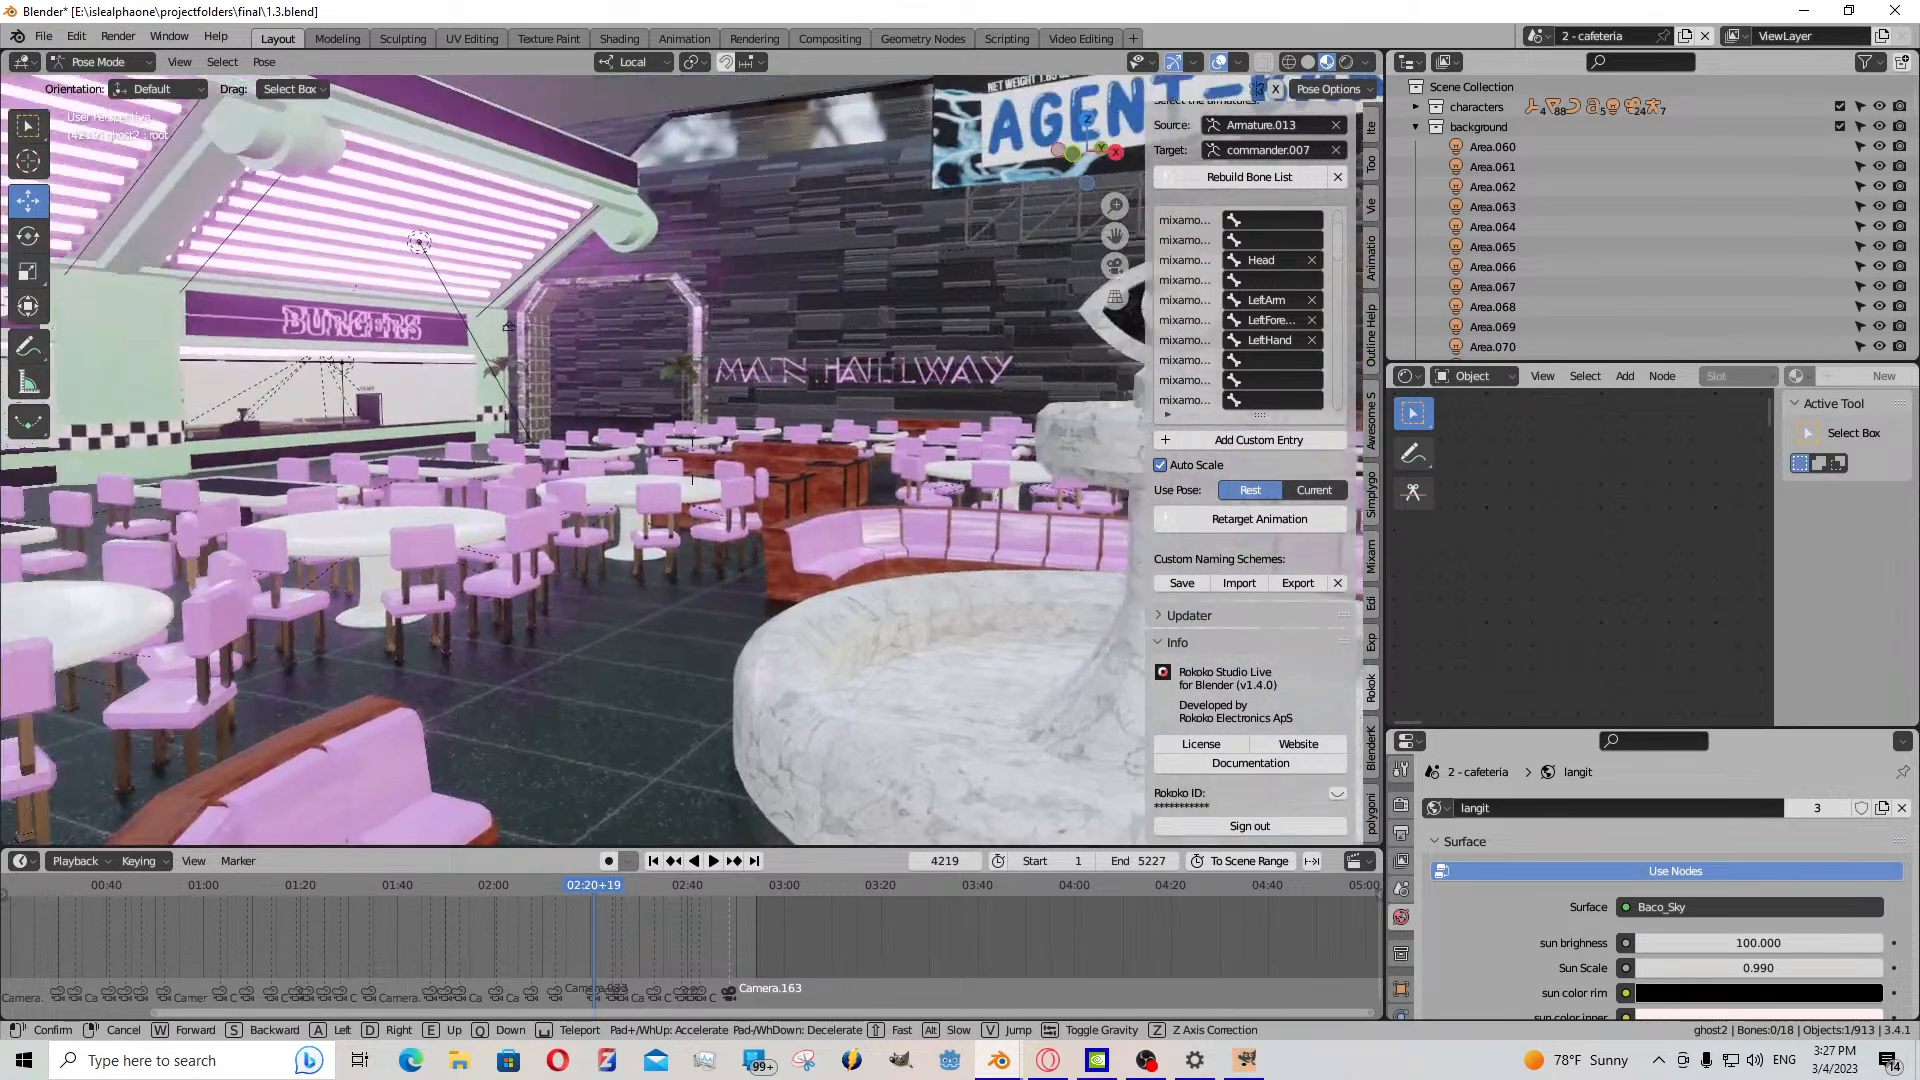
{"action": "key", "text": "w"}
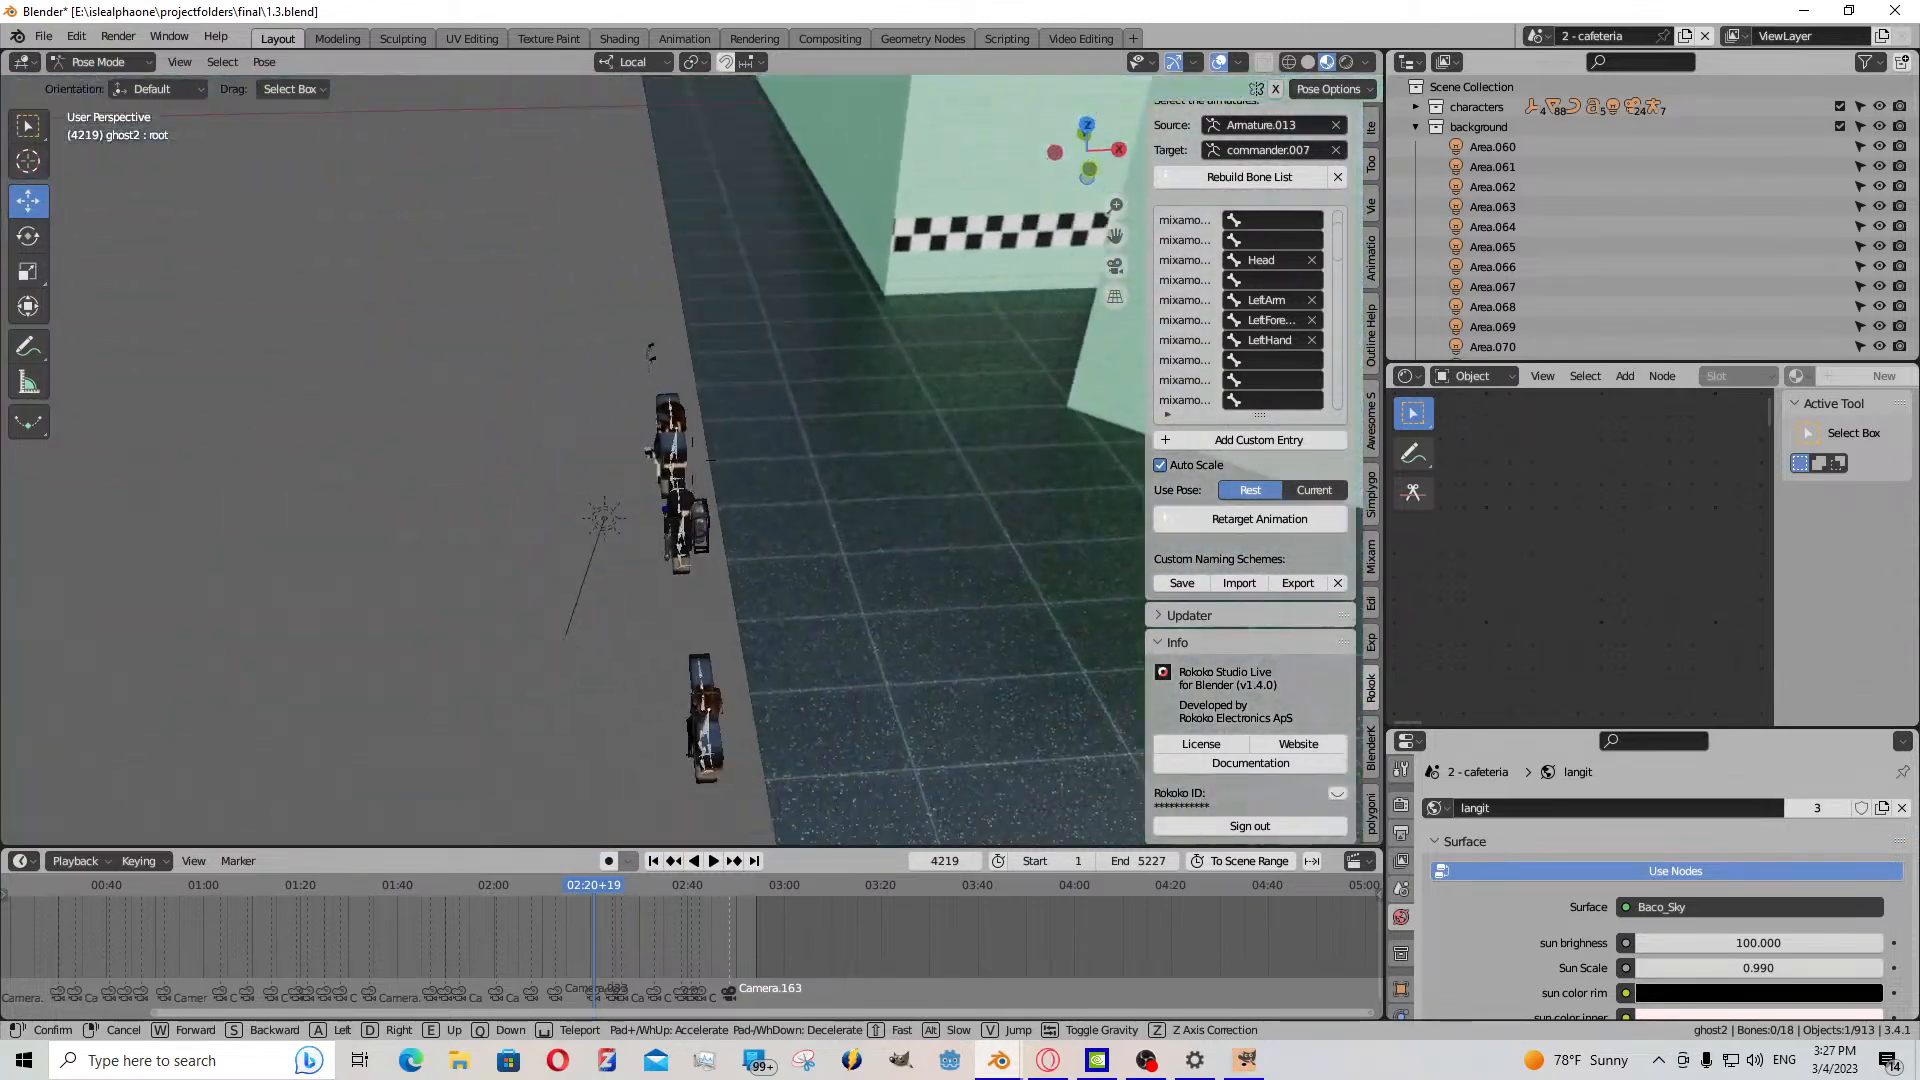
{"action": "left_click", "coordinate": [639, 560]}
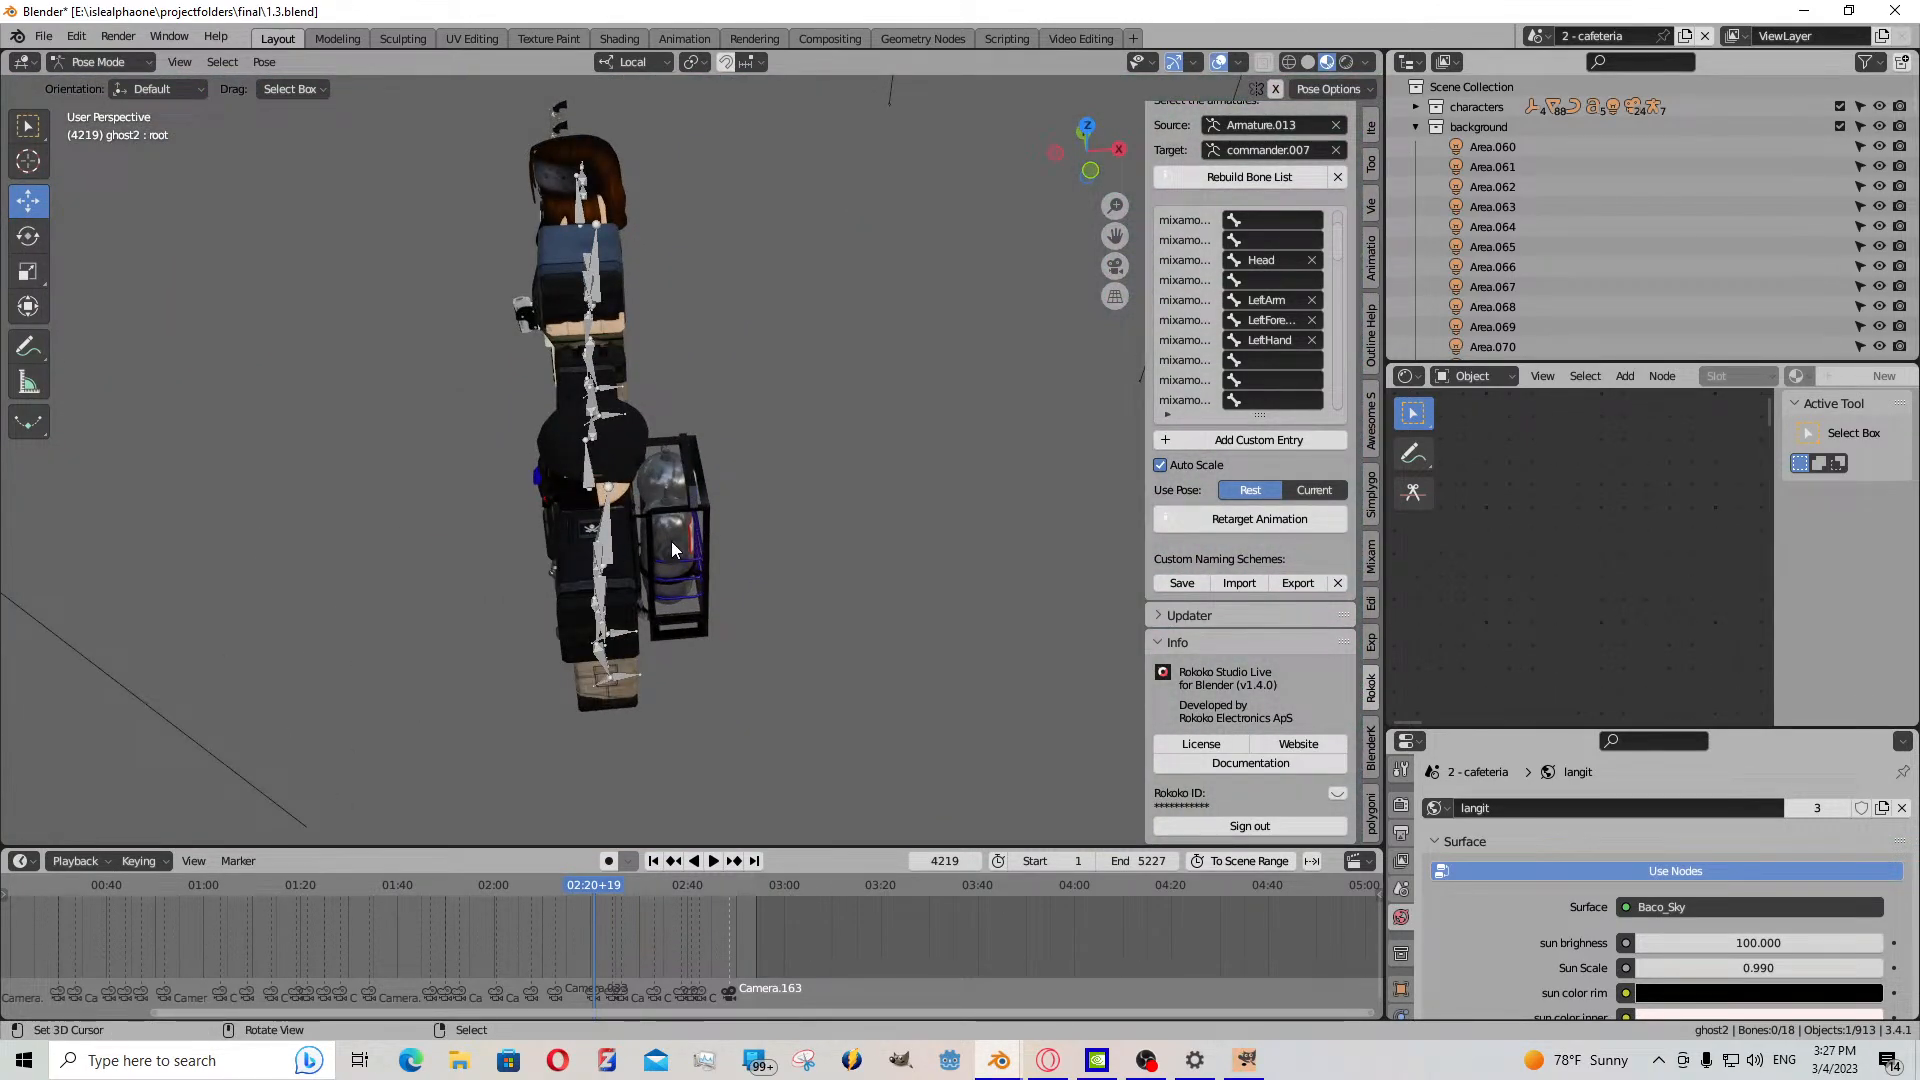
{"action": "key", "text": "shift+grave"}
{"action": "key", "text": "w"}
{"action": "key", "text": "a"}
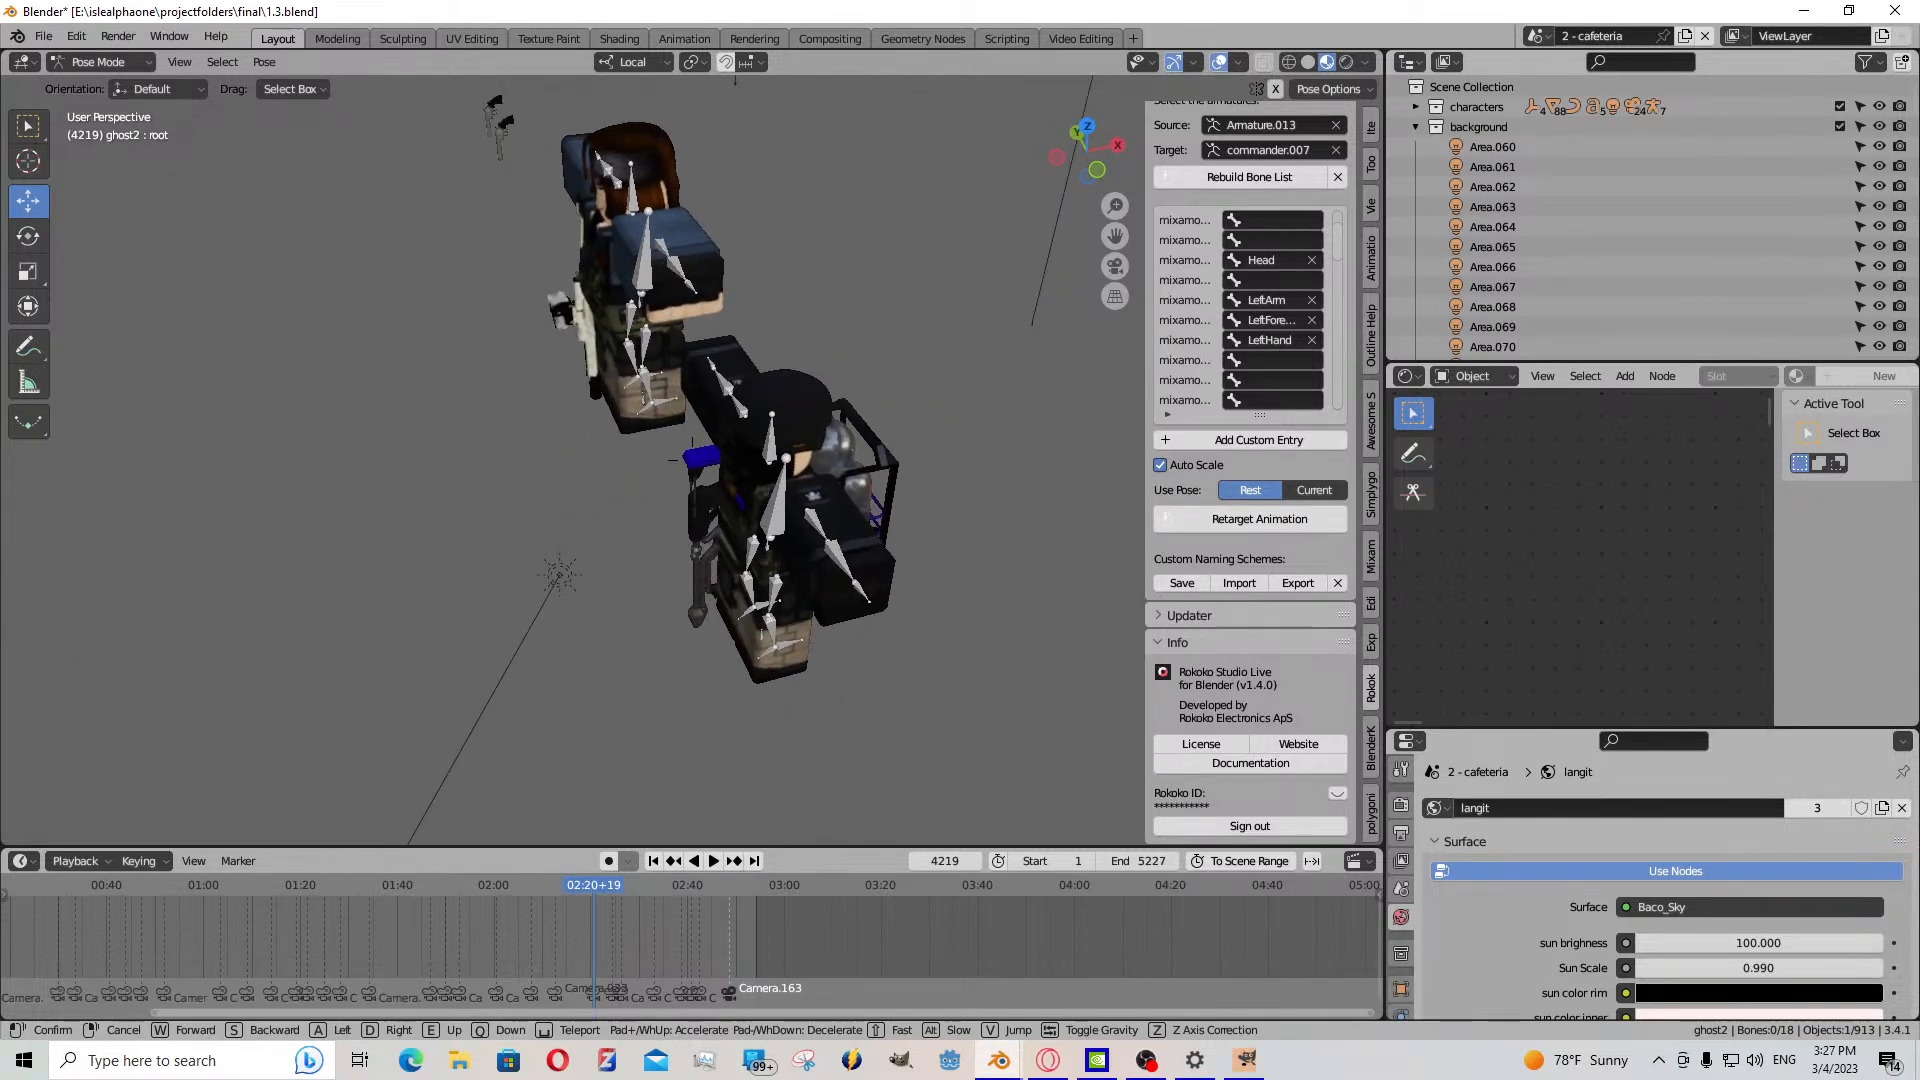
{"action": "left_click", "coordinate": [671, 543]}
{"action": "left_click", "coordinate": [100, 62]}
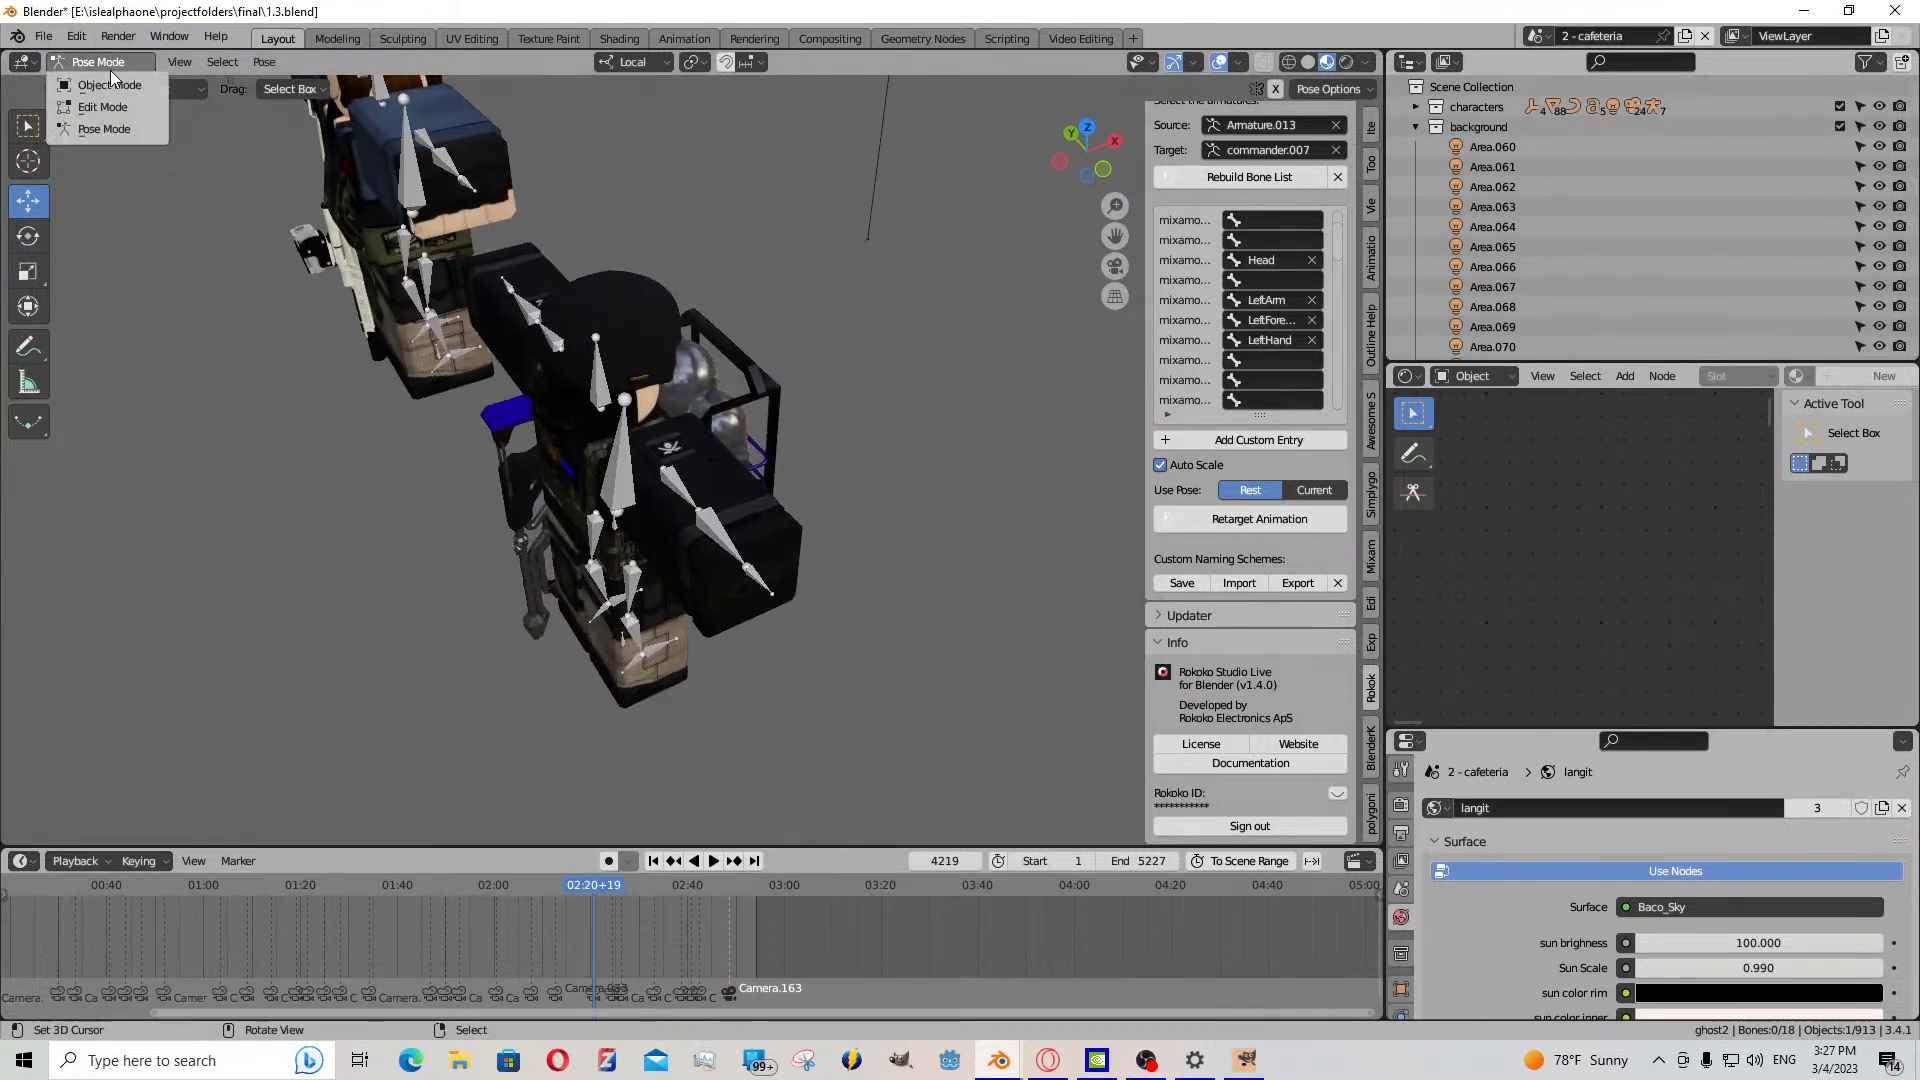
{"action": "right_click", "coordinate": [528, 472]}
{"action": "right_click", "coordinate": [757, 396], "text": "shift"}
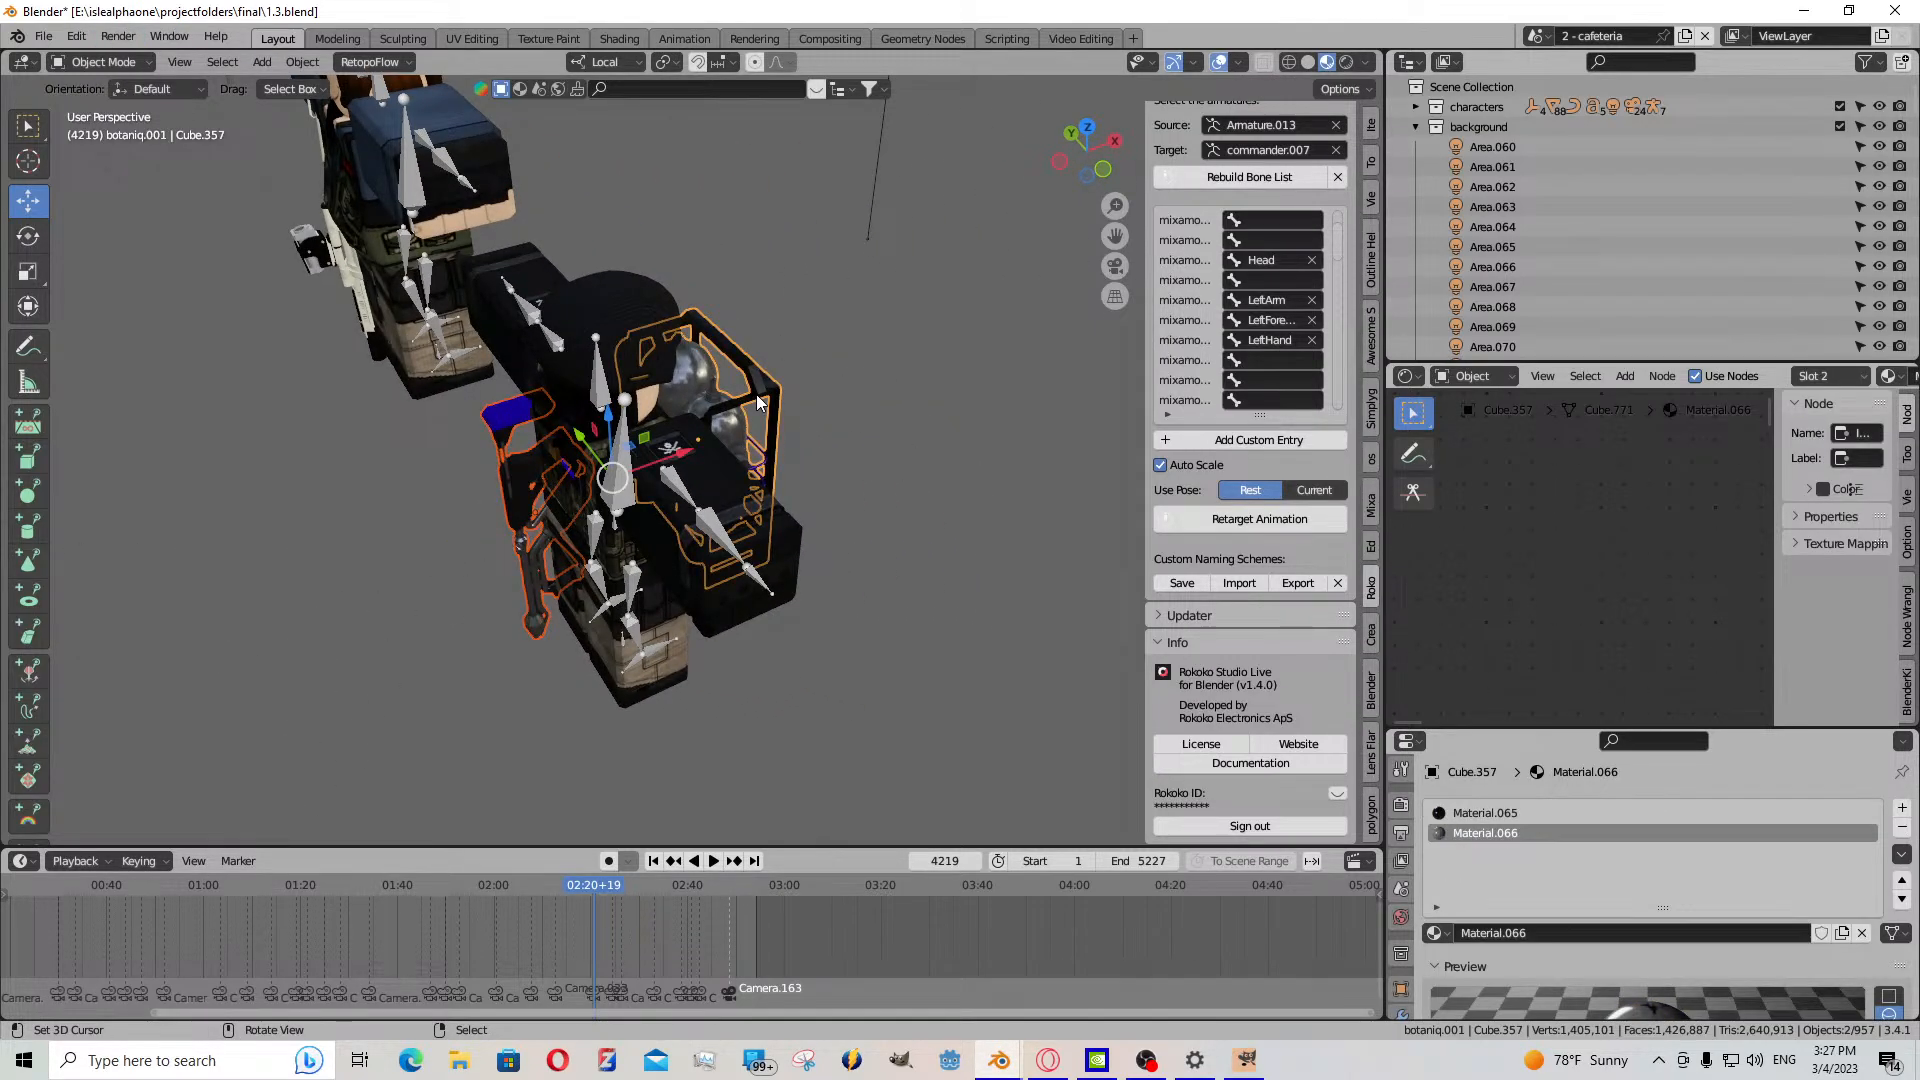
{"action": "key", "text": "Delete"}
- Put the firebug armature in Pose Mode and select its root bone
{"action": "left_click", "coordinate": [124, 62]}
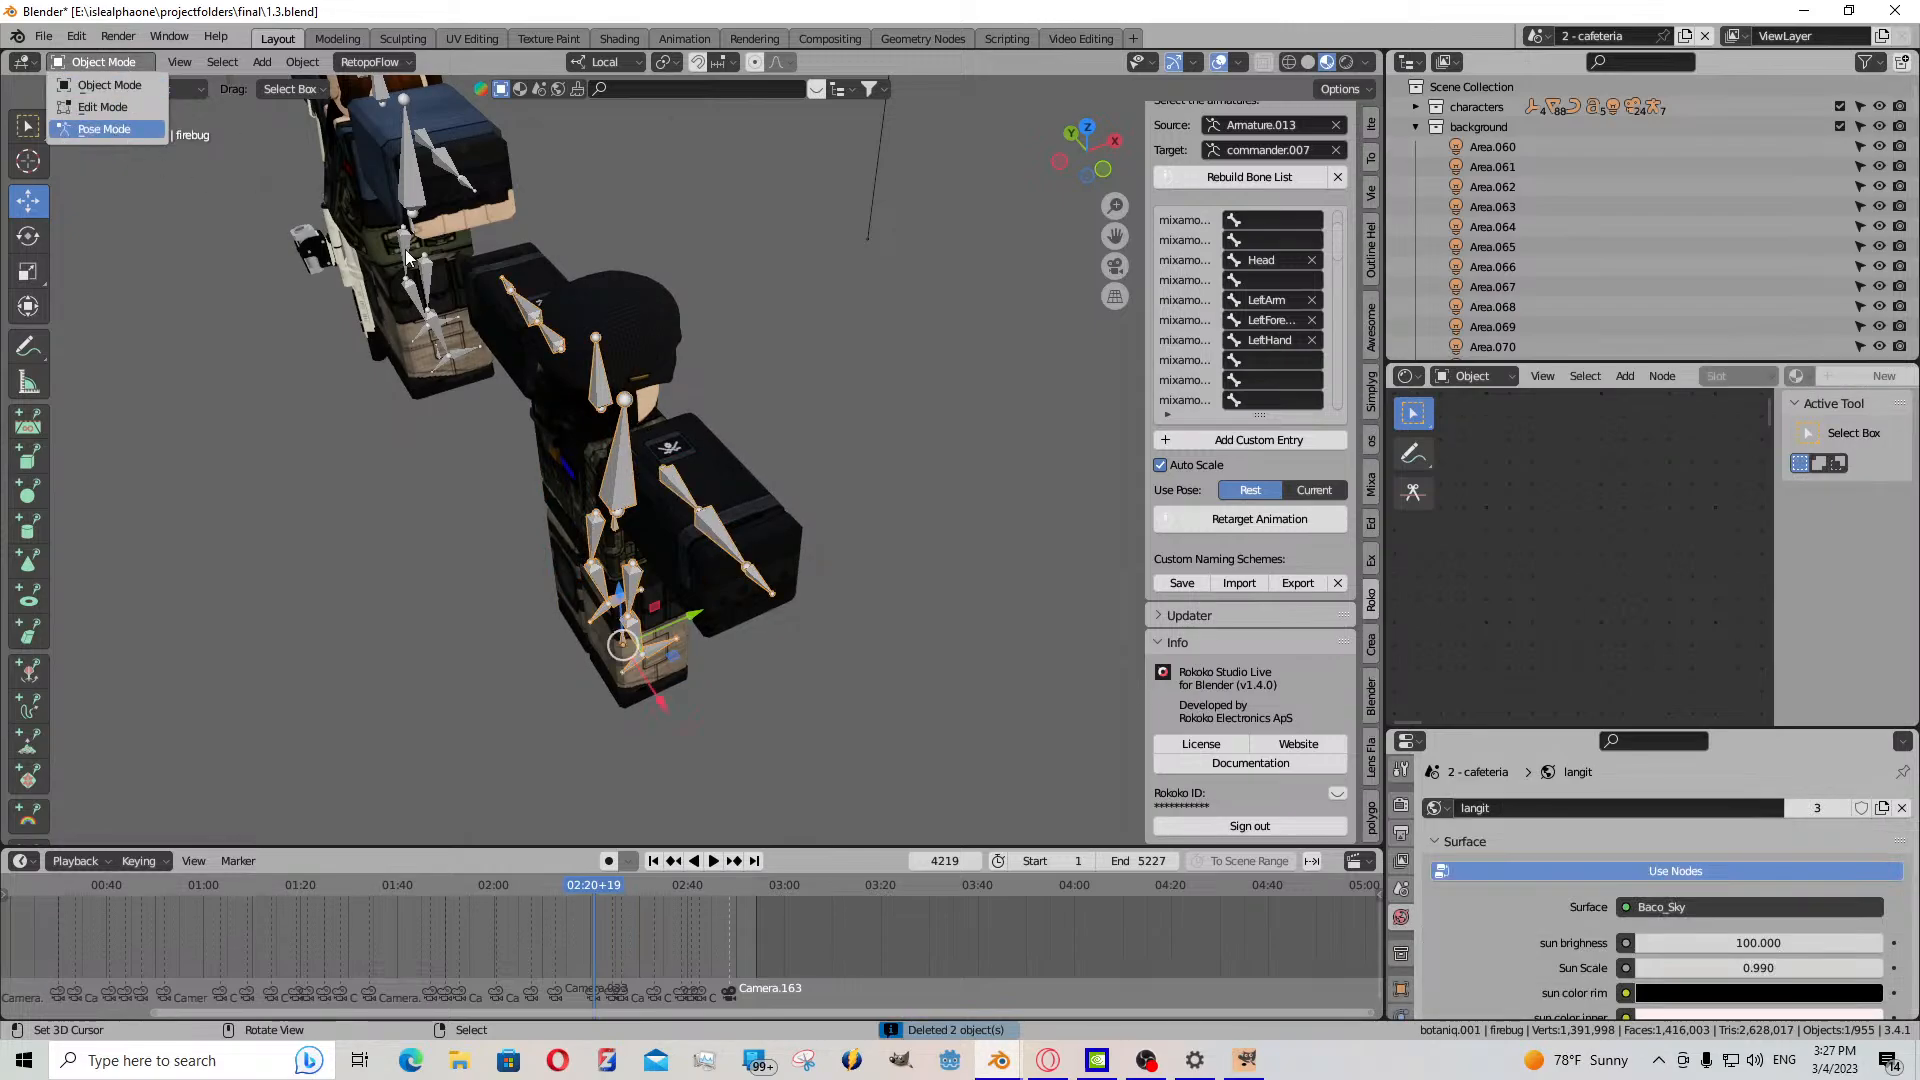
{"action": "left_click", "coordinate": [623, 650]}
- Compare the free chairs and floor around the round tables with the scene camera's framing to find a place for firebug
{"action": "key", "text": "shift+grave"}
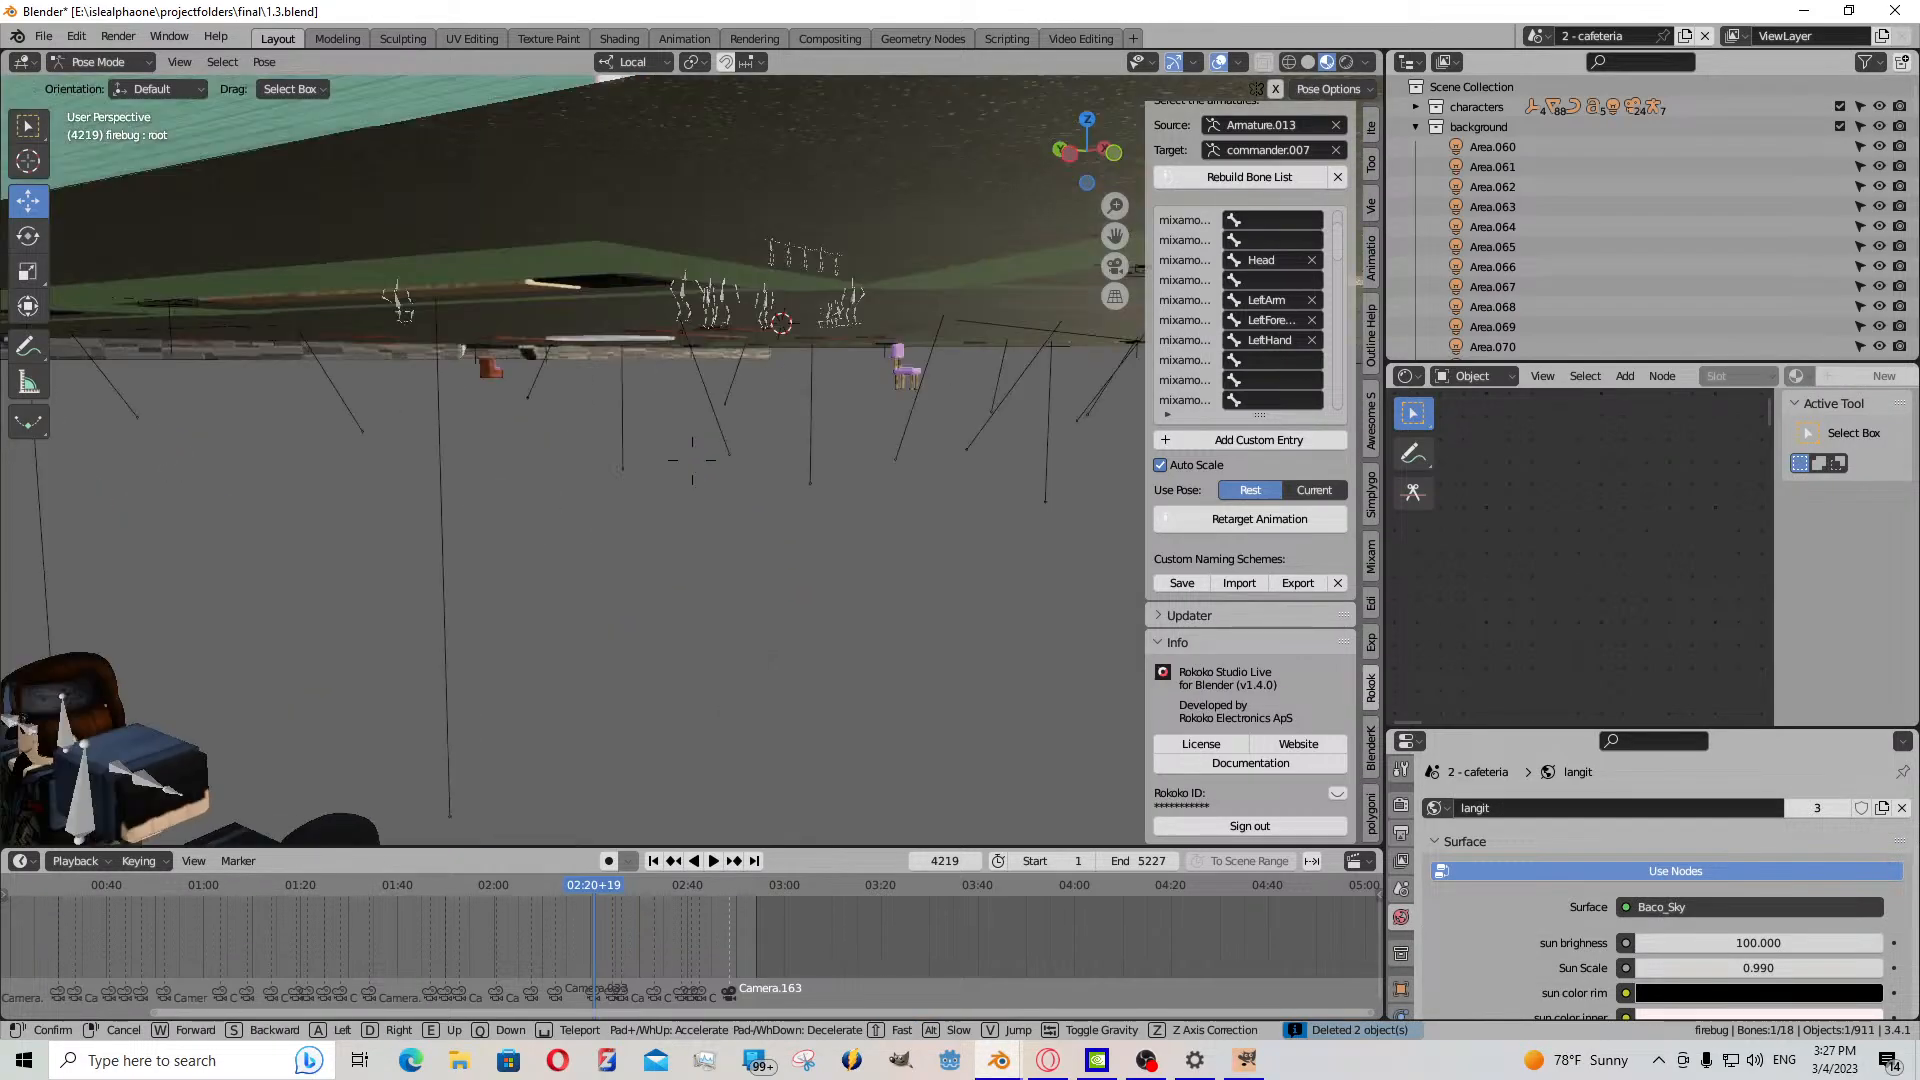
{"action": "key", "text": "w"}
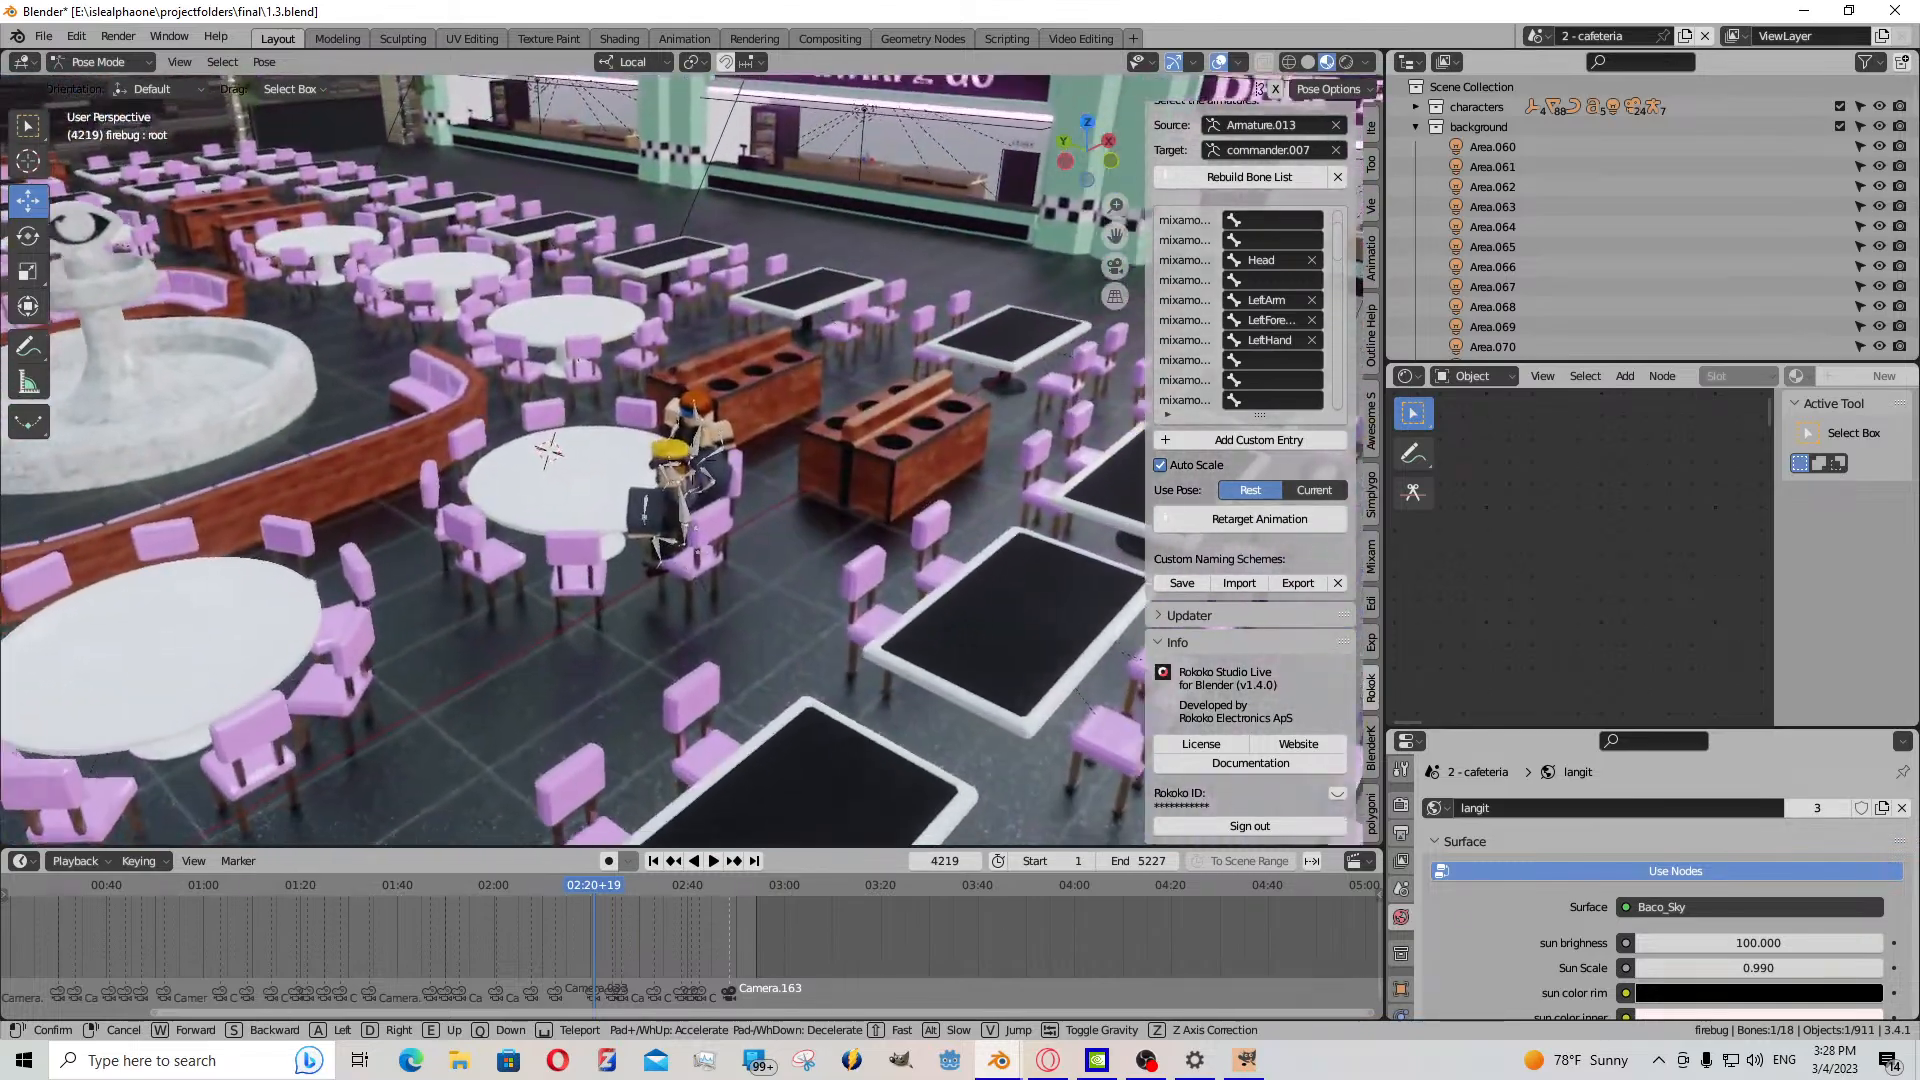
{"action": "left_click", "coordinate": [789, 525]}
{"action": "key", "text": "KP_0"}
{"action": "scroll", "coordinate": [789, 526], "scroll_direction": "up", "scroll_amount": 2}
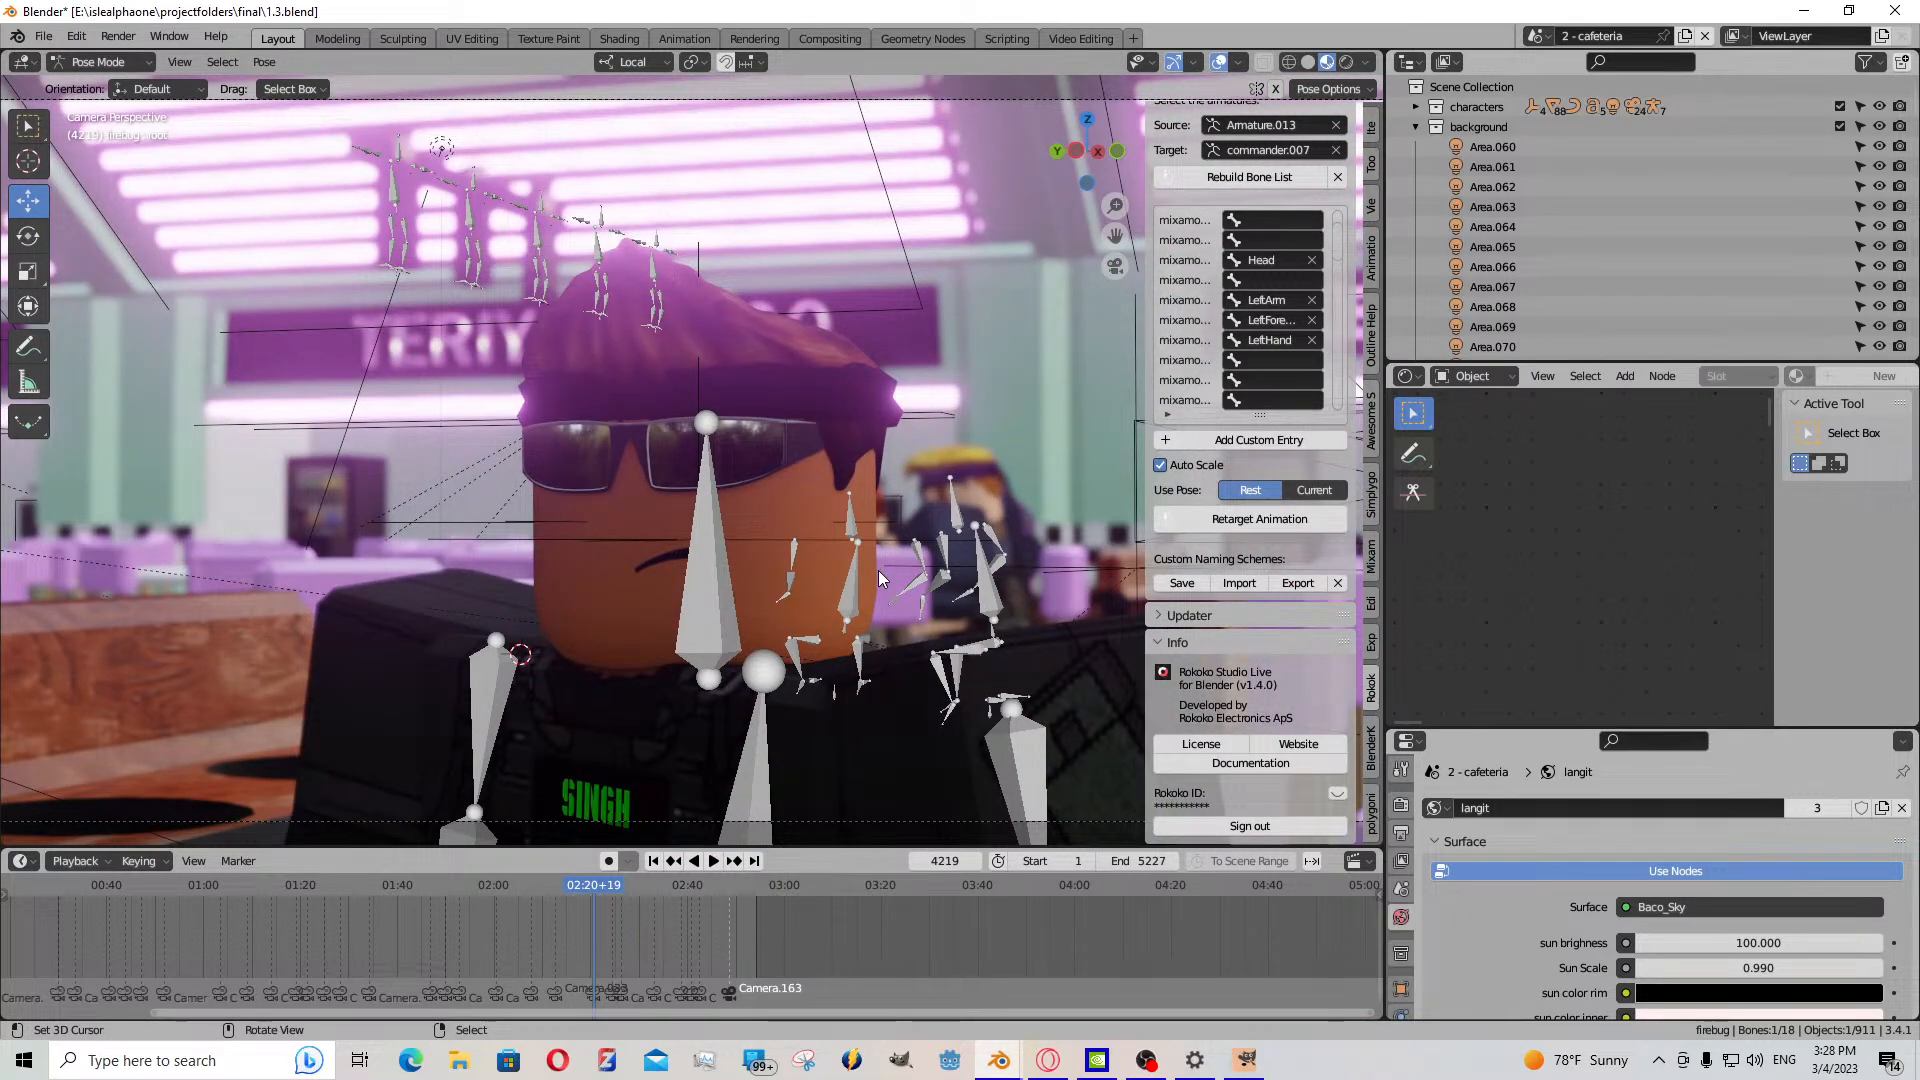
{"action": "key", "text": "shift+grave"}
{"action": "key", "text": "s"}
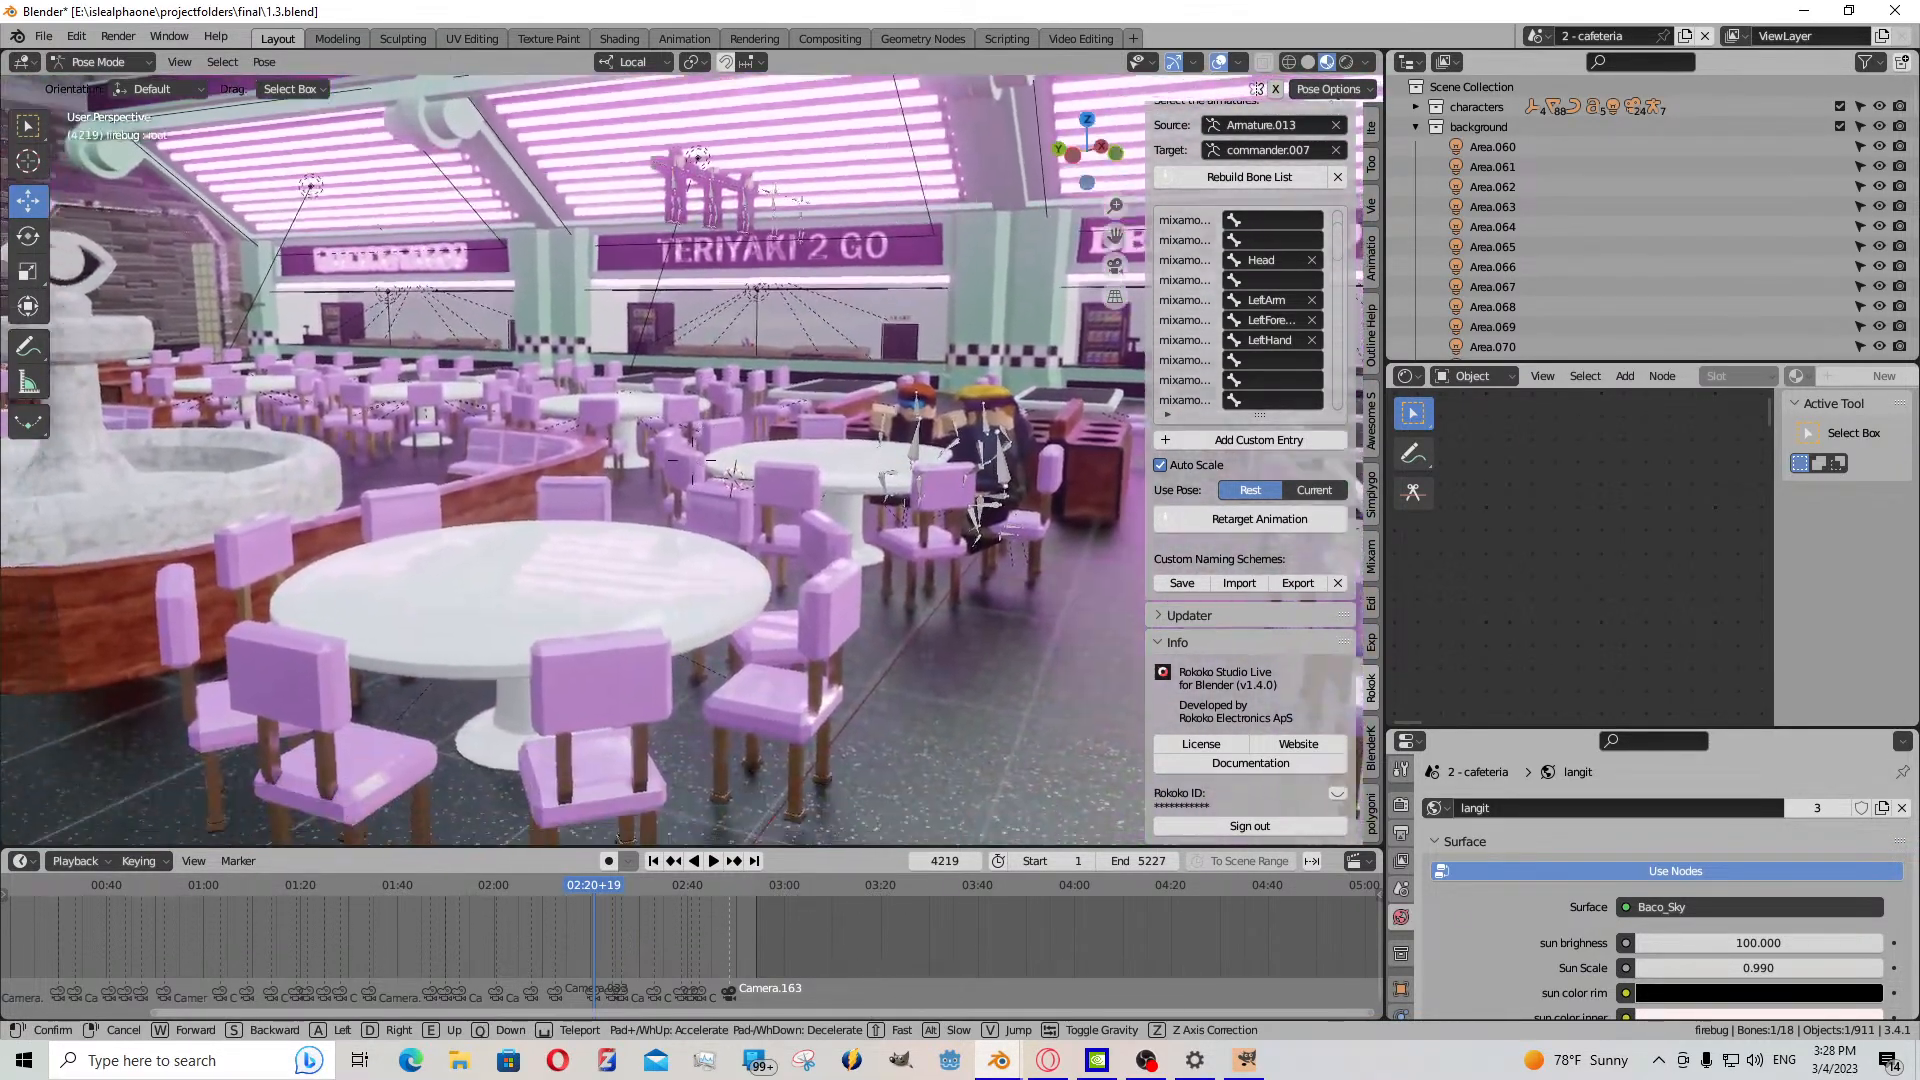
{"action": "key", "text": "w"}
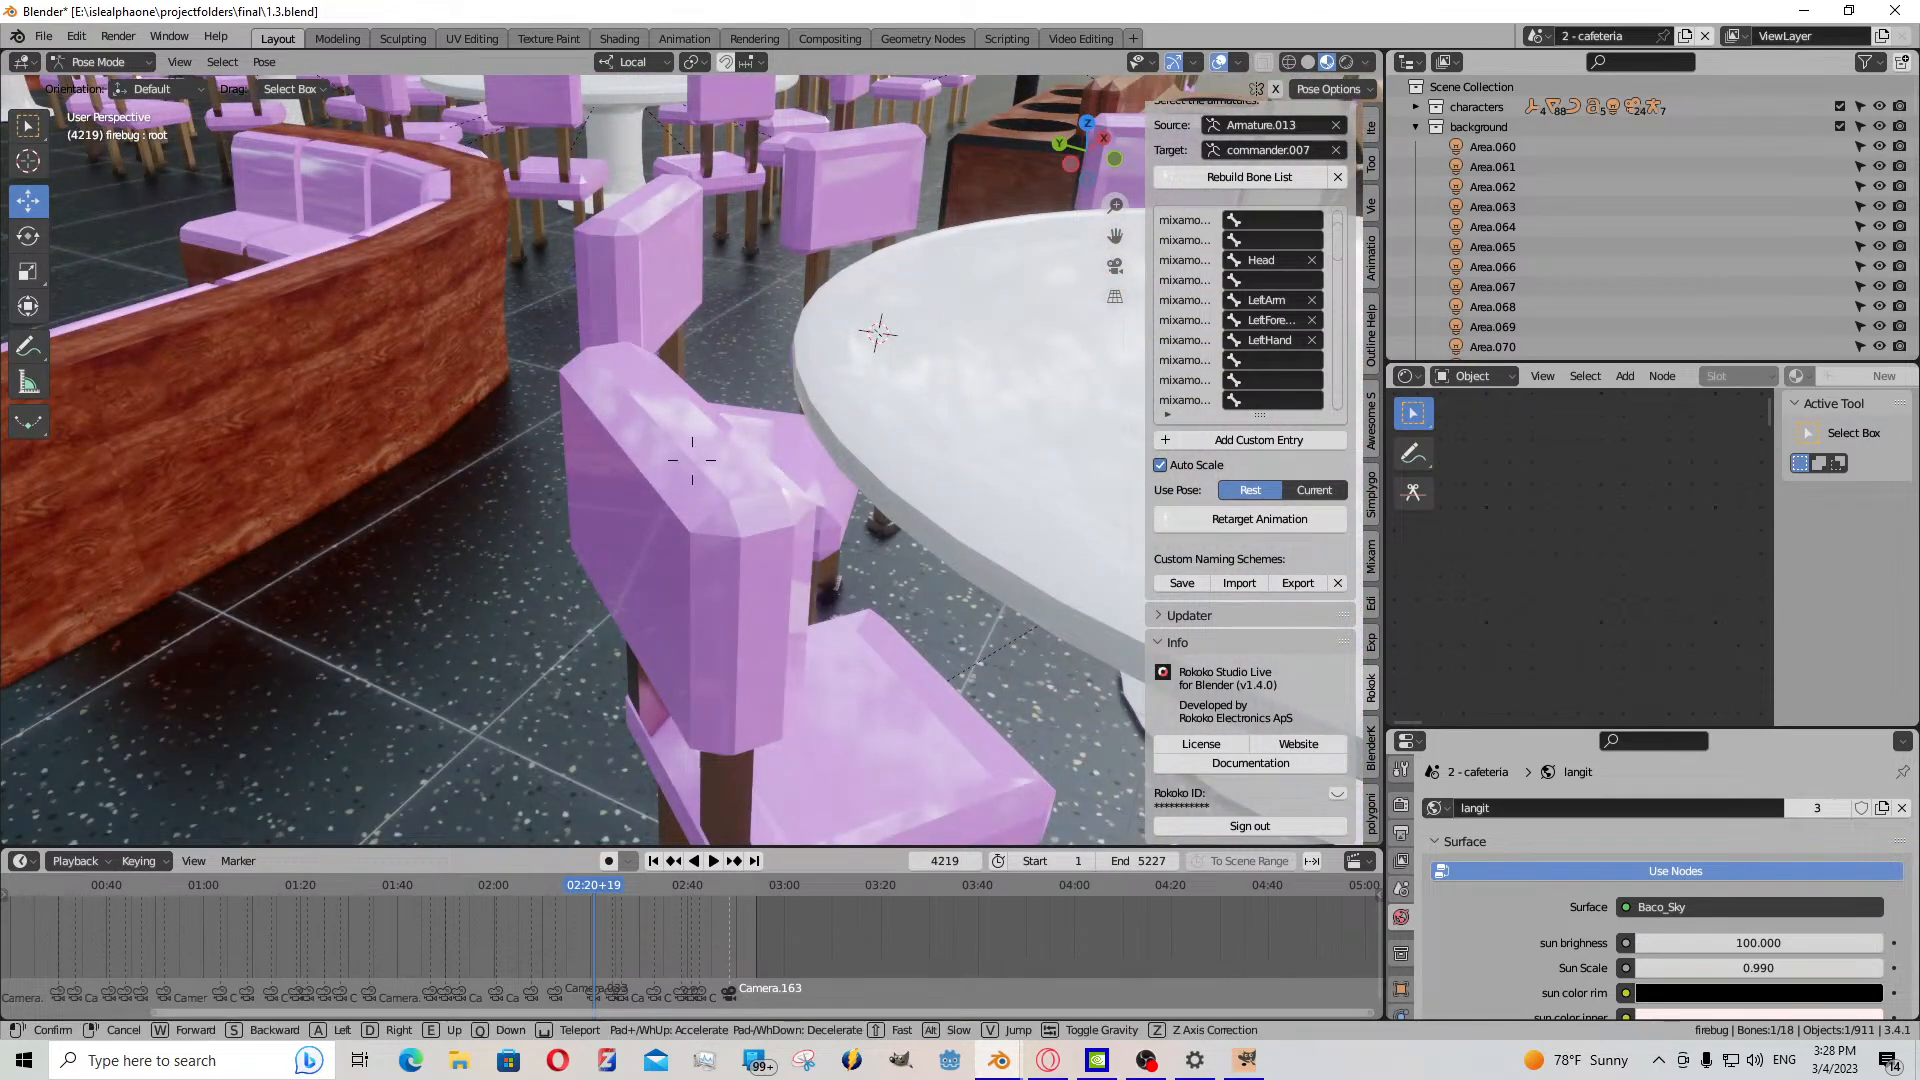
{"action": "key", "text": "s"}
{"action": "left_click", "coordinate": [781, 470]}
{"action": "key", "text": "KP_0"}
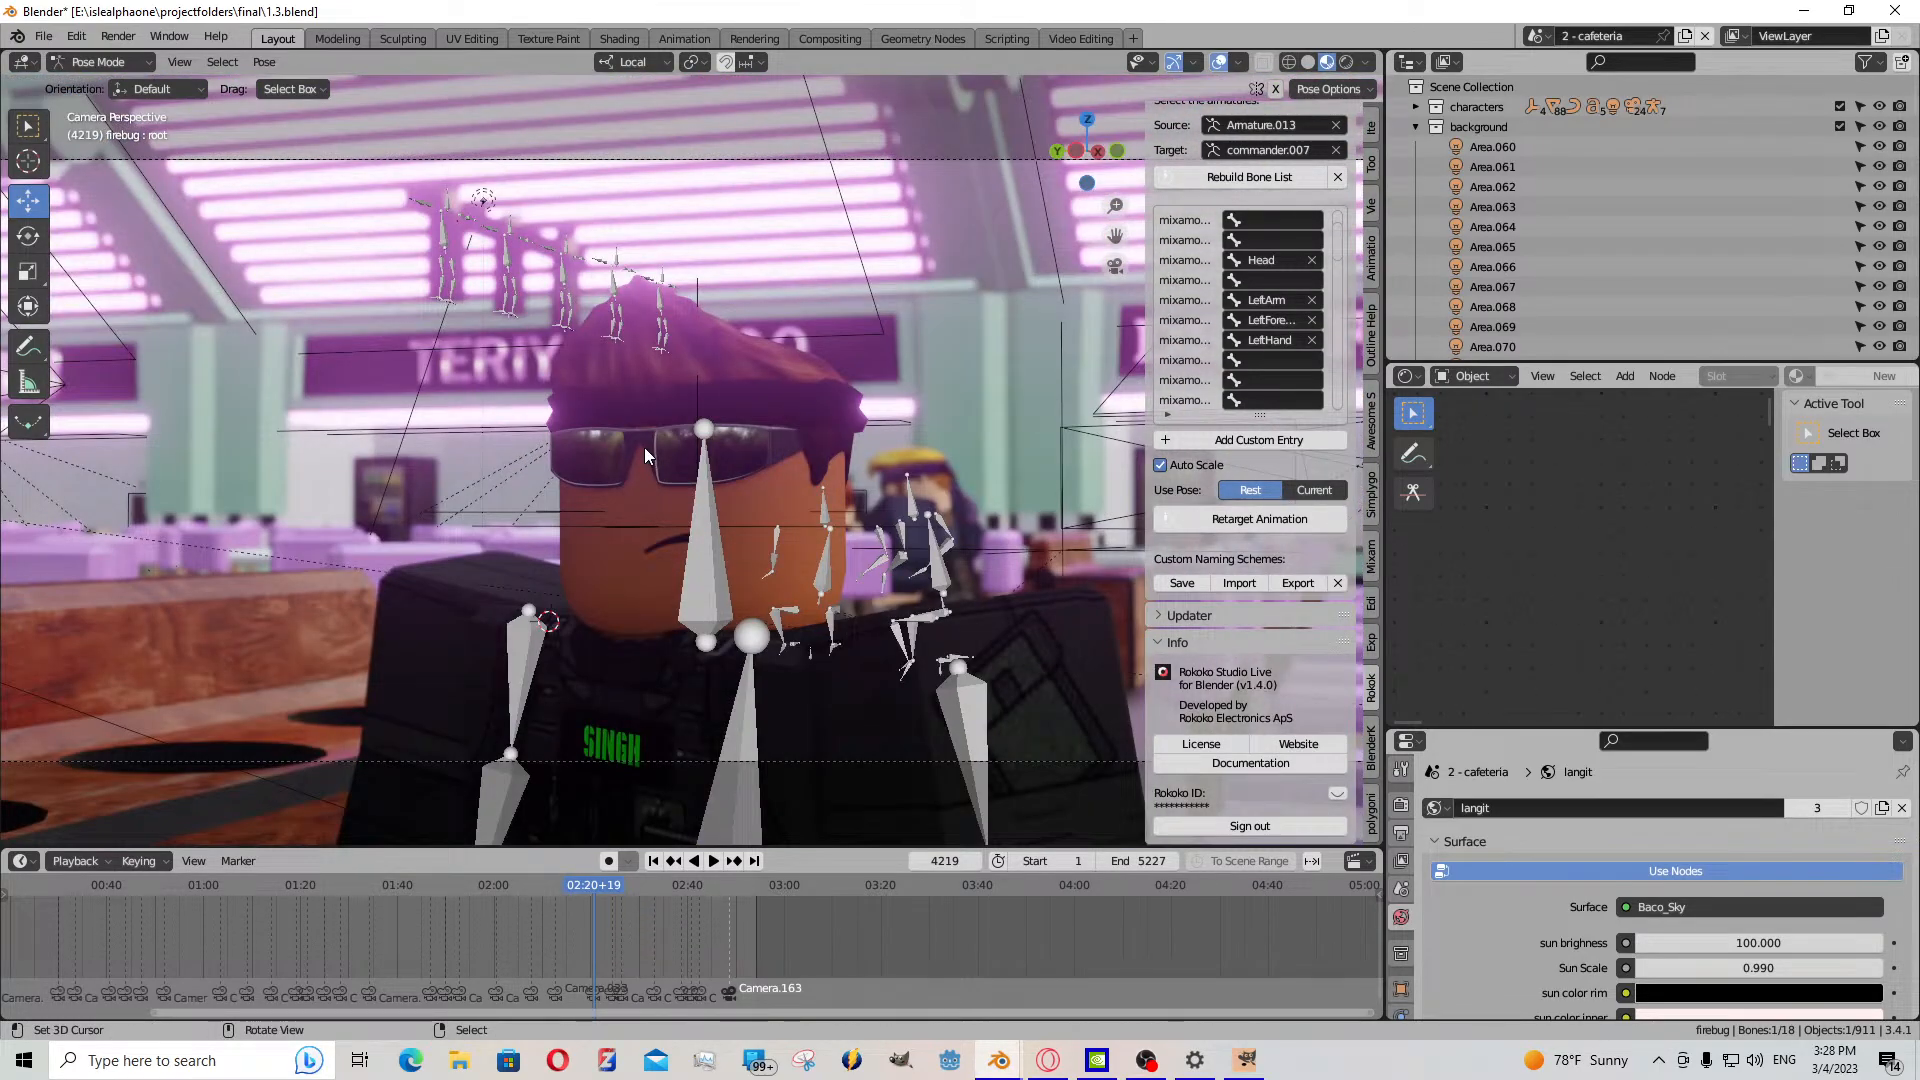
{"action": "key", "text": "KP_0"}
{"action": "key", "text": "KP_0"}
- Place the 3D cursor on the aisle floor beside the wooden counter with round holes and snap firebug's root bone to it, keeping the offset
{"action": "key", "text": "shift+grave"}
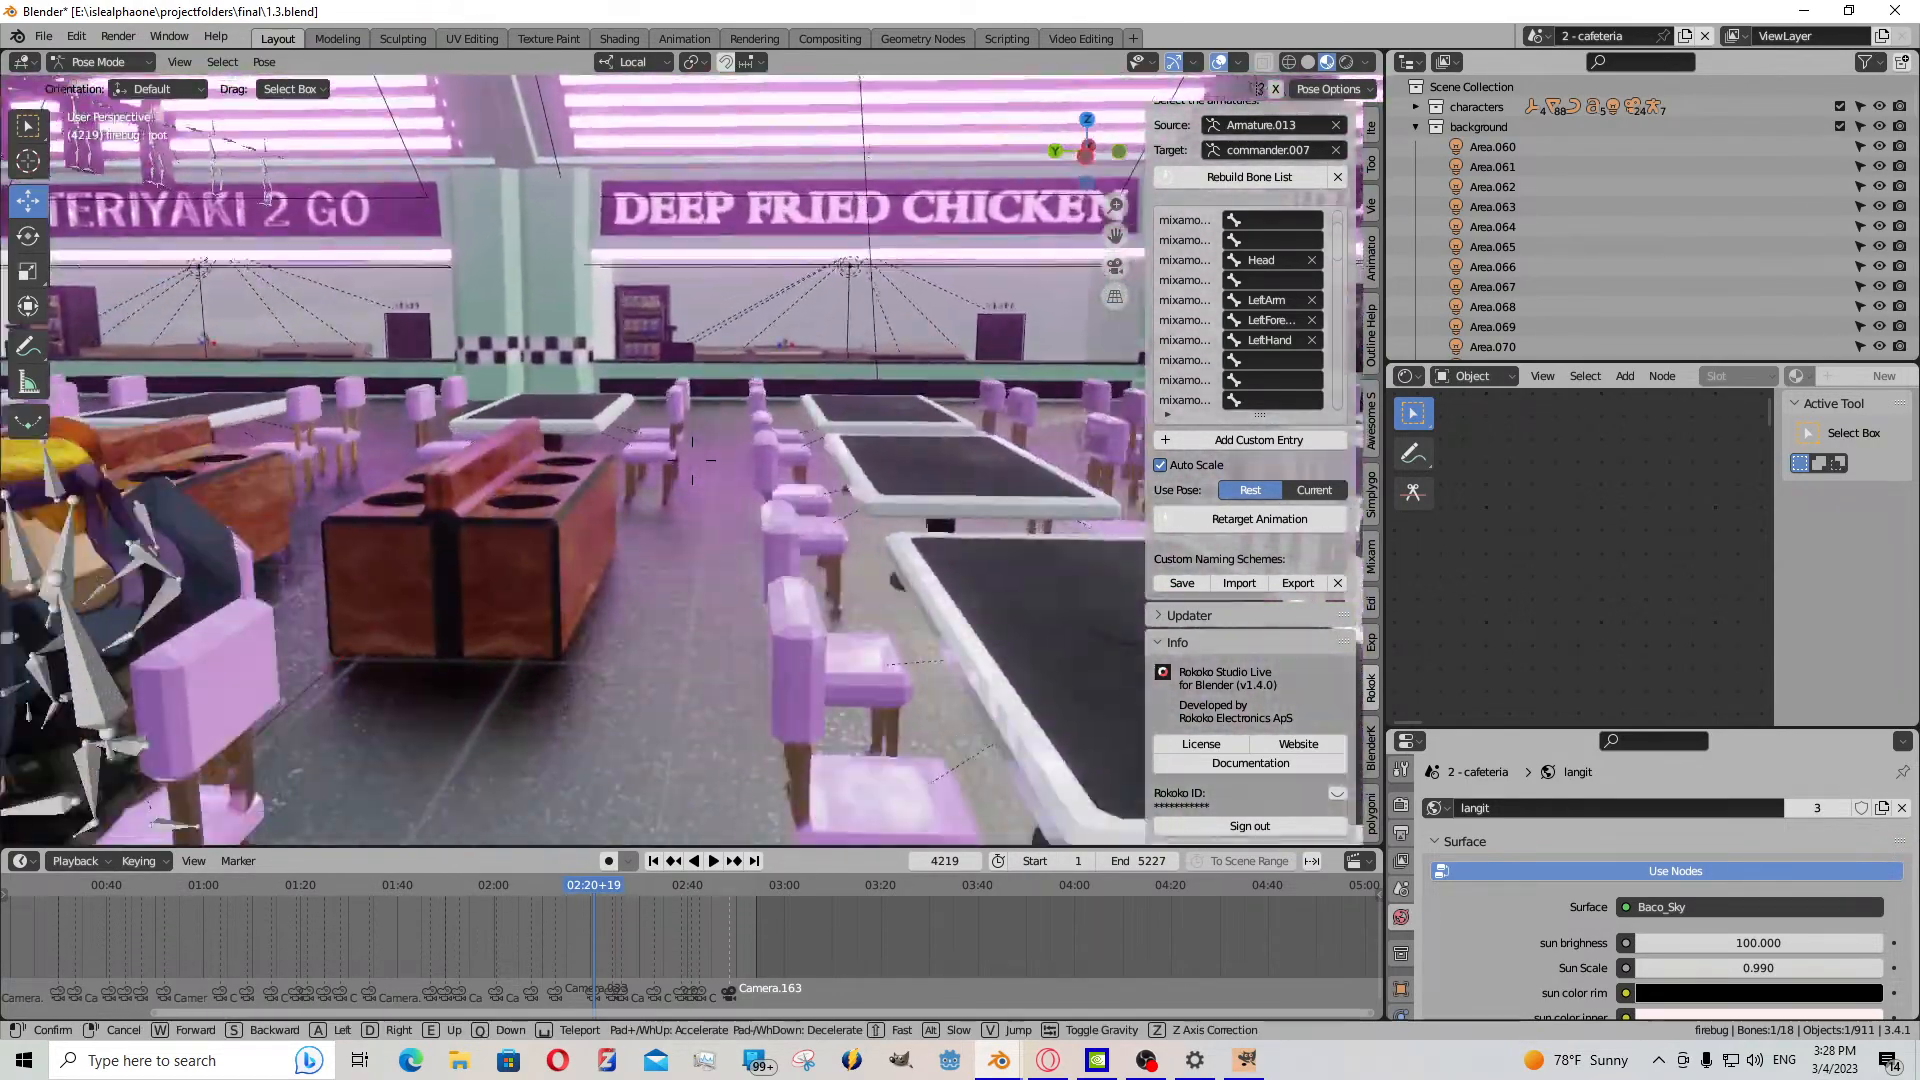
{"action": "left_click", "coordinate": [831, 488]}
{"action": "key", "text": "shift+s"}
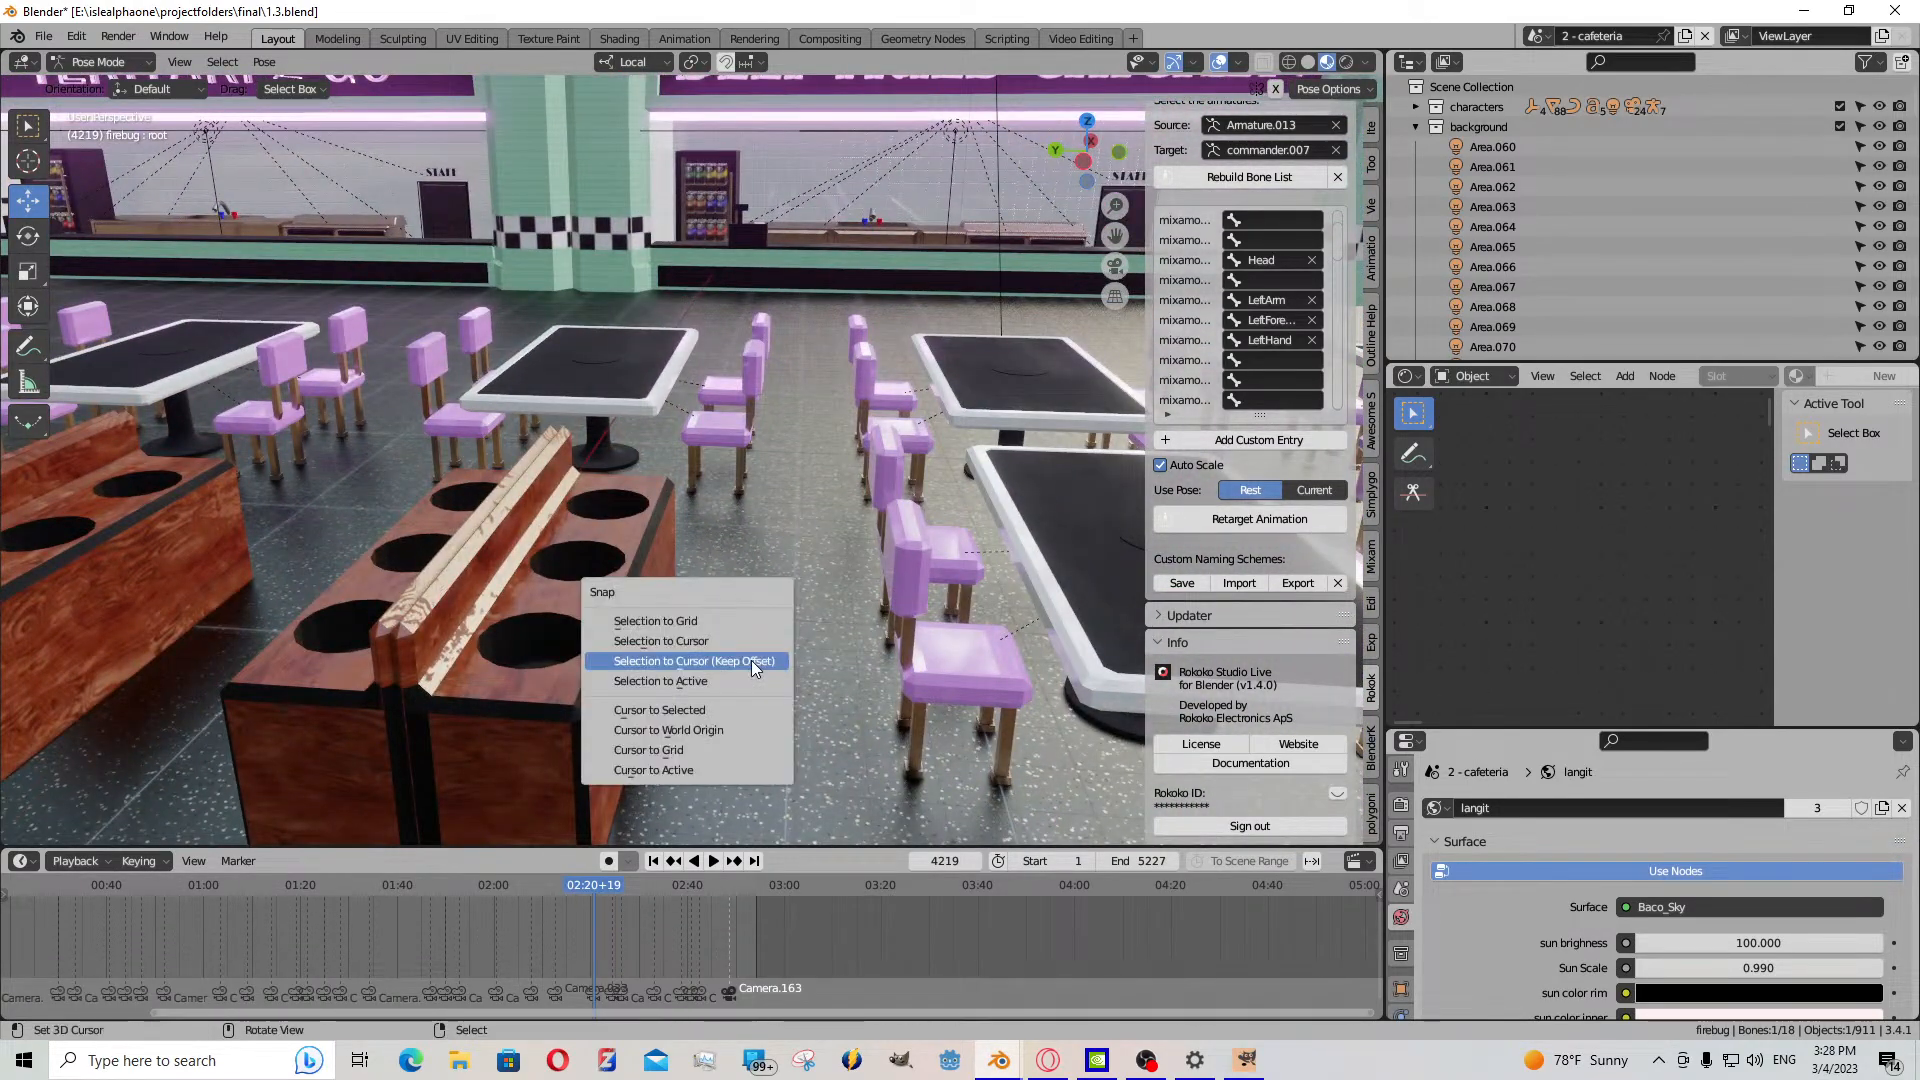
{"action": "left_click", "coordinate": [752, 660]}
- Rotate firebug's root bone by -90° around its local Y axis
{"action": "key", "text": "r"}
{"action": "key", "text": "z"}
{"action": "key", "text": "z"}
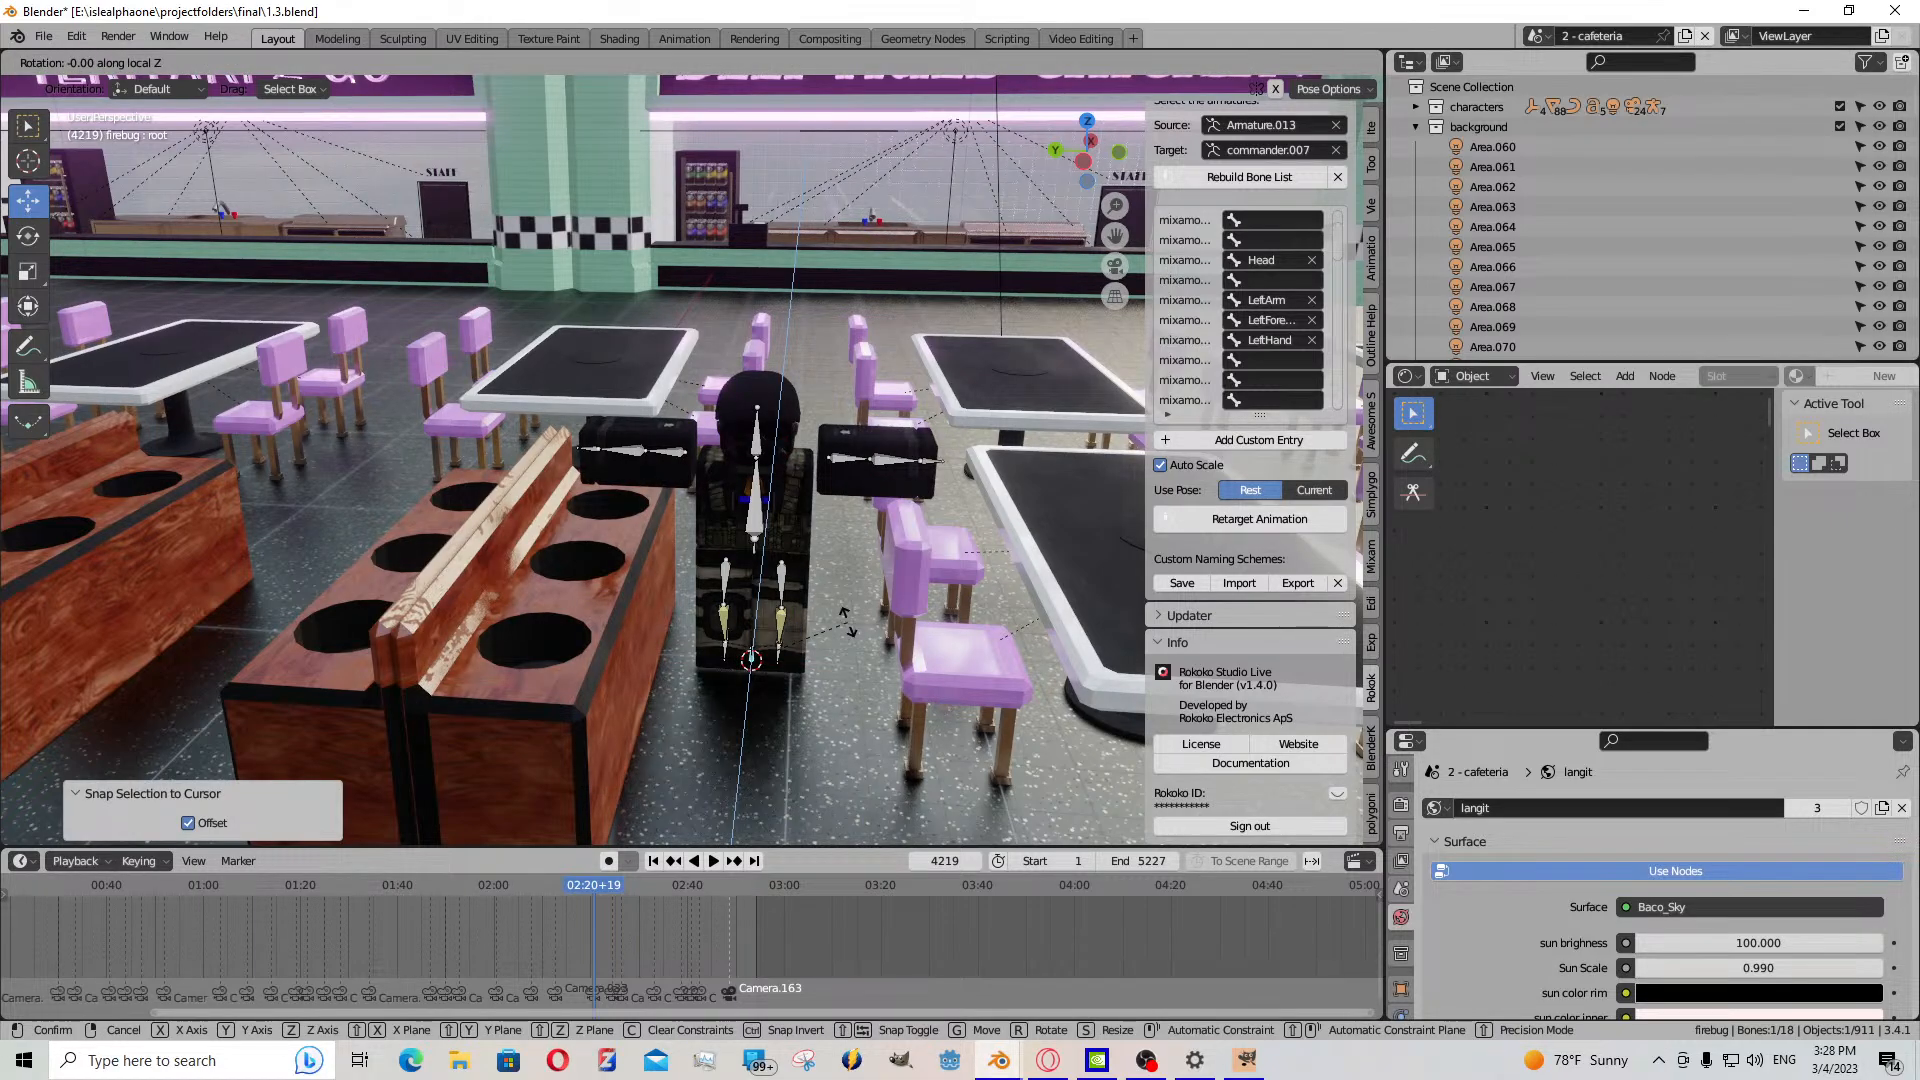
{"action": "type", "text": "-90"}
{"action": "key", "text": "Return"}
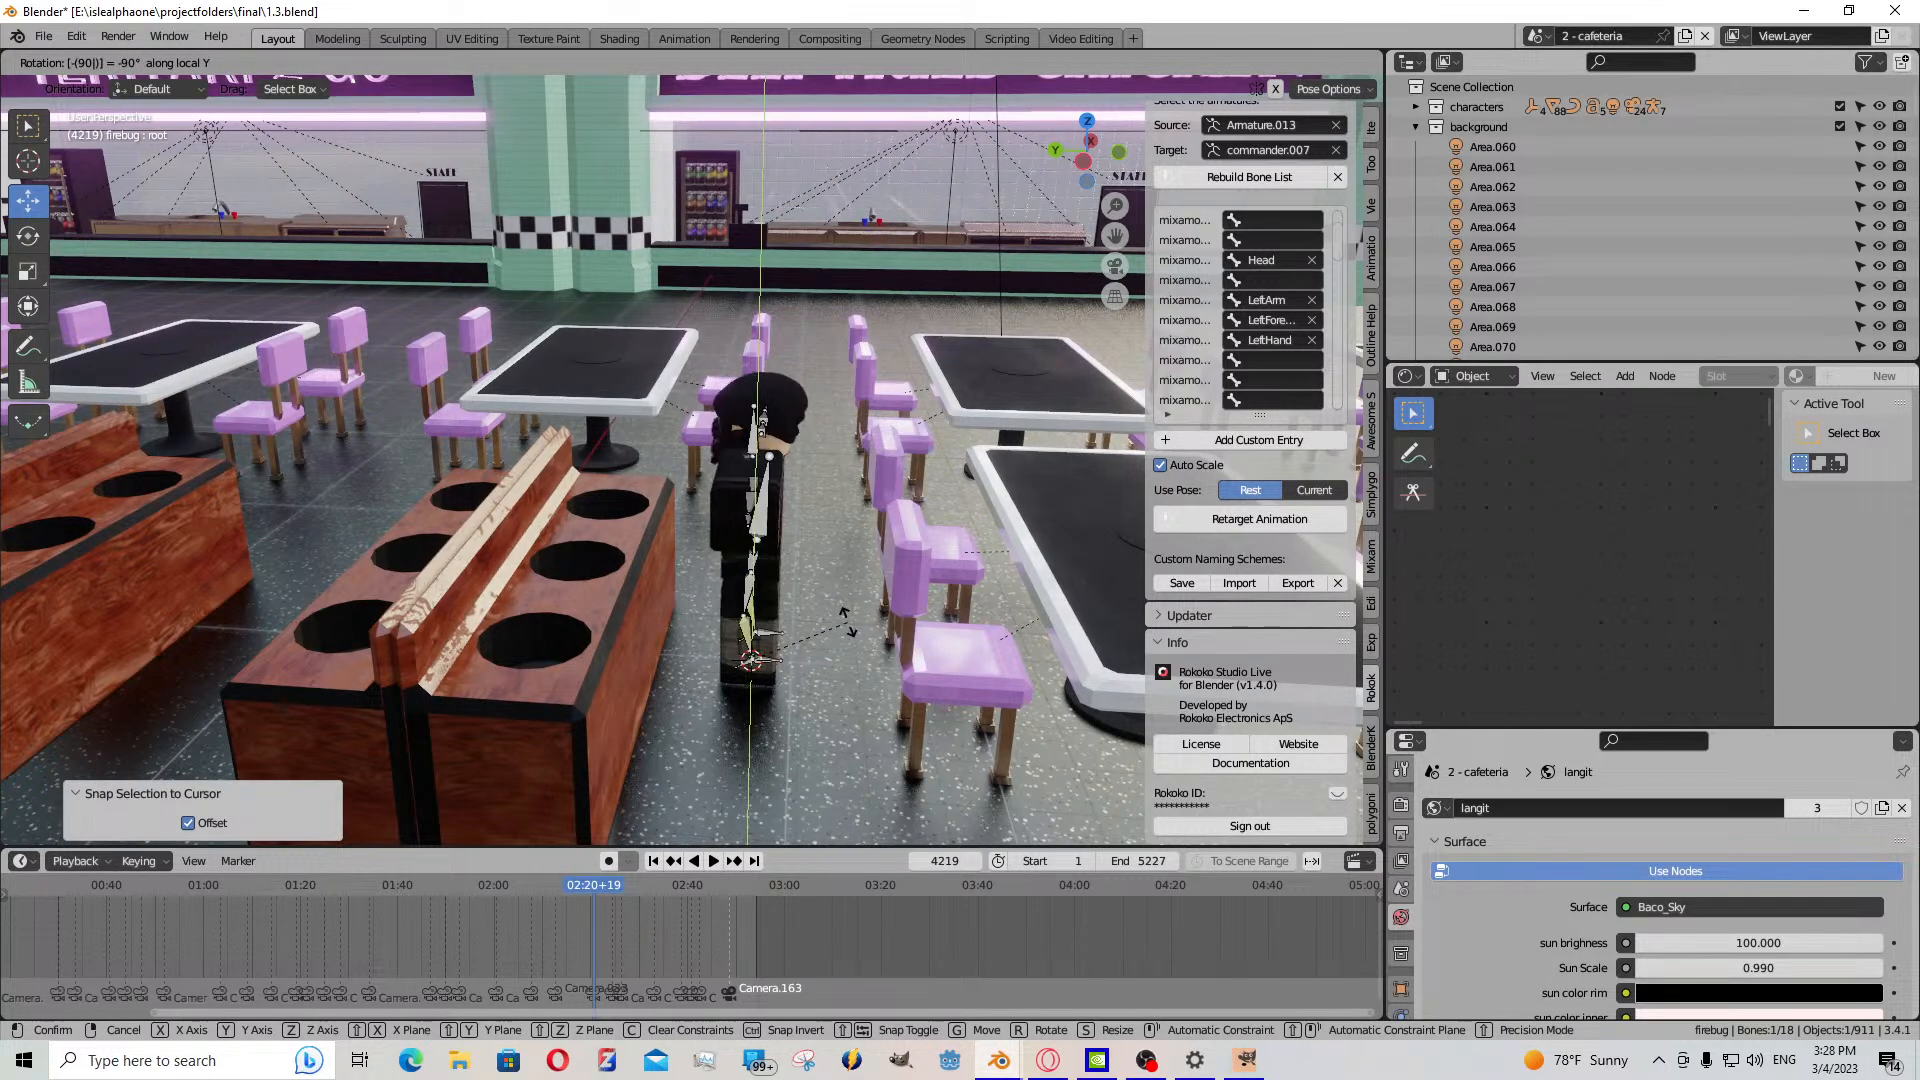
- Rotate firebug's left arm bone by 90° around local X and move it about 0.14 m in local Y and -0.27 m in local Z
{"action": "right_click", "coordinate": [776, 484]}
{"action": "middle_click_drag", "start_coordinate": [776, 483], "coordinate": [660, 484]}
{"action": "scroll", "coordinate": [762, 483], "scroll_direction": "up", "scroll_amount": 4}
{"action": "type", "text": "rx"}
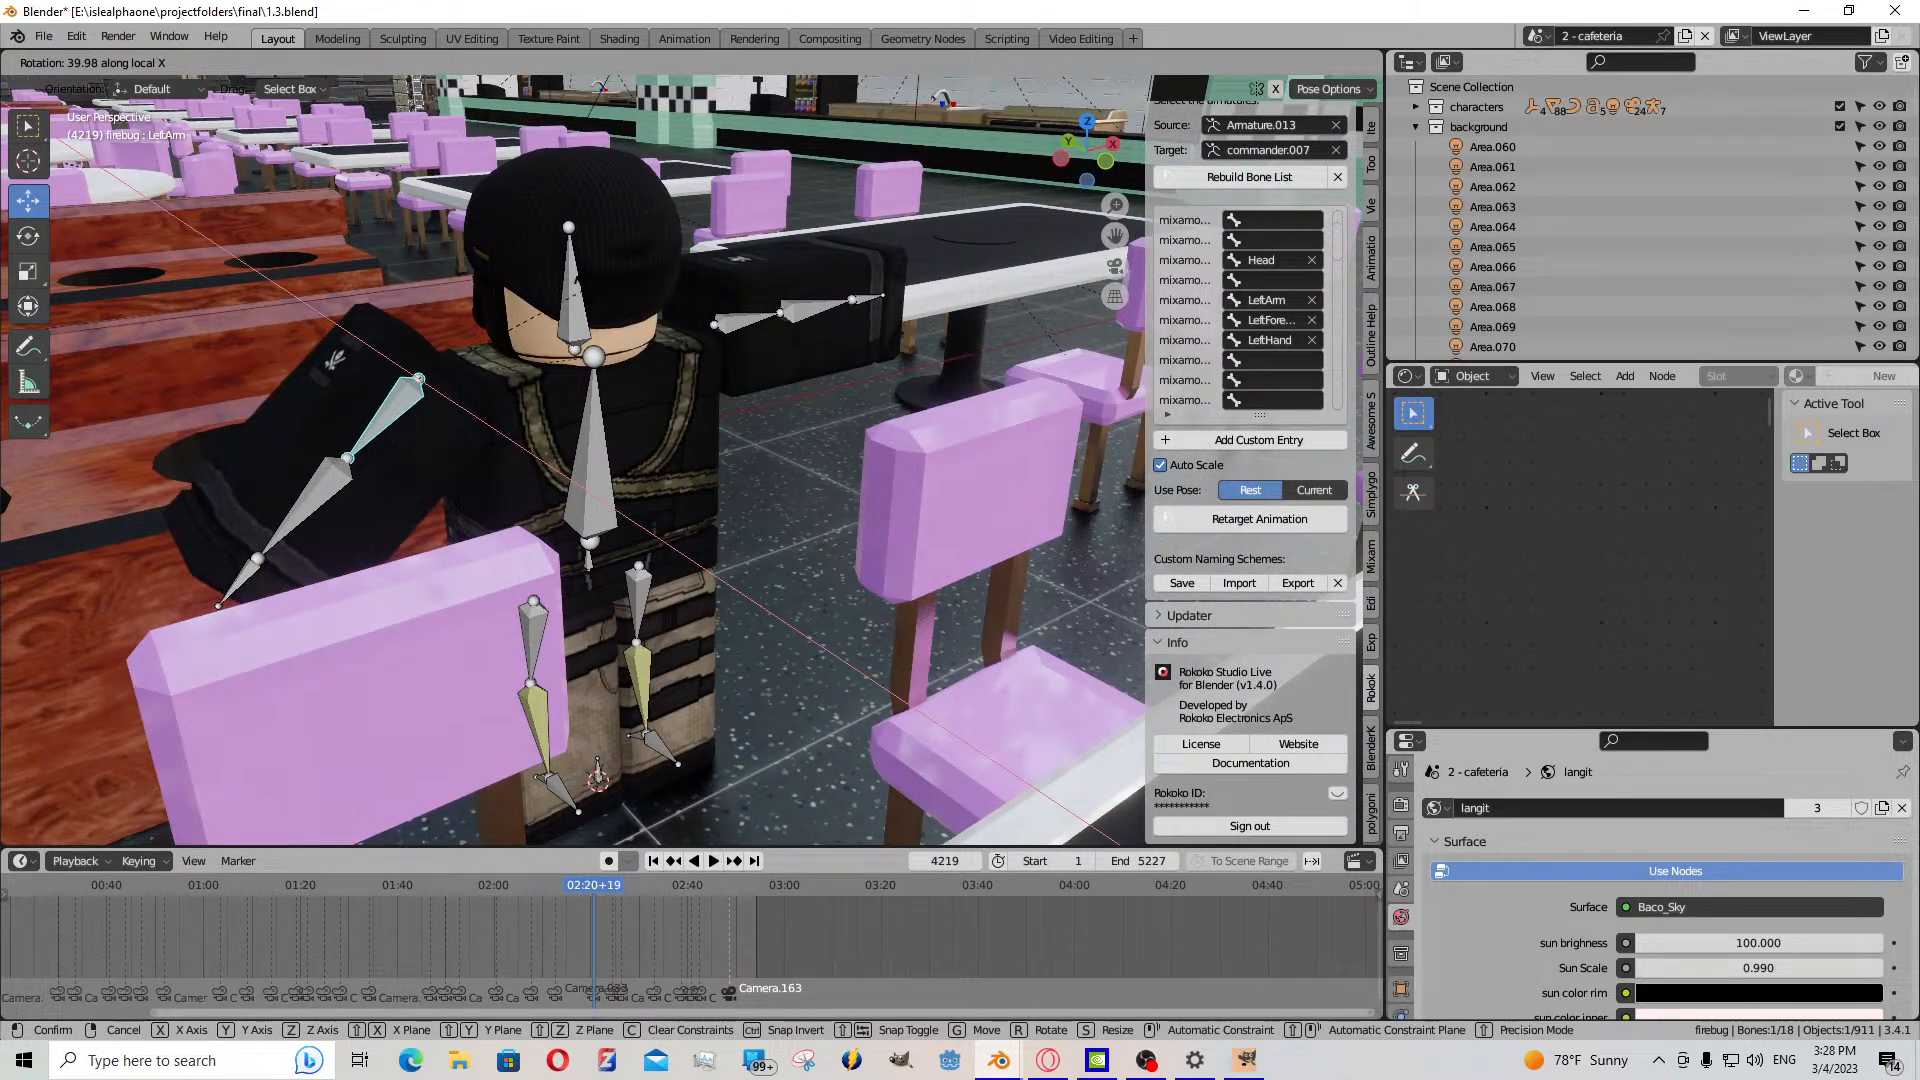
{"action": "type", "text": "90"}
{"action": "key", "text": "Return"}
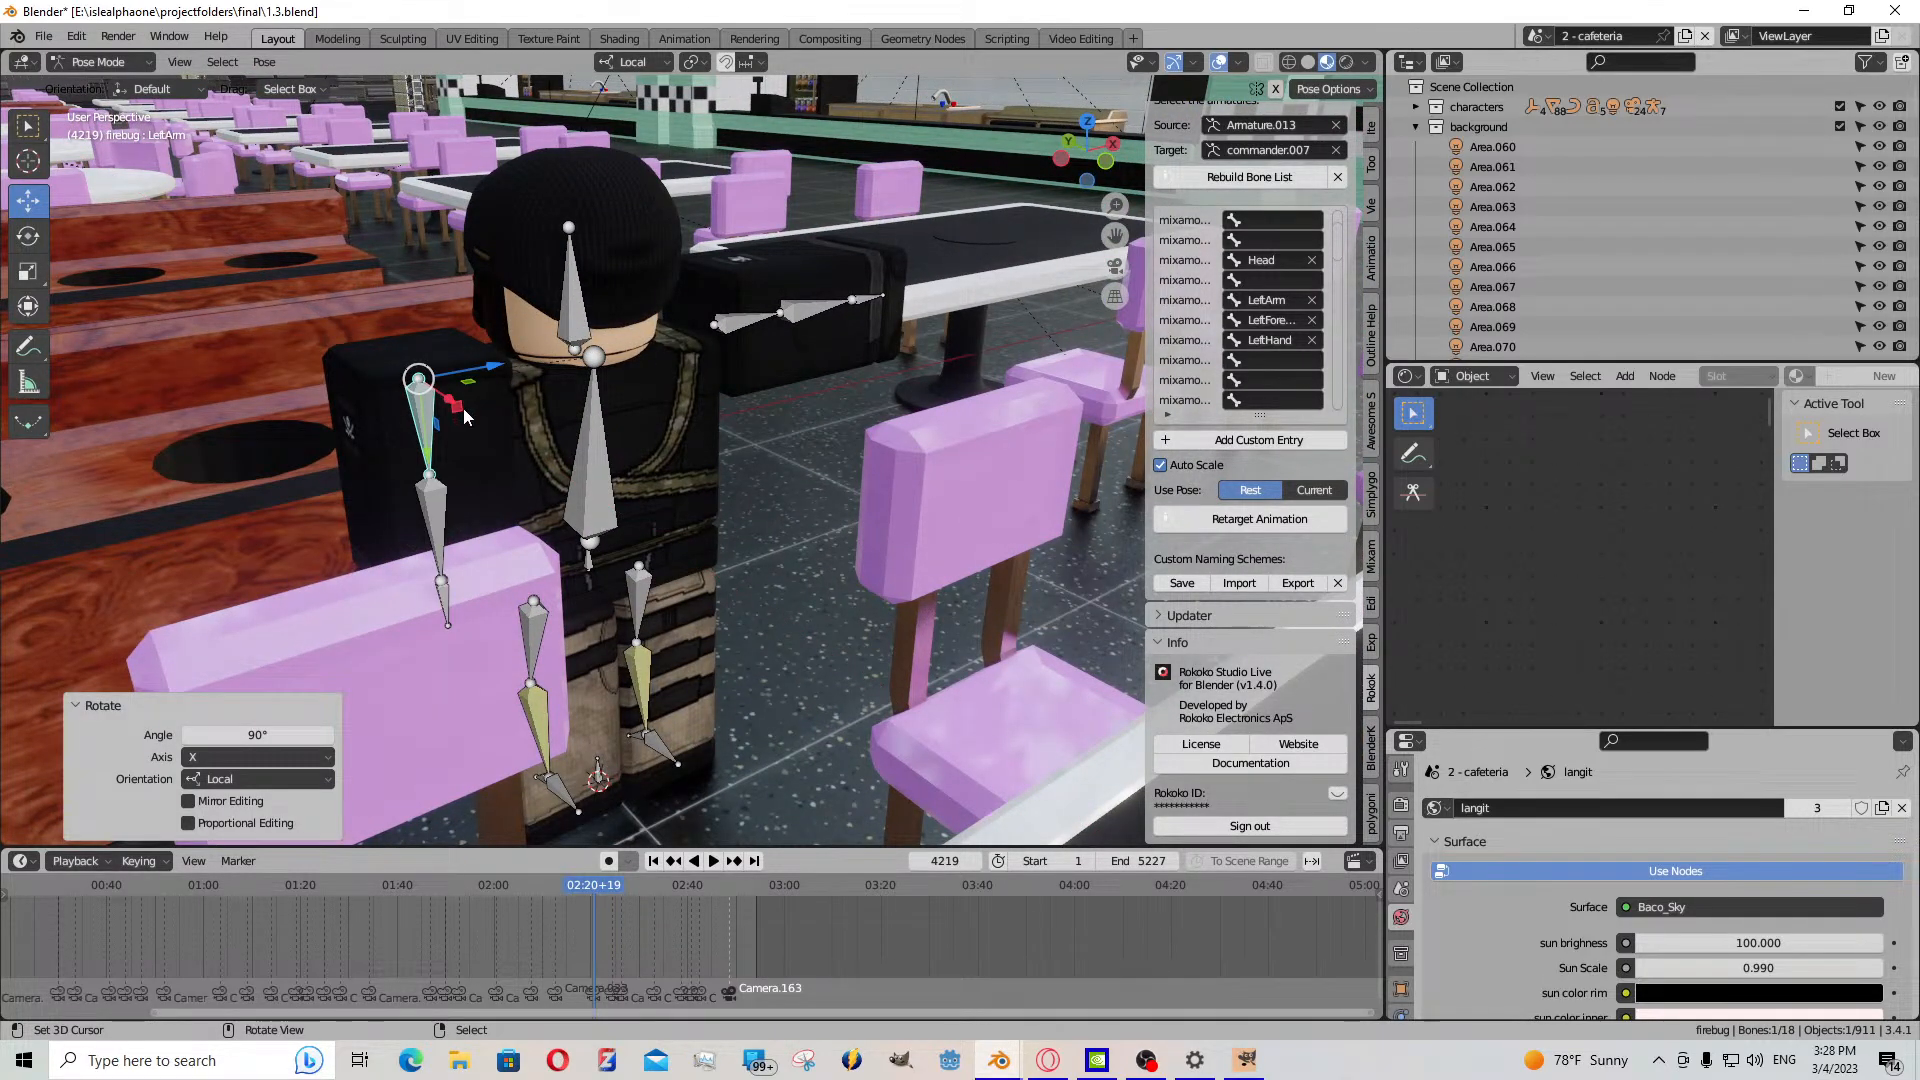
{"action": "key", "text": "g"}
{"action": "left_click", "coordinate": [808, 304]}
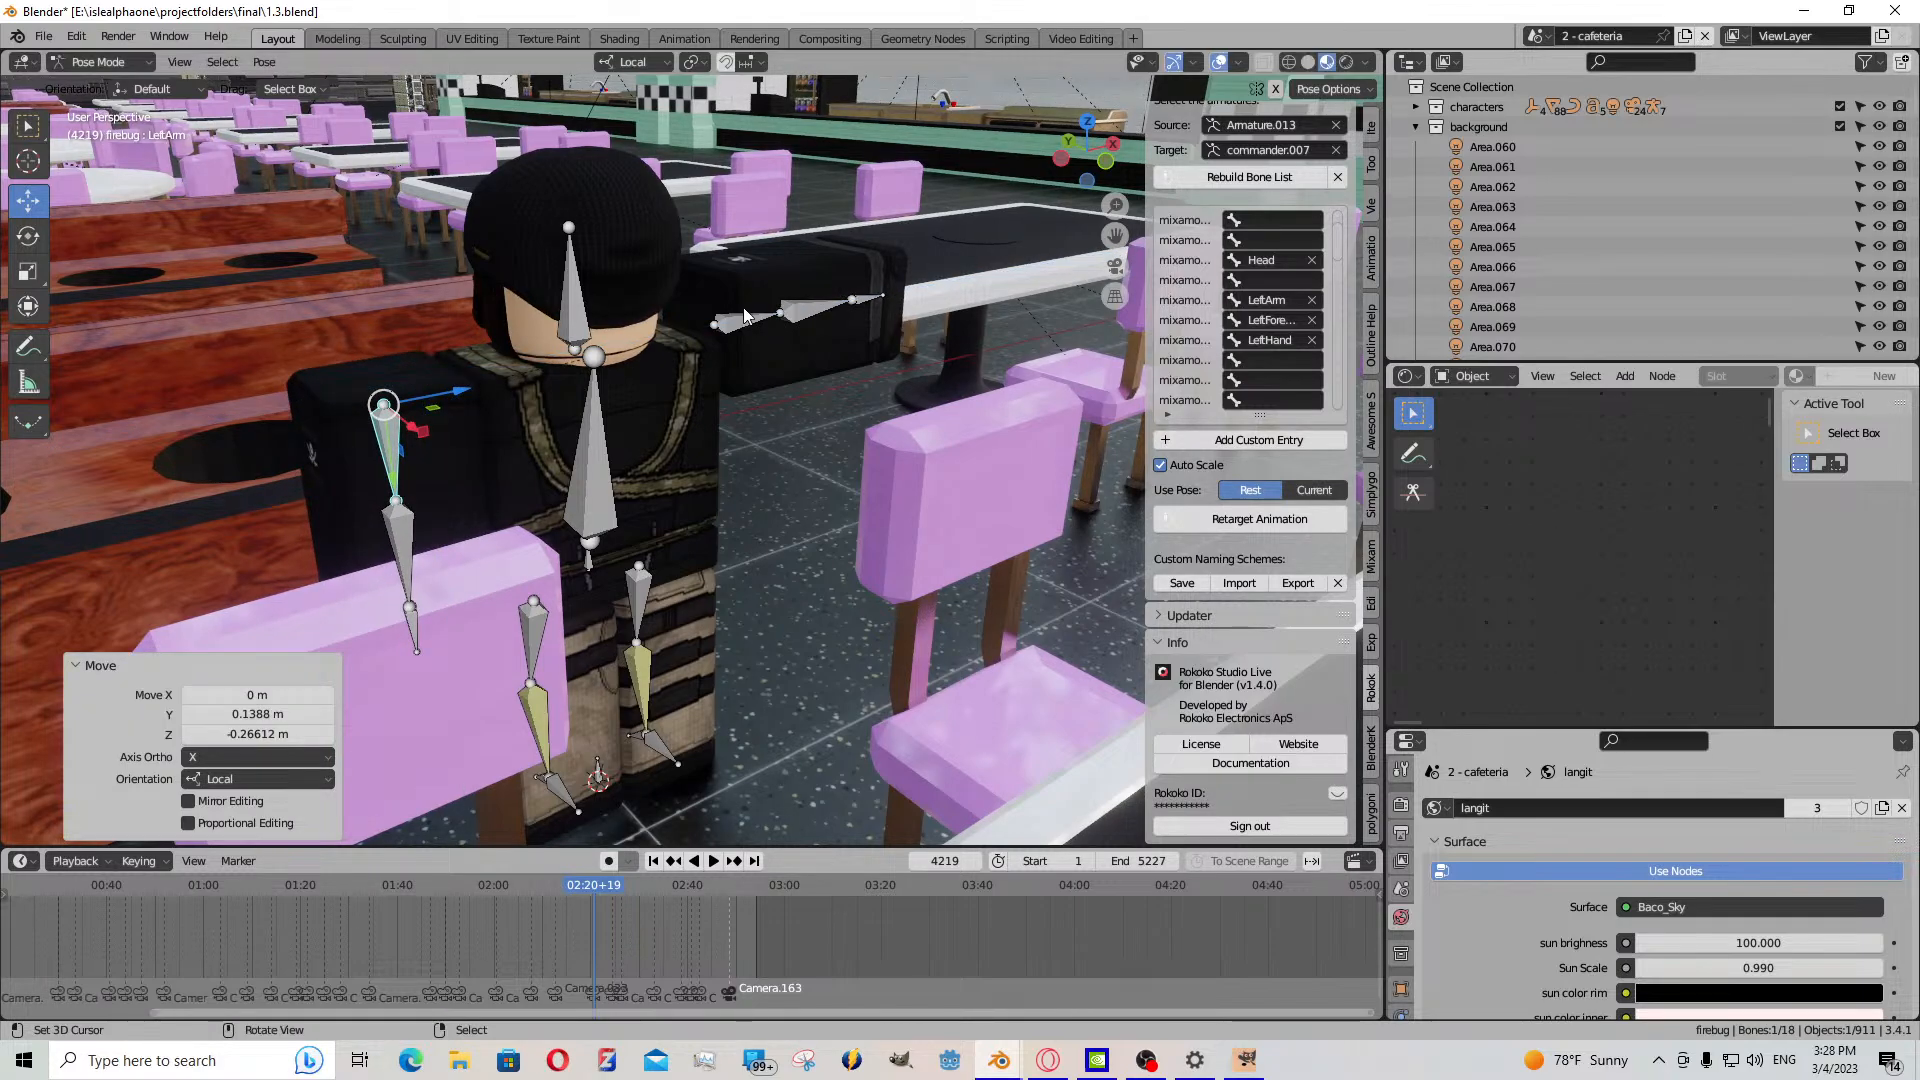
- Rotate firebug's right arm bone by 90° around its local X axis and shift it slightly at the shoulder
{"action": "left_click", "coordinate": [748, 317]}
{"action": "type", "text": "rx"}
{"action": "type", "text": "90"}
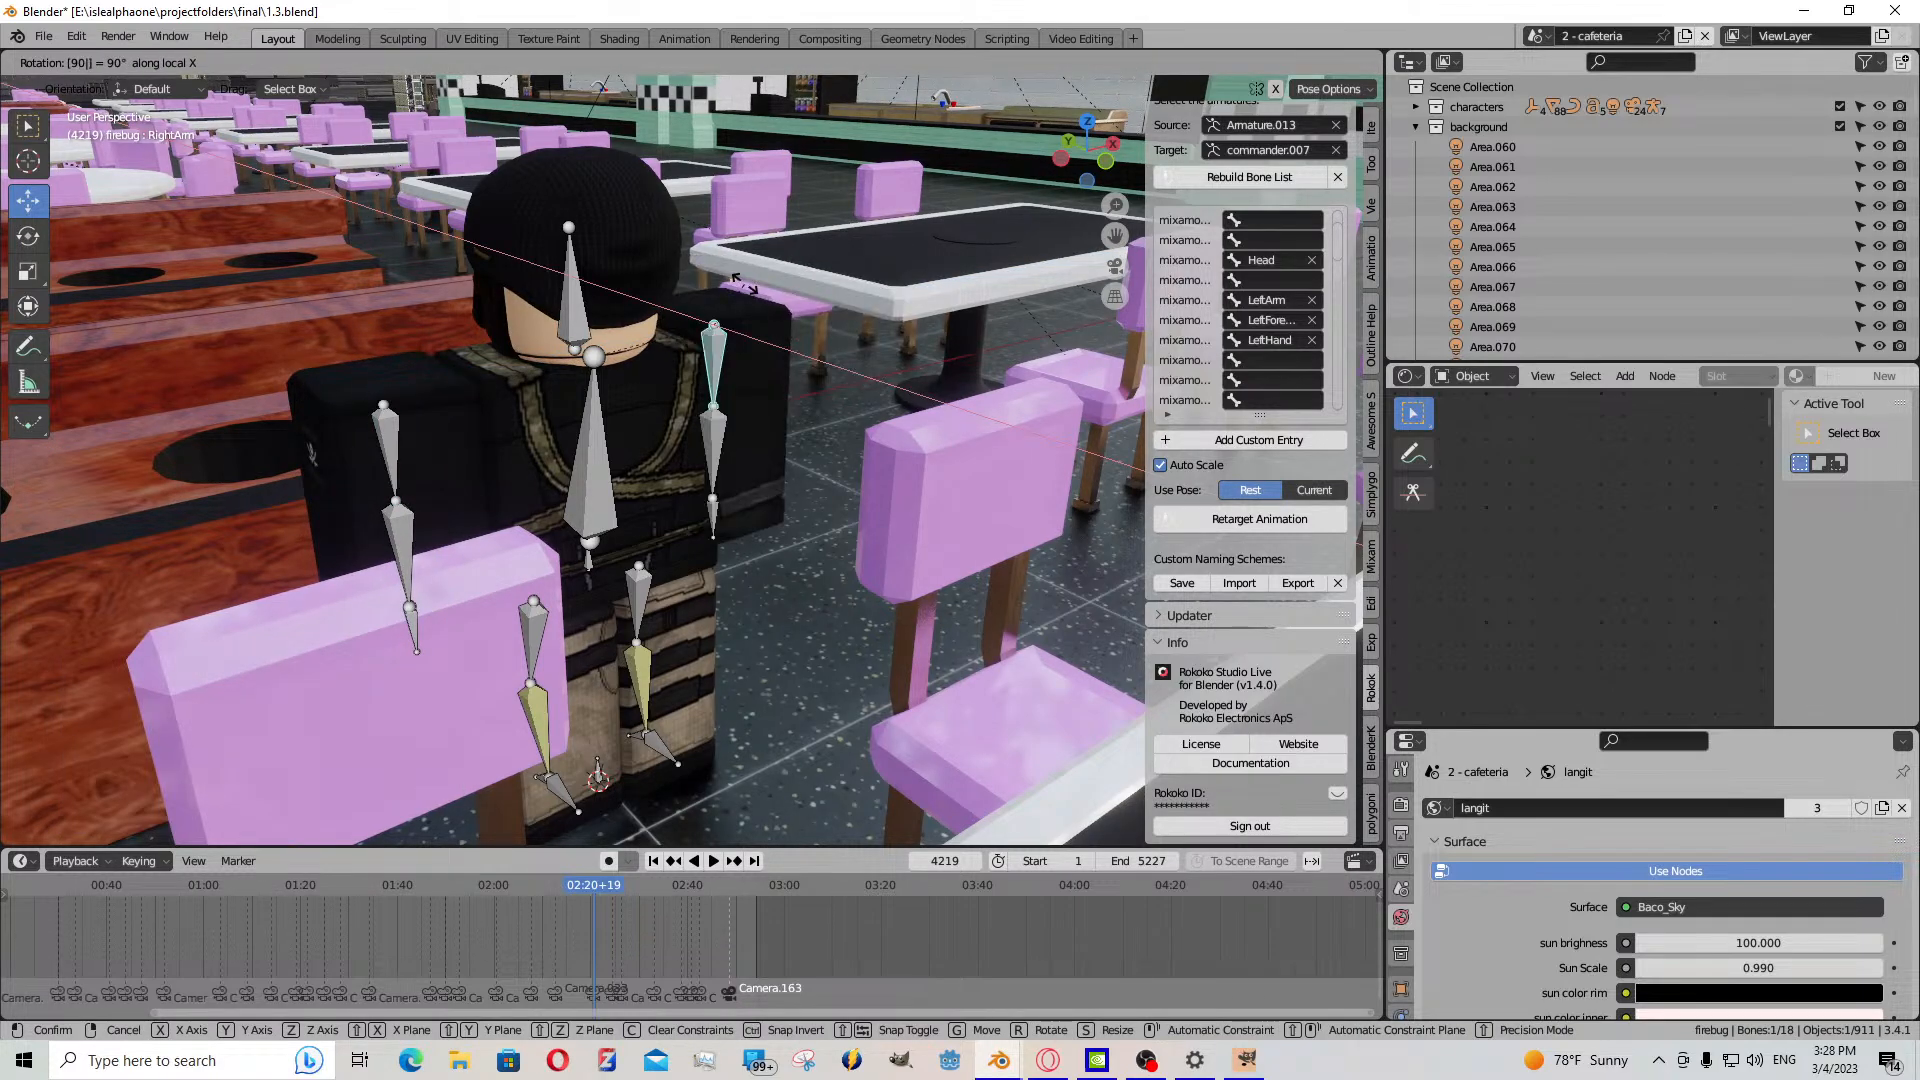
{"action": "key", "text": "Return"}
{"action": "left_click_drag", "start_coordinate": [685, 372], "coordinate": [701, 391]}
- Tilt firebug's head bone by about 45° around its local X axis
{"action": "left_click", "coordinate": [580, 320]}
{"action": "middle_click_drag", "start_coordinate": [580, 320], "coordinate": [908, 231]}
{"action": "key", "text": "r"}
{"action": "key", "text": "x"}
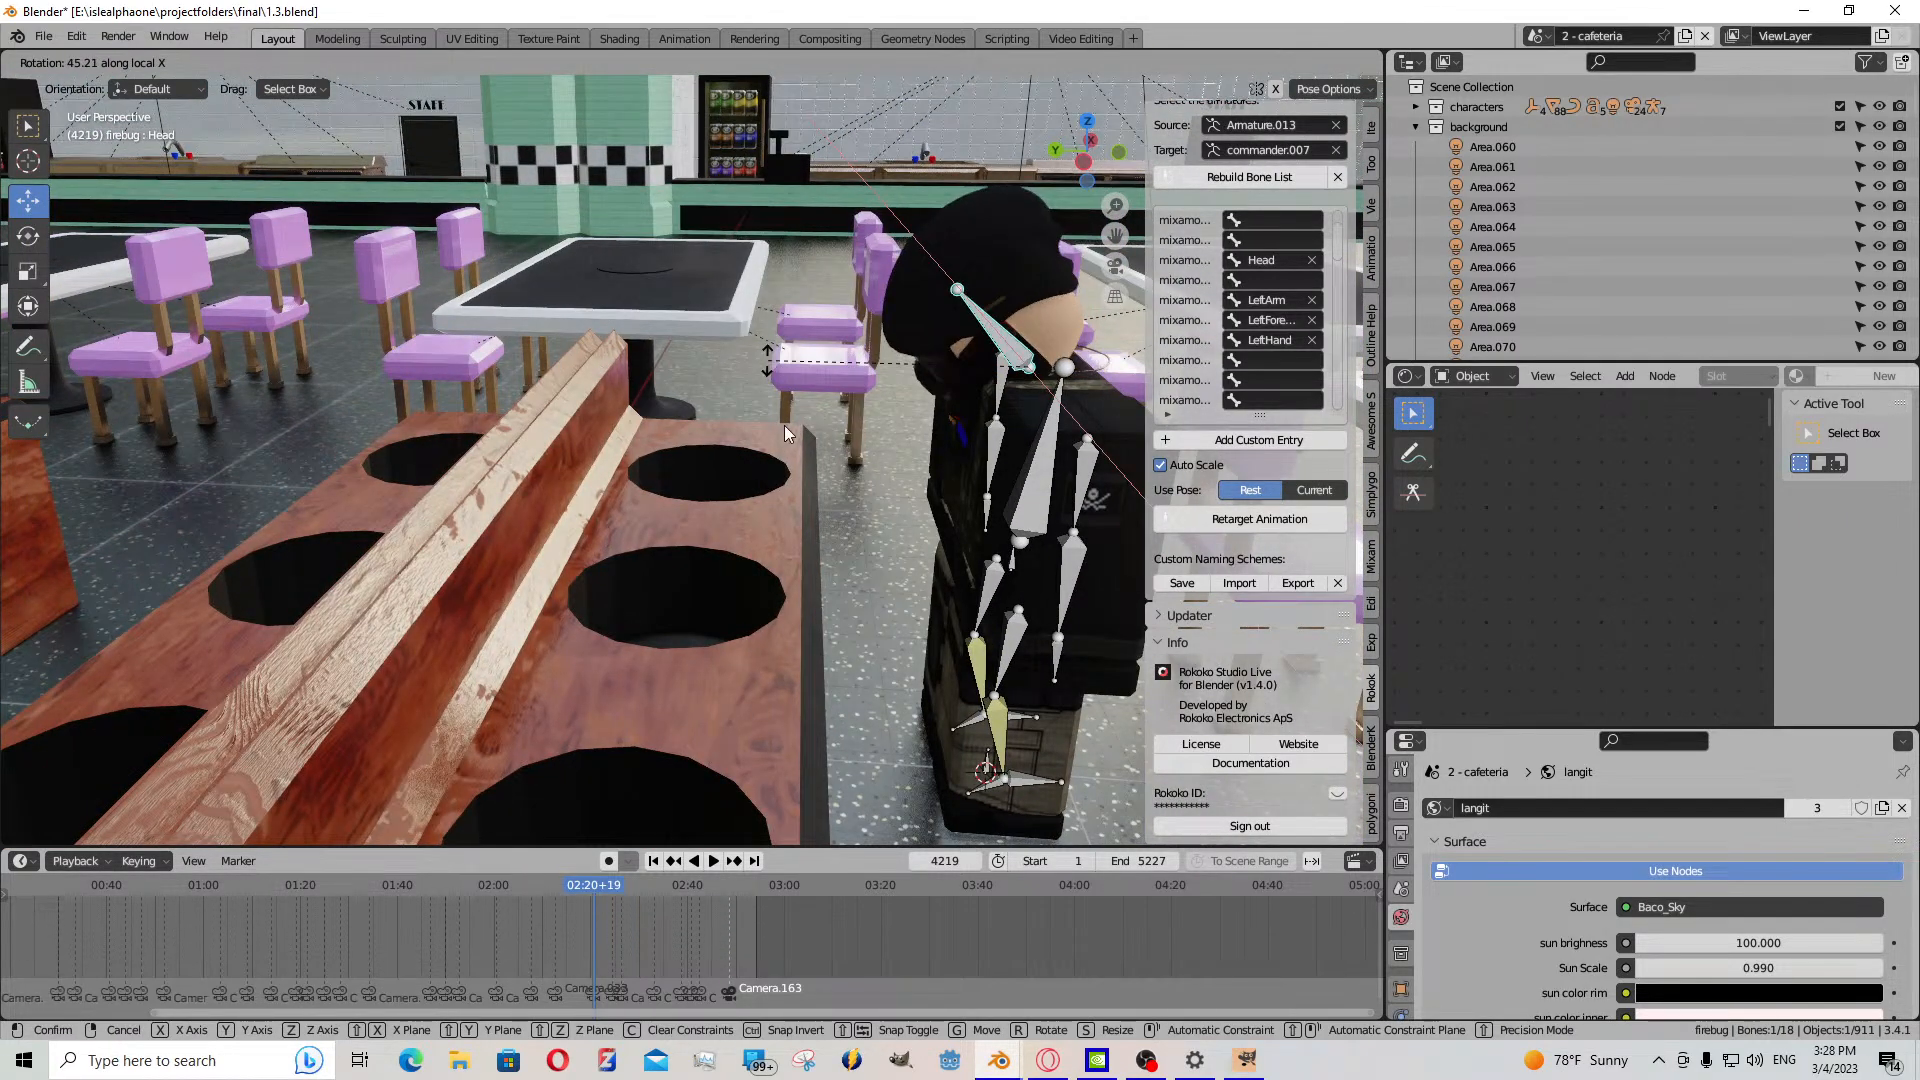
{"action": "key", "text": "Return"}
- Shift firebug's root bone across the aisle floor to suit the scene camera's framing and return to Object Mode
{"action": "left_click", "coordinate": [983, 771]}
{"action": "left_click_drag", "start_coordinate": [925, 770], "coordinate": [785, 762]}
{"action": "key", "text": "KP_0"}
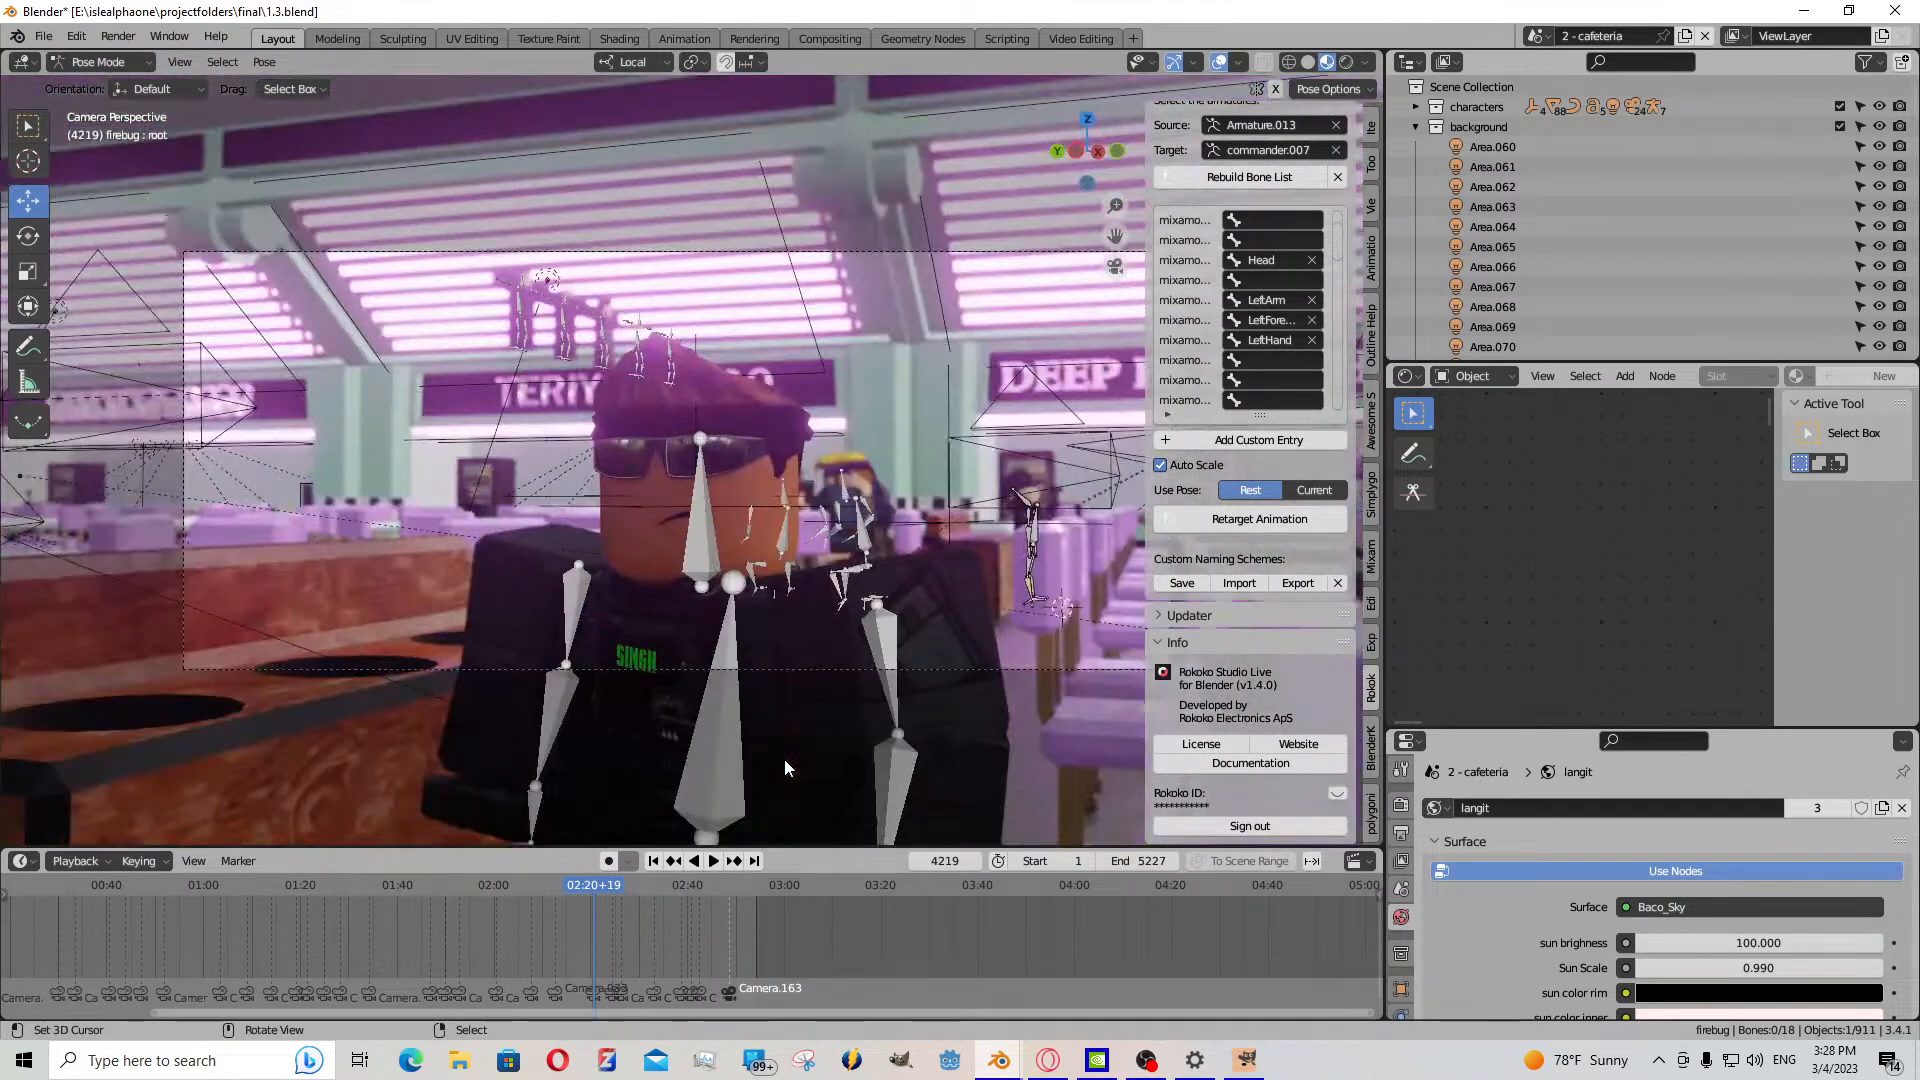
{"action": "scroll", "coordinate": [946, 588], "scroll_direction": "up", "scroll_amount": 1}
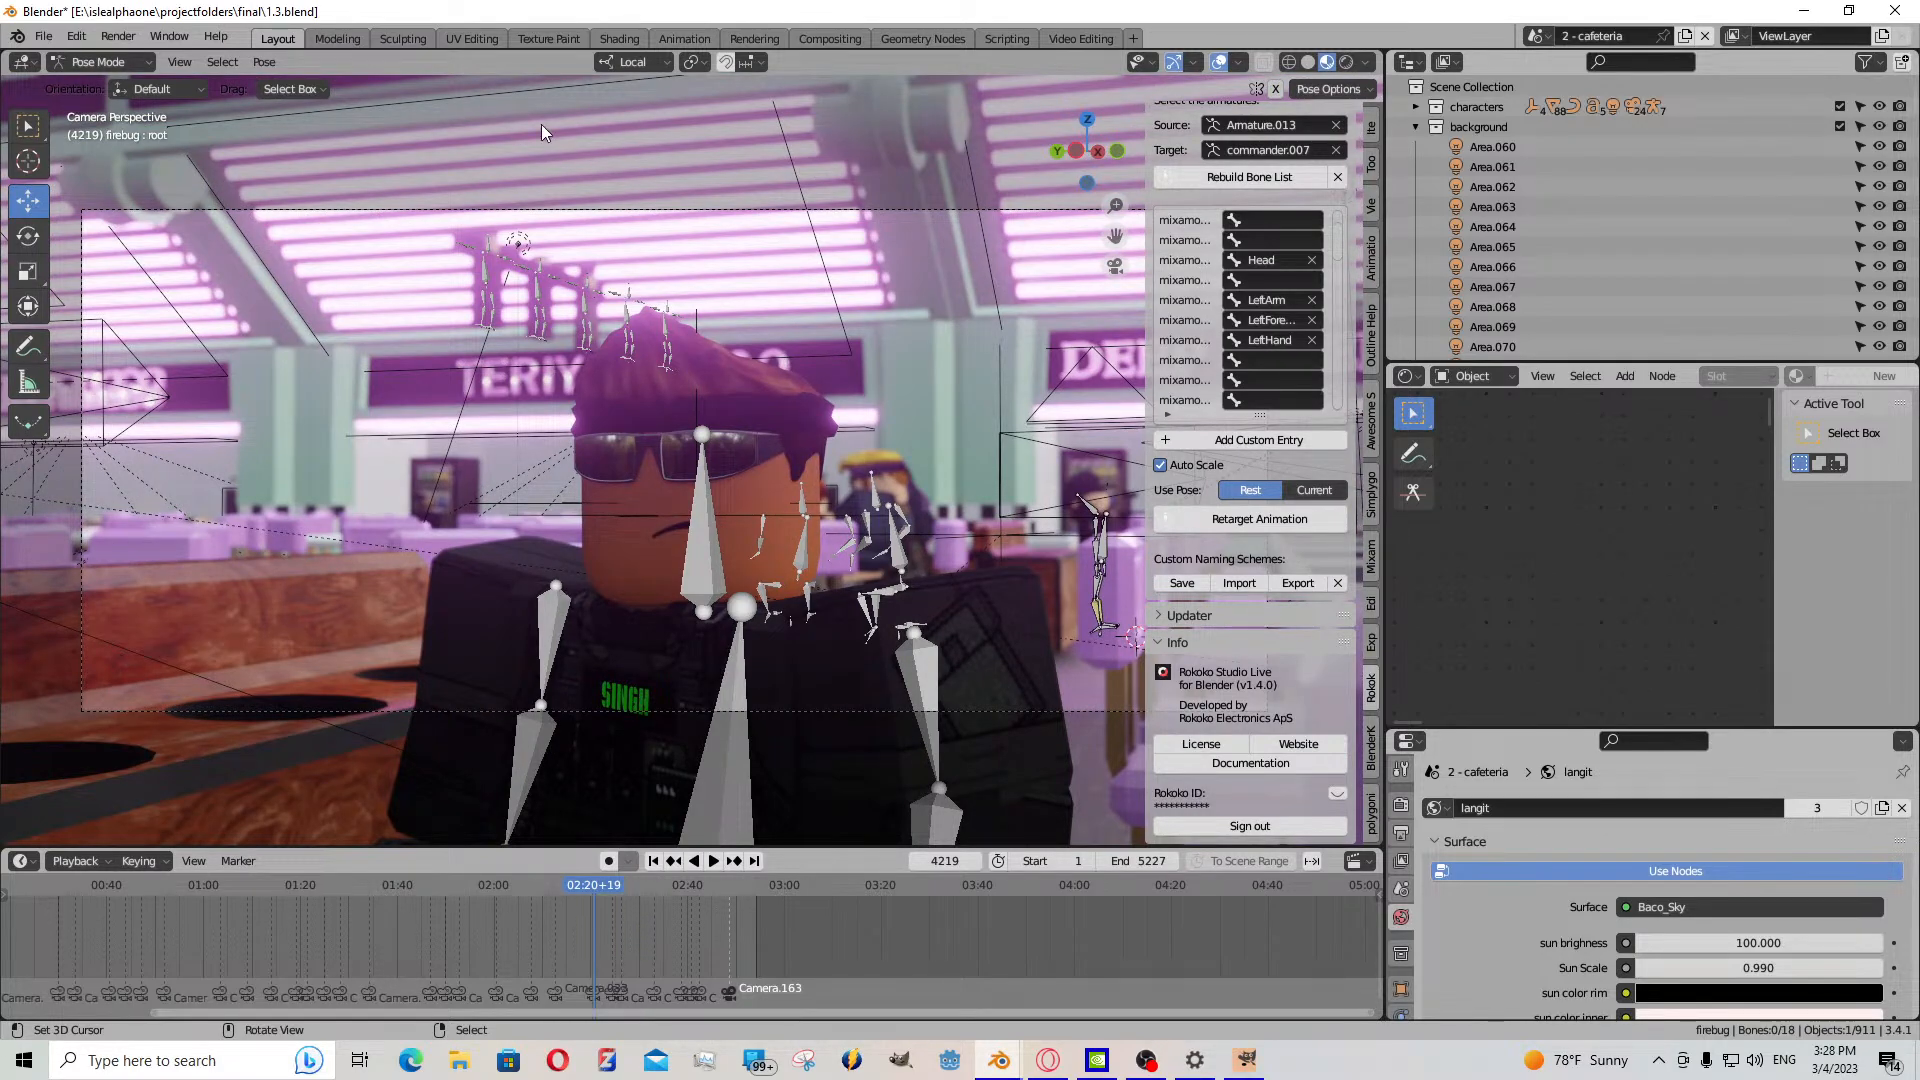
{"action": "key", "text": "Return"}
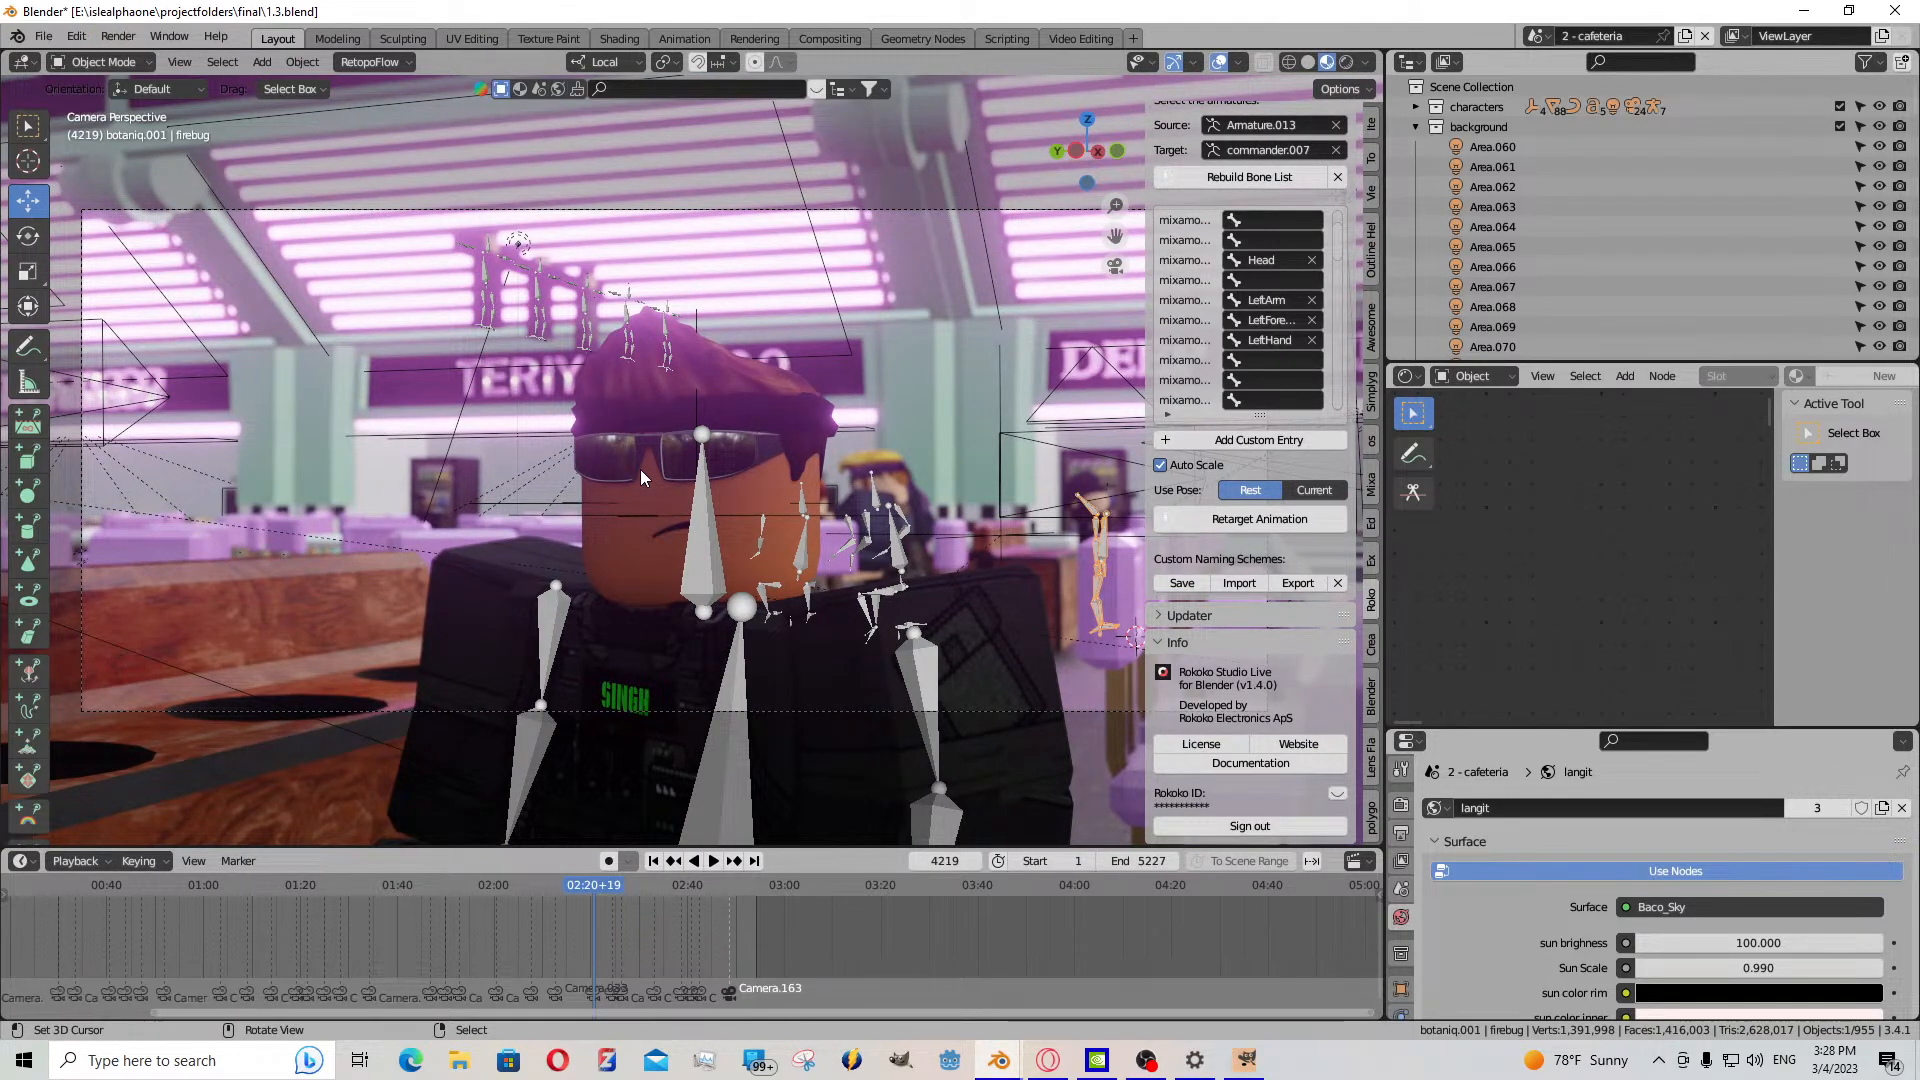
- Find the demolitonist.001 character standing outside the cafeteria walls and select its armature
{"action": "key", "text": "shift+grave"}
{"action": "key", "text": "w"}
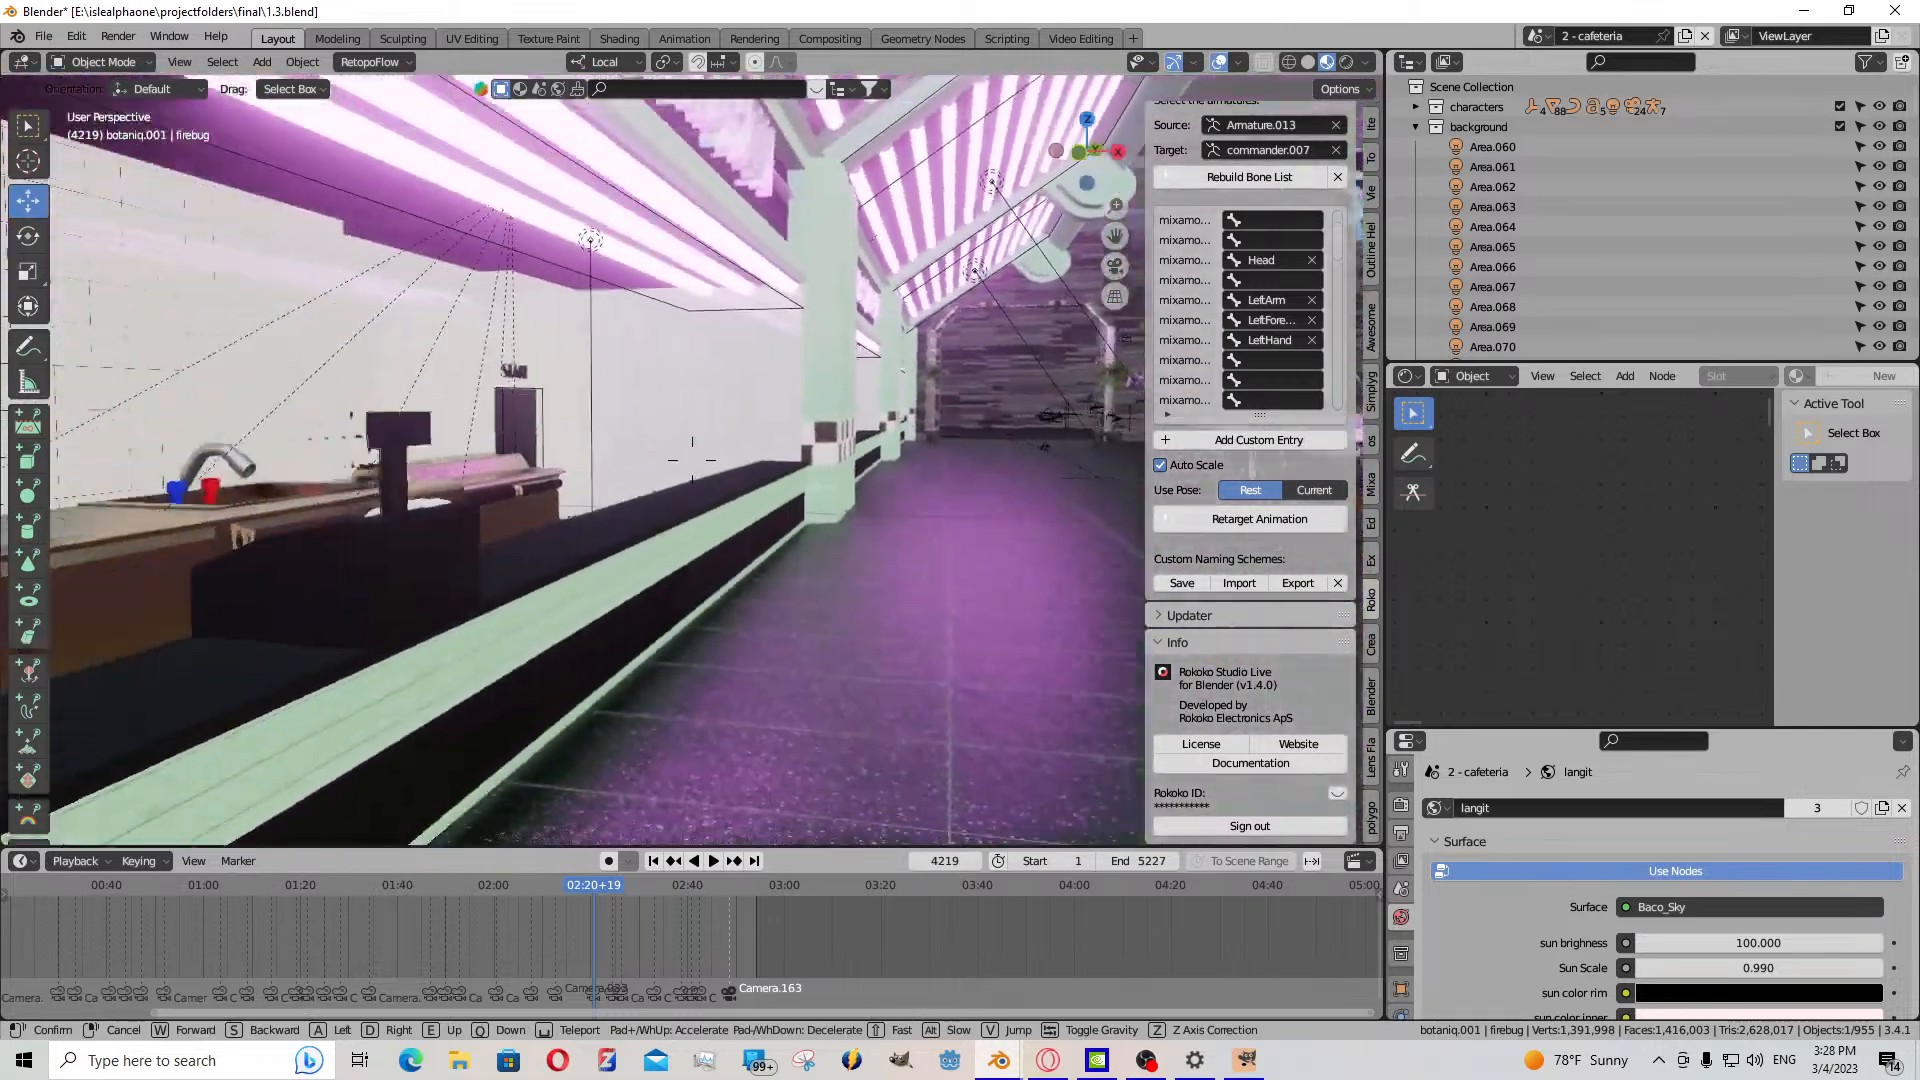
{"action": "key", "text": "s"}
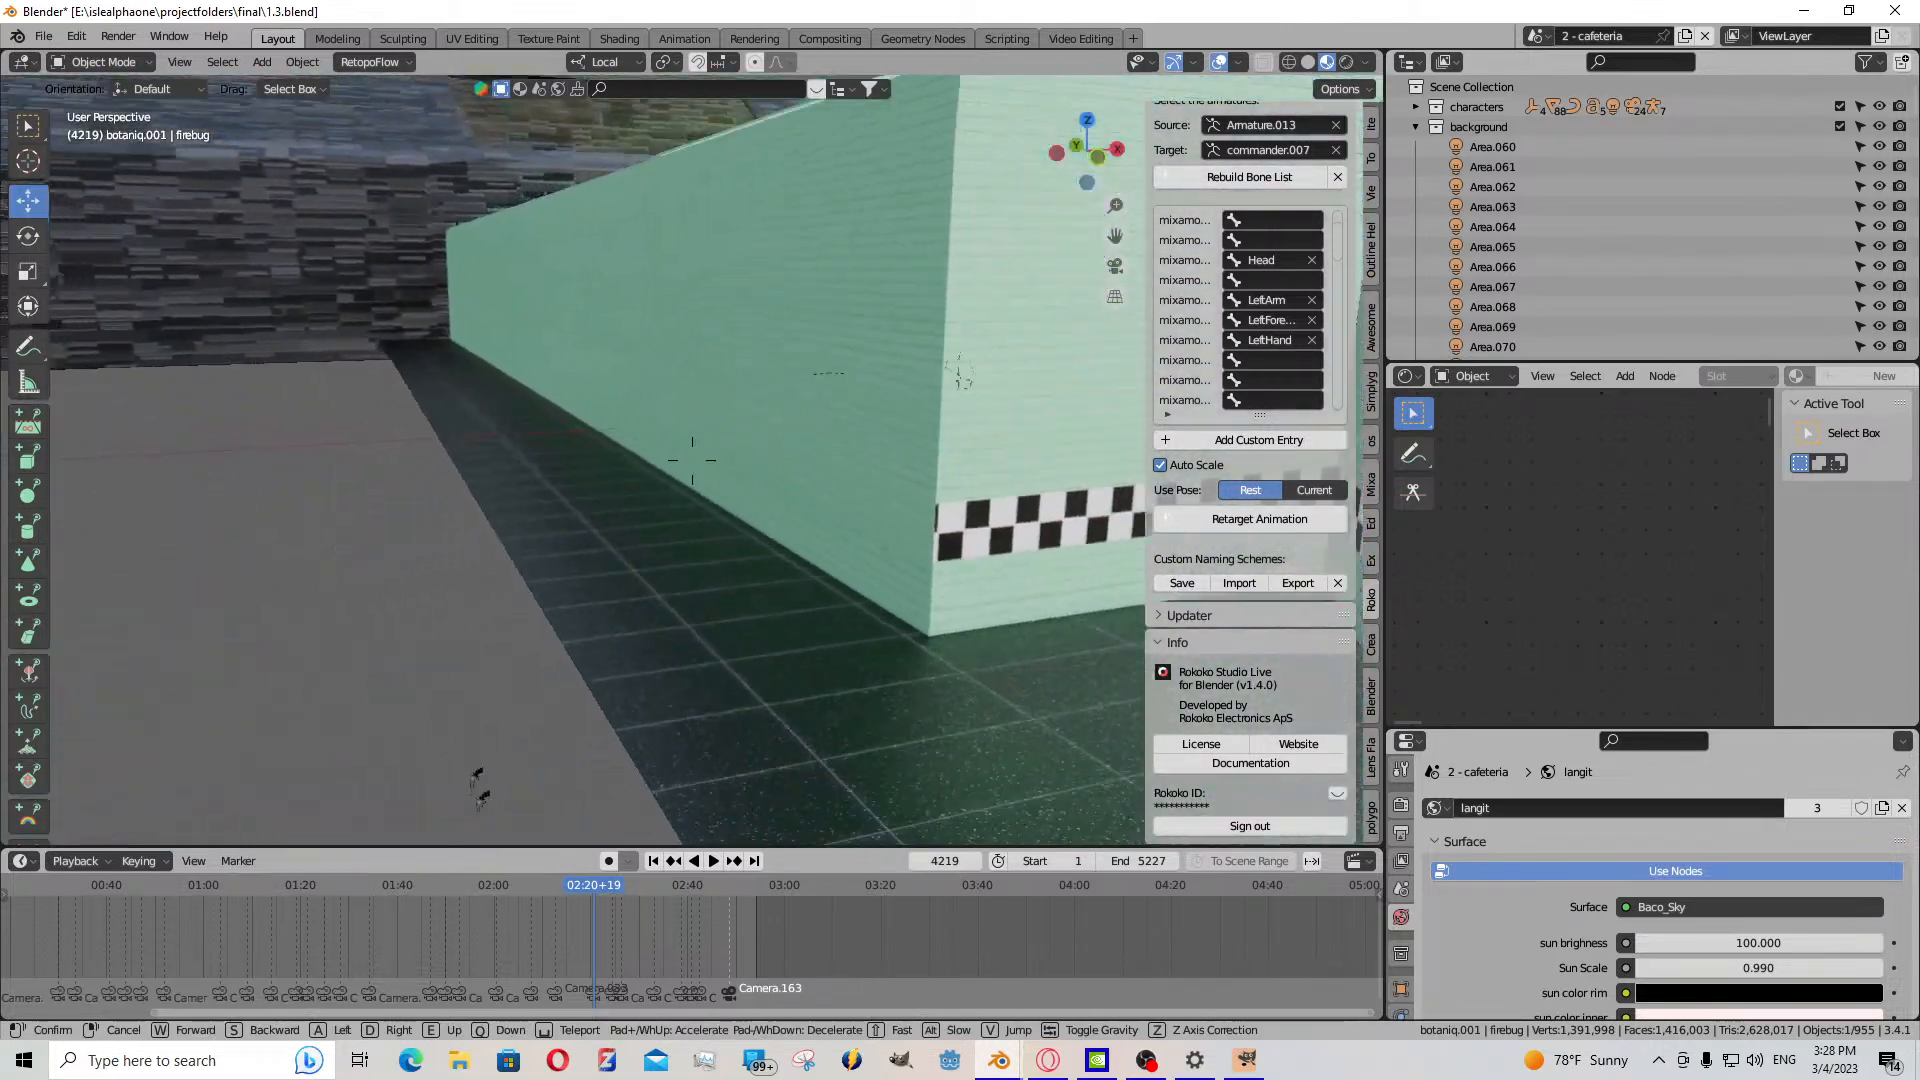
{"action": "left_click", "coordinate": [610, 455]}
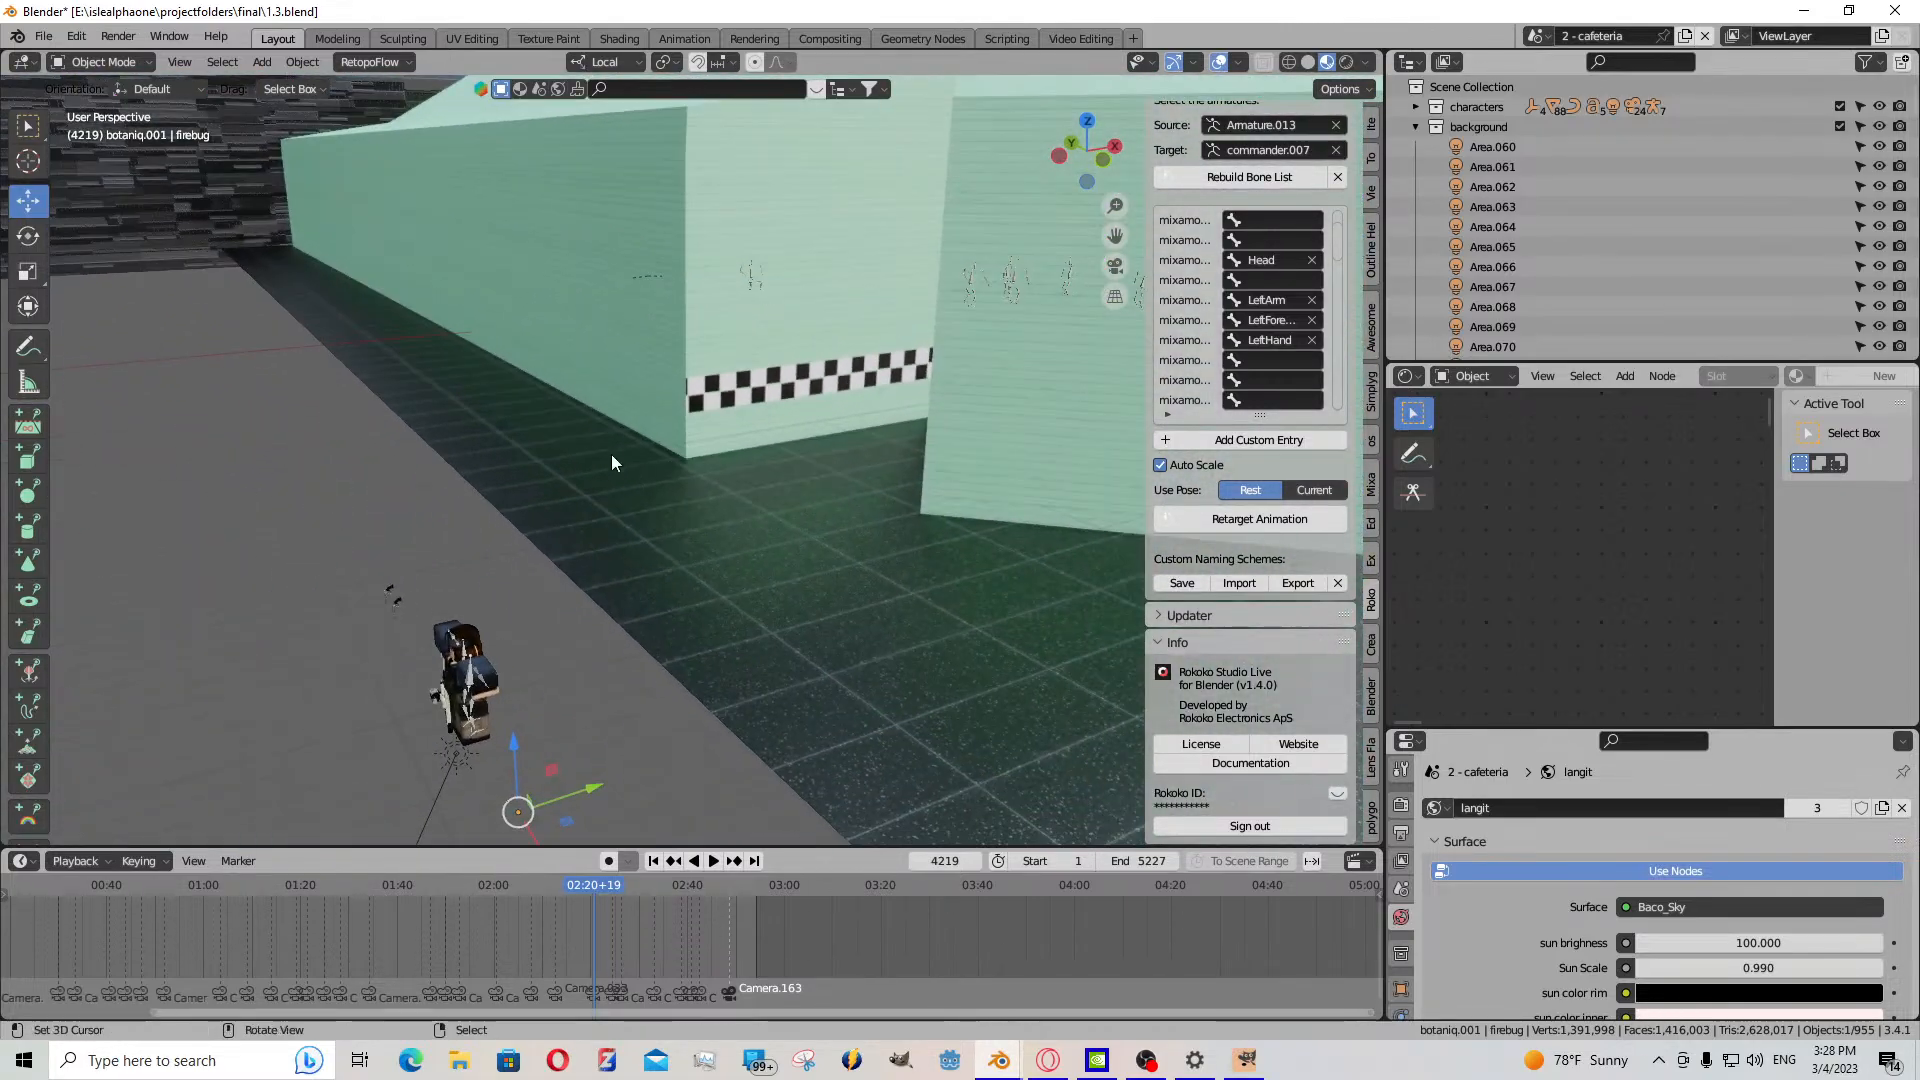
{"action": "left_click", "coordinate": [466, 676]}
- Snap demolitonist.001 to the 3D cursor on a free pink chair's seat at the round white table, keeping the offset
{"action": "key", "text": "shift+grave"}
{"action": "key", "text": "w"}
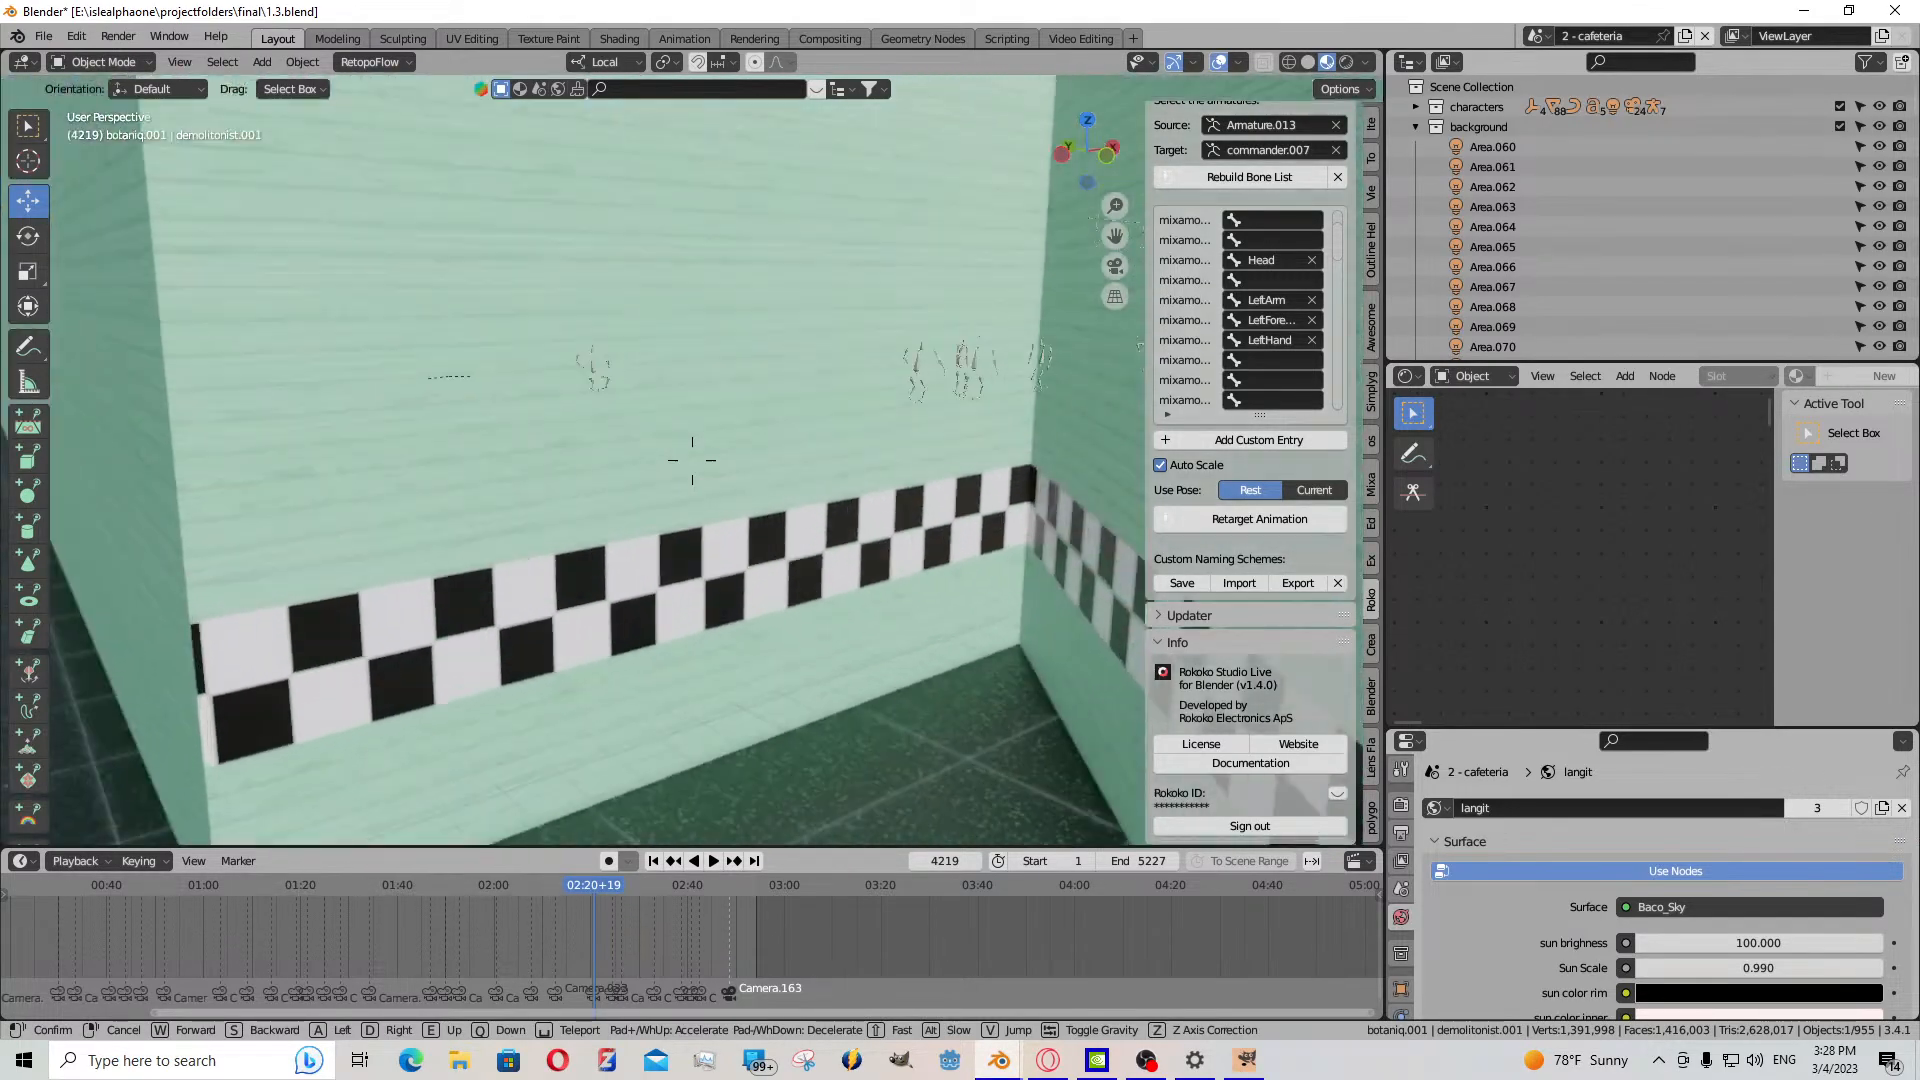
{"action": "key", "text": "w"}
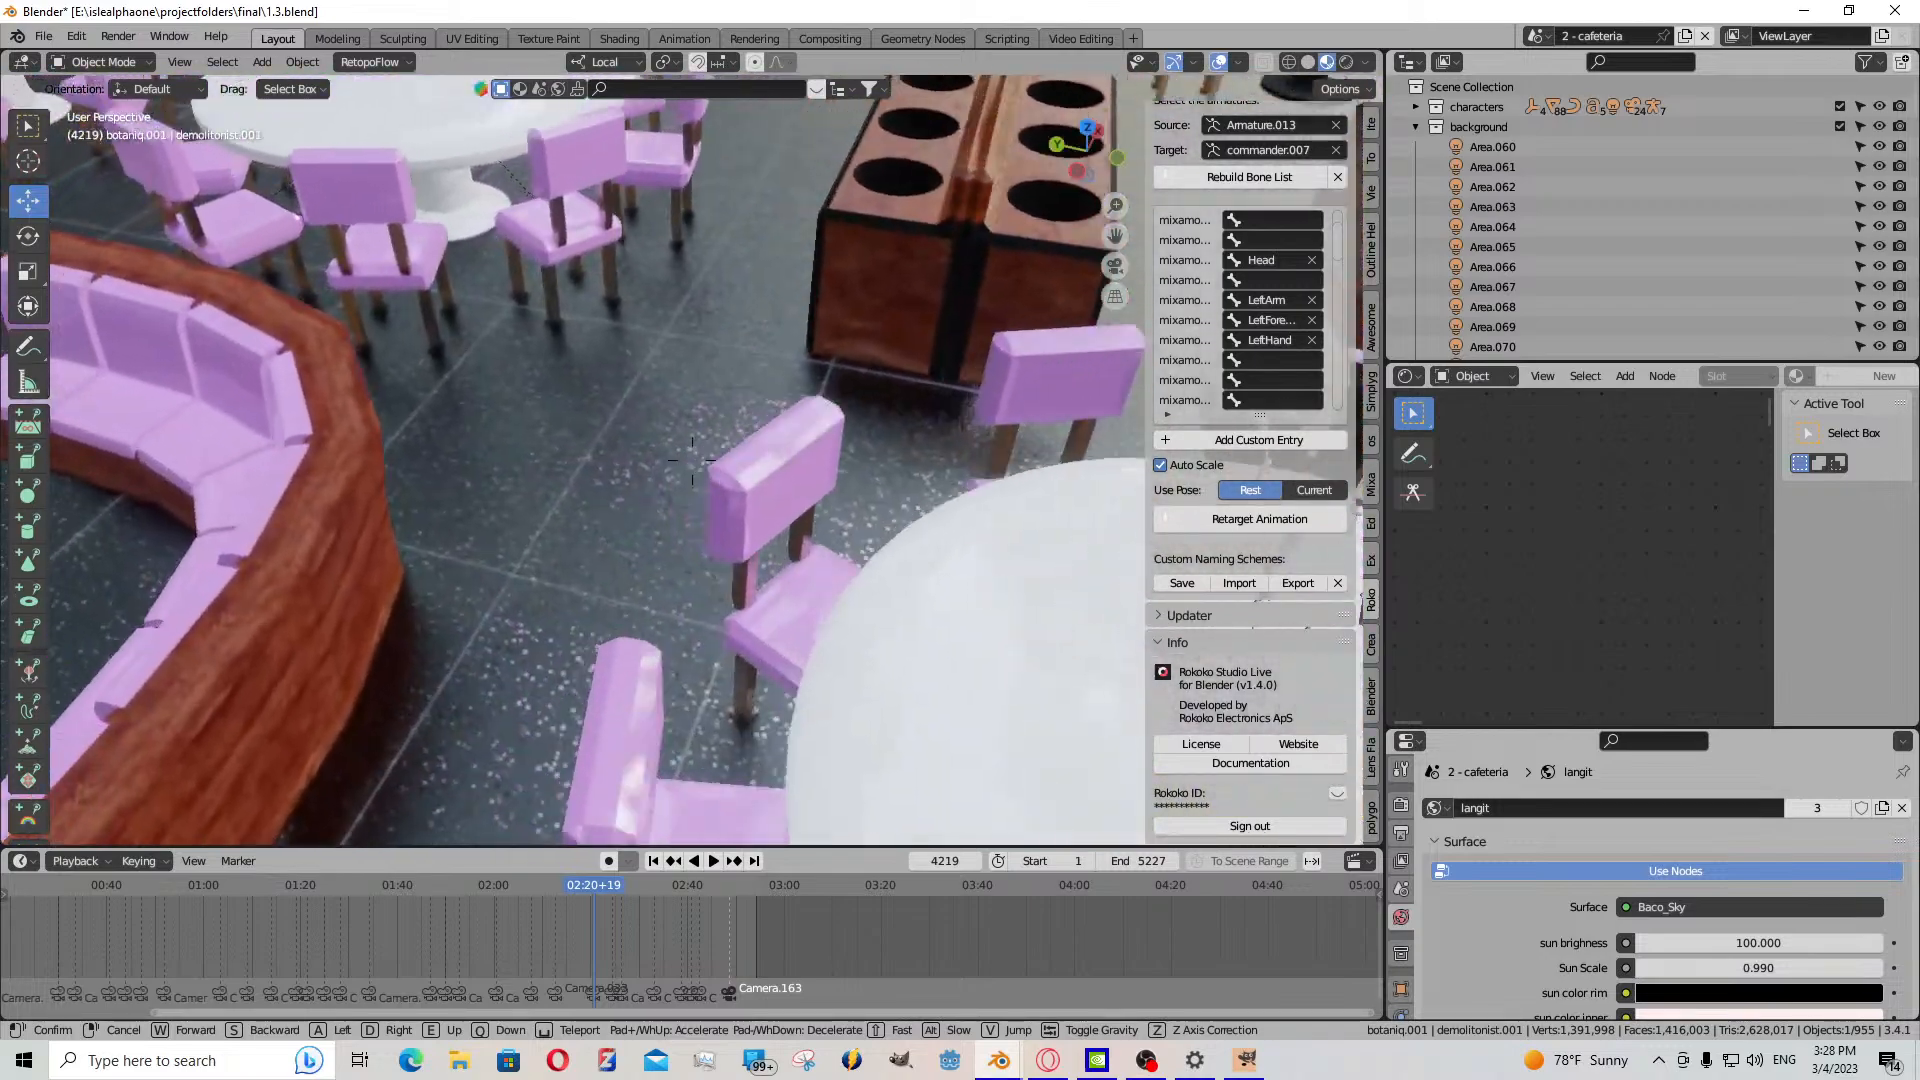
{"action": "left_click", "coordinate": [692, 460]}
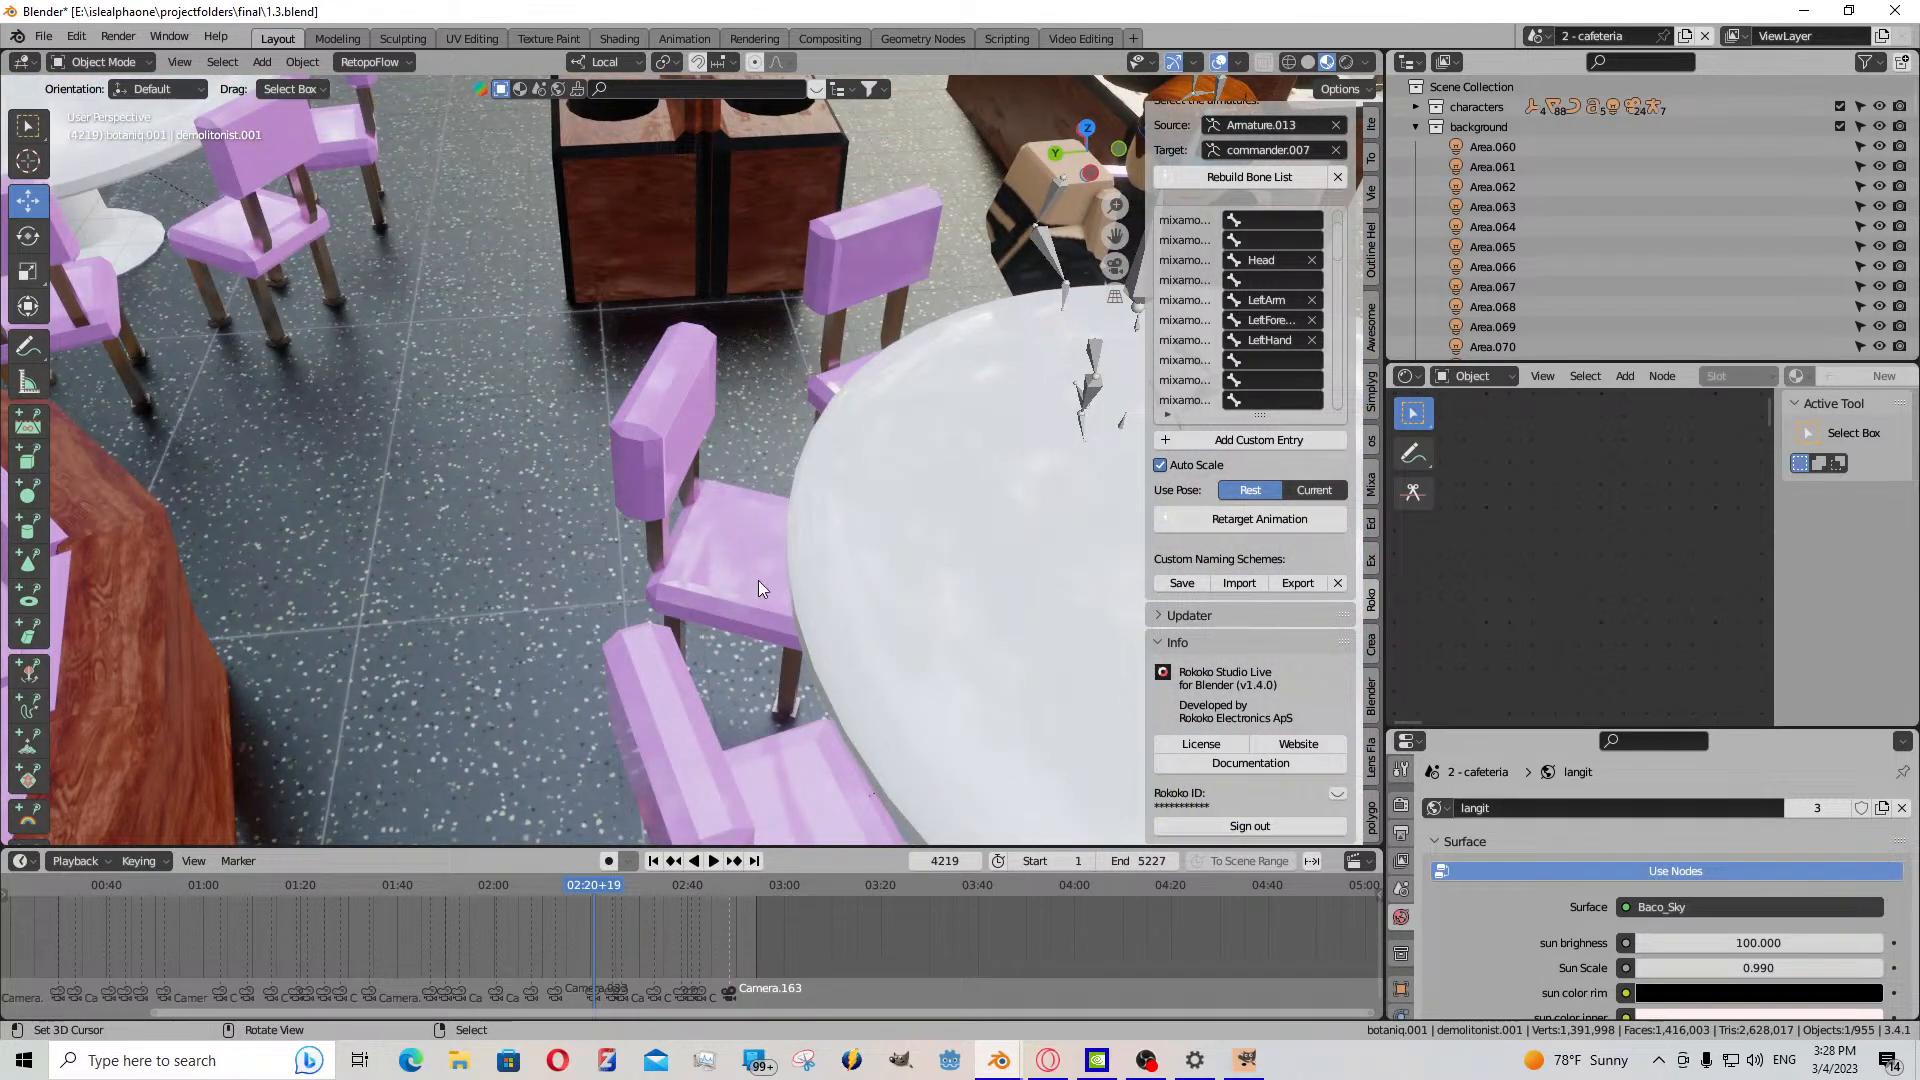
{"action": "key", "text": "shift+s"}
{"action": "left_click", "coordinate": [766, 556]}
- Rotate demolitonist.001 around its local Z axis to face the table, with a final correction of about -6.26°
{"action": "key", "text": "r"}
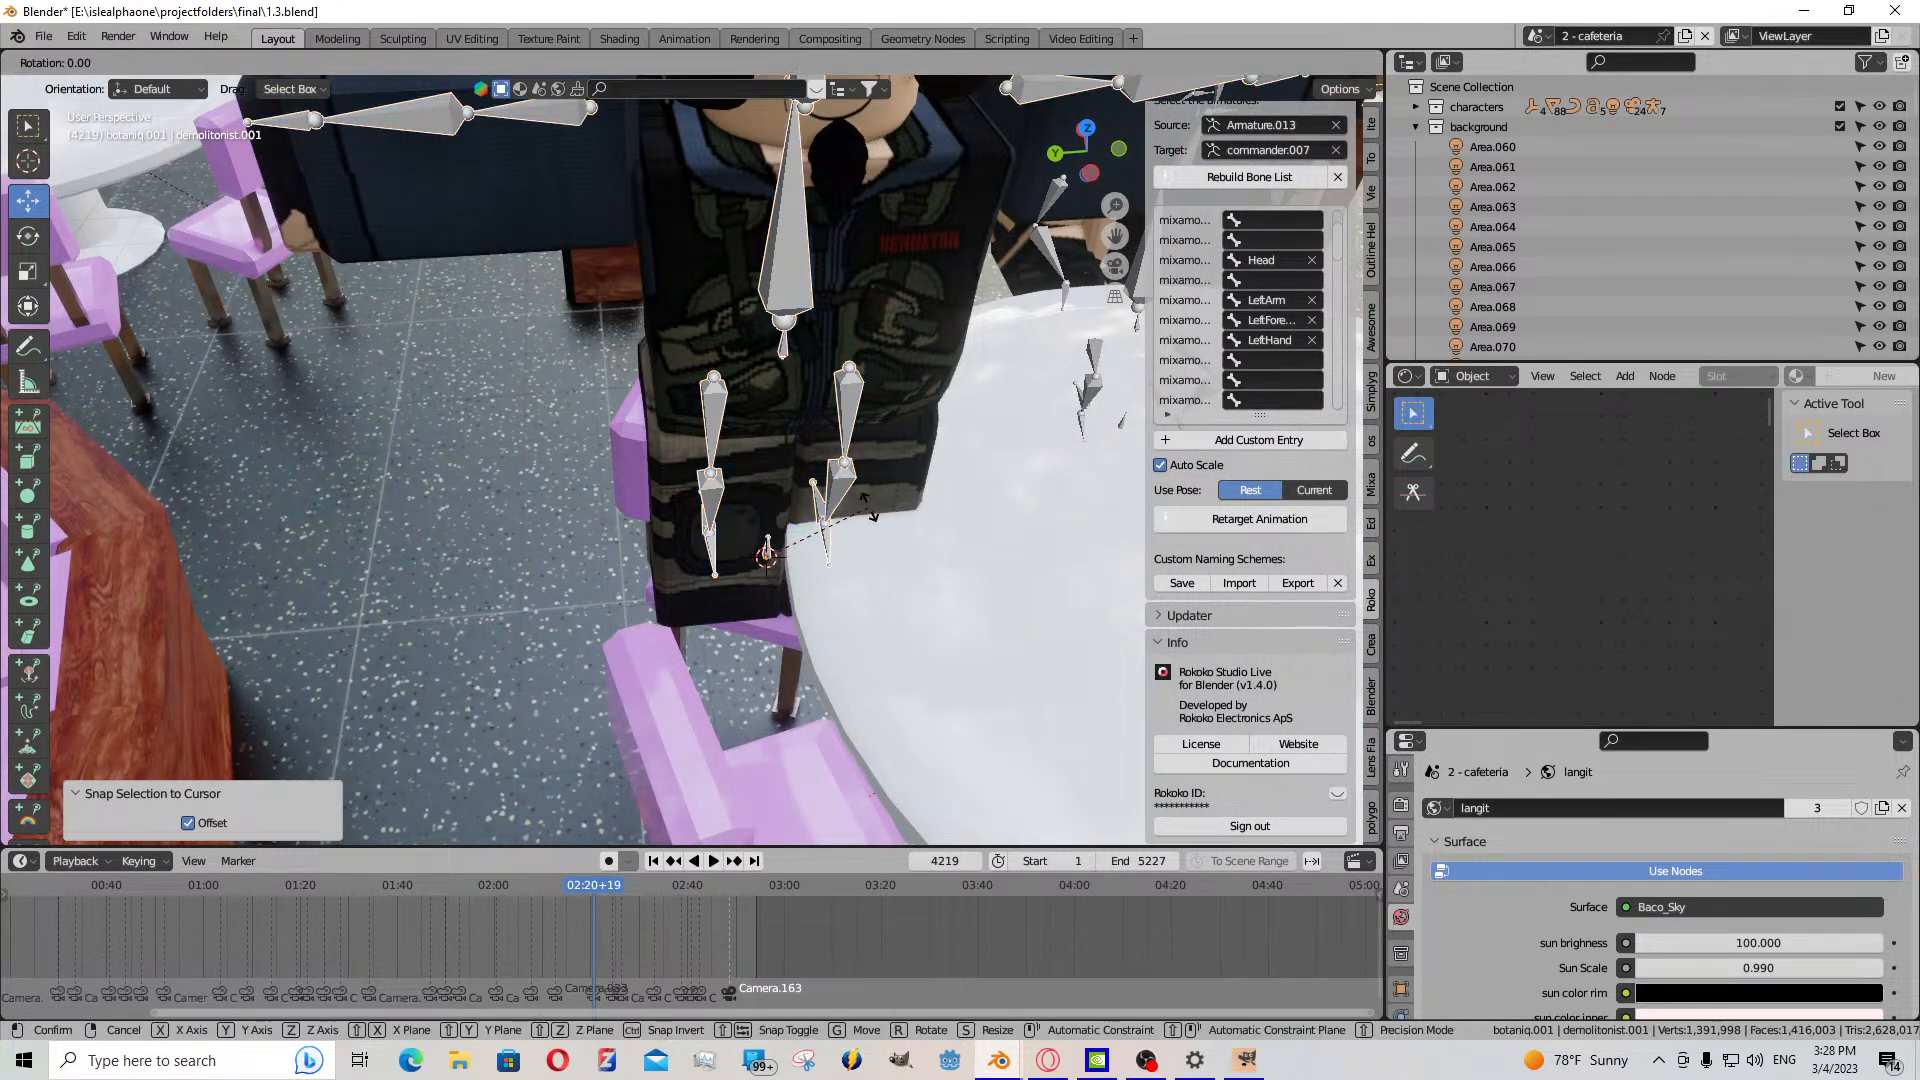
{"action": "key", "text": "z"}
{"action": "key", "text": "z"}
{"action": "left_click", "coordinate": [741, 393]}
{"action": "middle_click_drag", "start_coordinate": [760, 650], "coordinate": [954, 640]}
{"action": "key", "text": "r"}
{"action": "key", "text": "z"}
{"action": "key", "text": "z"}
{"action": "left_click", "coordinate": [944, 651]}
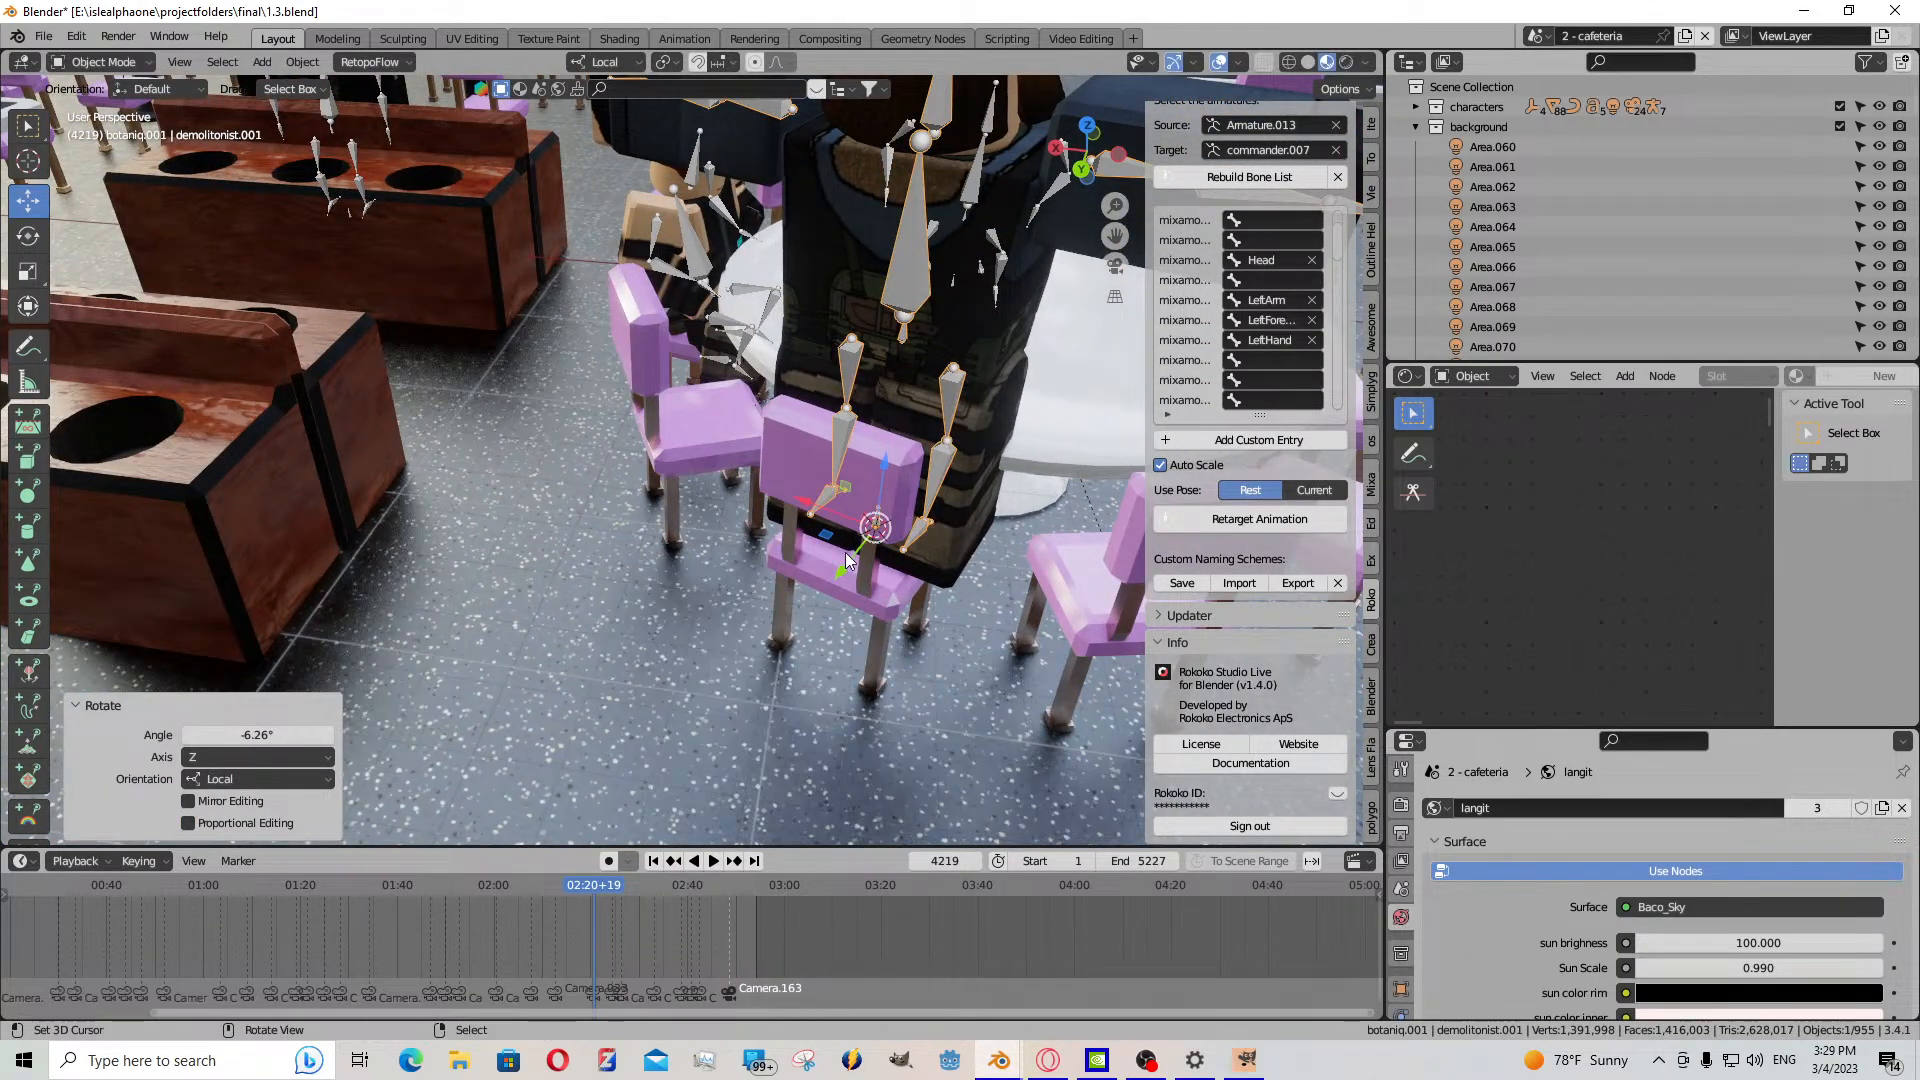
- Add the chair under demolitonist.001 to the selection and move both horizontally using the Global orientation
{"action": "left_click", "coordinate": [862, 479], "text": "shift"}
{"action": "middle_click_drag", "start_coordinate": [862, 478], "coordinate": [775, 597]}
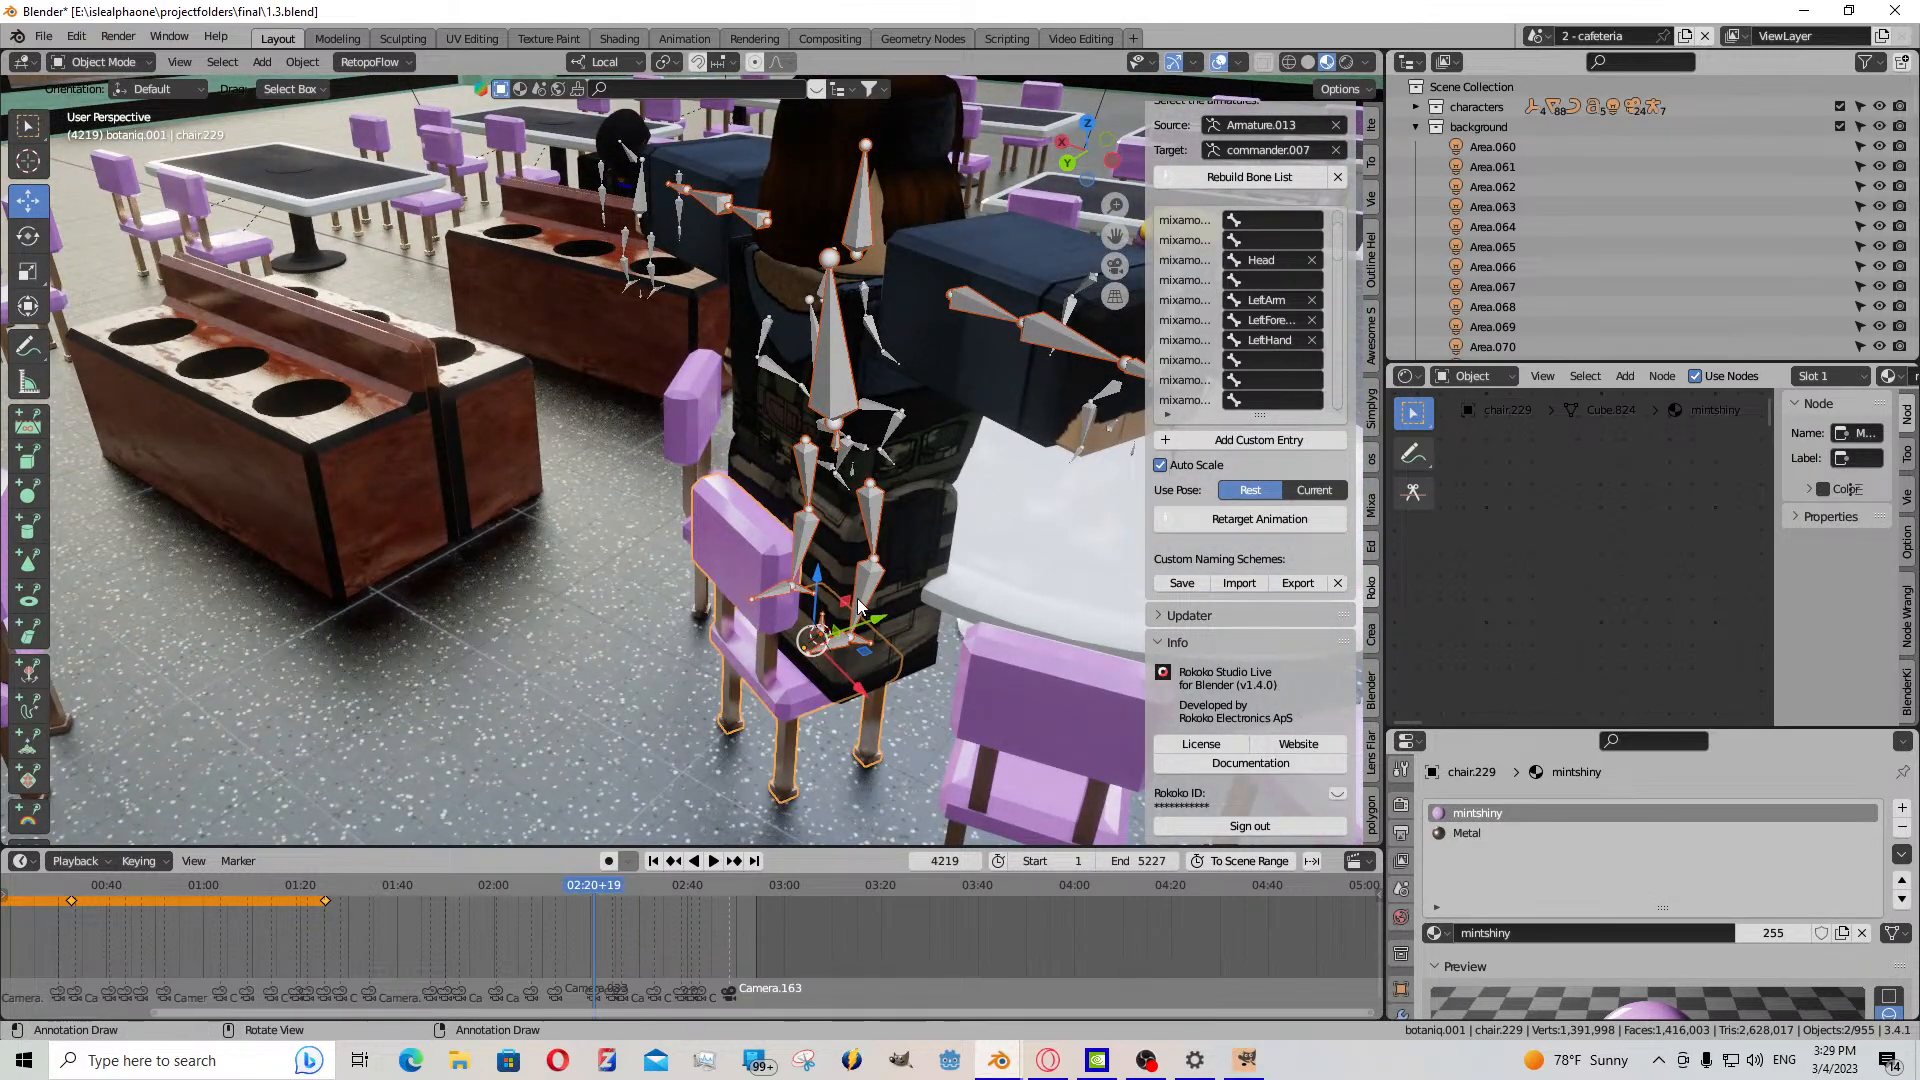
{"action": "left_click", "coordinate": [620, 80]}
{"action": "left_click", "coordinate": [609, 127]}
{"action": "key", "text": "g"}
{"action": "key", "text": "shift+z"}
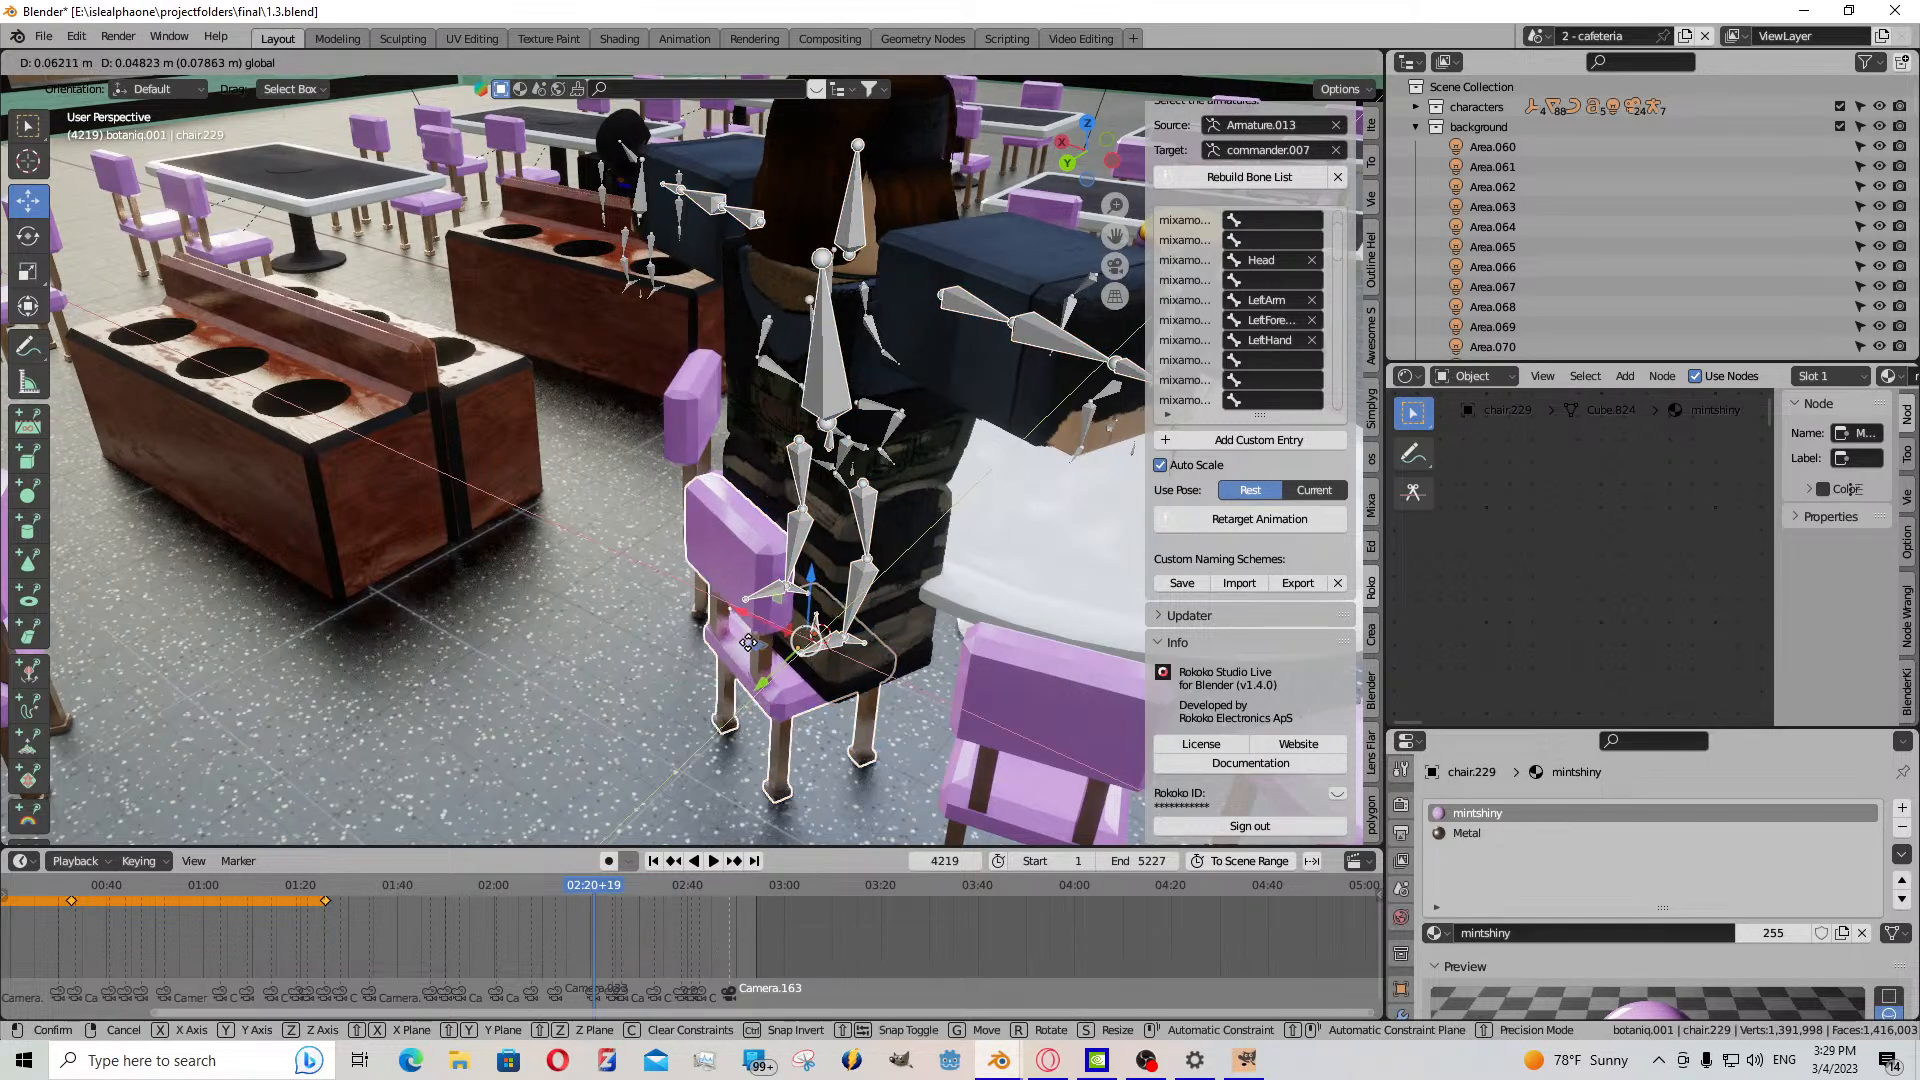
{"action": "left_click", "coordinate": [729, 660]}
- Delete the two leftover mocap armatures overlapping commander.007 on the open floor, snapping the 3D cursor to Armature.013_copy before removing it
{"action": "left_click", "coordinate": [805, 400]}
{"action": "key", "text": "shift+grave"}
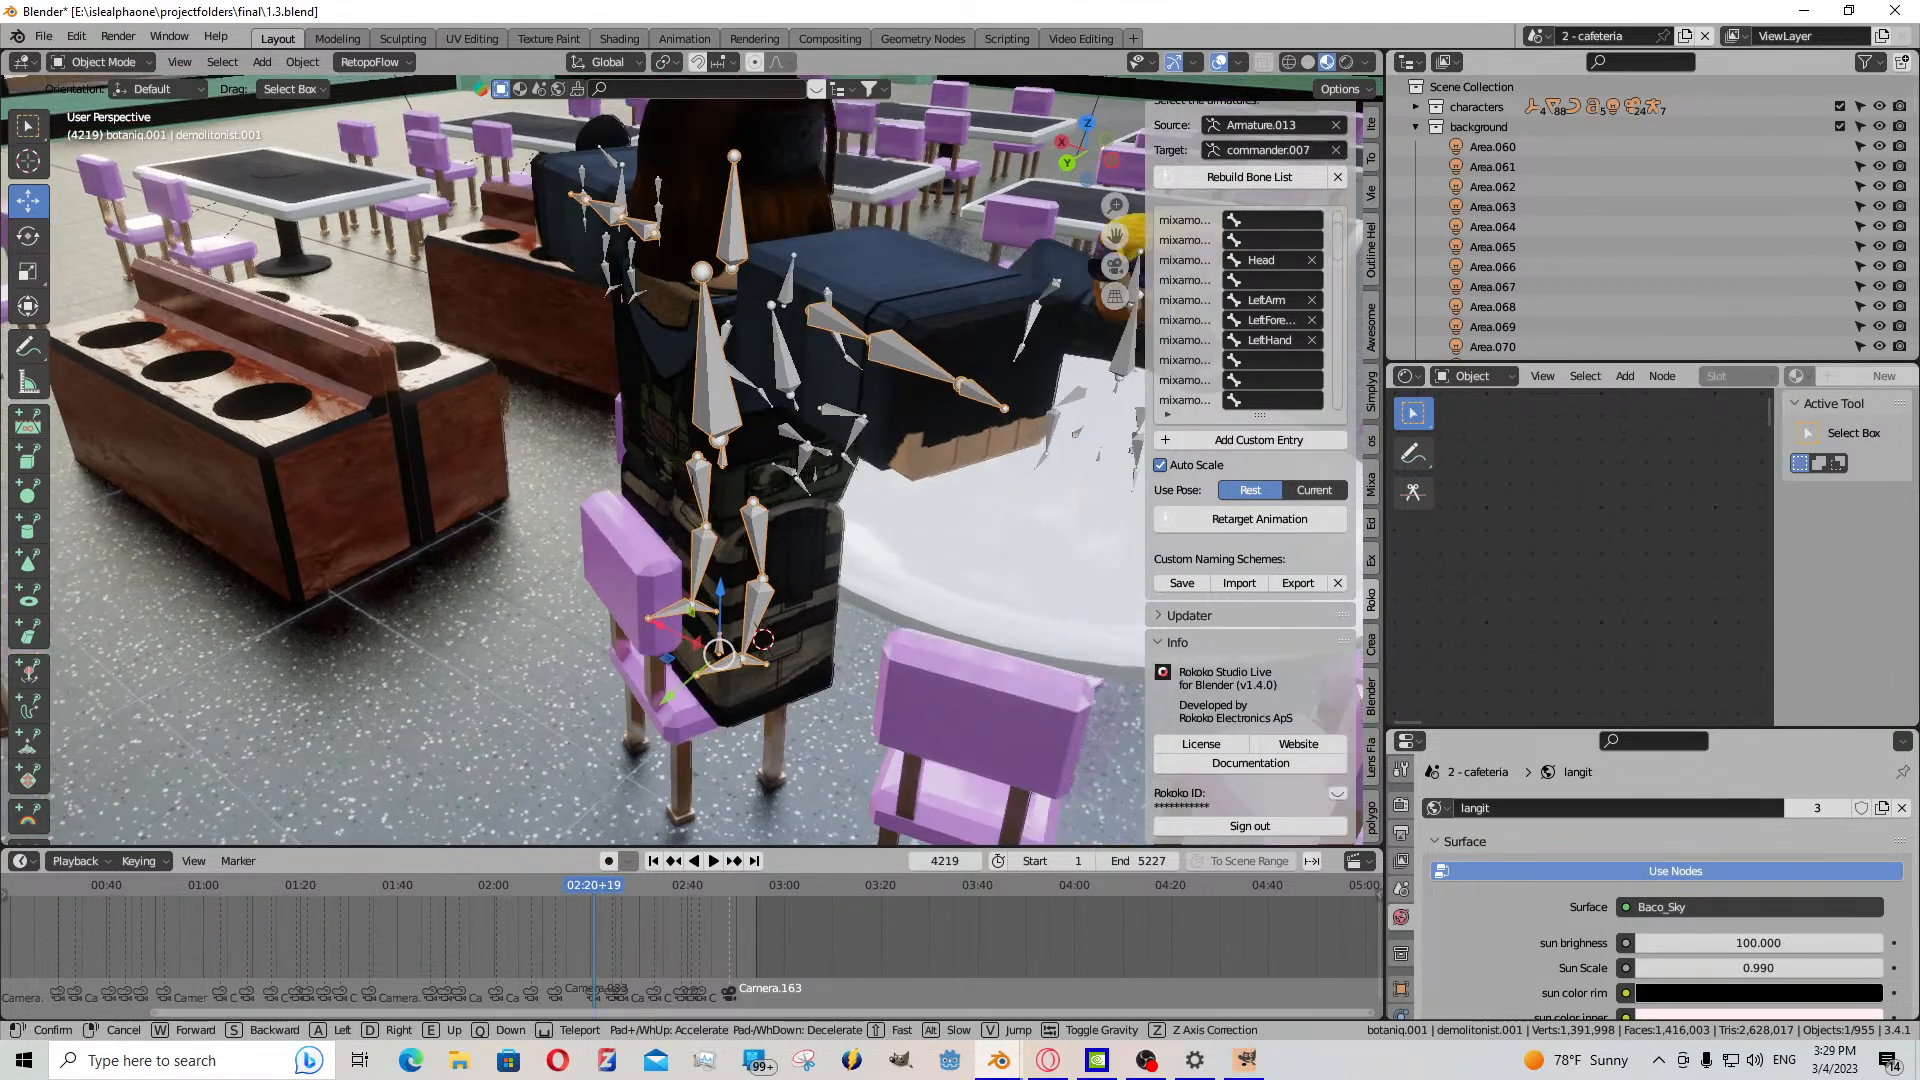
{"action": "key", "text": "d"}
{"action": "key", "text": "w"}
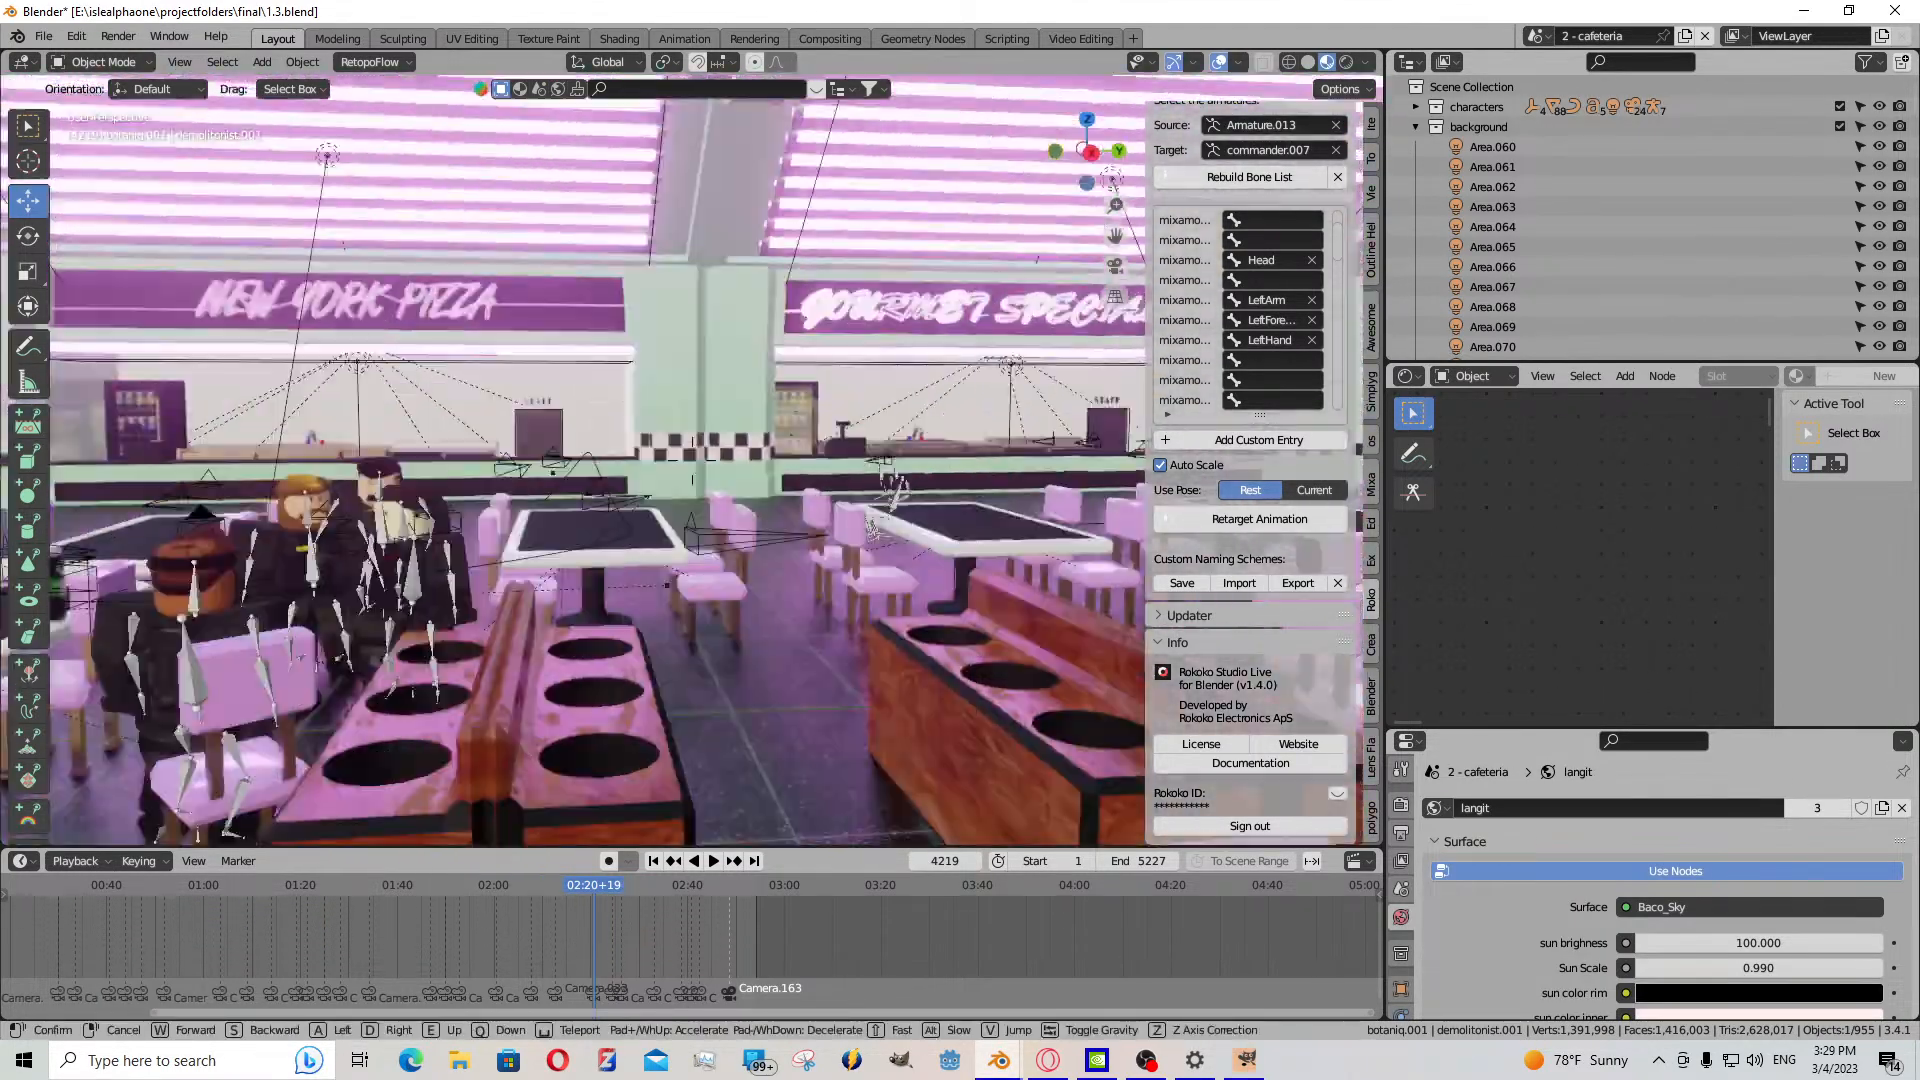
{"action": "key", "text": "w"}
{"action": "left_click", "coordinate": [808, 382]}
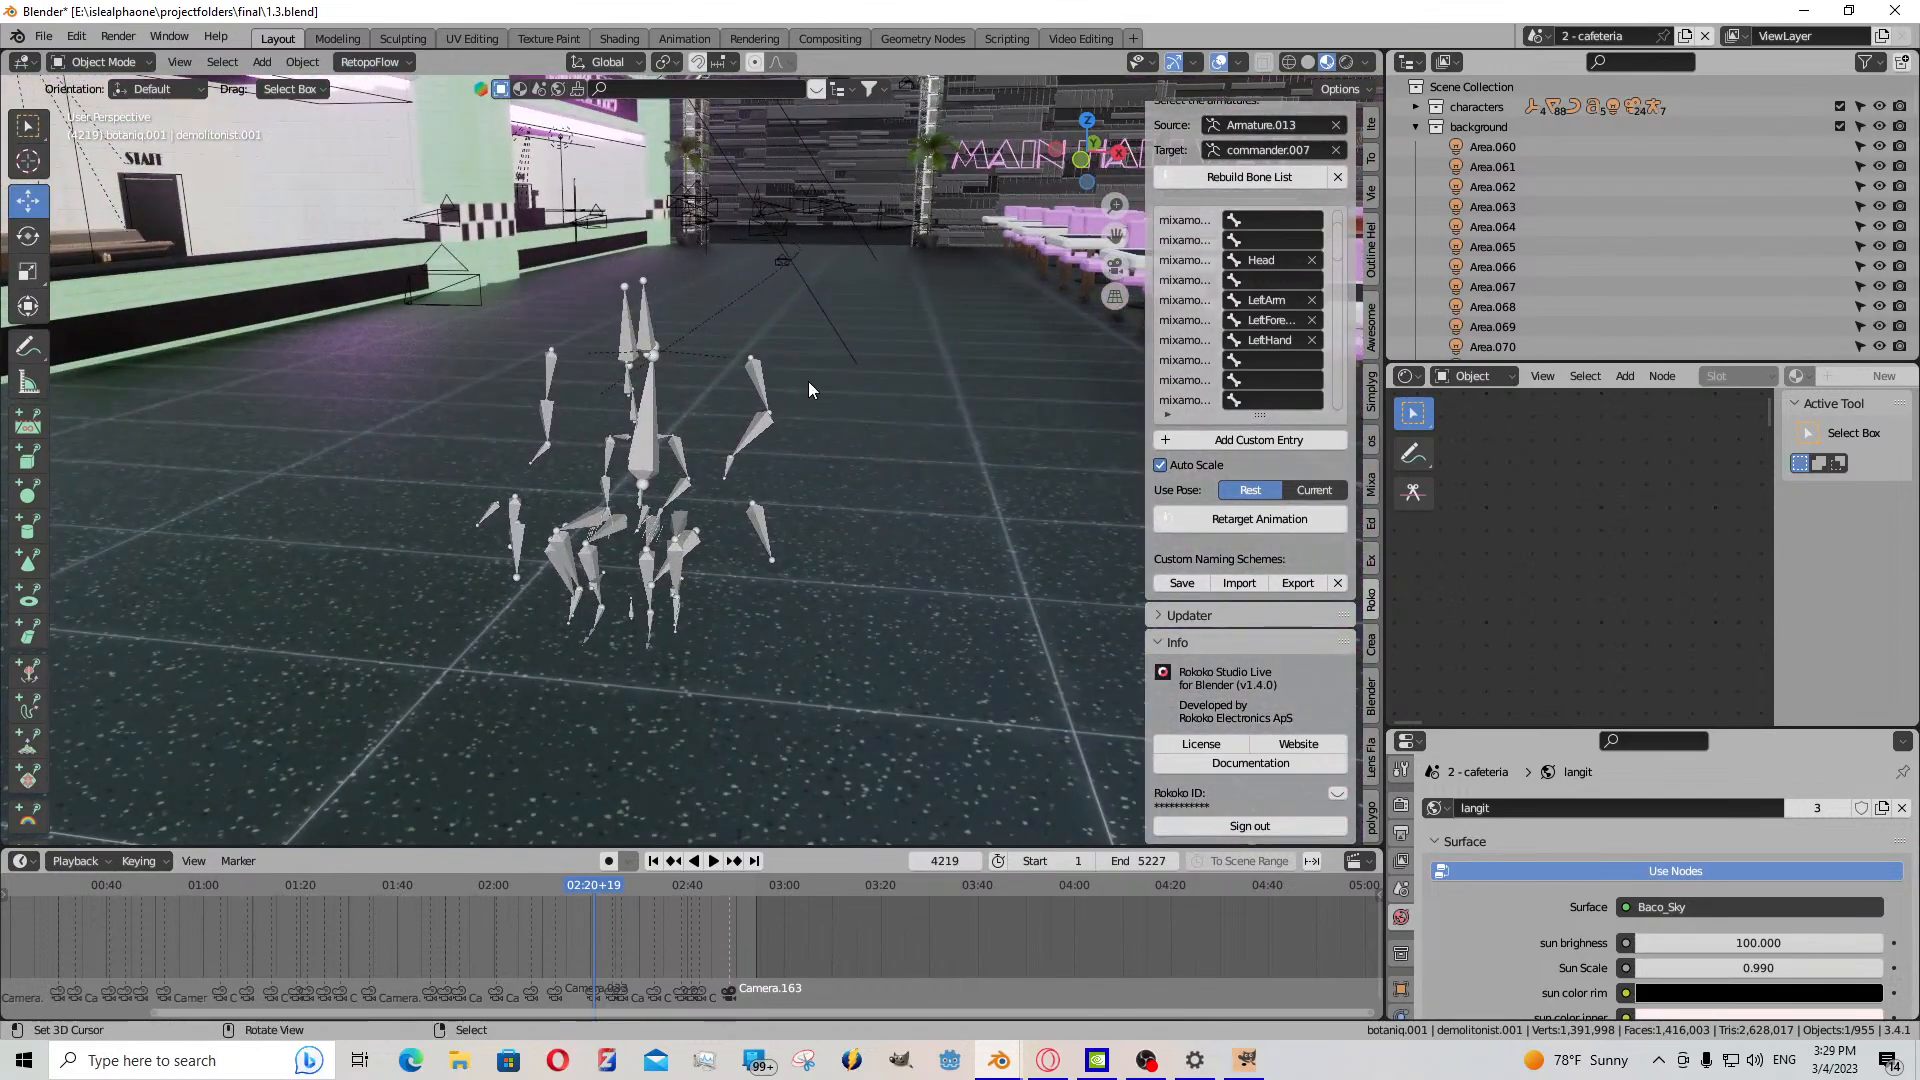
{"action": "left_click", "coordinate": [676, 466]}
{"action": "key", "text": "Delete"}
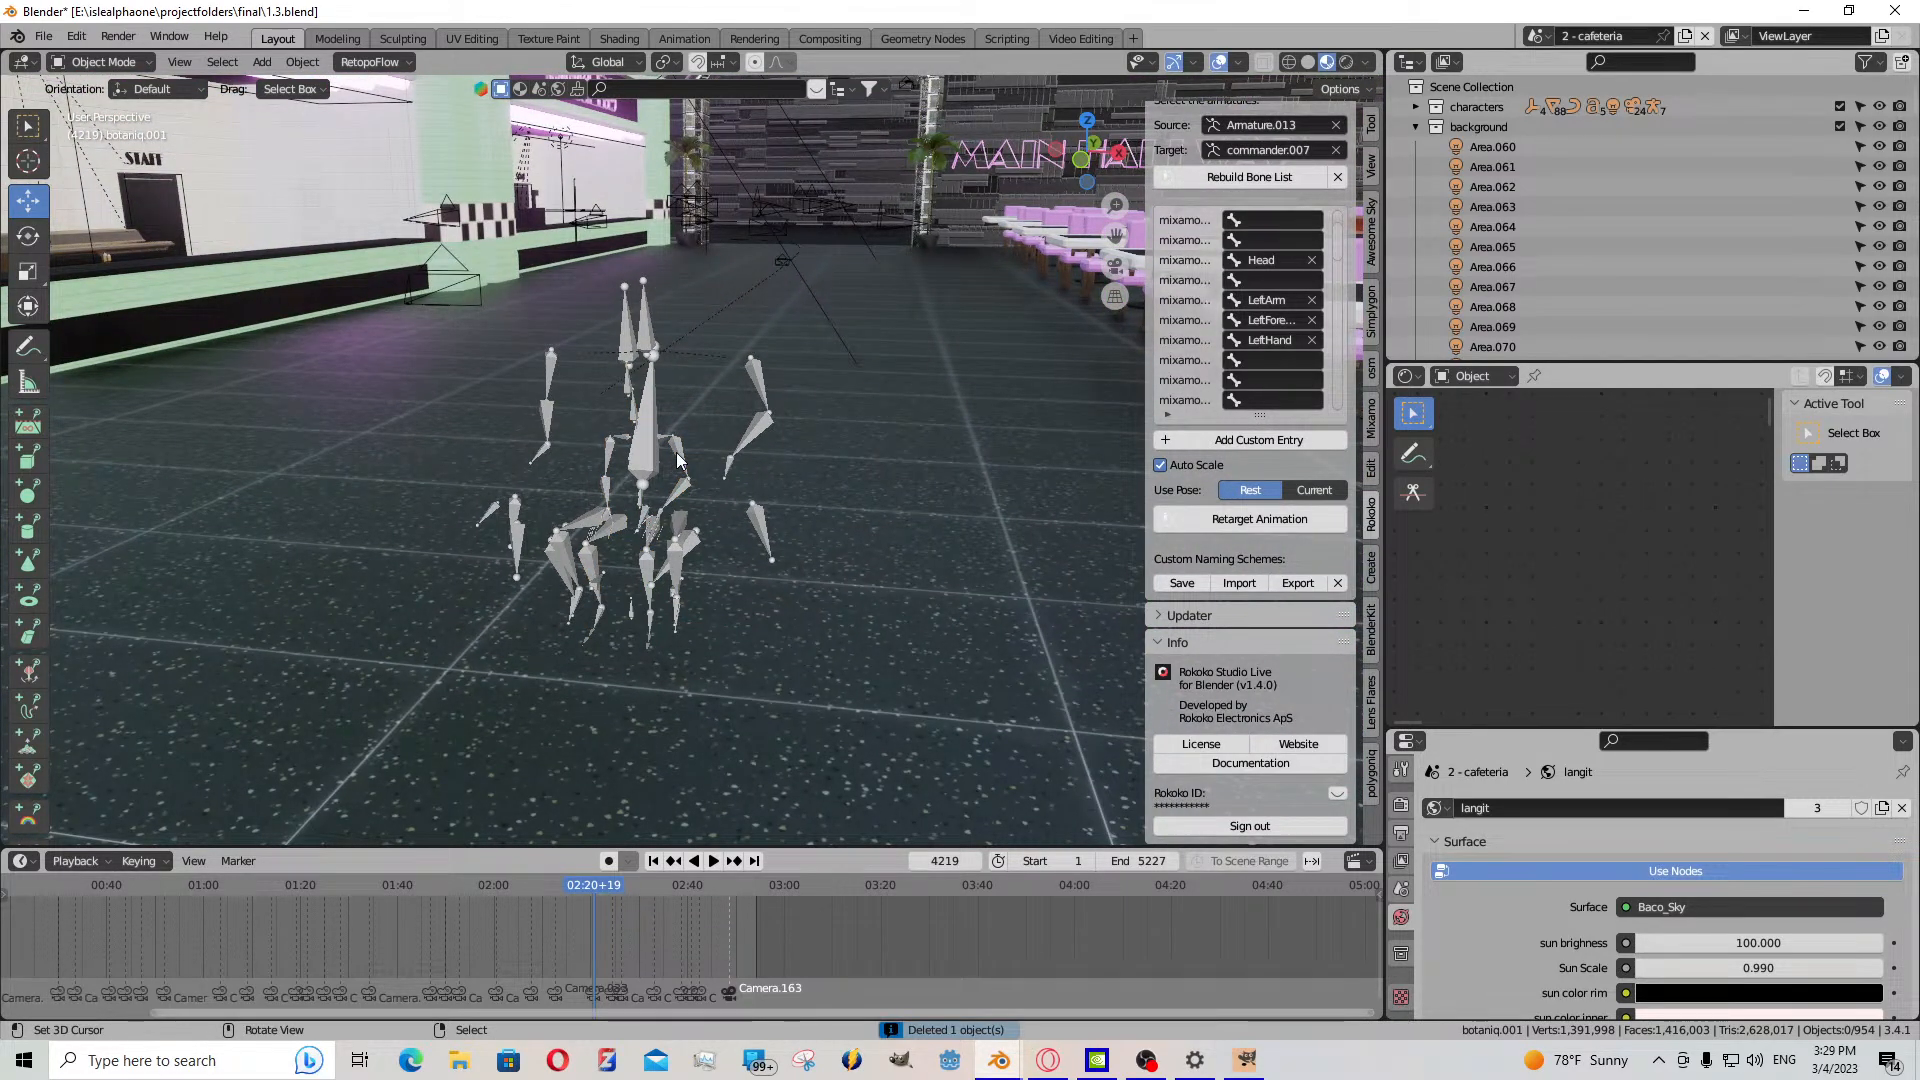
{"action": "right_click", "coordinate": [677, 452]}
{"action": "key", "text": "shift+s"}
{"action": "left_click", "coordinate": [649, 573]}
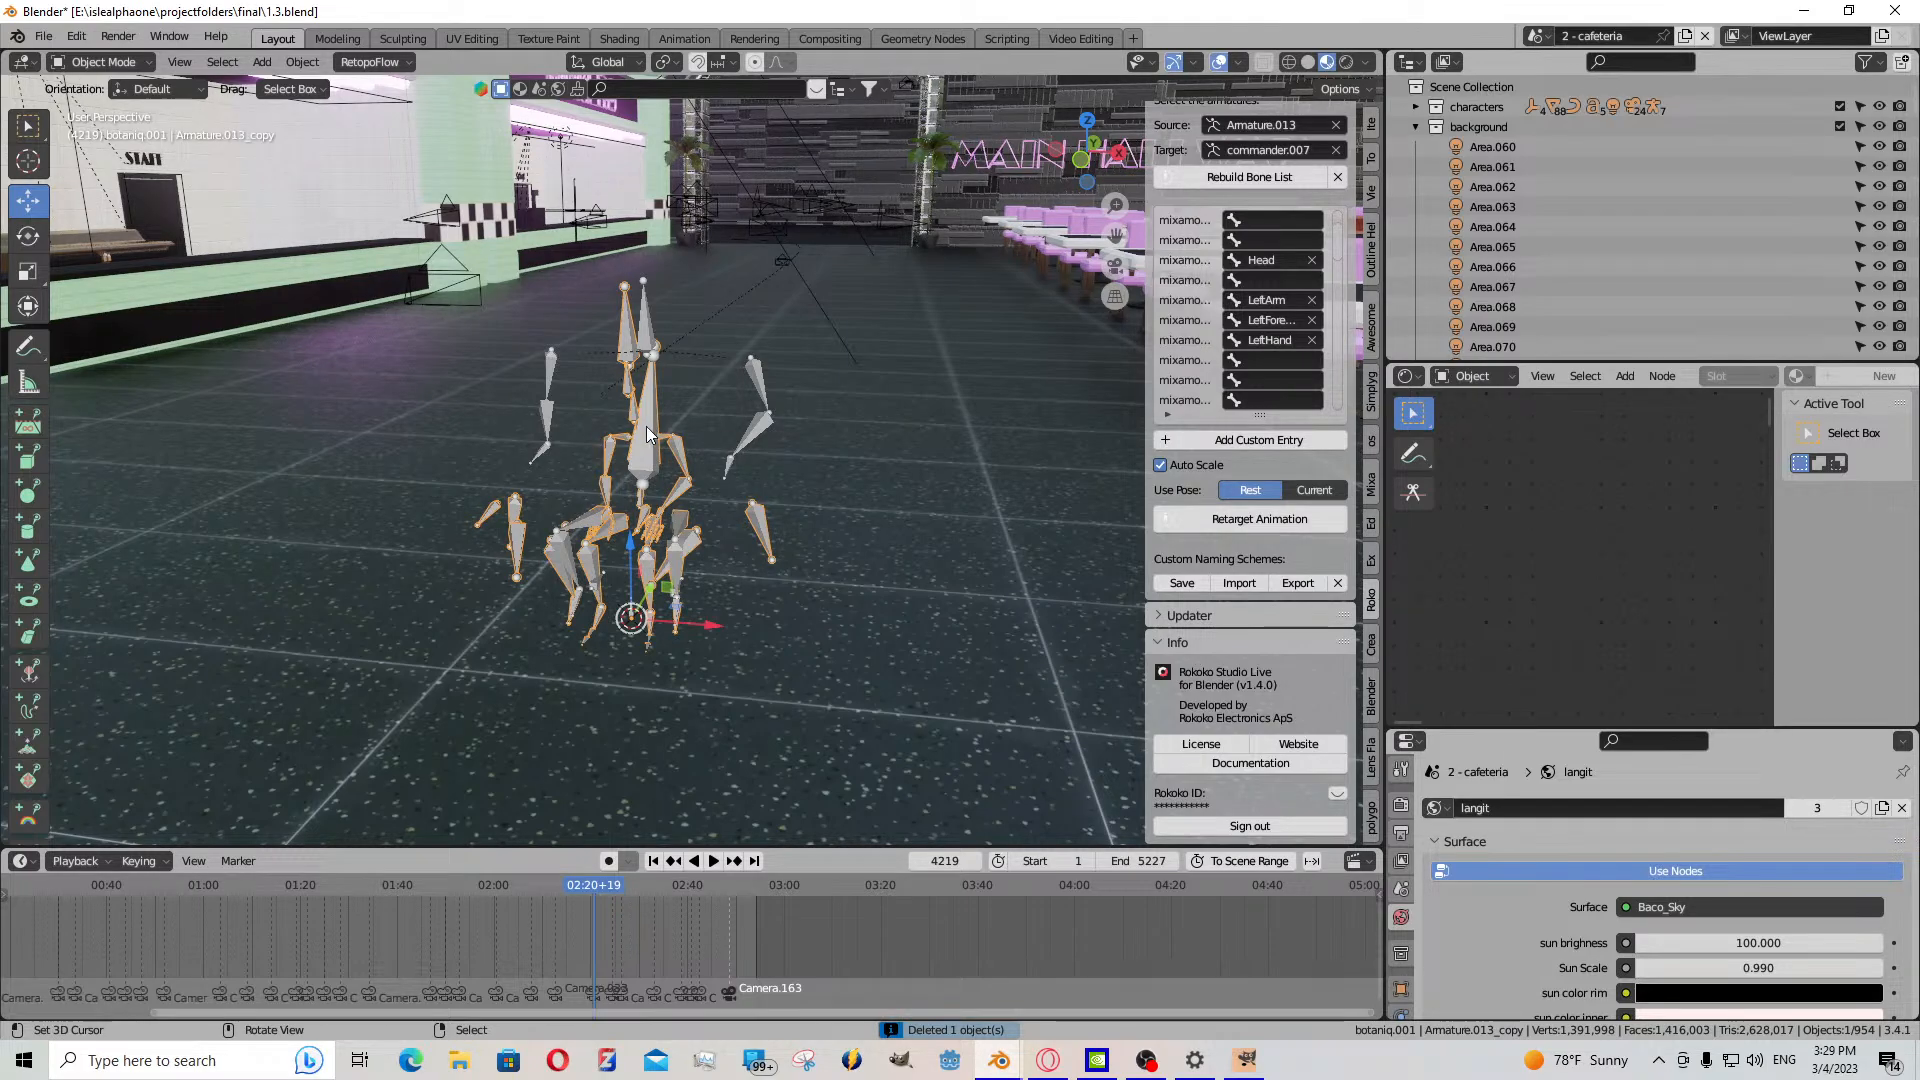
{"action": "key", "text": "Delete"}
- Clear the rotation of all commander.007 bones in Pose Mode and return to Object Mode
{"action": "left_click", "coordinate": [650, 437]}
{"action": "left_click", "coordinate": [104, 62]}
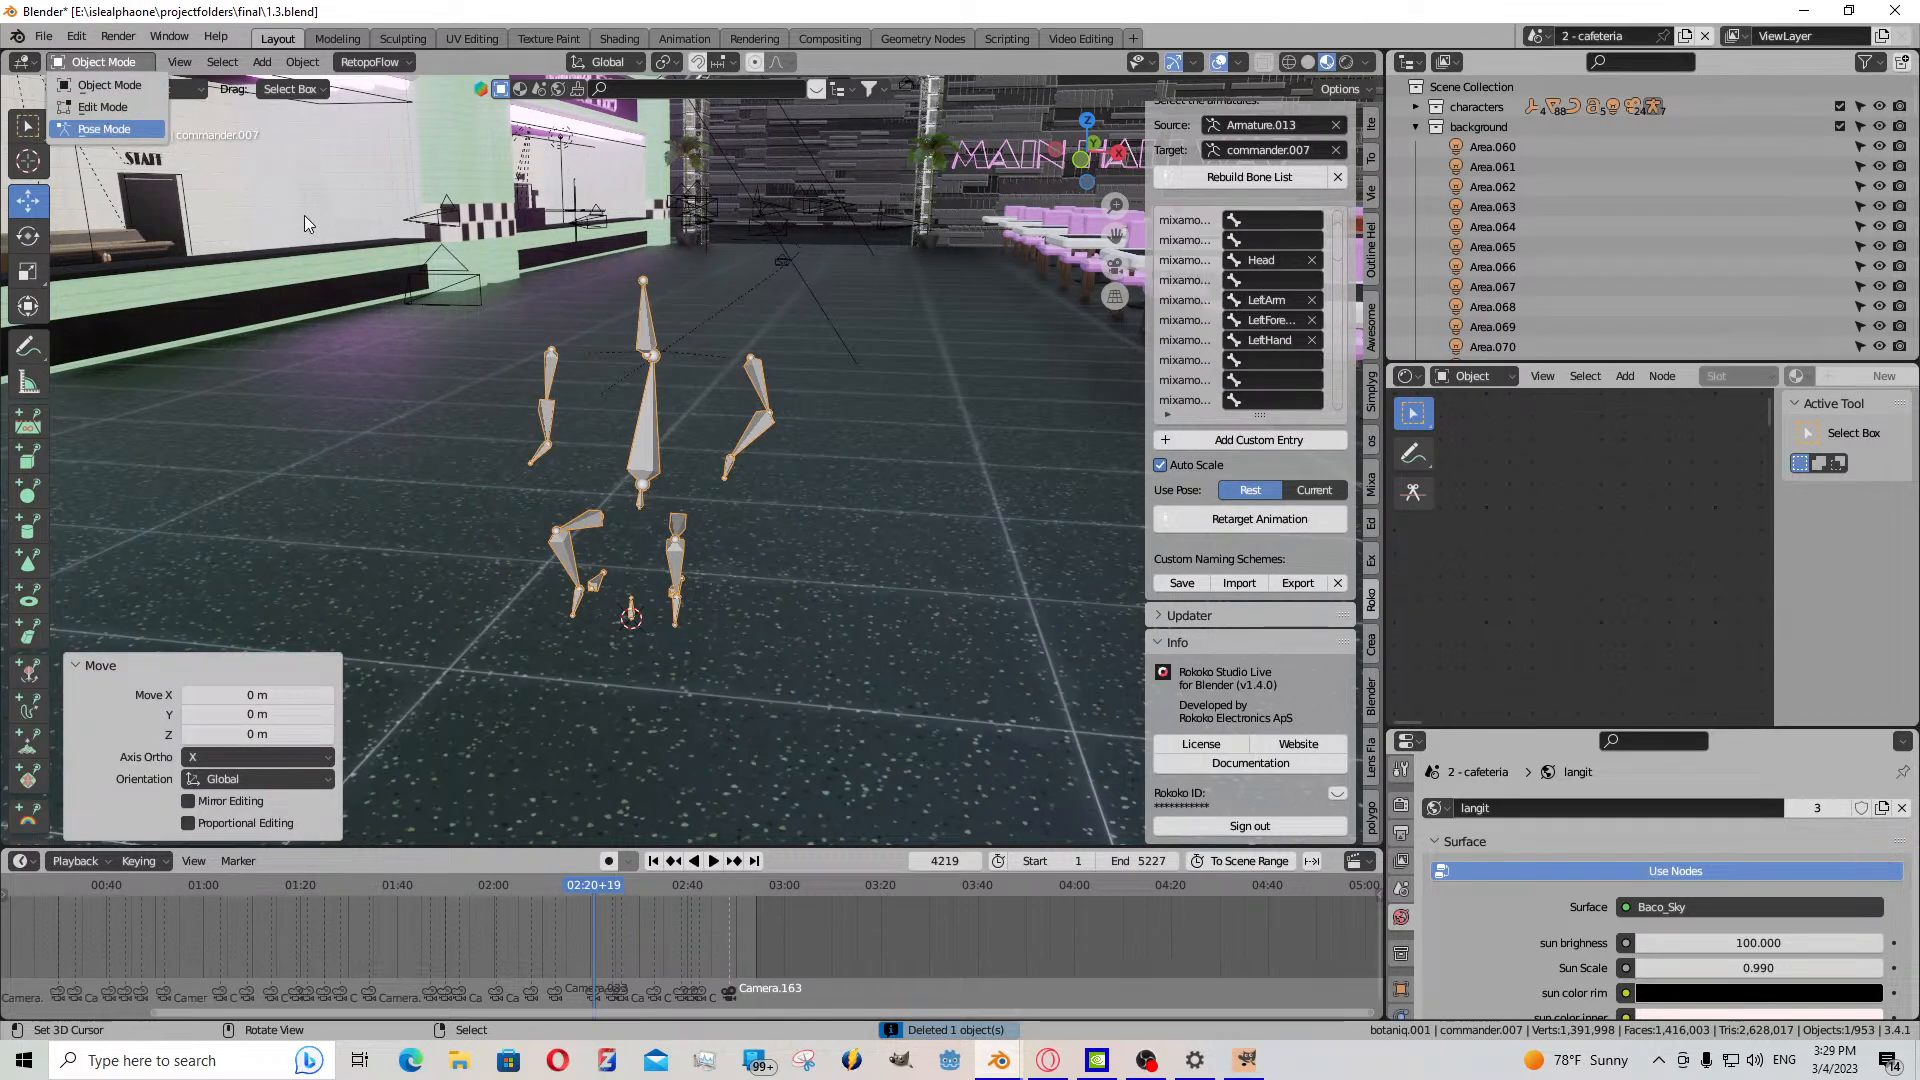
{"action": "key", "text": "a"}
{"action": "key", "text": "a"}
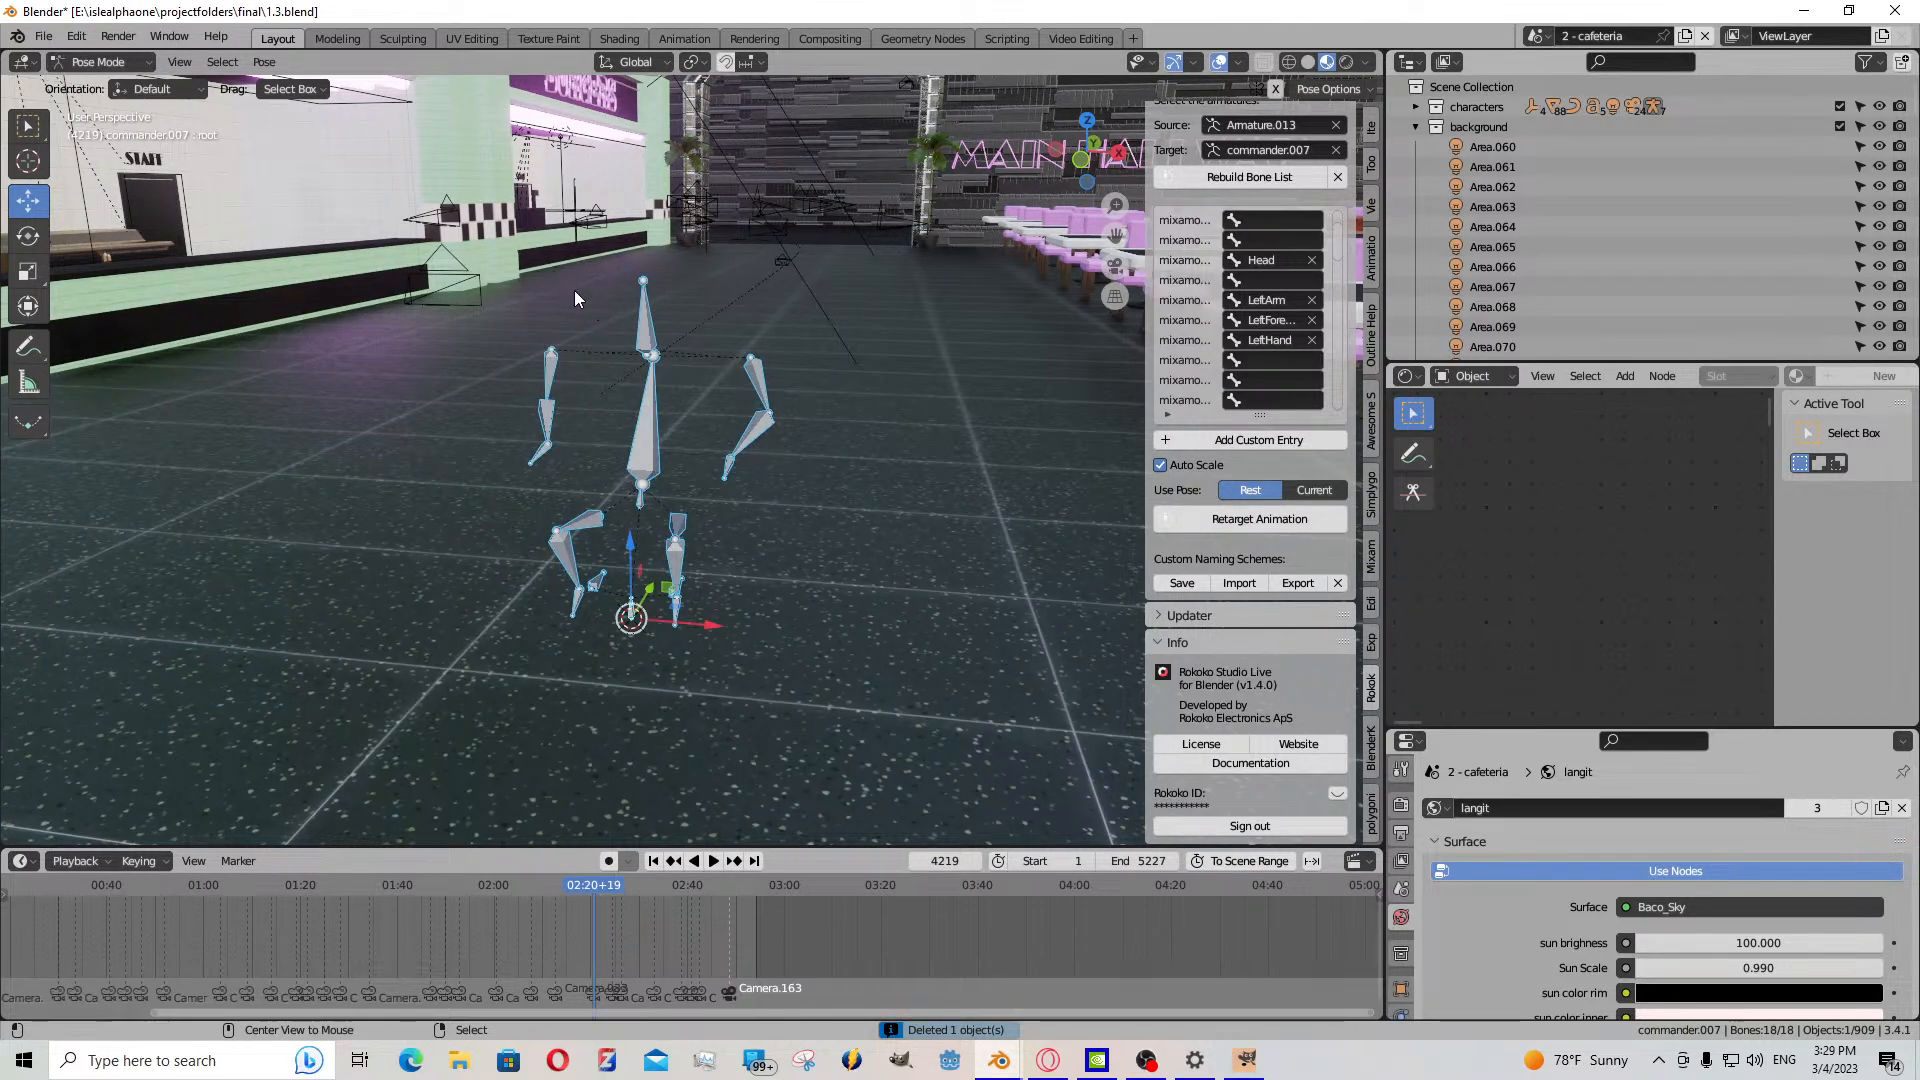
{"action": "key", "text": "alt+r"}
{"action": "left_click", "coordinate": [98, 62]}
{"action": "left_click", "coordinate": [97, 86]}
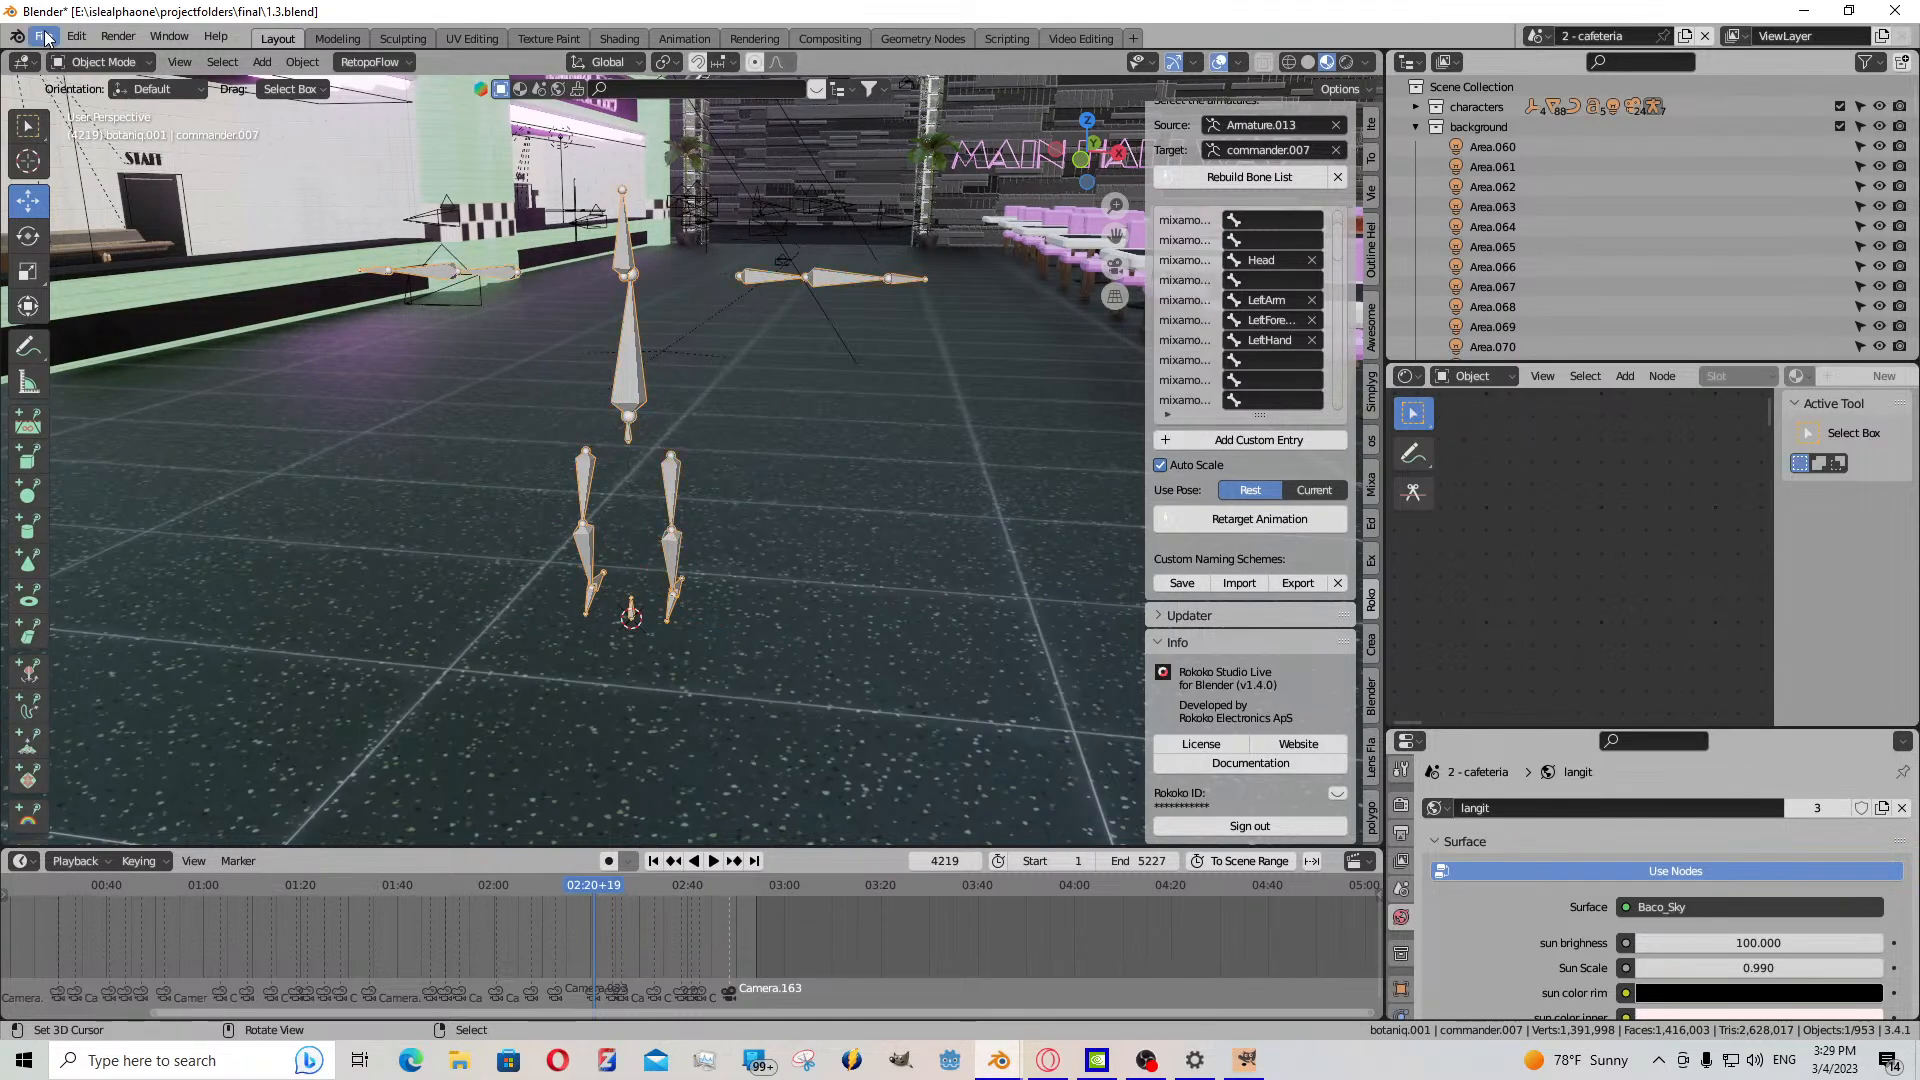
- Import Sitting4.fbx from the mocap folder and snap its armature to the 3D cursor, keeping the offset
{"action": "left_click", "coordinate": [44, 36]}
{"action": "mouse_move", "coordinate": [140, 305]}
{"action": "left_click", "coordinate": [385, 505]}
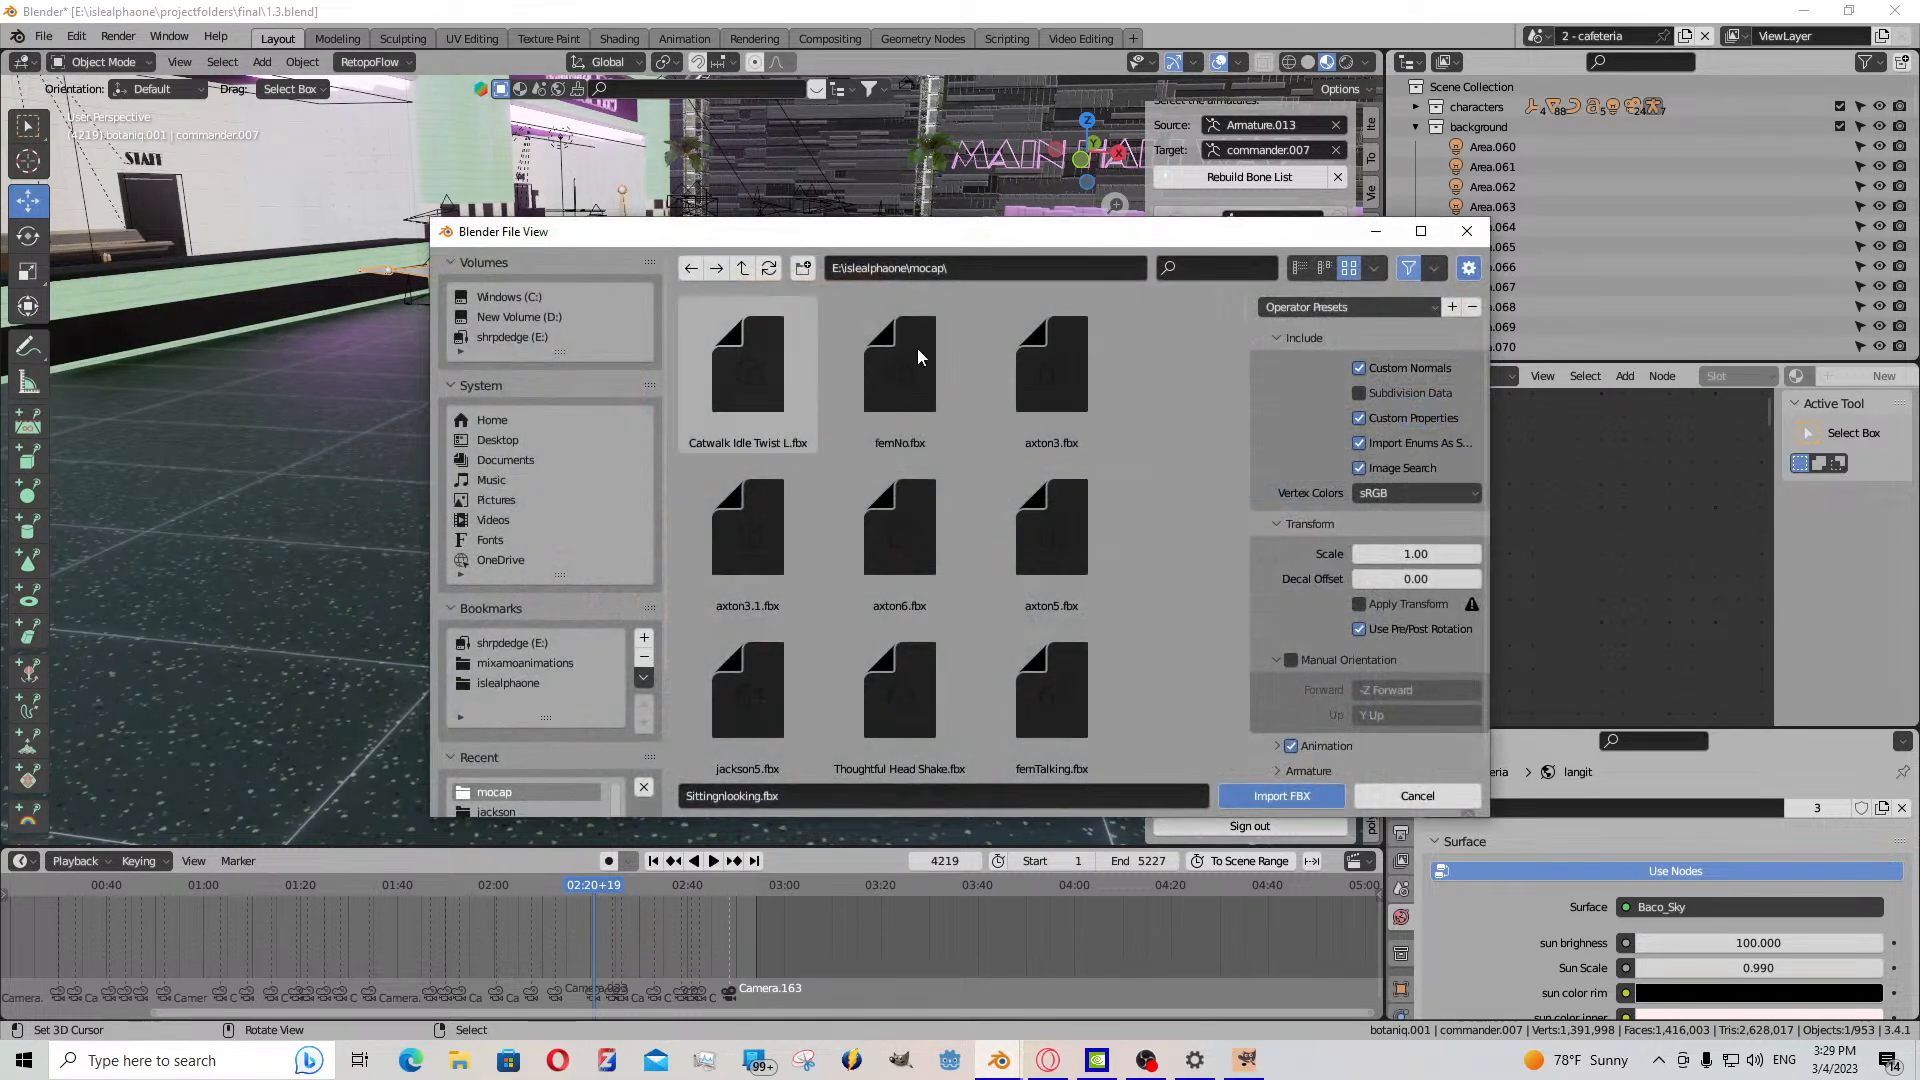
{"action": "left_click", "coordinate": [1227, 268]}
{"action": "type", "text": "sitting"}
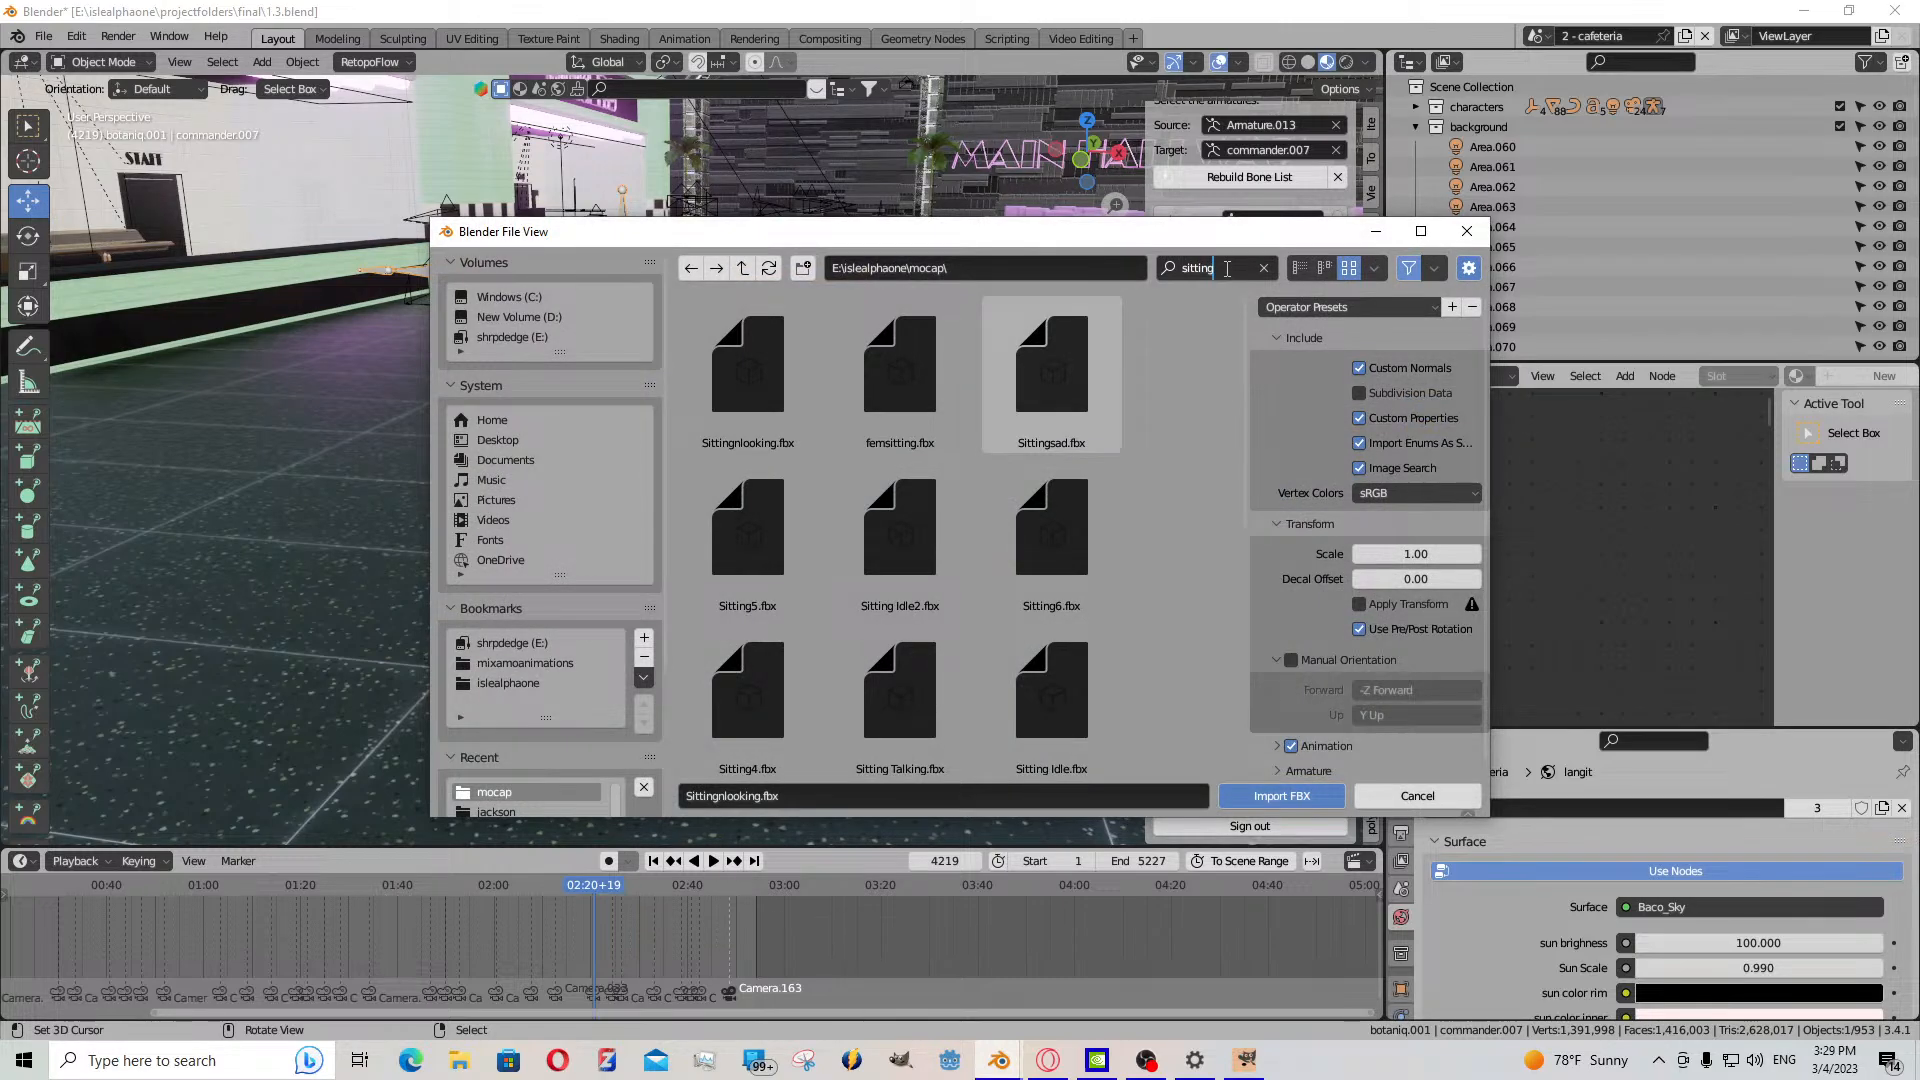
{"action": "scroll", "coordinate": [1042, 538], "scroll_direction": "down", "scroll_amount": 1}
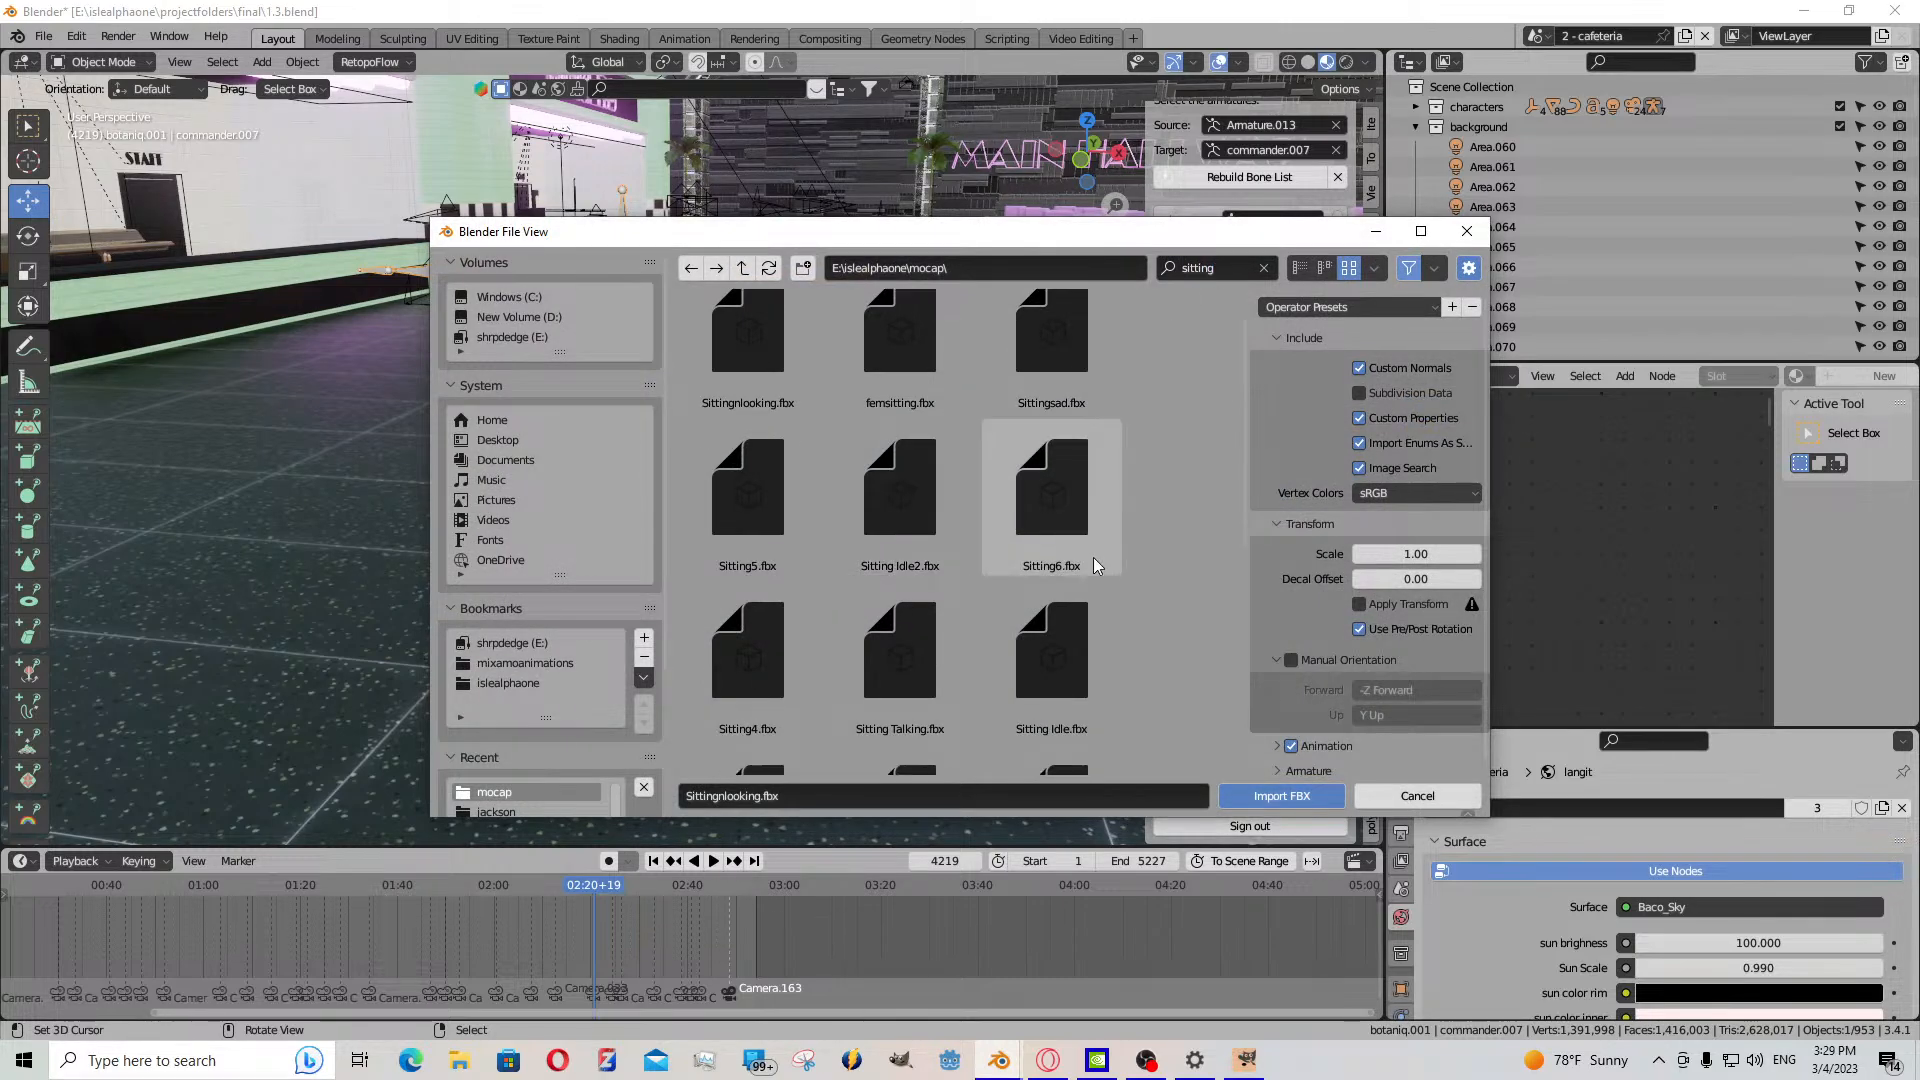
{"action": "double_click", "coordinate": [760, 628]}
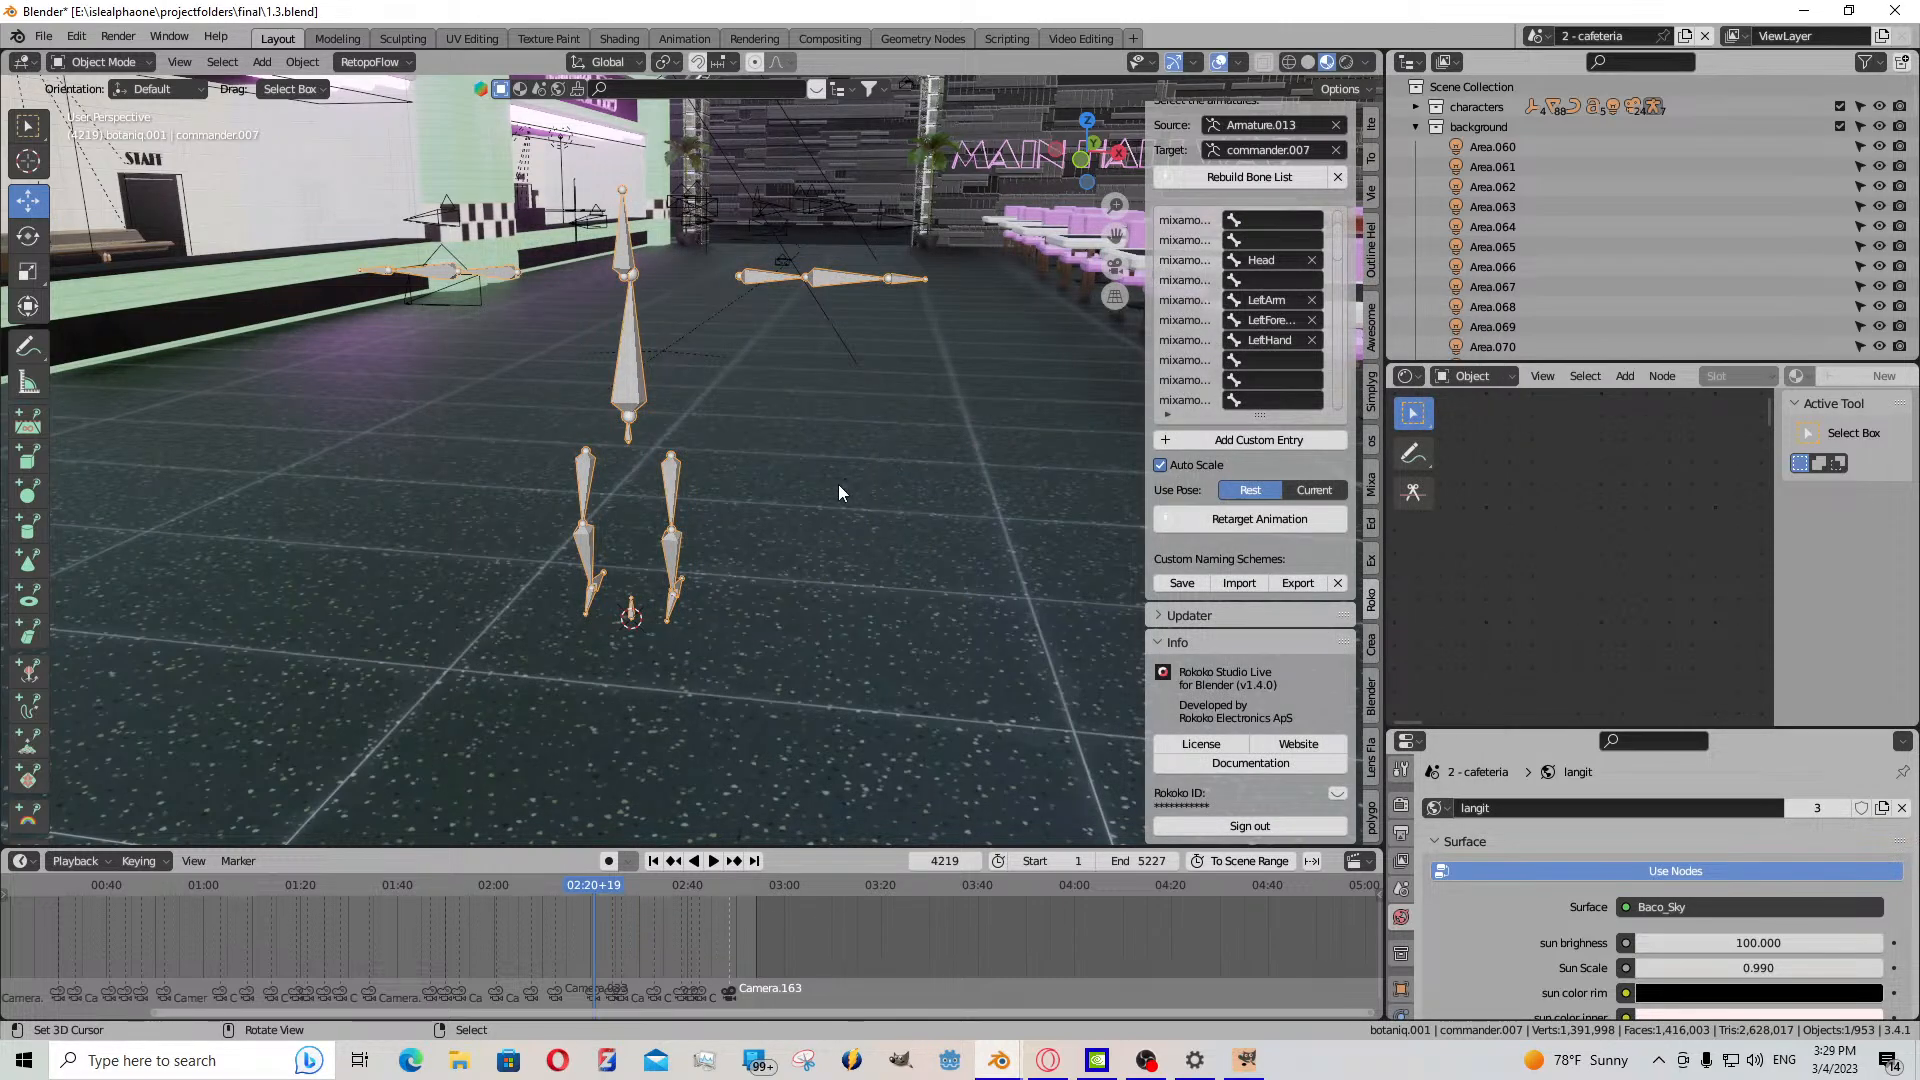
{"action": "key", "text": "shift+s"}
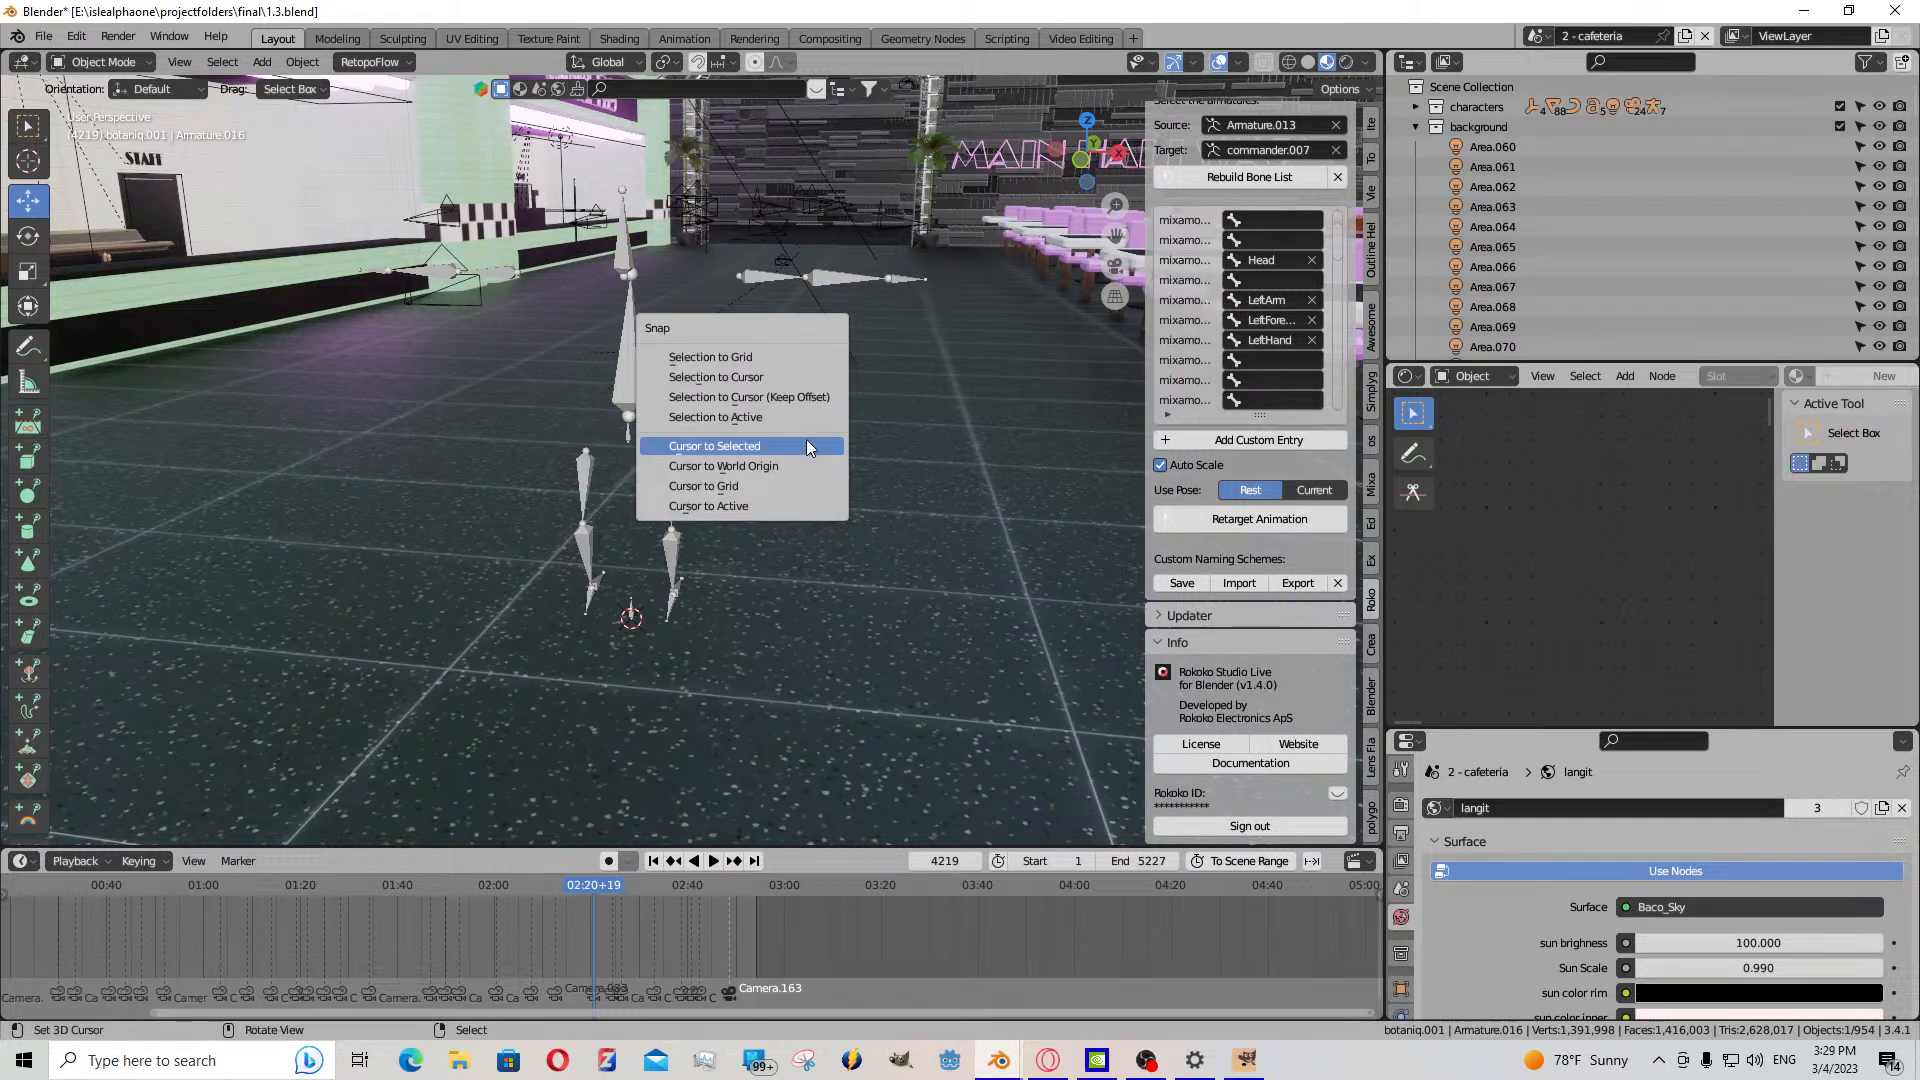
{"action": "left_click", "coordinate": [801, 398]}
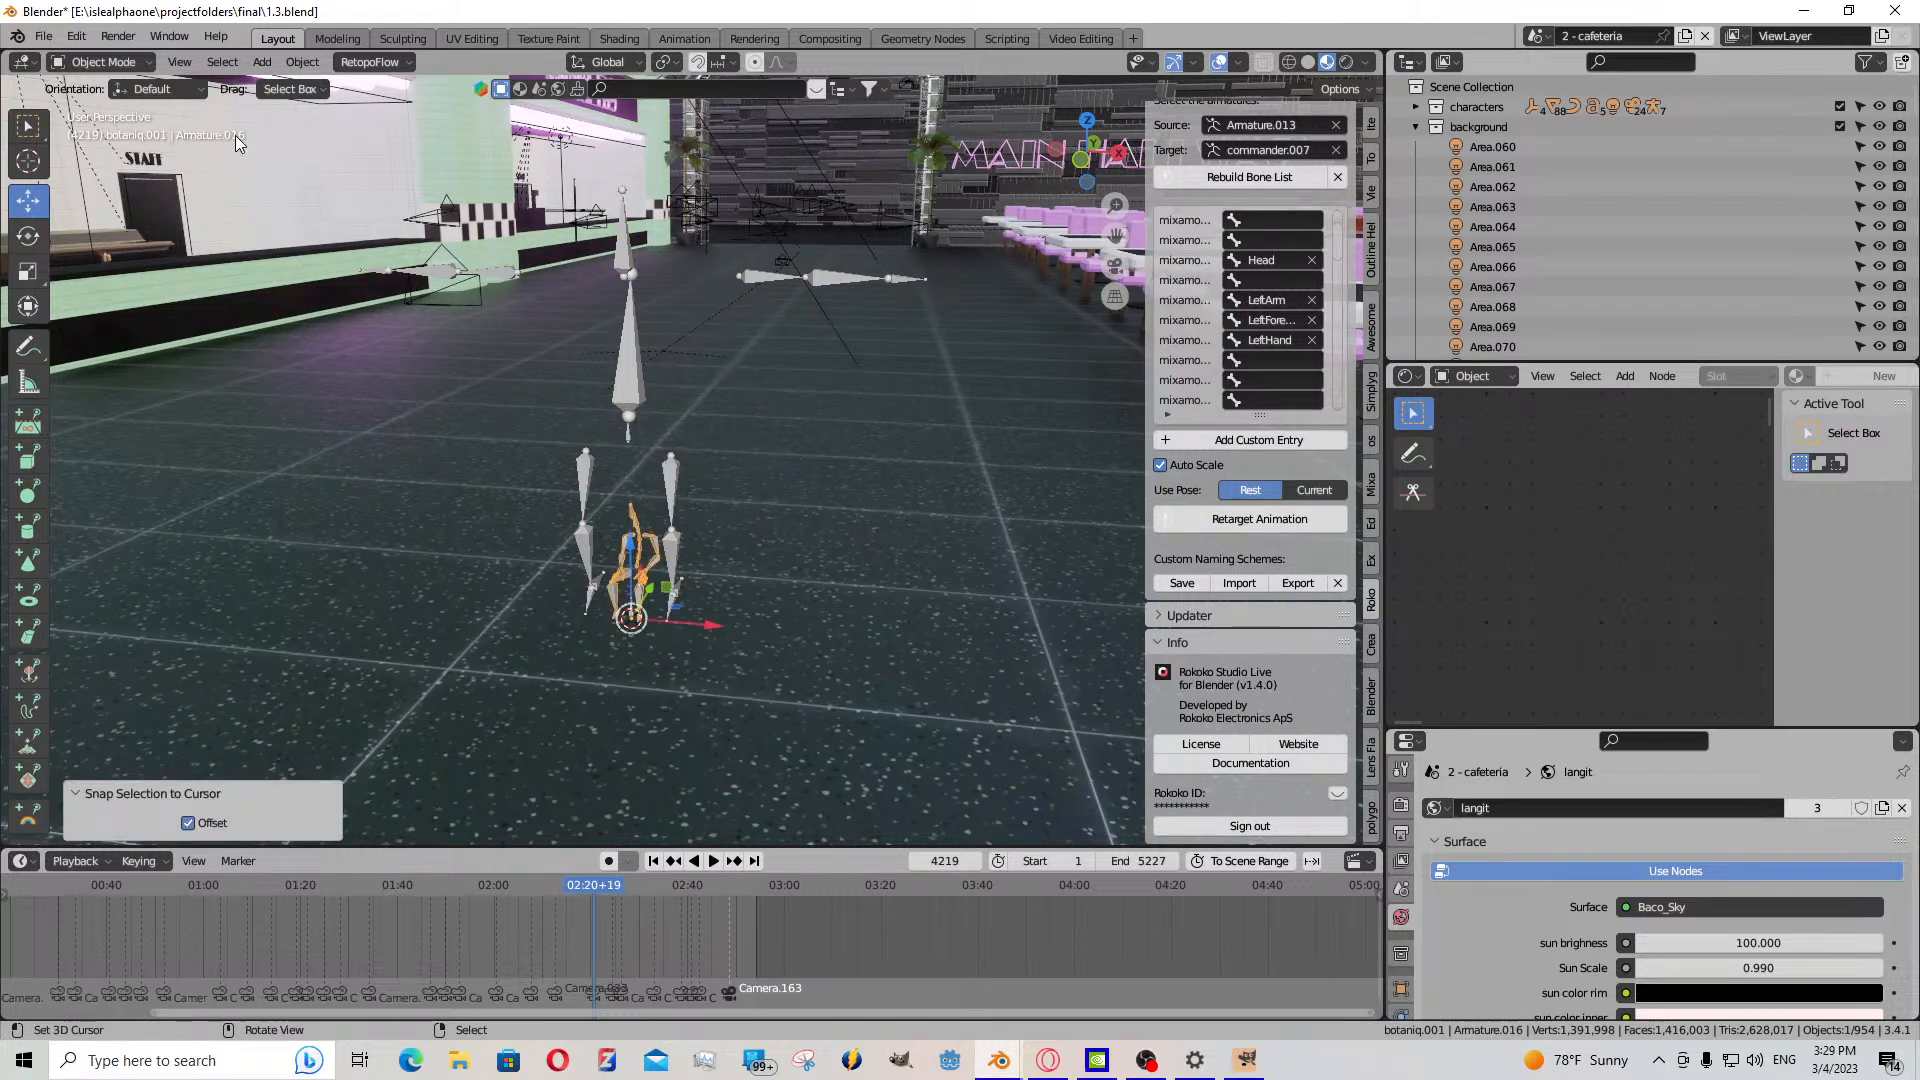
- Clear the rotation and location of all bones of the imported sitting armature in Pose Mode
{"action": "key", "text": "a"}
{"action": "key", "text": "a"}
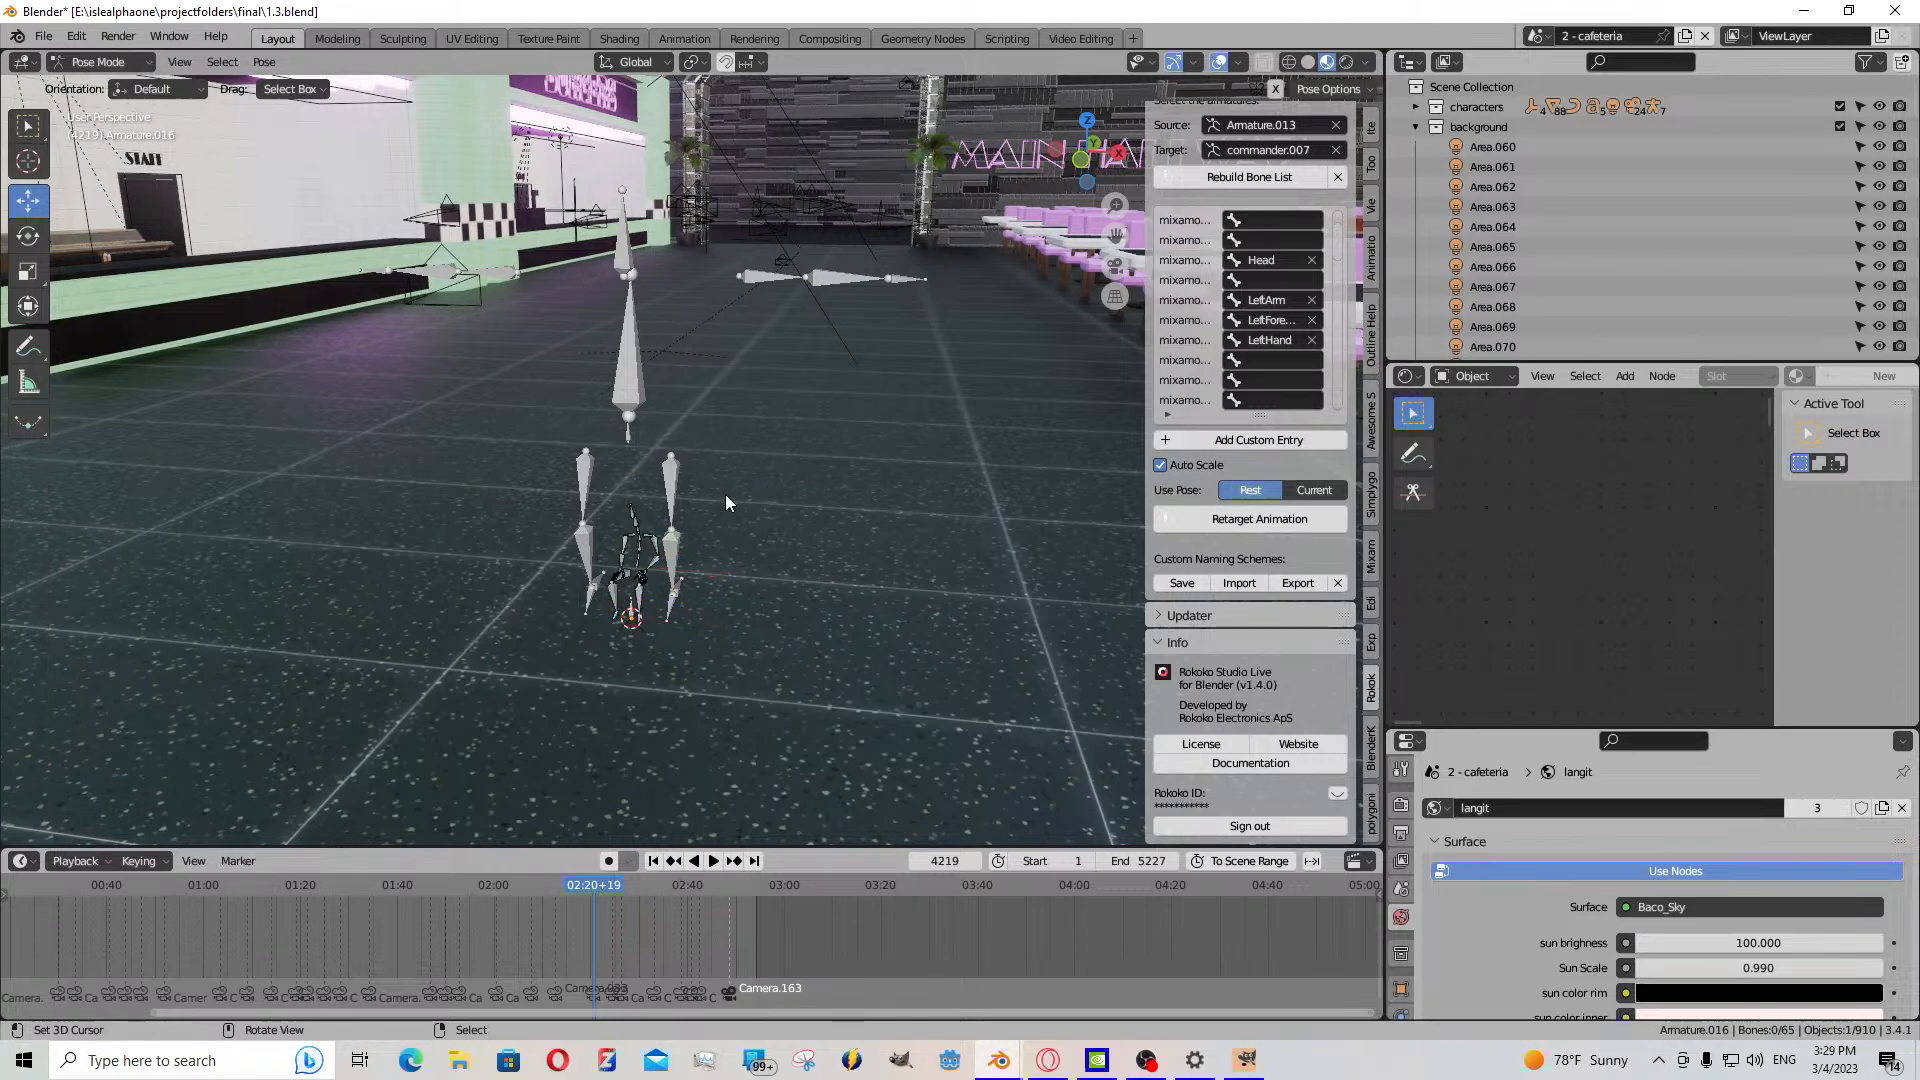
{"action": "key", "text": "alt+r"}
{"action": "key", "text": "alt+g"}
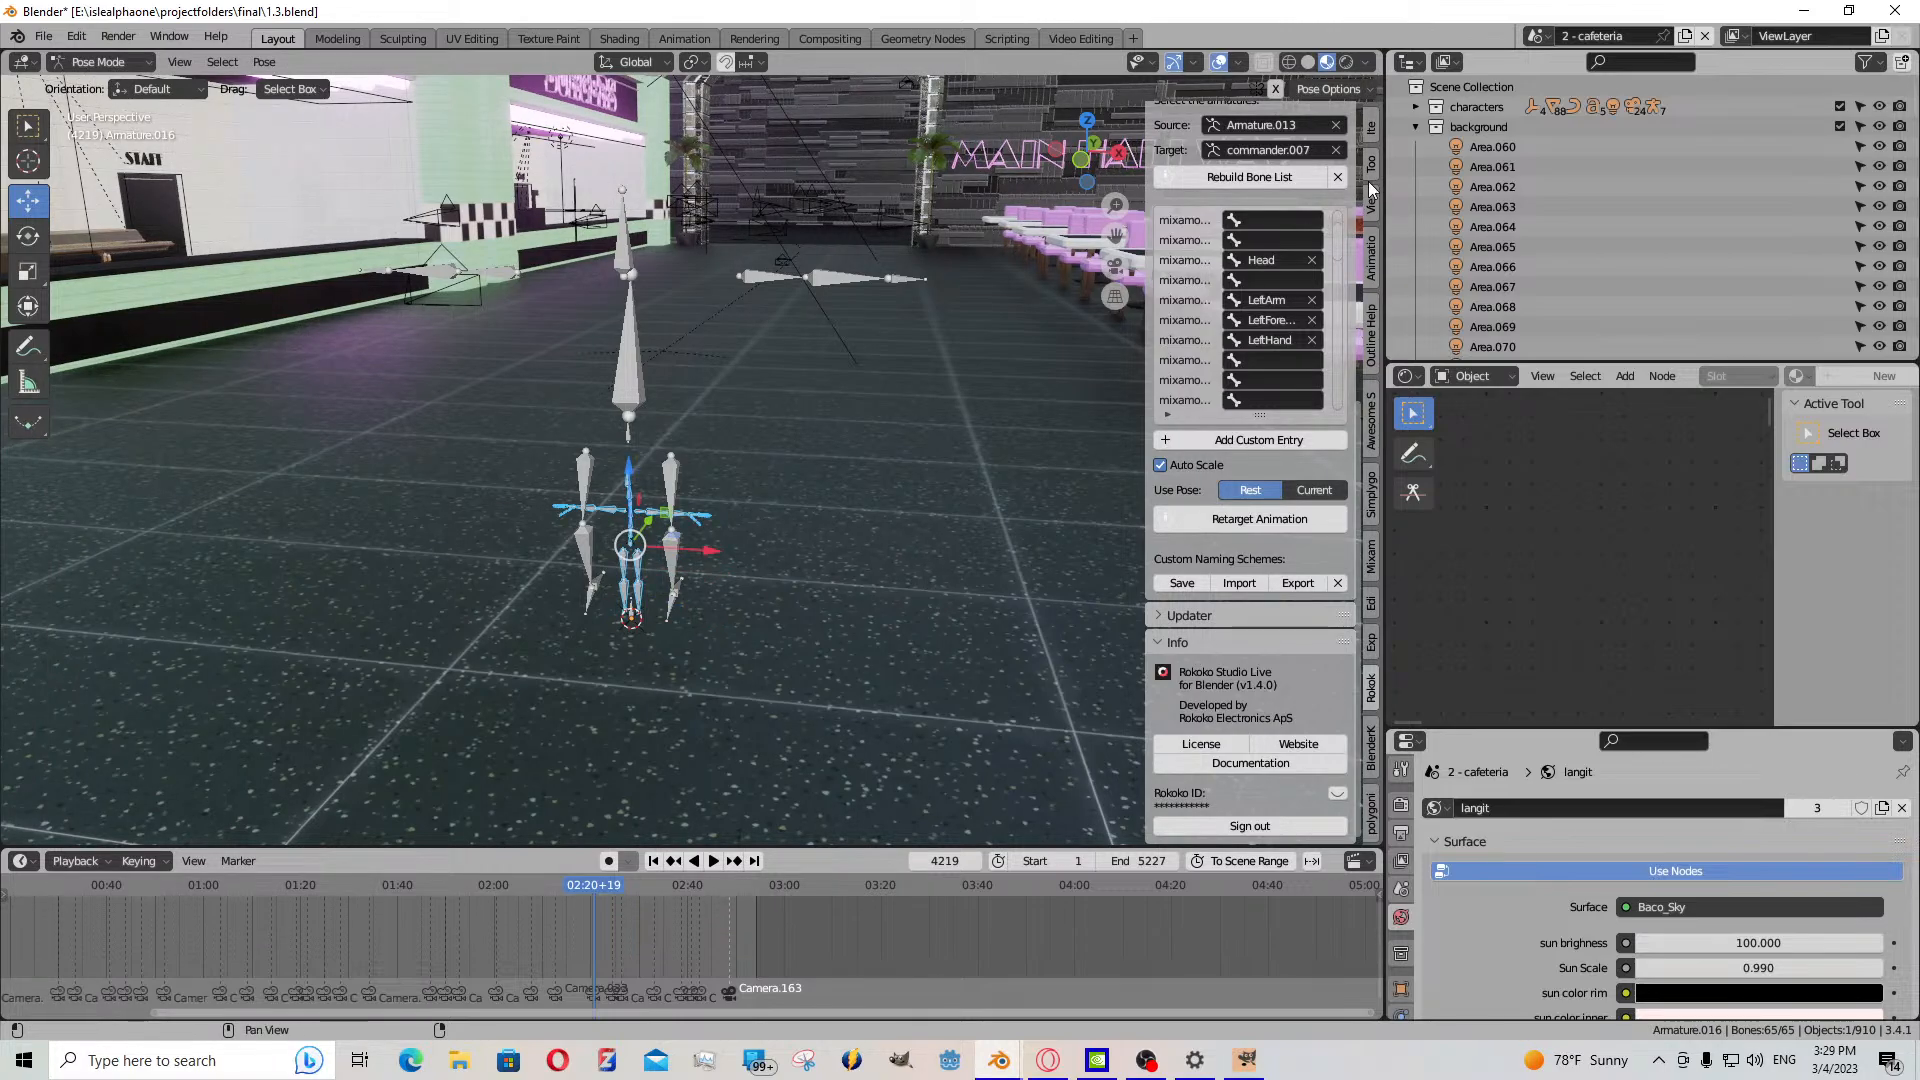
{"action": "scroll", "coordinate": [1317, 267], "scroll_direction": "up", "scroll_amount": 3}
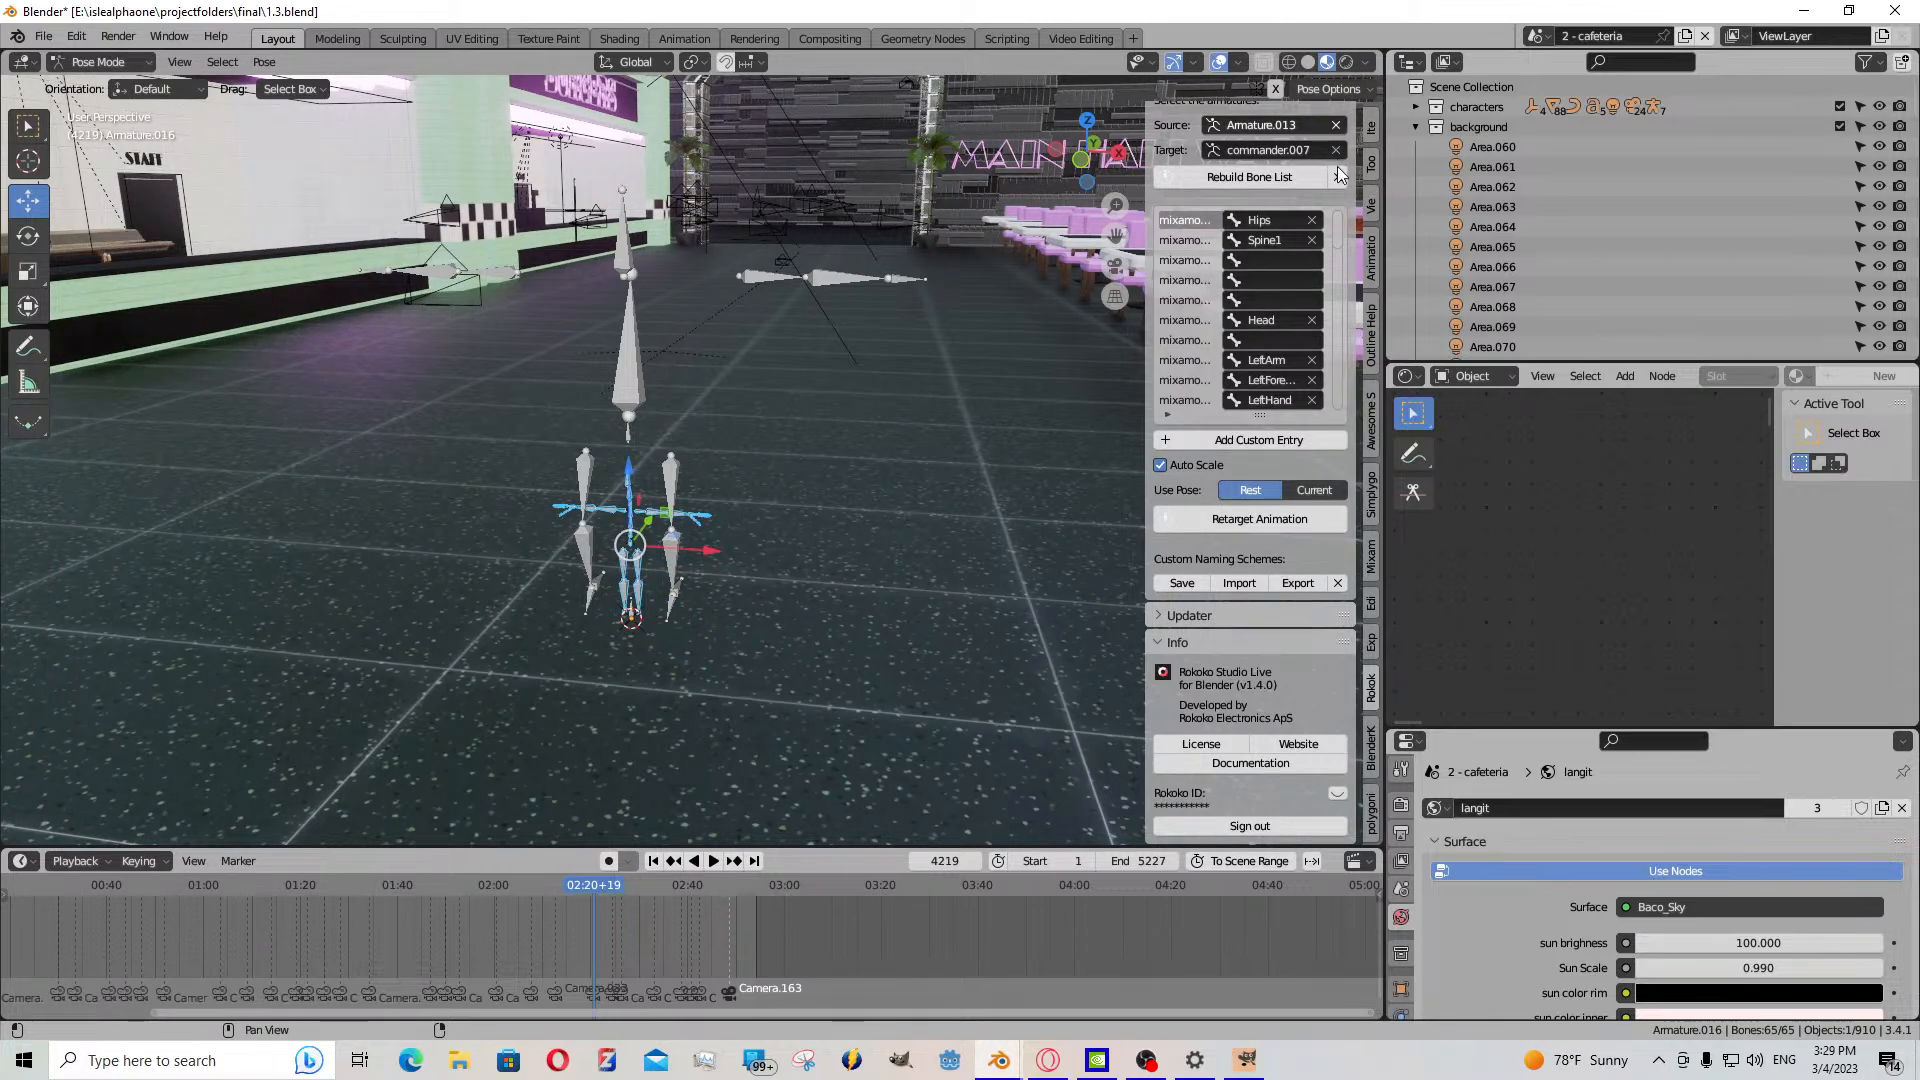
- Set the retargeting source to Armature.016, build the bone list, and retarget its sitting animation onto commander.007
{"action": "left_click", "coordinate": [1334, 125]}
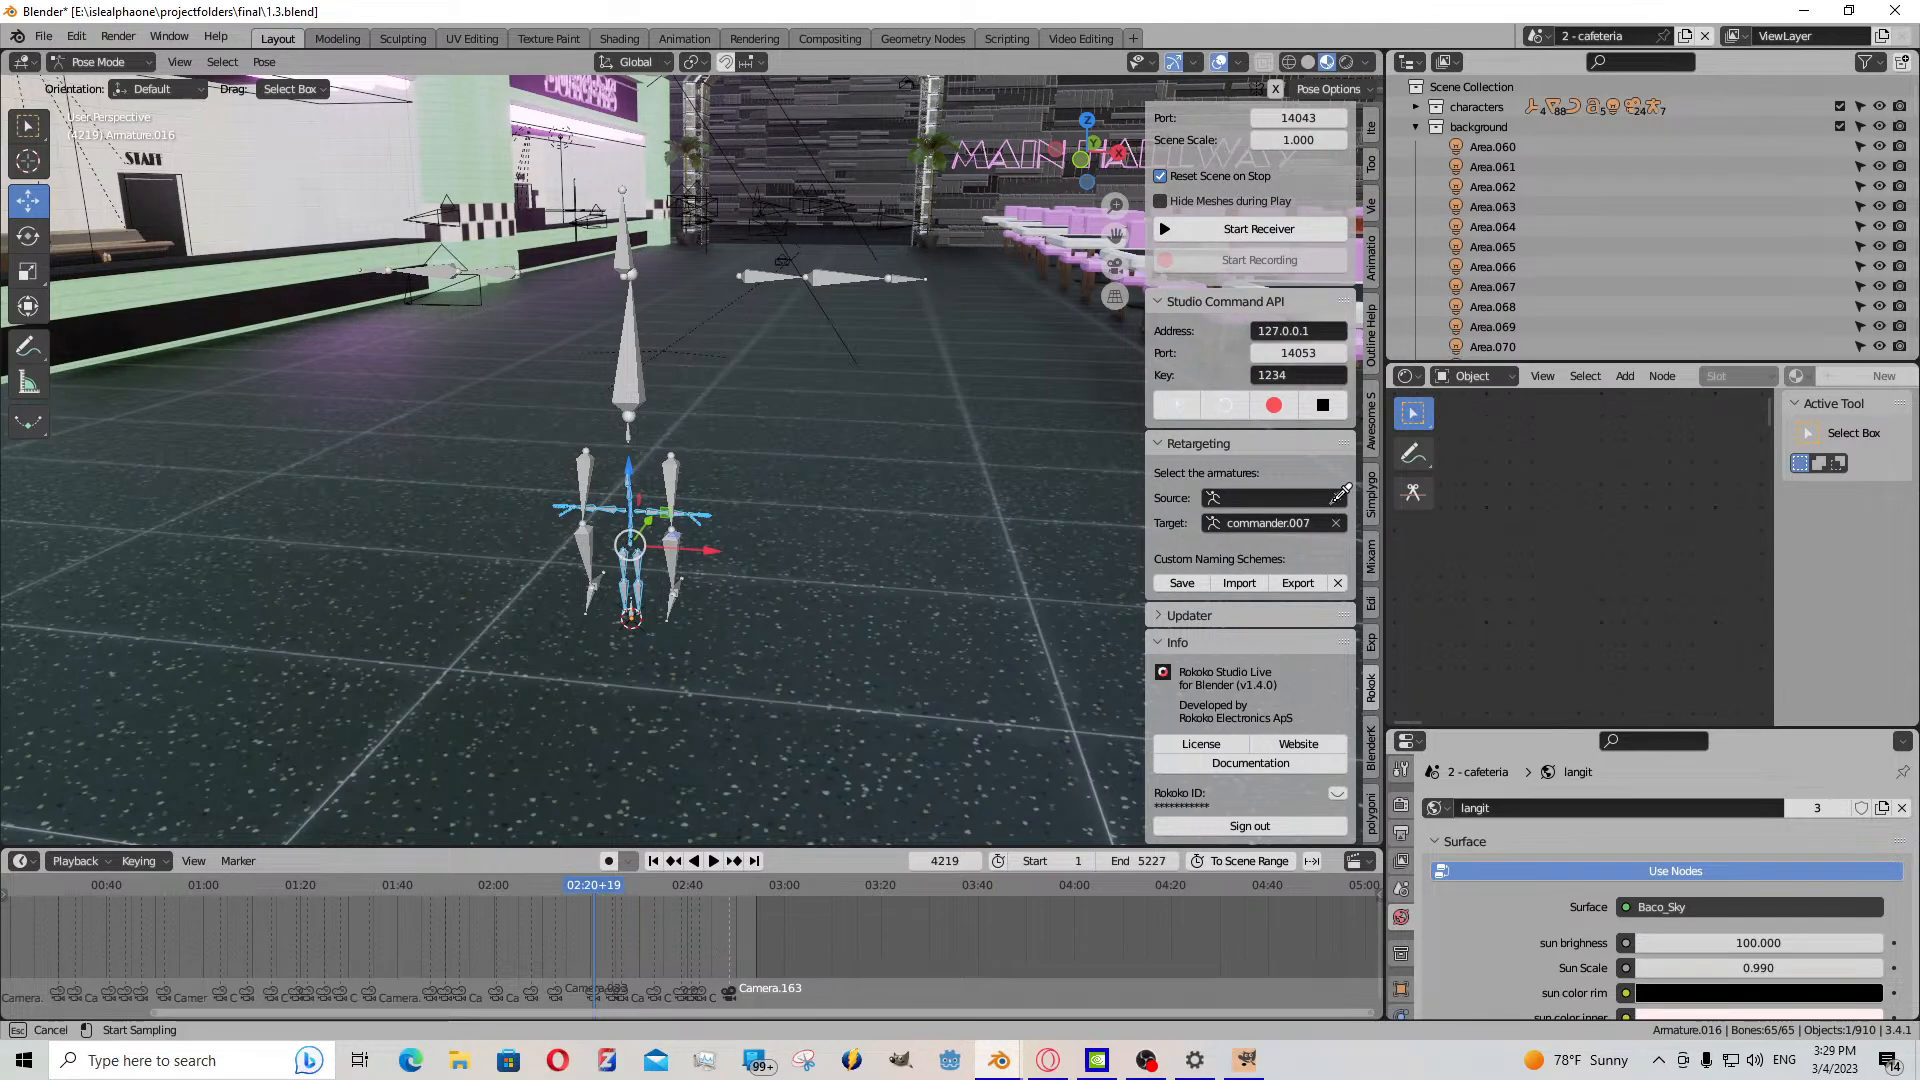
{"action": "left_click", "coordinate": [640, 500]}
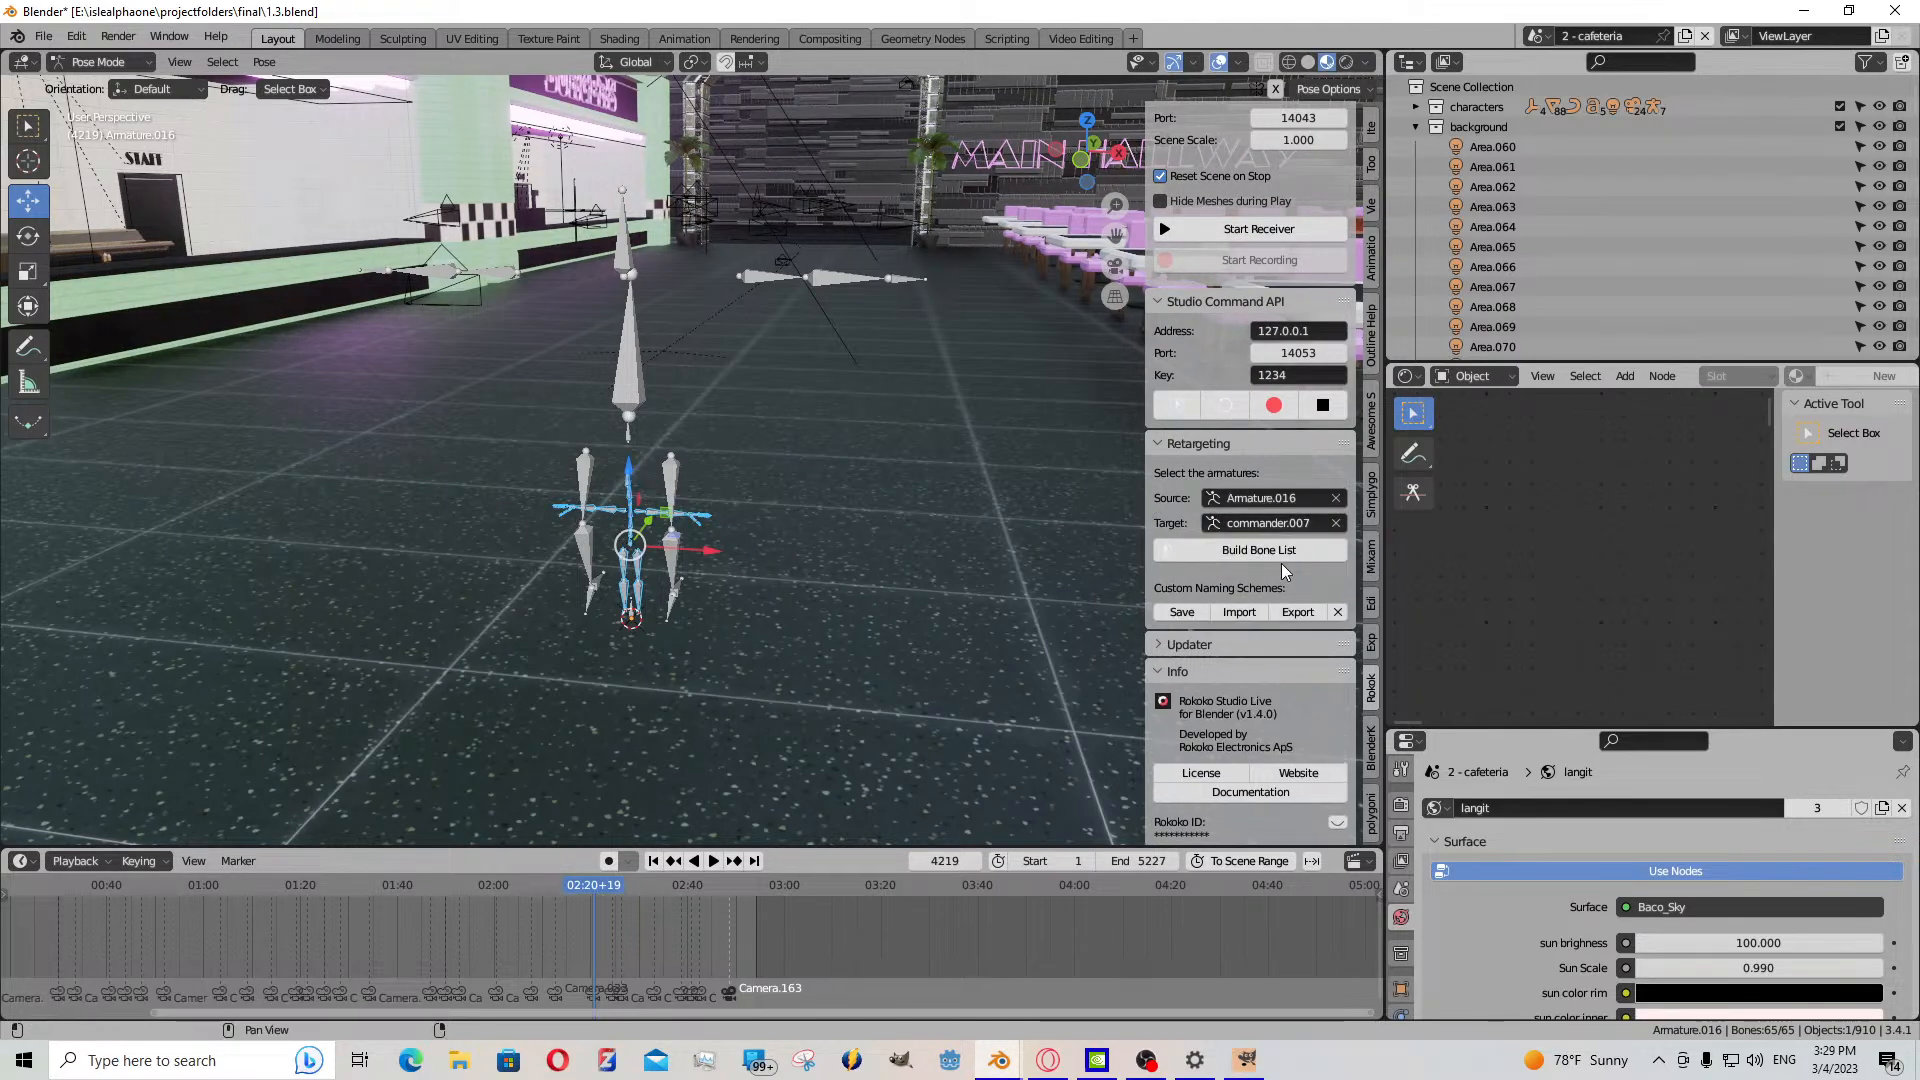
{"action": "scroll", "coordinate": [1268, 801], "scroll_direction": "down", "scroll_amount": 3}
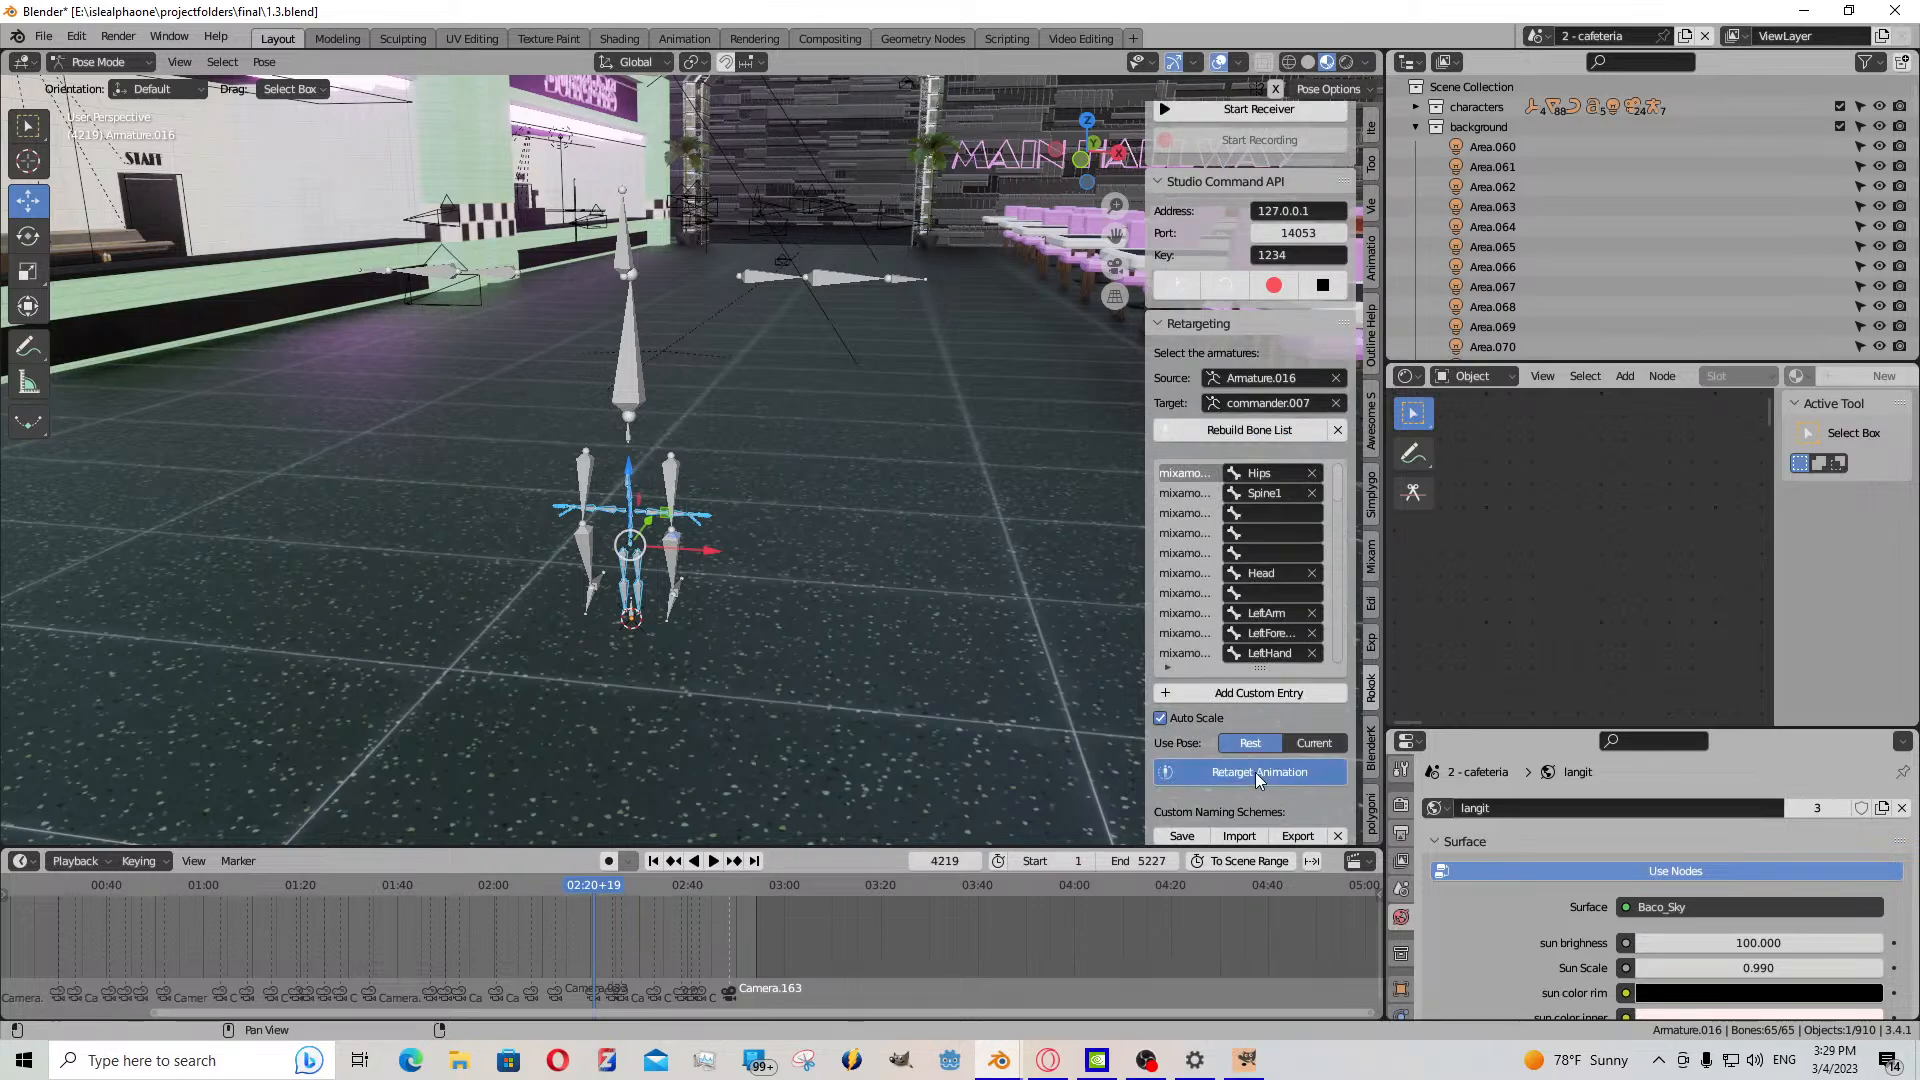
{"action": "left_click", "coordinate": [1256, 772]}
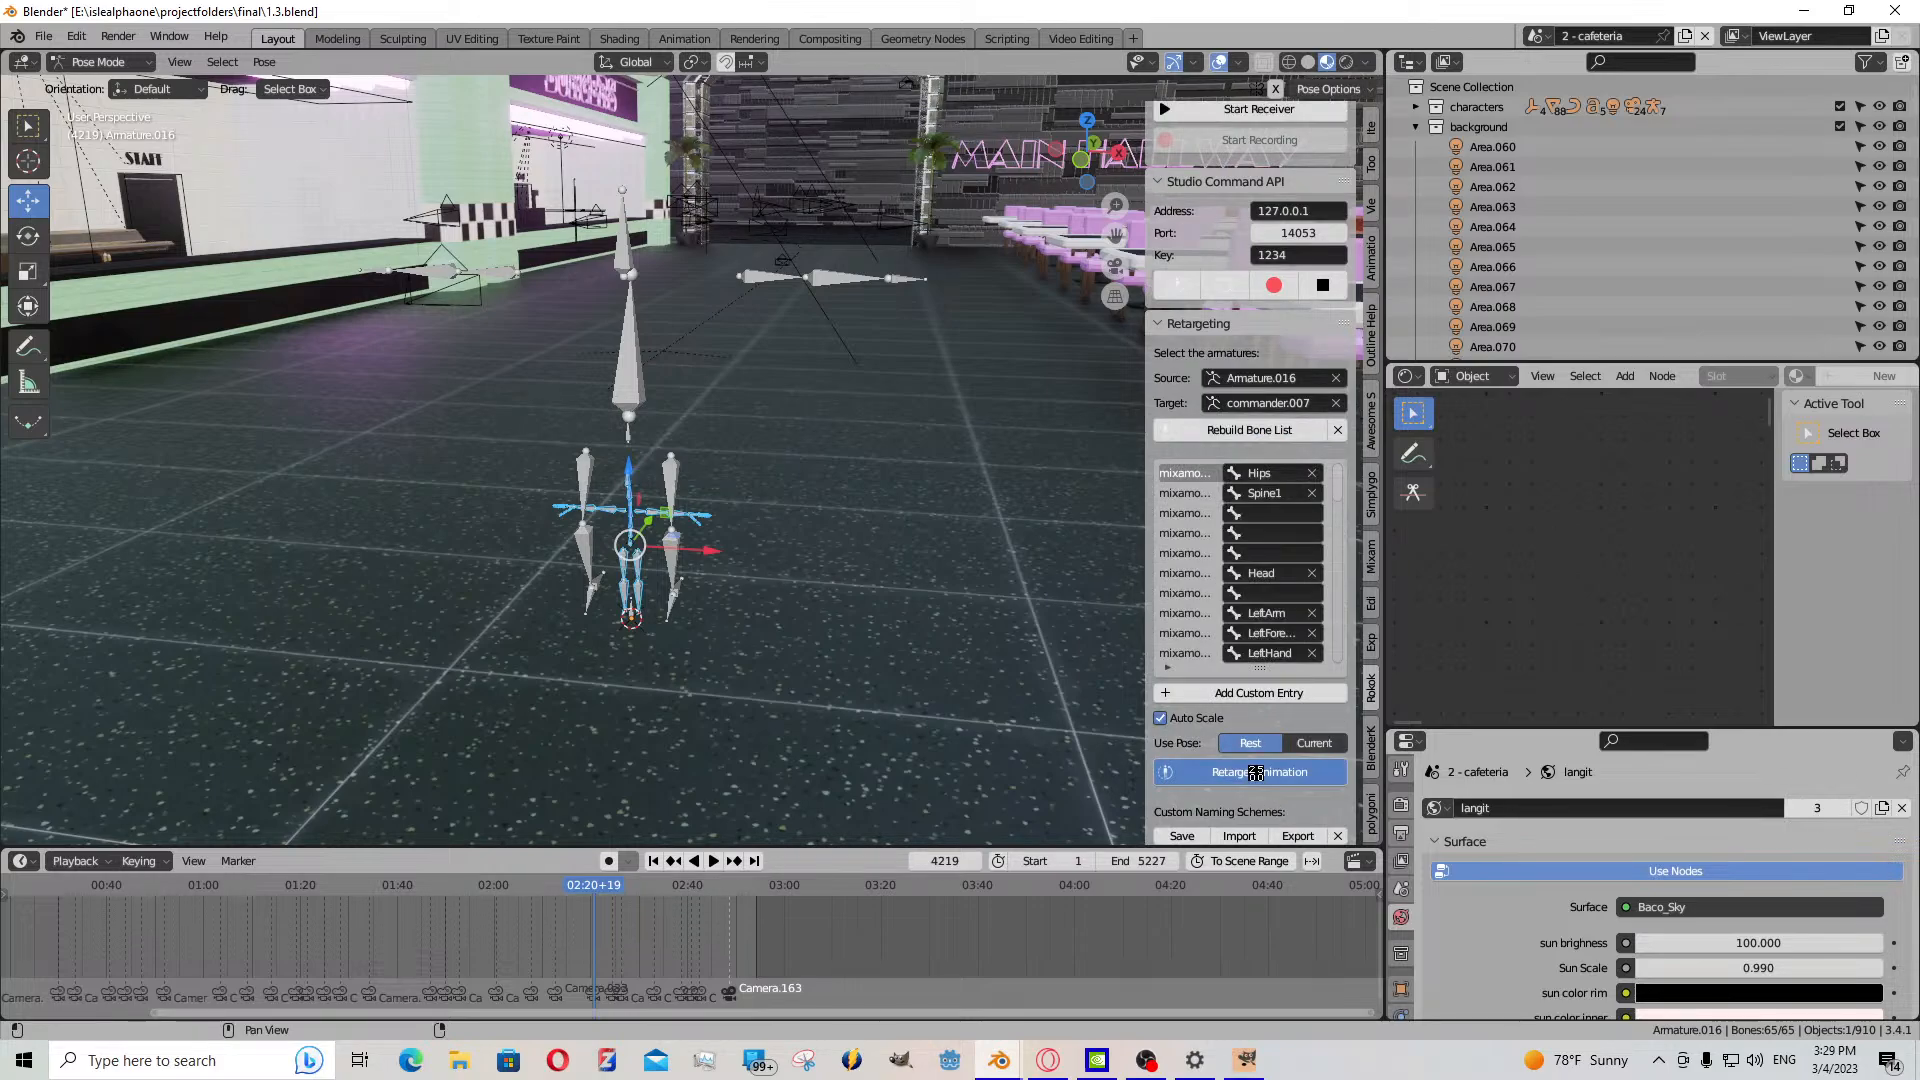
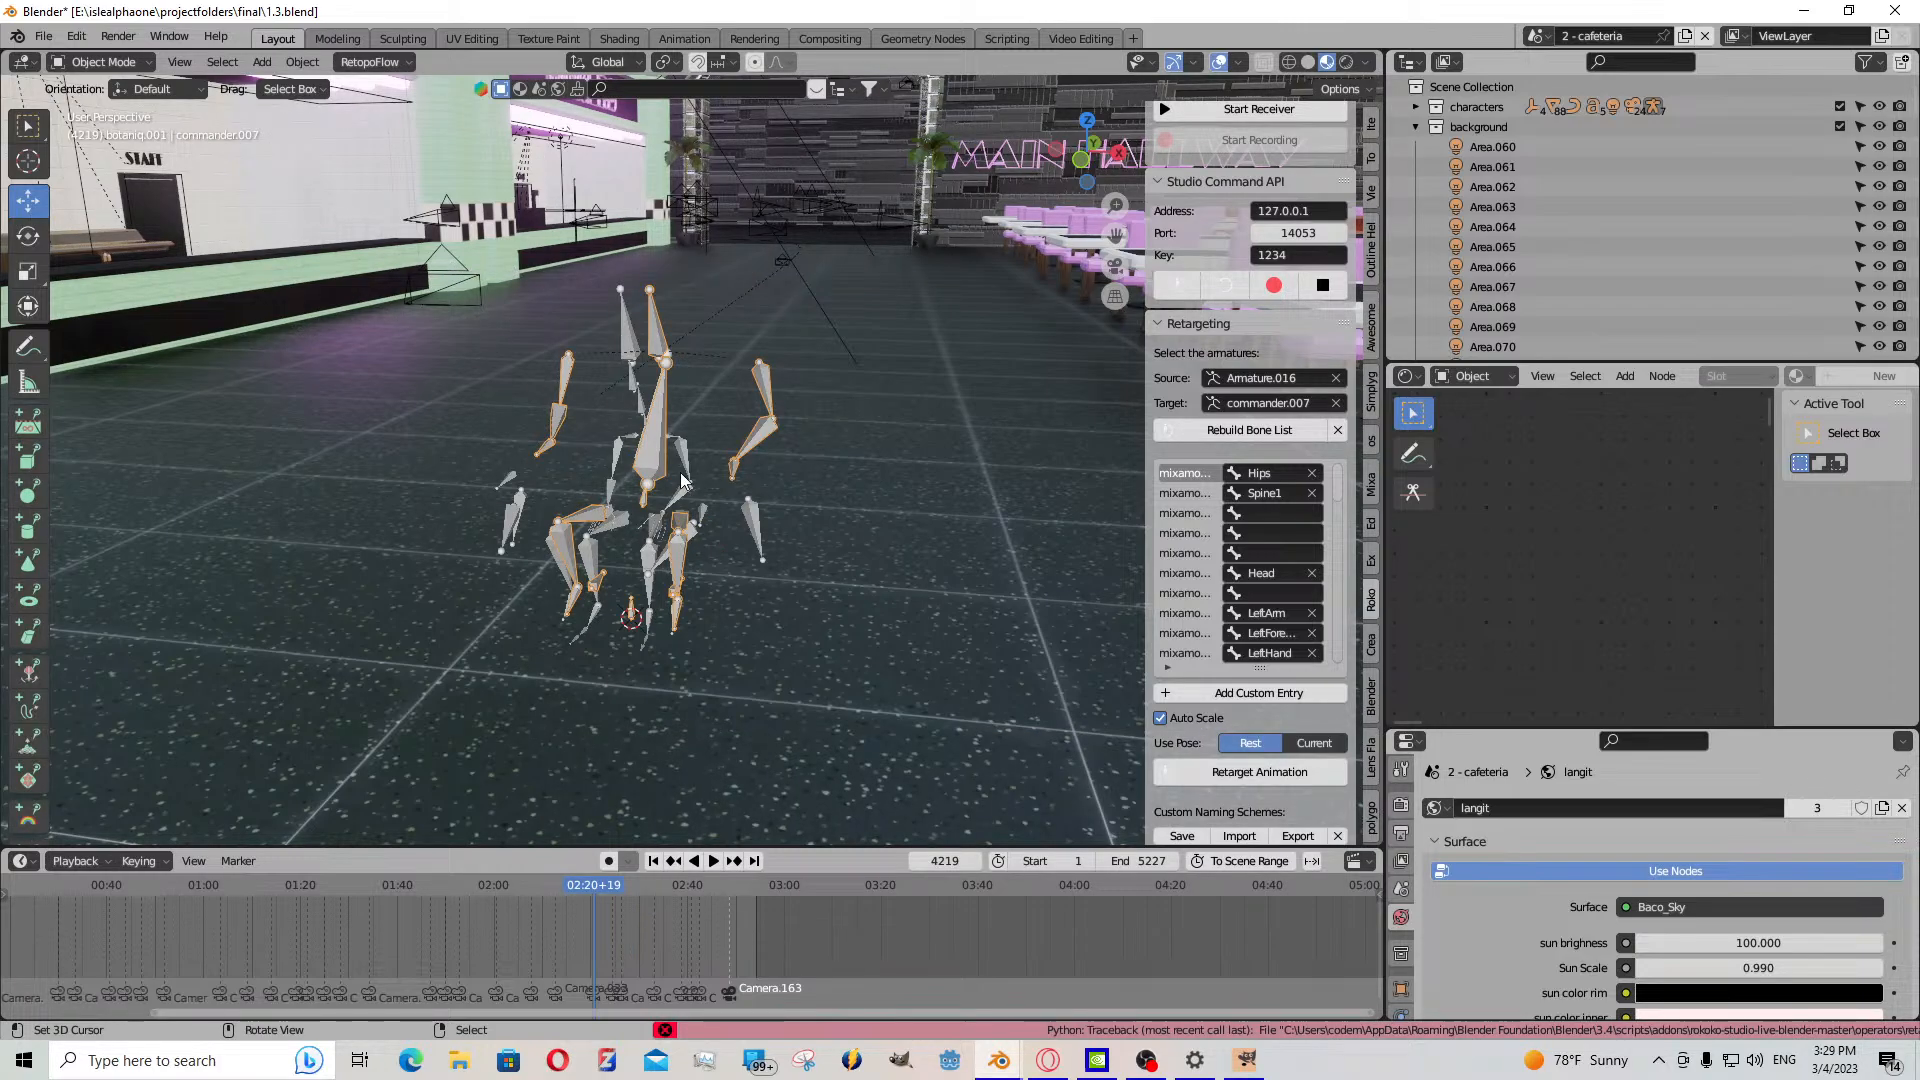
- Play back the retargeted sitting animation near the timeline's beginning and stop at its last keyframe, frame 179
{"action": "left_click", "coordinate": [681, 480]}
{"action": "left_click", "coordinate": [653, 441]}
{"action": "scroll", "coordinate": [280, 924], "scroll_direction": "down", "scroll_amount": 3}
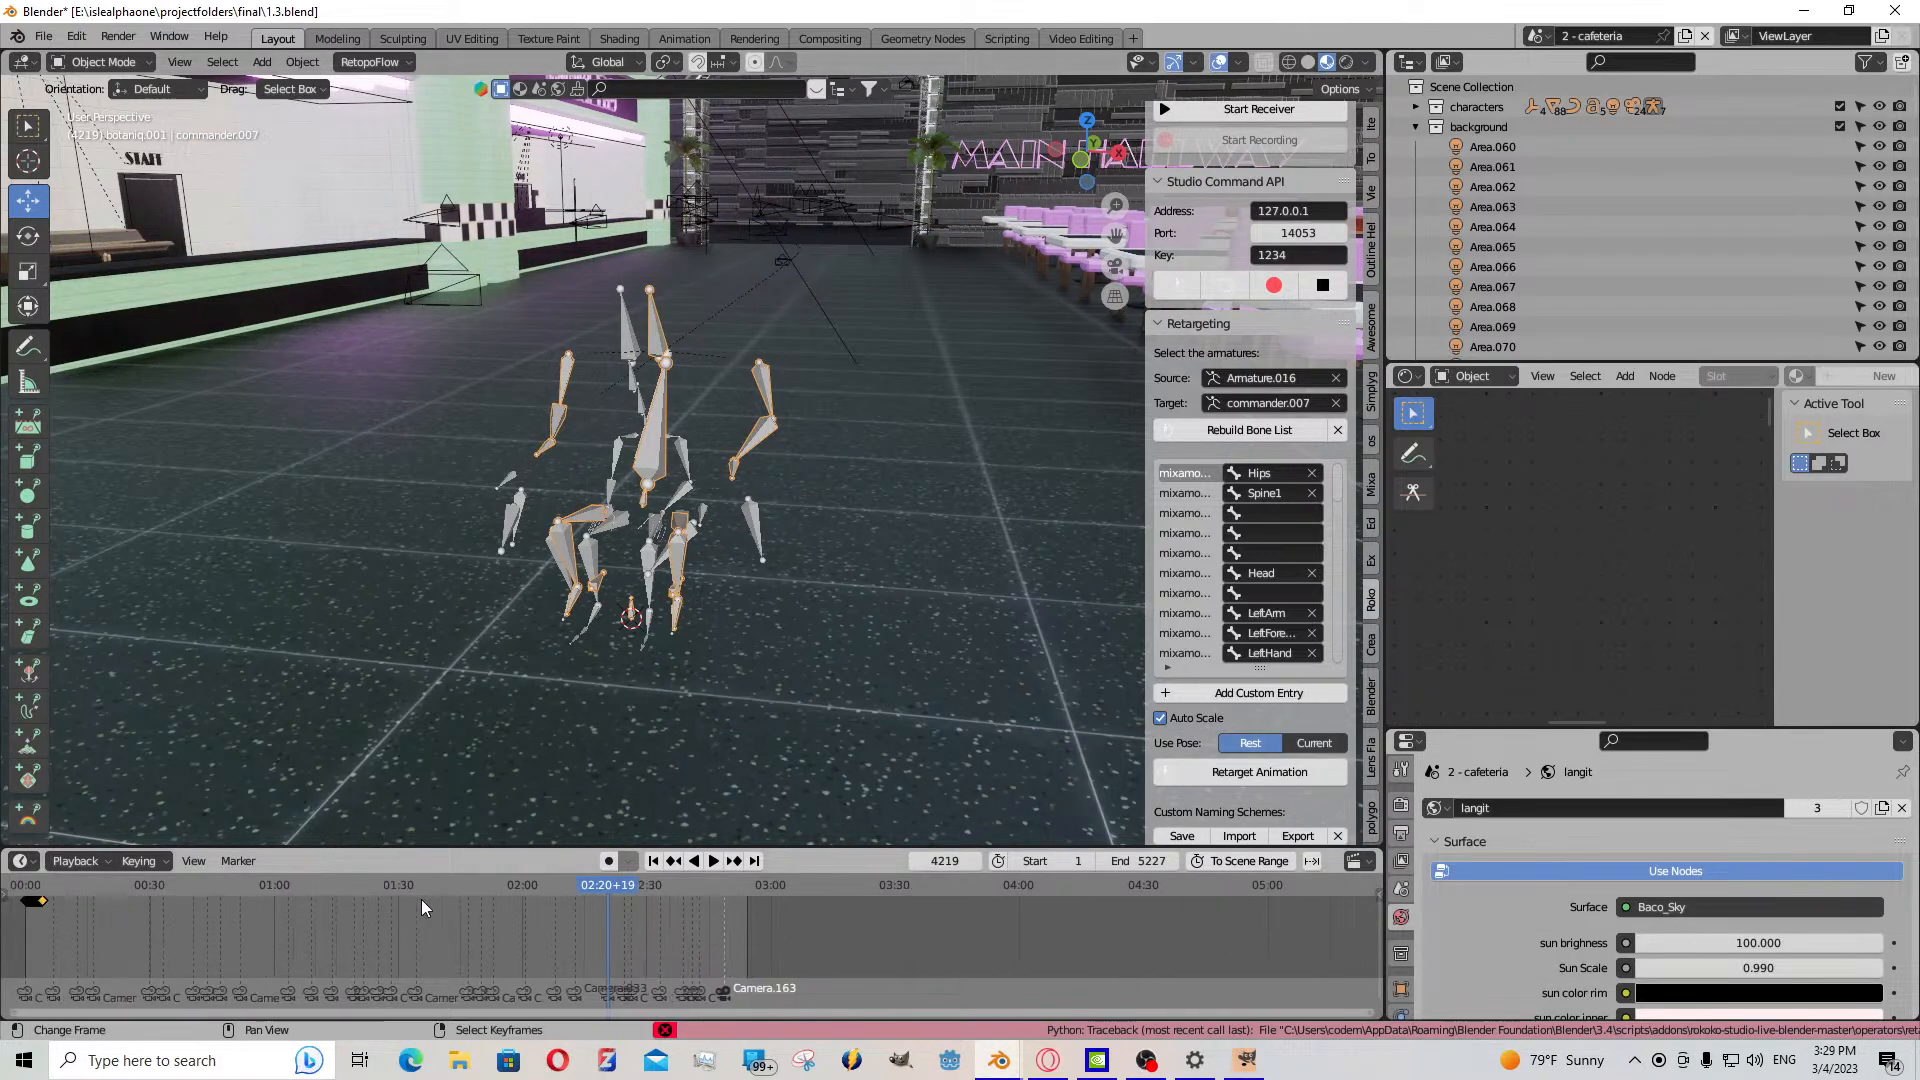
{"action": "left_click", "coordinate": [280, 925]}
{"action": "key", "text": "space"}
{"action": "left_click_drag", "start_coordinate": [279, 919], "coordinate": [292, 919]}
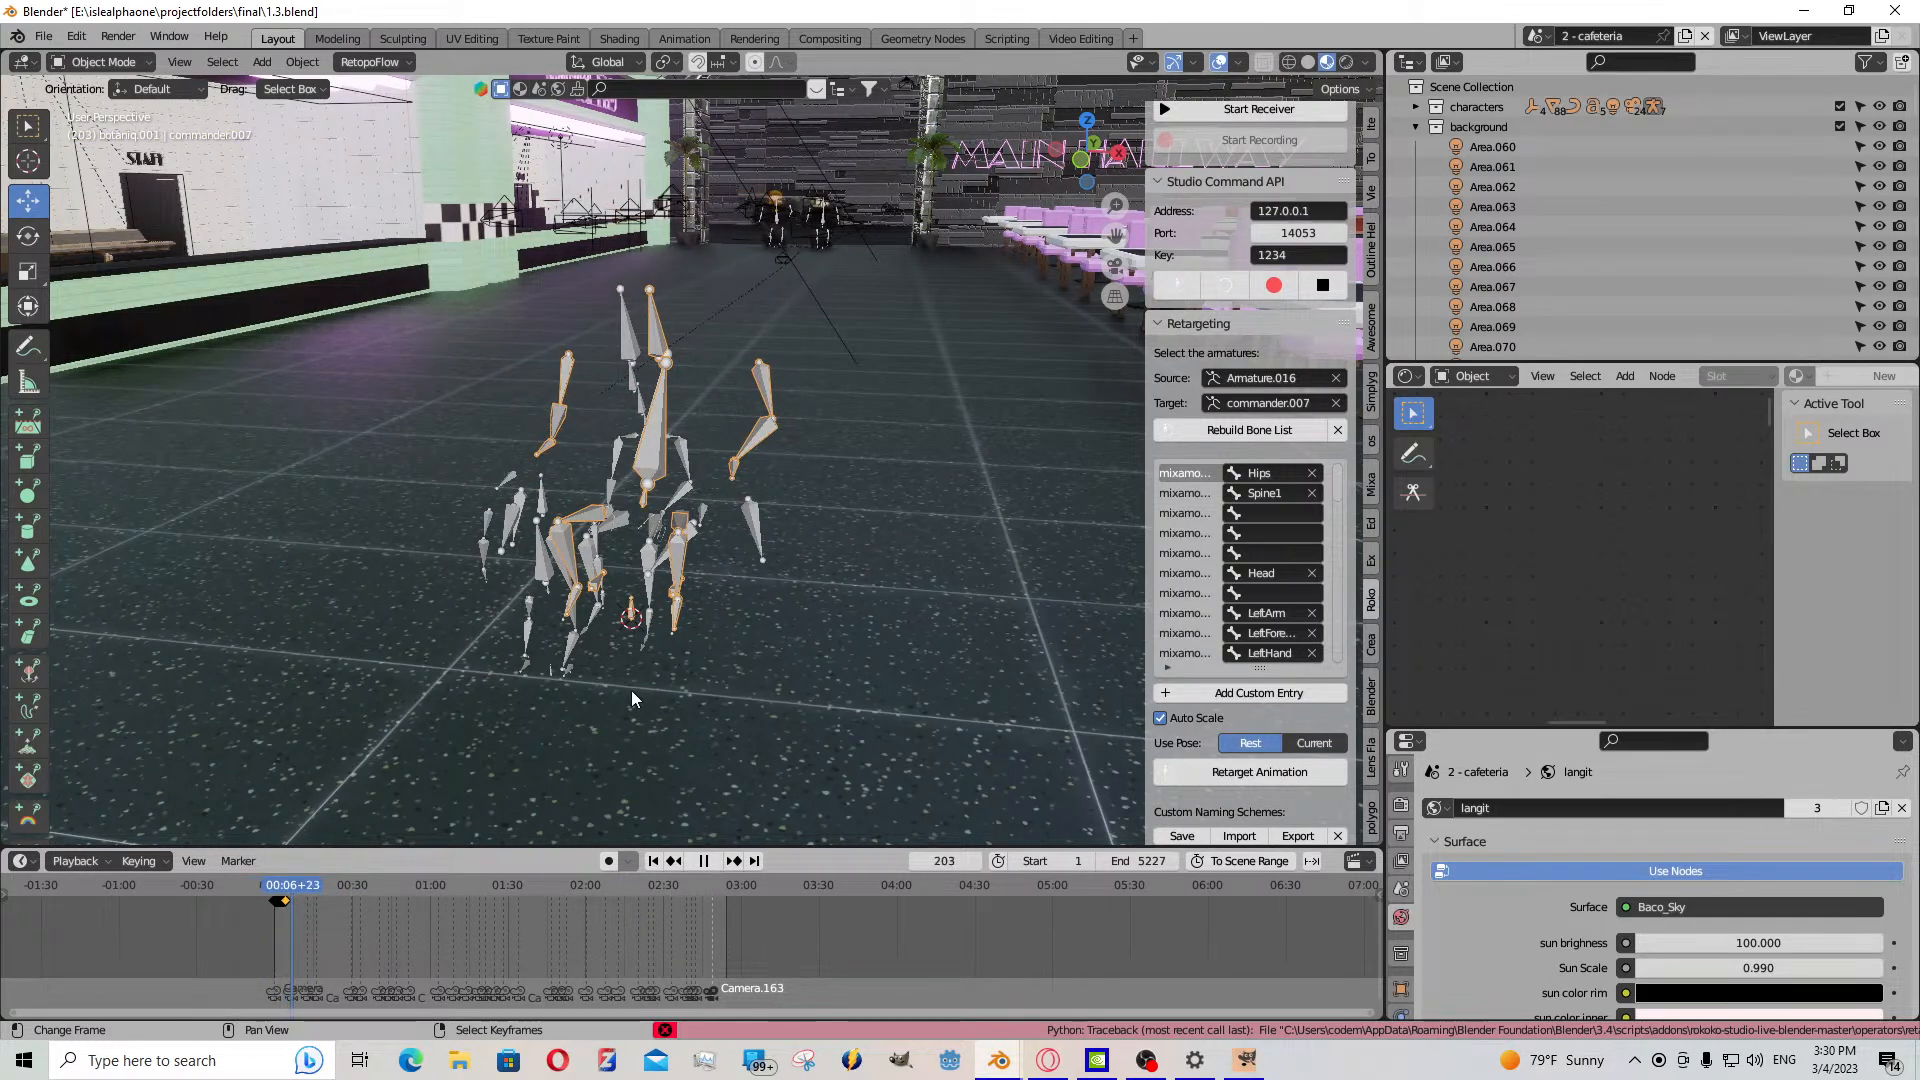
{"action": "left_click", "coordinate": [613, 538]}
{"action": "left_click", "coordinate": [299, 912]}
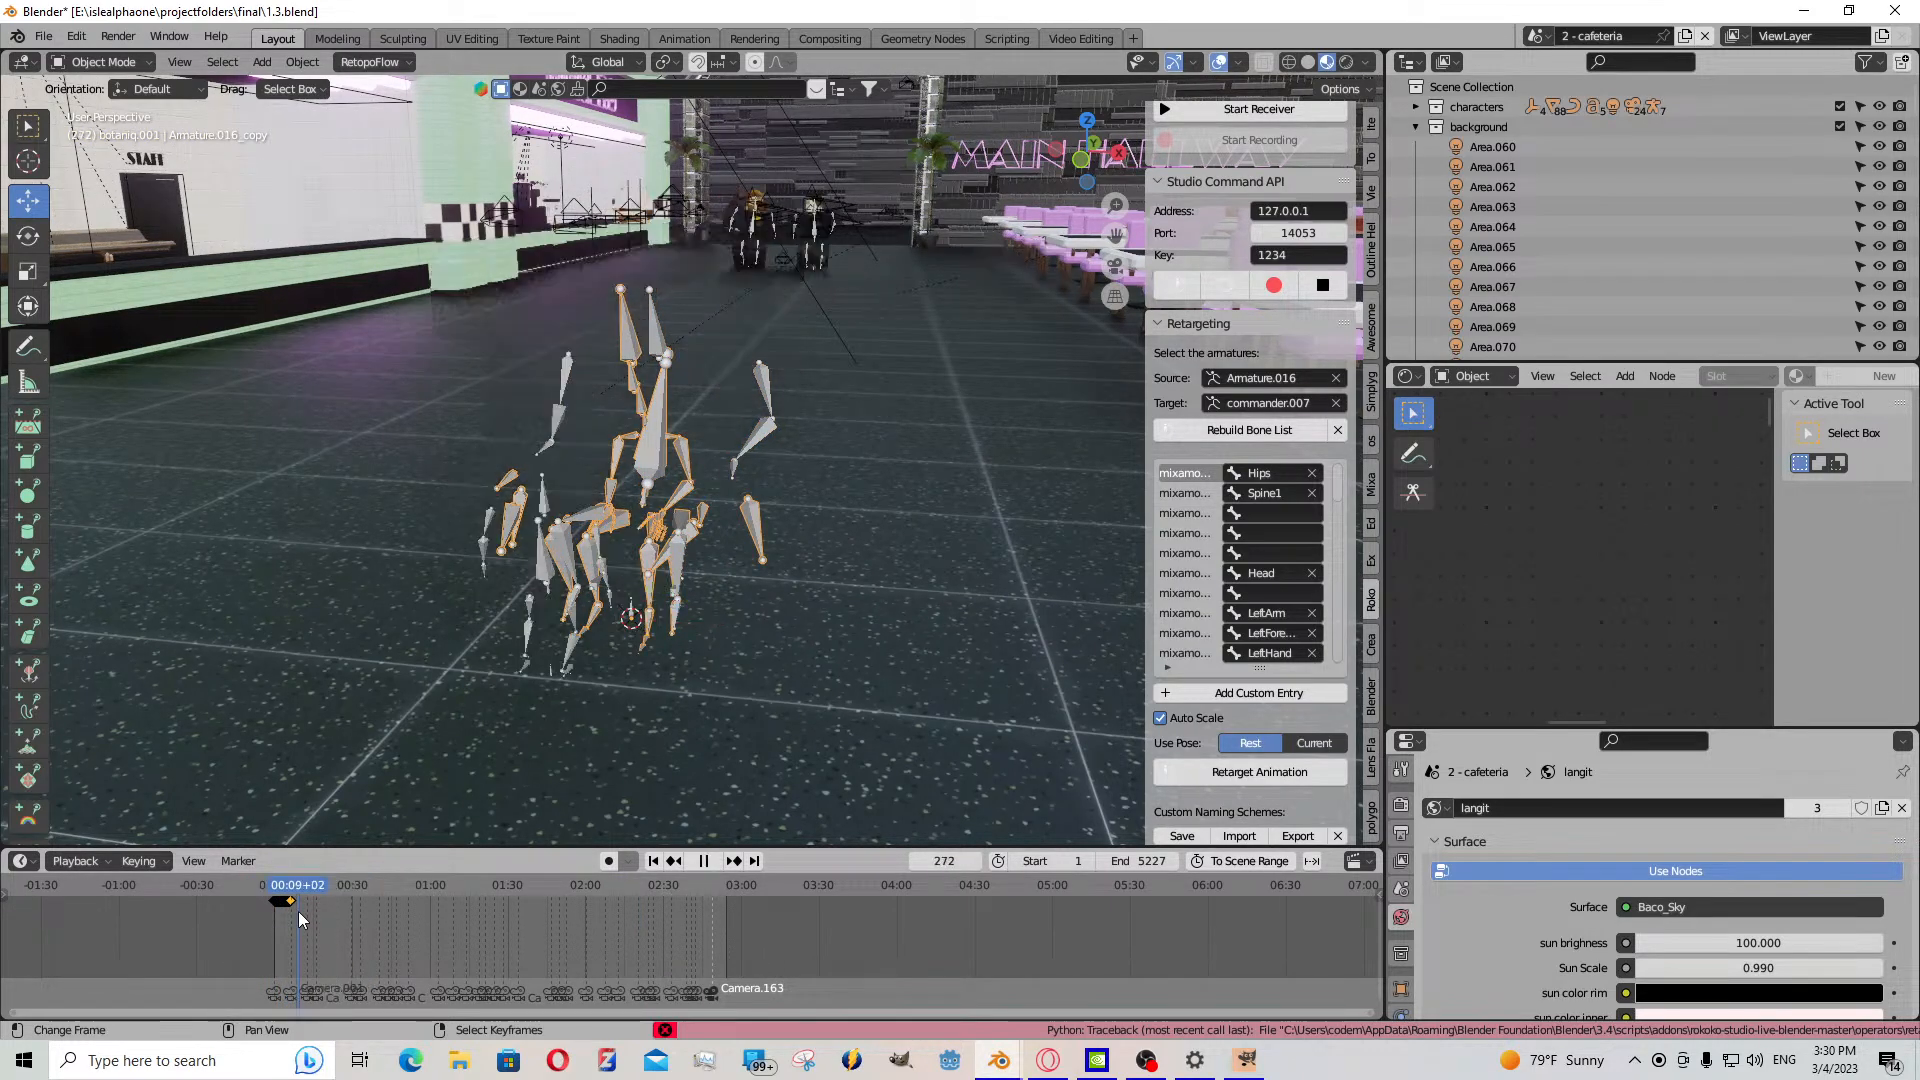
{"action": "key", "text": "space"}
{"action": "key", "text": "Down"}
- Bake commander.007's pose action from frame 1 to 179 in Pose Mode with Visual Keying and Clear Constraints enabled
{"action": "right_click", "coordinate": [659, 338]}
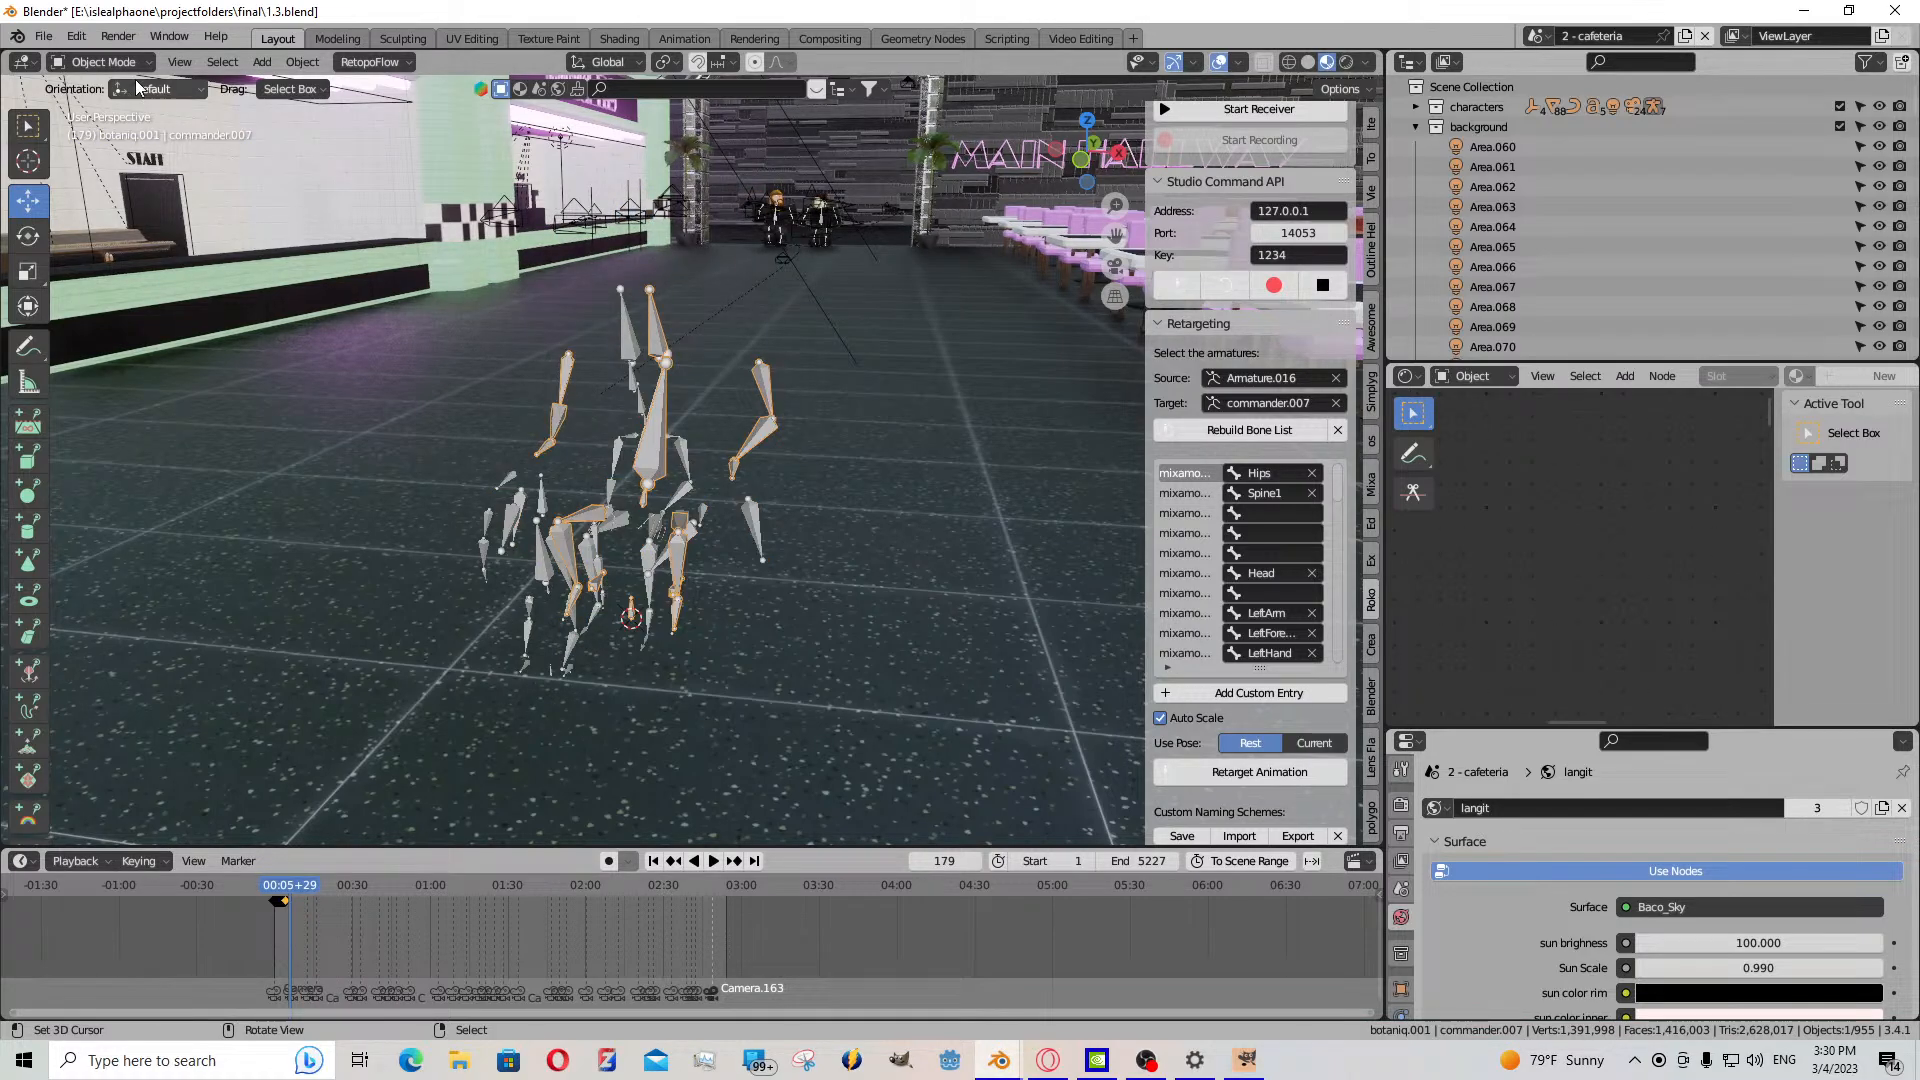
{"action": "left_click", "coordinate": [108, 62]}
{"action": "left_click", "coordinate": [113, 127]}
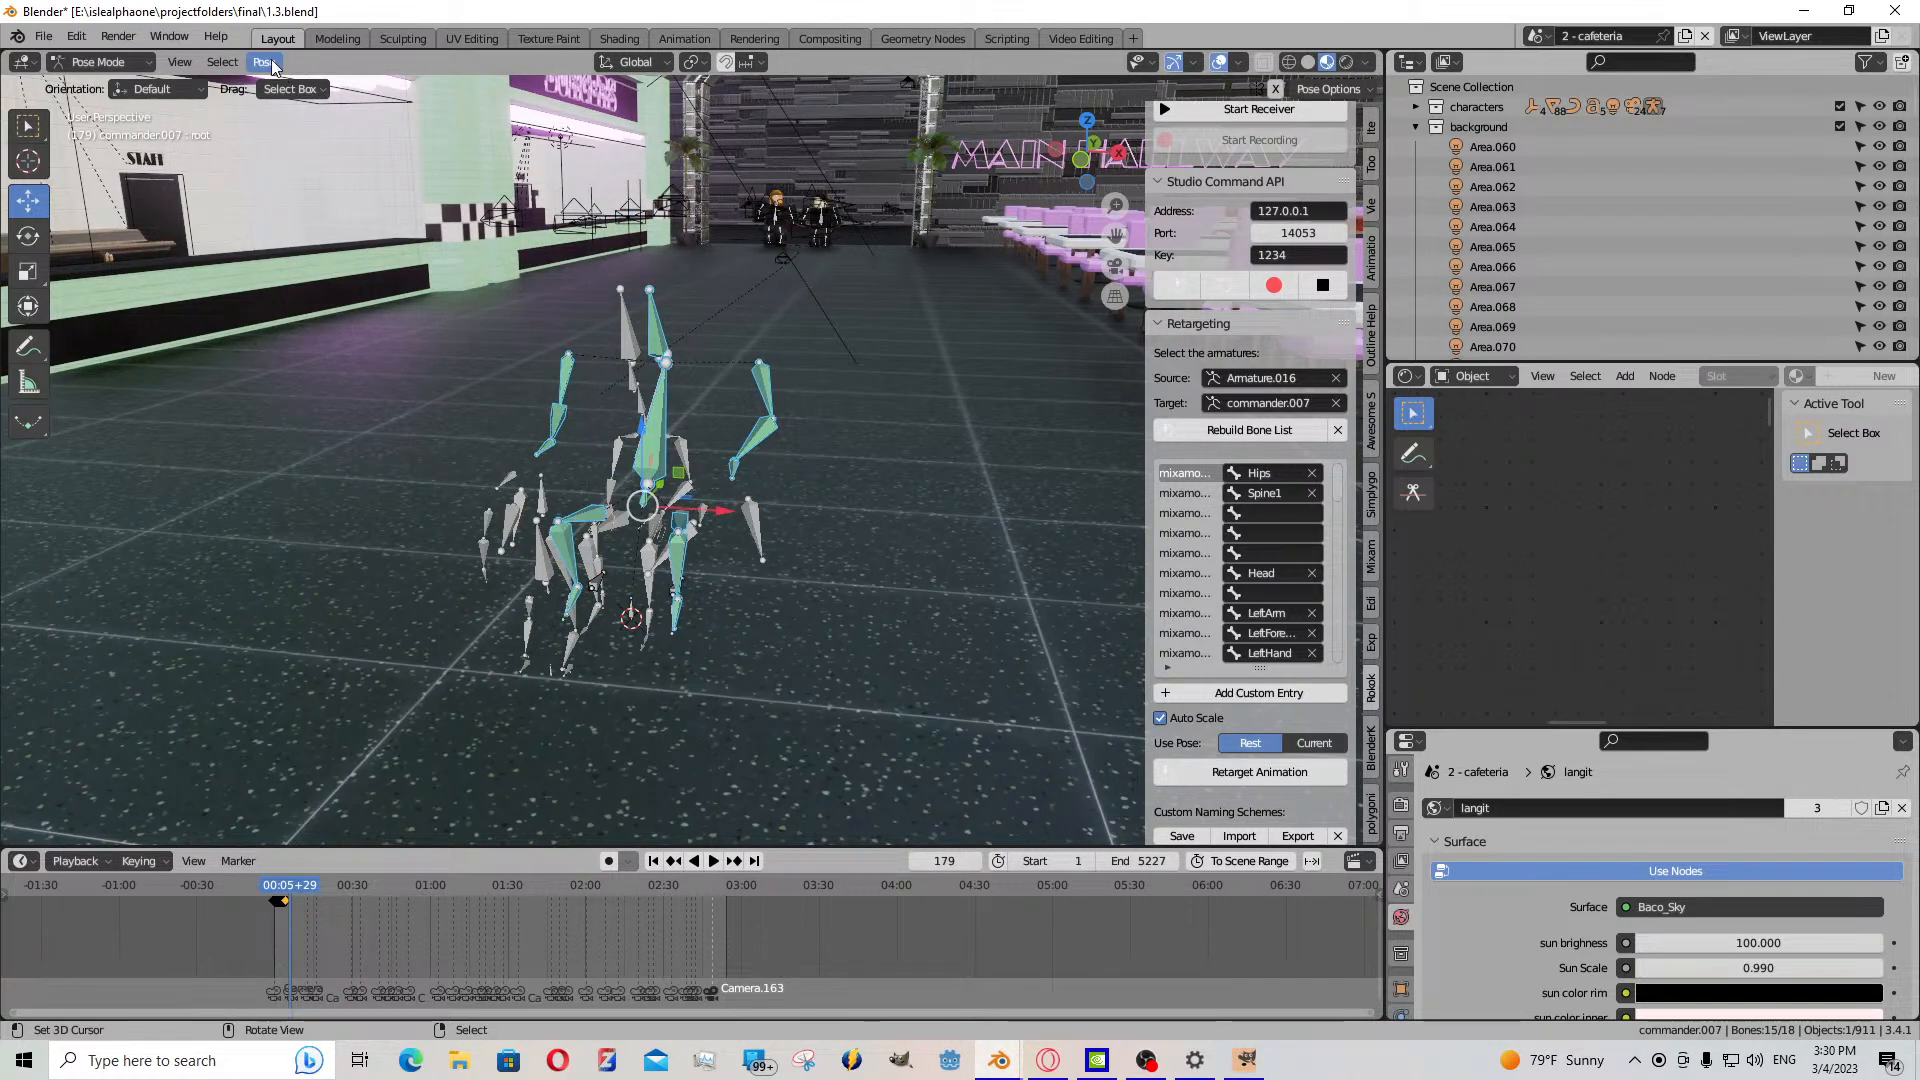
{"action": "left_click", "coordinate": [265, 62]}
{"action": "mouse_move", "coordinate": [420, 172]}
{"action": "left_click", "coordinate": [500, 266]}
{"action": "left_click", "coordinate": [560, 318]}
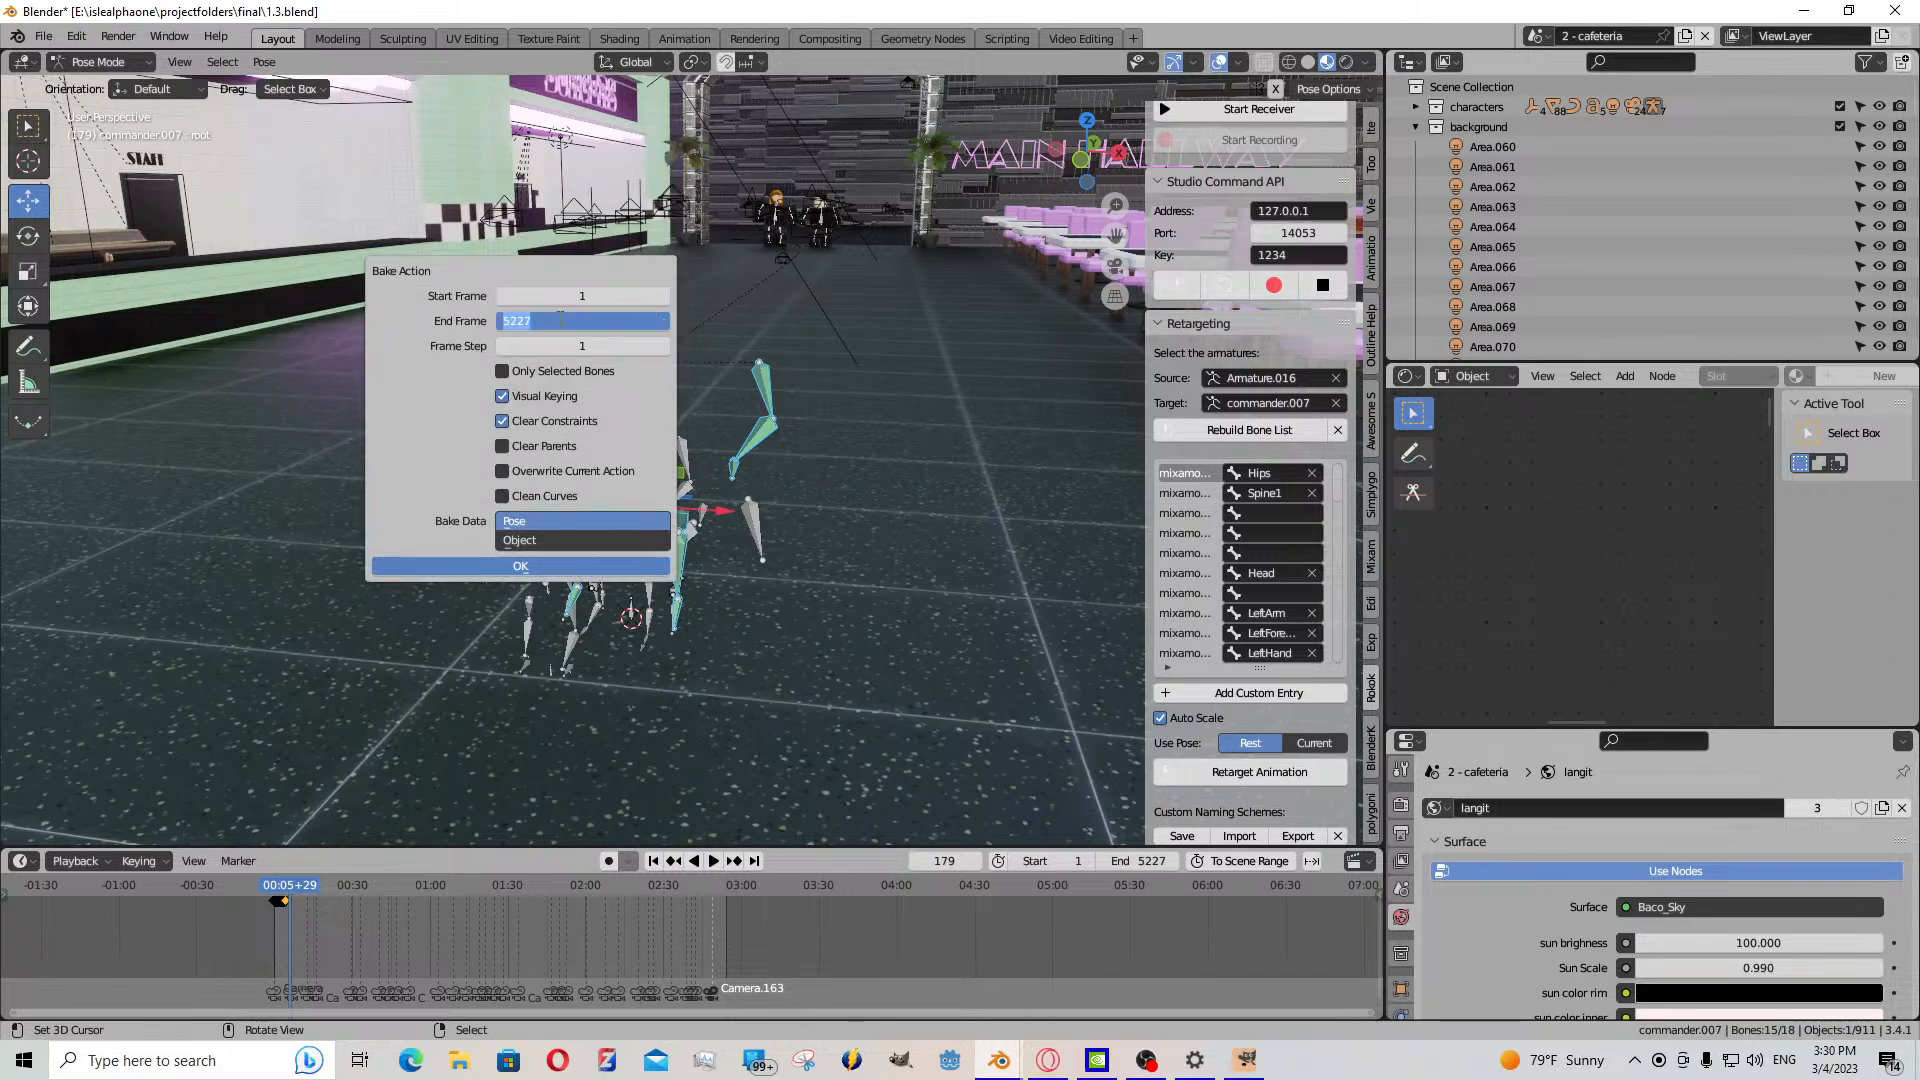
{"action": "key", "text": "Return"}
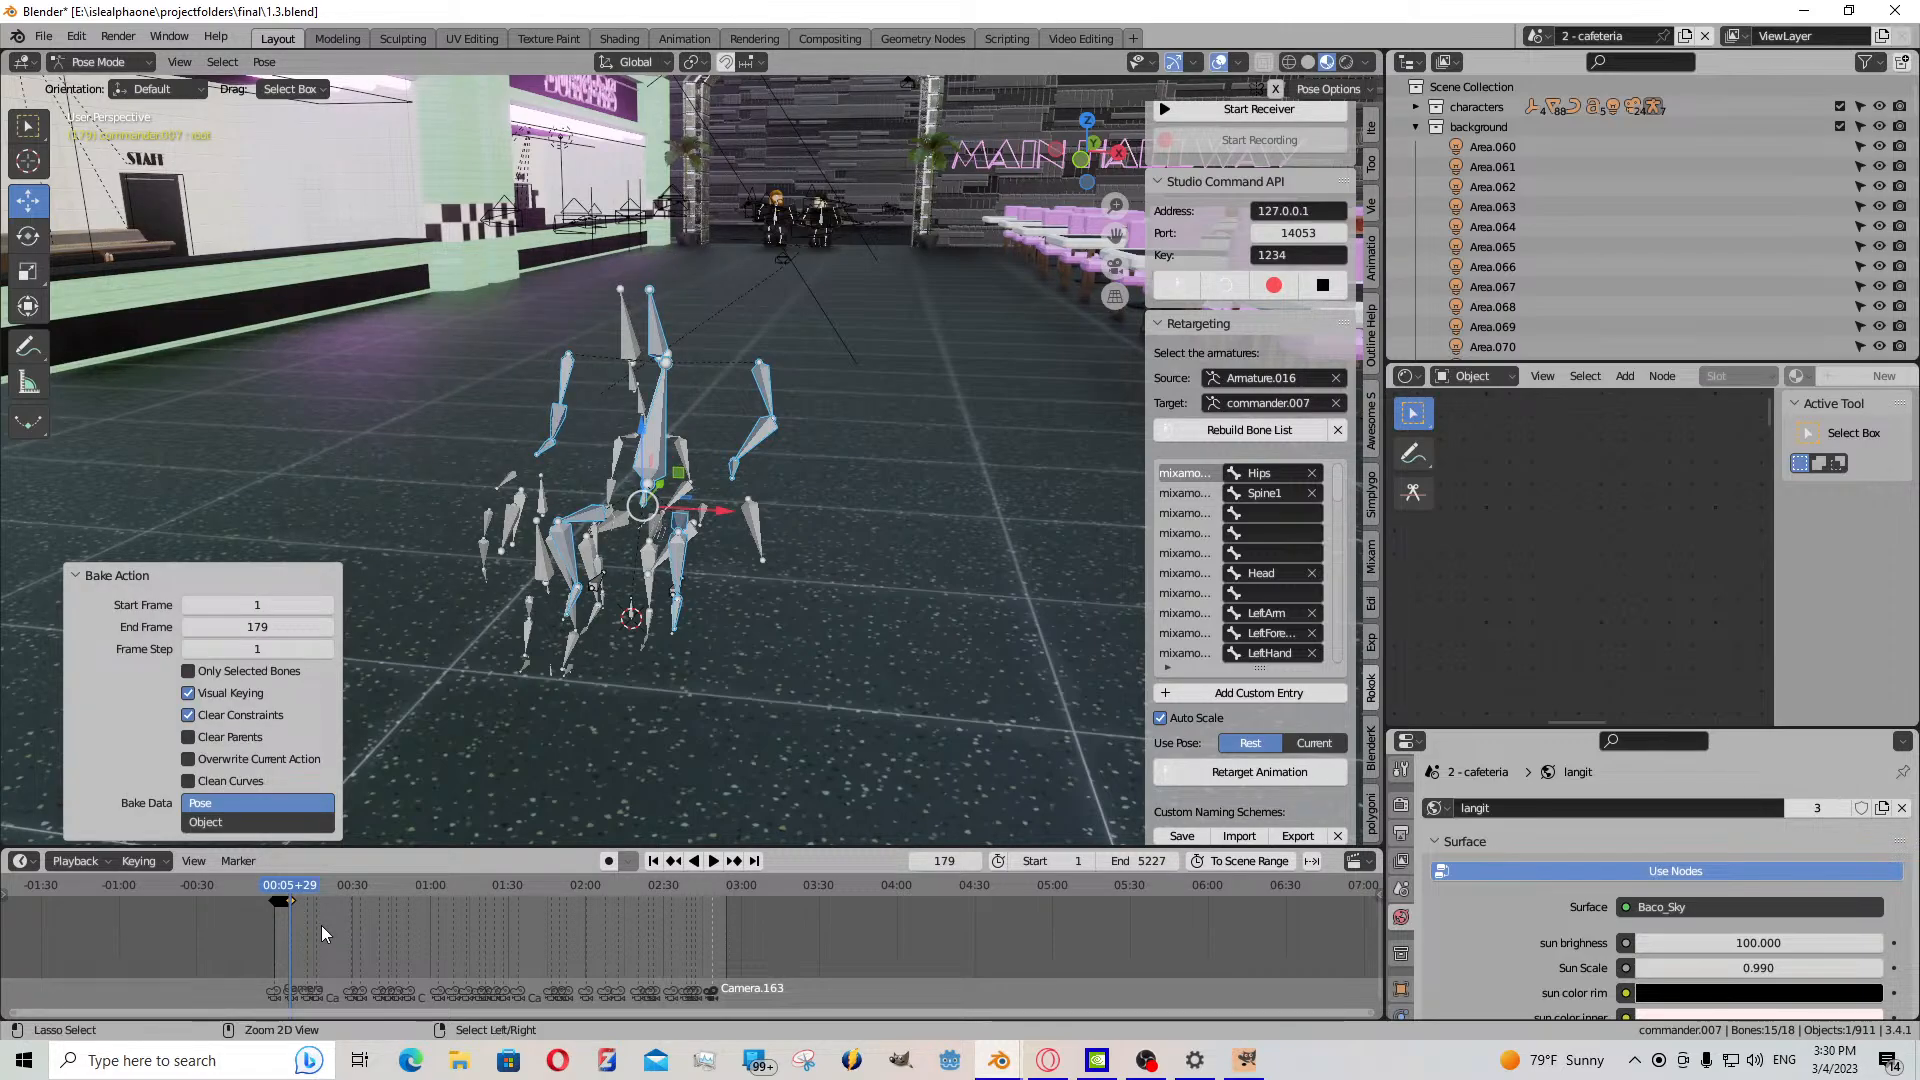
- Copy commander.007's baked sitting keyframes and paste them at frame 179 onto all keyed bones of demolitonist.001 in Pose Mode
{"action": "middle_click_drag", "start_coordinate": [256, 923], "coordinate": [216, 914], "text": "ctrl"}
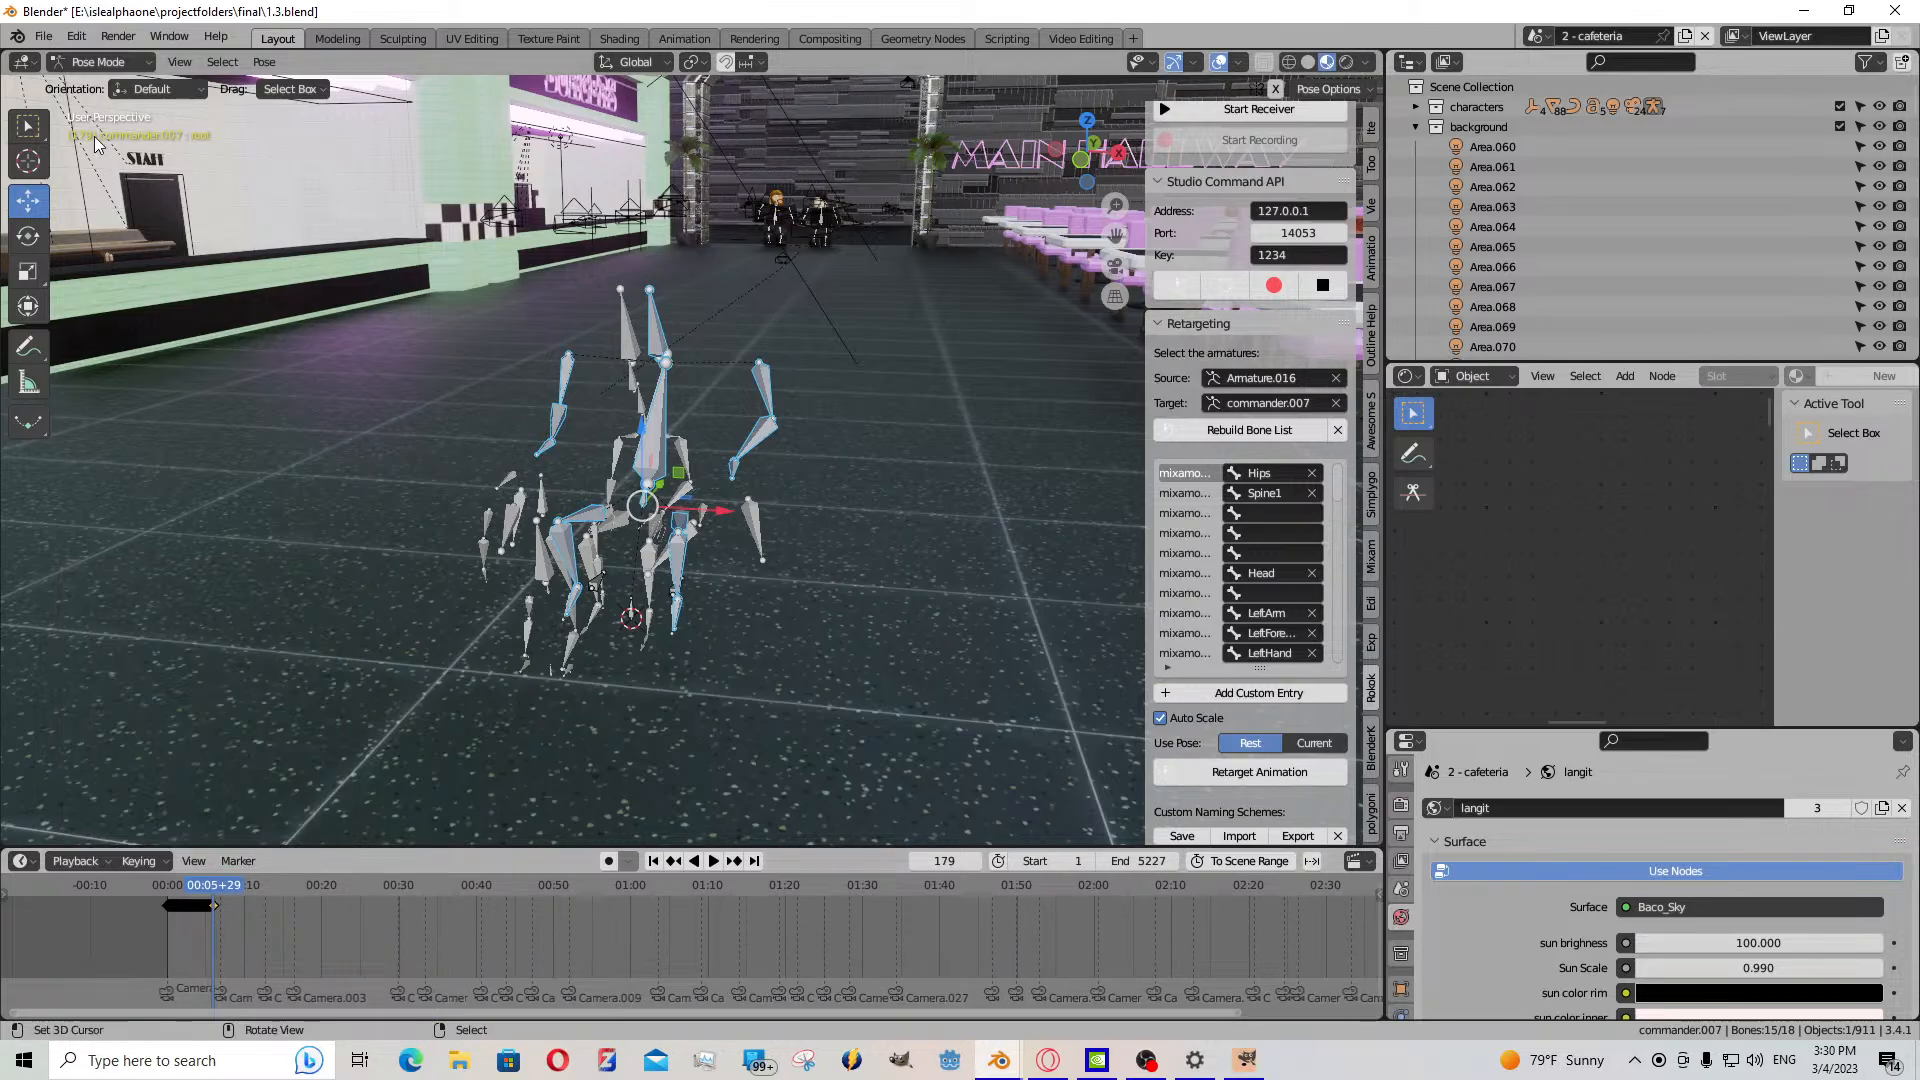
{"action": "left_click", "coordinate": [98, 63]}
{"action": "key", "text": "shift+grave"}
{"action": "key", "text": "w"}
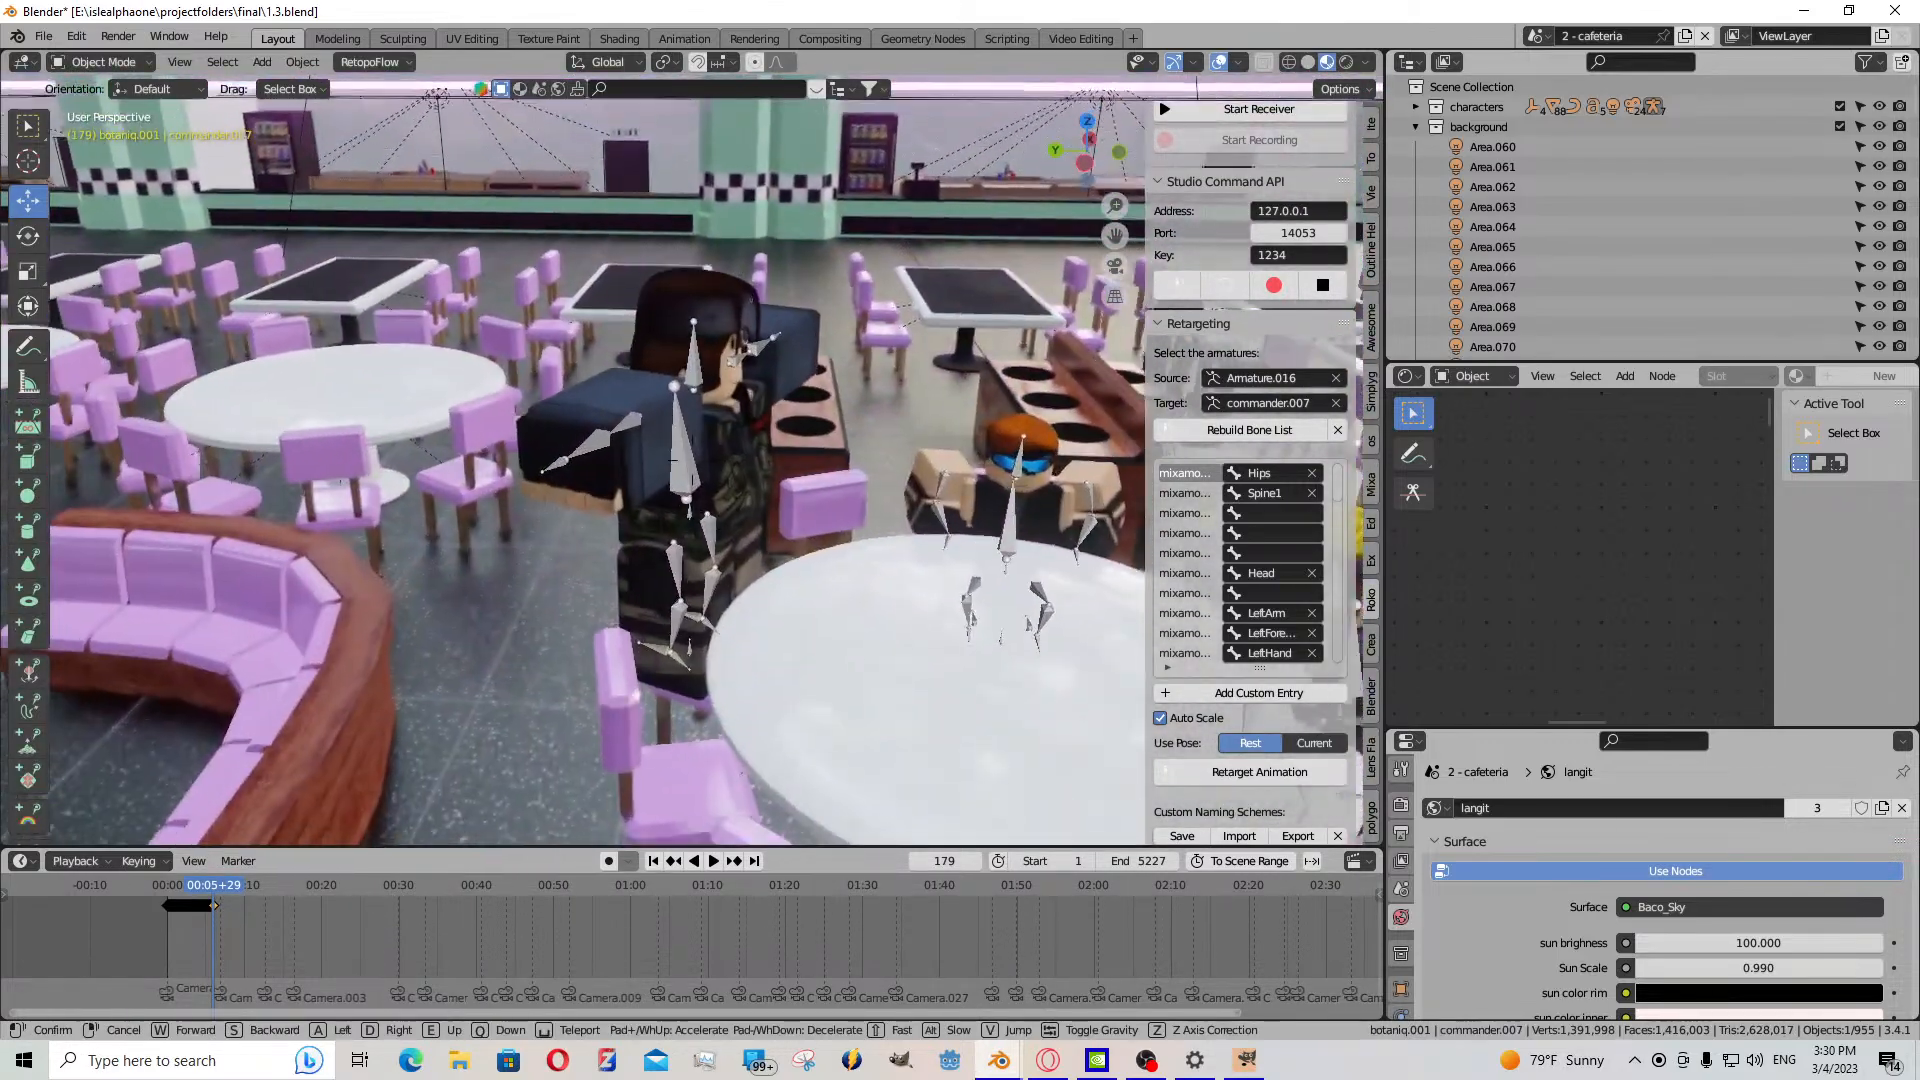
{"action": "left_click", "coordinate": [685, 478]}
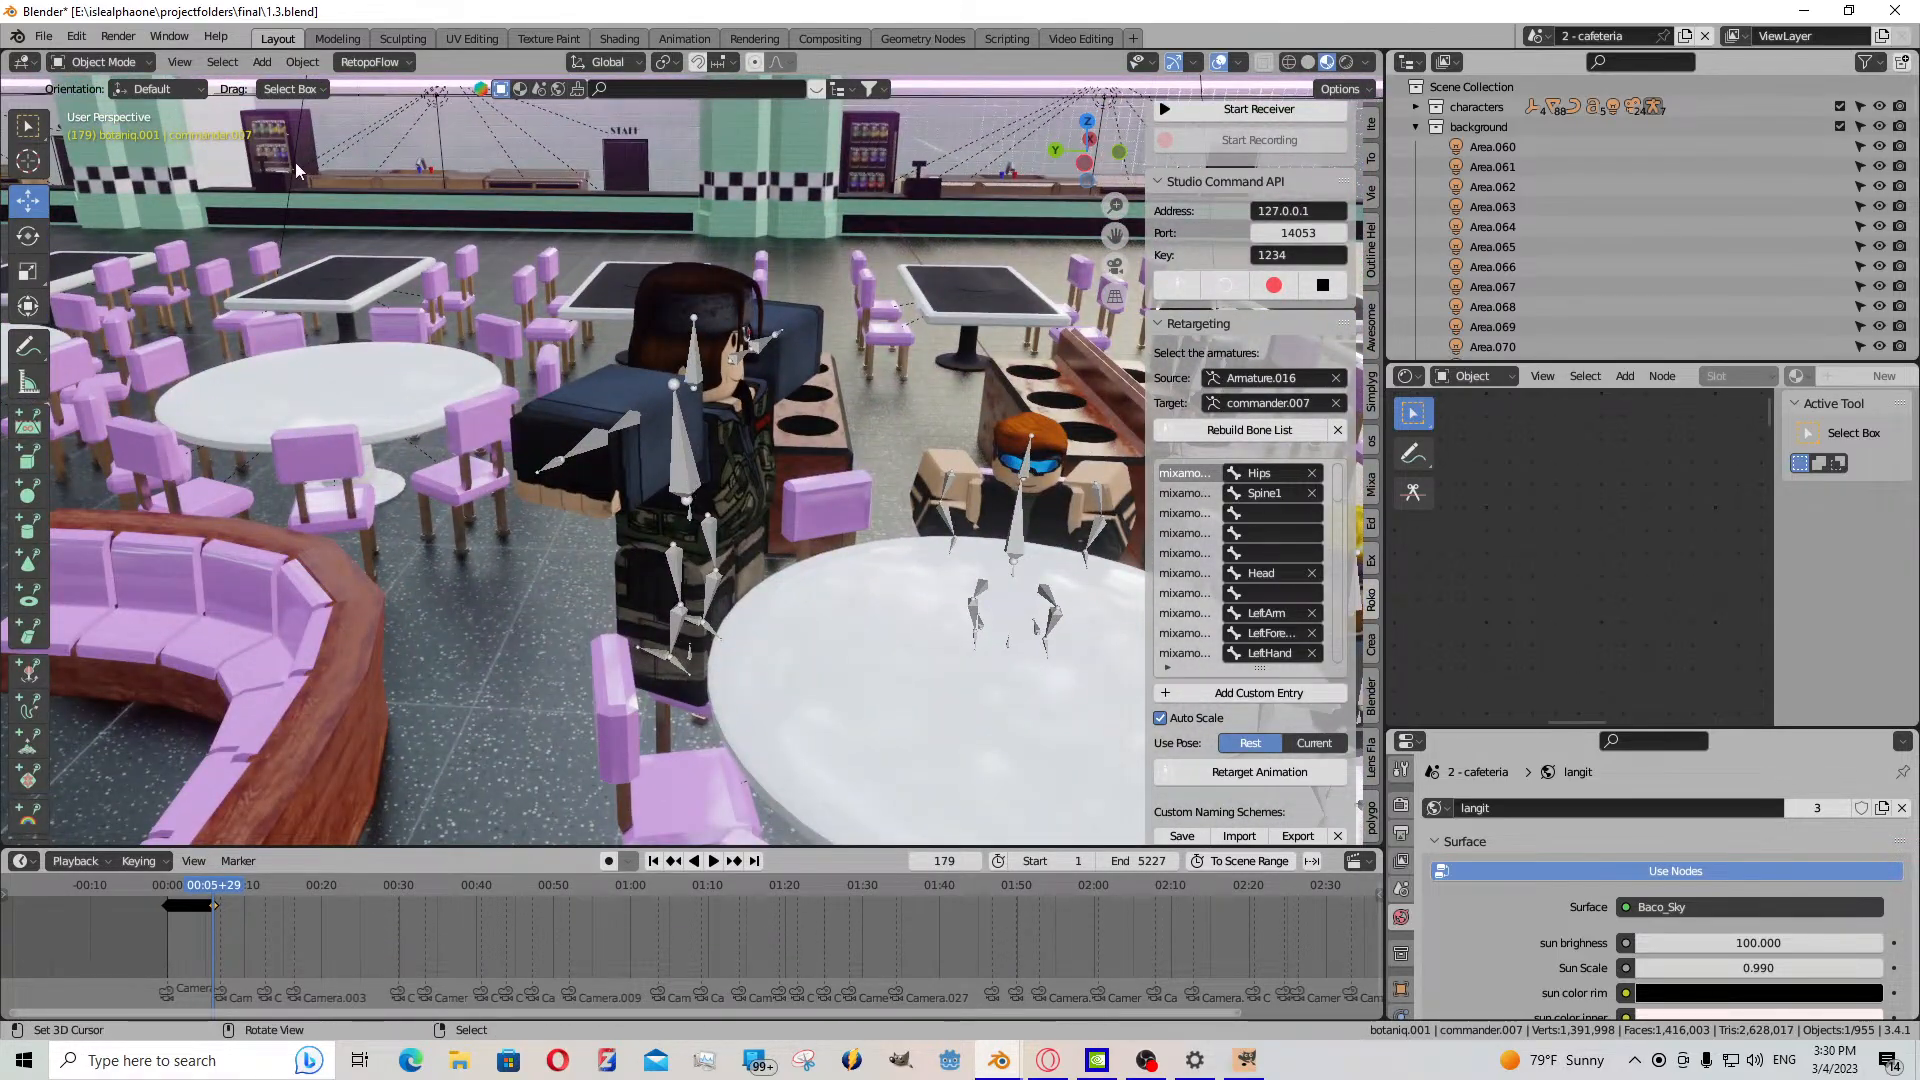
{"action": "key", "text": "Return"}
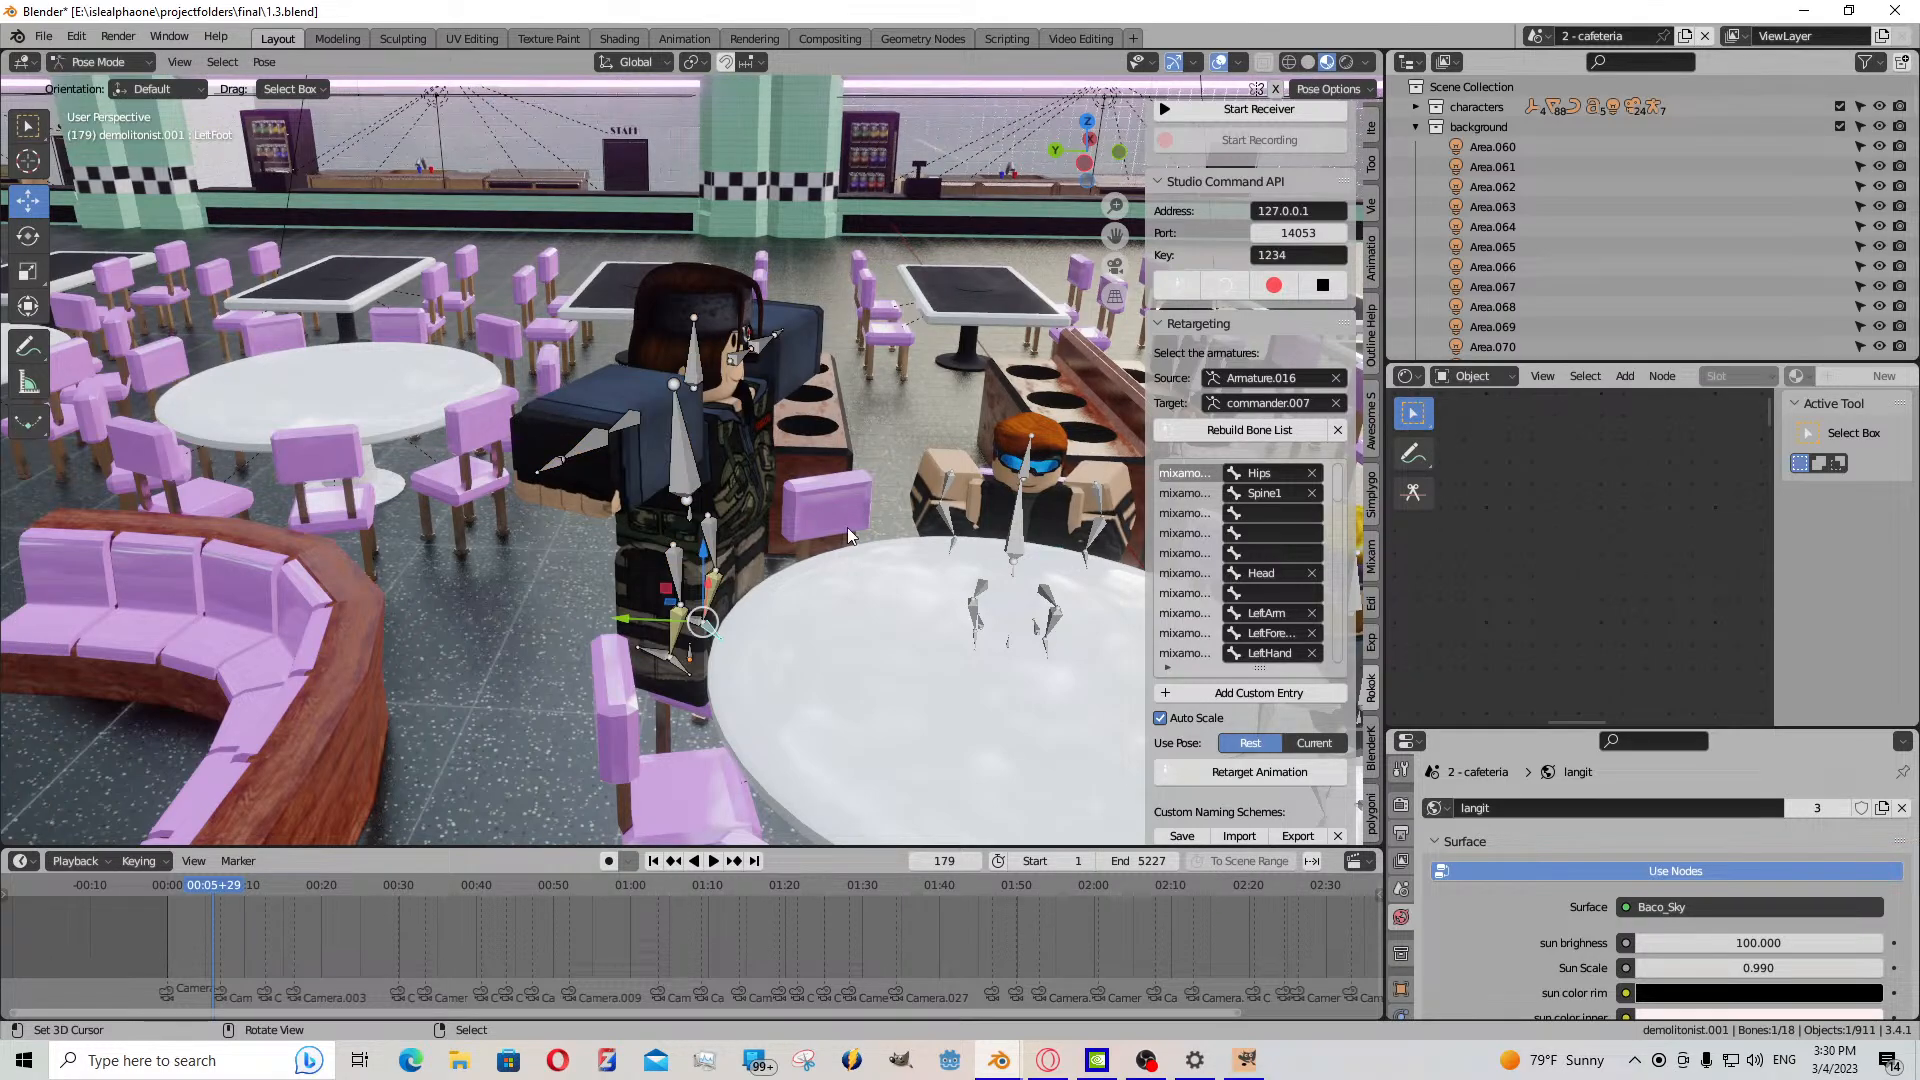
{"action": "key", "text": "a"}
{"action": "key", "text": "i"}
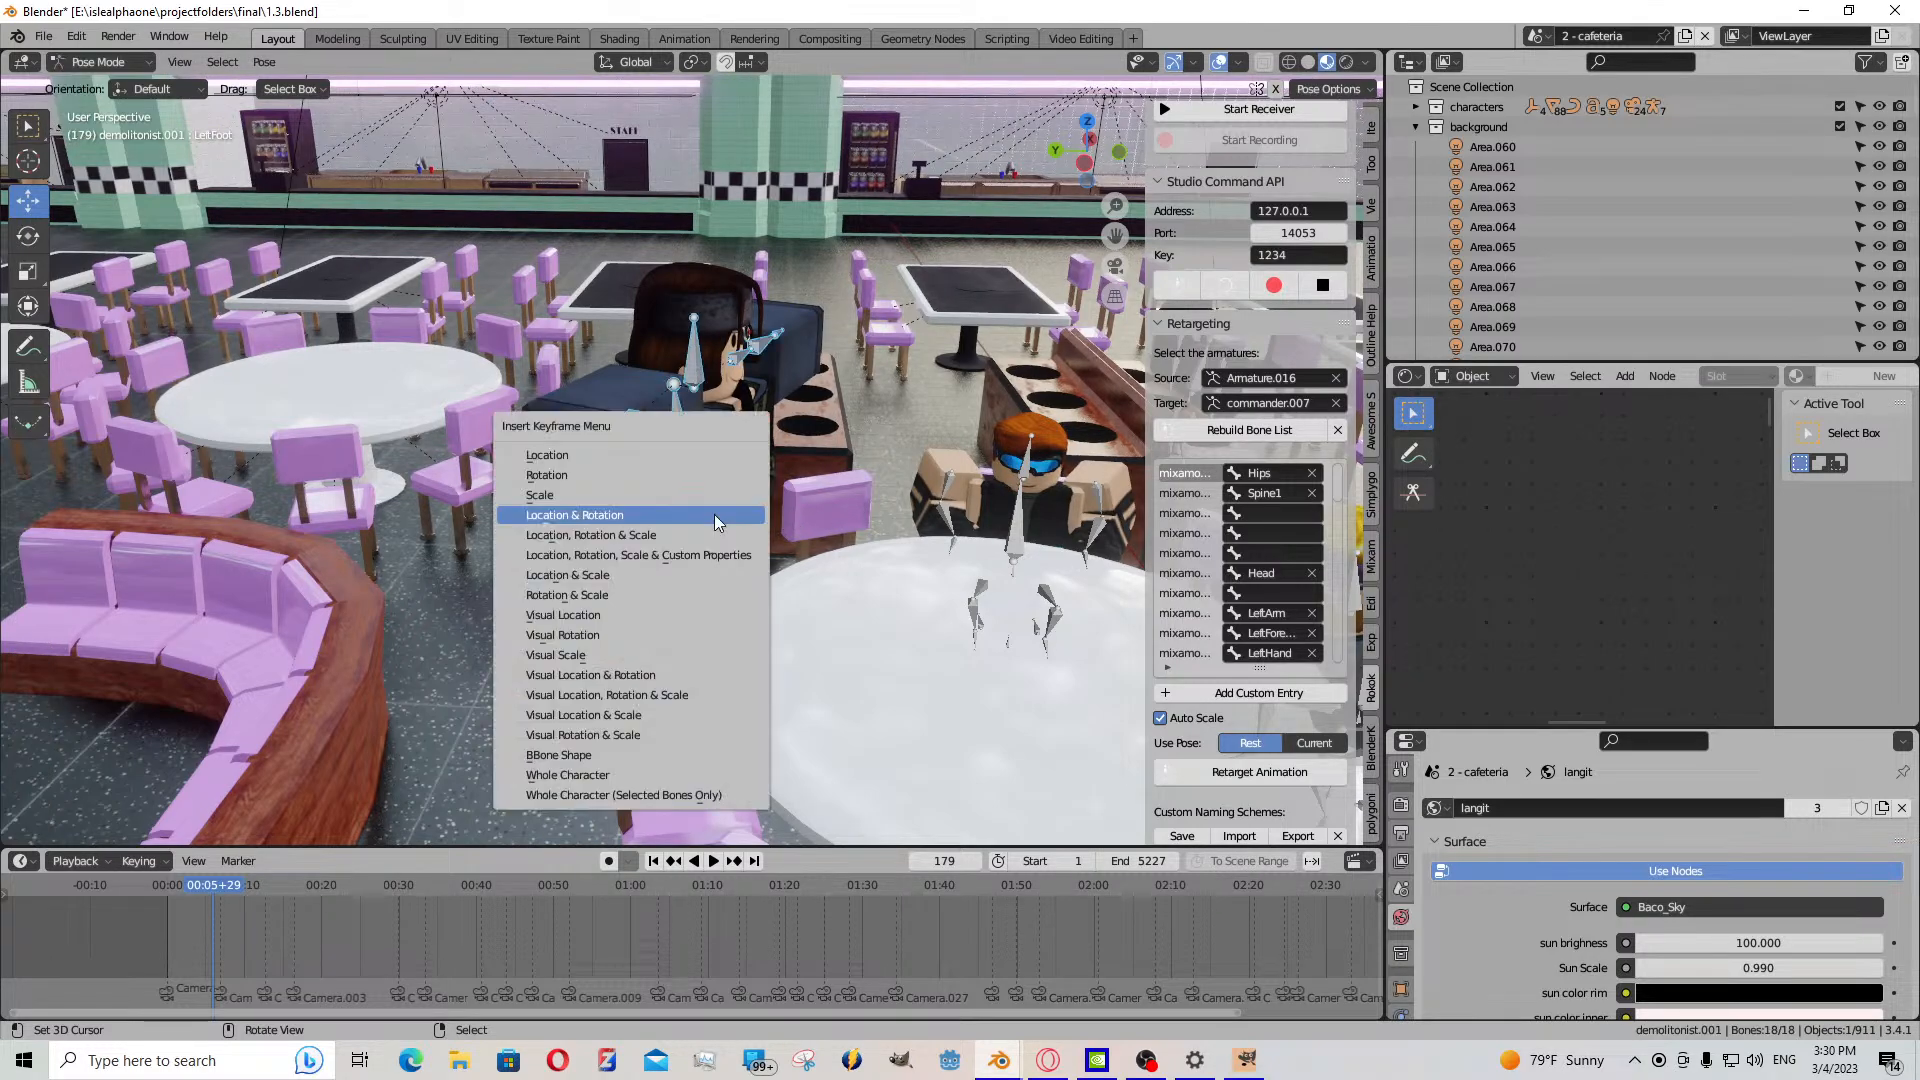
{"action": "left_click", "coordinate": [557, 653]}
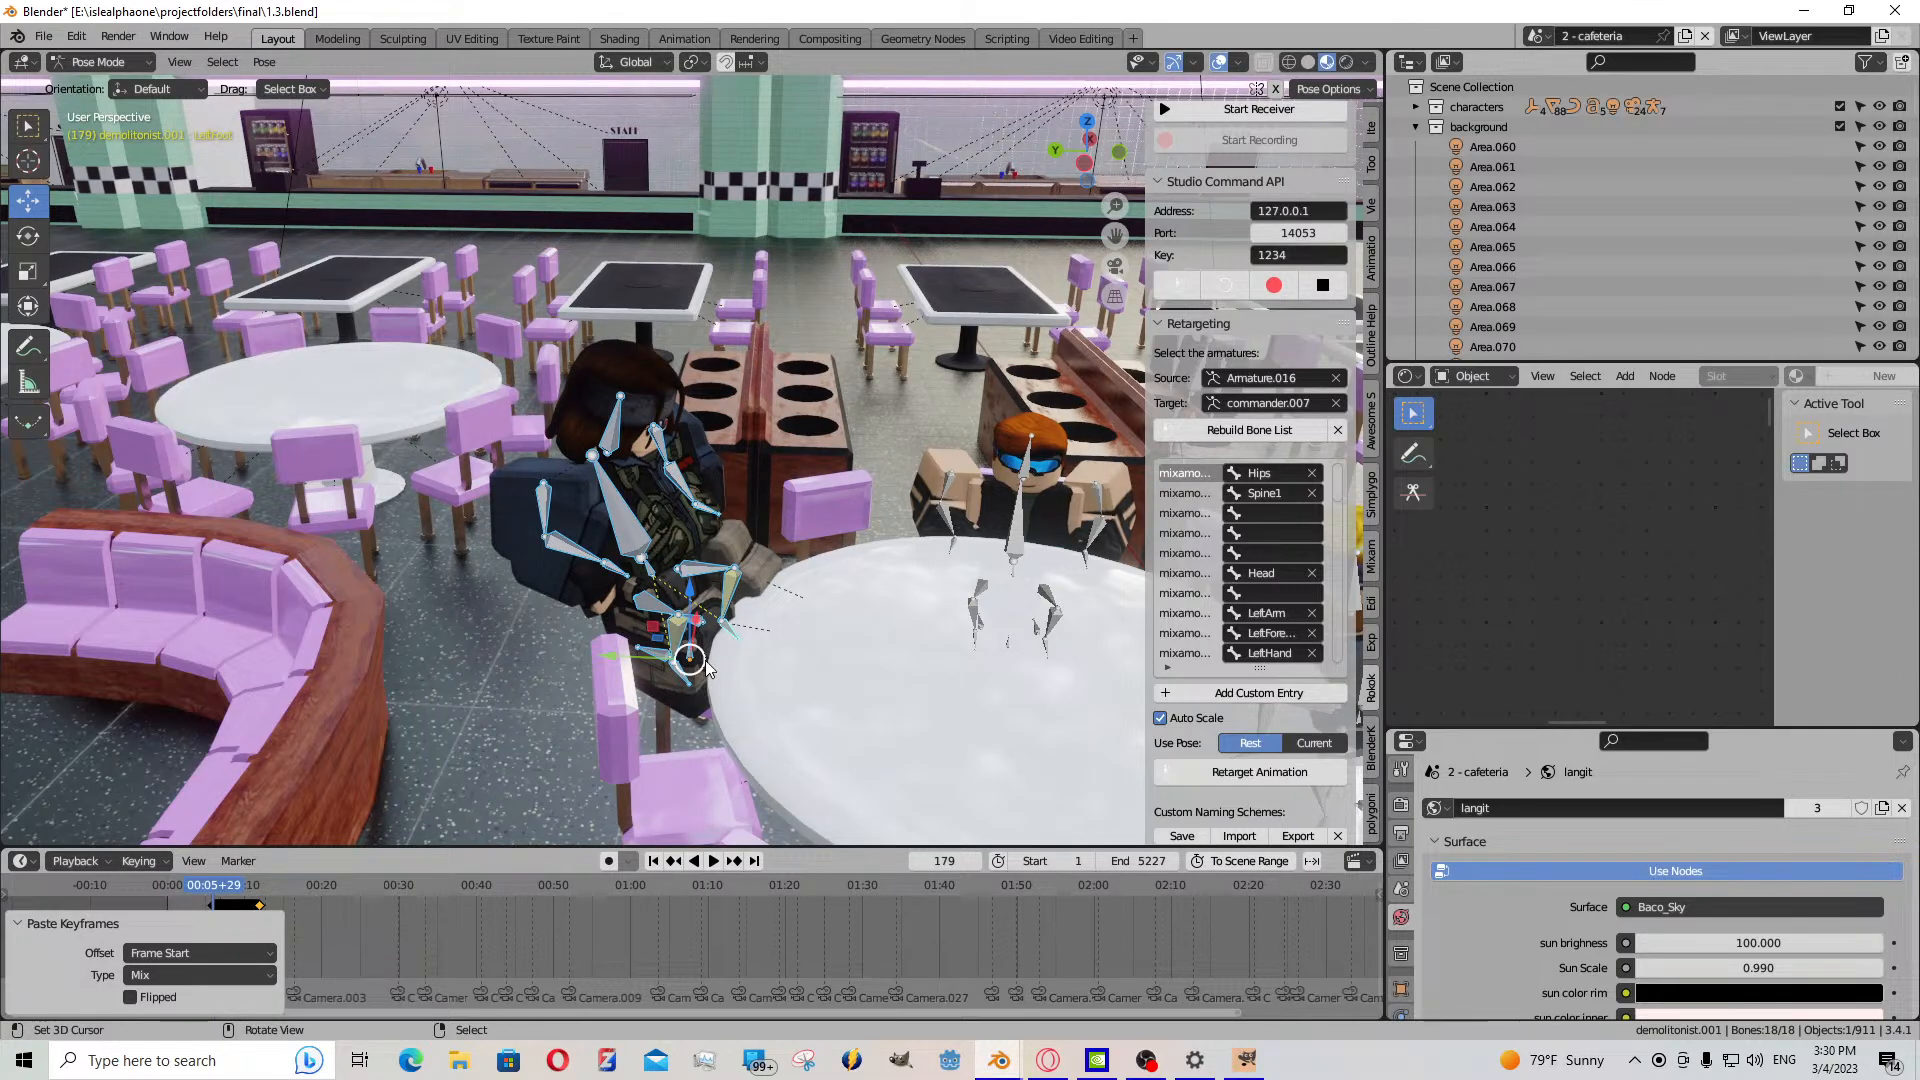
- Select demolitonist.001's root bone and set the transform orientation to Local
{"action": "middle_click_drag", "start_coordinate": [706, 663], "coordinate": [818, 590]}
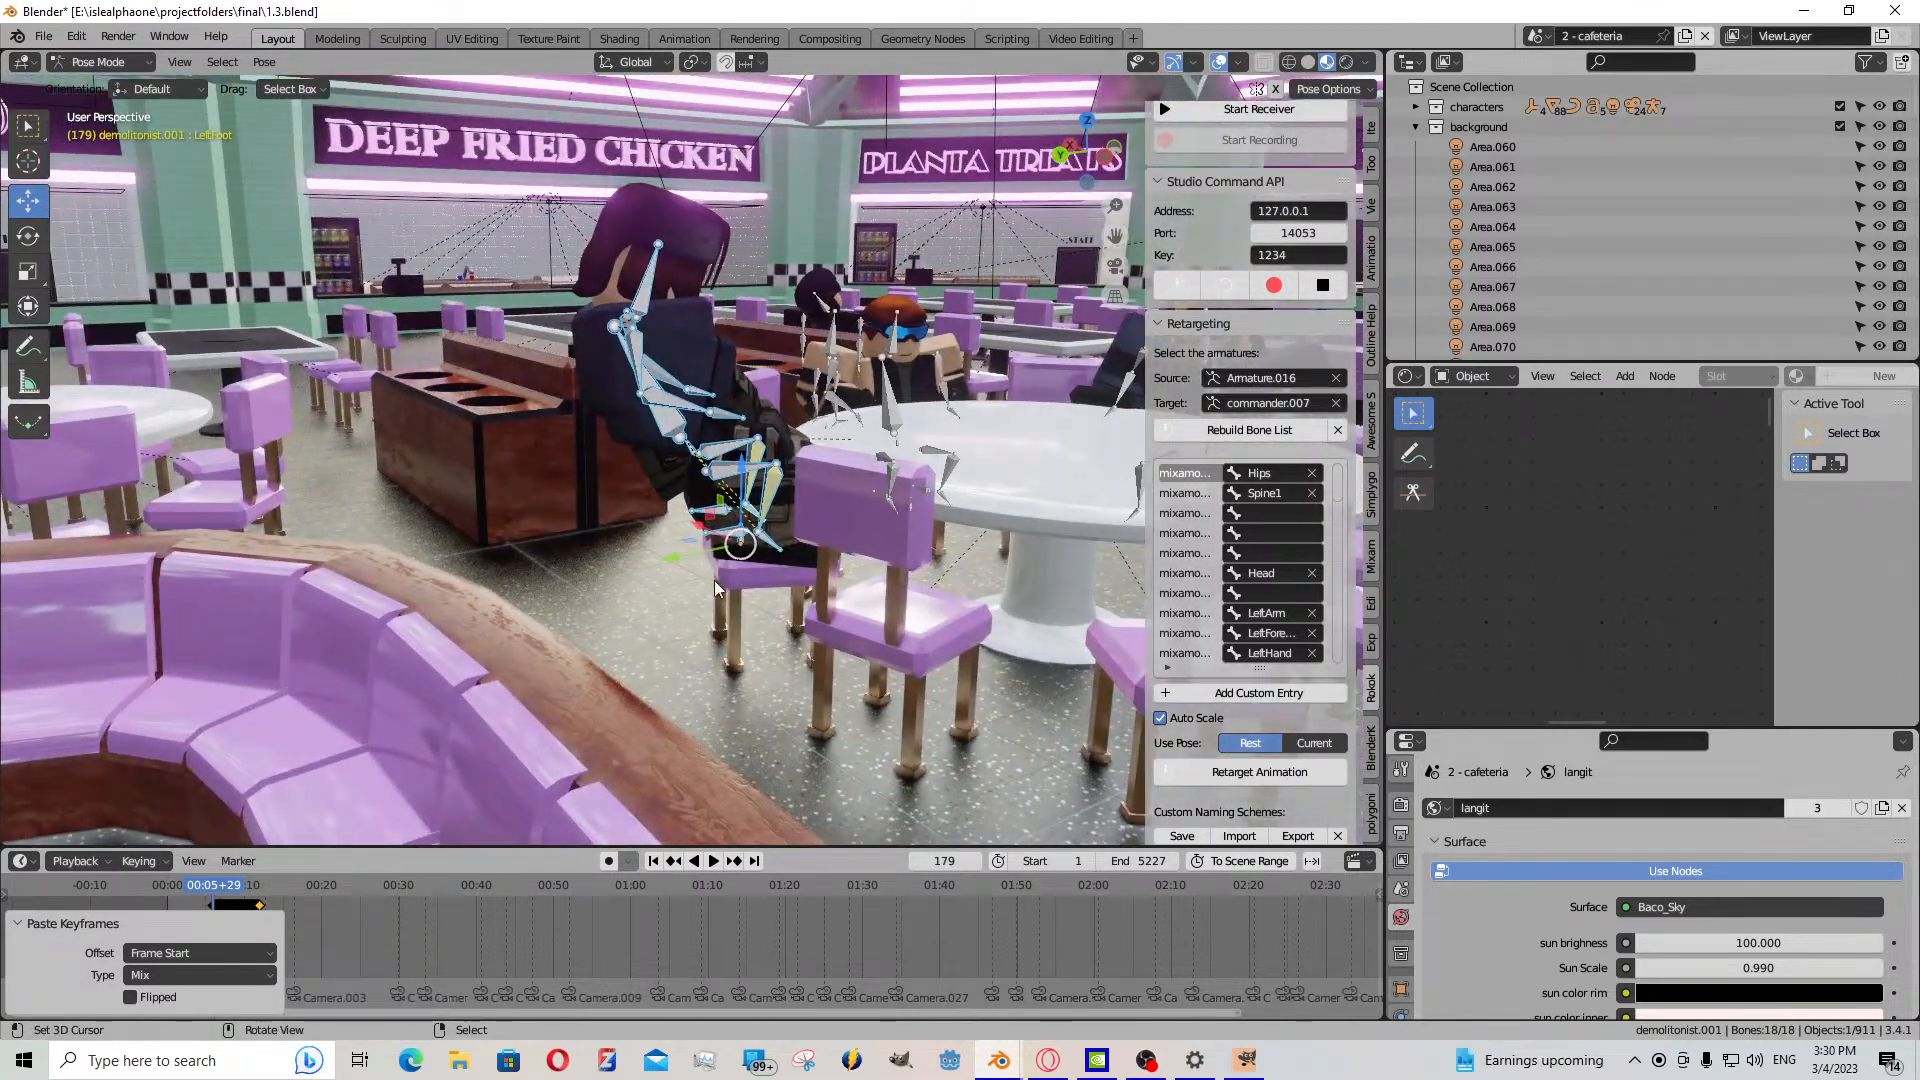
{"action": "left_click", "coordinate": [740, 542]}
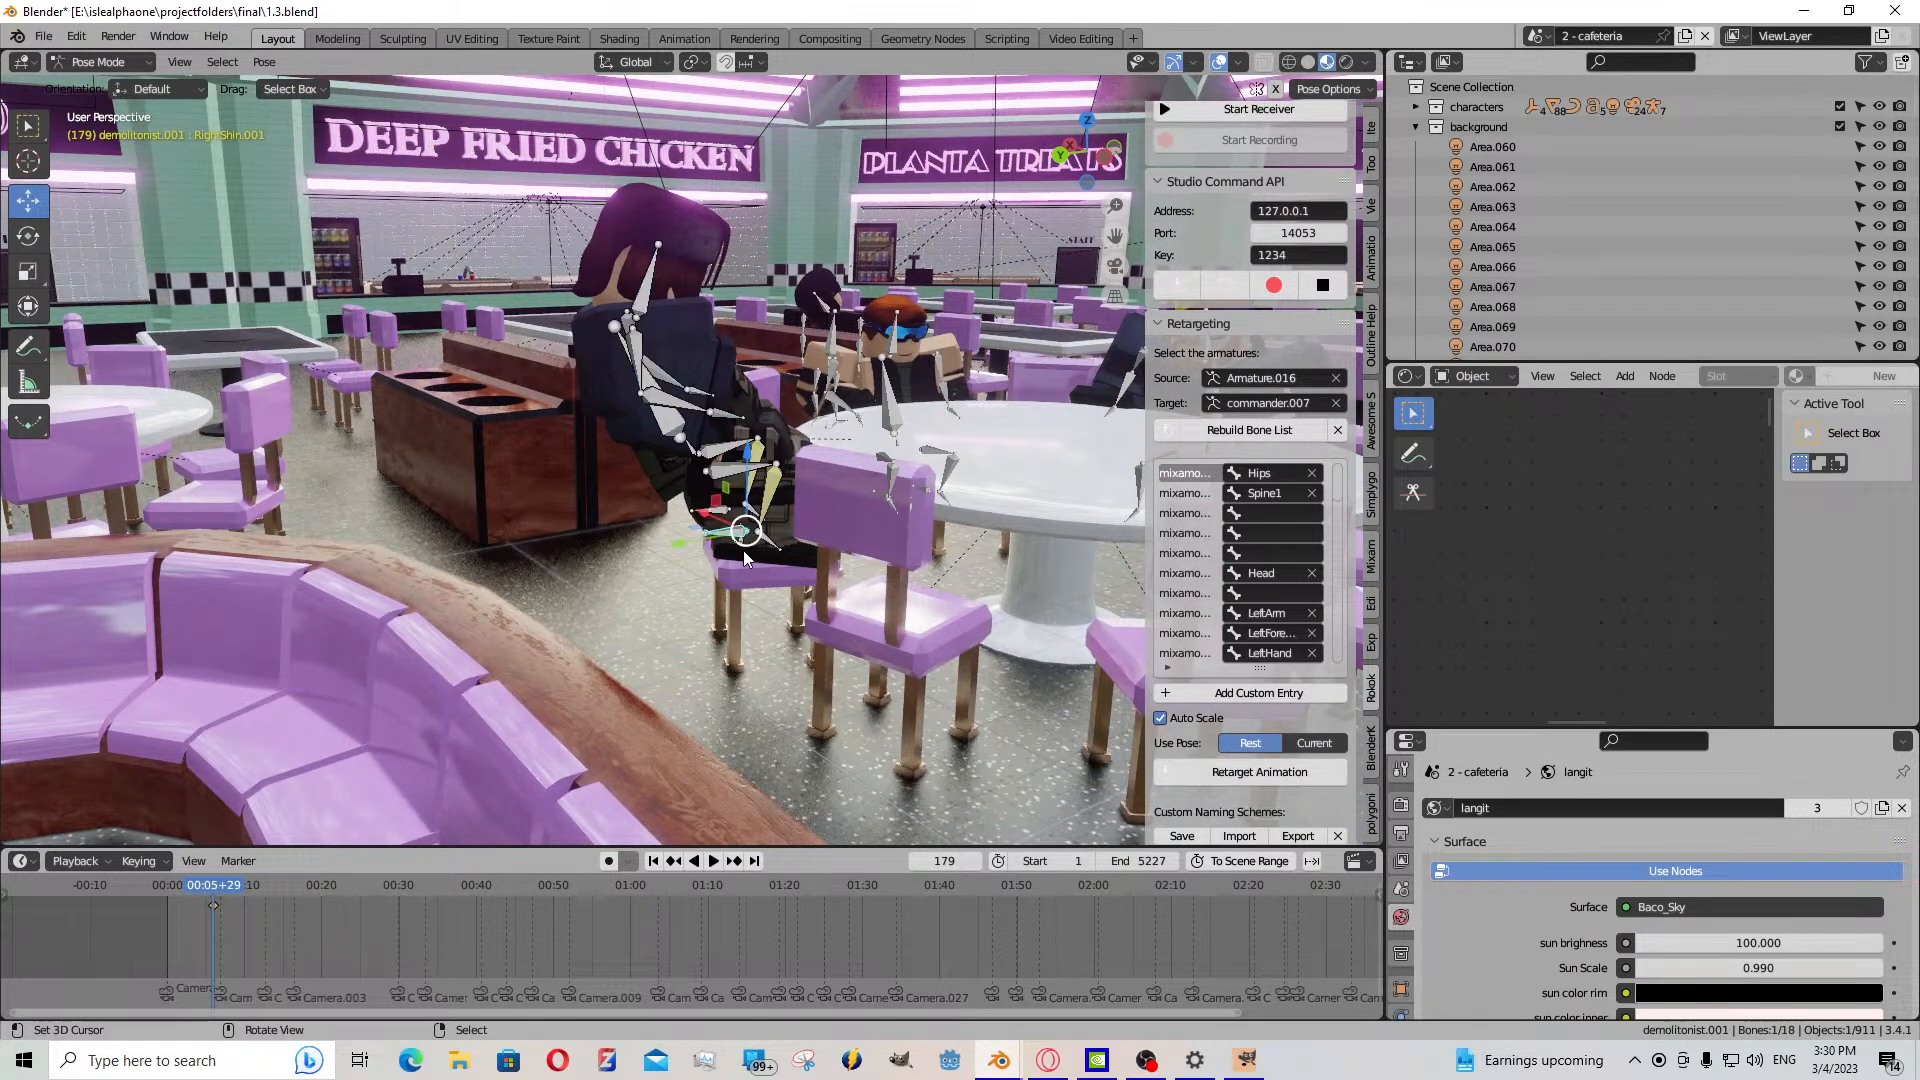
{"action": "key", "text": "g"}
{"action": "left_click", "coordinate": [716, 505]}
{"action": "key", "text": "g"}
{"action": "right_click", "coordinate": [717, 538]}
{"action": "left_click", "coordinate": [636, 62]}
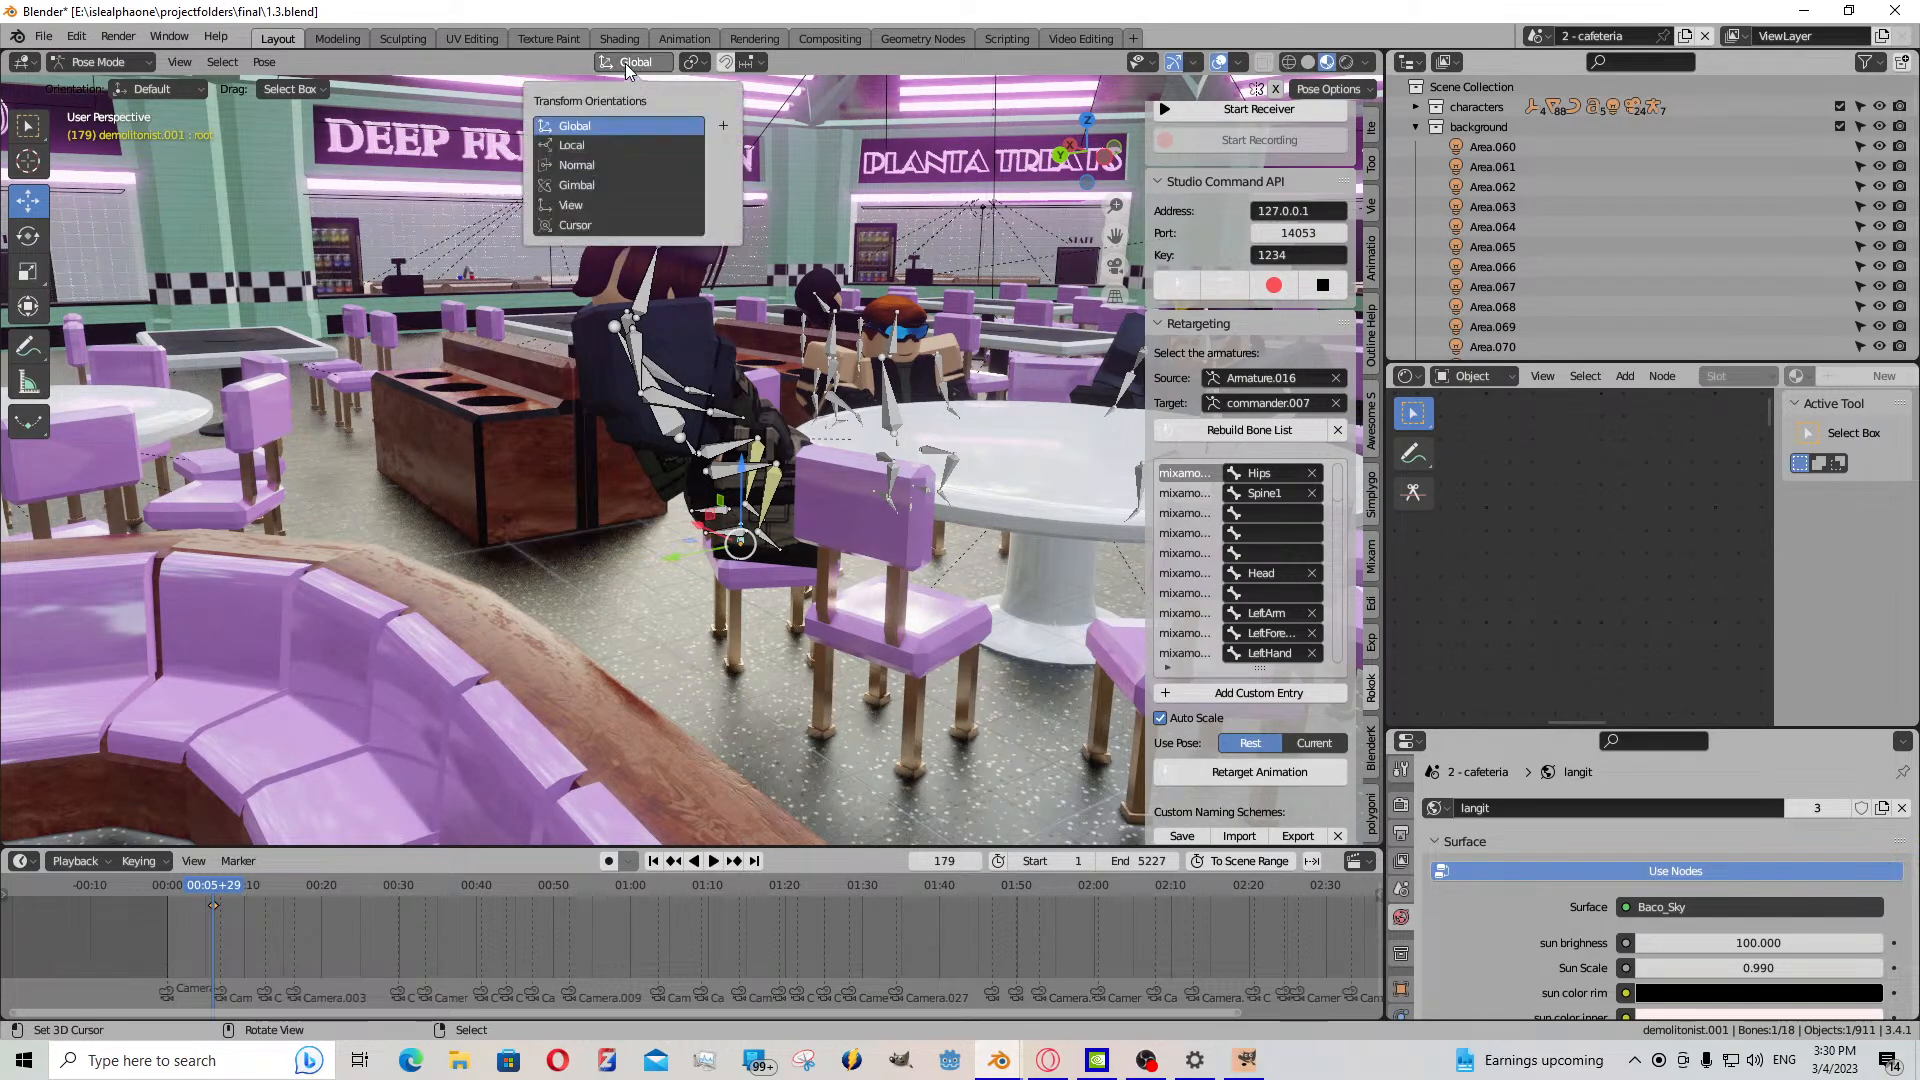
{"action": "left_click", "coordinate": [634, 146]}
- Move demolitonist.001's root bone about -1.81 m along local Y and 0.80 m along local Z toward the chair seat
{"action": "key", "text": "g"}
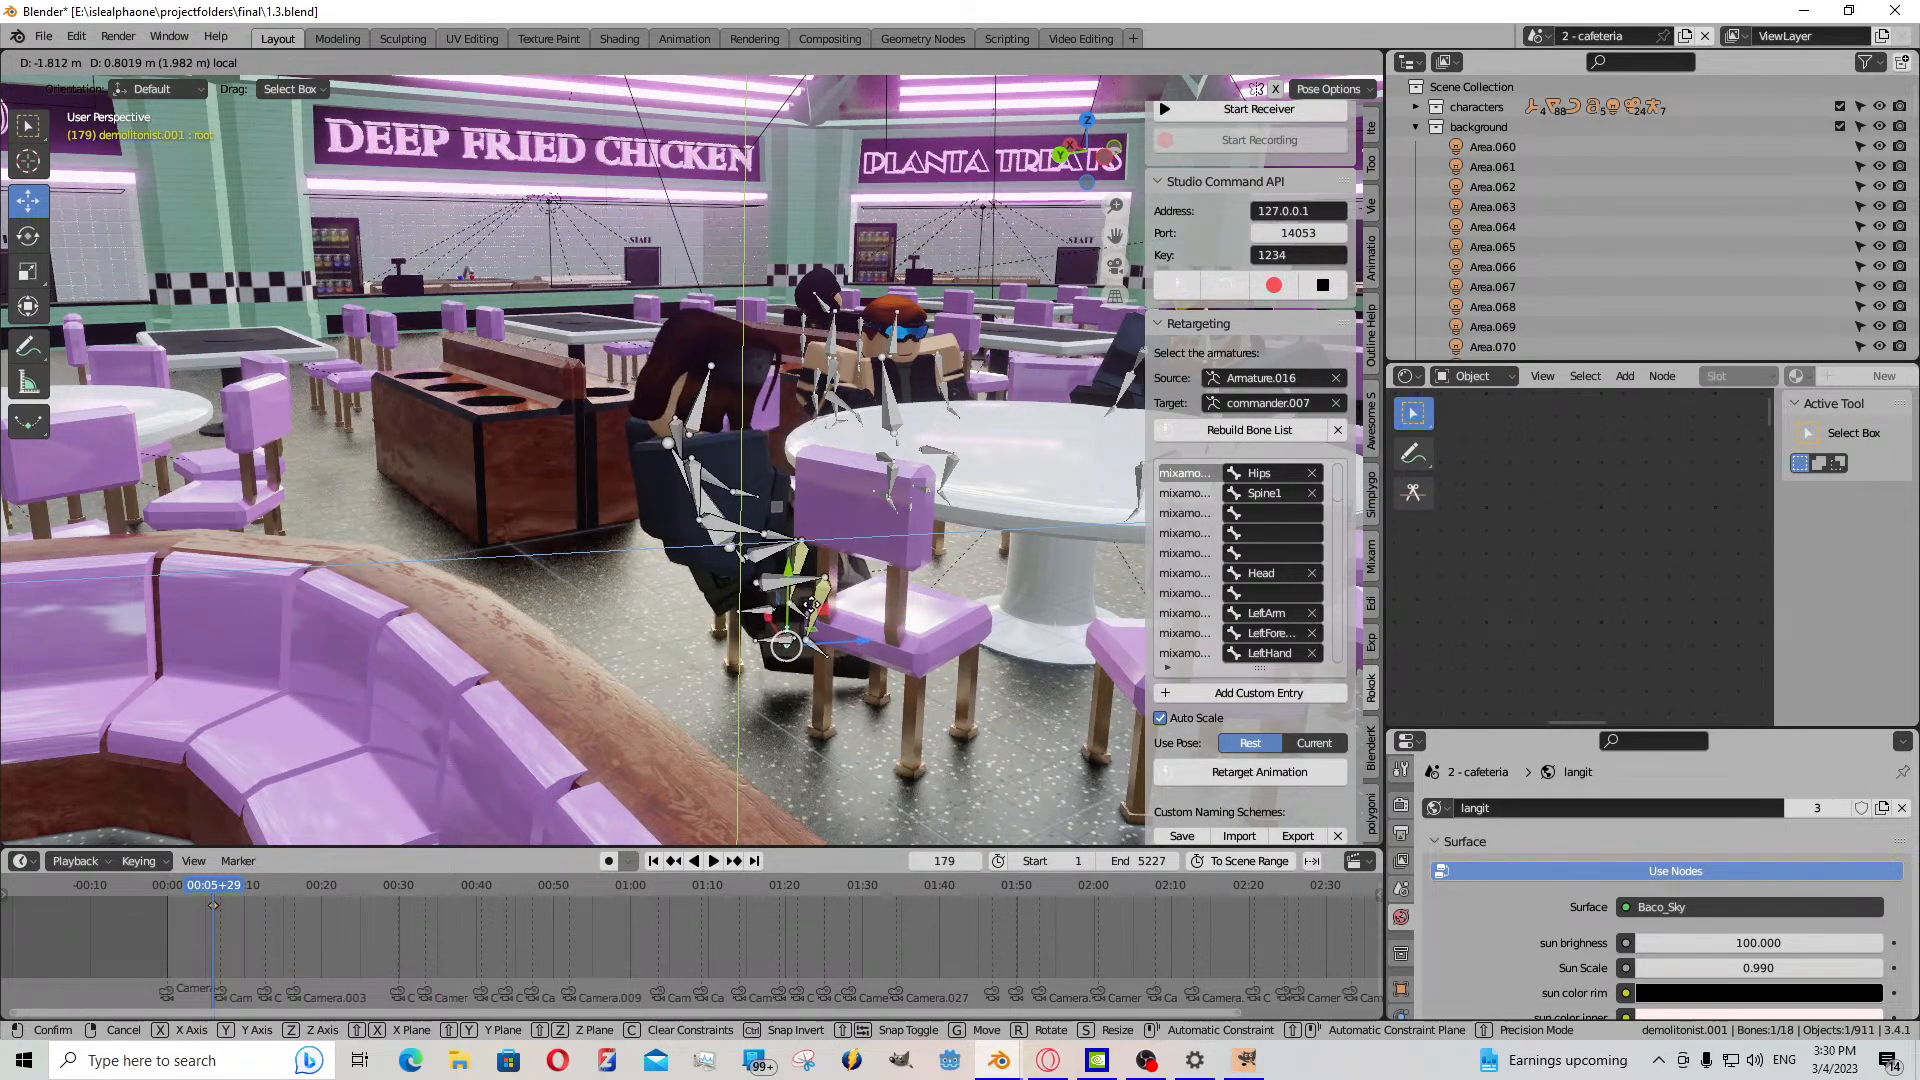
{"action": "left_click", "coordinate": [754, 893]}
{"action": "left_click", "coordinate": [1048, 1060]}
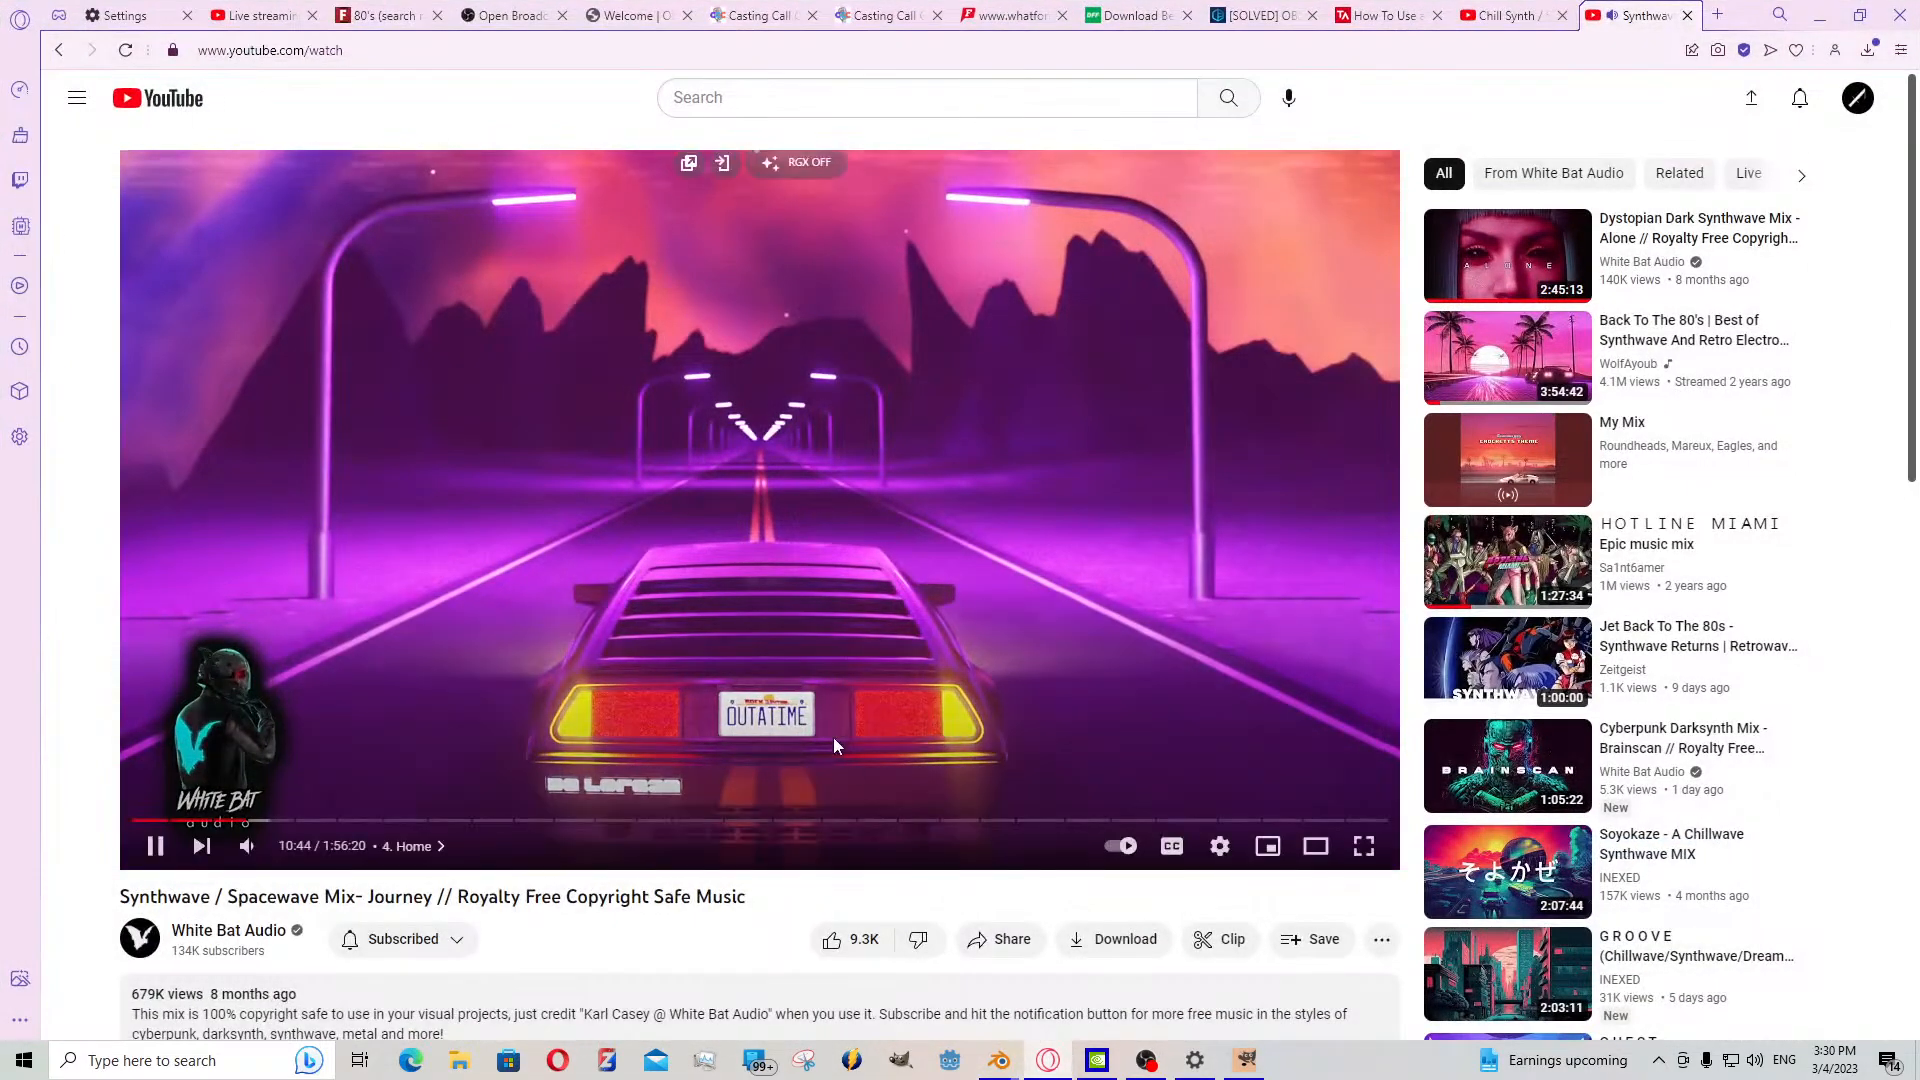
{"action": "left_click", "coordinate": [1824, 16]}
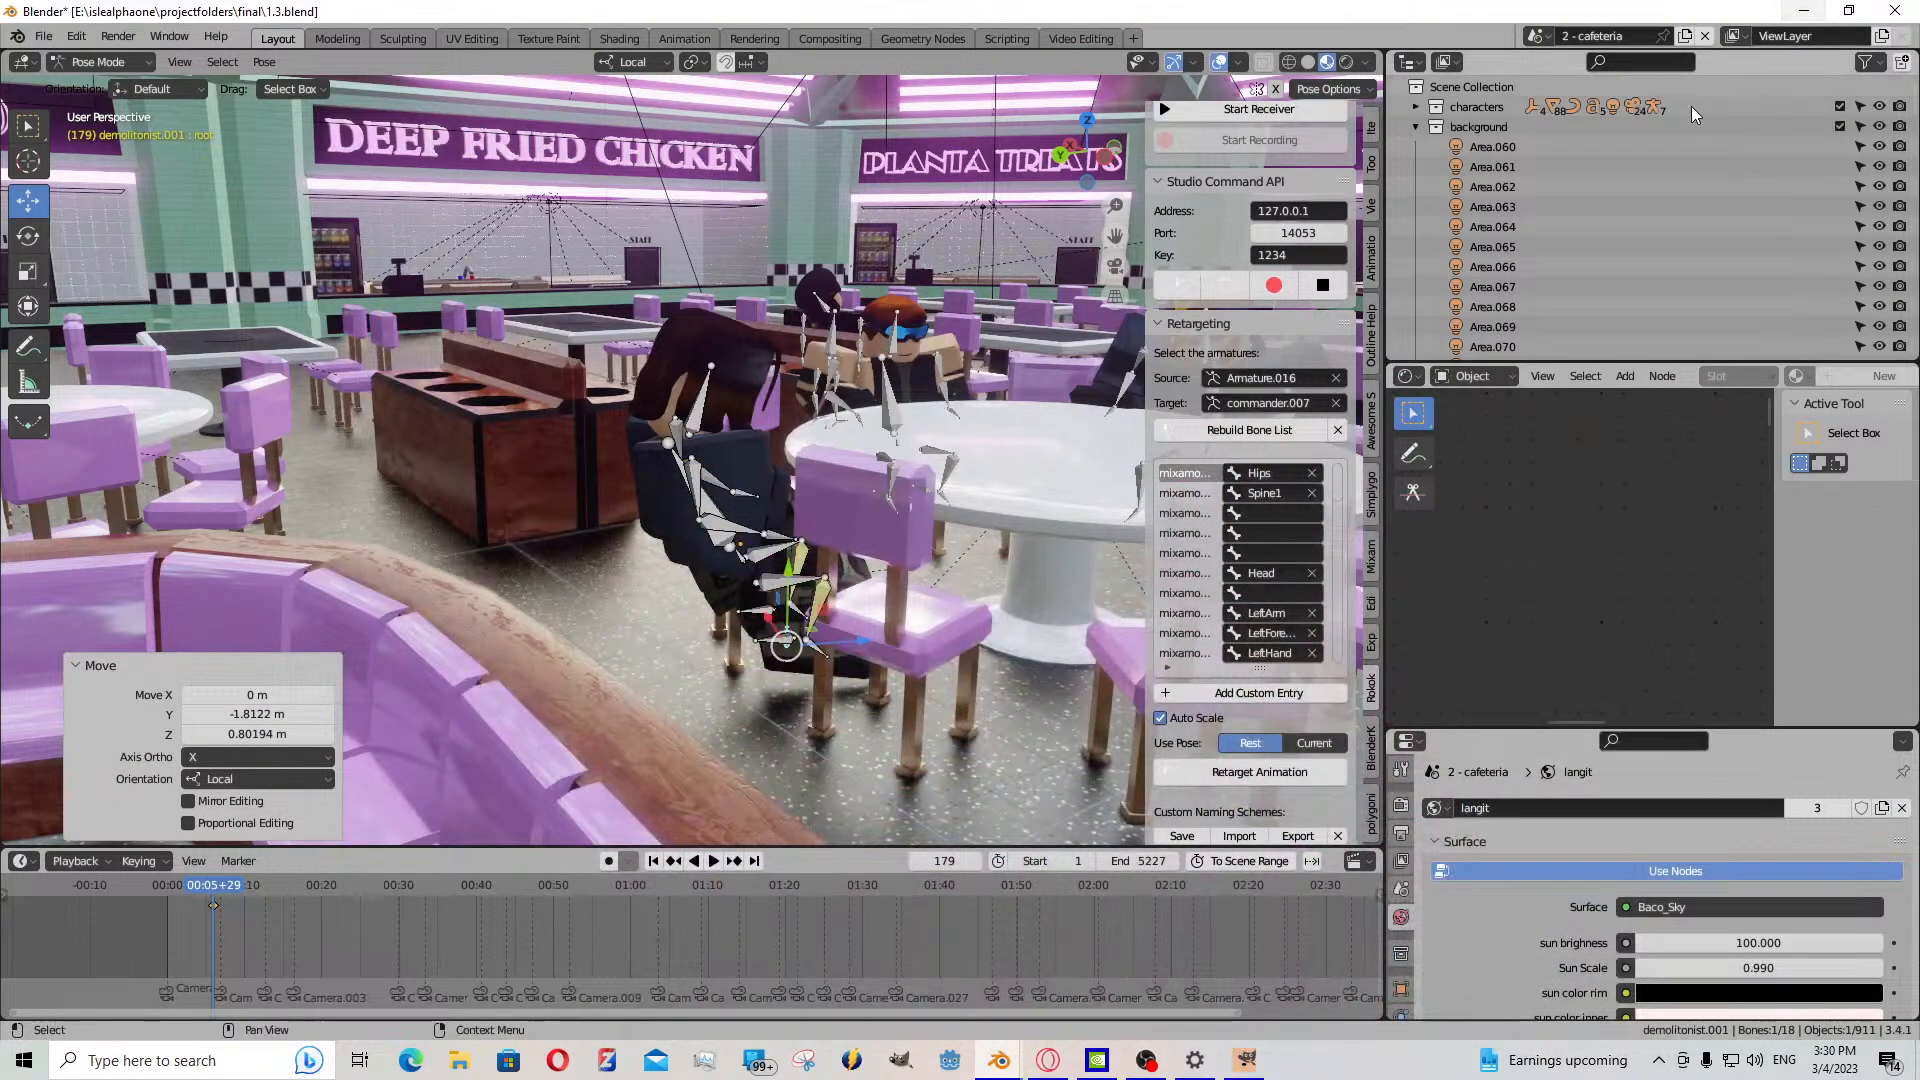
- Return to Object Mode and move demolitonist.001 about 0.73 m along its local Z axis at its chair
{"action": "key", "text": "shift+grave"}
{"action": "key", "text": "w"}
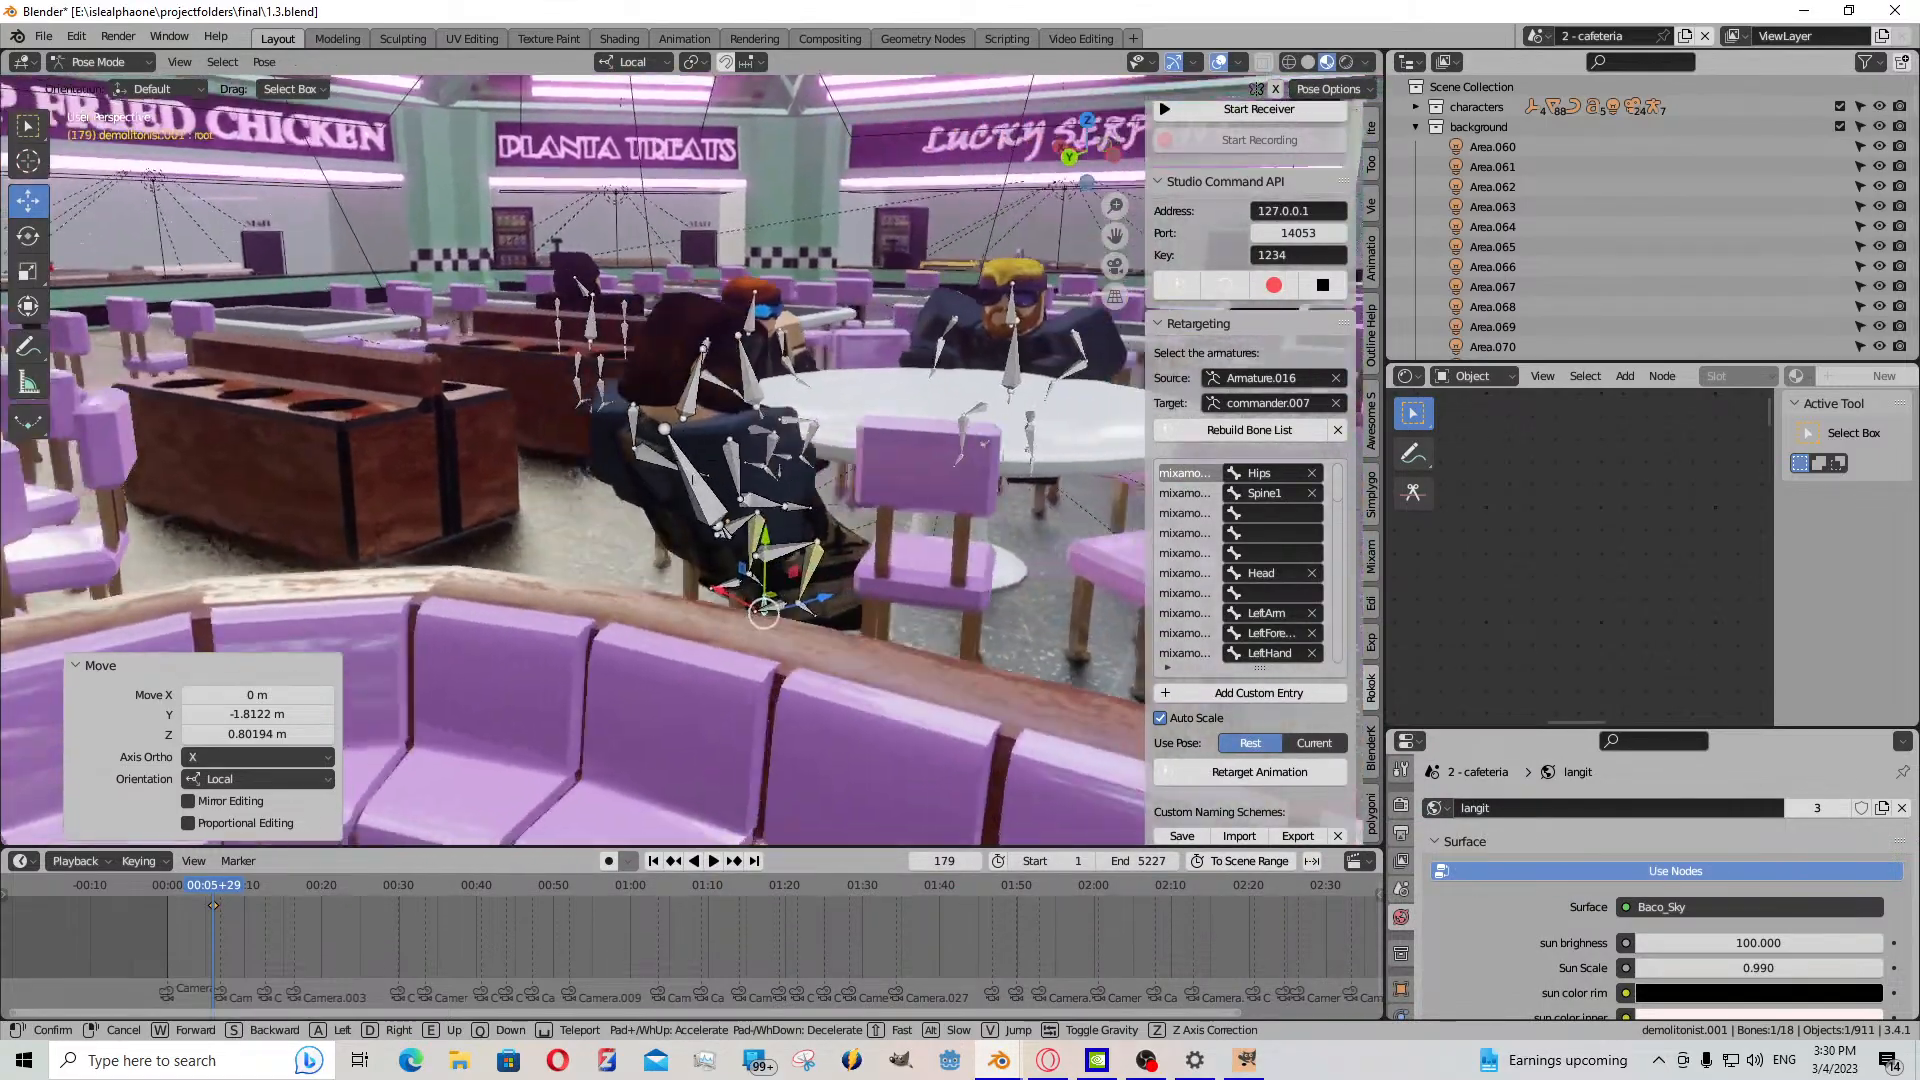
{"action": "key", "text": "w"}
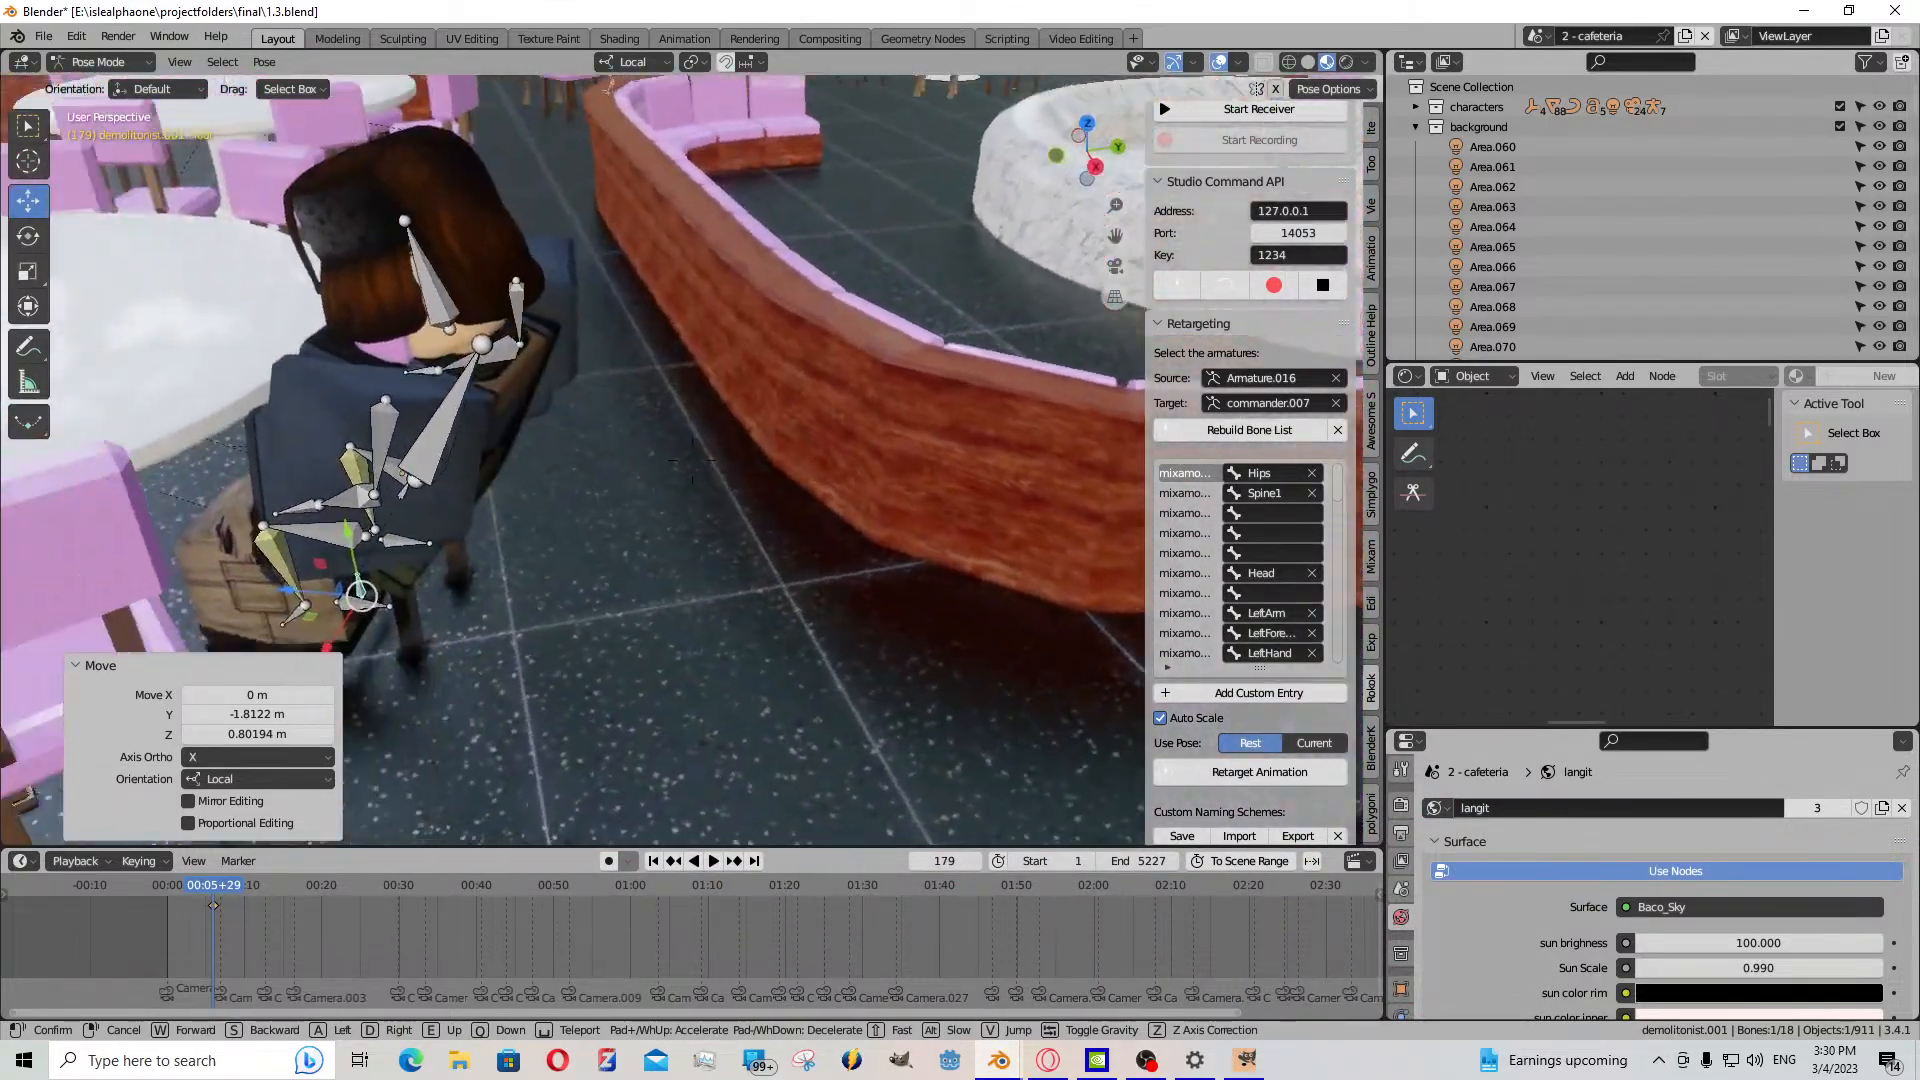
{"action": "left_click", "coordinate": [771, 571]}
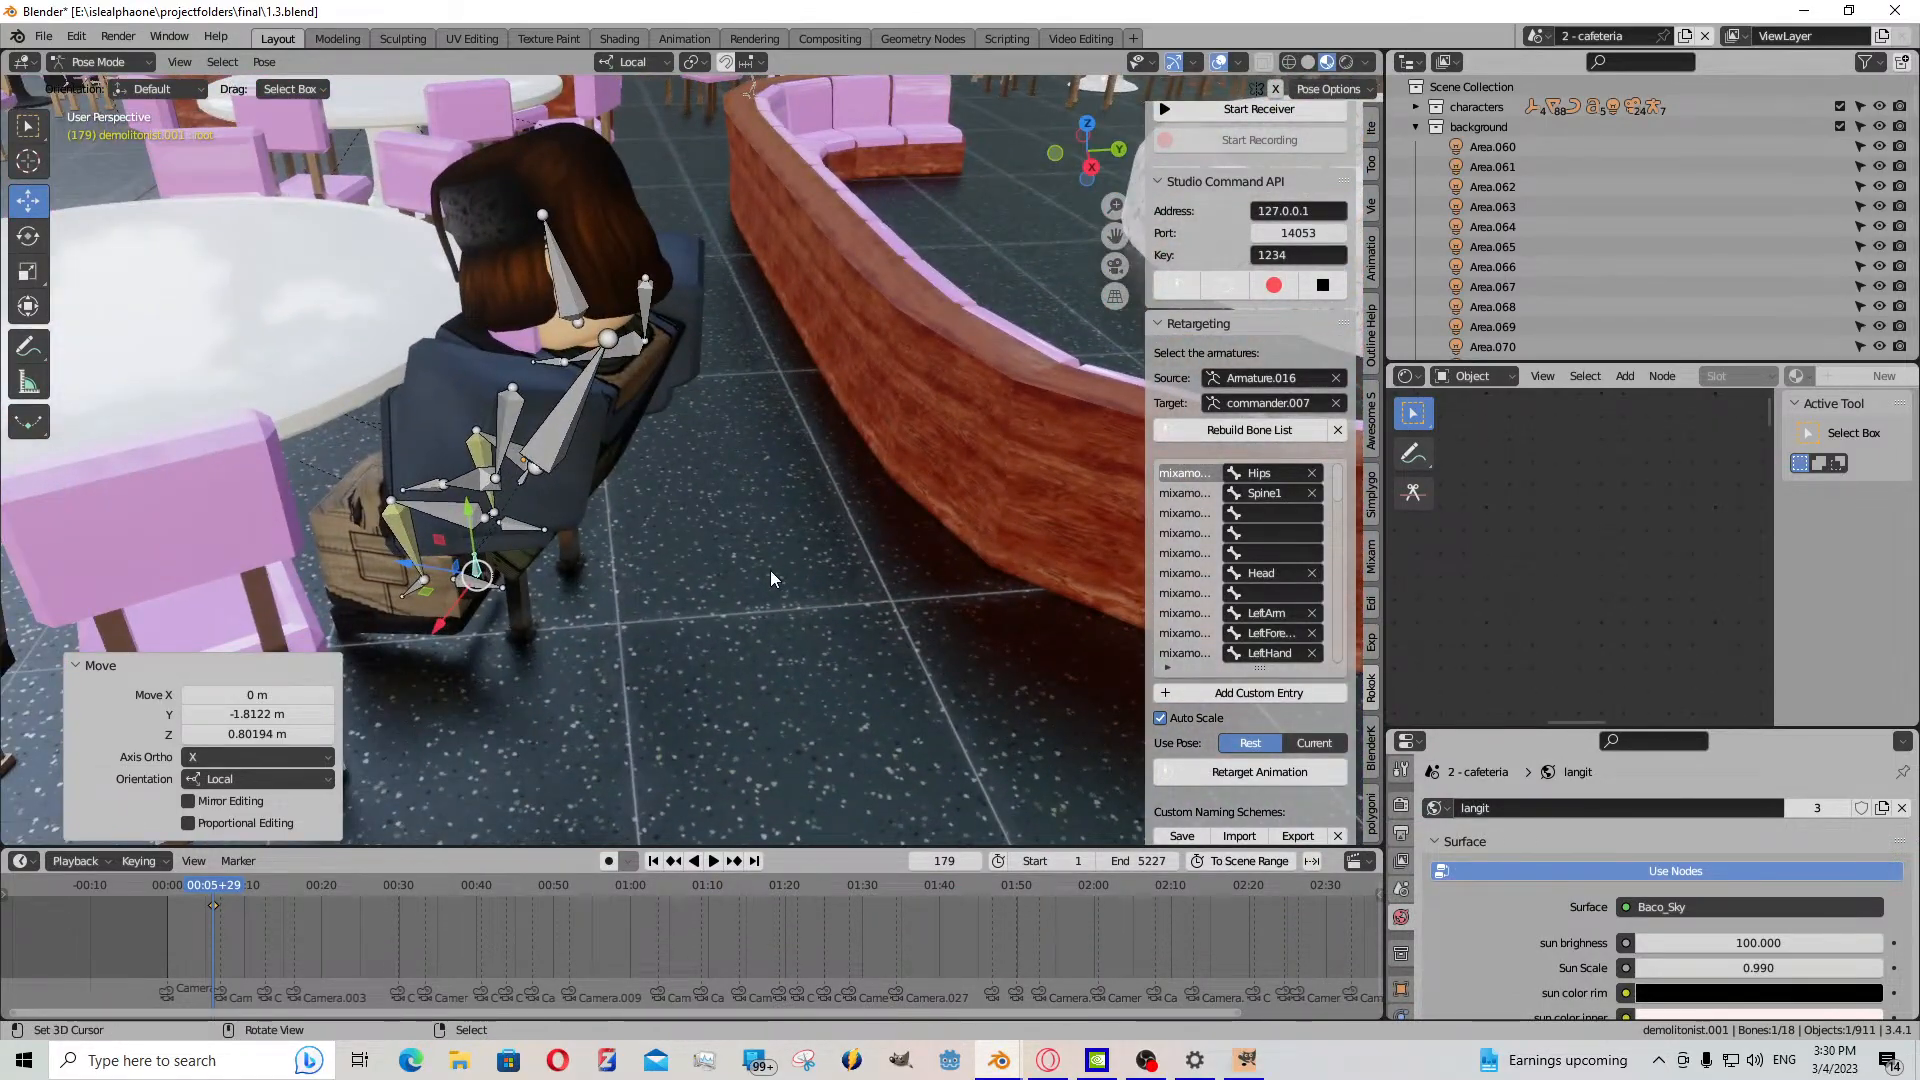
{"action": "left_click", "coordinate": [64, 60]}
{"action": "left_click", "coordinate": [98, 86]}
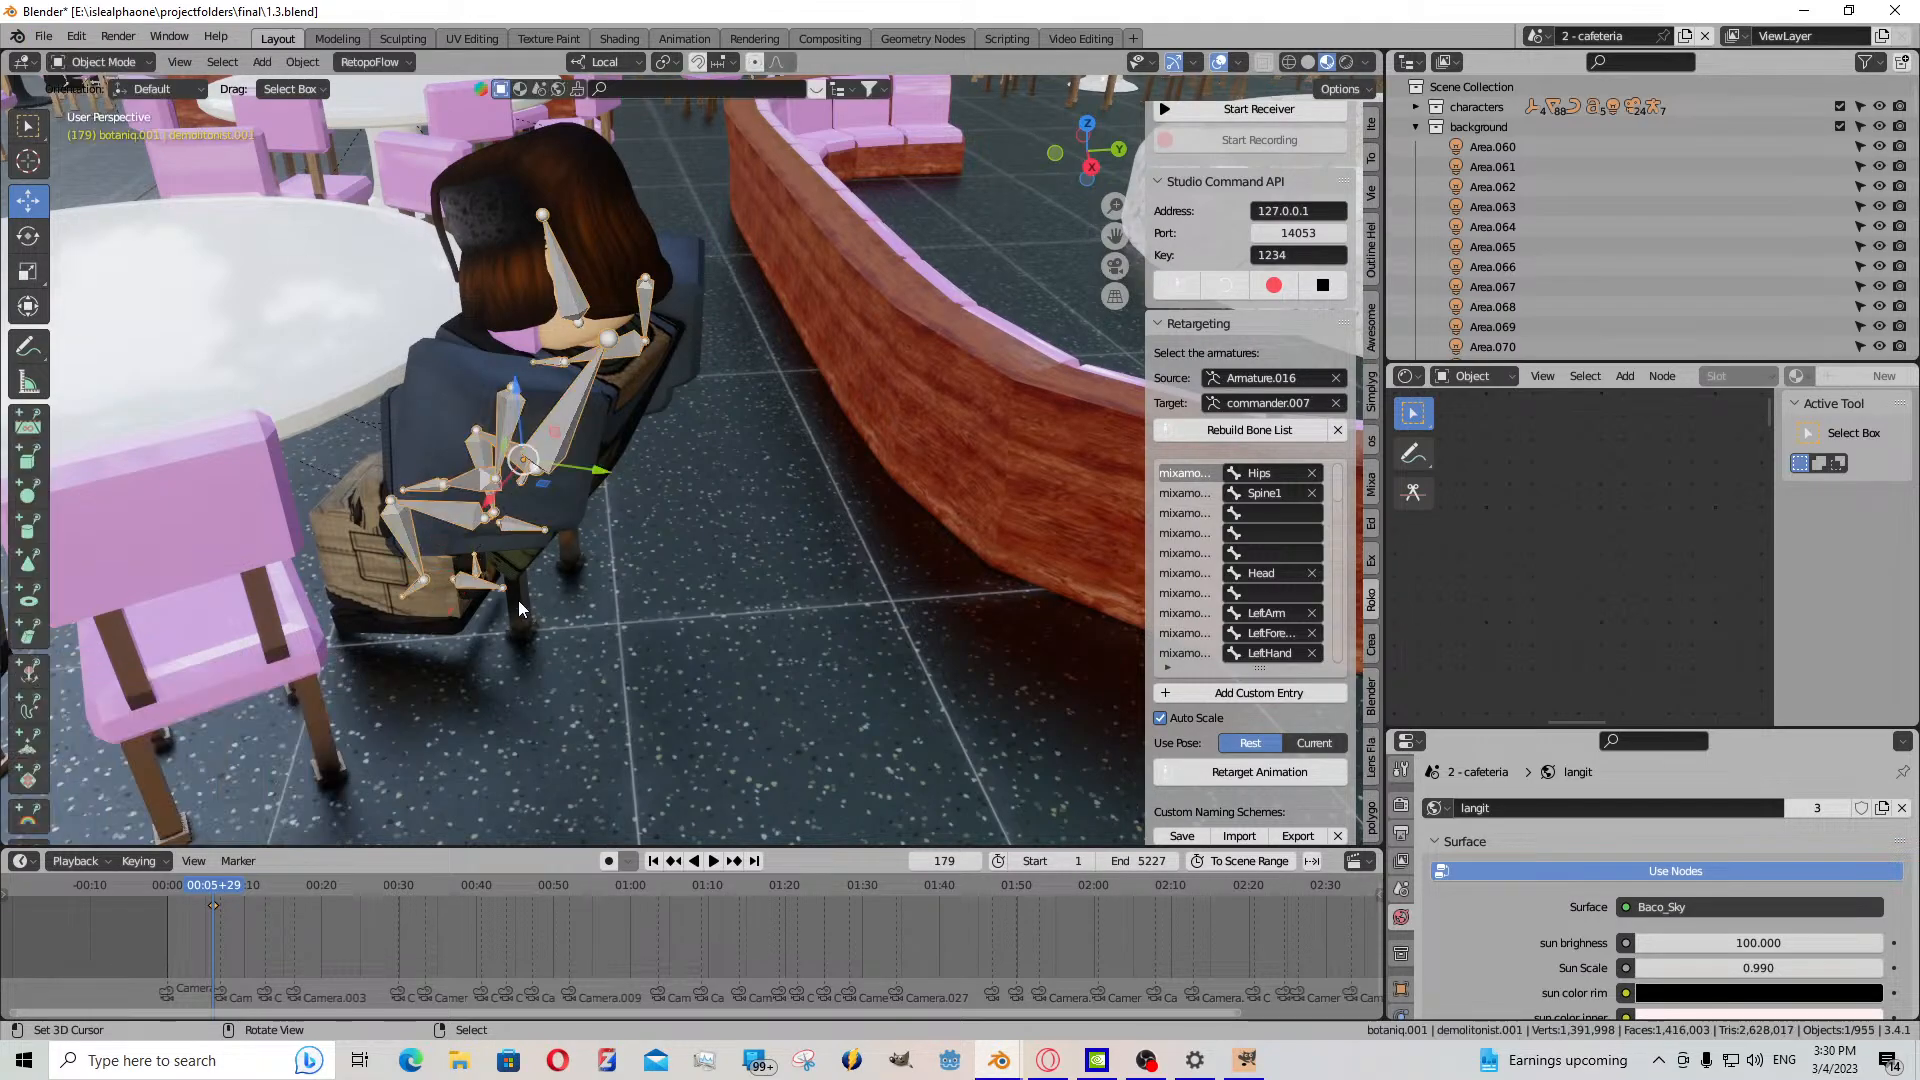
{"action": "right_click", "coordinate": [518, 600]}
{"action": "left_click_drag", "start_coordinate": [424, 460], "coordinate": [509, 440]}
{"action": "right_click", "coordinate": [536, 466]}
{"action": "key", "text": "shift+grave"}
{"action": "left_click", "coordinate": [505, 420]}
{"action": "key", "text": "shift+grave"}
{"action": "key", "text": "a"}
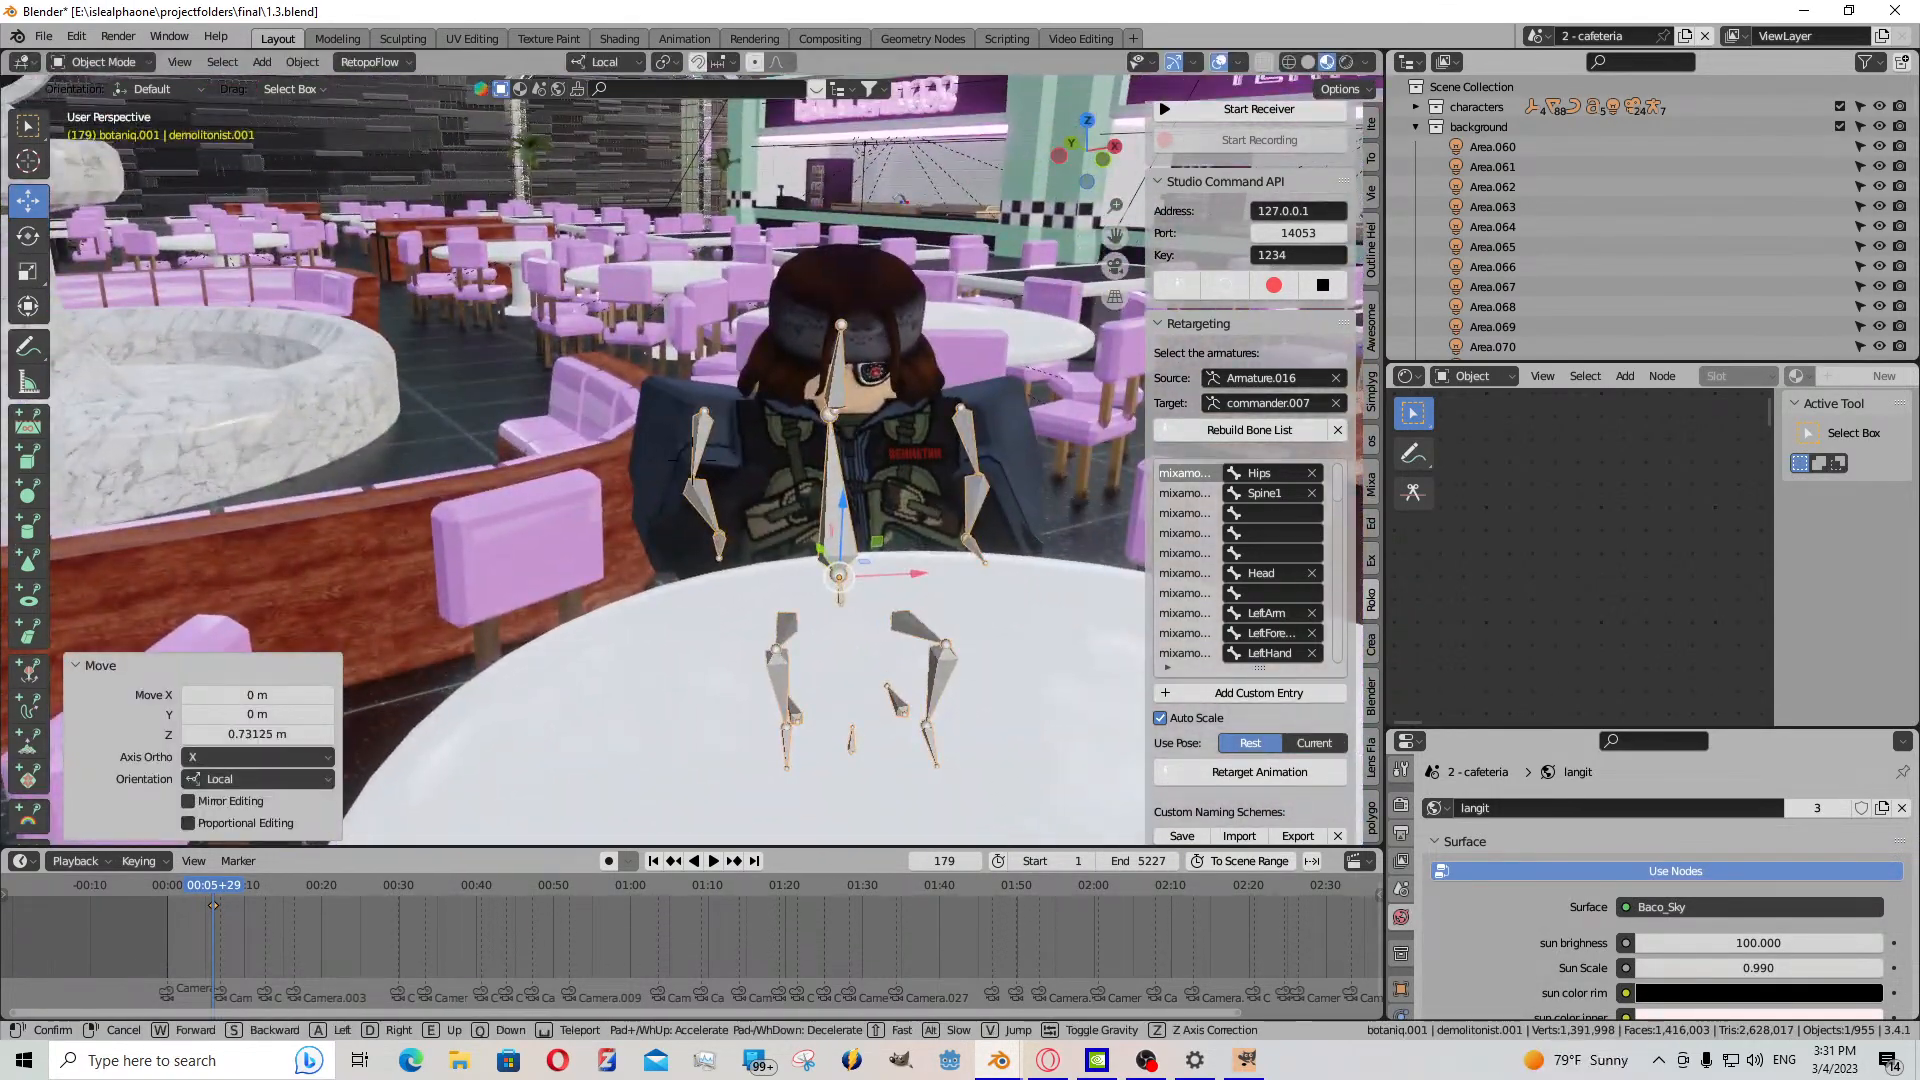
{"action": "left_click", "coordinate": [603, 511]}
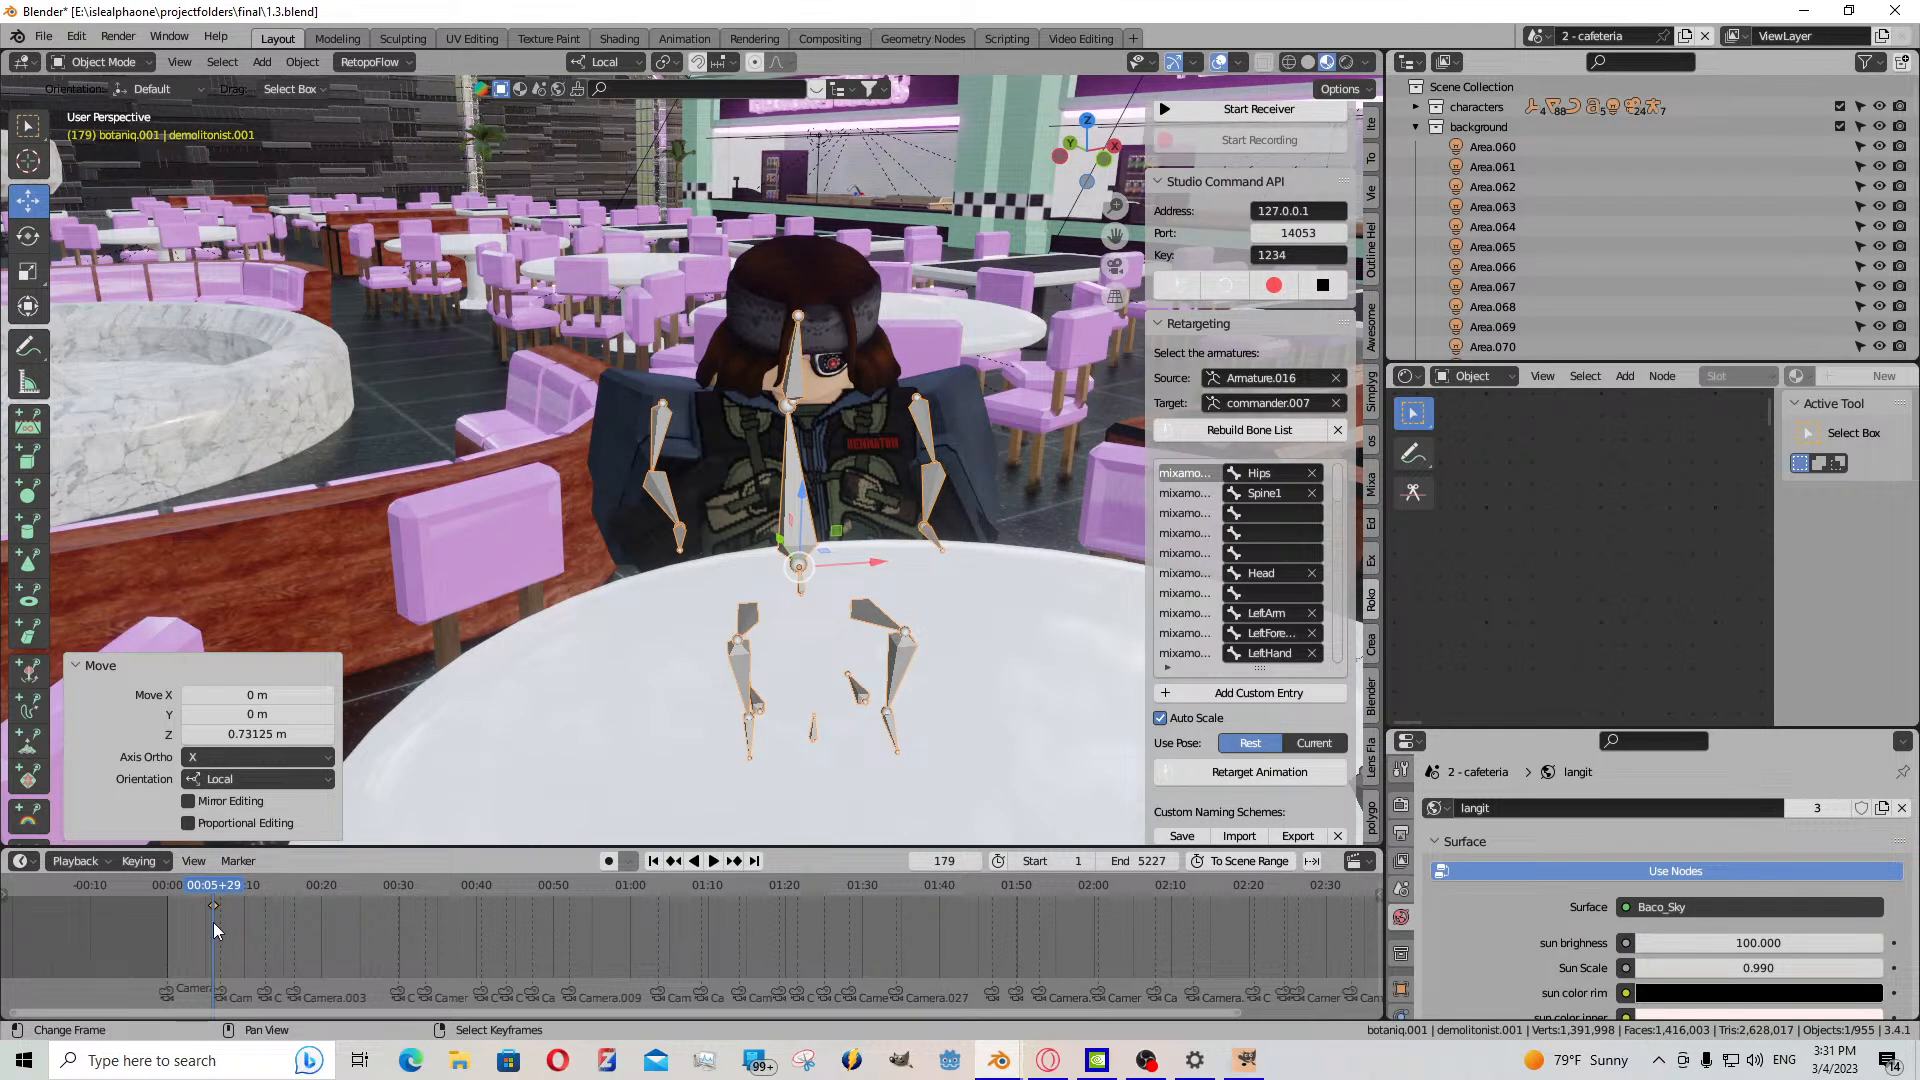
- Turn on auto keying and lower demolitonist.001's root bone about 1.35 m along local Y at frame 179 in Pose Mode
{"action": "key", "text": "ctrl+shift+space"}
{"action": "key", "text": "Escape"}
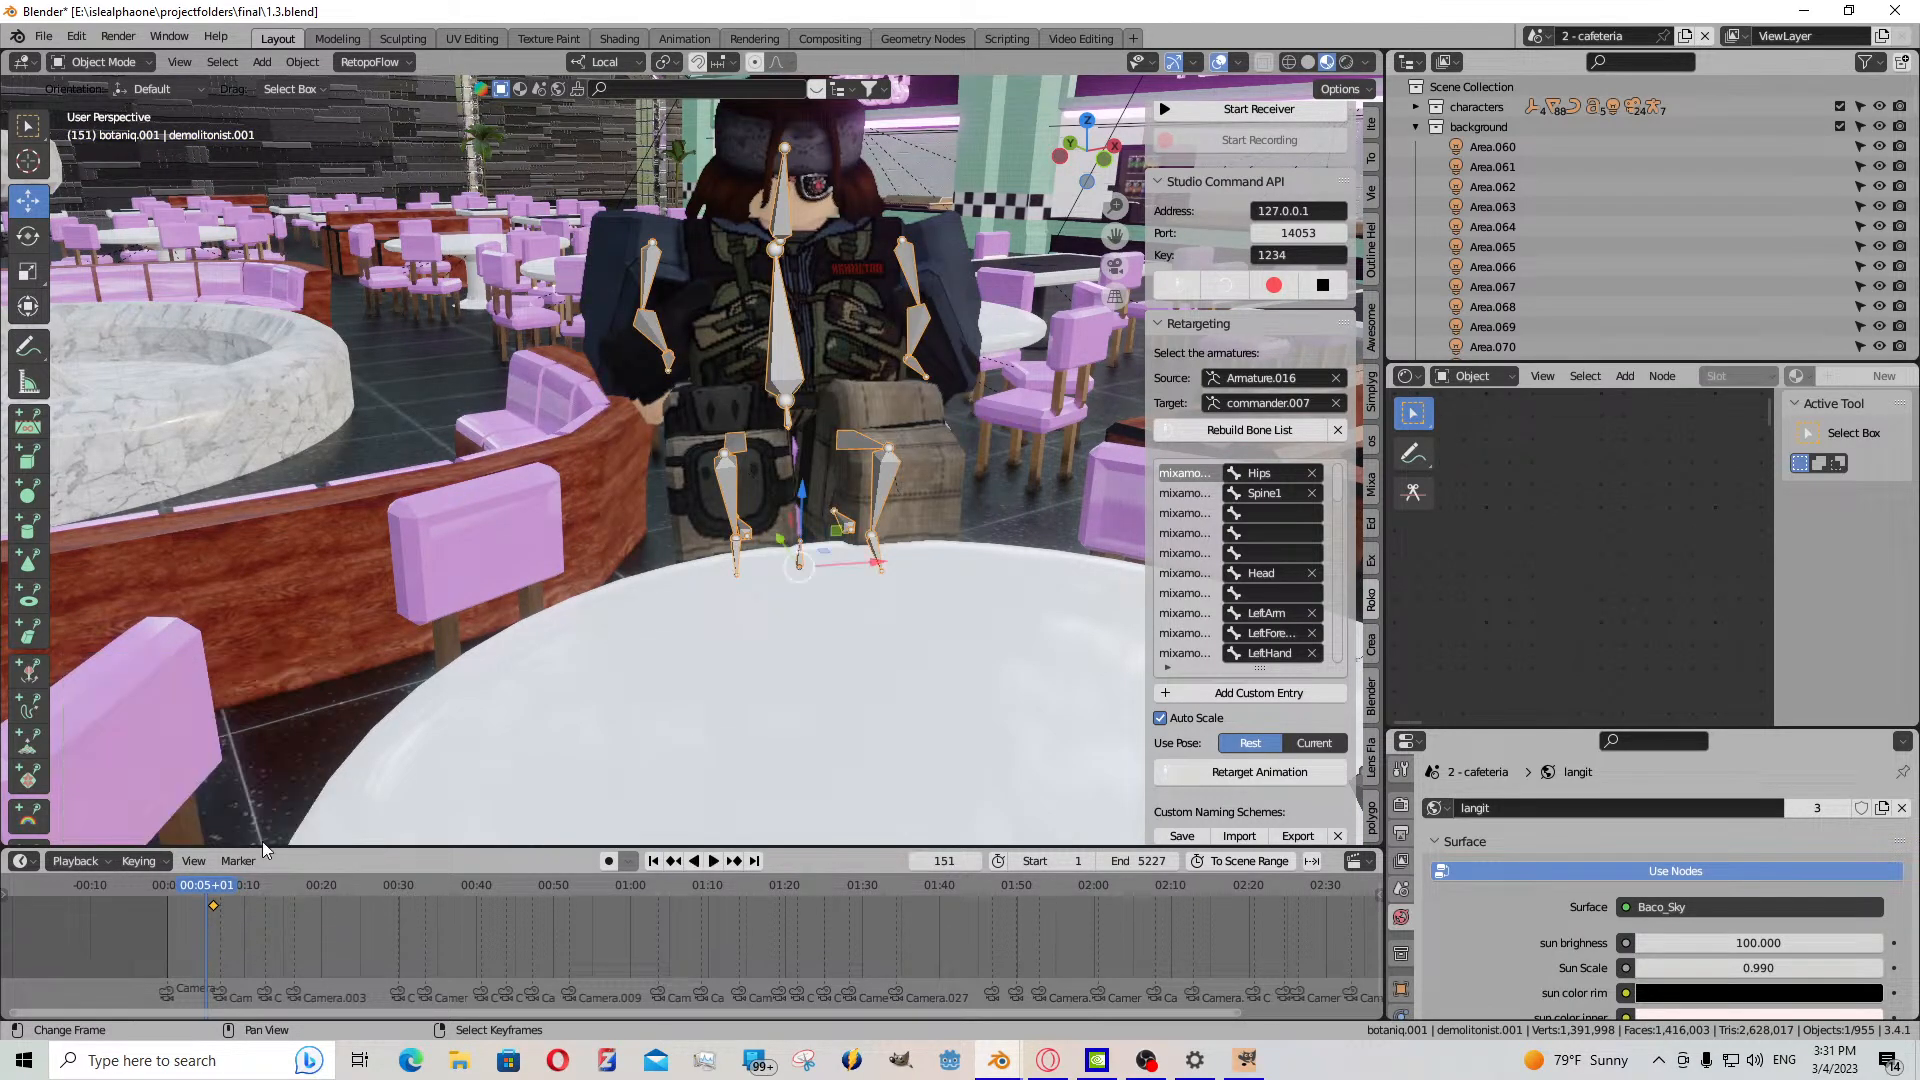
{"action": "left_click", "coordinate": [90, 63]}
{"action": "key", "text": "Return"}
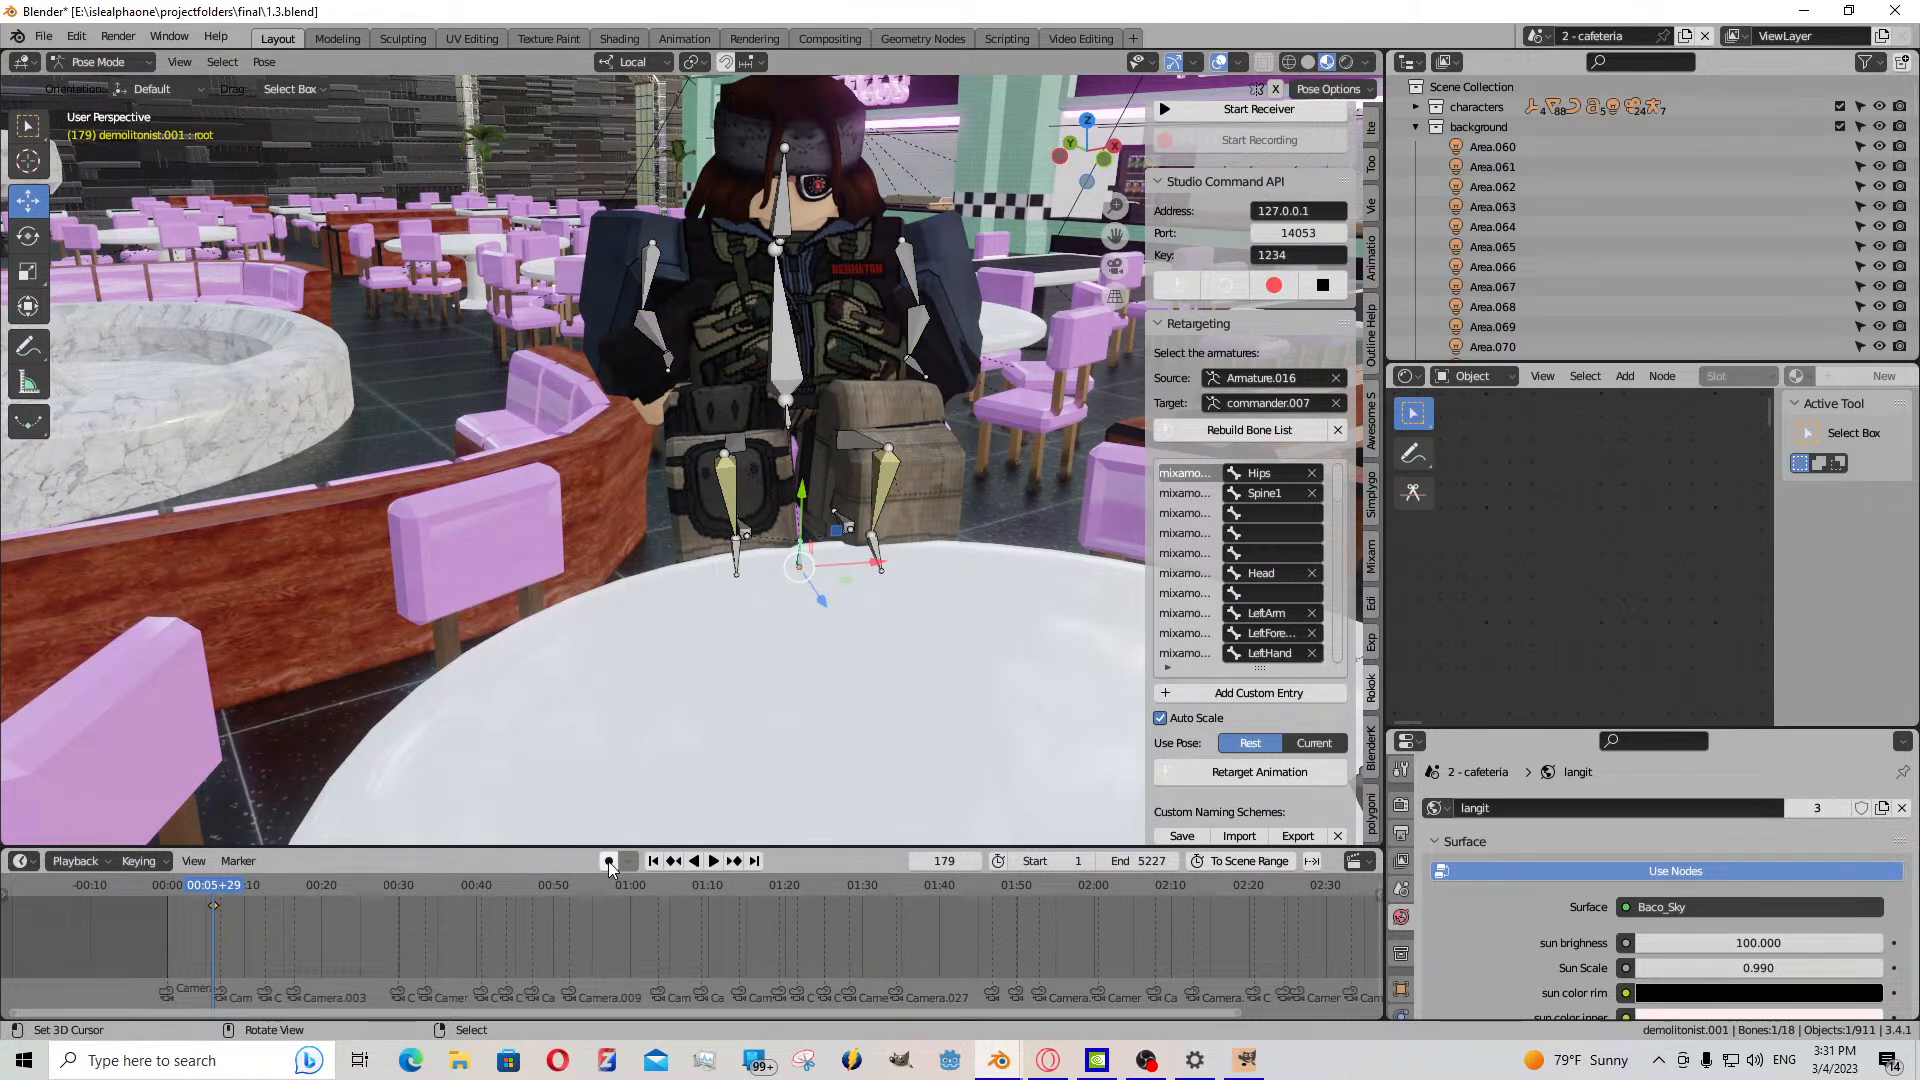
{"action": "left_click_drag", "start_coordinate": [818, 497], "coordinate": [814, 620]}
- Move demolitonist.001's root bone about -0.19 m along local Y and 1.57 m along local Z to seat the character on the chair
{"action": "middle_click_drag", "start_coordinate": [814, 620], "coordinate": [990, 640]}
{"action": "scroll", "coordinate": [950, 700], "scroll_direction": "up", "scroll_amount": 2}
{"action": "middle_click_drag", "start_coordinate": [950, 760], "coordinate": [955, 716]}
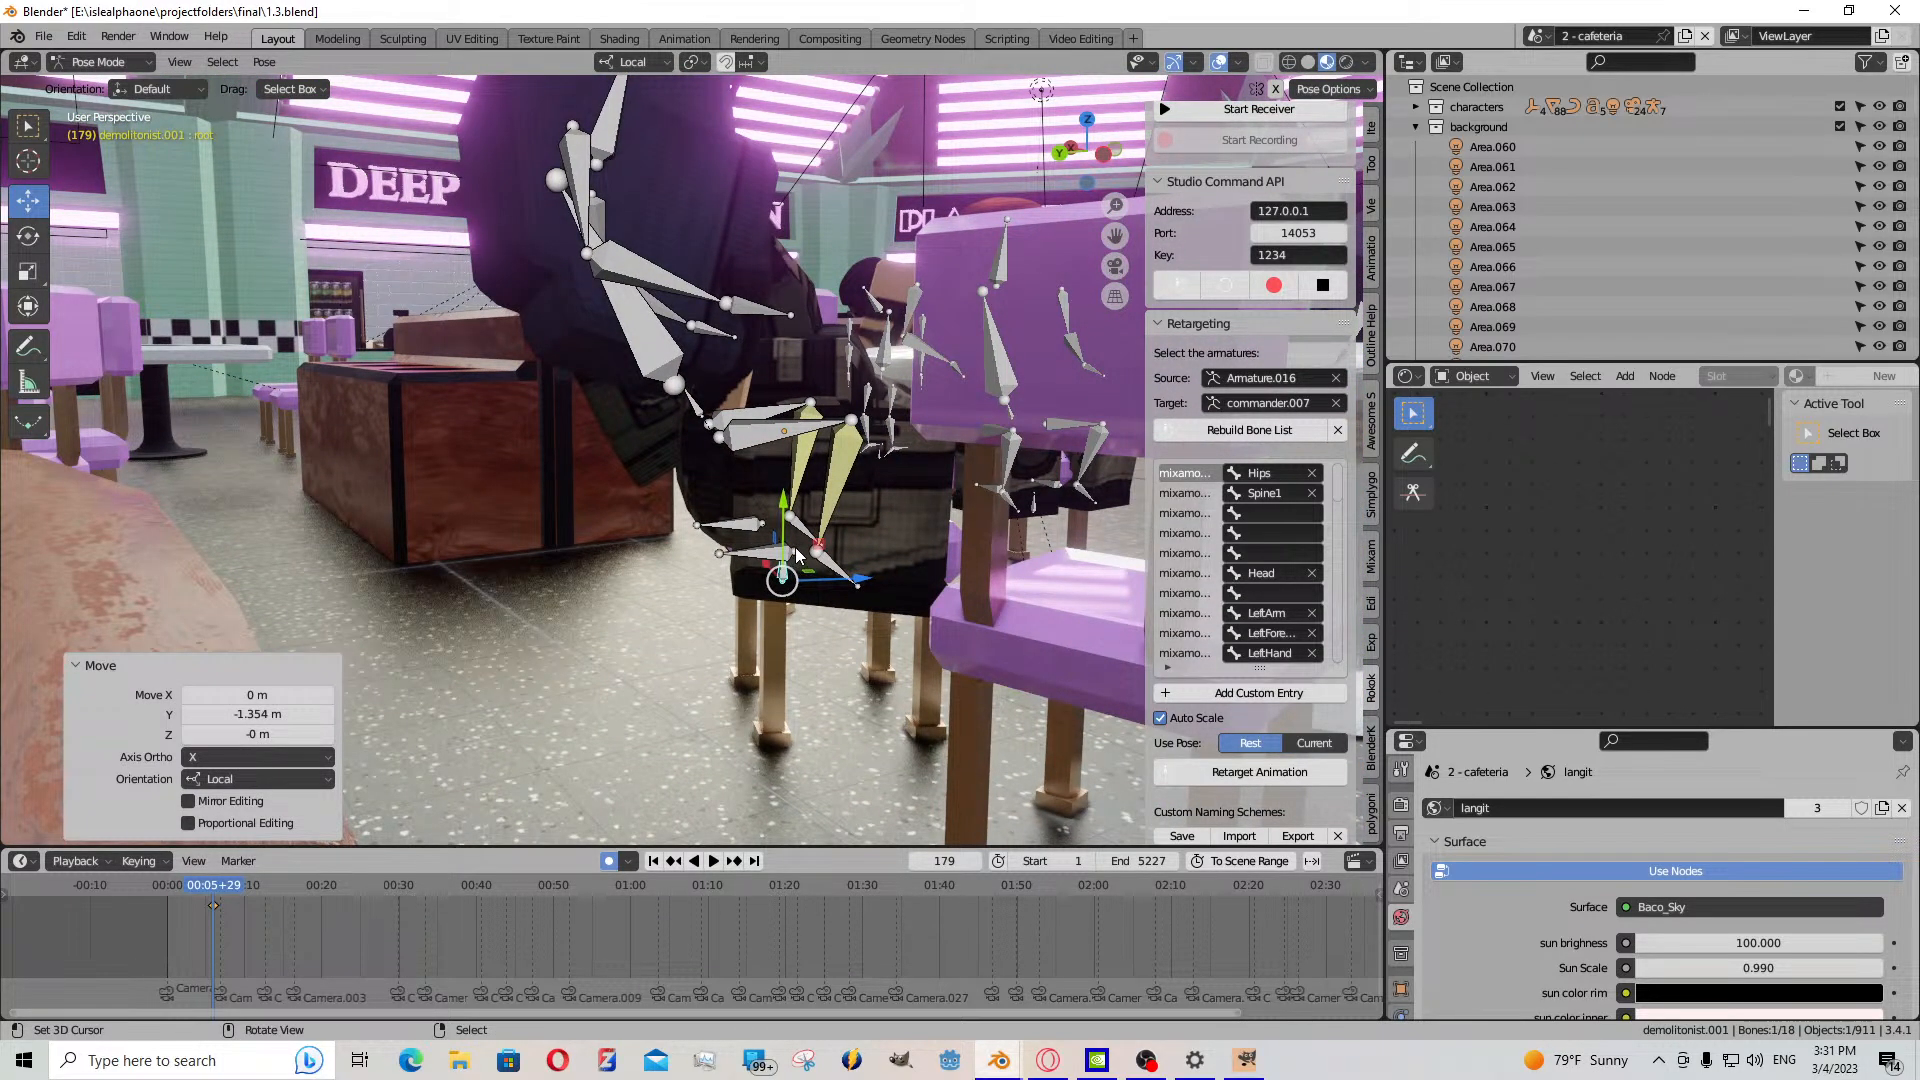
{"action": "left_click_drag", "start_coordinate": [798, 555], "coordinate": [978, 557]}
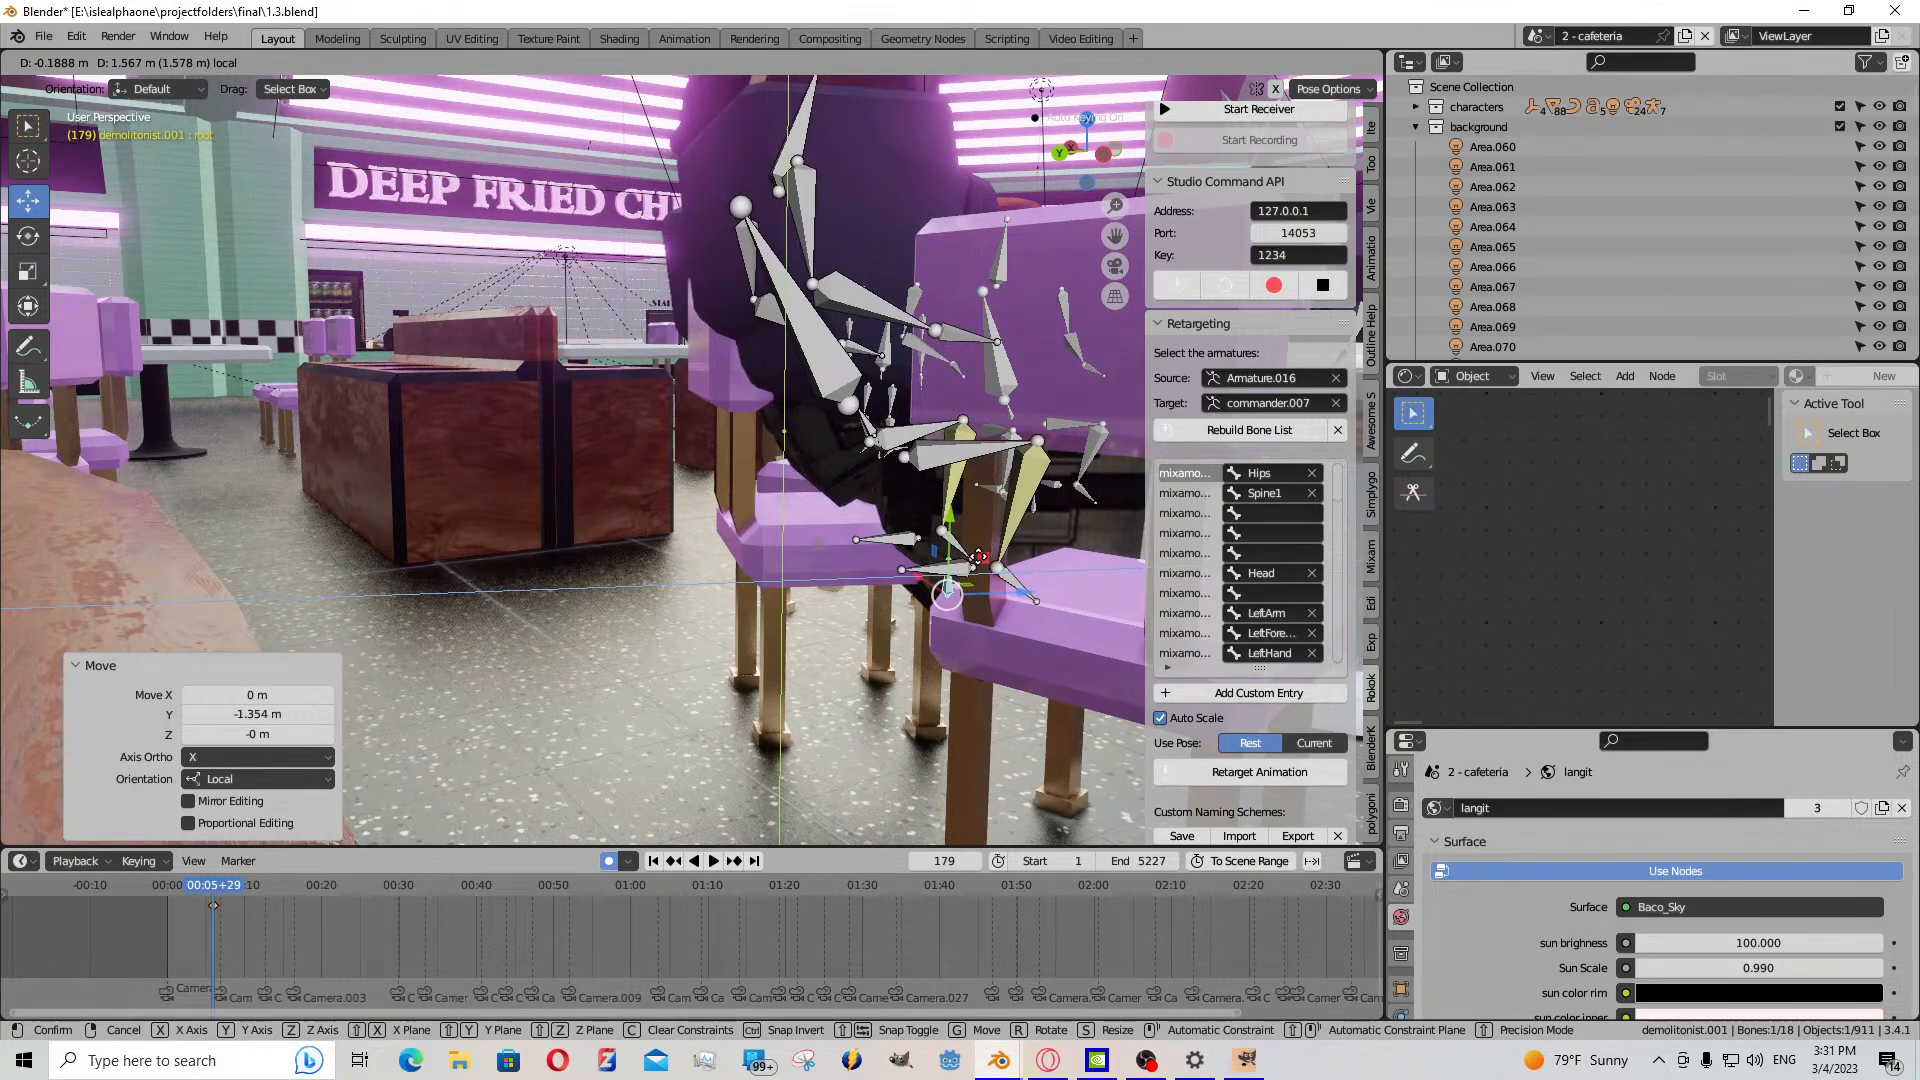
{"action": "left_click", "coordinate": [978, 557]}
{"action": "key", "text": "shift+grave"}
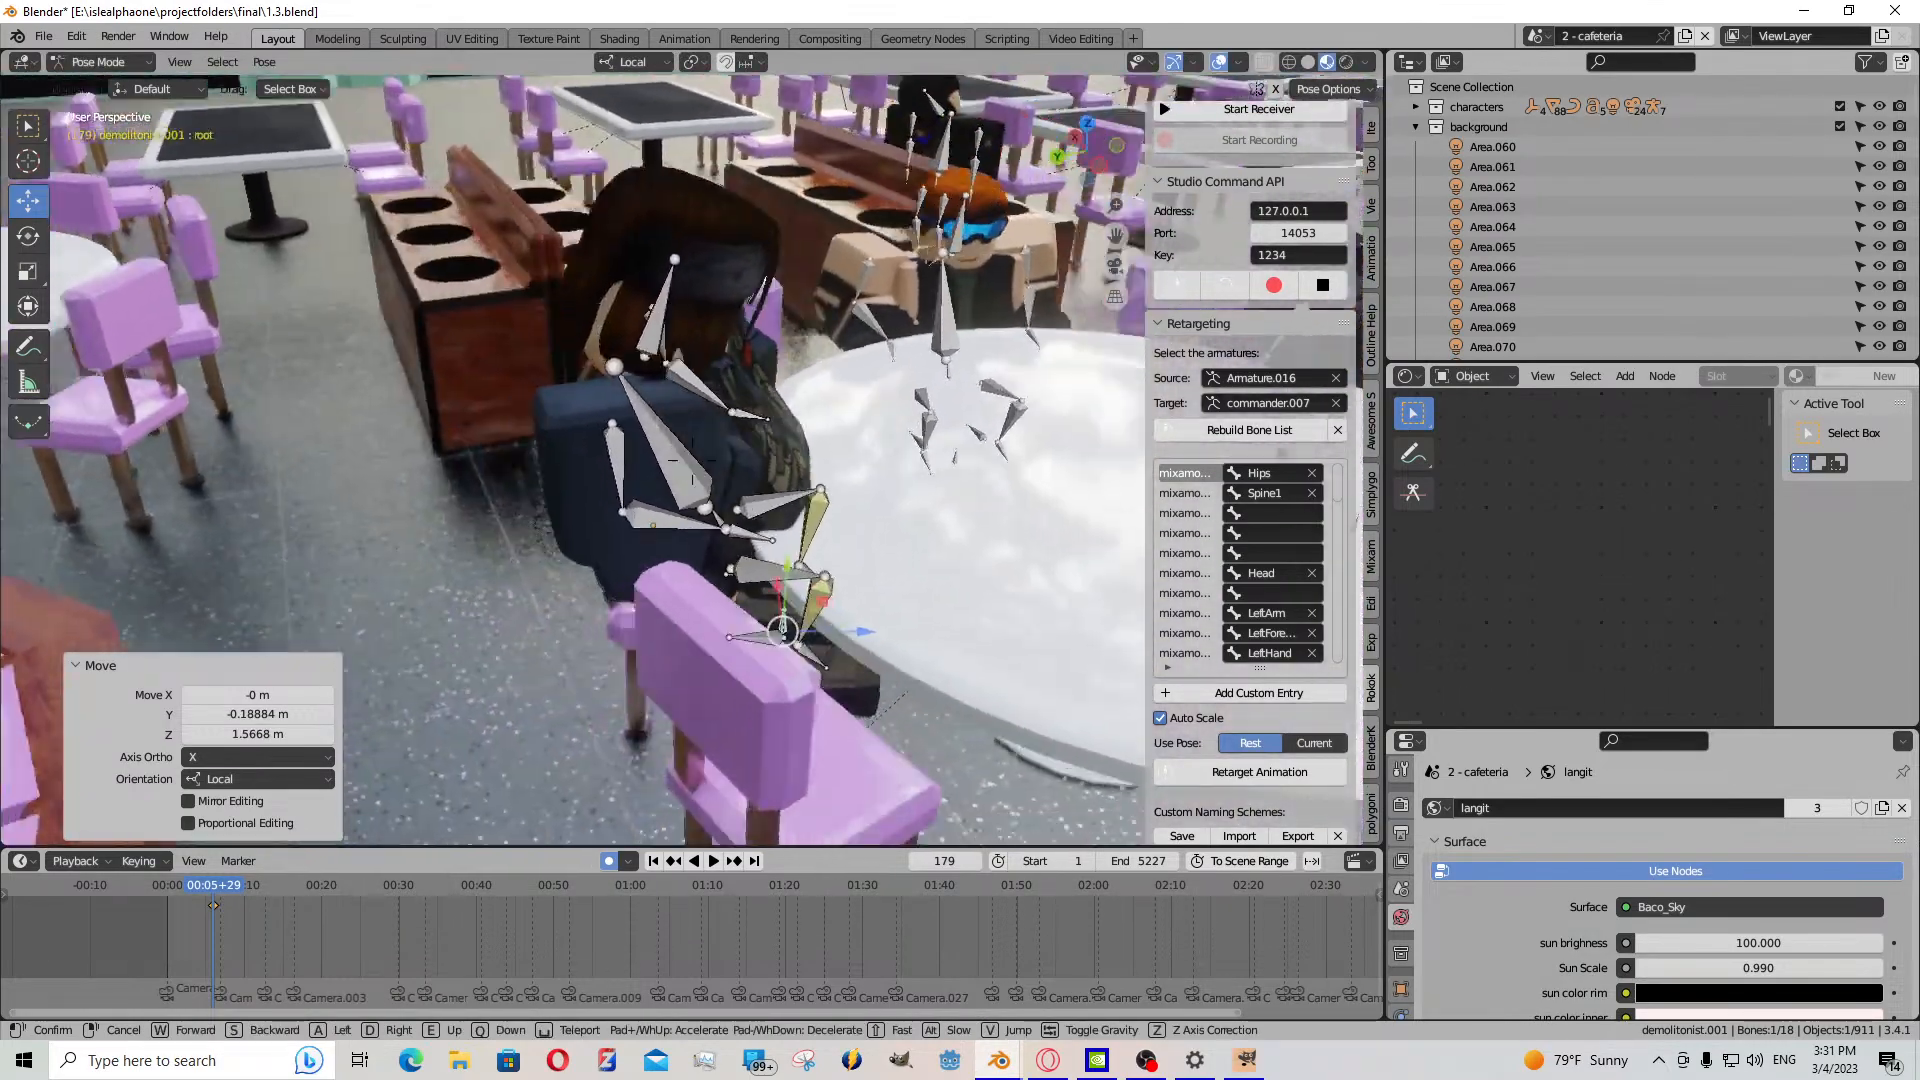
- Move demolitonist.001's root bone about 0.18 m along its local Z axis on the chair
{"action": "key", "text": "a"}
{"action": "left_click", "coordinate": [1125, 582]}
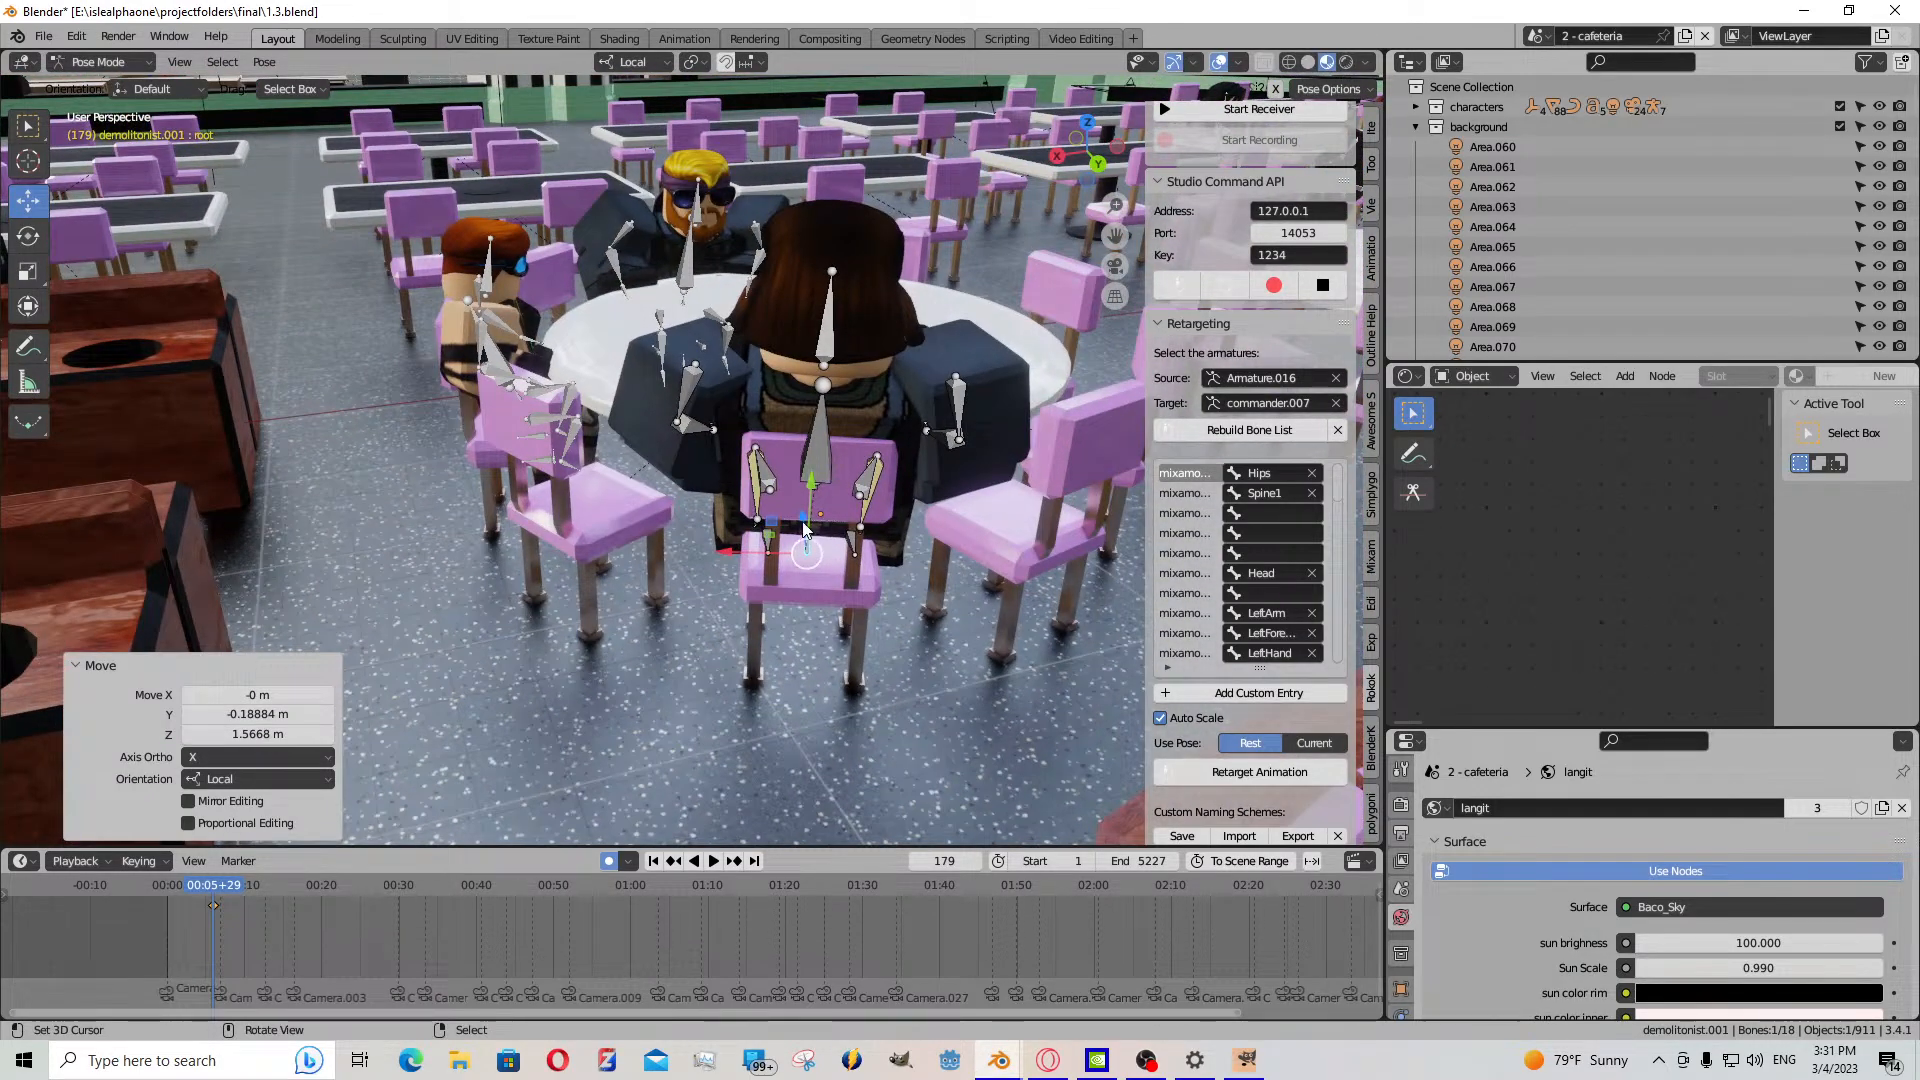
{"action": "left_click_drag", "start_coordinate": [802, 520], "coordinate": [800, 513]}
{"action": "key", "text": "shift+grave"}
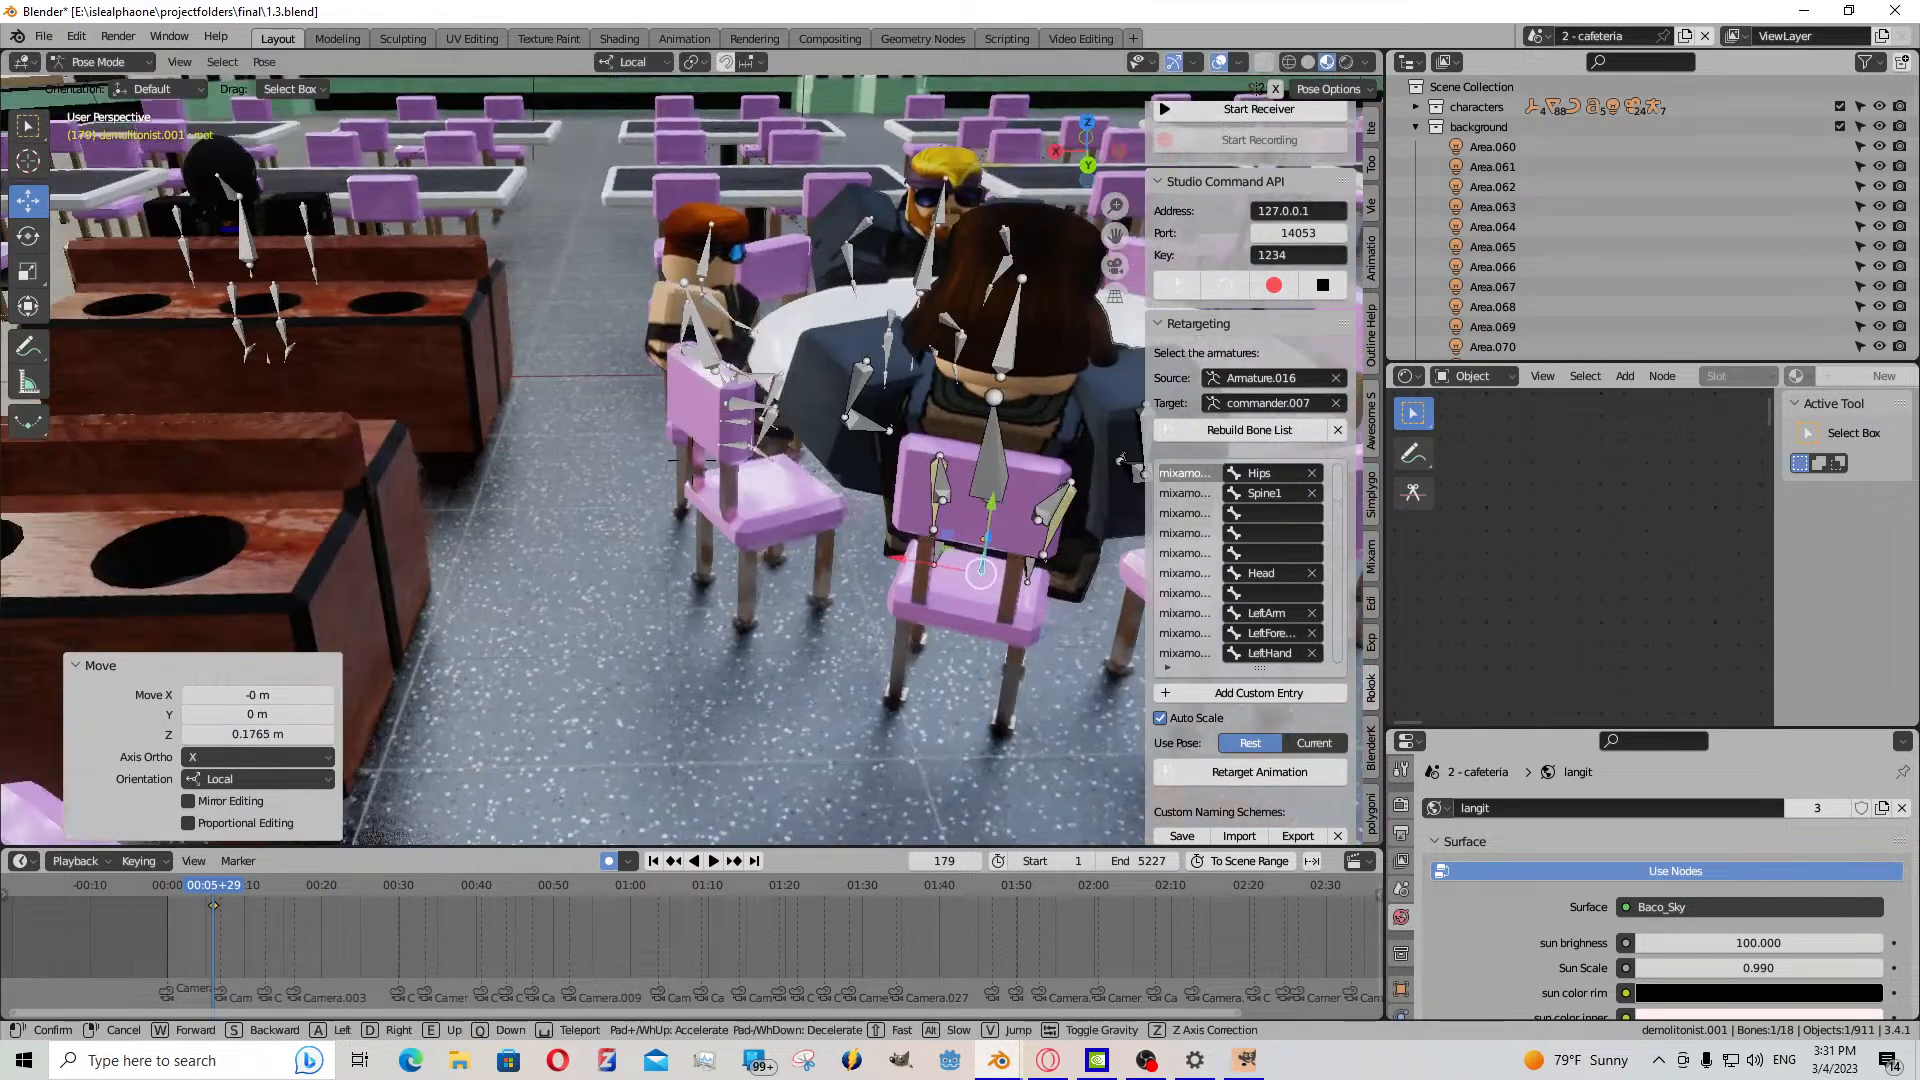
{"action": "left_click", "coordinate": [689, 450]}
- Return to Object Mode and add the chair under demolitonist.001 to the selection with the character's armature
{"action": "left_click", "coordinate": [98, 62]}
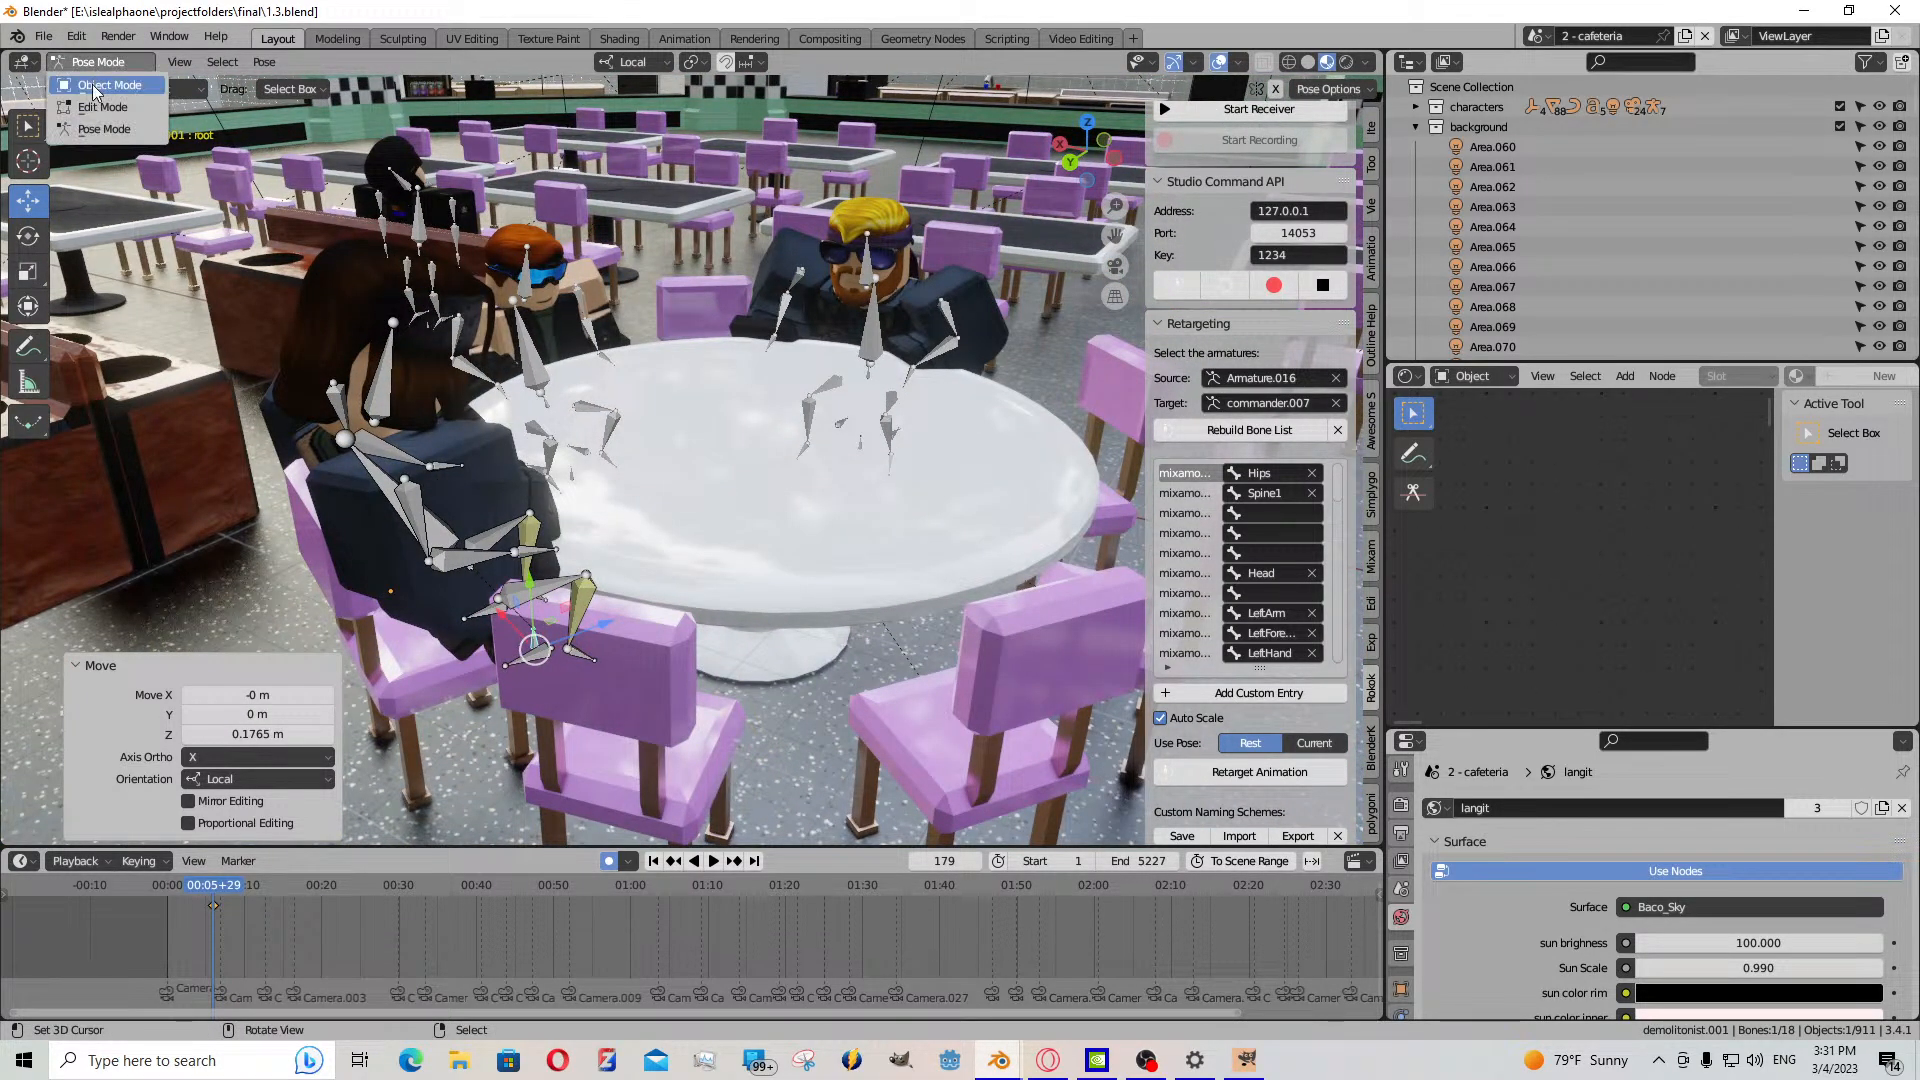
{"action": "left_click", "coordinate": [435, 651], "text": "shift"}
{"action": "key", "text": "shift+grave"}
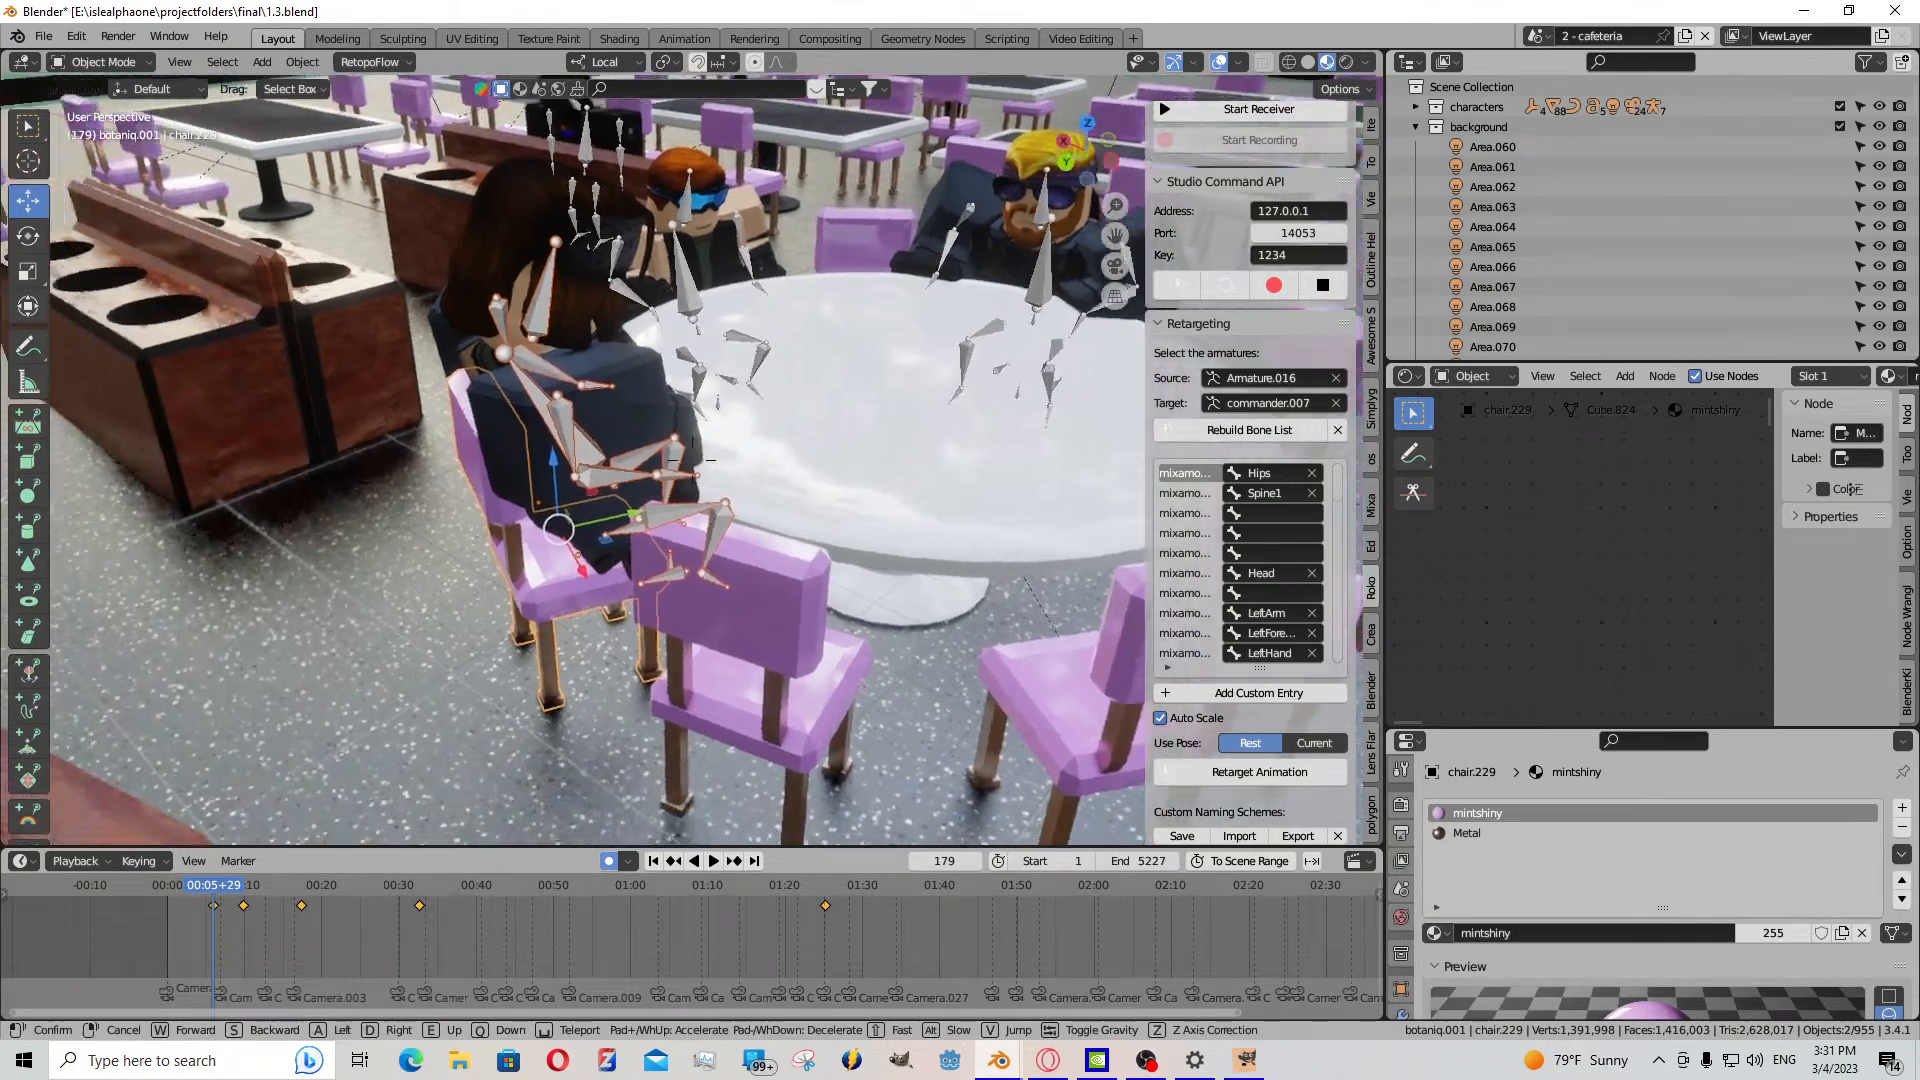
{"action": "left_click", "coordinate": [627, 579]}
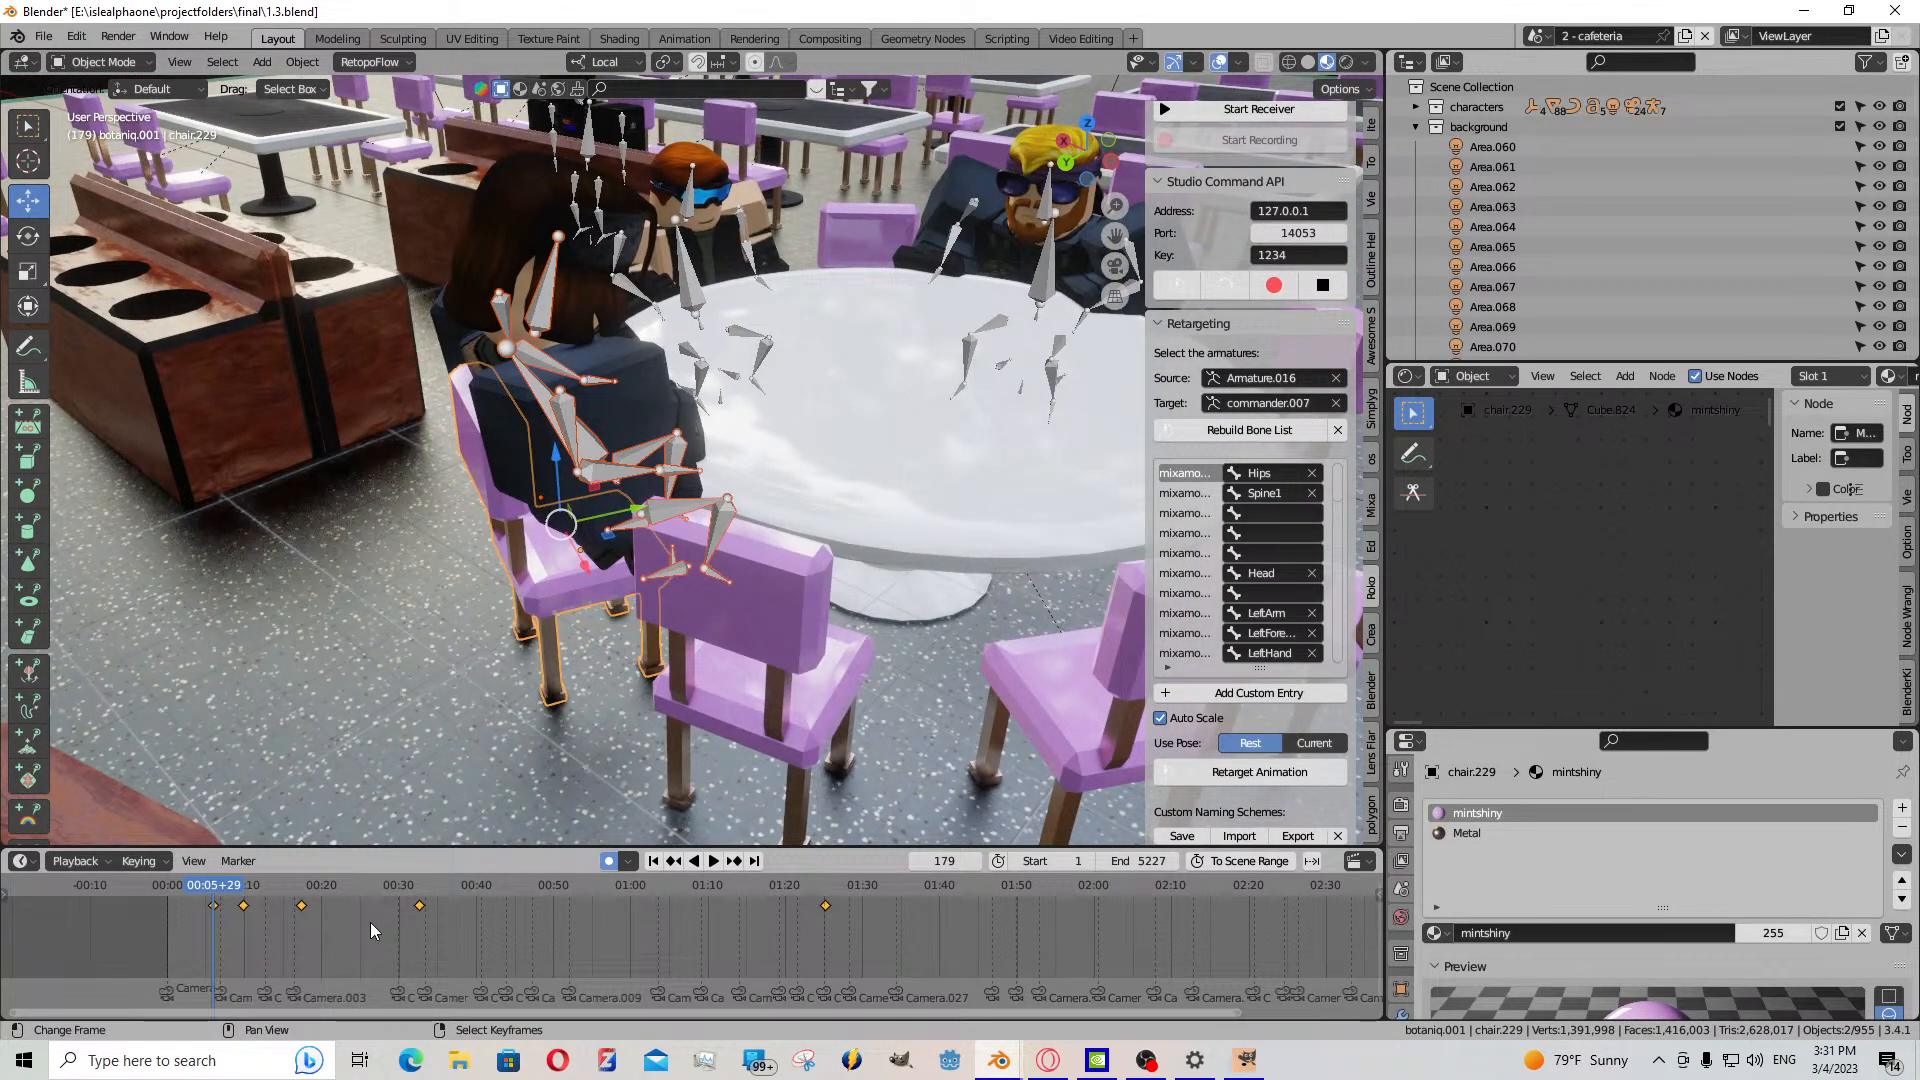
{"action": "key", "text": "g"}
{"action": "key", "text": "y"}
{"action": "key", "text": "y"}
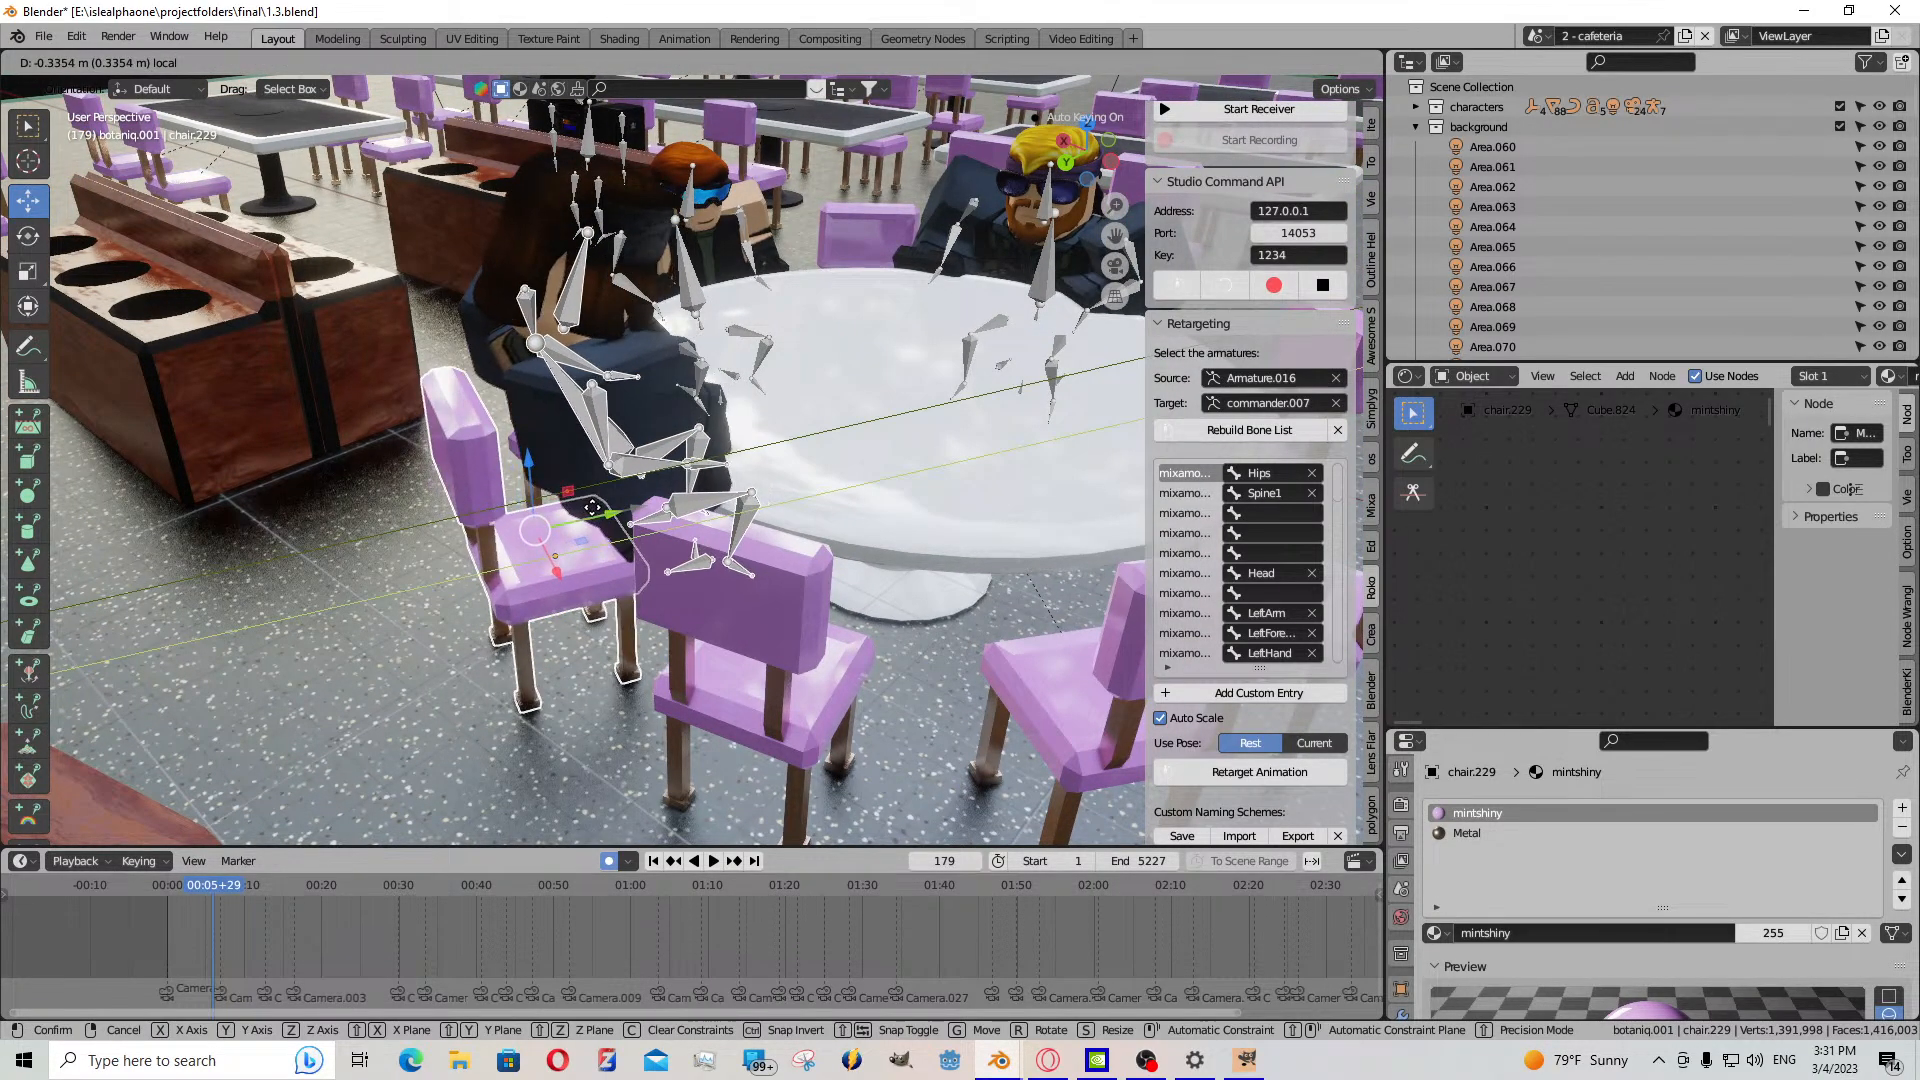
{"action": "right_click", "coordinate": [605, 504]}
- Switch the transform orientation to Global and move demolitonist.001 with its chair about 0.33 m along X and 0.69 m along Y
{"action": "left_click", "coordinate": [605, 62]}
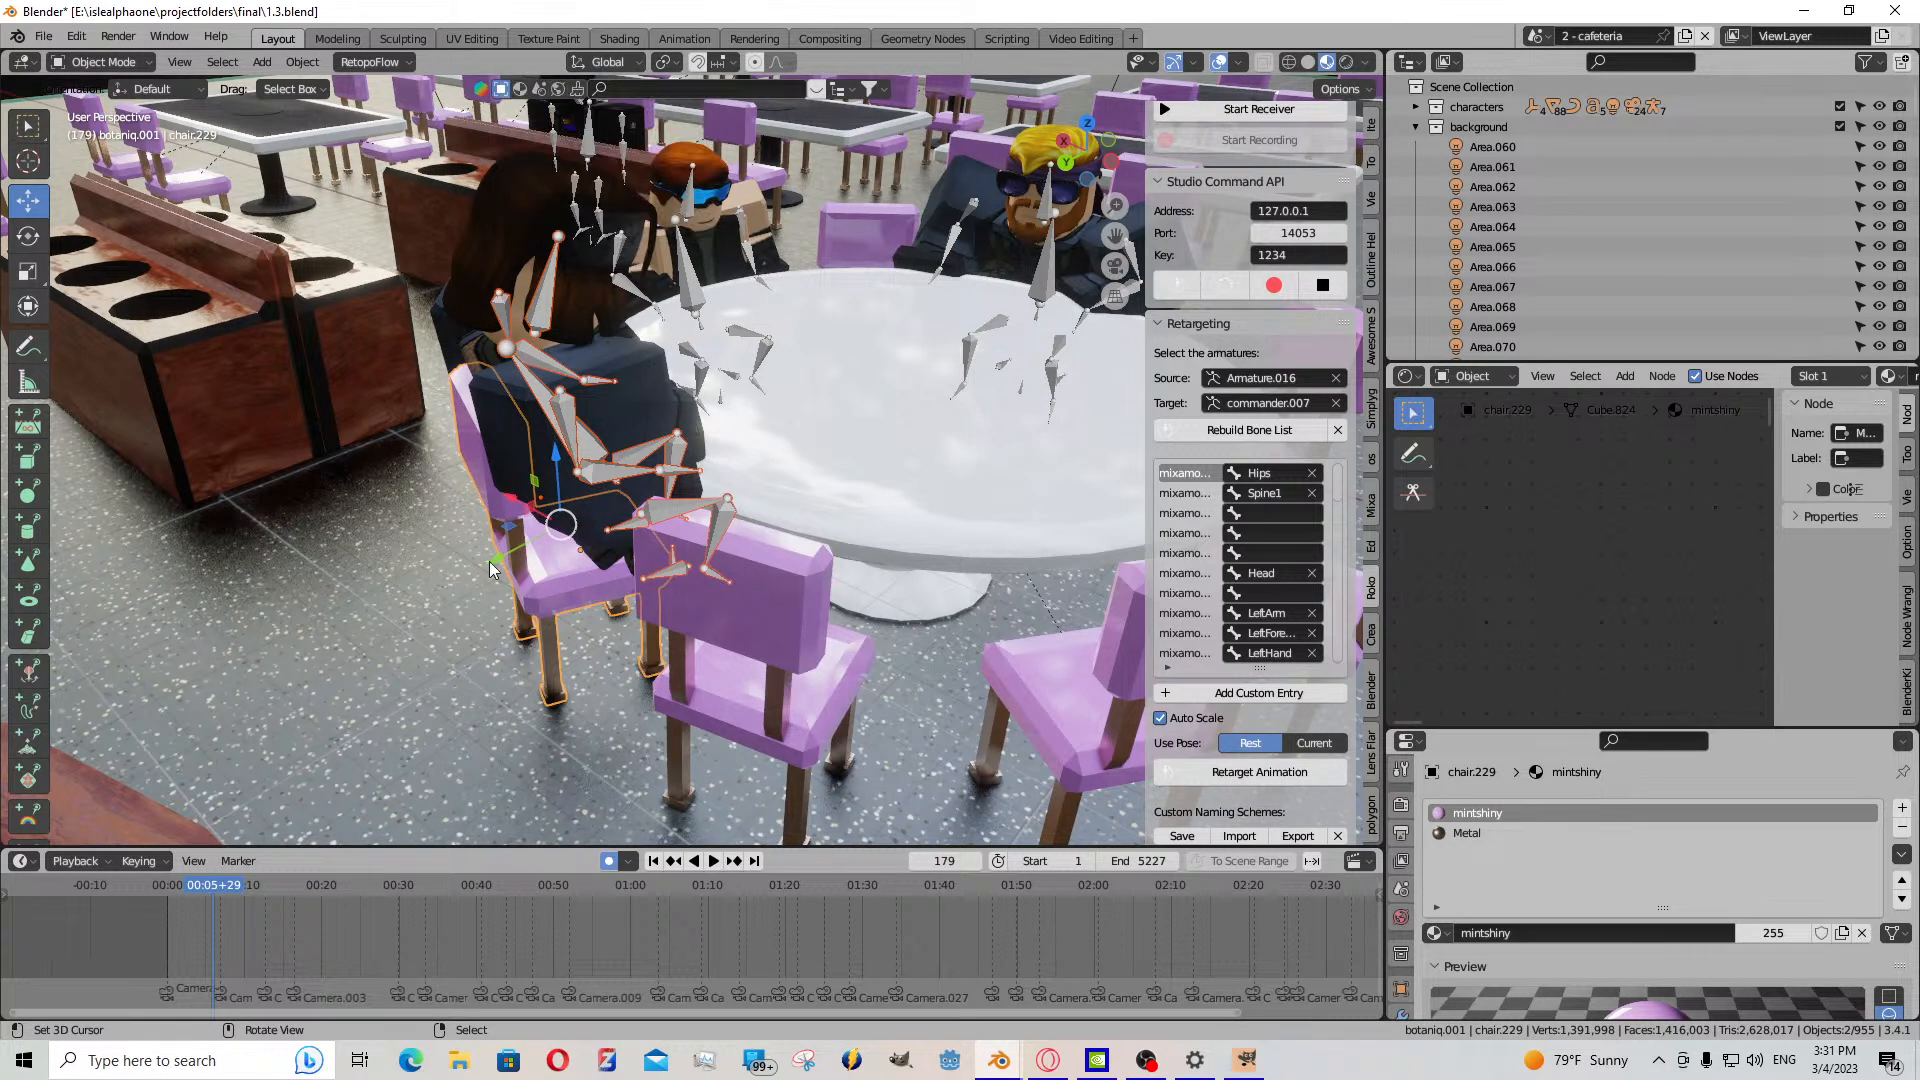
{"action": "key", "text": "g"}
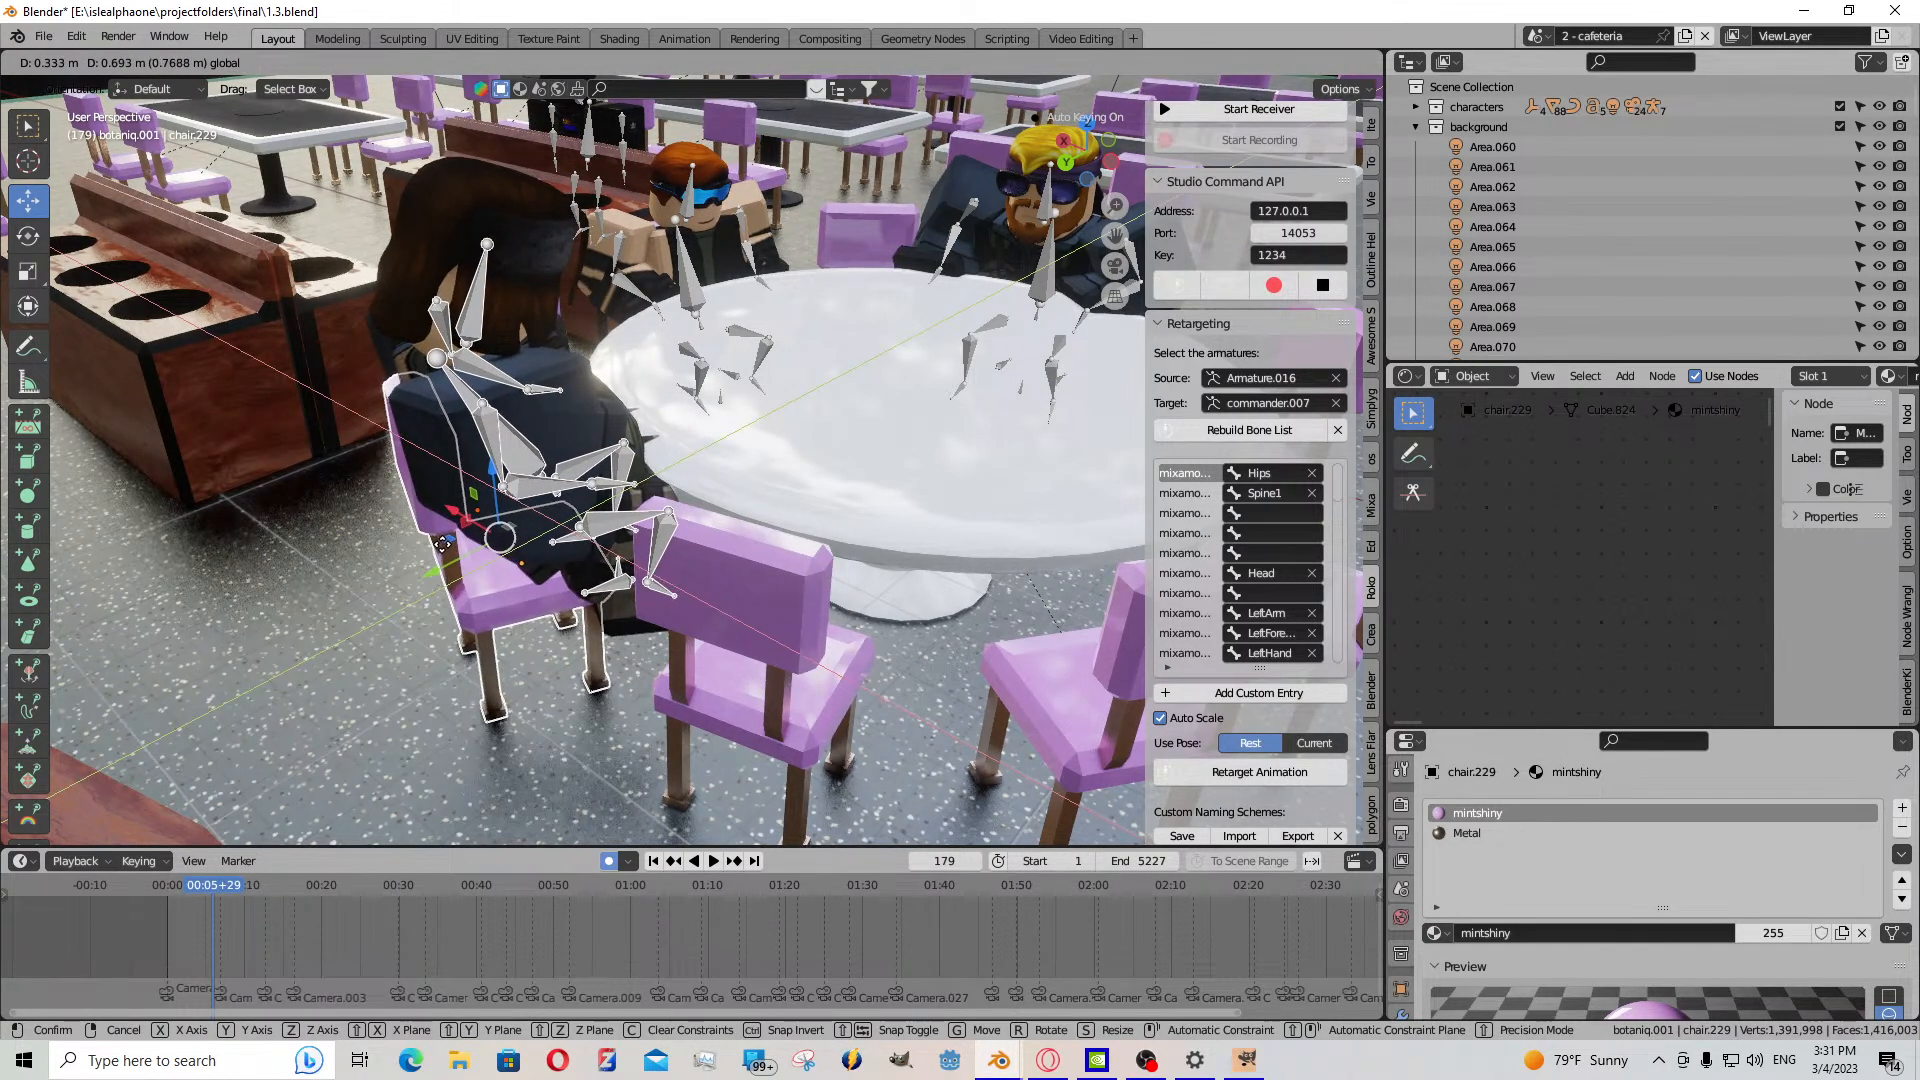
{"action": "left_click", "coordinate": [427, 541]}
- Move demolitonist.001 and its chair a further 0.24 m along X and 0.50 m along Y, away from the round table
{"action": "middle_click_drag", "start_coordinate": [427, 541], "coordinate": [388, 543]}
{"action": "scroll", "coordinate": [388, 543], "scroll_direction": "up", "scroll_amount": 4}
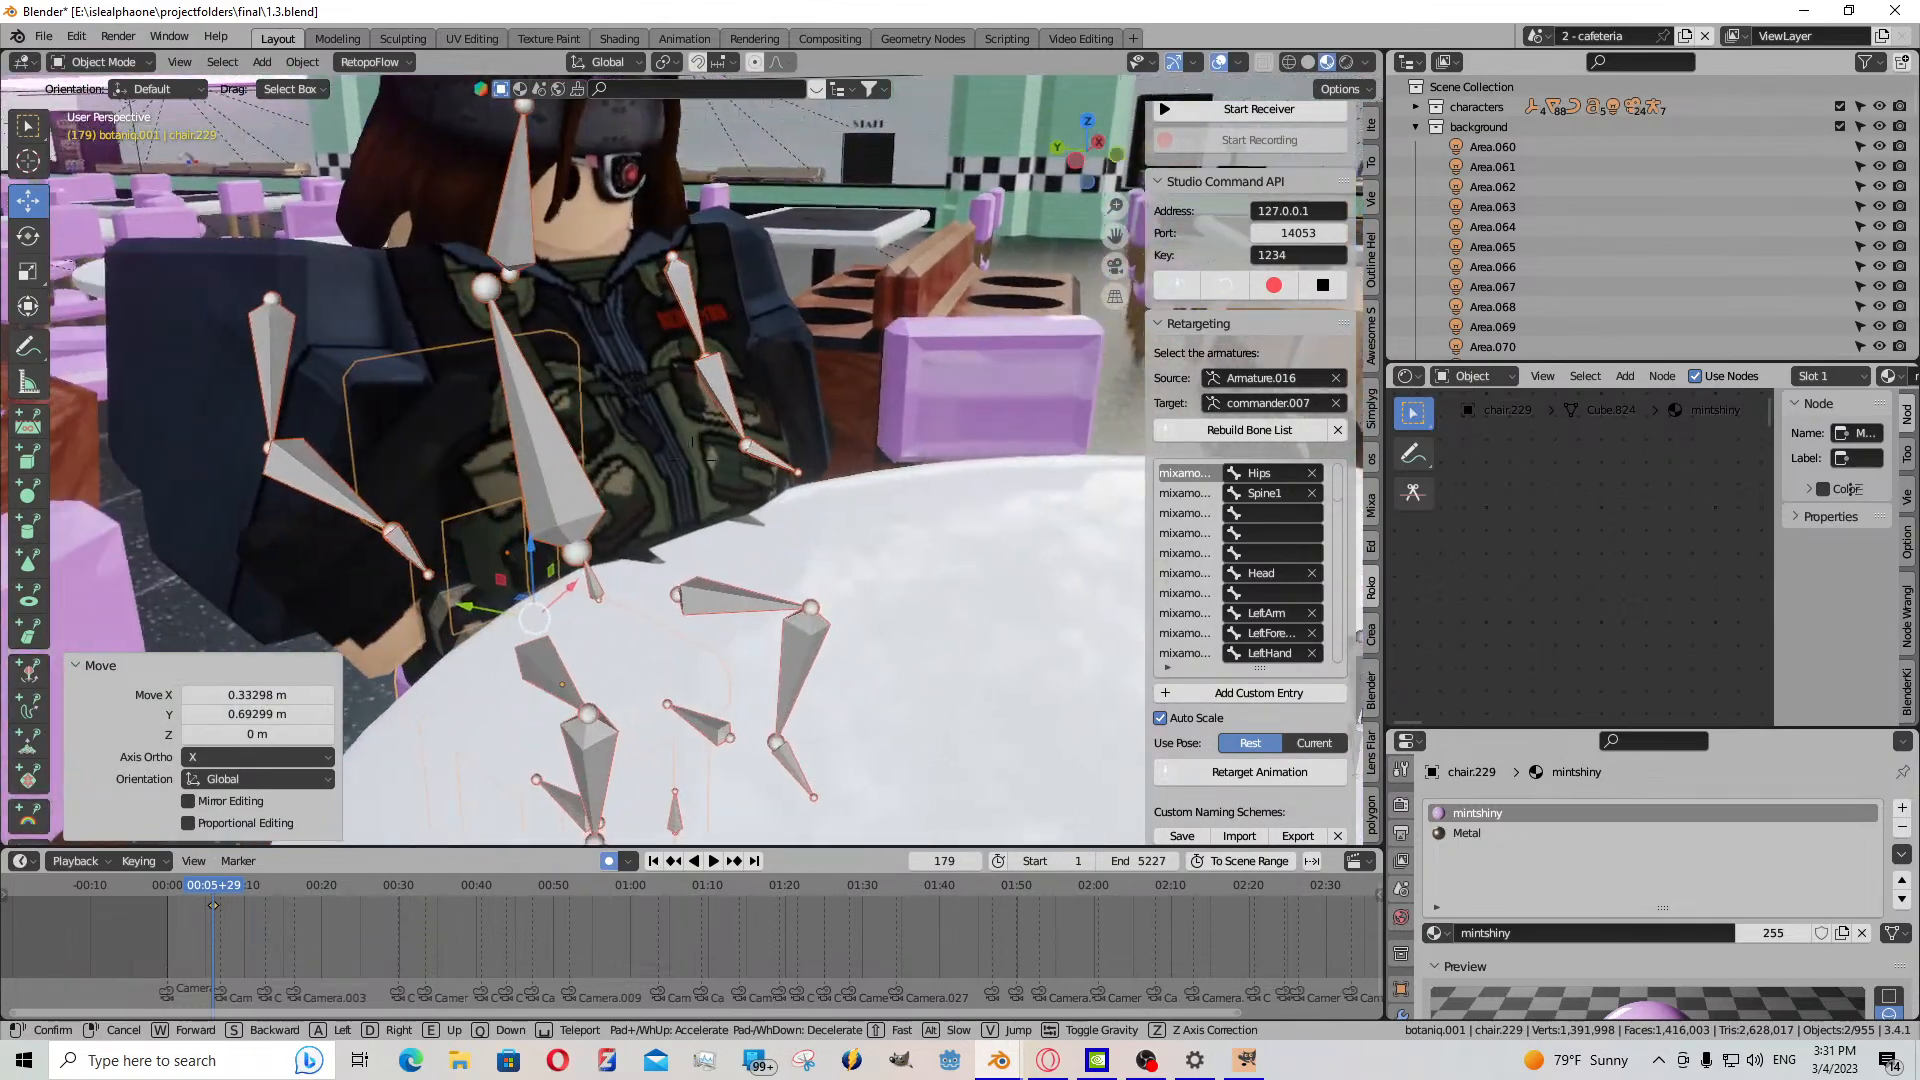
{"action": "left_click_drag", "start_coordinate": [537, 577], "coordinate": [495, 560]}
{"action": "middle_click_drag", "start_coordinate": [495, 560], "coordinate": [495, 560]}
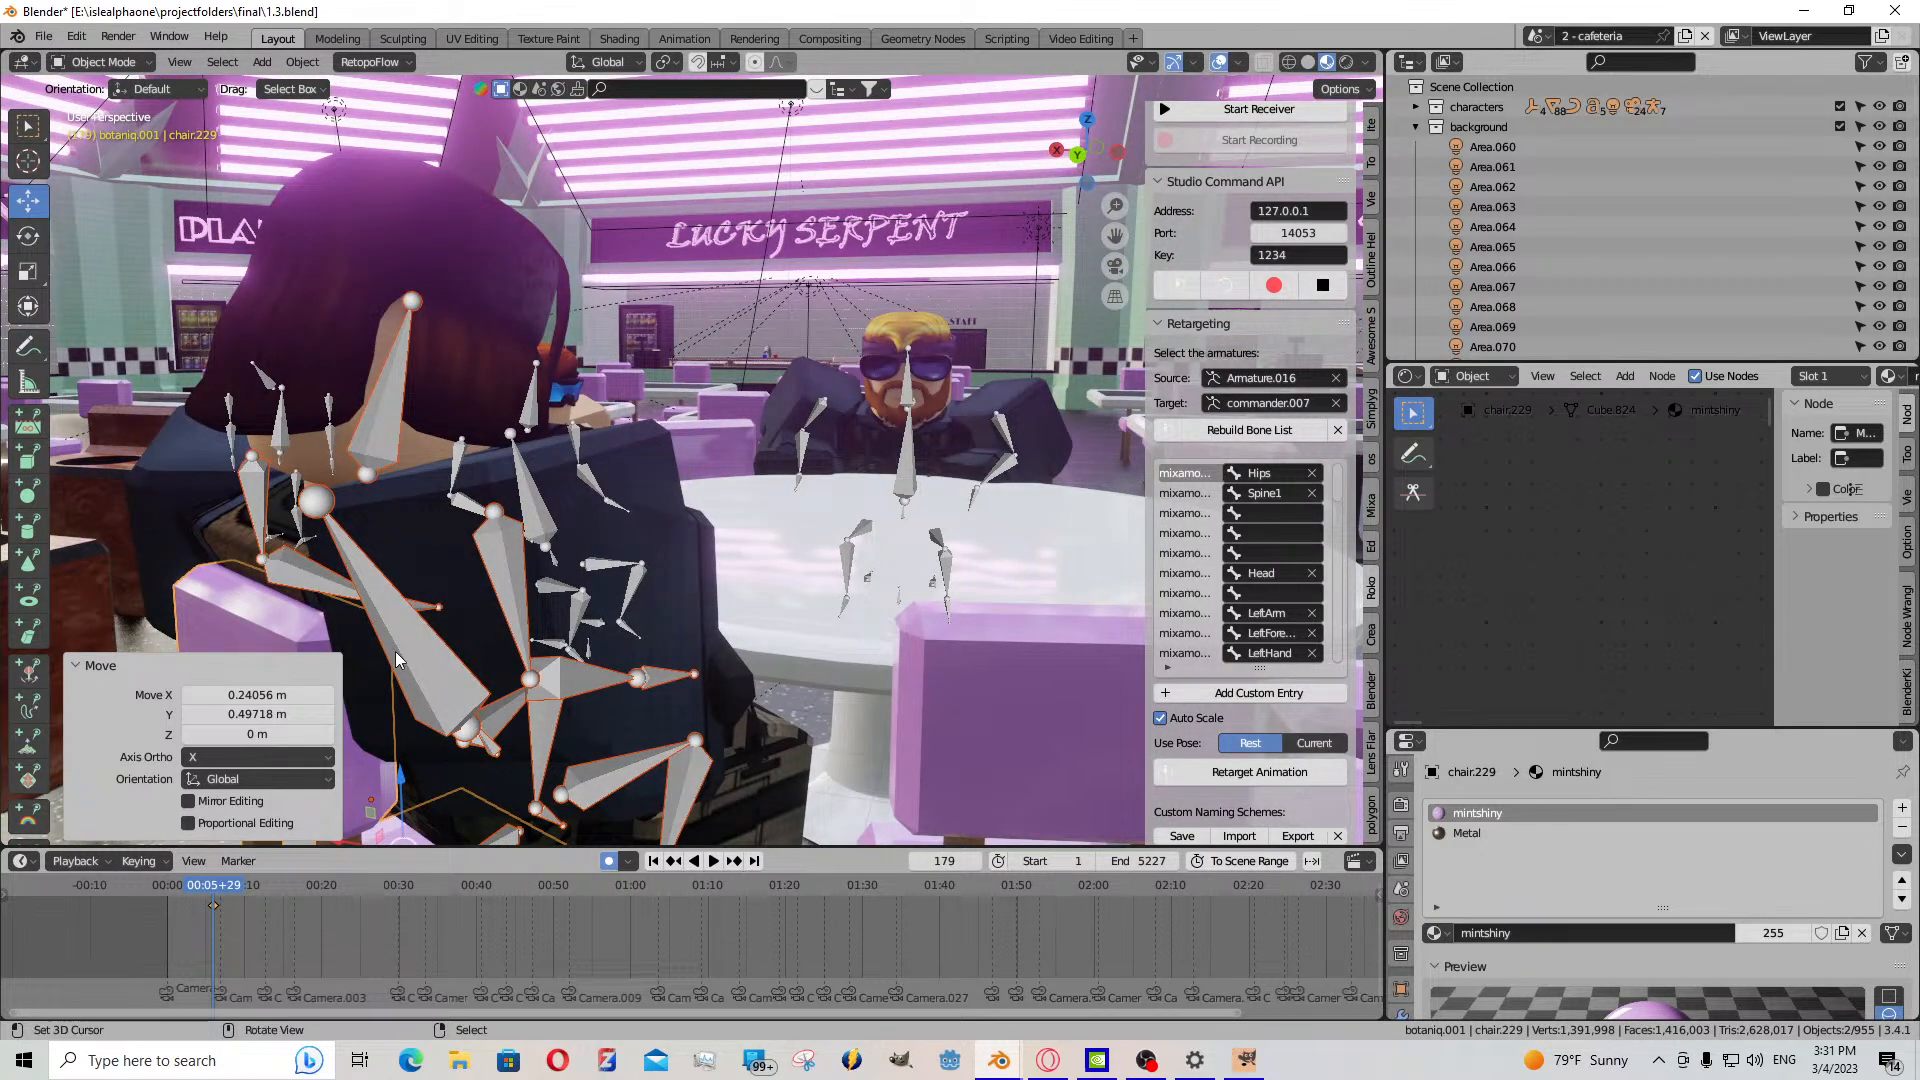
- Select demolitonist.001's armature alone, enter Pose Mode and set the timeline to frame 4091
{"action": "left_click", "coordinate": [424, 646]}
{"action": "left_click", "coordinate": [125, 65]}
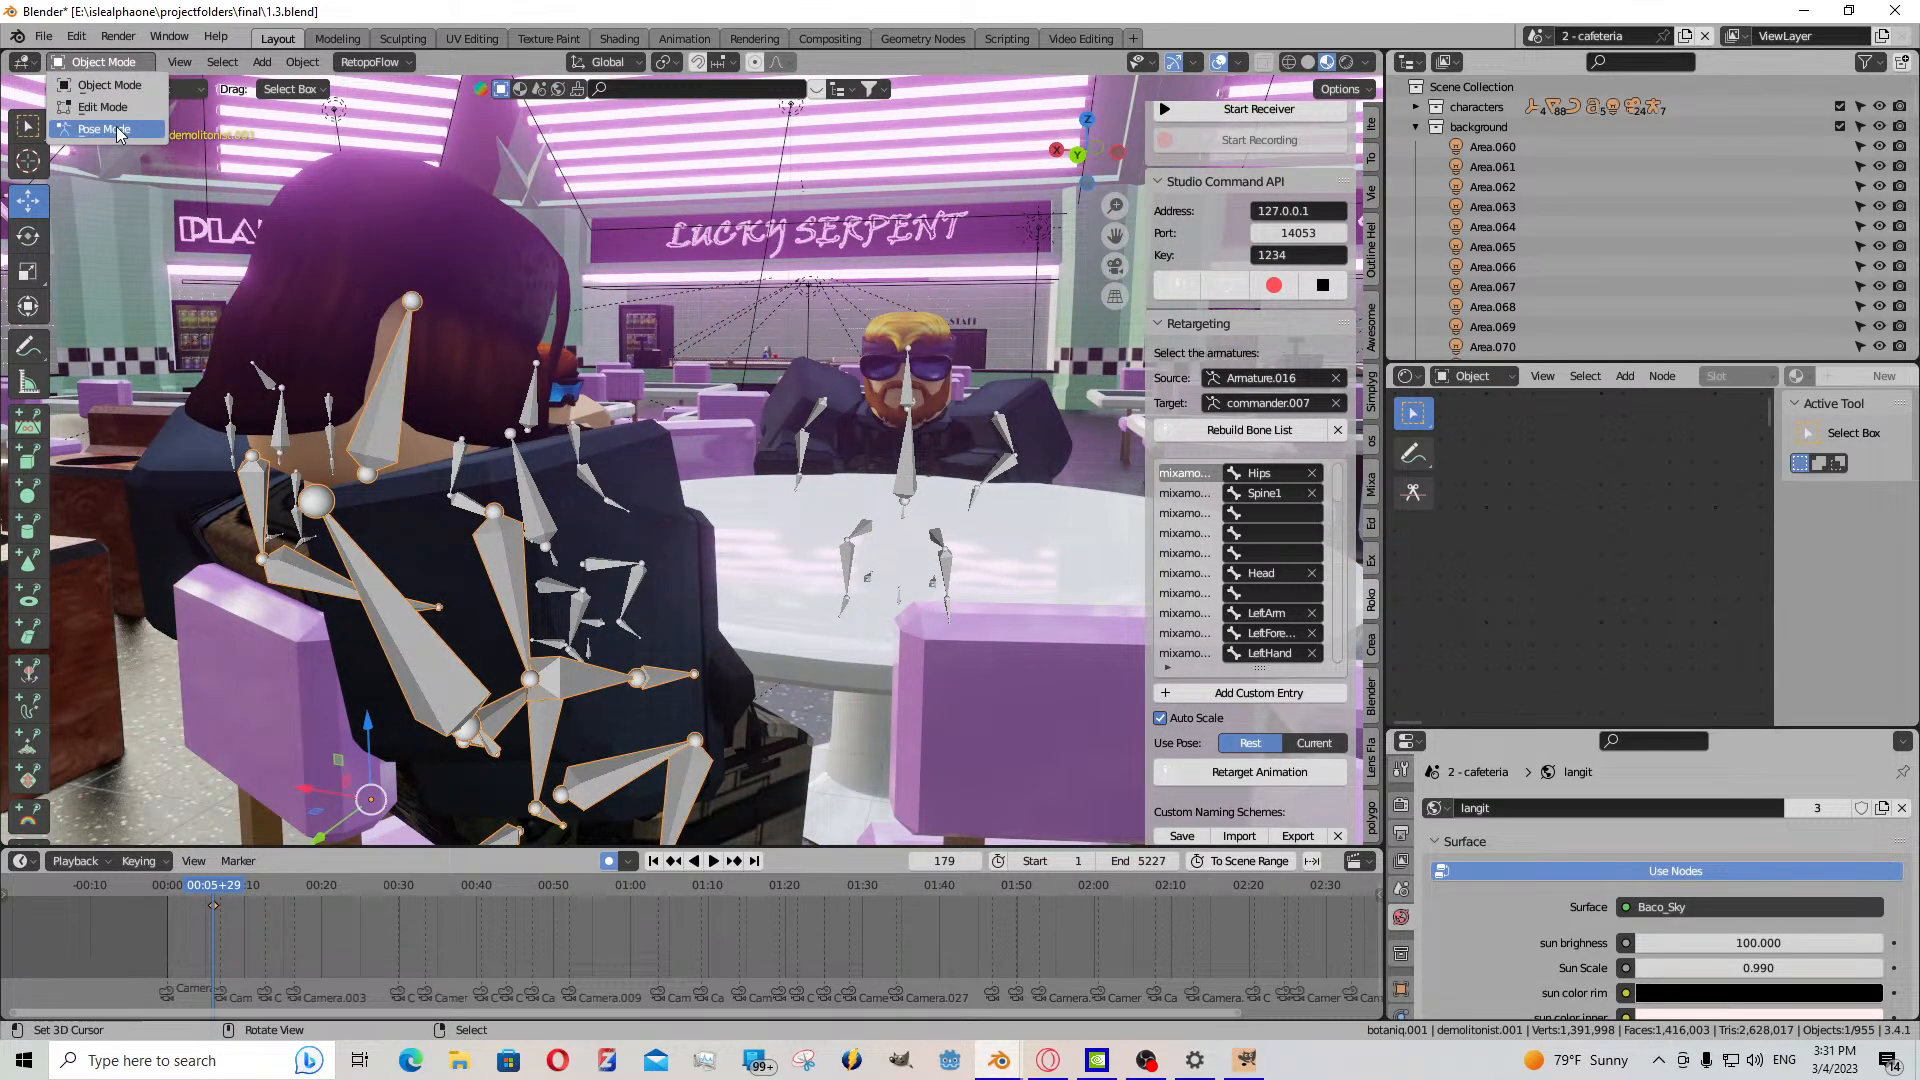
{"action": "left_click", "coordinate": [120, 138]}
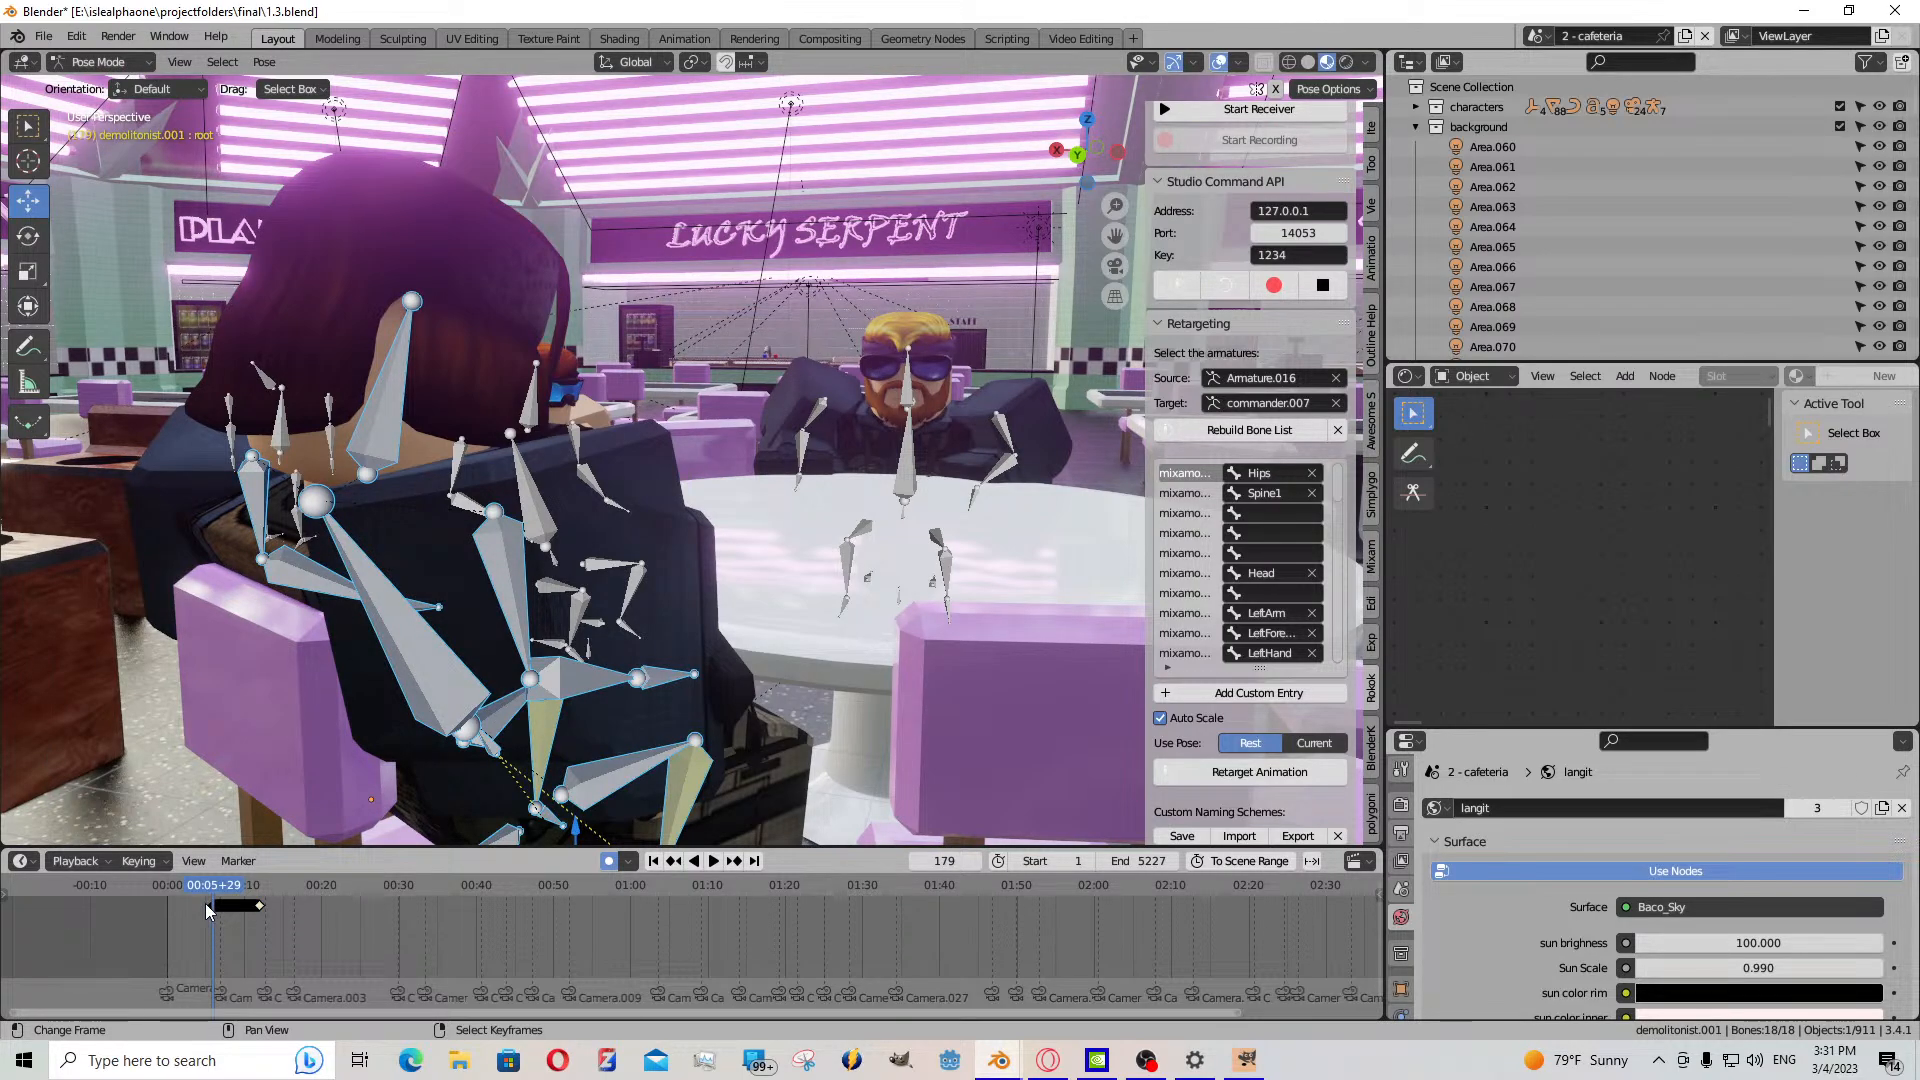
{"action": "left_click_drag", "start_coordinate": [209, 909], "coordinate": [644, 957]}
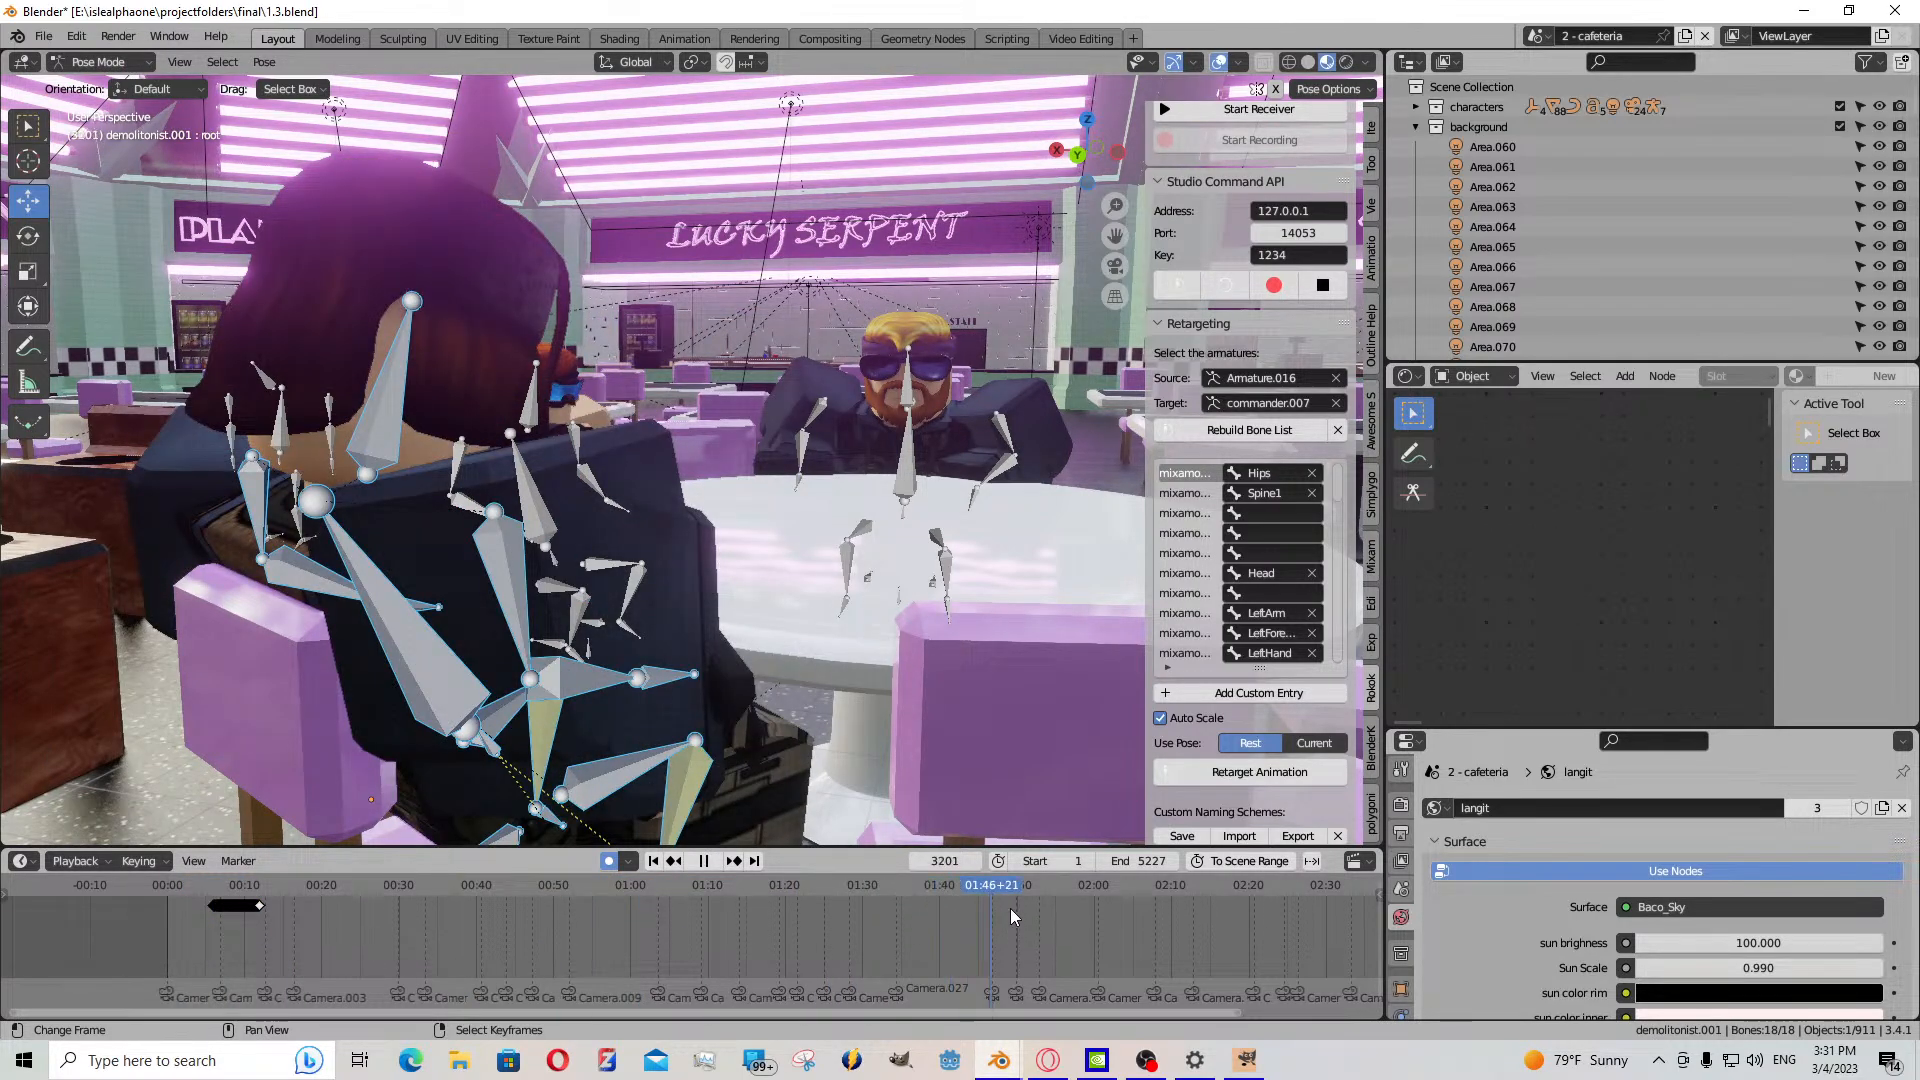
{"action": "left_click_drag", "start_coordinate": [1120, 912], "coordinate": [1219, 926]}
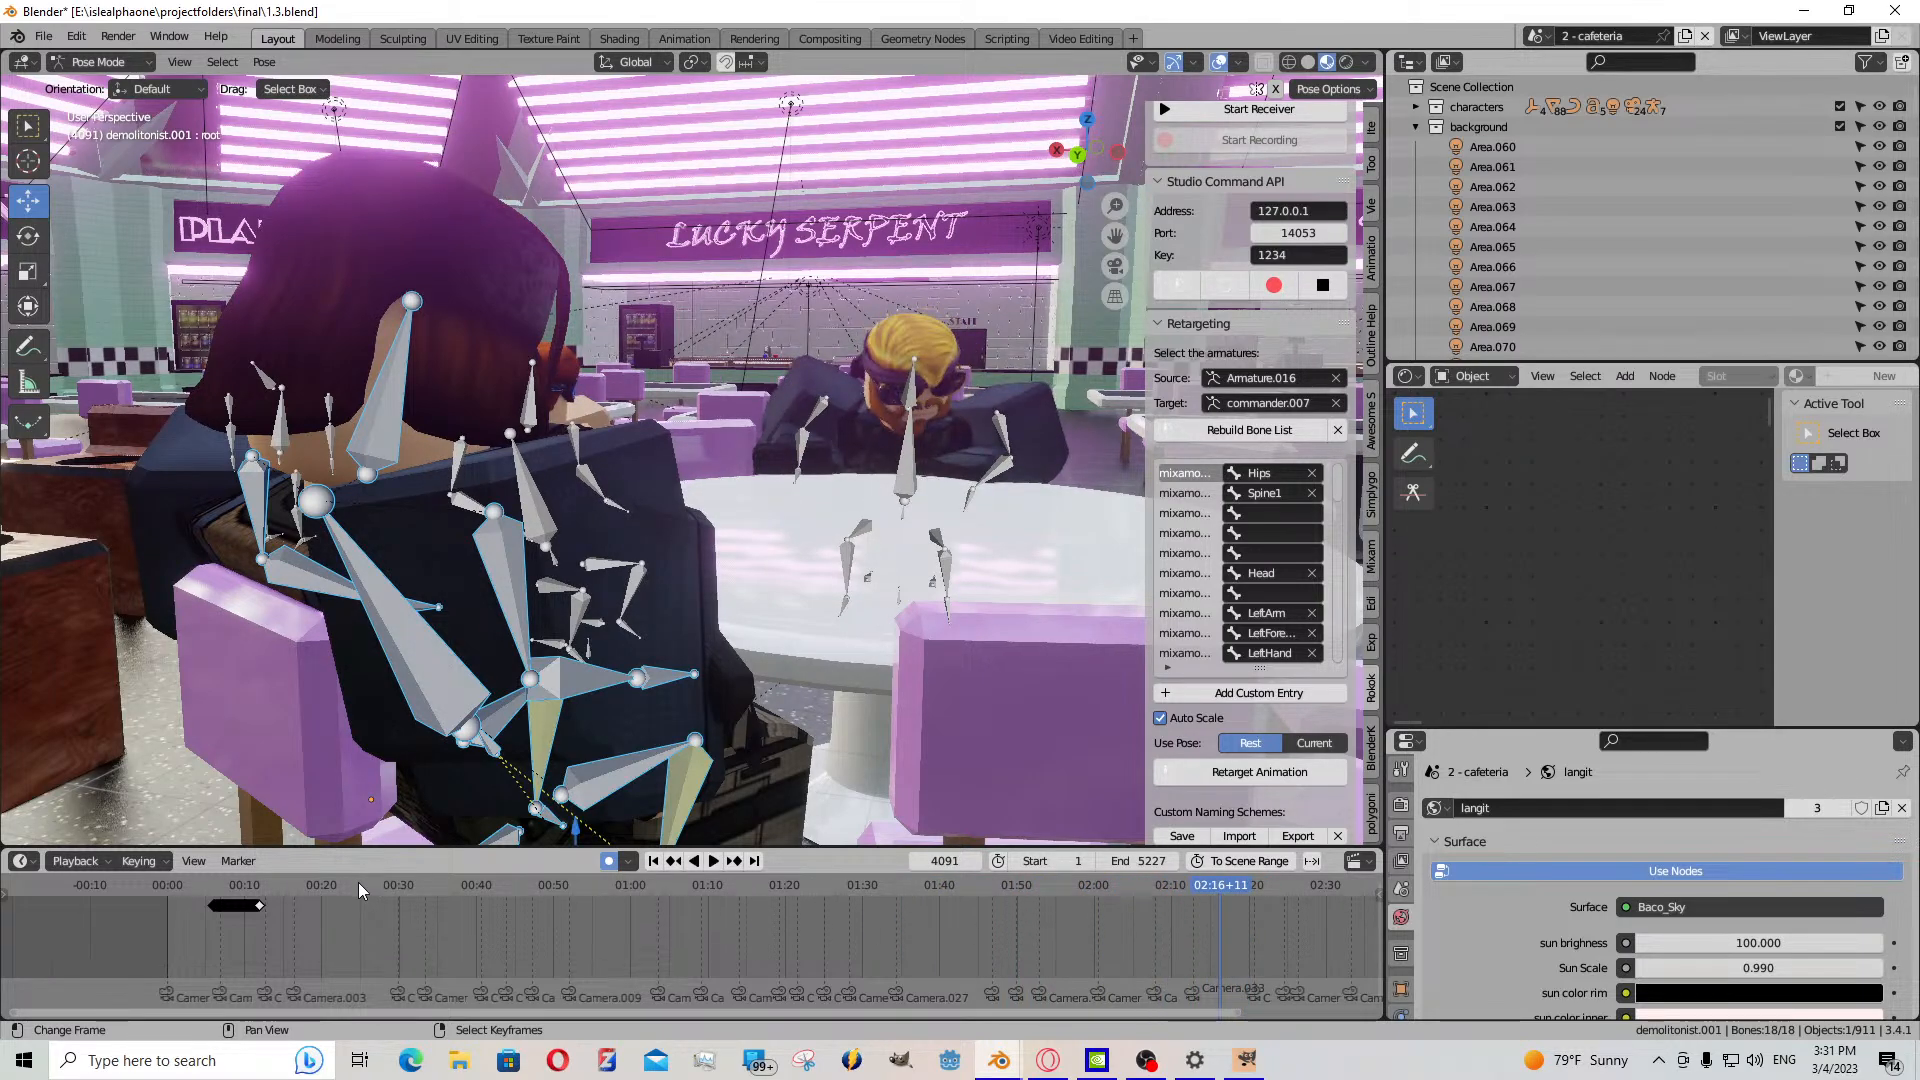
- Shift all of demolitonist.001's keyframes forward about 3855 frames so the sitting animation spans frame 4091
{"action": "left_click_drag", "start_coordinate": [334, 932], "coordinate": [336, 939]}
{"action": "scroll", "coordinate": [336, 939], "scroll_direction": "down", "scroll_amount": 1}
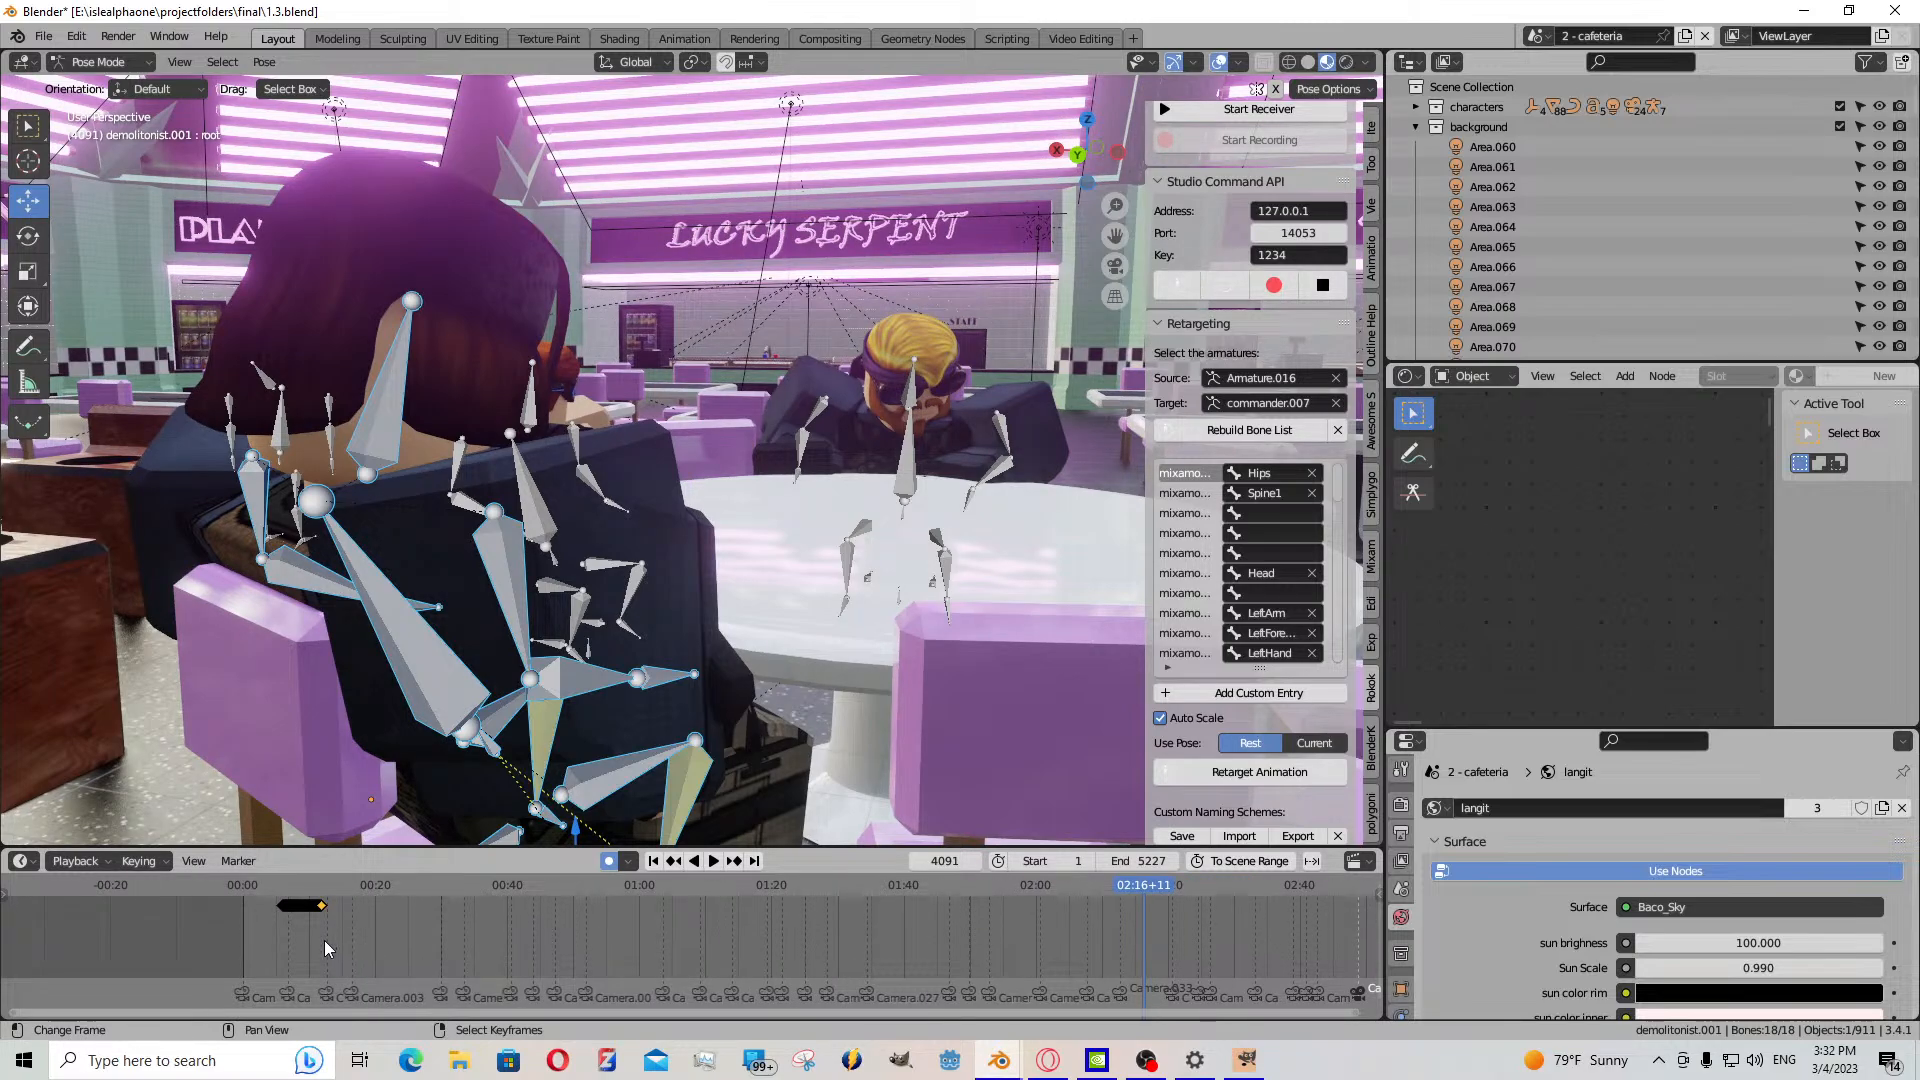
{"action": "key", "text": "g"}
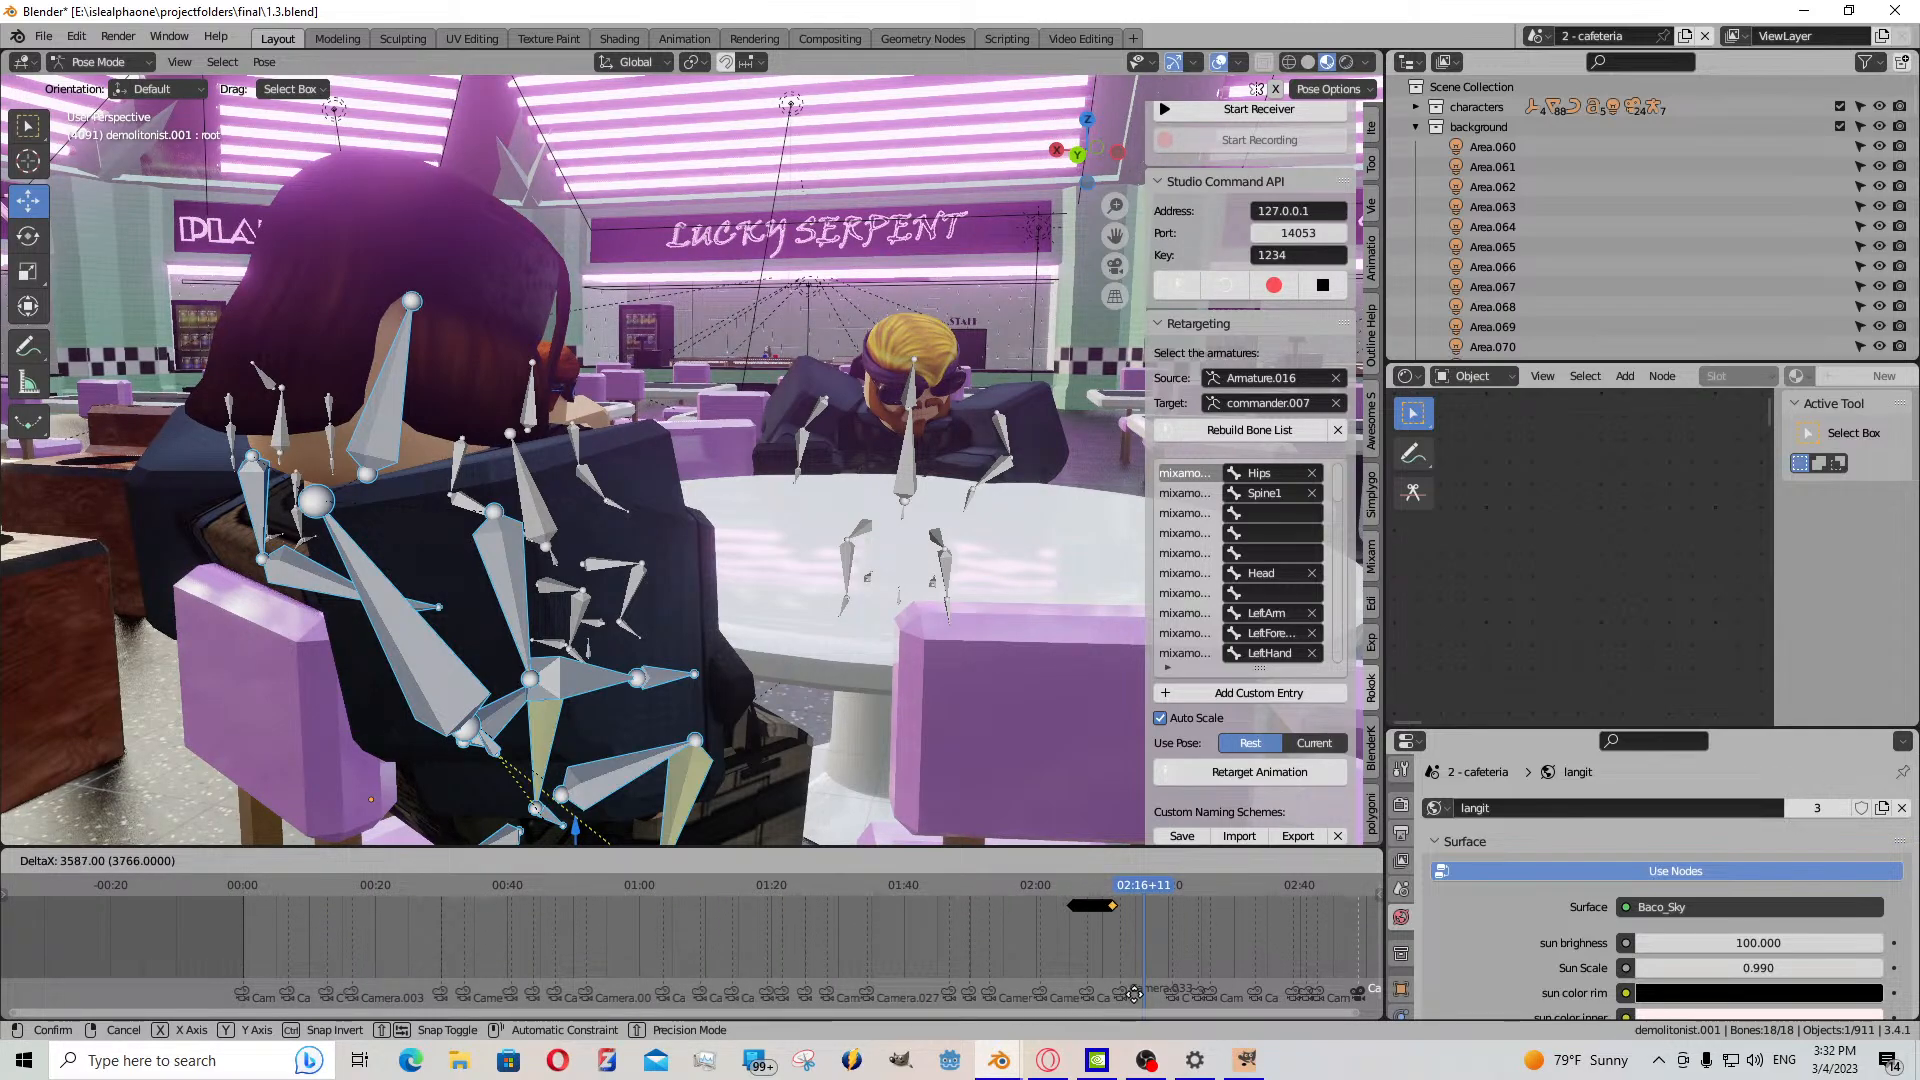
{"action": "left_click", "coordinate": [1169, 991]}
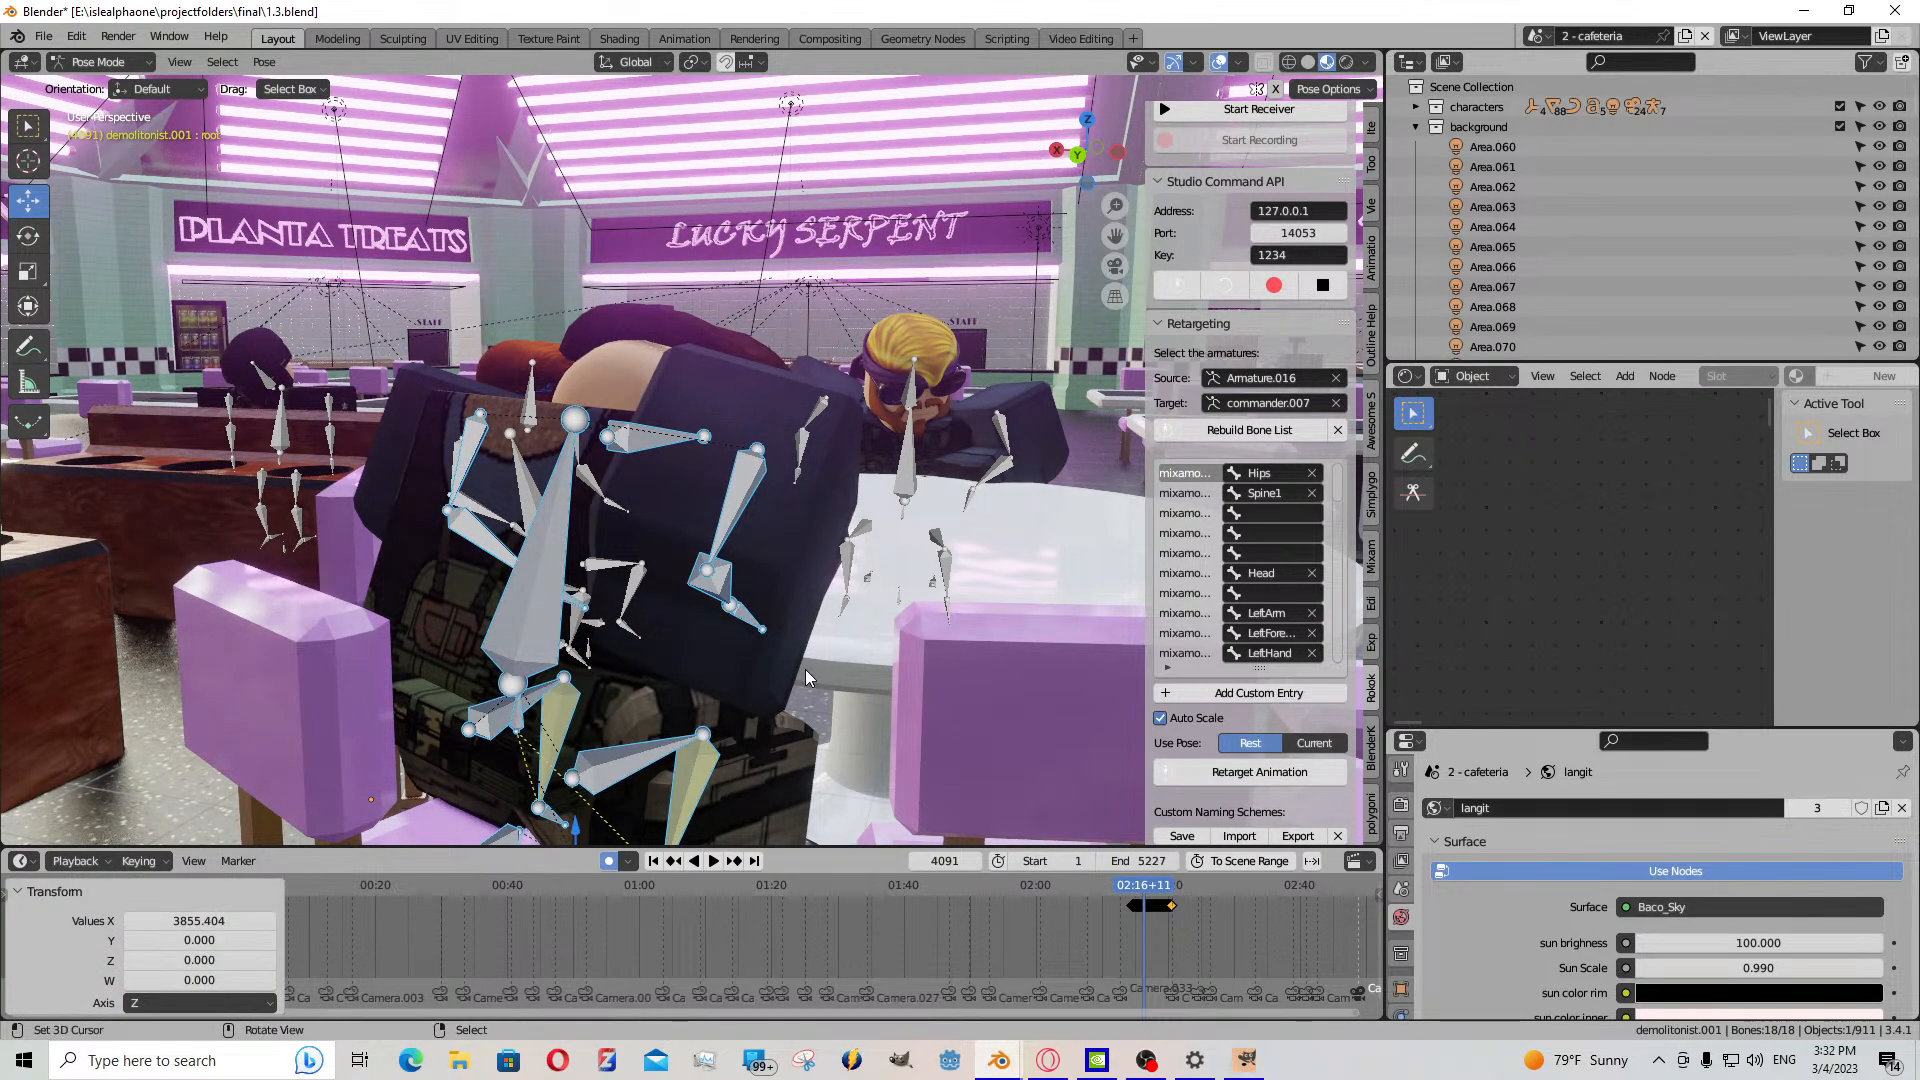
- Review the shifted sitting animation through the scene camera by playing from frame 4033 and scrubbing to about frame 4206
{"action": "middle_click_drag", "start_coordinate": [806, 669], "coordinate": [580, 668]}
{"action": "key", "text": "shift+grave"}
{"action": "key", "text": "Escape"}
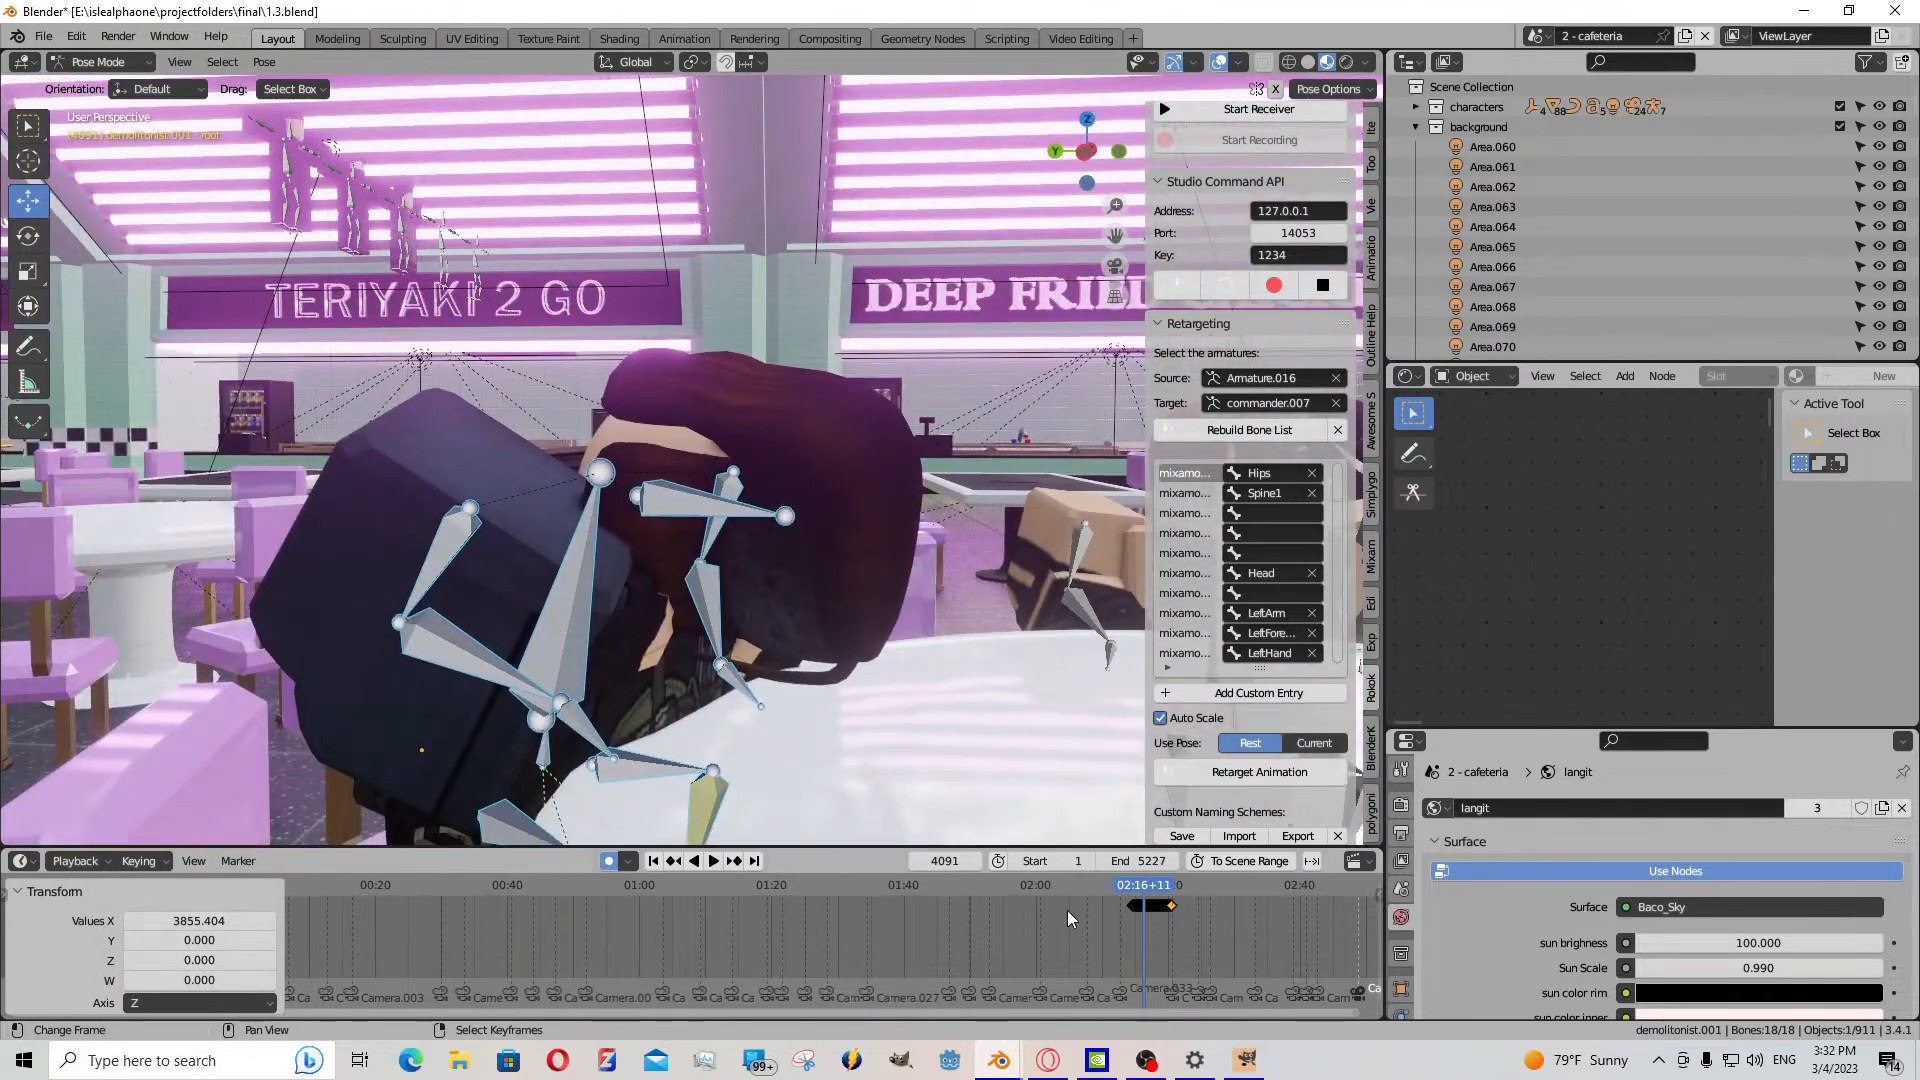
{"action": "left_click", "coordinate": [1131, 911]}
{"action": "key", "text": "KP_0"}
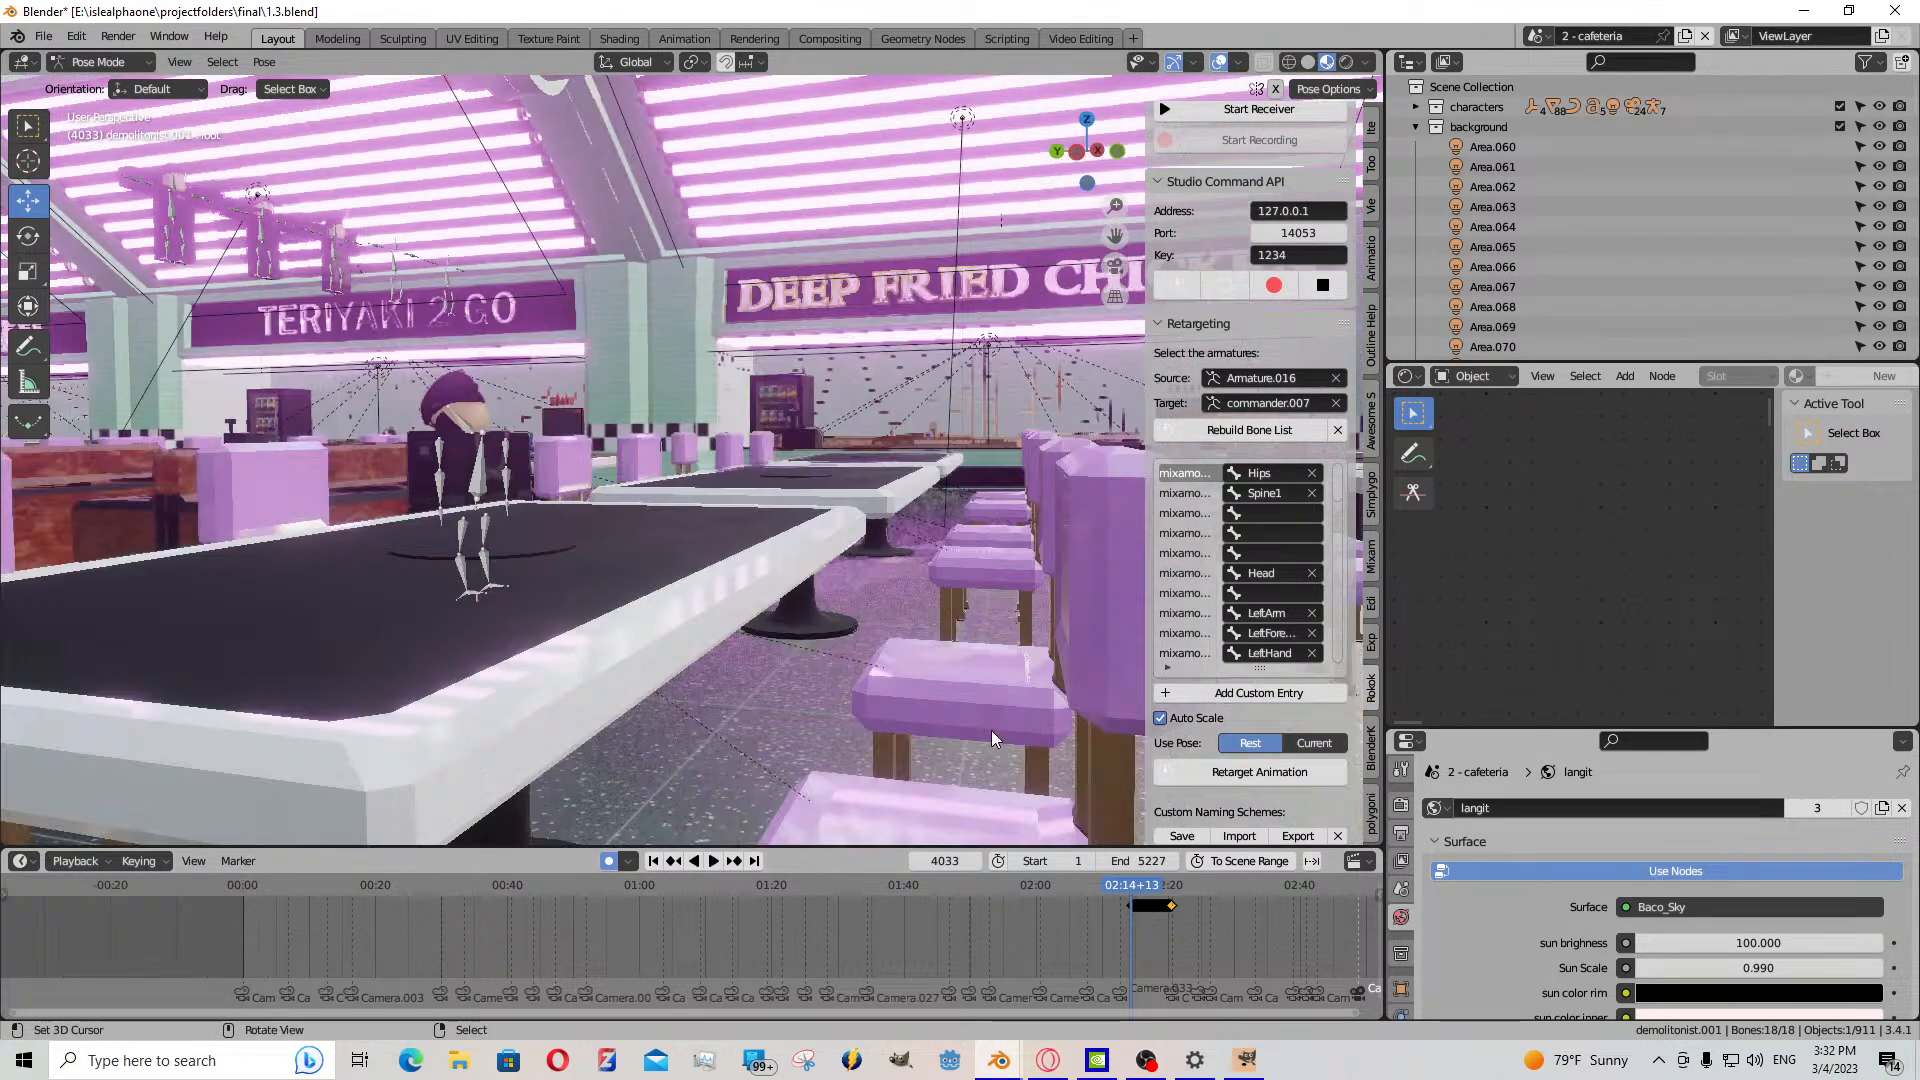
{"action": "left_click", "coordinate": [714, 862]}
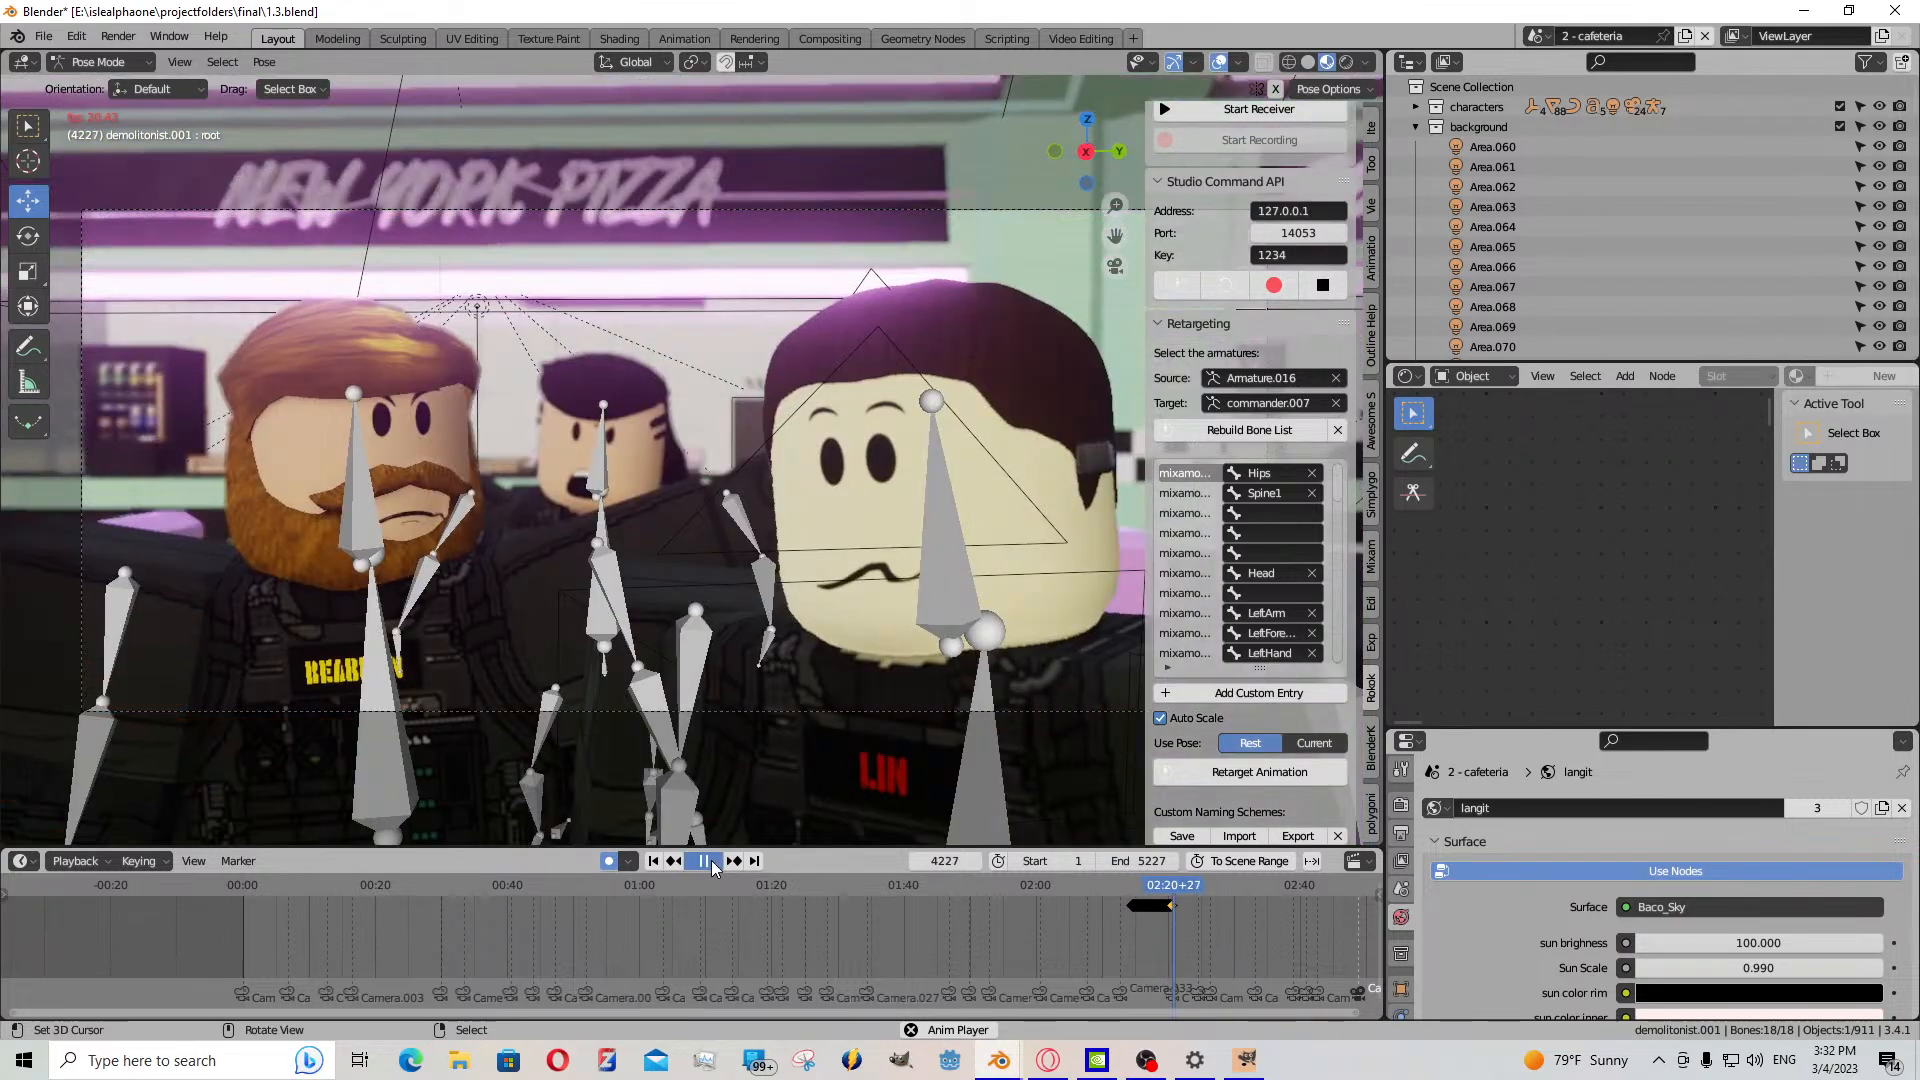
{"action": "left_click", "coordinate": [1152, 916]}
{"action": "left_click_drag", "start_coordinate": [1155, 918], "coordinate": [1167, 918]}
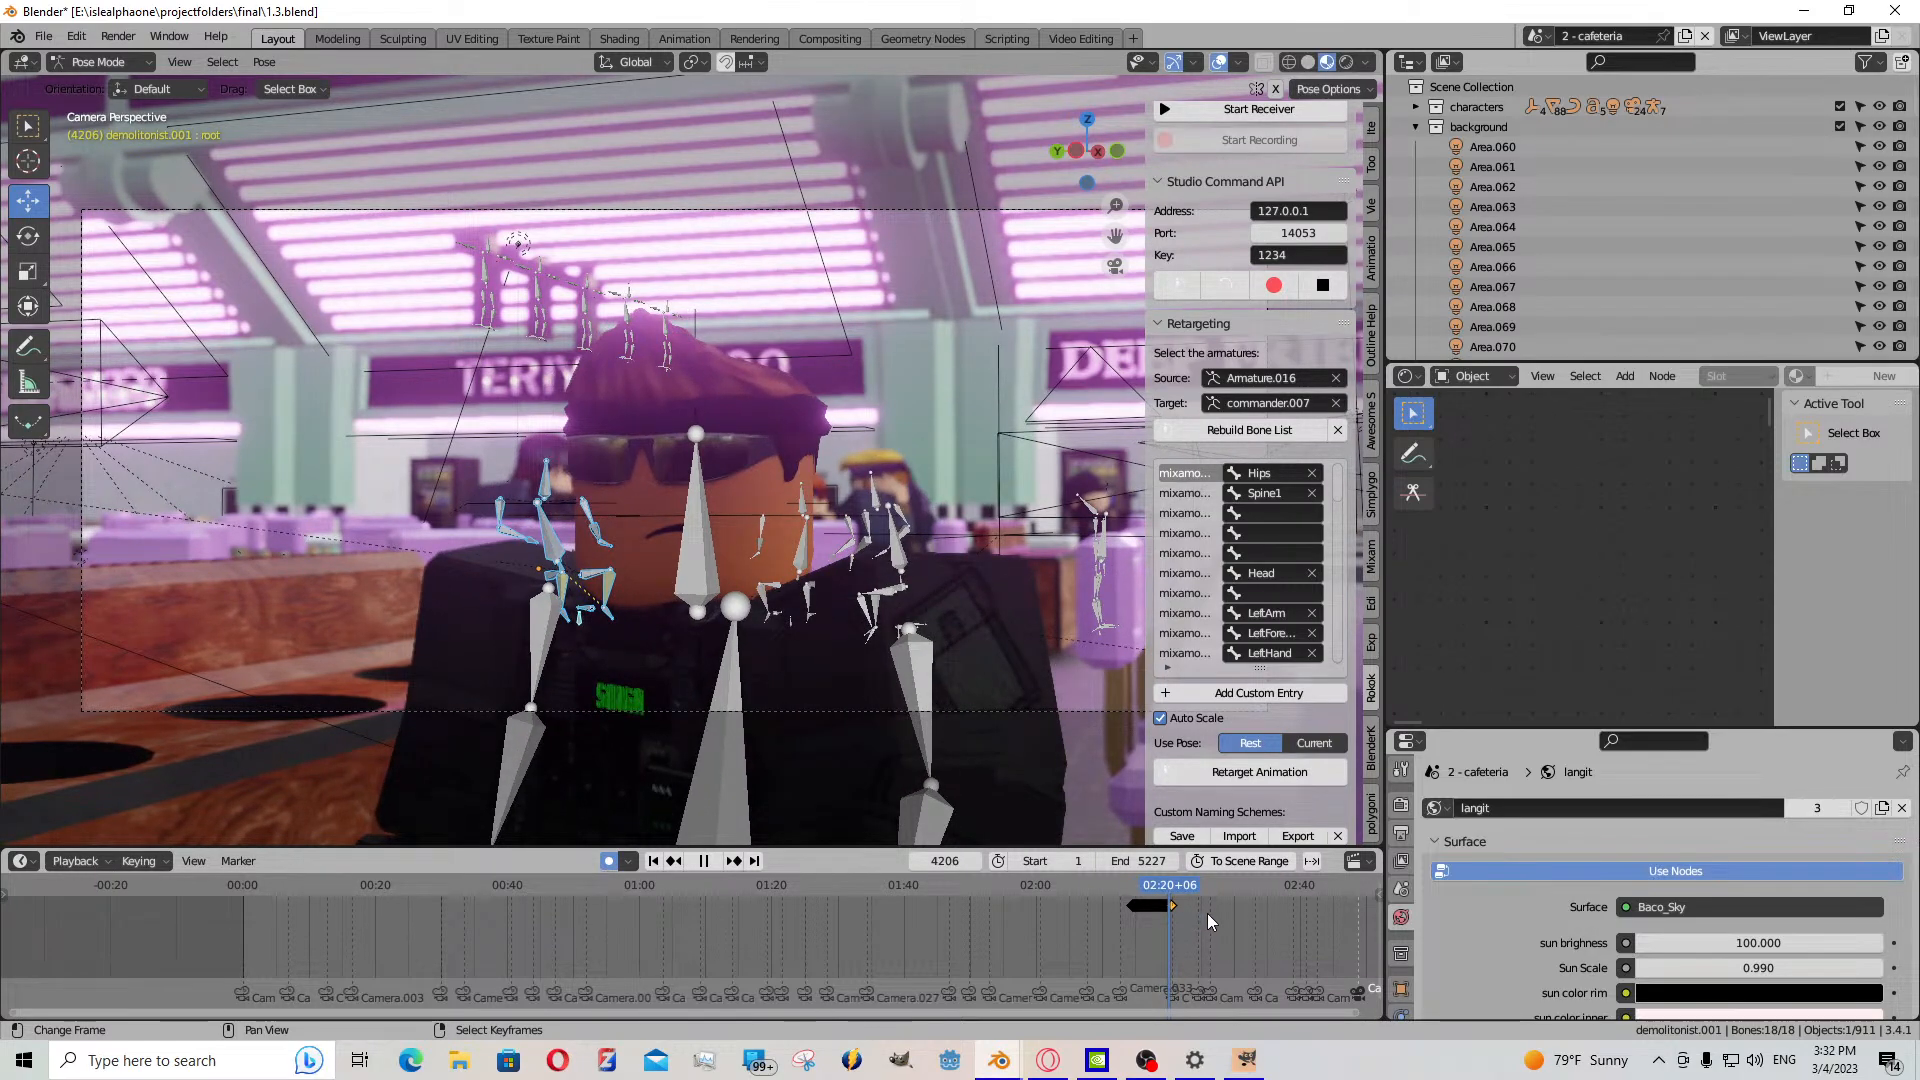
- Shift demolitonist.001's sitting keyframes forward by about 14 frames so they extend past the cut to Camera.107
{"action": "scroll", "coordinate": [1208, 914], "scroll_direction": "up", "scroll_amount": 4}
{"action": "scroll", "coordinate": [975, 948], "scroll_direction": "up", "scroll_amount": 5}
{"action": "middle_click_drag", "start_coordinate": [1153, 975], "coordinate": [776, 994]}
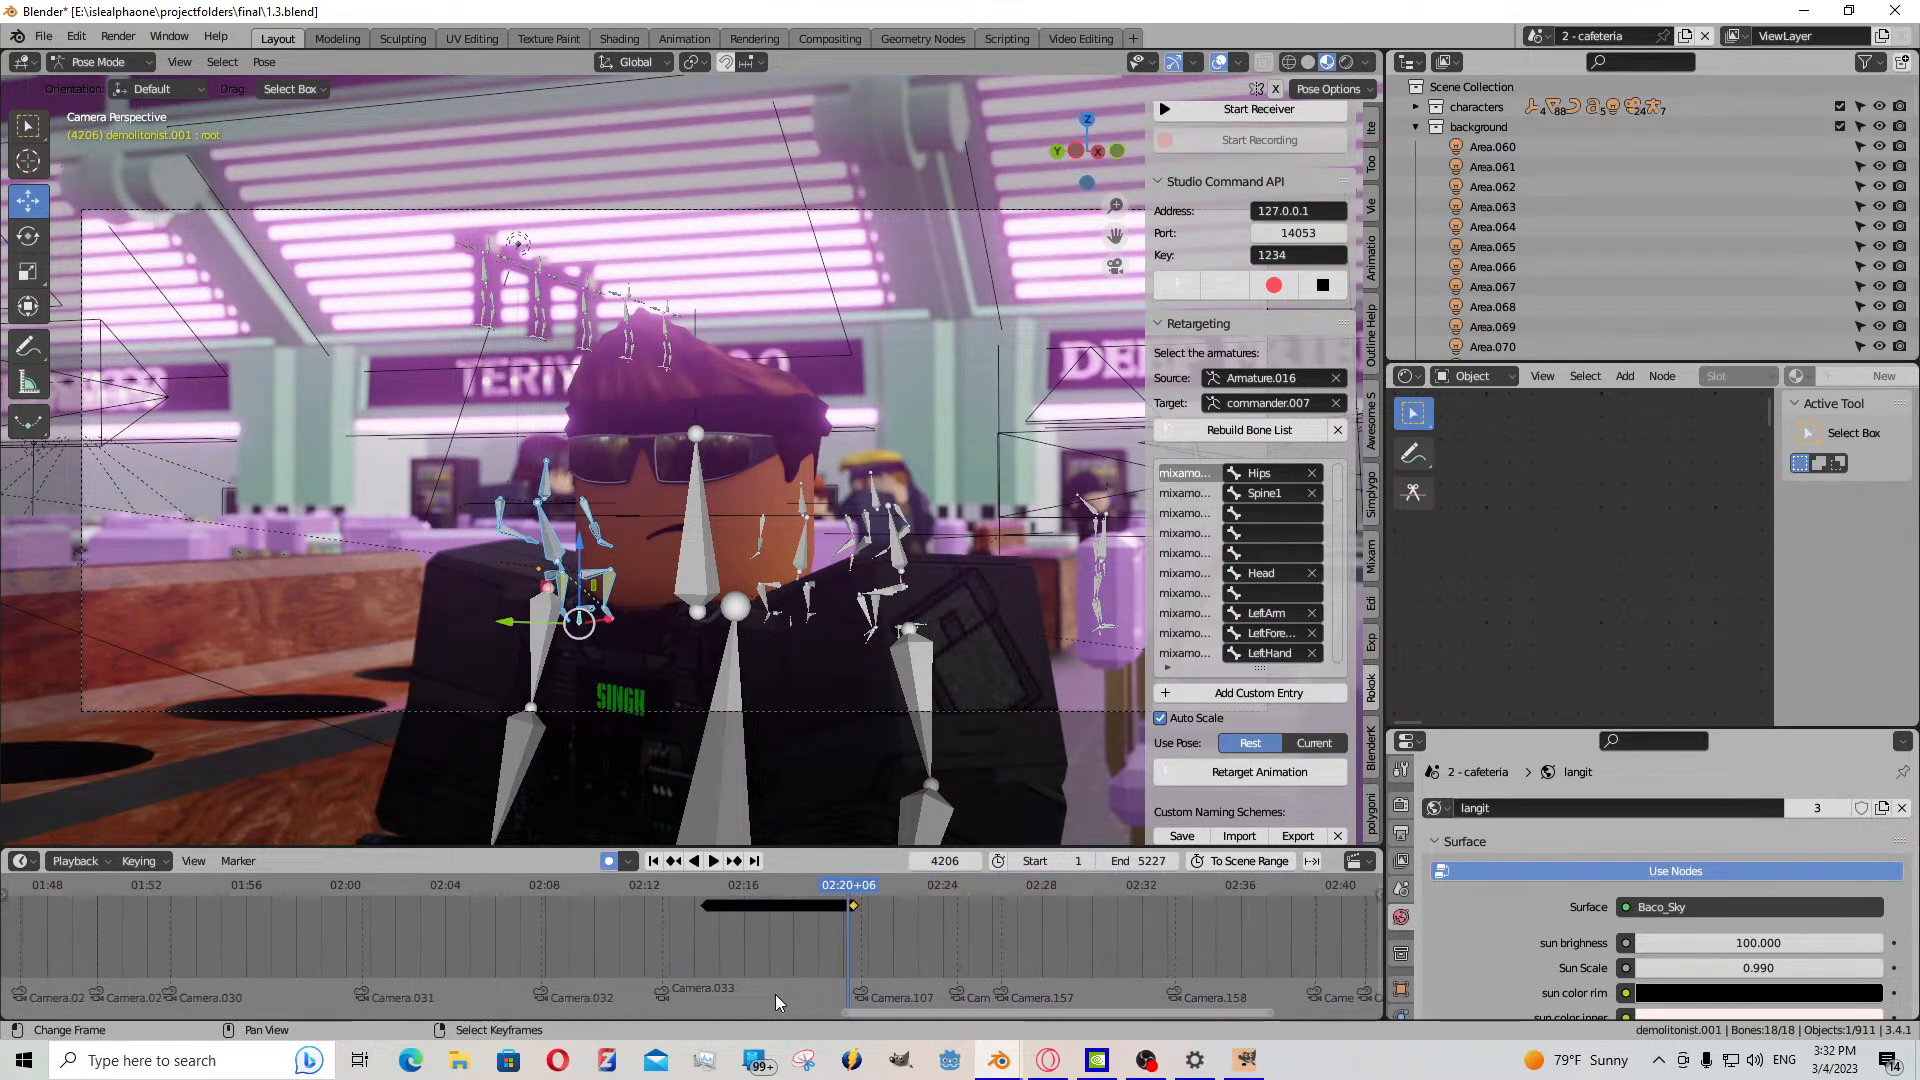
{"action": "key", "text": "b"}
{"action": "left_click_drag", "start_coordinate": [708, 916], "coordinate": [710, 910]}
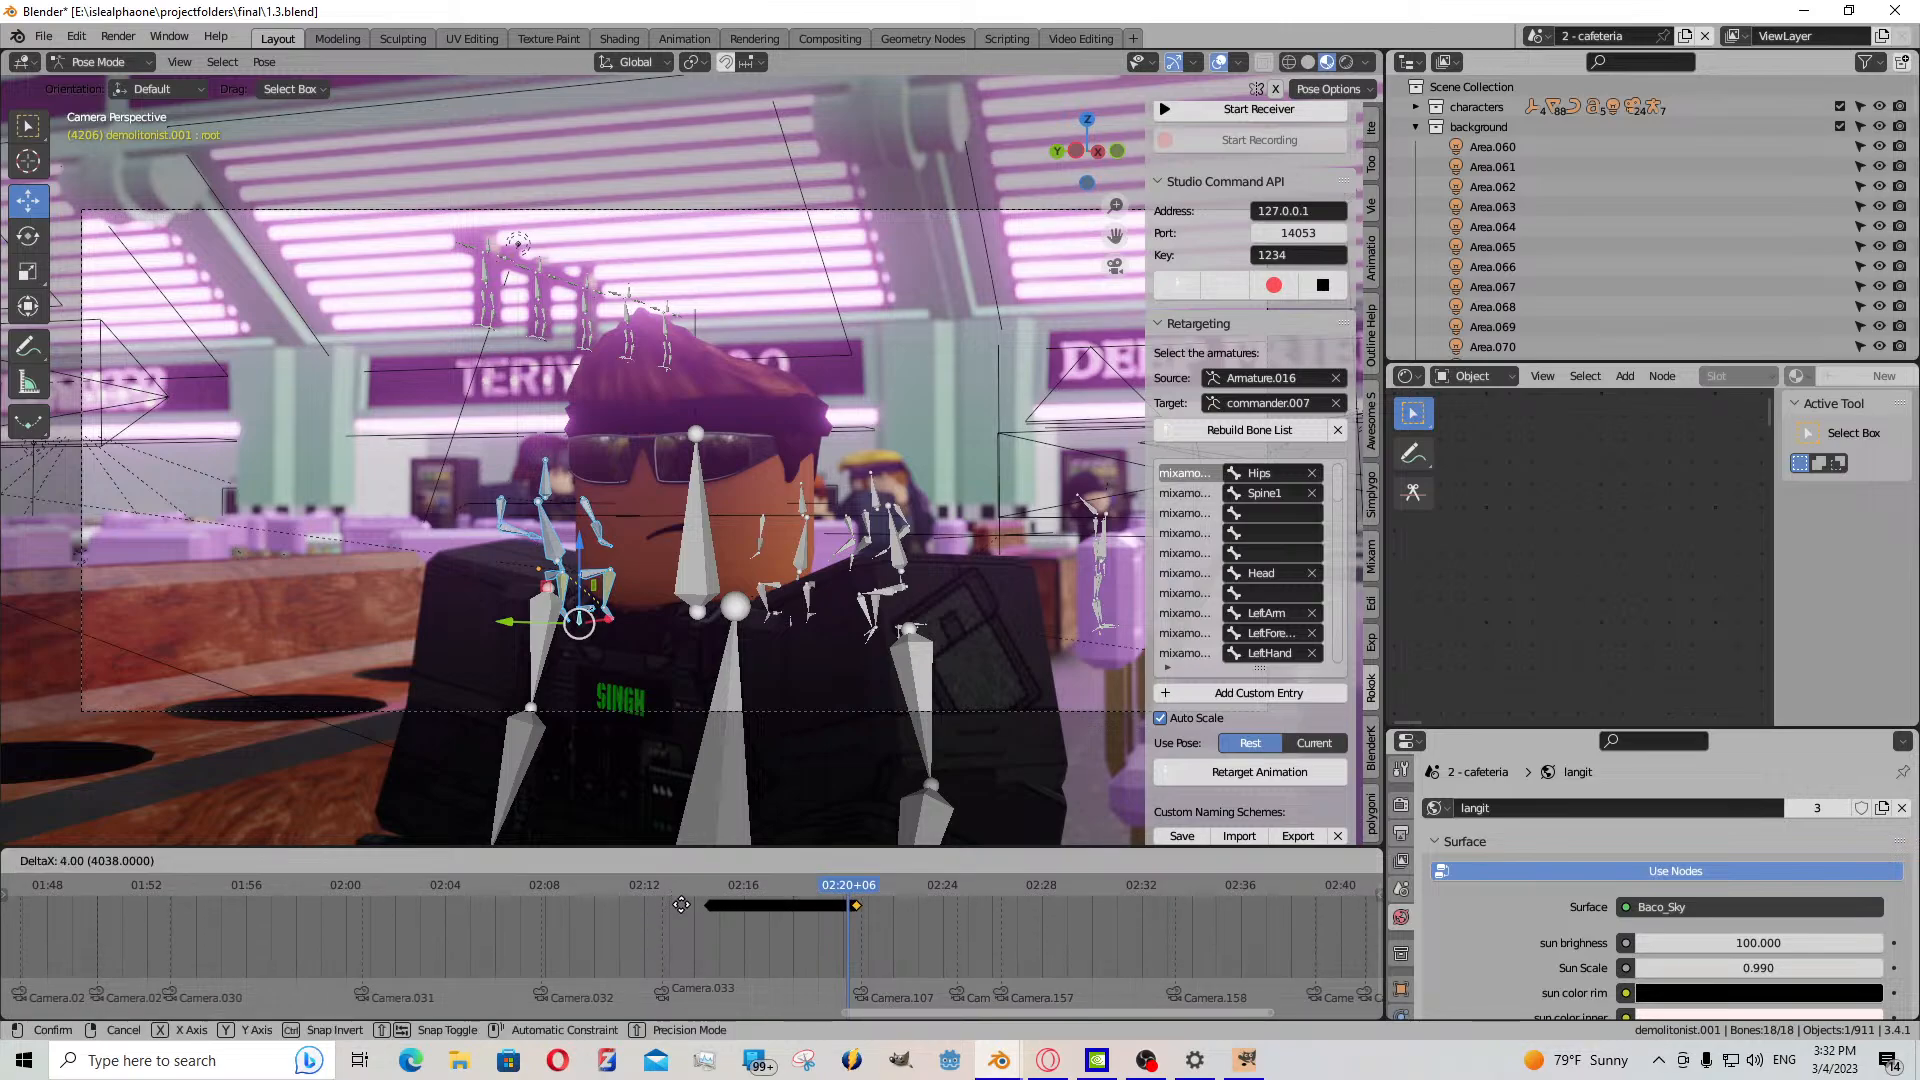
{"action": "left_click_drag", "start_coordinate": [890, 928], "coordinate": [892, 926]}
{"action": "key", "text": "g"}
{"action": "left_click", "coordinate": [909, 926]}
- Play and scrub the camera shot around frame 4214 to check the background character's animation timing
{"action": "key", "text": "space"}
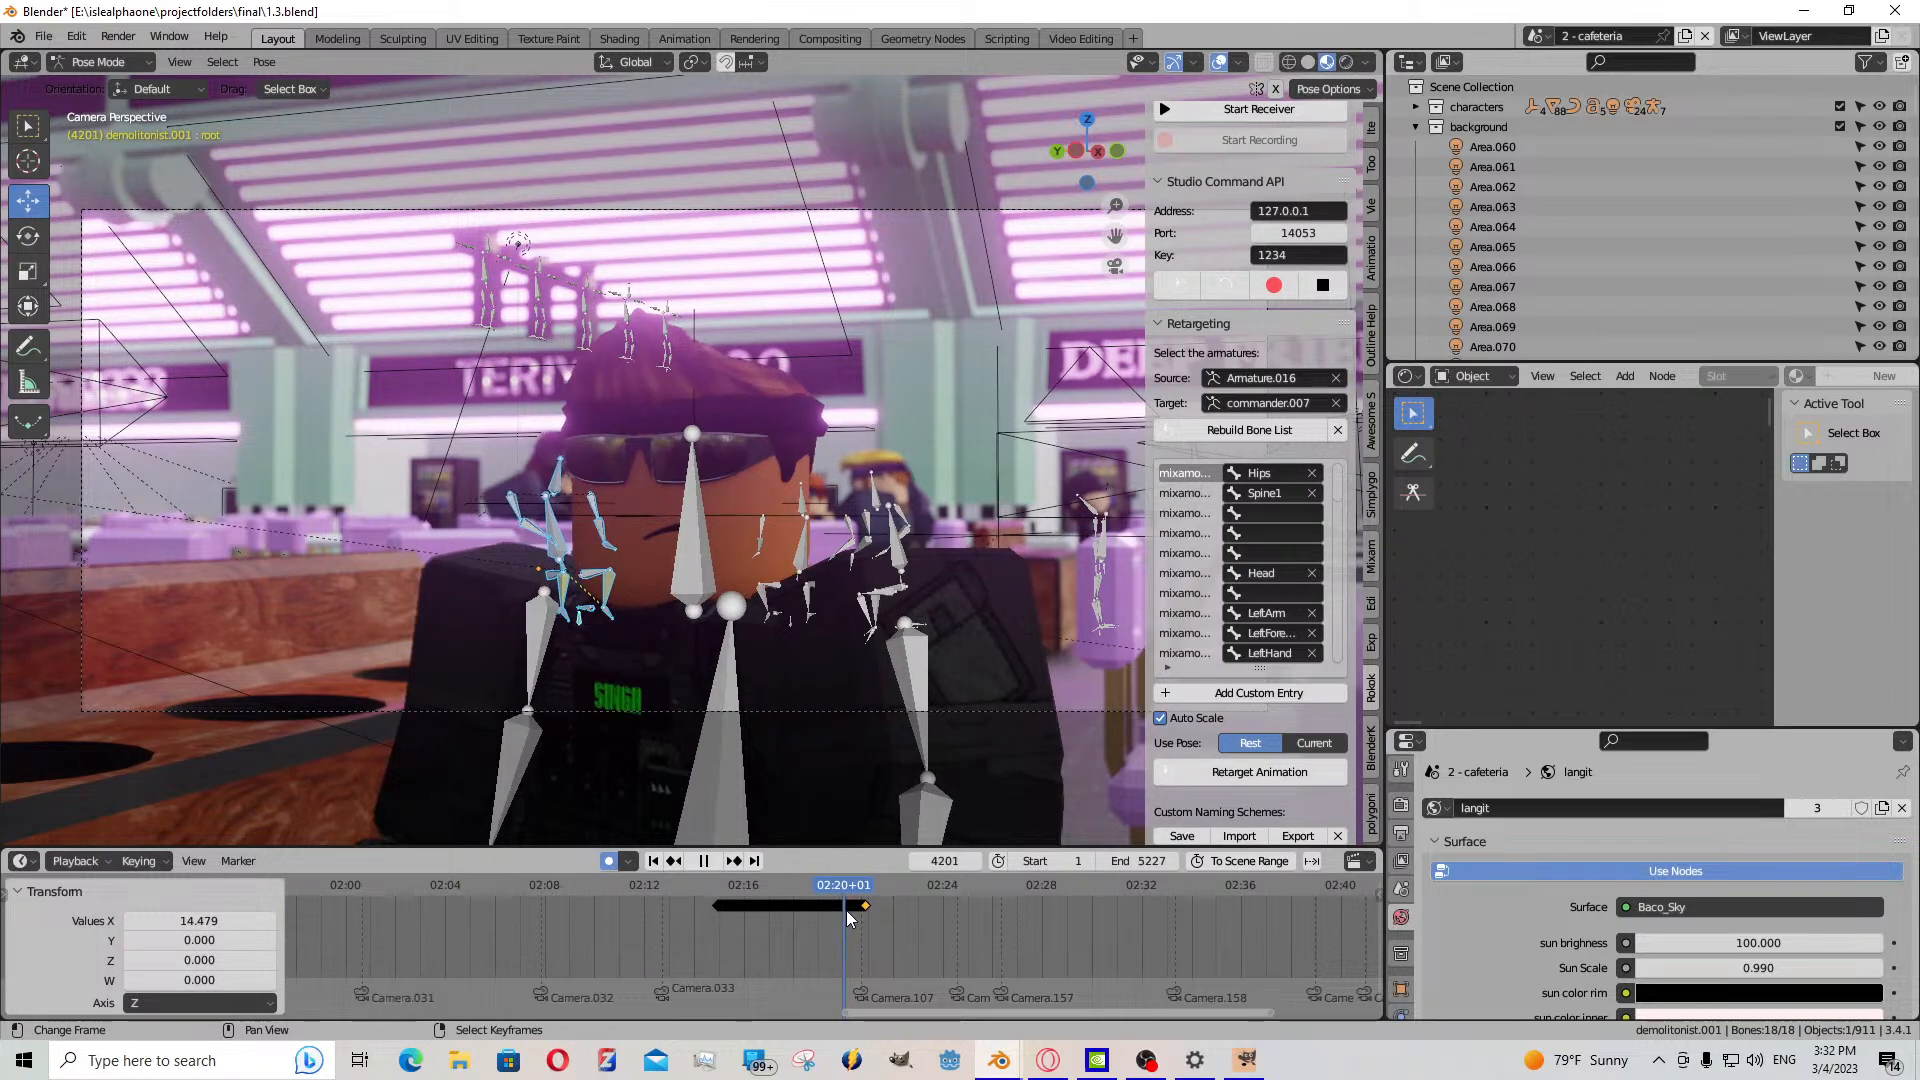
{"action": "scroll", "coordinate": [783, 628], "scroll_direction": "up", "scroll_amount": 2}
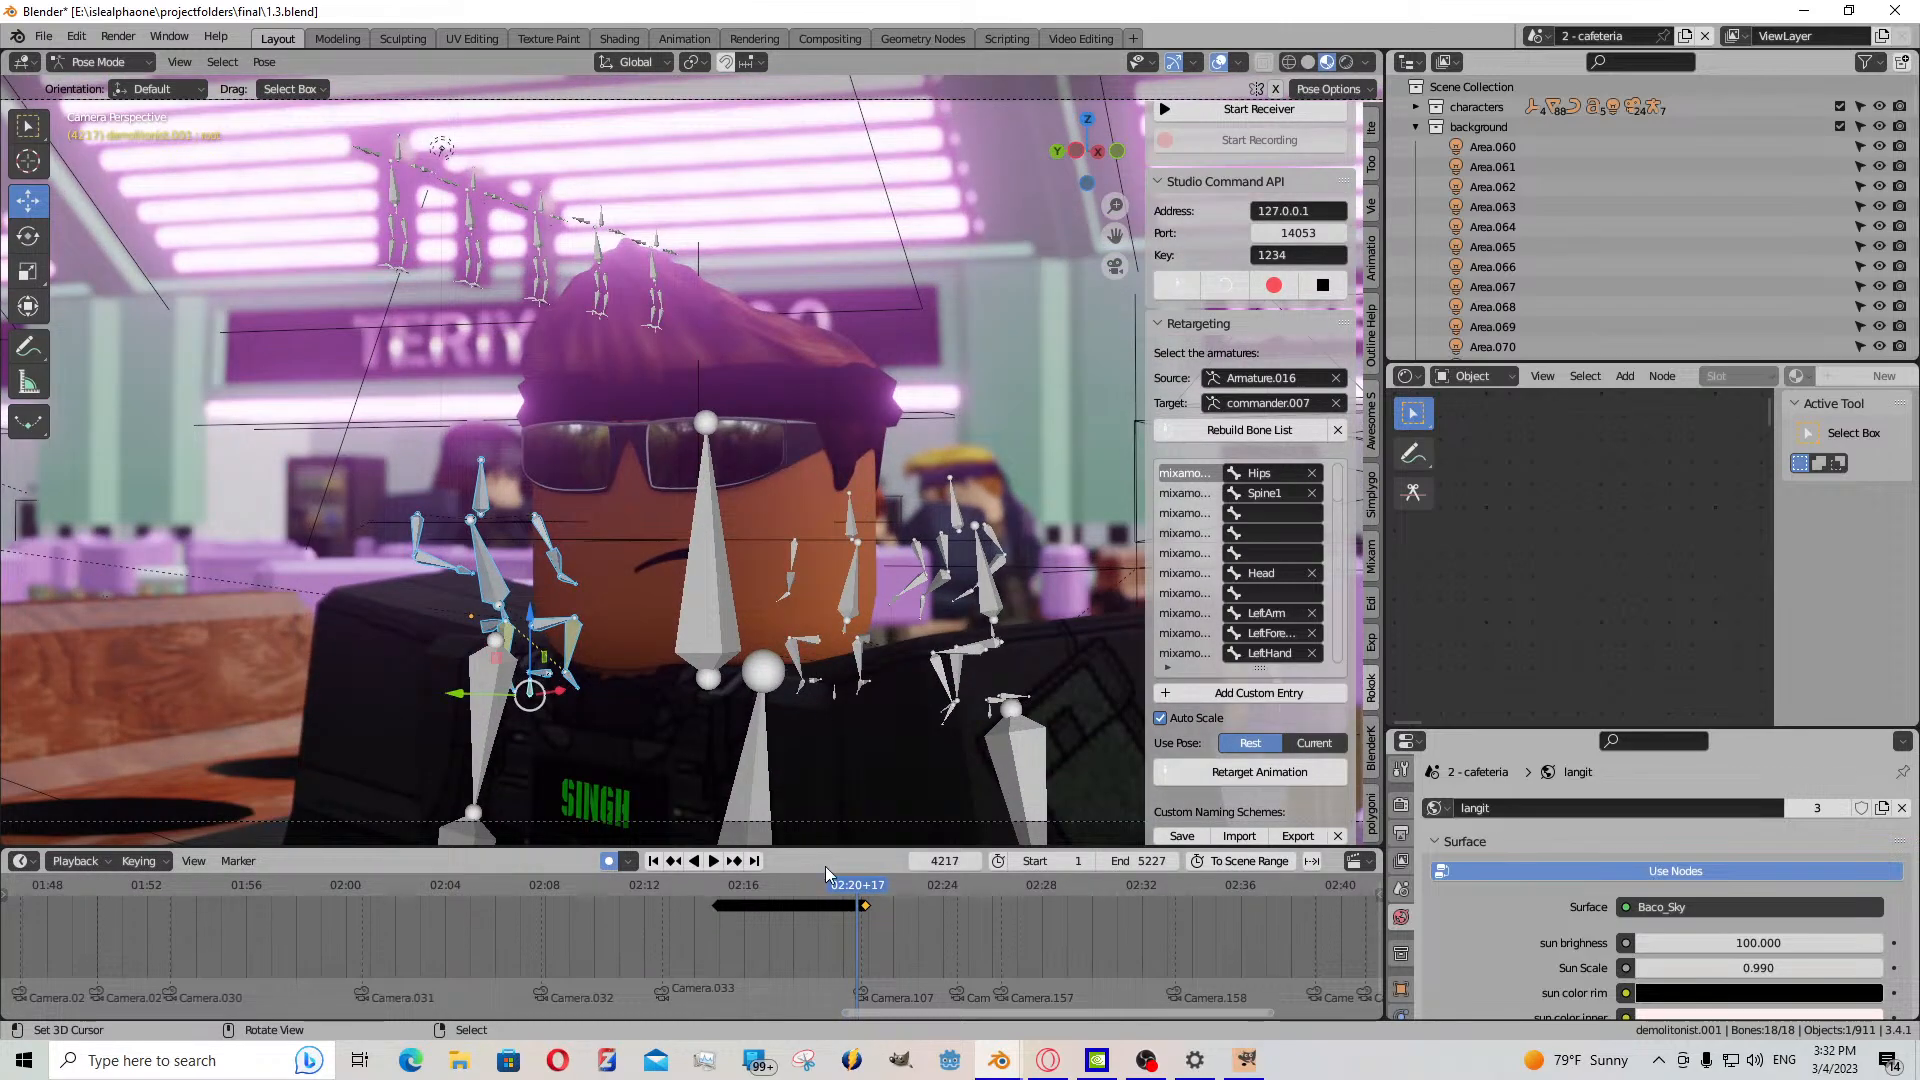
{"action": "mouse_move", "coordinate": [854, 916]}
{"action": "left_mouse_down"}
{"action": "mouse_move", "coordinate": [740, 910]}
{"action": "mouse_move", "coordinate": [858, 900]}
{"action": "left_mouse_up"}
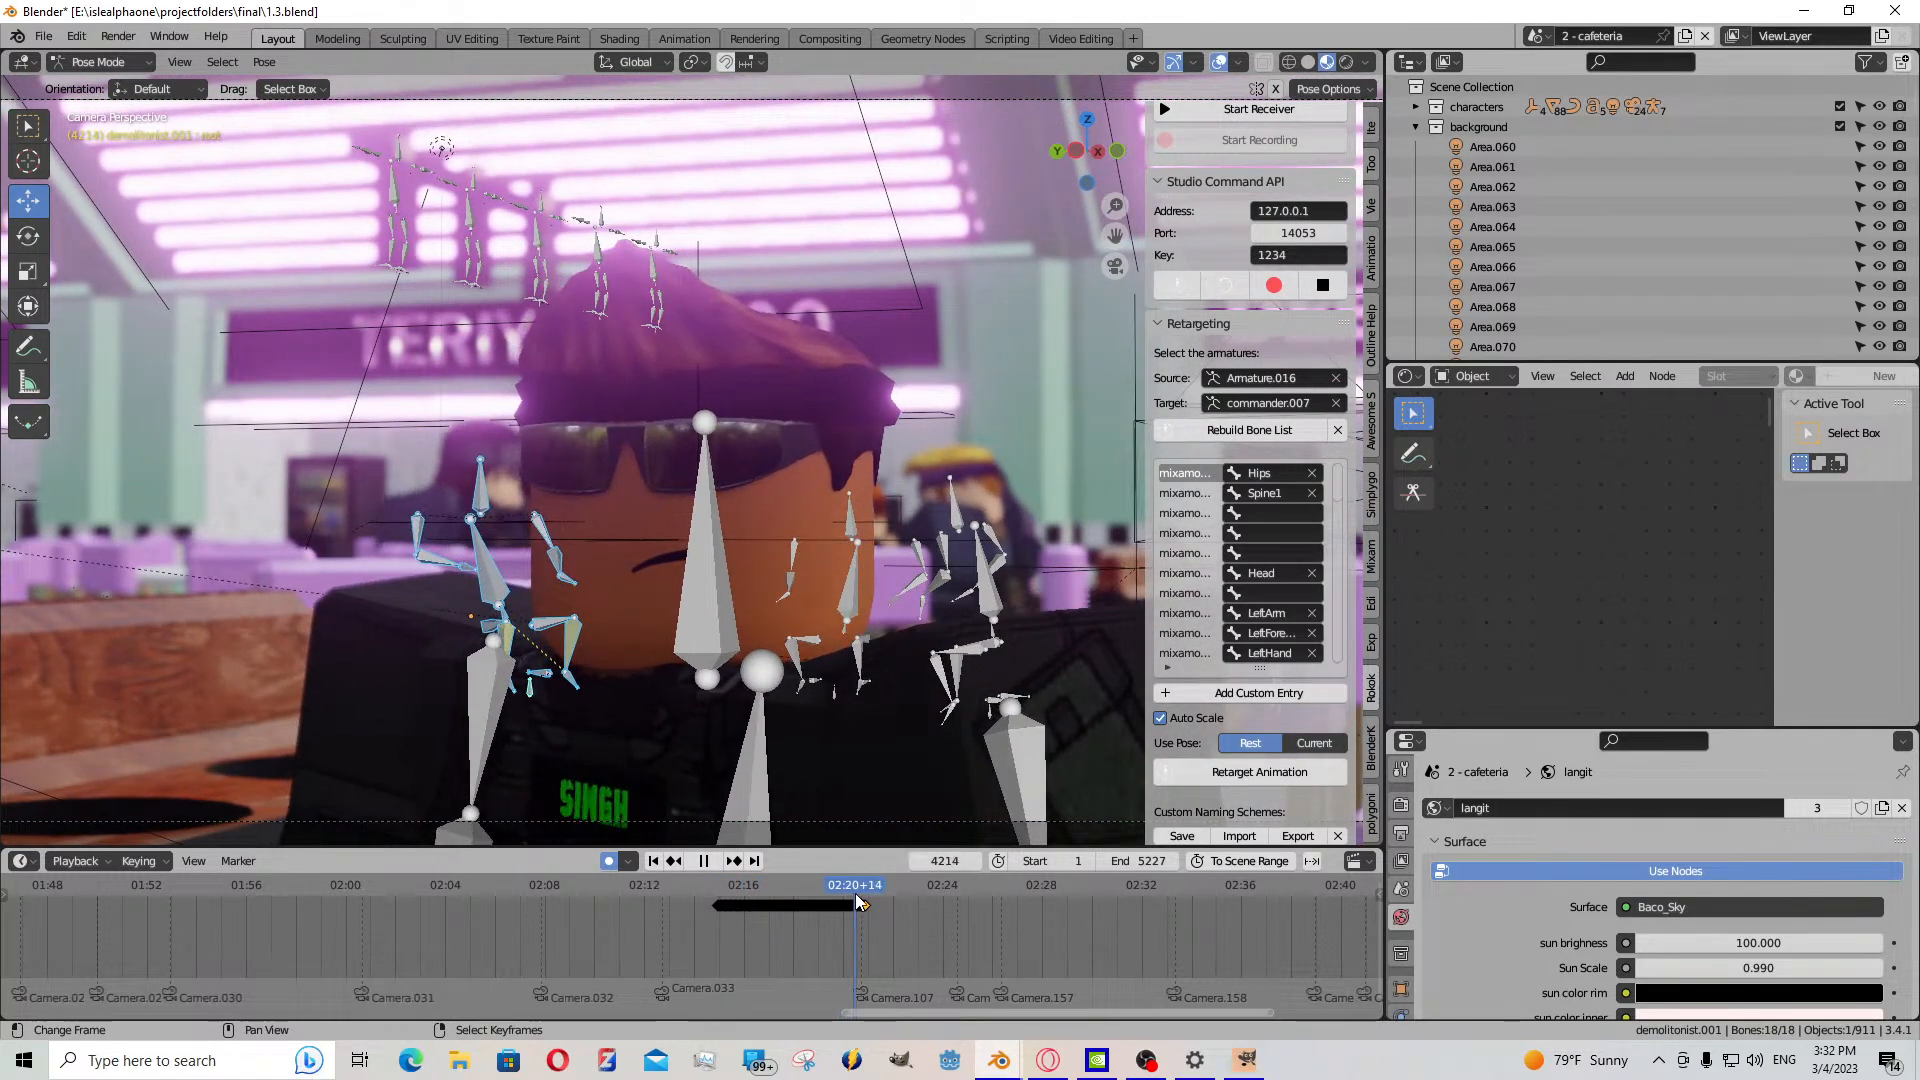
- Return to Object Mode and delete the xmshotgun object beside the standing armored character outside the cafeteria
{"action": "left_click", "coordinate": [100, 62]}
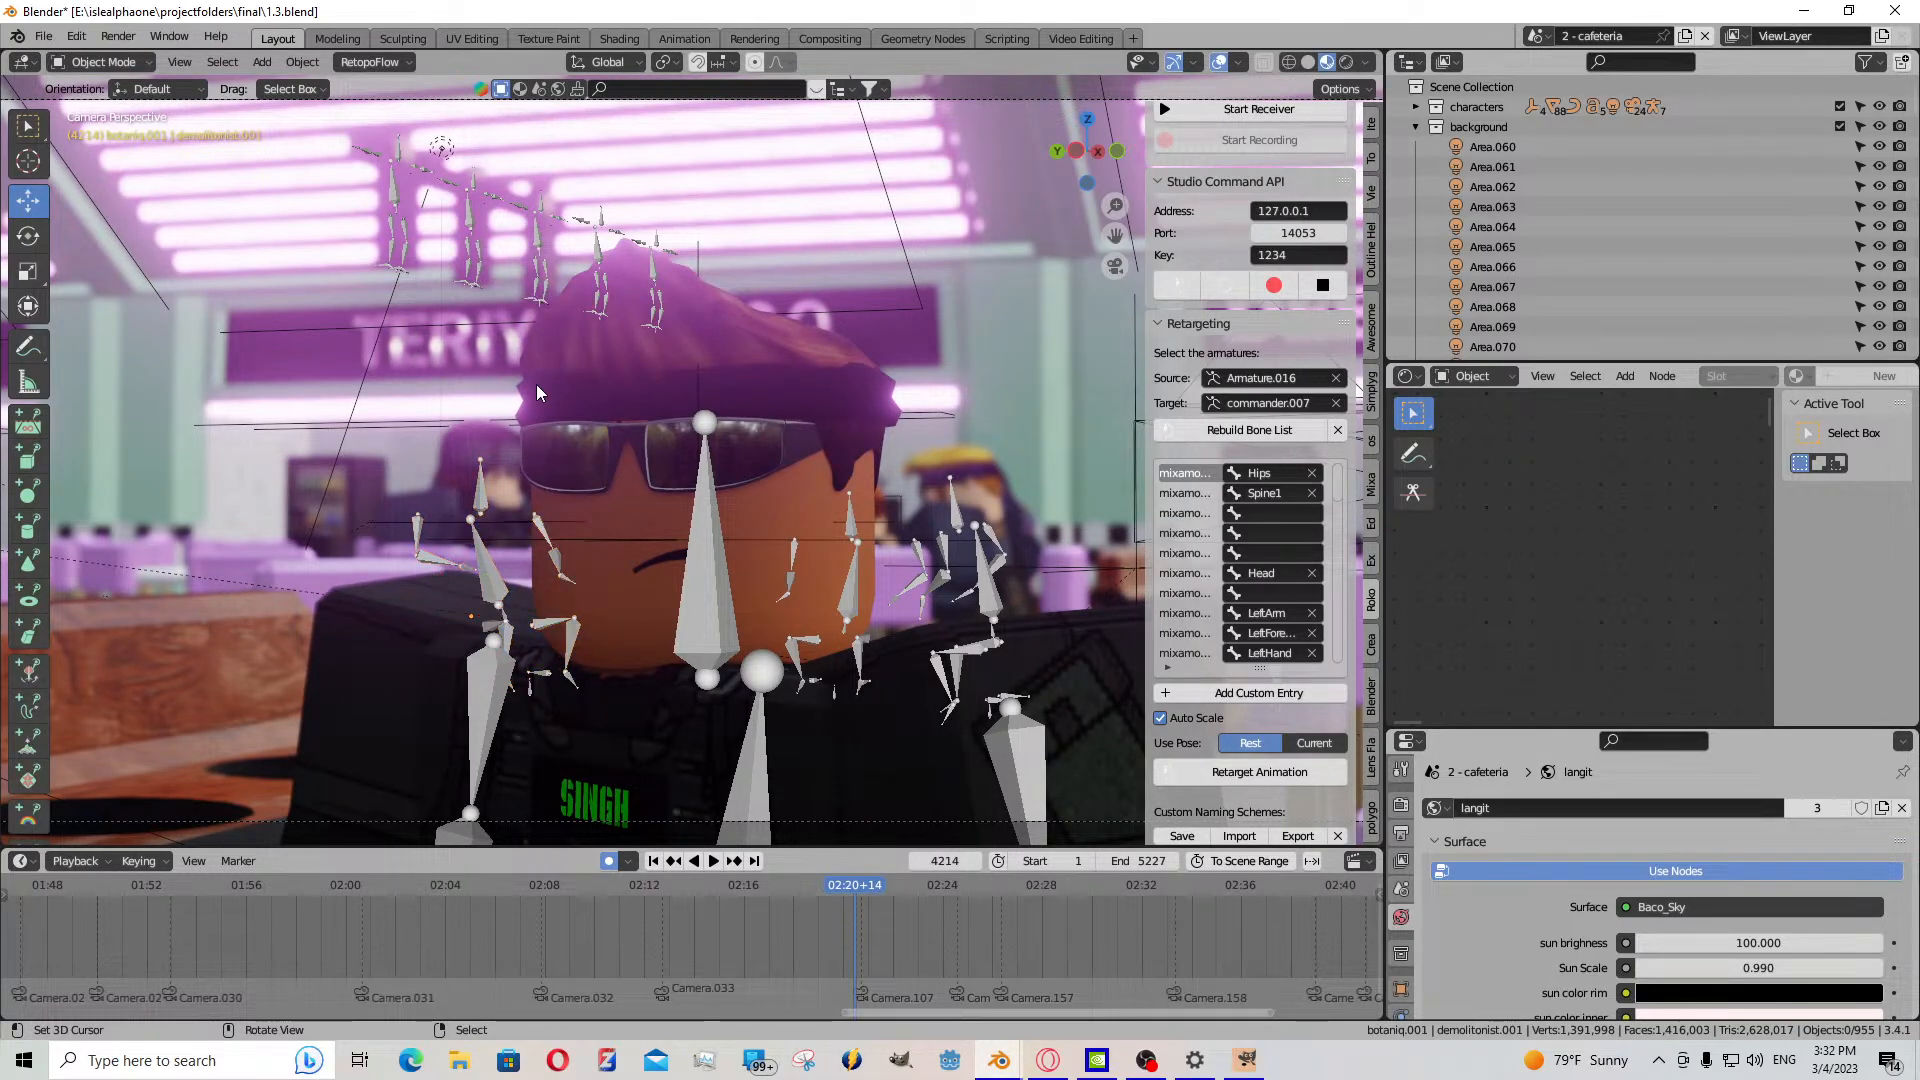
{"action": "key", "text": "shift+grave"}
{"action": "key", "text": "w"}
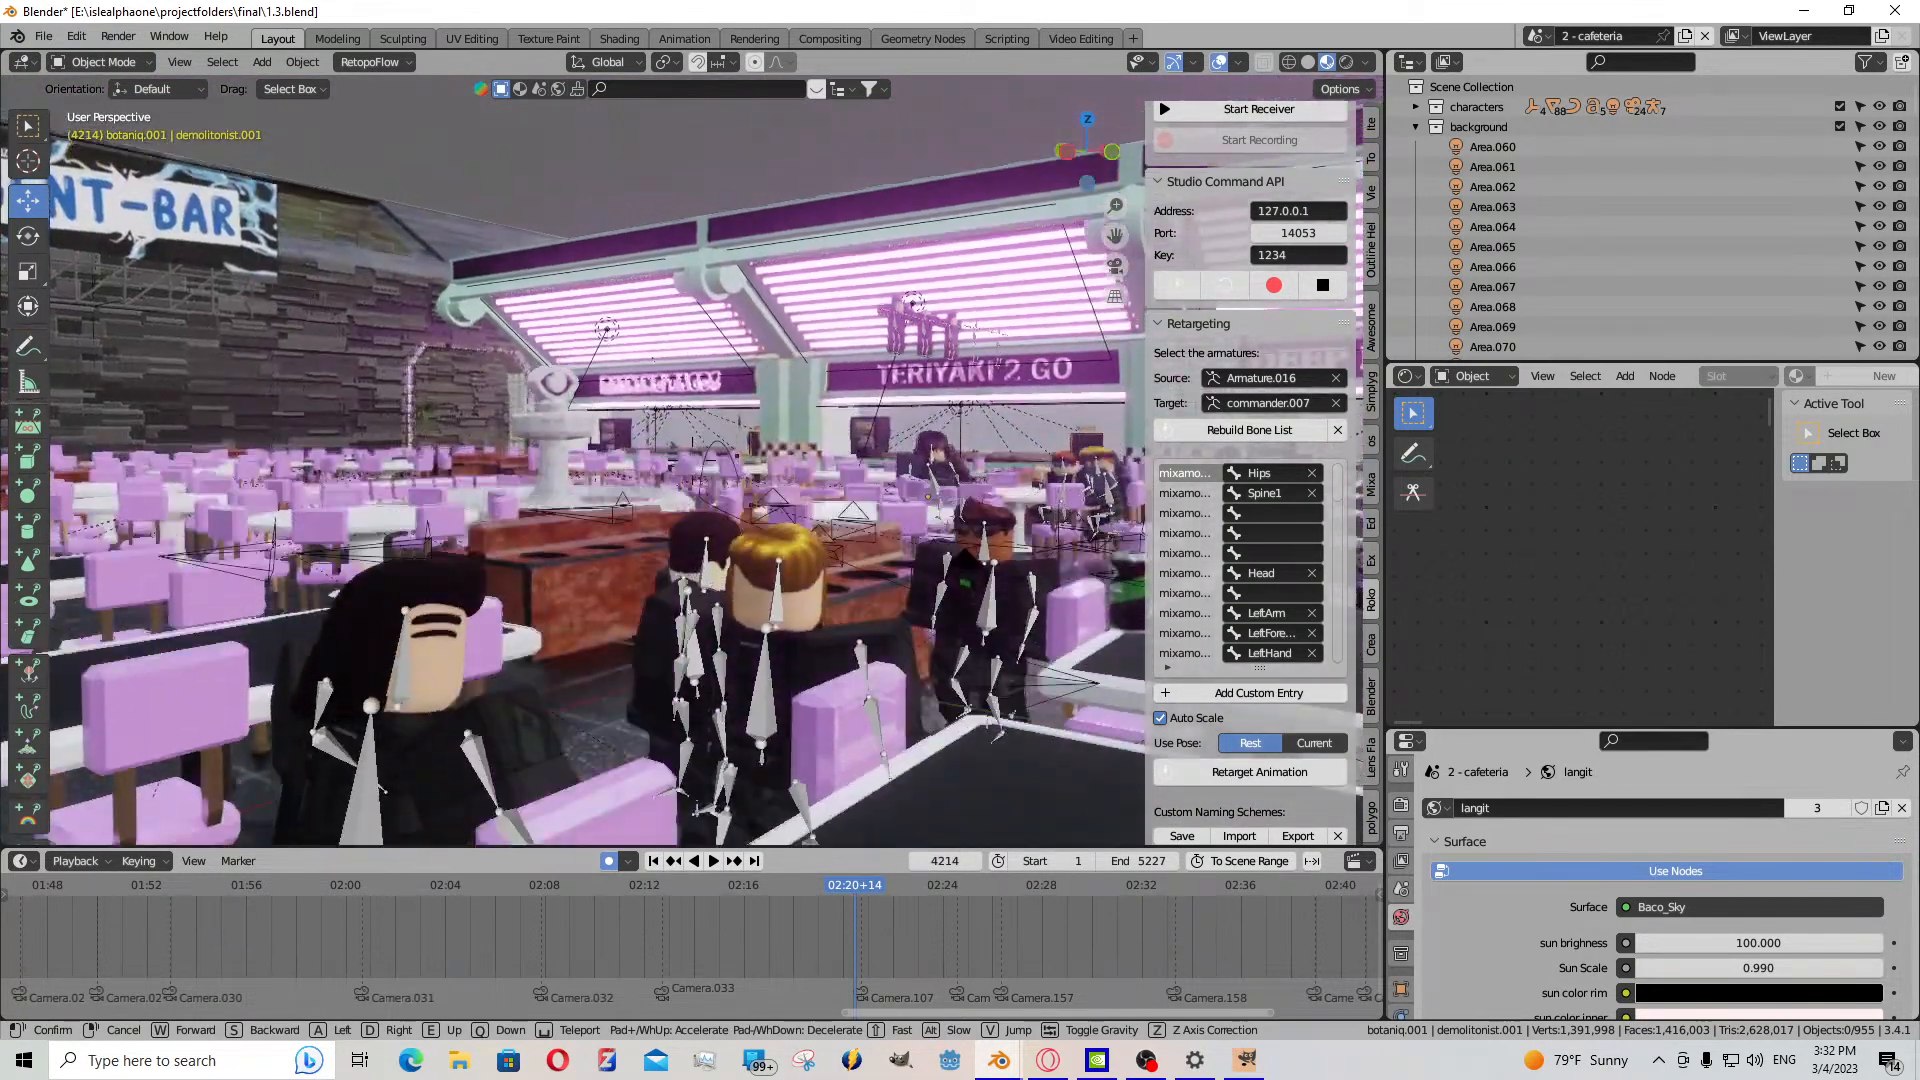
{"action": "key", "text": "w"}
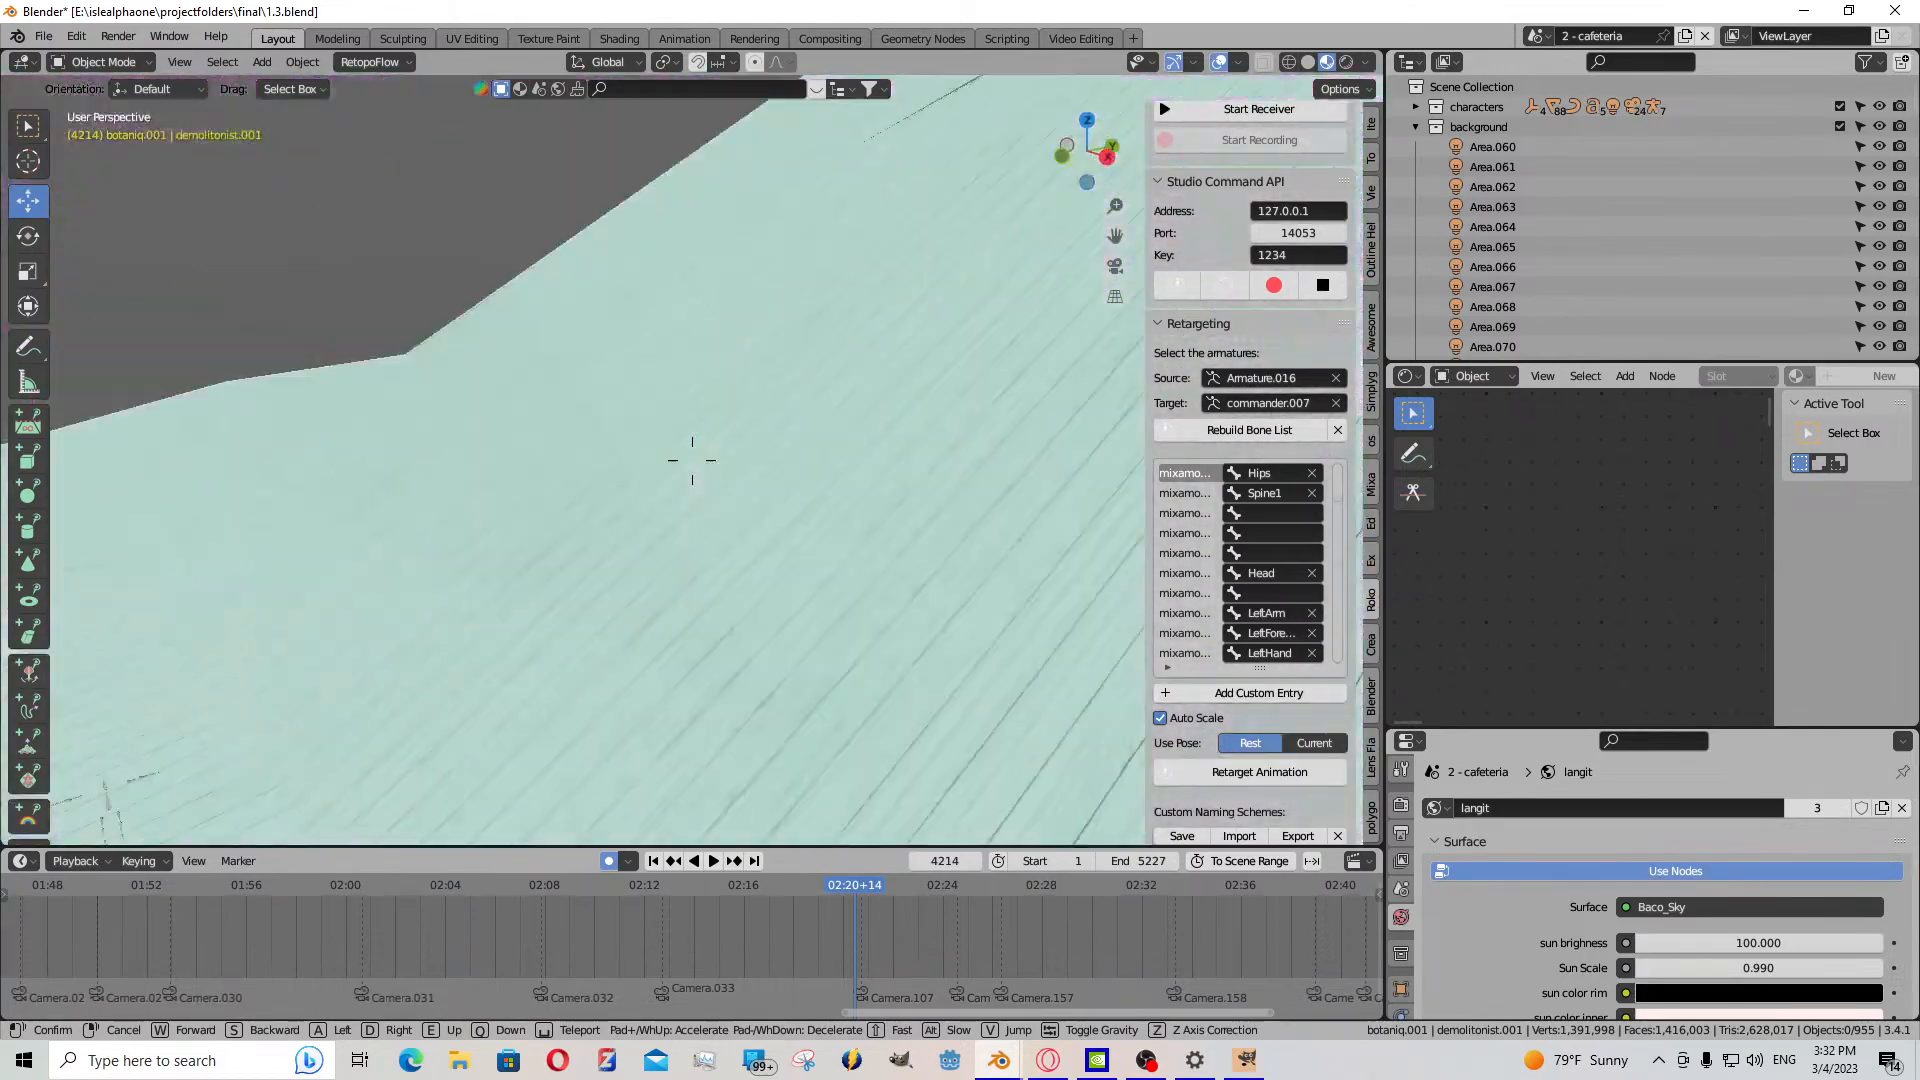
{"action": "key", "text": "w"}
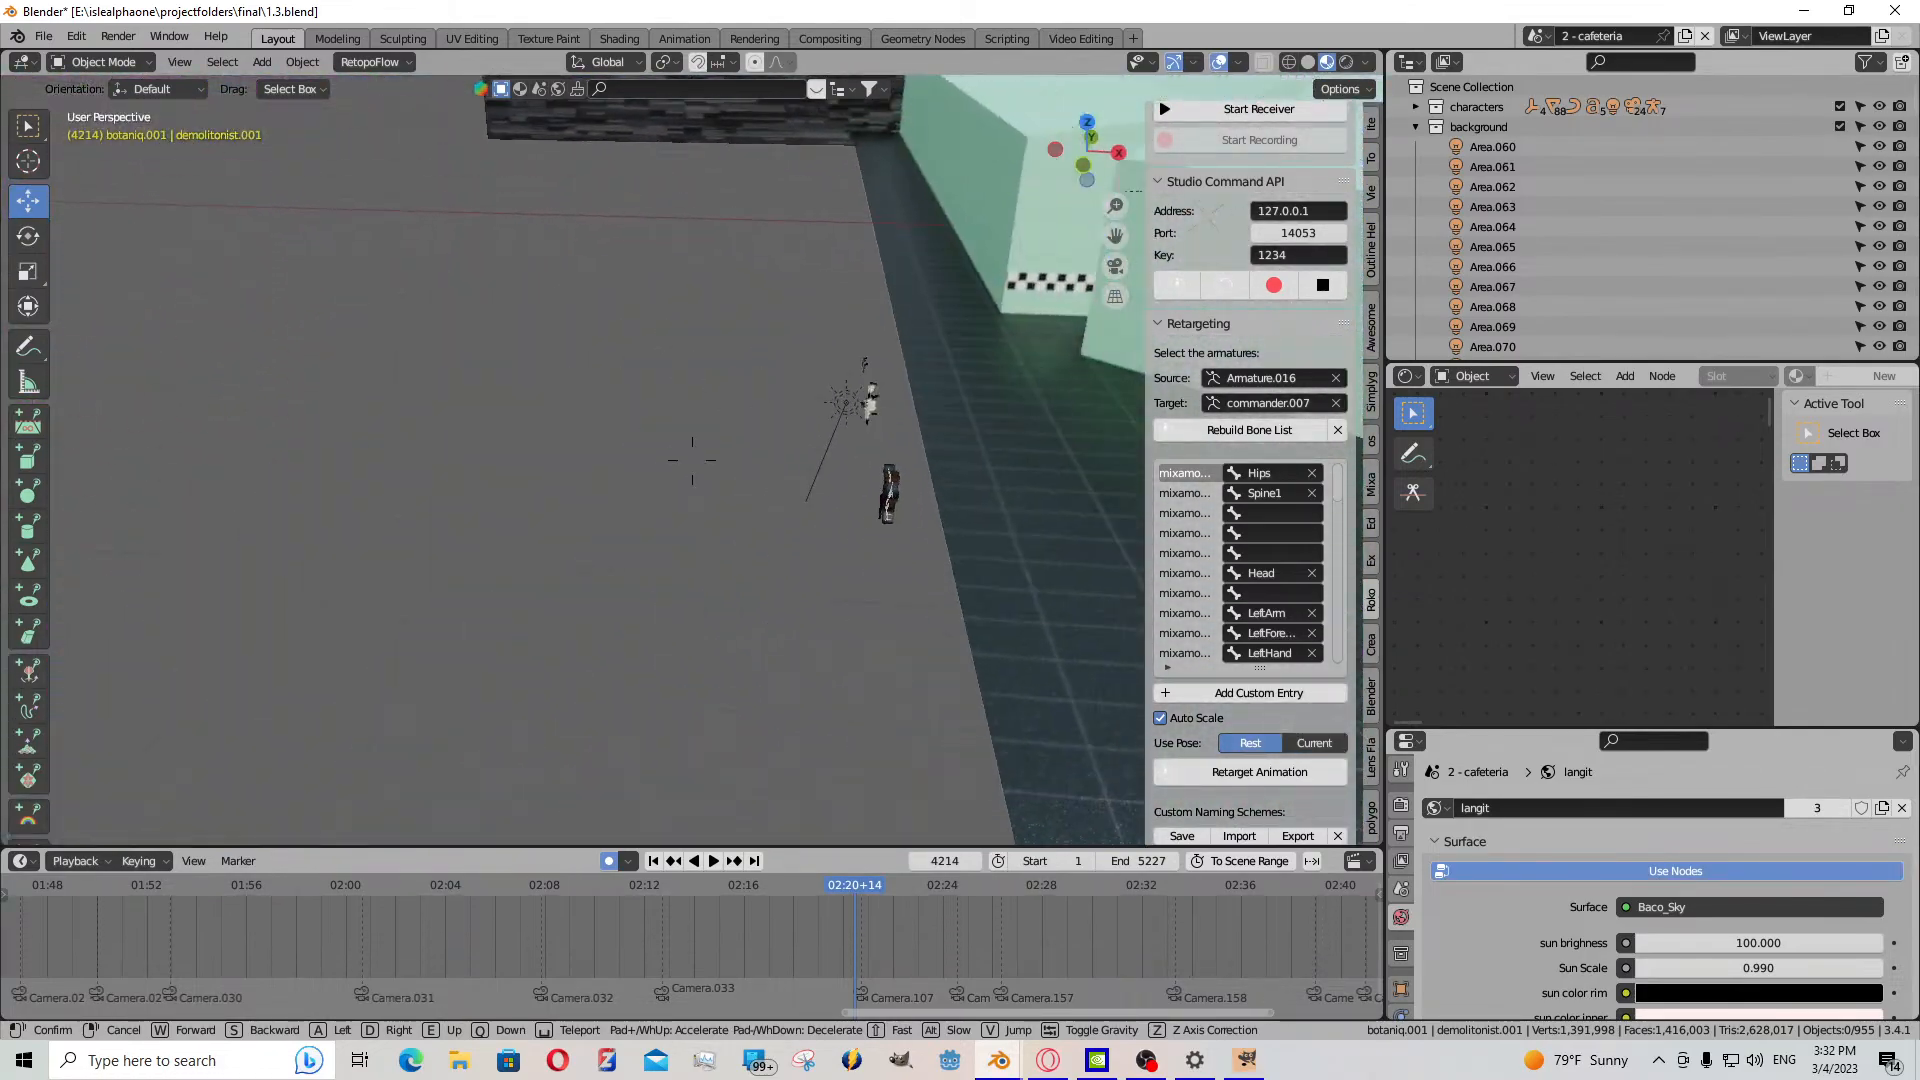
{"action": "left_click", "coordinate": [884, 480]}
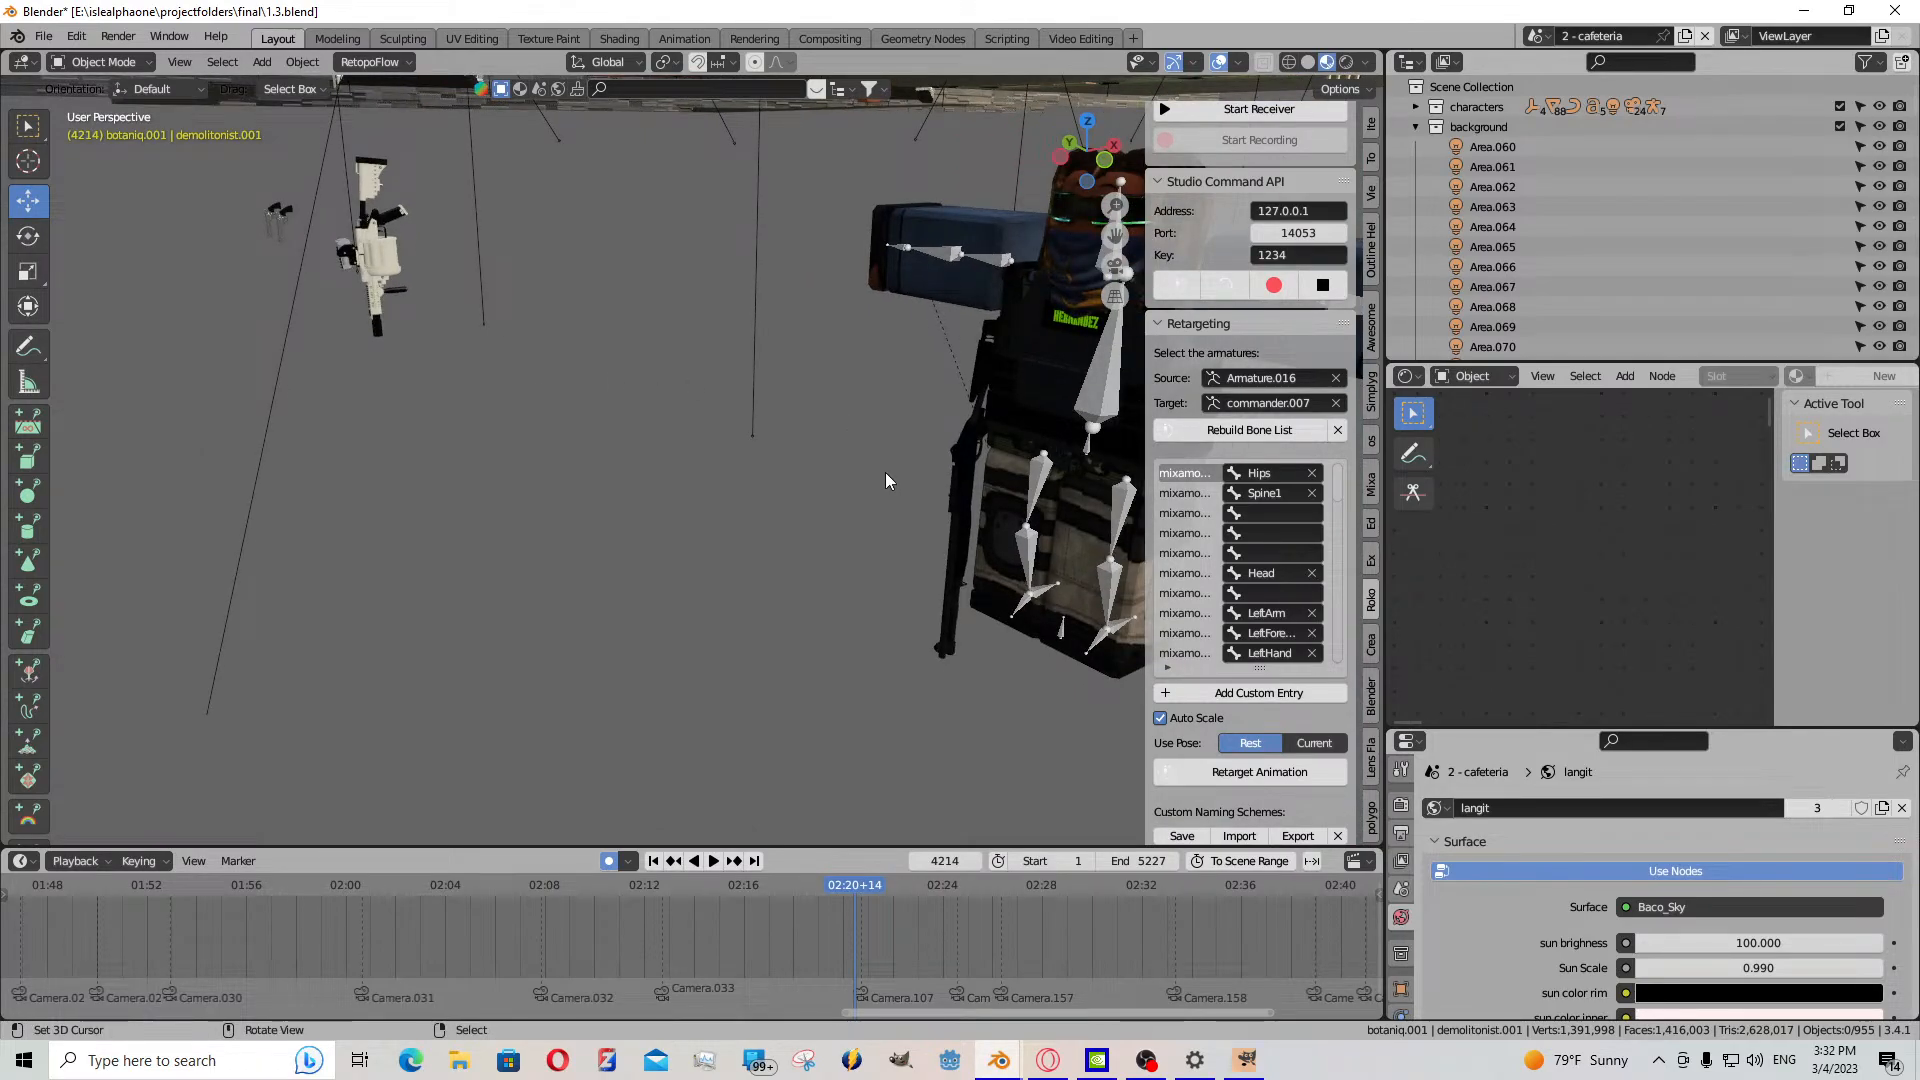
{"action": "left_click", "coordinate": [968, 447]}
{"action": "key", "text": "Delete"}
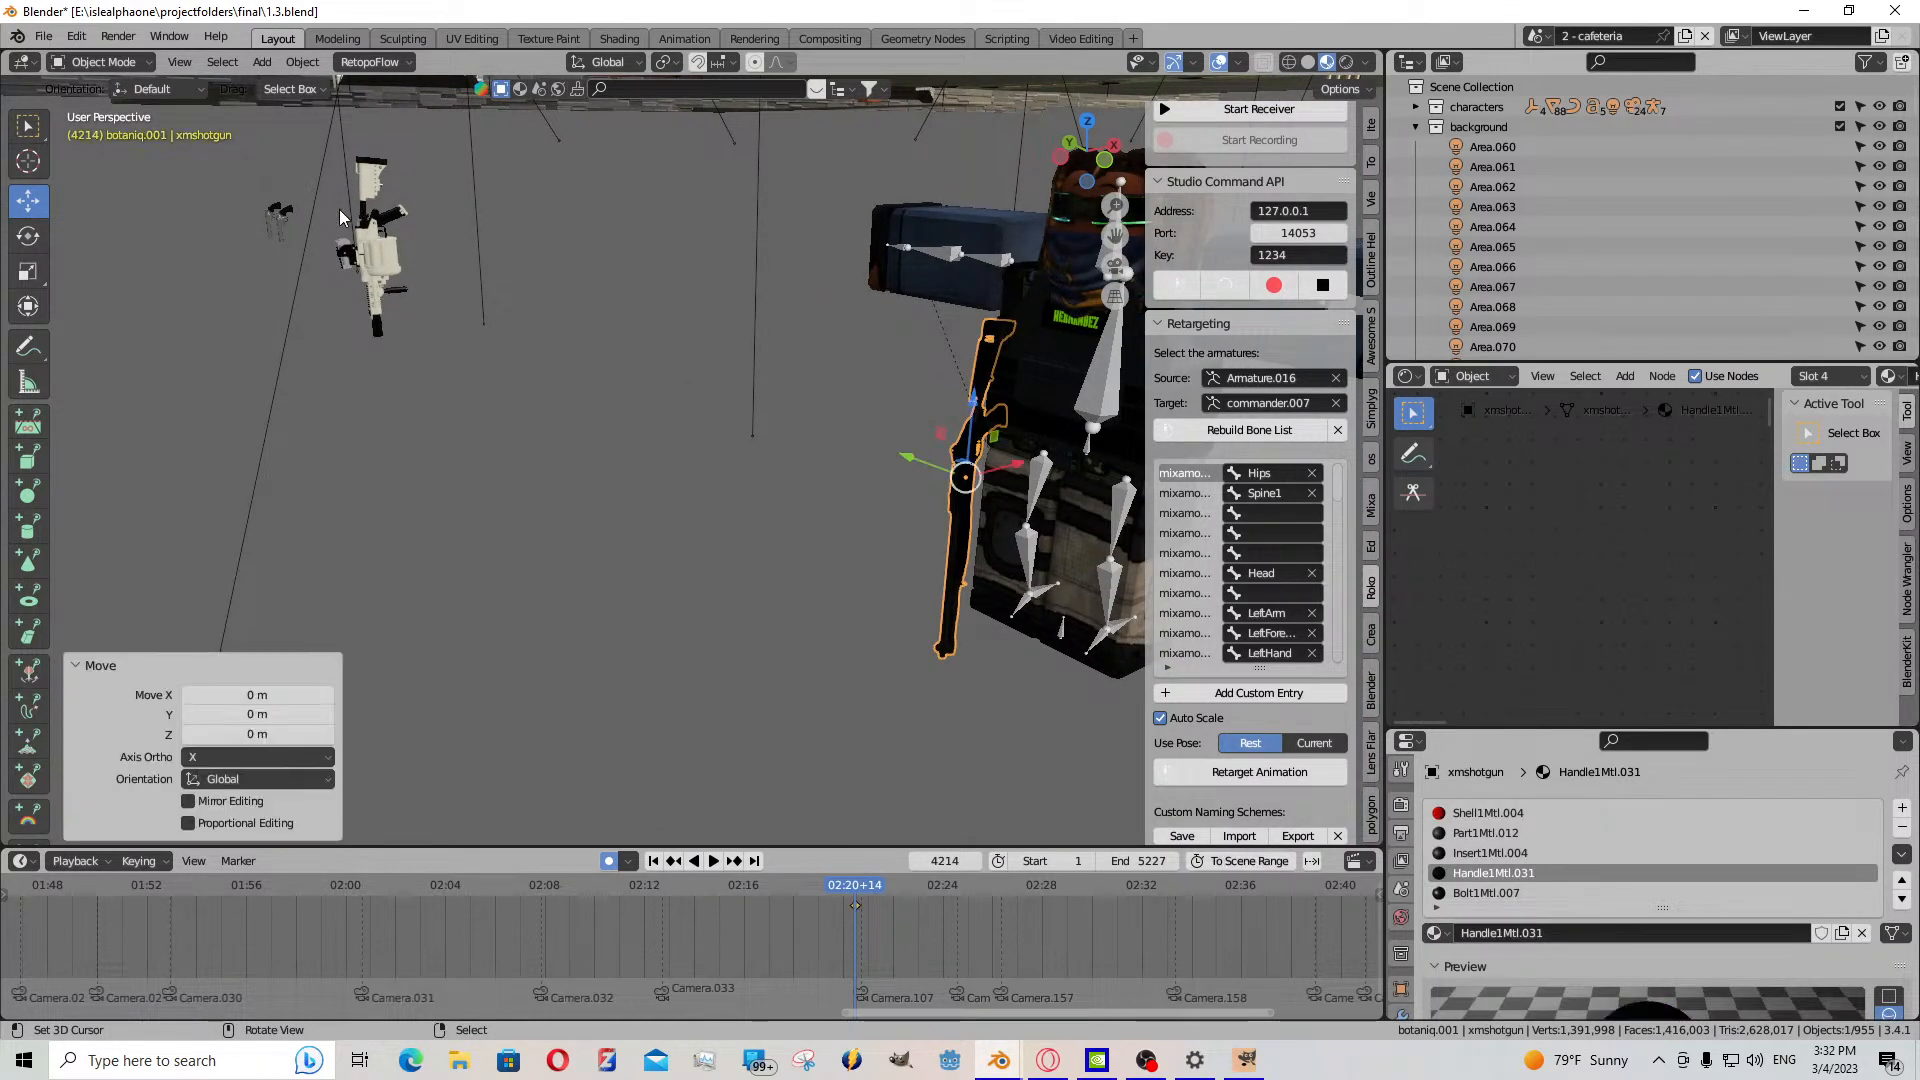
- Delete the floating white rifle SketchUp.036 and the two small objects next to it
{"action": "left_click", "coordinate": [375, 246]}
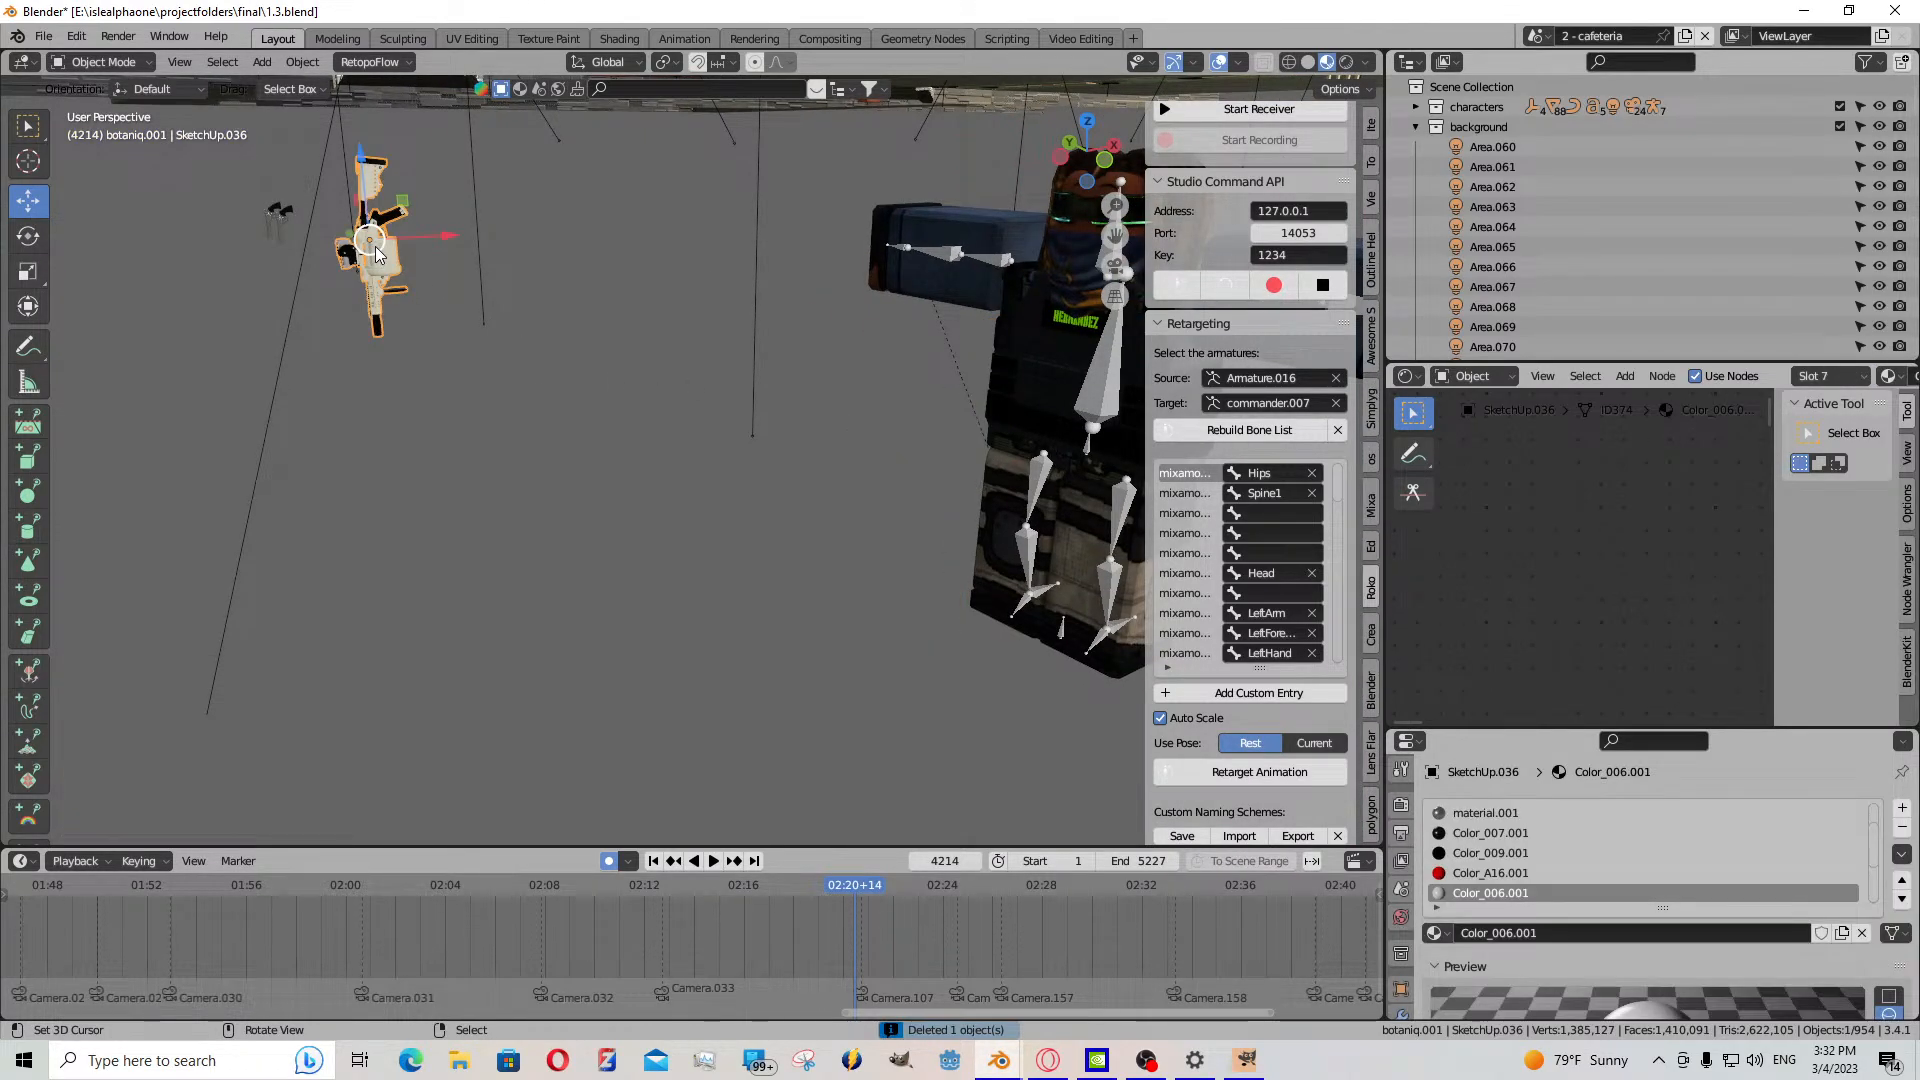
{"action": "key", "text": "Delete"}
{"action": "left_click", "coordinate": [276, 222]}
{"action": "key", "text": "Delete"}
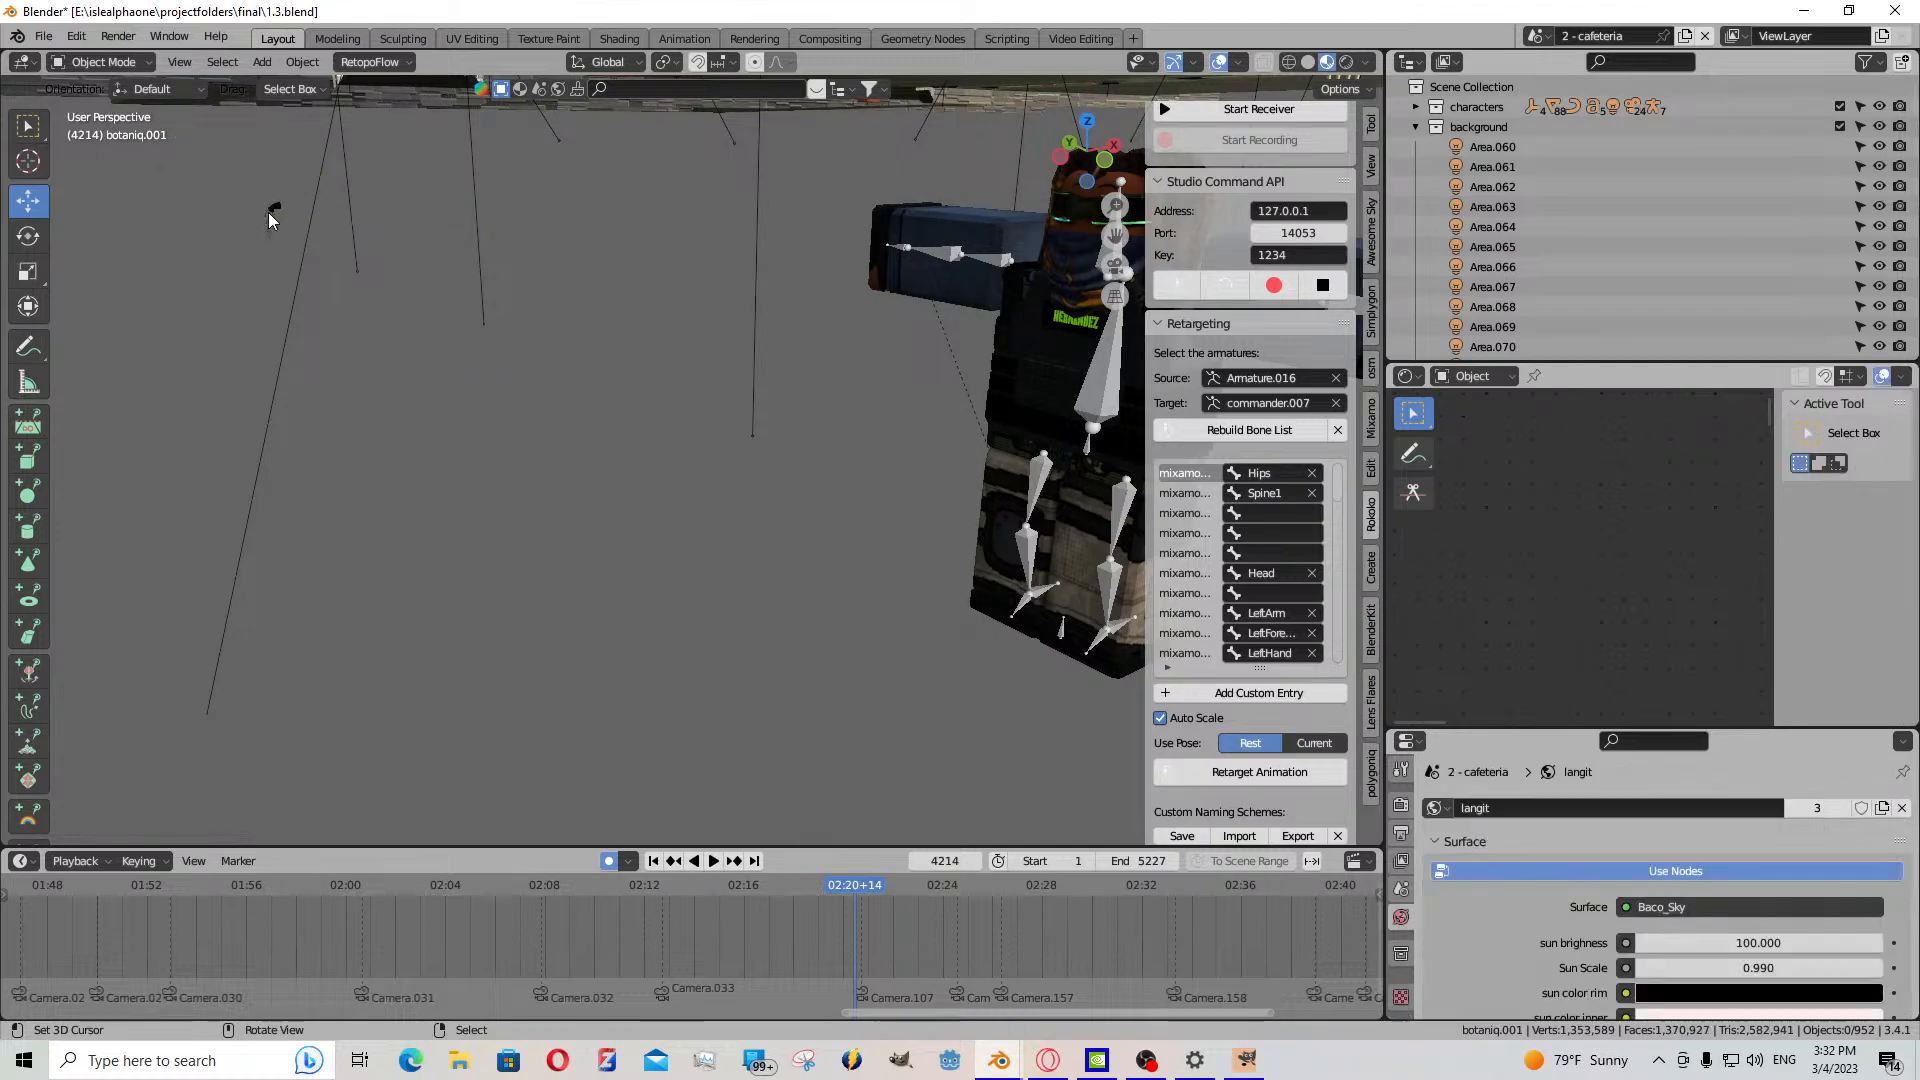
{"action": "left_click", "coordinate": [268, 212]}
{"action": "key", "text": "Delete"}
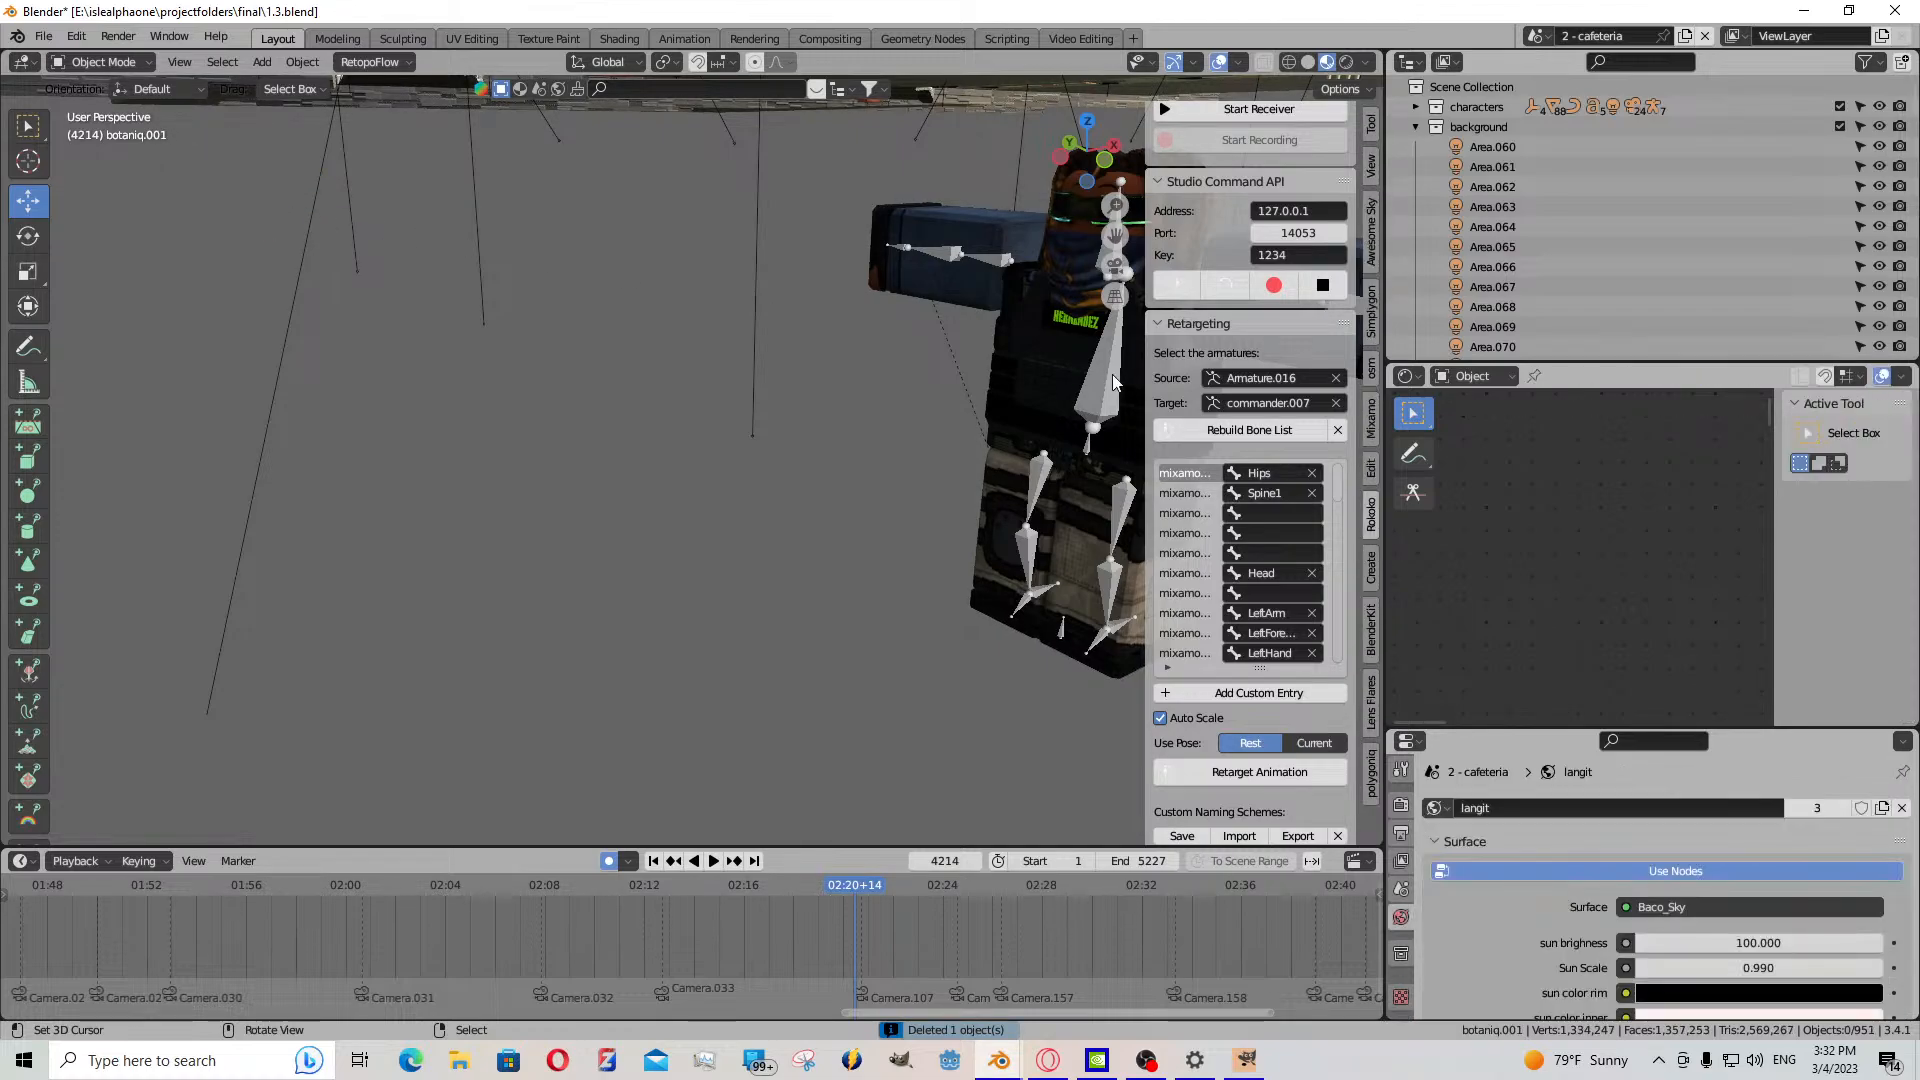
- Move the black outer vest Cube.348 off the armored character outside the cafeteria and delete it
{"action": "right_click", "coordinate": [1022, 352]}
{"action": "middle_click_drag", "start_coordinate": [1022, 353], "coordinate": [1061, 351]}
{"action": "scroll", "coordinate": [1061, 351], "scroll_direction": "up", "scroll_amount": 5}
{"action": "scroll", "coordinate": [1061, 351], "scroll_direction": "down", "scroll_amount": 5}
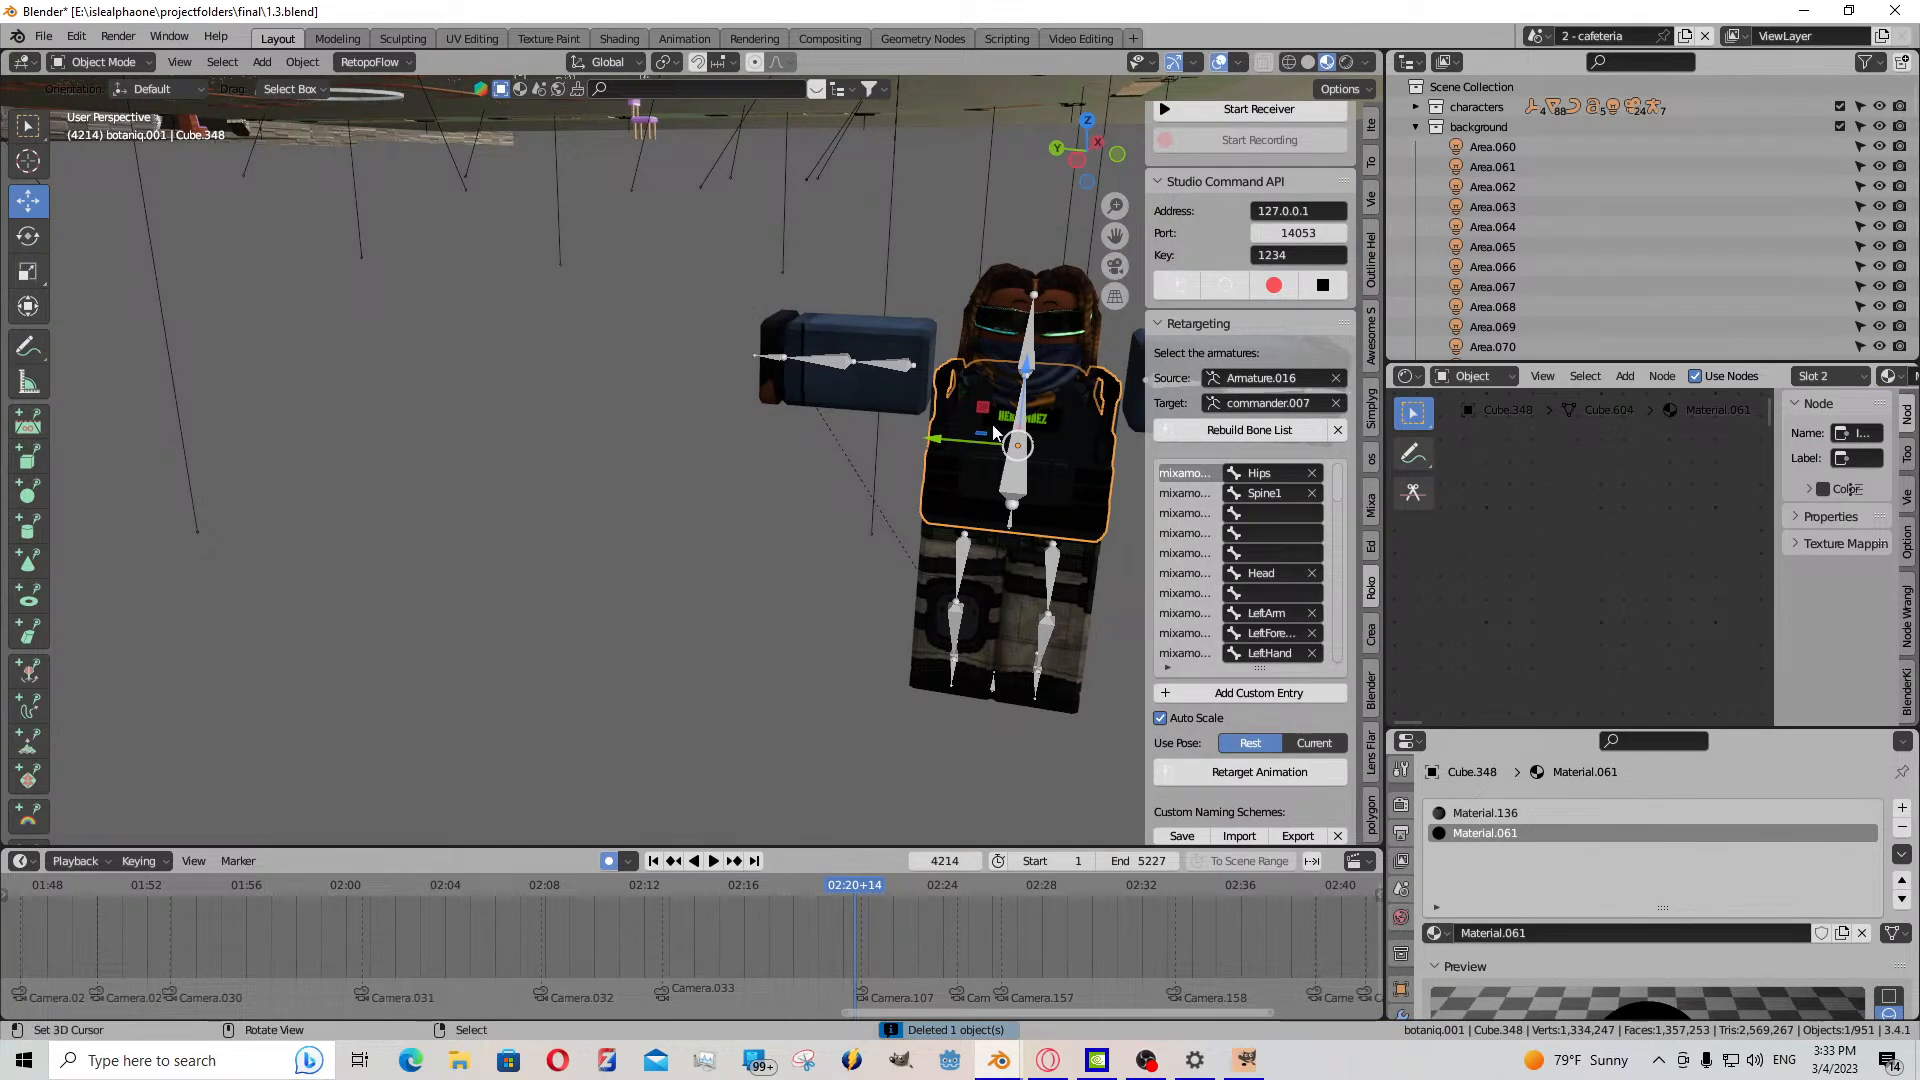
{"action": "key", "text": "g"}
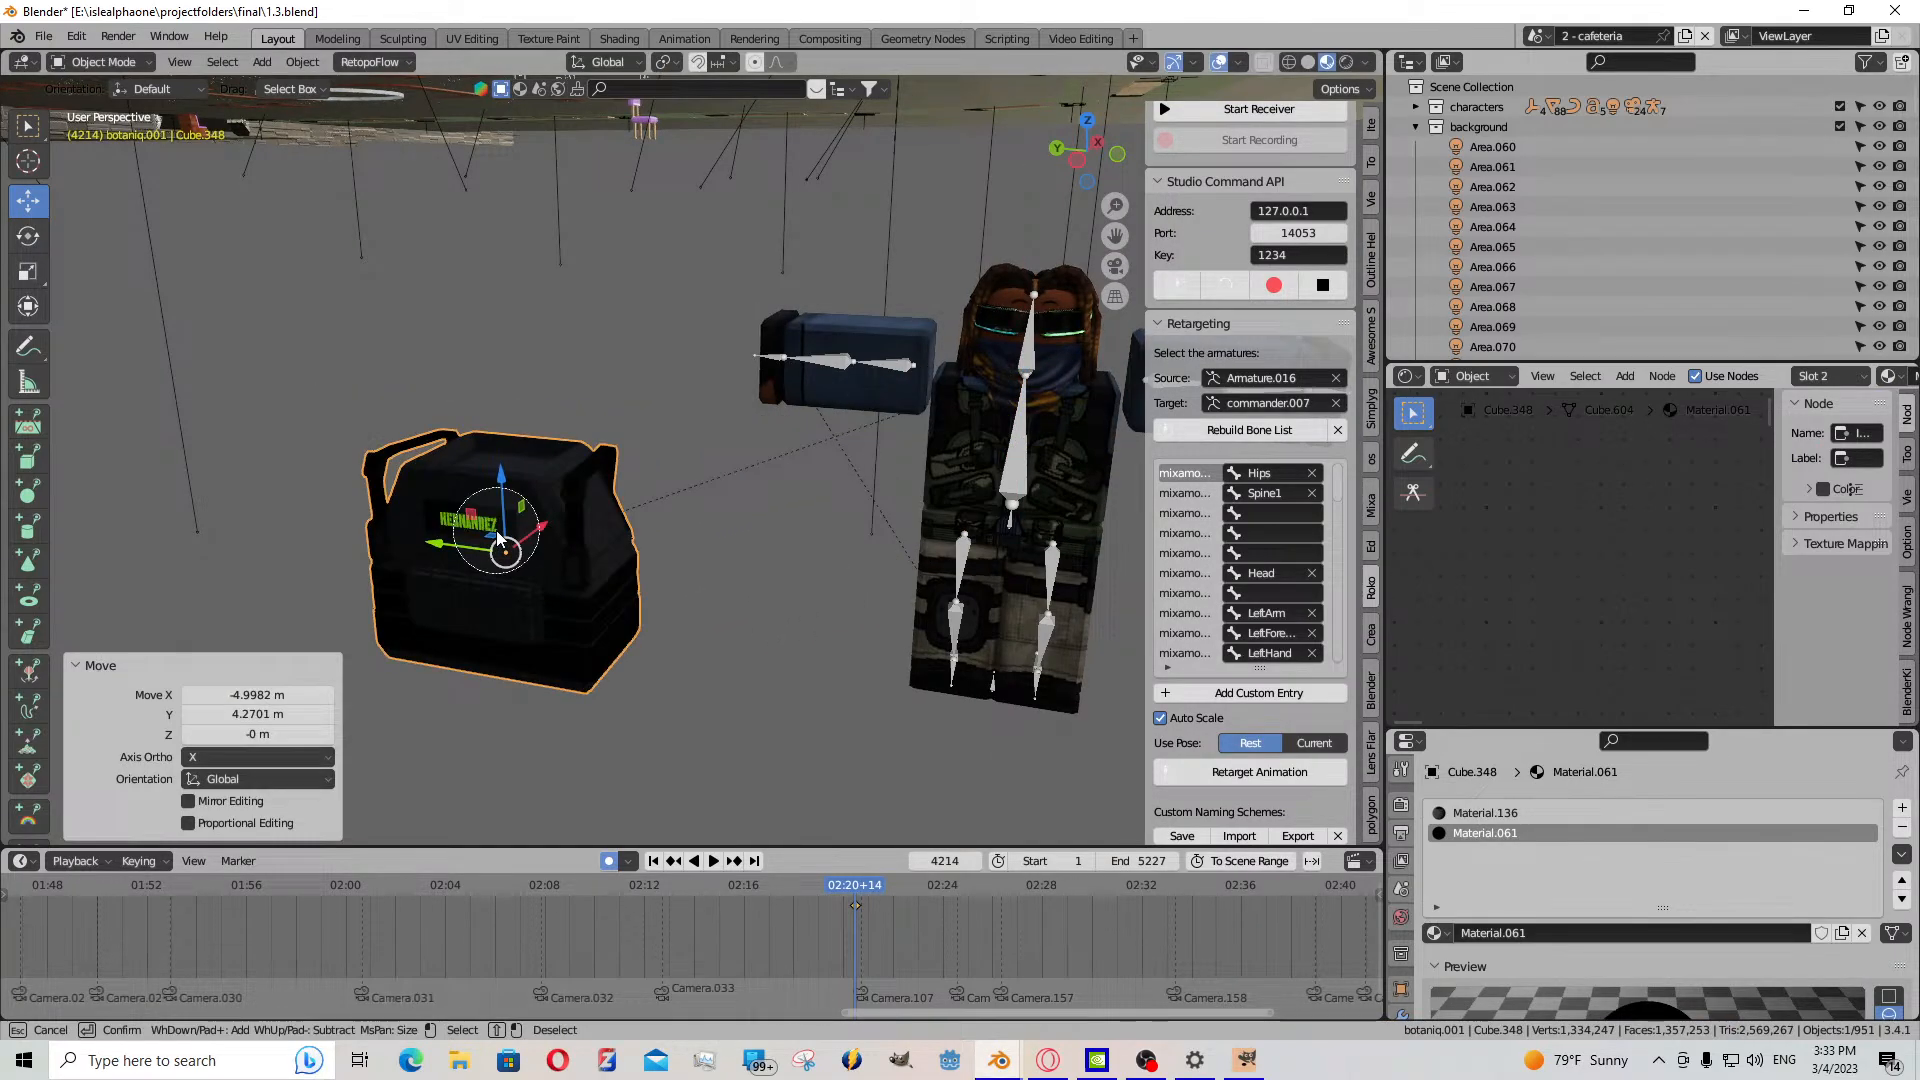
{"action": "left_click", "coordinate": [503, 537]}
{"action": "key", "text": "Delete"}
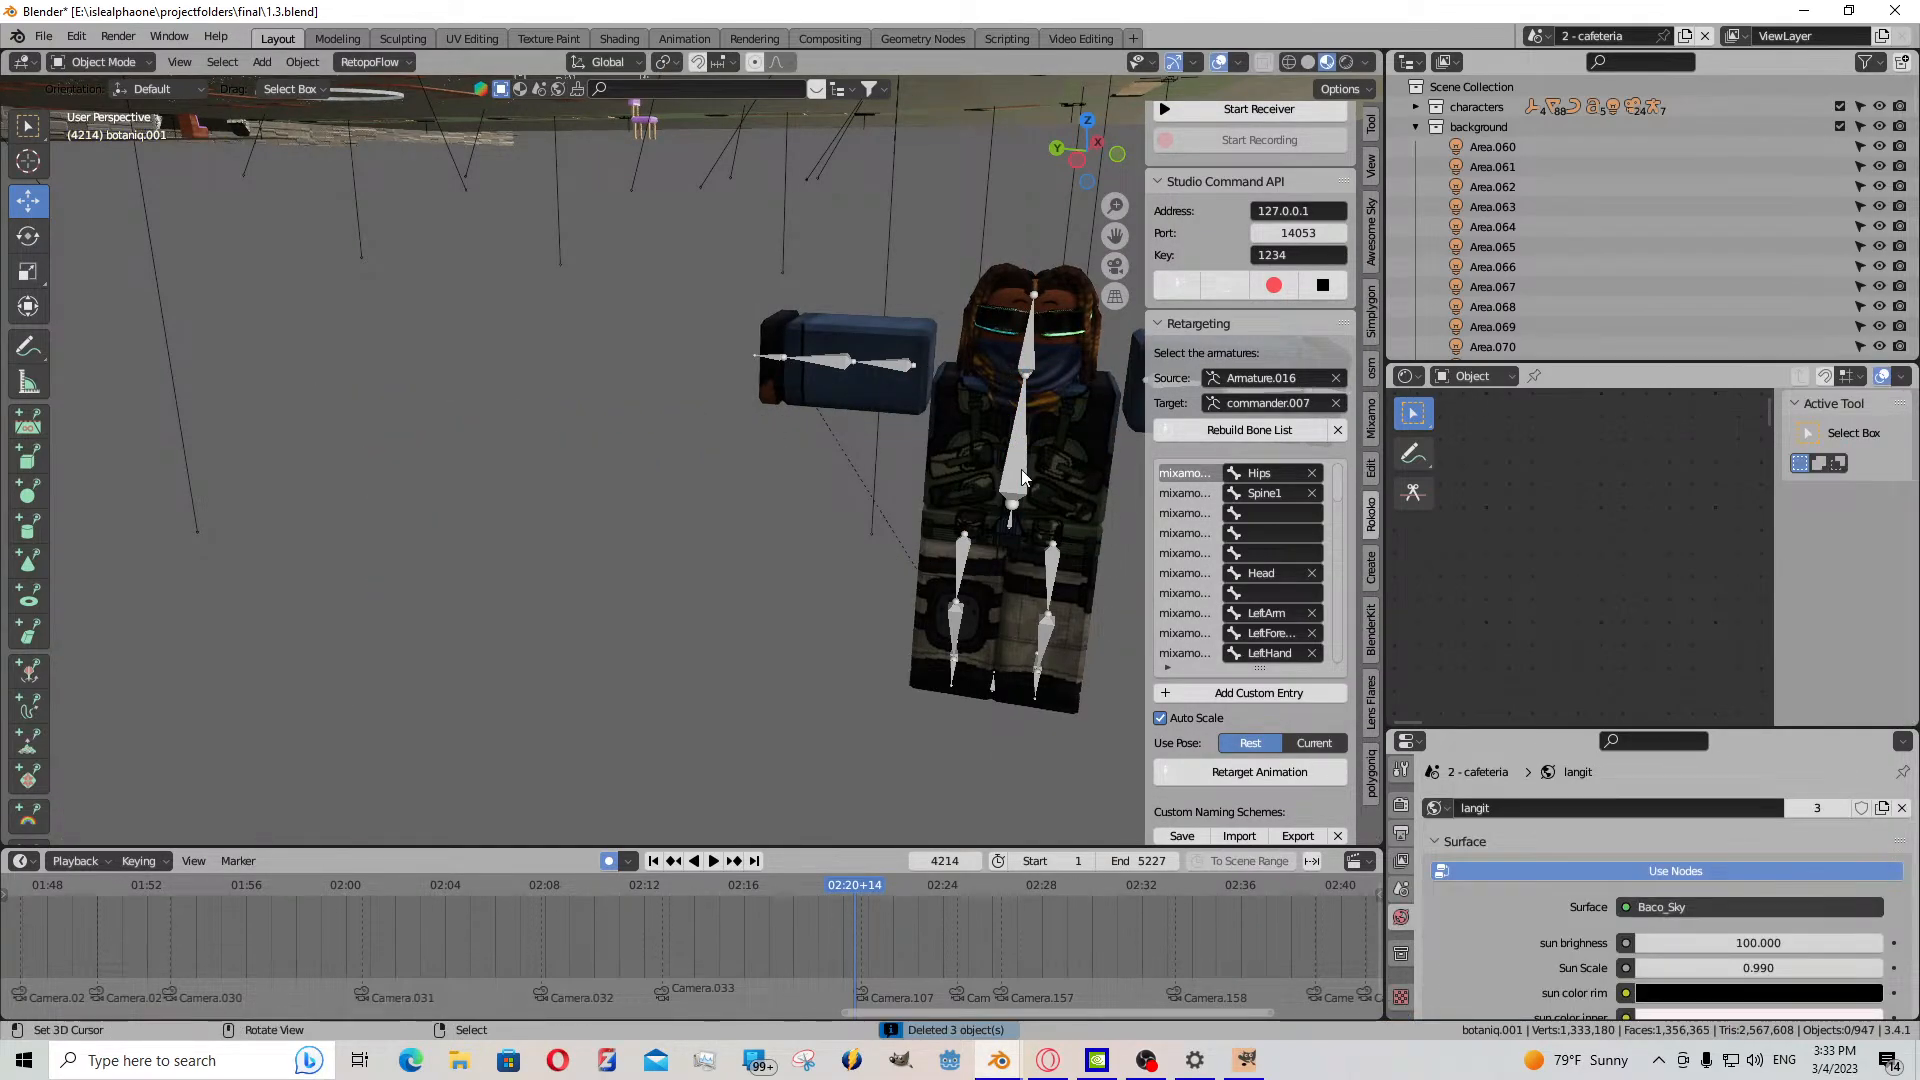
- Place the 3D cursor on the empty chair at the occupied round table and snap the operator character to it, keeping offset
{"action": "key", "text": "shift+grave"}
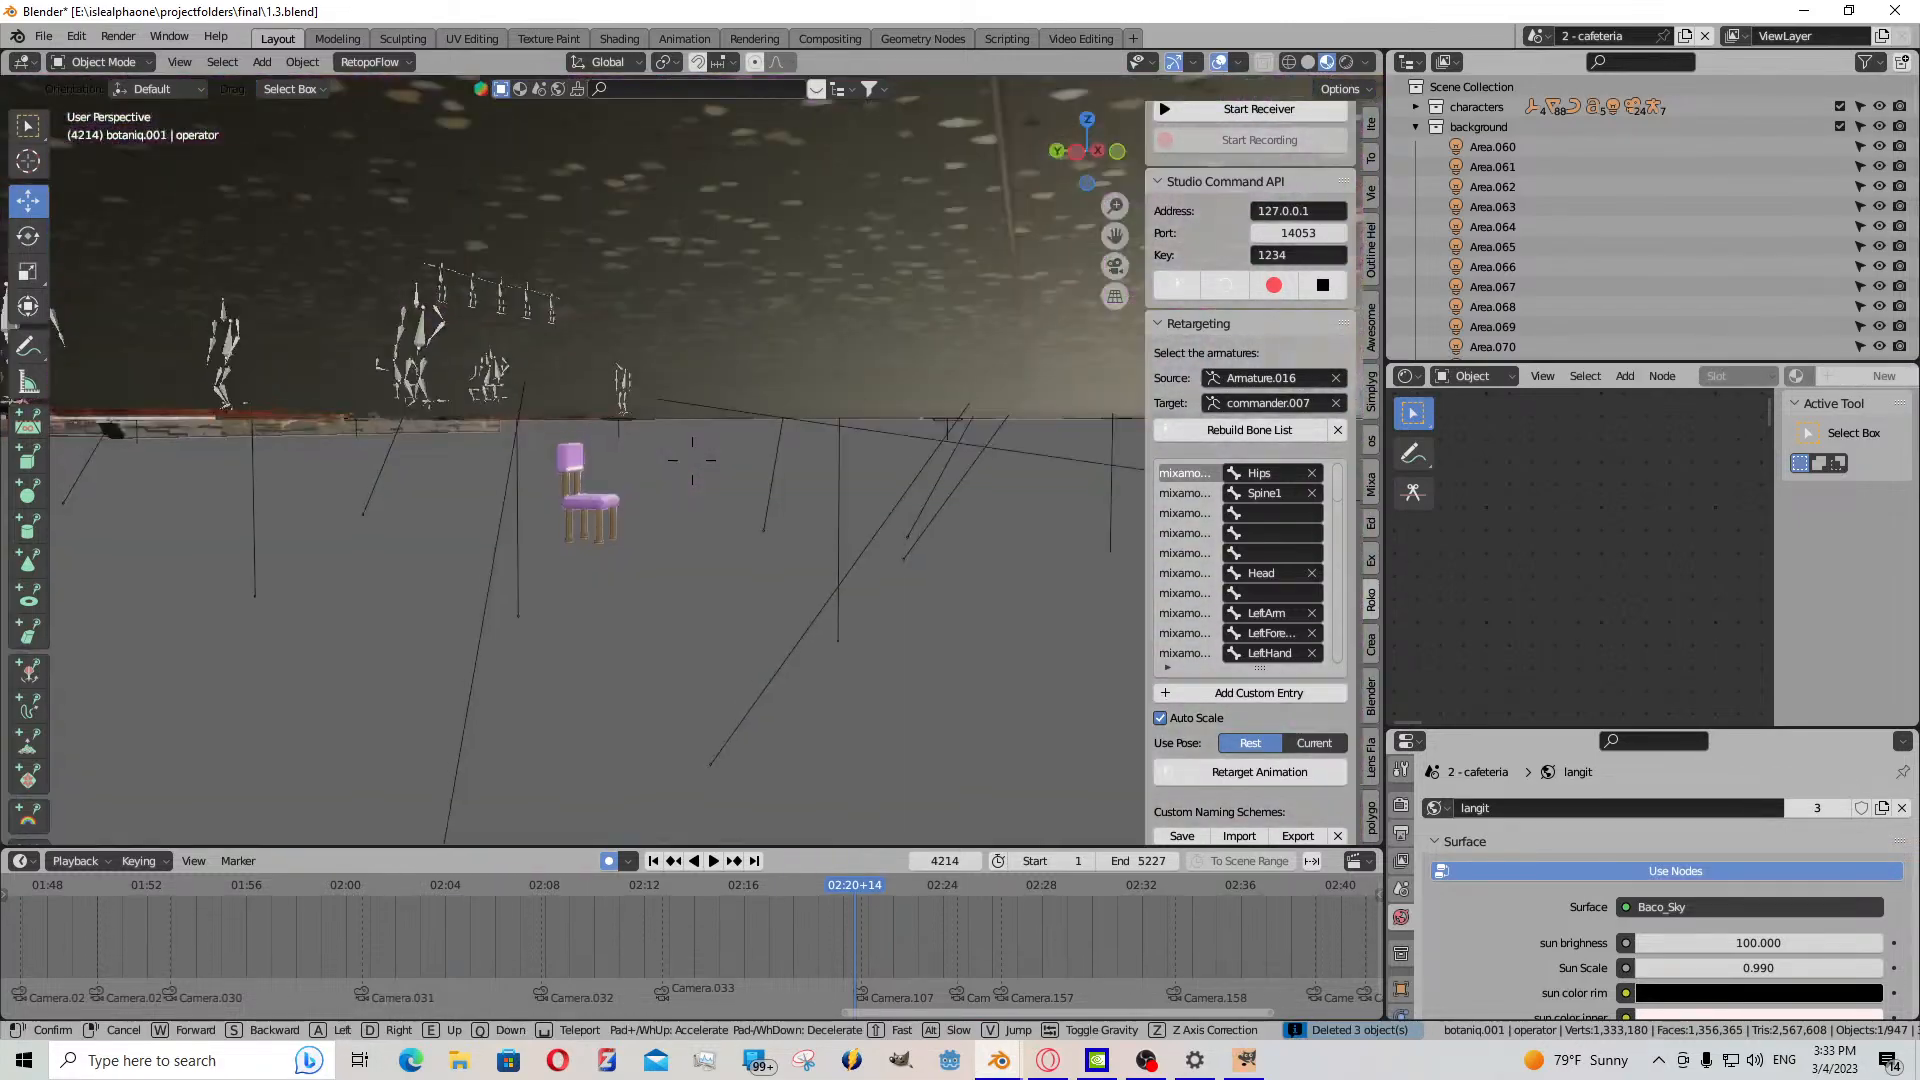
{"action": "left_click", "coordinate": [808, 388]}
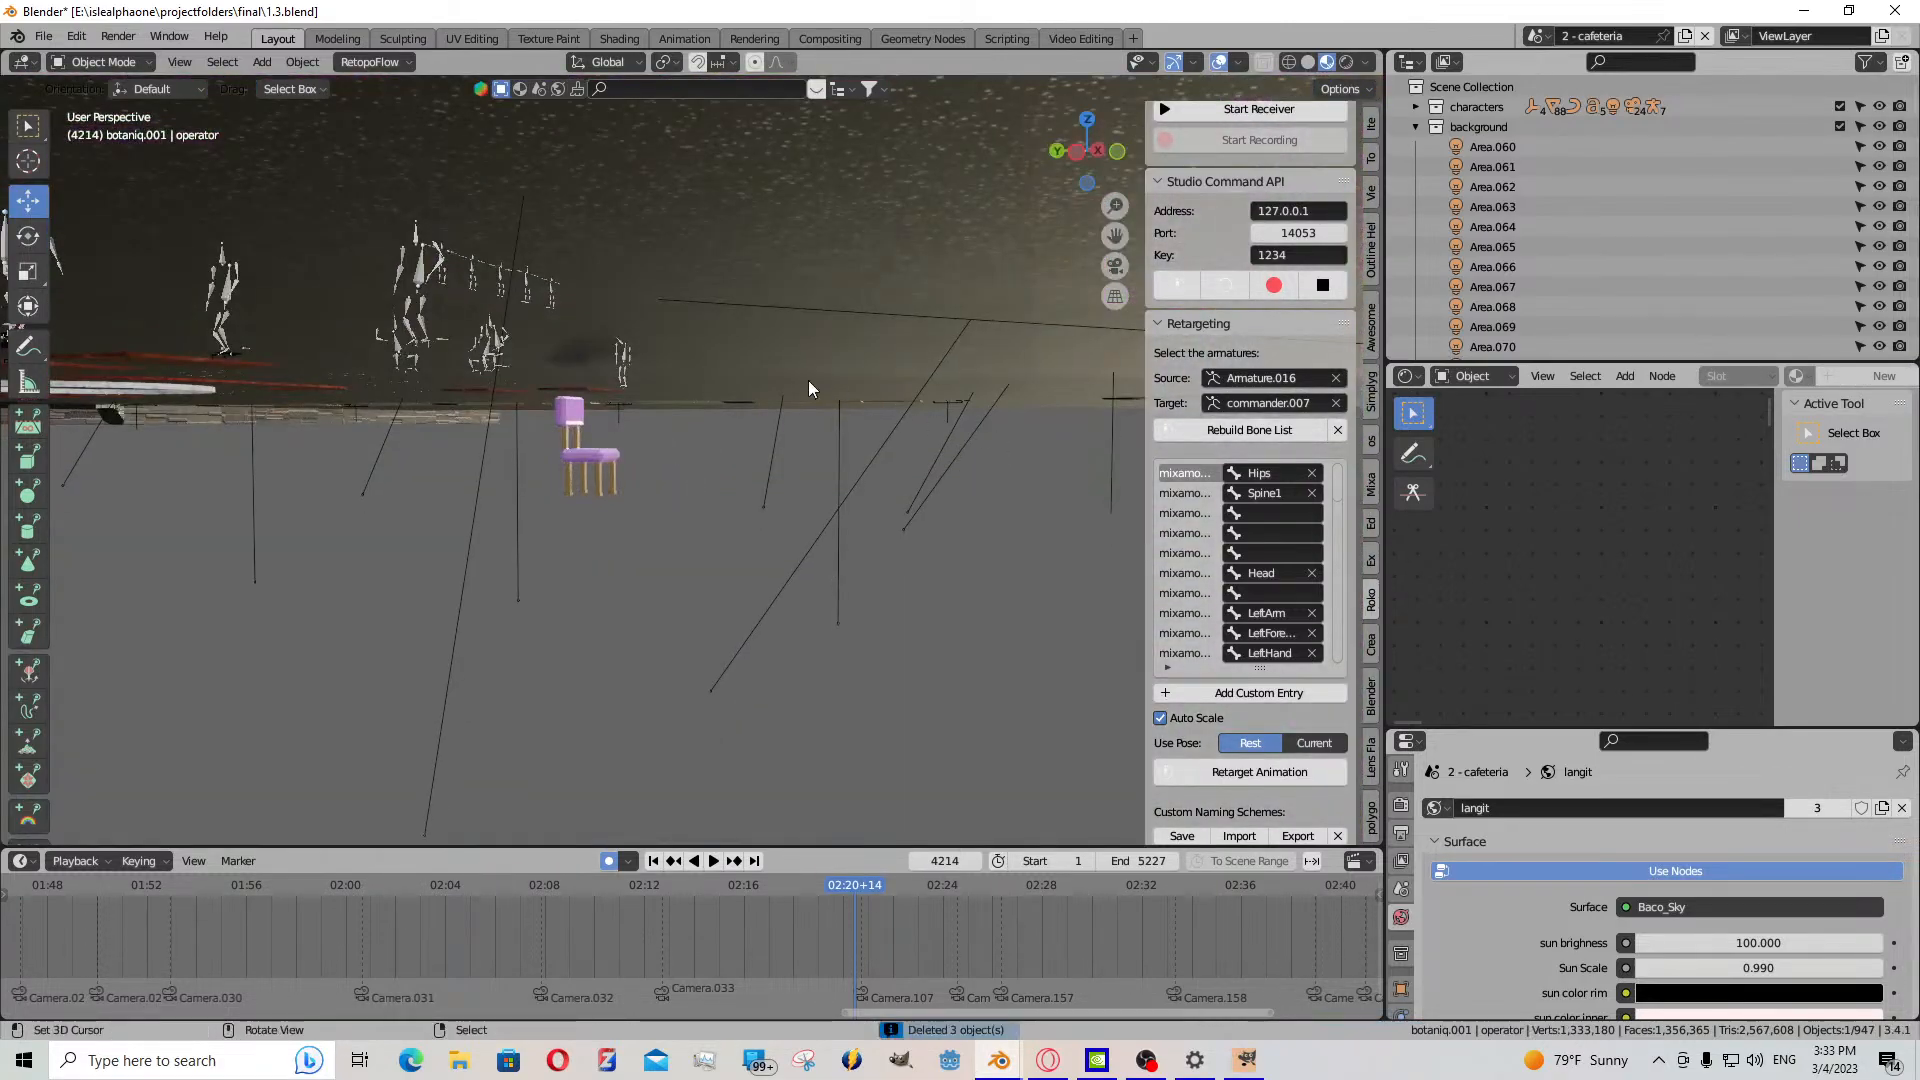
{"action": "right_click", "coordinate": [596, 460]}
{"action": "scroll", "coordinate": [596, 460], "scroll_direction": "down", "scroll_amount": 6}
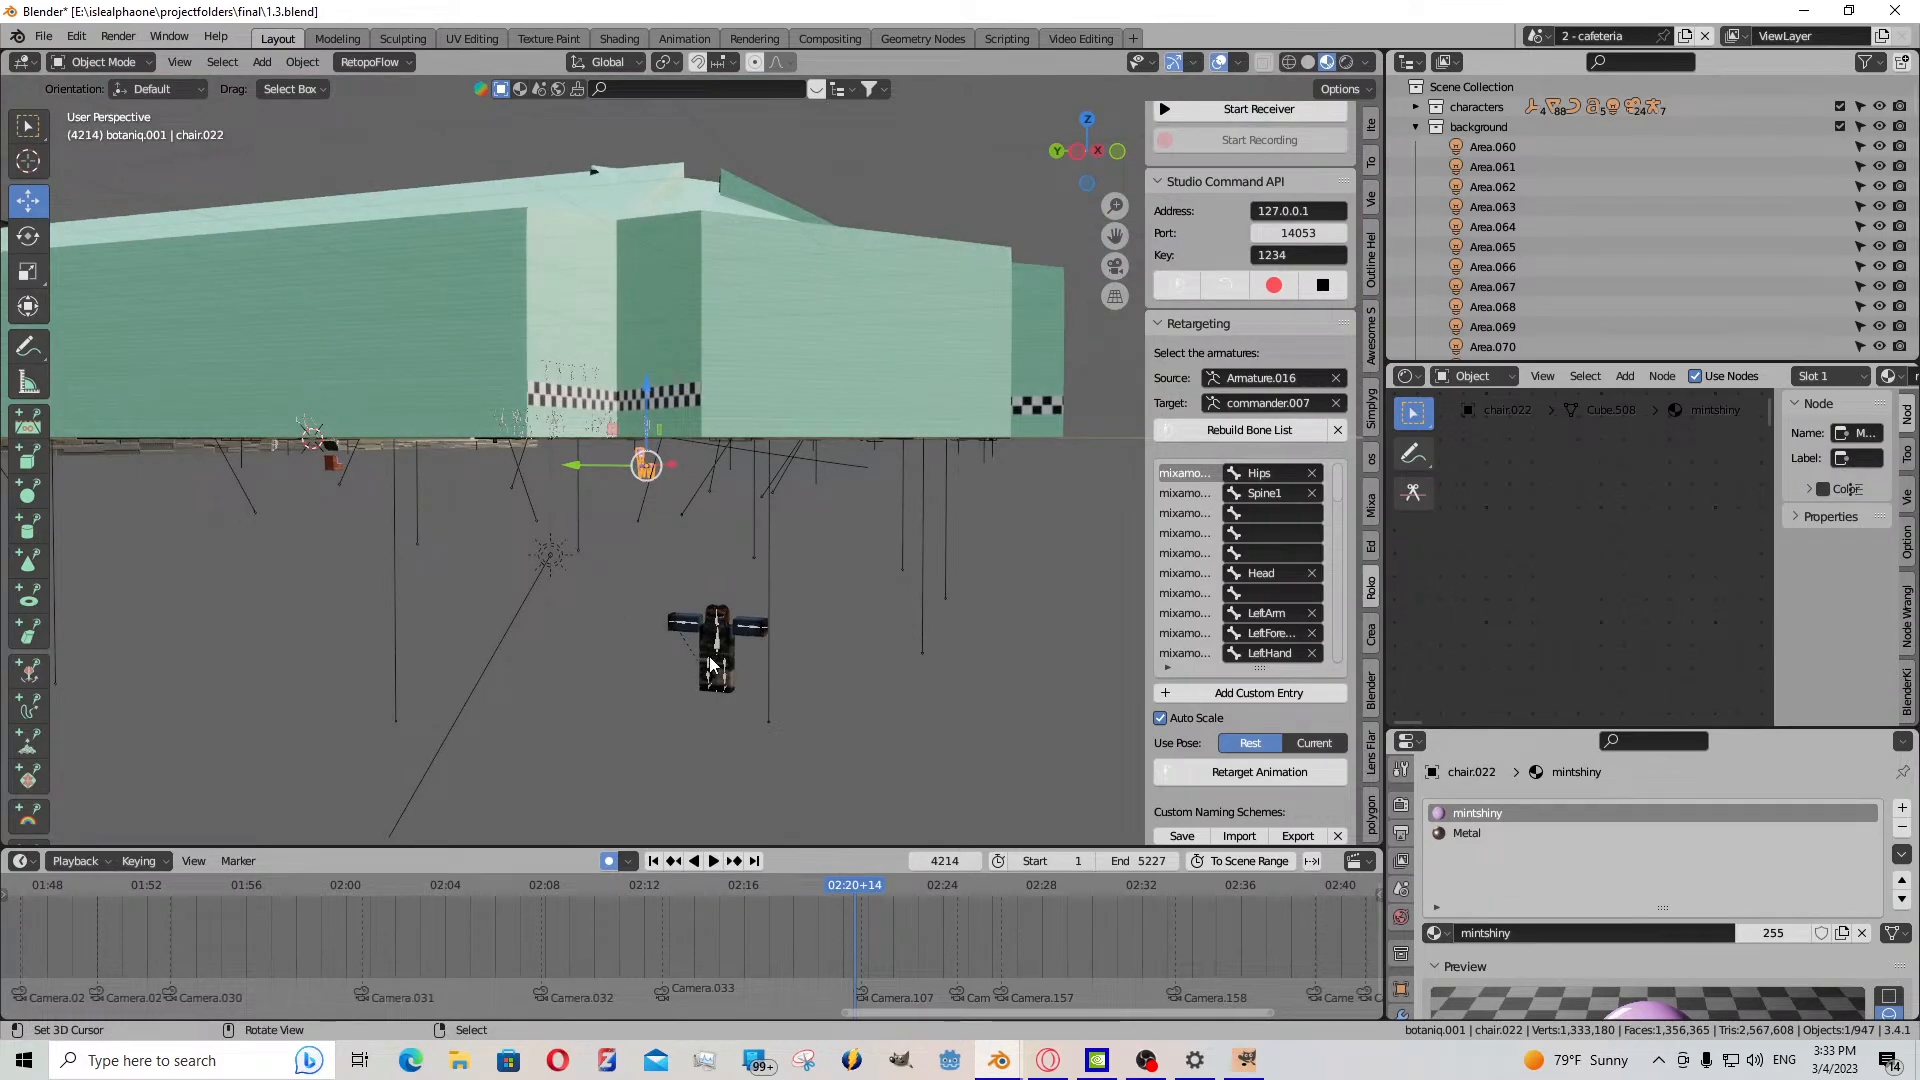
{"action": "right_click", "coordinate": [717, 649]}
{"action": "key", "text": "shift+grave"}
{"action": "key", "text": "w"}
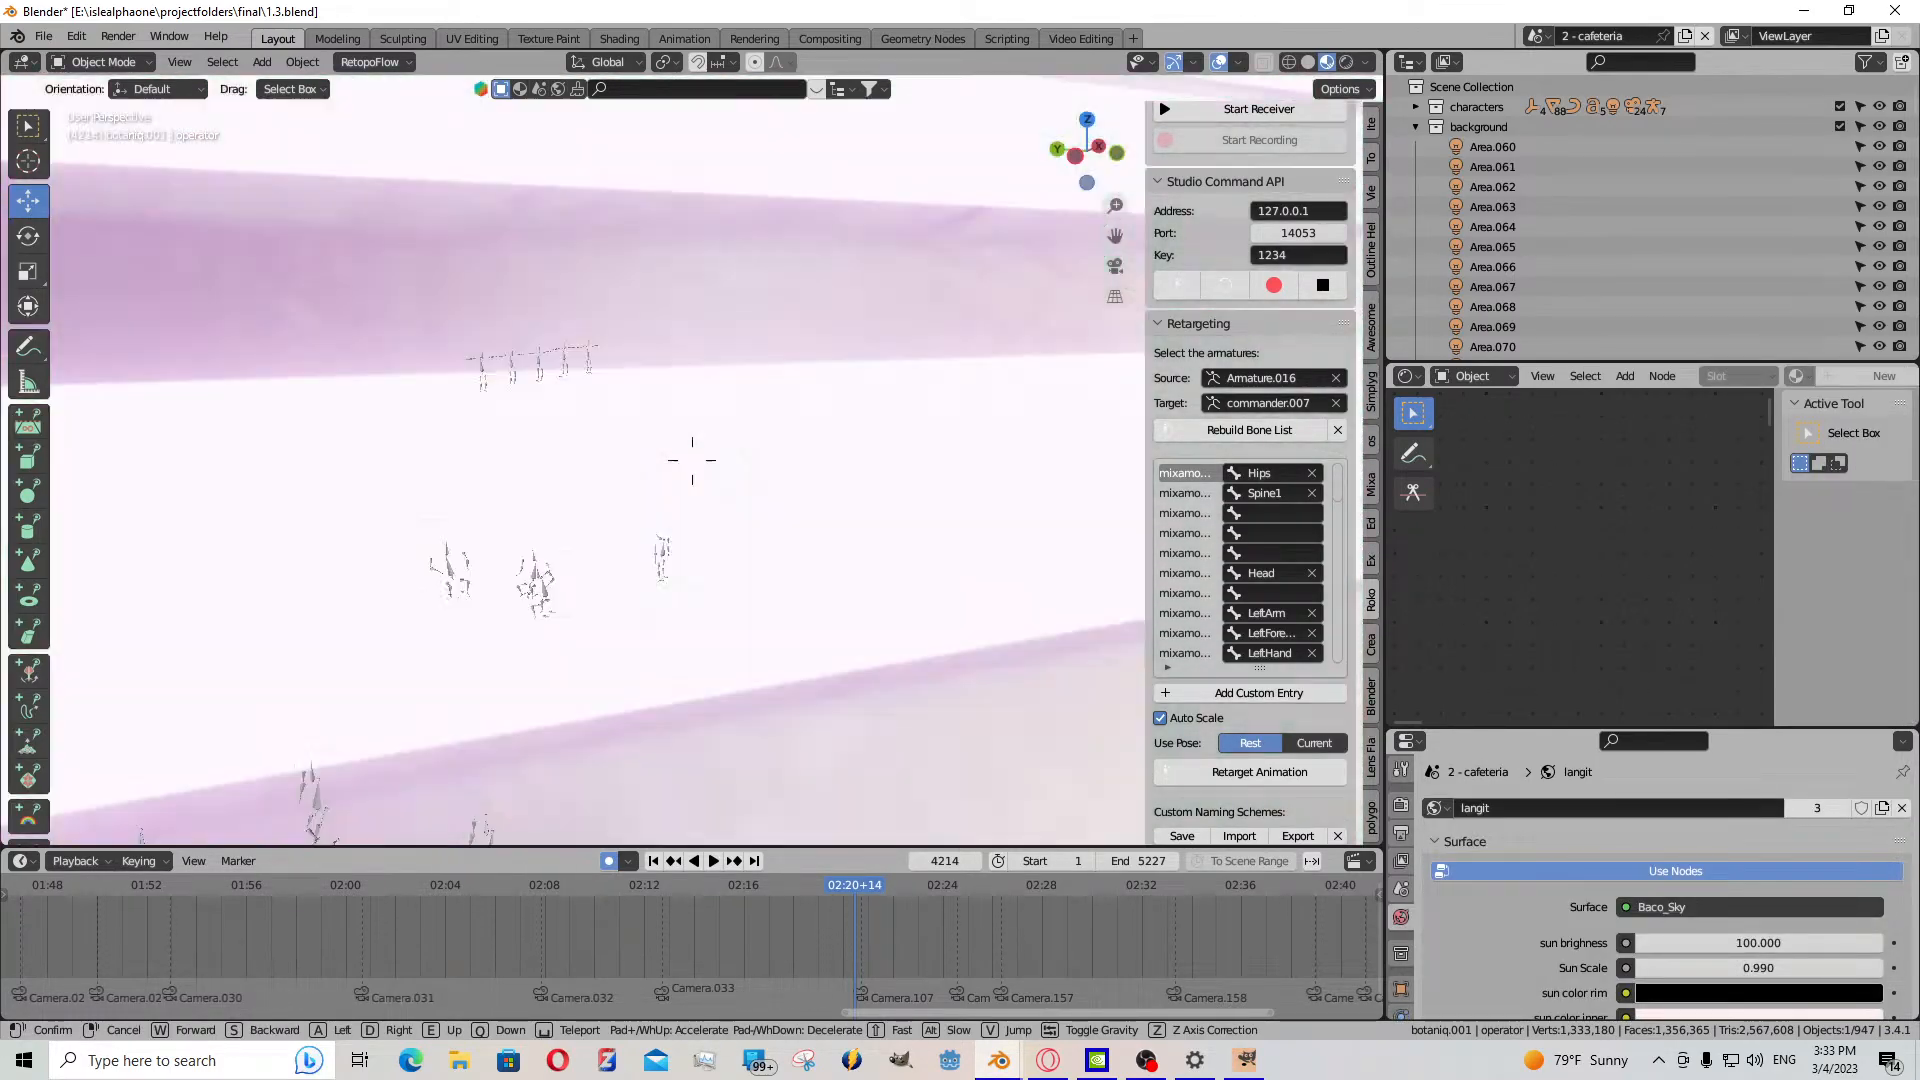
{"action": "key", "text": "w"}
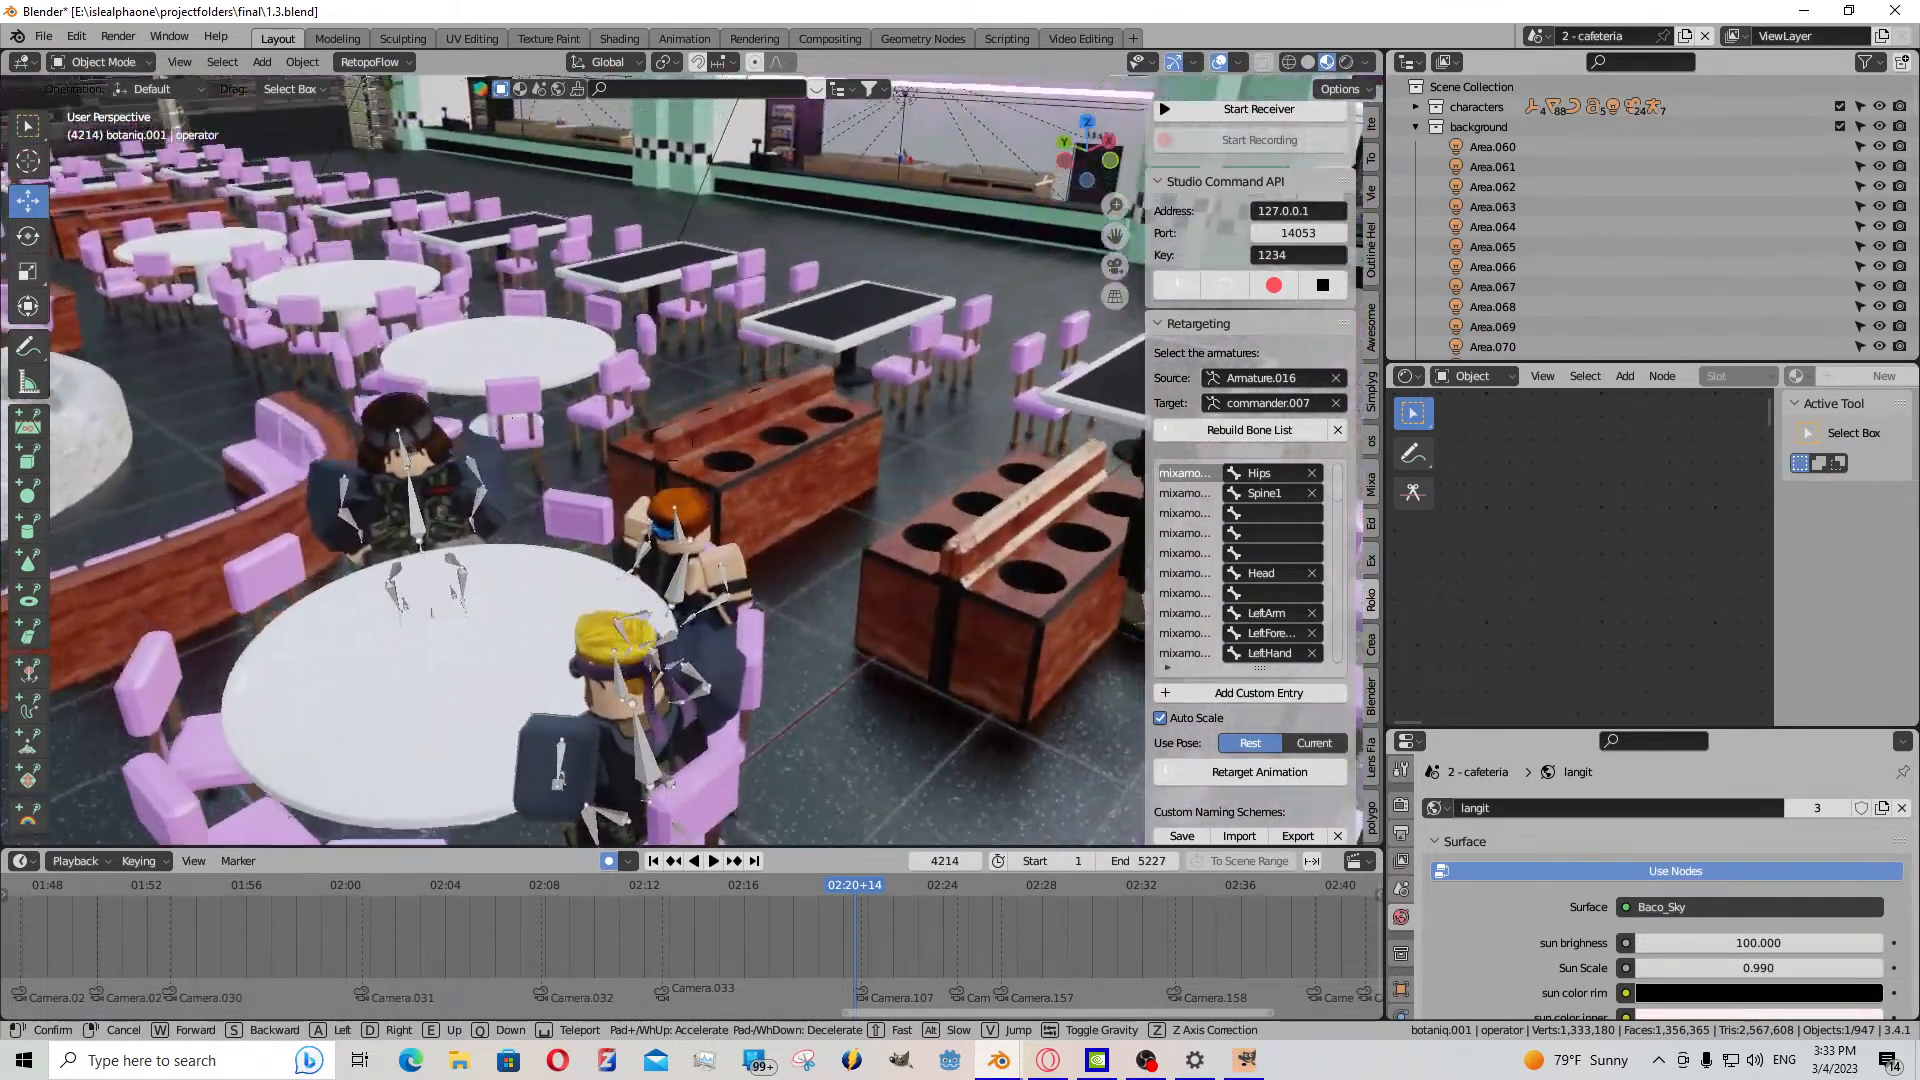
{"action": "key", "text": "w"}
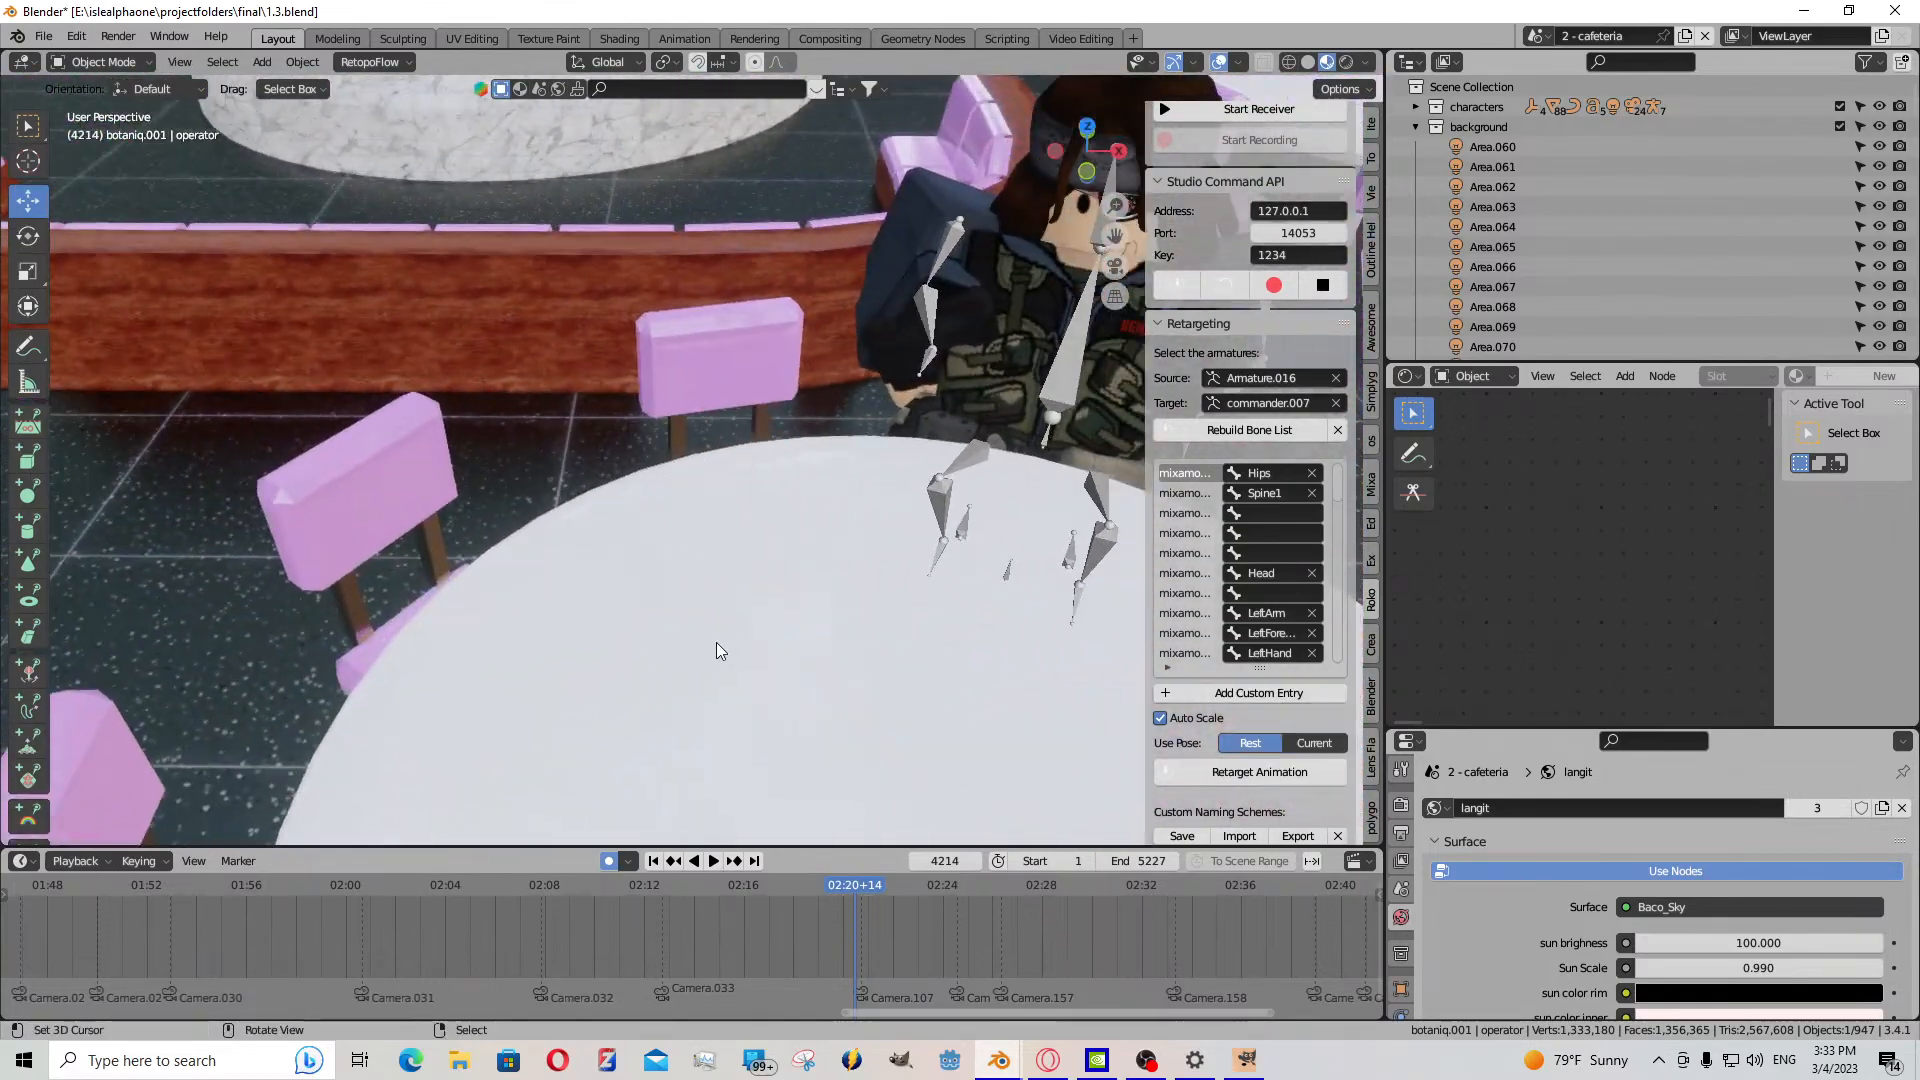
{"action": "left_click", "coordinate": [714, 658]}
{"action": "key", "text": "shift+s"}
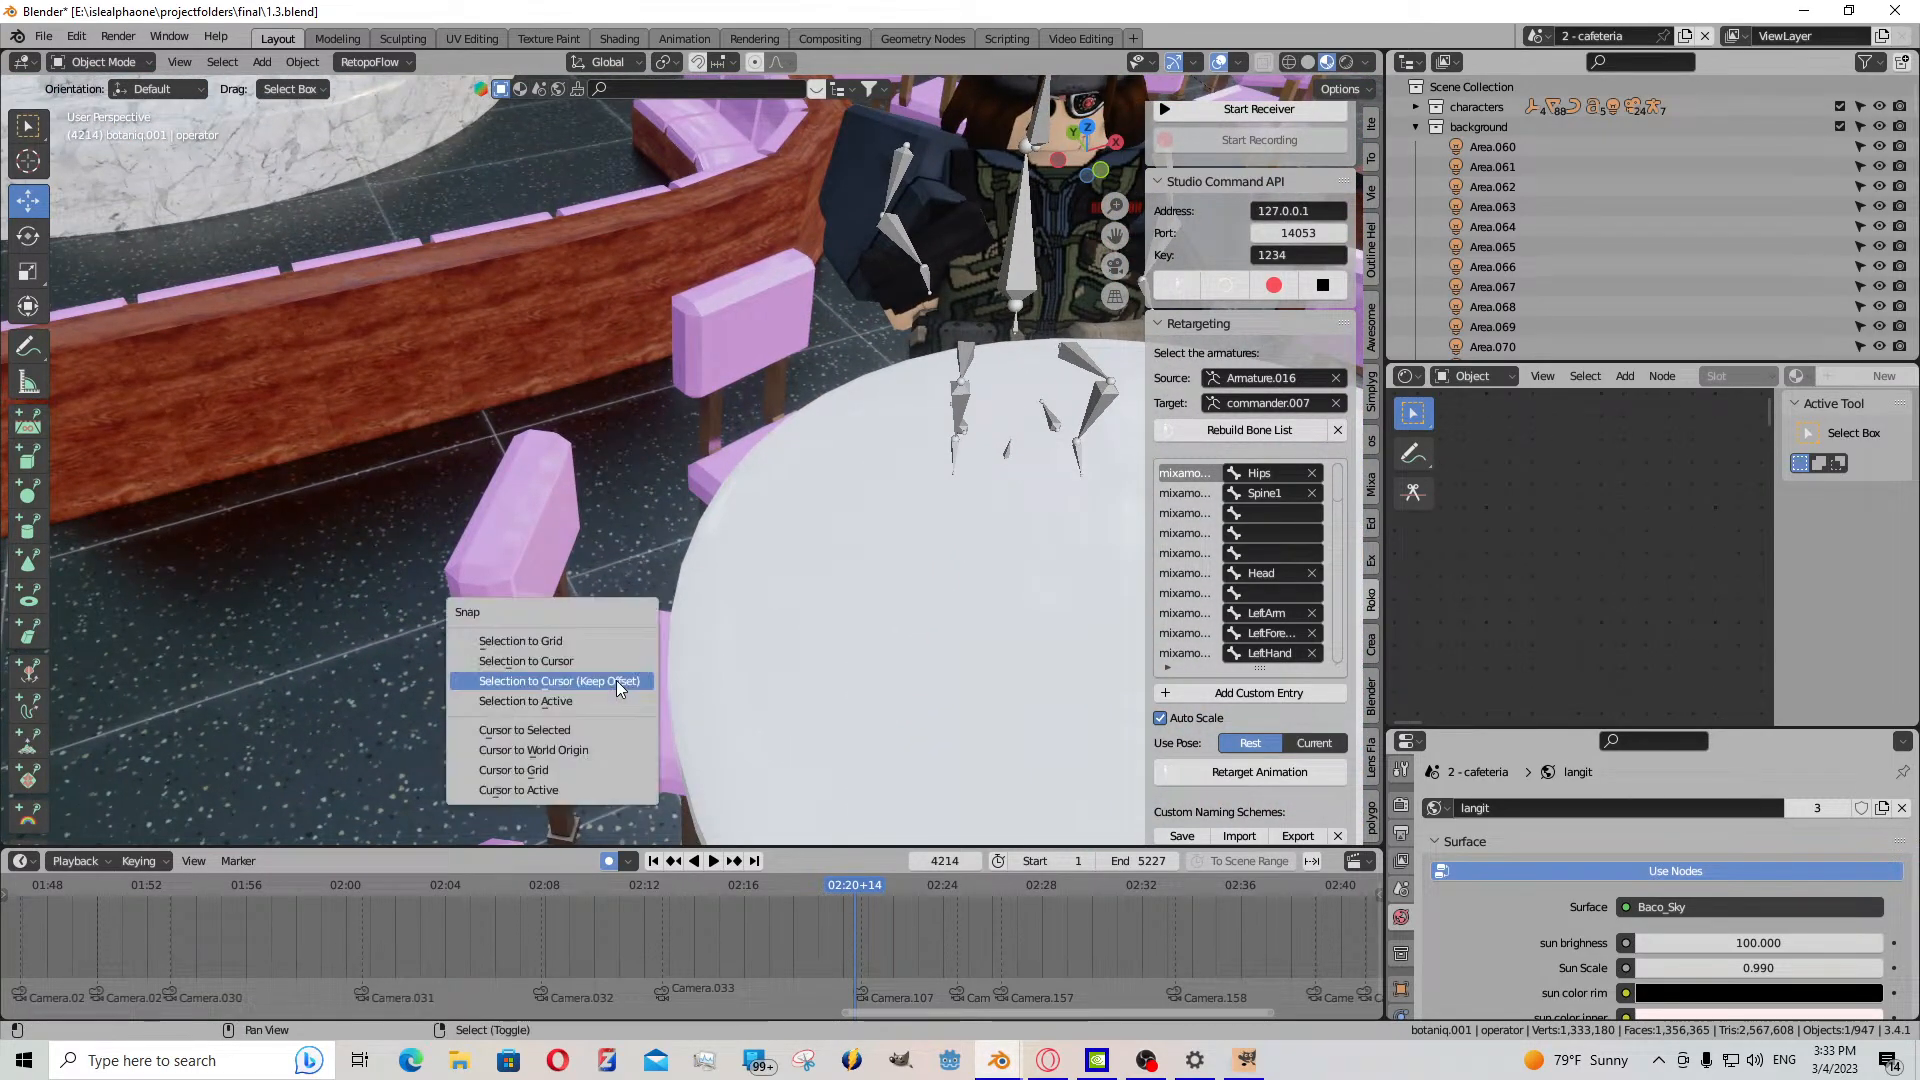
{"action": "left_click", "coordinate": [620, 671]}
- Rotate the operator character about 143° around the global Z axis at the round table
{"action": "key", "text": "r"}
{"action": "key", "text": "z"}
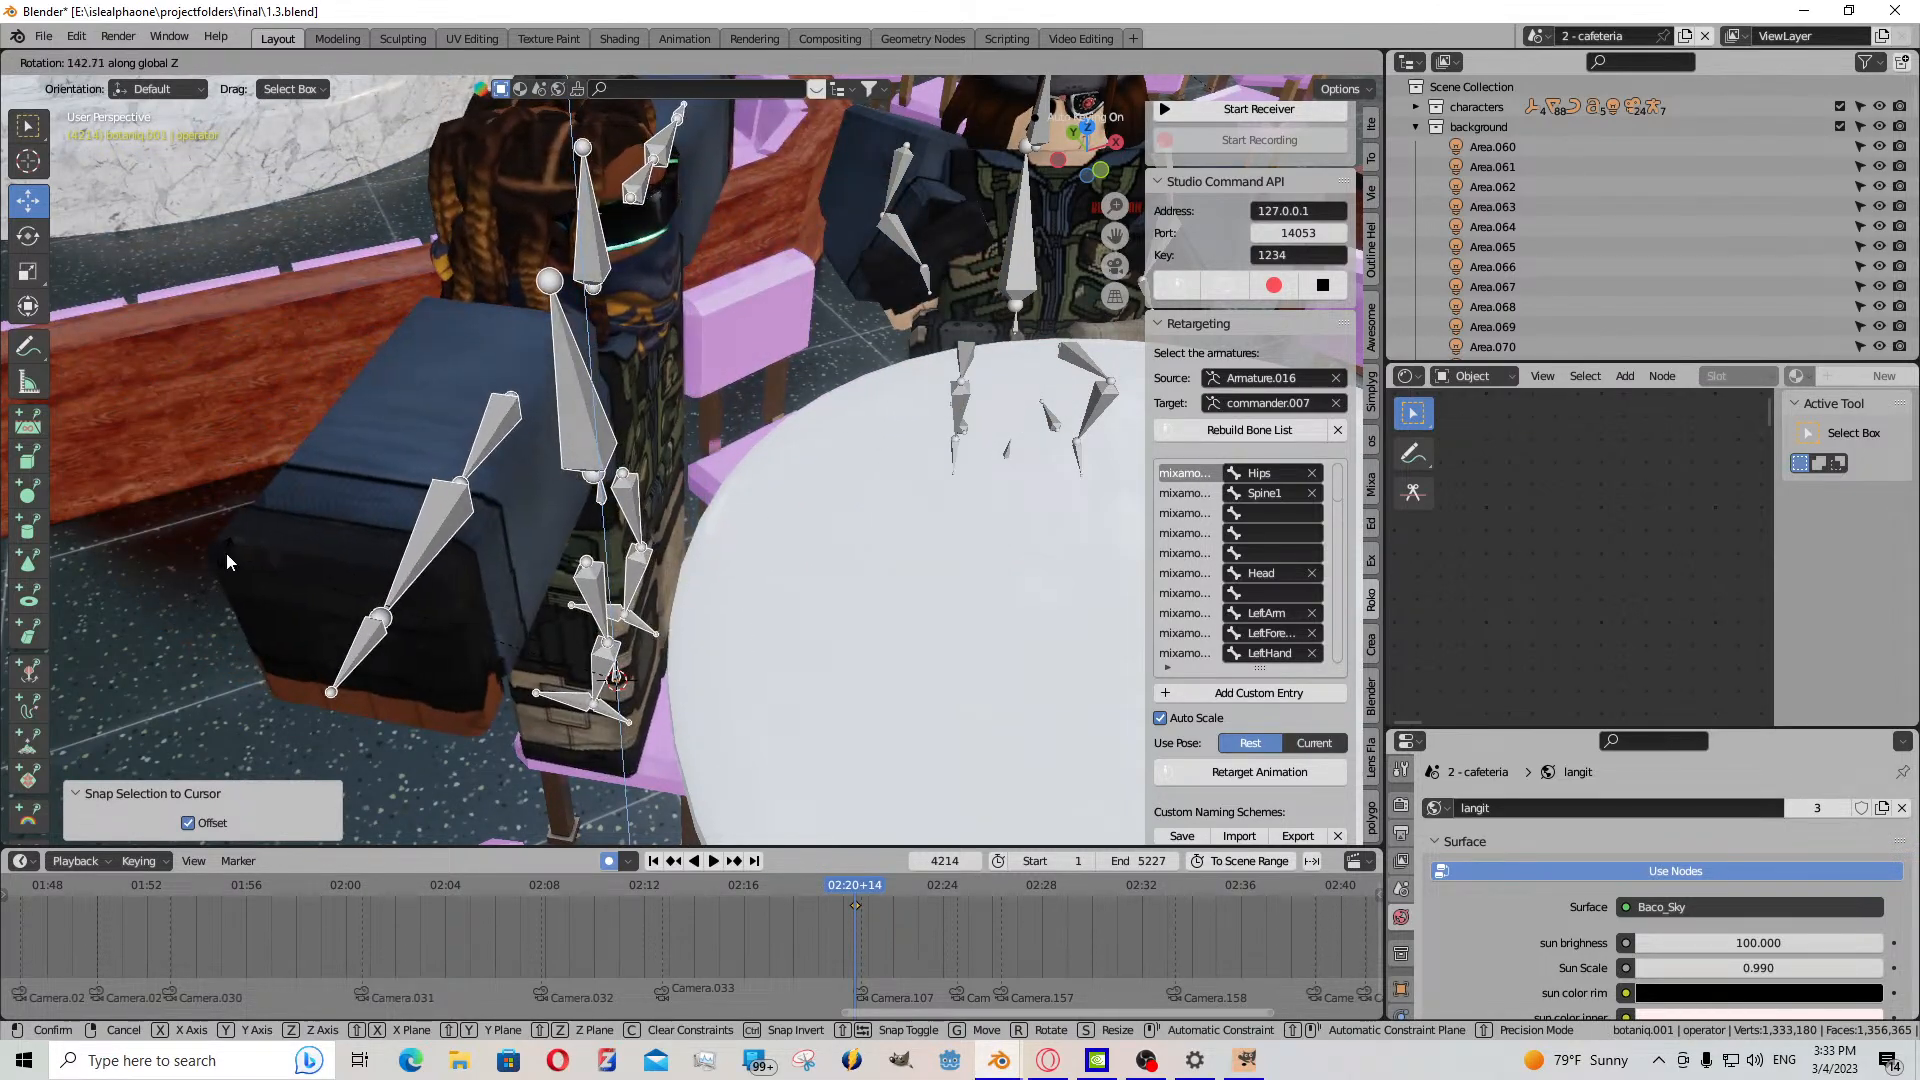
{"action": "left_click", "coordinate": [510, 600]}
{"action": "key", "text": "shift+grave"}
{"action": "key", "text": "s"}
{"action": "left_click", "coordinate": [691, 459]}
- Delete the extra armature overlapping the commander.007 skeleton on the open cafeteria floor
{"action": "key", "text": "shift+grave"}
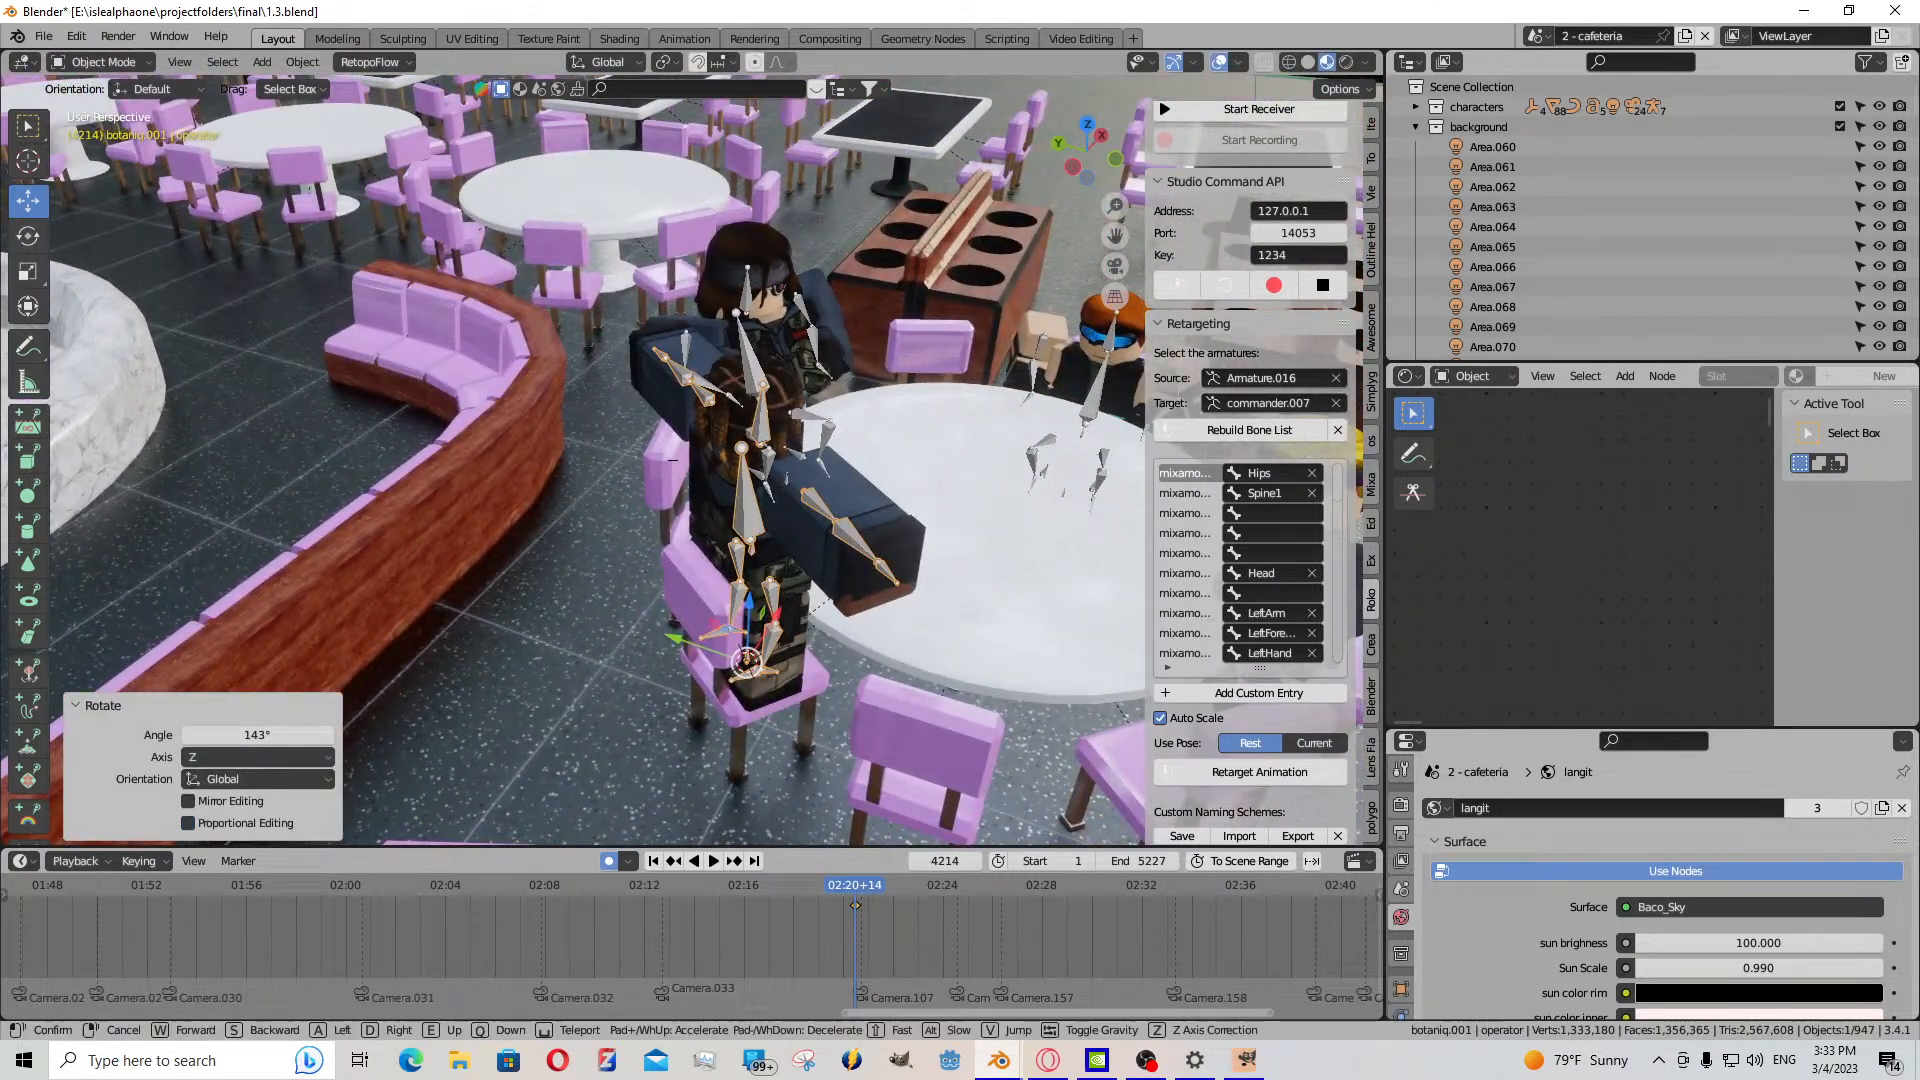
{"action": "key", "text": "s"}
{"action": "key", "text": "w"}
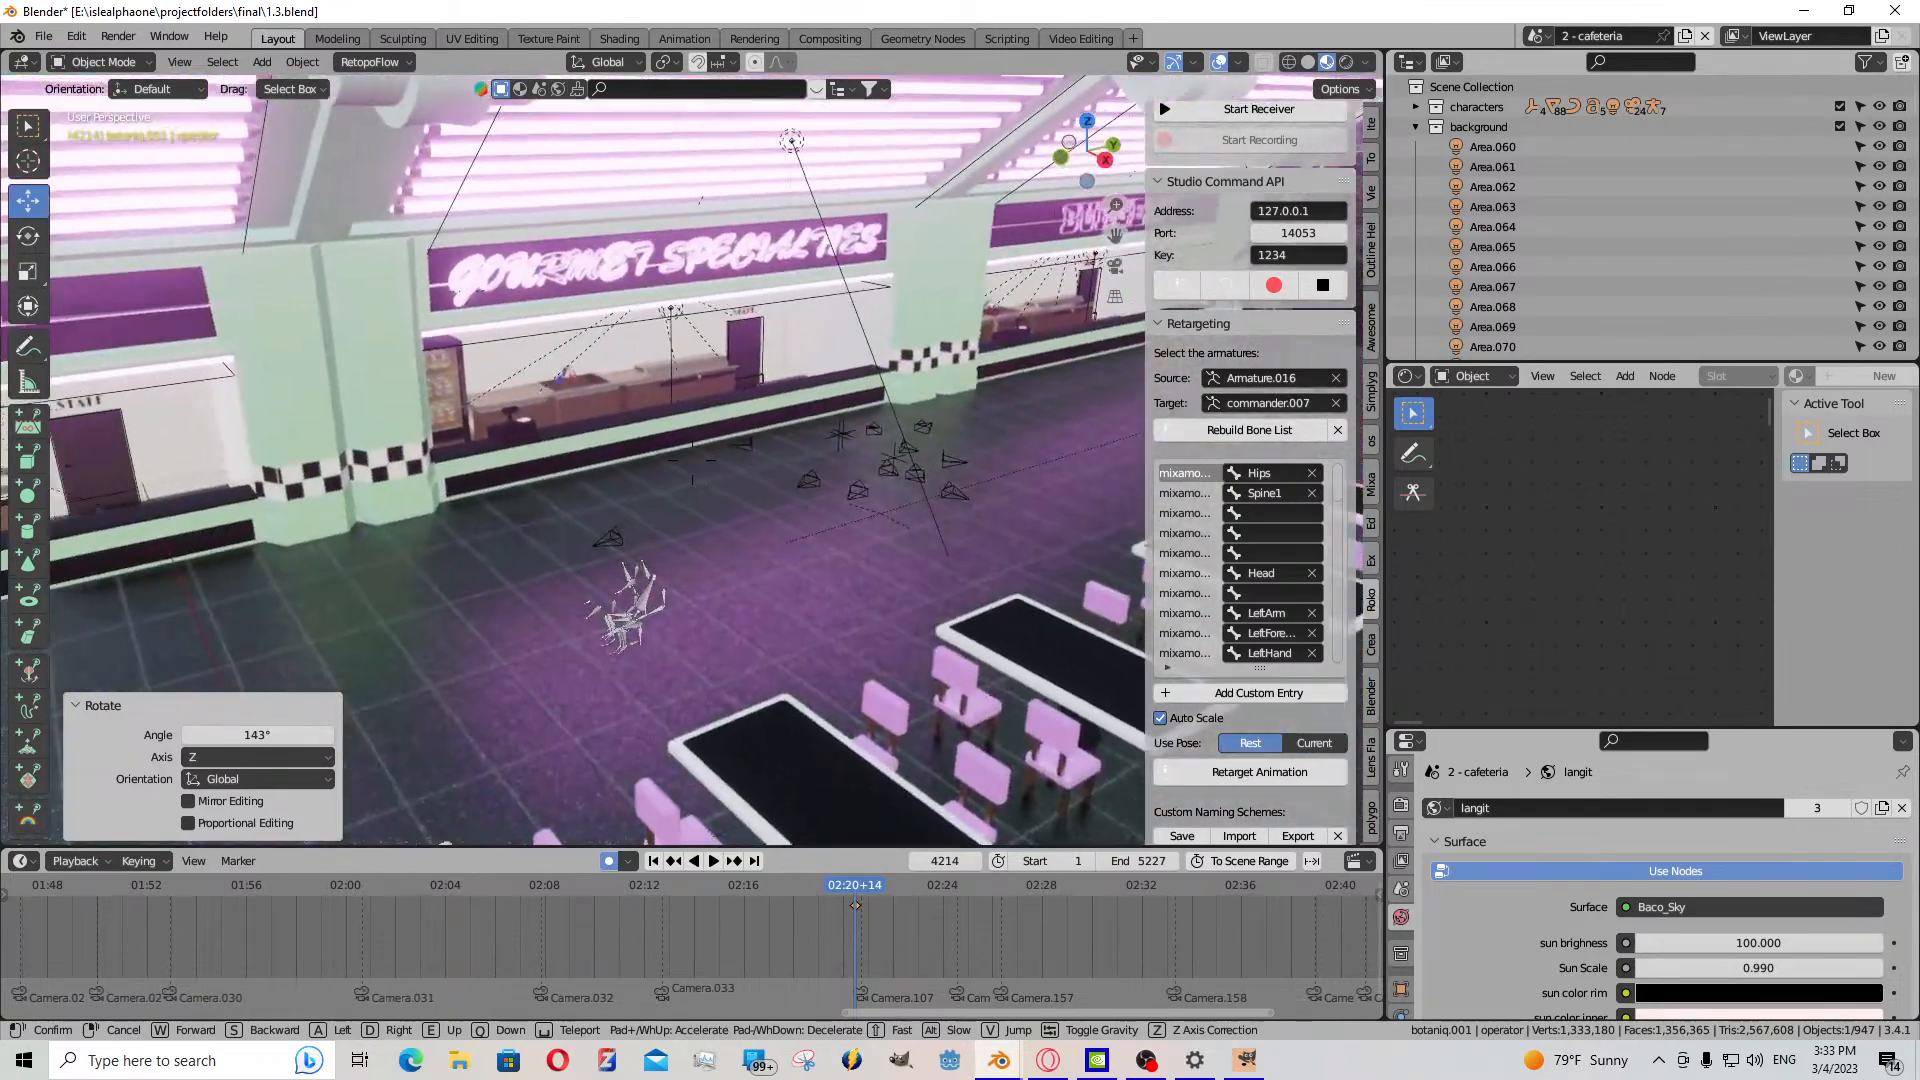
{"action": "key", "text": "w"}
{"action": "left_click", "coordinate": [691, 460]}
{"action": "left_click", "coordinate": [100, 62]}
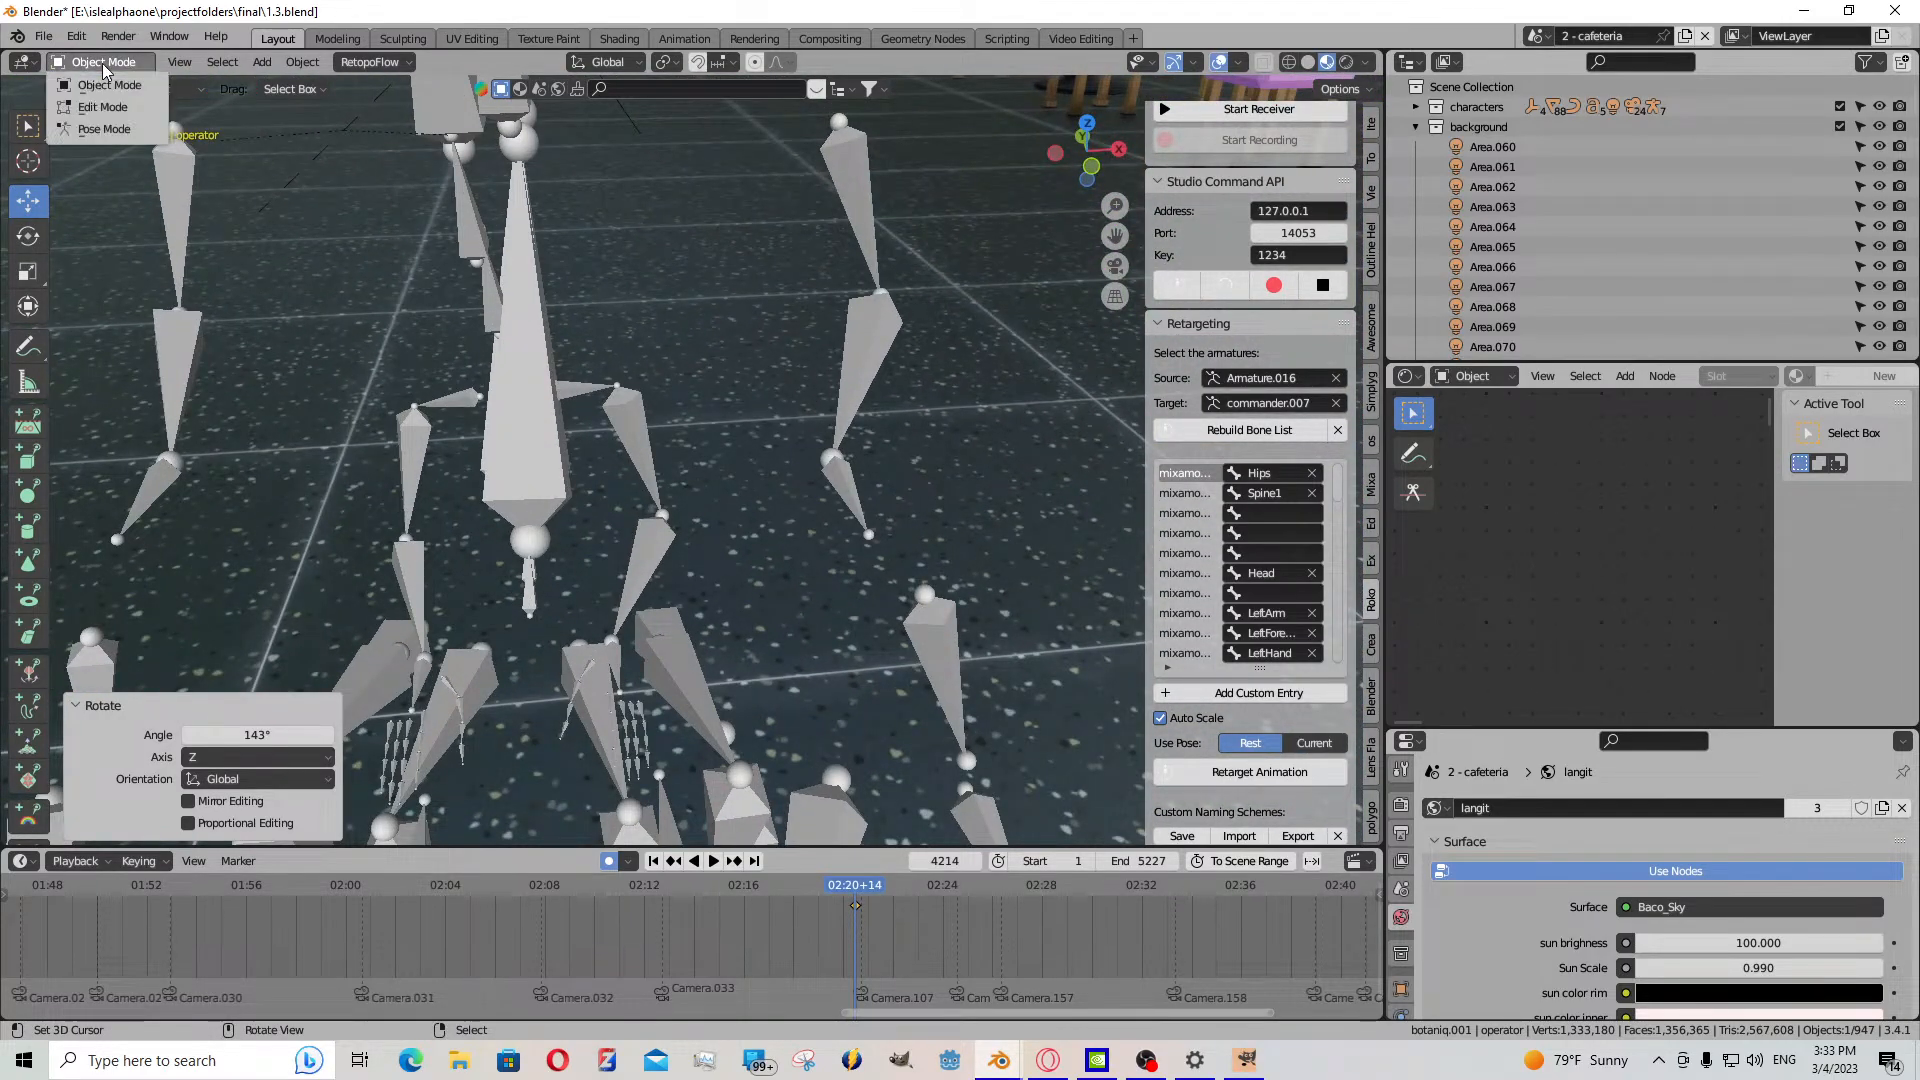
{"action": "key", "text": "Delete"}
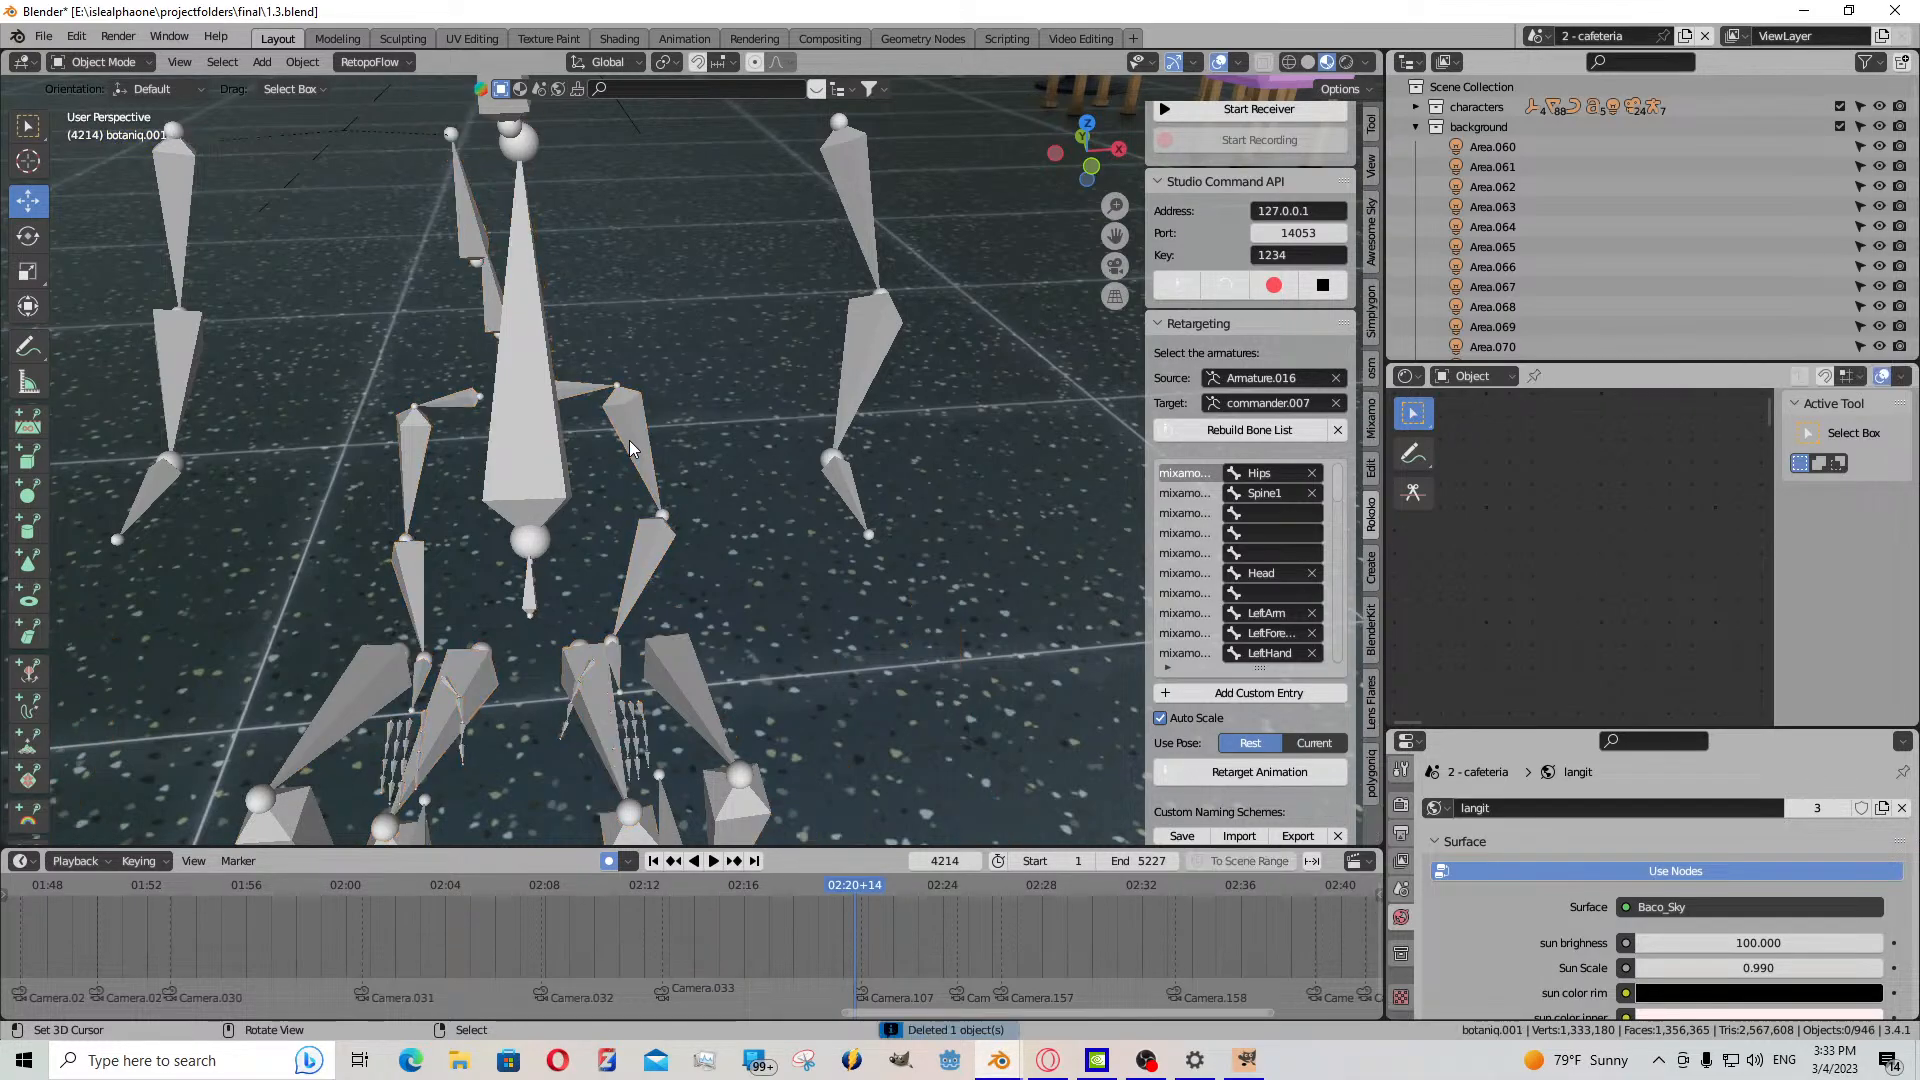
- Snap the 3D cursor to Armature.016 and delete that armature
{"action": "left_click", "coordinate": [628, 440]}
{"action": "key", "text": "shift+s"}
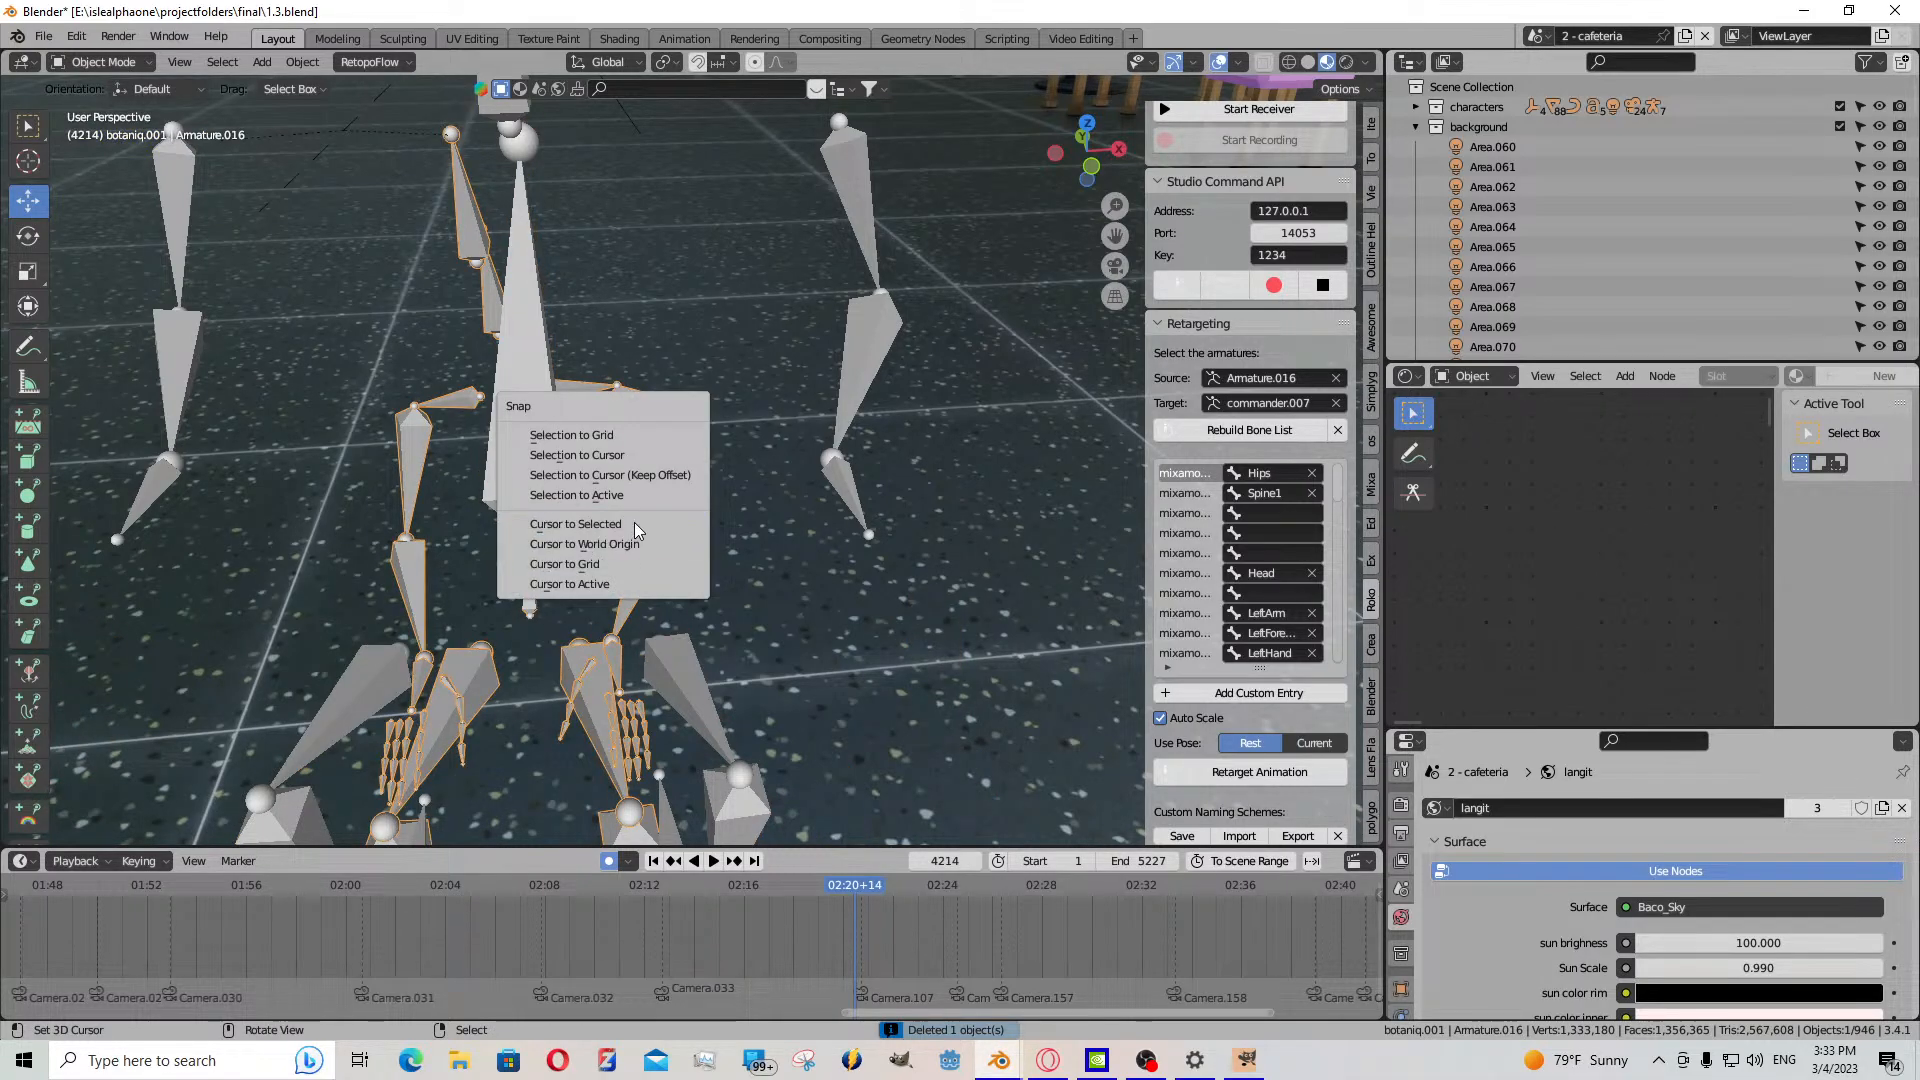
{"action": "left_click", "coordinate": [634, 523]}
{"action": "key", "text": "Delete"}
{"action": "scroll", "coordinate": [645, 513], "scroll_direction": "down", "scroll_amount": 4}
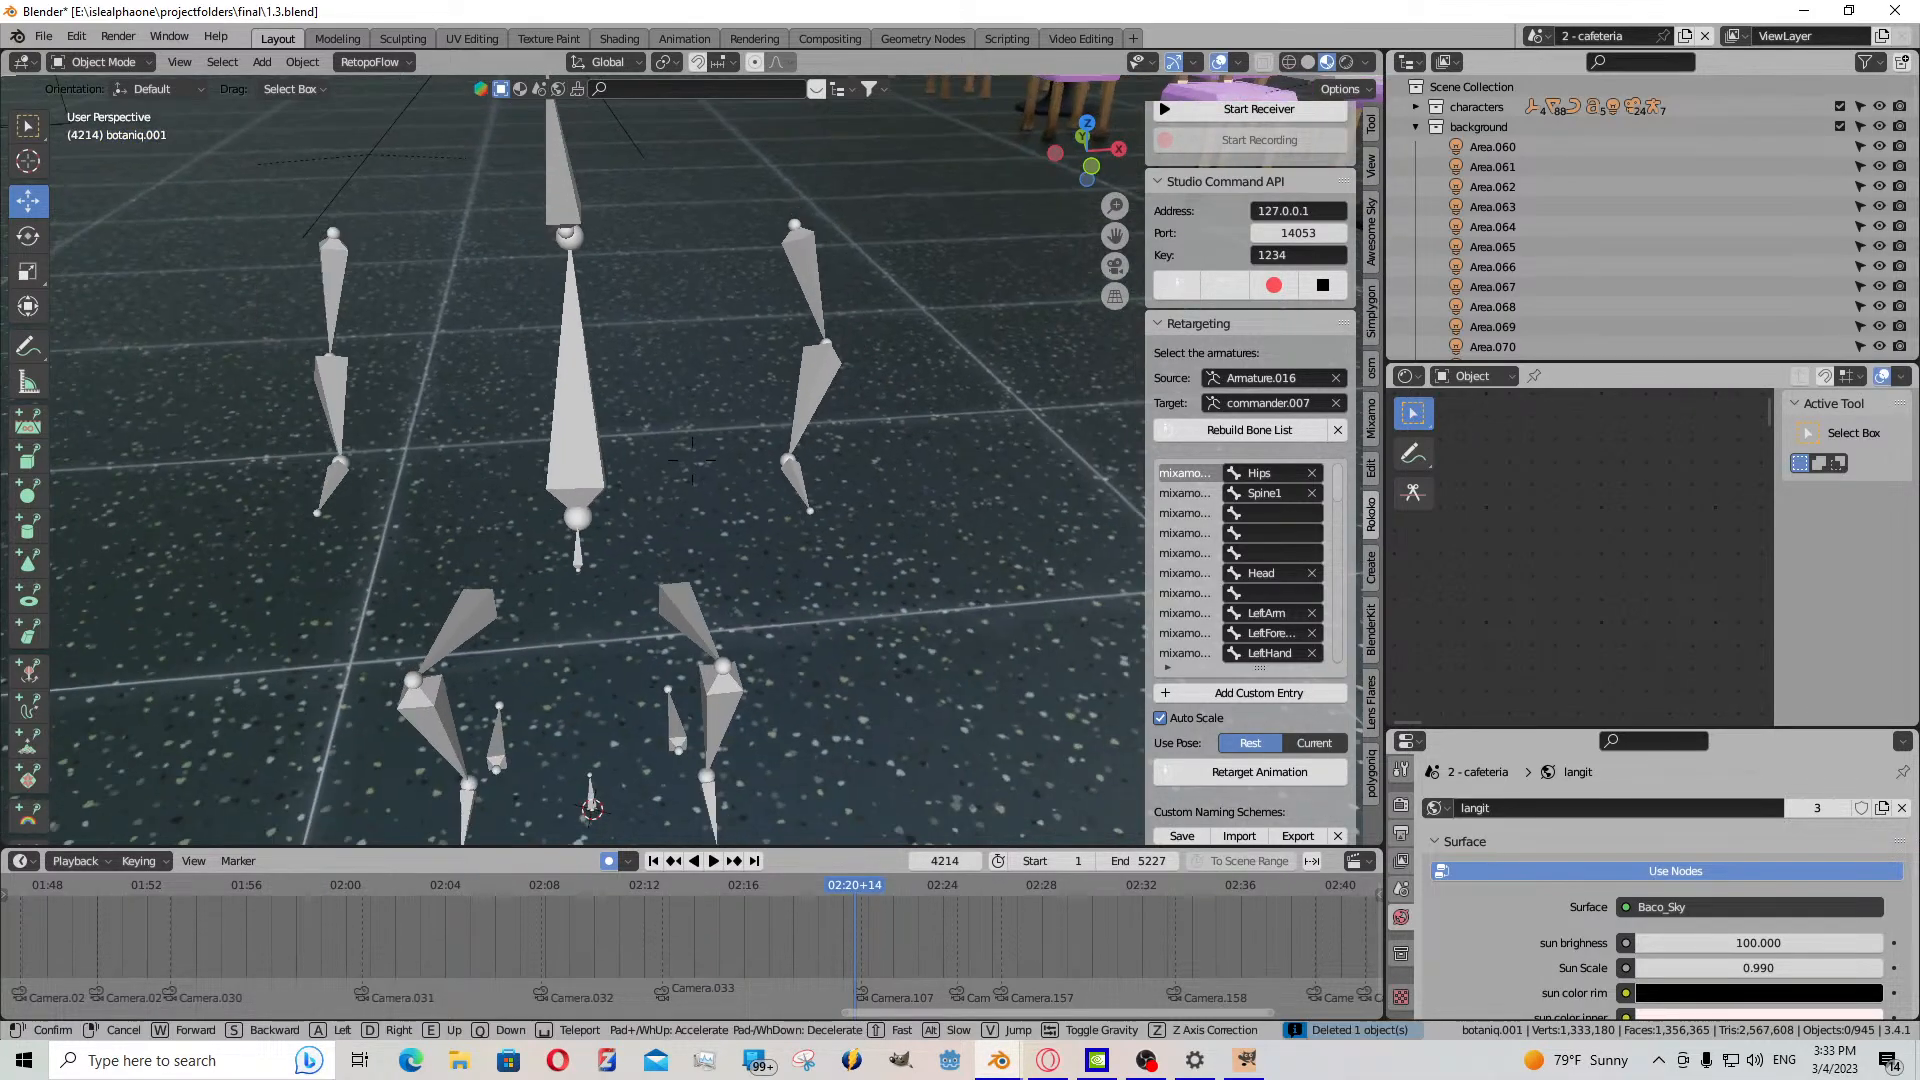
- Import a sitting animation FBX from the mocap folder, filtering the files by "sitti"
{"action": "left_click", "coordinate": [44, 36]}
{"action": "mouse_move", "coordinate": [112, 314]}
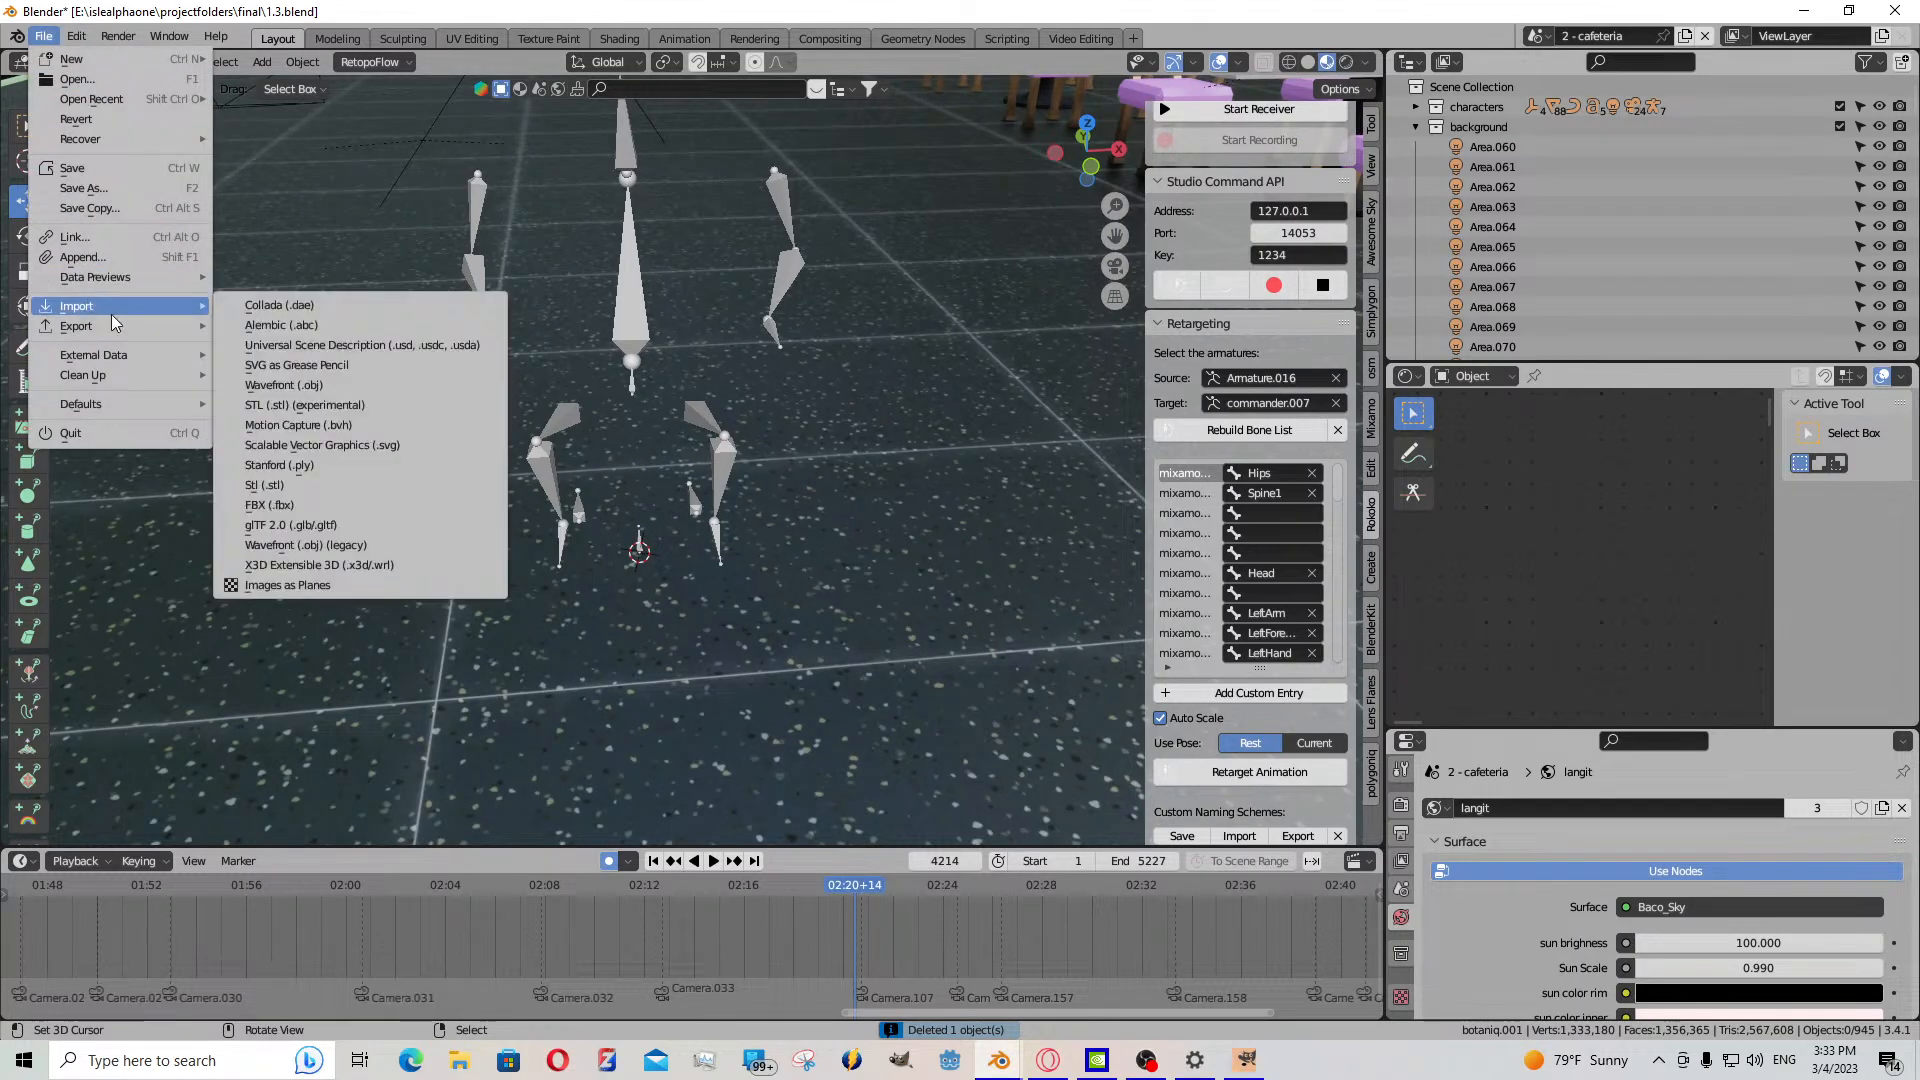
{"action": "left_click", "coordinate": [350, 507]}
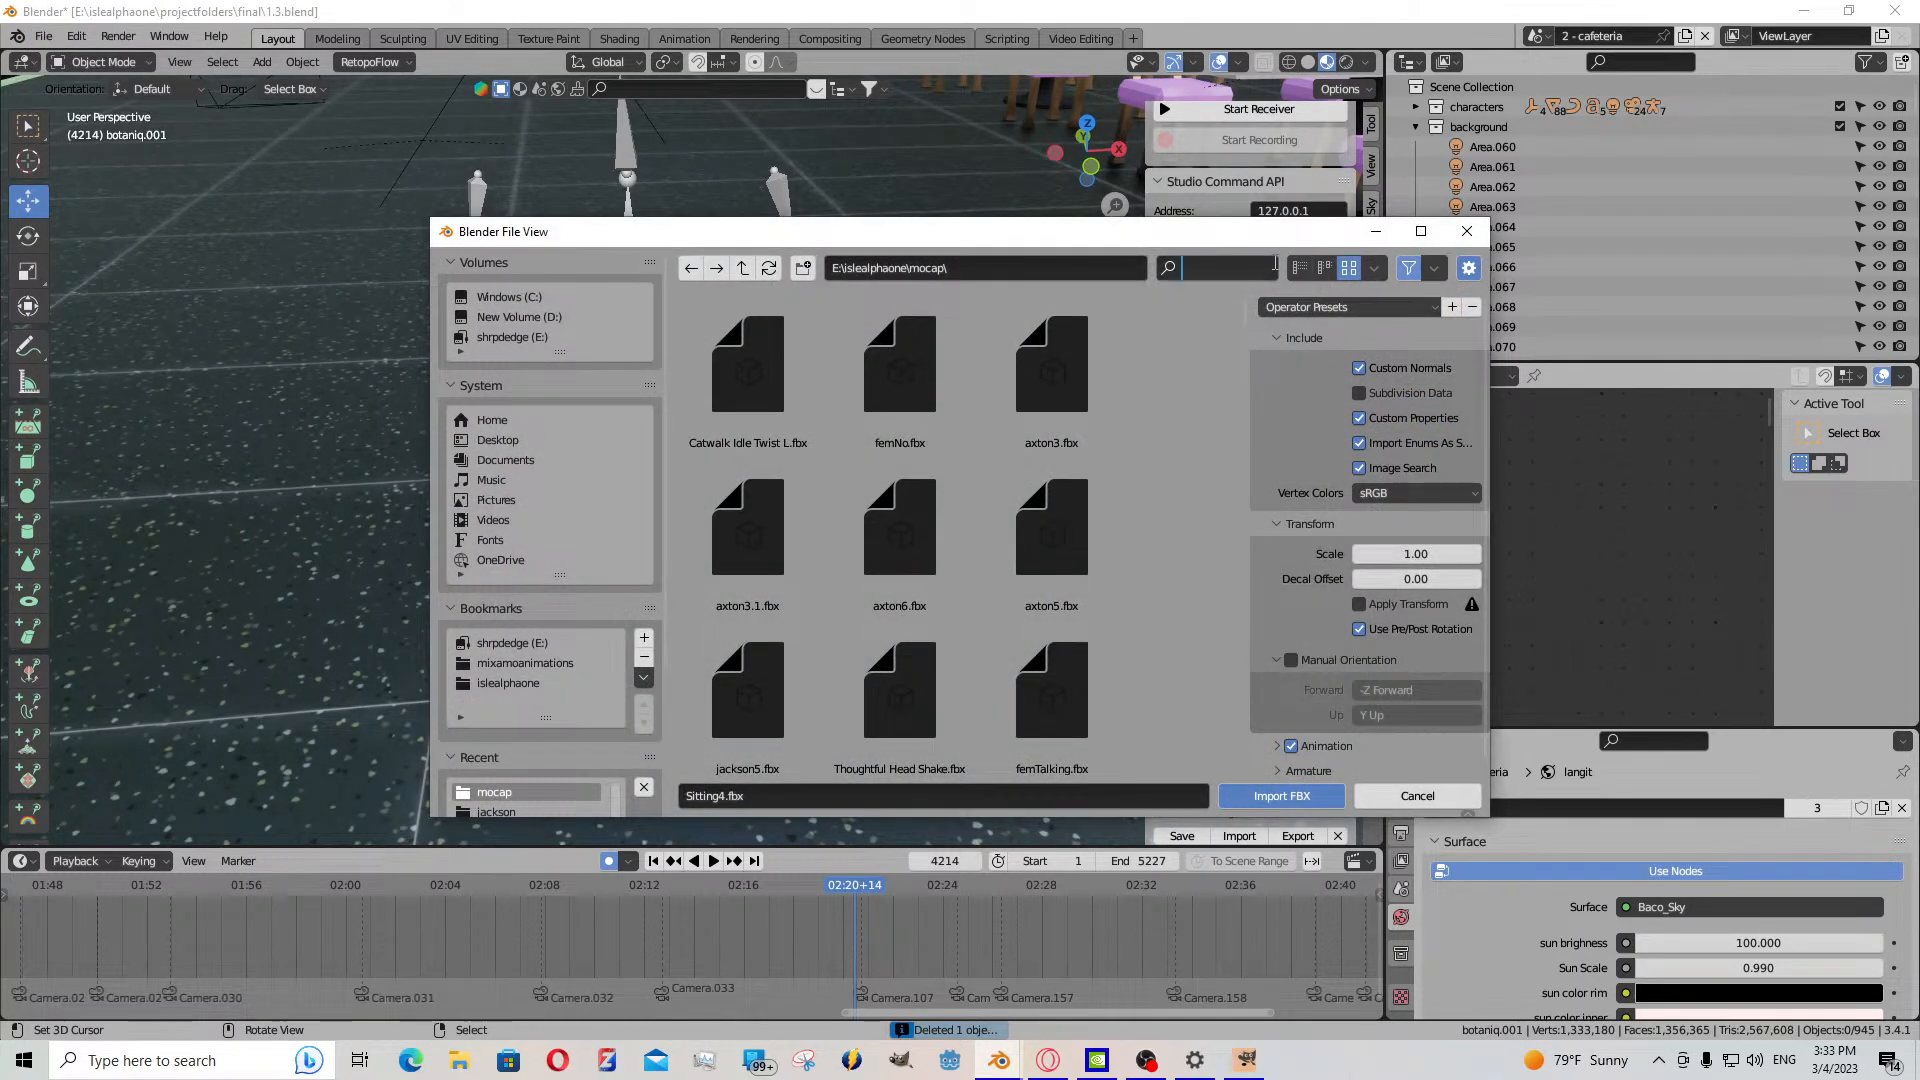
{"action": "type", "text": "sitti"}
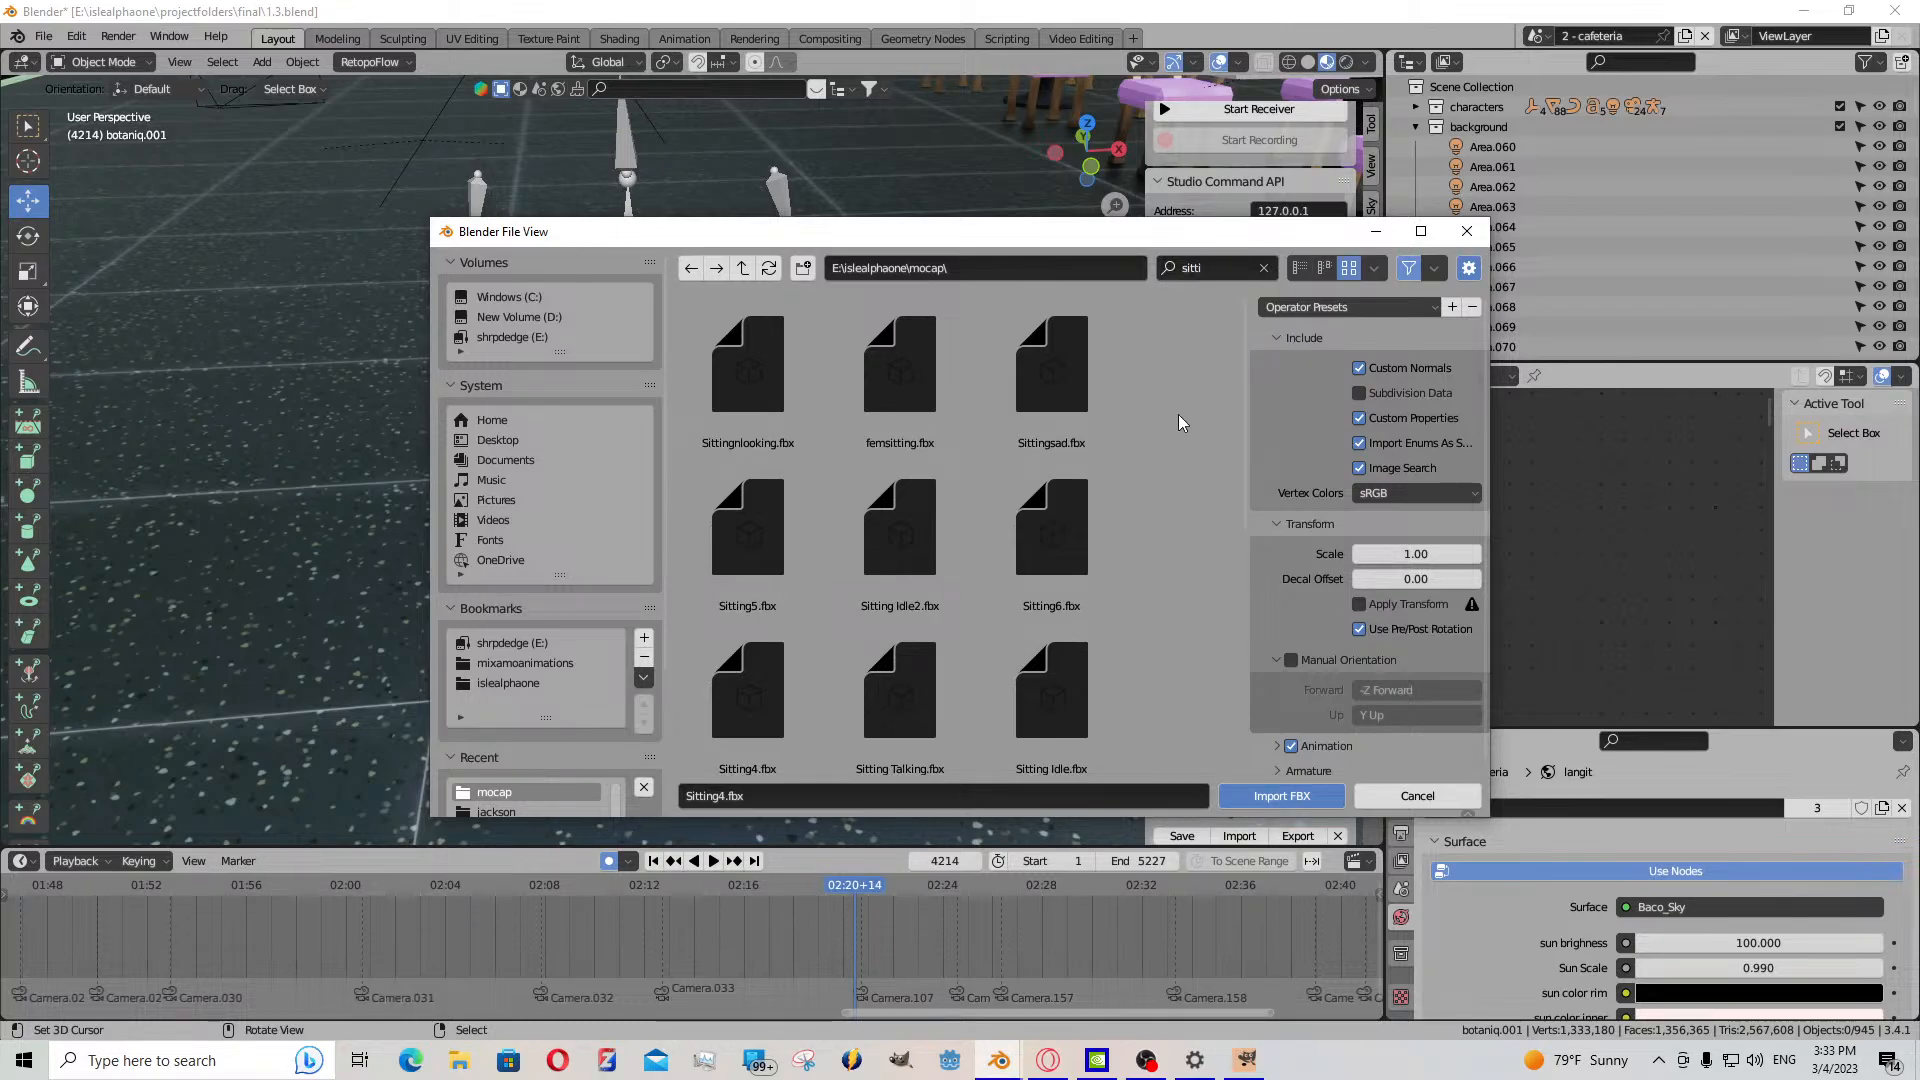
{"action": "scroll", "coordinate": [1166, 422], "scroll_direction": "down", "scroll_amount": 3}
{"action": "double_click", "coordinate": [842, 566]}
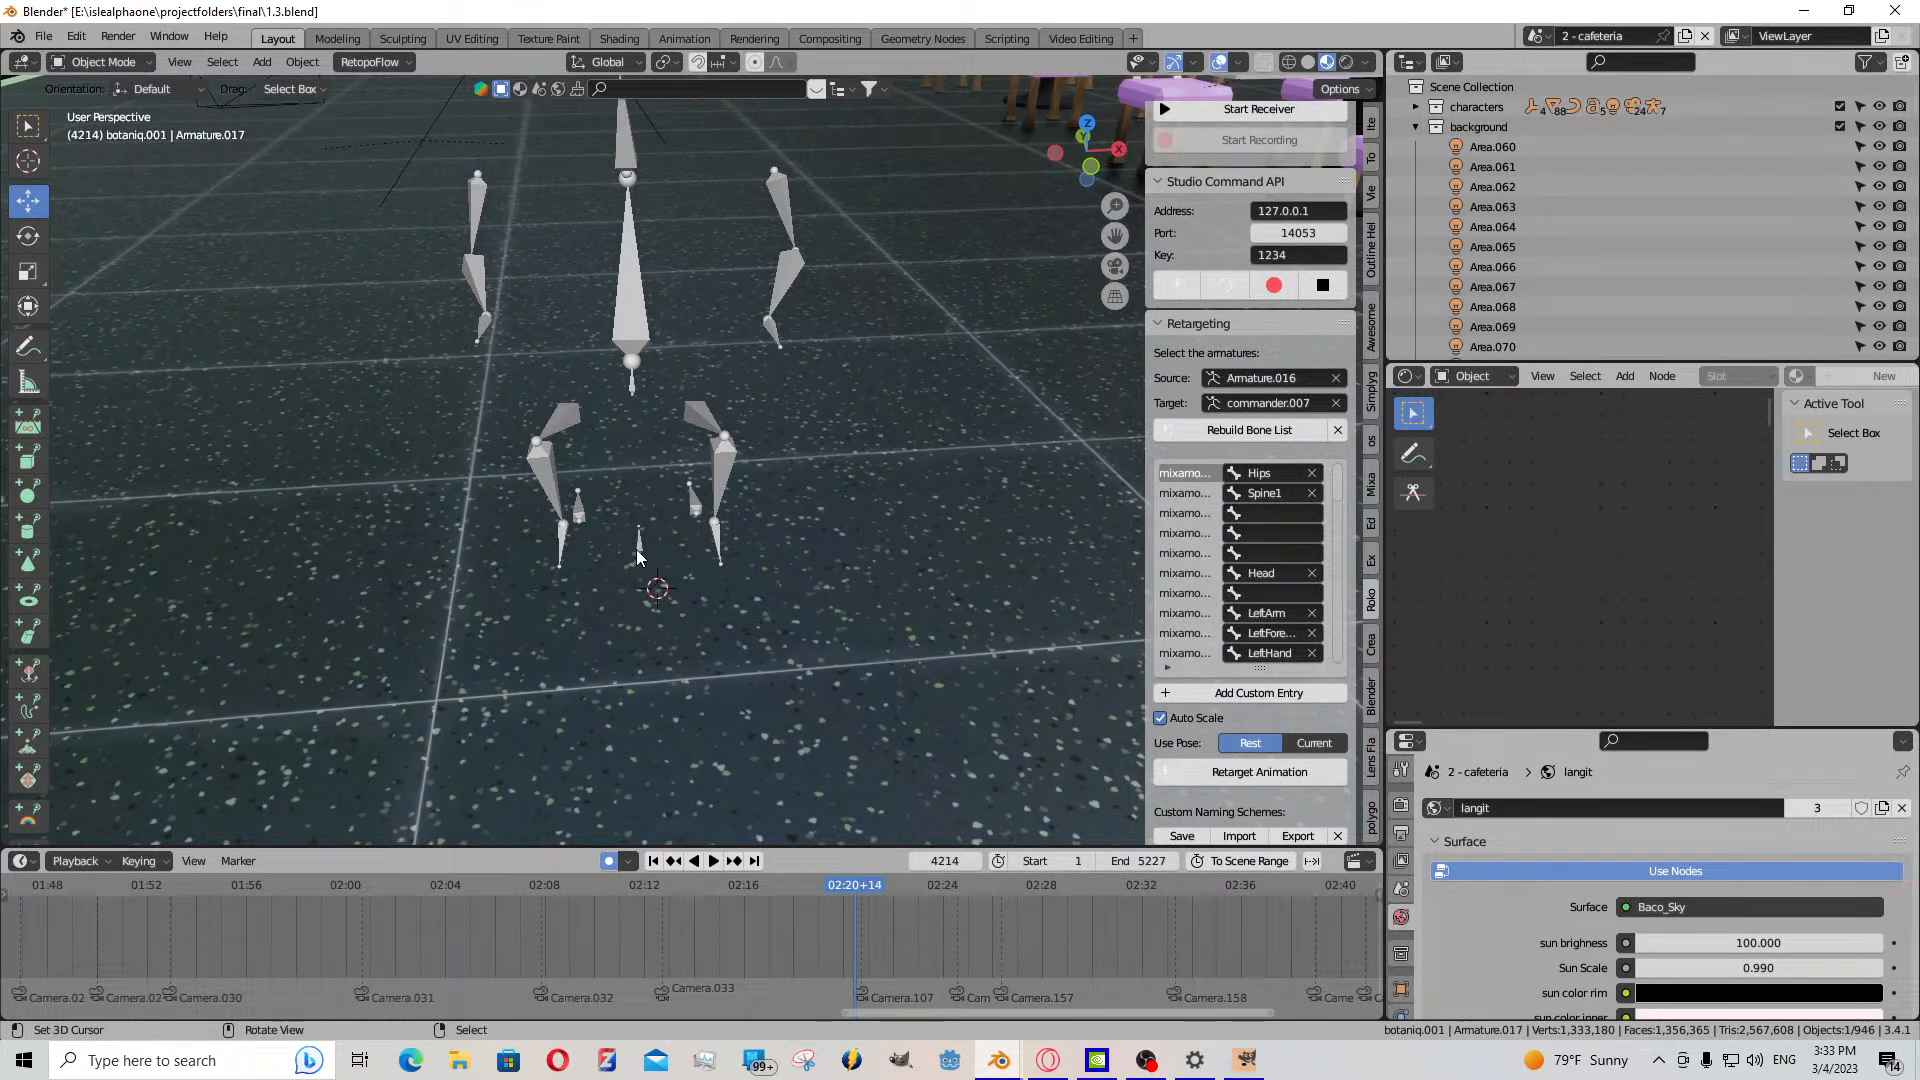
- Snap the imported Armature.017 to the 3D cursor just beside commander.007's root bone, keeping offset
{"action": "key", "text": "shift+s"}
{"action": "left_click", "coordinate": [663, 582]}
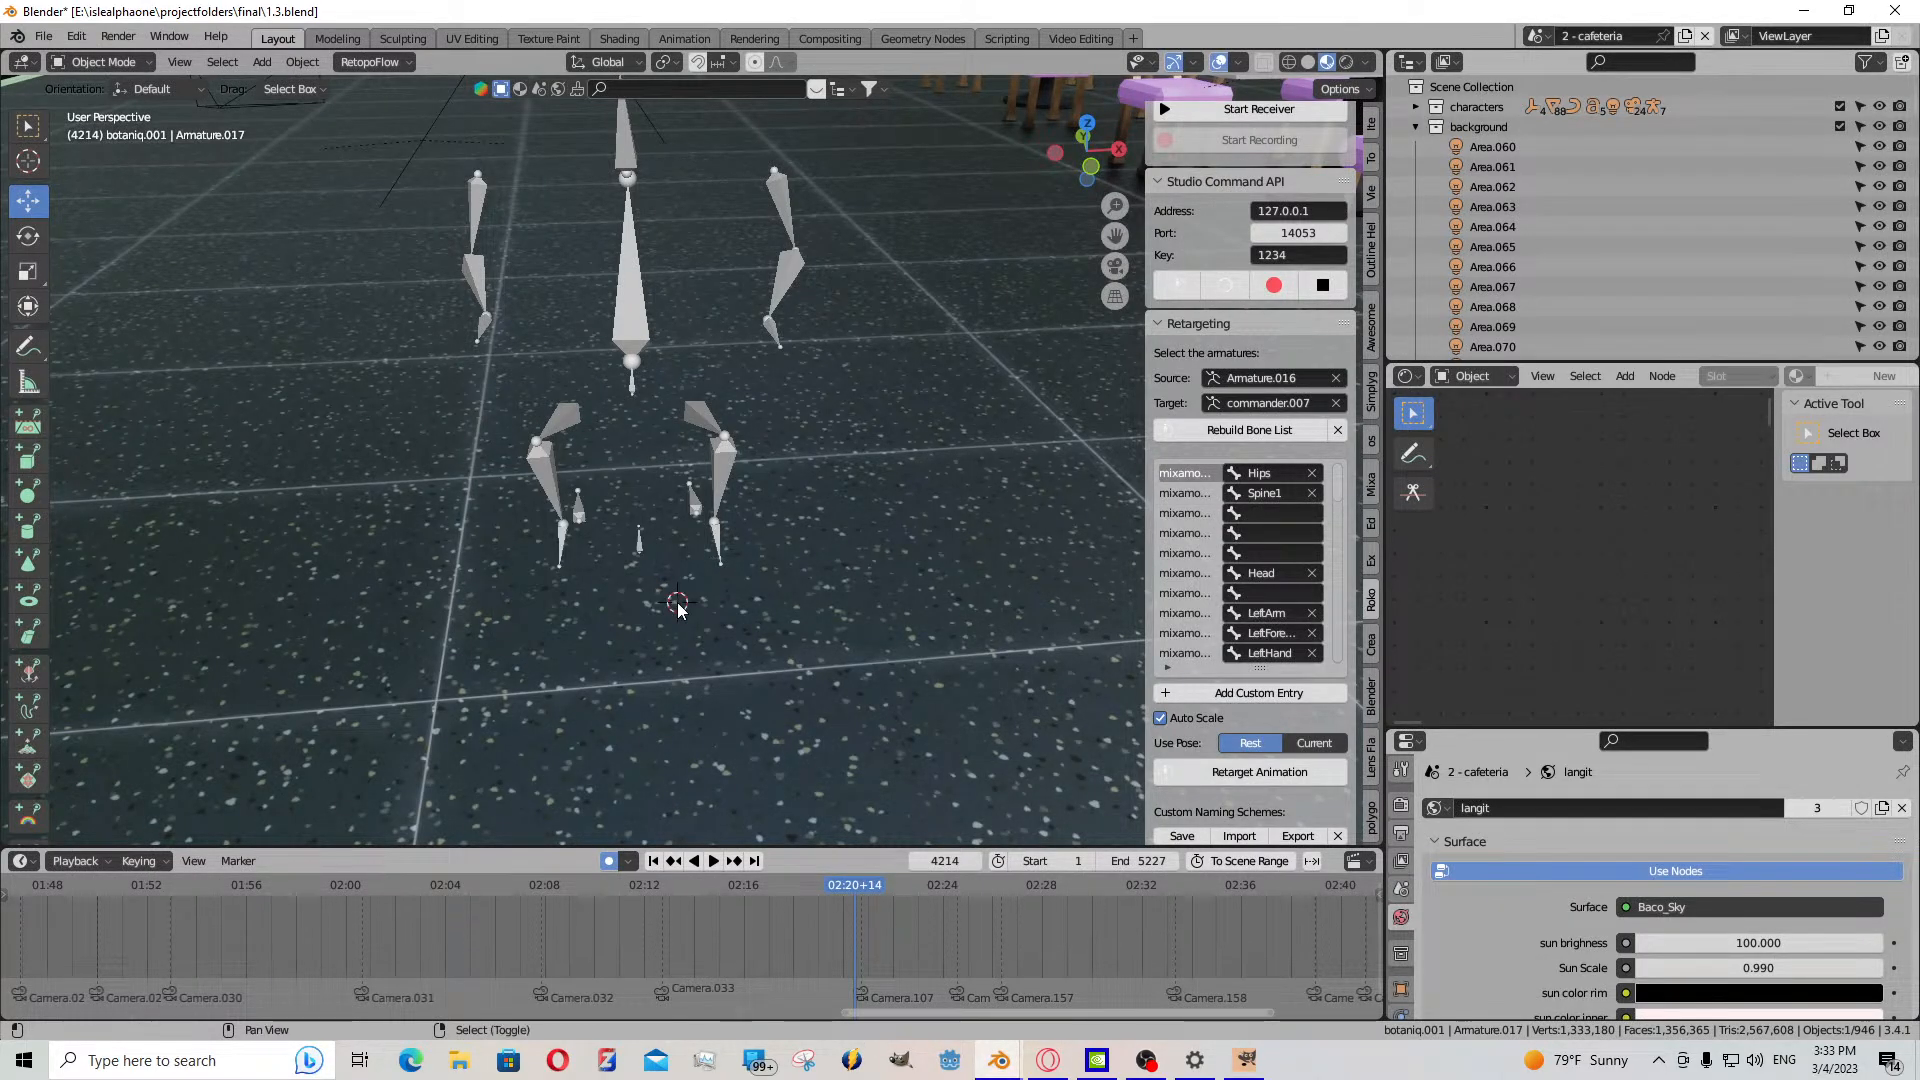
{"action": "key", "text": "shift+s"}
{"action": "left_click", "coordinate": [680, 553]}
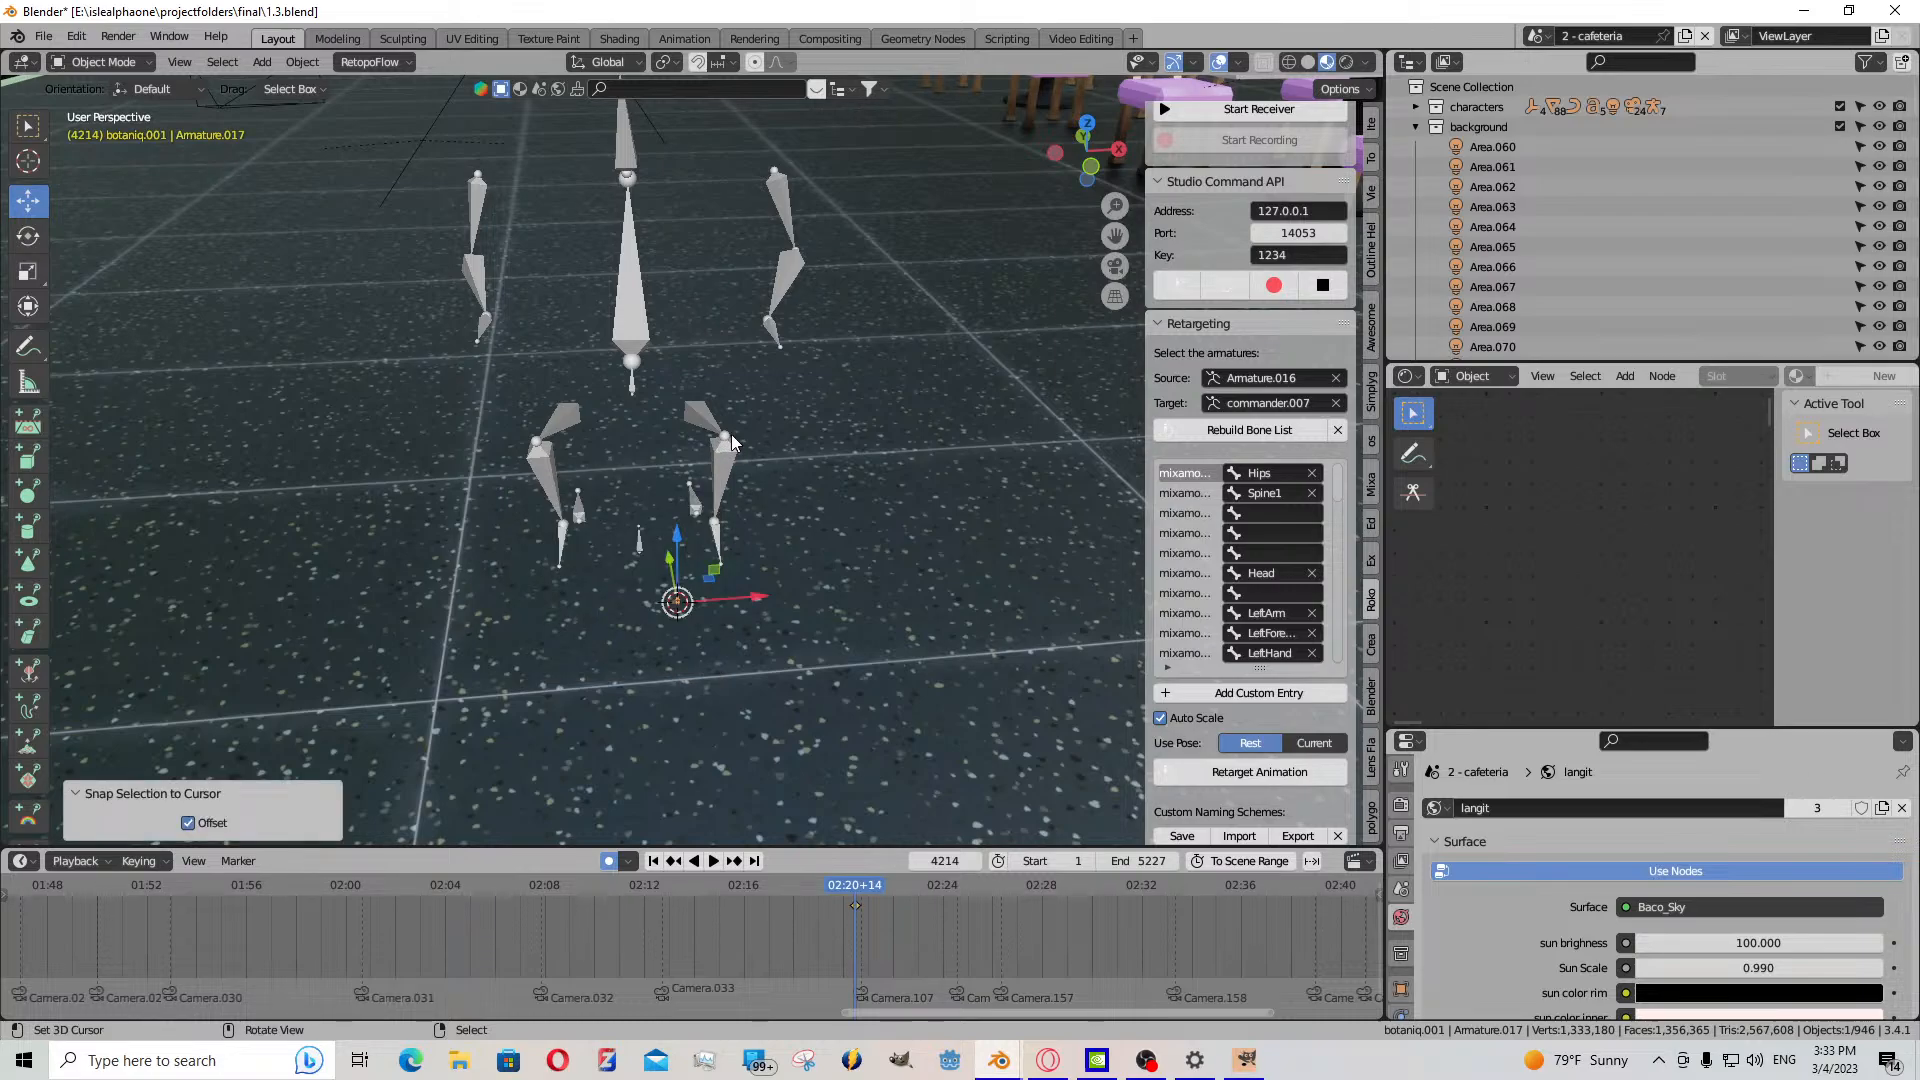
- Snap the 3D cursor to commander.007's root bone in Pose Mode and return to Object Mode
{"action": "left_click", "coordinate": [736, 452]}
{"action": "left_click", "coordinate": [100, 62]}
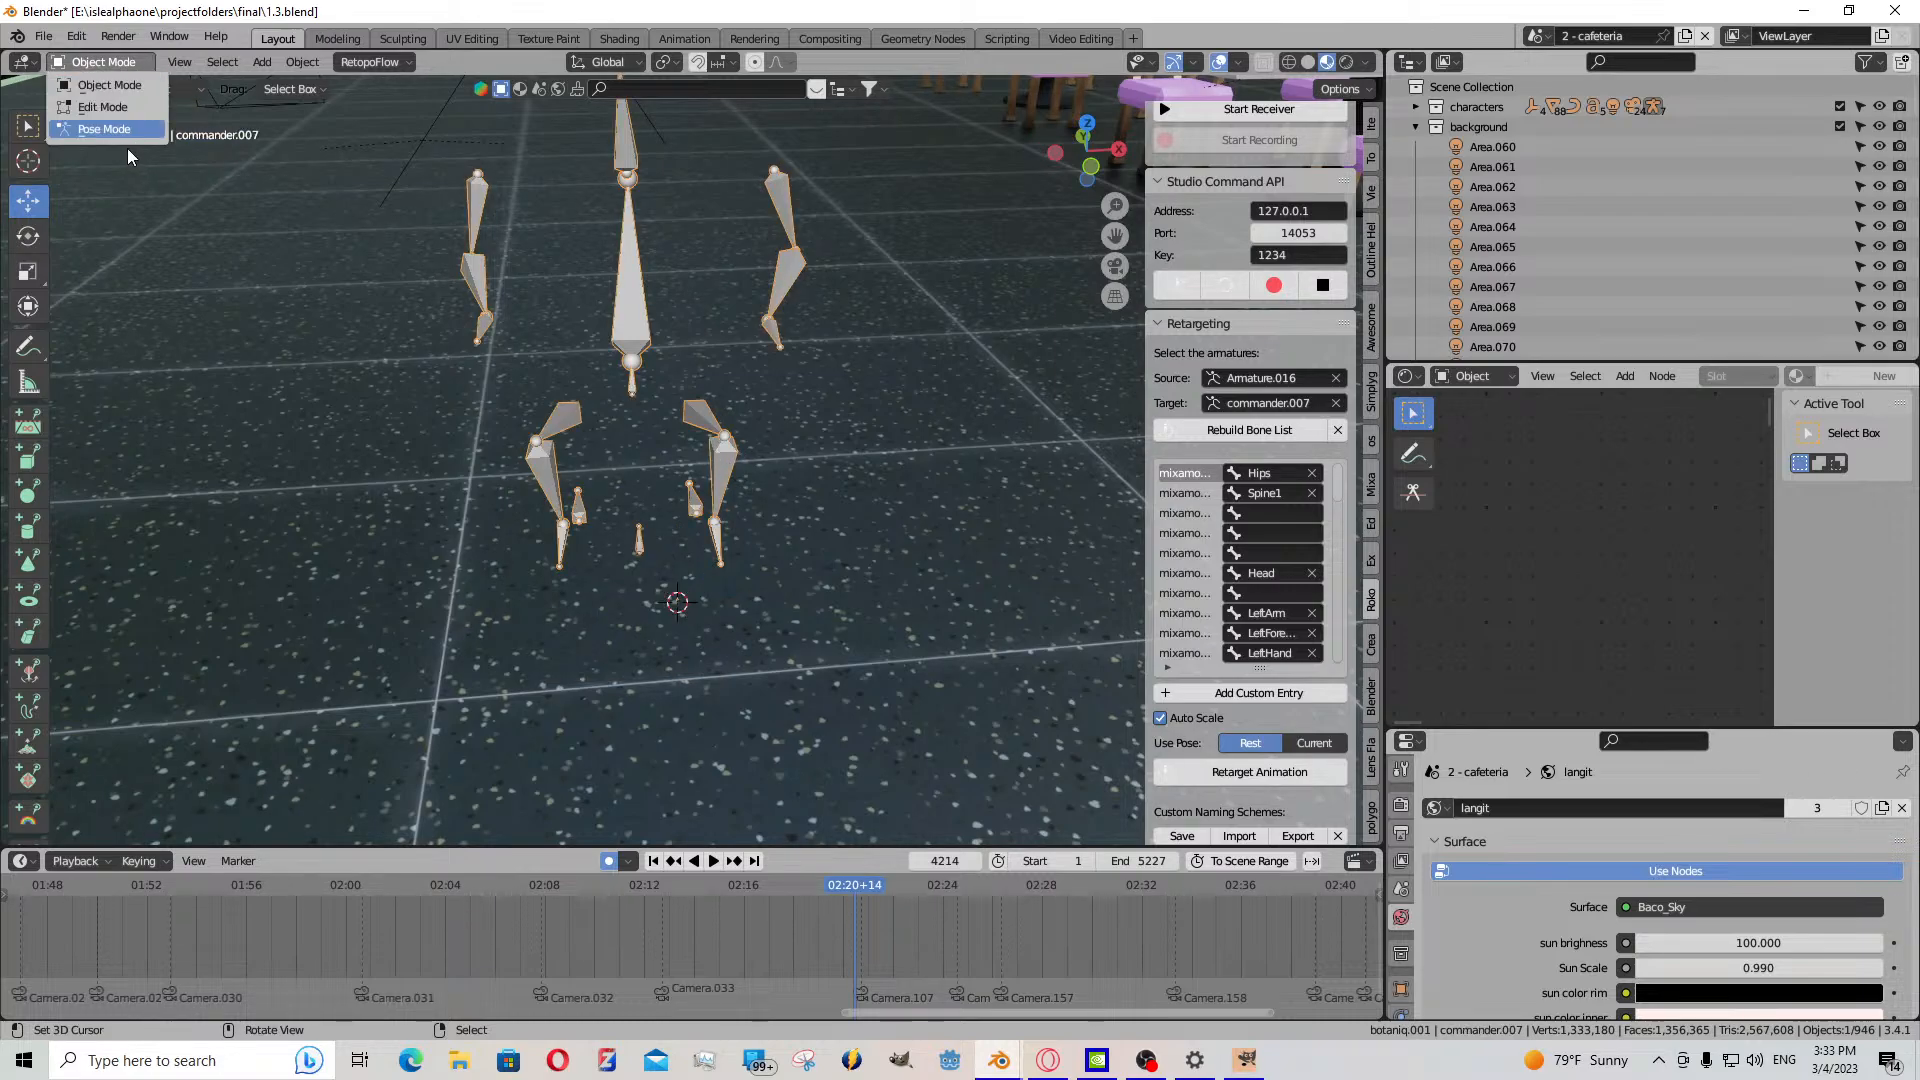
{"action": "left_click", "coordinate": [110, 134]}
{"action": "left_click", "coordinate": [636, 545]}
{"action": "key", "text": "shift+s"}
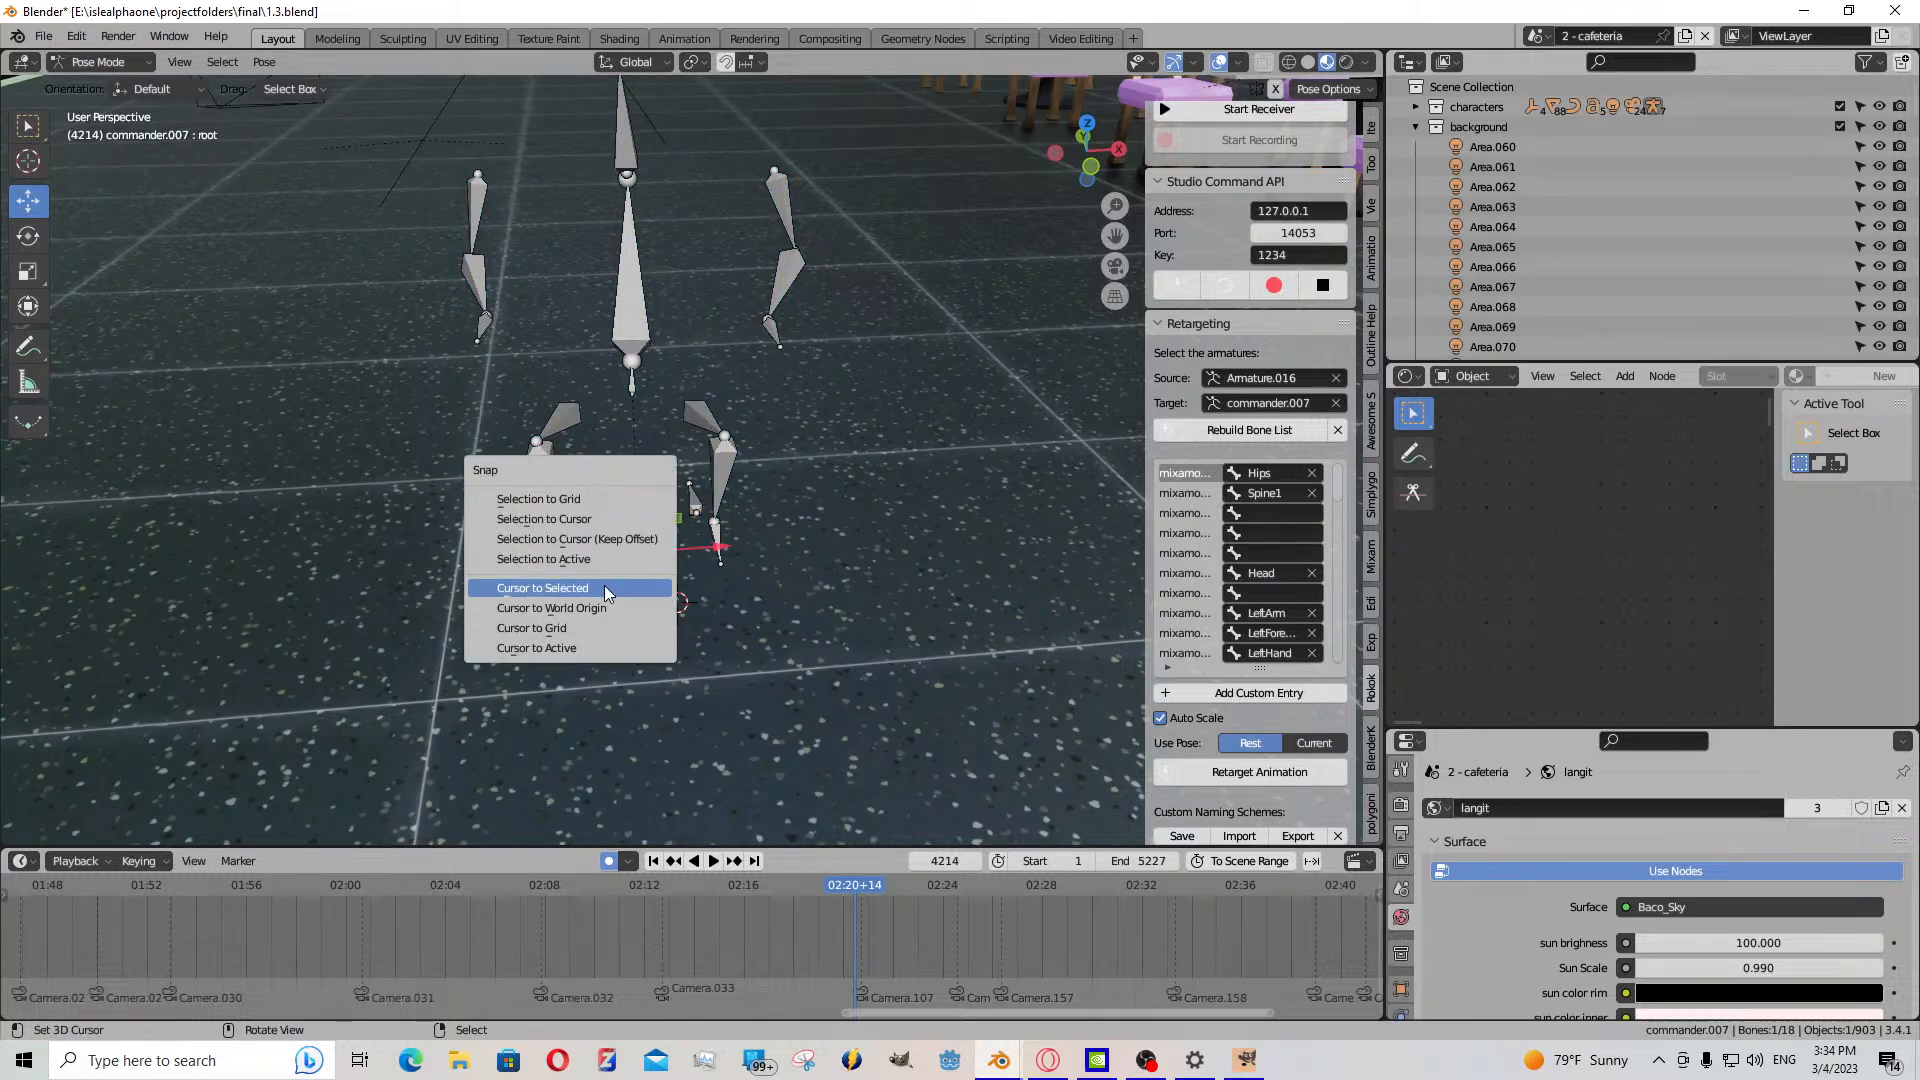
{"action": "left_click", "coordinate": [569, 588]}
{"action": "left_click", "coordinate": [117, 64]}
{"action": "left_click", "coordinate": [117, 84]}
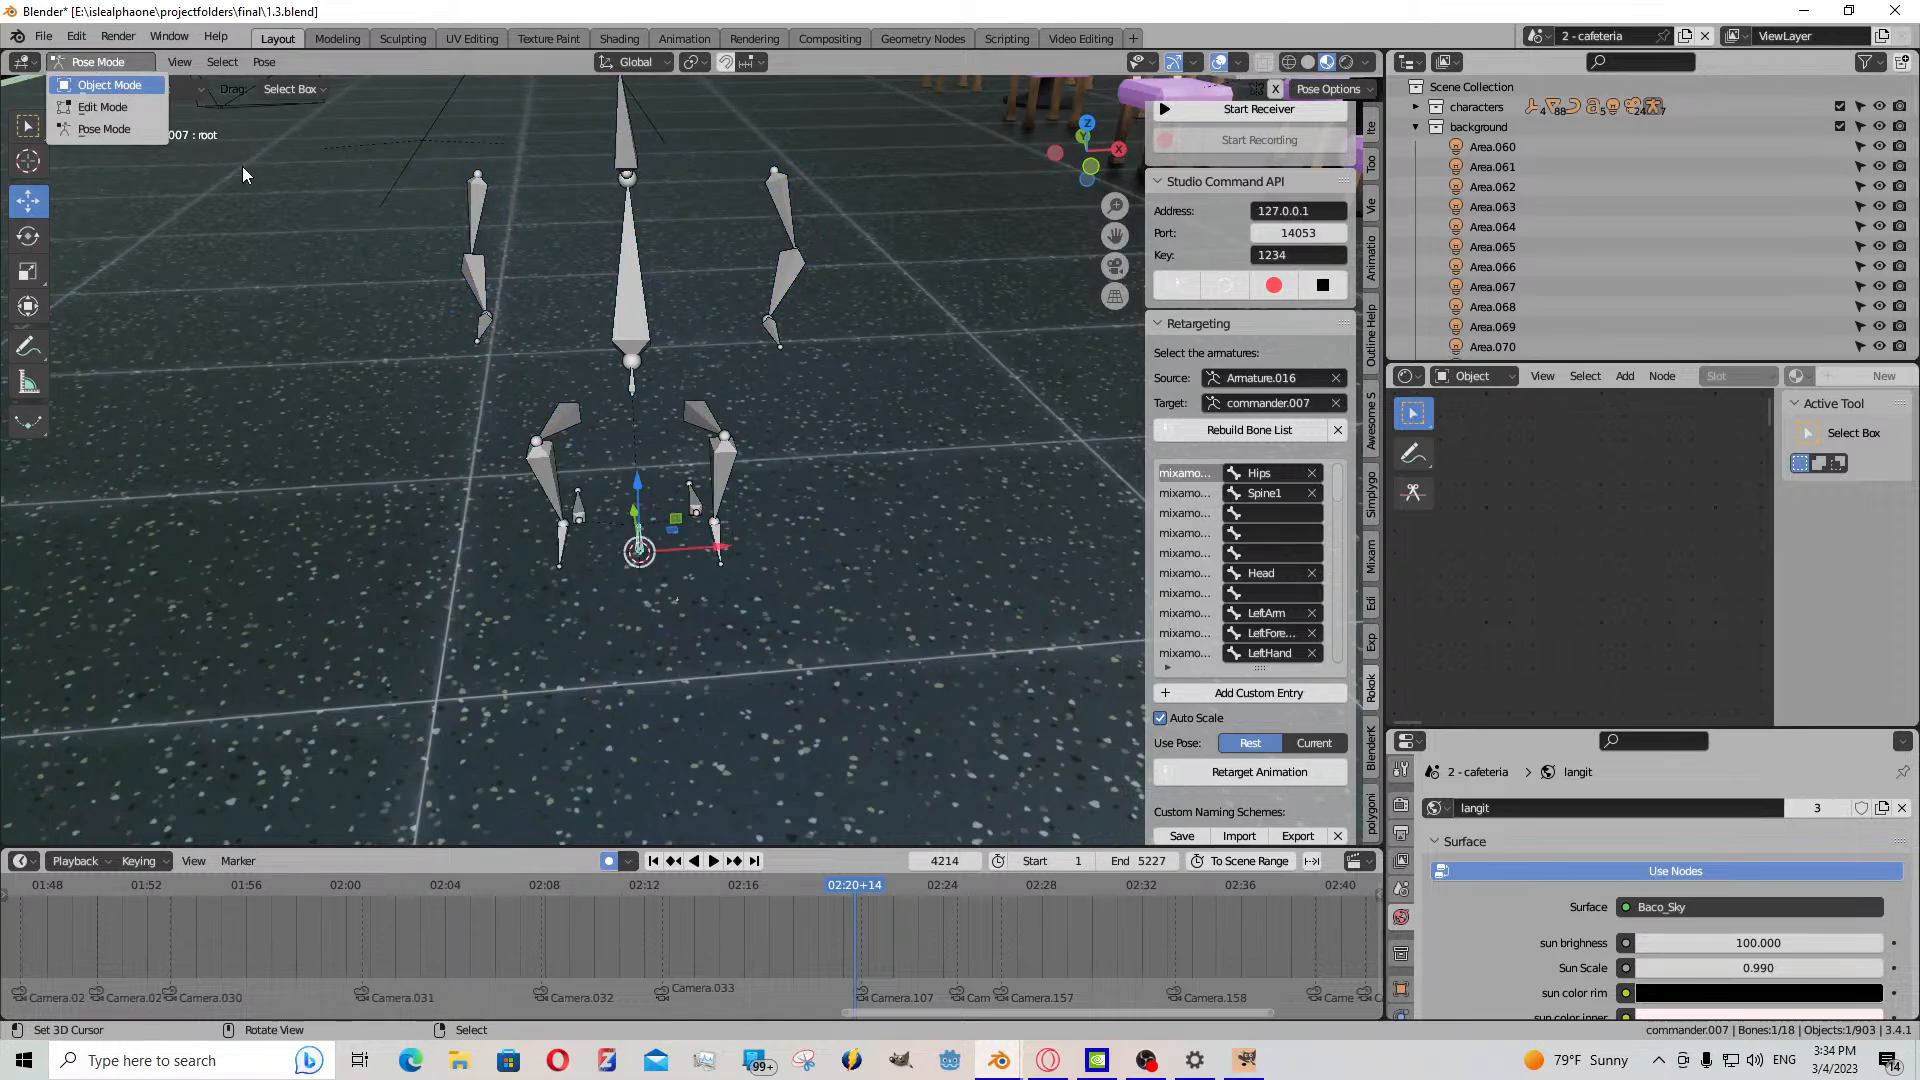
- Snap Armature.017 to the 3D cursor at commander.007's root, keeping offset
{"action": "left_click", "coordinate": [679, 598]}
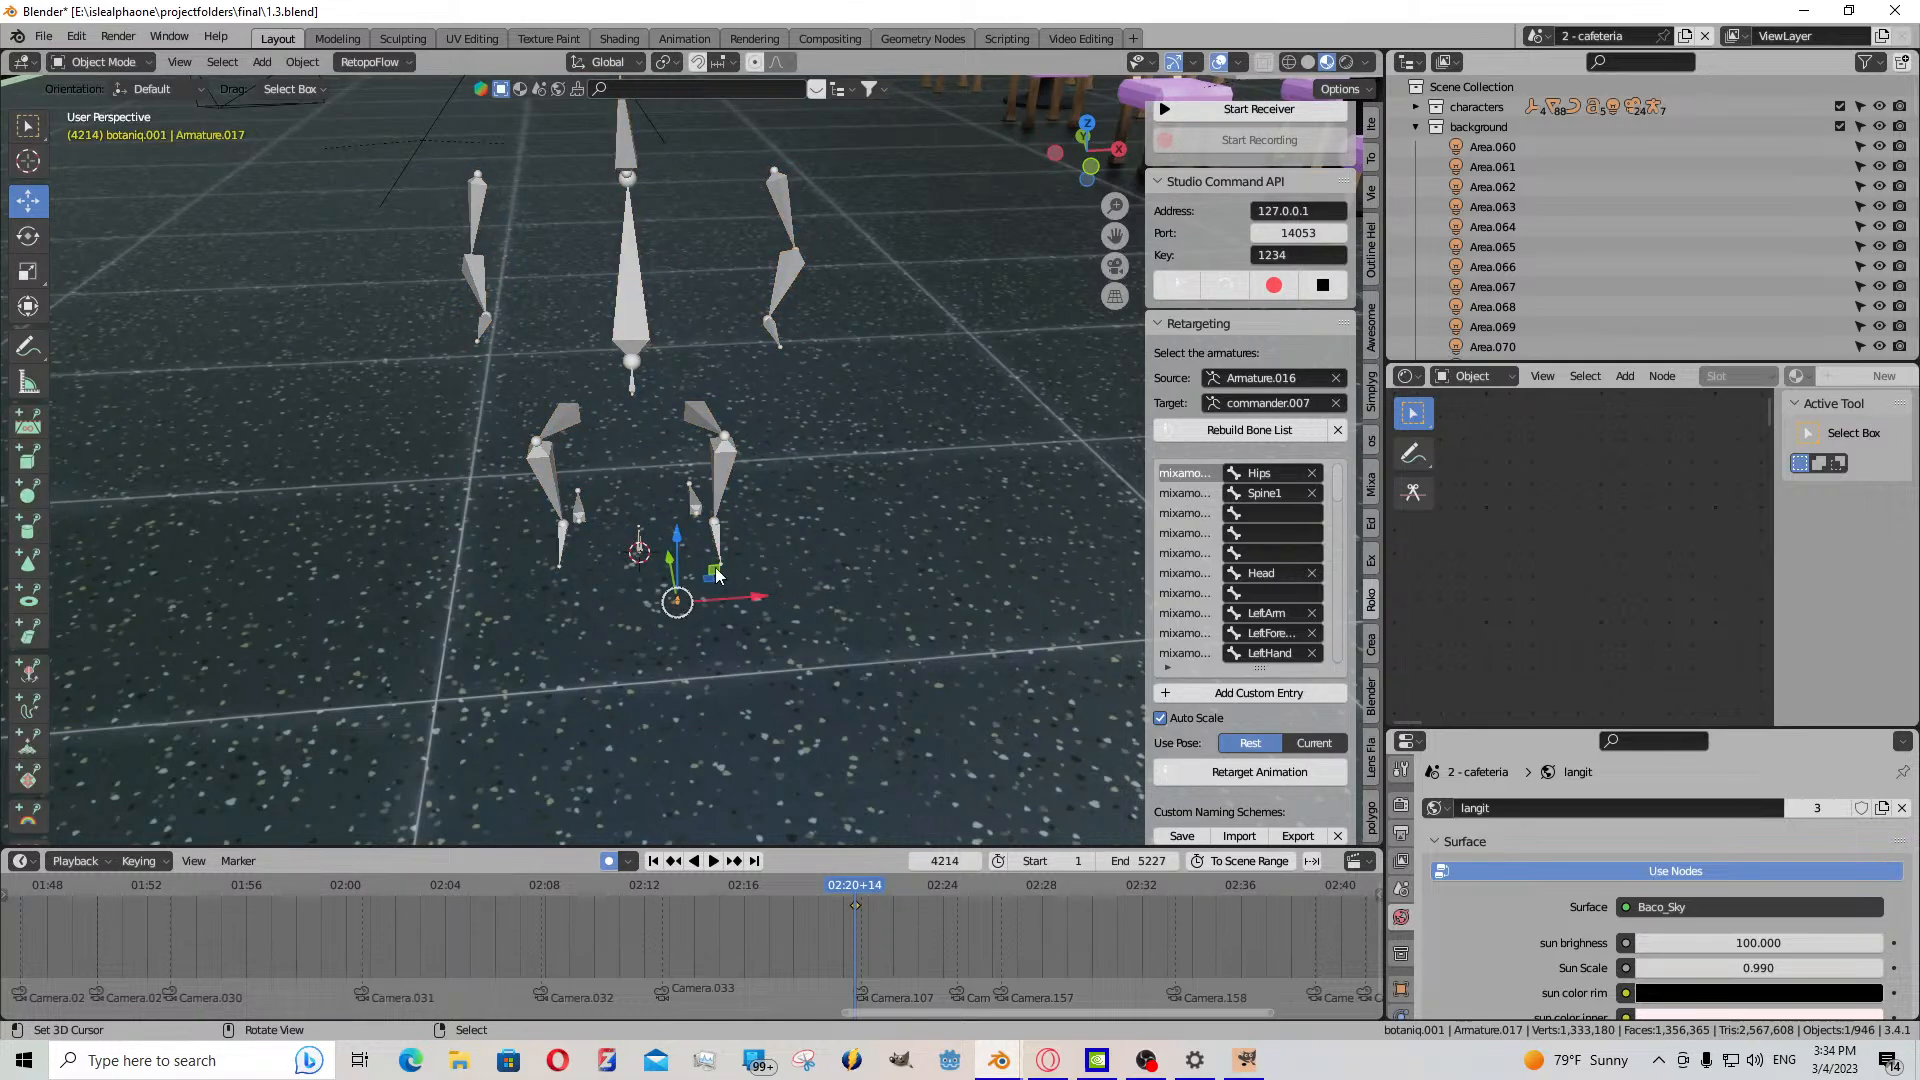
{"action": "key", "text": "shift+s"}
{"action": "left_click", "coordinate": [756, 446]}
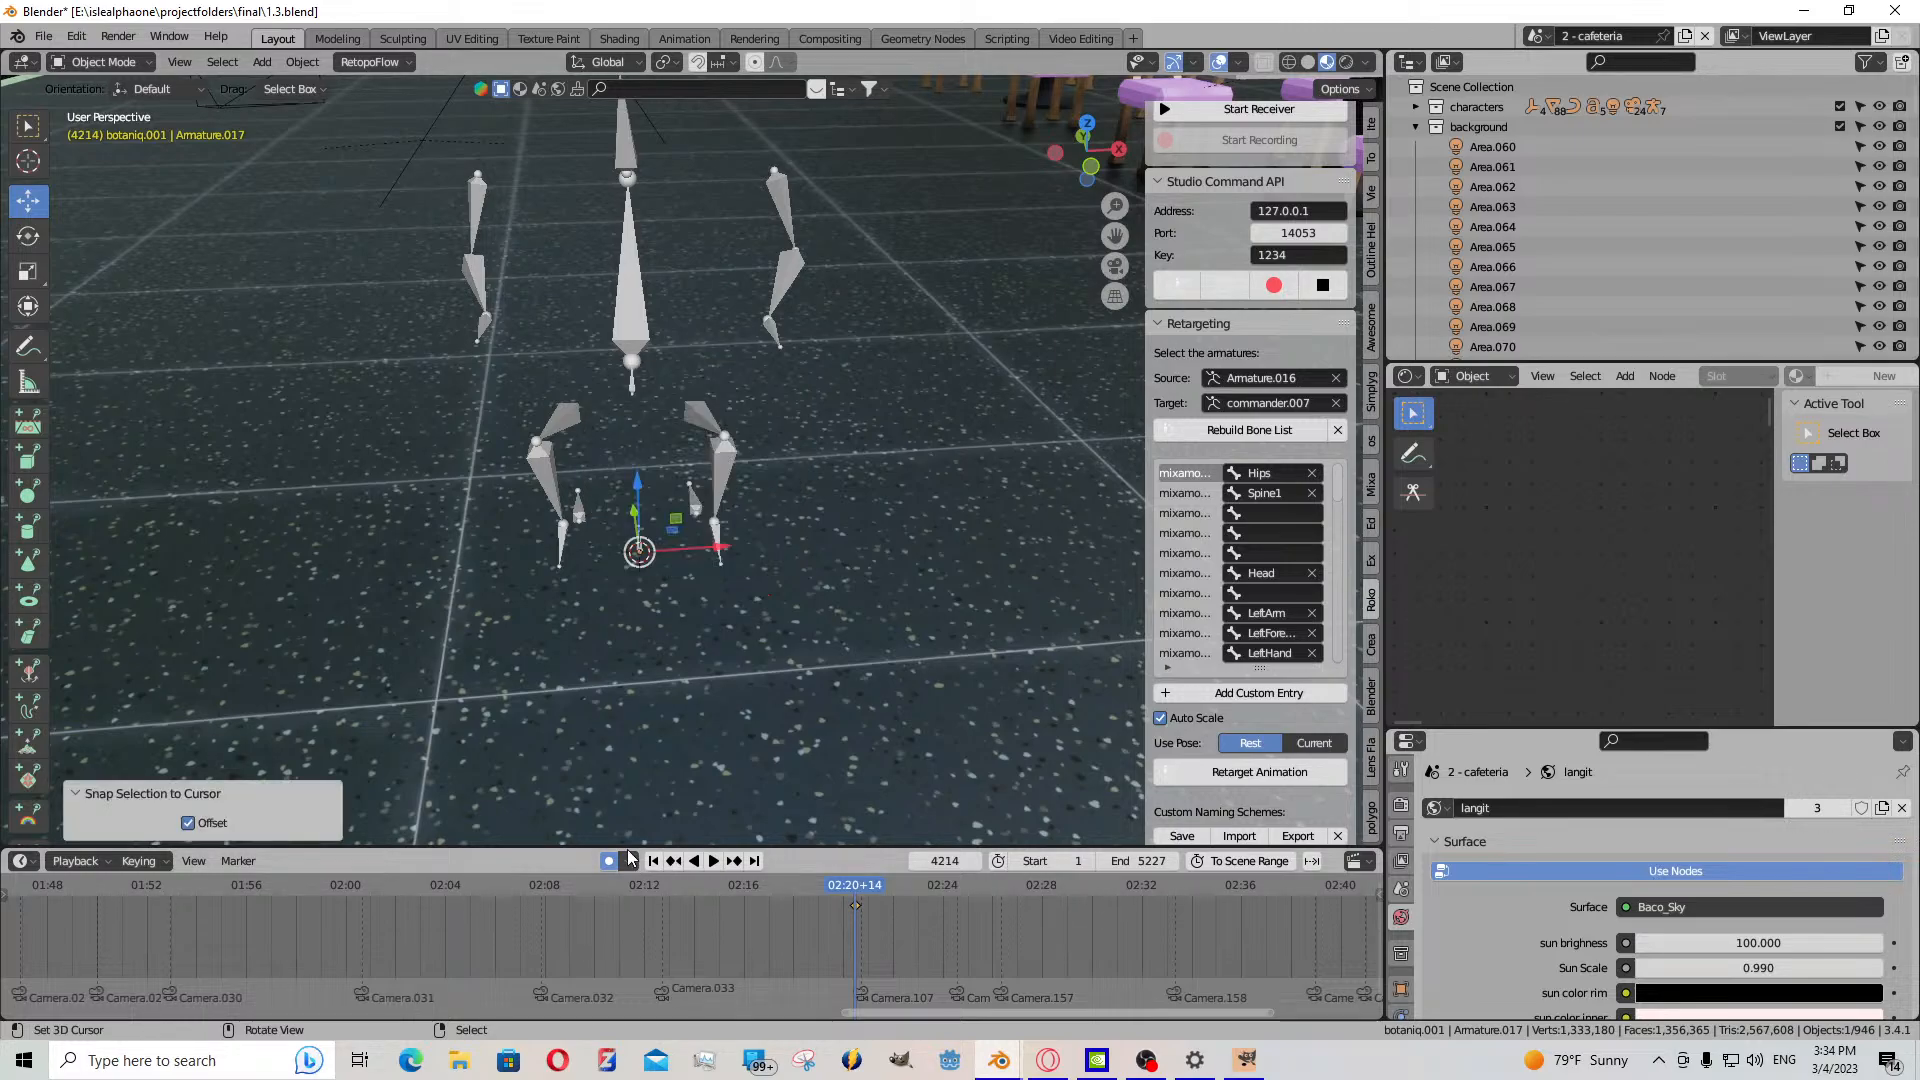
- Turn off auto keying and clear Armature.017's scale
{"action": "left_click", "coordinate": [607, 862]}
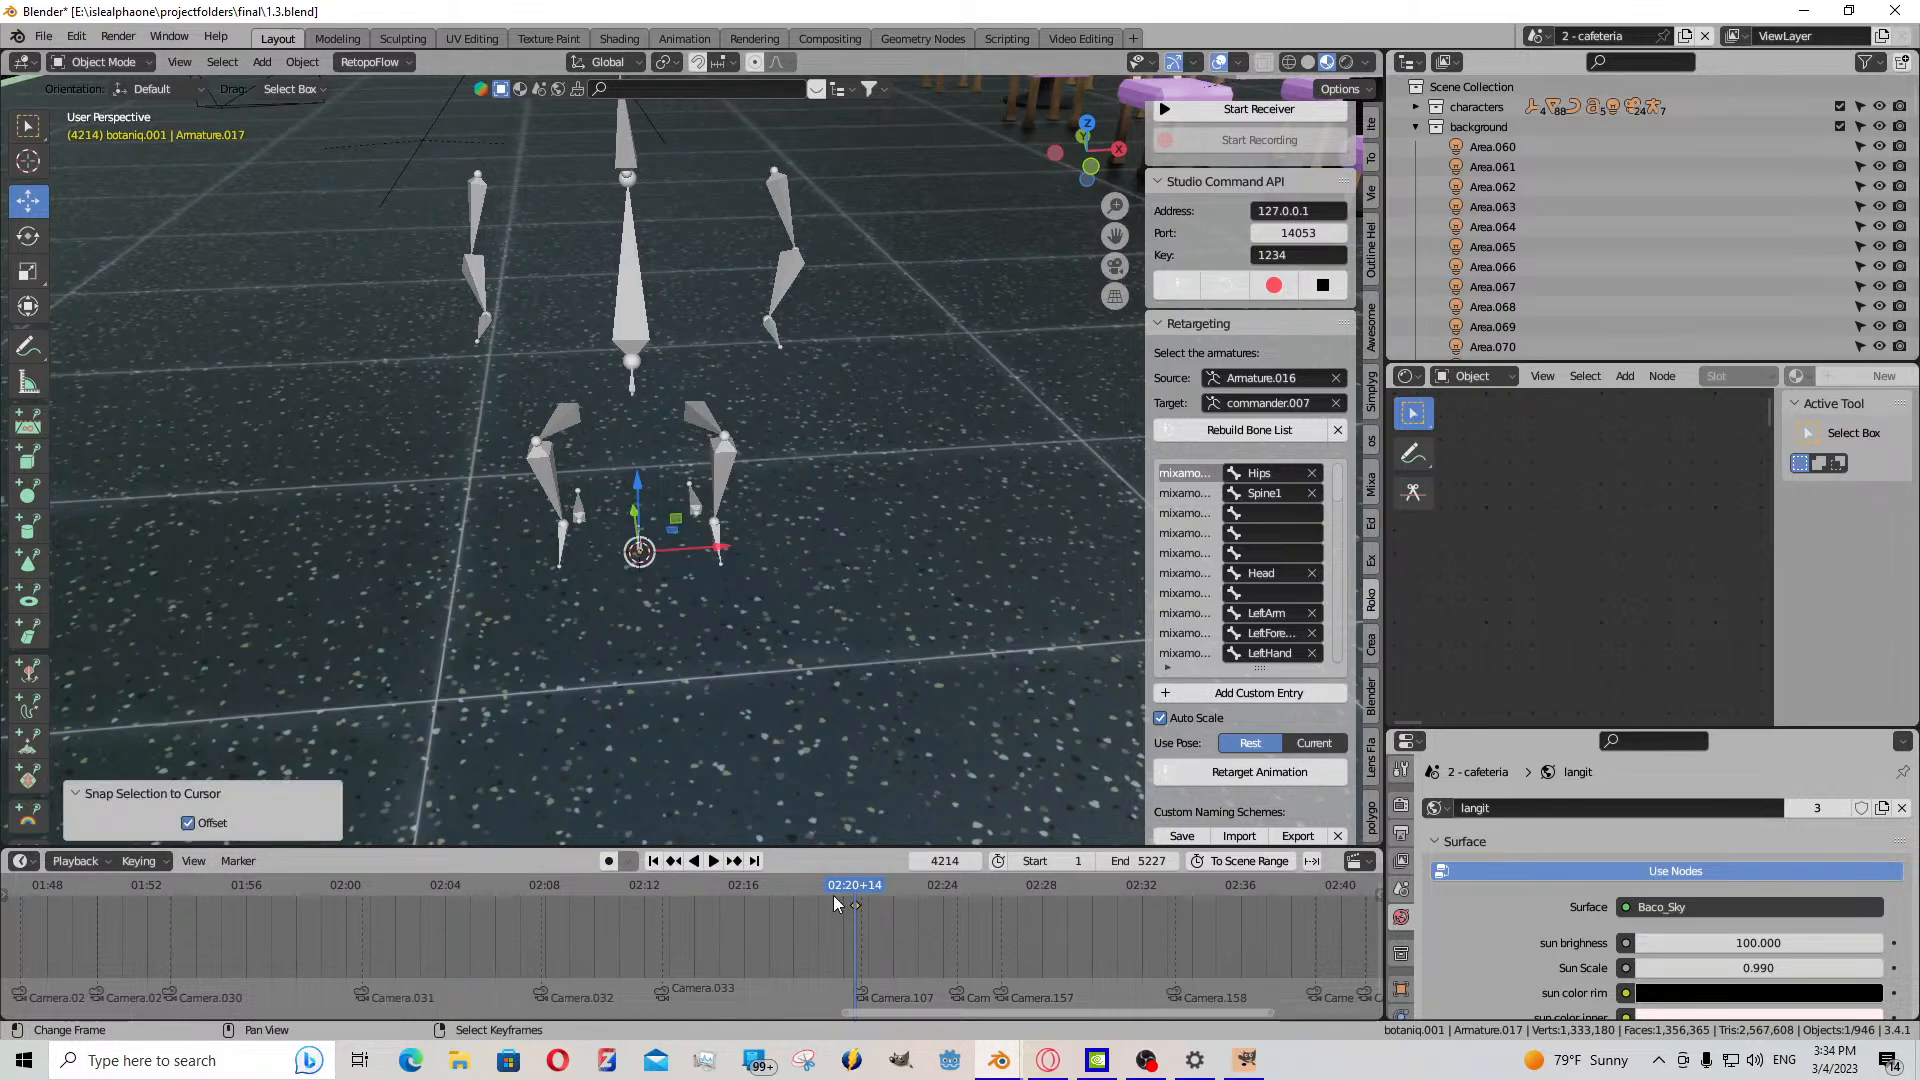
{"action": "key", "text": "alt+s"}
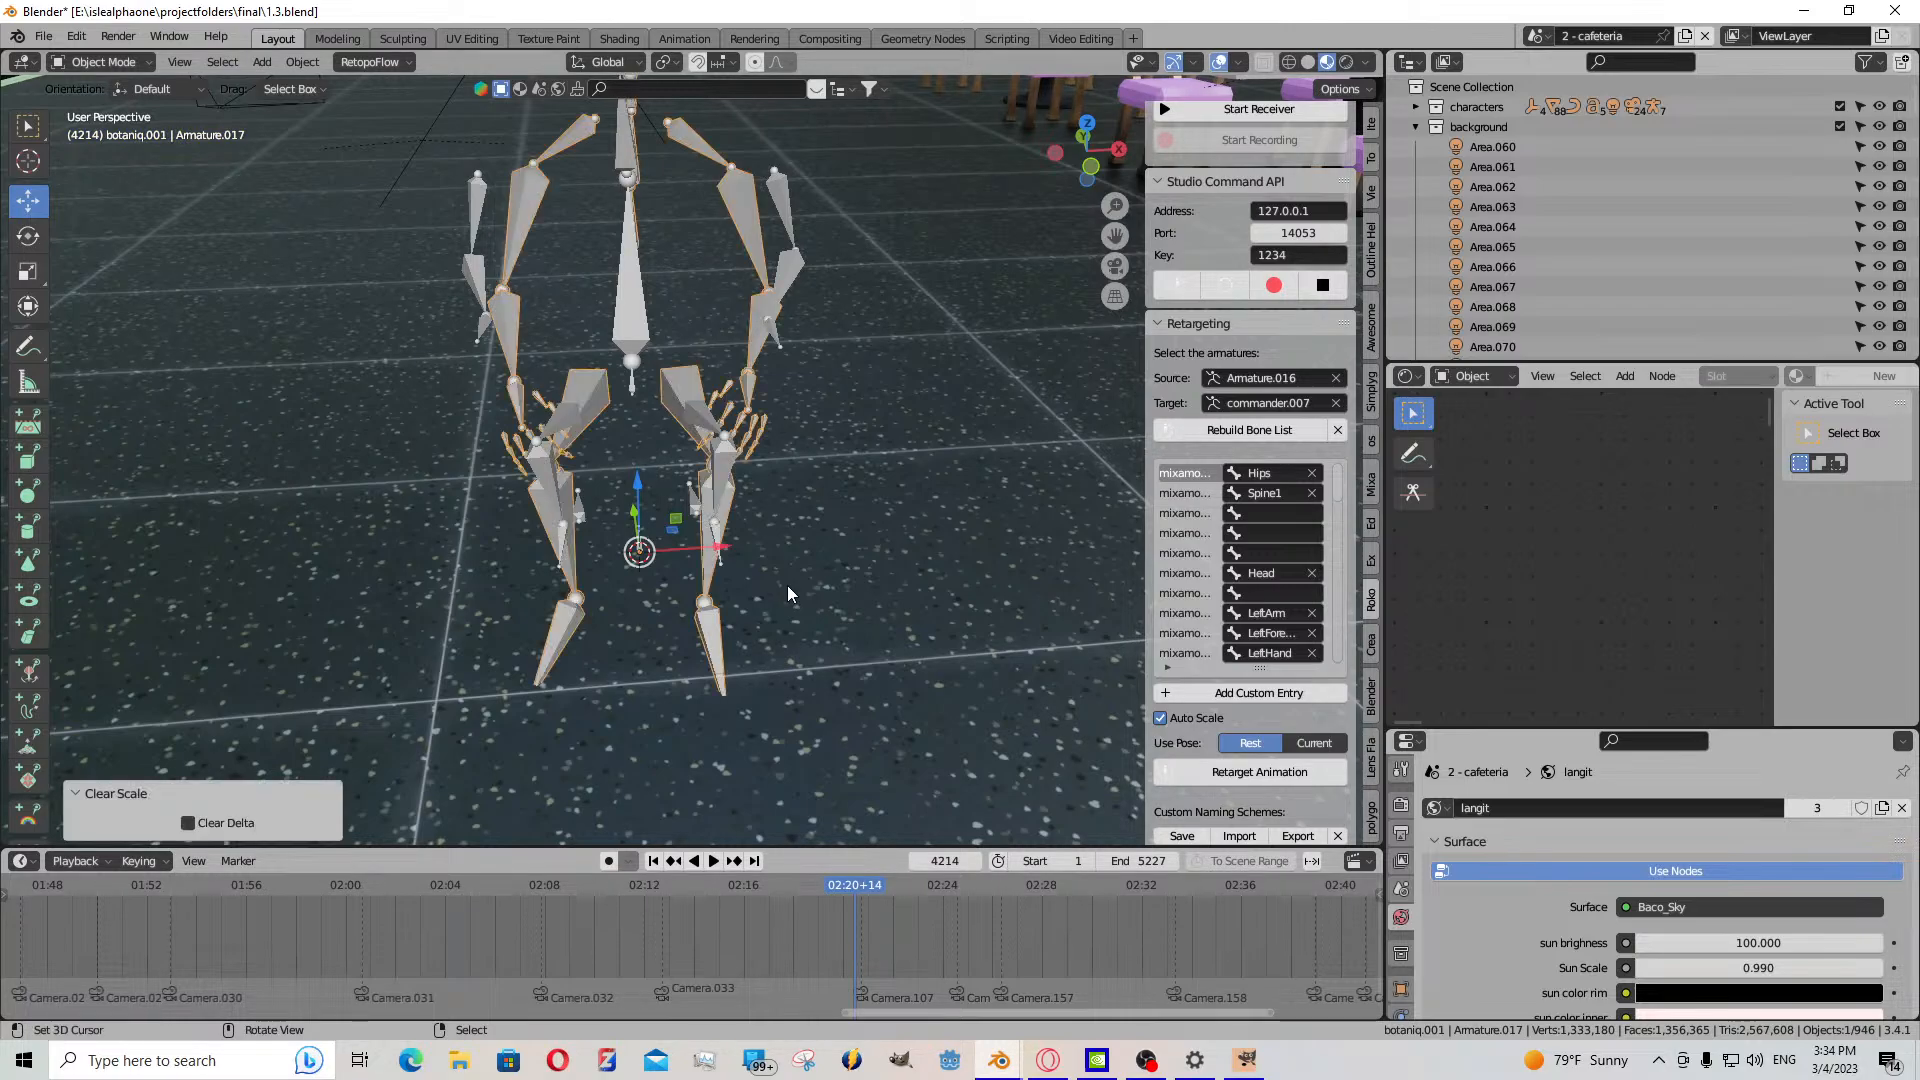
{"action": "key", "text": "shift+grave"}
{"action": "key", "text": "d"}
{"action": "left_click", "coordinate": [825, 602]}
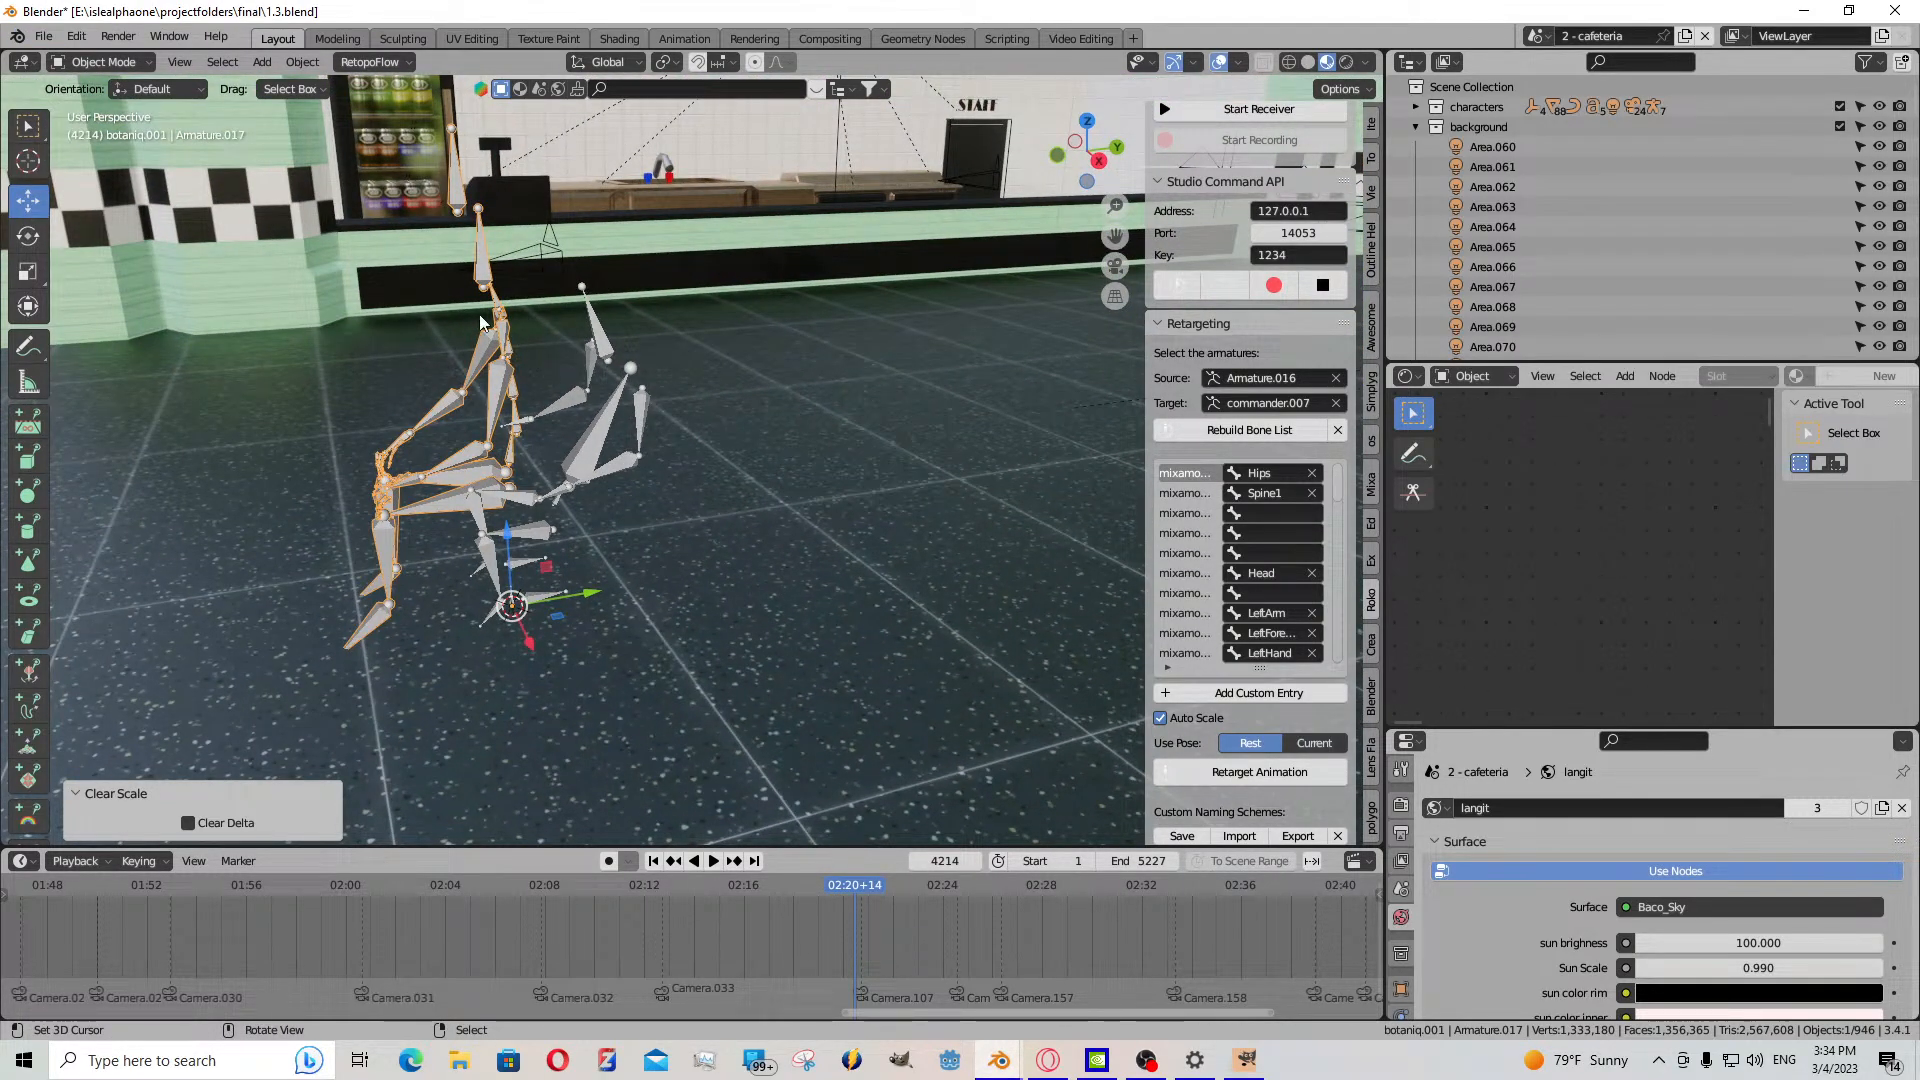
- Select Armature.017 together with commander.007 and clear the rotation and location of all their bones in Pose Mode
{"action": "left_click", "coordinate": [586, 454], "text": "shift"}
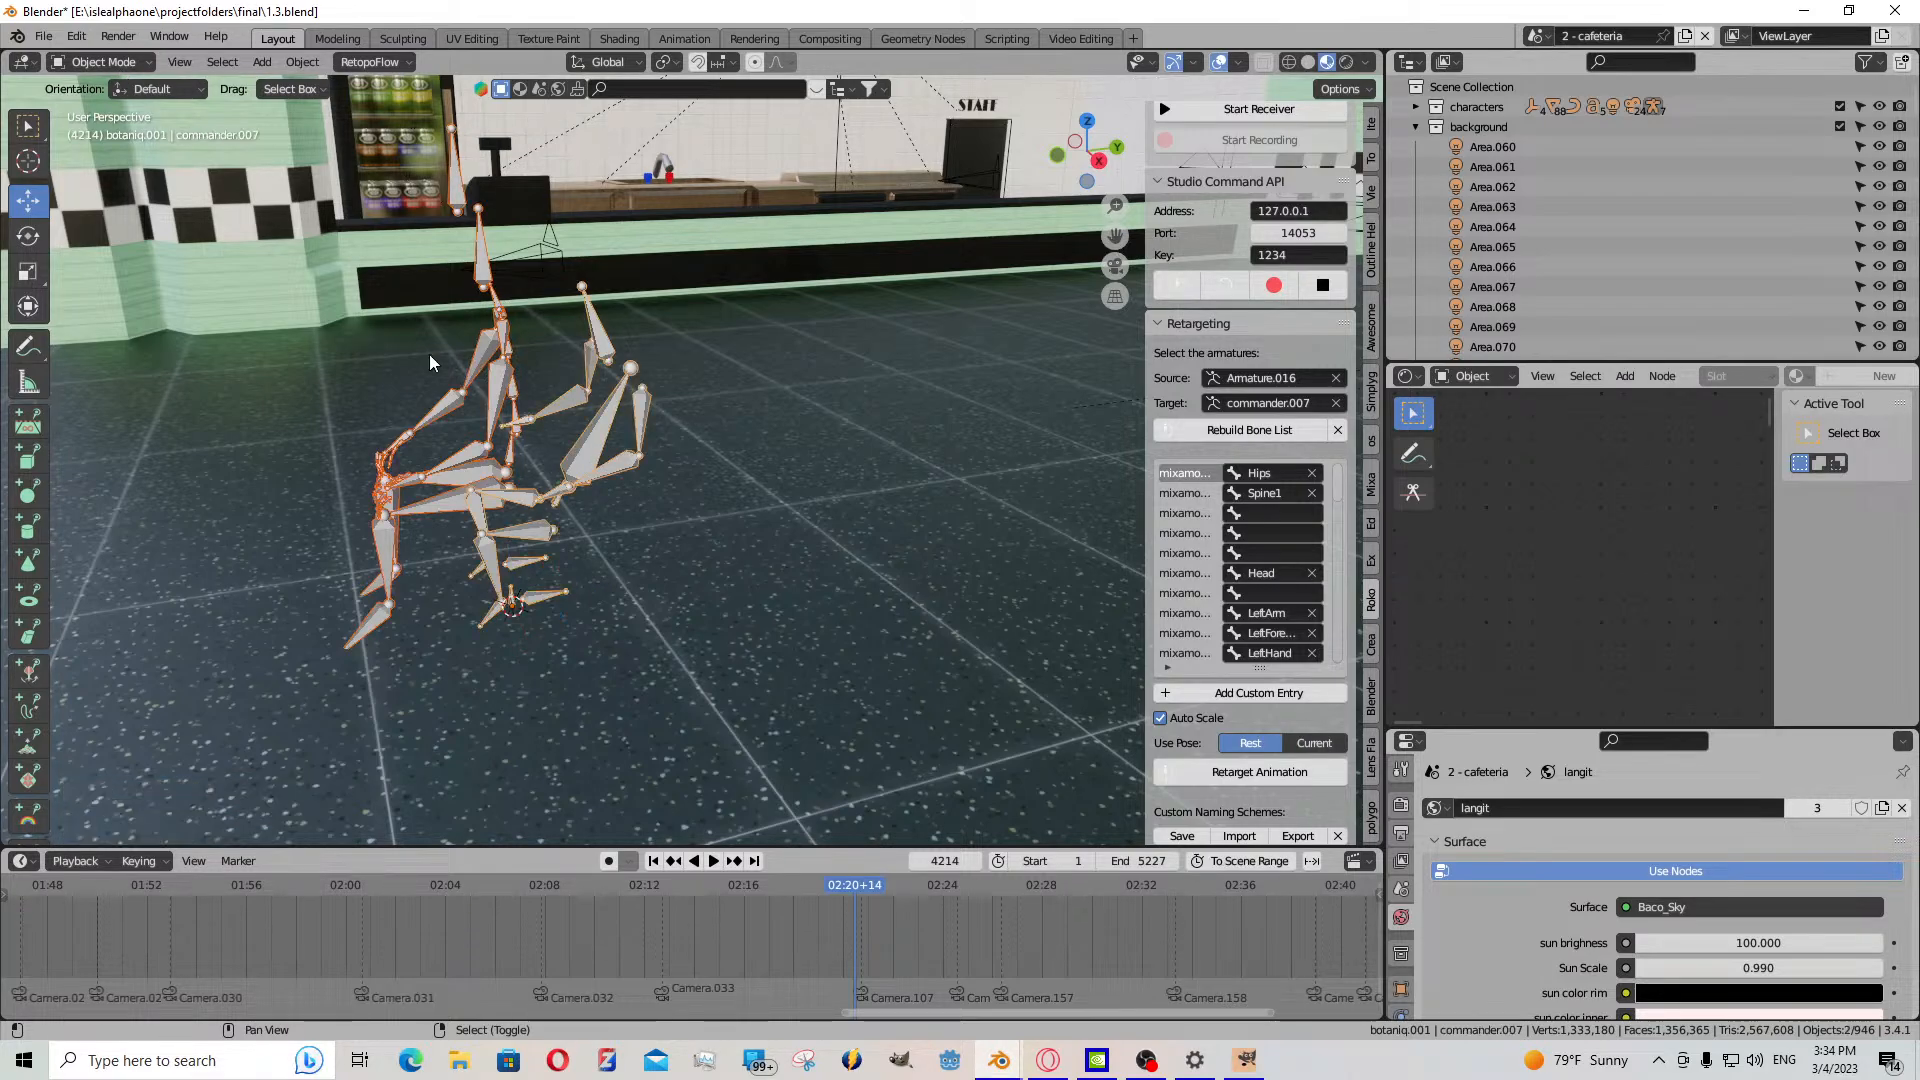
{"action": "left_click", "coordinate": [118, 61]}
{"action": "left_click", "coordinate": [112, 127]}
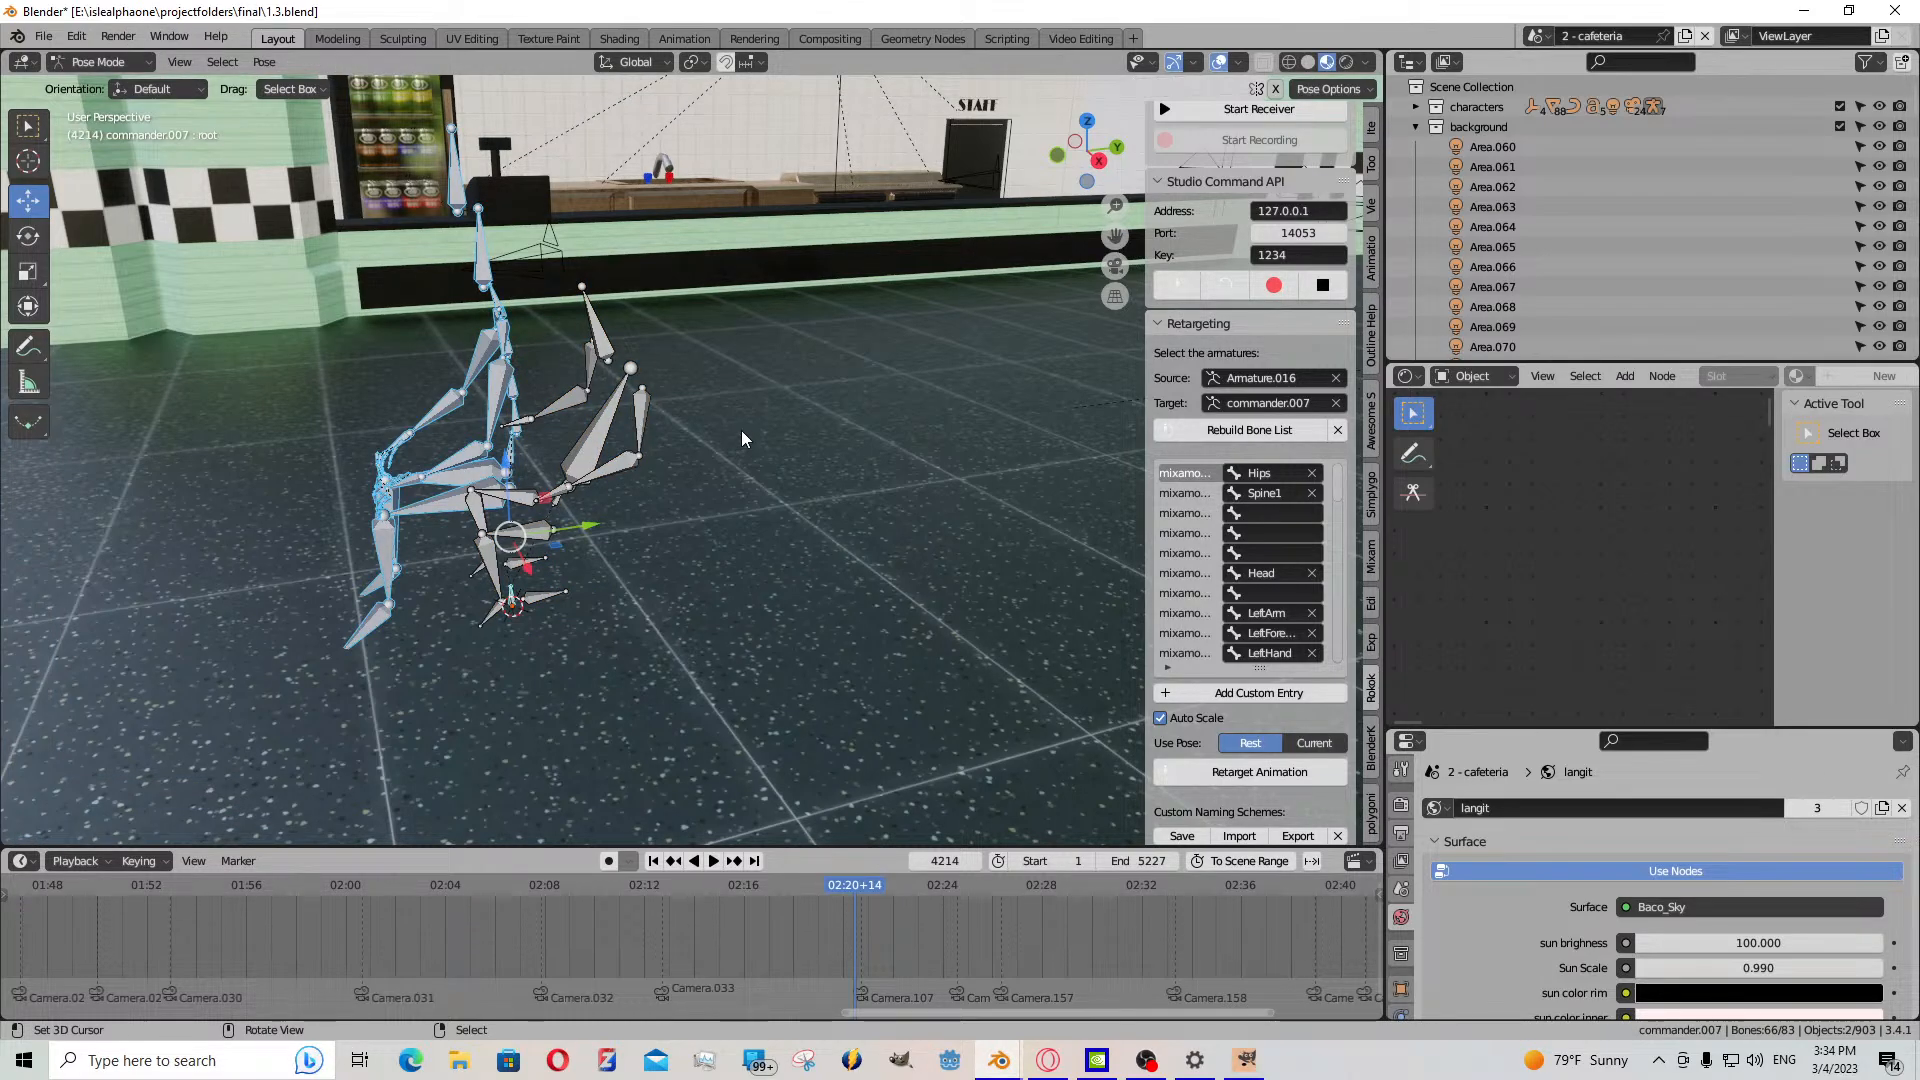
{"action": "key", "text": "alt+r"}
{"action": "key", "text": "alt+g"}
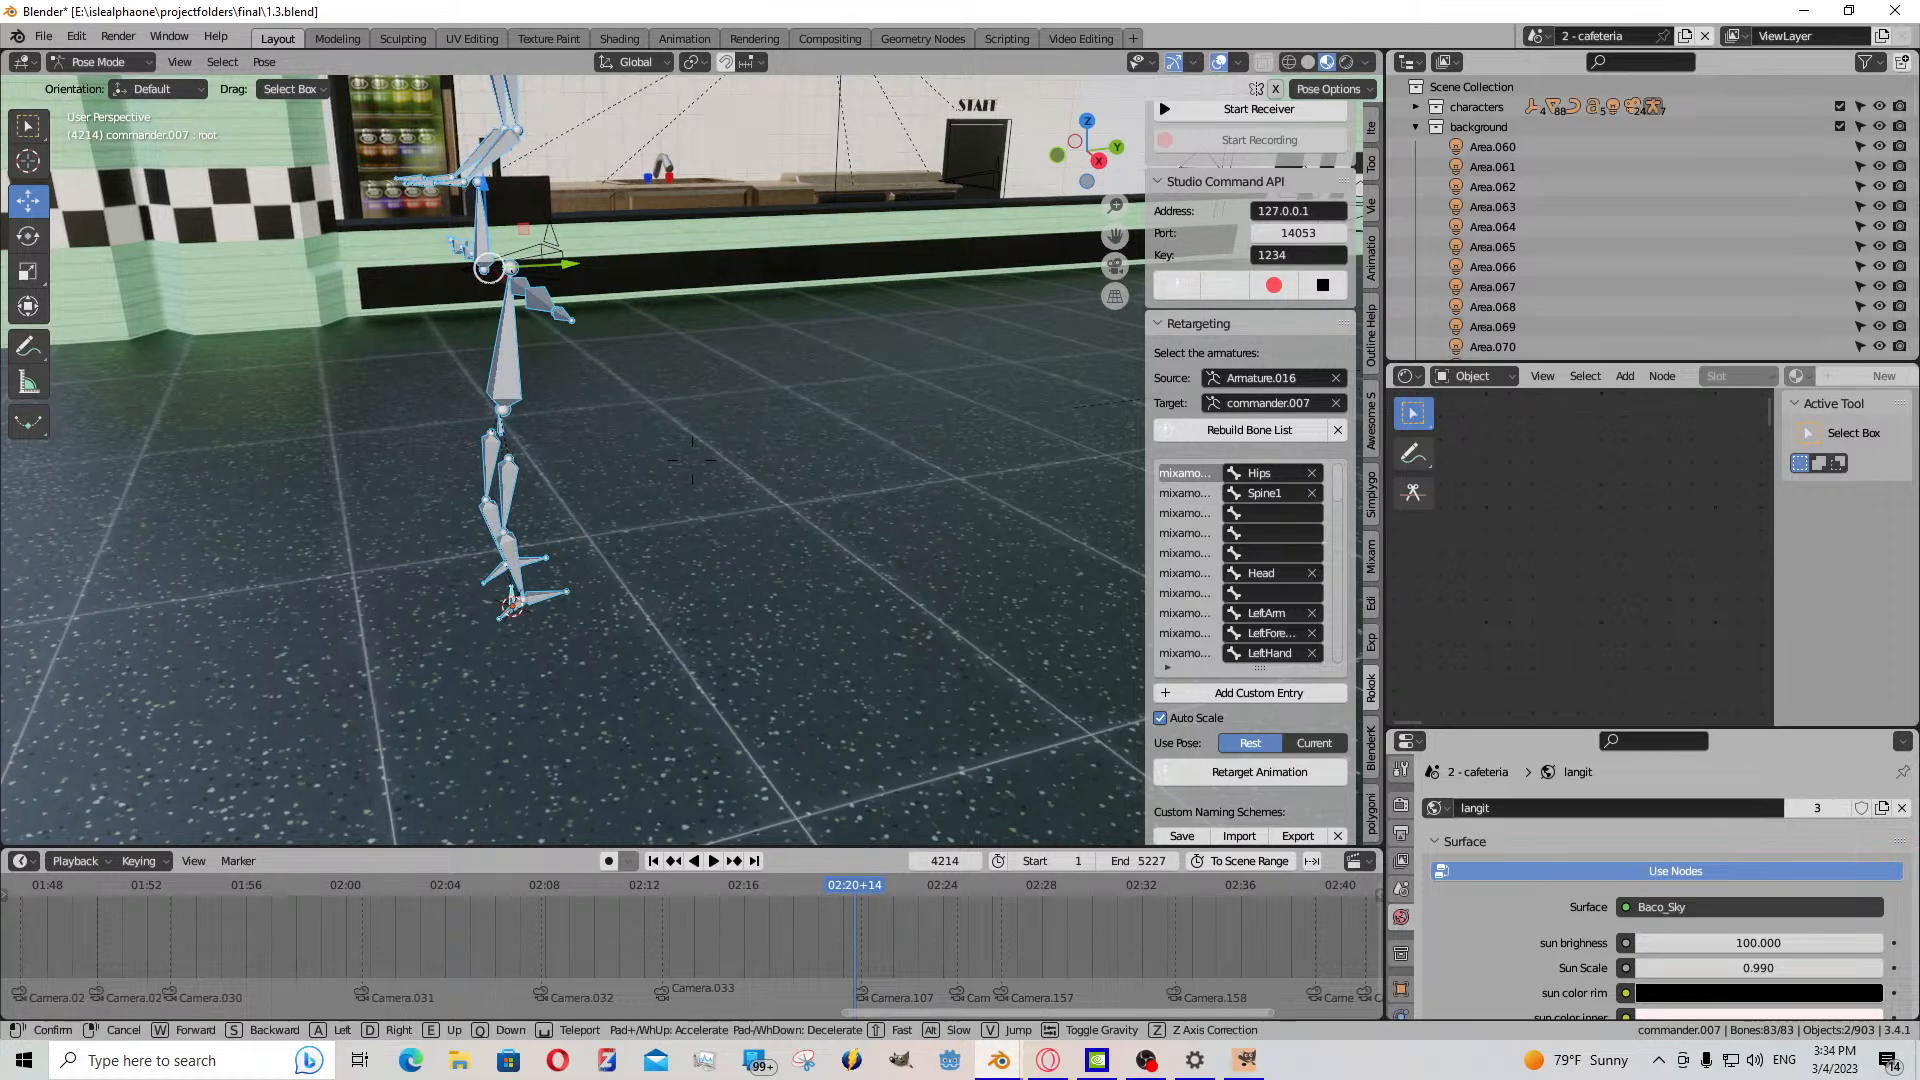
{"action": "middle_click_drag", "start_coordinate": [742, 432], "coordinate": [1027, 436]}
{"action": "left_click", "coordinate": [105, 61]}
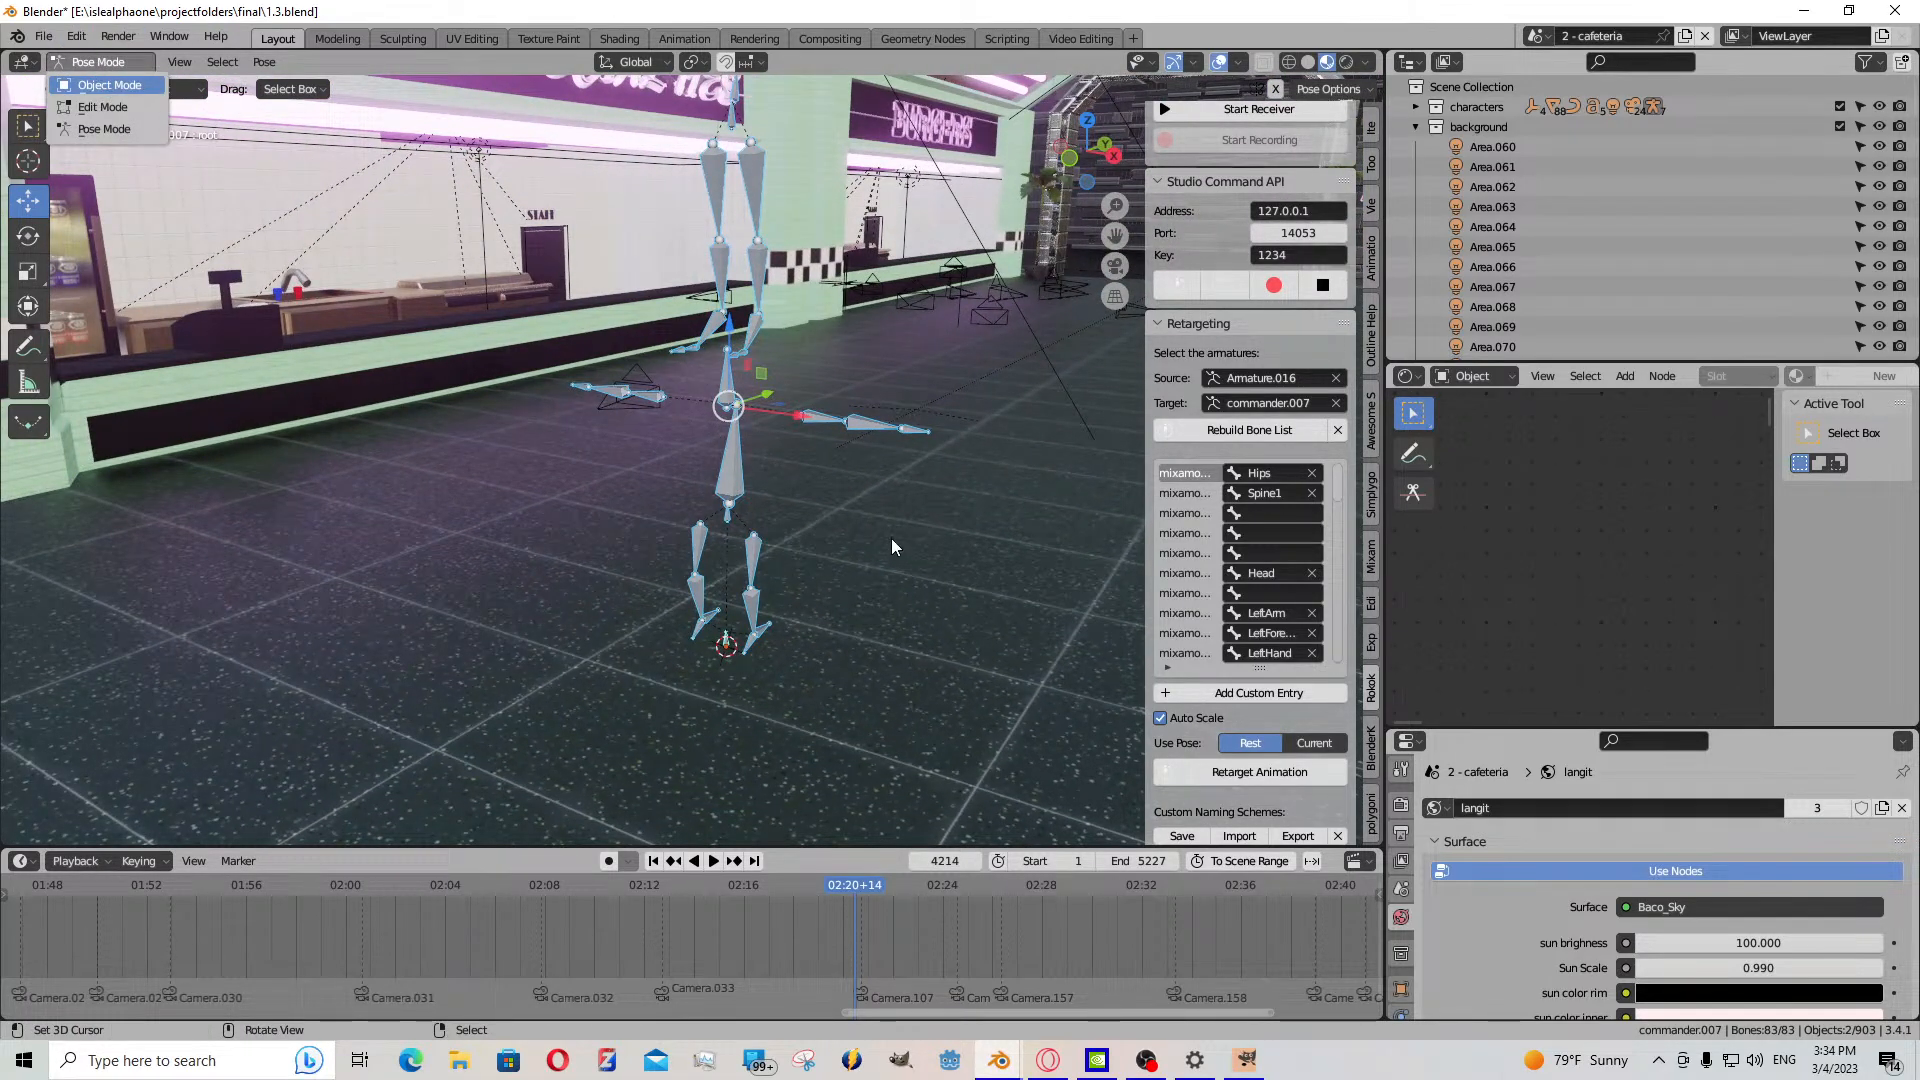
- Return to Object Mode and clear the retargeting source armature
{"action": "left_click", "coordinate": [105, 83]}
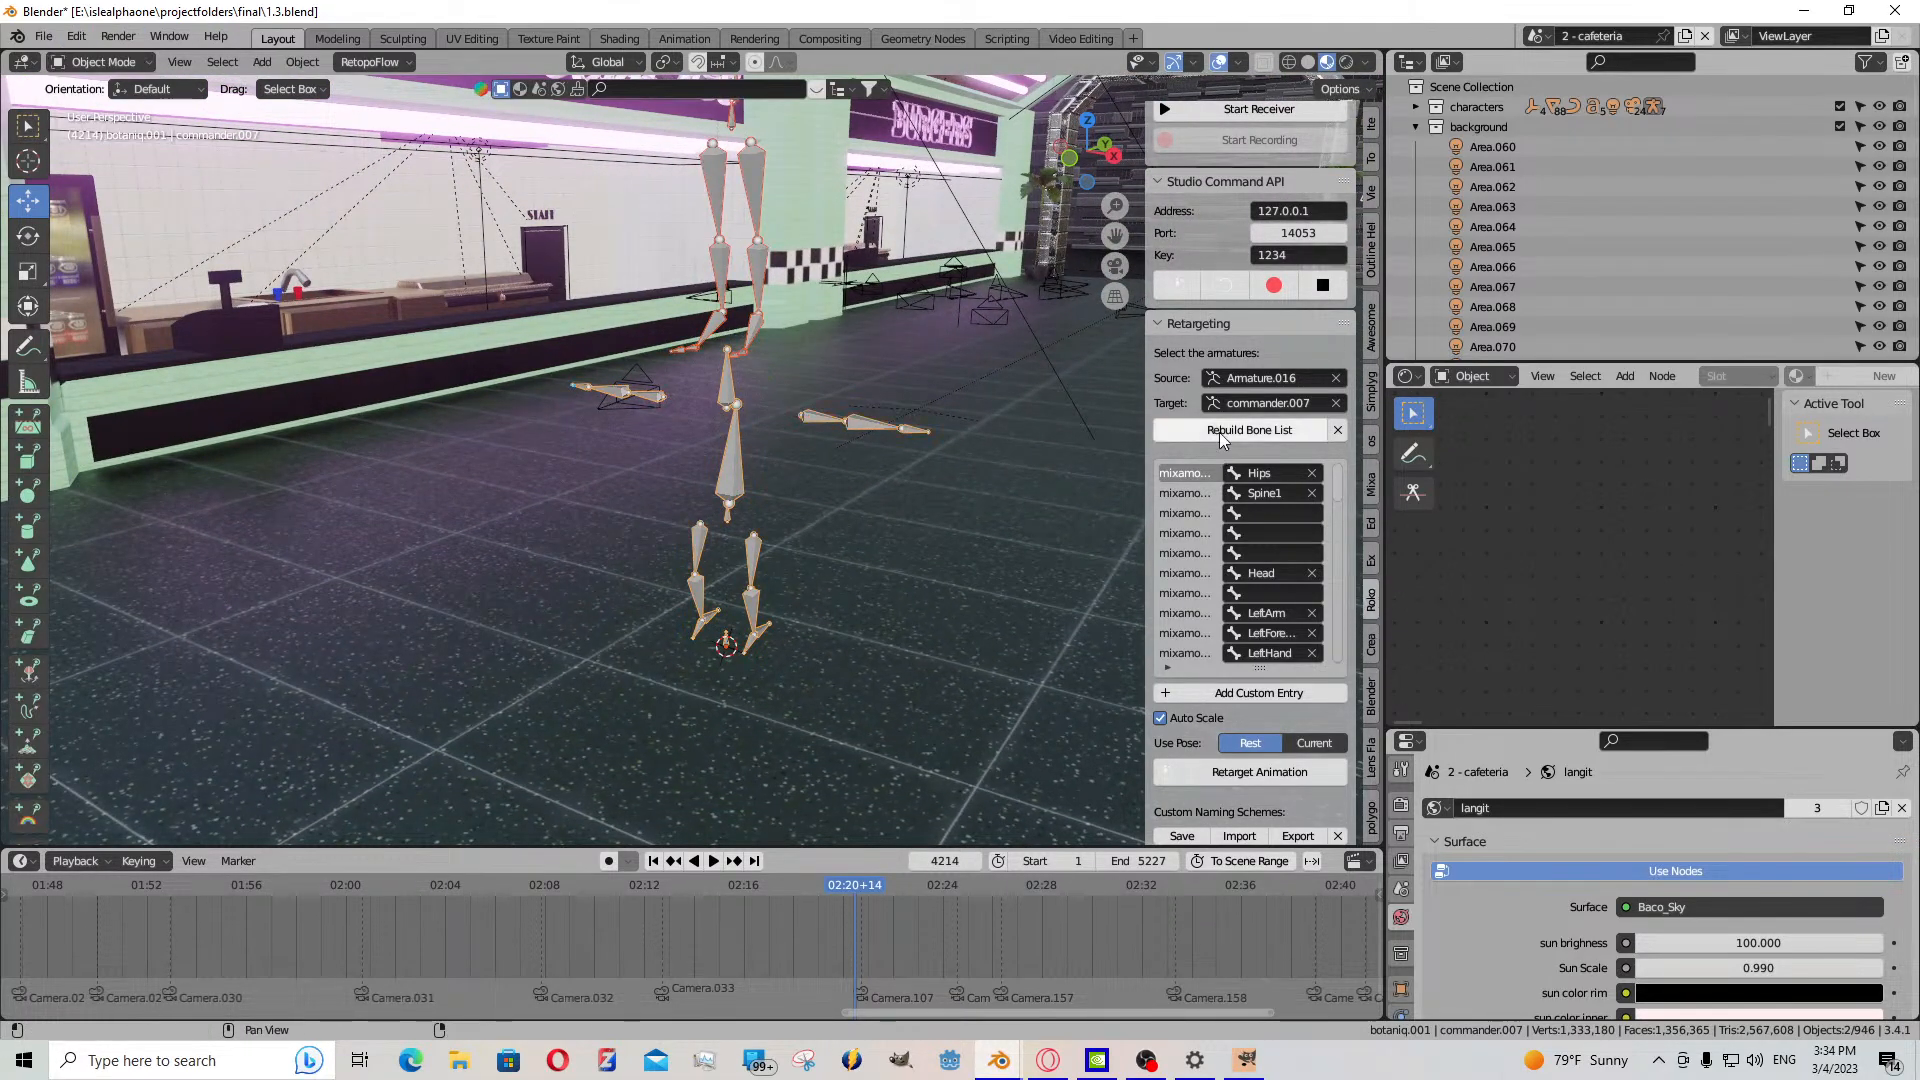
{"action": "left_click", "coordinate": [1337, 378]}
- Try to sample Armature.017 in the viewport as the retargeting source
{"action": "left_click", "coordinate": [1337, 497]}
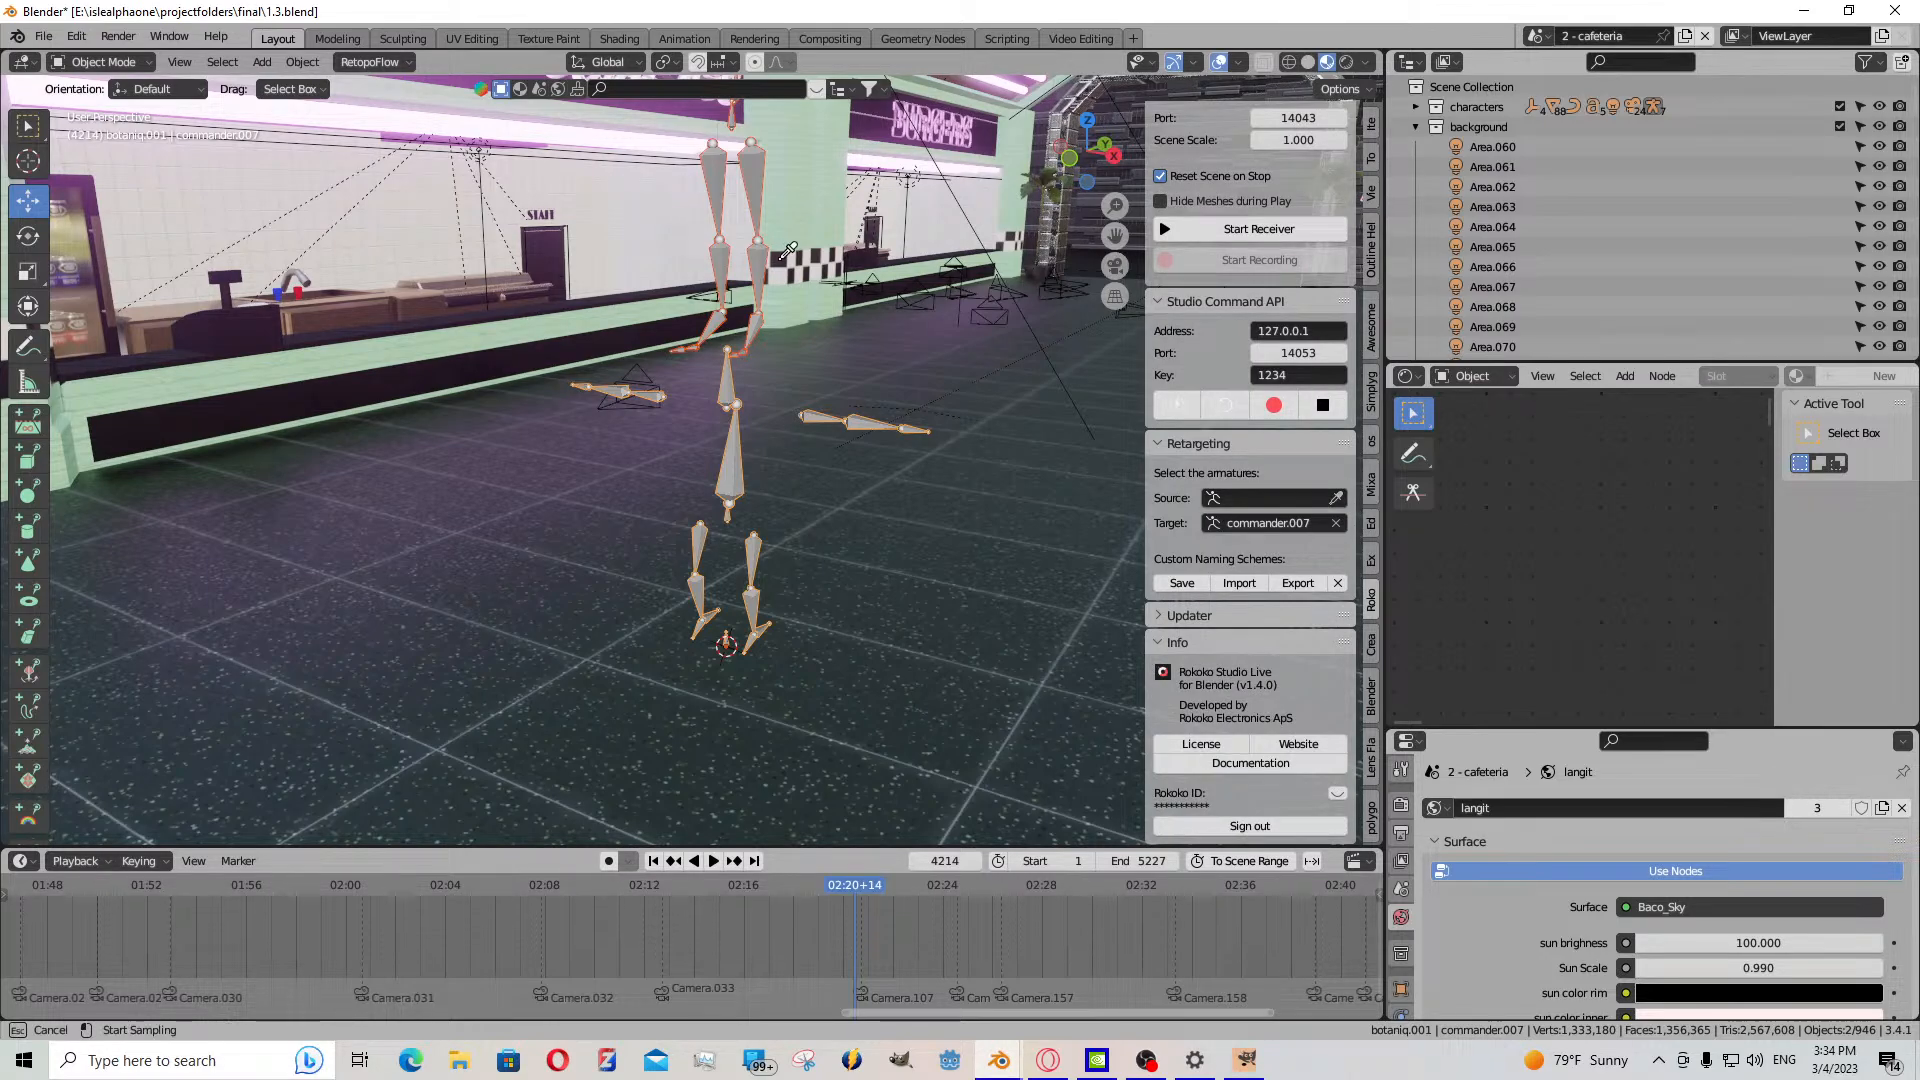
{"action": "left_click", "coordinate": [760, 259]}
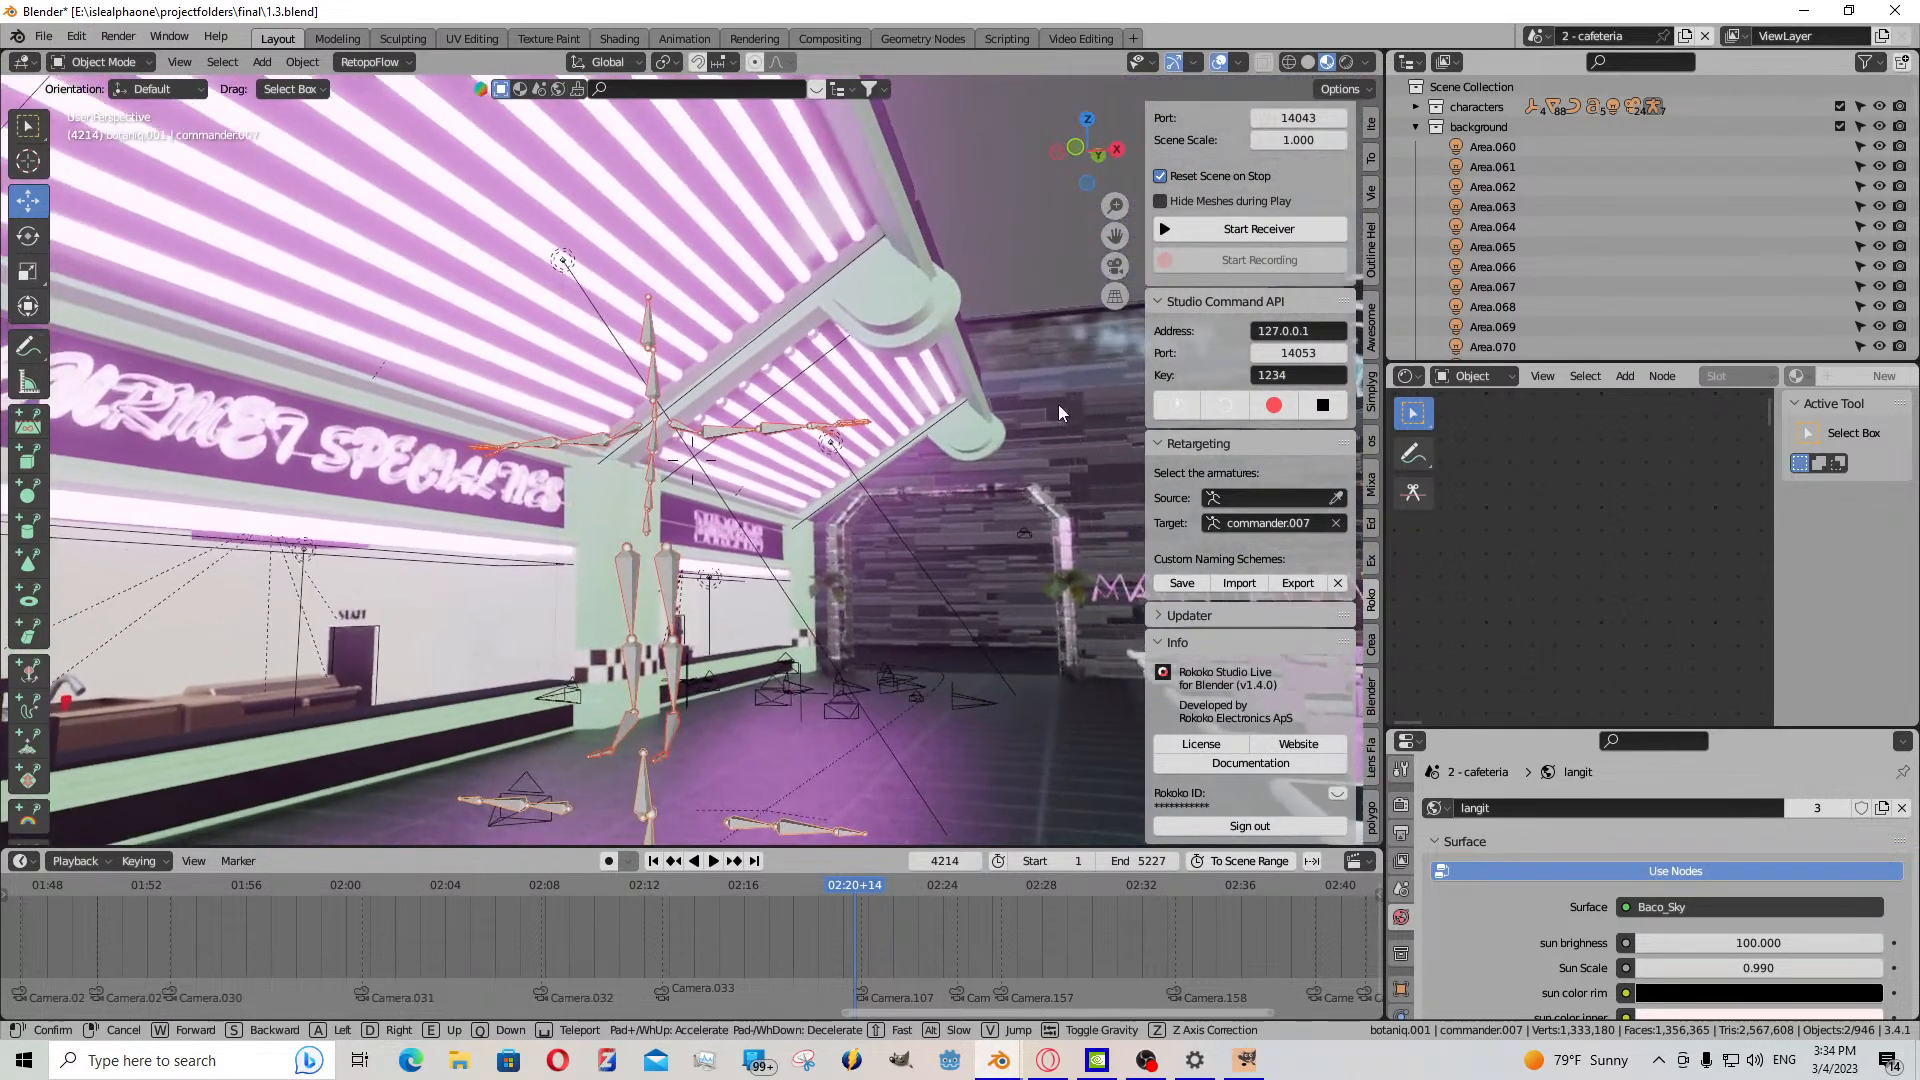
{"action": "left_click", "coordinate": [1334, 496]}
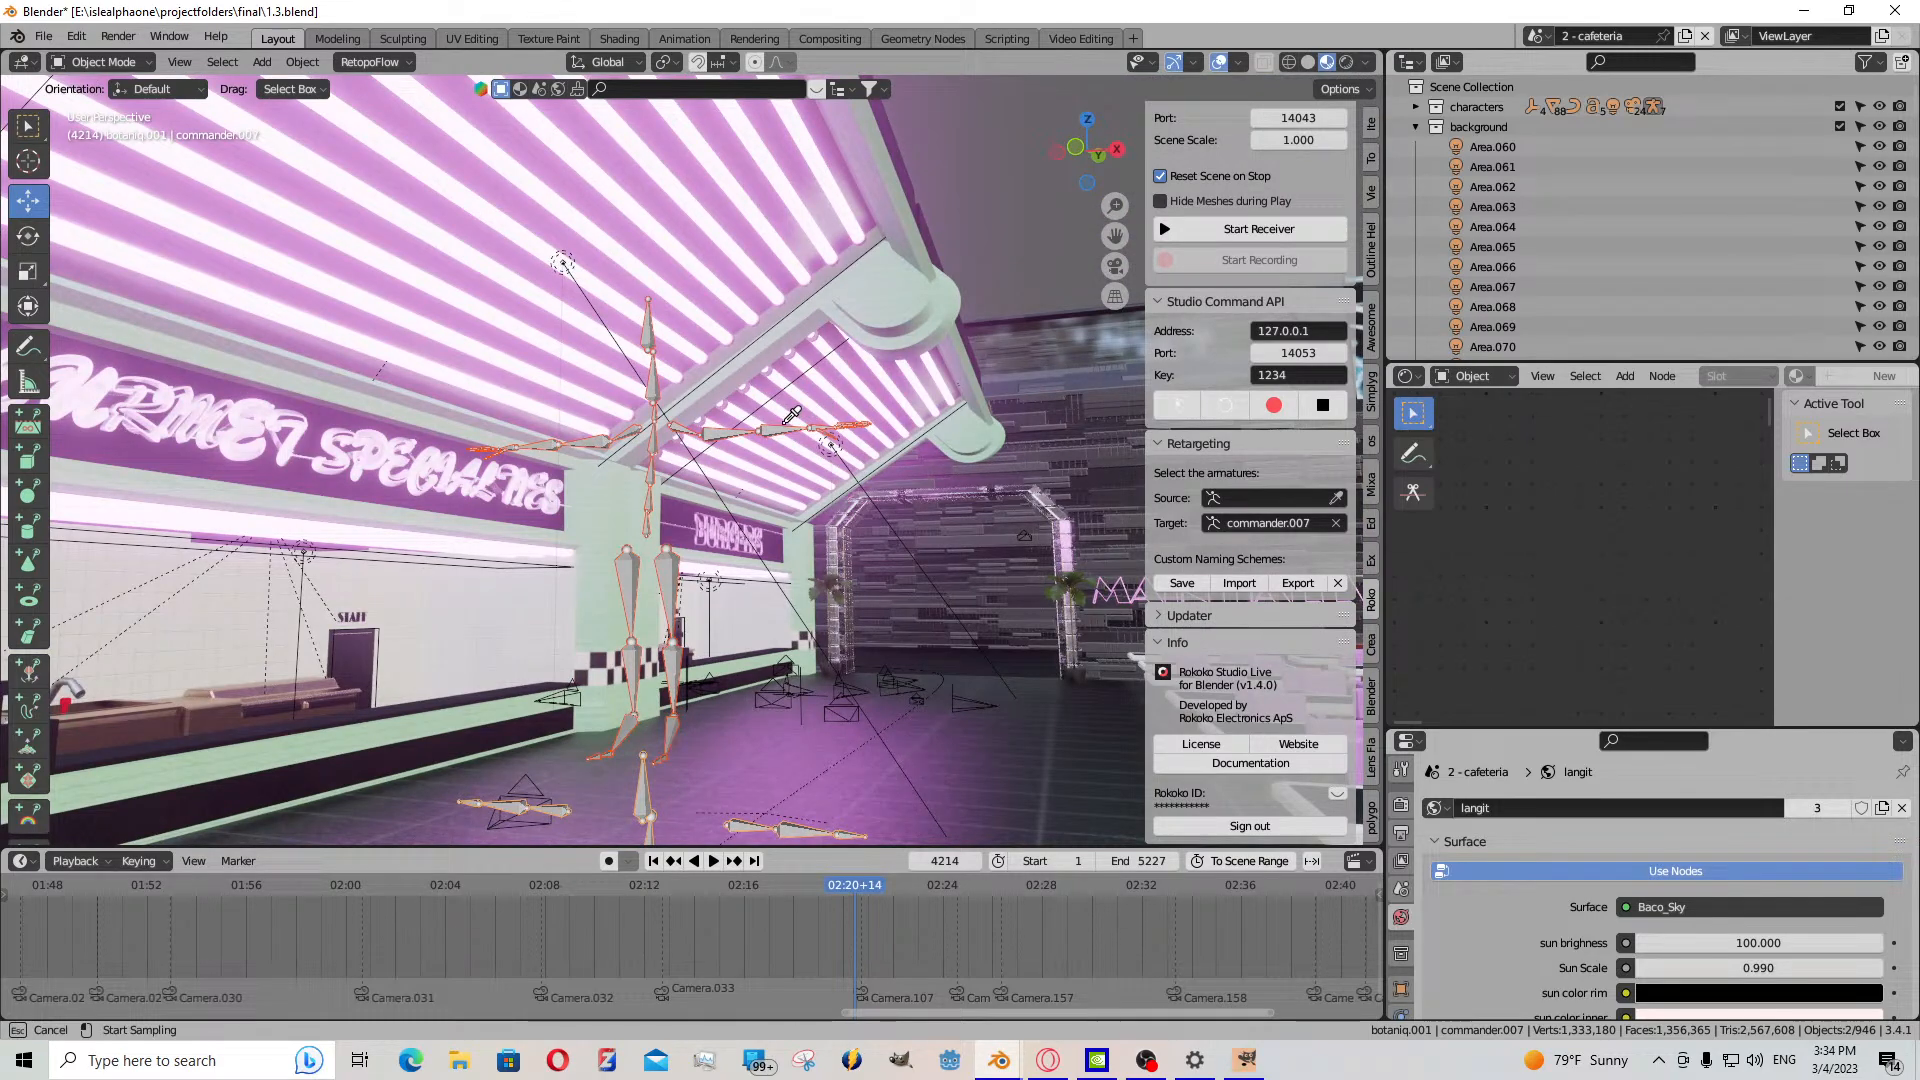
{"action": "left_click", "coordinate": [751, 477]}
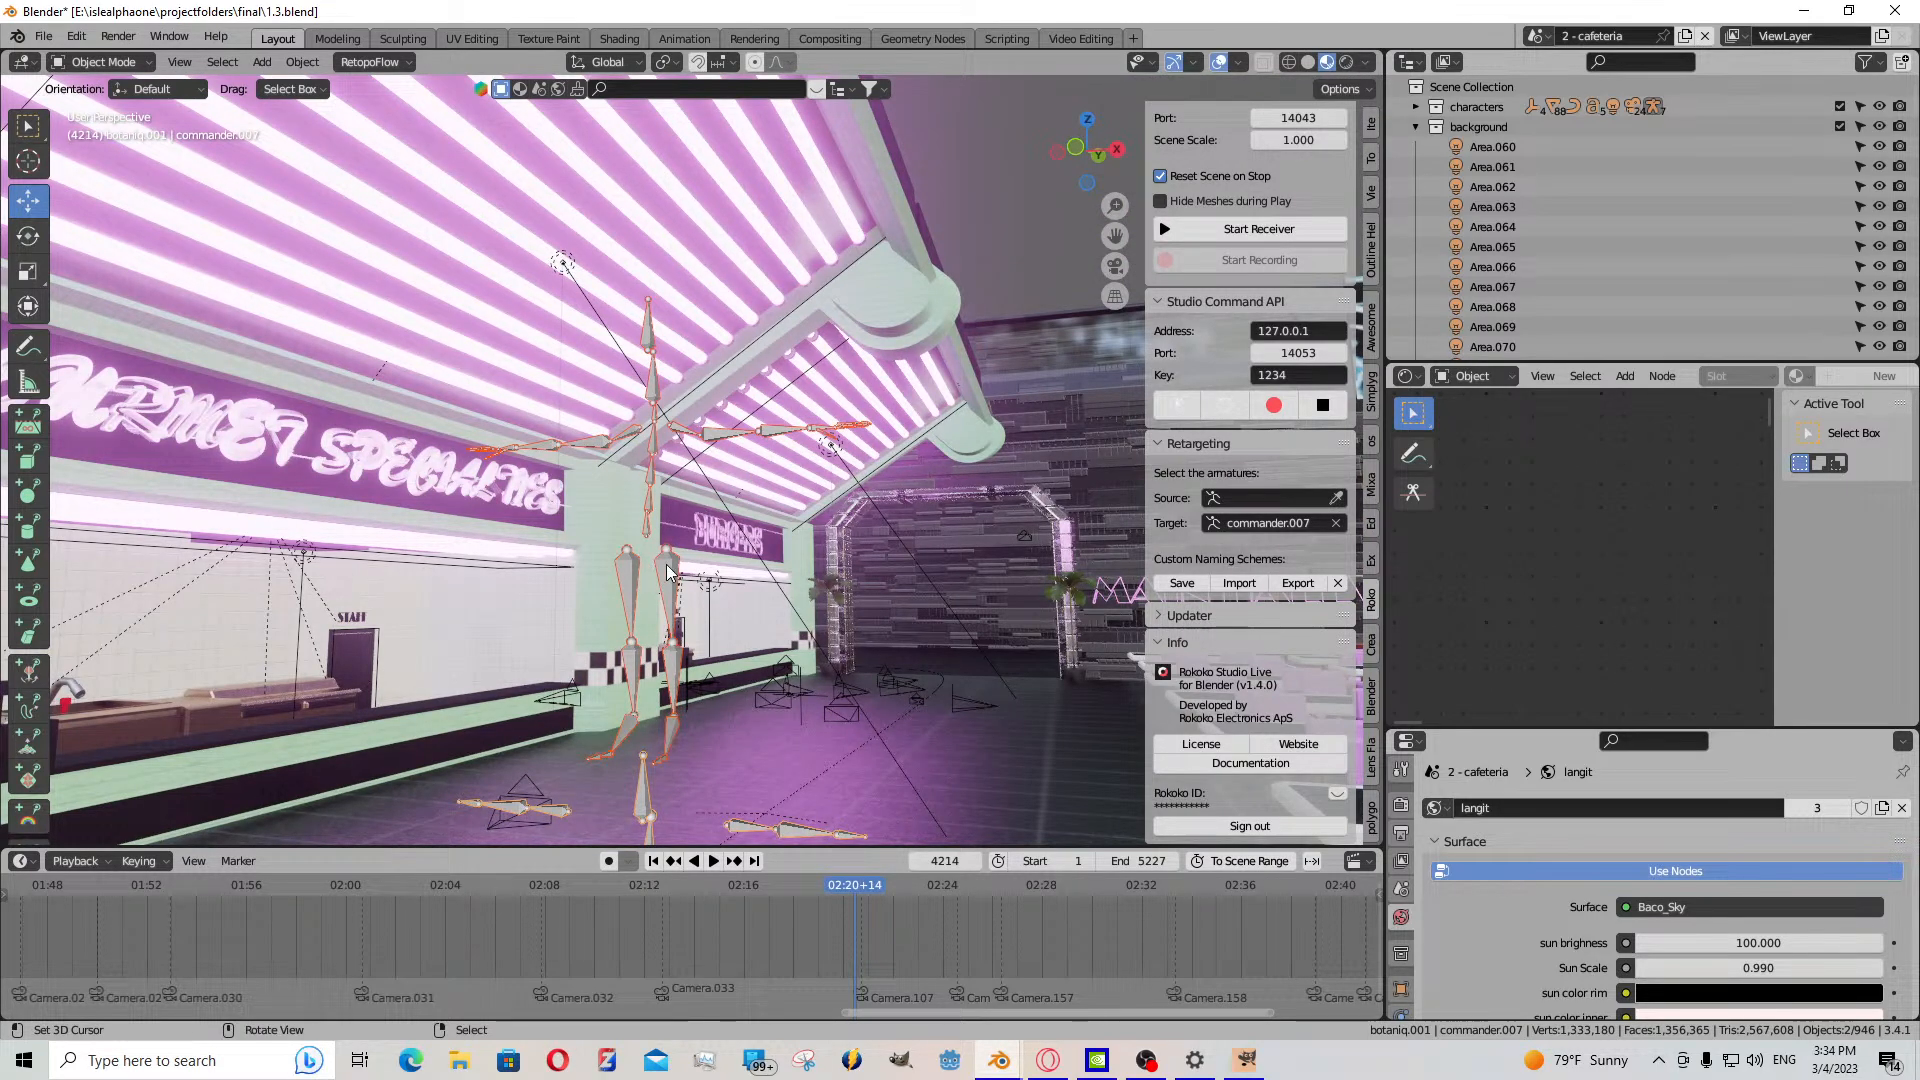
{"action": "left_click", "coordinate": [1335, 496]}
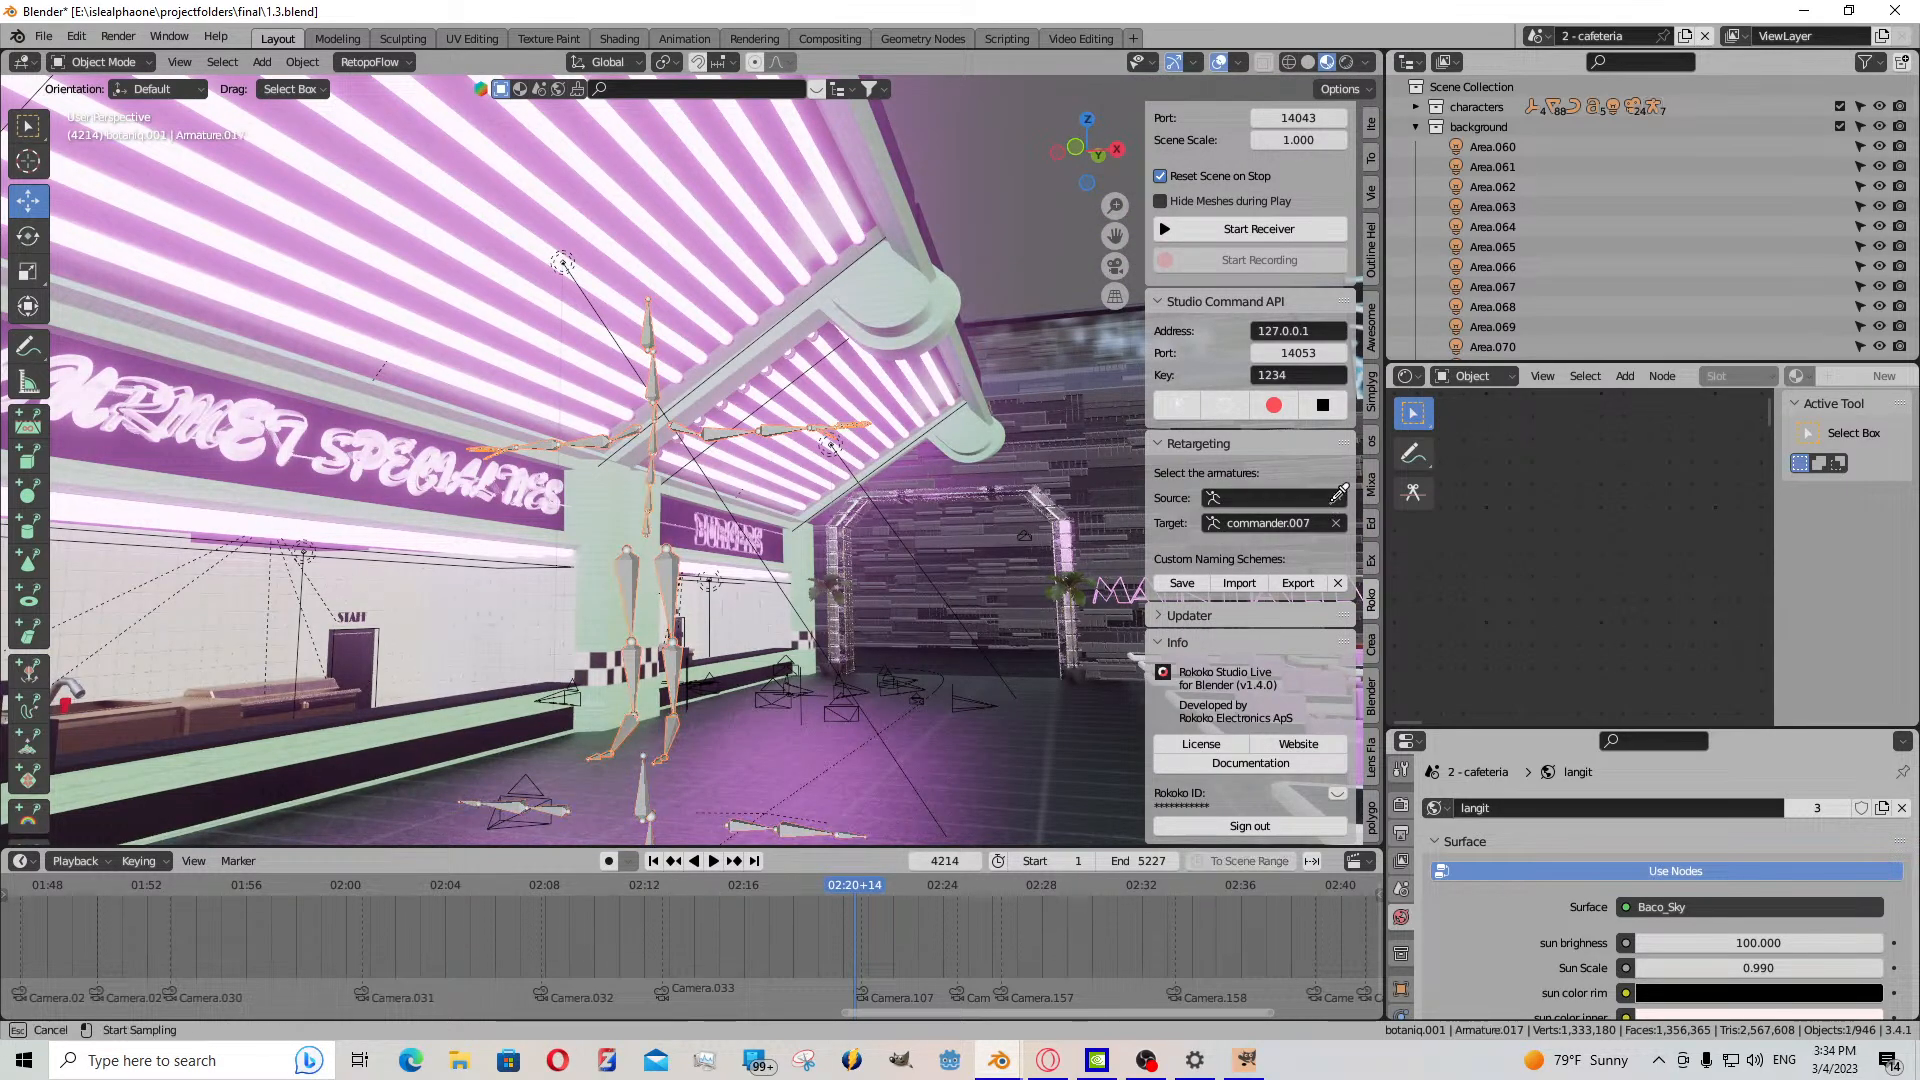
{"action": "left_click", "coordinate": [671, 575]}
- Try duplicating Armature.017 in place
{"action": "key", "text": "shift+d"}
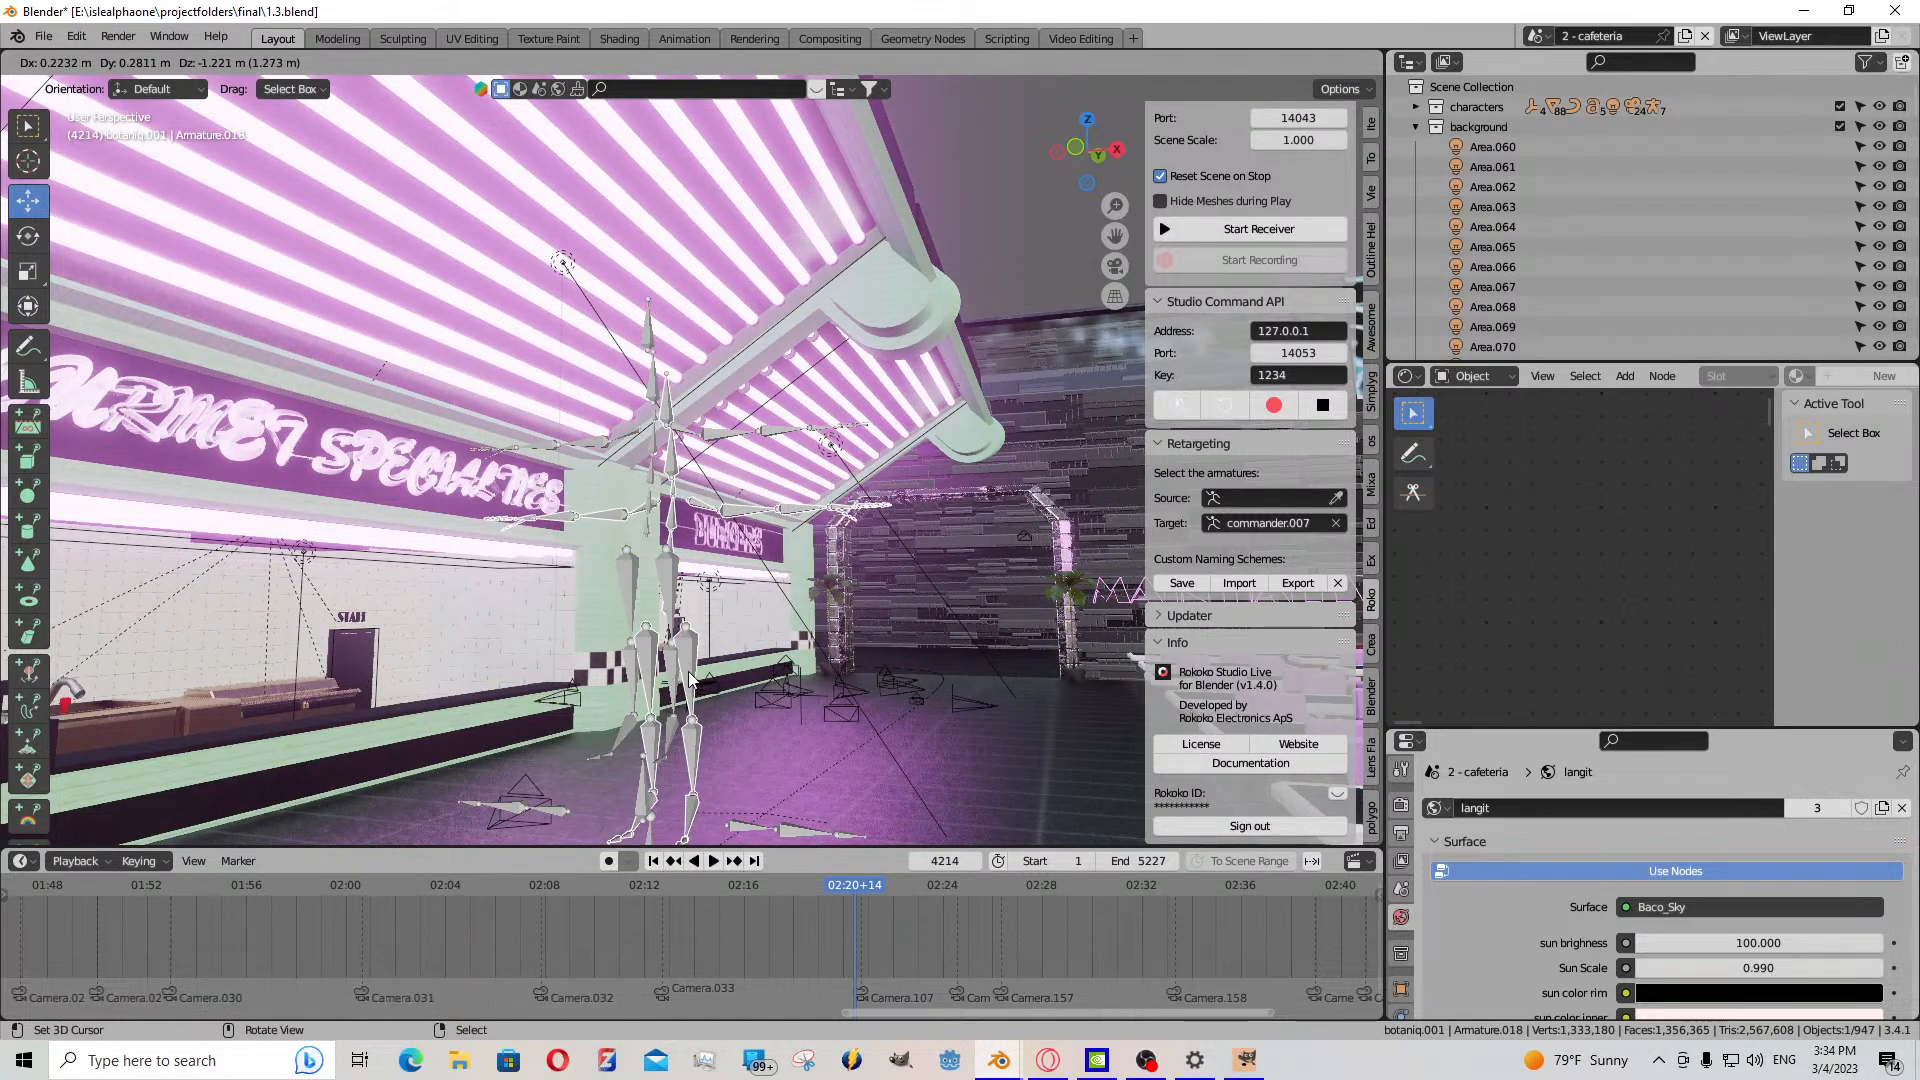
{"action": "right_click", "coordinate": [668, 572]}
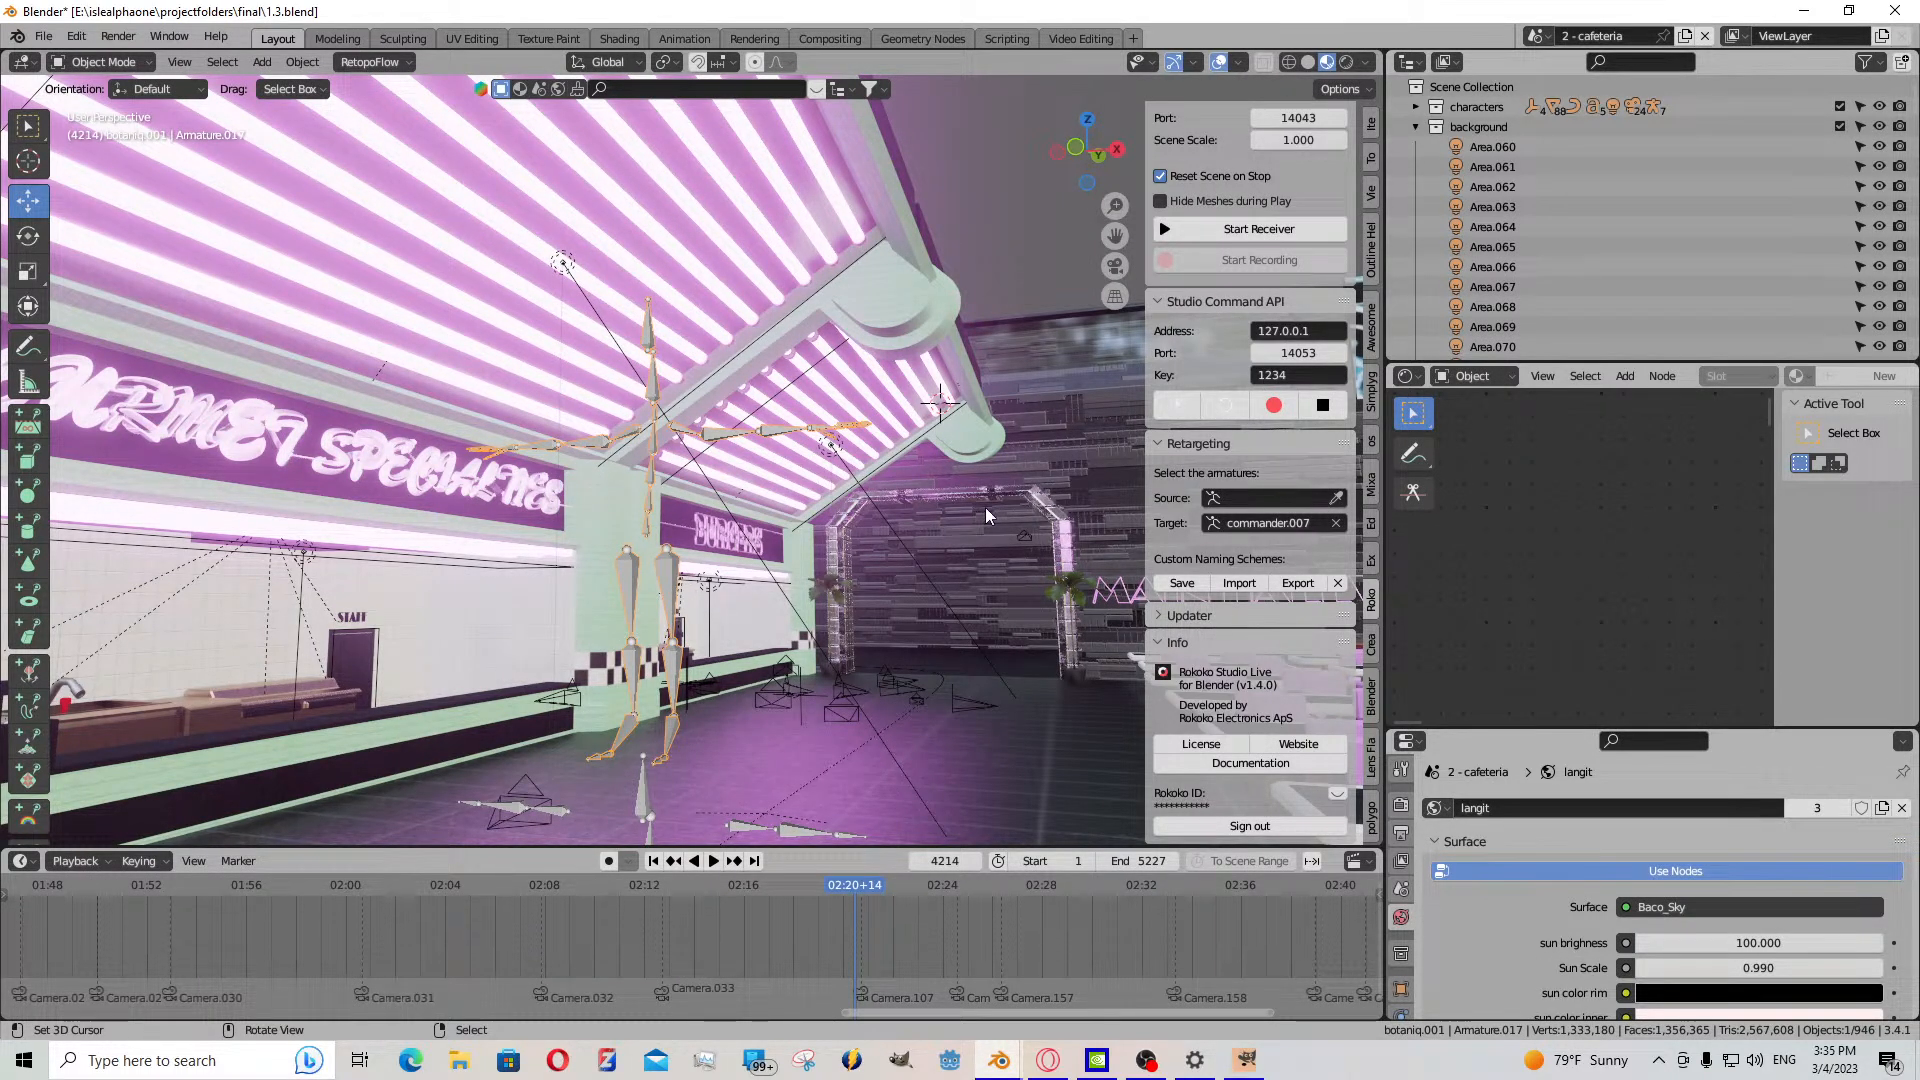
- Search the available retargeting source armatures for armature.017 and browse the offered entries
{"action": "left_click", "coordinate": [1258, 498]}
{"action": "type", "text": "armature"}
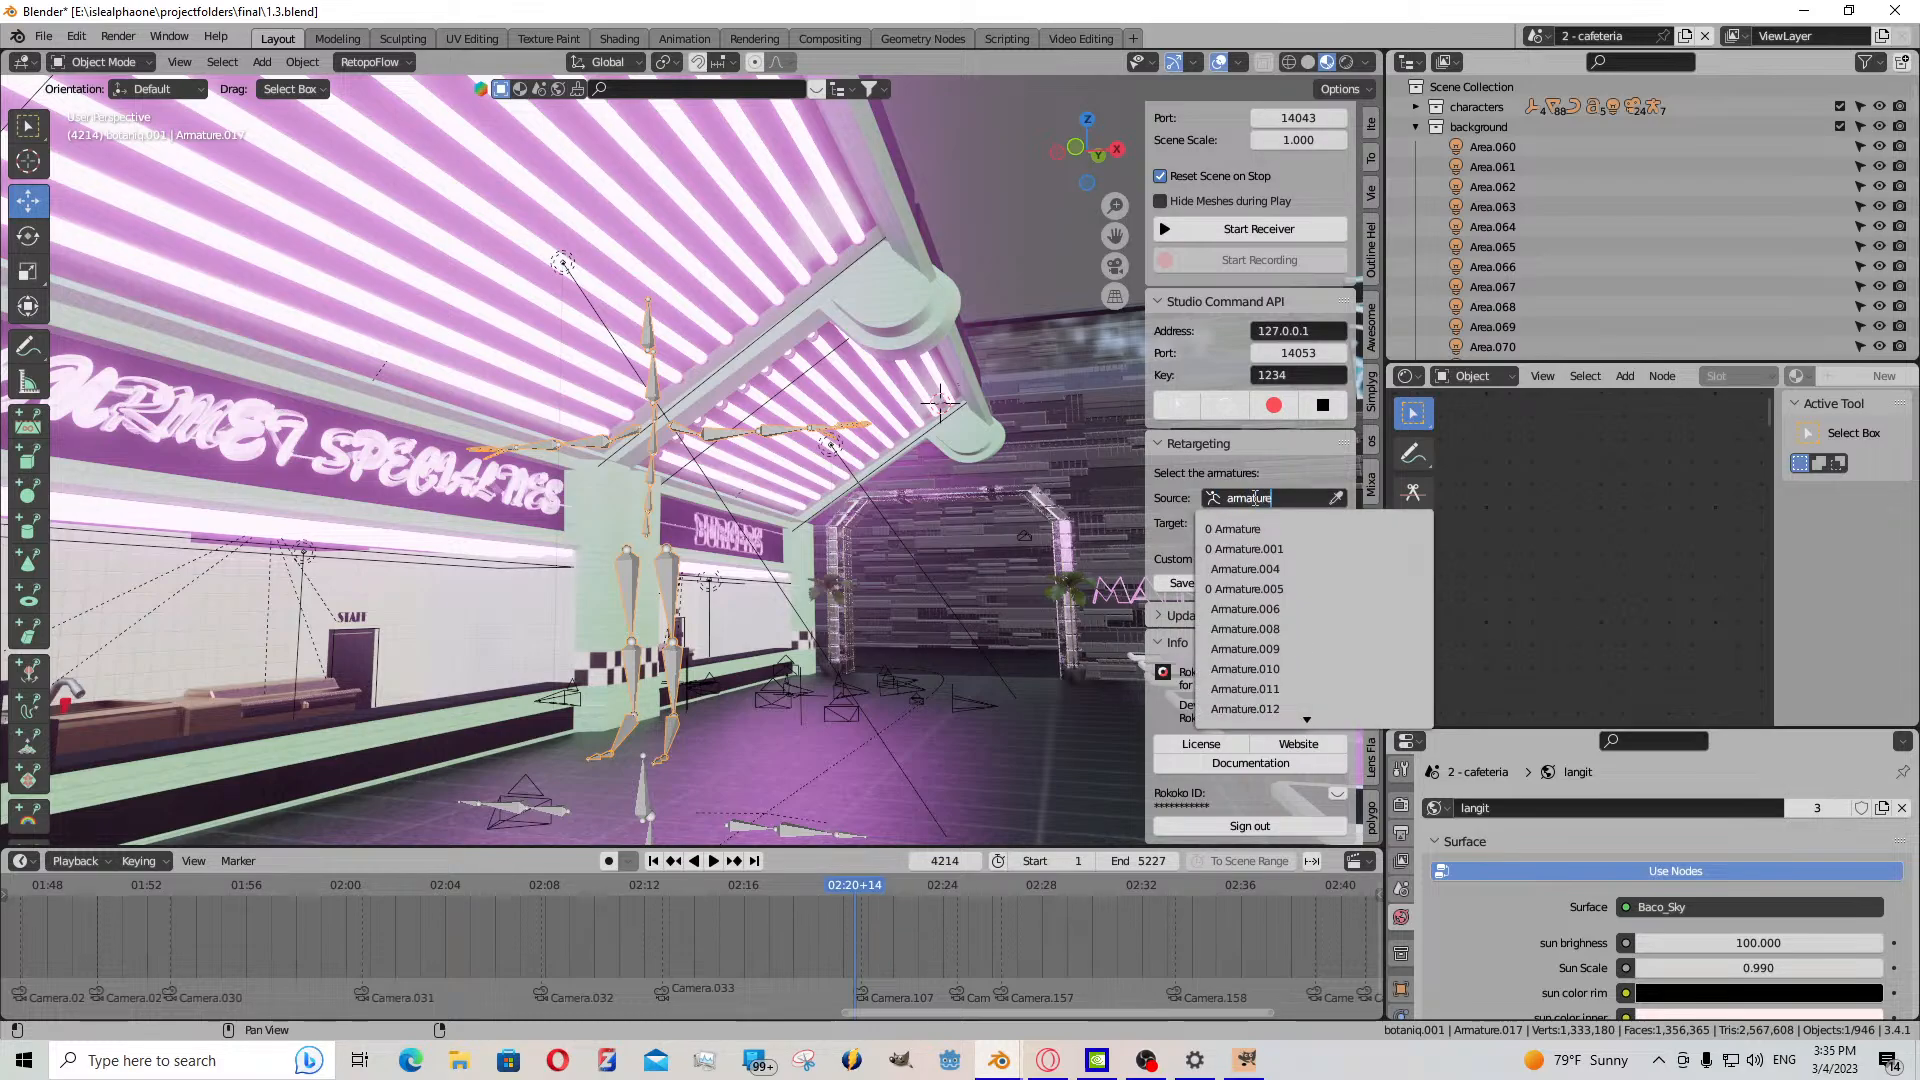
{"action": "scroll", "coordinate": [1313, 673], "scroll_direction": "down", "scroll_amount": 19}
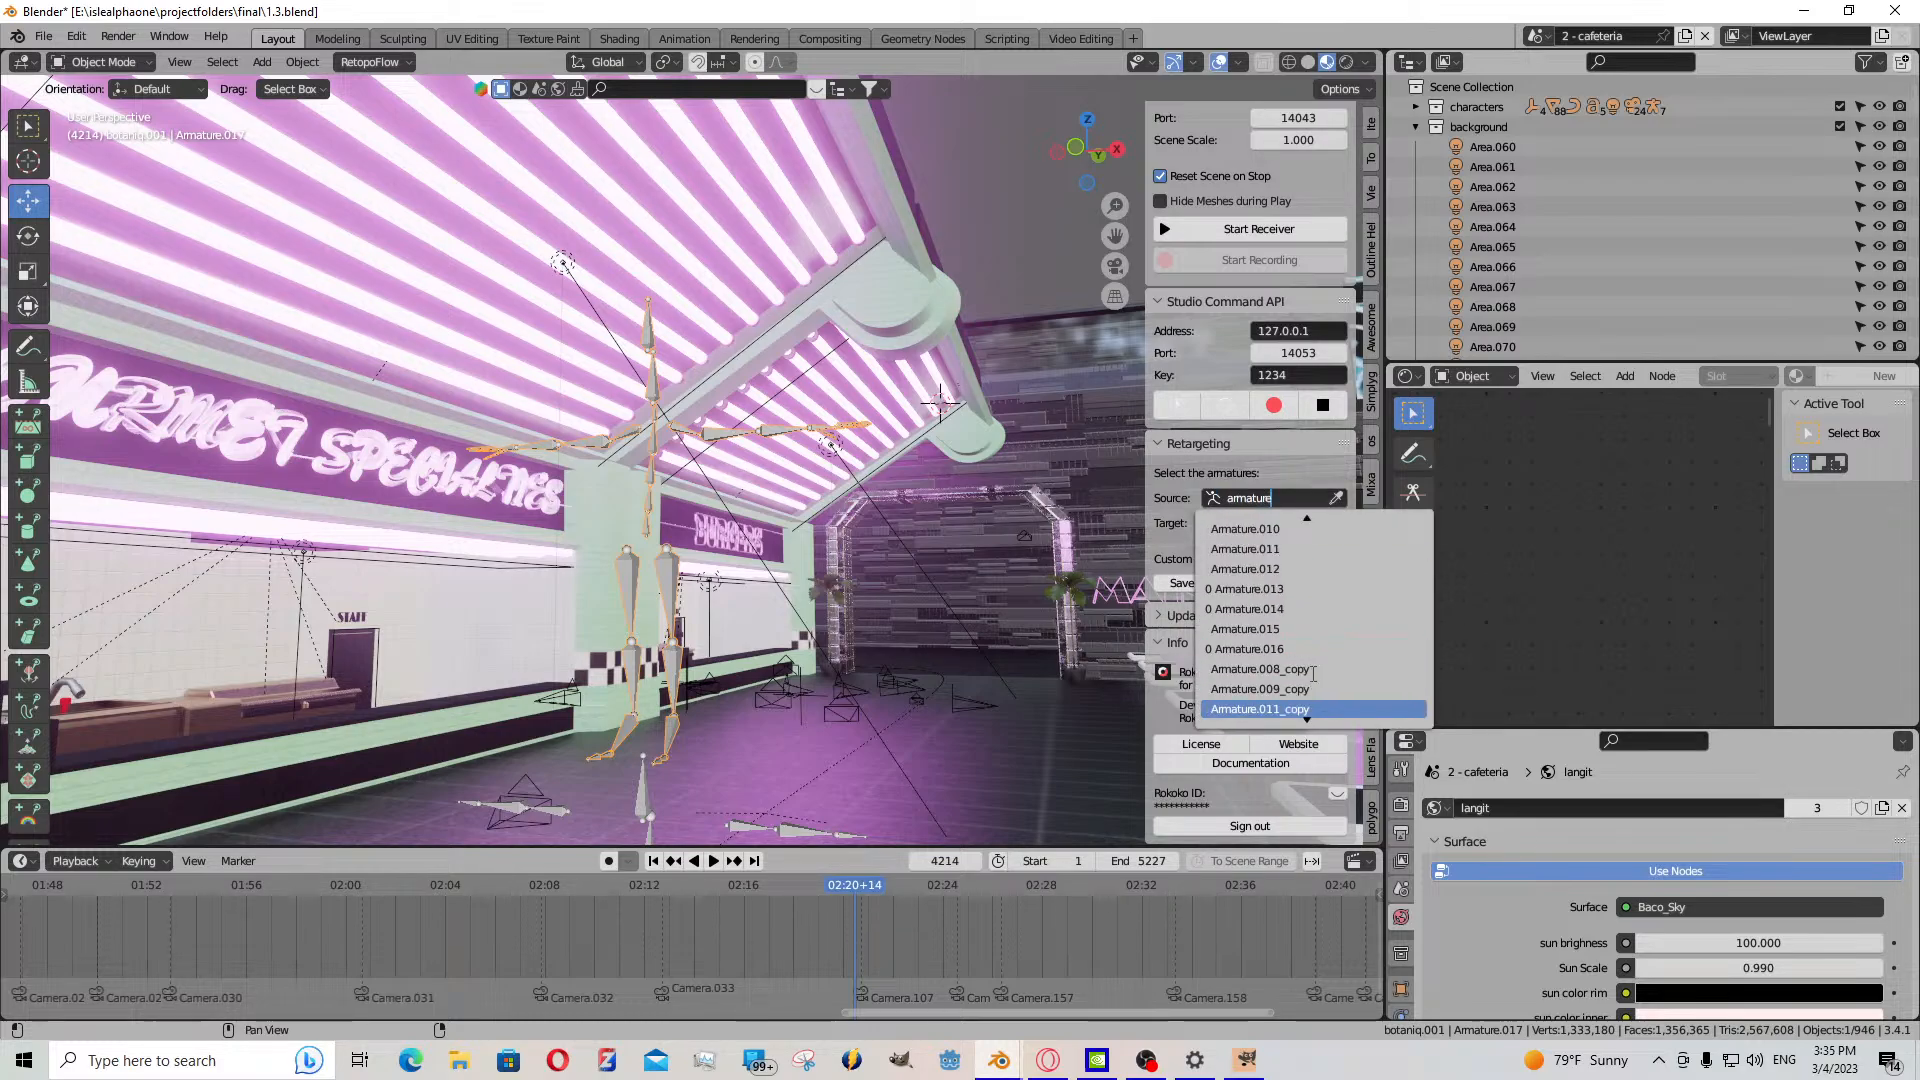
{"action": "scroll", "coordinate": [1313, 673], "scroll_direction": "up", "scroll_amount": 17}
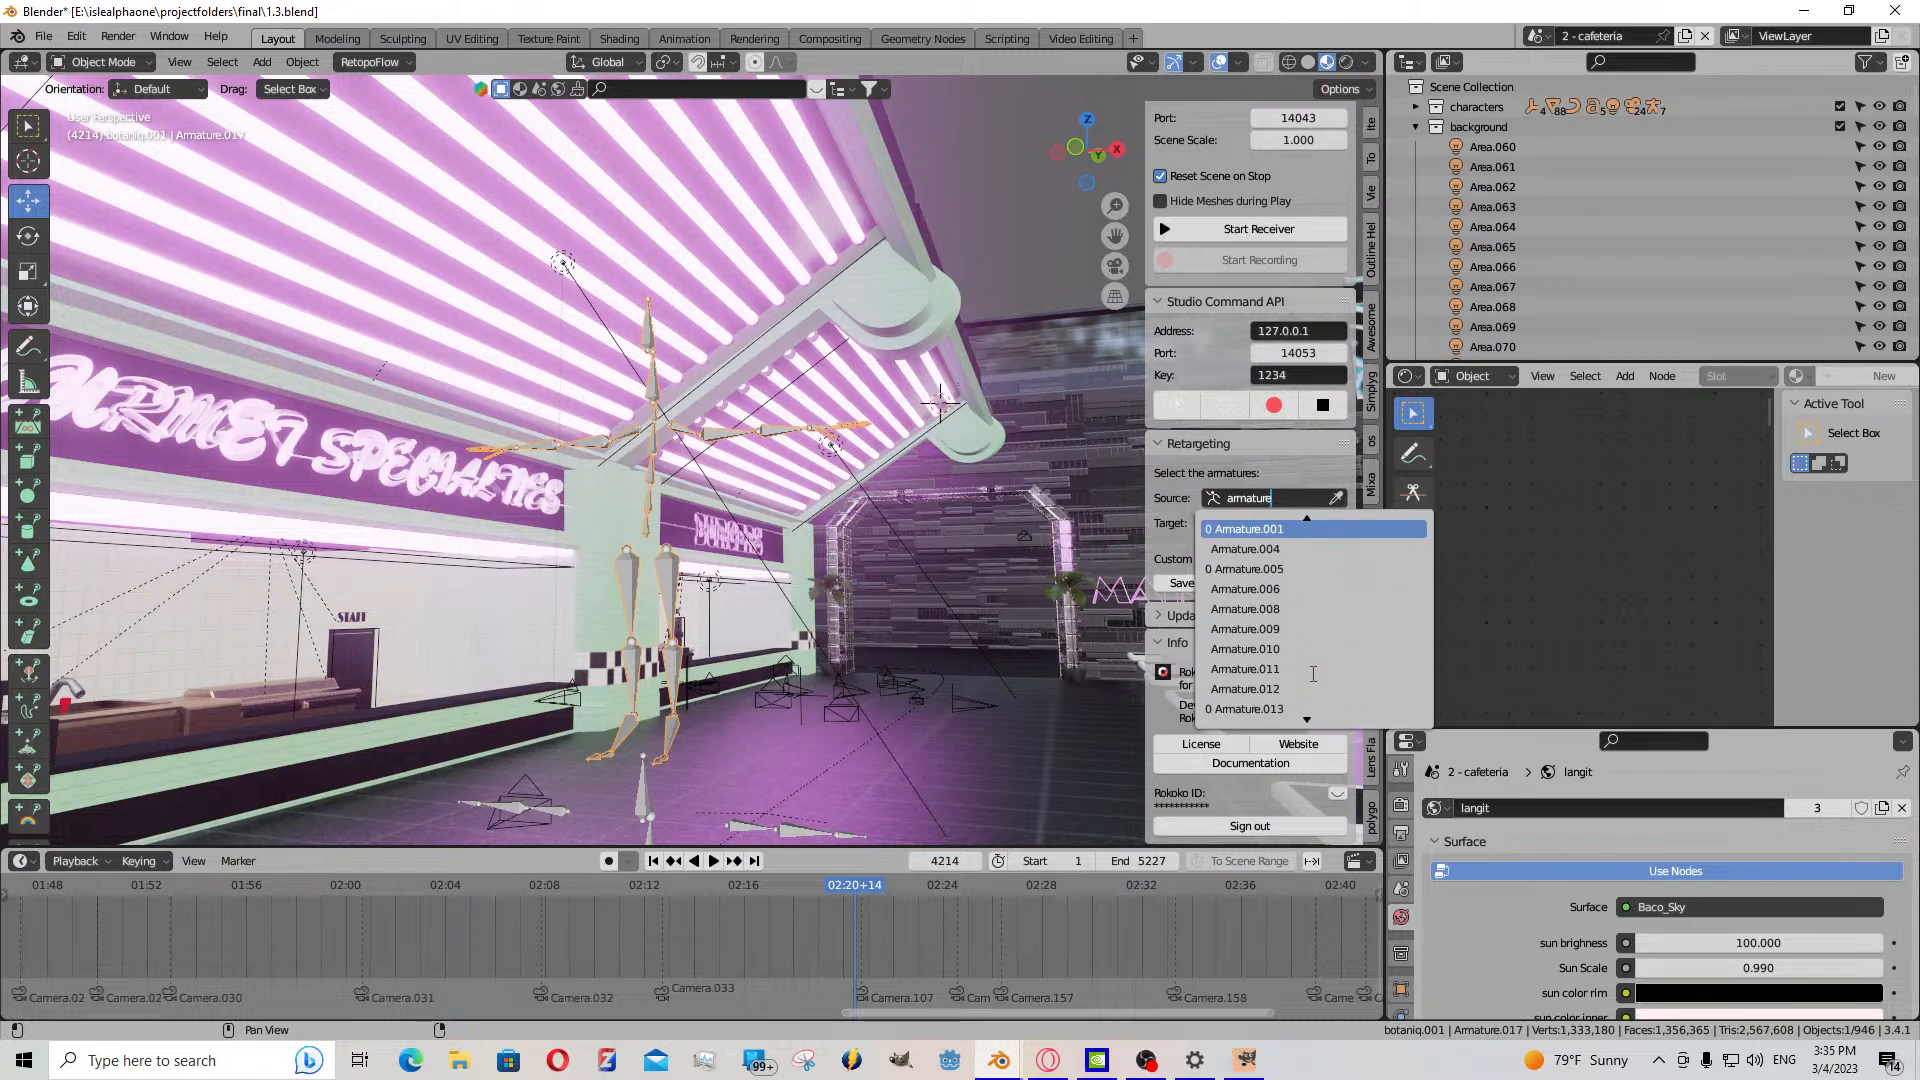
{"action": "type", "text": "re.0"}
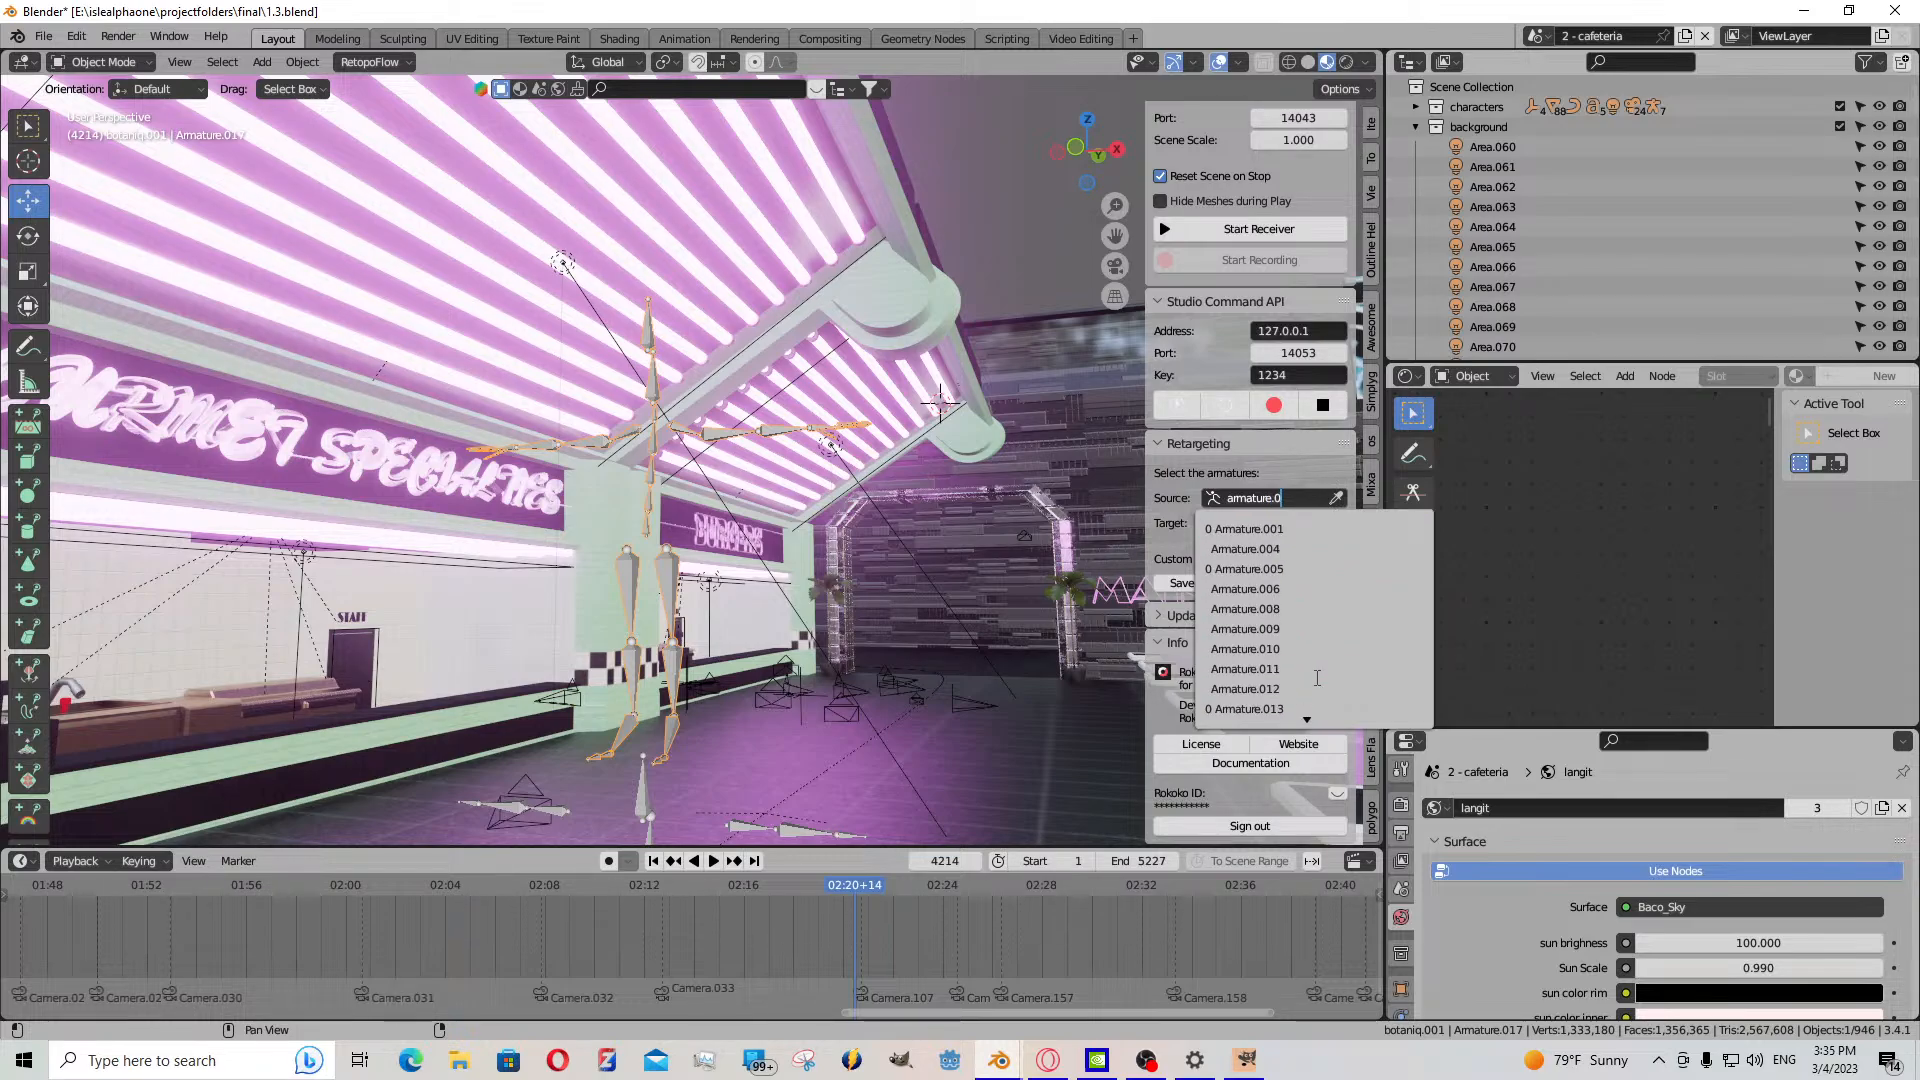
{"action": "type", "text": "17"}
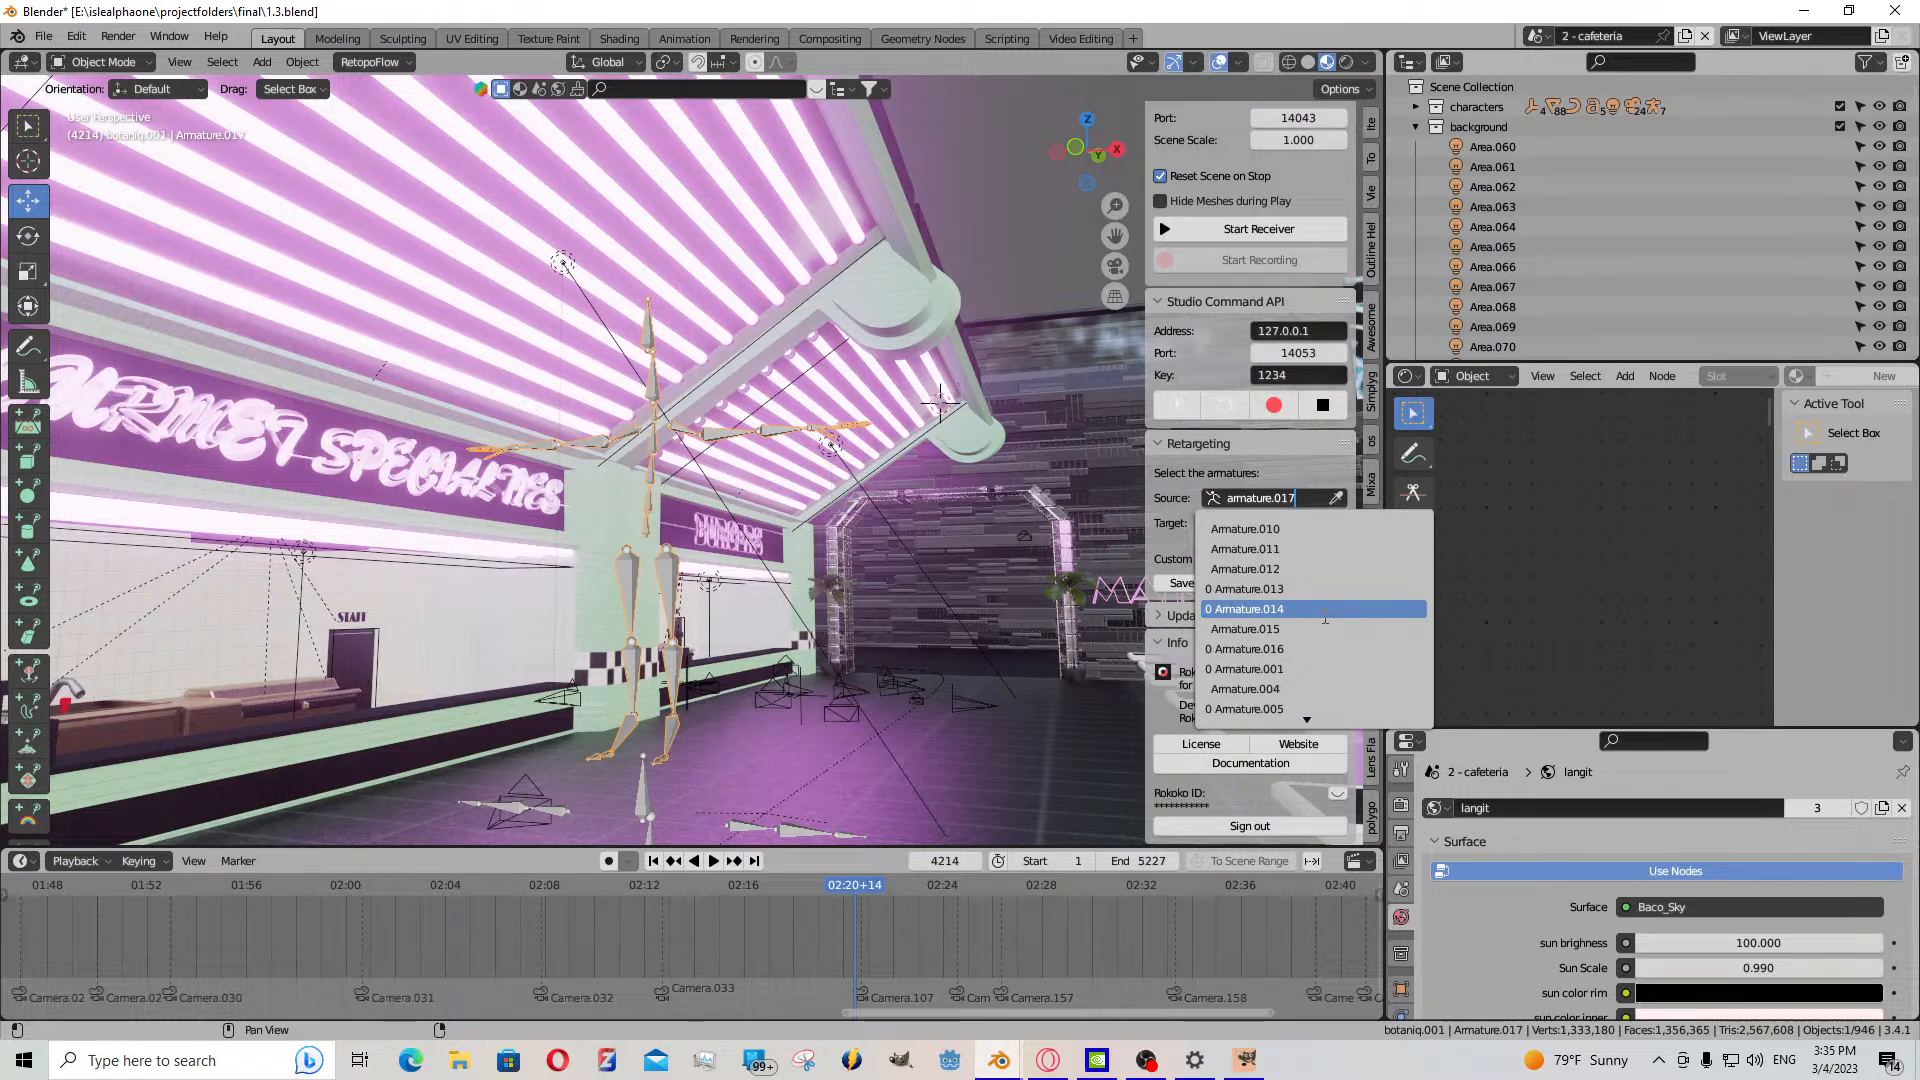
{"action": "left_click", "coordinate": [660, 472]}
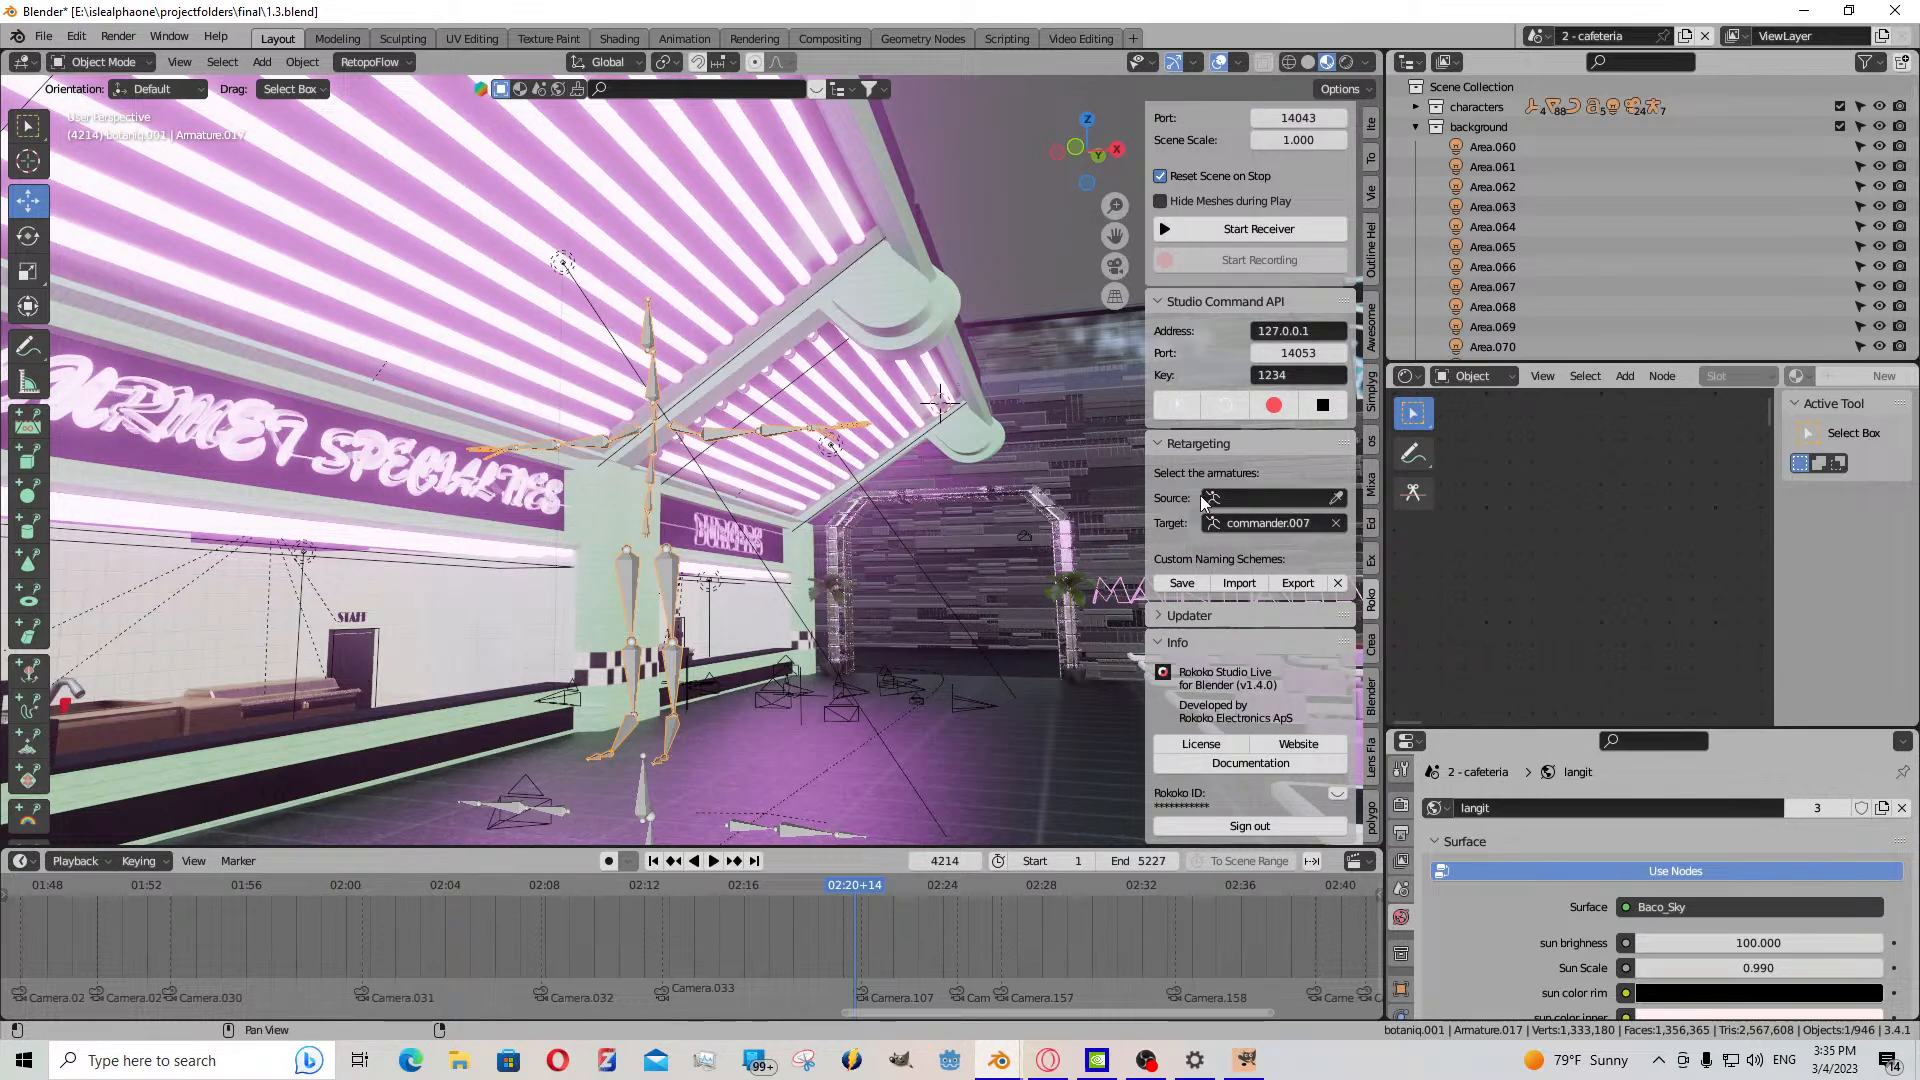
{"action": "left_click", "coordinate": [1240, 497]}
{"action": "type", "text": "ar"}
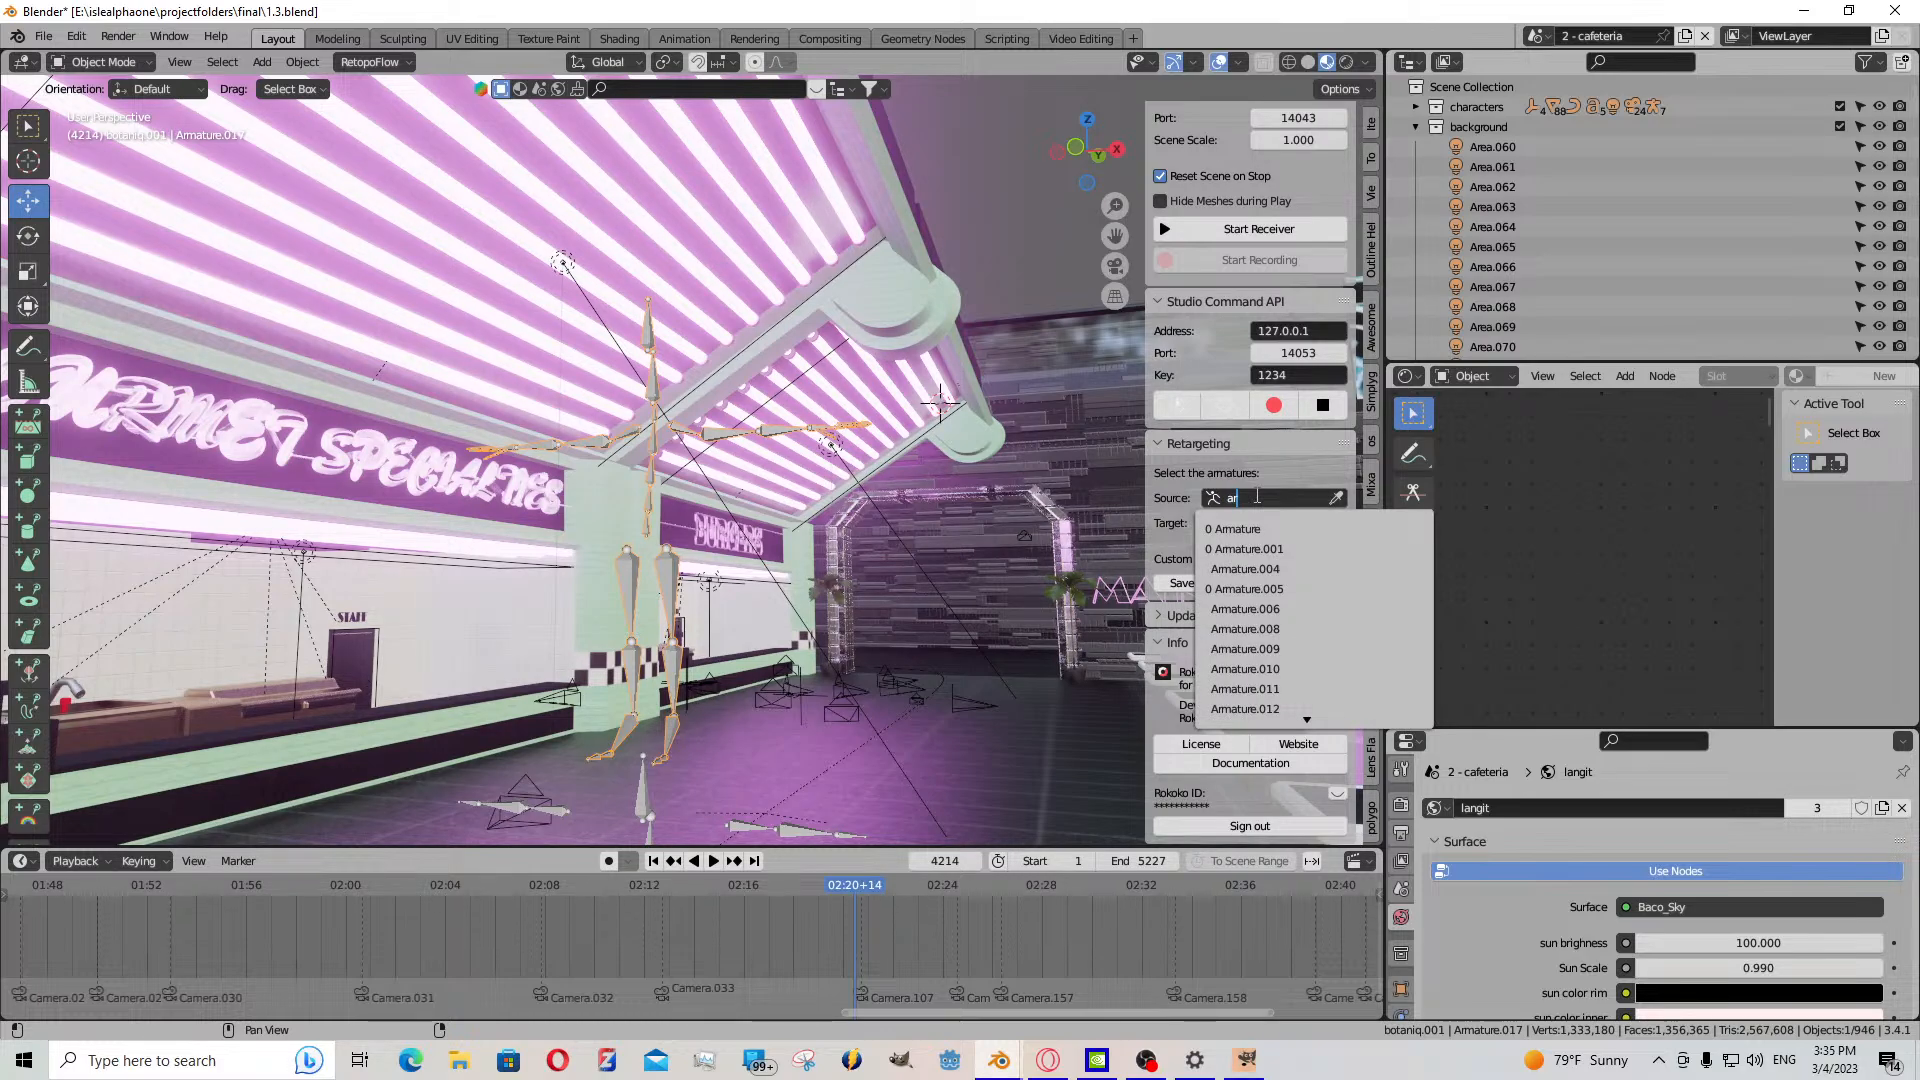
{"action": "scroll", "coordinate": [1280, 650], "scroll_direction": "down", "scroll_amount": 7}
{"action": "scroll", "coordinate": [1298, 690], "scroll_direction": "down", "scroll_amount": 4}
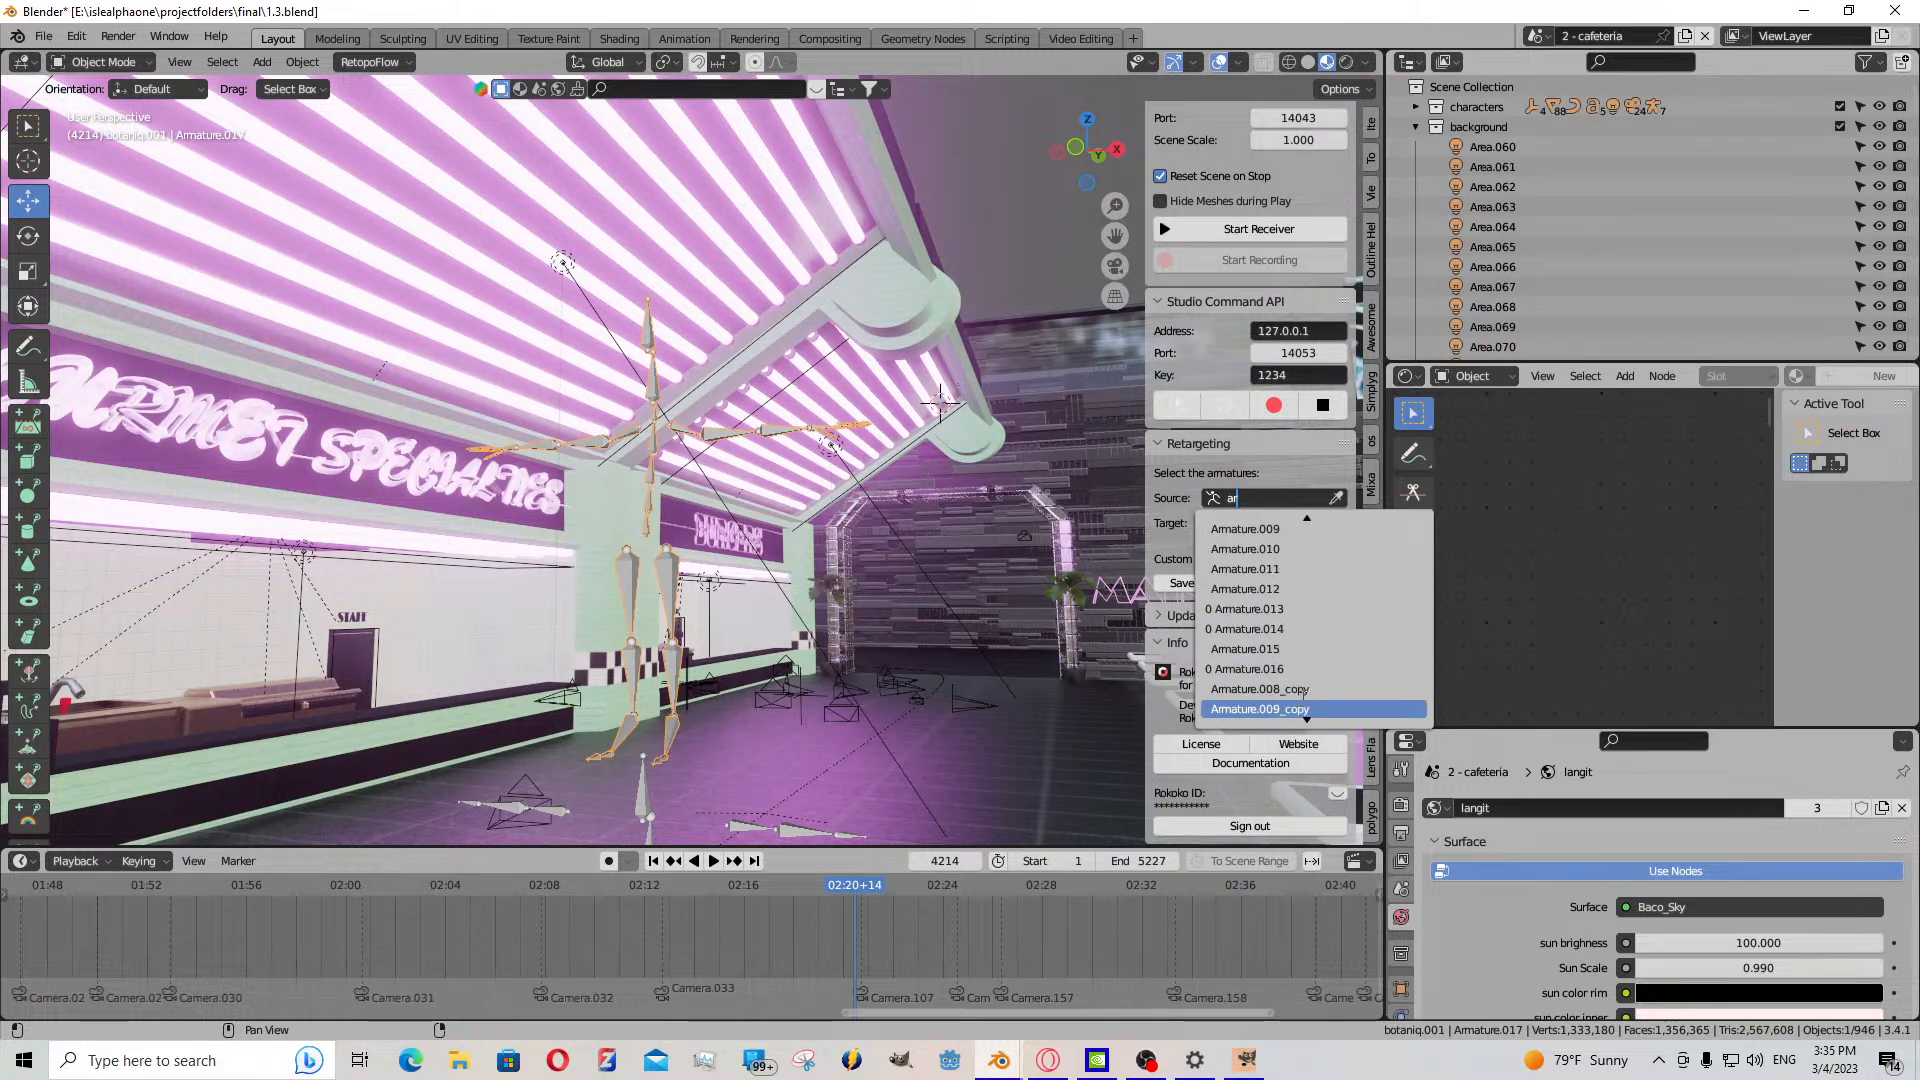
{"action": "left_click", "coordinate": [1262, 470]}
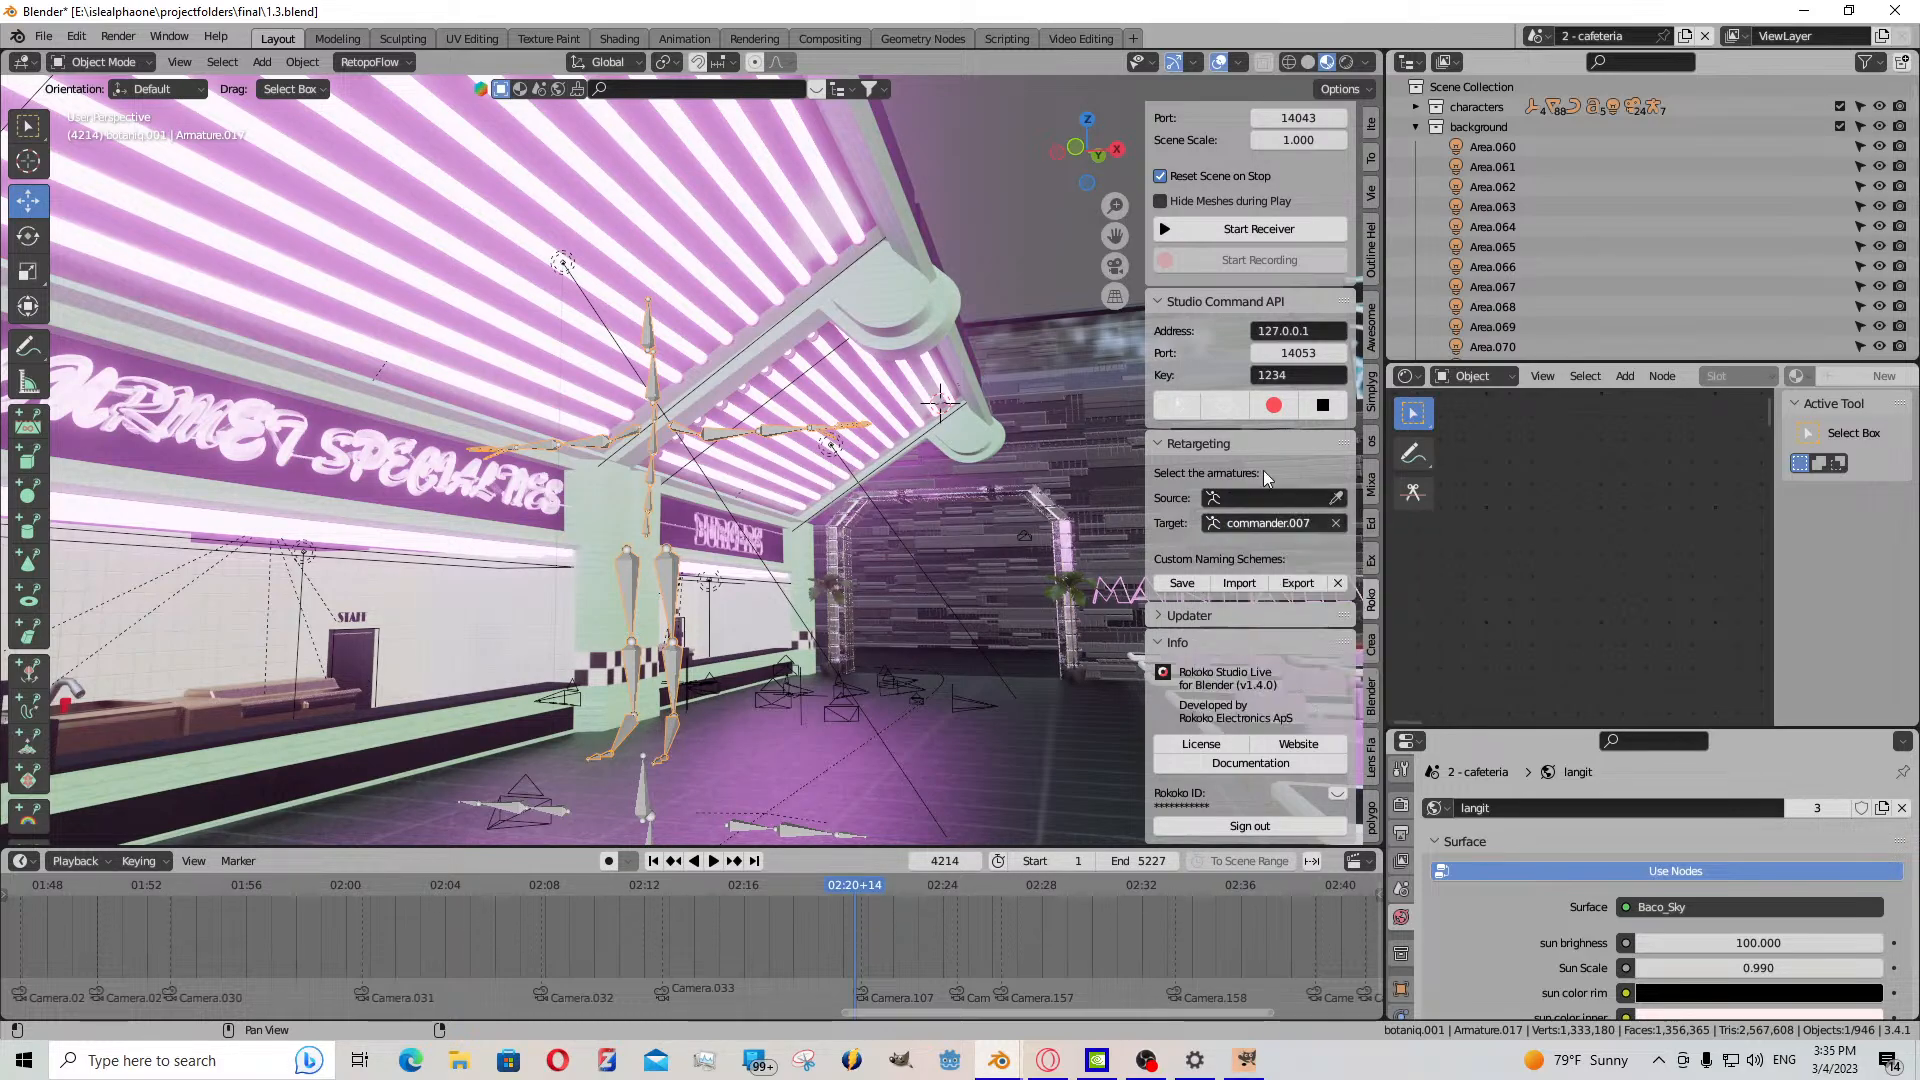
- Collapse the background collection in the scene outliner
{"action": "left_click", "coordinate": [1414, 126]}
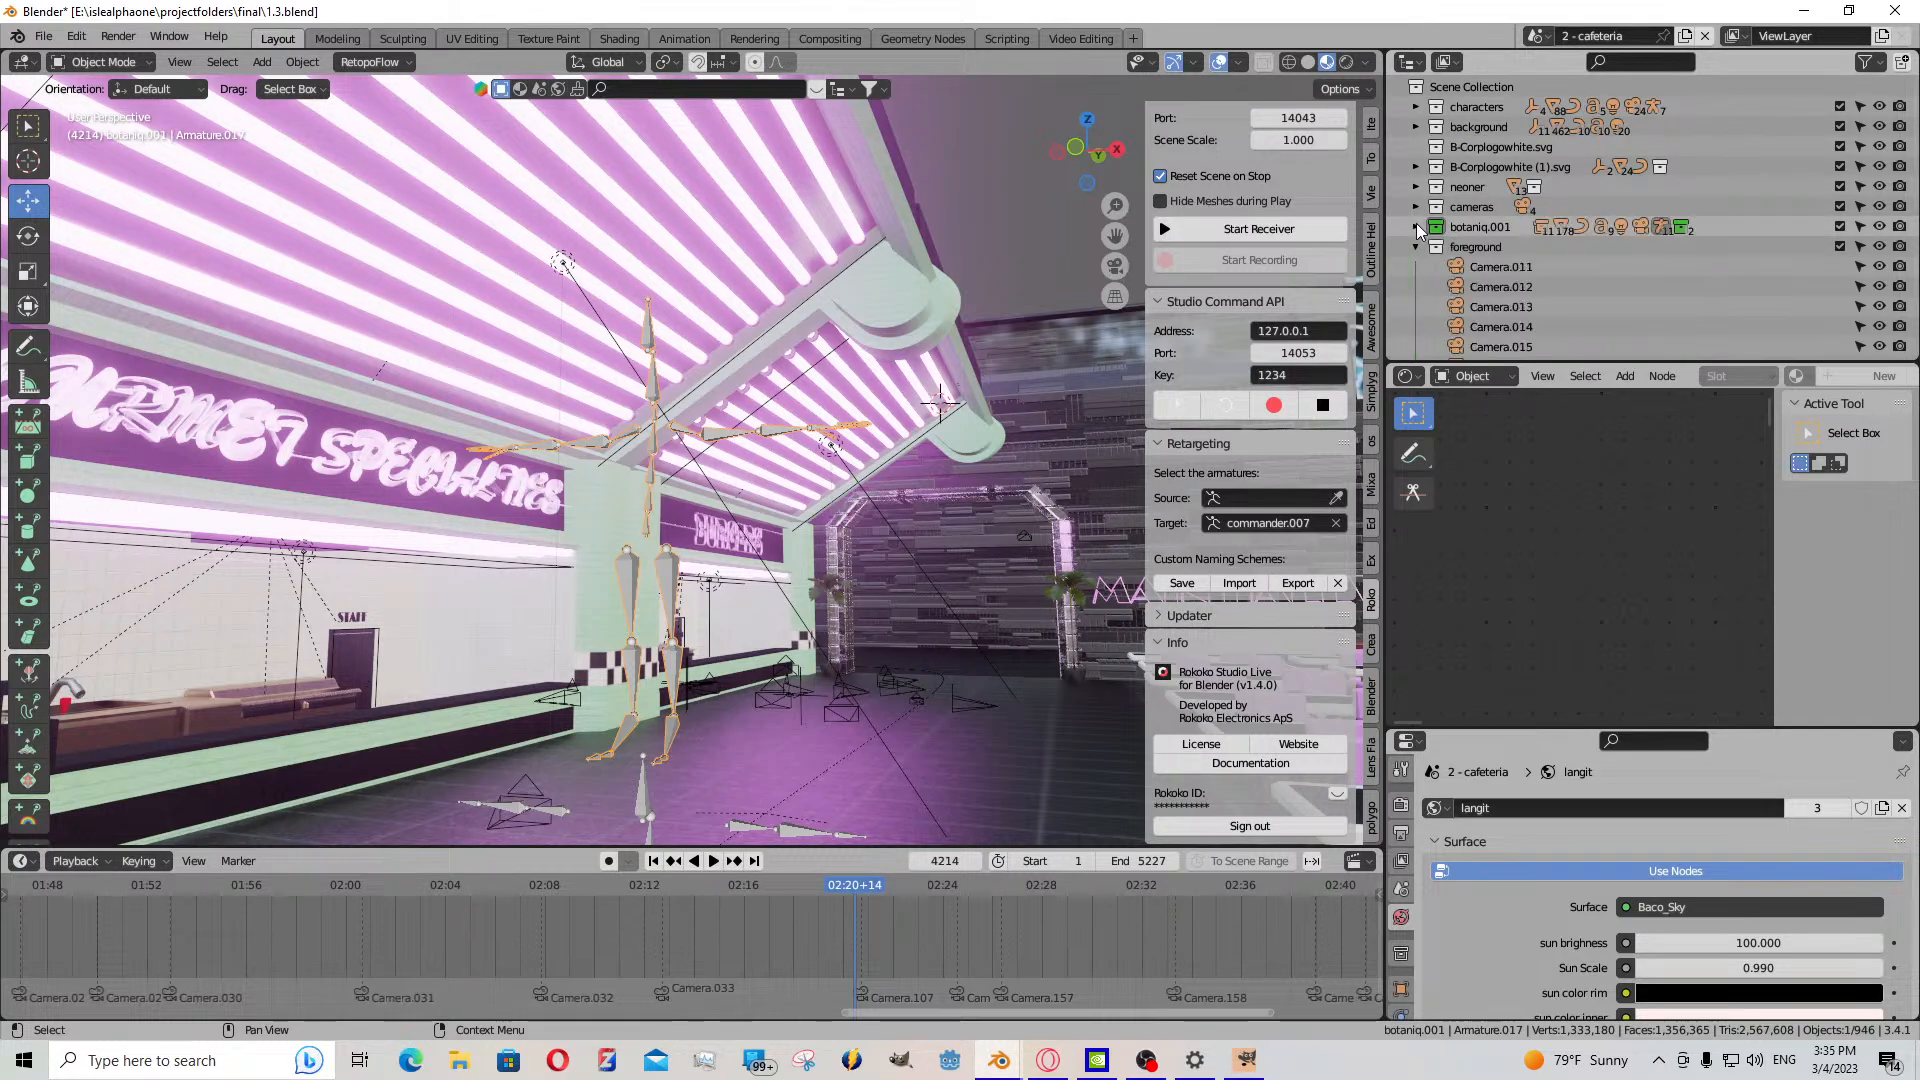
- Move Armature.017 to the characters collection
{"action": "scroll", "coordinate": [1416, 224], "scroll_direction": "down", "scroll_amount": 6}
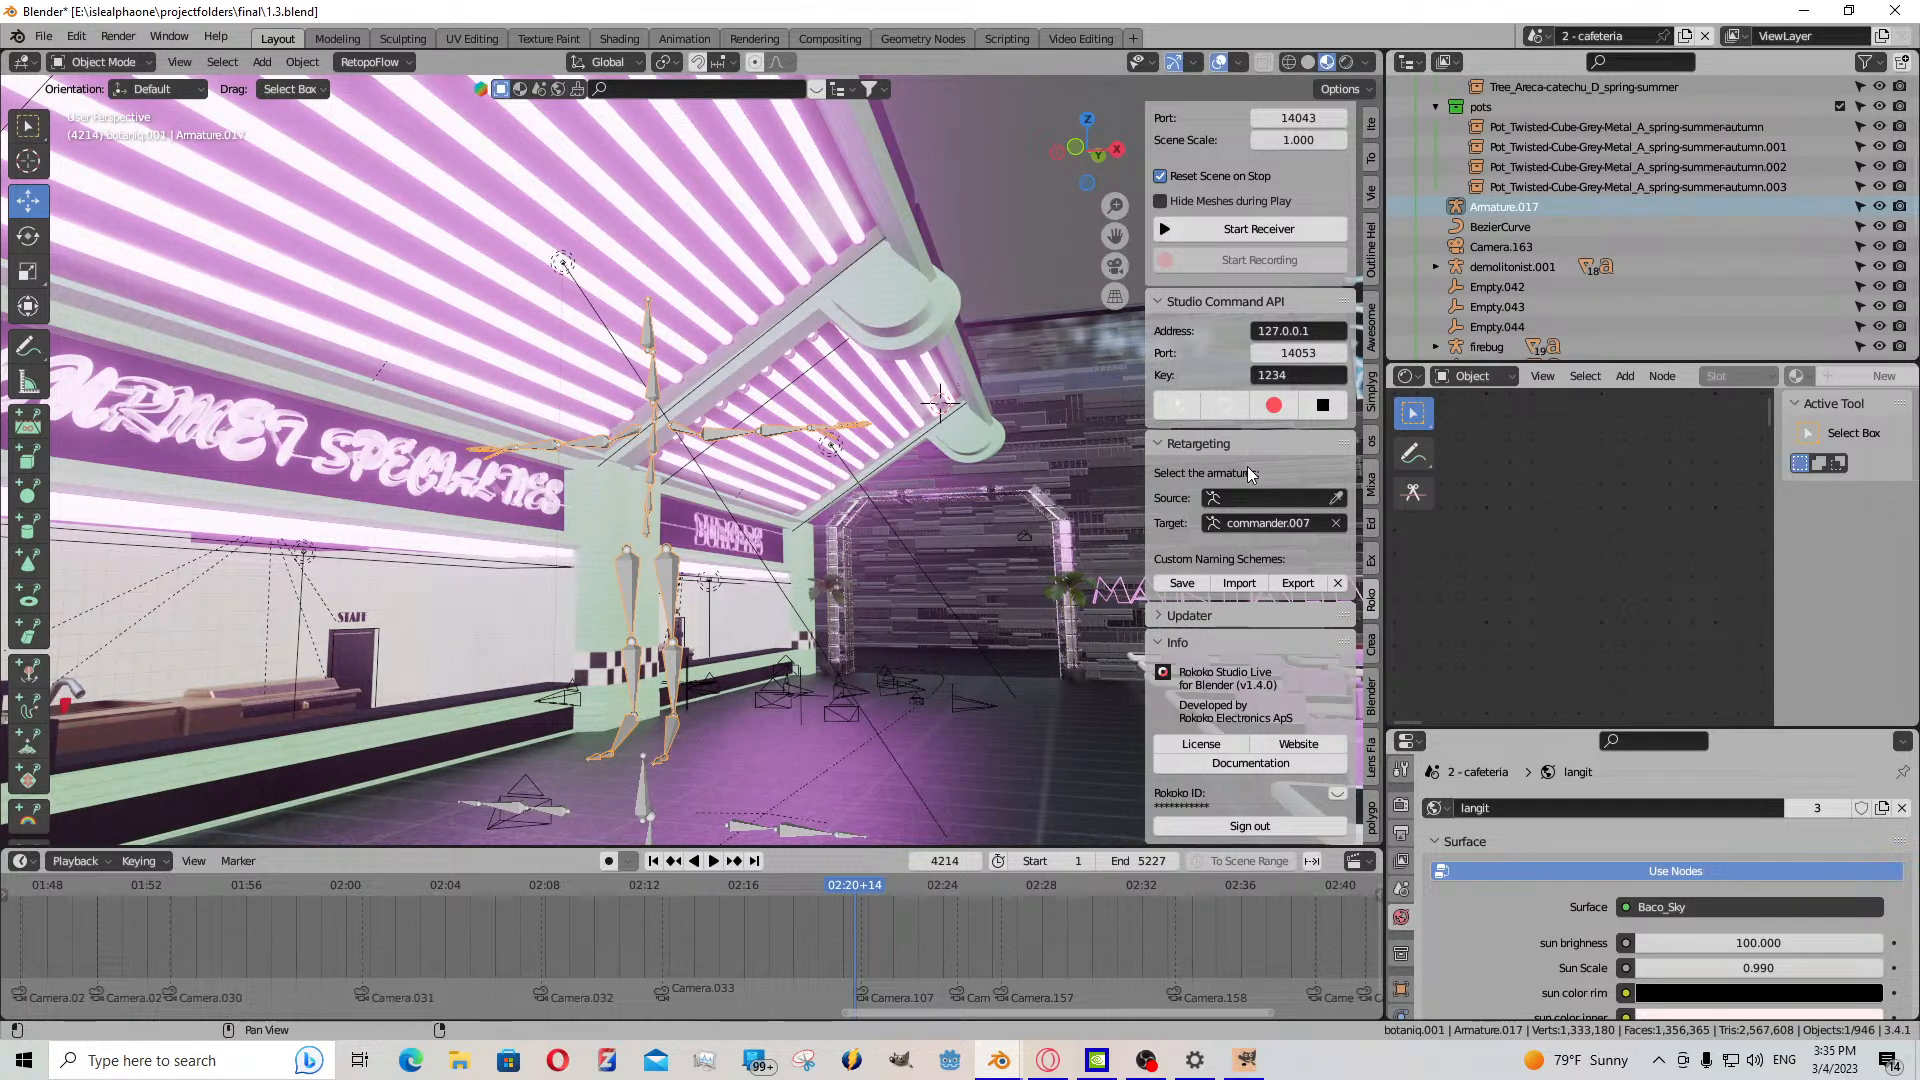
{"action": "key", "text": "n"}
{"action": "key", "text": "n"}
{"action": "key", "text": "m"}
{"action": "left_click", "coordinate": [867, 568]}
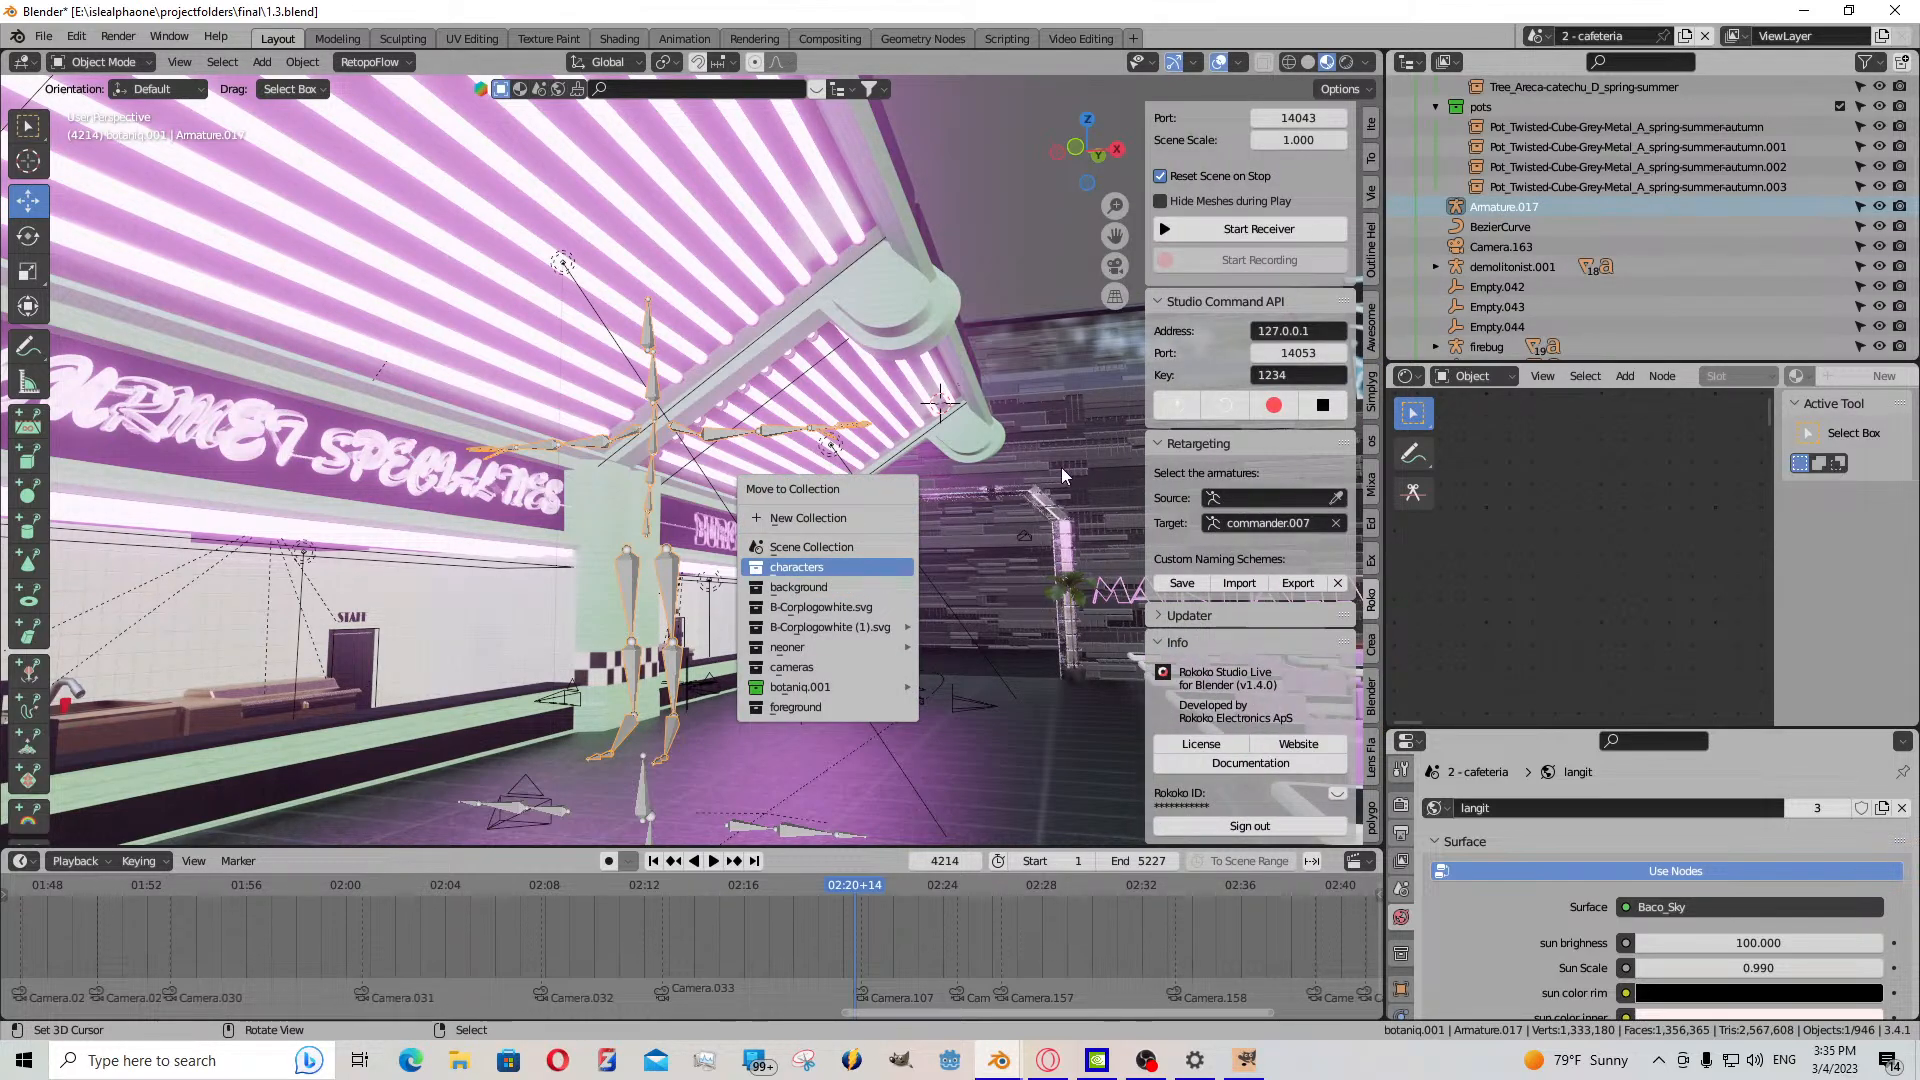
- Try to assign Armature.017 as the Rokoko retargeting source by sampling it near its base in the viewport
{"action": "left_click", "coordinate": [1298, 497]}
{"action": "scroll", "coordinate": [1314, 521], "scroll_direction": "down", "scroll_amount": 20}
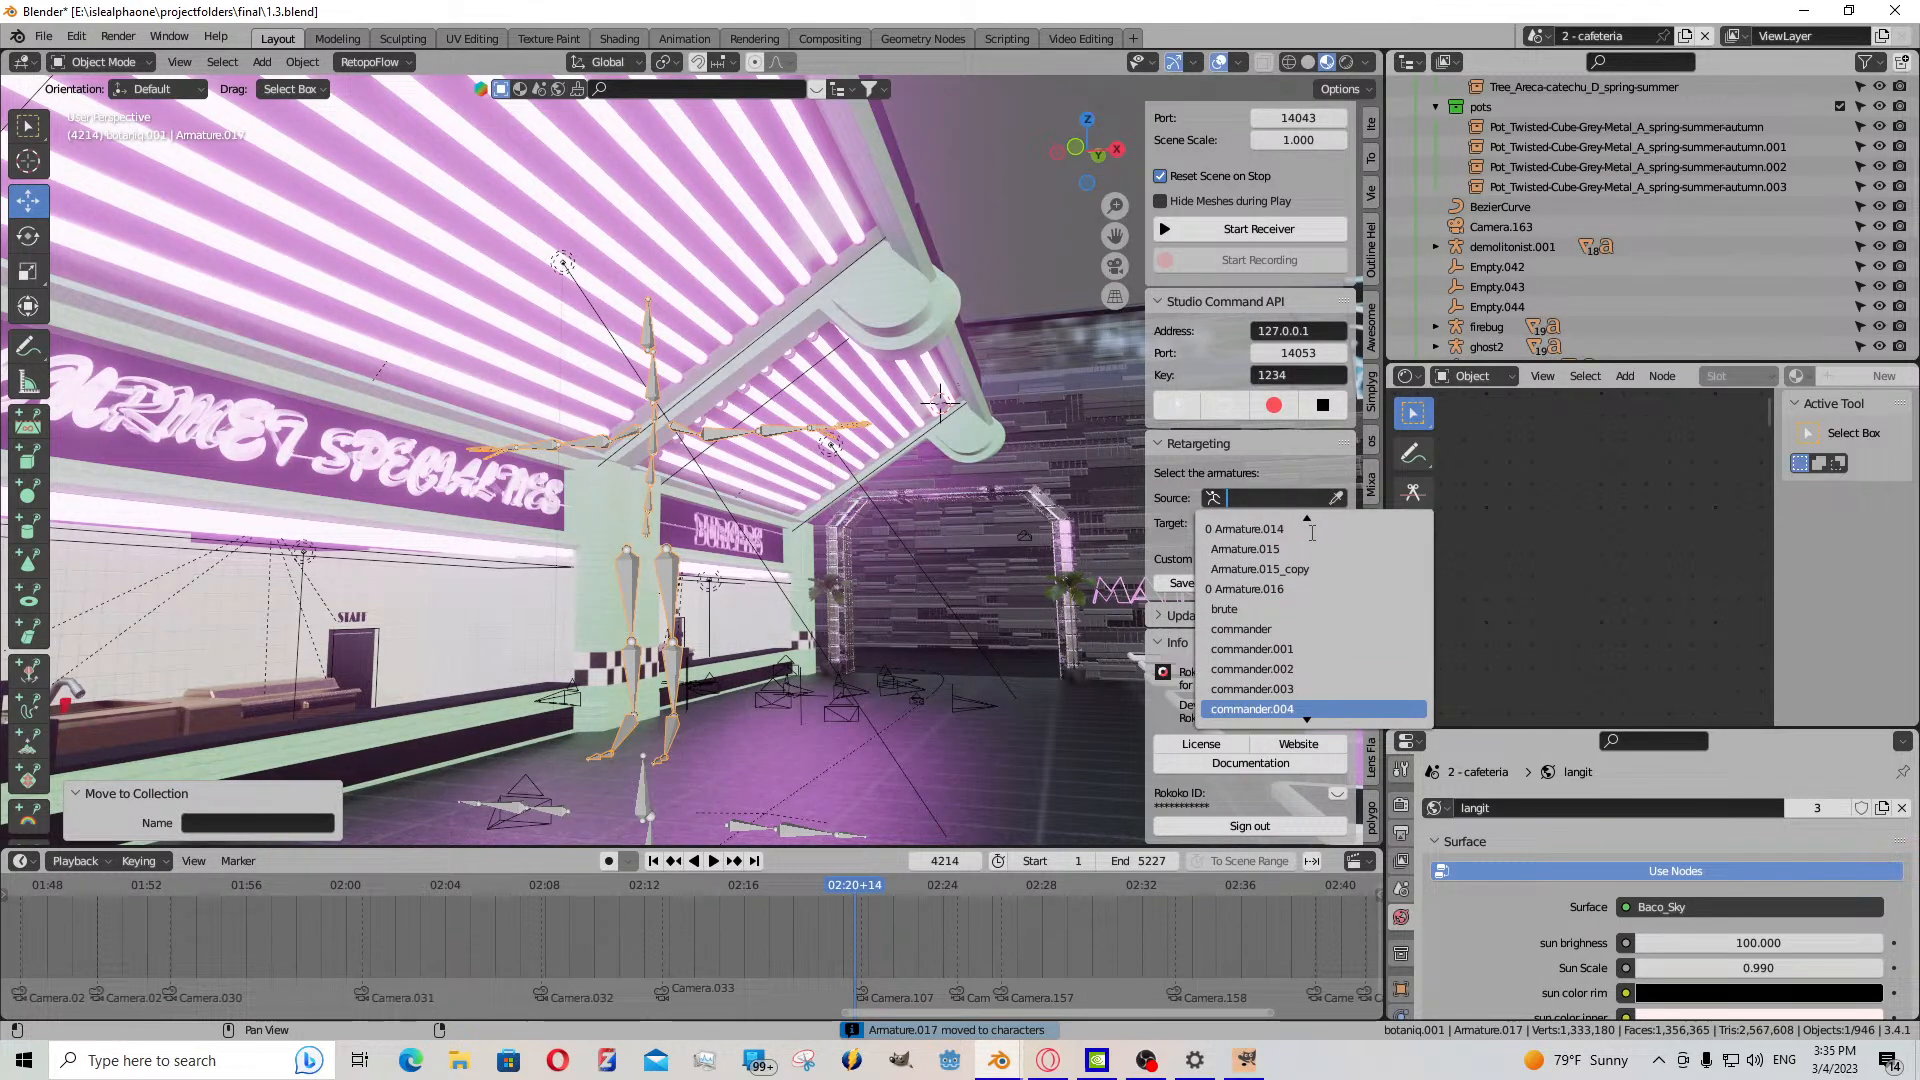
{"action": "left_click", "coordinate": [1088, 544]}
{"action": "key", "text": "shift+grave"}
{"action": "key", "text": "a"}
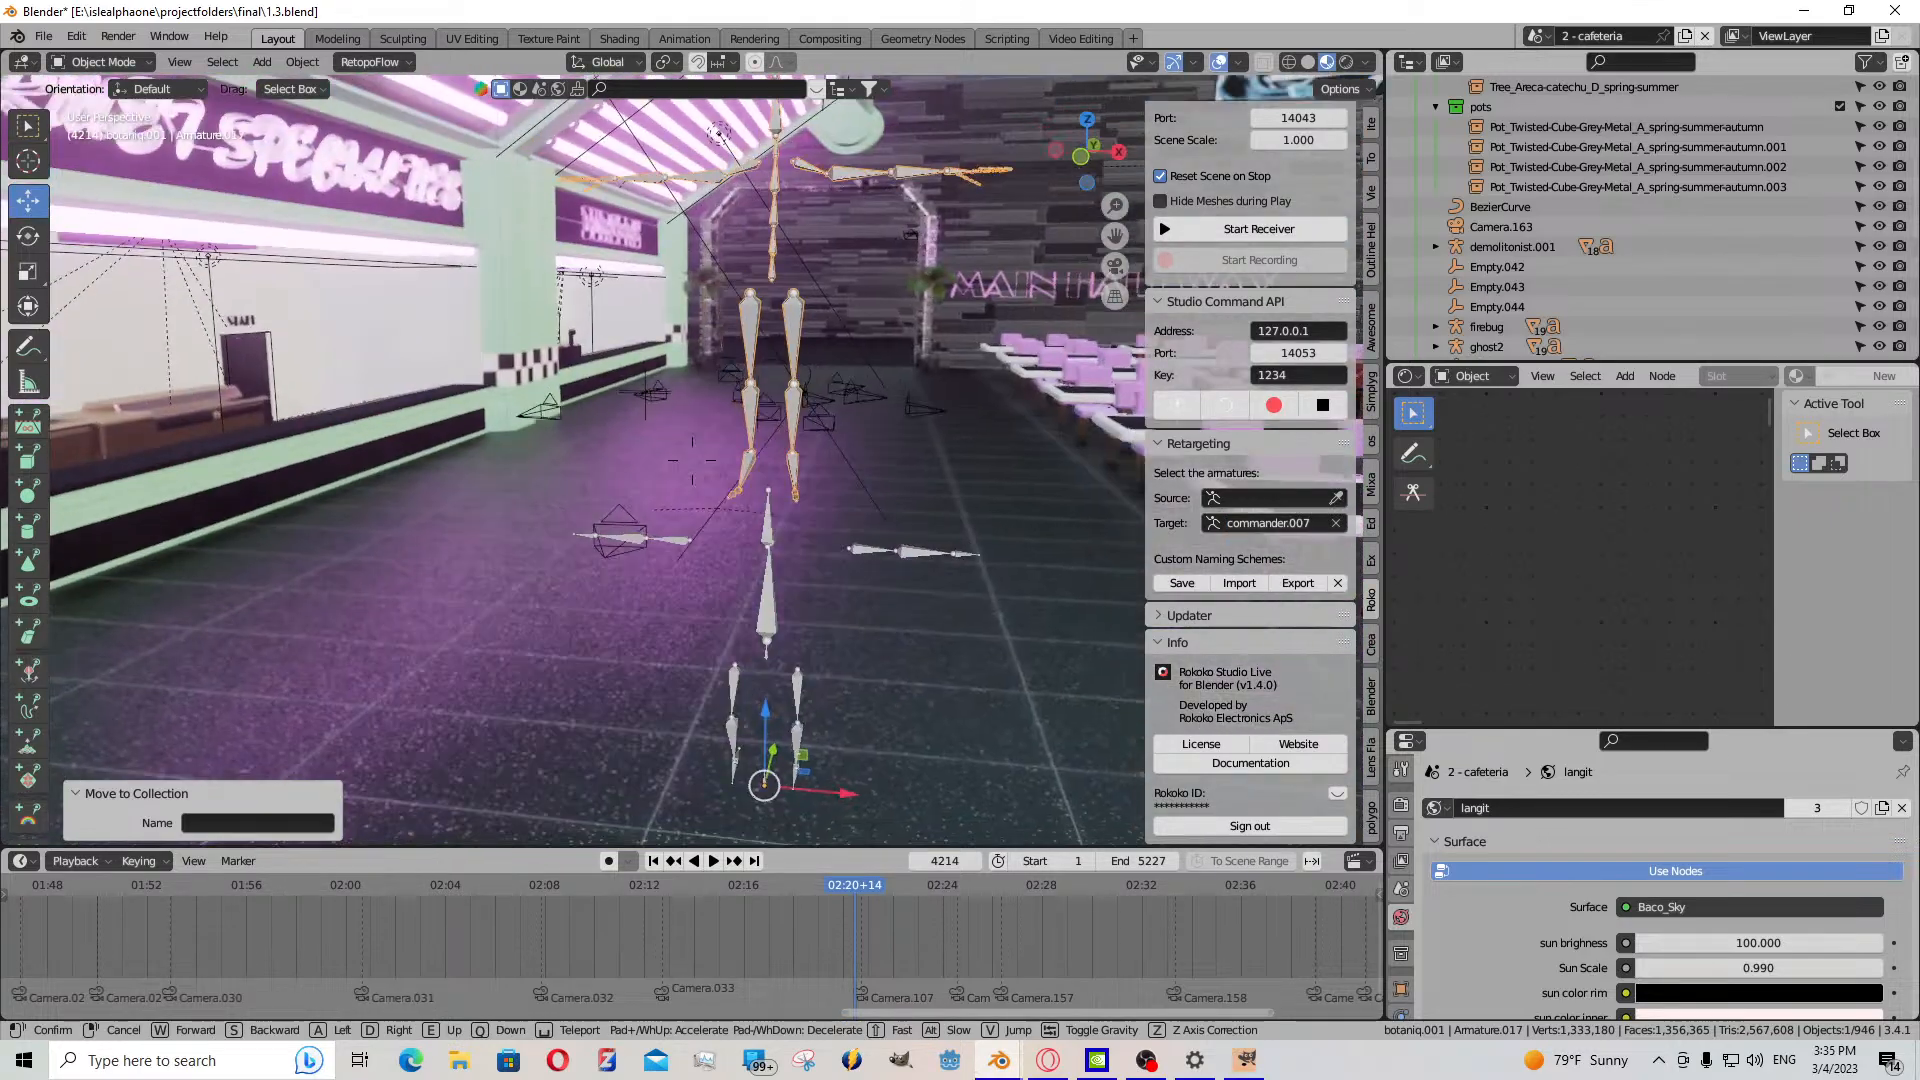
{"action": "key", "text": "w"}
{"action": "key", "text": "w"}
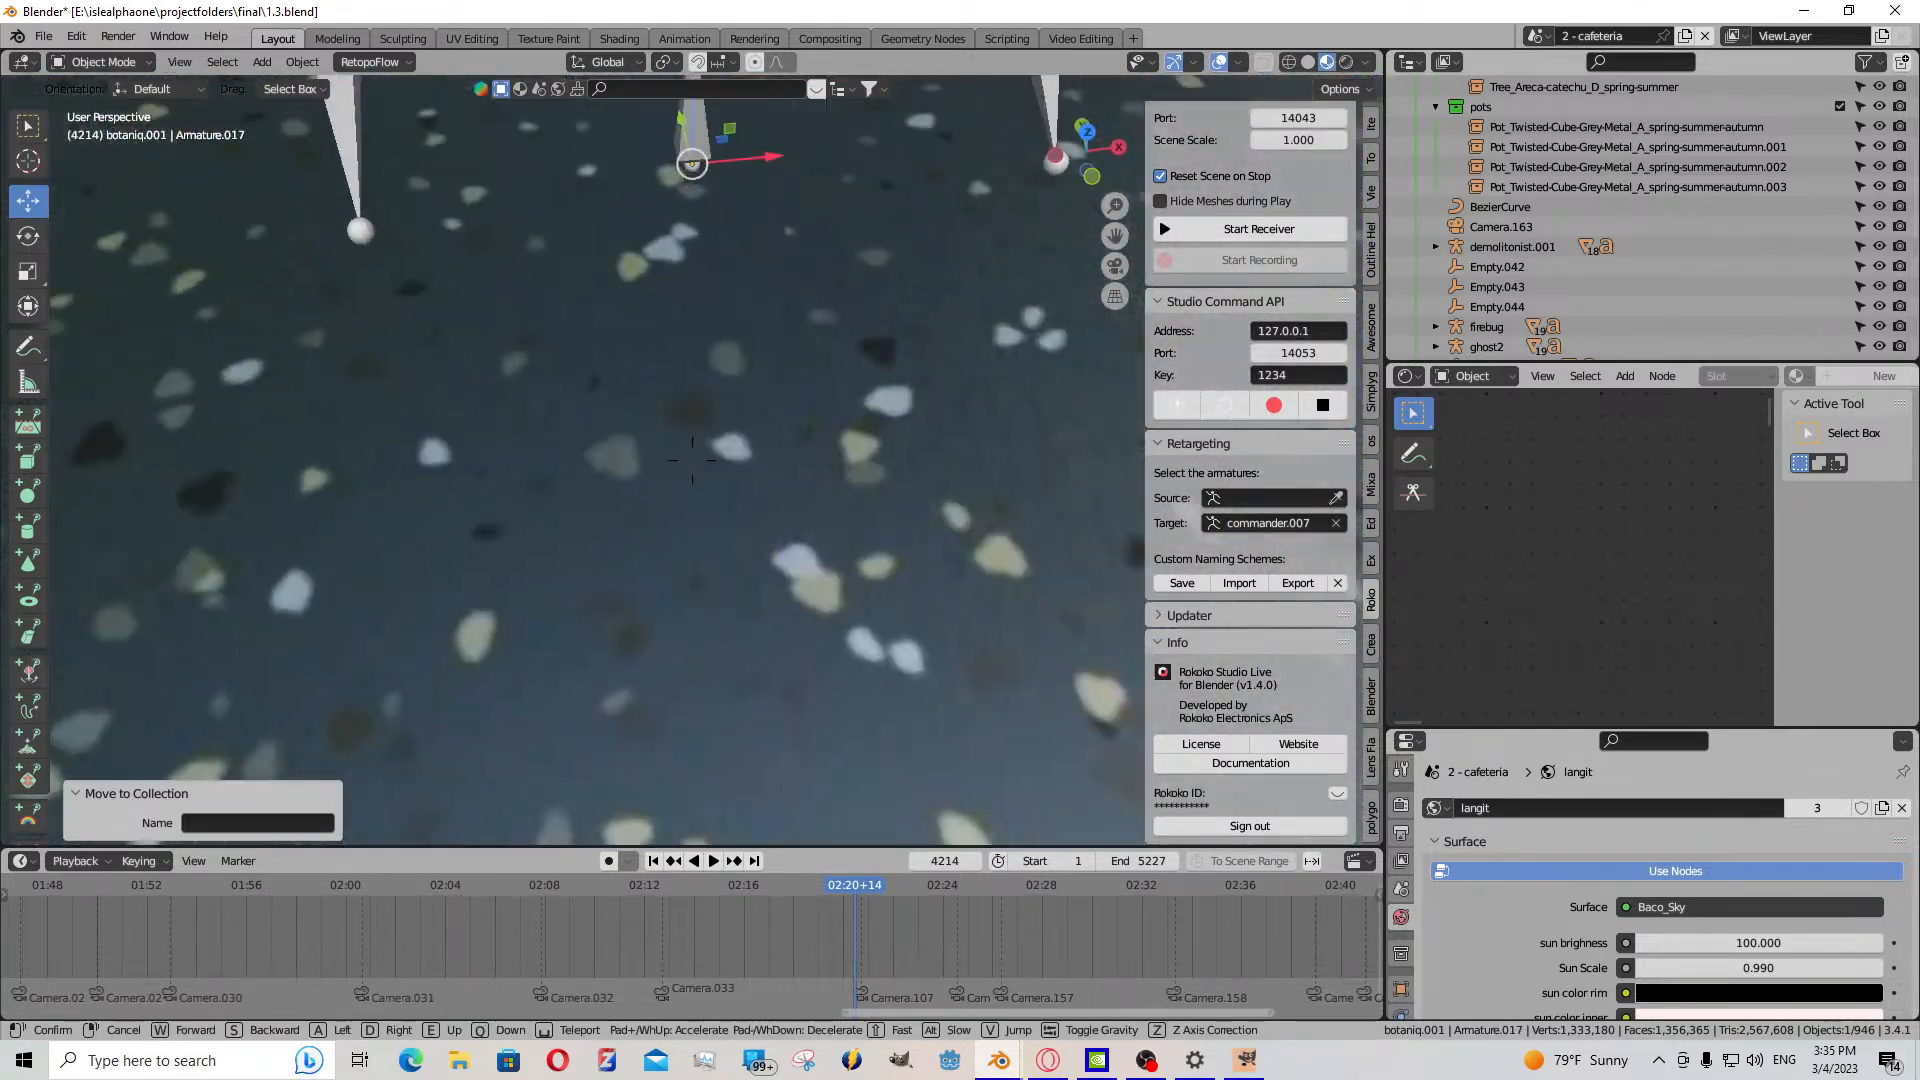
{"action": "left_click", "coordinate": [692, 460]}
{"action": "left_click", "coordinate": [1334, 497]}
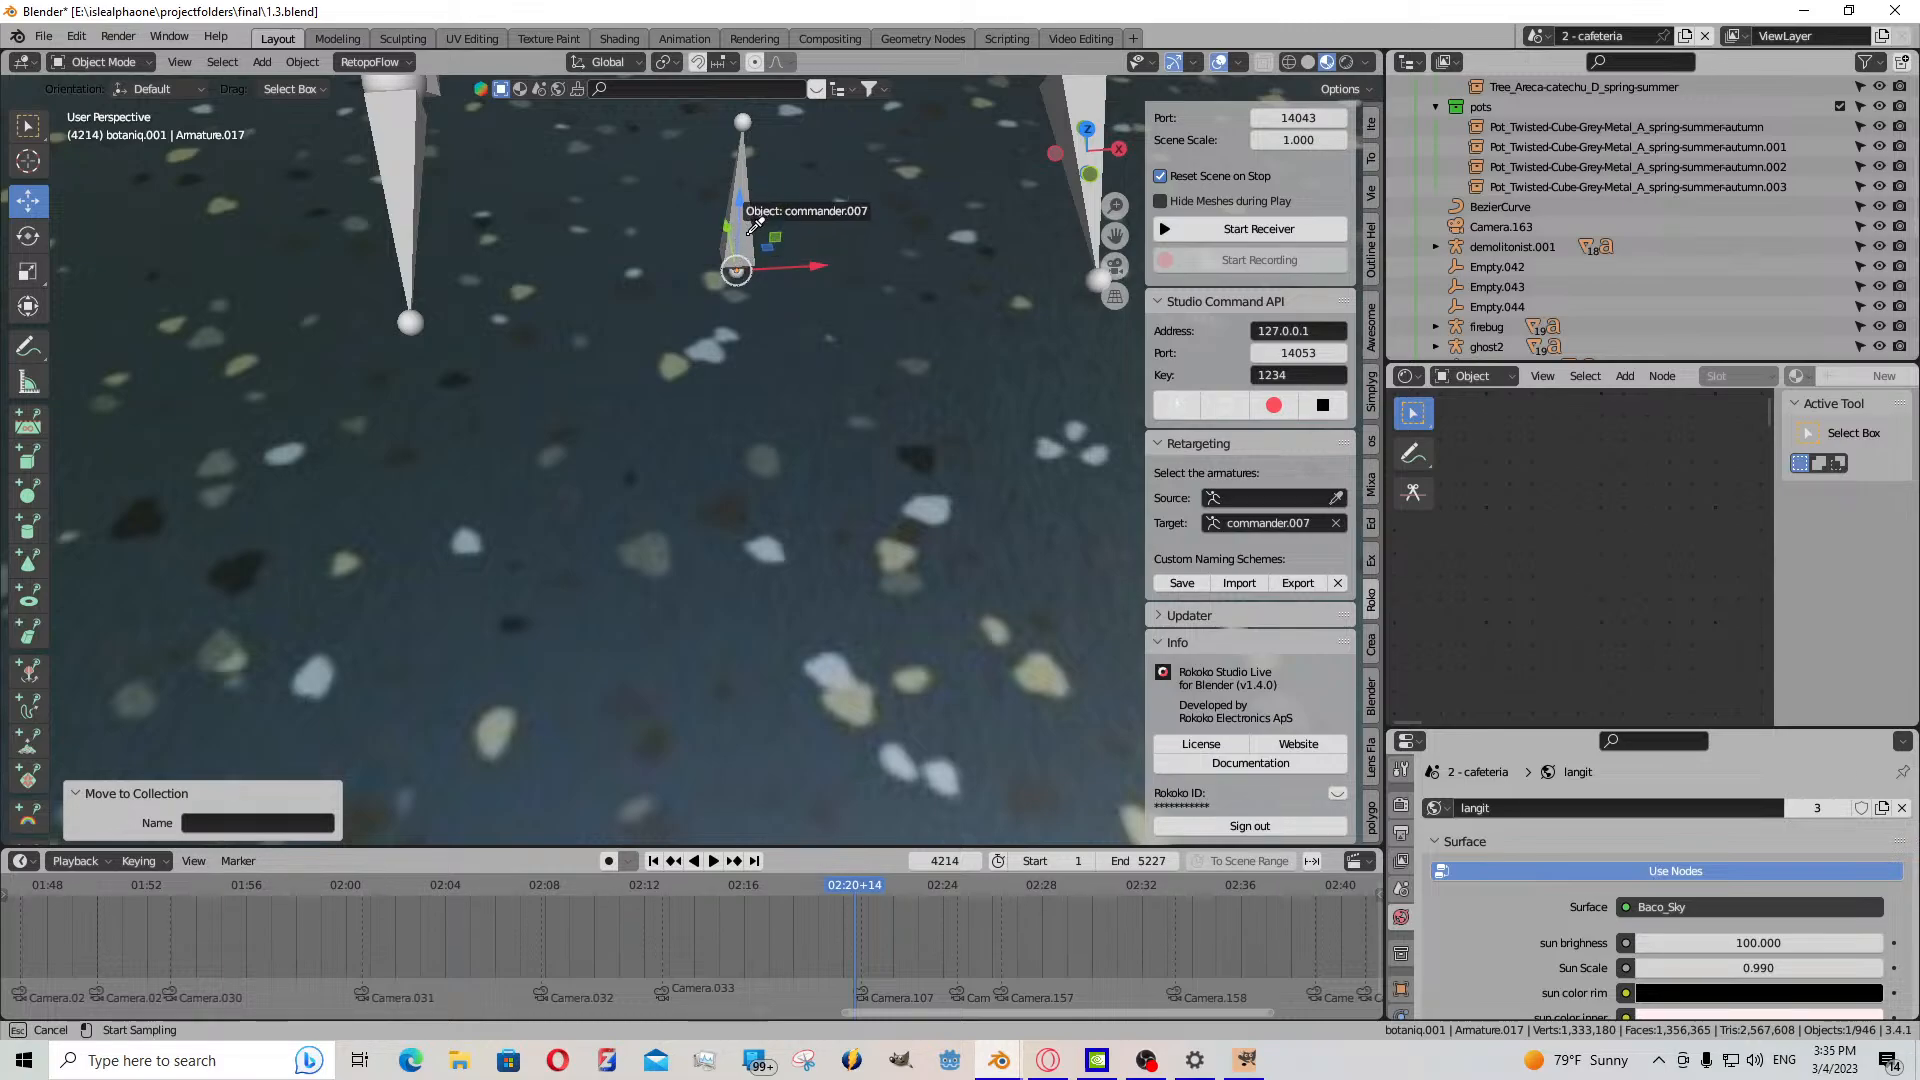
{"action": "left_click", "coordinate": [746, 245]}
- Shift Armature.017 by about -0.174 m along Y and try again to sample it as the retargeting source
{"action": "left_click_drag", "start_coordinate": [732, 246], "coordinate": [746, 307]}
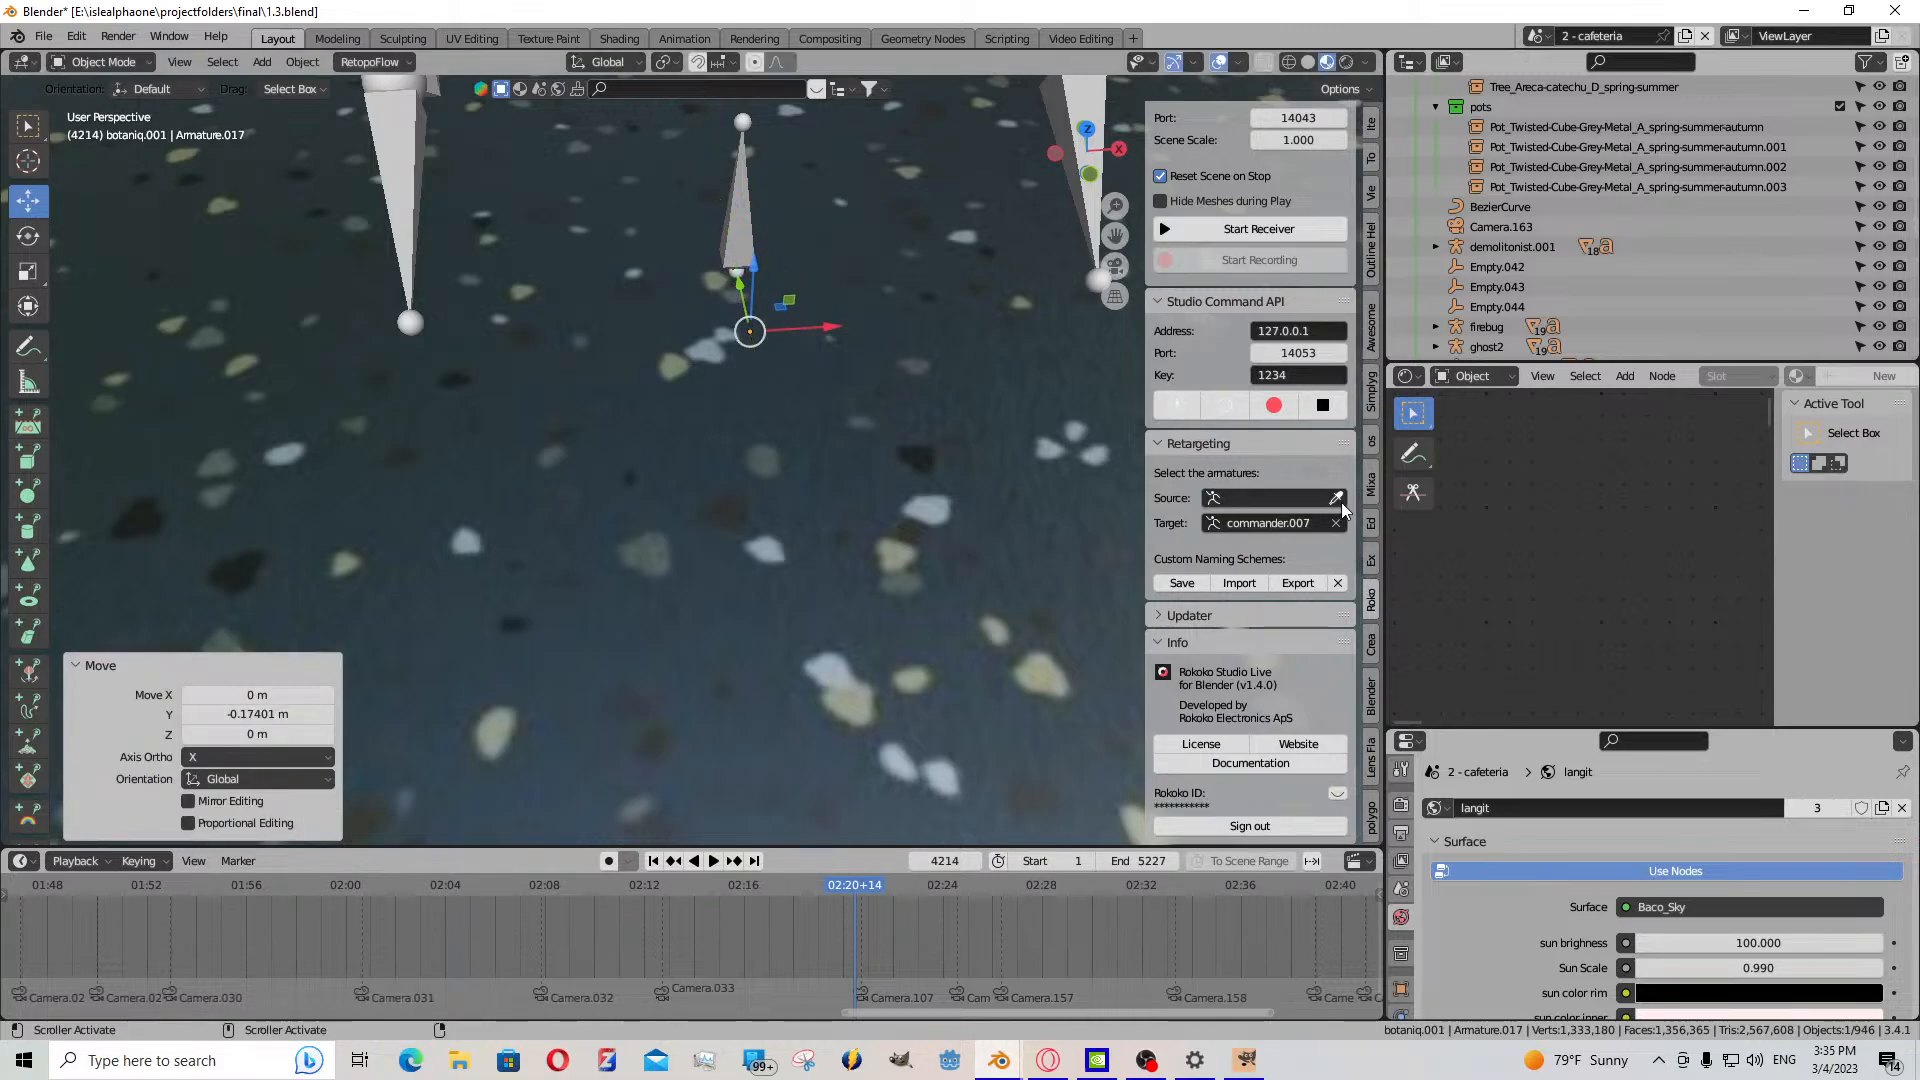
{"action": "left_click", "coordinate": [1336, 498]}
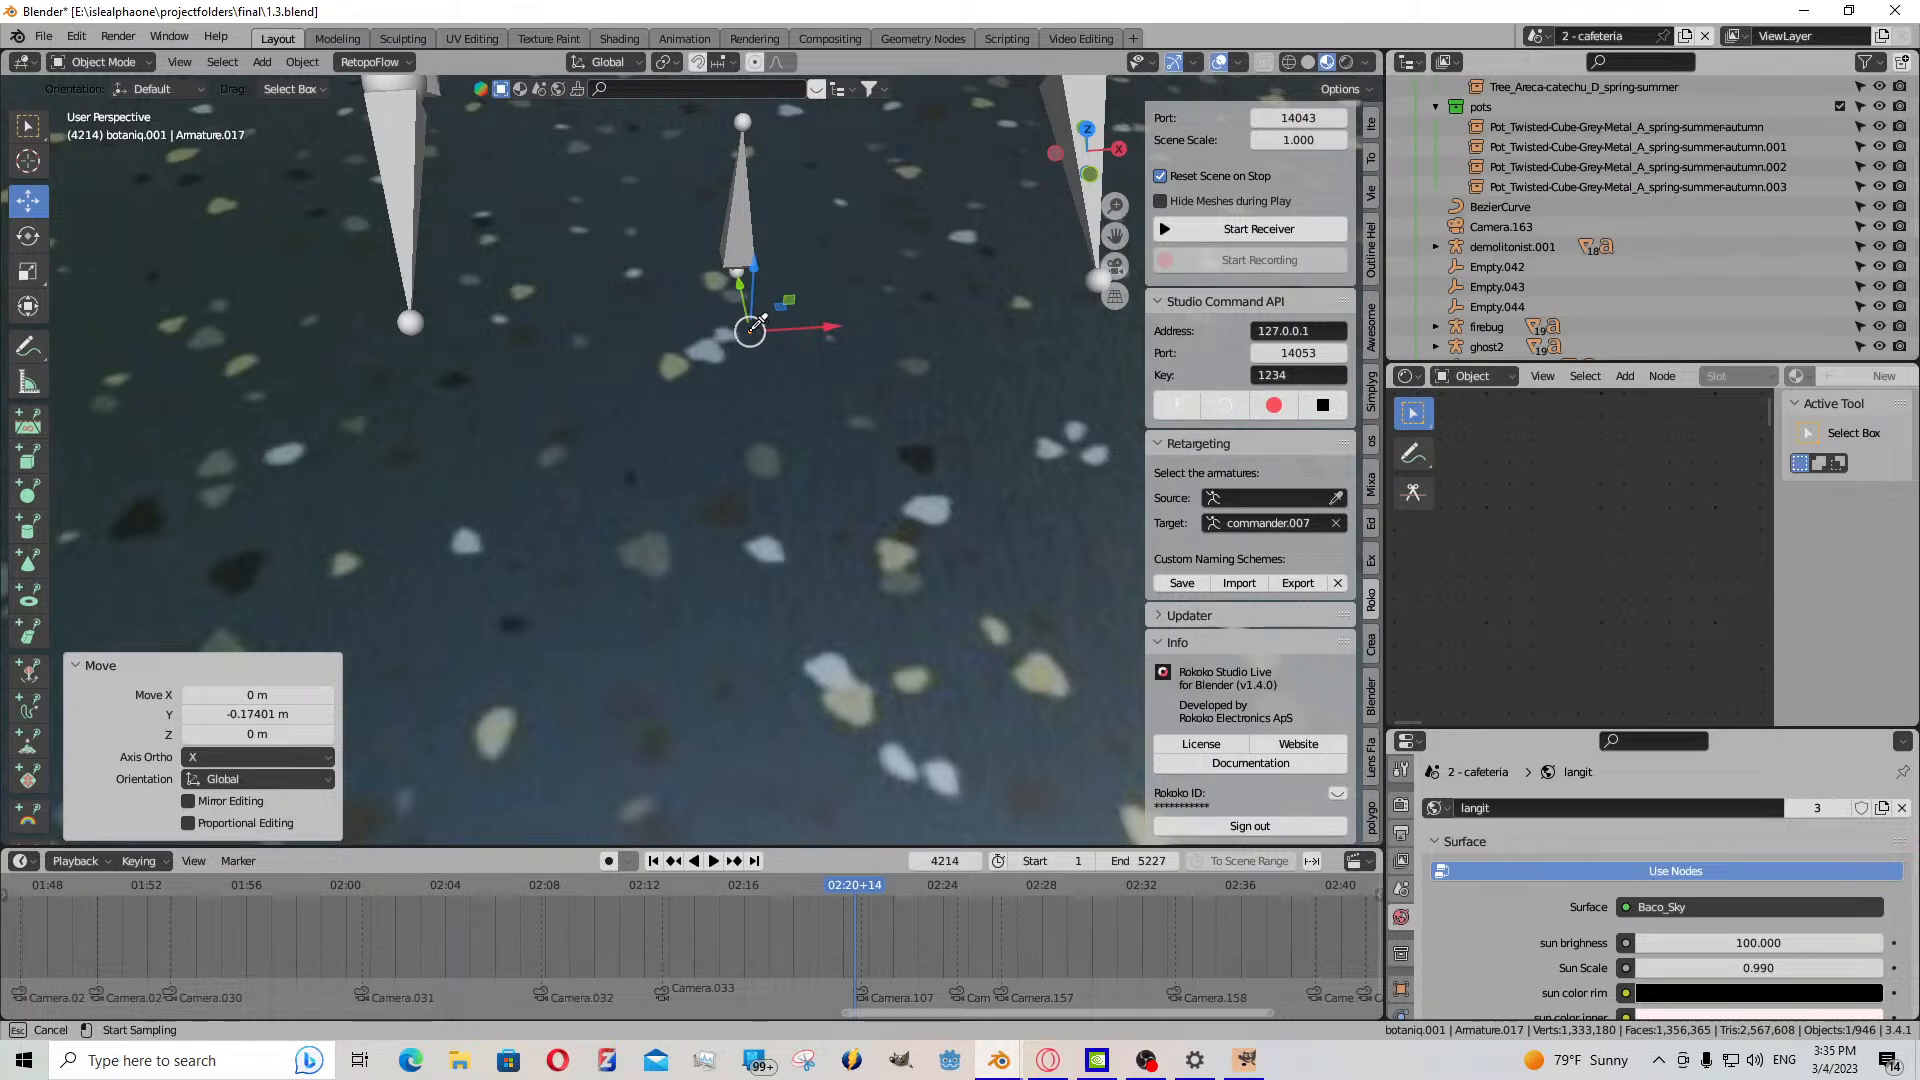
{"action": "left_click", "coordinate": [868, 400]}
{"action": "scroll", "coordinate": [868, 400], "scroll_direction": "down", "scroll_amount": 8}
{"action": "middle_click_drag", "start_coordinate": [868, 400], "coordinate": [868, 290]}
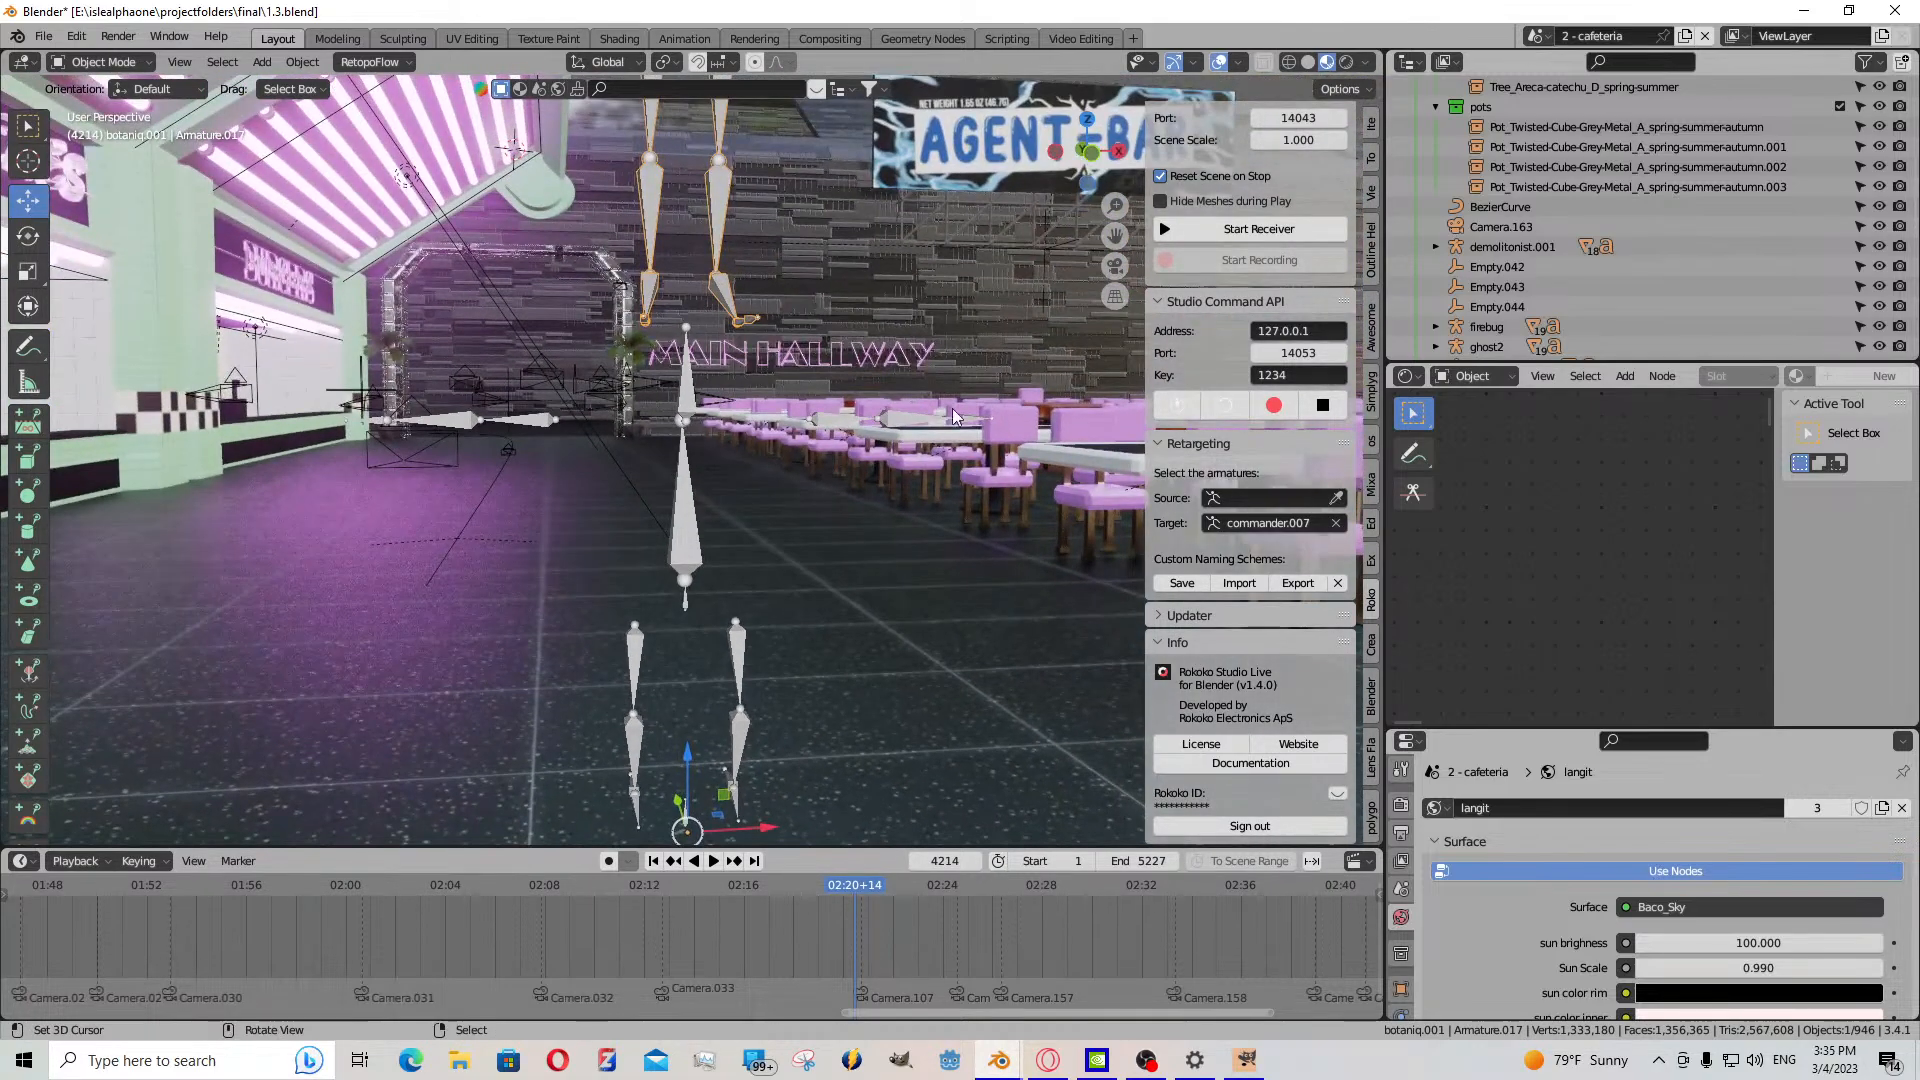
{"action": "left_click", "coordinate": [1336, 498]}
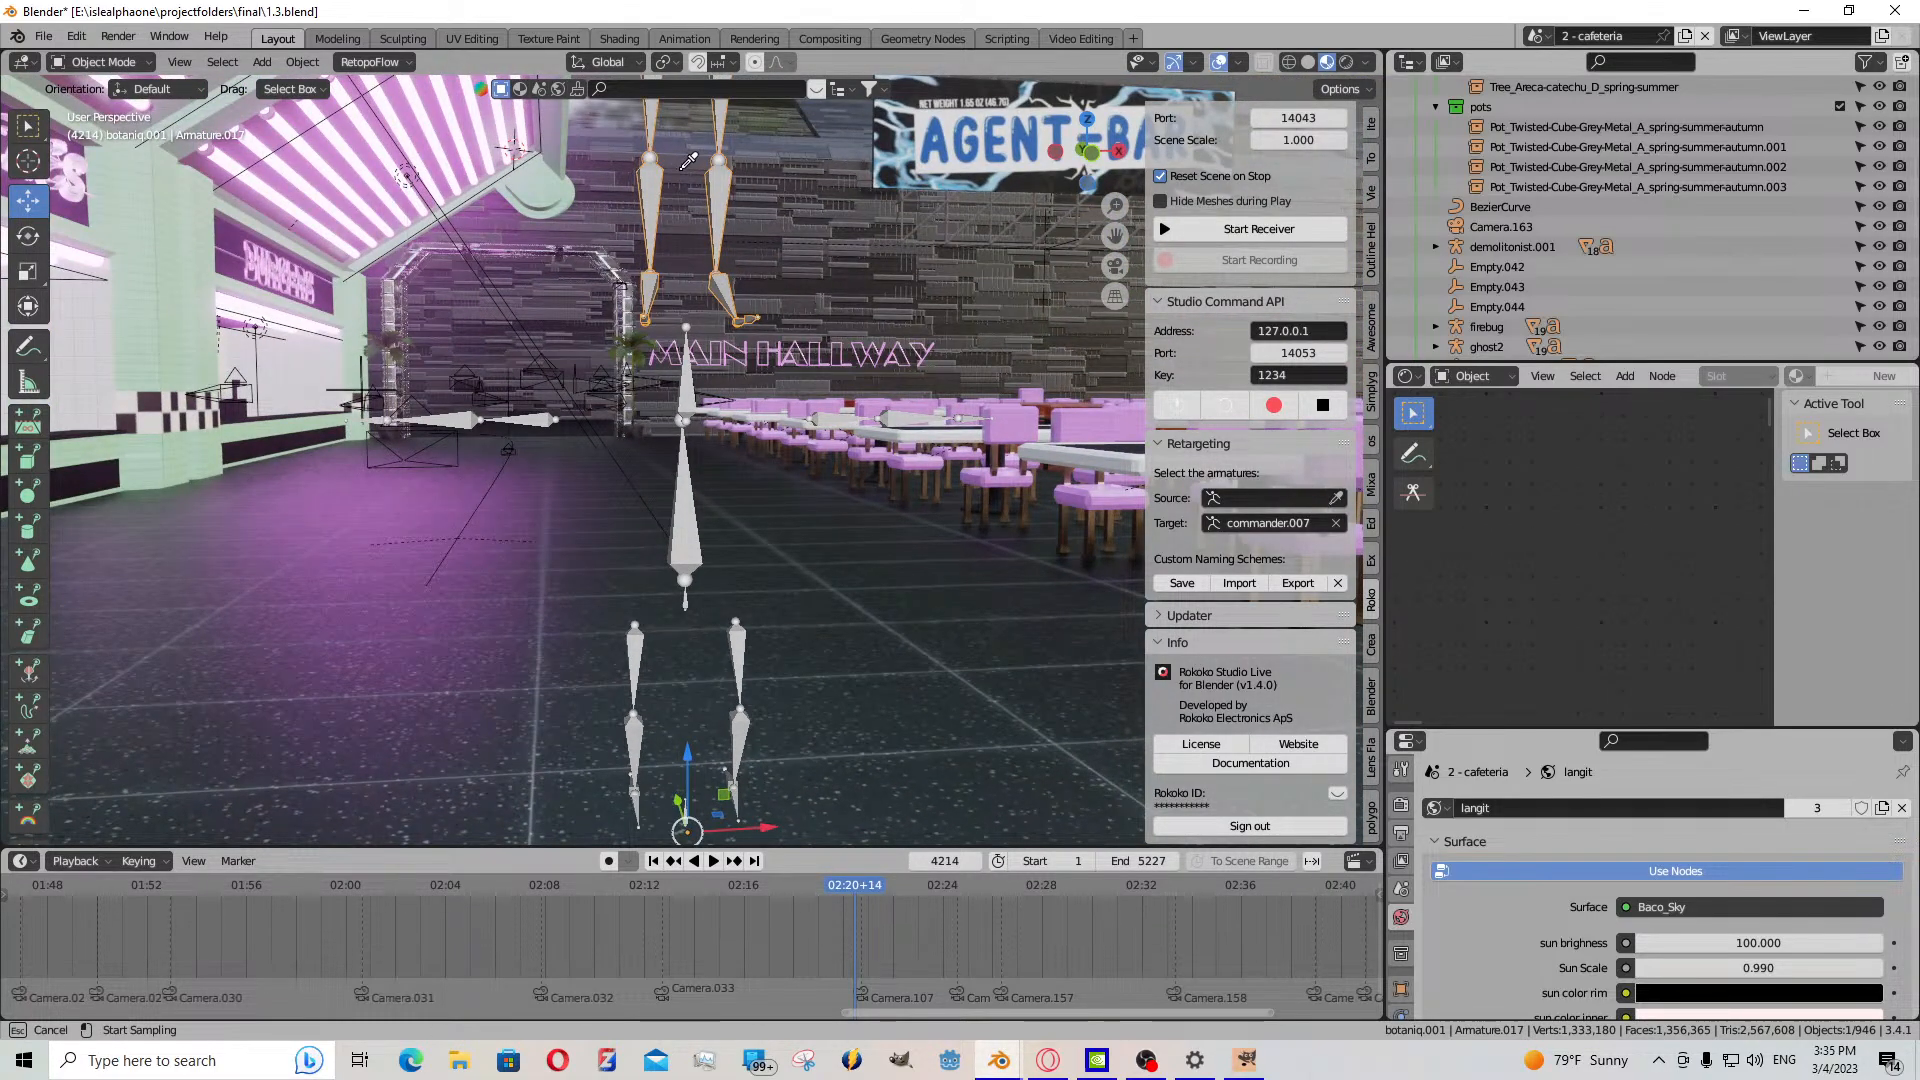
{"action": "left_click", "coordinate": [727, 192]}
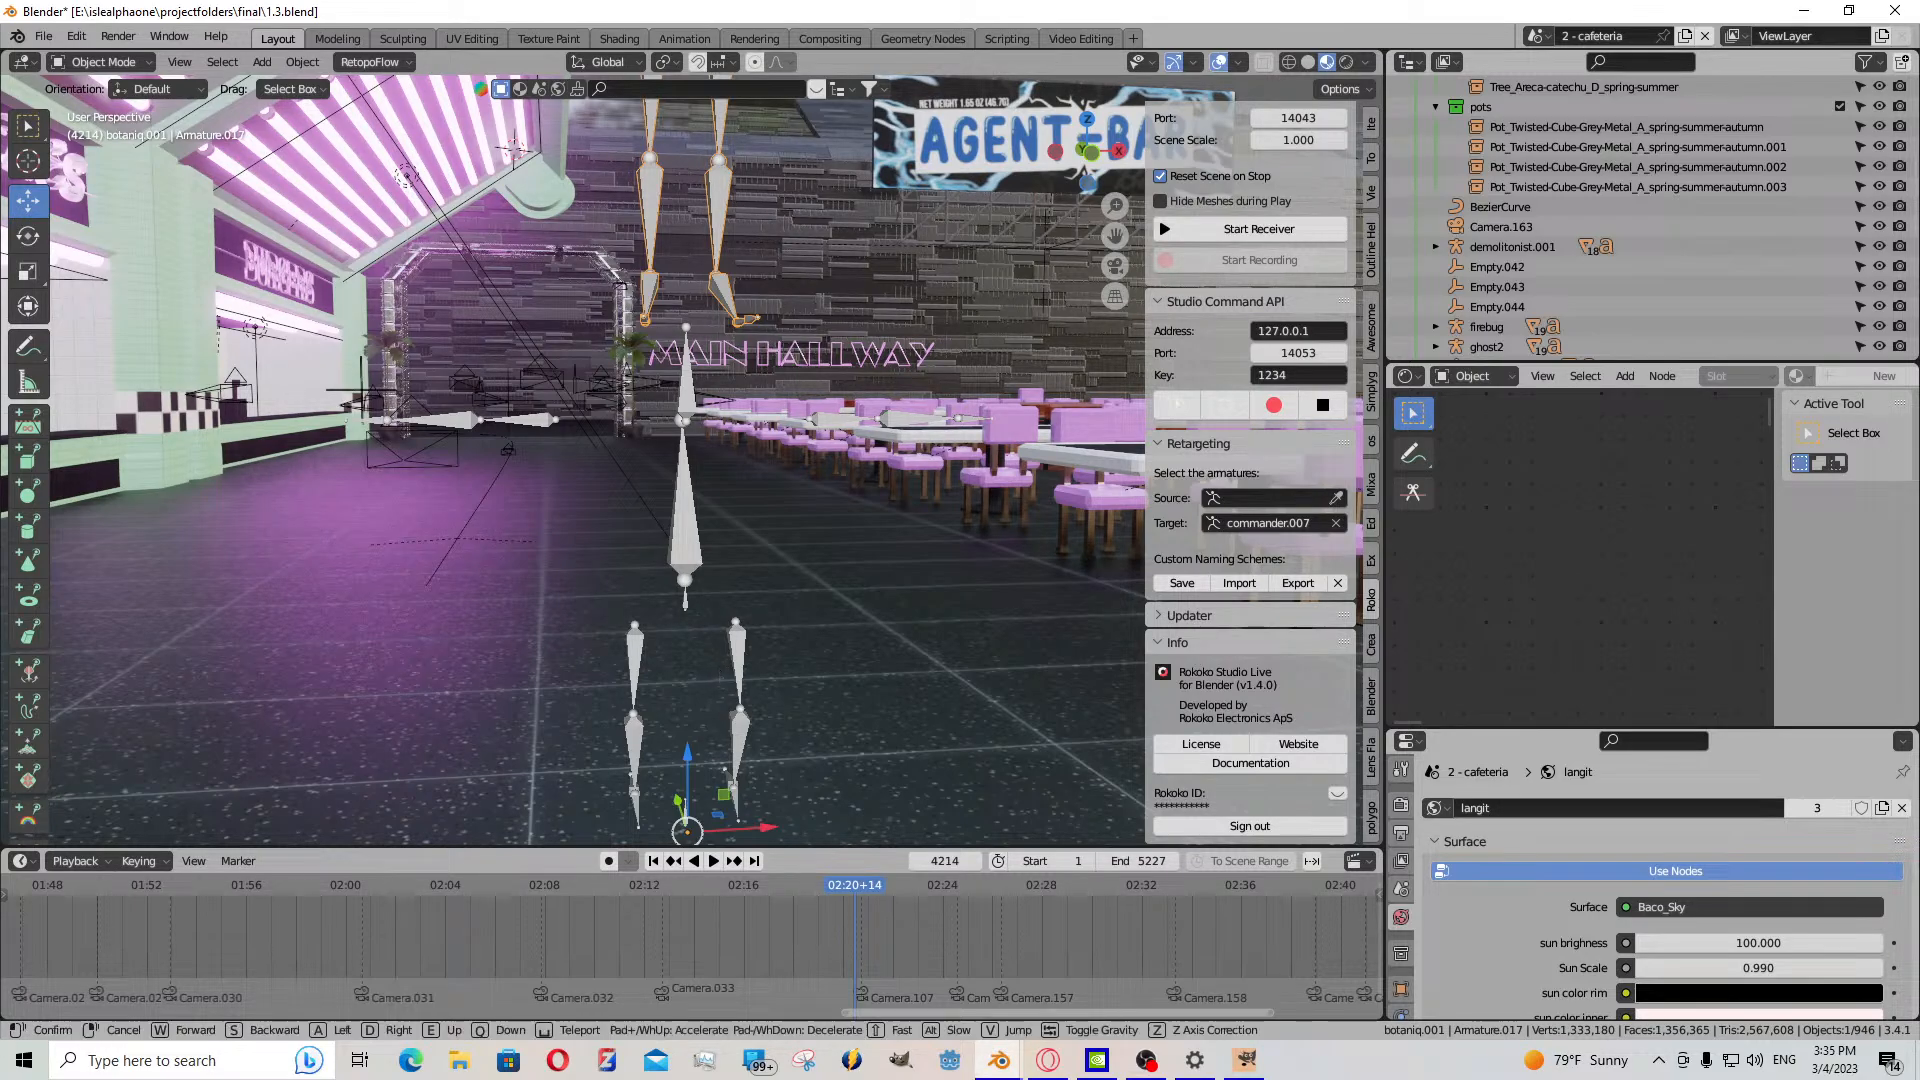
- Delete the imported Armature.017 from the scene
{"action": "scroll", "coordinate": [718, 668], "scroll_direction": "up", "scroll_amount": 3}
{"action": "key", "text": "Delete"}
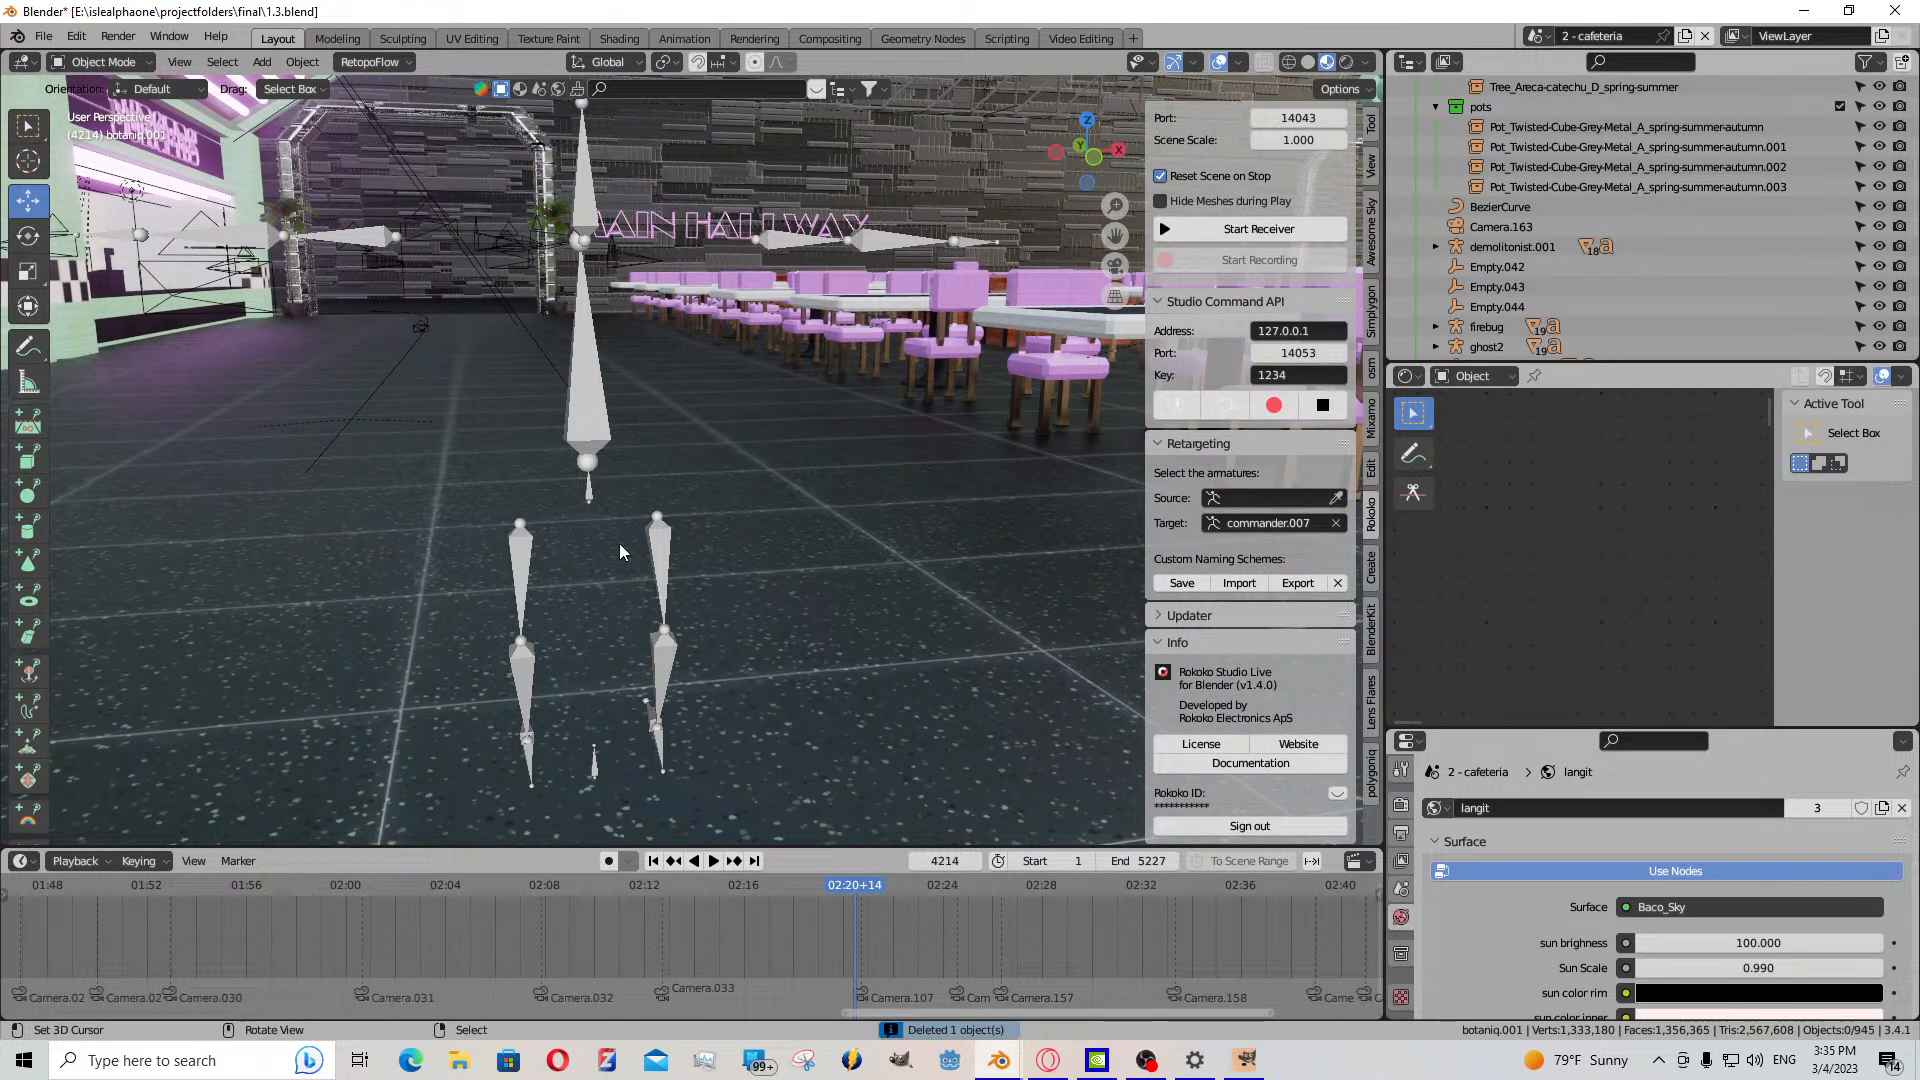
- Snap the 3D cursor to the root bone of commander.007 in Pose Mode and return to Object Mode
{"action": "left_click", "coordinate": [648, 668]}
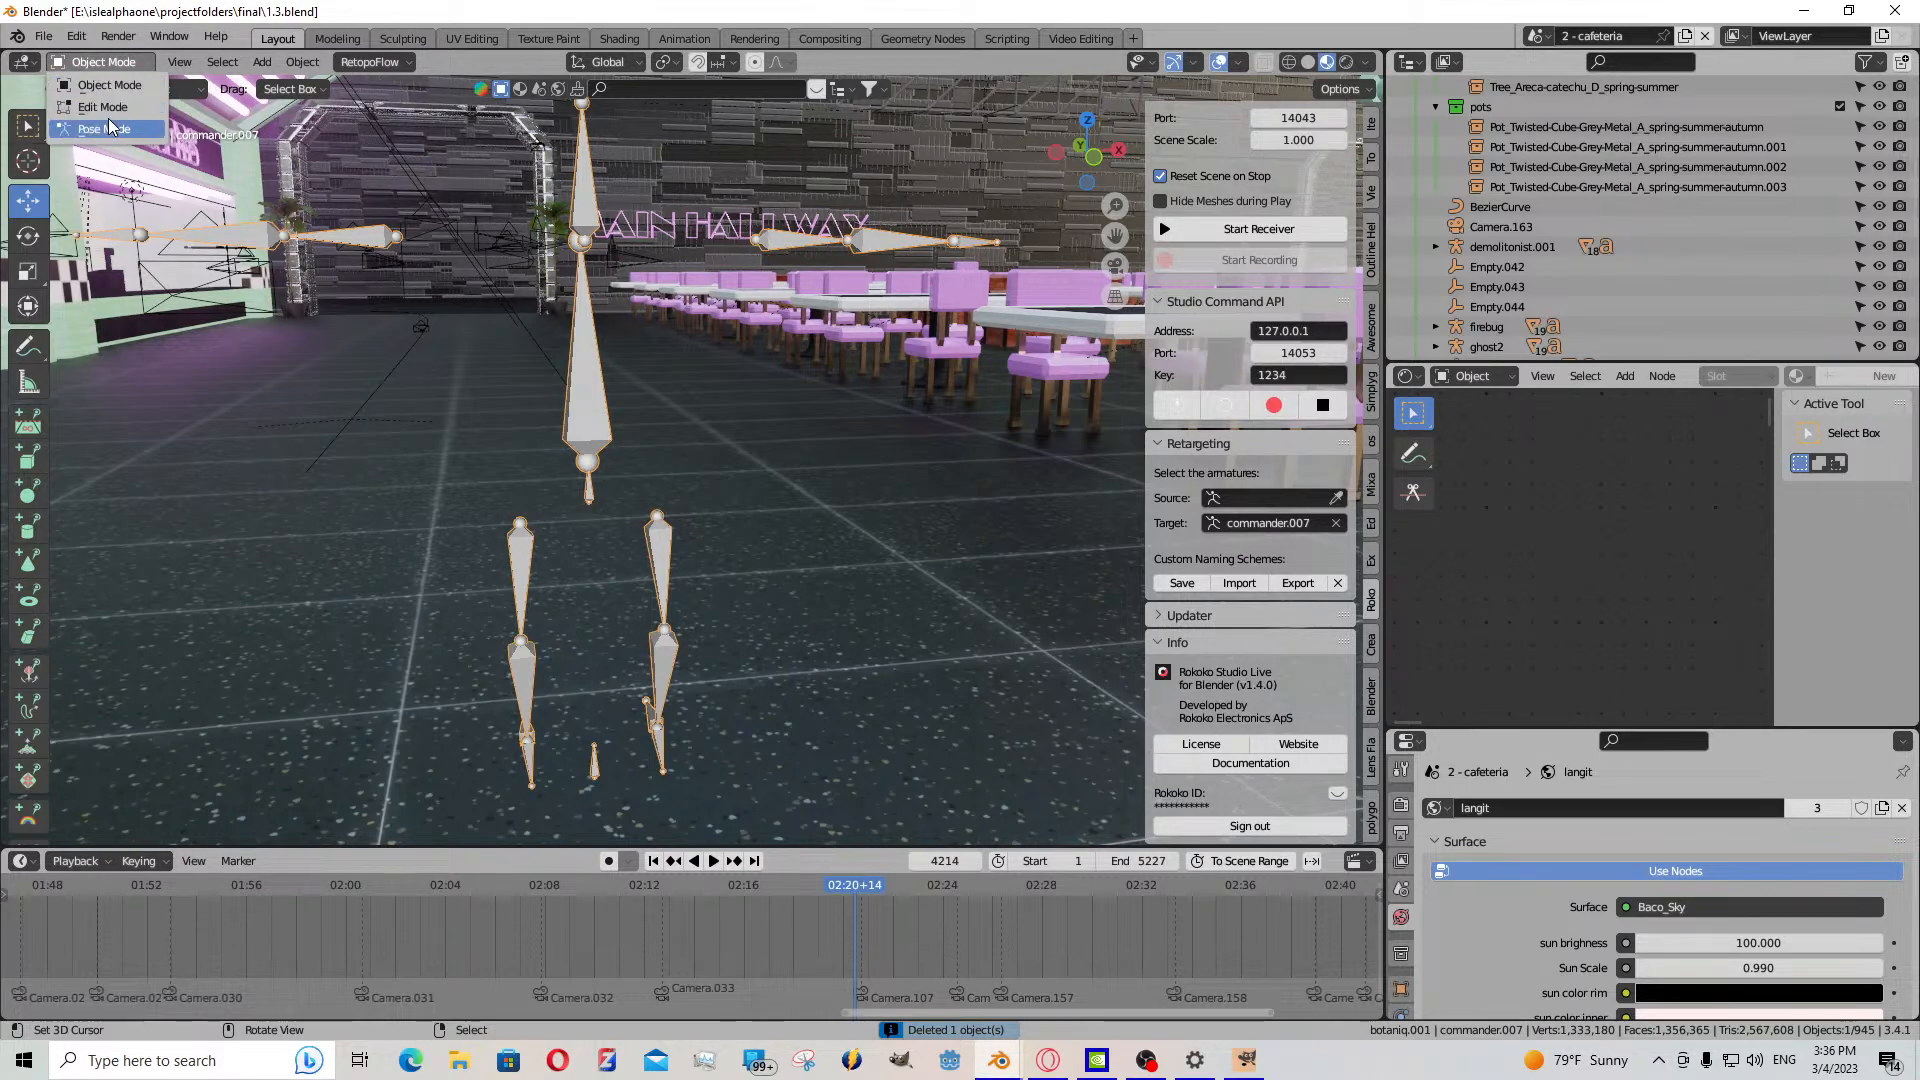
{"action": "key", "text": "ctrl+Tab"}
{"action": "left_click", "coordinate": [596, 775]}
{"action": "key", "text": "shift+s"}
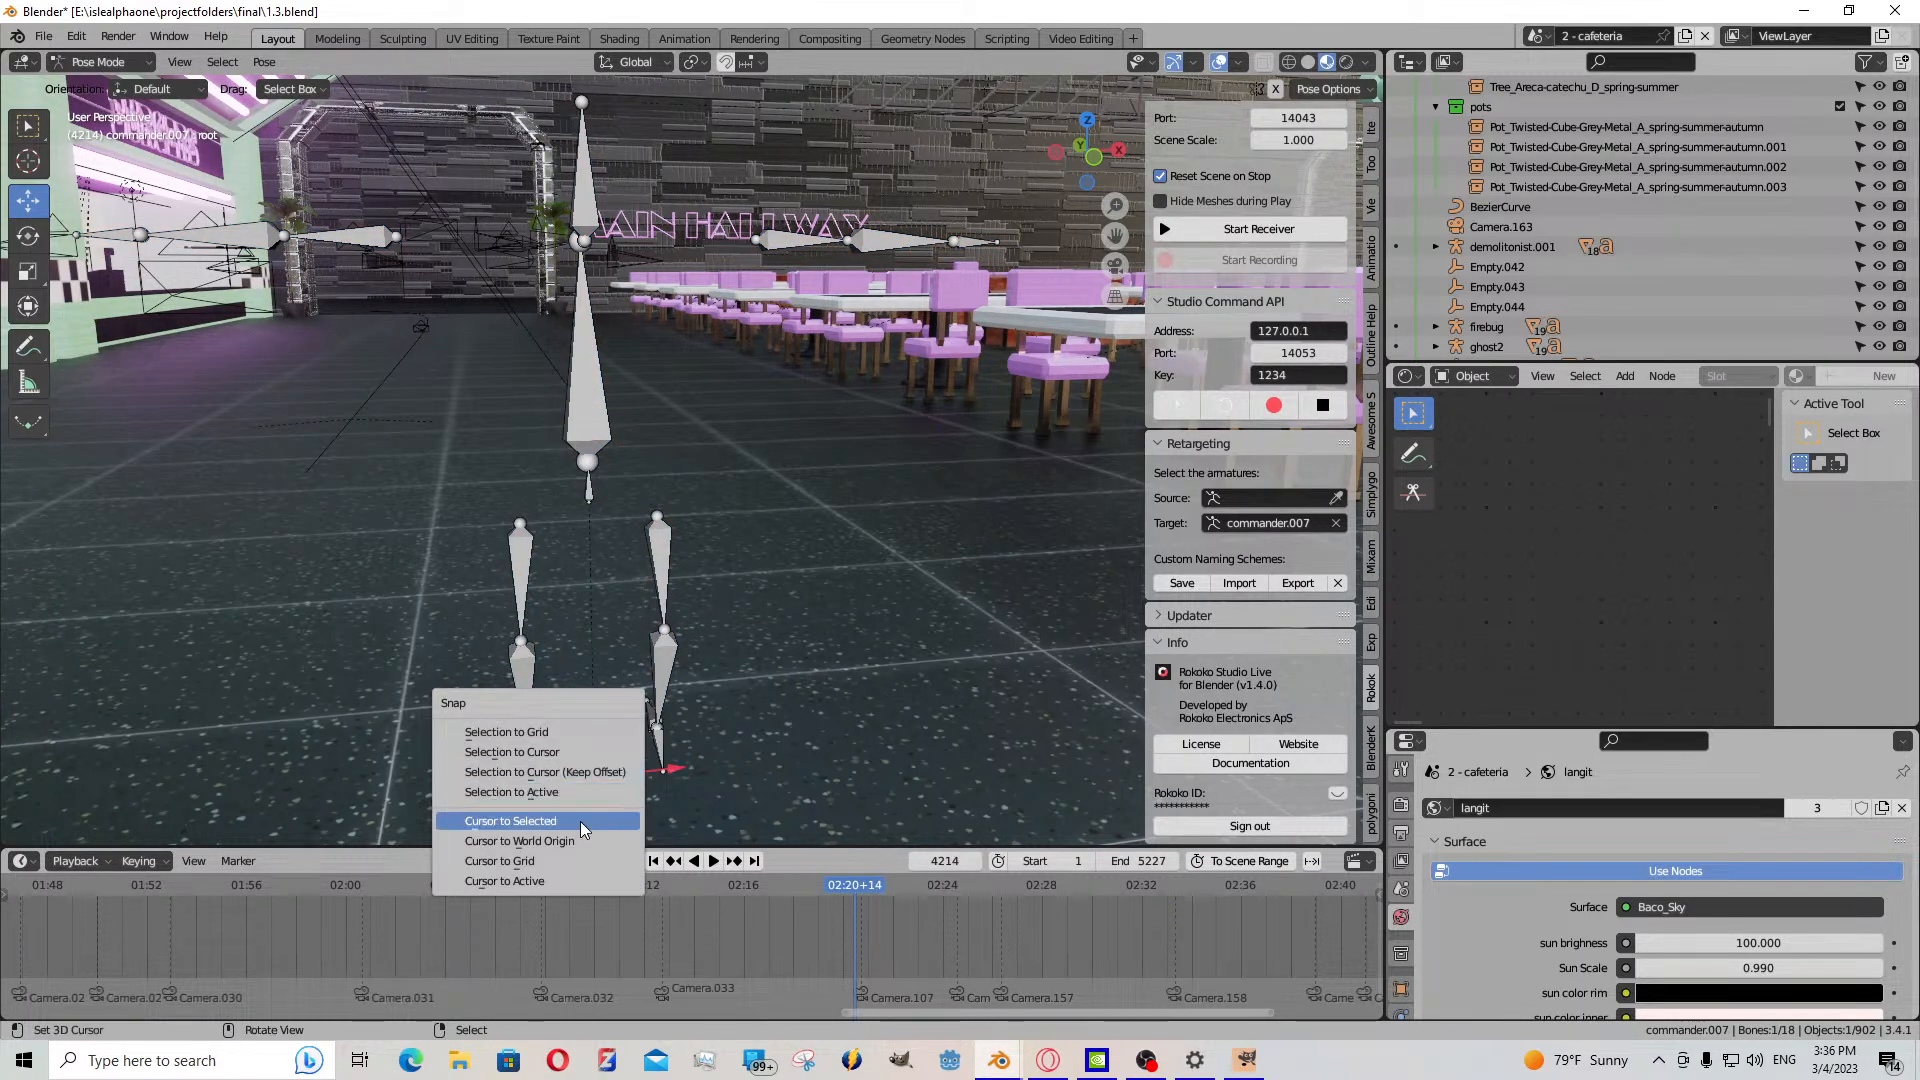
{"action": "left_click", "coordinate": [610, 820]}
{"action": "left_click", "coordinate": [100, 62]}
{"action": "left_click", "coordinate": [84, 85]}
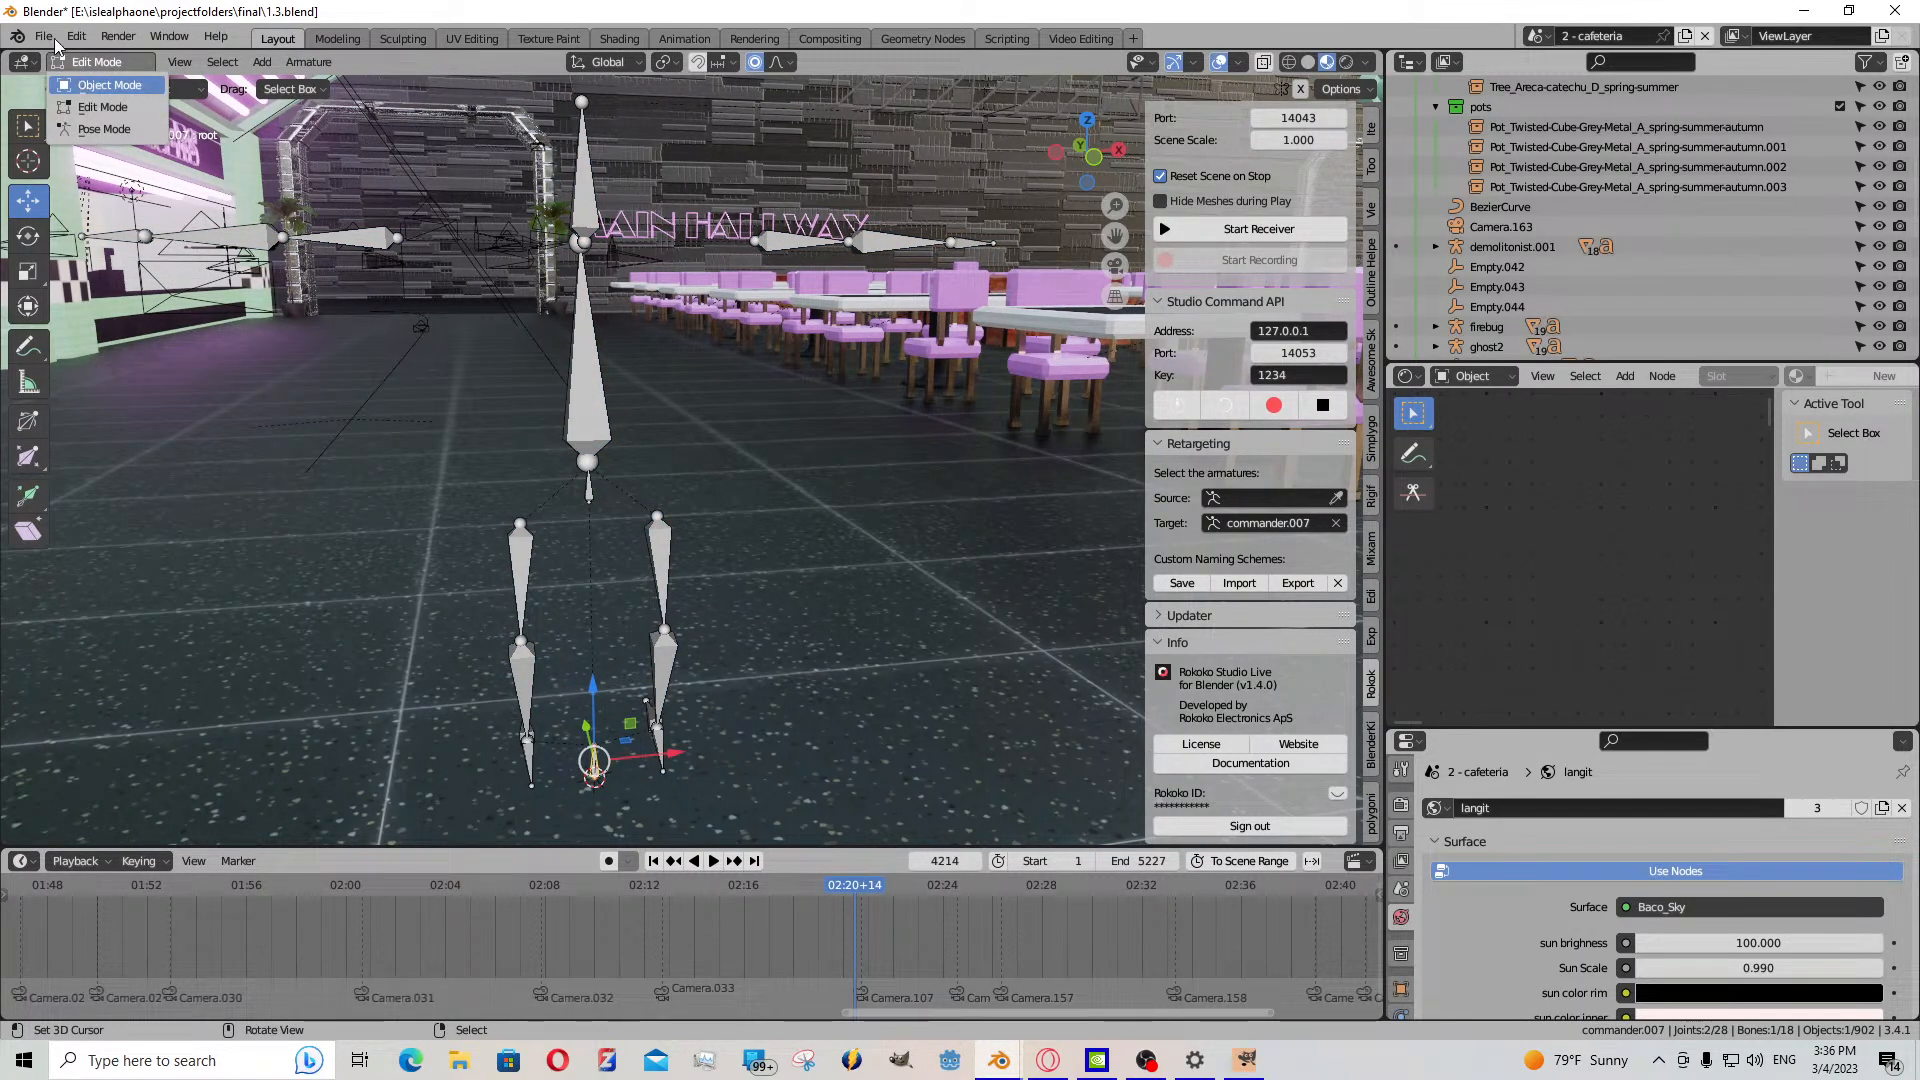
- Start an FBX import and filter the files in the mocap folder by "talkin"
{"action": "left_click", "coordinate": [45, 38]}
{"action": "mouse_move", "coordinate": [120, 306]}
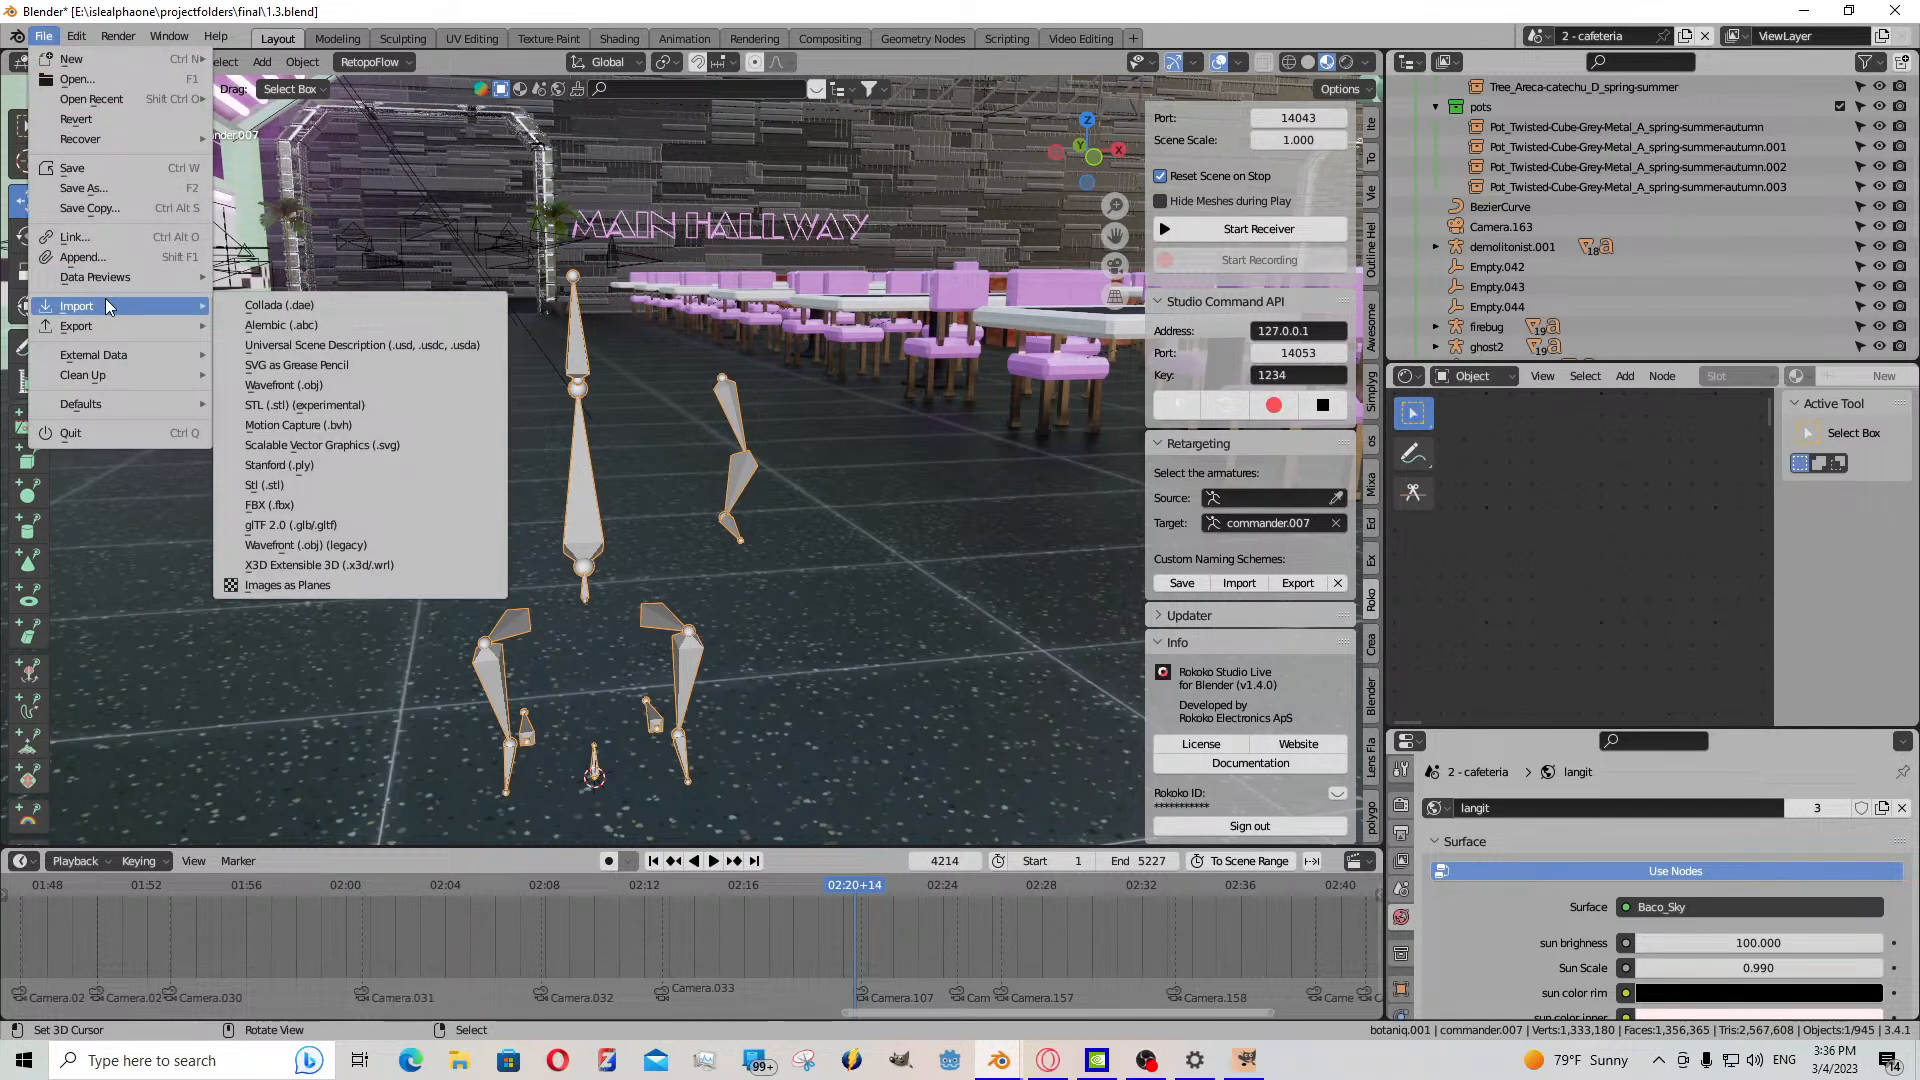
{"action": "left_click", "coordinate": [287, 505]}
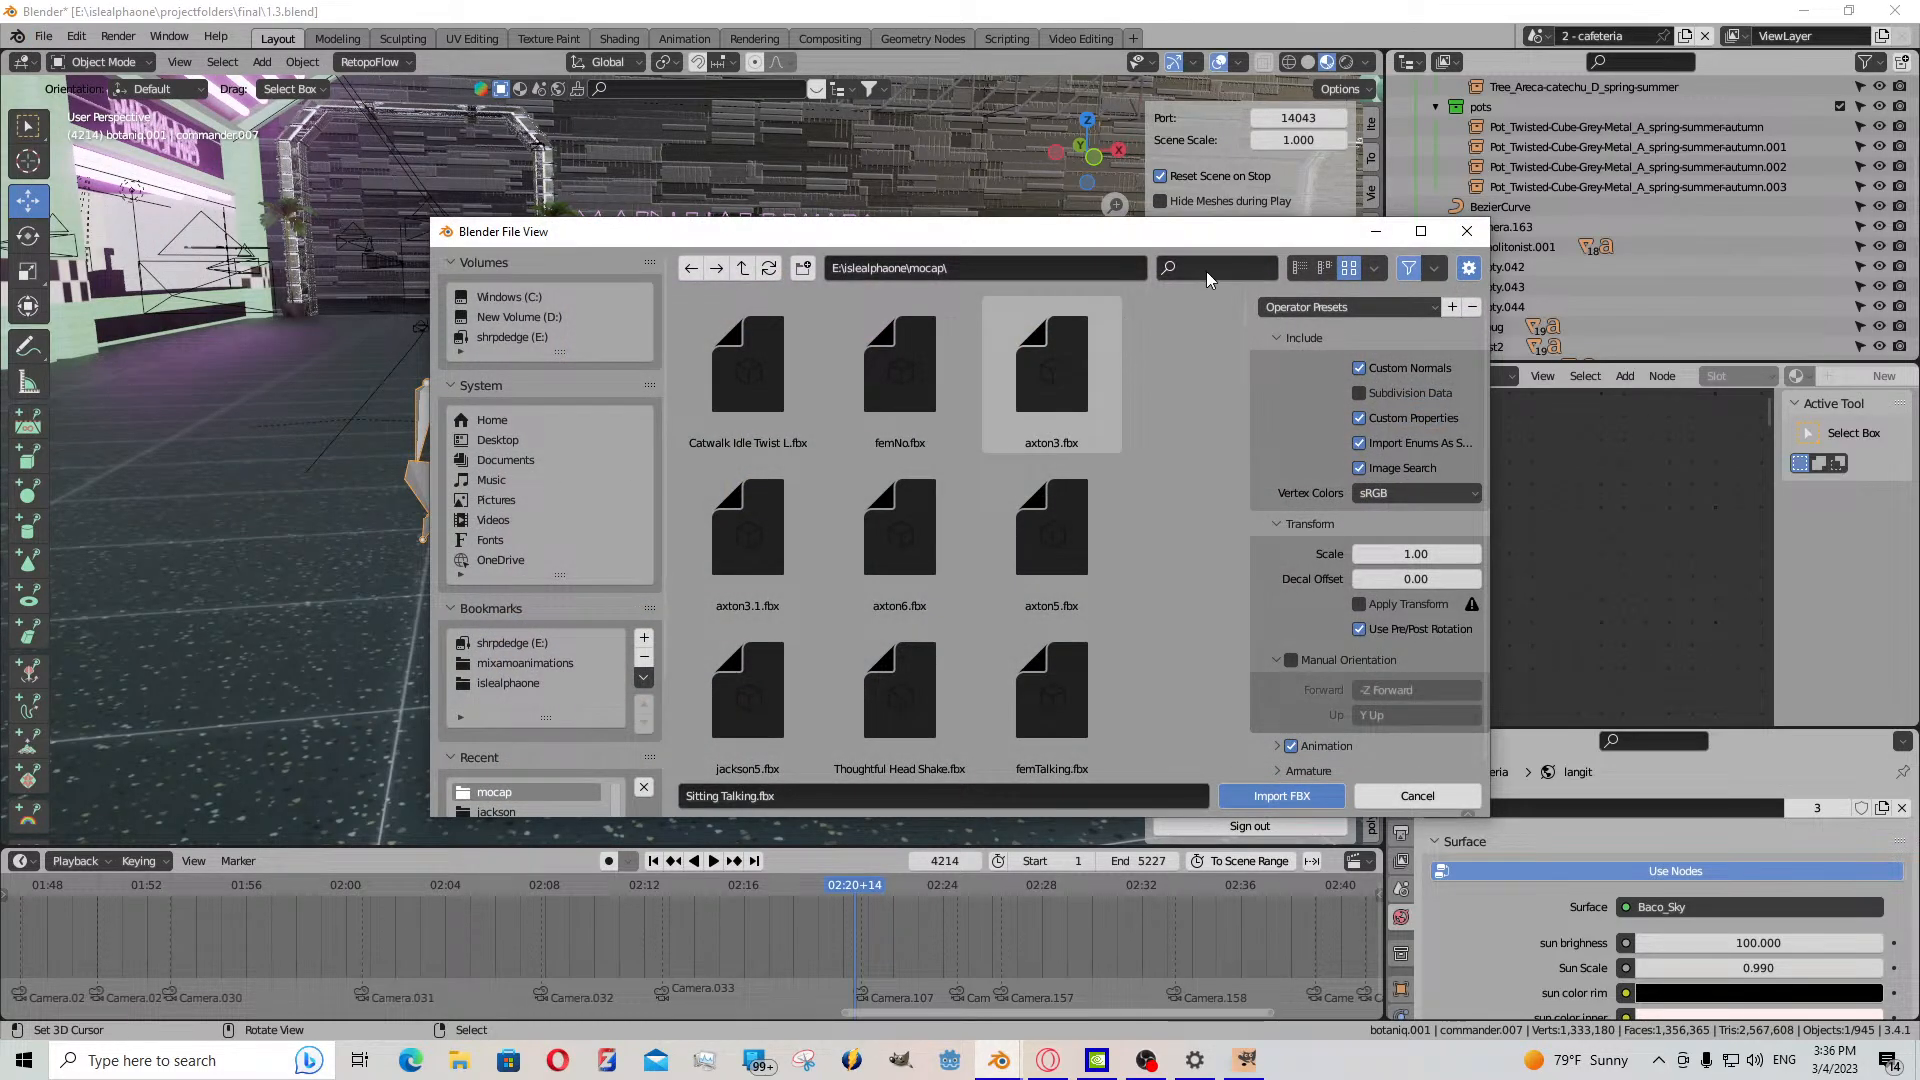
{"action": "left_click", "coordinate": [1207, 270]}
{"action": "type", "text": "talkin"}
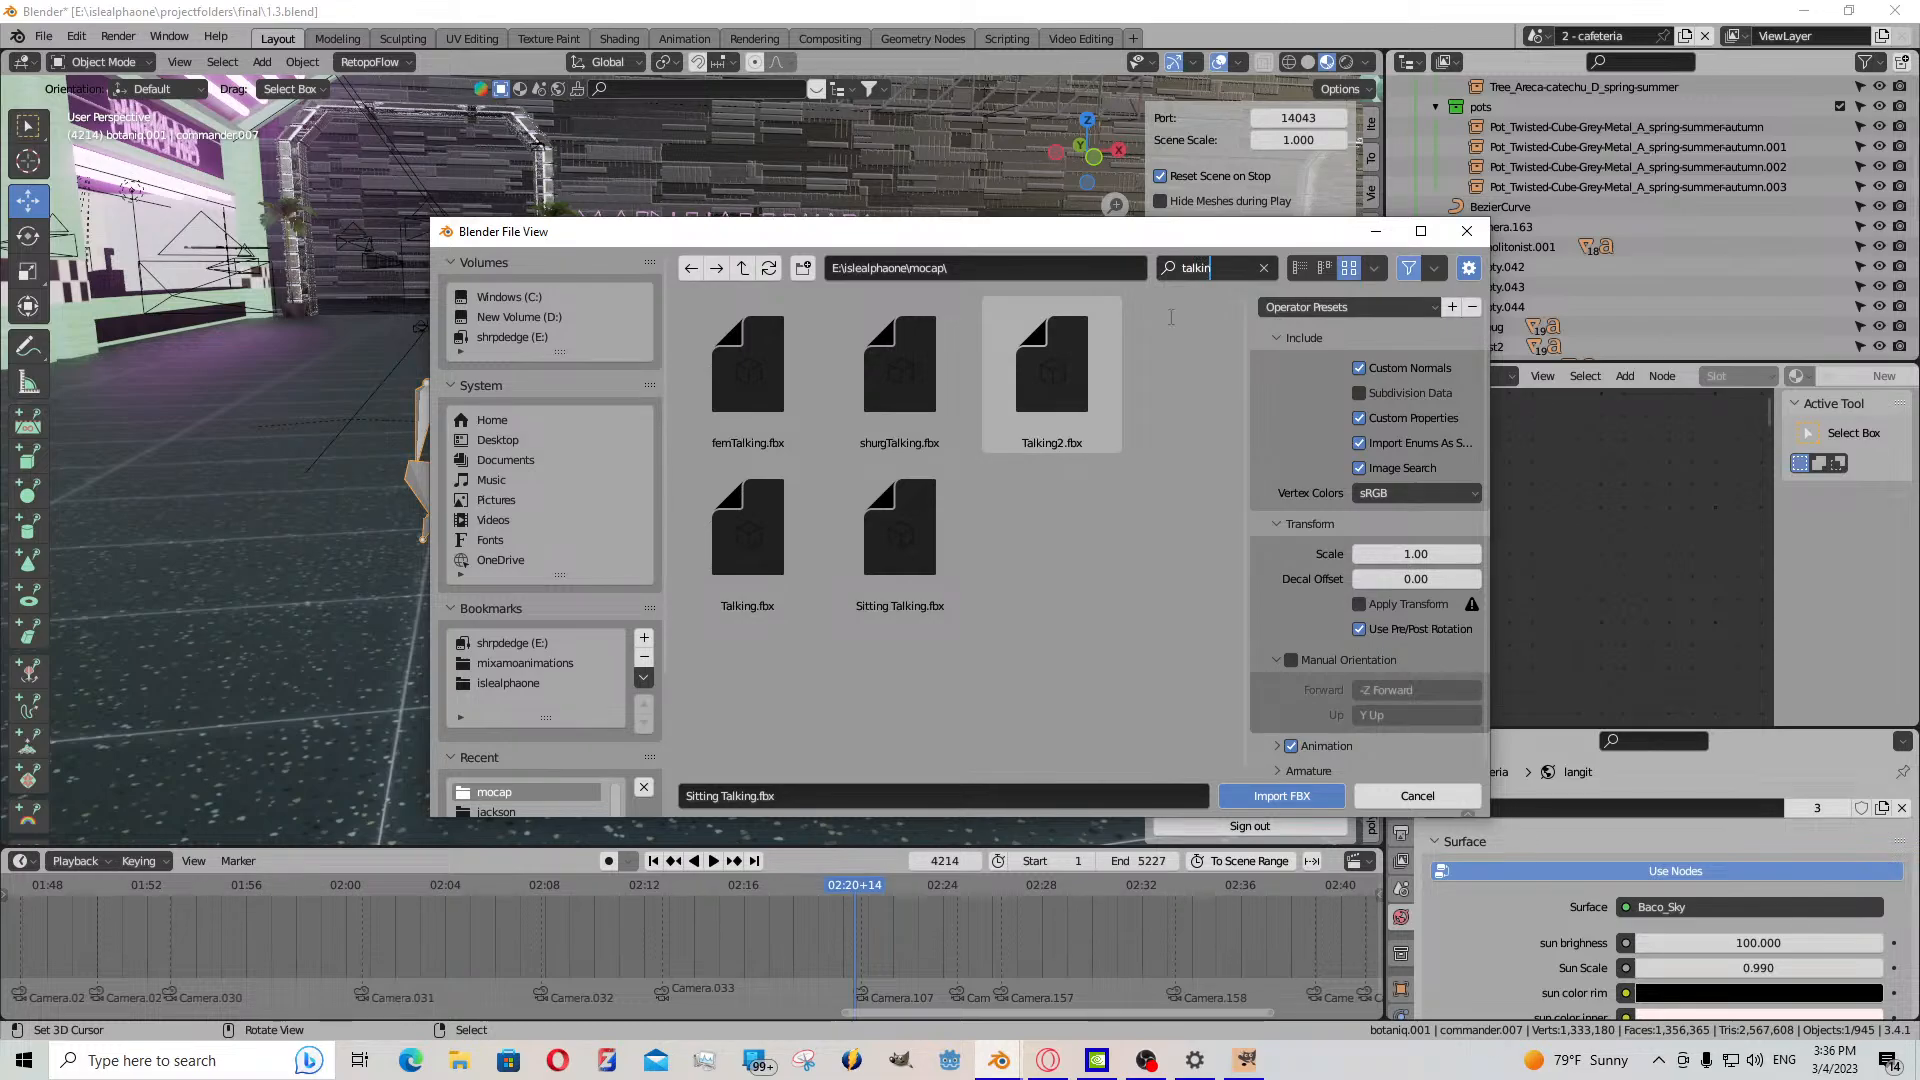
{"action": "key", "text": "Return"}
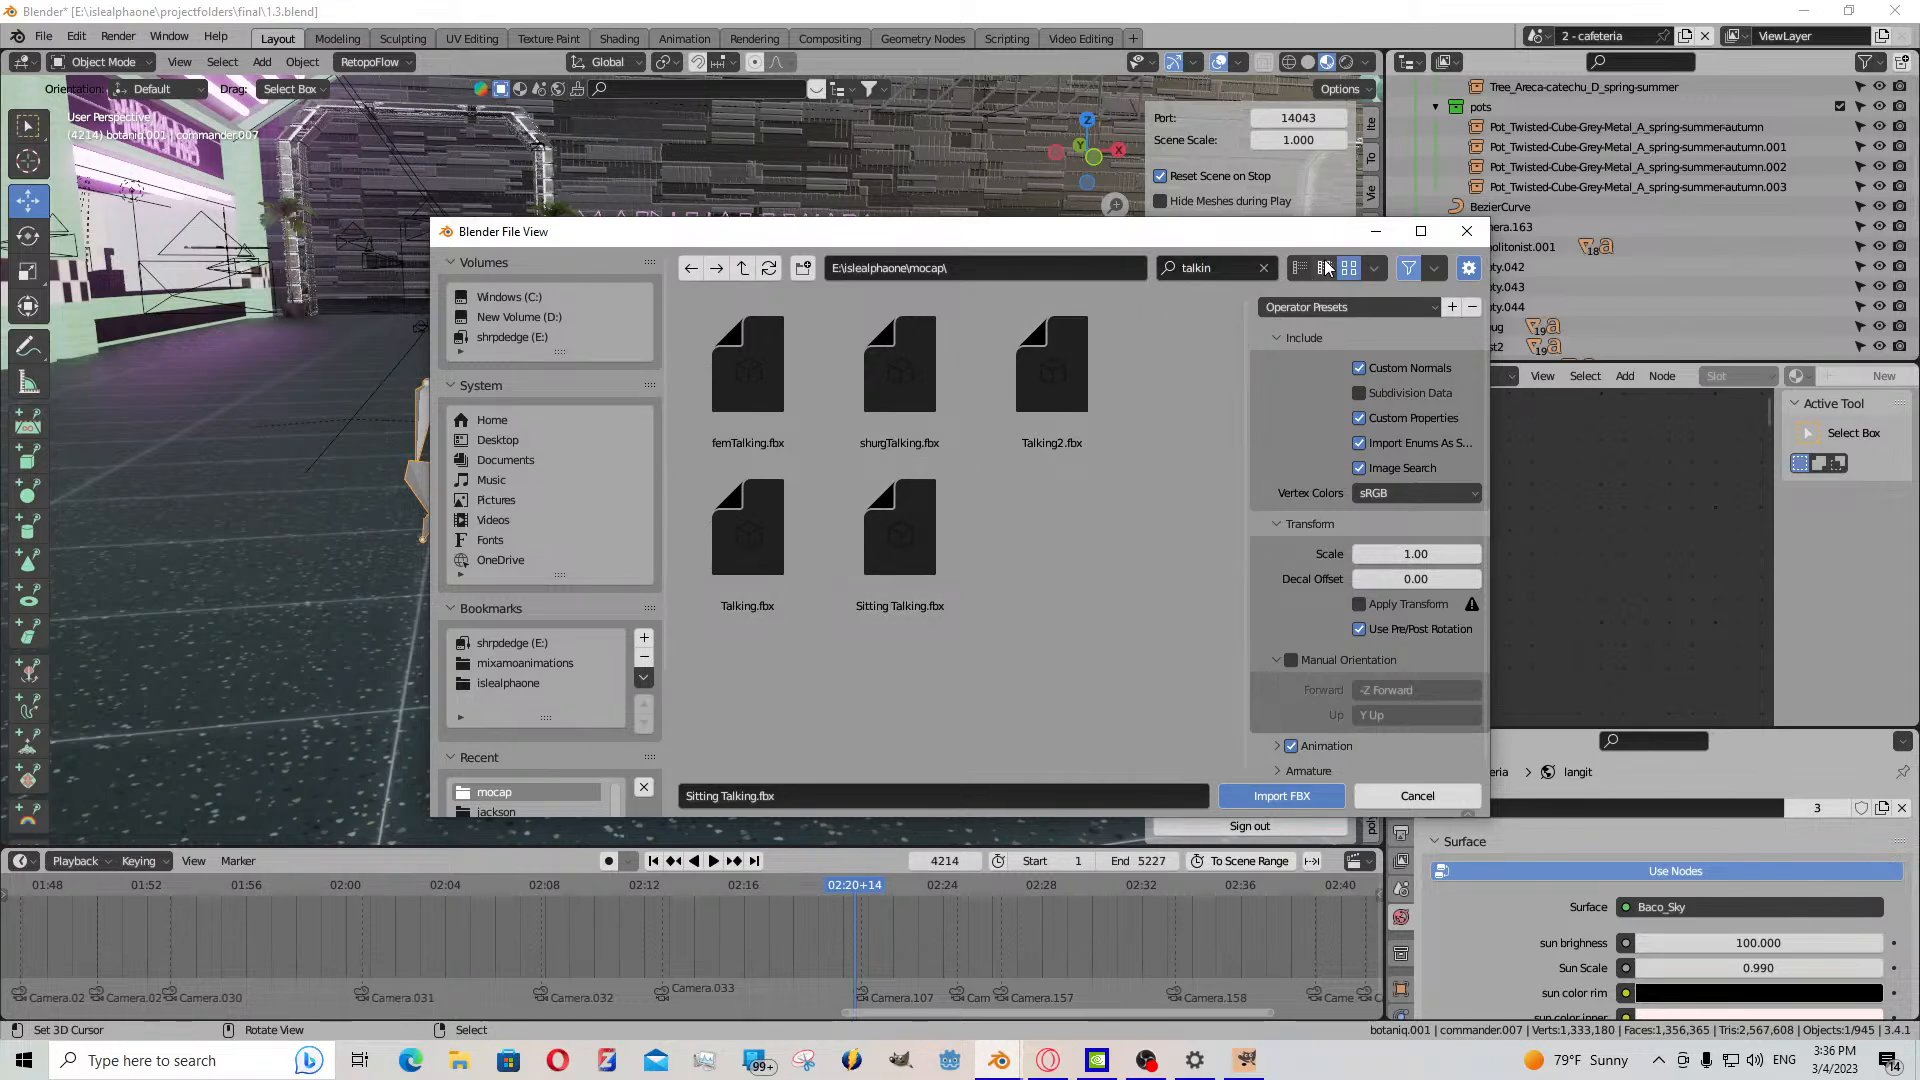
- Filter the mocap files by "sitting" and import Sitting Talking.fbx
{"action": "left_click", "coordinate": [1246, 270]}
{"action": "type", "text": "si"}
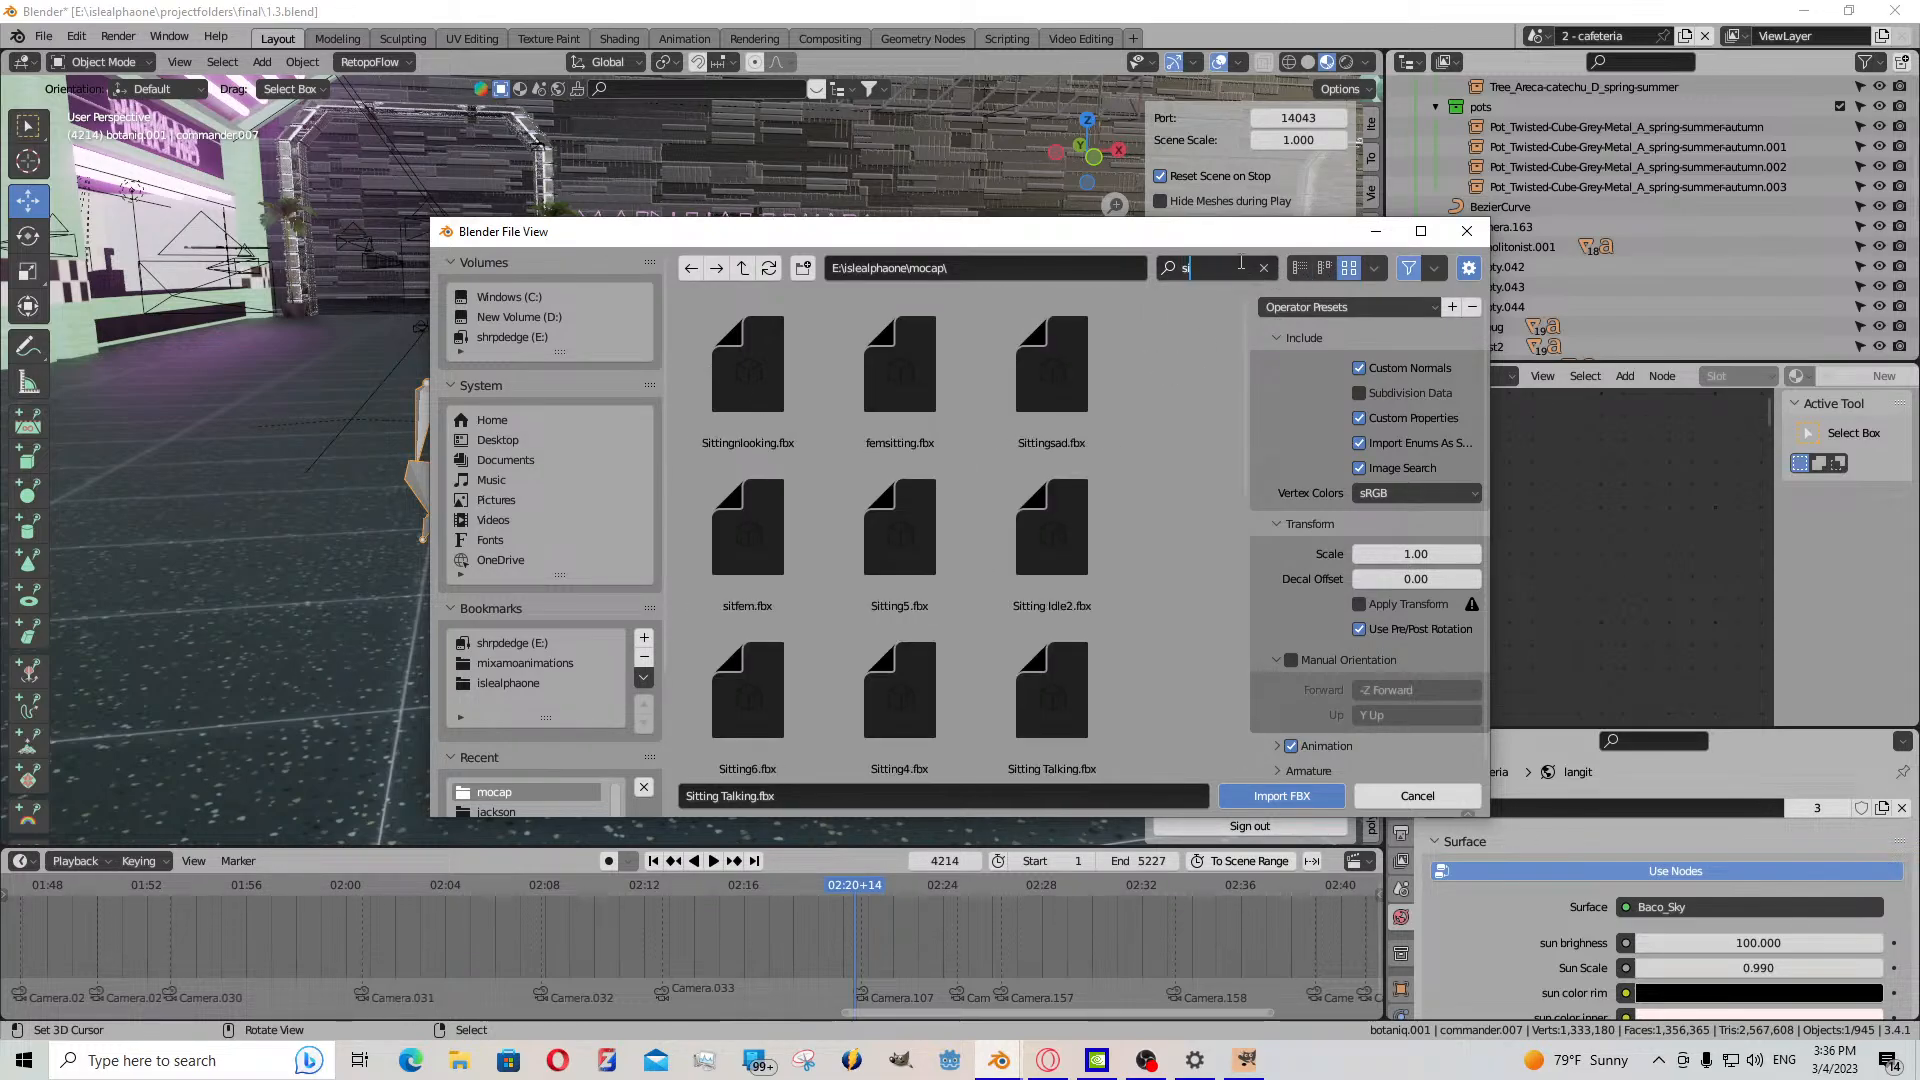
{"action": "type", "text": "tting"}
{"action": "key", "text": "Return"}
{"action": "scroll", "coordinate": [1122, 440], "scroll_direction": "down", "scroll_amount": 5}
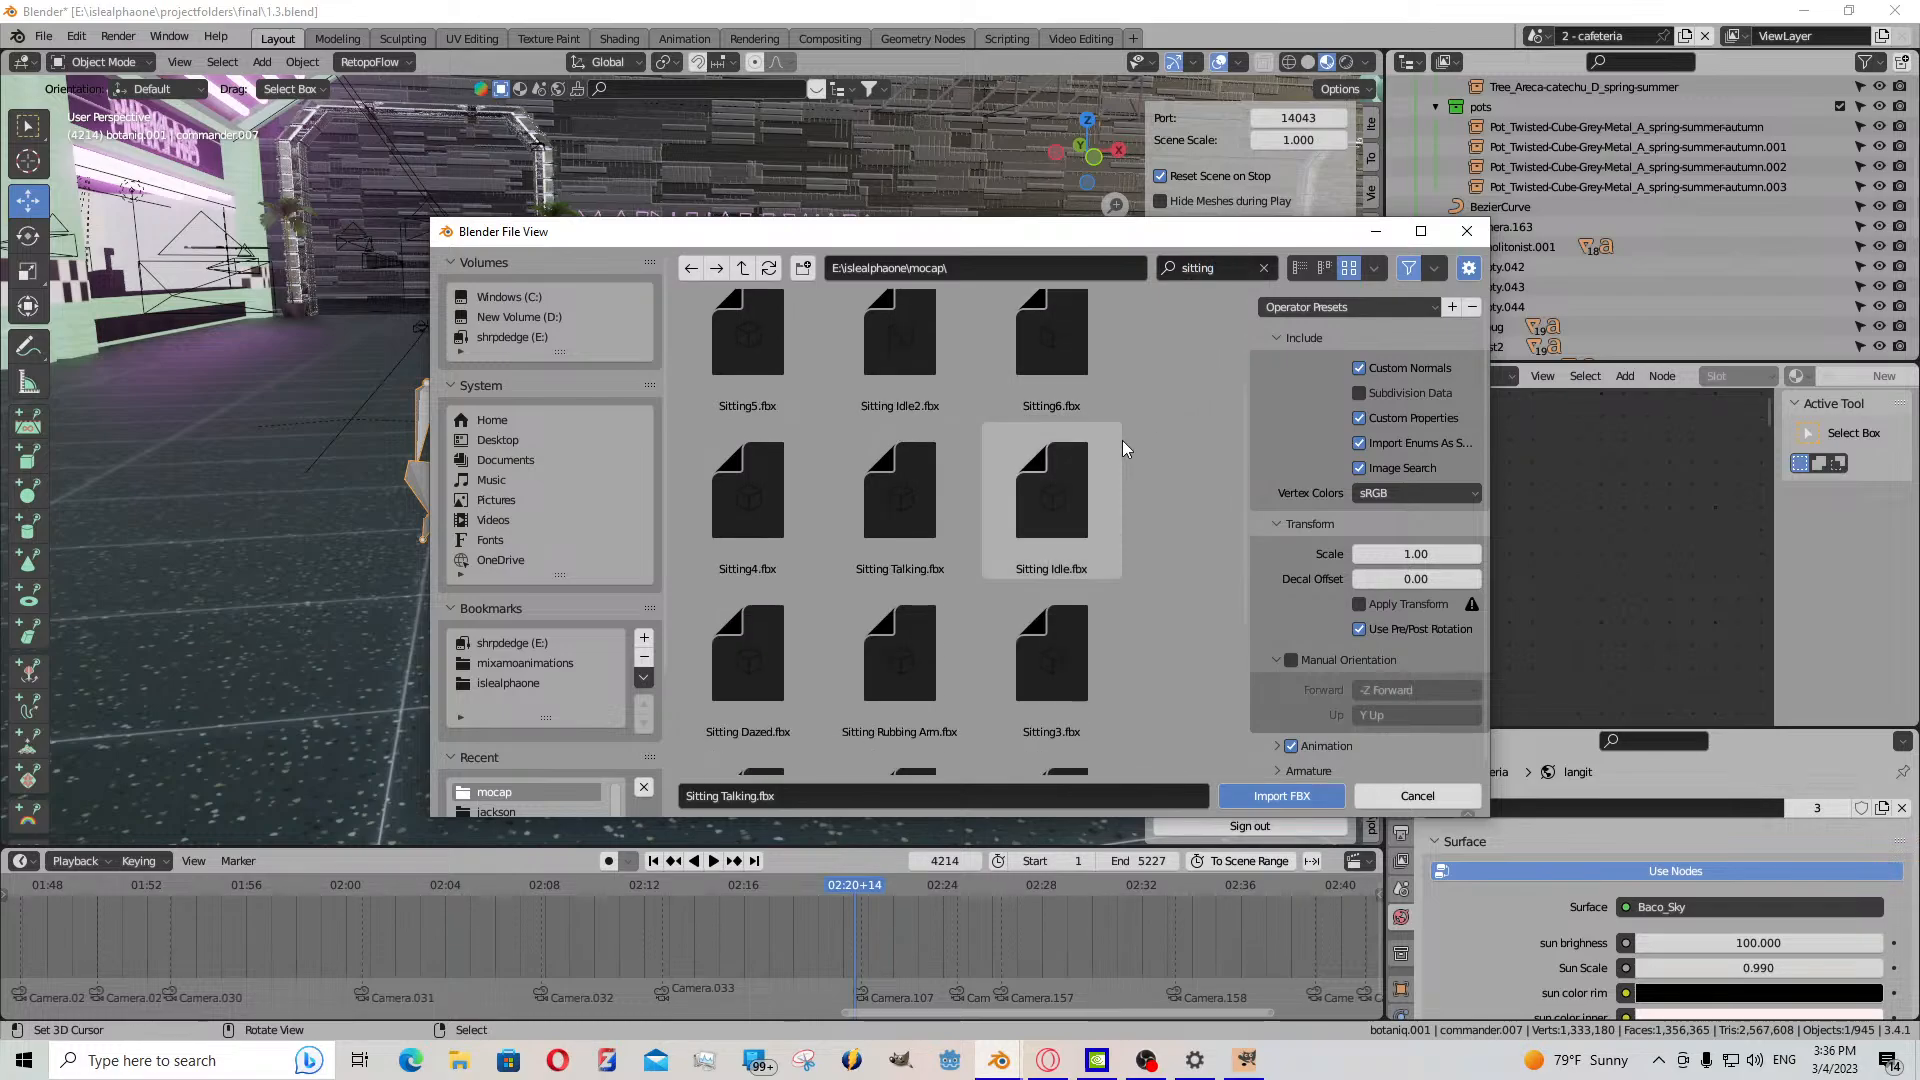
{"action": "scroll", "coordinate": [1122, 447], "scroll_direction": "down", "scroll_amount": 2}
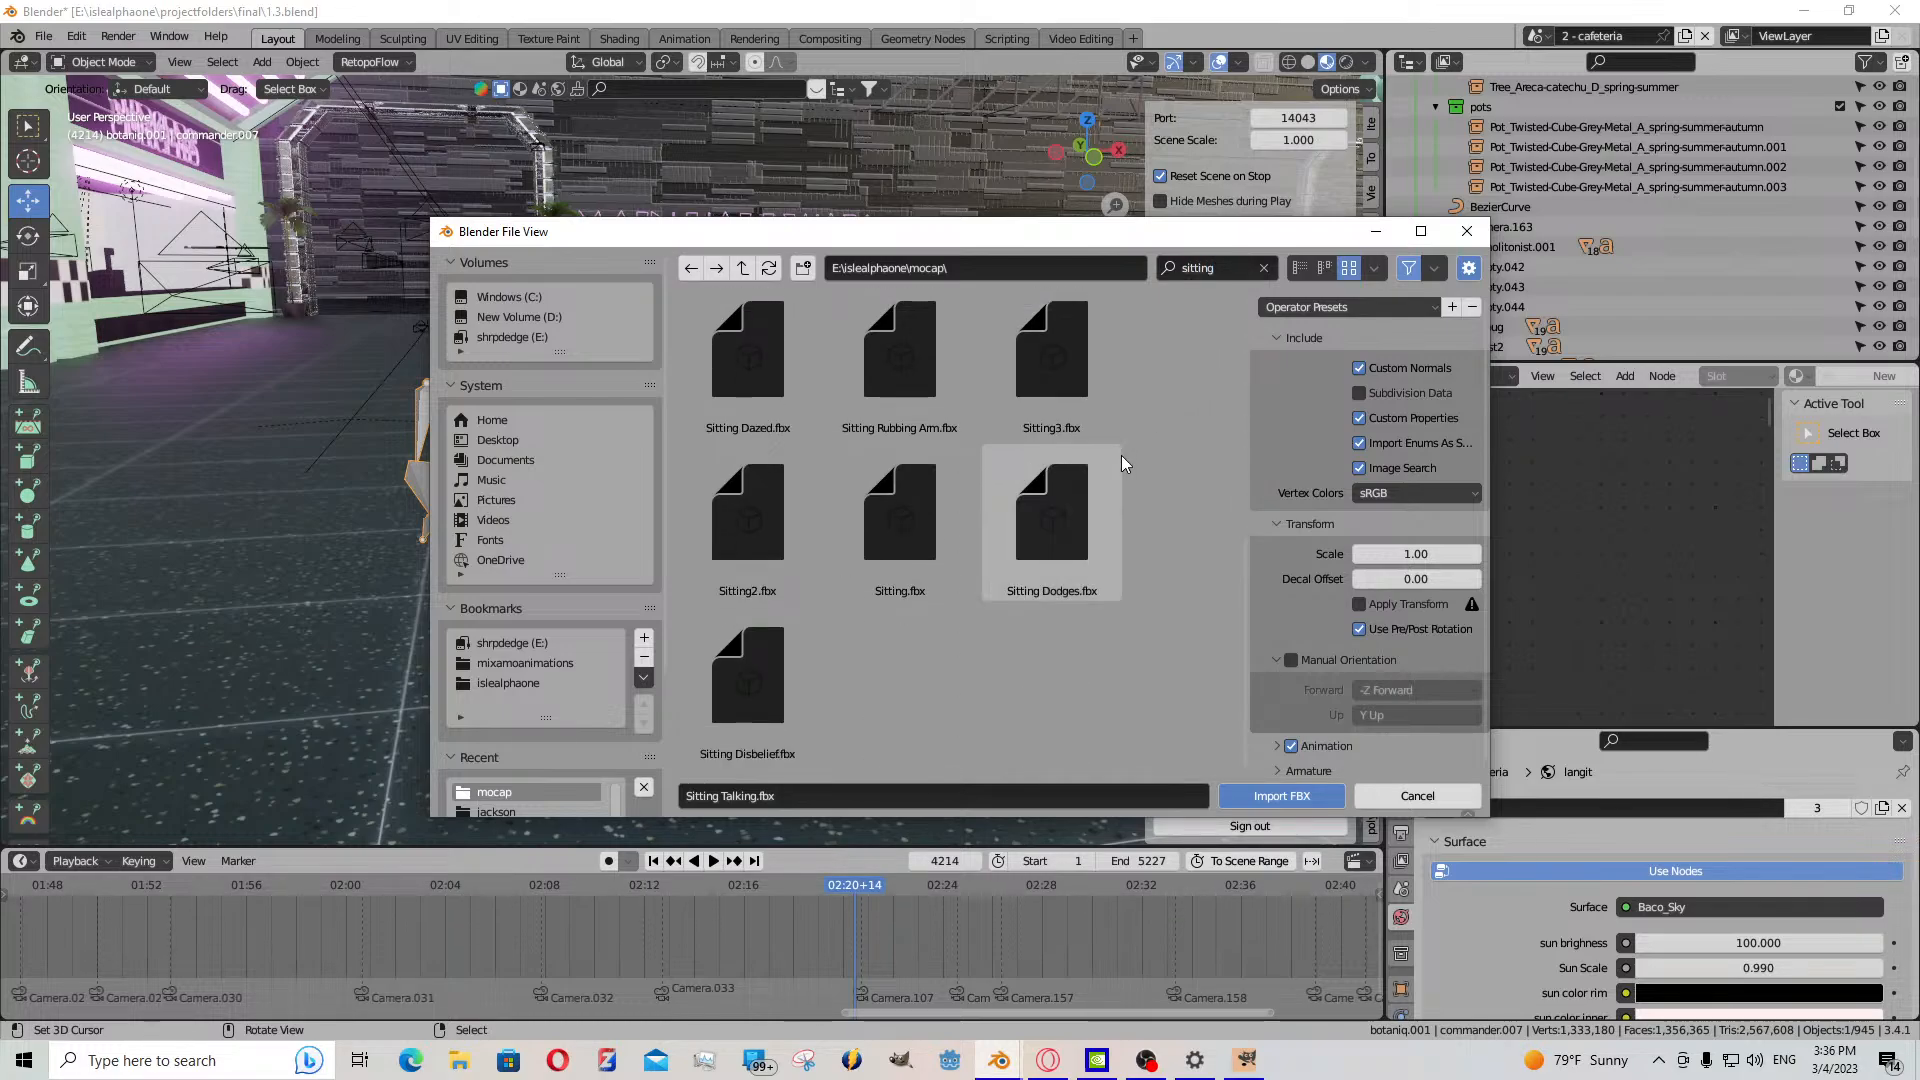
{"action": "scroll", "coordinate": [1120, 455], "scroll_direction": "down", "scroll_amount": 5}
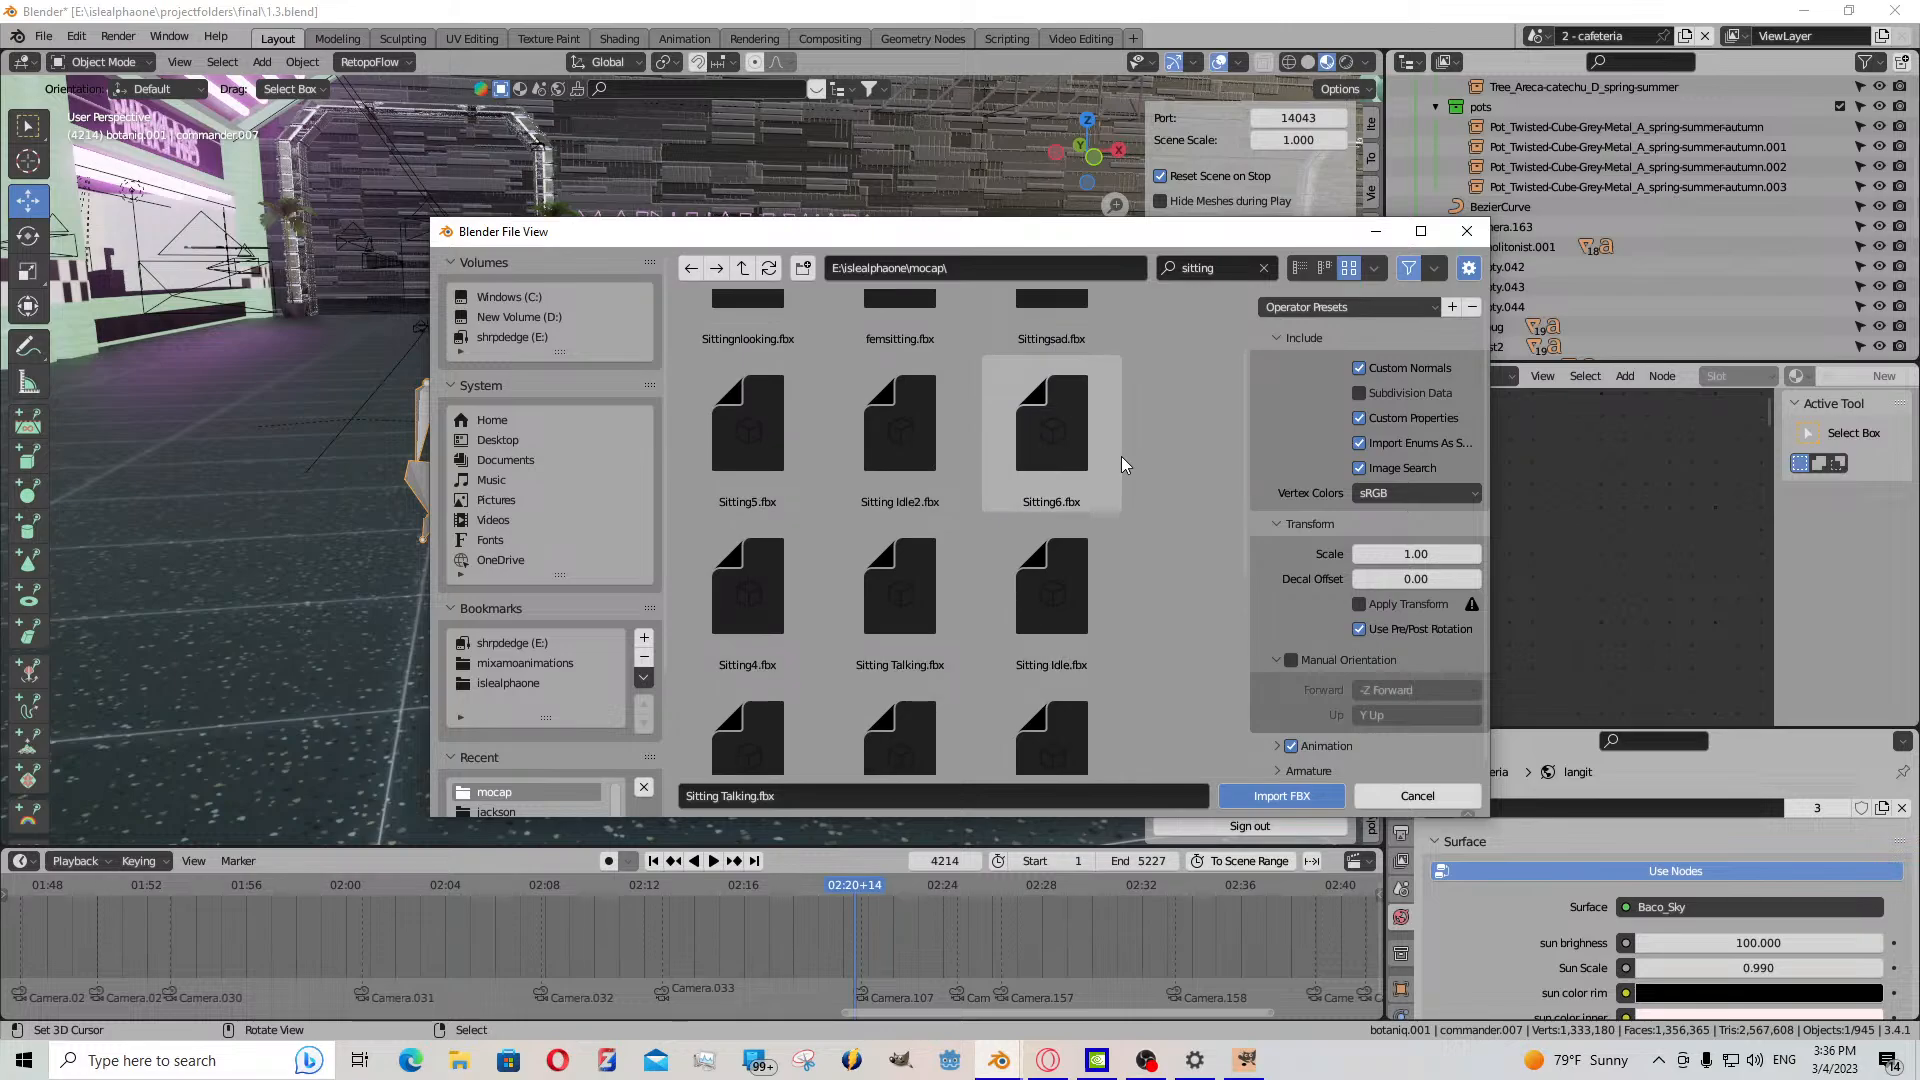
{"action": "double_click", "coordinate": [937, 645]}
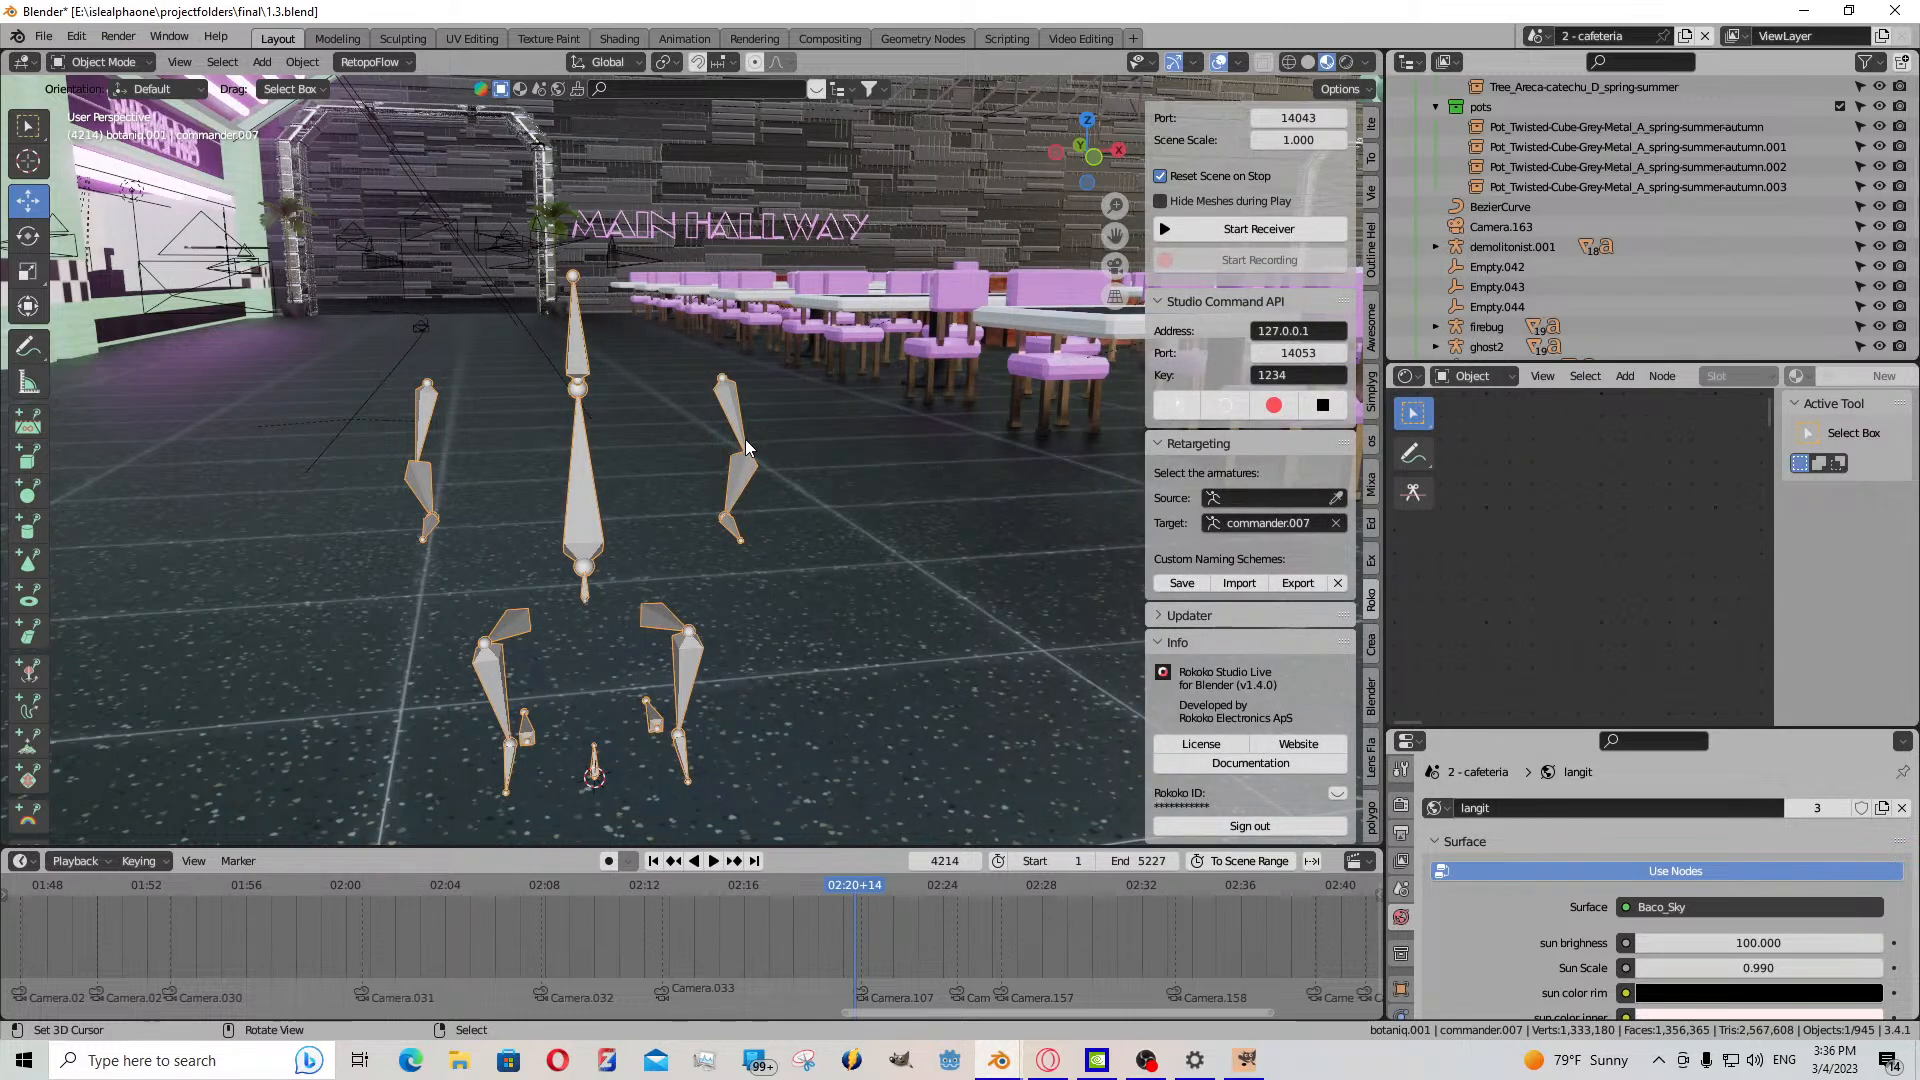
- Snap the imported Armature.017 to the 3D cursor with its offset kept, and clear its scale
{"action": "key", "text": "shift+s"}
{"action": "left_click", "coordinate": [744, 390]}
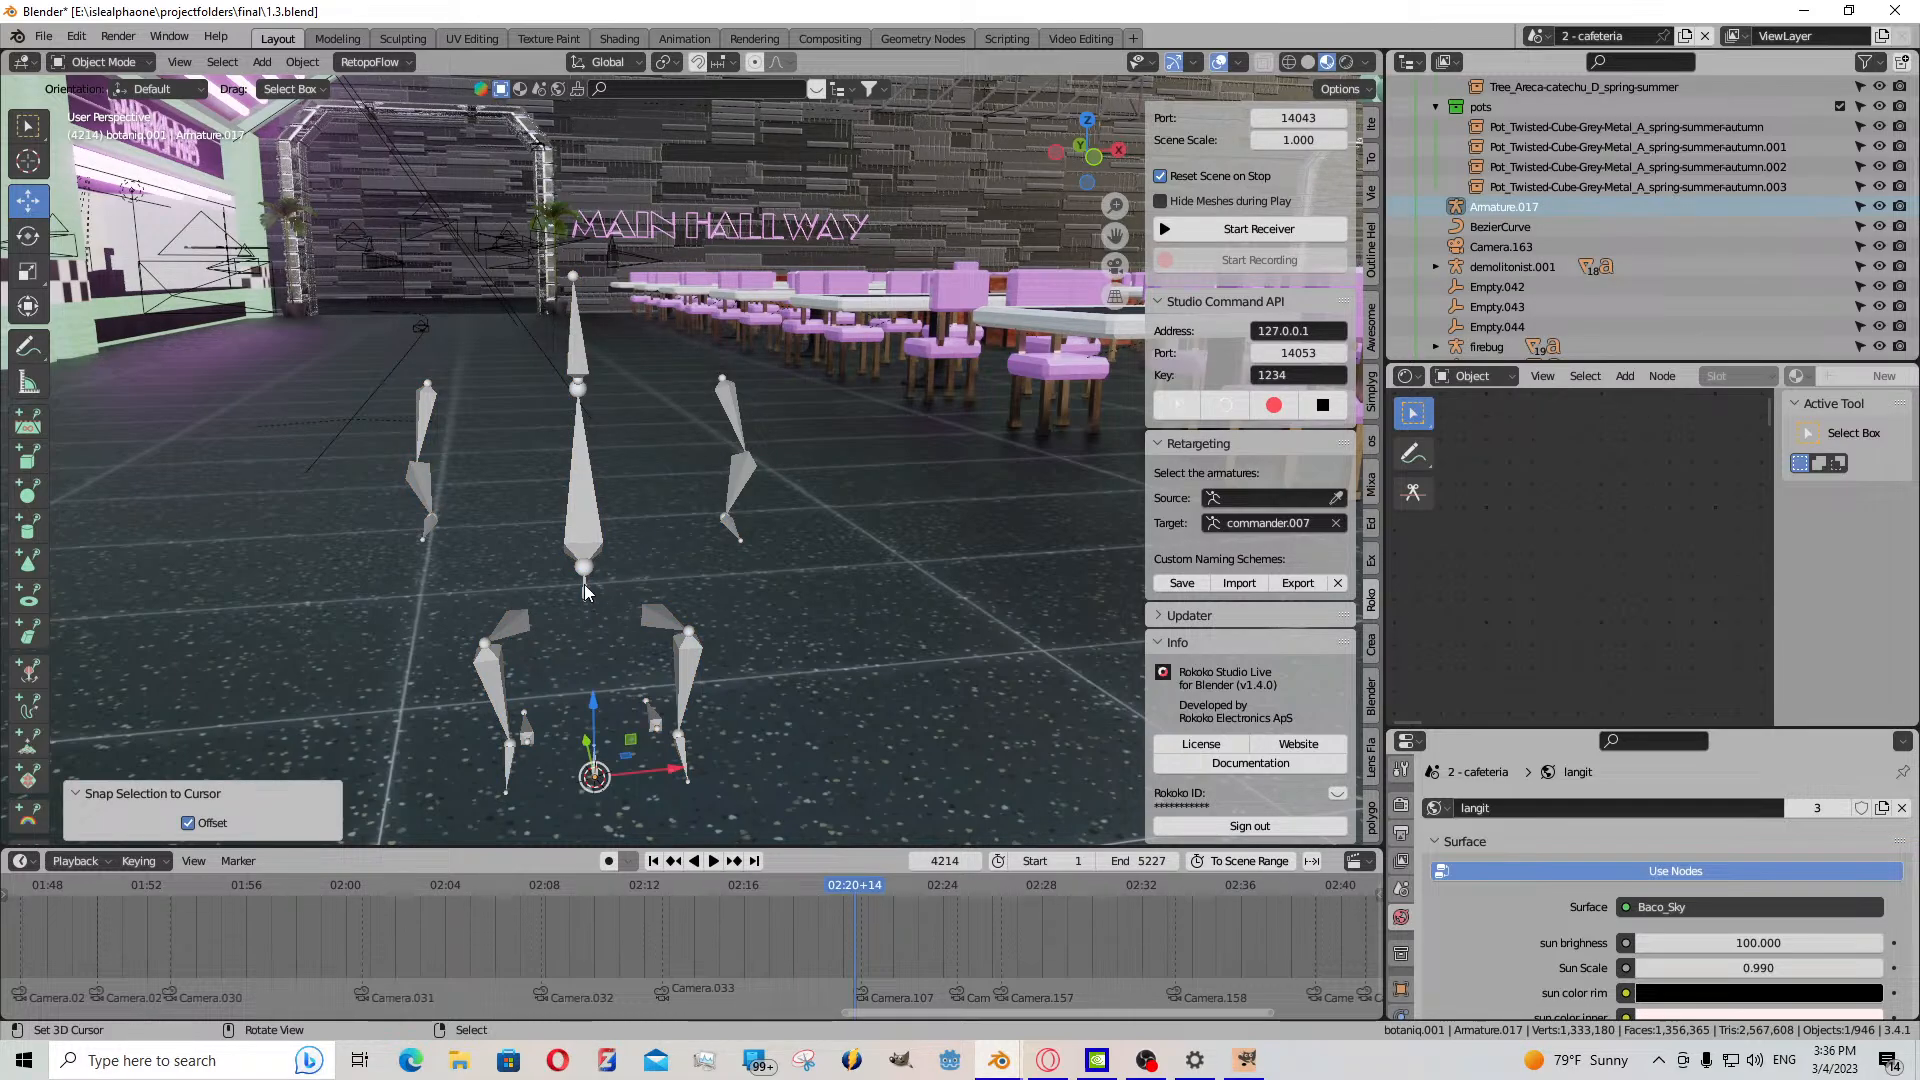
{"action": "key", "text": "alt+s"}
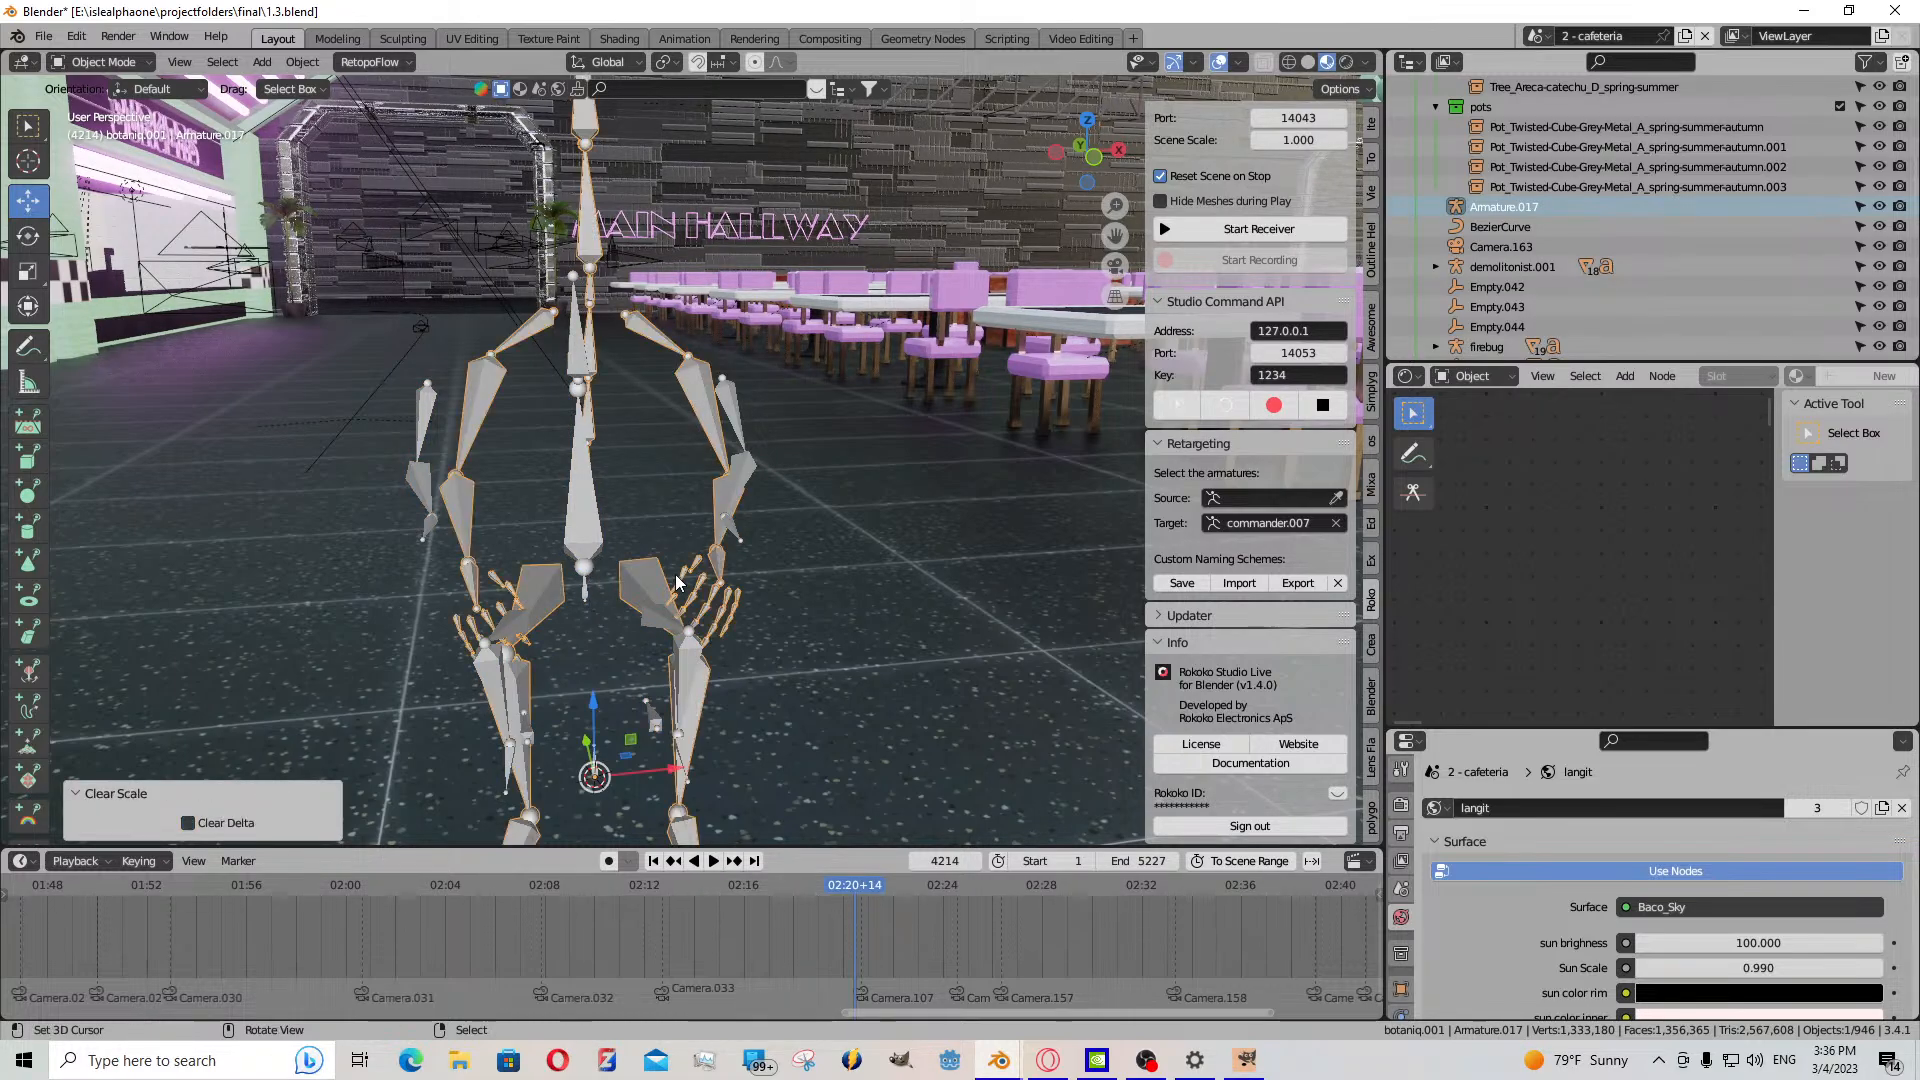
- Set Armature.017 as the Rokoko retargeting source by sampling it in the viewport
{"action": "left_click", "coordinate": [1335, 500]}
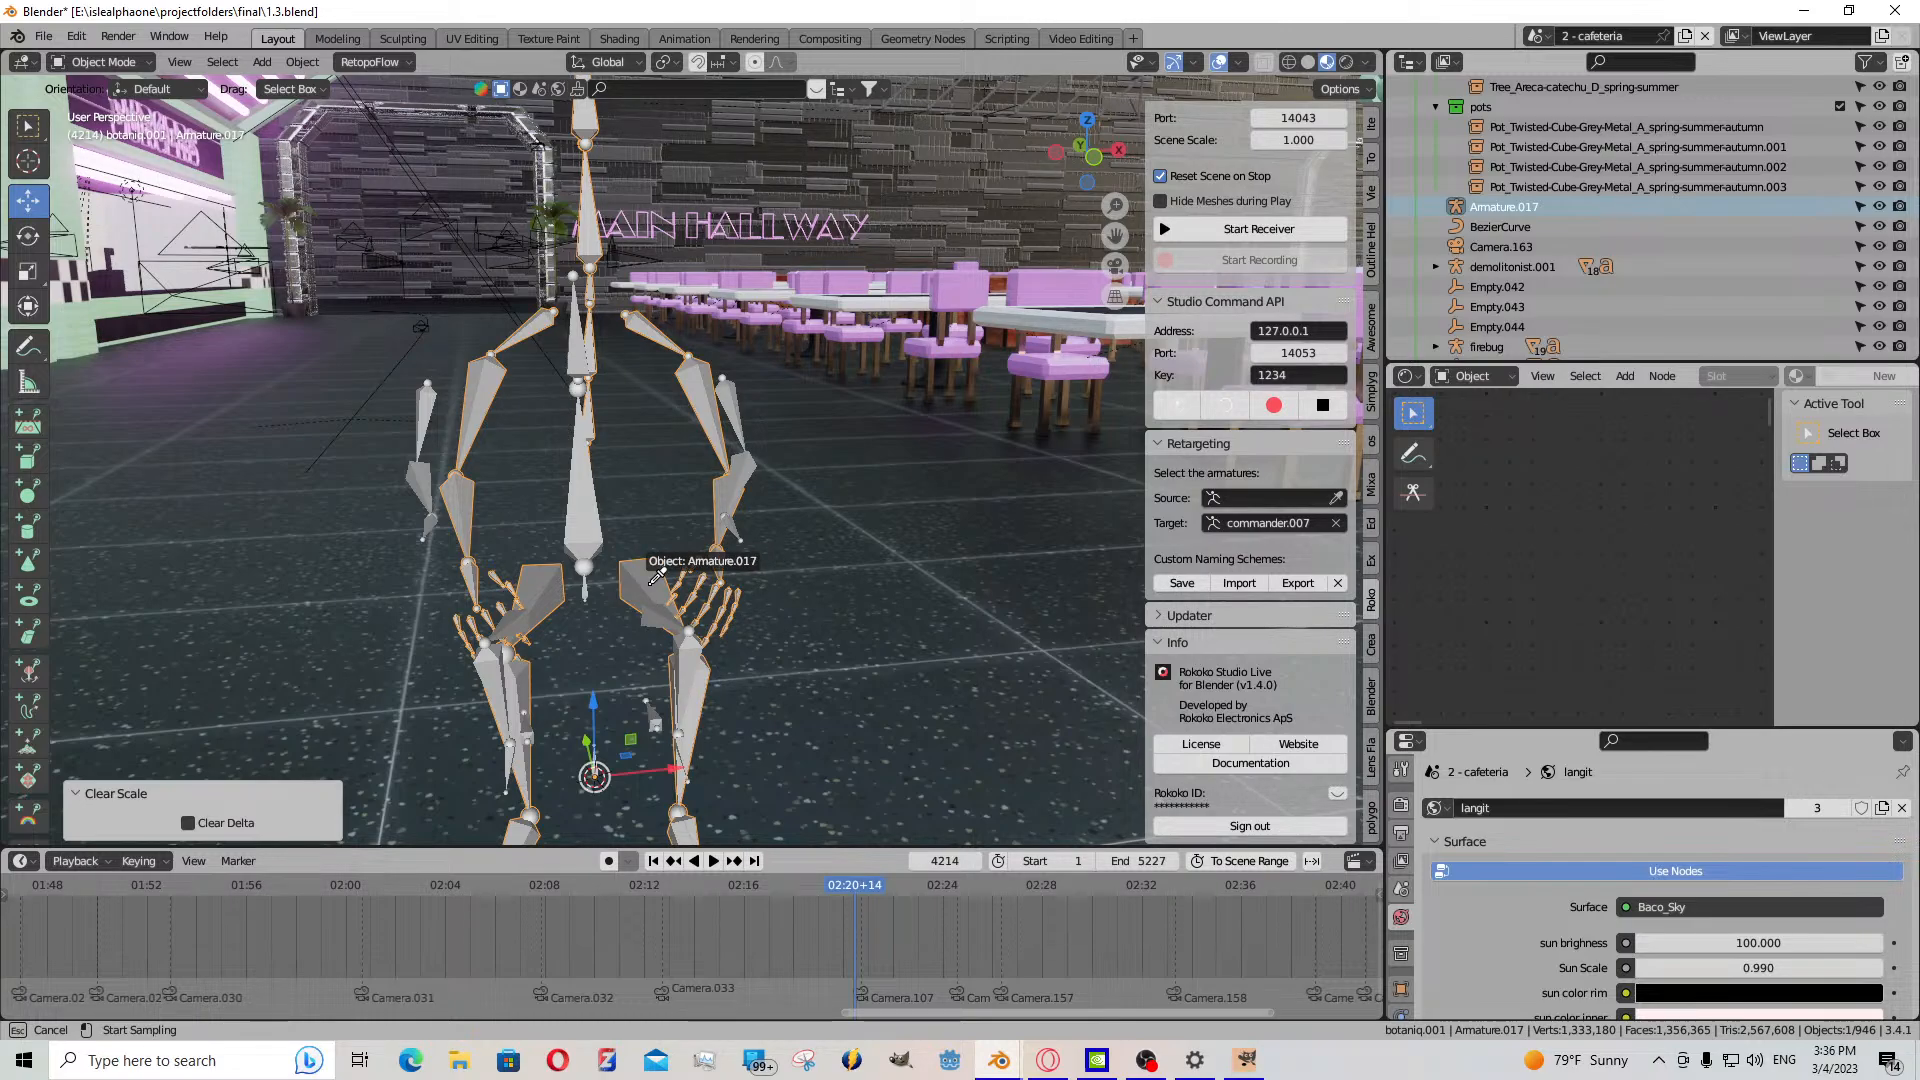
{"action": "left_click", "coordinate": [651, 596]}
- Clear the rotation of all bones of Armature.017 and commander.007 in Pose Mode and return to Object Mode
{"action": "left_click", "coordinate": [584, 538], "text": "shift"}
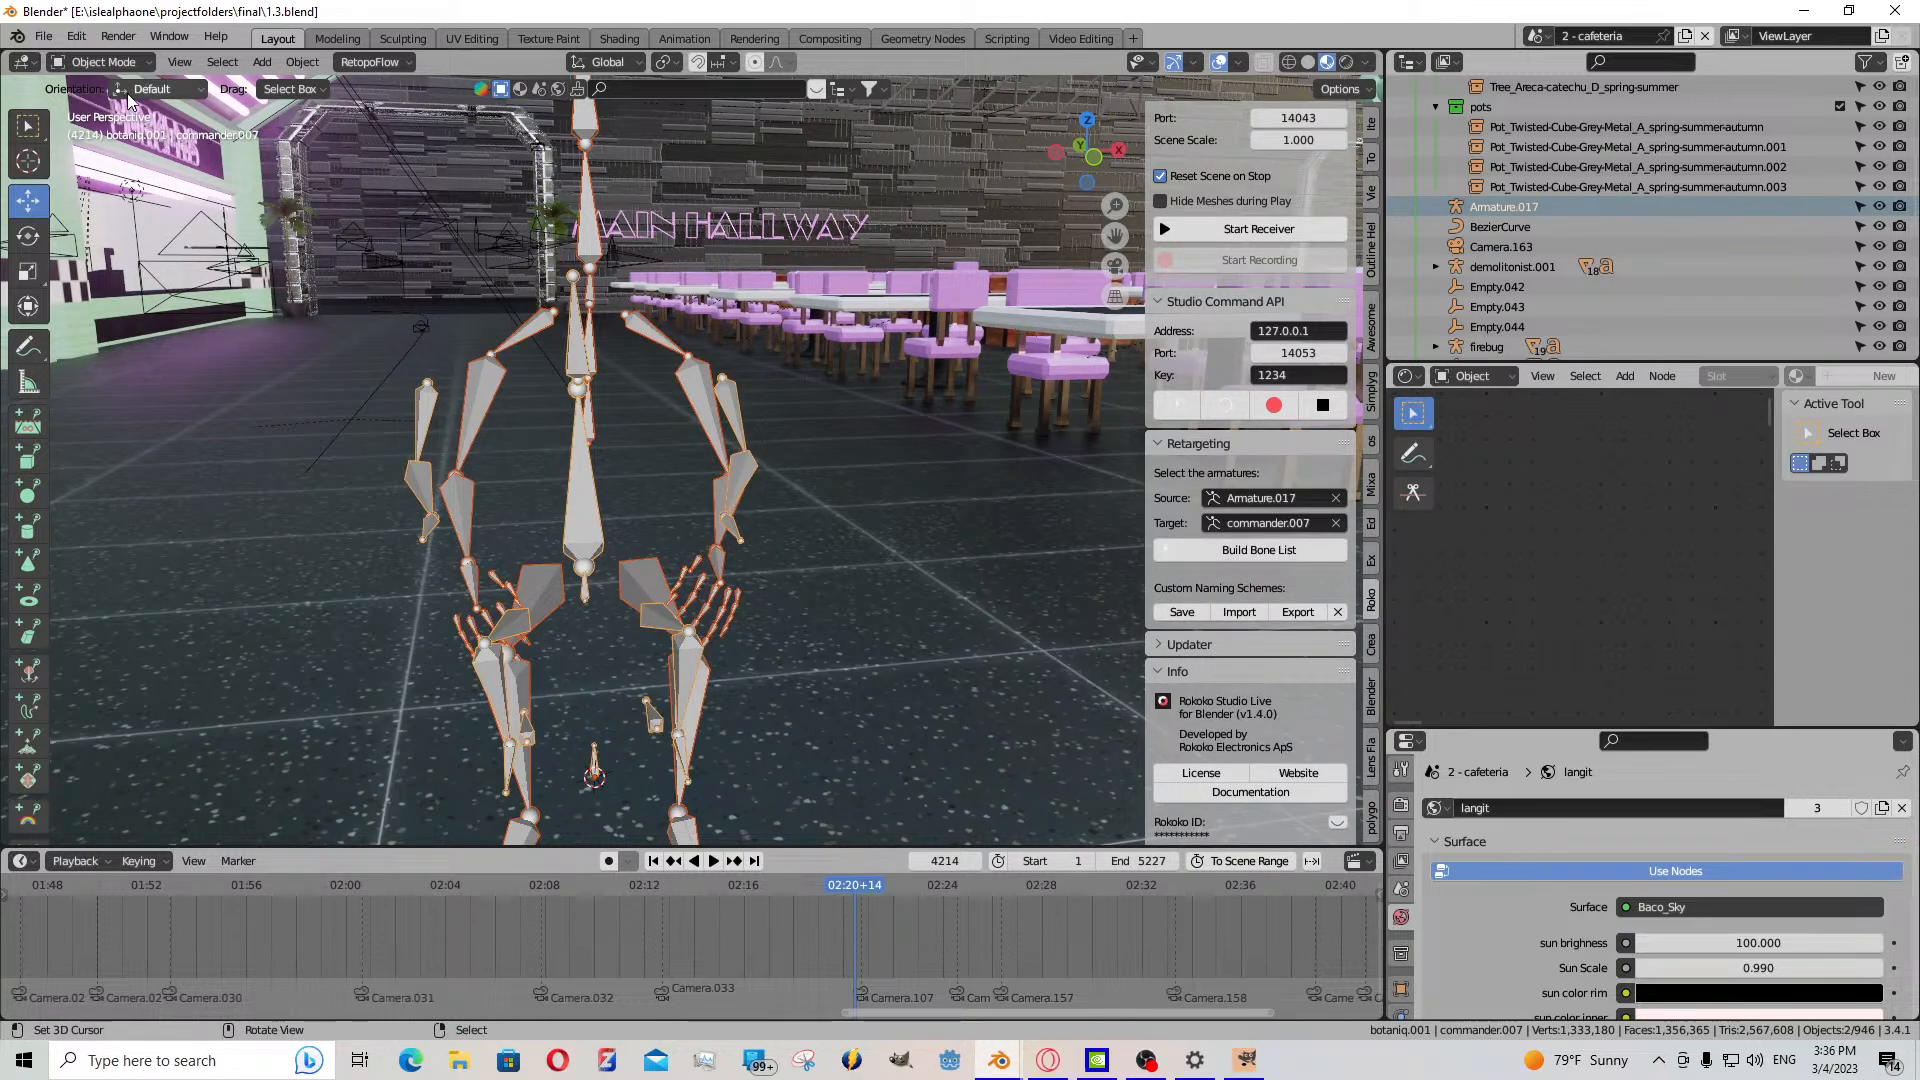
{"action": "left_click", "coordinate": [110, 62]}
{"action": "left_click", "coordinate": [114, 130]}
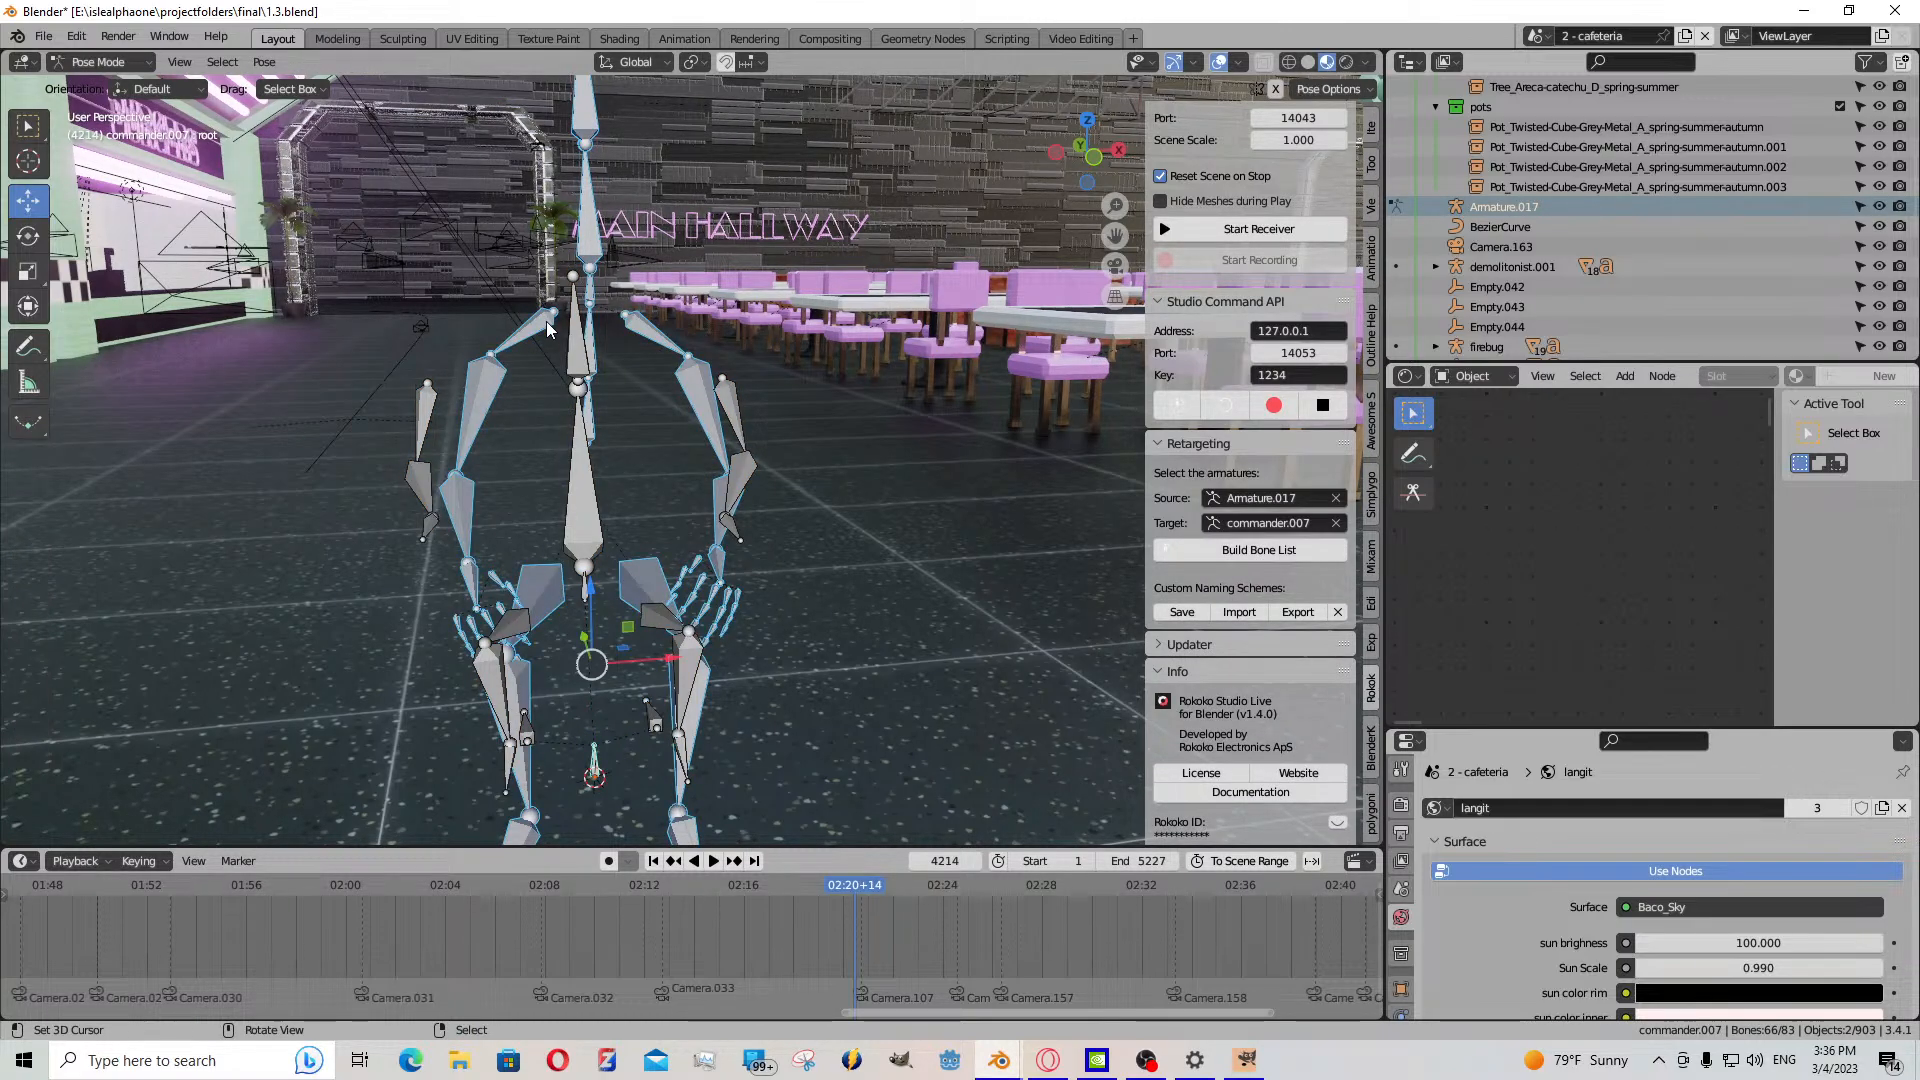
{"action": "left_click", "coordinate": [546, 330]}
{"action": "key", "text": "a"}
{"action": "key", "text": "alt+r"}
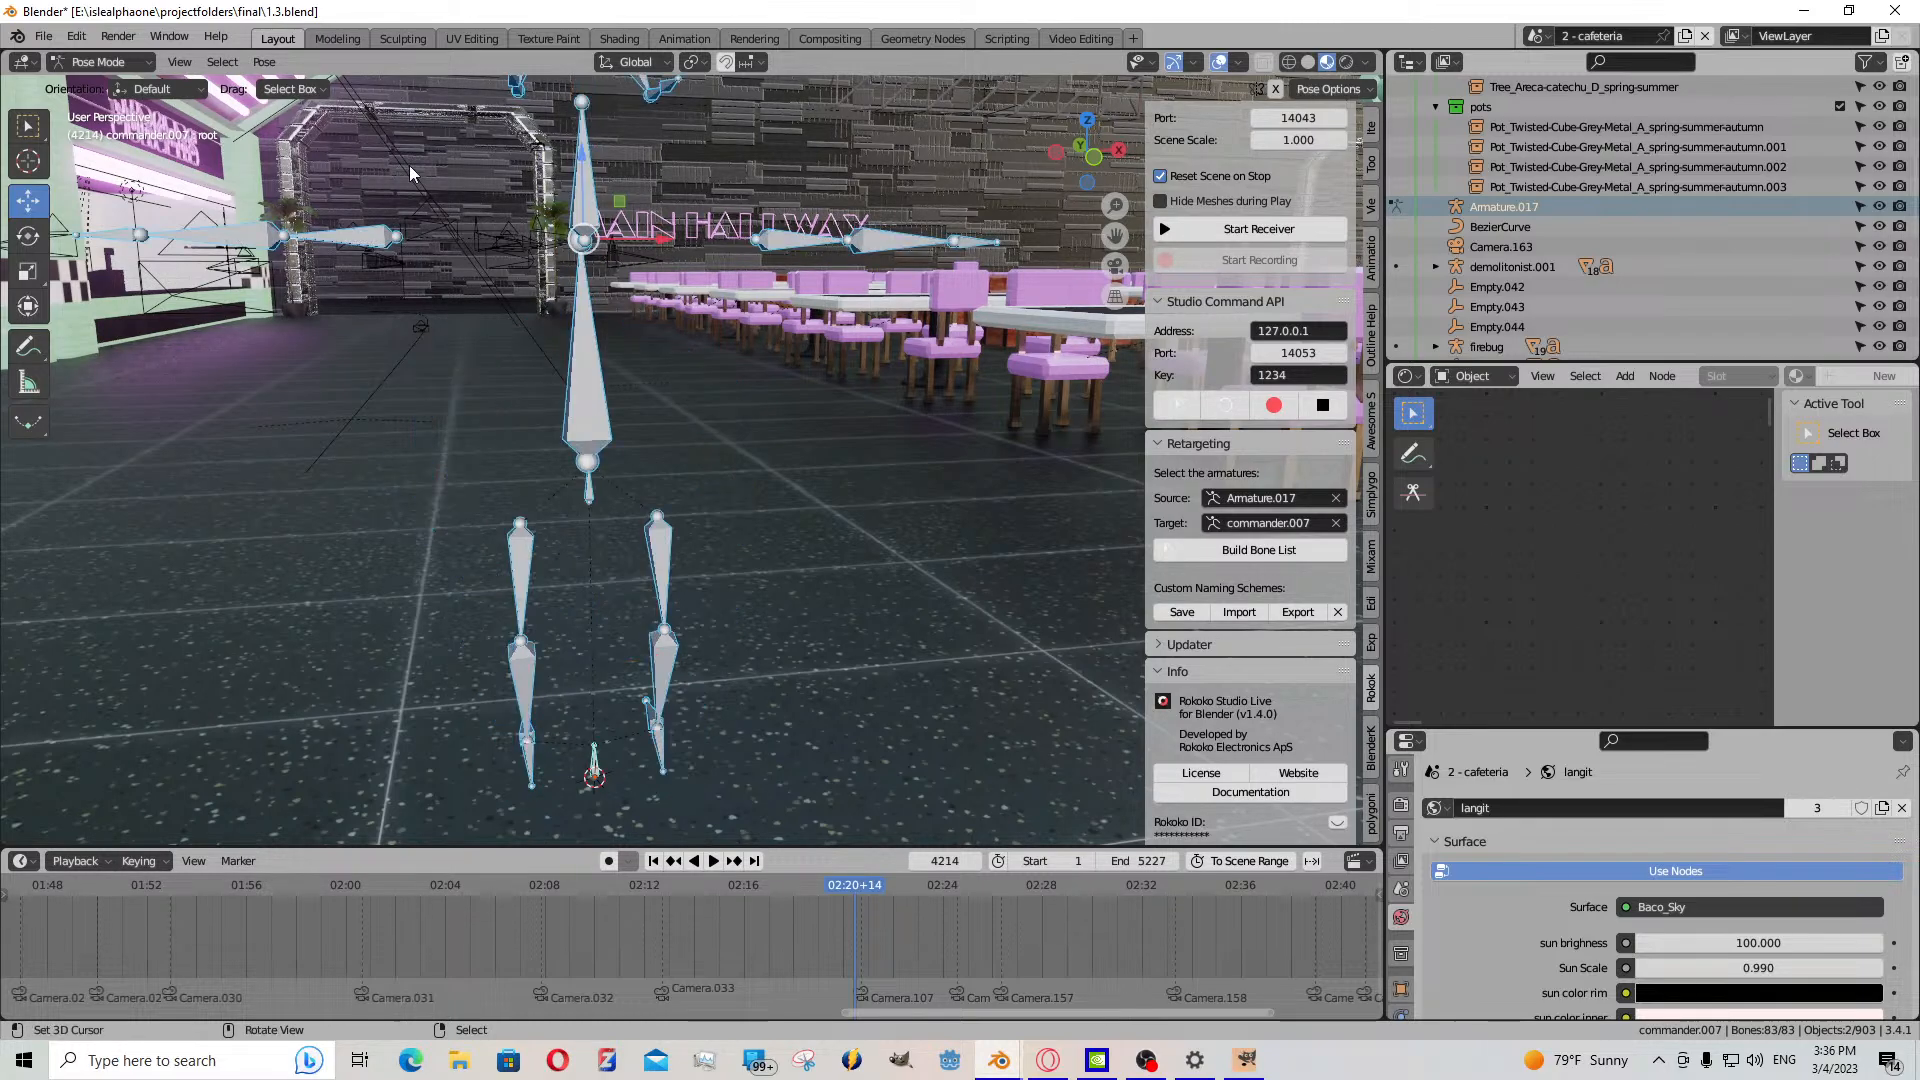
{"action": "key", "text": "ctrl+Tab"}
- Build the retargeting bone list and retarget the animation from Armature.017 to commander.007 using the Rest pose
{"action": "left_click", "coordinate": [1169, 552]}
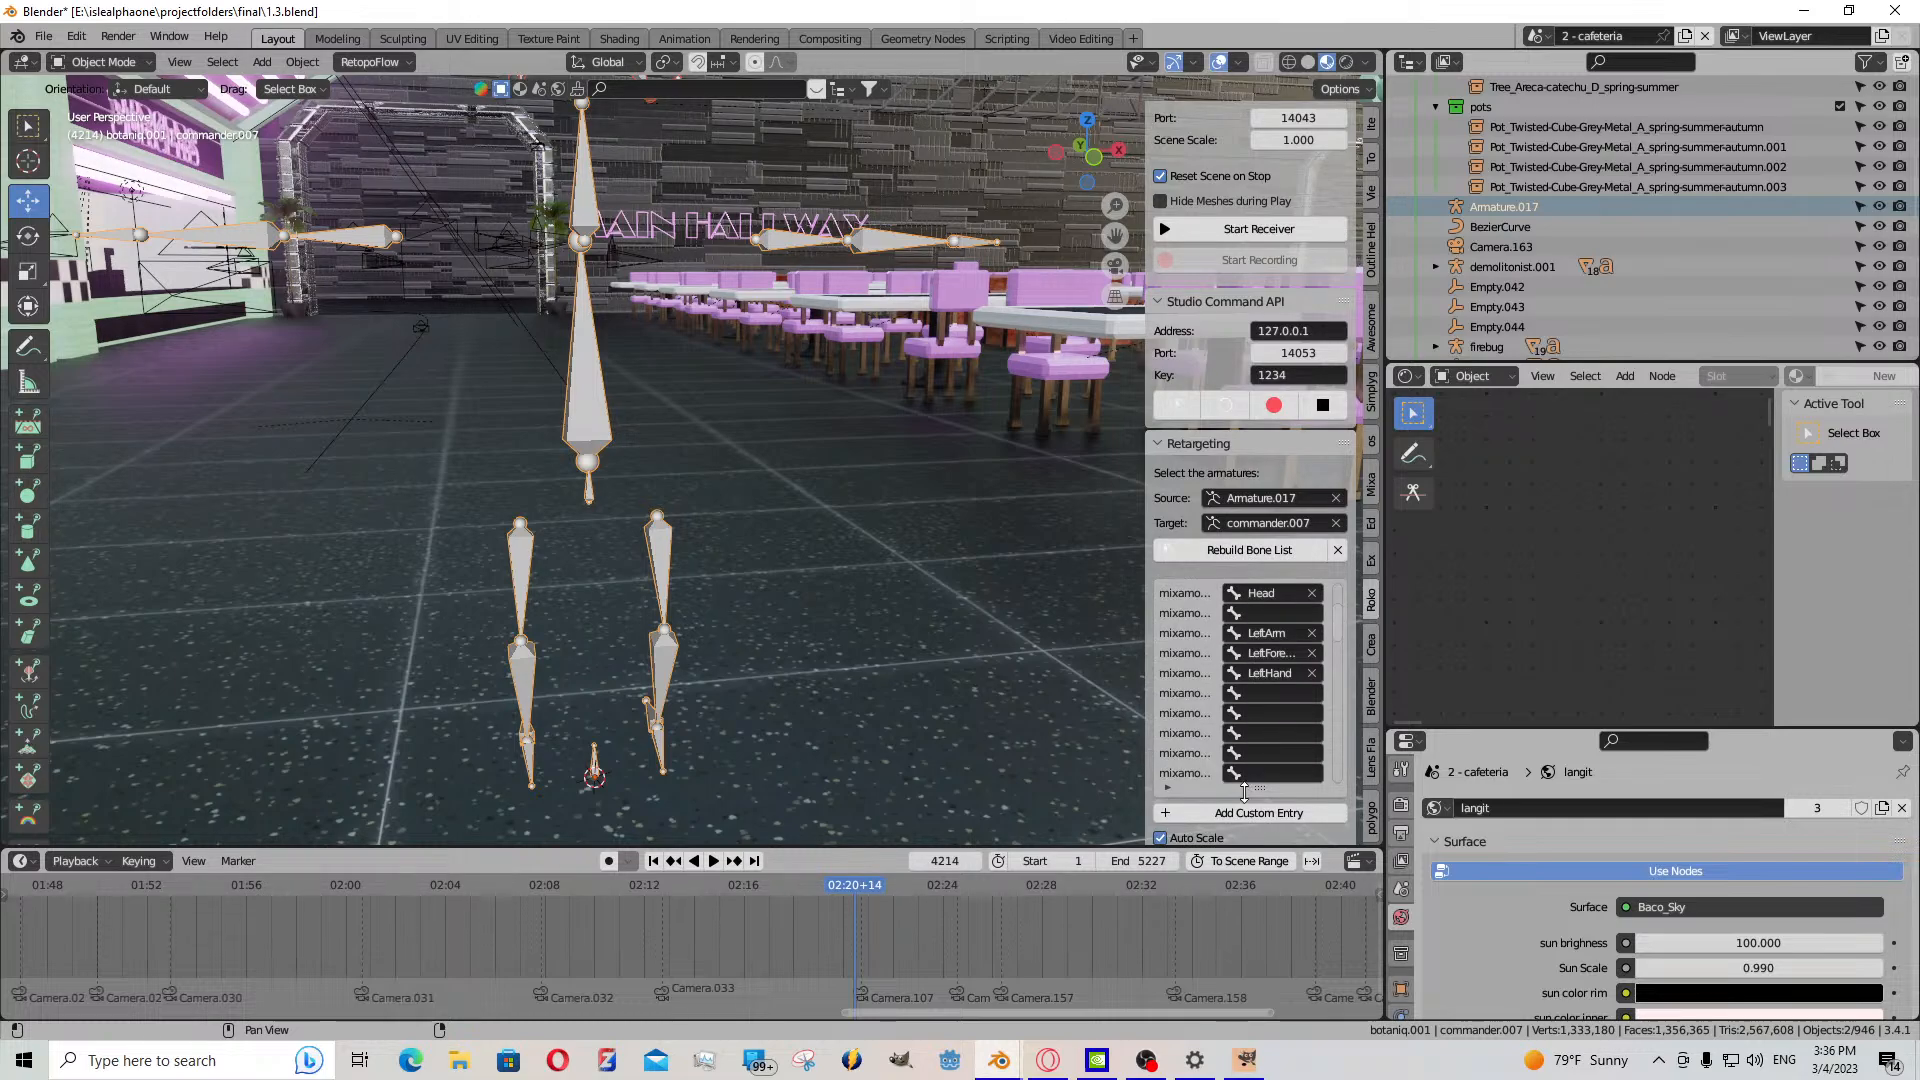
{"action": "scroll", "coordinate": [1255, 790], "scroll_direction": "down", "scroll_amount": 6}
{"action": "scroll", "coordinate": [1260, 800], "scroll_direction": "down", "scroll_amount": 1}
{"action": "left_click", "coordinate": [1276, 516]}
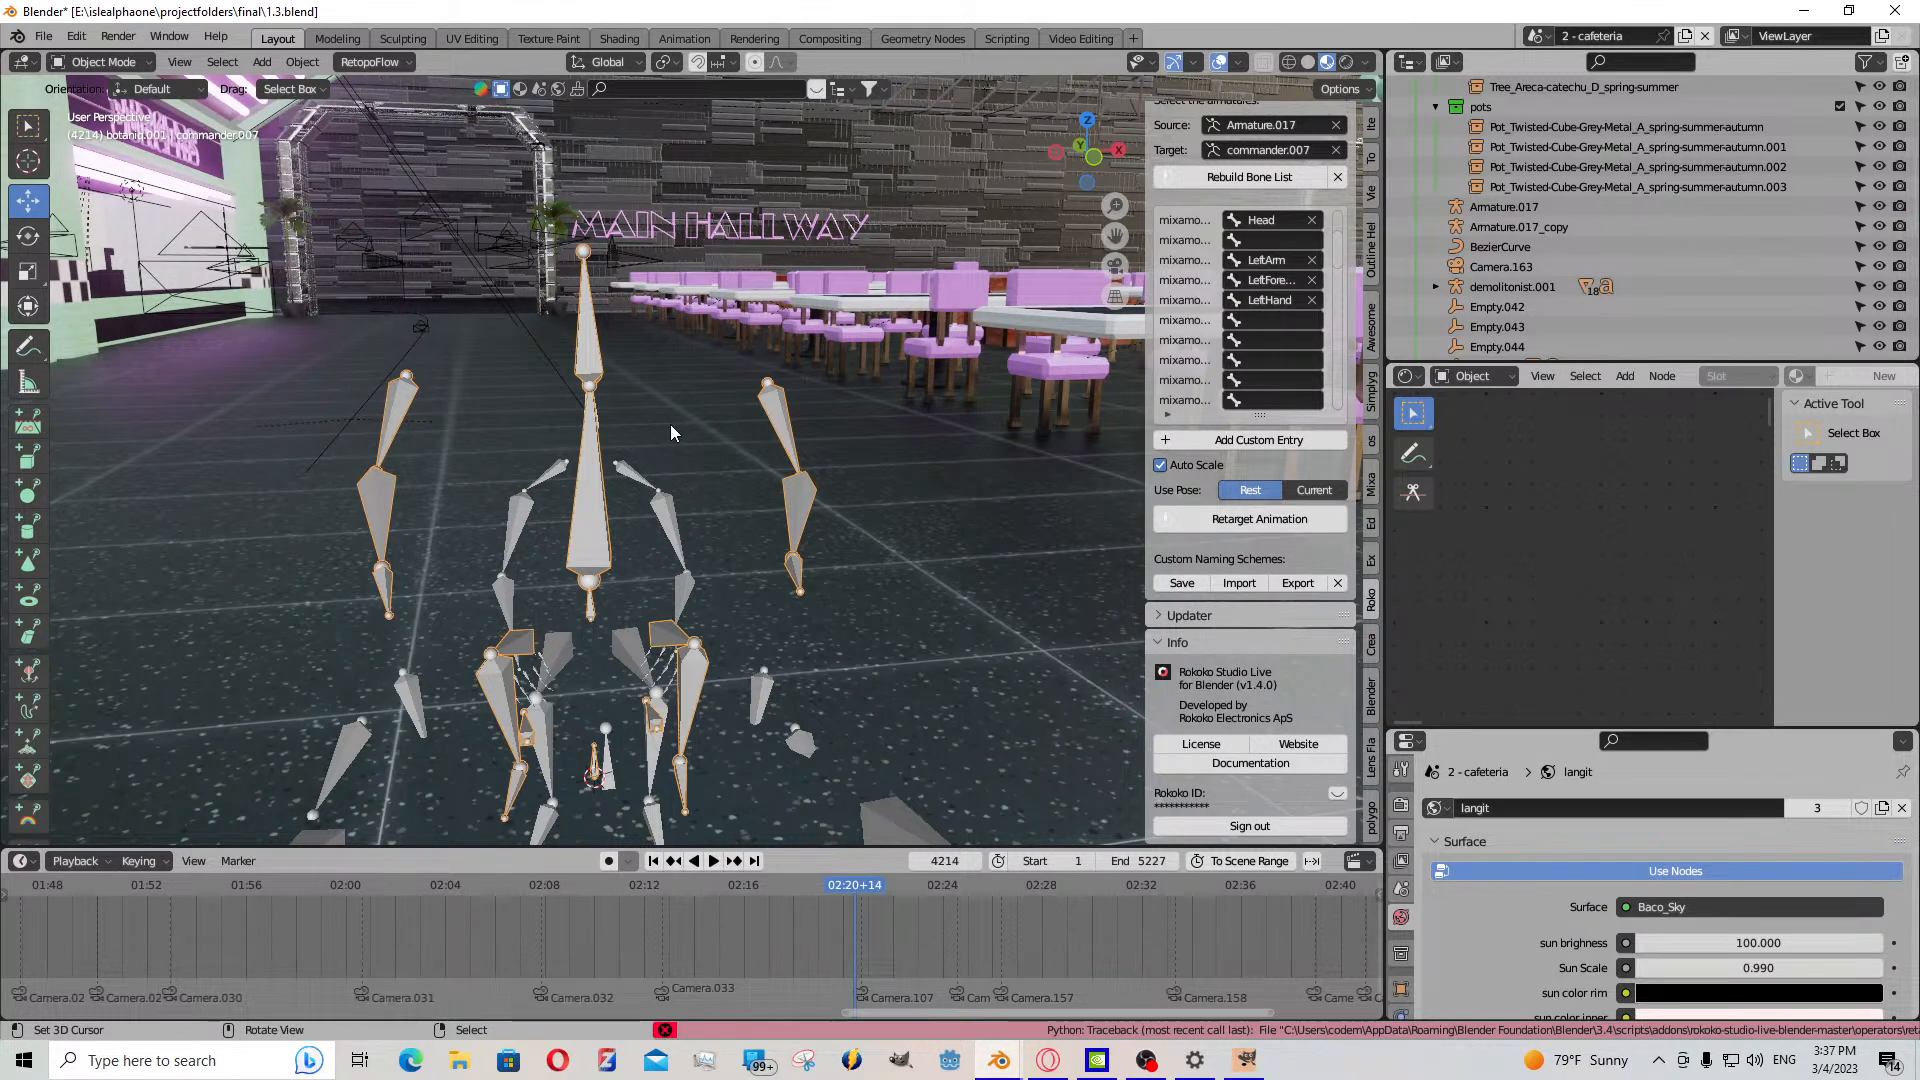
- Examine the timeline keyframes of Armature.017_copy and commander.007 while scrubbing to an earlier part of the scene
{"action": "left_click", "coordinate": [651, 492]}
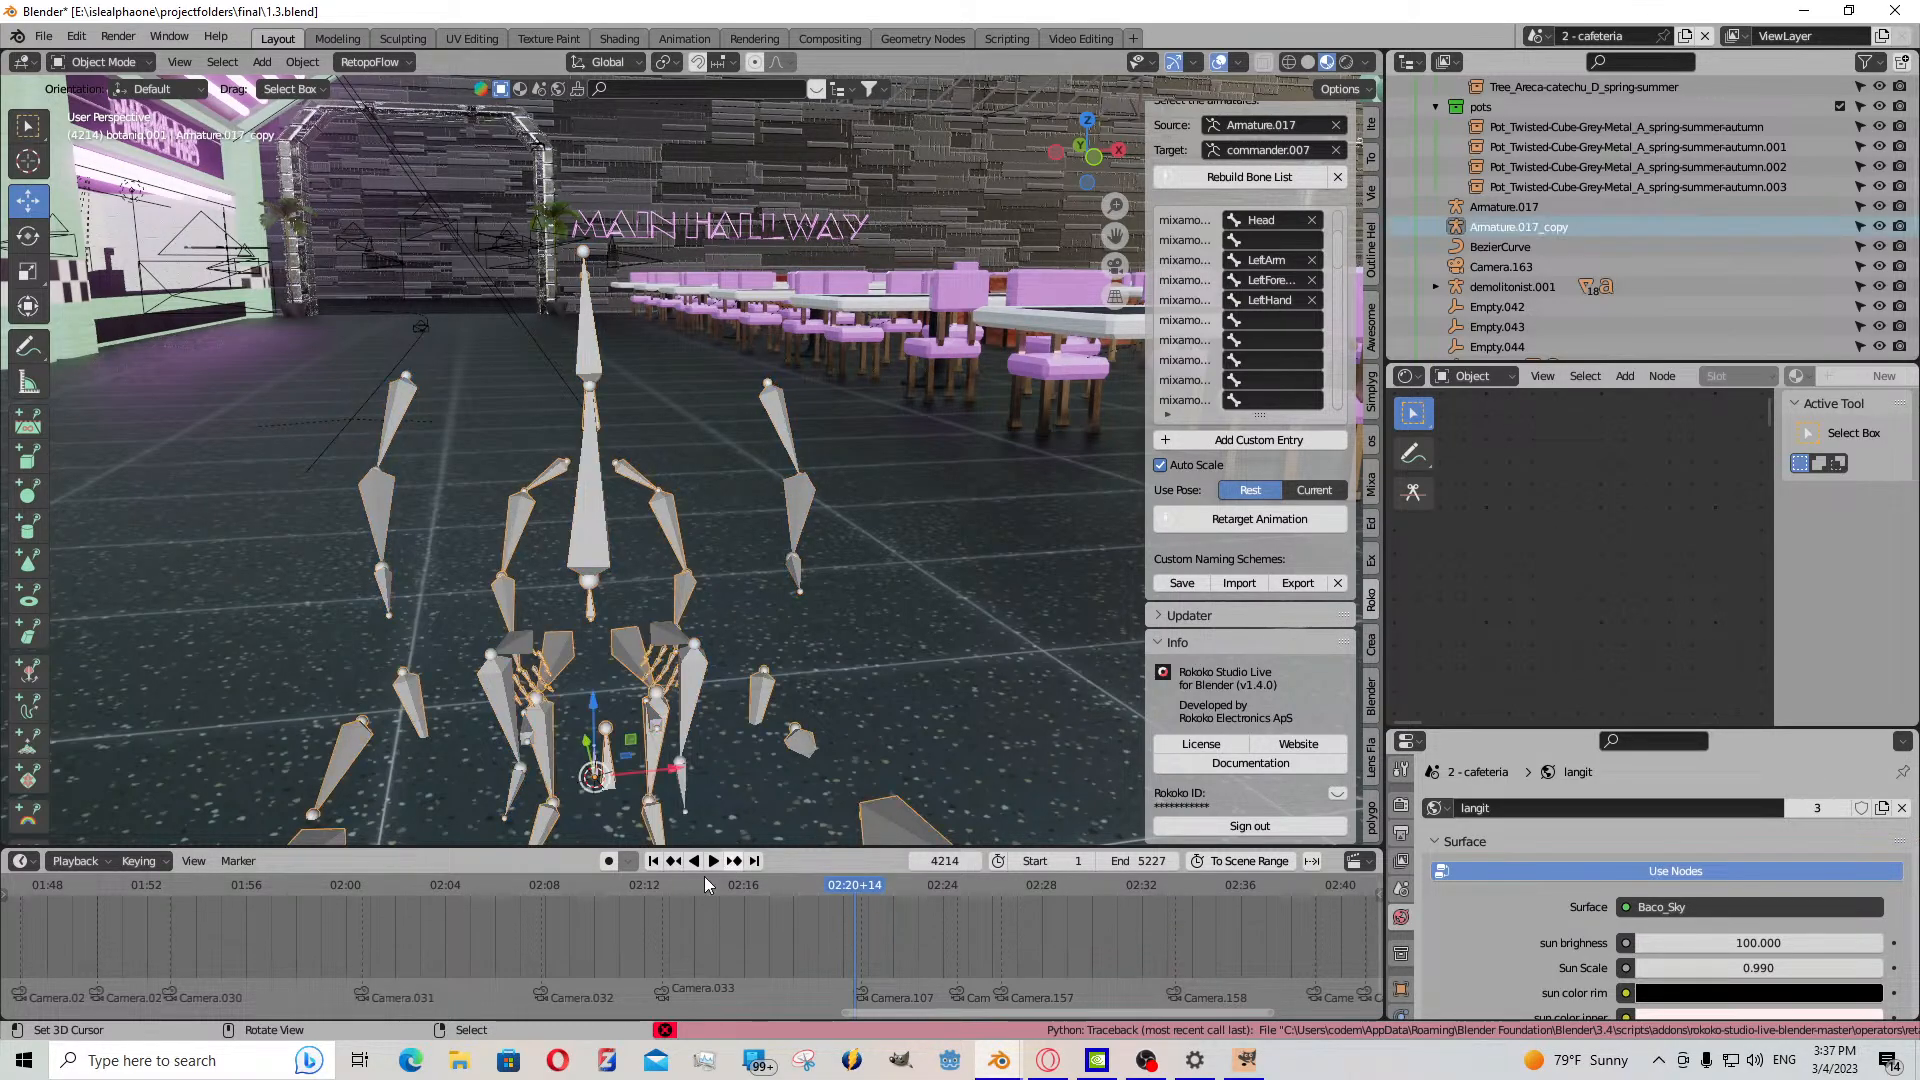
{"action": "scroll", "coordinate": [698, 912], "scroll_direction": "down", "scroll_amount": 3}
{"action": "scroll", "coordinate": [690, 909], "scroll_direction": "down", "scroll_amount": 5}
{"action": "left_click", "coordinate": [436, 897]}
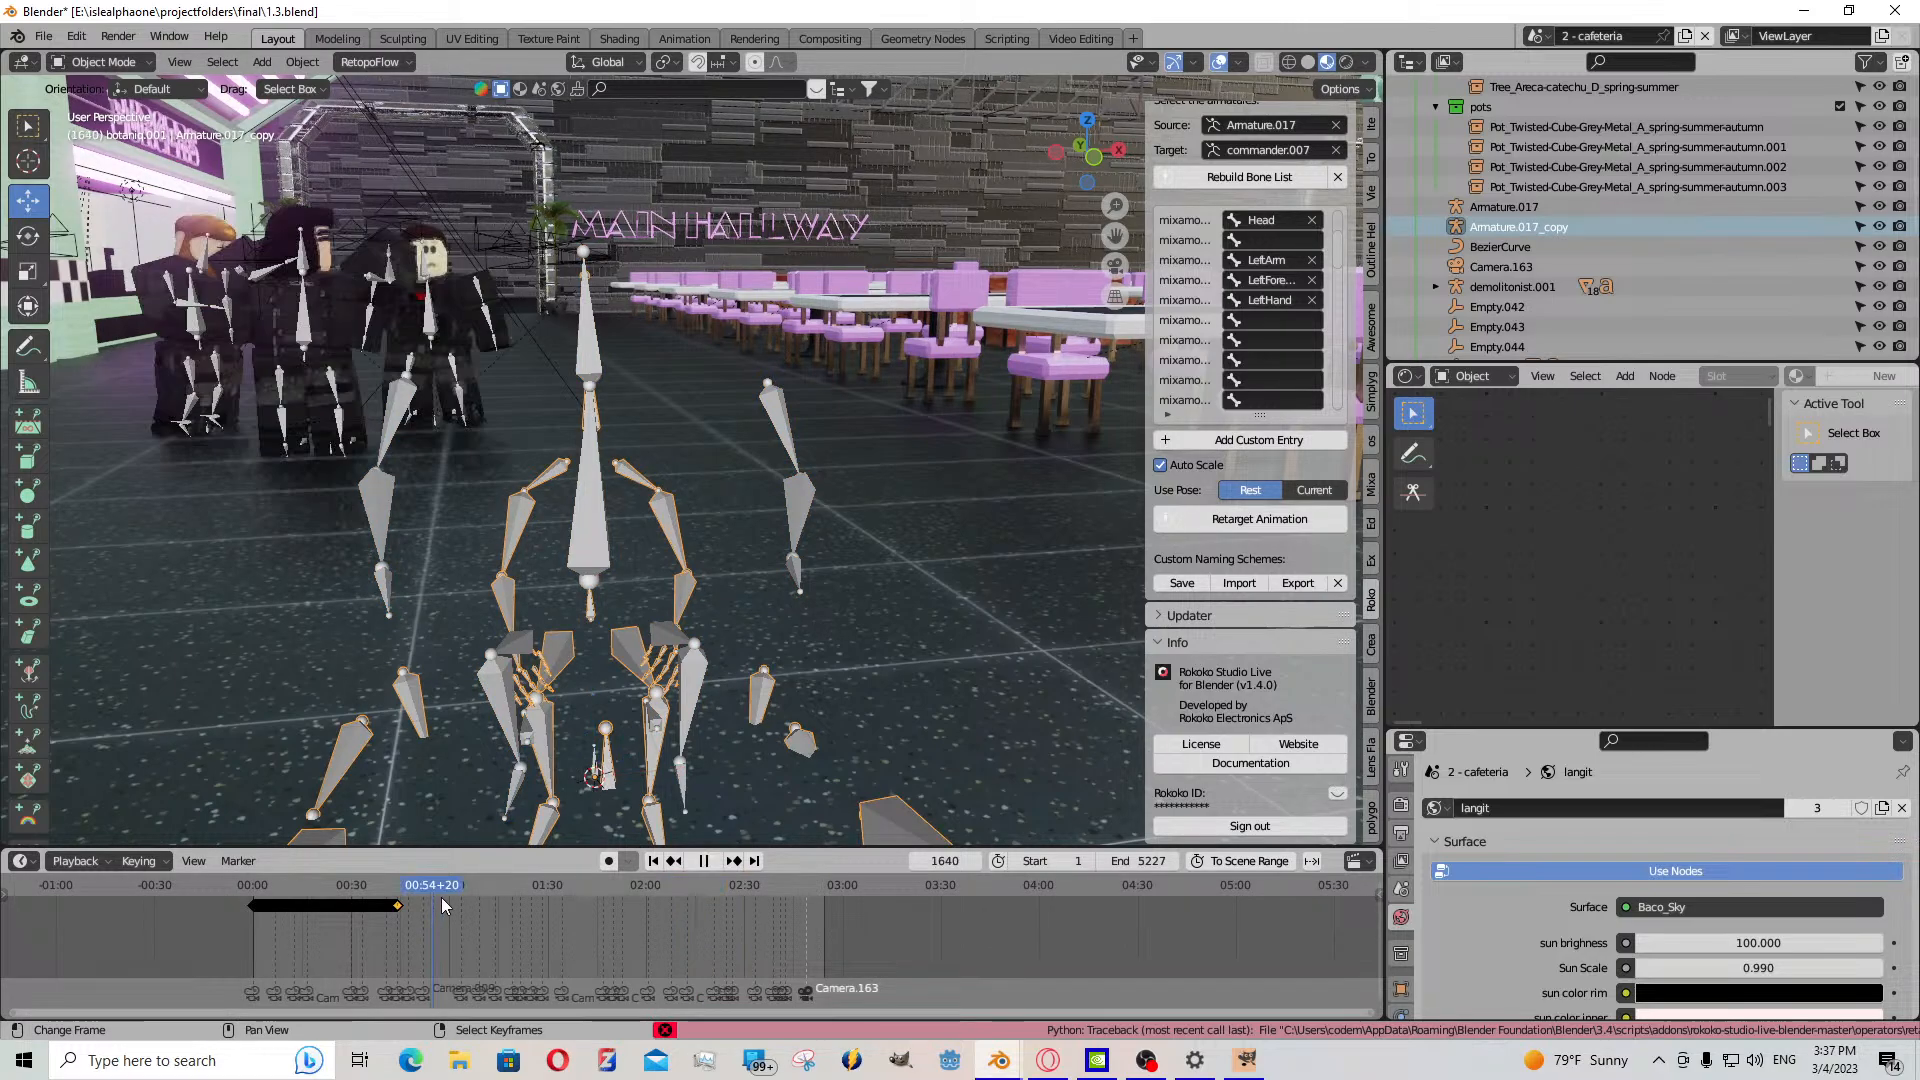
{"action": "left_click", "coordinate": [395, 384]}
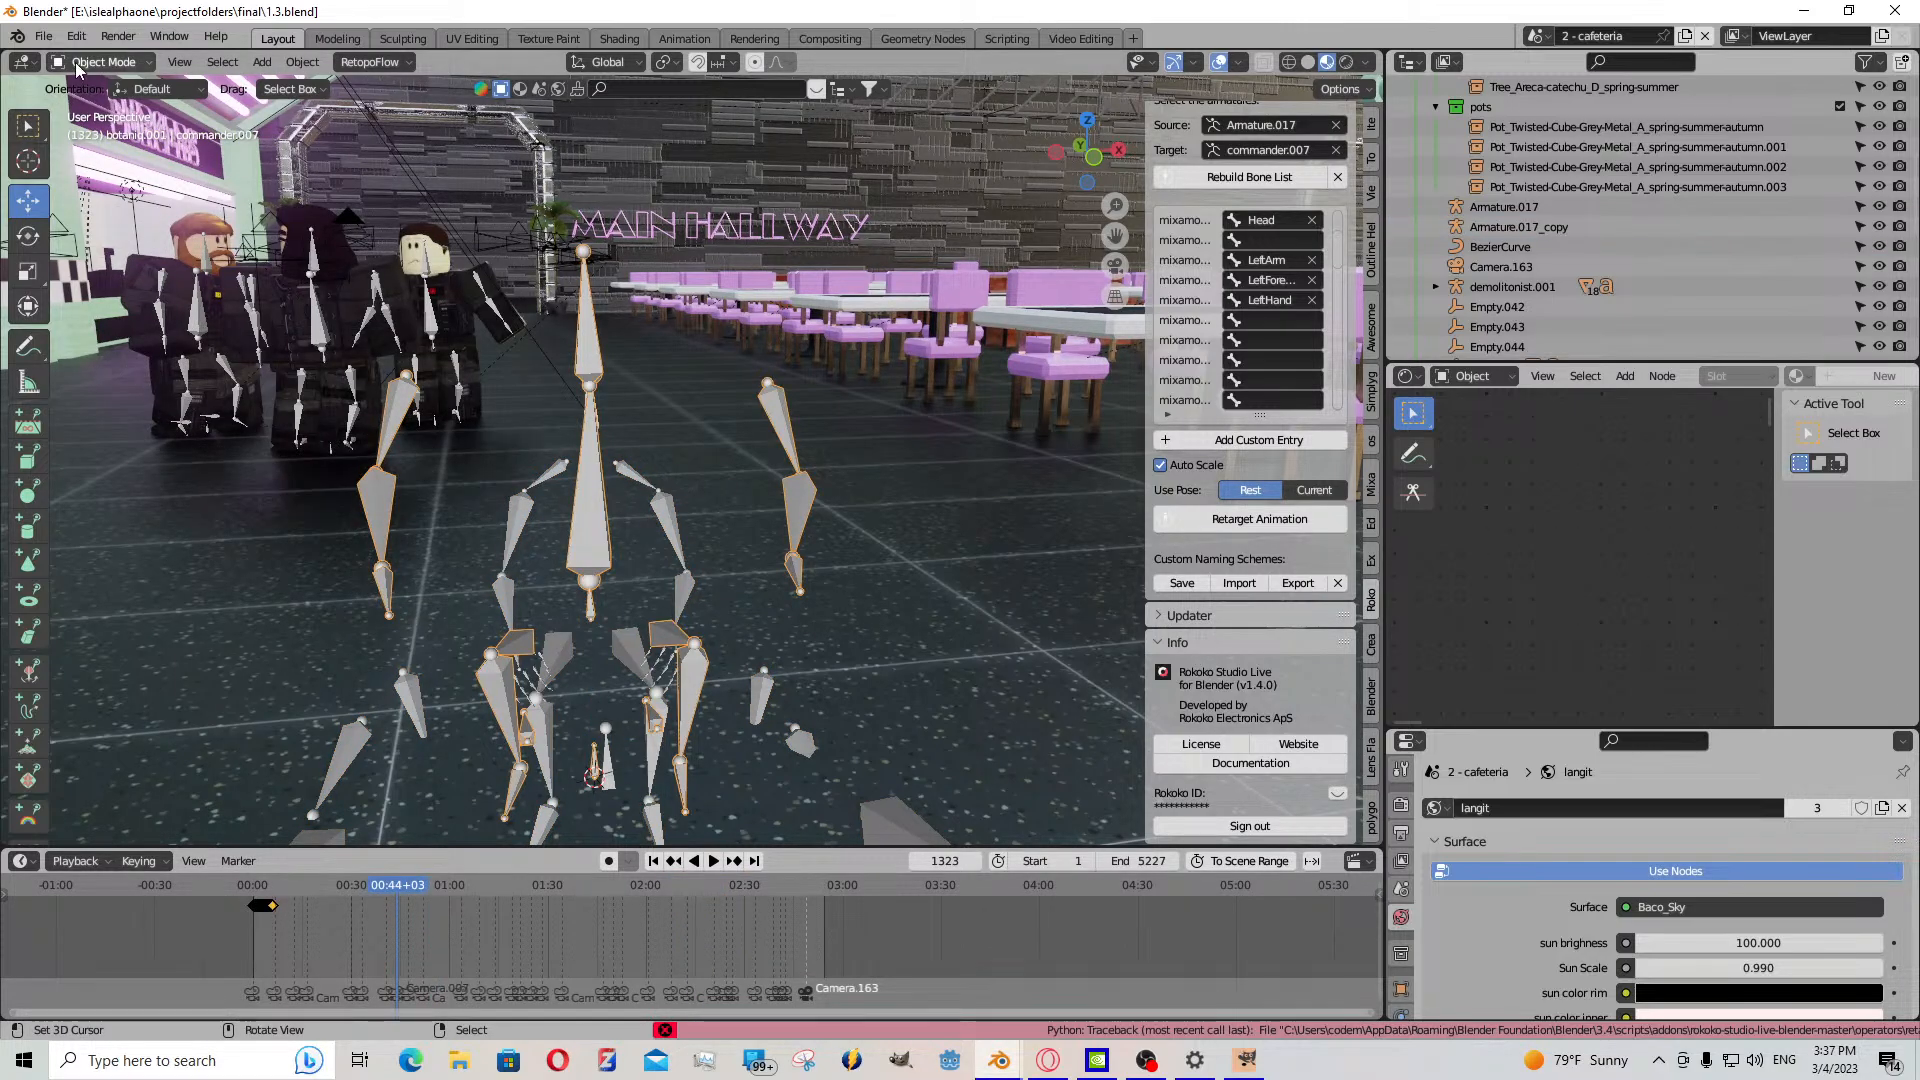
- Bake the pose action of all commander.007 bones from frame 1 to 1323 with Visual Keying and Clear Constraints, and return to Object Mode
{"action": "left_click", "coordinate": [94, 61]}
{"action": "left_click", "coordinate": [104, 129]}
{"action": "key", "text": "a"}
{"action": "left_click", "coordinate": [264, 61]}
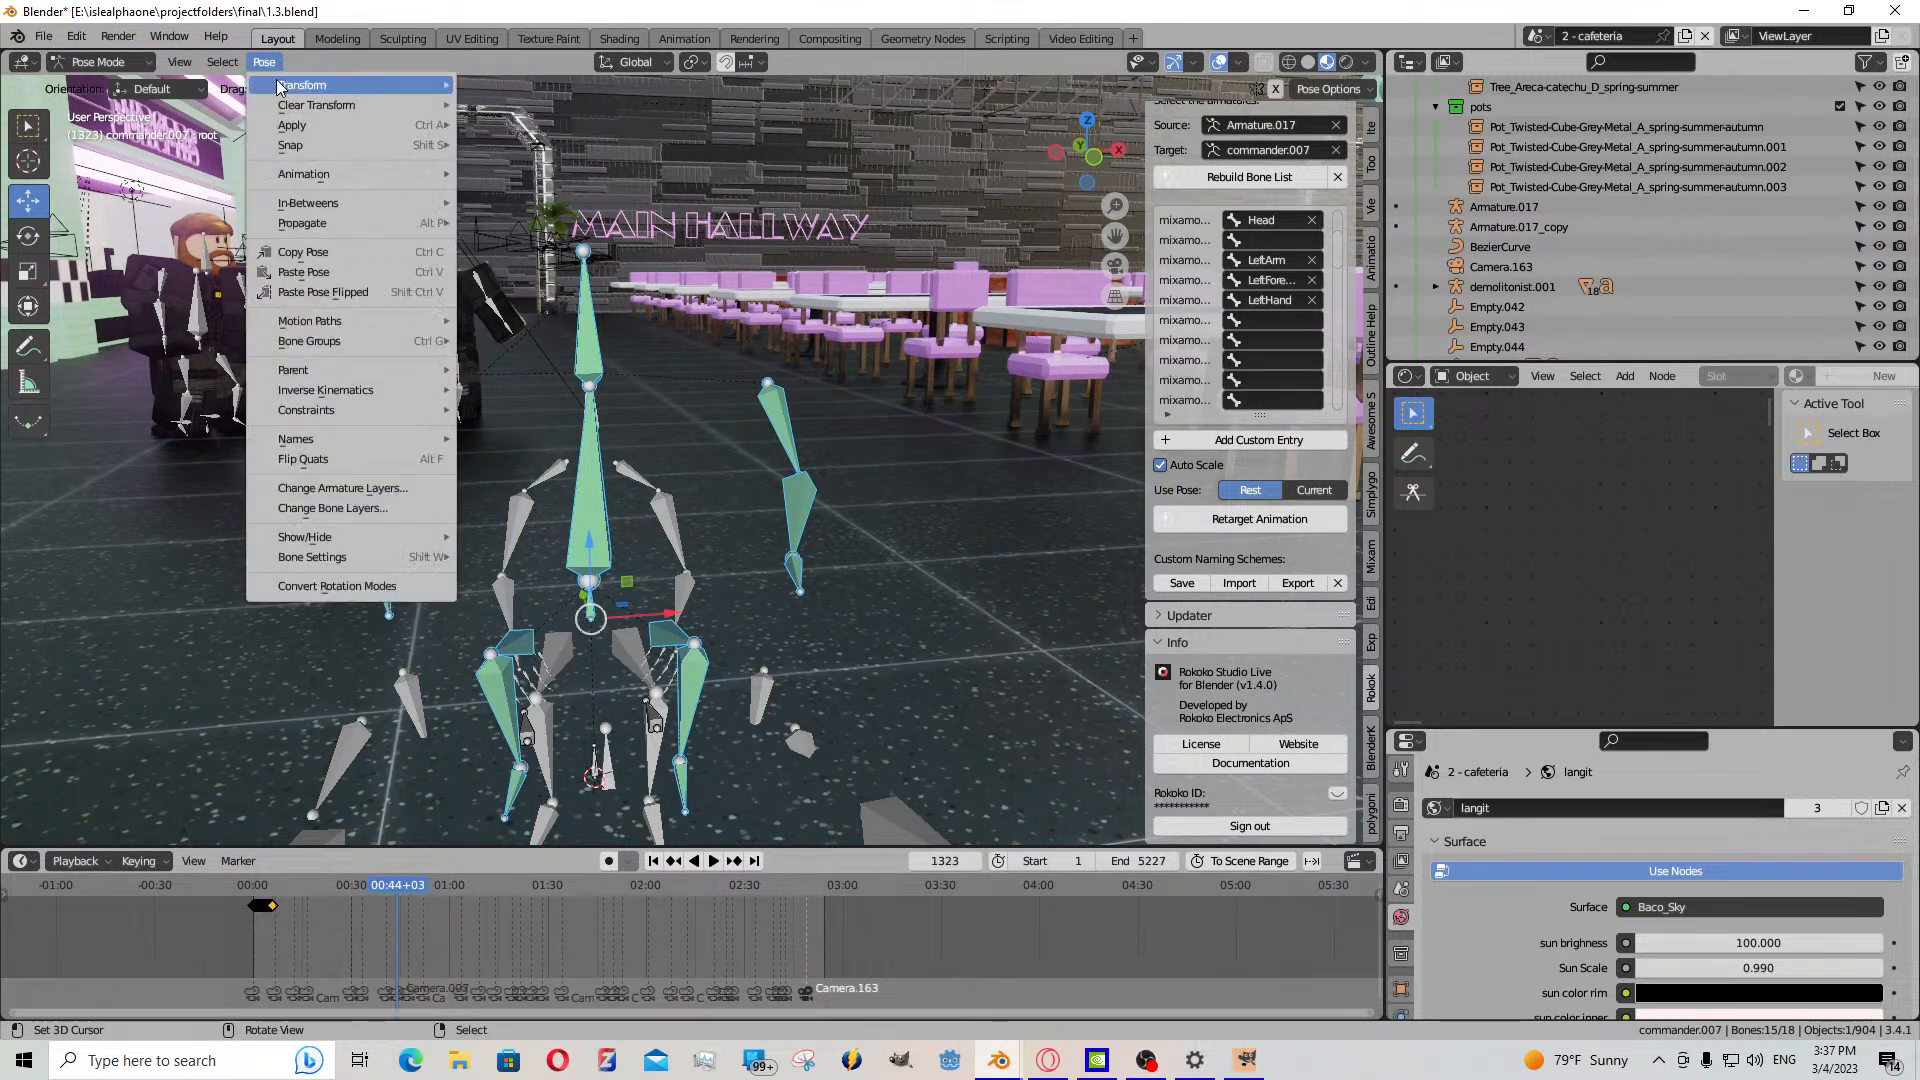
{"action": "mouse_move", "coordinate": [350, 174]}
{"action": "left_click", "coordinate": [505, 261]}
{"action": "left_click", "coordinate": [516, 322]}
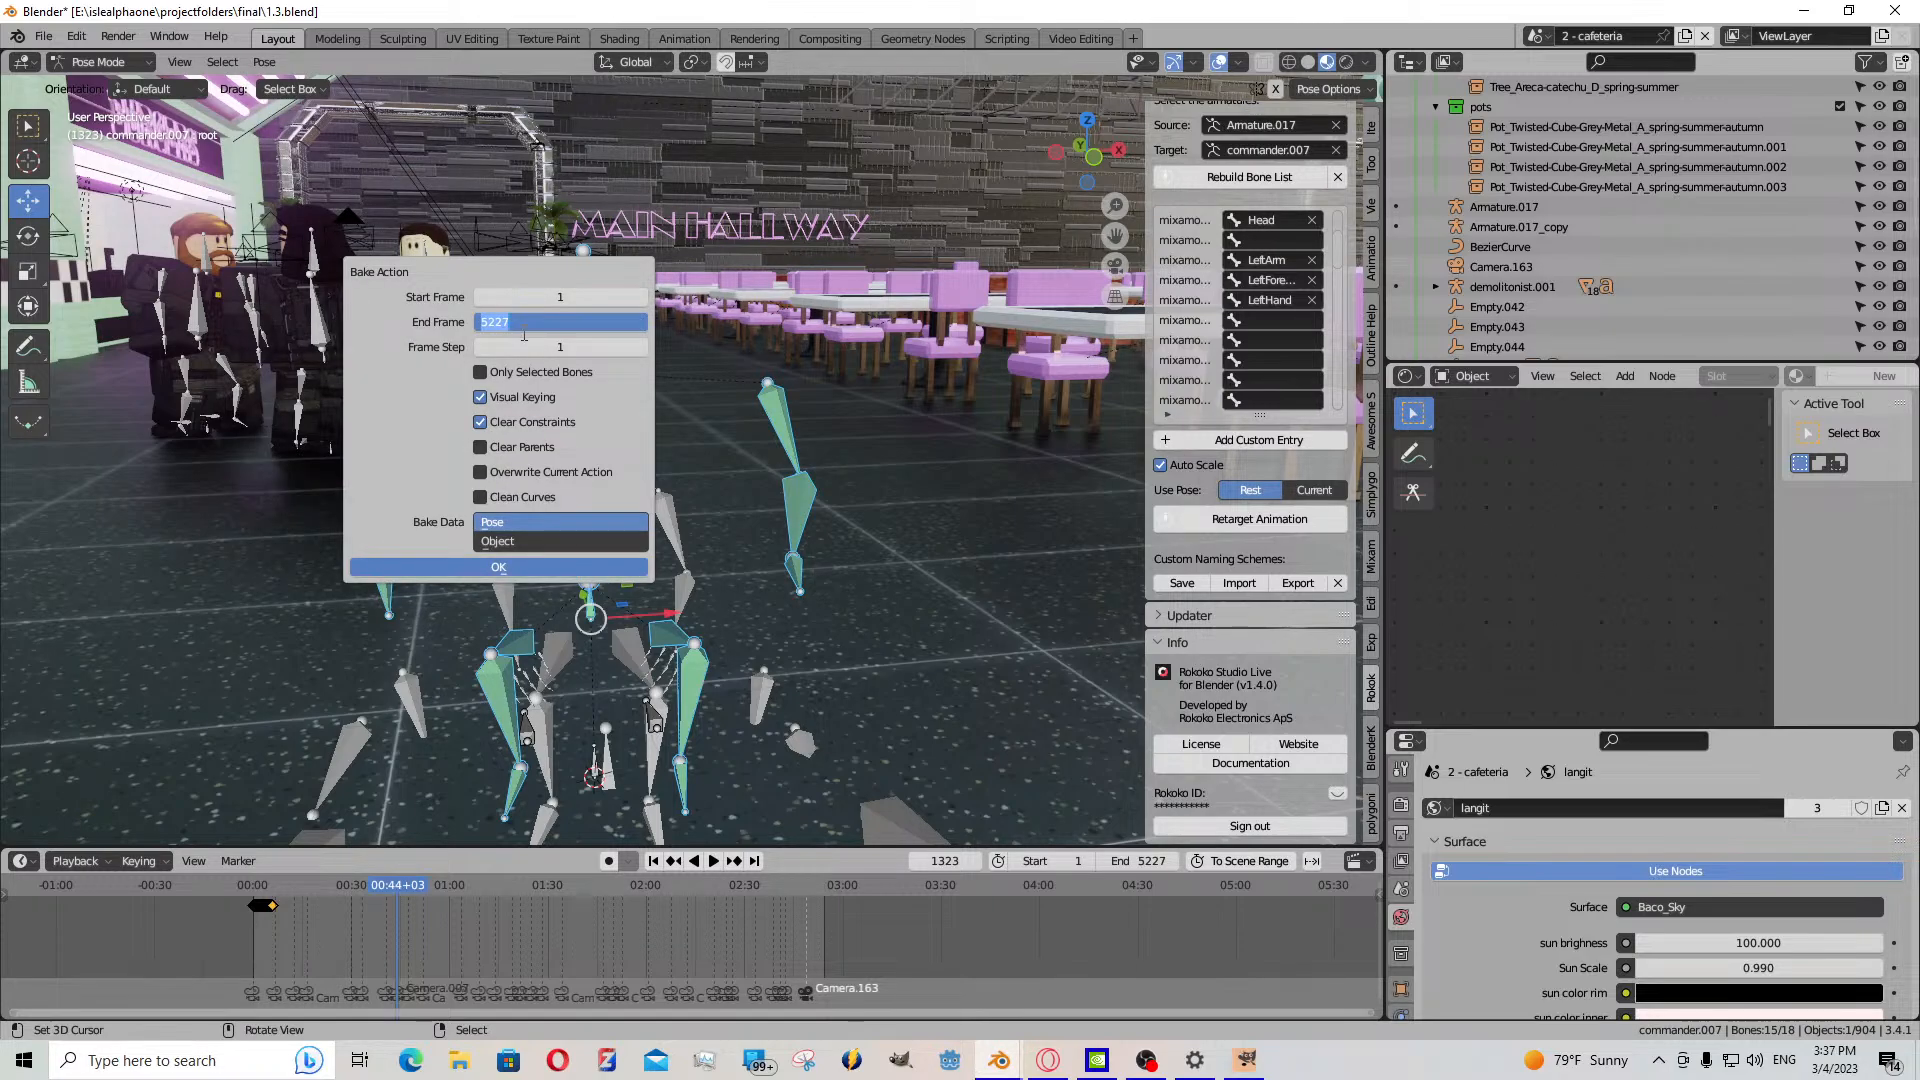
{"action": "type", "text": "1323"}
{"action": "key", "text": "Return"}
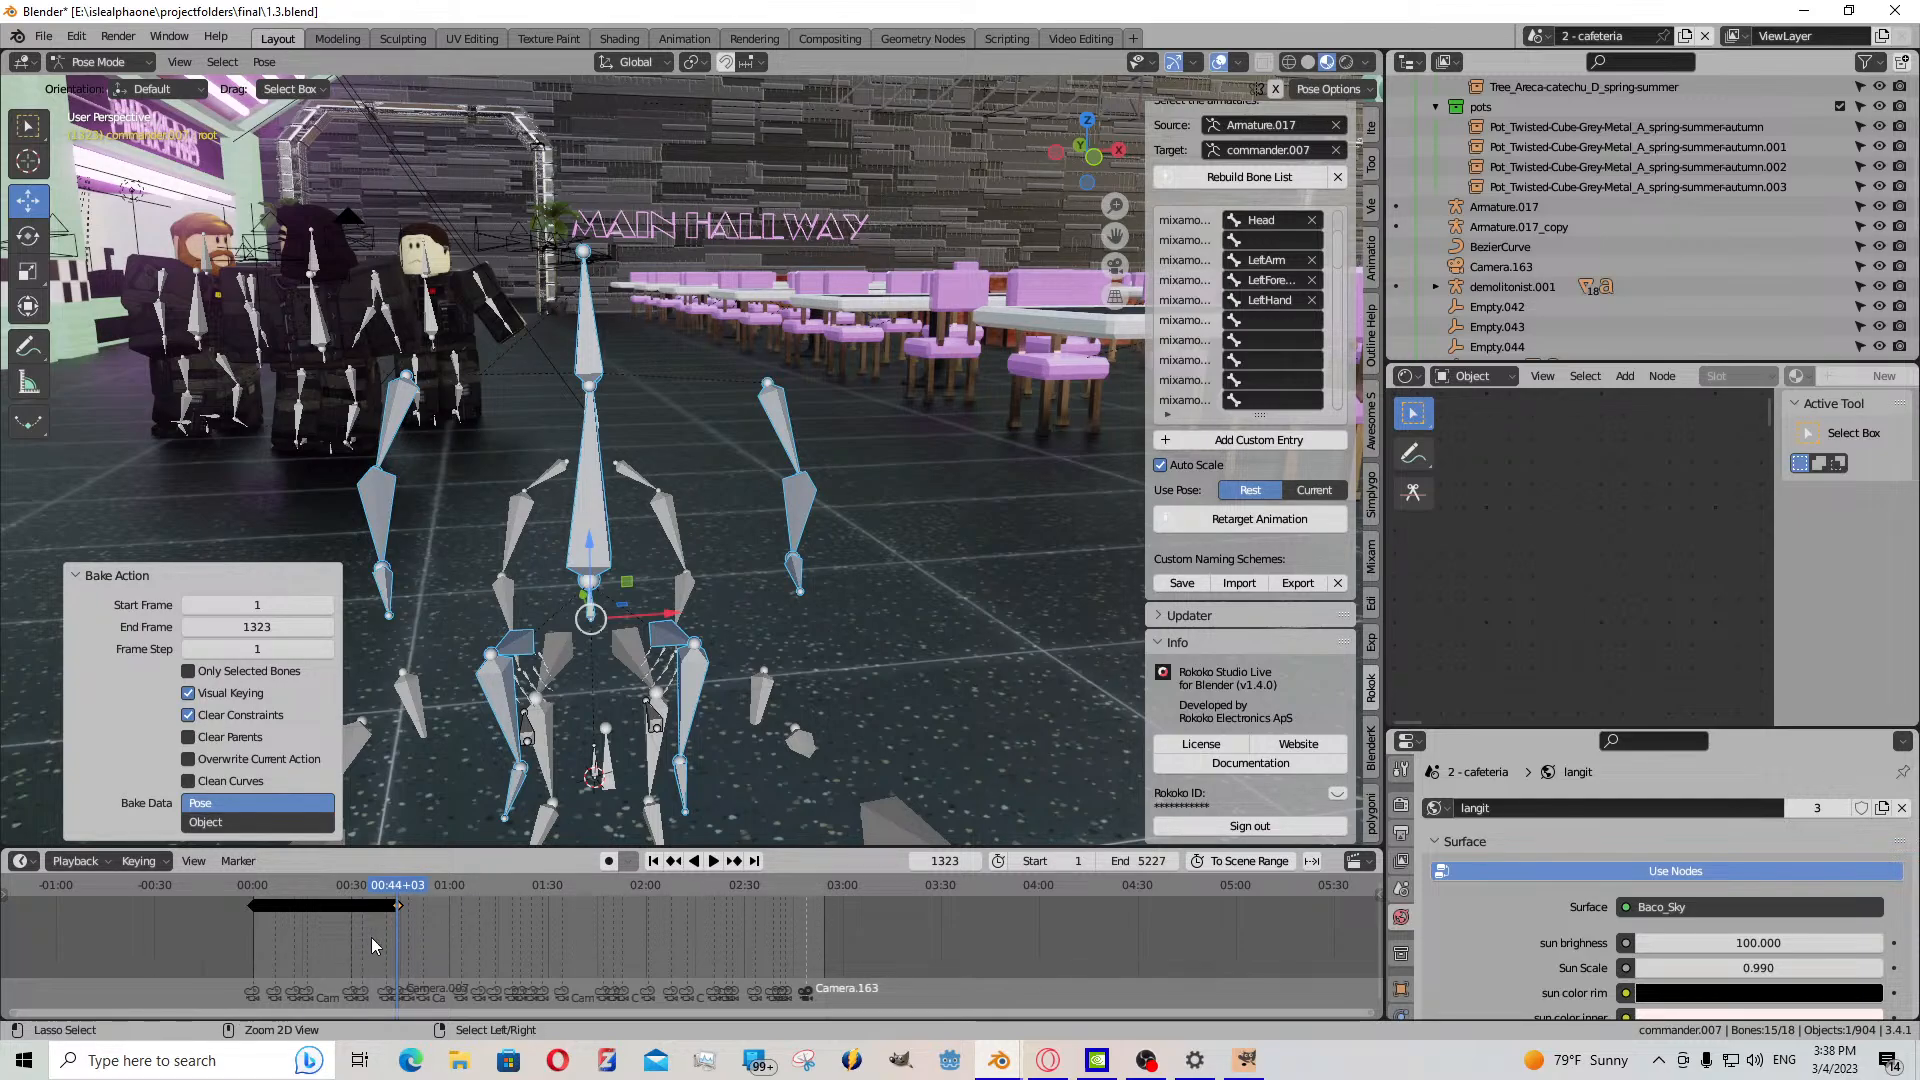
{"action": "left_click", "coordinate": [132, 64]}
{"action": "left_click", "coordinate": [133, 86]}
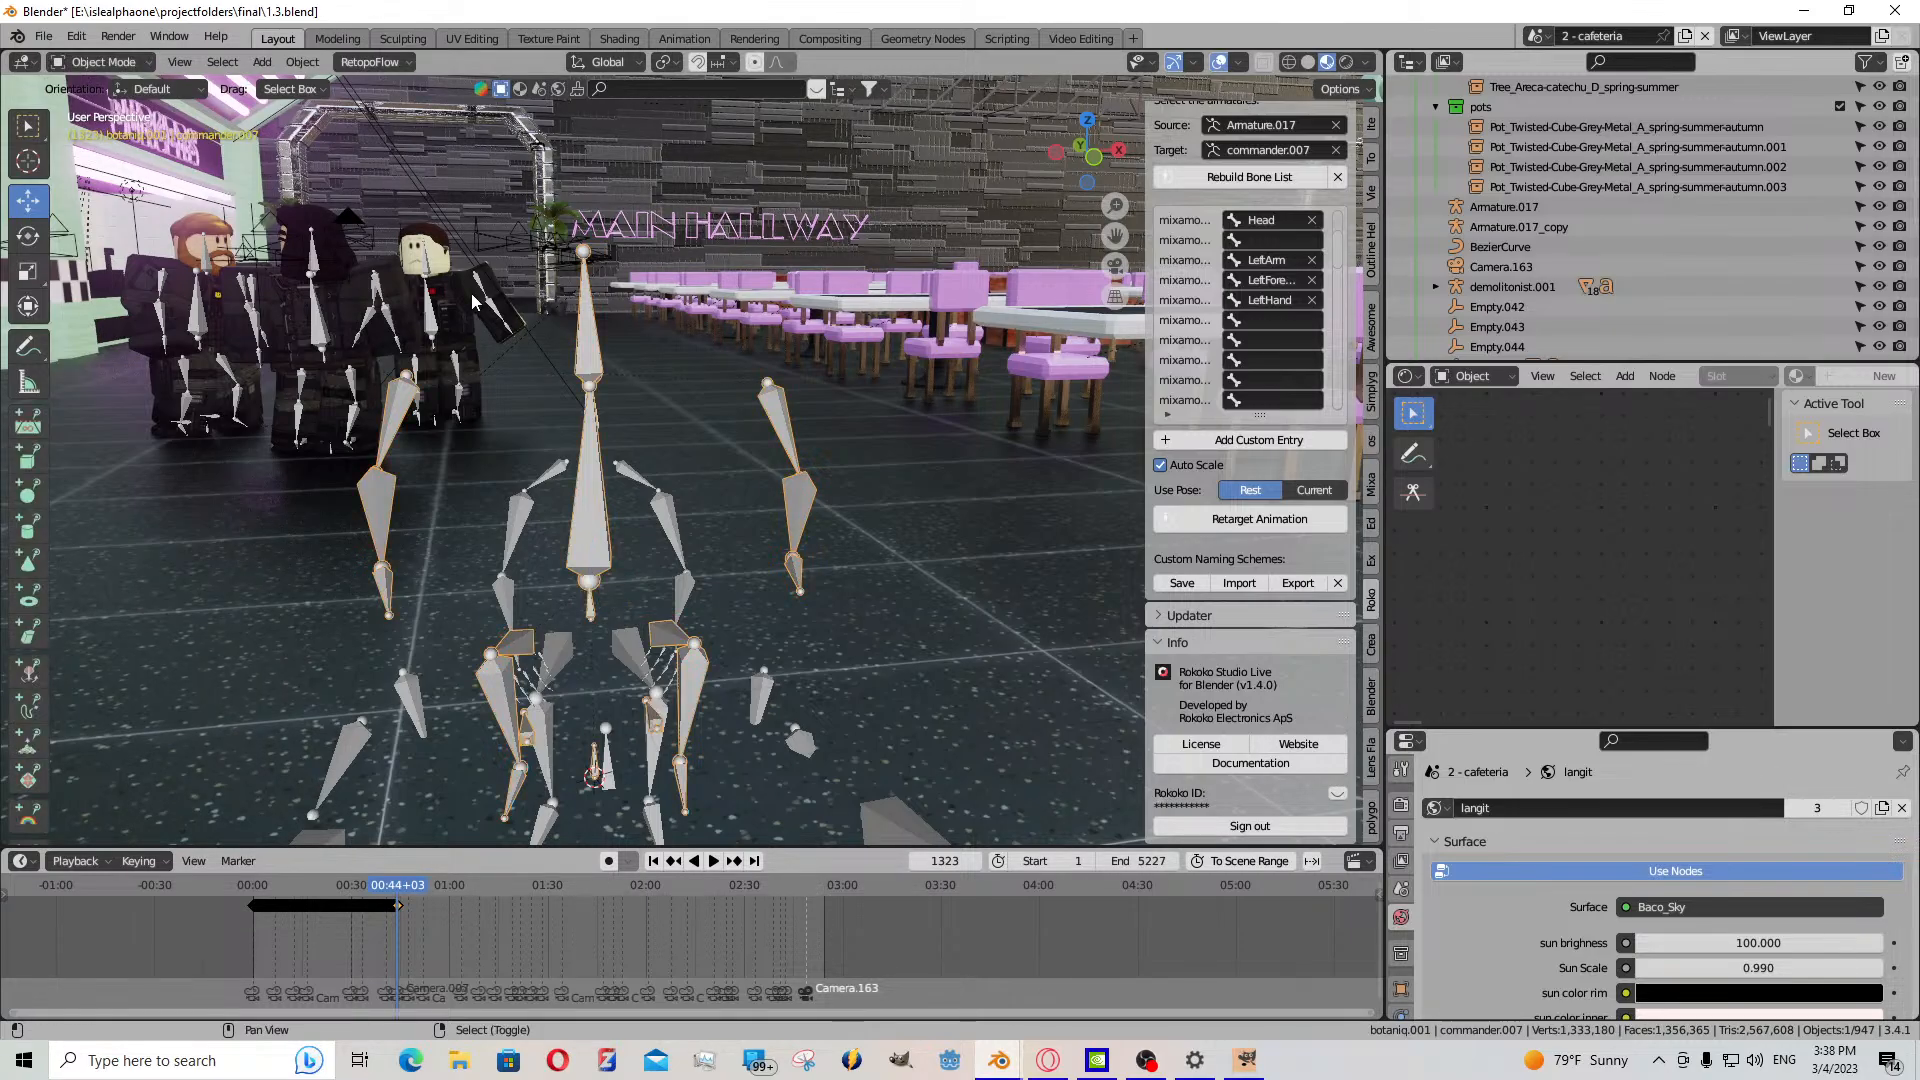
- Select the operator armature beside the round cafeteria table and switch it to Pose Mode
{"action": "key", "text": "shift+grave"}
{"action": "key", "text": "e"}
{"action": "key", "text": "w"}
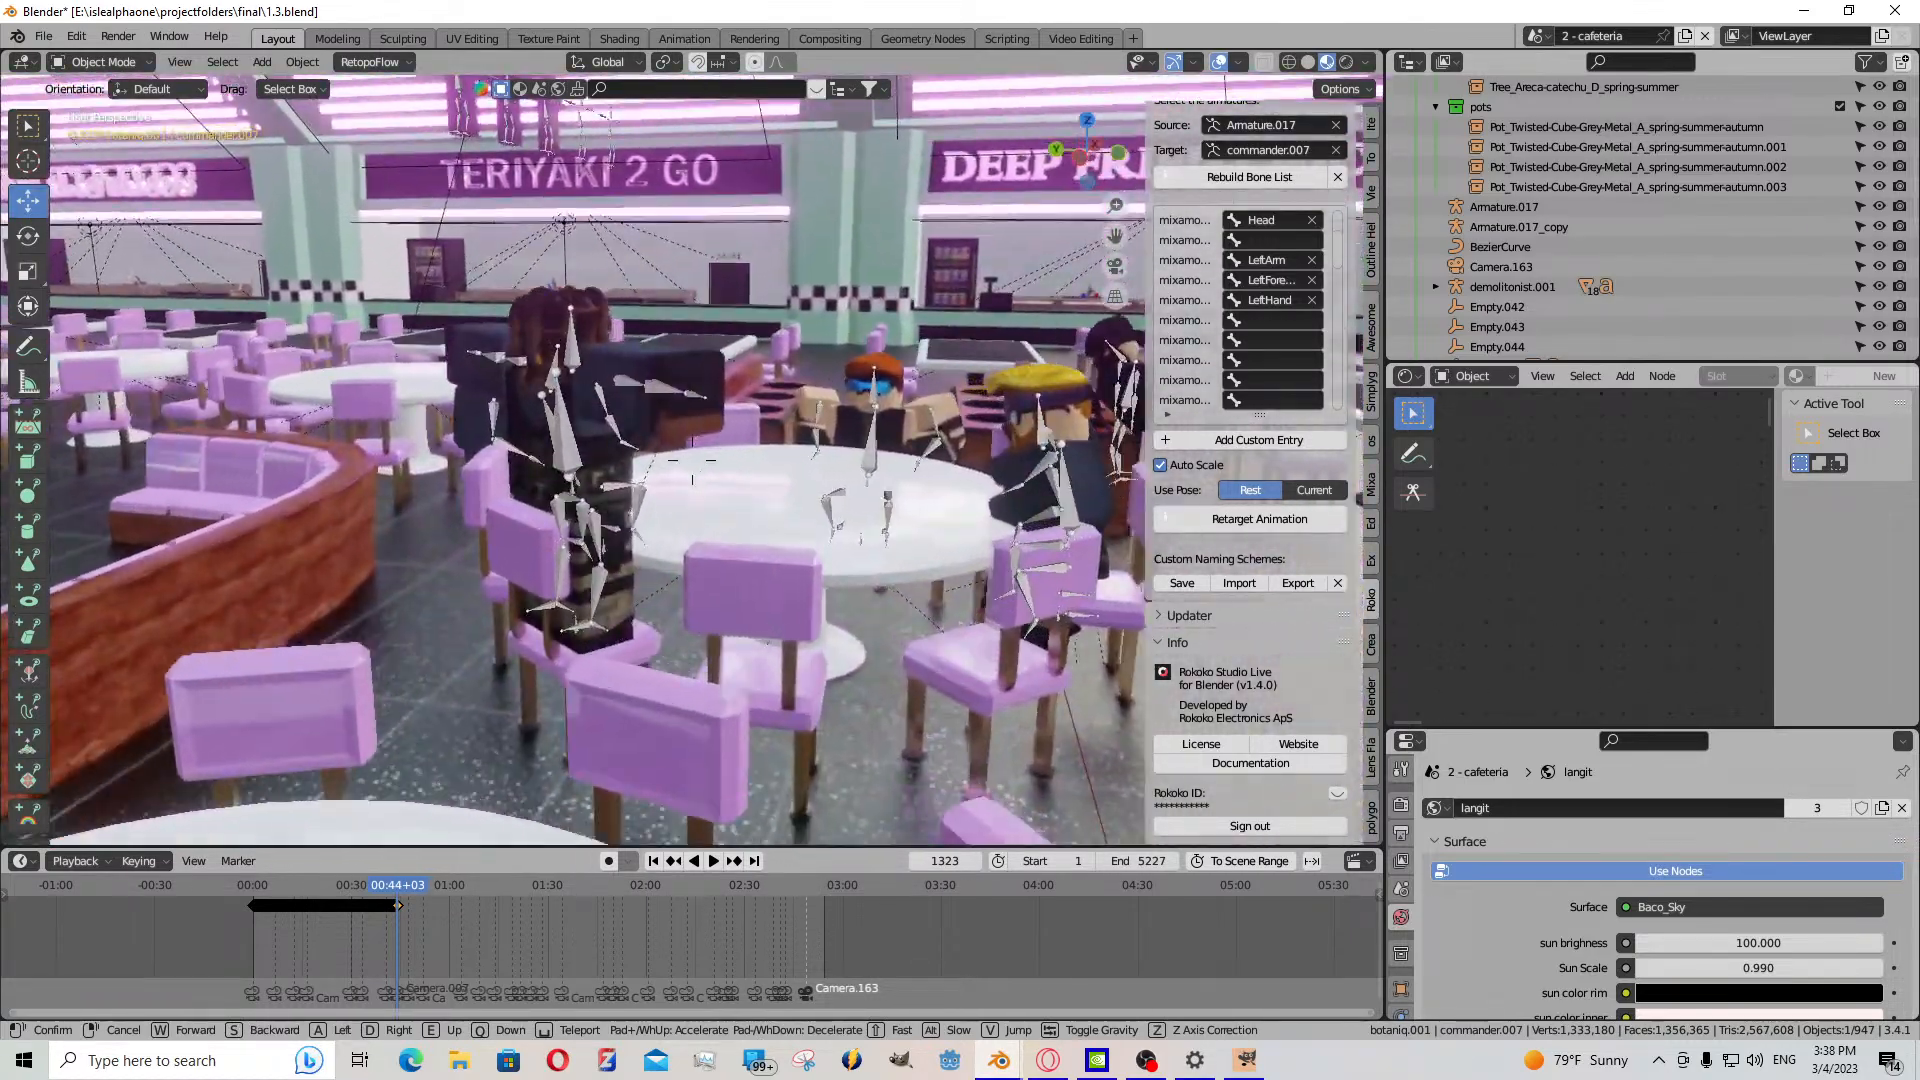
{"action": "left_click", "coordinate": [470, 375]}
{"action": "left_click", "coordinate": [579, 396]}
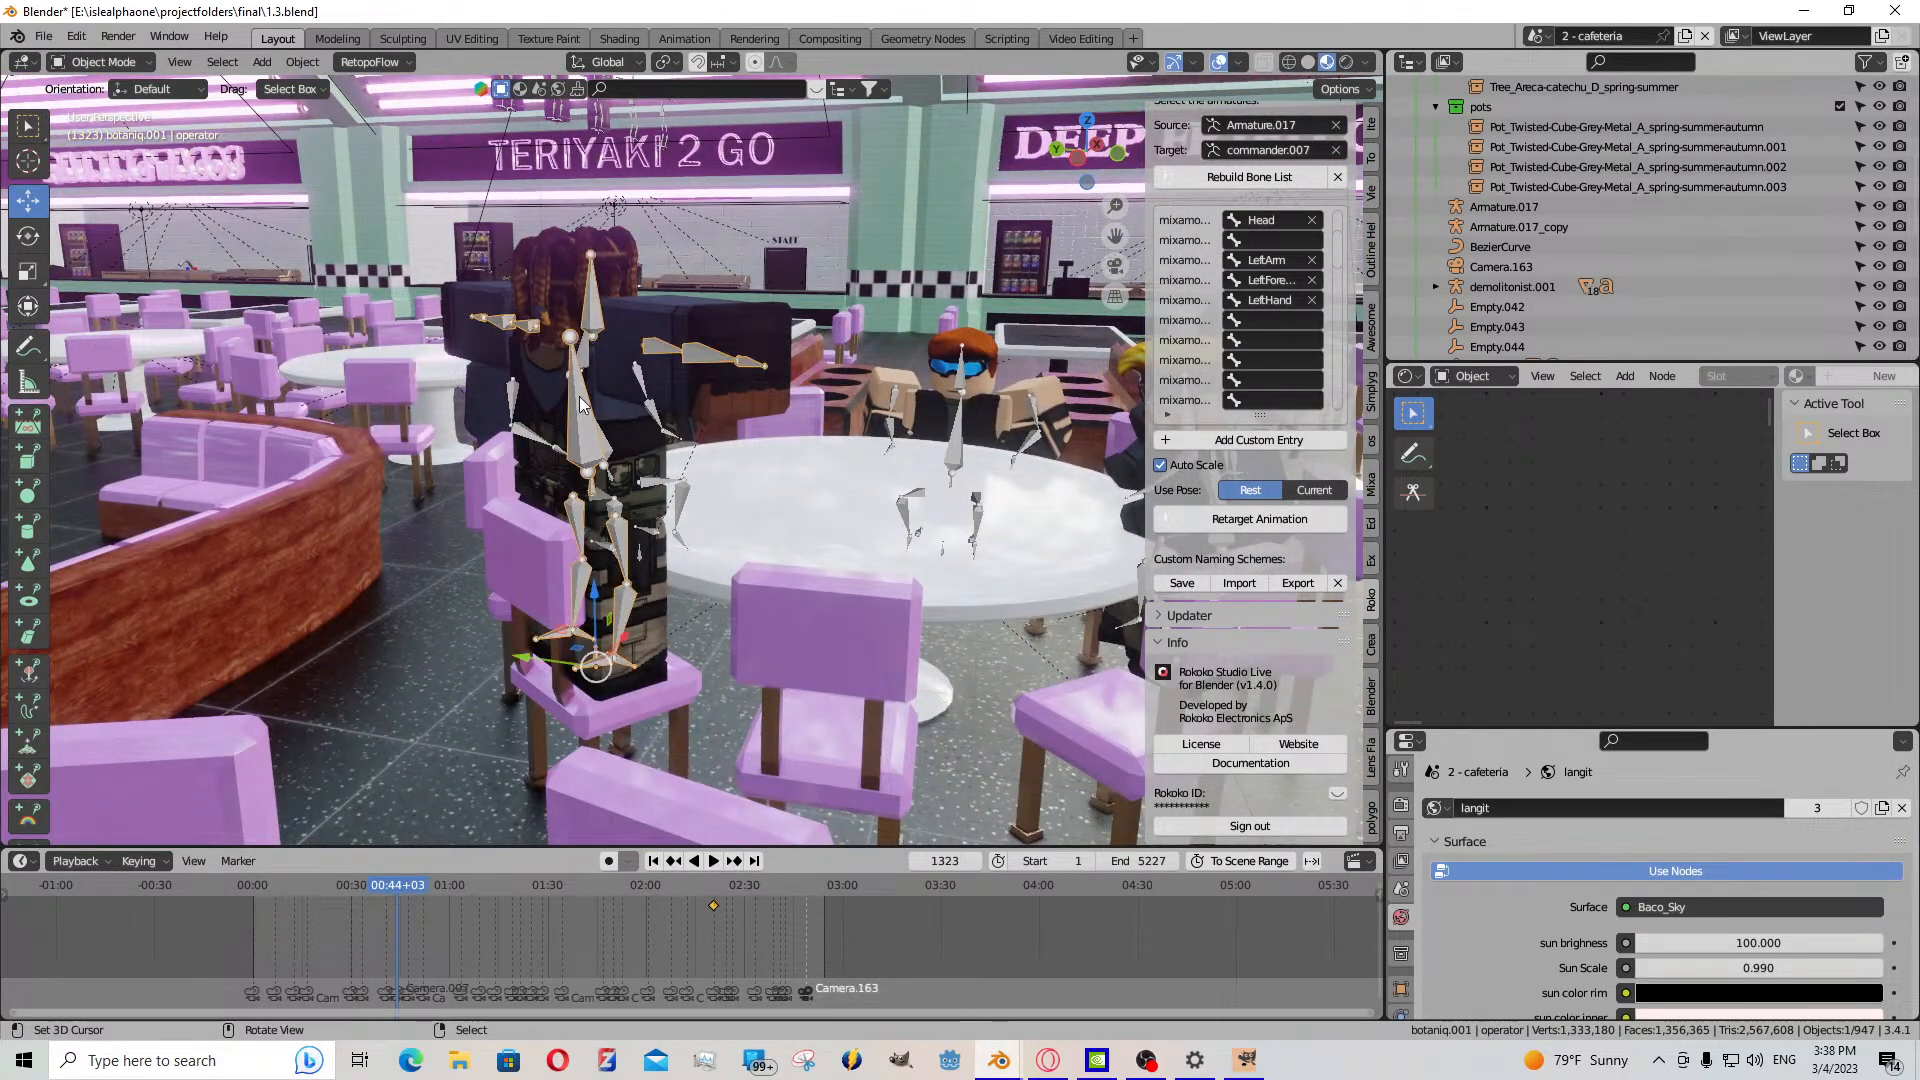
{"action": "left_click", "coordinate": [106, 64]}
{"action": "key", "text": "ctrl+Tab"}
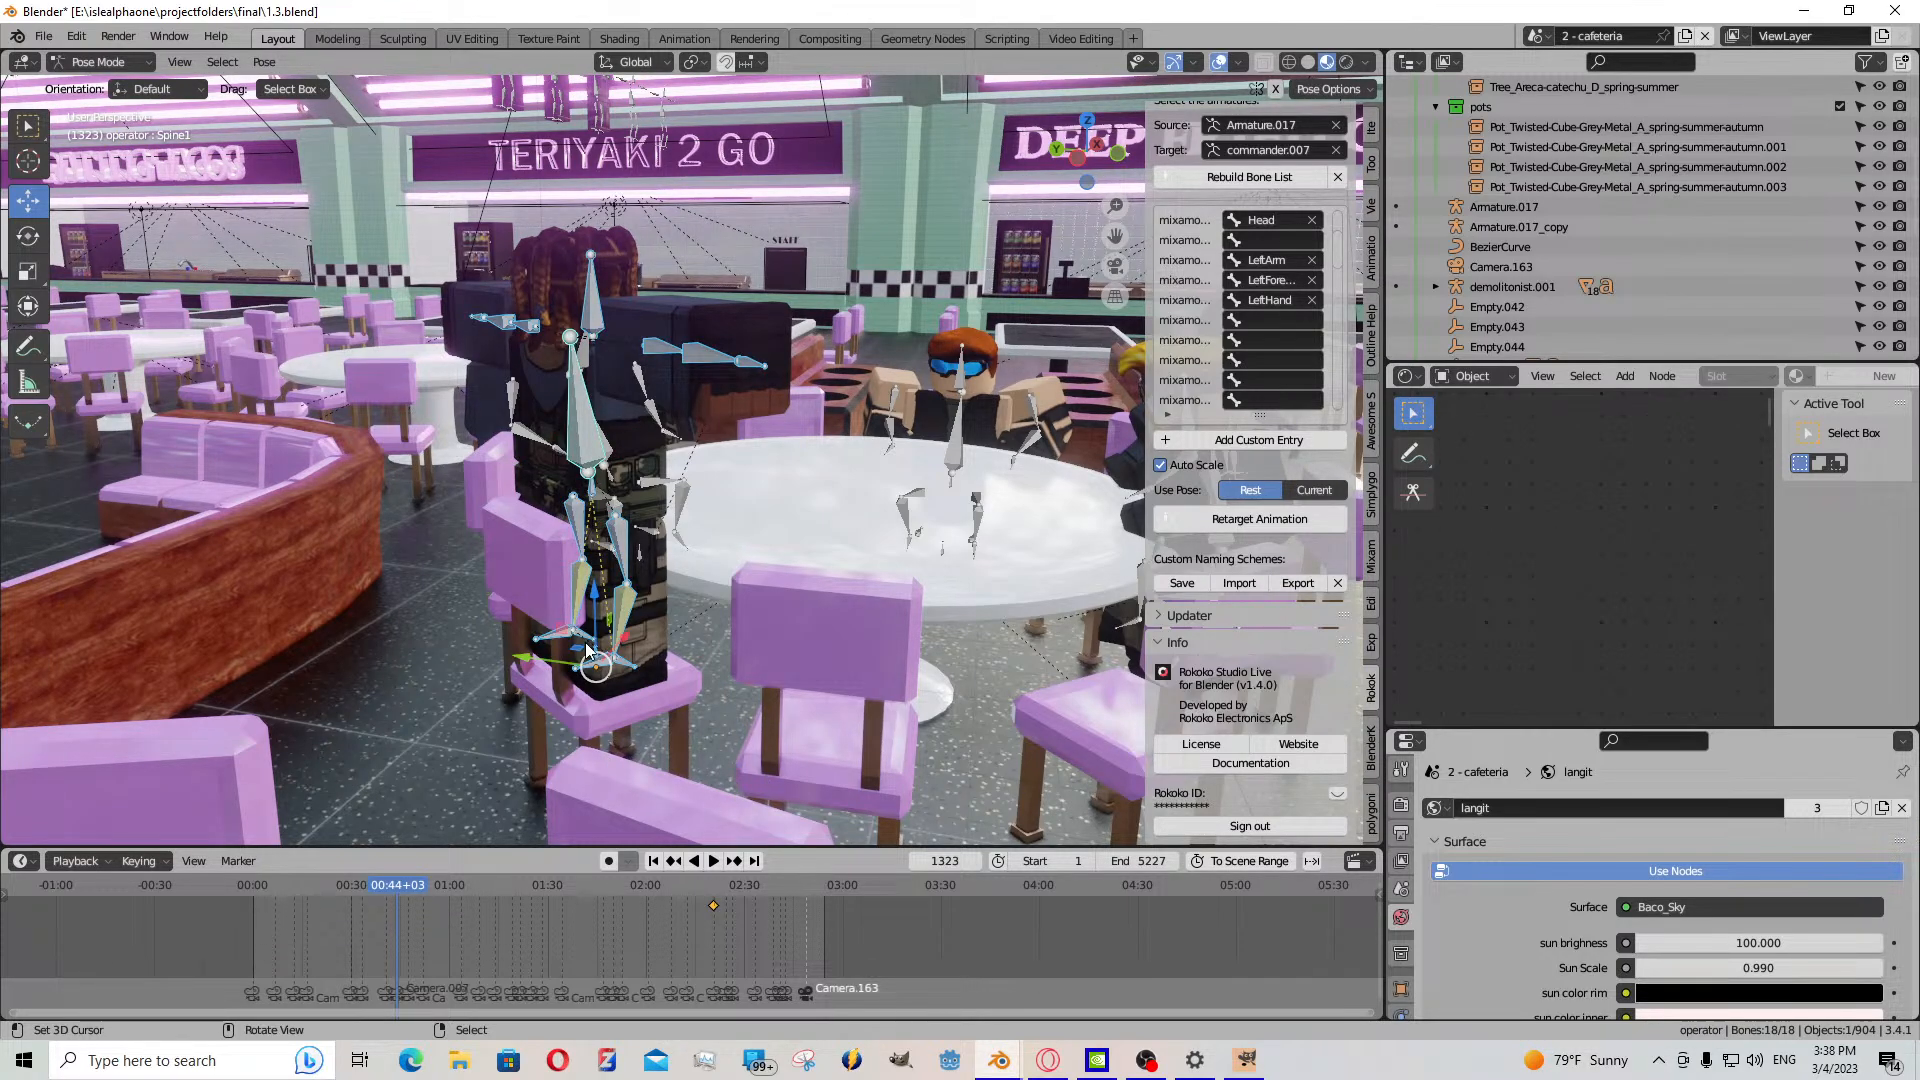
- Key all operator bones except the root at frame 1323 and paste the copied animation keyframes there
{"action": "middle_click_drag", "start_coordinate": [582, 644], "coordinate": [650, 568]}
{"action": "scroll", "coordinate": [650, 668], "scroll_direction": "up", "scroll_amount": 2}
{"action": "key", "text": "c"}
{"action": "scroll", "coordinate": [645, 555], "scroll_direction": "up", "scroll_amount": 4}
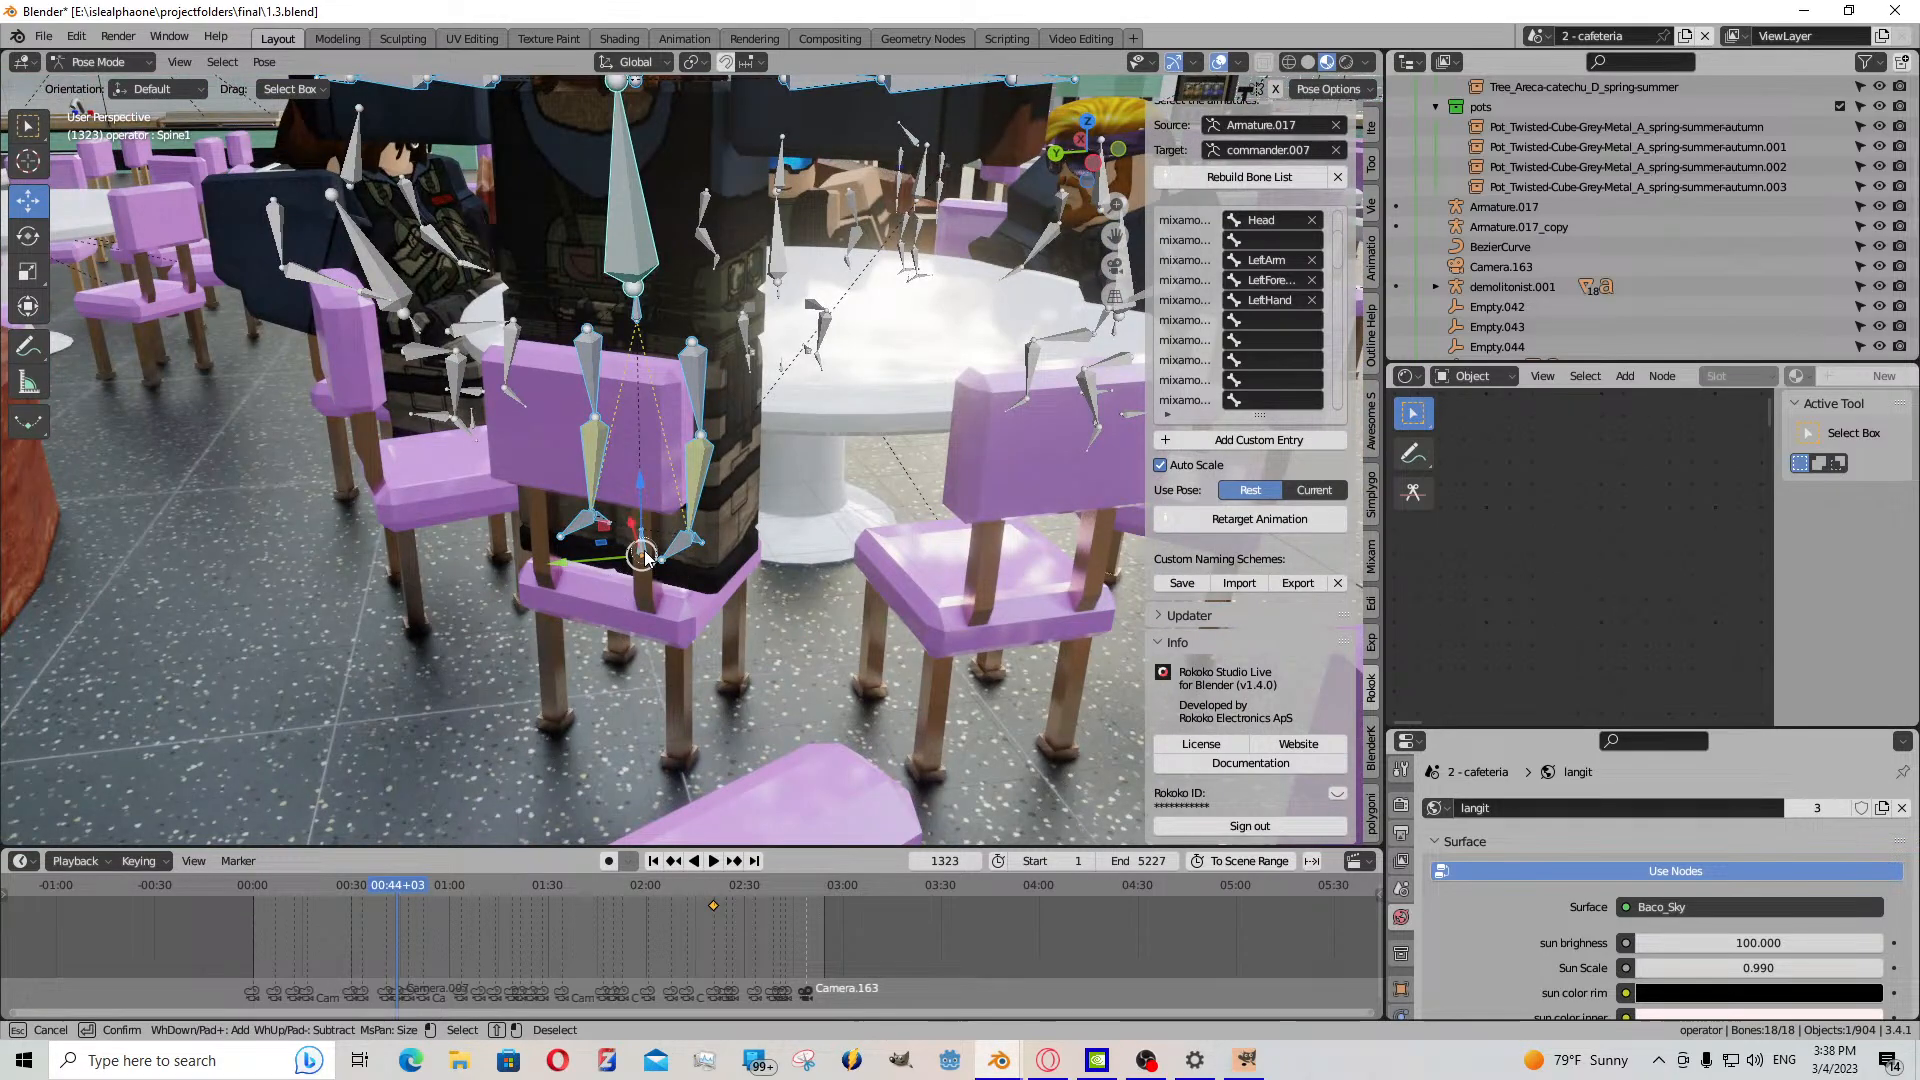
{"action": "left_click", "coordinate": [639, 550], "text": "shift"}
{"action": "key", "text": "Escape"}
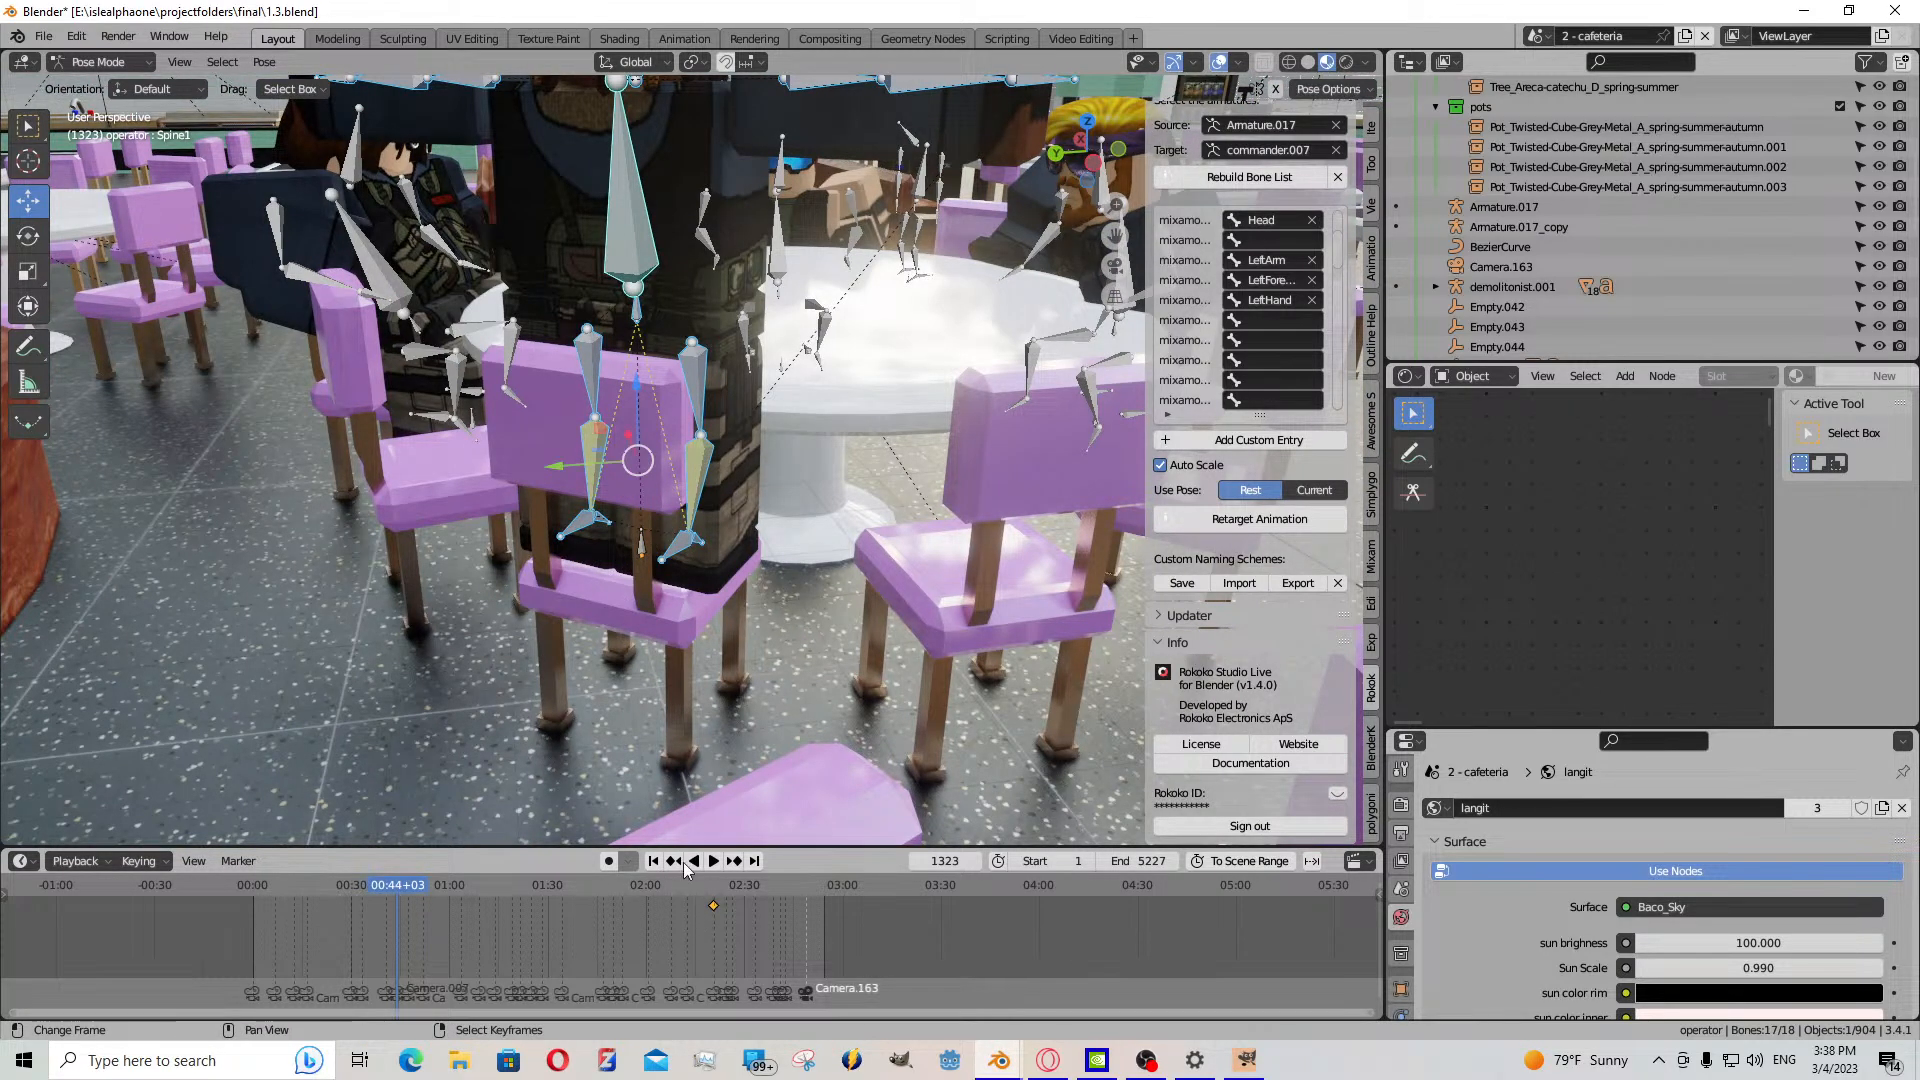
{"action": "key", "text": "i"}
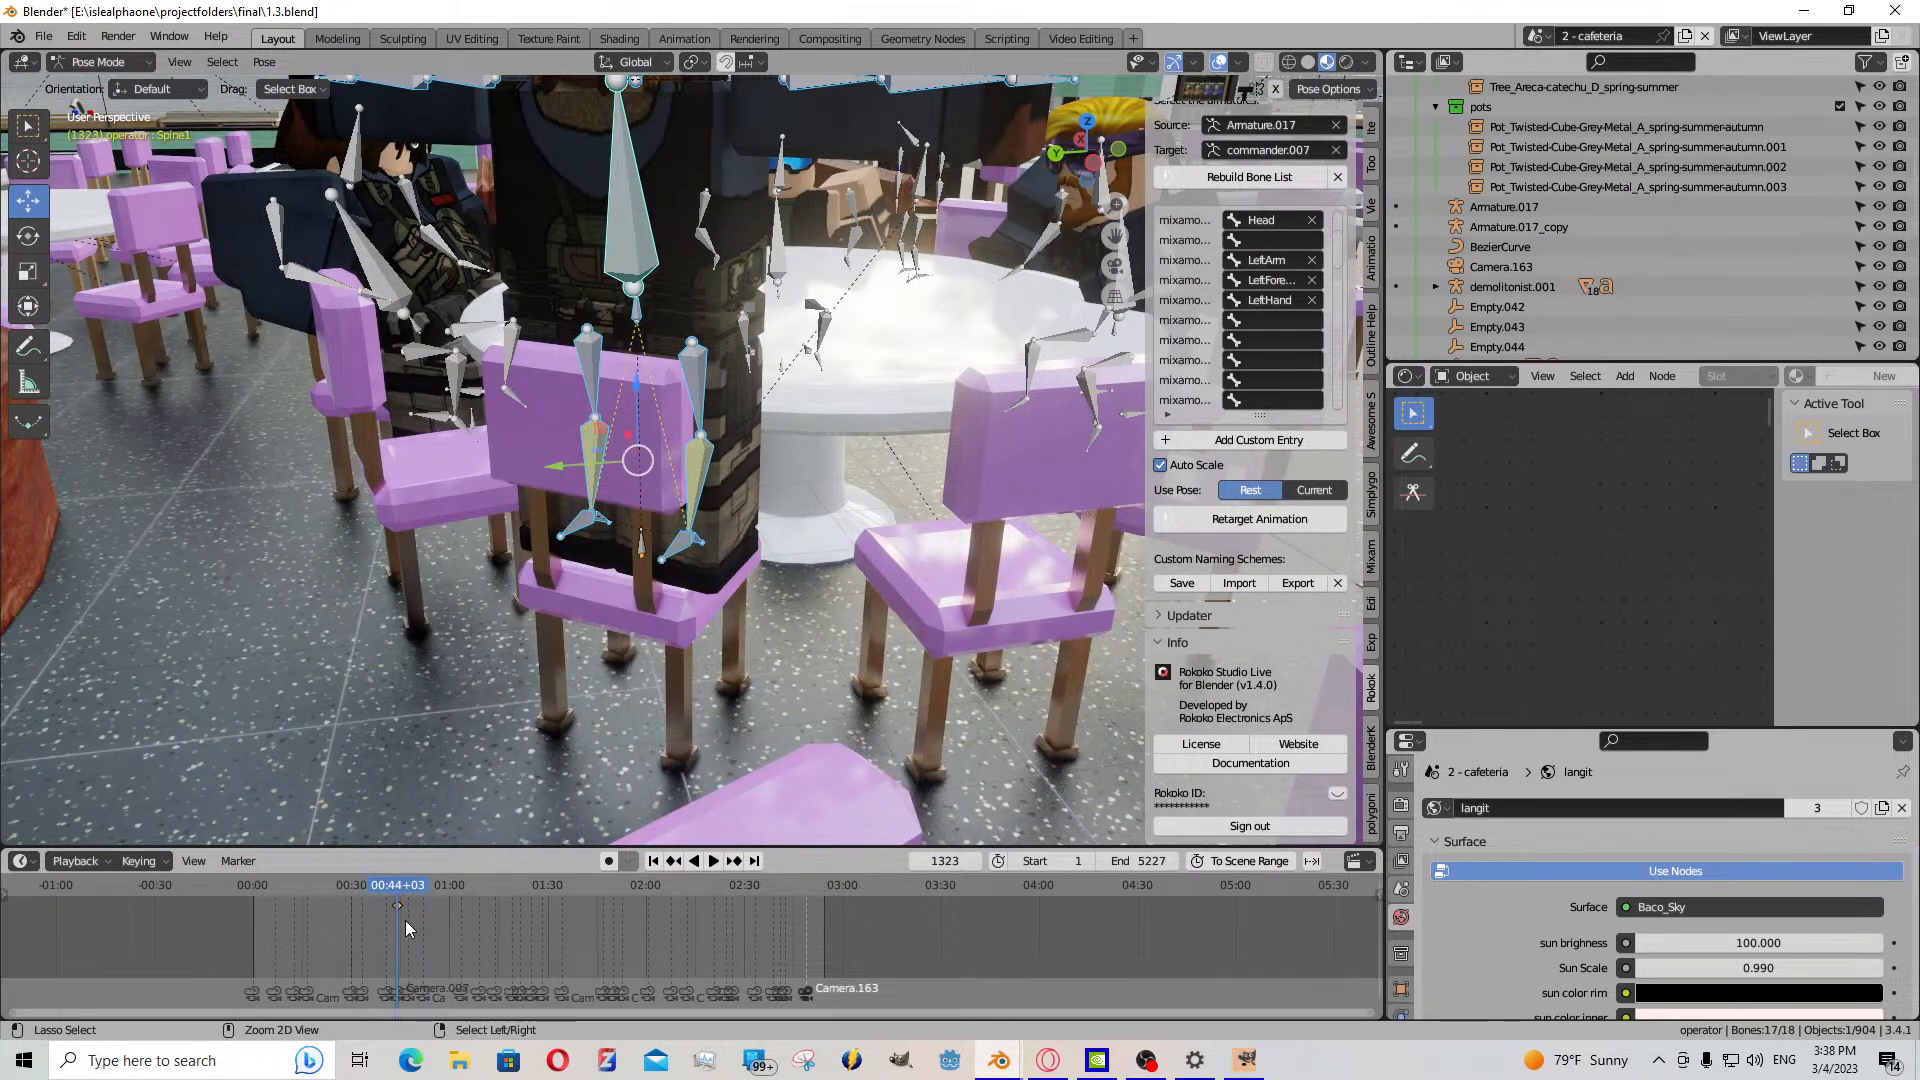
{"action": "key", "text": "ctrl+v"}
- Move the operator's root bone onto the chair in Local orientation, about -0.855 m in Y and 0.089 m in Z
{"action": "key", "text": "shift+grave"}
{"action": "key", "text": "s"}
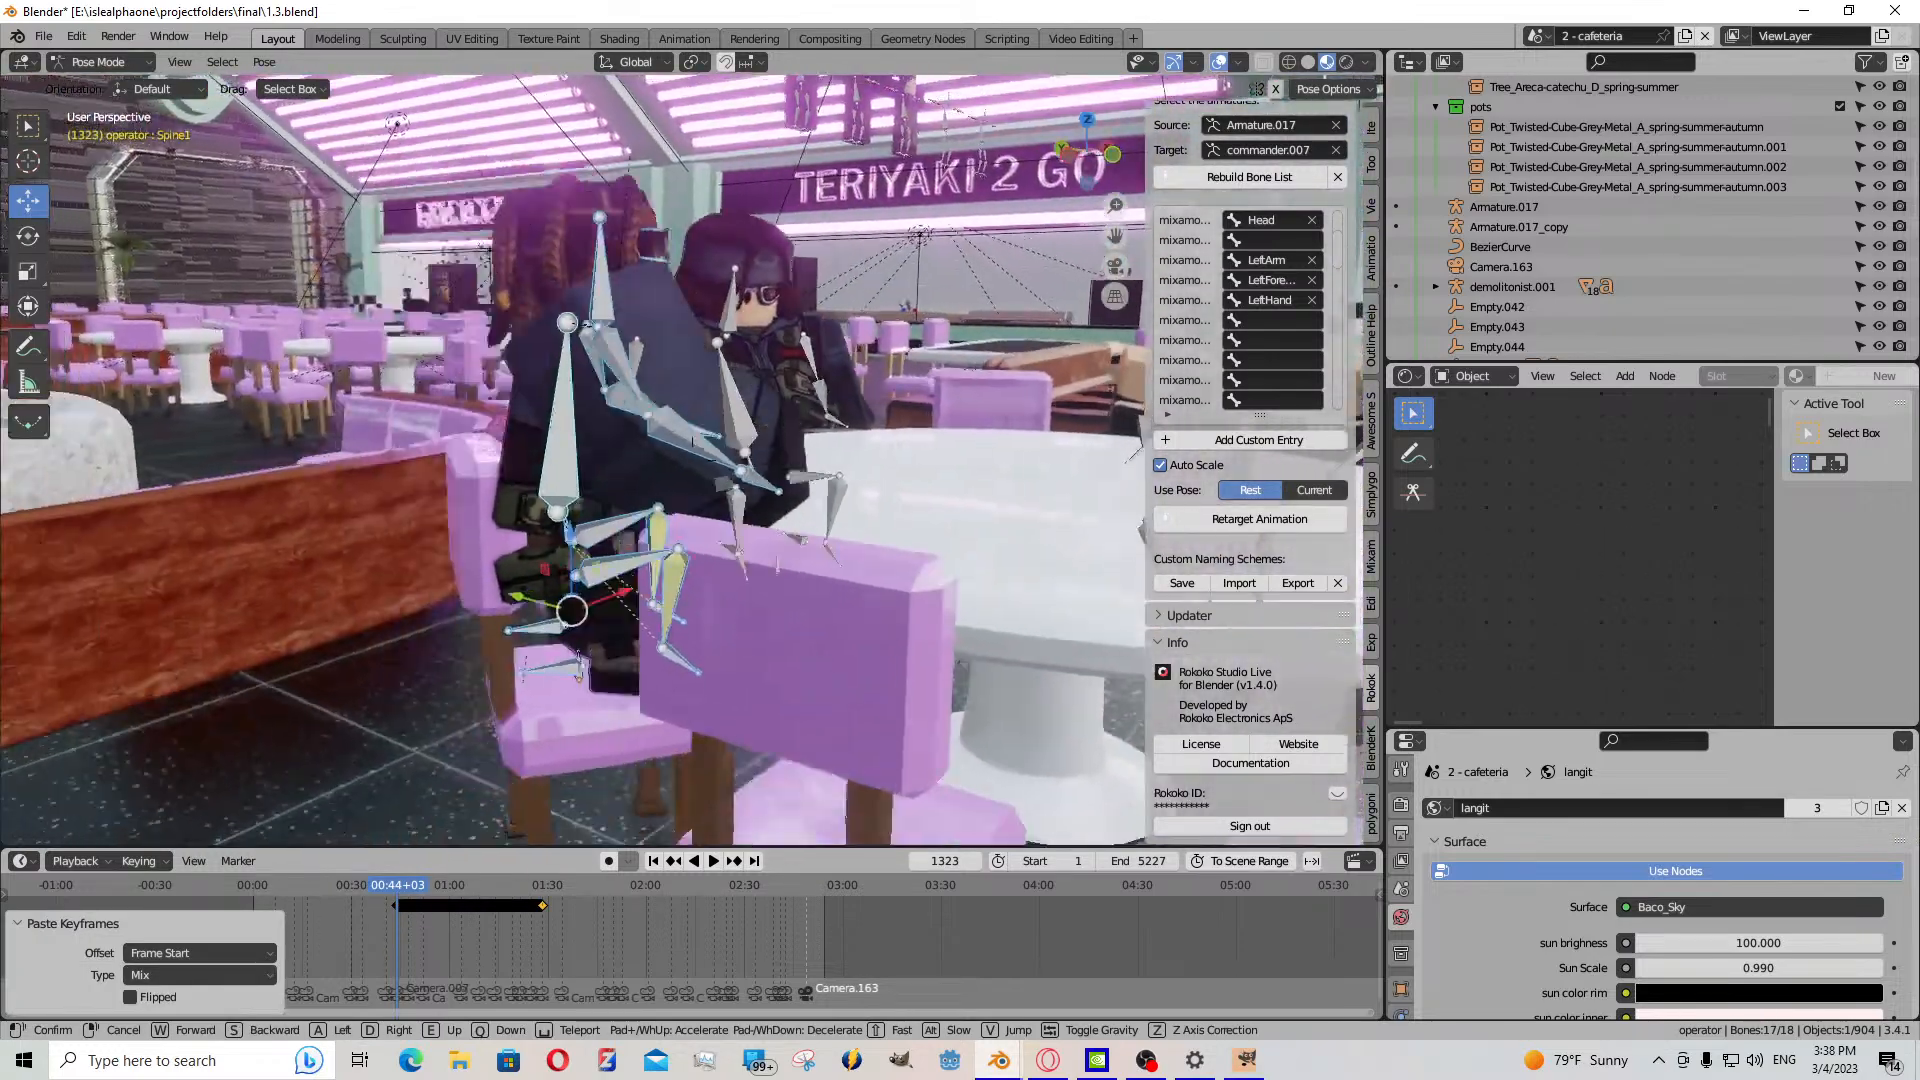
{"action": "left_click", "coordinate": [700, 630]}
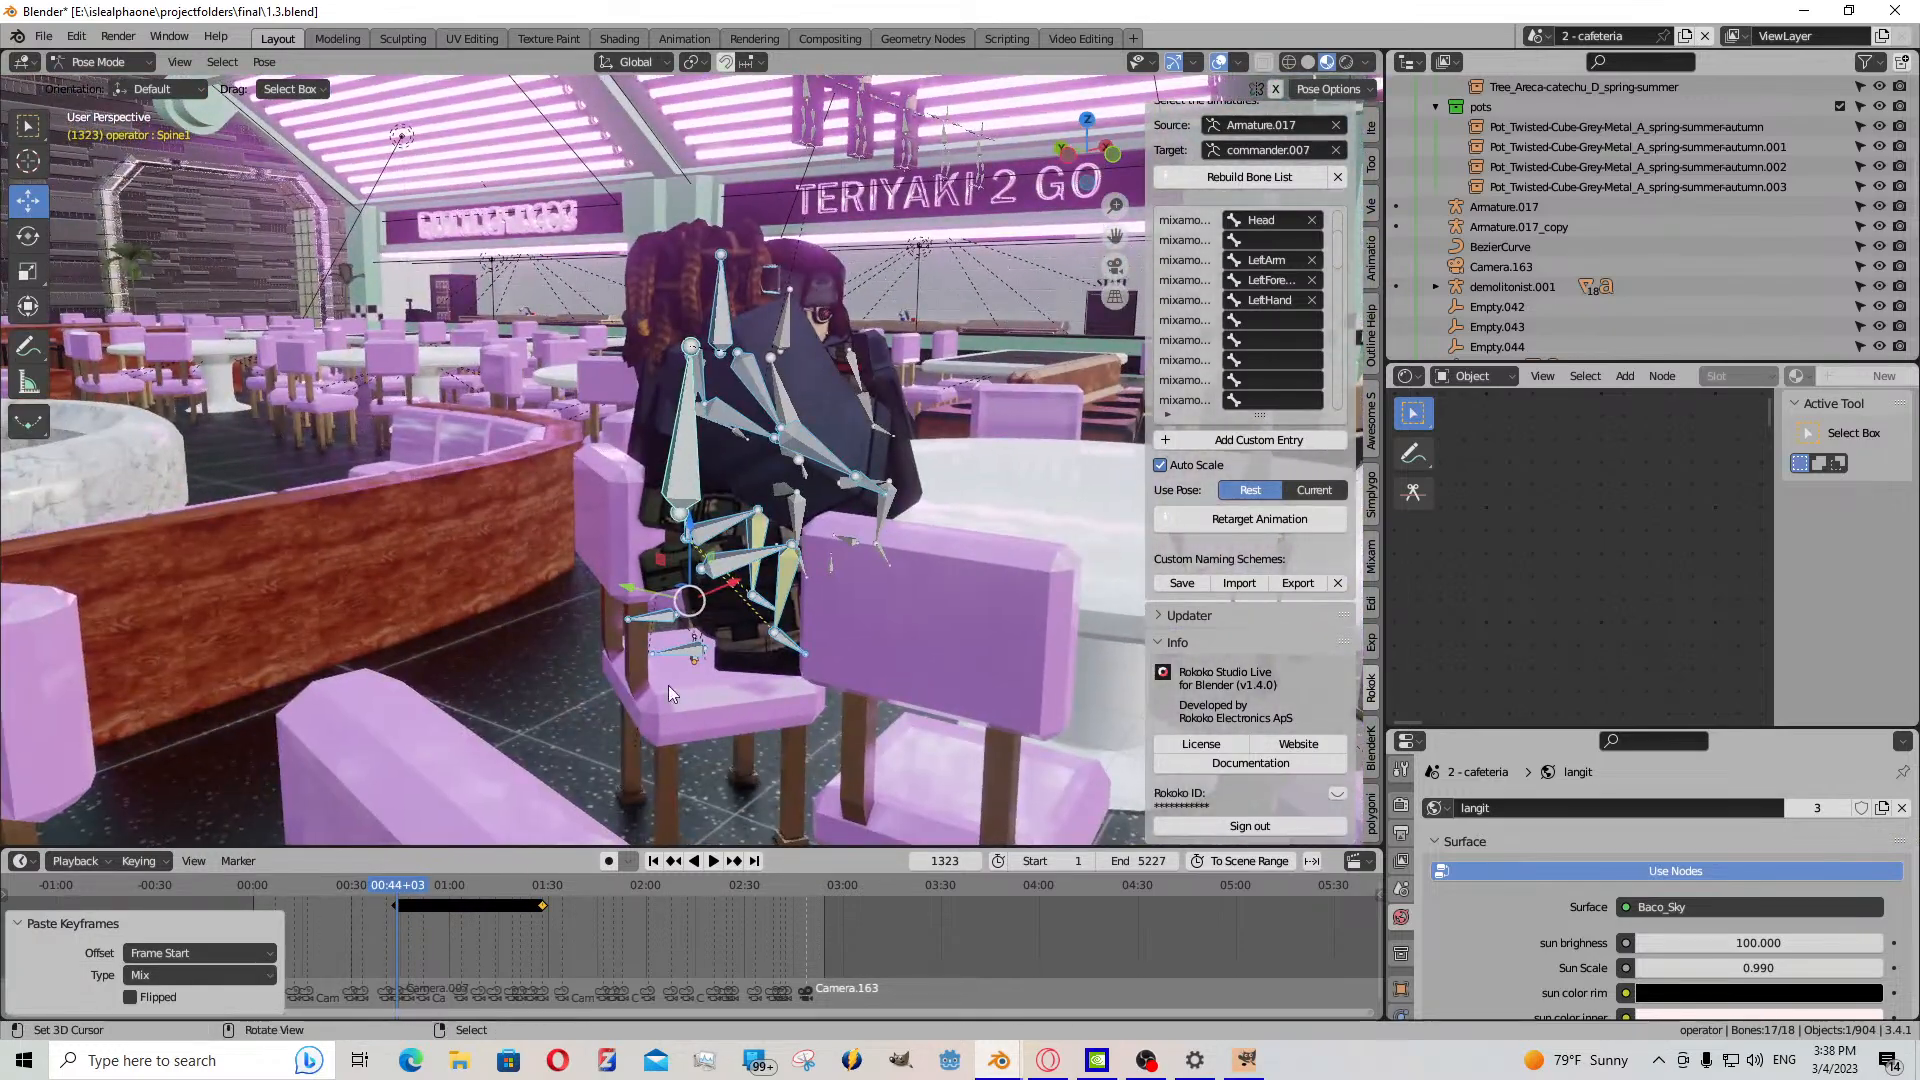
{"action": "left_click", "coordinate": [698, 634]}
{"action": "left_click", "coordinate": [636, 62]}
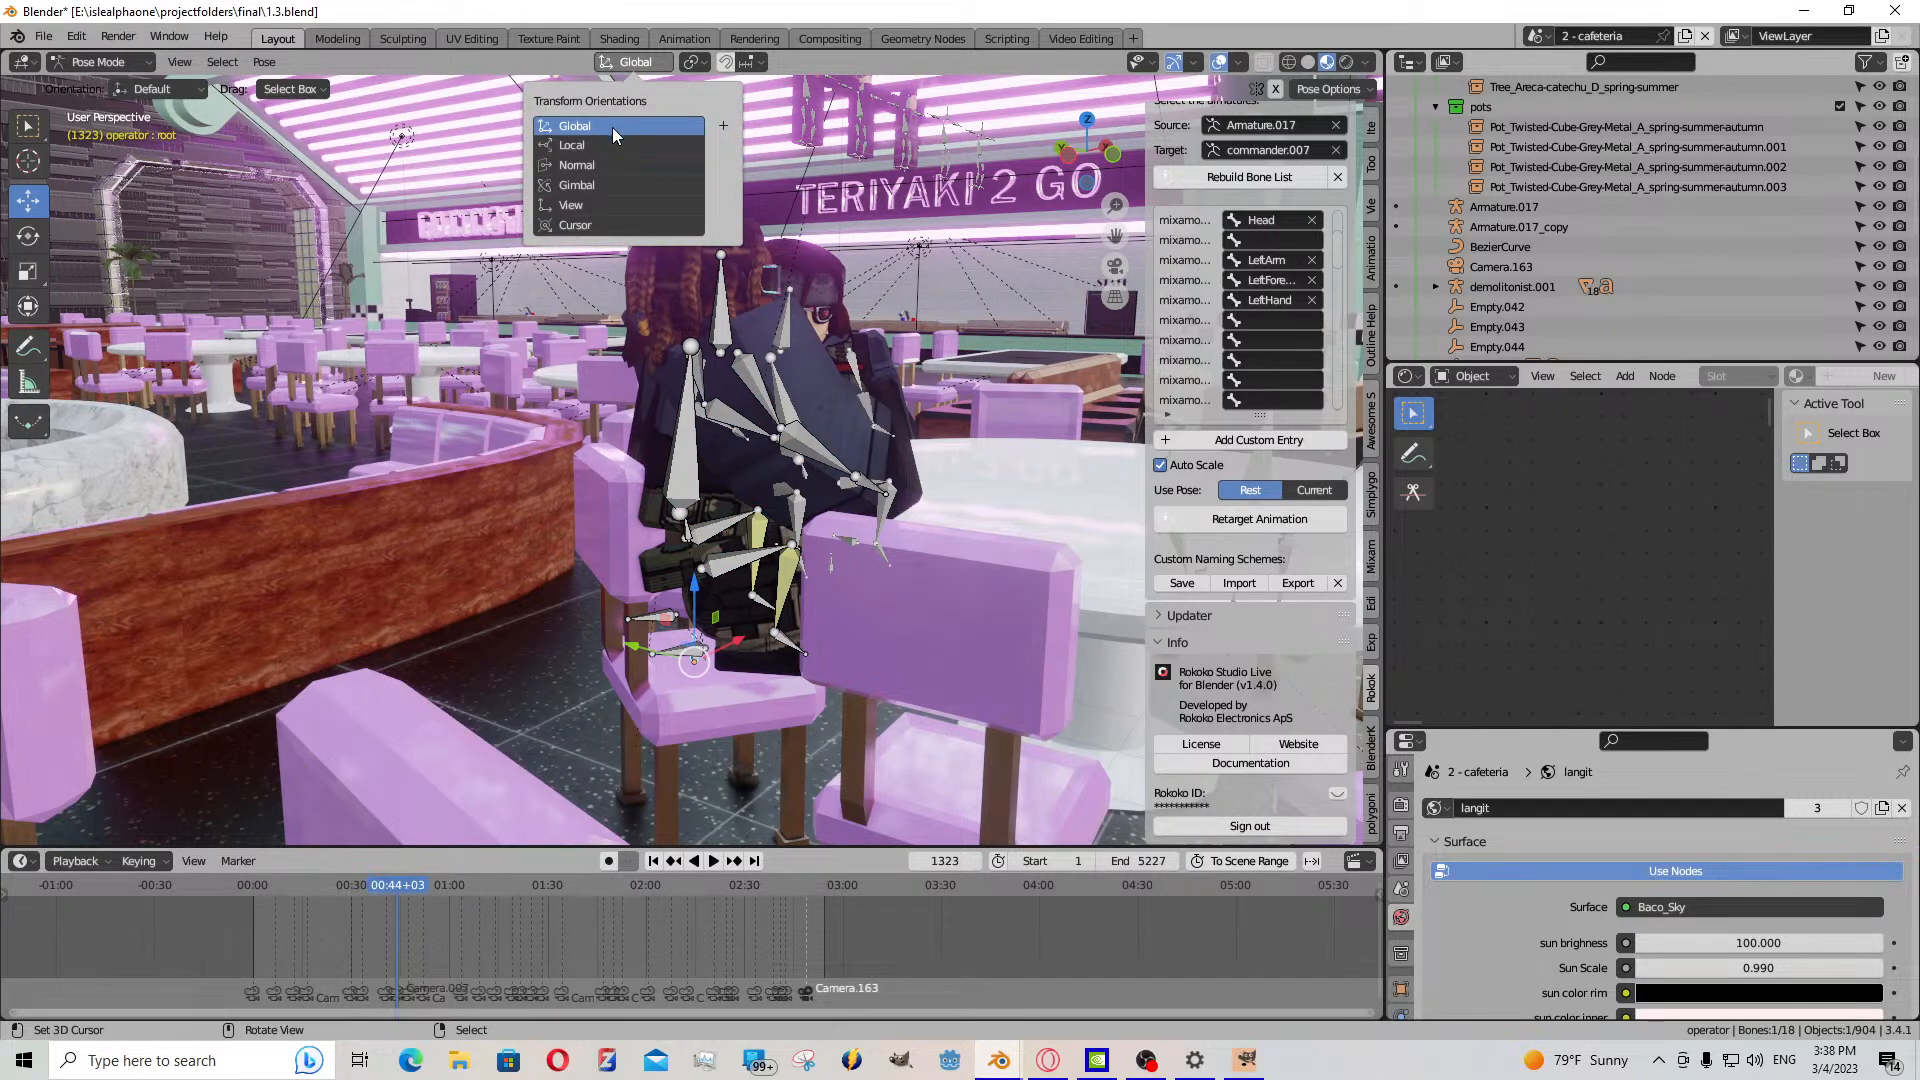
{"action": "left_click", "coordinate": [630, 150]}
{"action": "key", "text": "g"}
{"action": "left_click_drag", "start_coordinate": [751, 673], "coordinate": [742, 687]}
- Select all operator bones and shift their timeline keyframes forward by about 1100 frames
{"action": "key", "text": "shift+grave"}
{"action": "key", "text": "d"}
{"action": "key", "text": "w"}
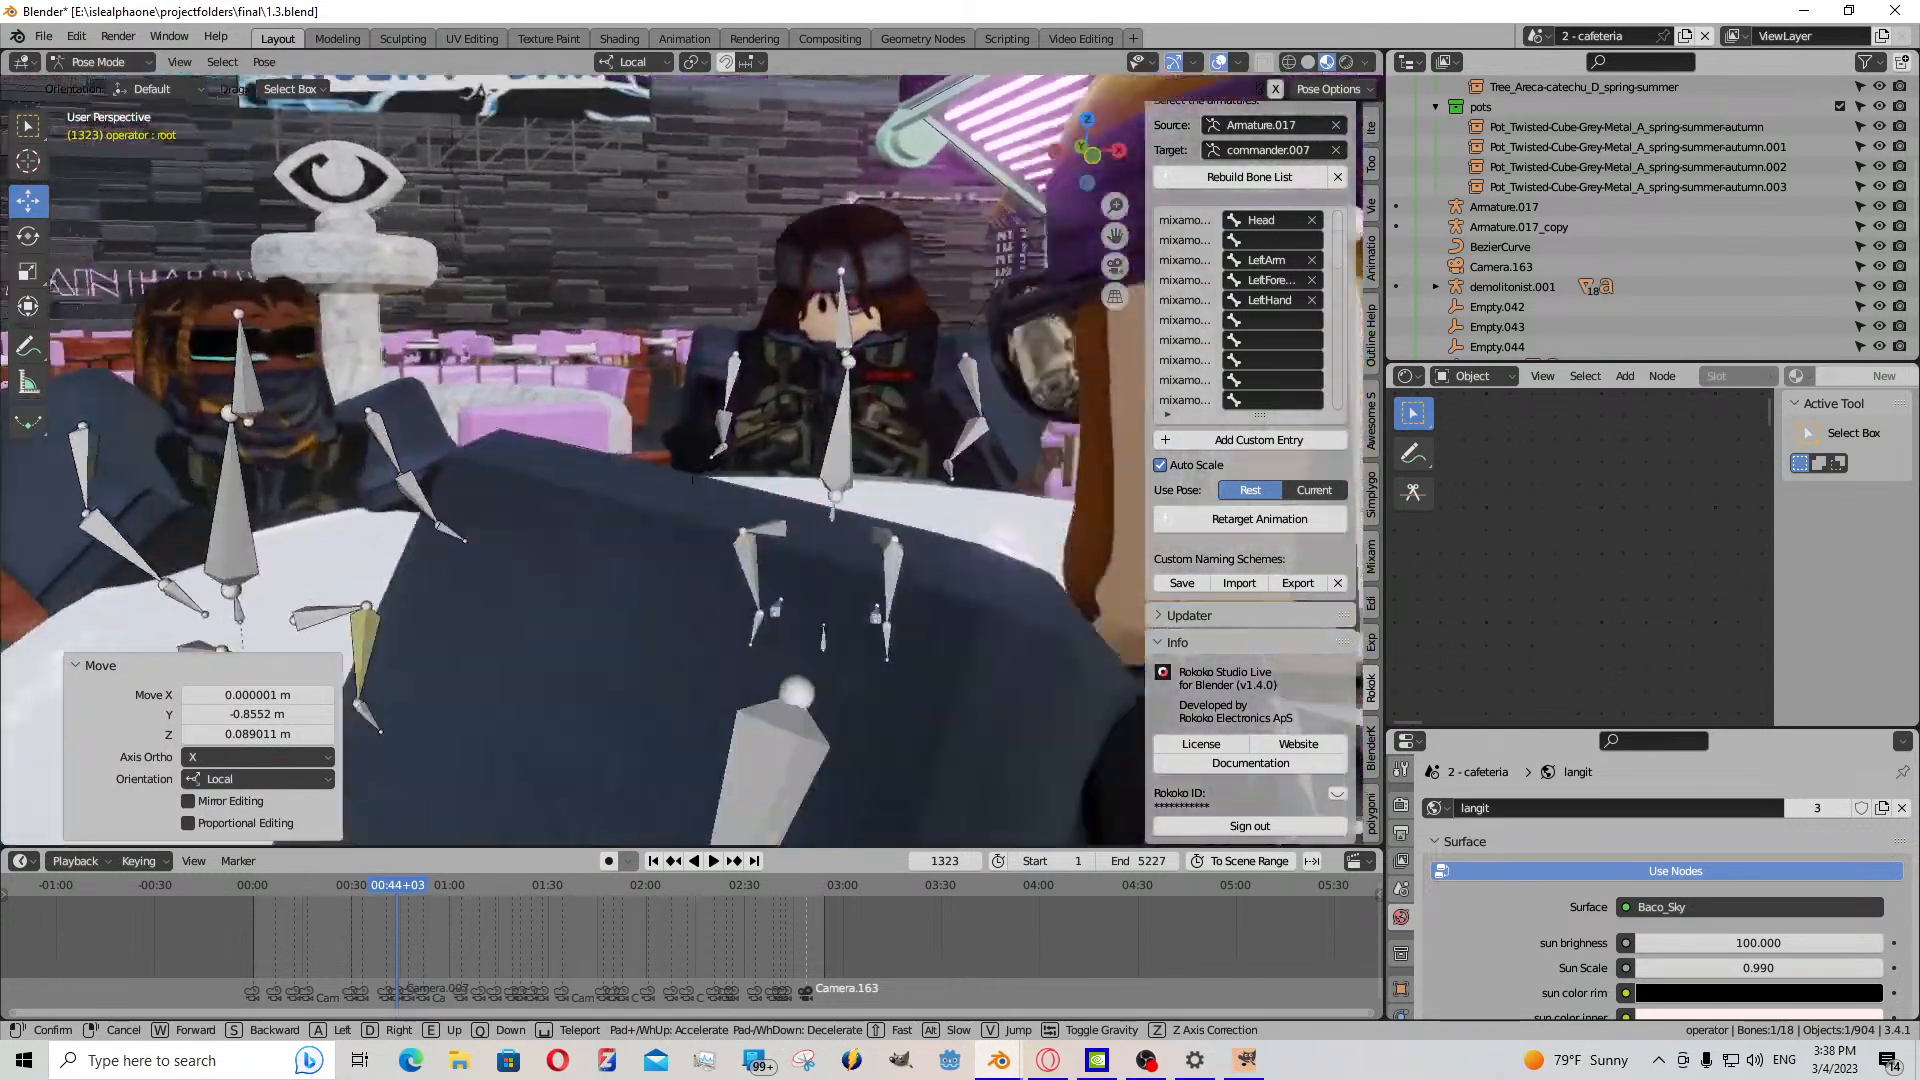
{"action": "key", "text": "s"}
{"action": "left_click", "coordinate": [686, 742]}
{"action": "middle_click_drag", "start_coordinate": [585, 714], "coordinate": [740, 640]}
{"action": "key", "text": "a"}
{"action": "key", "text": "a"}
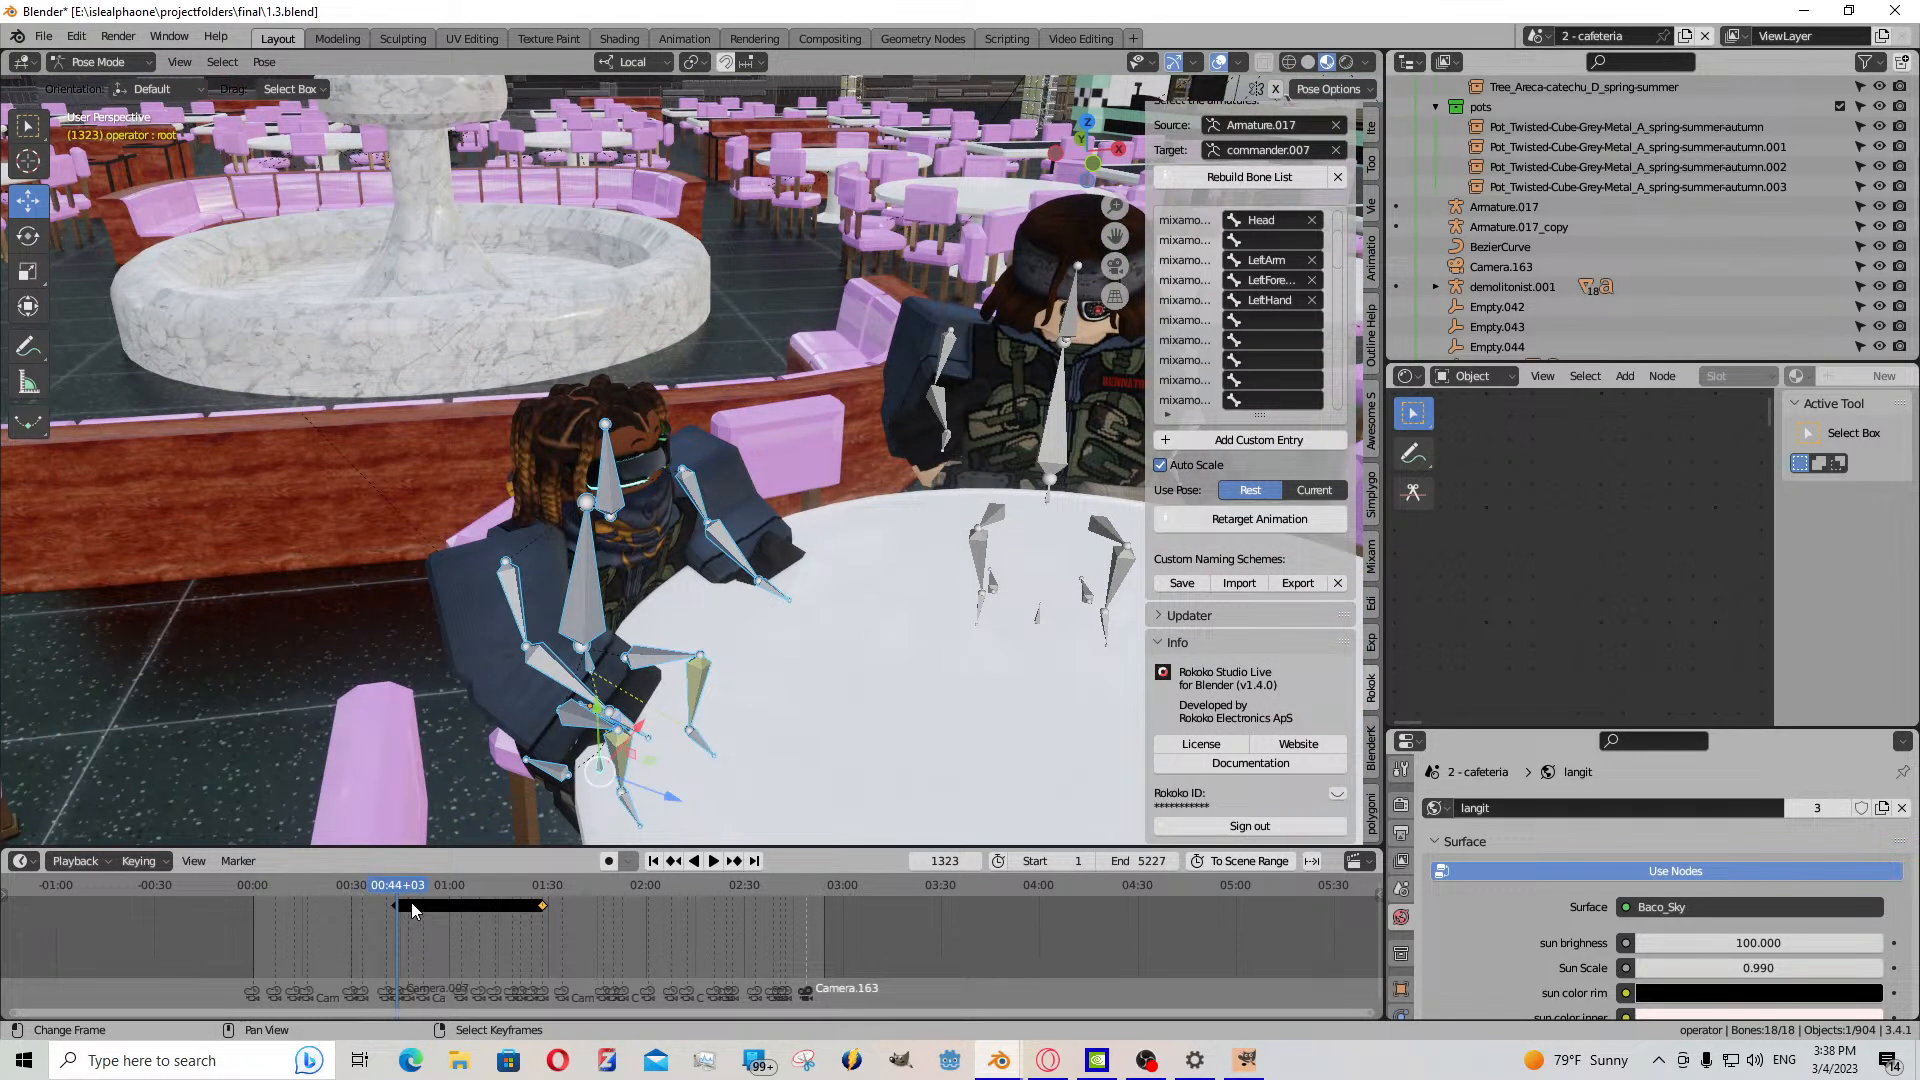
{"action": "key", "text": "n"}
{"action": "left_click_drag", "start_coordinate": [414, 905], "coordinate": [378, 909]}
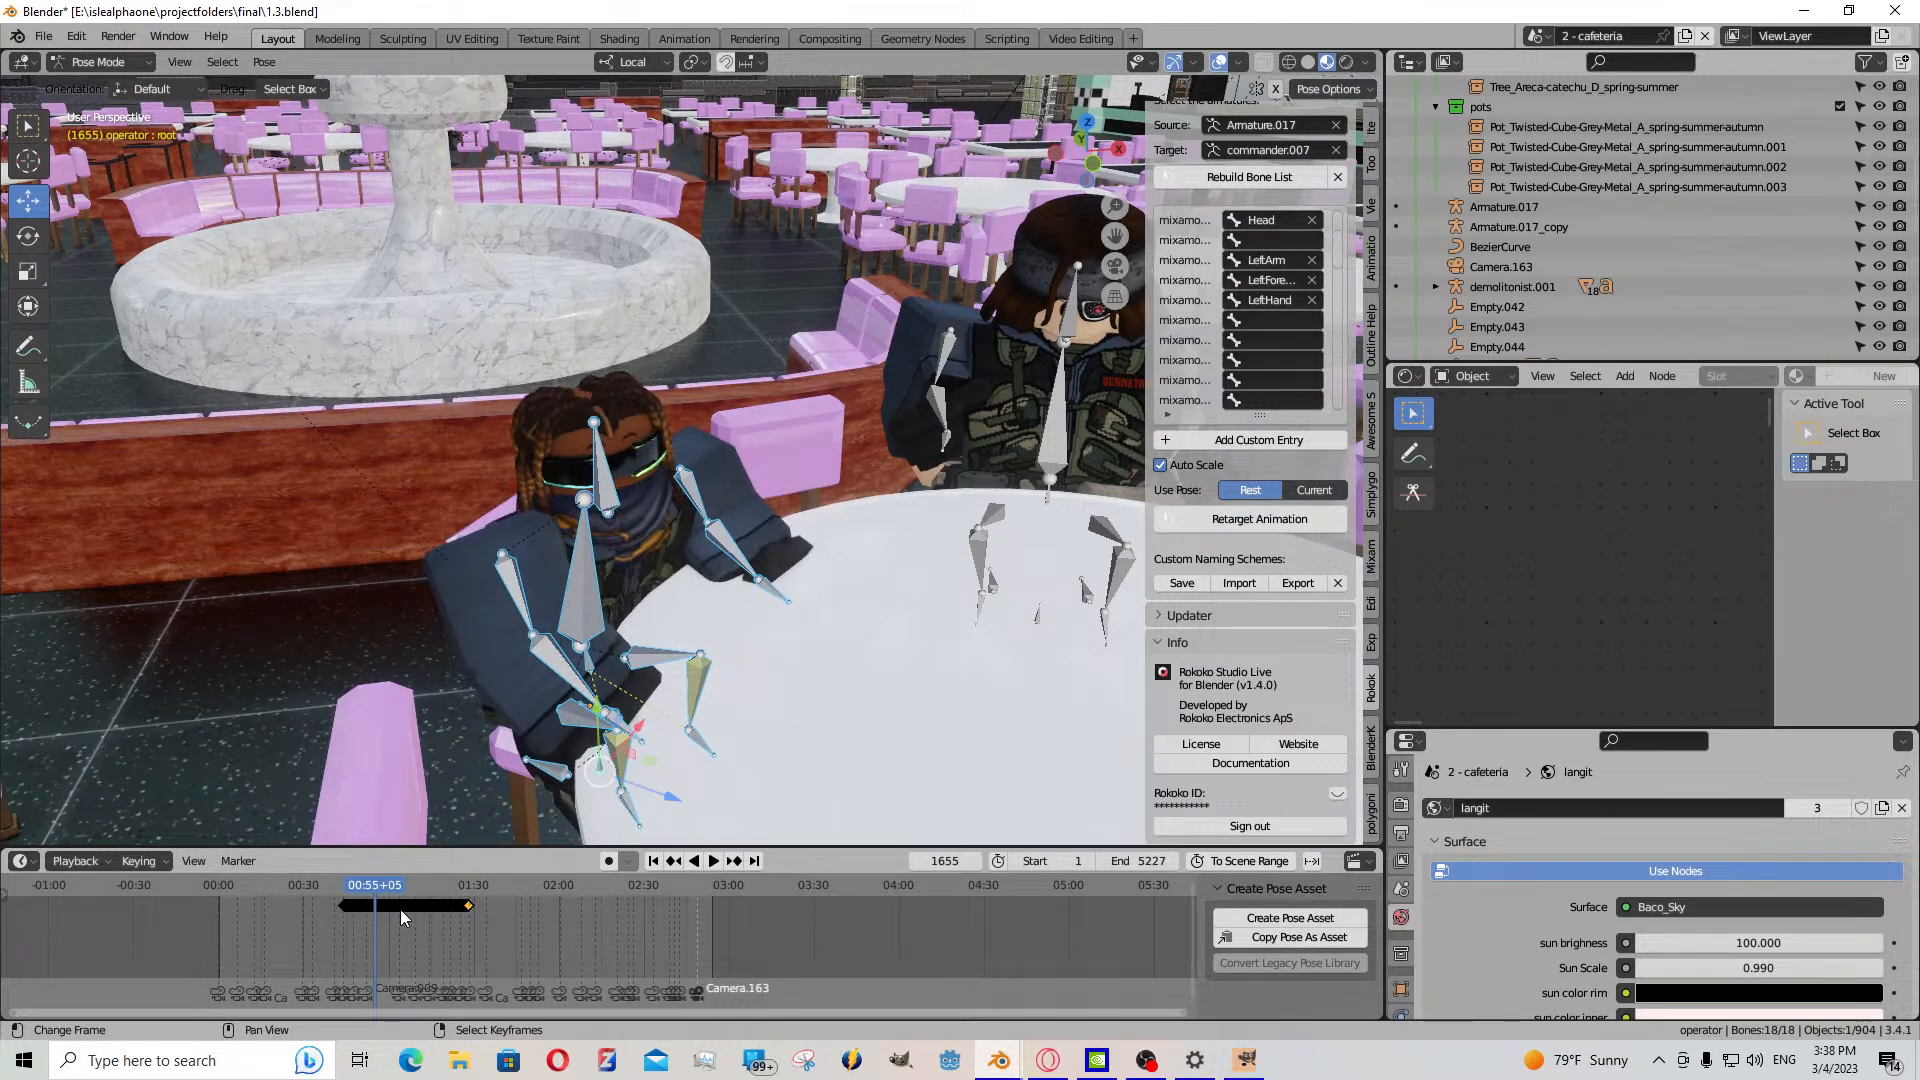
{"action": "key", "text": "g"}
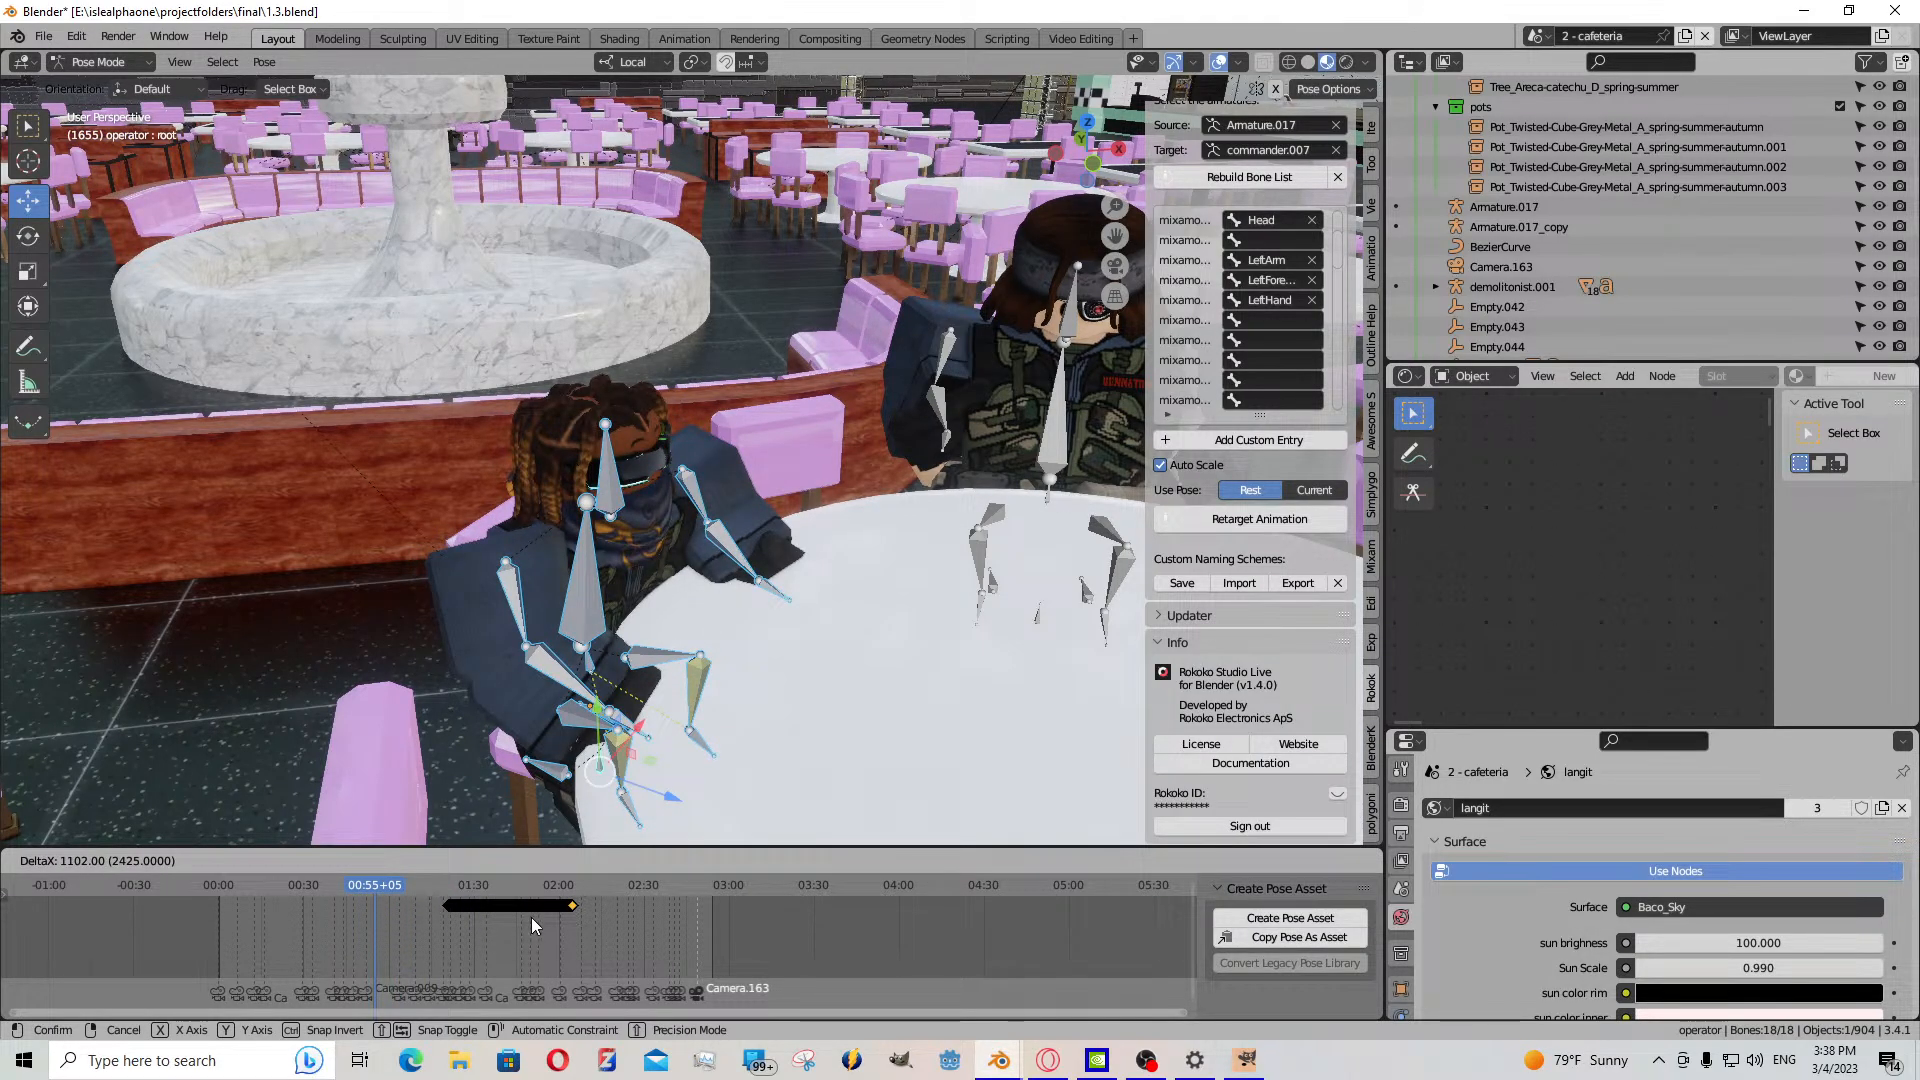
{"action": "left_click", "coordinate": [531, 916]}
- Scrub the scene in camera view and shift the operator's keyframes forward by about another 1027 frames
{"action": "left_click", "coordinate": [548, 914]}
{"action": "key", "text": "KP_0"}
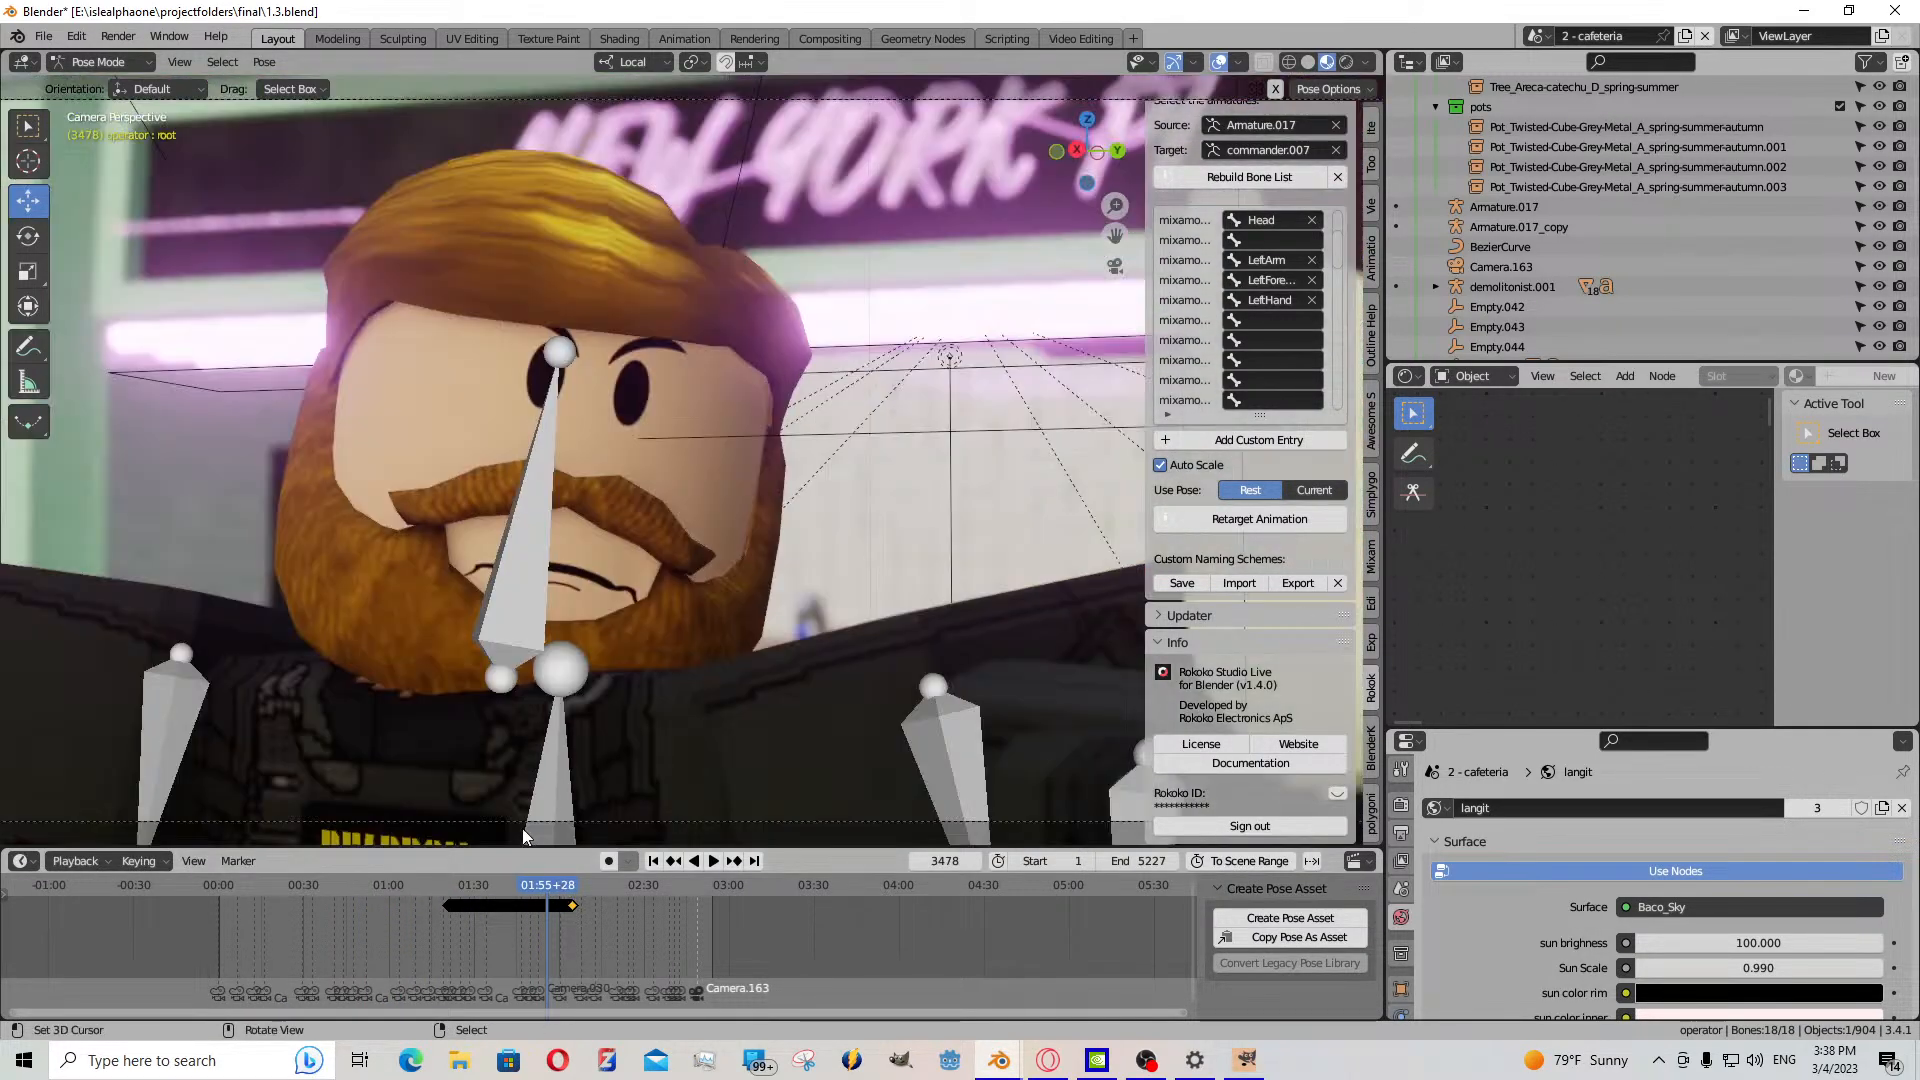
{"action": "left_click_drag", "start_coordinate": [555, 918], "coordinate": [596, 924]}
{"action": "key", "text": "g"}
{"action": "left_click", "coordinate": [600, 928]}
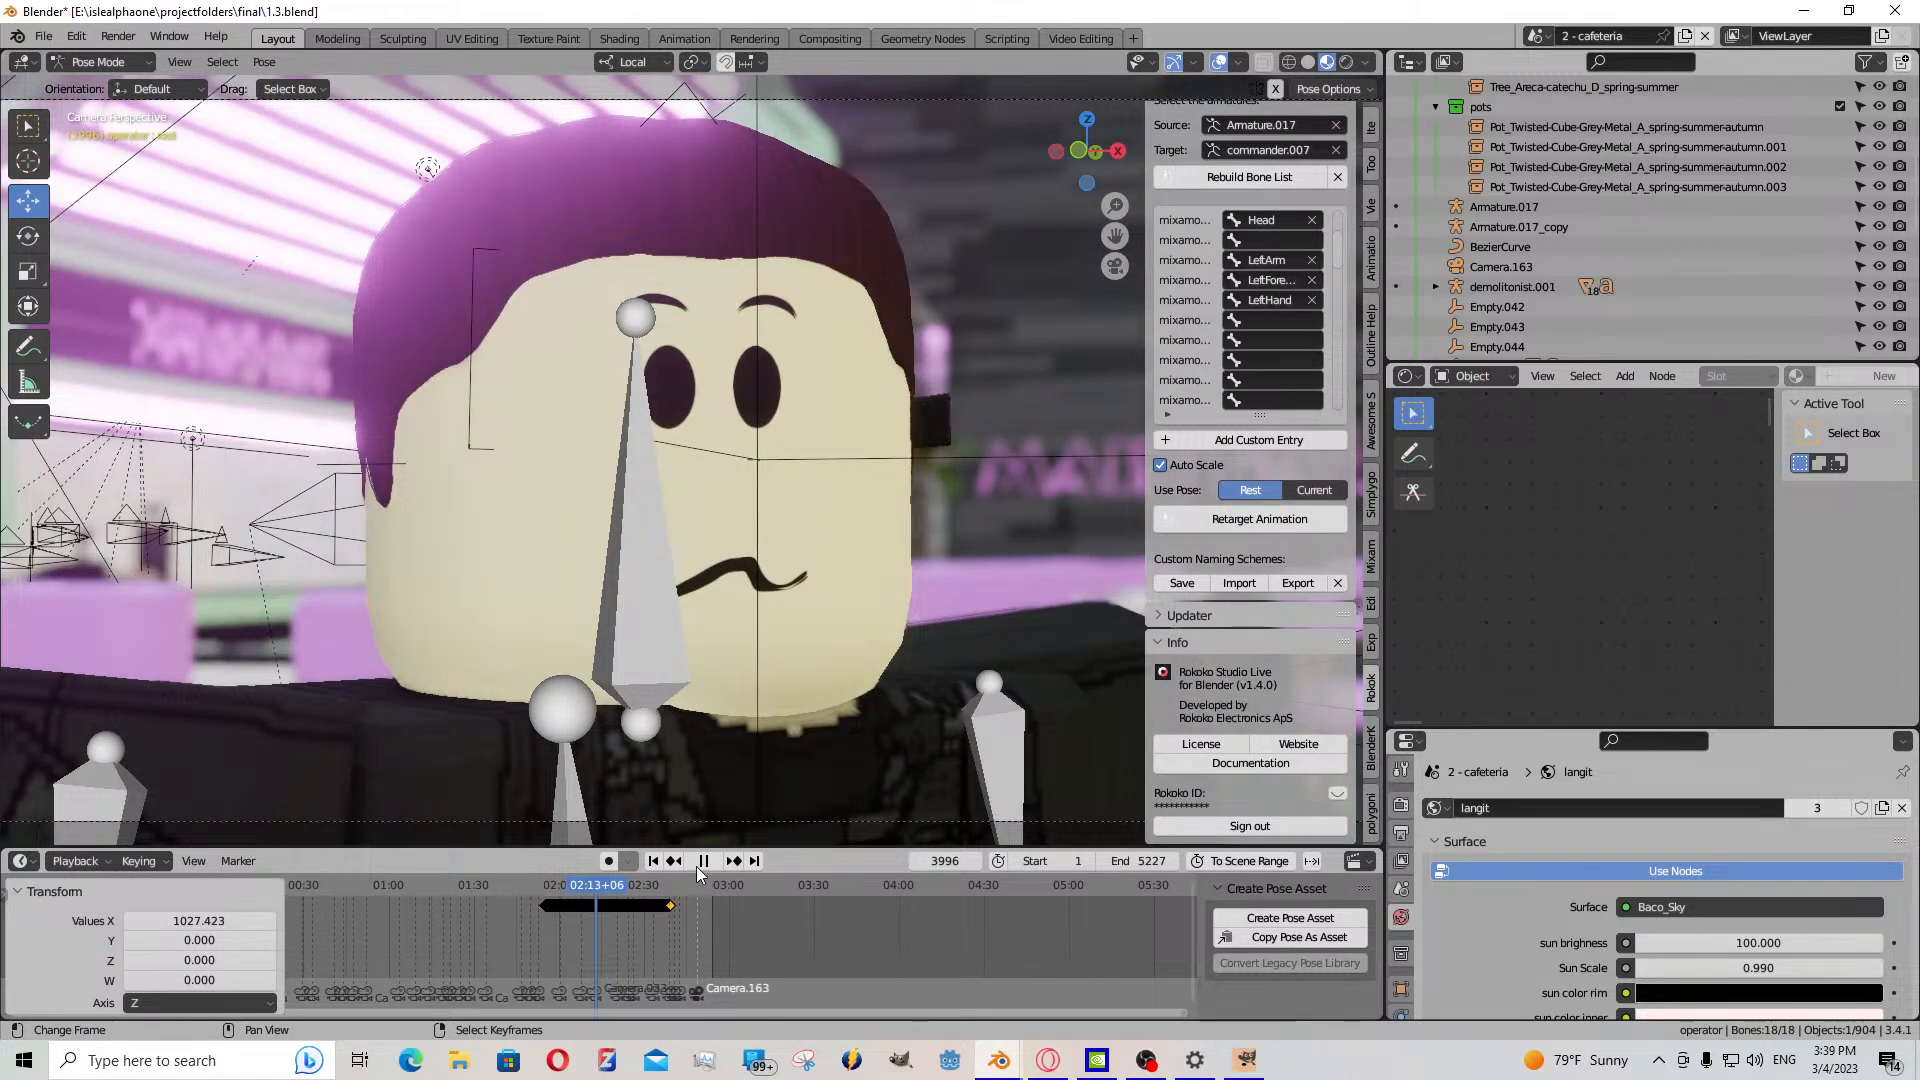
- Play the scene through the camera, clear the selection in Object Mode and look over the characters across the cafeteria
{"action": "left_click", "coordinate": [706, 862]}
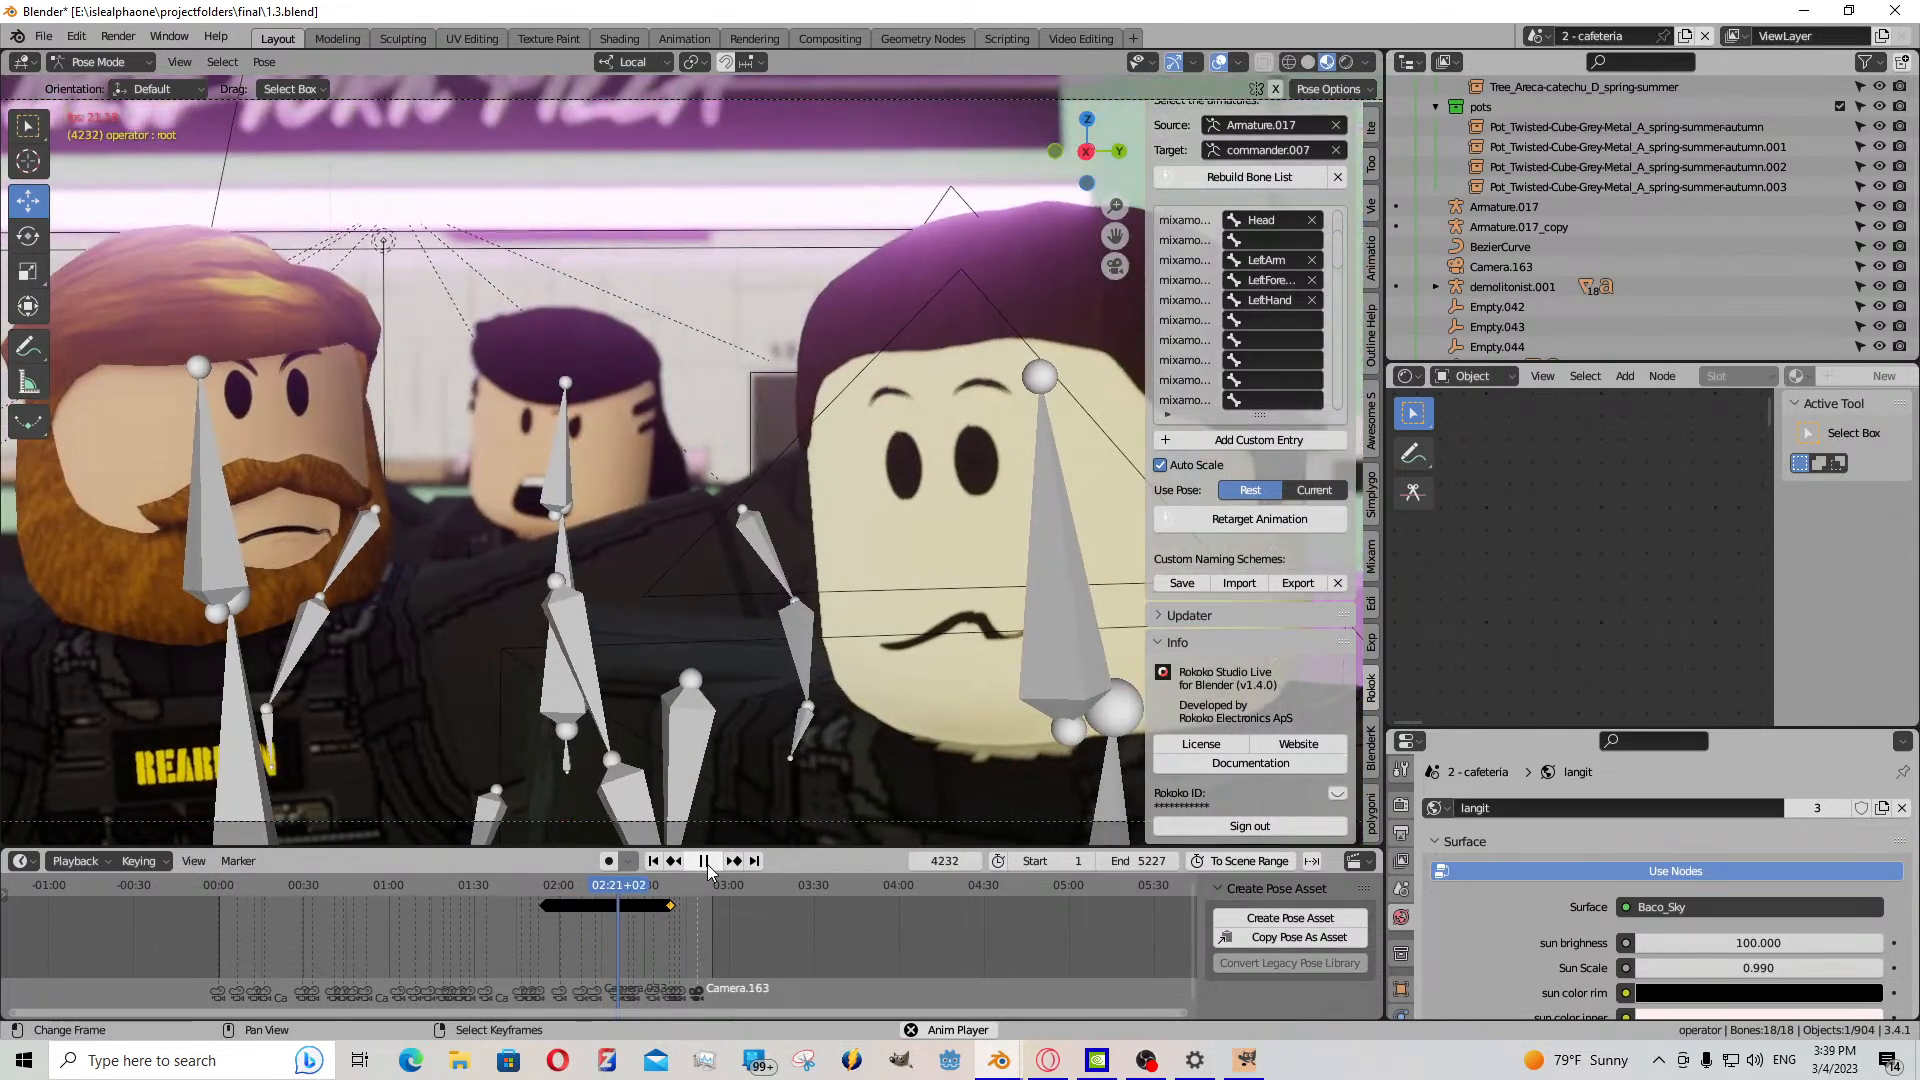
{"action": "left_click", "coordinate": [705, 861]}
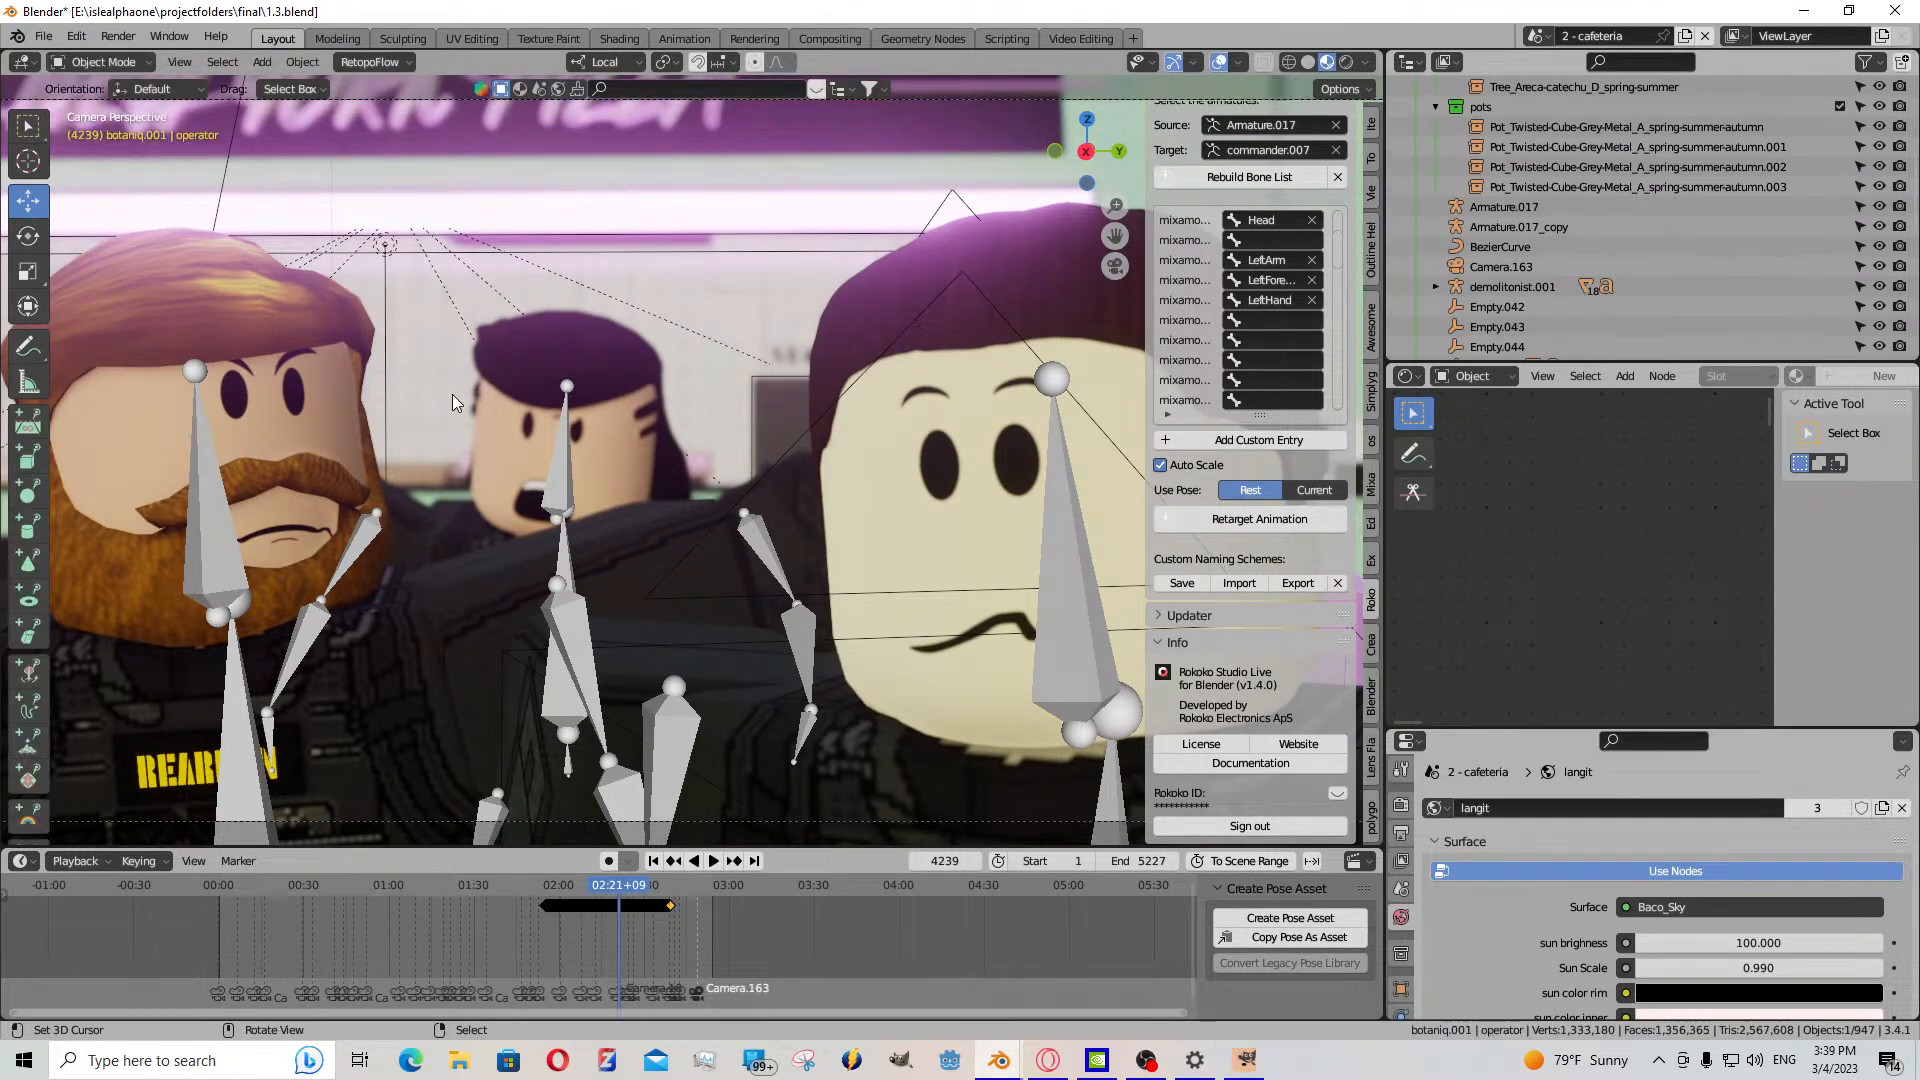
{"action": "middle_click_drag", "start_coordinate": [492, 737], "coordinate": [610, 742]}
{"action": "key", "text": "shift+grave"}
{"action": "key", "text": "s"}
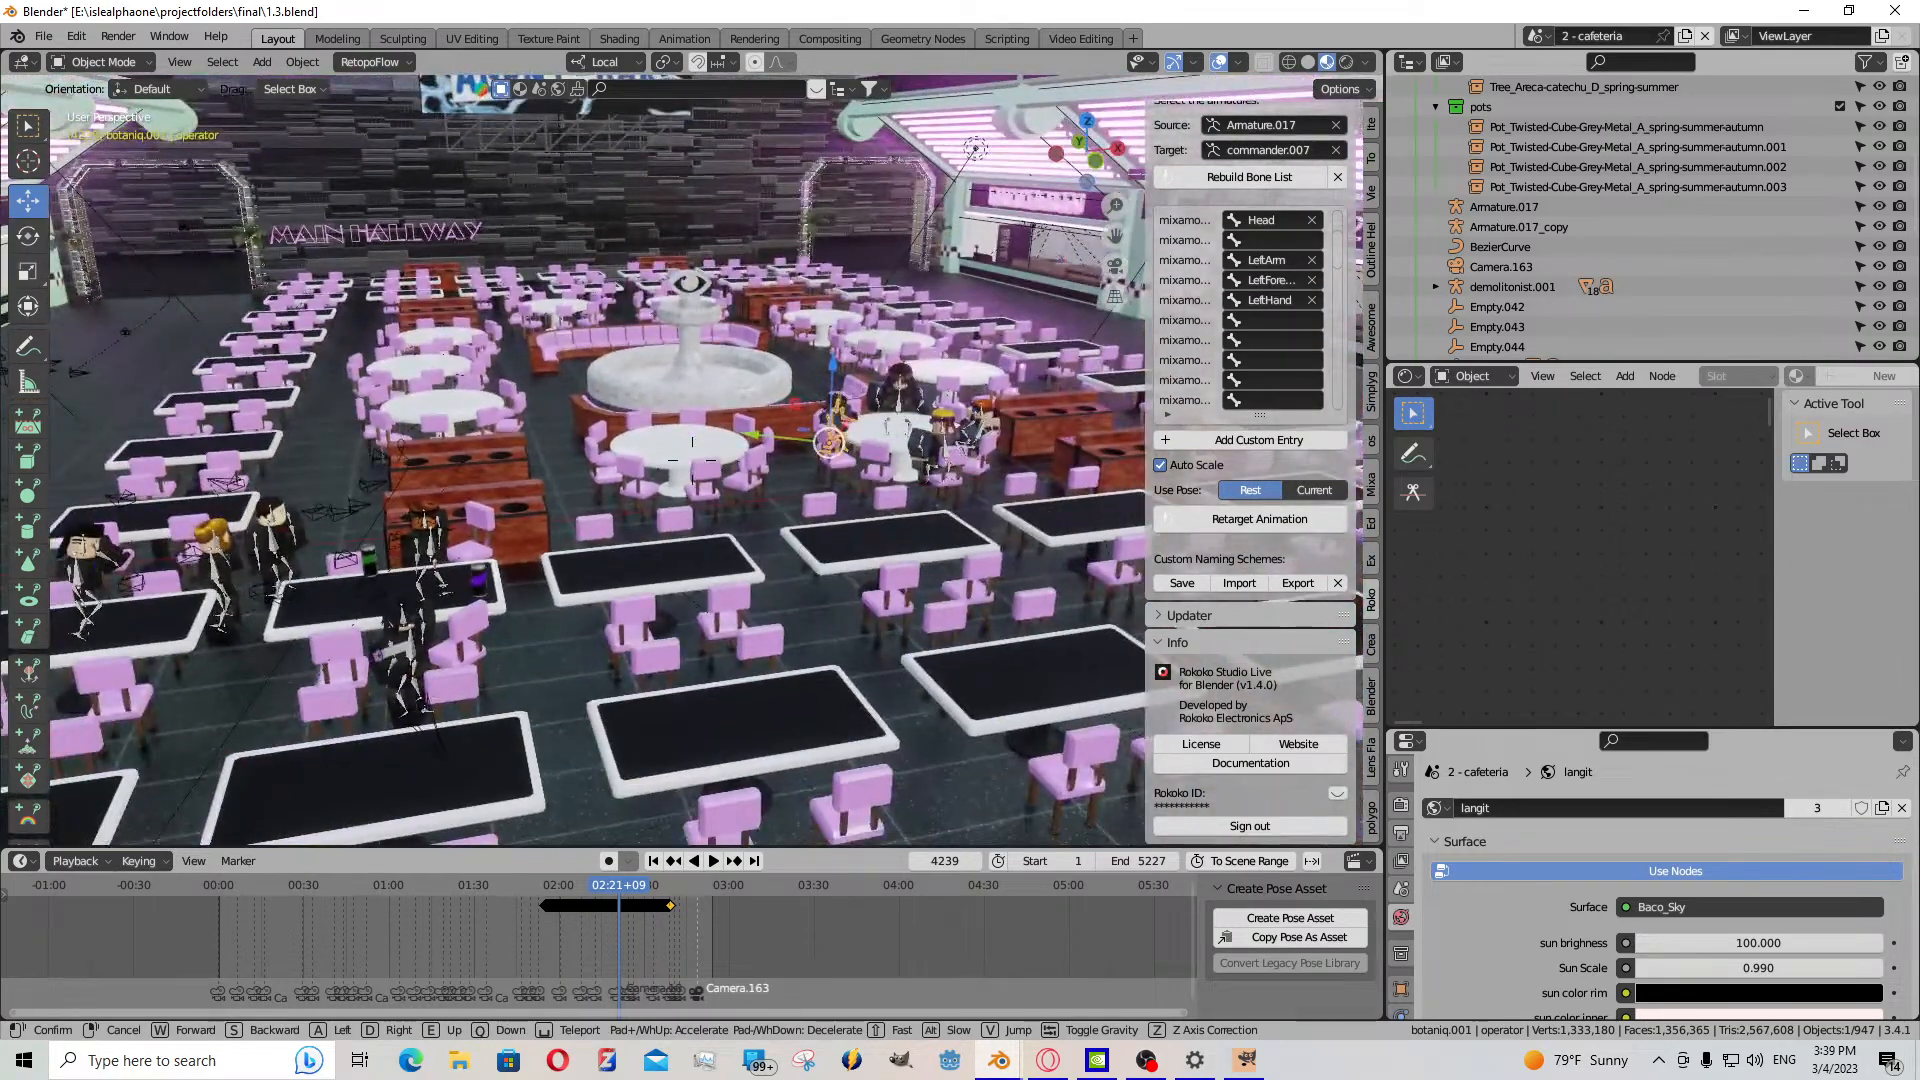
{"action": "left_click", "coordinate": [602, 690]}
{"action": "key", "text": "alt+a"}
{"action": "key", "text": "shift+grave"}
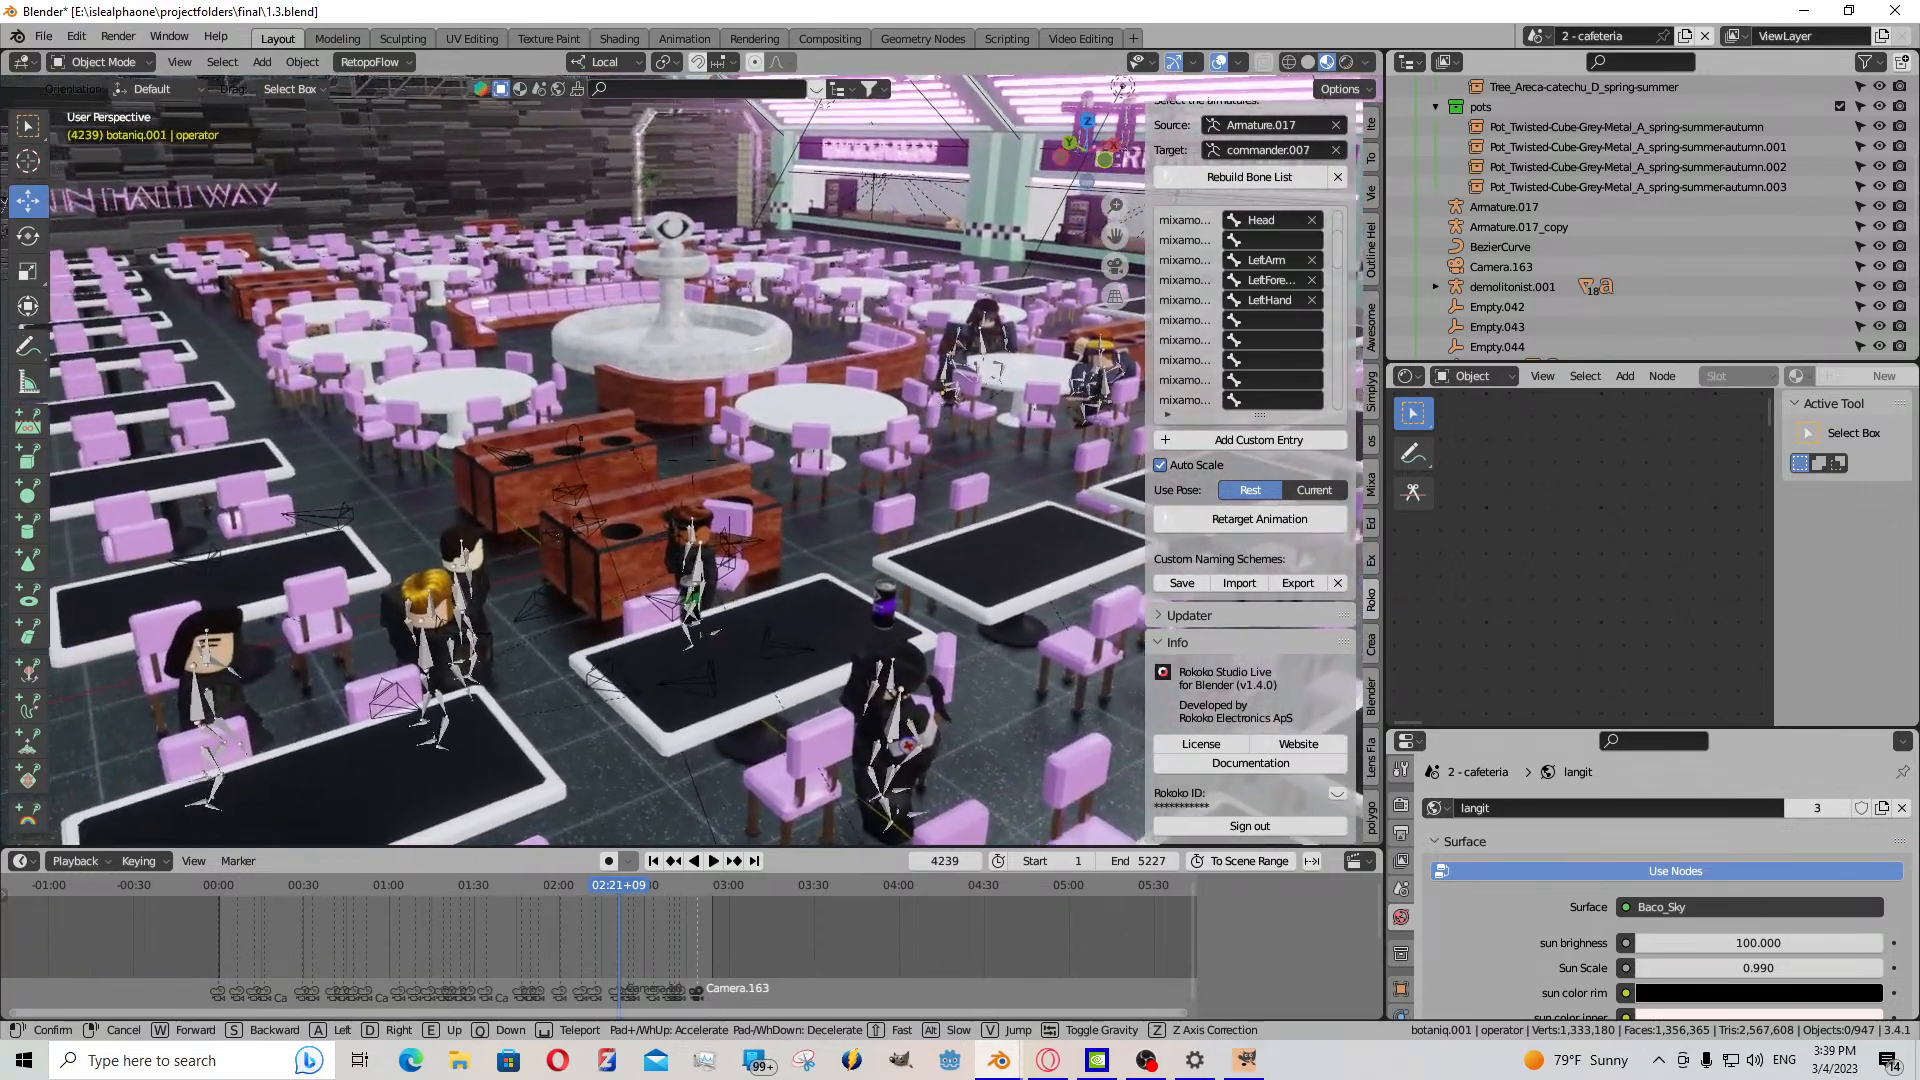
{"action": "key", "text": "w"}
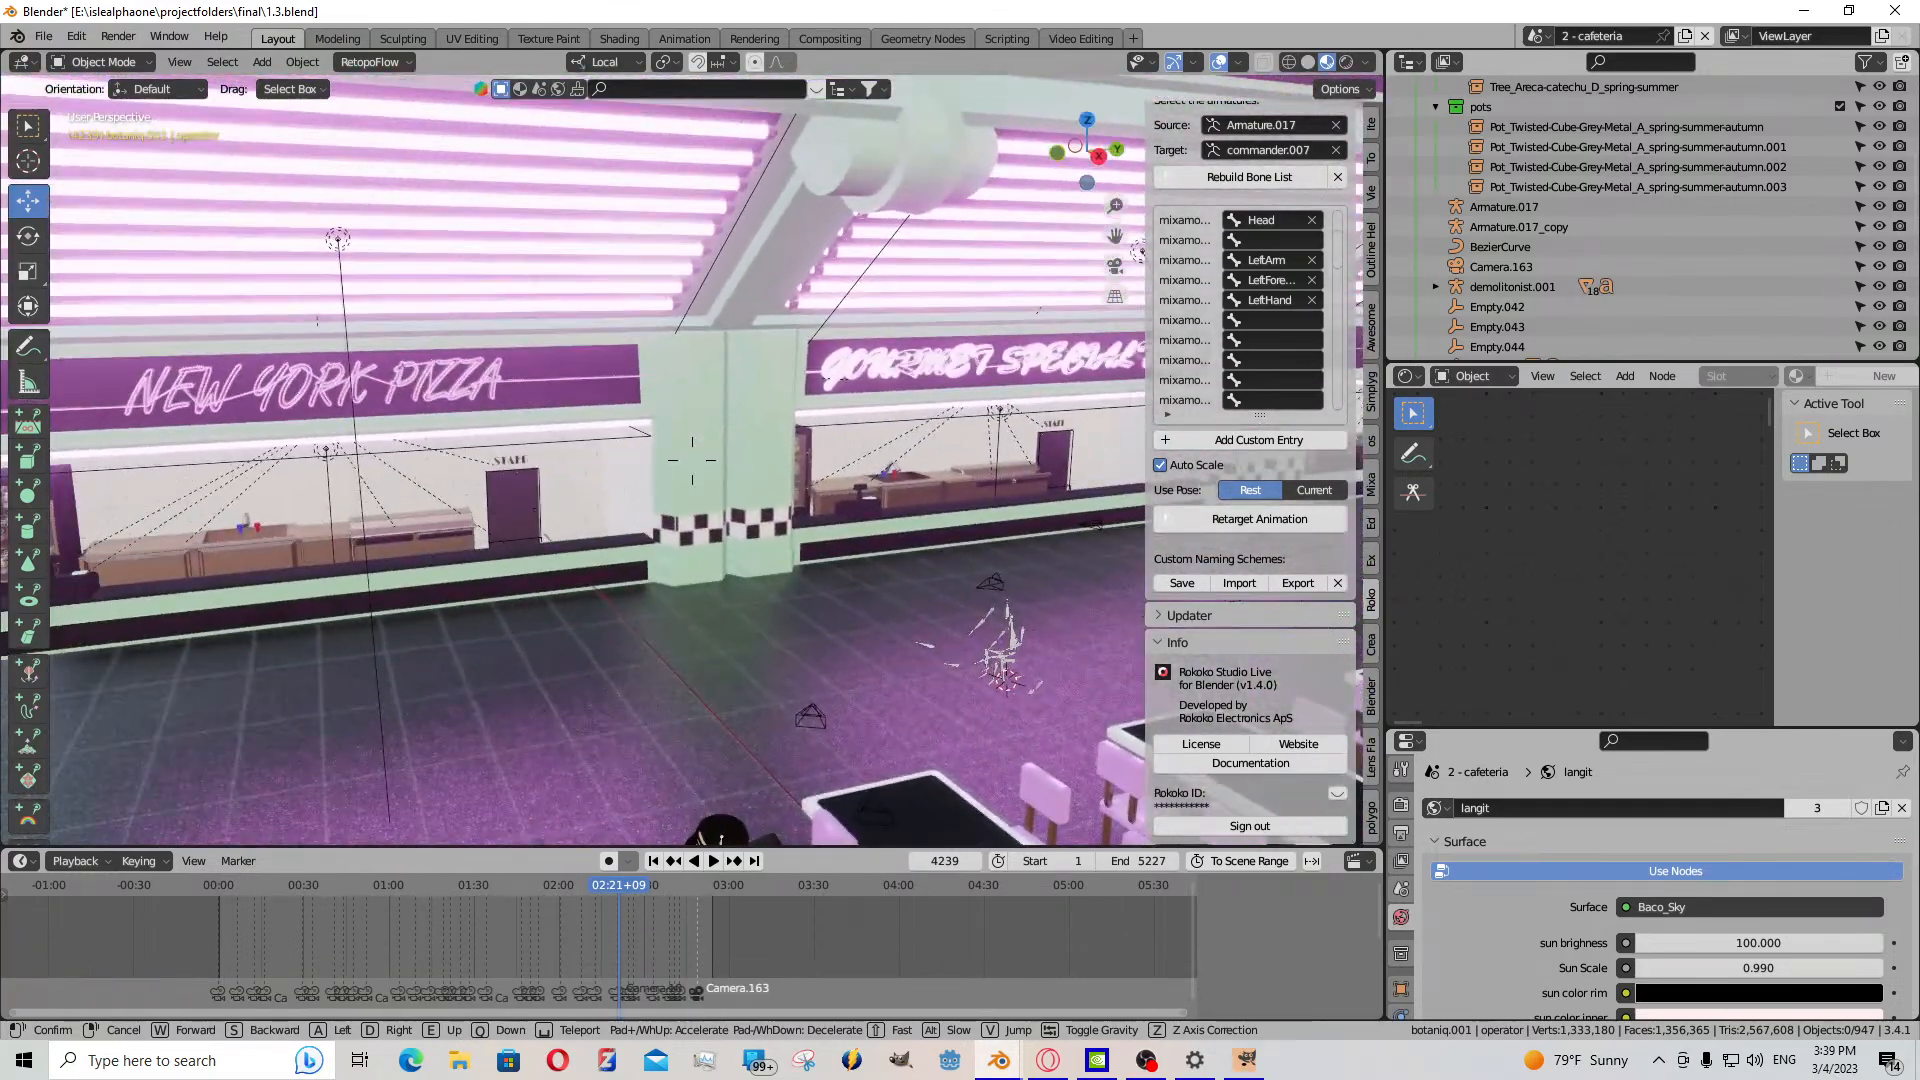
{"action": "left_click", "coordinate": [596, 692]}
{"action": "key", "text": "KP_0"}
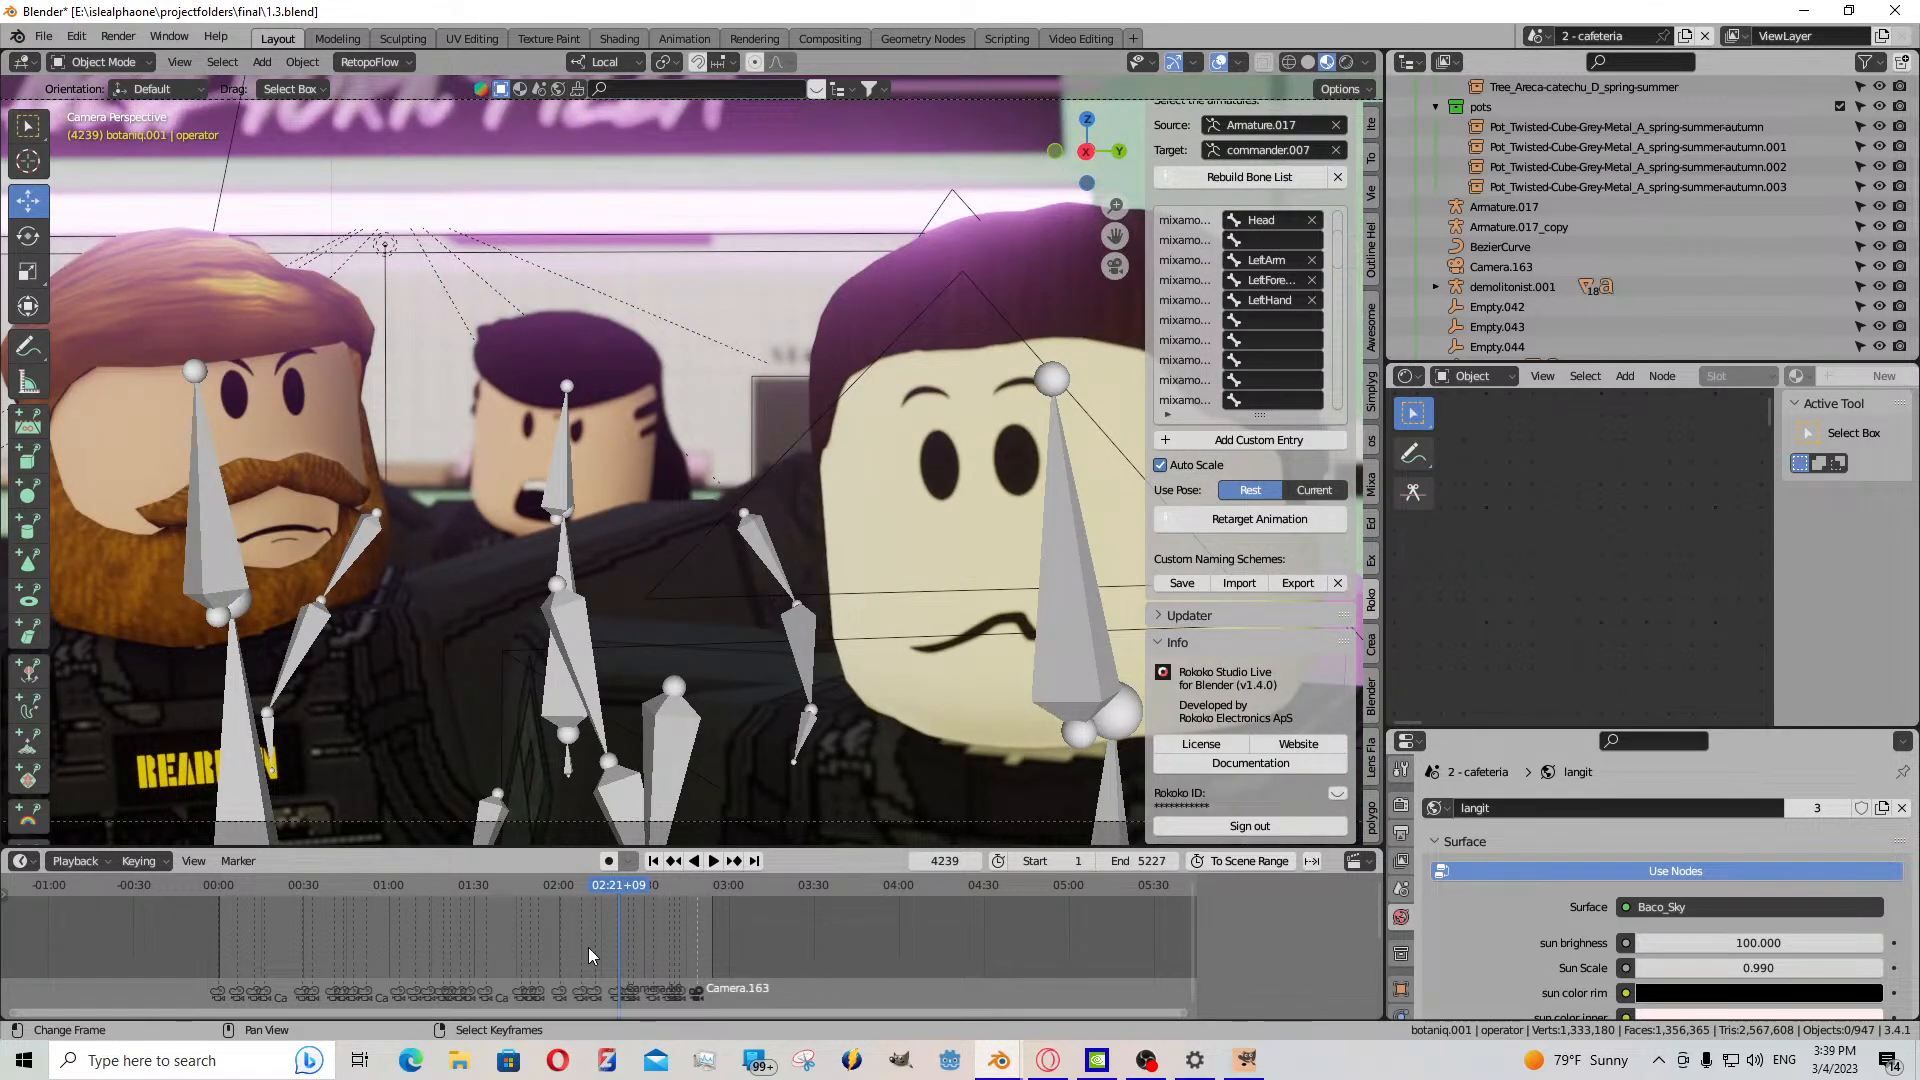
- Find the purple-haired character's shot, select its head mesh Dummy101.005 and play the scene up to frame 1300
{"action": "scroll", "coordinate": [694, 510], "scroll_direction": "down", "scroll_amount": 2}
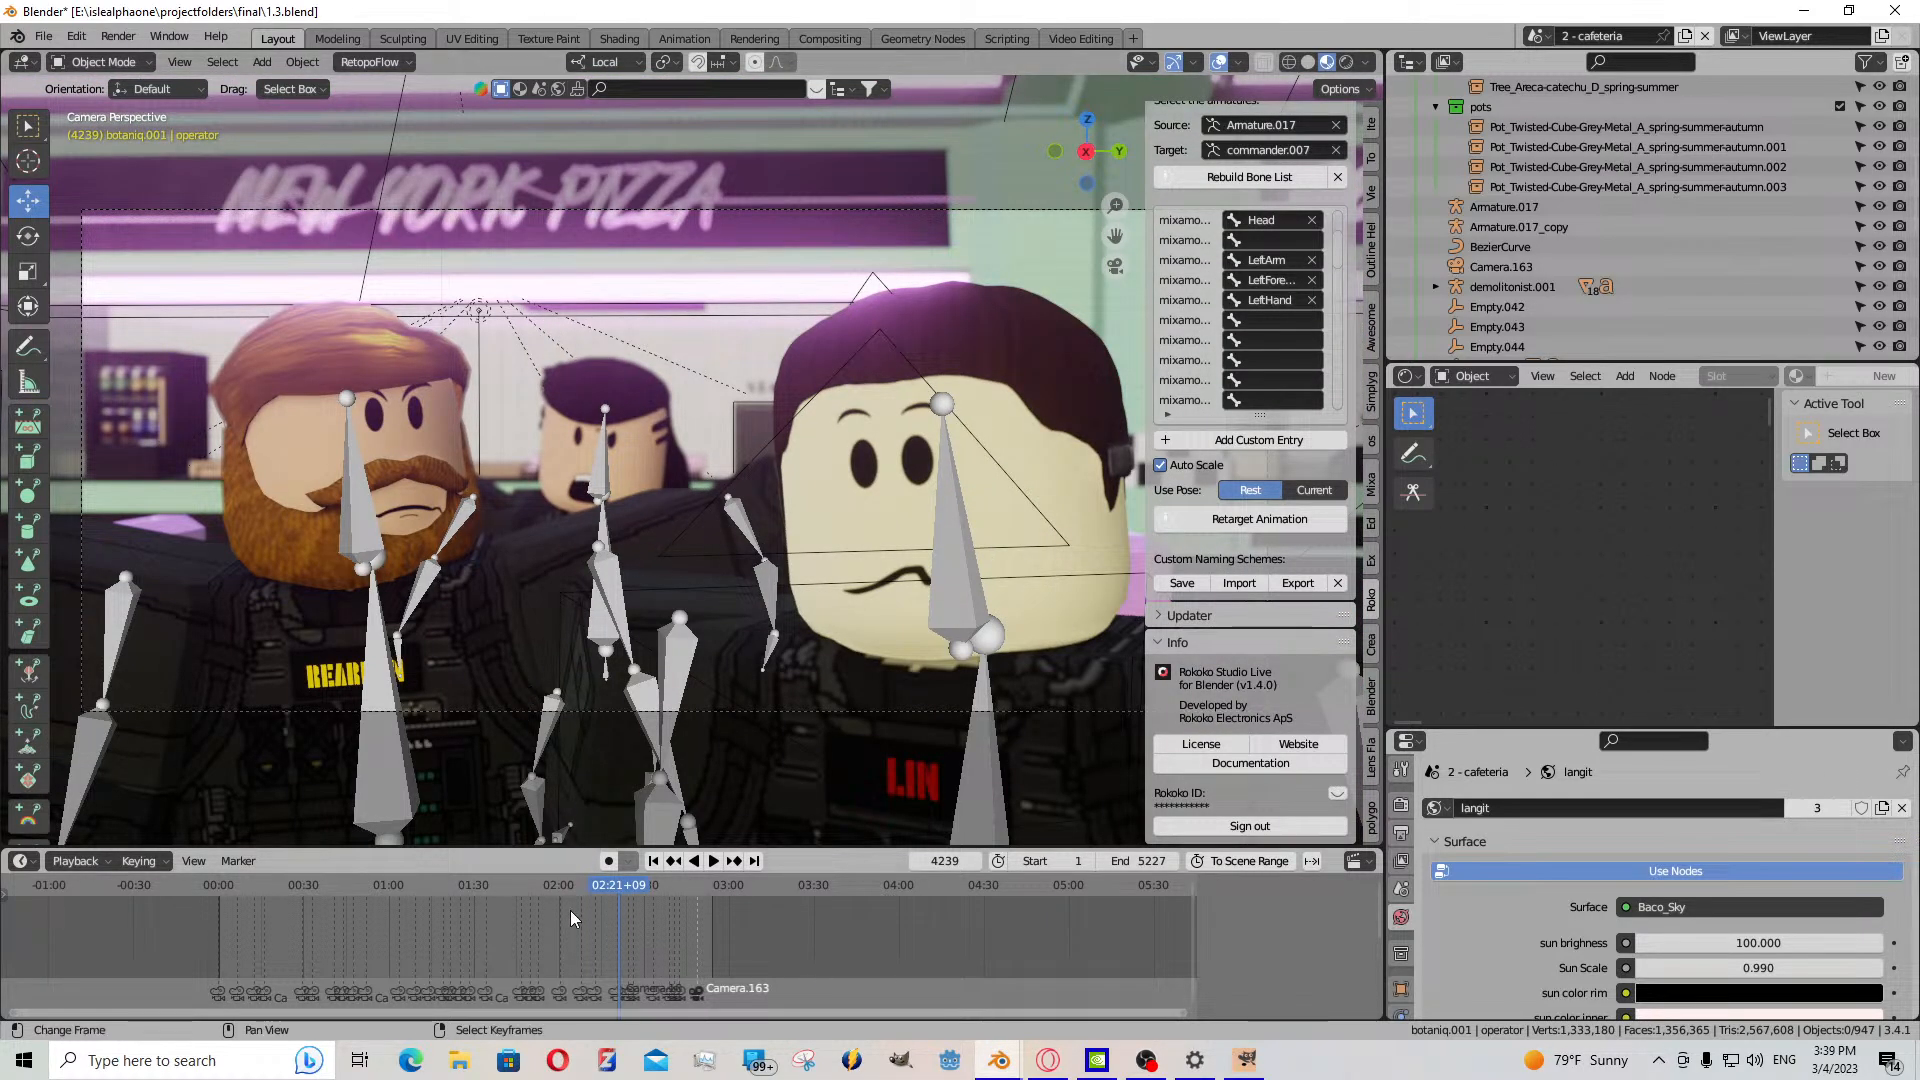
{"action": "left_click_drag", "start_coordinate": [610, 934], "coordinate": [514, 946]}
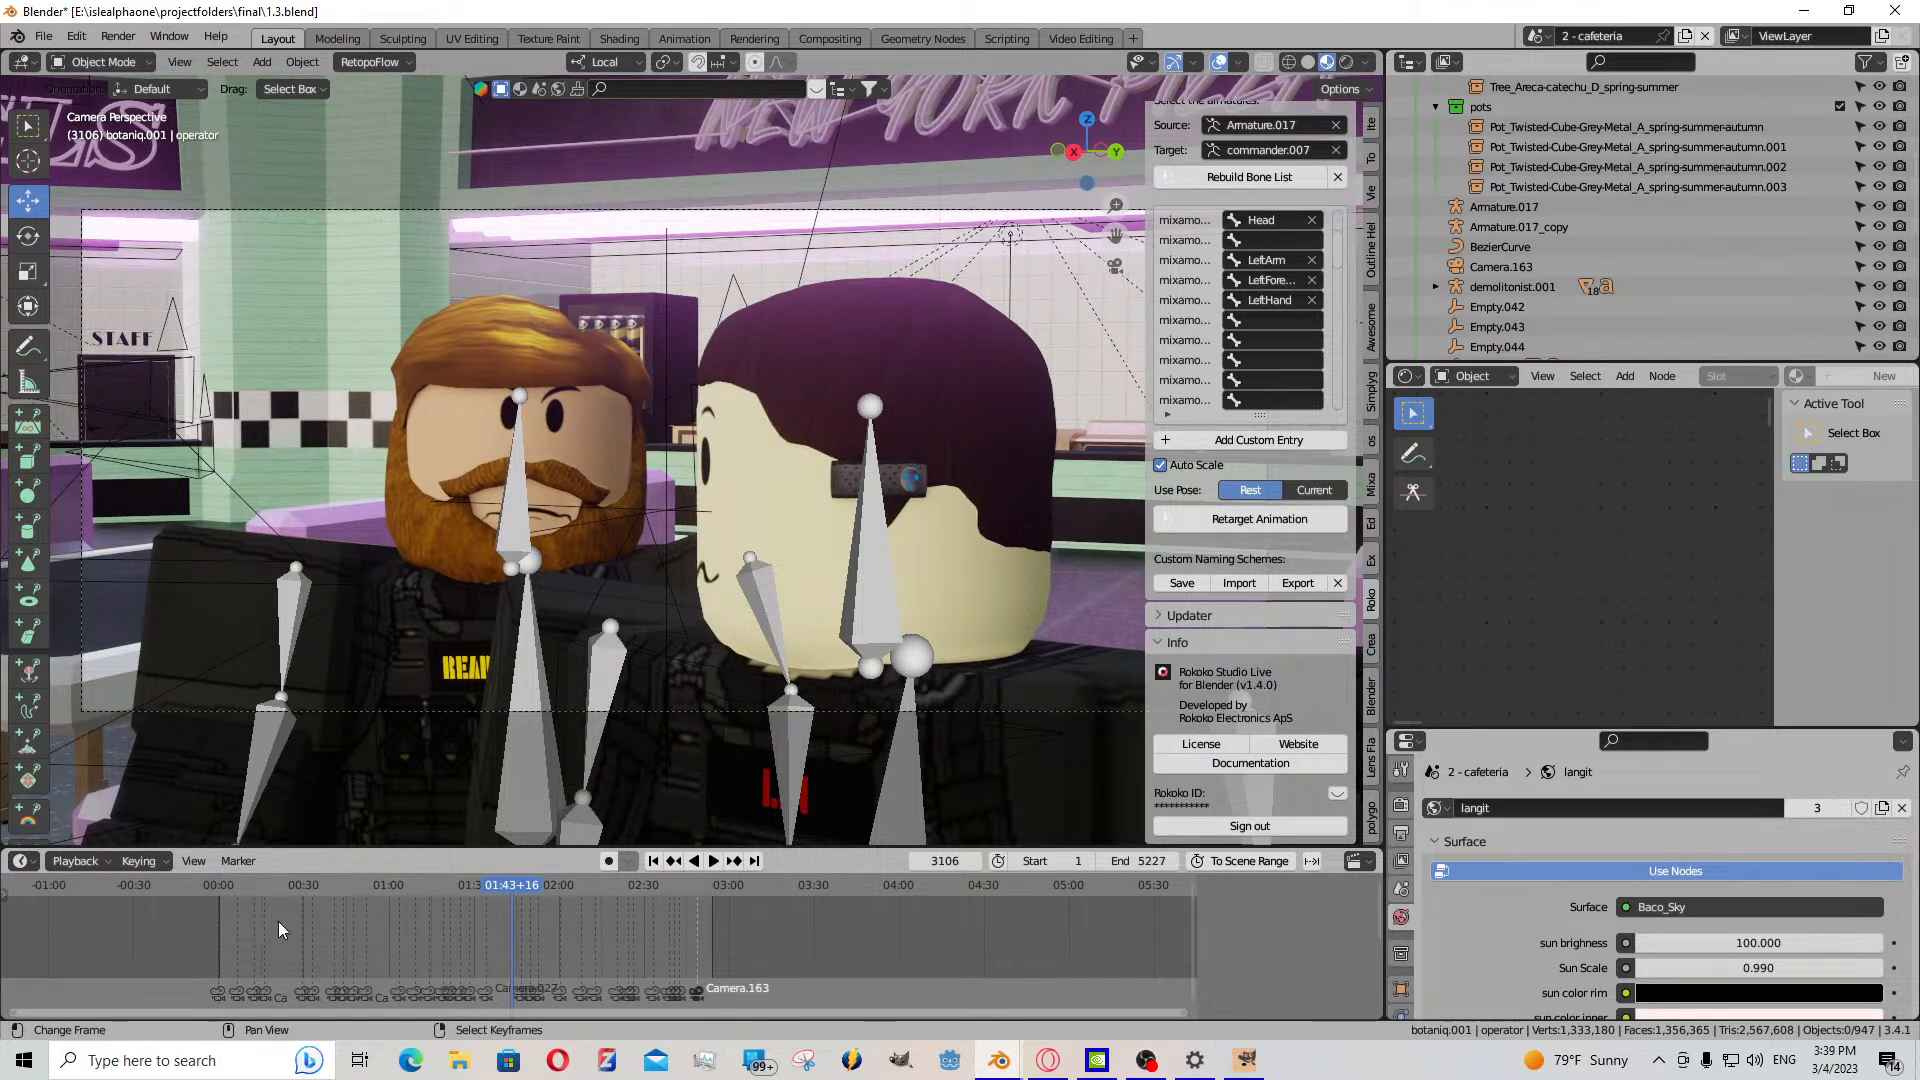
{"action": "left_click_drag", "start_coordinate": [278, 921], "coordinate": [418, 927]}
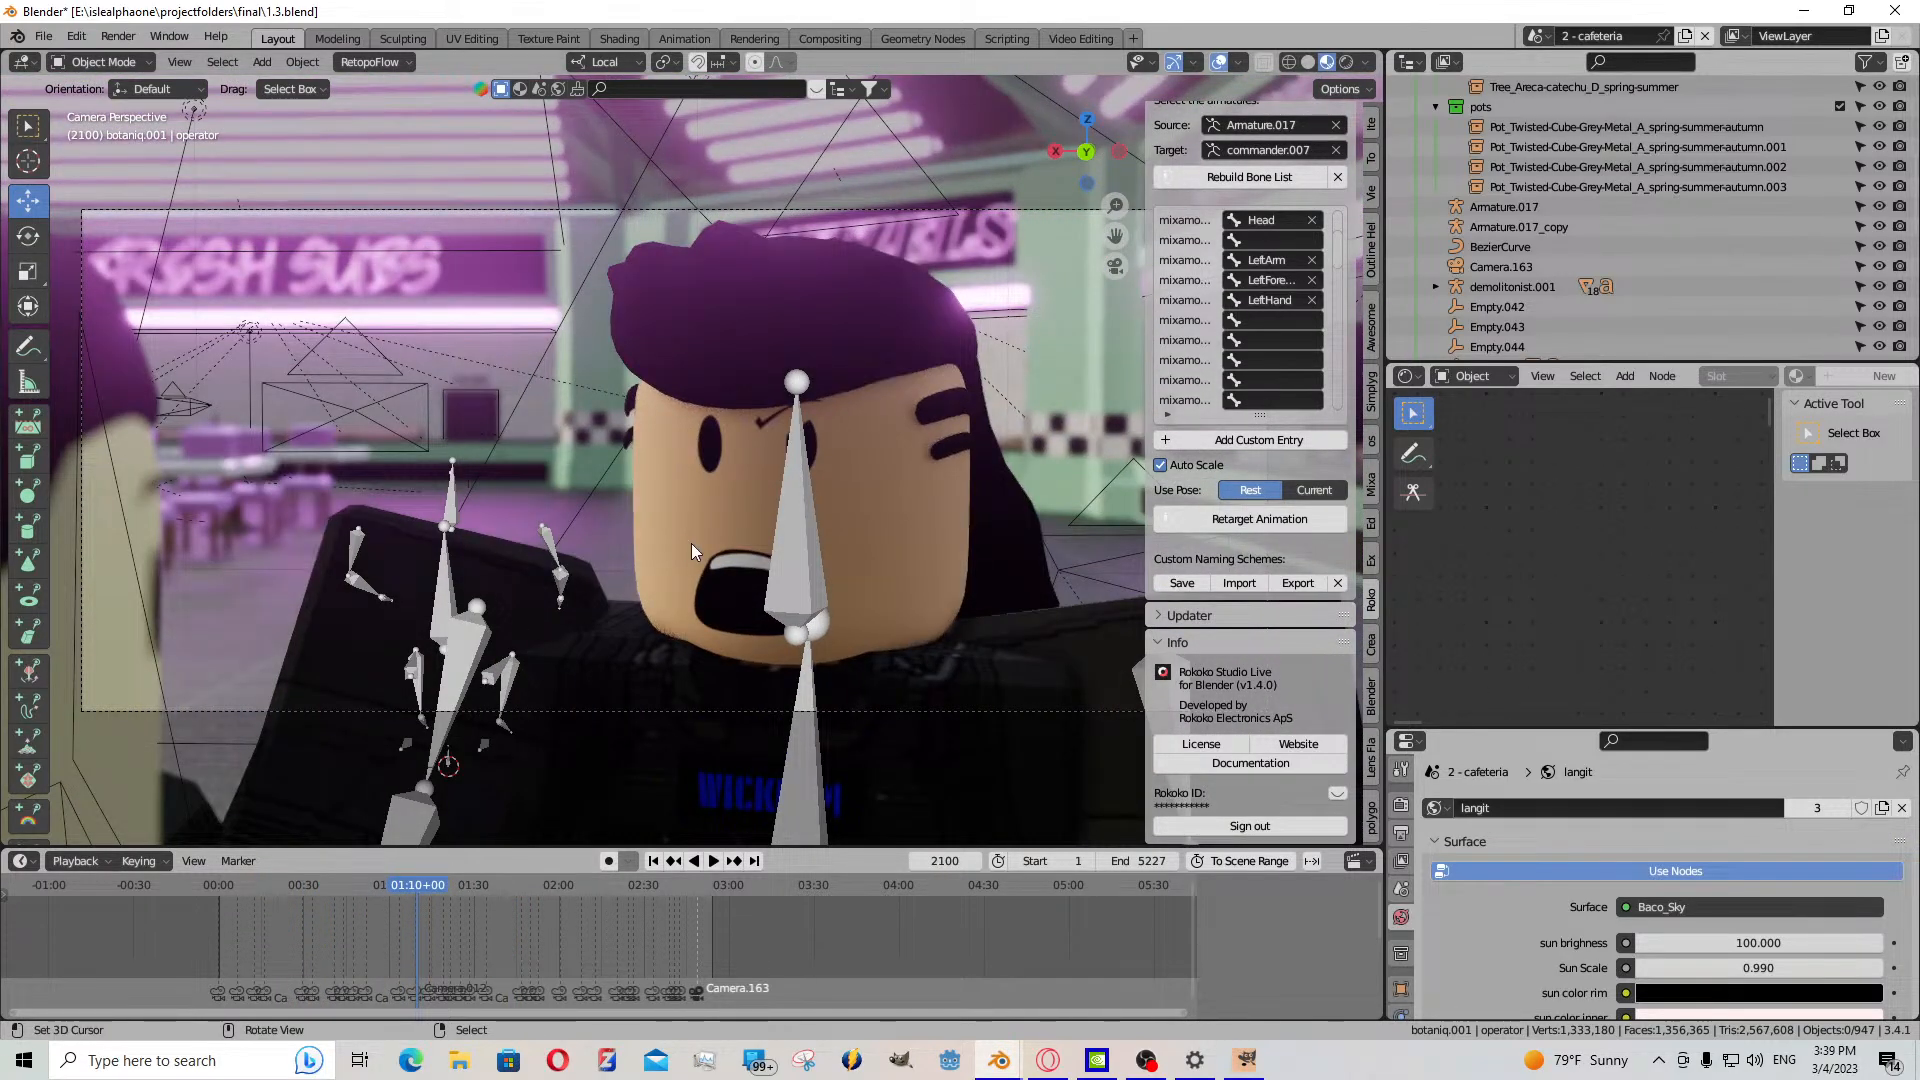
{"action": "left_click", "coordinate": [692, 543]}
{"action": "left_click_drag", "start_coordinate": [357, 920], "coordinate": [334, 912]}
{"action": "left_click", "coordinate": [705, 861]}
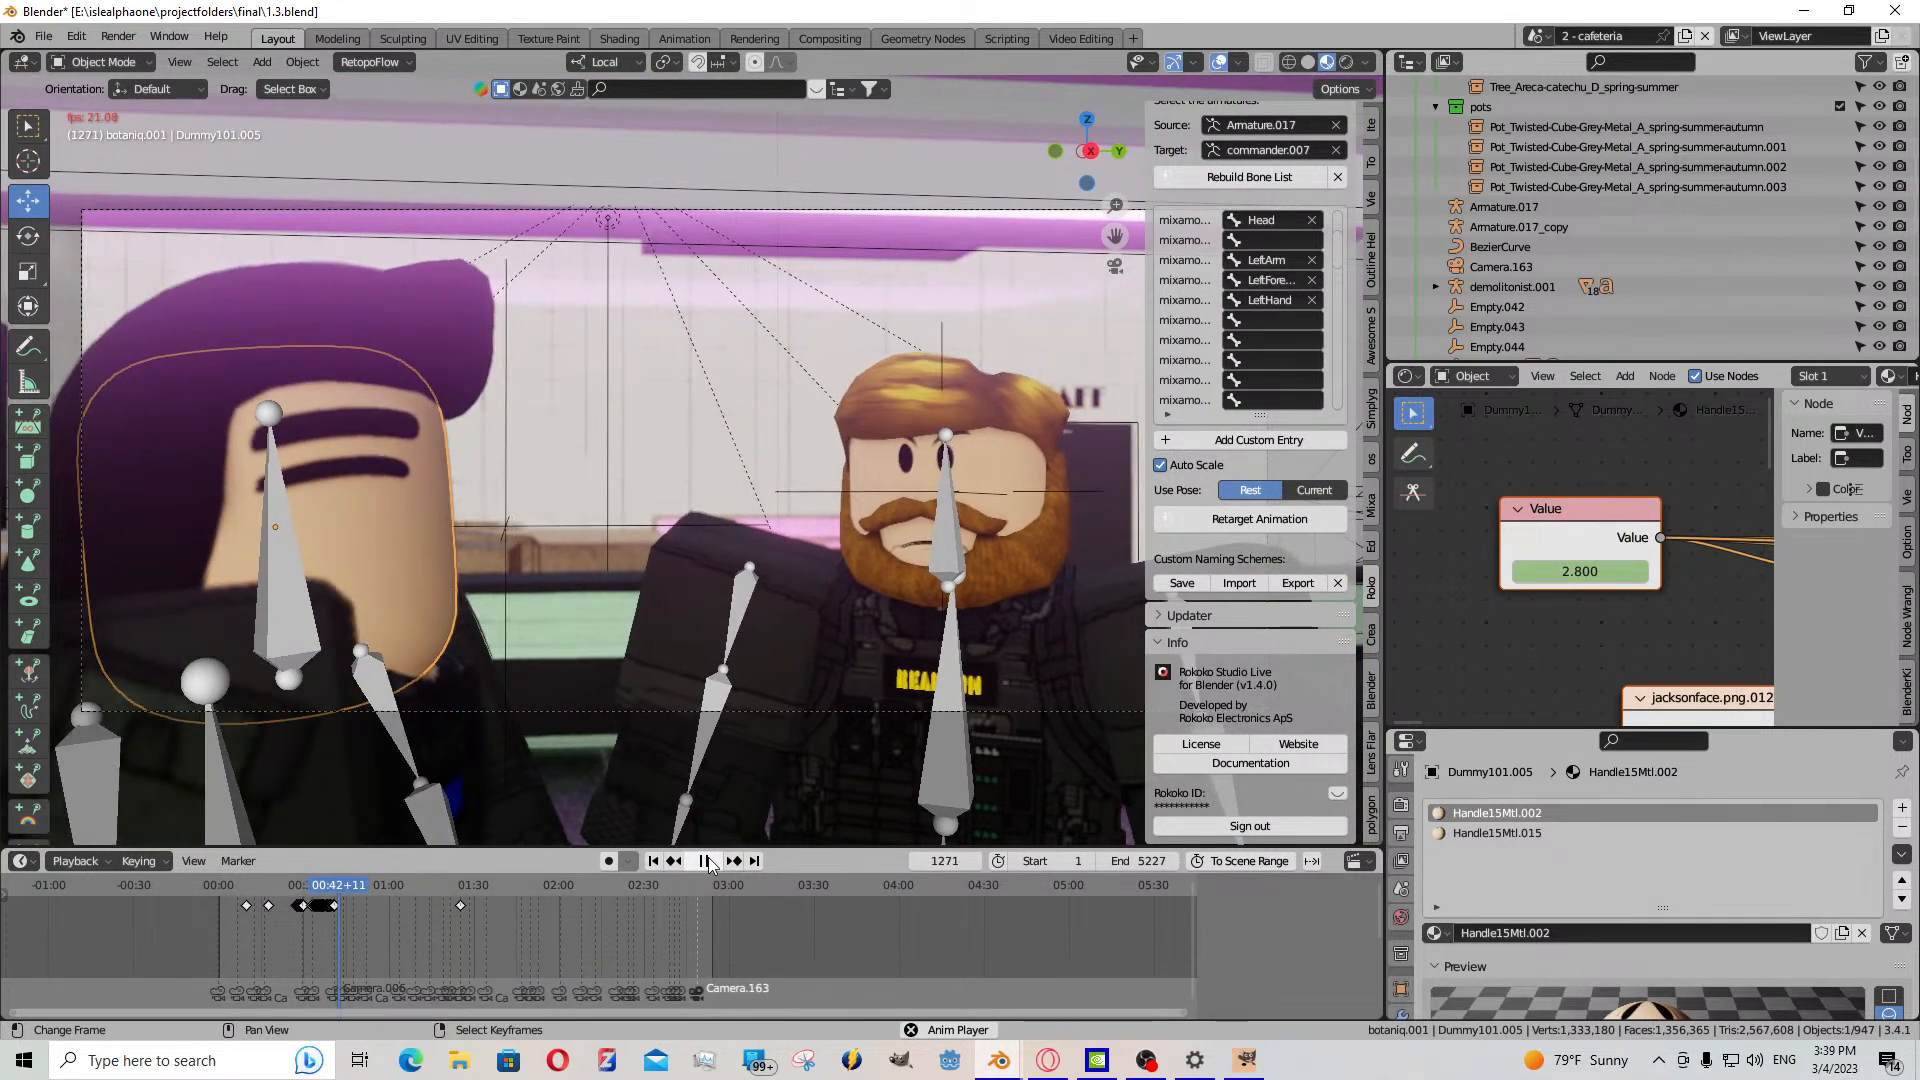
{"action": "left_click", "coordinate": [706, 860]}
- Keyframe the head's Value nodes at frame 1300, with 3.500 on Handle15Mtl.015 and 2.800 on Handle15Mtl.002
{"action": "middle_click_drag", "start_coordinate": [533, 770], "coordinate": [534, 770]}
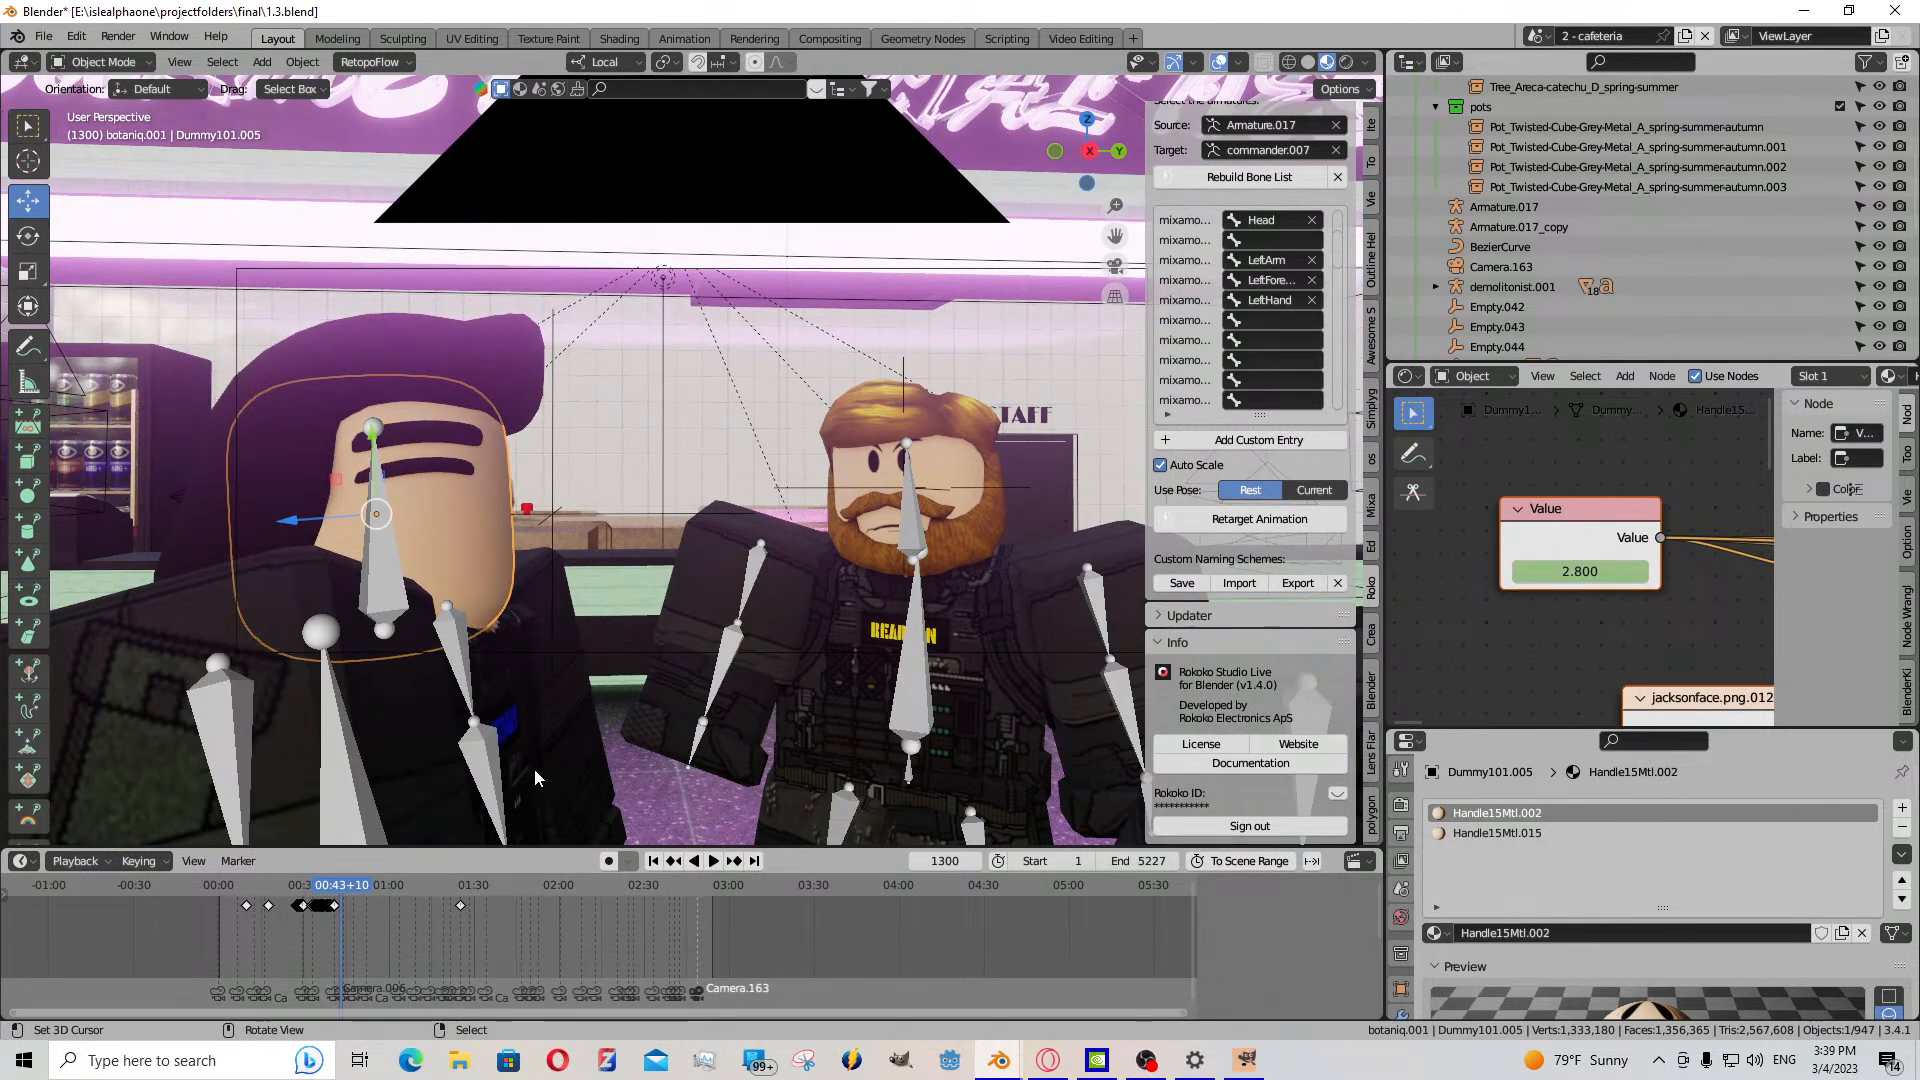
{"action": "key", "text": "shift+grave"}
{"action": "key", "text": "w"}
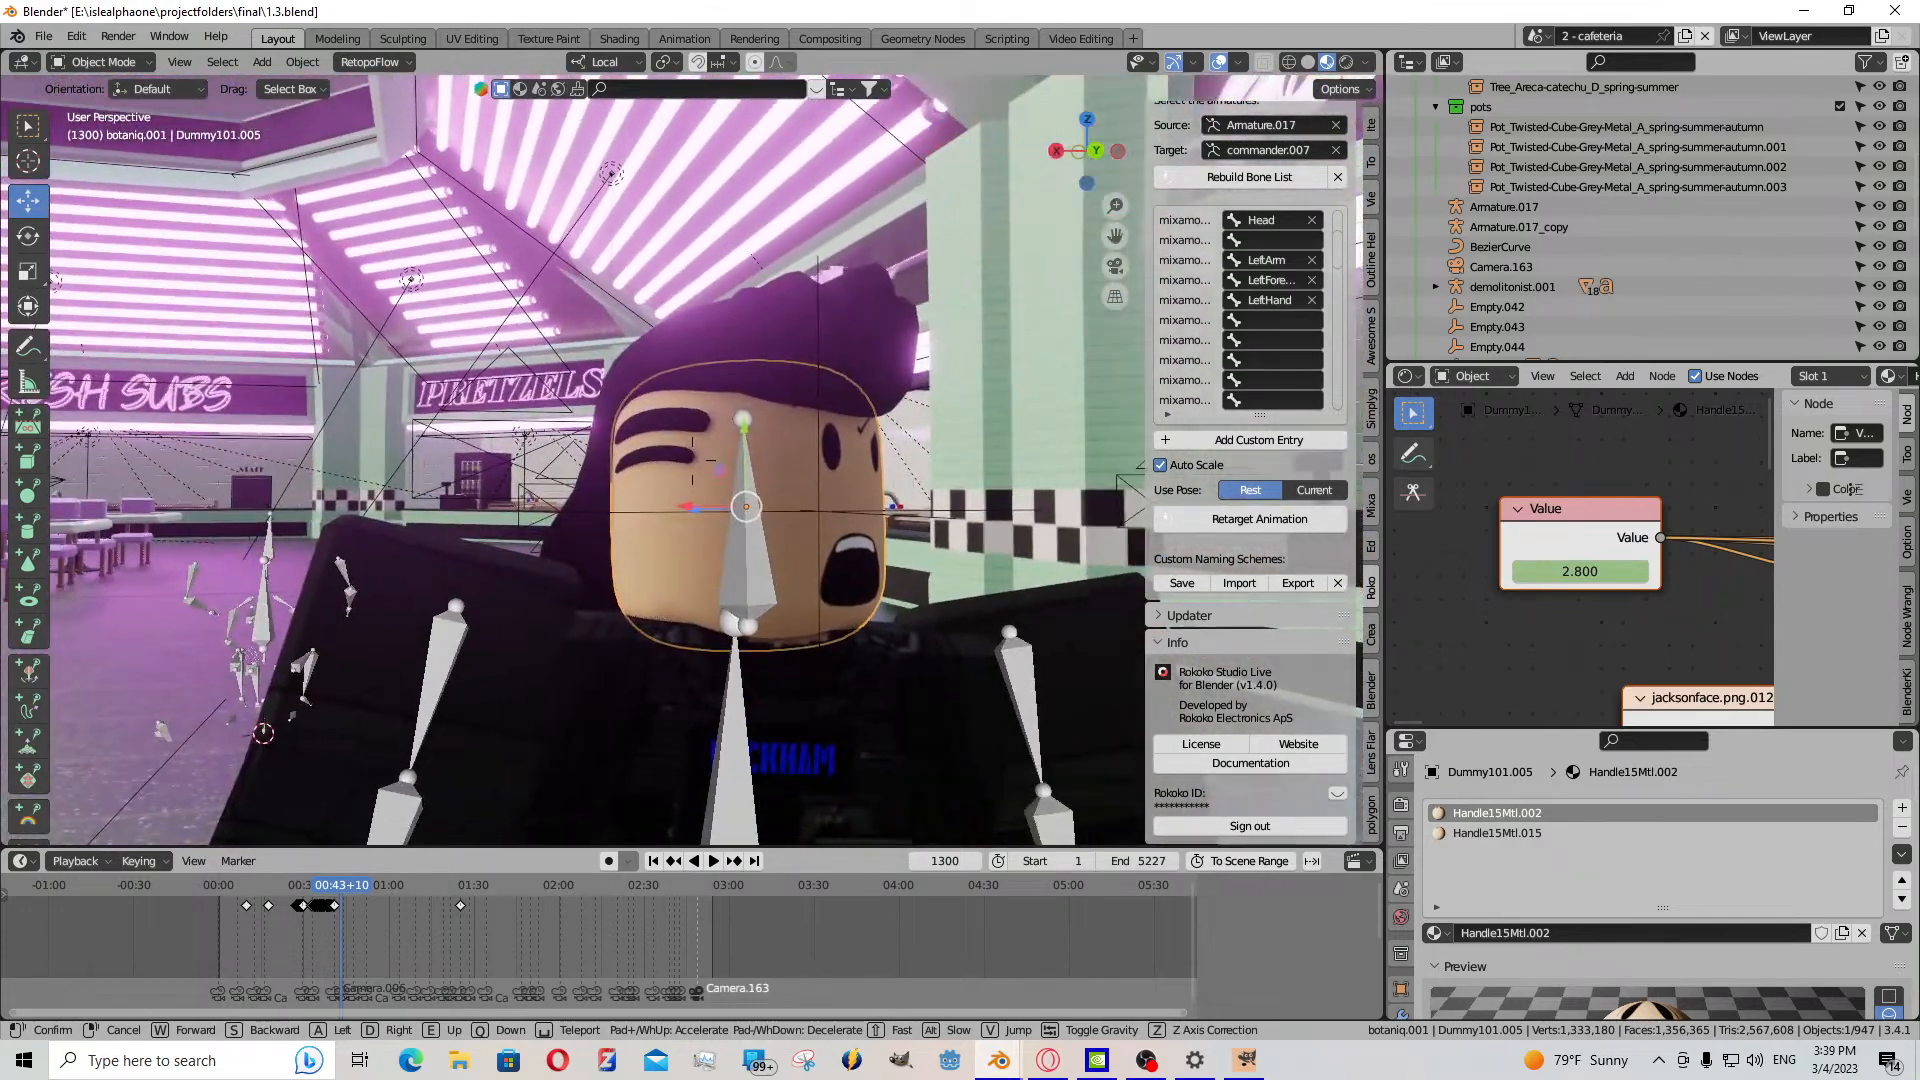
{"action": "left_click", "coordinate": [1006, 778]}
{"action": "left_click", "coordinate": [1462, 834]}
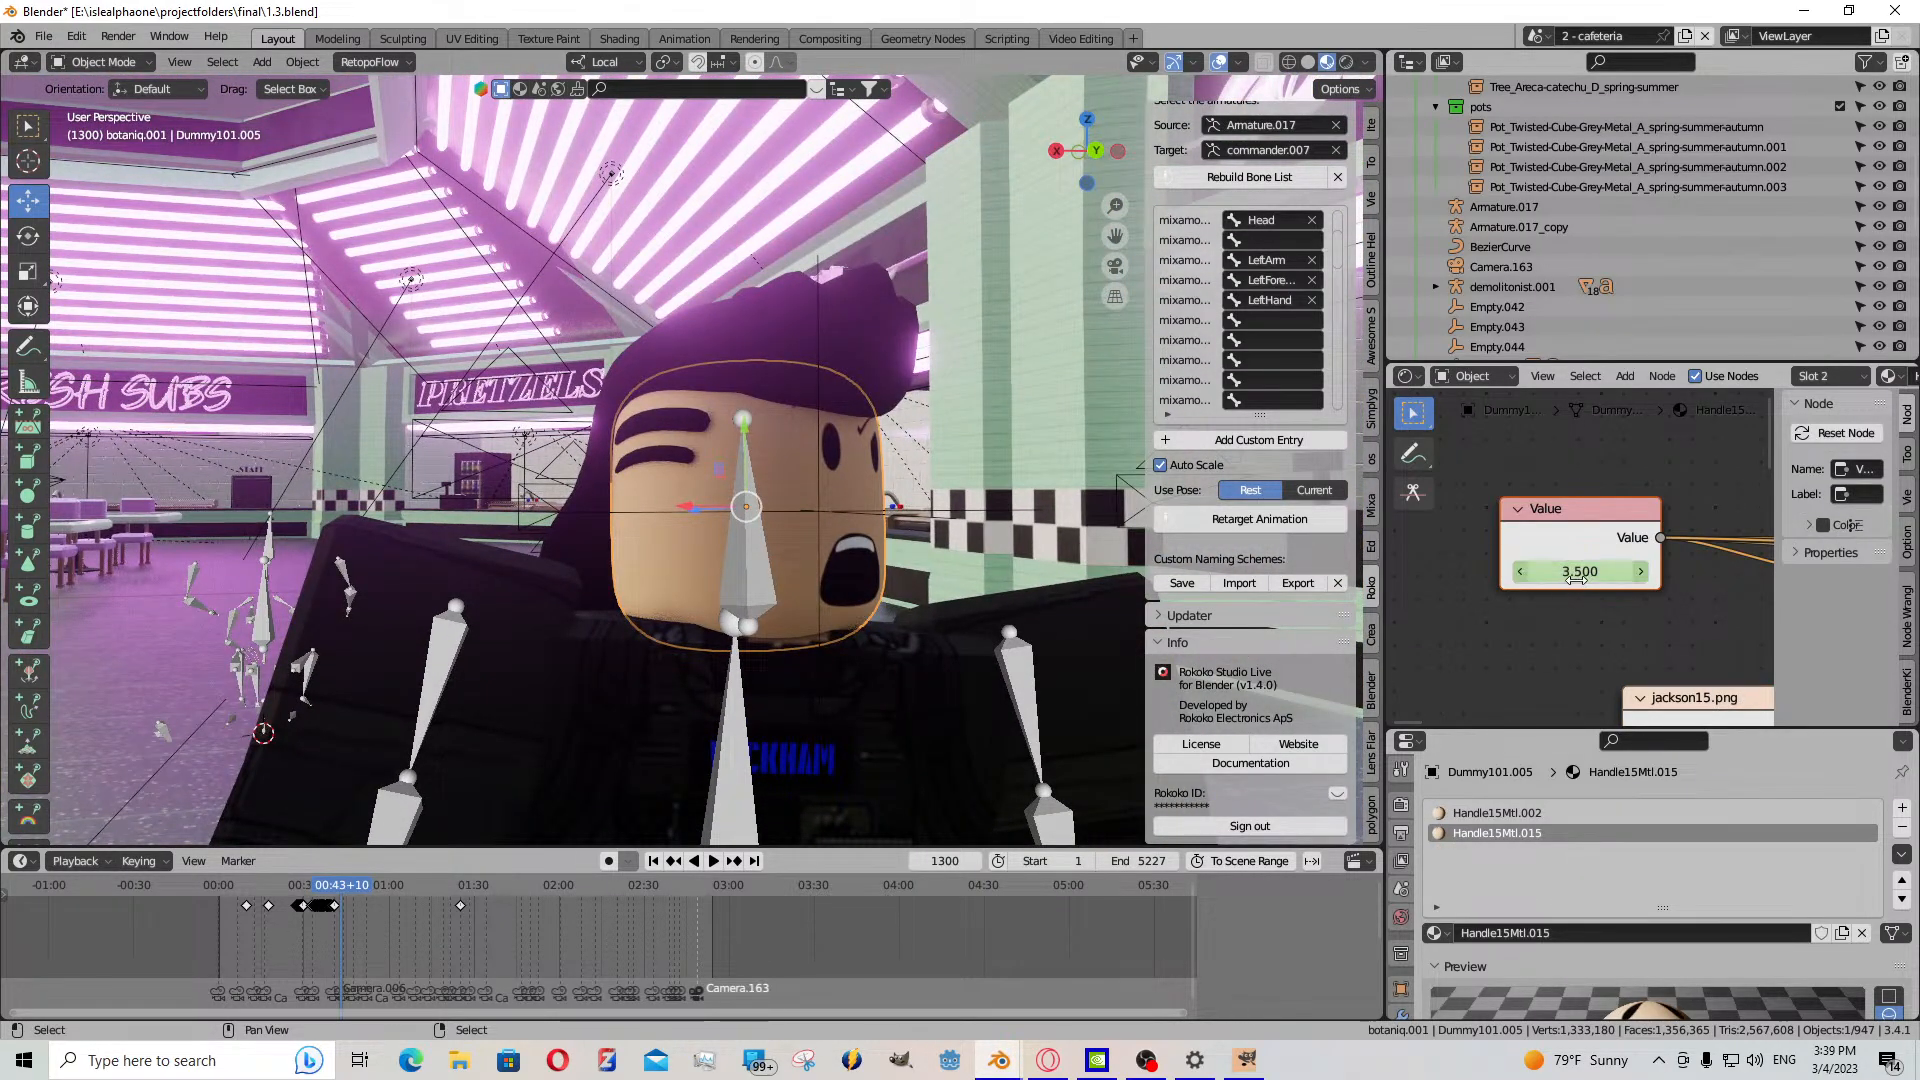
{"action": "key", "text": "i"}
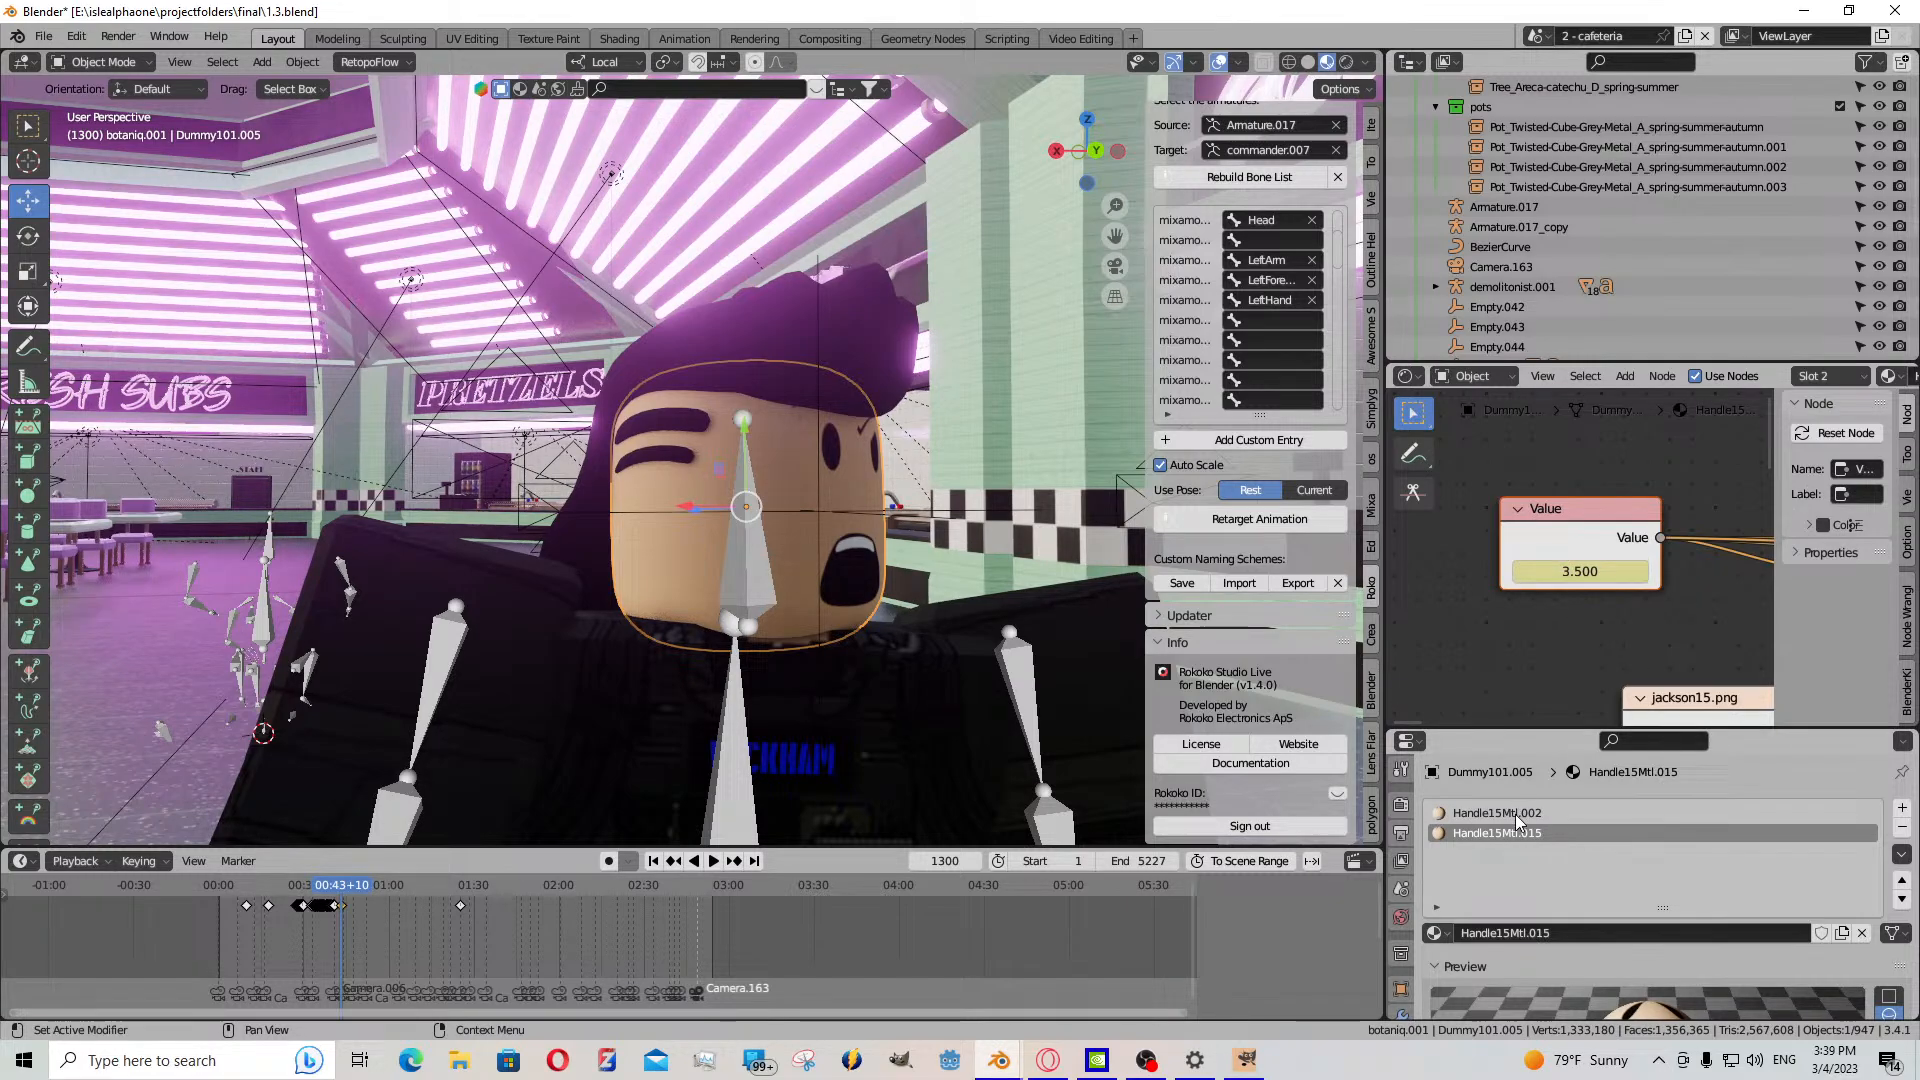
{"action": "left_click", "coordinate": [1514, 815]}
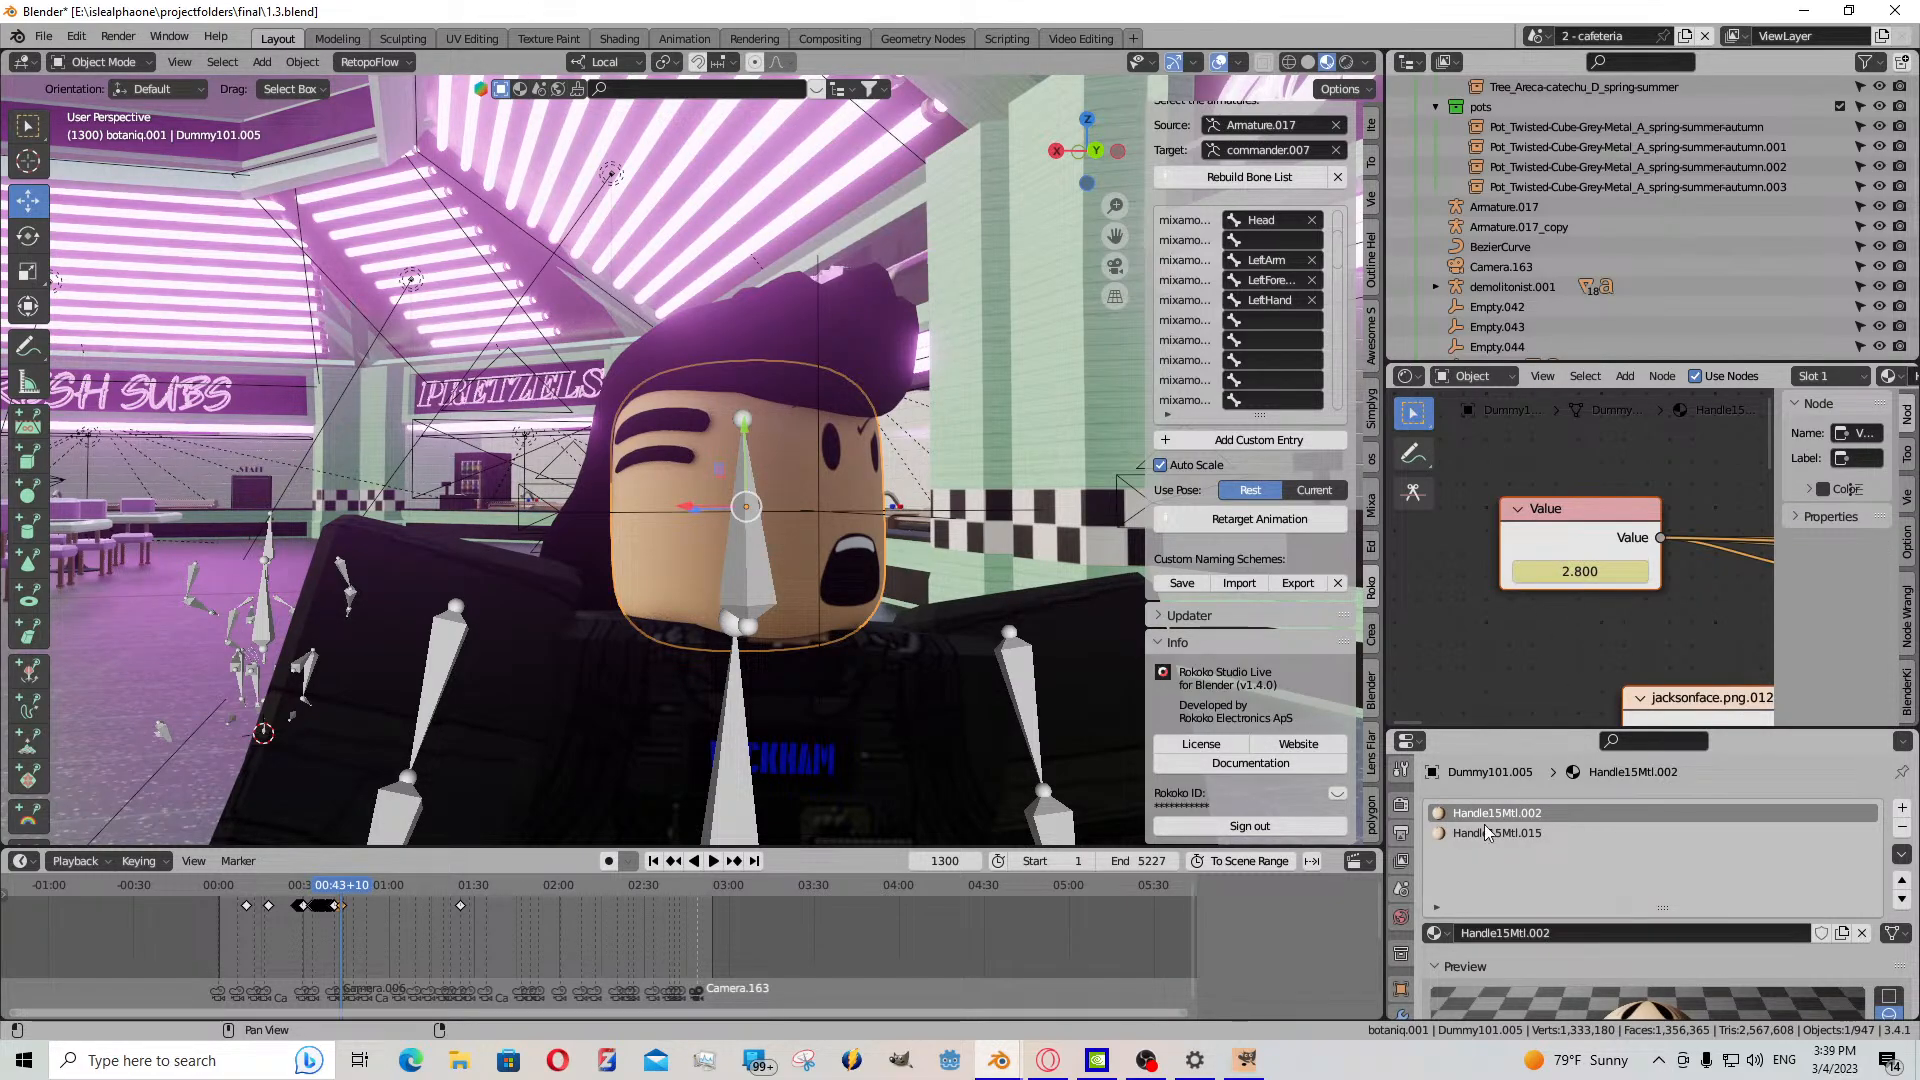
- Try a Value of 1 on the head's Handle15Mtl.015 and Handle15Mtl.002 materials at frame 1301
{"action": "key", "text": "Right"}
{"action": "left_click", "coordinate": [1489, 833]}
{"action": "left_click", "coordinate": [1579, 571]}
{"action": "type", "text": "1"}
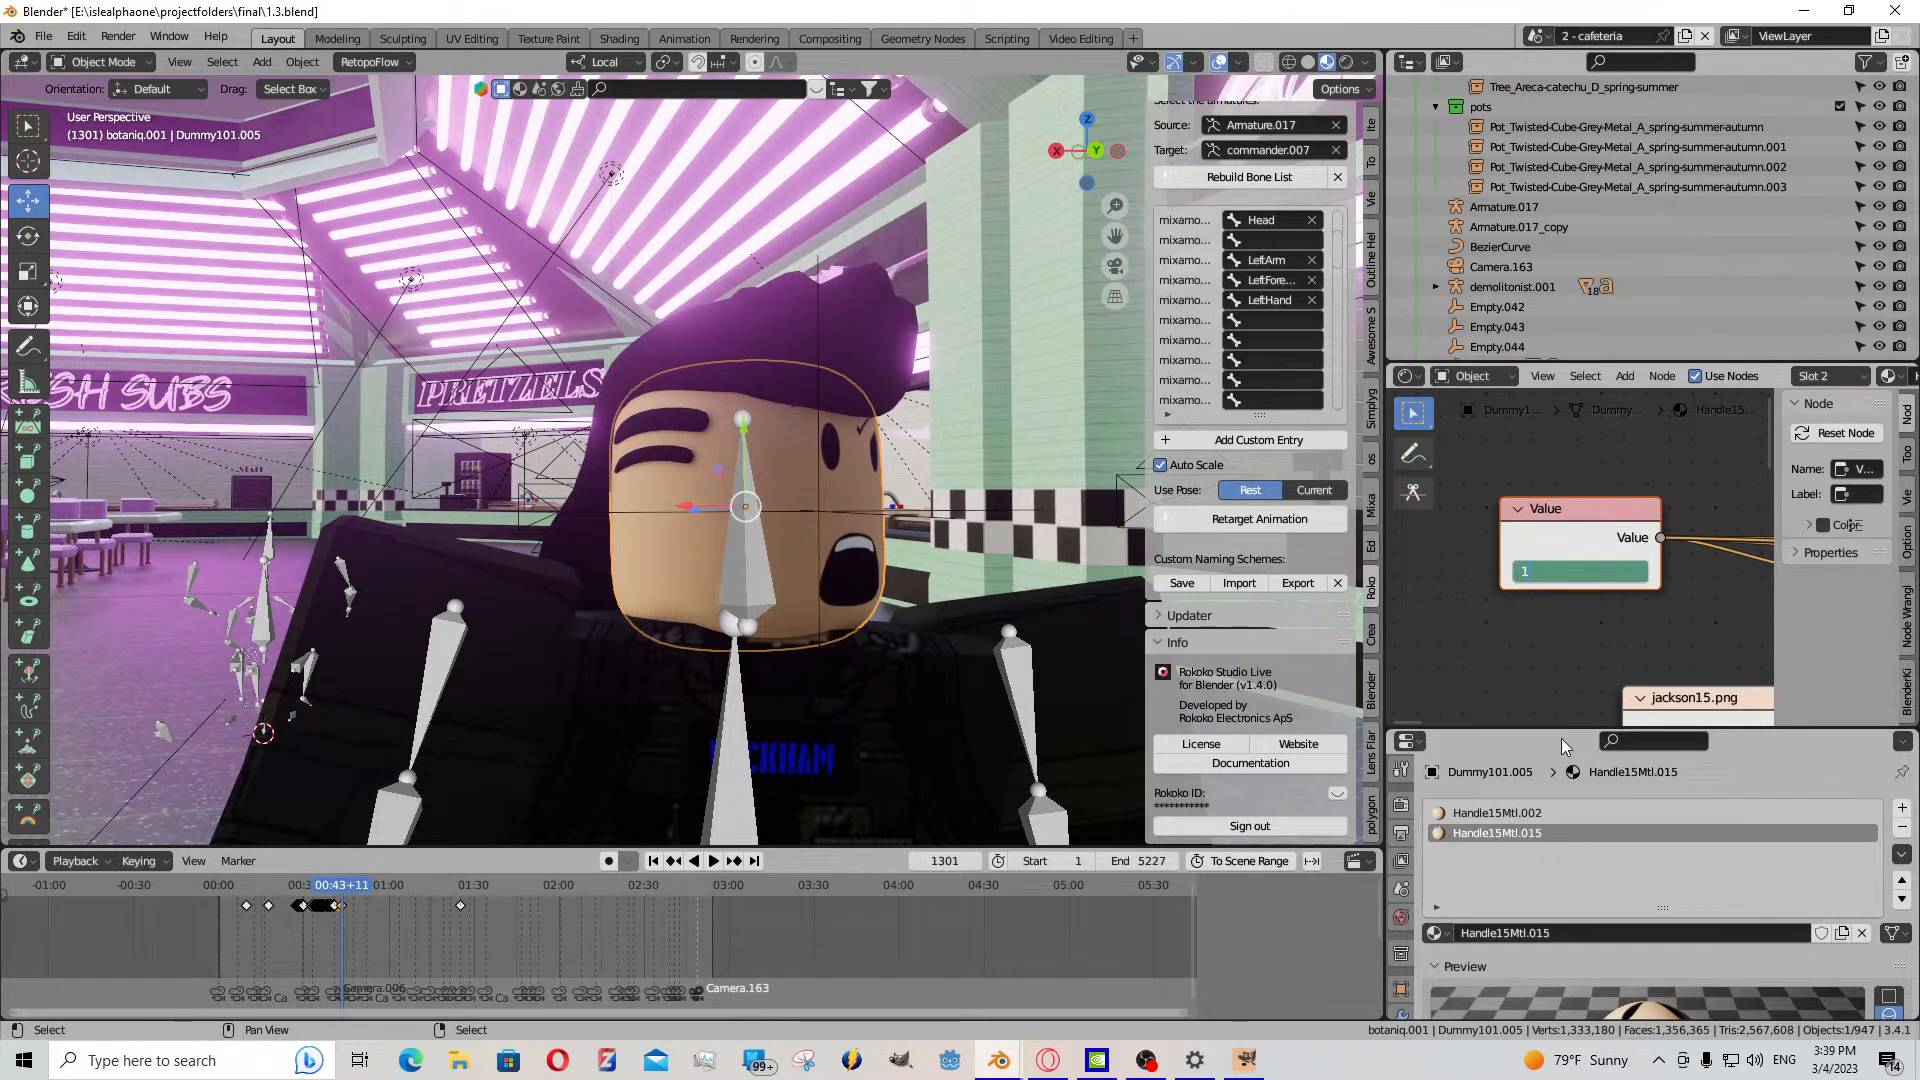
{"action": "key", "text": "Return"}
{"action": "left_click", "coordinate": [1589, 569]}
{"action": "type", "text": "1"}
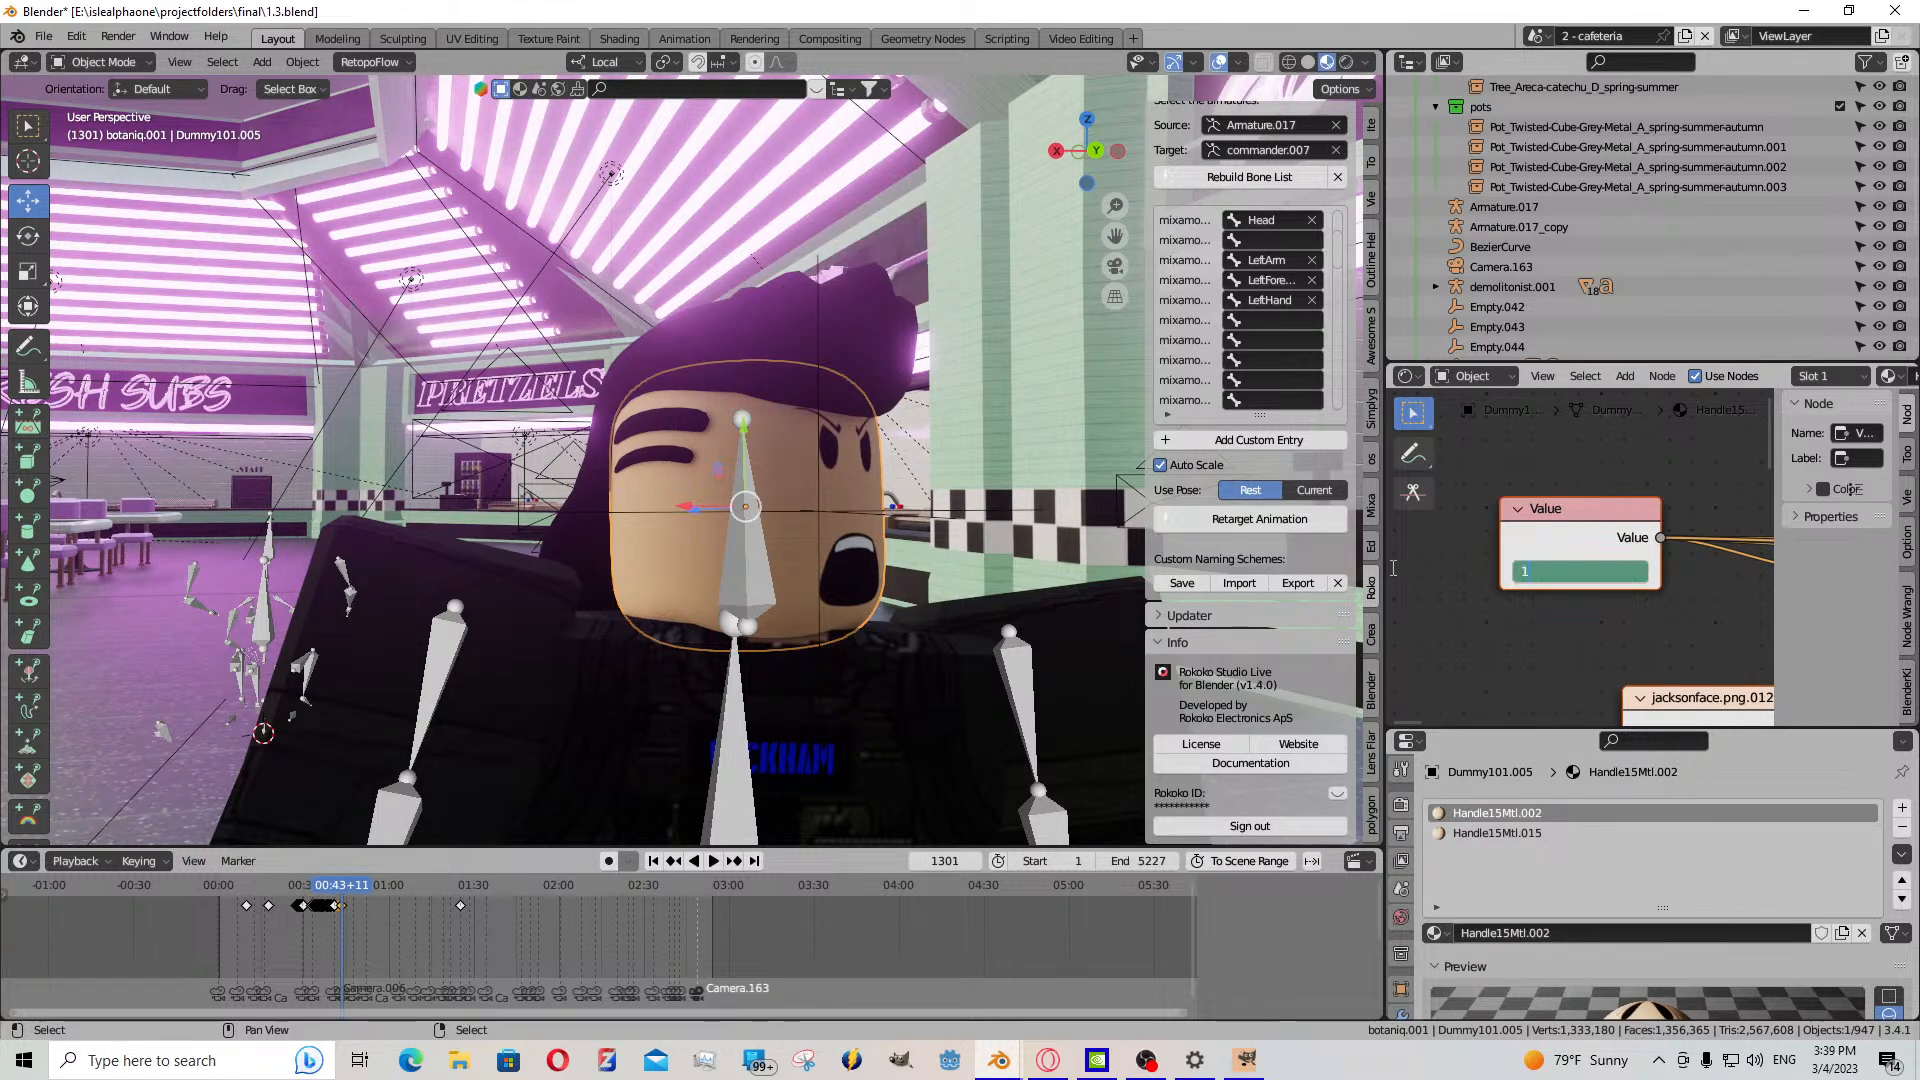
{"action": "key", "text": "Return"}
- Play the scene through the camera from frame 1301 to the purple-haired character's close-up around frame 1568
{"action": "key", "text": "KP_0"}
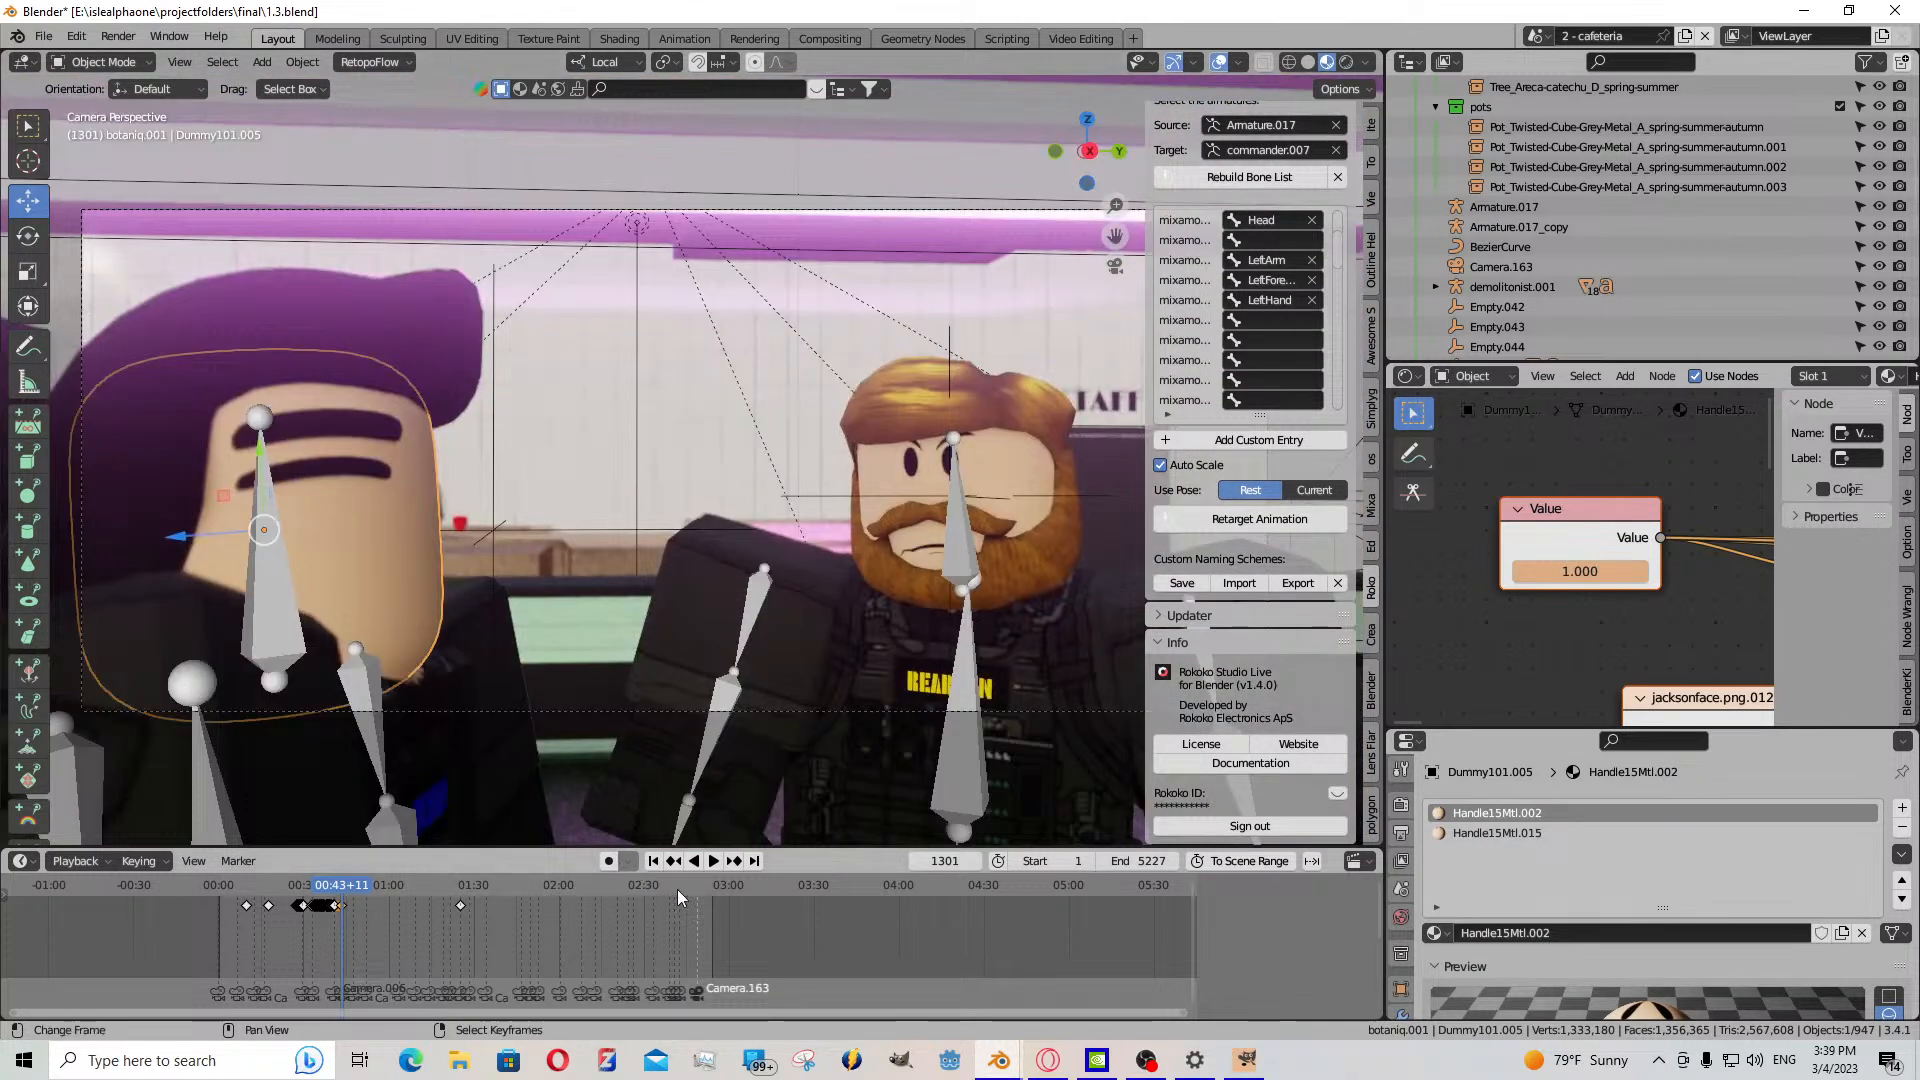
{"action": "left_click", "coordinate": [720, 862]}
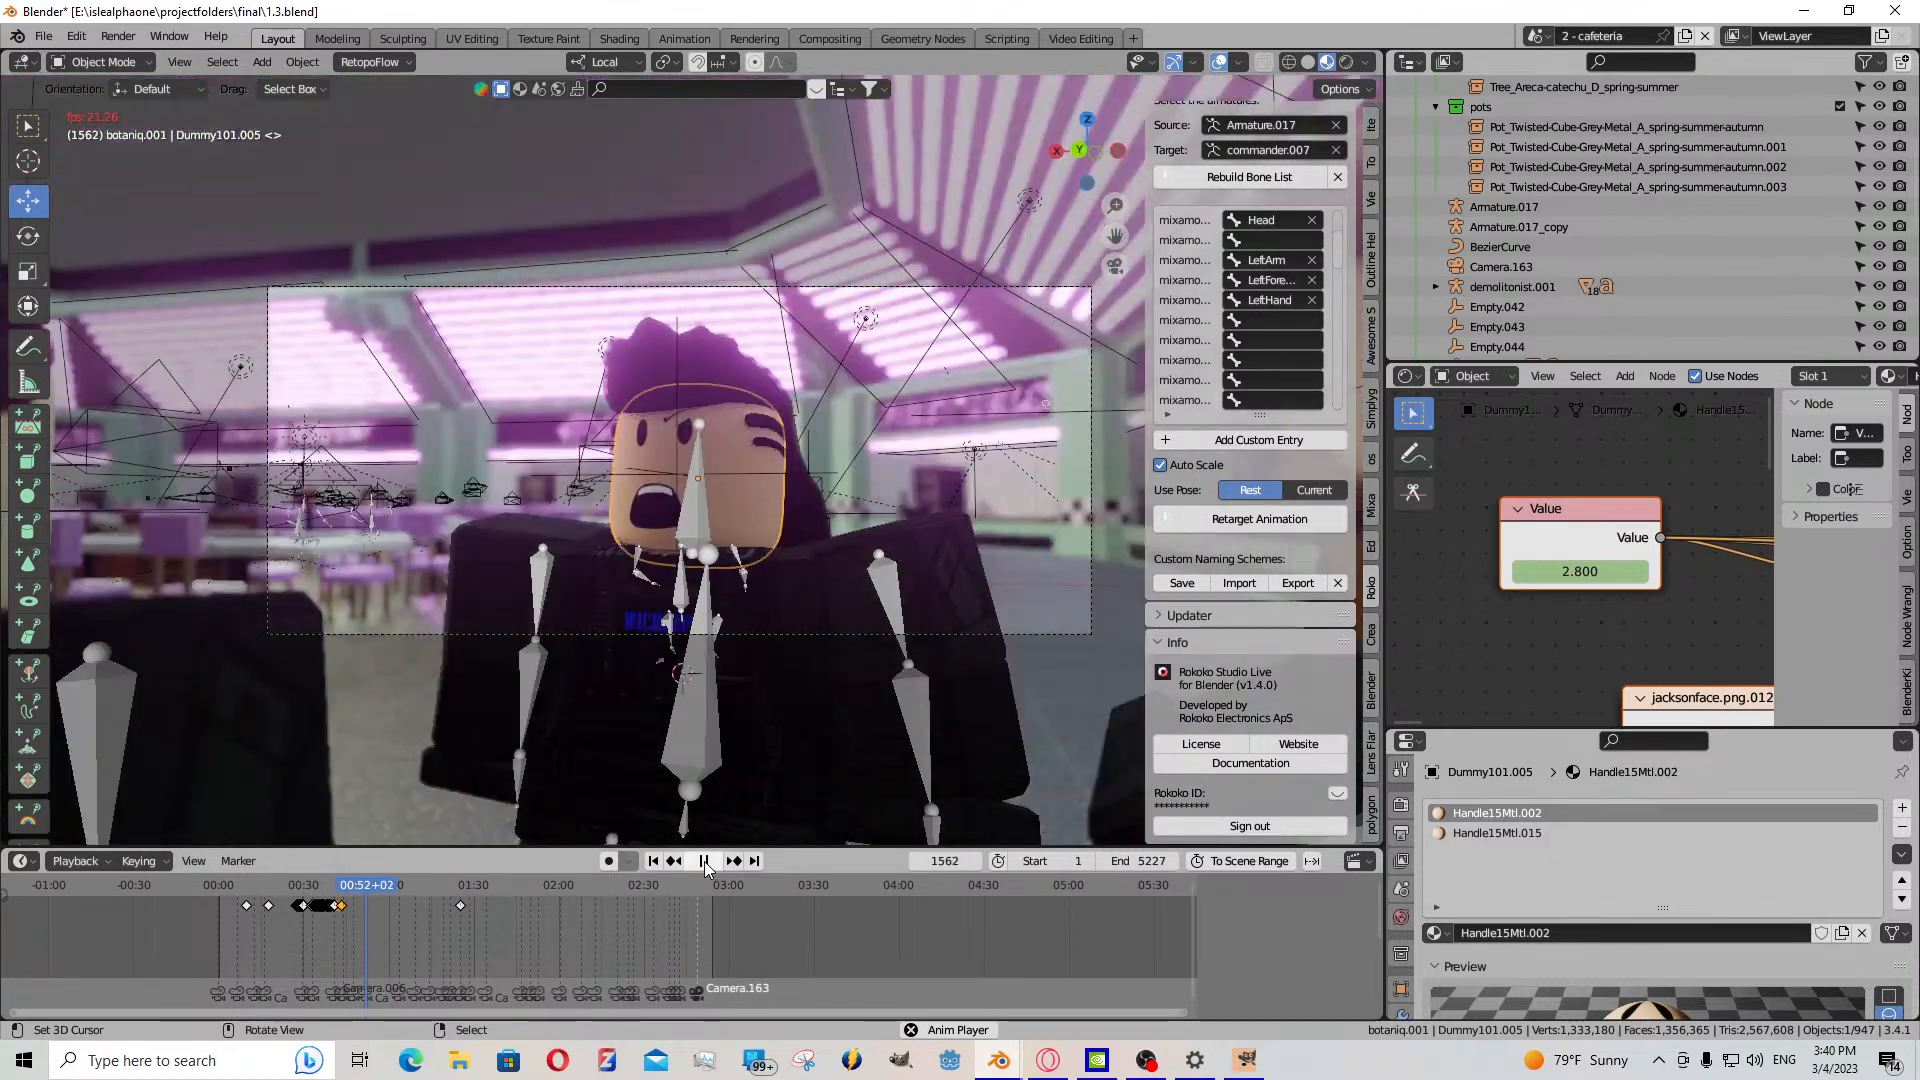
{"action": "left_click", "coordinate": [705, 862]}
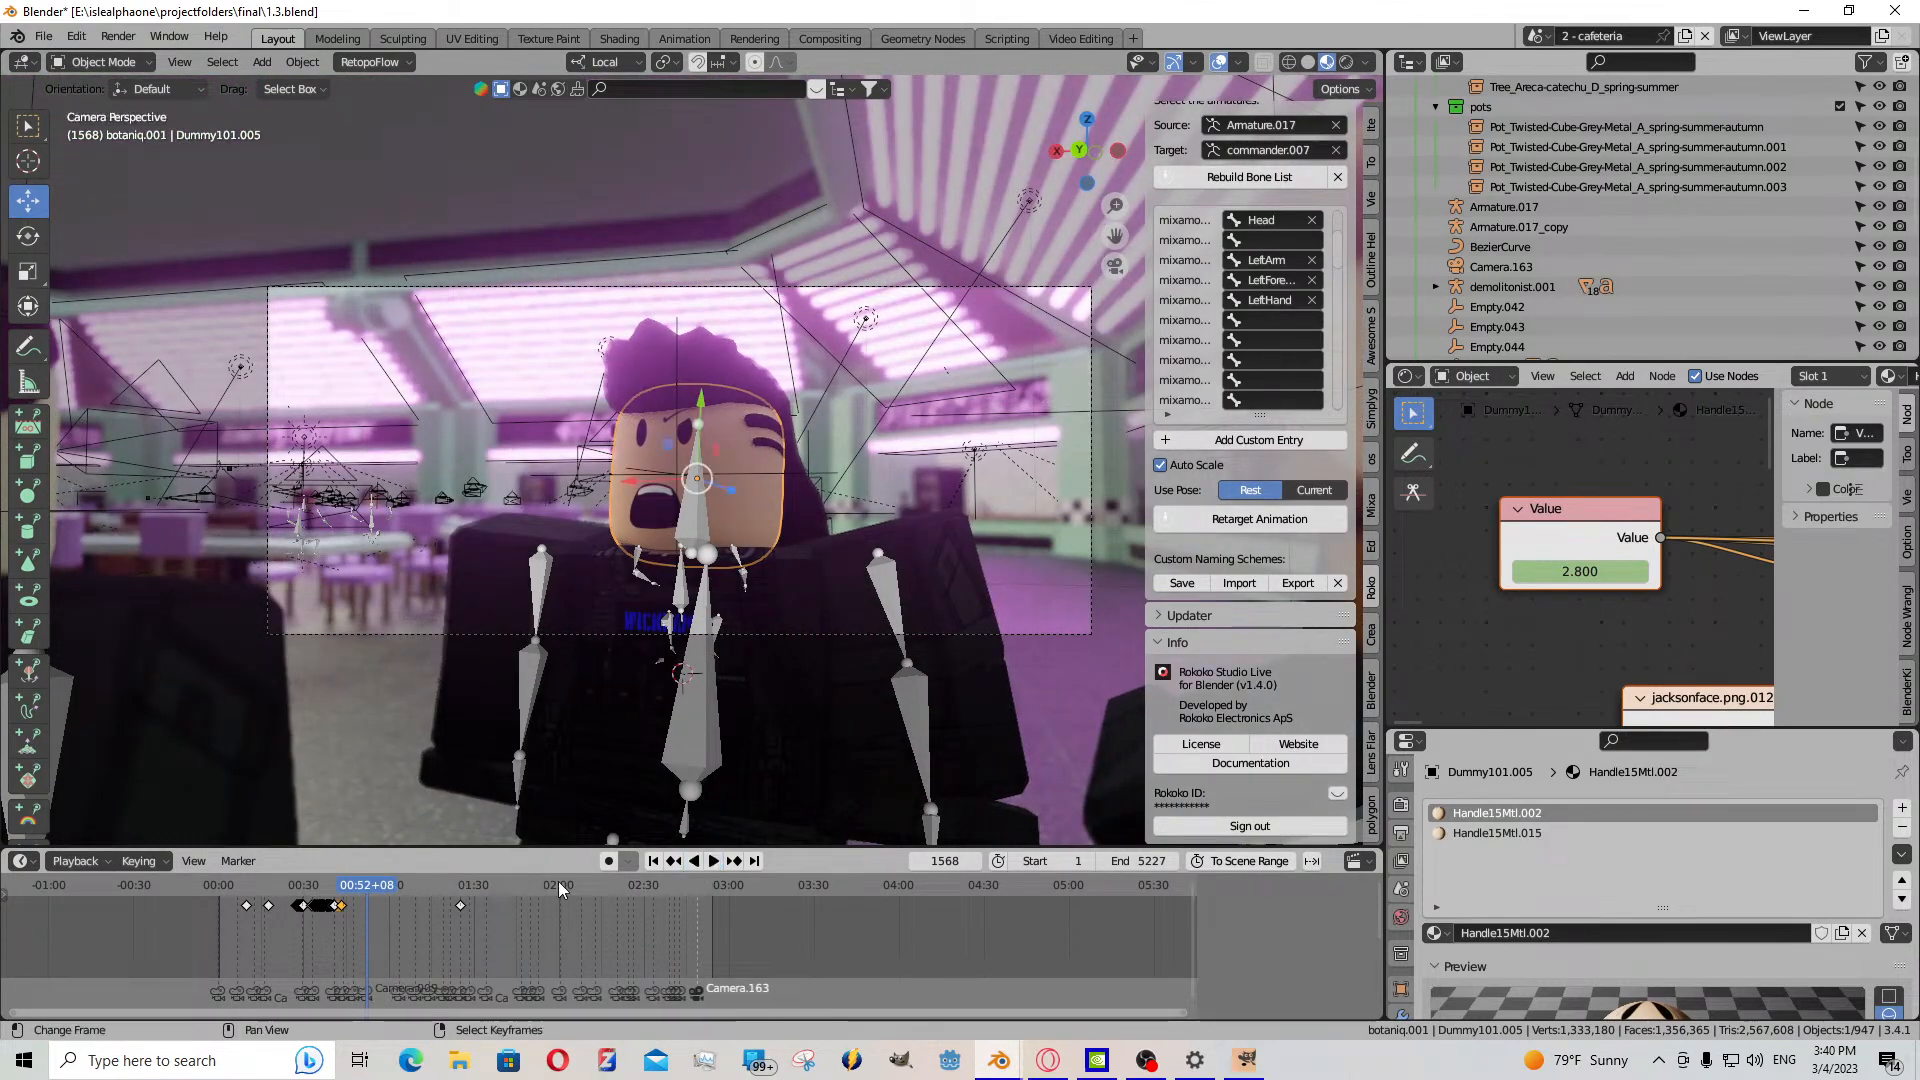
- Delete the head's last, isolated keyframe well beyond frame 1568
{"action": "right_click", "coordinate": [462, 906]}
{"action": "key", "text": "Delete"}
{"action": "scroll", "coordinate": [464, 910], "scroll_direction": "up", "scroll_amount": 3}
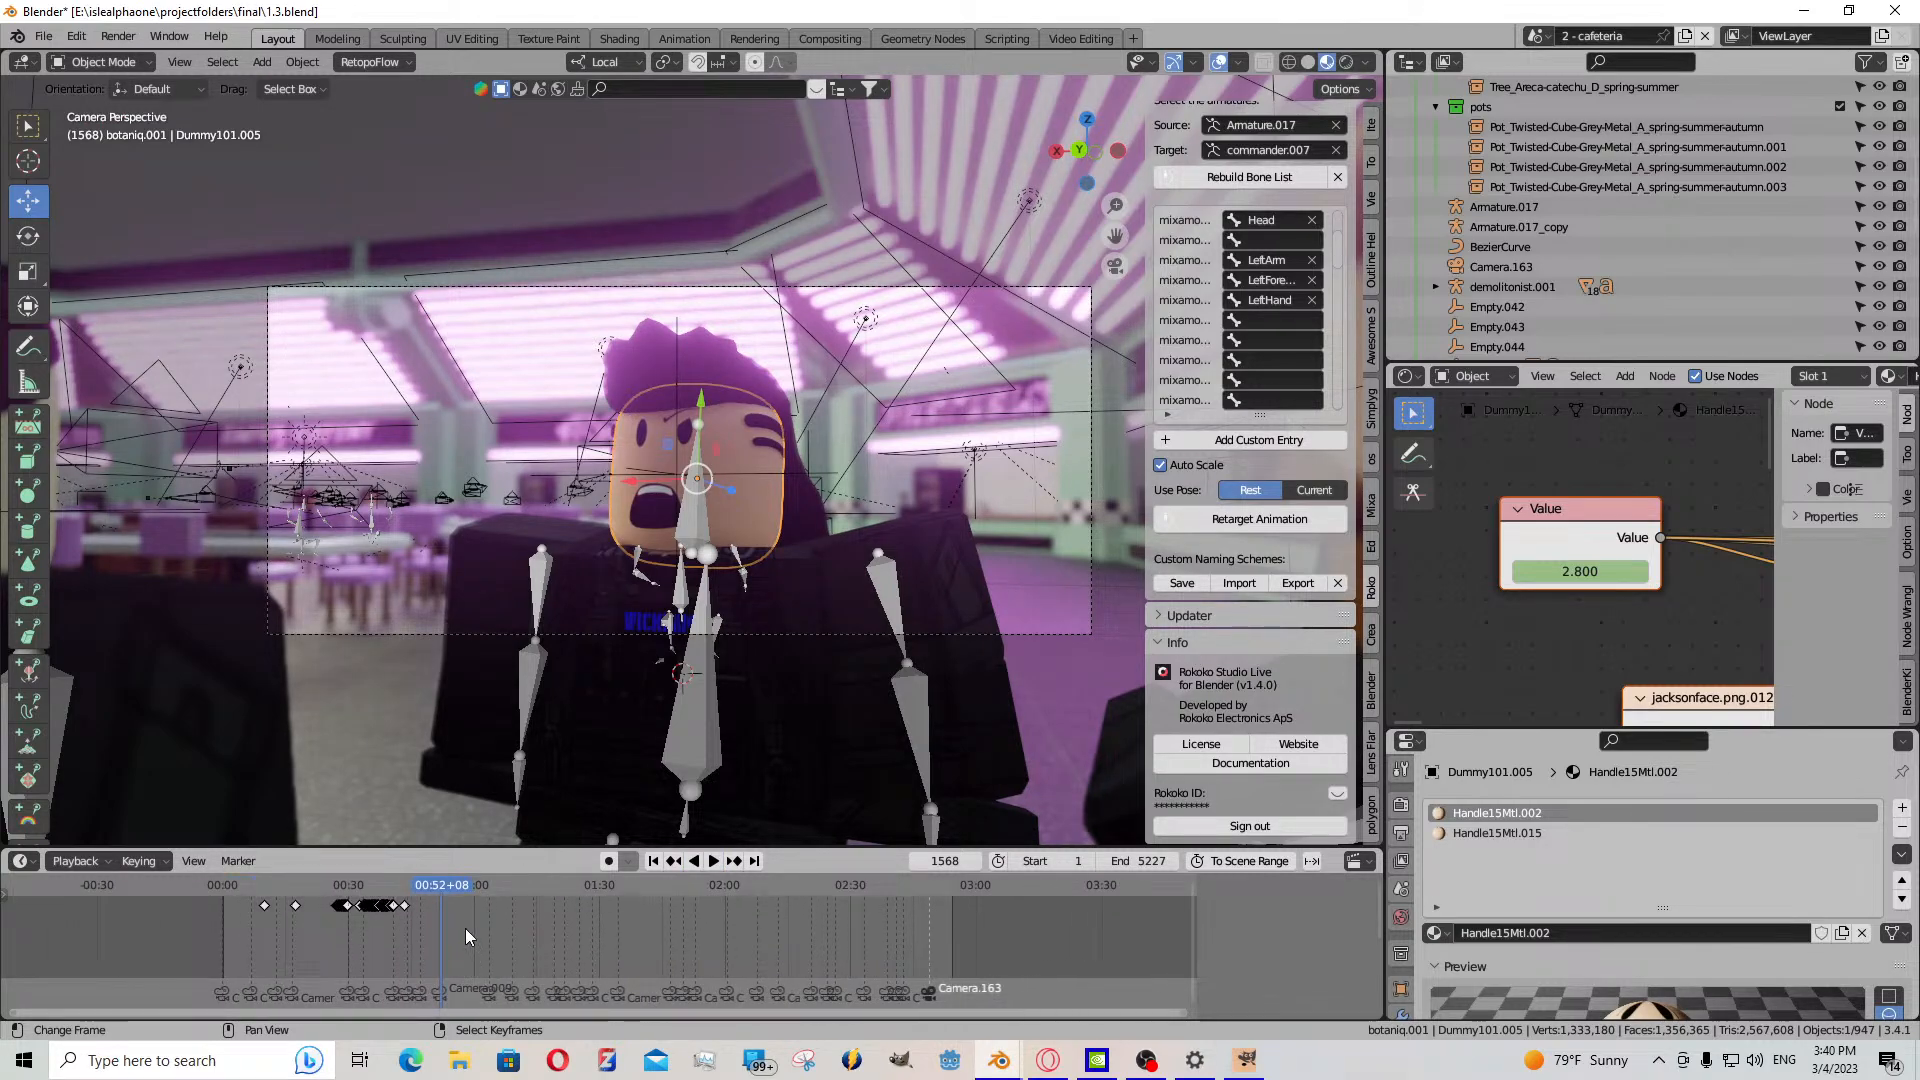
{"action": "key", "text": "space"}
{"action": "key", "text": "Escape"}
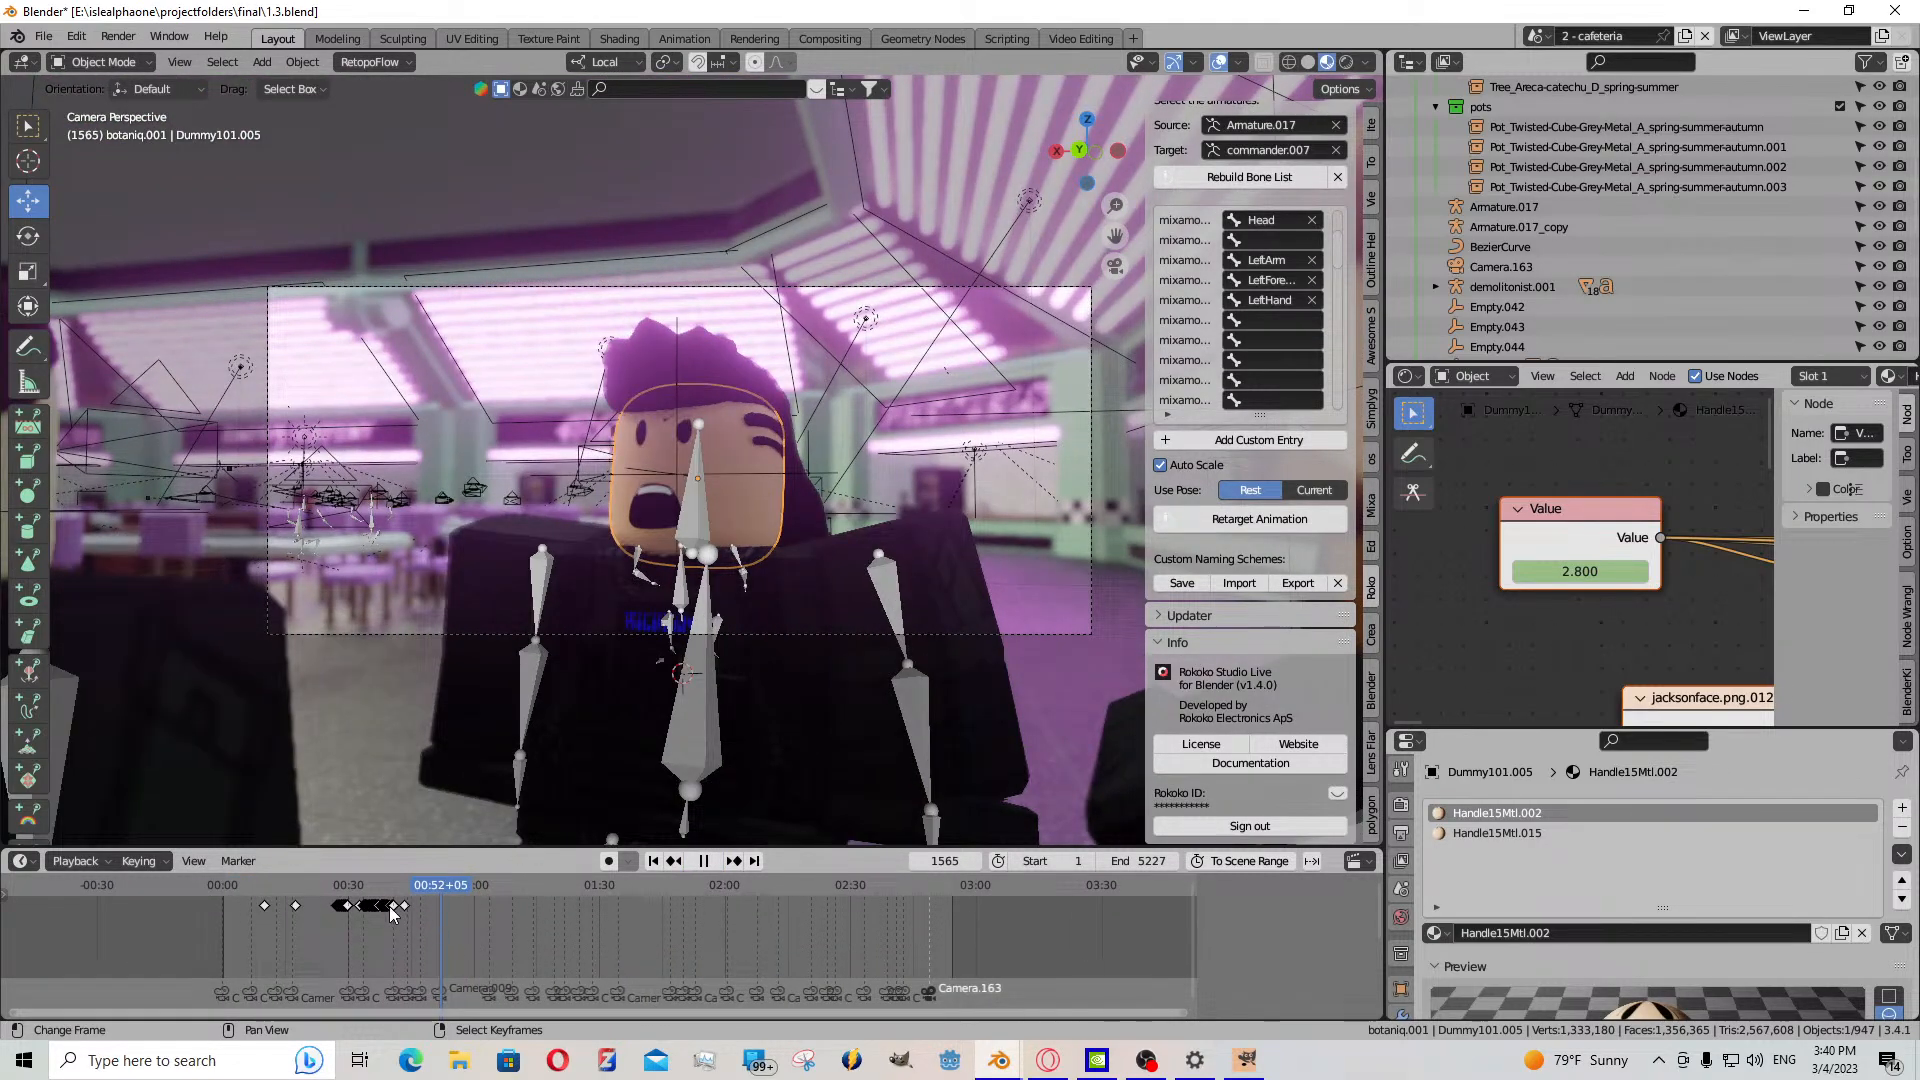
- Delete the head's keyframe at frame 1300
{"action": "middle_click_drag", "start_coordinate": [394, 913], "coordinate": [606, 940]}
{"action": "scroll", "coordinate": [604, 940], "scroll_direction": "up", "scroll_amount": 4}
{"action": "scroll", "coordinate": [604, 940], "scroll_direction": "up", "scroll_amount": 6}
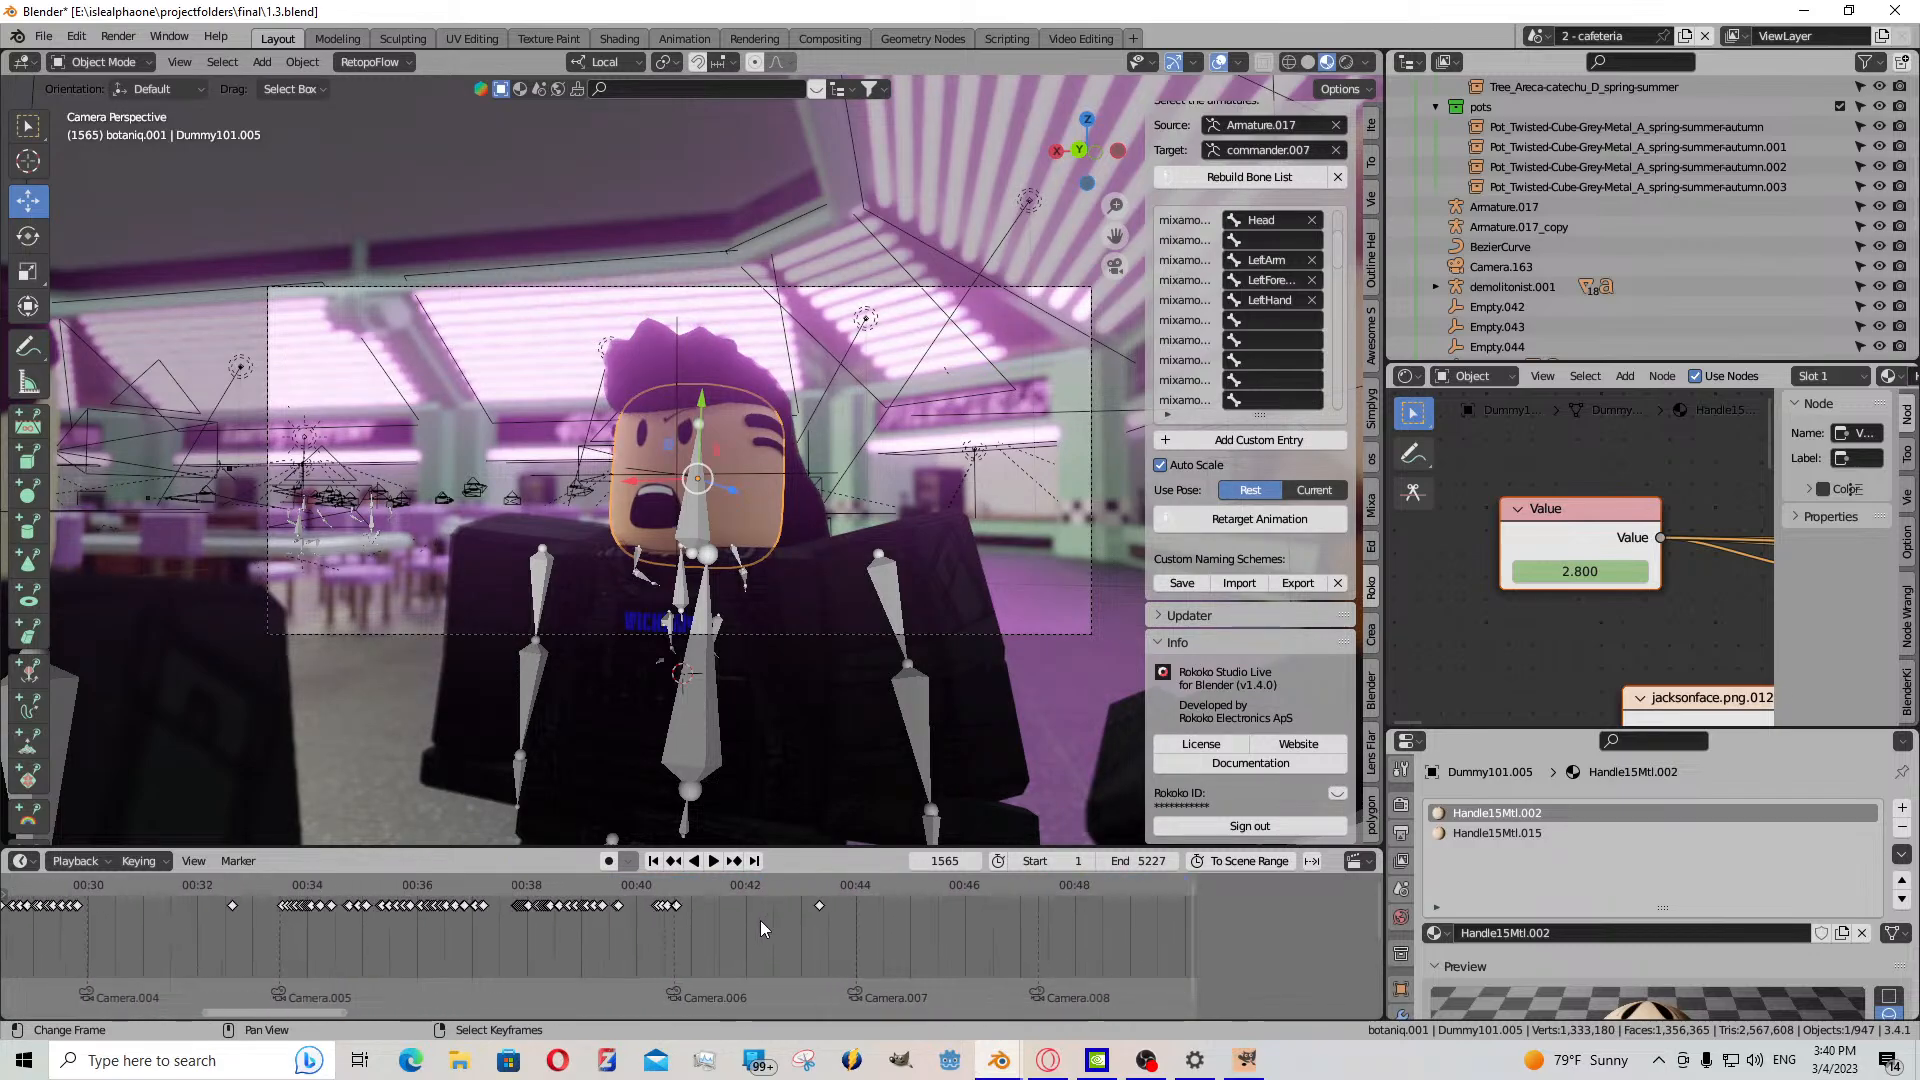
{"action": "left_click", "coordinate": [824, 916]}
{"action": "key", "text": "space"}
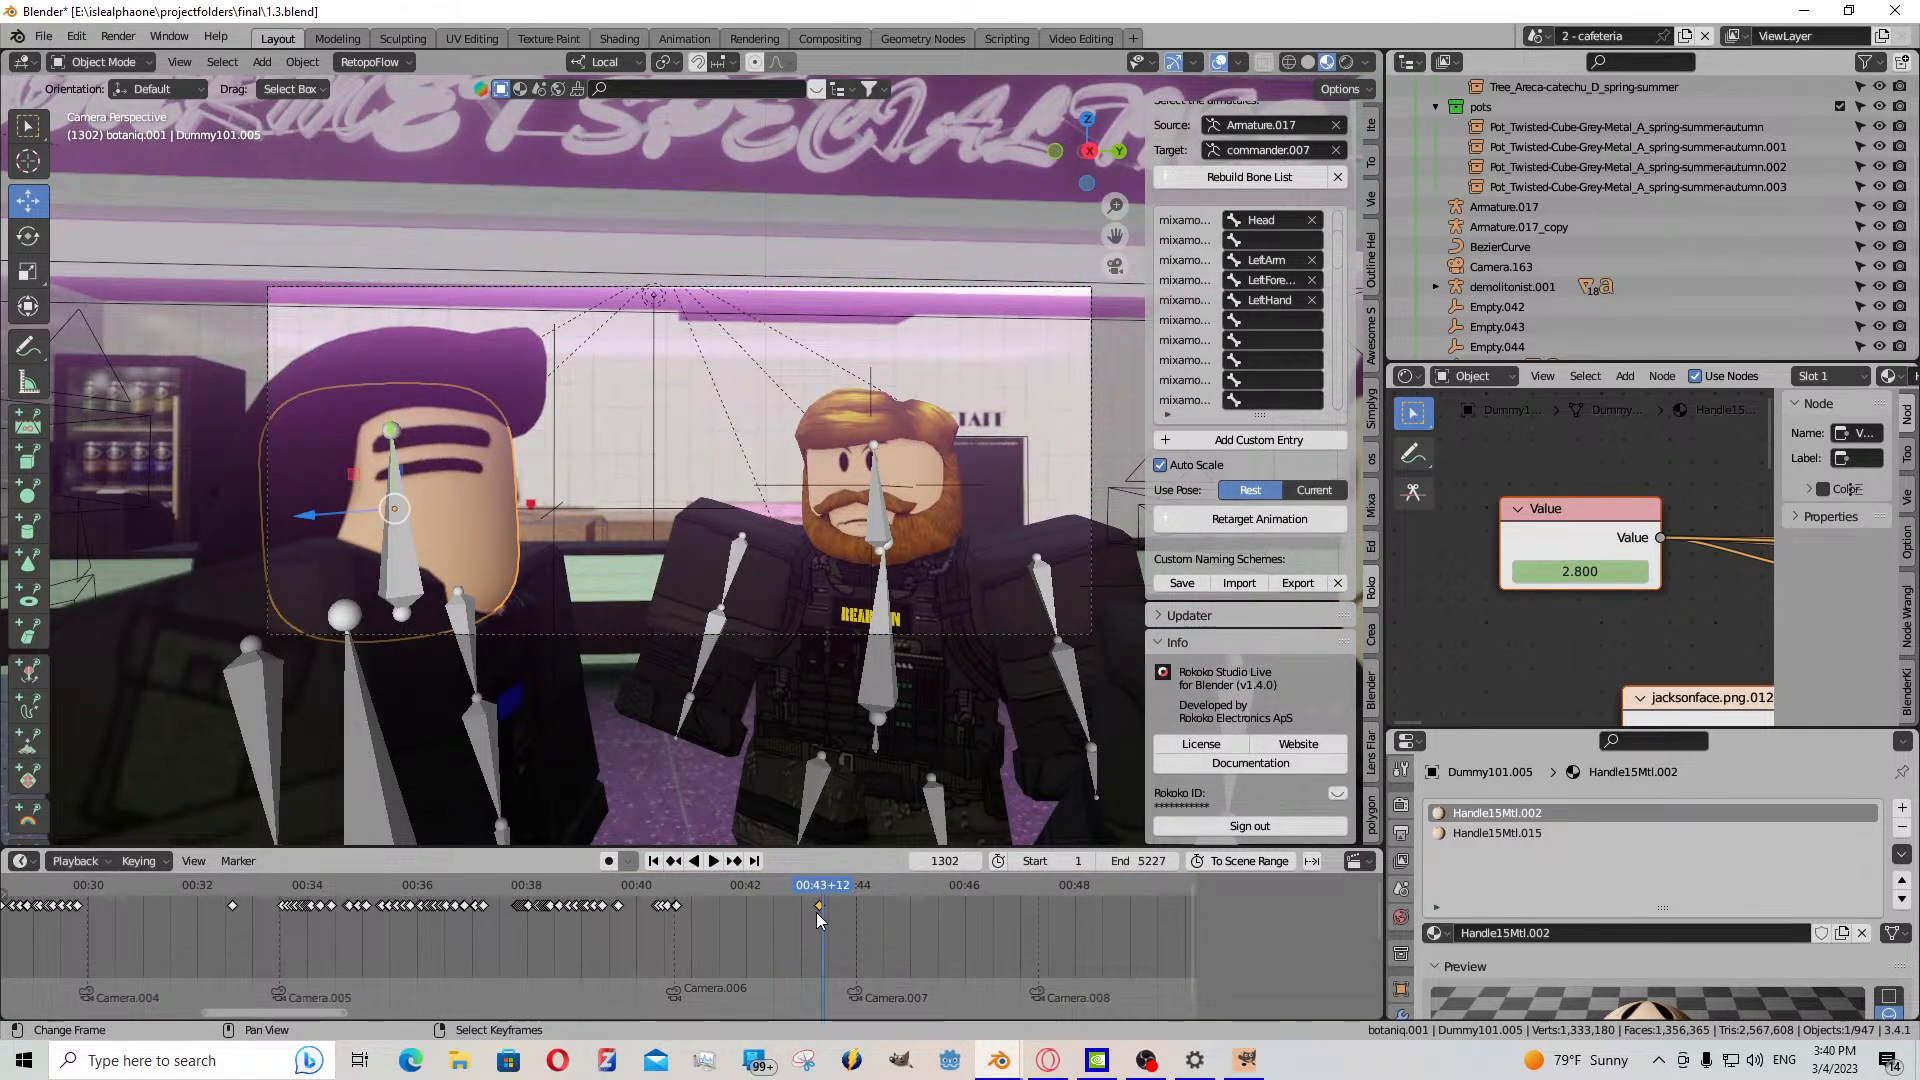
{"action": "key", "text": "Escape"}
{"action": "key", "text": "Left"}
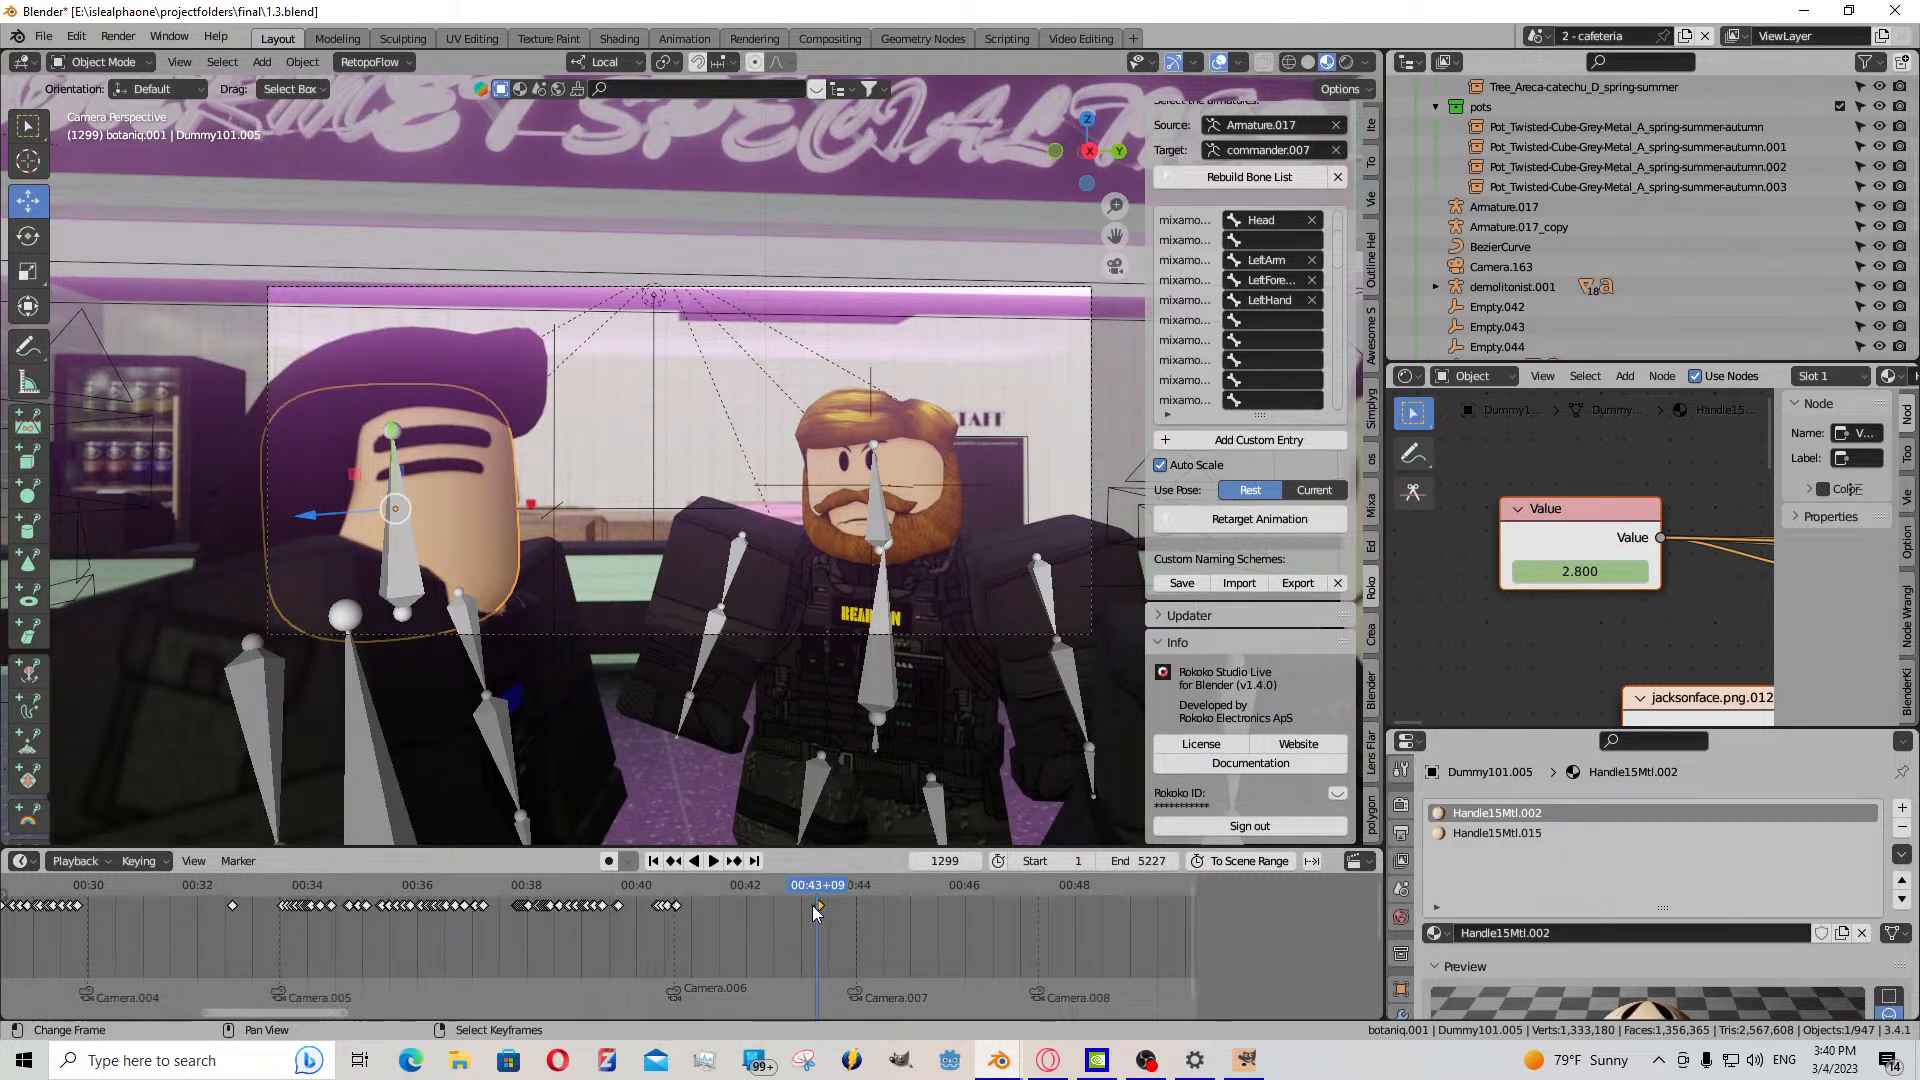
{"action": "key", "text": "Right"}
{"action": "key", "text": "Delete"}
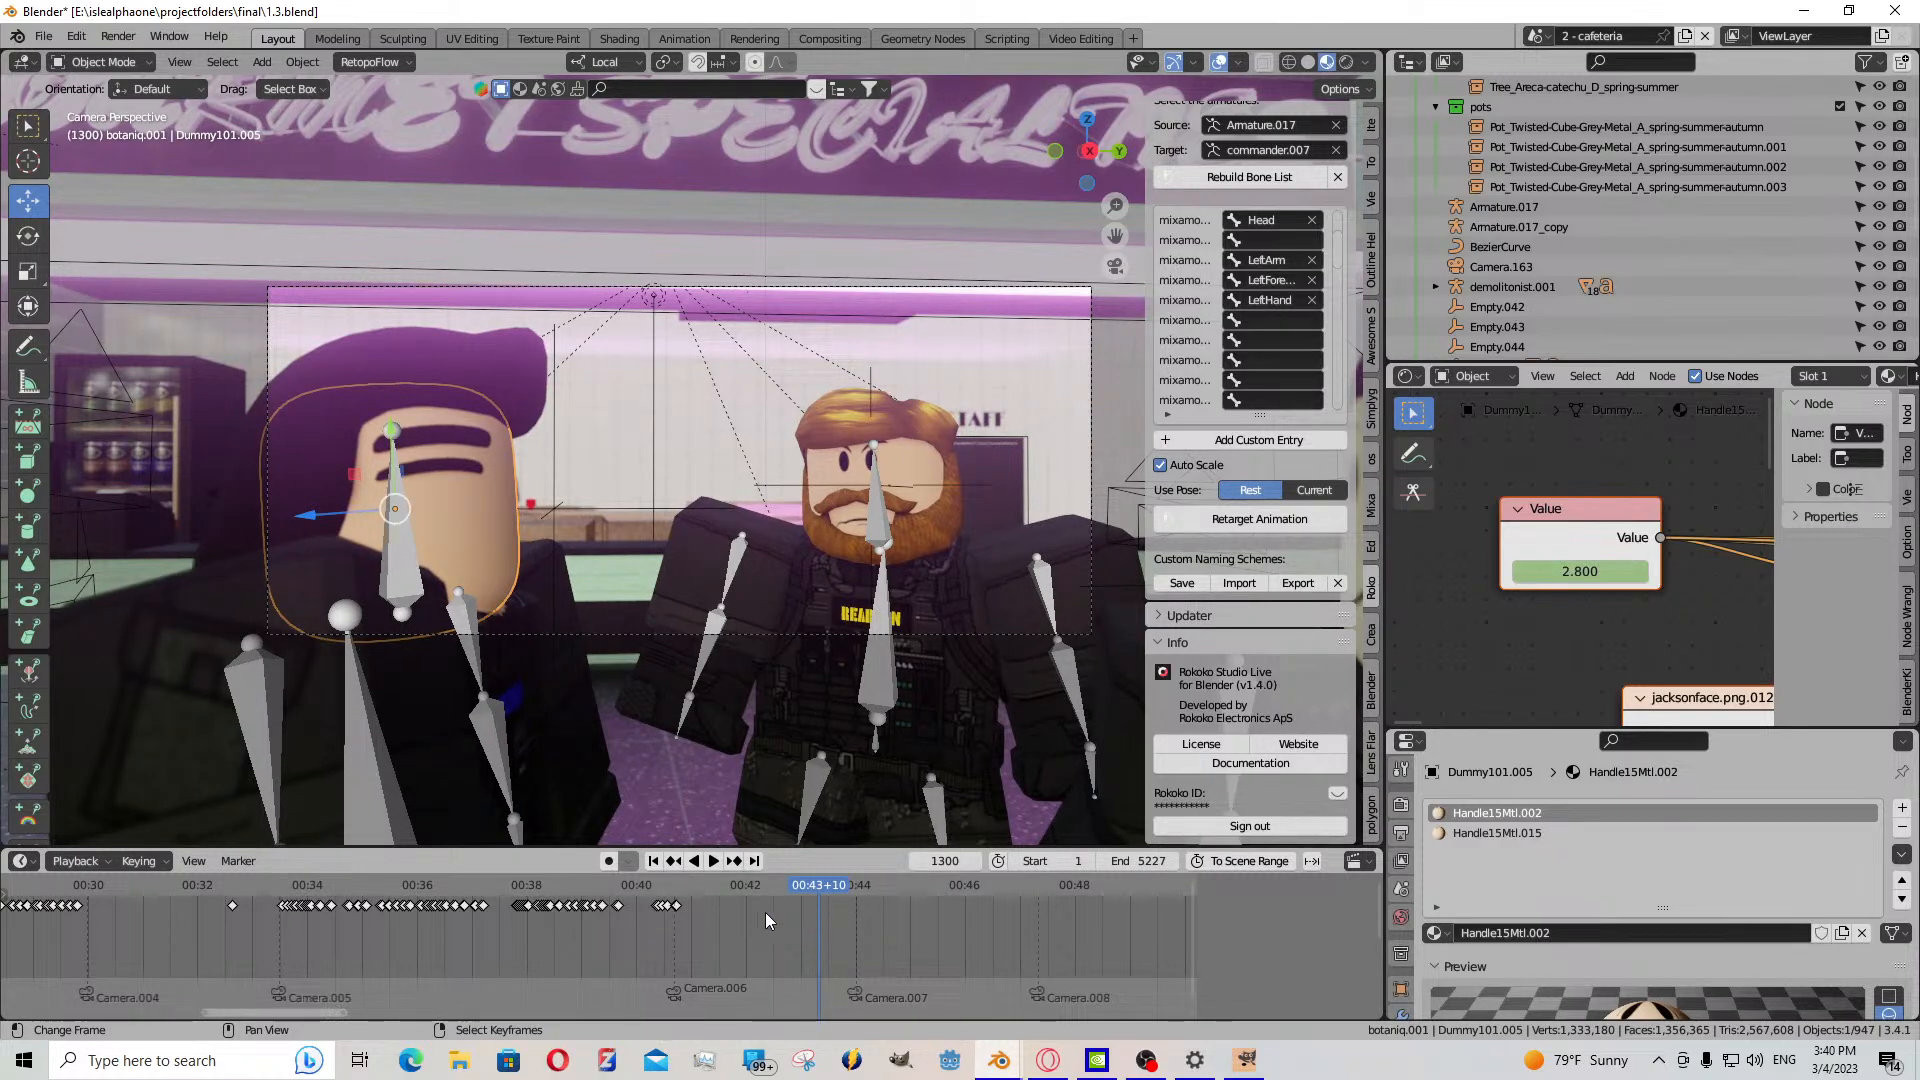
- Keyframe Handle15Mtl.002's Value at 2.800 on frame 1241 and 1.000 on frame 1242, and enable auto keying
{"action": "left_click_drag", "start_coordinate": [765, 912], "coordinate": [711, 916]}
{"action": "key", "text": "Escape"}
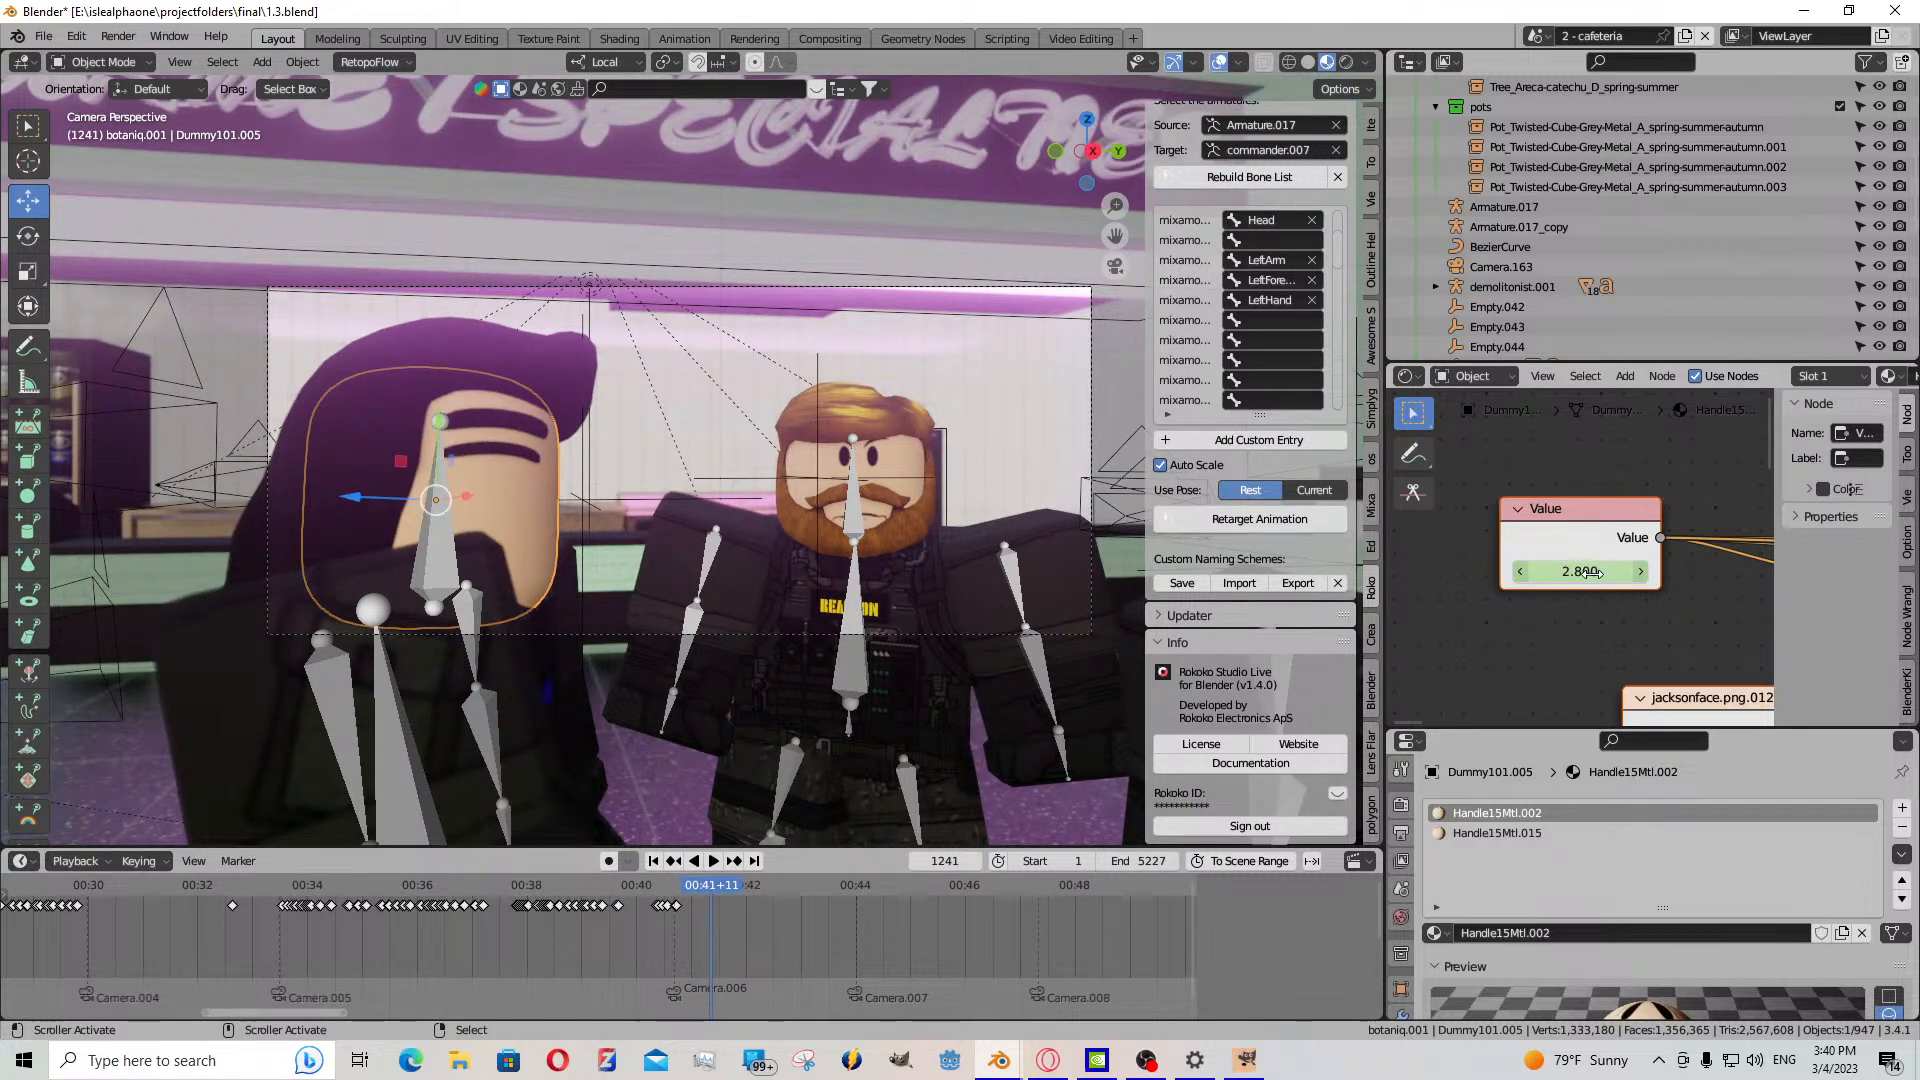
{"action": "key", "text": "i"}
{"action": "left_click", "coordinate": [1550, 571]}
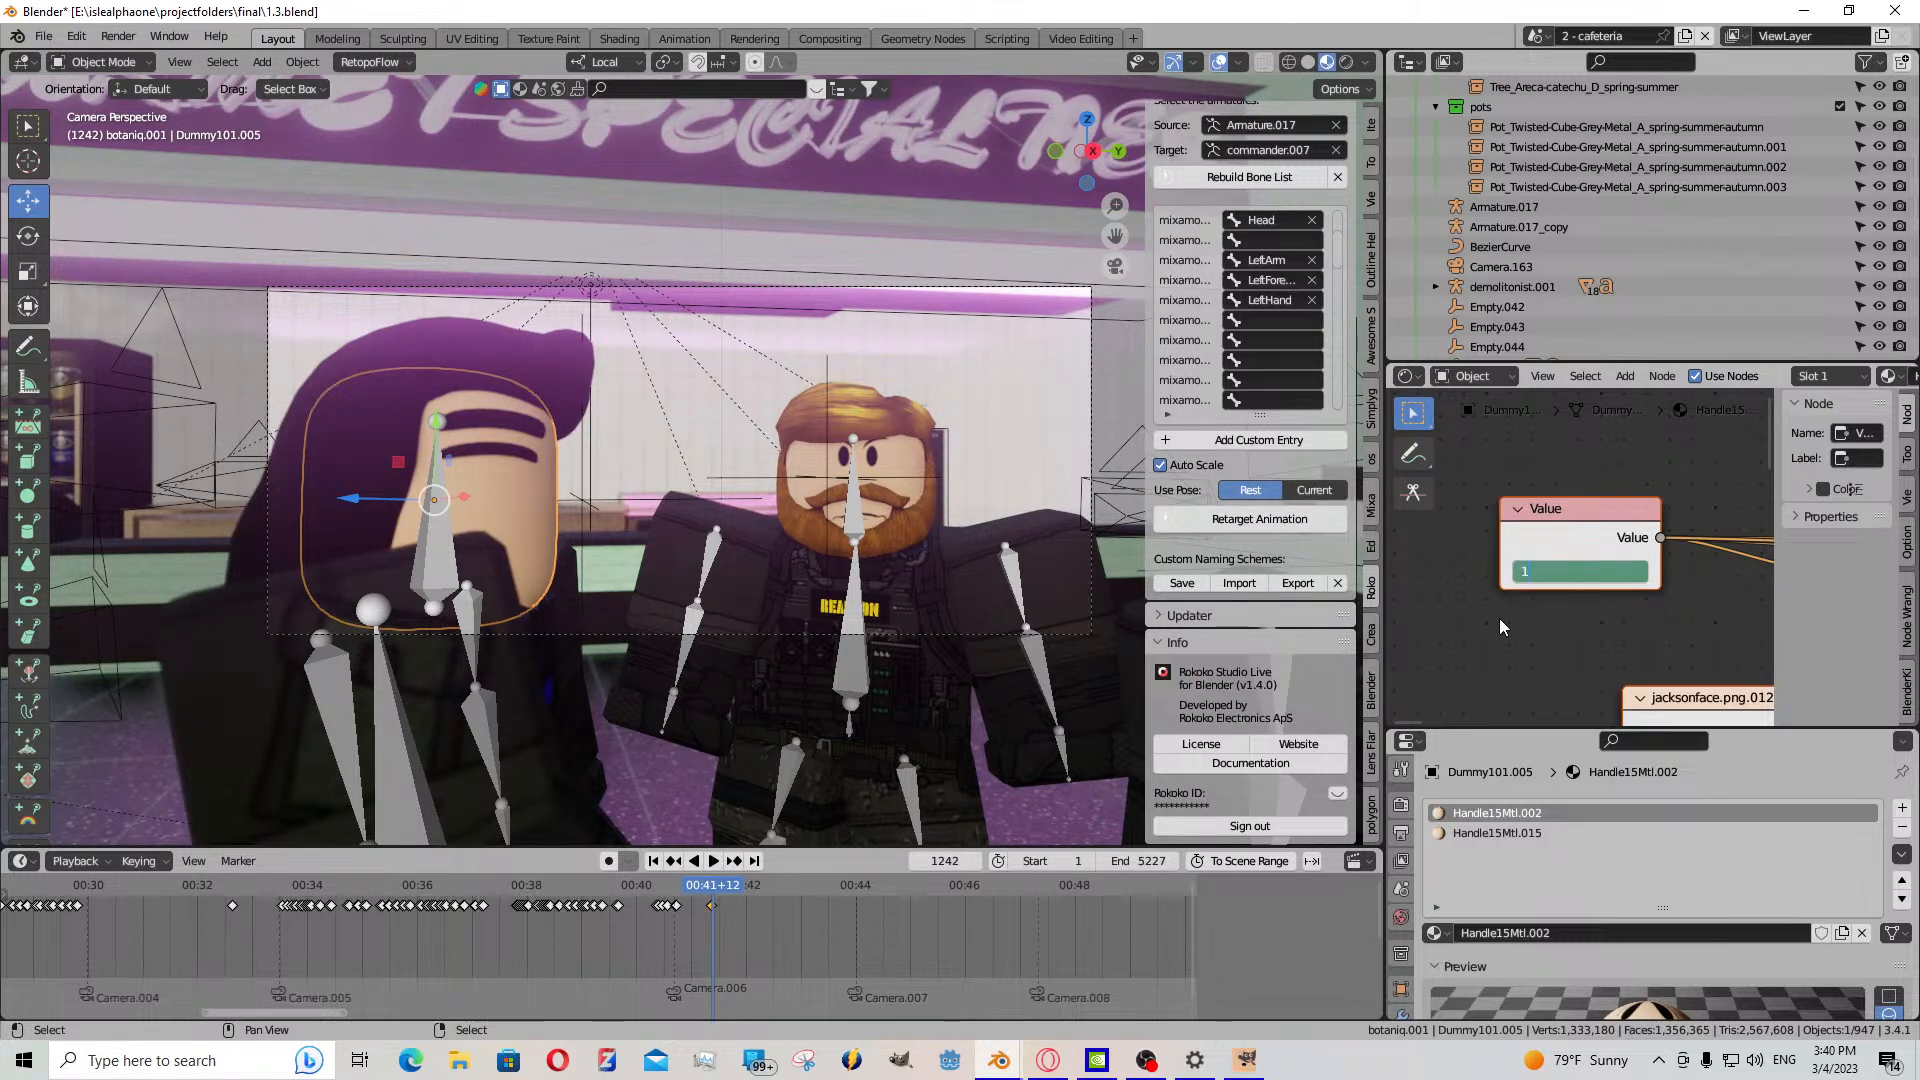
{"action": "type", "text": "1"}
{"action": "key", "text": "Return"}
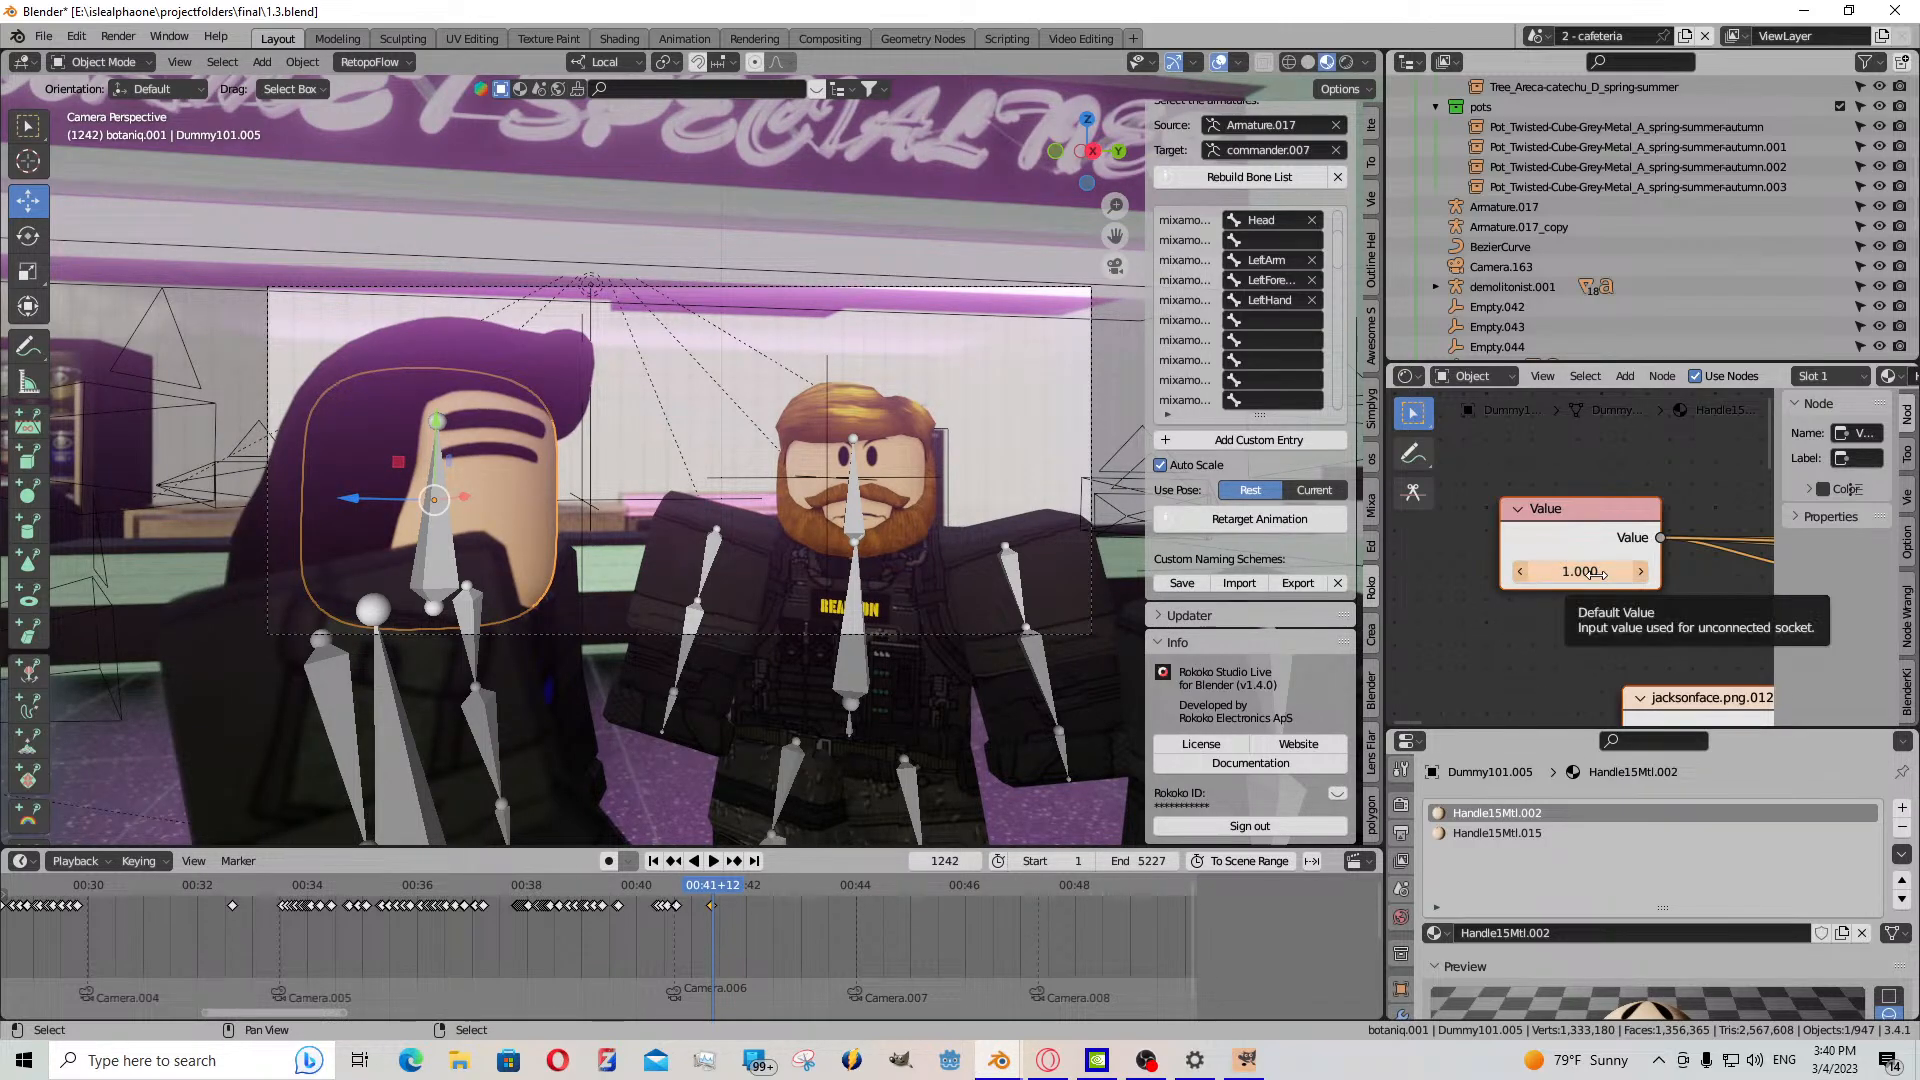
{"action": "key", "text": "i"}
{"action": "left_click", "coordinate": [609, 861]}
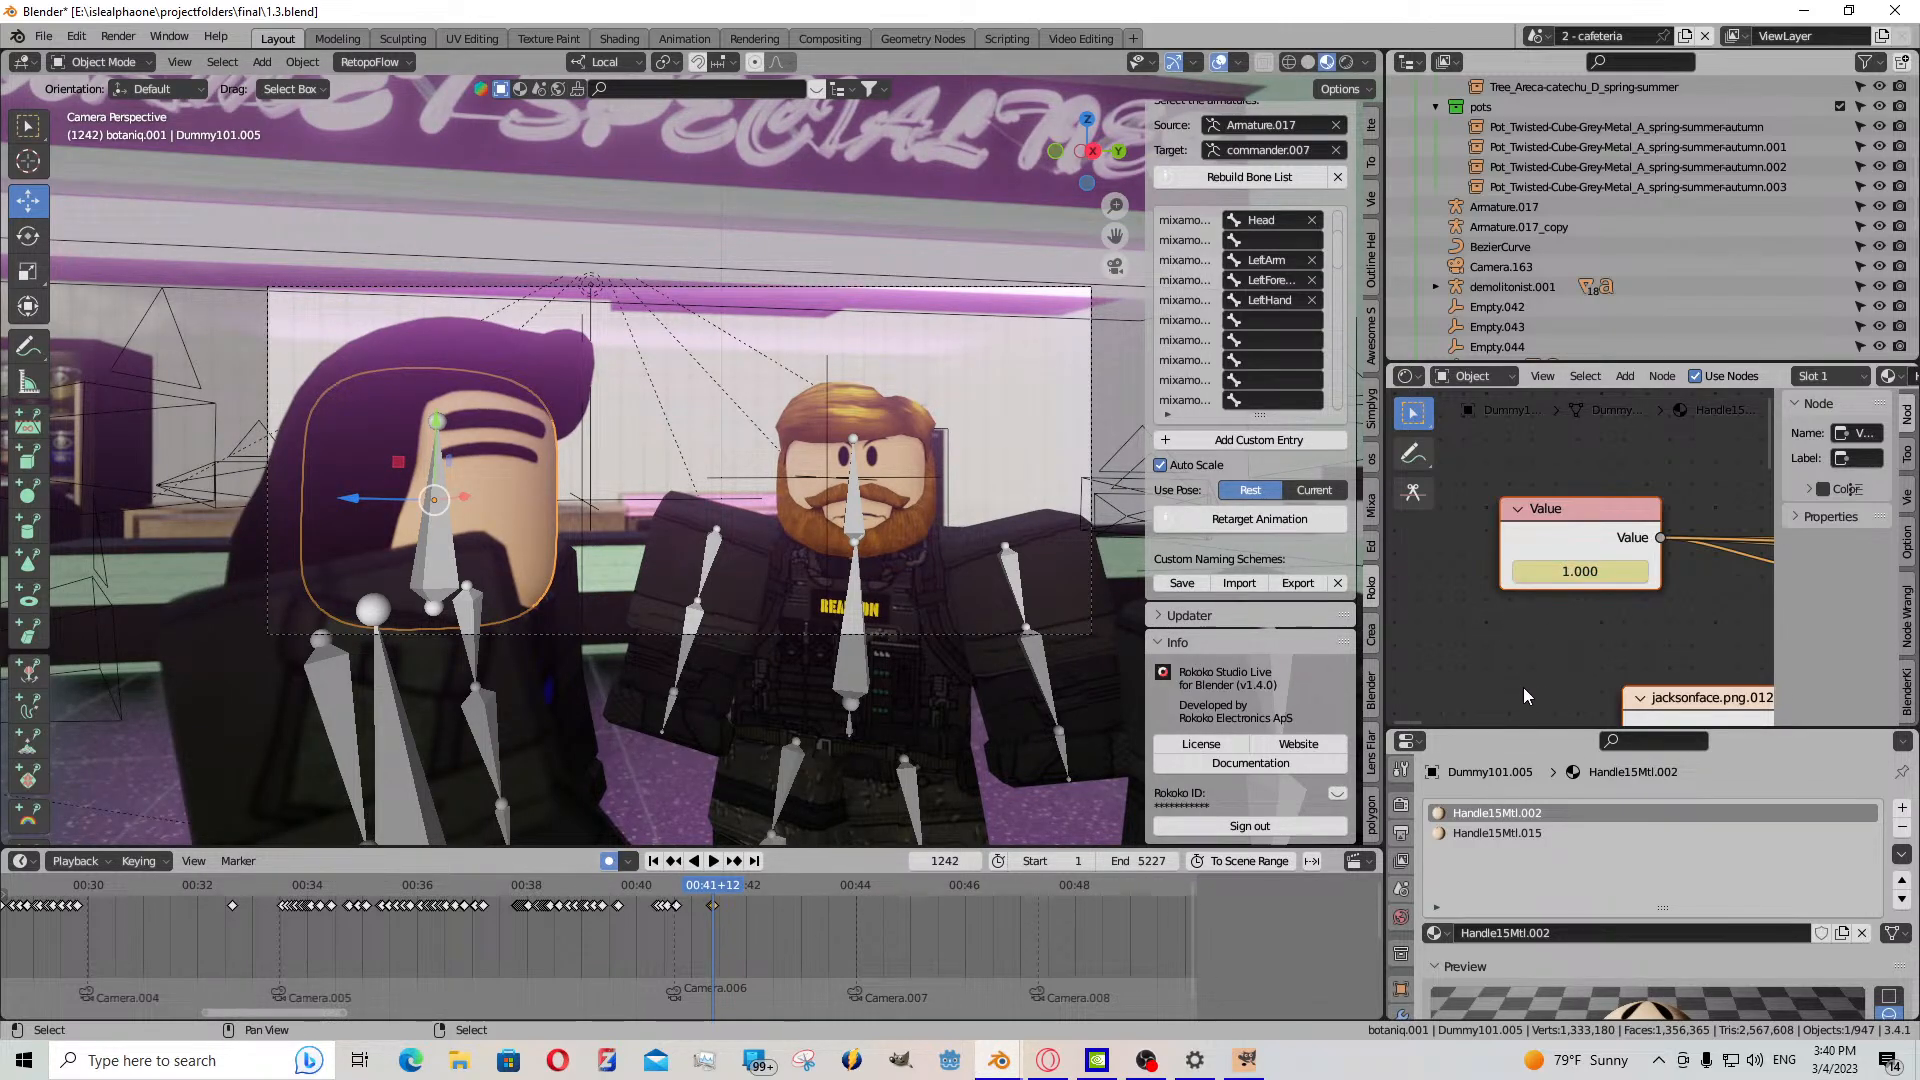
- Check the face values at frame 1241, and set Handle15Mtl.015's Value to 1.000 at frame 1242
{"action": "key", "text": "Left"}
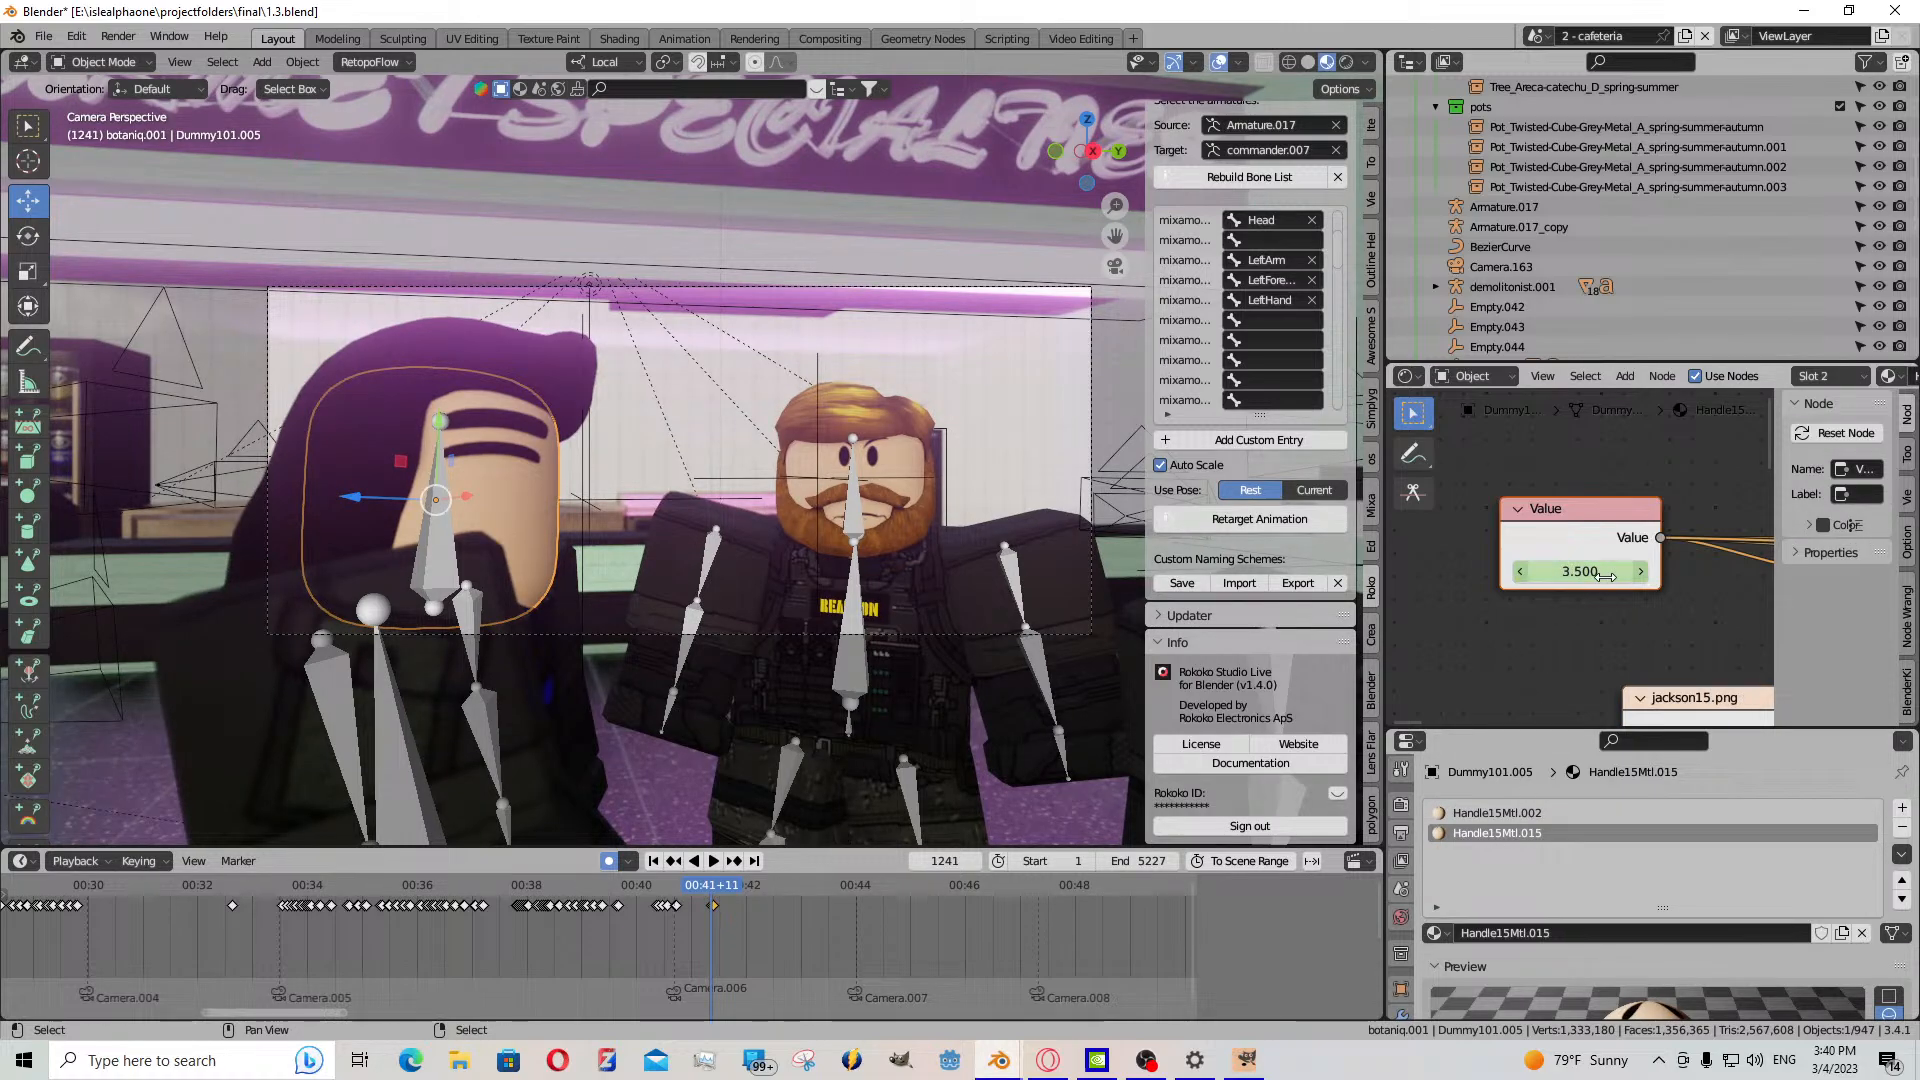
{"action": "left_click", "coordinate": [1515, 812]}
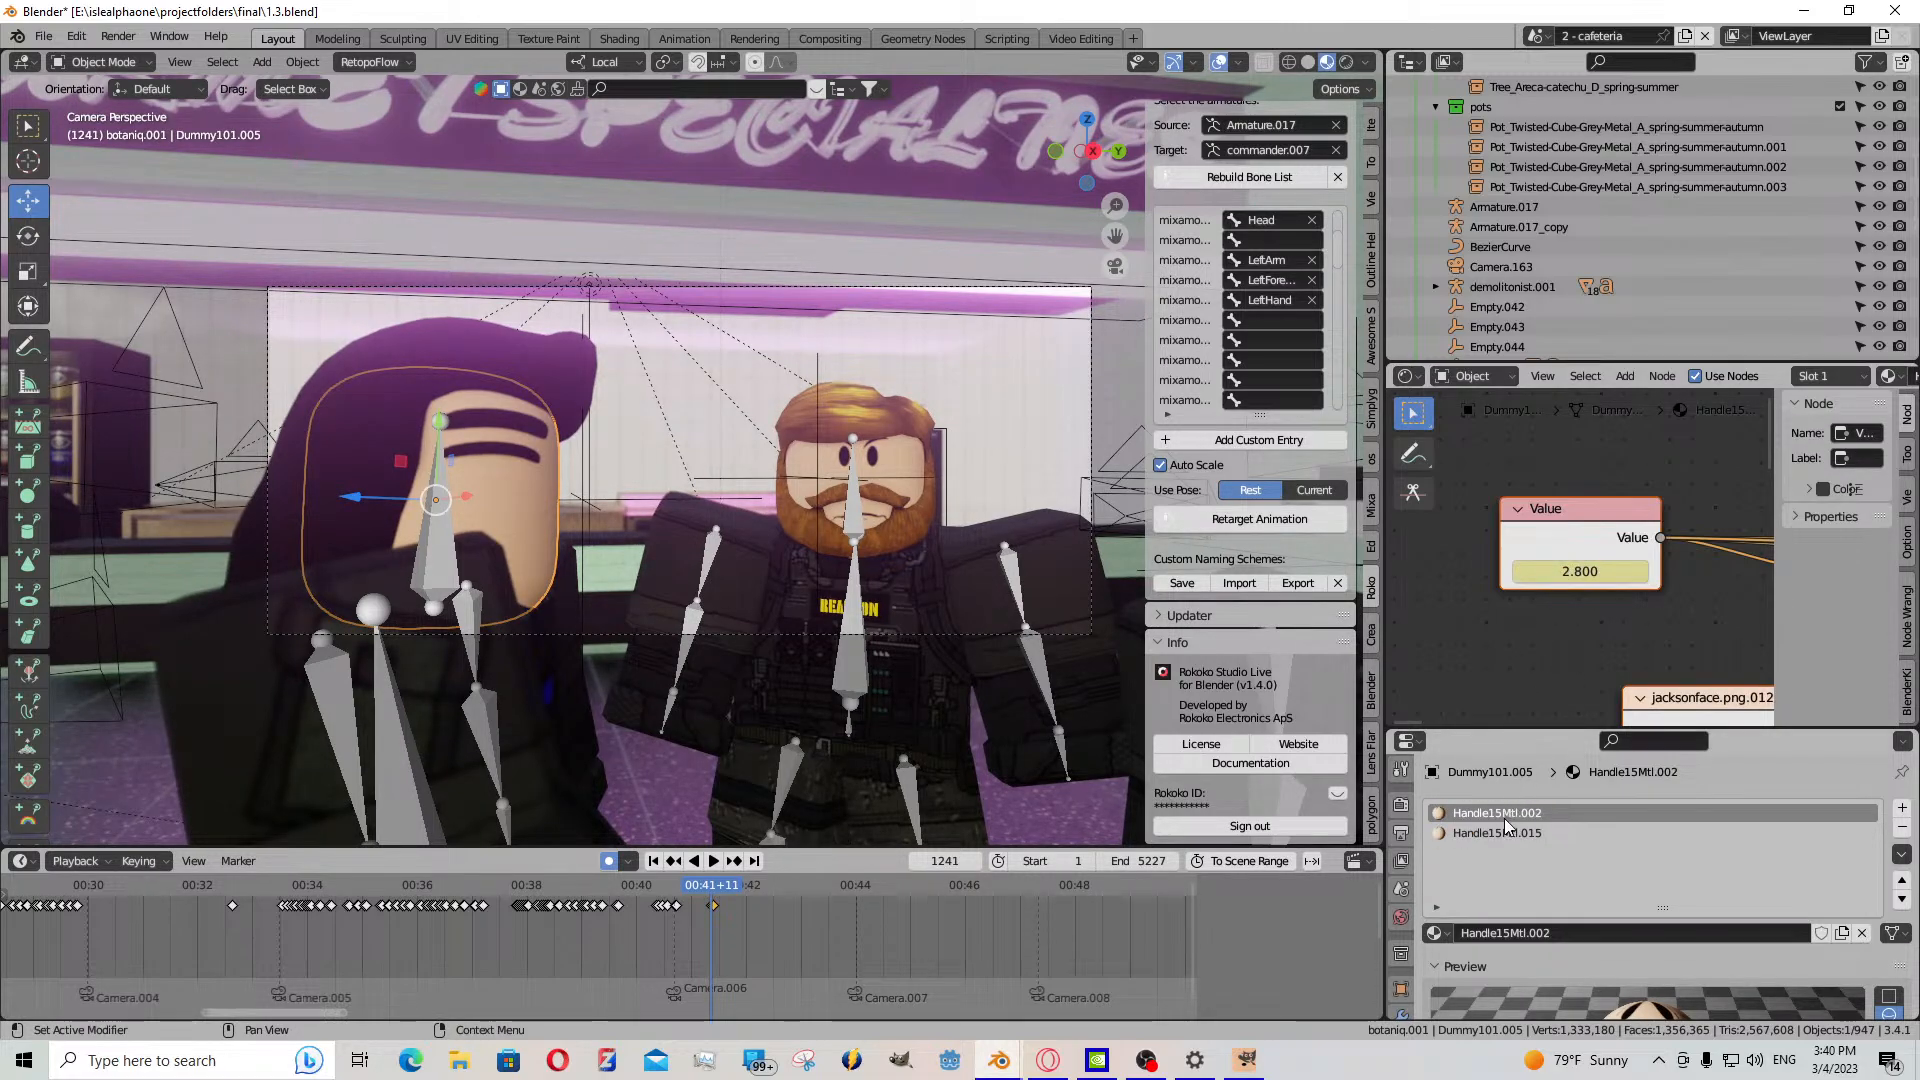
{"action": "key", "text": "Right"}
{"action": "left_click", "coordinate": [1597, 574]}
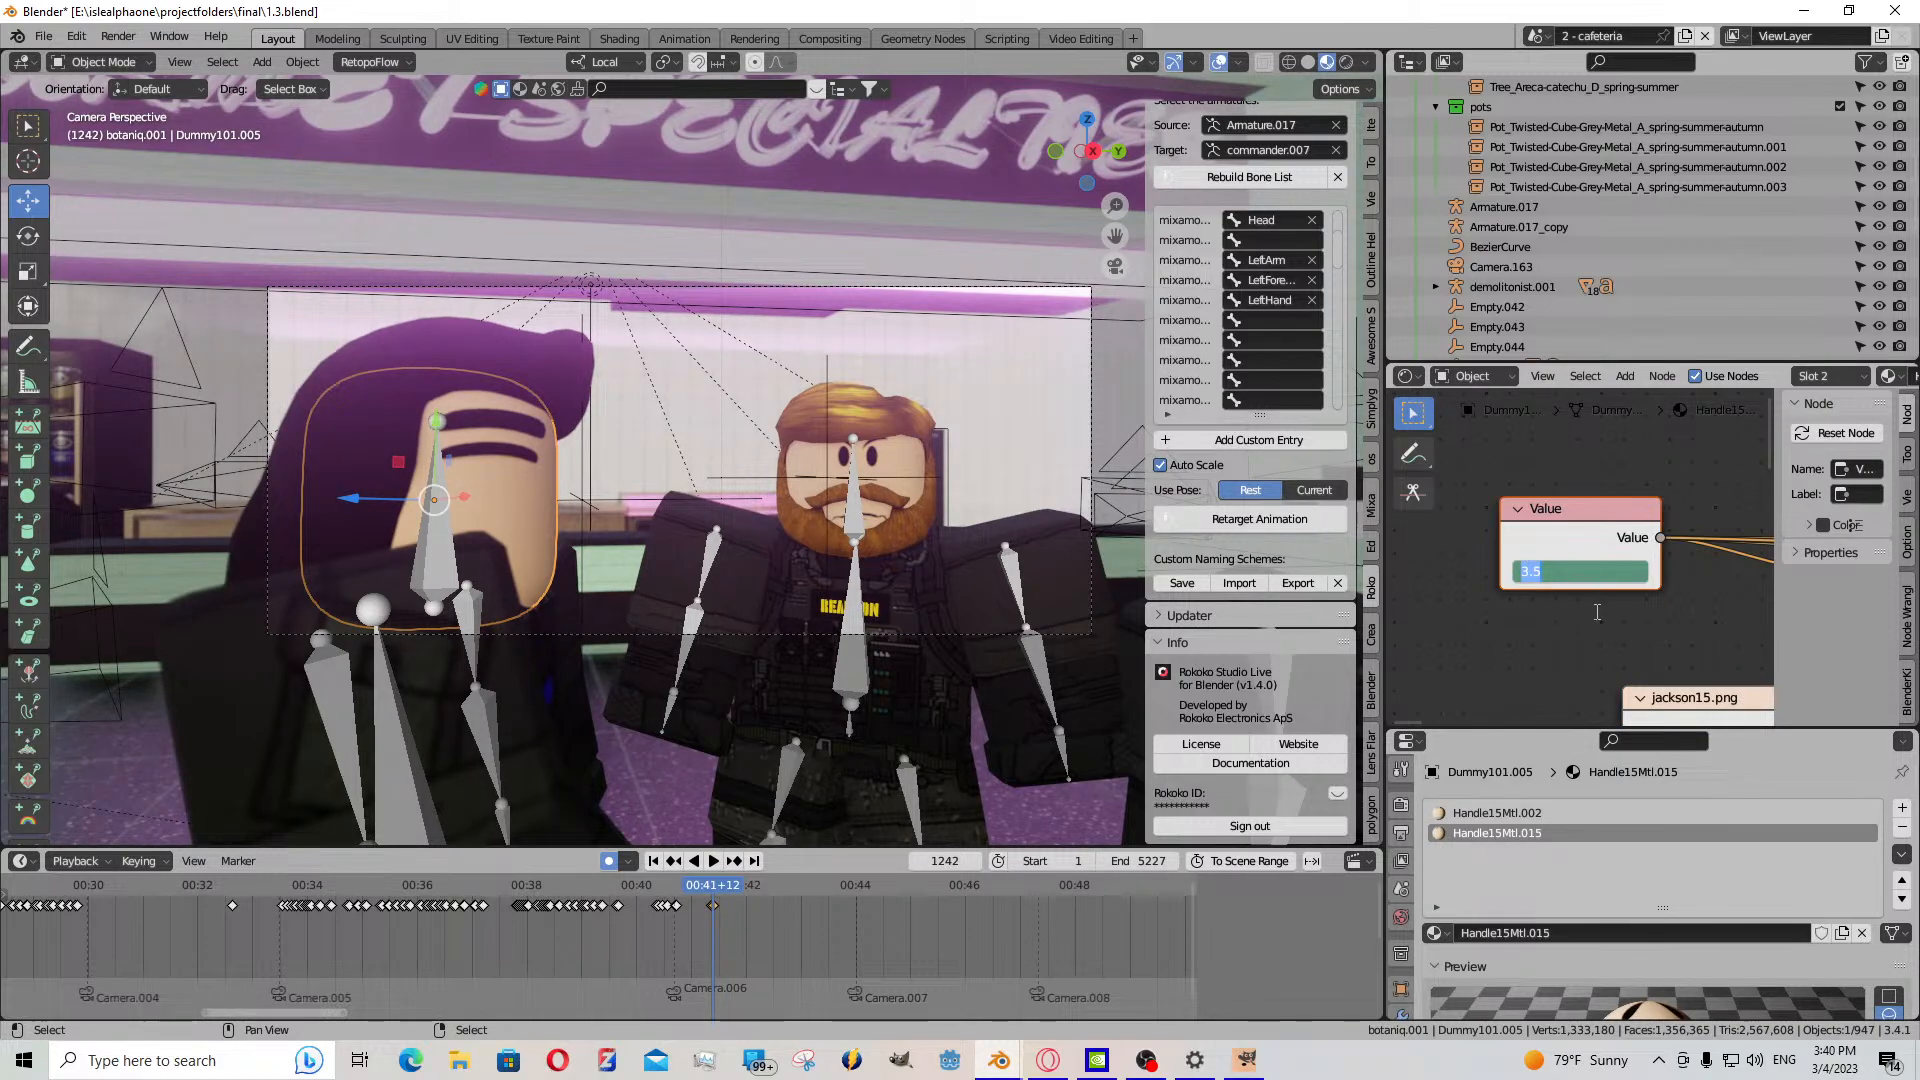
{"action": "key", "text": "Return"}
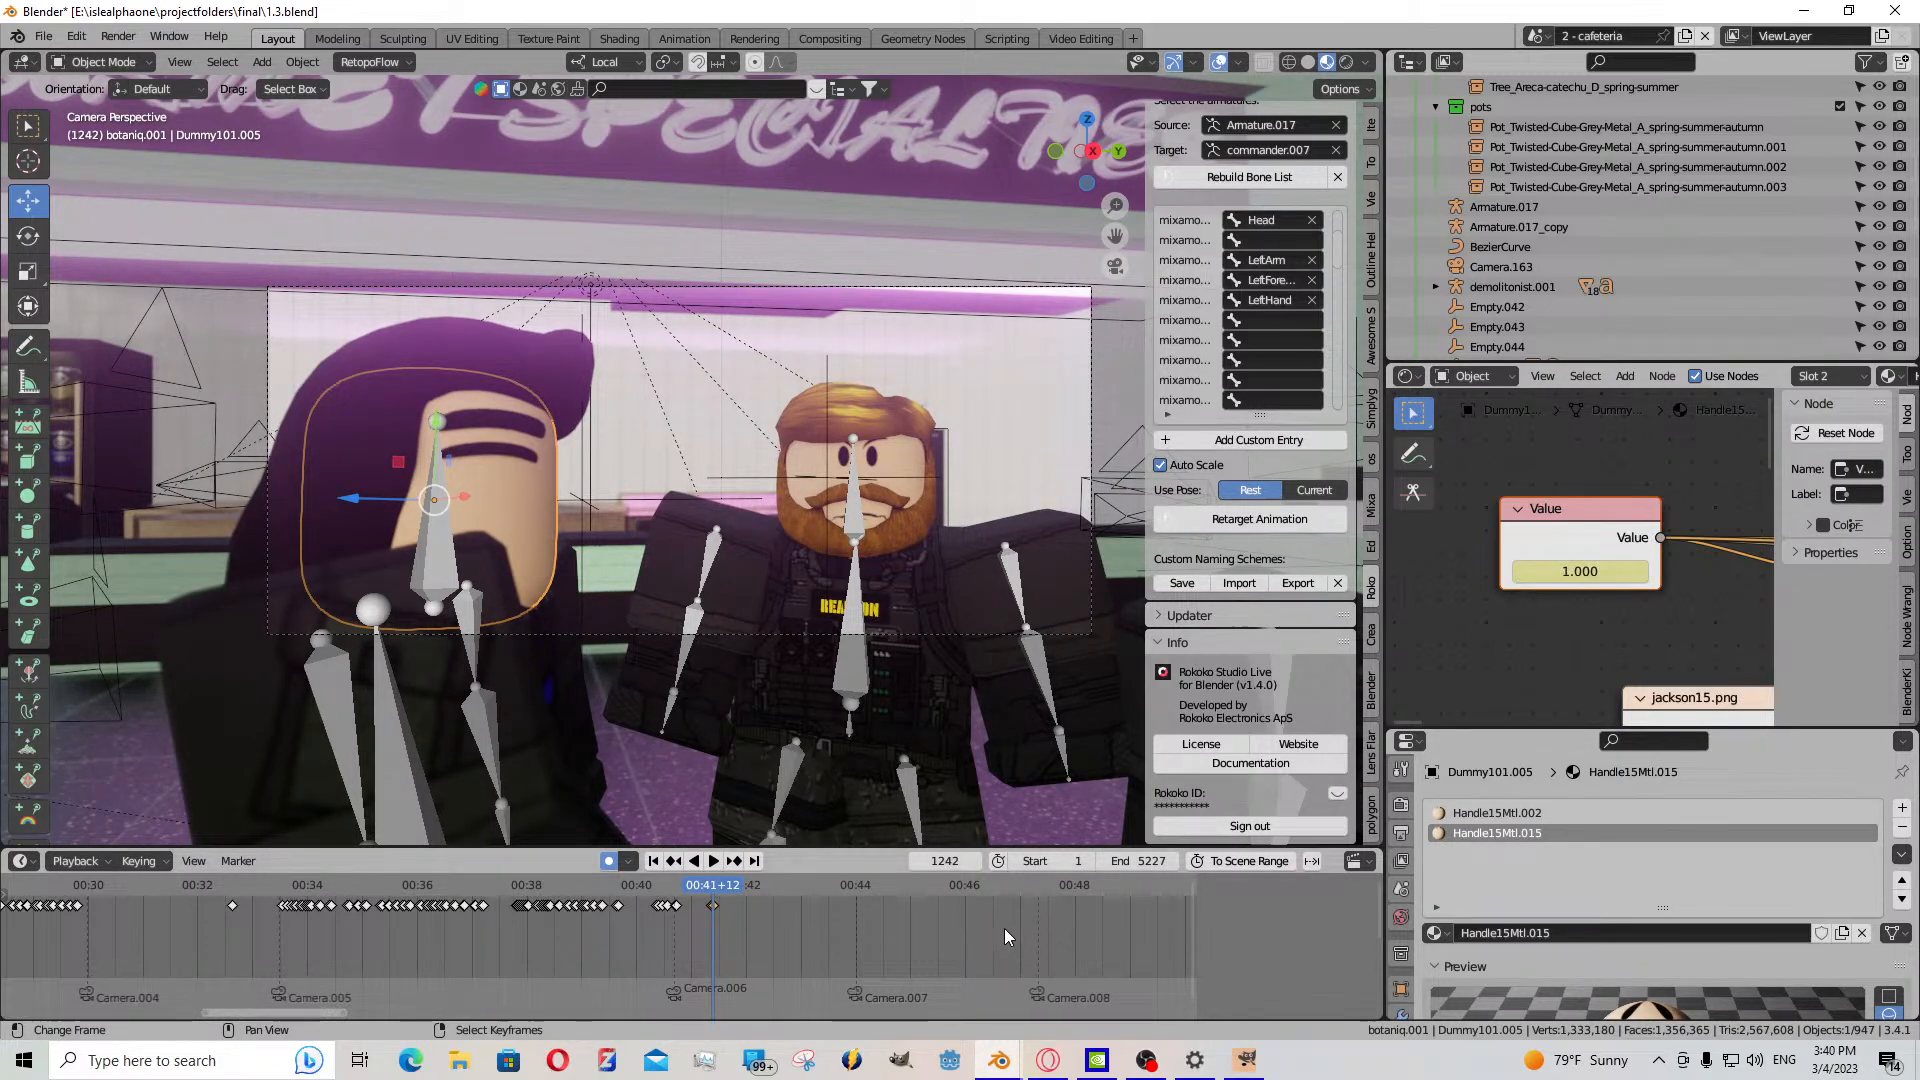
- Play the scene from about frame 1488 into the Camera.009 shot to check the head's expression
{"action": "scroll", "coordinate": [884, 942], "scroll_direction": "down", "scroll_amount": 15}
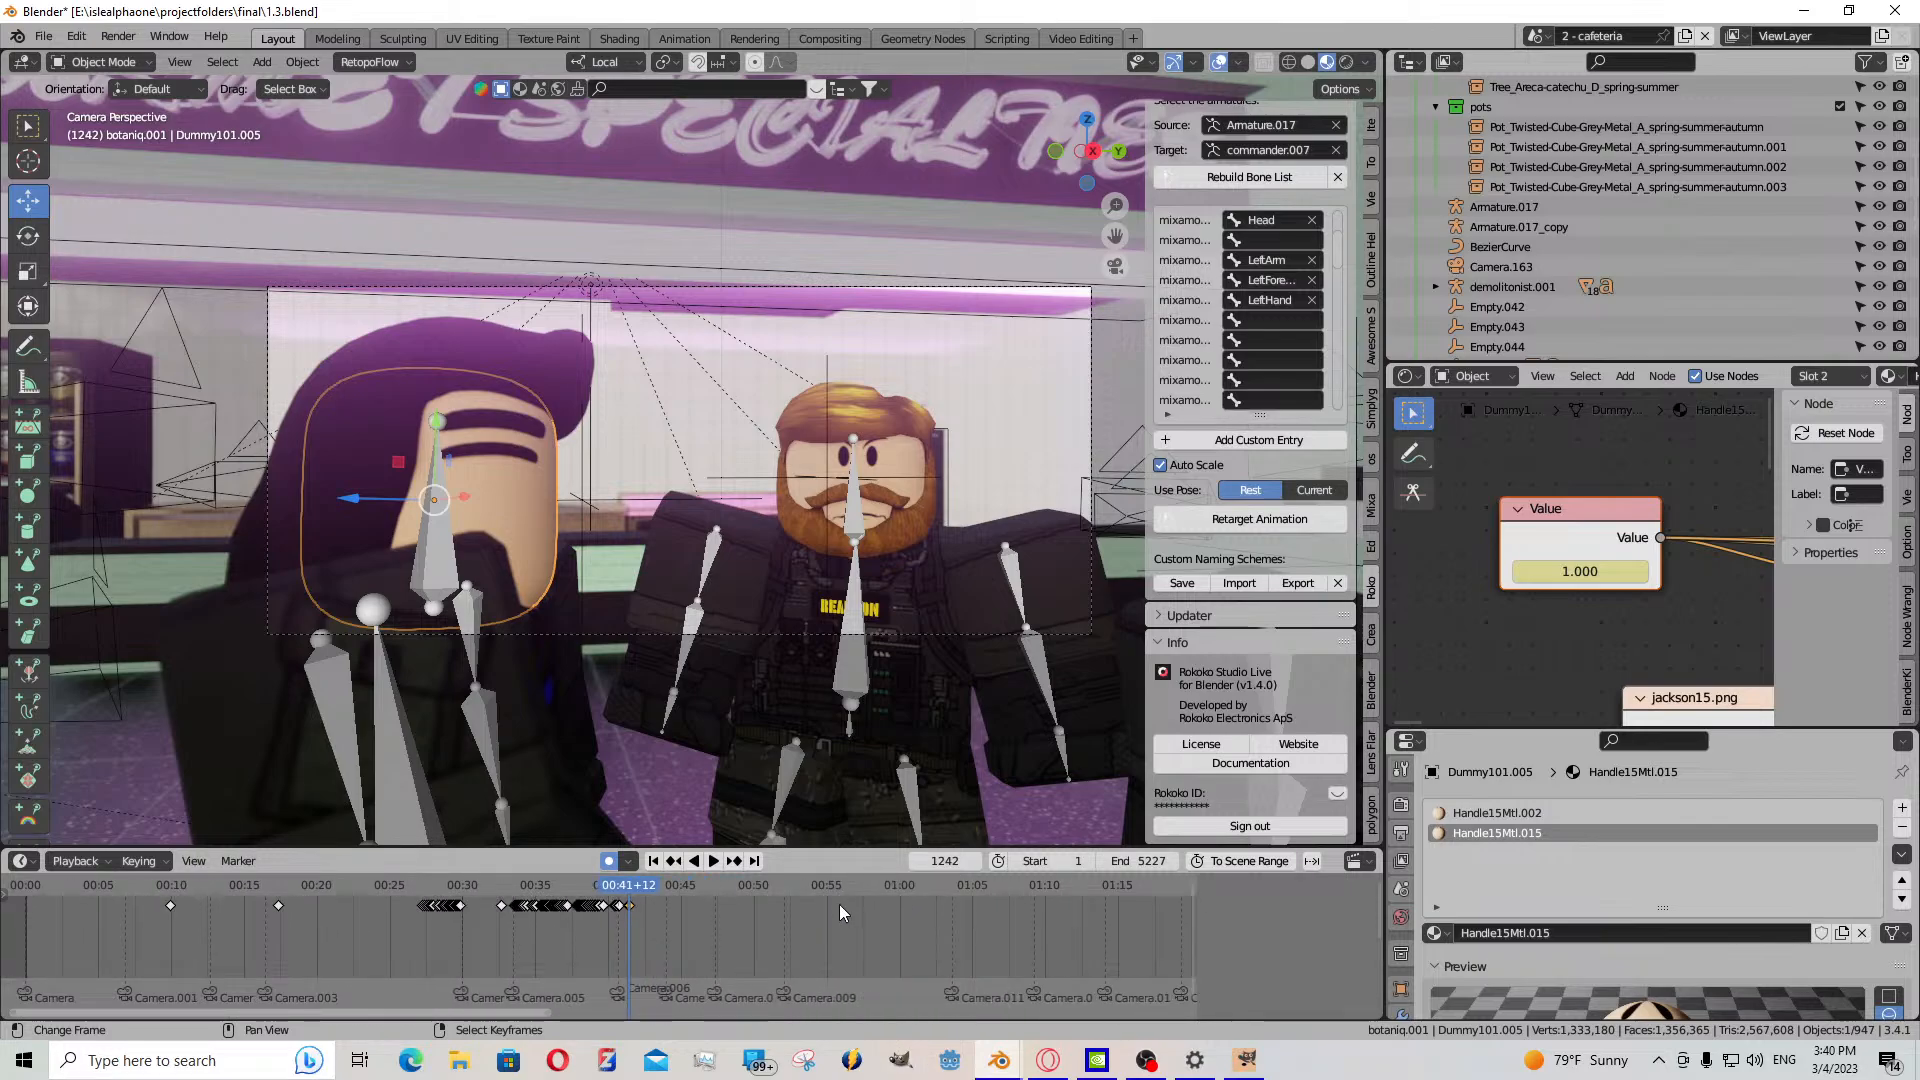
{"action": "left_click", "coordinate": [849, 908]}
{"action": "key", "text": "space"}
{"action": "left_click", "coordinate": [736, 951]}
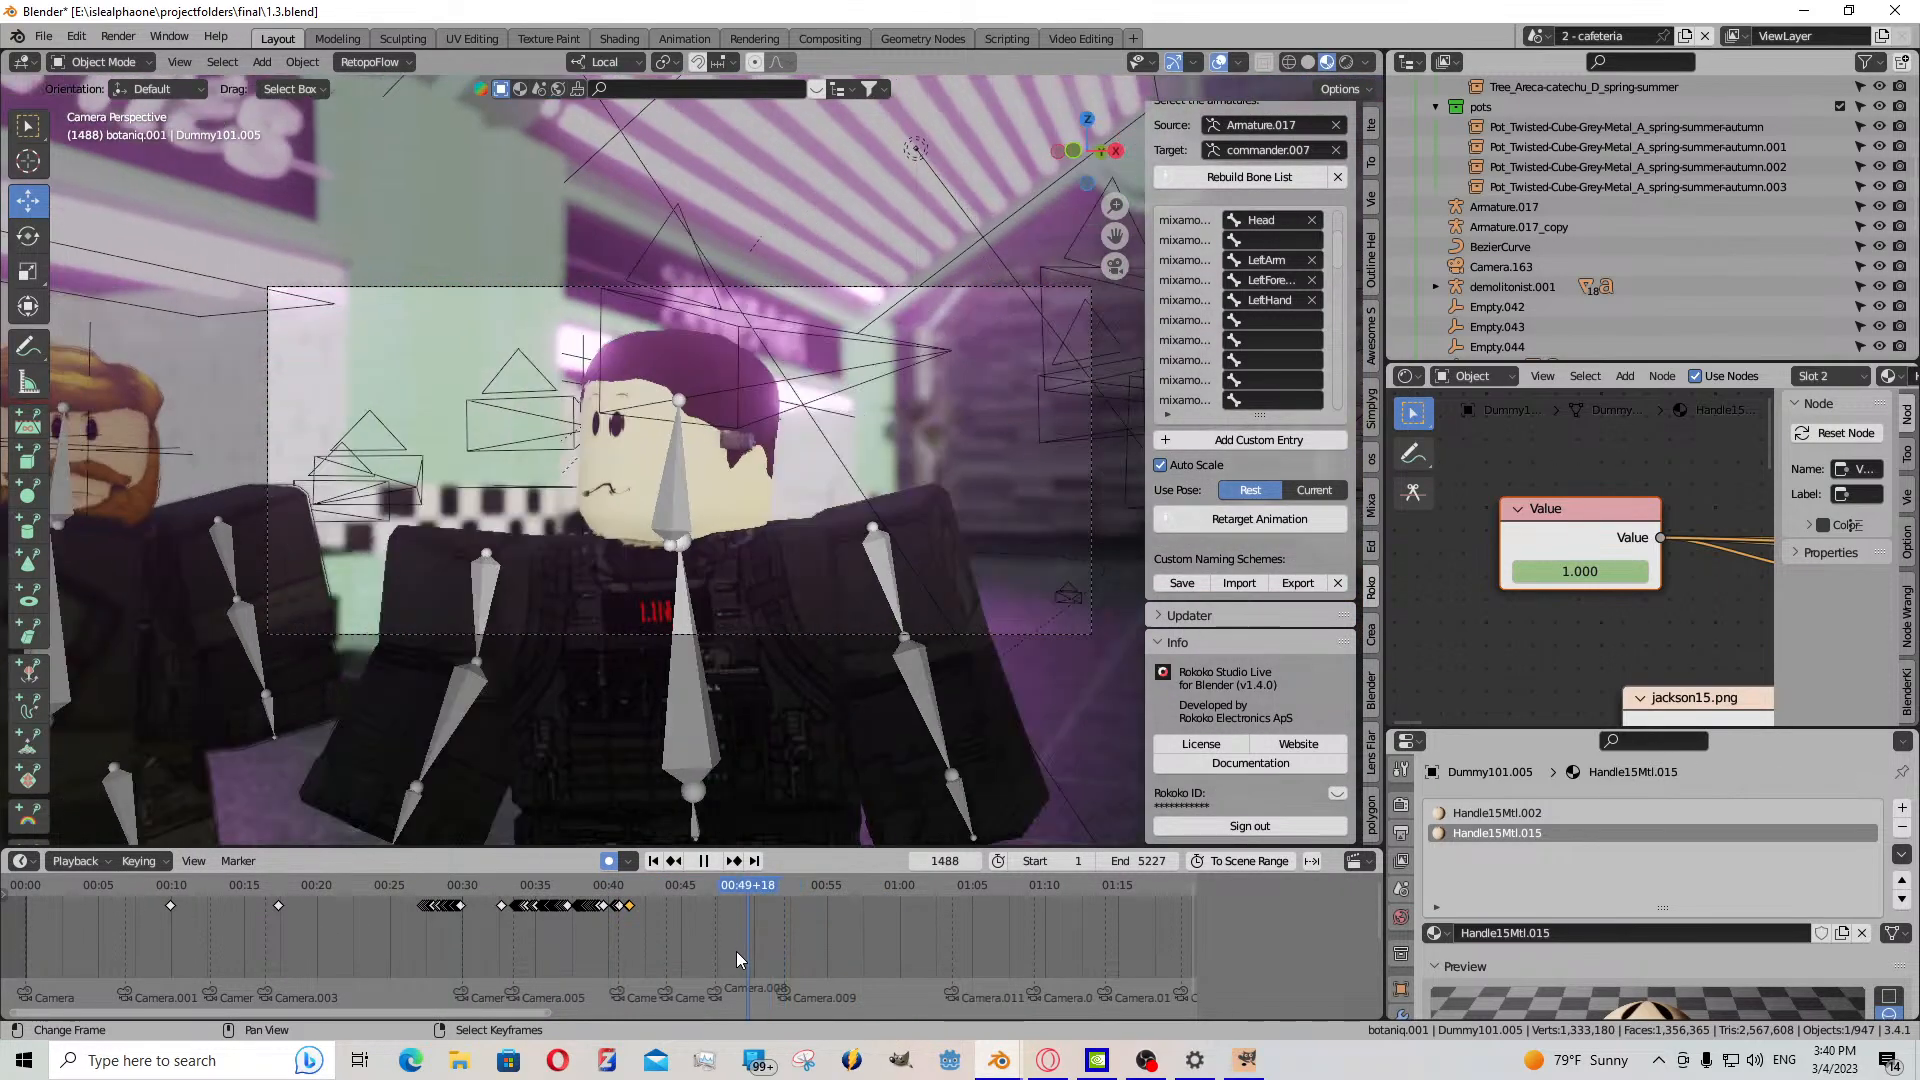
{"action": "left_click", "coordinate": [711, 862]}
{"action": "left_click", "coordinate": [712, 862]}
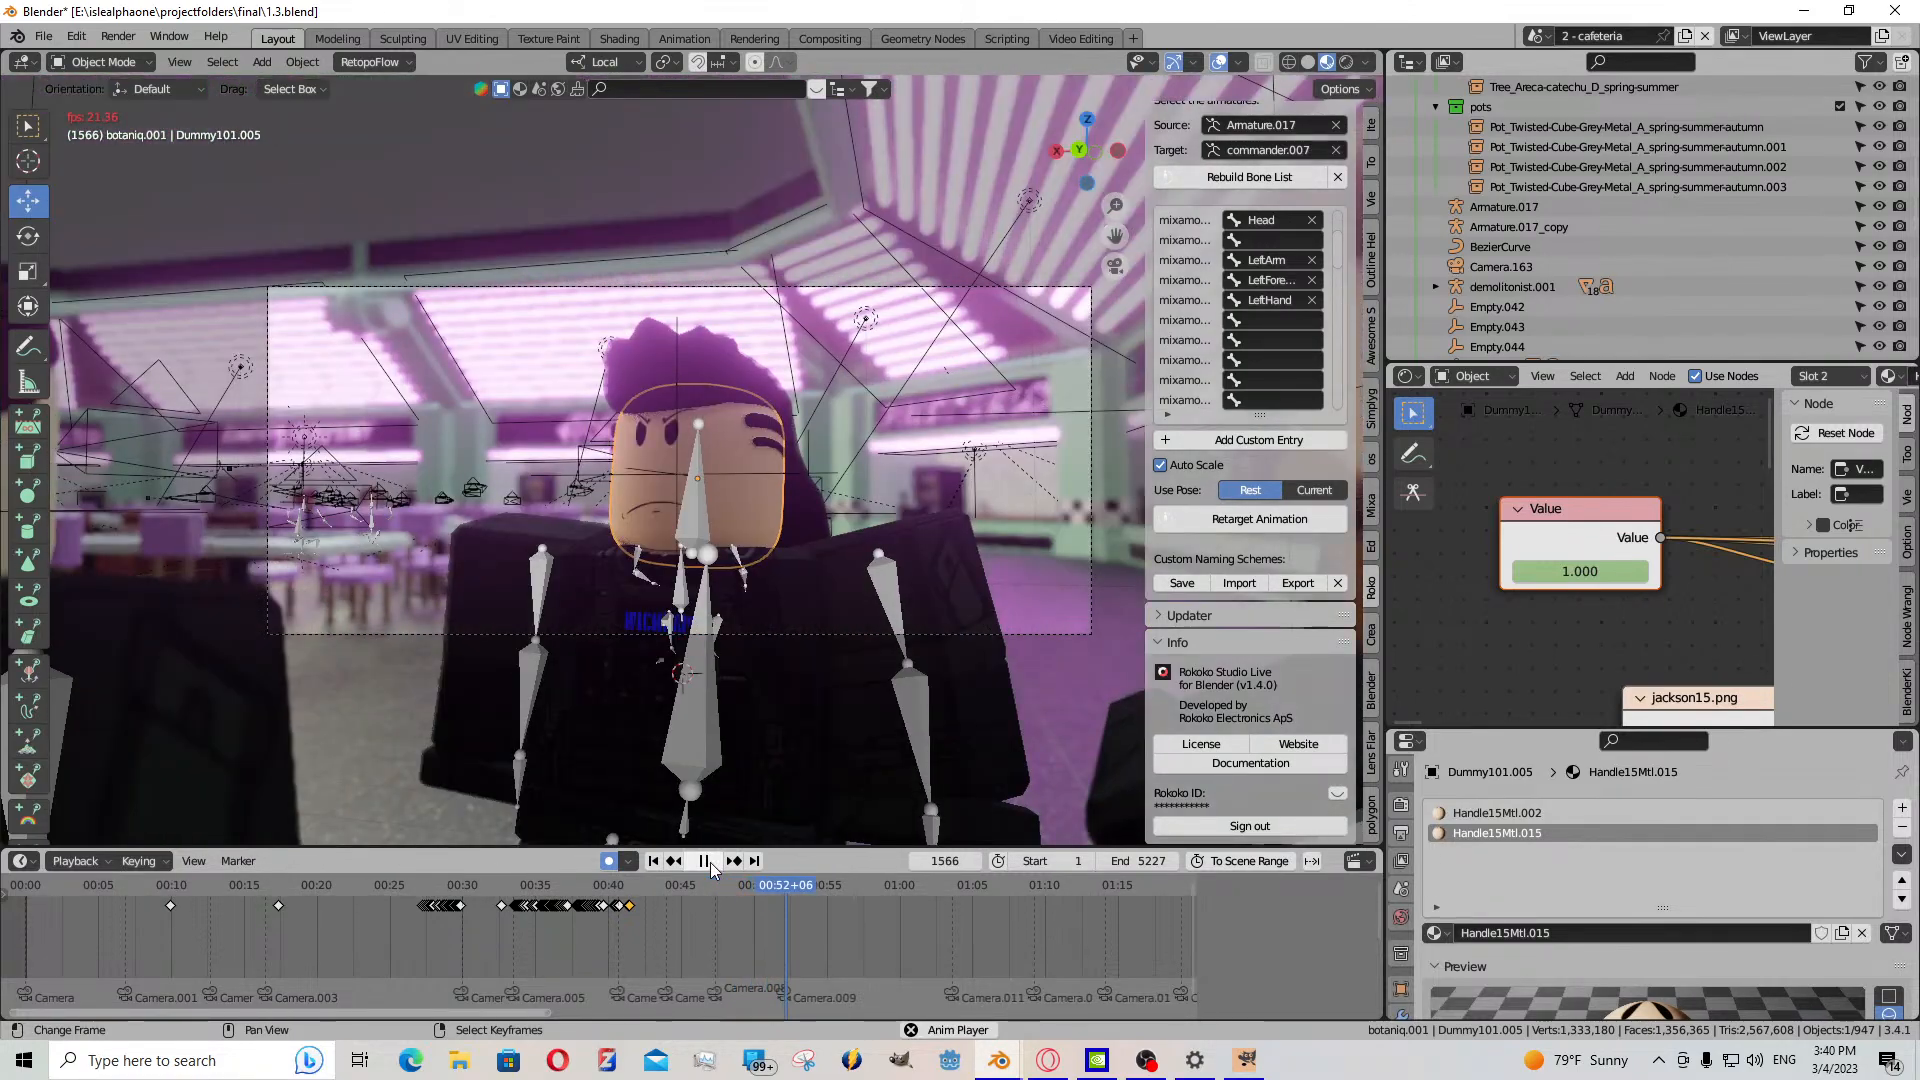
{"action": "left_click", "coordinate": [712, 862]}
- Go to frame 1563, preview other face values, and keyframe Handle15Mtl.002's Value at 1.000
{"action": "scroll", "coordinate": [819, 940], "scroll_direction": "up", "scroll_amount": 8}
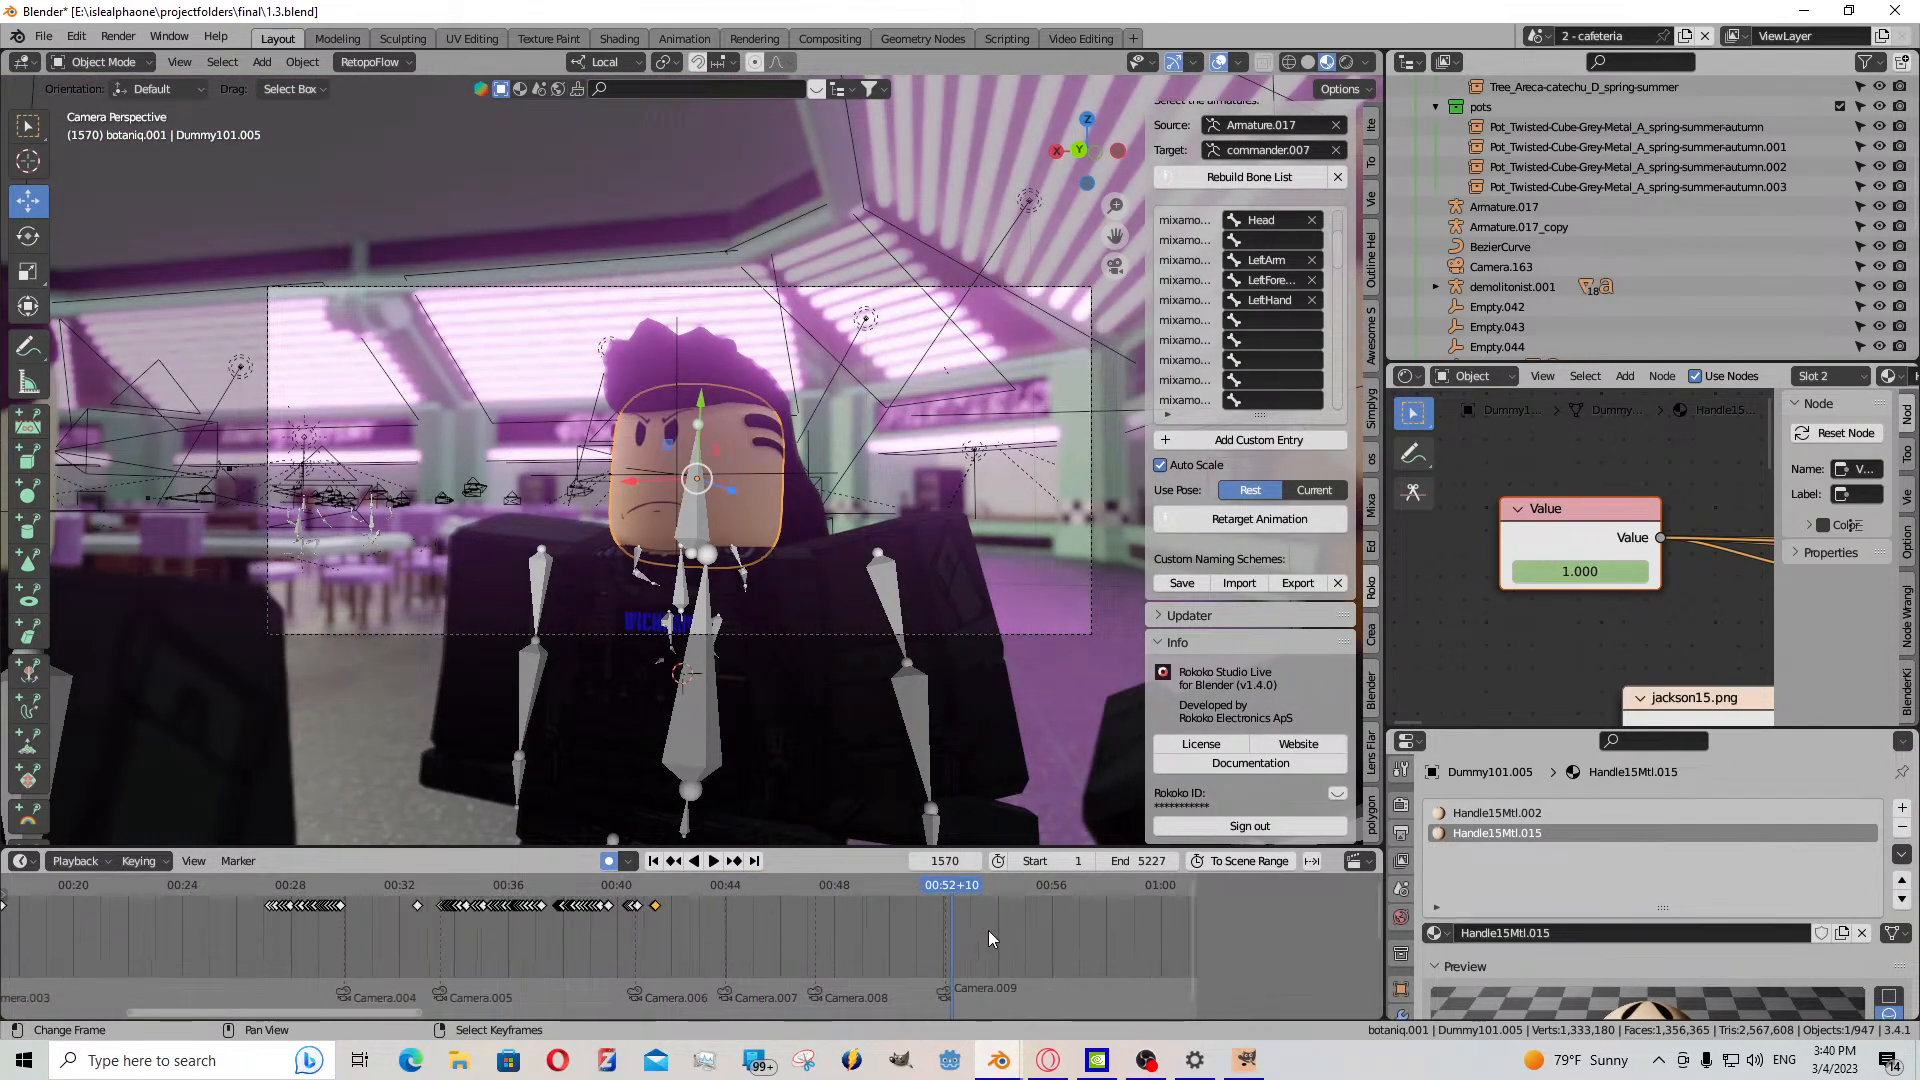
{"action": "middle_click_drag", "start_coordinate": [810, 917], "coordinate": [510, 1013]}
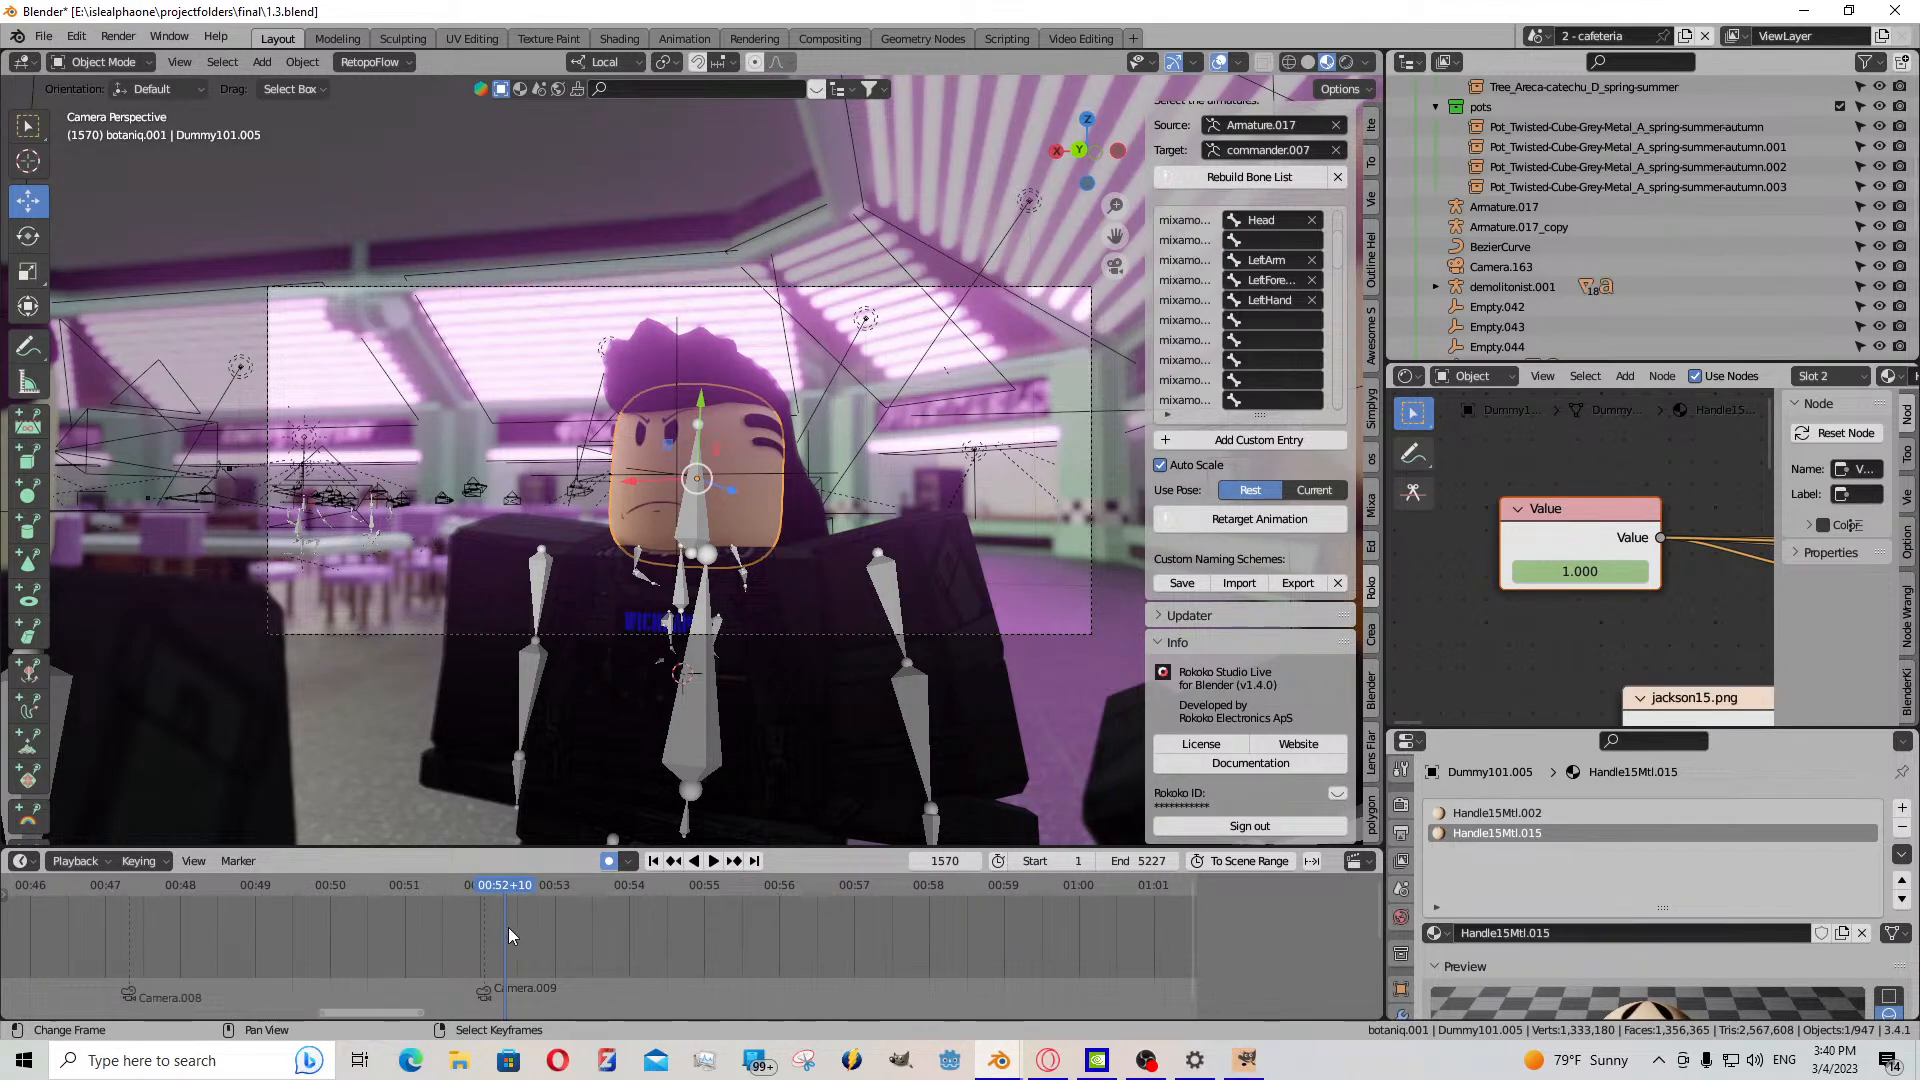
{"action": "left_click_drag", "start_coordinate": [508, 927], "coordinate": [486, 926]}
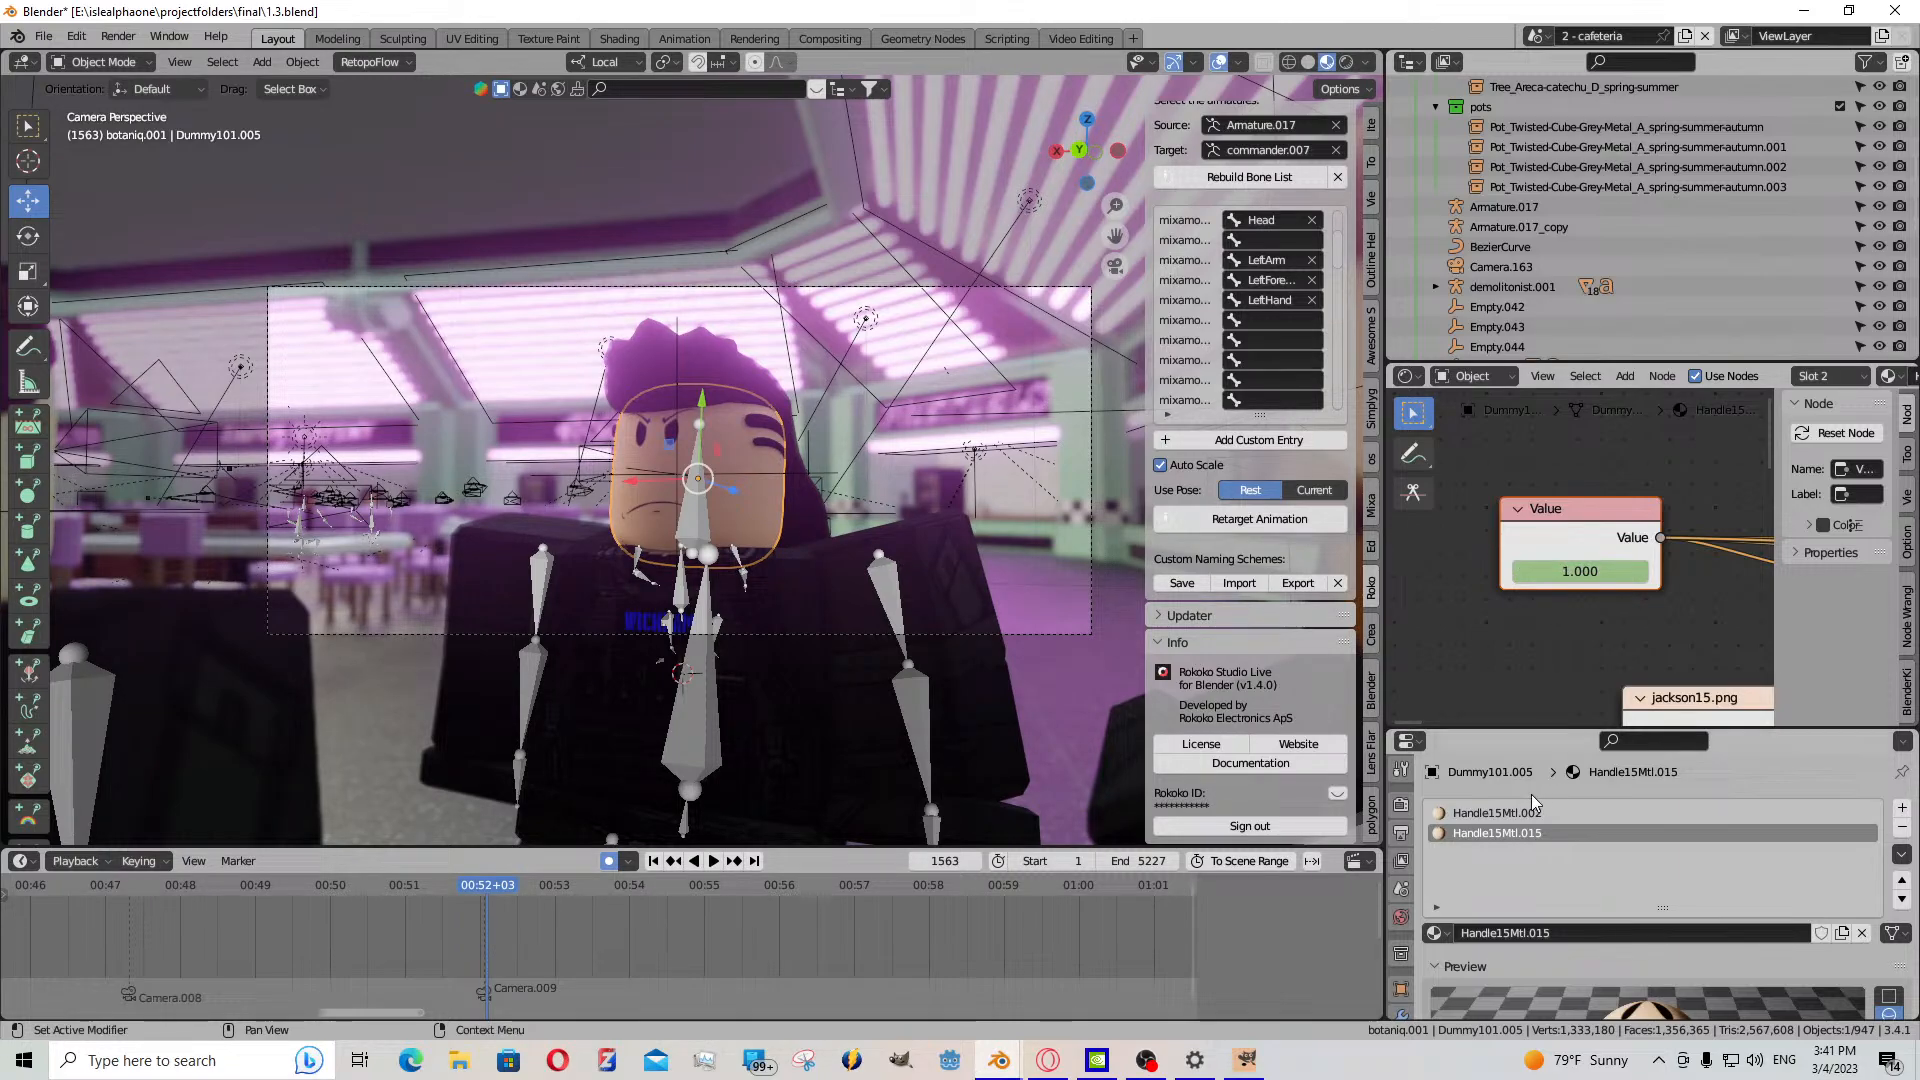
{"action": "left_click", "coordinate": [1578, 570]}
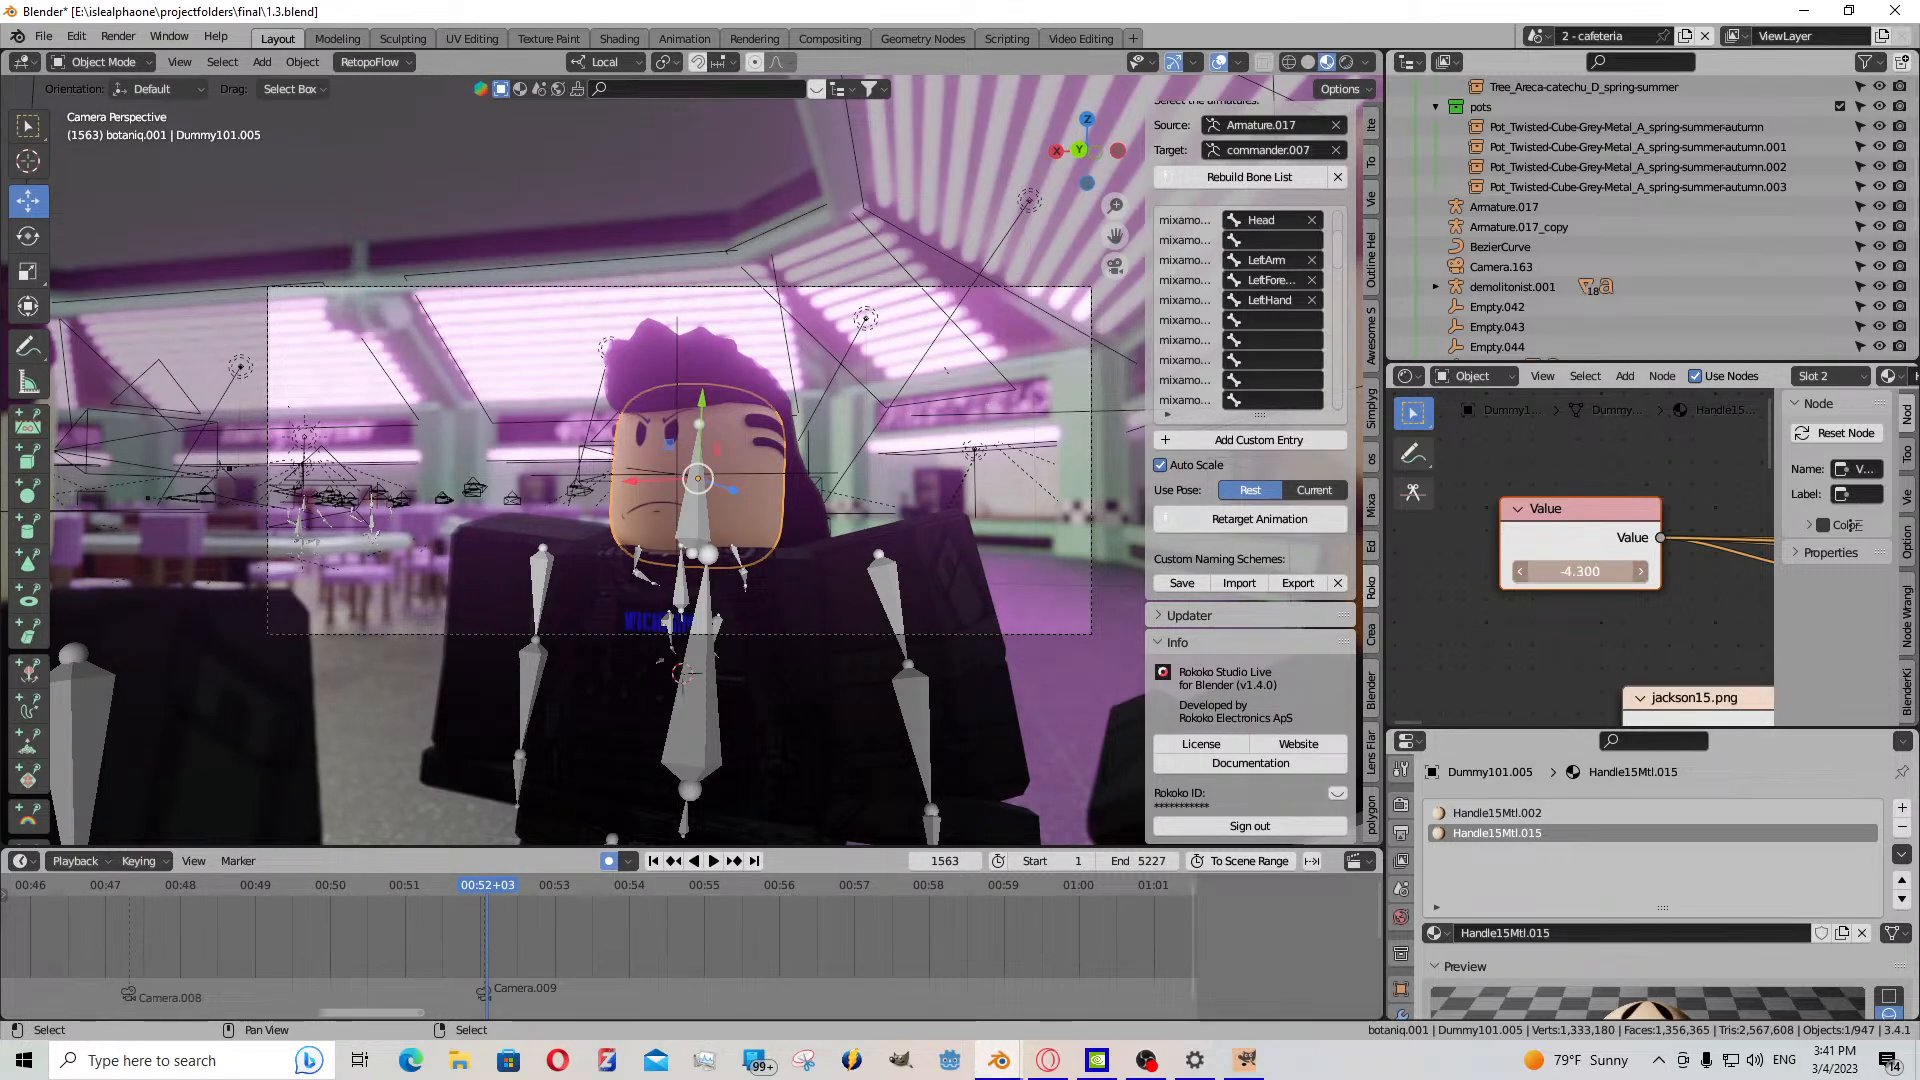
{"action": "right_click", "coordinate": [1578, 570]}
{"action": "left_click", "coordinate": [1477, 816]}
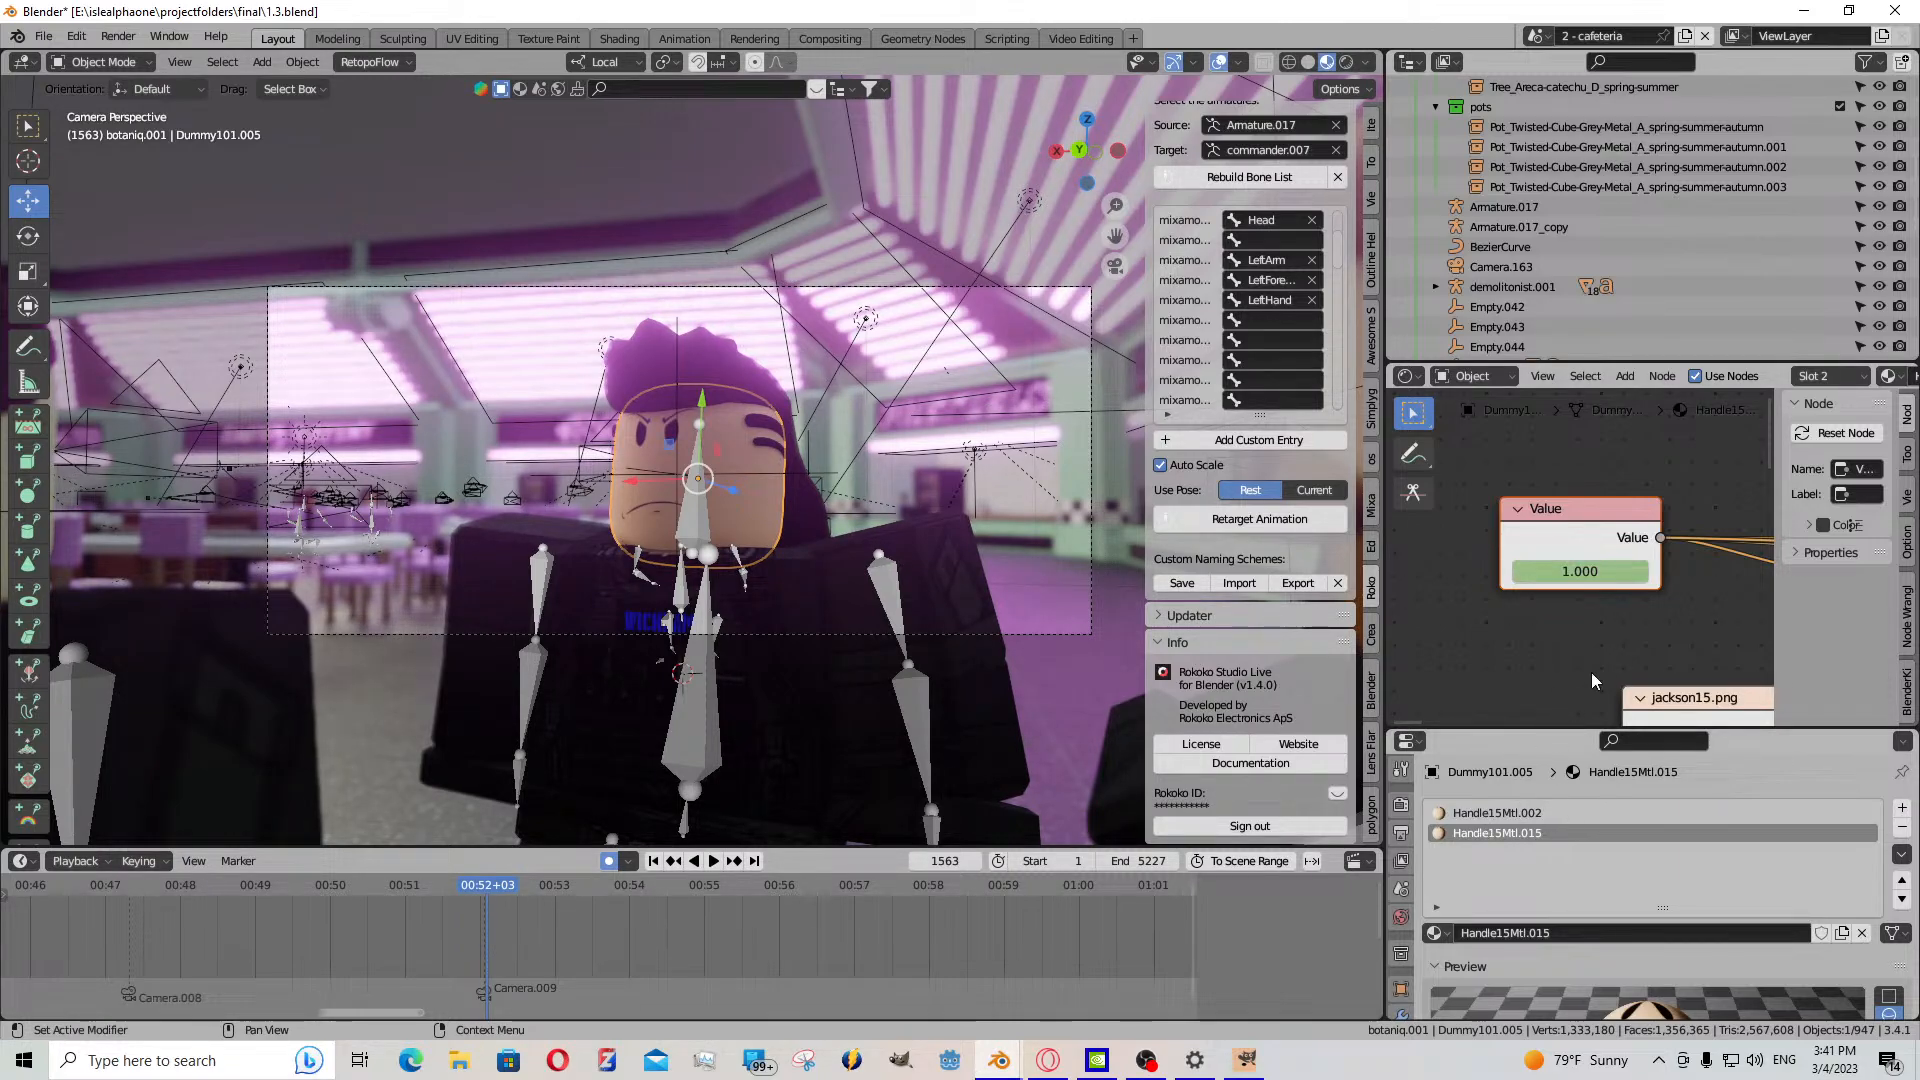
{"action": "left_click_drag", "start_coordinate": [1578, 572], "coordinate": [1509, 572]}
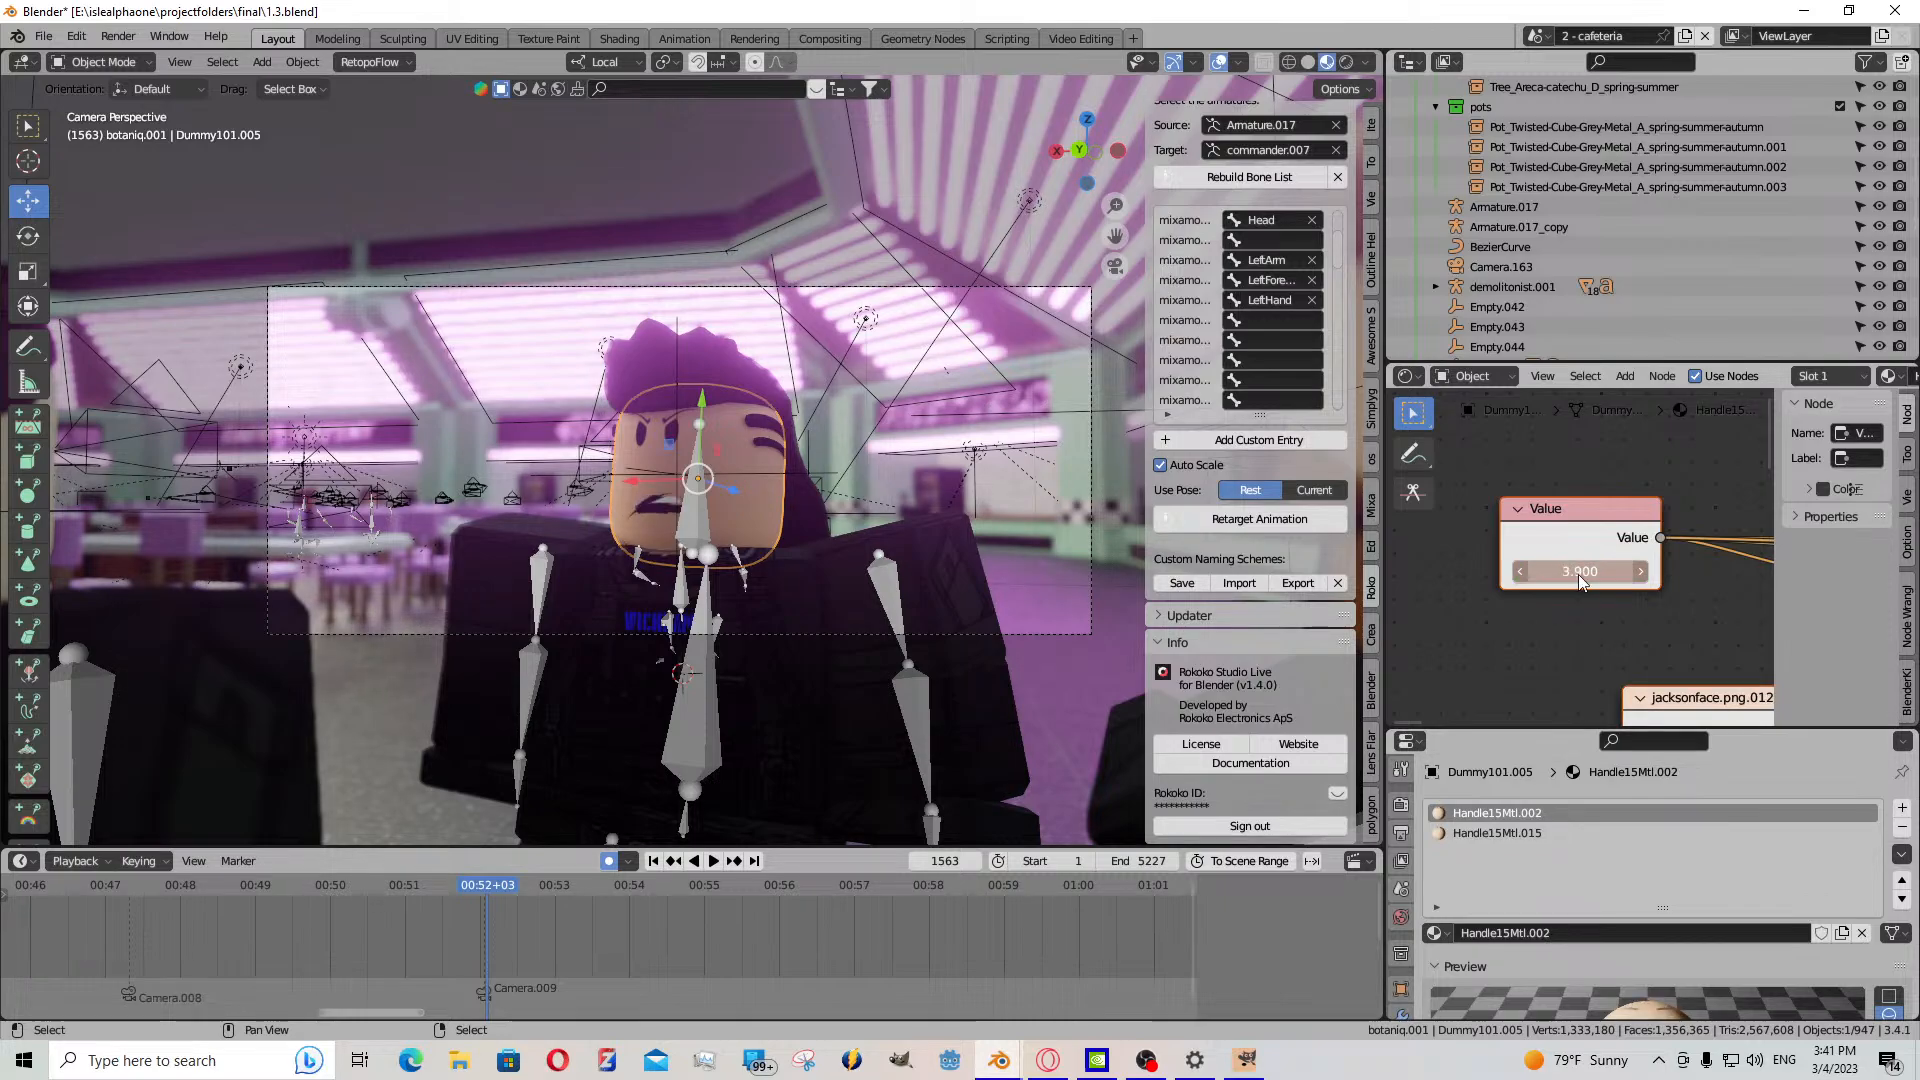
{"action": "right_click", "coordinate": [1578, 572]}
{"action": "key", "text": "i"}
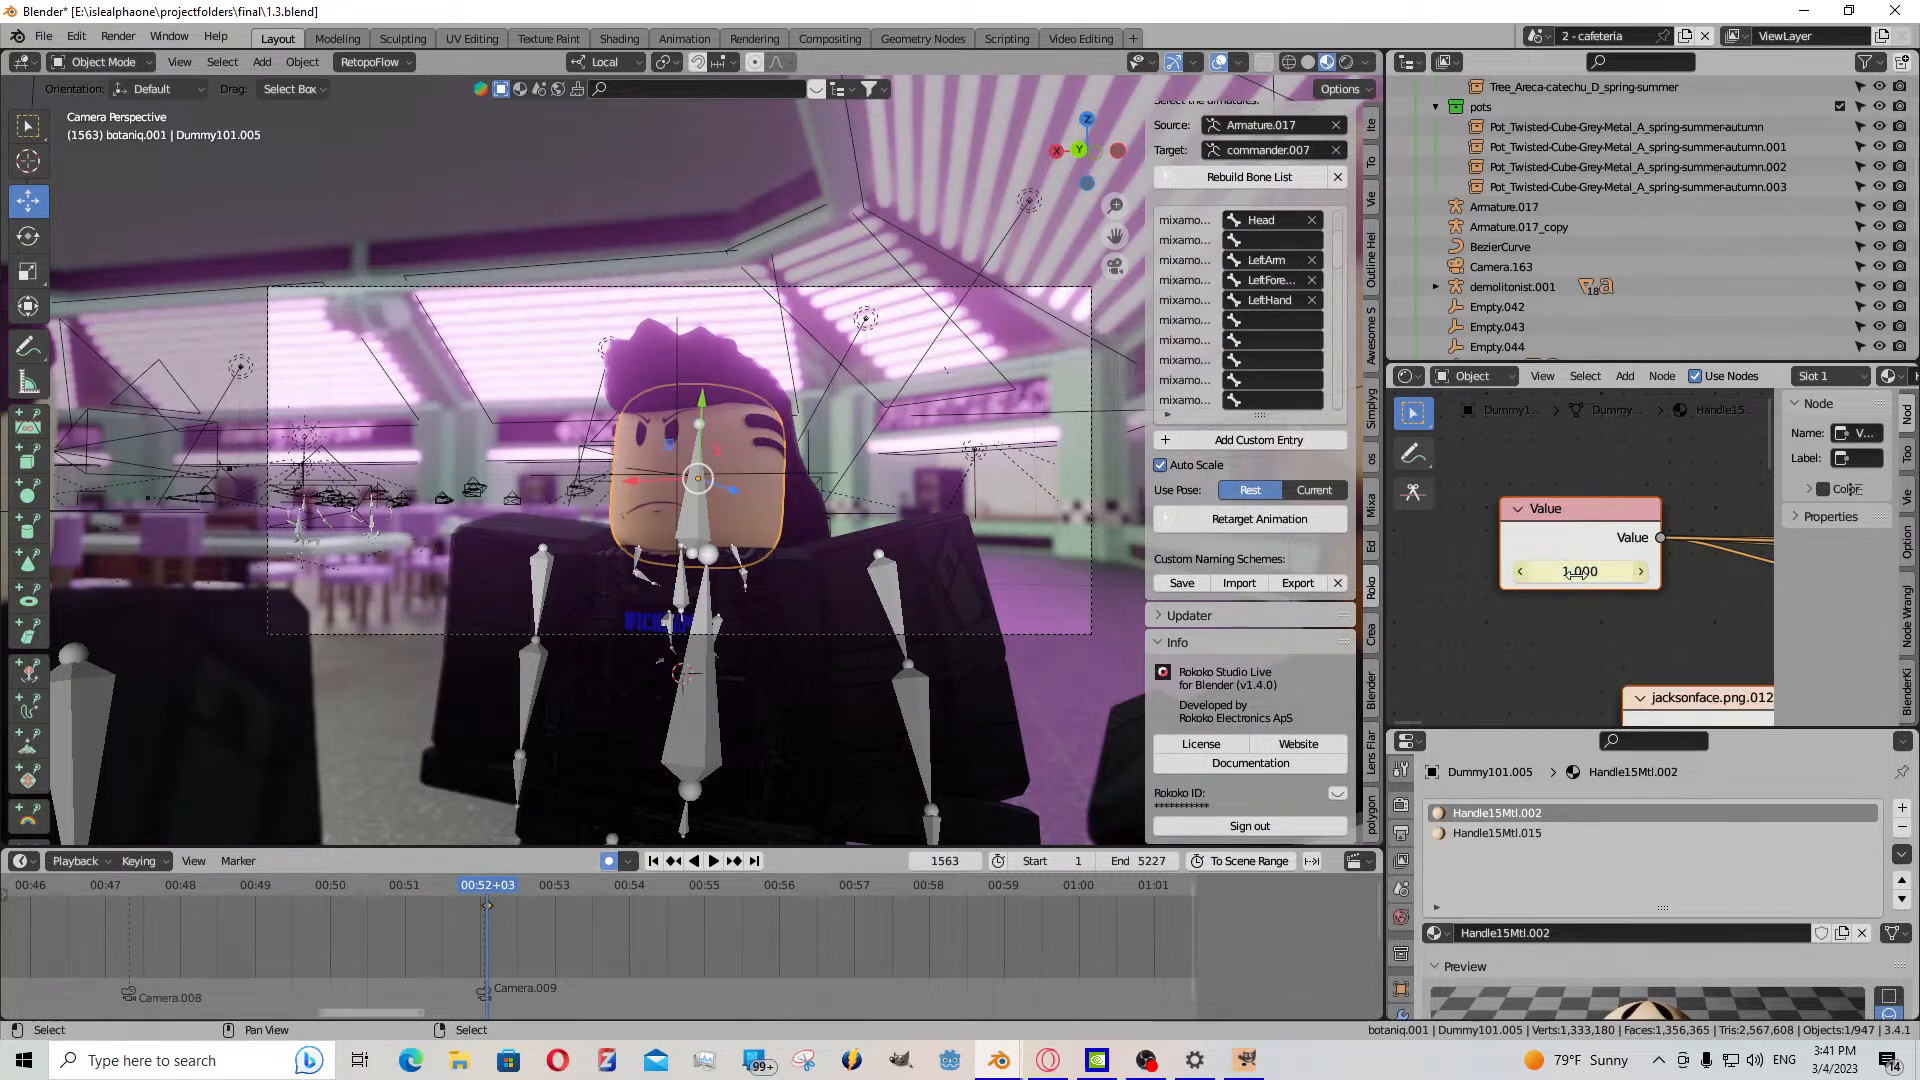
- Advance to frame 1568 and set Handle15Mtl.002's Value to 3.900 for the open mouth
{"action": "left_click", "coordinate": [713, 861]}
{"action": "left_click", "coordinate": [712, 861]}
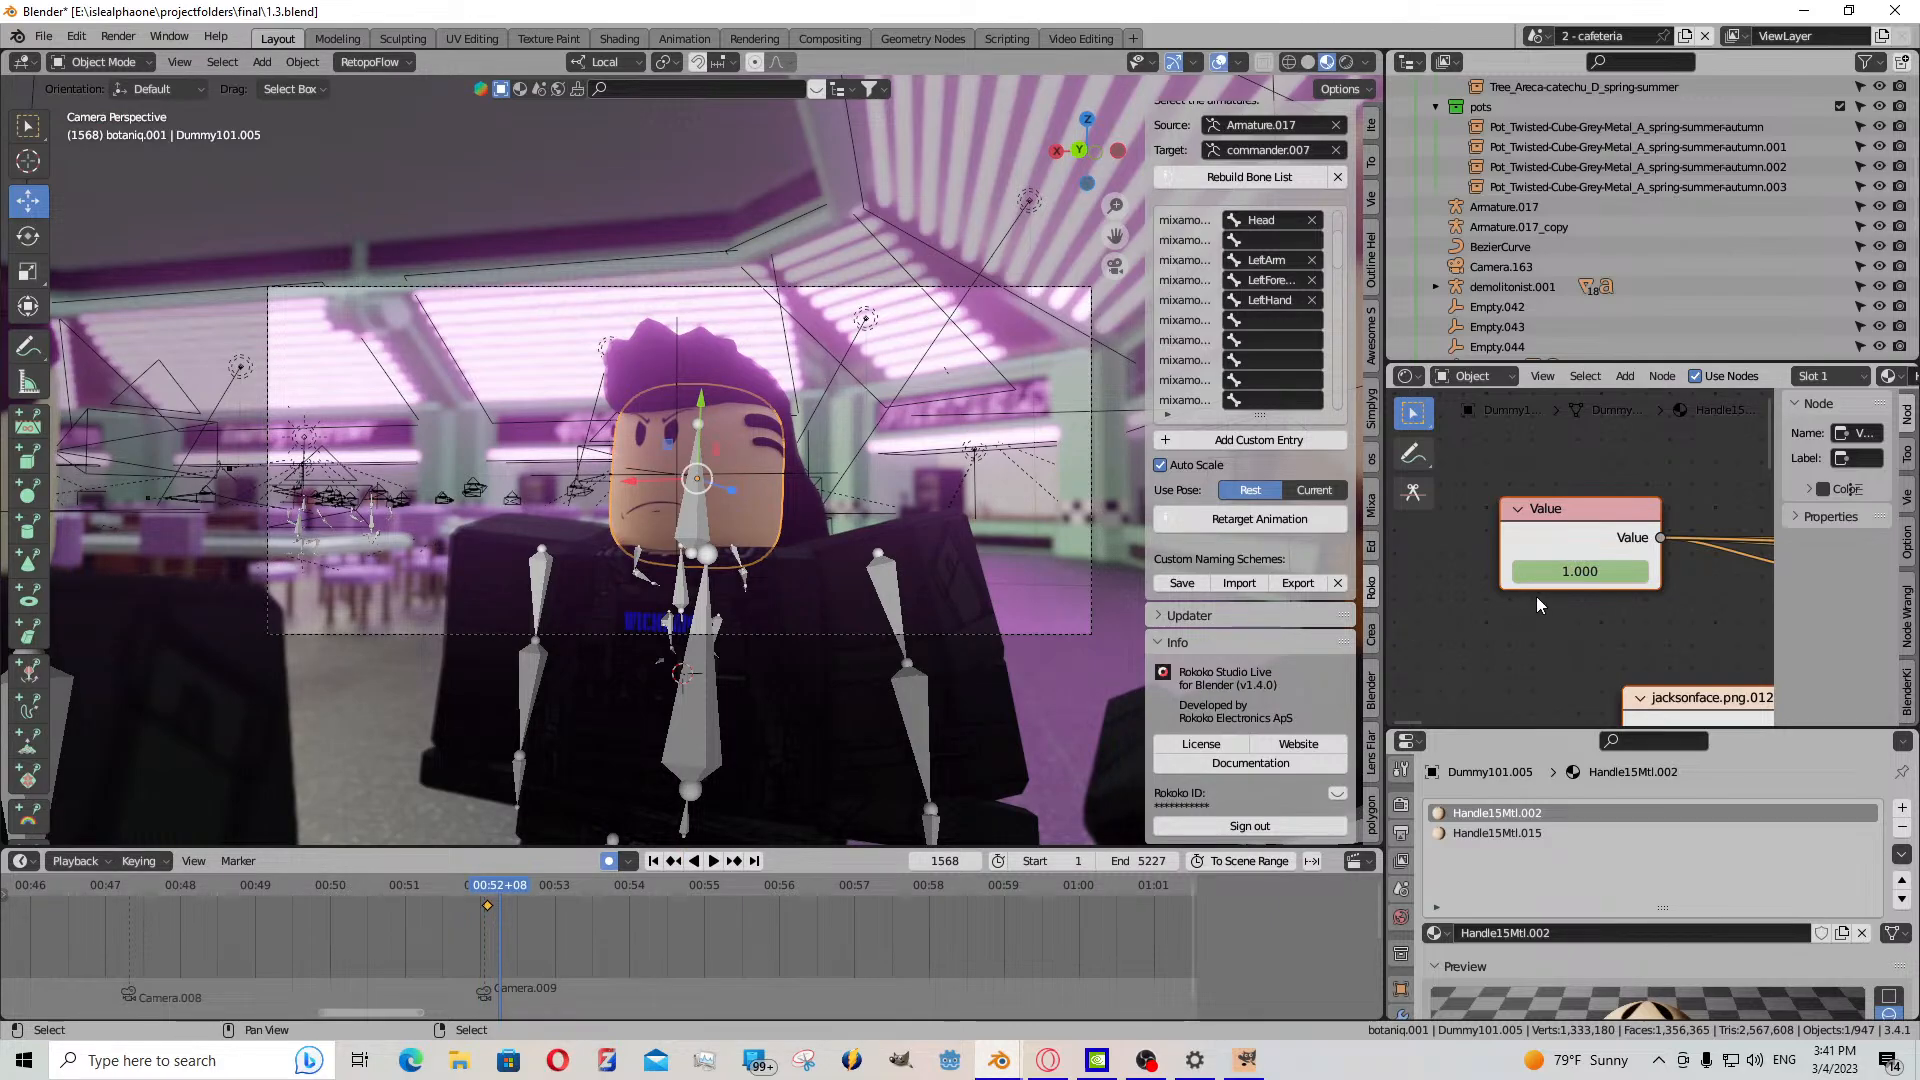
{"action": "left_click_drag", "start_coordinate": [1560, 571], "coordinate": [1568, 572]}
{"action": "scroll", "coordinate": [485, 919], "scroll_direction": "up", "scroll_amount": 5}
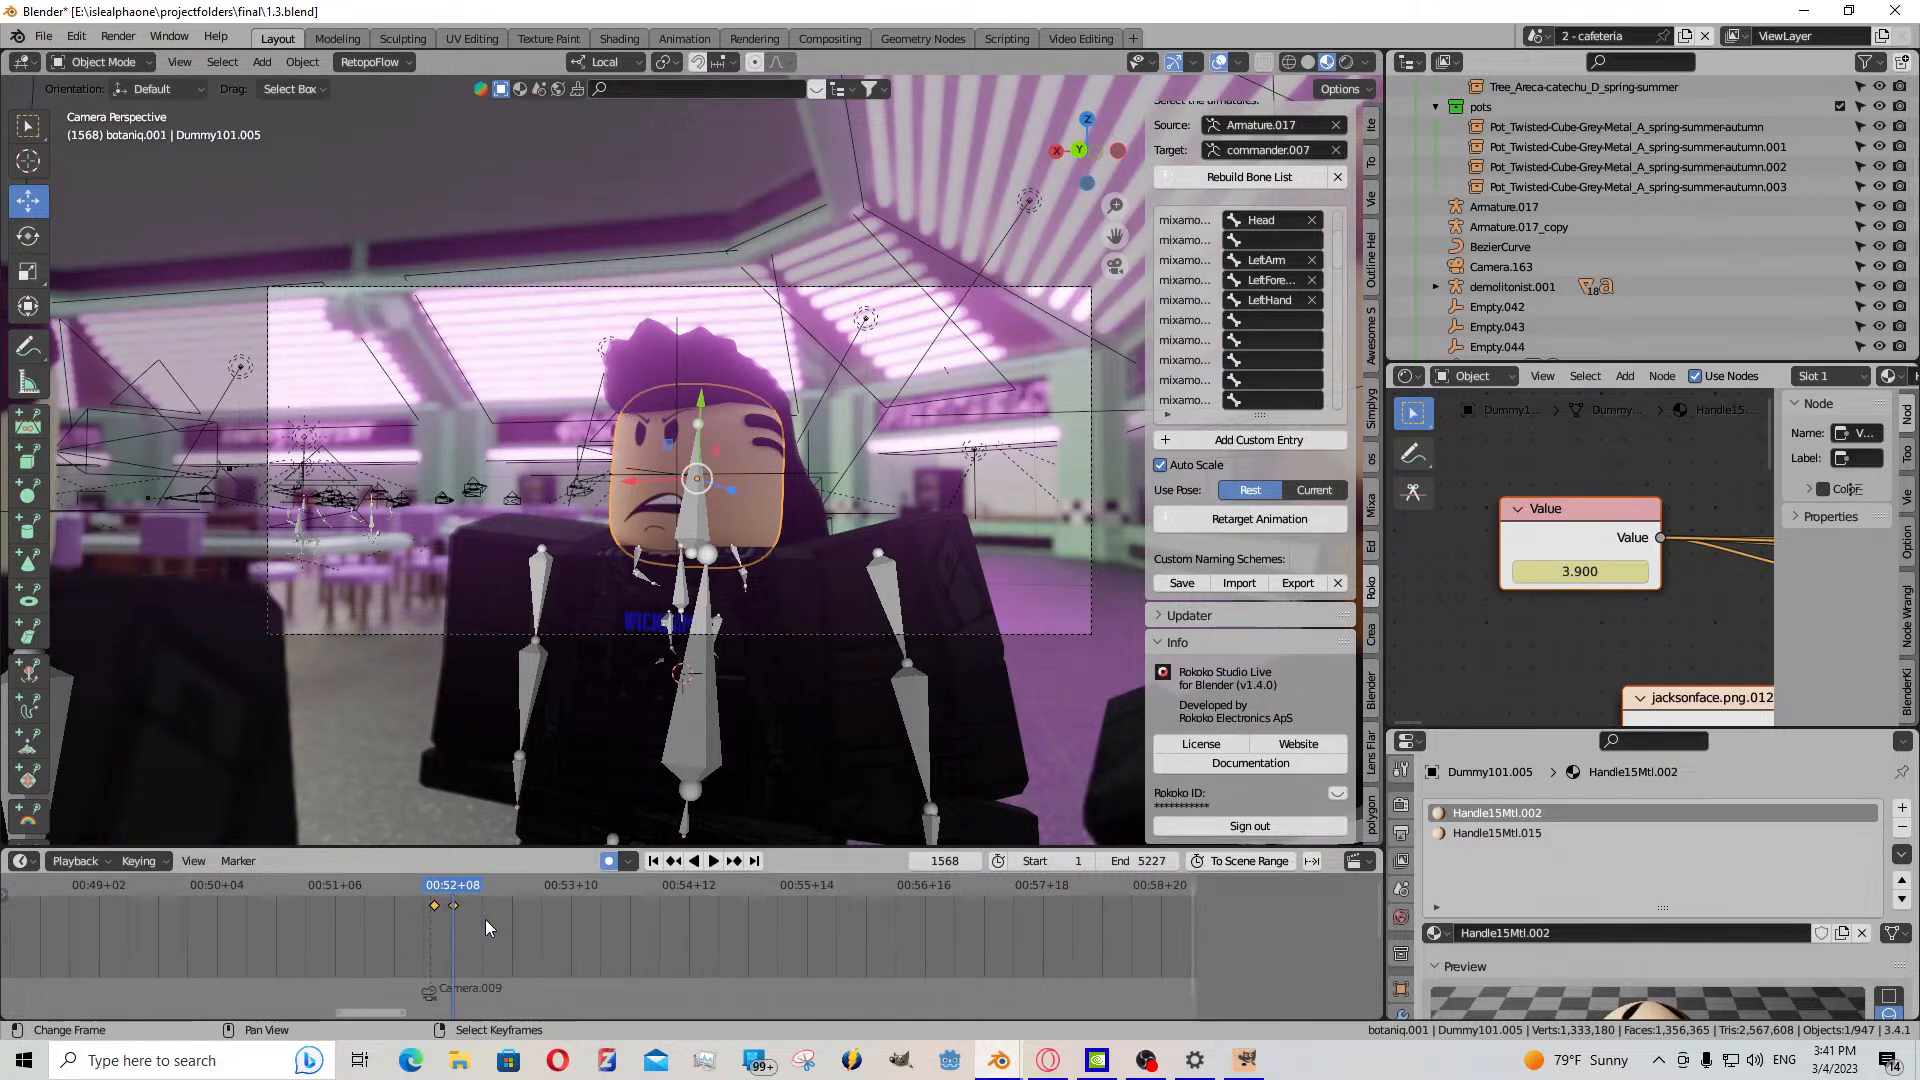
- Paste the 1.000 keyframe at frame 1567 and shift it and the 3.900 keyframe one frame earlier
{"action": "left_click", "coordinate": [443, 918]}
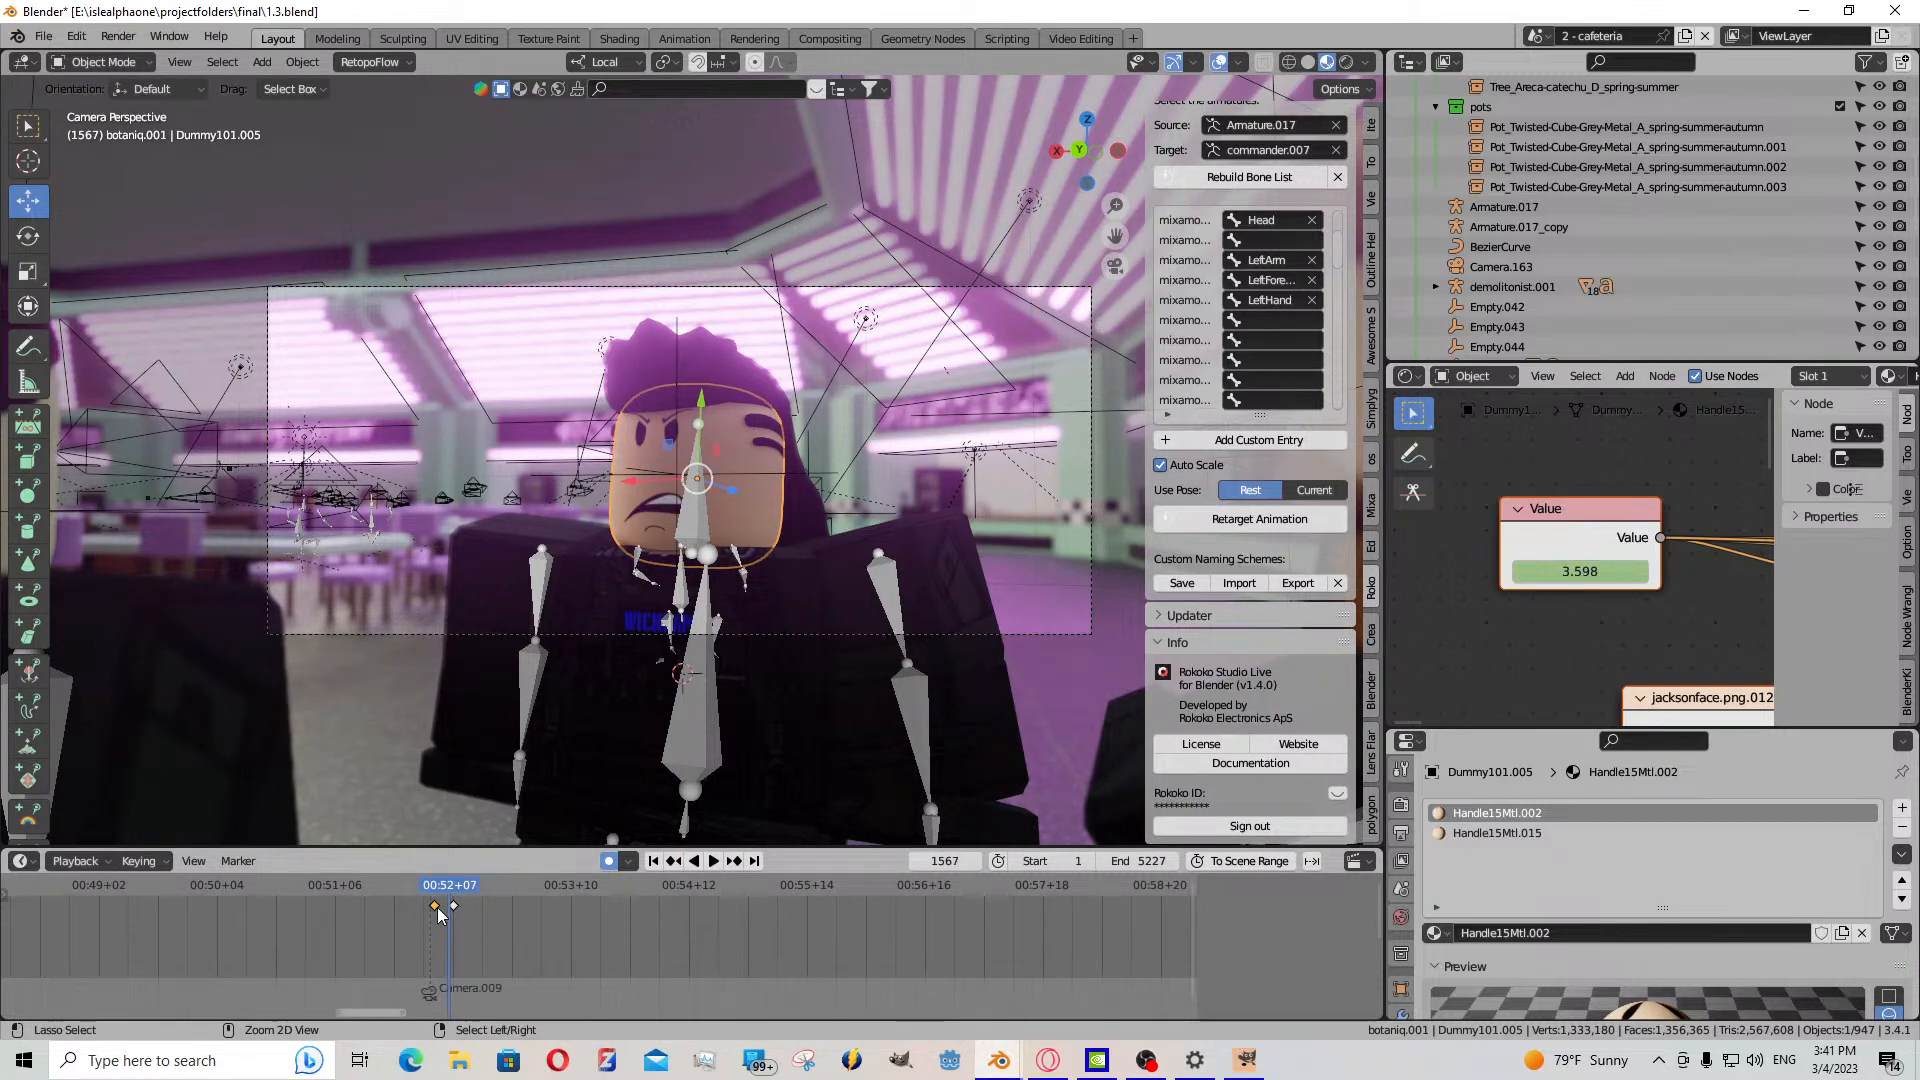
{"action": "key", "text": "ctrl+v"}
{"action": "scroll", "coordinate": [613, 900], "scroll_direction": "up", "scroll_amount": 4}
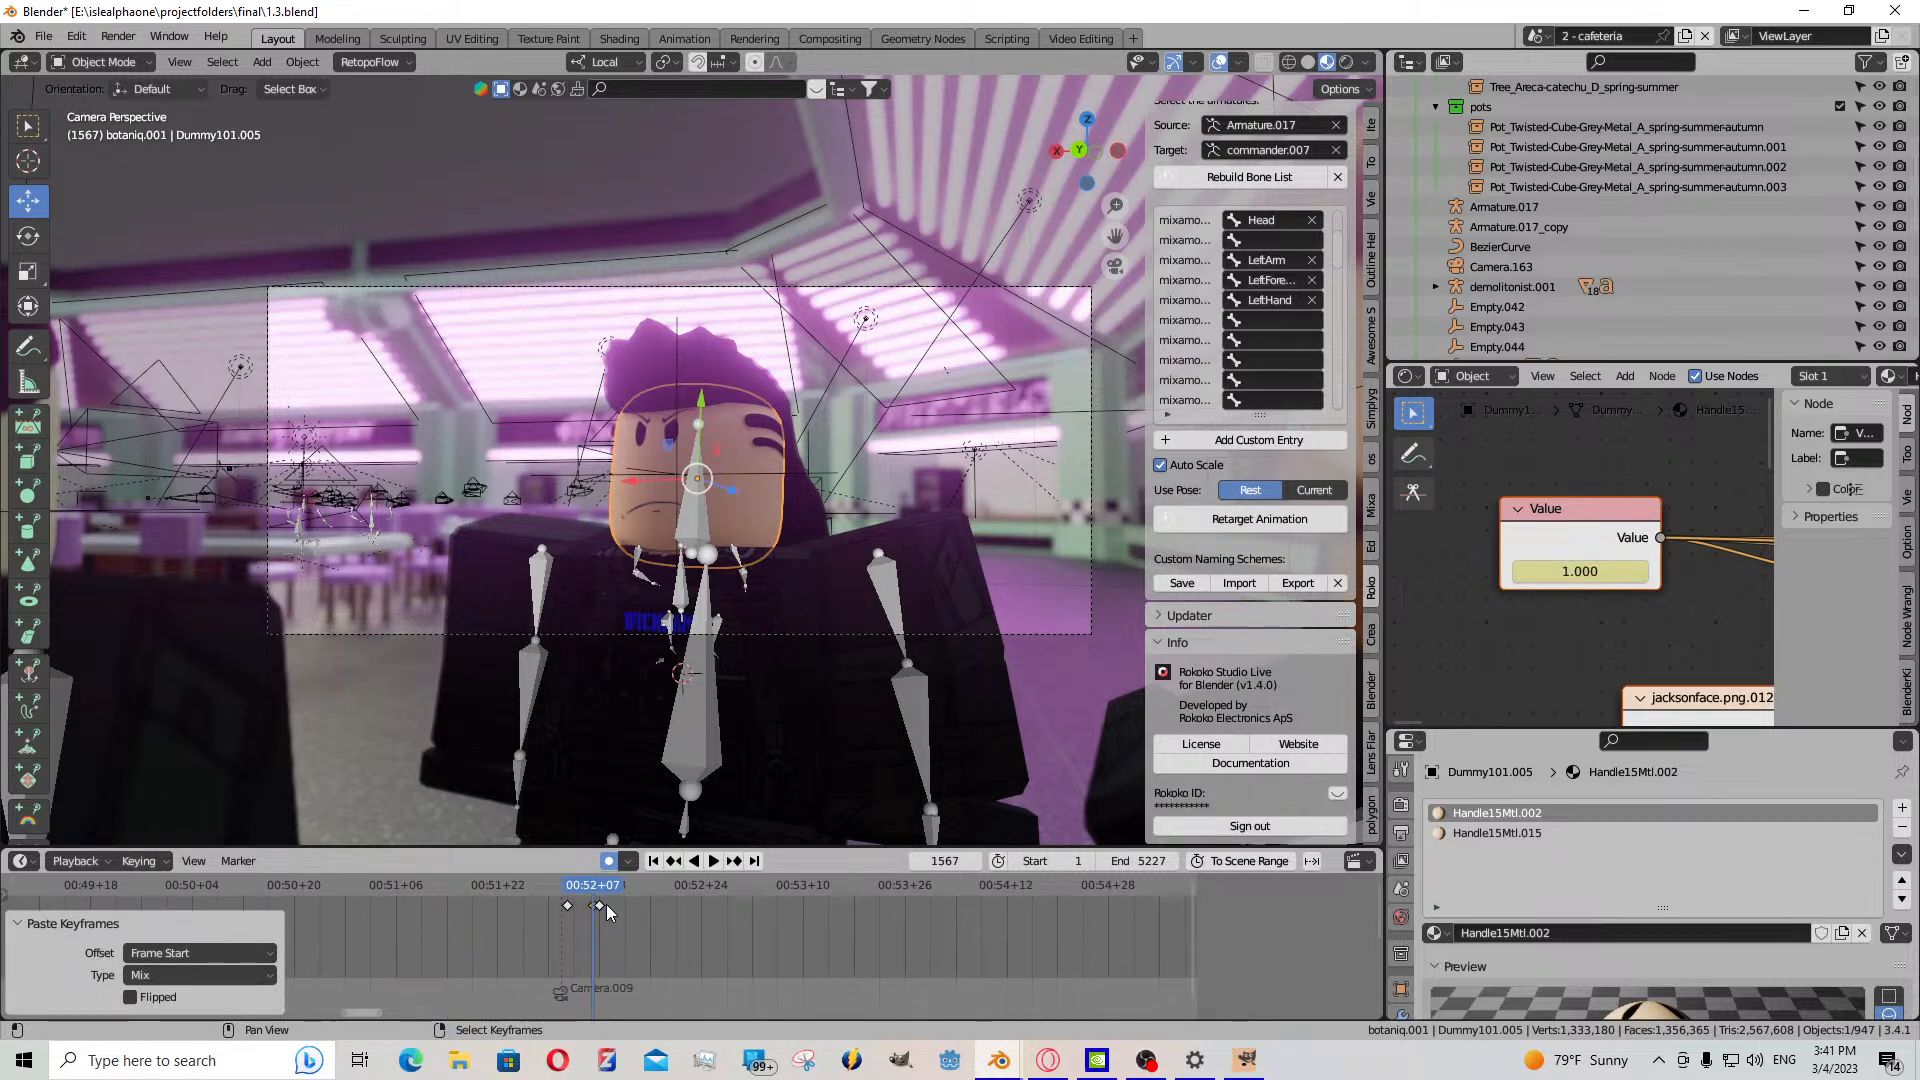
{"action": "left_click", "coordinate": [602, 904]}
{"action": "key", "text": "g"}
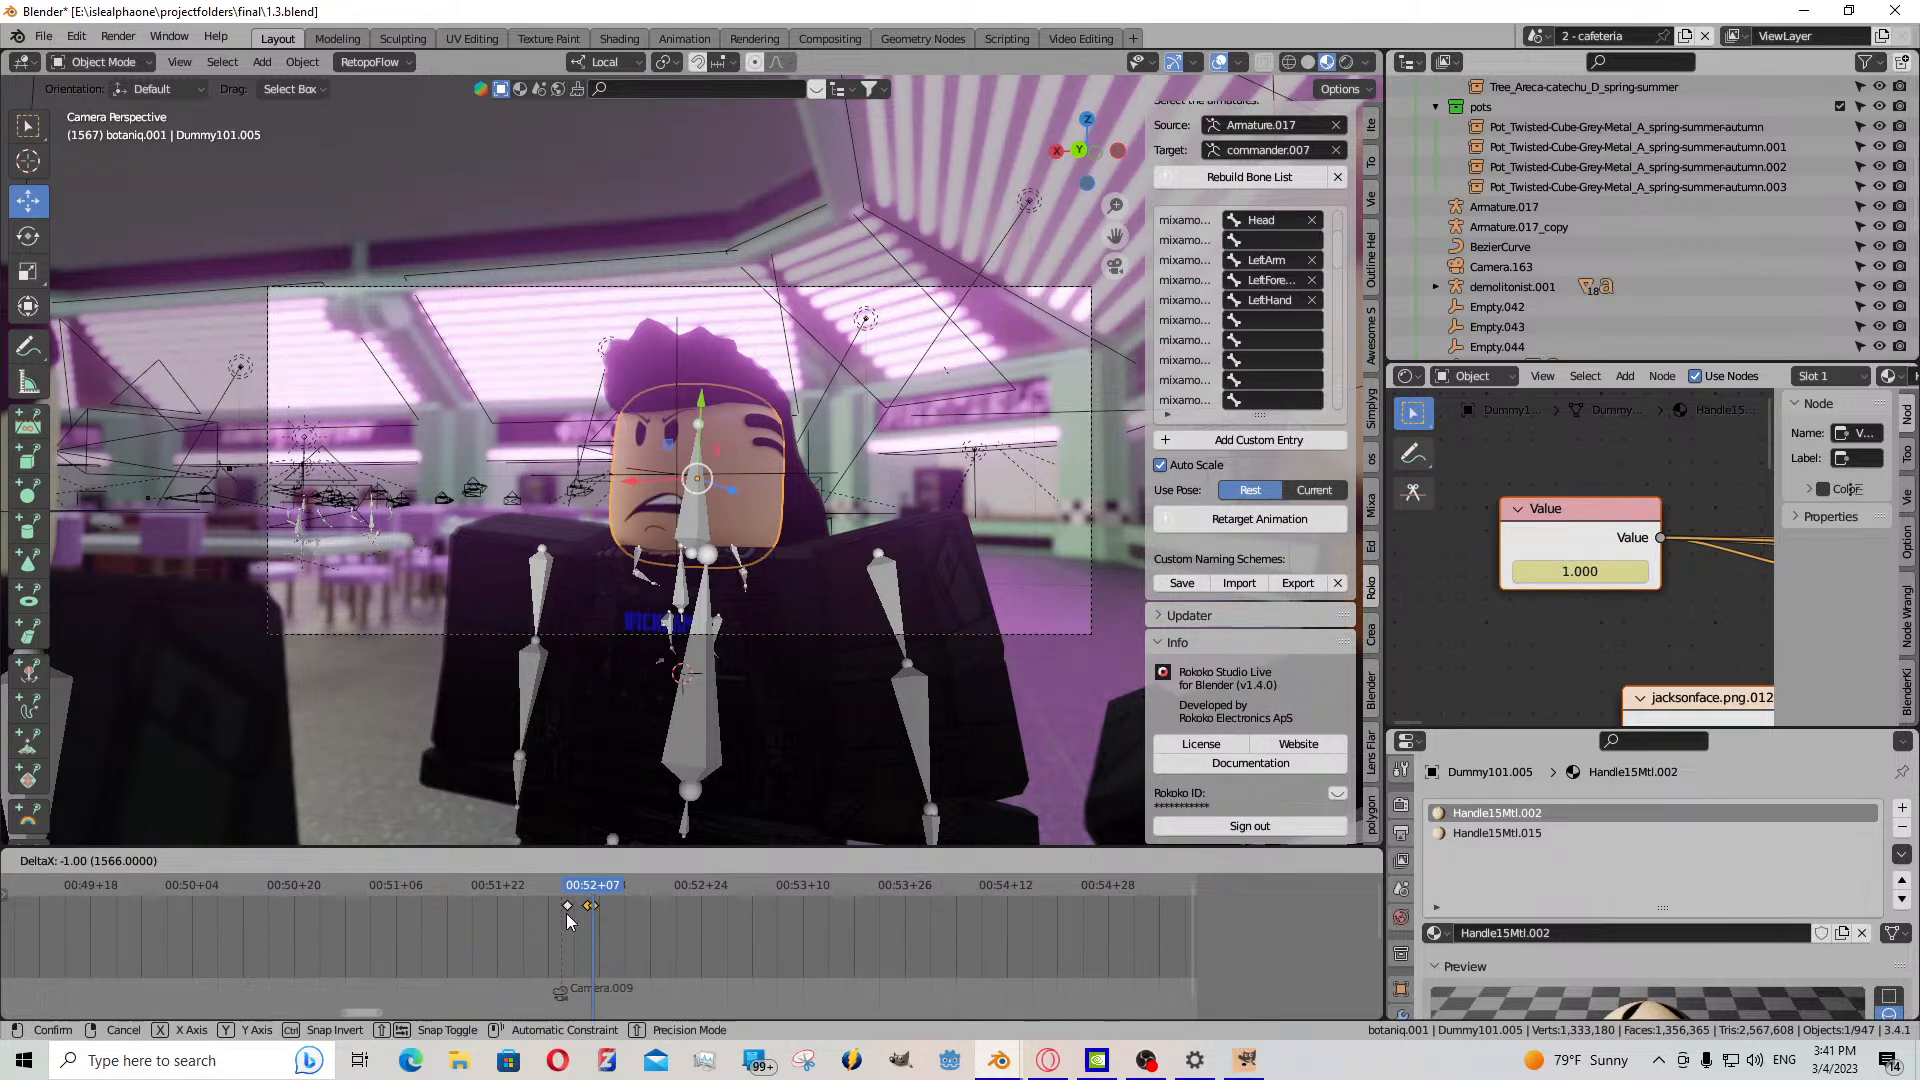
{"action": "left_click", "coordinate": [567, 920]}
- Finish shifting the keyframes one frame earlier and replay the shot from frame 1562 to check the mouth timing
{"action": "left_click", "coordinate": [566, 918]}
{"action": "left_click", "coordinate": [714, 862]}
{"action": "left_click", "coordinate": [562, 912]}
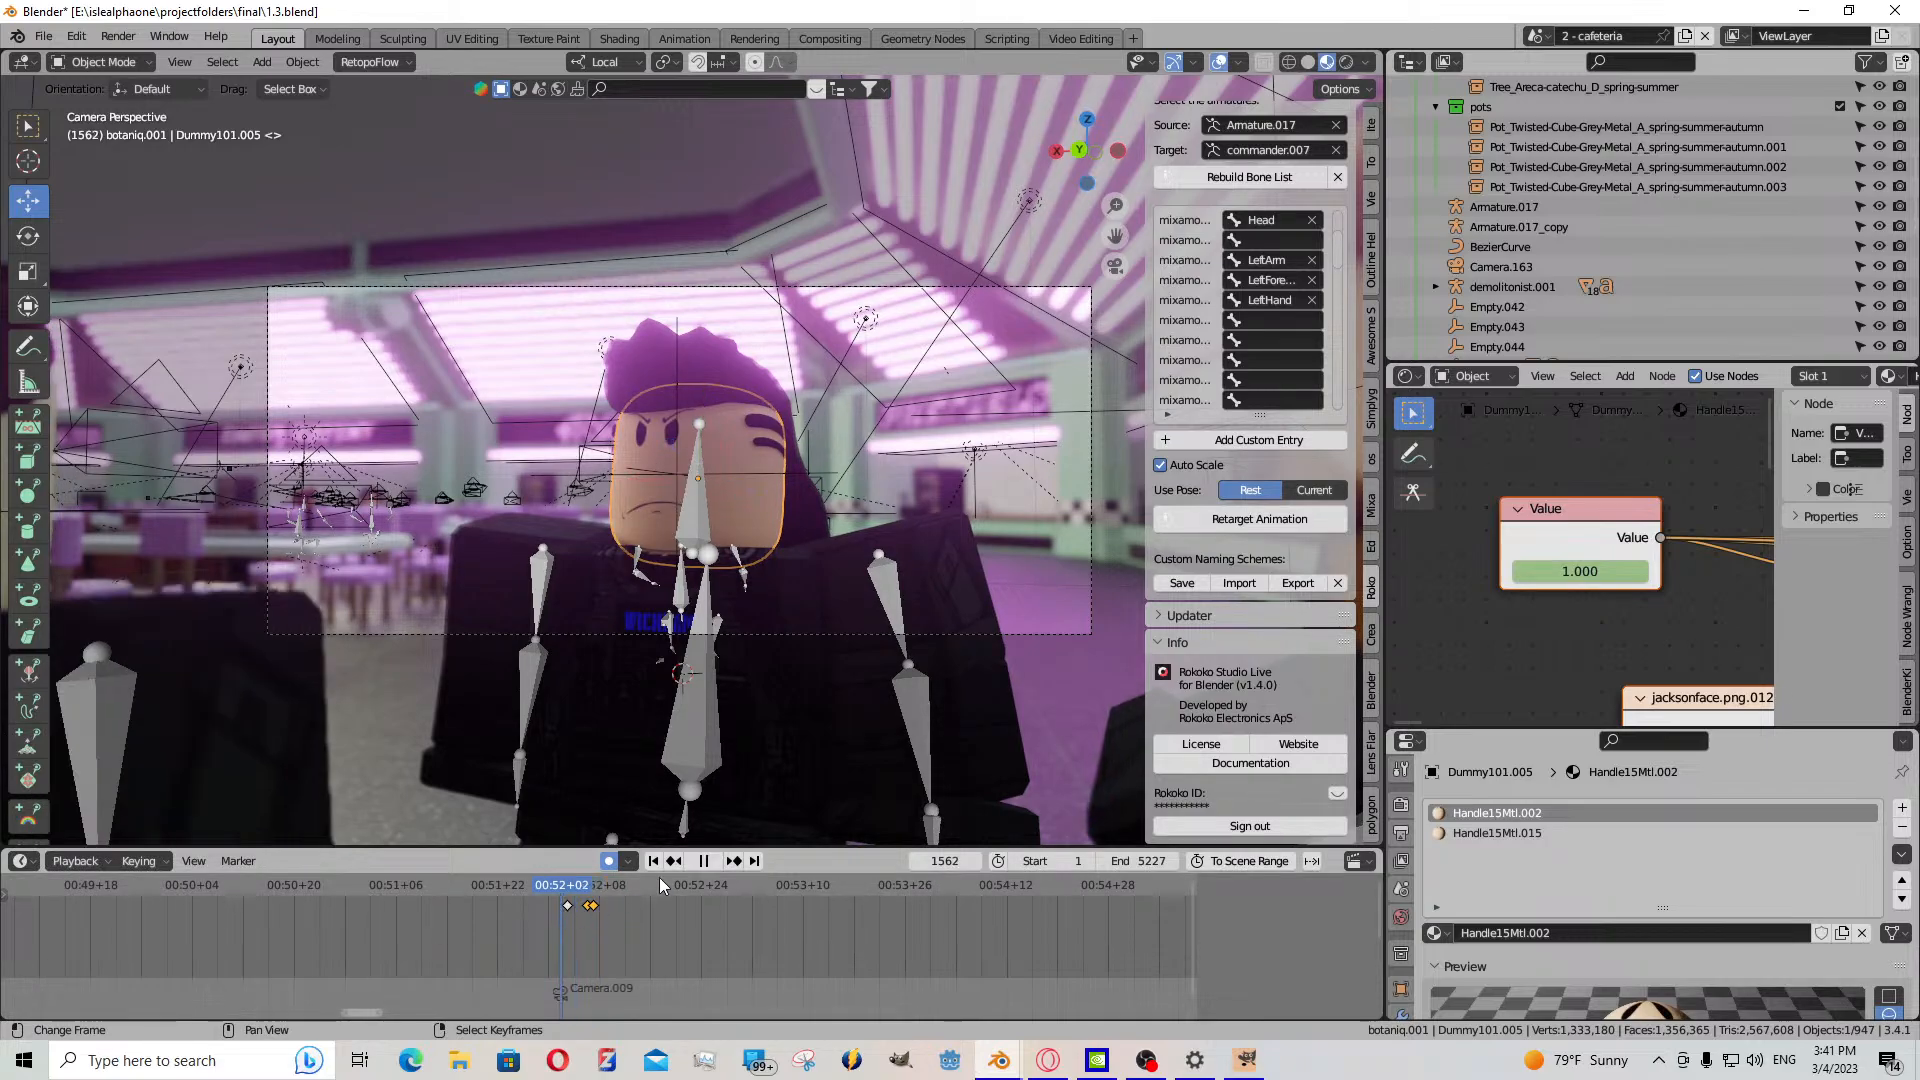
{"action": "left_click", "coordinate": [705, 862]}
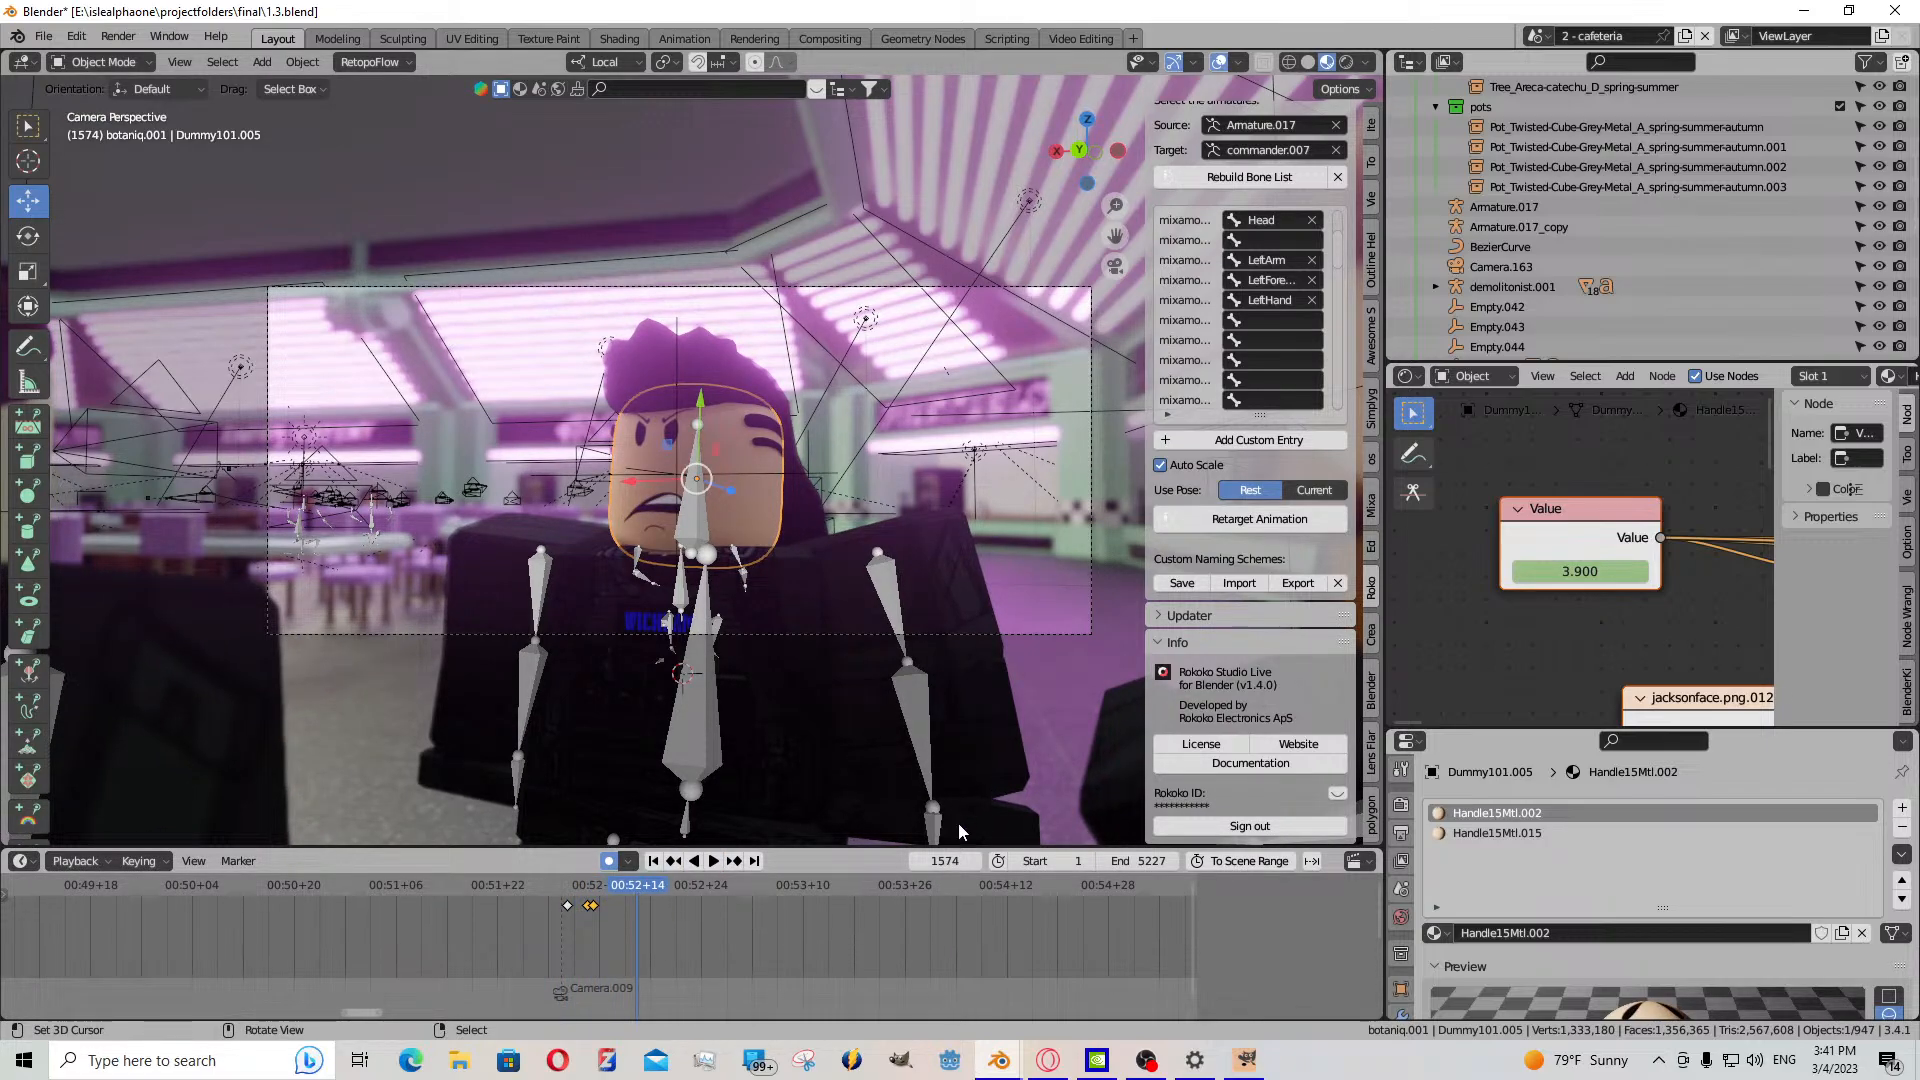
{"action": "left_click", "coordinate": [590, 932]}
- Keyframe Handle15Mtl.002's Value at 1.600 on frame 1575 and paste the 3.900 keyframe on frame 1574
{"action": "key", "text": "space"}
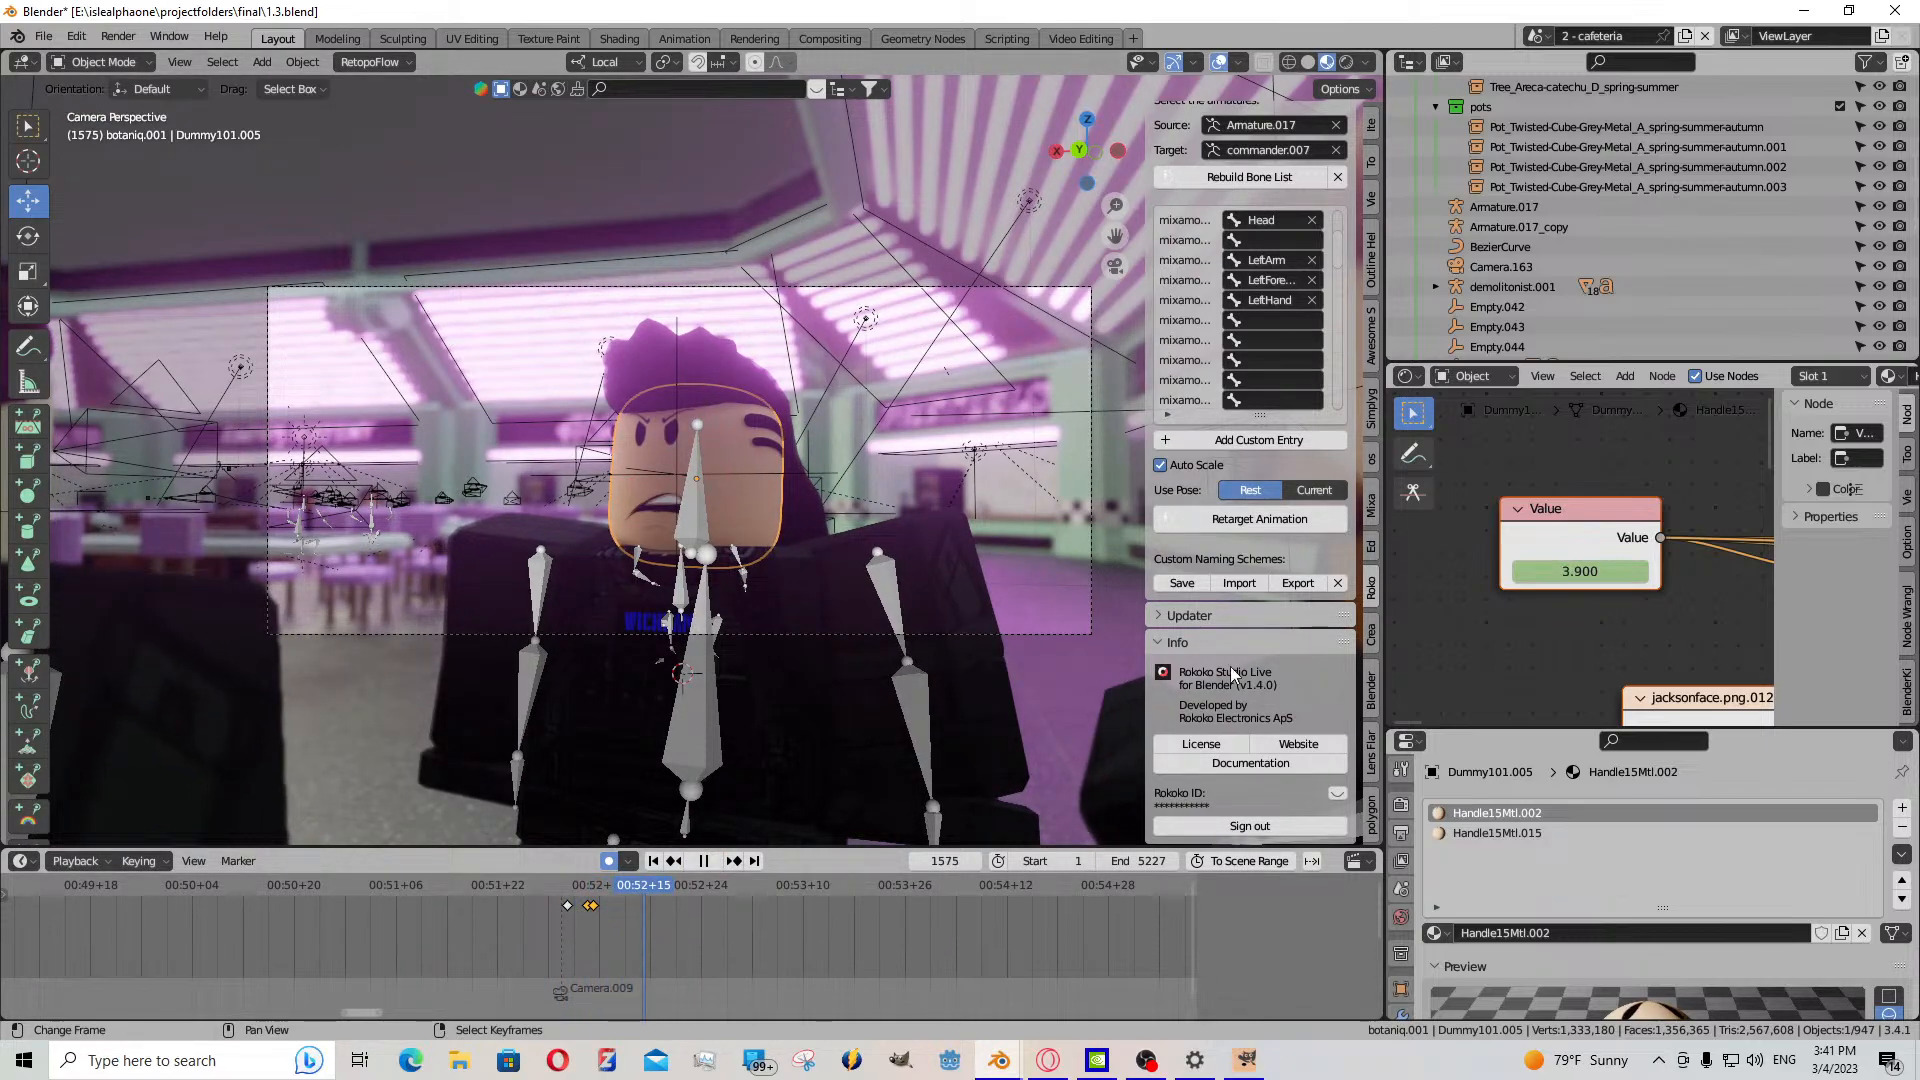
{"action": "key", "text": "space"}
{"action": "left_click_drag", "start_coordinate": [1584, 568], "coordinate": [1375, 568]}
{"action": "key", "text": "i"}
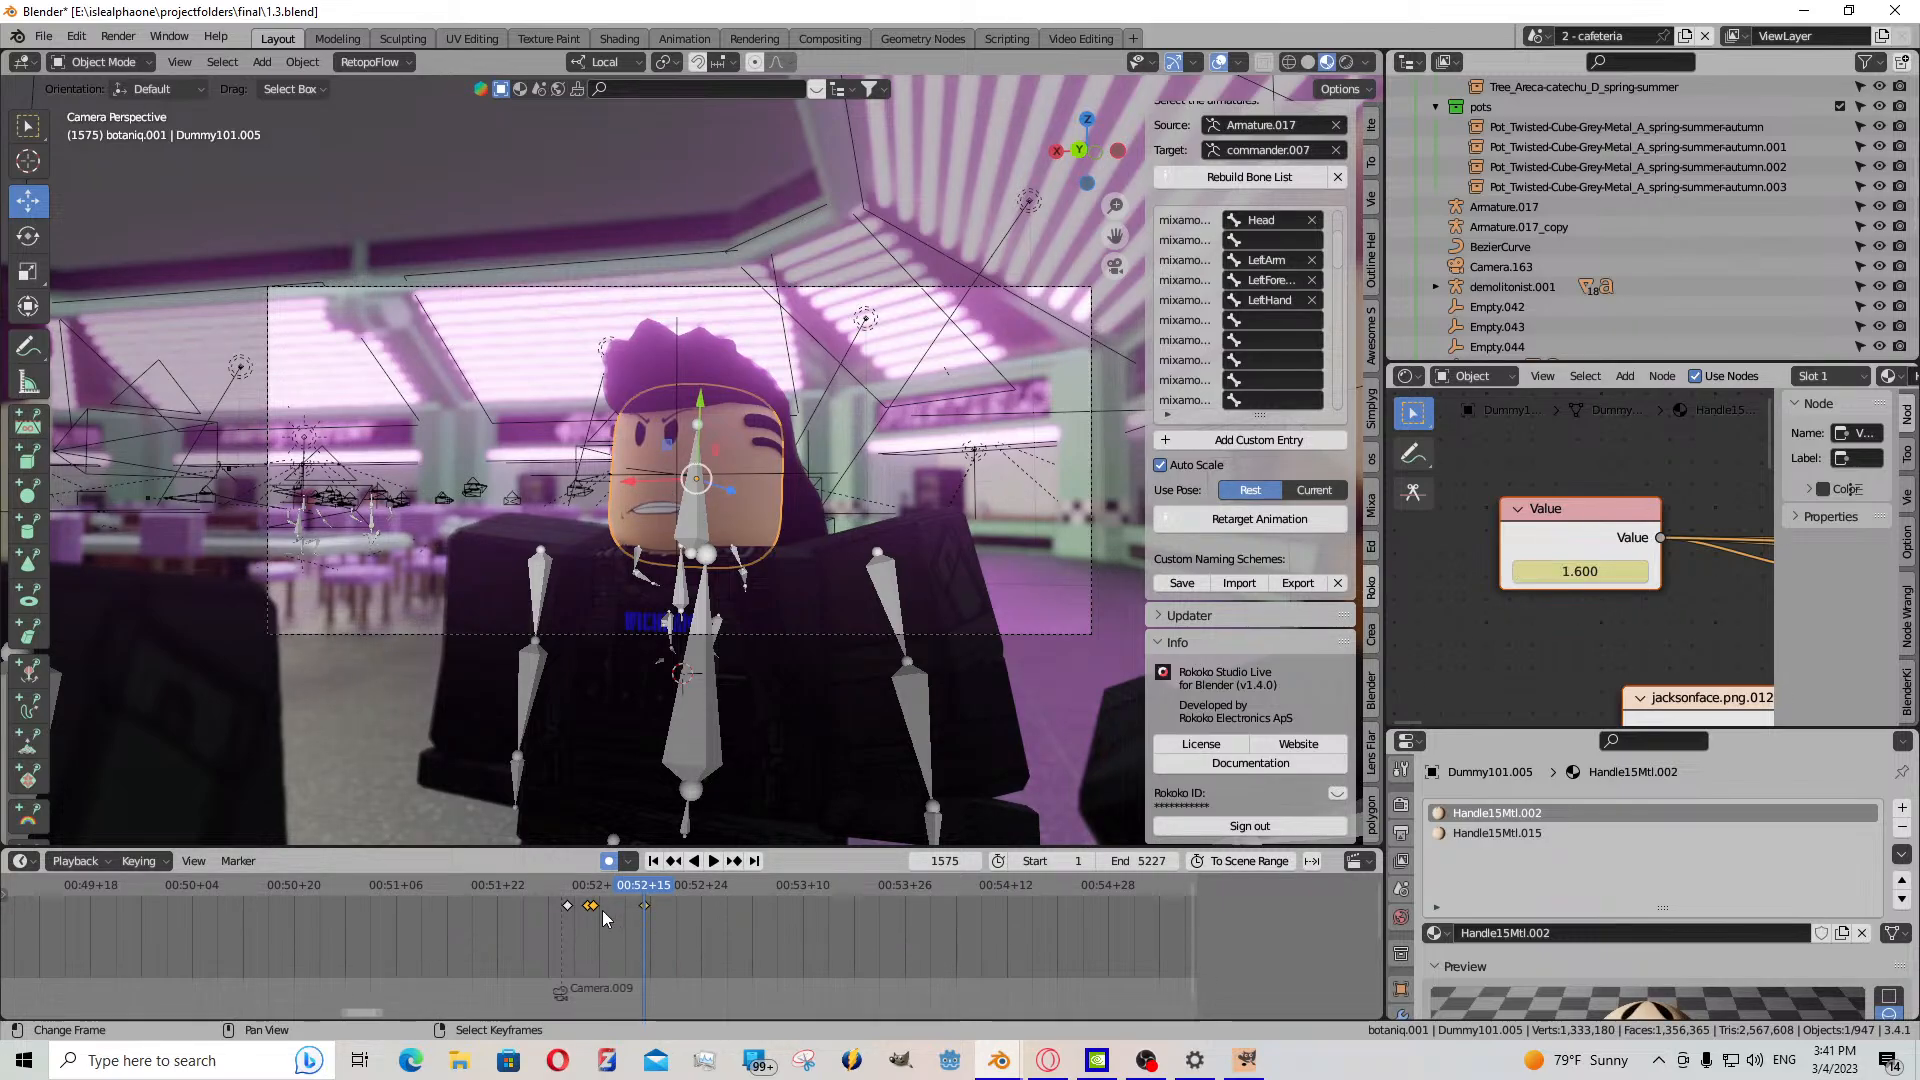
{"action": "key", "text": "Left"}
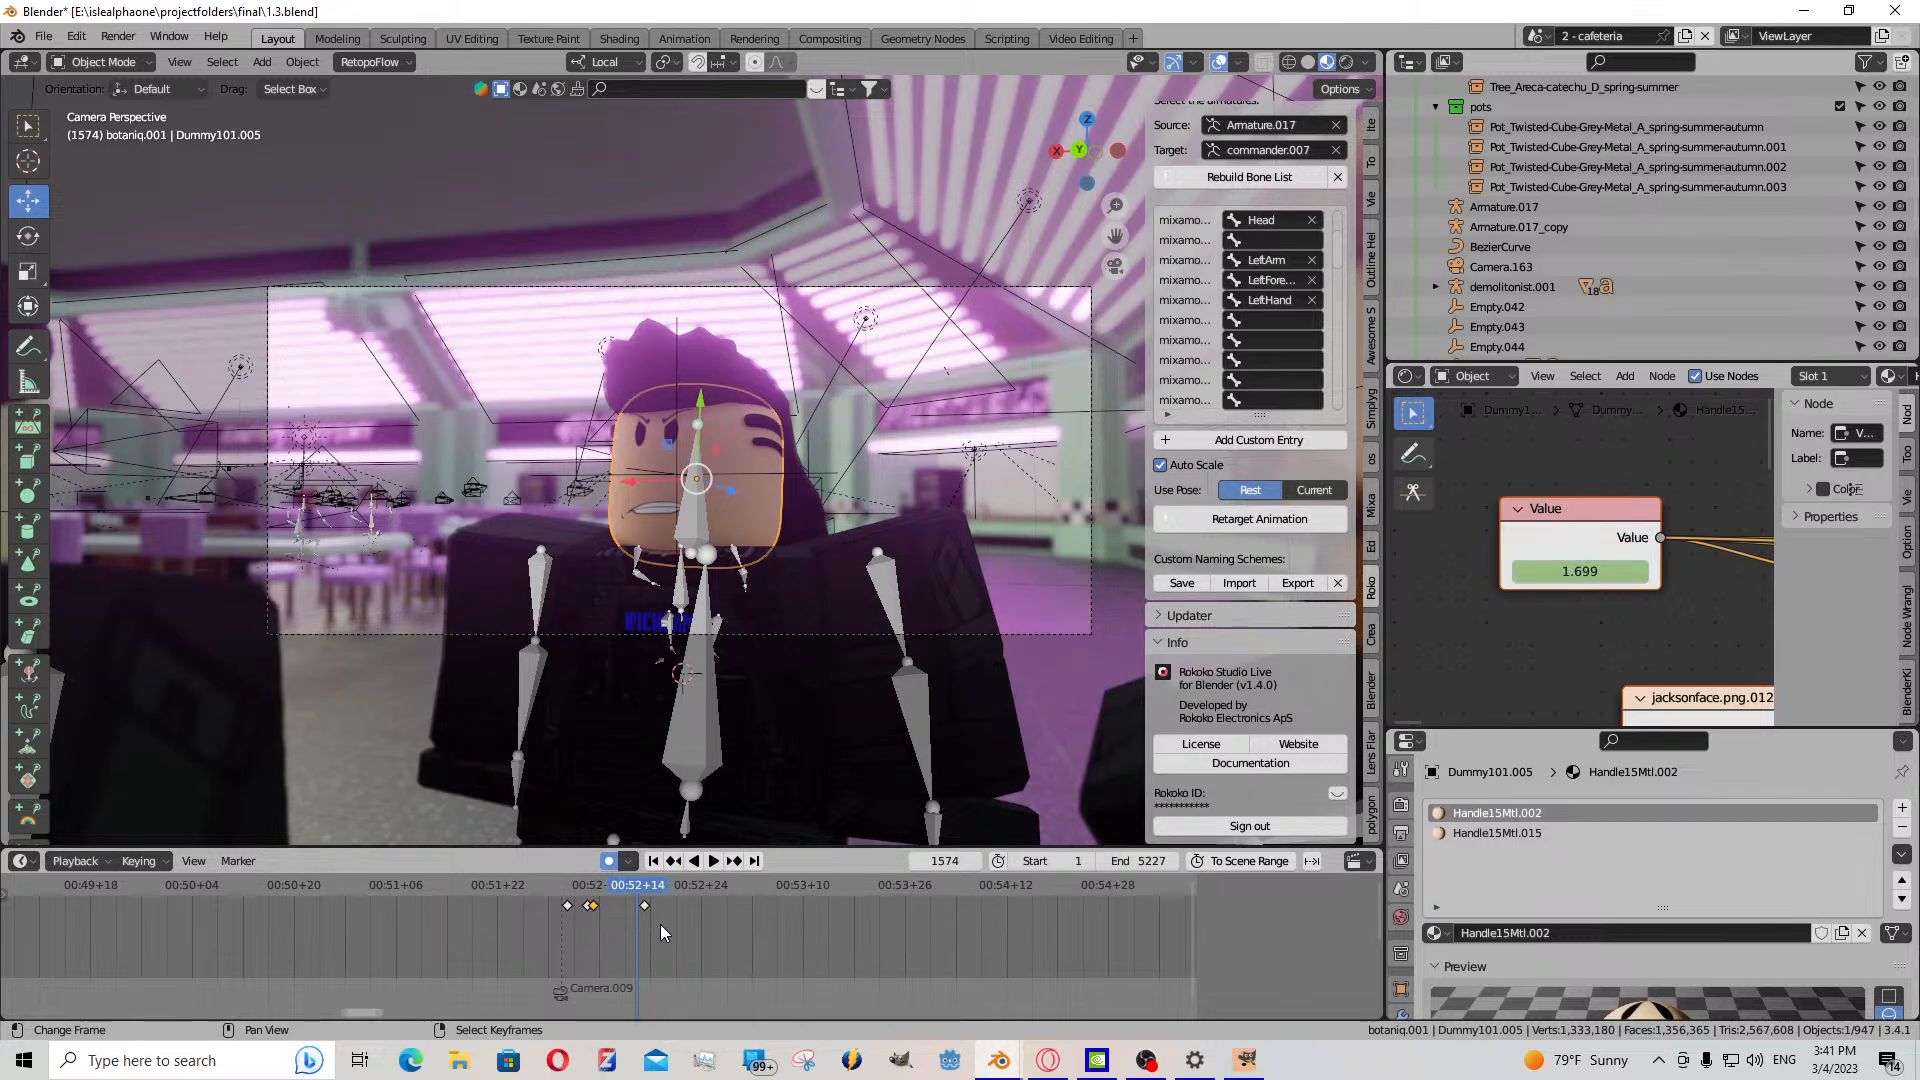
{"action": "key", "text": "ctrl+v"}
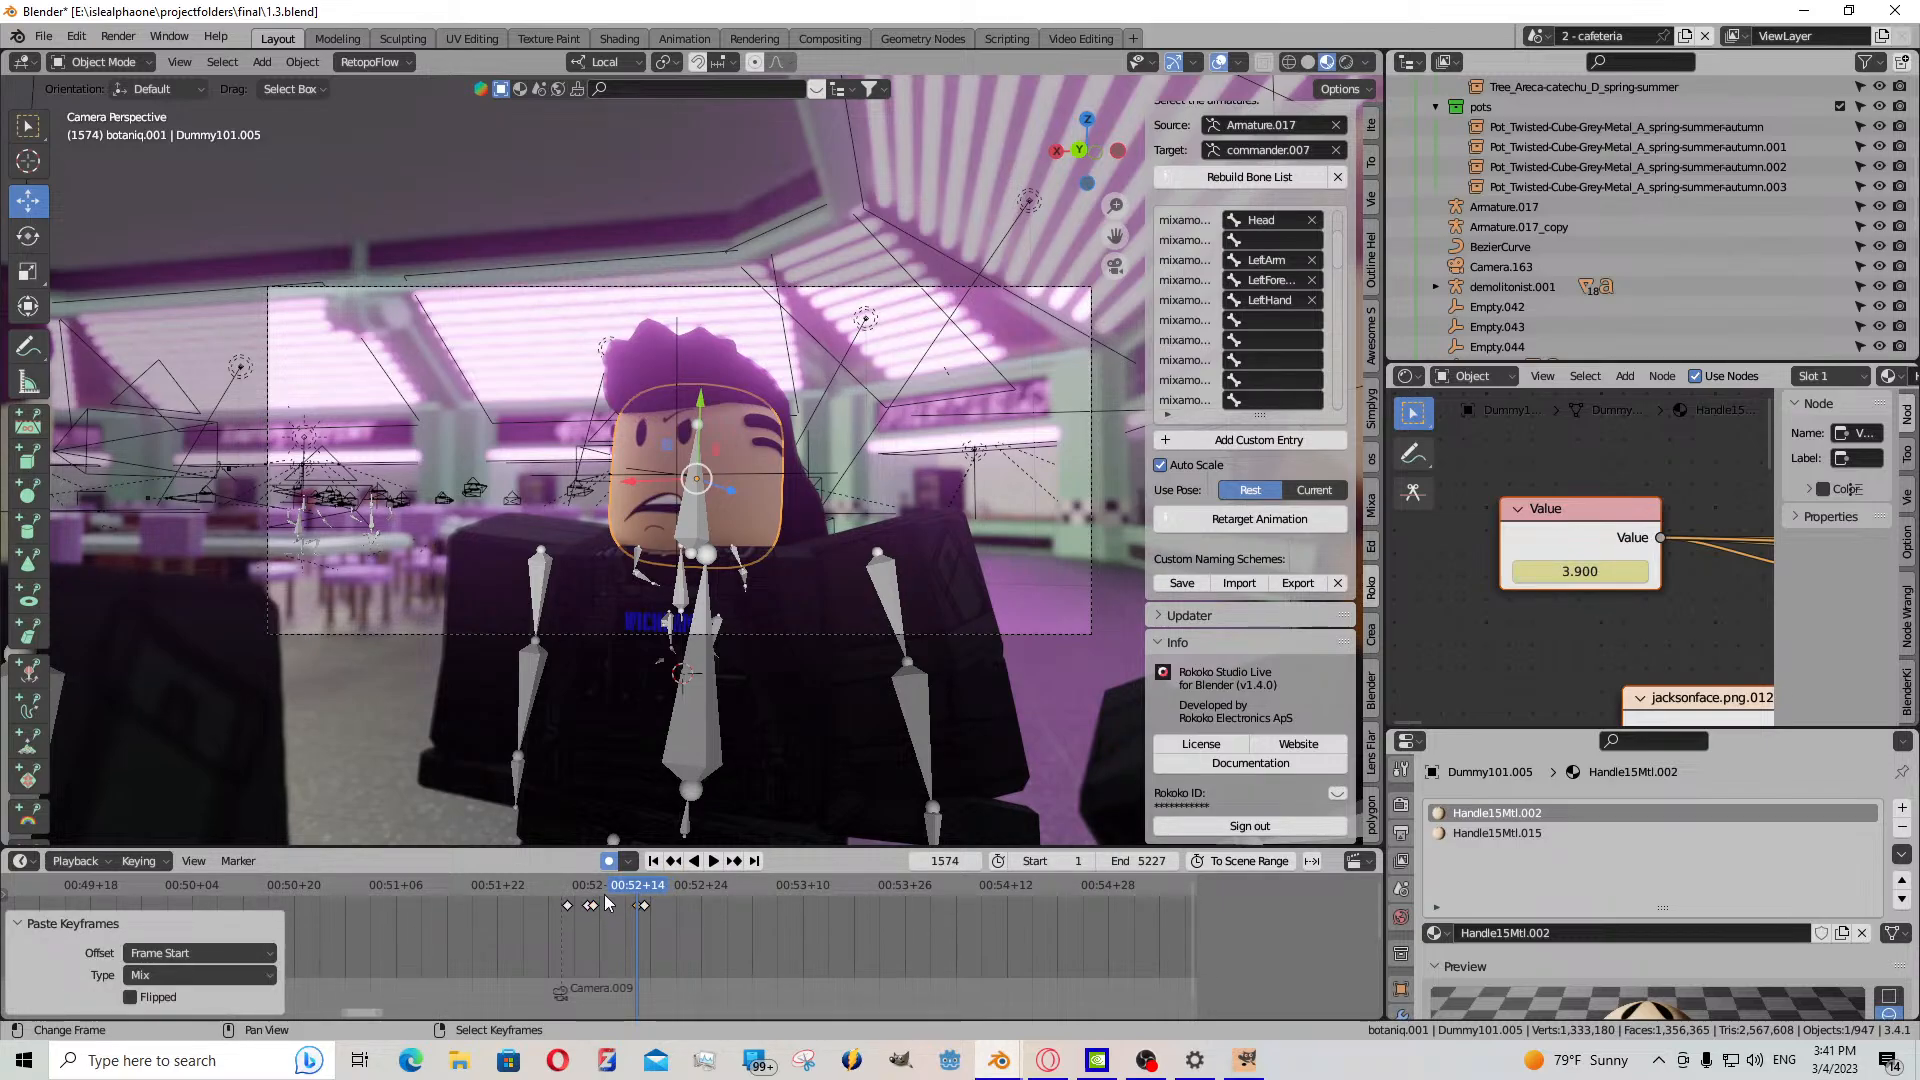
- Return to frame 1574 and delete the Value keyframe there from the Handle15Mtl.015 material
{"action": "left_click", "coordinate": [714, 862]}
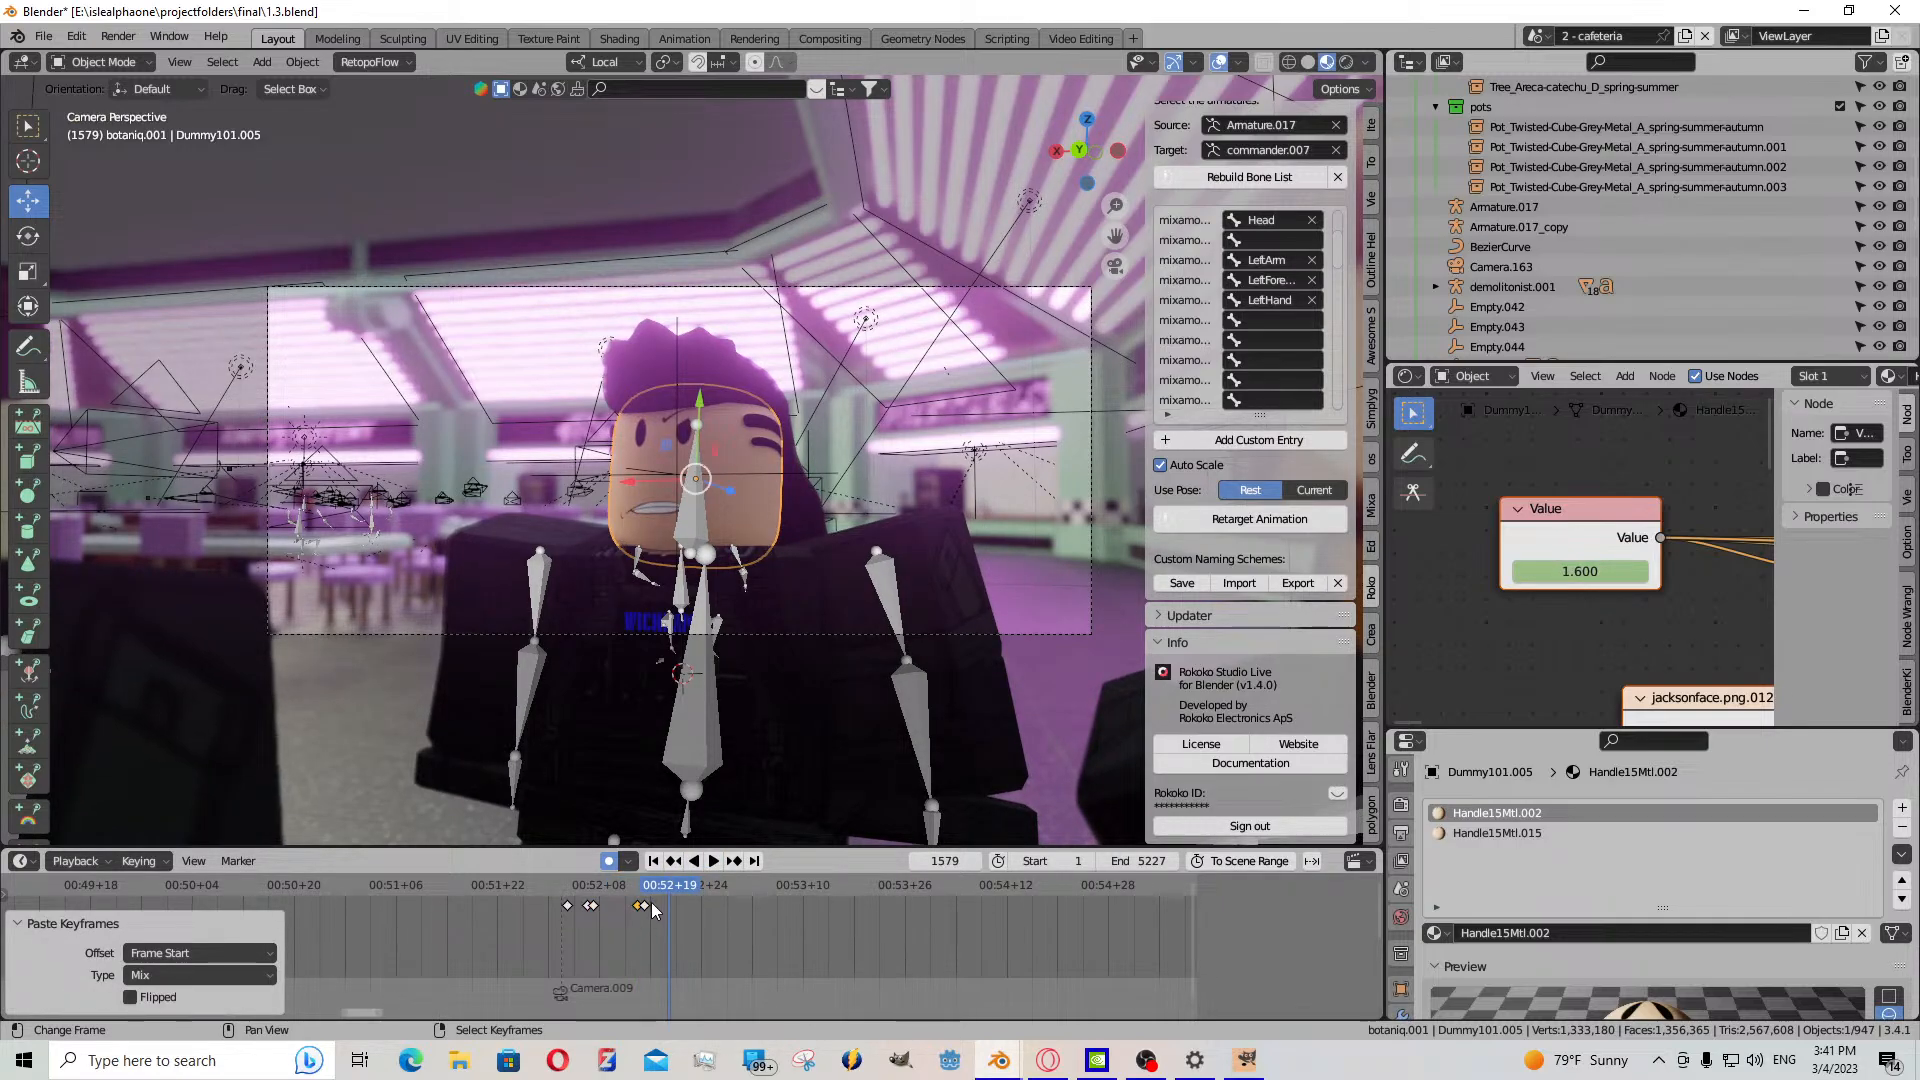
{"action": "key", "text": "Left"}
{"action": "key", "text": "Left"}
{"action": "key", "text": "Left"}
{"action": "key", "text": "Left"}
{"action": "key", "text": "Left"}
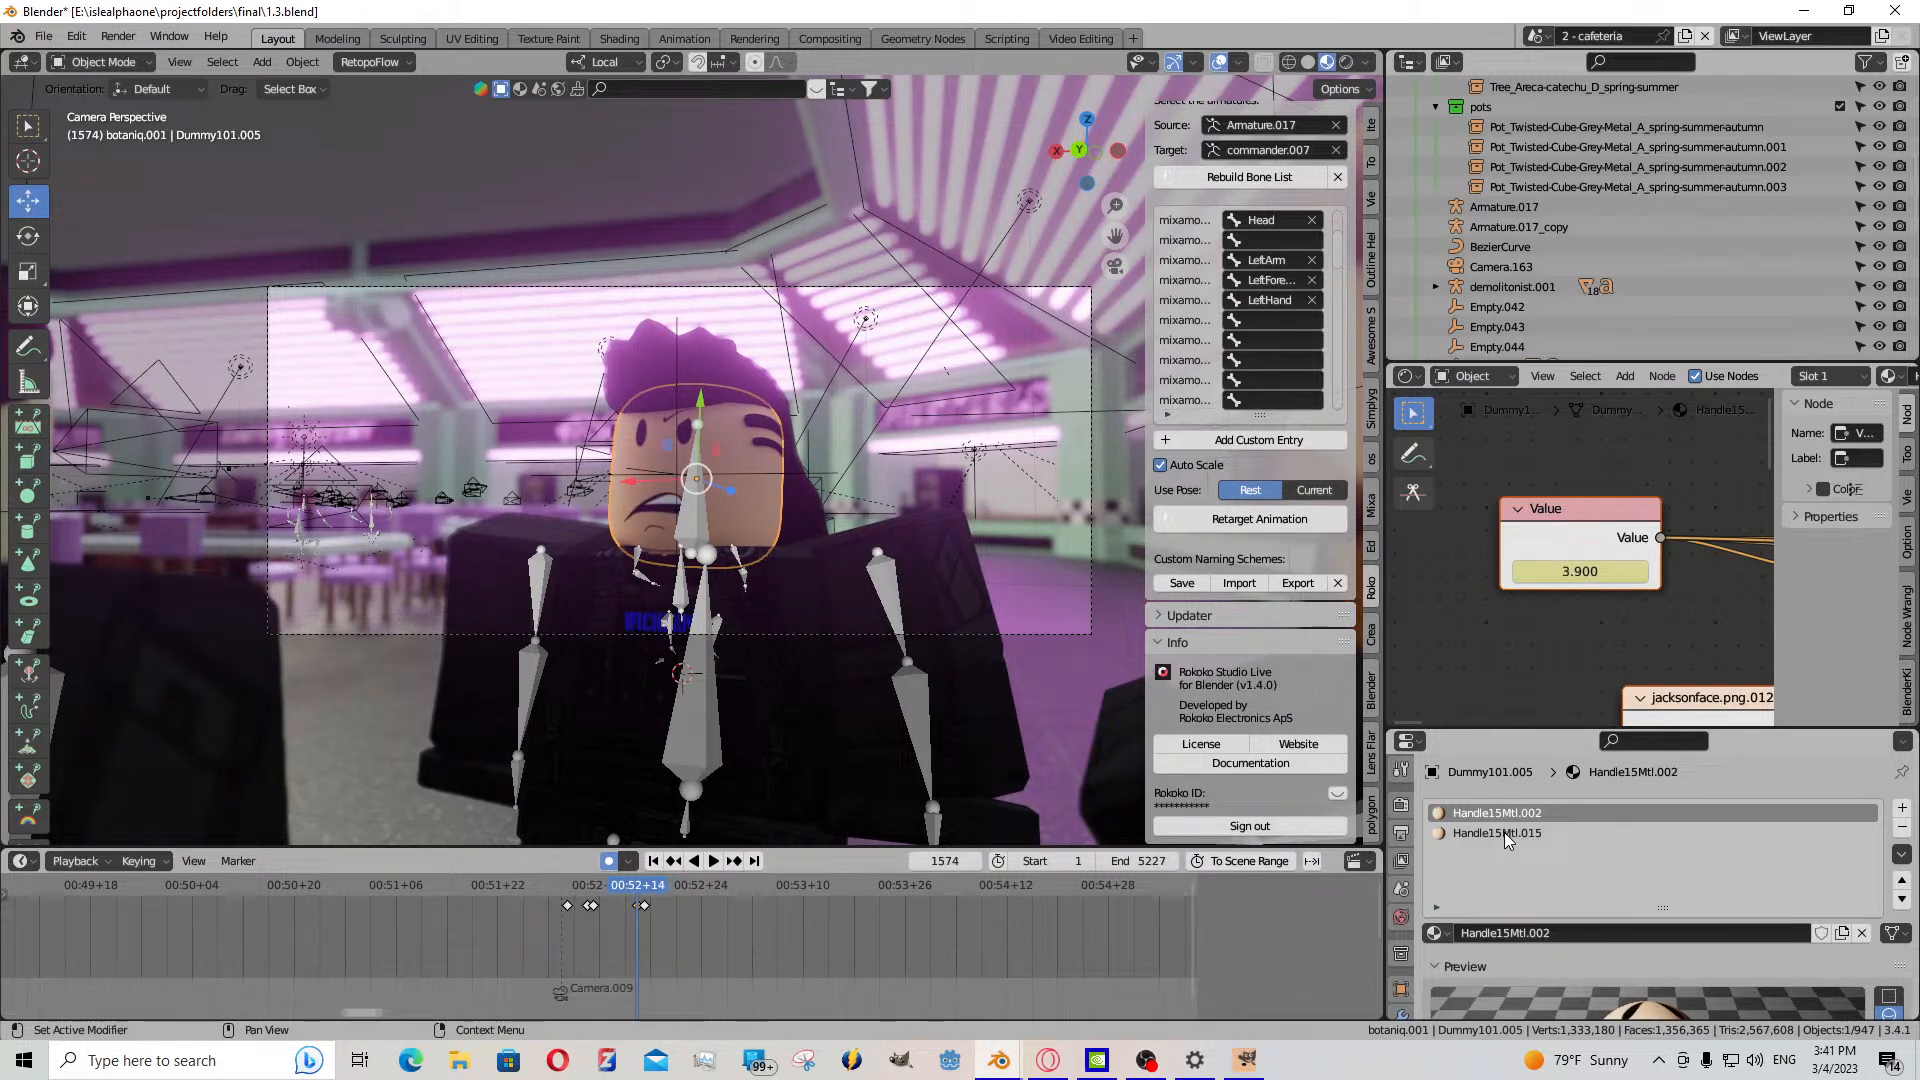
{"action": "left_click", "coordinate": [1504, 832]}
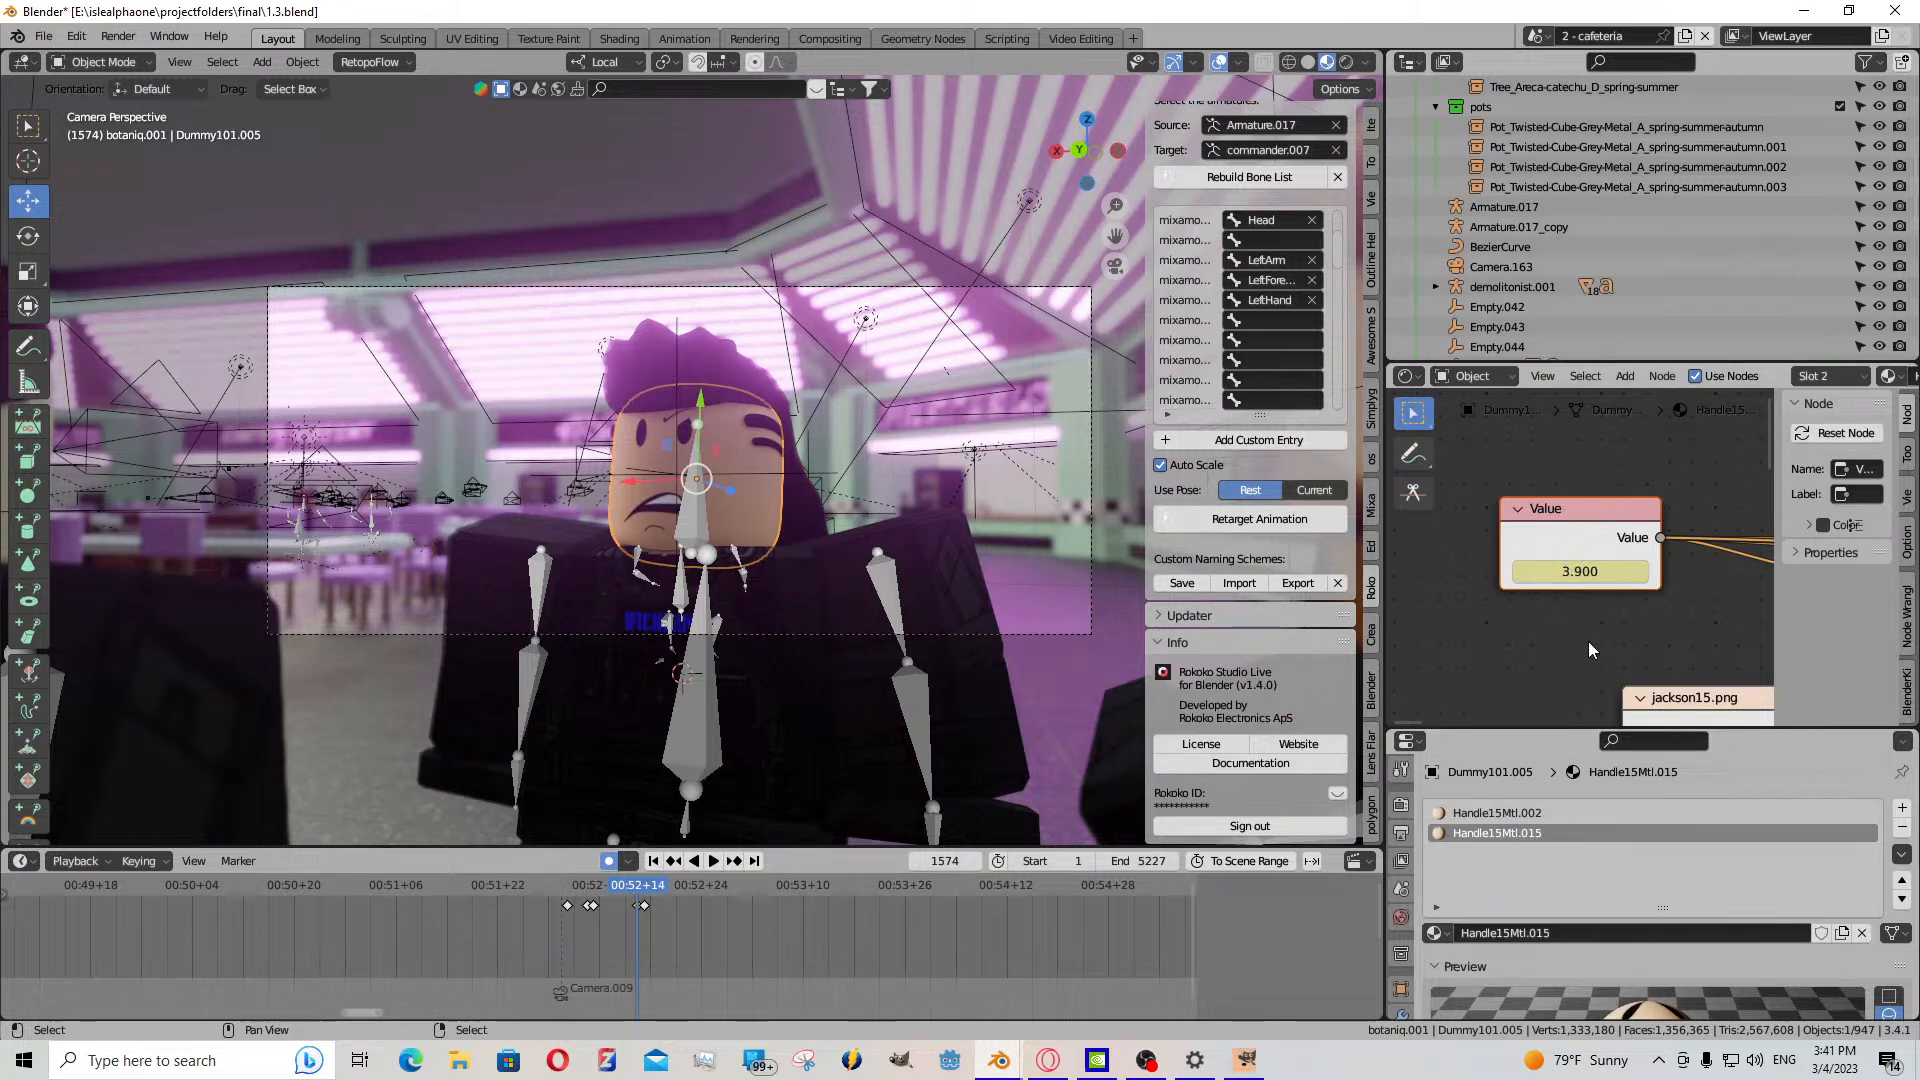
{"action": "right_click", "coordinate": [1580, 574]}
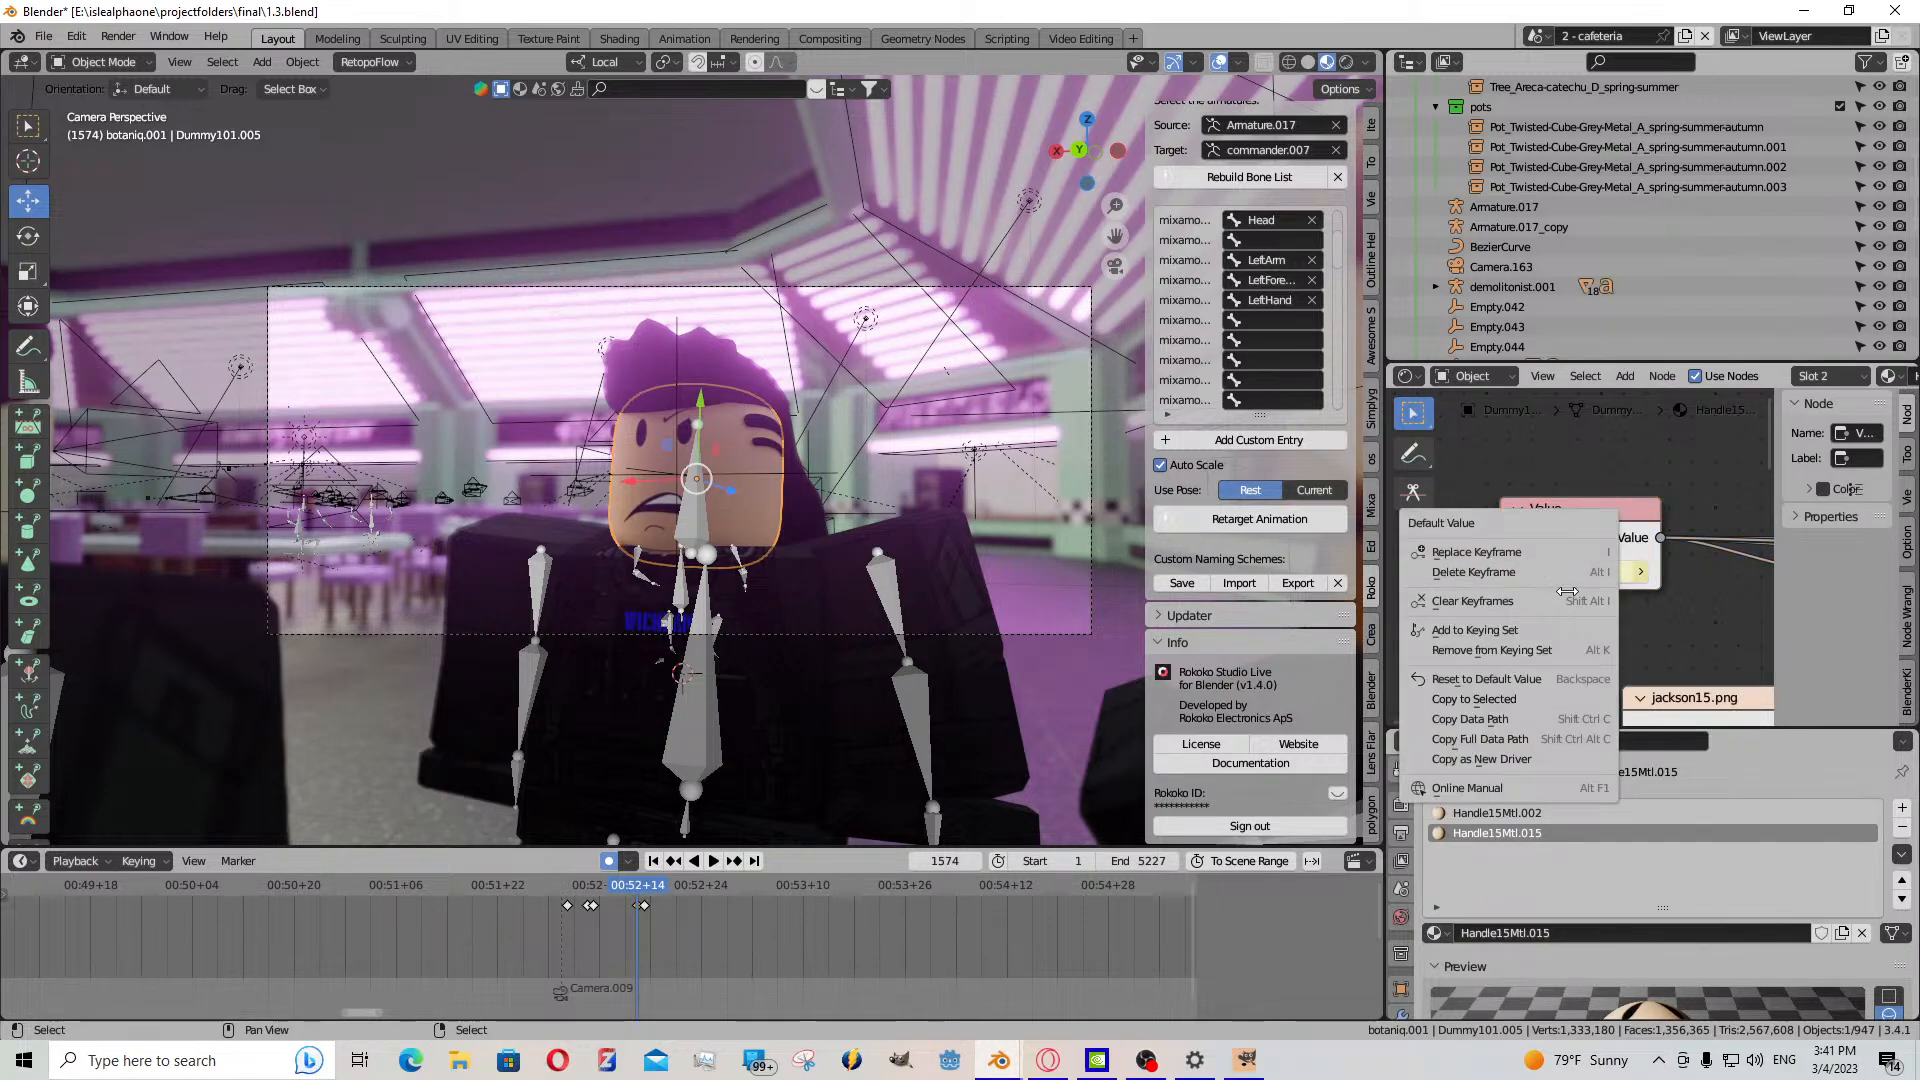
{"action": "left_click", "coordinate": [1565, 574]}
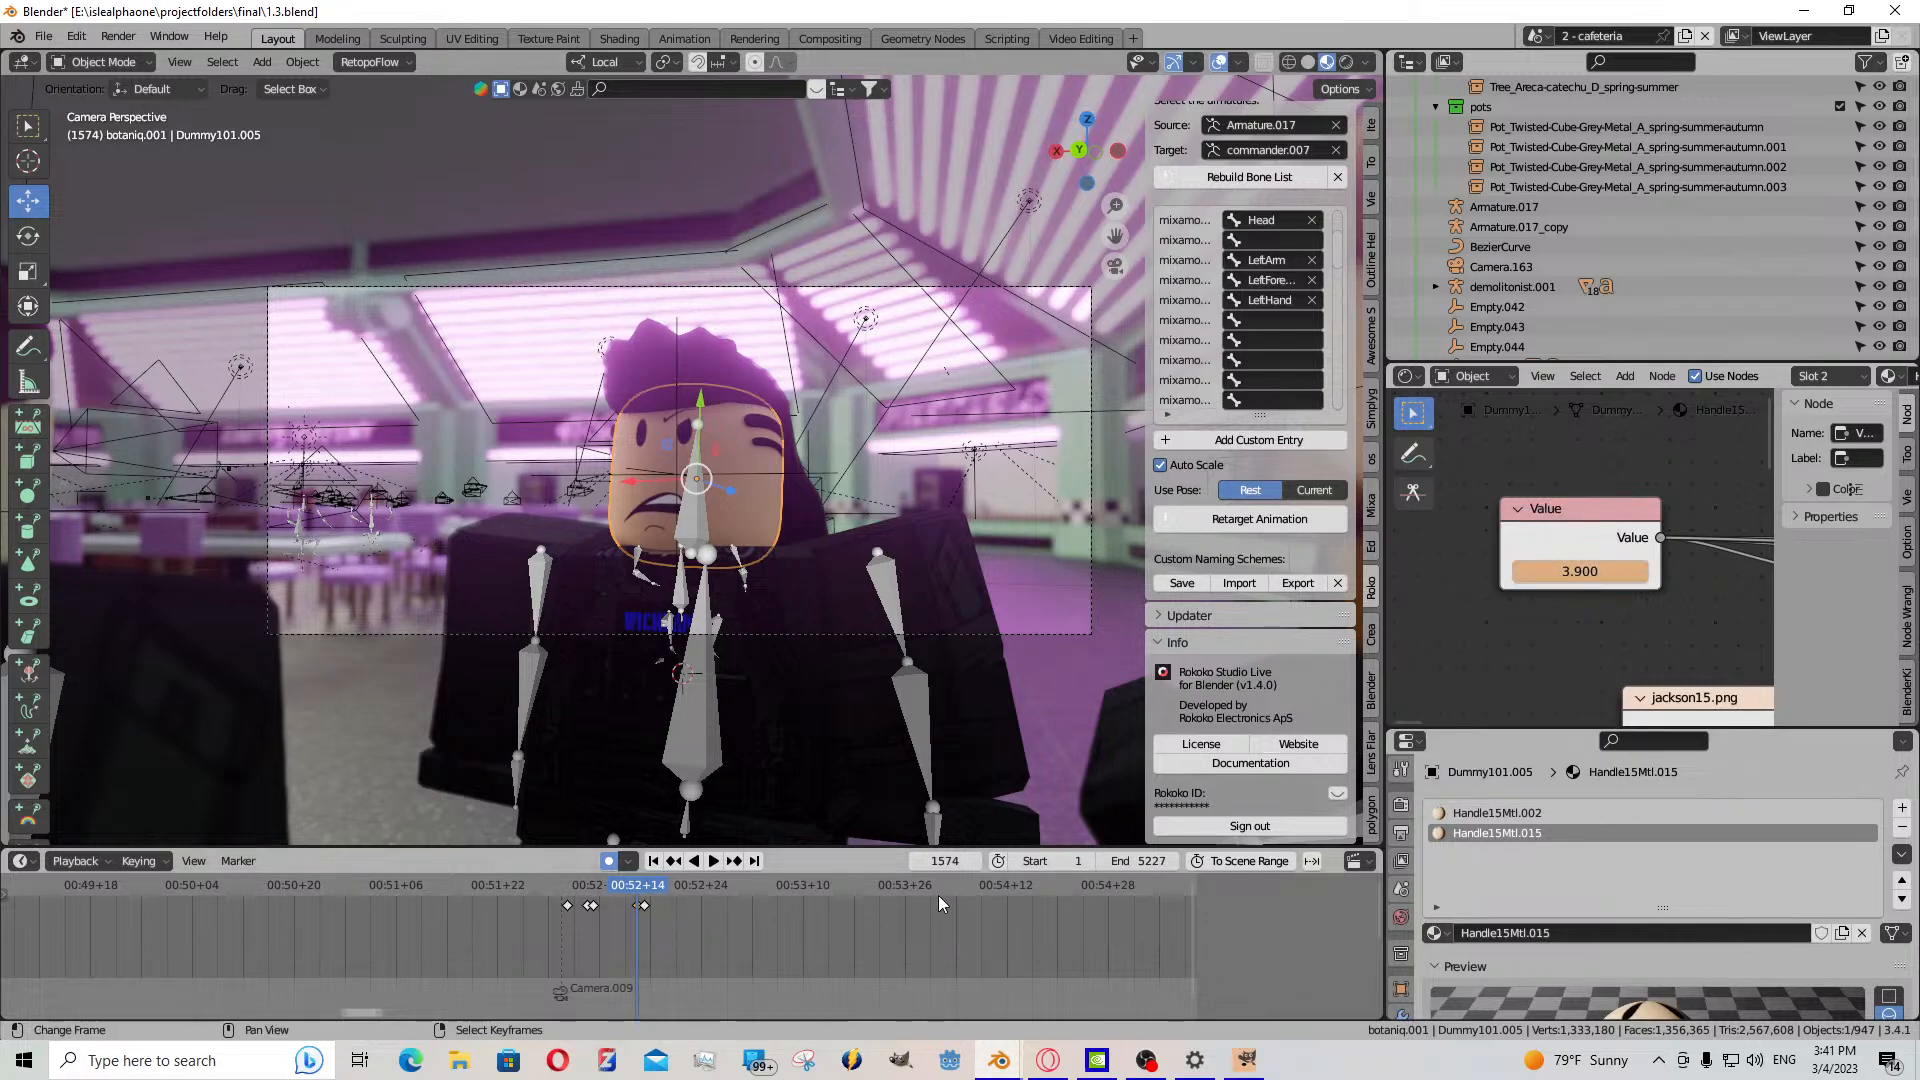
- Replay the Camera.009 shot from its start to frame 1575 to check the mouth changes
{"action": "left_click_drag", "start_coordinate": [660, 893], "coordinate": [572, 915]}
{"action": "key", "text": "space"}
{"action": "left_click", "coordinate": [706, 864]}
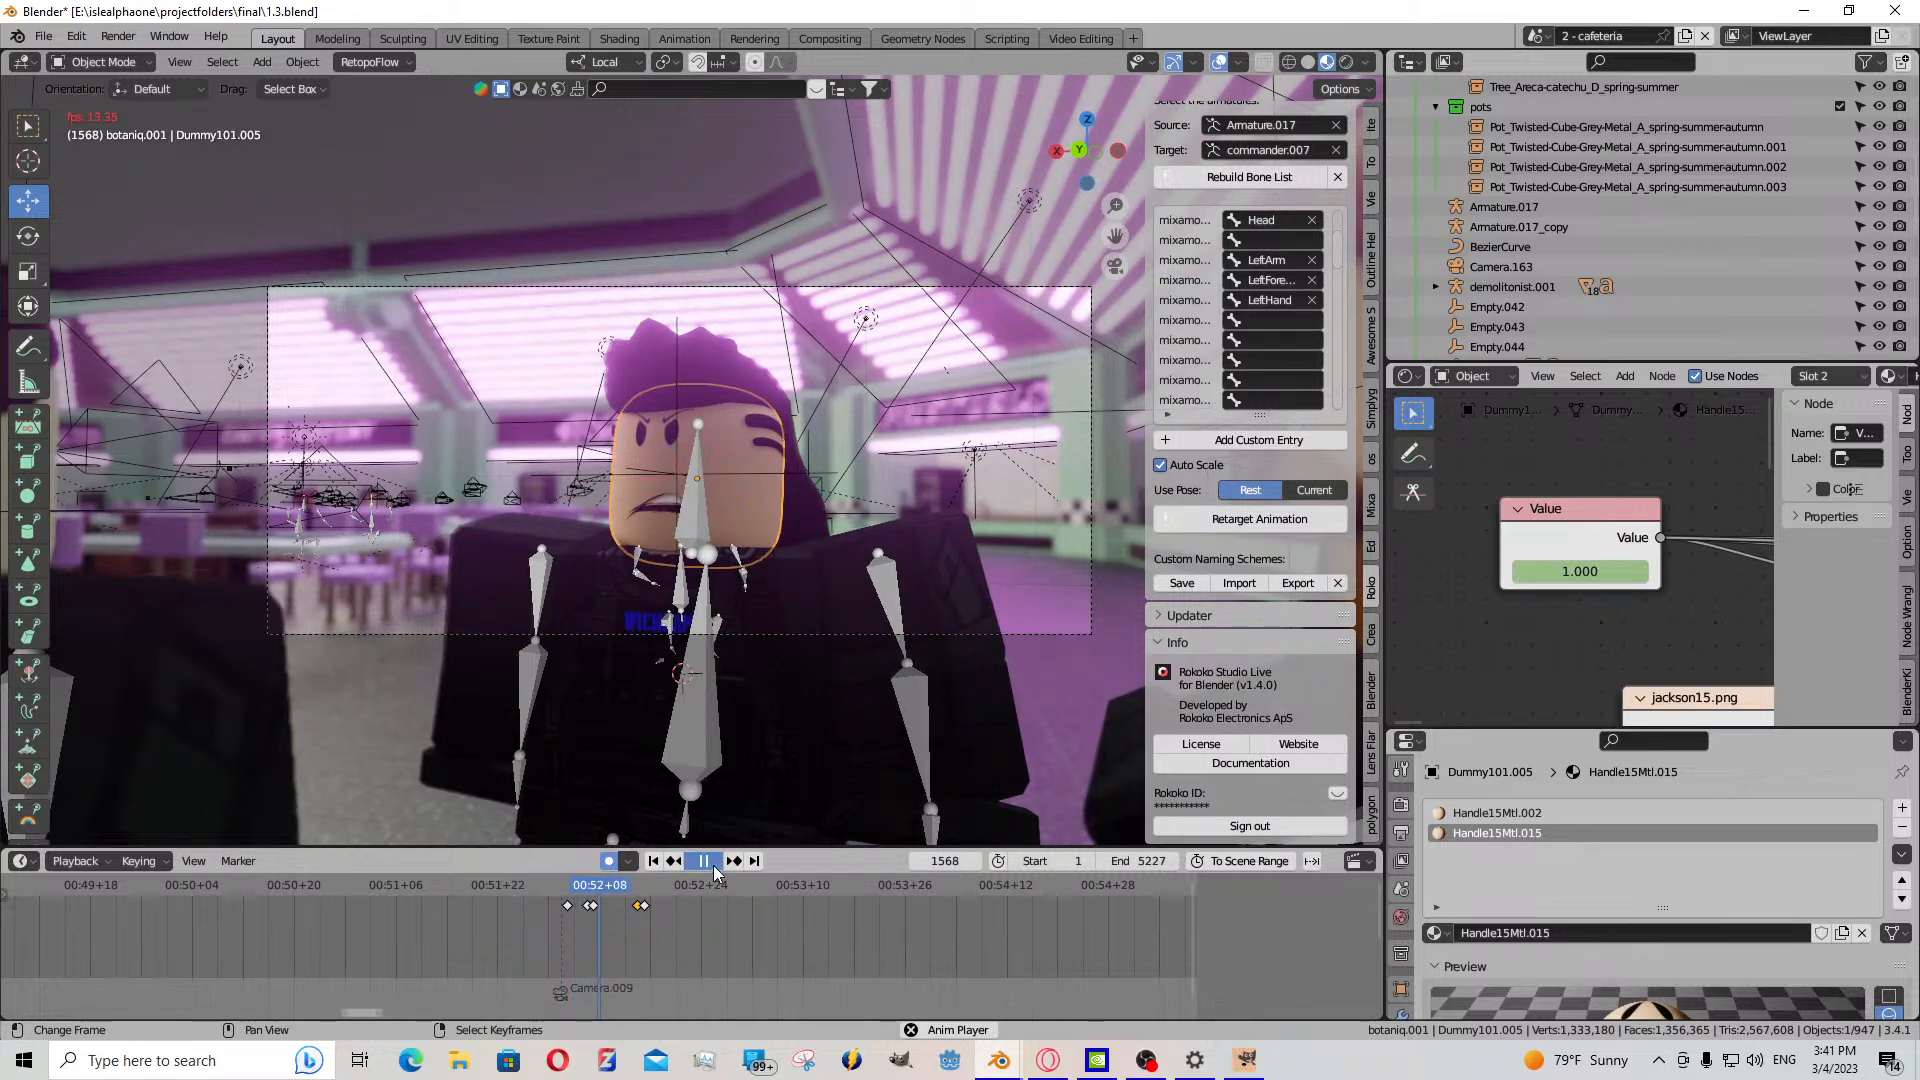
{"action": "left_click", "coordinate": [714, 864]}
{"action": "left_click", "coordinate": [714, 864]}
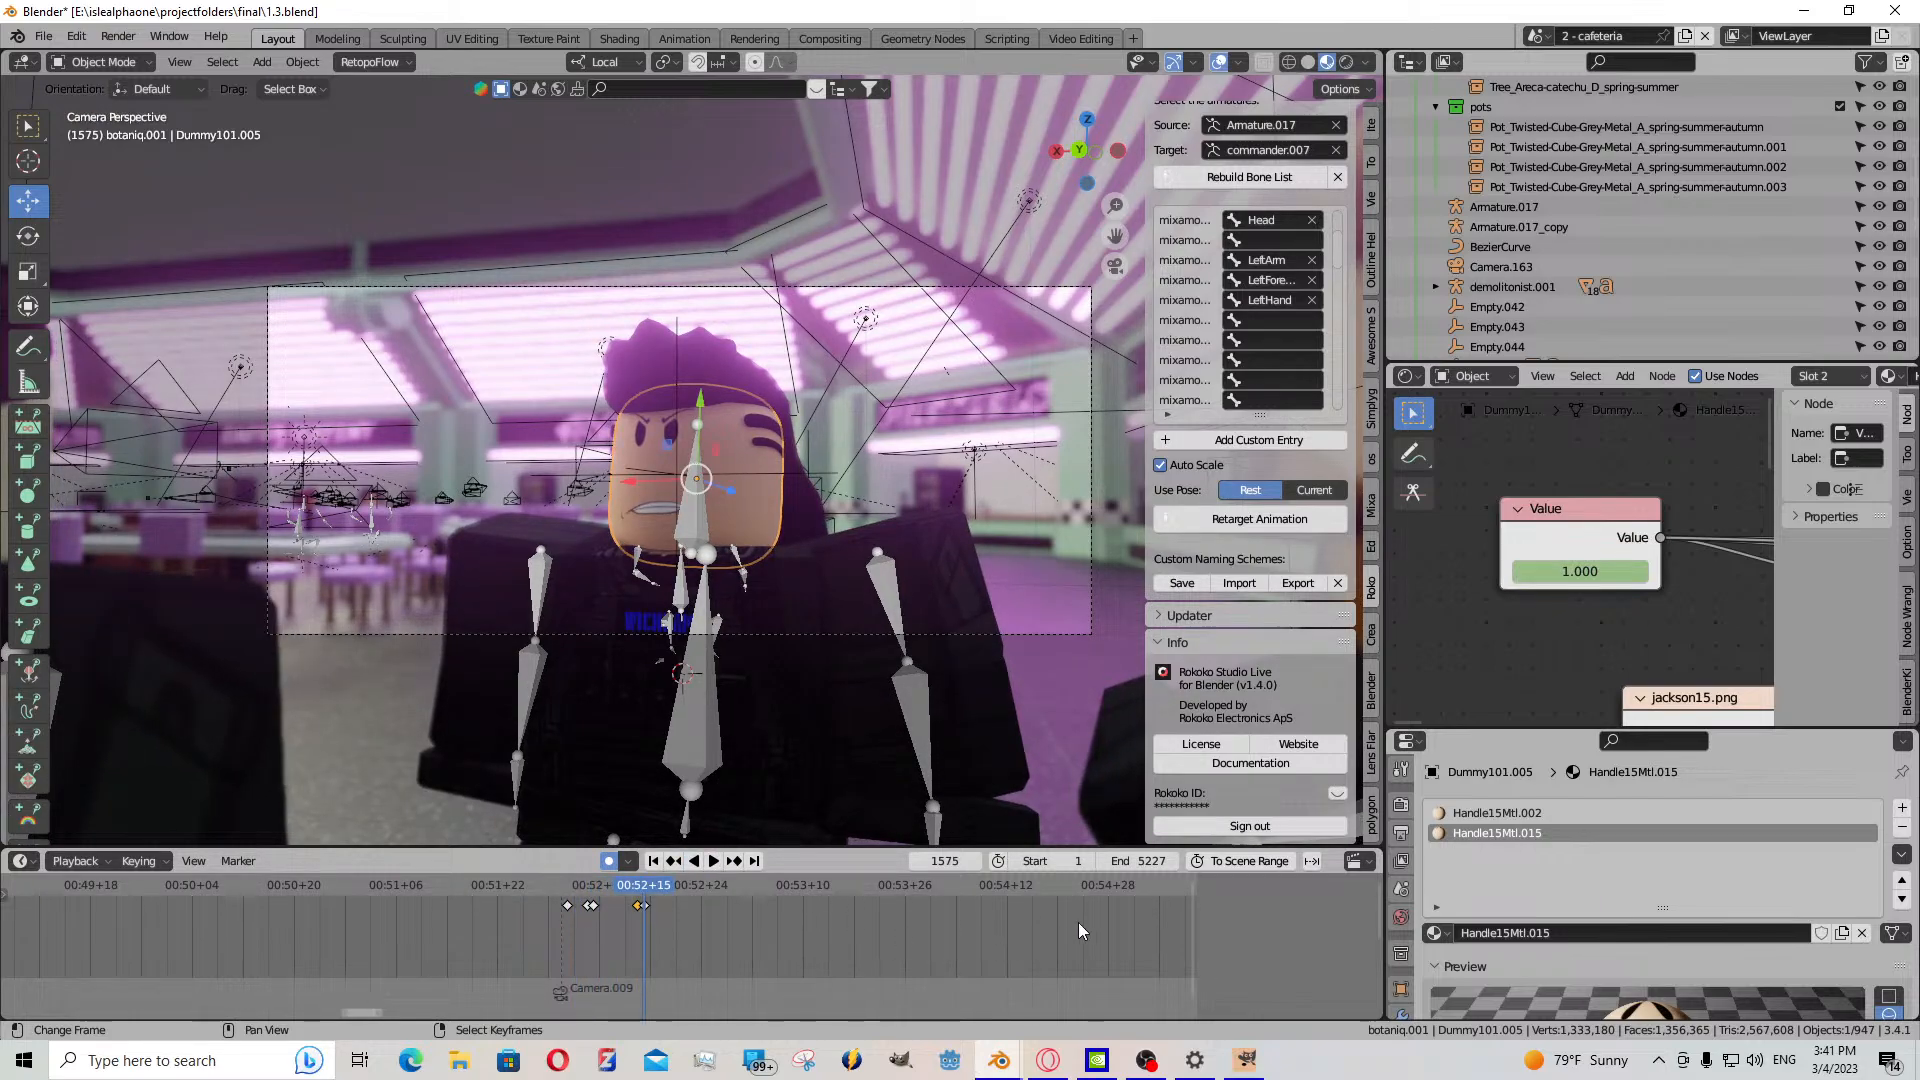
- Set Handle15Mtl.002's Value to 11.500 at frame 1579 and paste the 1.600 keyframe at frame 1578
{"action": "left_click", "coordinate": [1510, 812]}
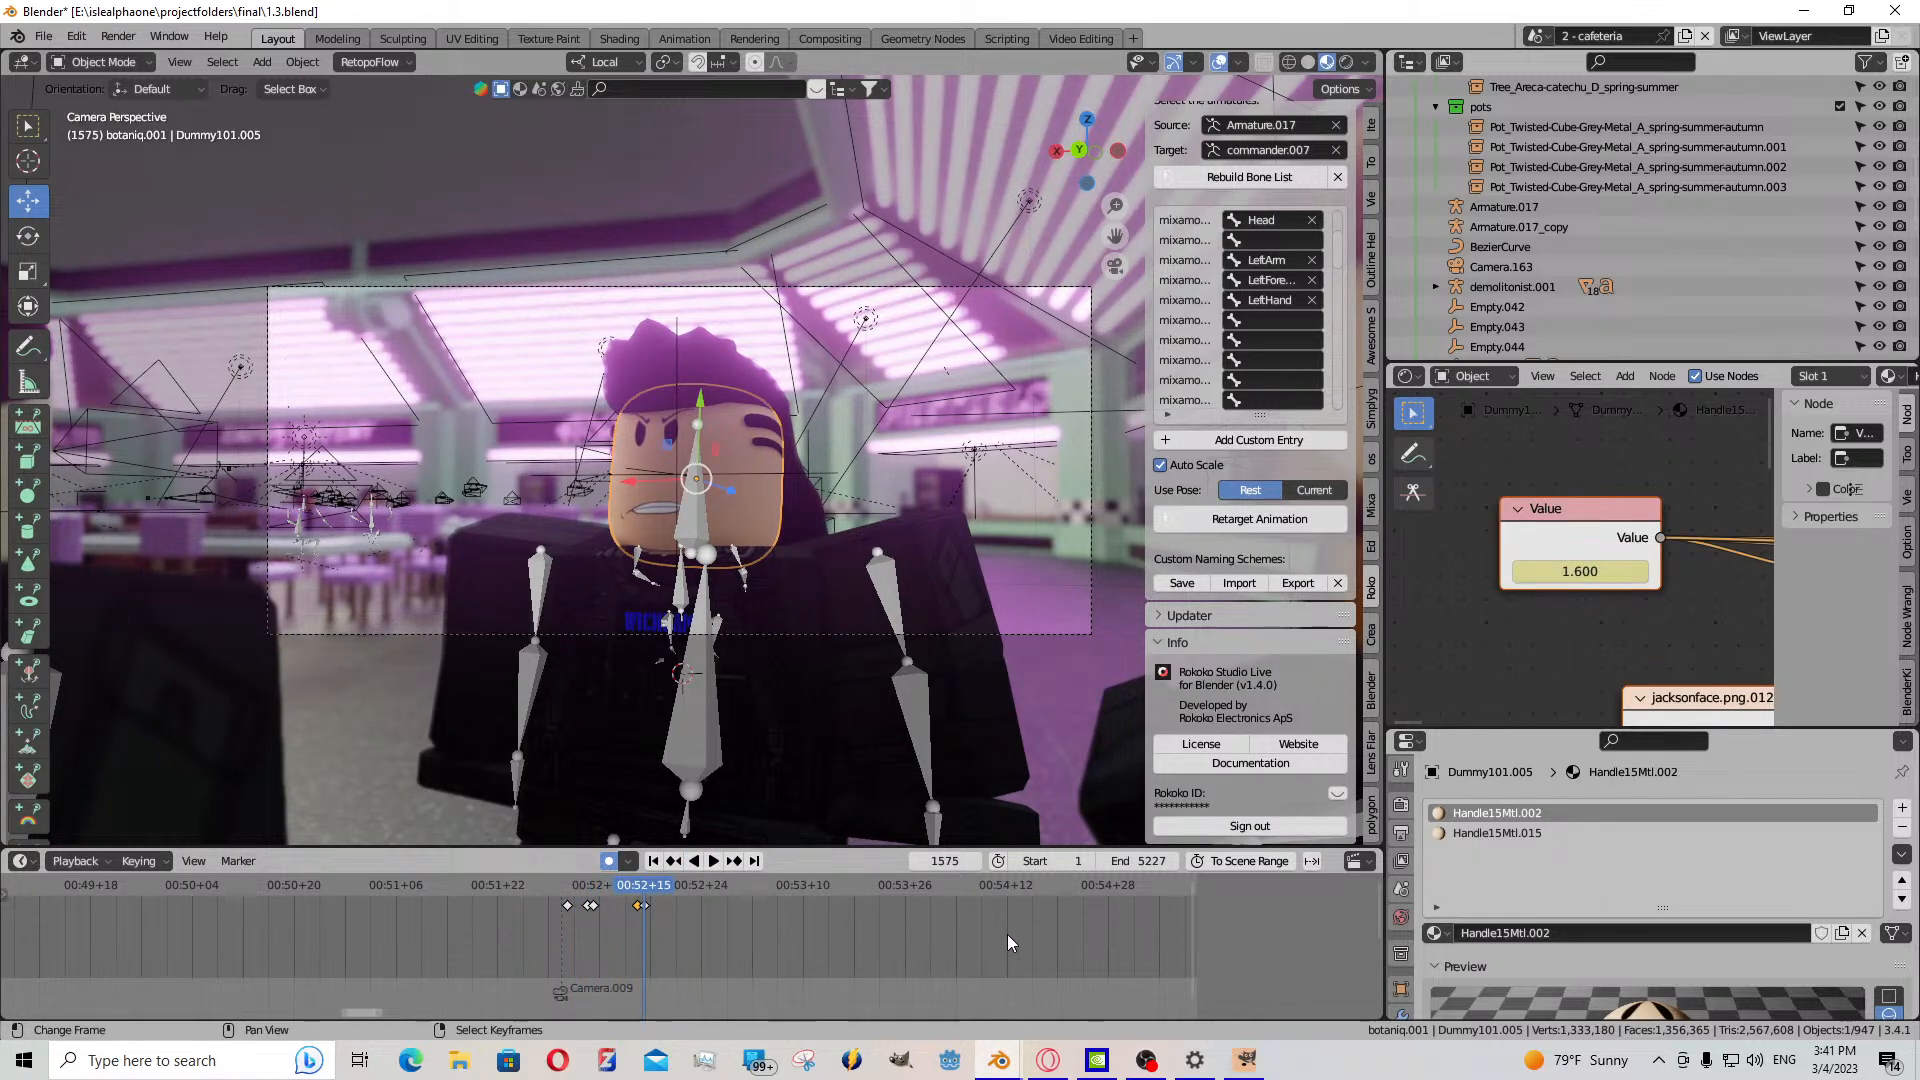
{"action": "left_click", "coordinate": [713, 861]}
{"action": "left_click_drag", "start_coordinate": [1560, 571], "coordinate": [1869, 571]}
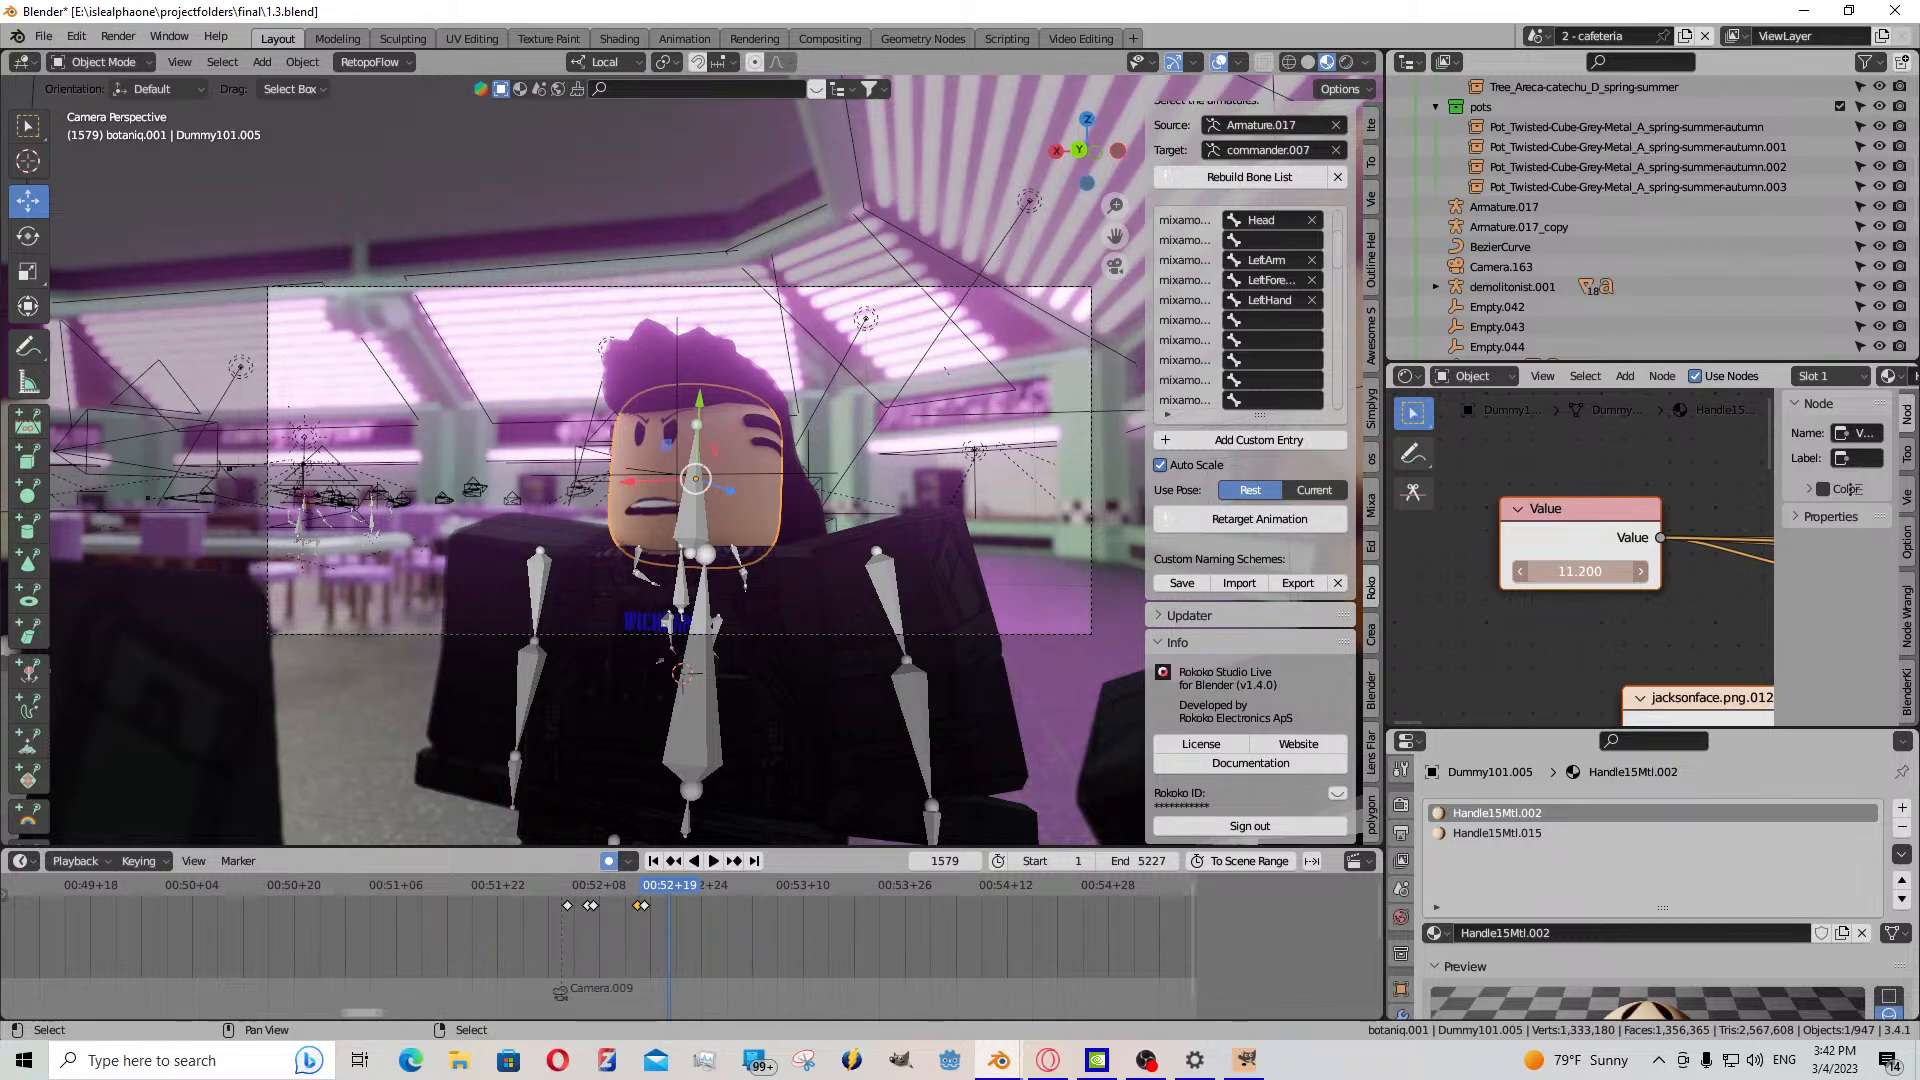
{"action": "left_click", "coordinate": [663, 915]}
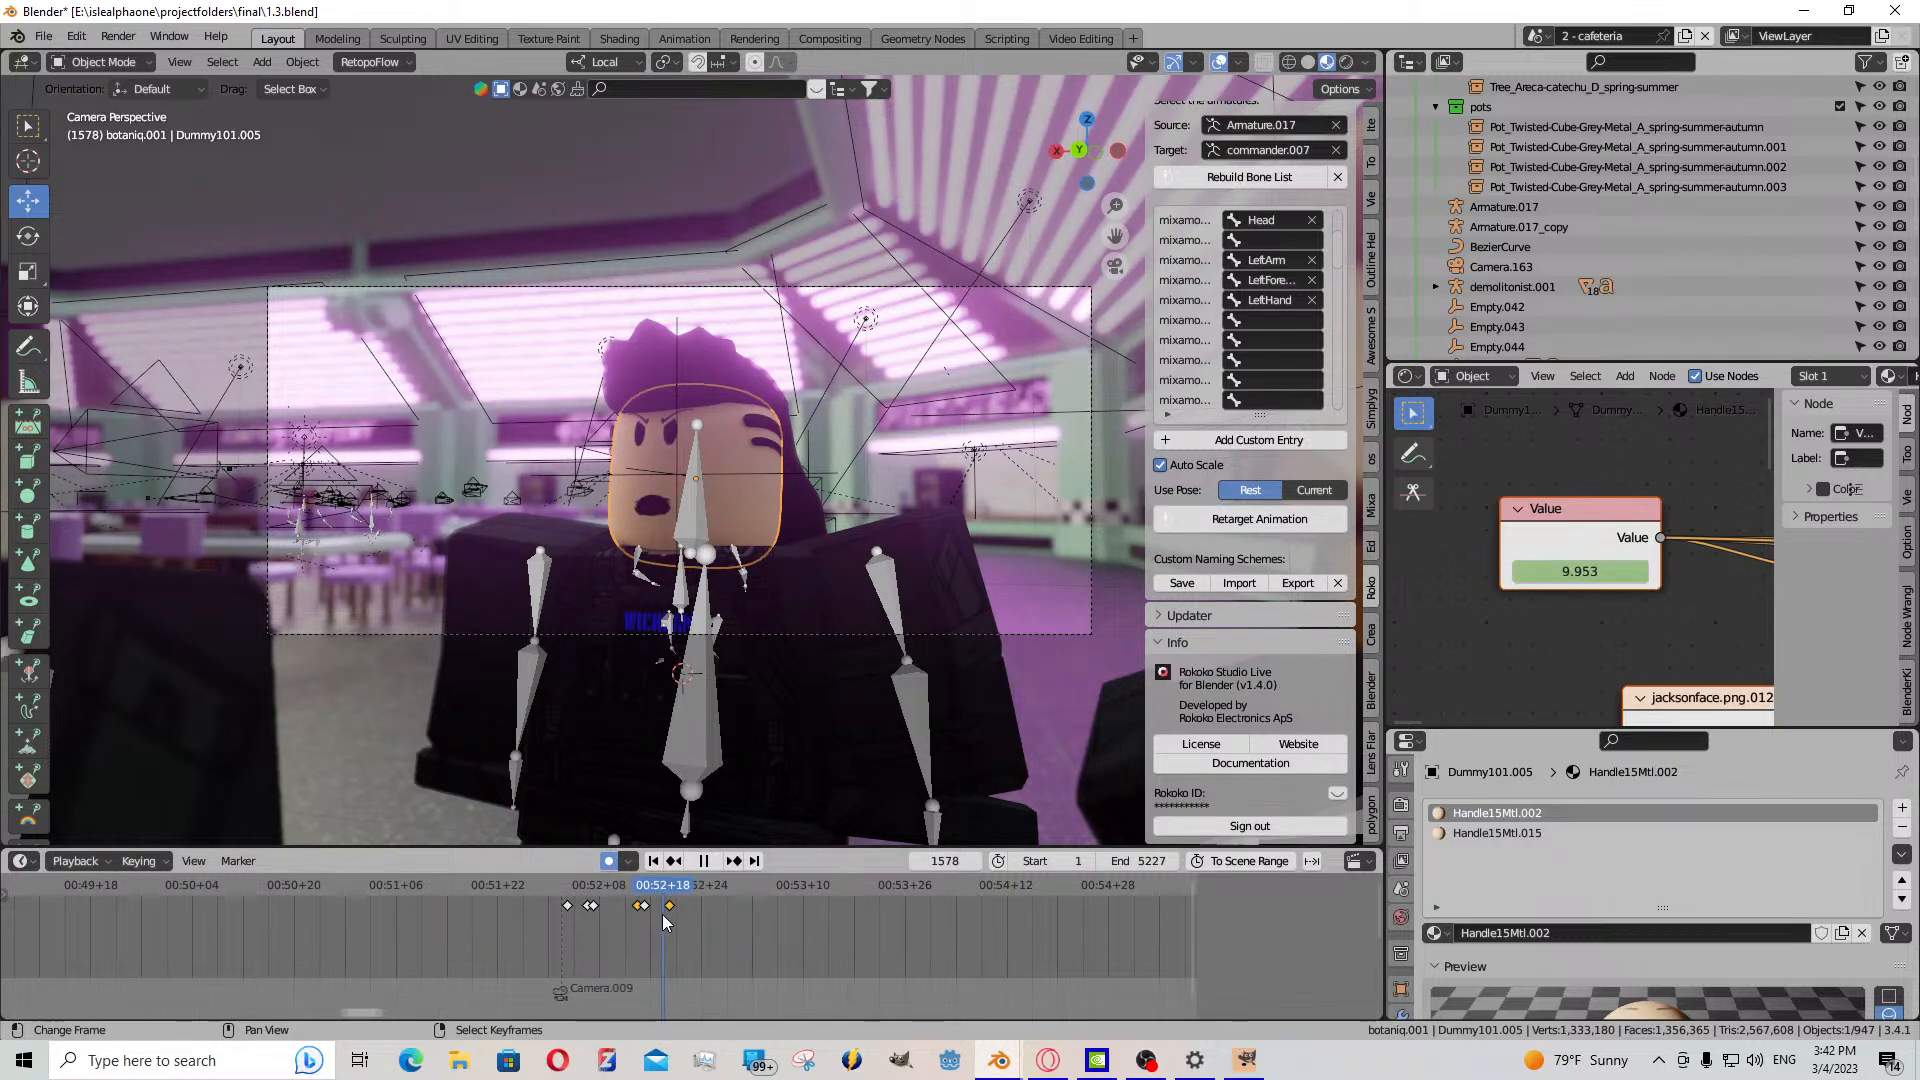
{"action": "key", "text": "space"}
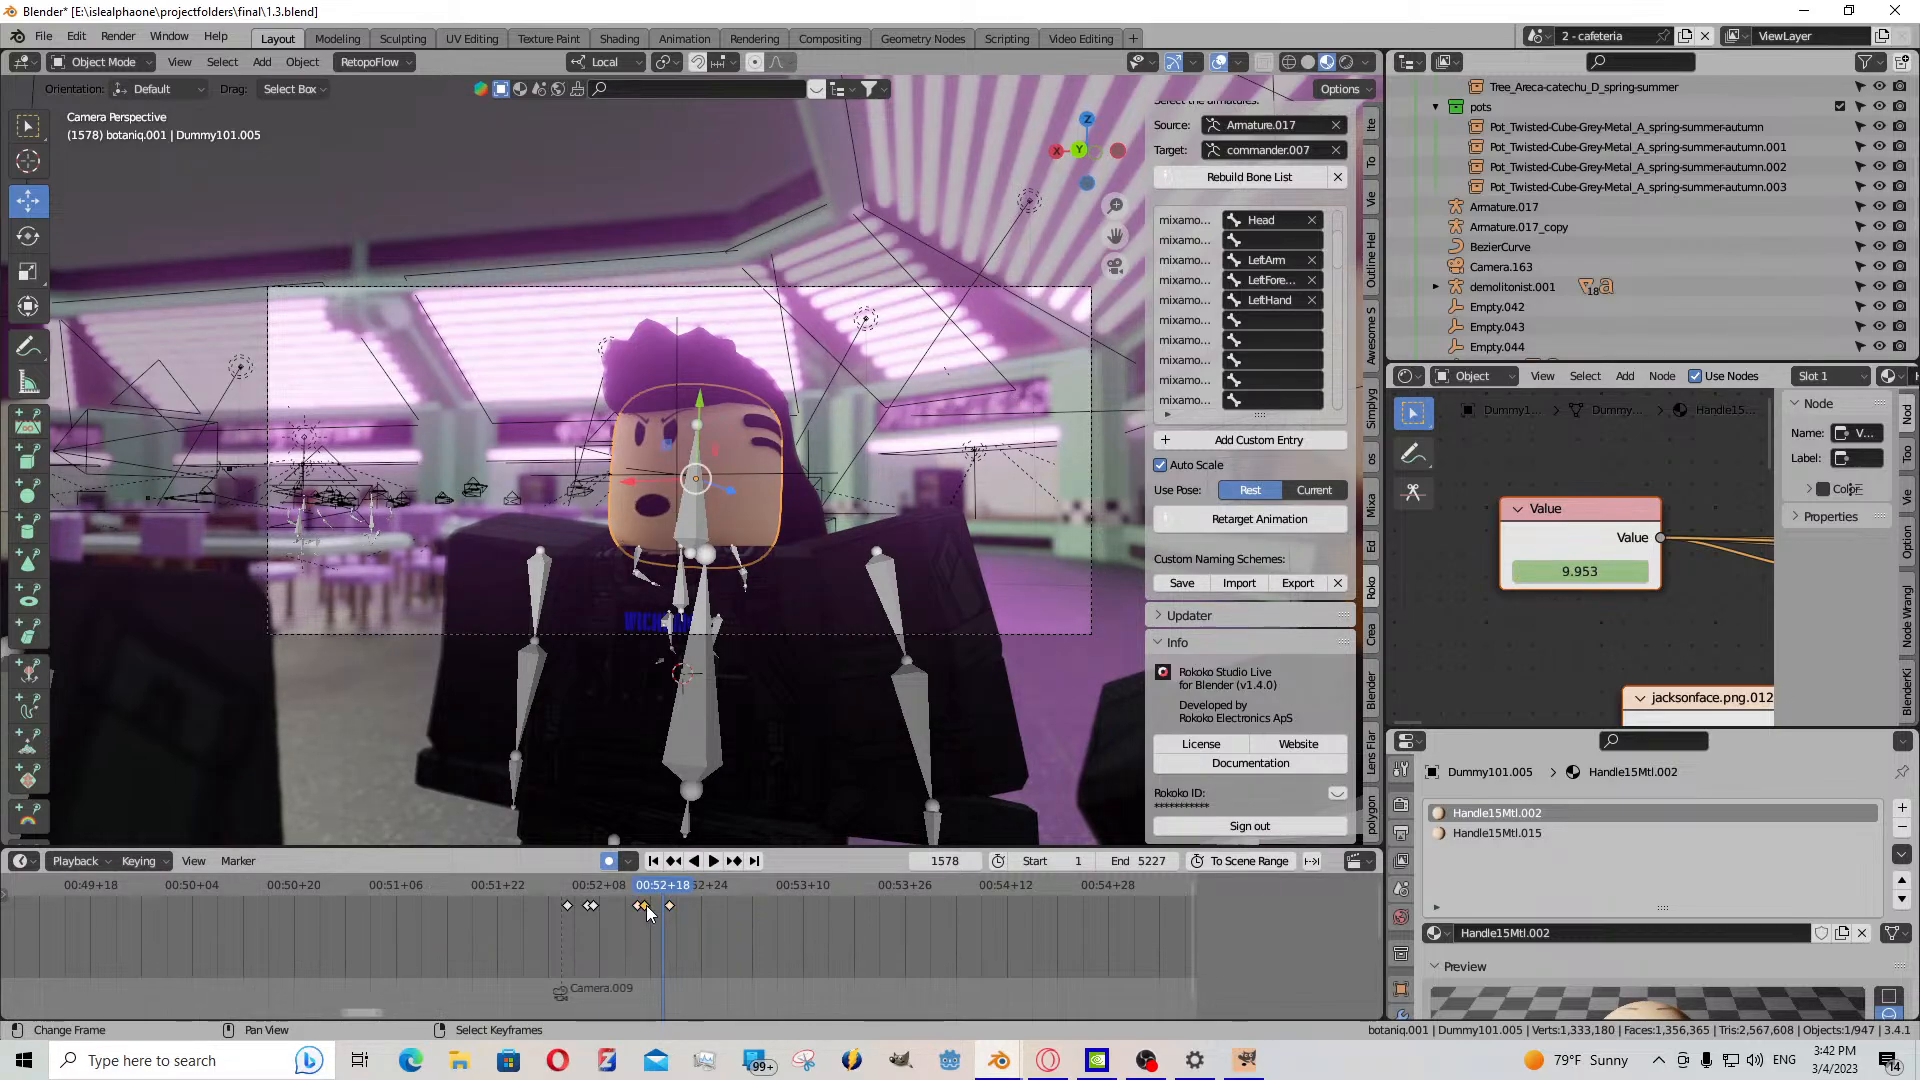
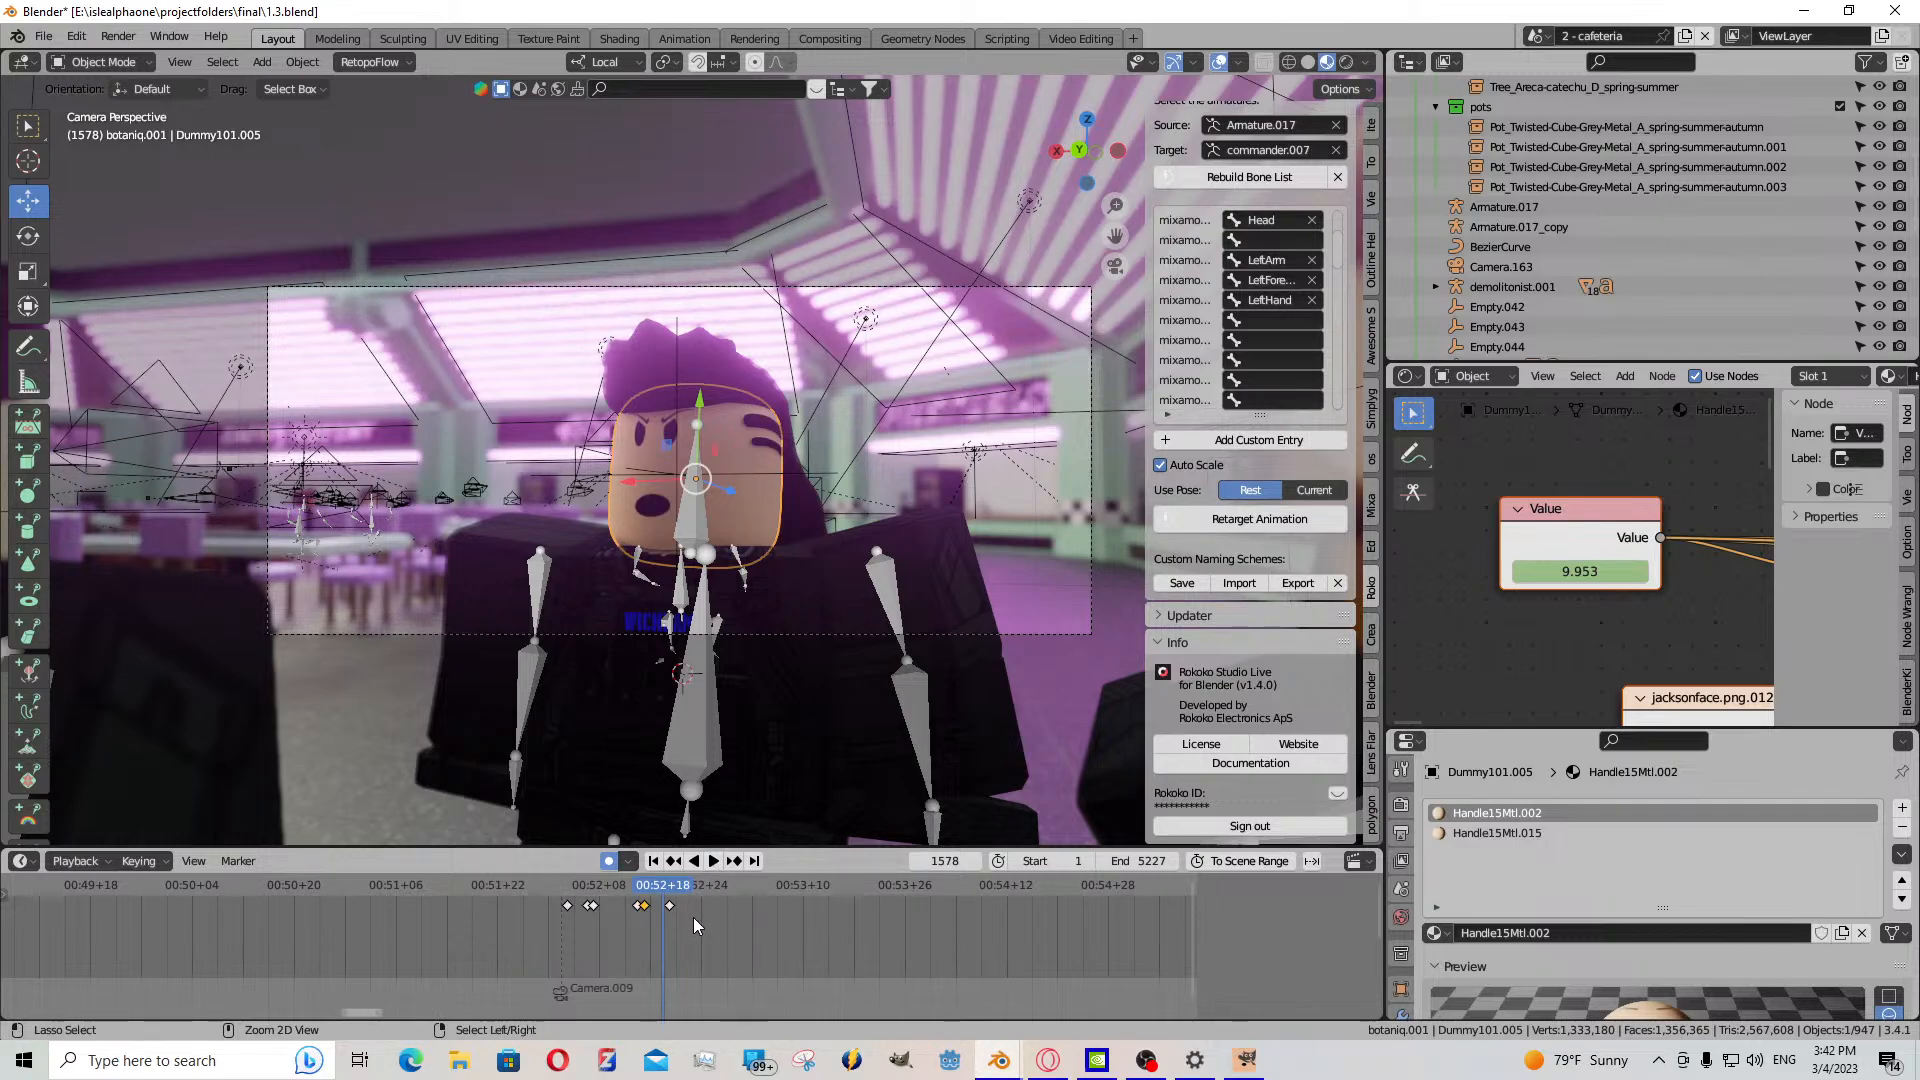
{"action": "key", "text": "ctrl+v"}
- Advance to frame 1586, set Handle15Mtl.002's Value to 1.600, and paste the 11.500 keyframe at frame 1585
{"action": "left_click", "coordinate": [712, 866]}
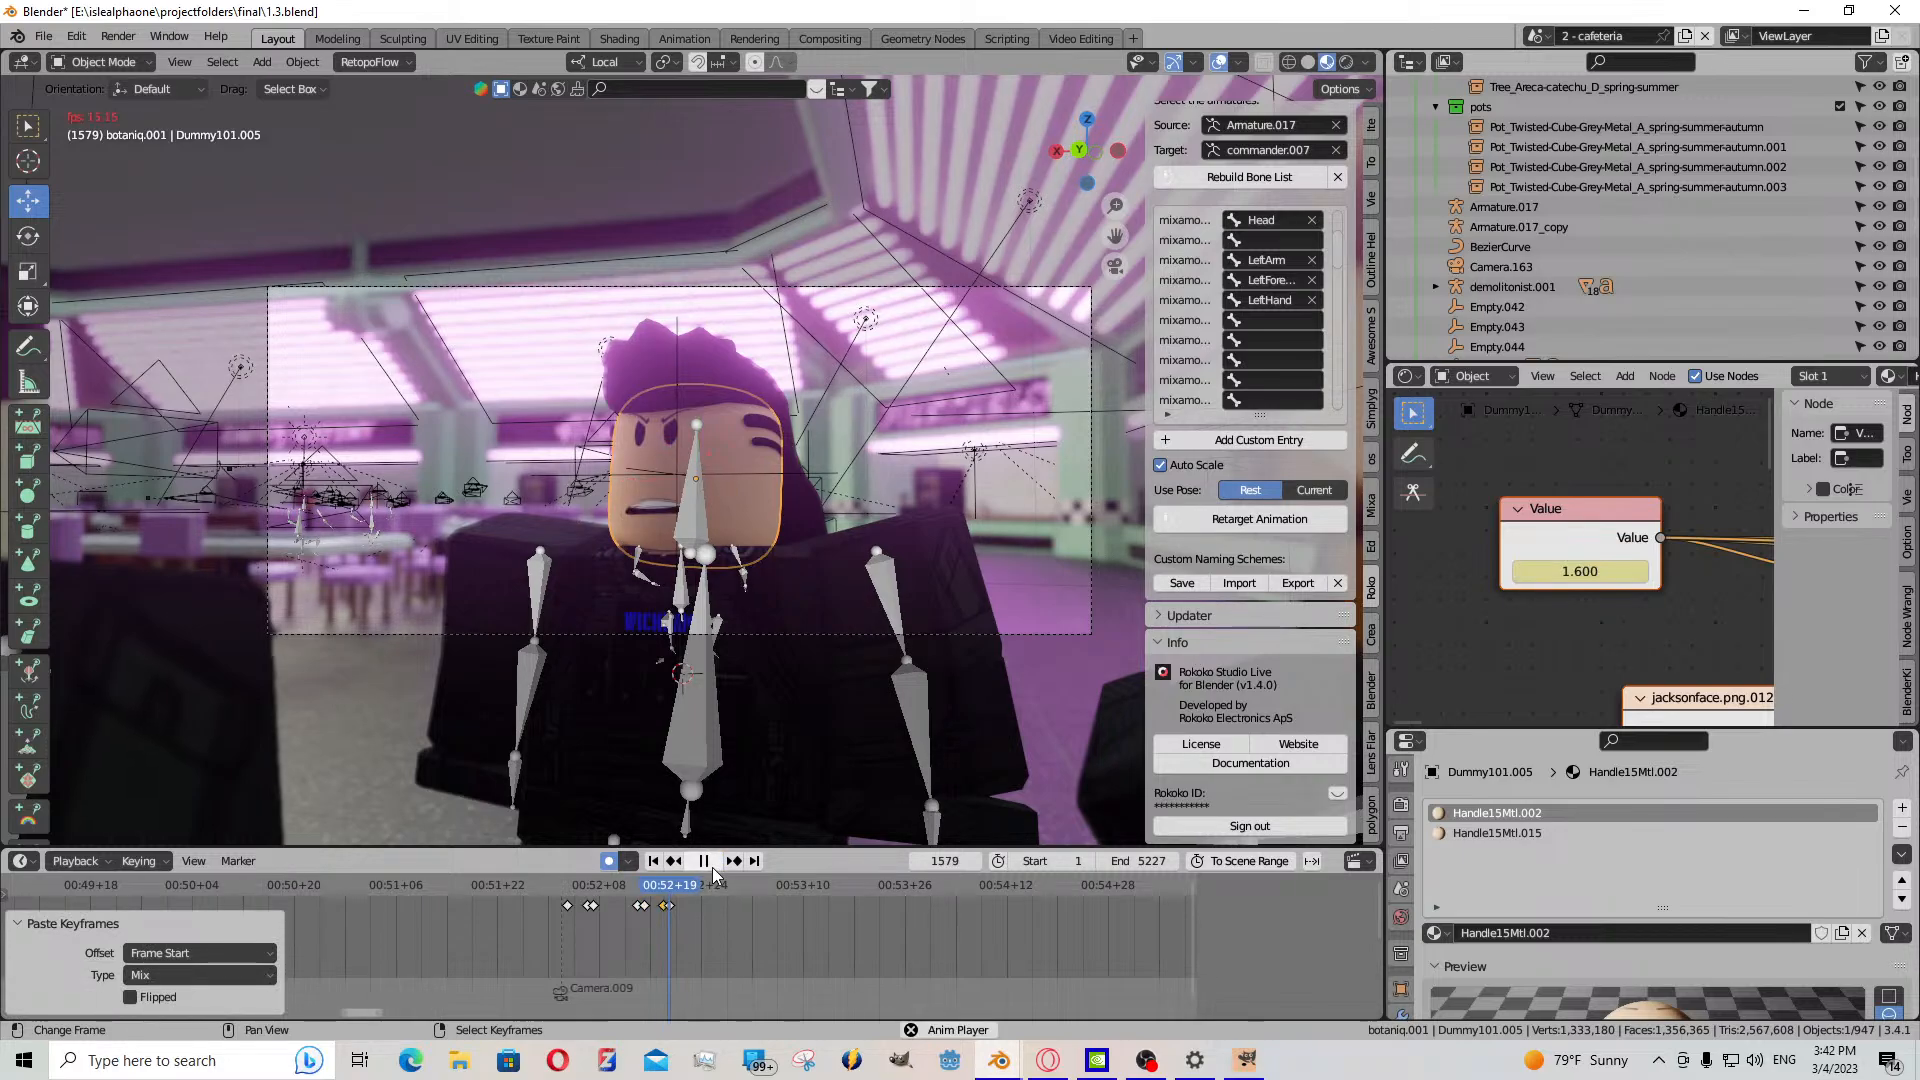
{"action": "left_click", "coordinate": [712, 866]}
{"action": "left_click", "coordinate": [714, 884]}
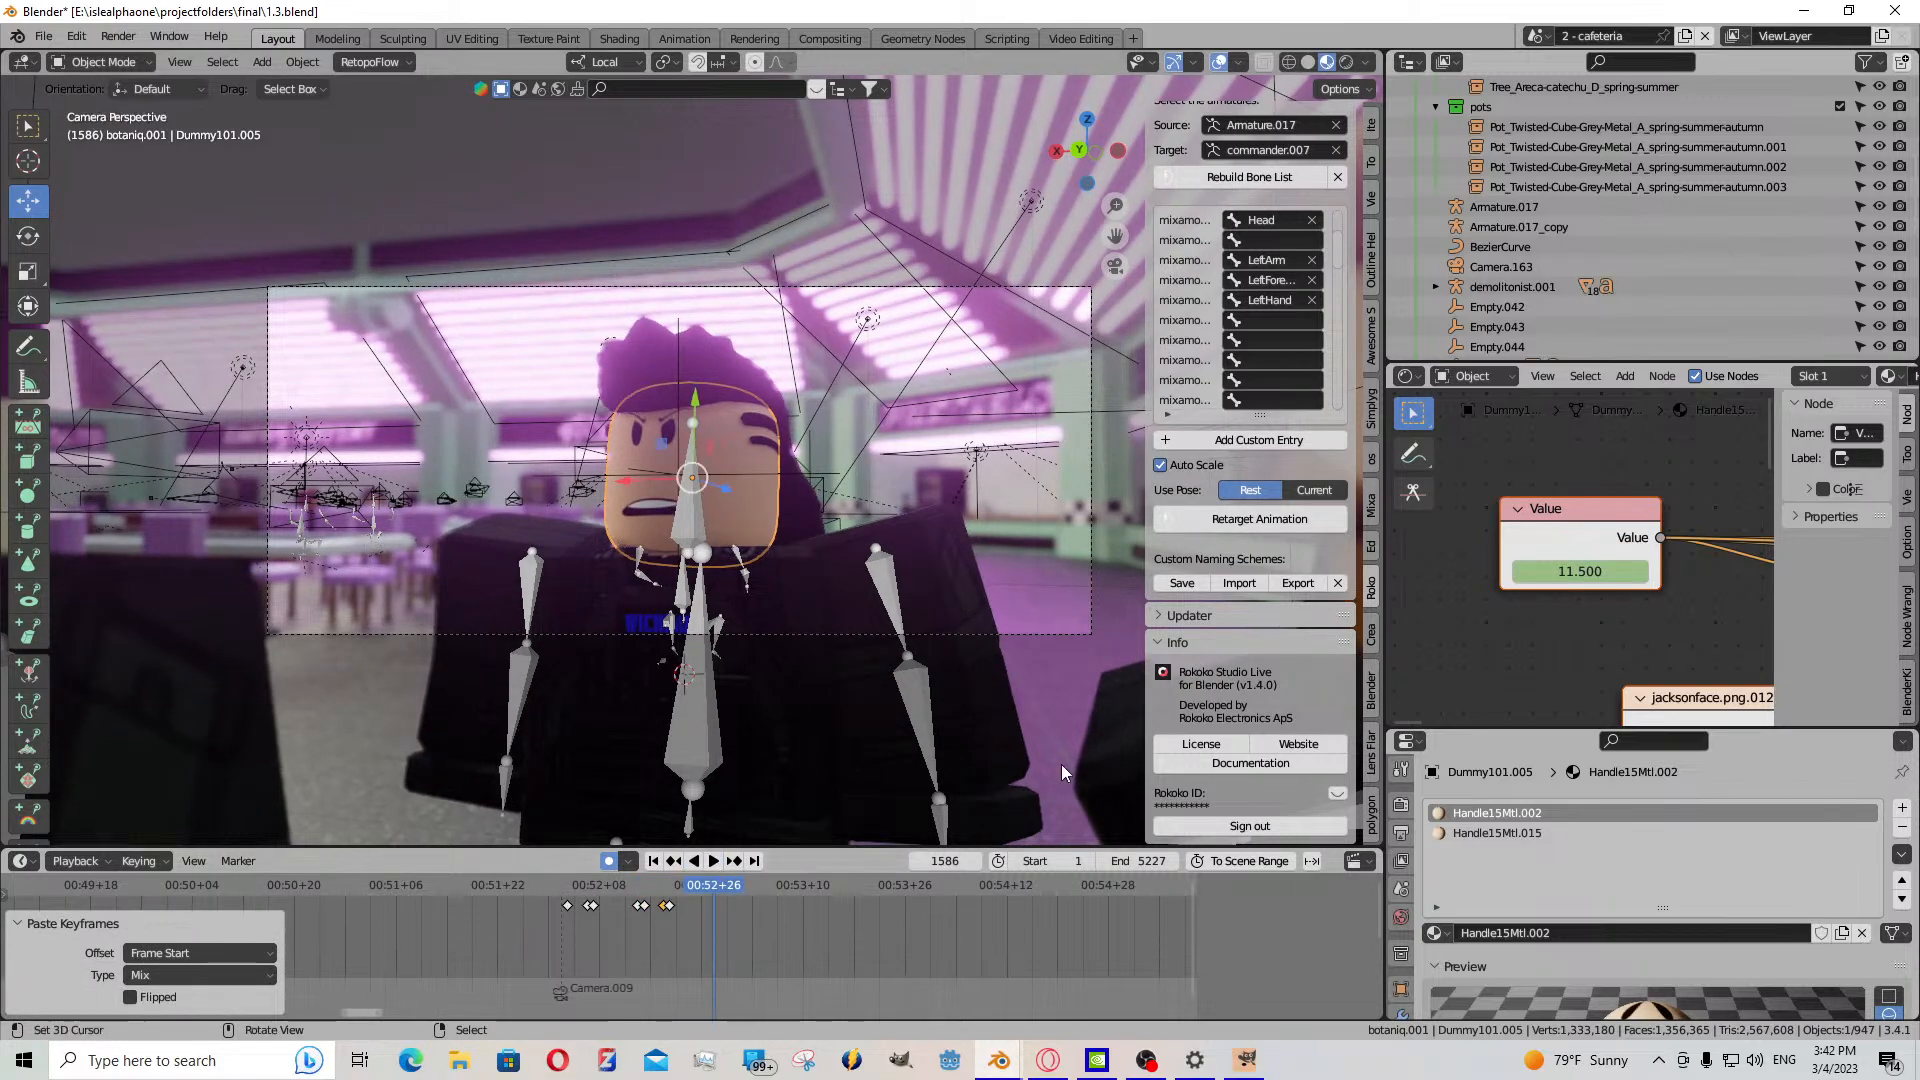
{"action": "left_click_drag", "start_coordinate": [1580, 571], "coordinate": [1484, 571]}
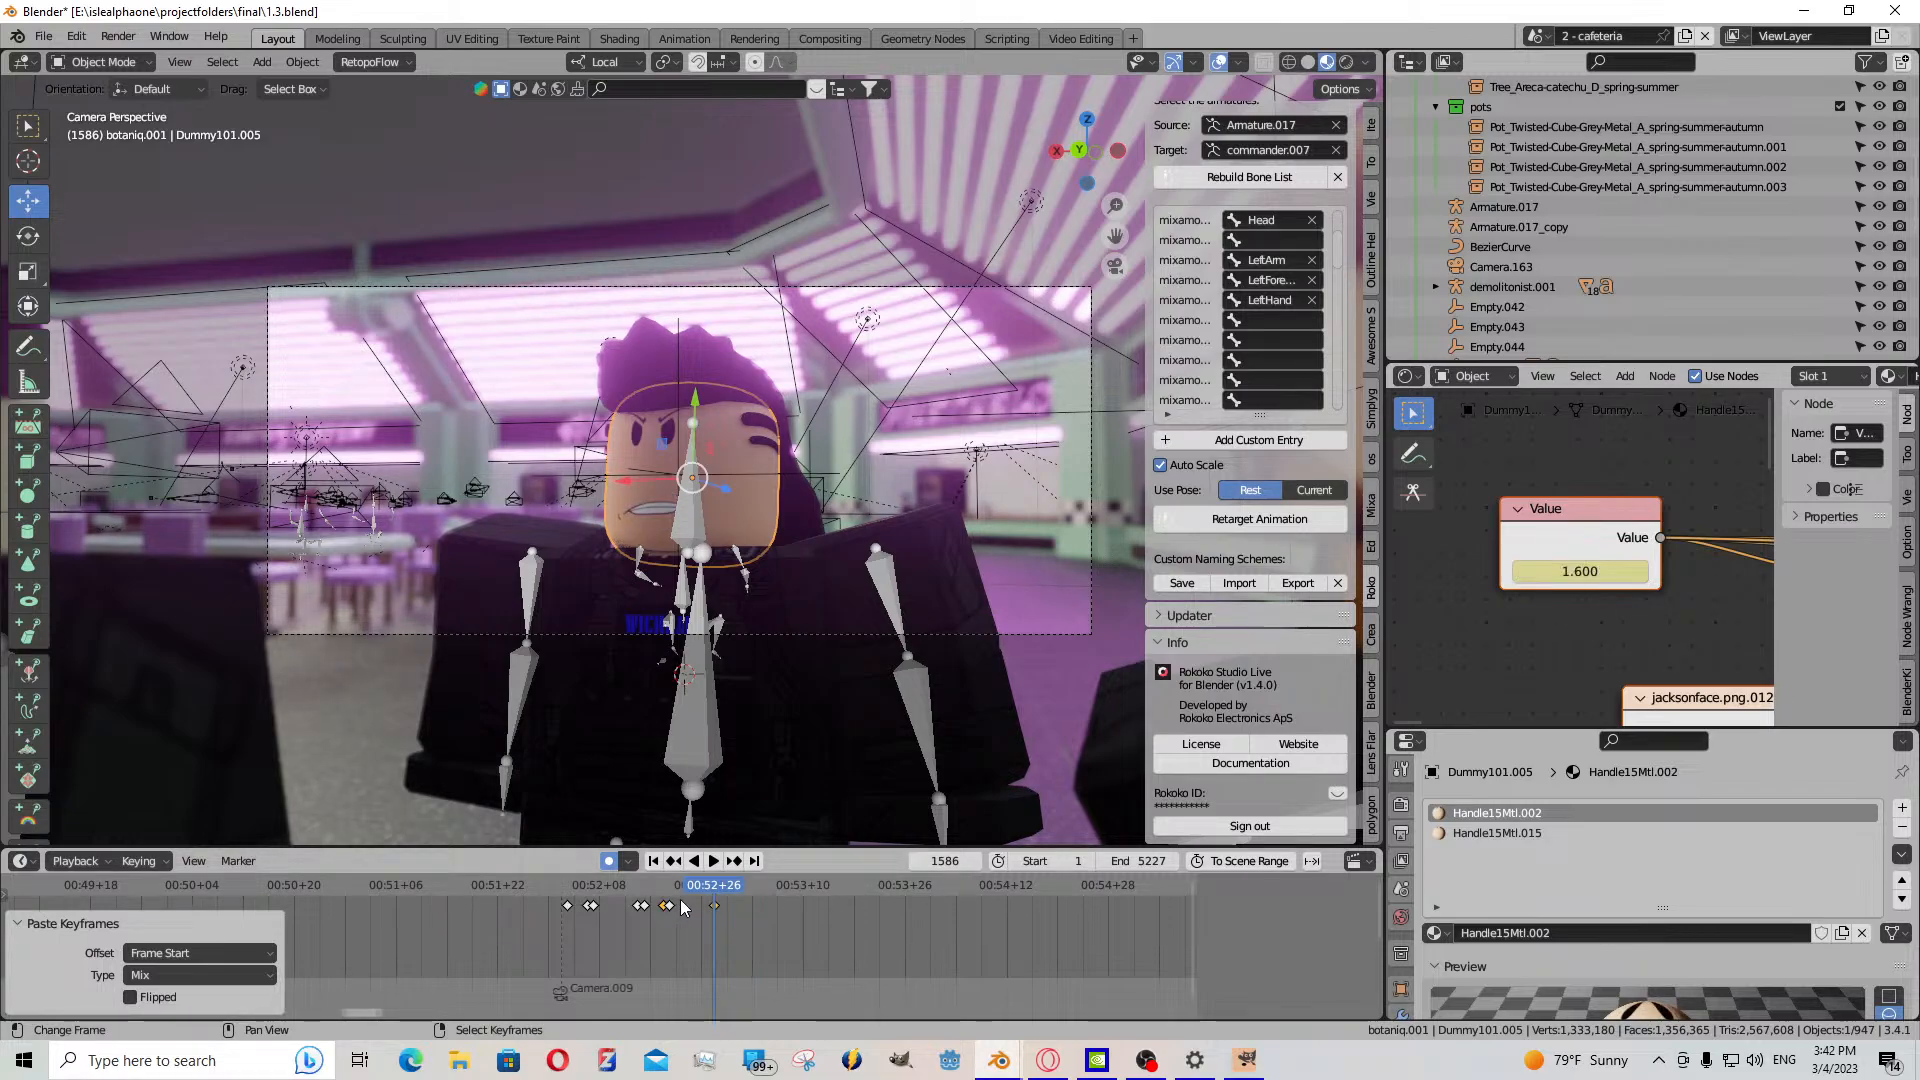
{"action": "key", "text": "Left"}
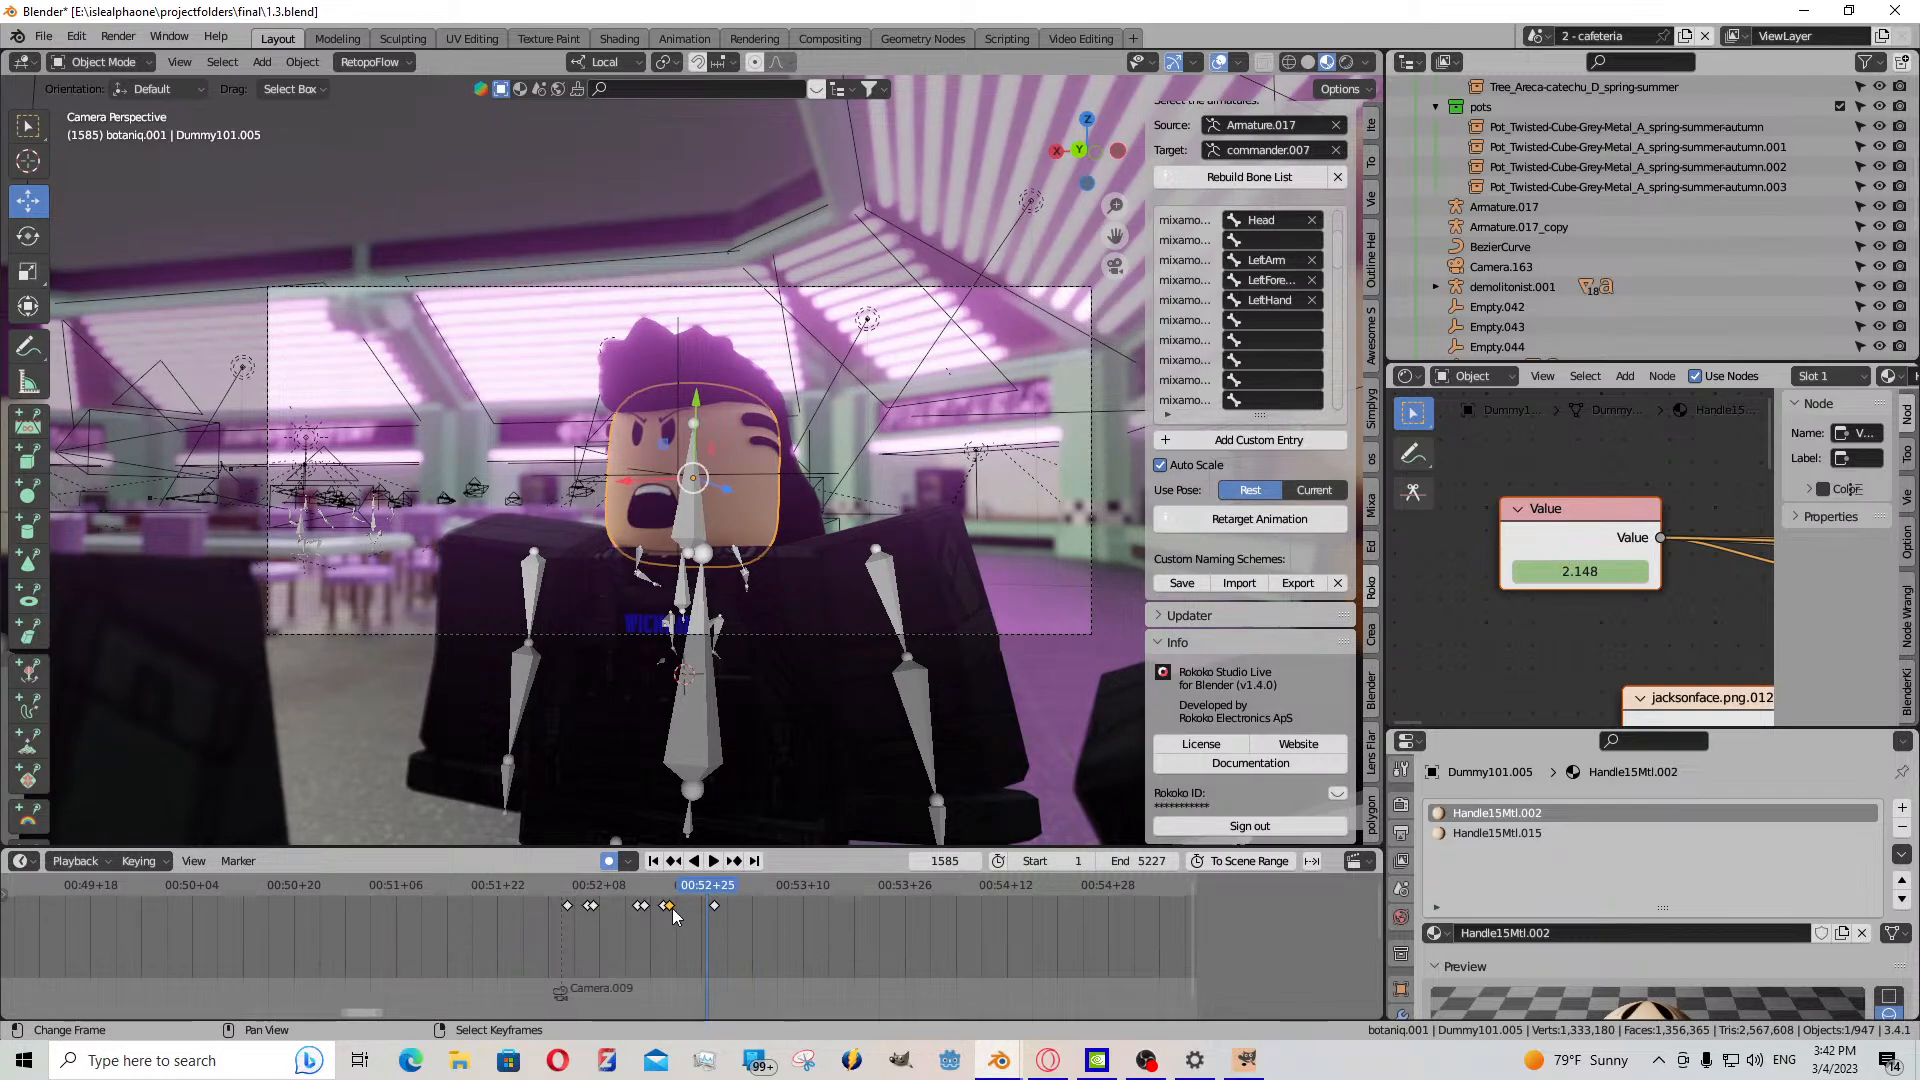
{"action": "key", "text": "ctrl+v"}
- Advance to frame 1596, keyframe Handle15Mtl.002's Value at 3.900, and paste the 1.600 keyframe at frame 1595
{"action": "key", "text": "Right"}
{"action": "key", "text": "Right"}
{"action": "key", "text": "Right"}
{"action": "key", "text": "Right"}
{"action": "key", "text": "Right"}
{"action": "key", "text": "Right"}
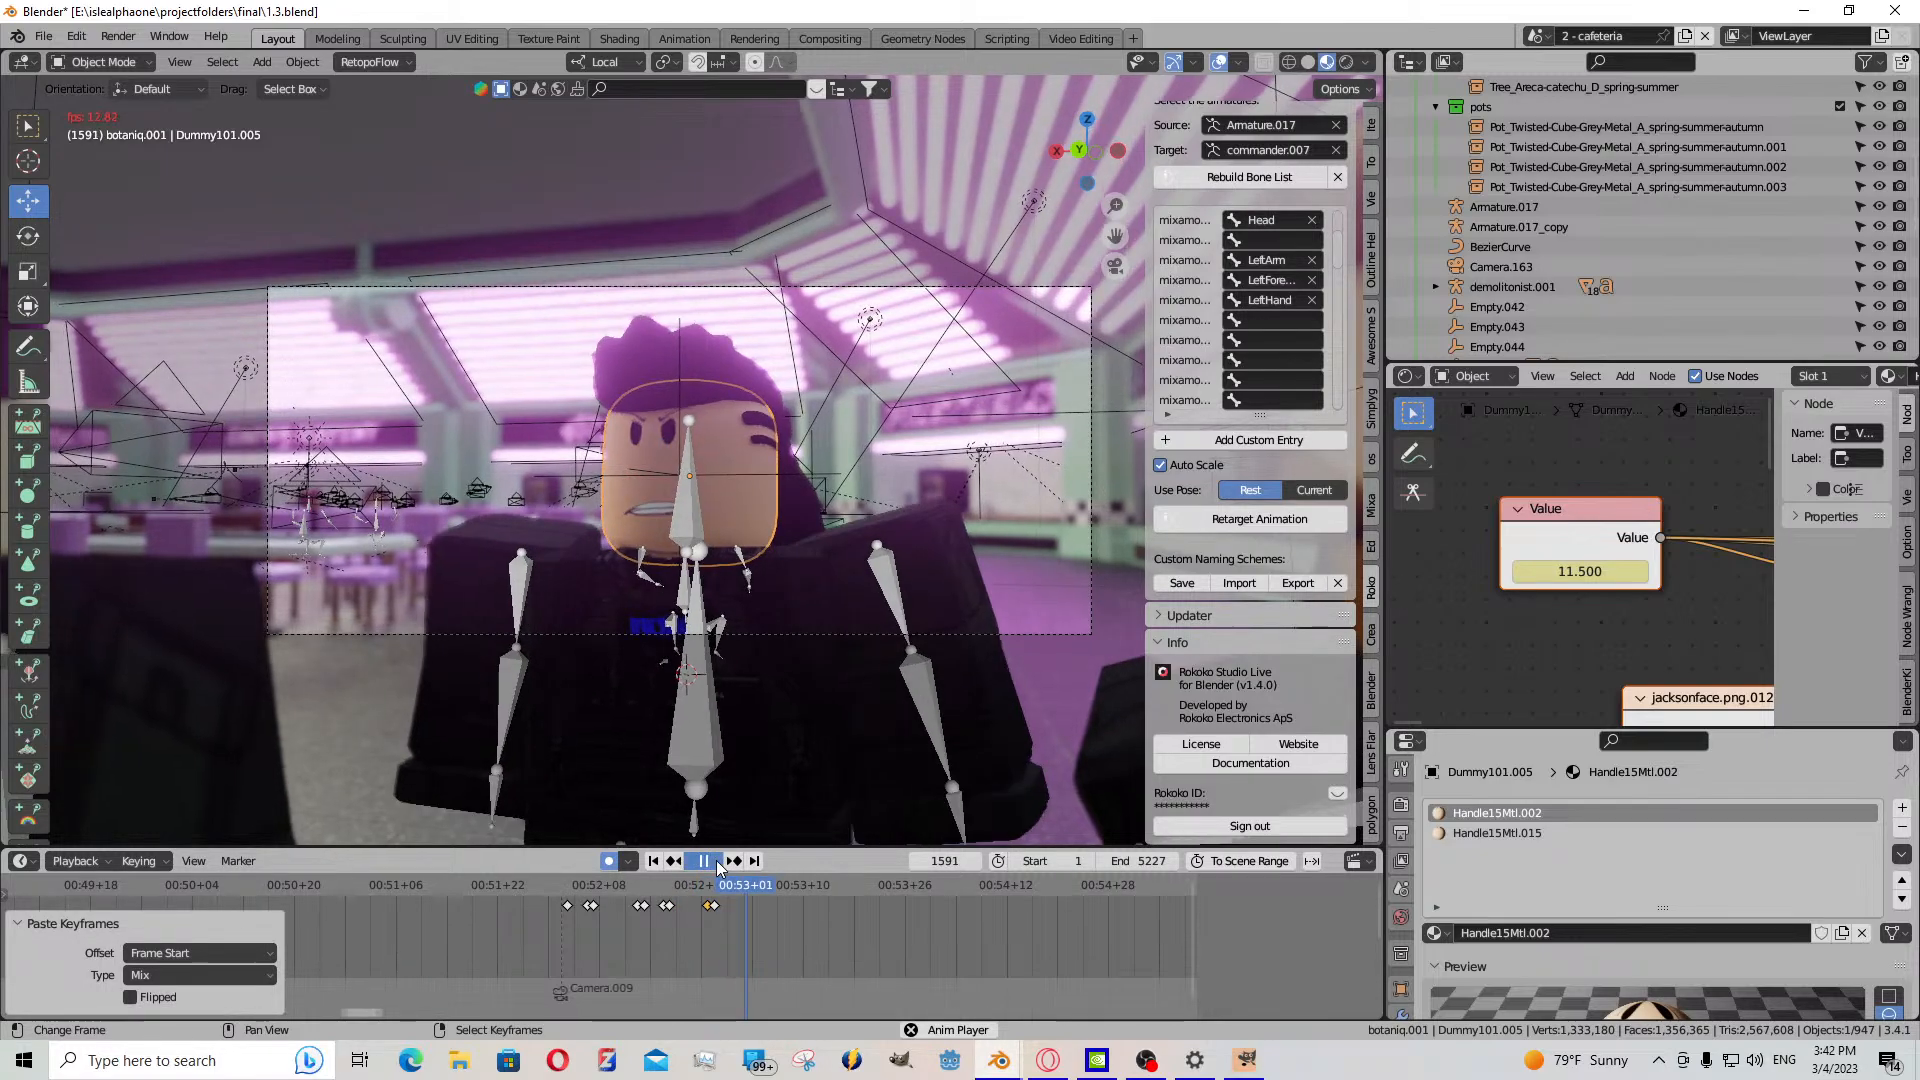
{"action": "left_click", "coordinate": [718, 866]}
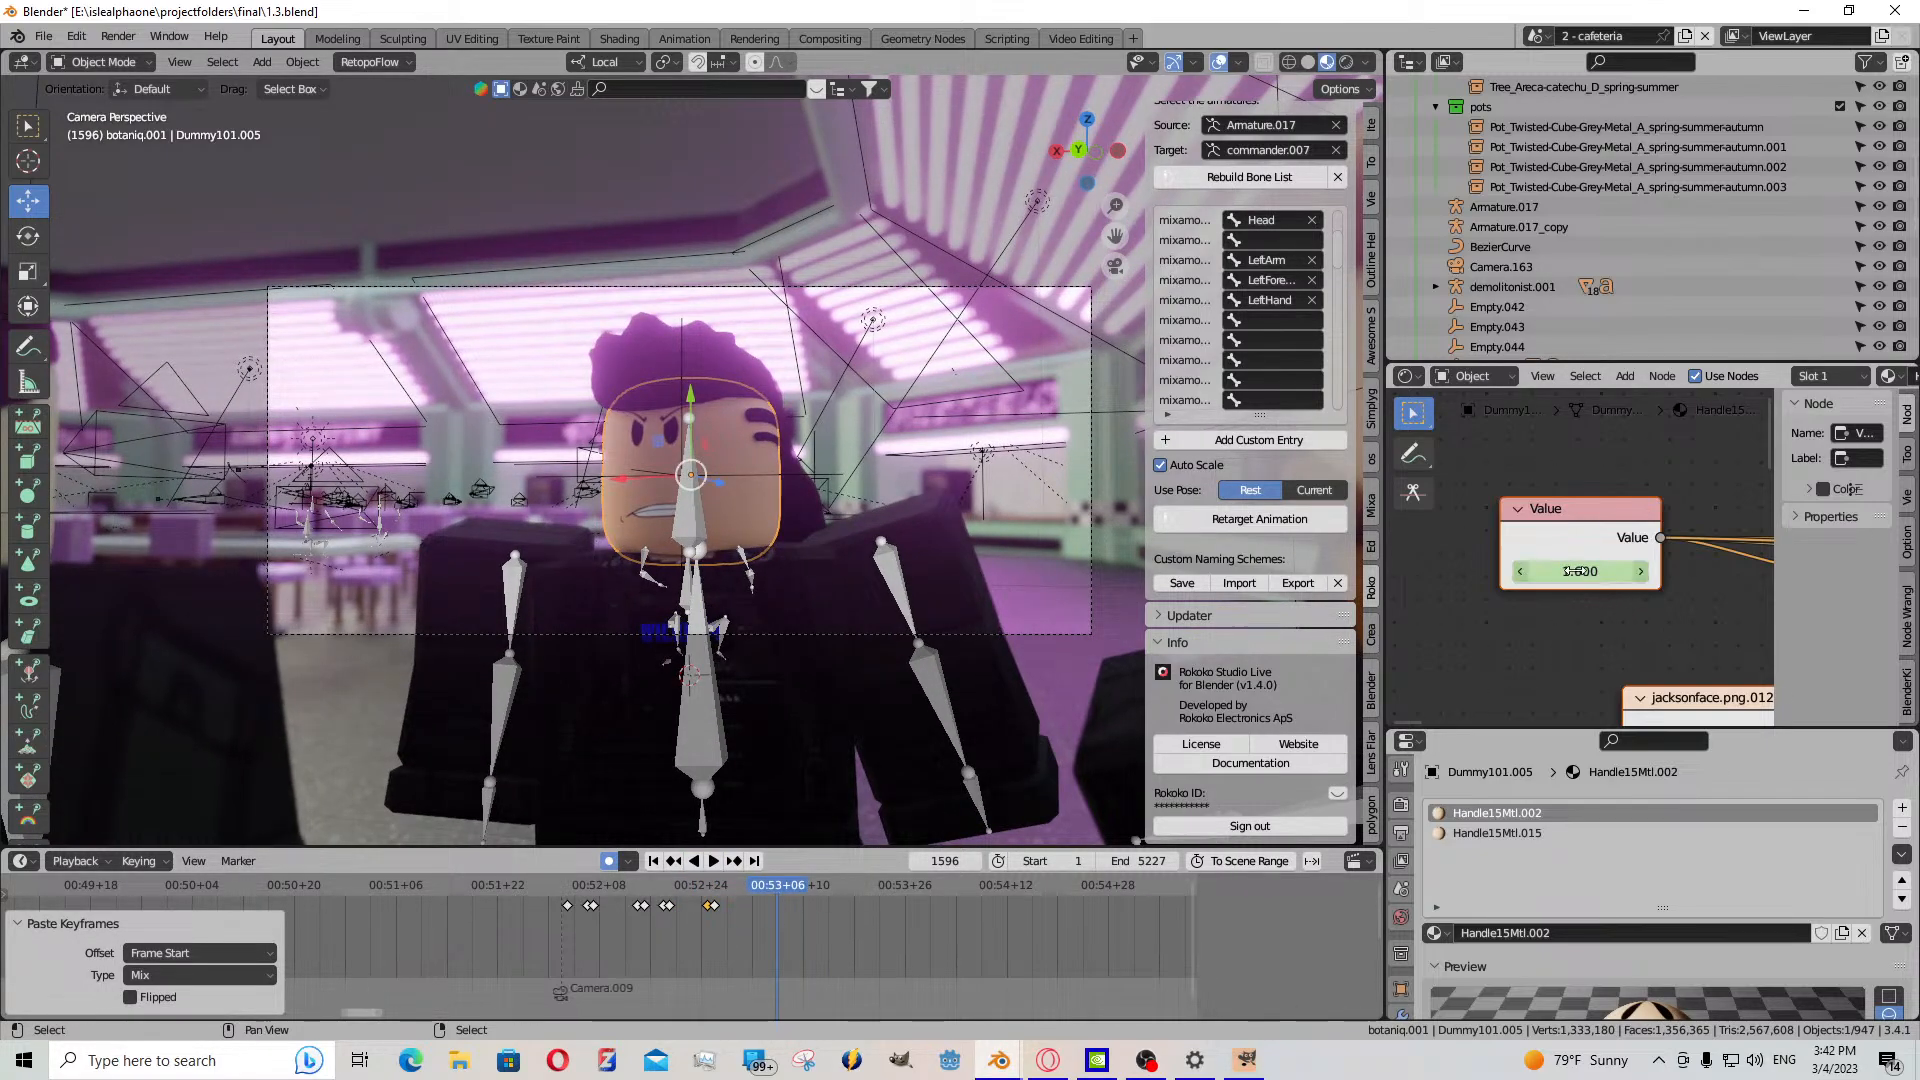
{"action": "left_click_drag", "start_coordinate": [1580, 571], "coordinate": [1695, 571]}
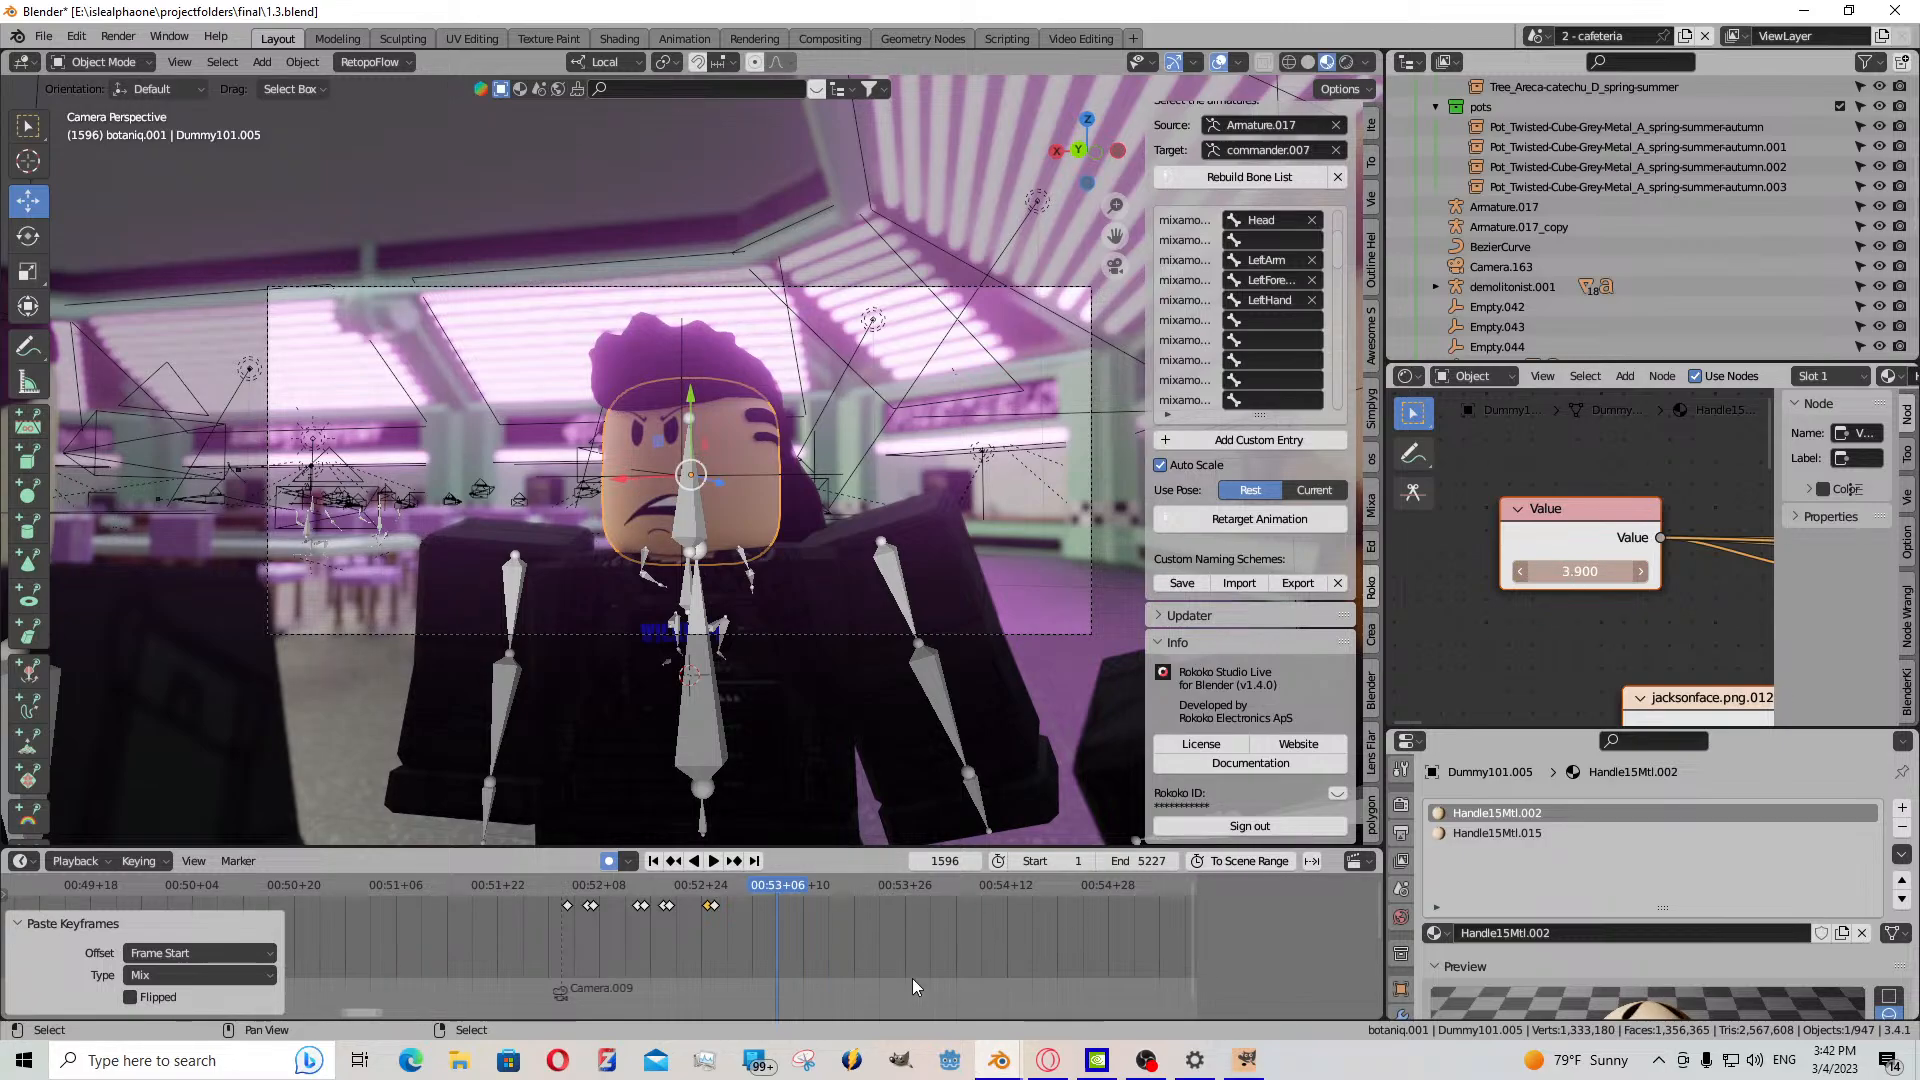
{"action": "key", "text": "i"}
{"action": "key", "text": "Left"}
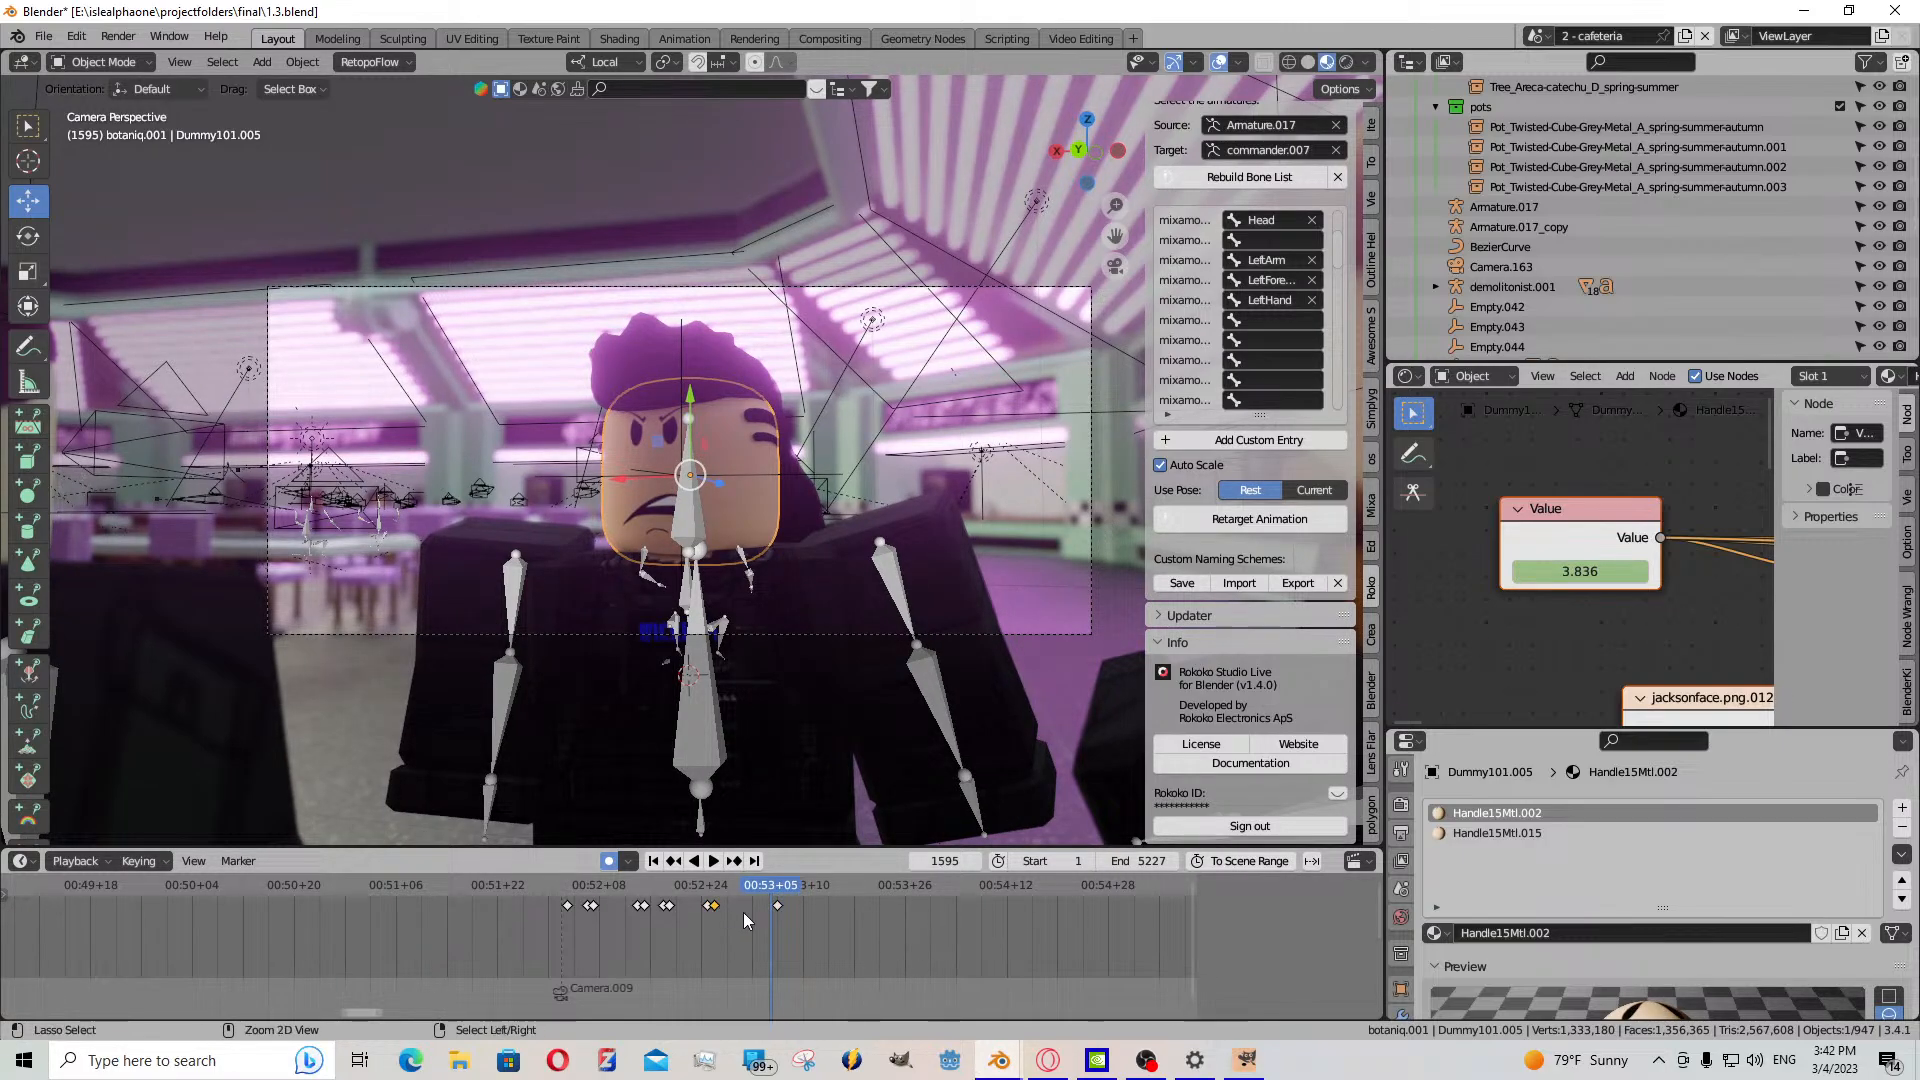
{"action": "key", "text": "ctrl+v"}
- Replay from frame 1585 and move the last 1.600 and 3.900 keyframes four frames earlier, to frames 1591 and 1592
{"action": "key", "text": "Down"}
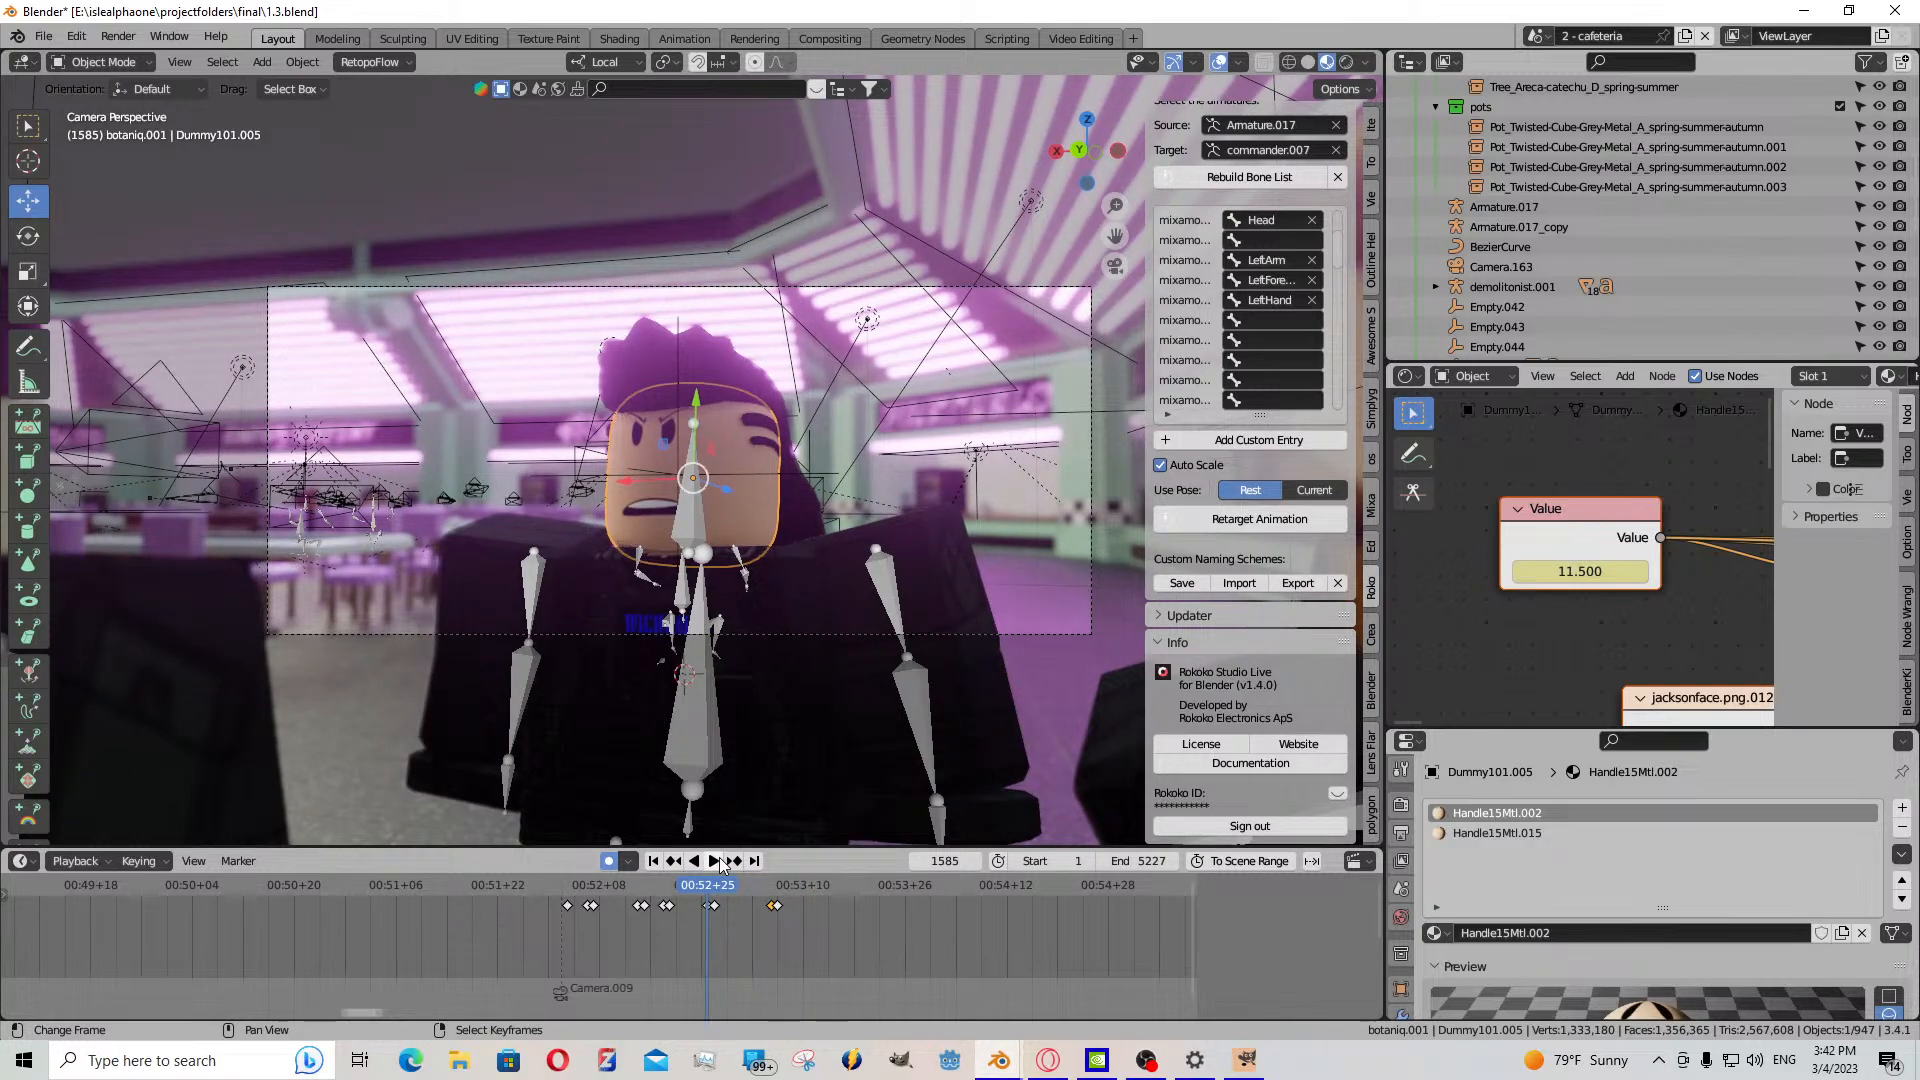
{"action": "left_click", "coordinate": [719, 859]}
{"action": "key", "text": "space"}
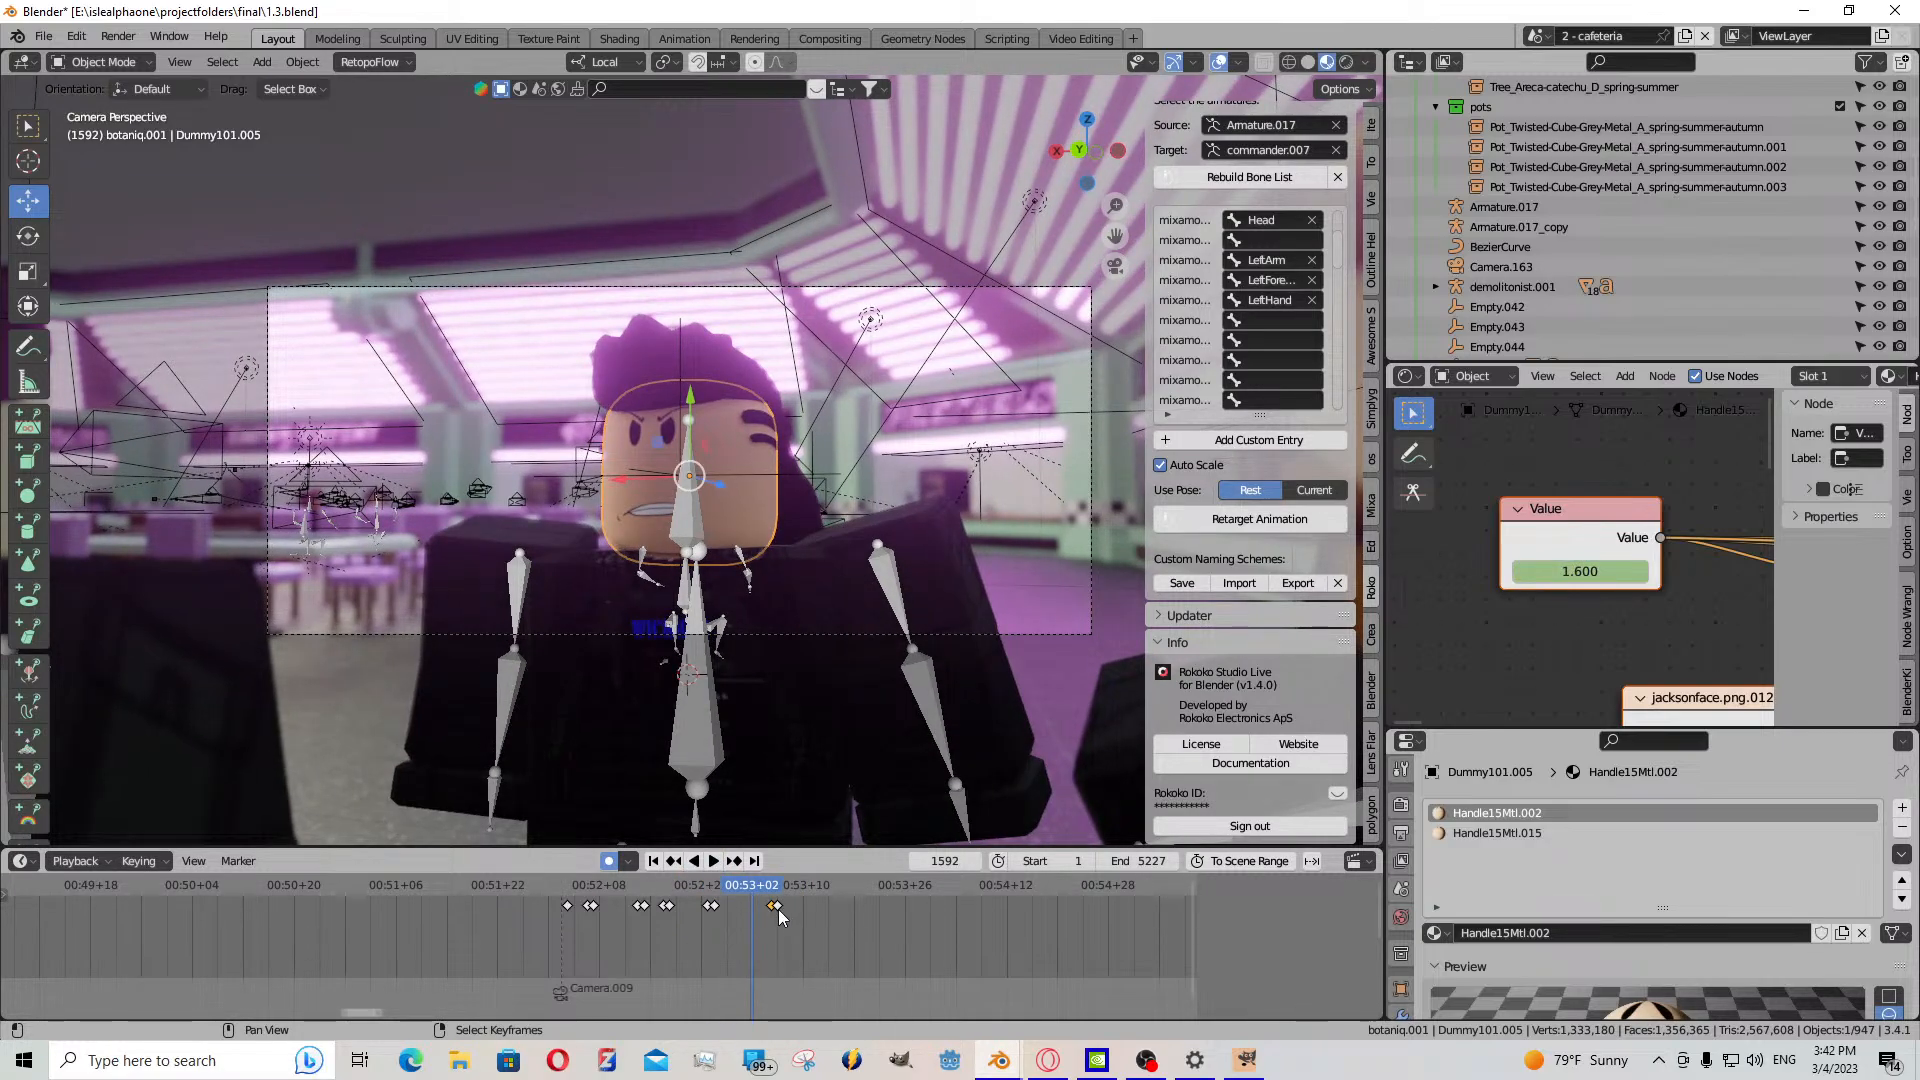
{"action": "key", "text": "g"}
{"action": "left_click", "coordinate": [682, 868]}
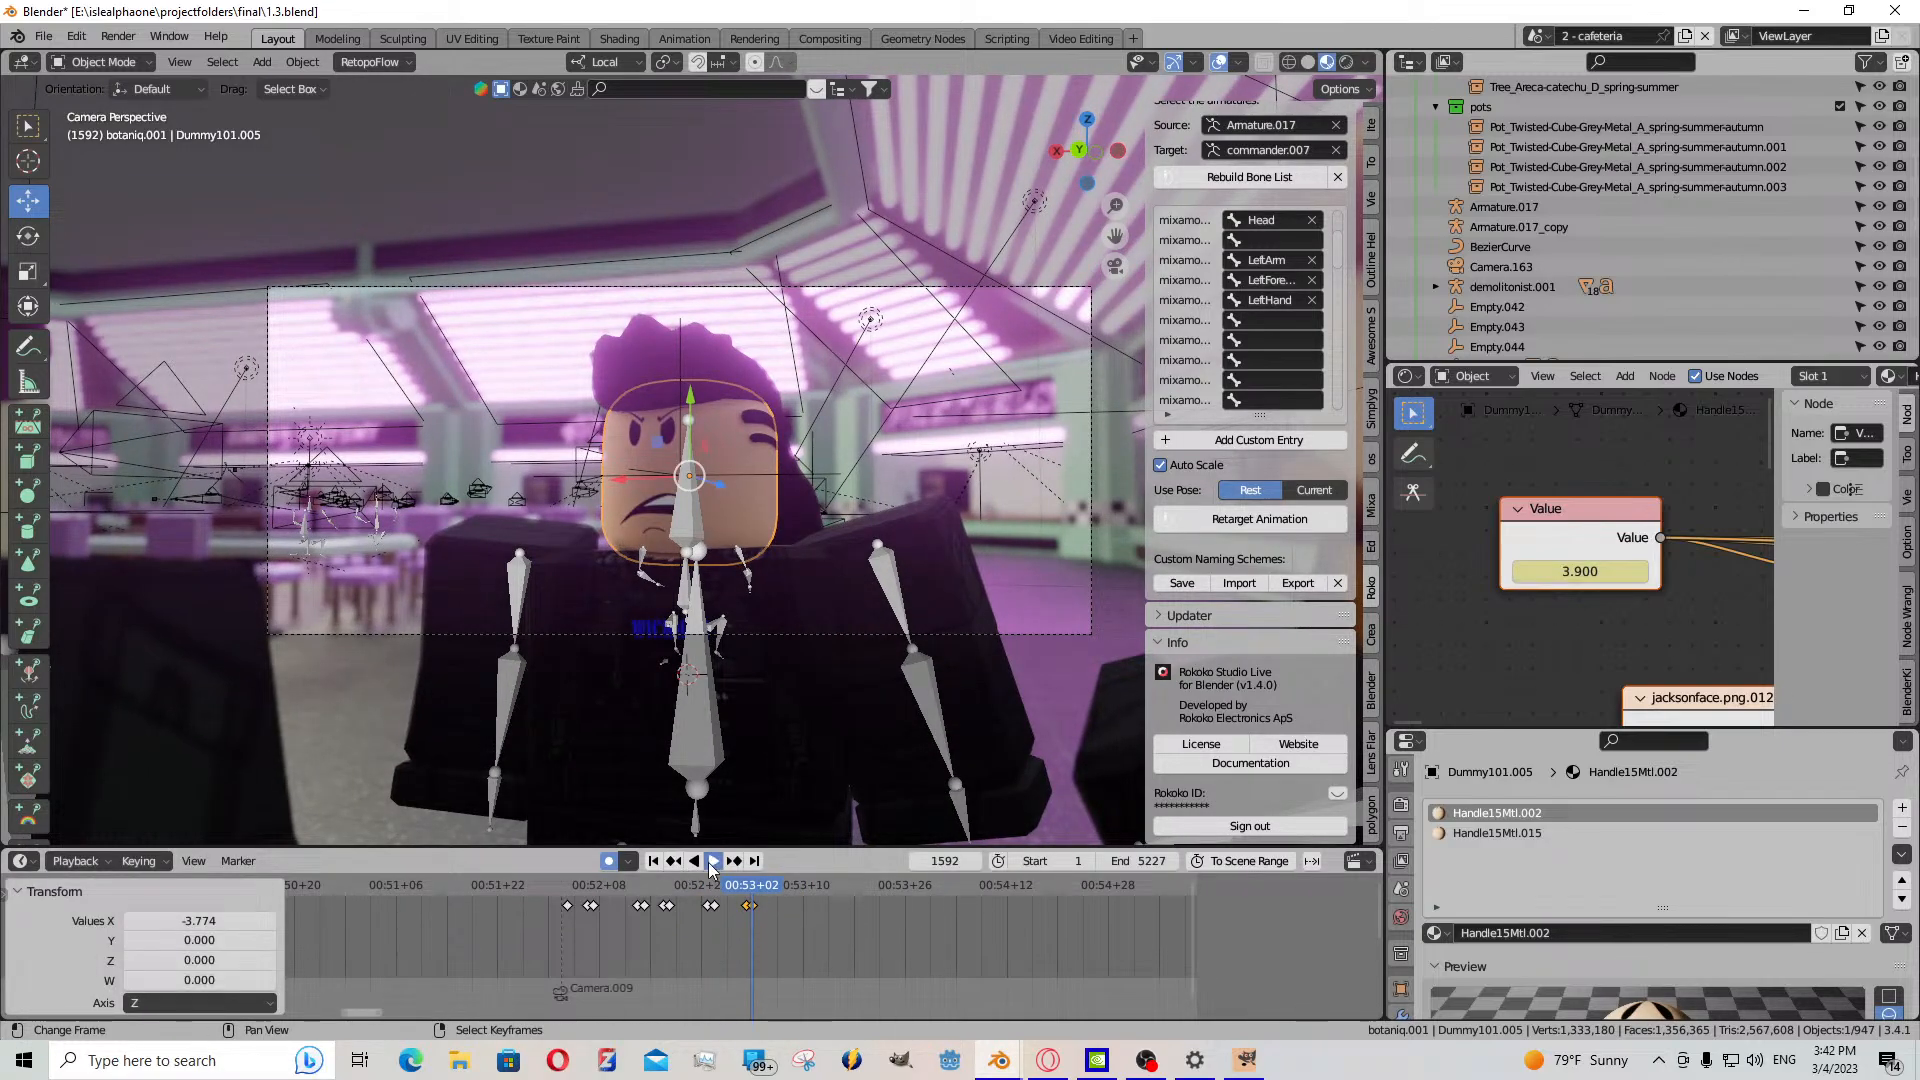
- Keyframe Handle15Mtl.002's Value for the closed frowning mouth at frame 1599 and paste the 3.900 keyframe at frame 1598
{"action": "left_click", "coordinate": [712, 860]}
{"action": "key", "text": "space"}
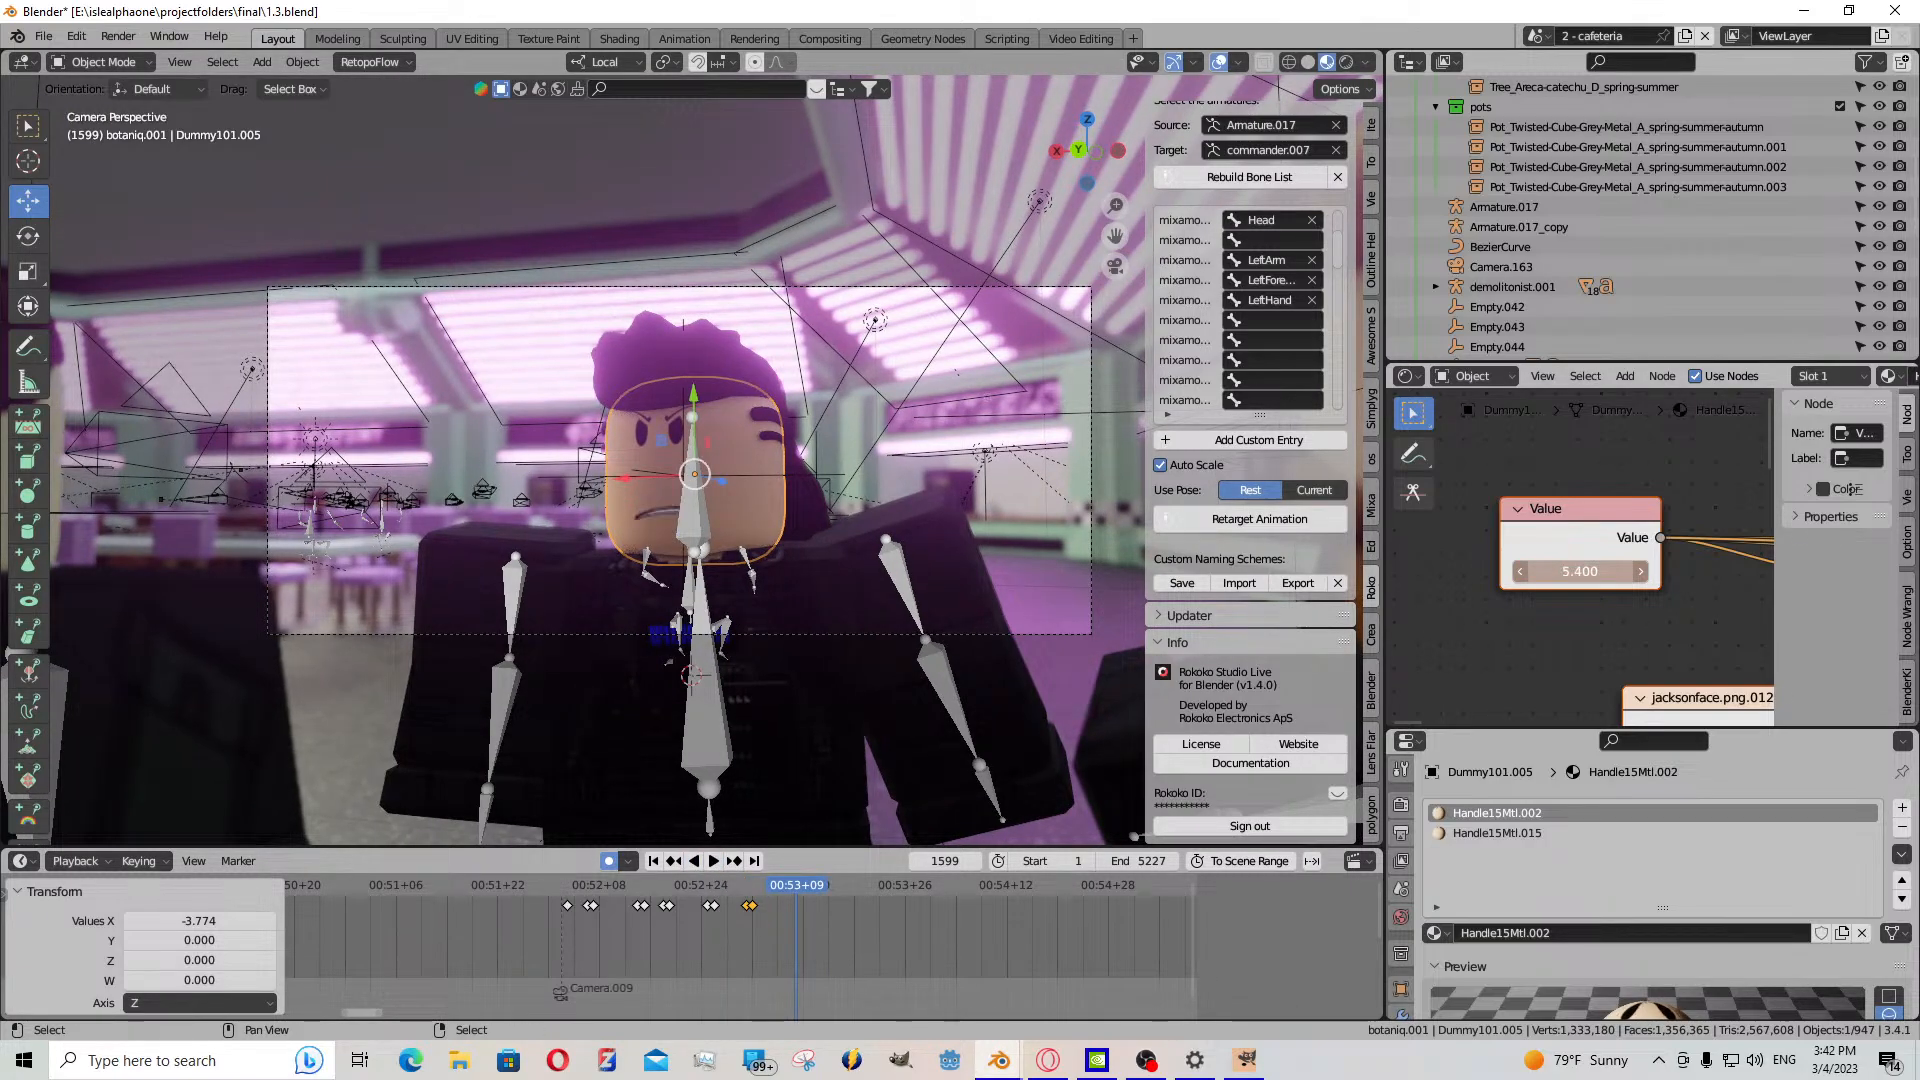
{"action": "key", "text": "i"}
{"action": "key", "text": "Left"}
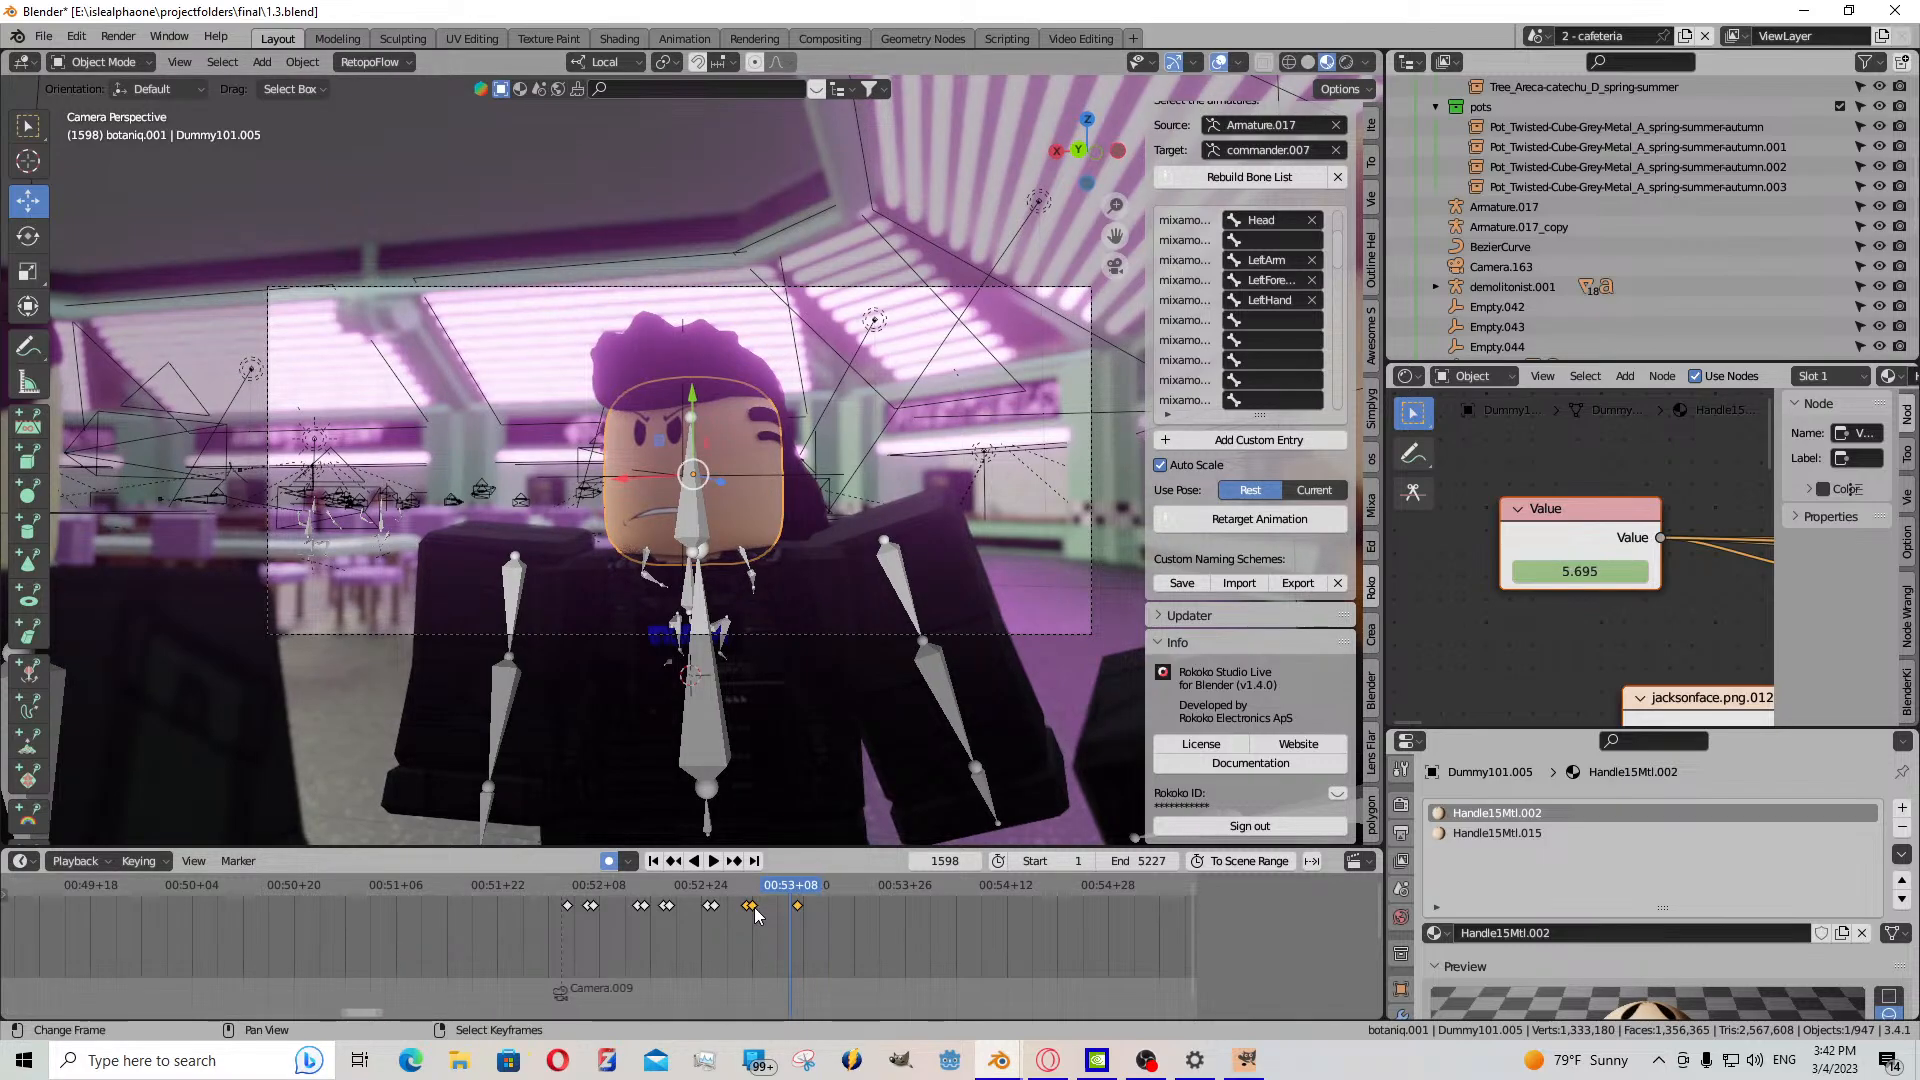
{"action": "key", "text": "ctrl+v"}
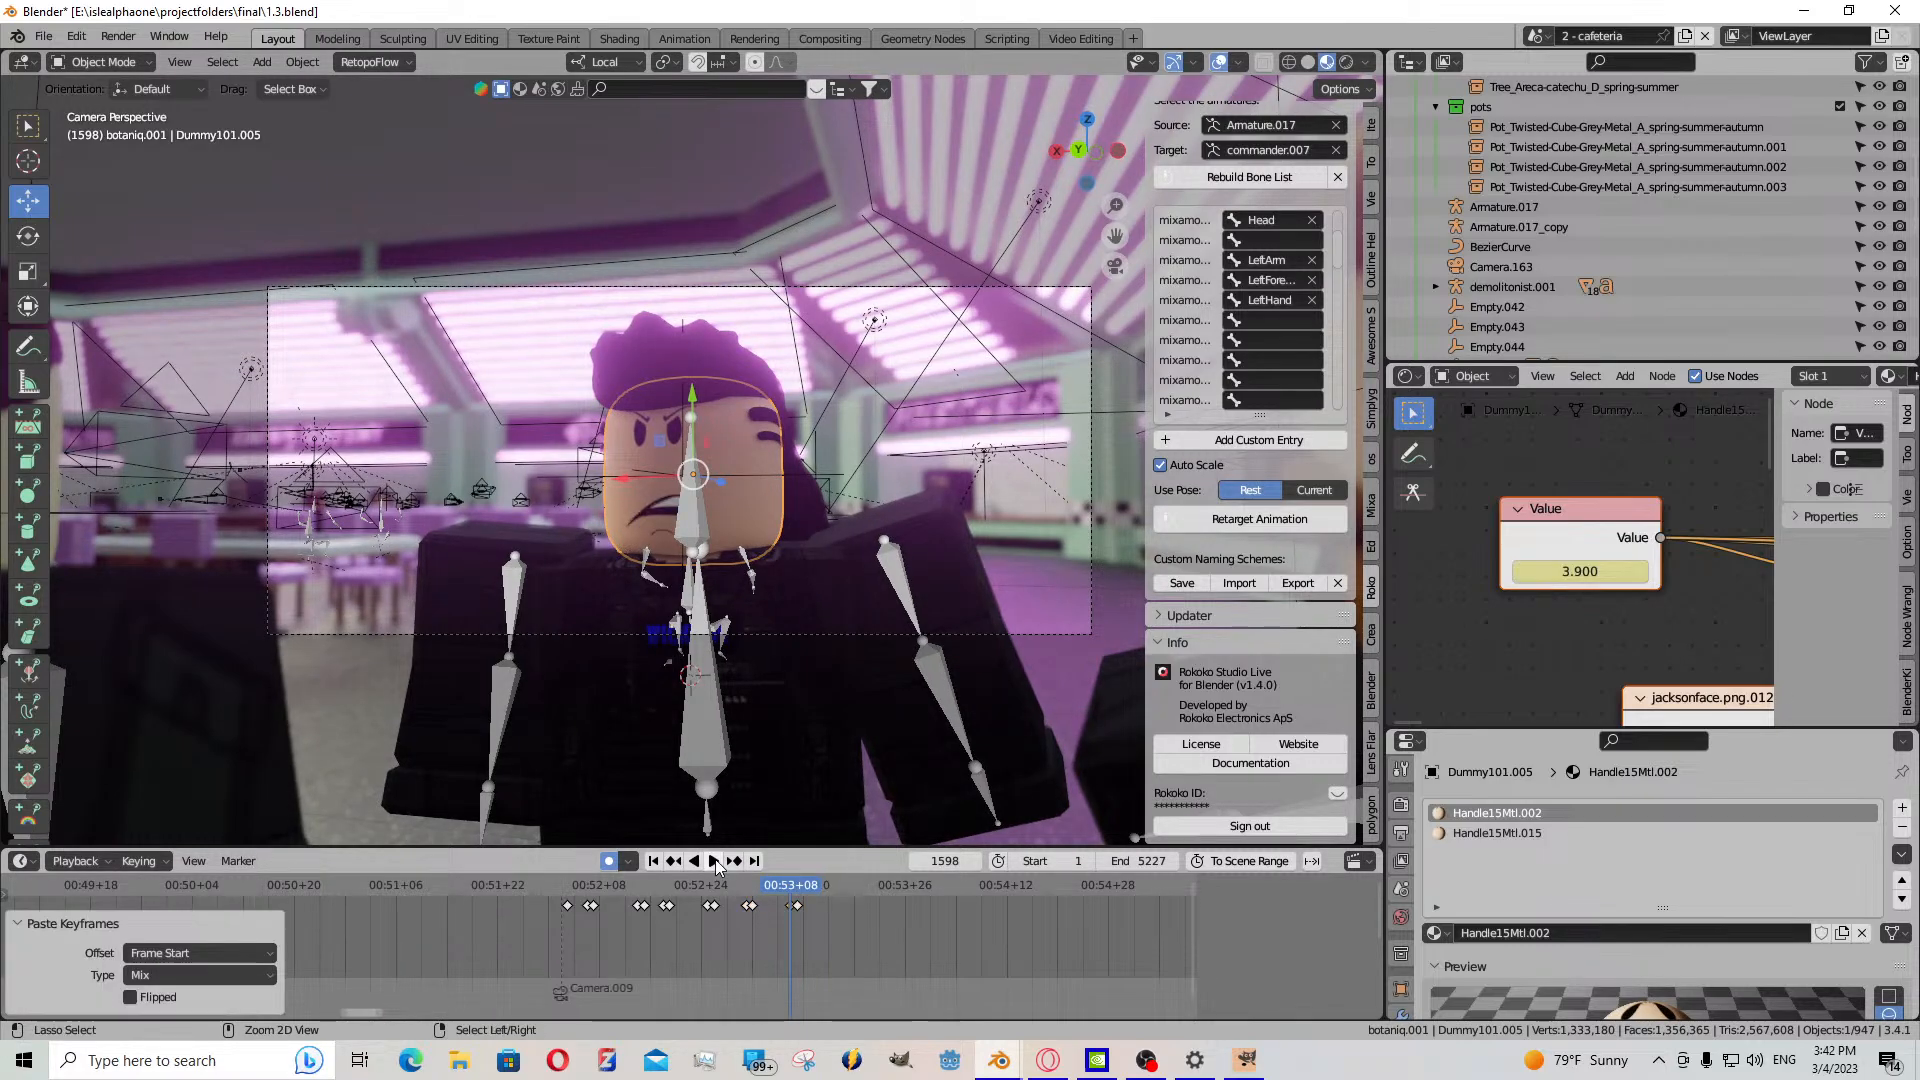
- Advance to frame 1602, keyframe Handle15Mtl.002's Value at 10.600, paste the 3.900 keyframe at frame 1601, and delete the surplus pasted keyframe
{"action": "left_click", "coordinate": [716, 863]}
{"action": "left_click", "coordinate": [716, 863]}
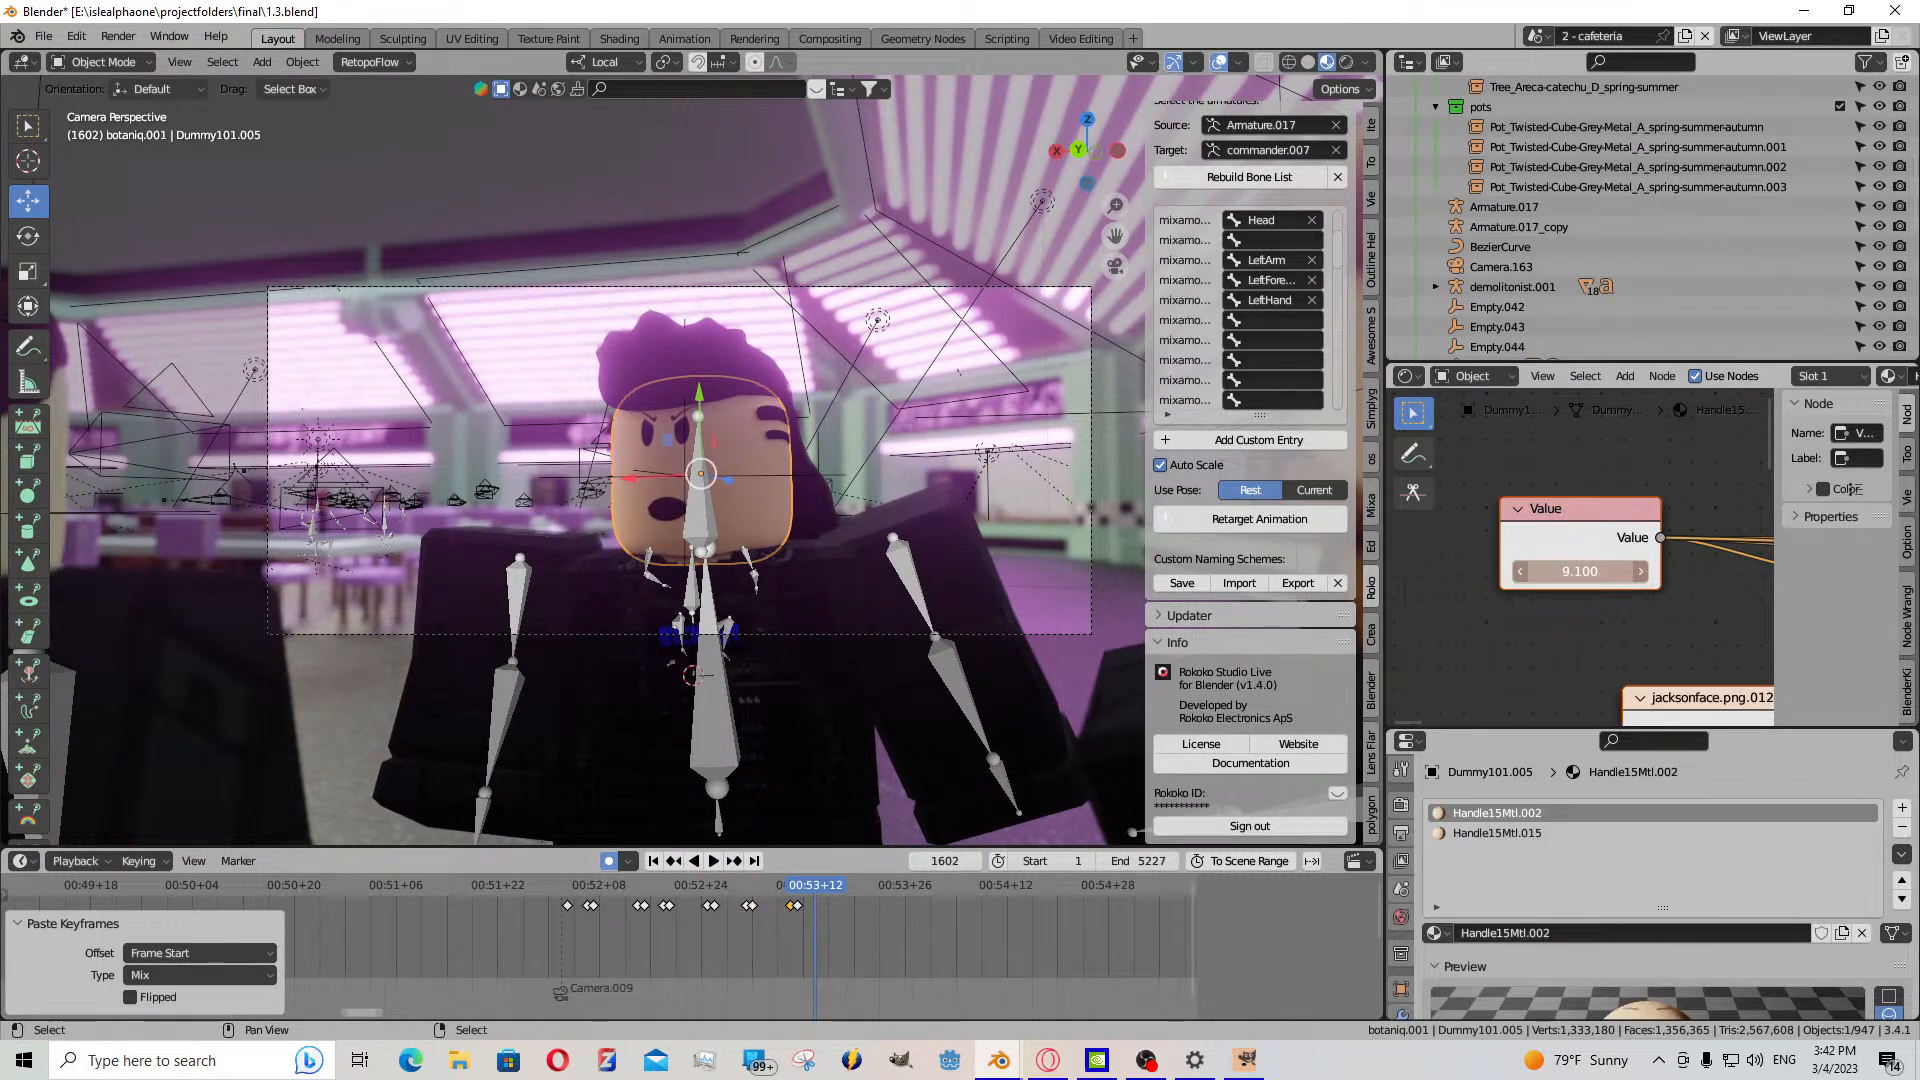
{"action": "key", "text": "i"}
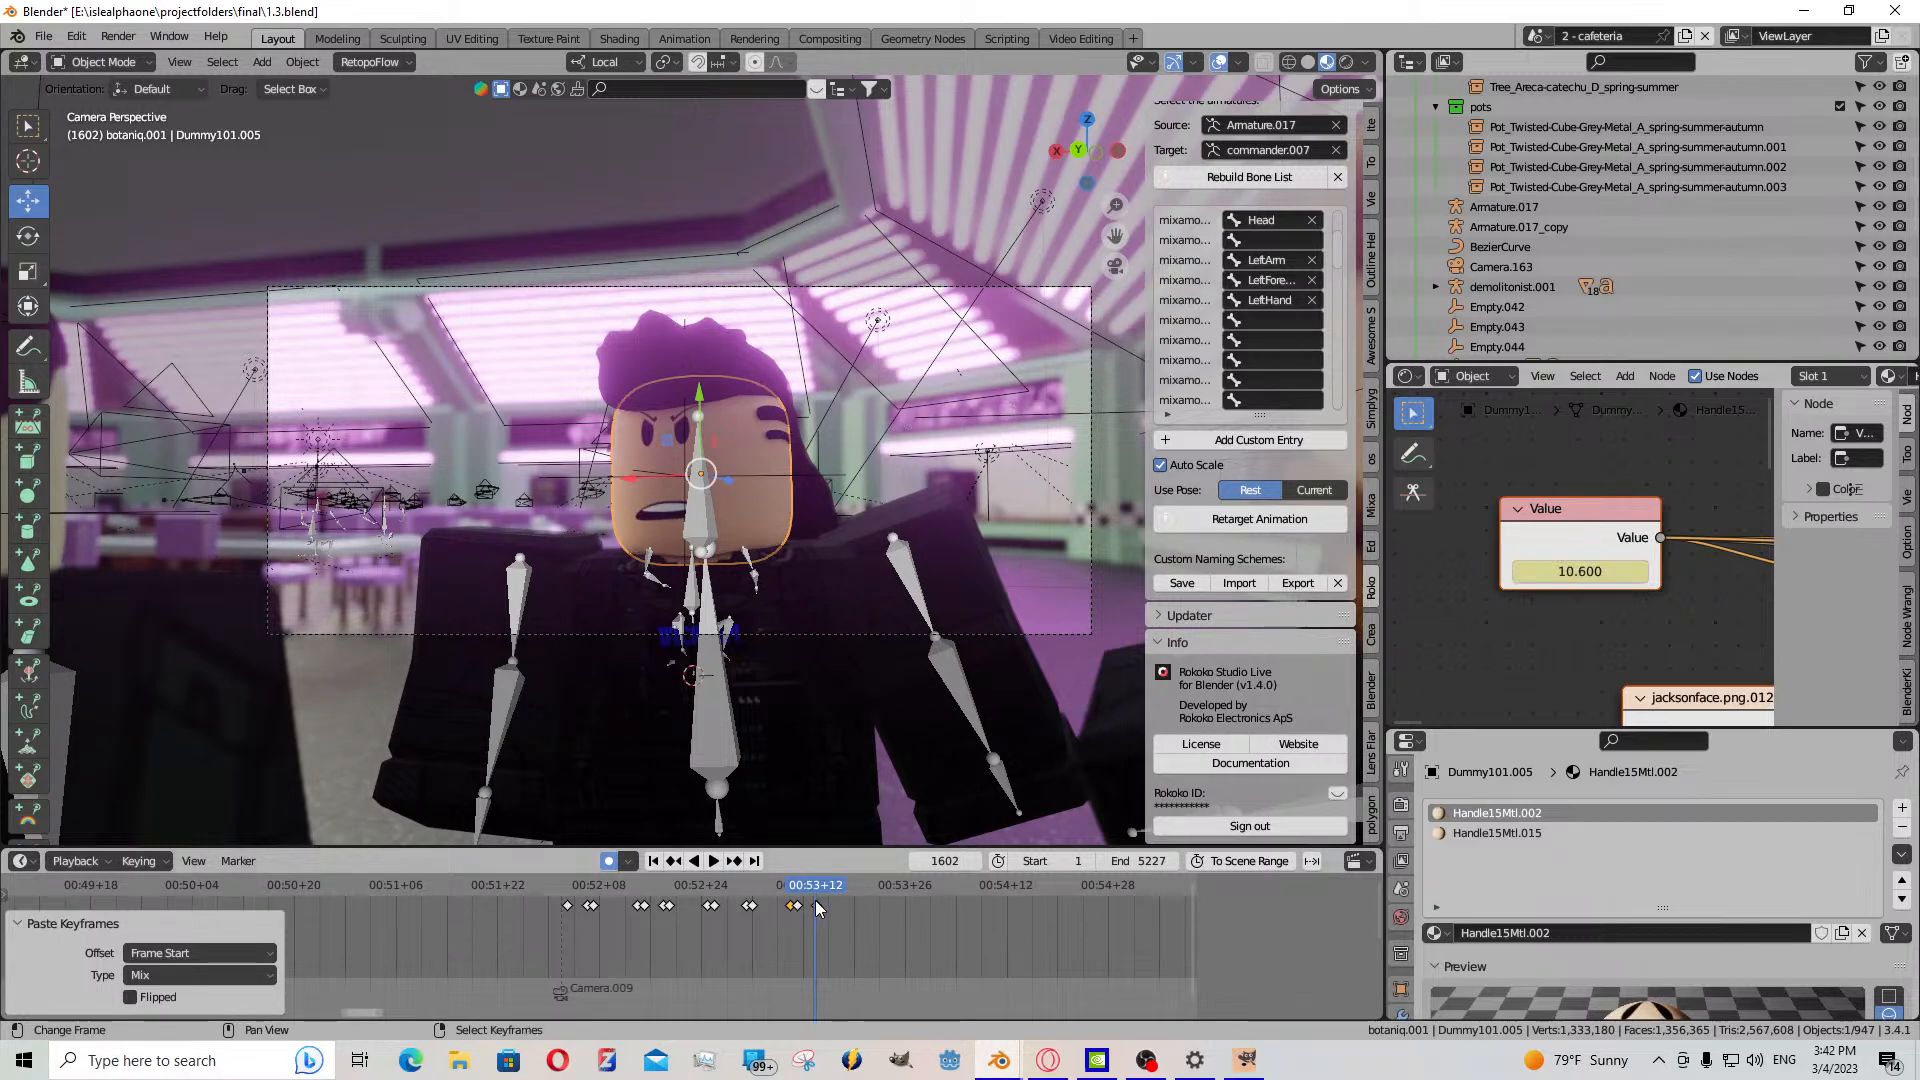
{"action": "key", "text": "Left"}
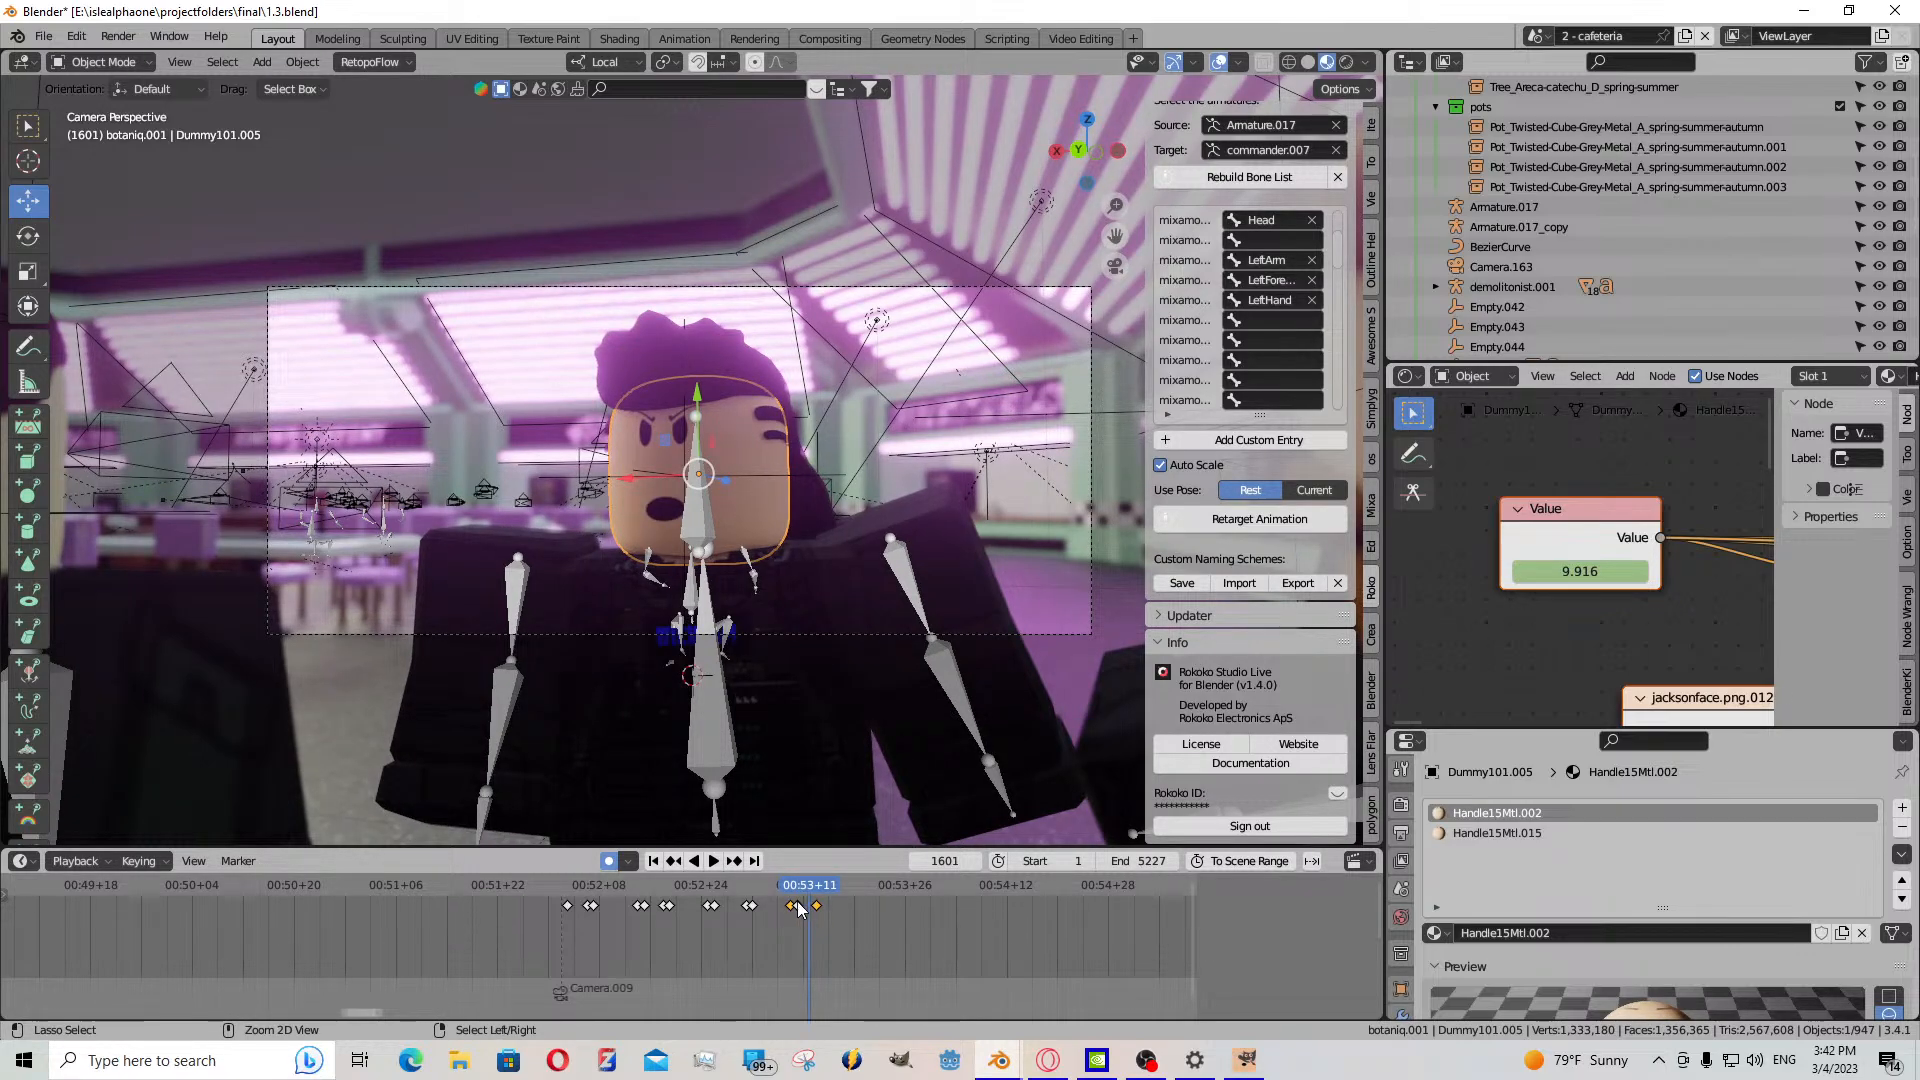
{"action": "key", "text": "ctrl+v"}
{"action": "left_click", "coordinate": [797, 906]}
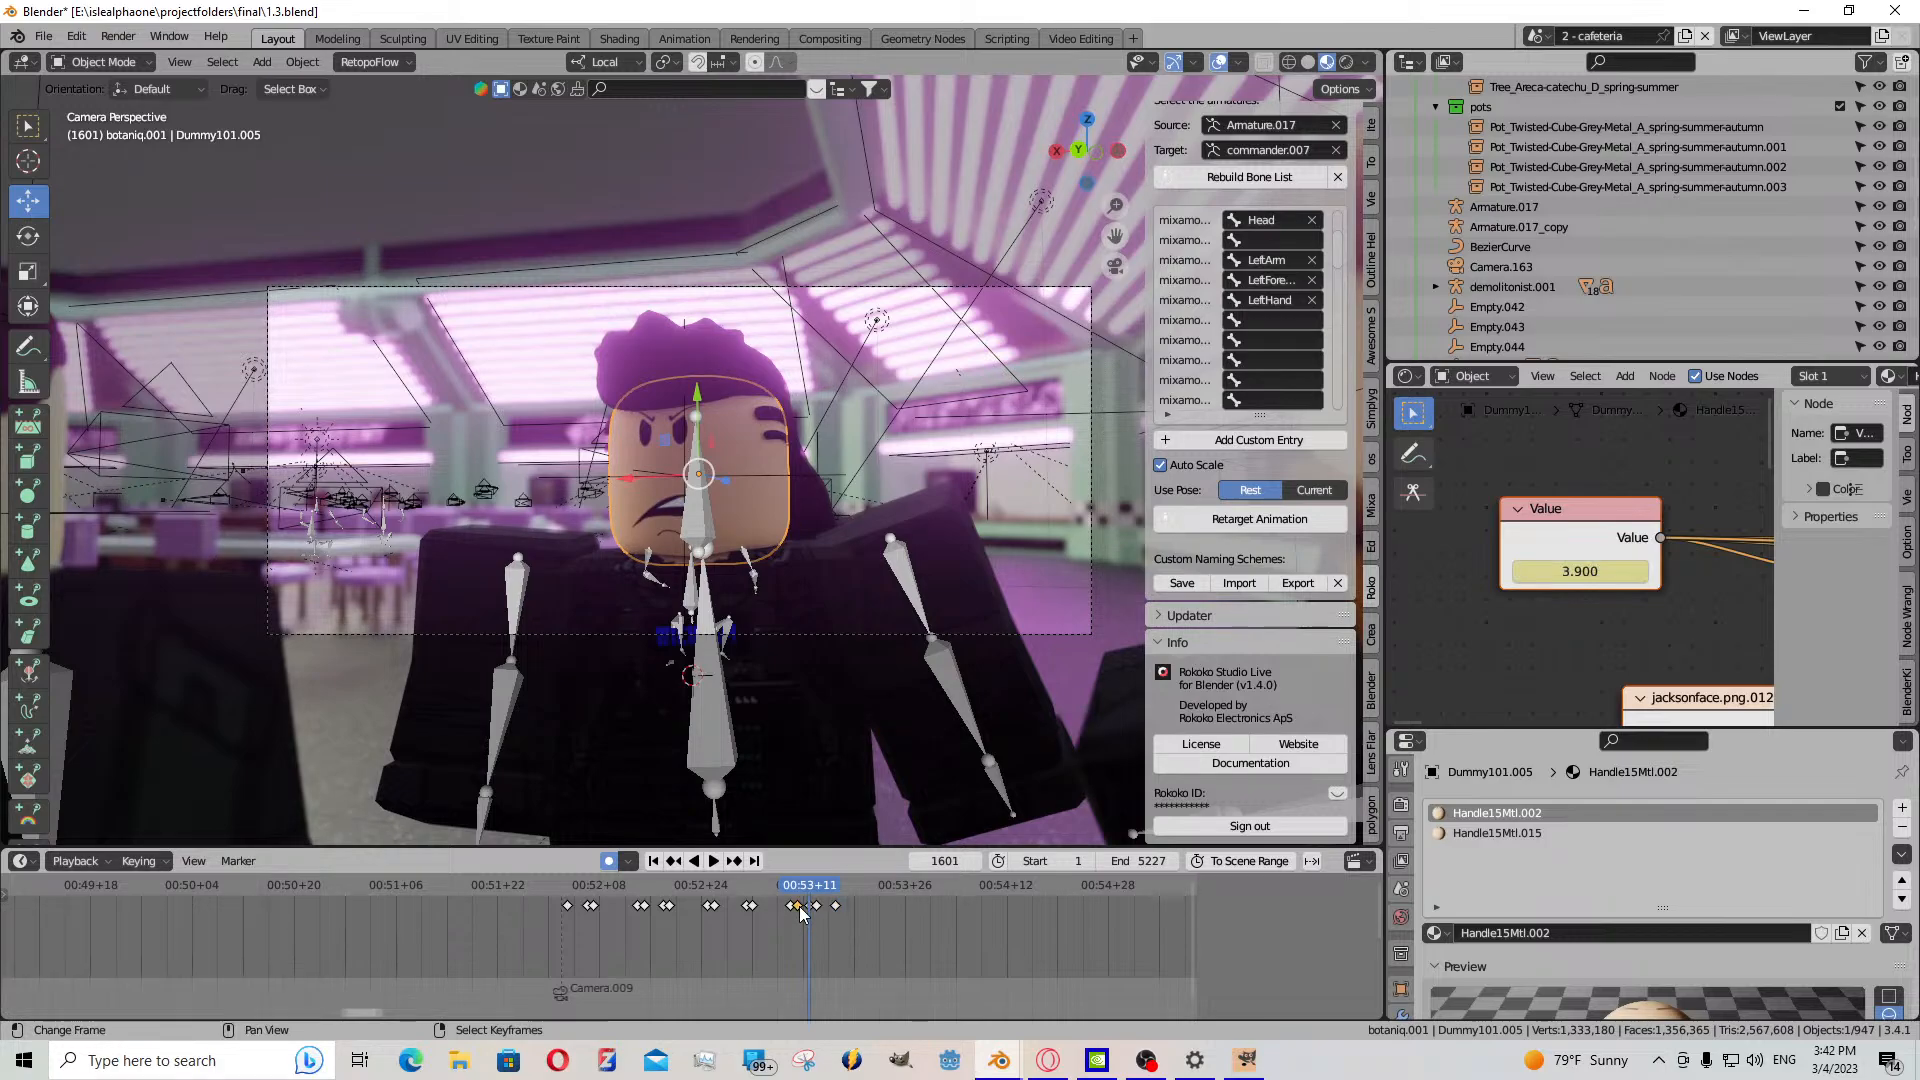
{"action": "key", "text": "ctrl+v"}
{"action": "left_click", "coordinate": [836, 907]}
{"action": "key", "text": "Delete"}
- Replay the motion from frame 1602 and re-key Handle15Mtl.002's Value at that frame as 9.800
{"action": "left_click", "coordinate": [713, 861]}
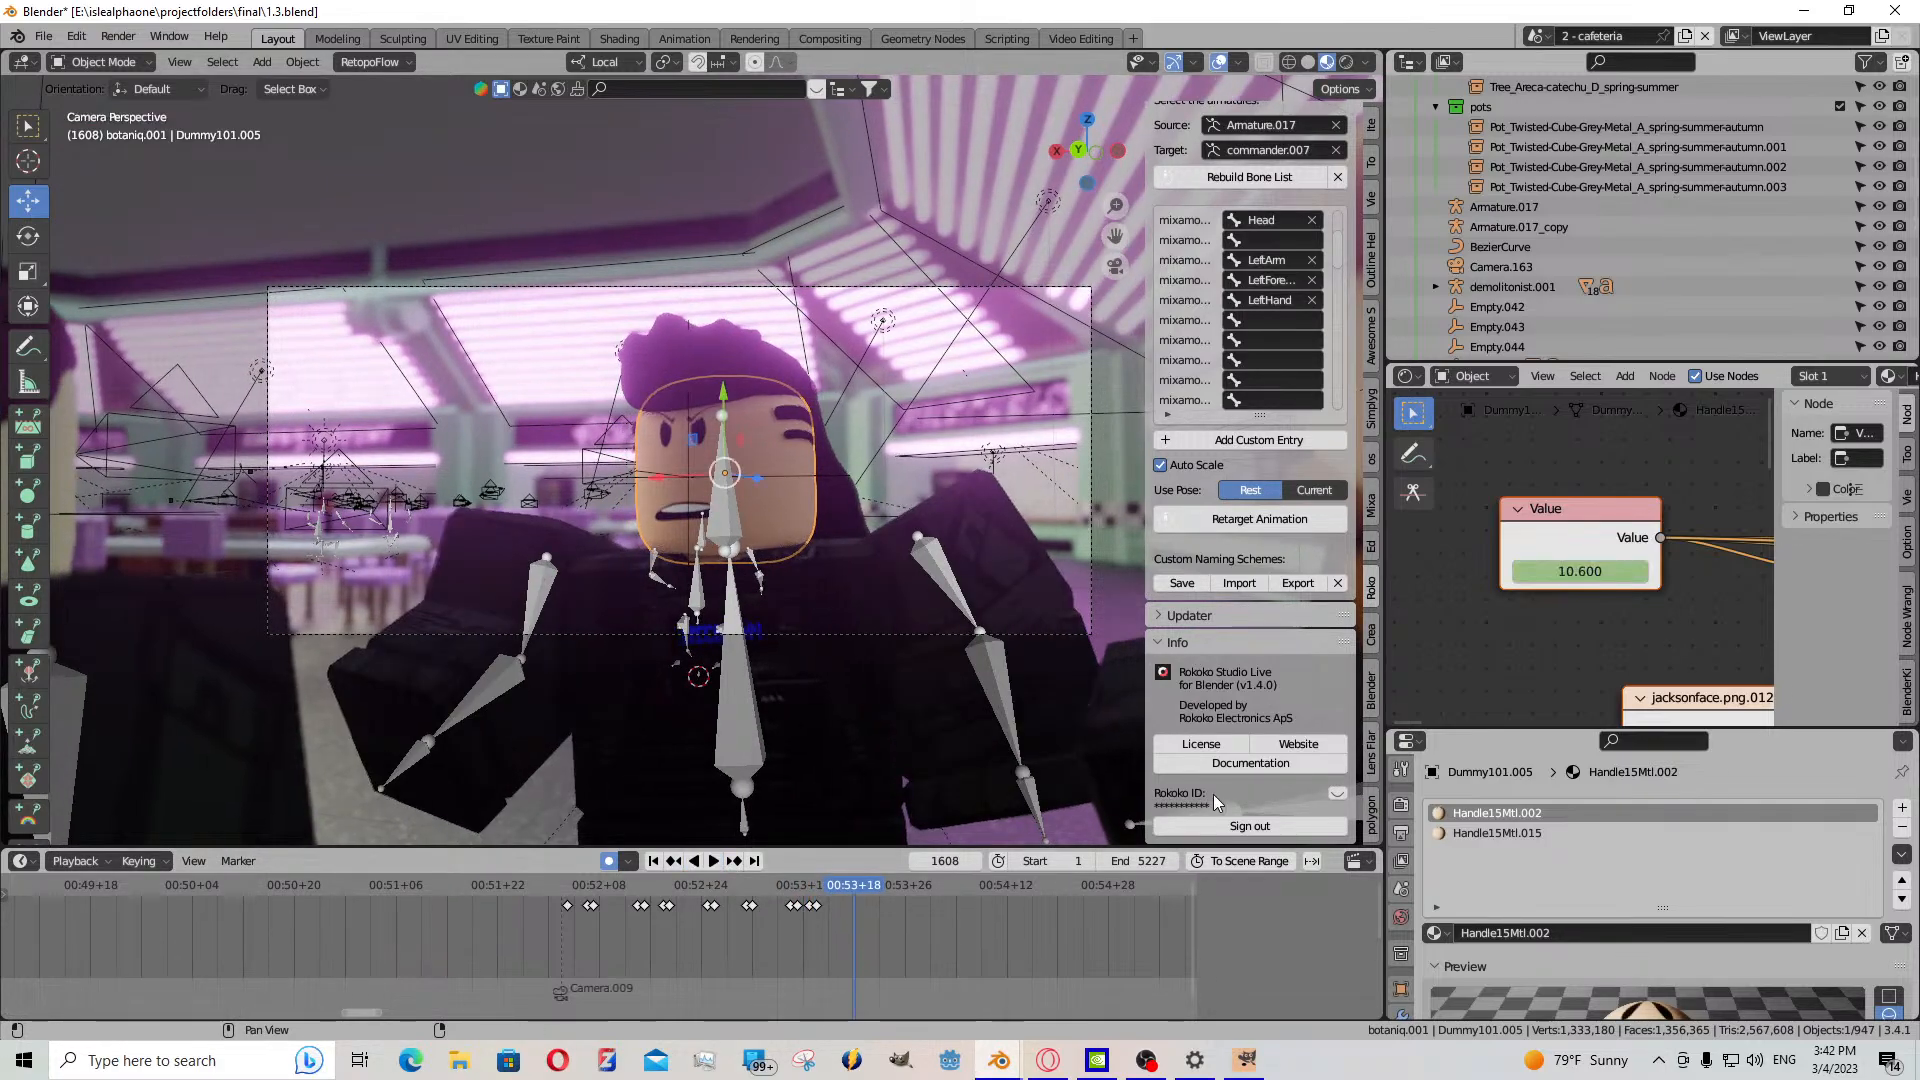
{"action": "left_click", "coordinate": [806, 909]}
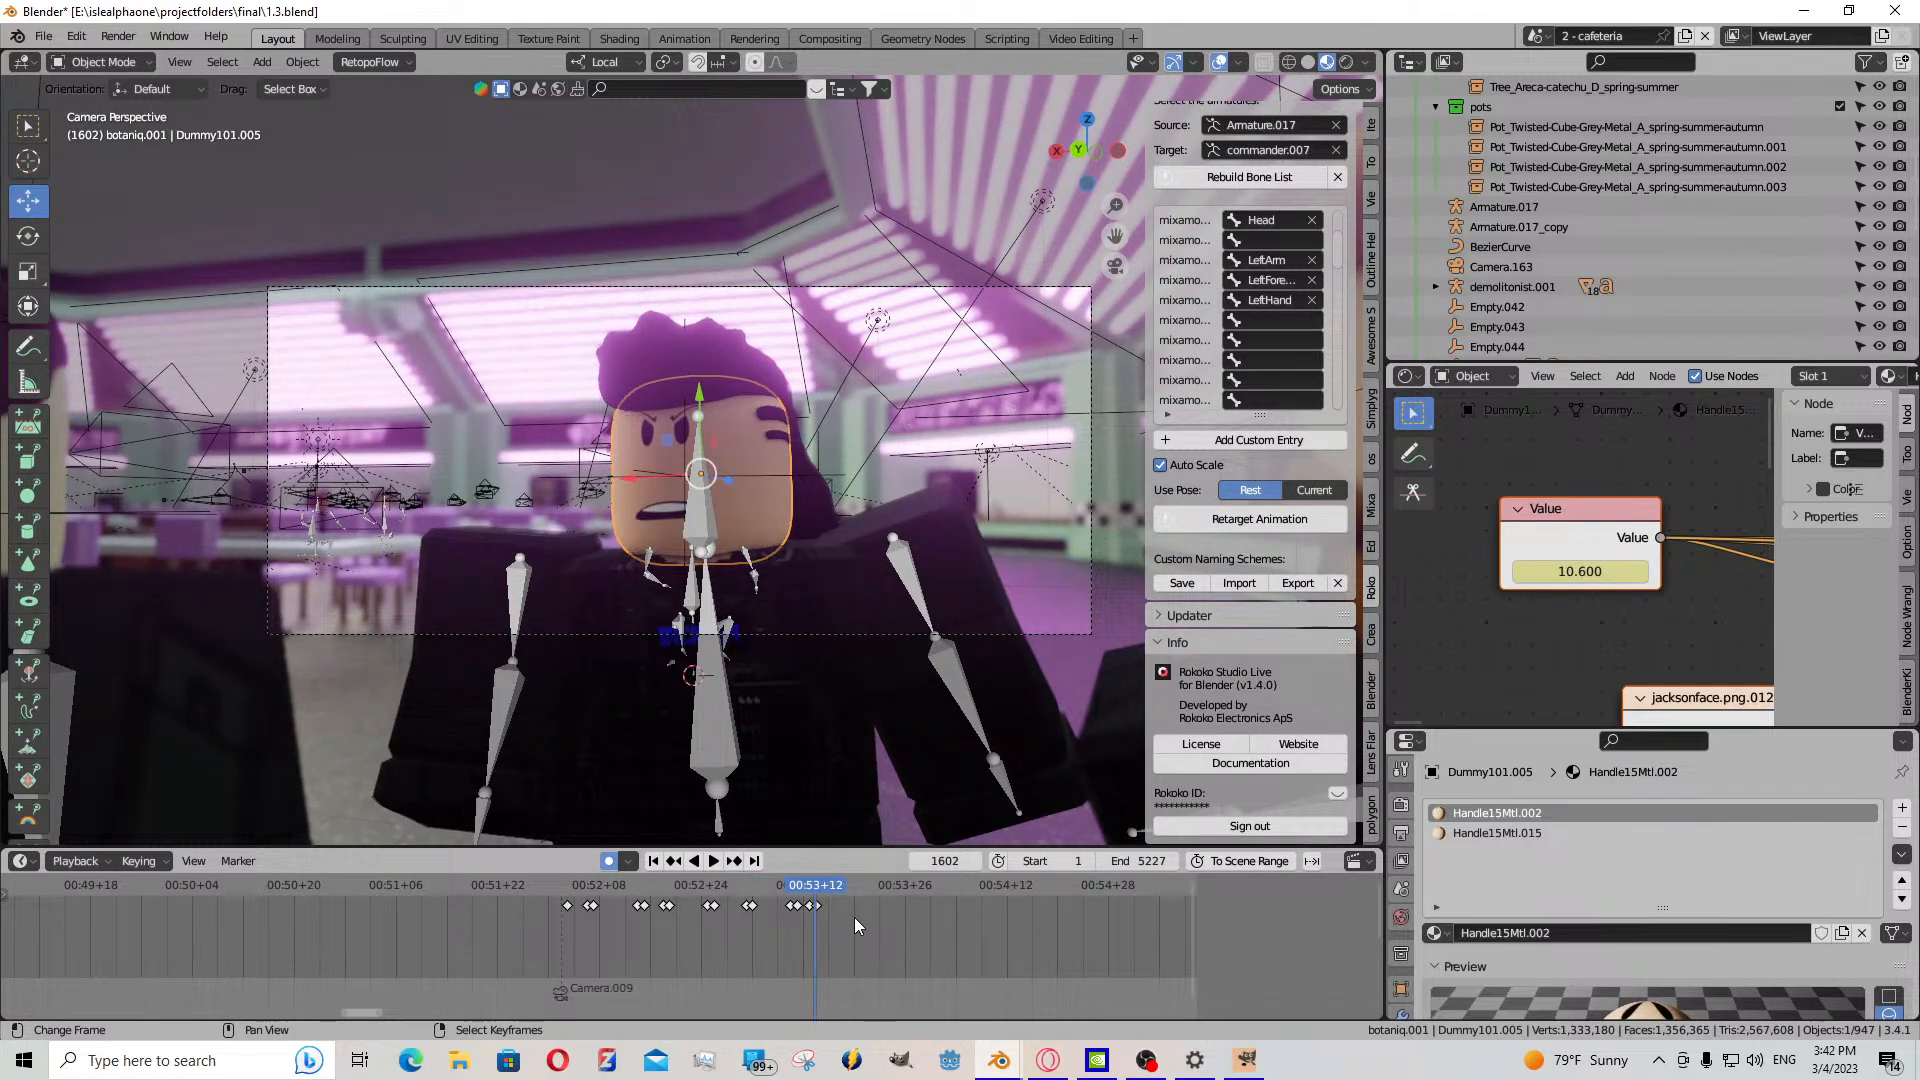
{"action": "key", "text": "space"}
{"action": "left_click_drag", "start_coordinate": [1583, 567], "coordinate": [1482, 571]}
{"action": "key", "text": "i"}
- Advance to frame 1606, keyframe Handle15Mtl.002's Value at 7.100, and paste the 9.800 keyframe at frame 1605
{"action": "left_click", "coordinate": [713, 861]}
{"action": "left_click", "coordinate": [713, 861]}
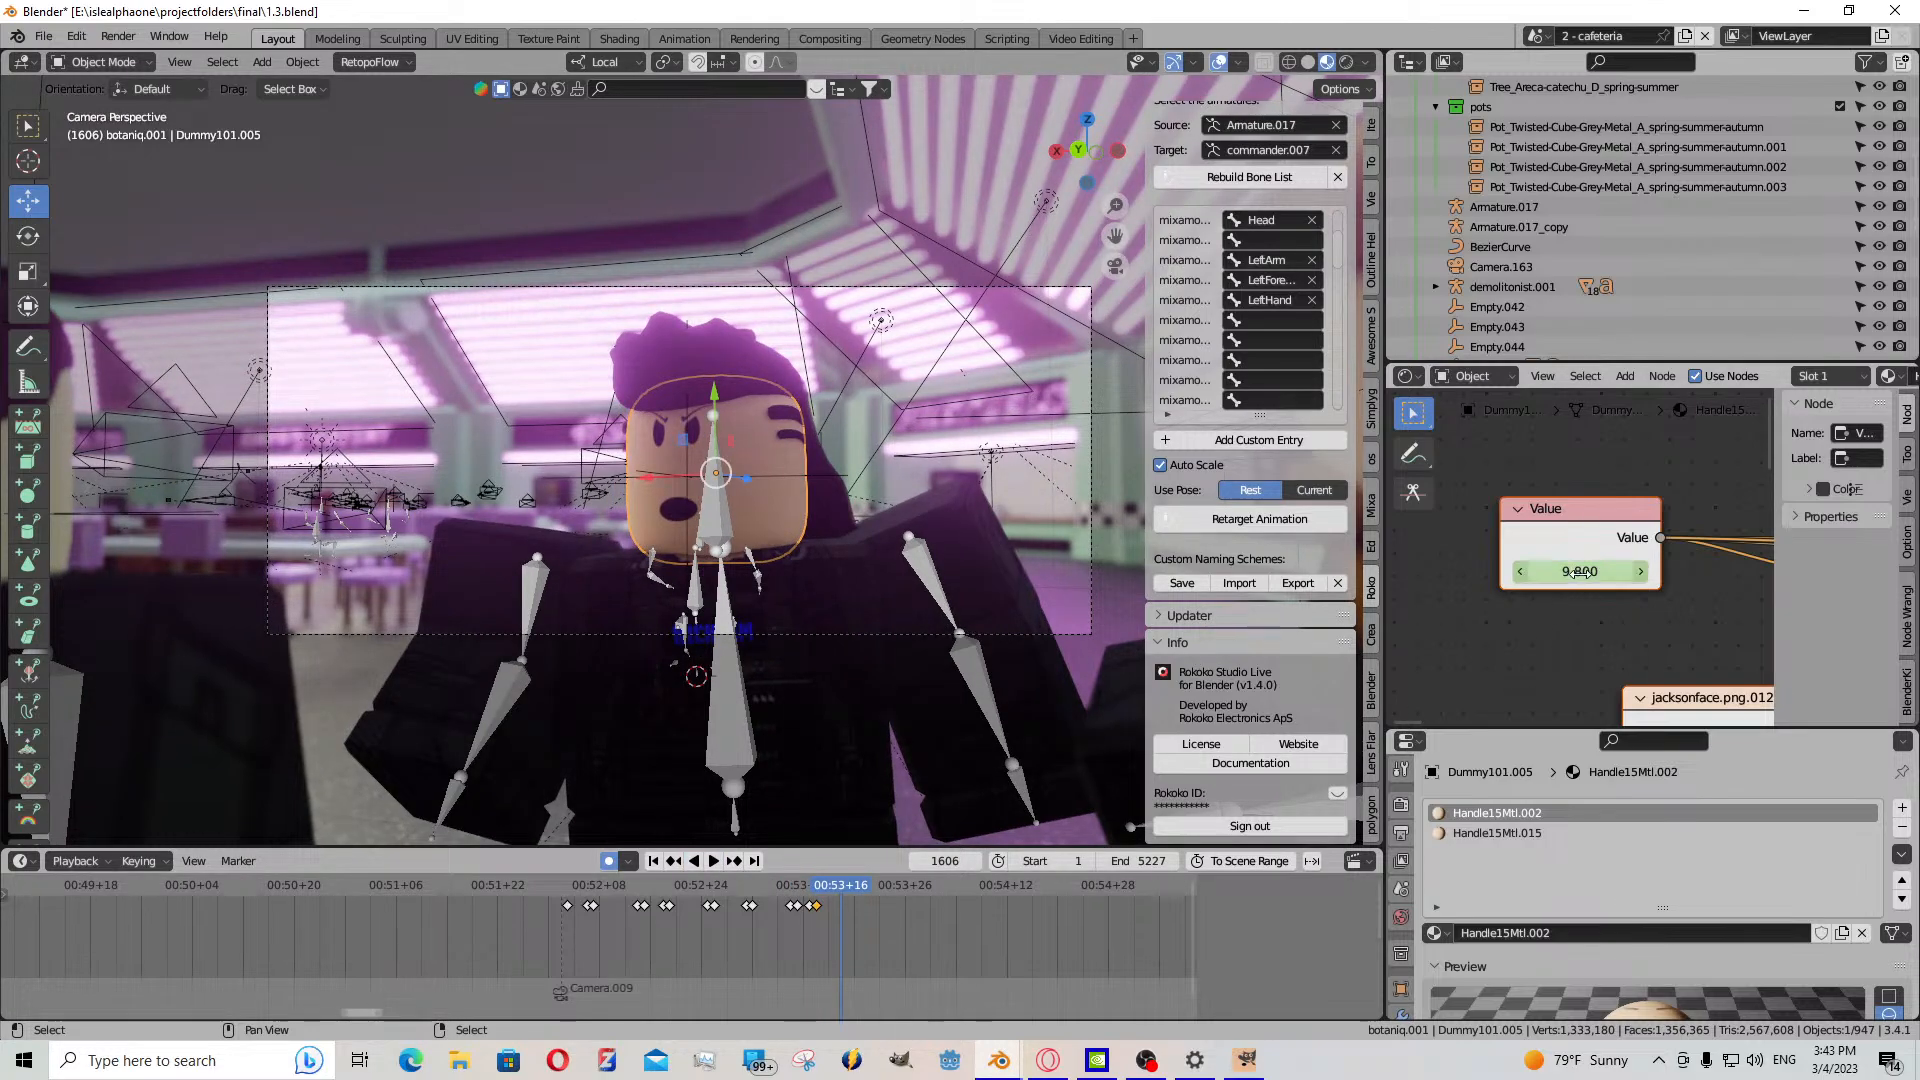
{"action": "left_click_drag", "start_coordinate": [1580, 571], "coordinate": [1549, 571]}
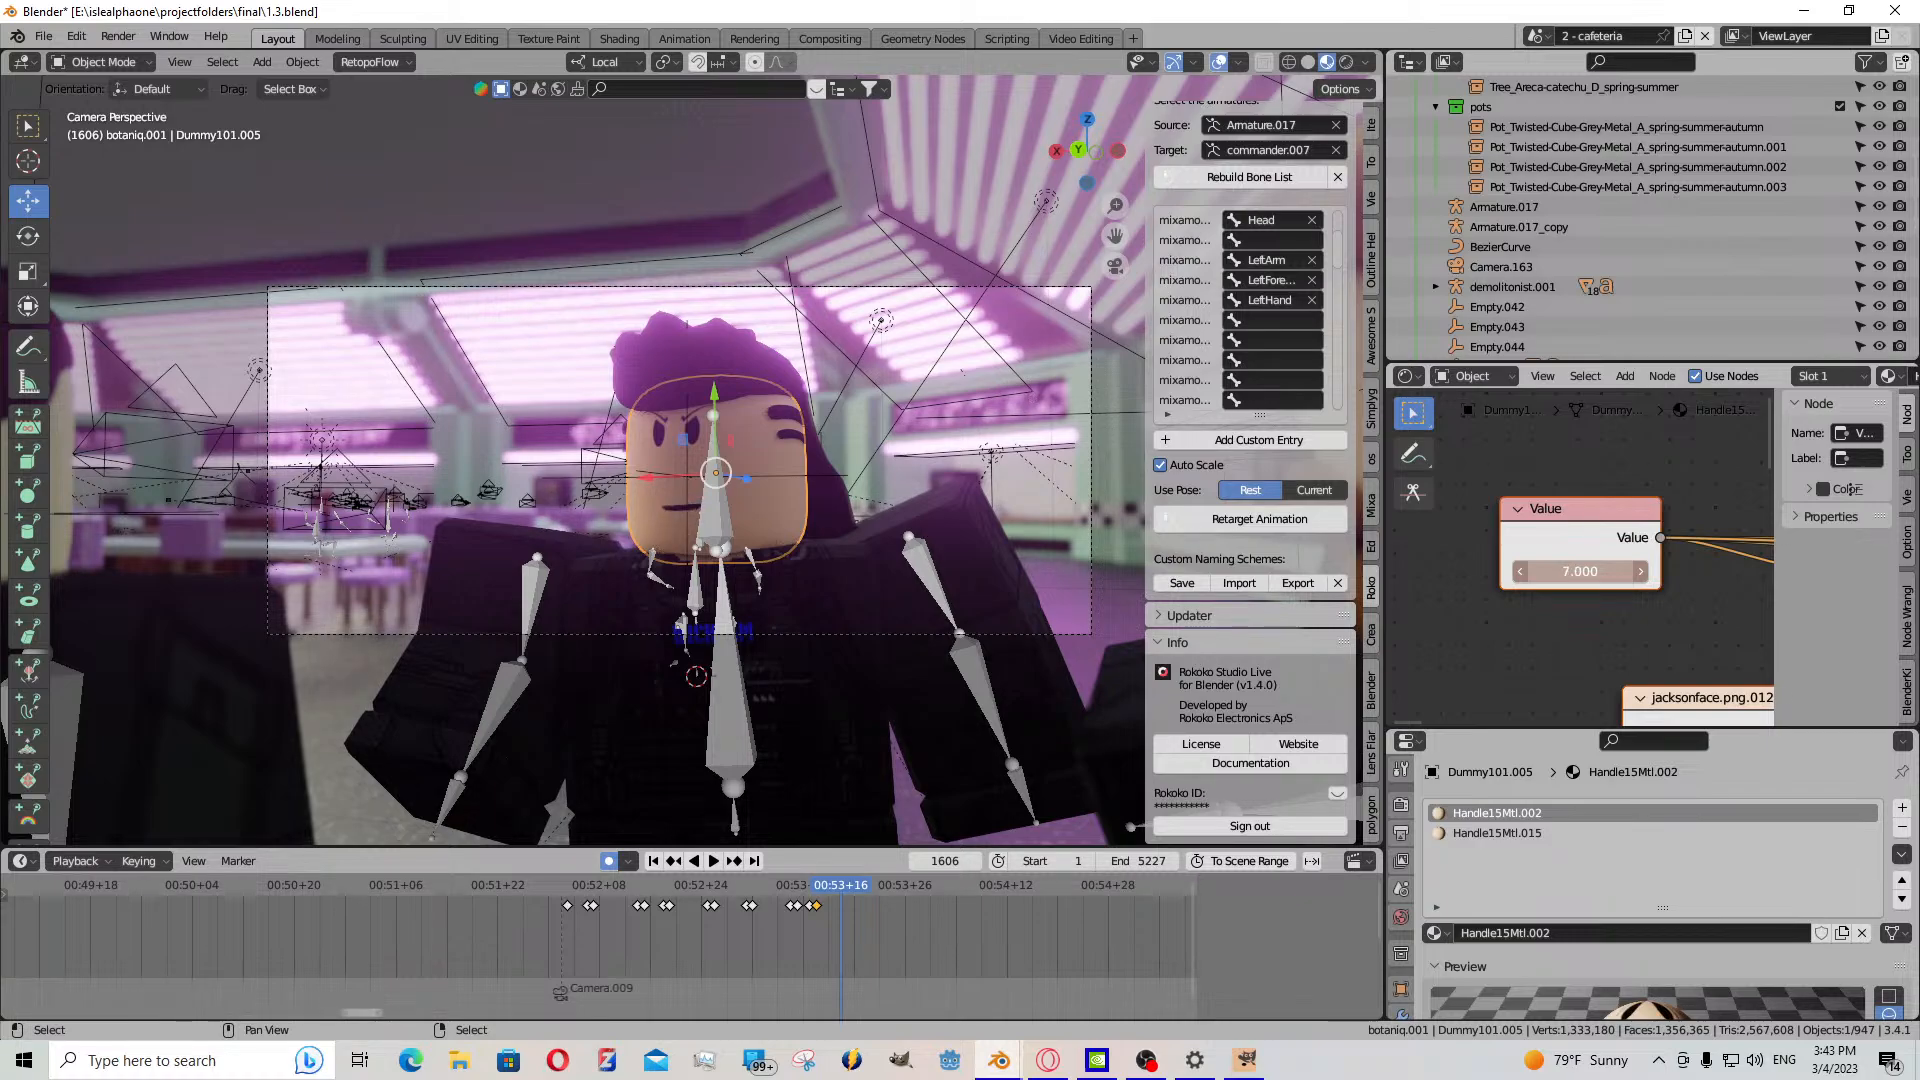
{"action": "key", "text": "i"}
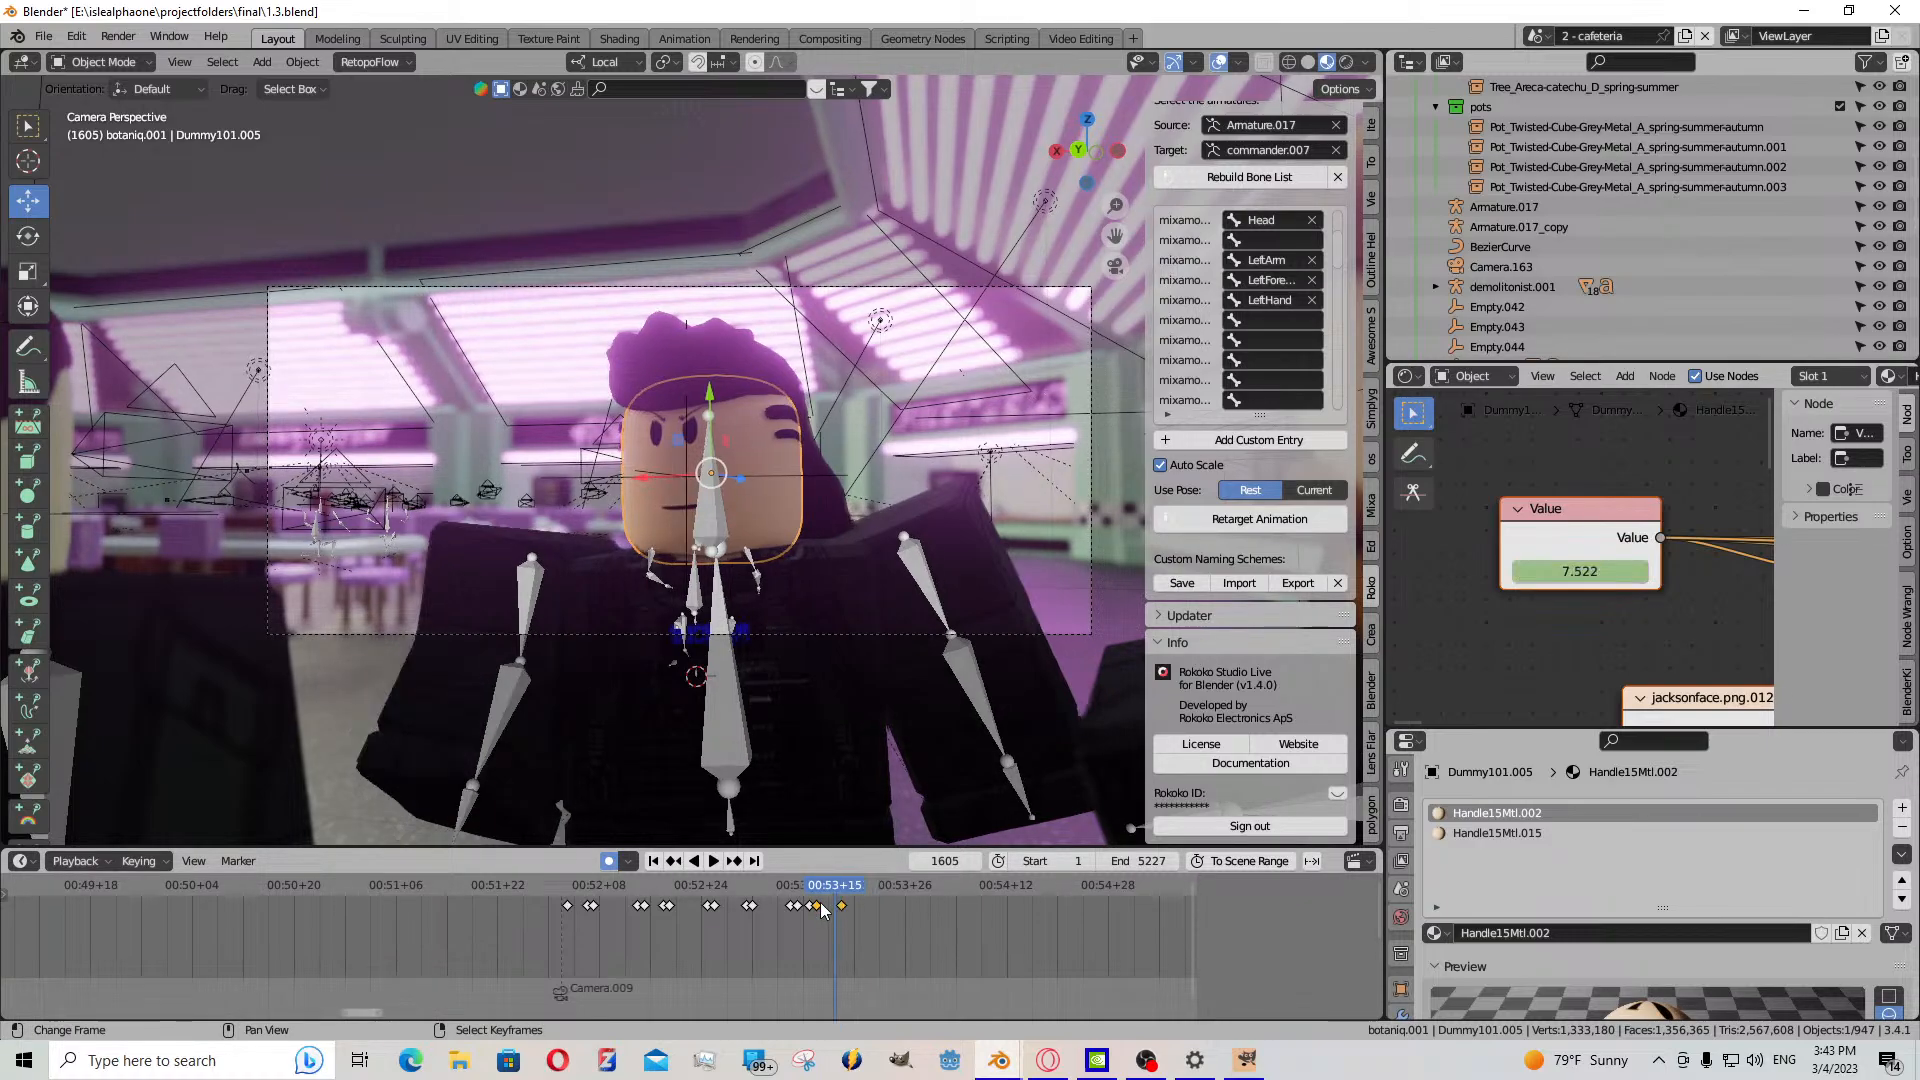
{"action": "key", "text": "Left"}
{"action": "key", "text": "ctrl+v"}
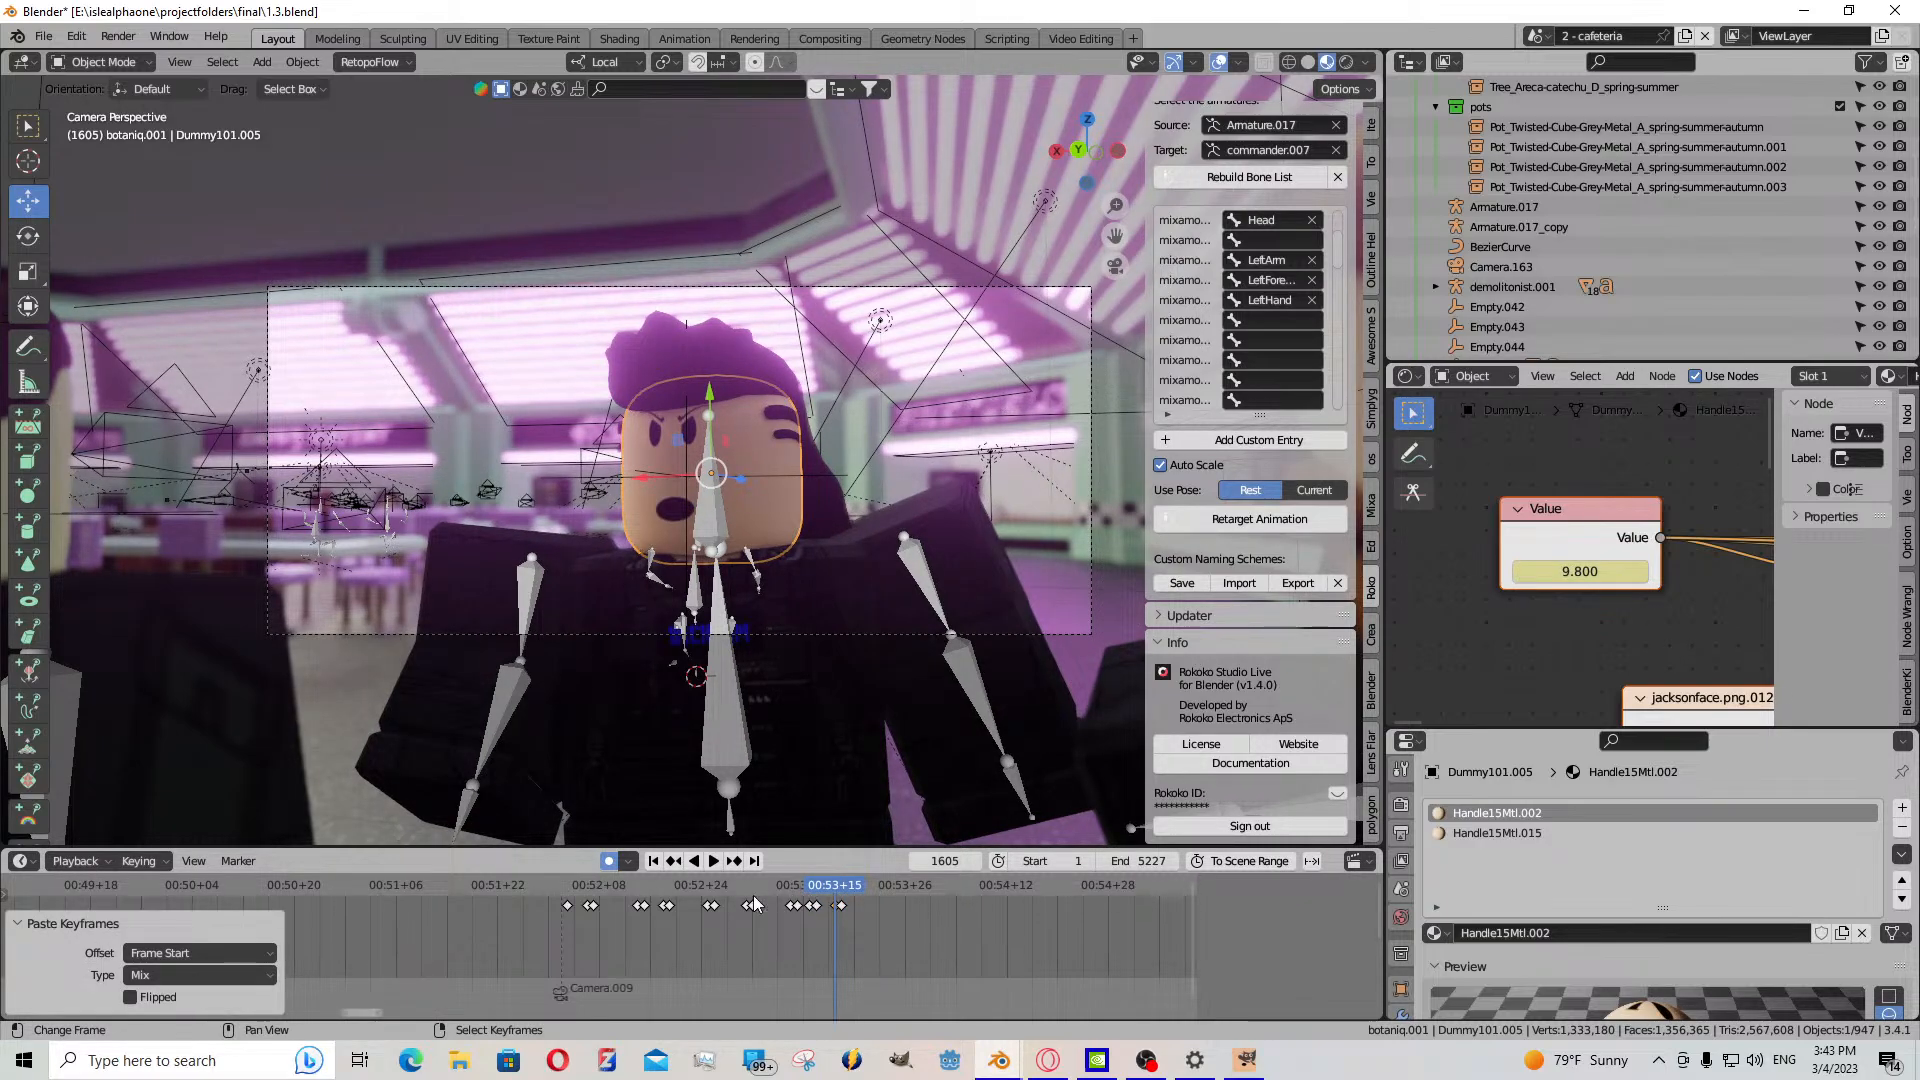
- Advance to frame 1609, keyframe Handle15Mtl.002's Value at 3.300, and paste the 7.100 keyframe at frame 1608
{"action": "key", "text": "Right"}
{"action": "key", "text": "Right"}
{"action": "key", "text": "Right"}
{"action": "key", "text": "Right"}
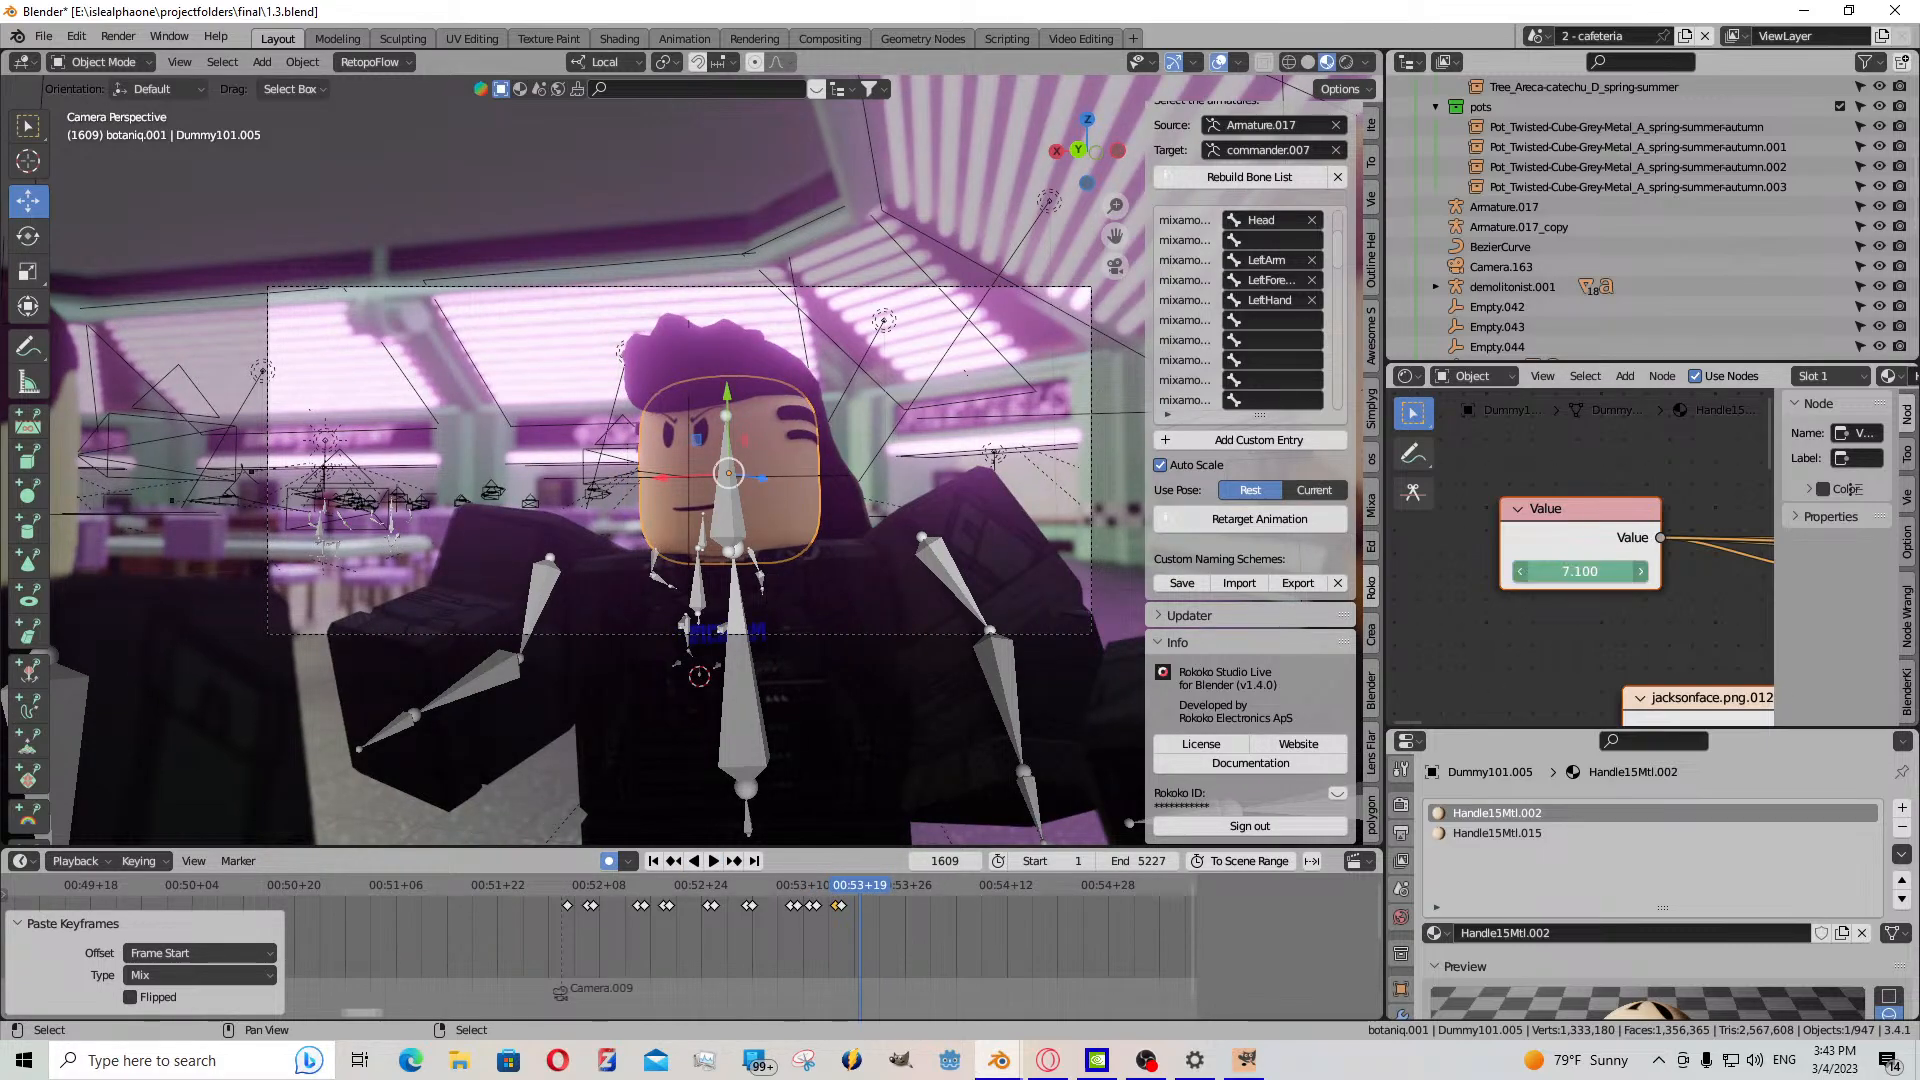
{"action": "left_click_drag", "start_coordinate": [1583, 571], "coordinate": [1525, 571]}
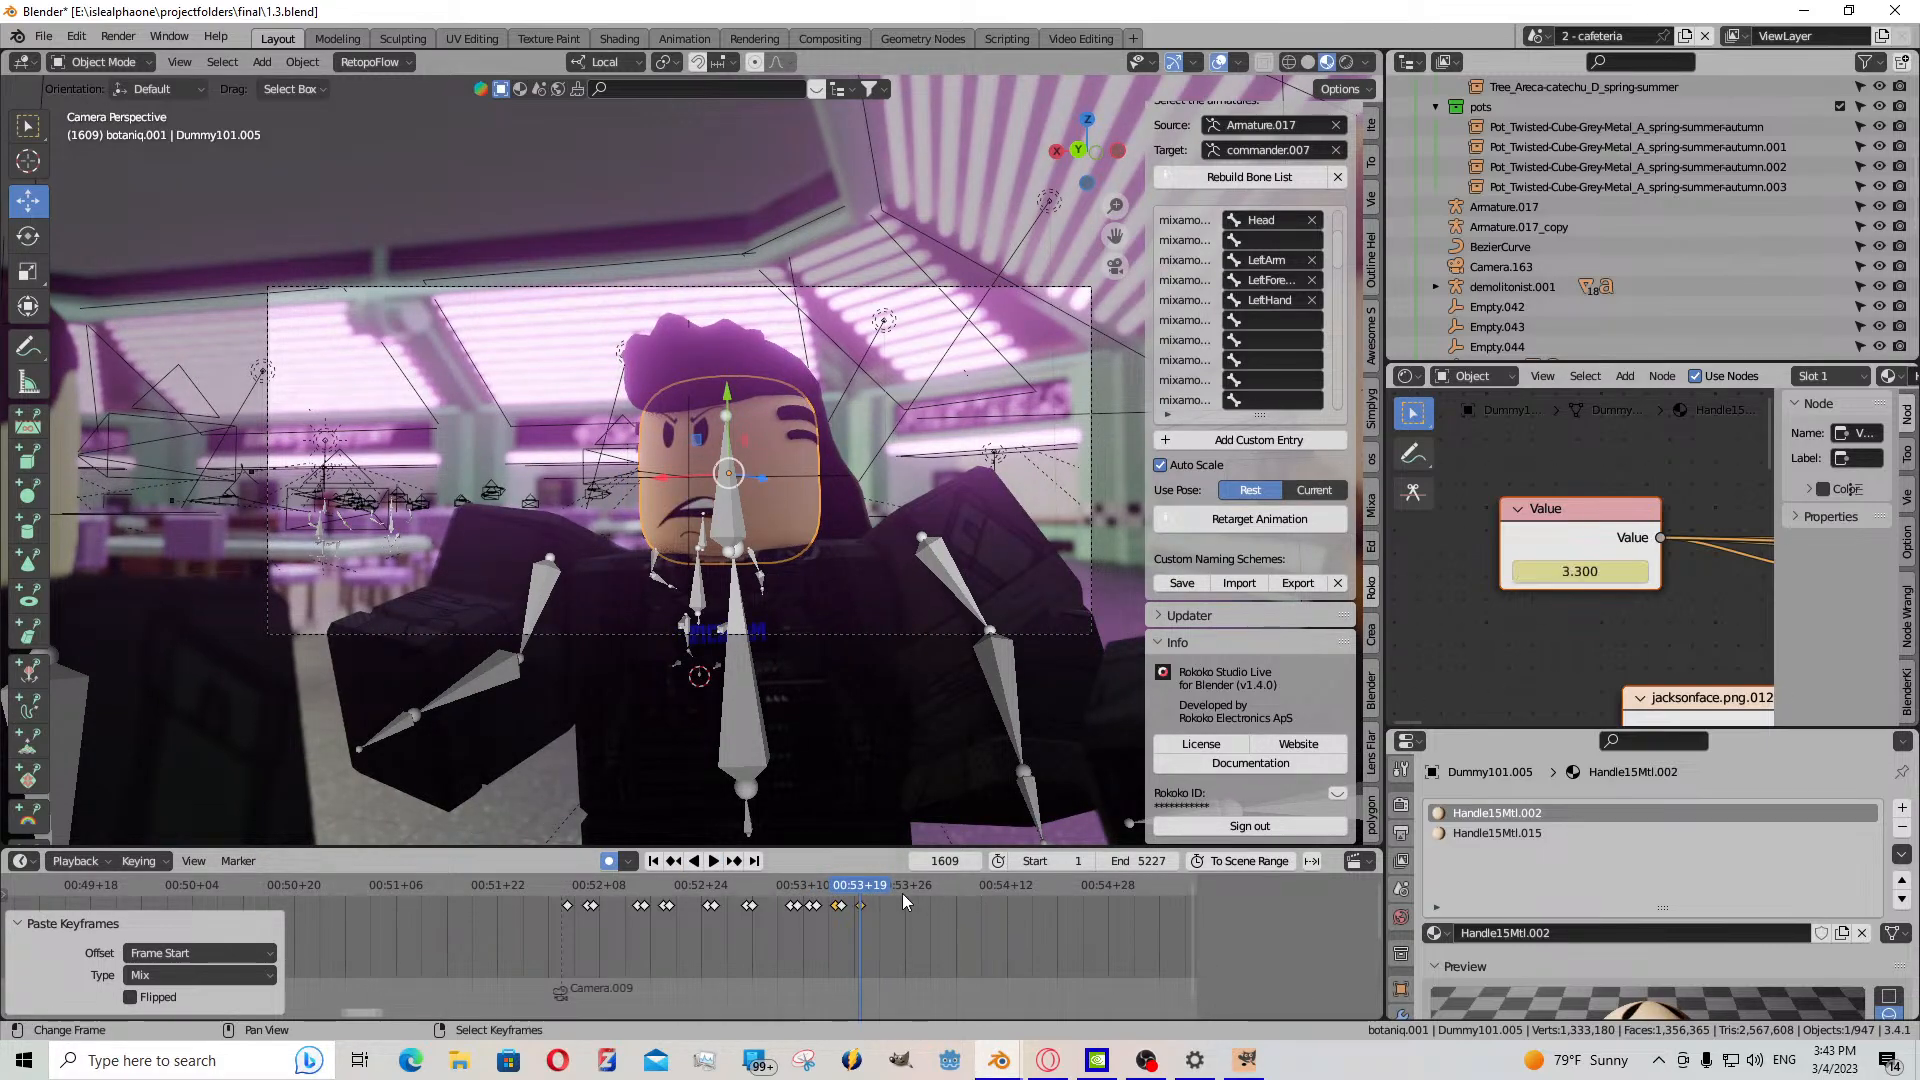
{"action": "key", "text": "Left"}
{"action": "left_click", "coordinate": [840, 906]}
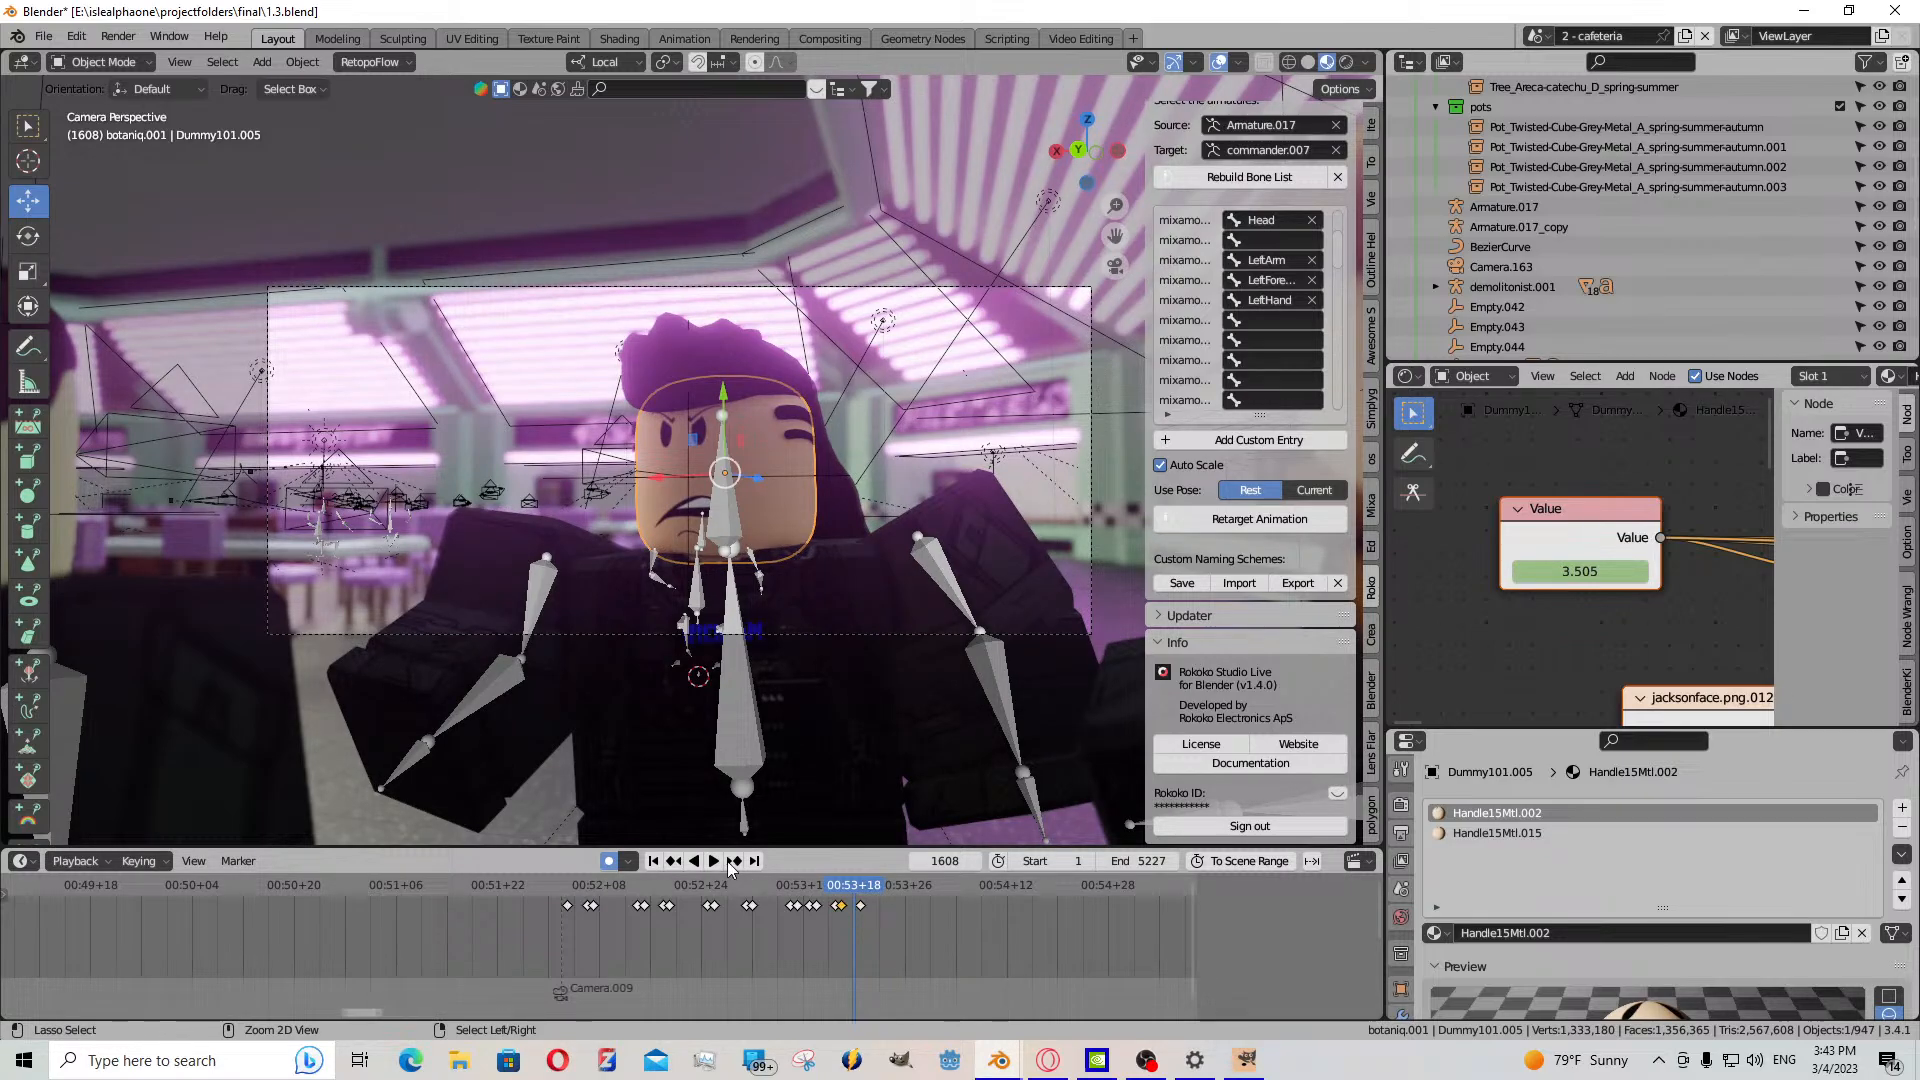
{"action": "key", "text": "ctrl+v"}
- Advance to frame 1614, keyframe Handle15Mtl.002's Value at 5.700, and move that keyframe back to frame 1611
{"action": "left_click", "coordinate": [712, 860]}
{"action": "left_click", "coordinate": [712, 860]}
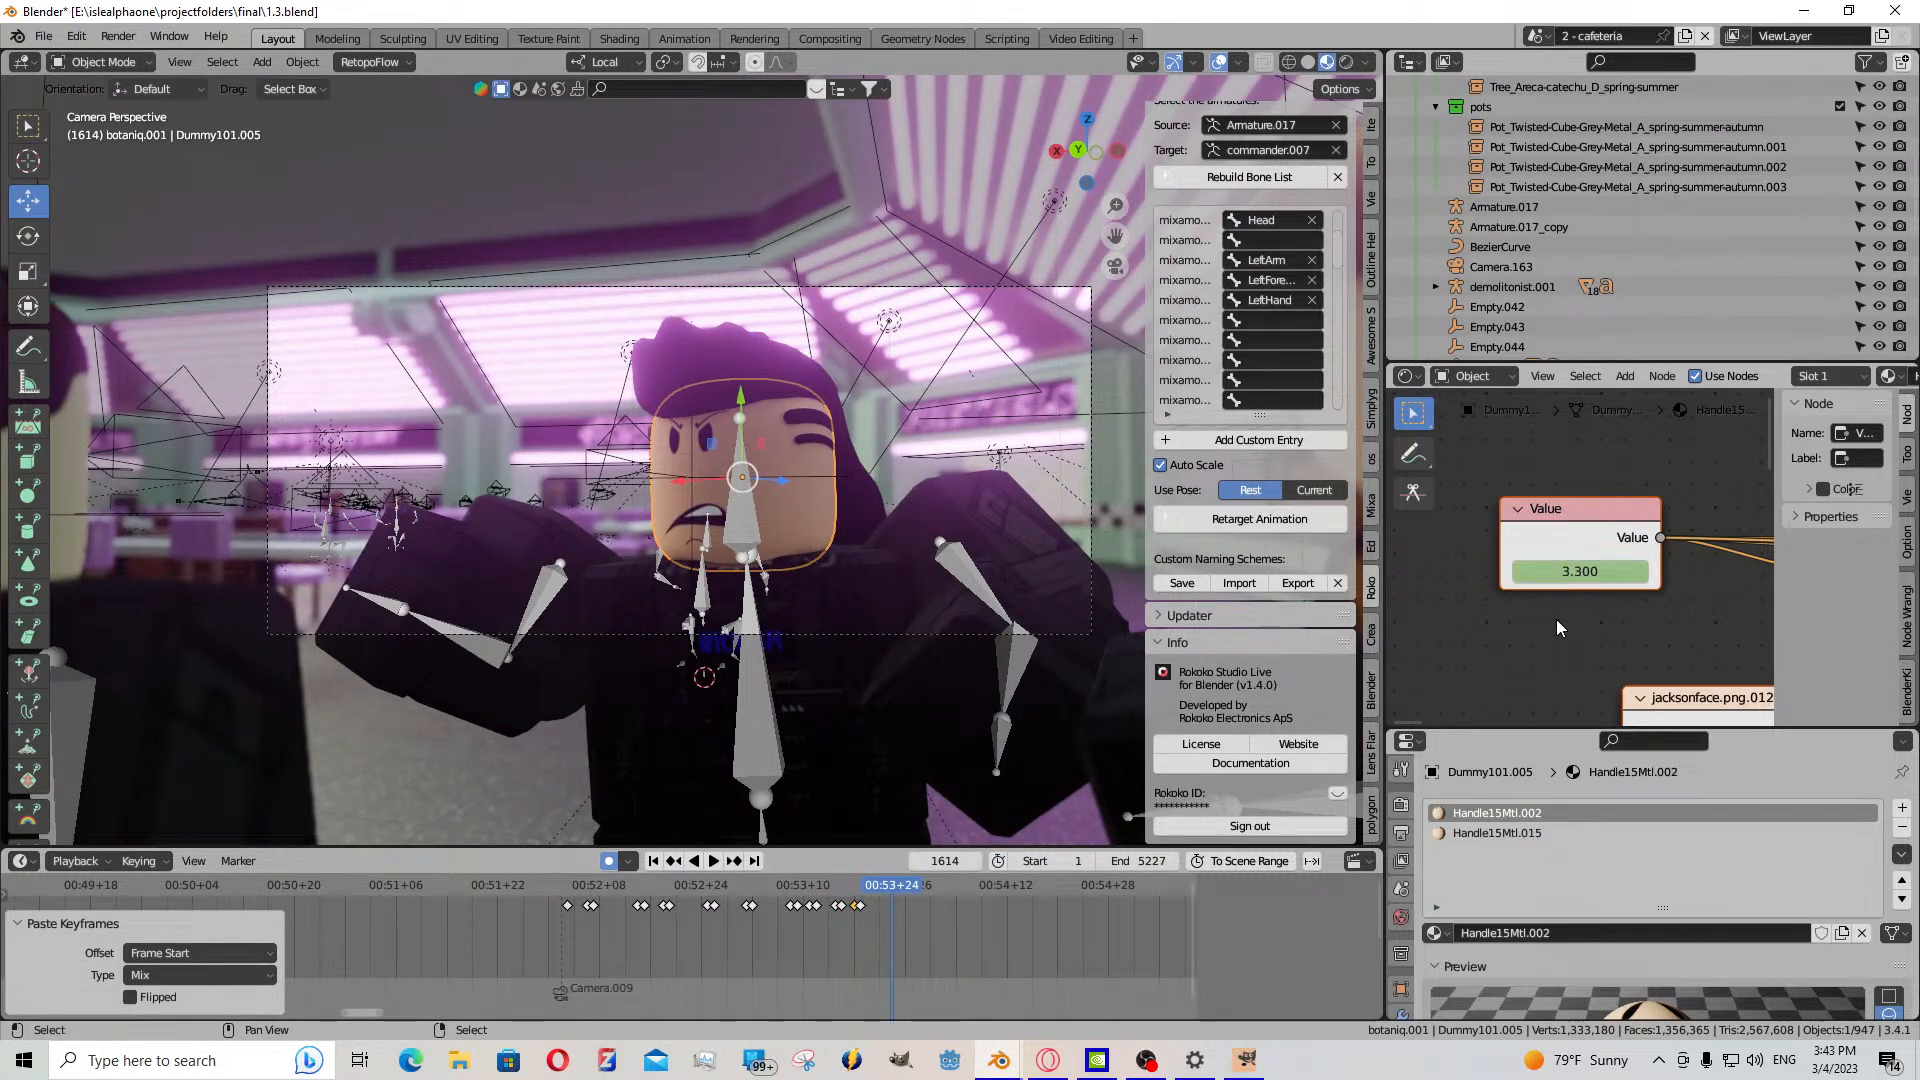
{"action": "mouse_move", "coordinate": [1628, 571]}
{"action": "left_mouse_down"}
{"action": "mouse_move", "coordinate": [1595, 571]}
{"action": "mouse_move", "coordinate": [1640, 571]}
{"action": "left_mouse_up"}
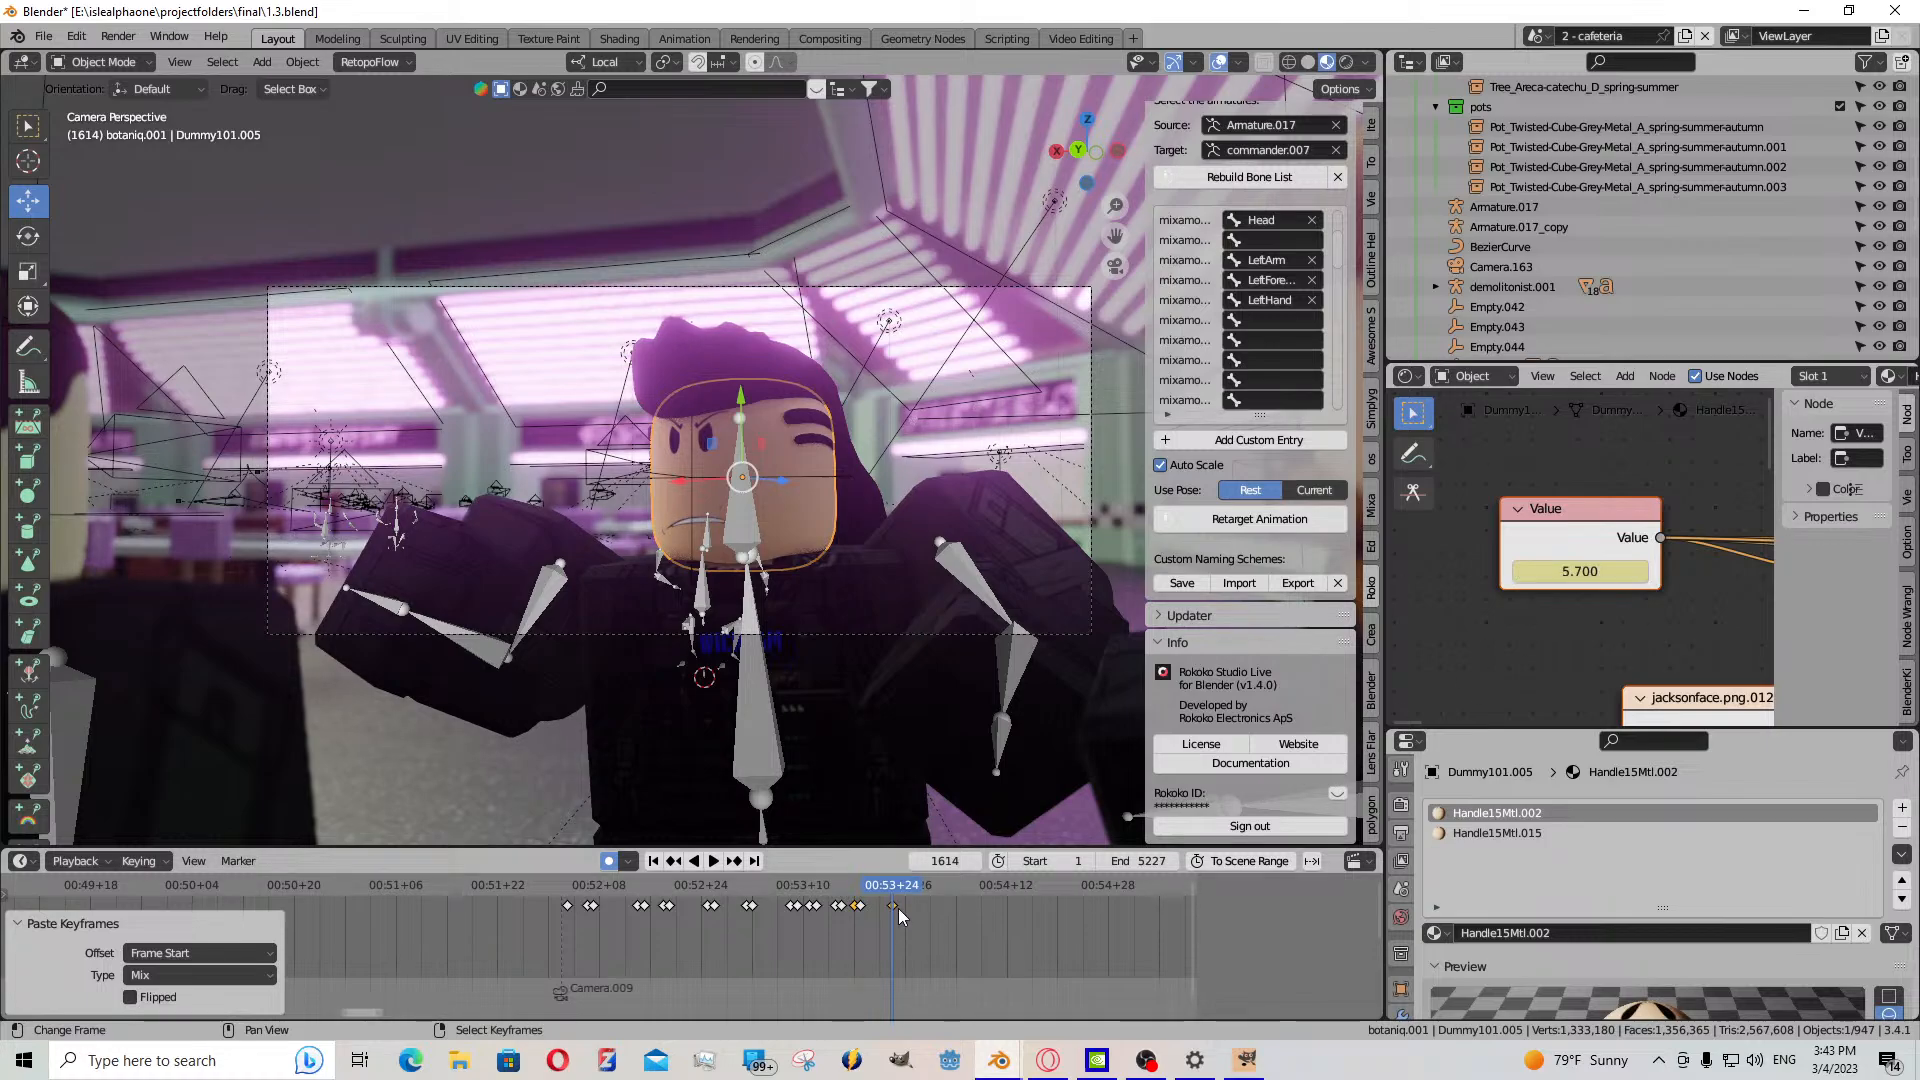
{"action": "left_click_drag", "start_coordinate": [888, 908], "coordinate": [882, 925]}
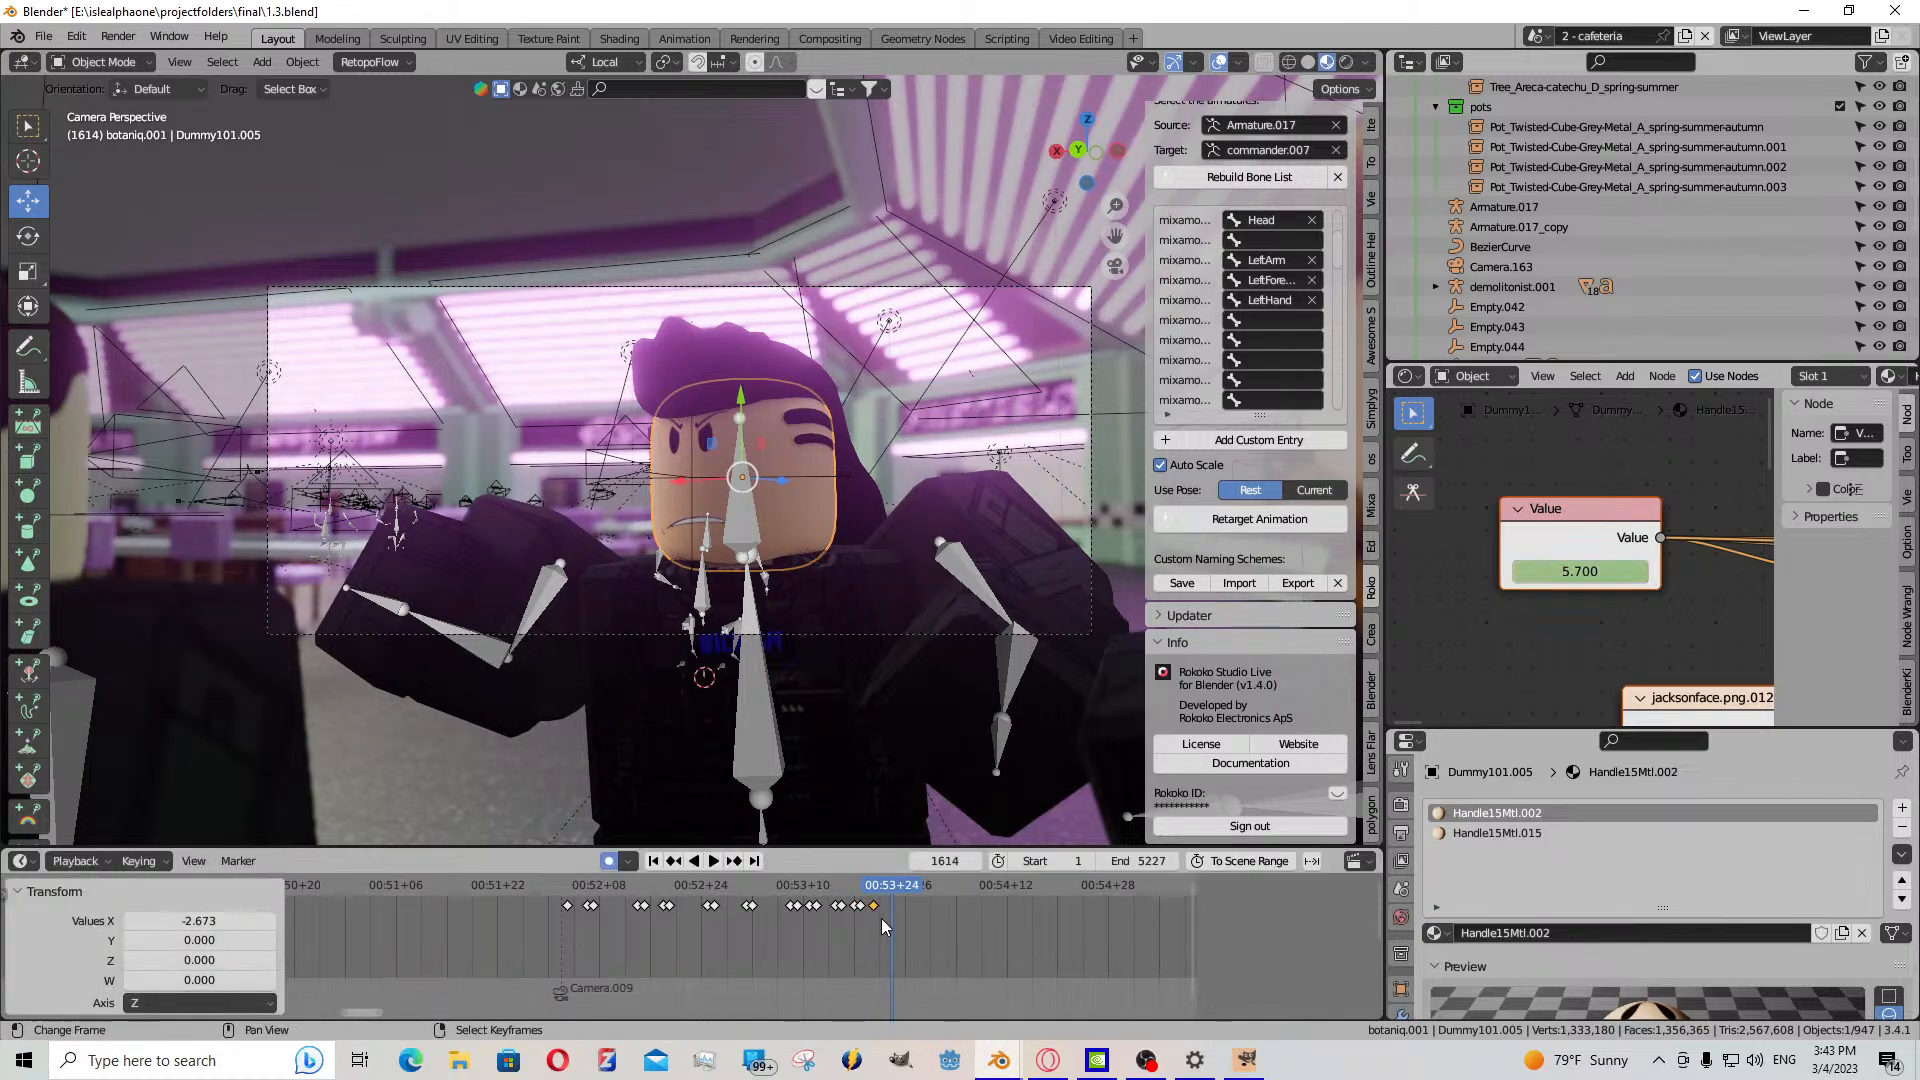
{"action": "key", "text": "Down"}
{"action": "key", "text": "shift+d"}
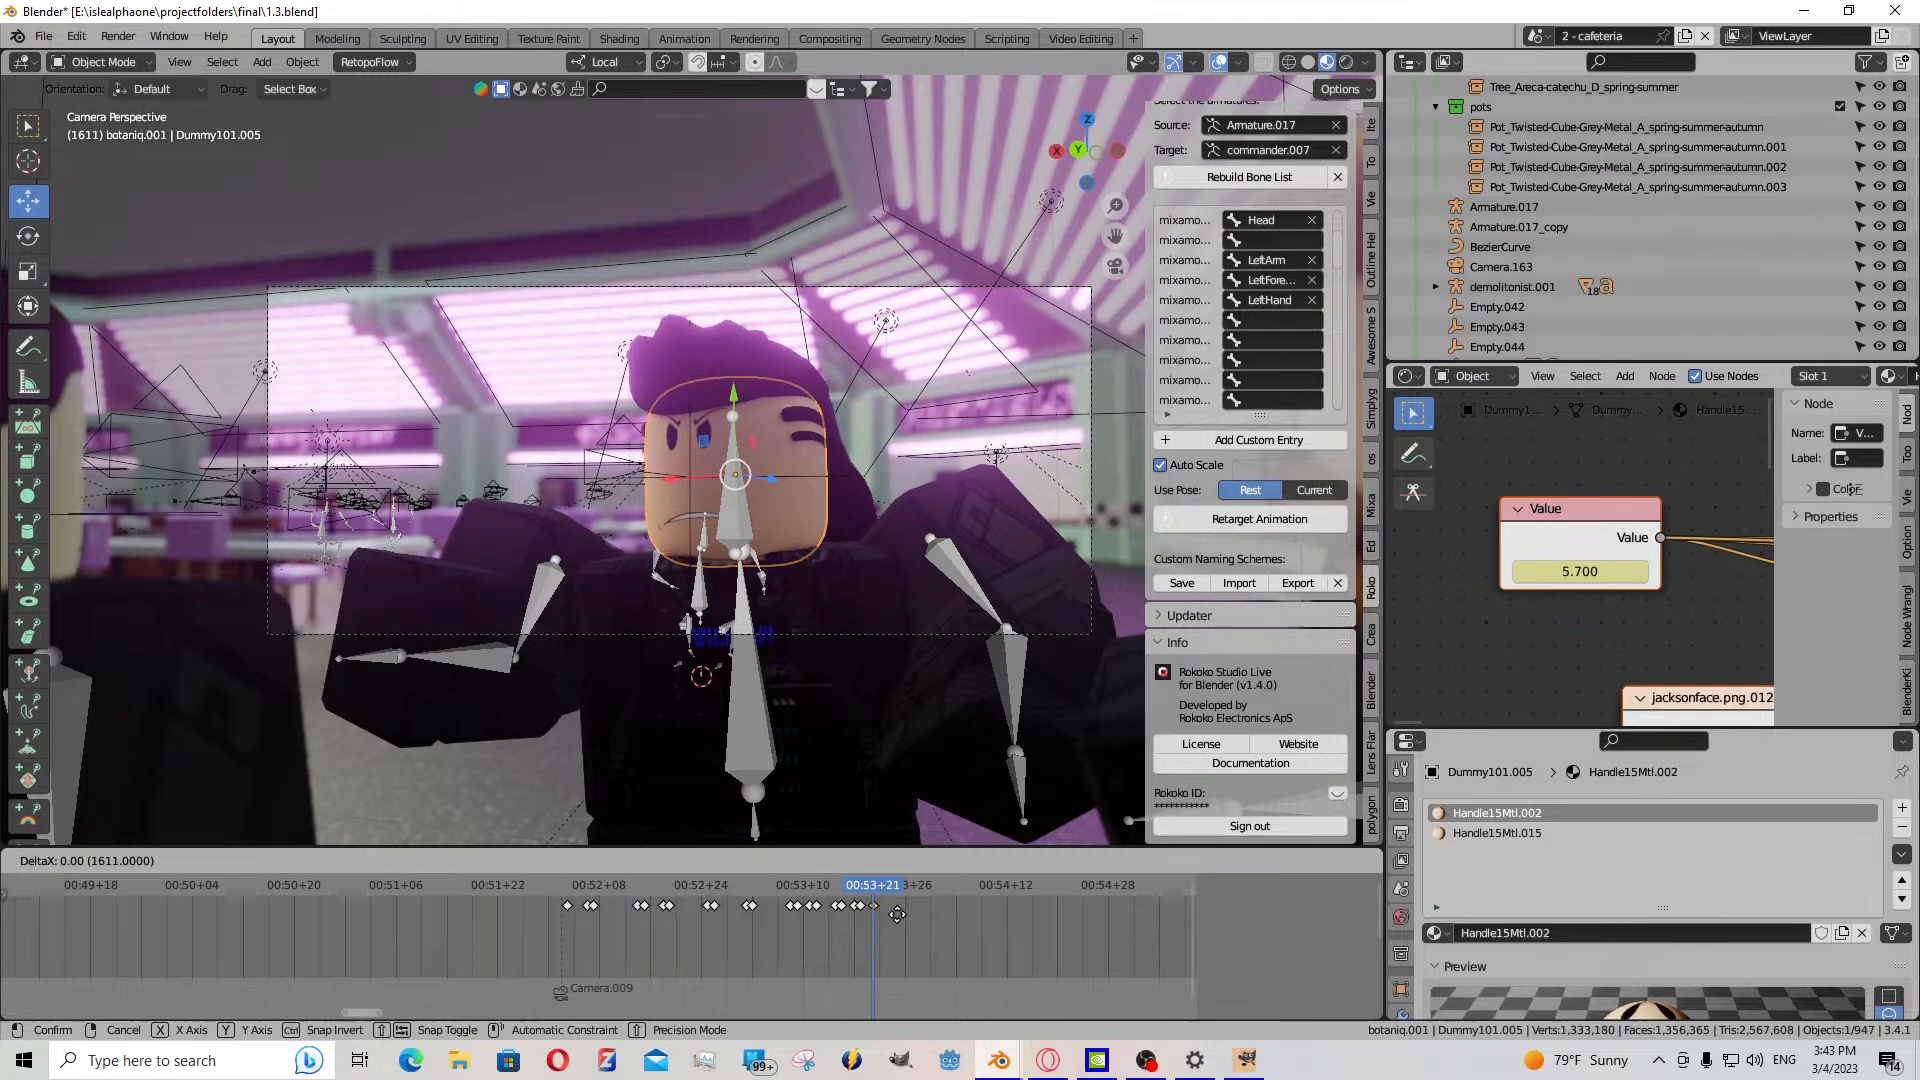
{"action": "left_click", "coordinate": [1318, 721]}
- Advance to frame 1615, keyframe Handle15Mtl.002's Value at 9.500, and paste the 5.700 keyframe at frame 1614
{"action": "left_click_drag", "start_coordinate": [1580, 571], "coordinate": [1663, 571]}
{"action": "left_click", "coordinate": [712, 860]}
{"action": "left_click", "coordinate": [712, 860]}
{"action": "key", "text": "i"}
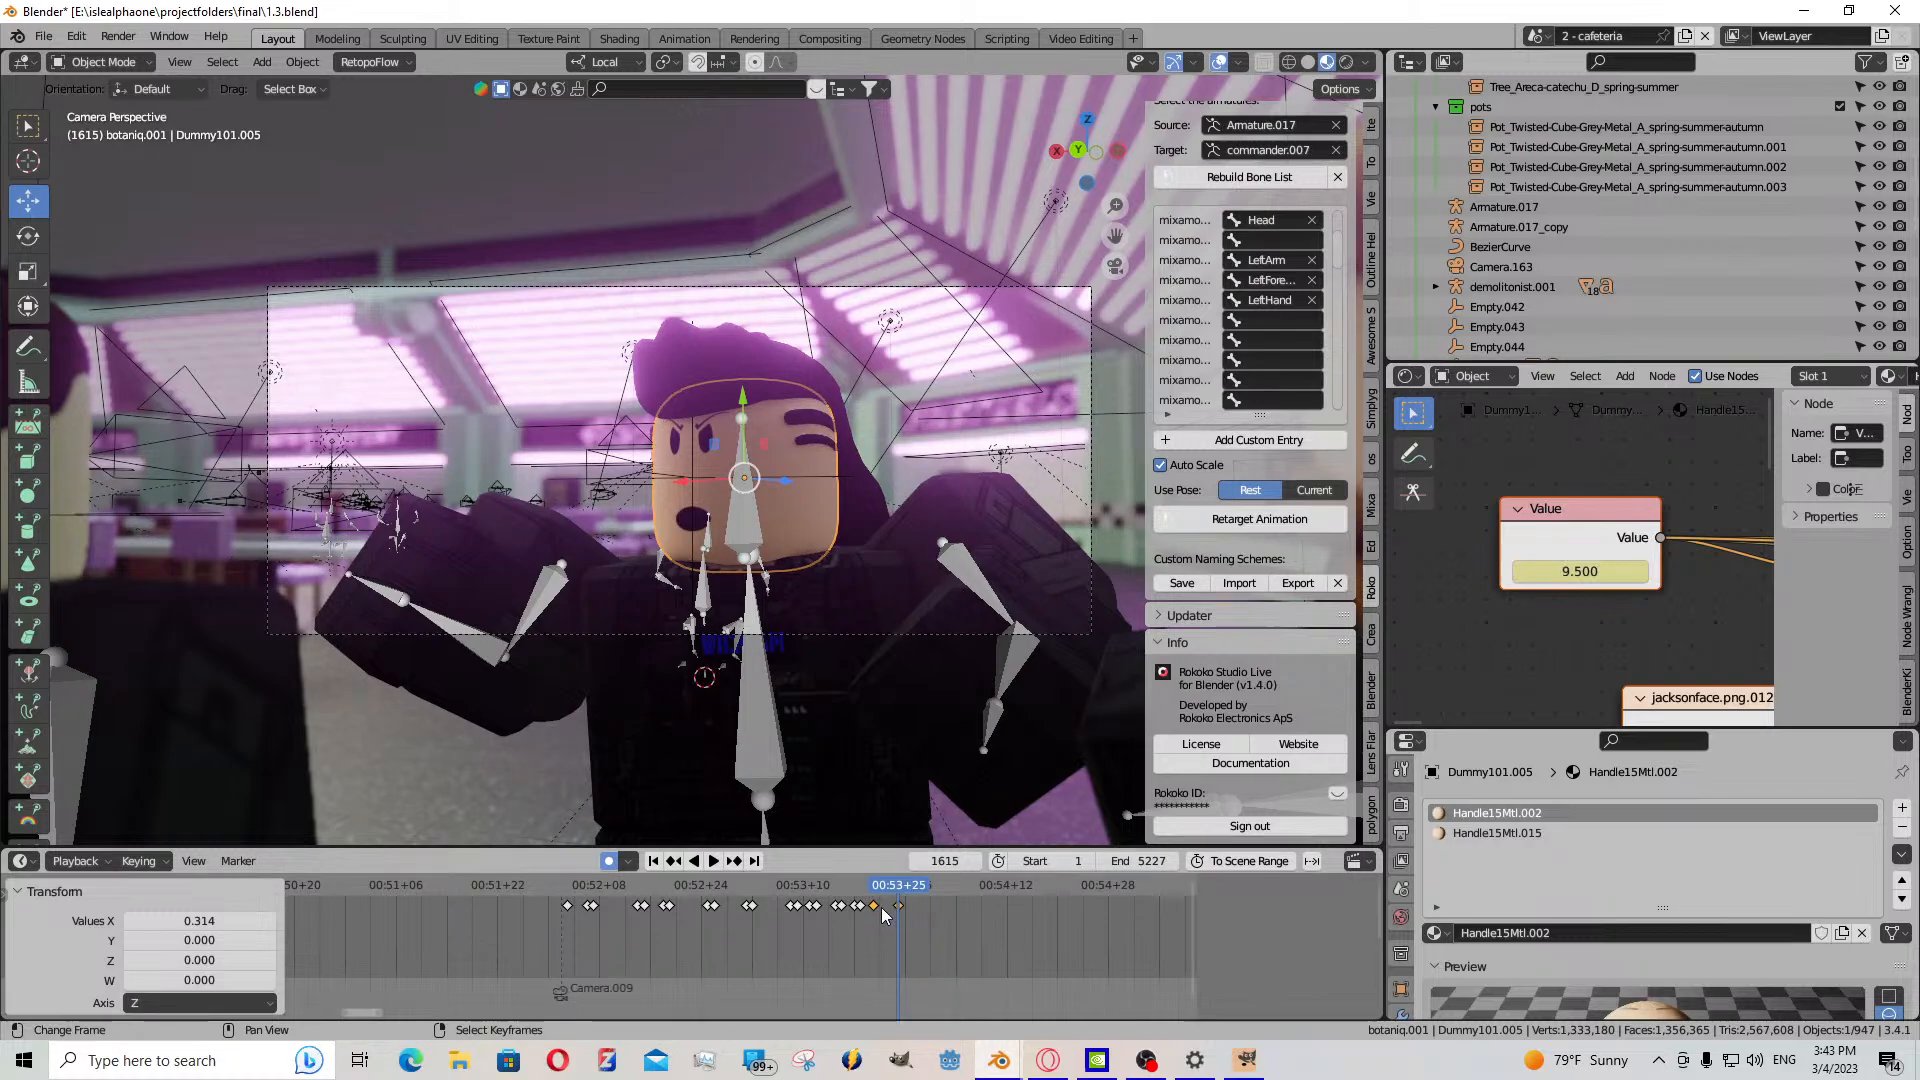
{"action": "key", "text": "n"}
{"action": "key", "text": "Left"}
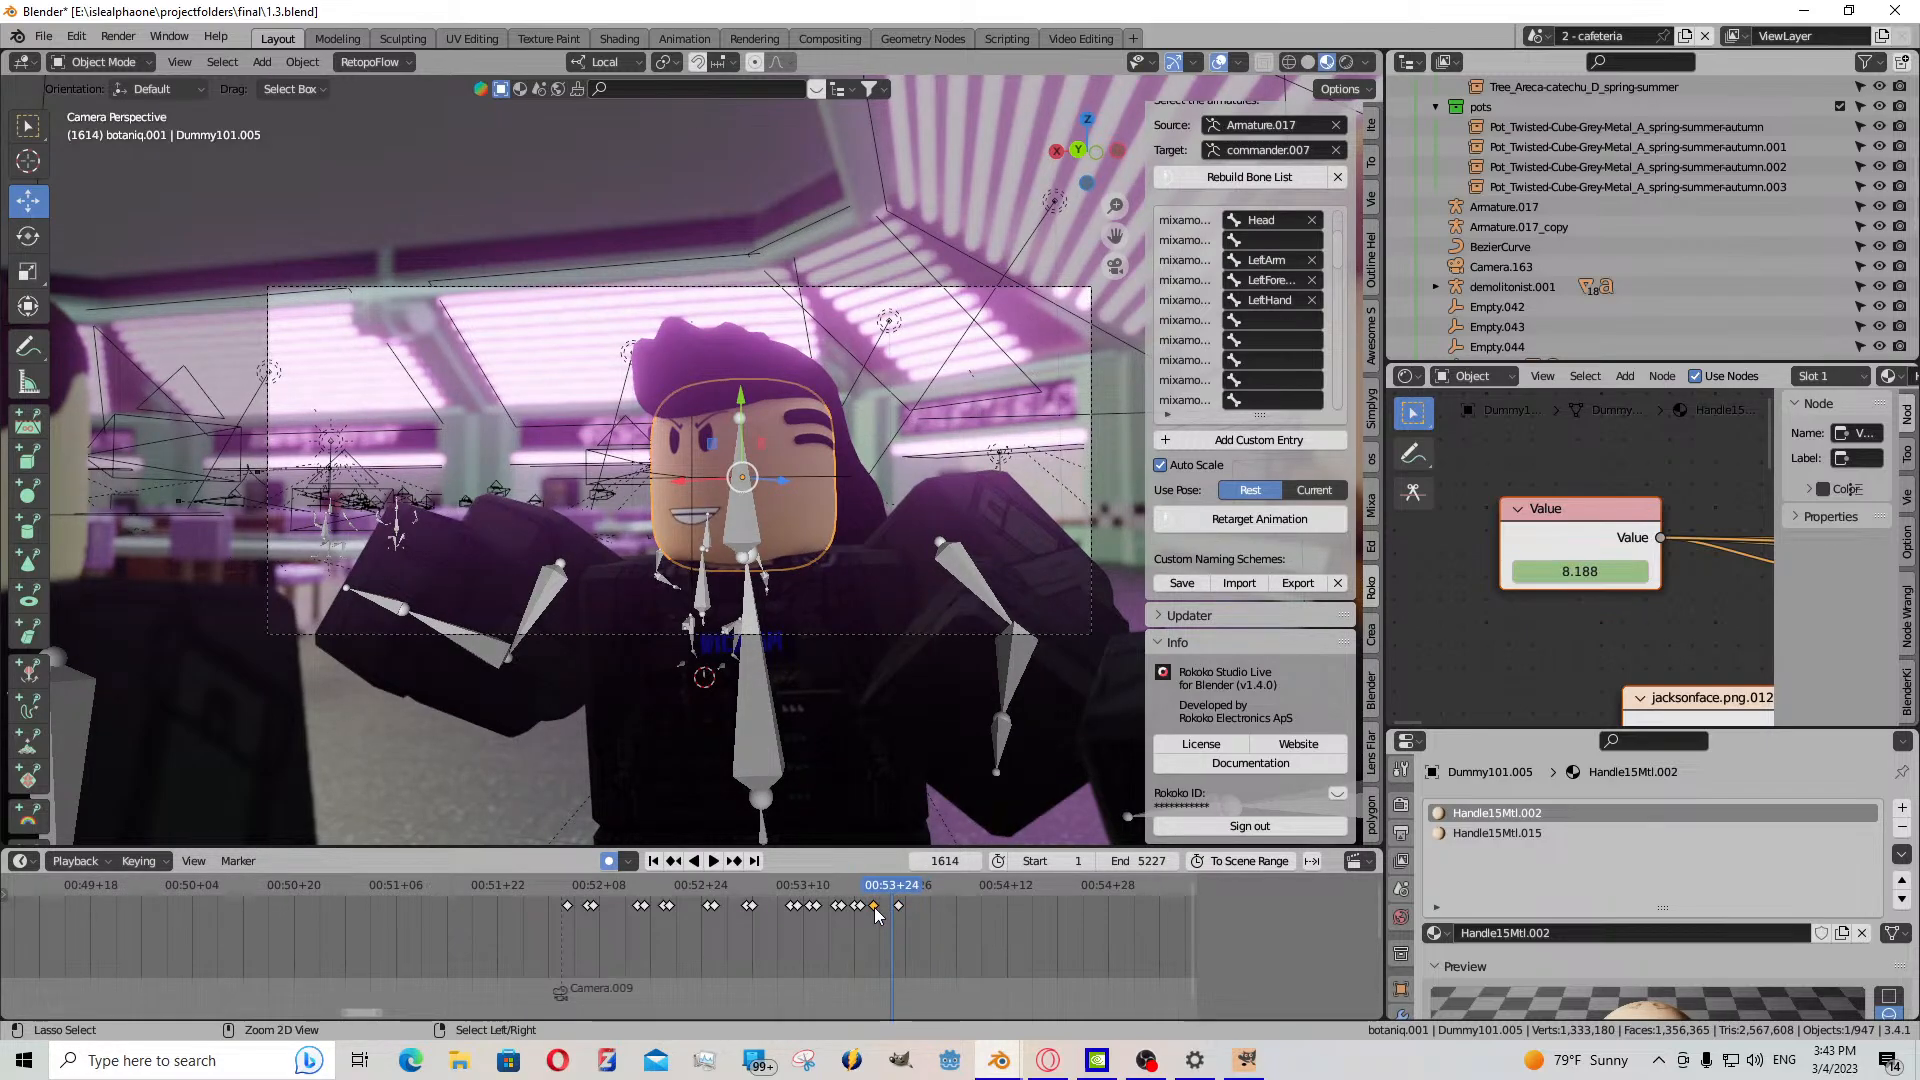
{"action": "key", "text": "ctrl+v"}
- Advance to frame 1620, keyframe Handle15Mtl.002's Value at 8.100, and paste the 9.500 keyframe at frame 1619
{"action": "left_click", "coordinate": [735, 862]}
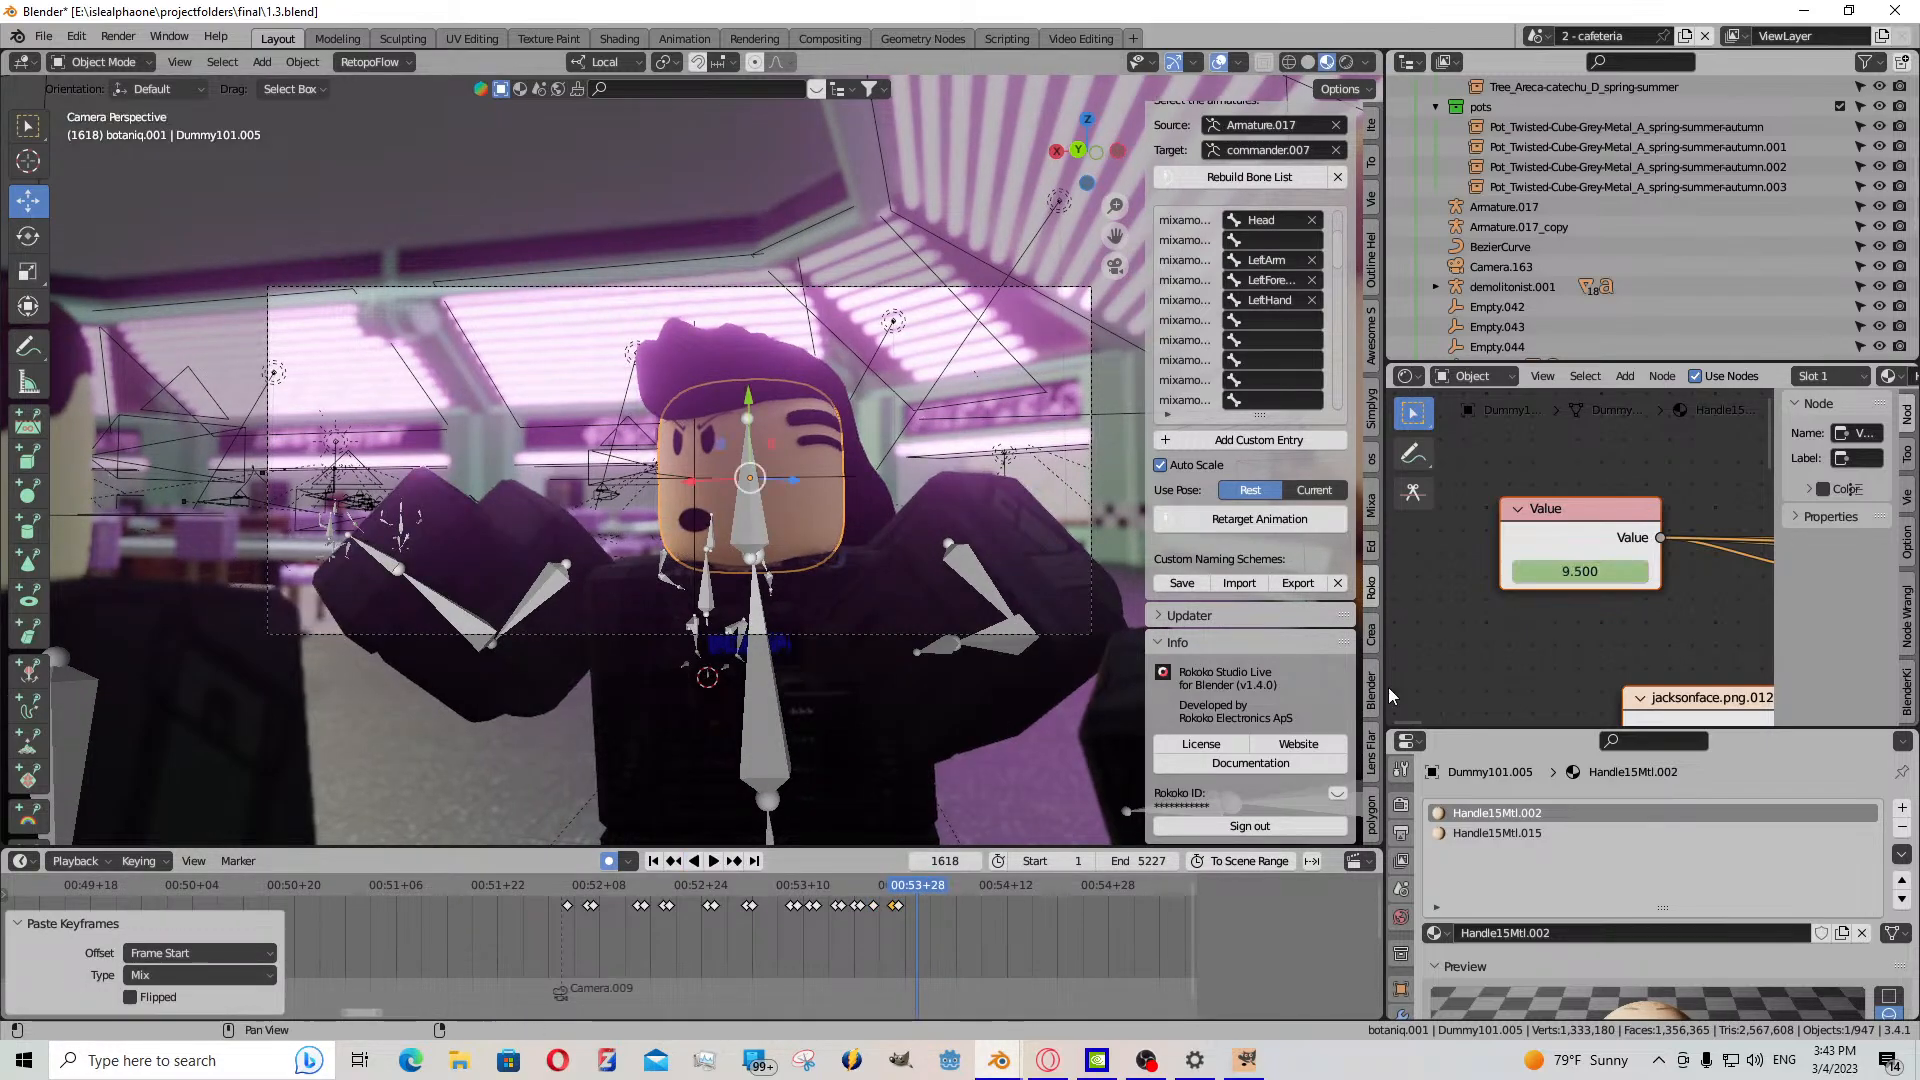
{"action": "left_click", "coordinate": [735, 862]}
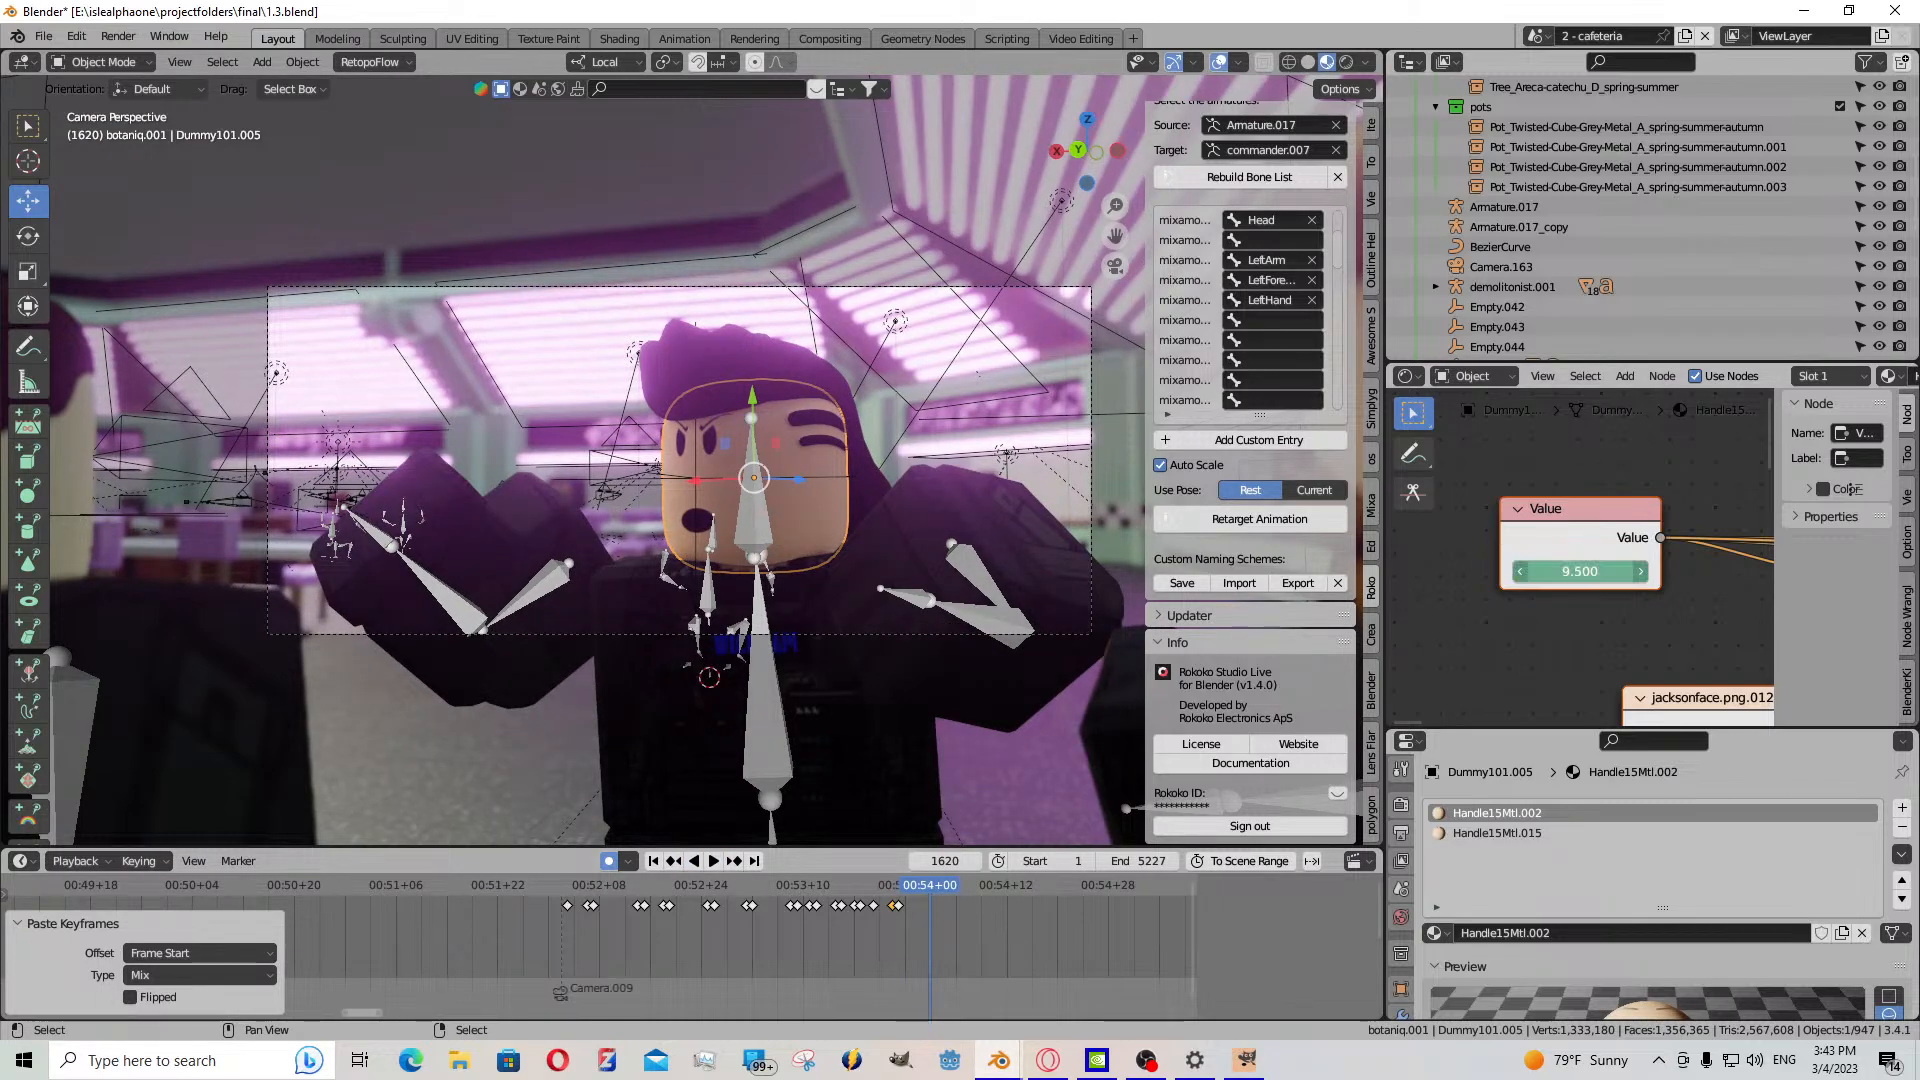
{"action": "key", "text": "i"}
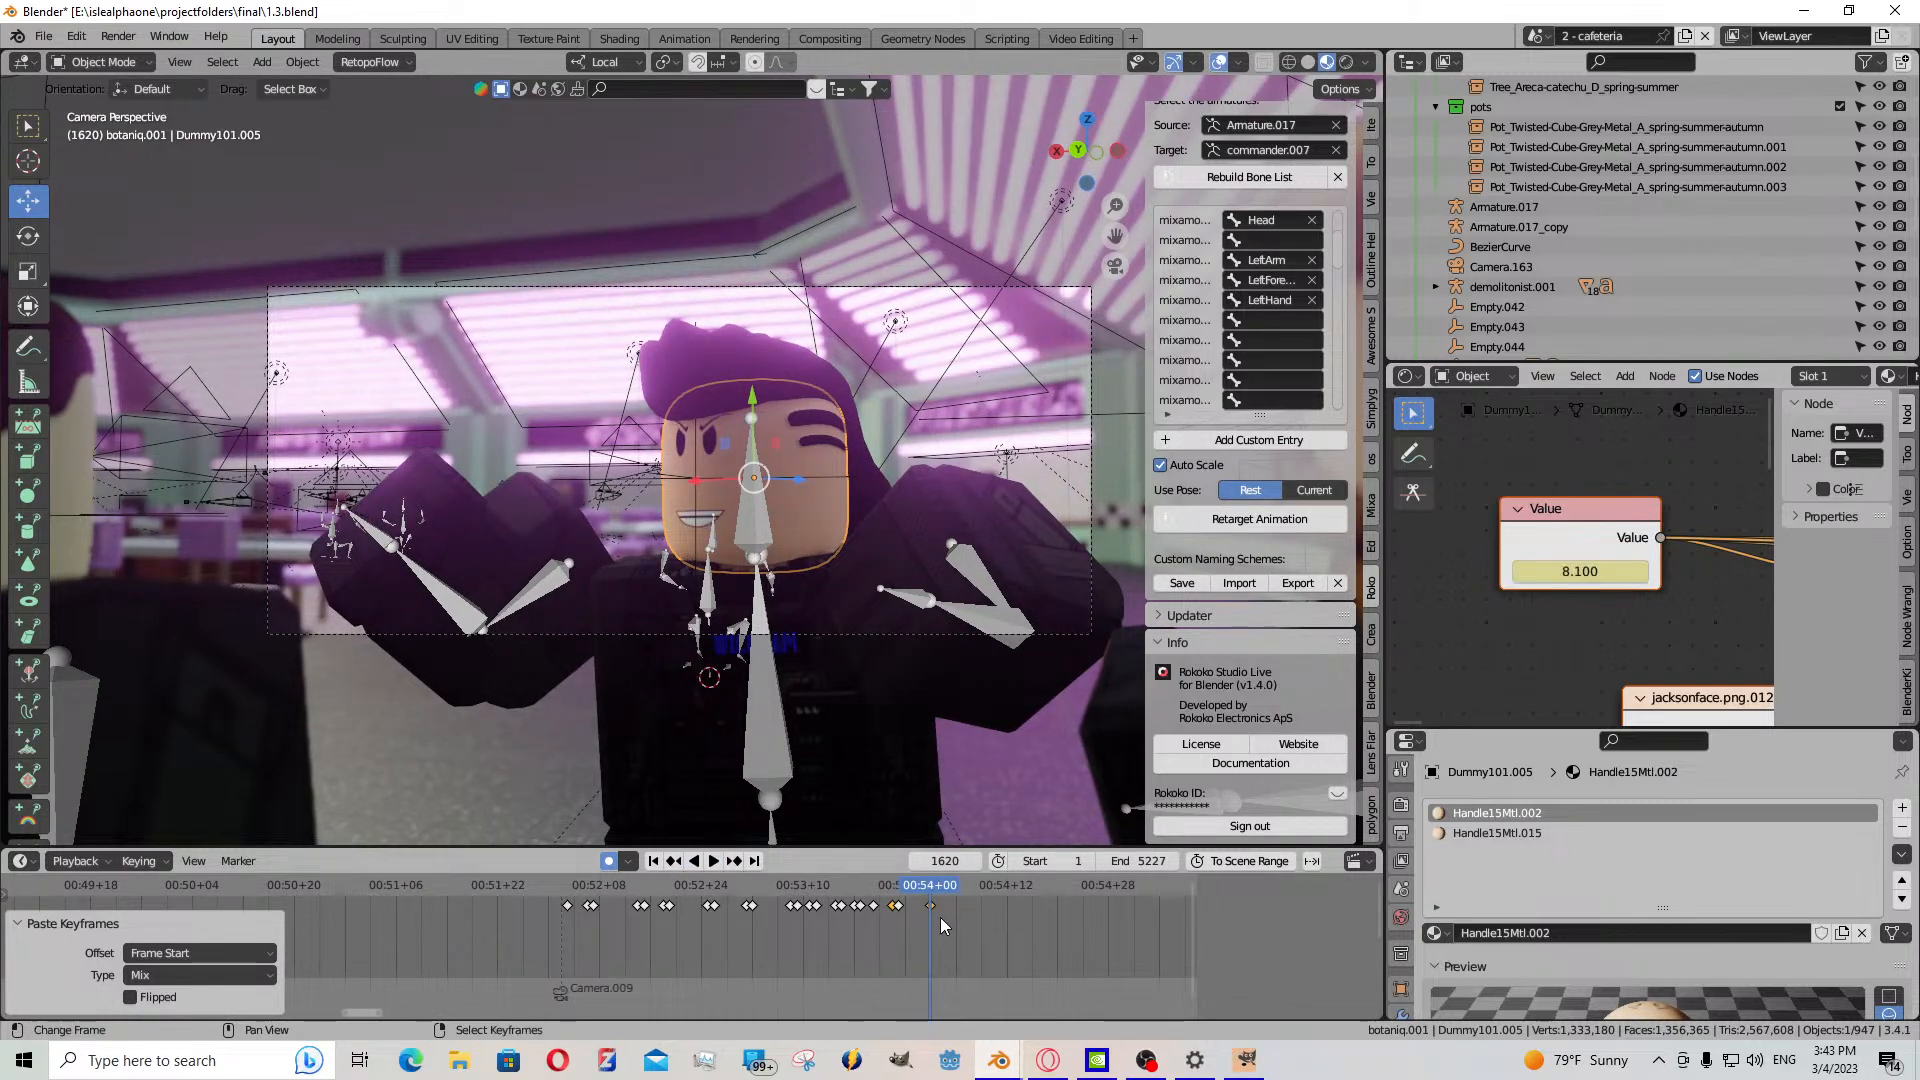
{"action": "key", "text": "Left"}
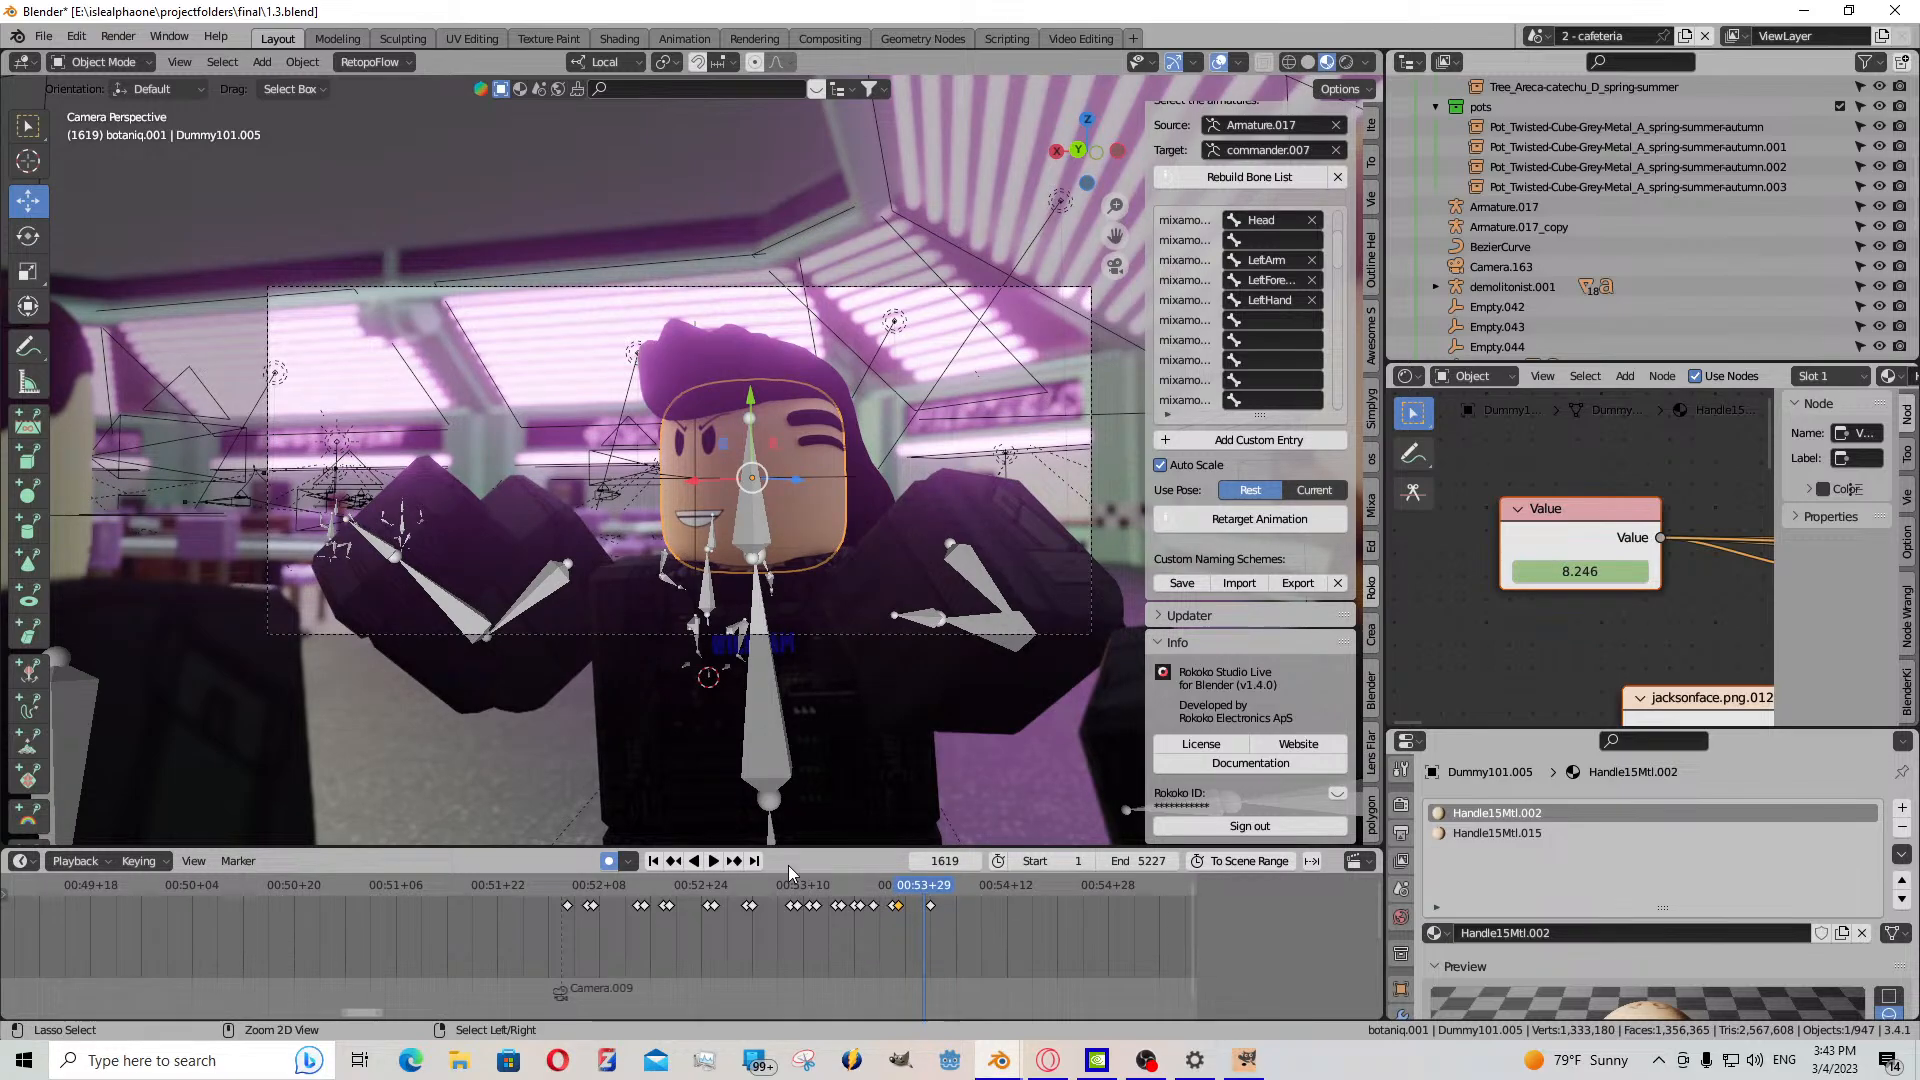
{"action": "key", "text": "ctrl+v"}
- Advance to frame 1623, keyframe Handle15Mtl.002's Value at 9.900, and paste the 8.100 keyframe at frame 1622
{"action": "left_click", "coordinate": [713, 861]}
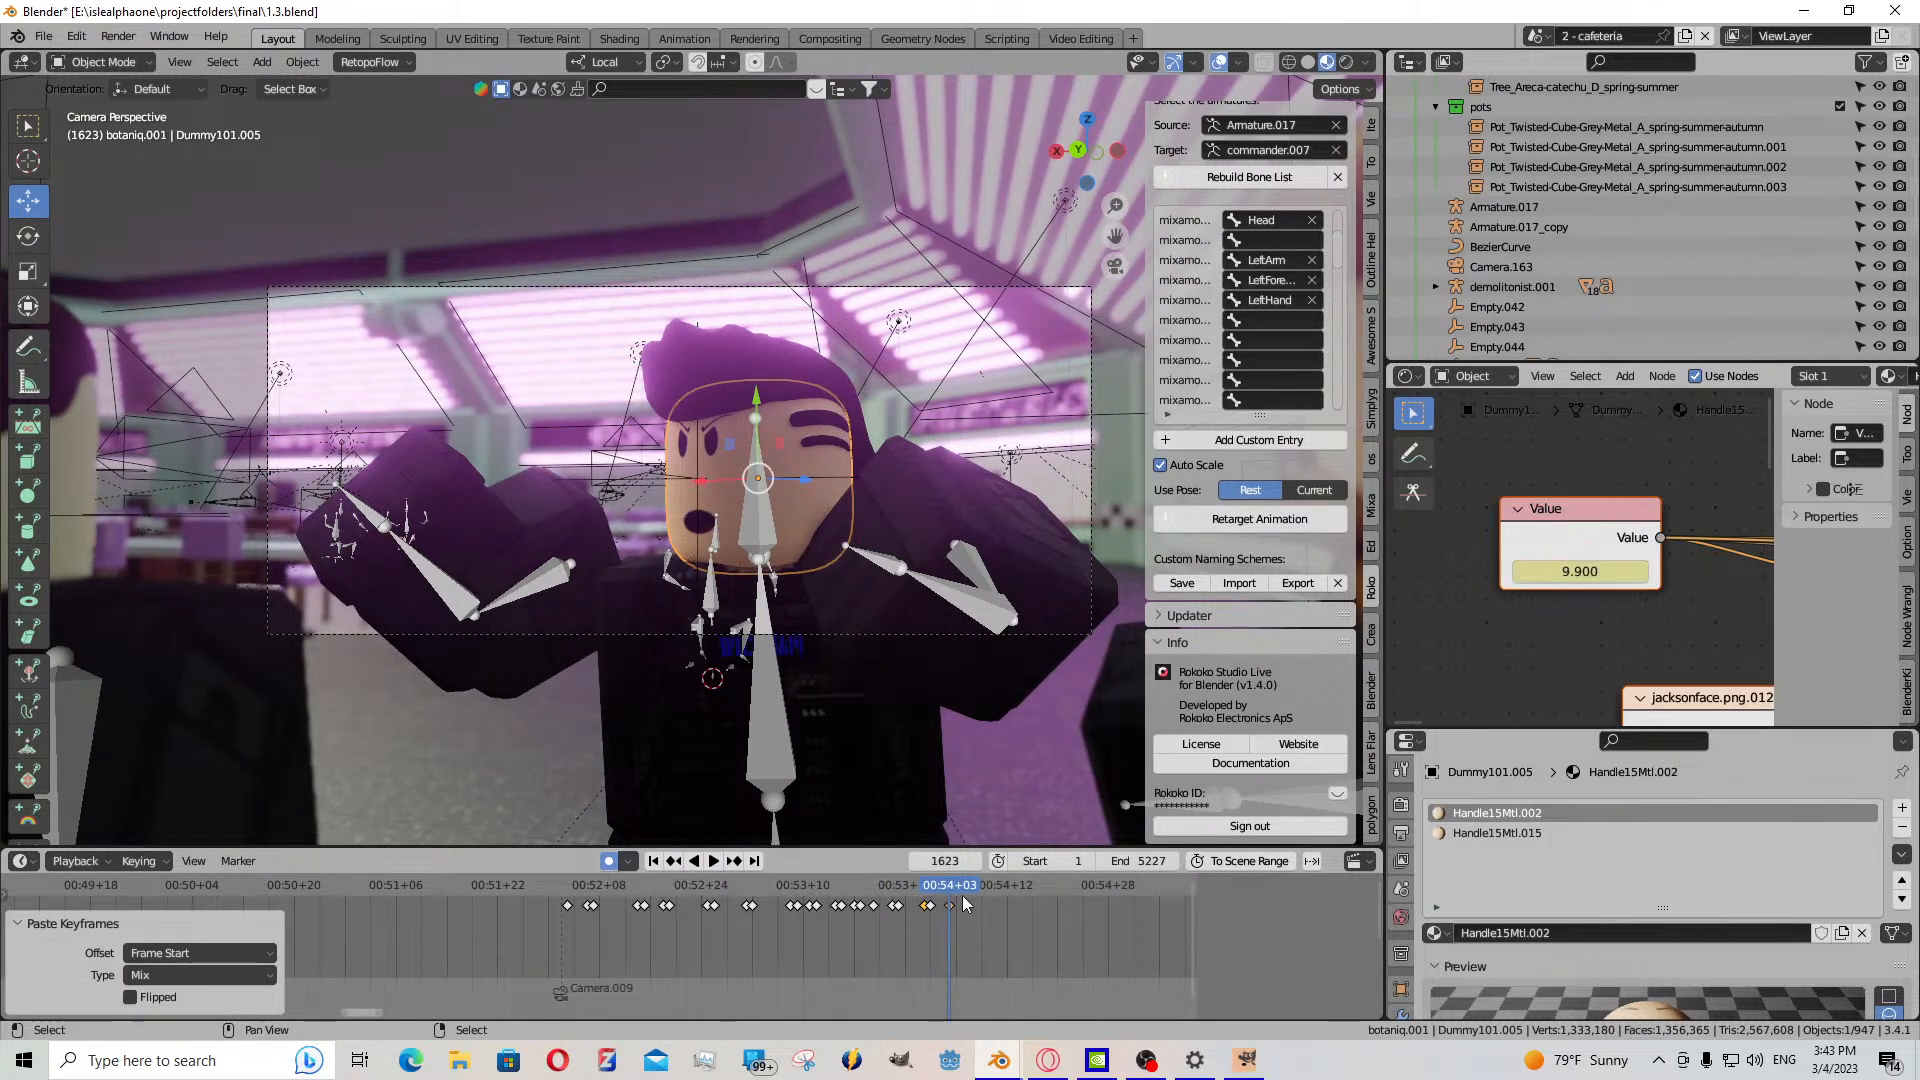
{"action": "key", "text": "Left"}
{"action": "left_click", "coordinate": [930, 906]}
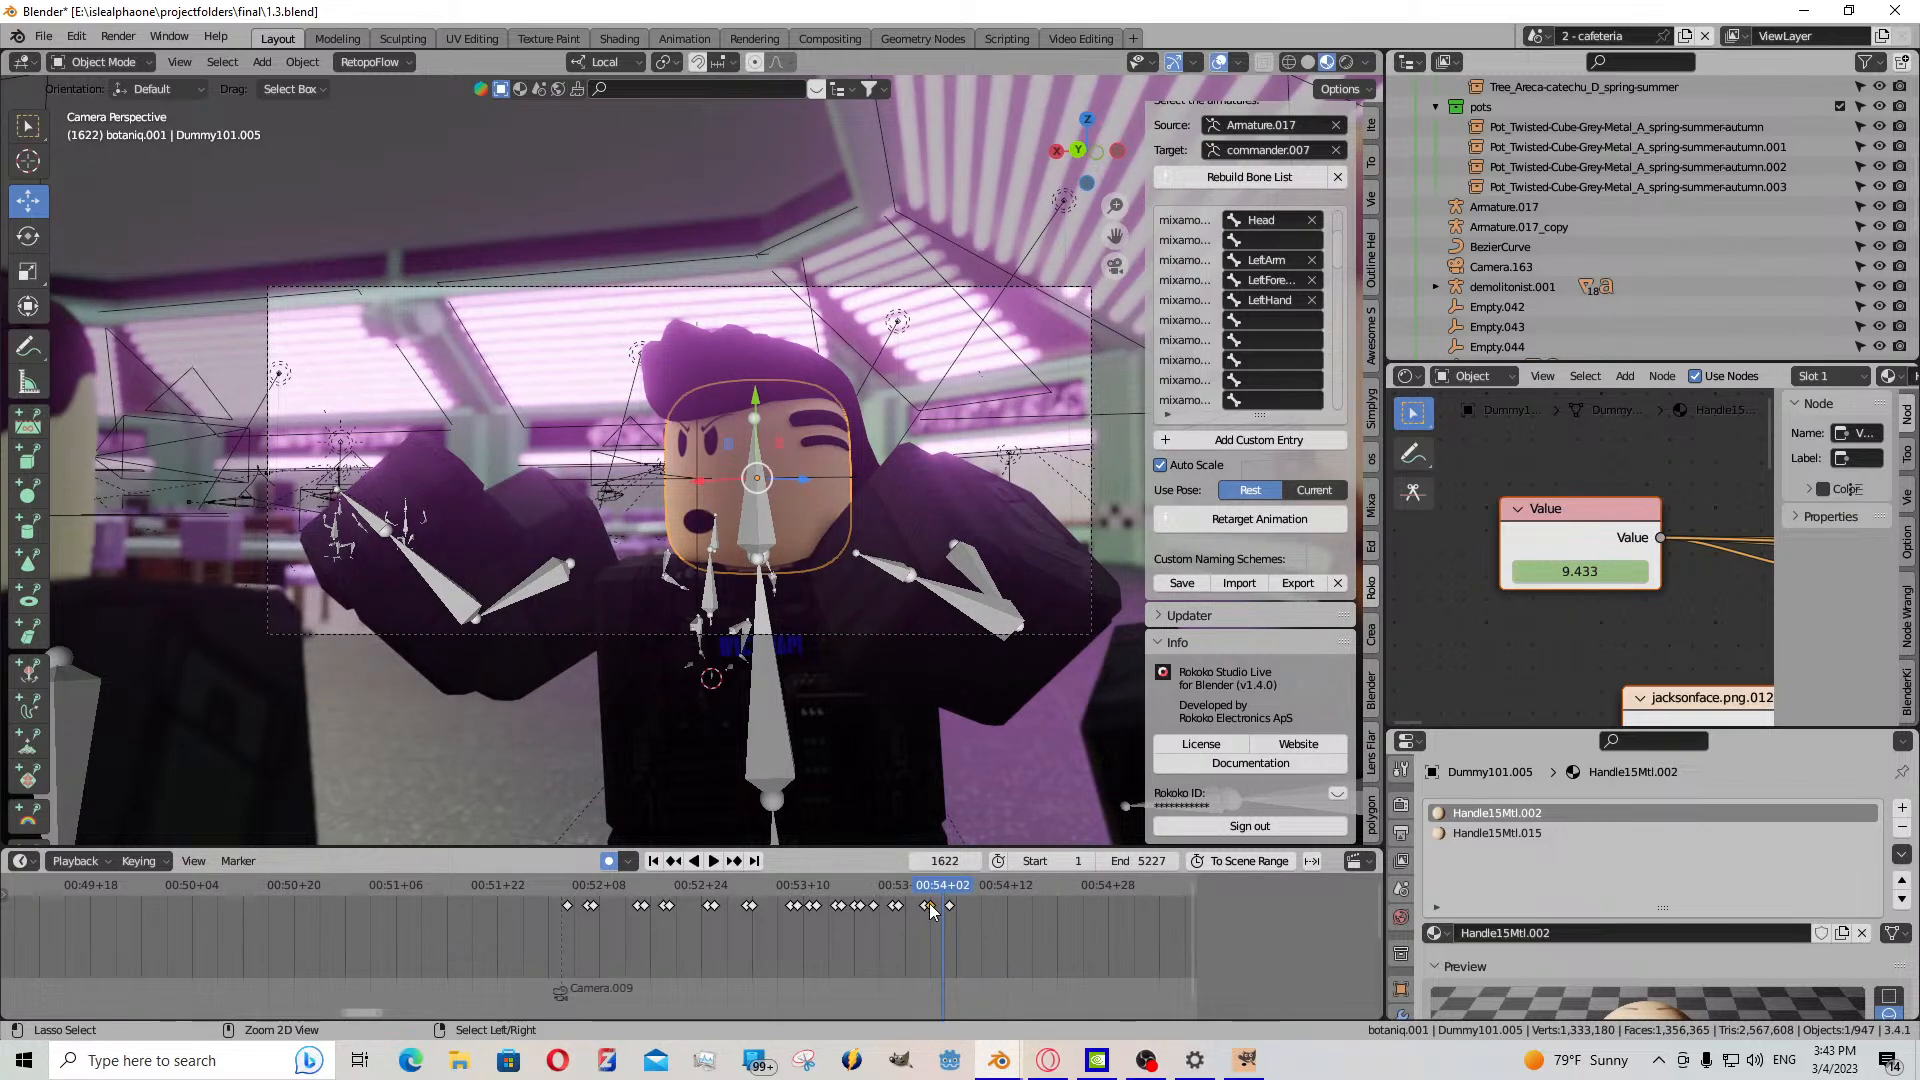
{"action": "key", "text": "ctrl+v"}
- Advance to frame 1629, keyframe Handle15Mtl.002's Value at 5.900, and paste the 9.900 keyframe at frame 1628
{"action": "left_click", "coordinate": [709, 861]}
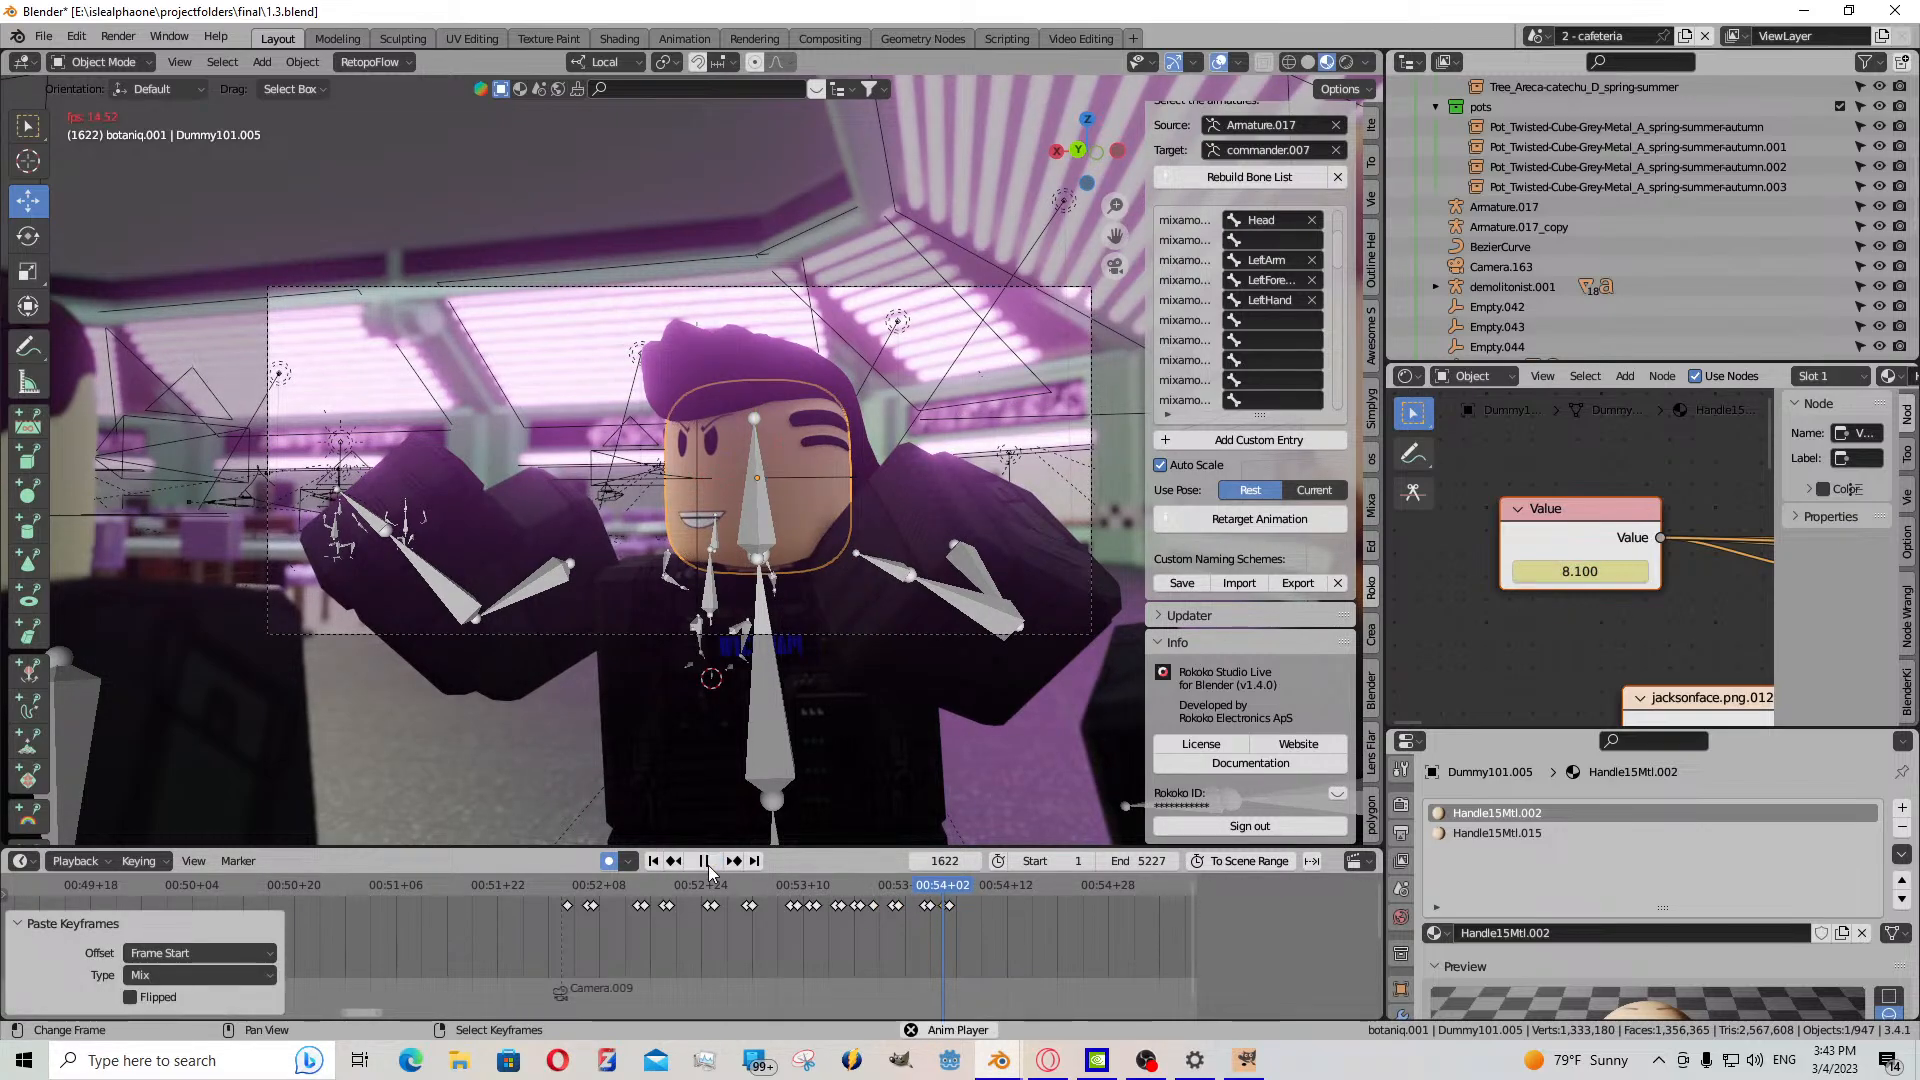
{"action": "left_click", "coordinate": [706, 860]}
{"action": "left_click", "coordinate": [709, 861]}
{"action": "left_click", "coordinate": [706, 861]}
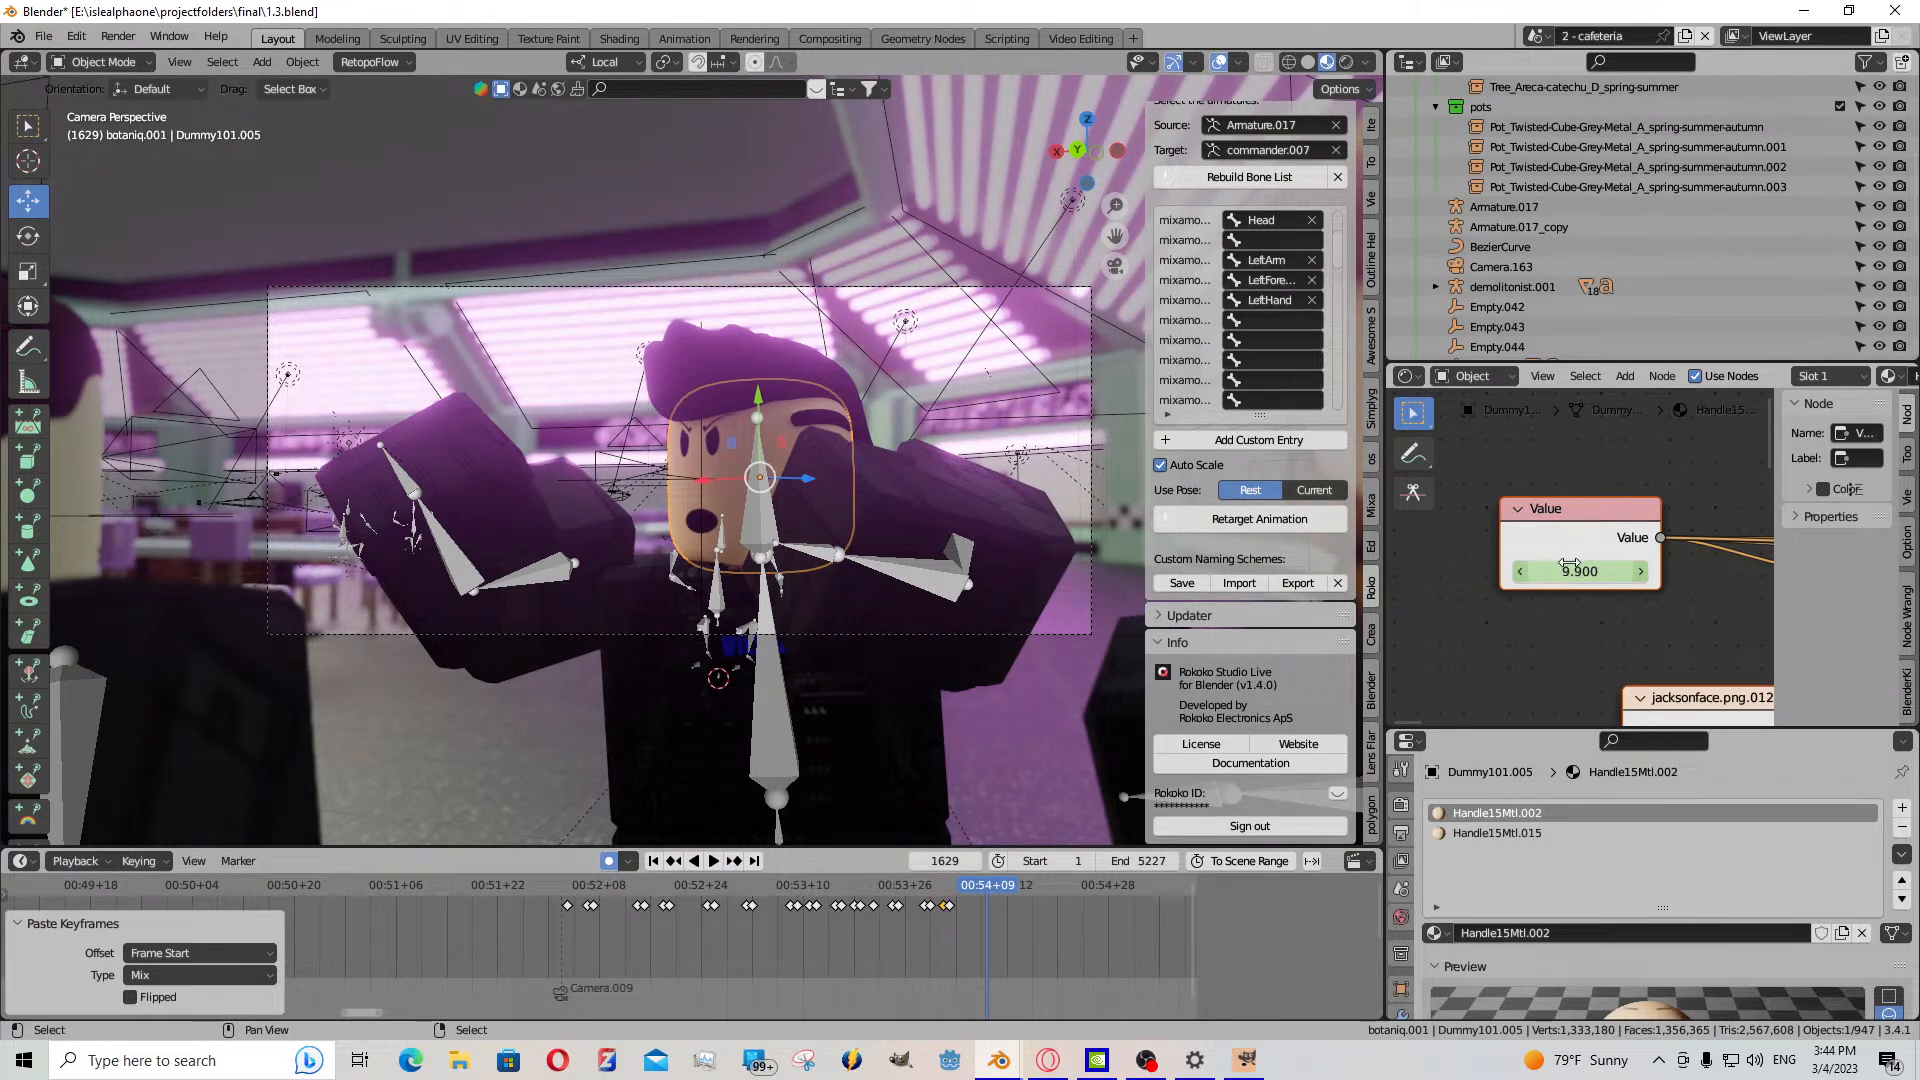
{"action": "left_click_drag", "start_coordinate": [1580, 571], "coordinate": [1526, 571]}
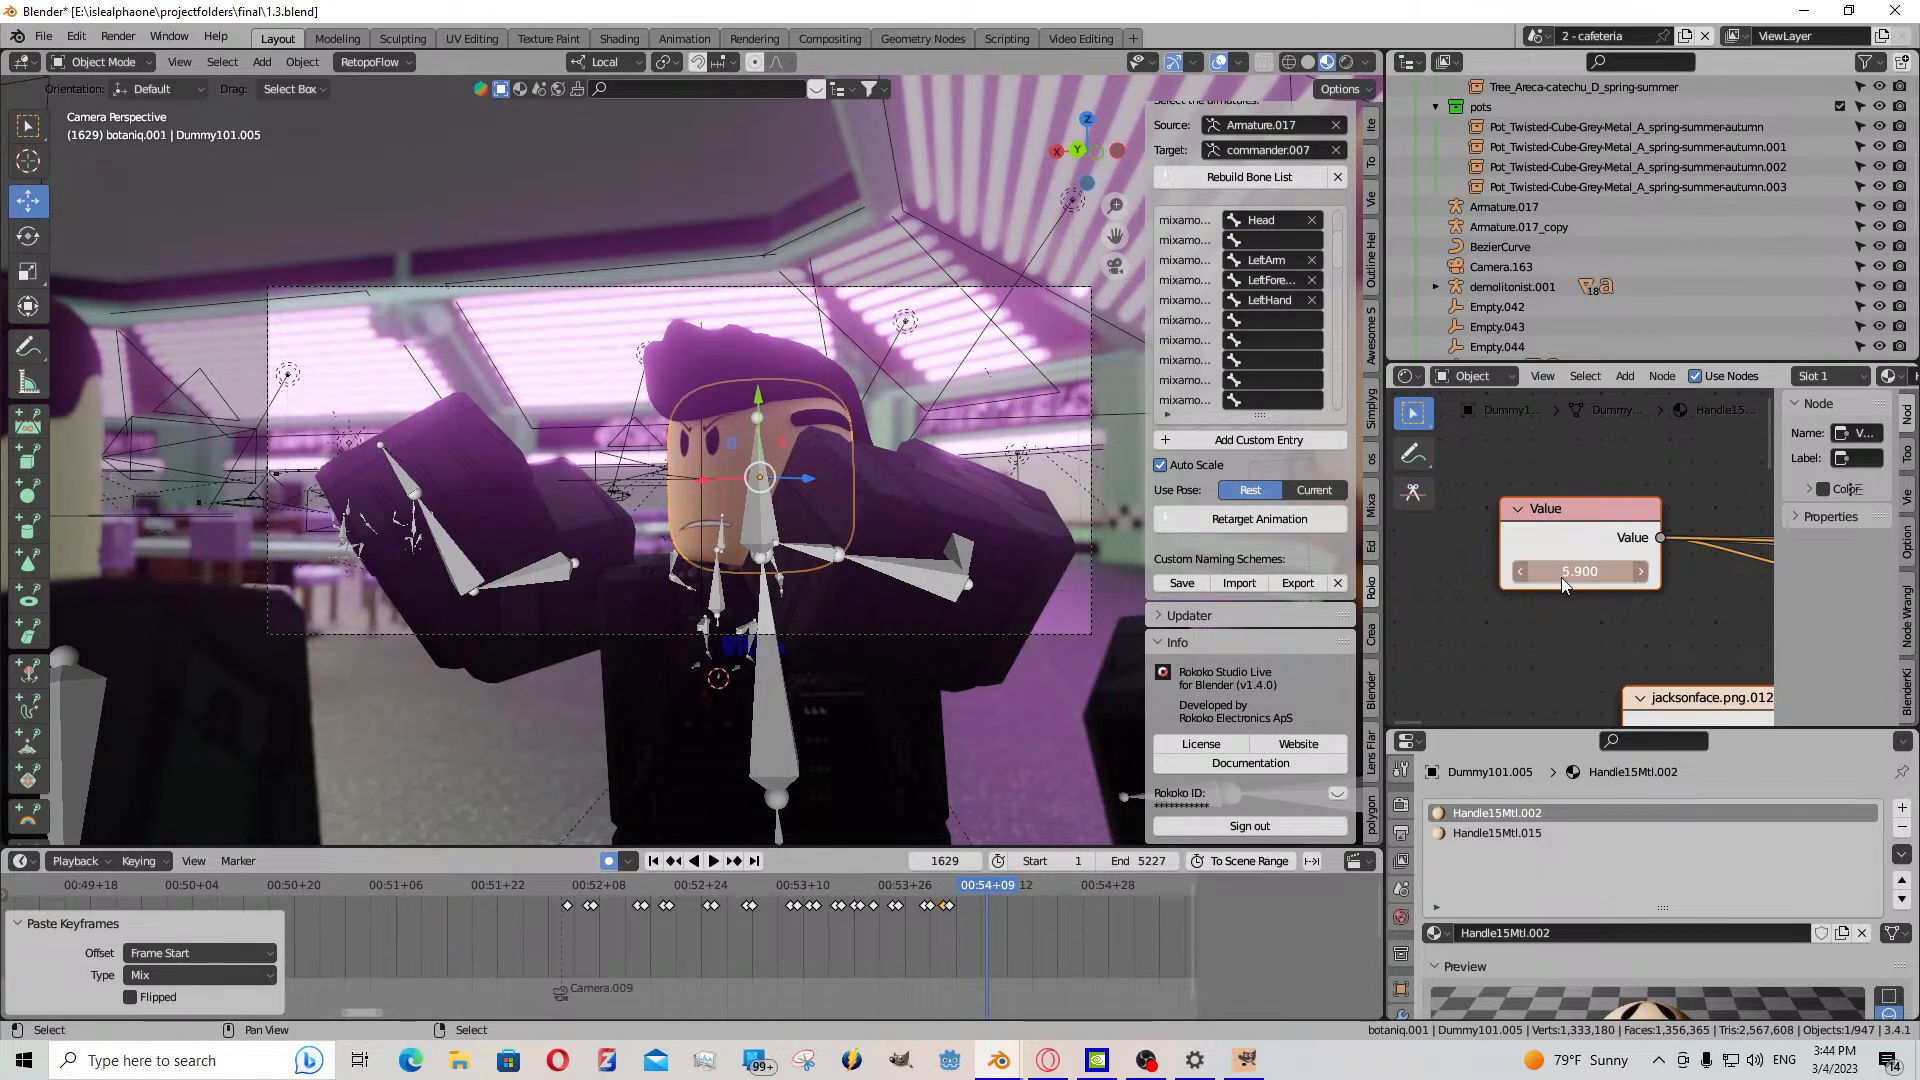
{"action": "key", "text": "i"}
{"action": "key", "text": "Left"}
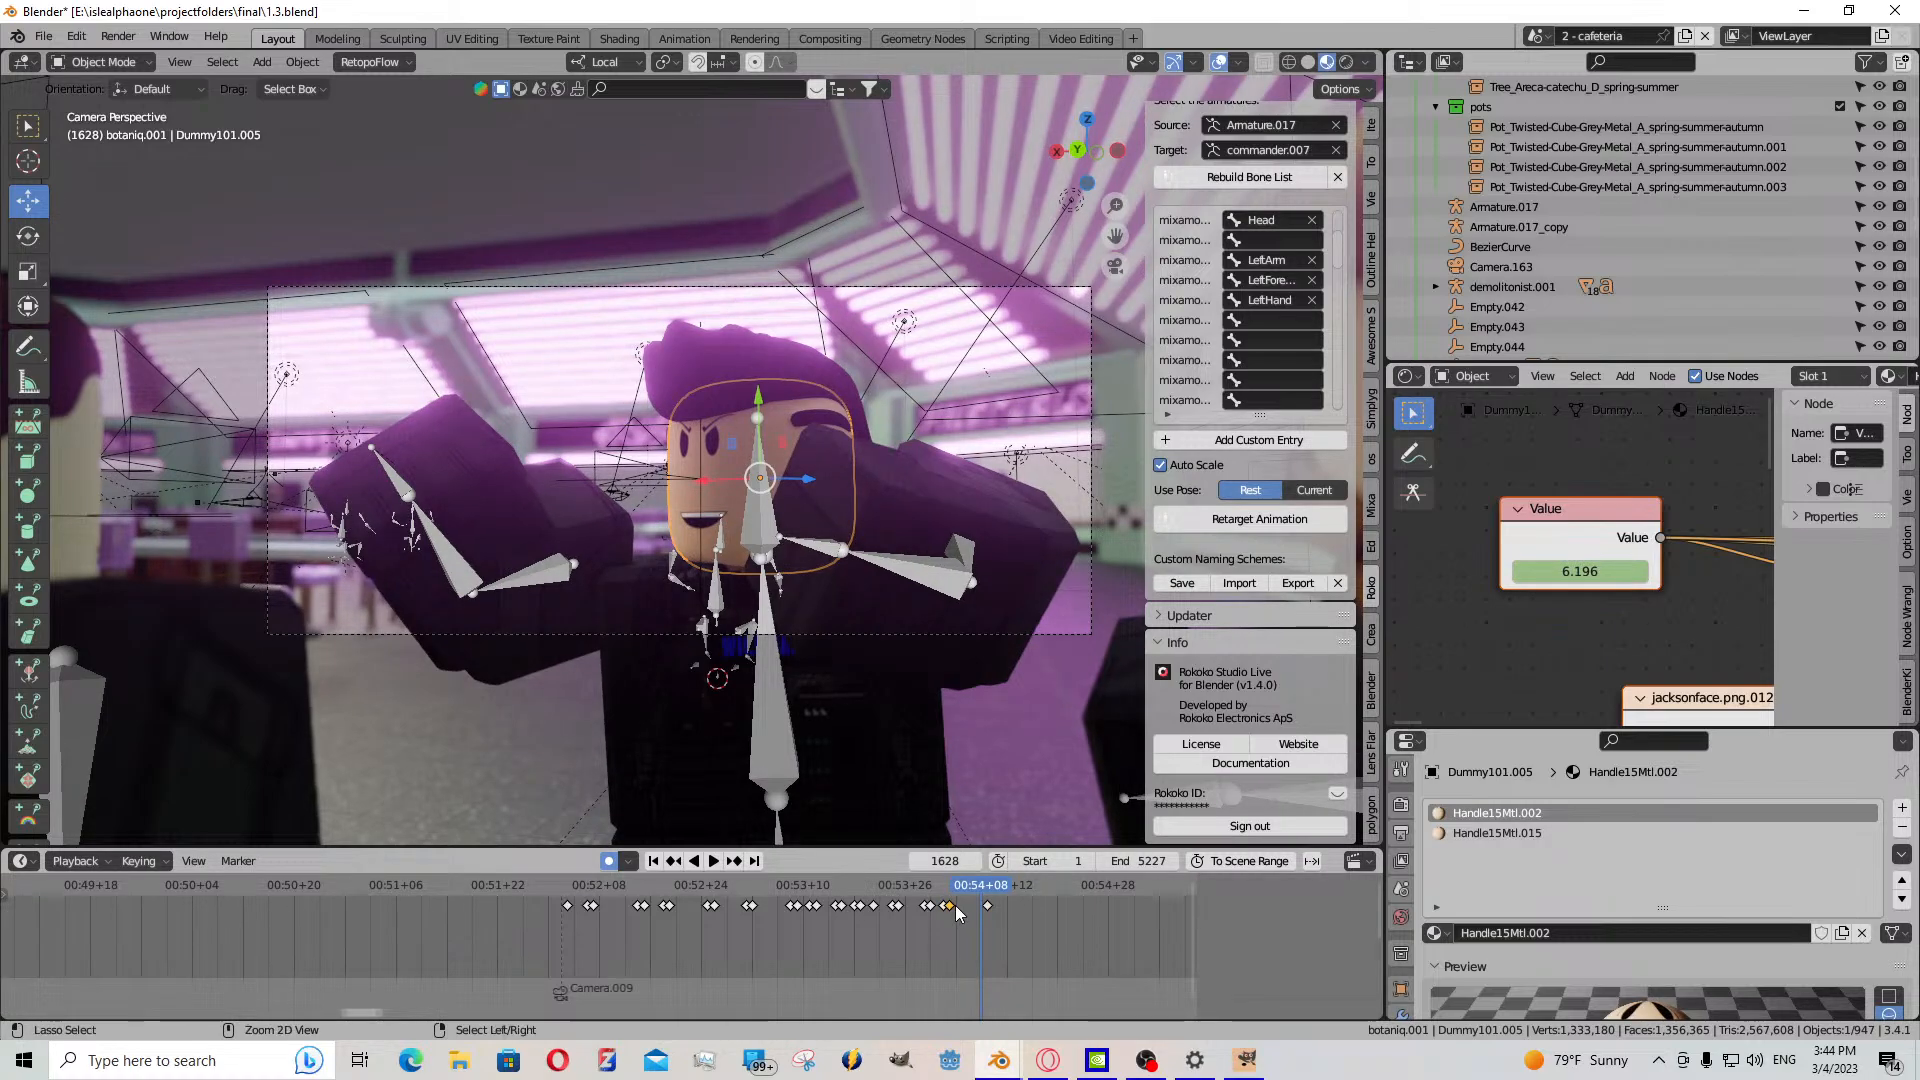
{"action": "key", "text": "ctrl+v"}
- Advance to frame 1632, keyframe Handle15Mtl.002's Value at 13.600, and paste the 5.900 keyframe at frame 1631
{"action": "left_click", "coordinate": [714, 863]}
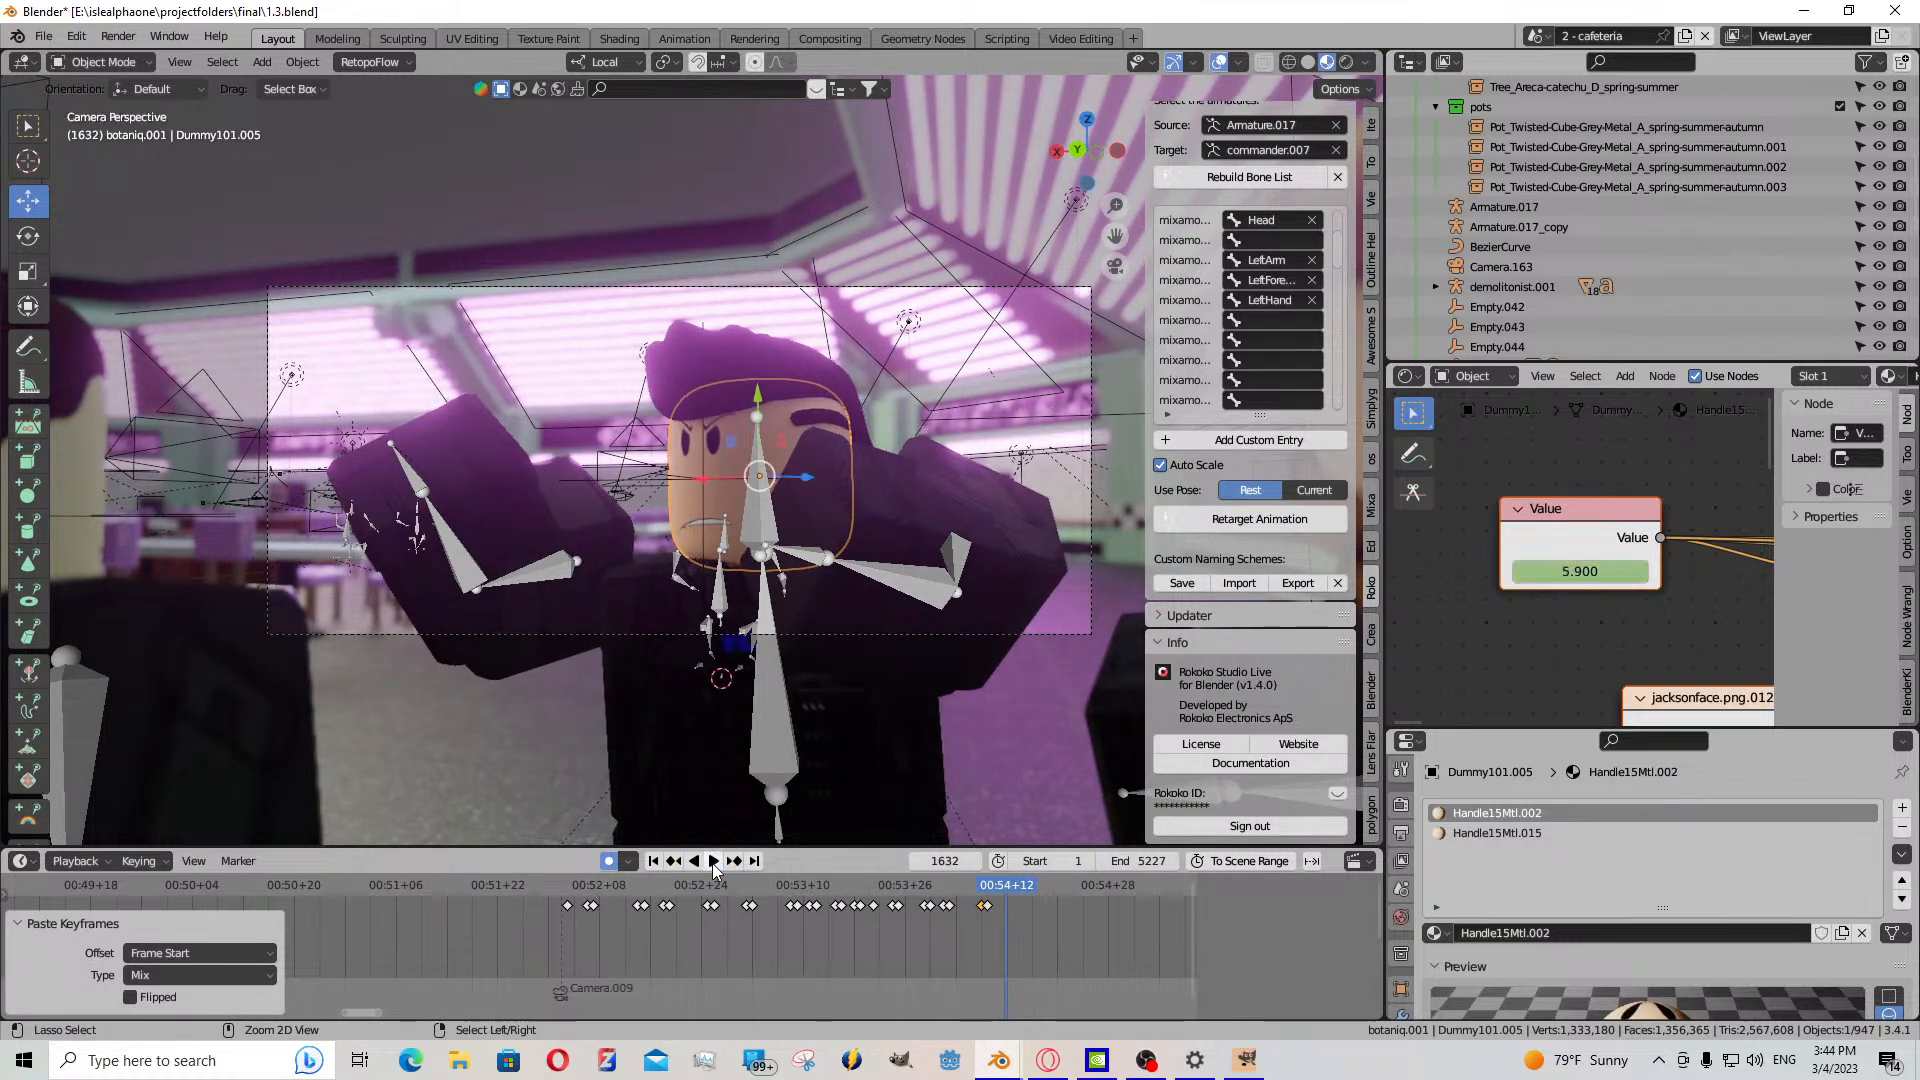
{"action": "left_click_drag", "start_coordinate": [1571, 570], "coordinate": [1660, 570]}
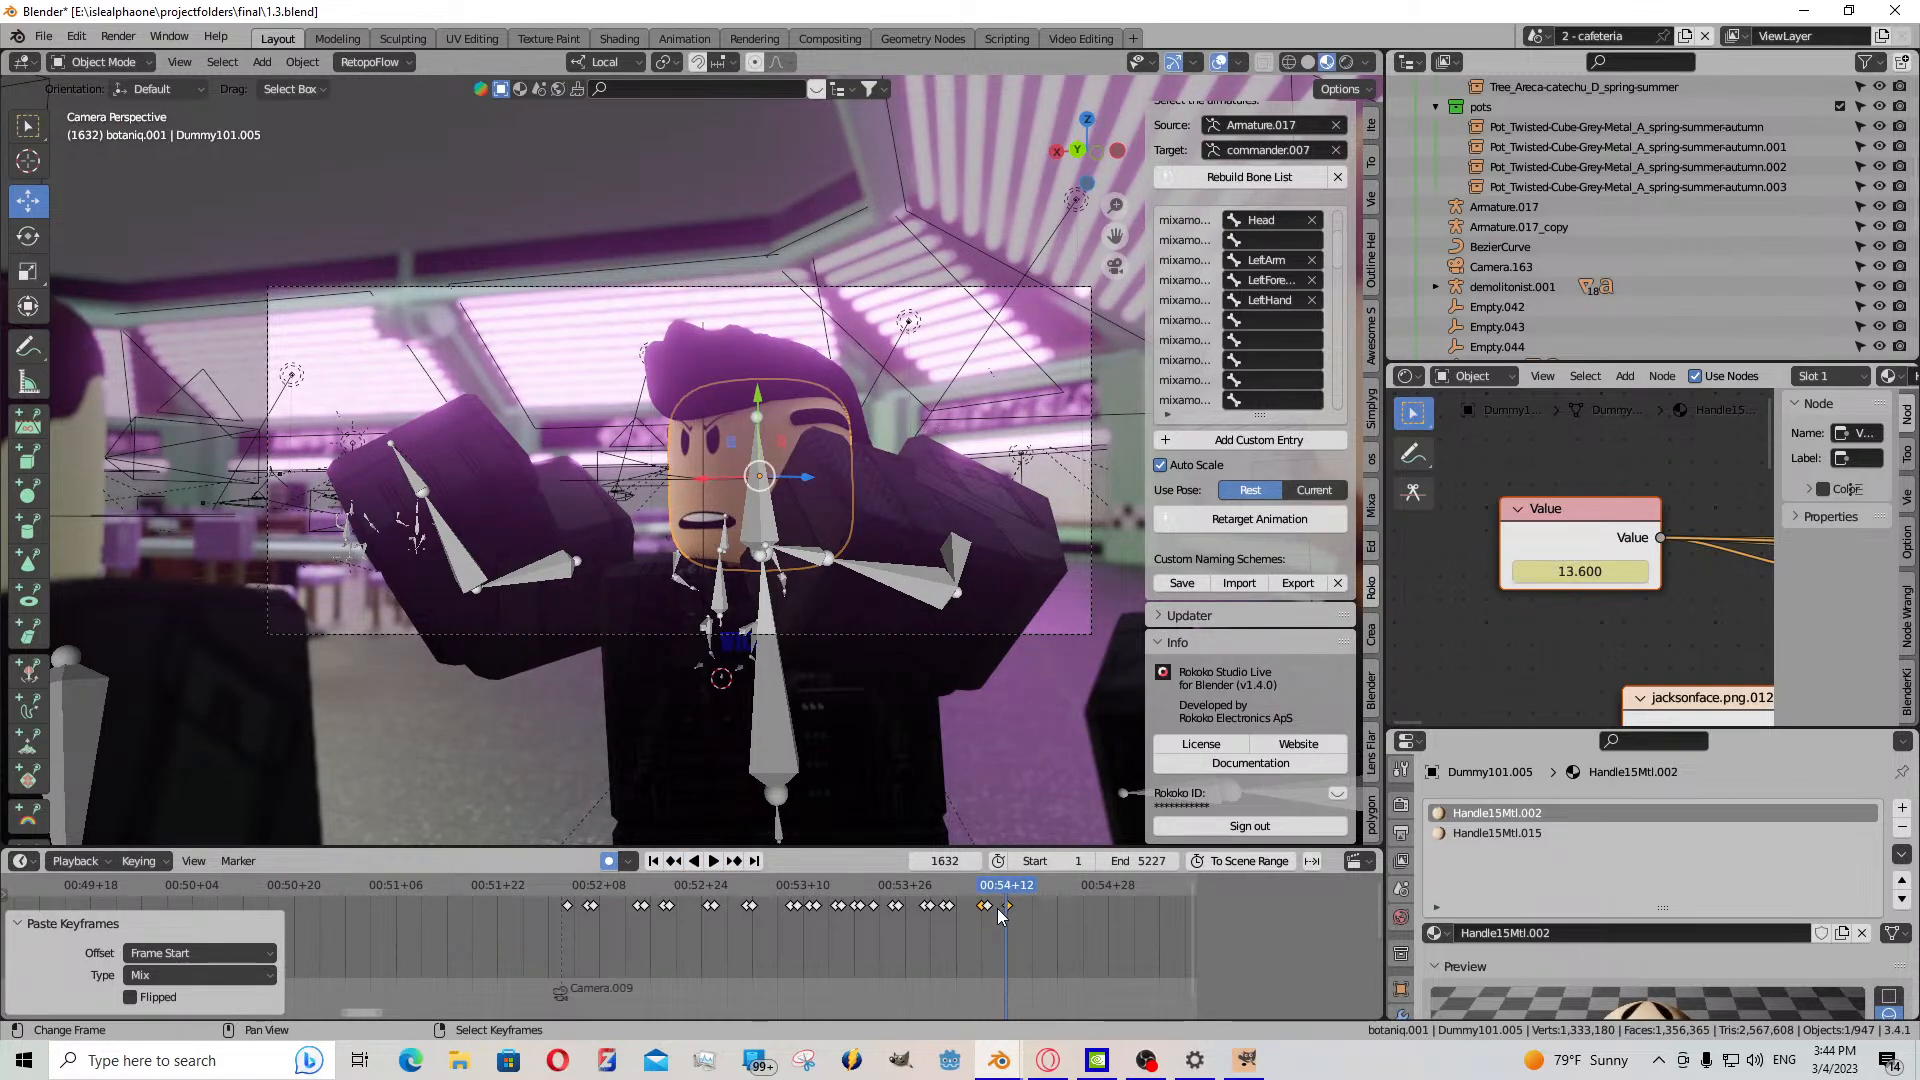
{"action": "left_click_drag", "start_coordinate": [999, 913], "coordinate": [993, 910]}
{"action": "key", "text": "ctrl+v"}
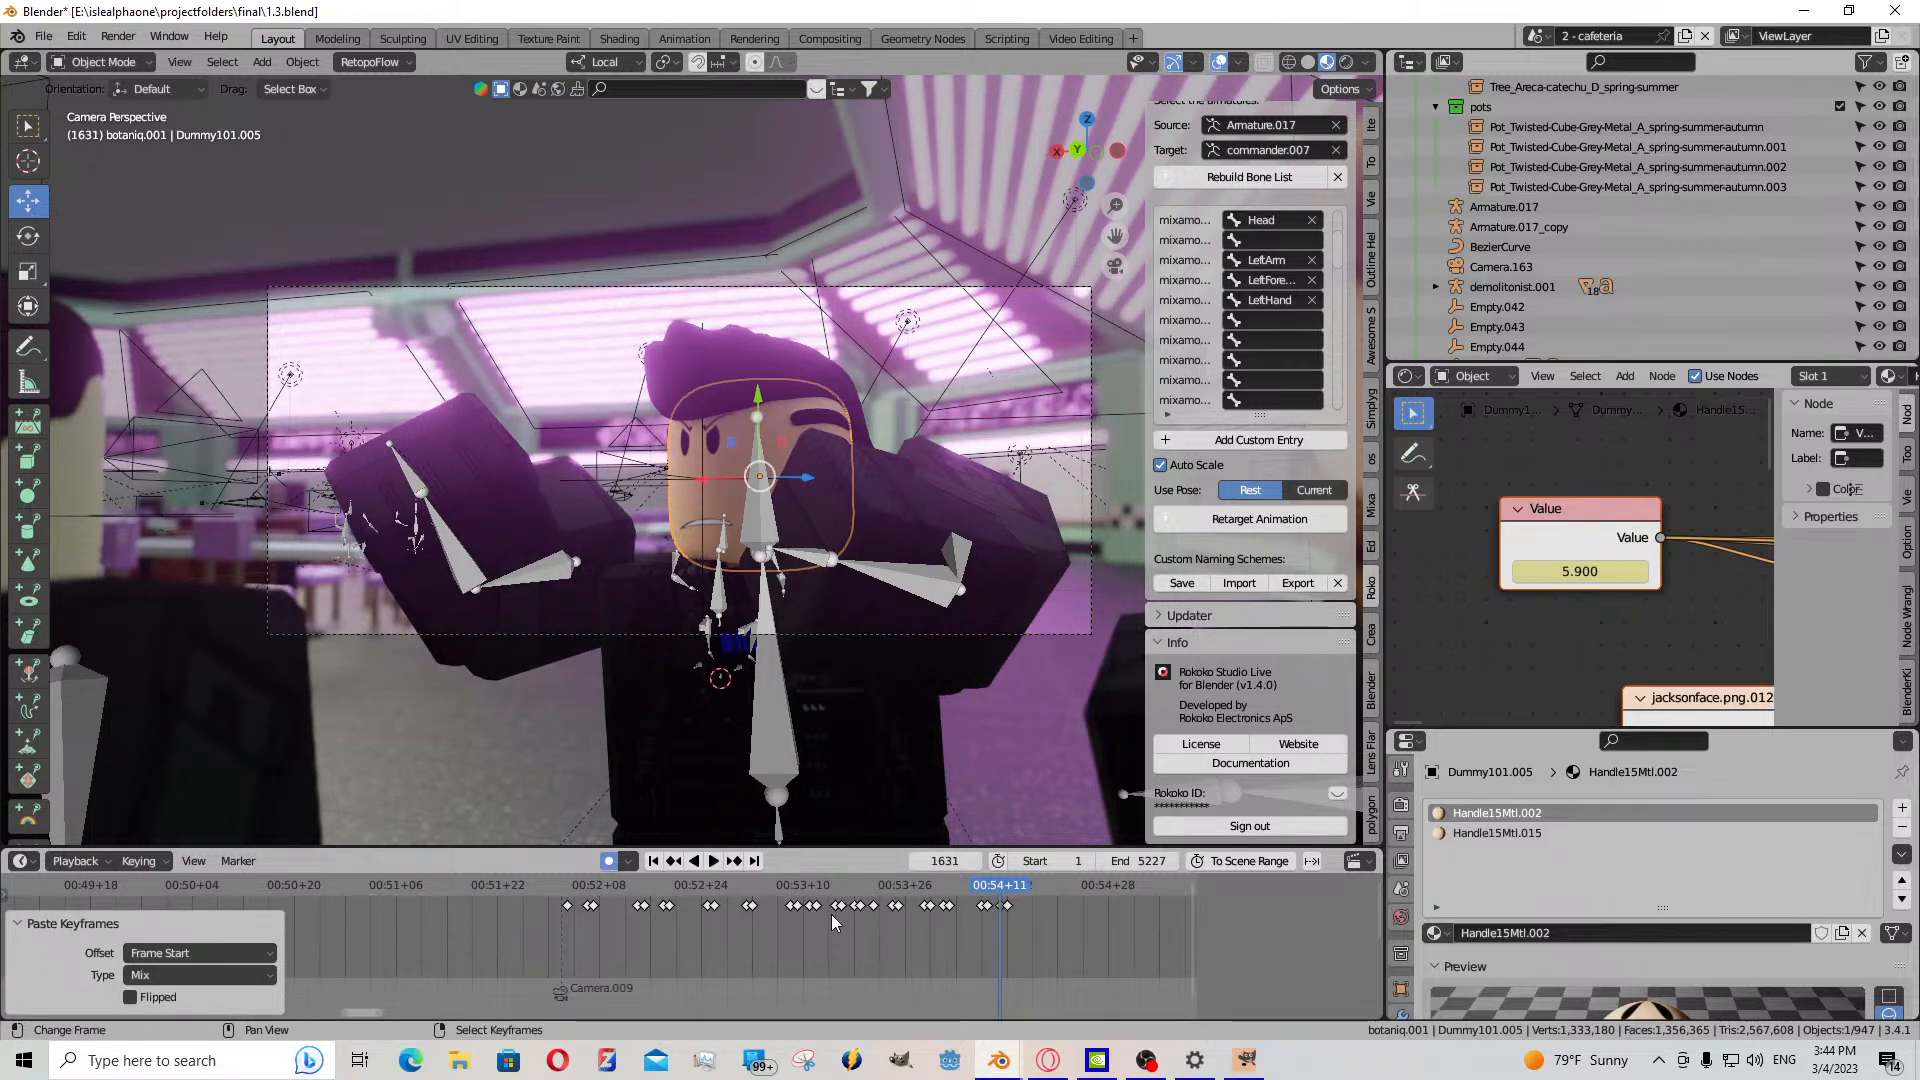
- Advance to frame 1641, keyframe Handle15Mtl.002's Value at 0.400, and paste the 13.600 keyframe at frame 1640
{"action": "left_click", "coordinate": [716, 863]}
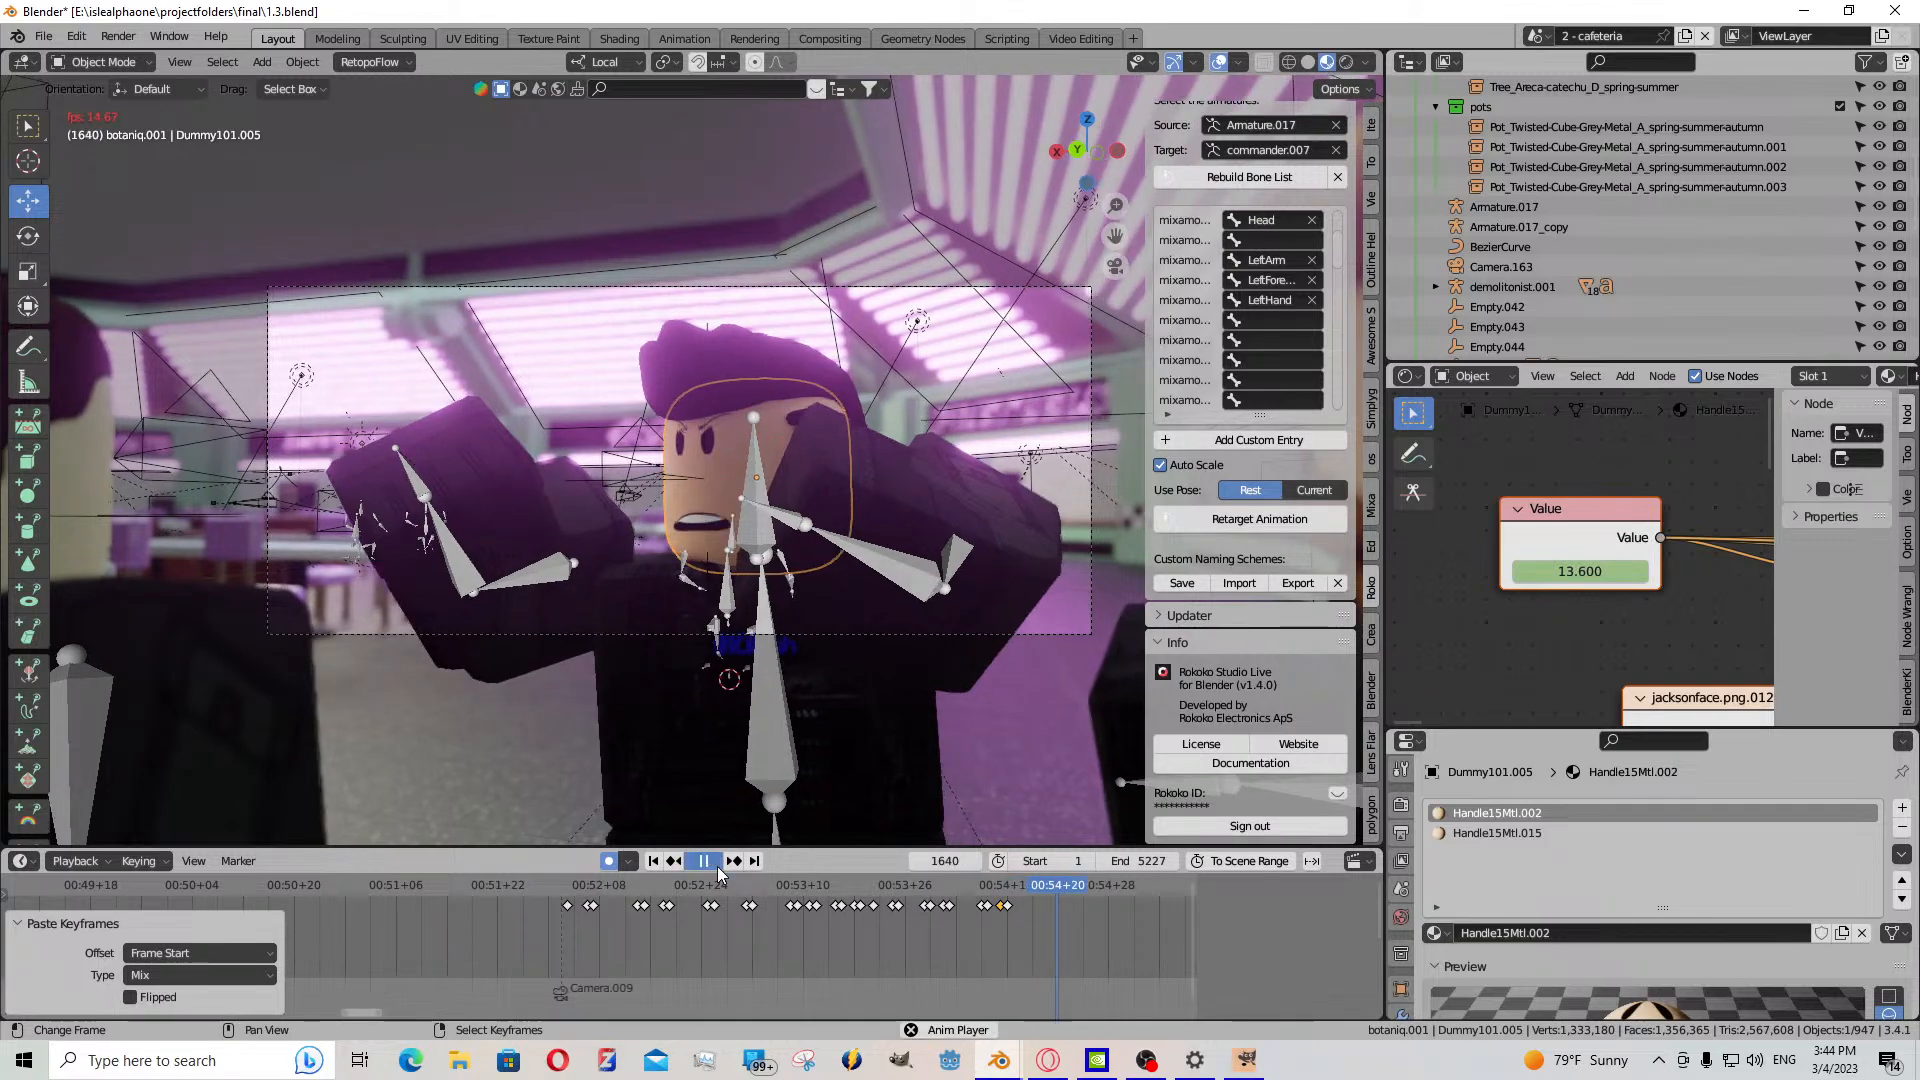
{"action": "left_click", "coordinate": [716, 863]}
{"action": "left_click_drag", "start_coordinate": [1580, 571], "coordinate": [1565, 570]}
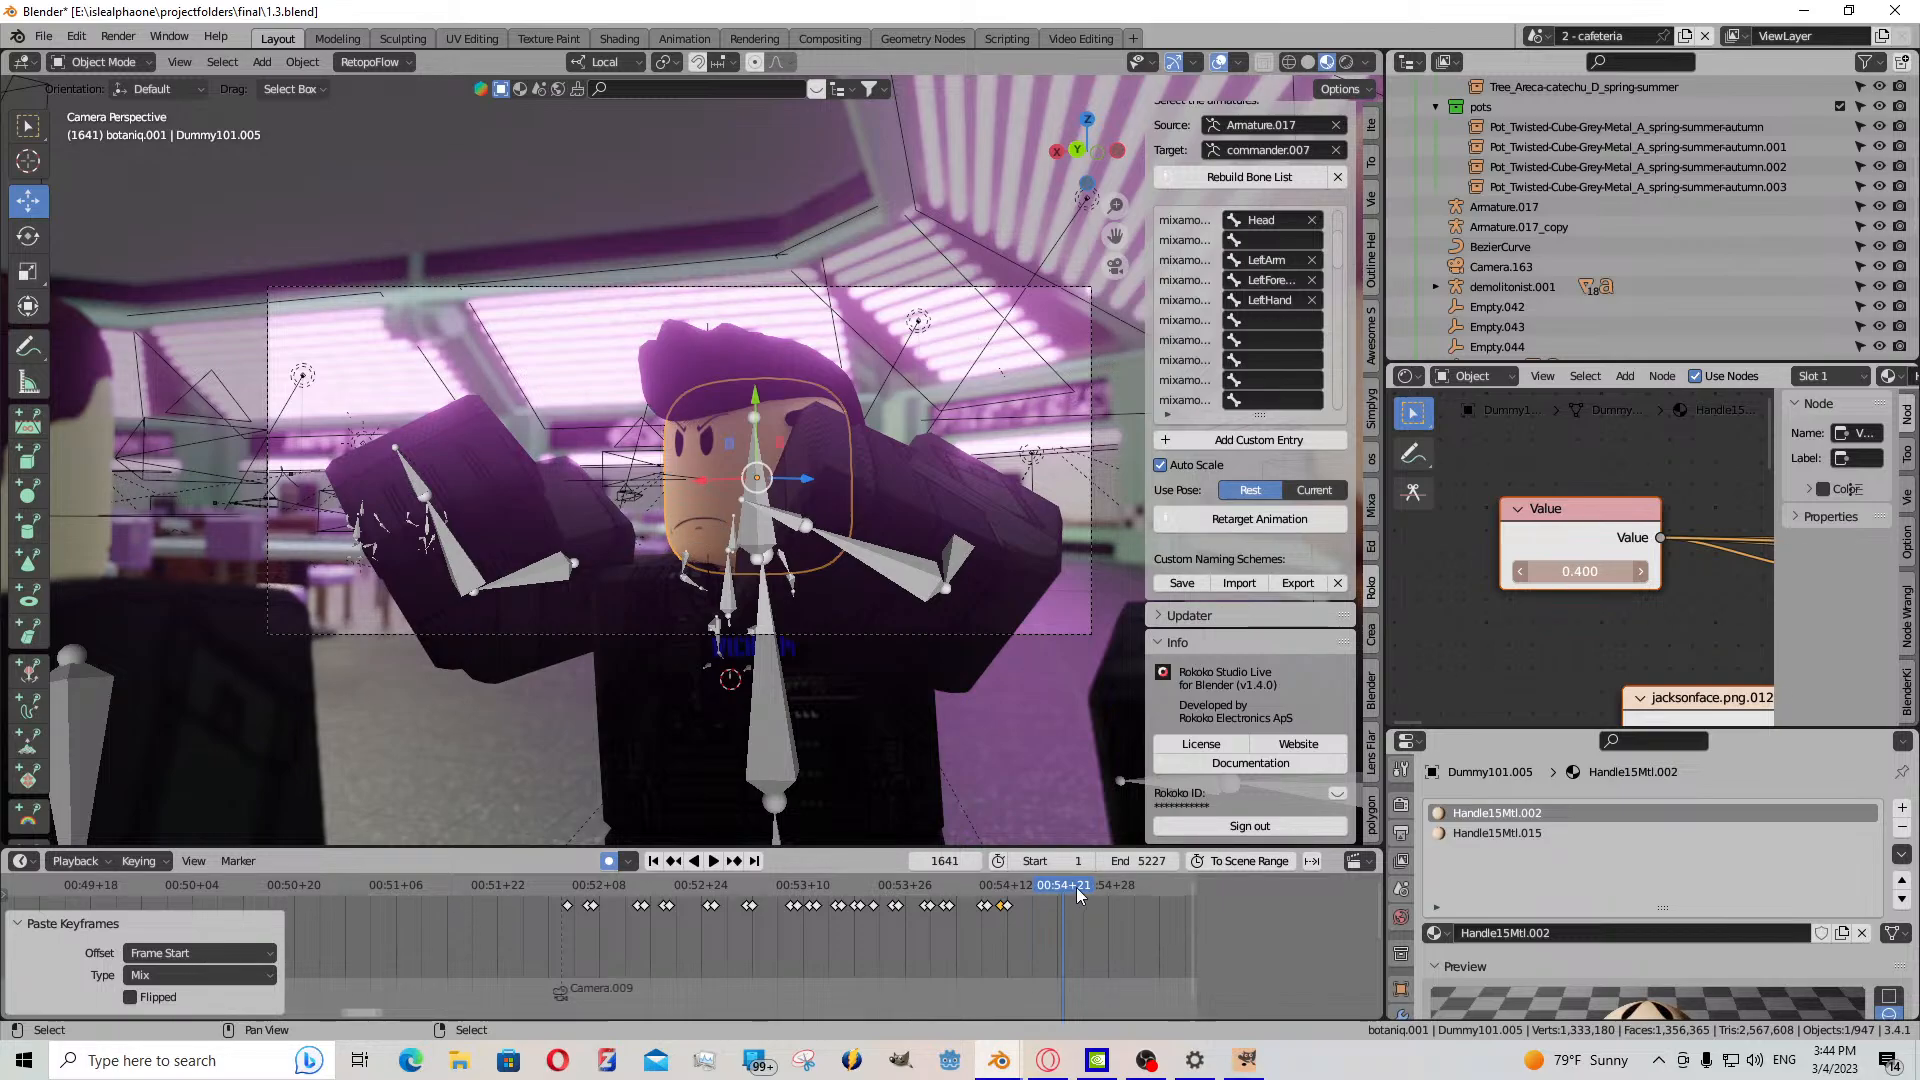
{"action": "key", "text": "Left"}
{"action": "left_click", "coordinate": [1011, 903]}
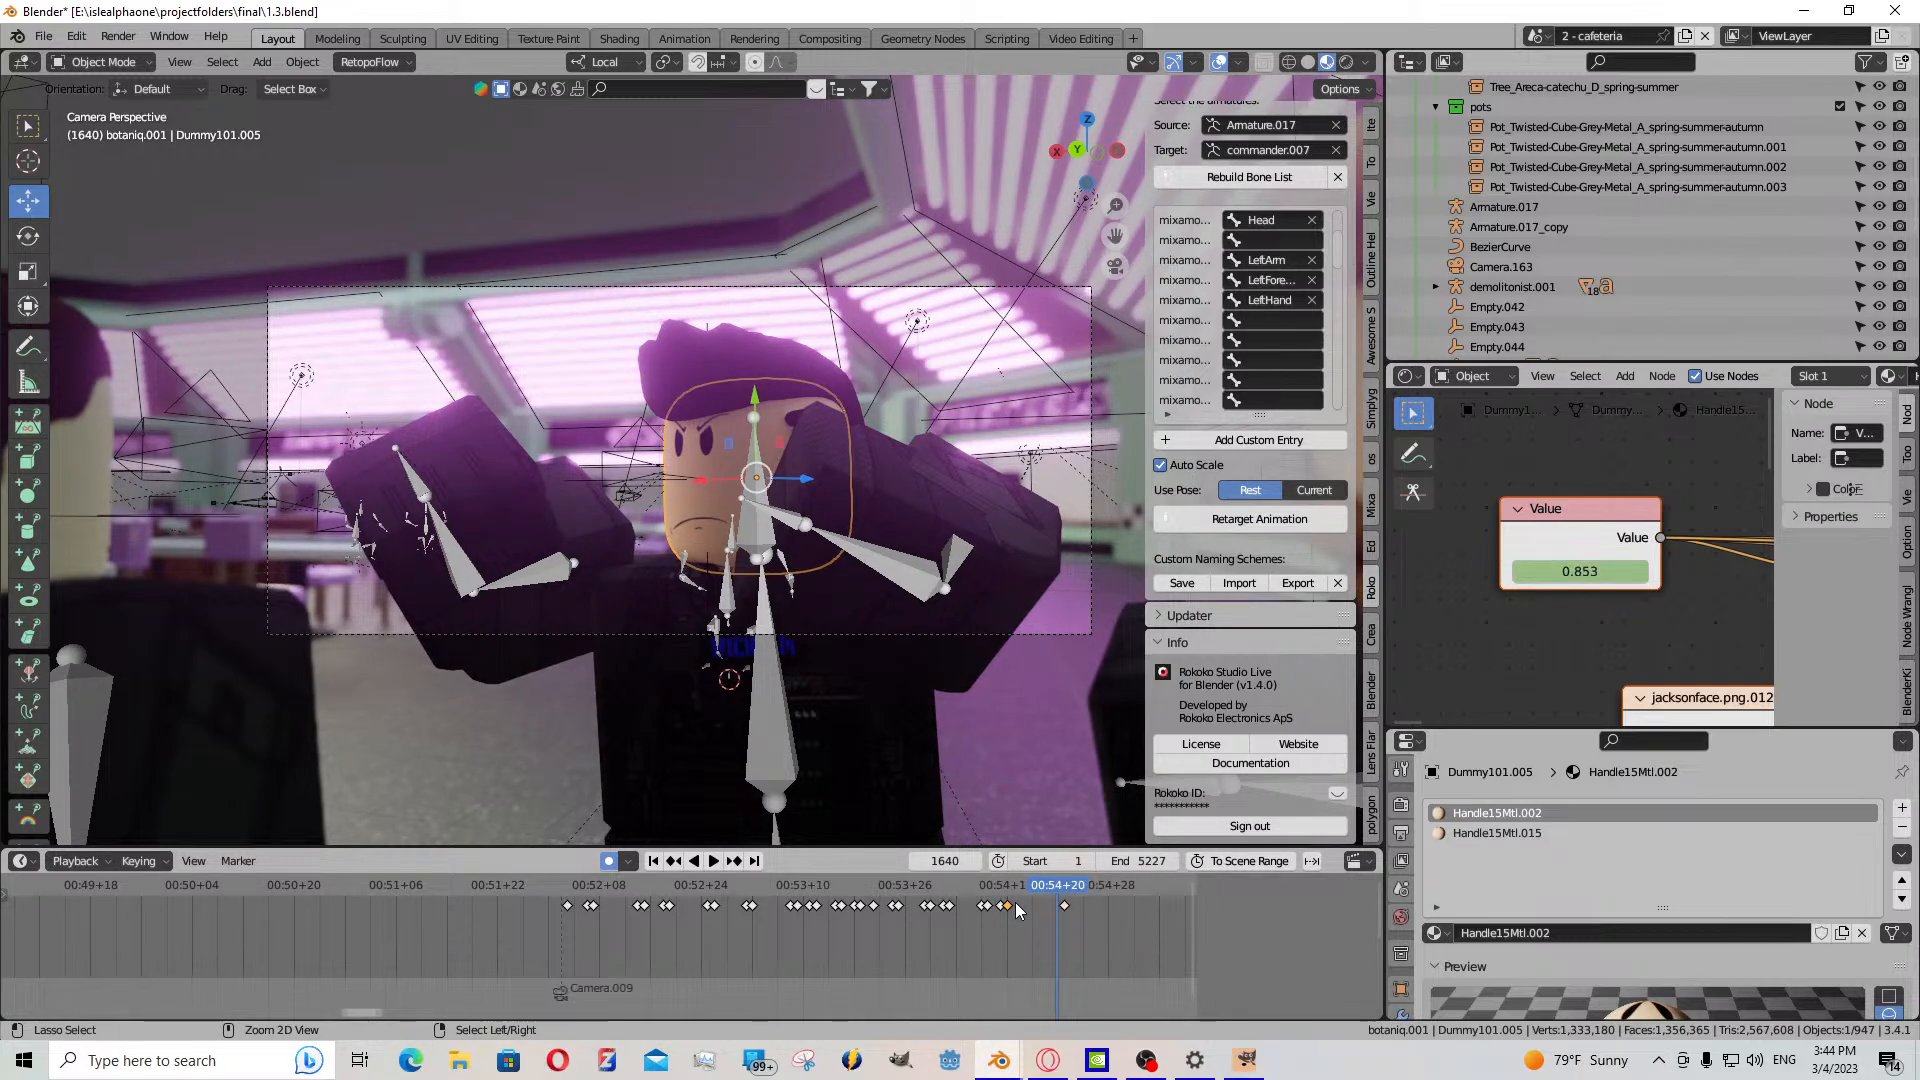
{"action": "key", "text": "ctrl+c"}
{"action": "key", "text": "ctrl+v"}
- Play the shot from frame 1561, and move the last two mouth keyframes about 4 frames earlier
{"action": "left_click", "coordinate": [554, 890]}
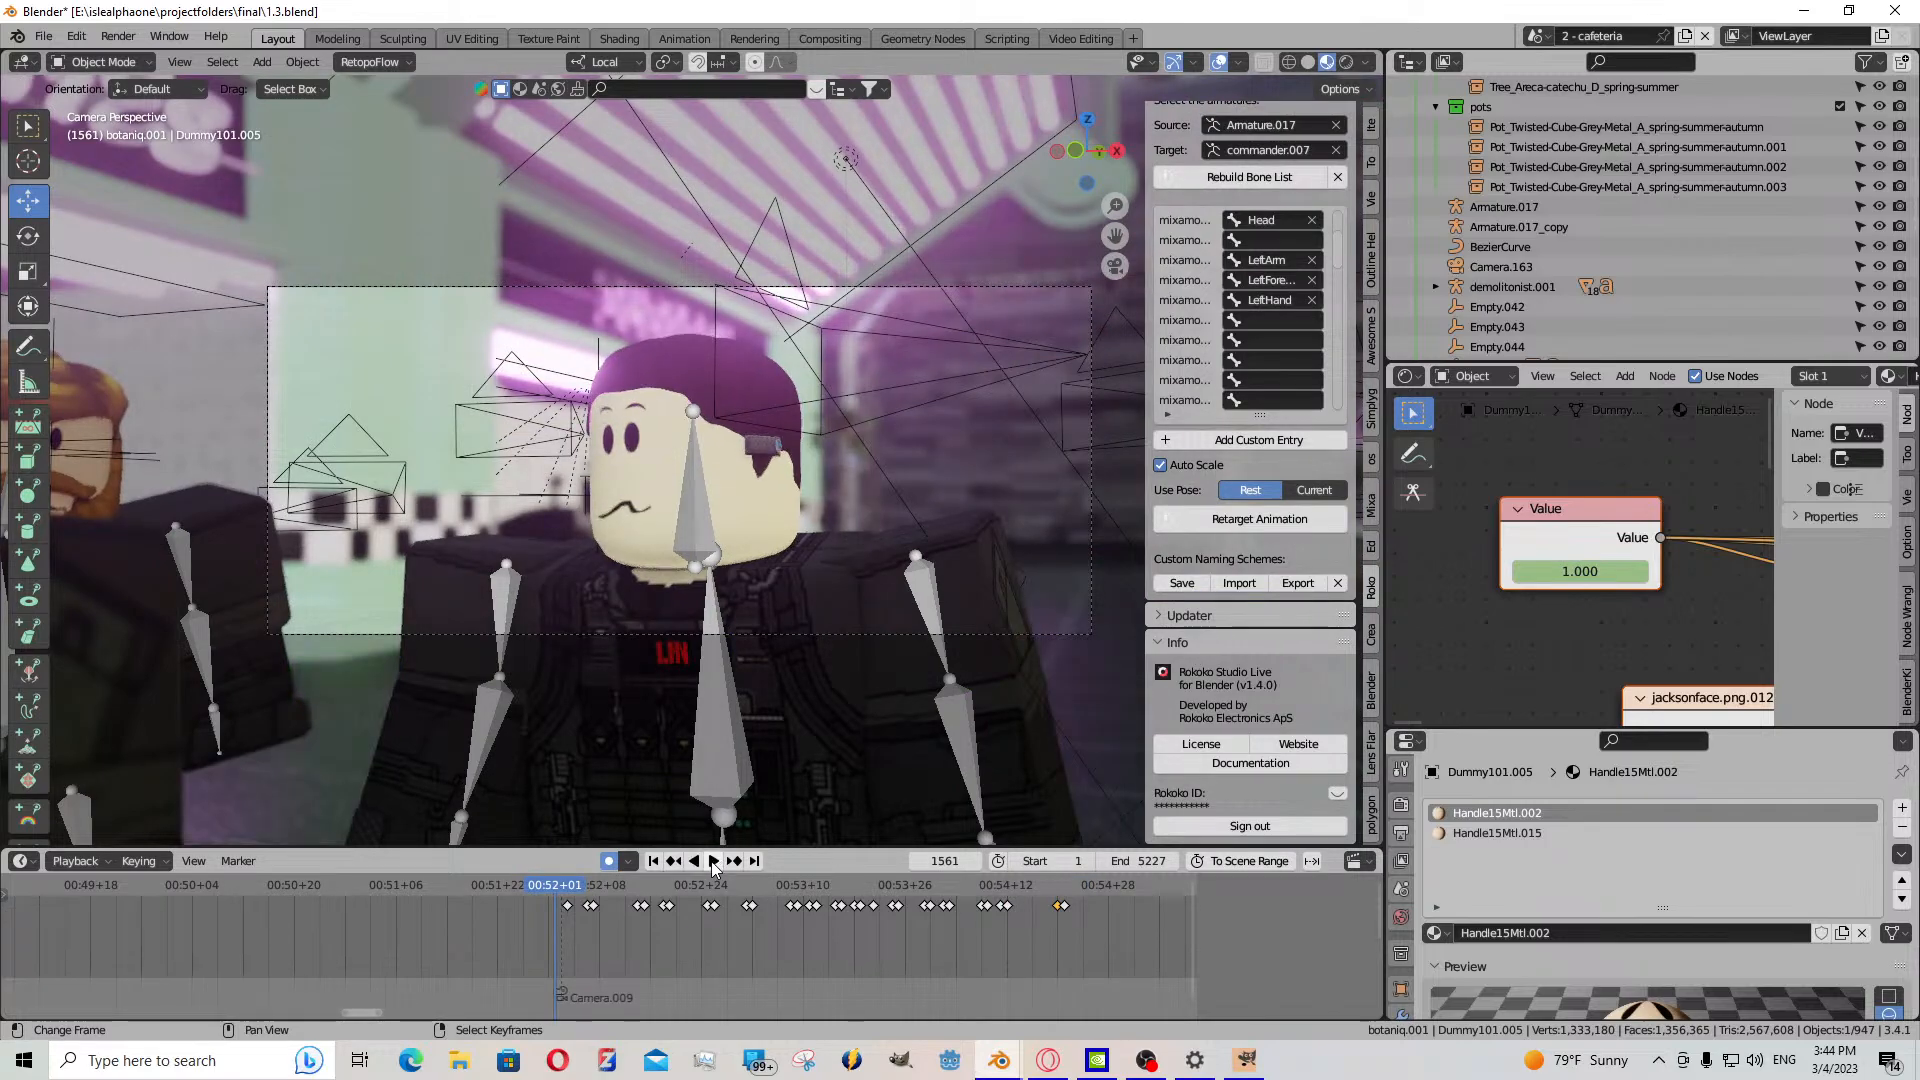
{"action": "left_click", "coordinate": [712, 861]}
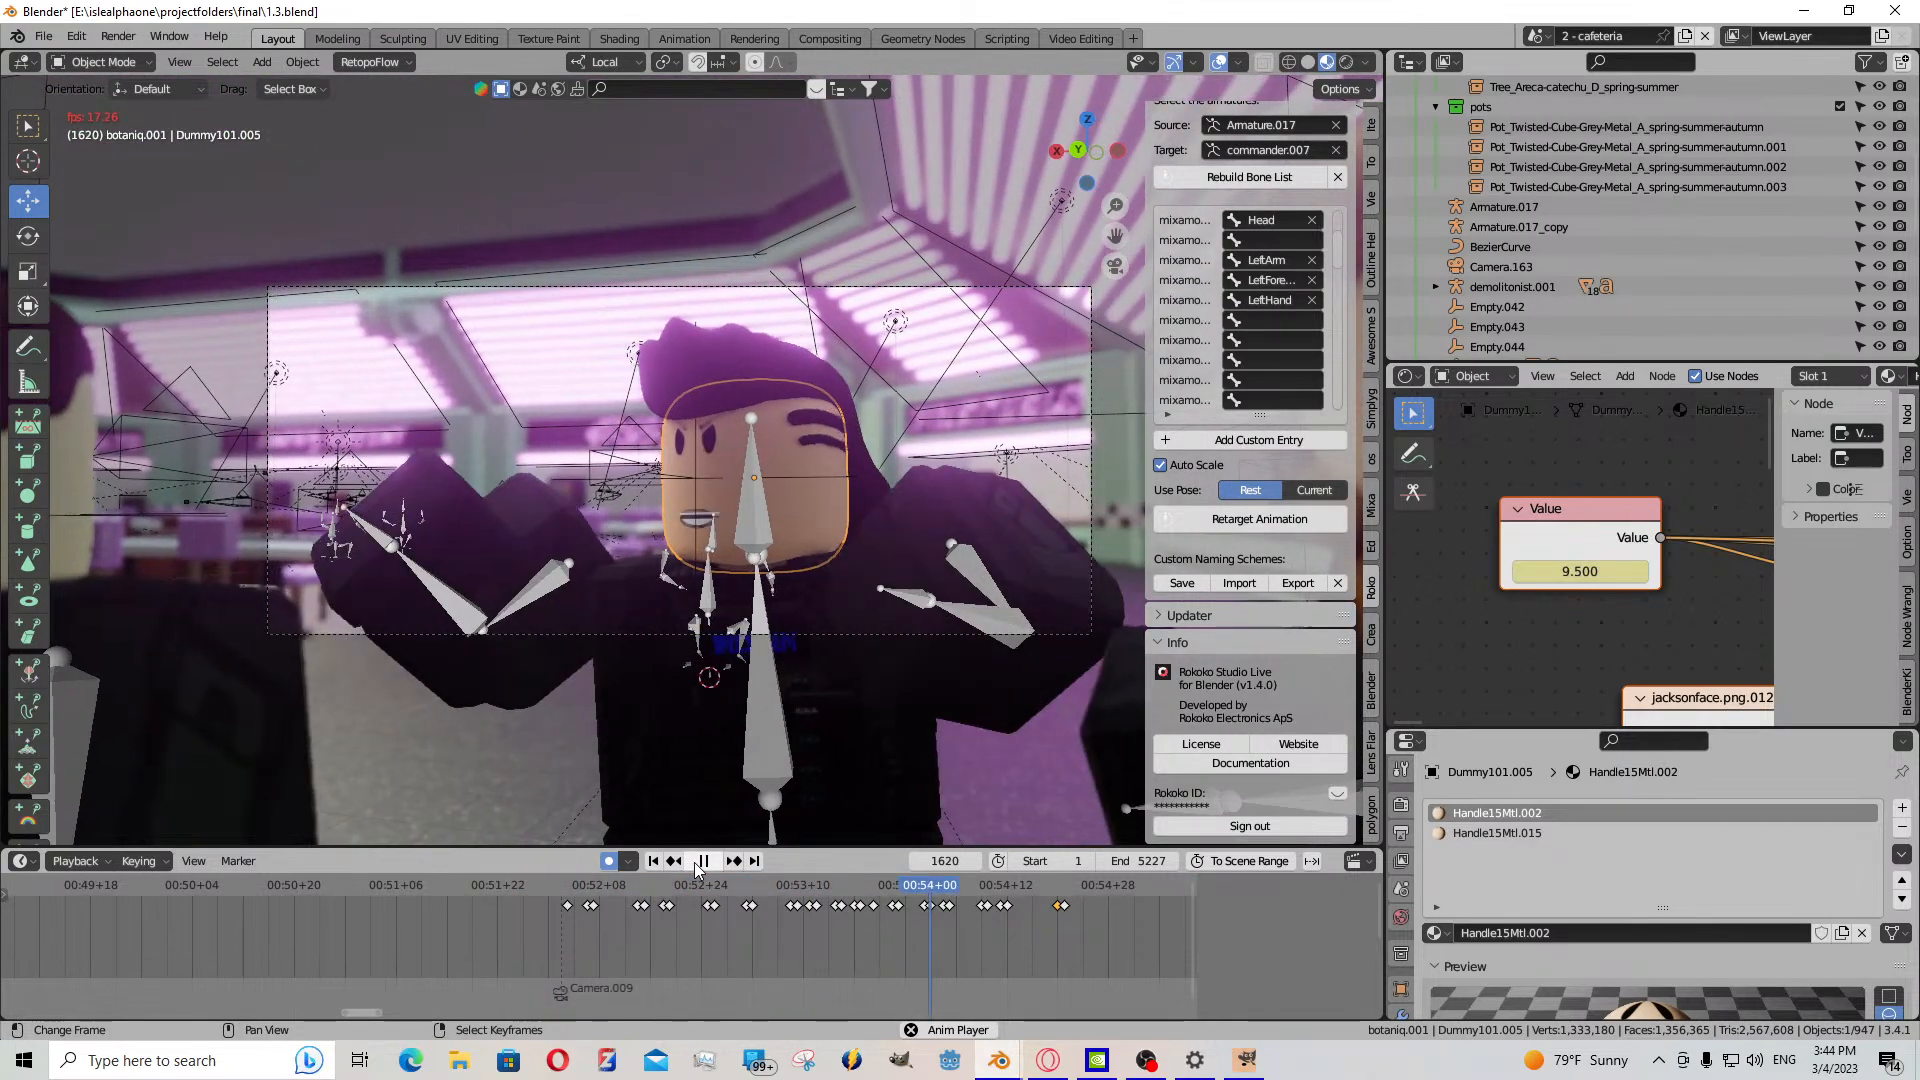
{"action": "left_click", "coordinate": [698, 864]}
{"action": "mouse_move", "coordinate": [1030, 934]}
{"action": "left_mouse_down"}
{"action": "mouse_move", "coordinate": [1009, 924]}
{"action": "mouse_move", "coordinate": [1038, 920]}
{"action": "left_mouse_up"}
{"action": "left_click", "coordinate": [1066, 907]}
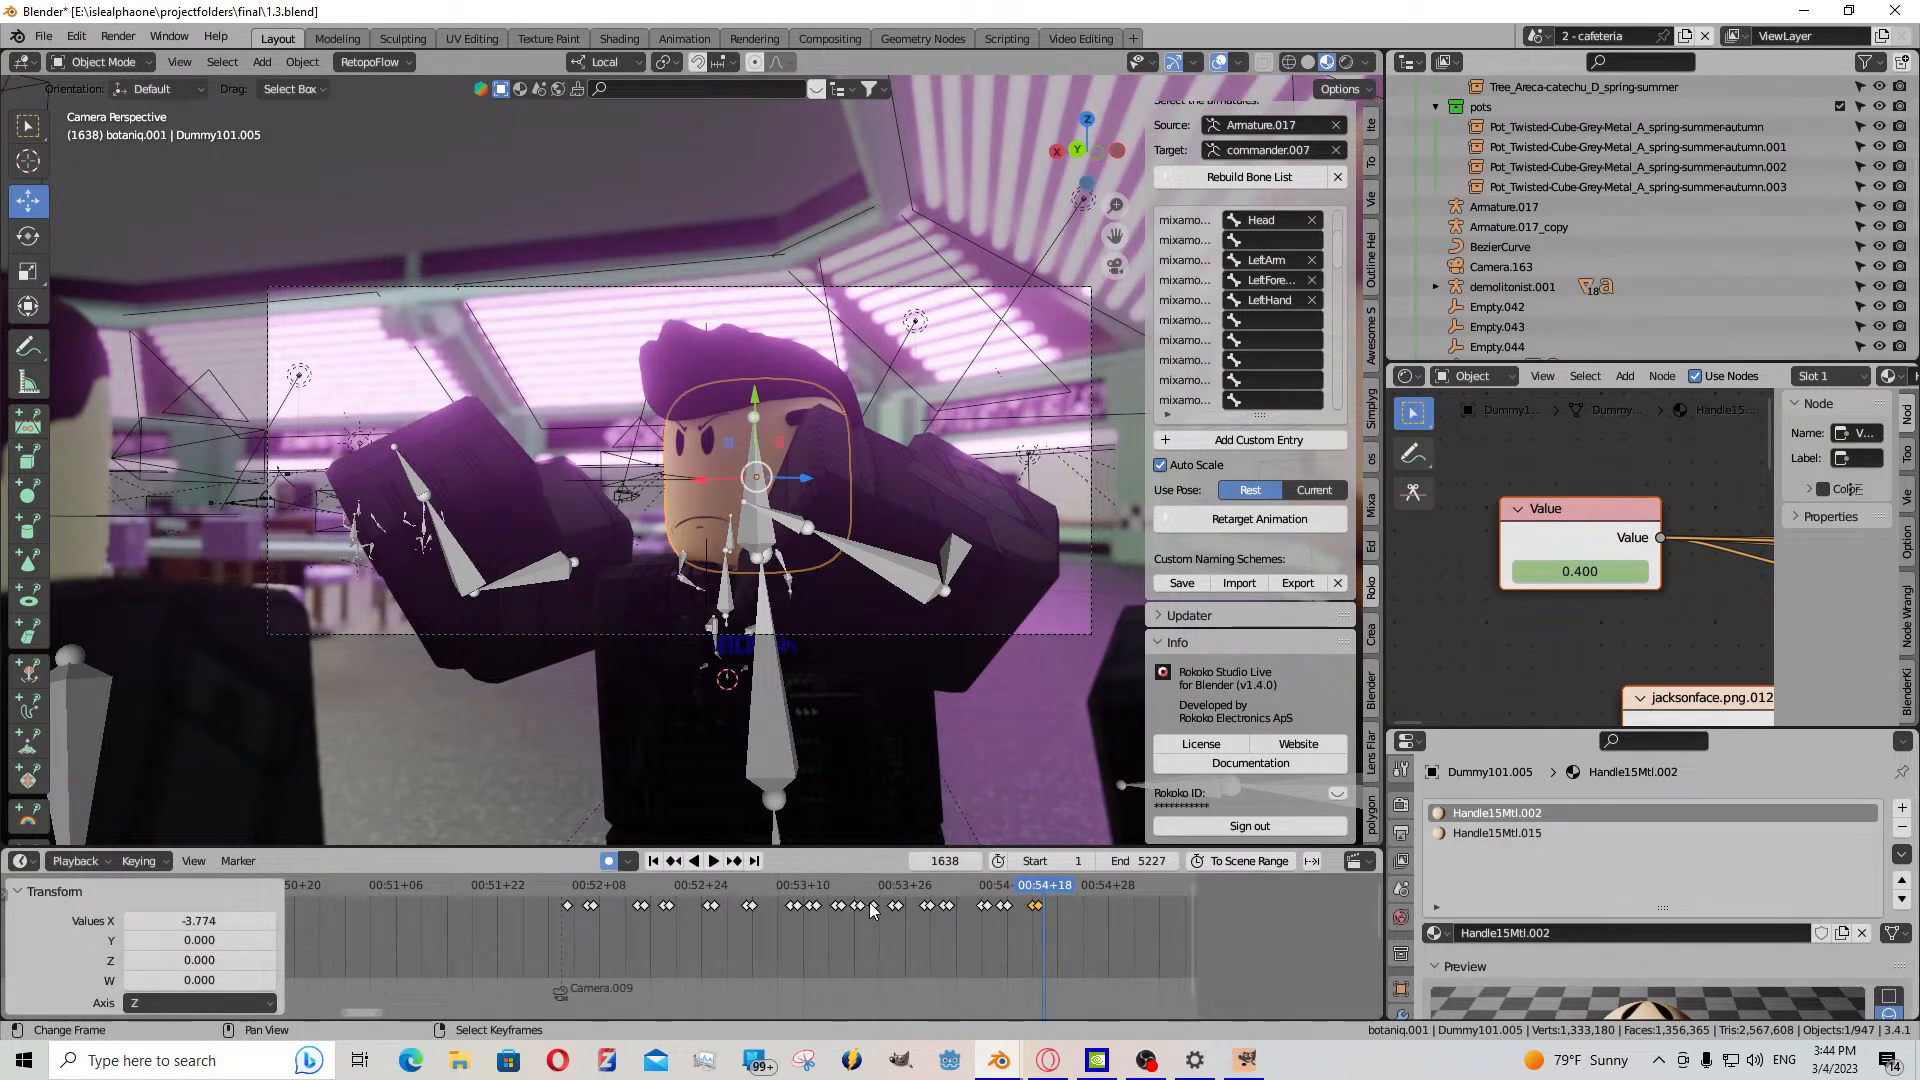
- Replay the Camera.009 shot to check the timing of the mouth keyframes
{"action": "left_click", "coordinate": [714, 862]}
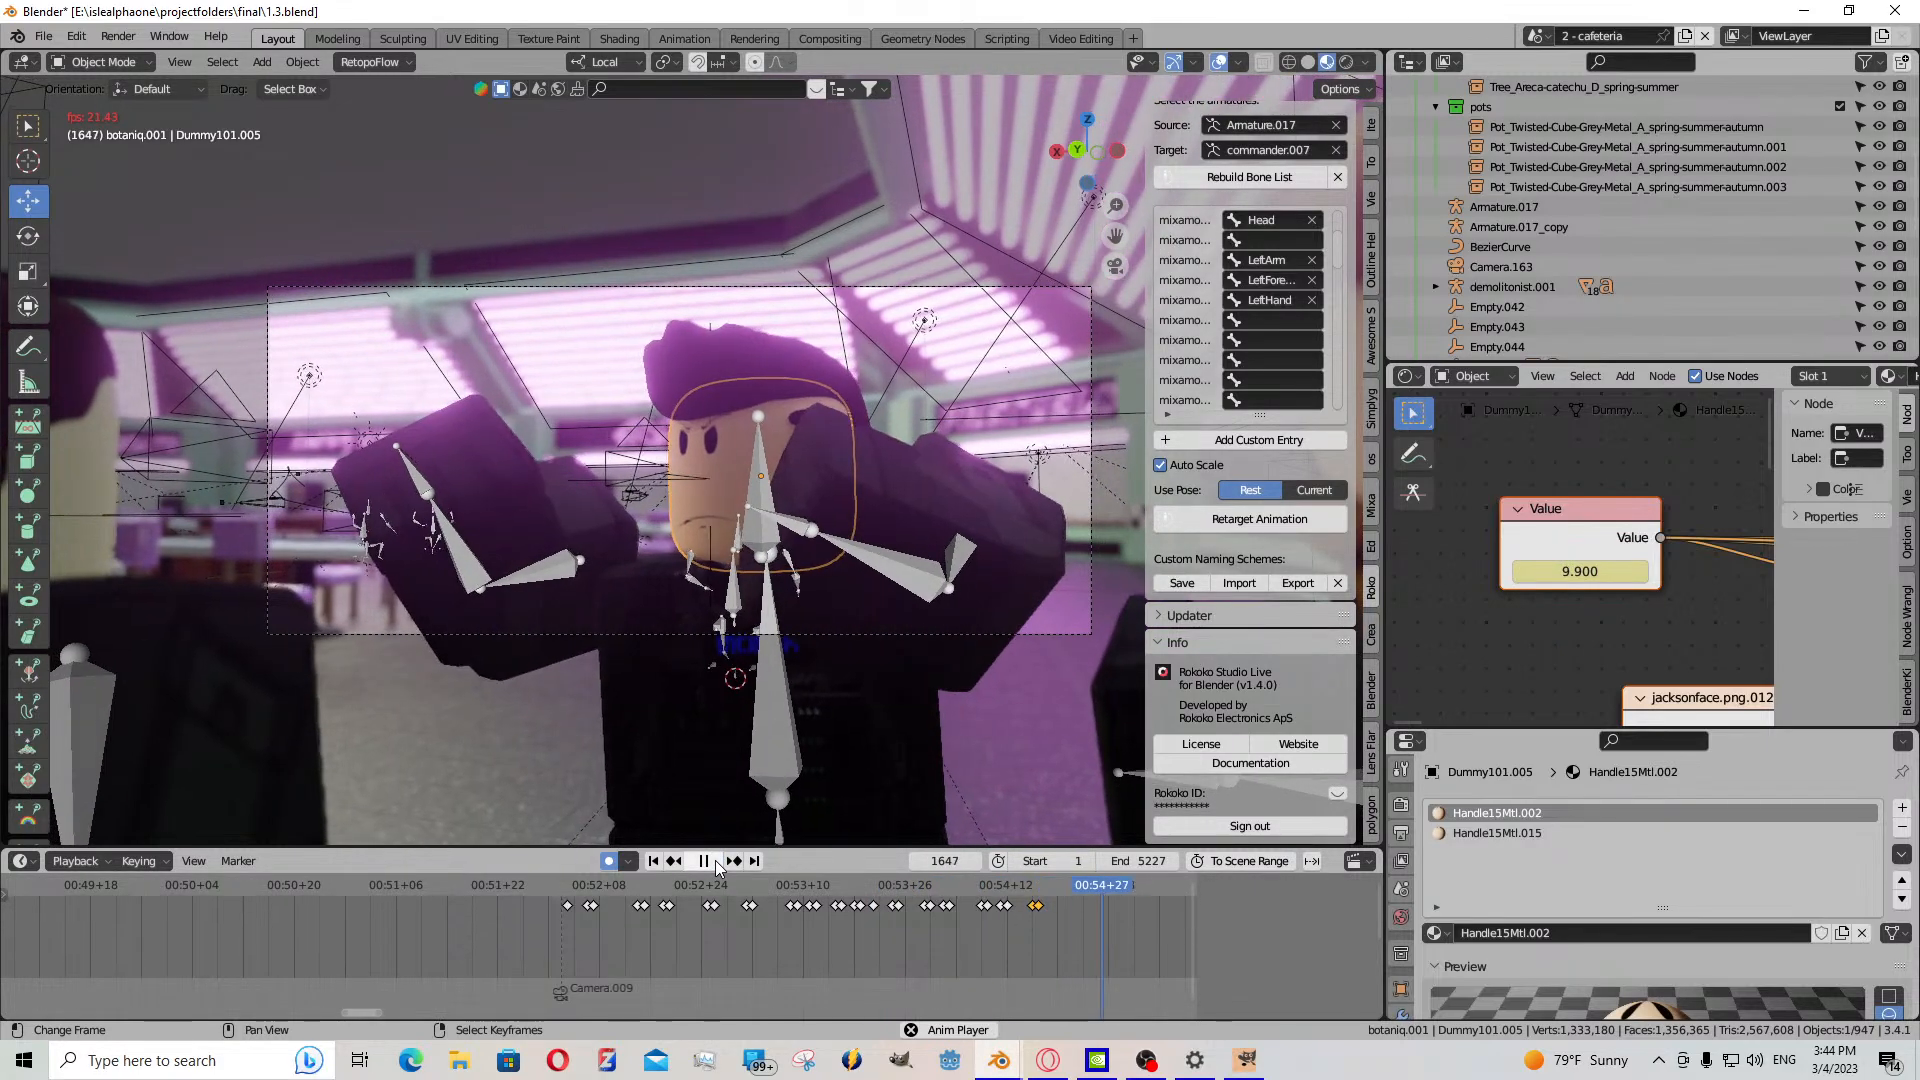
{"action": "left_click", "coordinate": [586, 898]}
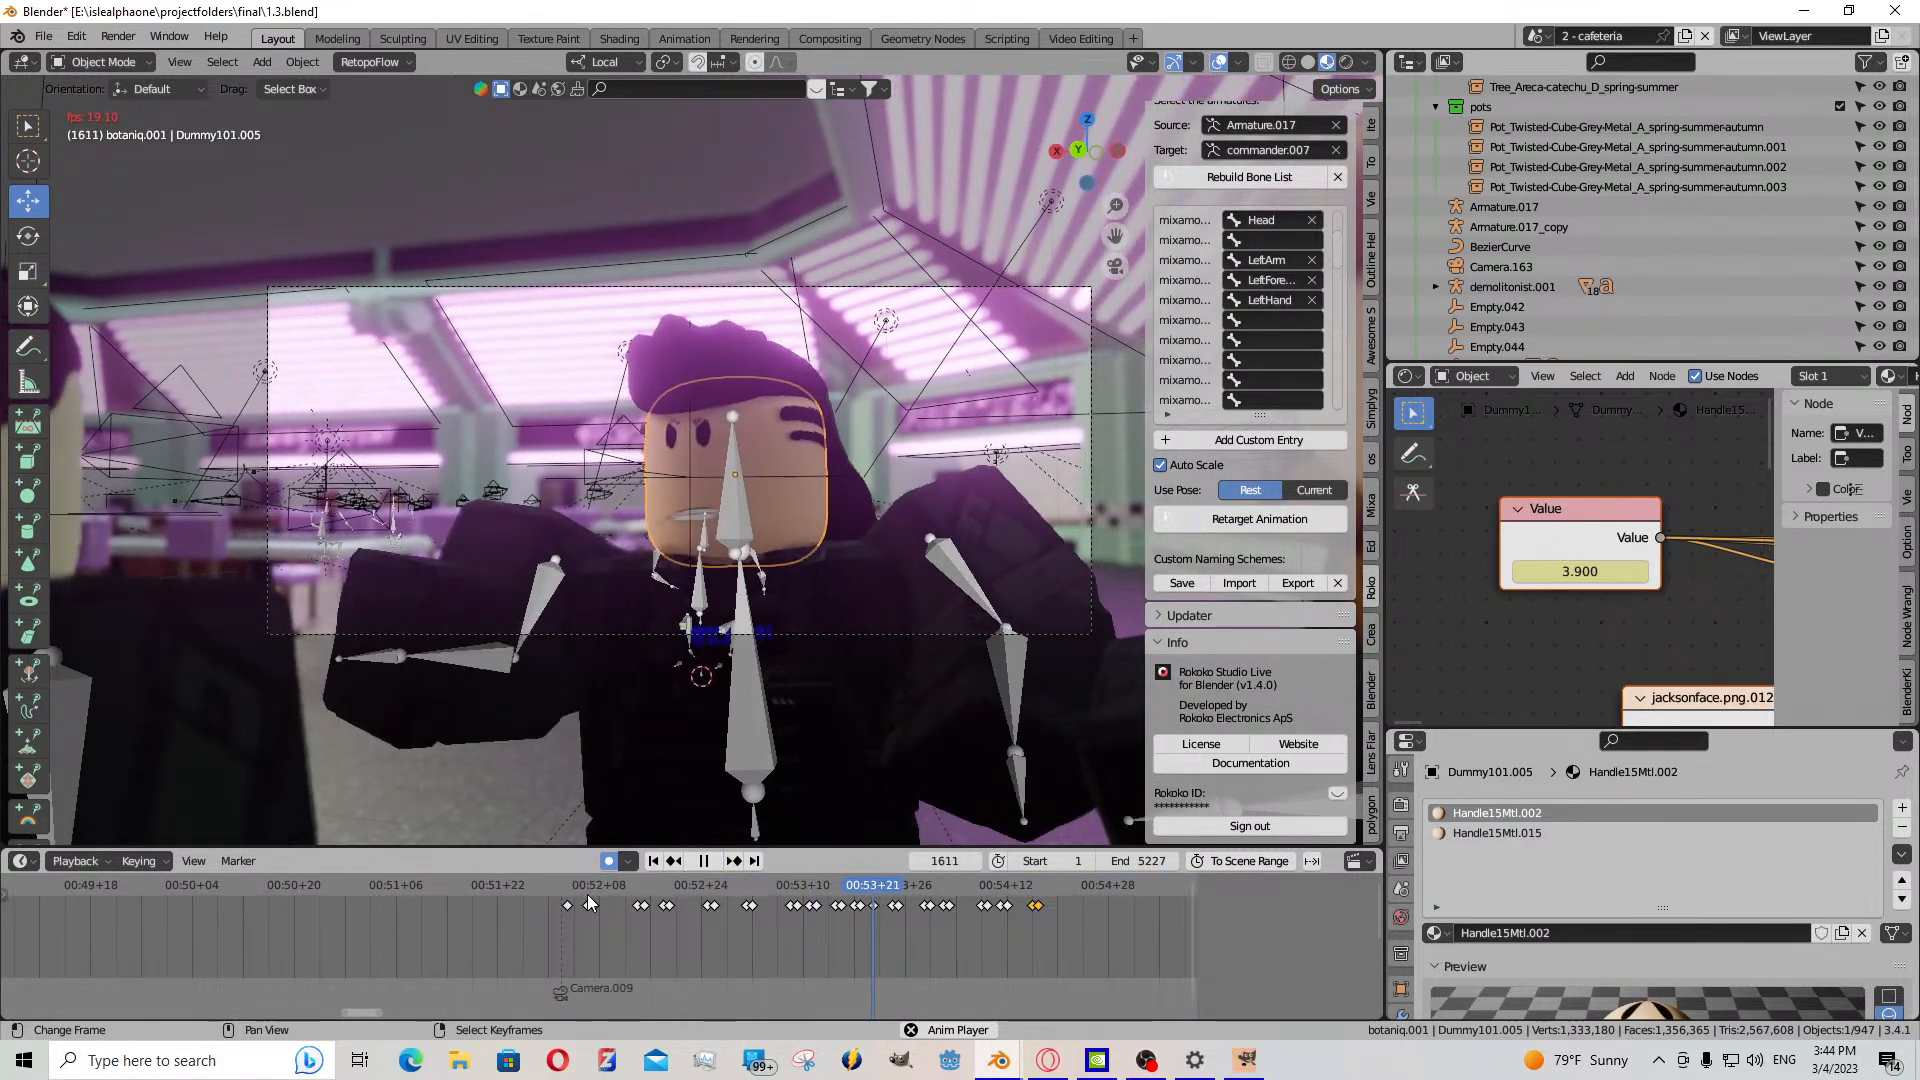
{"action": "left_click", "coordinate": [462, 908]}
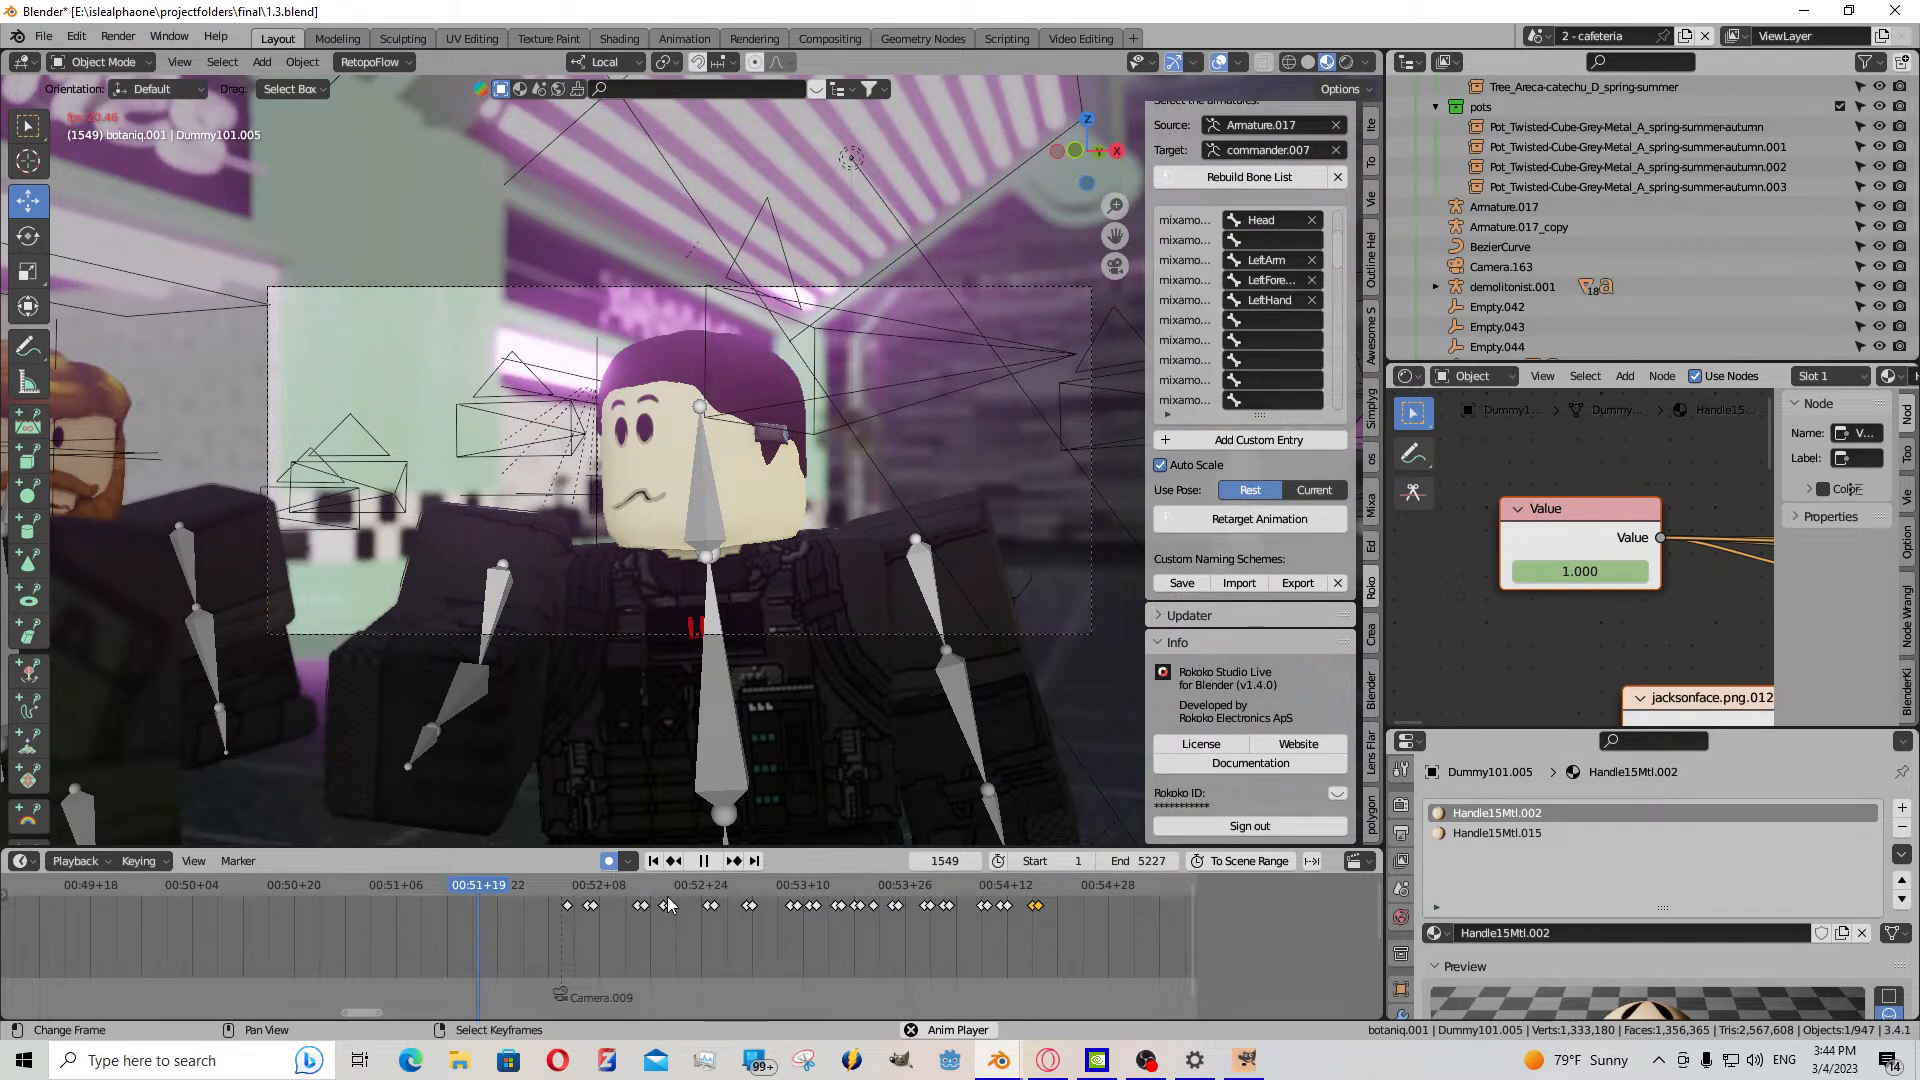
{"action": "scroll", "coordinate": [690, 924], "scroll_direction": "up", "scroll_amount": 4}
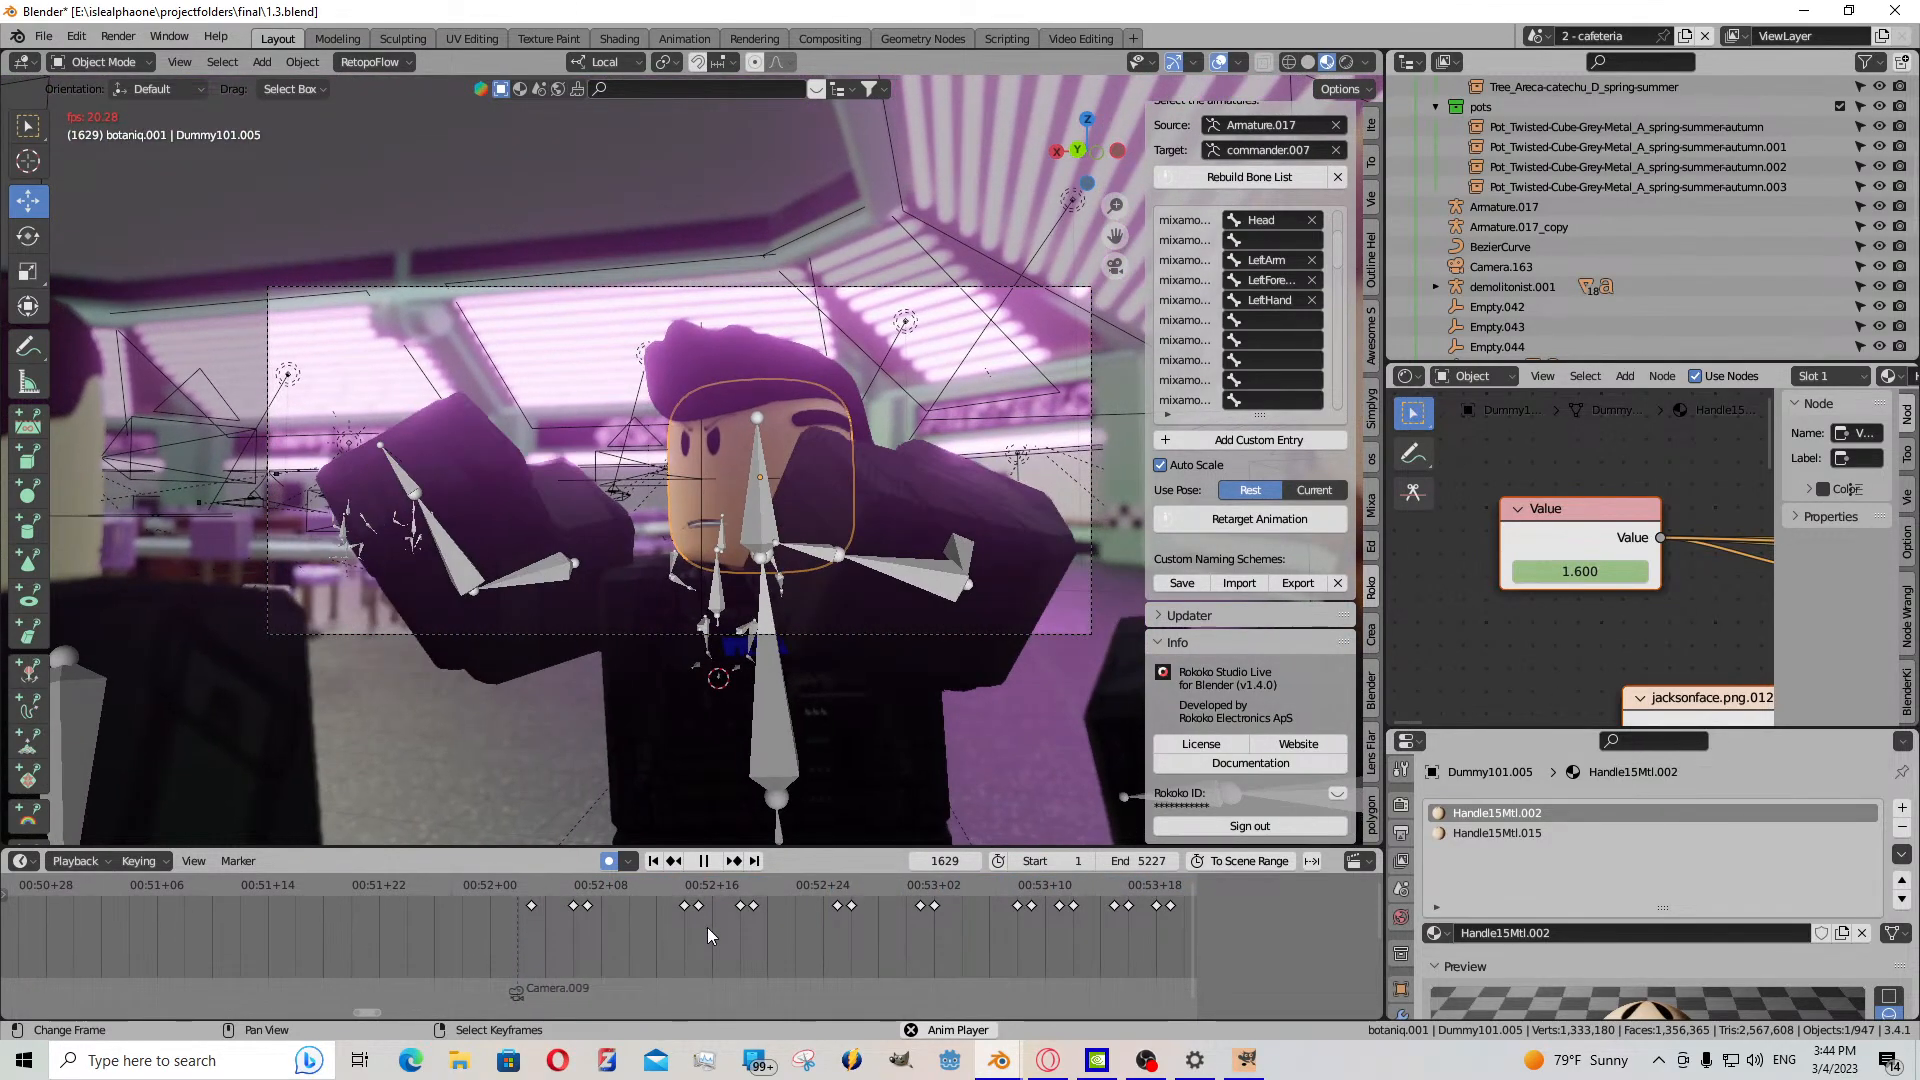
{"action": "scroll", "coordinate": [706, 929], "scroll_direction": "down", "scroll_amount": 13}
{"action": "left_click", "coordinate": [563, 888]}
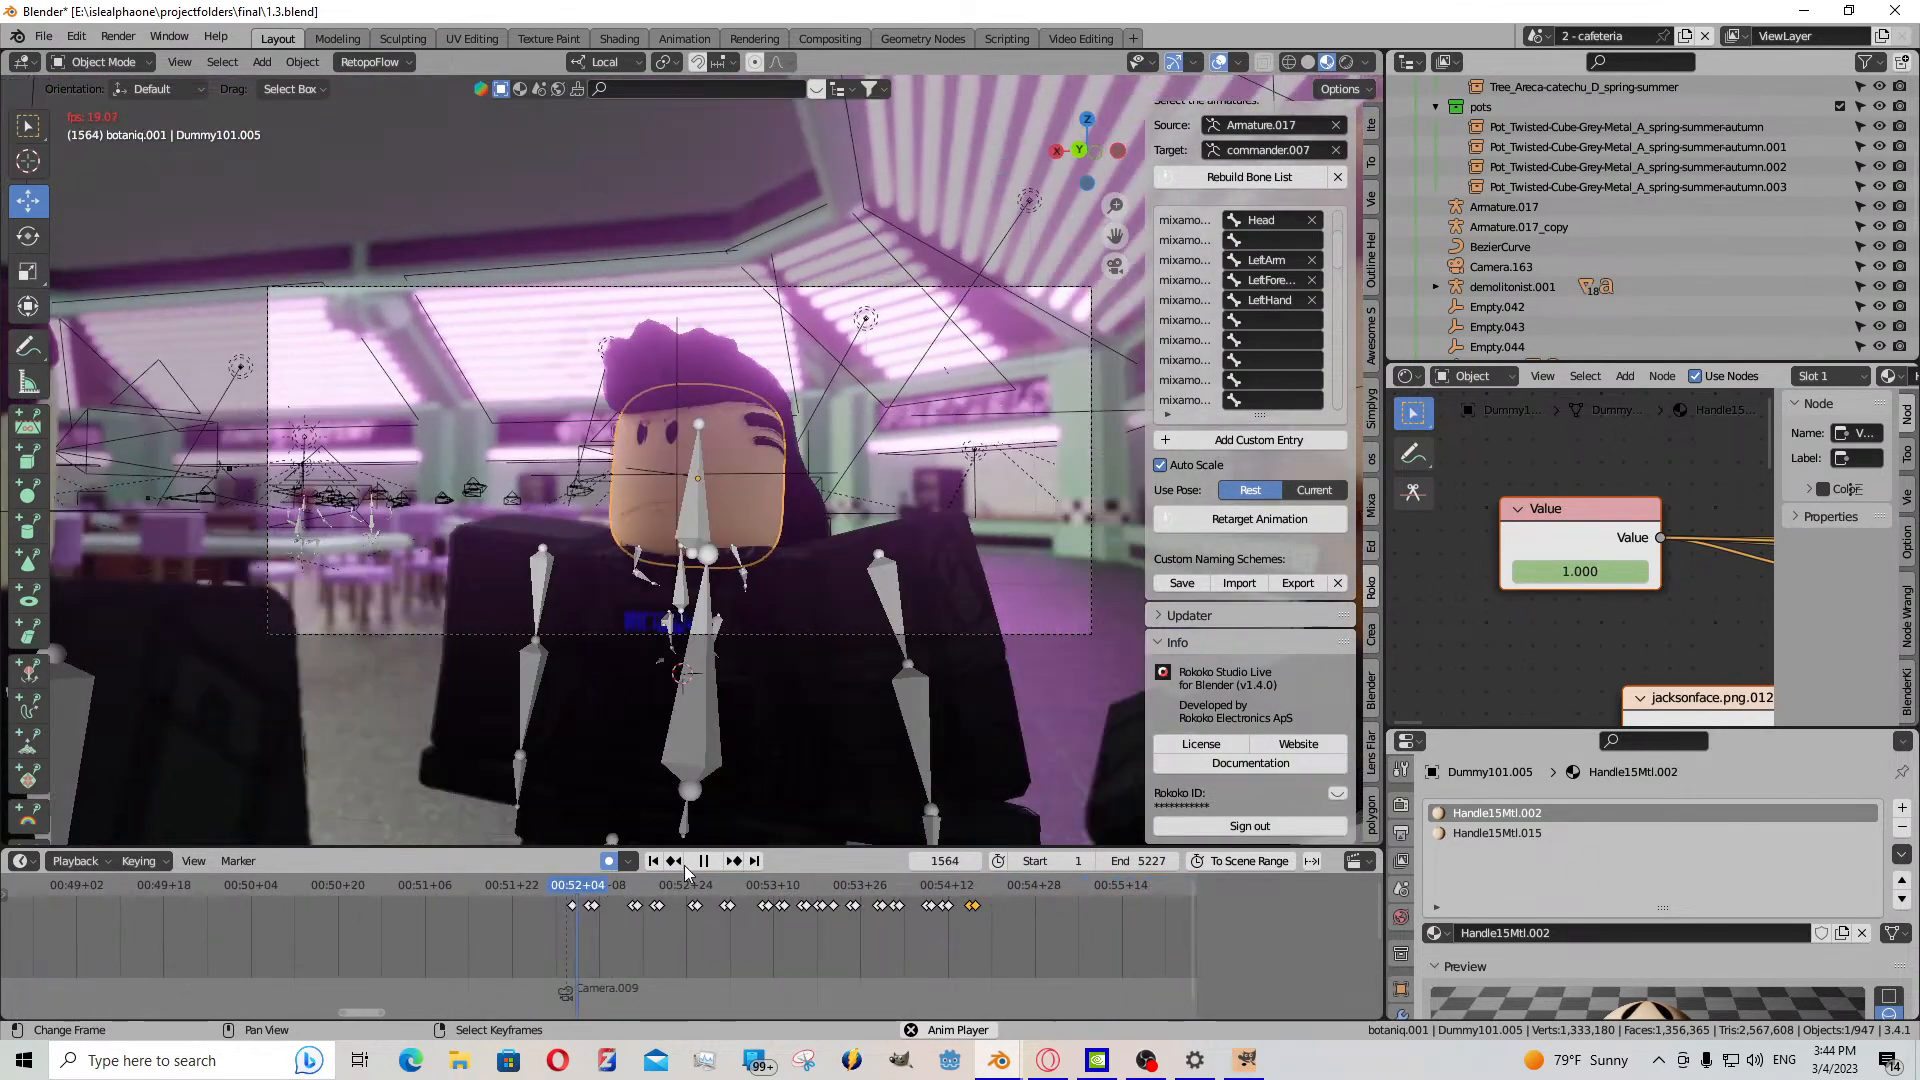
{"action": "left_click", "coordinate": [703, 862]}
- Select the gunner armature's Head bone in Pose Mode and display its bone constraints
{"action": "left_click_drag", "start_coordinate": [670, 894], "coordinate": [750, 942]}
{"action": "left_click", "coordinate": [694, 498]}
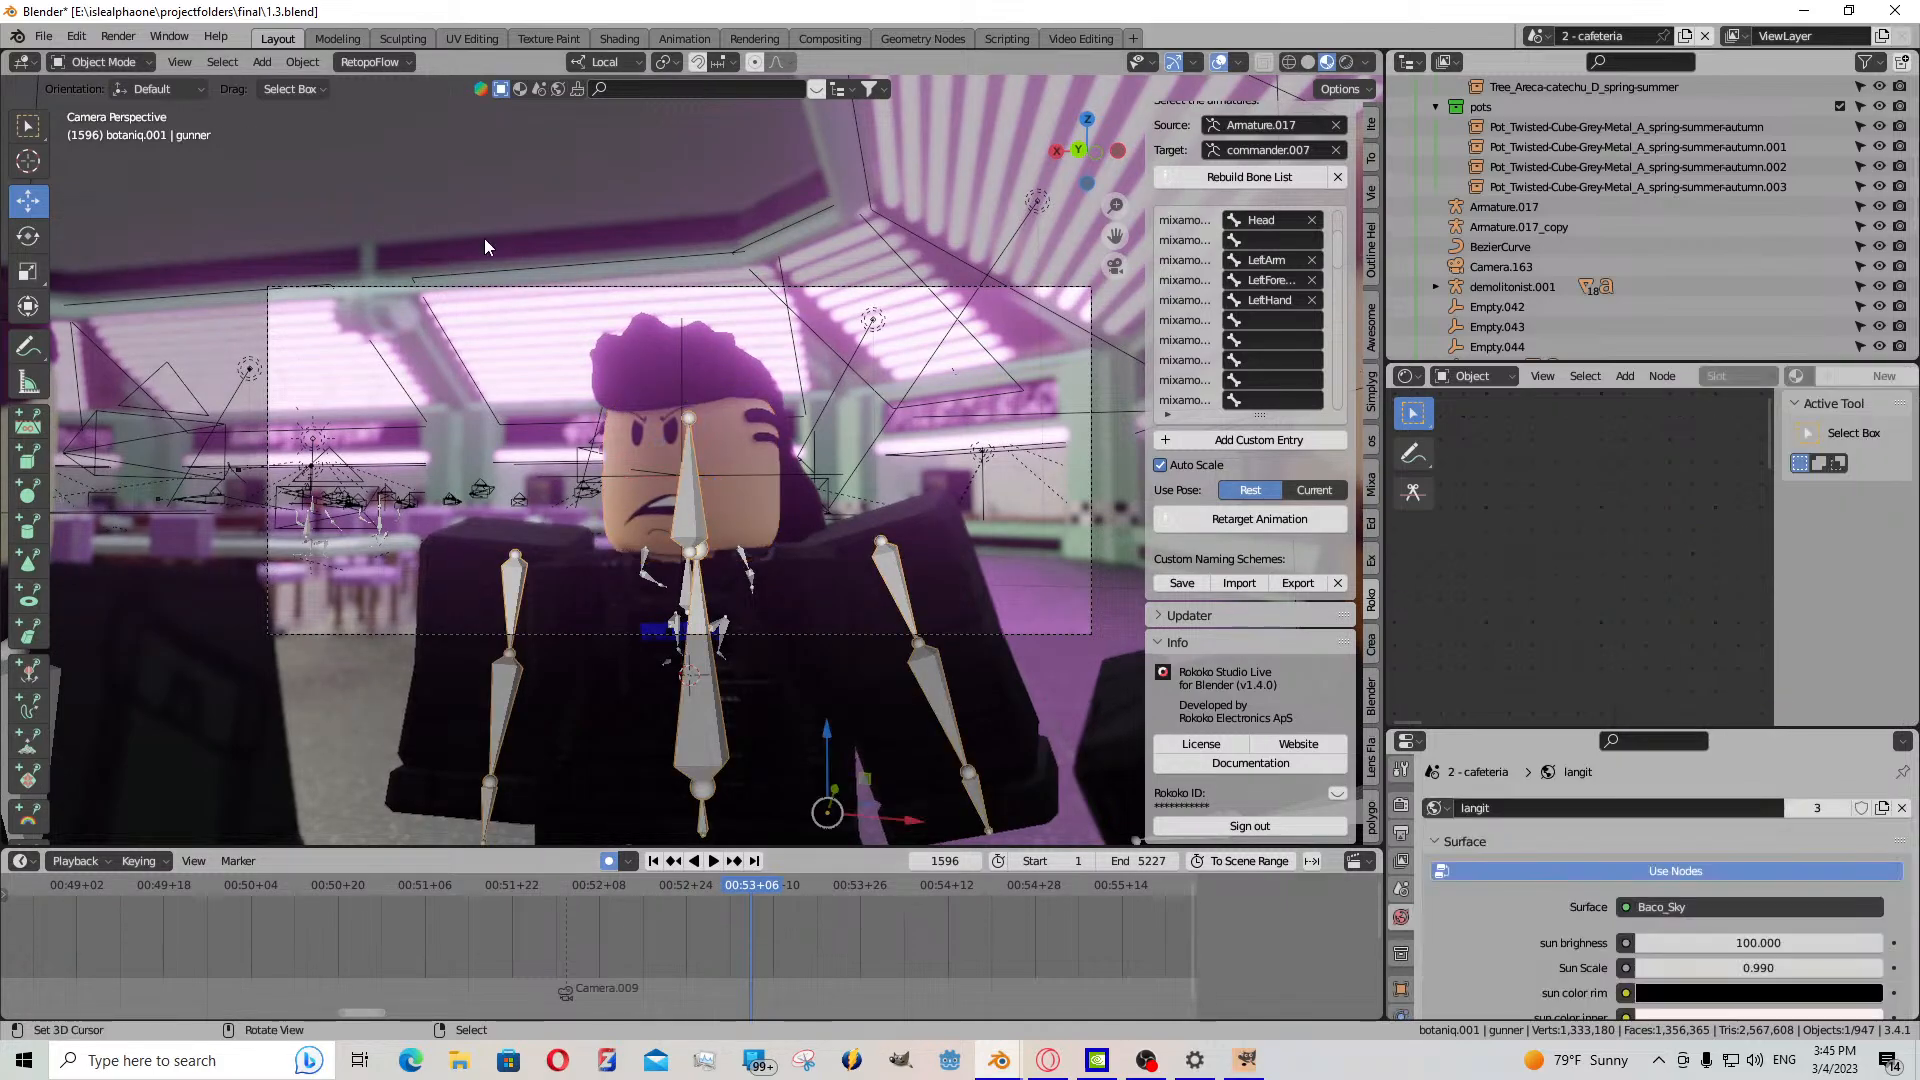
{"action": "left_click", "coordinate": [100, 62]}
{"action": "left_click", "coordinate": [100, 130]}
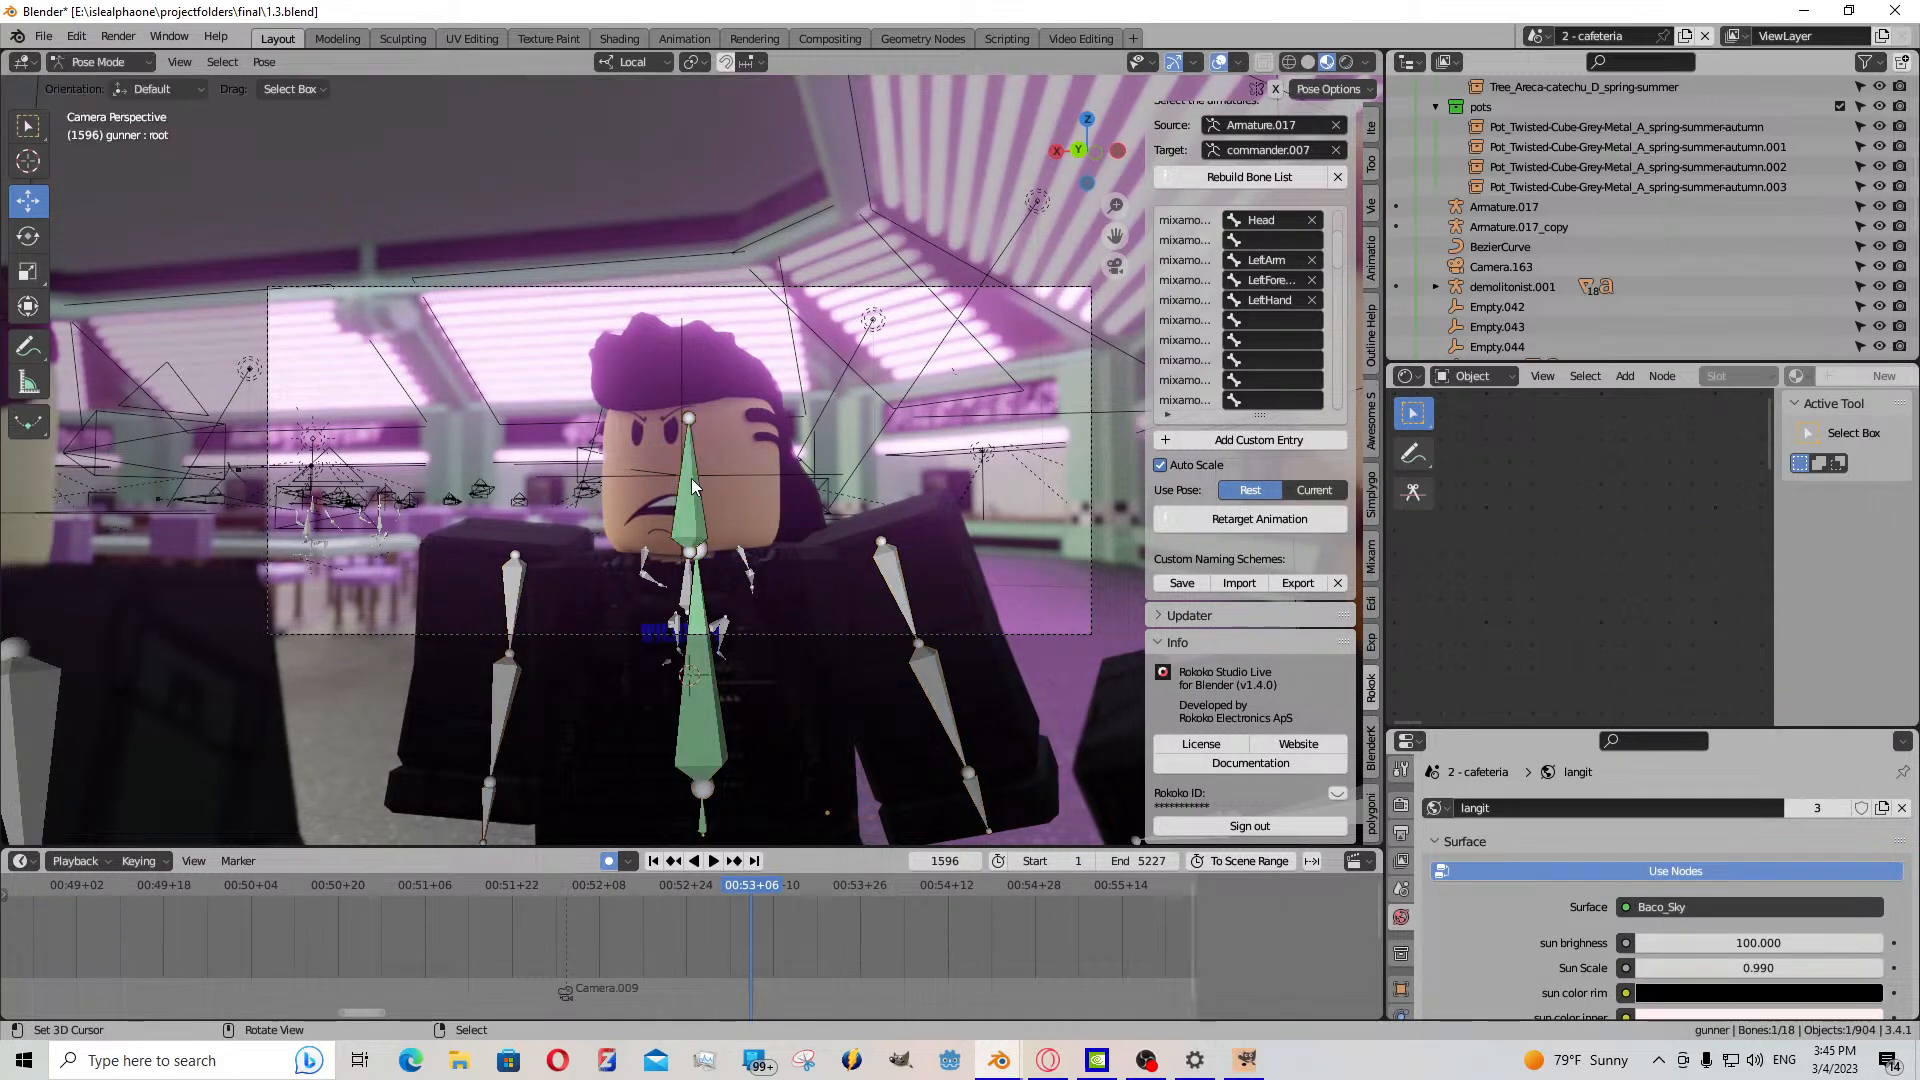
{"action": "left_click", "coordinate": [672, 486]}
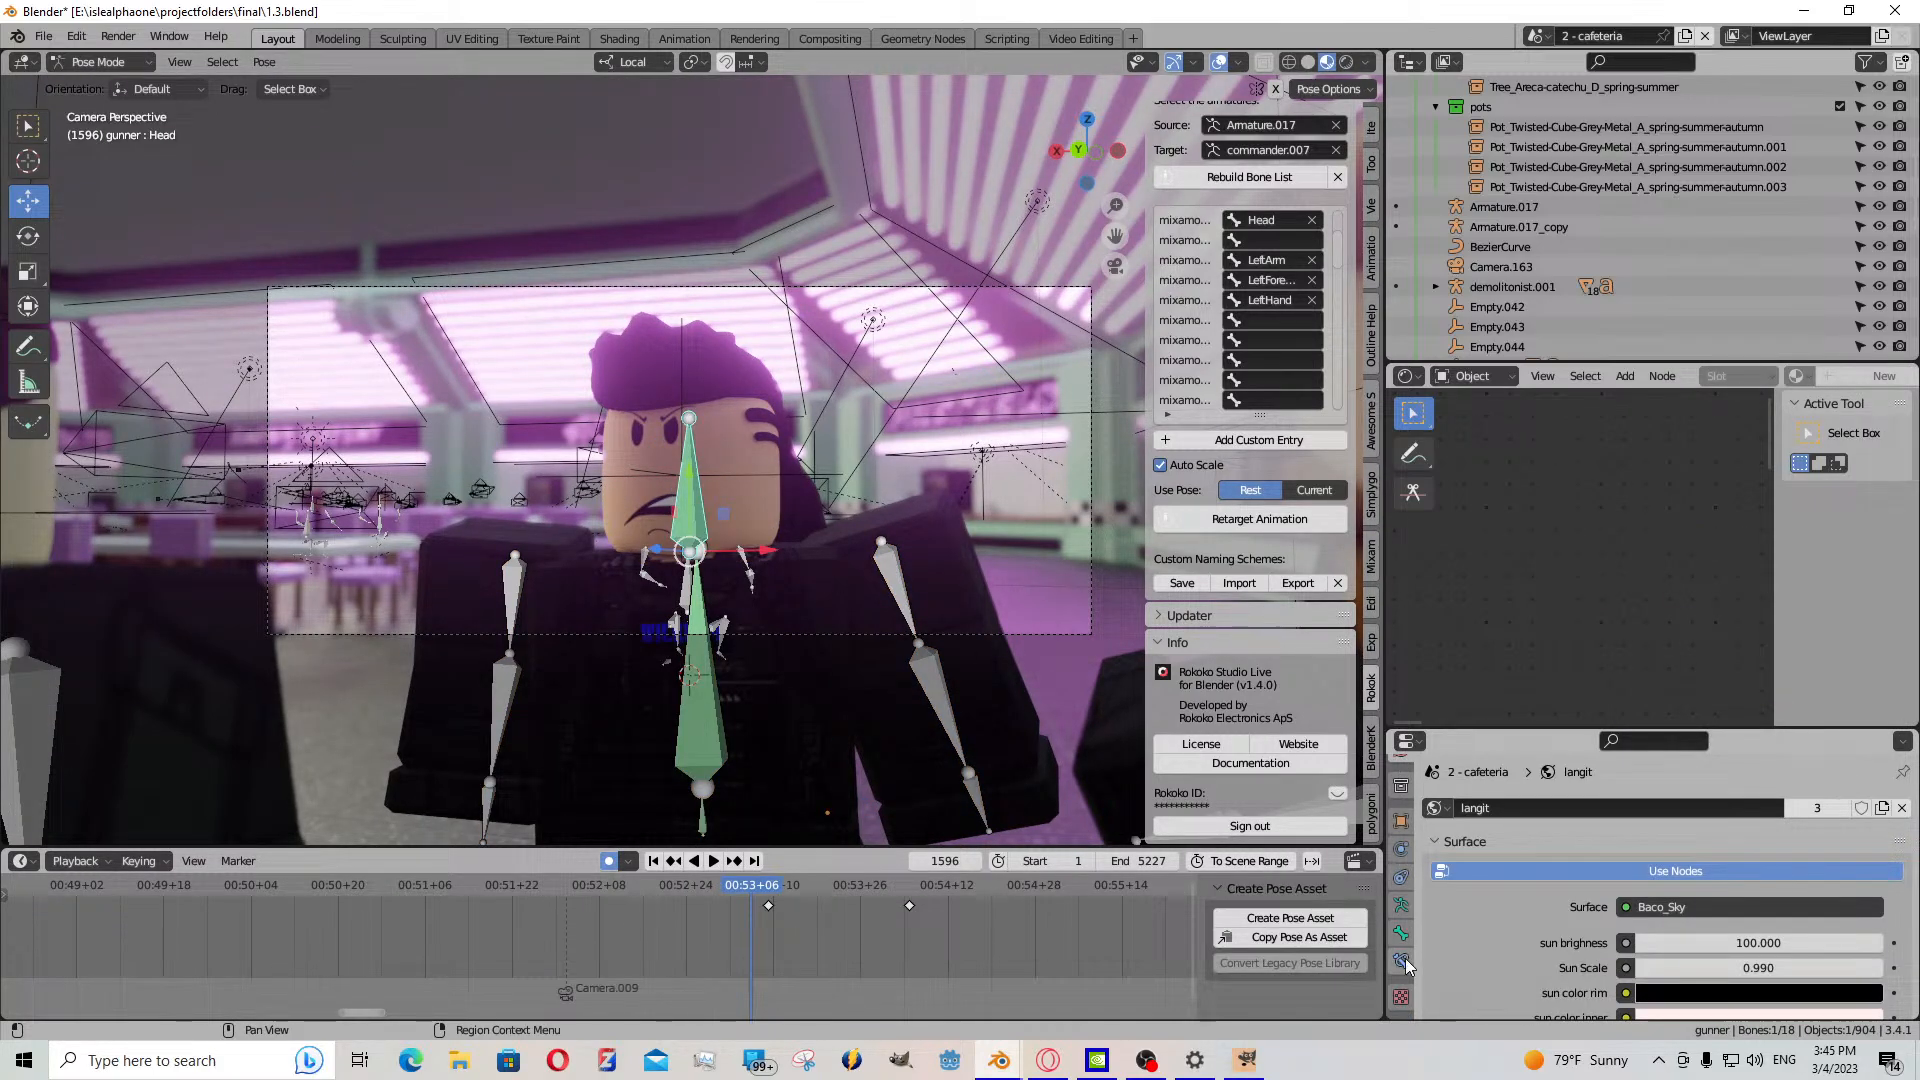
{"action": "left_click", "coordinate": [1402, 962]}
{"action": "left_click", "coordinate": [1403, 933]}
{"action": "left_click", "coordinate": [1403, 958]}
{"action": "scroll", "coordinate": [1598, 945], "scroll_direction": "down", "scroll_amount": 3}
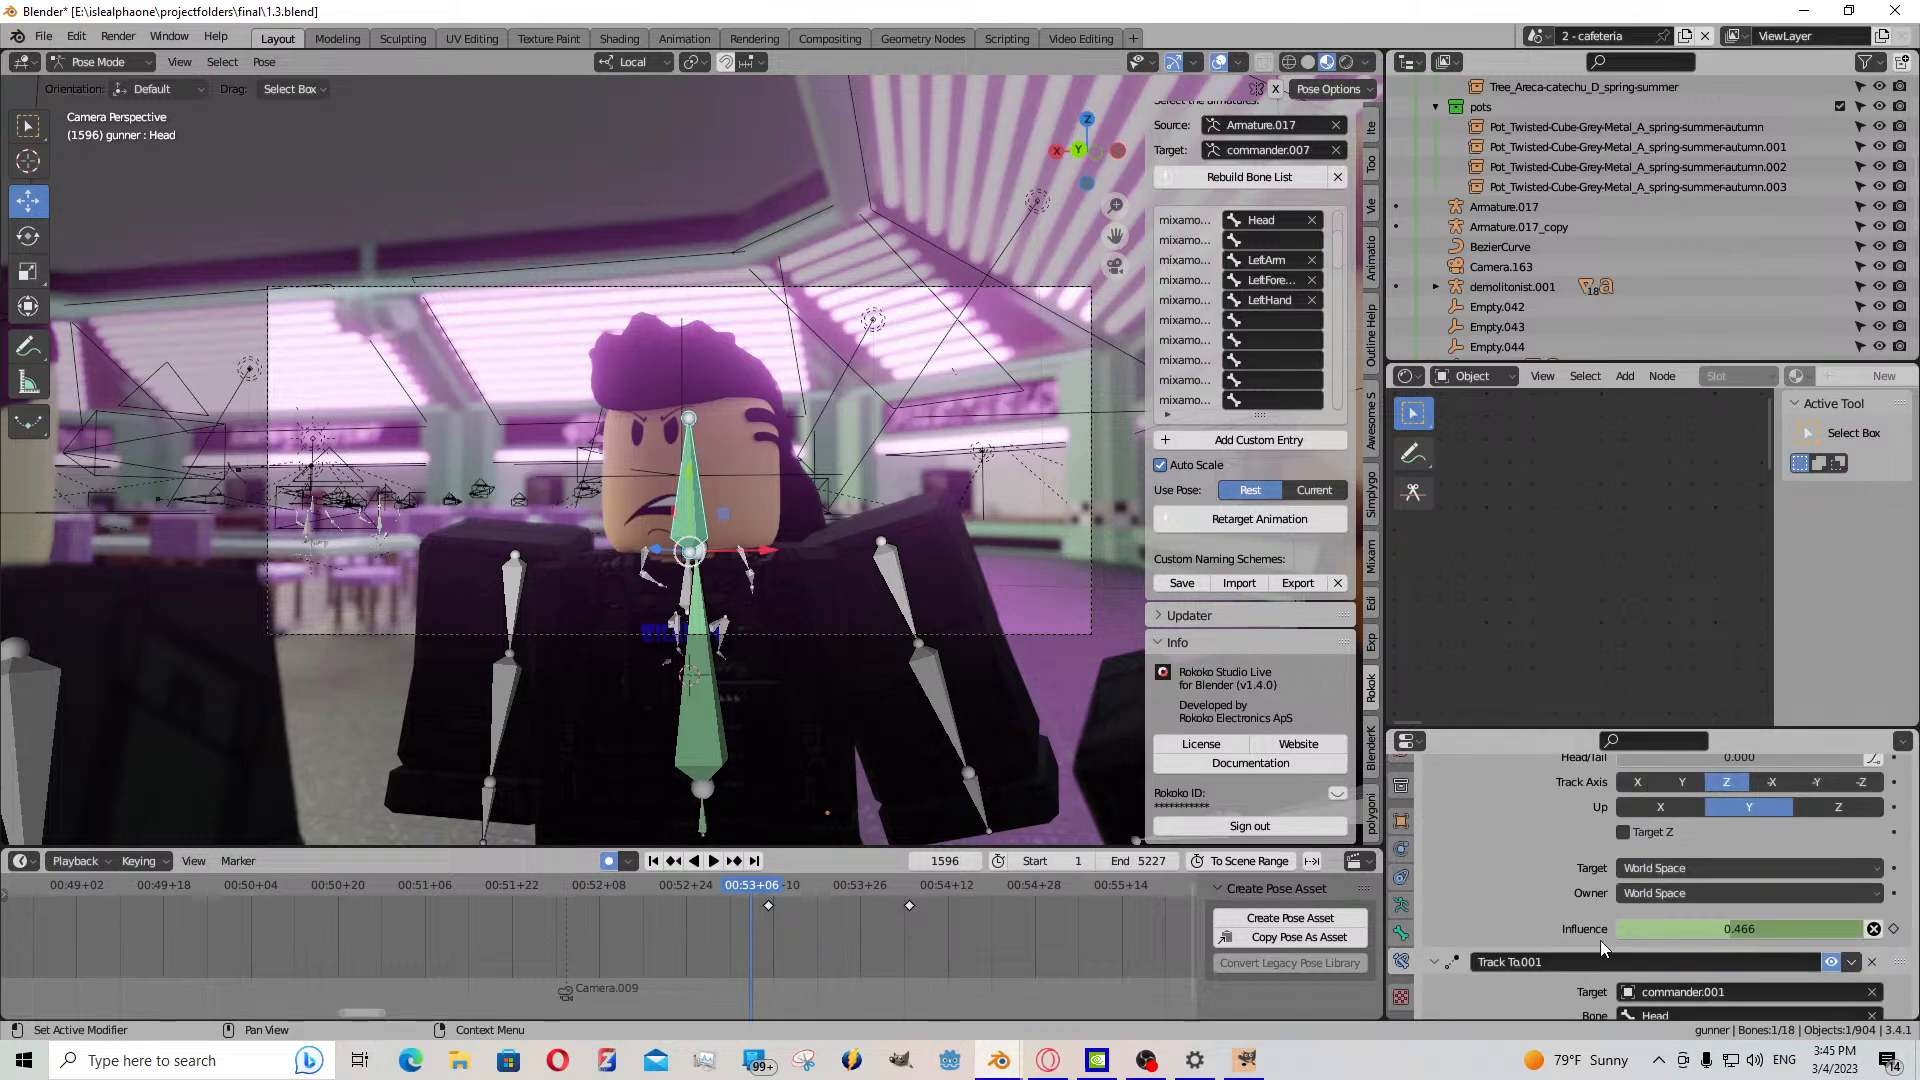
- At frame 1564, set the Influence of the Track To constraint above Track To.001 to 0.922 and keyframe it
{"action": "key", "text": "space"}
{"action": "left_click", "coordinate": [576, 920]}
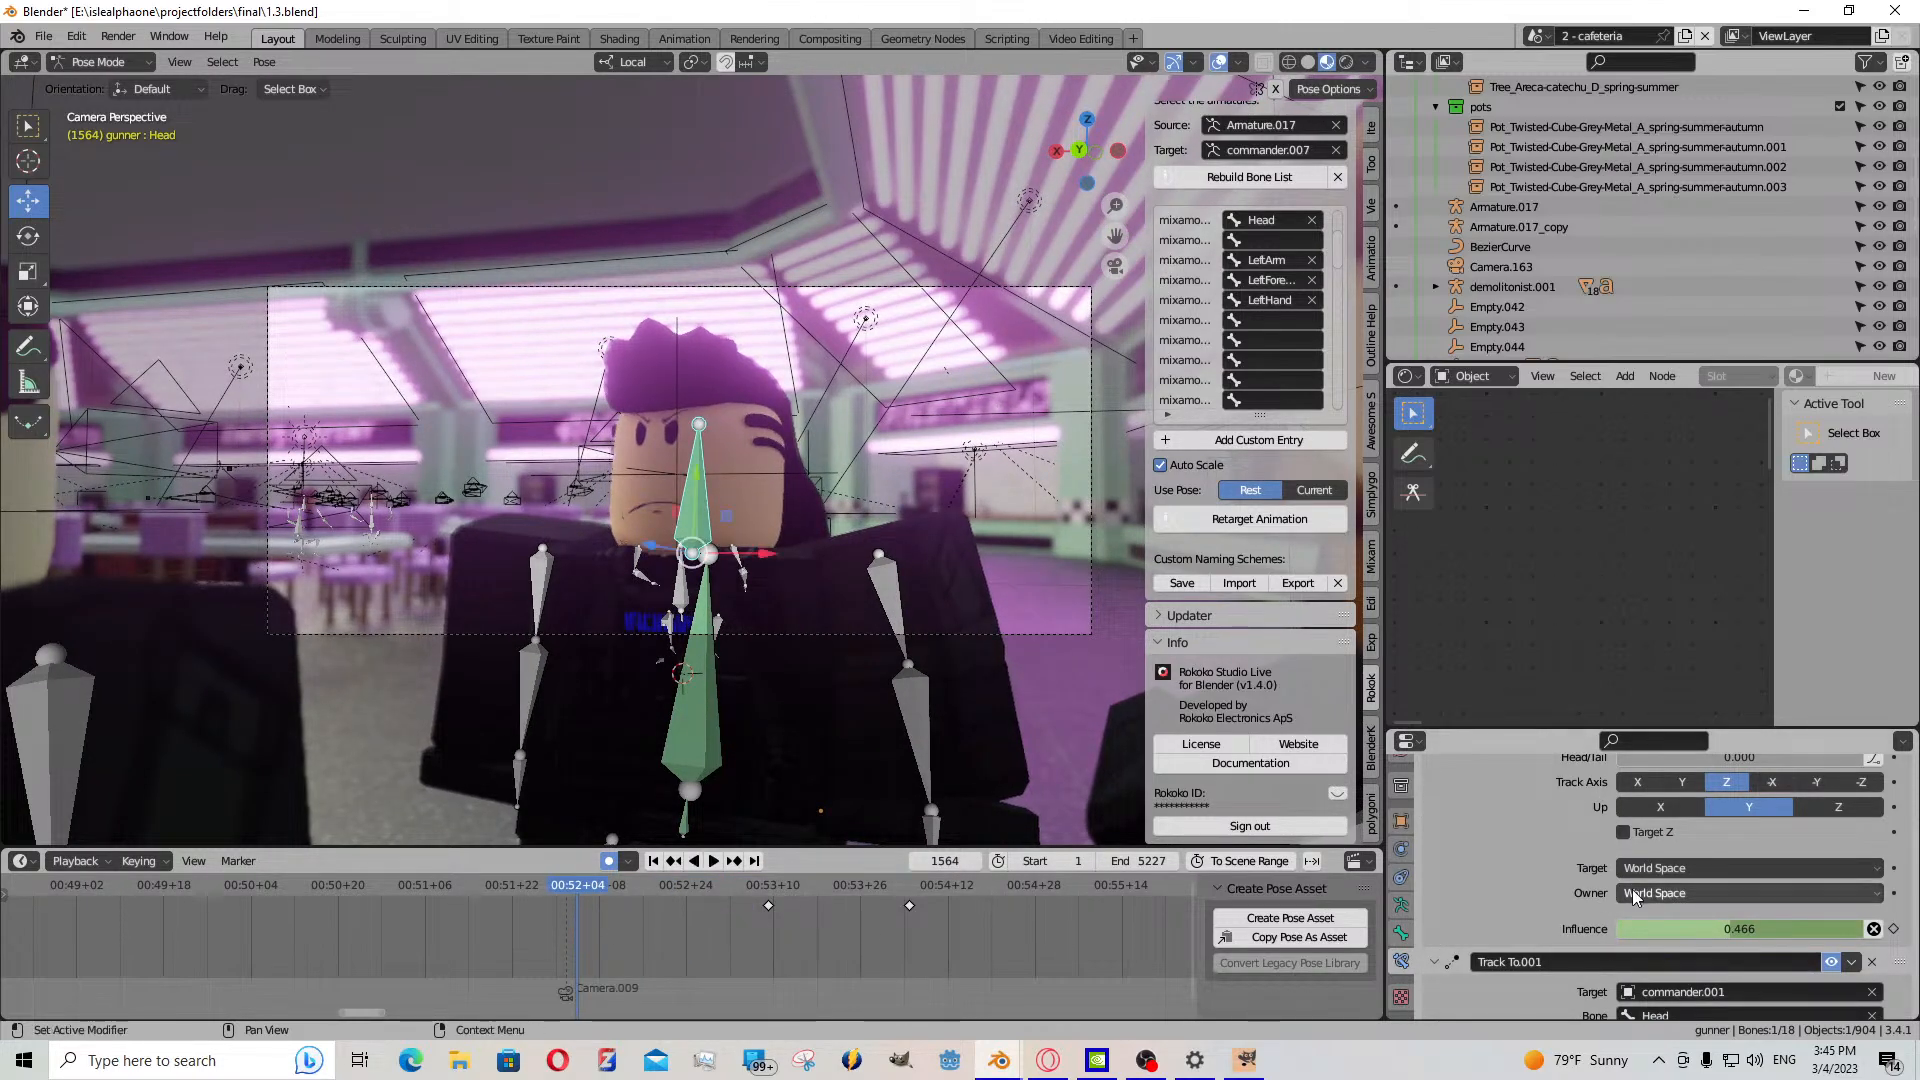
{"action": "left_click_drag", "start_coordinate": [1650, 928], "coordinate": [1818, 933]}
{"action": "key", "text": "i"}
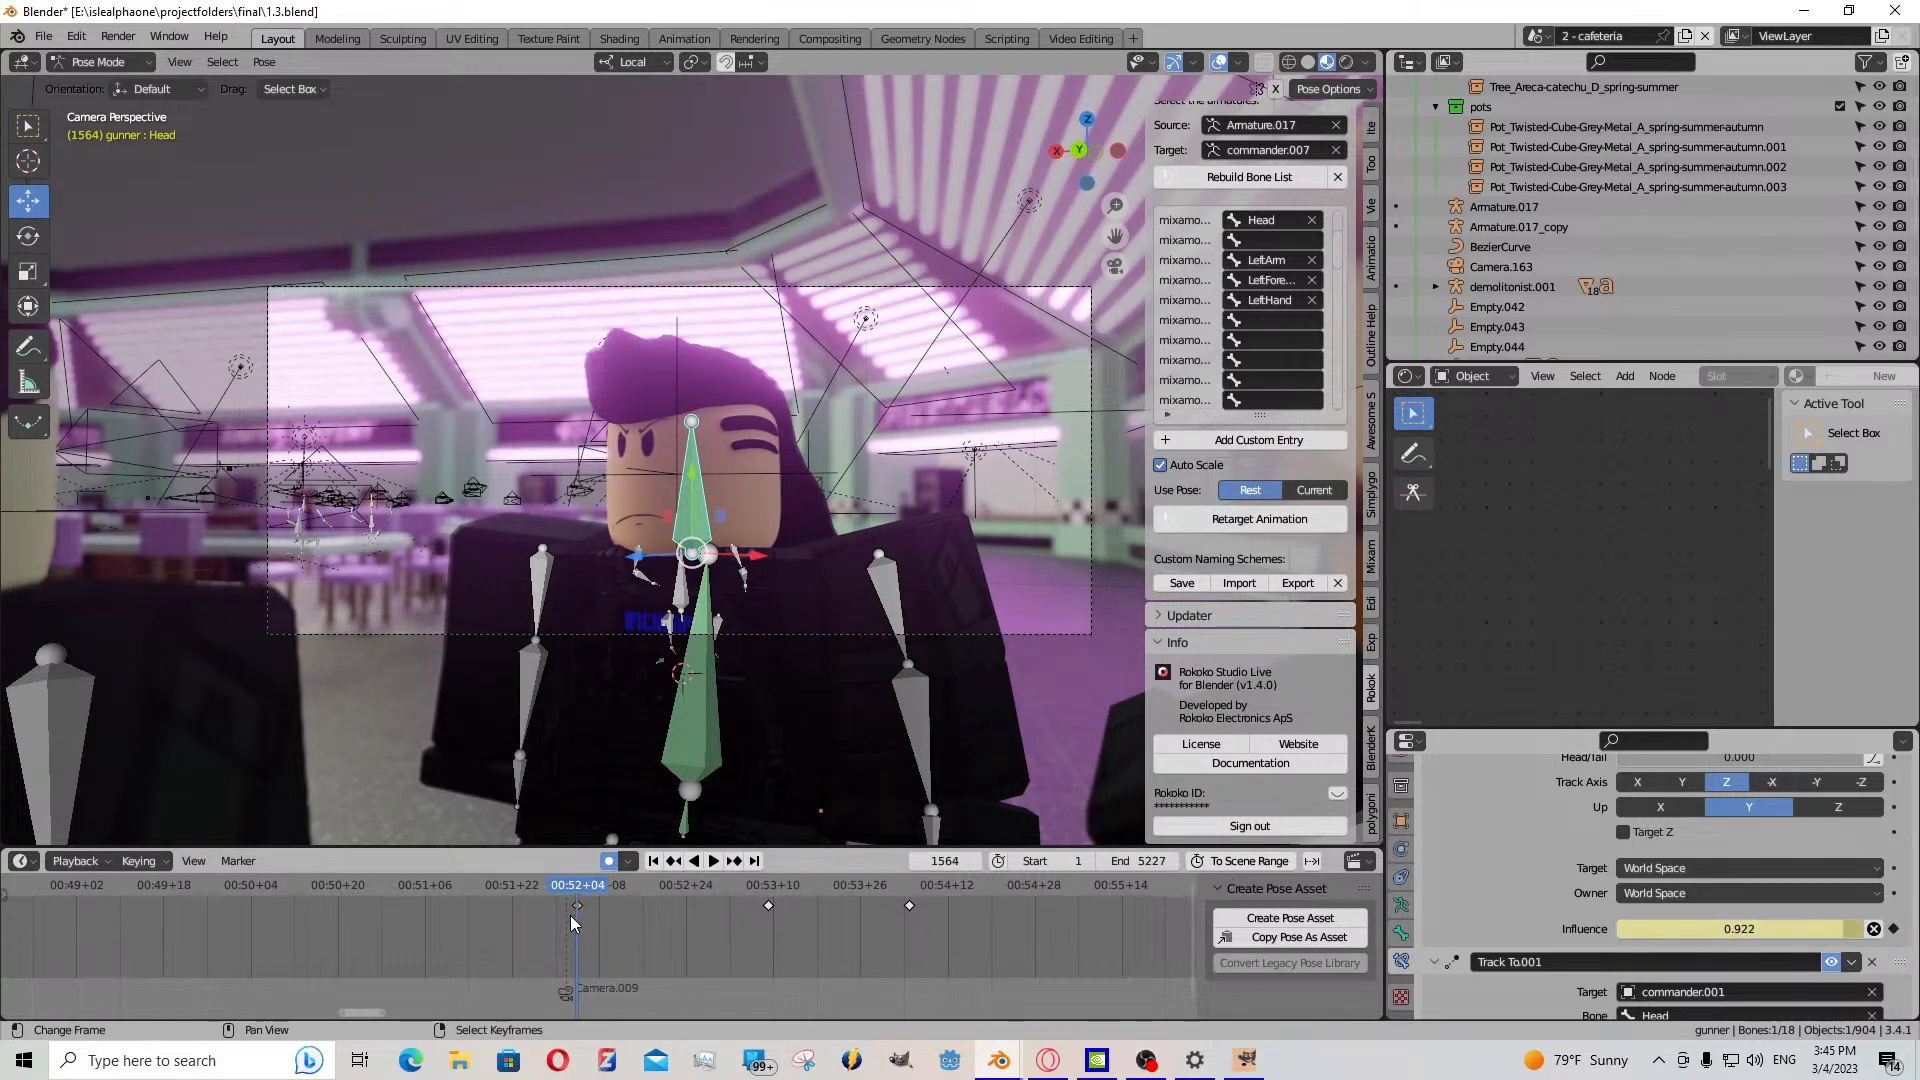
- Move the new 0.922 Influence keyframe earlier to frame 1561
{"action": "left_click", "coordinate": [525, 932]}
{"action": "key", "text": "space"}
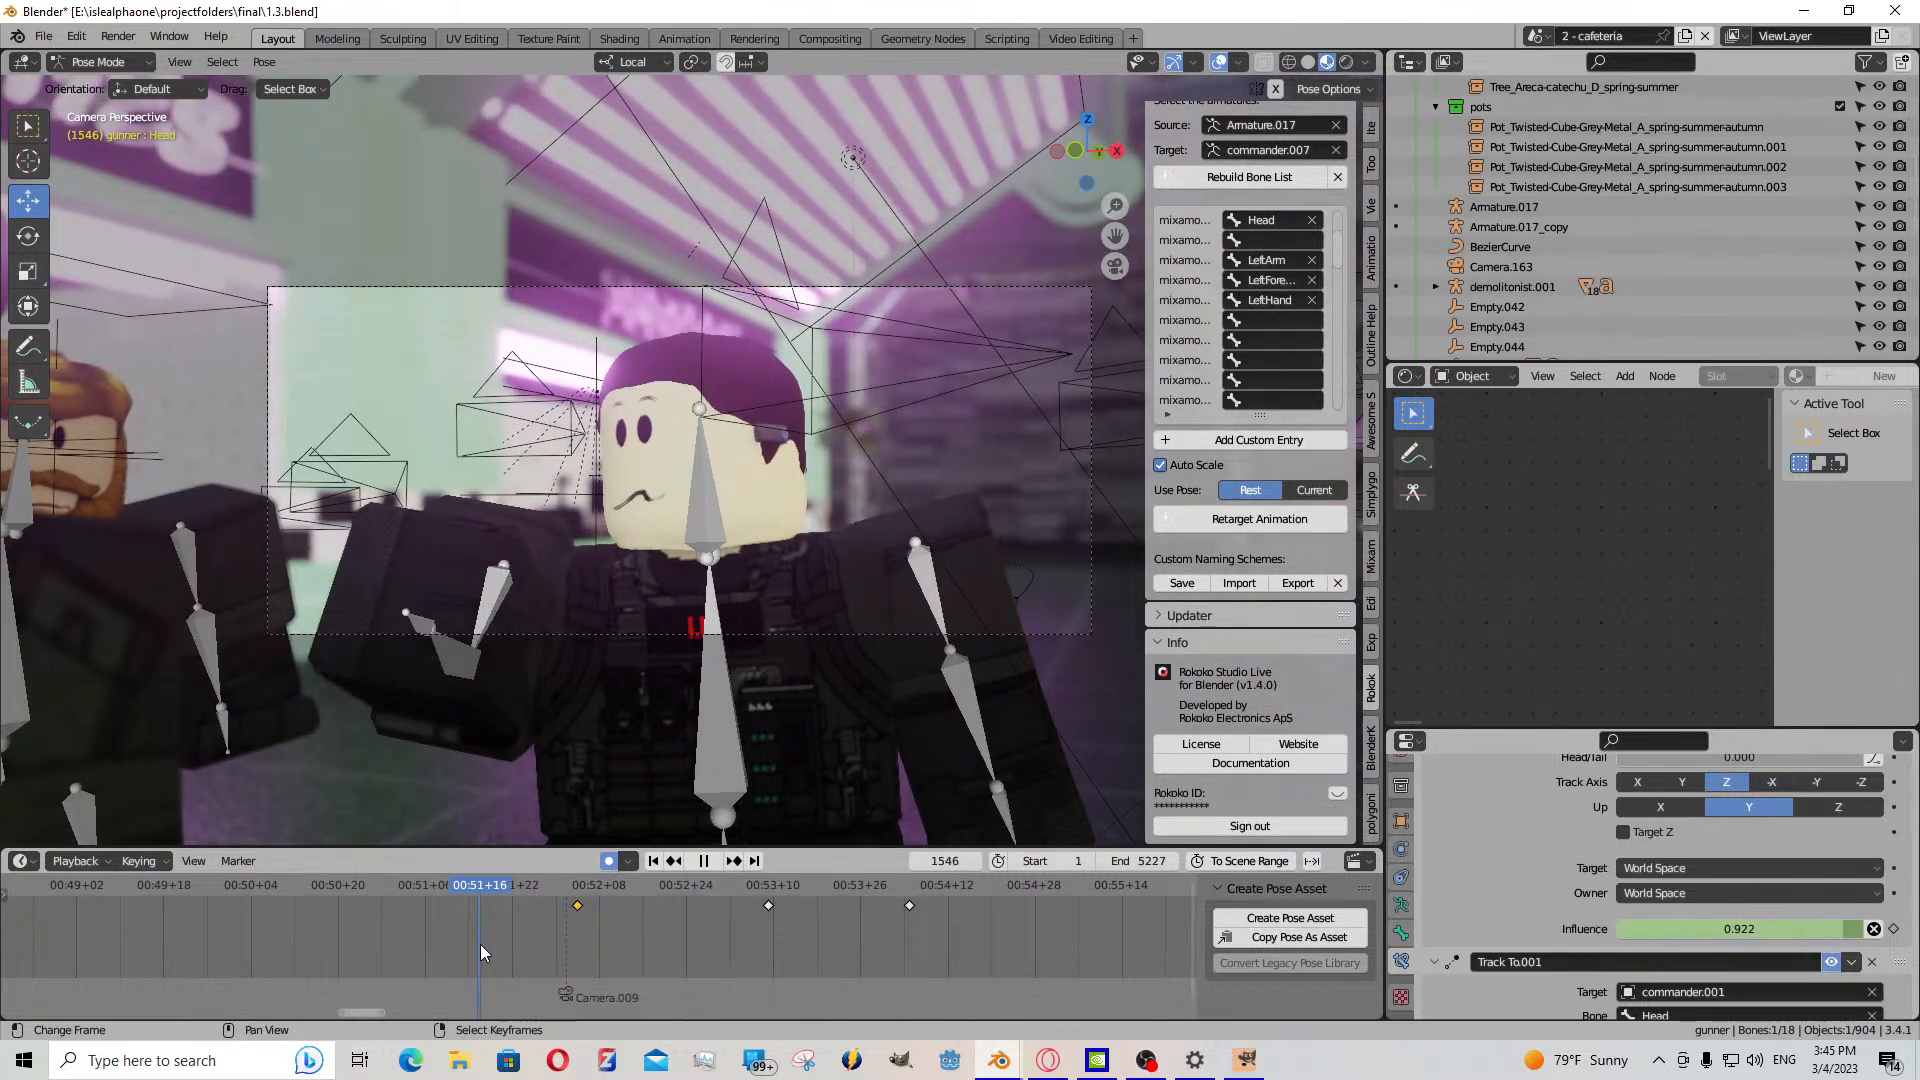
{"action": "key", "text": "Escape"}
{"action": "key", "text": "g"}
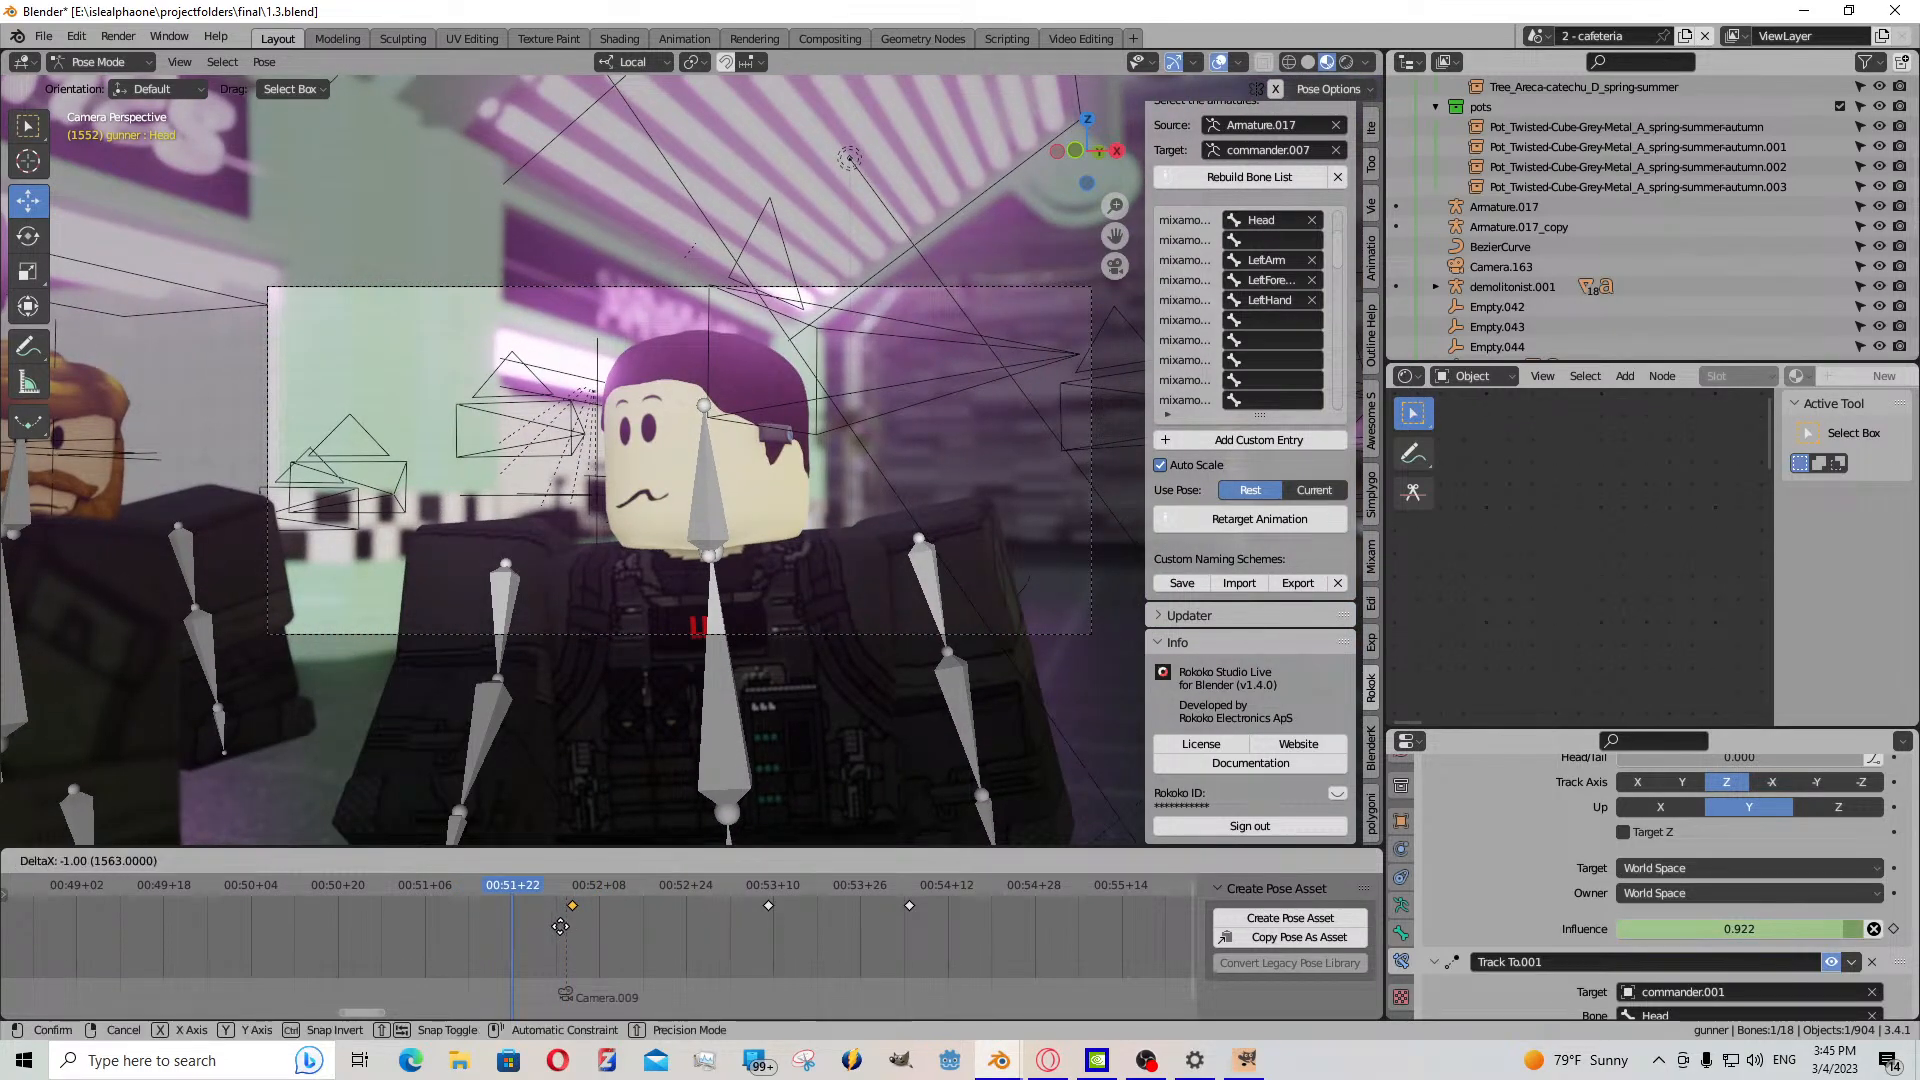
{"action": "left_click", "coordinate": [558, 926]}
{"action": "key", "text": "Up"}
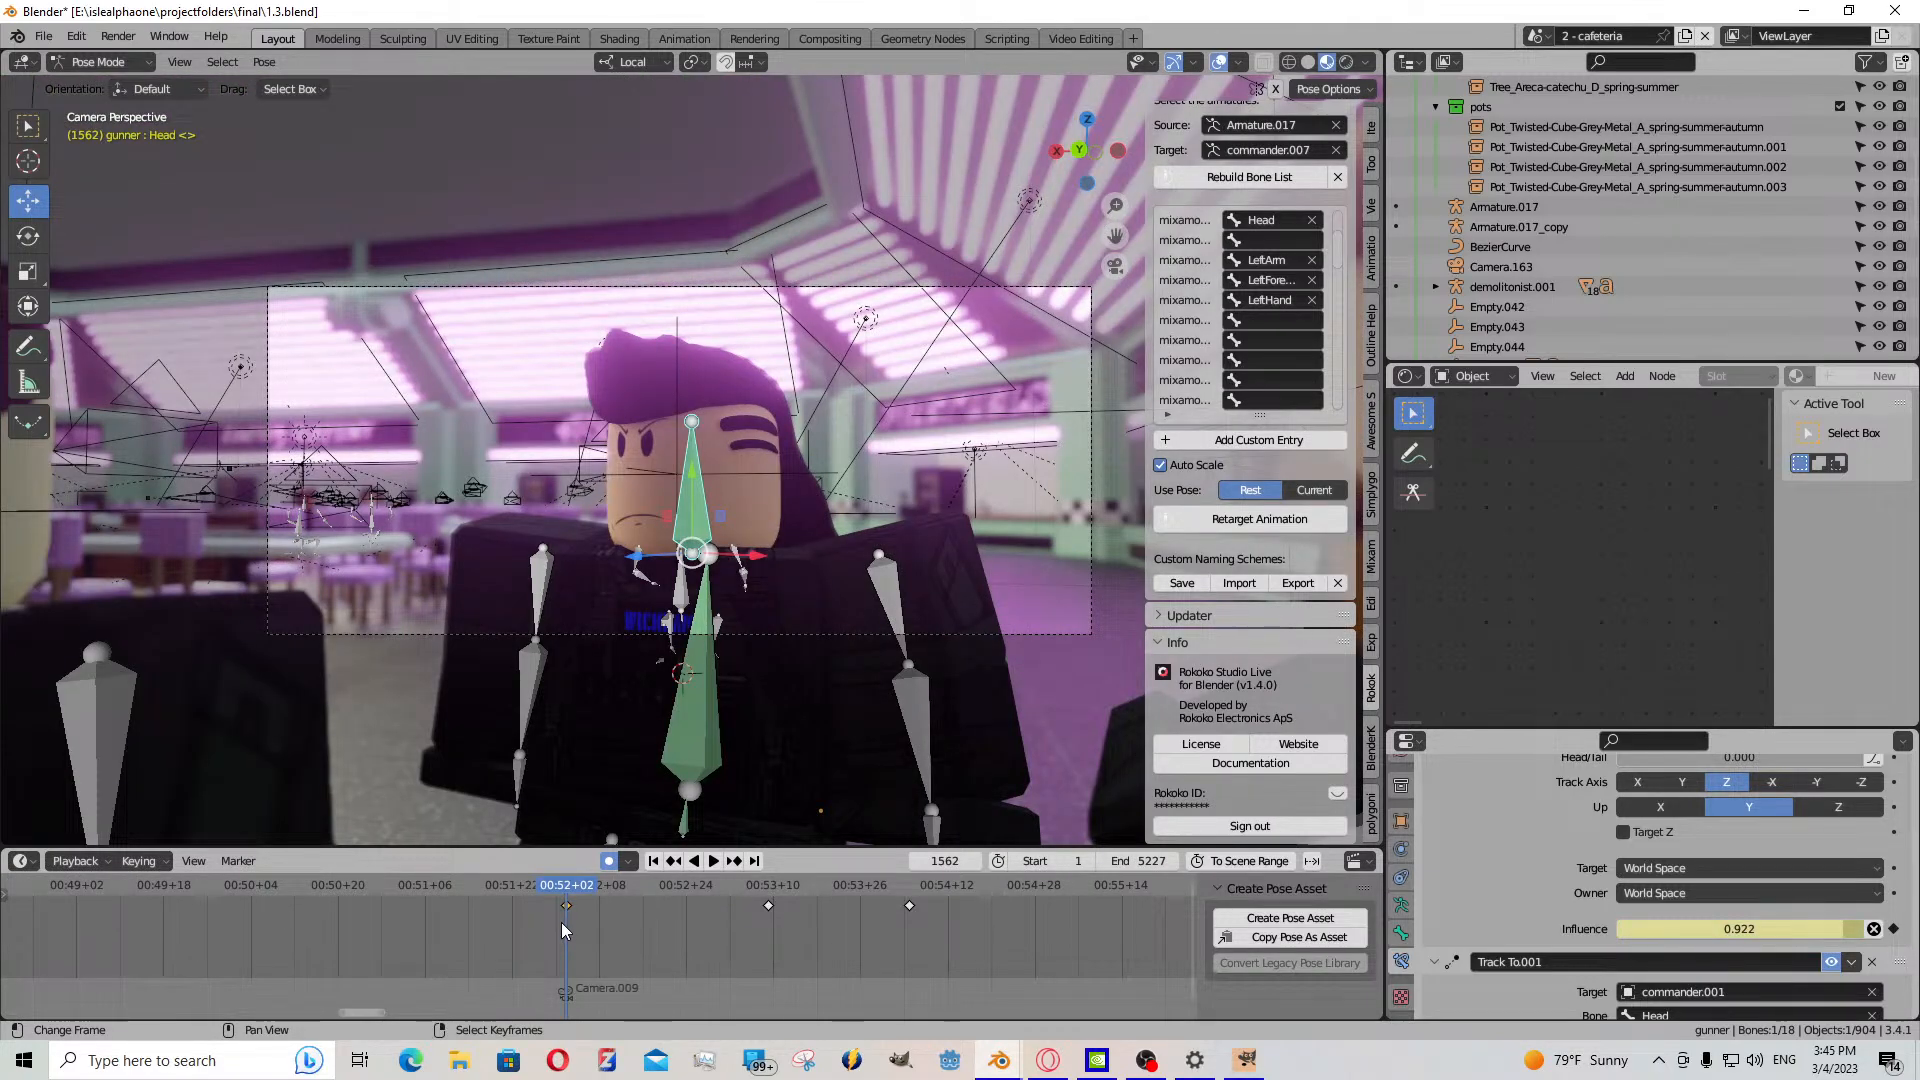
{"action": "left_click", "coordinate": [561, 922]}
{"action": "key", "text": "g"}
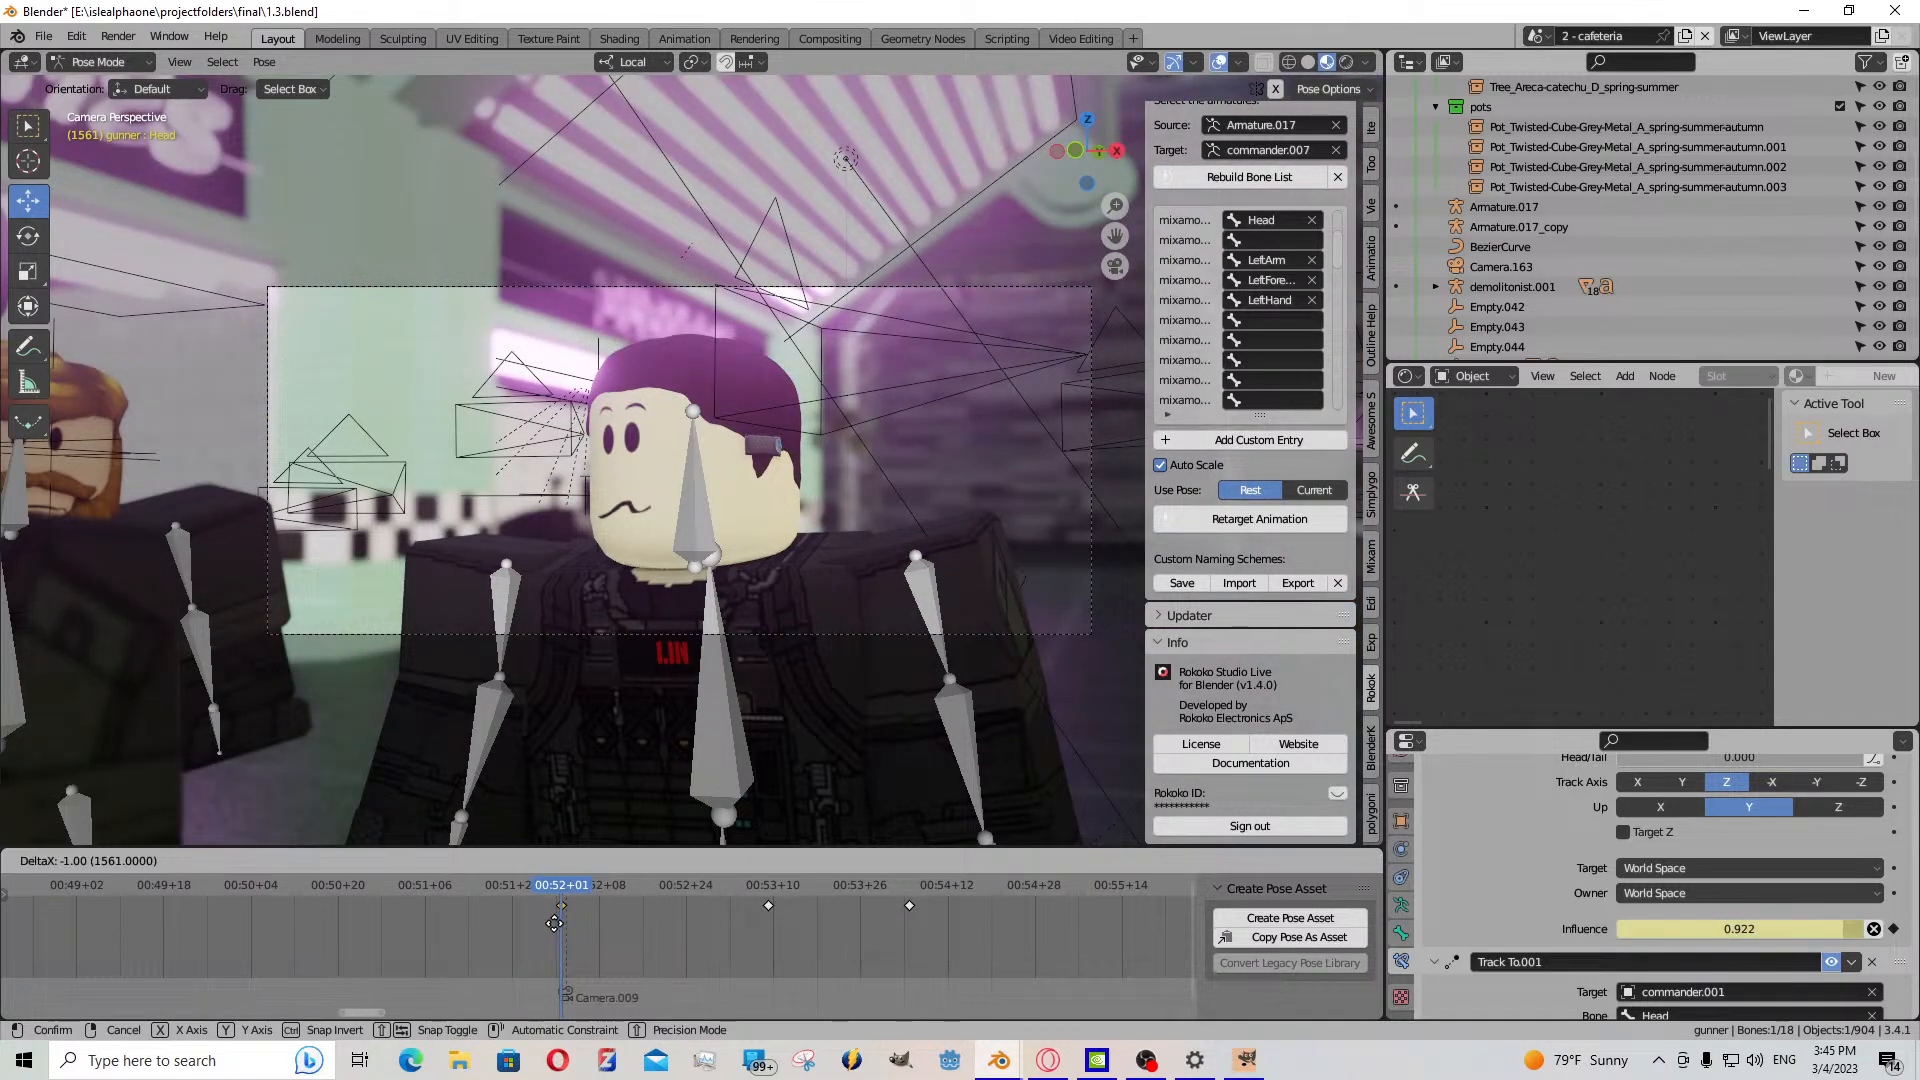
{"action": "left_click", "coordinate": [556, 928]}
- Copy the preceding 0.466 Influence keyframe and paste it at frame 1560
{"action": "key", "text": "Left"}
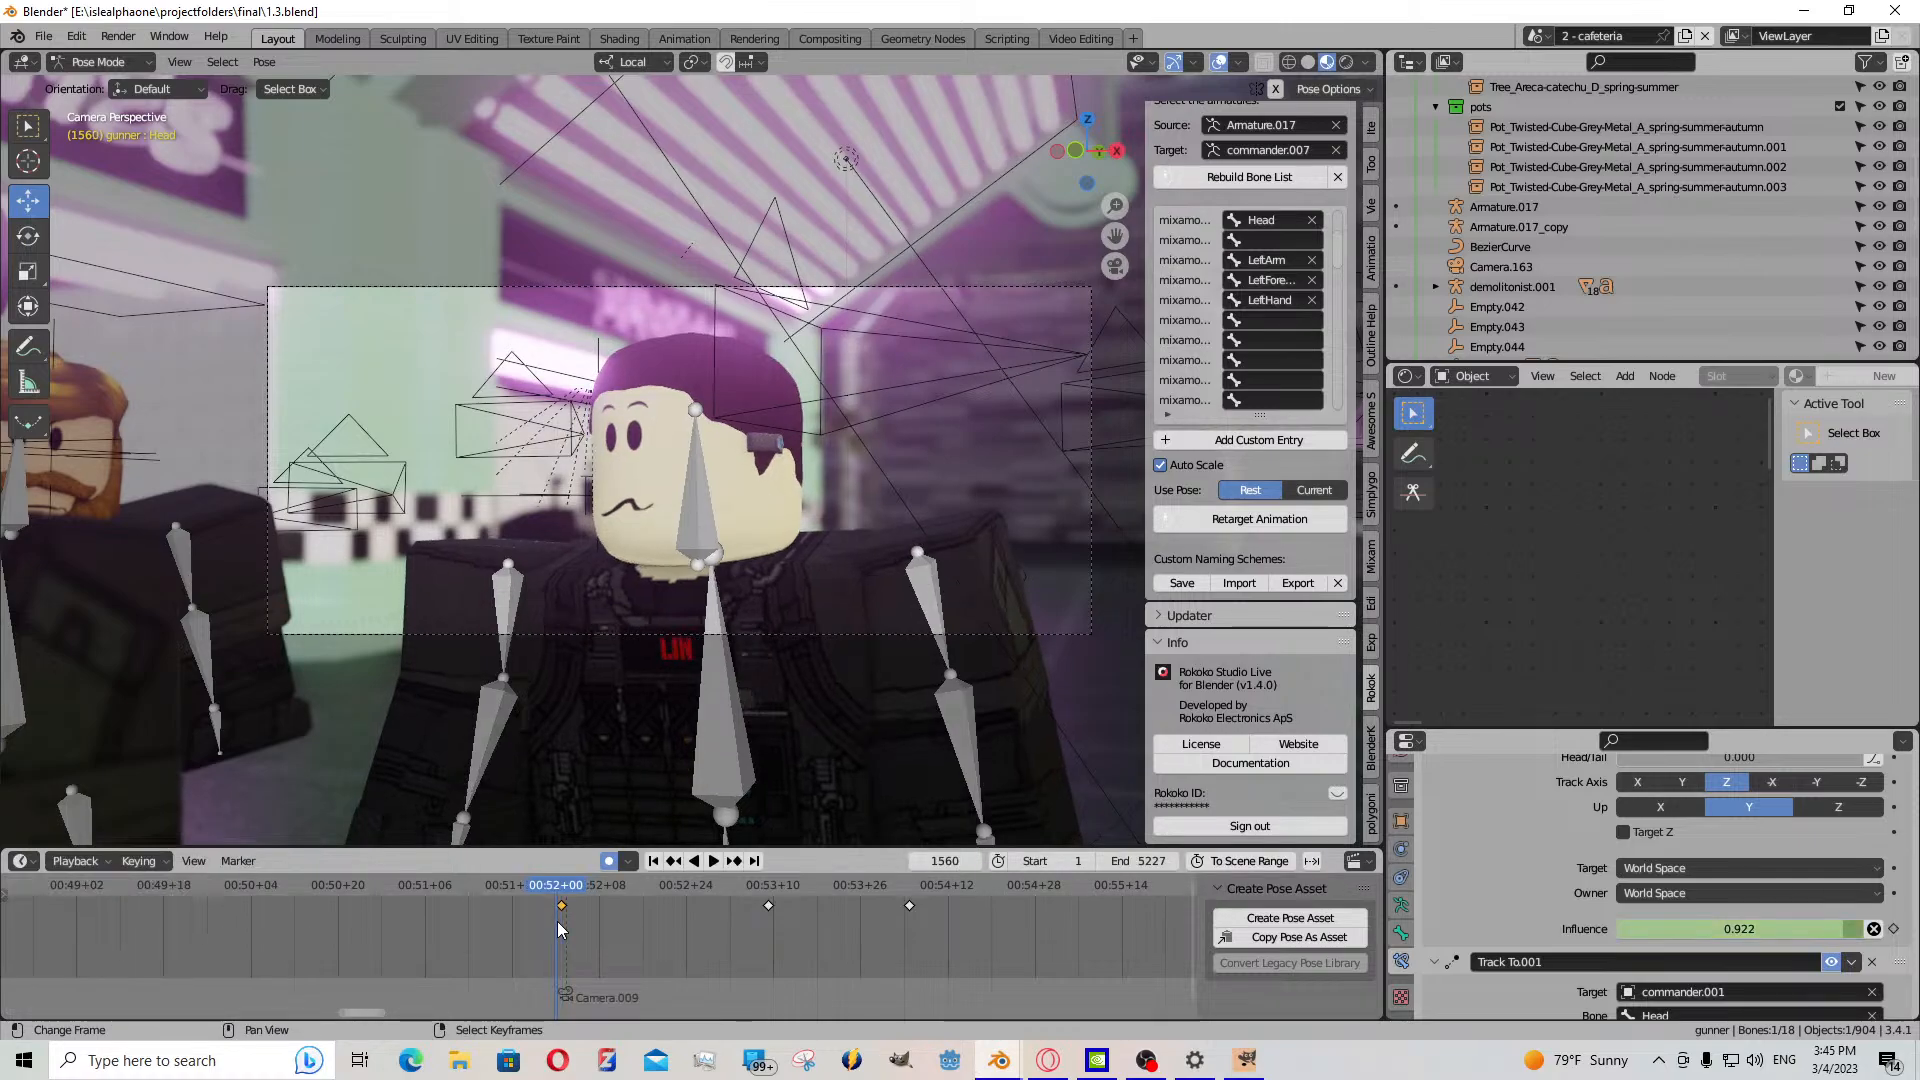
{"action": "scroll", "coordinate": [540, 925], "scroll_direction": "down", "scroll_amount": 5}
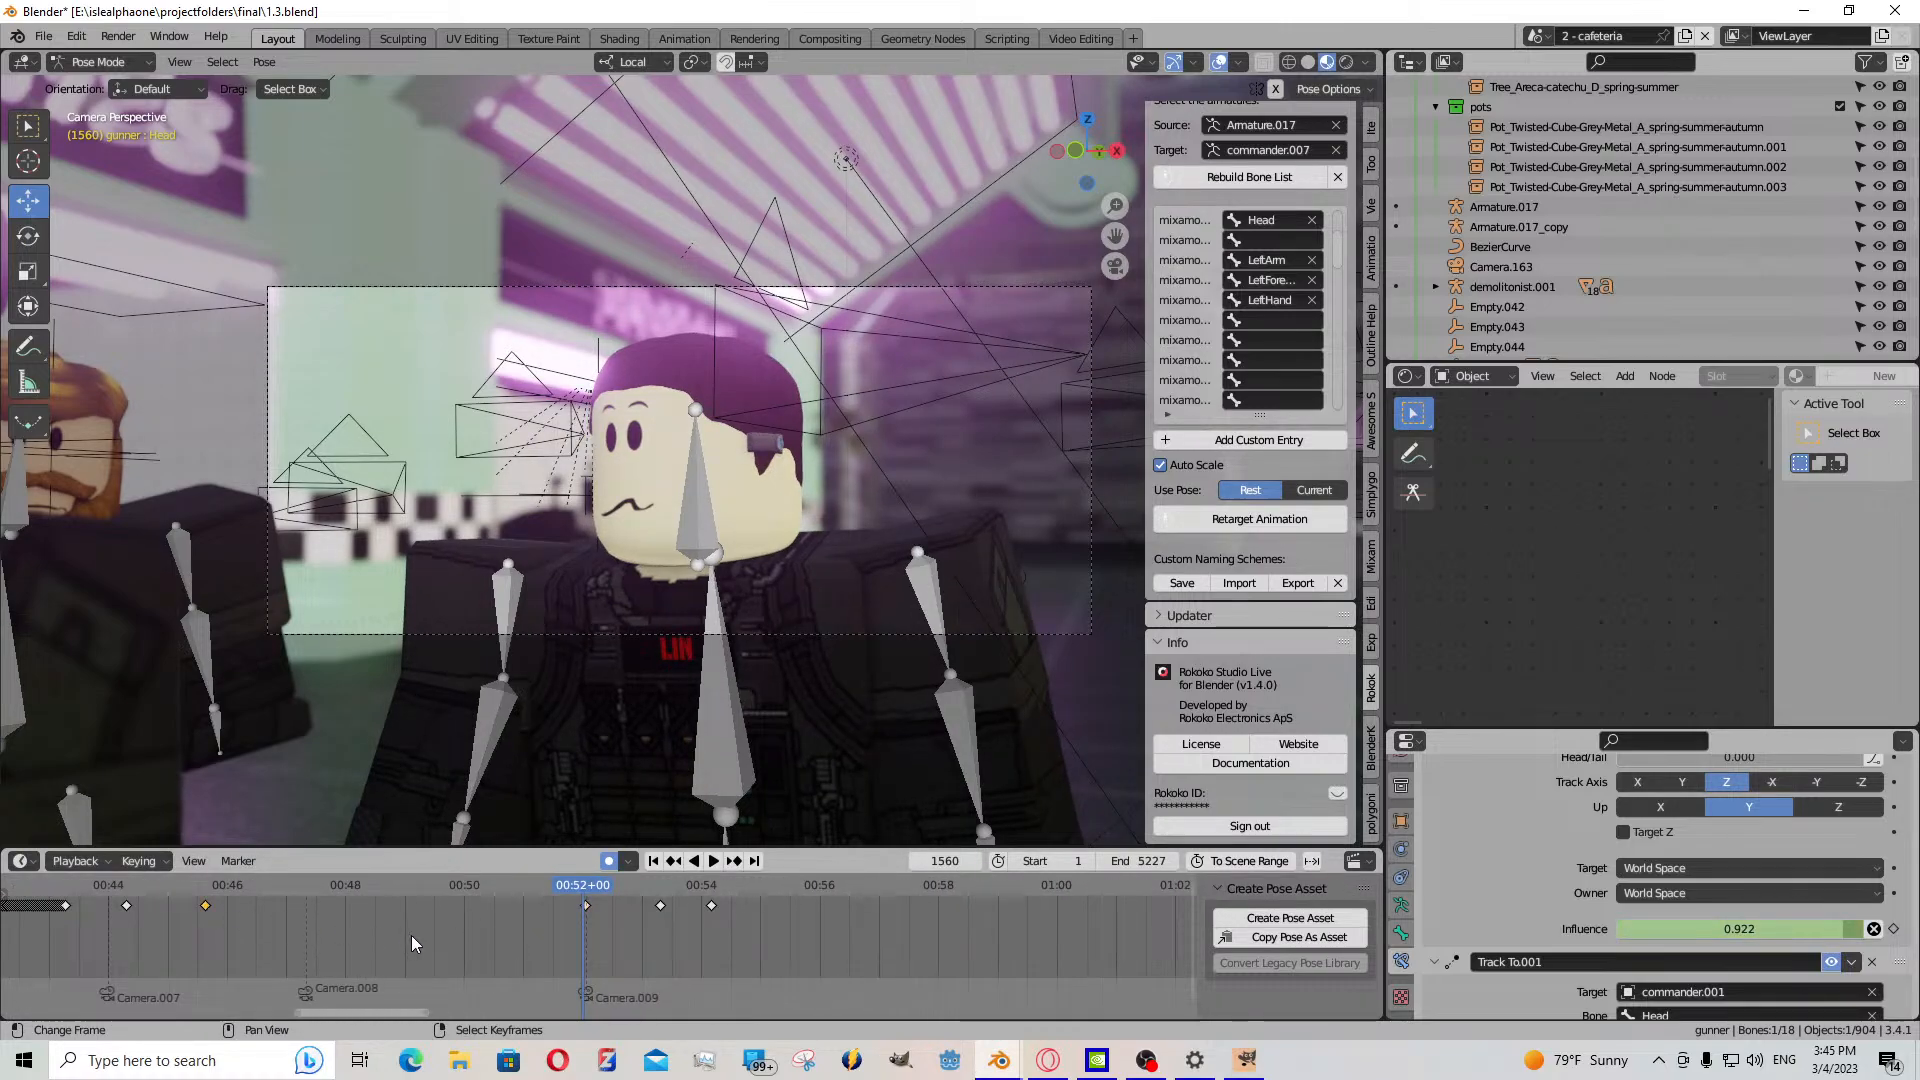
{"action": "key", "text": "ctrl+v"}
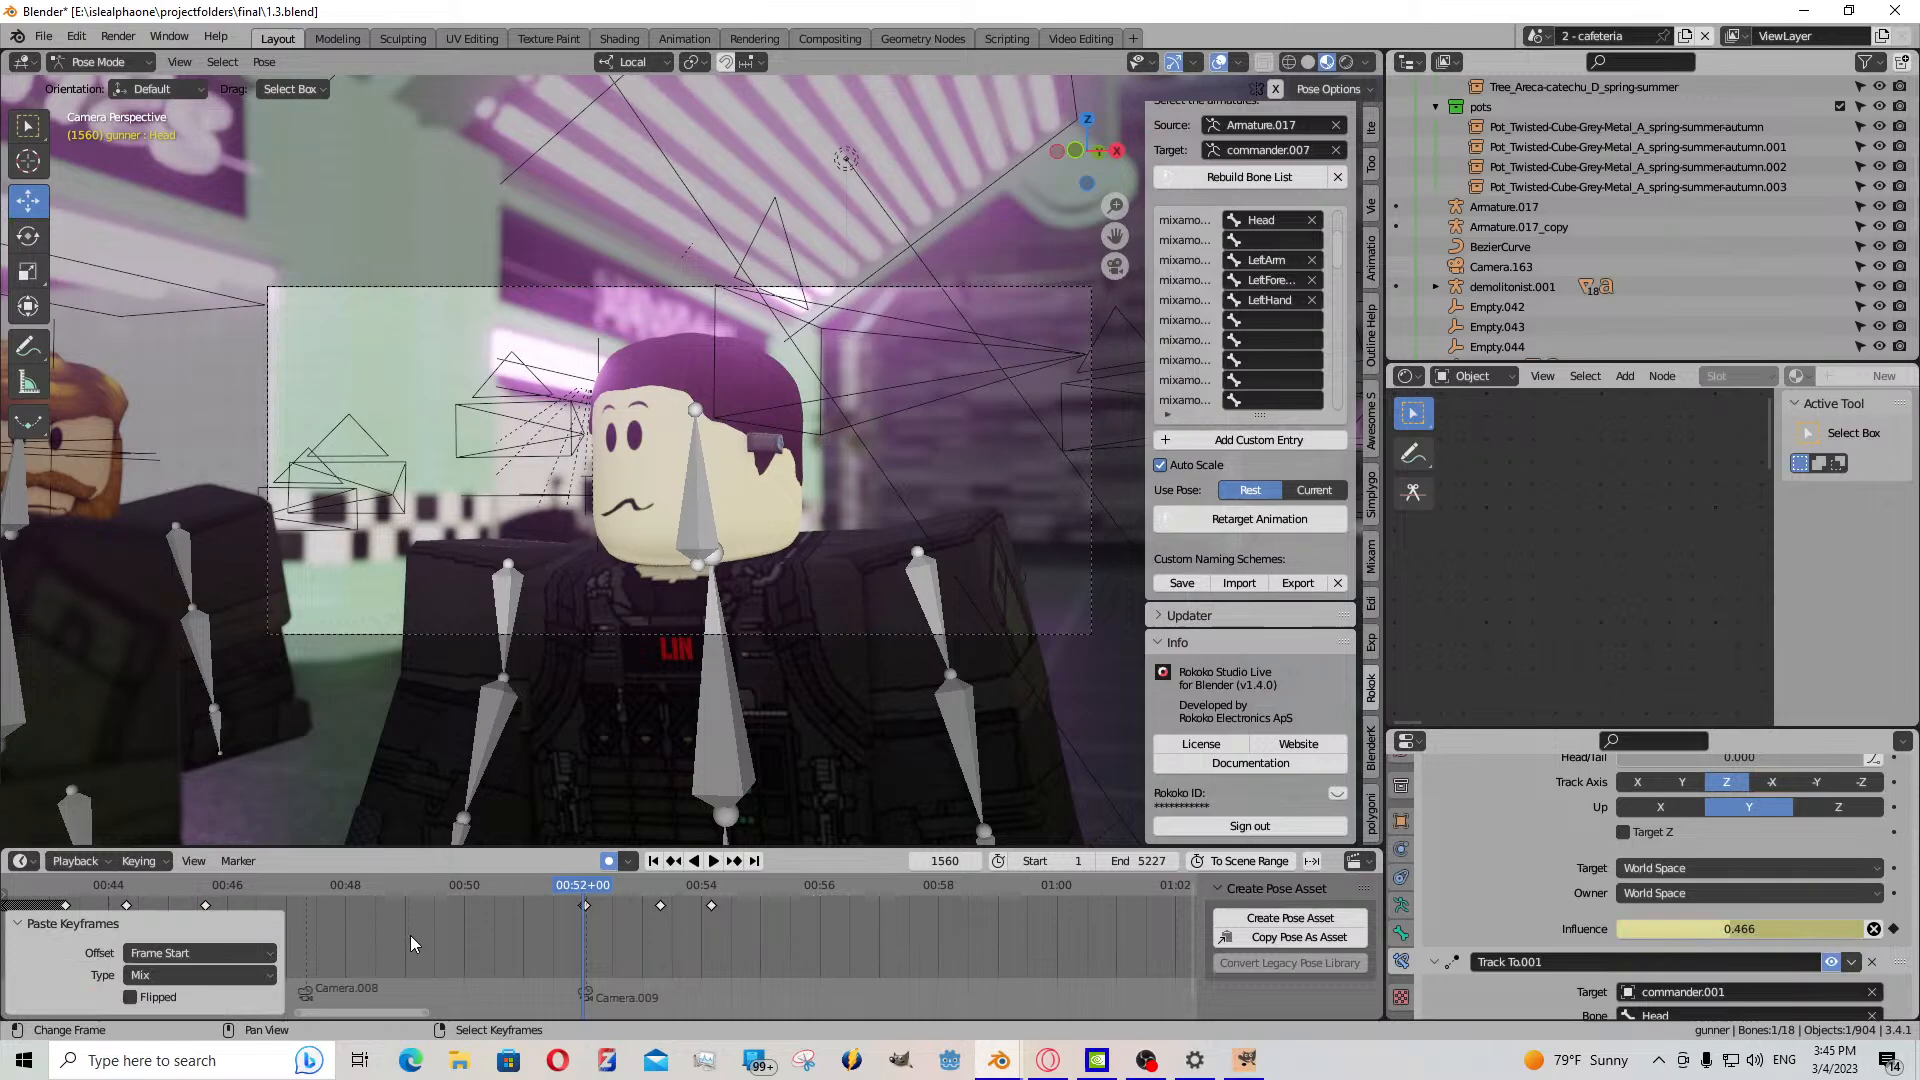
- Keyframe the Head bone's Track To Influence at 0.846 on frame 1649 and 0.600 on frame 1650, and play back the result
{"action": "left_click", "coordinate": [706, 865]}
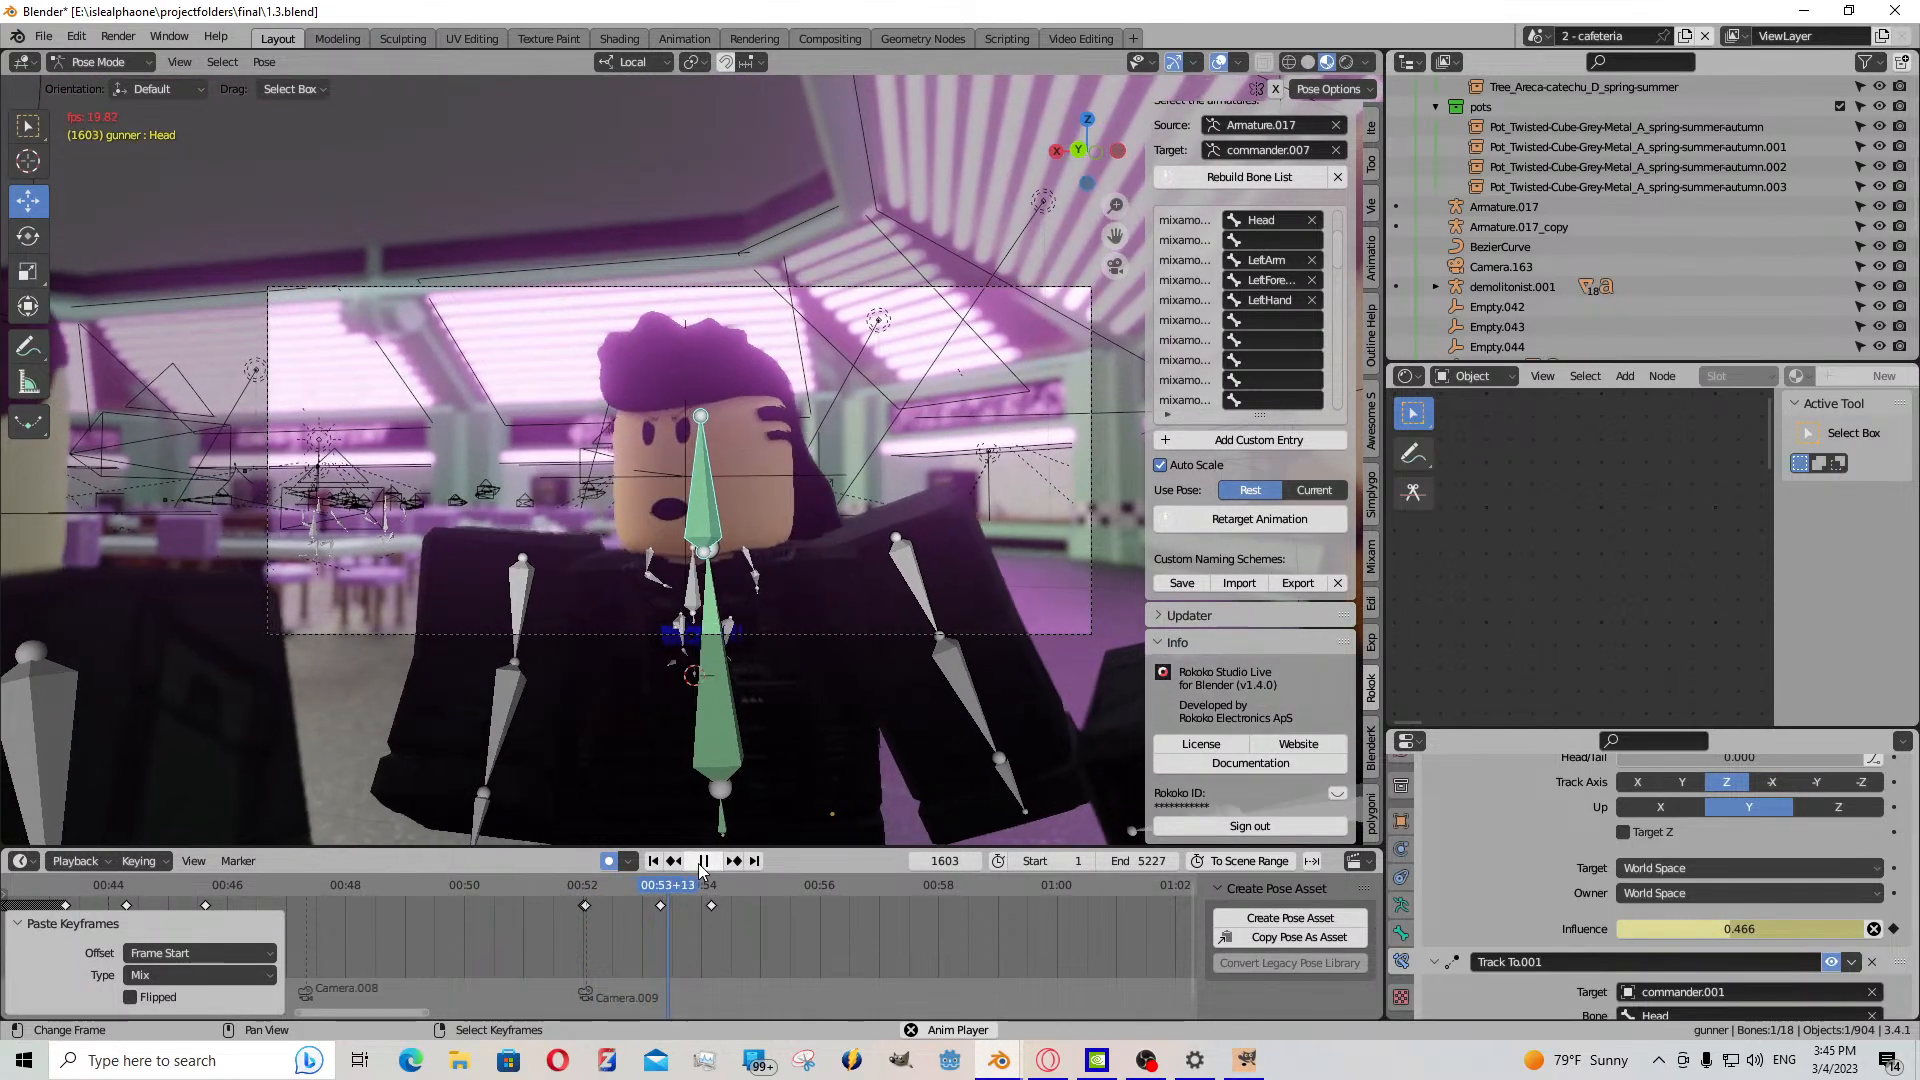
{"action": "left_click", "coordinate": [702, 862]}
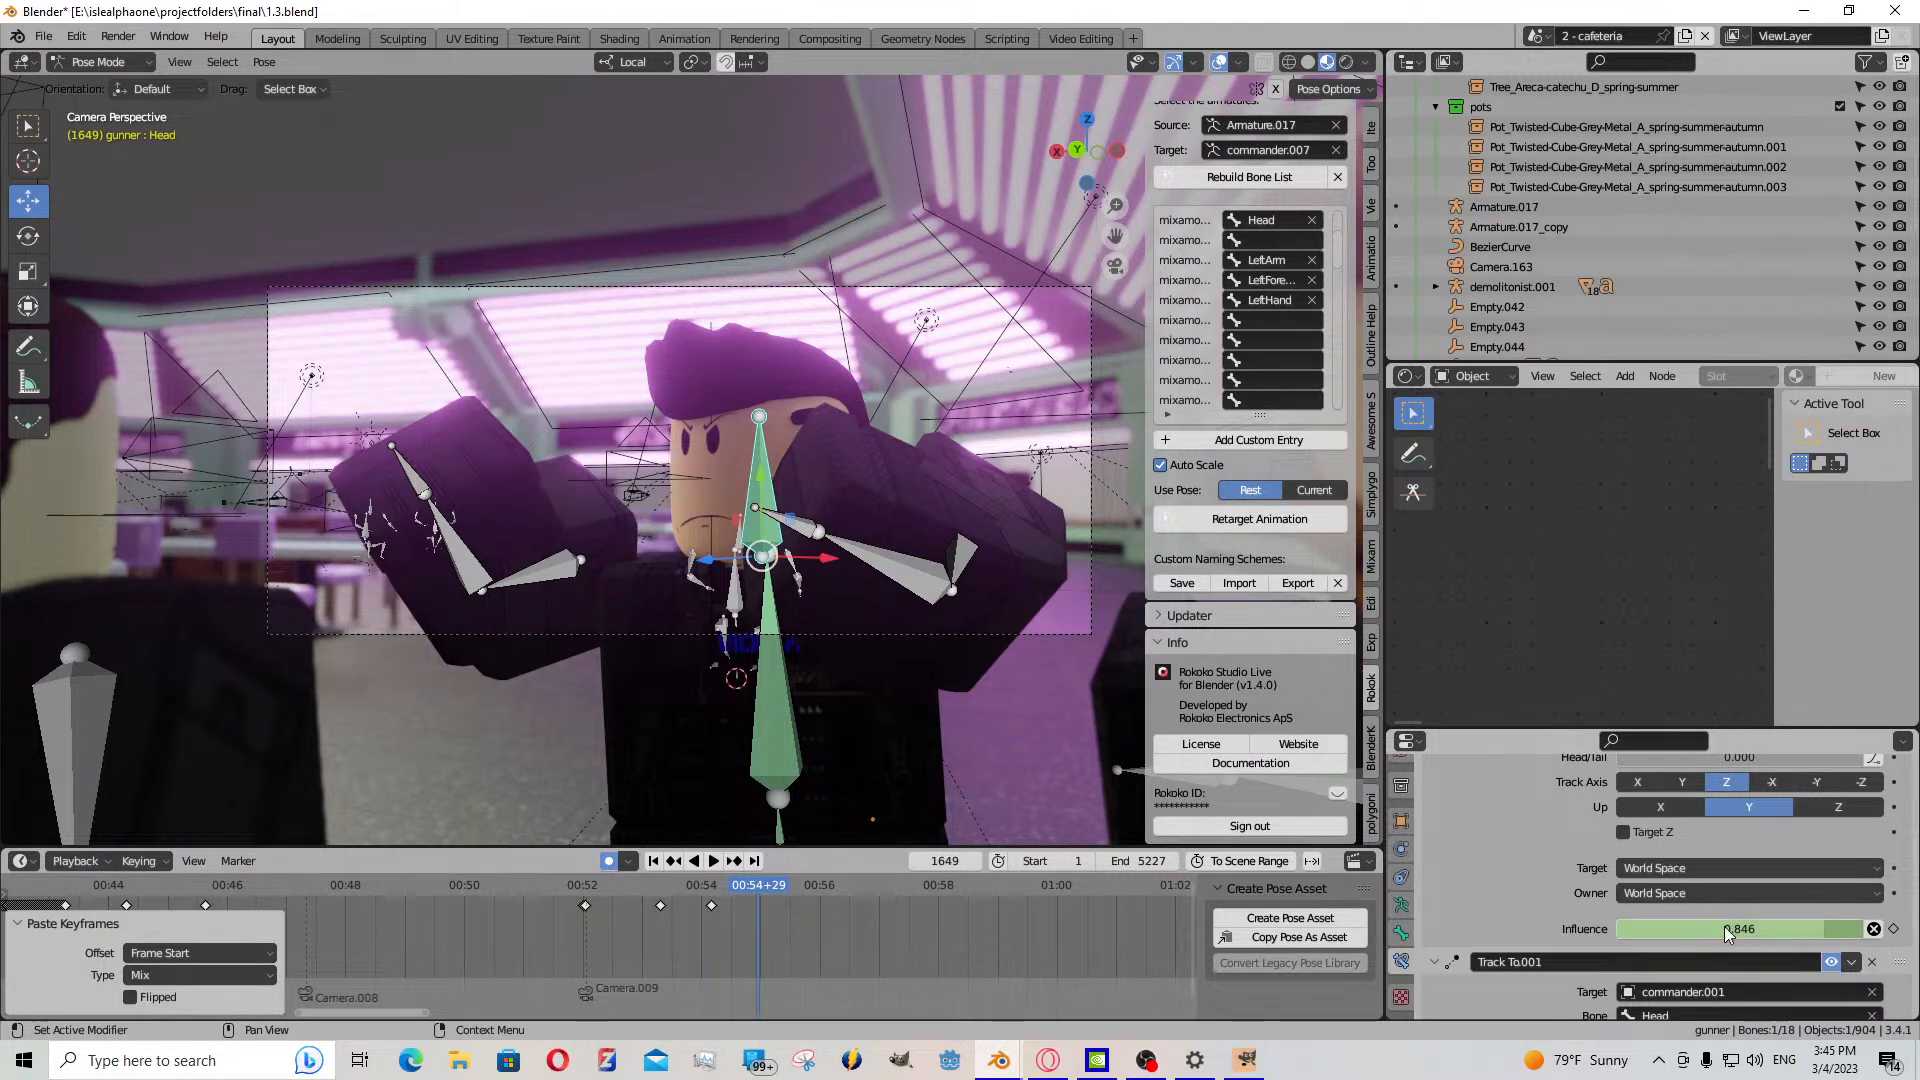
{"action": "key", "text": "i"}
{"action": "key", "text": "Right"}
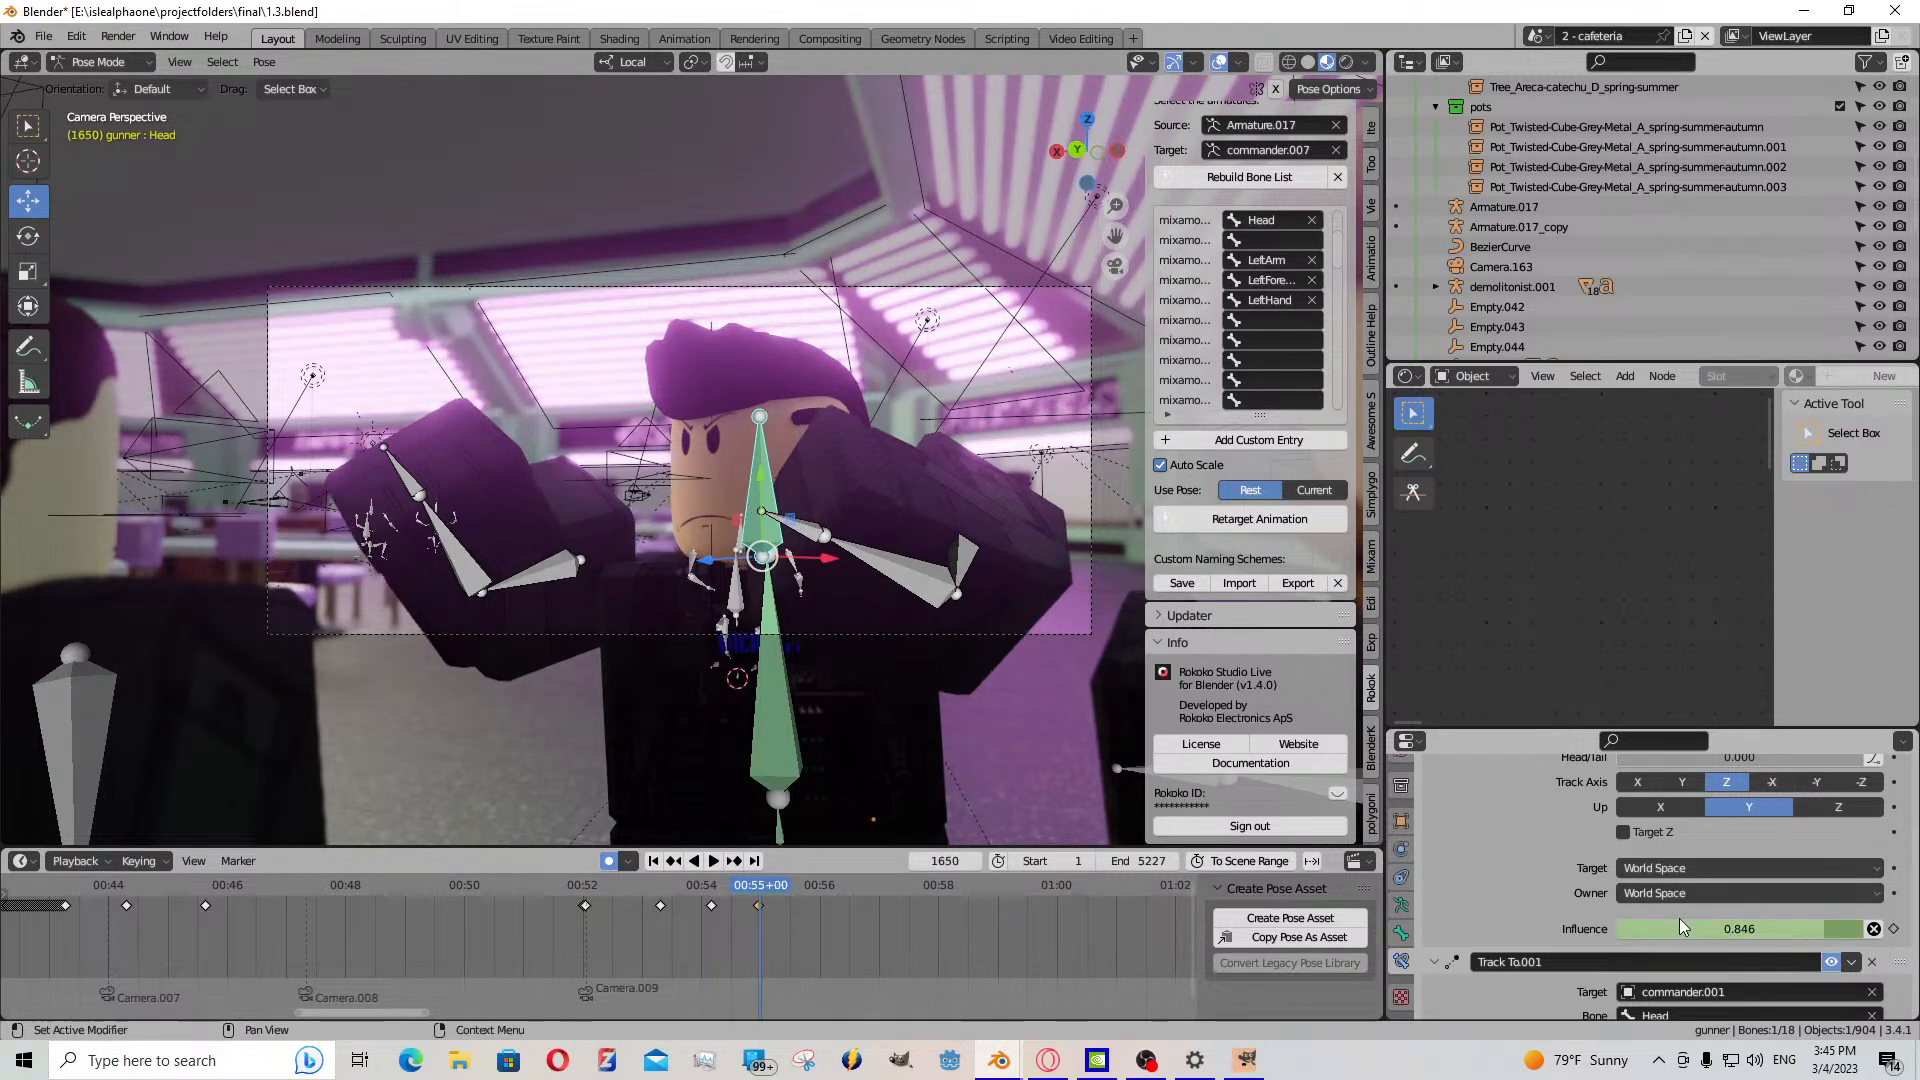
{"action": "mouse_move", "coordinate": [1700, 928]}
{"action": "left_mouse_down"}
{"action": "mouse_move", "coordinate": [1640, 928]}
{"action": "mouse_move", "coordinate": [1736, 922]}
{"action": "left_mouse_up"}
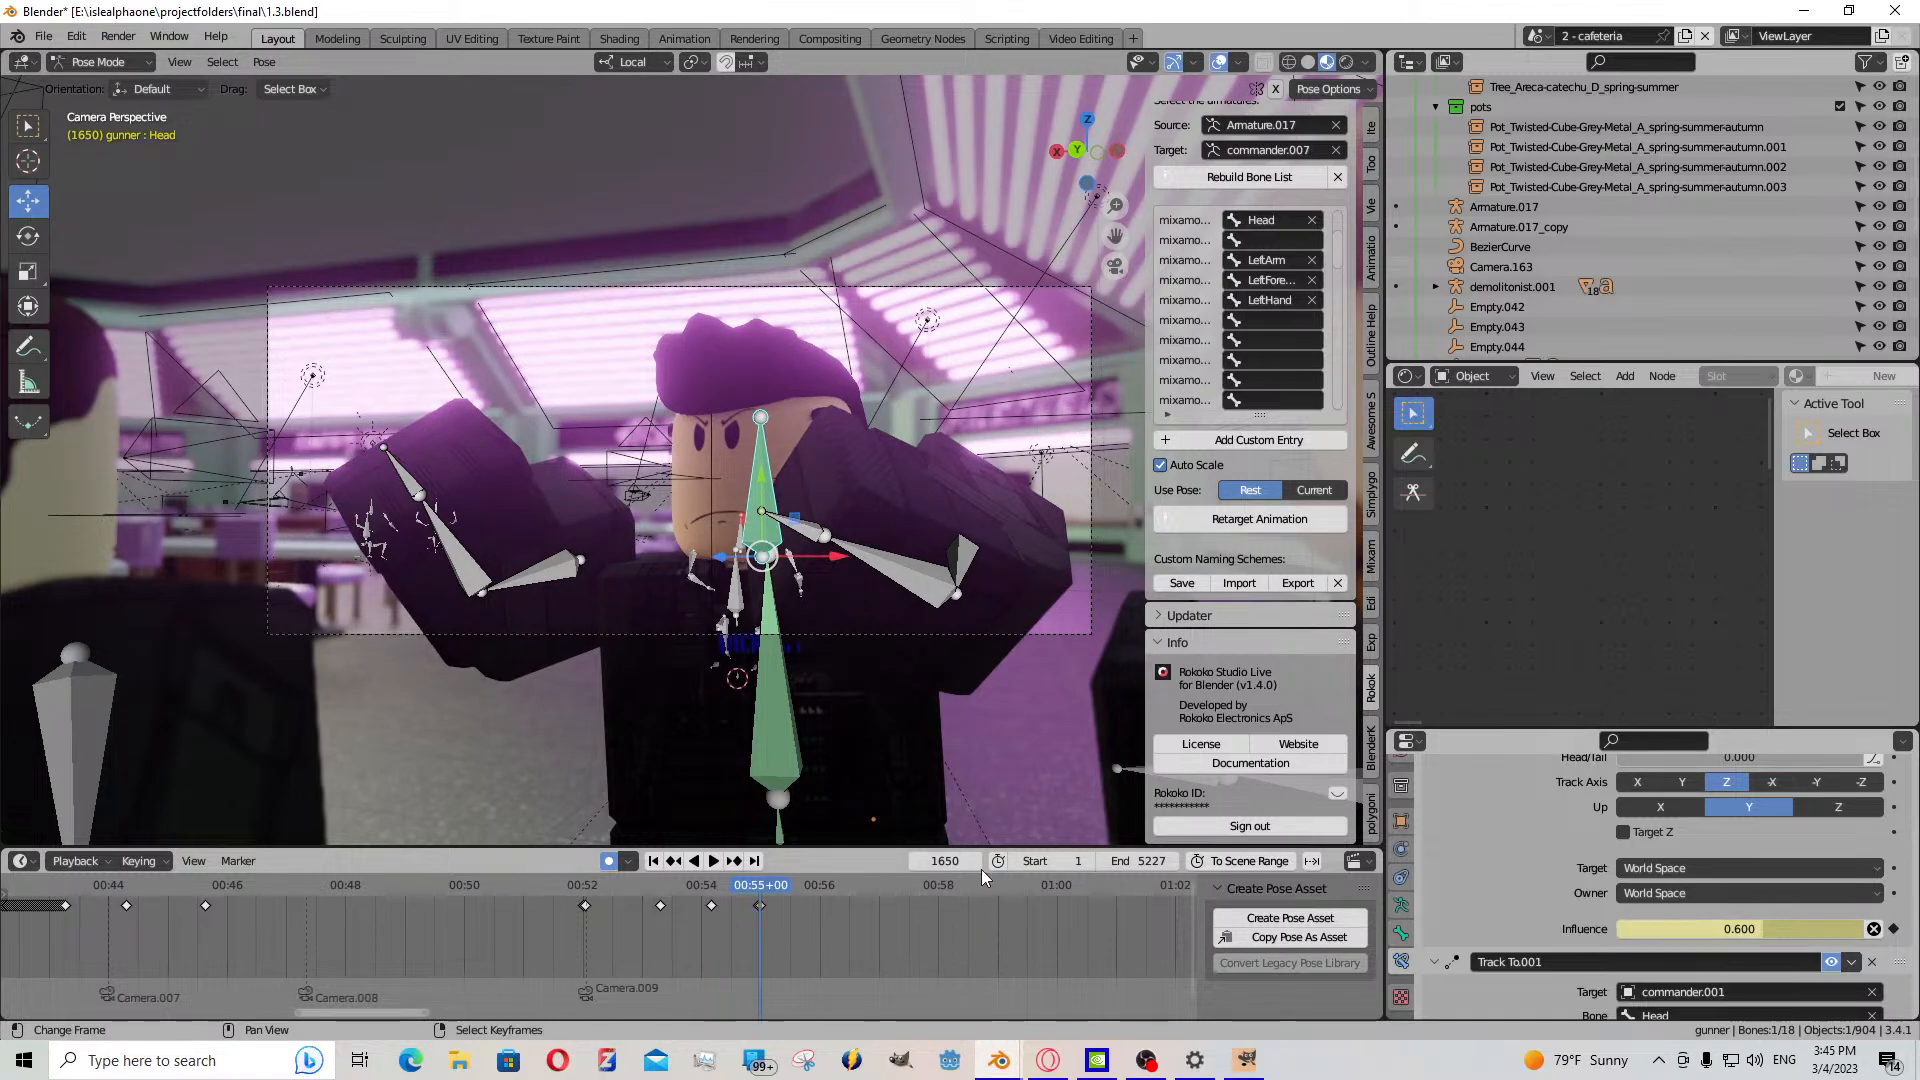
{"action": "left_click", "coordinate": [714, 861]}
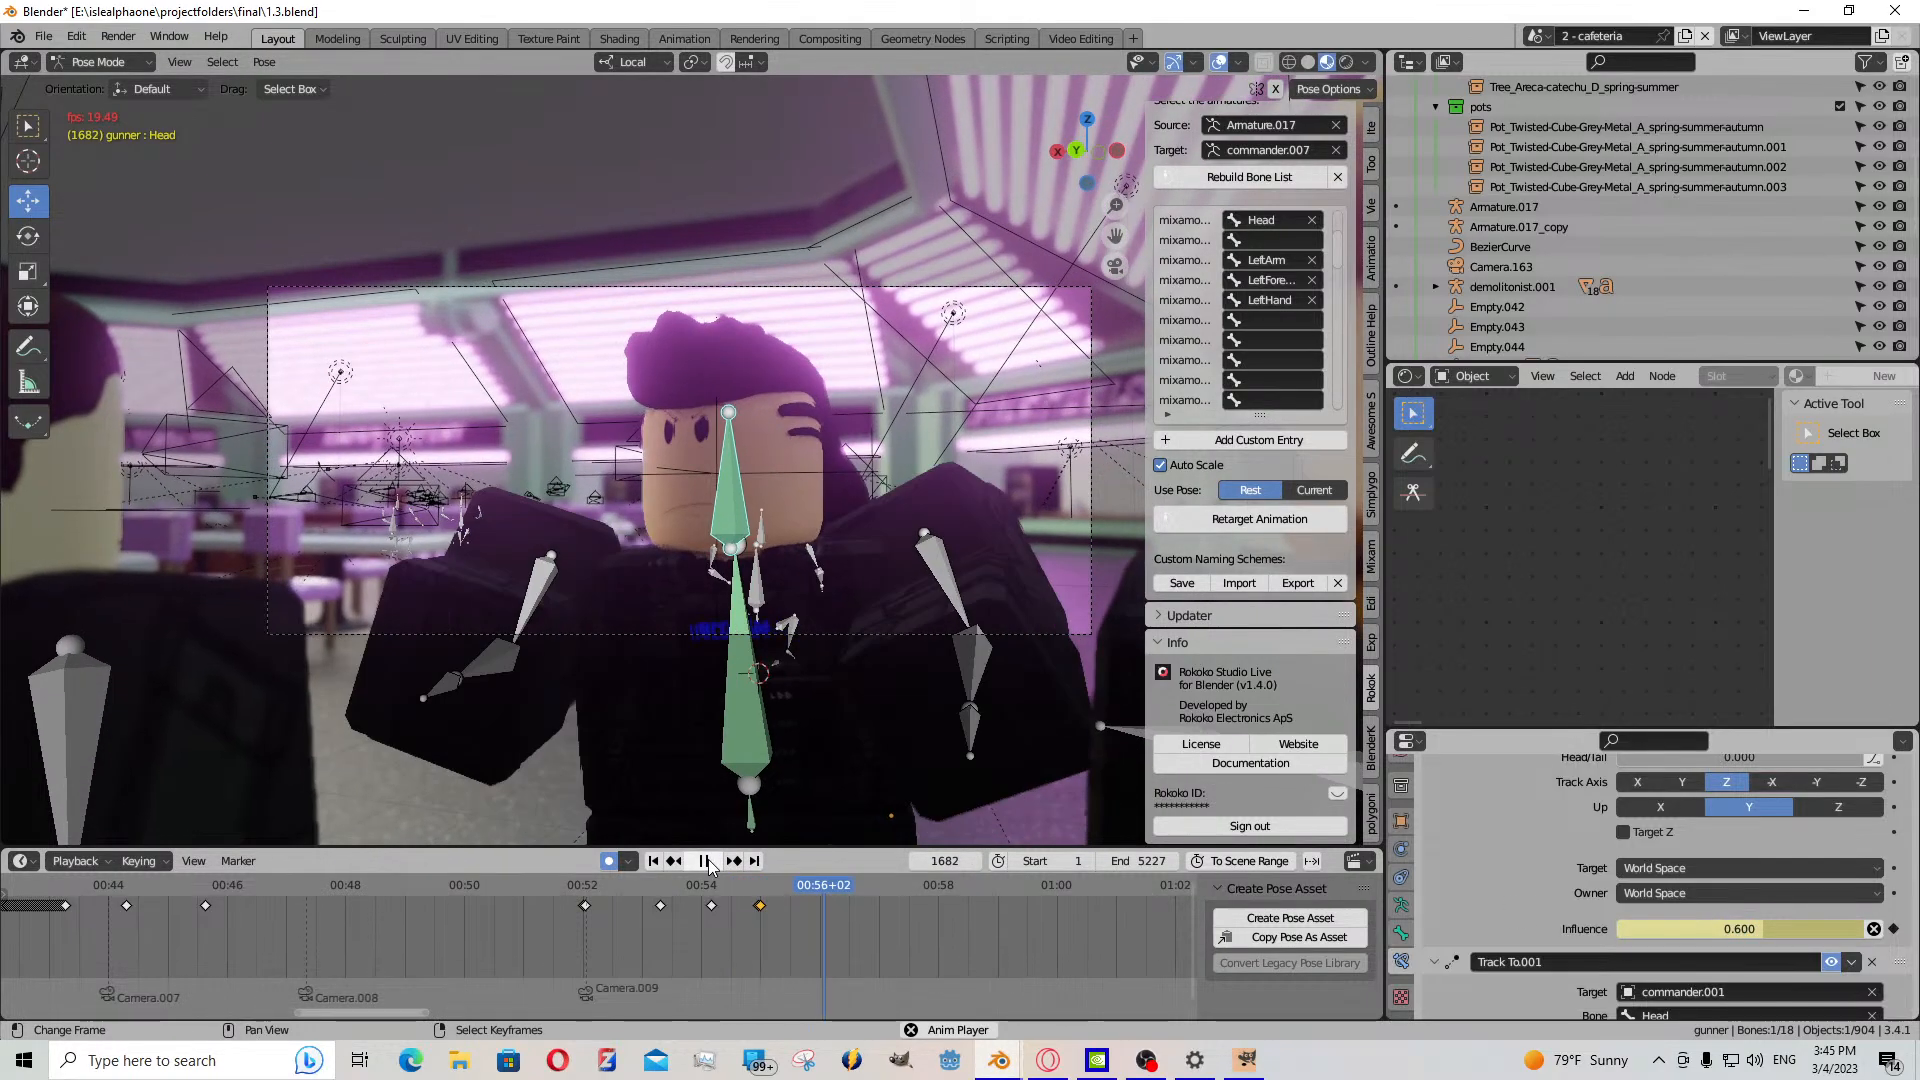
{"action": "left_click", "coordinate": [706, 862]}
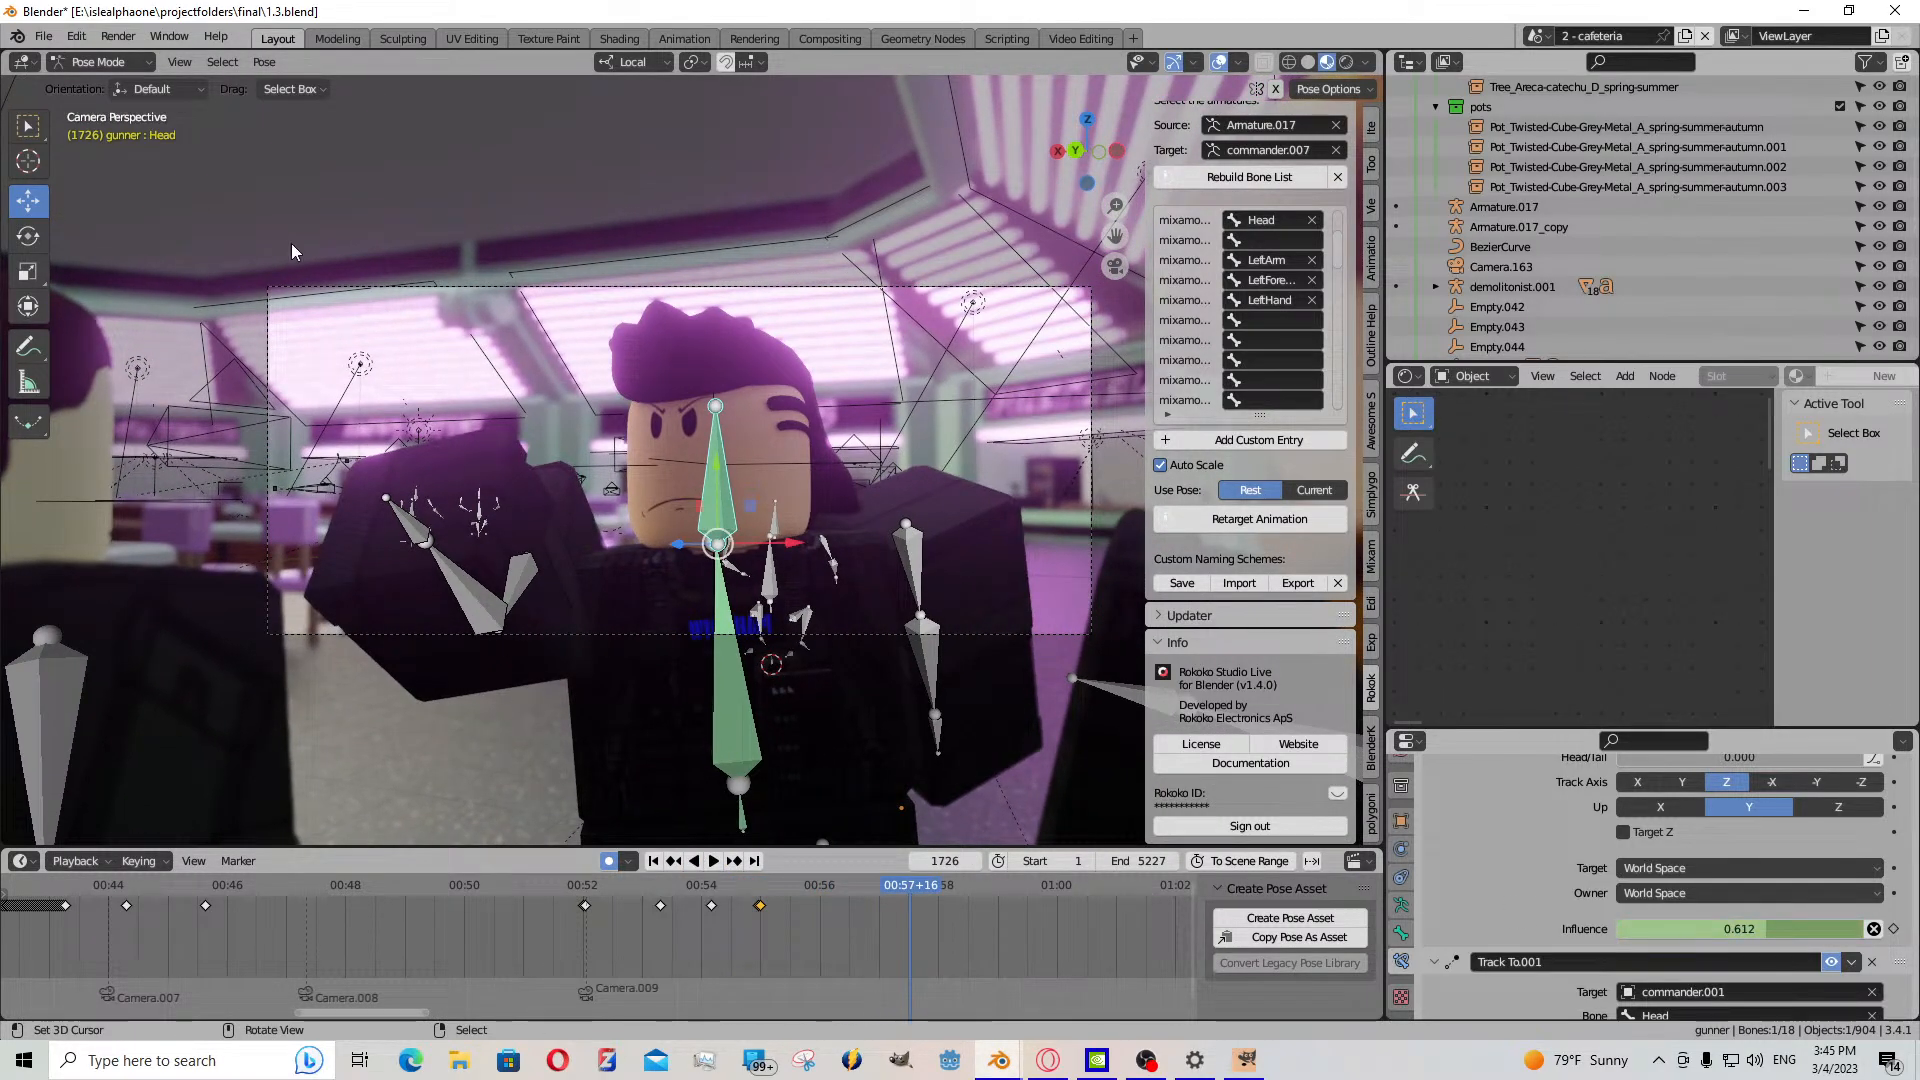
- Return to Object Mode and select the purple-haired character's head mesh, Dummy101.005
{"action": "left_click", "coordinate": [118, 63]}
{"action": "left_click", "coordinate": [95, 73]}
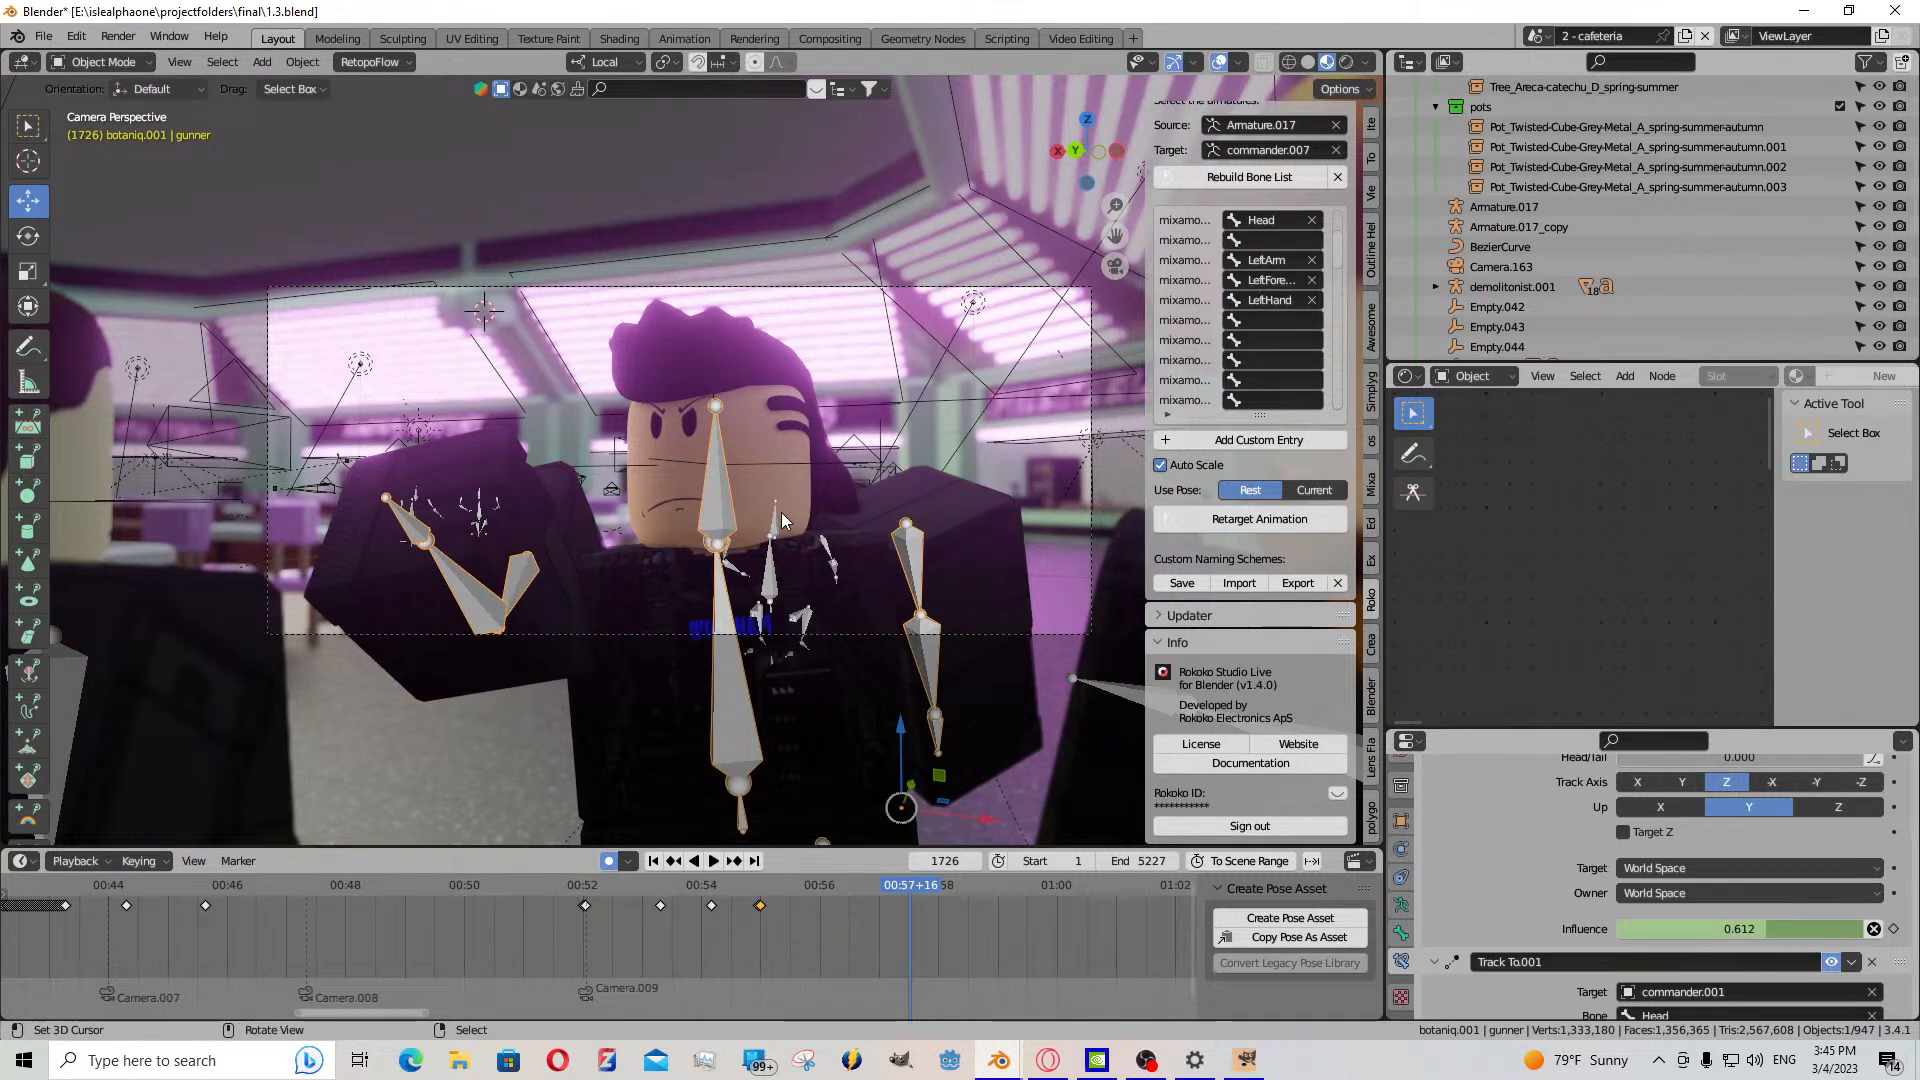
{"action": "left_click", "coordinate": [782, 508]}
{"action": "left_click", "coordinate": [784, 518]}
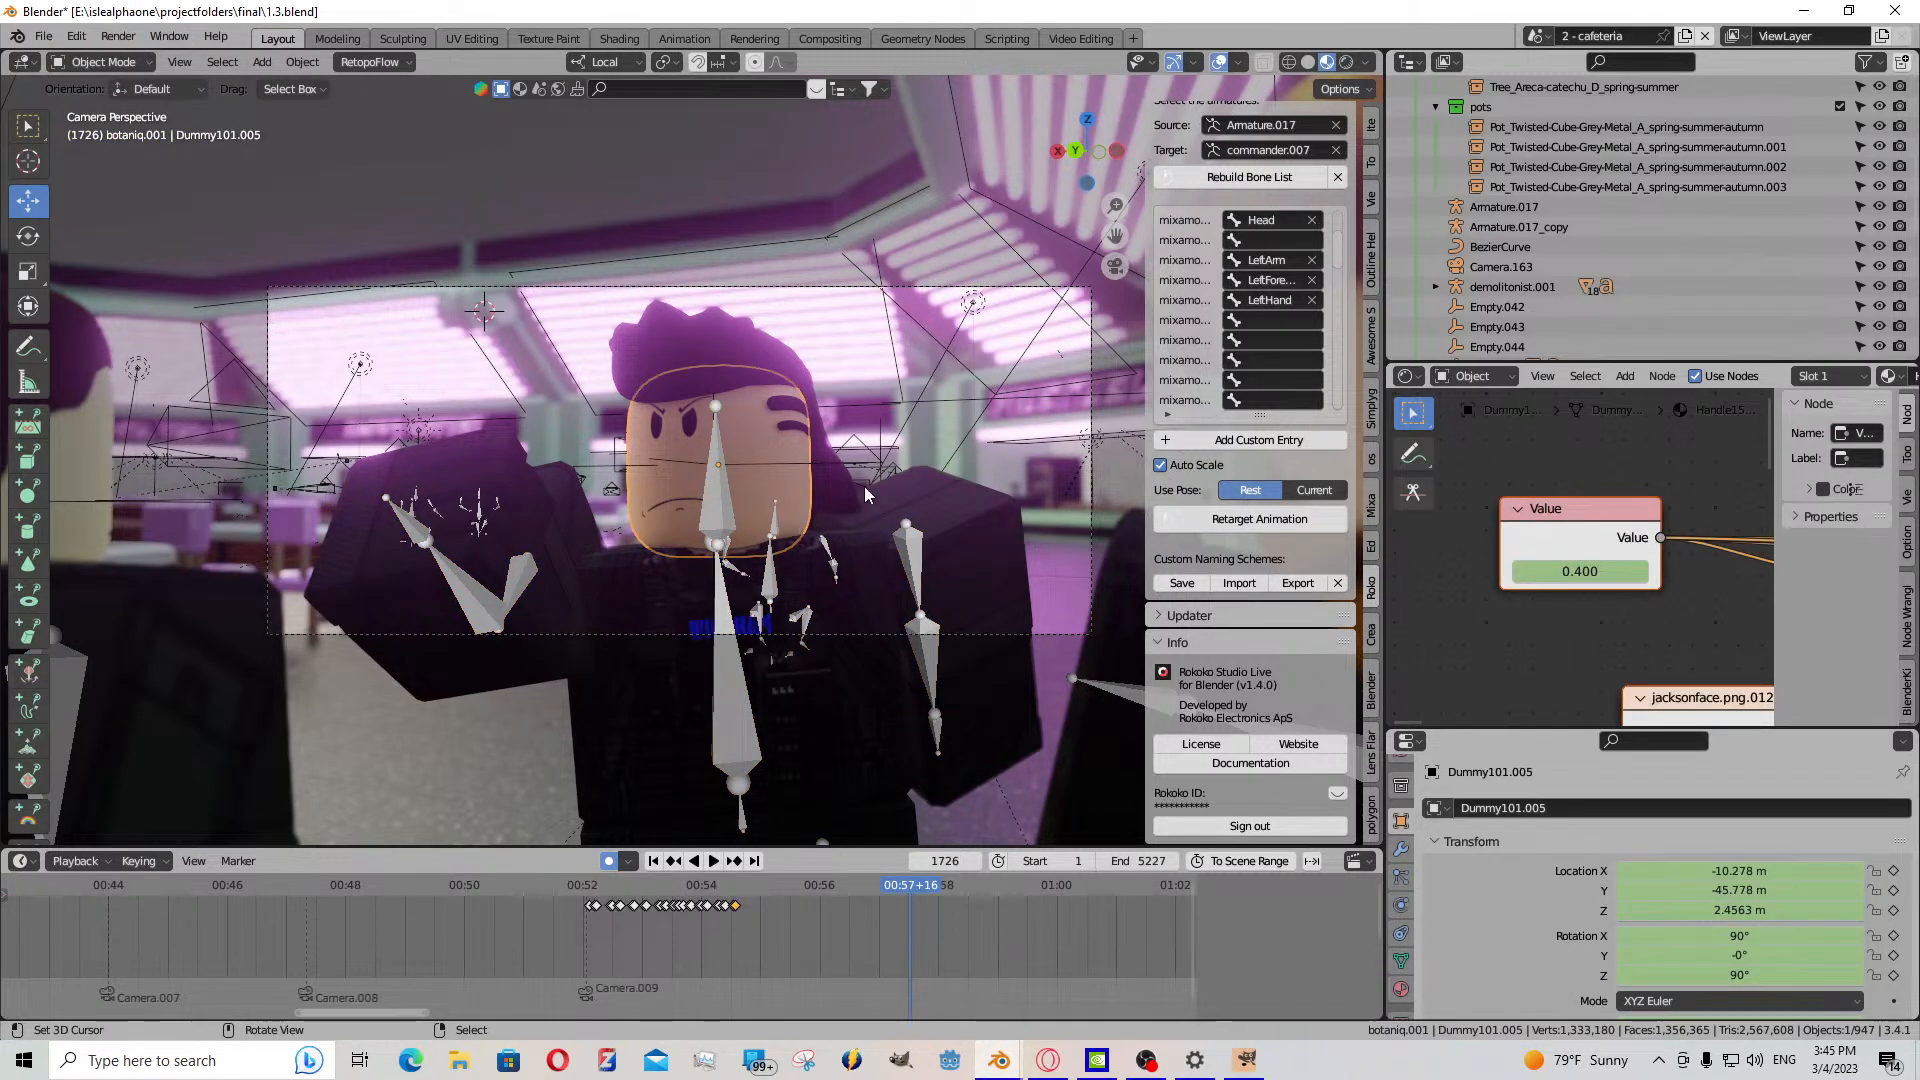
- Move to frame 1657 and keyframe the head material's Value at 0.400
{"action": "left_click_drag", "start_coordinate": [923, 930], "coordinate": [764, 910]}
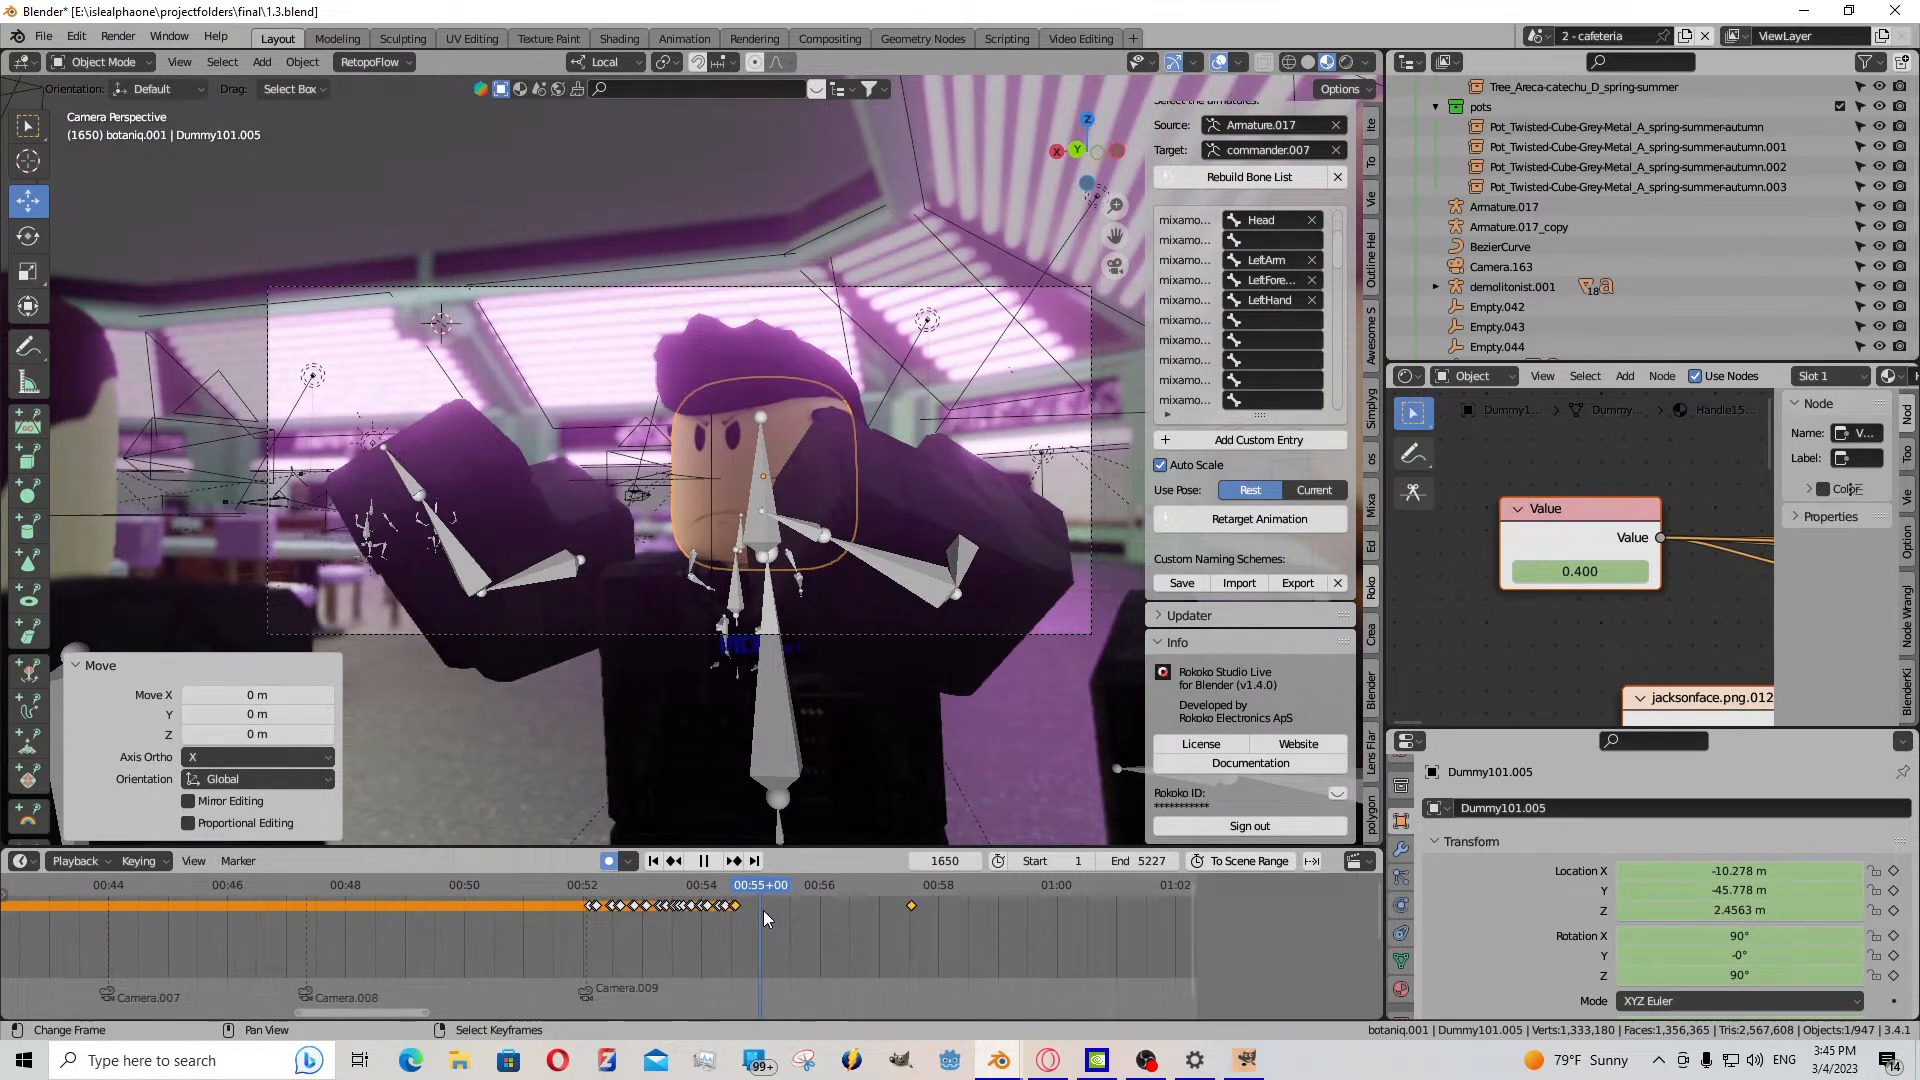
{"action": "left_click", "coordinate": [704, 861]}
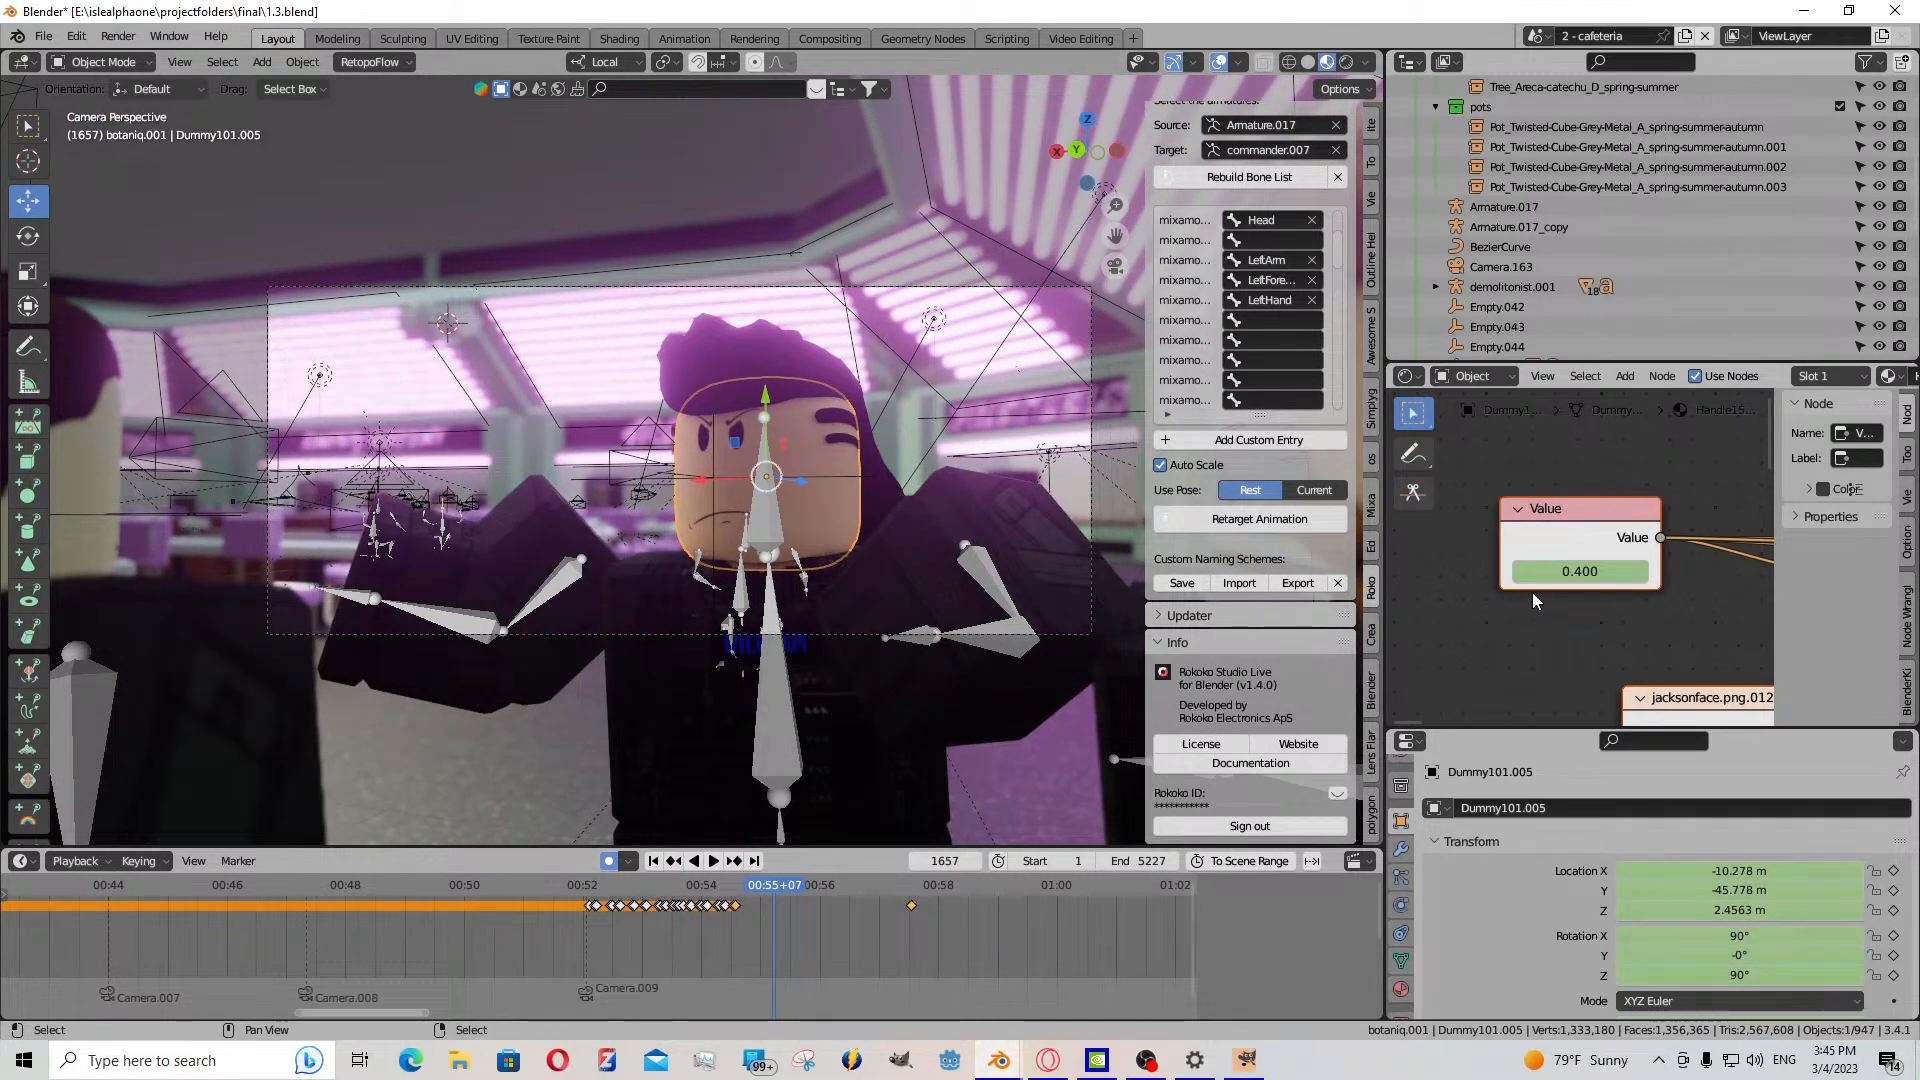
{"action": "key", "text": "i"}
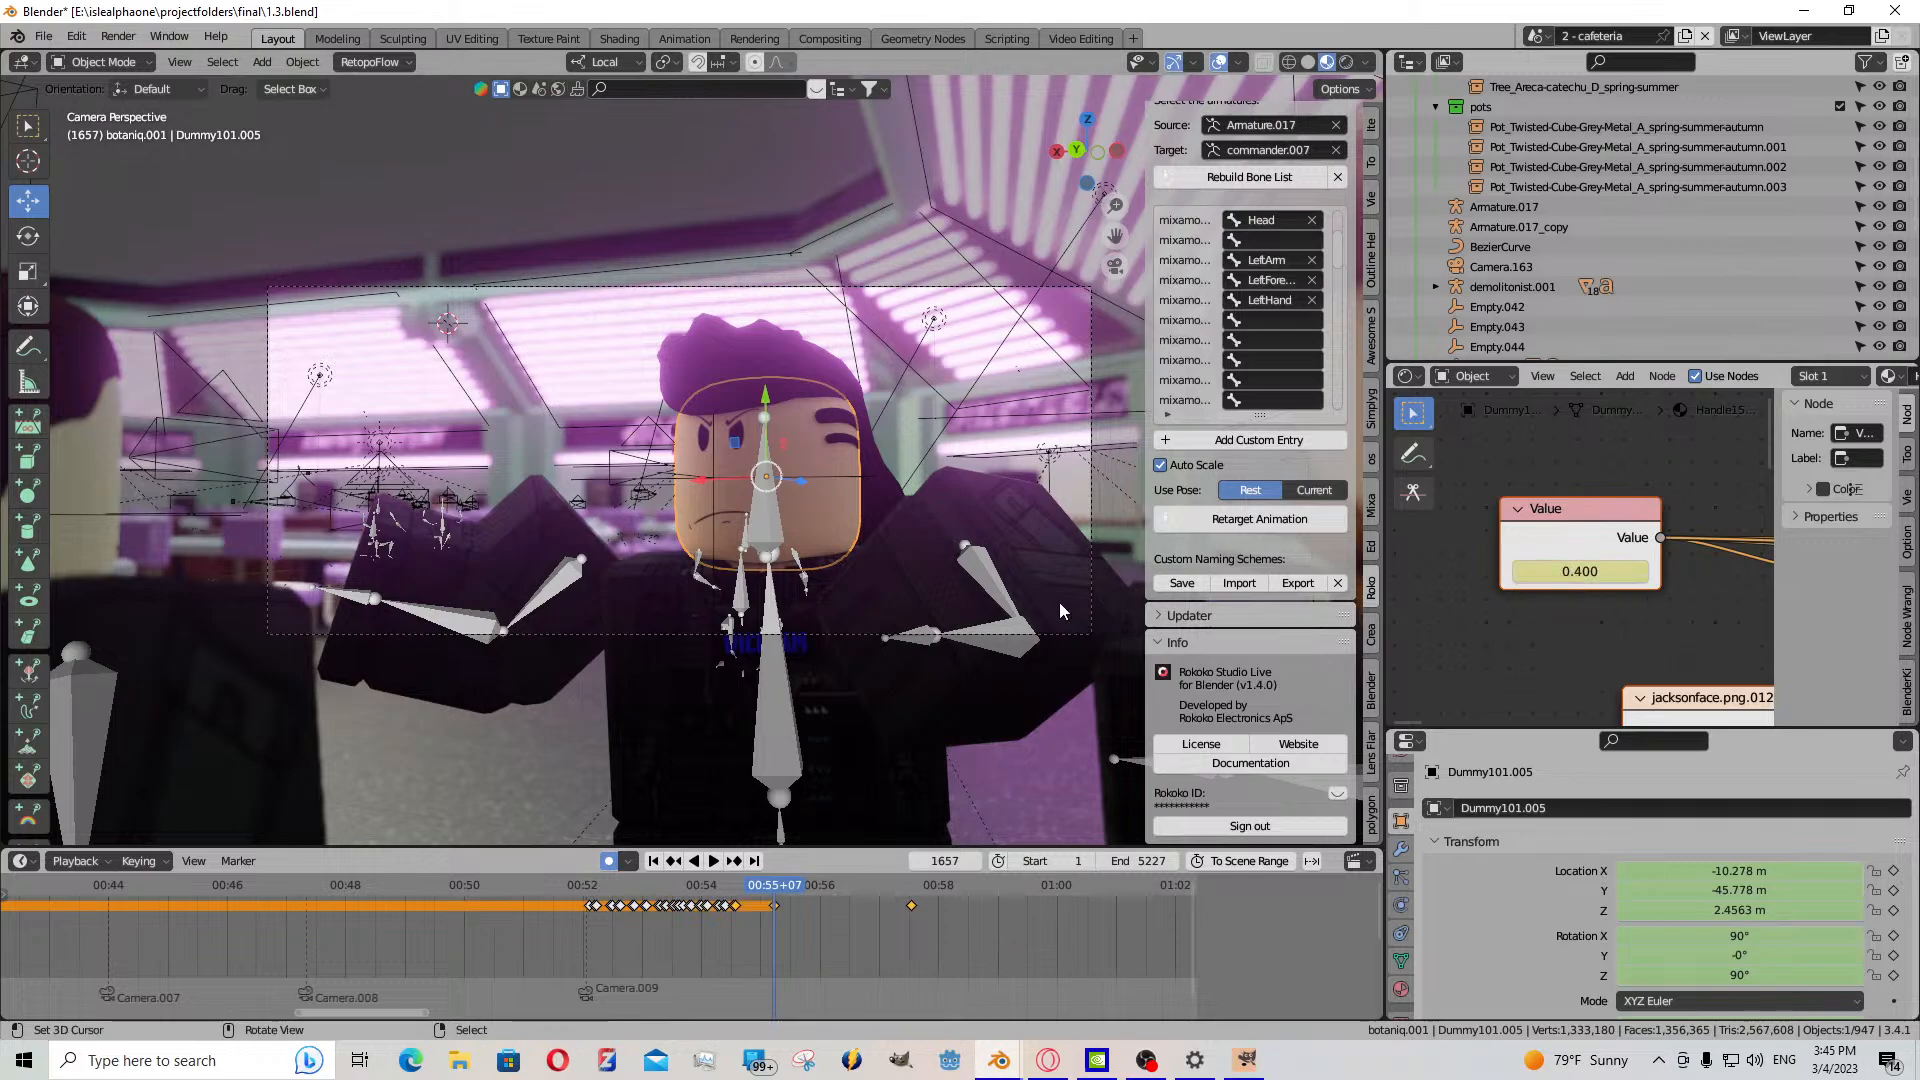
- Play ahead to frame 1660 and keyframe the head material's Value at 3.000
{"action": "left_click", "coordinate": [714, 861]}
{"action": "left_click", "coordinate": [705, 861]}
{"action": "mouse_move", "coordinate": [1572, 570]}
{"action": "left_mouse_down"}
{"action": "mouse_move", "coordinate": [1640, 570]}
{"action": "mouse_move", "coordinate": [1574, 571]}
{"action": "left_mouse_up"}
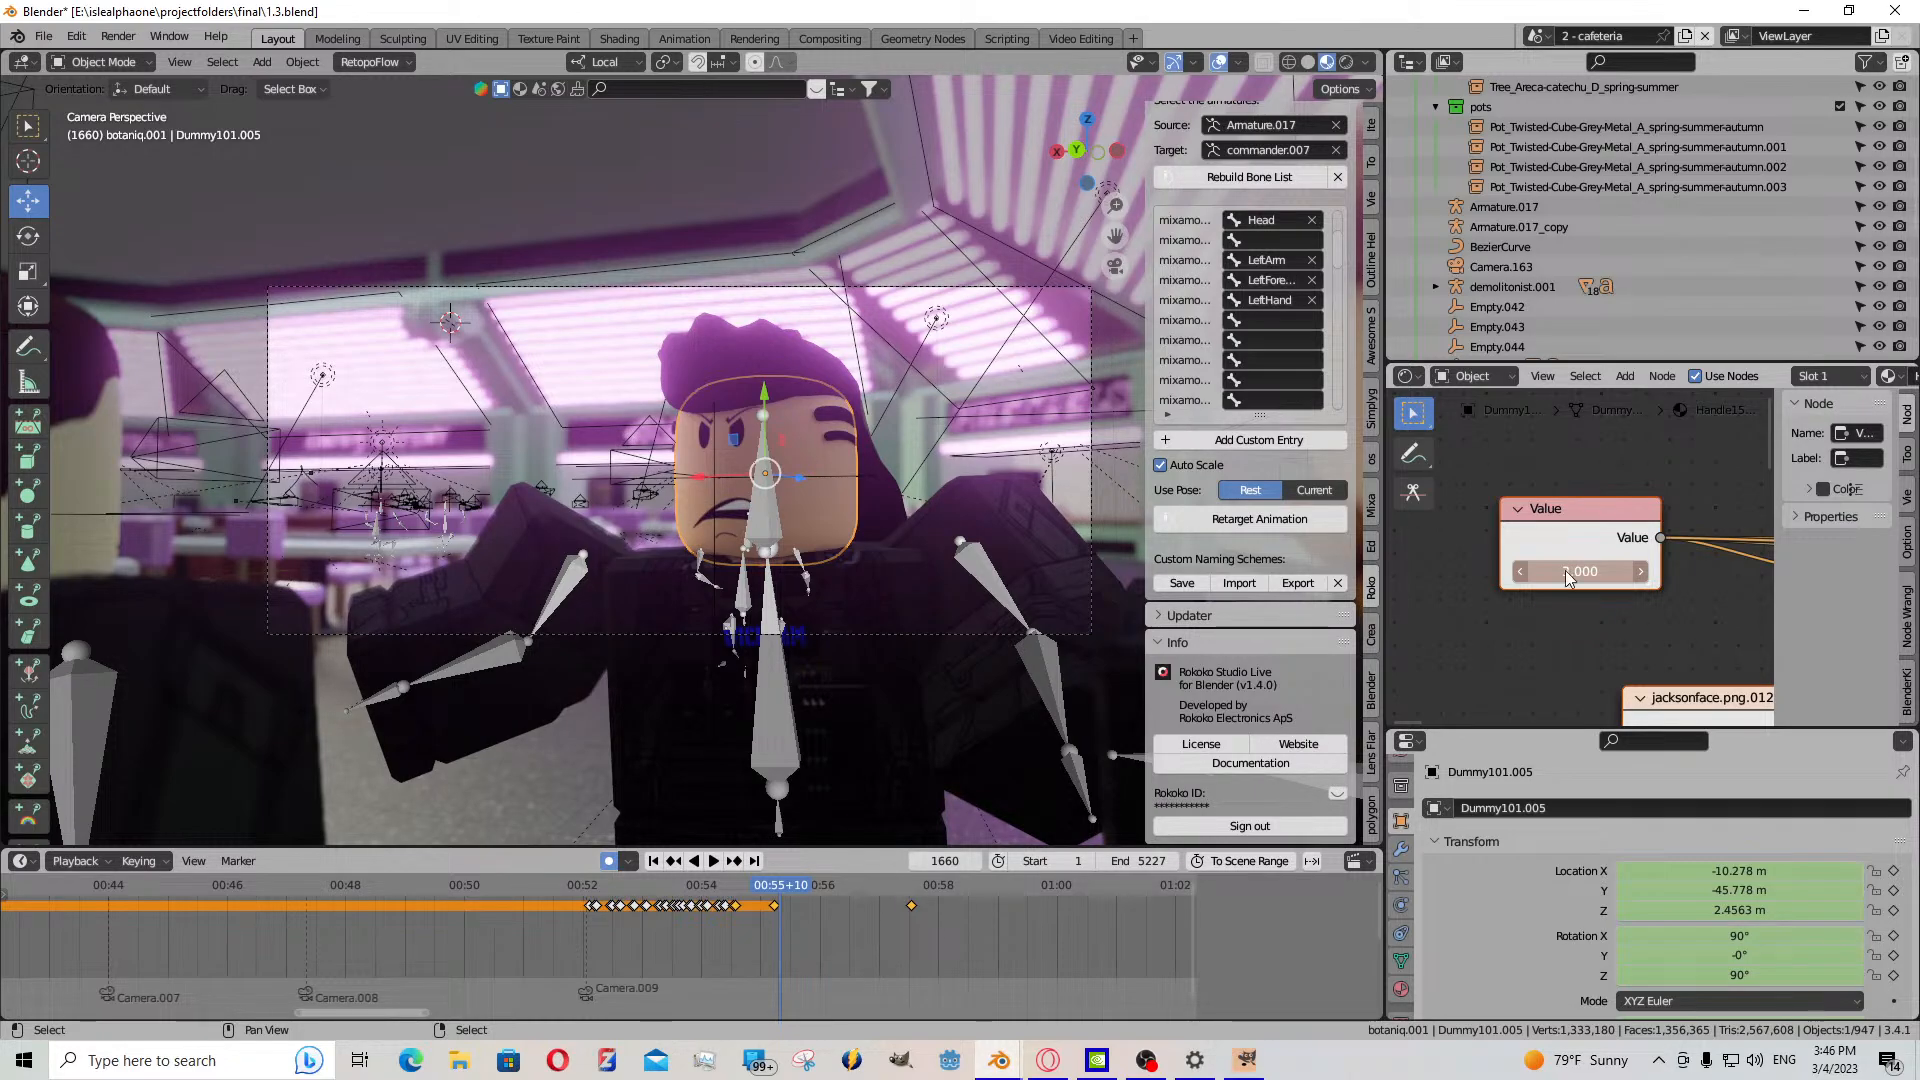
{"action": "key", "text": "i"}
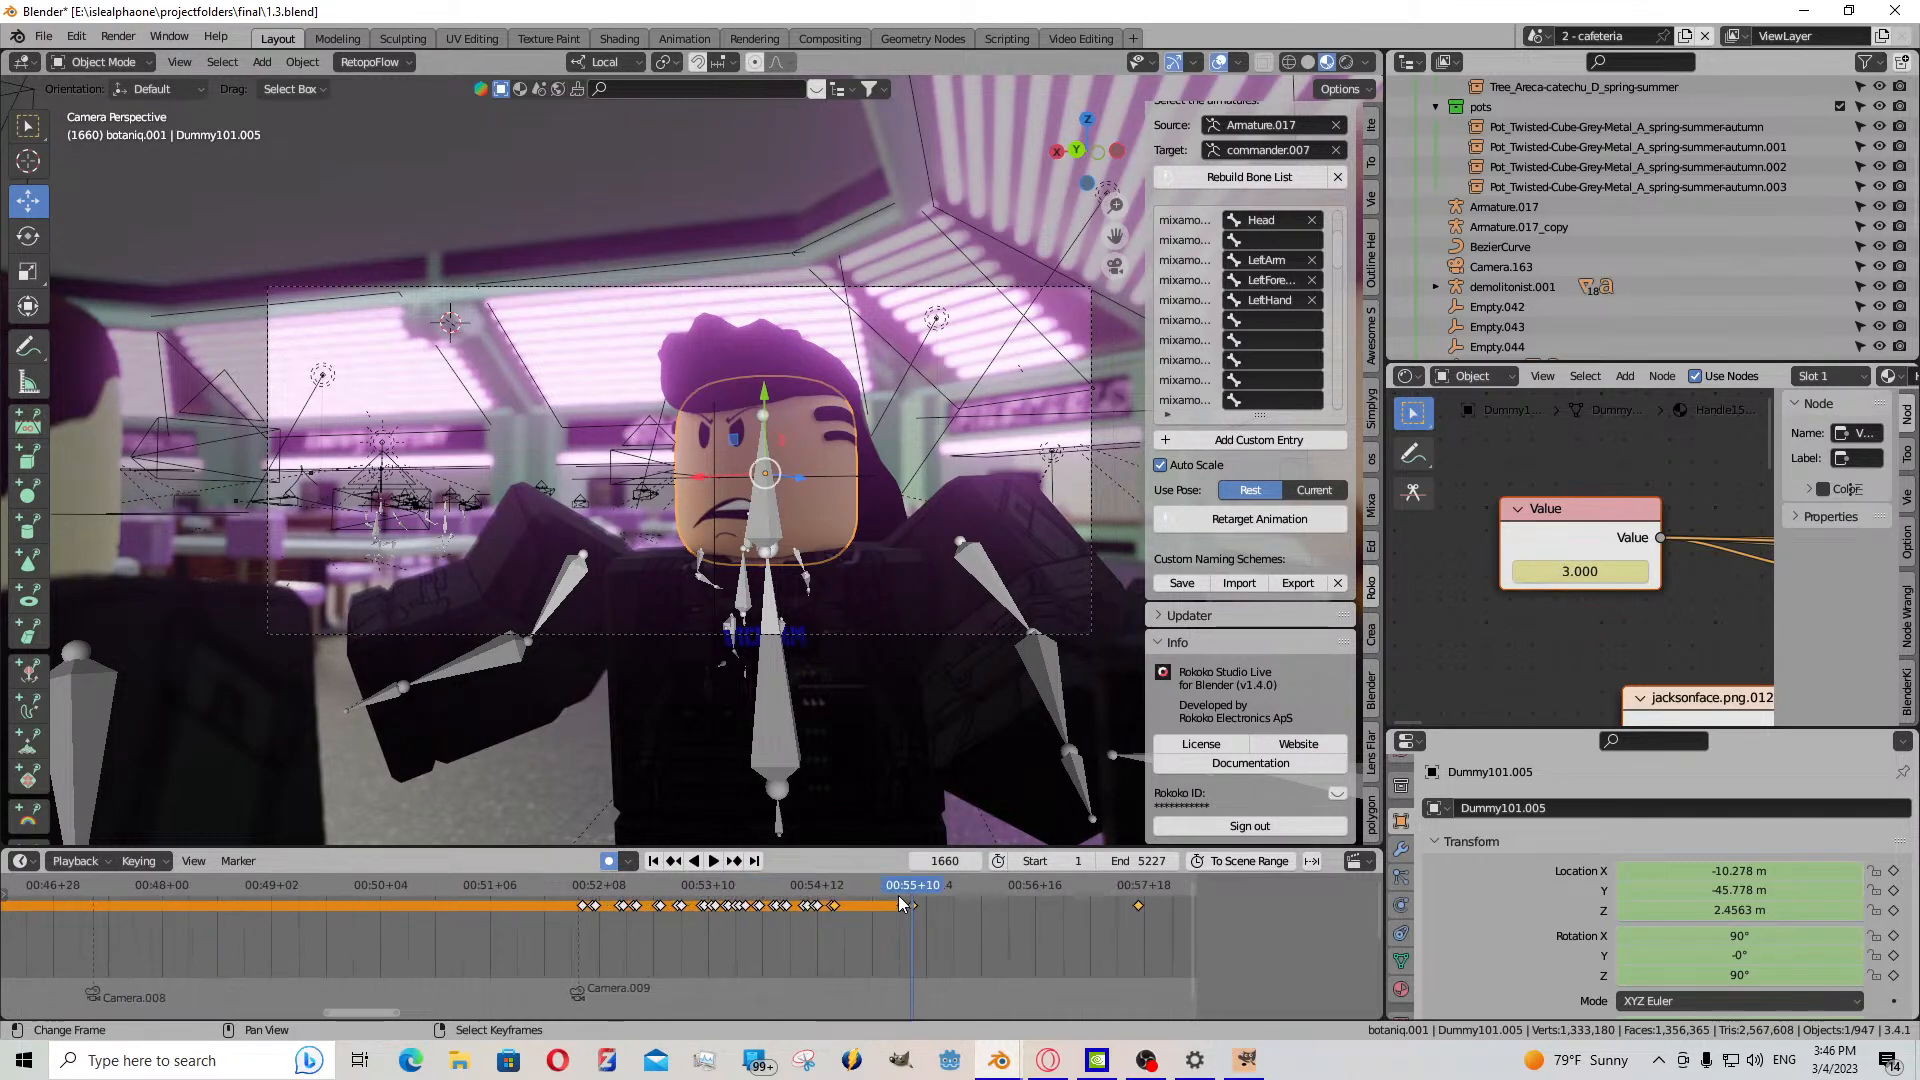
- Paste a copy of the 0.400 Value keyframe at frame 1659 and shift it with the 3.000 keyframe two frames earlier
{"action": "scroll", "coordinate": [744, 944], "scroll_direction": "up", "scroll_amount": 5}
{"action": "key", "text": "Left"}
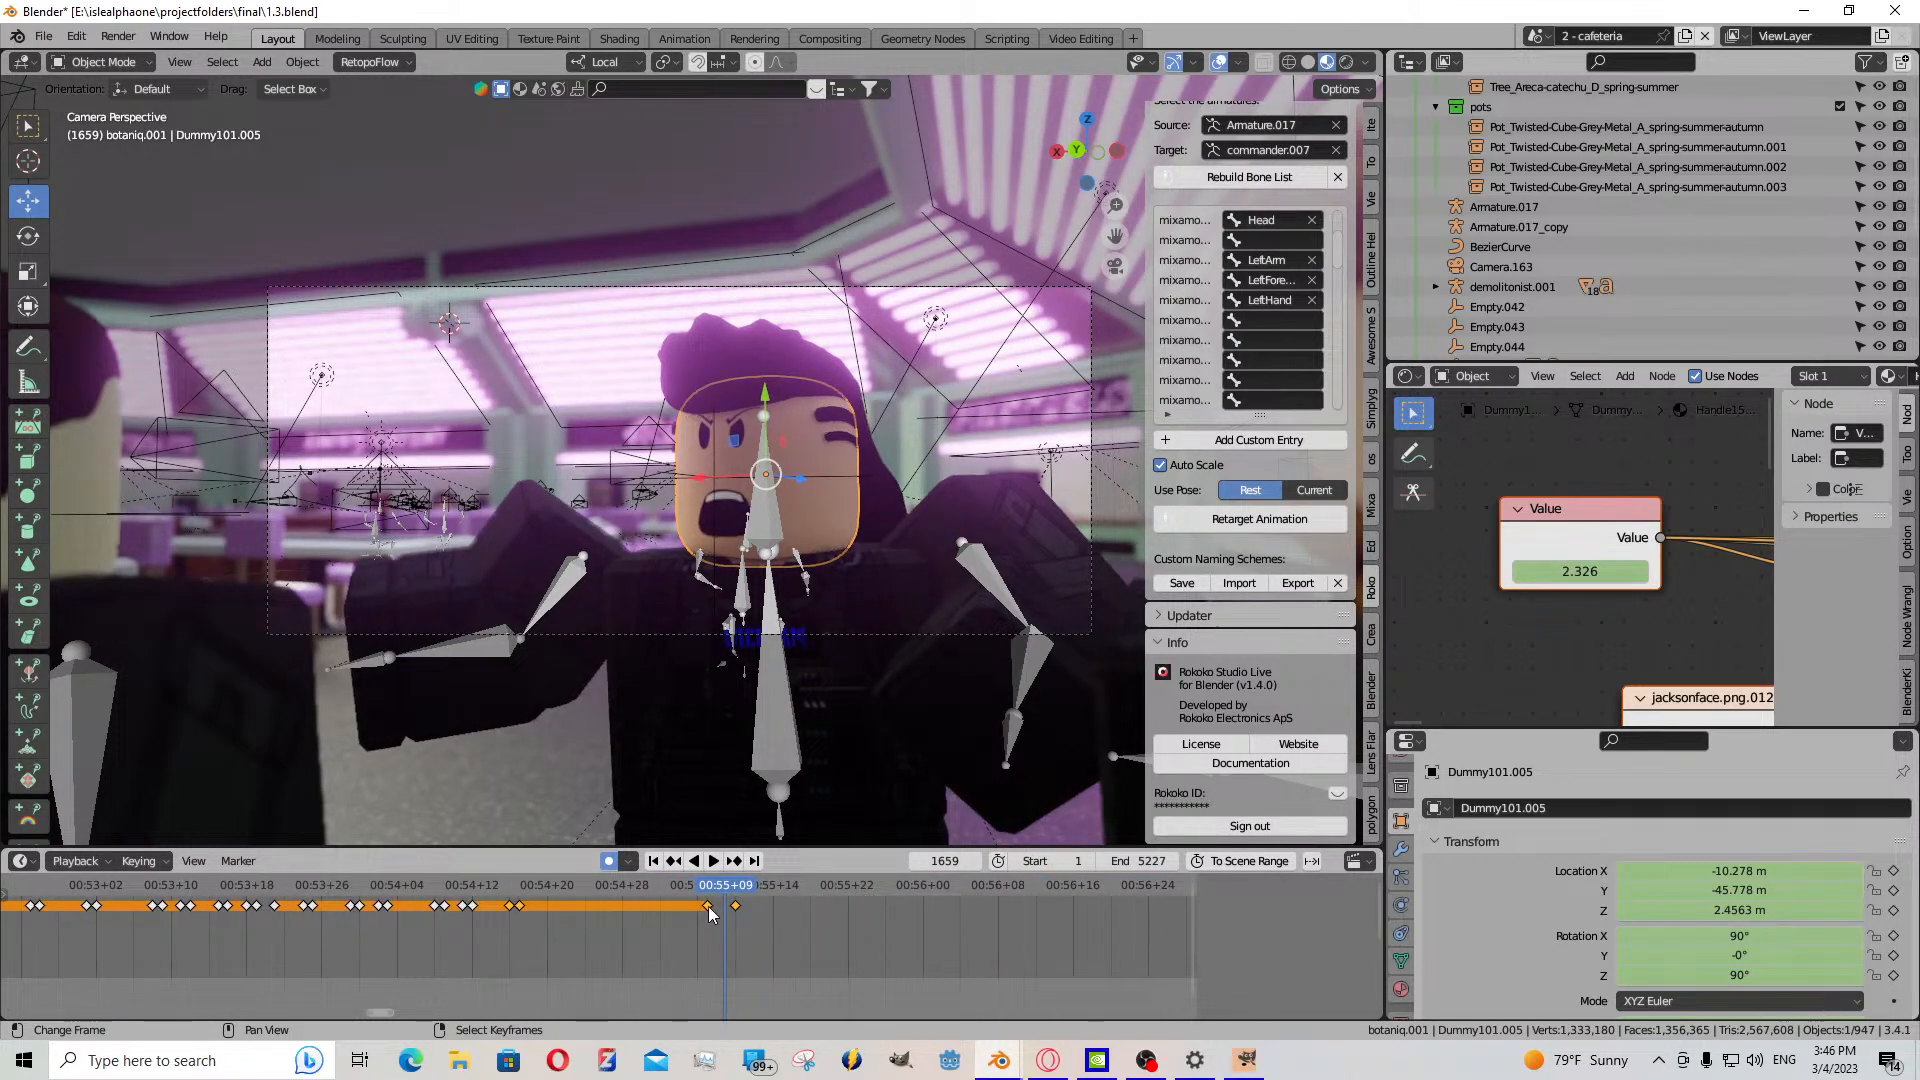
{"action": "right_click", "coordinate": [708, 906]}
{"action": "key", "text": "ctrl+v"}
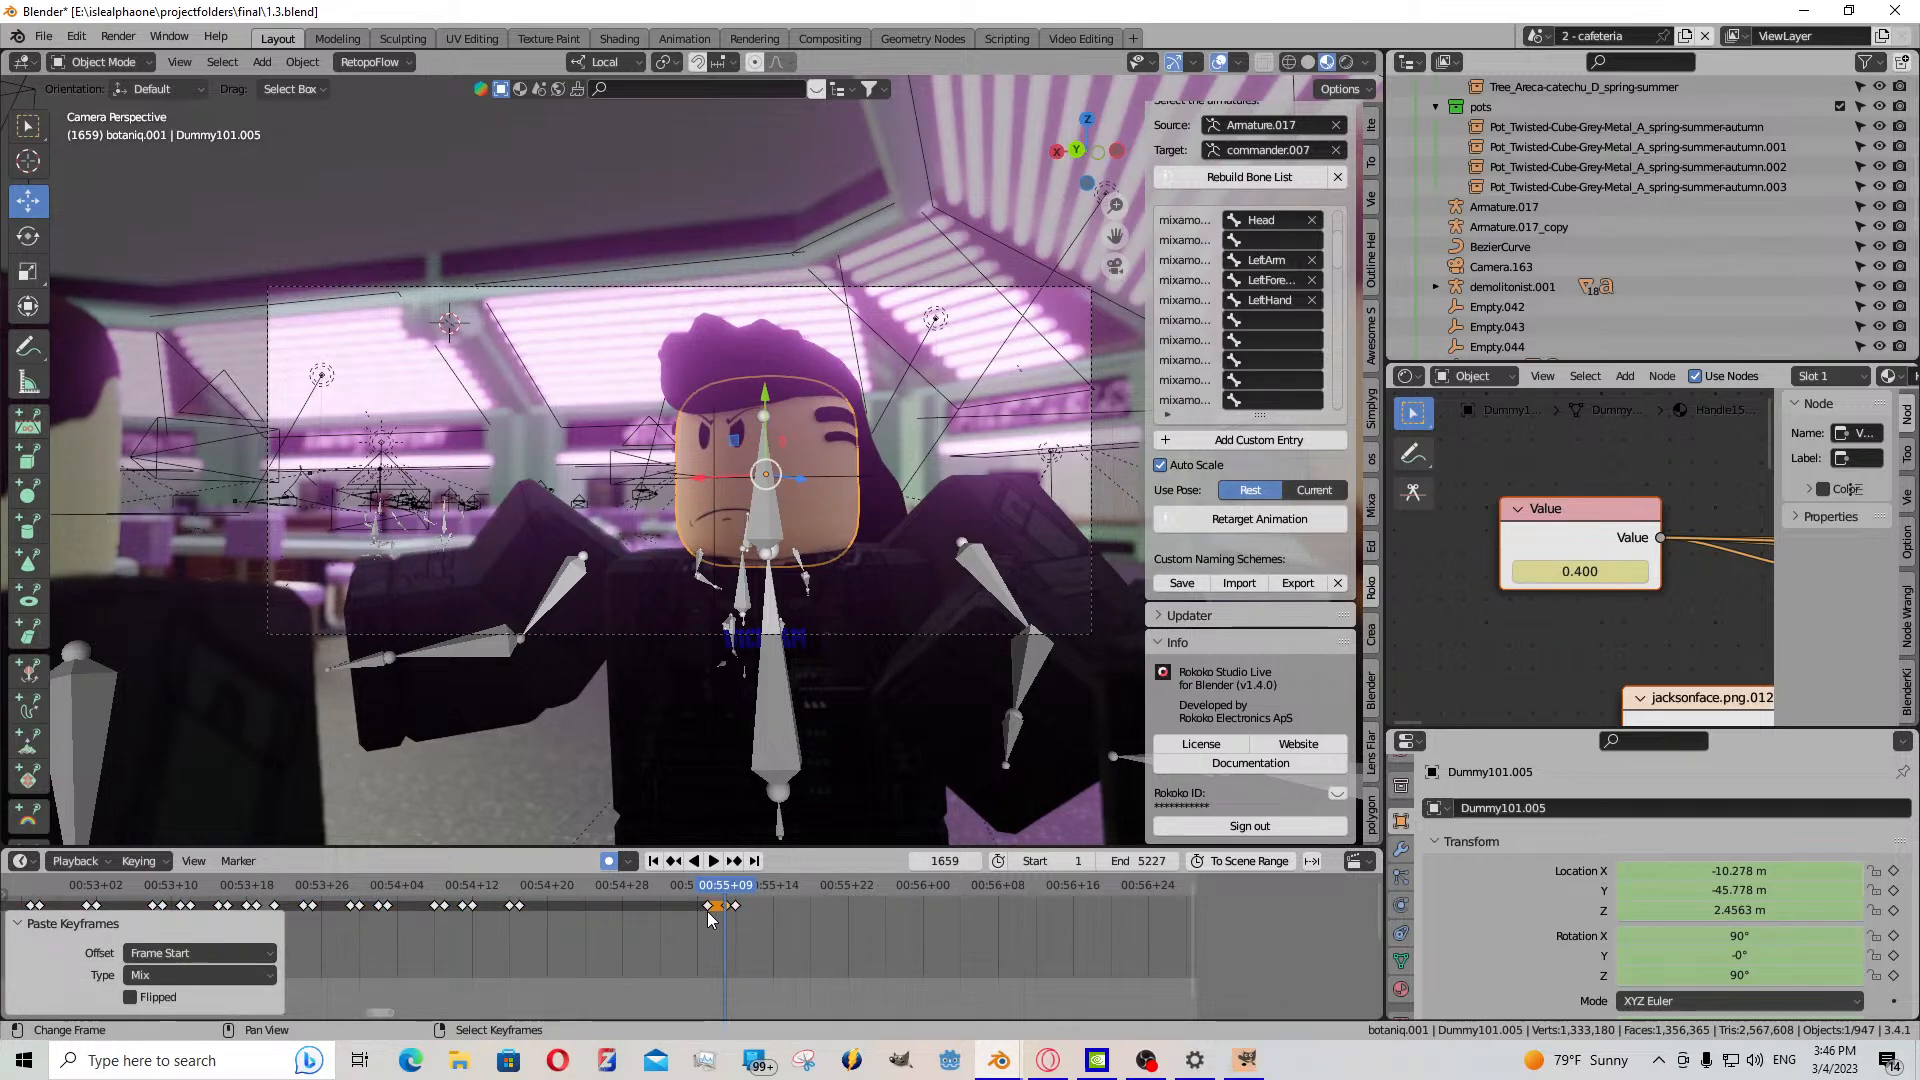
{"action": "left_click", "coordinate": [716, 866]}
{"action": "left_click_drag", "start_coordinate": [714, 921], "coordinate": [737, 905]}
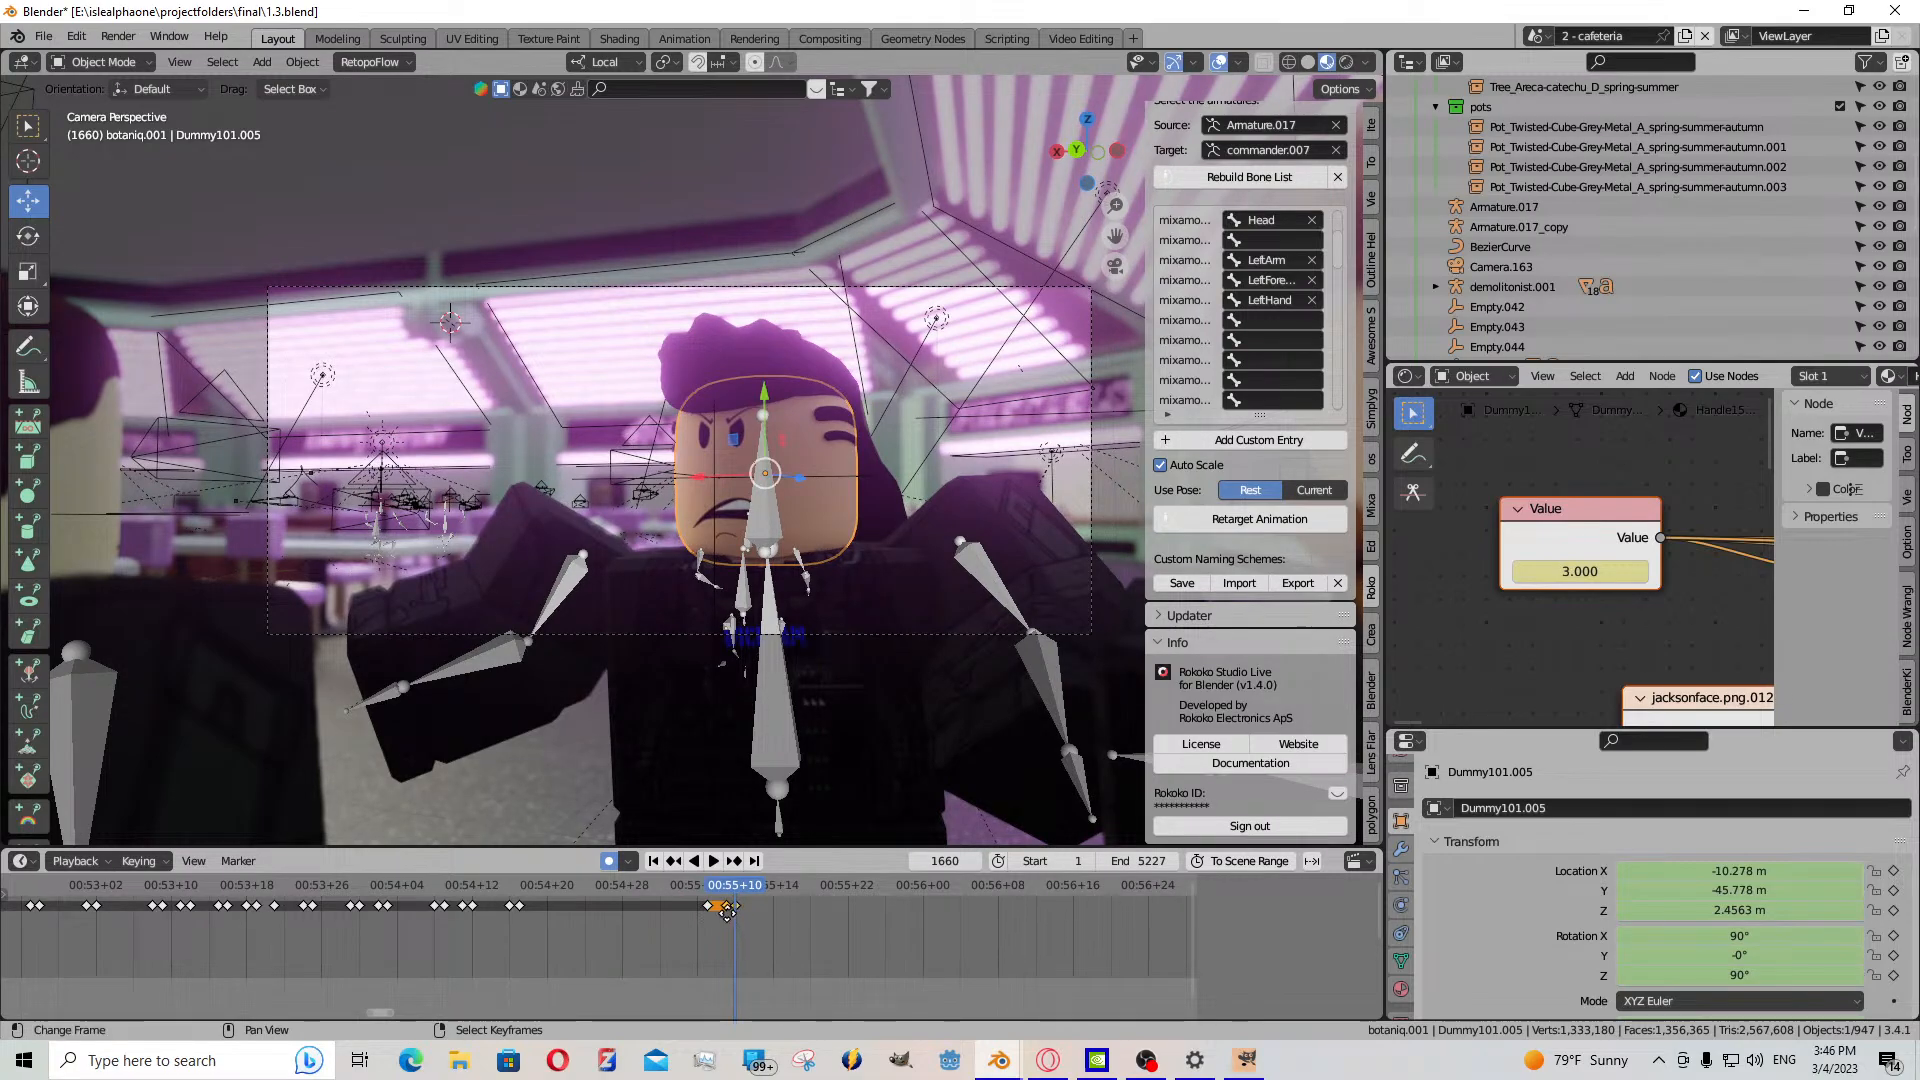
{"action": "key", "text": "g"}
{"action": "left_click", "coordinate": [742, 921]}
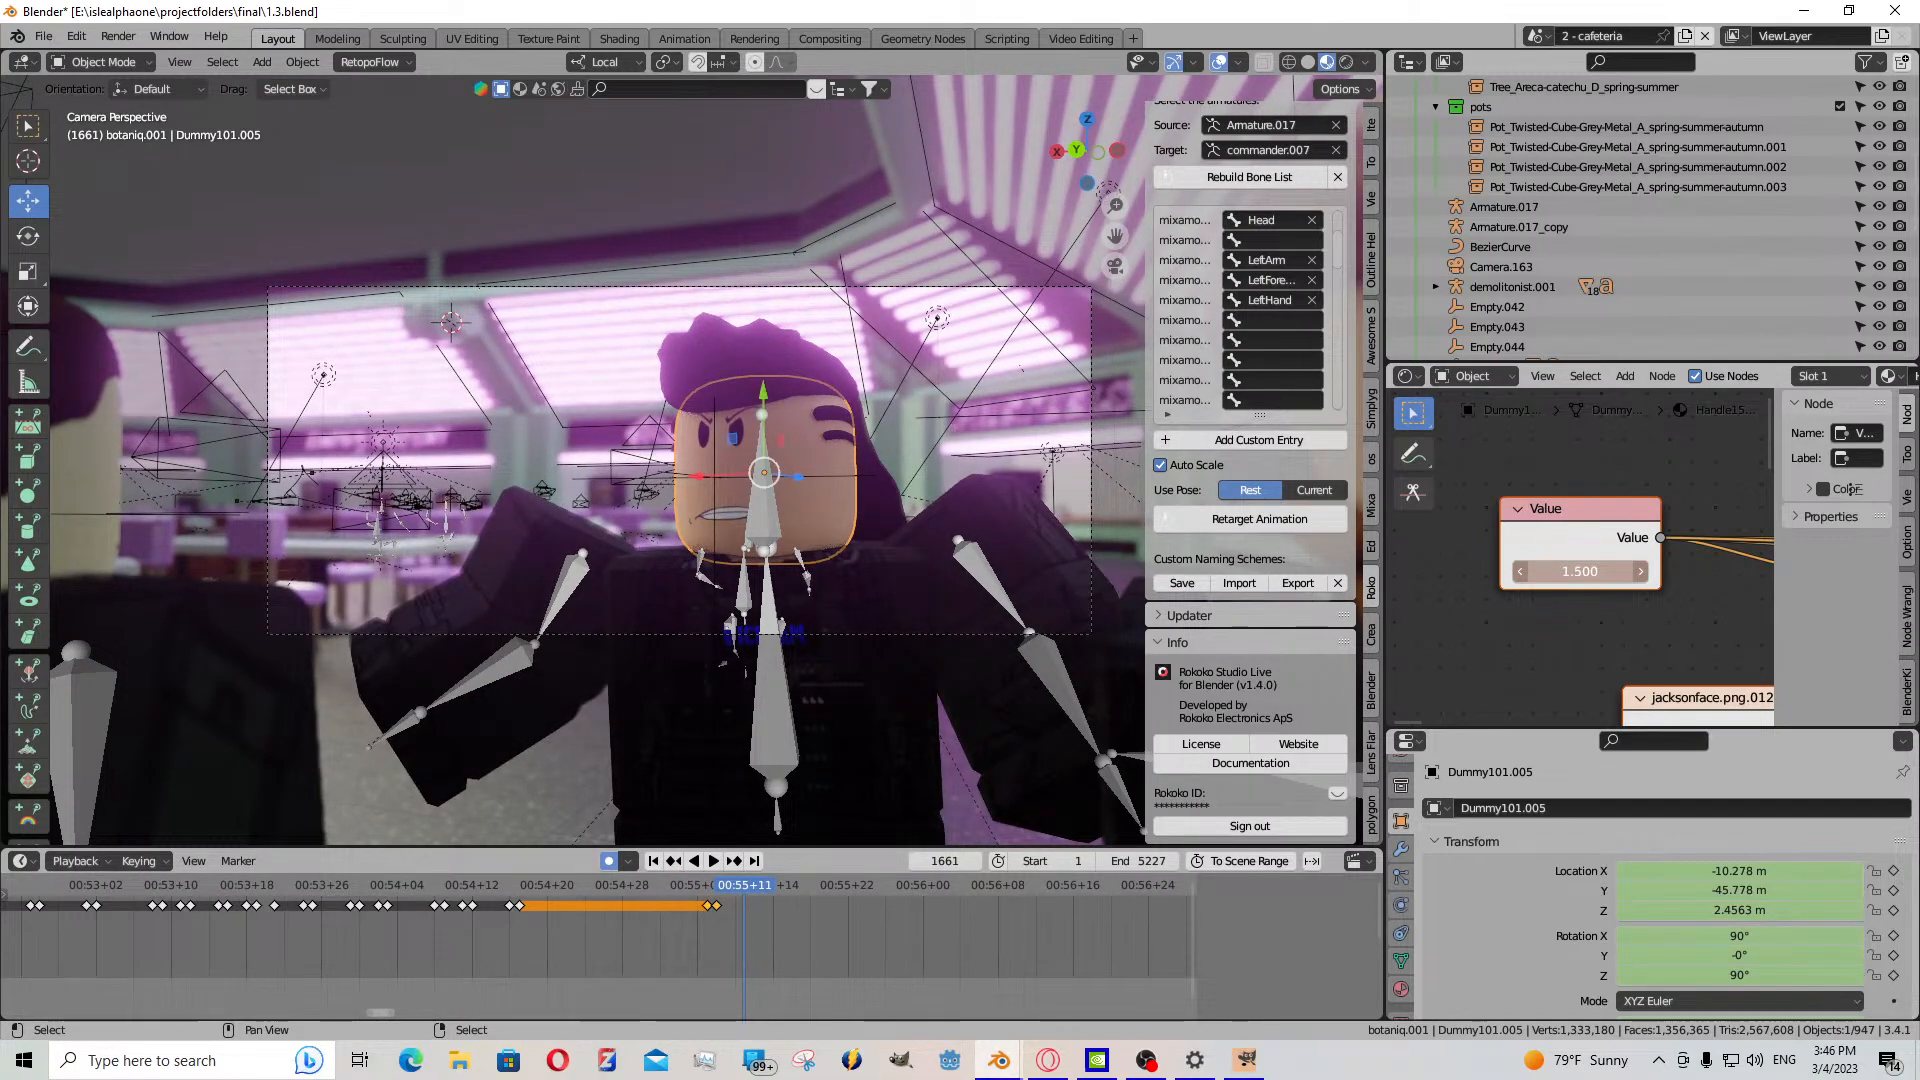
- Keyframe the Value at 1.500 on frame 1661 and paste a copy of the 3.000 keyframe at frame 1660
{"action": "key", "text": "i"}
{"action": "left_click", "coordinate": [731, 910]}
{"action": "right_click", "coordinate": [718, 906]}
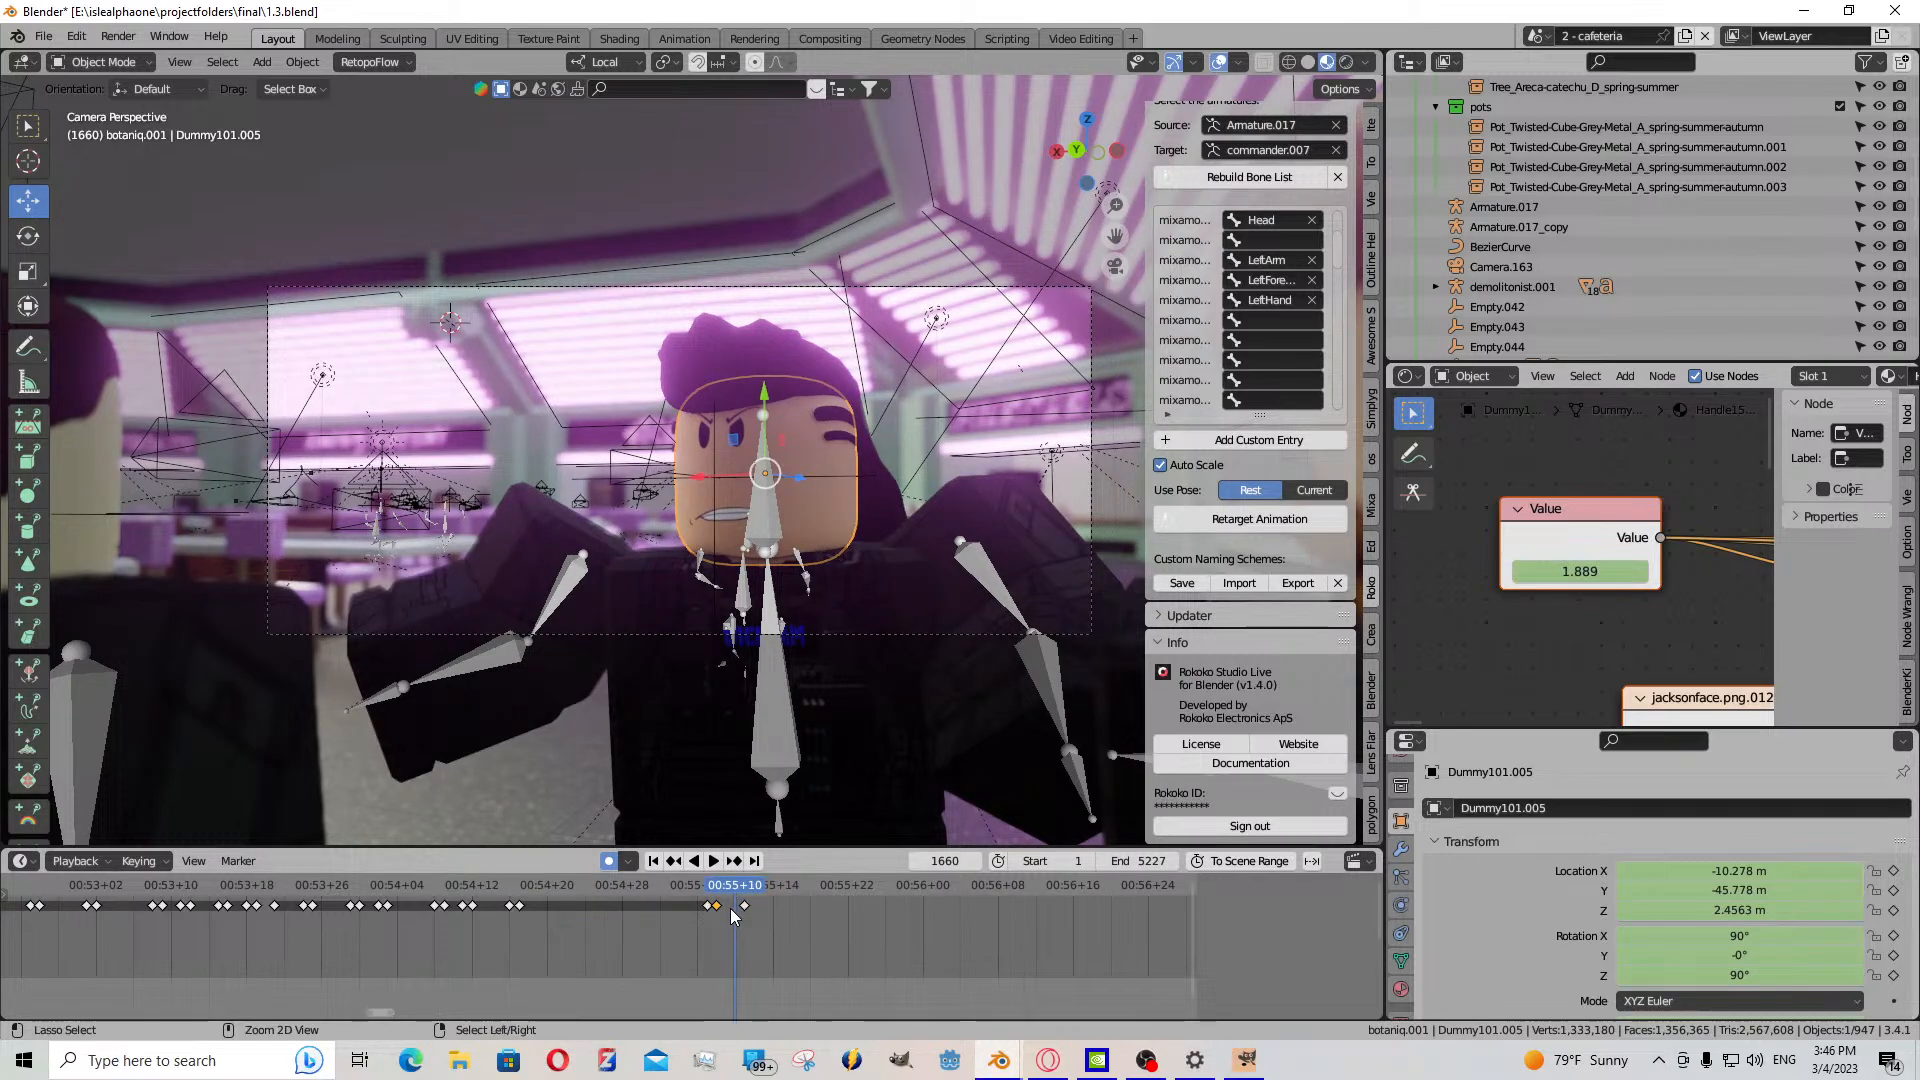
{"action": "key", "text": "ctrl+v"}
- Keyframe the Value at 3.800 on frame 1664 and paste a copy of the 1.500 keyframe at frame 1663
{"action": "key", "text": "Right"}
{"action": "key", "text": "Right"}
{"action": "key", "text": "Right"}
{"action": "key", "text": "Right"}
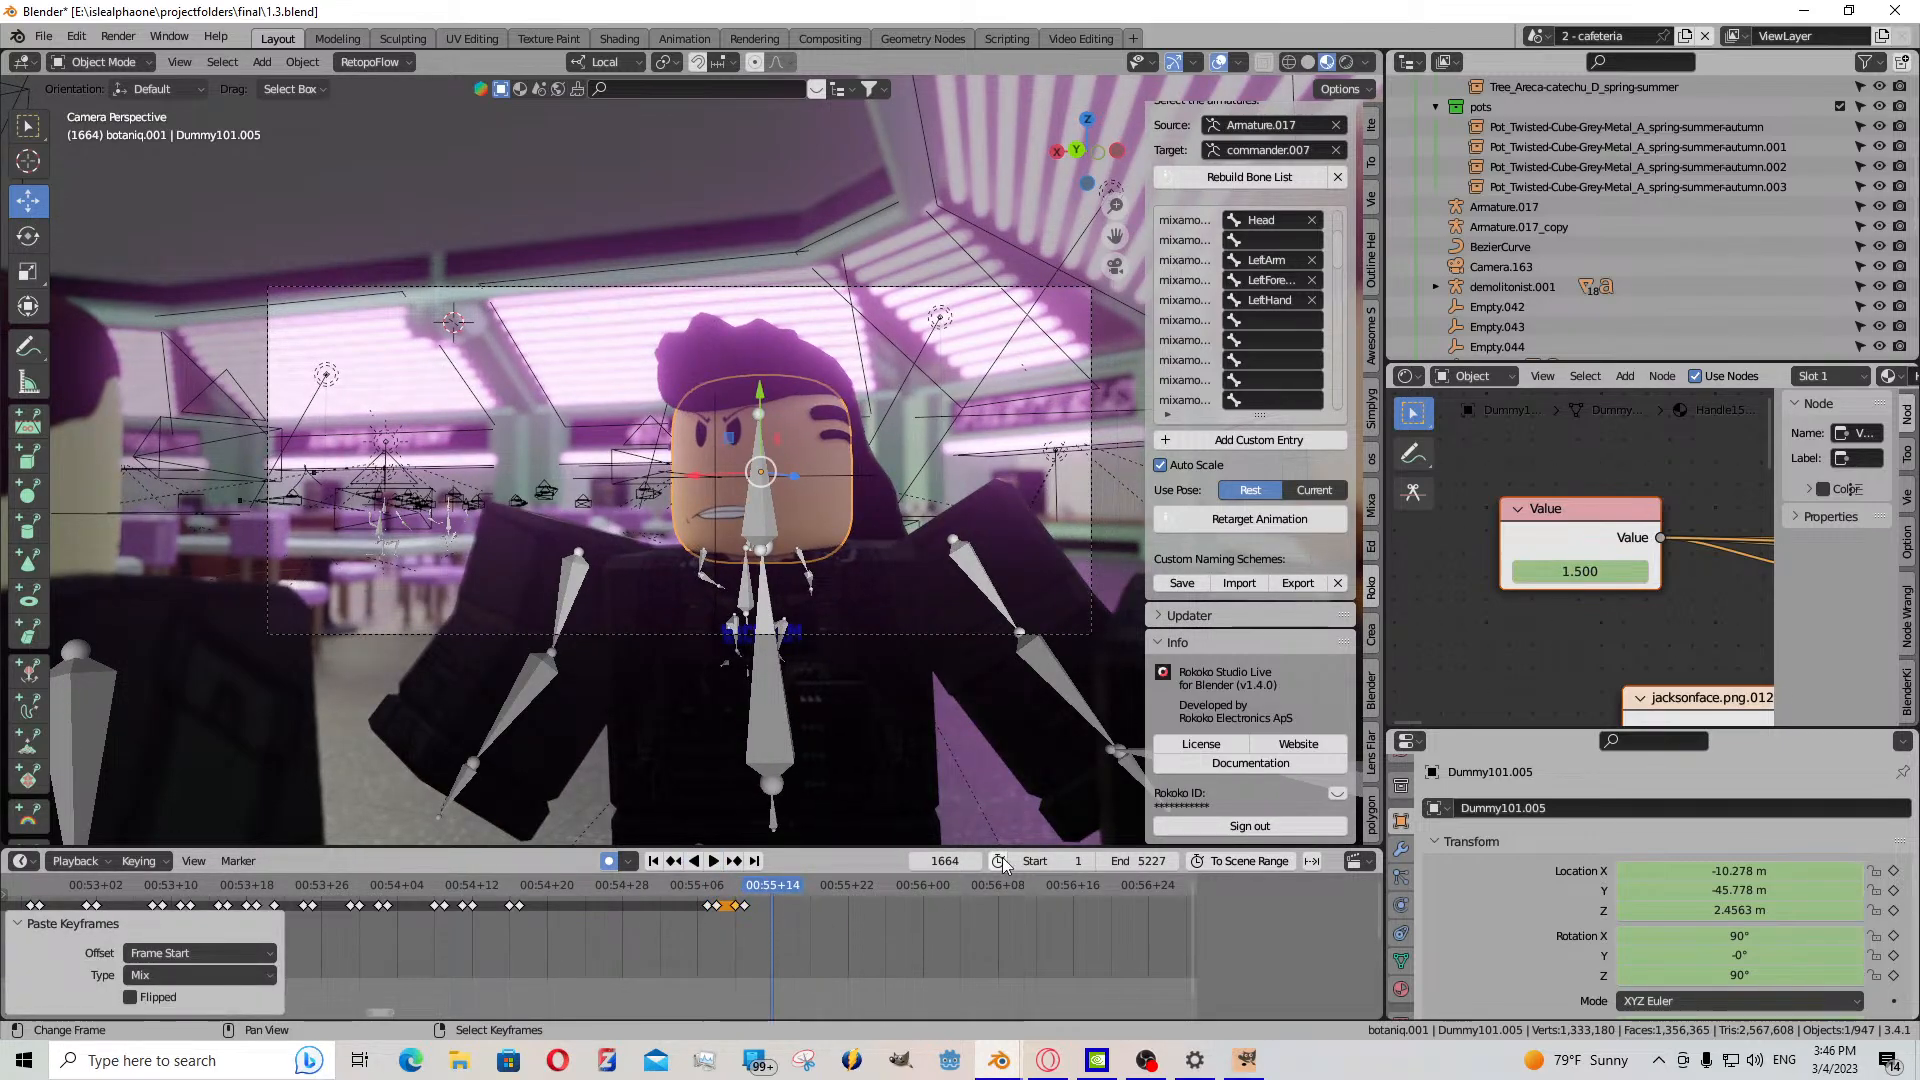
{"action": "left_click_drag", "start_coordinate": [1579, 571], "coordinate": [1640, 571]}
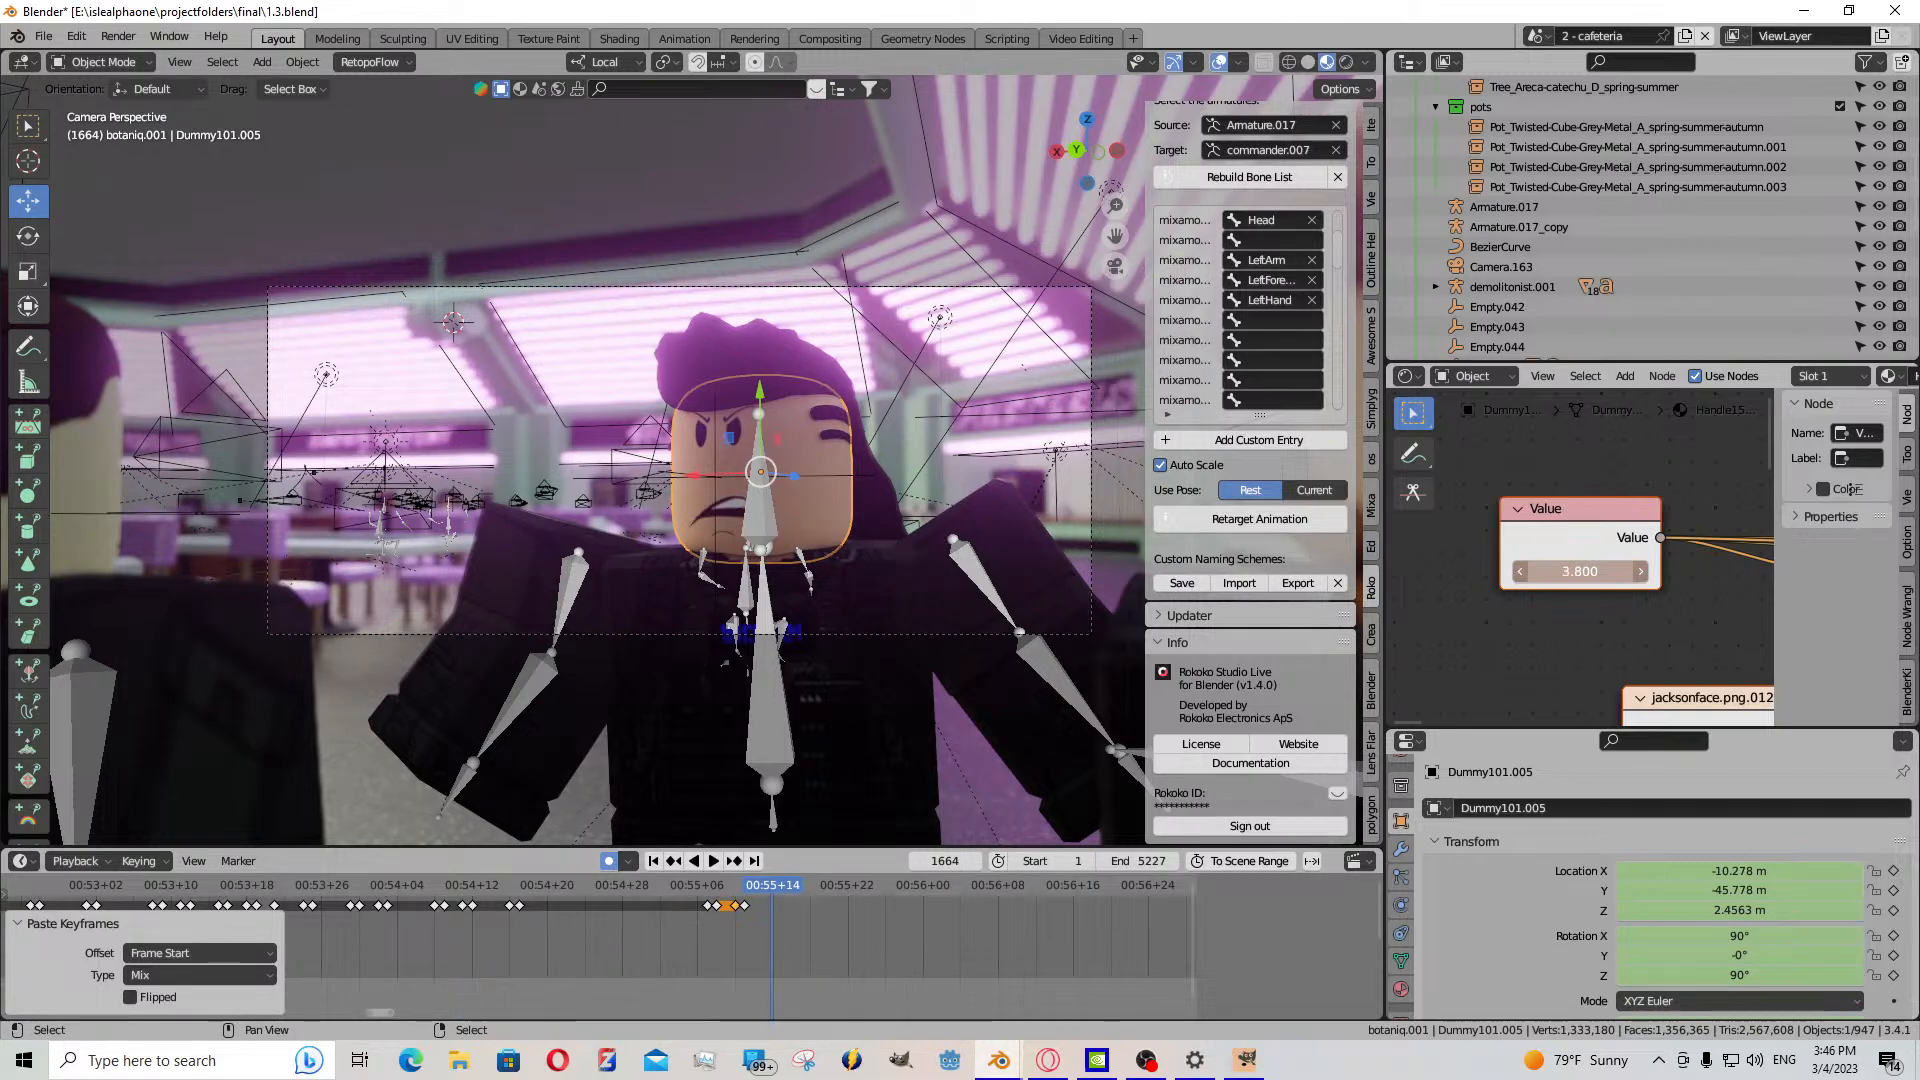
{"action": "key", "text": "i"}
{"action": "left_click", "coordinate": [765, 906]}
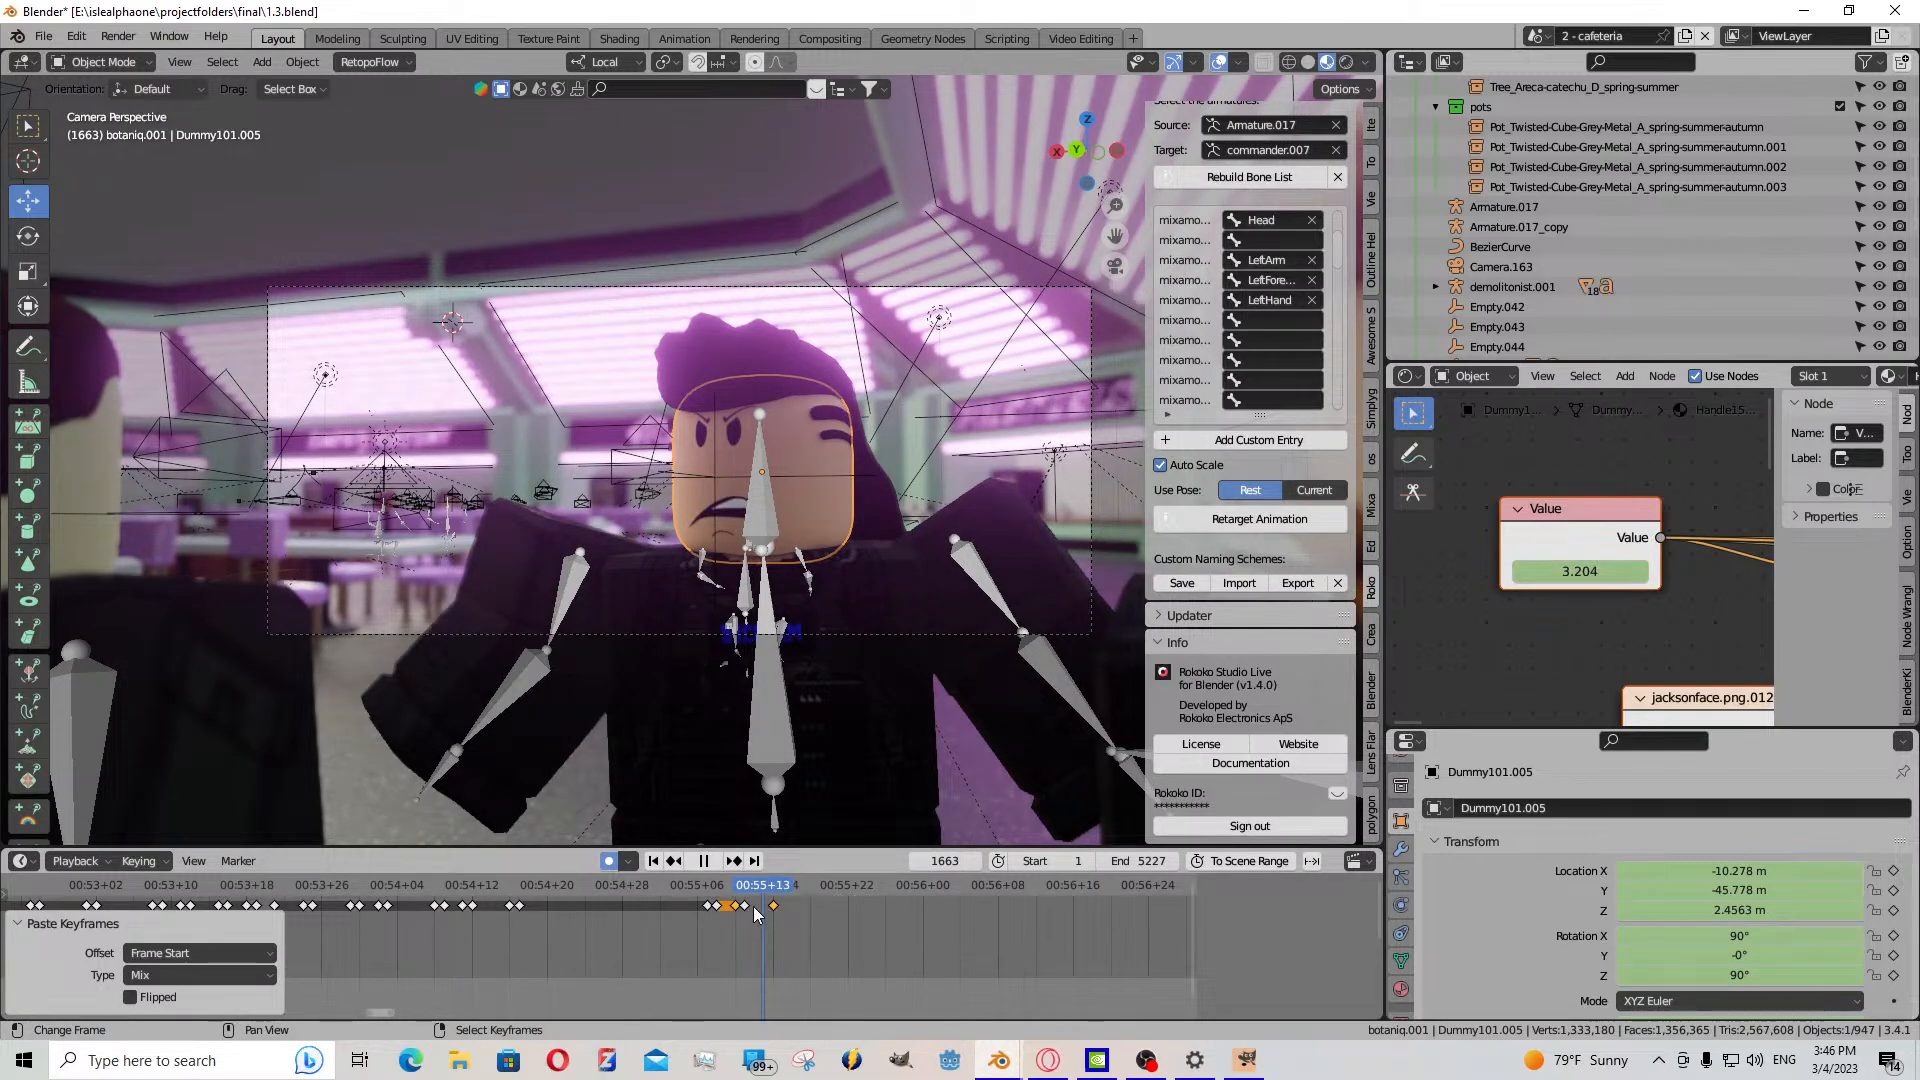
{"action": "left_click", "coordinate": [746, 906]}
{"action": "key", "text": "ctrl+v"}
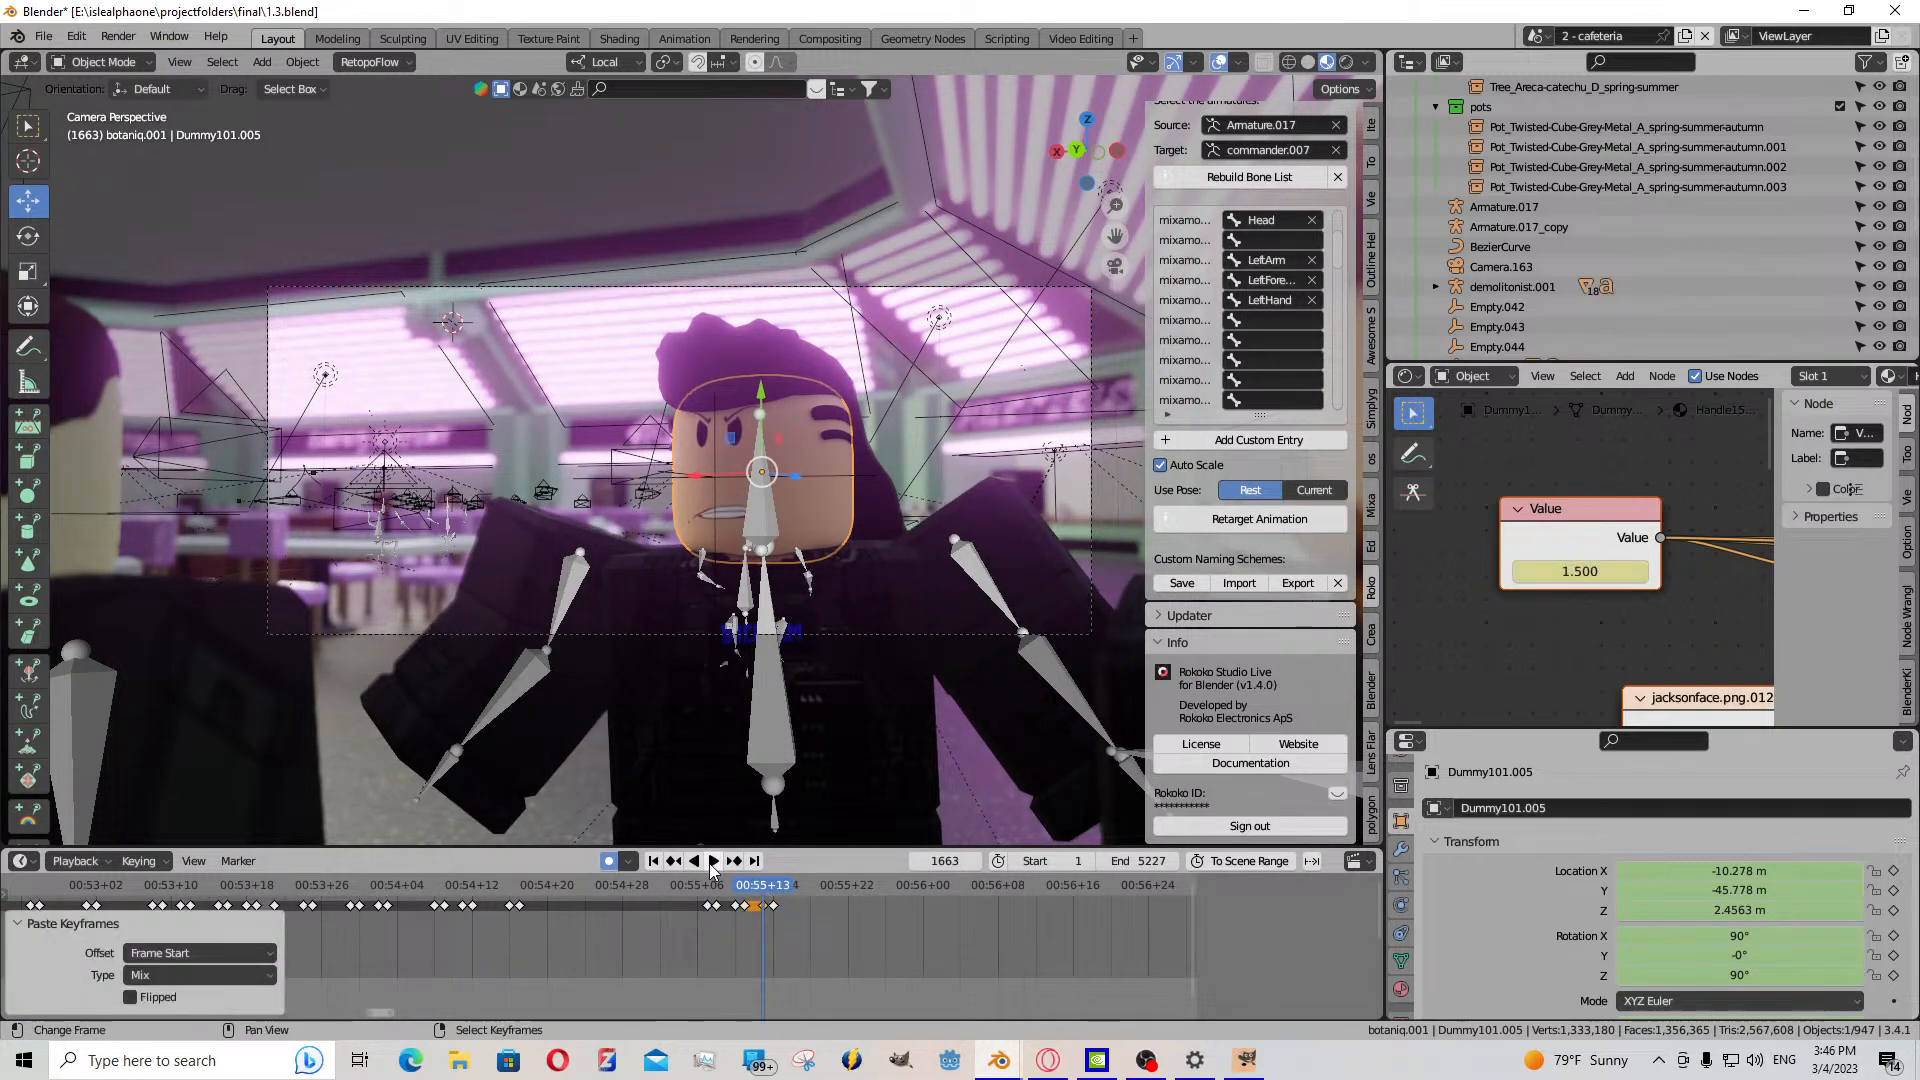
- Keyframe the Value at 5.400 on frame 1668 and paste a copy of the frame 1664 keyframe at frame 1667
{"action": "key", "text": "Right"}
{"action": "key", "text": "Right"}
{"action": "key", "text": "Right"}
{"action": "key", "text": "Right"}
{"action": "key", "text": "Right"}
{"action": "left_click_drag", "start_coordinate": [1579, 571], "coordinate": [1590, 571]}
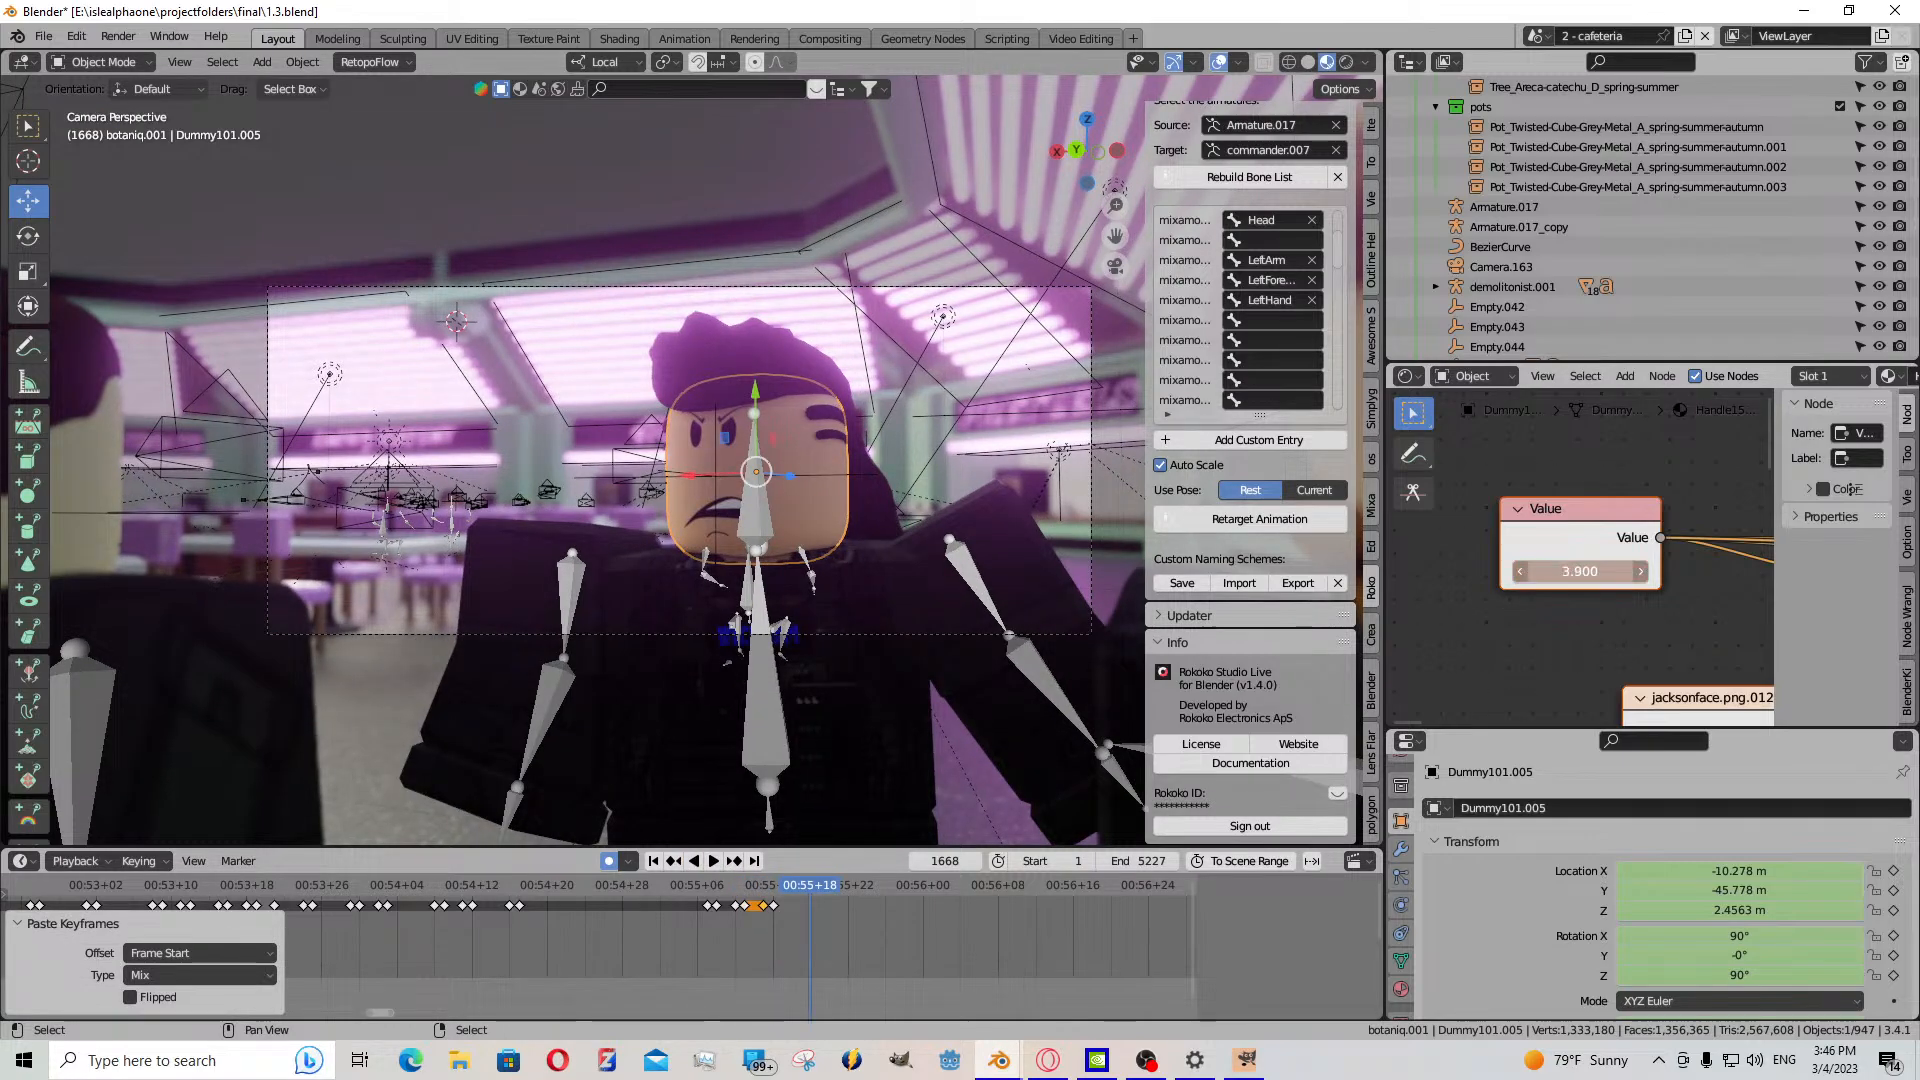
{"action": "key", "text": "i"}
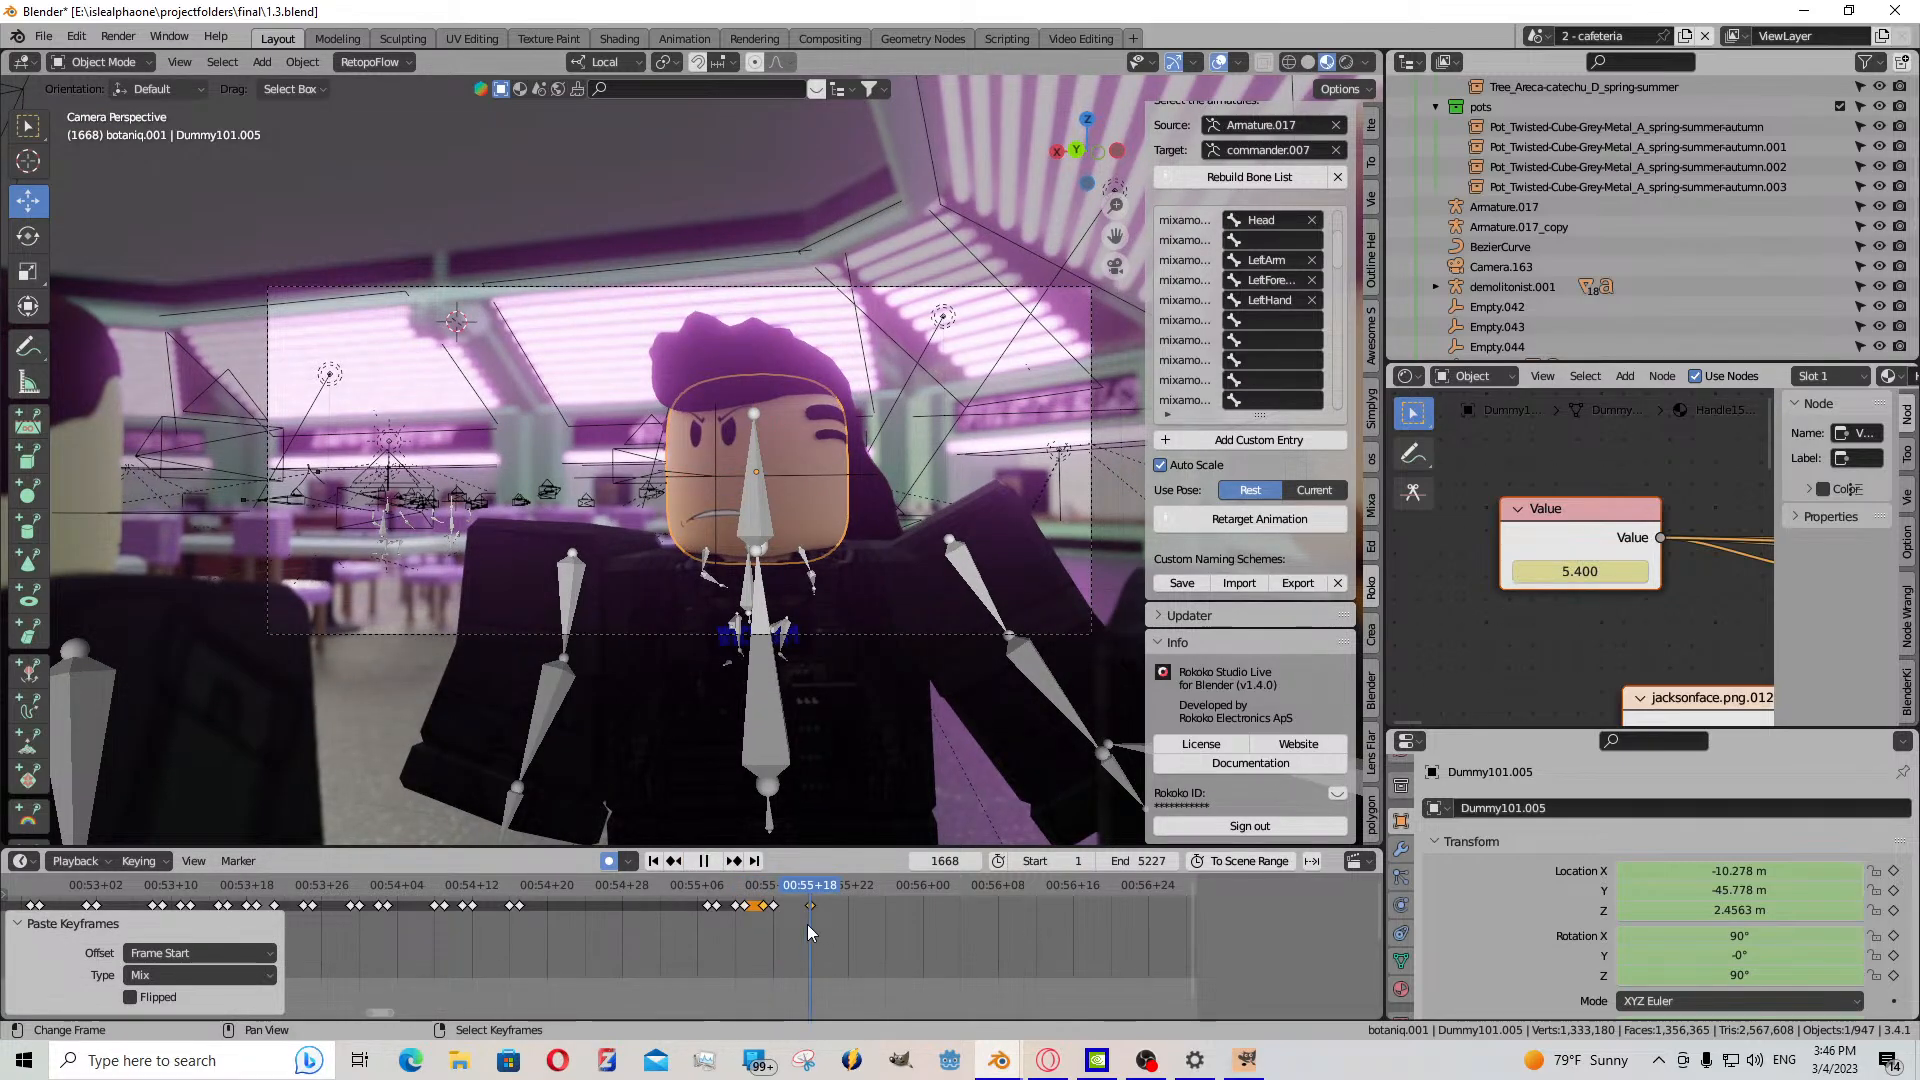
{"action": "key", "text": "Left"}
{"action": "left_click", "coordinate": [776, 907]}
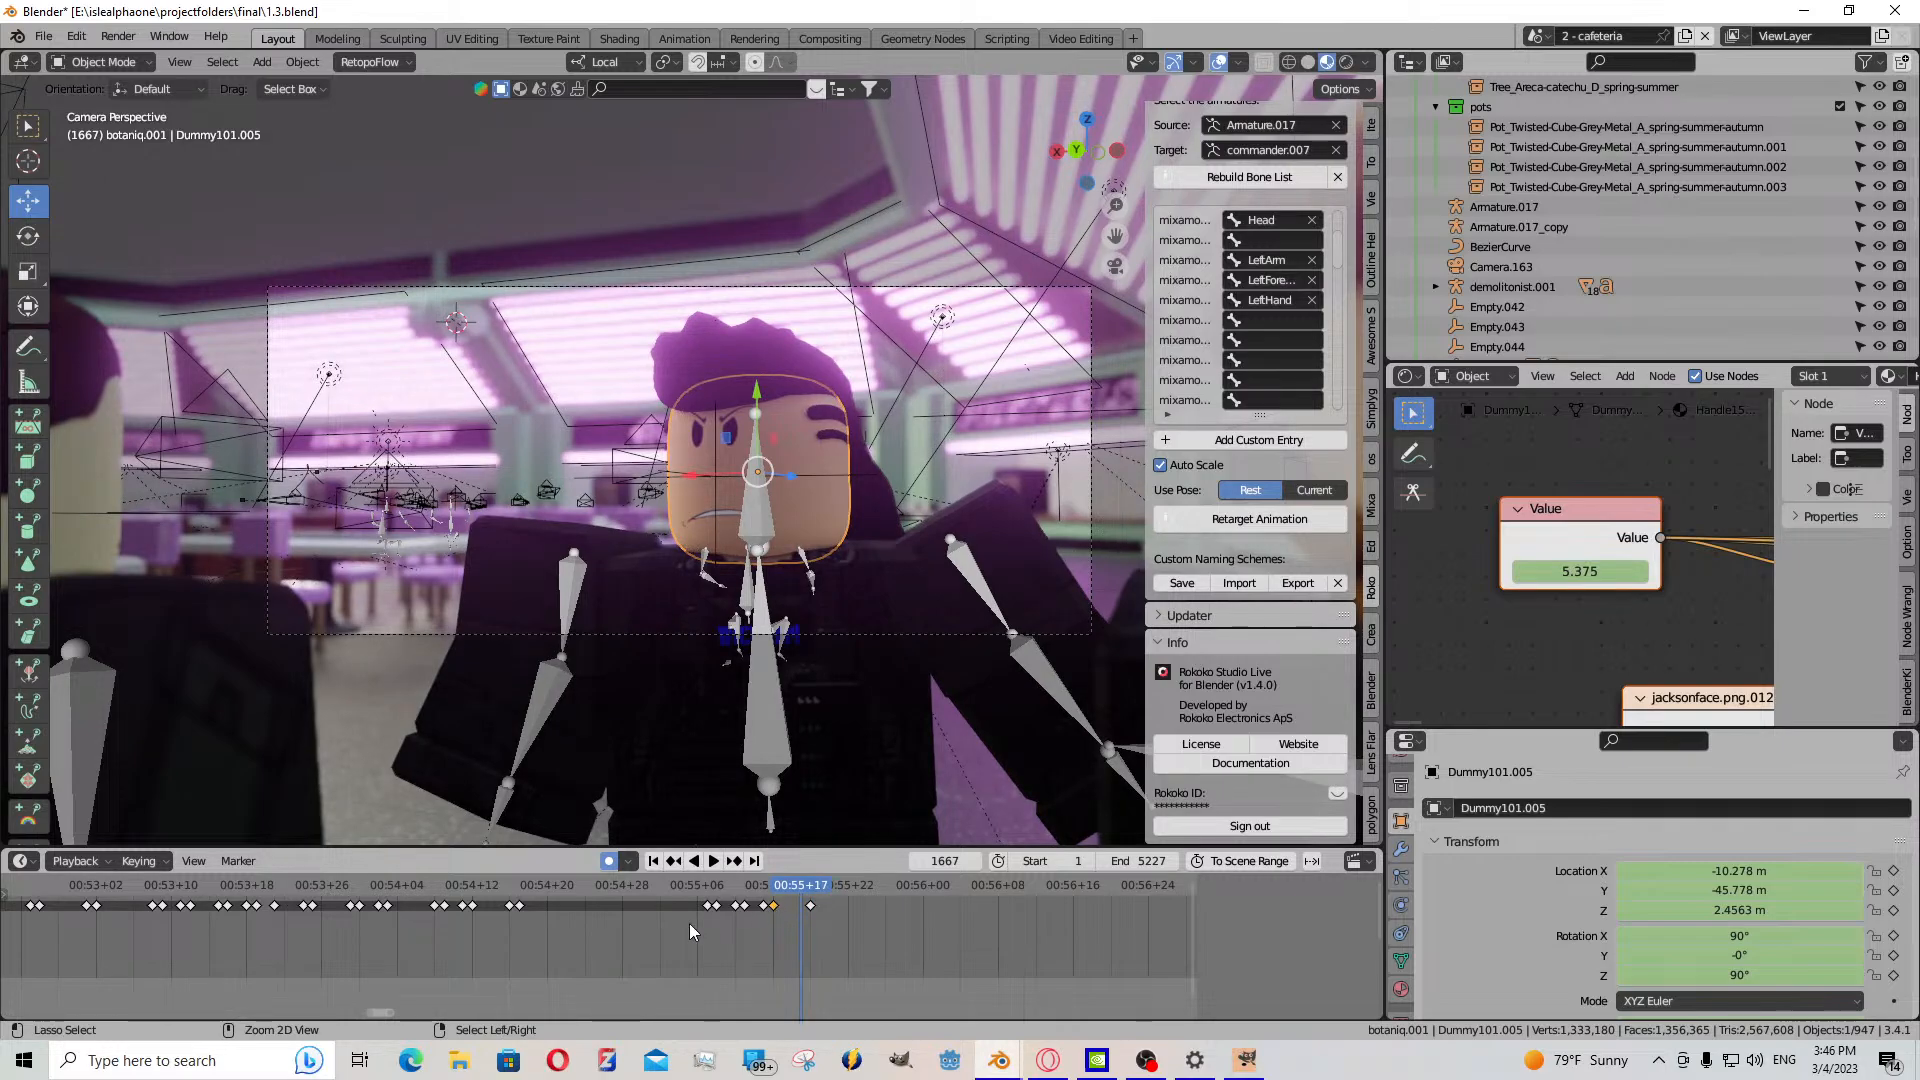
- Play back the mouth animation and shift the keyframes at frames 1667 and 1668 one frame earlier
{"action": "left_click", "coordinate": [713, 862]}
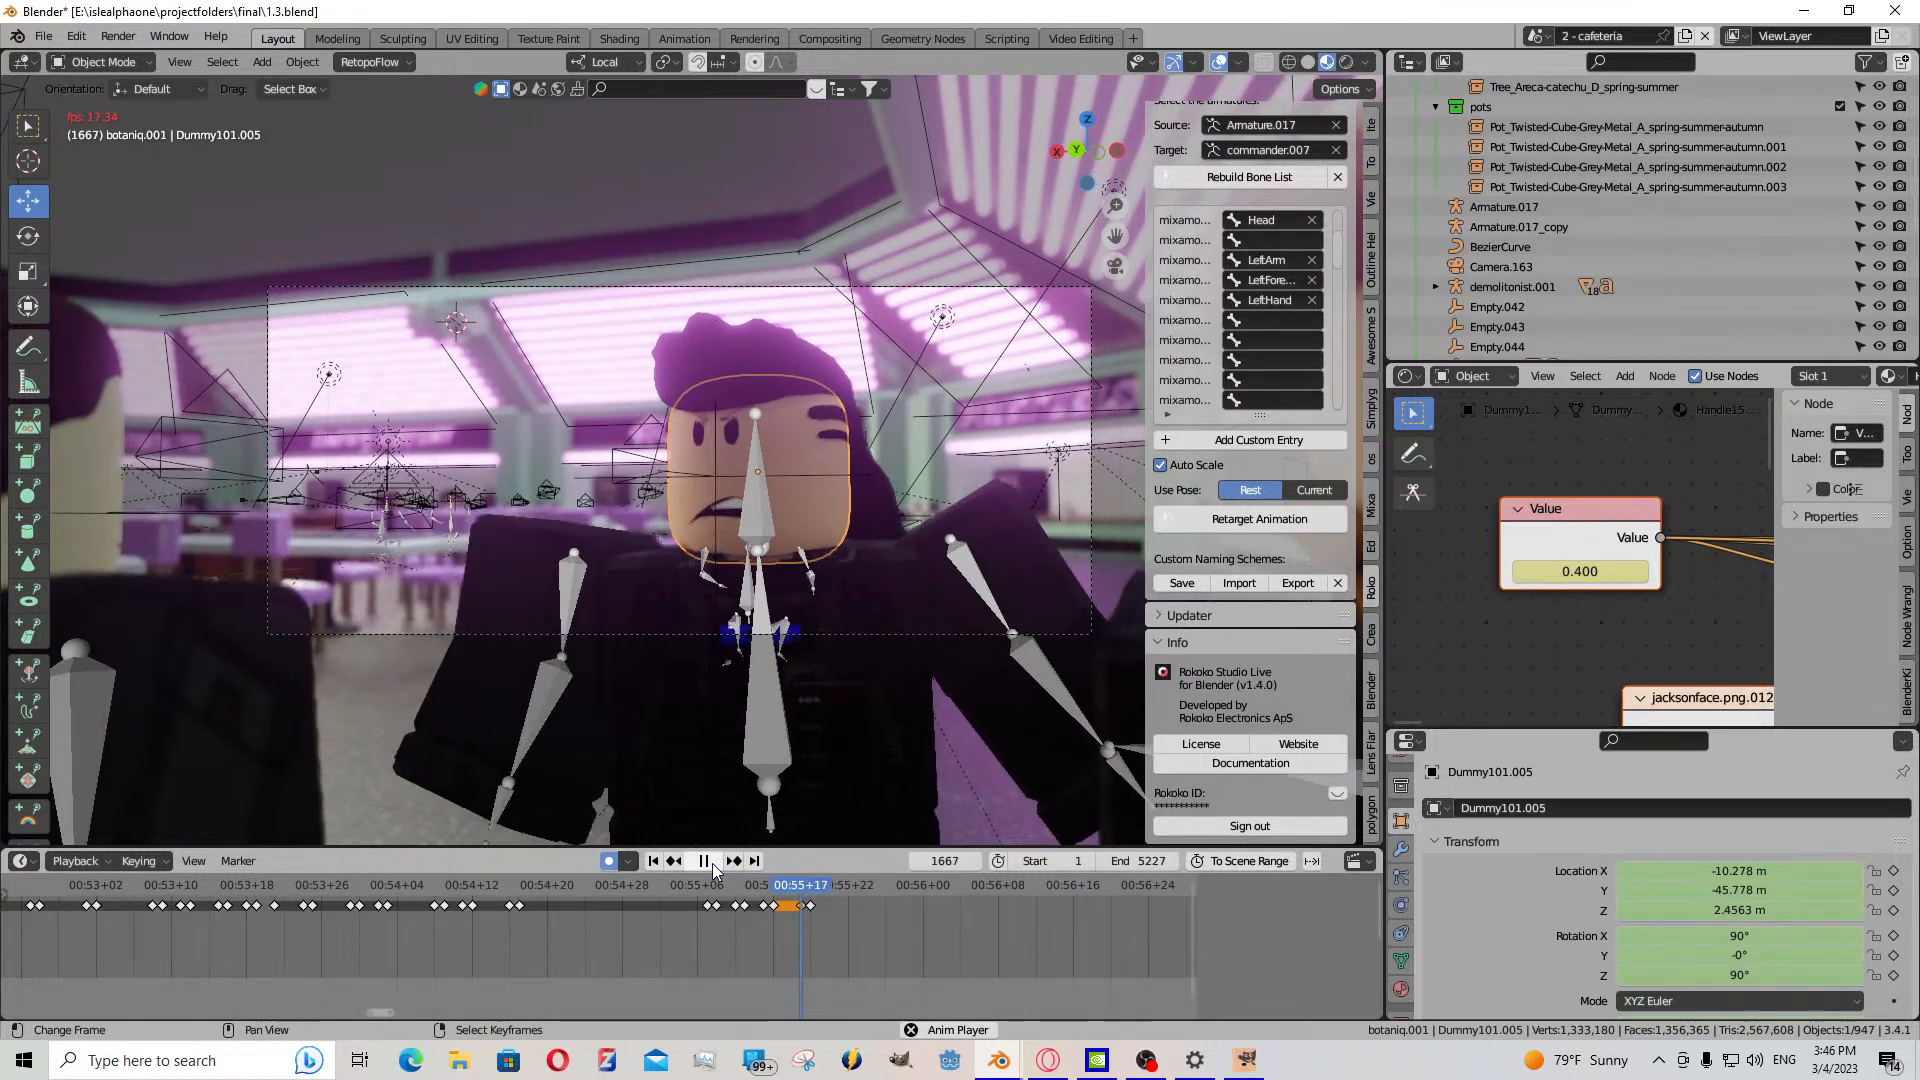
{"action": "left_click", "coordinate": [712, 863]}
{"action": "left_click_drag", "start_coordinate": [747, 940], "coordinate": [796, 916]}
{"action": "key", "text": "space"}
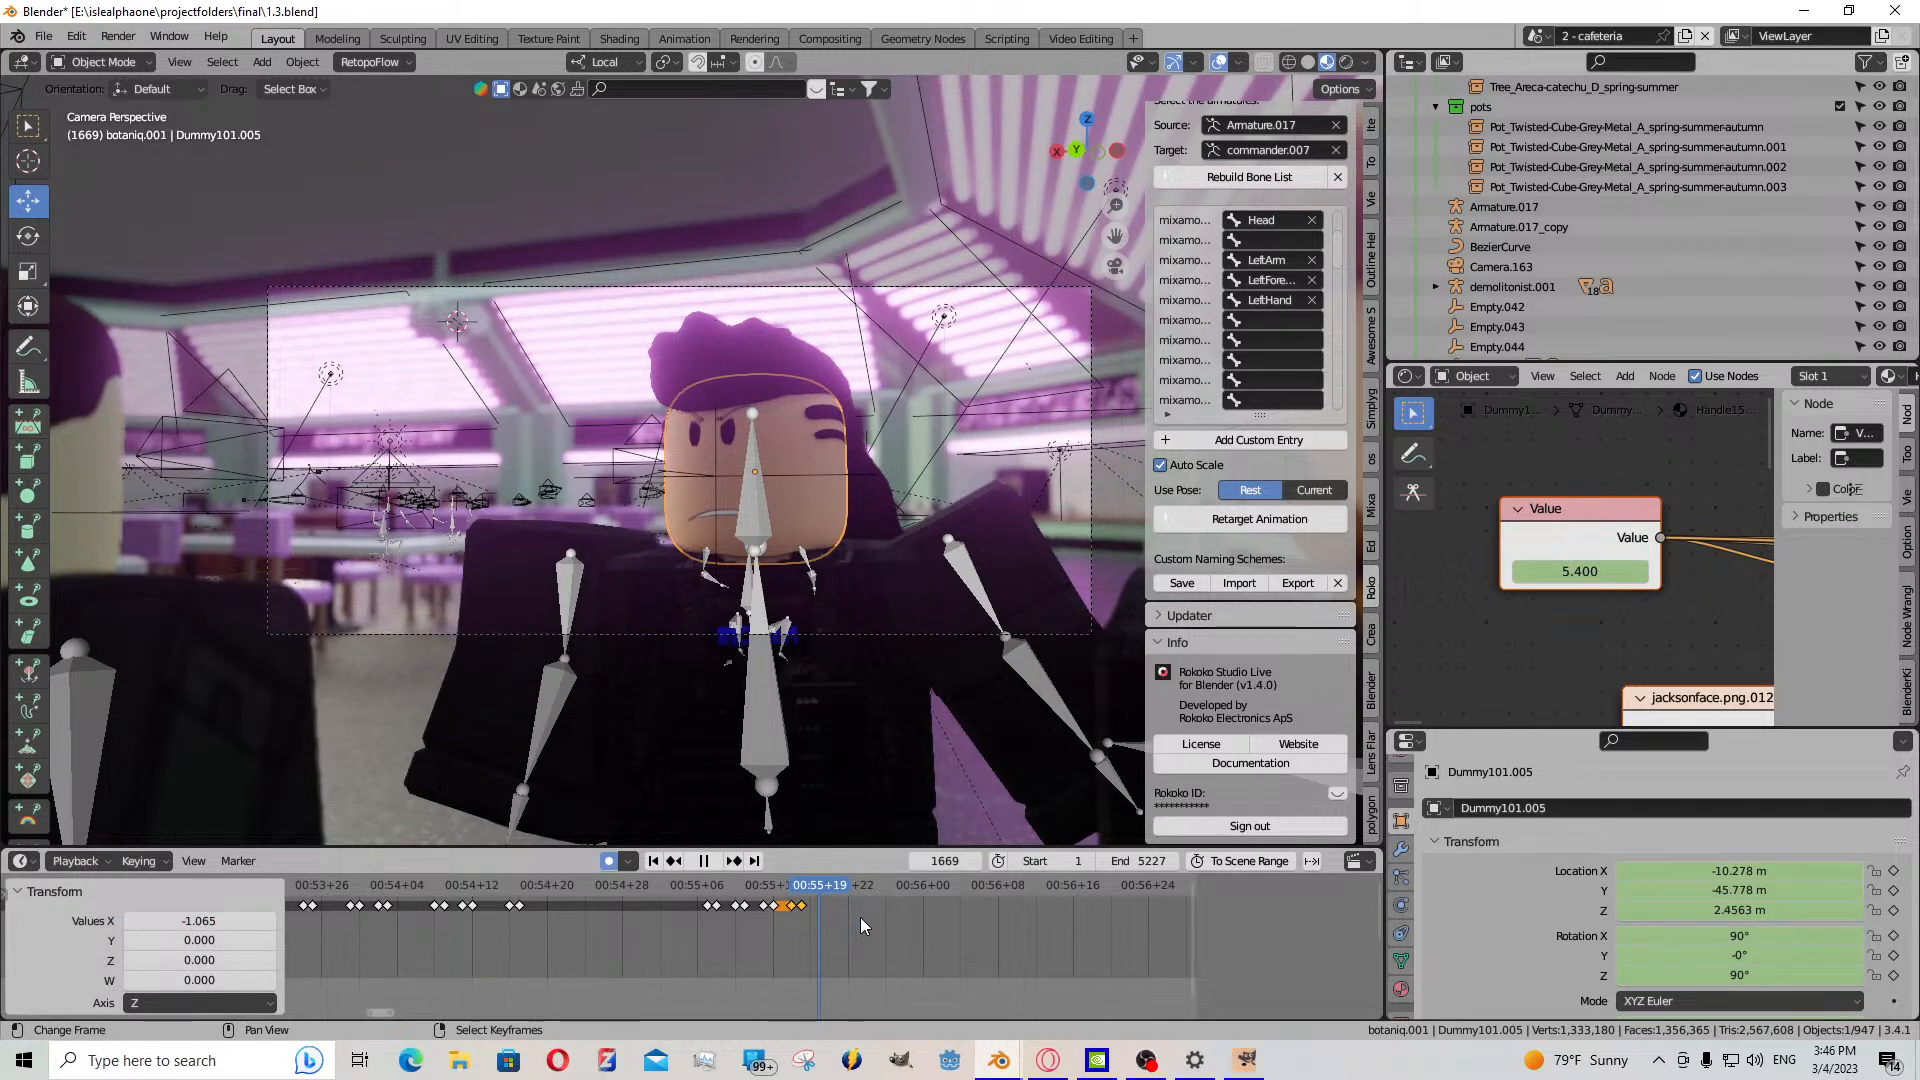
{"action": "key", "text": "space"}
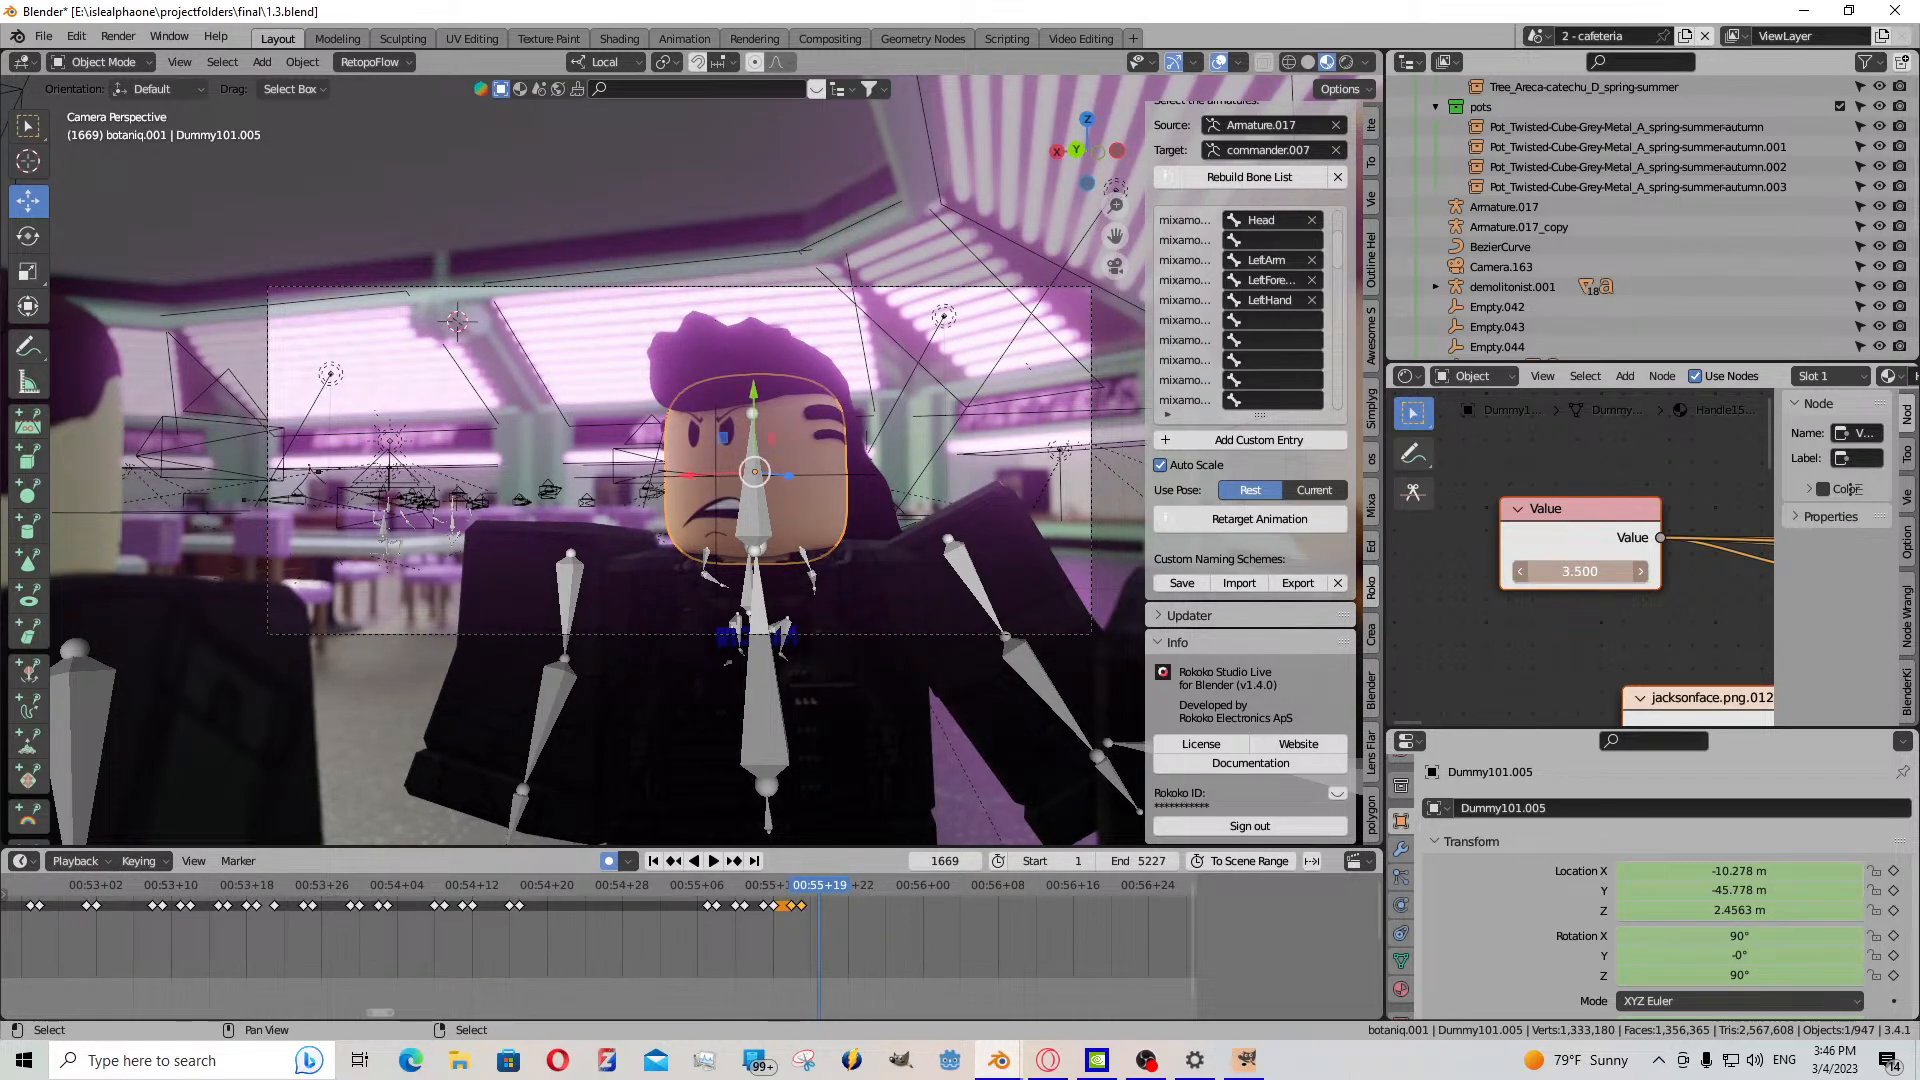
- Keyframe the Value at 3.500, move that keyframe to frame 1670, and paste a copy of the 5.400 keyframe at frame 1669
{"action": "key", "text": "i"}
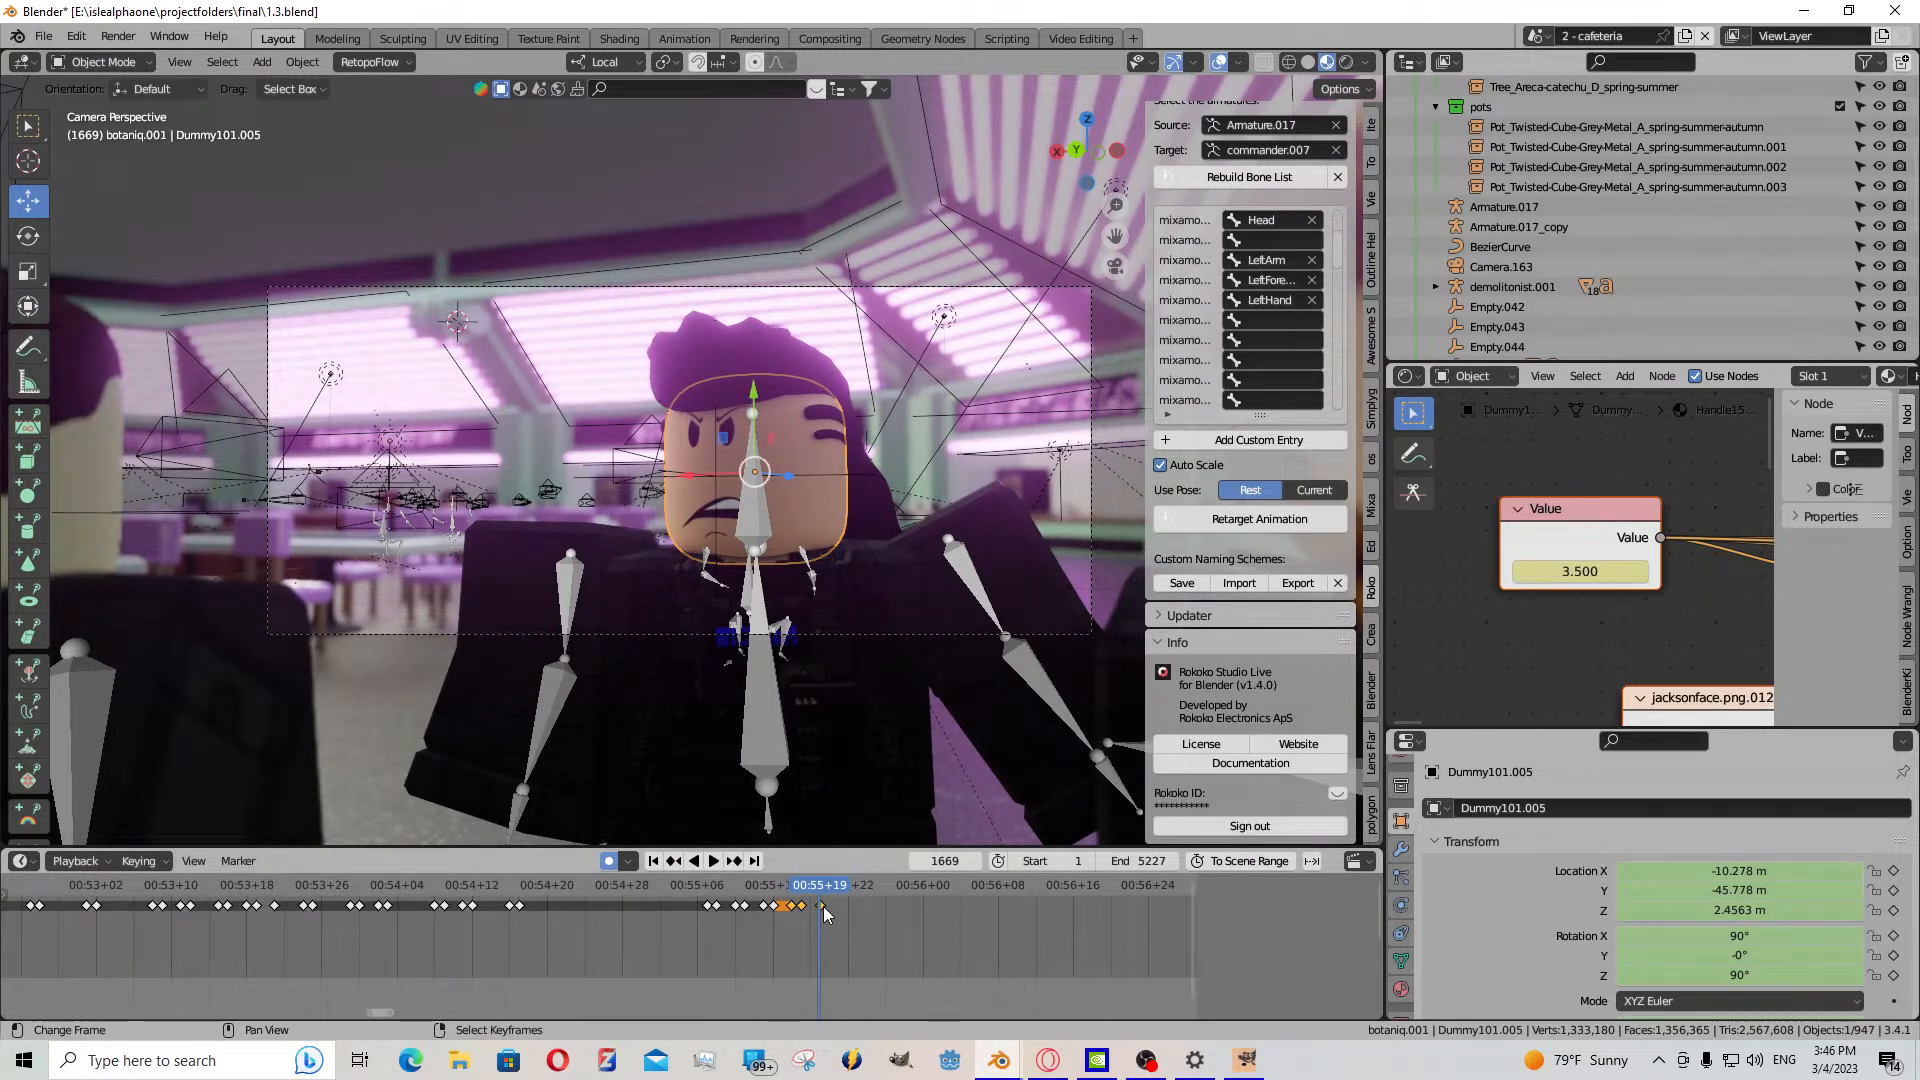
{"action": "right_click_drag", "start_coordinate": [822, 906], "coordinate": [830, 914]}
{"action": "right_click", "coordinate": [803, 906]}
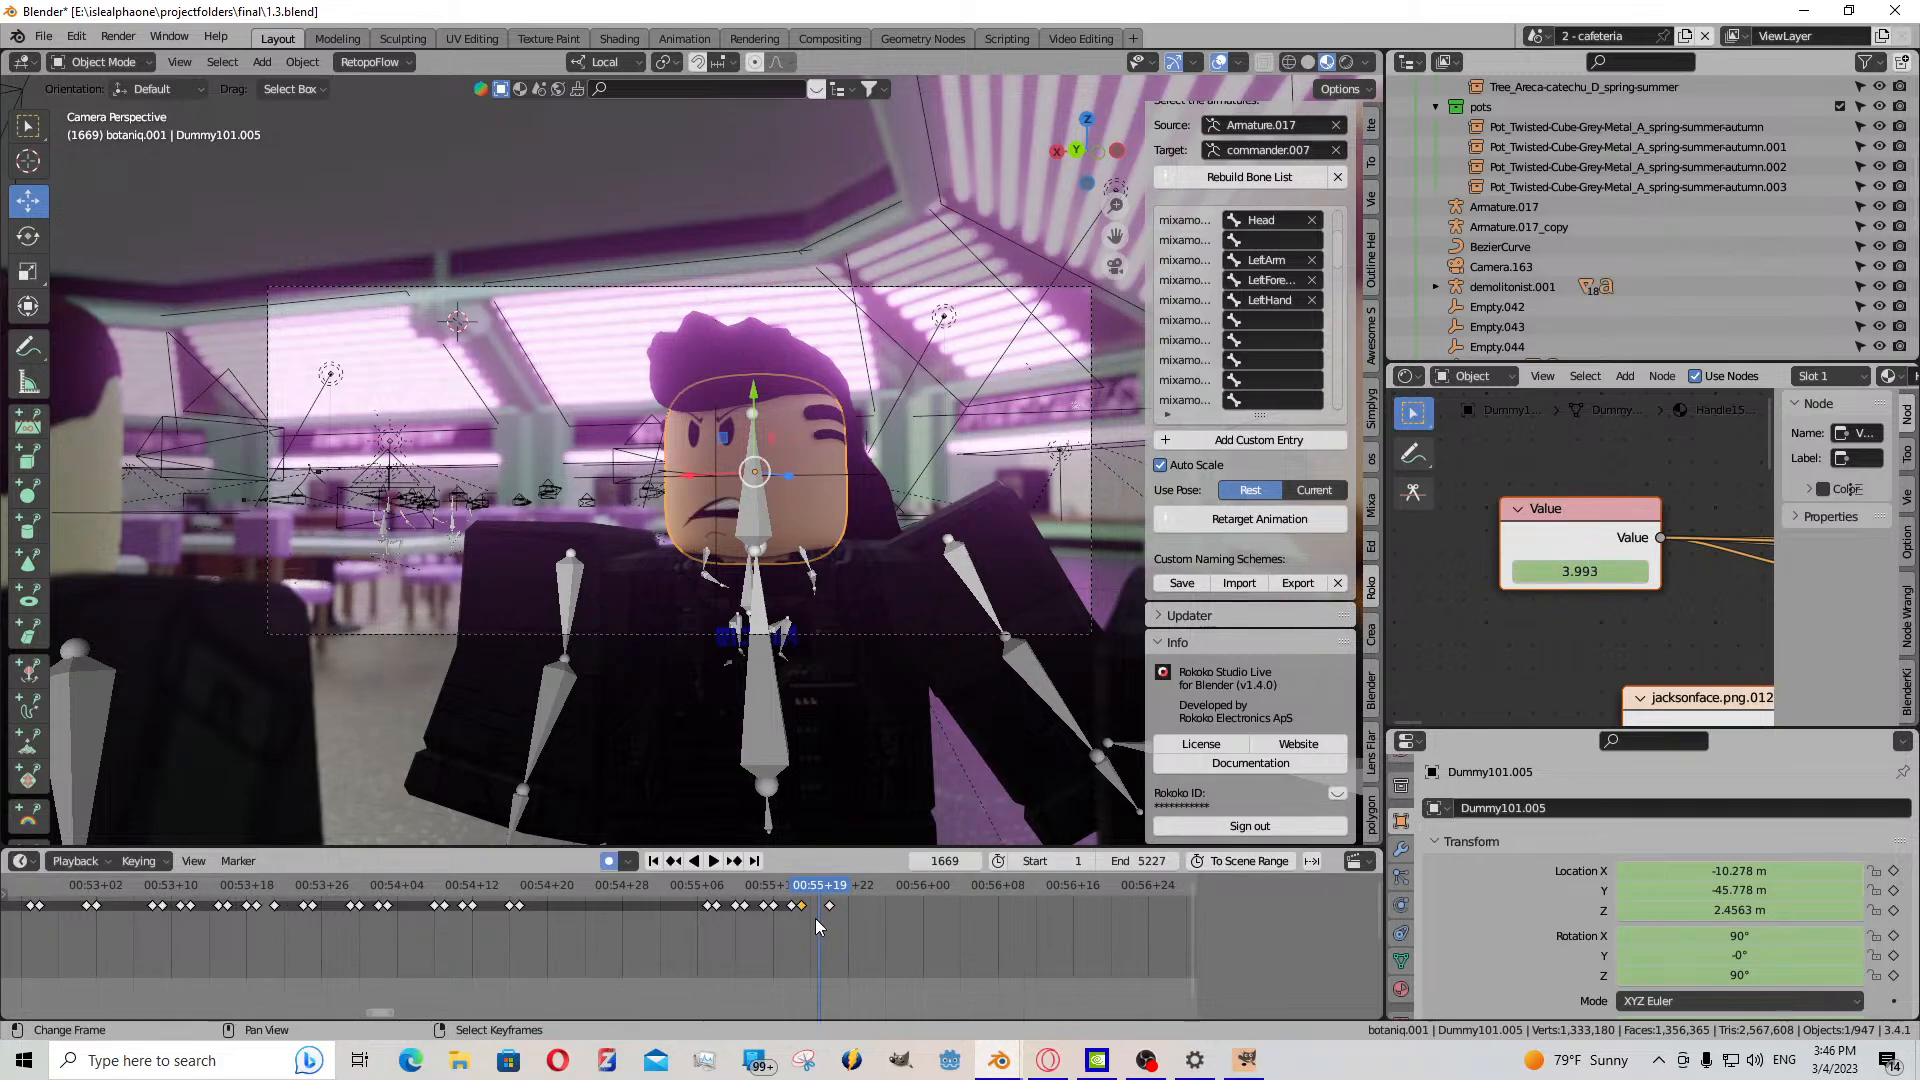
{"action": "key", "text": "ctrl+v"}
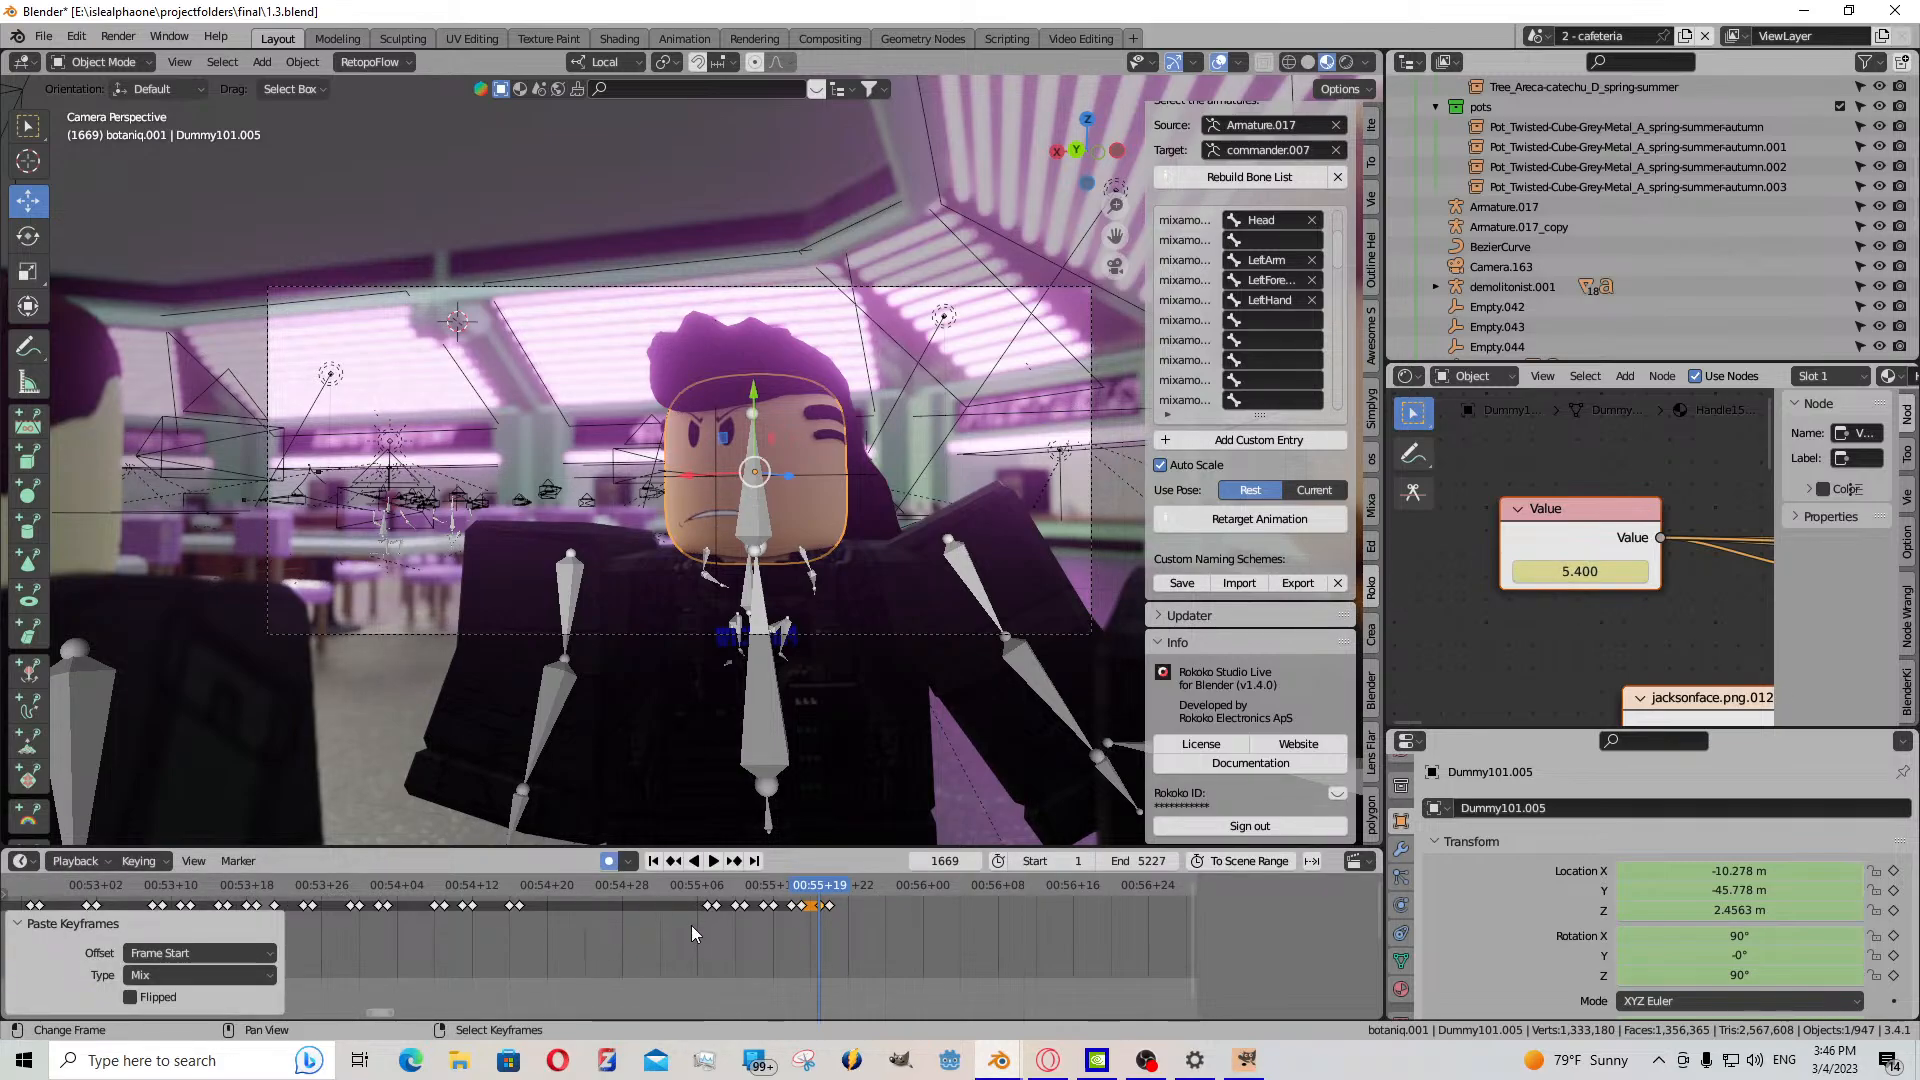
{"action": "left_click", "coordinate": [707, 890]}
{"action": "left_click", "coordinate": [714, 861]}
{"action": "left_click", "coordinate": [717, 861]}
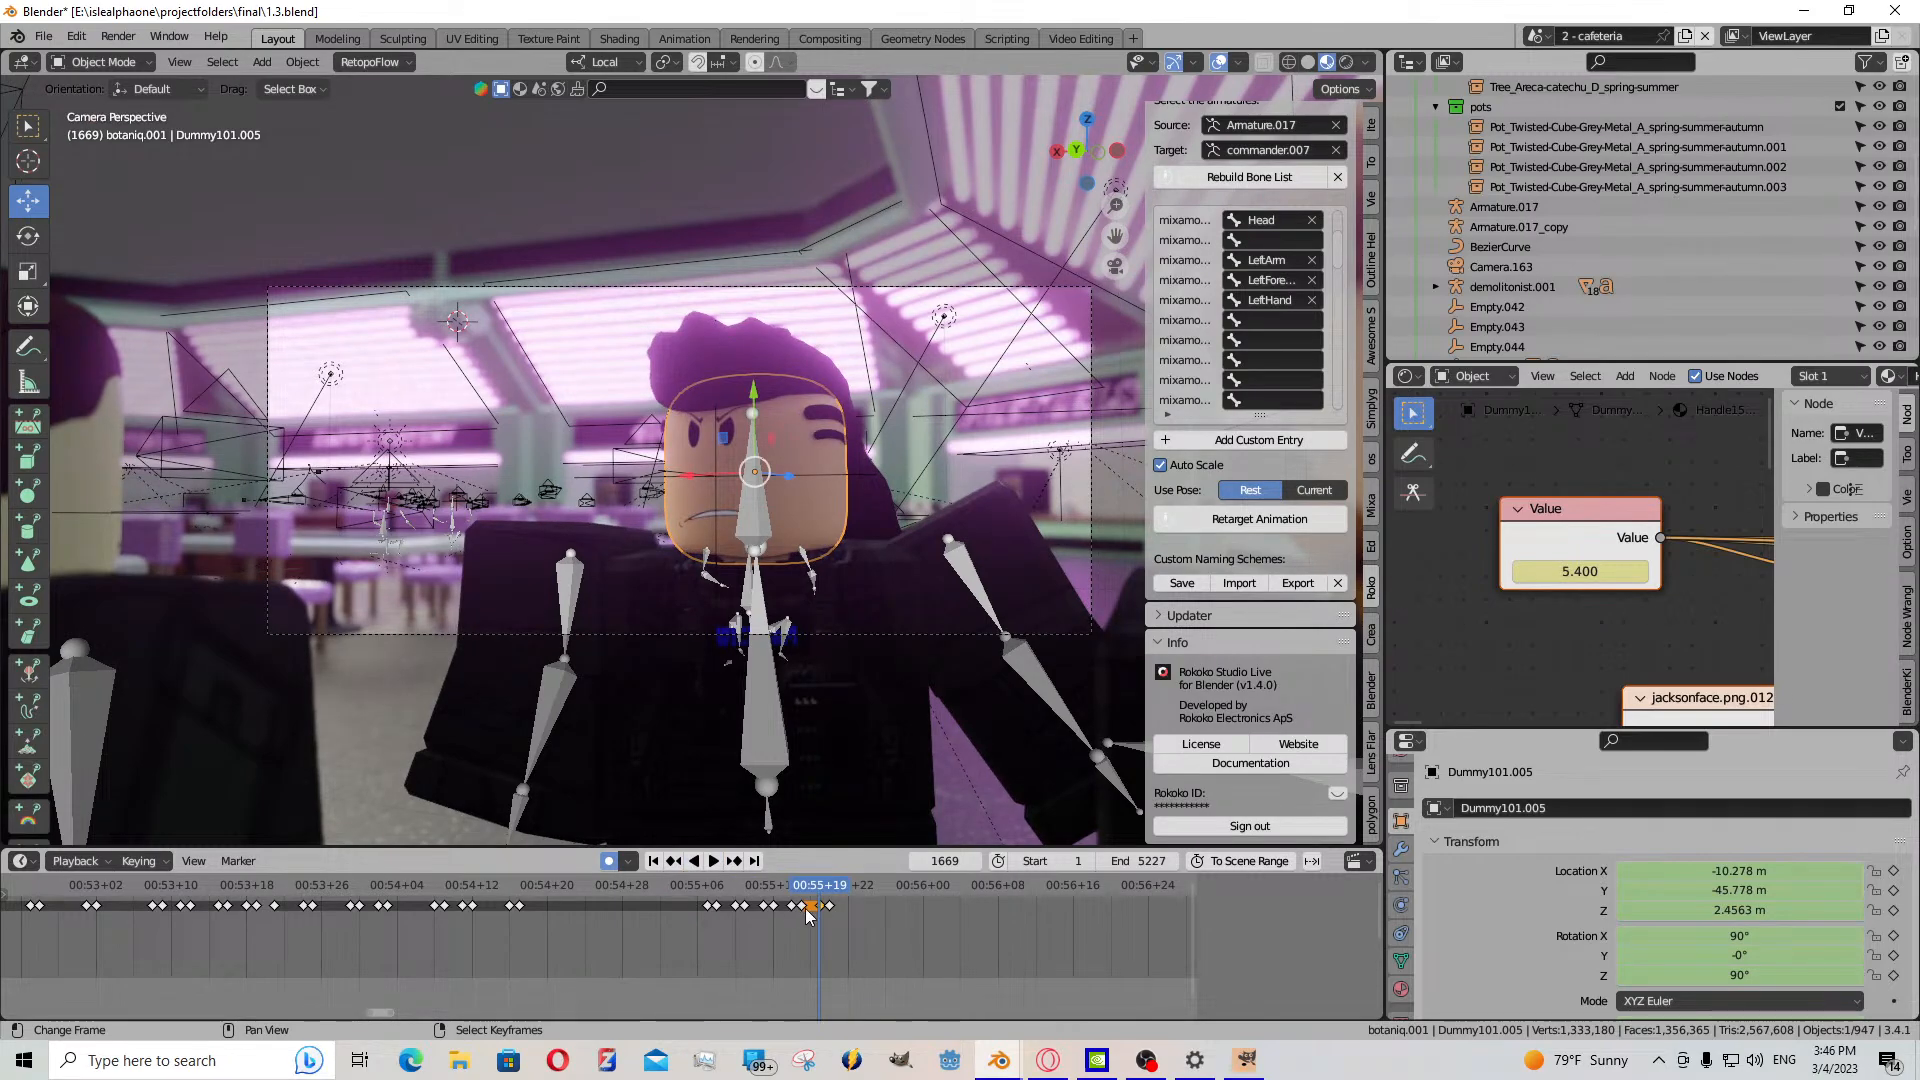
- Keyframe the Value at 1.000 on frame 1675 and move that keyframe two frames earlier to frame 1673
{"action": "left_click_drag", "start_coordinate": [808, 915], "coordinate": [875, 922]}
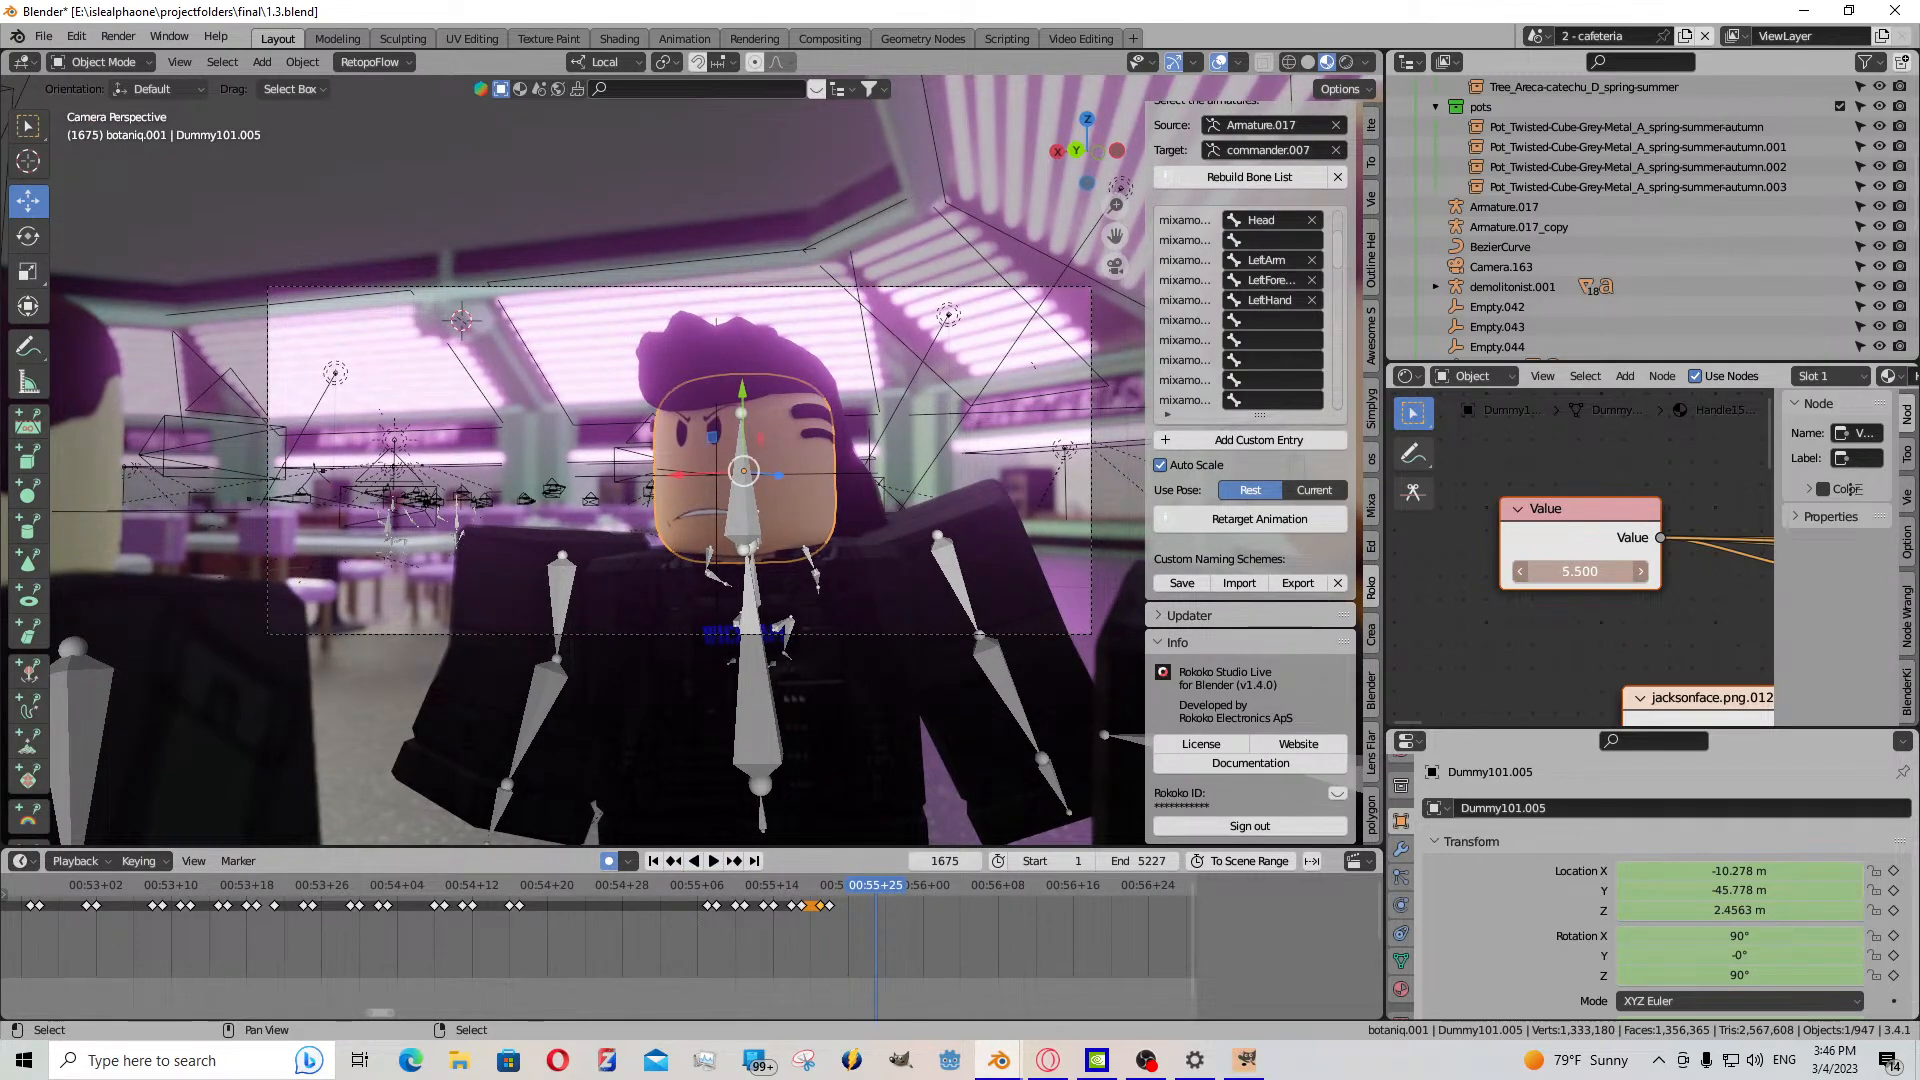
{"action": "left_click_drag", "start_coordinate": [1518, 575], "coordinate": [1480, 575]}
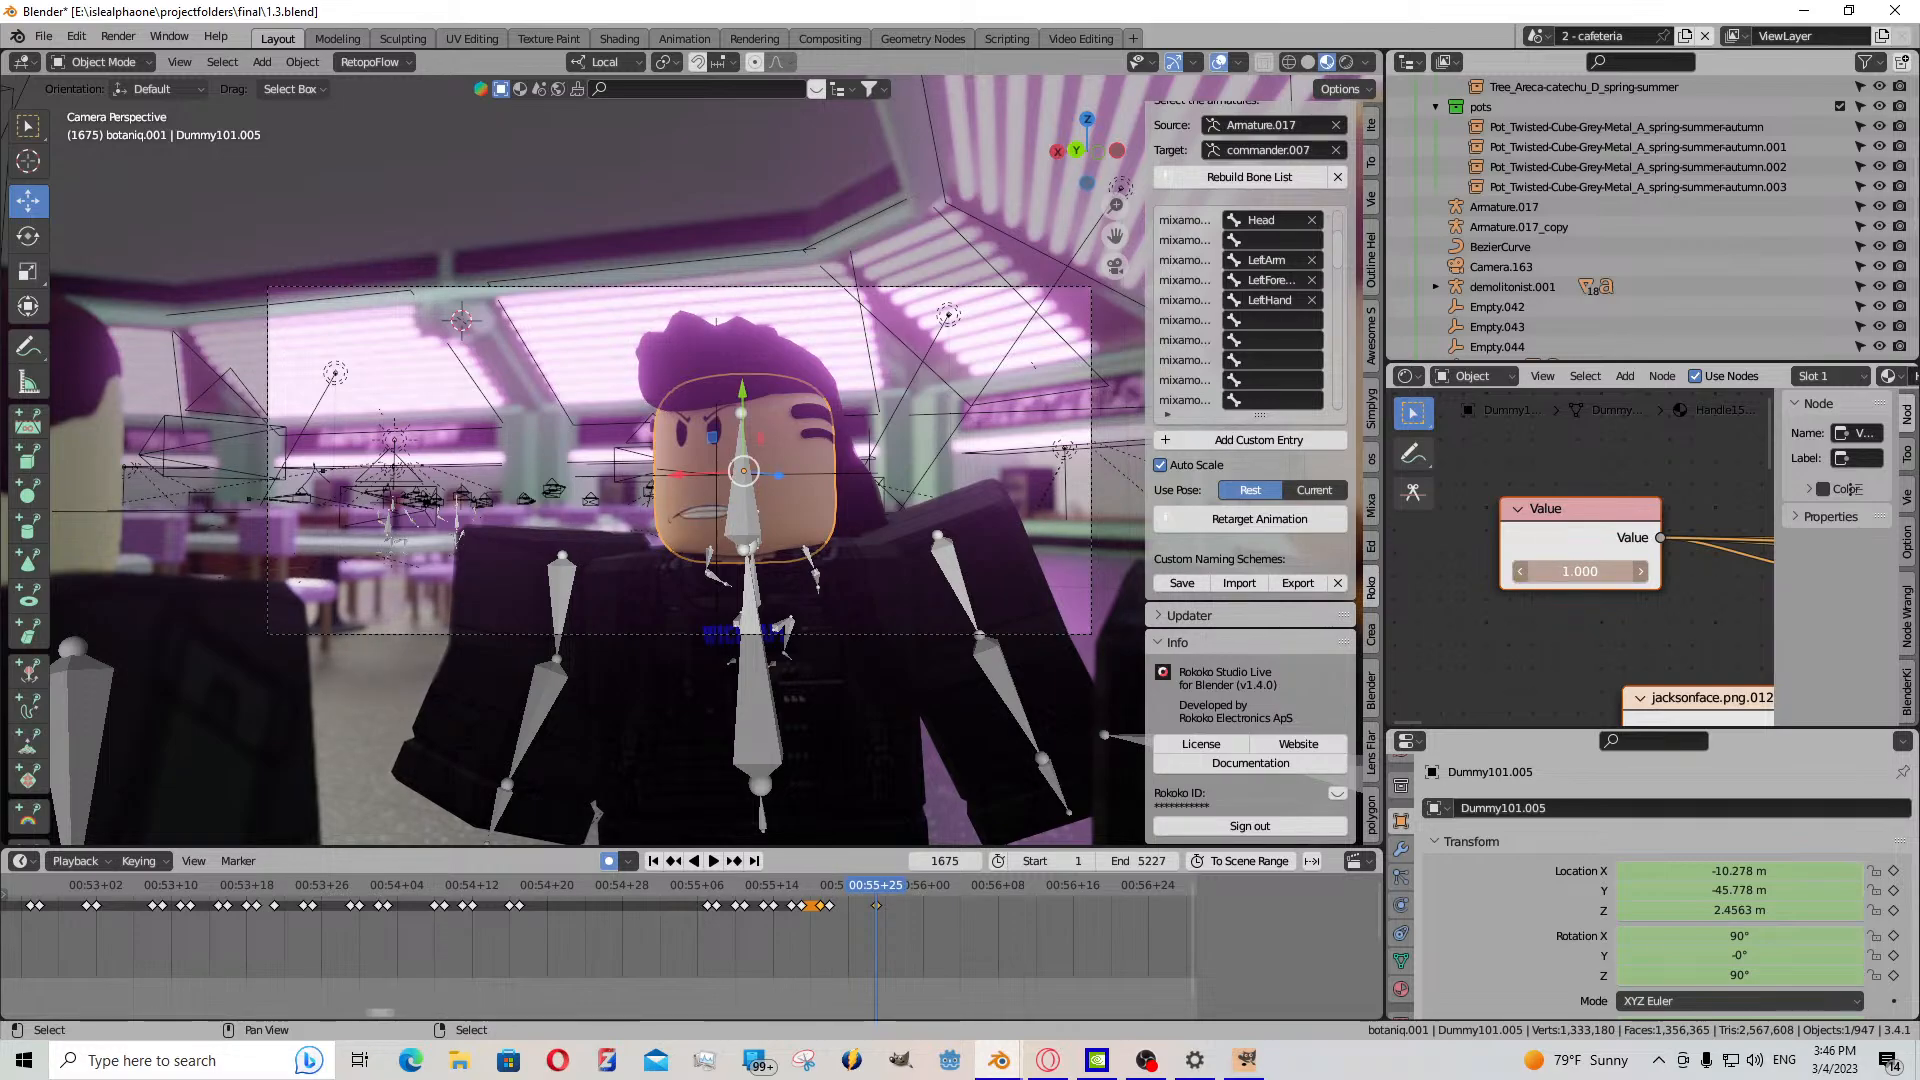
{"action": "left_click_drag", "start_coordinate": [878, 903], "coordinate": [845, 928]}
{"action": "left_click", "coordinate": [843, 914]}
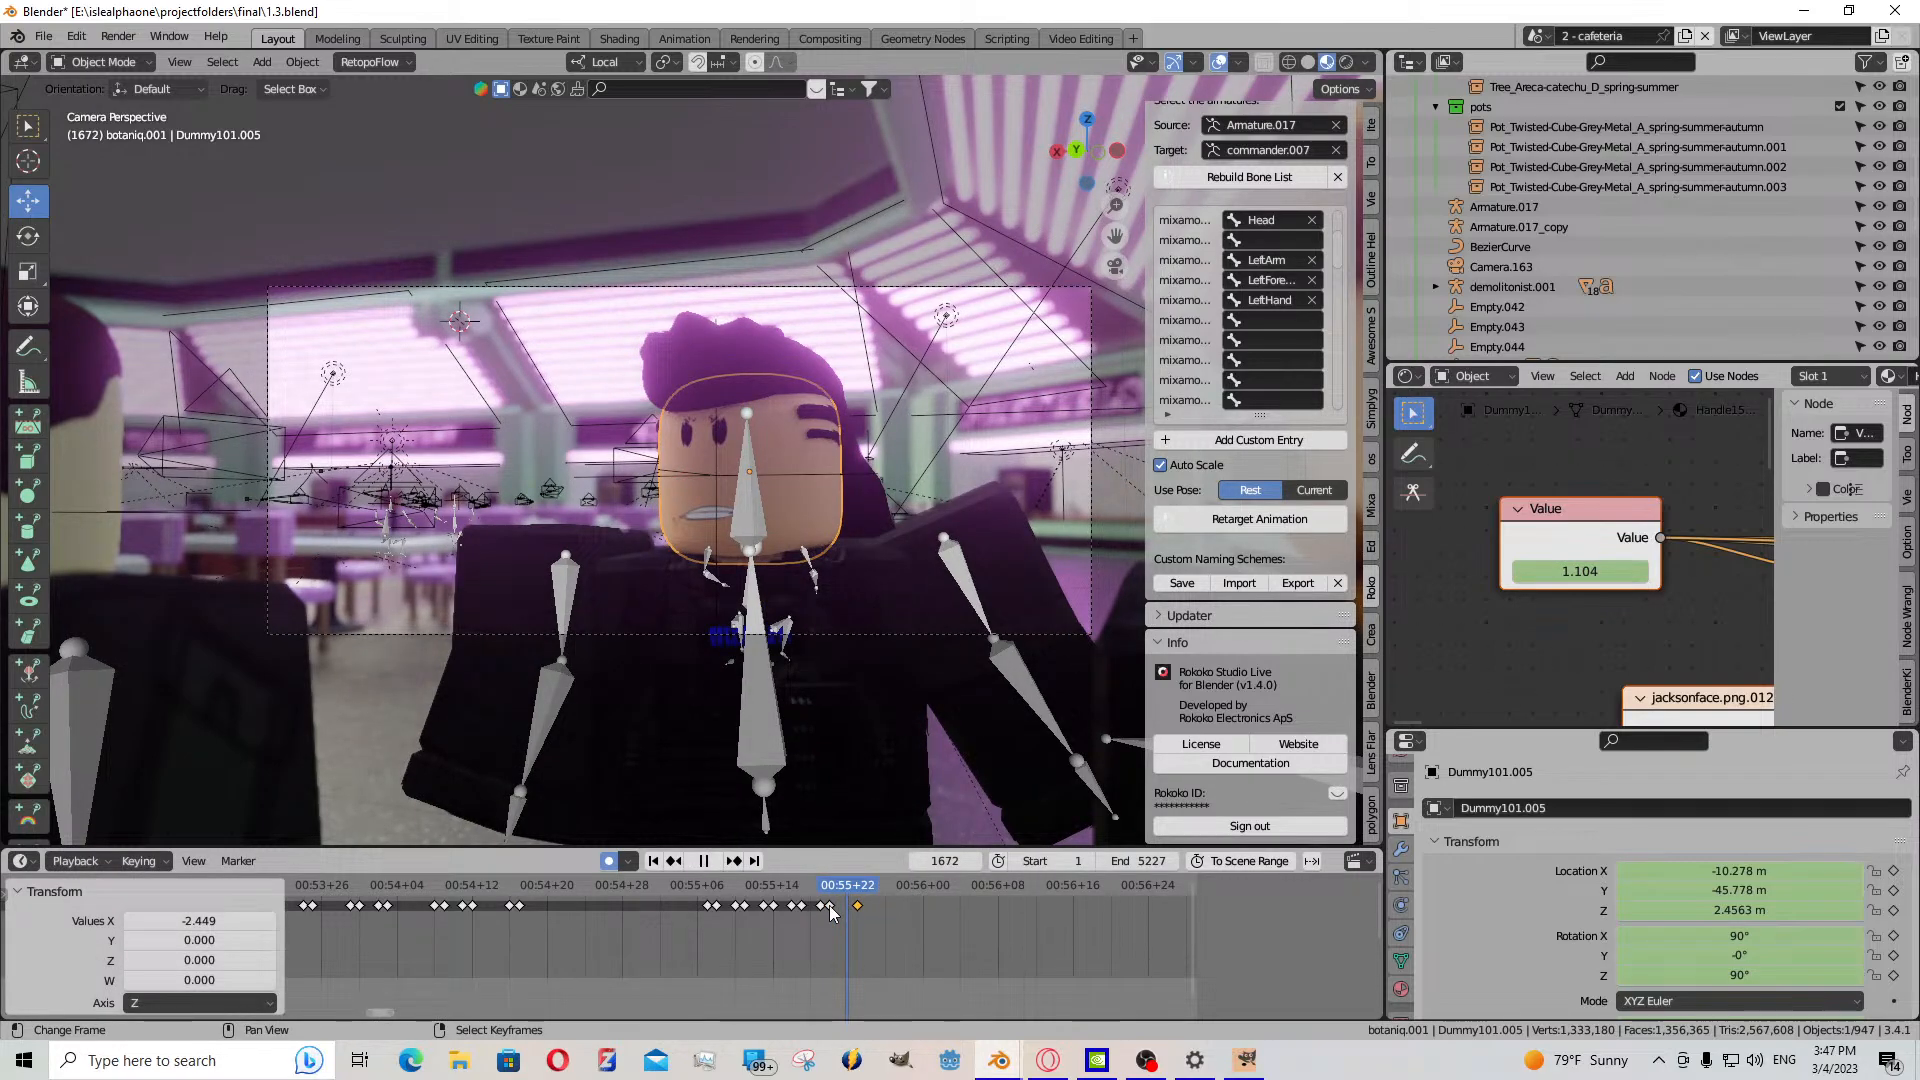
- Copy the 3.500 Value keyframe, paste it at frame 1672, and play back the result
{"action": "right_click", "coordinate": [830, 907]}
{"action": "key", "text": "ctrl+c"}
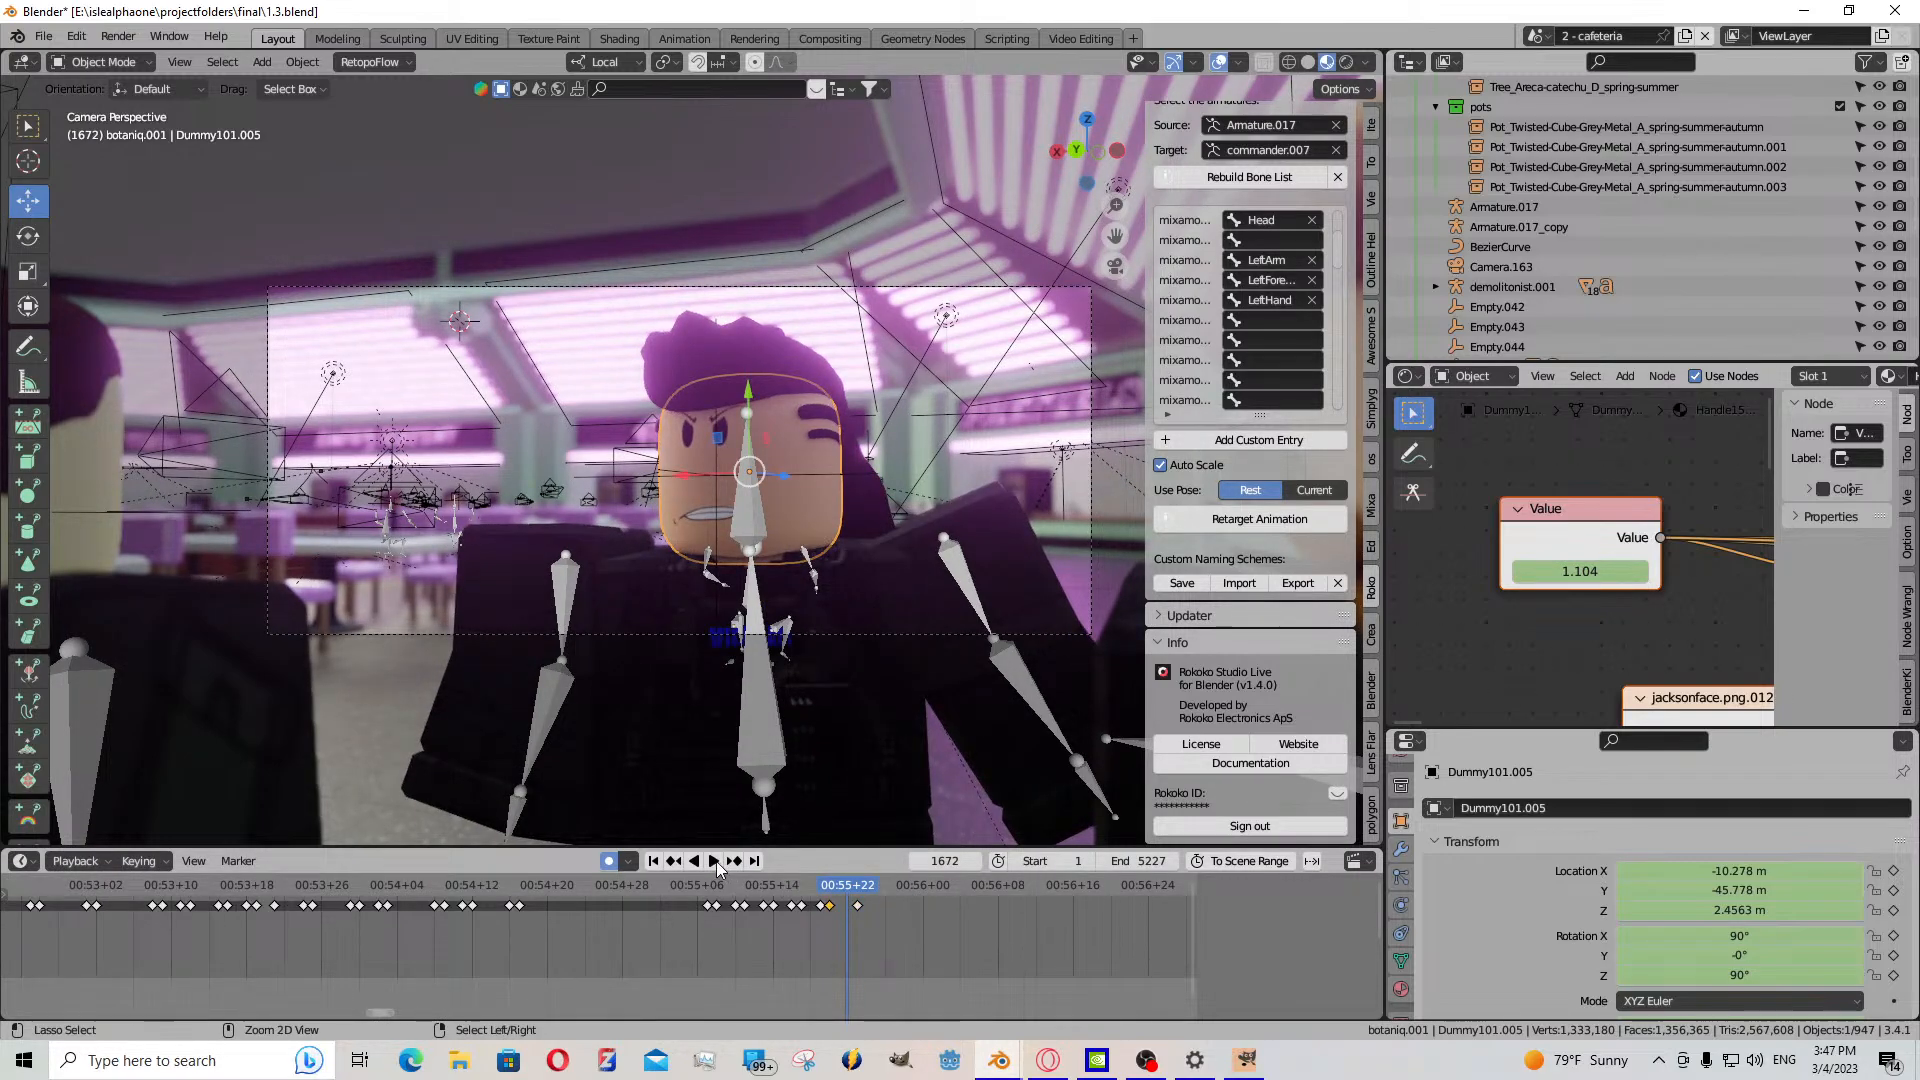
{"action": "key", "text": "ctrl+v"}
{"action": "left_click", "coordinate": [713, 861]}
{"action": "left_click", "coordinate": [700, 902]}
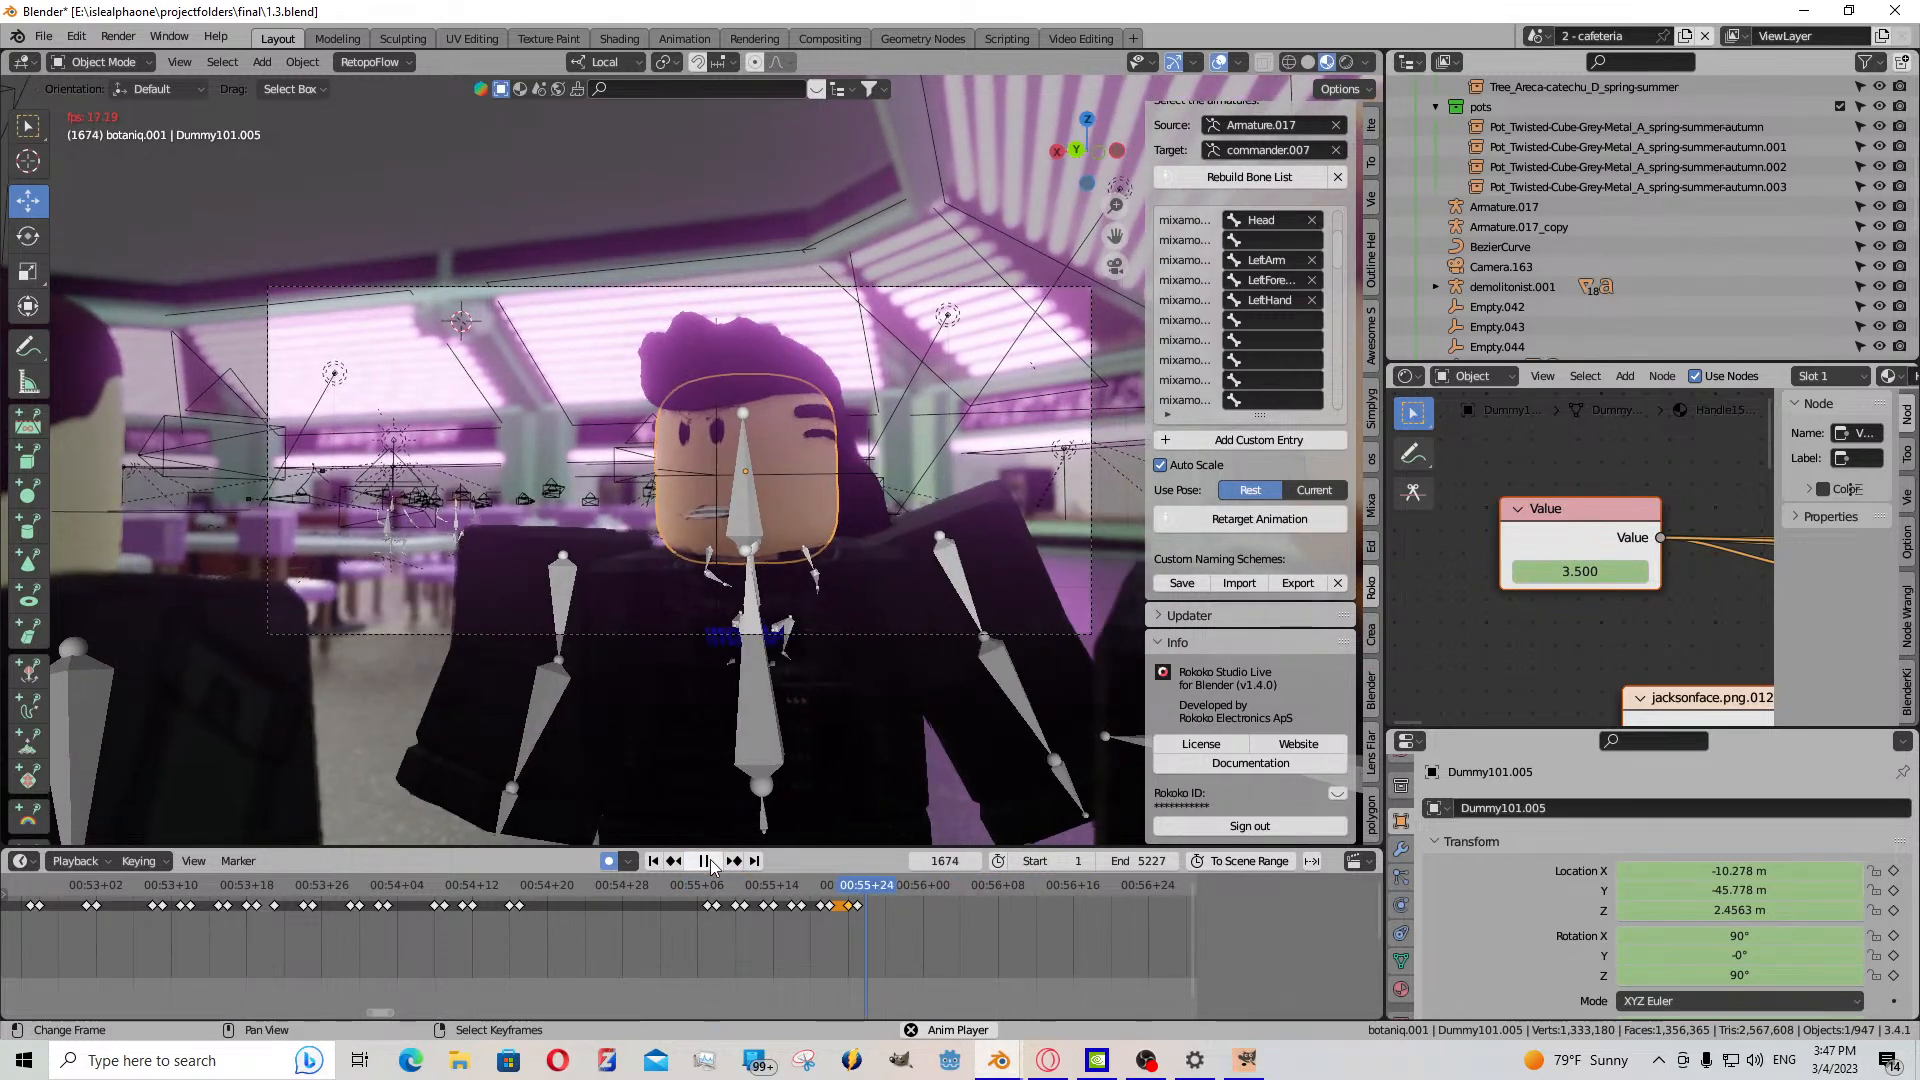
{"action": "left_click", "coordinate": [711, 860]}
- Keyframe the Value at 11.100 on frame 1677 and paste a copy of the preceding 1.000 keyframe at frame 1676
{"action": "left_click_drag", "start_coordinate": [708, 906], "coordinate": [893, 903]}
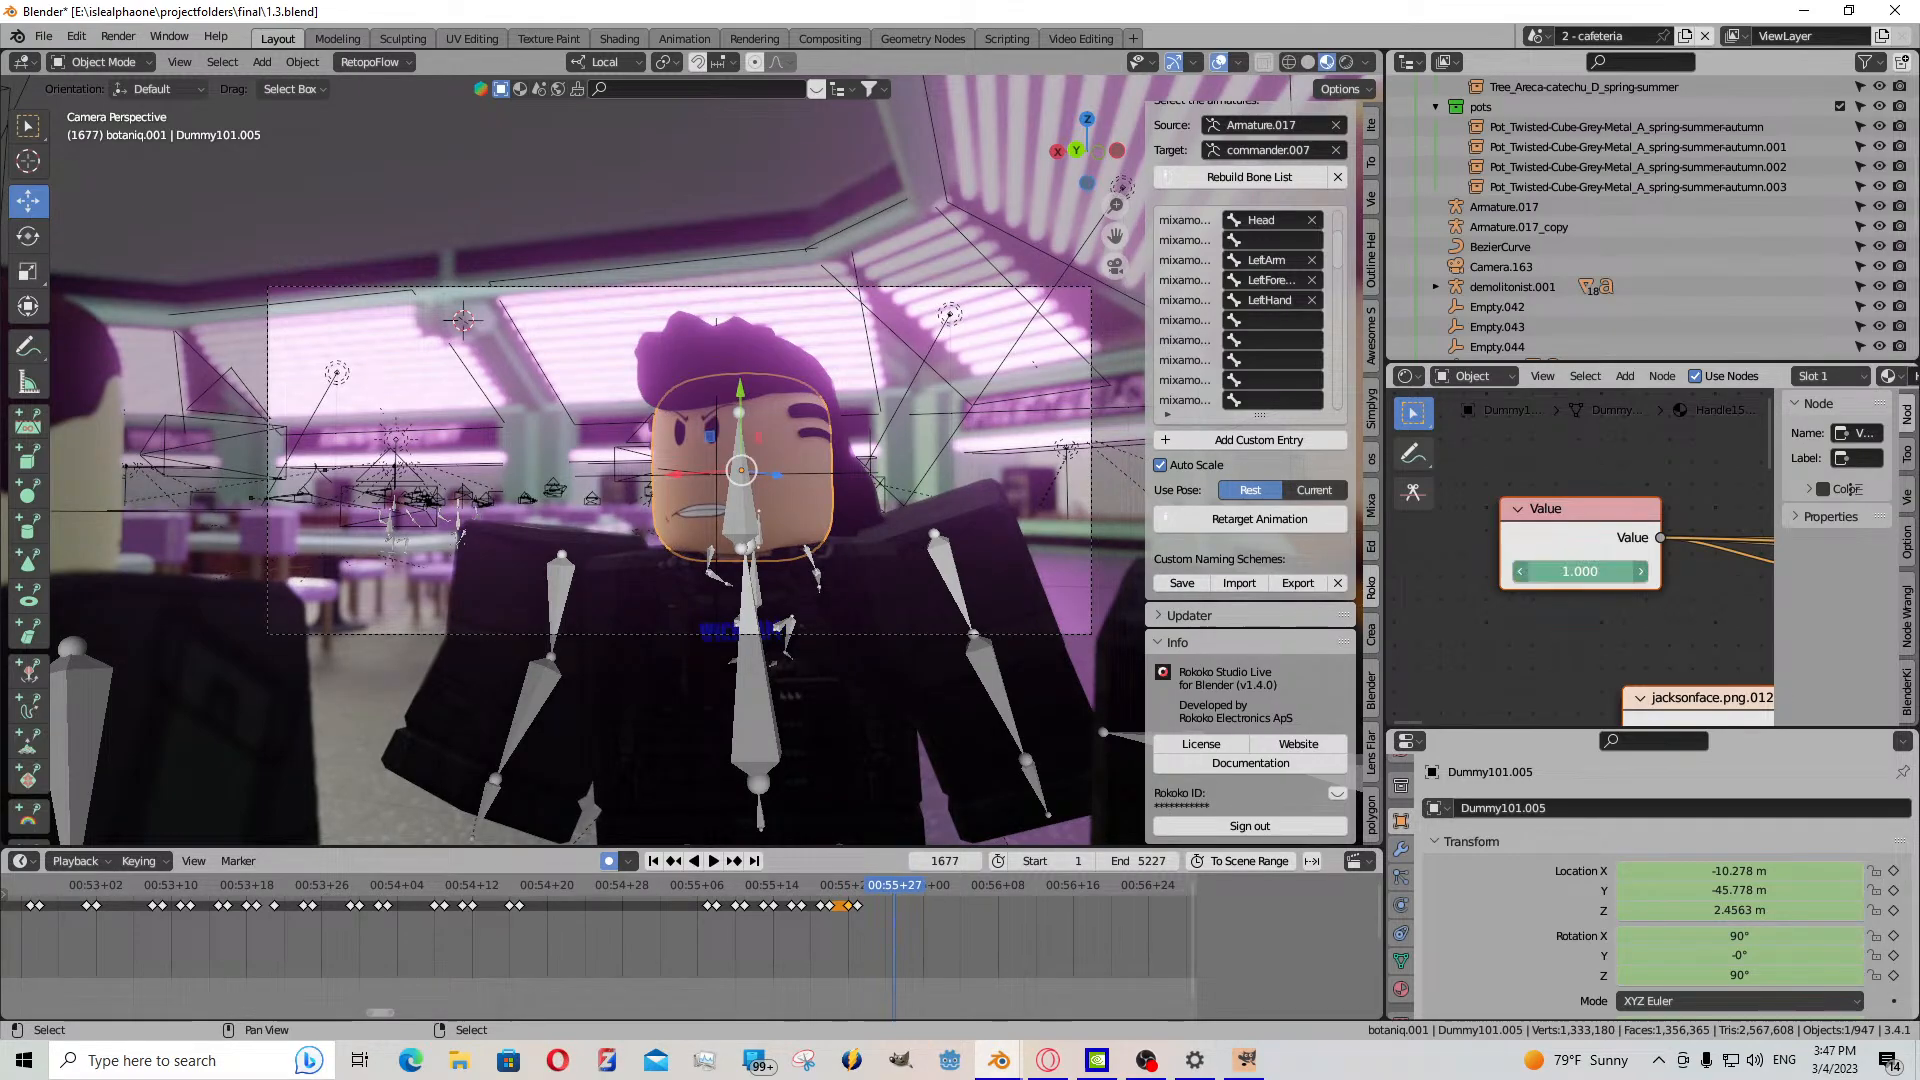
{"action": "left_click_drag", "start_coordinate": [1580, 571], "coordinate": [1620, 571]}
{"action": "key", "text": "i"}
{"action": "key", "text": "Left"}
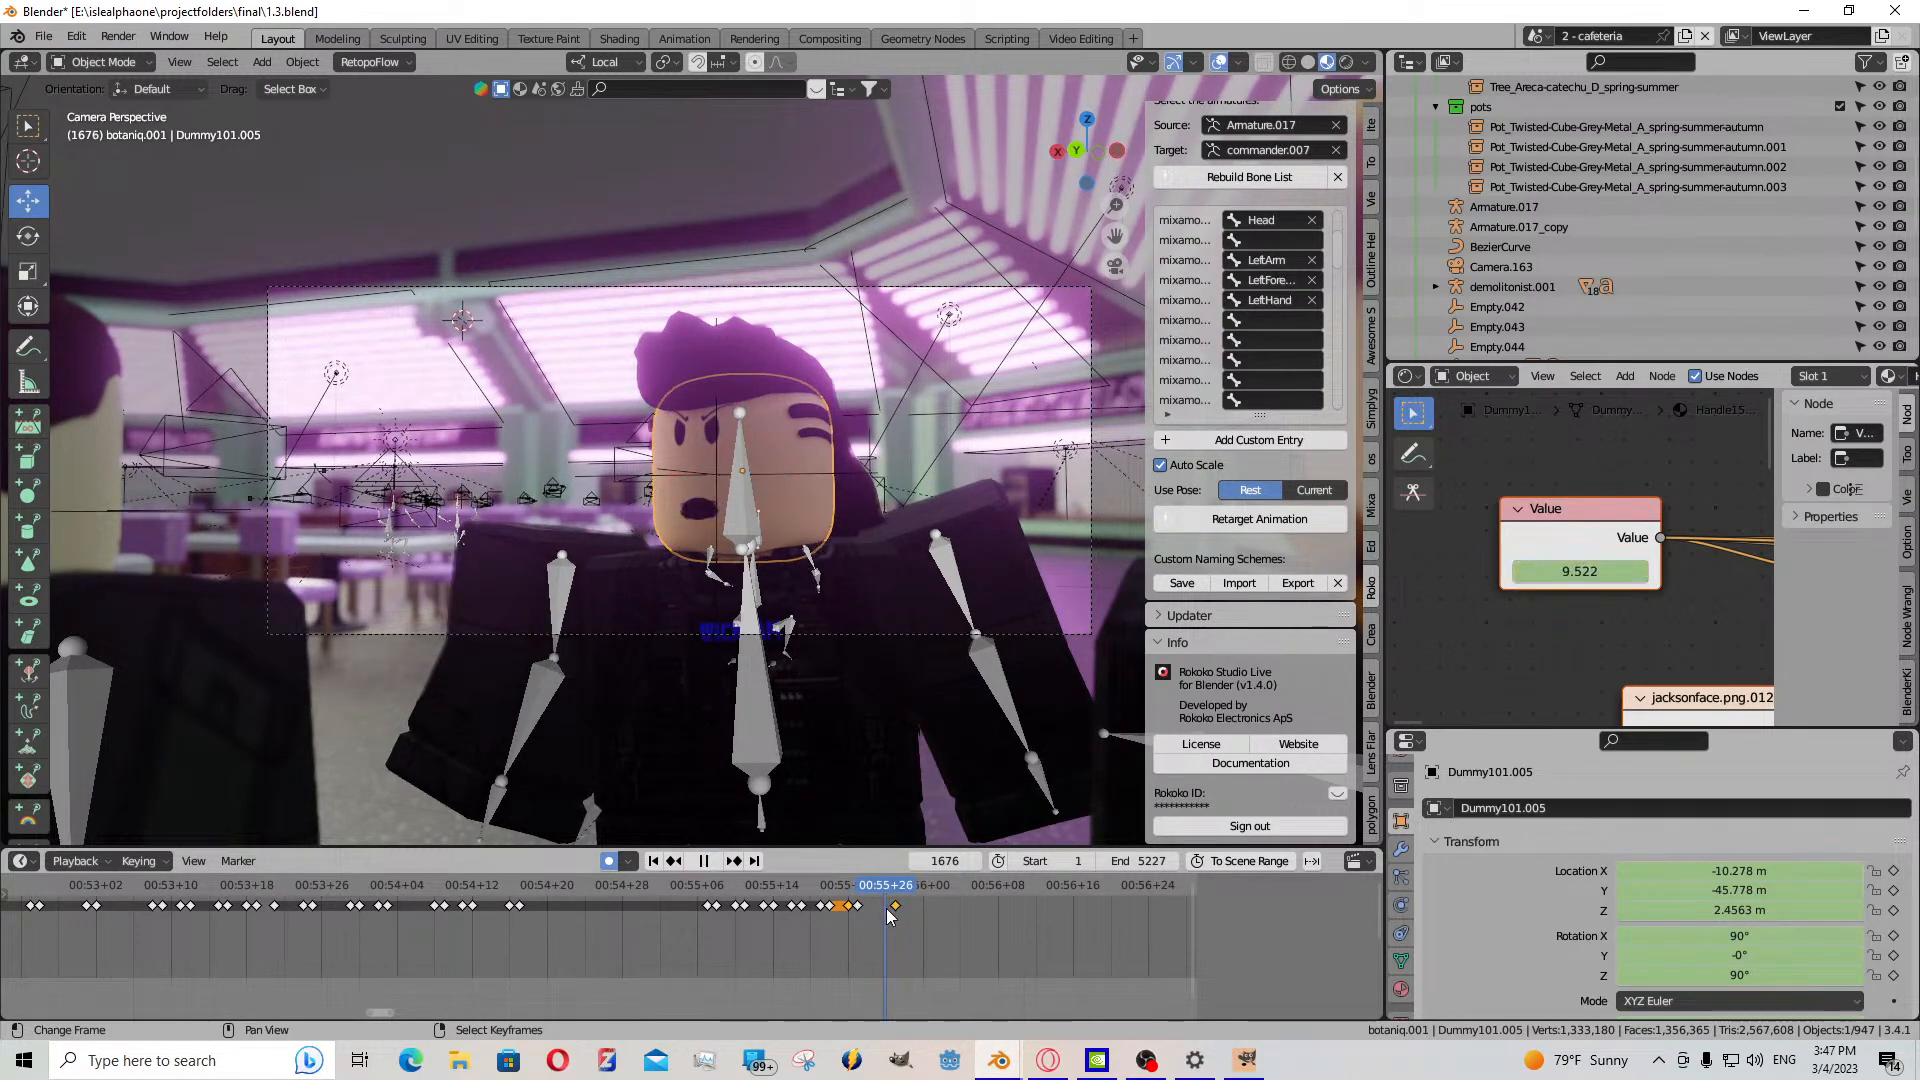
{"action": "left_click", "coordinate": [859, 906]}
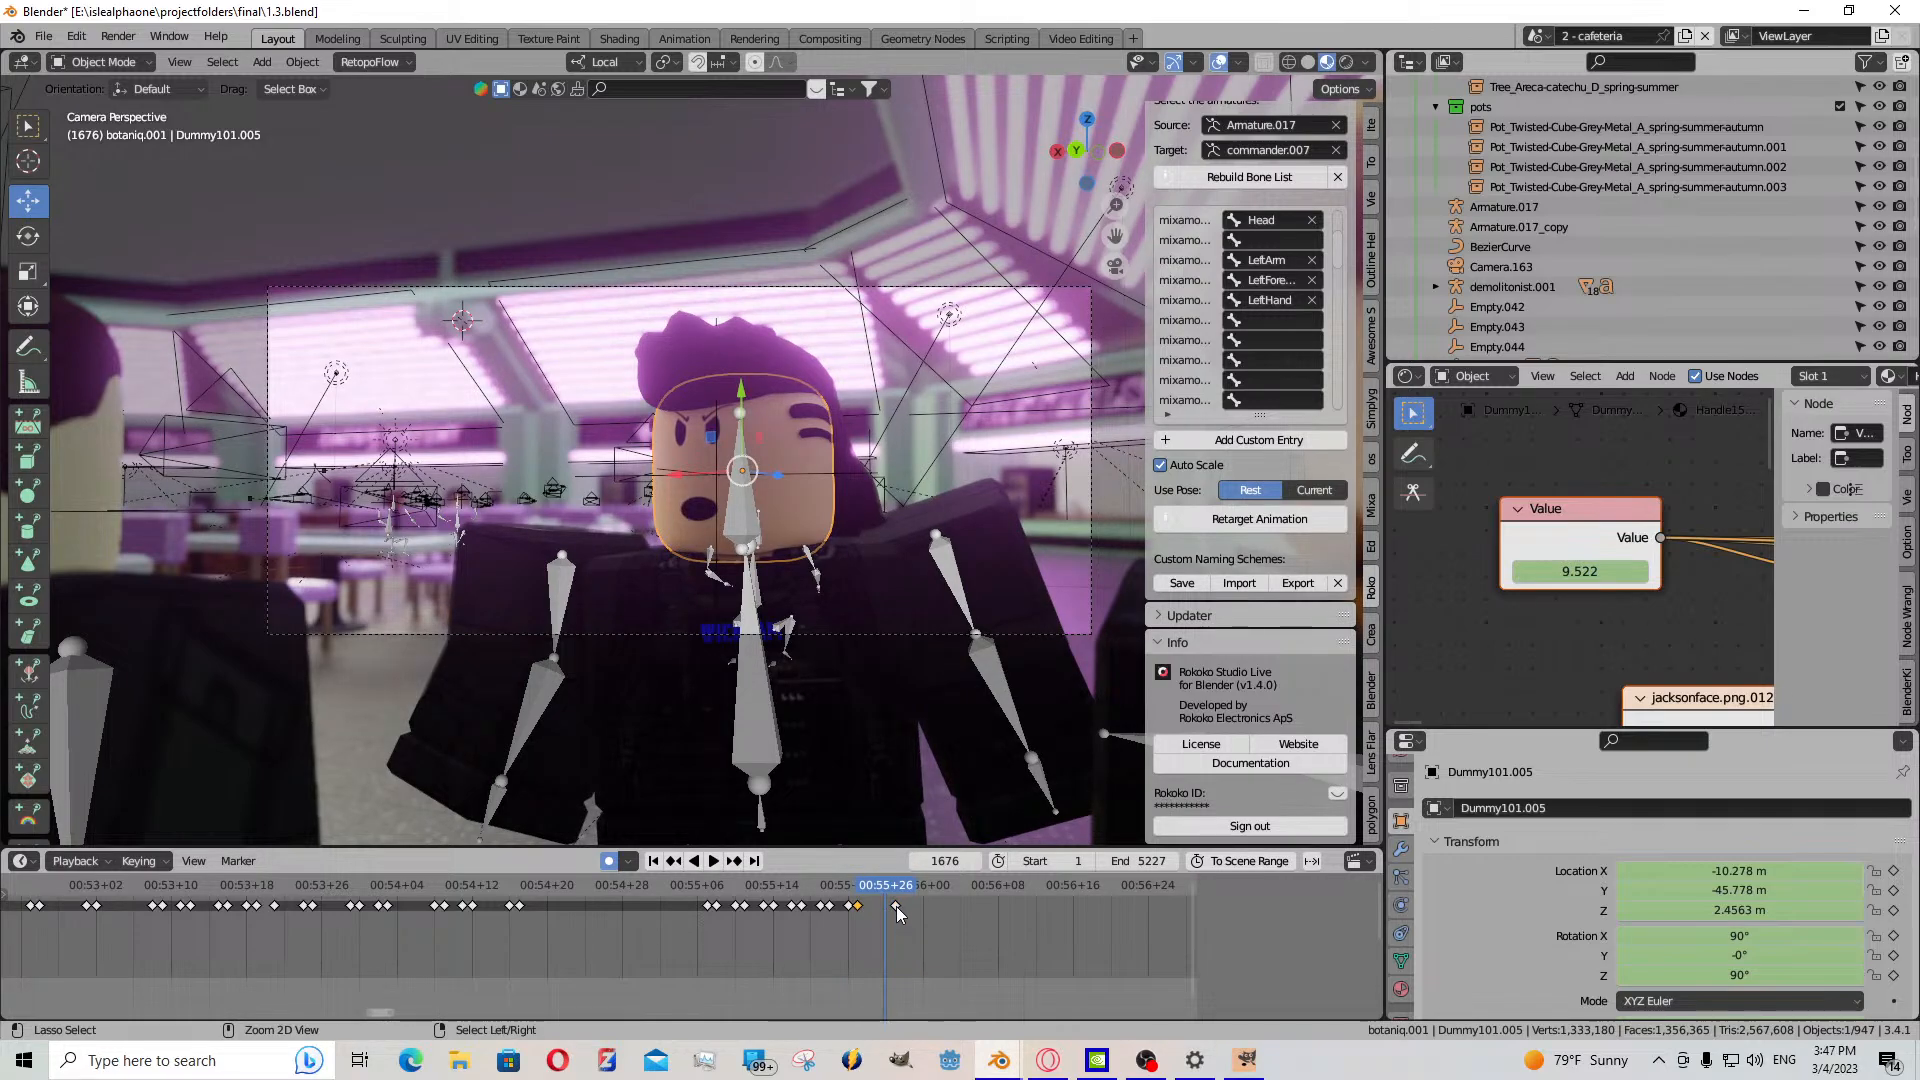
{"action": "key", "text": "ctrl+v"}
- Shift the 1.000 and 11.100 keyframes at frames 1676 and 1677 one frame earlier and play back the result
{"action": "left_click", "coordinate": [894, 906], "text": "shift"}
{"action": "left_click_drag", "start_coordinate": [892, 906], "coordinate": [882, 908]}
{"action": "left_click", "coordinate": [829, 886]}
{"action": "left_click", "coordinate": [708, 862]}
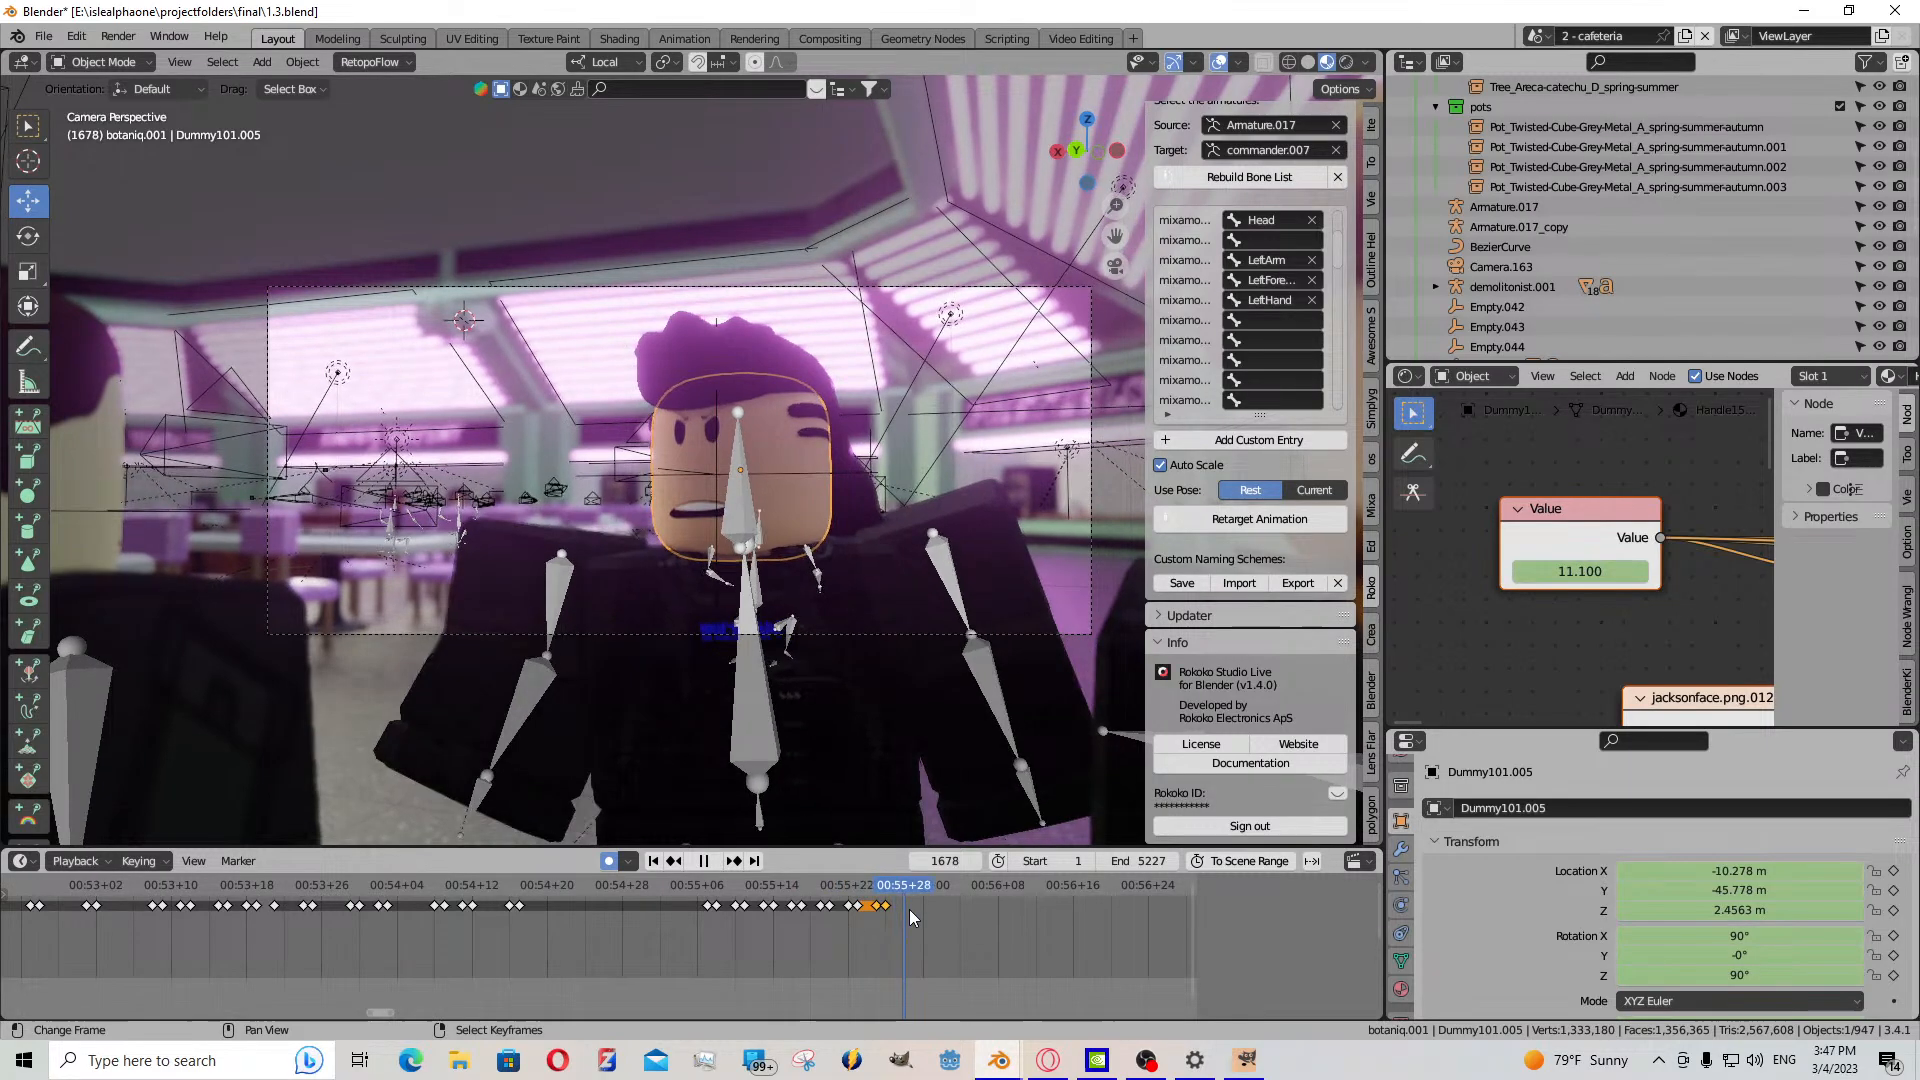
{"action": "key", "text": "space"}
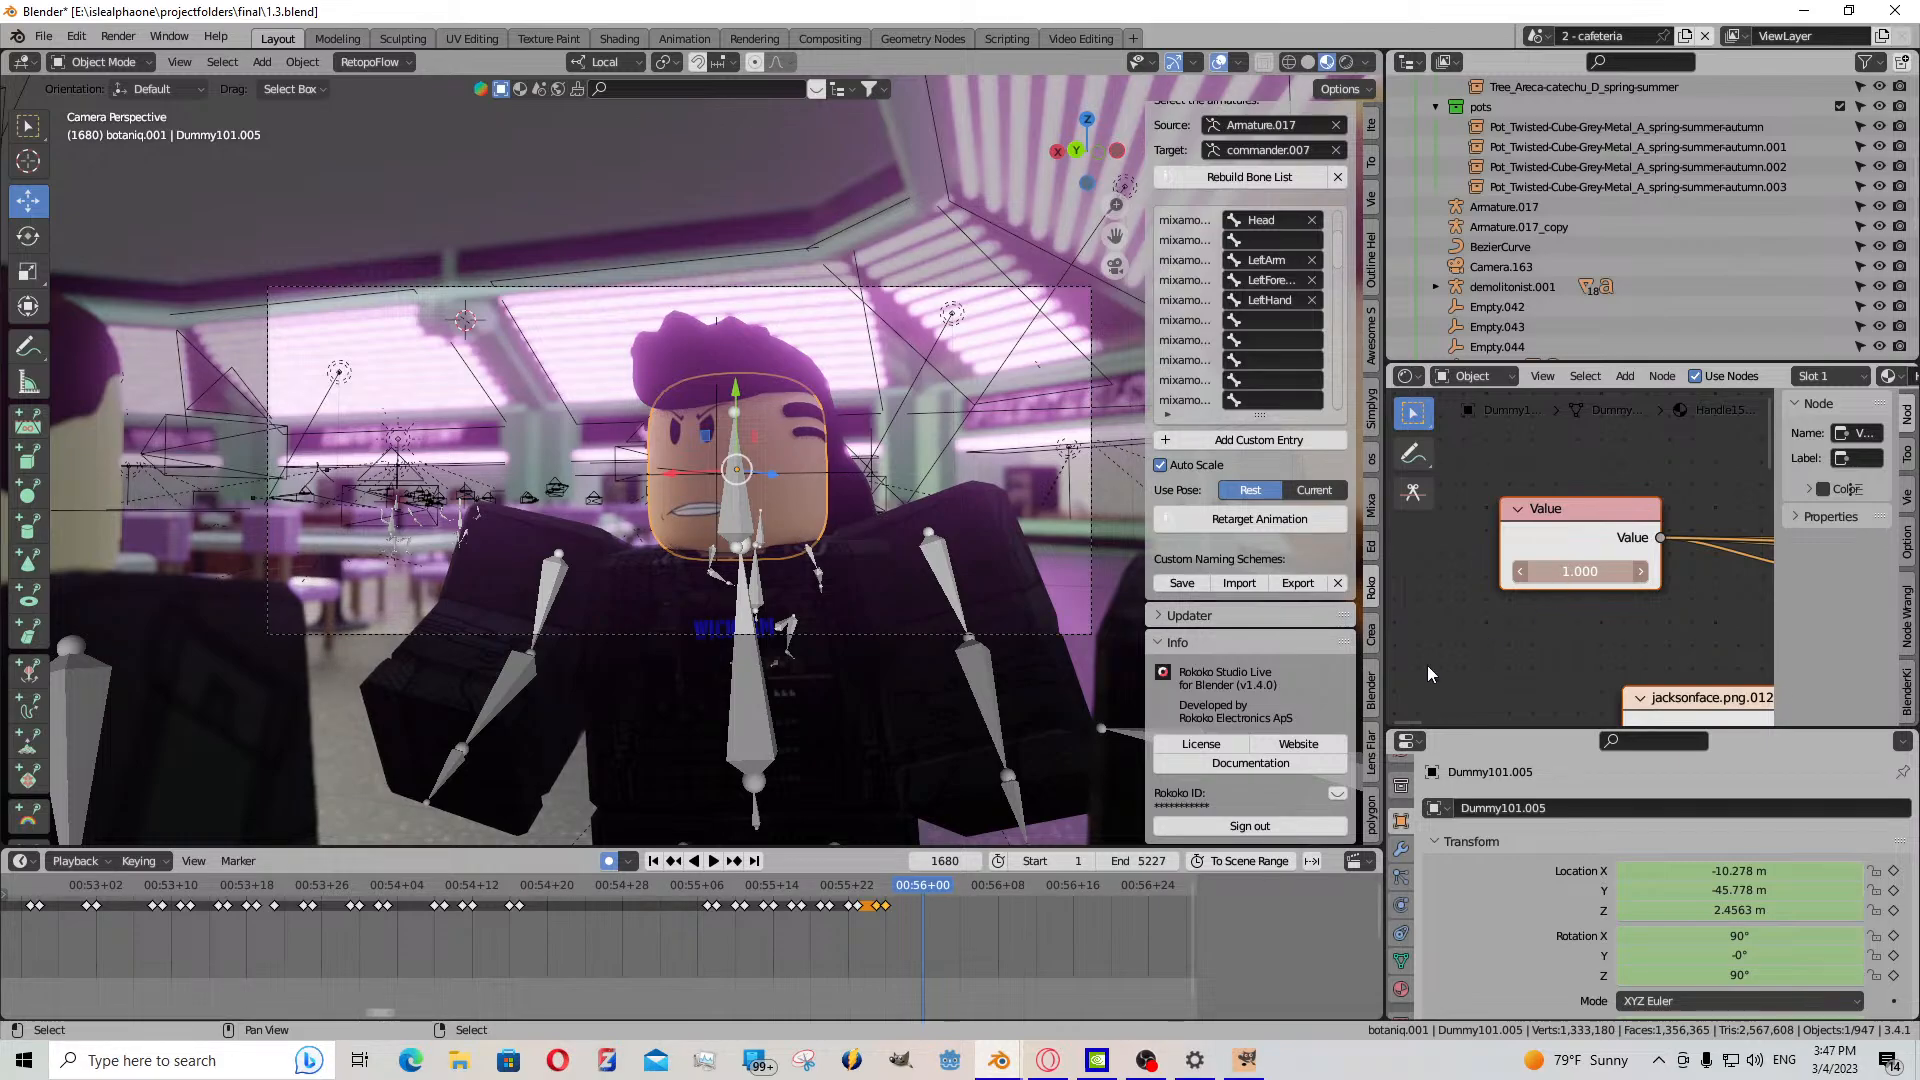
- Keyframe the Value at 1.000 on frame 1680, paste a copy of the 11.100 keyframe at frame 1679, and check playback
{"action": "left_click_drag", "start_coordinate": [915, 910], "coordinate": [888, 905]}
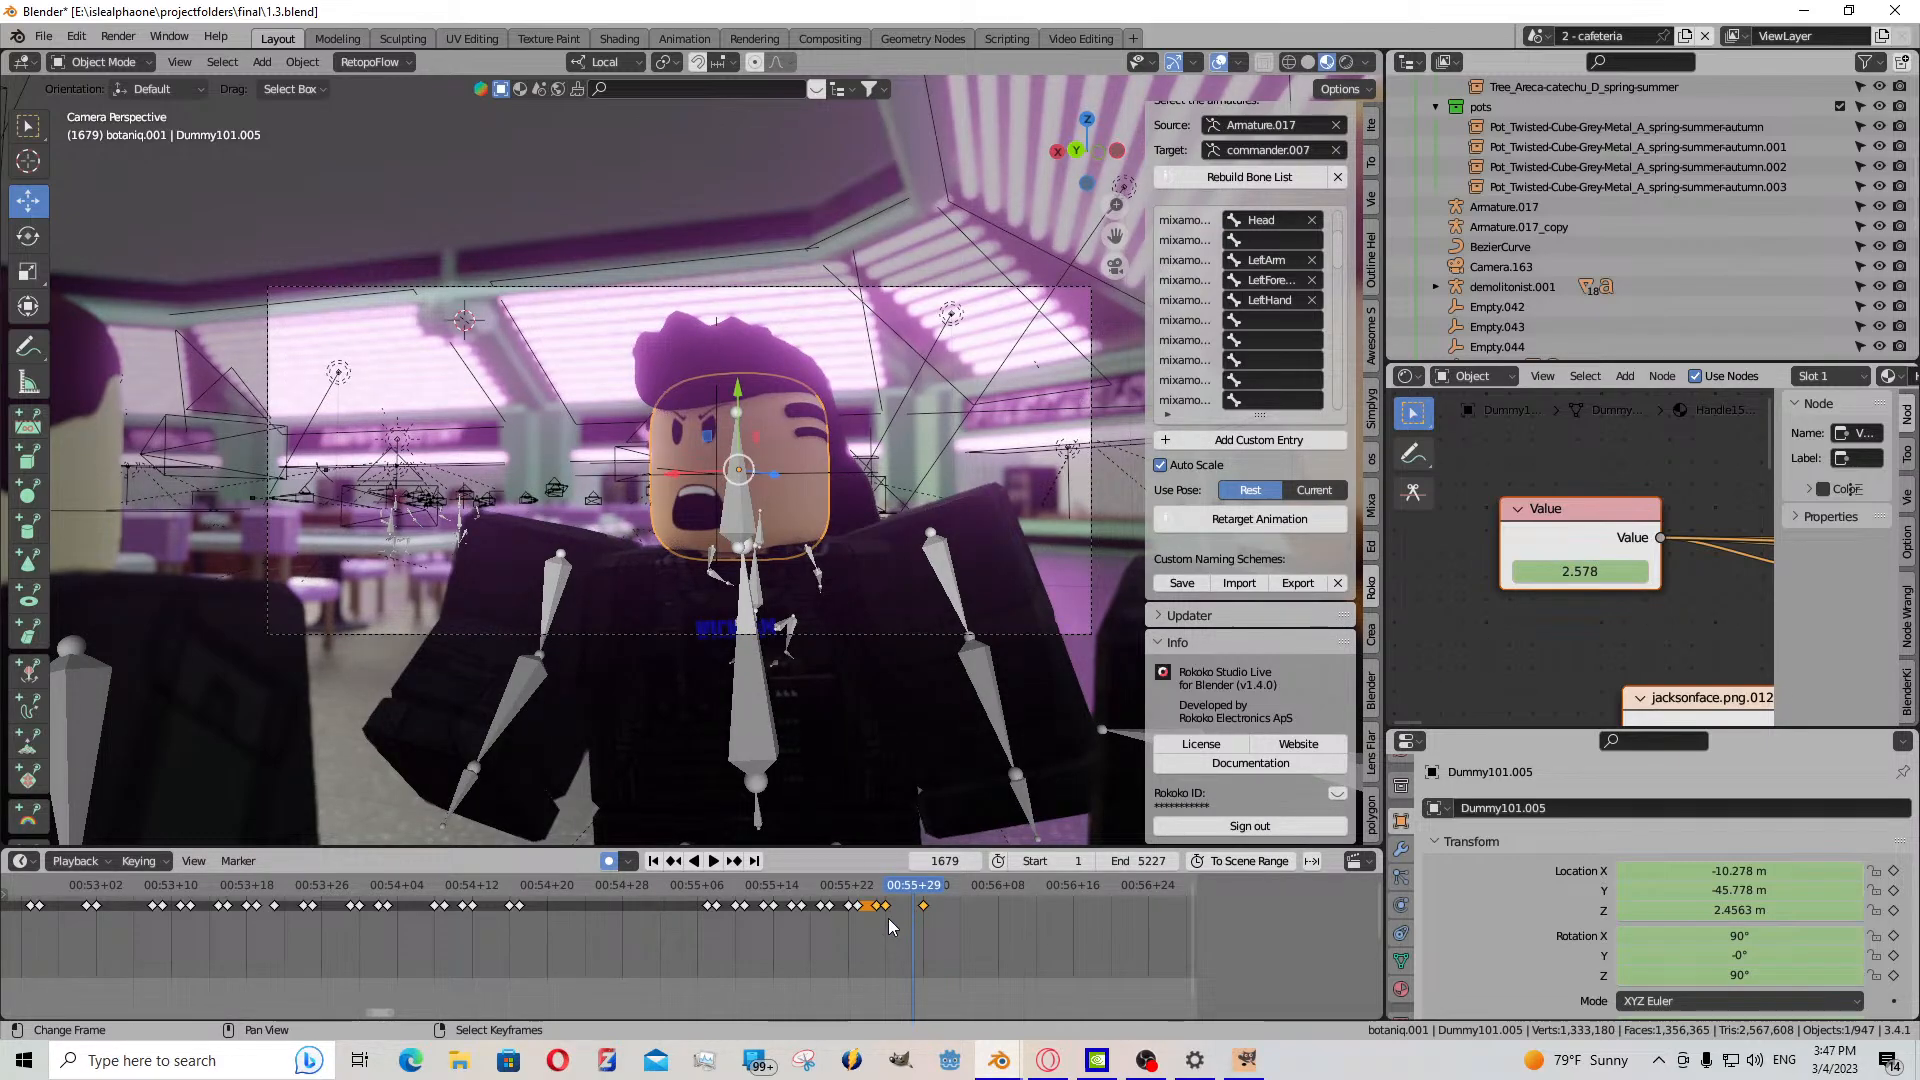
{"action": "key", "text": "ctrl+v"}
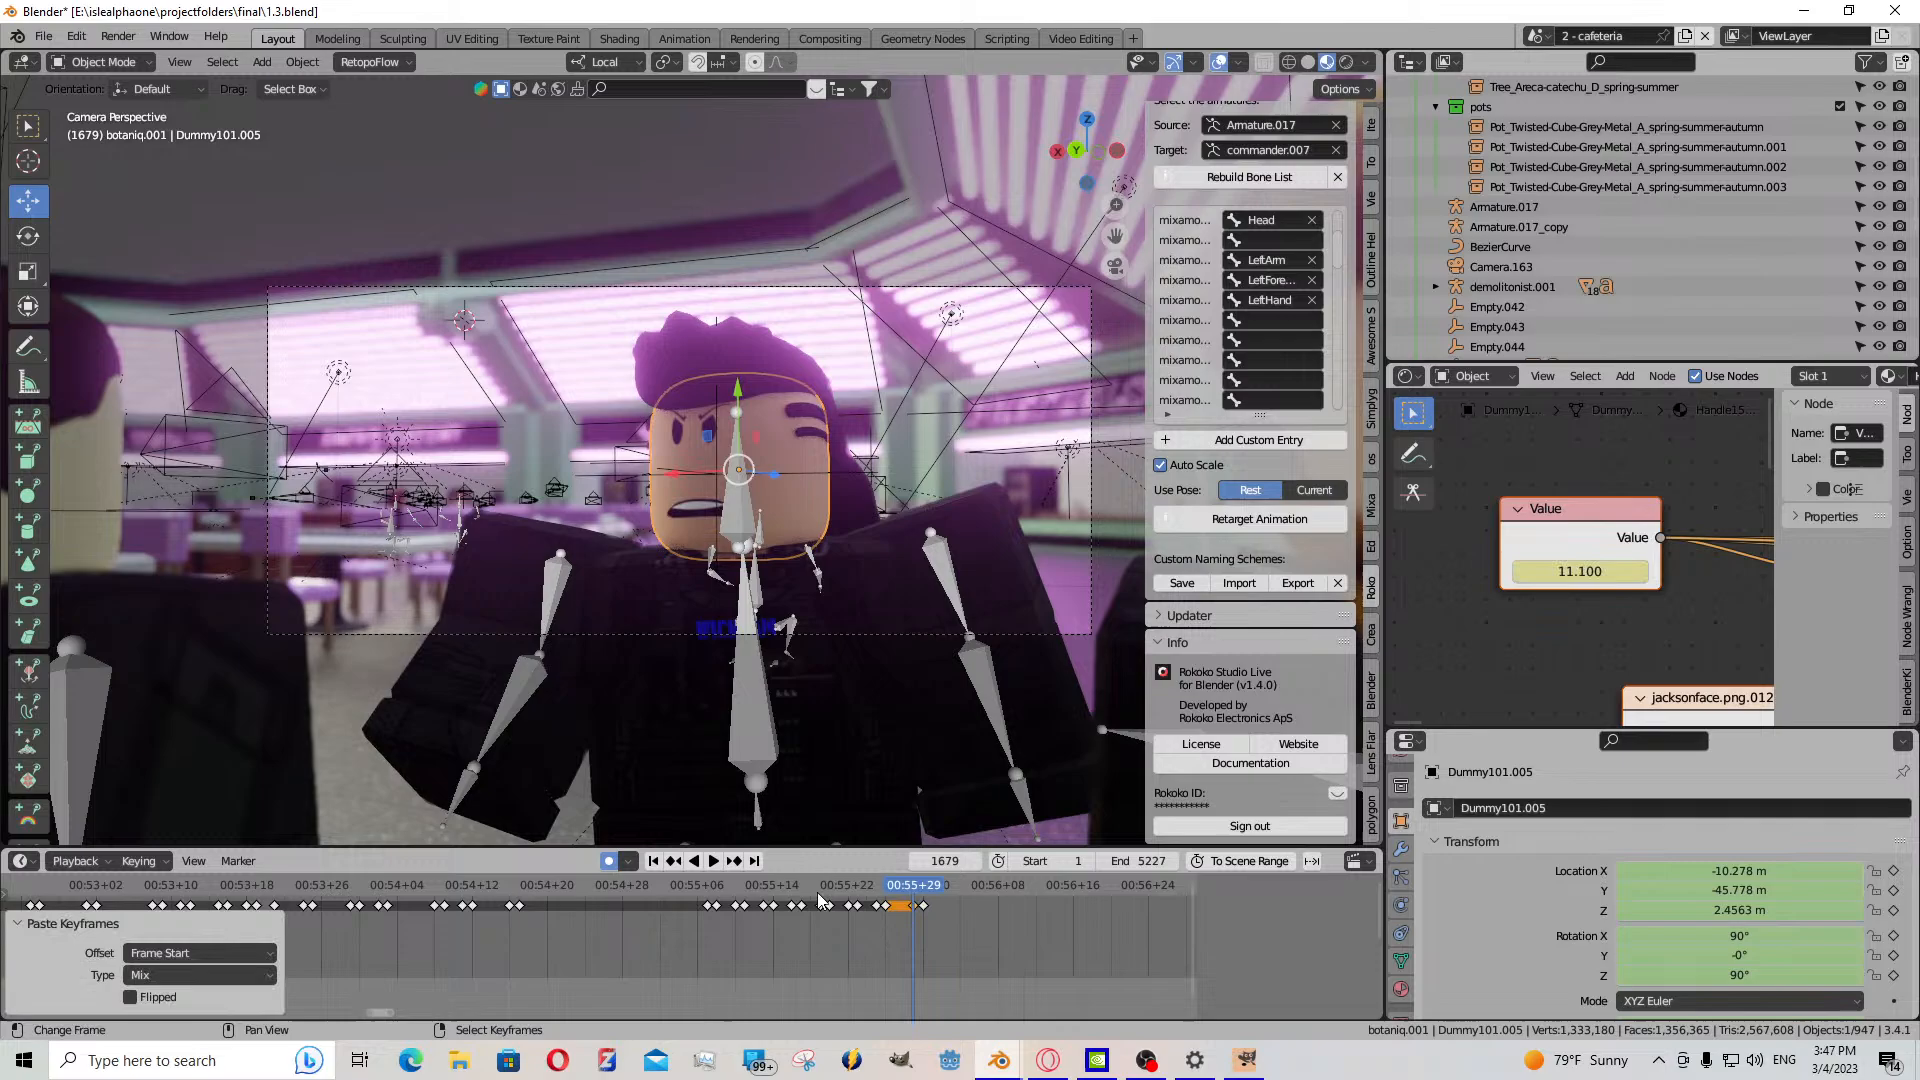
{"action": "left_click", "coordinate": [716, 861]}
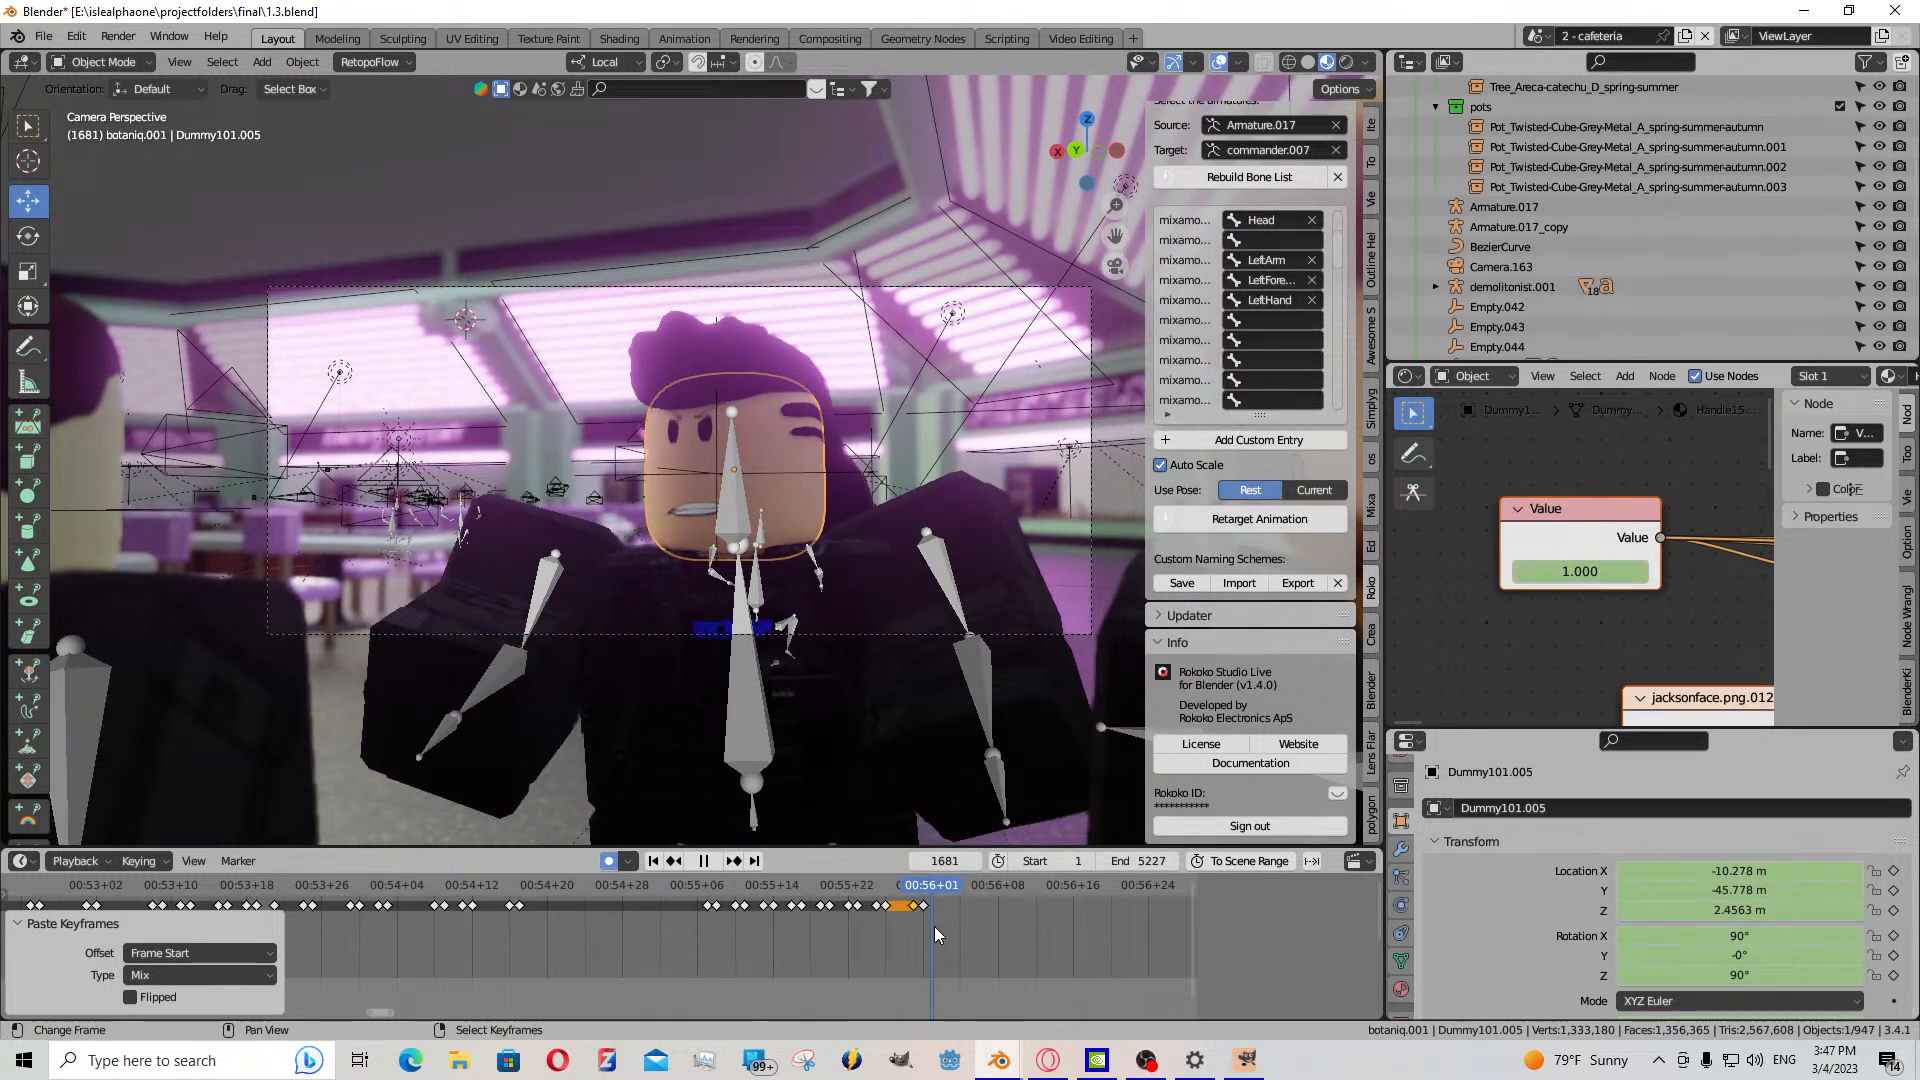
{"action": "key", "text": "space"}
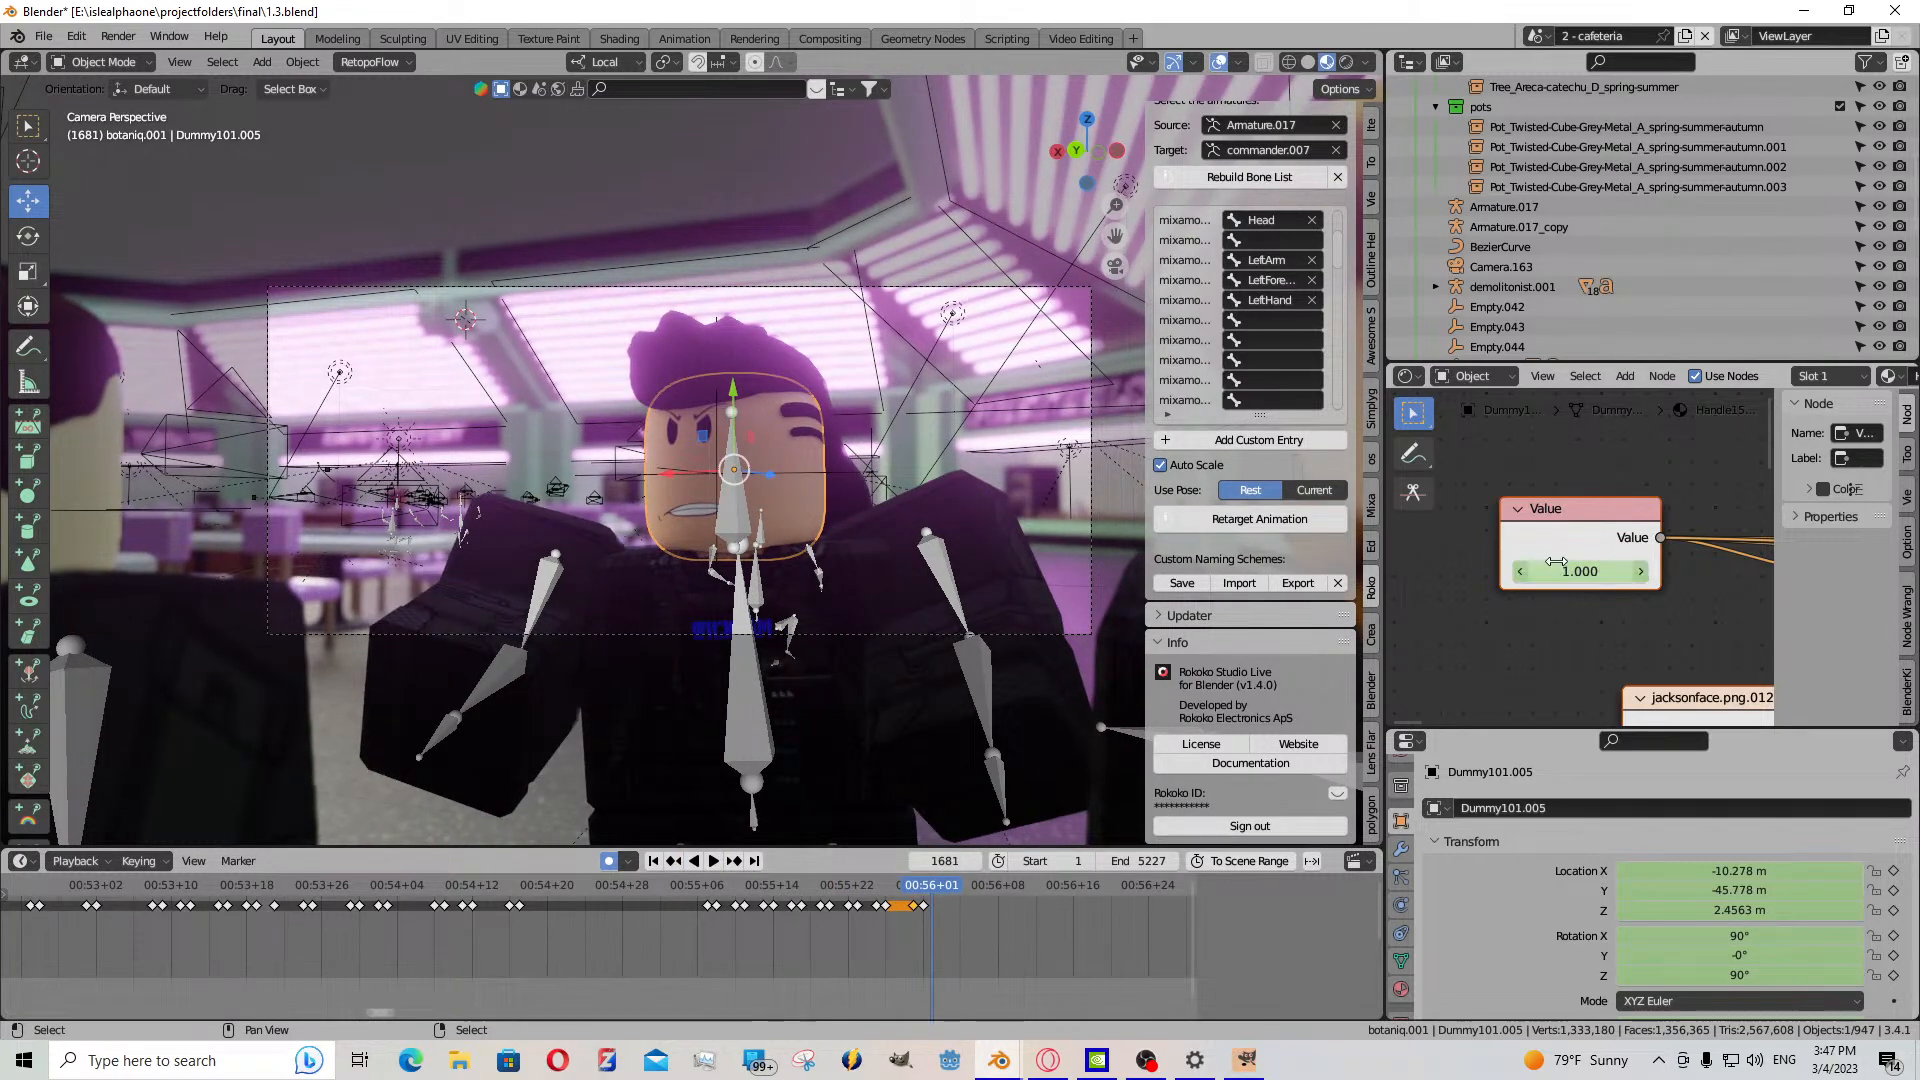
- Keyframe the Value at 10.500 on frame 1681 and play back the result
{"action": "left_click_drag", "start_coordinate": [1580, 571], "coordinate": [1674, 571]}
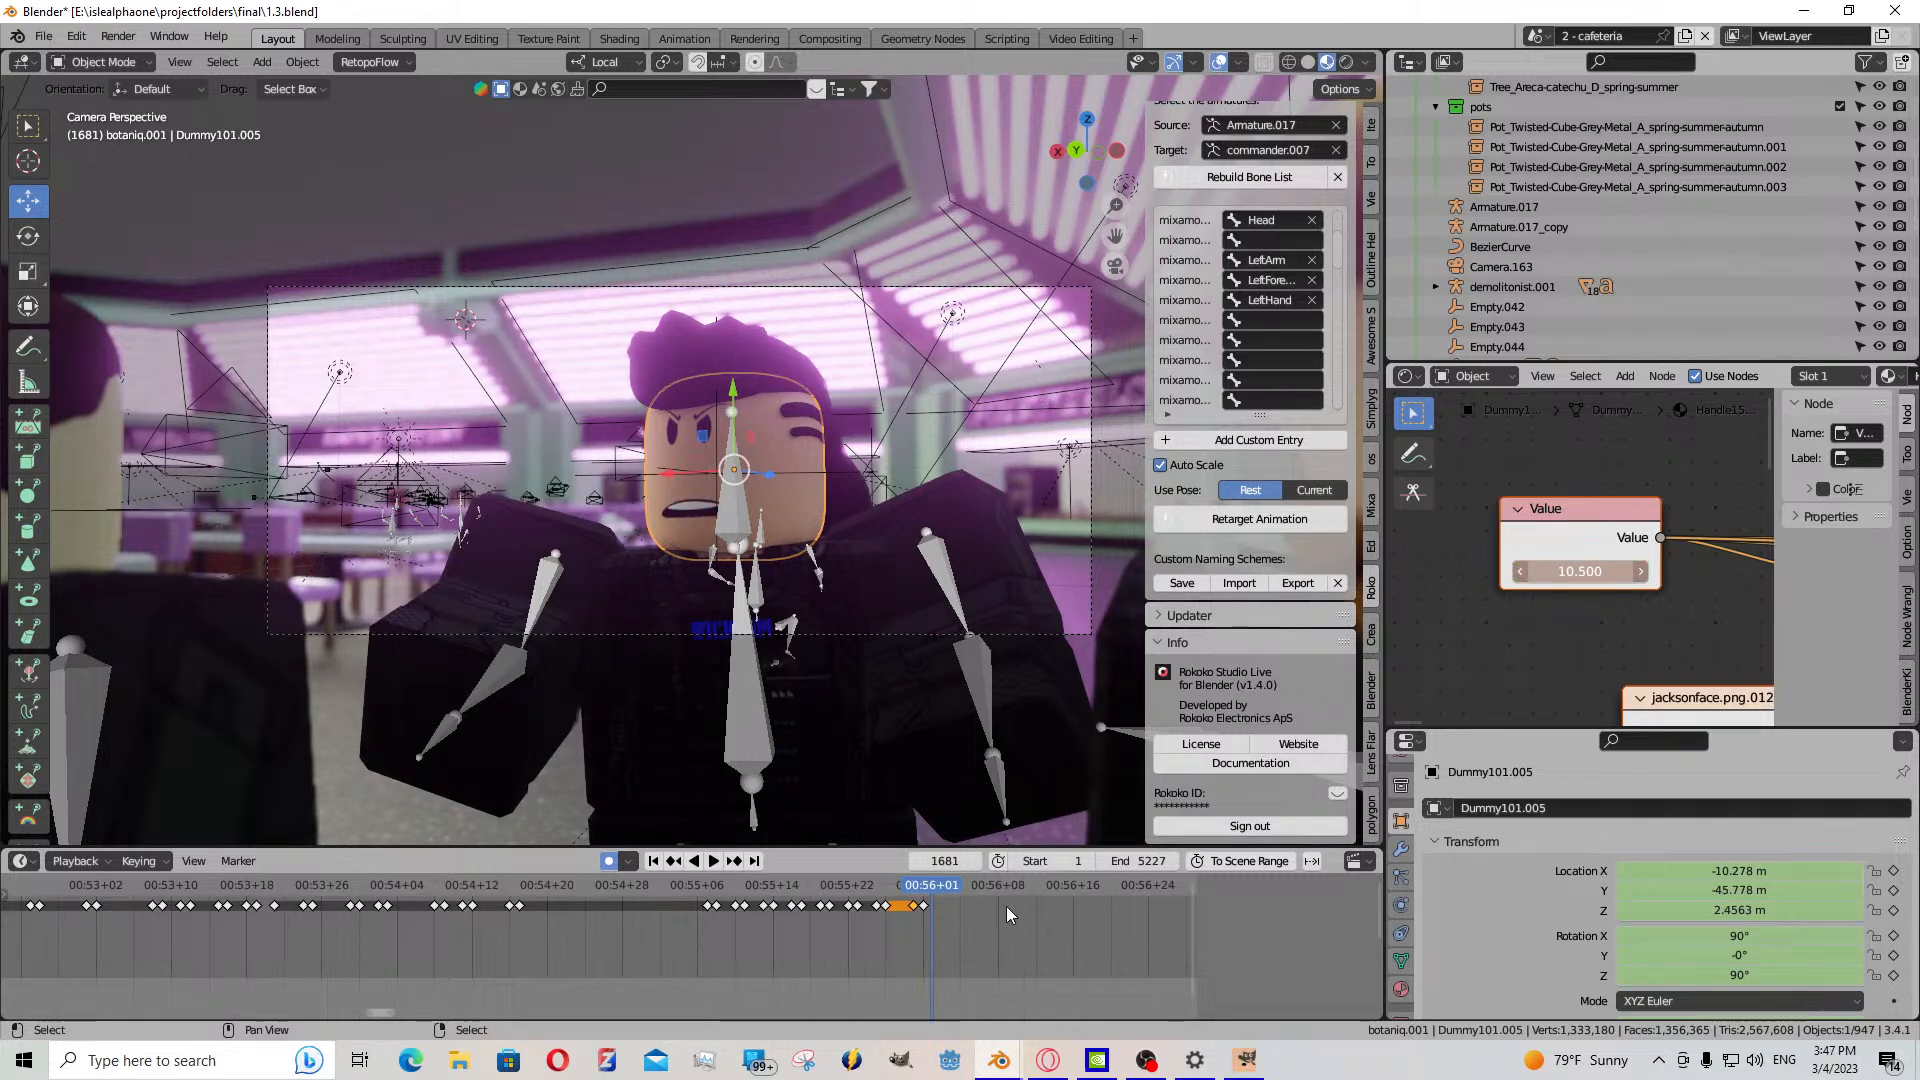
{"action": "scroll", "coordinate": [1040, 914], "scroll_direction": "up", "scroll_amount": 3}
{"action": "key", "text": "space"}
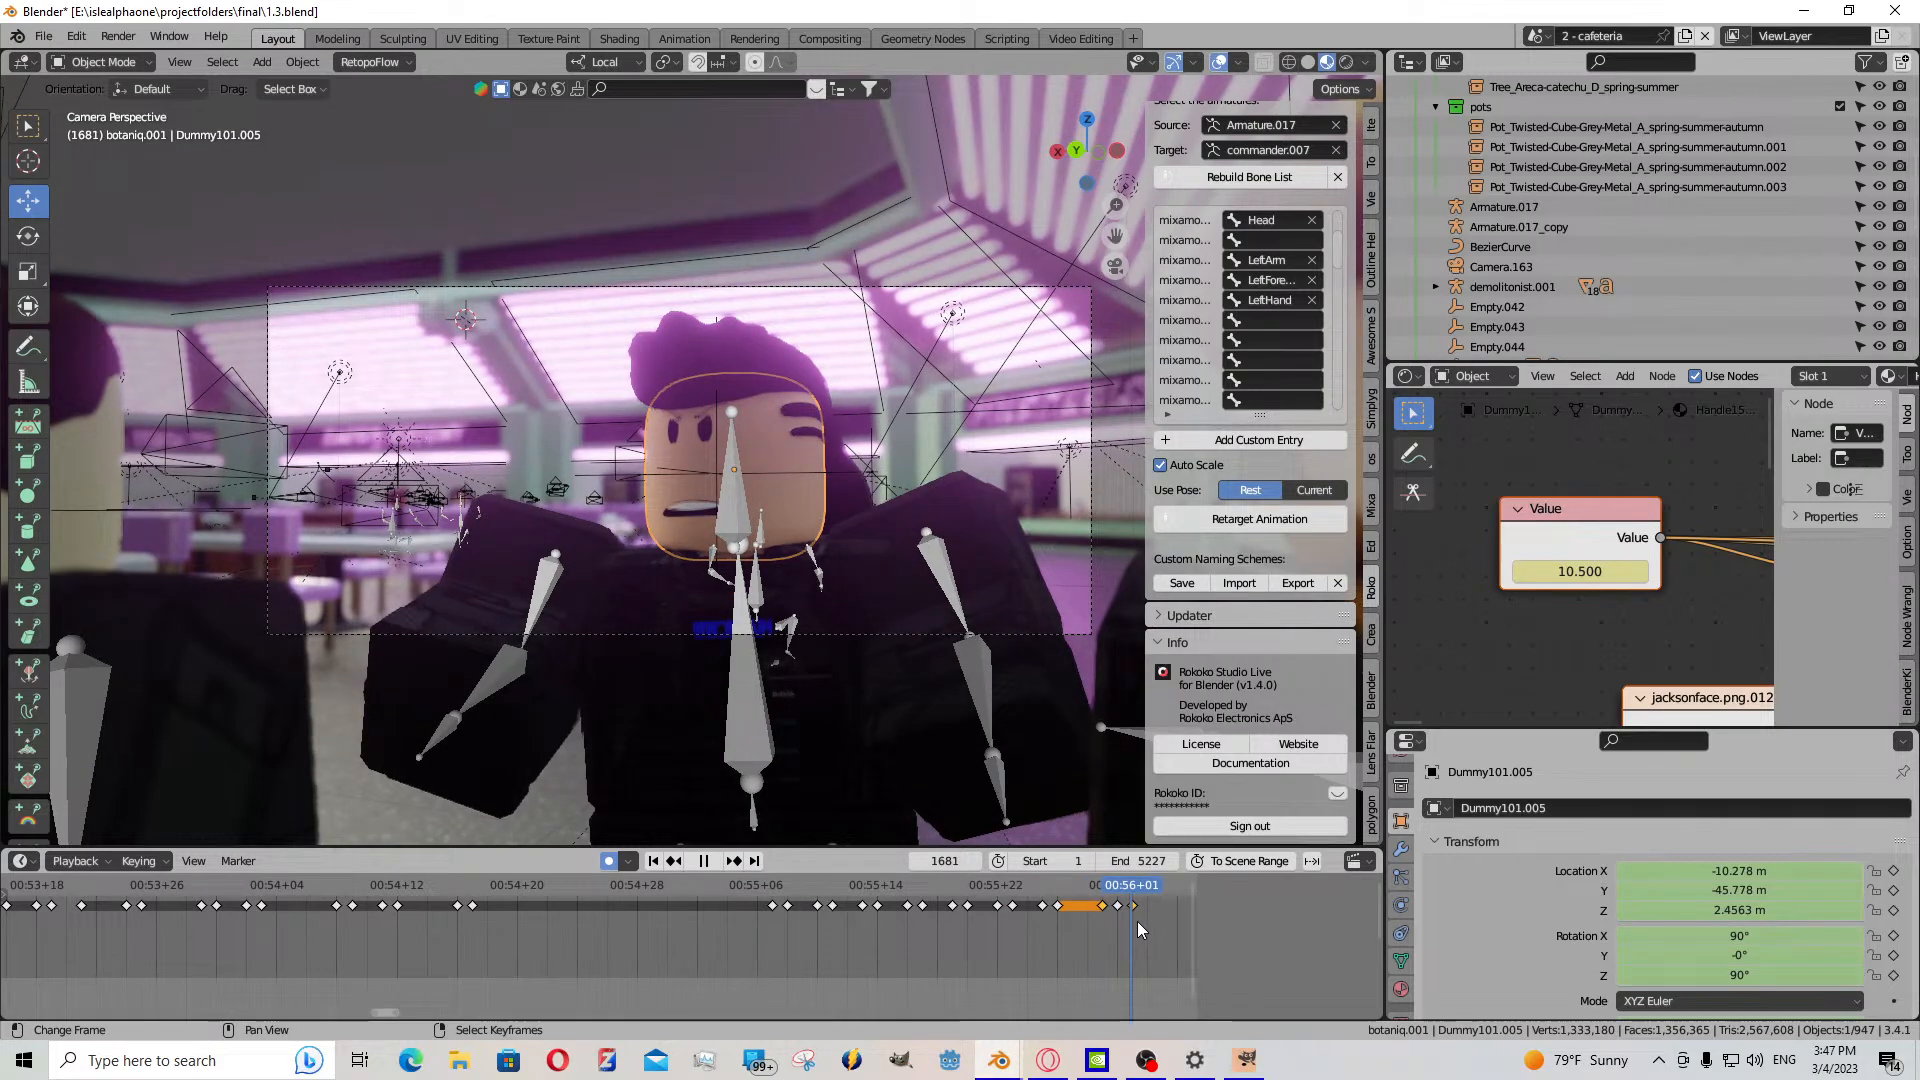
{"action": "left_click", "coordinate": [706, 862]}
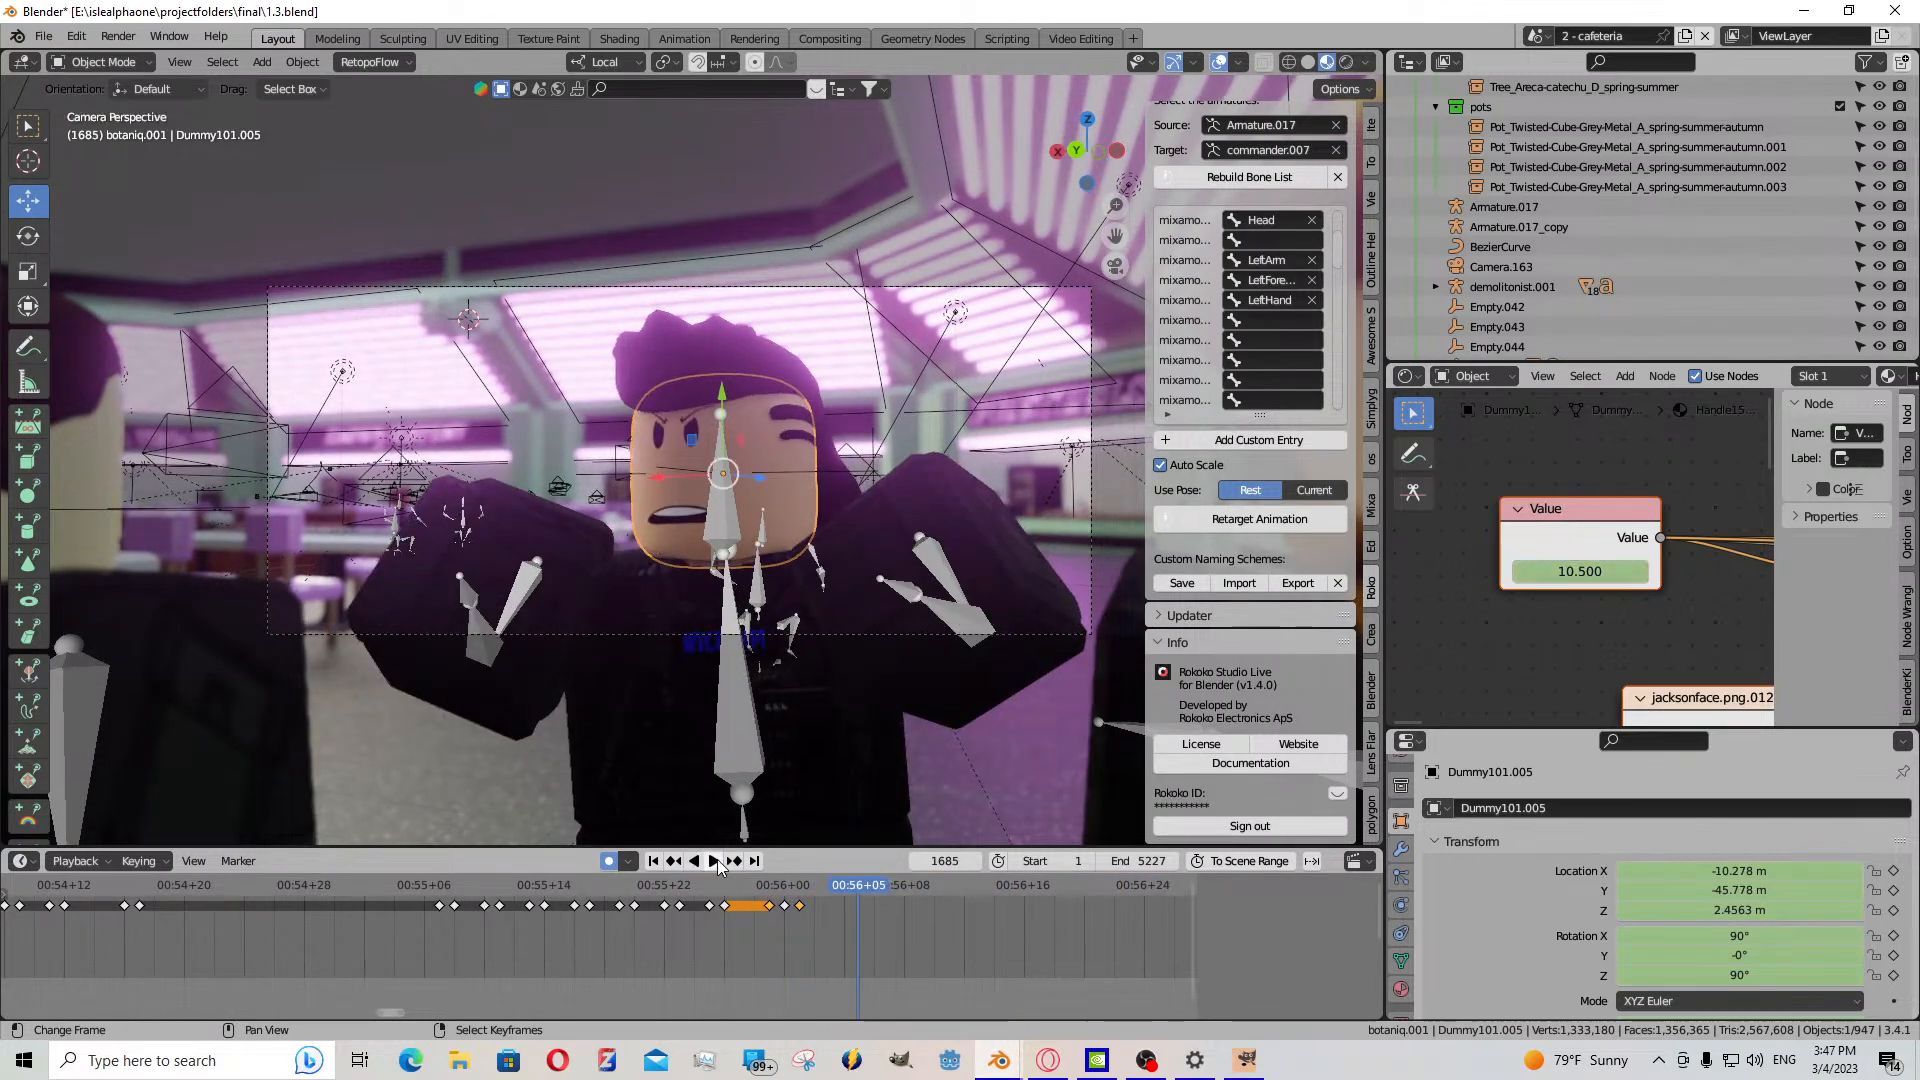
- Keyframe the Value at 5.500 on frame 1685, paste a copy of the 10.500 keyframe at frame 1684, and check playback
{"action": "left_click_drag", "start_coordinate": [1556, 571], "coordinate": [1504, 571]}
{"action": "key", "text": "i"}
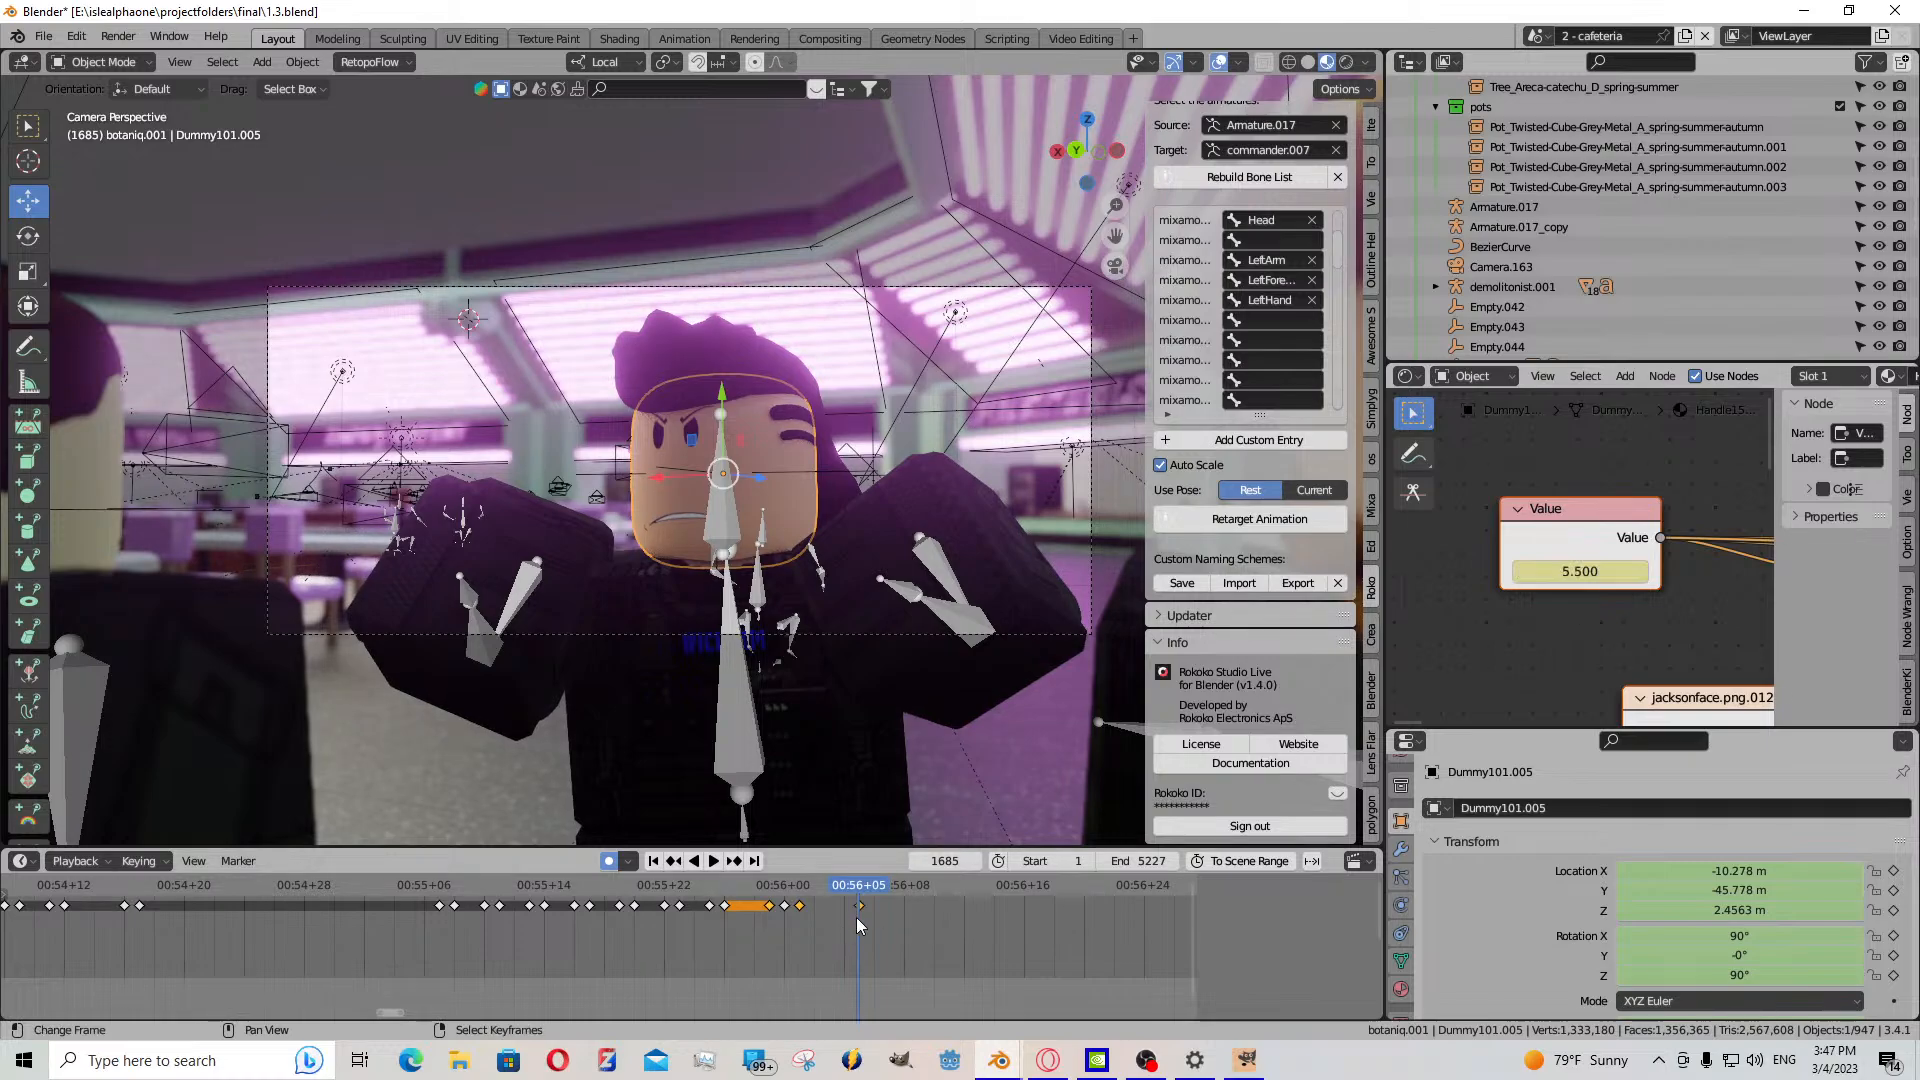
{"action": "left_click", "coordinate": [850, 915]}
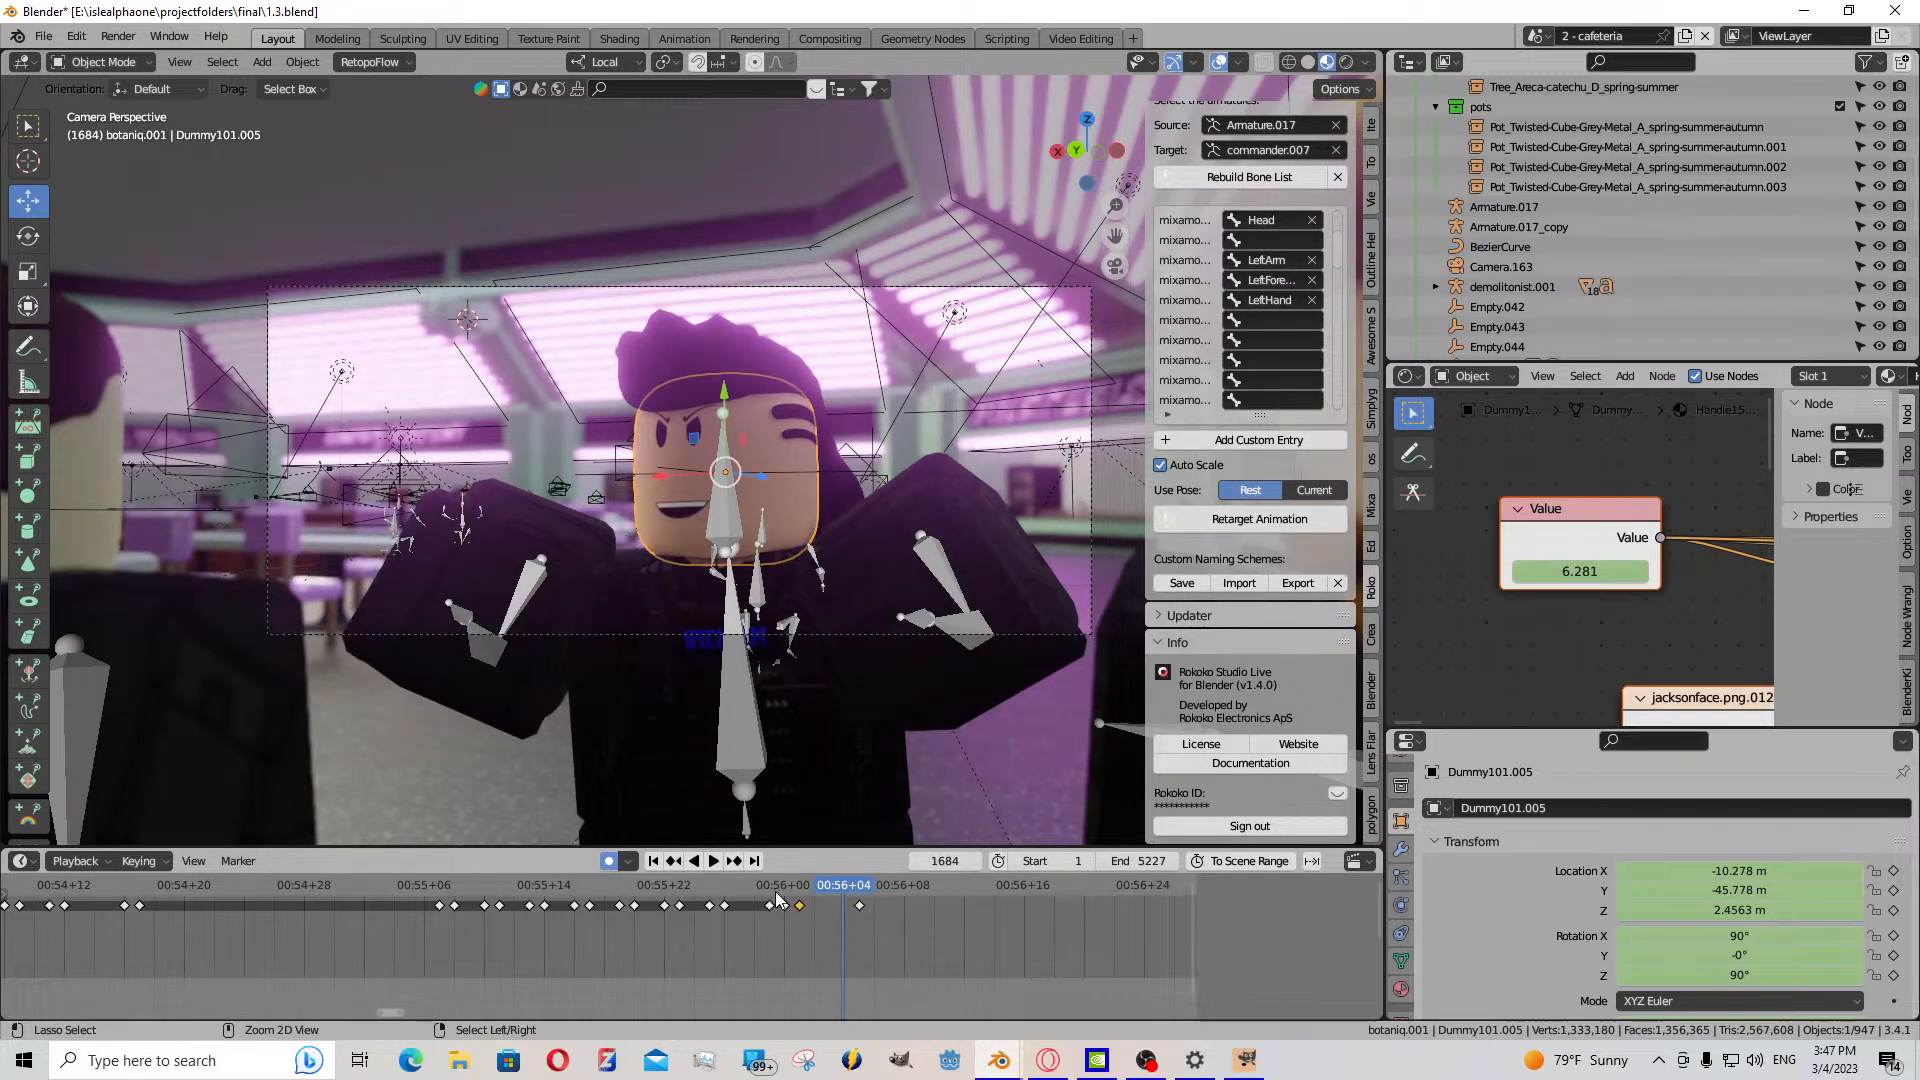
{"action": "key", "text": "ctrl+v"}
{"action": "left_click", "coordinate": [713, 862]}
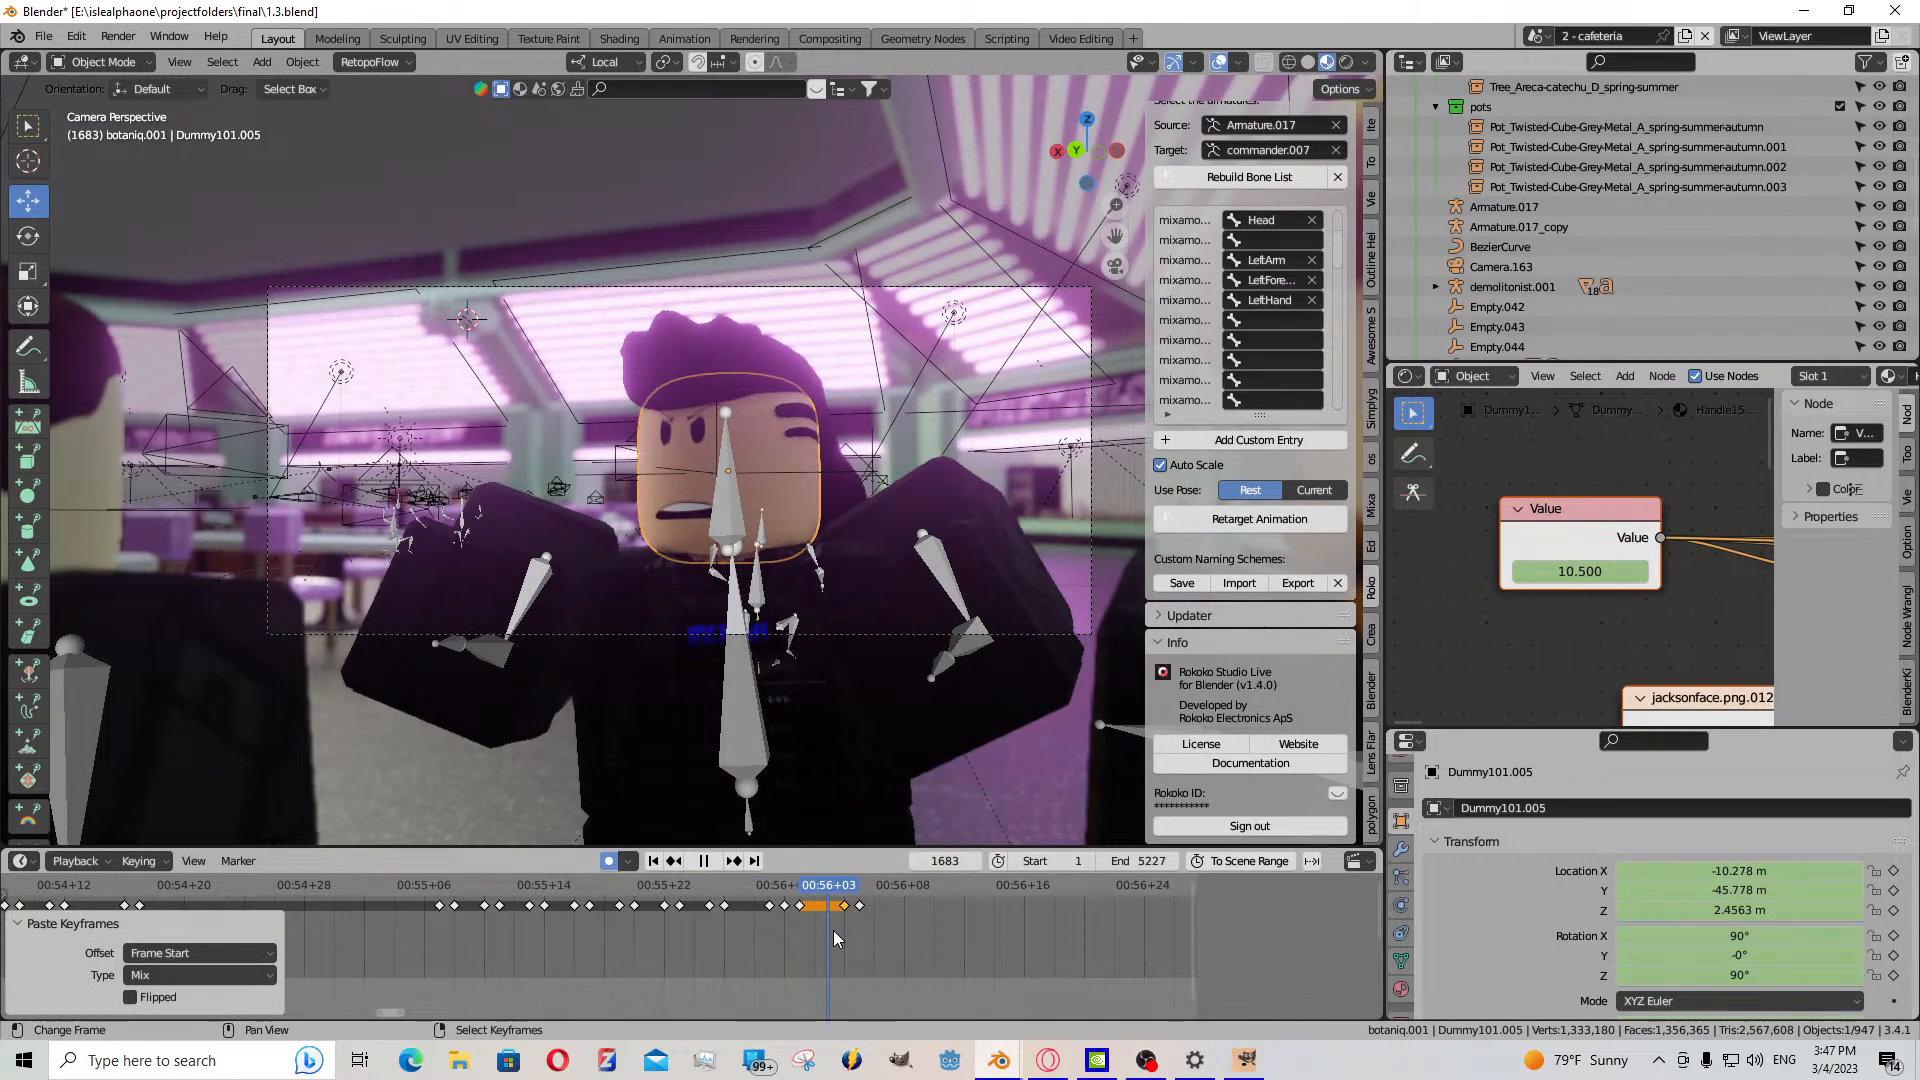
- Shift the 10.500 and 5.500 keyframes two frames earlier, to frames 1682 and 1683
{"action": "left_click", "coordinate": [857, 905]}
{"action": "key", "text": "g"}
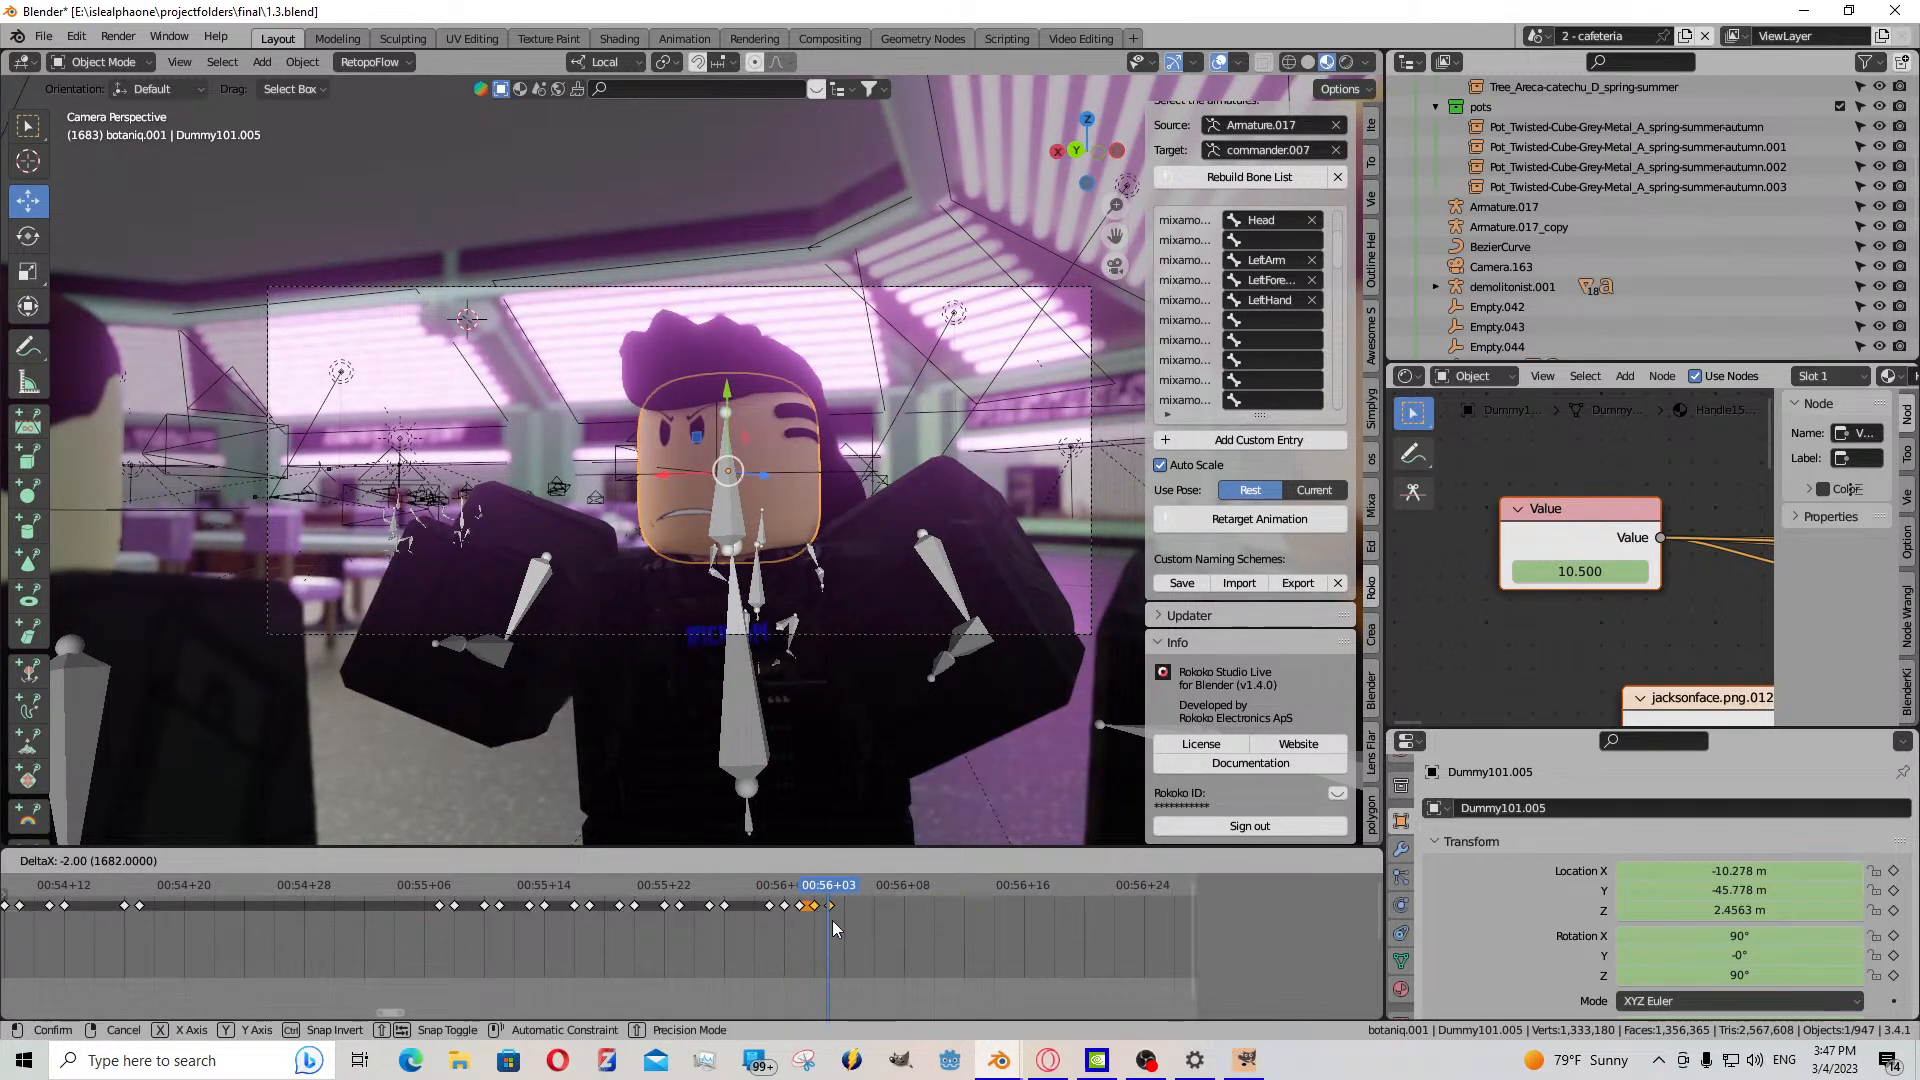
{"action": "left_click", "coordinate": [832, 920]}
- Keyframe the Value at 9.200 on frame 1685, paste a copy of the 5.500 keyframe at frame 1684, and play back the result
{"action": "left_click", "coordinate": [856, 926]}
{"action": "left_click_drag", "start_coordinate": [1580, 571], "coordinate": [1605, 571]}
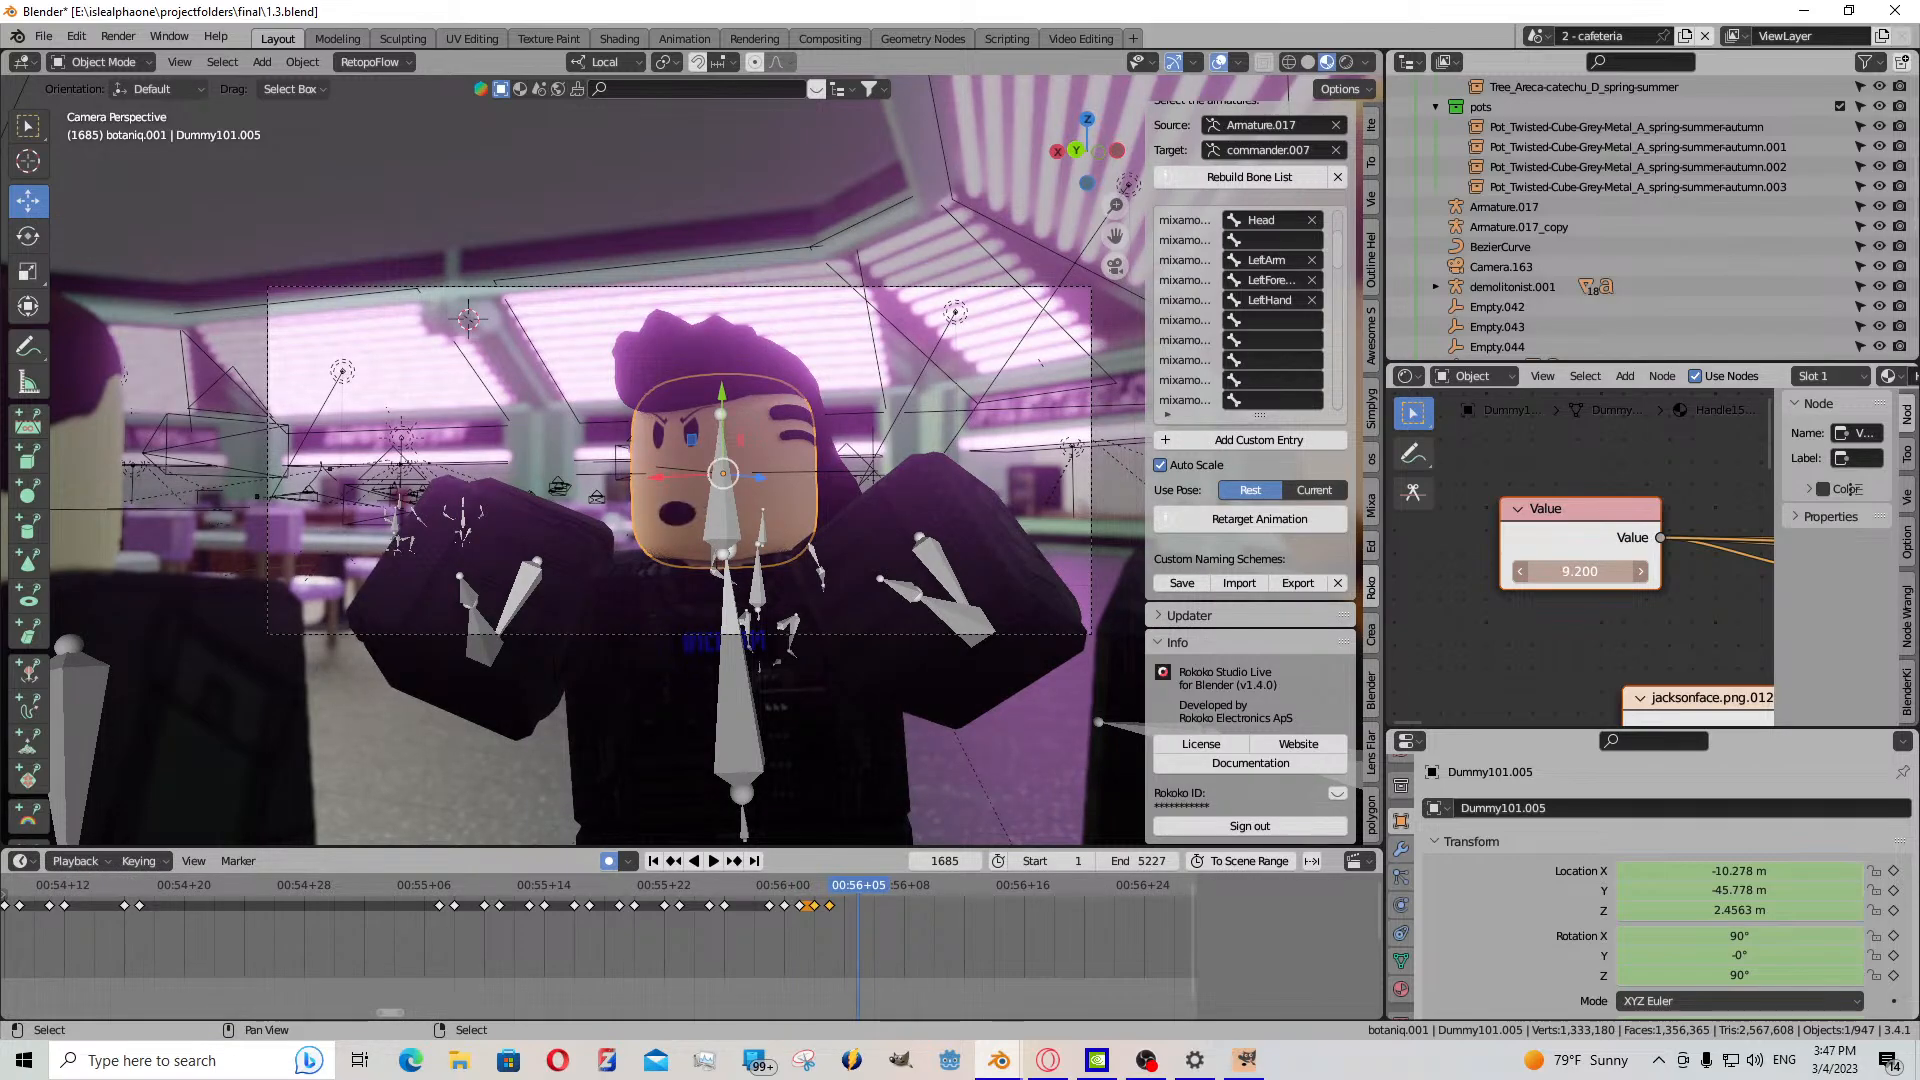
{"action": "left_click_drag", "start_coordinate": [858, 904], "coordinate": [850, 908]}
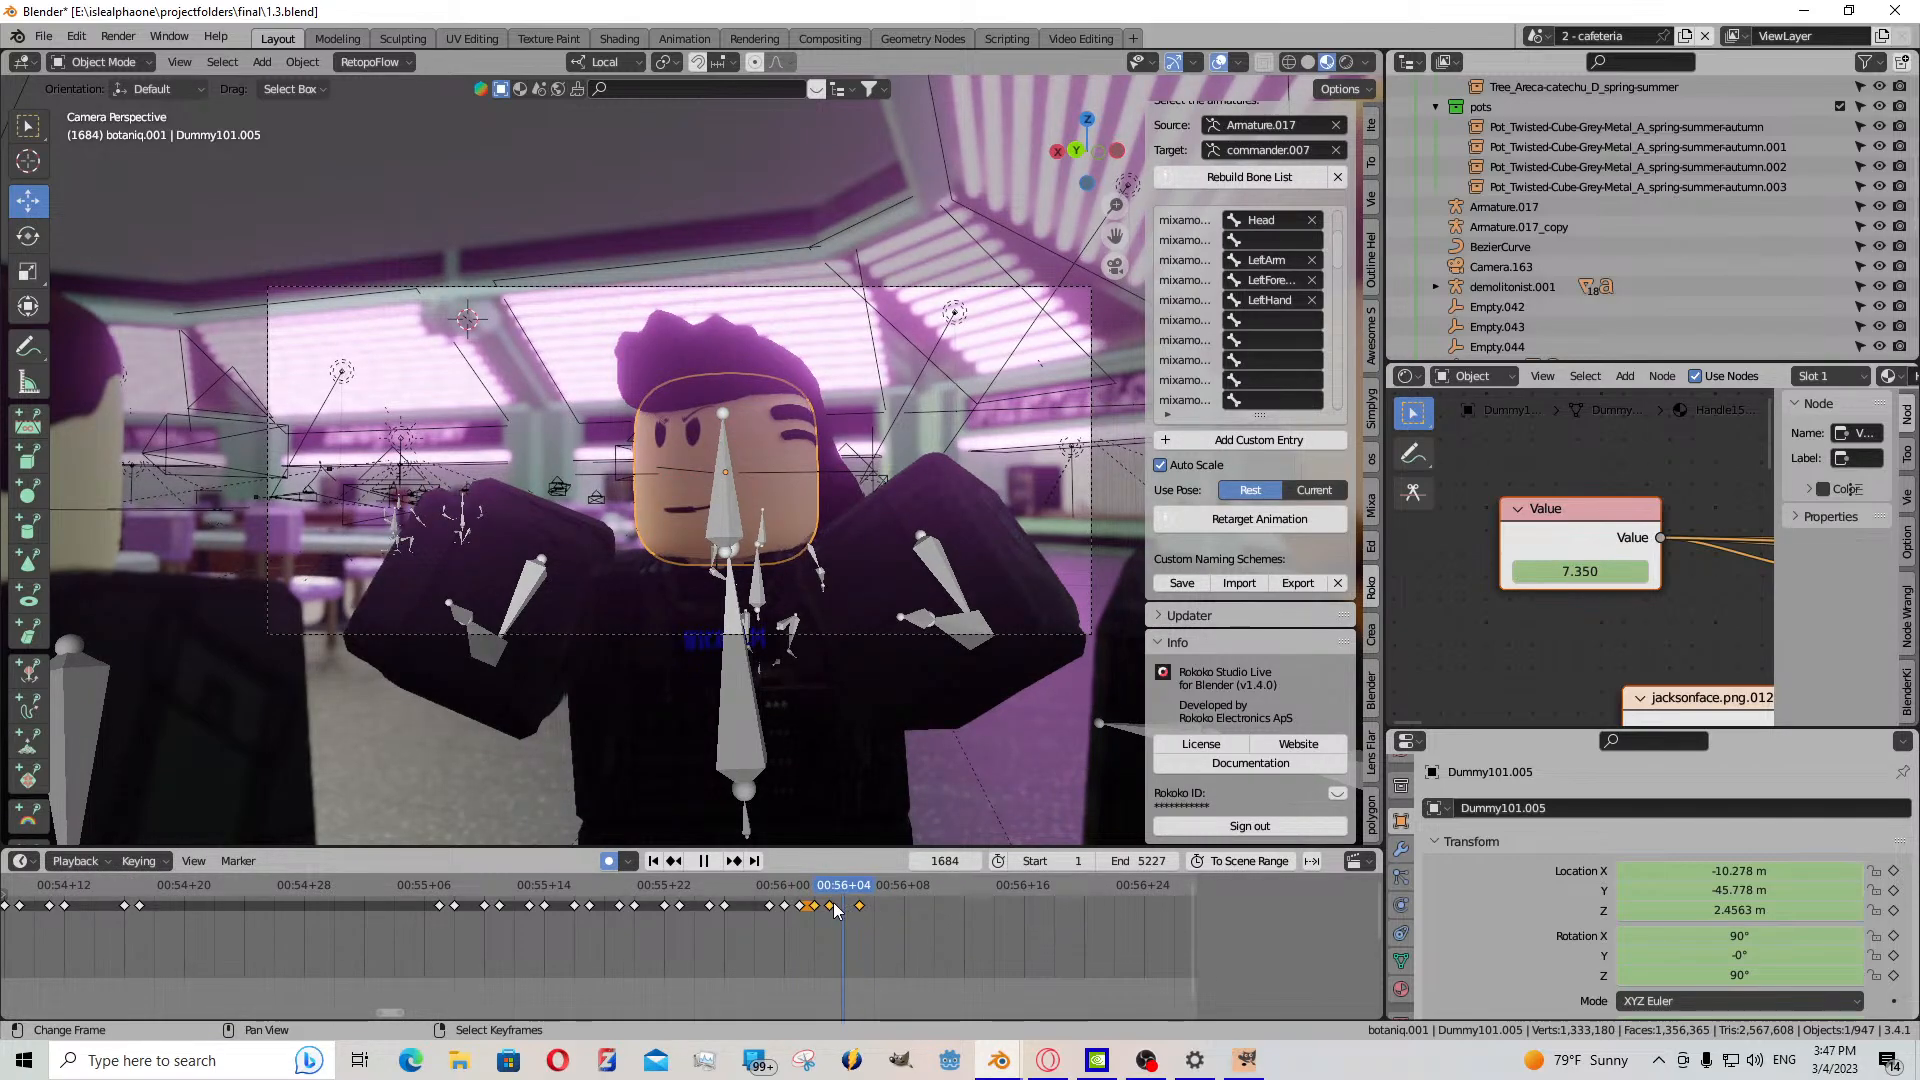
{"action": "key", "text": "ctrl+v"}
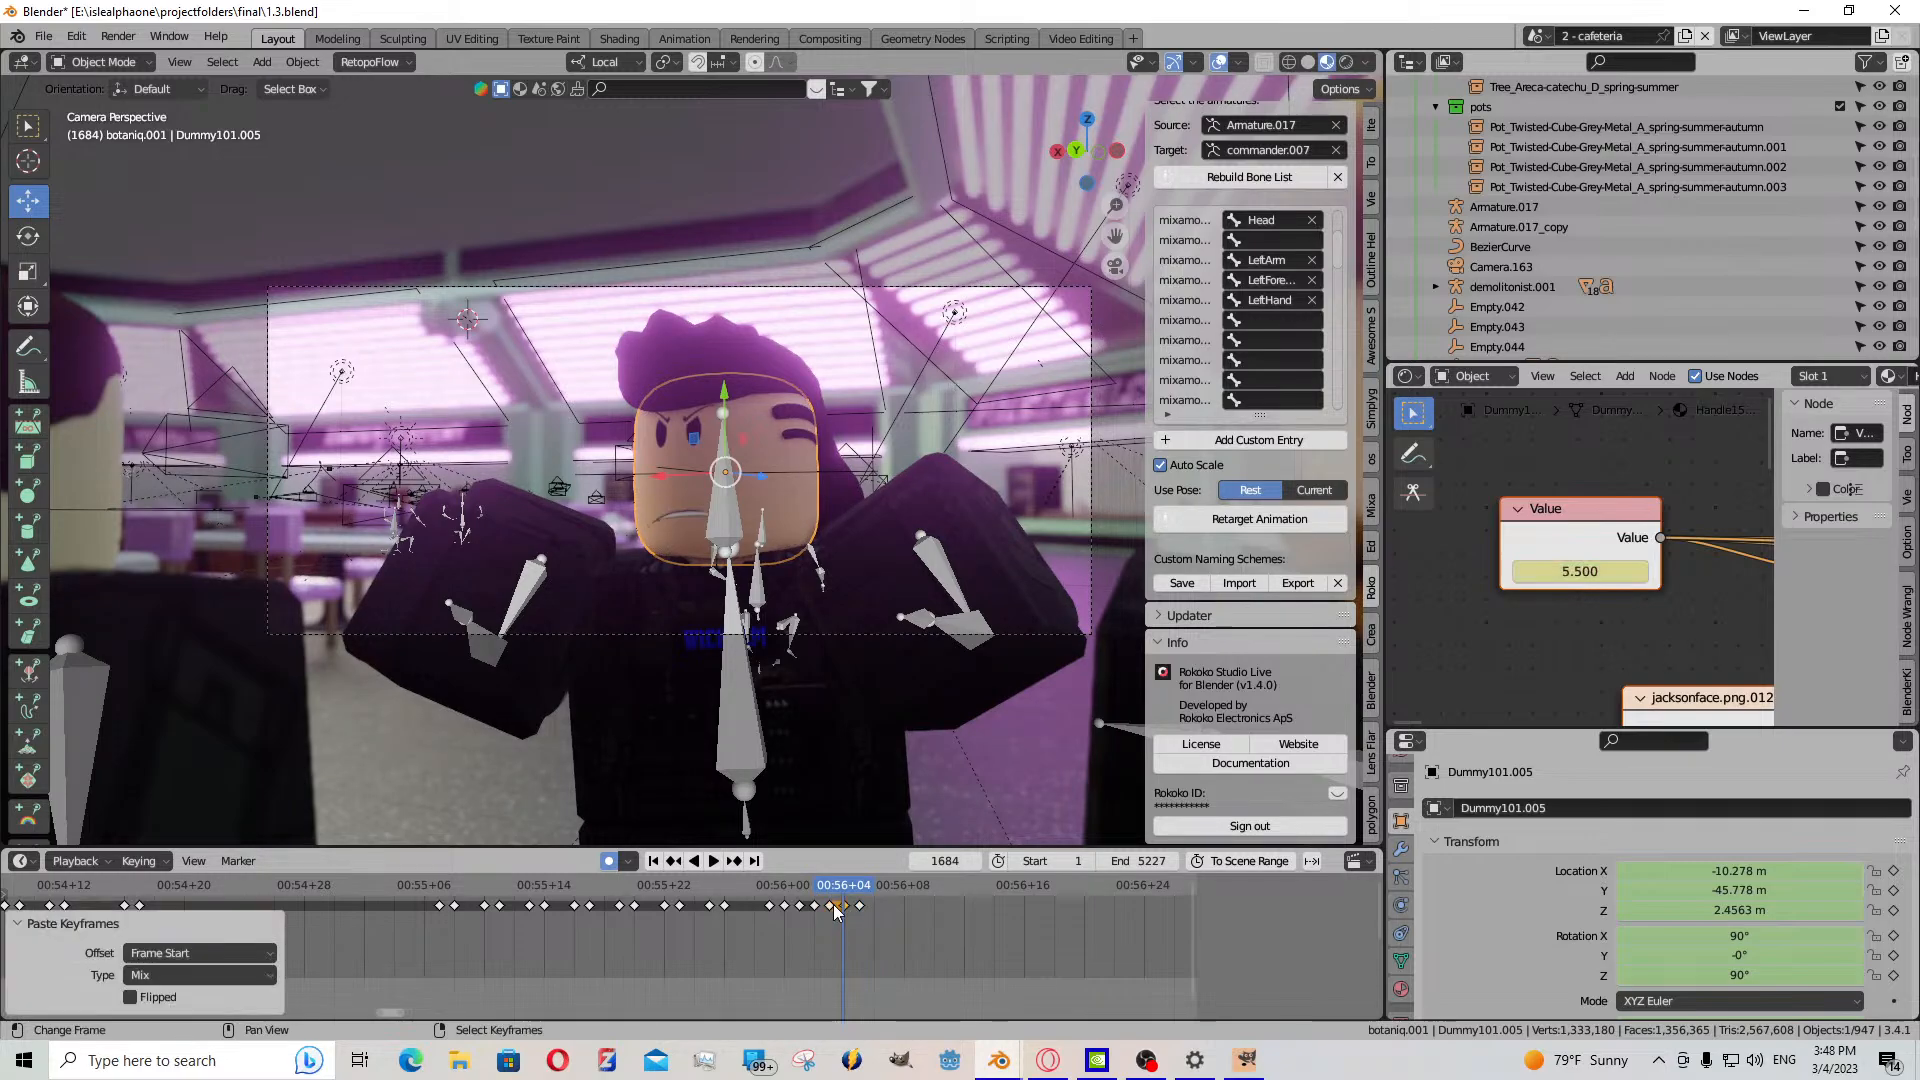
{"action": "key", "text": "space"}
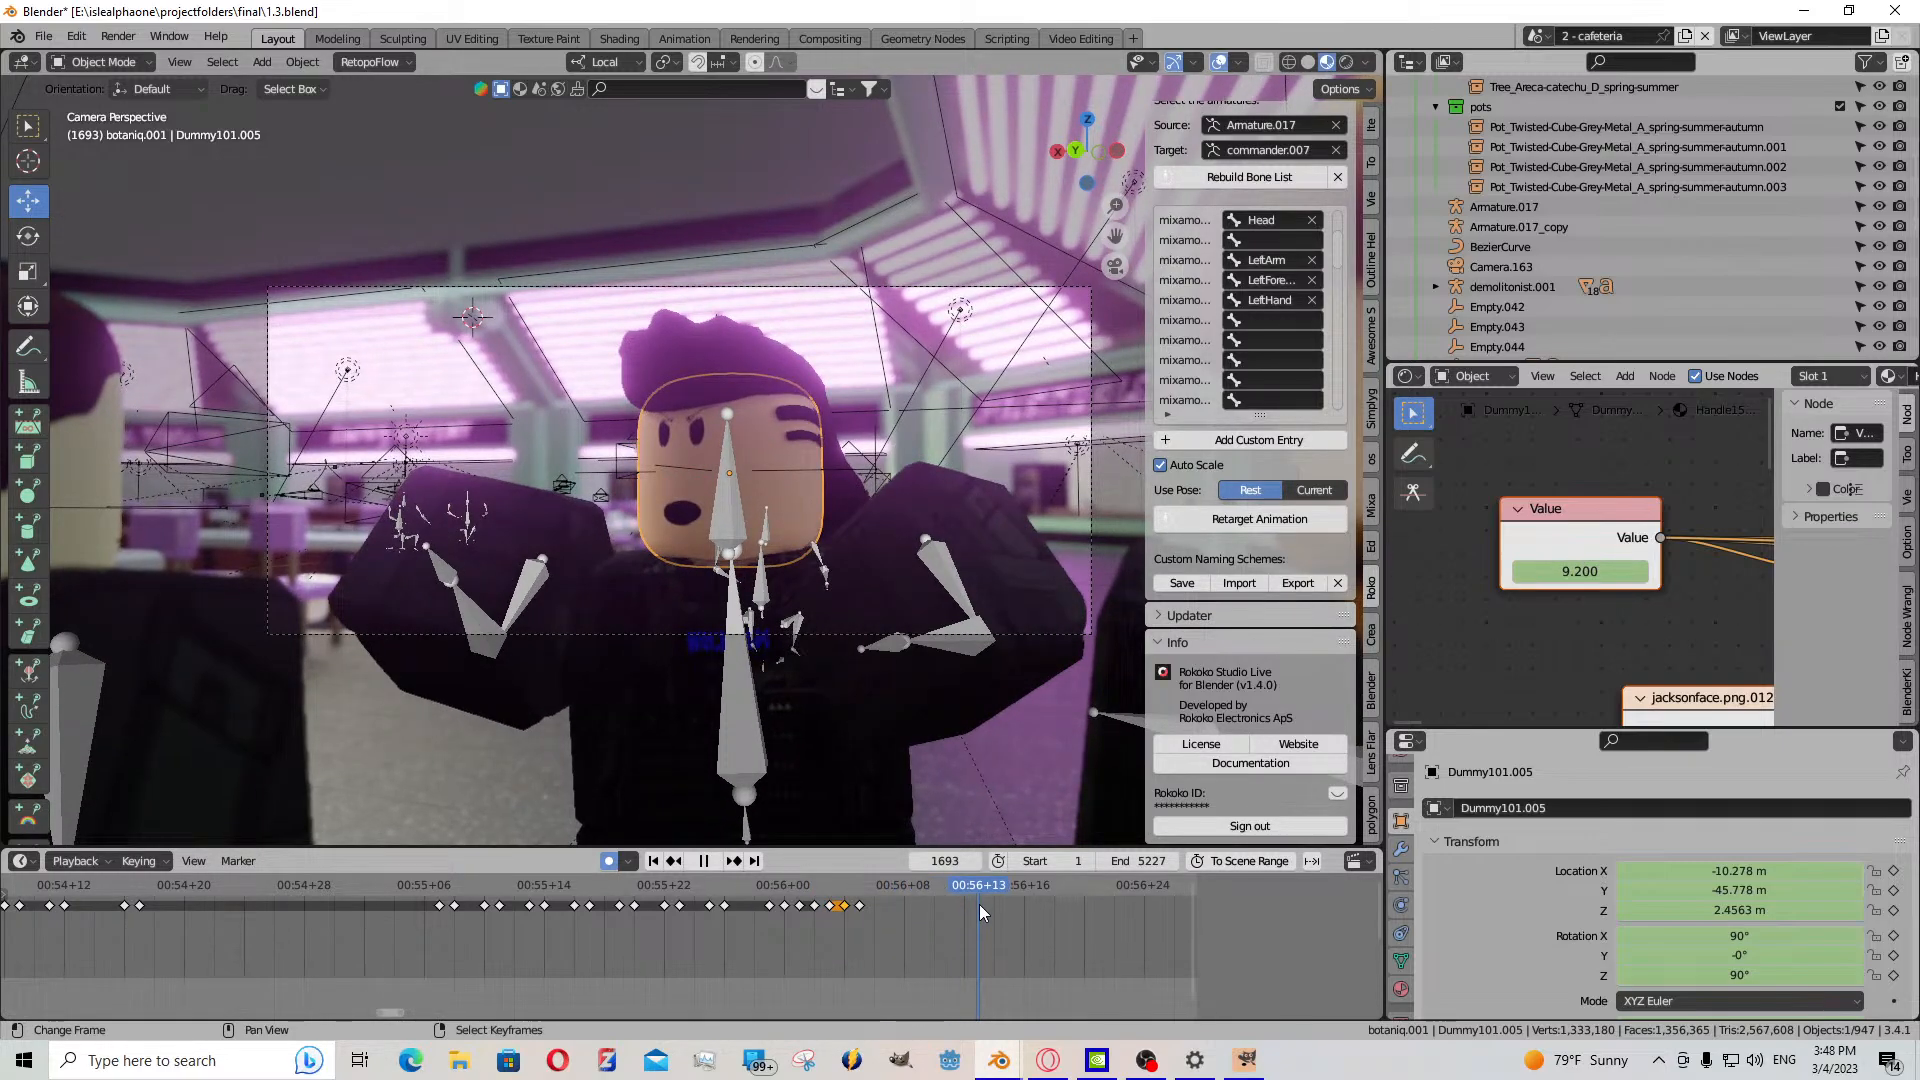
- Keyframe the Value at 3.300 on frame 1693, paste a copy of the 9.200 keyframe at frame 1692, and check playback
{"action": "key", "text": "space"}
{"action": "left_click_drag", "start_coordinate": [1580, 571], "coordinate": [1556, 571]}
{"action": "key", "text": "space"}
{"action": "left_click_drag", "start_coordinate": [972, 906], "coordinate": [968, 907]}
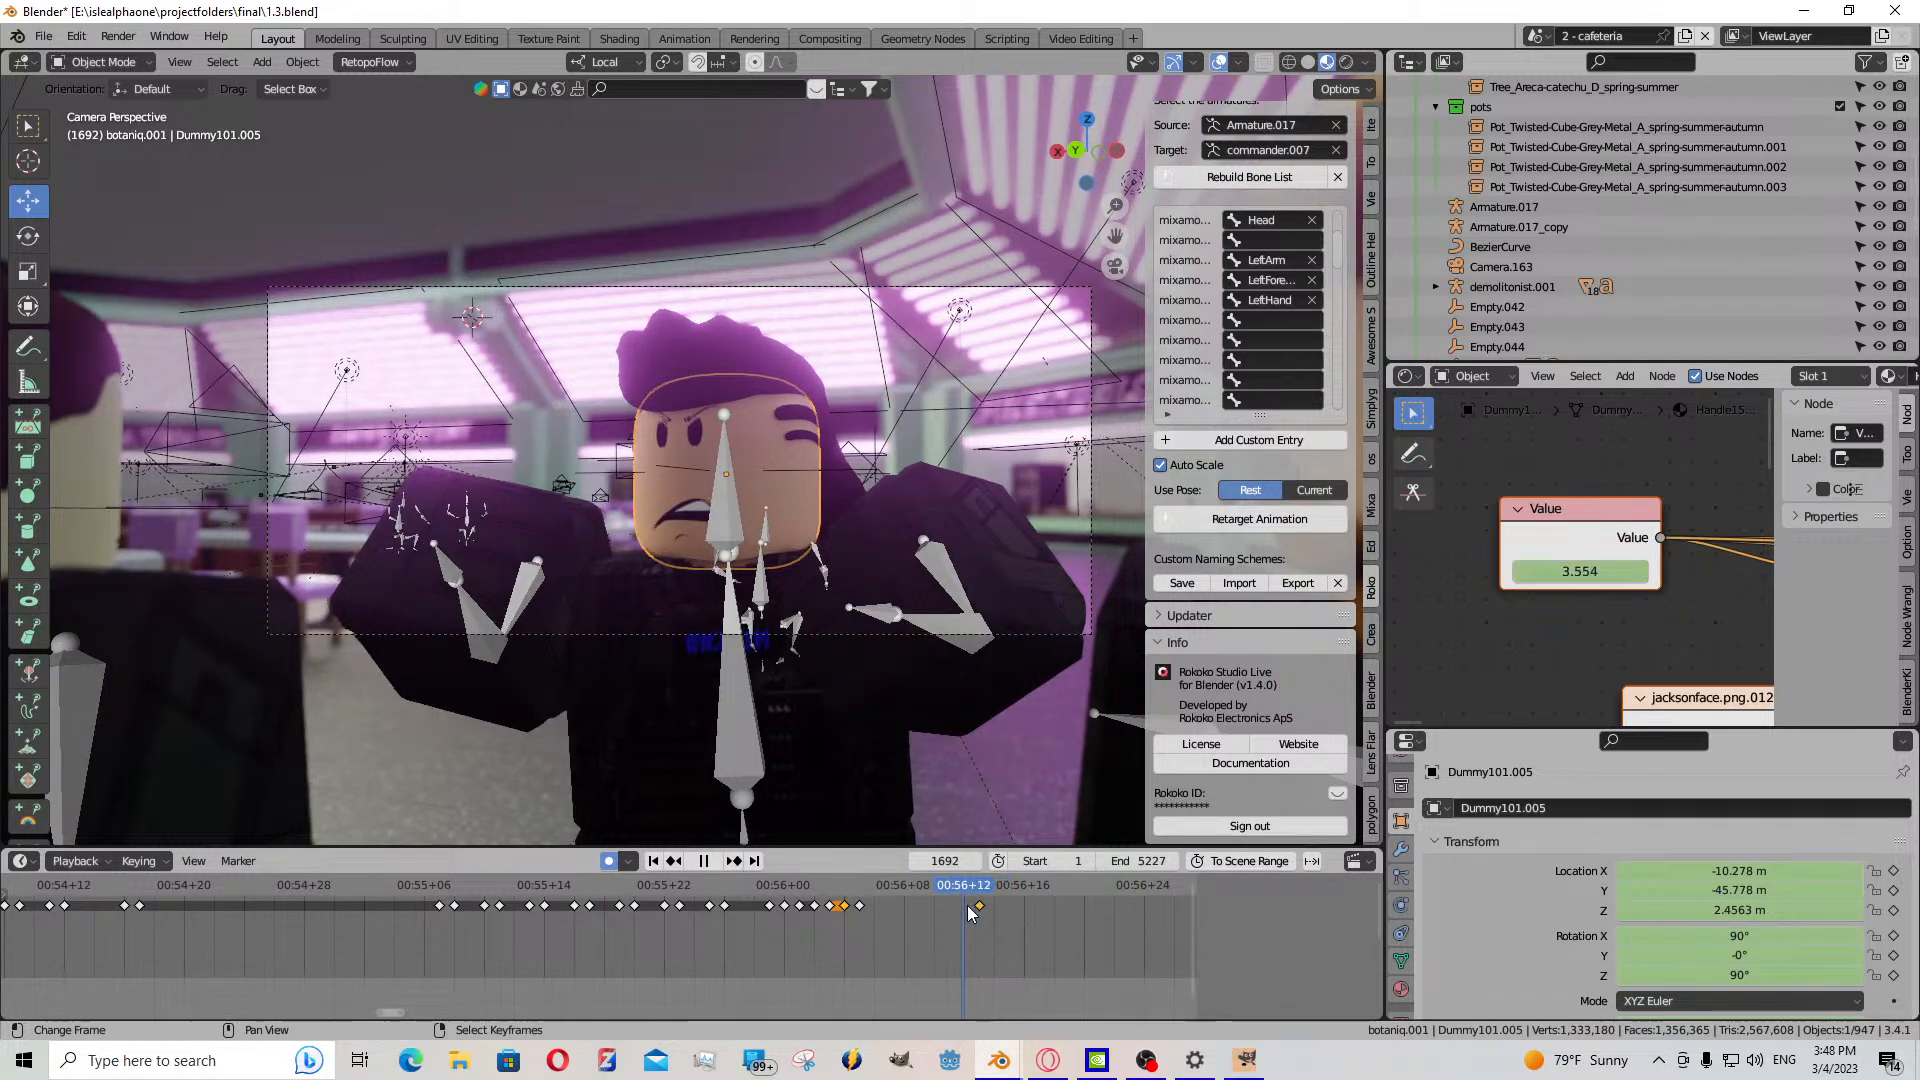
{"action": "right_click", "coordinate": [857, 906]}
{"action": "key", "text": "ctrl+c"}
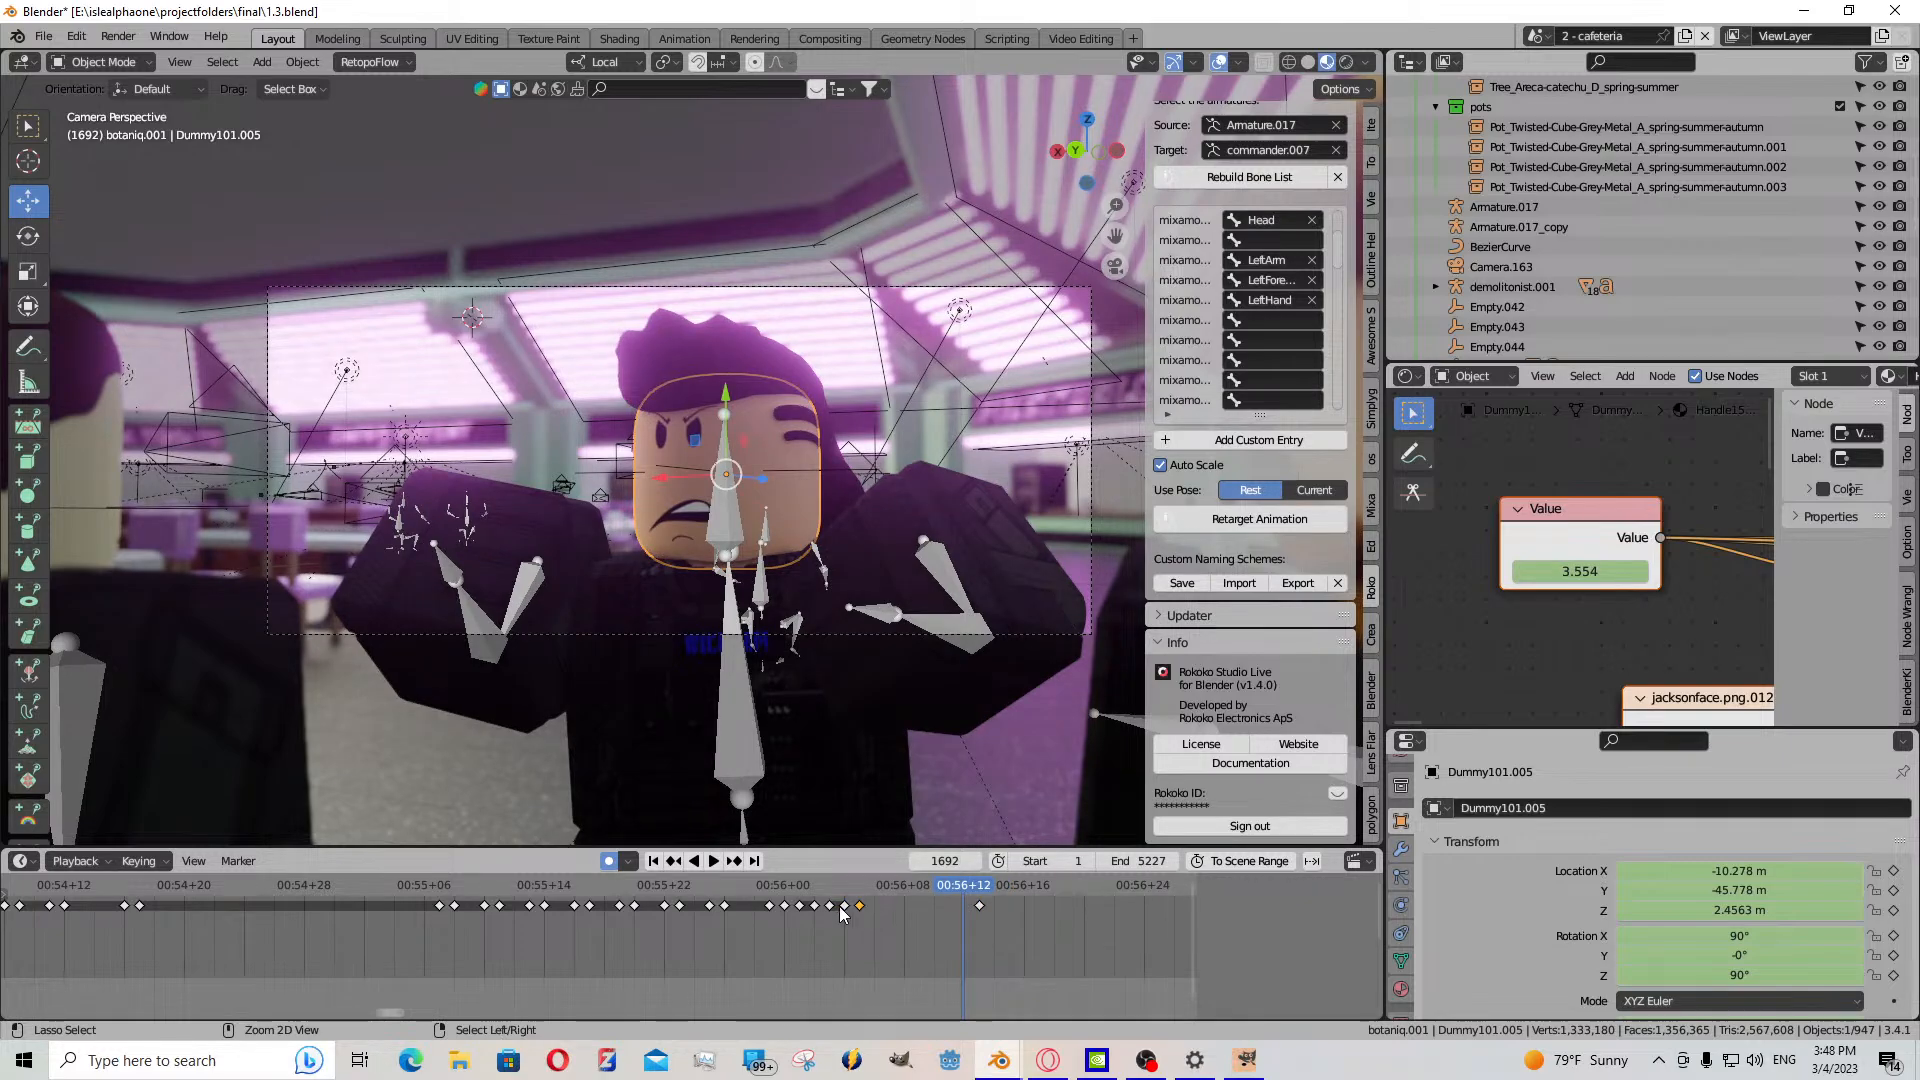
{"action": "key", "text": "ctrl+v"}
{"action": "left_click", "coordinate": [803, 899]}
{"action": "left_click", "coordinate": [716, 860]}
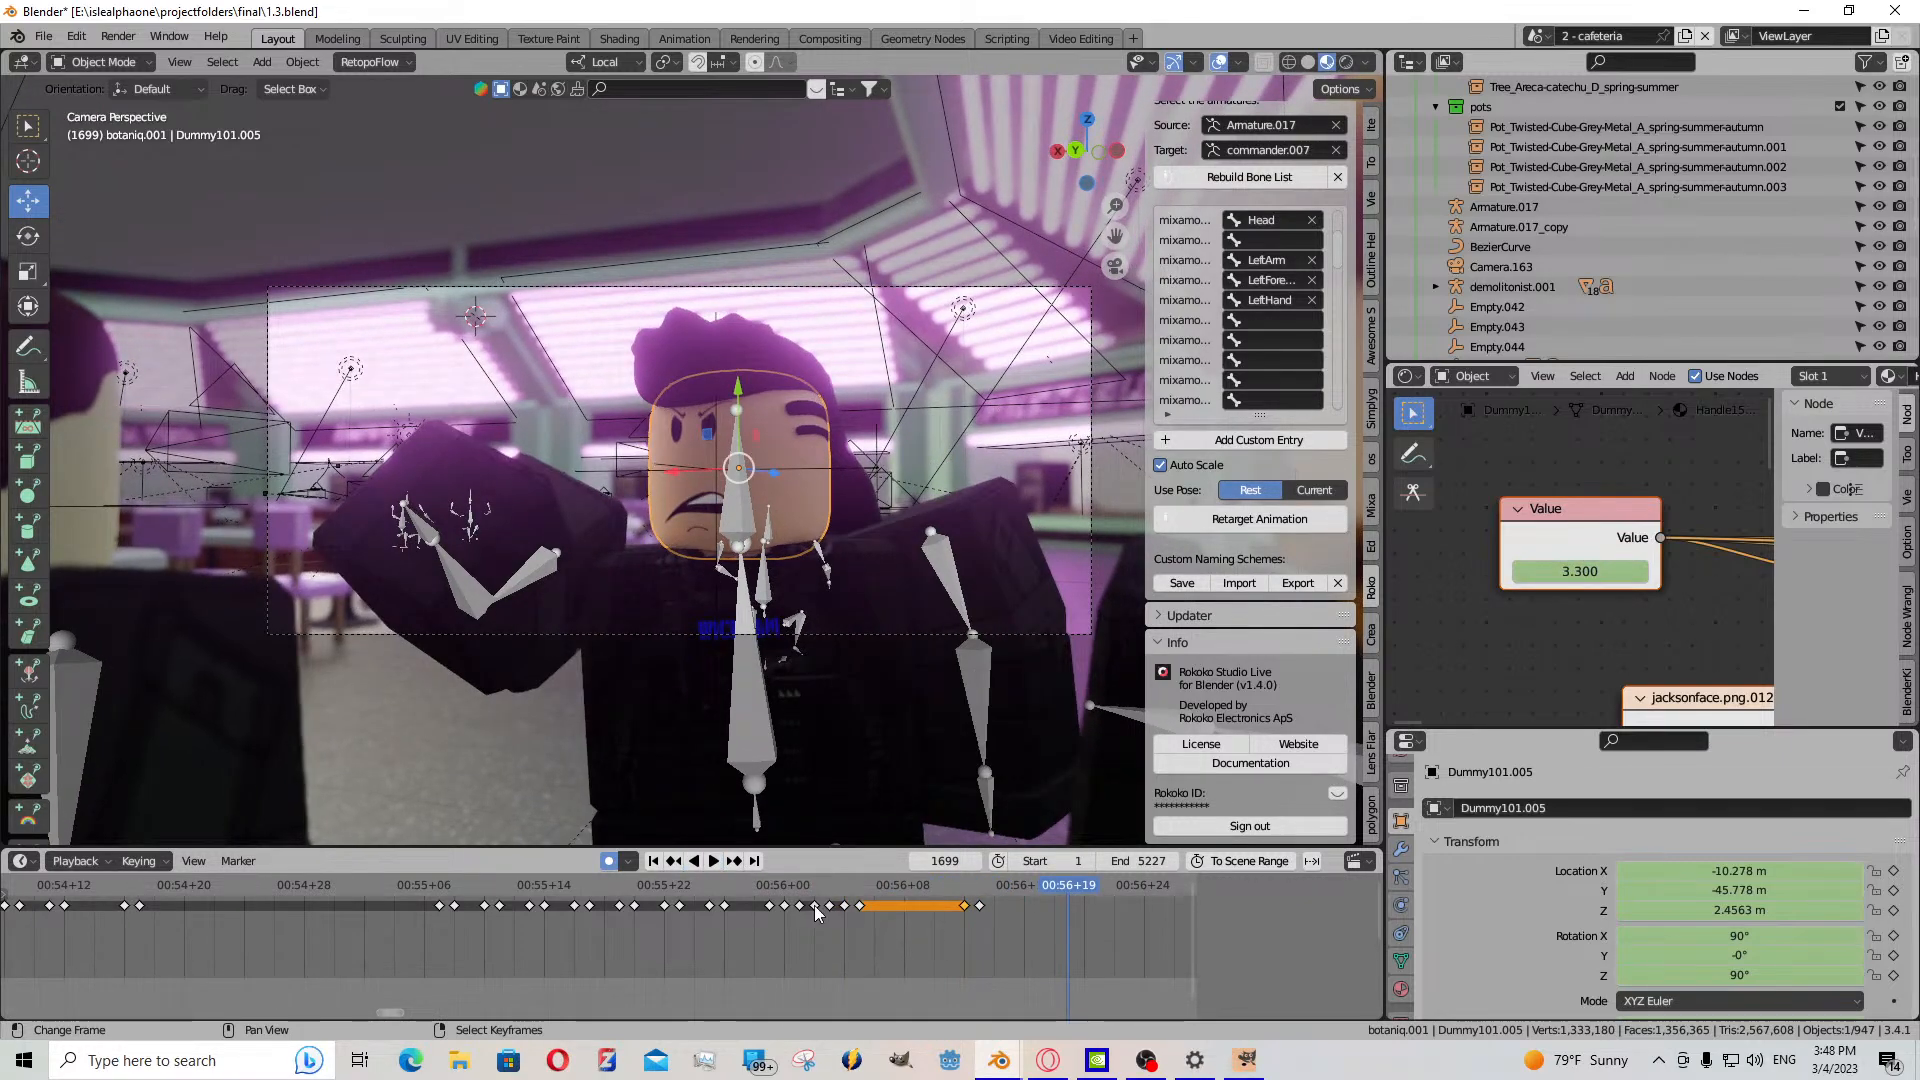
- Shift the 9.200 and 3.300 keyframes two frames earlier, to frames 1690 and 1691, and play back the result
{"action": "left_click", "coordinate": [823, 907]}
{"action": "key", "text": "space"}
{"action": "left_click_drag", "start_coordinate": [982, 903], "coordinate": [953, 925]}
{"action": "key", "text": "space"}
- Keyframe the Value at 1.200 on frame 1695, paste a copy of the 3.300 keyframe at frame 1694, and check playback
{"action": "key", "text": "n"}
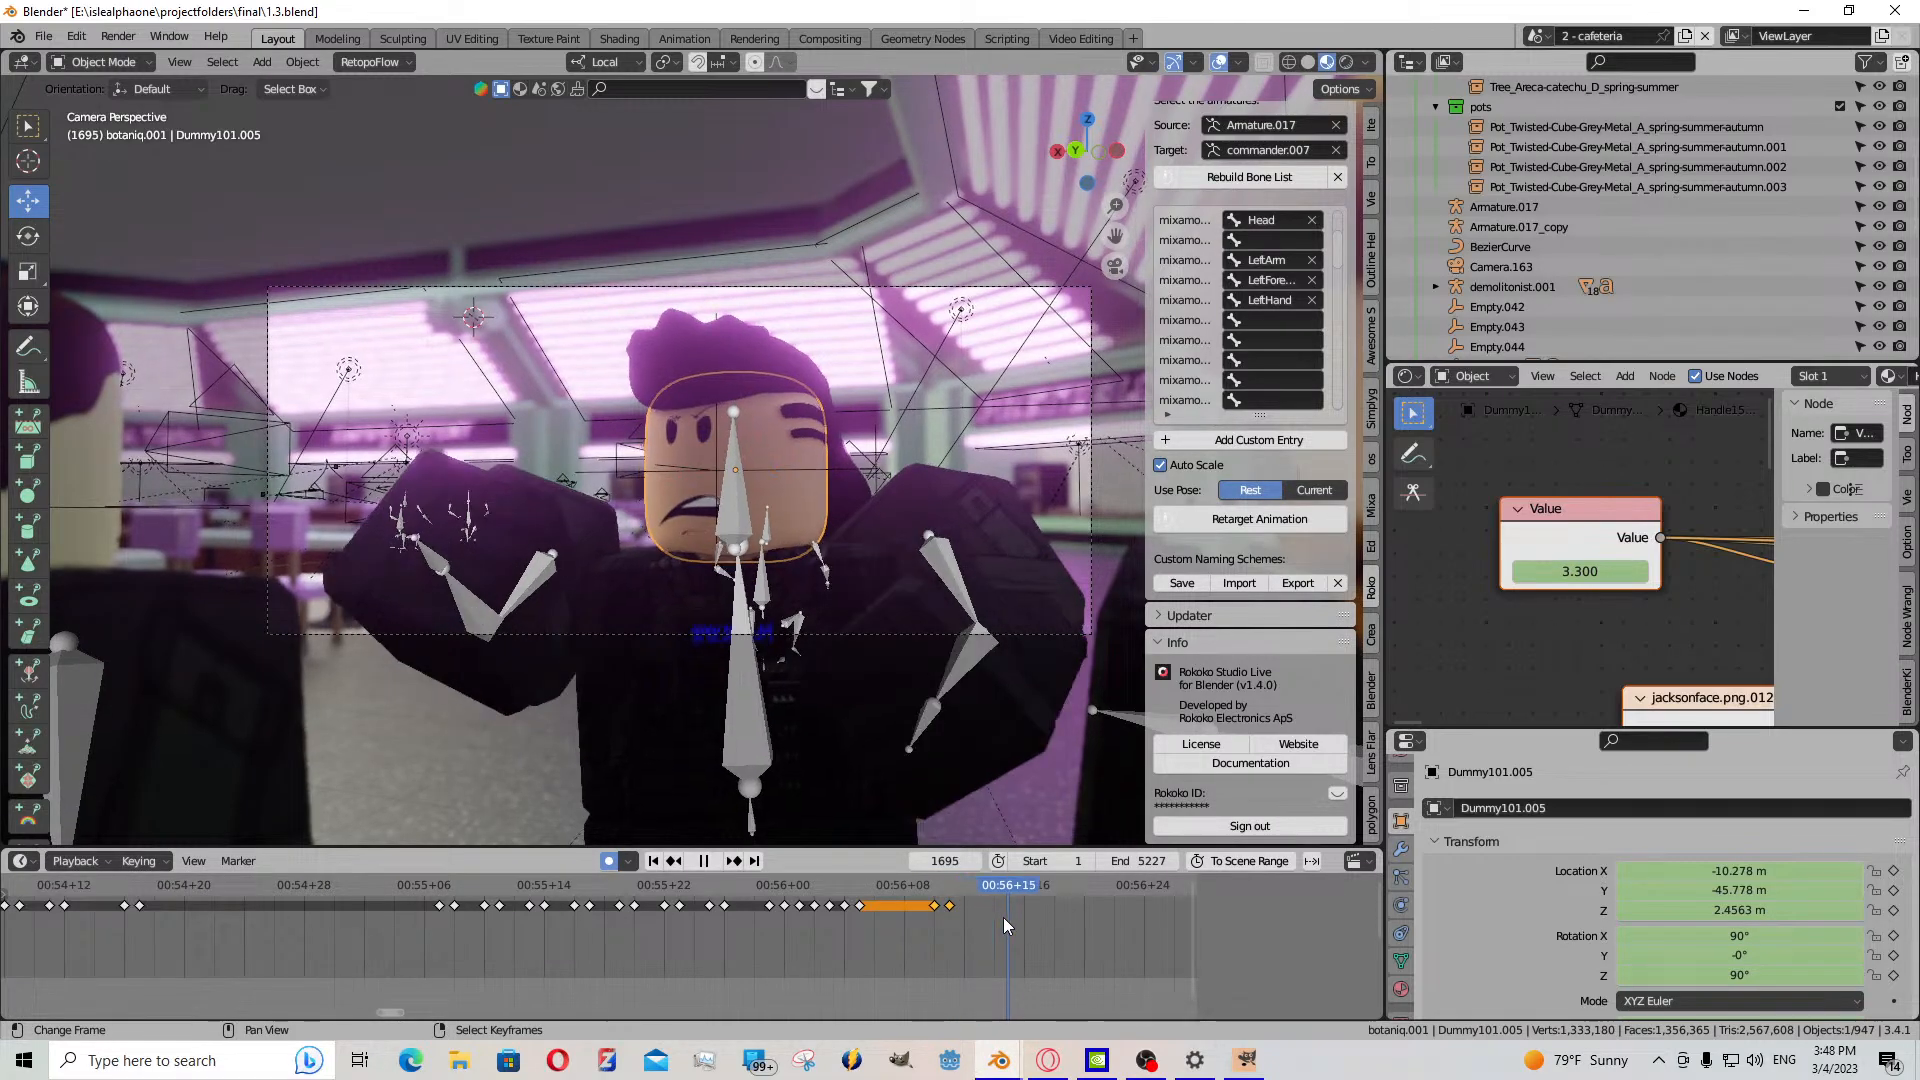
{"action": "key", "text": "space"}
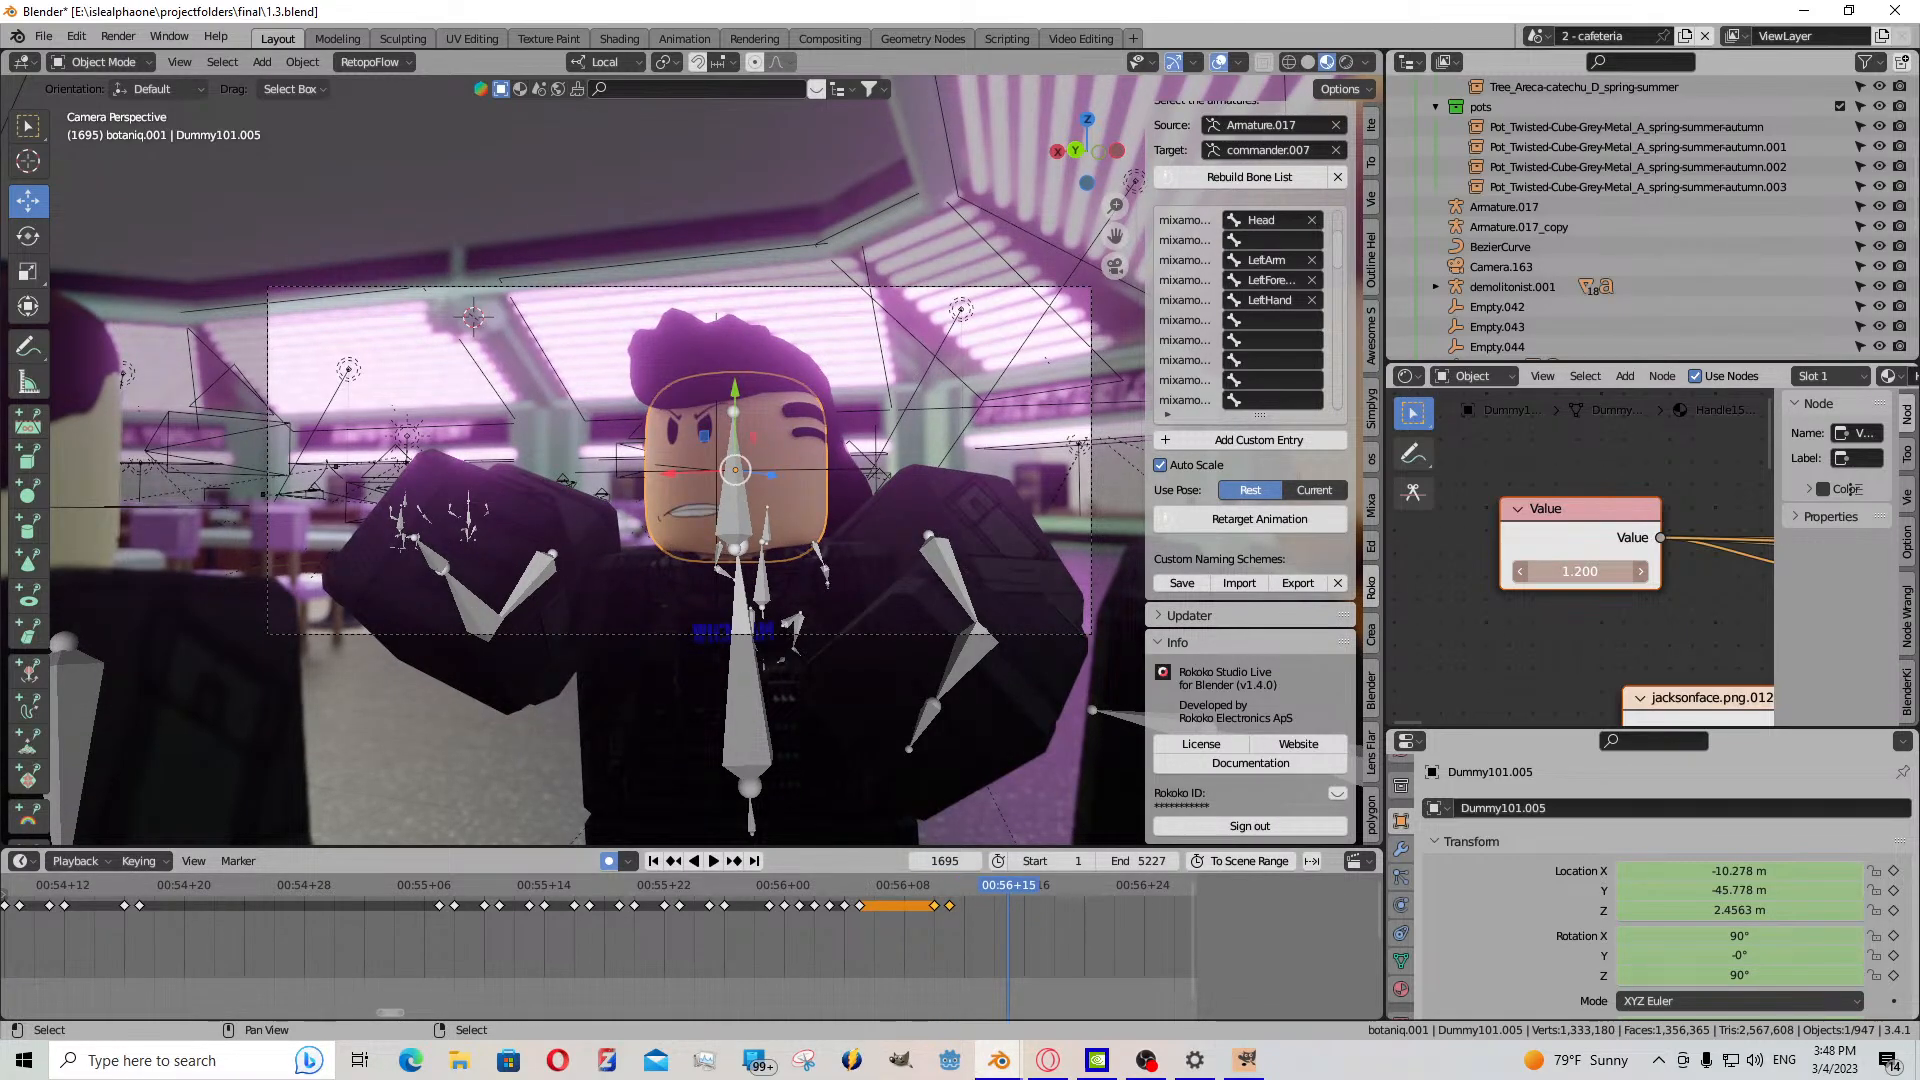
{"action": "key", "text": "Left"}
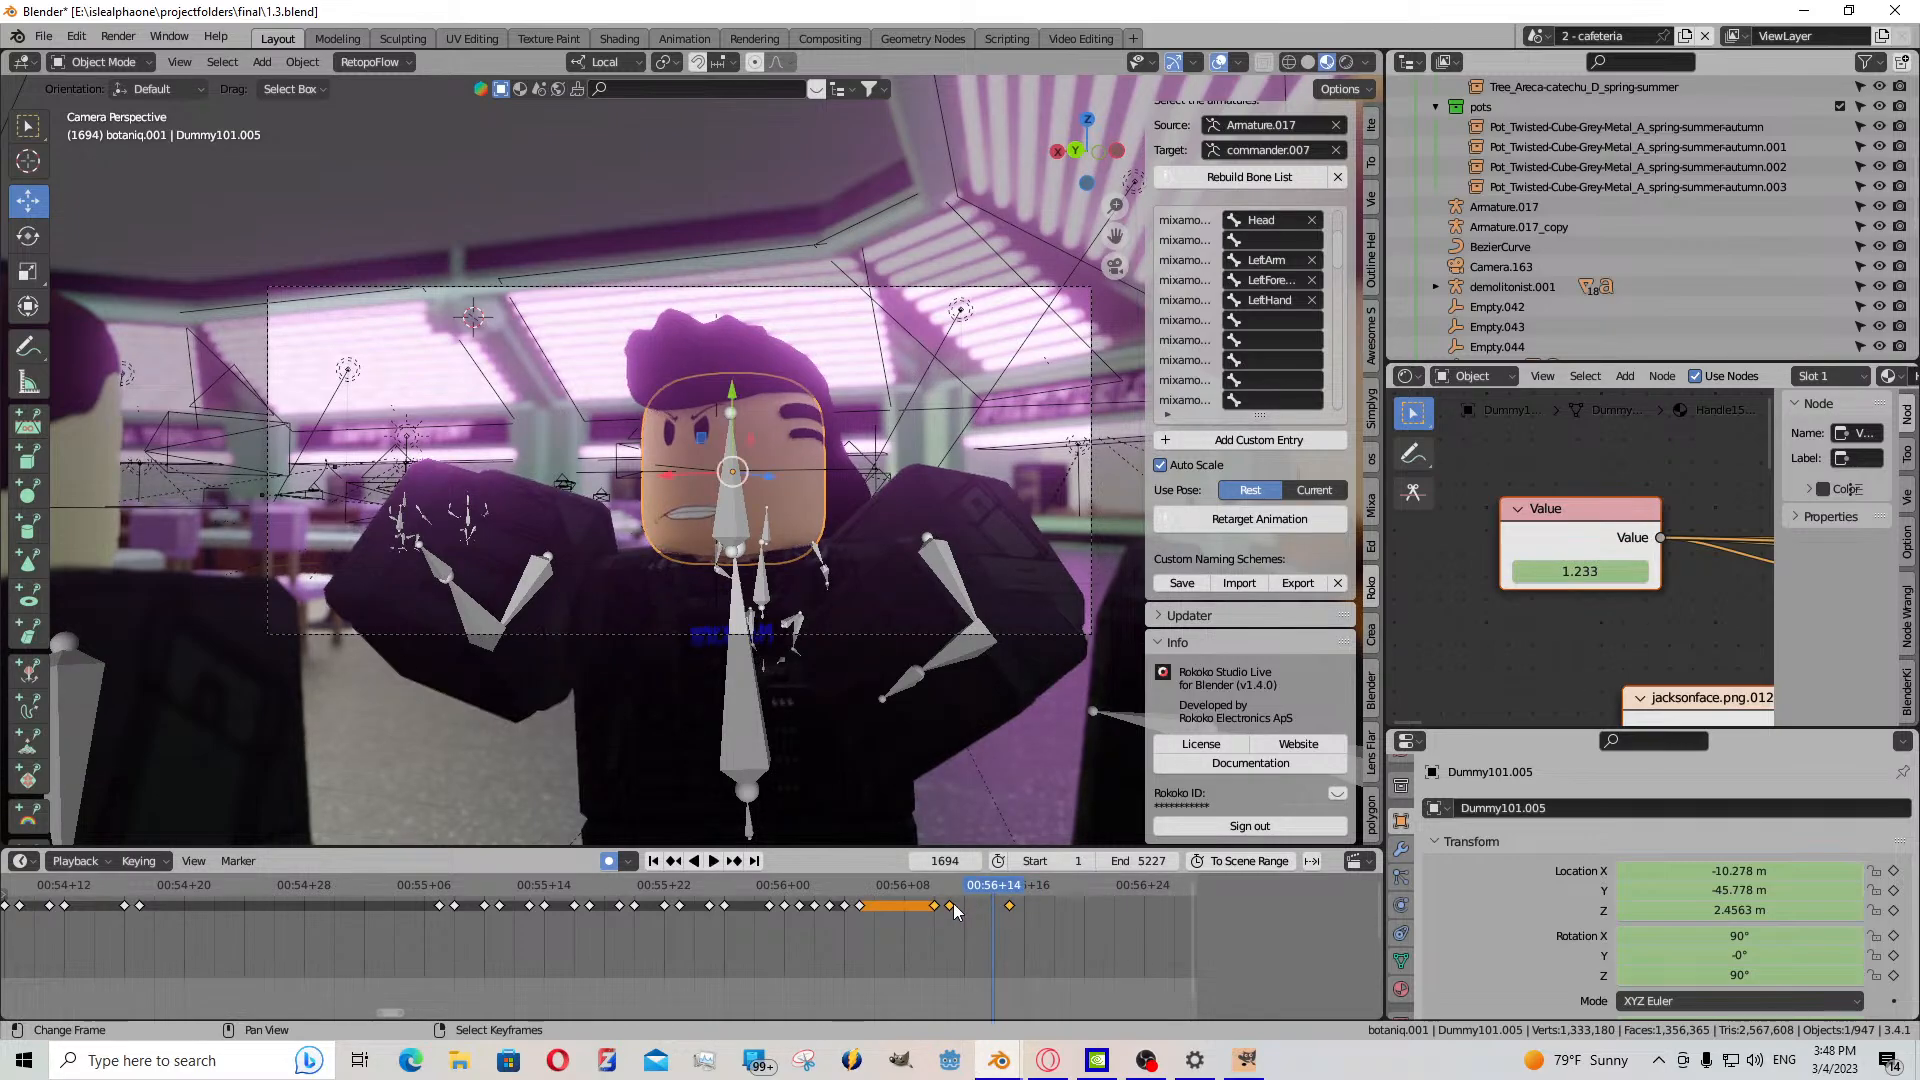
{"action": "left_click", "coordinate": [950, 906]}
{"action": "key", "text": "ctrl+v"}
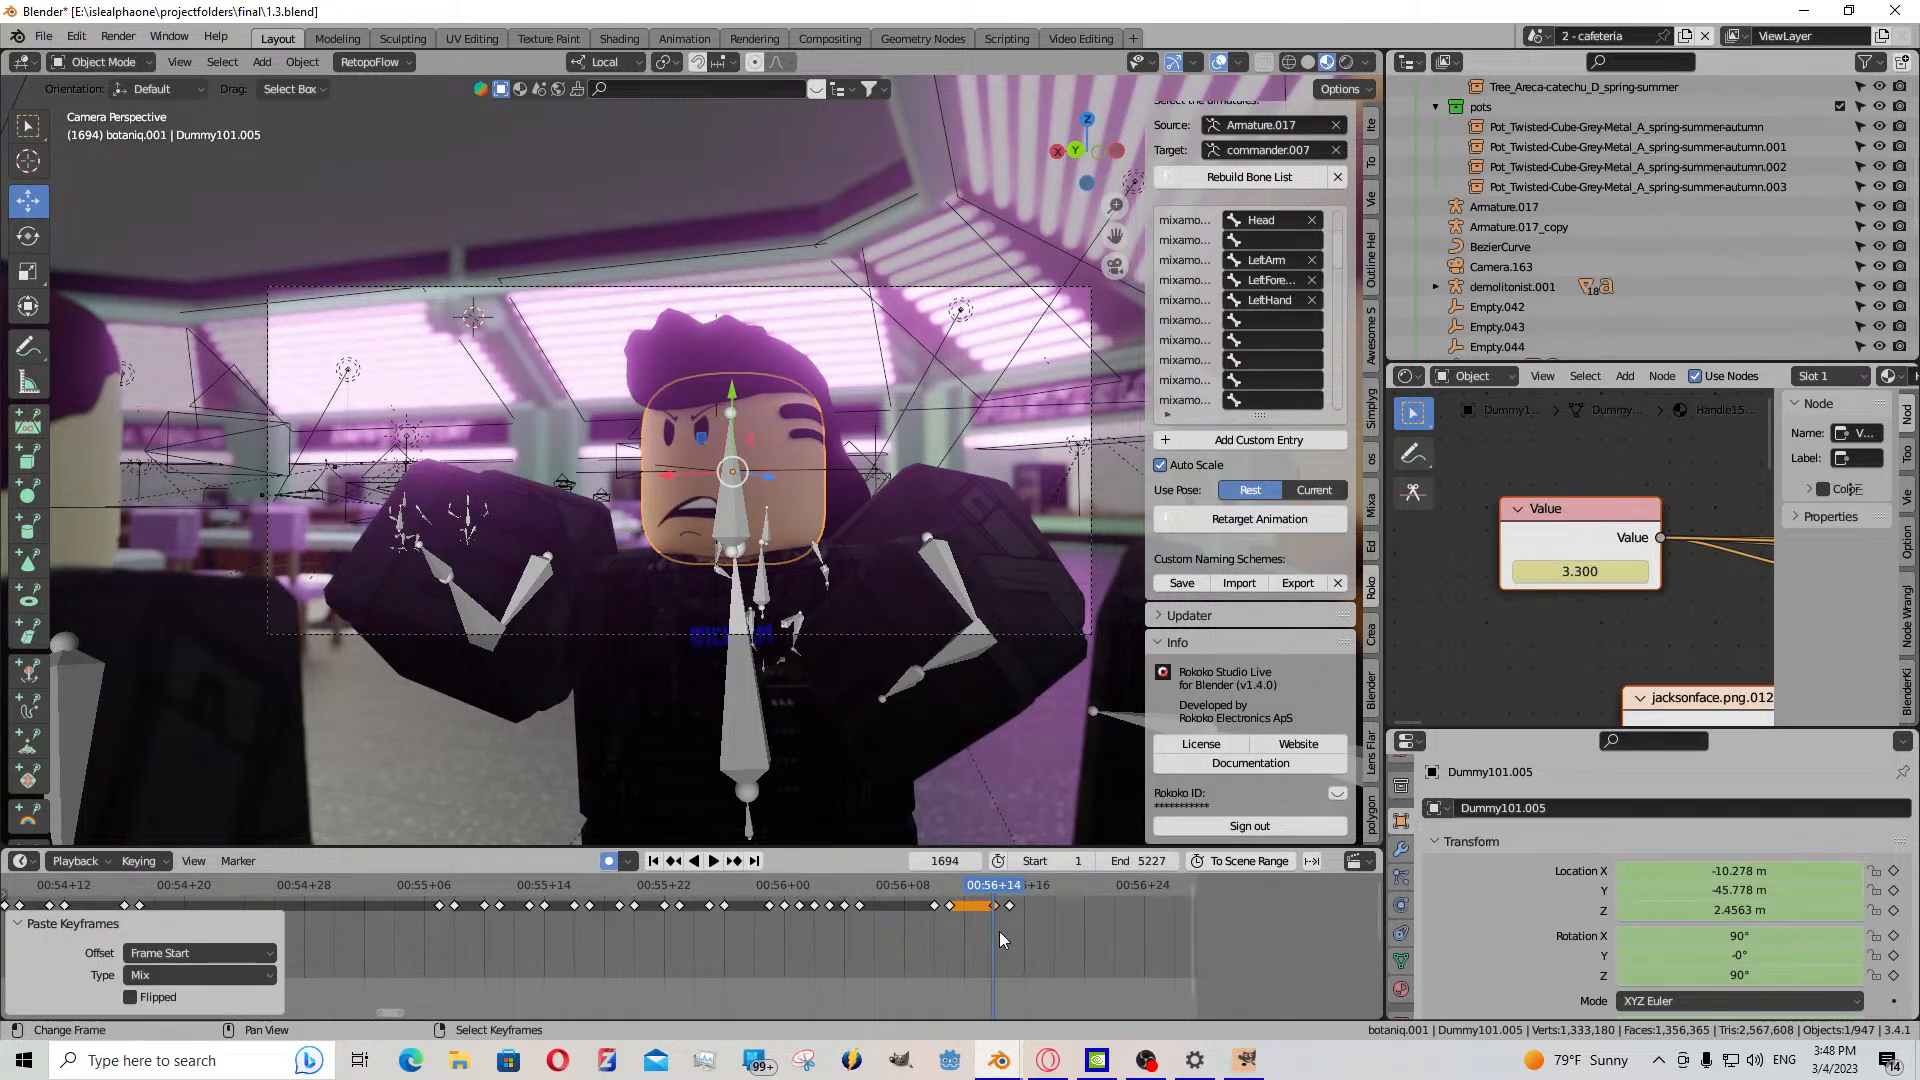
{"action": "key", "text": "shift+ctrl+space"}
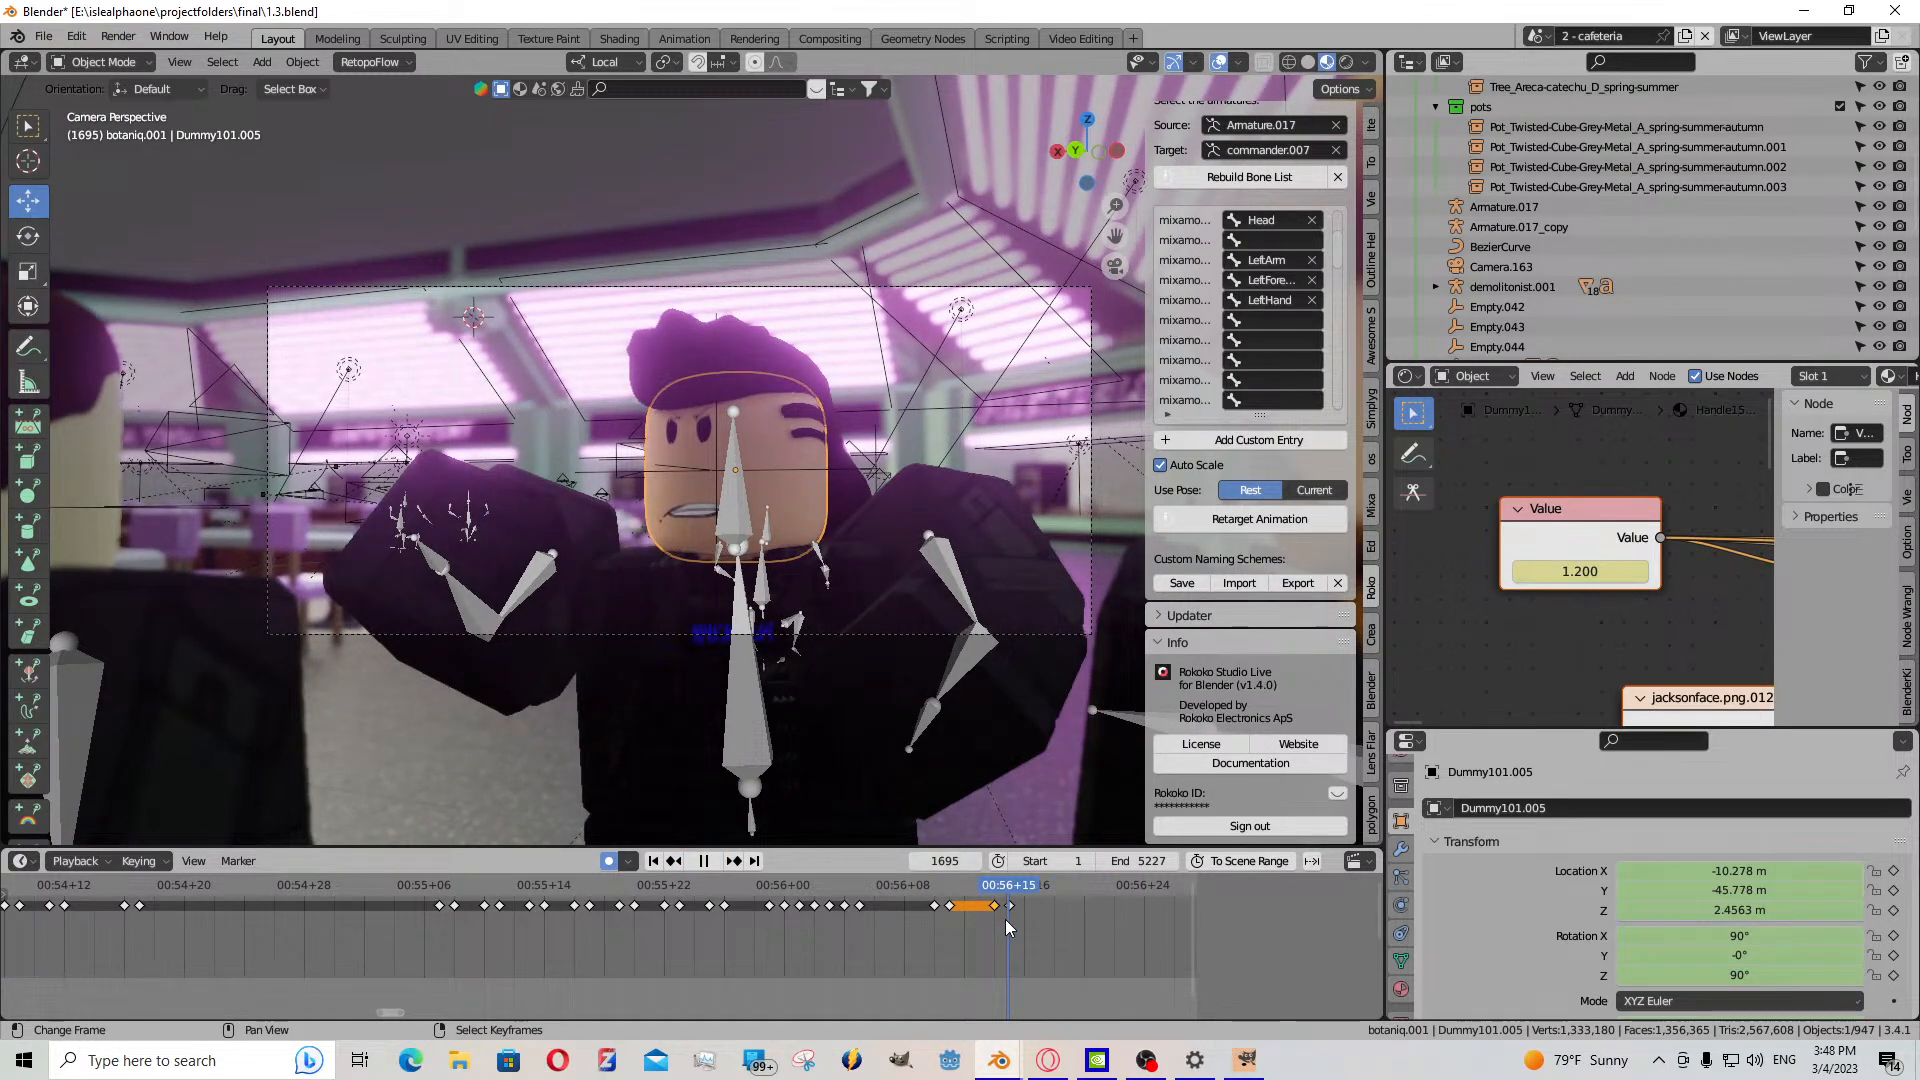
- Keyframe the Value at -1.700 on frame 1697 and paste a copy of the 1.200 keyframe at frame 1696
{"action": "key", "text": "Escape"}
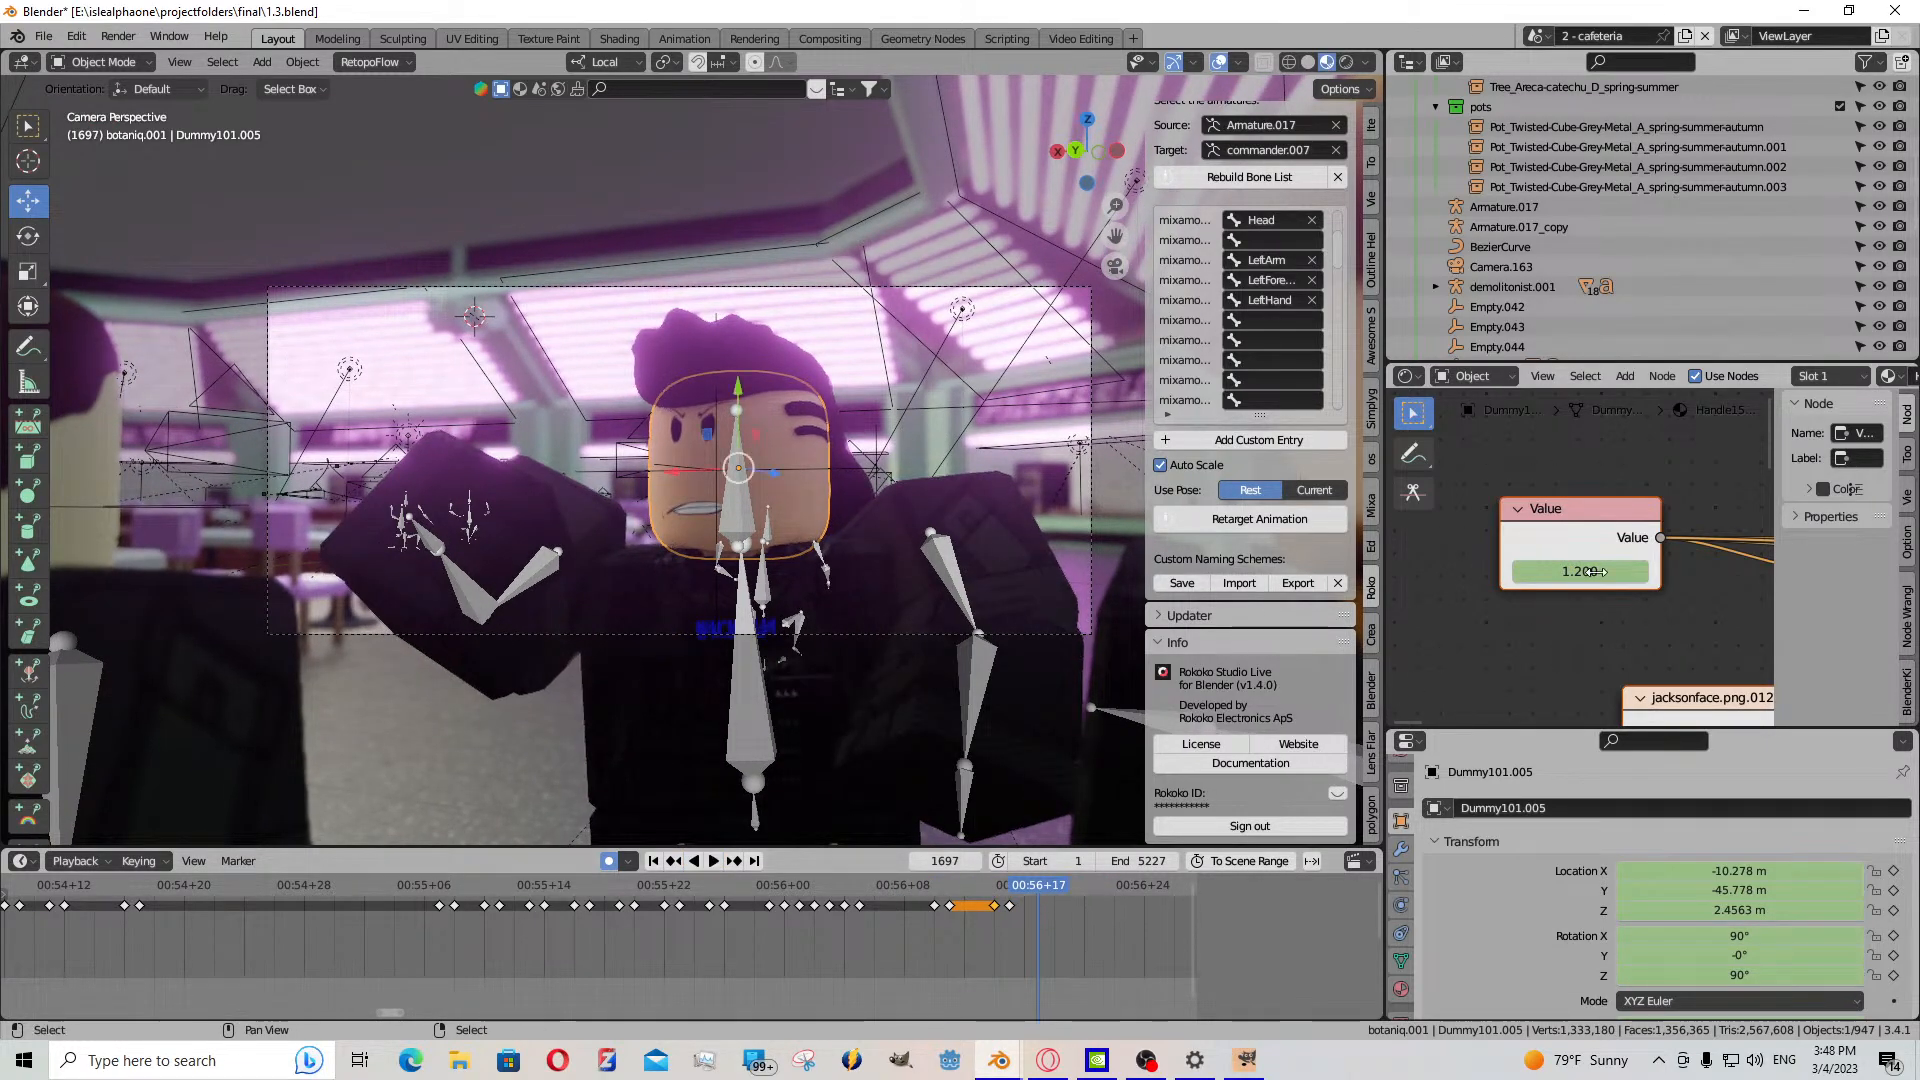
{"action": "left_click_drag", "start_coordinate": [1580, 571], "coordinate": [1551, 571]}
{"action": "key", "text": "i"}
{"action": "left_click_drag", "start_coordinate": [1038, 908], "coordinate": [1029, 908]}
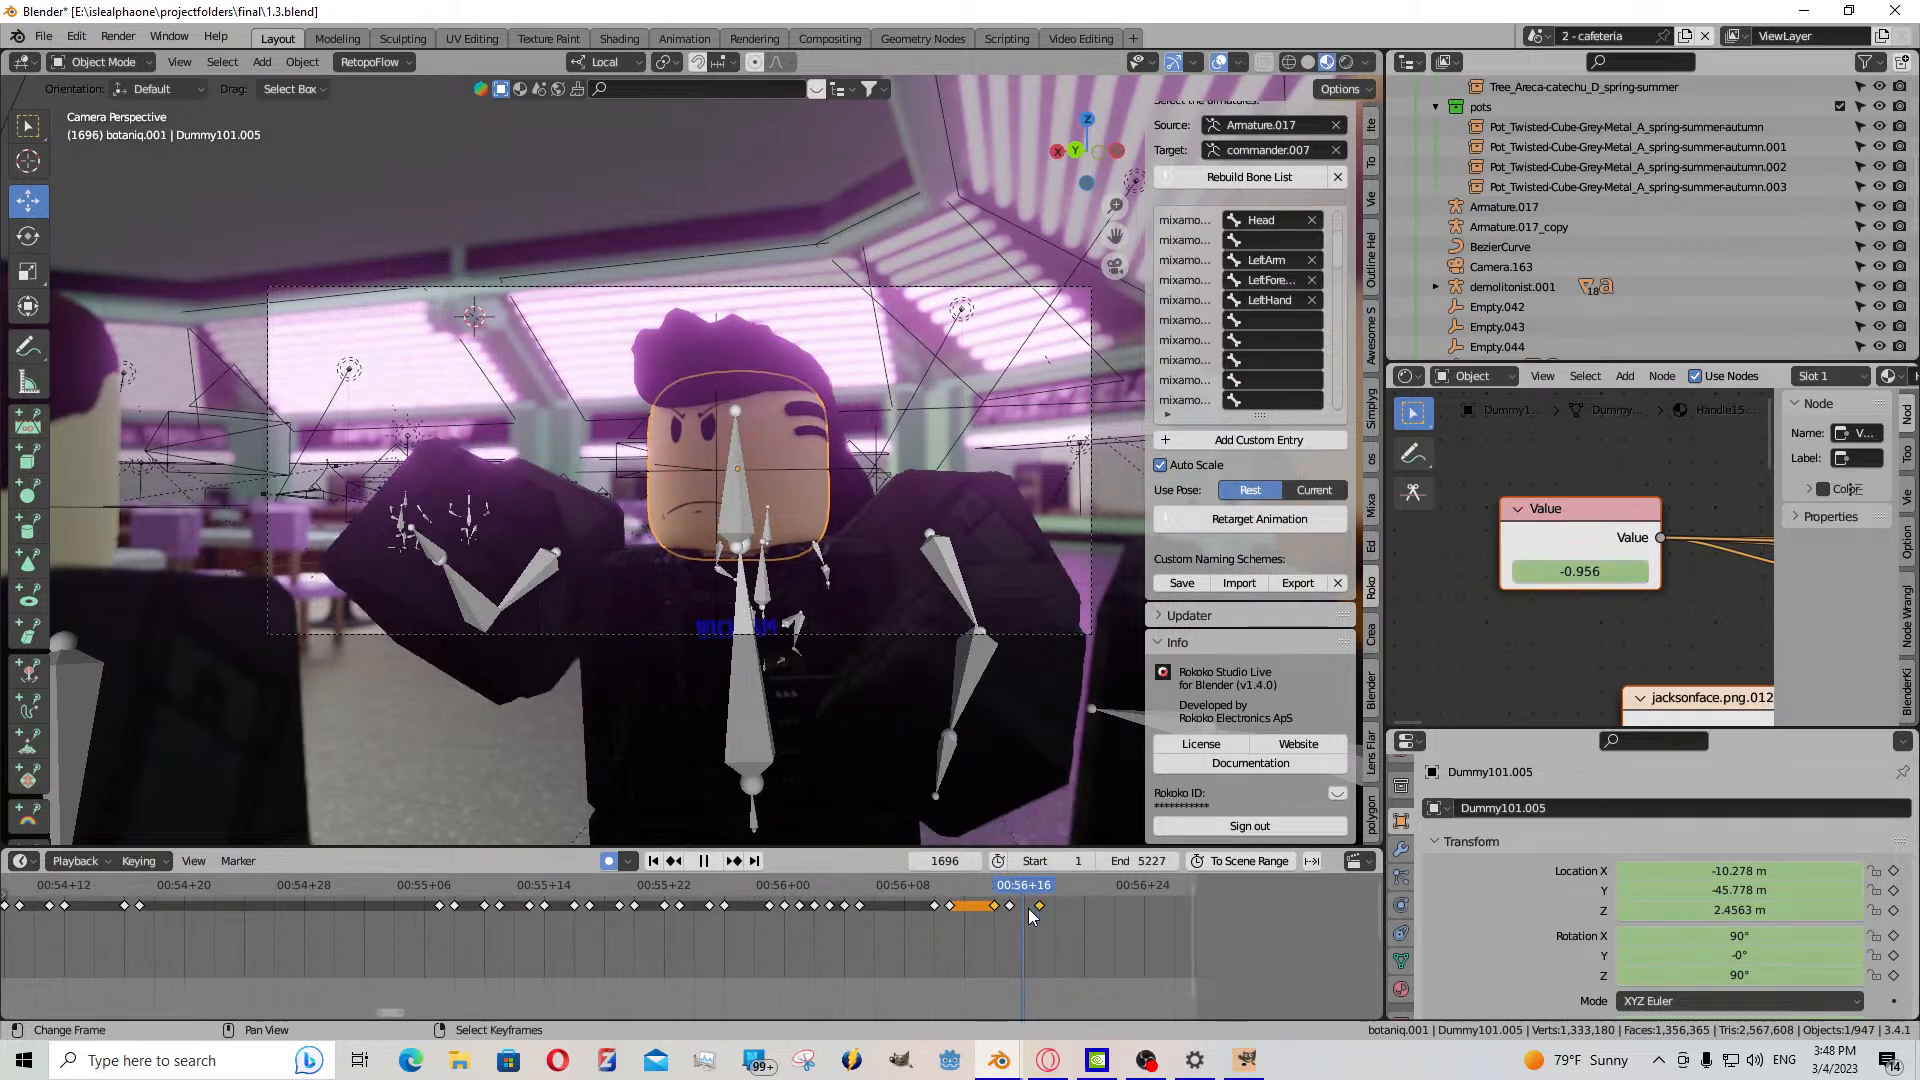
{"action": "left_click", "coordinate": [1011, 906]}
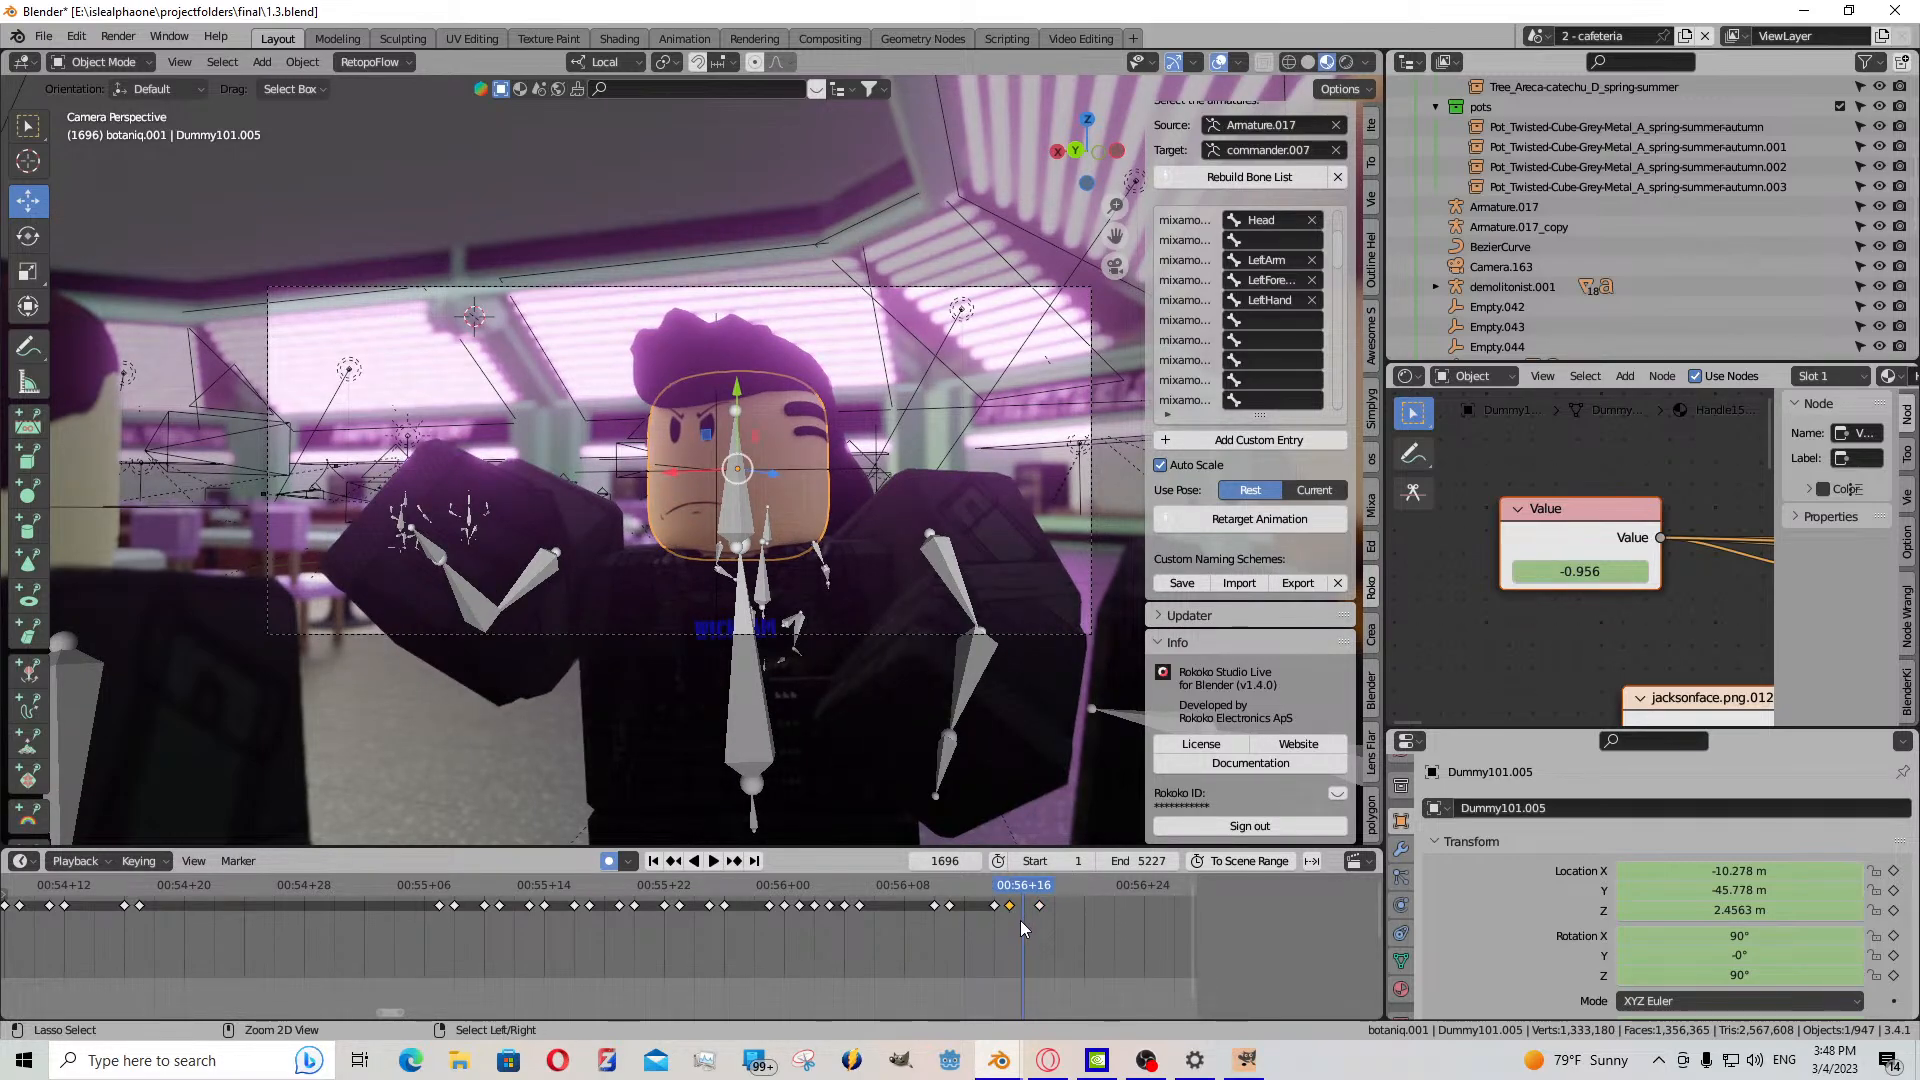
{"action": "key", "text": "ctrl+v"}
- Keyframe the Value at 3.300 on frame 1699 and paste a copy of the -1.700 keyframe at frame 1698
{"action": "left_click_drag", "start_coordinate": [1022, 927], "coordinate": [1068, 922]}
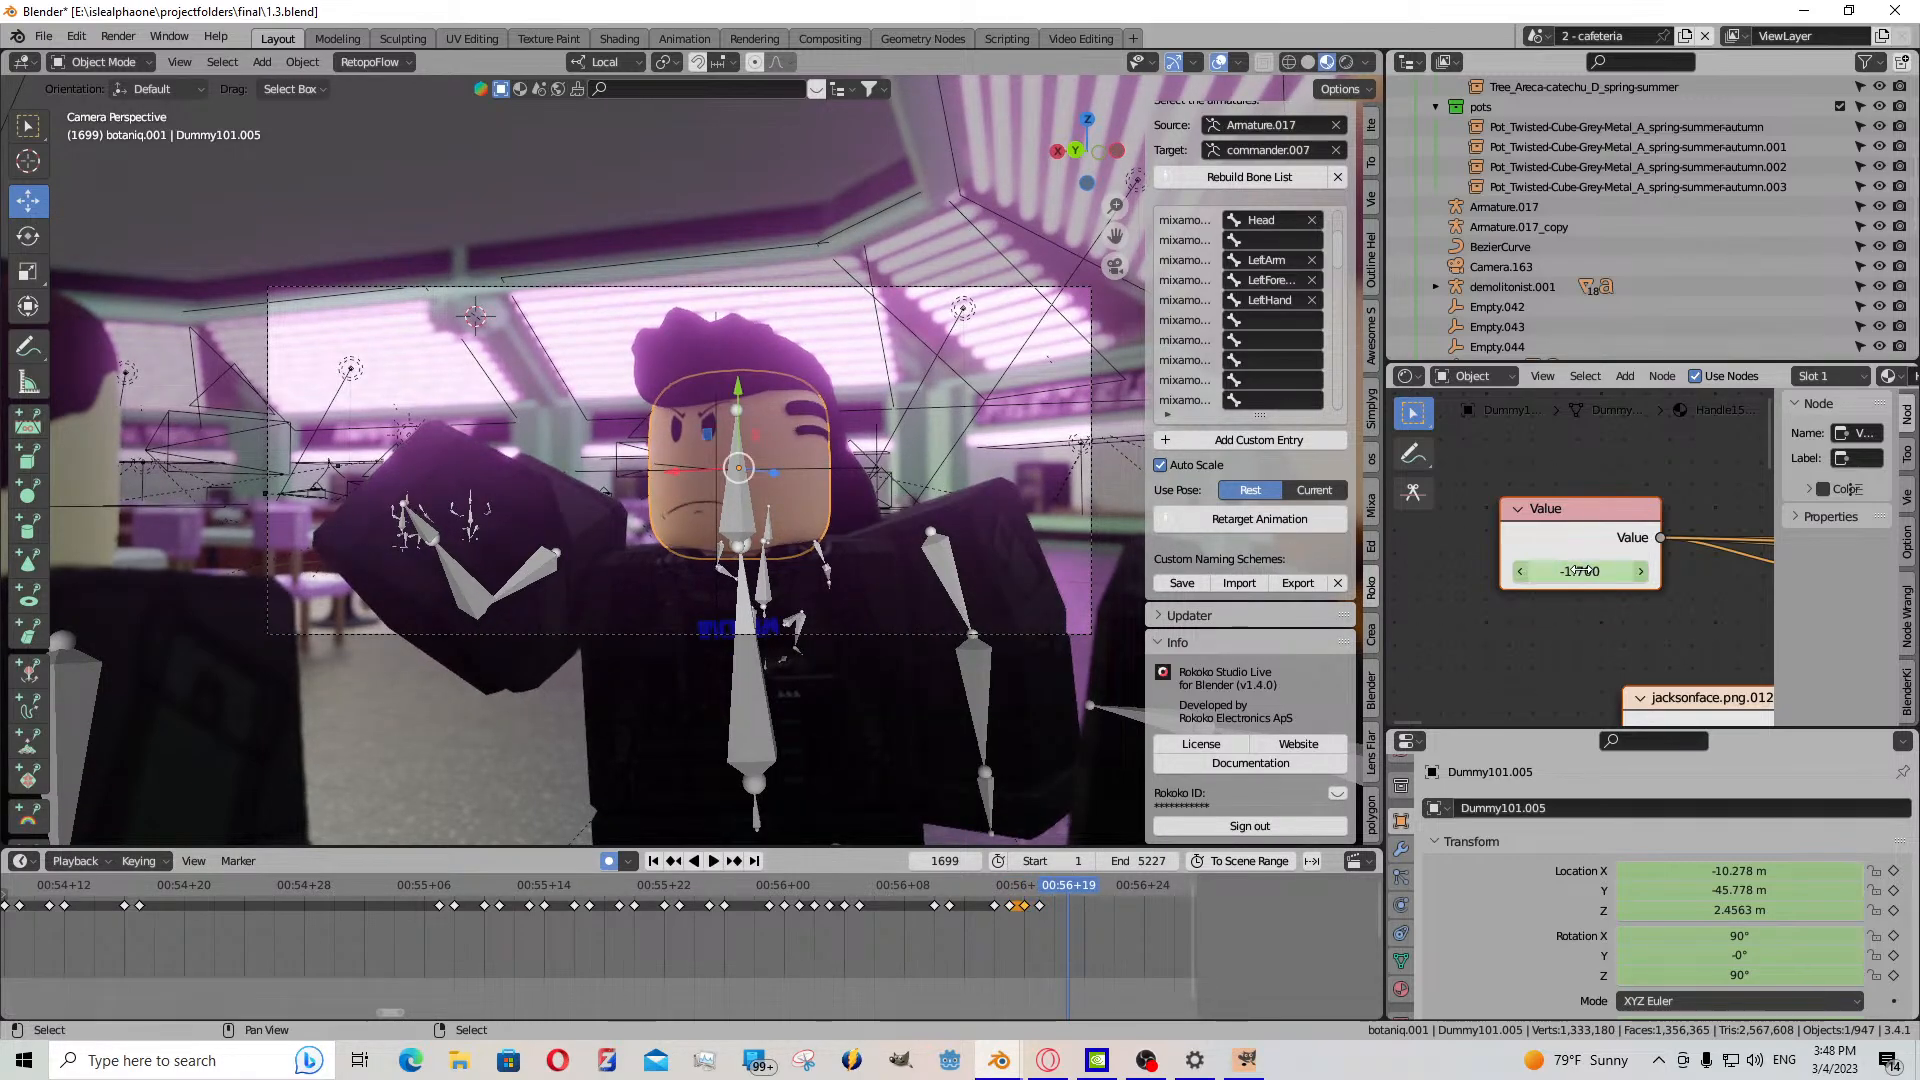
{"action": "left_click_drag", "start_coordinate": [1577, 570], "coordinate": [1670, 570]}
{"action": "left_click_drag", "start_coordinate": [1076, 891], "coordinate": [1052, 909]}
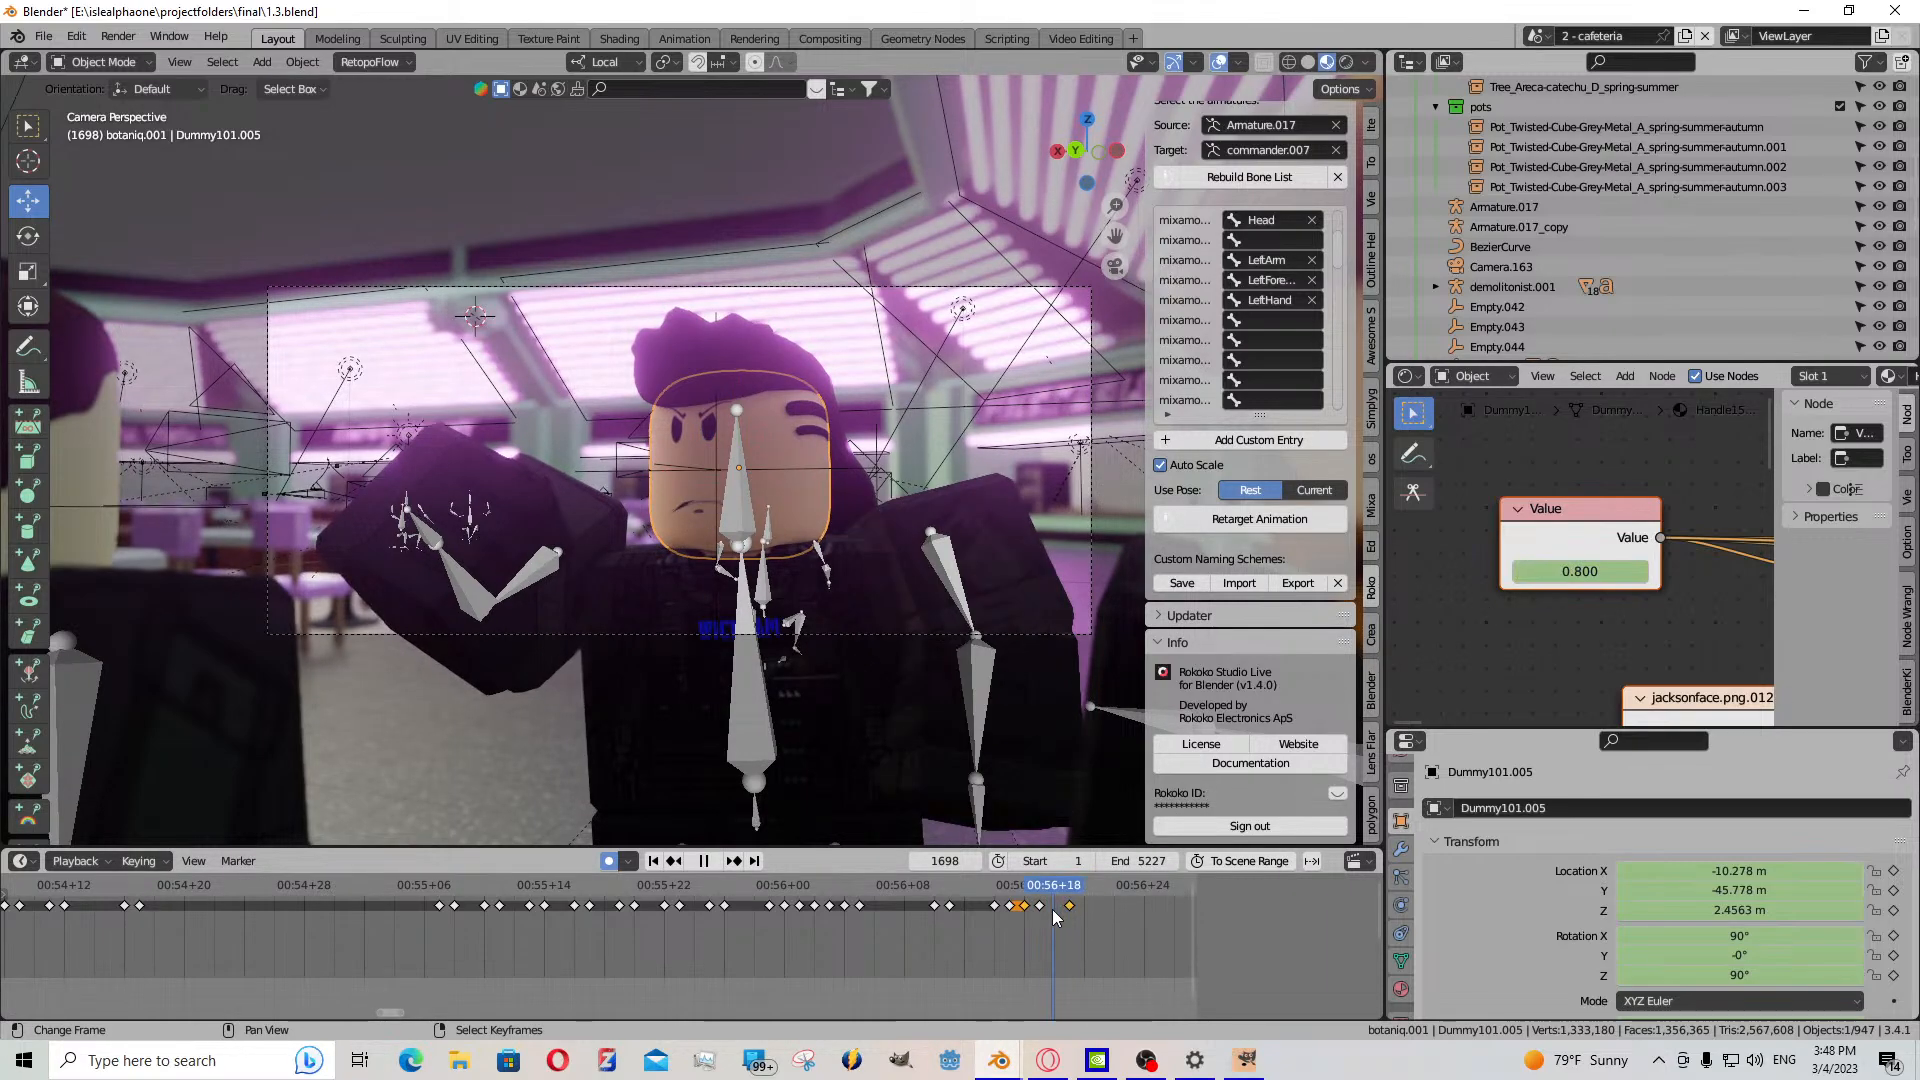
{"action": "key", "text": "ctrl+v"}
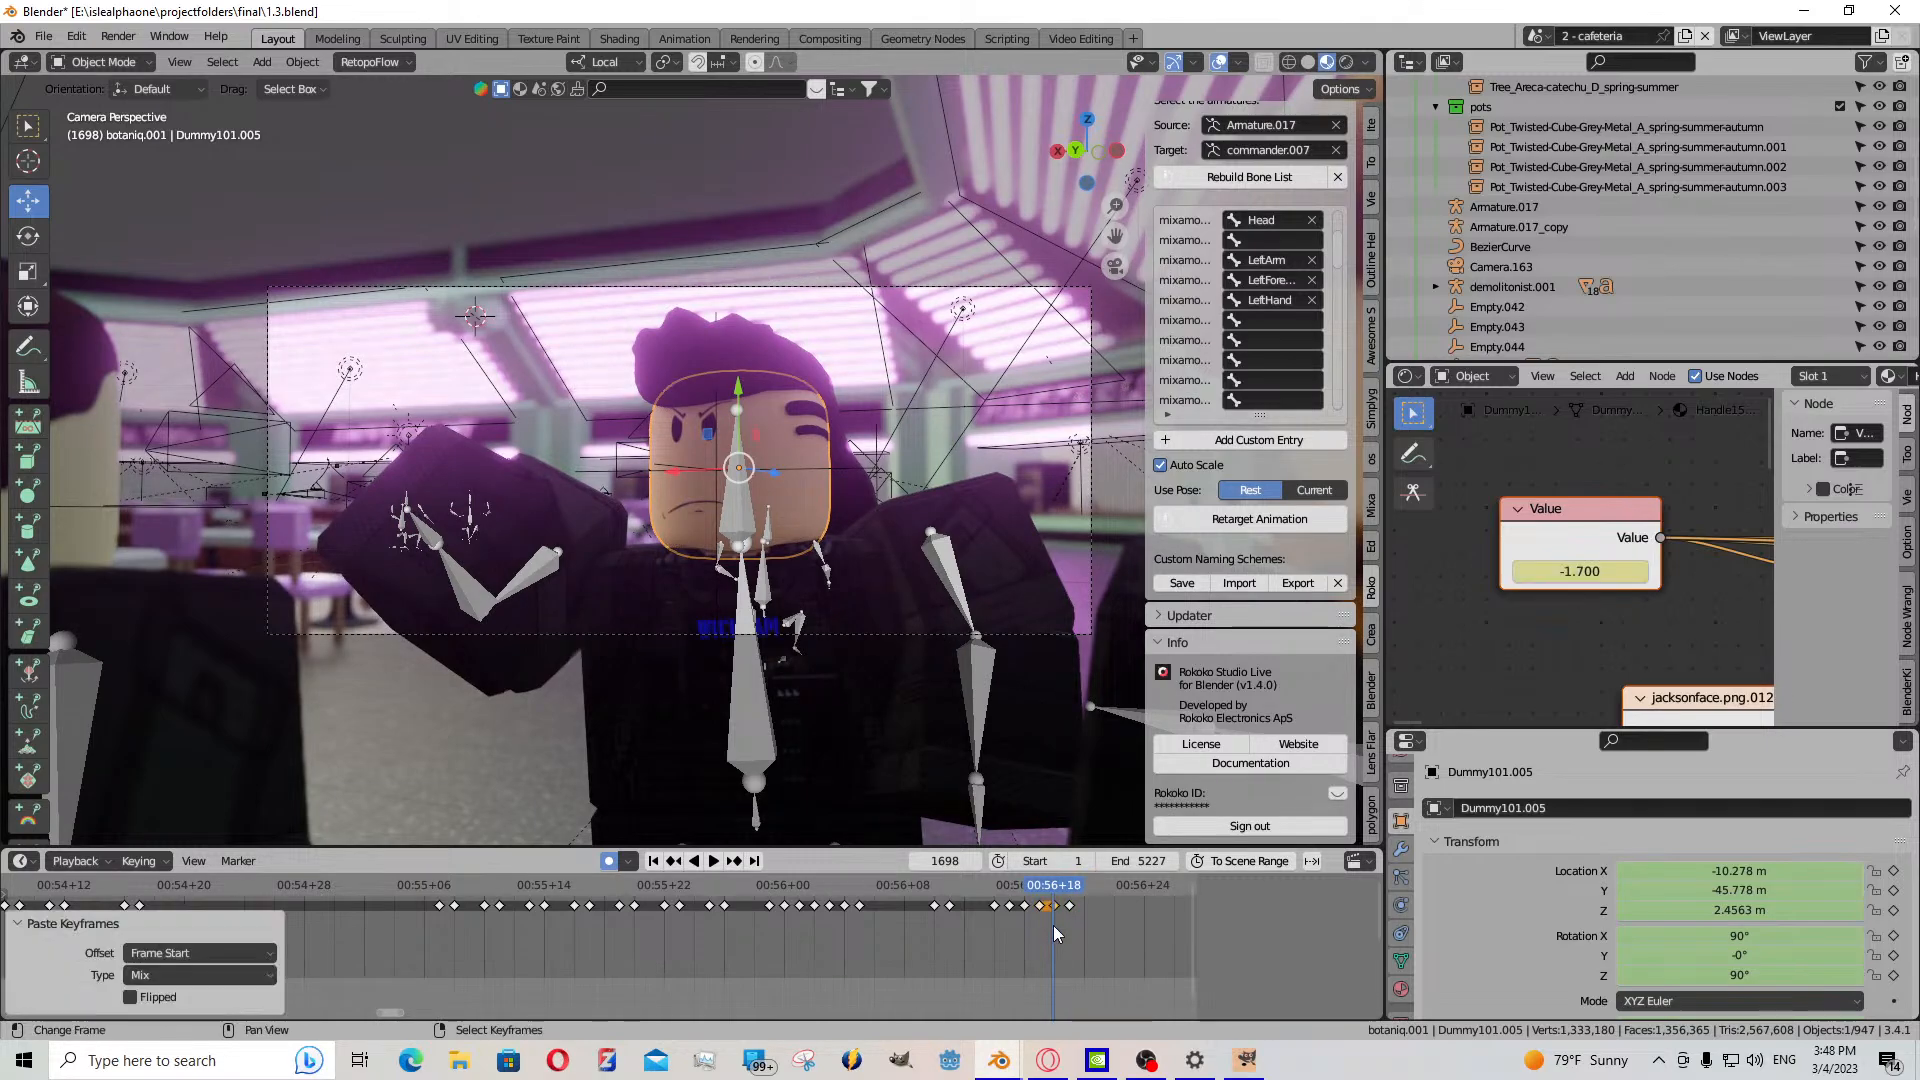
- Keyframe the Value at 10.100 on frame 1702 and step back to frame 1701
{"action": "left_click_drag", "start_coordinate": [1082, 926], "coordinate": [1112, 926]}
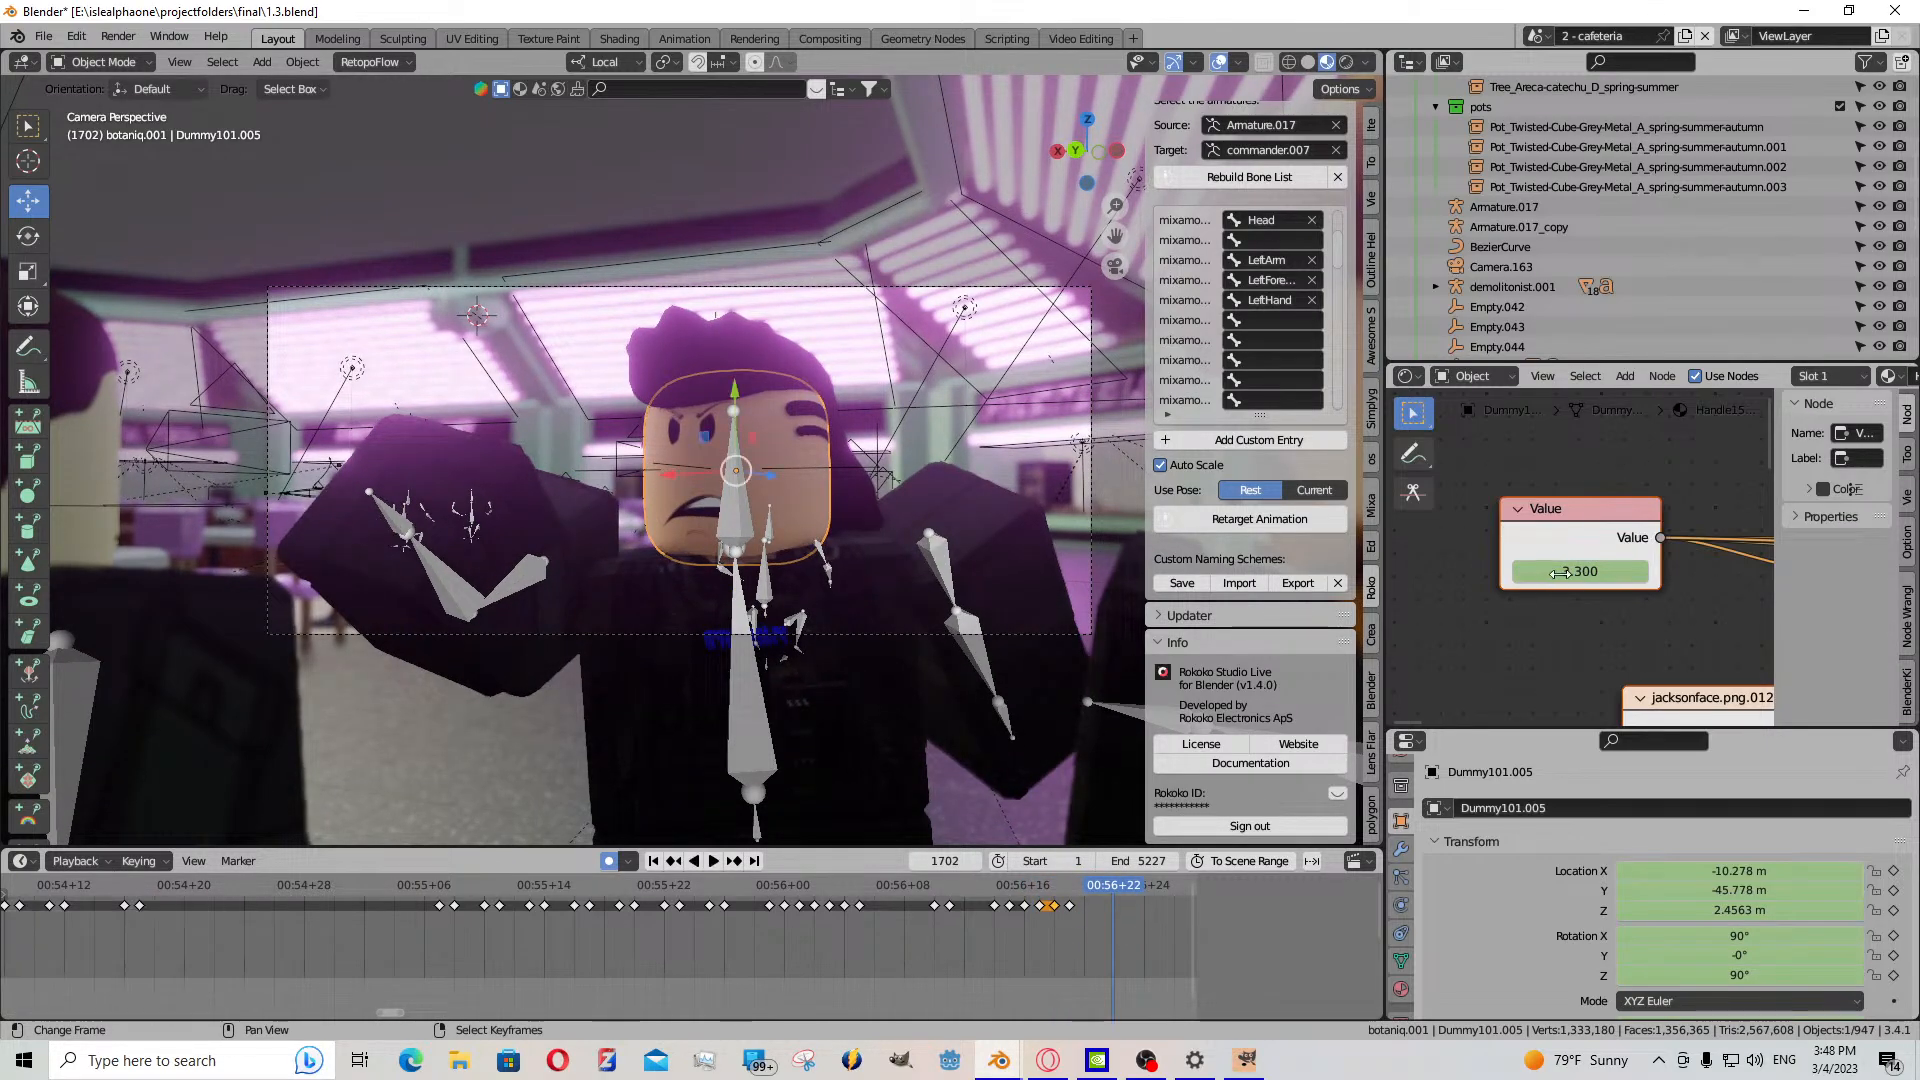
{"action": "left_click_drag", "start_coordinate": [1579, 573], "coordinate": [1614, 573]}
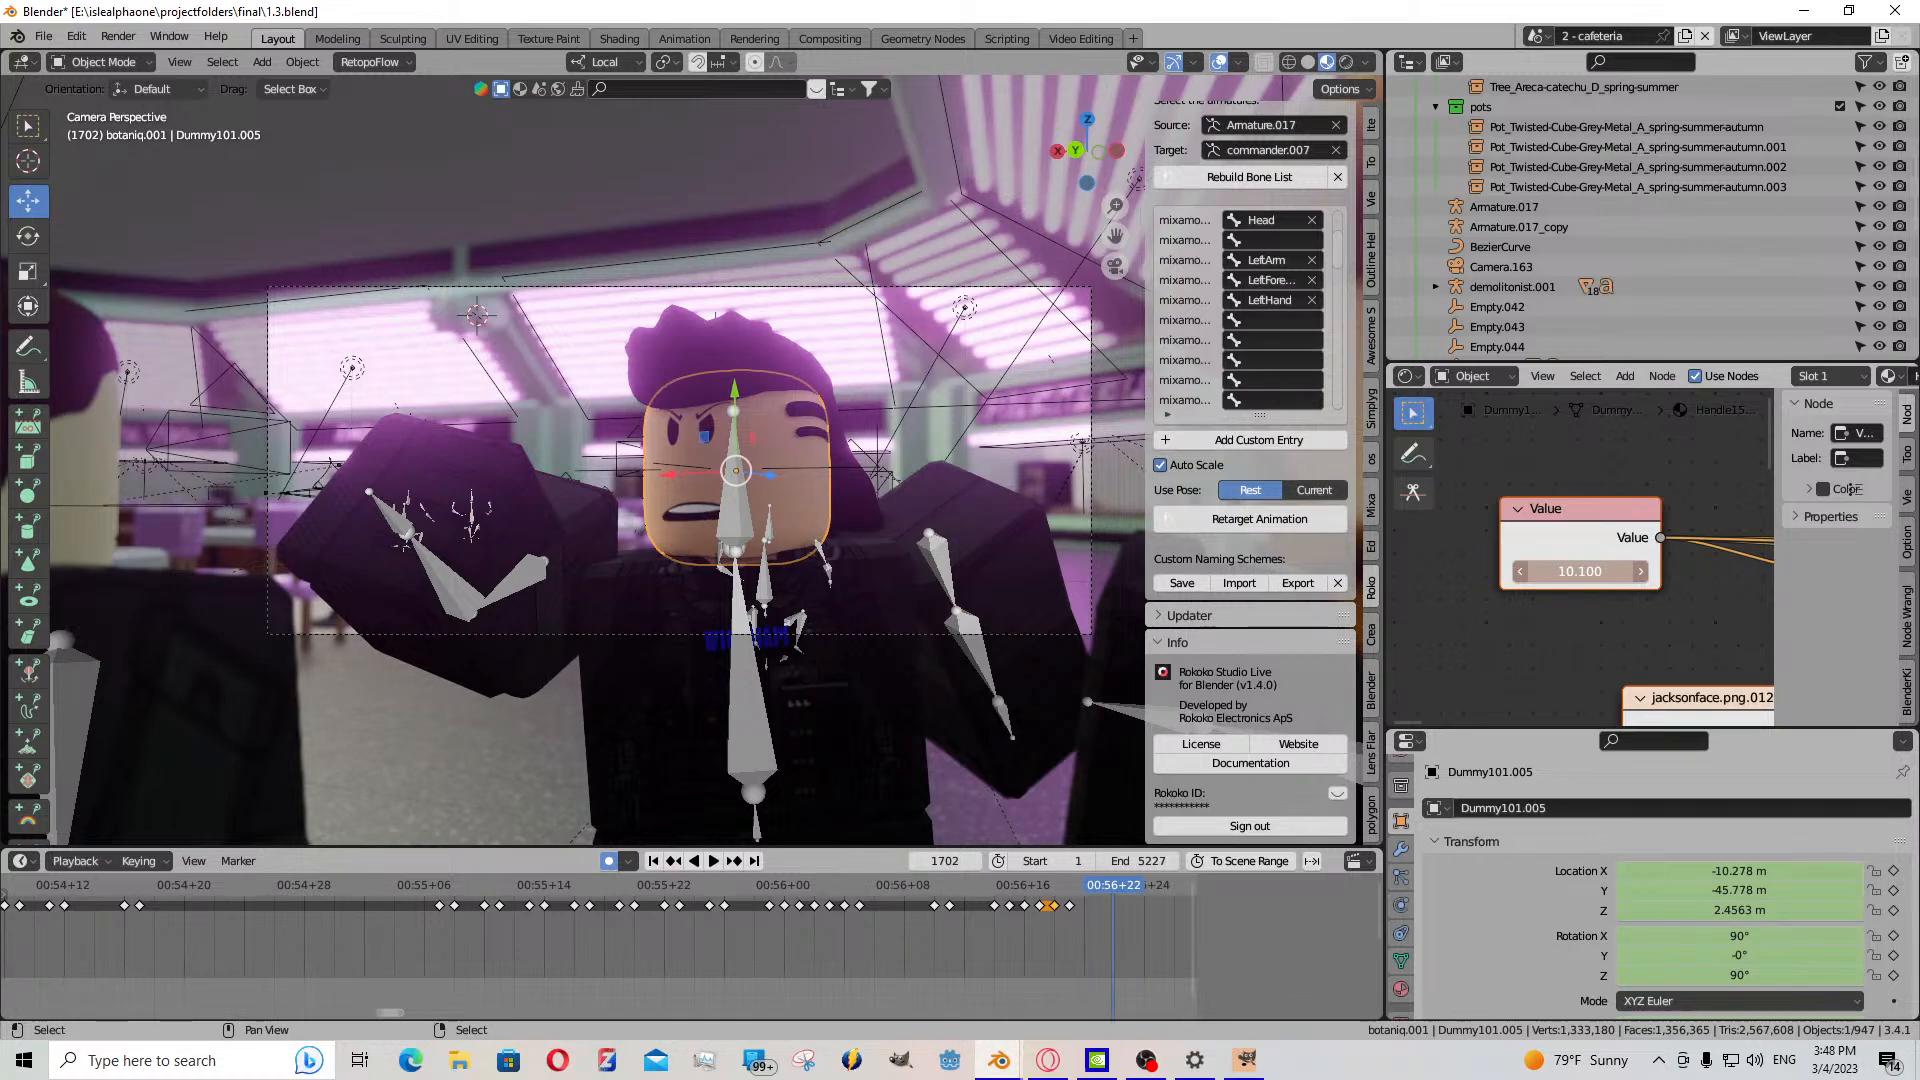
{"action": "left_click_drag", "start_coordinate": [1104, 904], "coordinate": [1095, 923]}
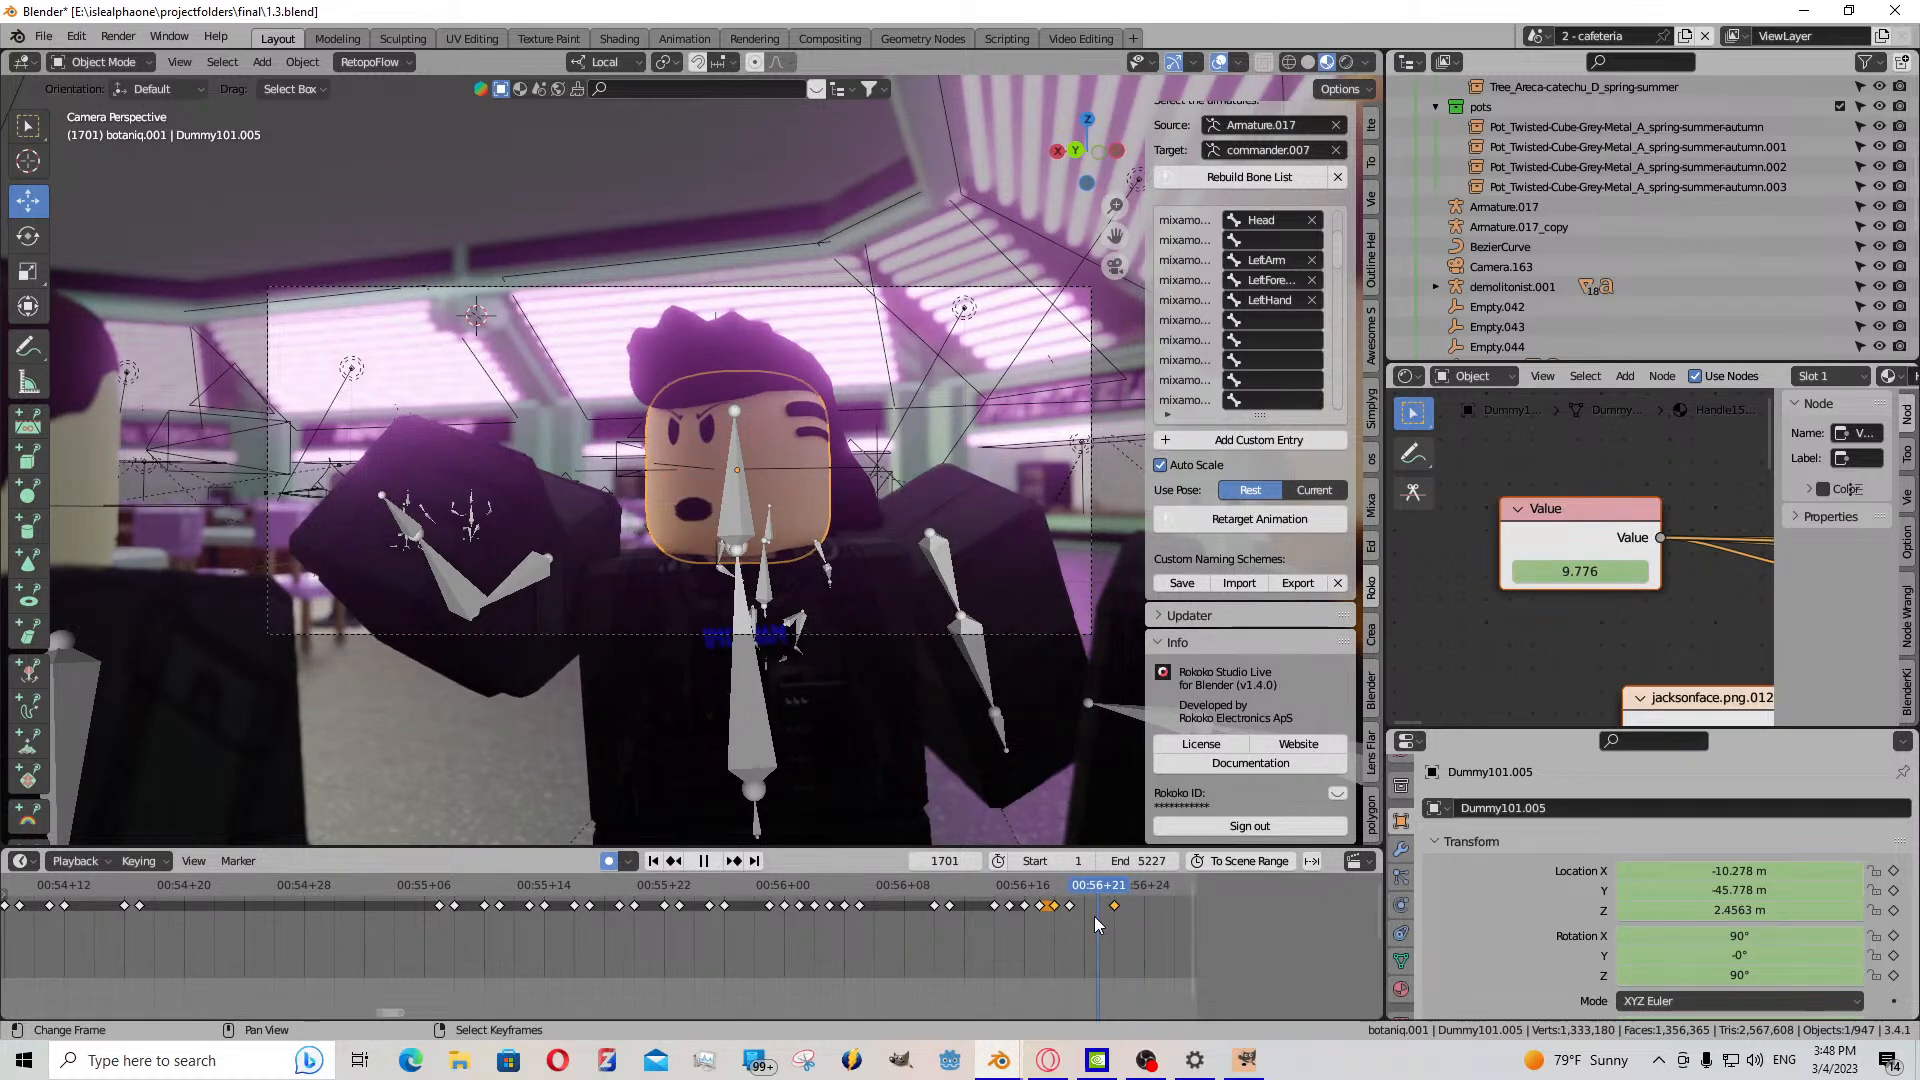
- Keyframe the Value at 1.676 on frame 1701, paste a copy of the 3.300 keyframe at frame 1700, and play back the result
{"action": "left_click_drag", "start_coordinate": [1606, 571], "coordinate": [1576, 571]}
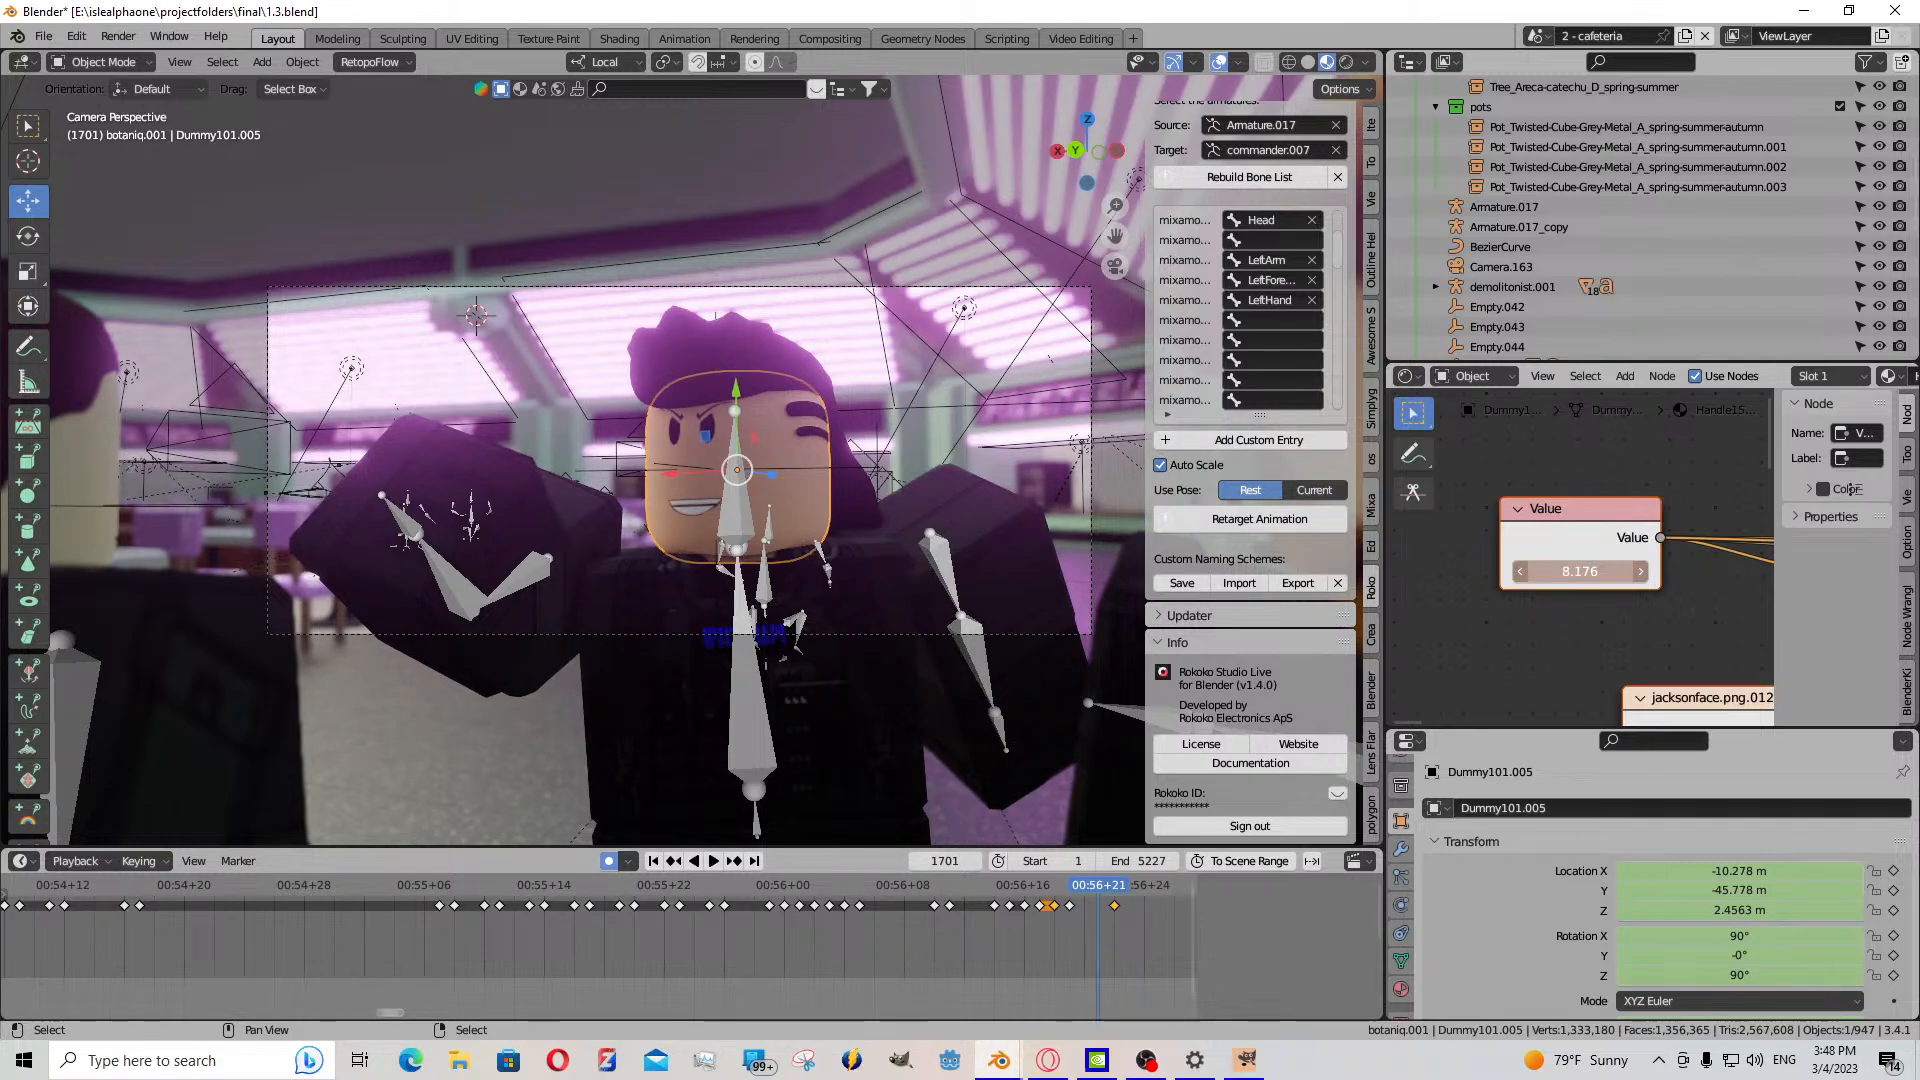
{"action": "left_click_drag", "start_coordinate": [1605, 571], "coordinate": [1550, 571]}
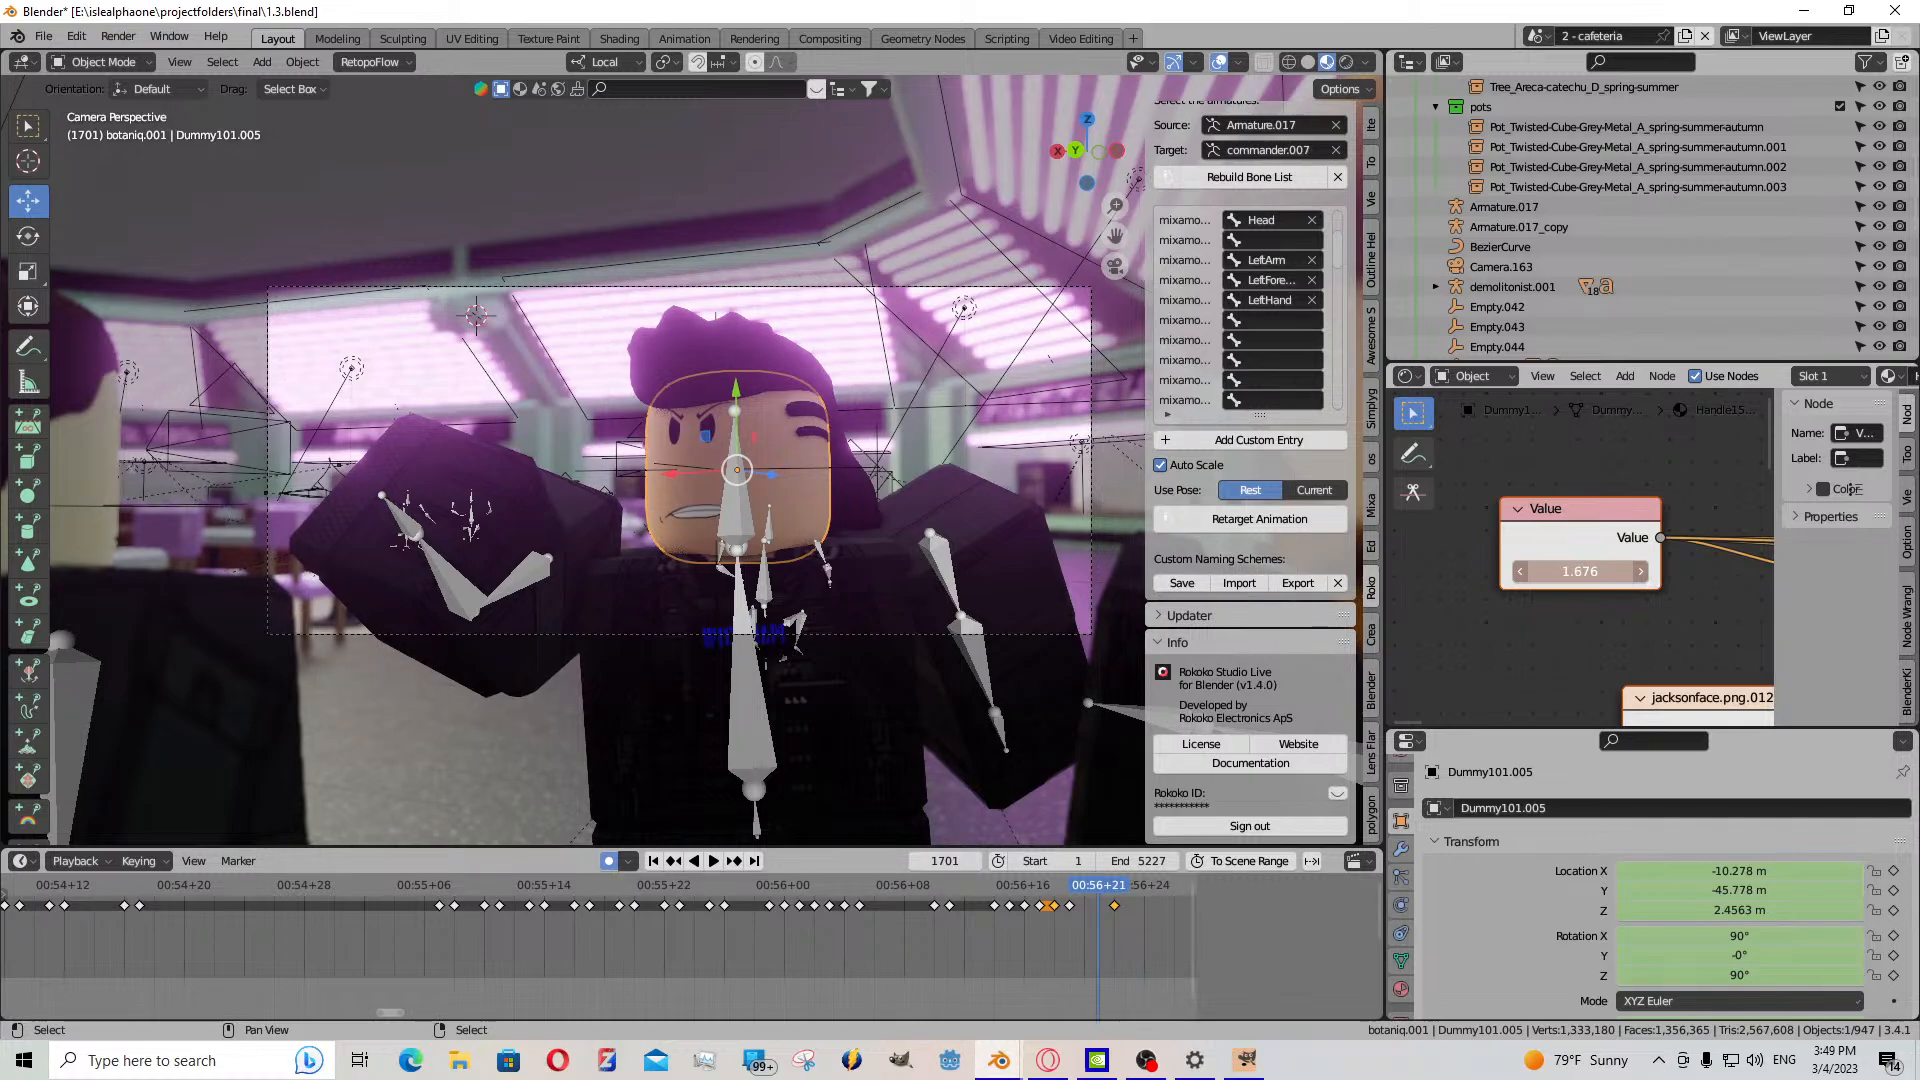
{"action": "key", "text": "space"}
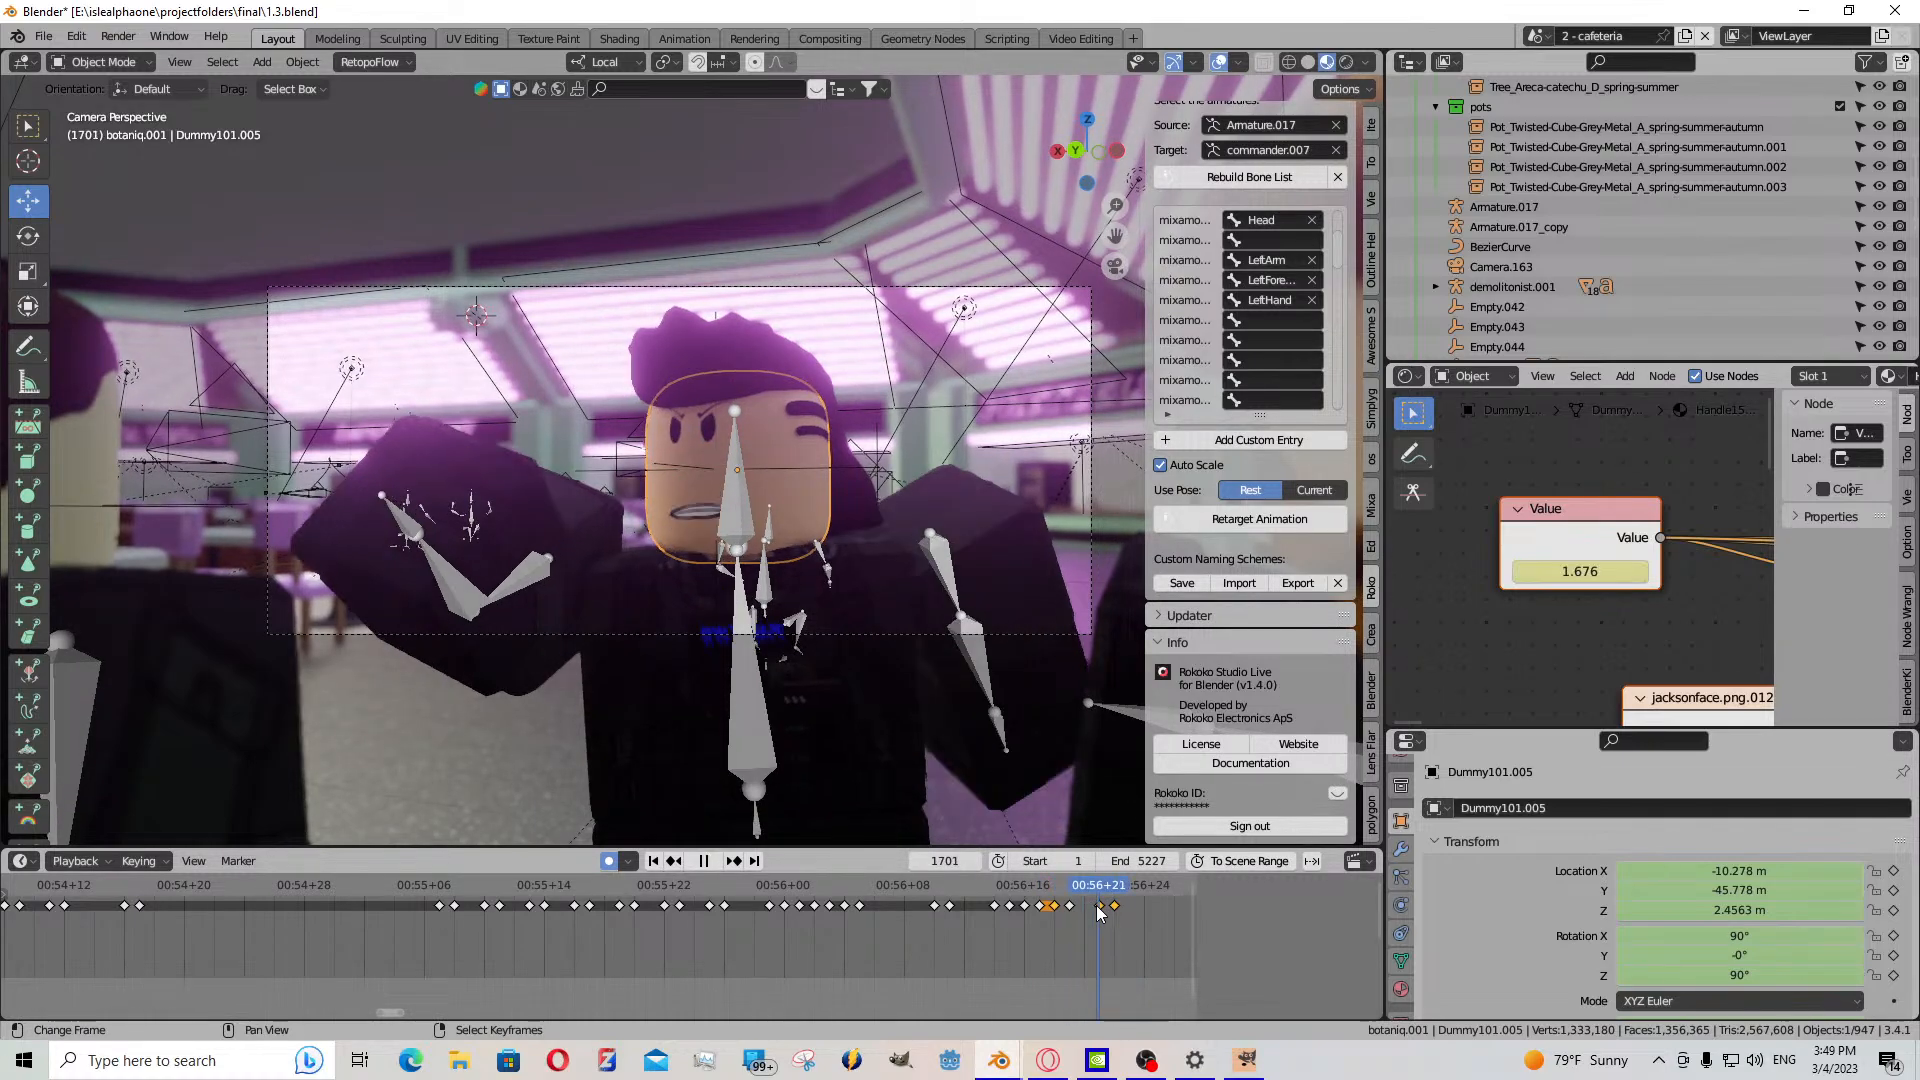
{"action": "left_click_drag", "start_coordinate": [1100, 905], "coordinate": [1086, 907]}
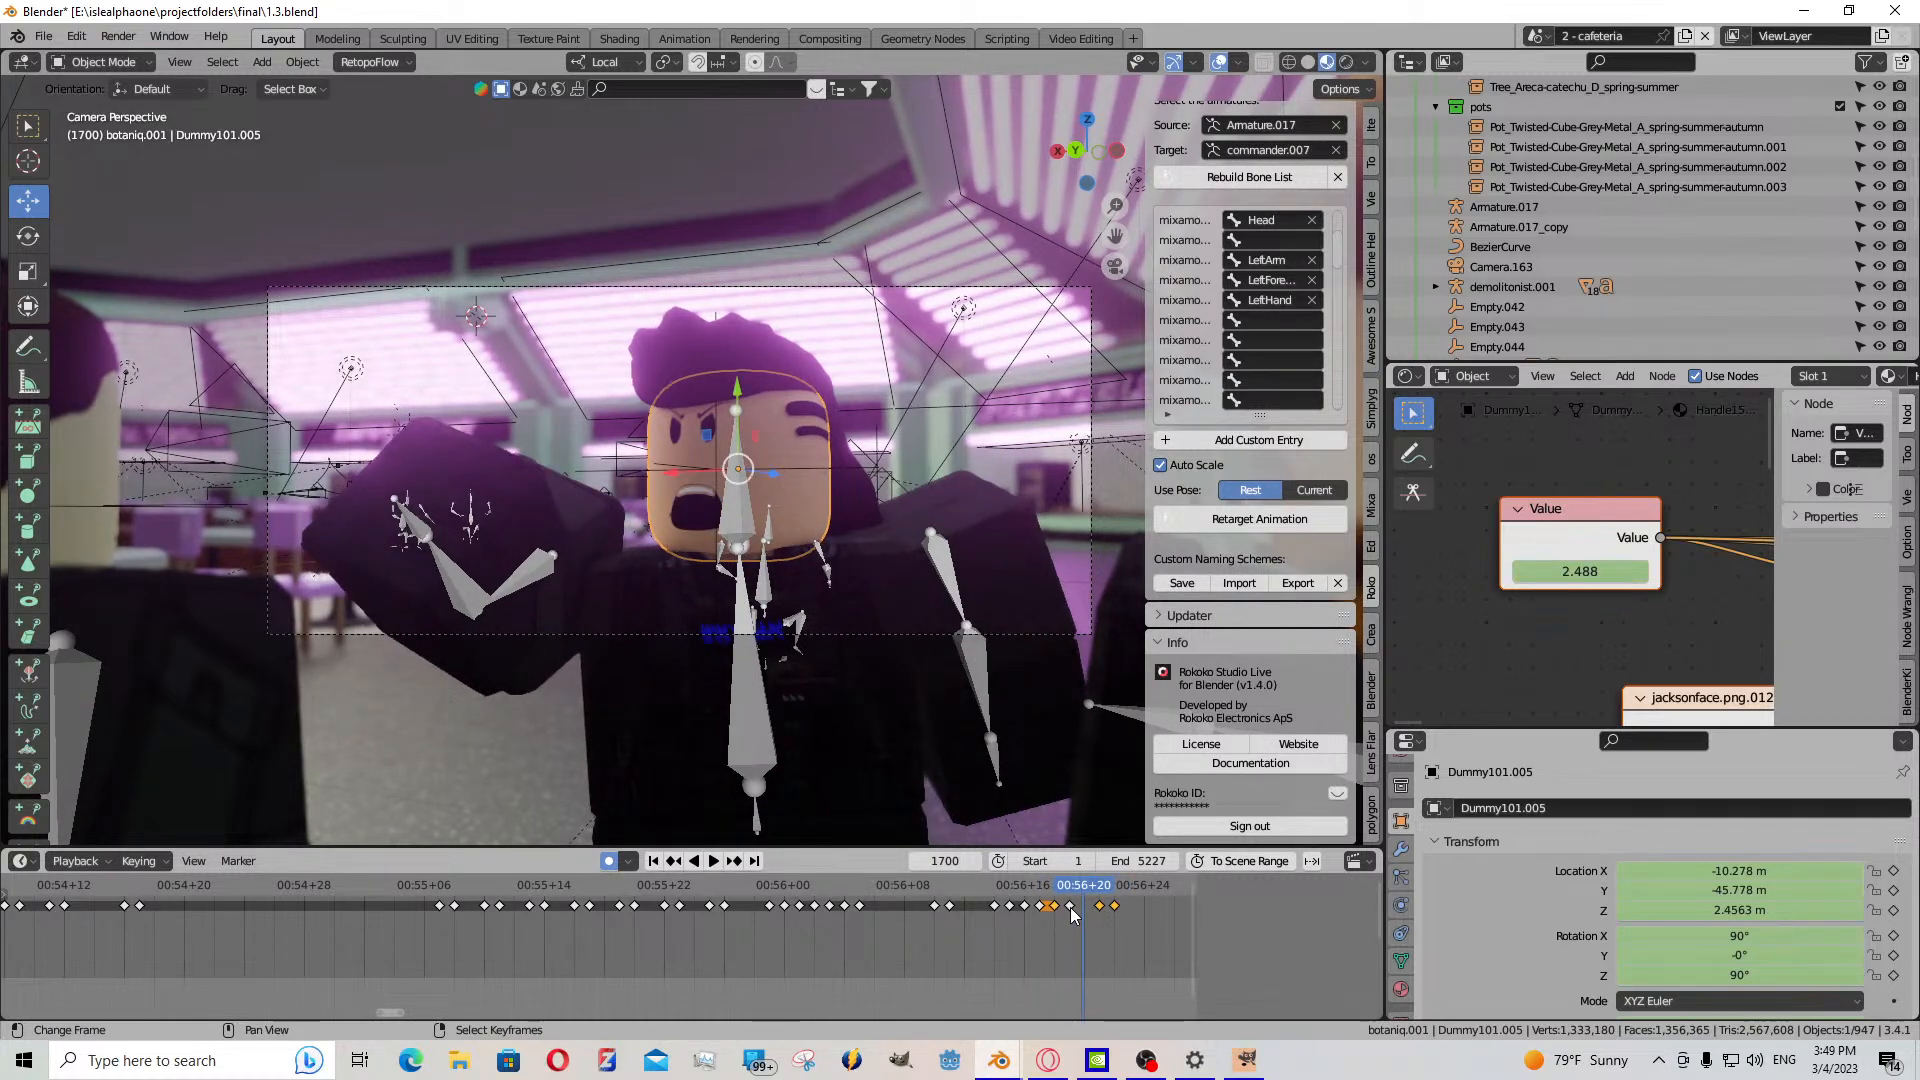
{"action": "right_click", "coordinate": [1070, 906]}
{"action": "key", "text": "ctrl+v"}
{"action": "key", "text": "space"}
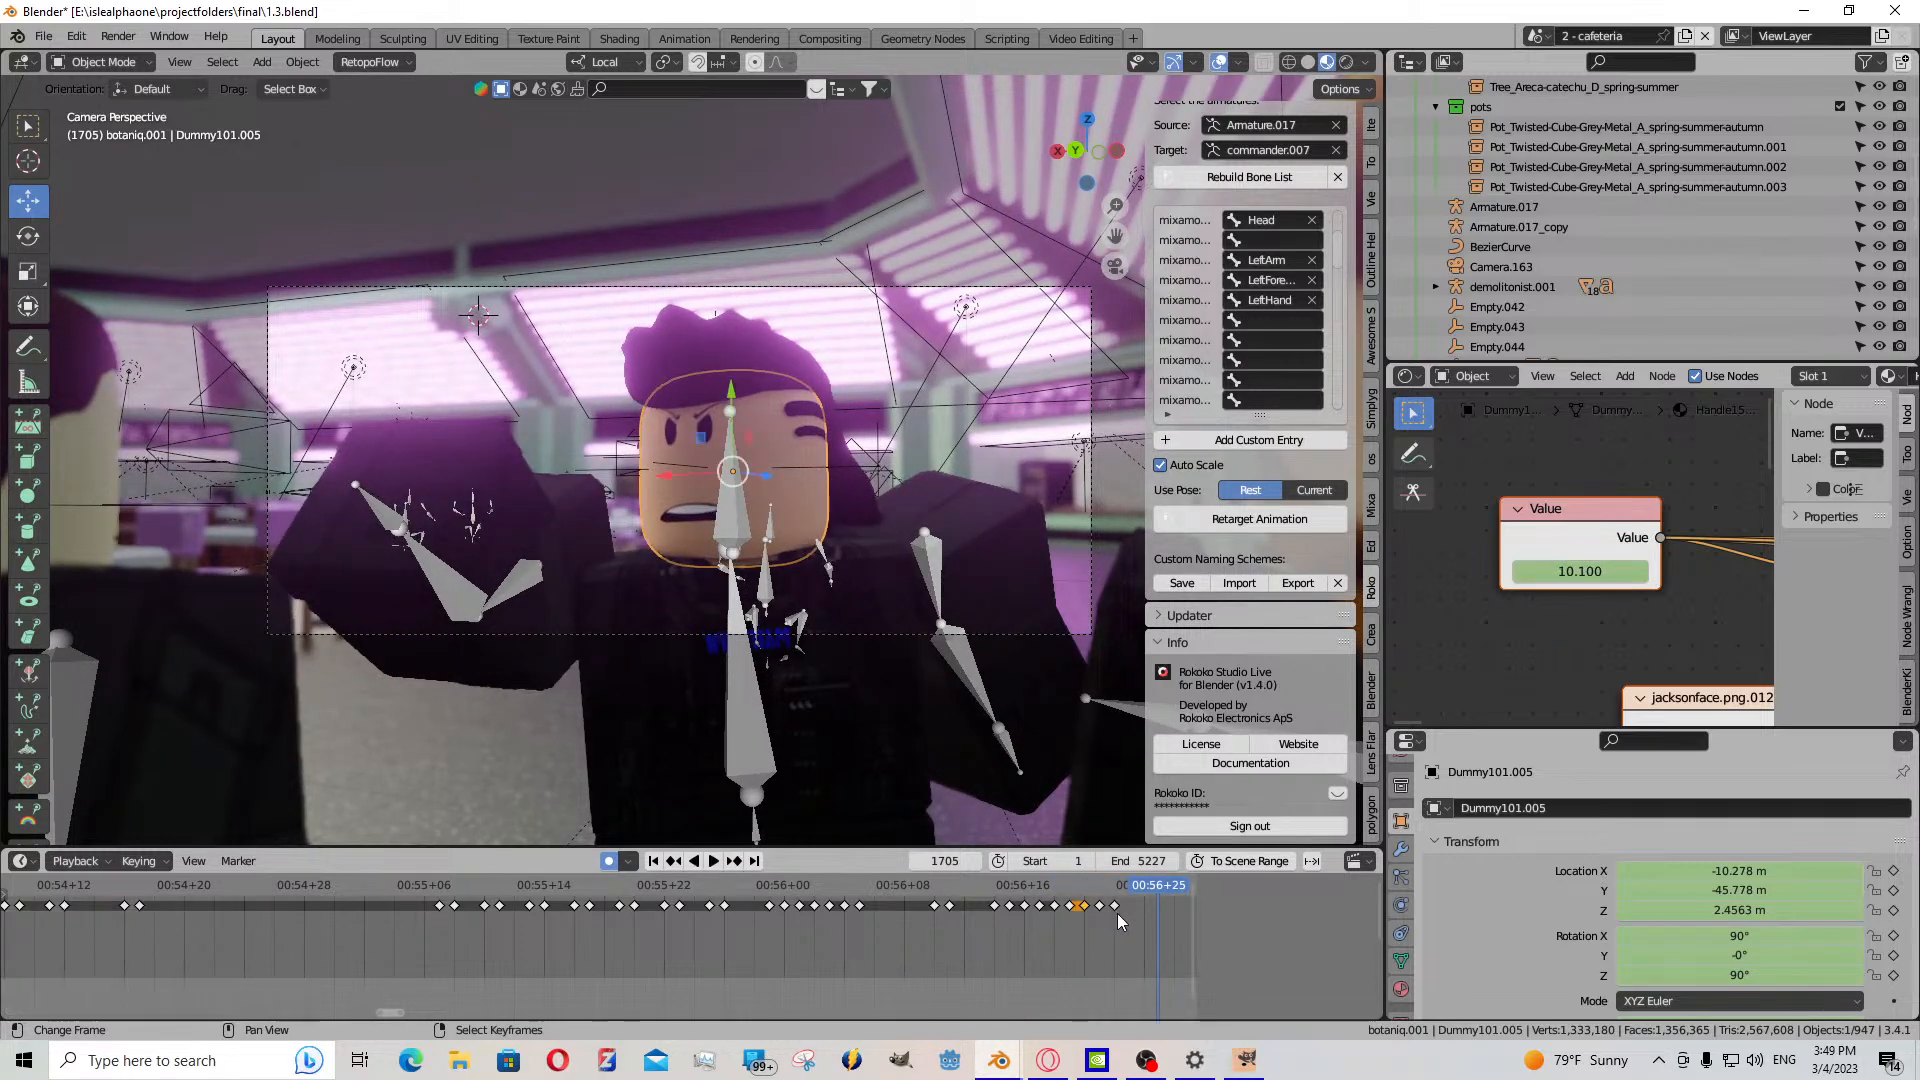
- Move the 10.100 keyframe to frame 1704 and paste a copy of the 1.676 keyframe at frame 1703
{"action": "key", "text": "g"}
{"action": "left_click", "coordinate": [1155, 924]}
{"action": "left_click", "coordinate": [1133, 926]}
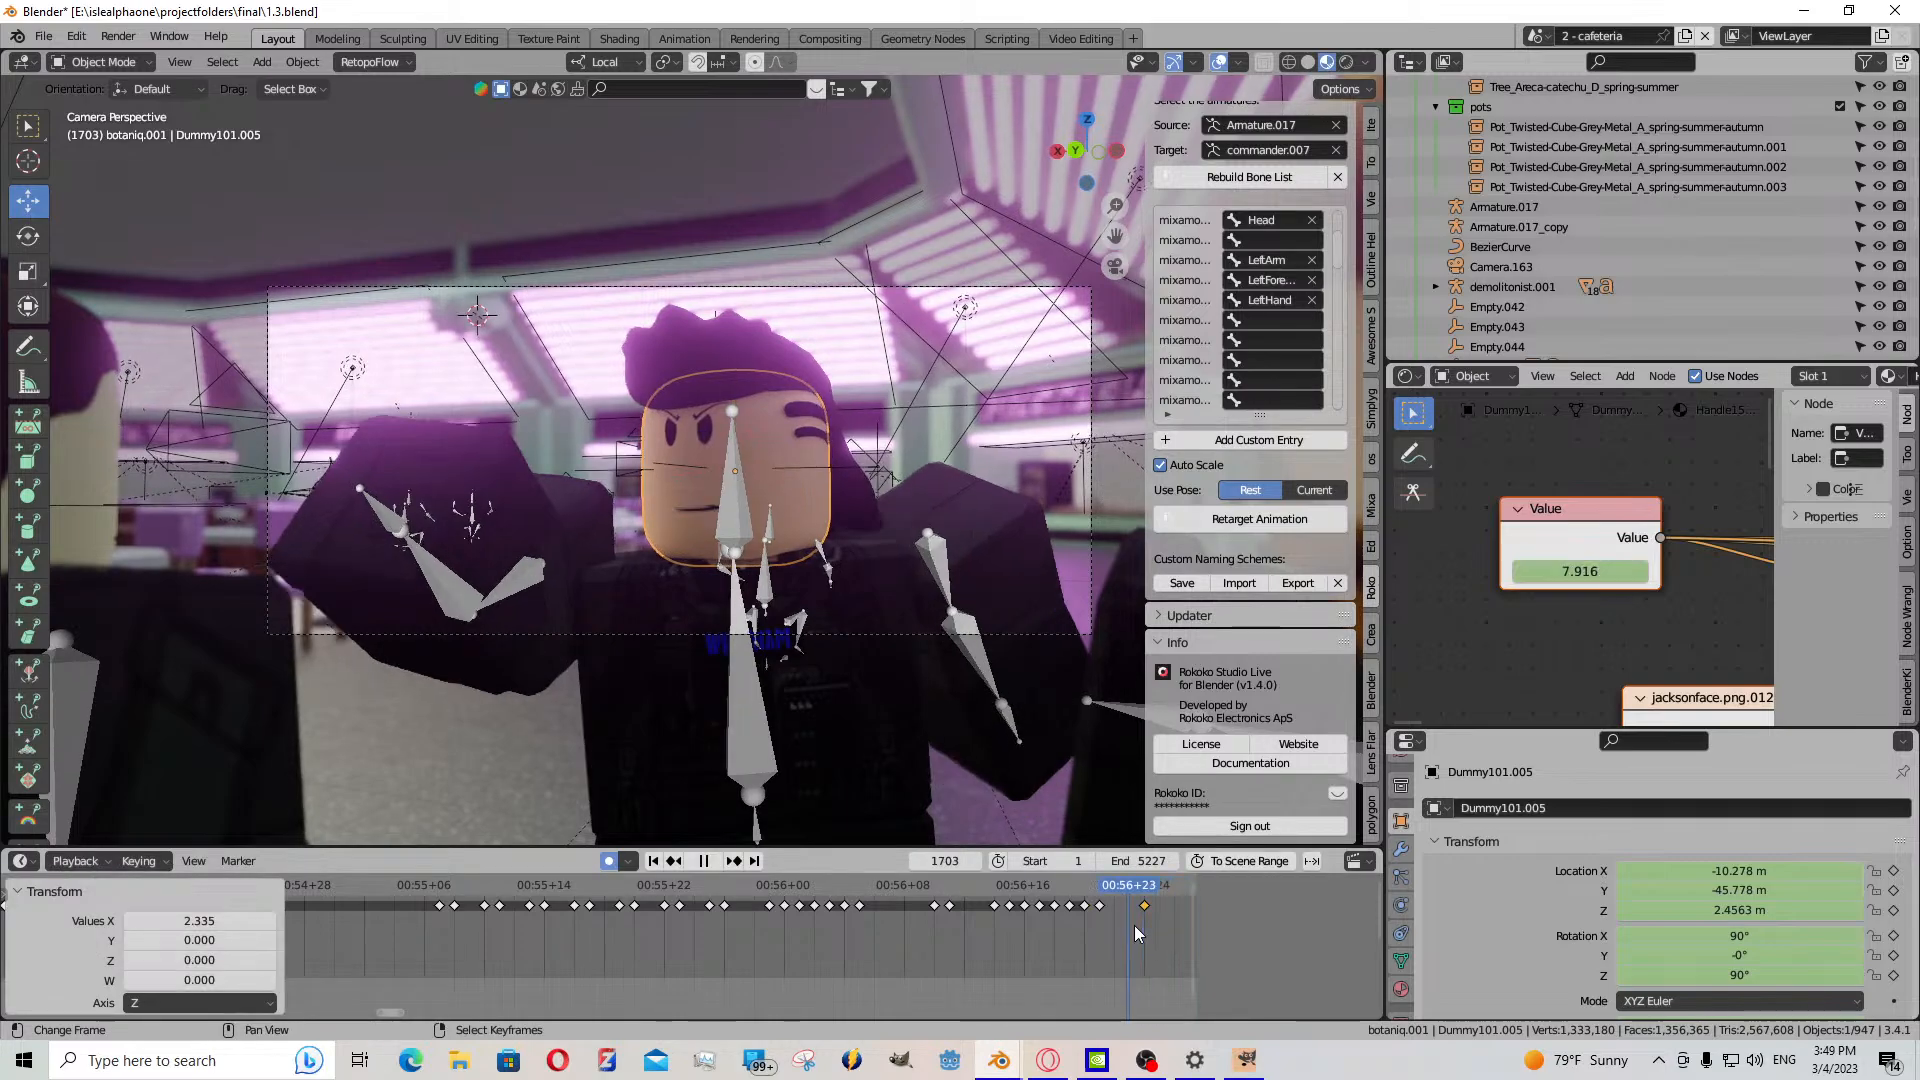
{"action": "left_click", "coordinate": [1102, 909]}
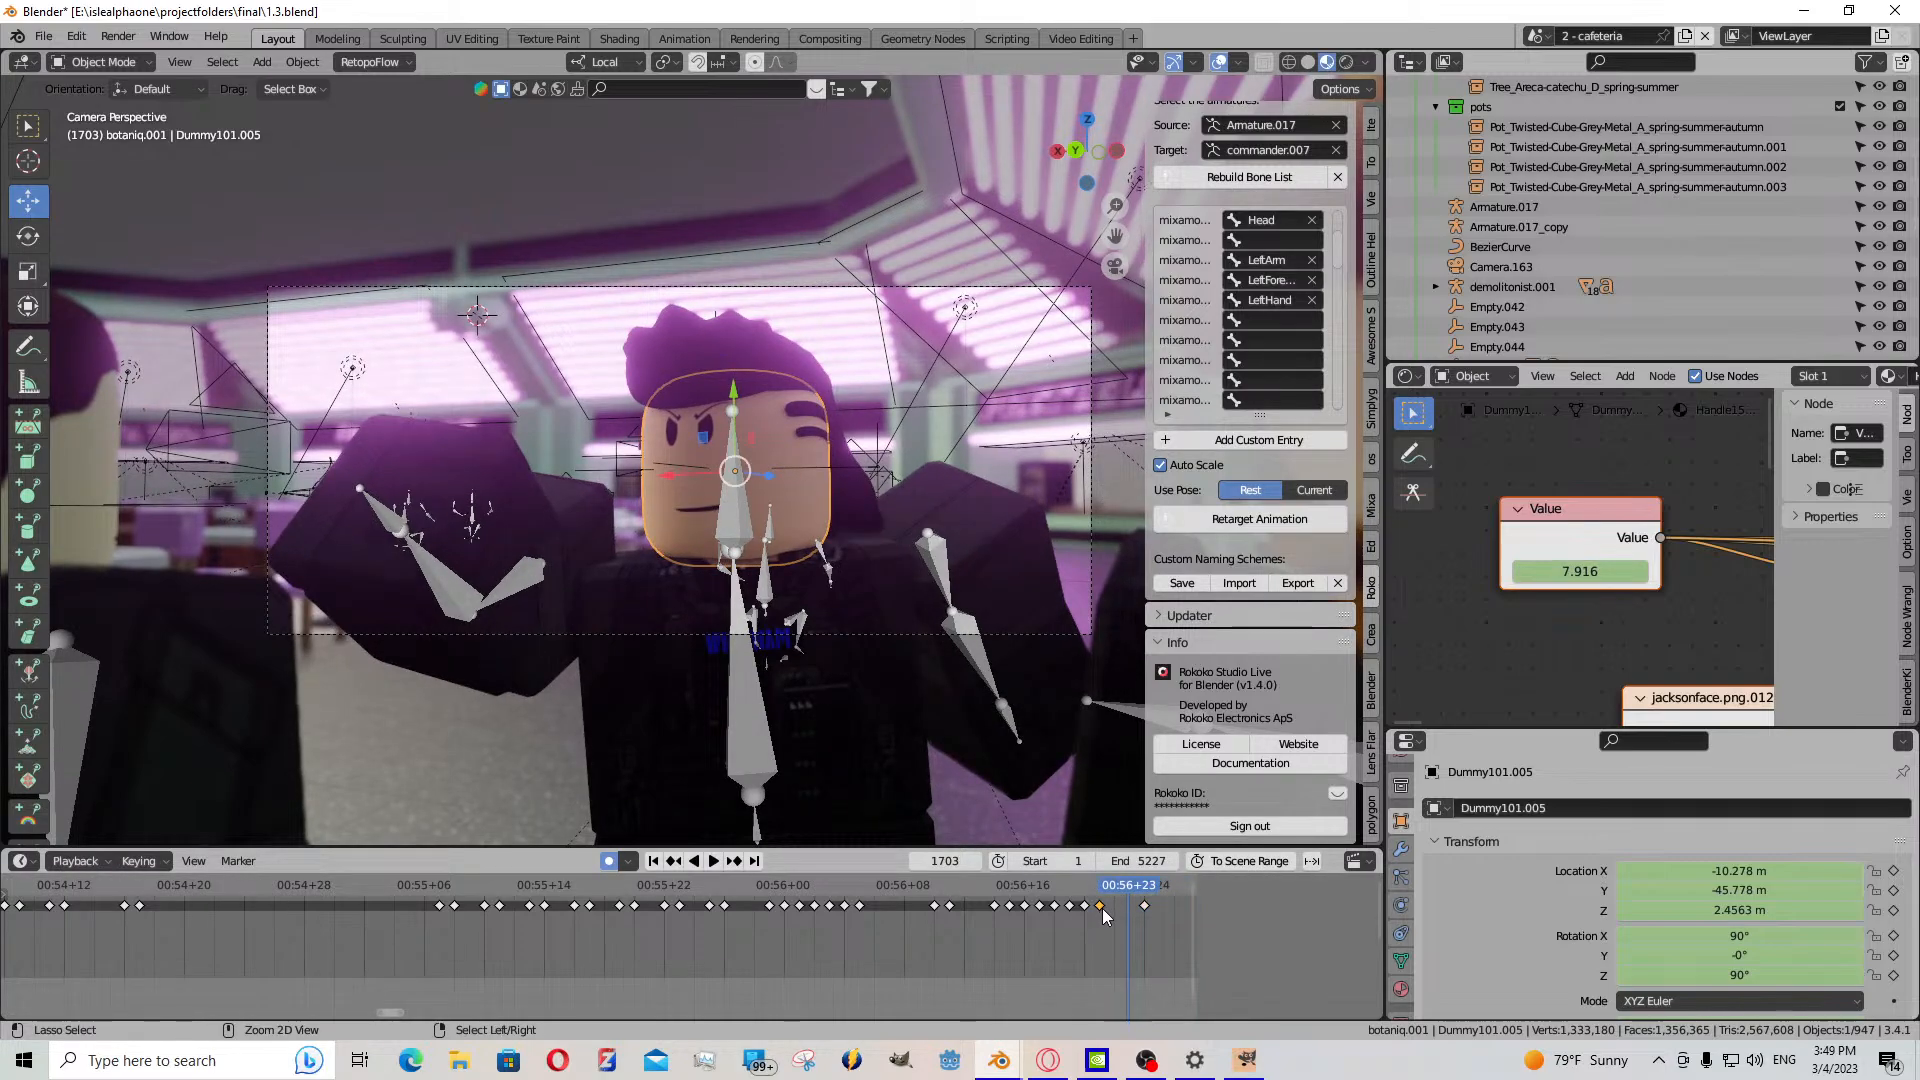
{"action": "key", "text": "ctrl+v"}
{"action": "scroll", "coordinate": [935, 939], "scroll_direction": "down", "scroll_amount": 2}
- Keyframe the Value at 9.200 on frame 1707 and paste a copy of the 10.100 keyframe at frame 1706
{"action": "key", "text": "space"}
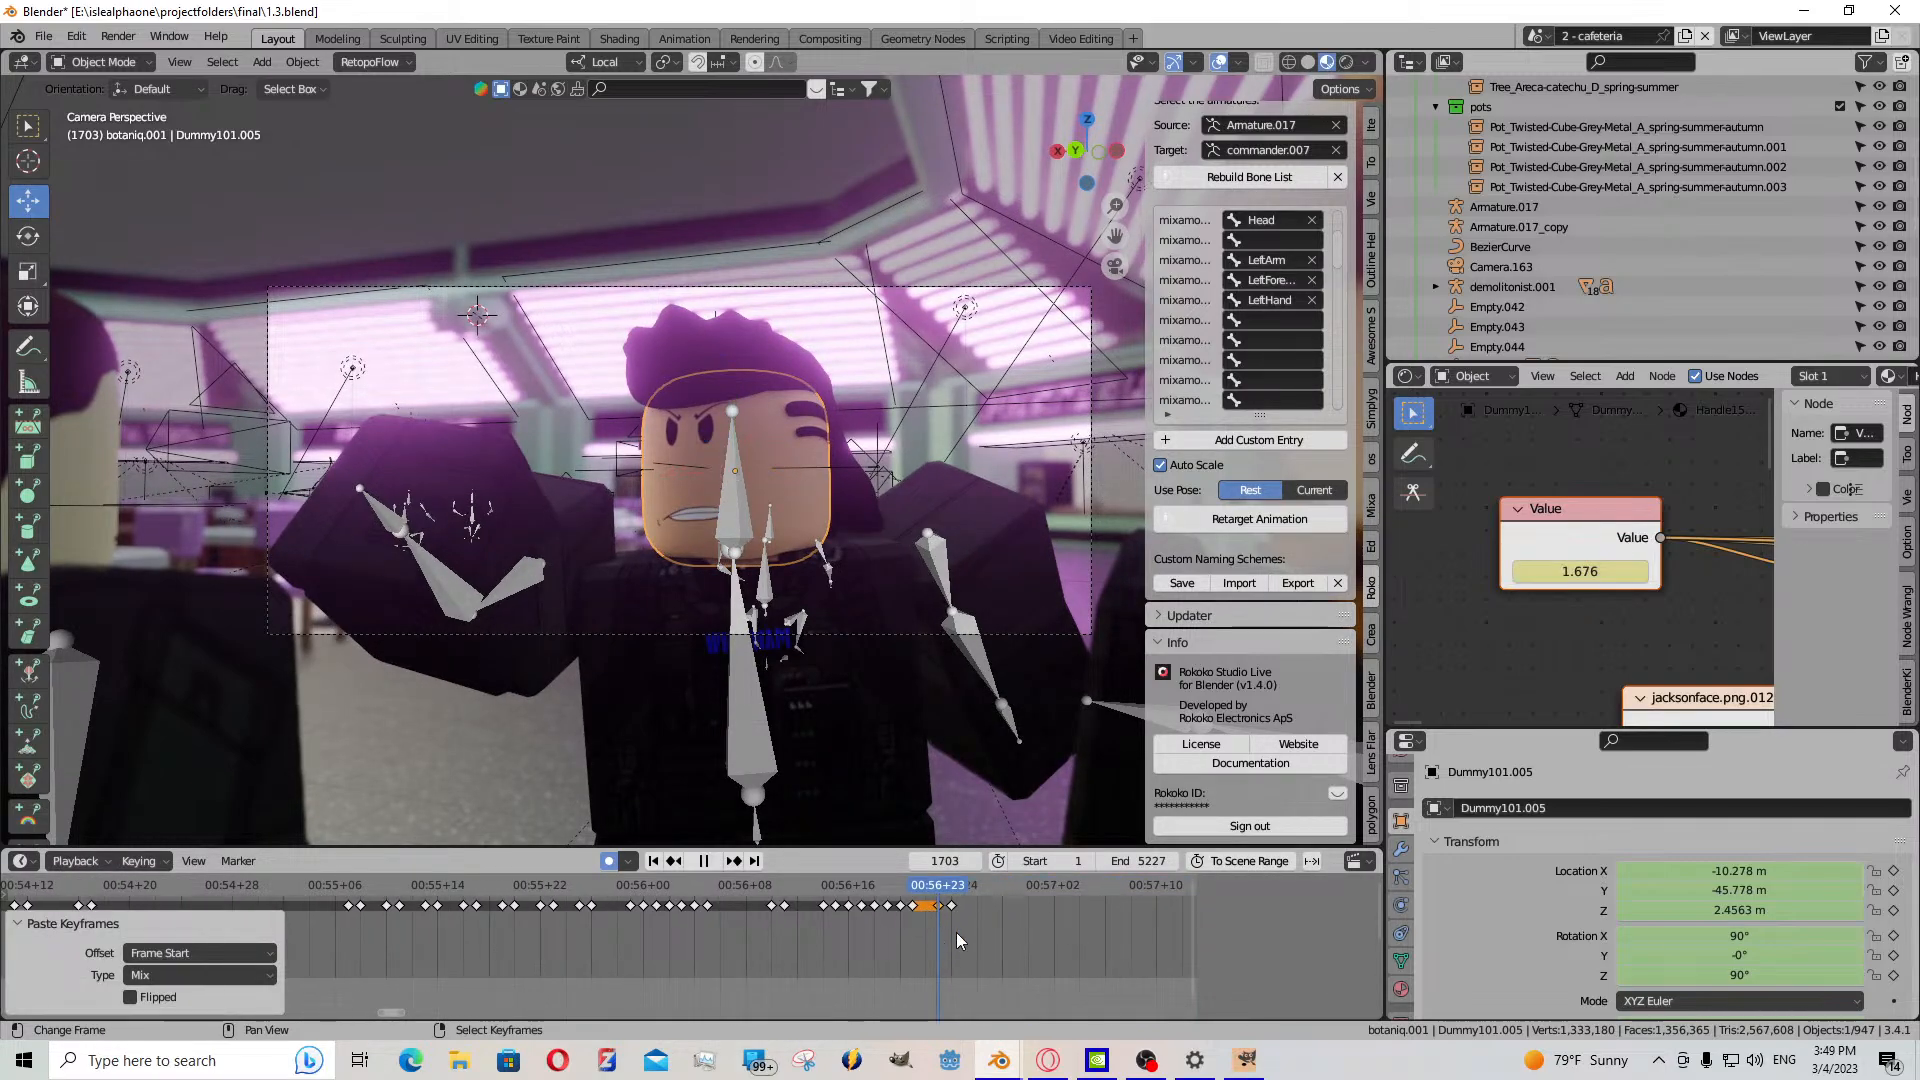
{"action": "key", "text": "space"}
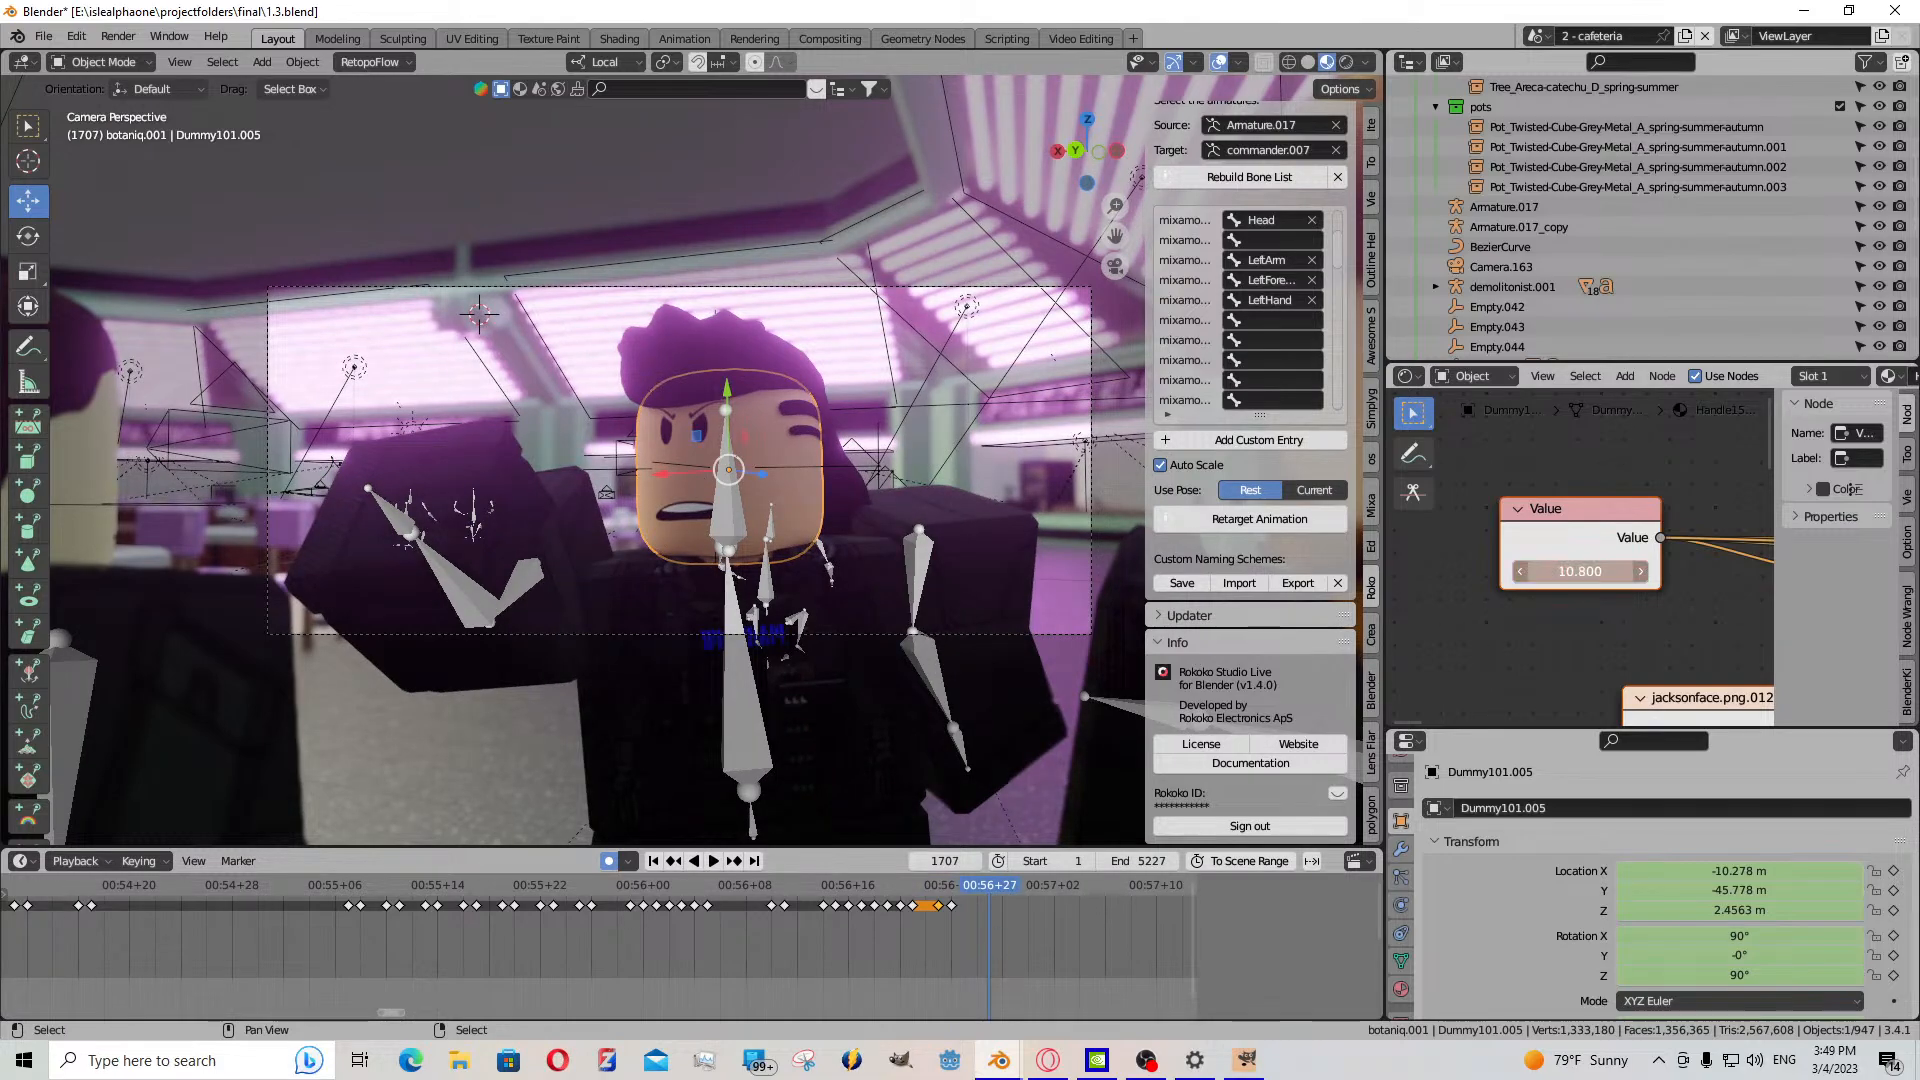
{"action": "left_click_drag", "start_coordinate": [1580, 571], "coordinate": [1530, 571]}
{"action": "key", "text": "i"}
{"action": "key", "text": "space"}
{"action": "left_click_drag", "start_coordinate": [988, 910], "coordinate": [1040, 916]}
{"action": "left_click", "coordinate": [952, 906]}
{"action": "key", "text": "ctrl+v"}
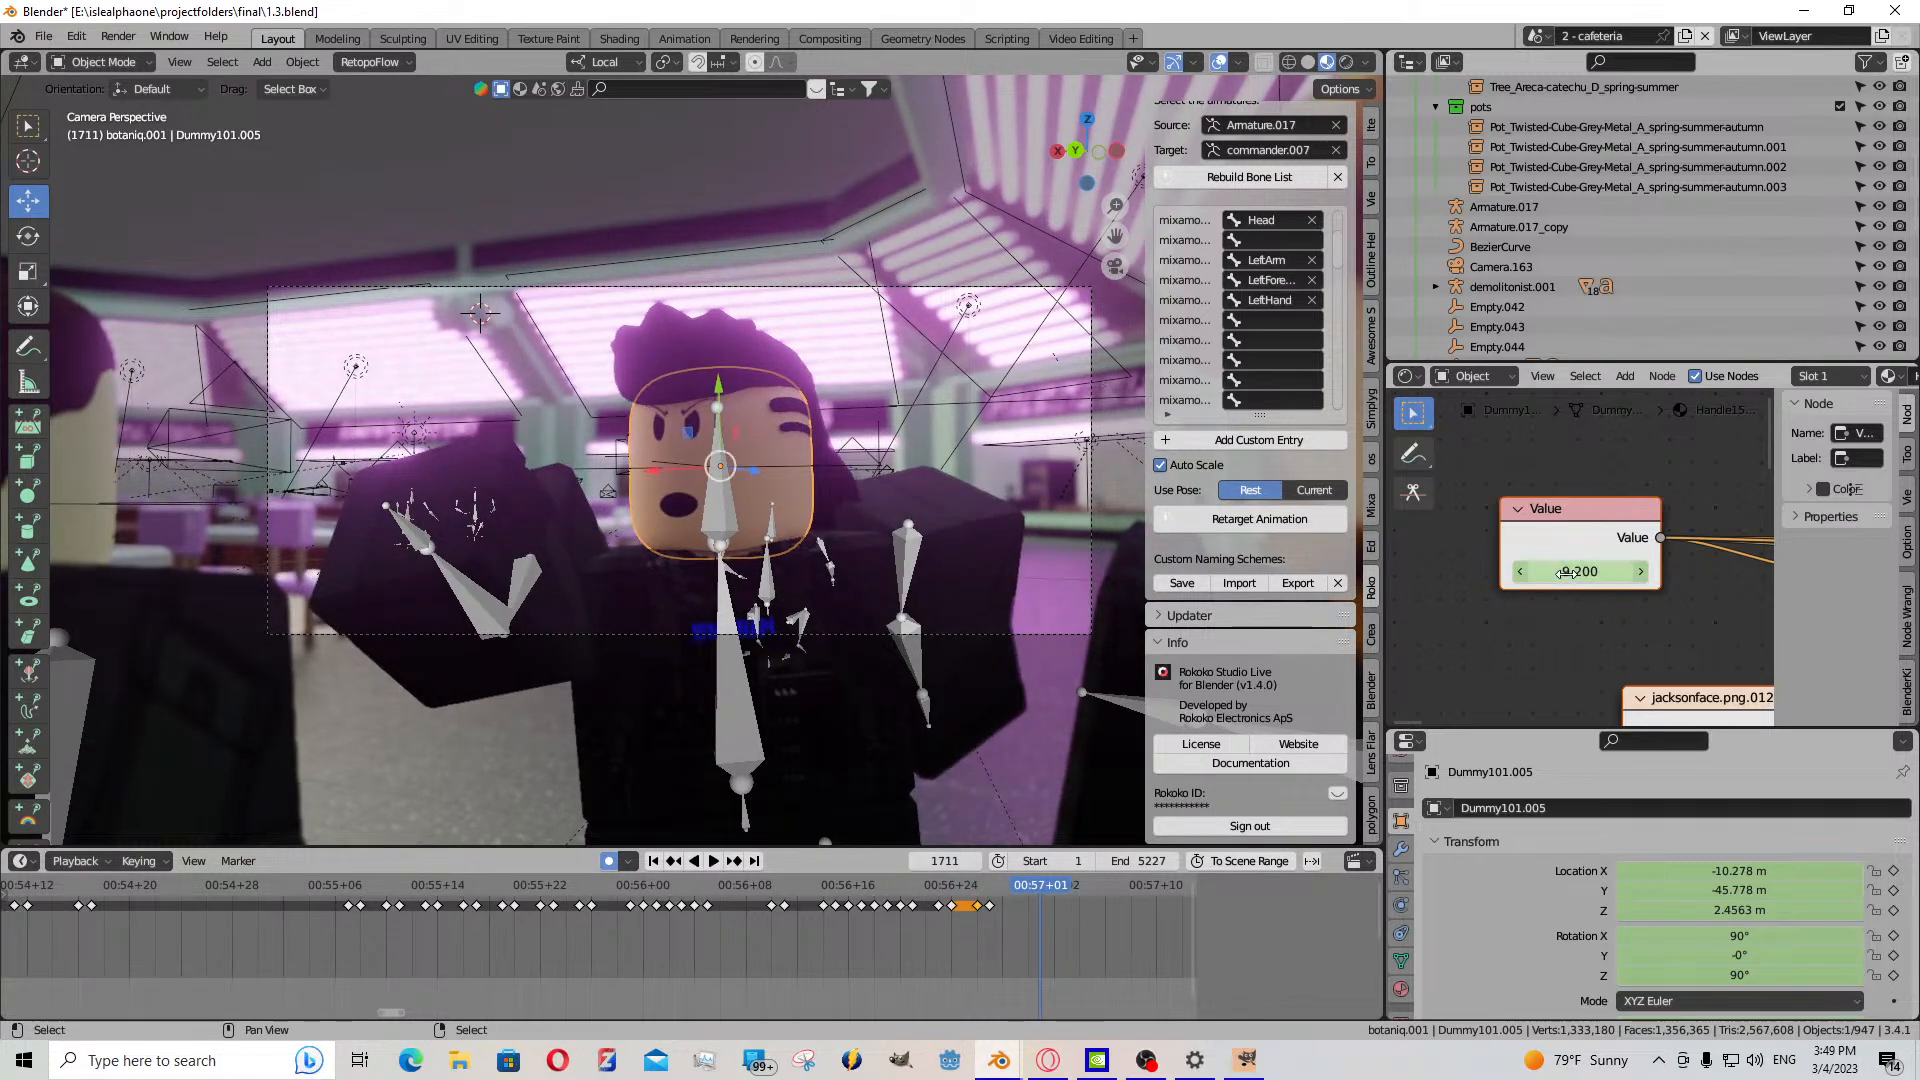
- Keyframe the Value at 1.300 on frame 1711 and move that keyframe back to frame 1709
{"action": "left_click_drag", "start_coordinate": [1566, 572], "coordinate": [1330, 571]}
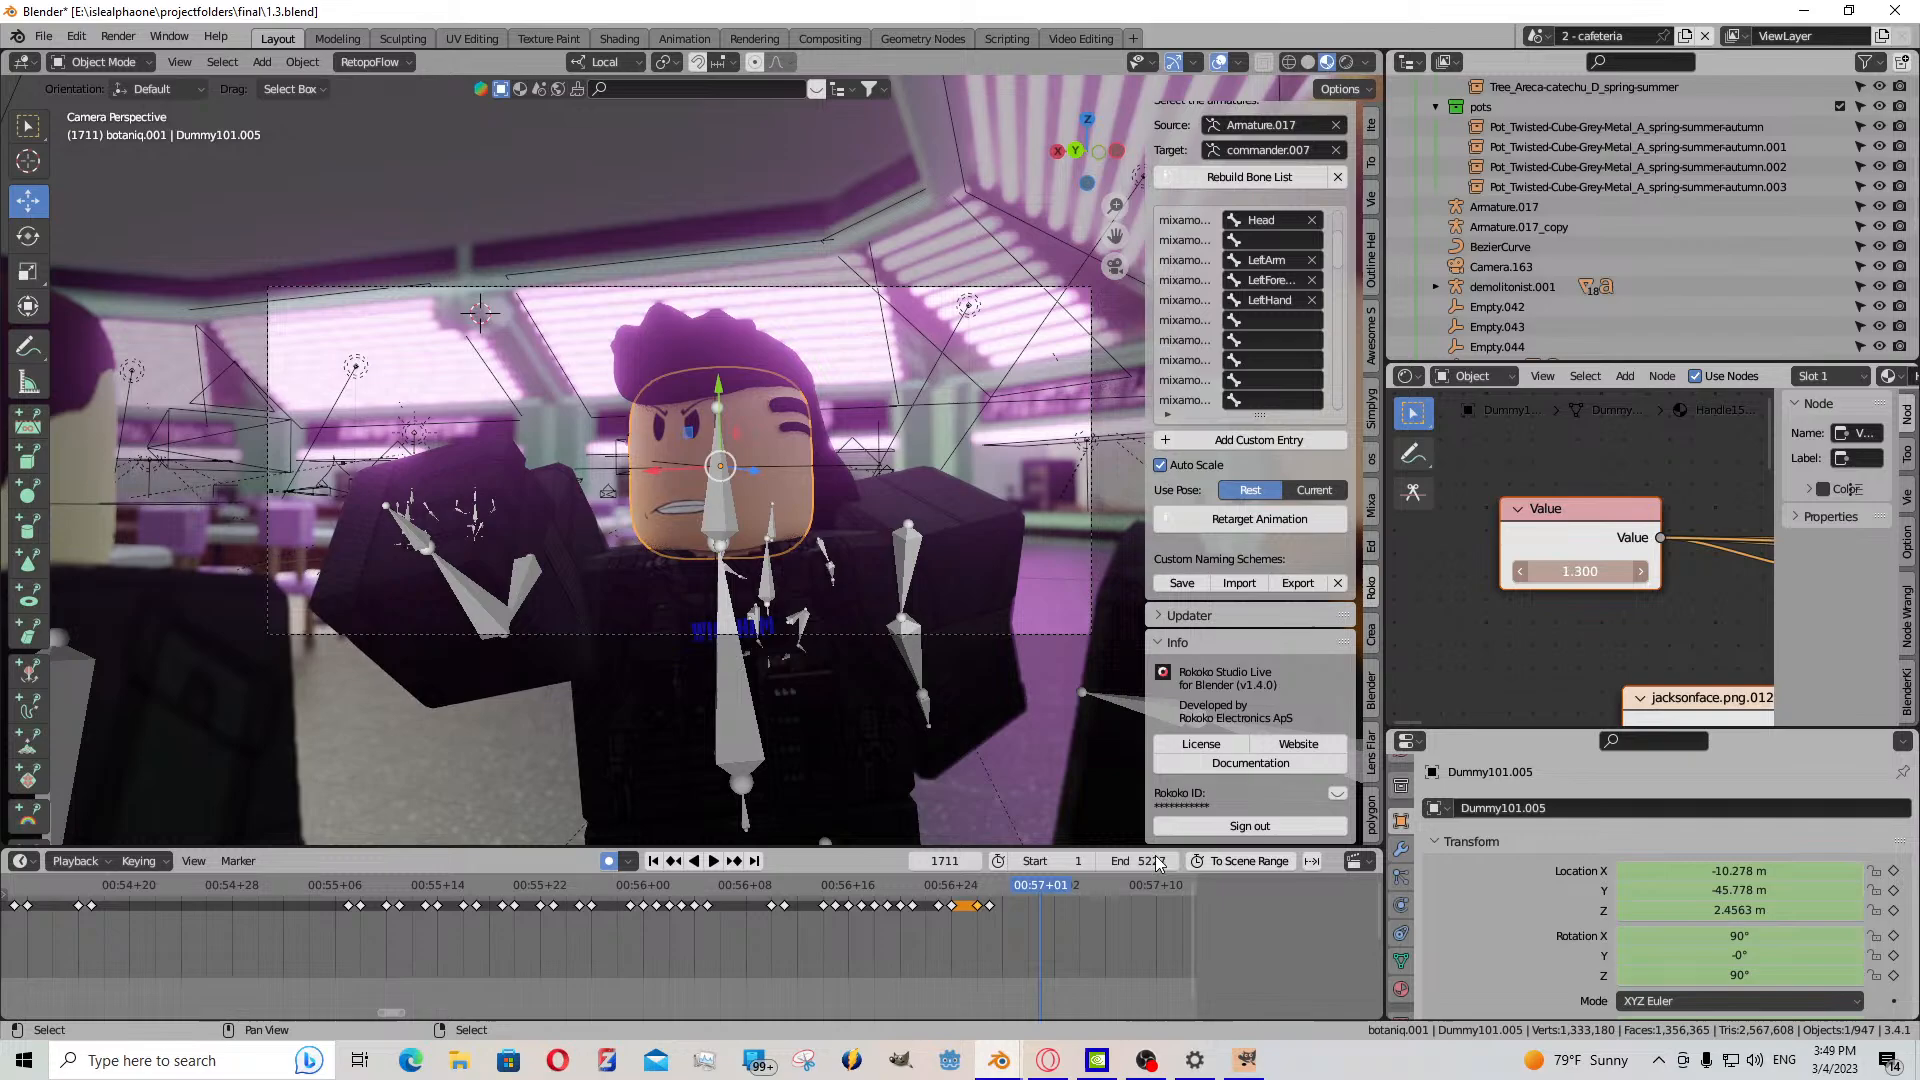
{"action": "left_click", "coordinate": [1017, 905]}
{"action": "mouse_move", "coordinate": [999, 913]}
{"action": "left_mouse_down"}
{"action": "mouse_move", "coordinate": [1045, 905]}
{"action": "mouse_move", "coordinate": [1017, 925]}
{"action": "left_mouse_up"}
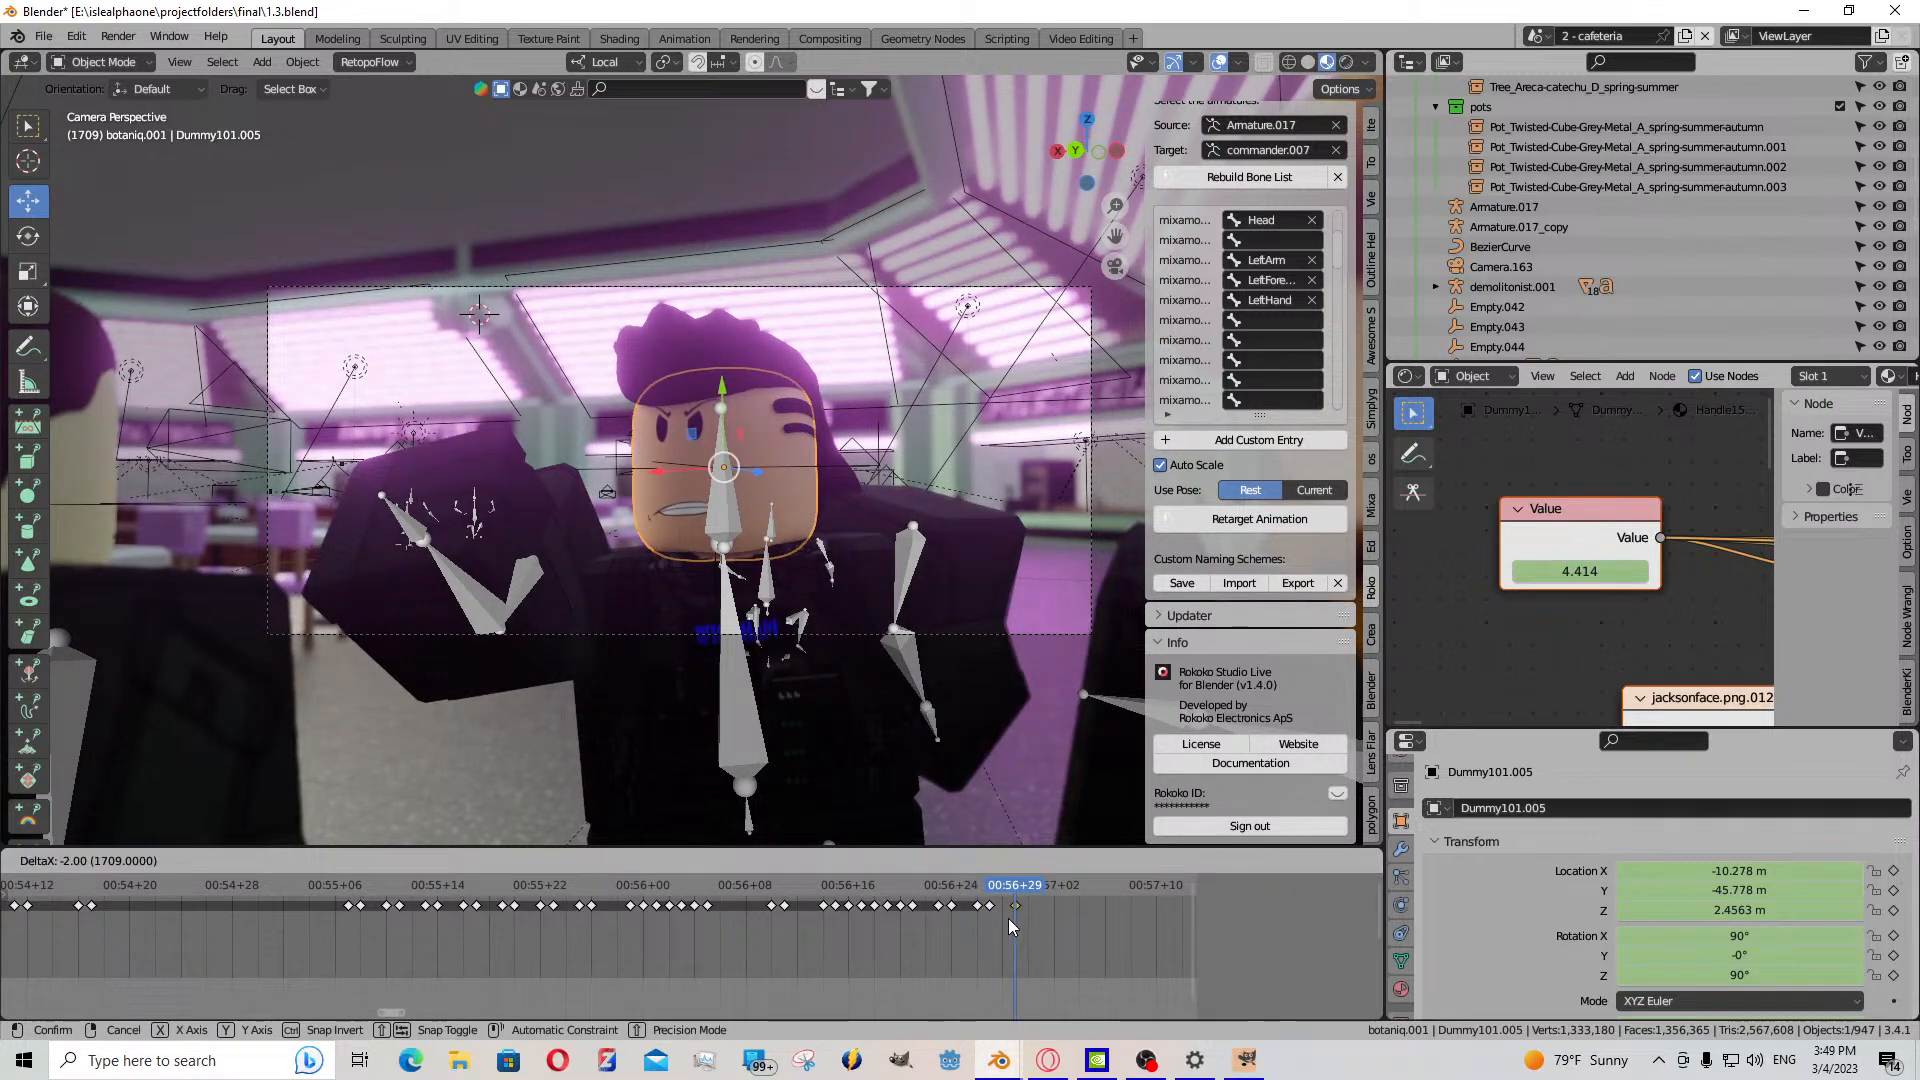
{"action": "left_click", "coordinate": [1015, 922]}
- Paste a copy of the 9.200 keyframe at frame 1708 and shift it and the 1.300 keyframe one frame forward
{"action": "left_click", "coordinate": [1000, 920]}
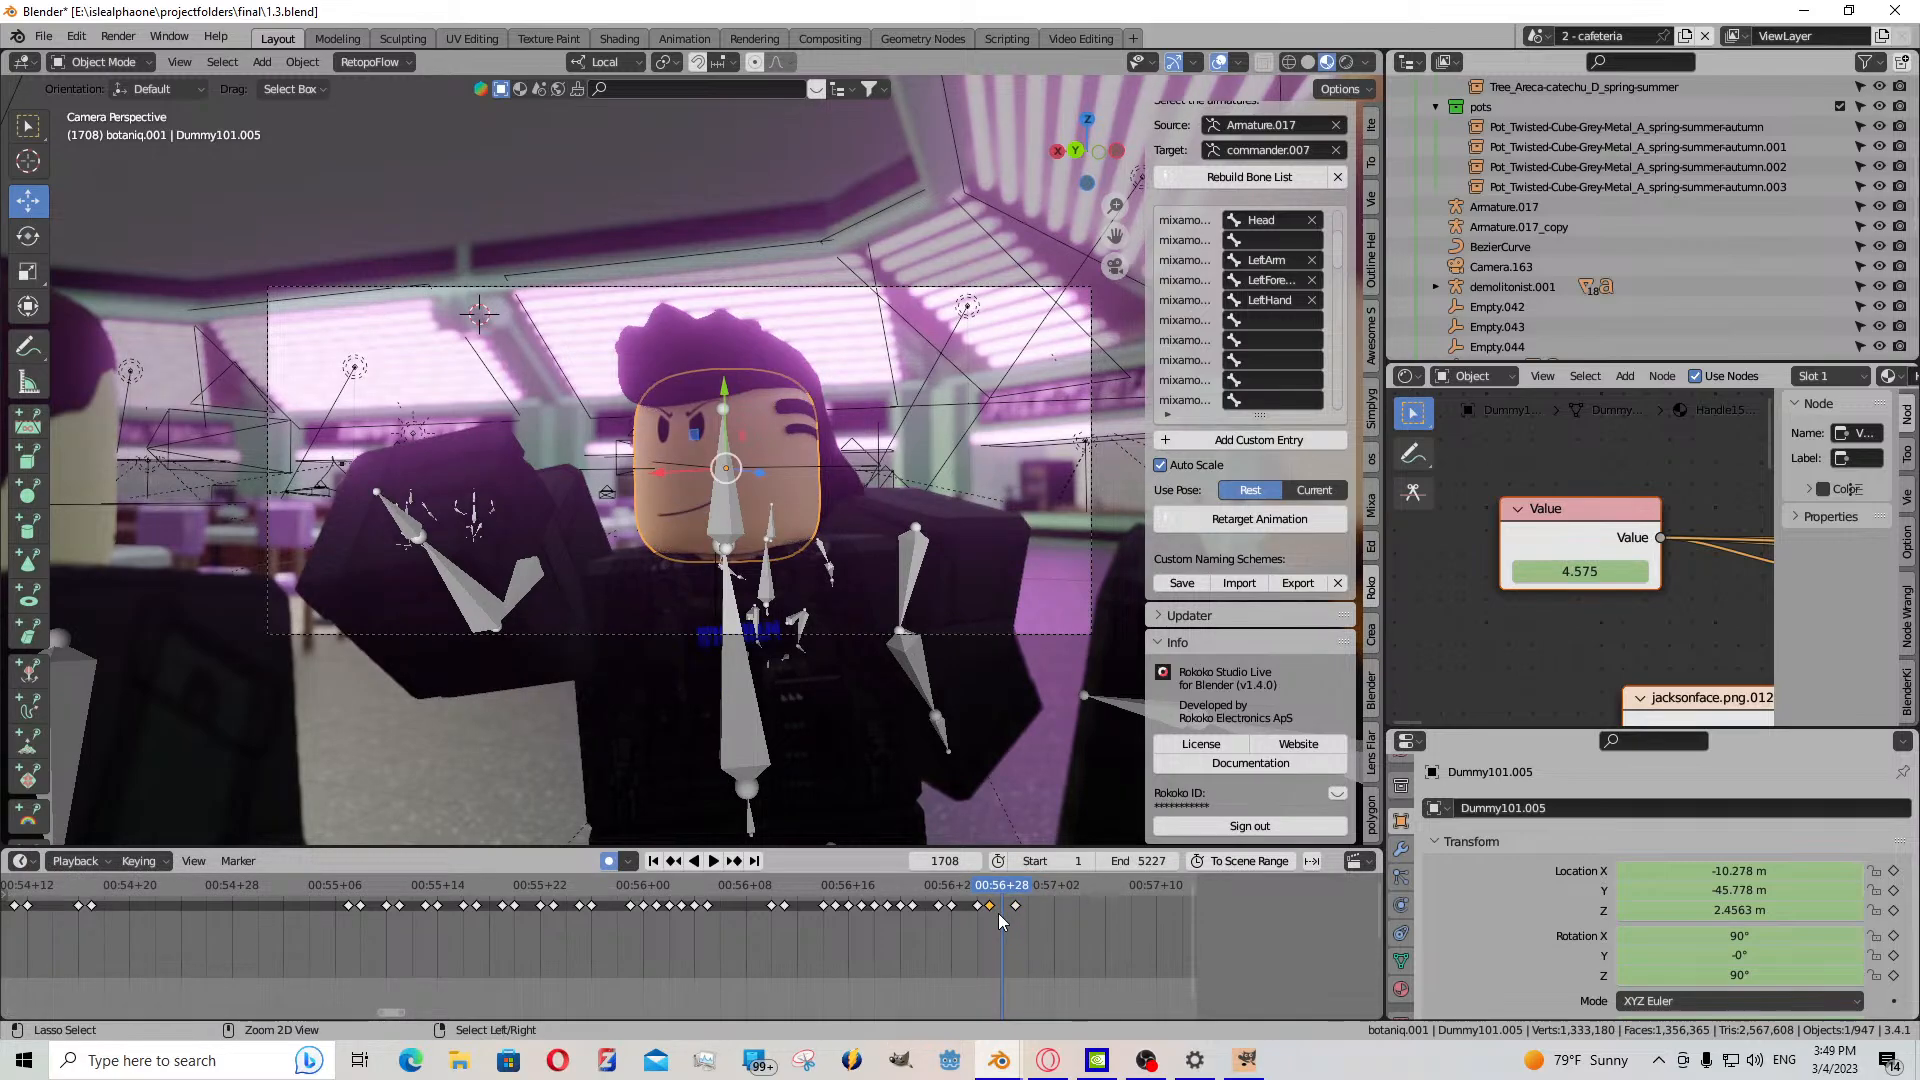
{"action": "key", "text": "ctrl+v"}
{"action": "left_click_drag", "start_coordinate": [1017, 910], "coordinate": [1032, 914]}
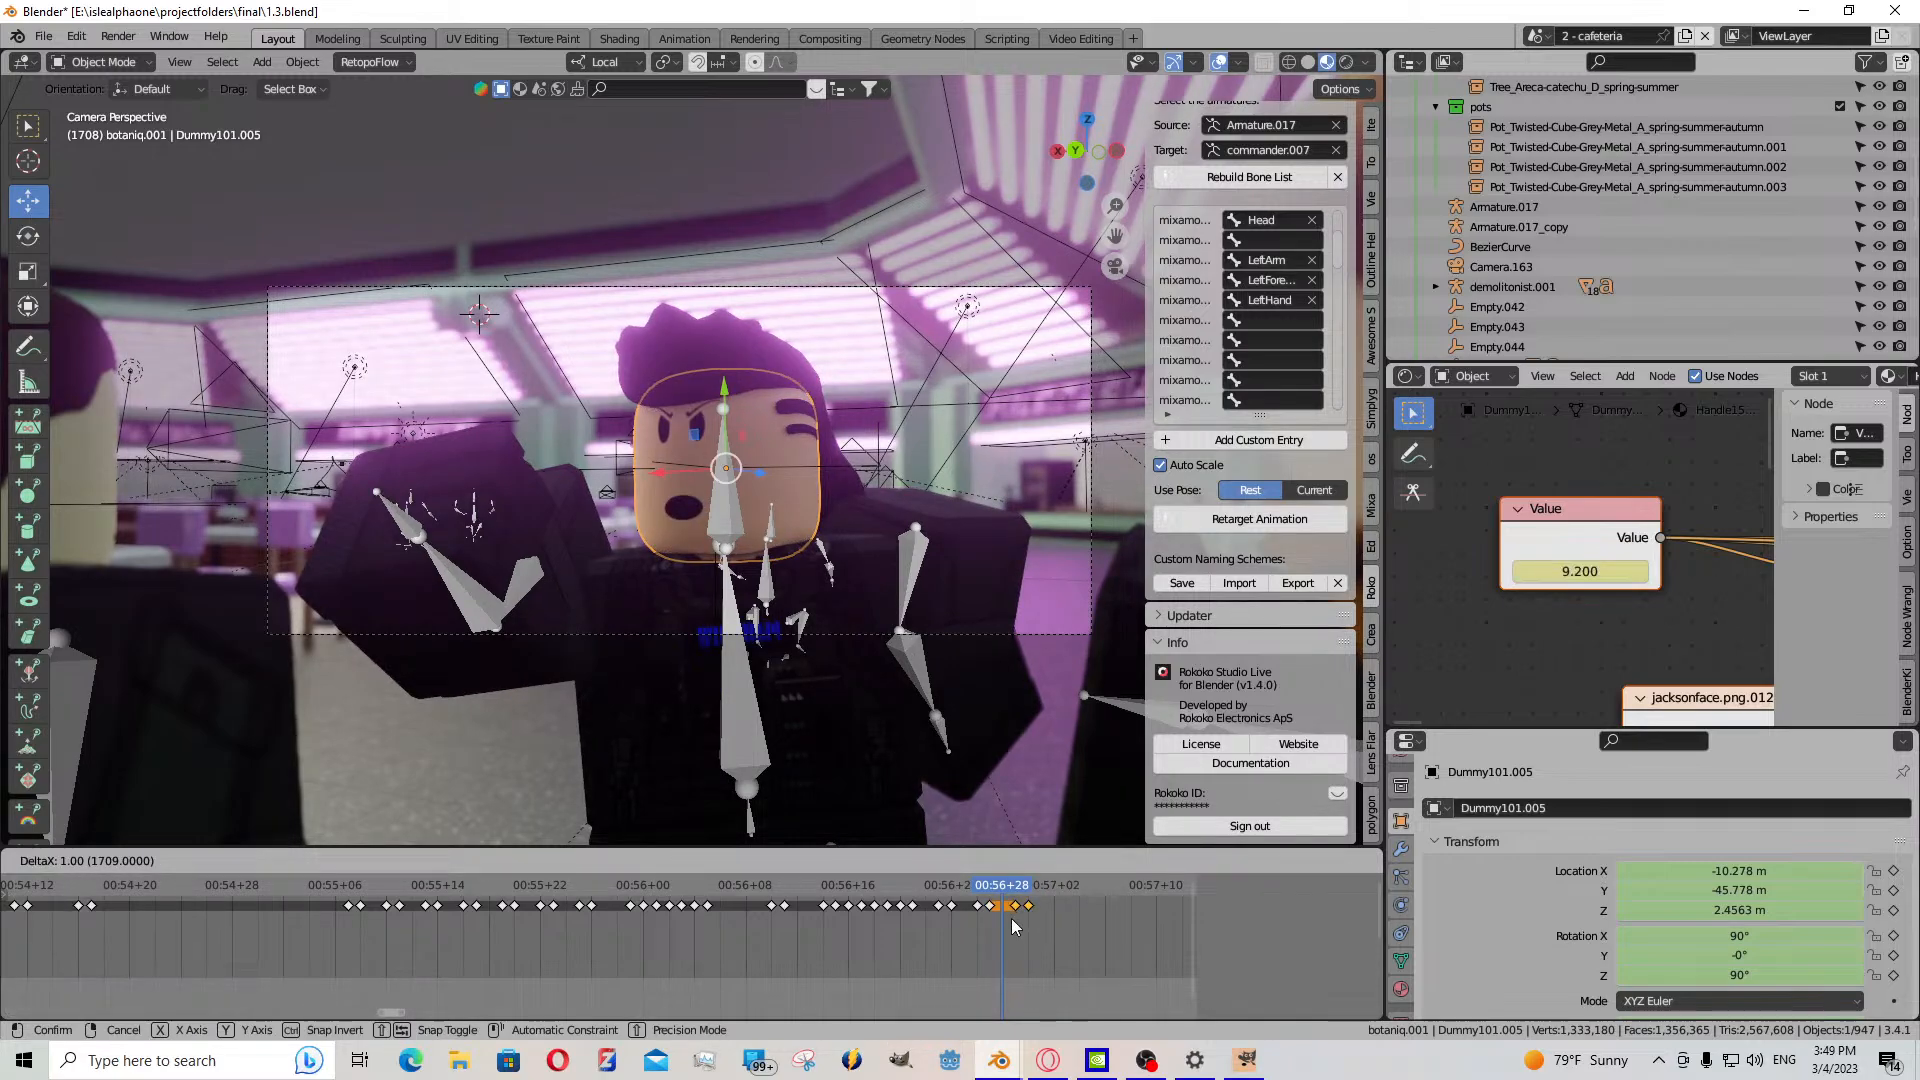
{"action": "left_click", "coordinate": [1022, 921]}
- Keyframe the Value at 3.200 on frame 1712 and paste a copy of the 1.300 keyframe at frame 1711
{"action": "left_click", "coordinate": [1050, 921]}
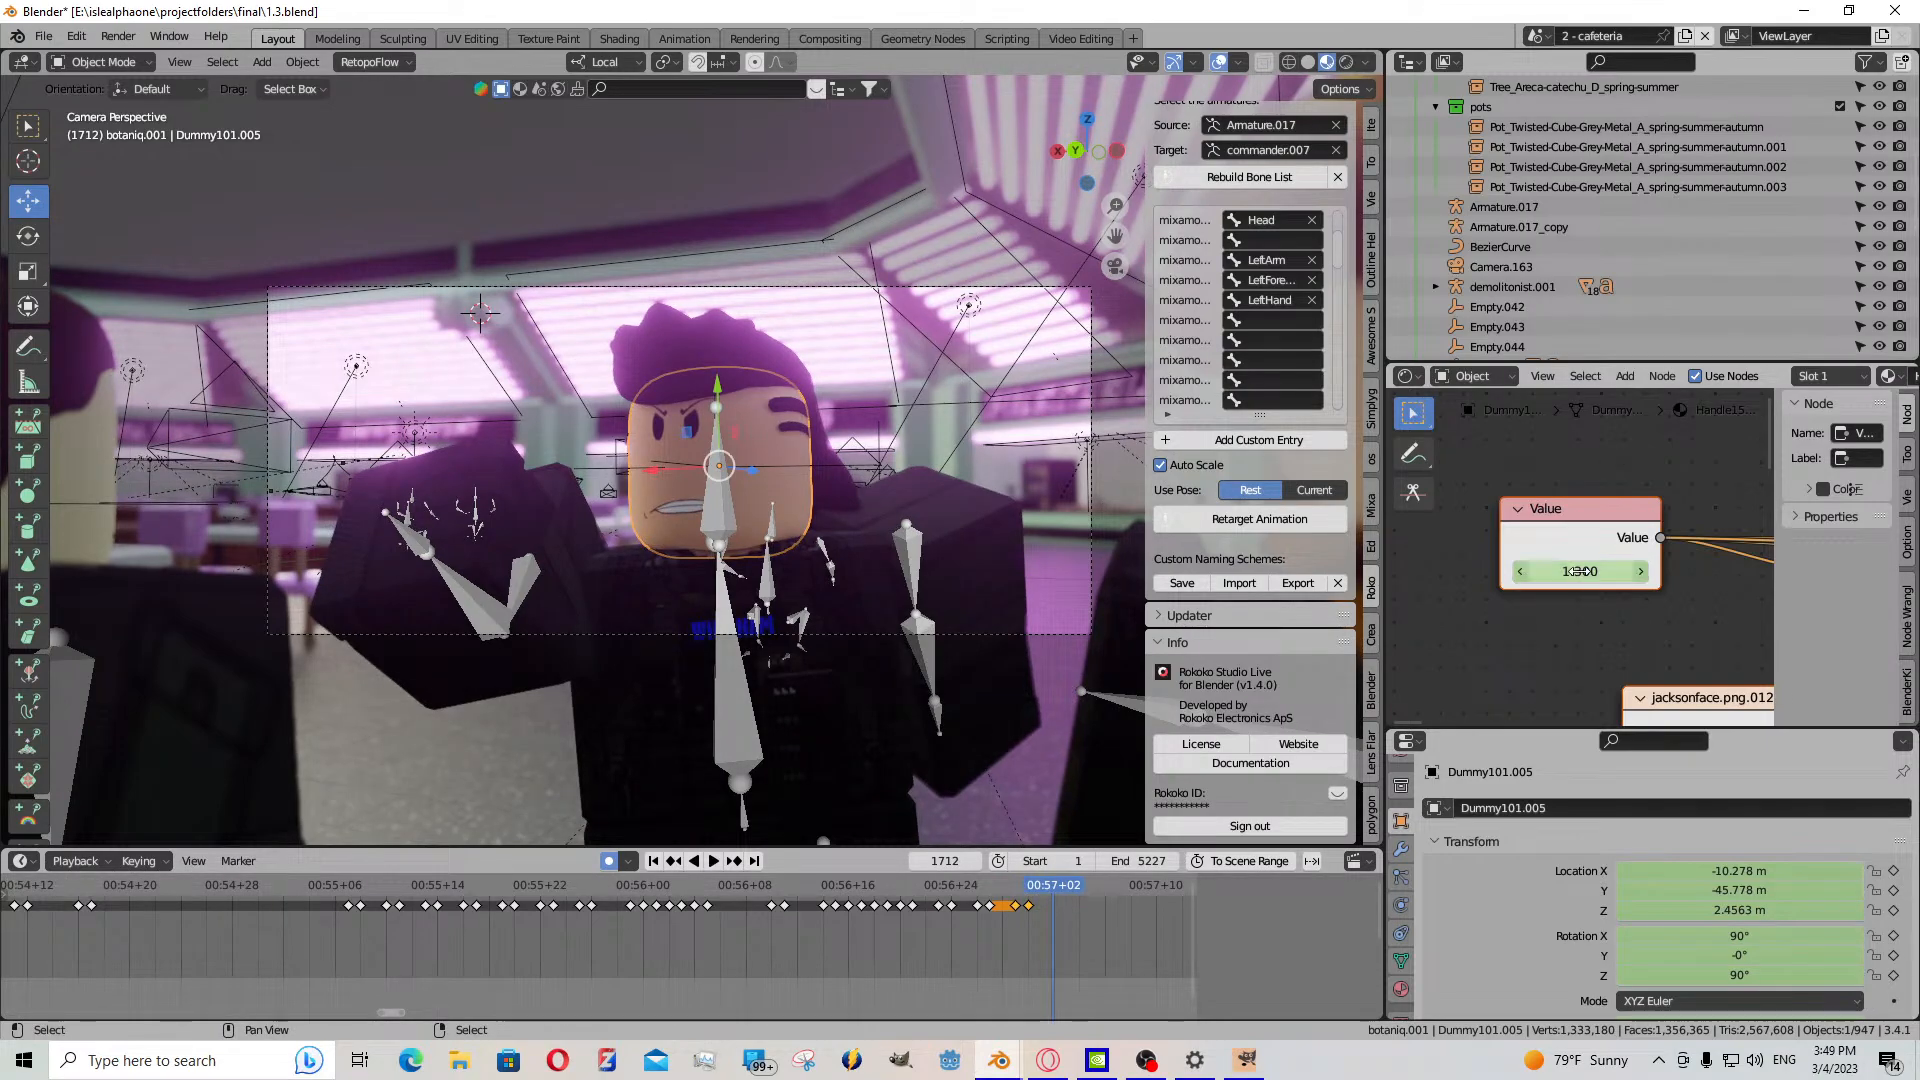
{"action": "left_click_drag", "start_coordinate": [1580, 571], "coordinate": [1640, 571]}
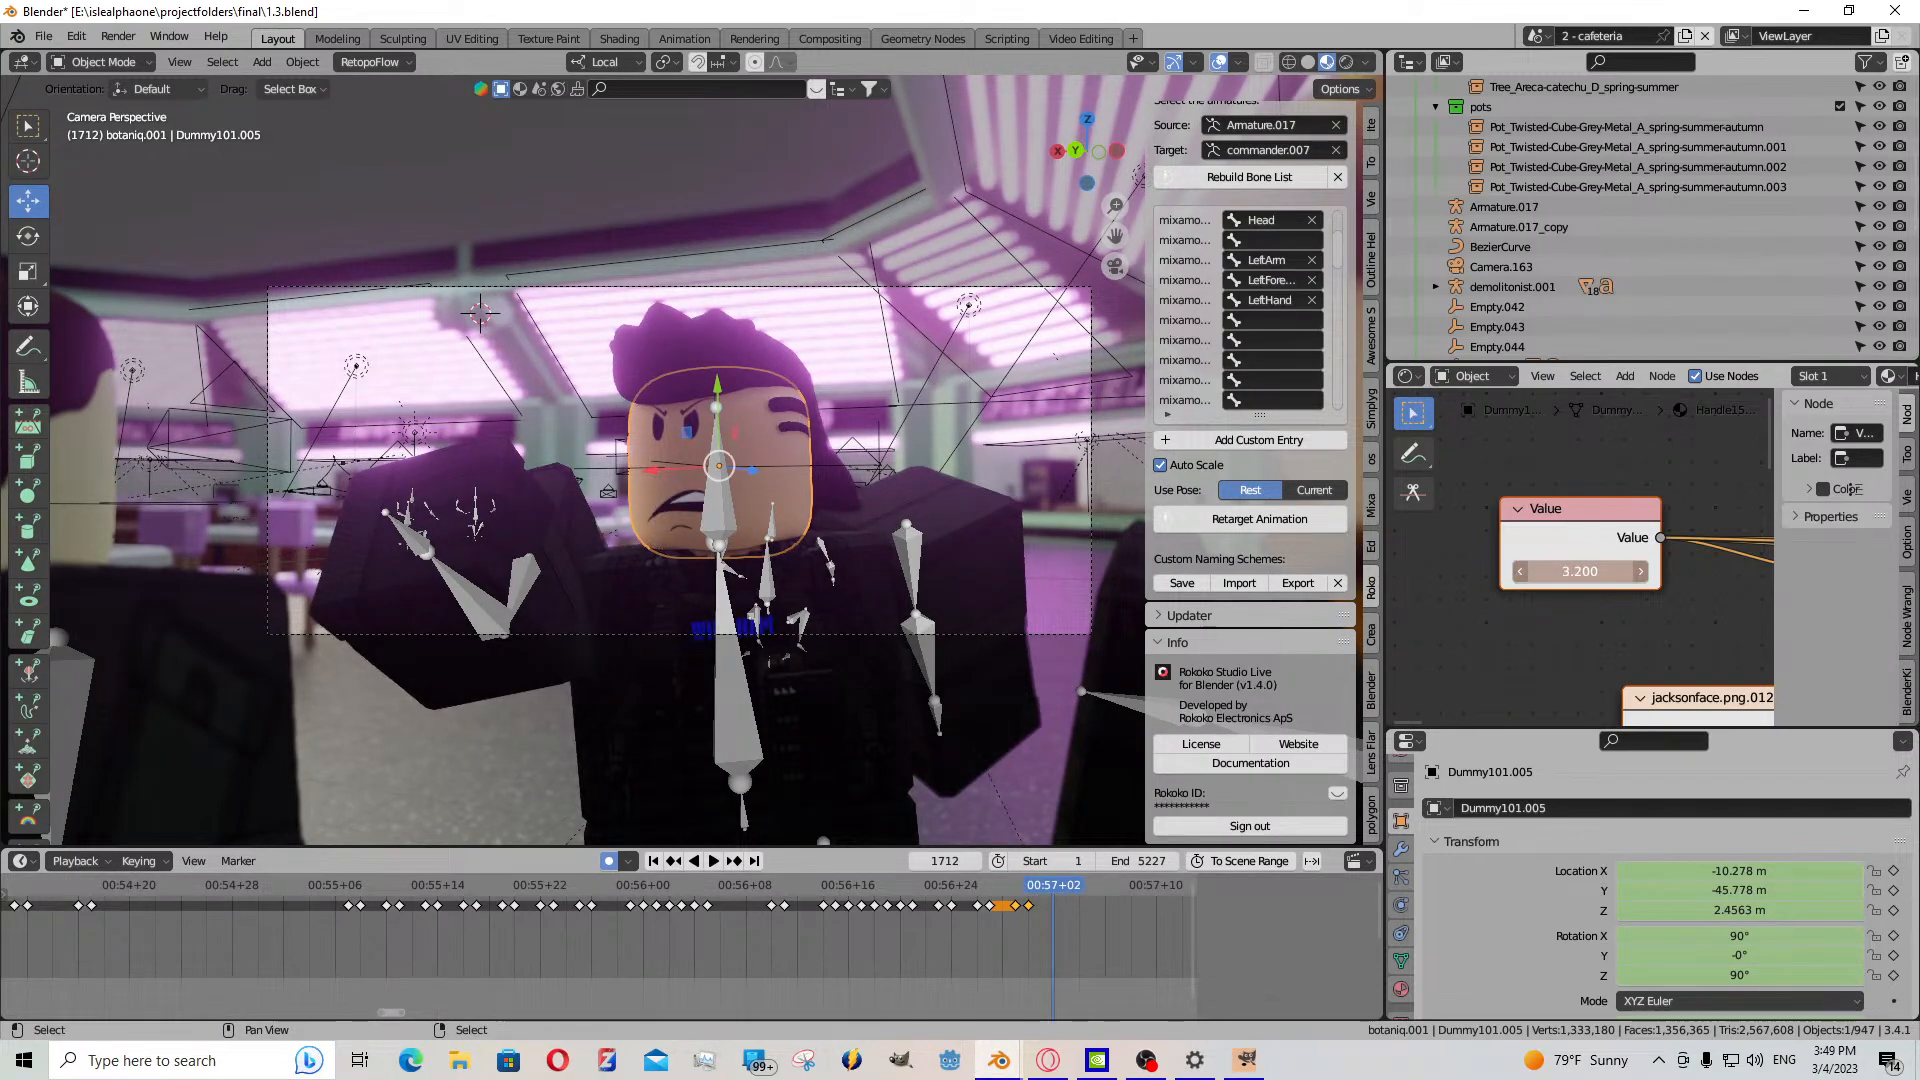
{"action": "left_click", "coordinate": [1043, 922]}
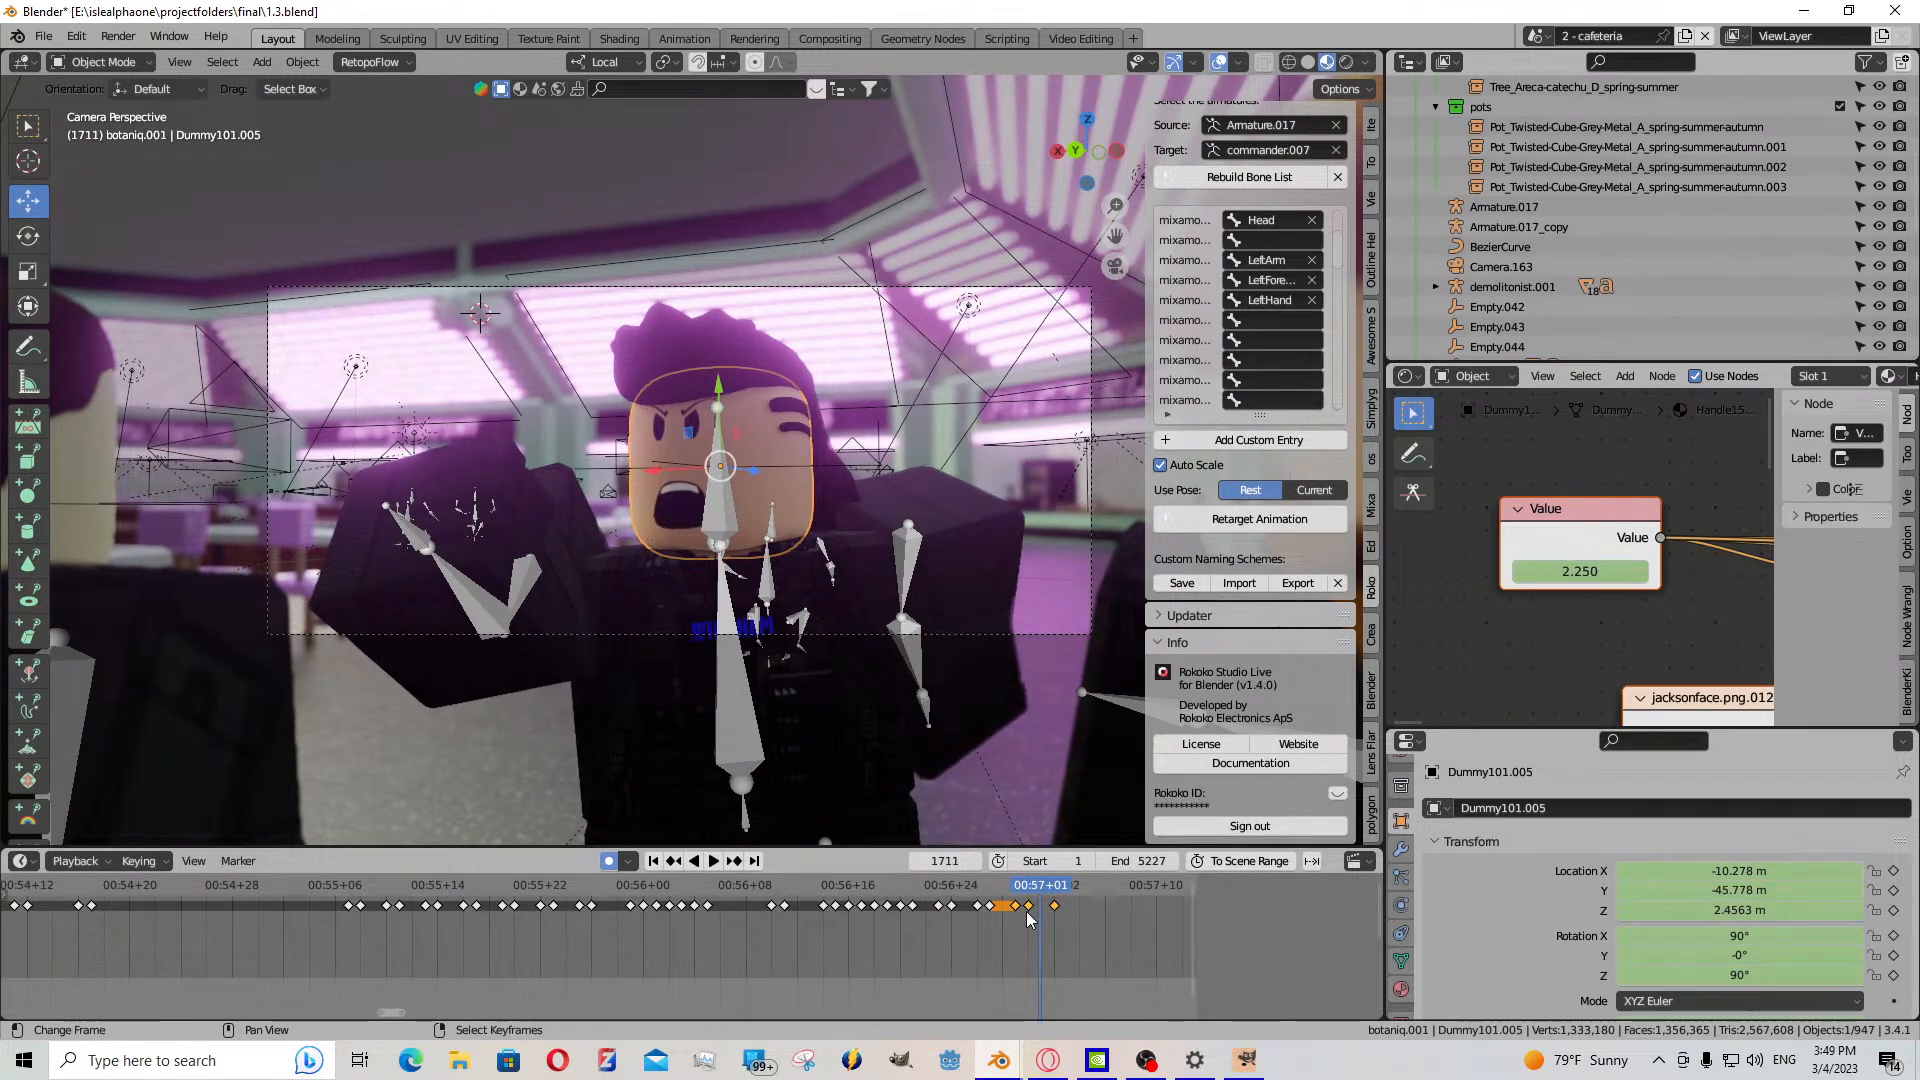
{"action": "left_click", "coordinate": [1029, 906]}
{"action": "key", "text": "ctrl+v"}
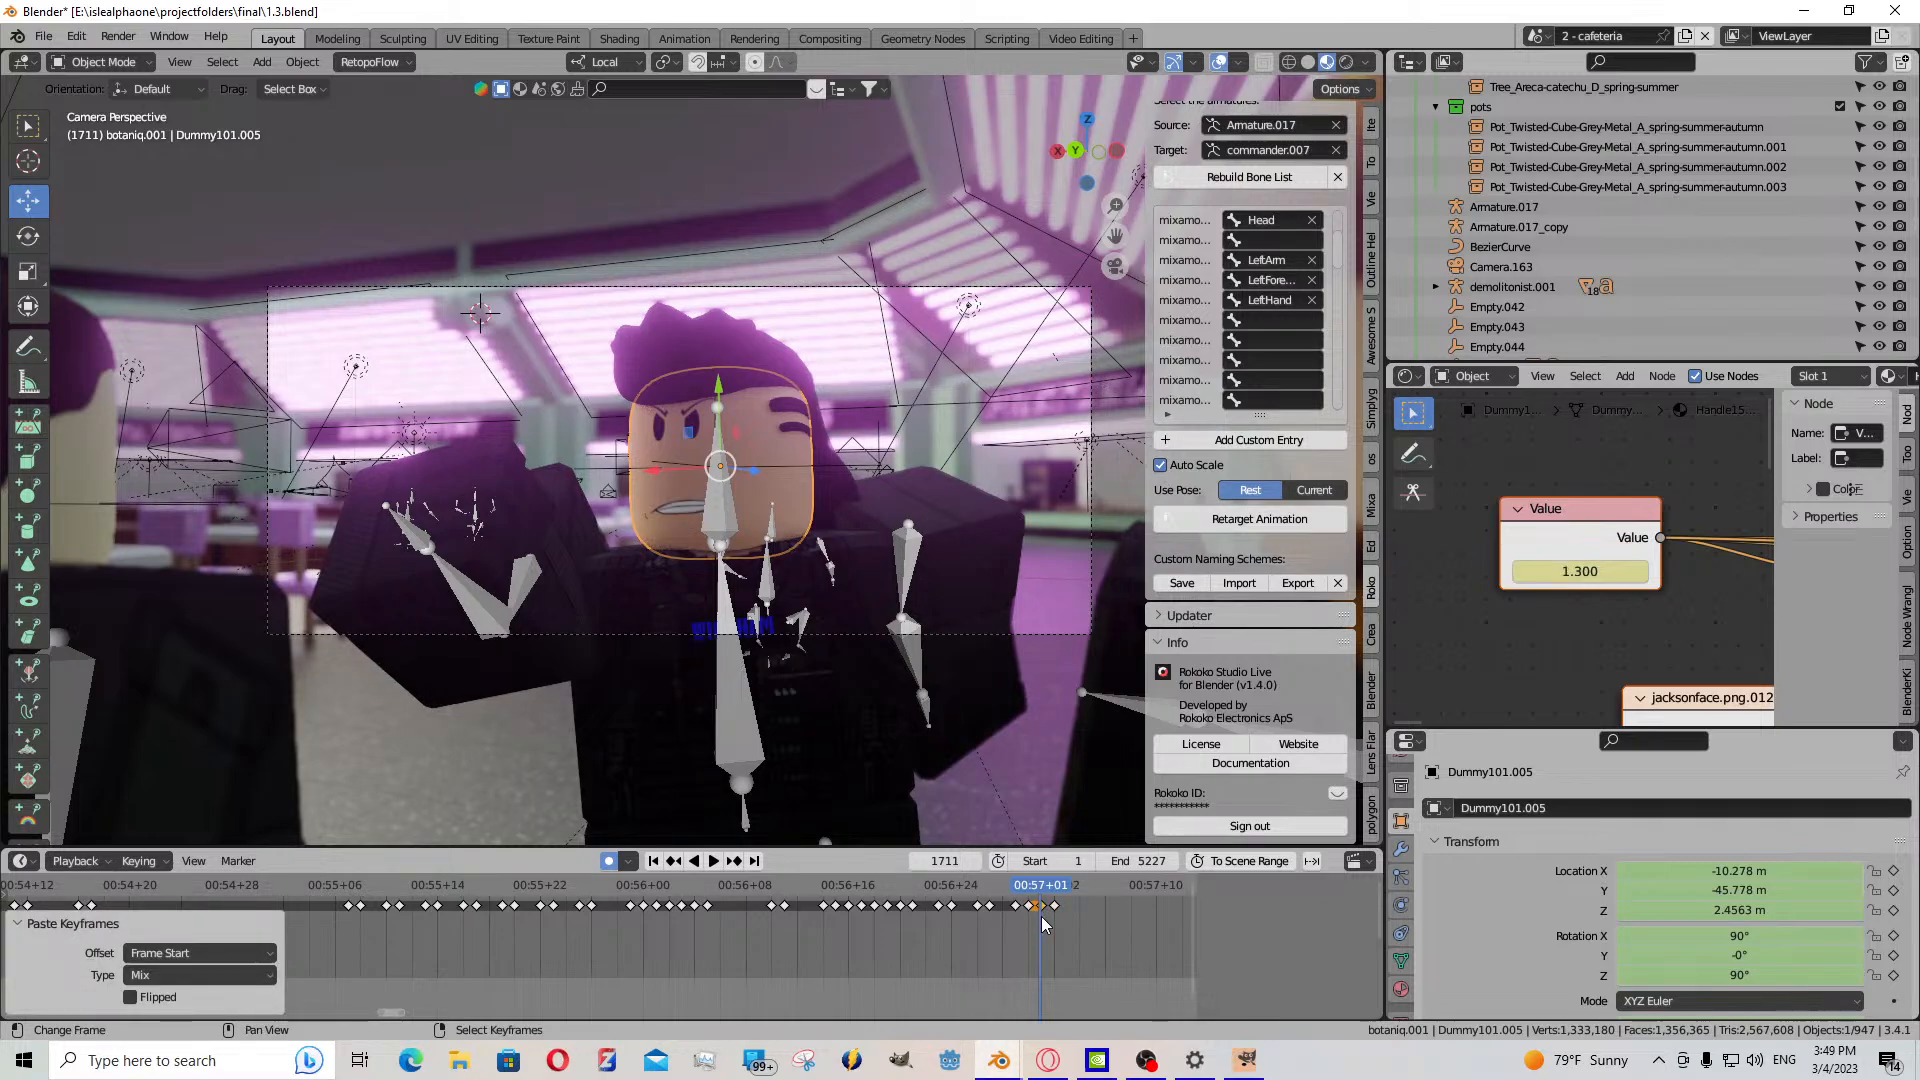
- Keyframe the Value at 1.900 on frame 1717 and paste a copy of the 3.200 keyframe at frame 1716
{"action": "key", "text": "space"}
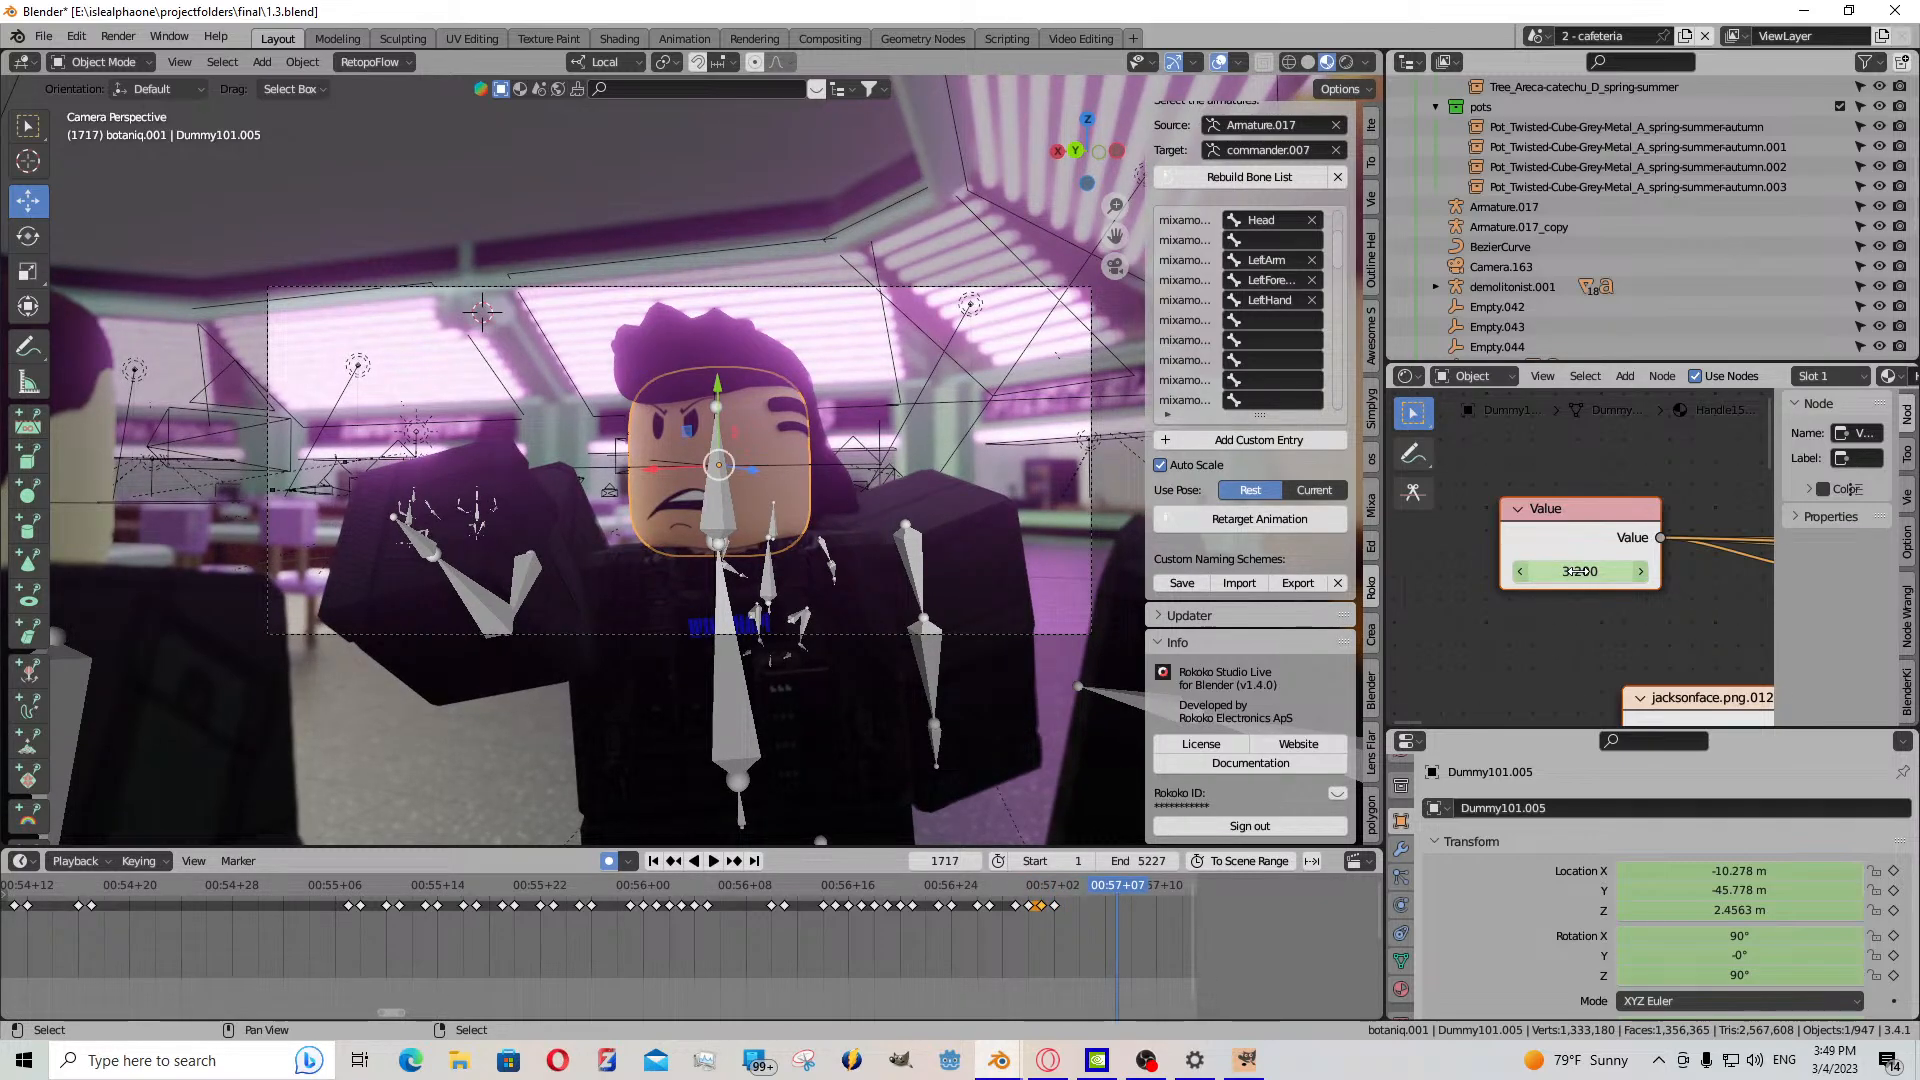
{"action": "key", "text": "space"}
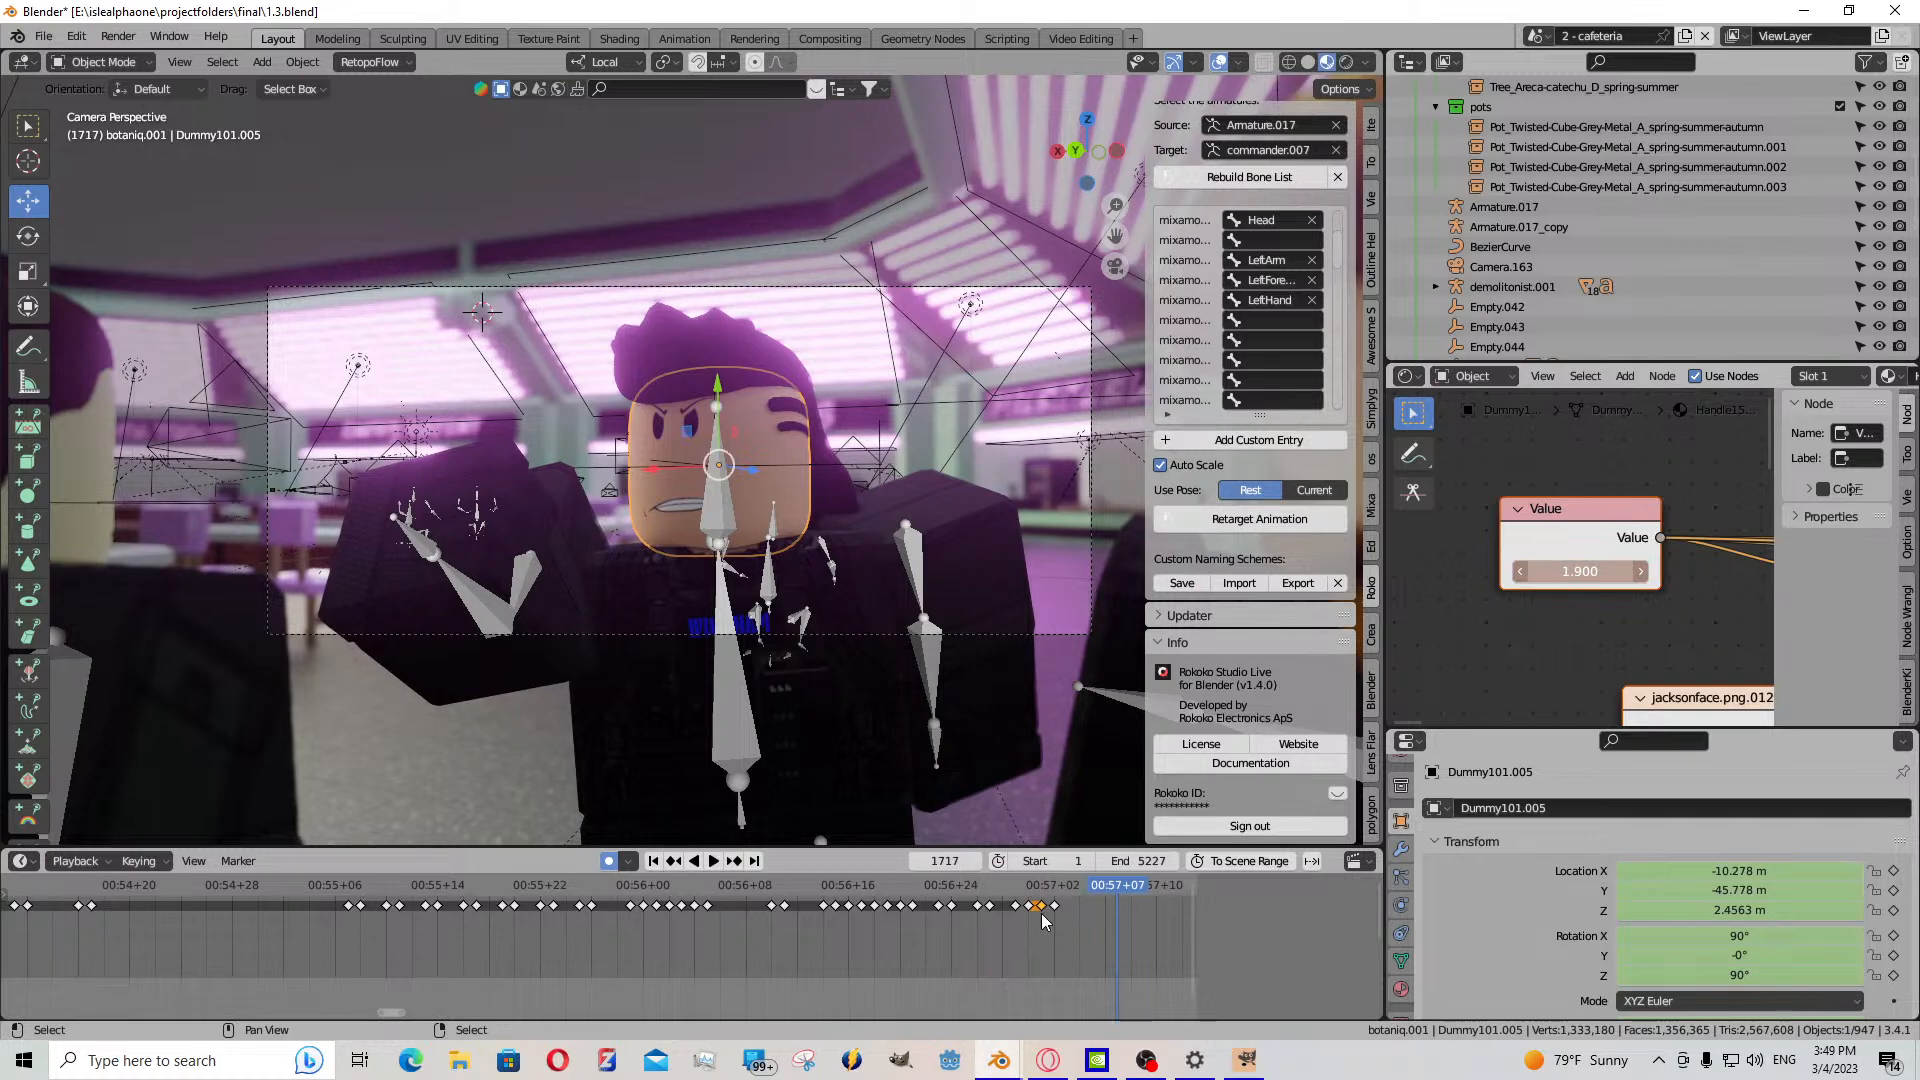
{"action": "key", "text": "i"}
{"action": "left_click", "coordinate": [1107, 926]}
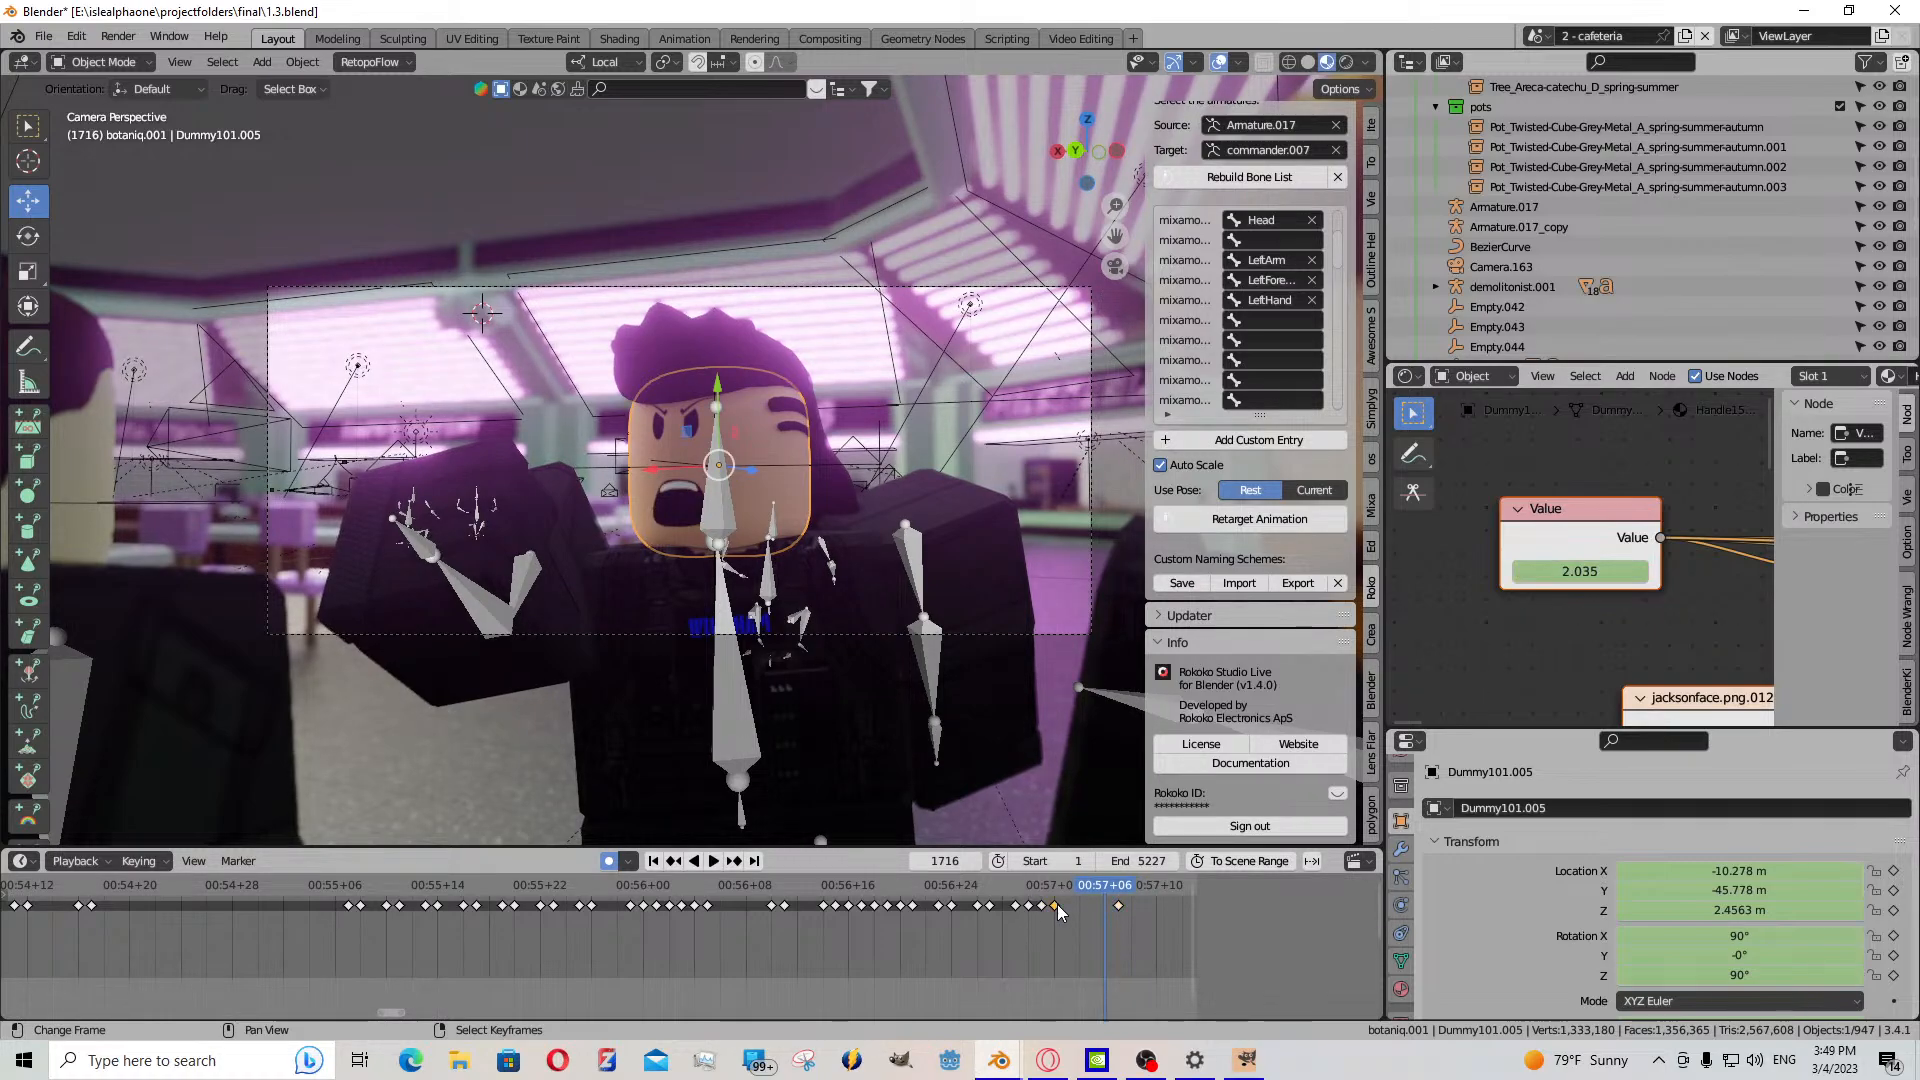
{"action": "key", "text": "ctrl+v"}
- Play back the mouth movement, return to frame 1717 and rekey the Value there at 10.300
{"action": "key", "text": "space"}
{"action": "left_click_drag", "start_coordinate": [1134, 919], "coordinate": [1095, 916]}
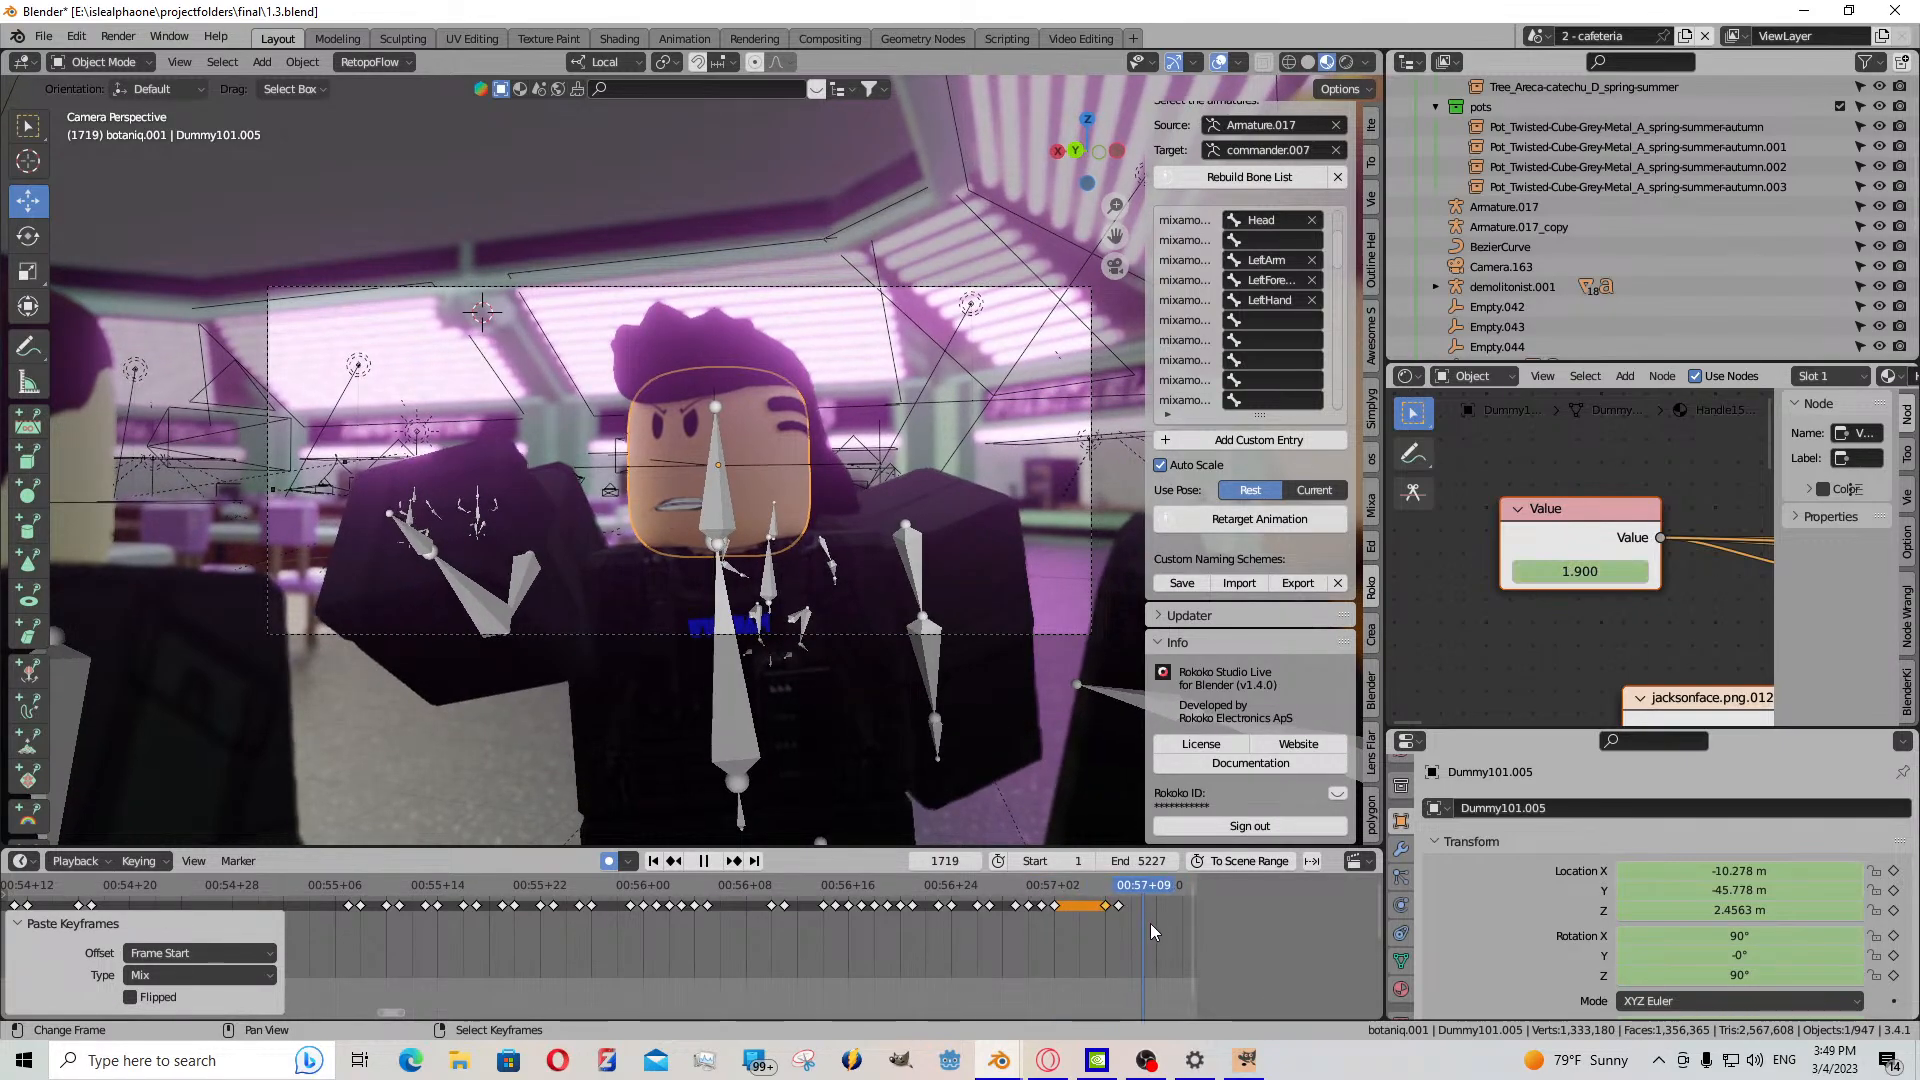
{"action": "key", "text": "space"}
{"action": "key", "text": "Left"}
{"action": "key", "text": "Left"}
{"action": "key", "text": "Left"}
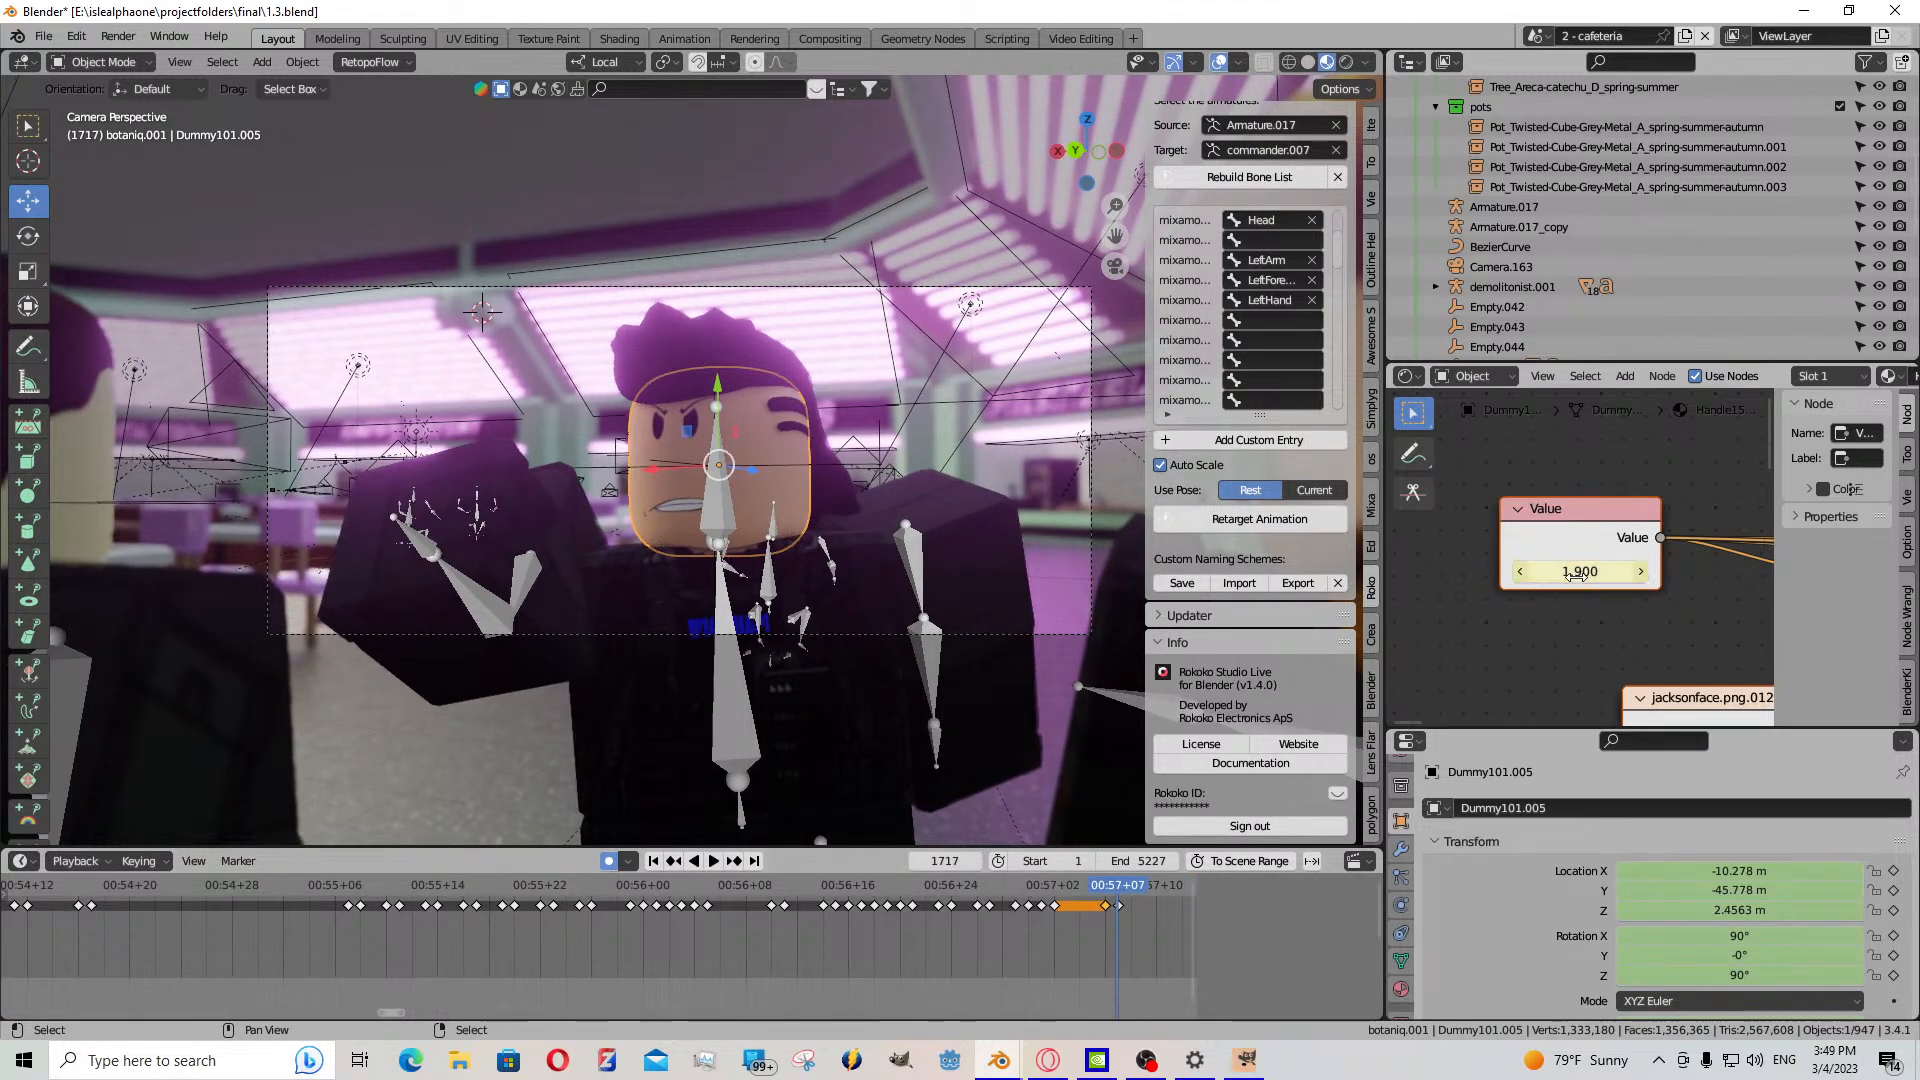
{"action": "left_click_drag", "start_coordinate": [1579, 571], "coordinate": [1599, 571]}
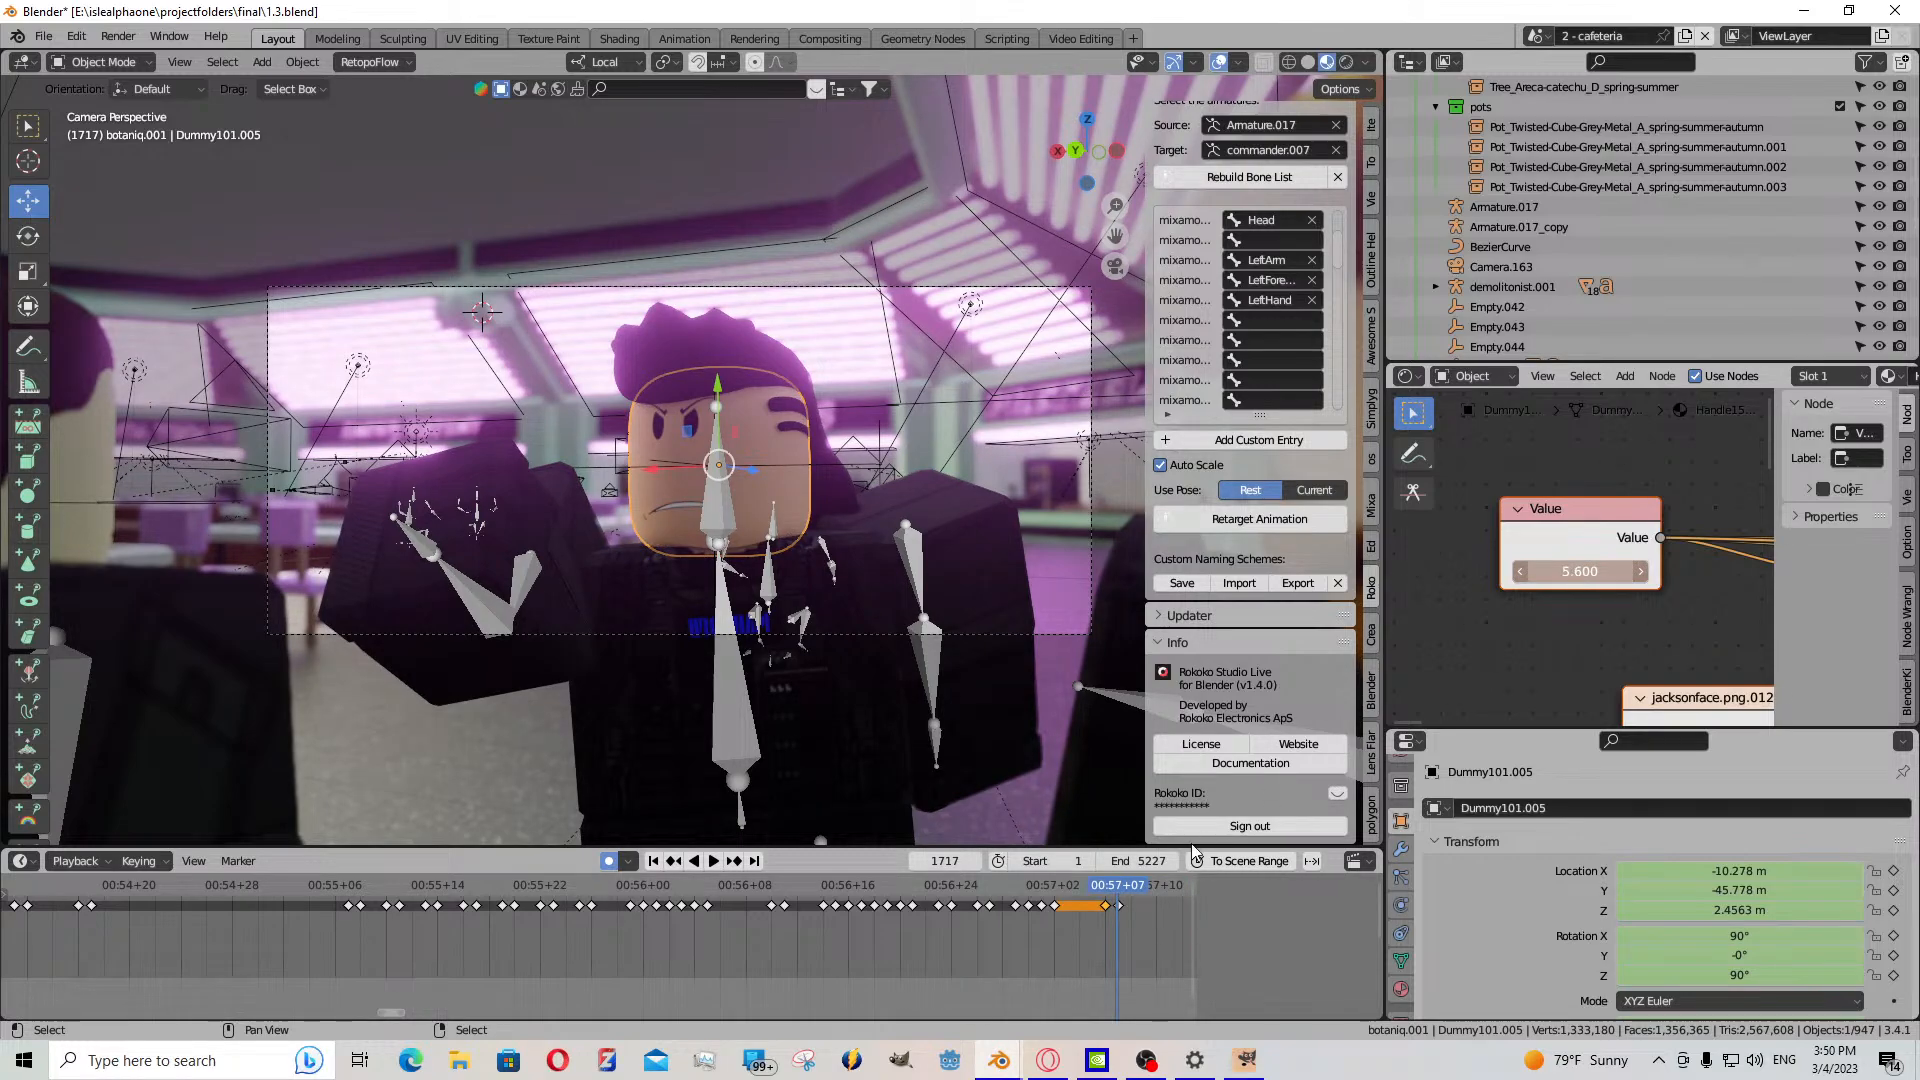
{"action": "middle_click_drag", "start_coordinate": [1096, 926], "coordinate": [1006, 926]}
{"action": "mouse_move", "coordinate": [1006, 926]}
{"action": "left_mouse_down"}
{"action": "mouse_move", "coordinate": [1064, 929]}
{"action": "mouse_move", "coordinate": [1032, 922]}
{"action": "left_mouse_up"}
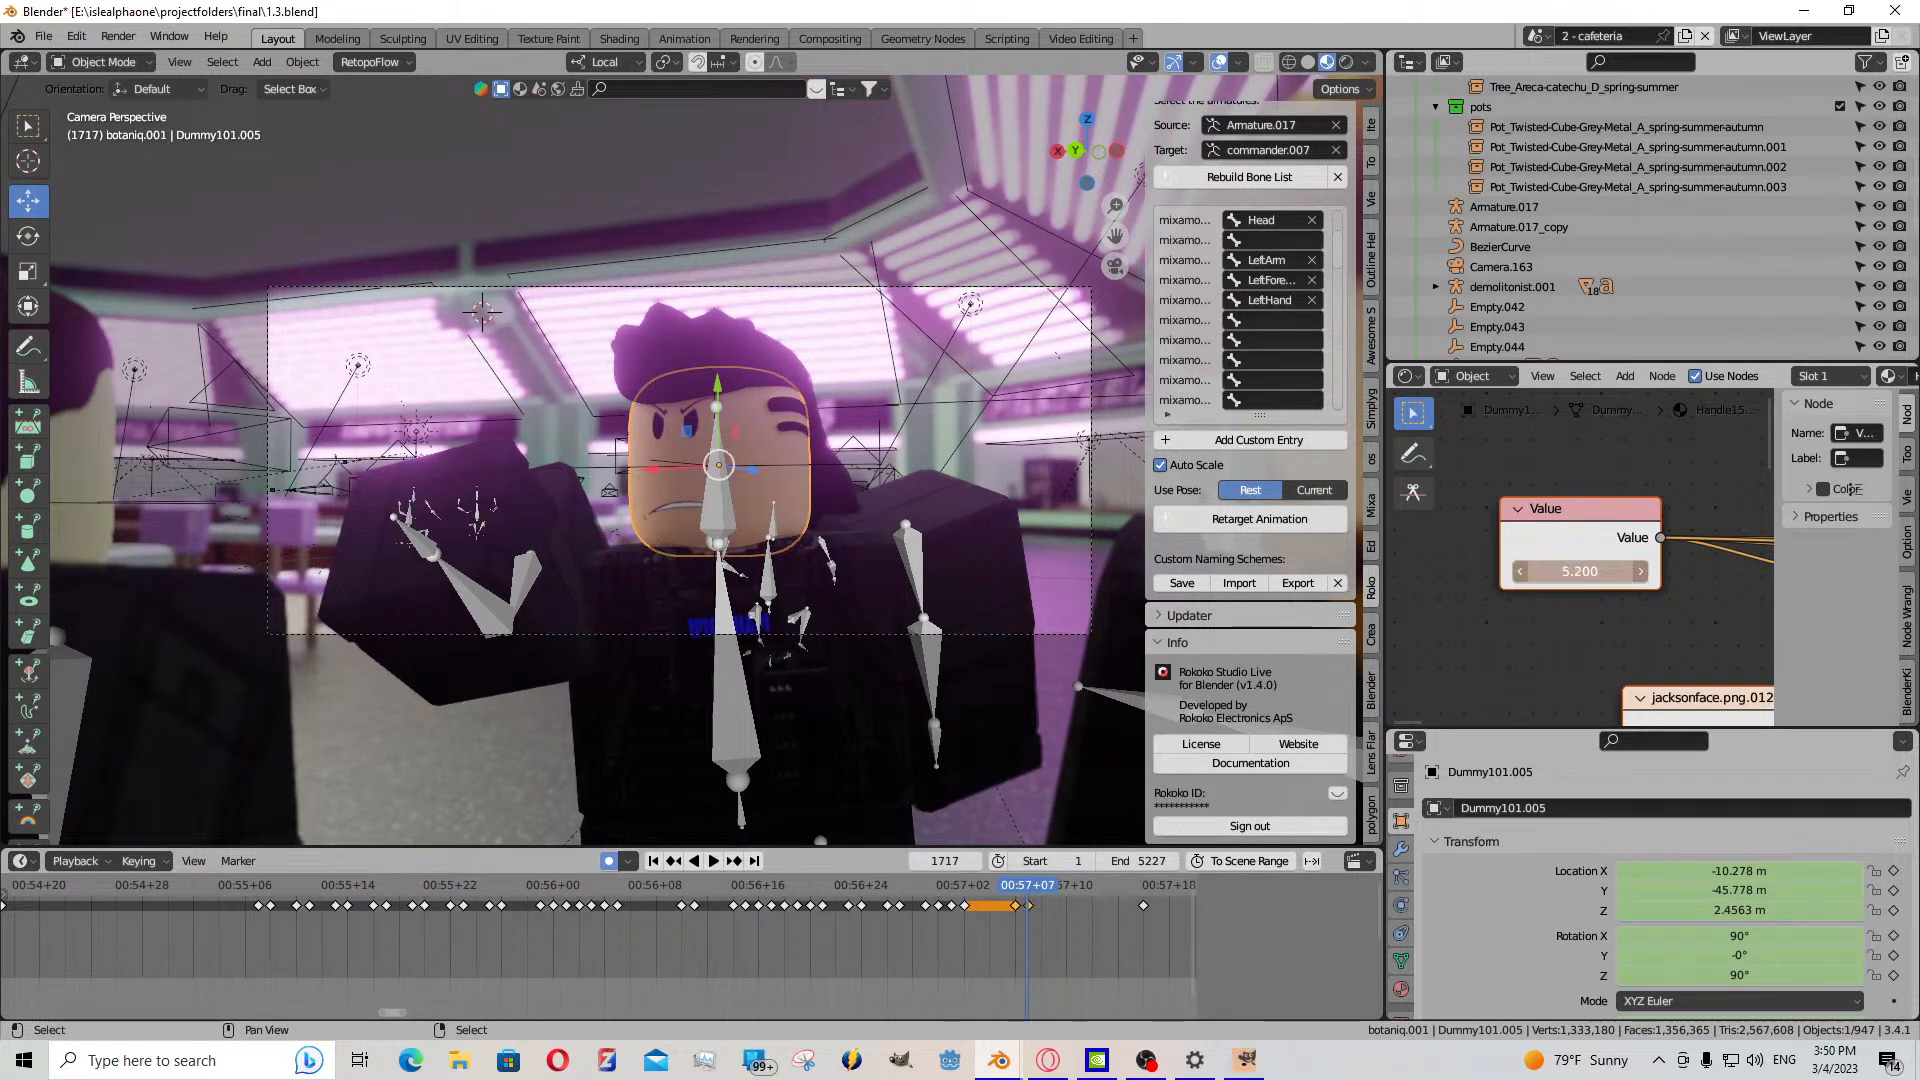
{"action": "left_click_drag", "start_coordinate": [1579, 571], "coordinate": [1604, 582]}
{"action": "key", "text": "i"}
- Keyframe the Value at 0.700 on frame 1722 to close the character's mouth
{"action": "key", "text": "space"}
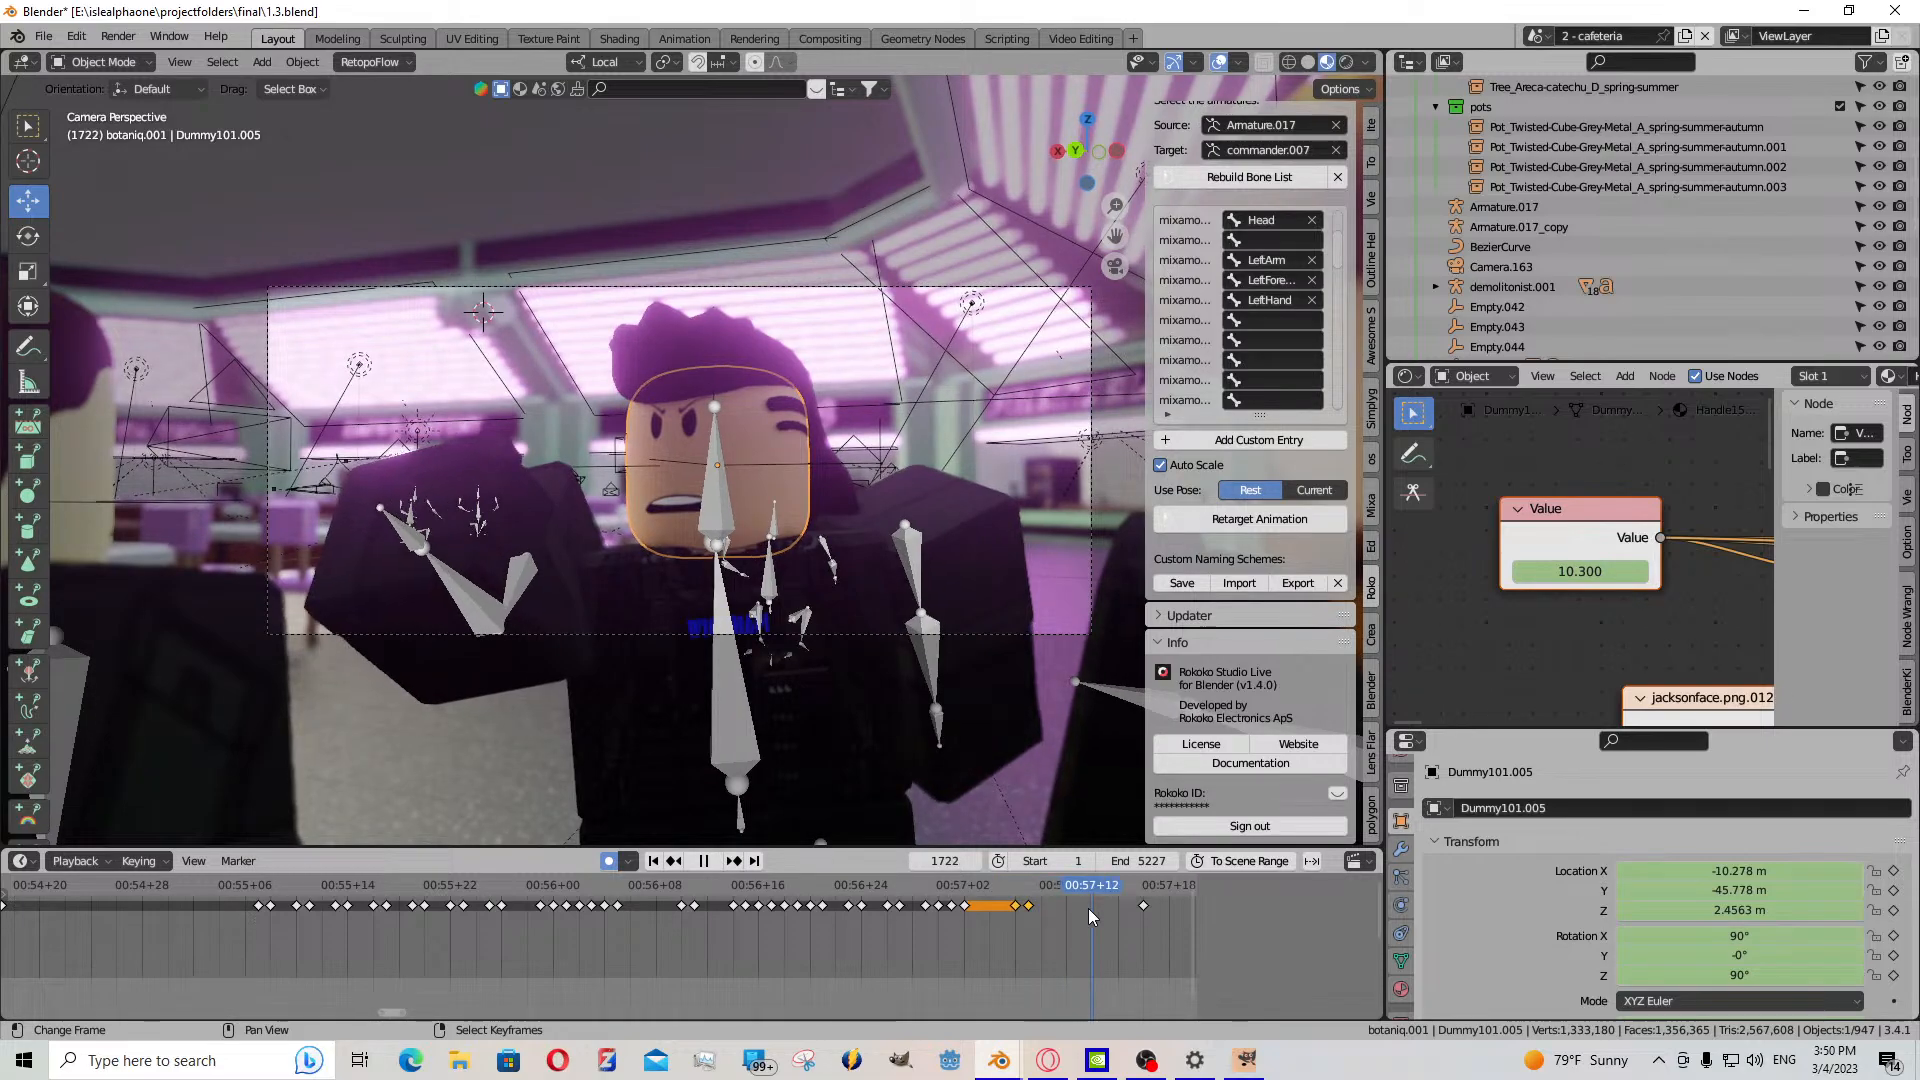
{"action": "key", "text": "space"}
{"action": "left_click_drag", "start_coordinate": [1580, 571], "coordinate": [1517, 571]}
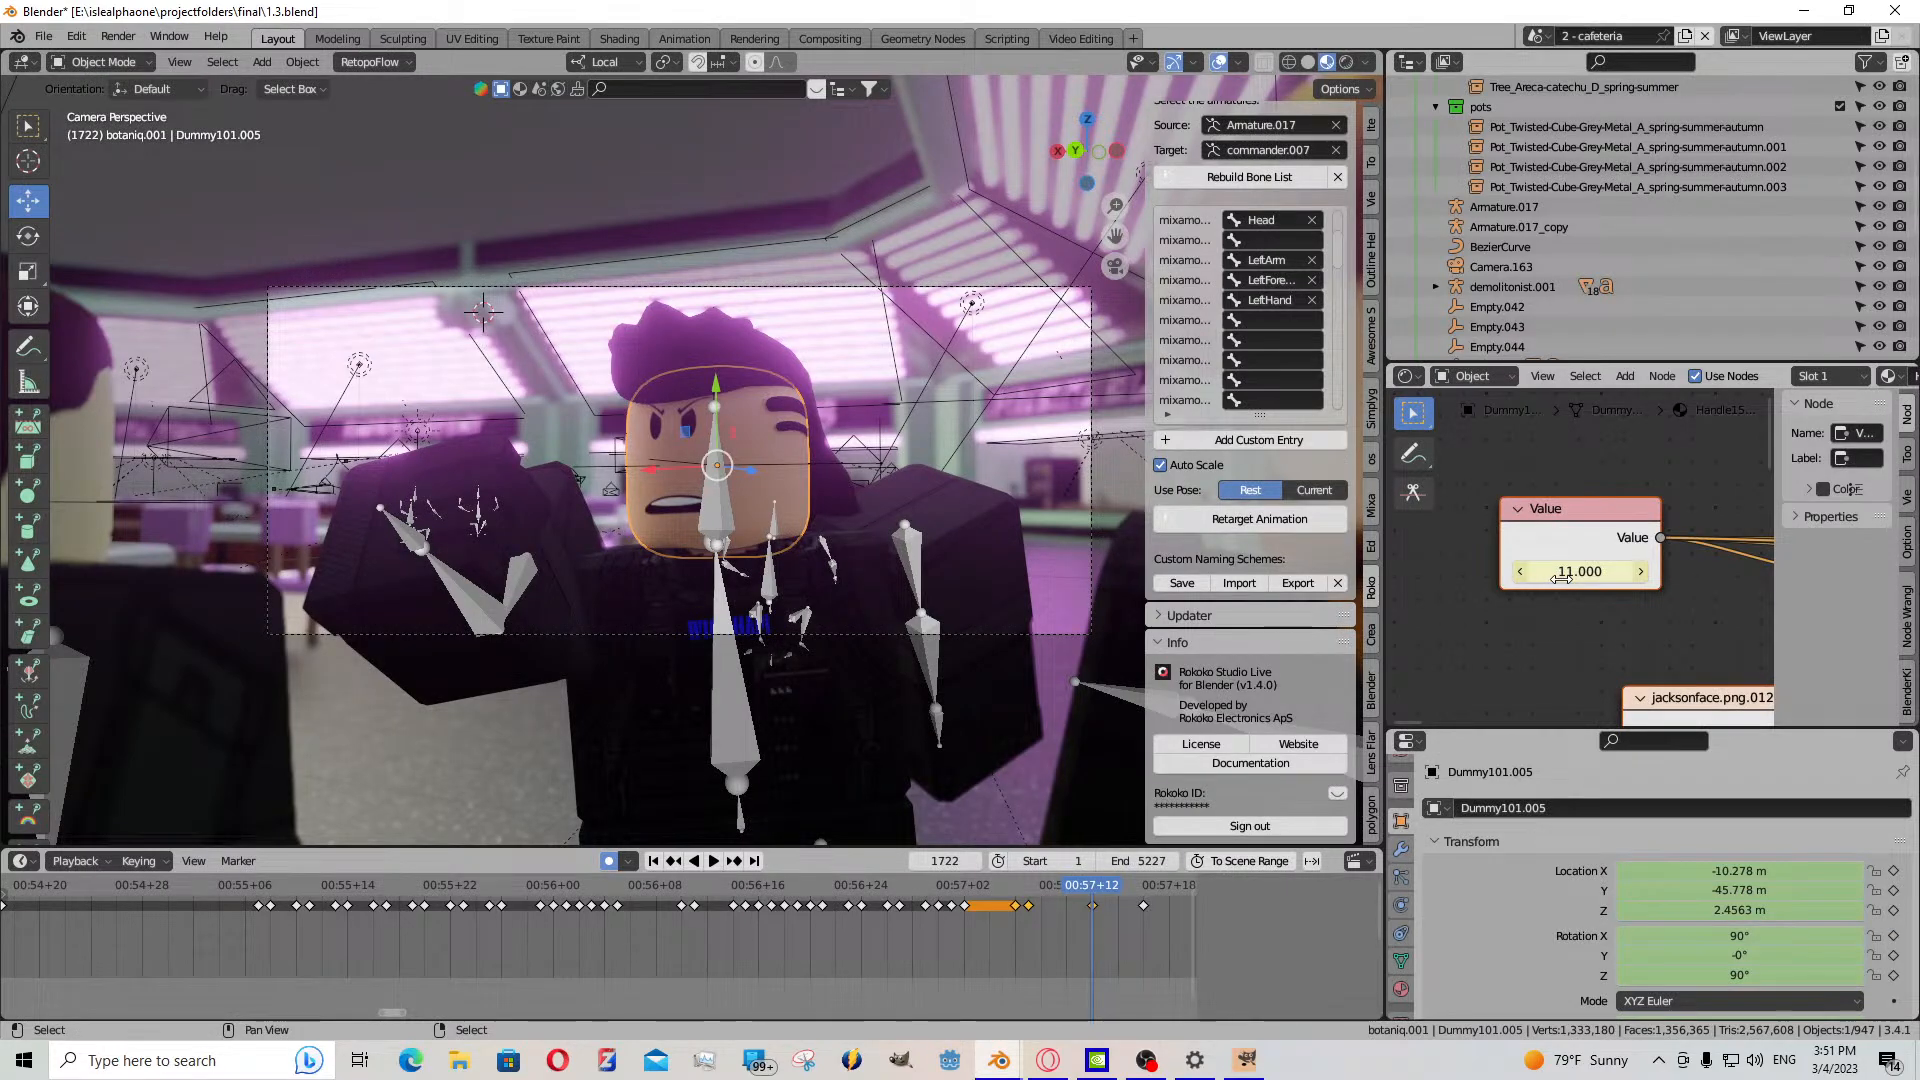
{"action": "left_click_drag", "start_coordinate": [1538, 580], "coordinate": [1465, 580]}
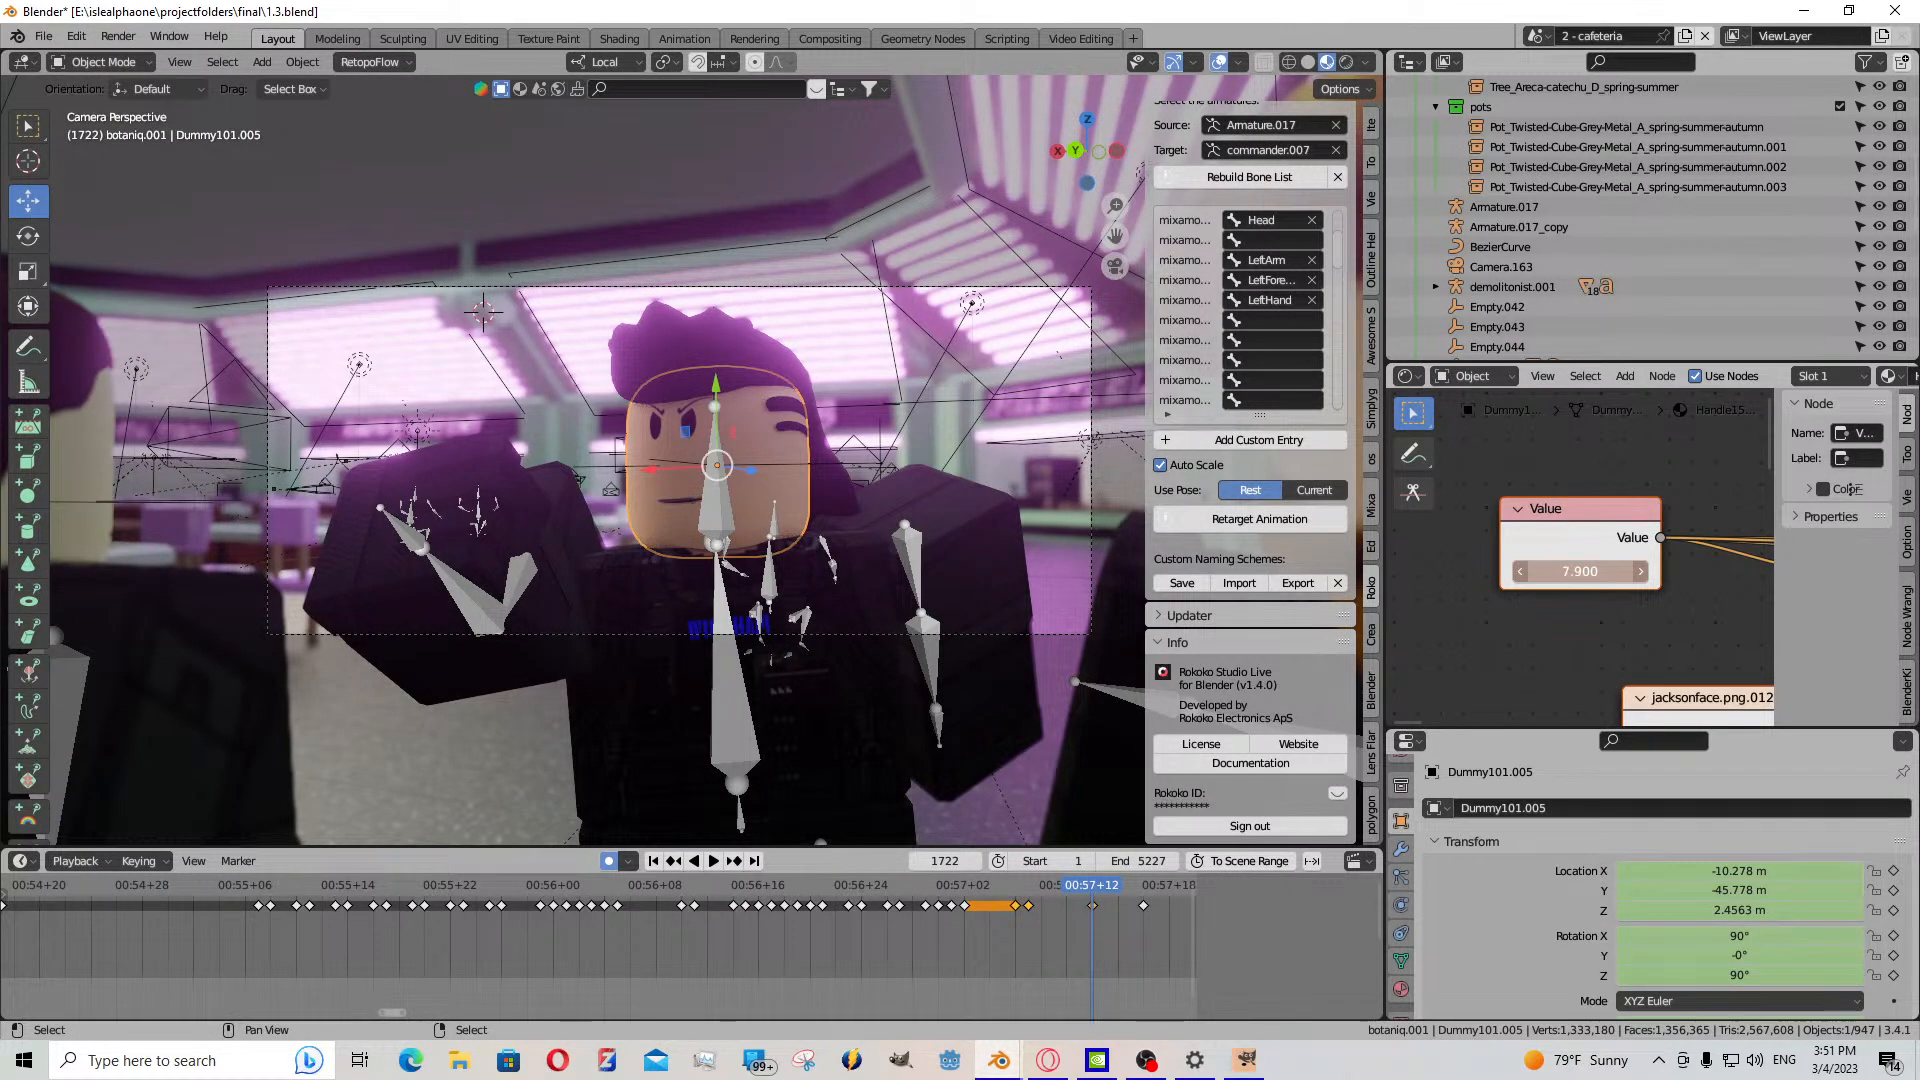
{"action": "left_click_drag", "start_coordinate": [1580, 570], "coordinate": [1556, 571]}
{"action": "key", "text": "i"}
- Paste a copy of the 10.300 keyframe from frame 1717 at frame 1721
{"action": "key", "text": "ctrl+shift+space"}
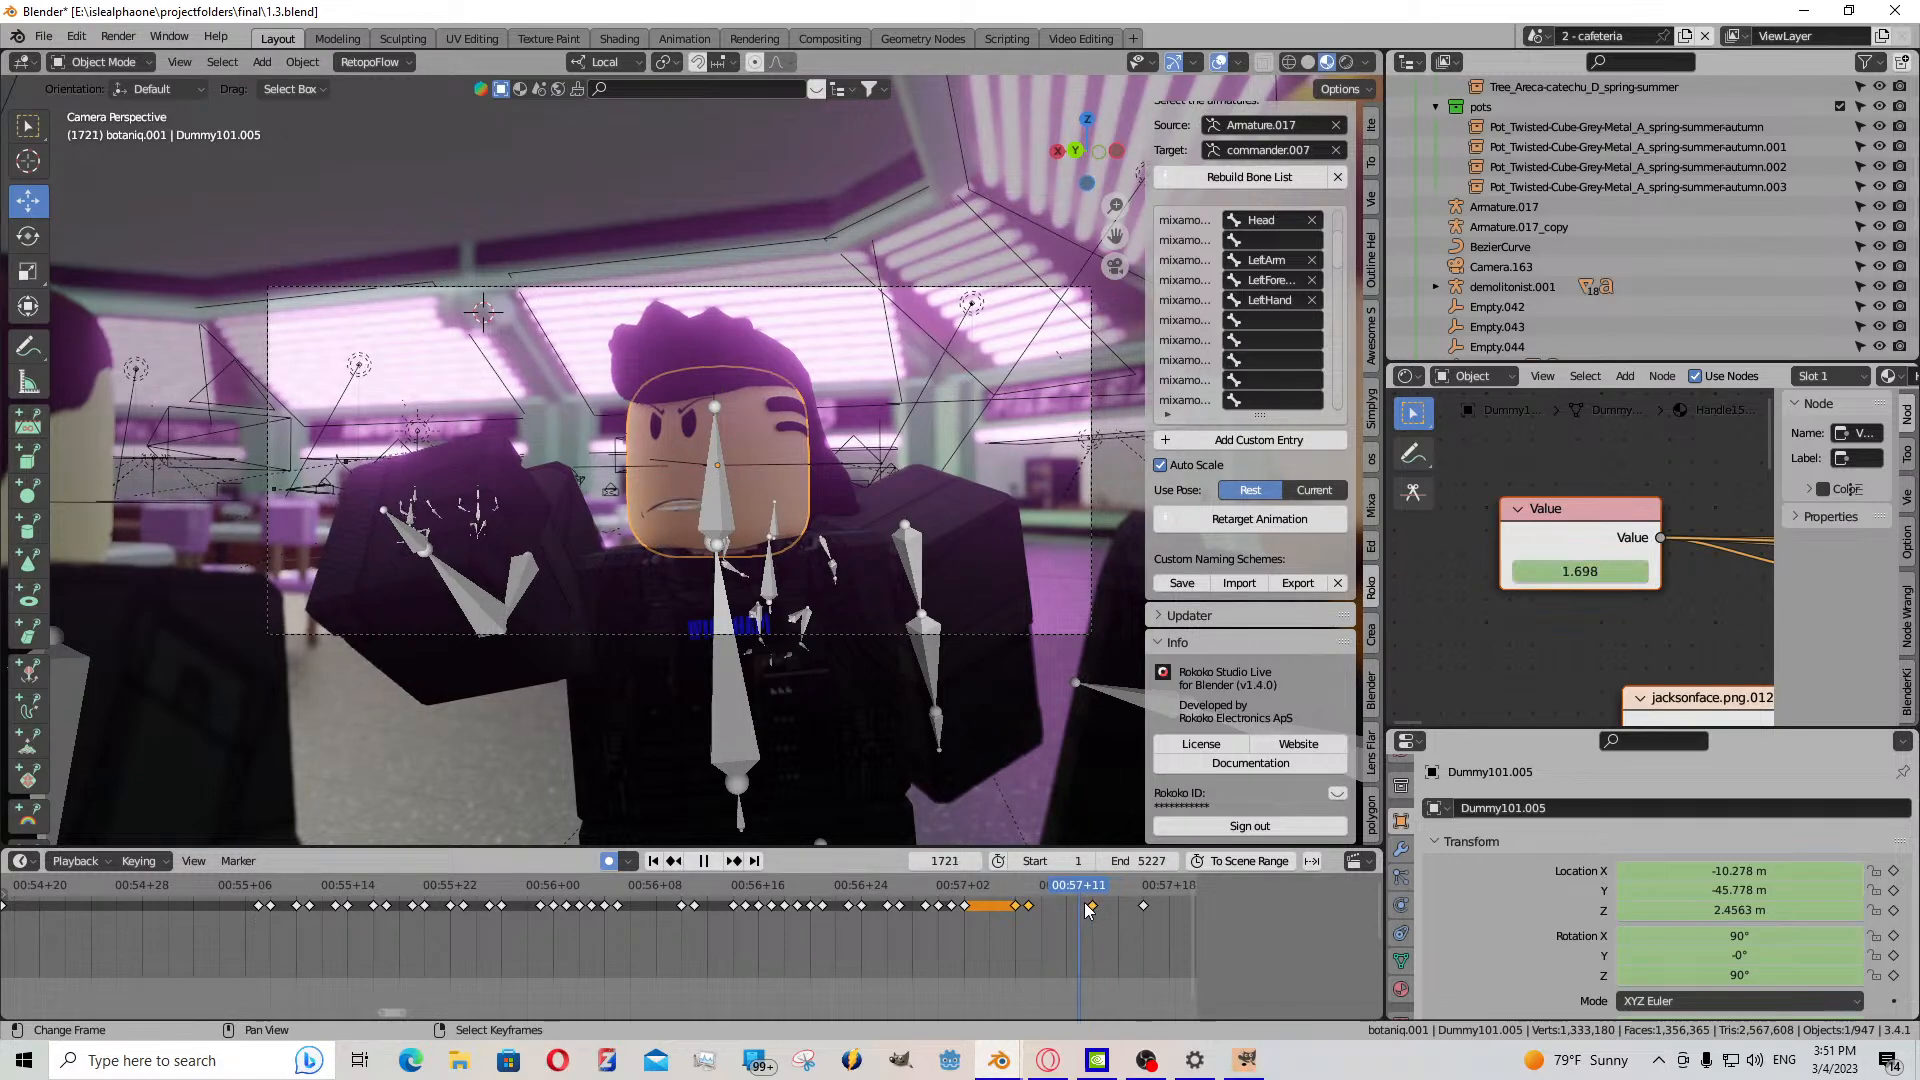
{"action": "key", "text": "space"}
{"action": "left_click", "coordinate": [1030, 907]}
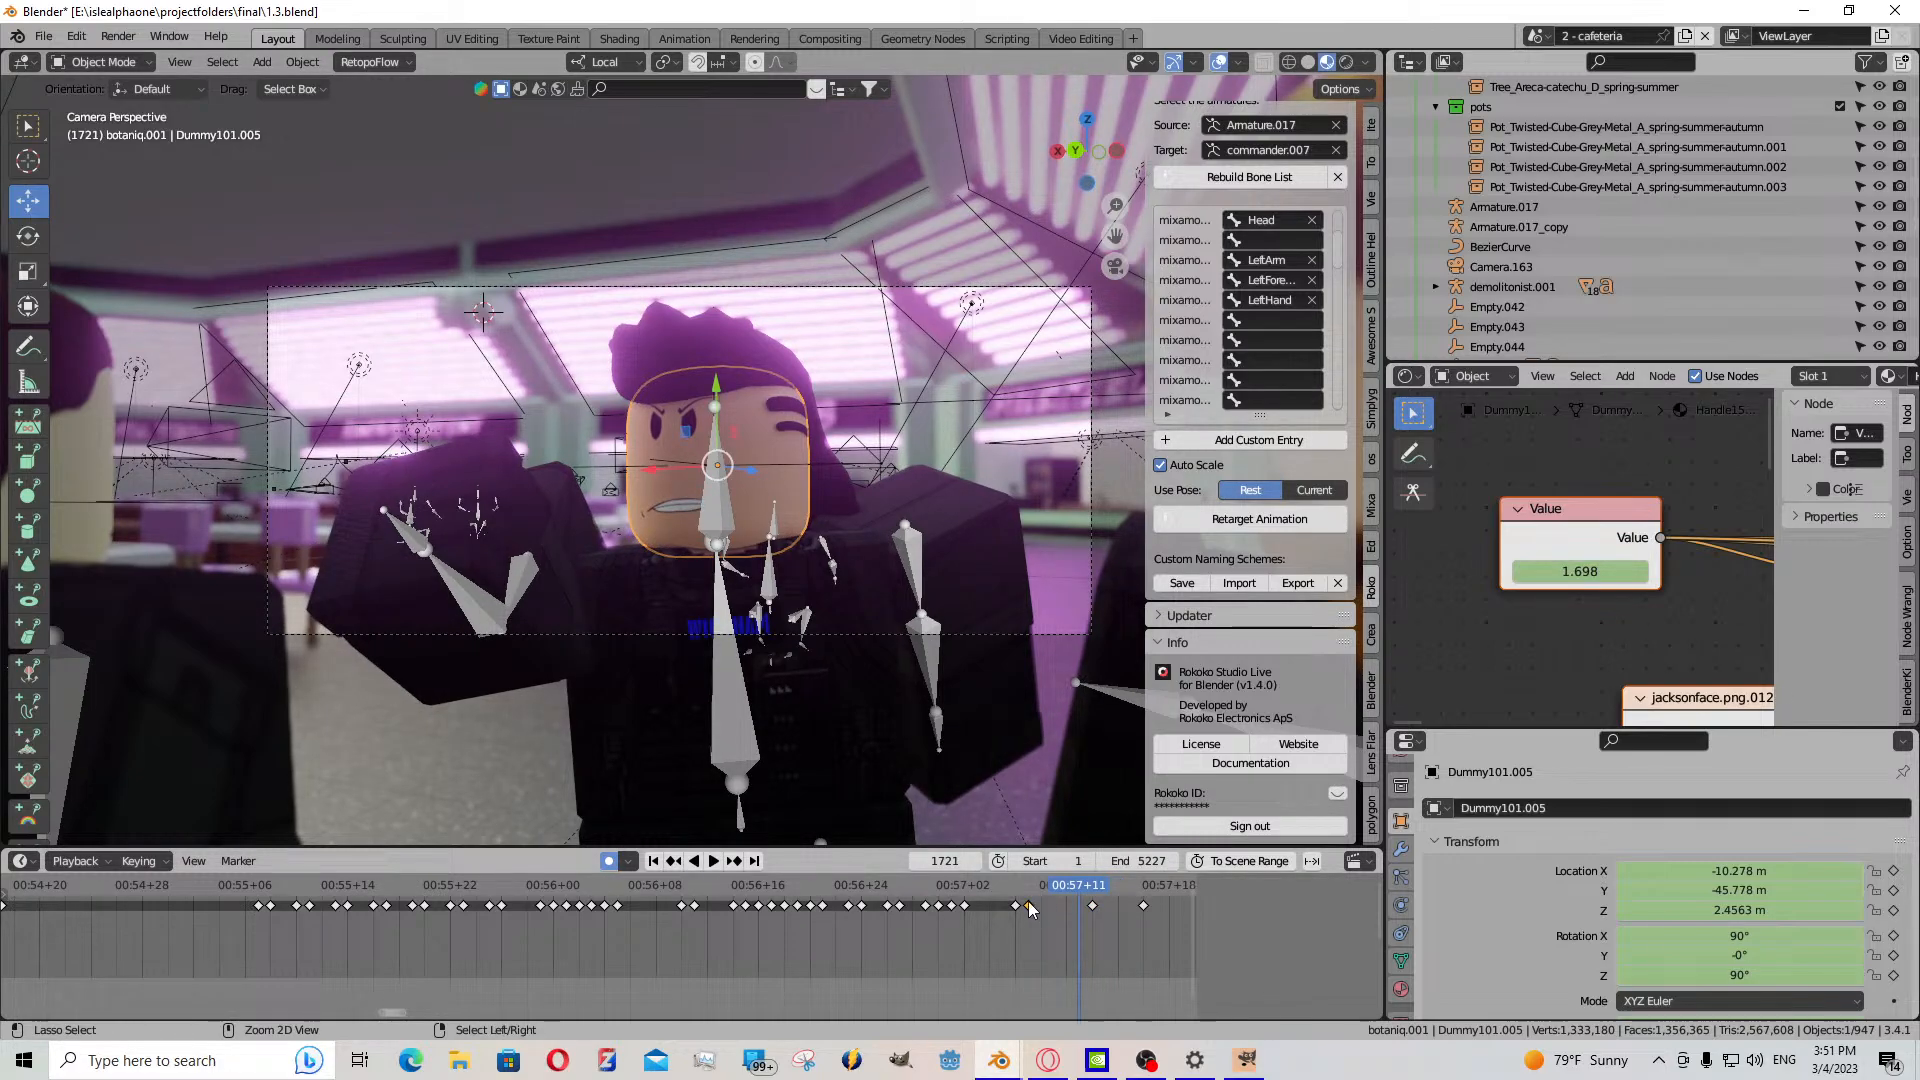
{"action": "key", "text": "ctrl+c"}
{"action": "key", "text": "ctrl+v"}
- Play back the scene from the end of the lip-sync through the Camera.011 and Camera.012 shots, and stop
{"action": "scroll", "coordinate": [766, 909], "scroll_direction": "down", "scroll_amount": 6}
{"action": "left_click", "coordinate": [714, 862]}
{"action": "left_click", "coordinate": [714, 861]}
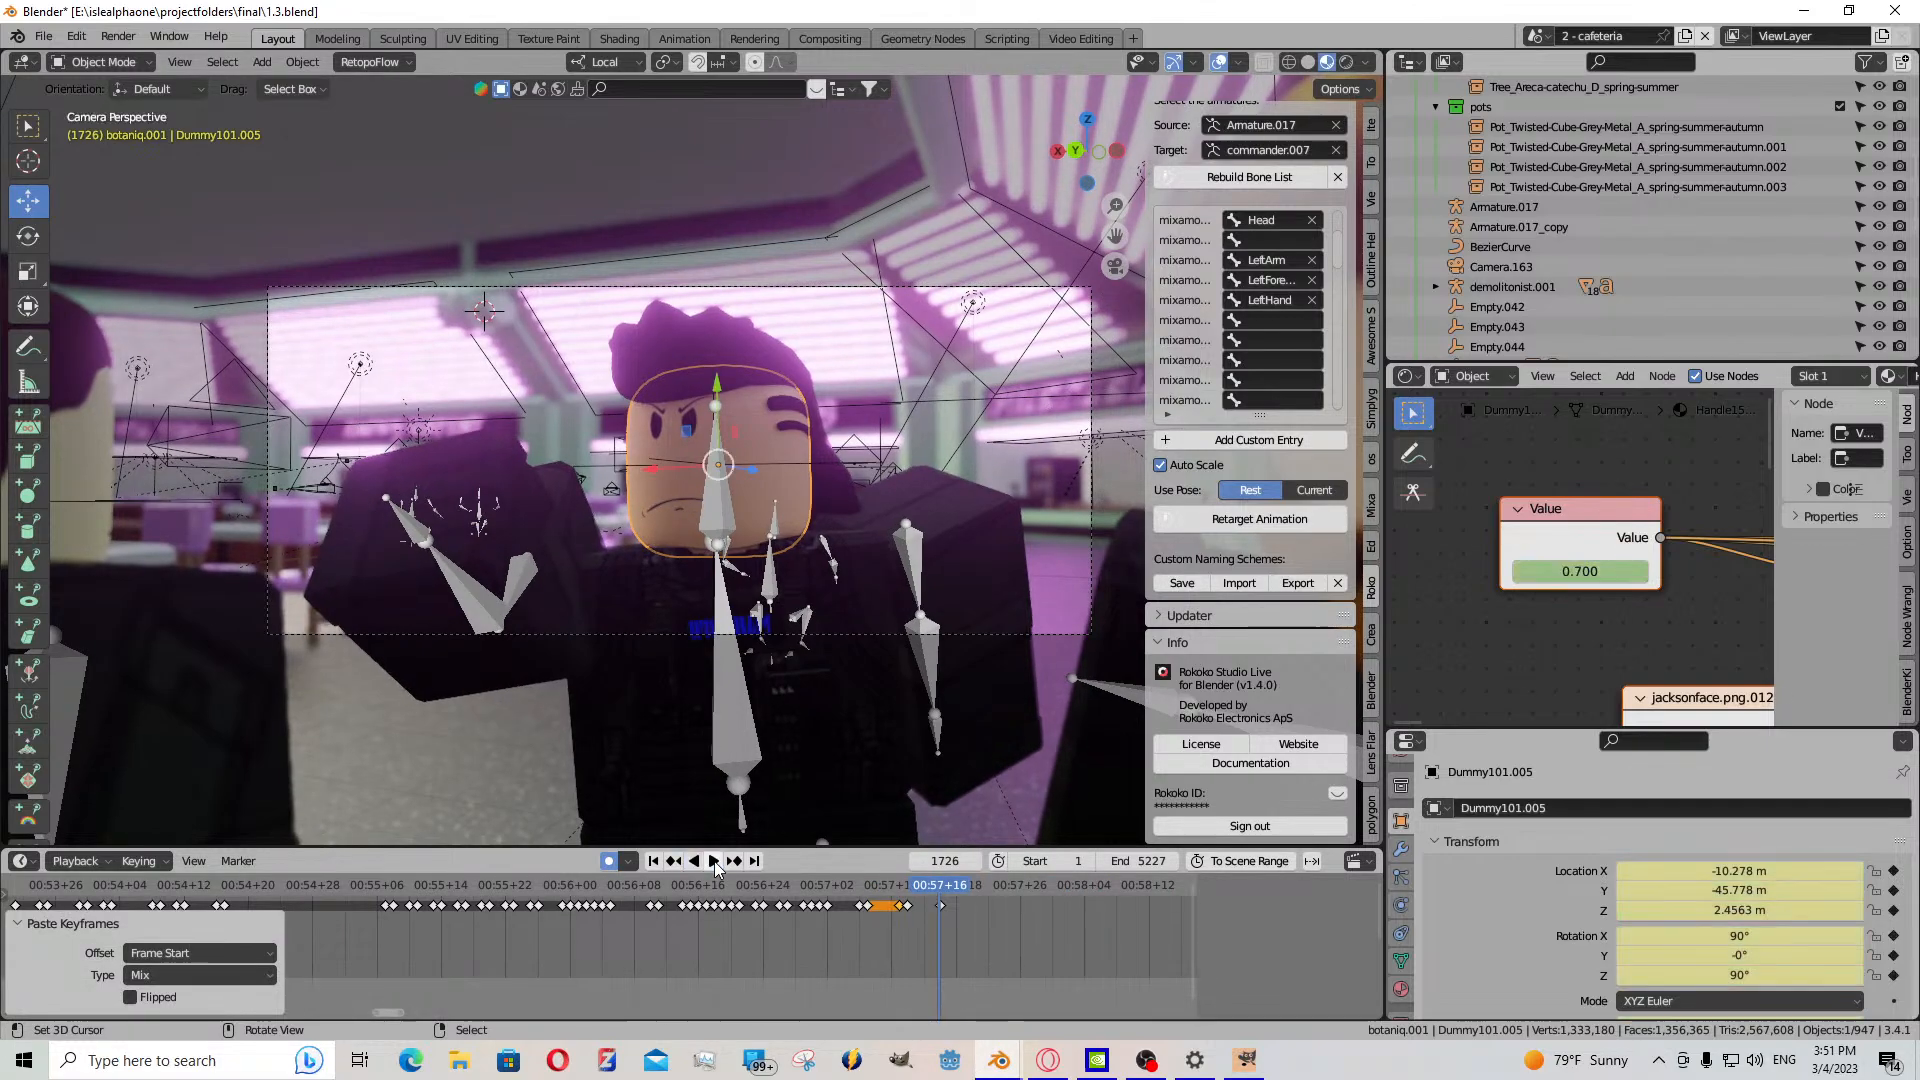
{"action": "left_click", "coordinate": [714, 862]}
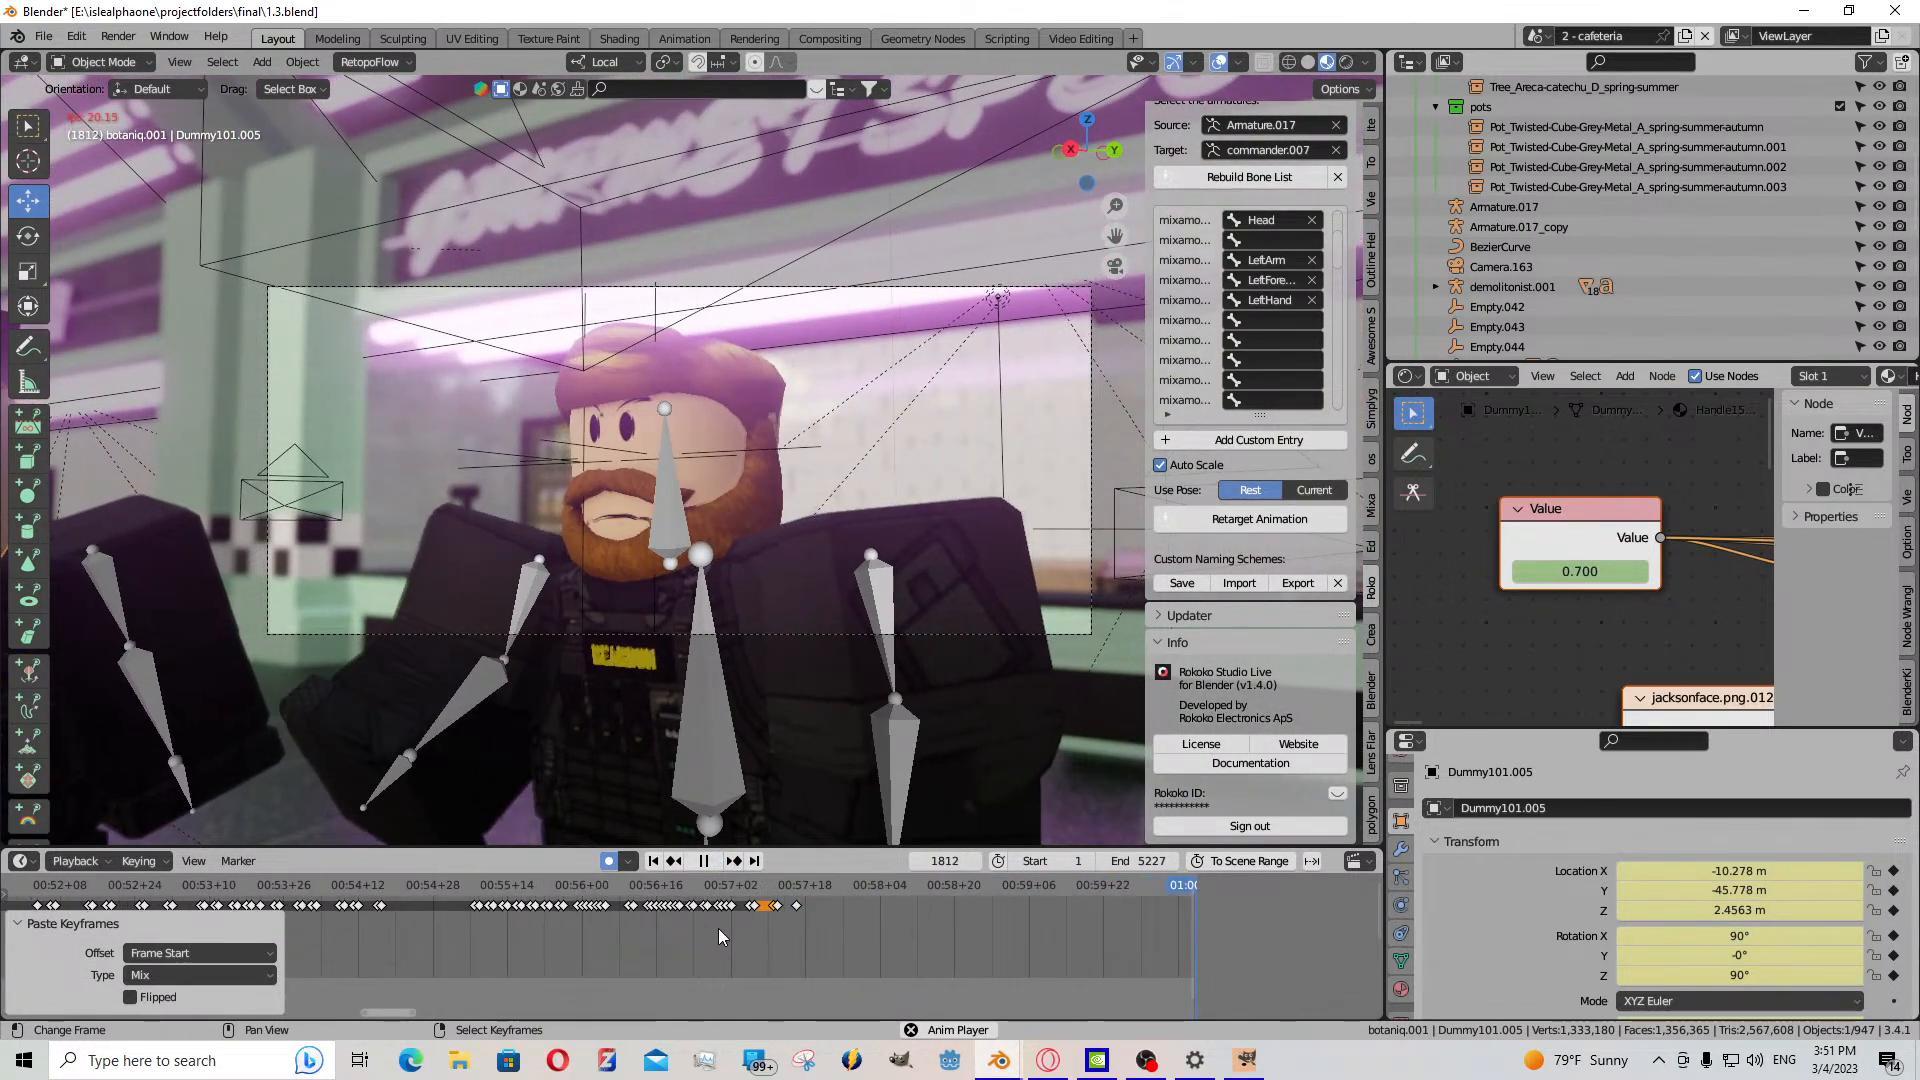
{"action": "scroll", "coordinate": [718, 928], "scroll_direction": "down", "scroll_amount": 4}
{"action": "scroll", "coordinate": [718, 928], "scroll_direction": "down", "scroll_amount": 3}
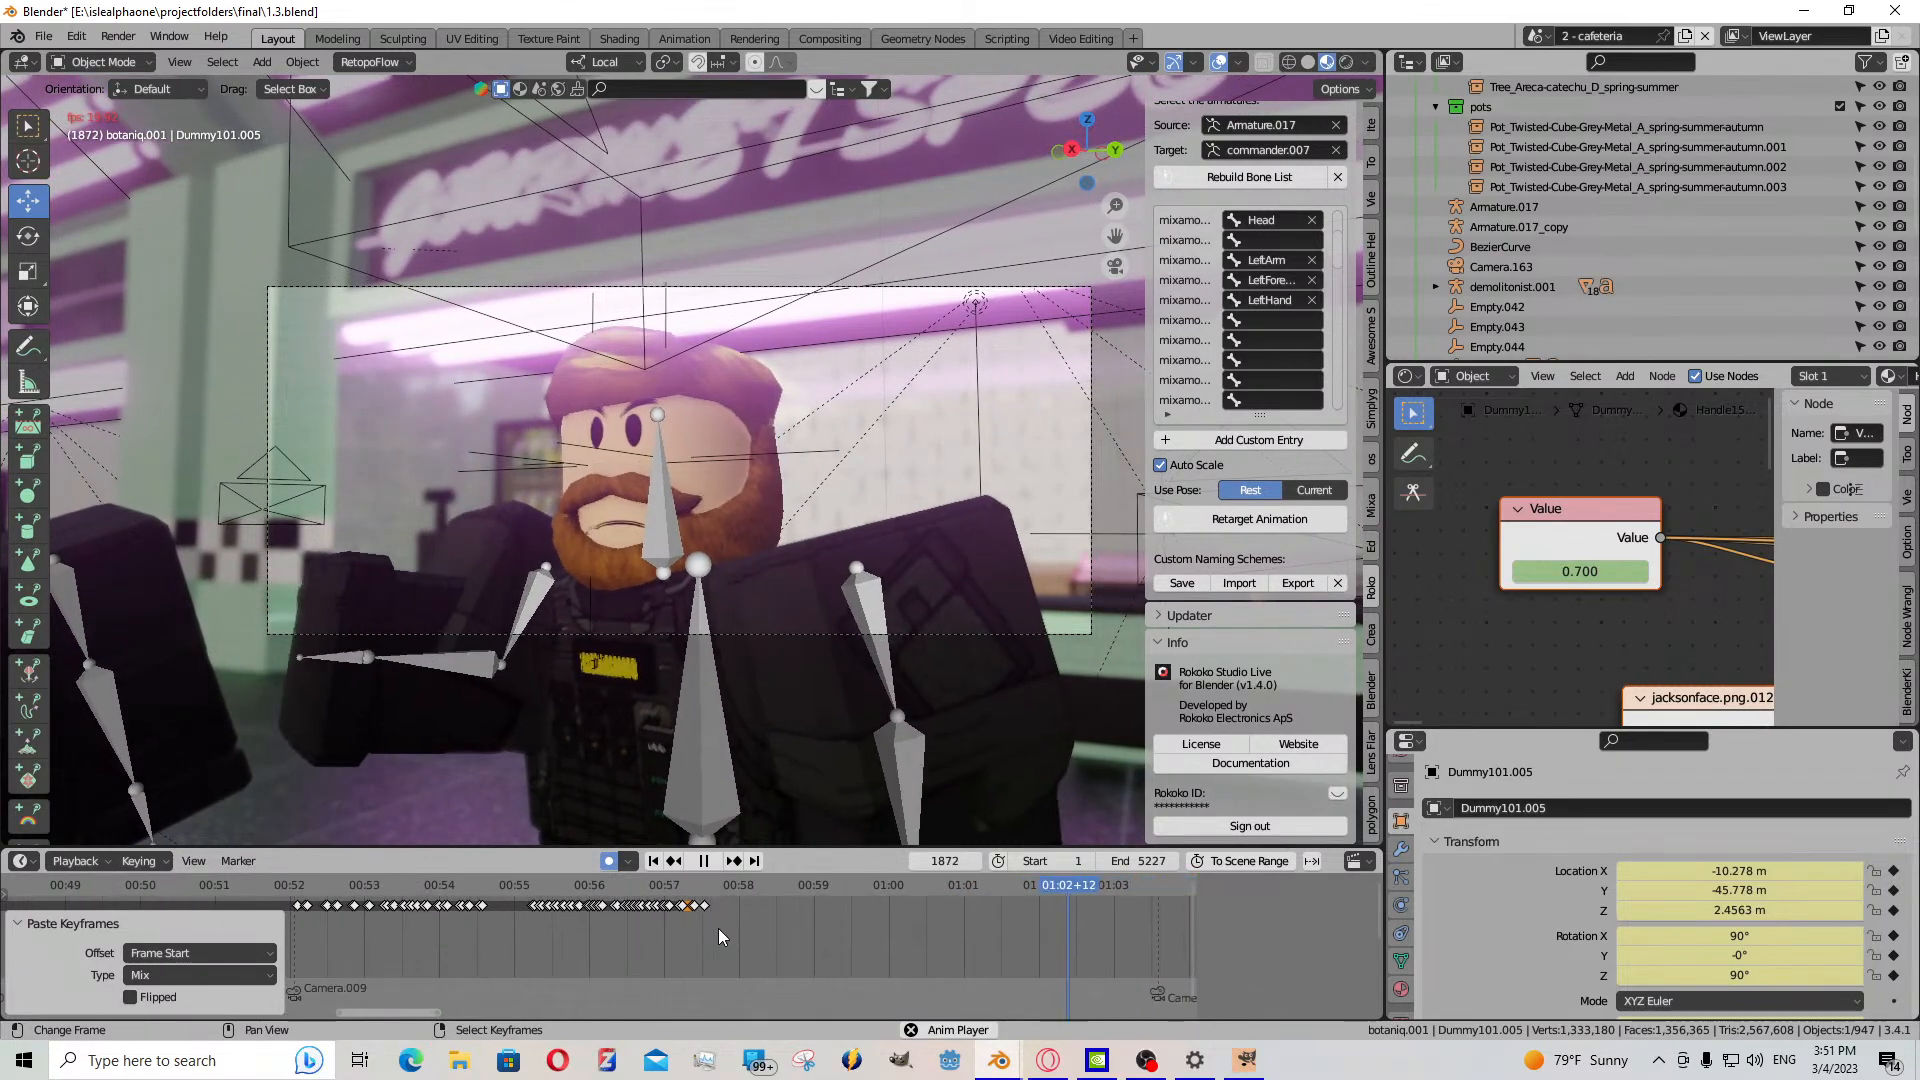
{"action": "scroll", "coordinate": [703, 905], "scroll_direction": "down", "scroll_amount": 5}
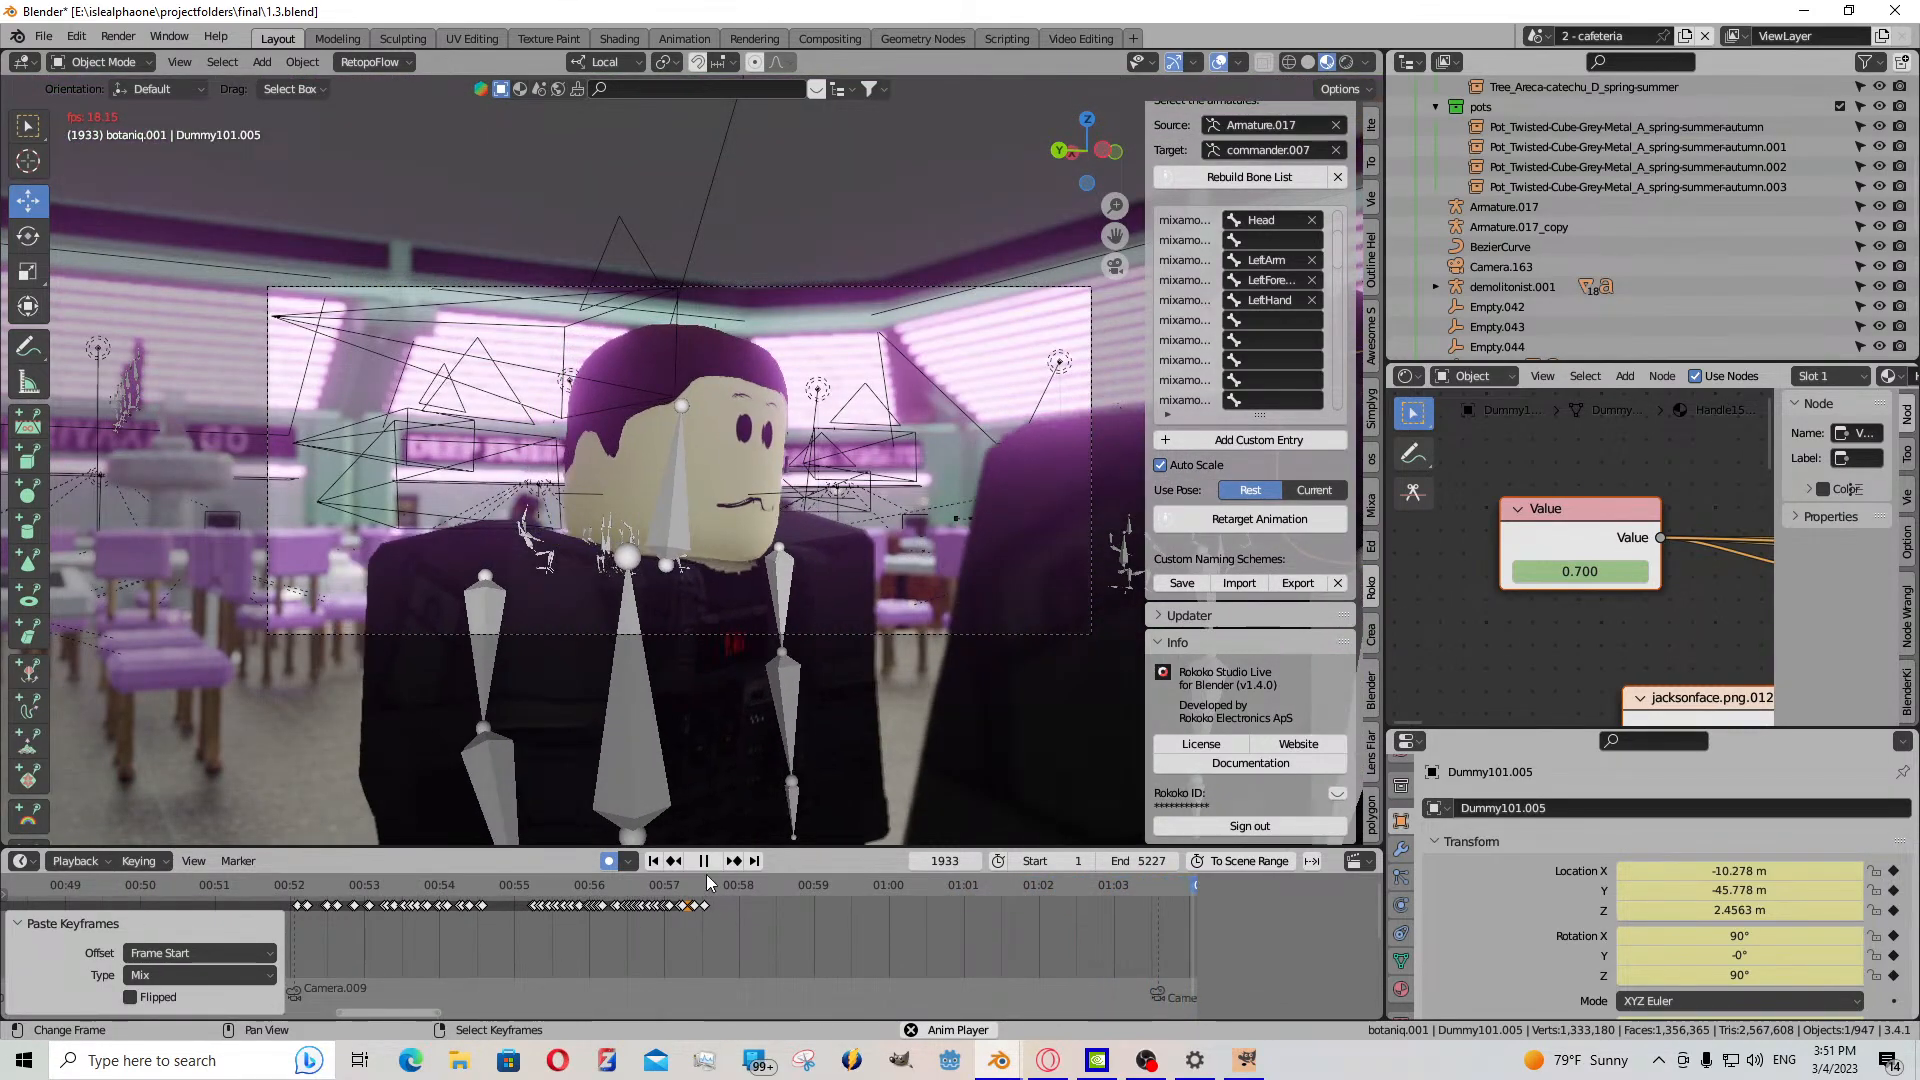
{"action": "left_click", "coordinate": [824, 918]}
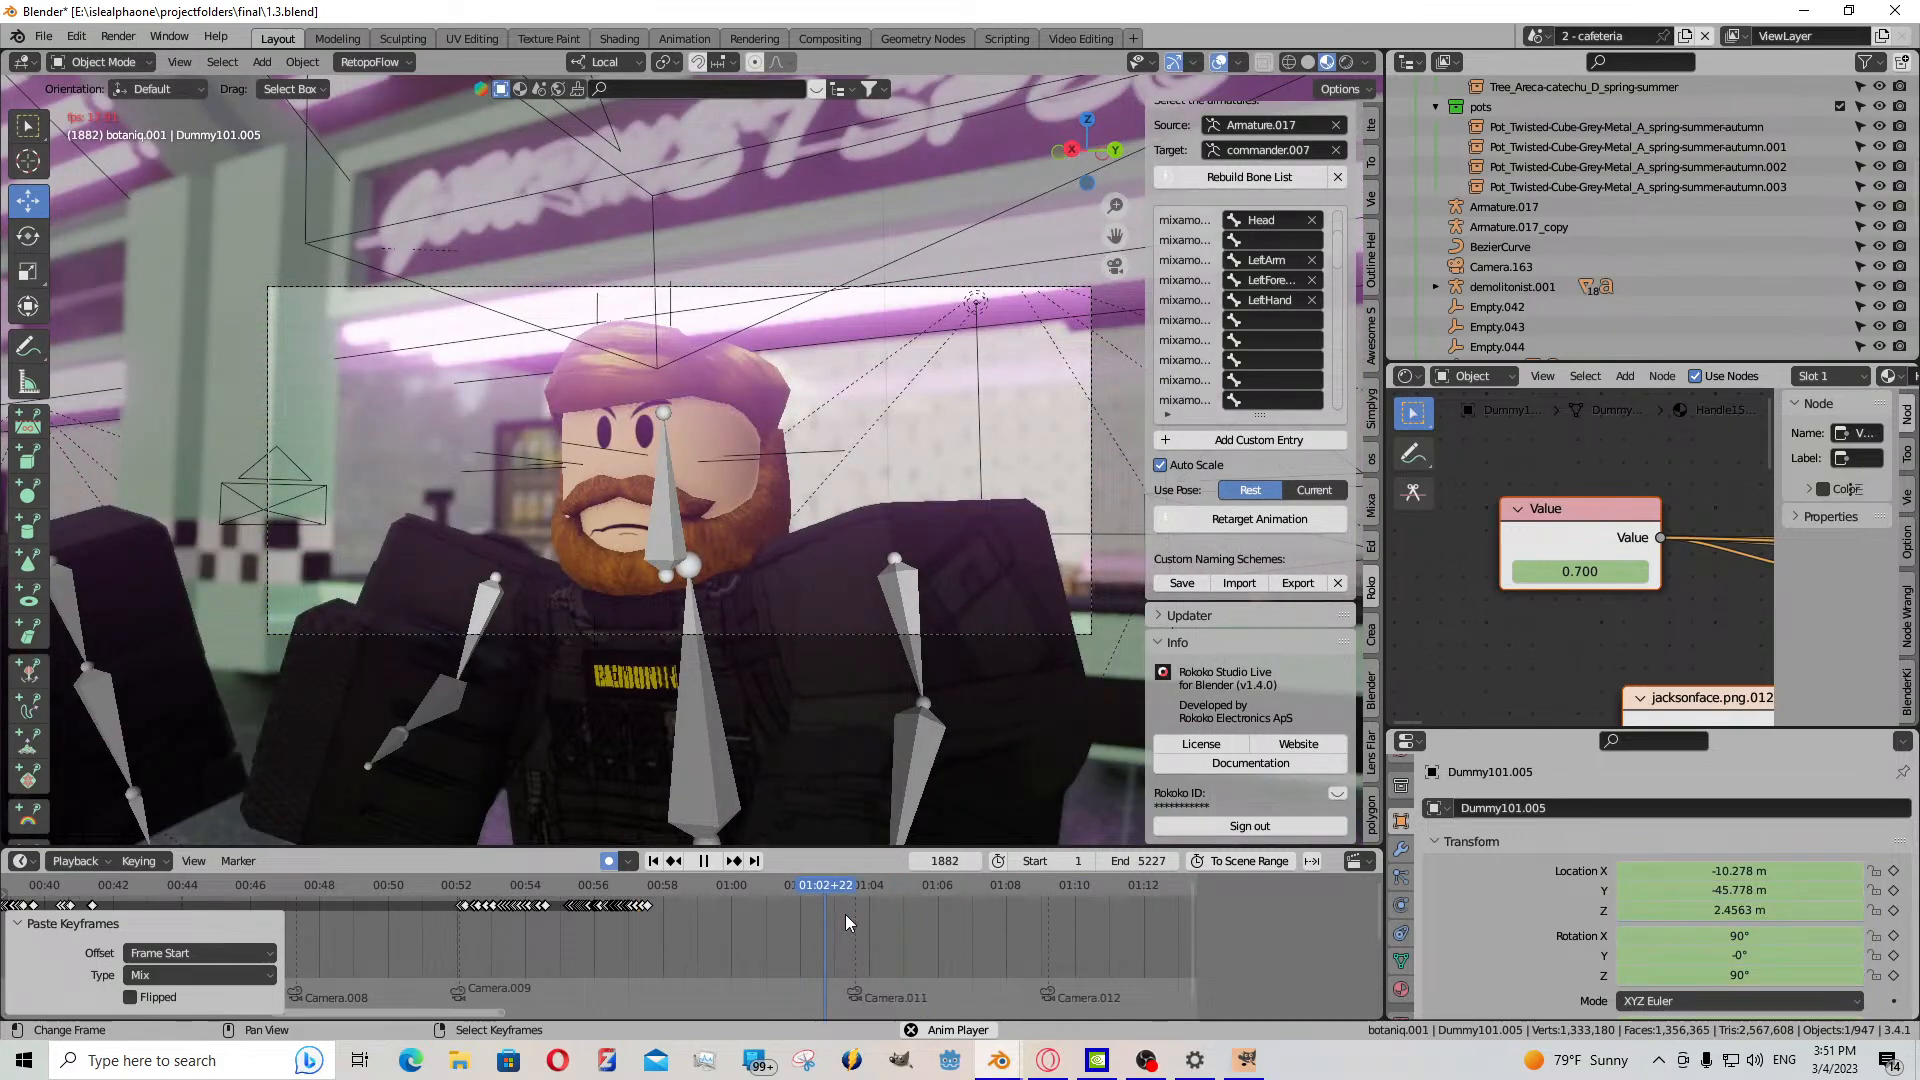
{"action": "left_click", "coordinate": [818, 932]}
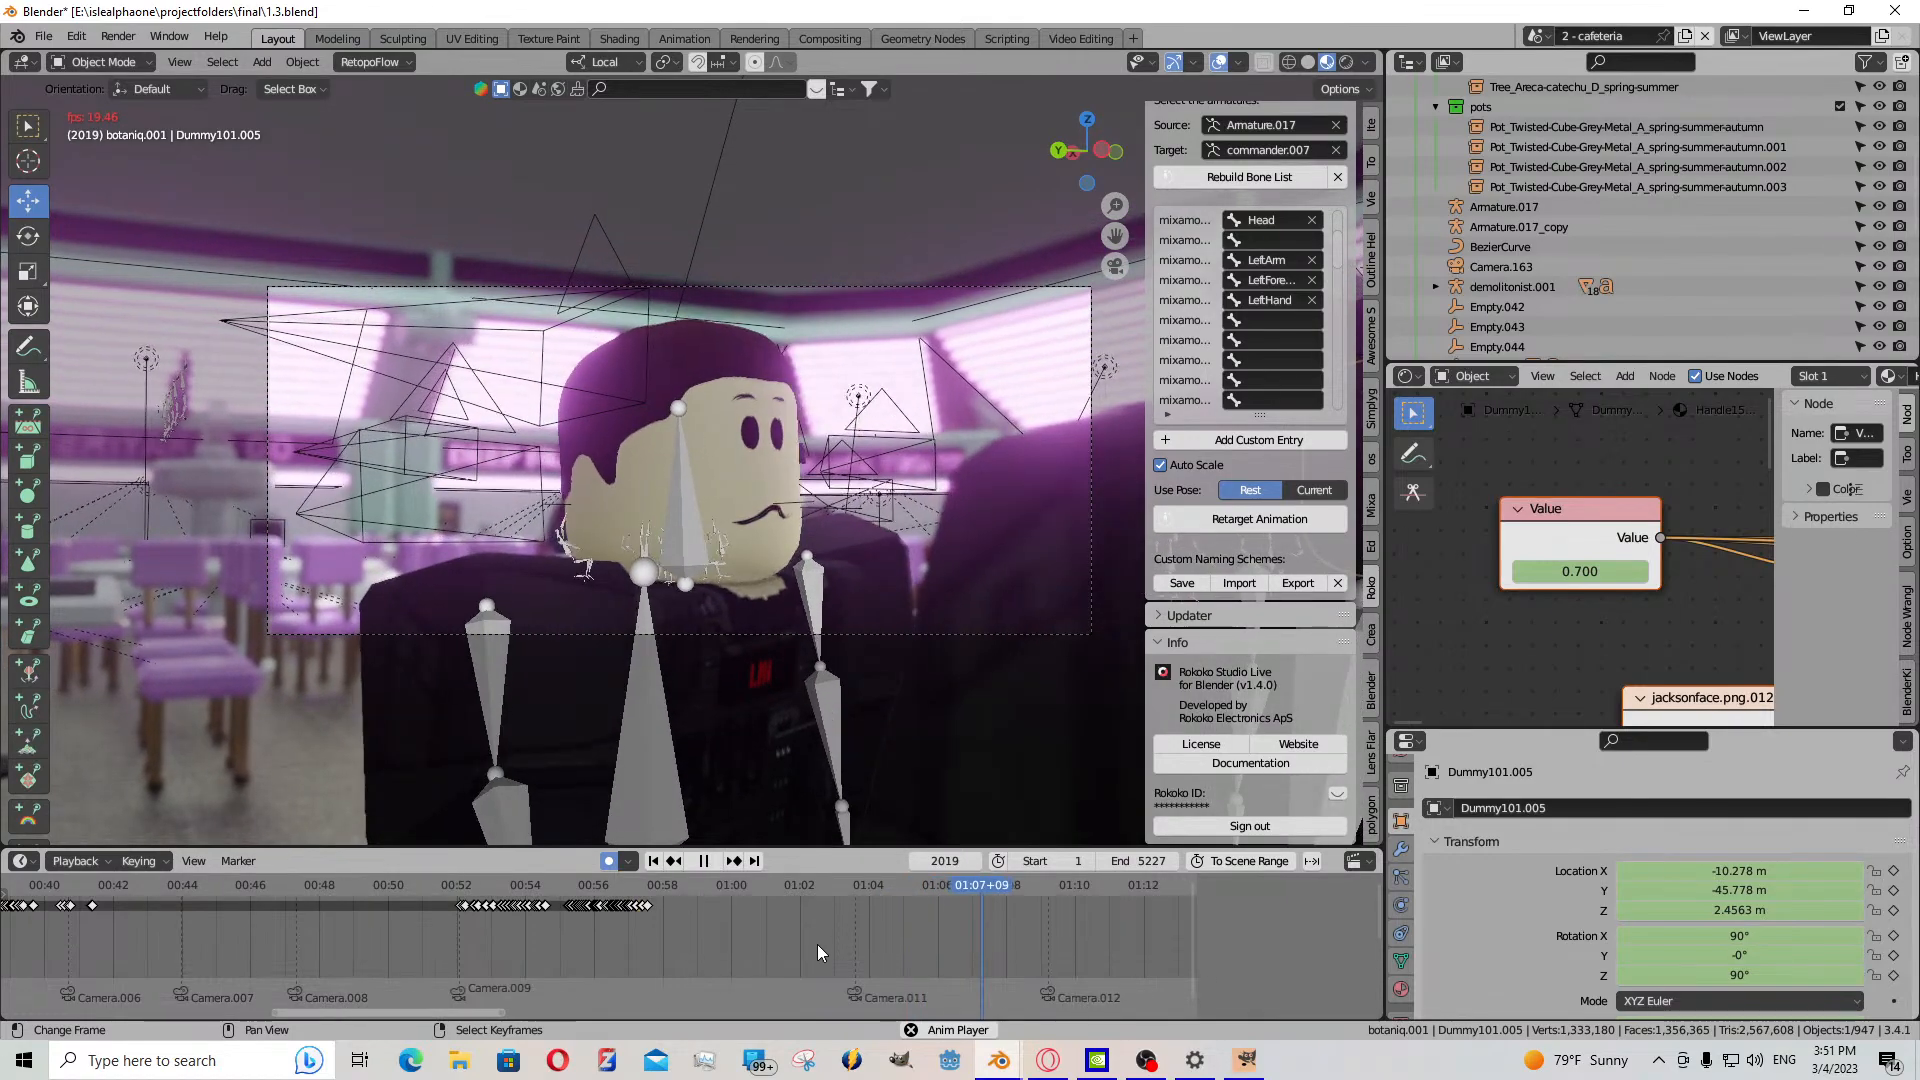
{"action": "scroll", "coordinate": [809, 930], "scroll_direction": "down", "scroll_amount": 4}
{"action": "scroll", "coordinate": [728, 904], "scroll_direction": "down", "scroll_amount": 1}
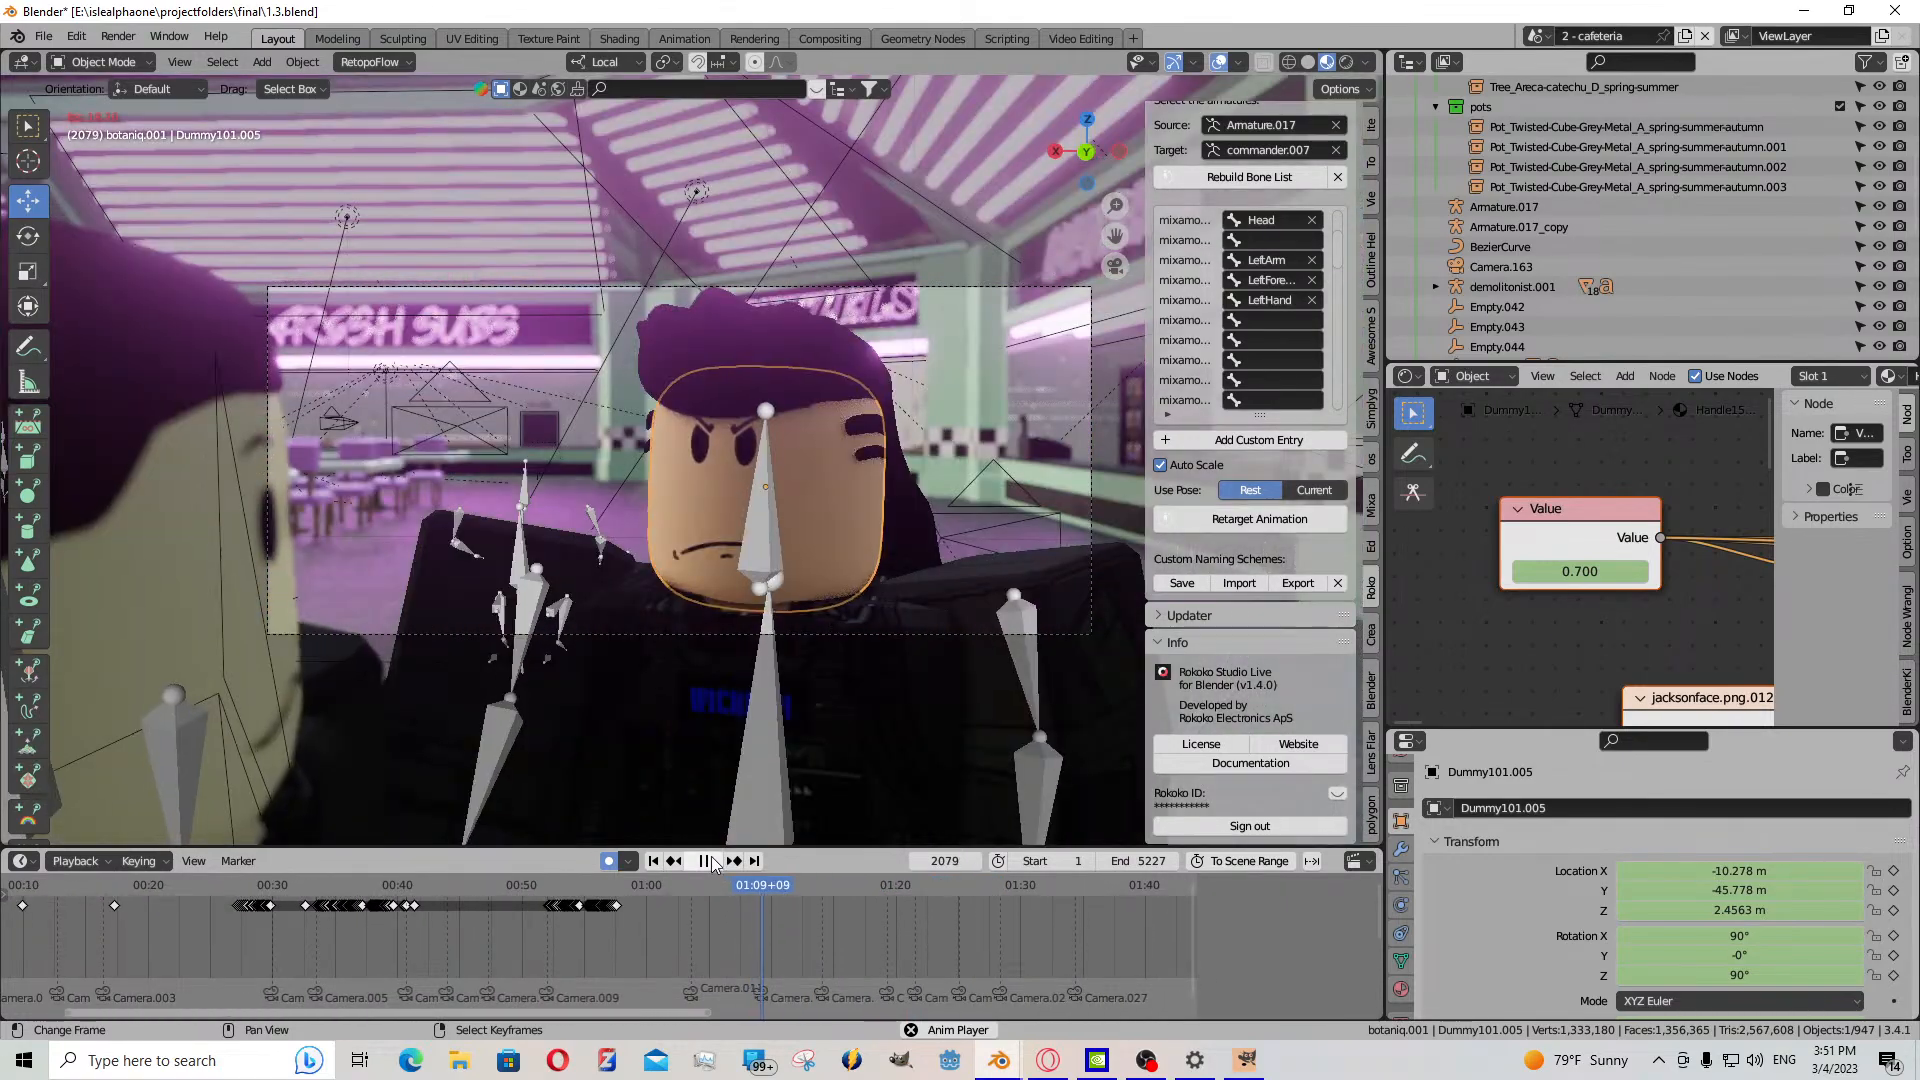
{"action": "left_click", "coordinate": [704, 861]}
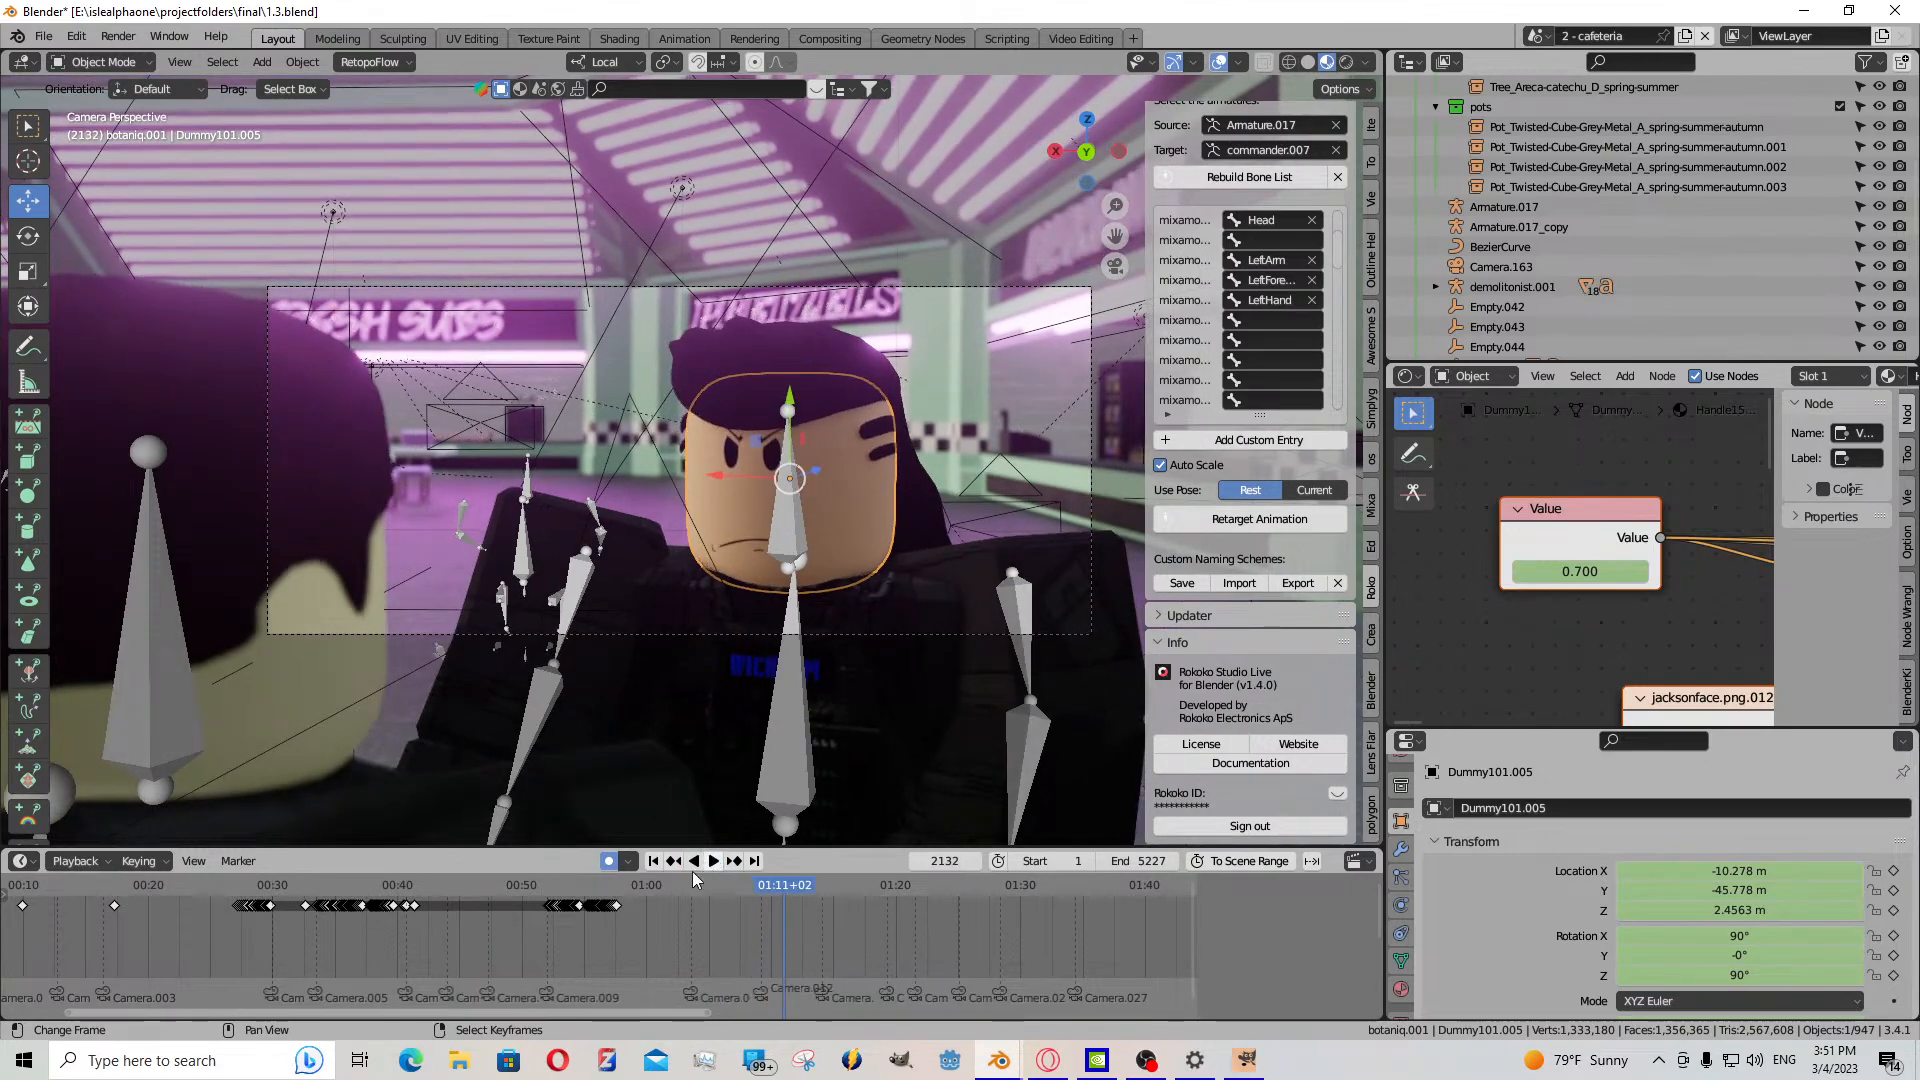
- Play back the cafeteria animation from frame 786 to review the earlier shots
{"action": "scroll", "coordinate": [556, 910], "scroll_direction": "down", "scroll_amount": 4}
{"action": "left_click", "coordinate": [385, 905]}
{"action": "key", "text": "space"}
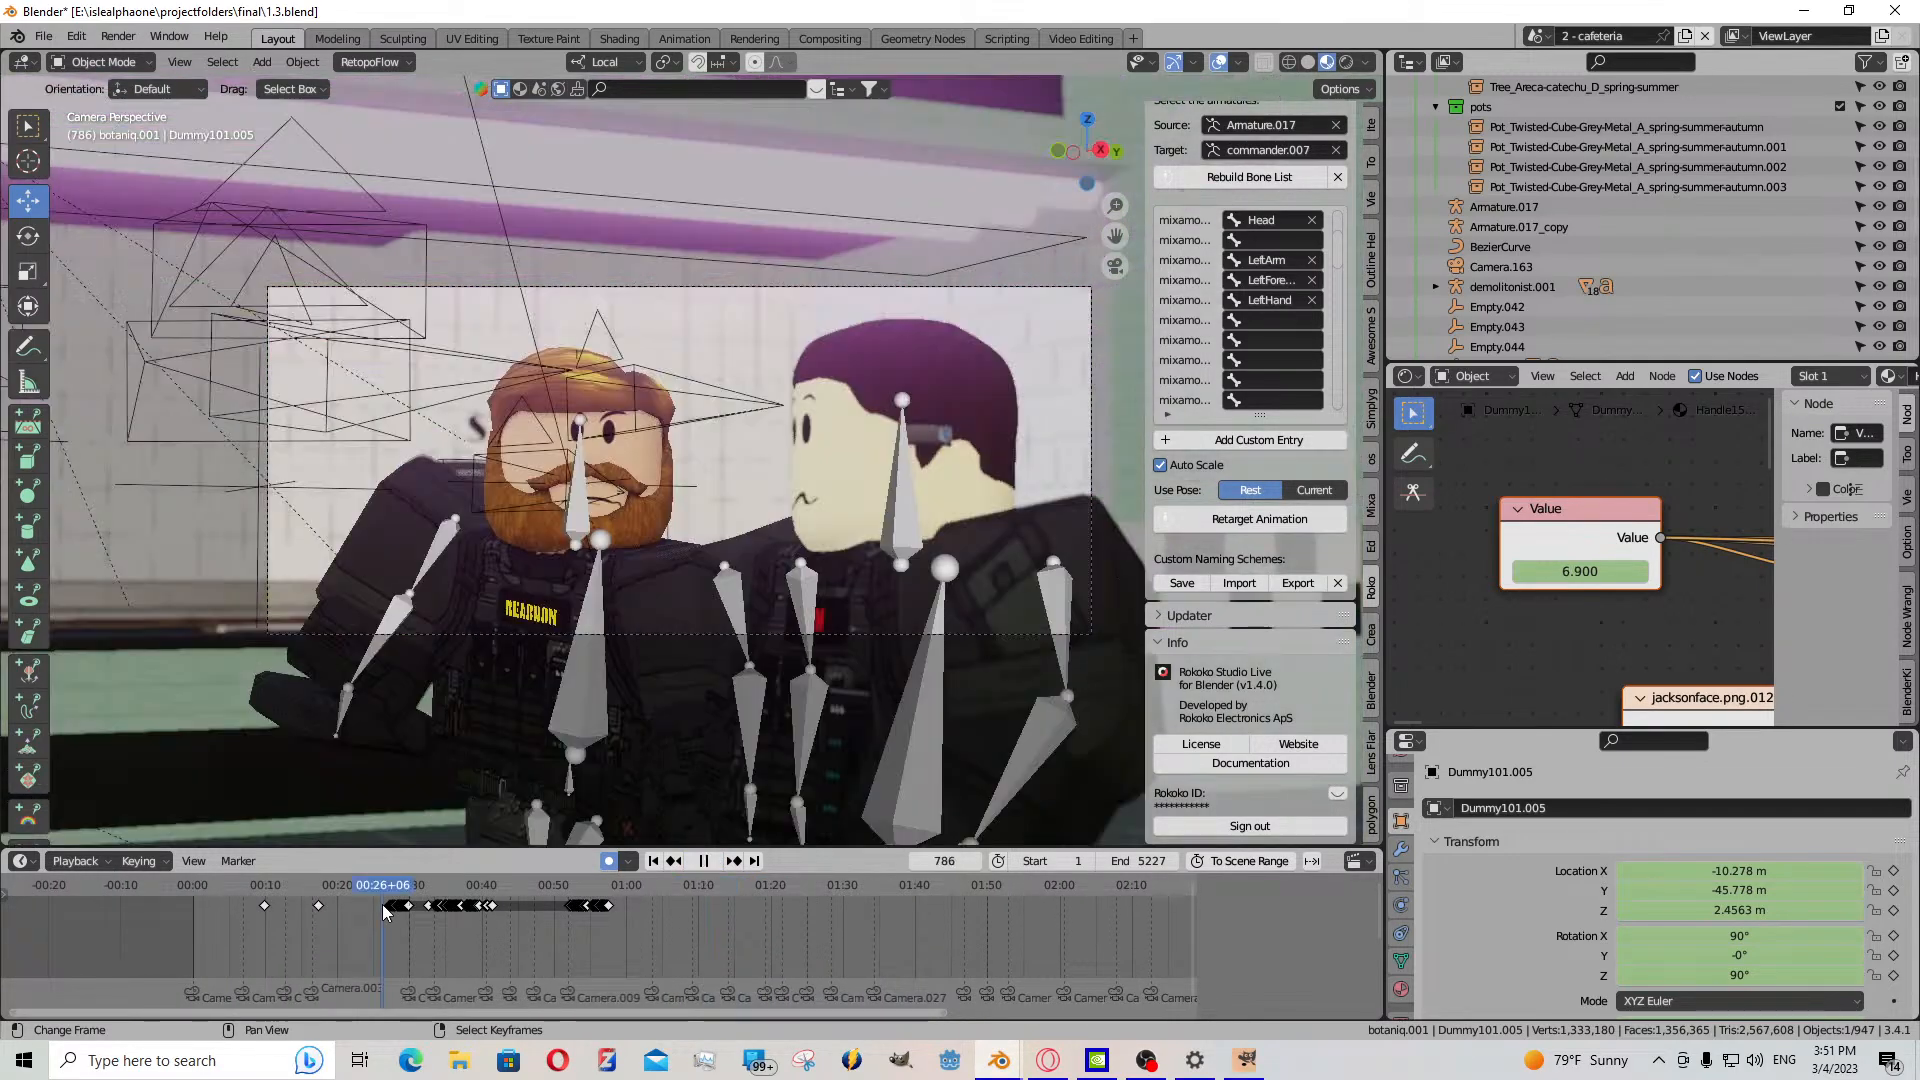
{"action": "key", "text": "space"}
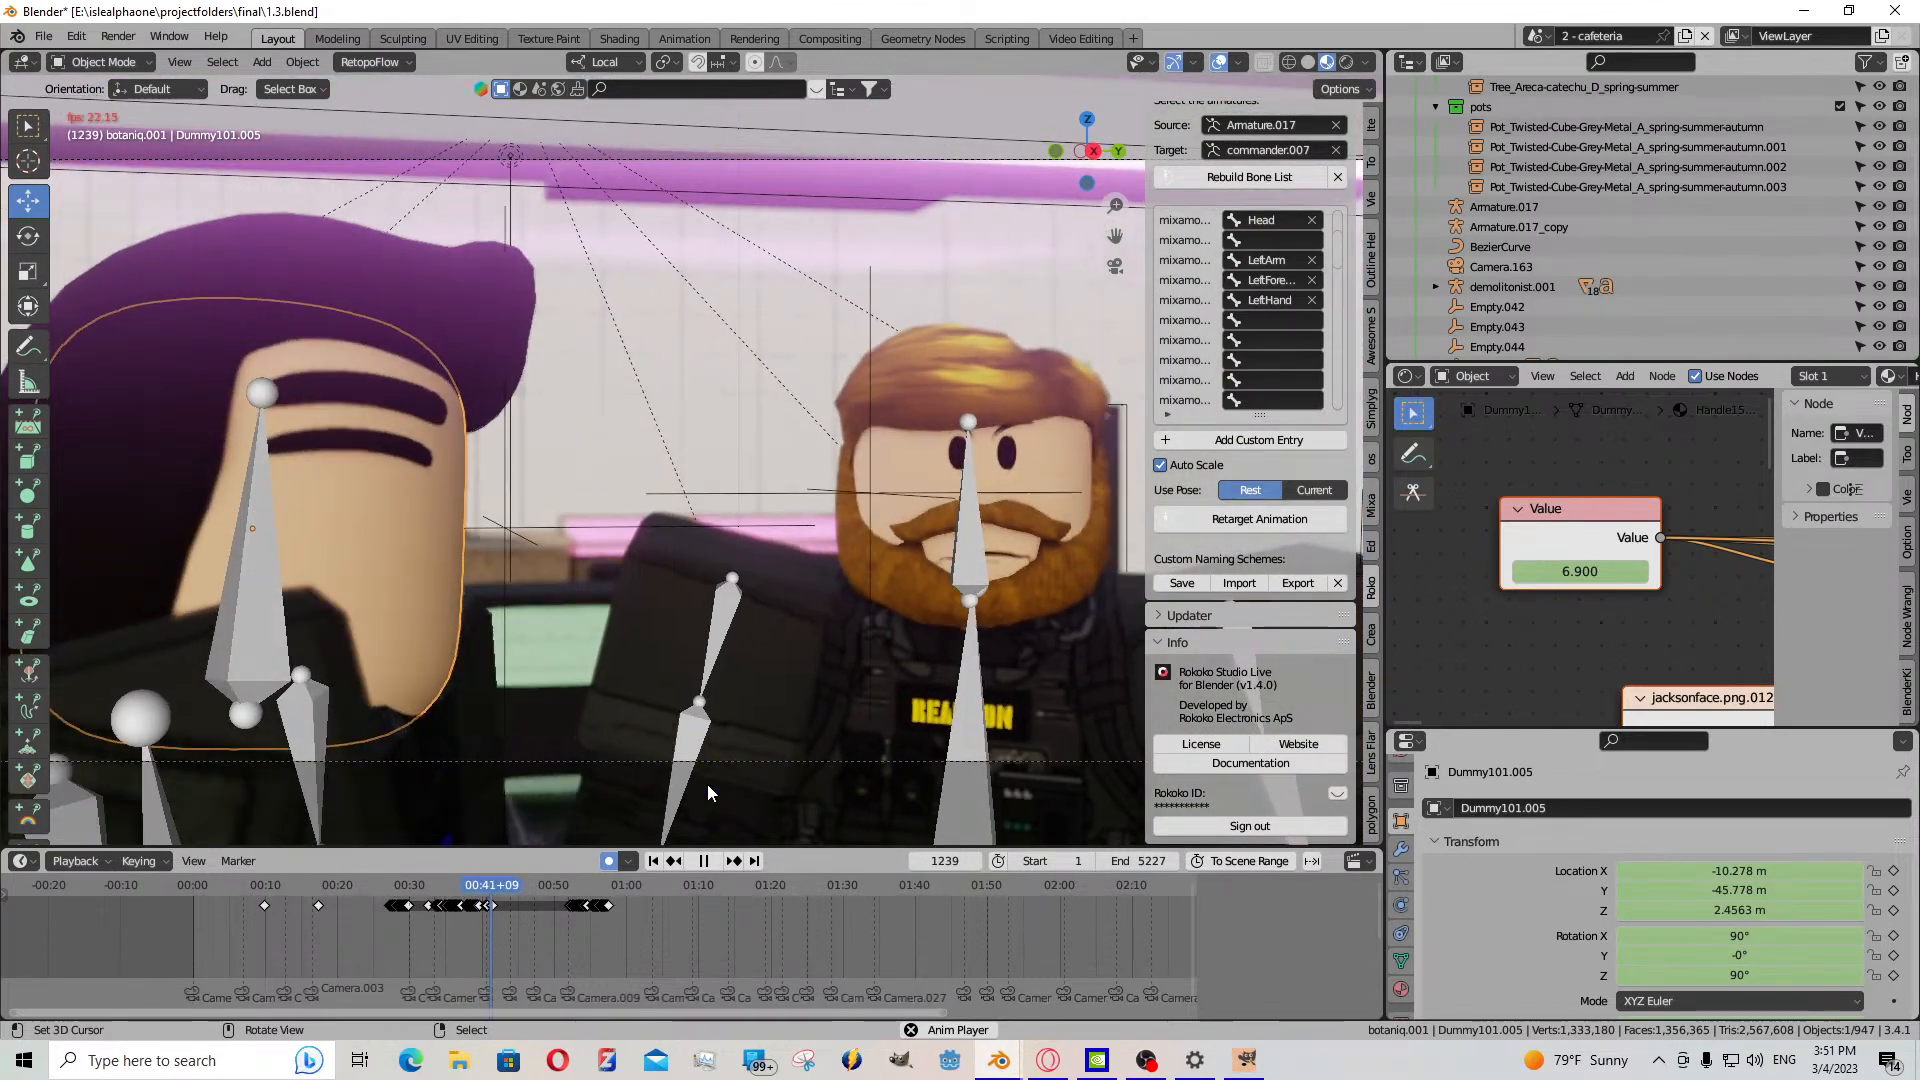
- Stop the playback and replay briefly from frame 1211 to check the dark-haired character's lip-sync
{"action": "left_click", "coordinate": [698, 861]}
{"action": "scroll", "coordinate": [564, 914], "scroll_direction": "up", "scroll_amount": 14}
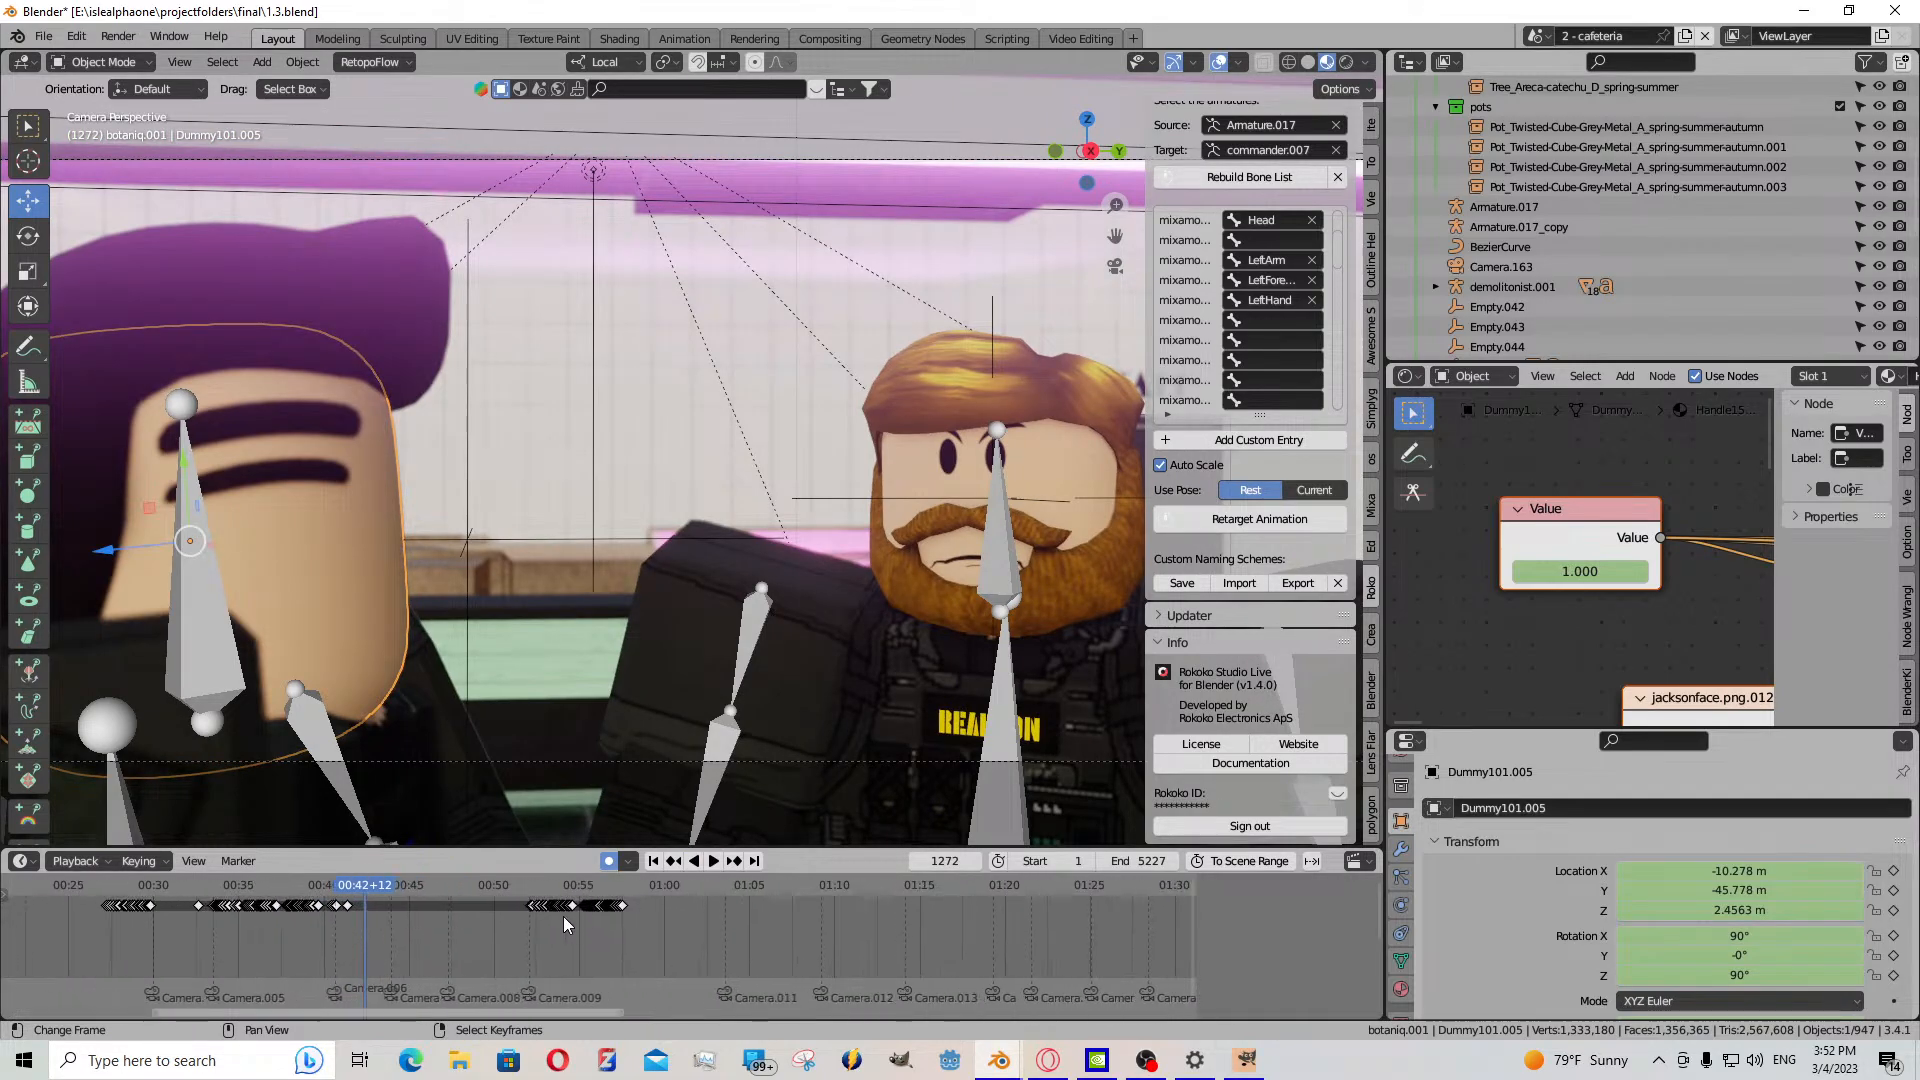
{"action": "middle_click_drag", "start_coordinate": [354, 910], "coordinate": [621, 948]}
{"action": "left_click", "coordinate": [564, 934]}
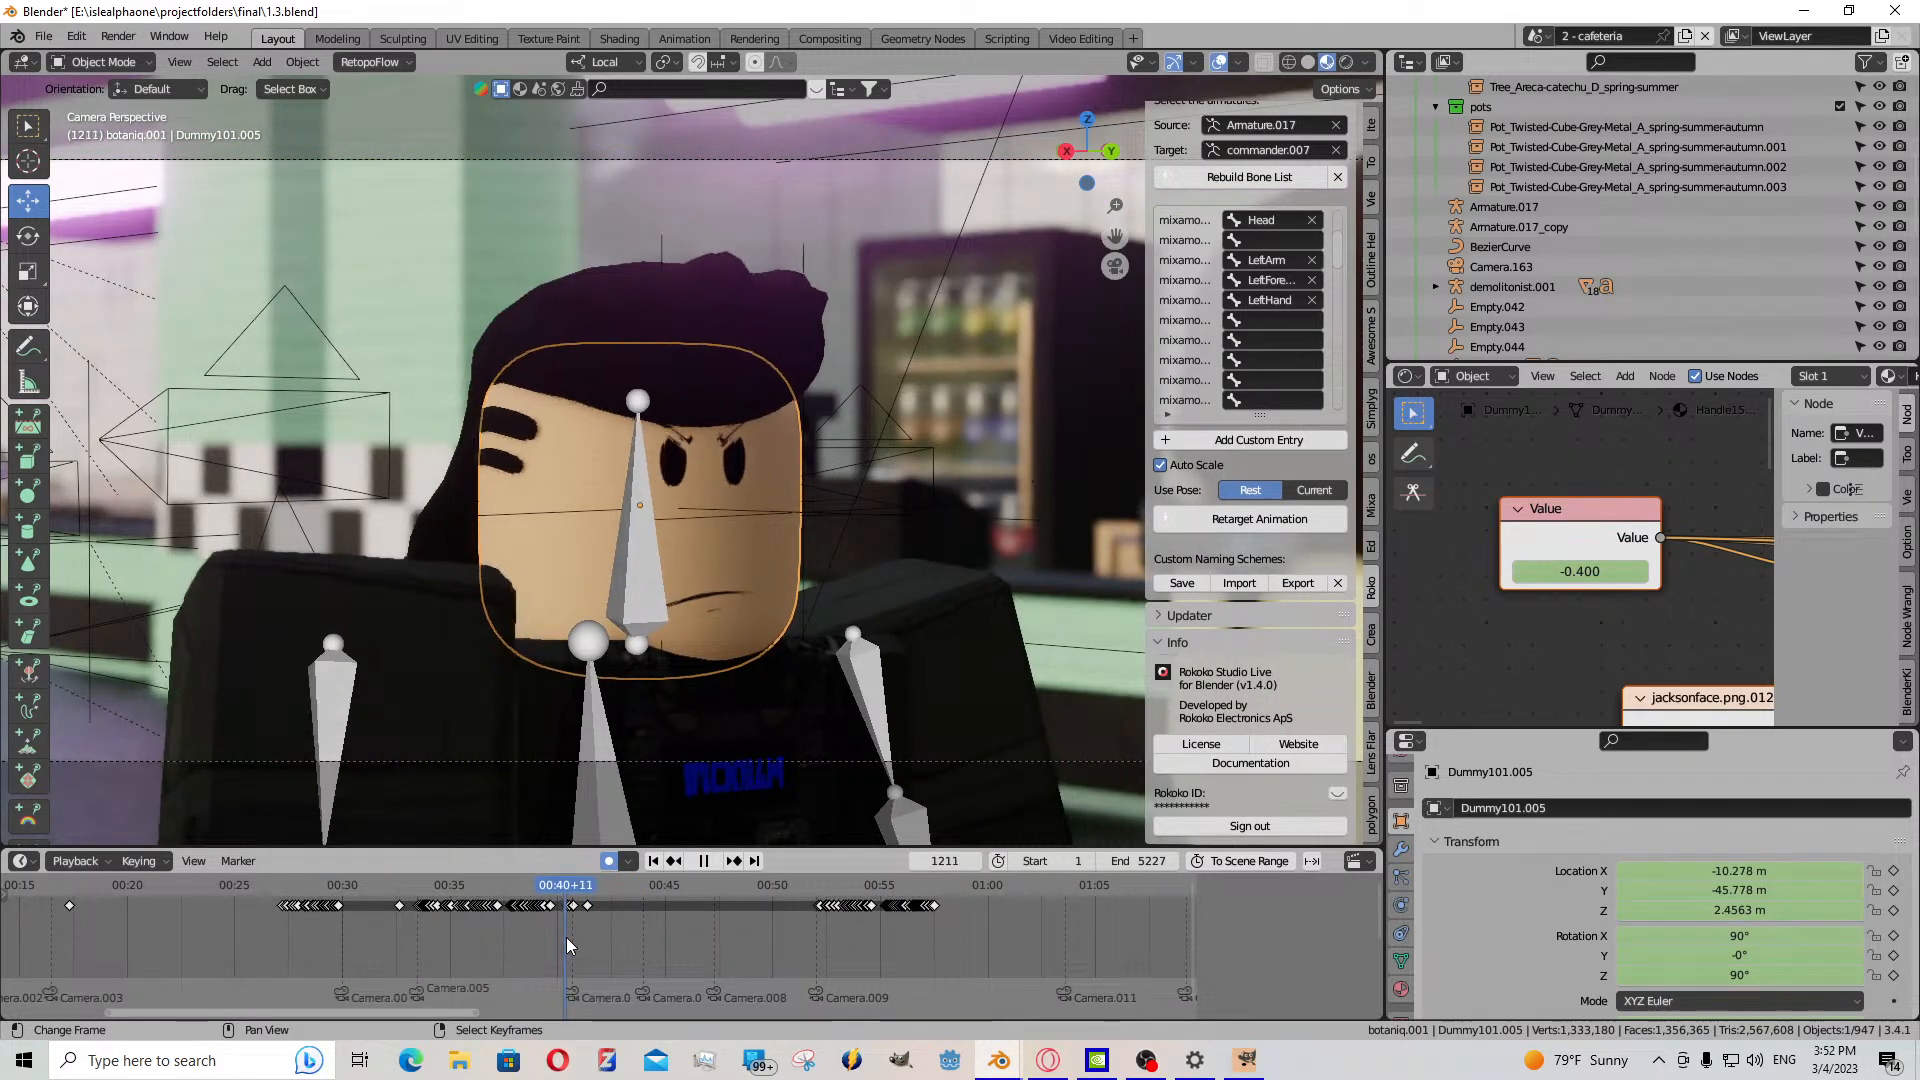
{"action": "key", "text": "space"}
{"action": "key", "text": "space"}
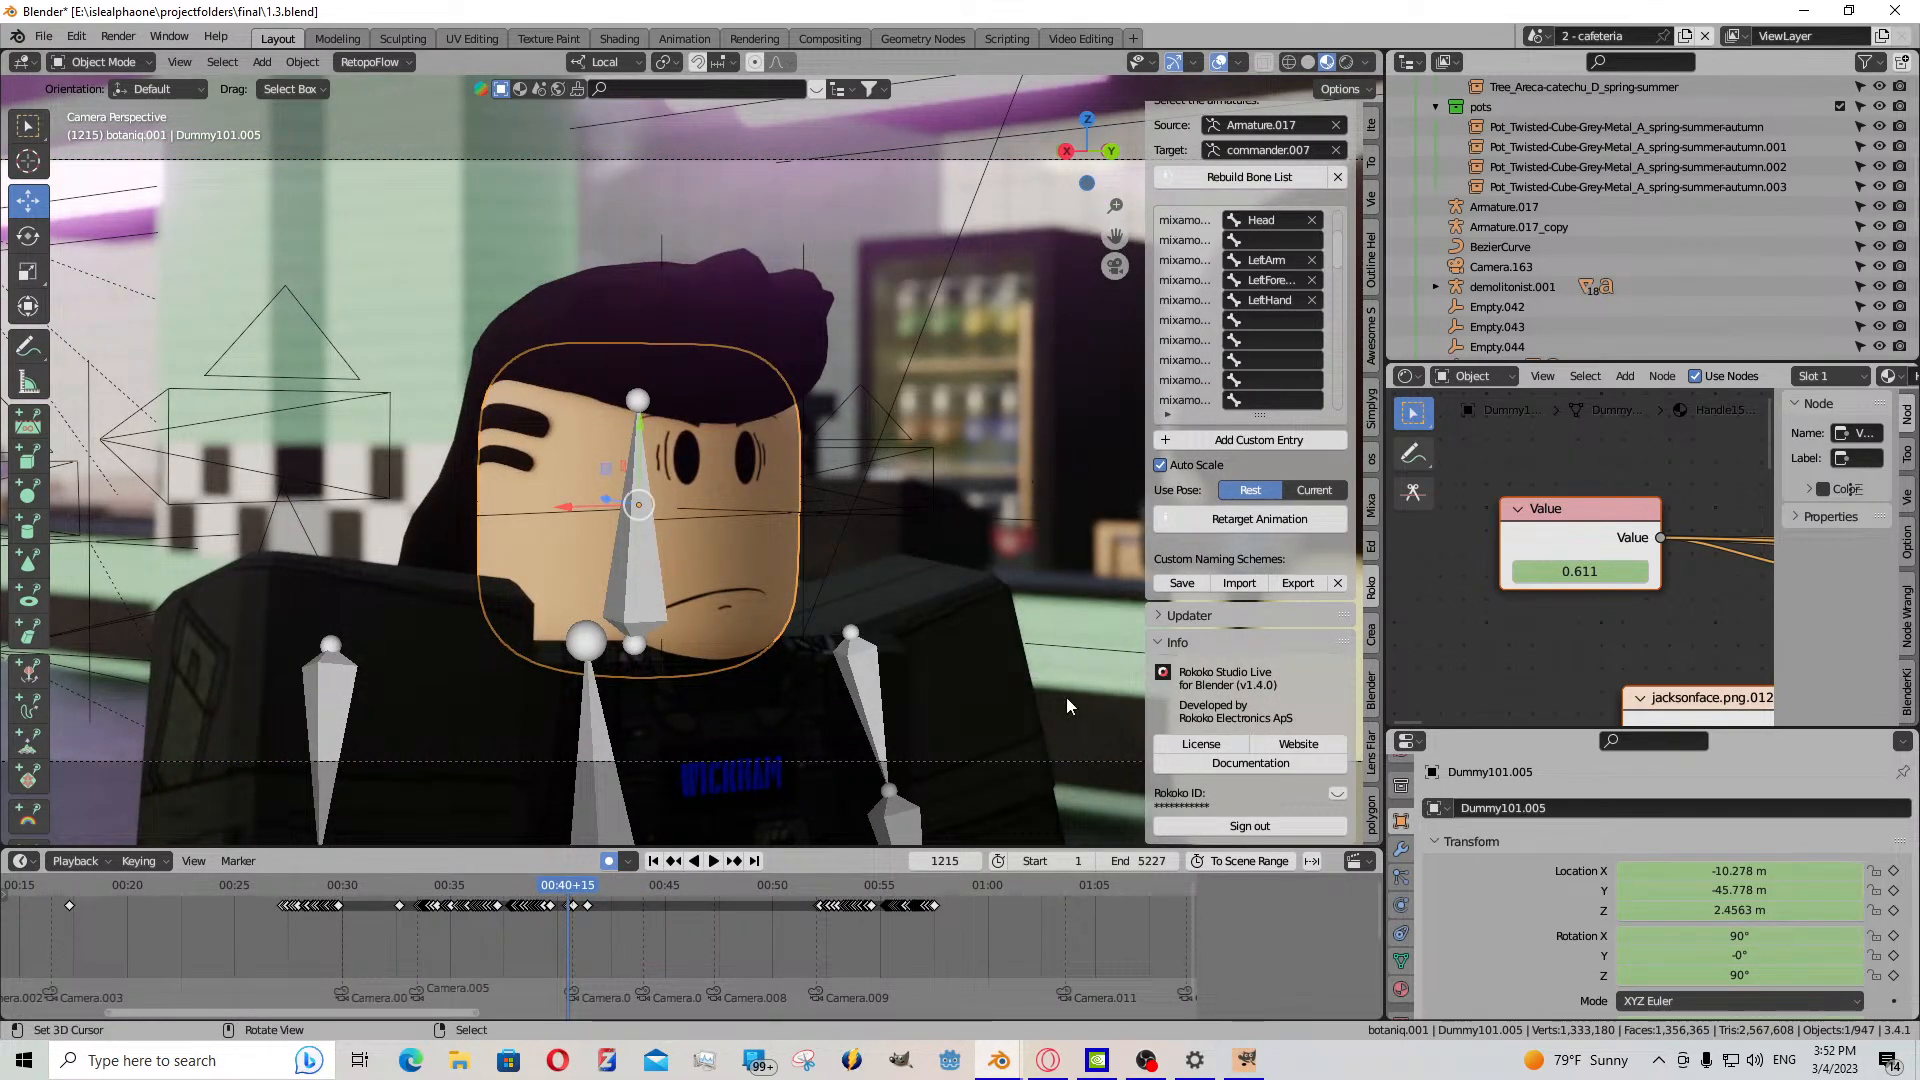
- Switch to the Handle15Mtl.015 material and paste a copy of its 1.600 Value keyframe at frame 1220
{"action": "left_click", "coordinate": [1401, 961]}
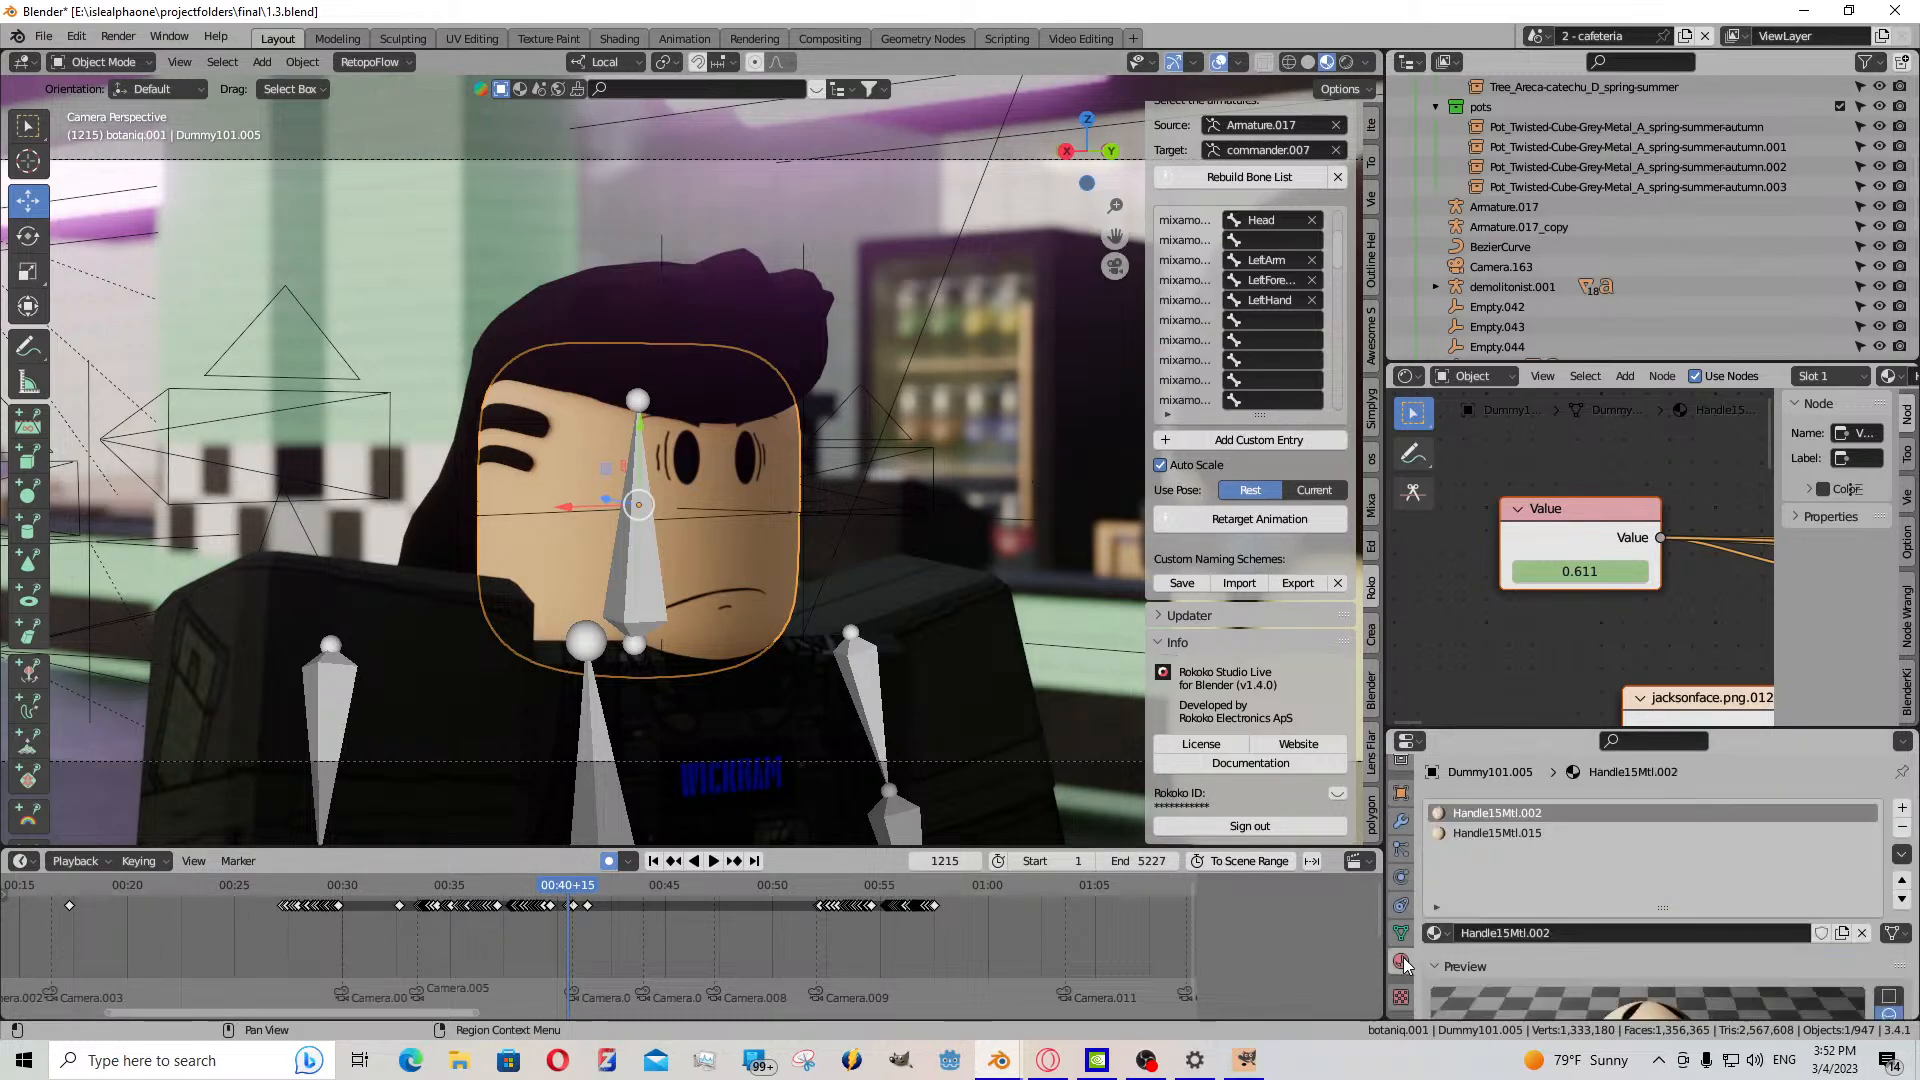
{"action": "left_click", "coordinate": [1500, 830]}
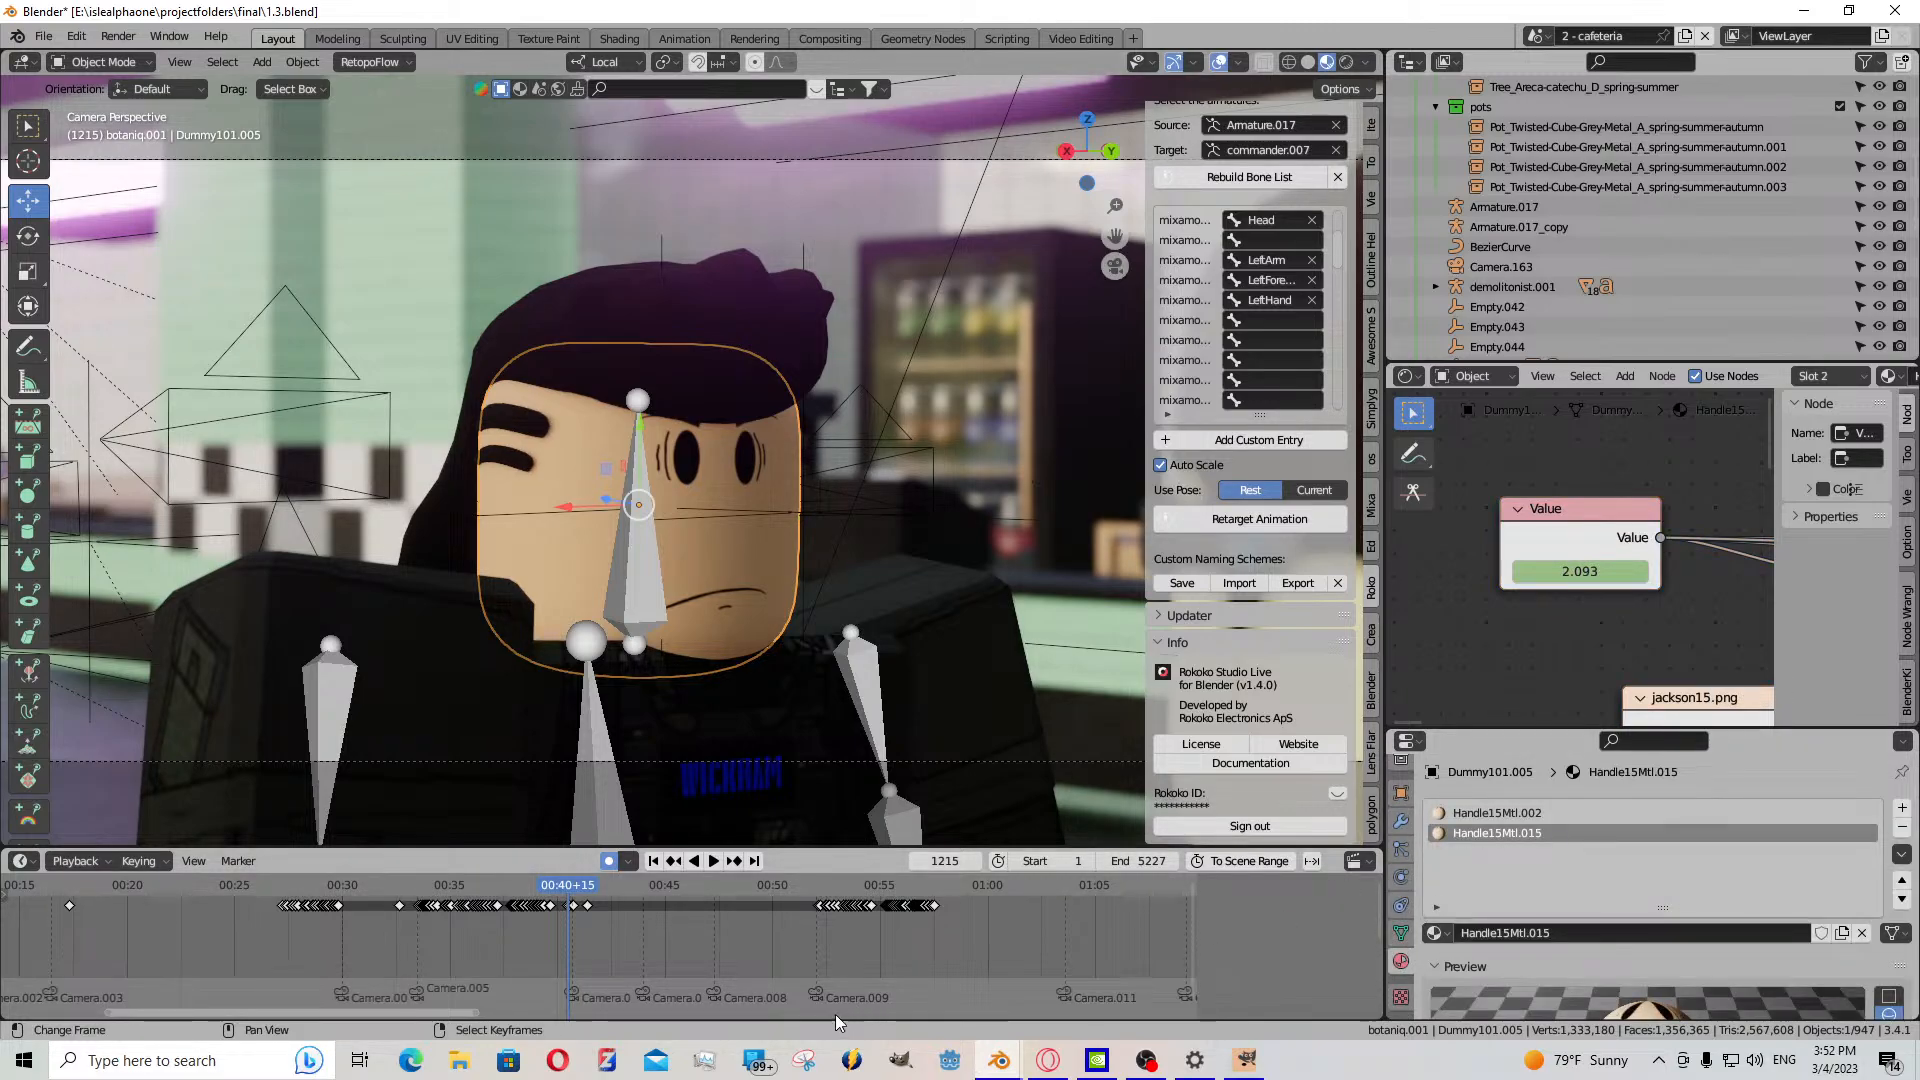
{"action": "scroll", "coordinate": [818, 956], "scroll_direction": "up", "scroll_amount": 6}
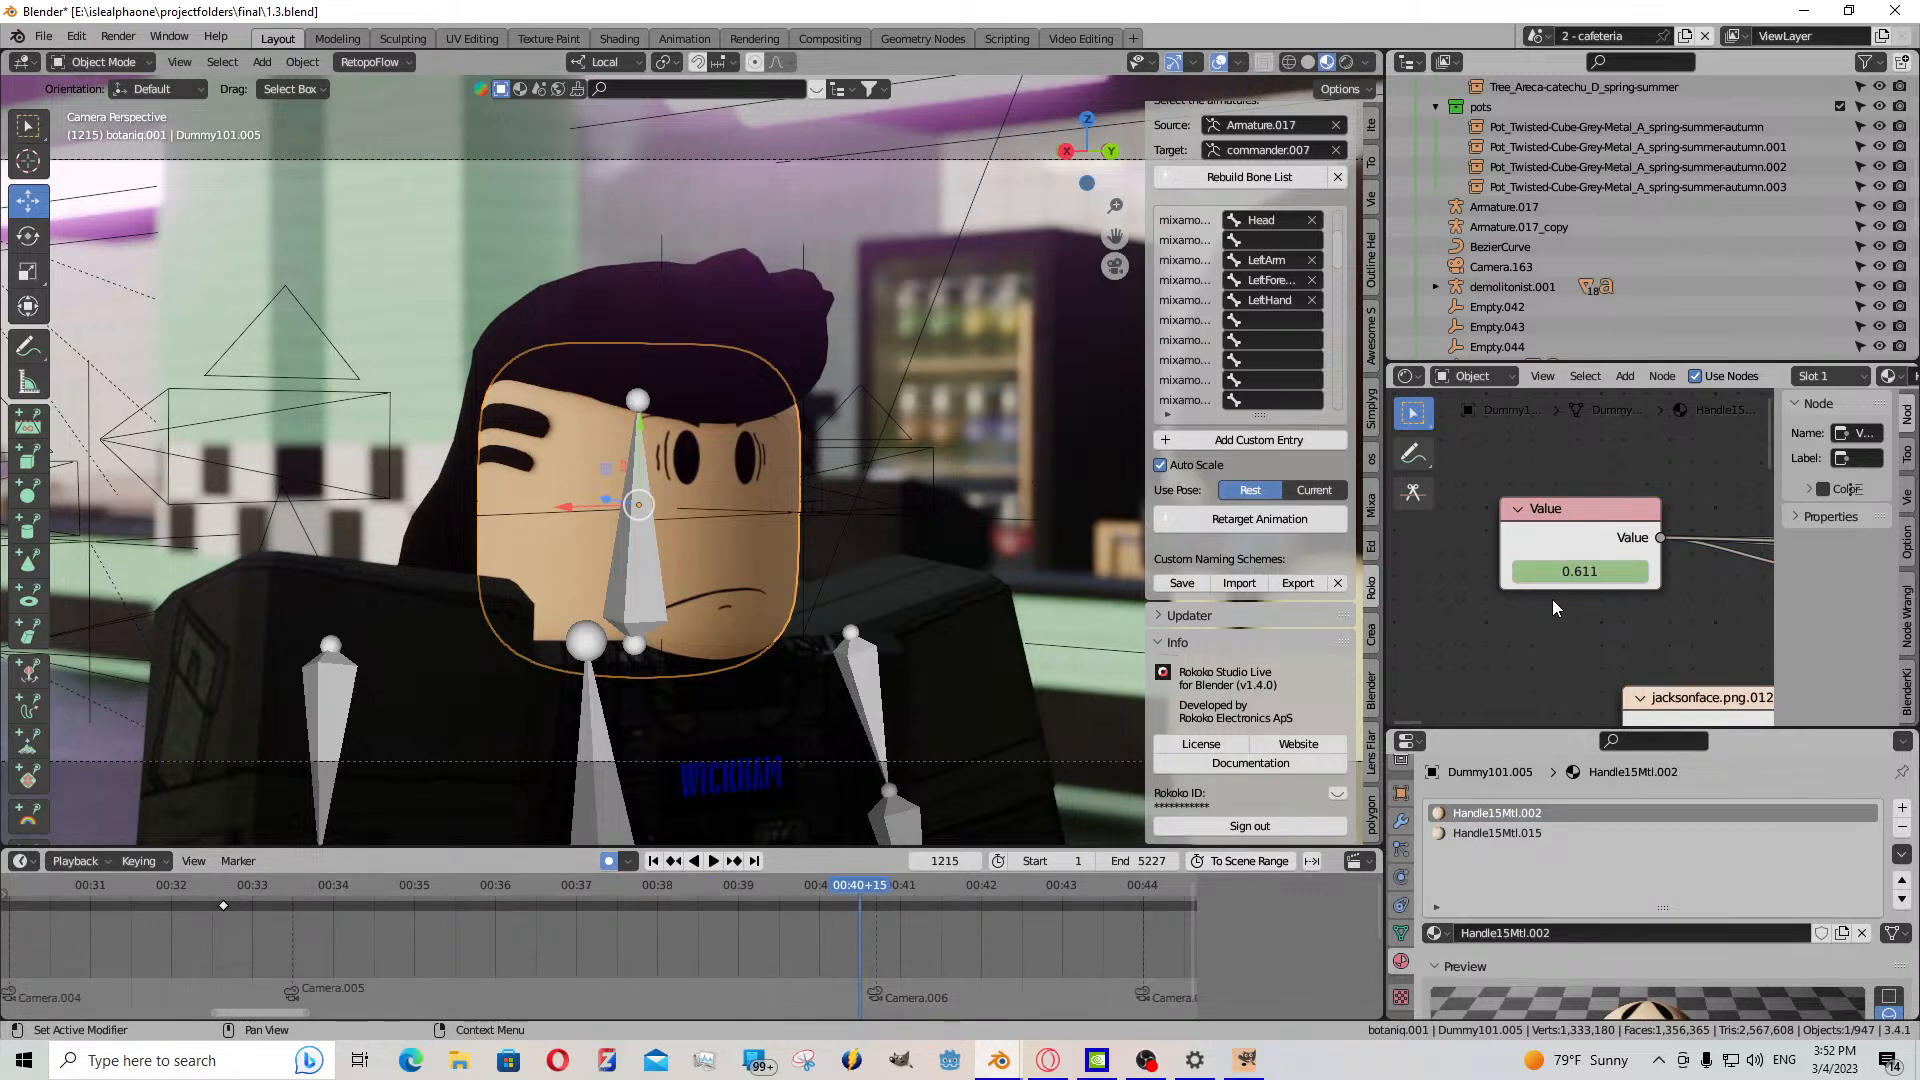
{"action": "scroll", "coordinate": [836, 950], "scroll_direction": "up", "scroll_amount": 3}
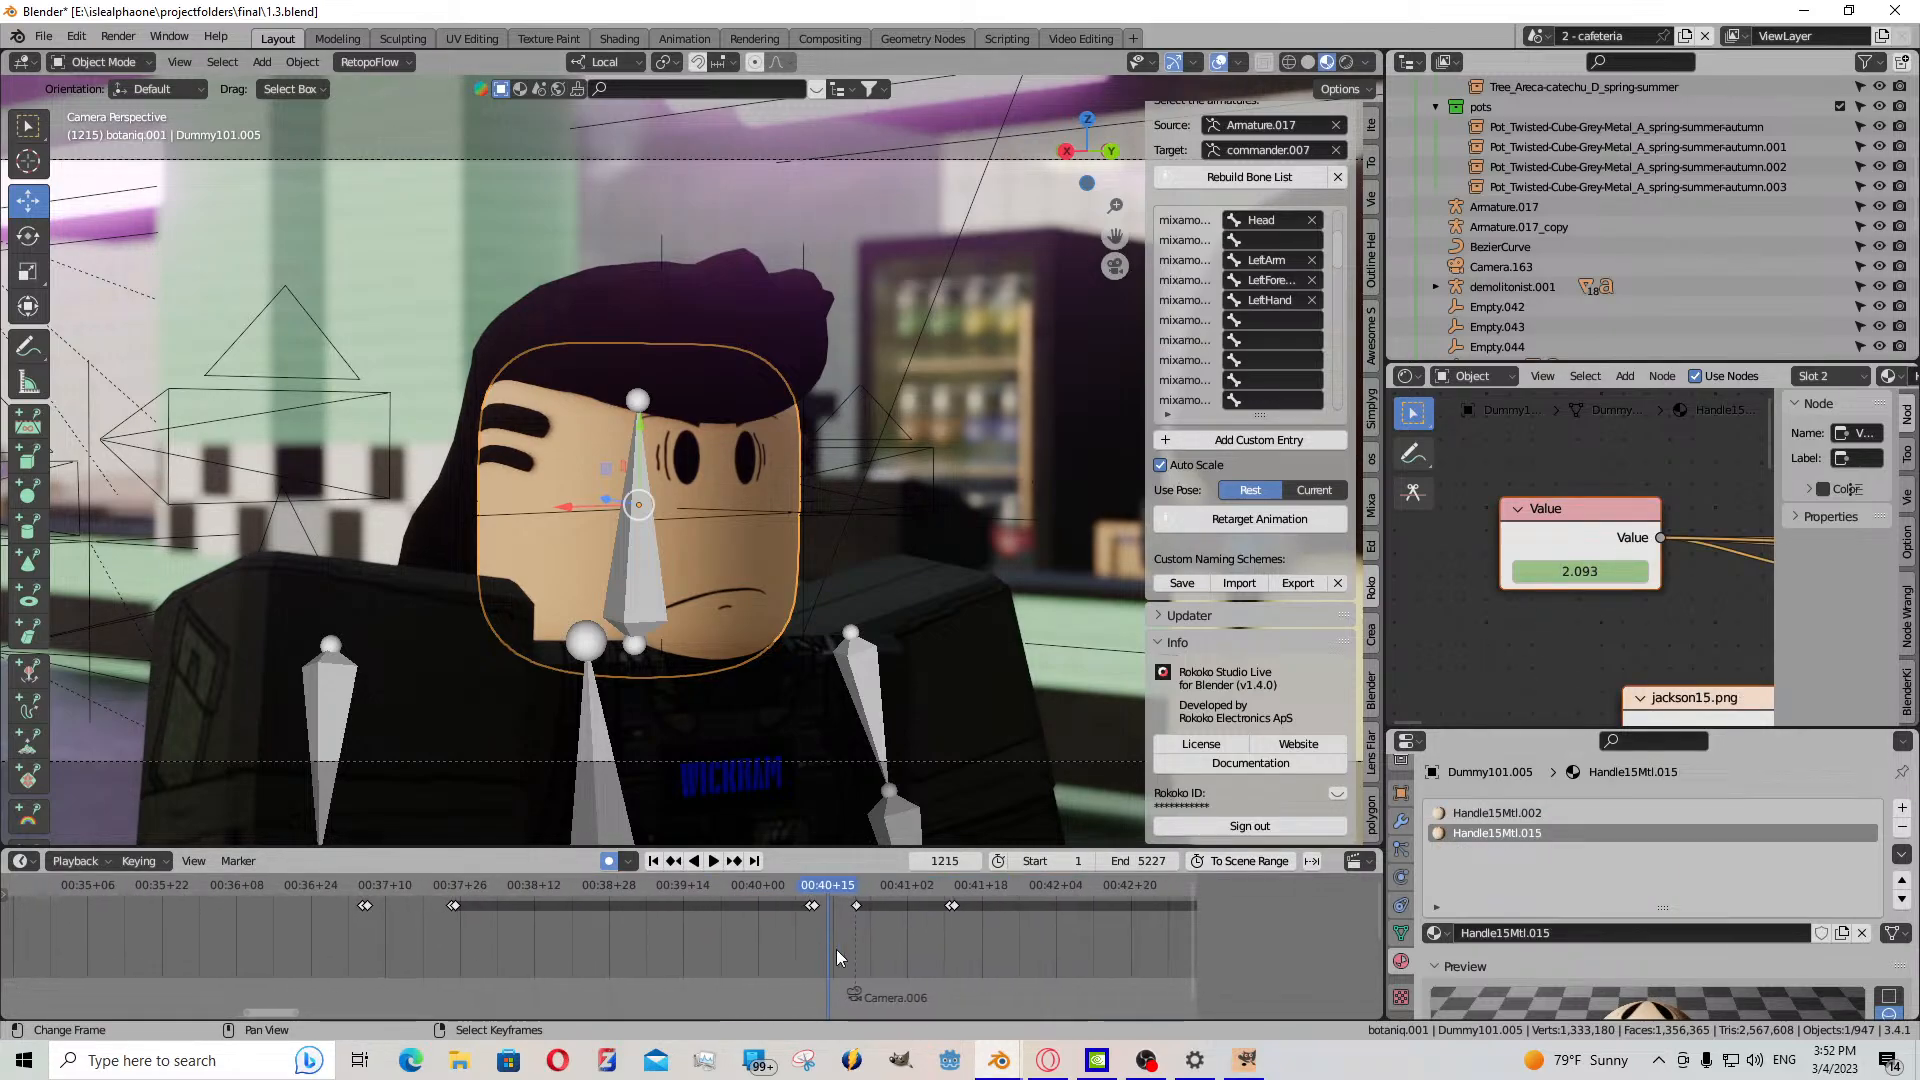
{"action": "key", "text": "space"}
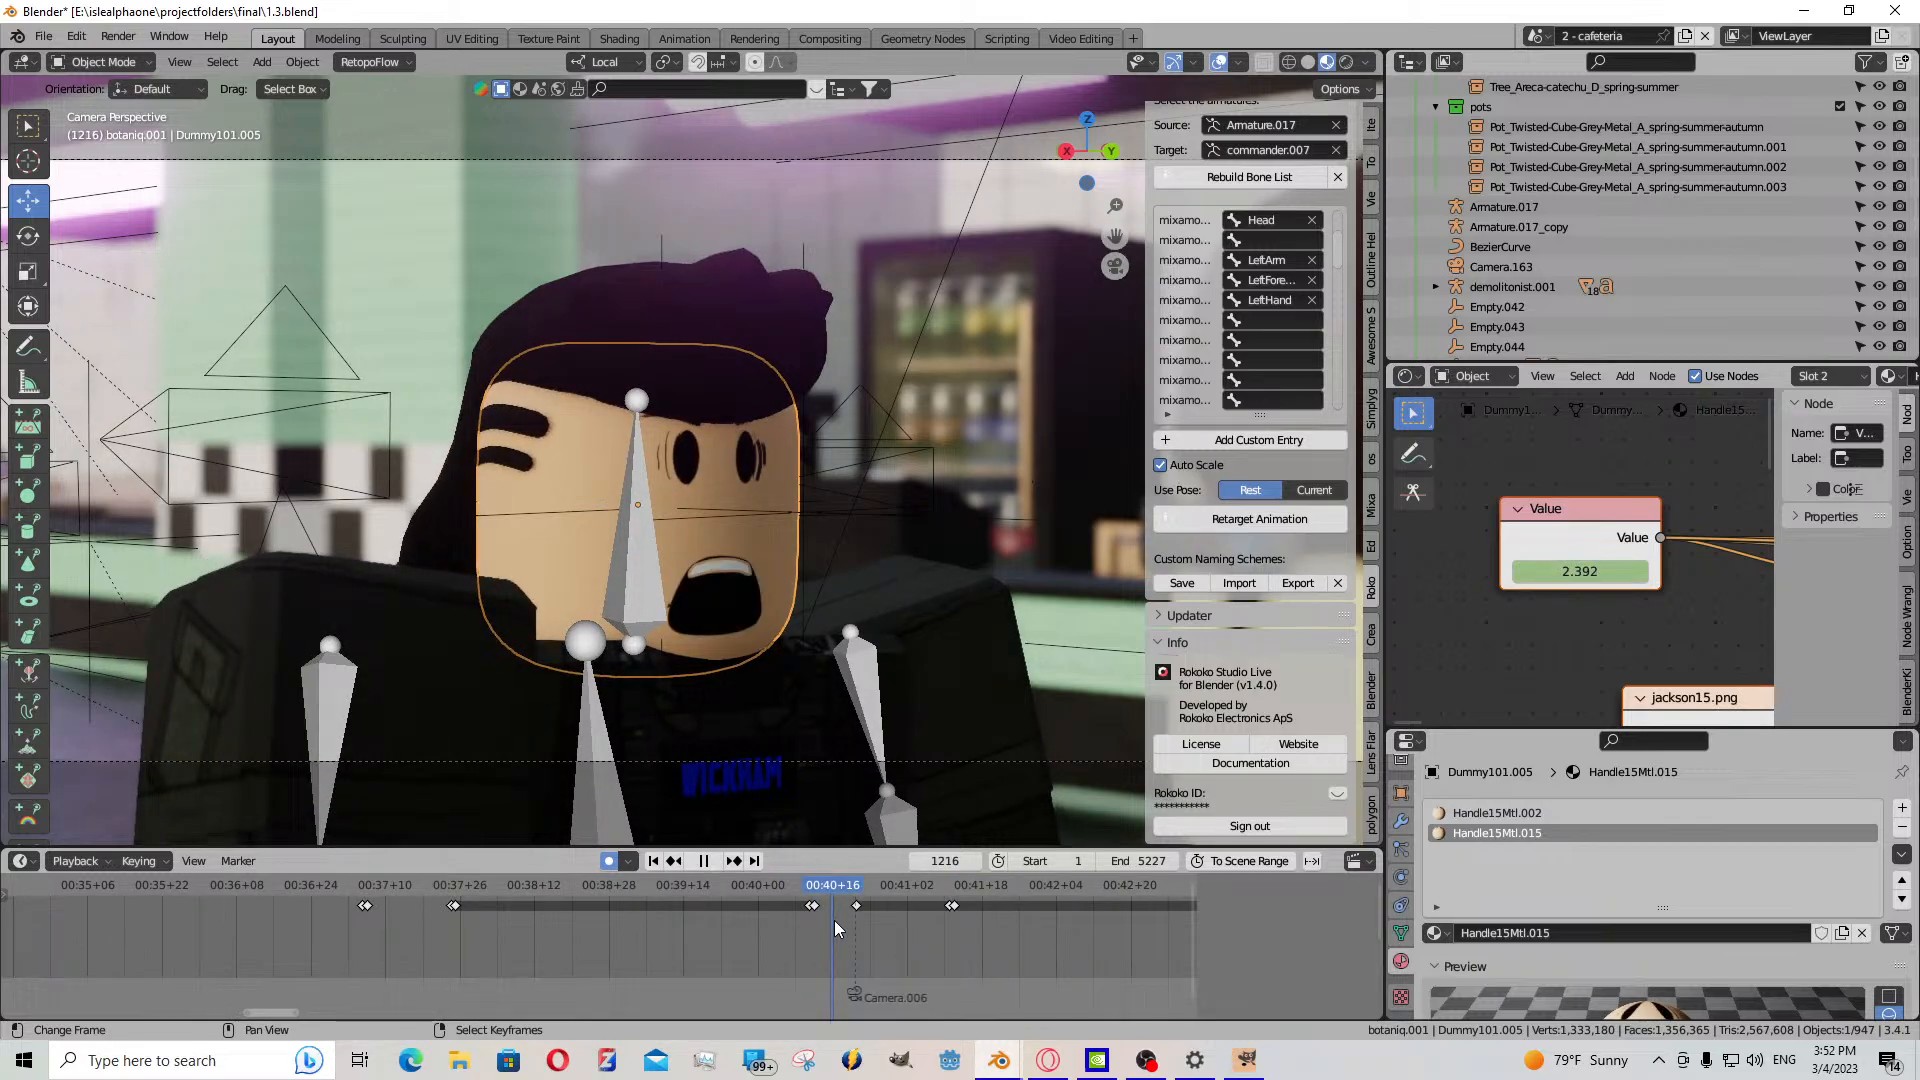
{"action": "key", "text": "space"}
{"action": "right_click", "coordinate": [815, 906]}
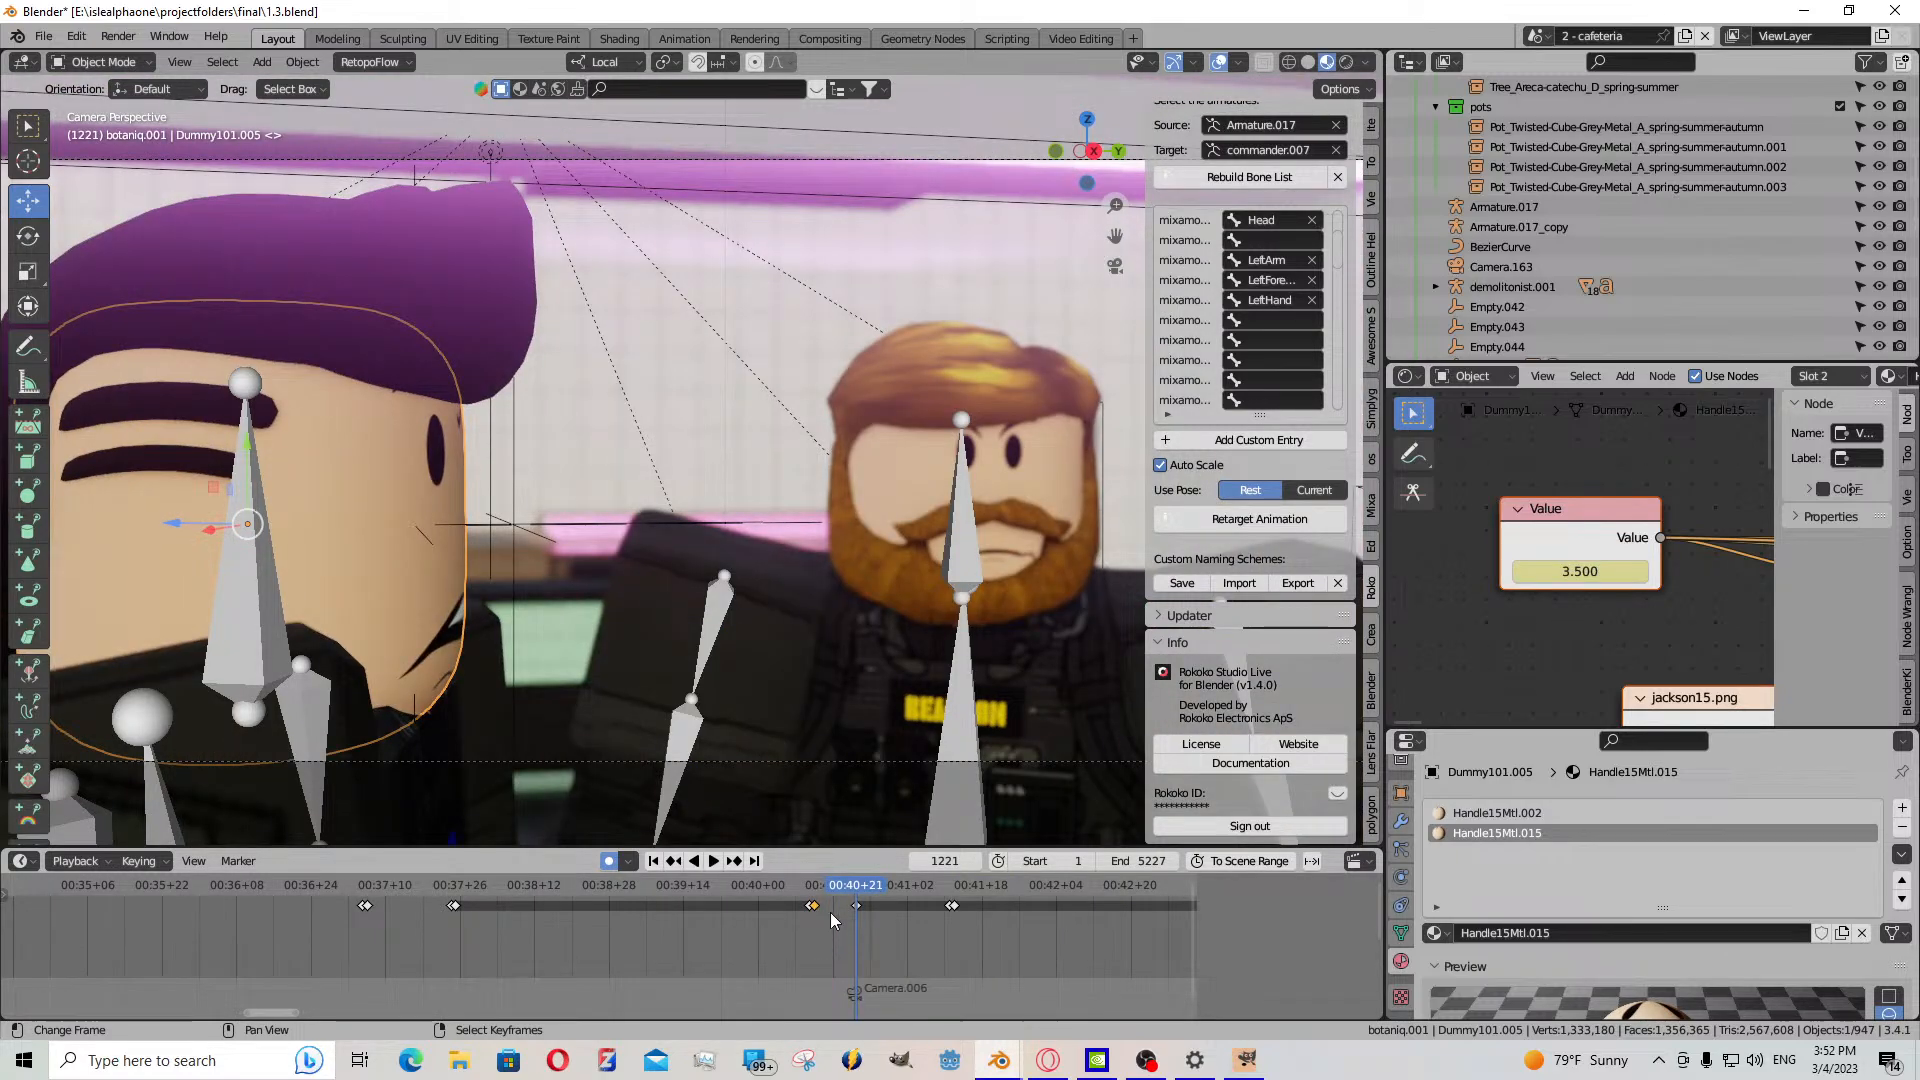
{"action": "key", "text": "Left"}
{"action": "key", "text": "ctrl+v"}
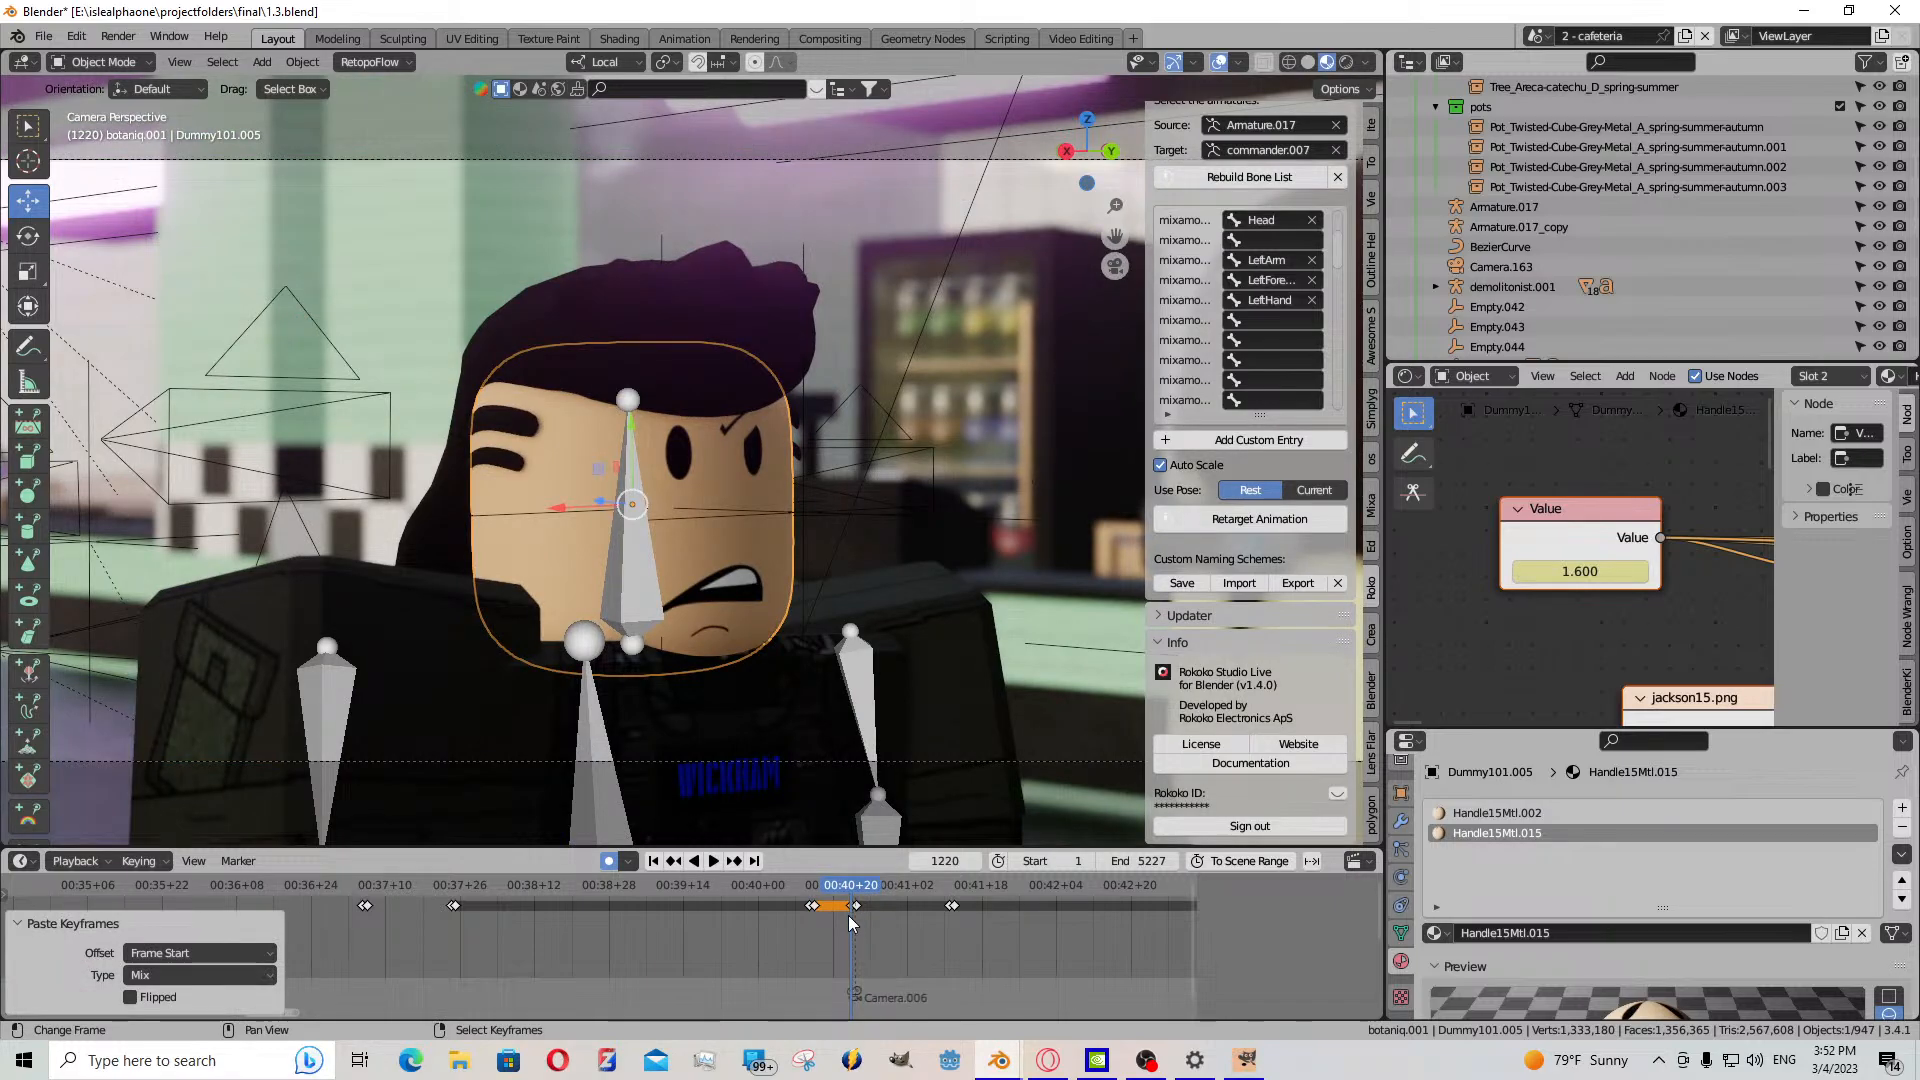
- Play back the shot from around frame 1203 past the camera cut, and return to frame 1204
{"action": "left_click_drag", "start_coordinate": [850, 921], "coordinate": [781, 921]}
{"action": "left_click", "coordinate": [713, 862]}
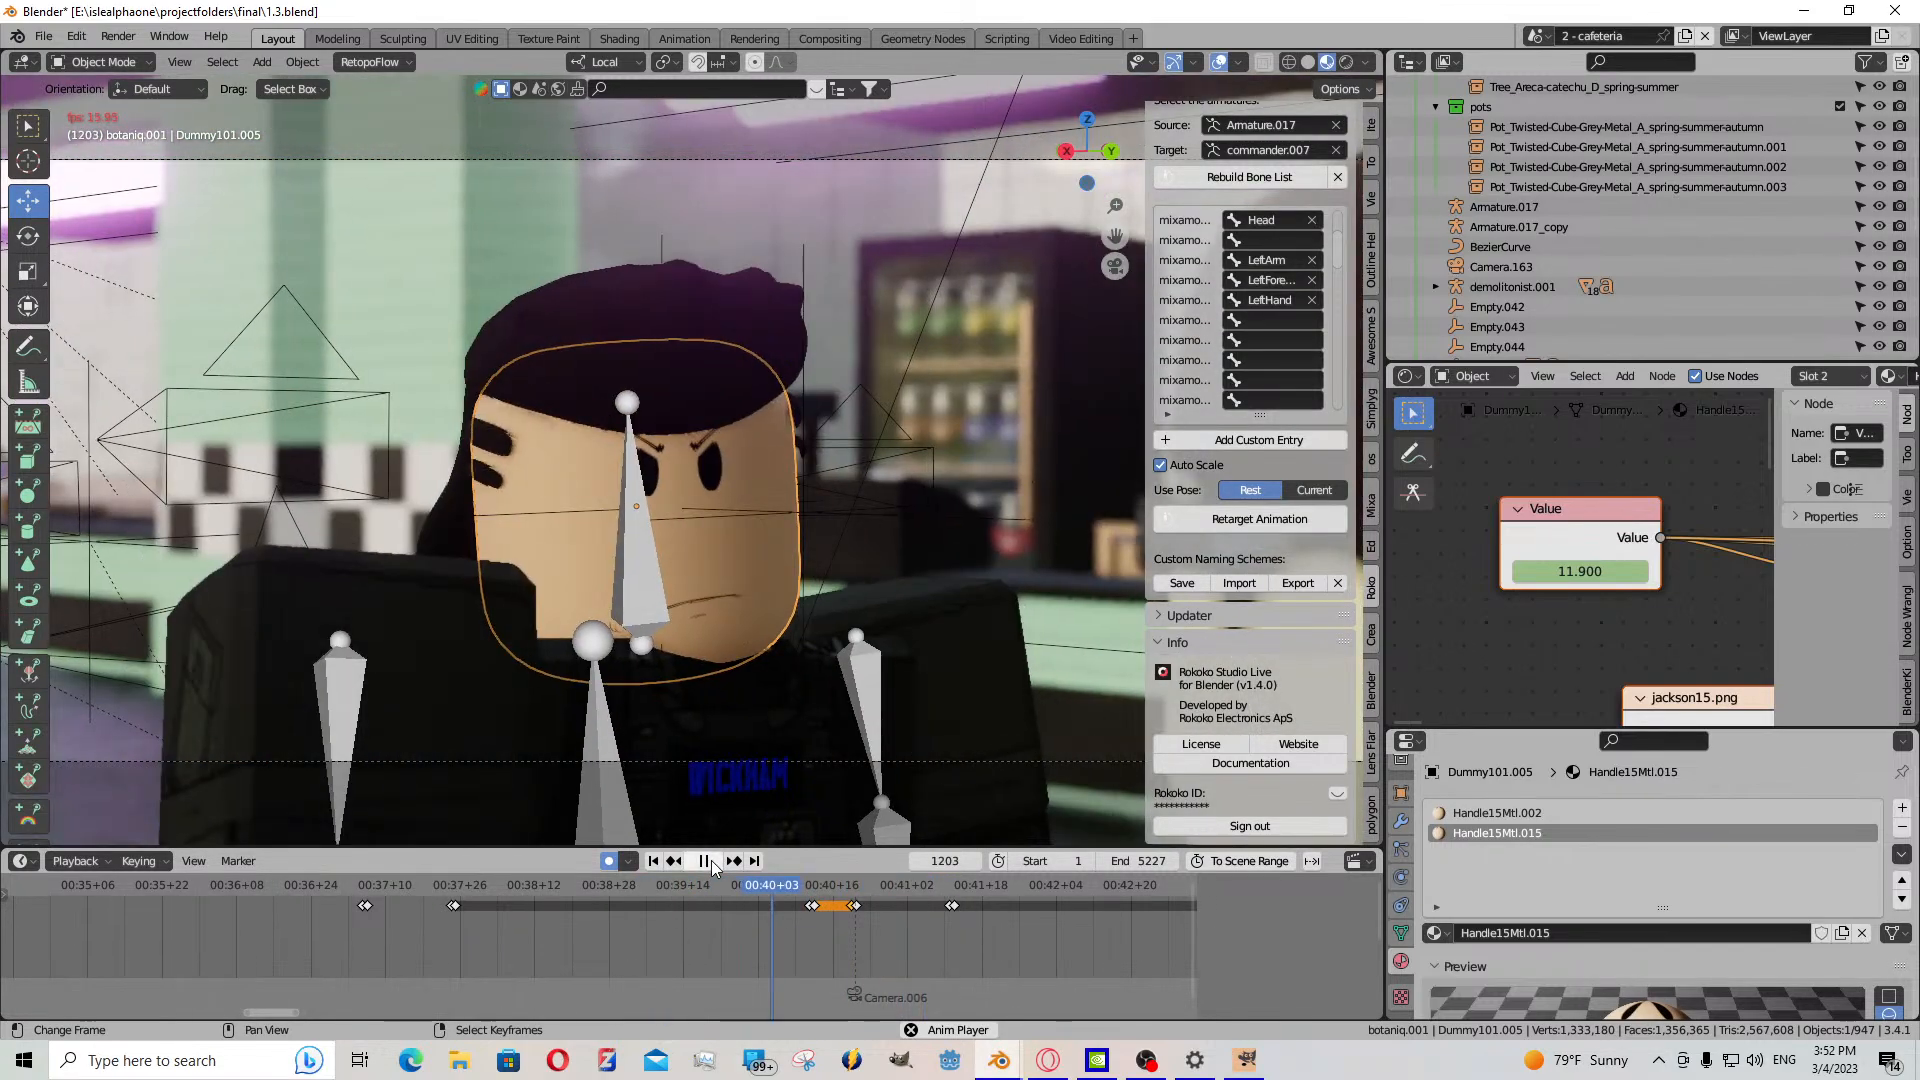
{"action": "left_click", "coordinate": [705, 862]}
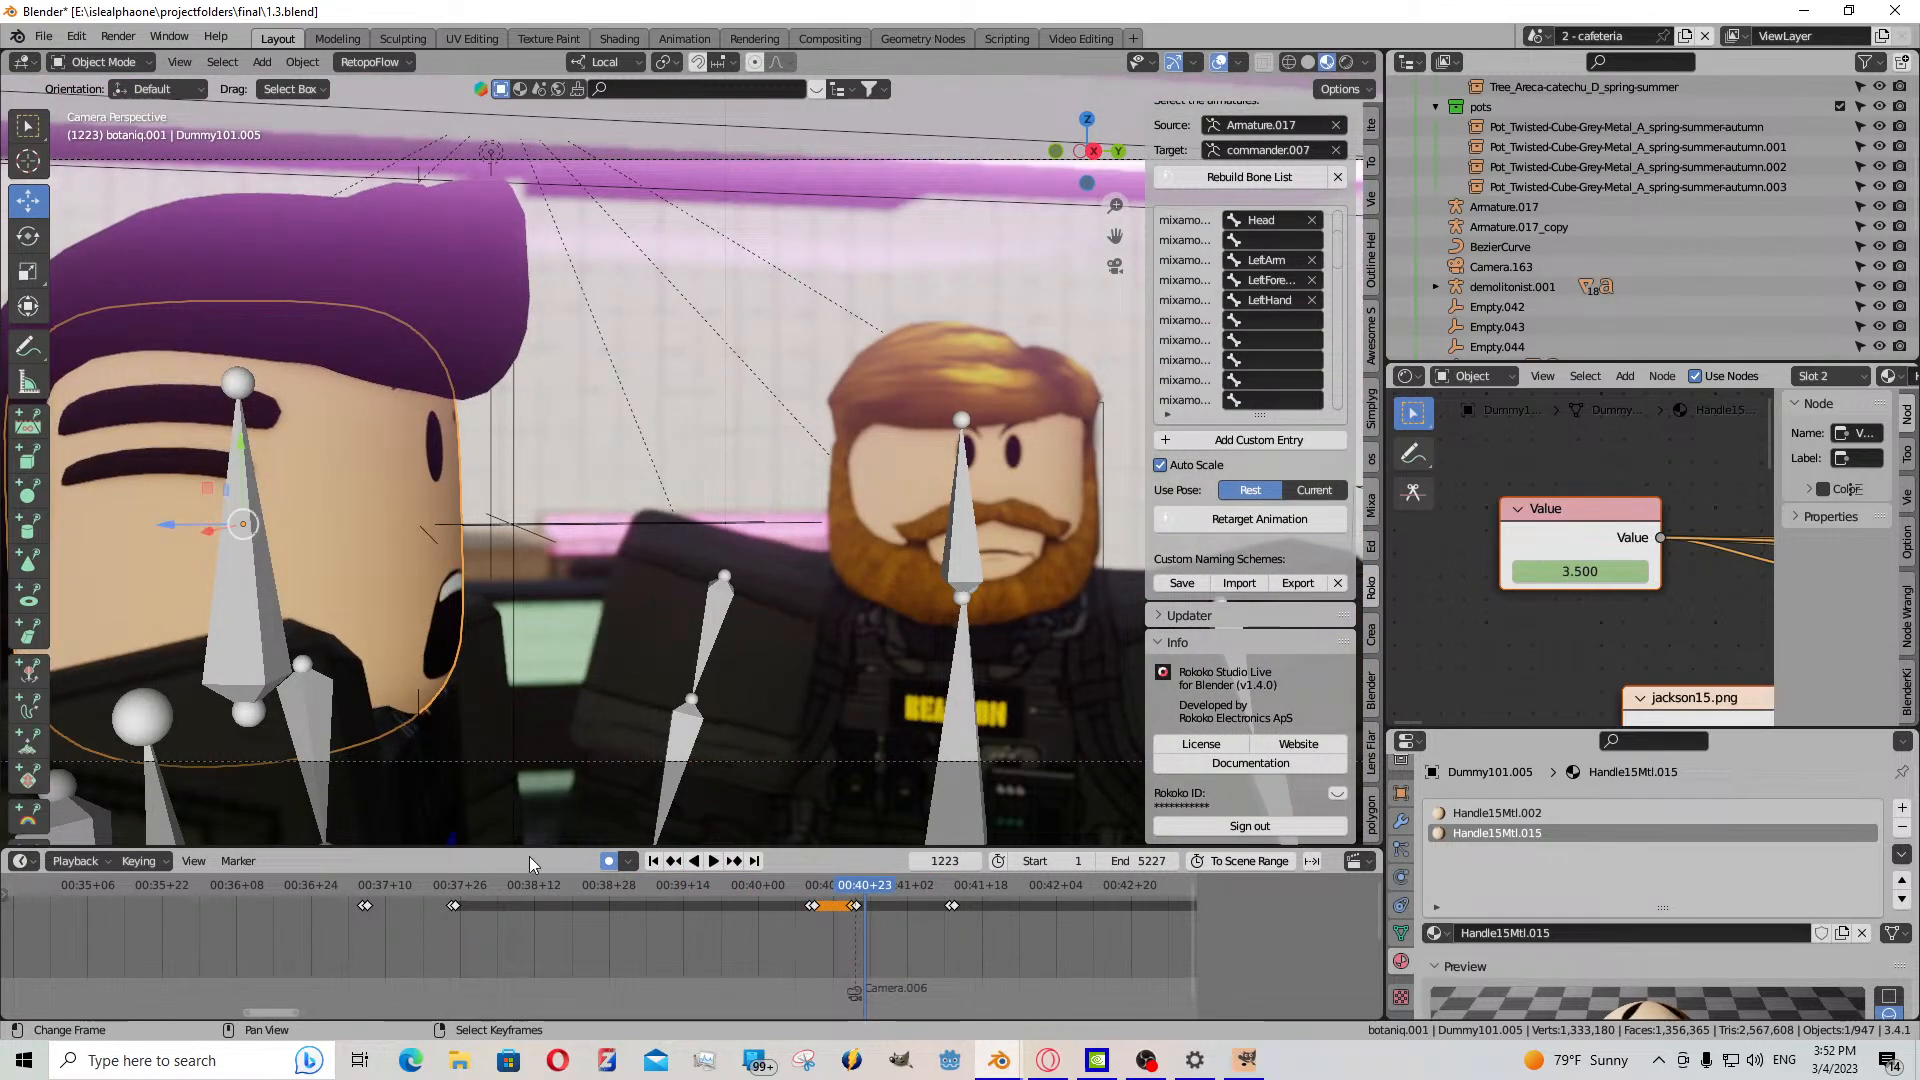
{"action": "left_click", "coordinate": [84, 858]}
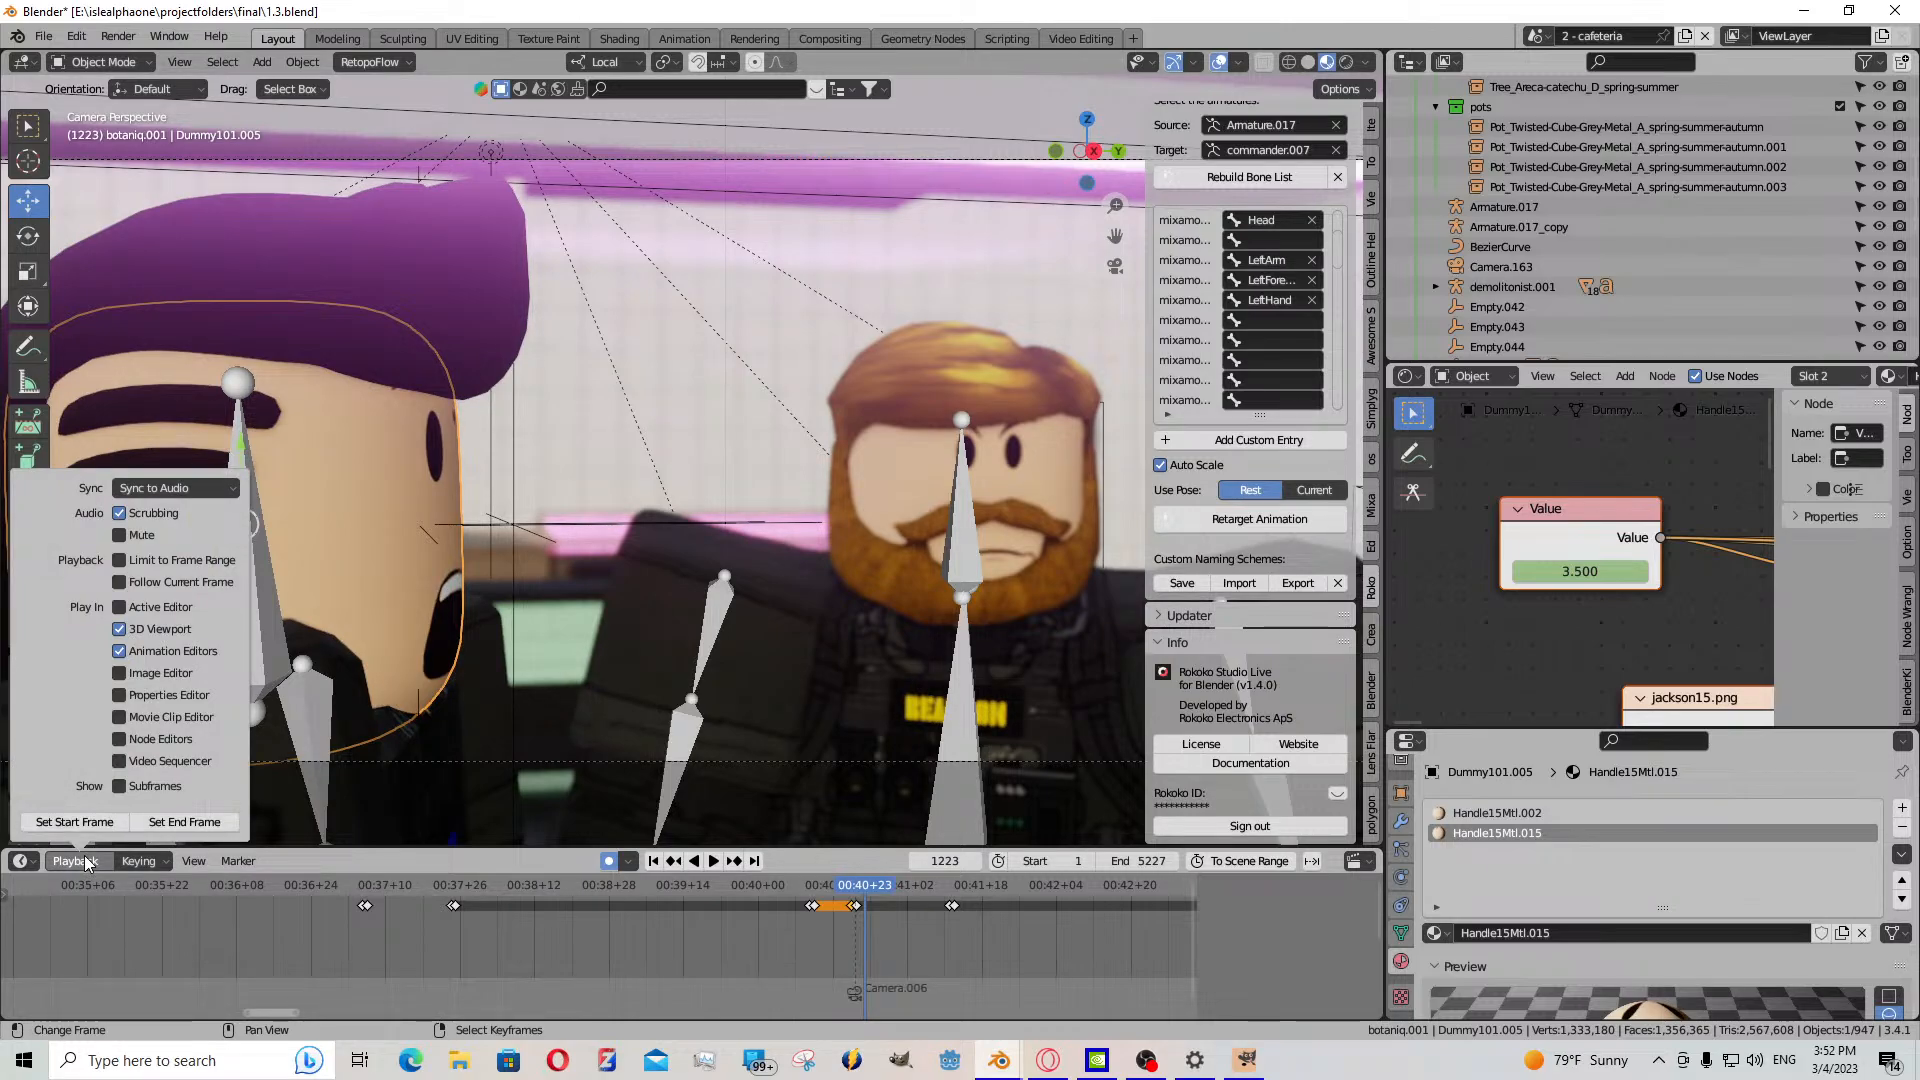
{"action": "left_click_drag", "start_coordinate": [838, 948], "coordinate": [777, 957]}
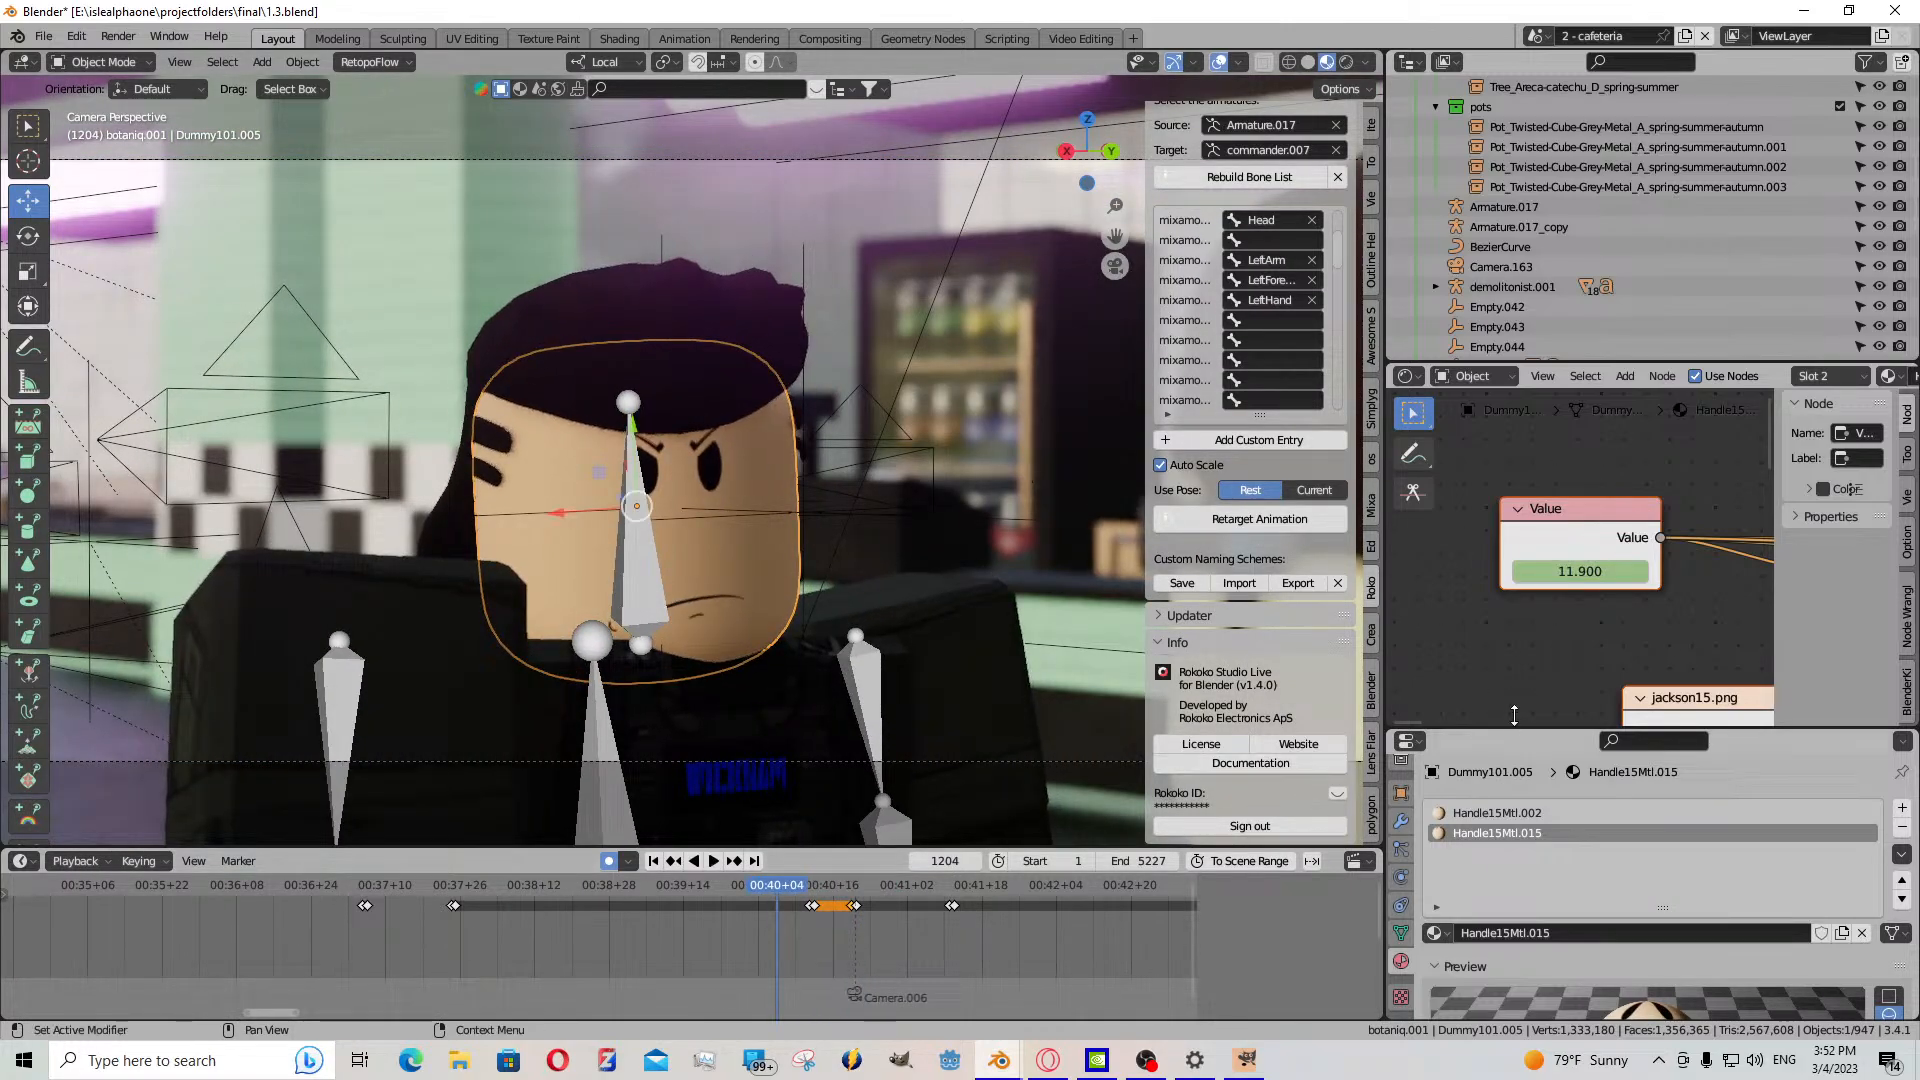
- Switch to the Handle15Mtl.002 material and move its two mouth keyframes around frames 1214 and 1217 eight frames earlier
{"action": "left_click", "coordinate": [1470, 812]}
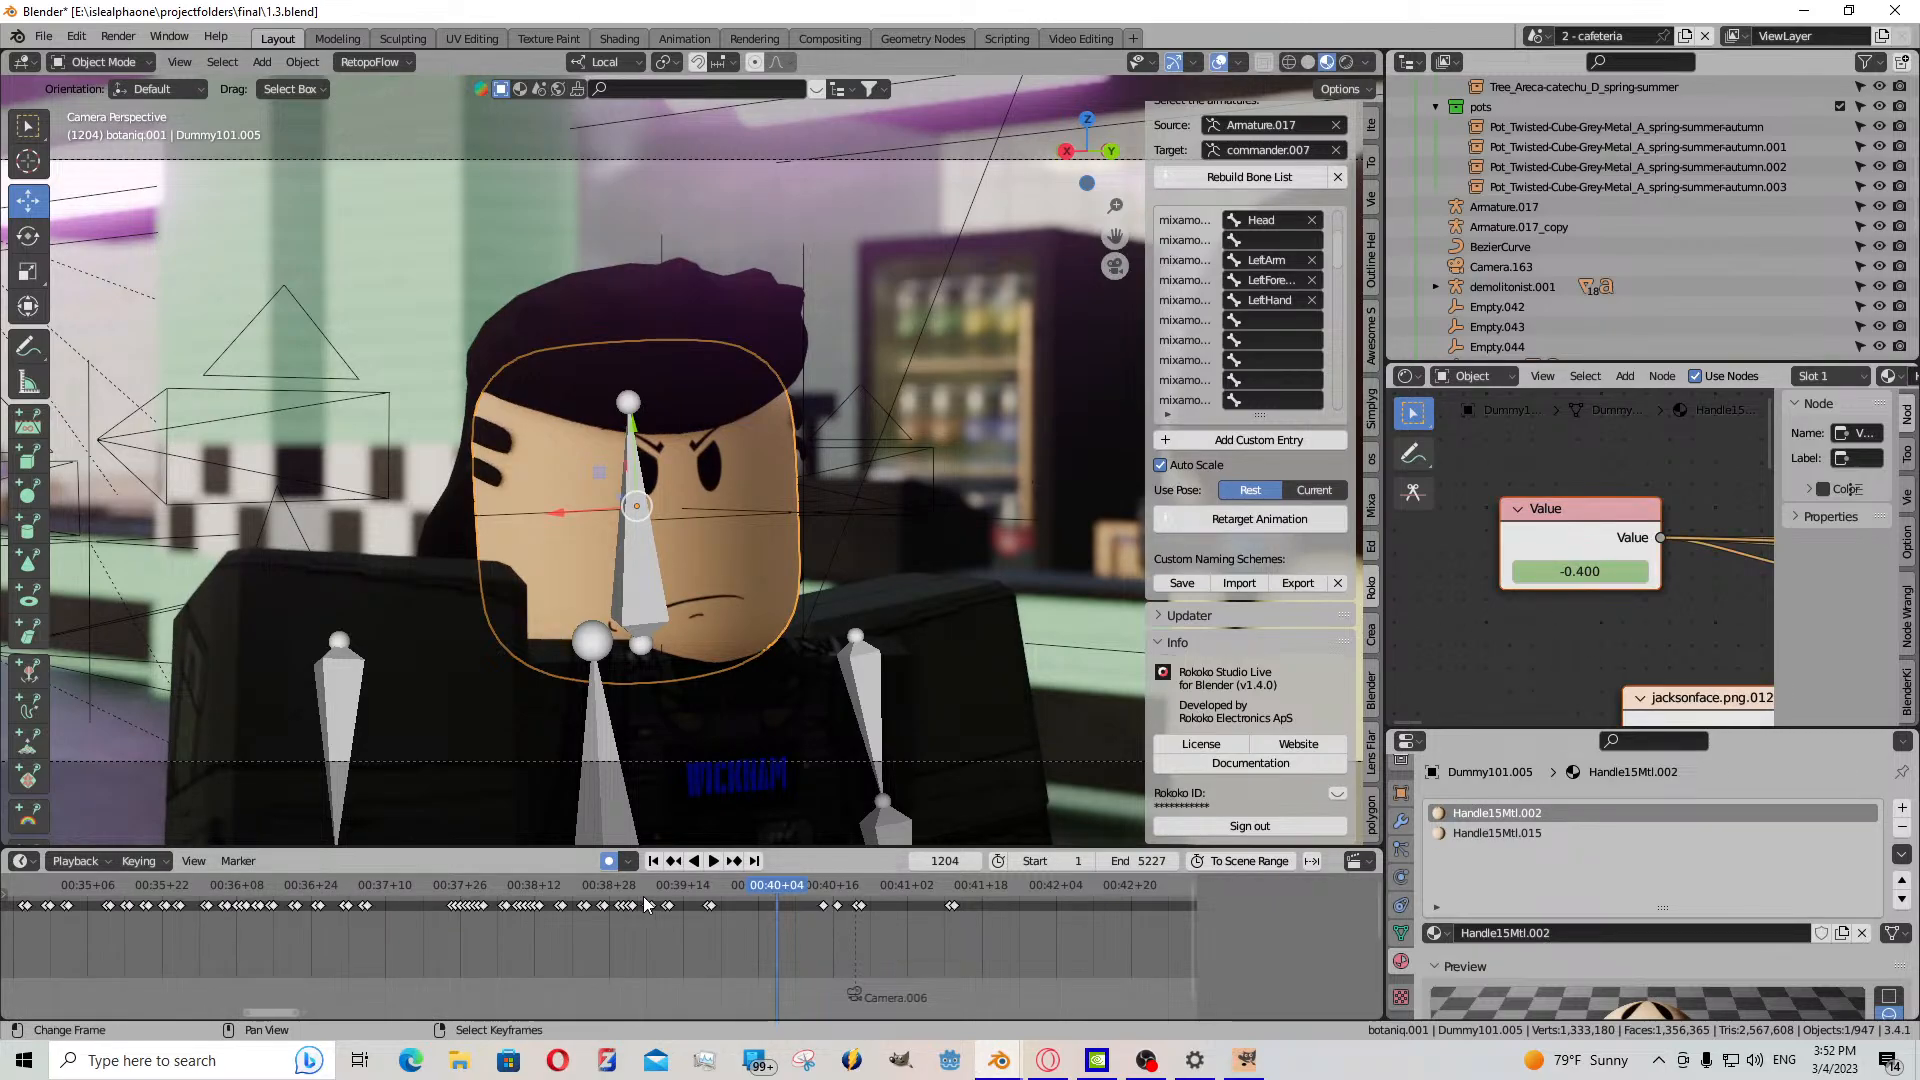
{"action": "key", "text": "space"}
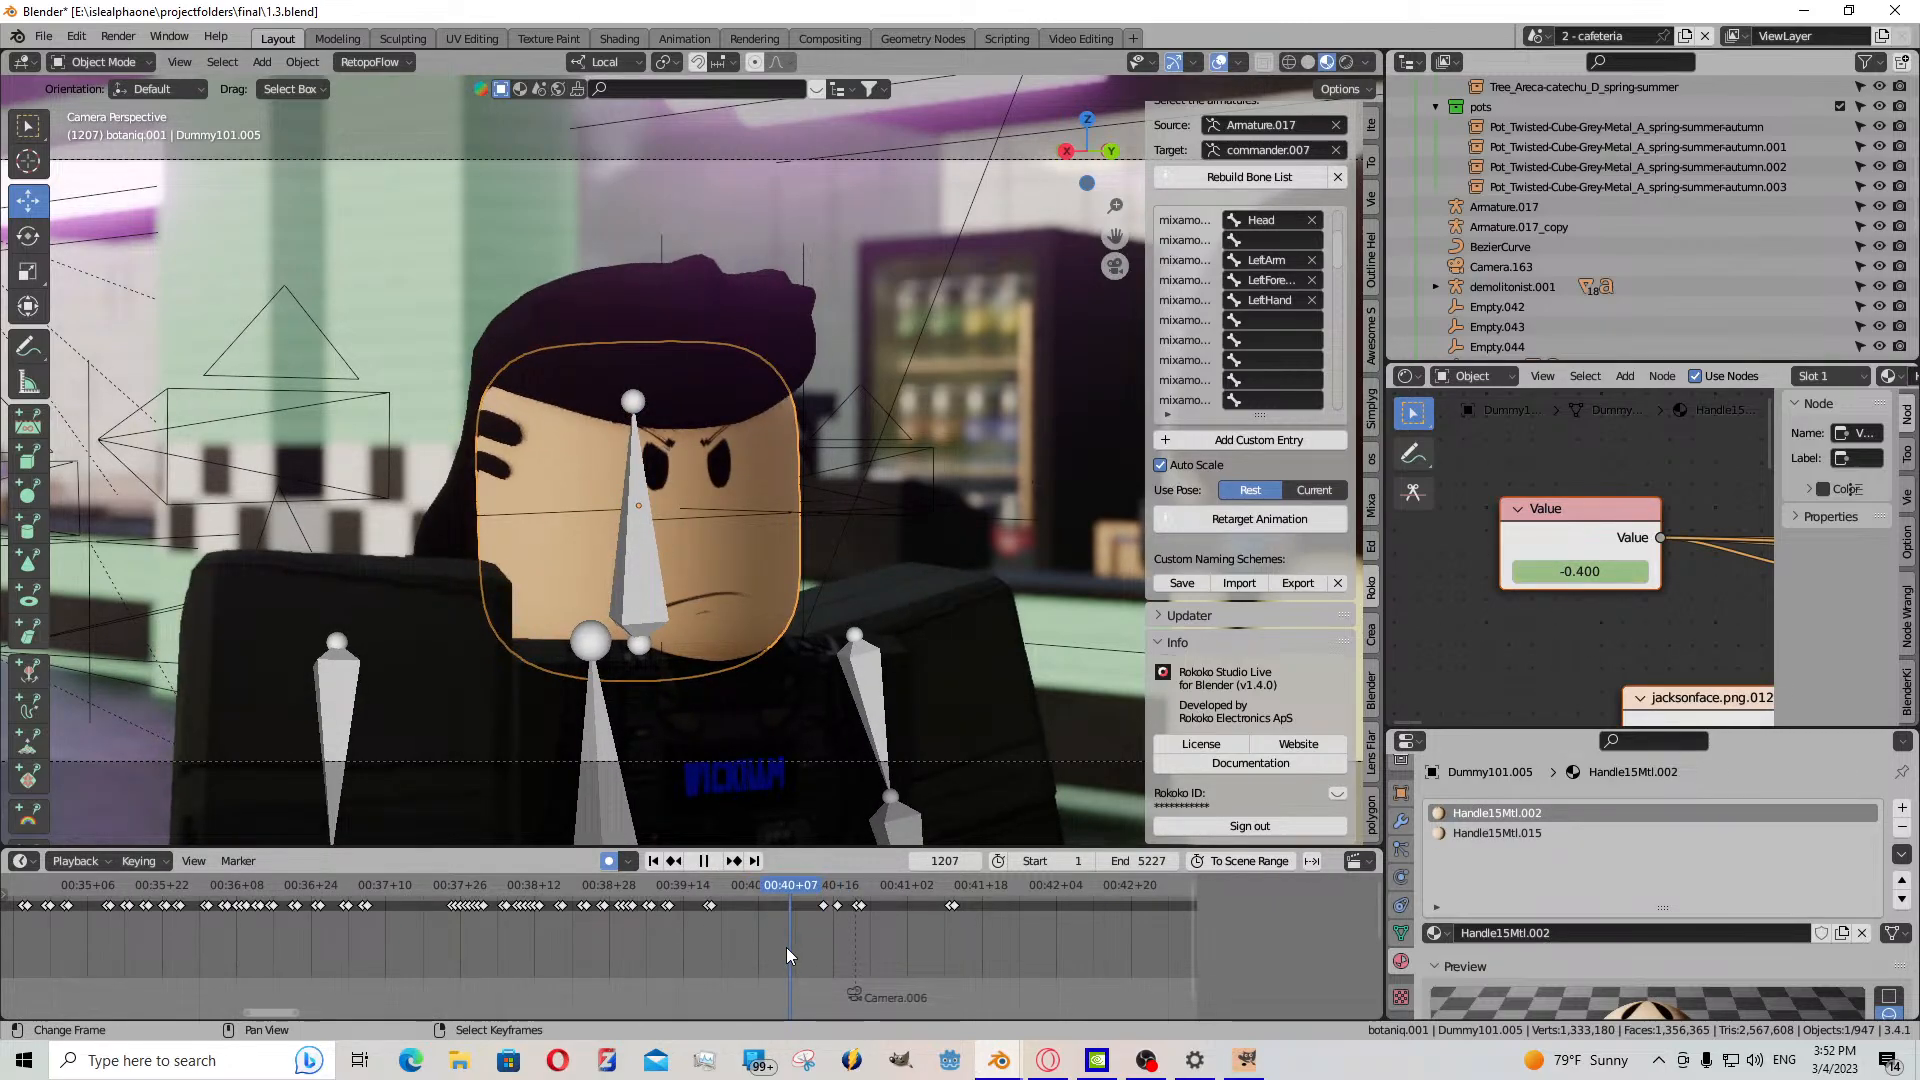
{"action": "left_click_drag", "start_coordinate": [786, 957], "coordinate": [782, 957]}
{"action": "right_click", "coordinate": [823, 907]}
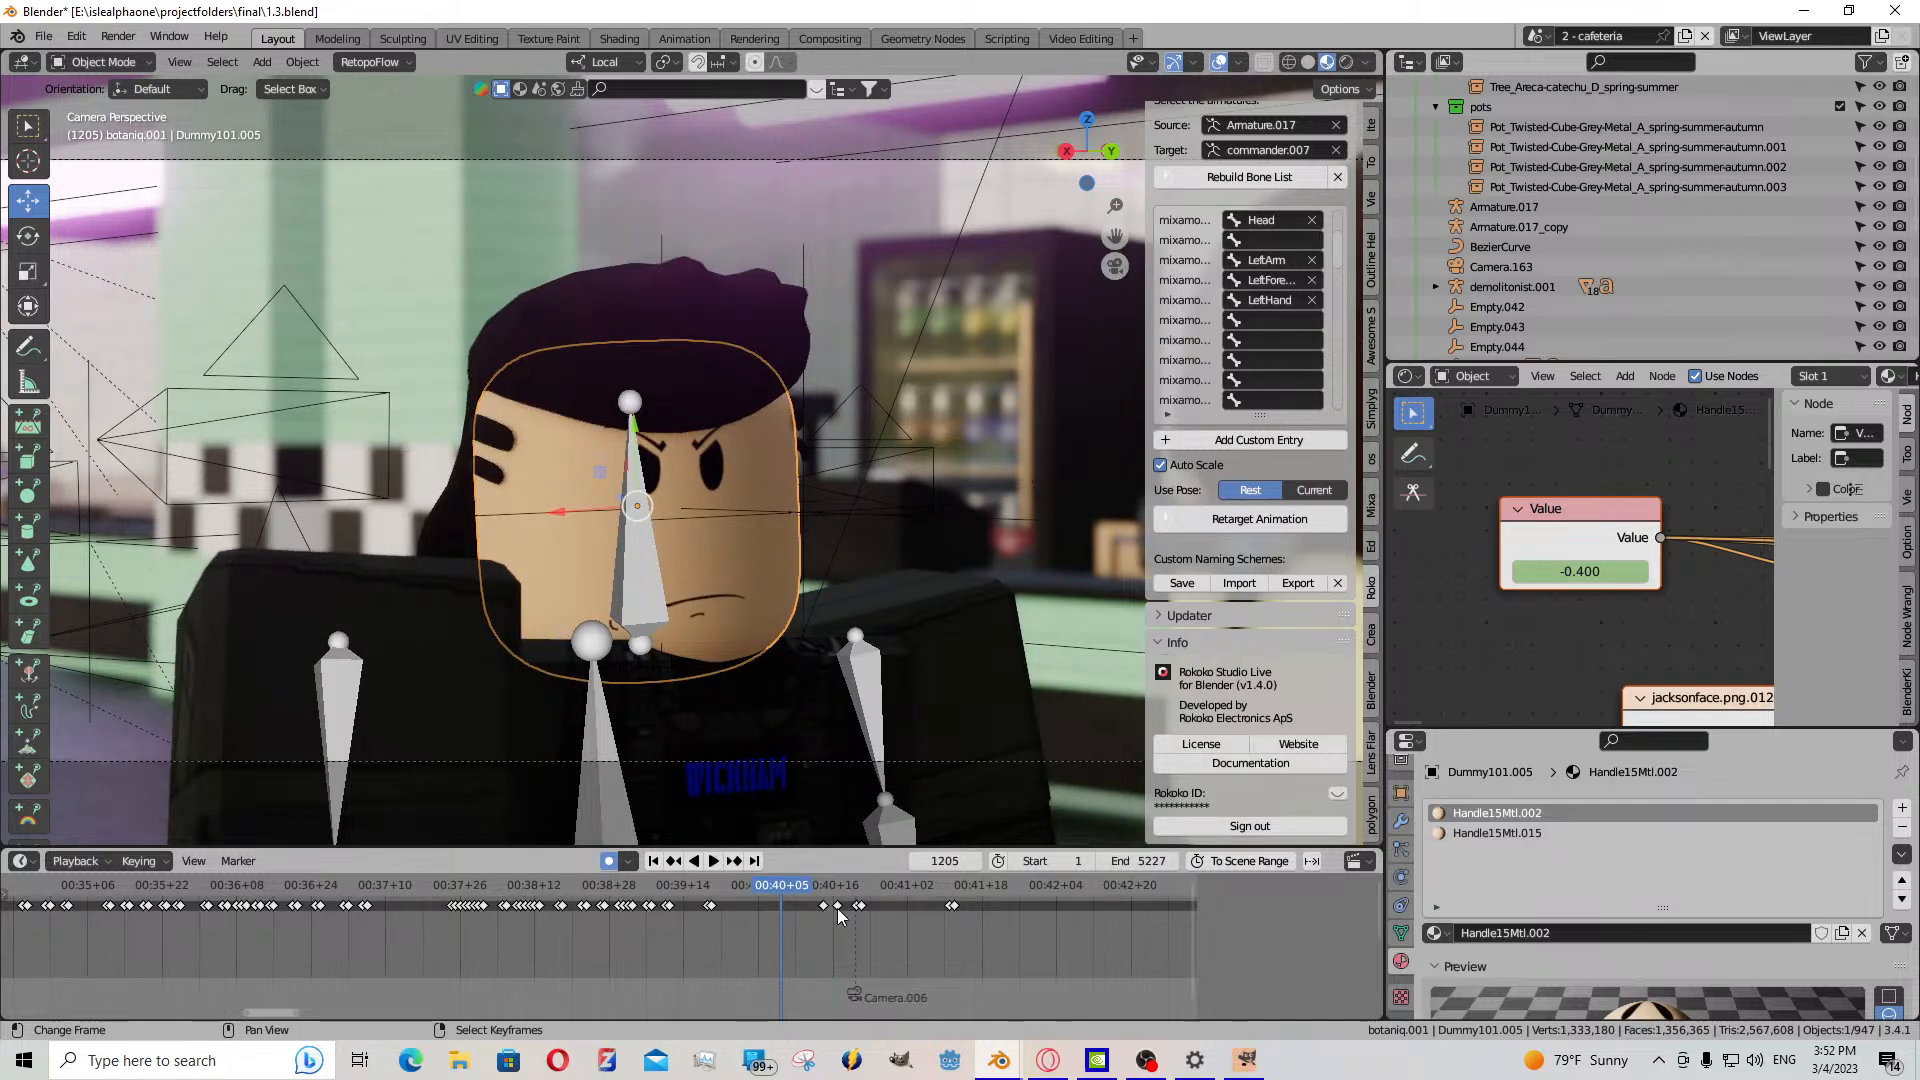
{"action": "key", "text": "g"}
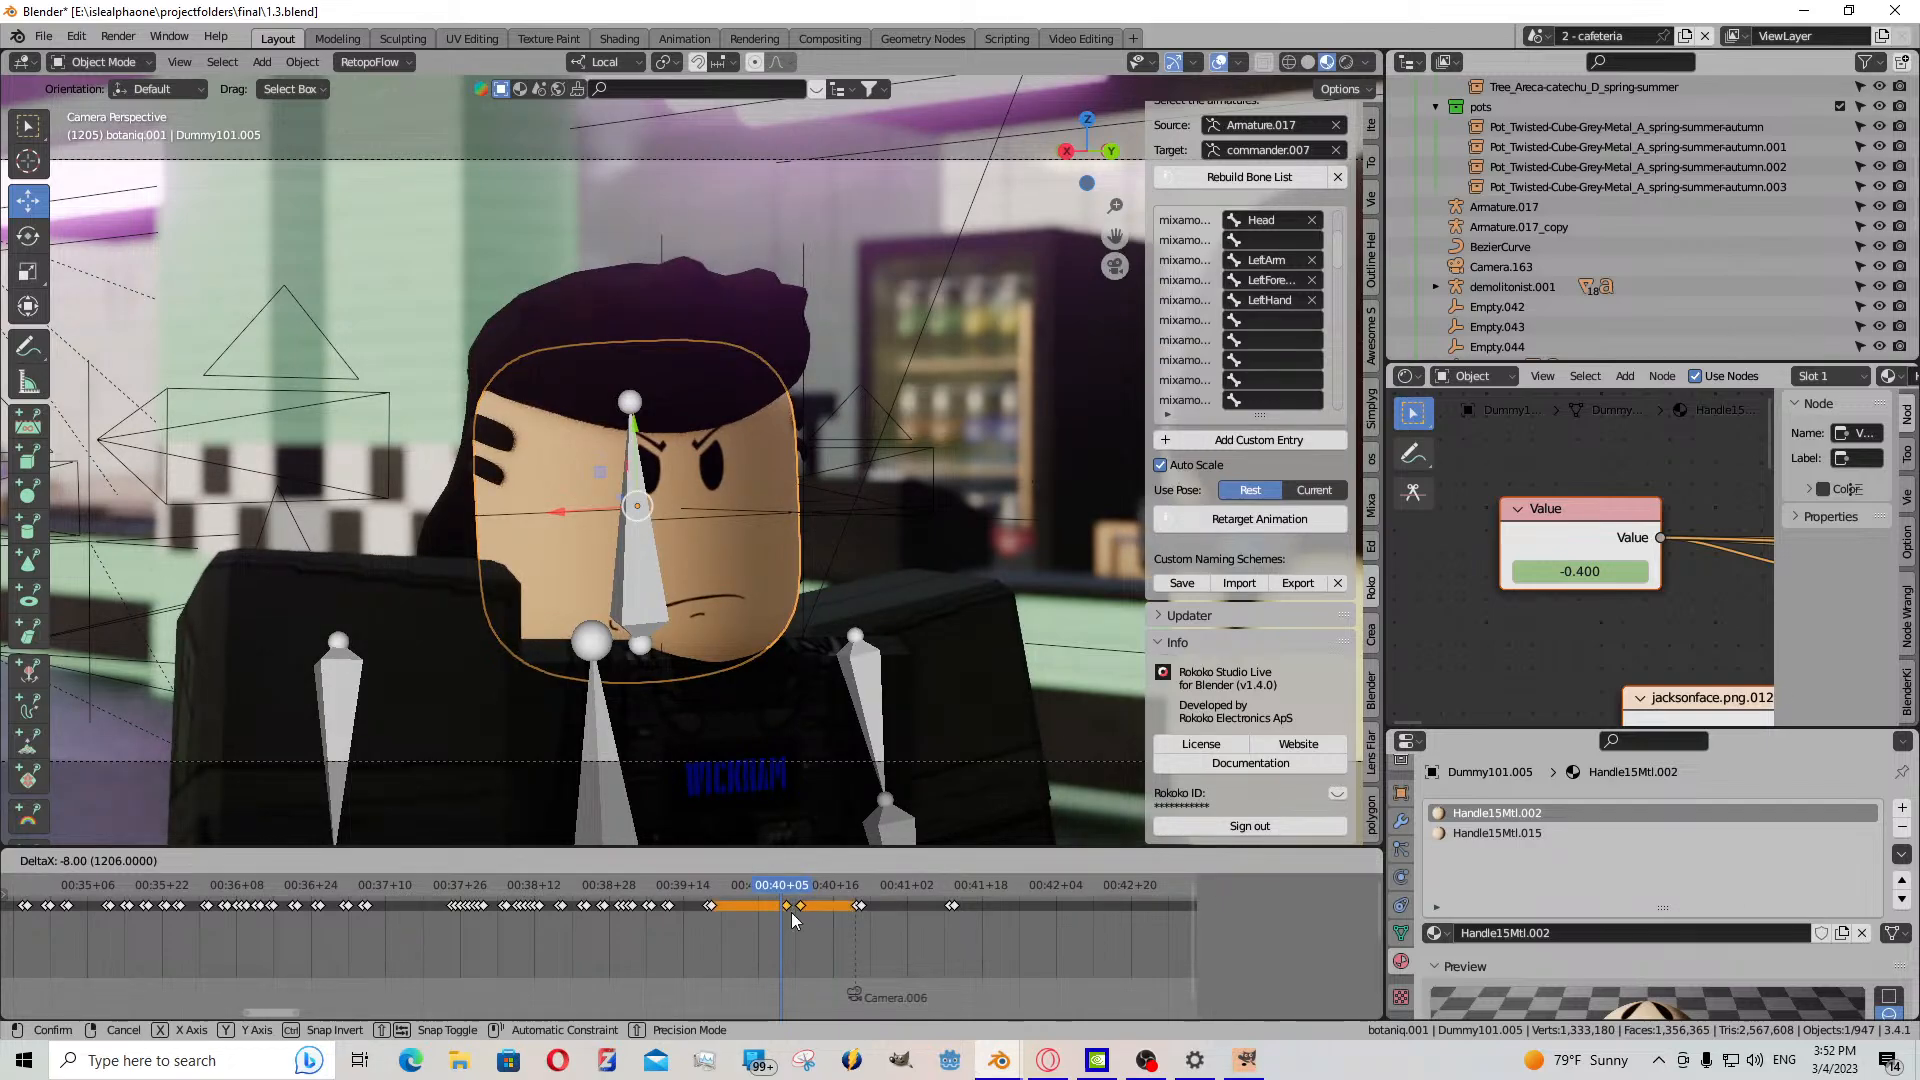
{"action": "left_click", "coordinate": [791, 920]}
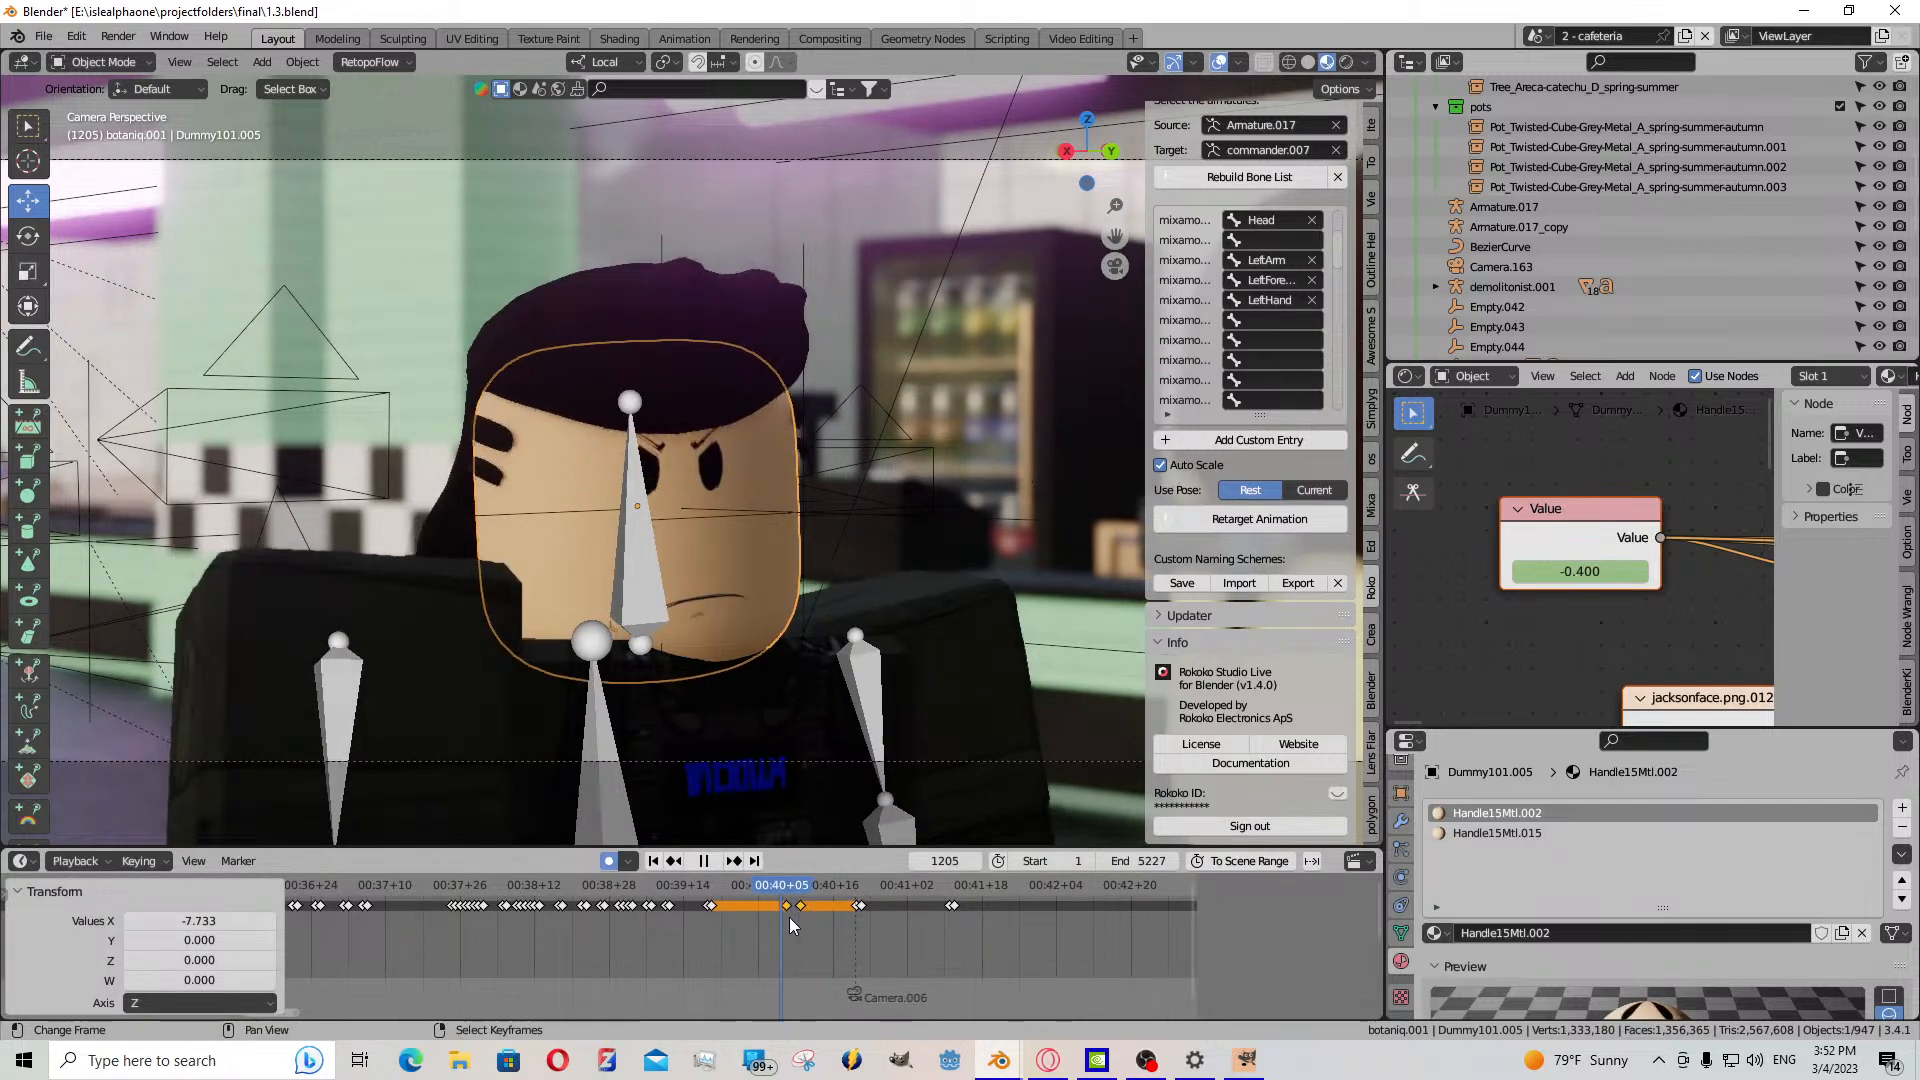
{"action": "key", "text": "space"}
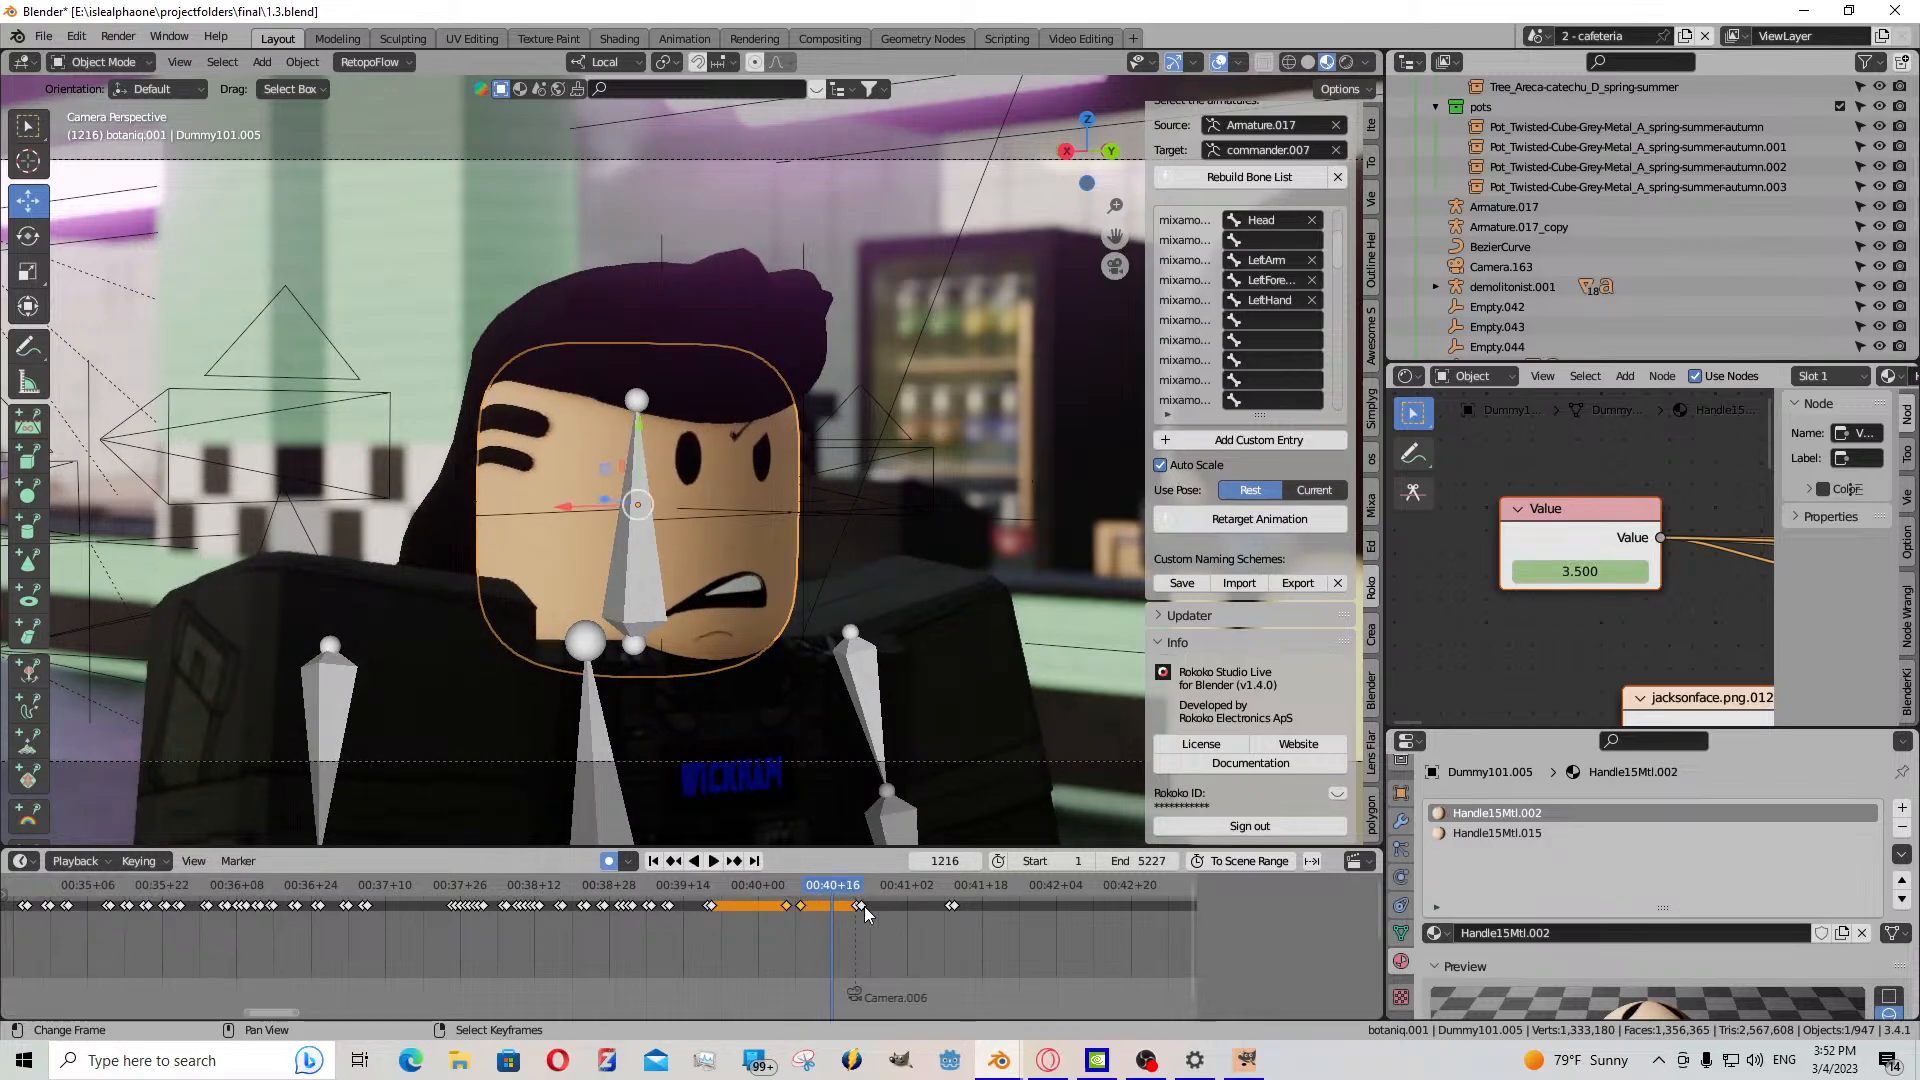
- Move only the mouth keyframes near frame 1221 about five frames earlier, and go to frame 1217
{"action": "key", "text": "g"}
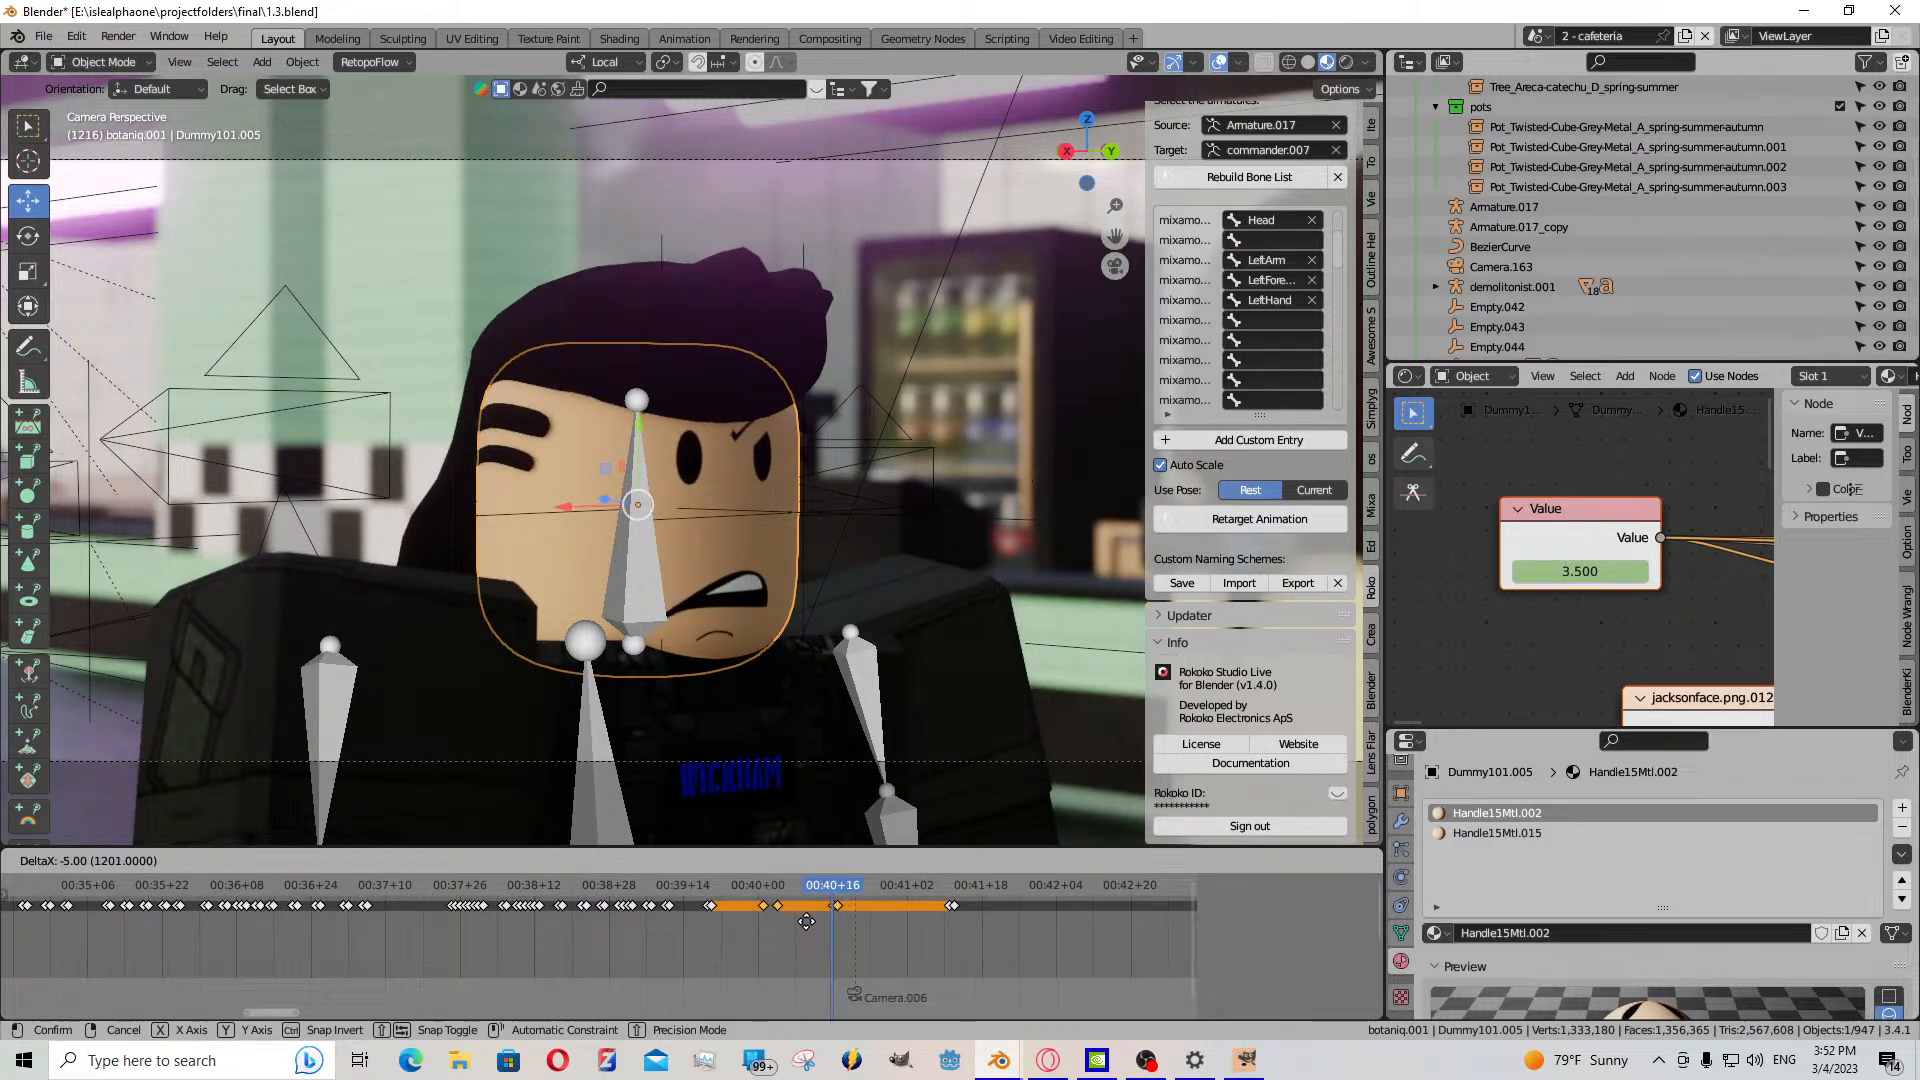
{"action": "right_click", "coordinate": [813, 921]}
{"action": "key", "text": "v"}
{"action": "key", "text": "c"}
{"action": "middle_click", "coordinate": [795, 910]}
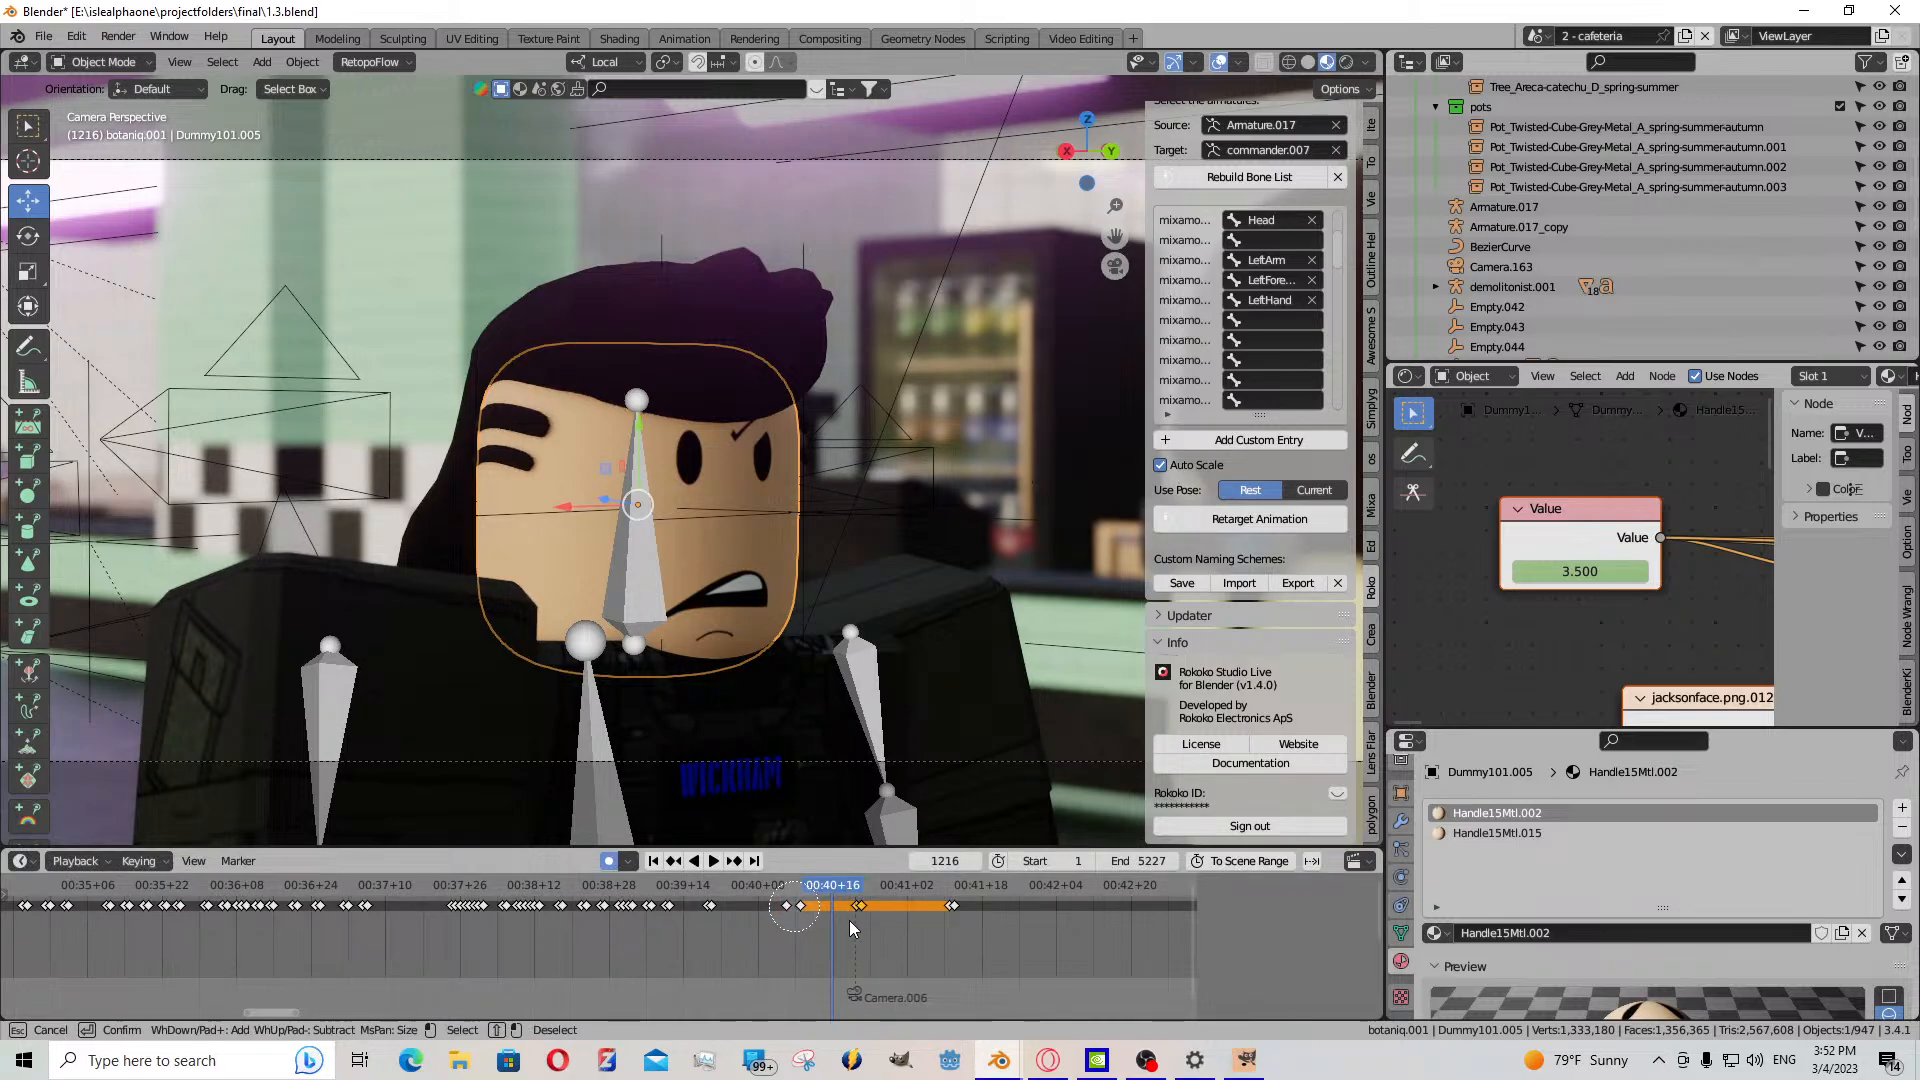
{"action": "key", "text": "Escape"}
{"action": "key", "text": "g"}
{"action": "left_click", "coordinate": [794, 932]}
{"action": "left_click_drag", "start_coordinate": [794, 930], "coordinate": [837, 923]}
- Move the keyframe at frame 1206 up beside the one at 1209, and shift the pair just before frame 1217 slightly earlier
{"action": "right_click", "coordinate": [786, 911]}
{"action": "key", "text": "g"}
{"action": "left_click", "coordinate": [797, 918]}
{"action": "right_click", "coordinate": [832, 907]}
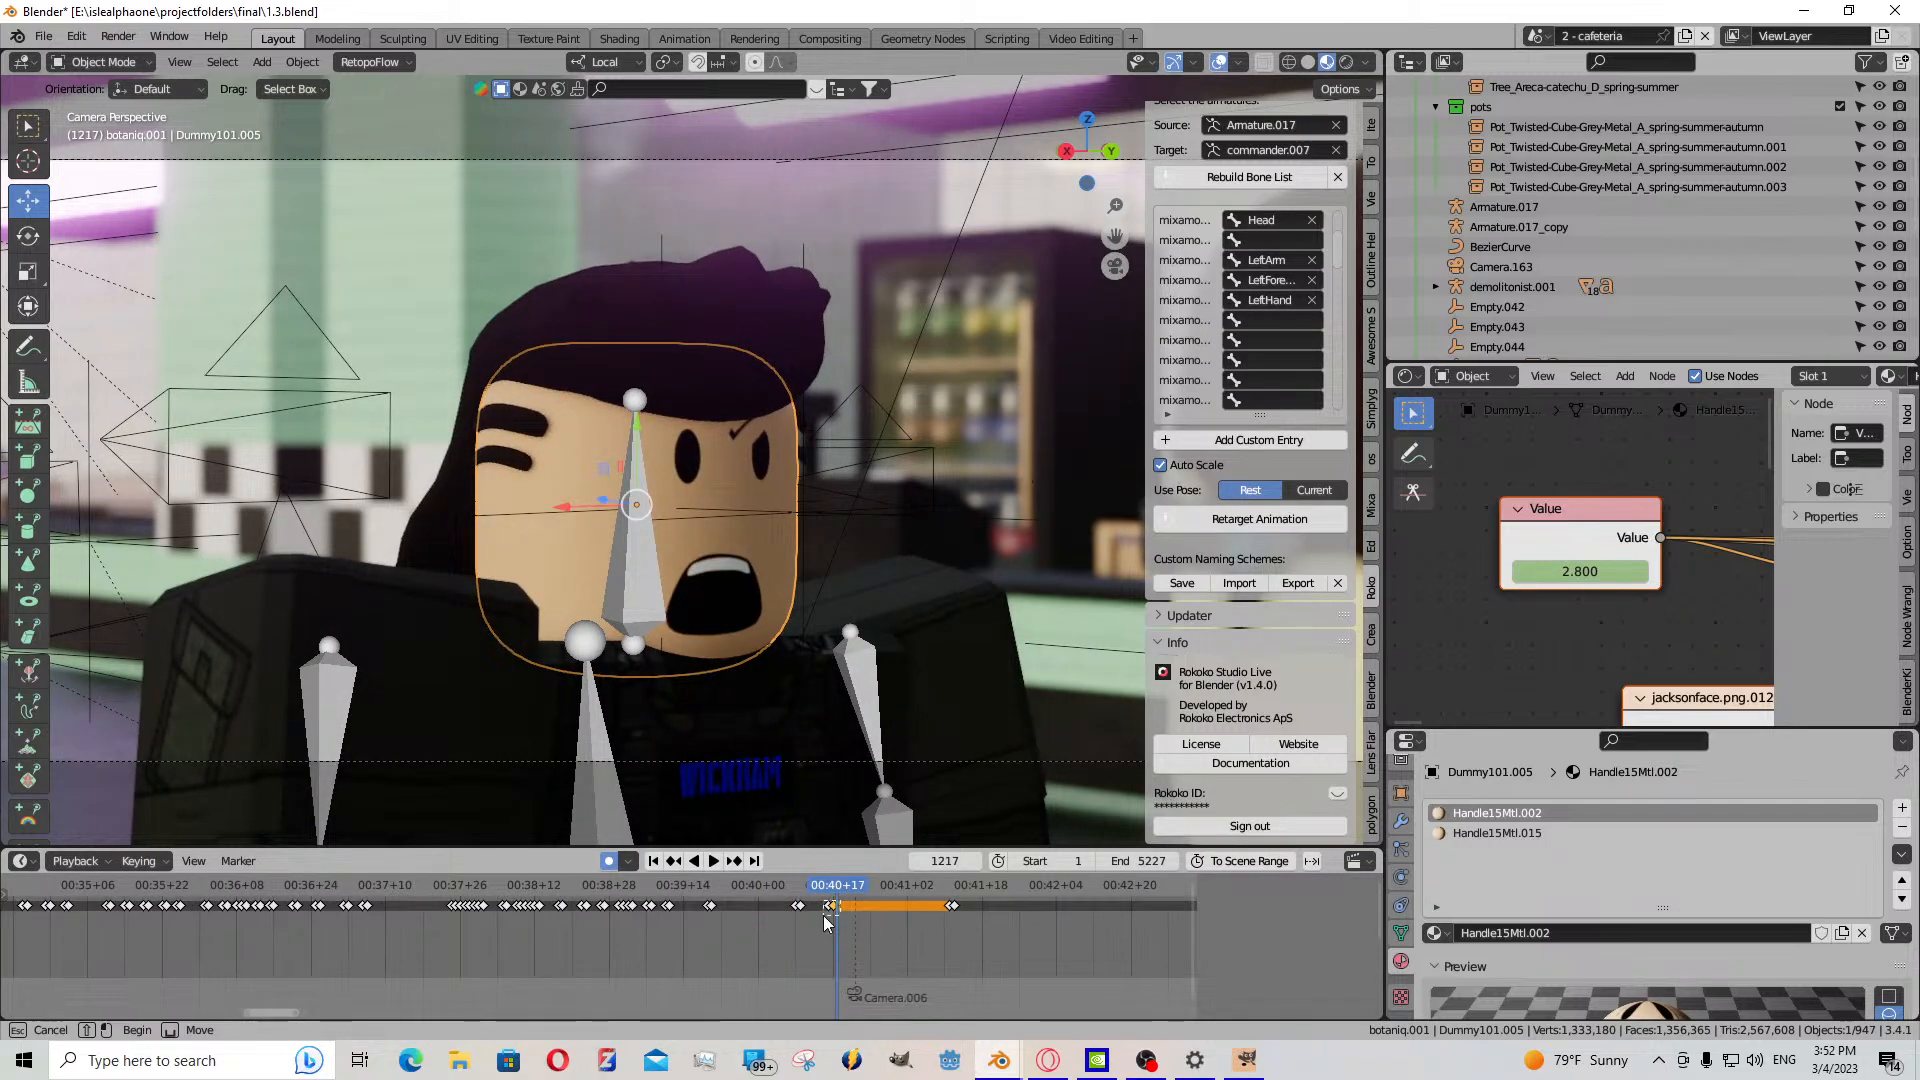
{"action": "key", "text": "g"}
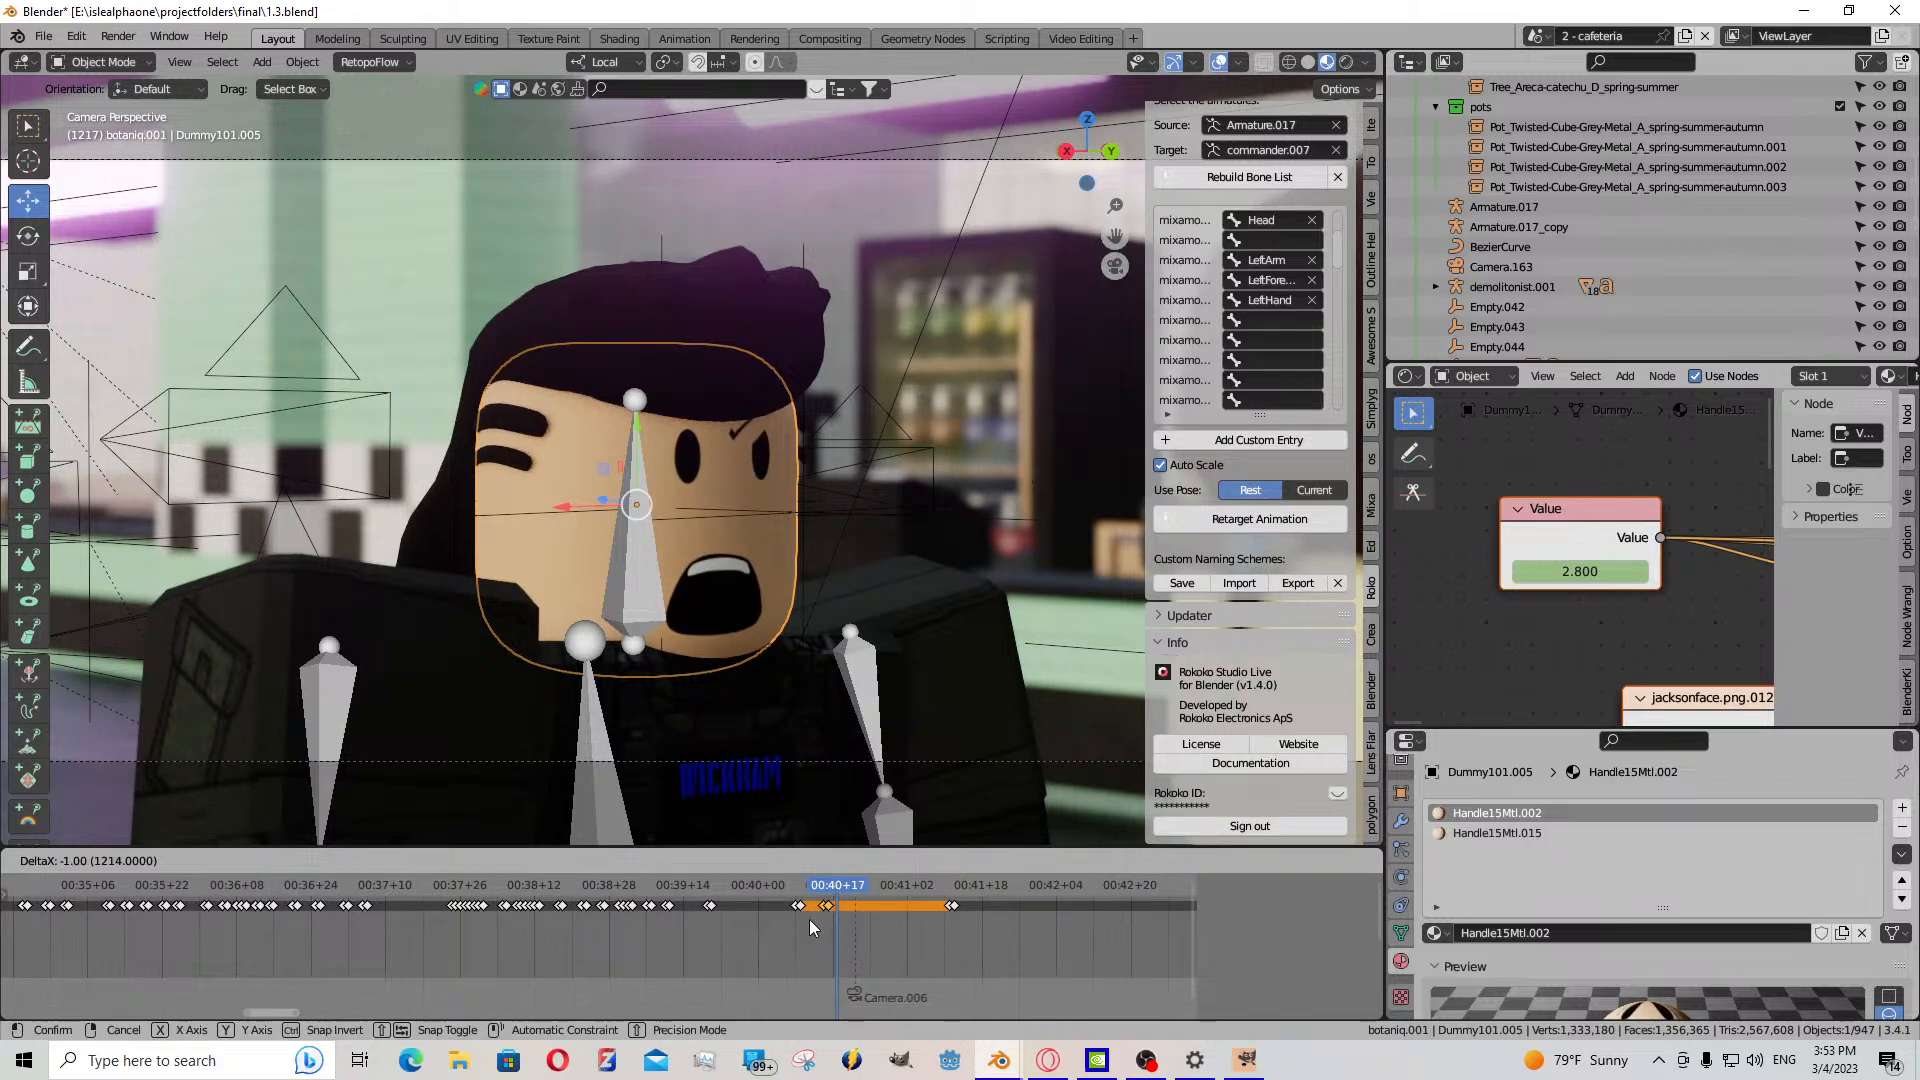
{"action": "left_click", "coordinate": [810, 927]}
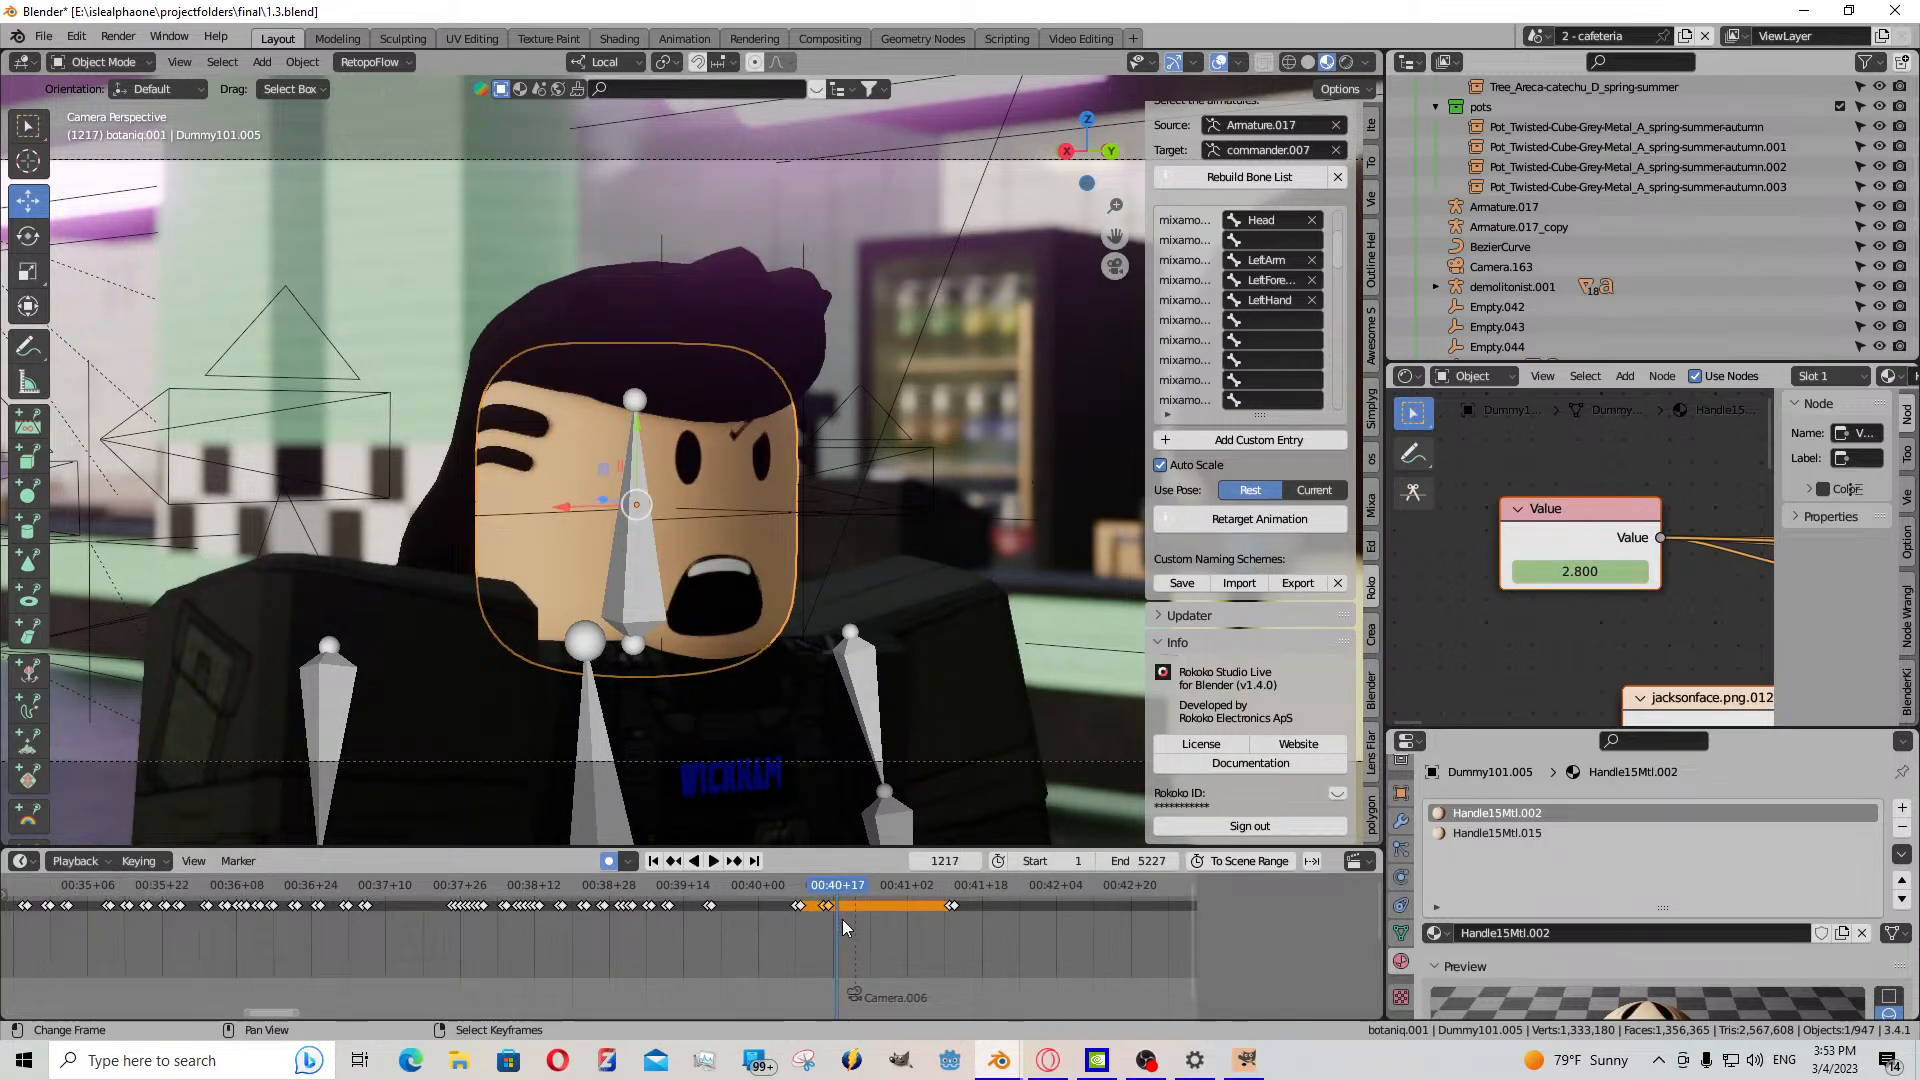
- Keyframe the Value at 1.300, place that key at frame 1219, and paste a copy of the 2.800 keyframe at frame 1218
{"action": "key", "text": "space"}
{"action": "left_click_drag", "start_coordinate": [1580, 571], "coordinate": [1520, 571]}
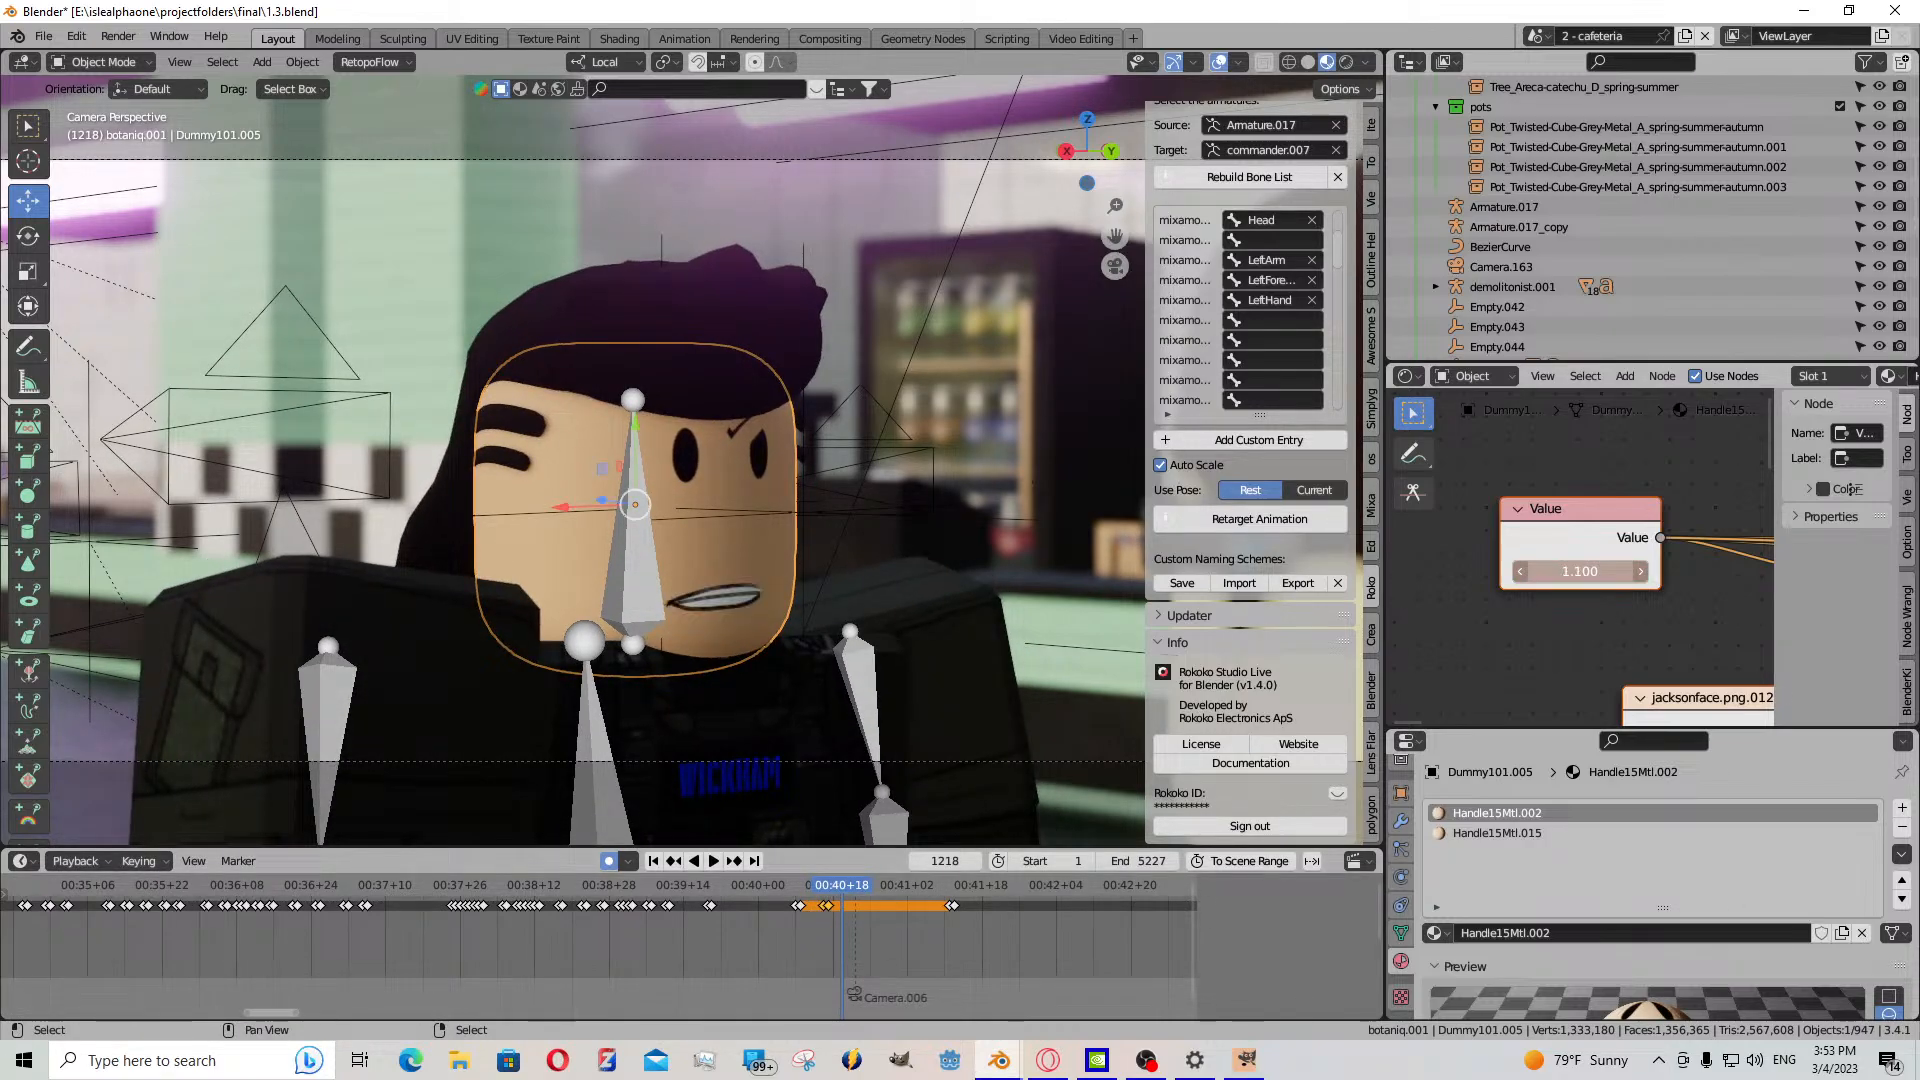
{"action": "scroll", "coordinate": [879, 952], "scroll_direction": "up", "scroll_amount": 2}
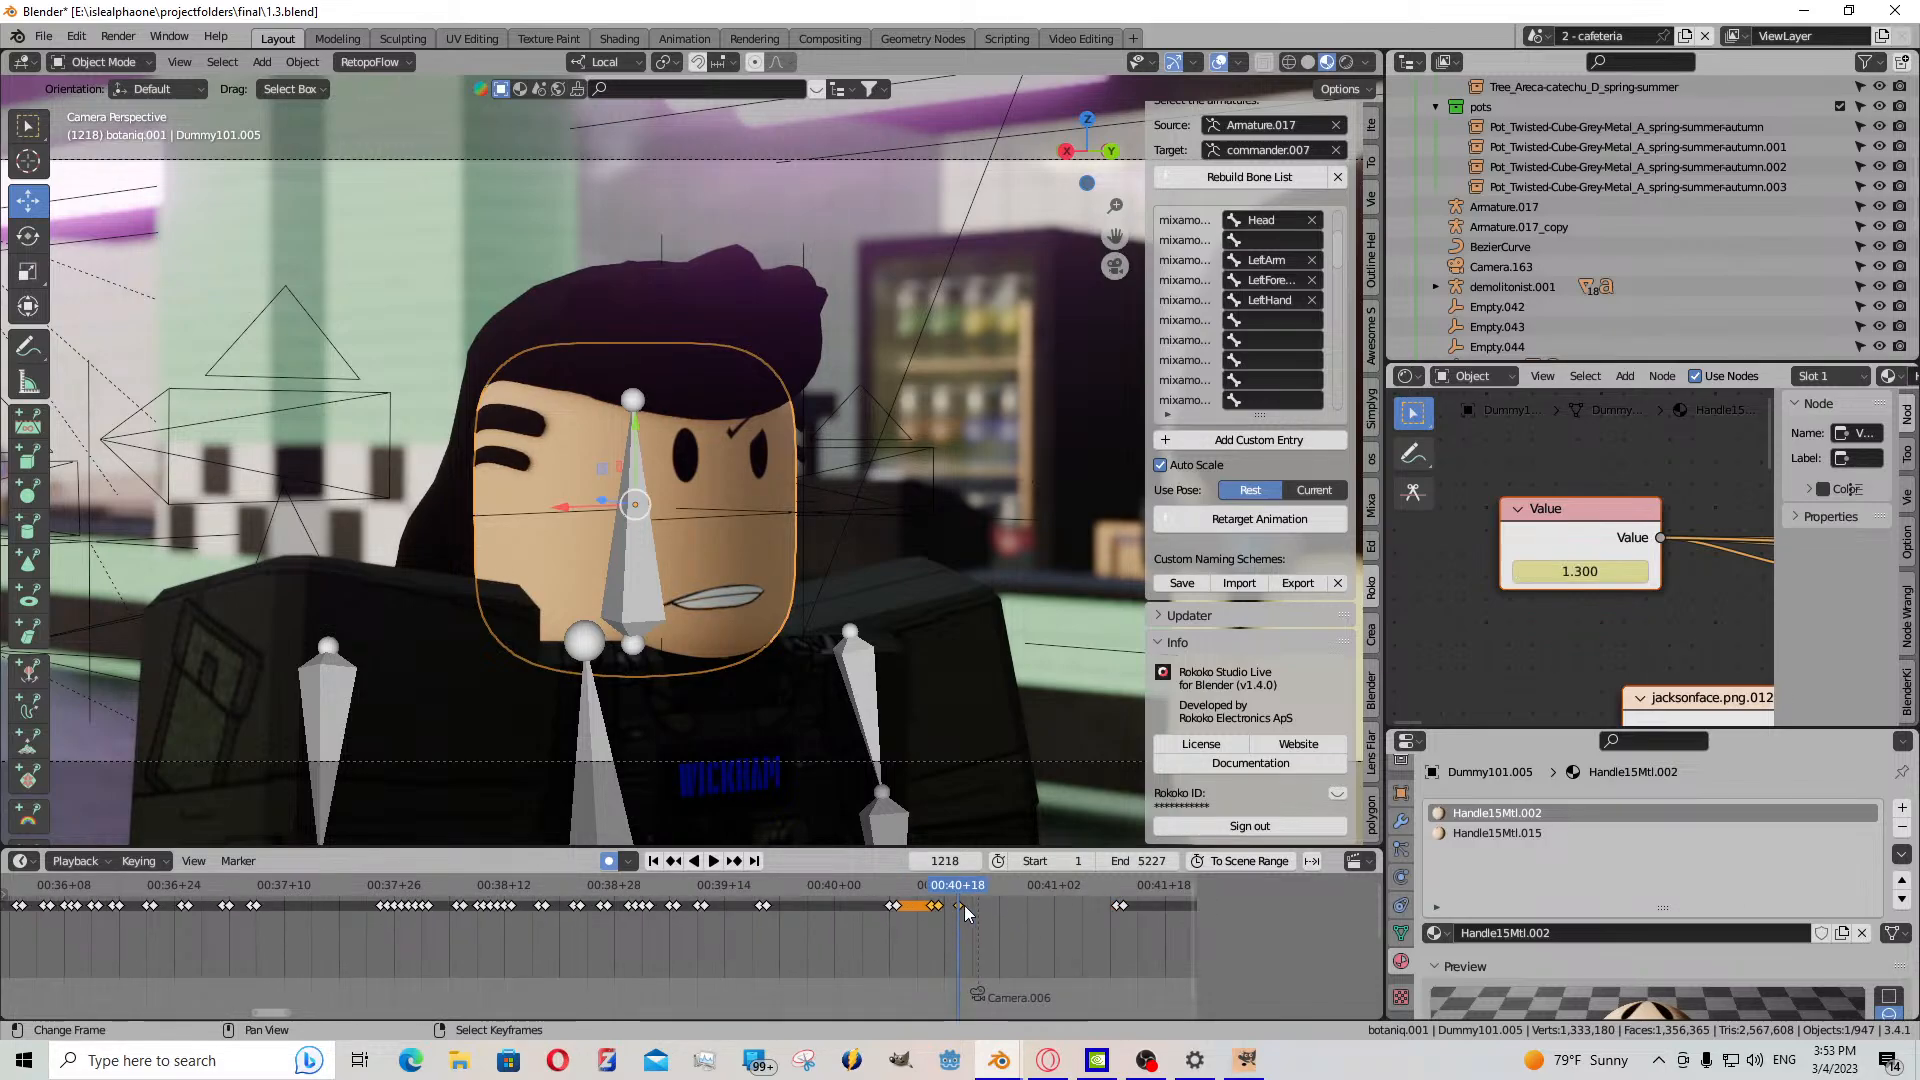
{"action": "left_click_drag", "start_coordinate": [962, 905], "coordinate": [969, 906]}
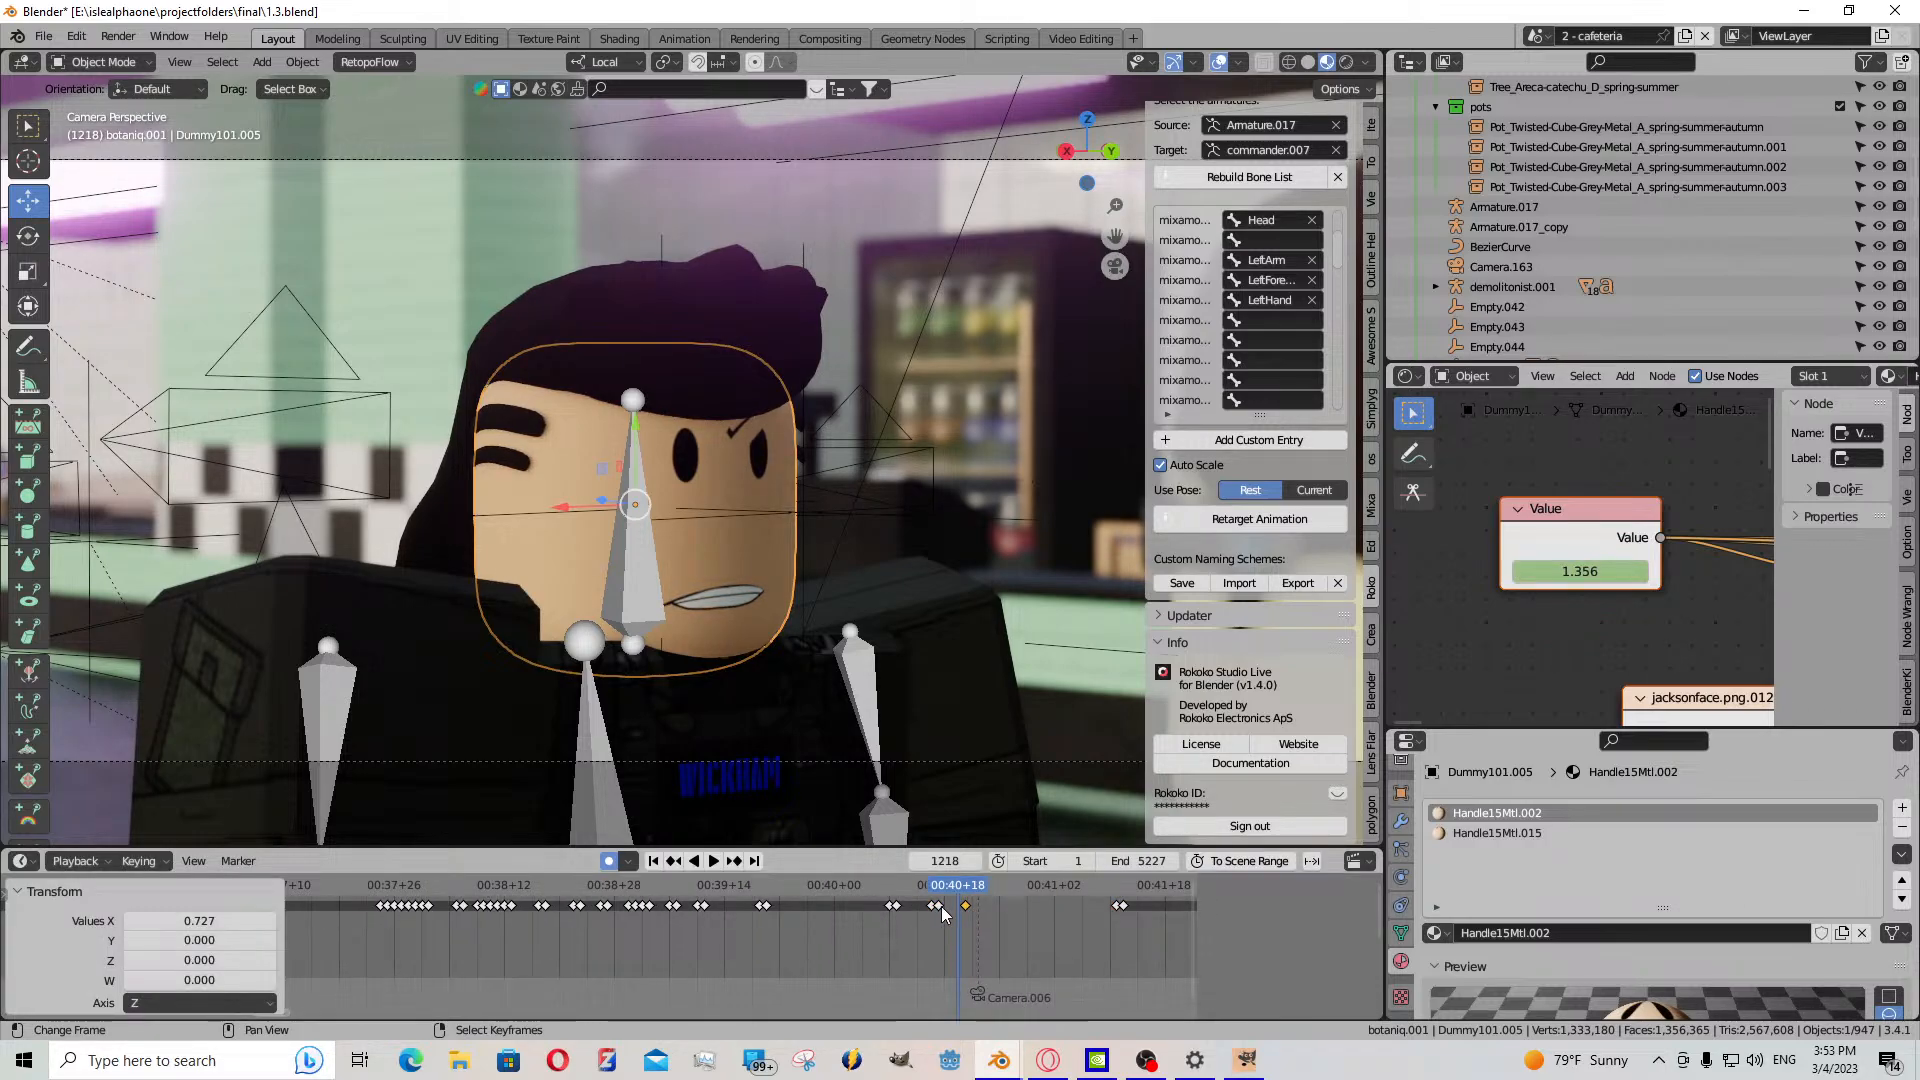
{"action": "left_click", "coordinate": [940, 906]}
{"action": "key", "text": "ctrl+v"}
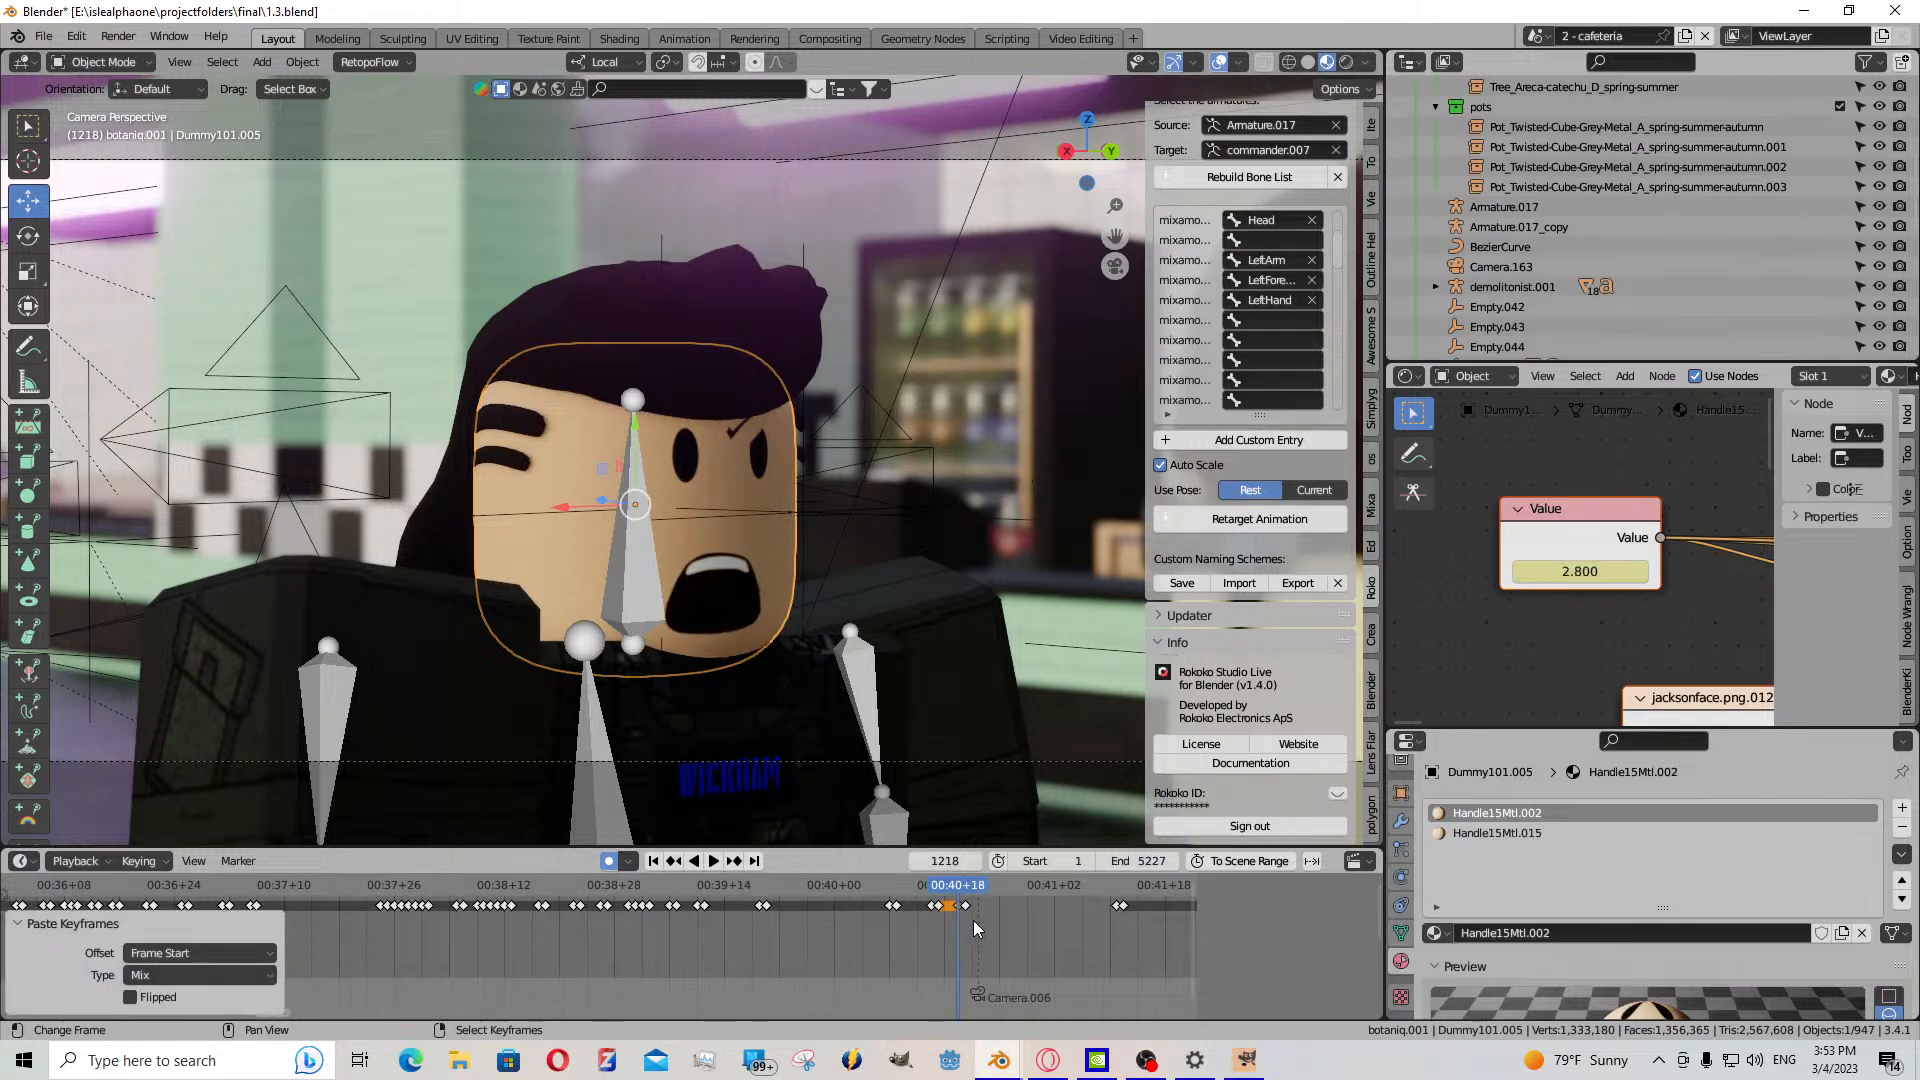
- Keyframe the Value at 3.576 on frame 1222 and paste a copy of the frame 1219 keyframe at frame 1221
{"action": "key", "text": "space"}
{"action": "key", "text": "space"}
{"action": "left_click_drag", "start_coordinate": [980, 927], "coordinate": [986, 927]}
{"action": "left_click_drag", "start_coordinate": [1578, 571], "coordinate": [1660, 571]}
{"action": "key", "text": "i"}
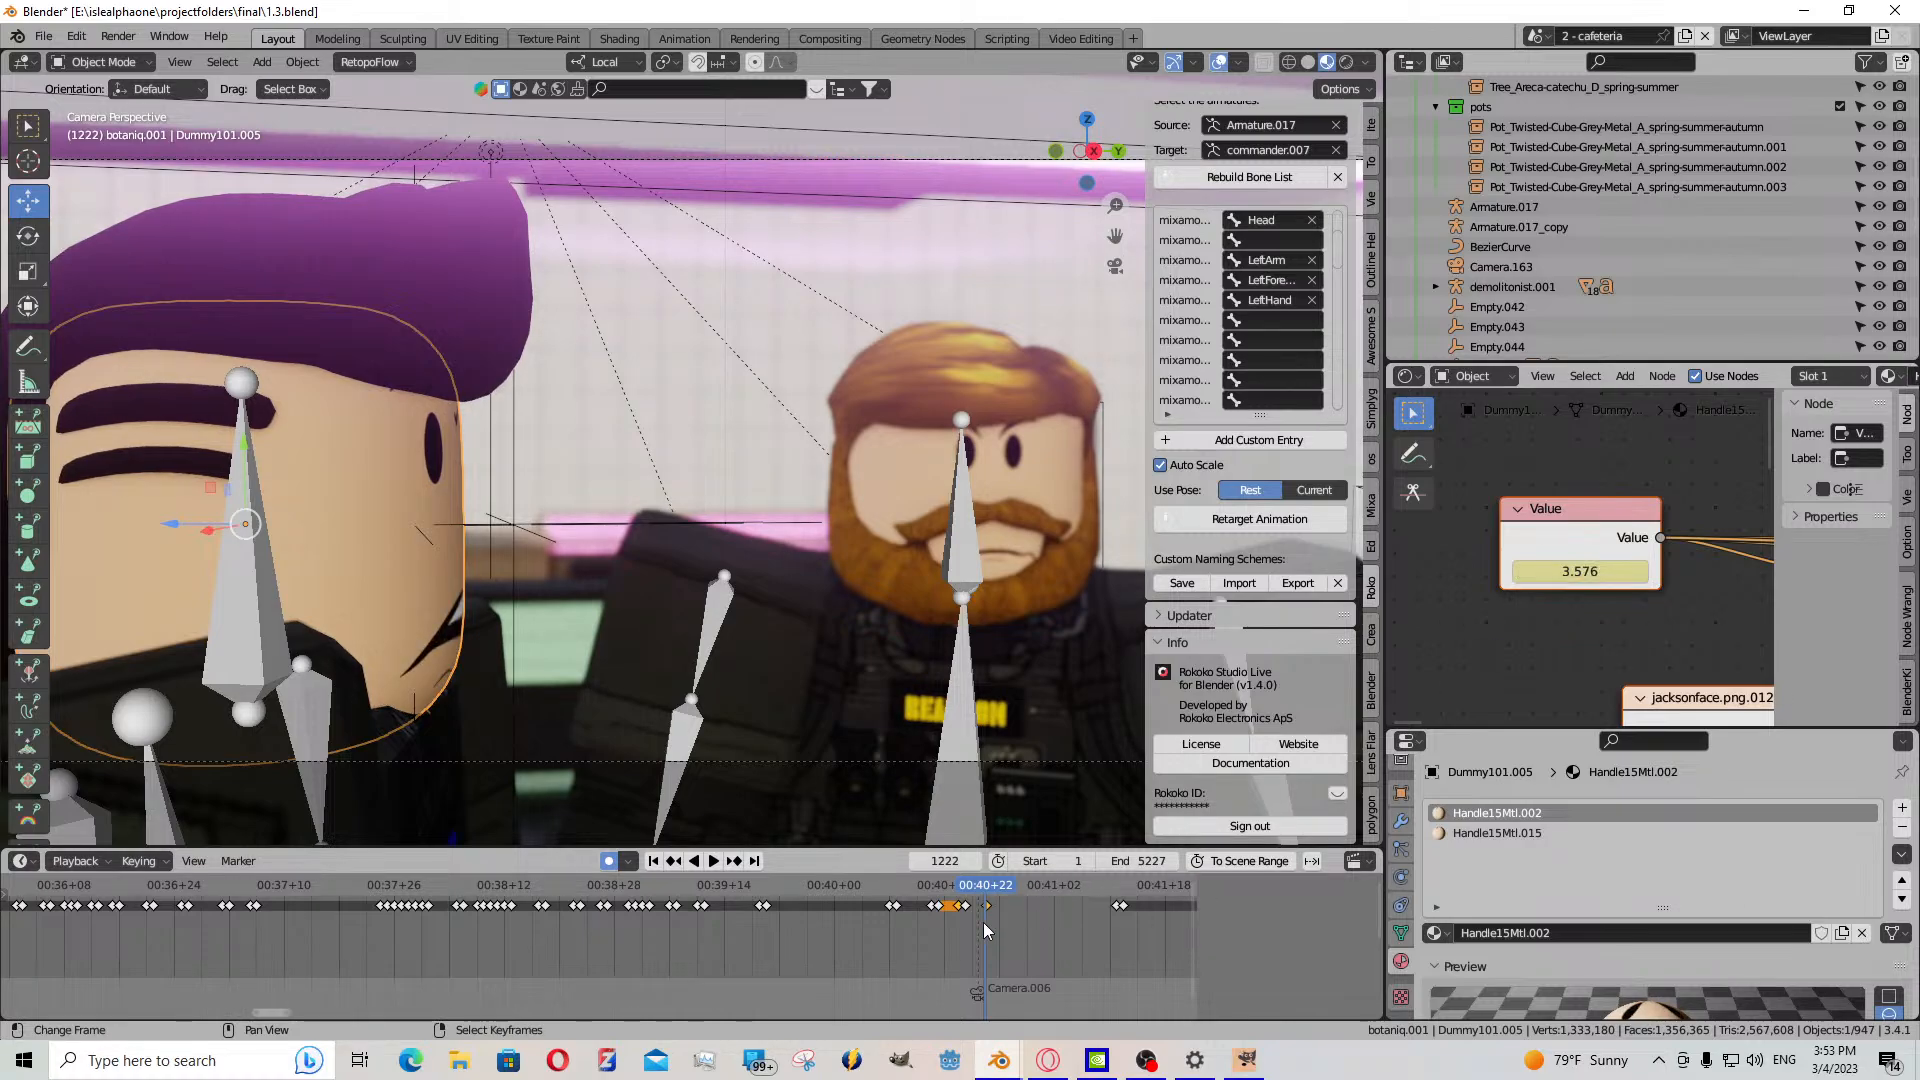
{"action": "left_click_drag", "start_coordinate": [984, 931], "coordinate": [972, 915]}
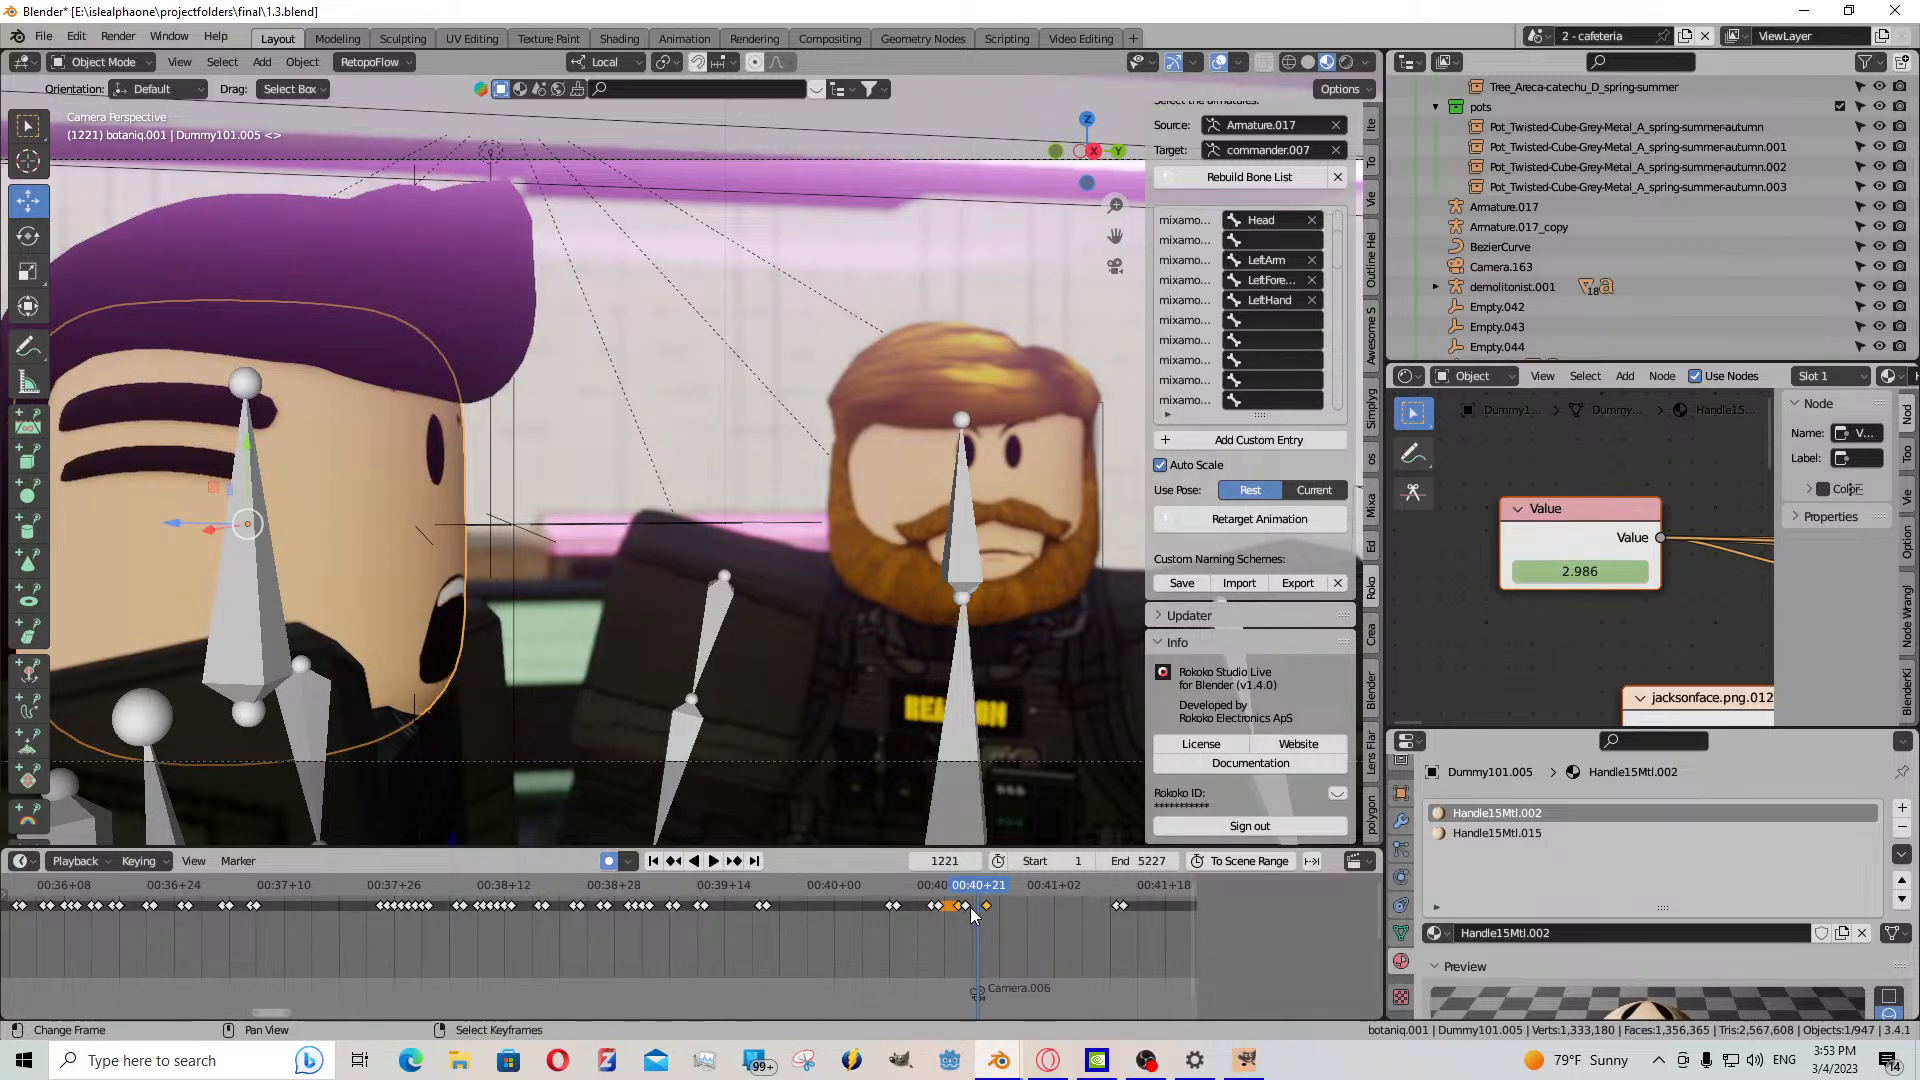
{"action": "key", "text": "ctrl+v"}
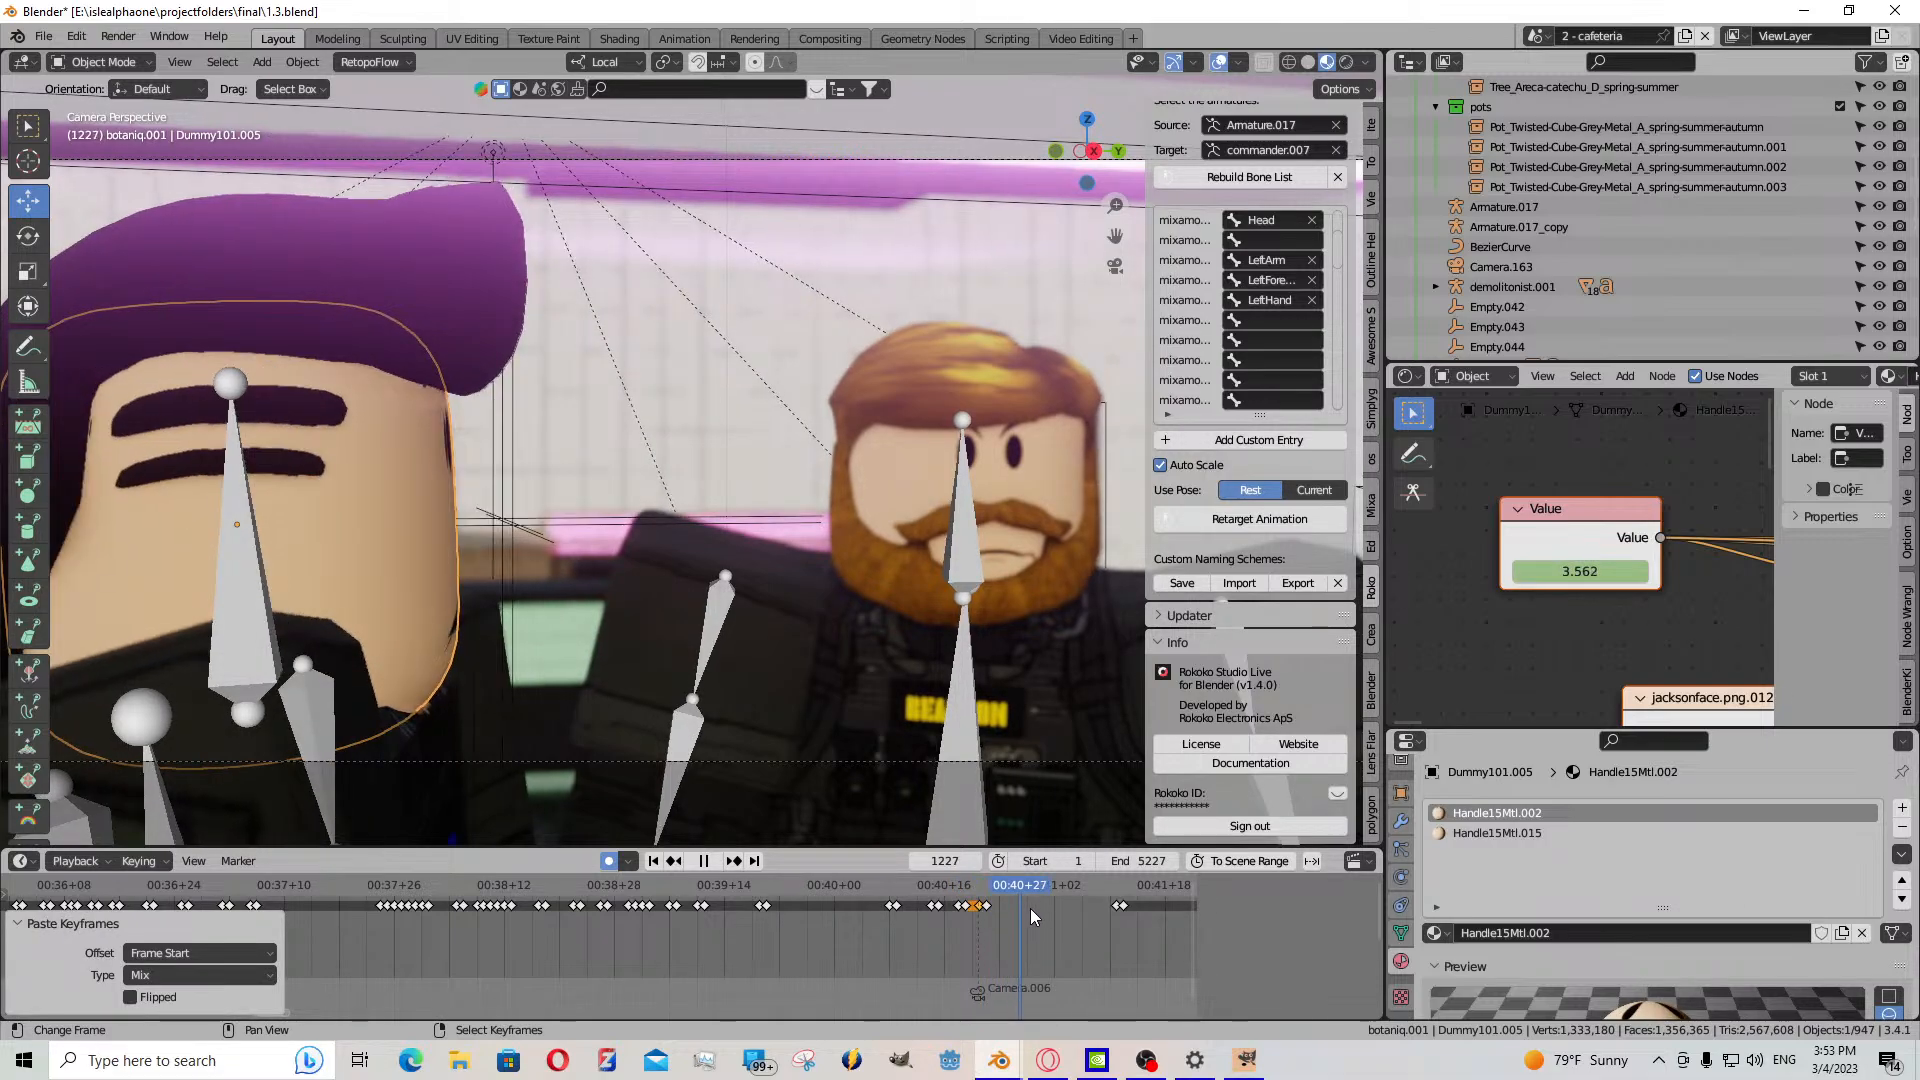
- Keyframe the Value at 0.537 on frame 1229 and play back the shot from there
{"action": "key", "text": "space"}
{"action": "left_click_drag", "start_coordinate": [1527, 584], "coordinate": [1507, 584]}
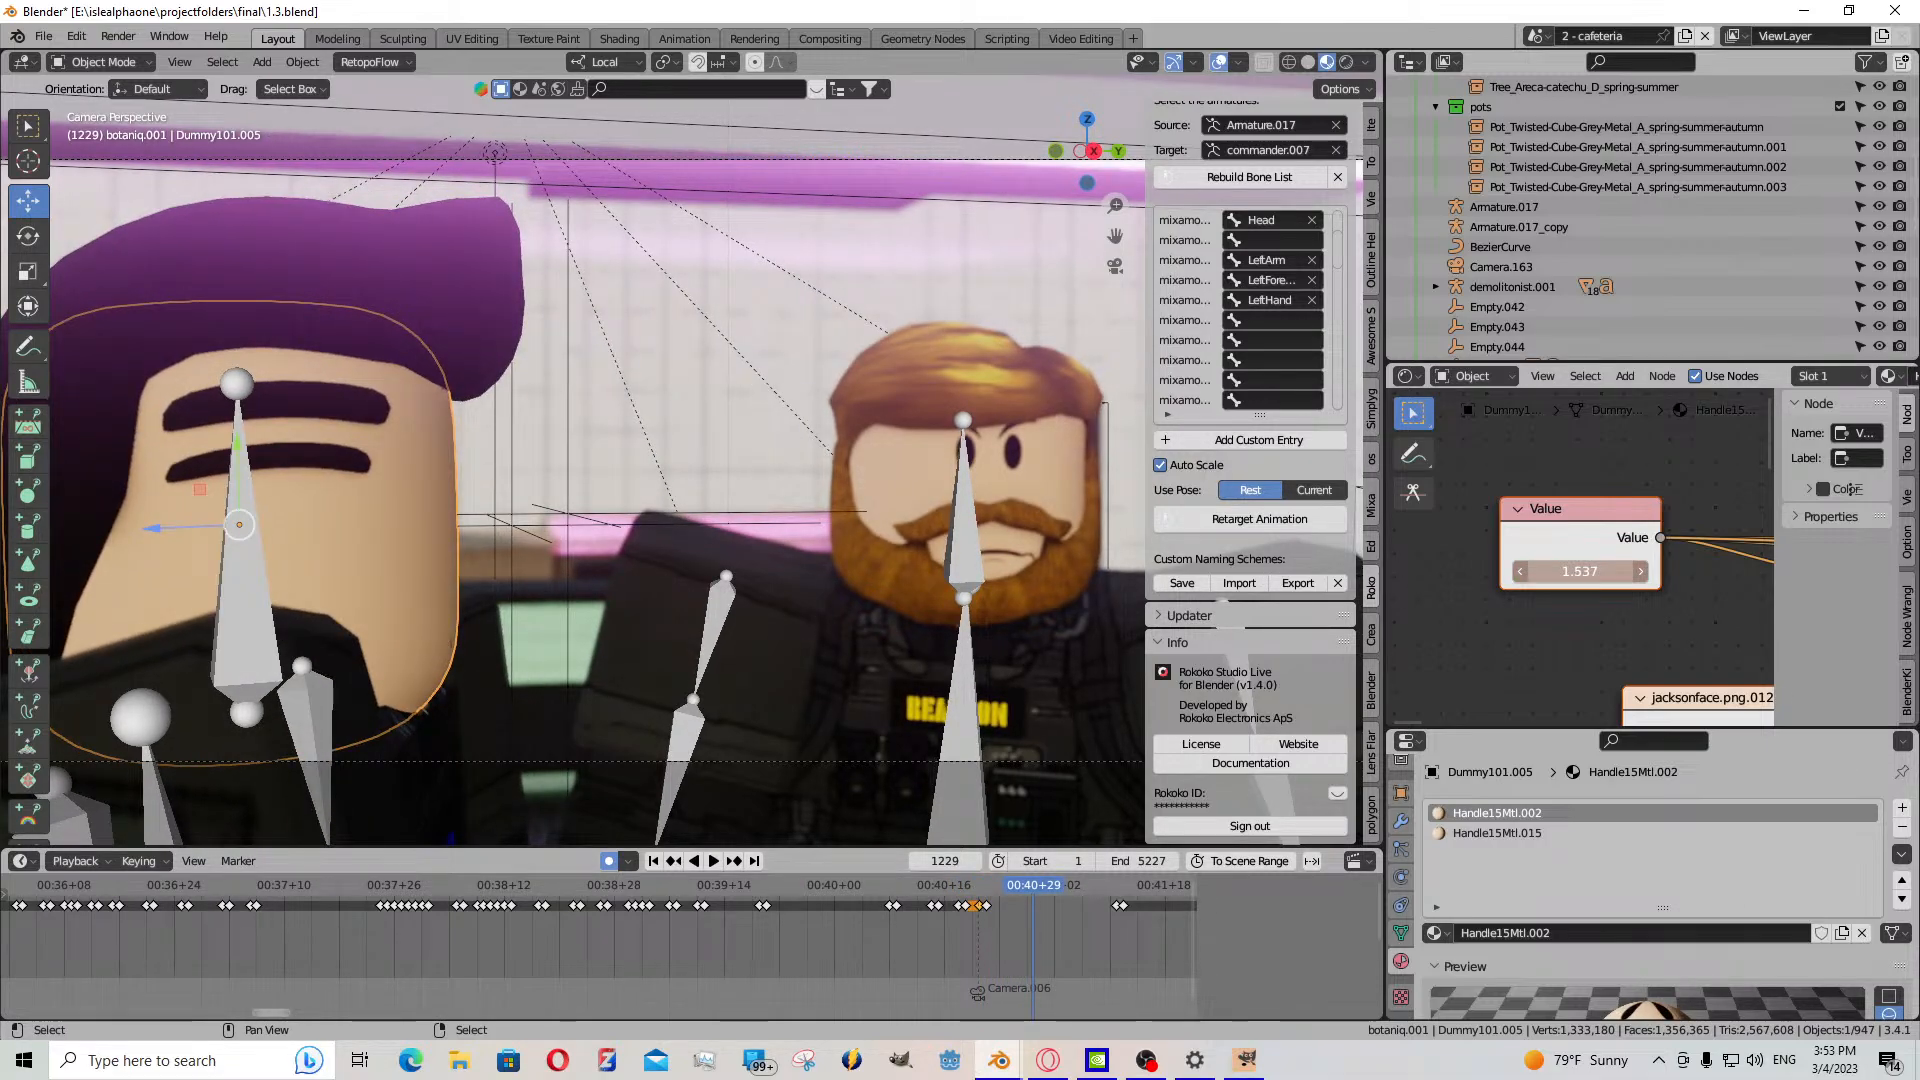
{"action": "key", "text": "i"}
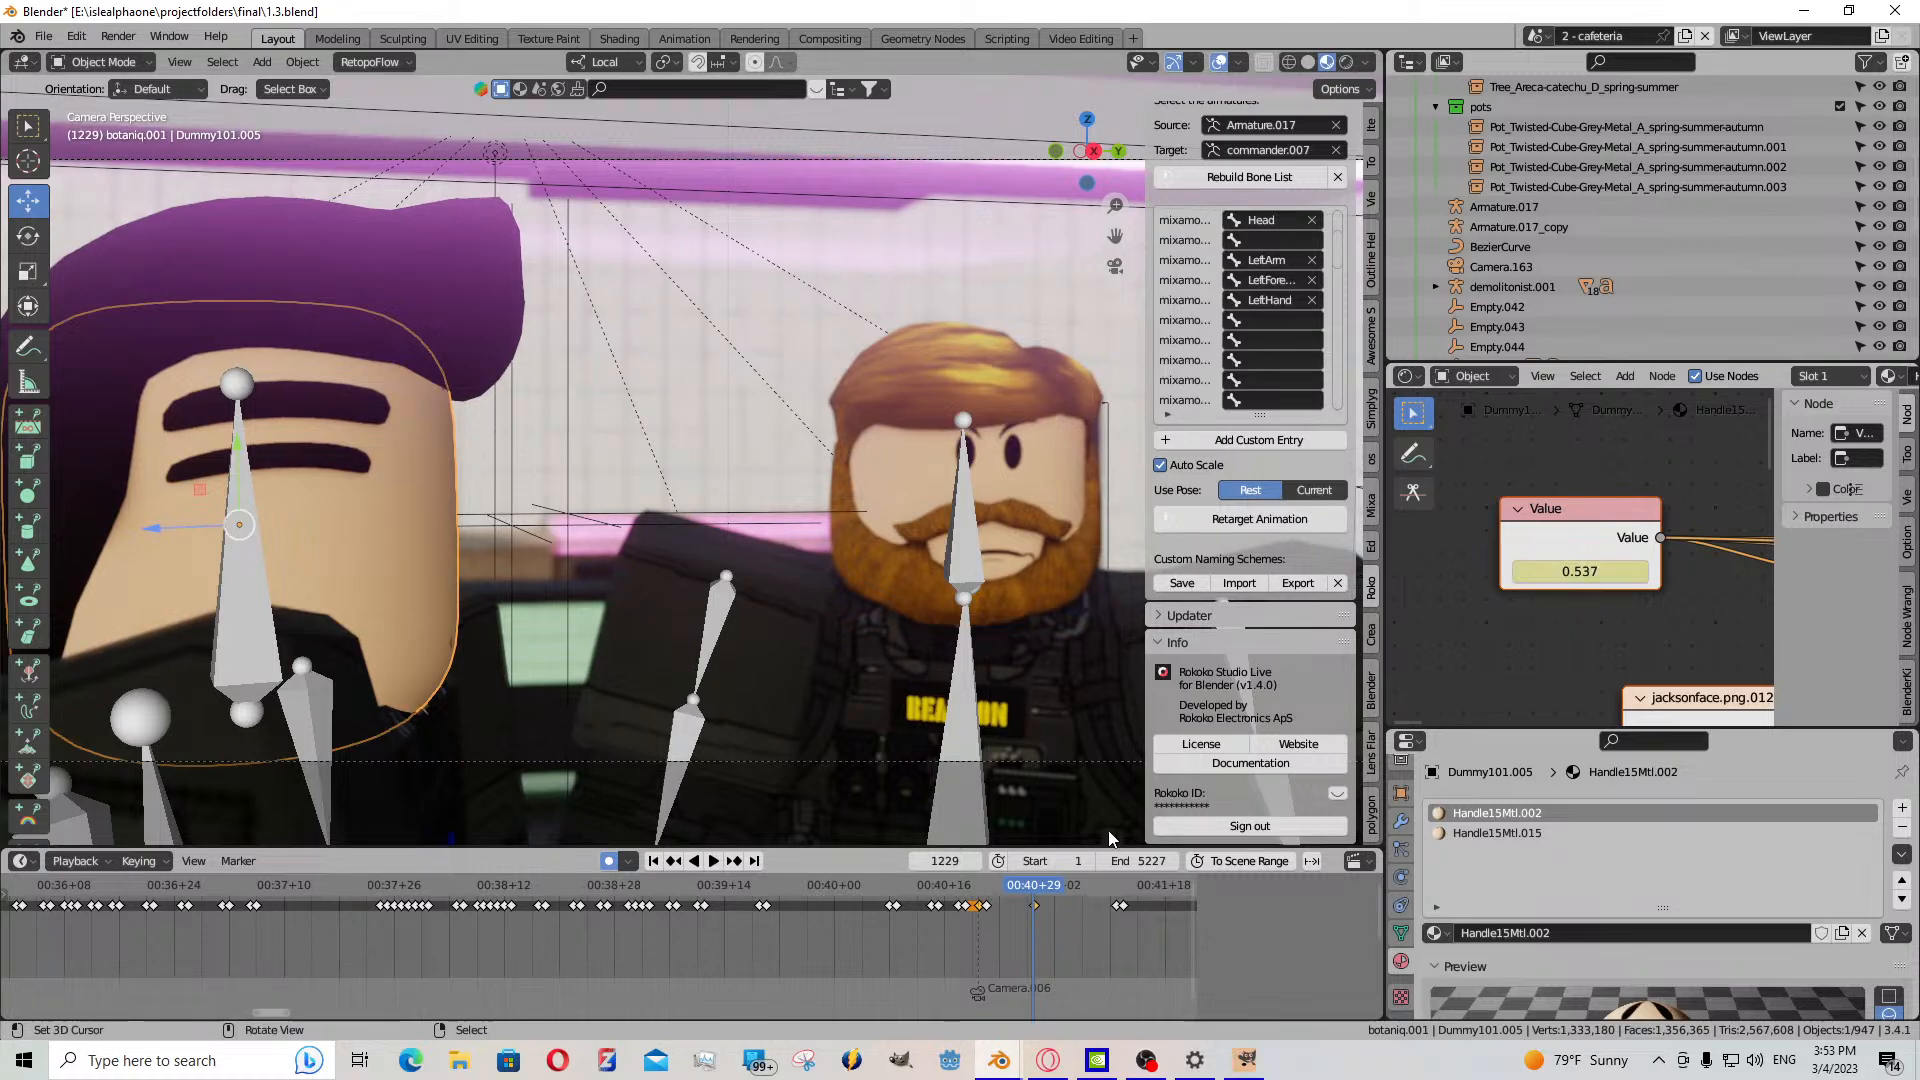
{"action": "key", "text": "space"}
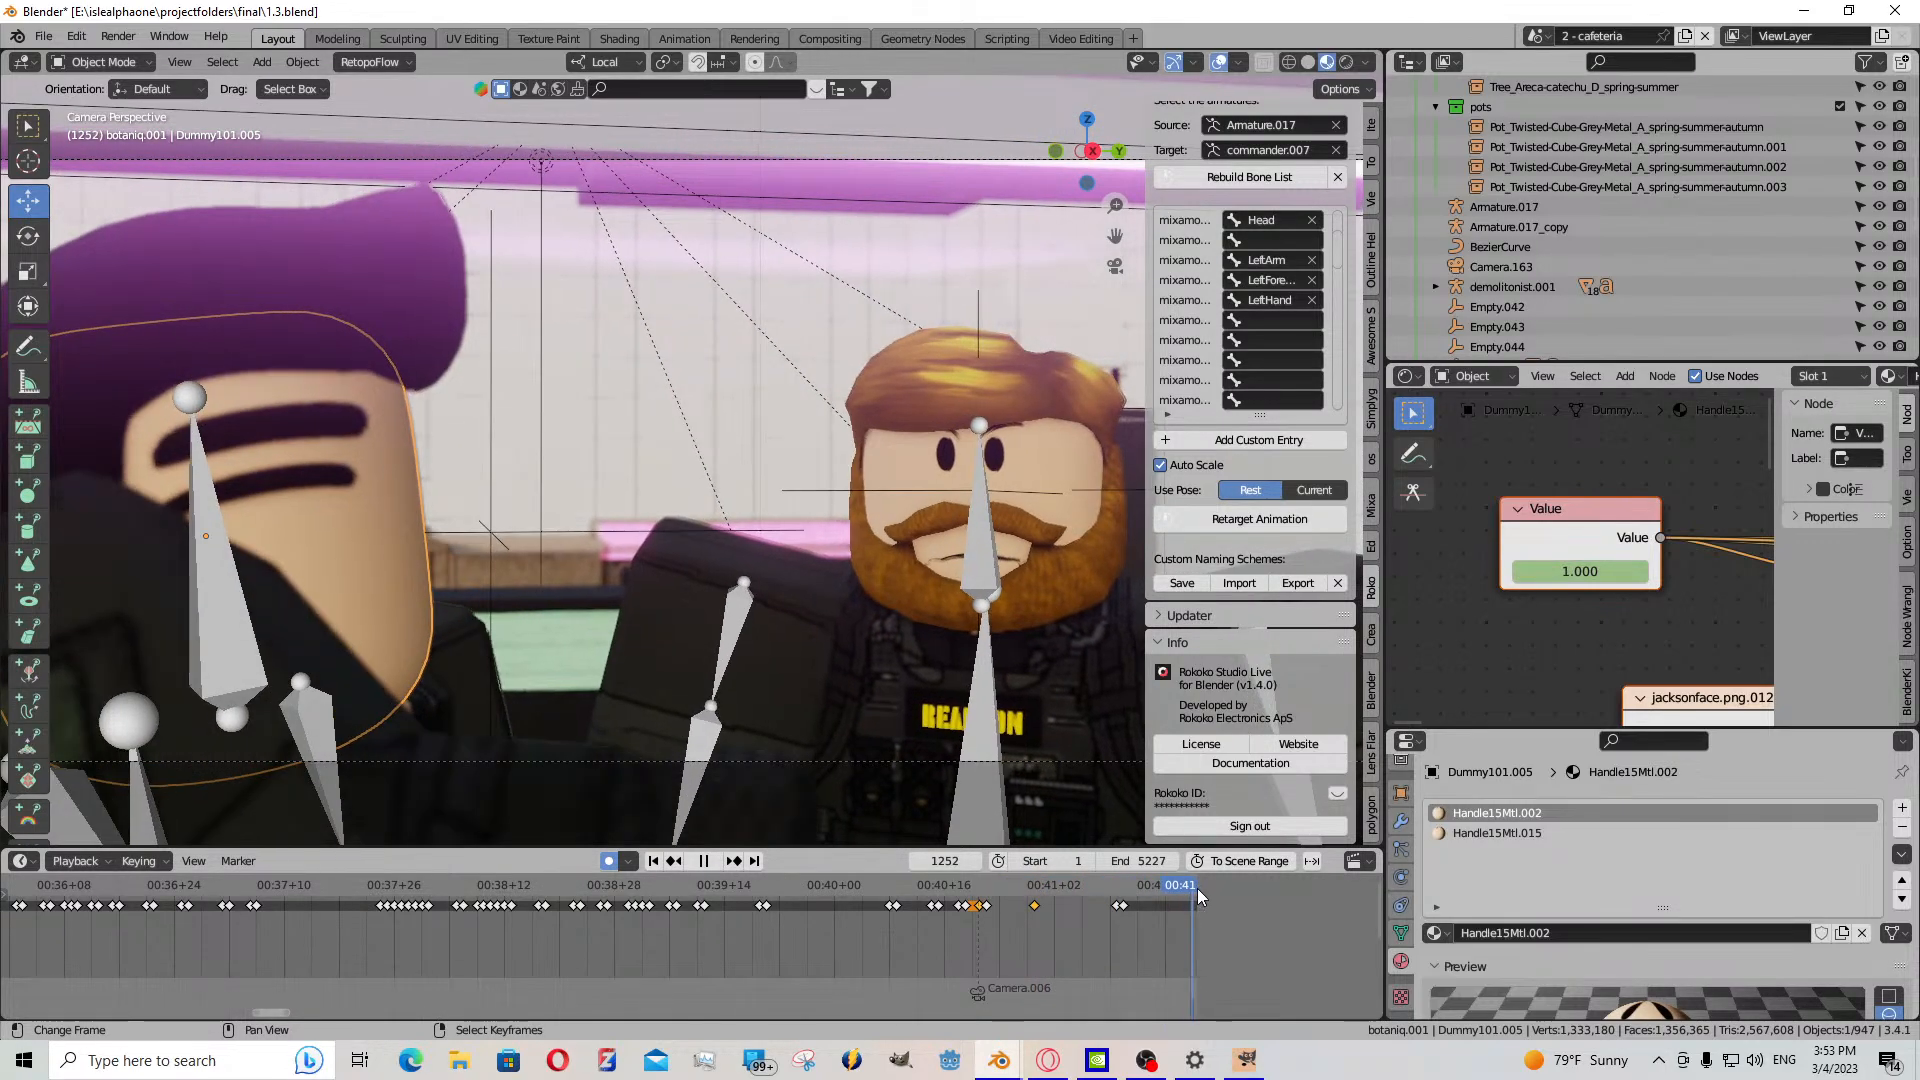
- Replay the shot from around frames 1196 to 1203 several times to check the purple-haired character's lip-sync
{"action": "left_click_drag", "start_coordinate": [28, 889], "coordinate": [848, 889]}
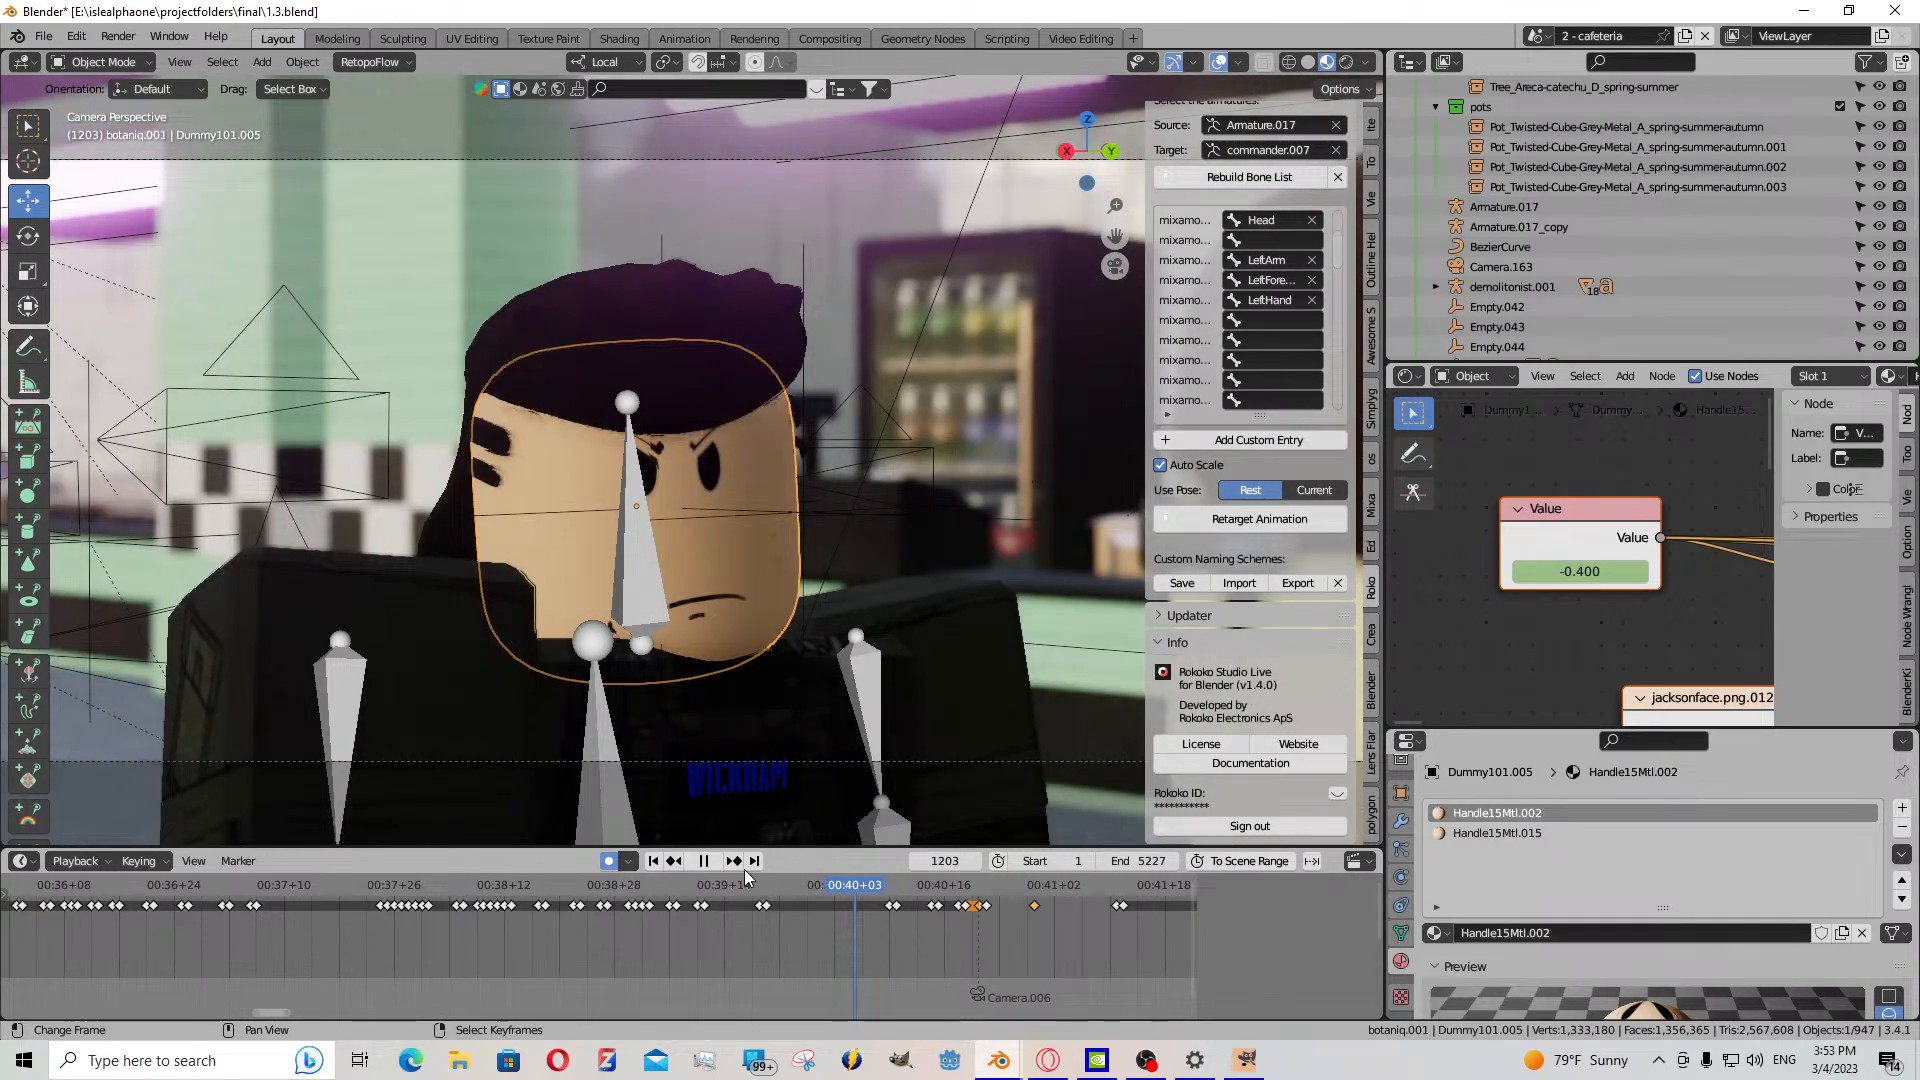
{"action": "left_click", "coordinate": [714, 866]}
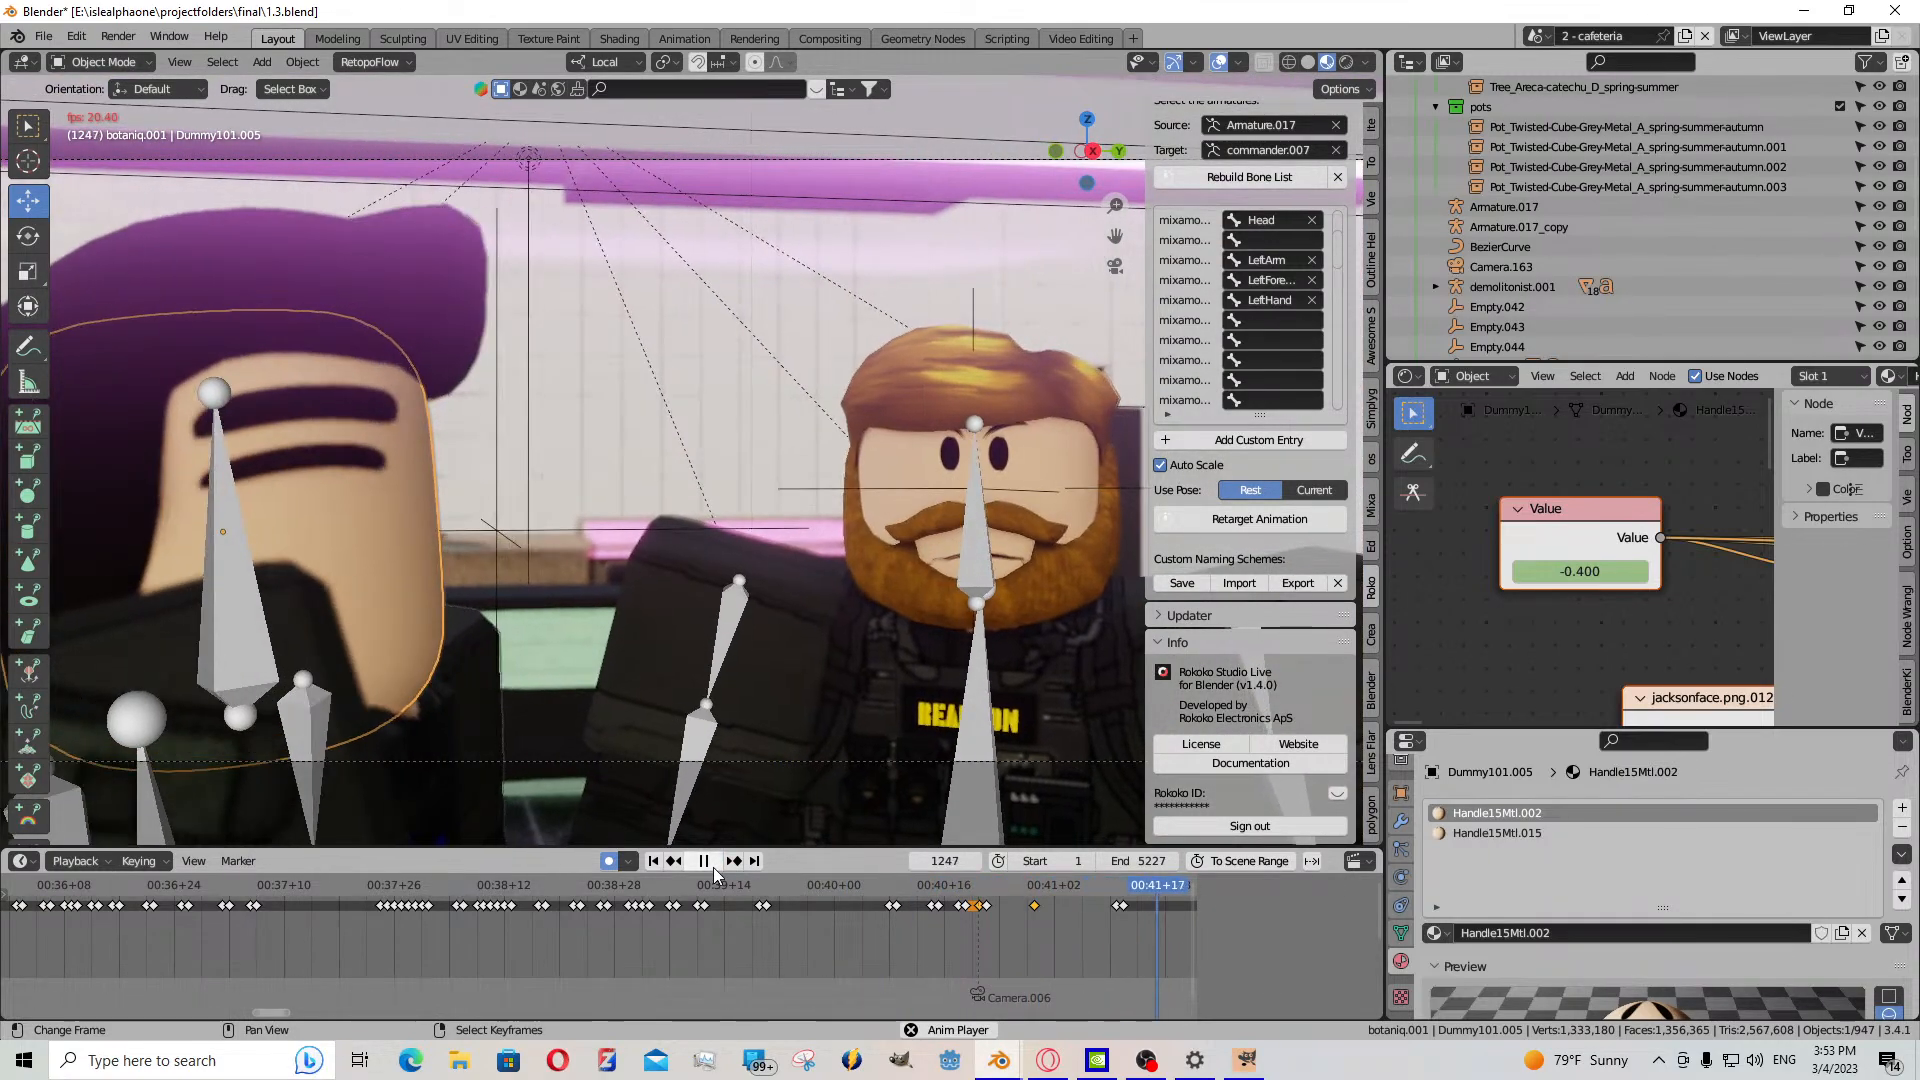
{"action": "left_click", "coordinate": [792, 922]}
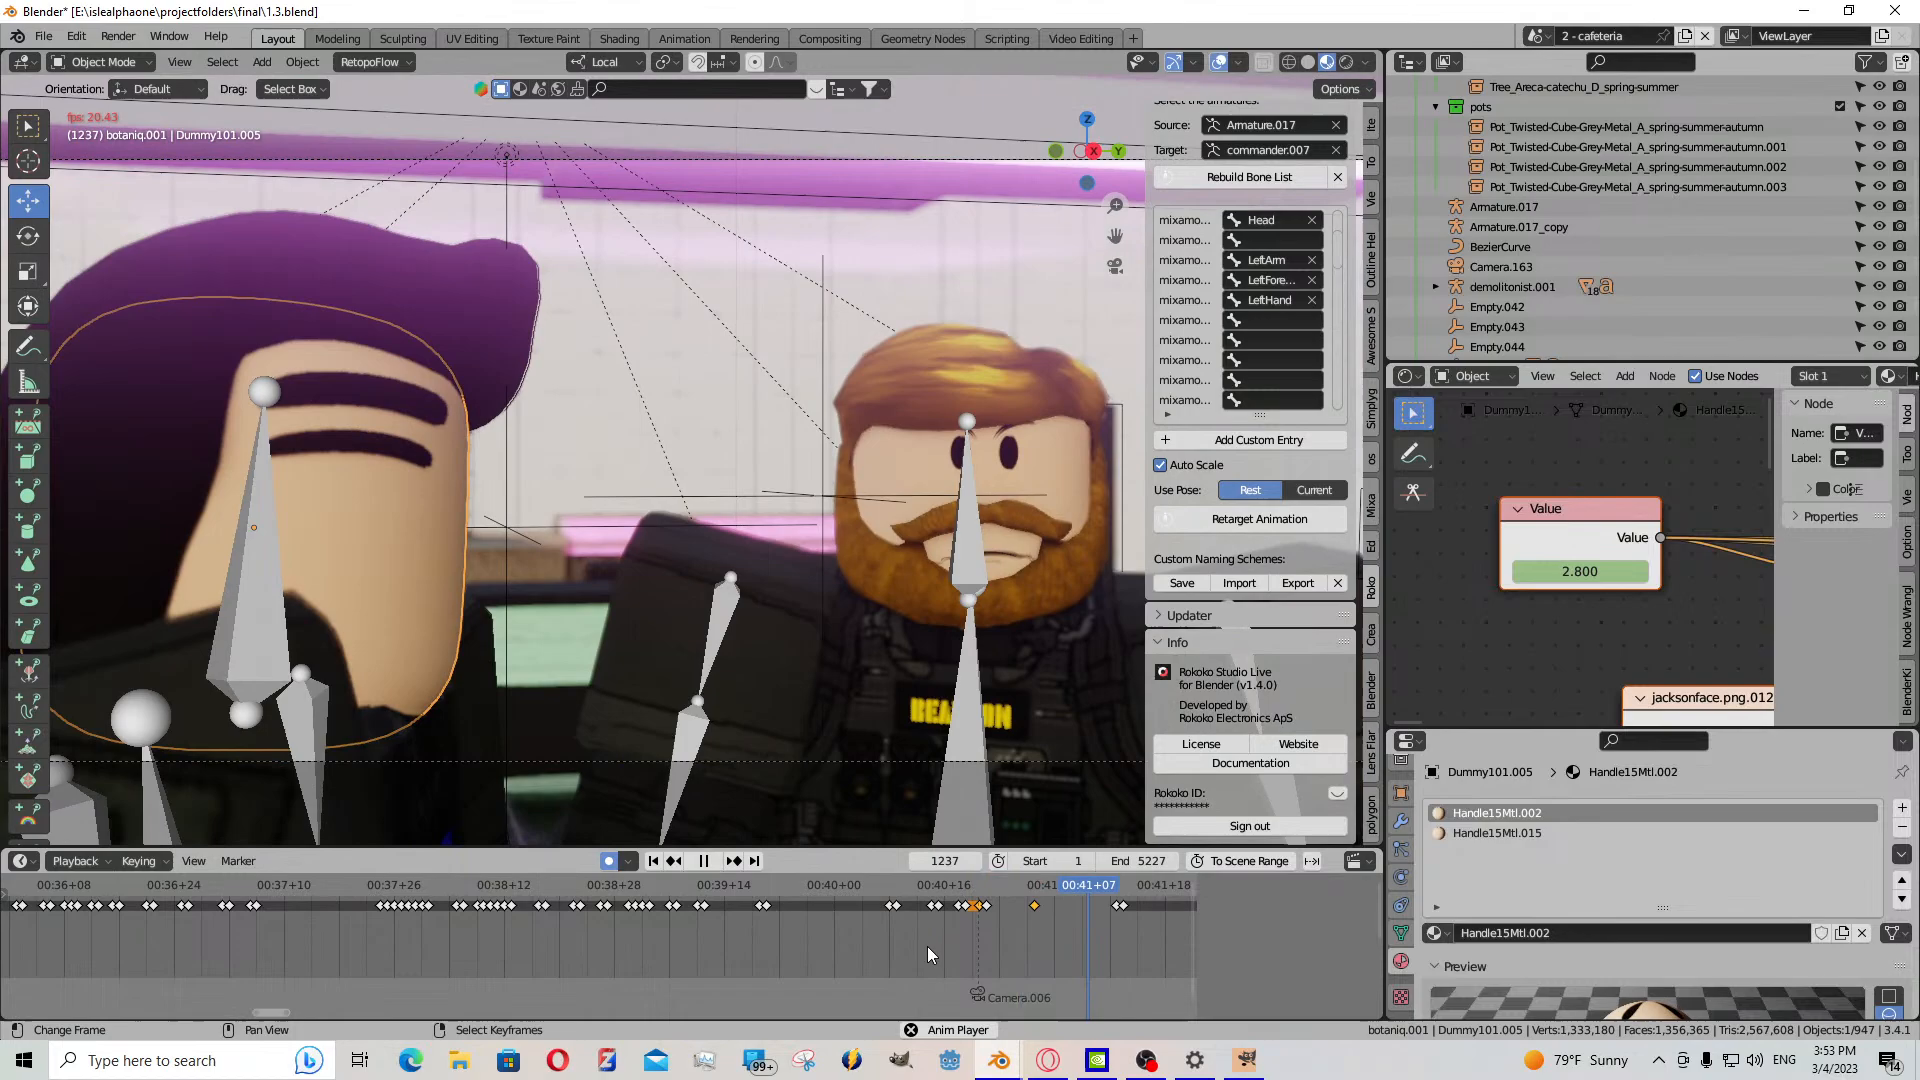
{"action": "left_click", "coordinate": [830, 926]}
{"action": "left_click", "coordinate": [744, 884]}
{"action": "left_click", "coordinate": [740, 880]}
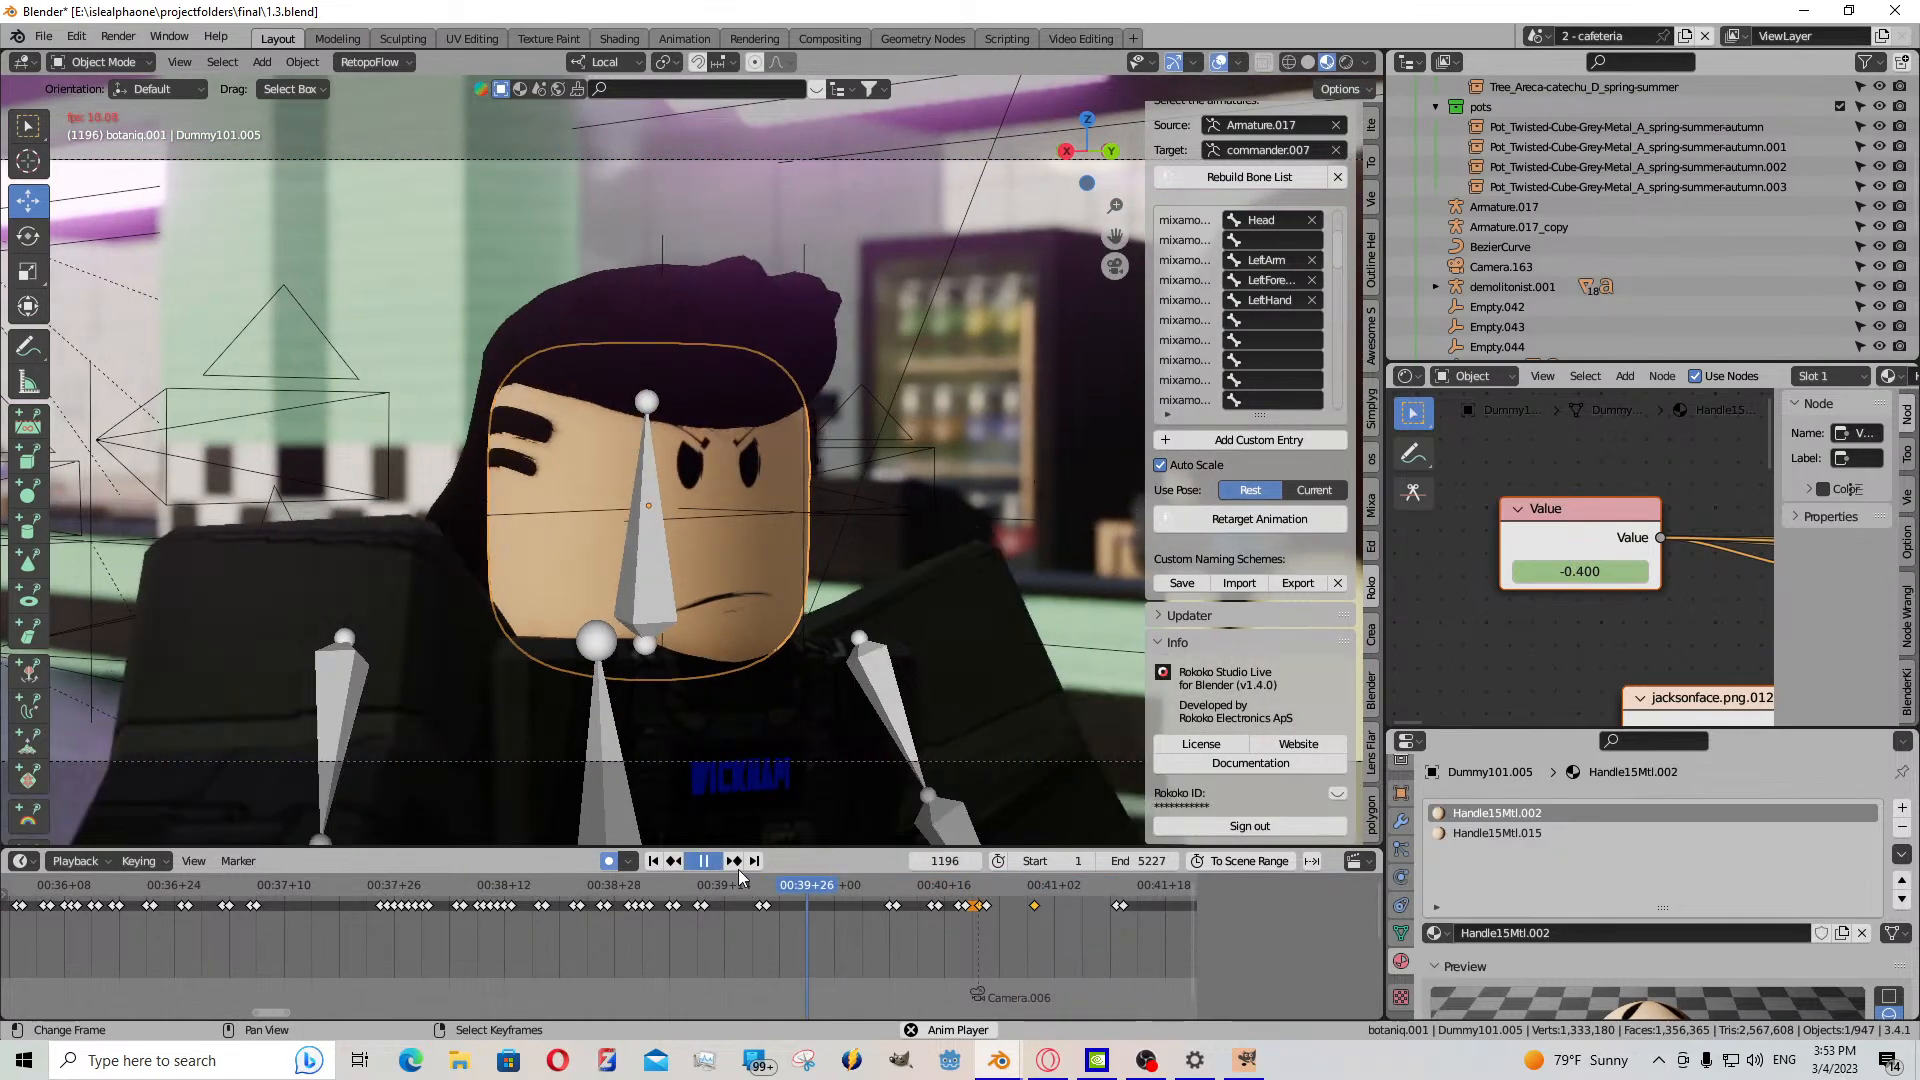
{"action": "left_click_drag", "start_coordinate": [840, 905], "coordinate": [1083, 940]}
{"action": "scroll", "coordinate": [705, 914], "scroll_direction": "down", "scroll_amount": 10}
{"action": "left_click", "coordinate": [718, 862]}
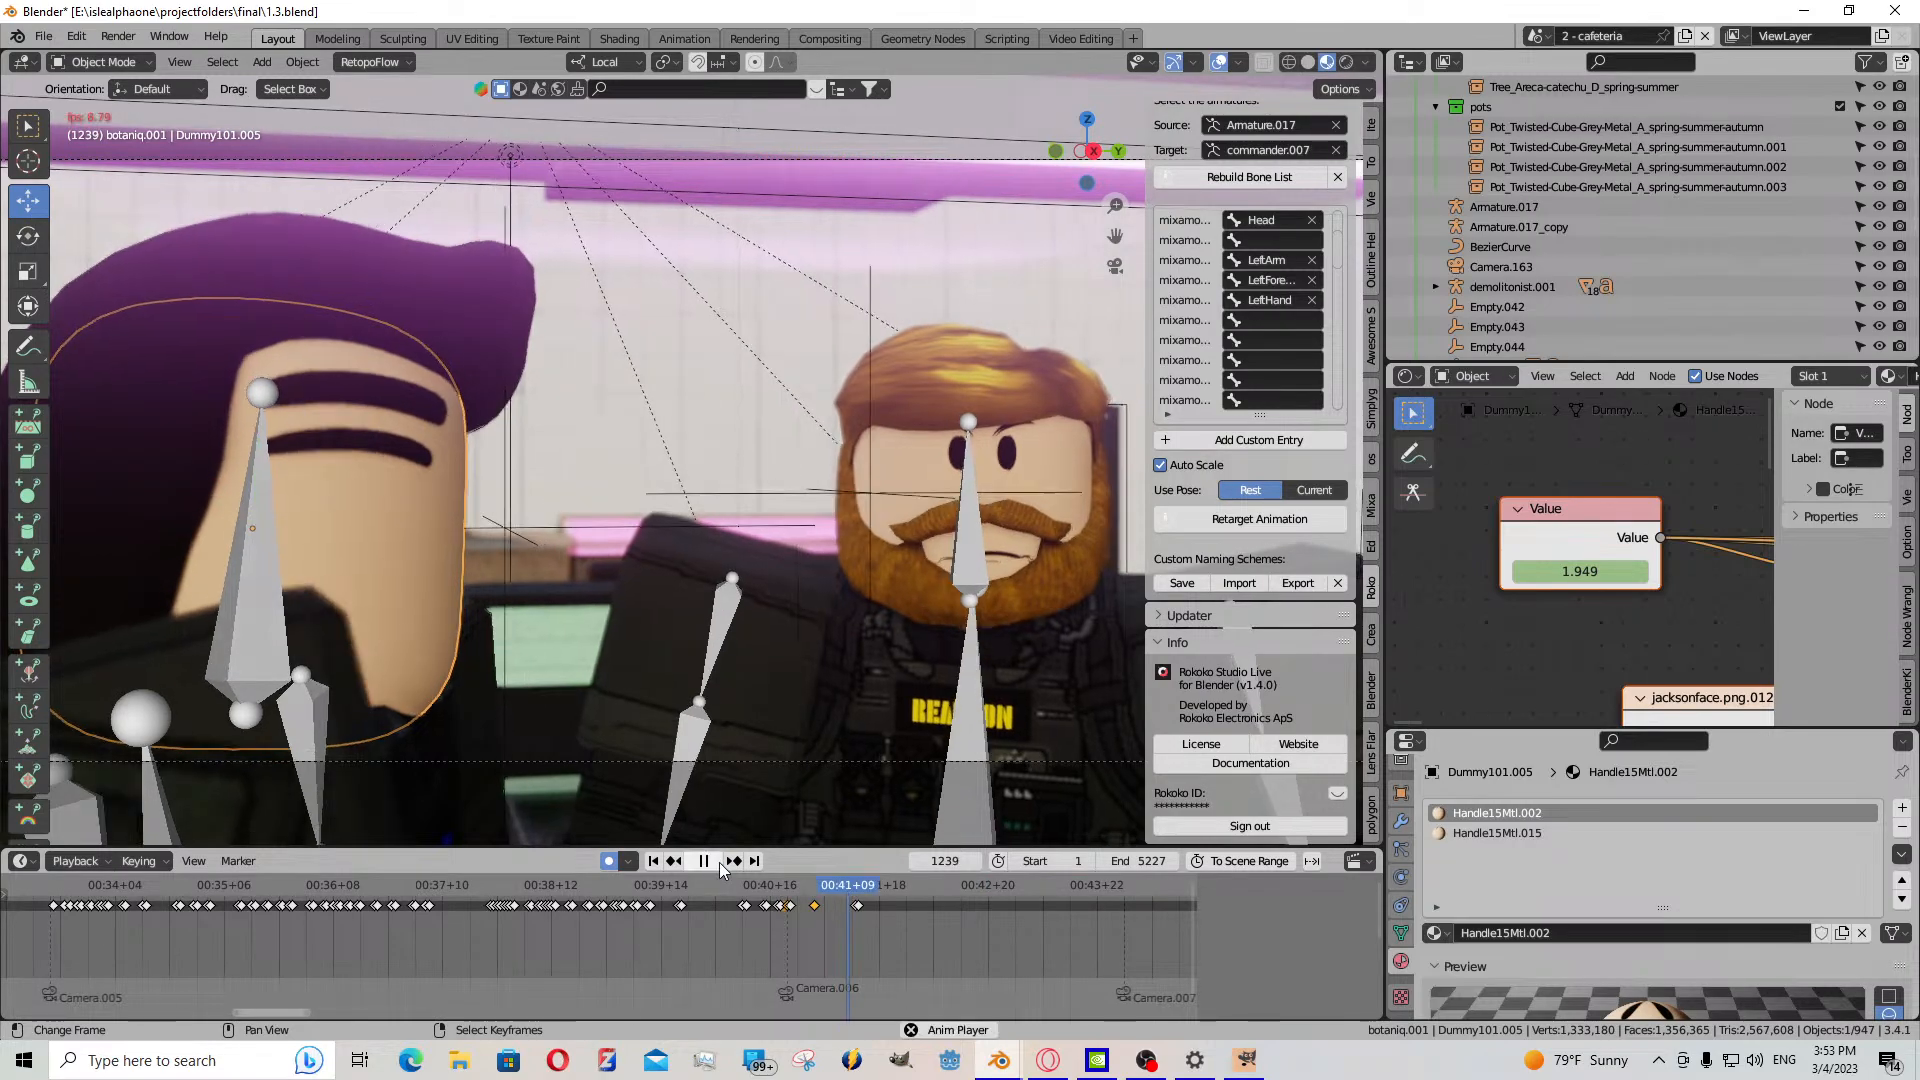
- Play through the following camera shots to review the animation, stopping on the bearded character at frame 1874
{"action": "scroll", "coordinate": [736, 891], "scroll_direction": "down", "scroll_amount": 5}
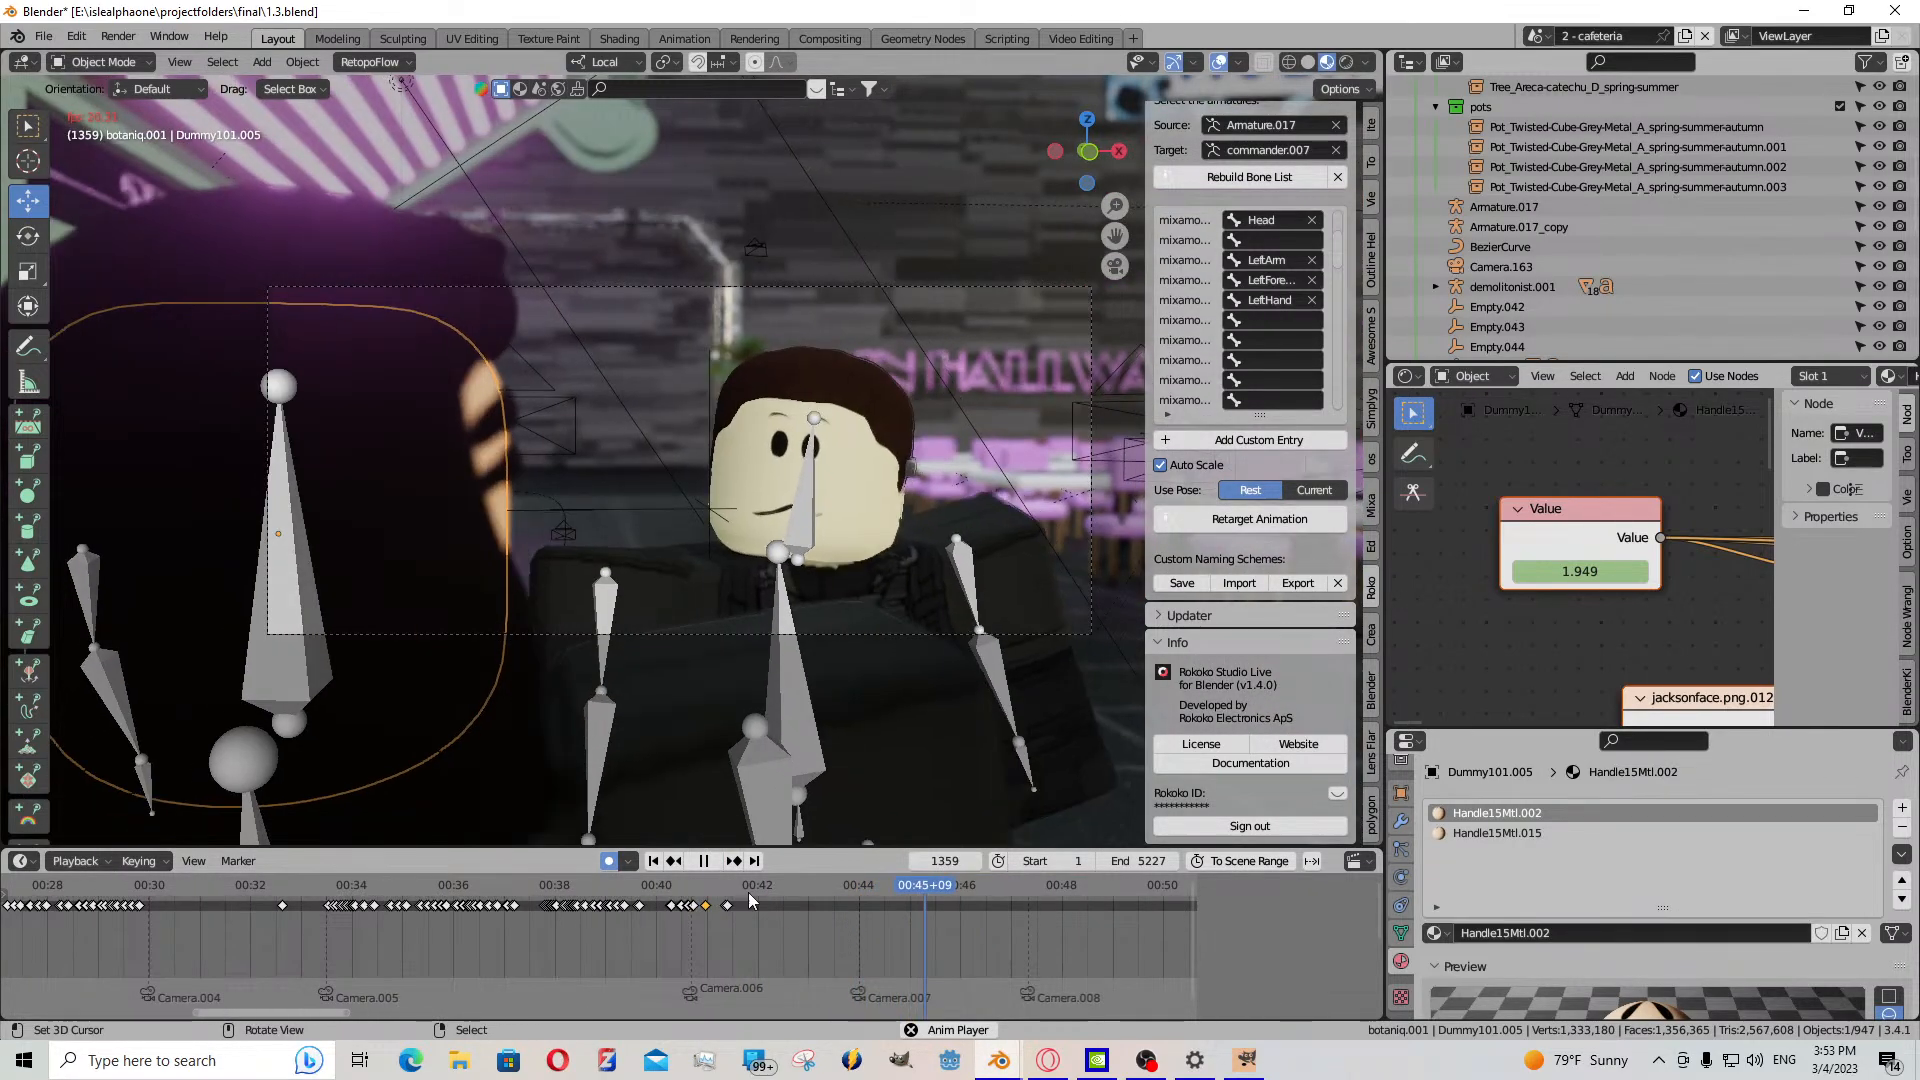
{"action": "scroll", "coordinate": [741, 908], "scroll_direction": "down", "scroll_amount": 5}
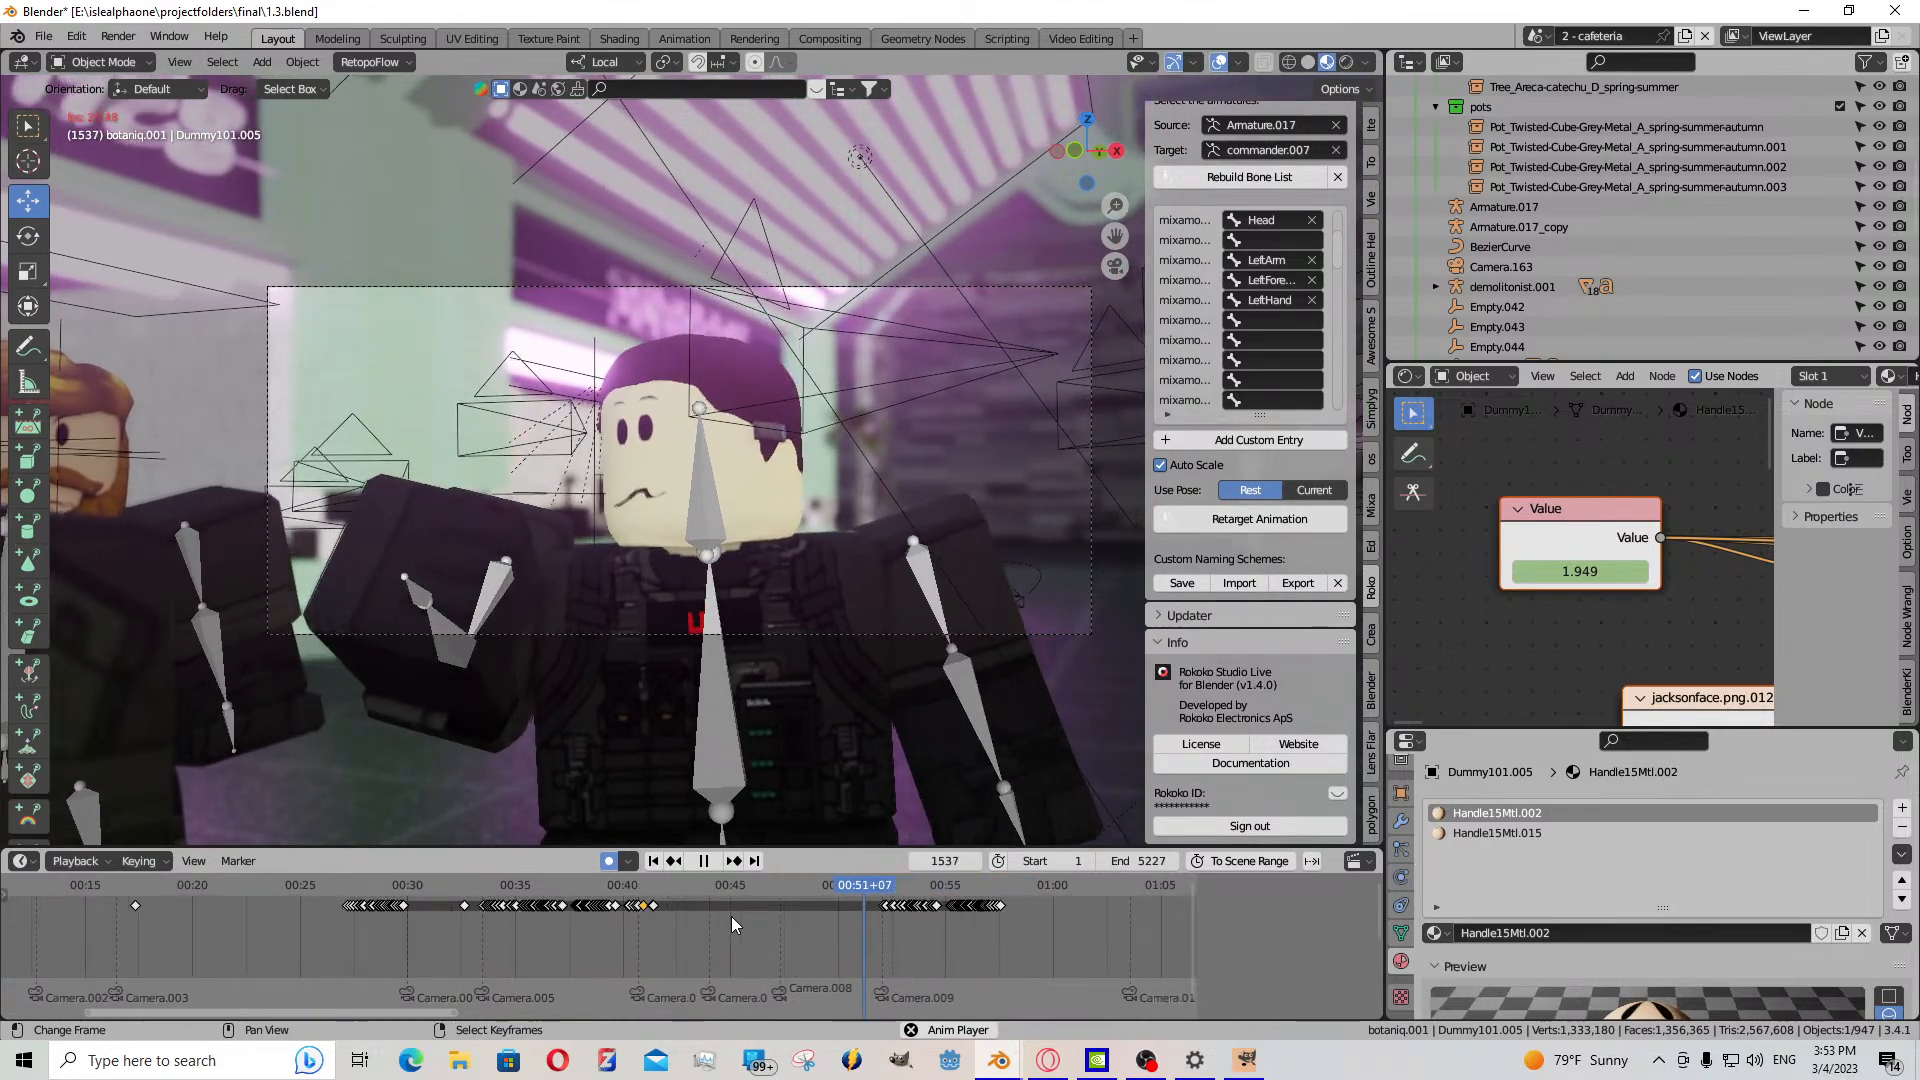
{"action": "scroll", "coordinate": [742, 908], "scroll_direction": "down", "scroll_amount": 5}
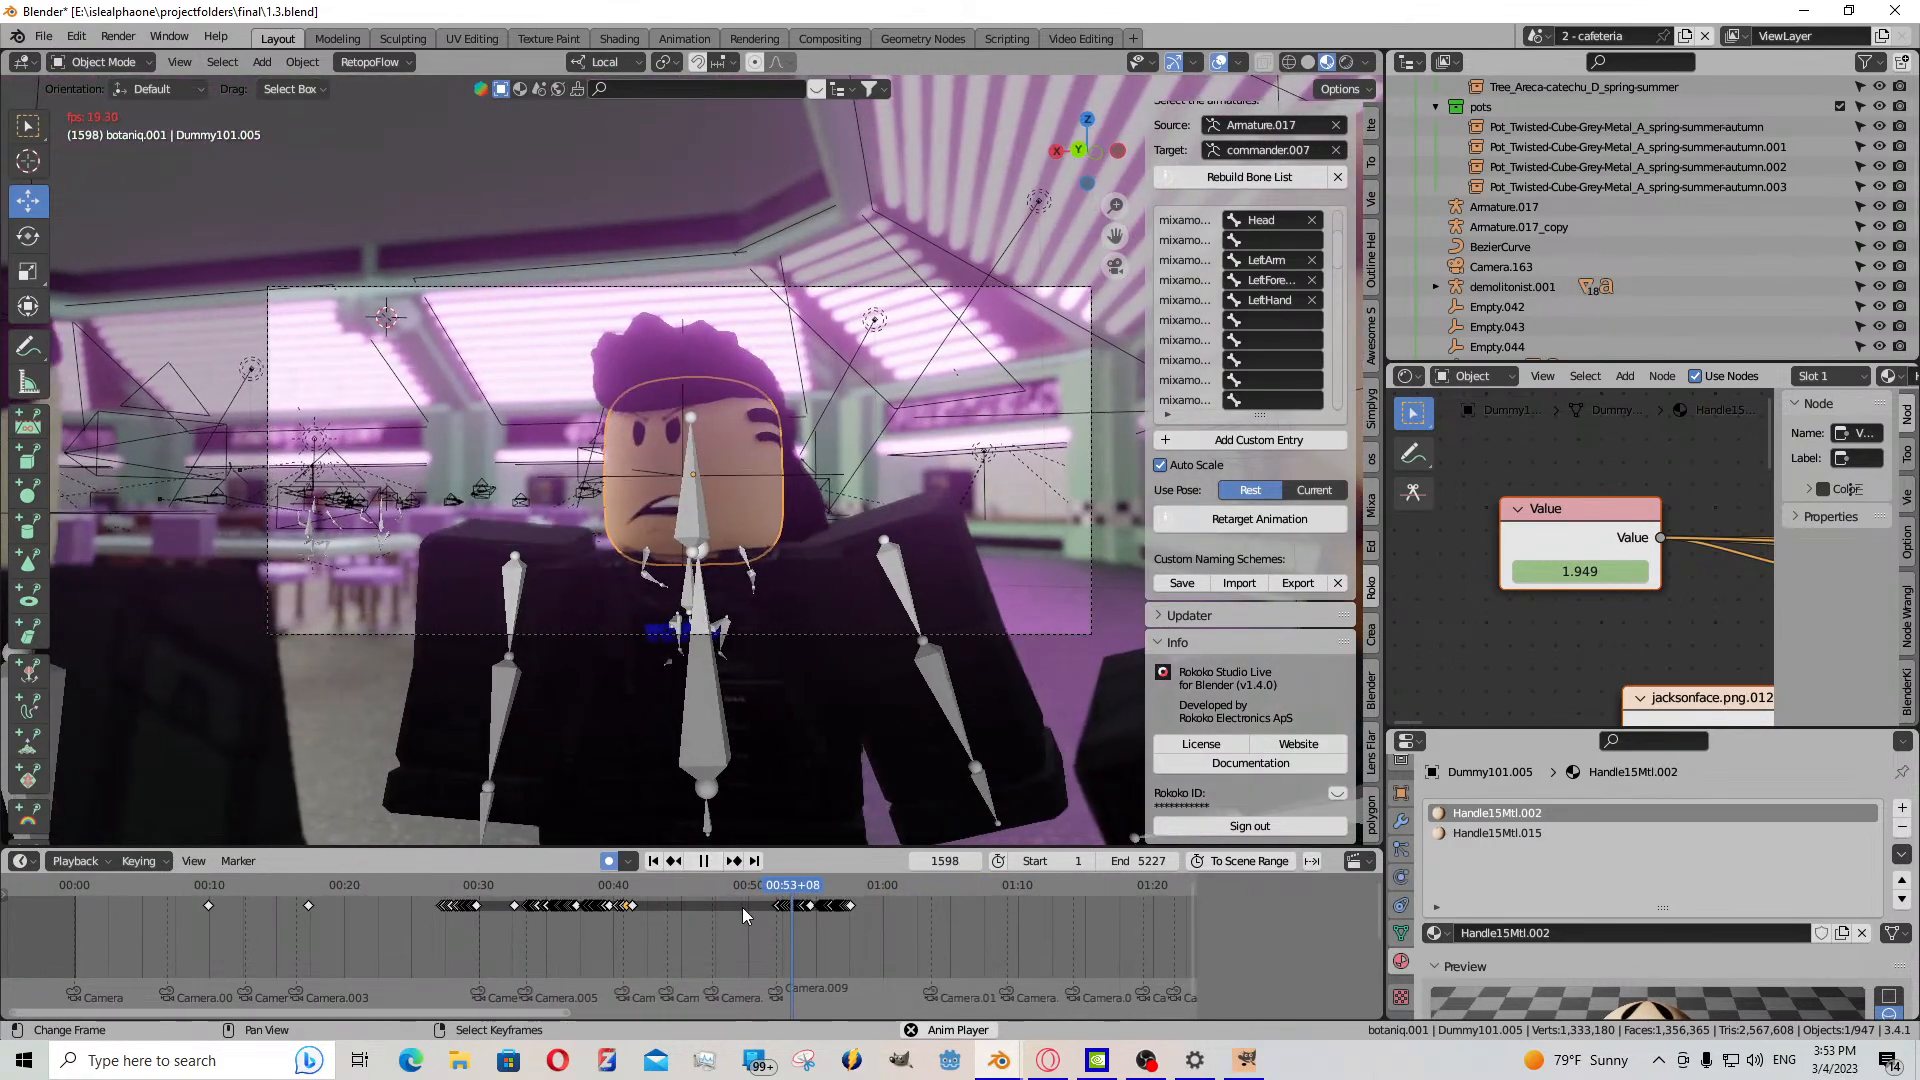
{"action": "scroll", "coordinate": [712, 927], "scroll_direction": "up", "scroll_amount": 8}
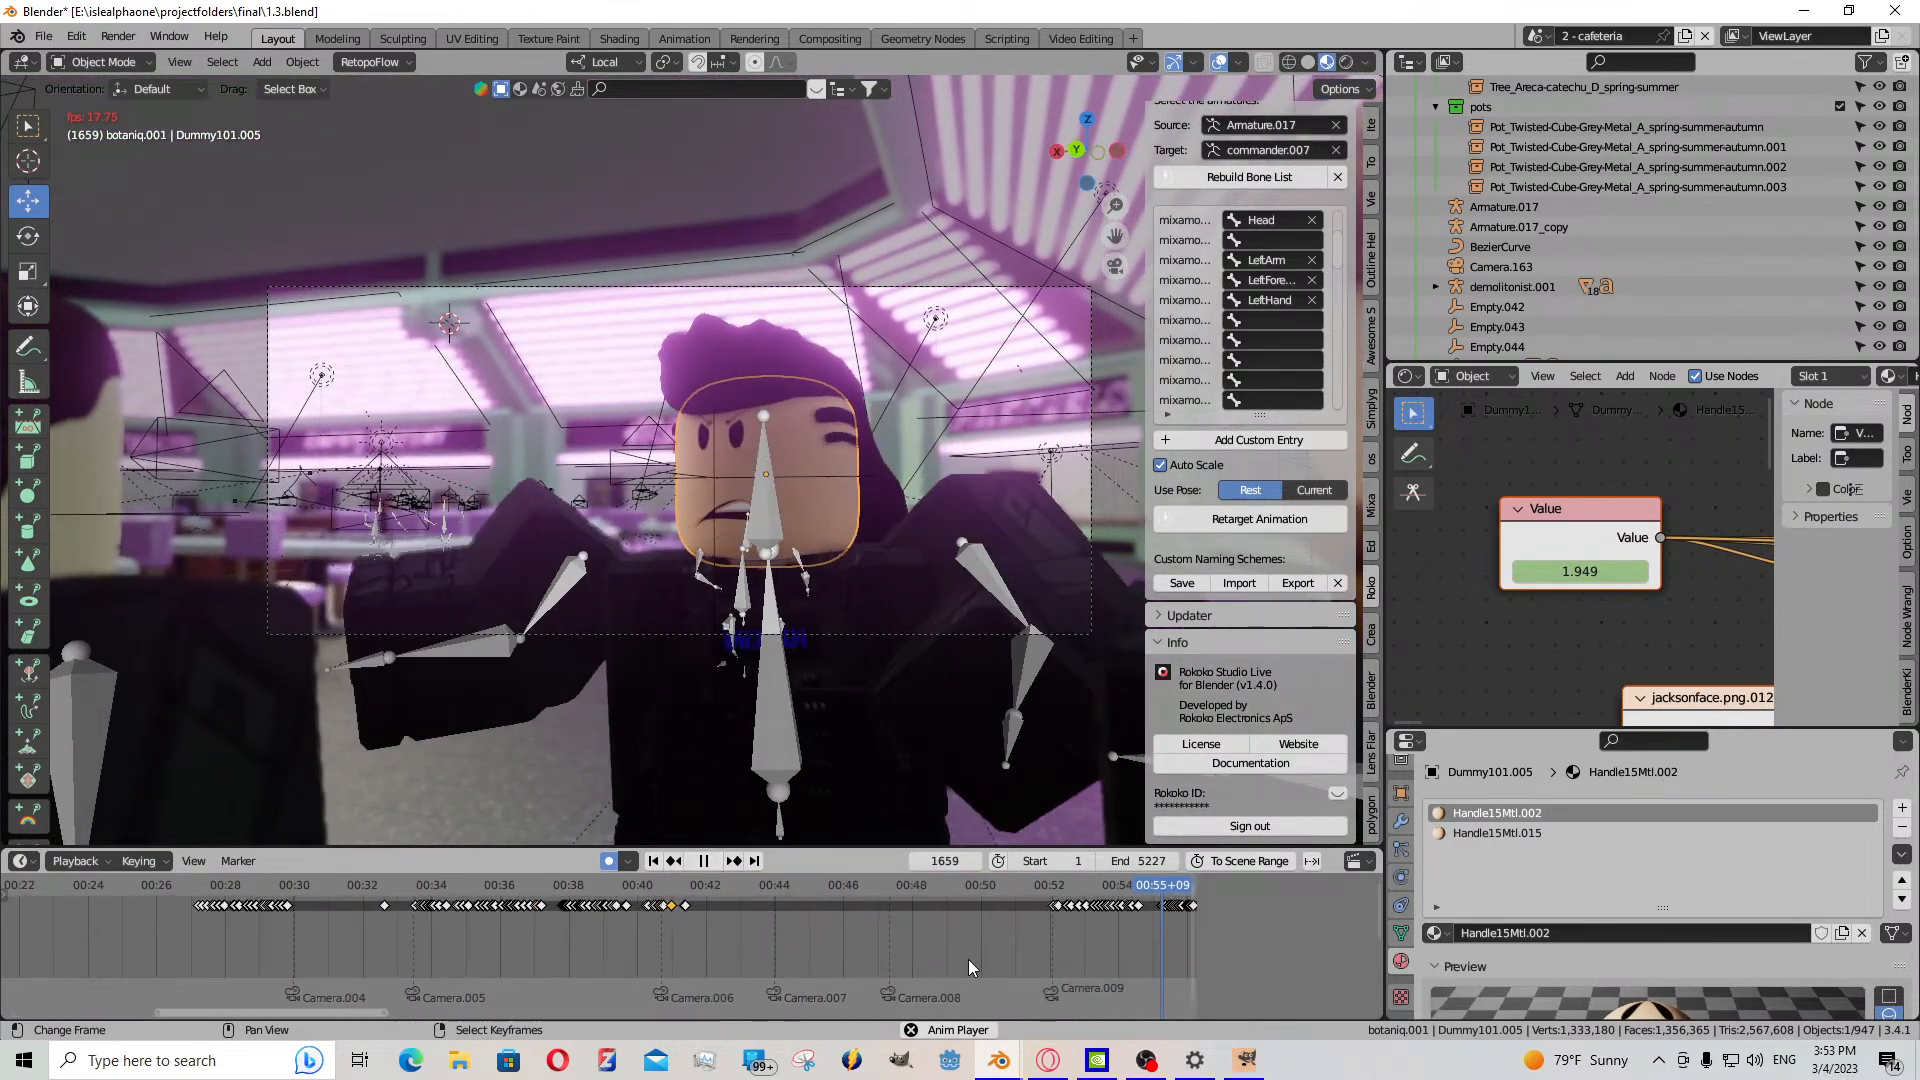
{"action": "left_click", "coordinate": [426, 914]}
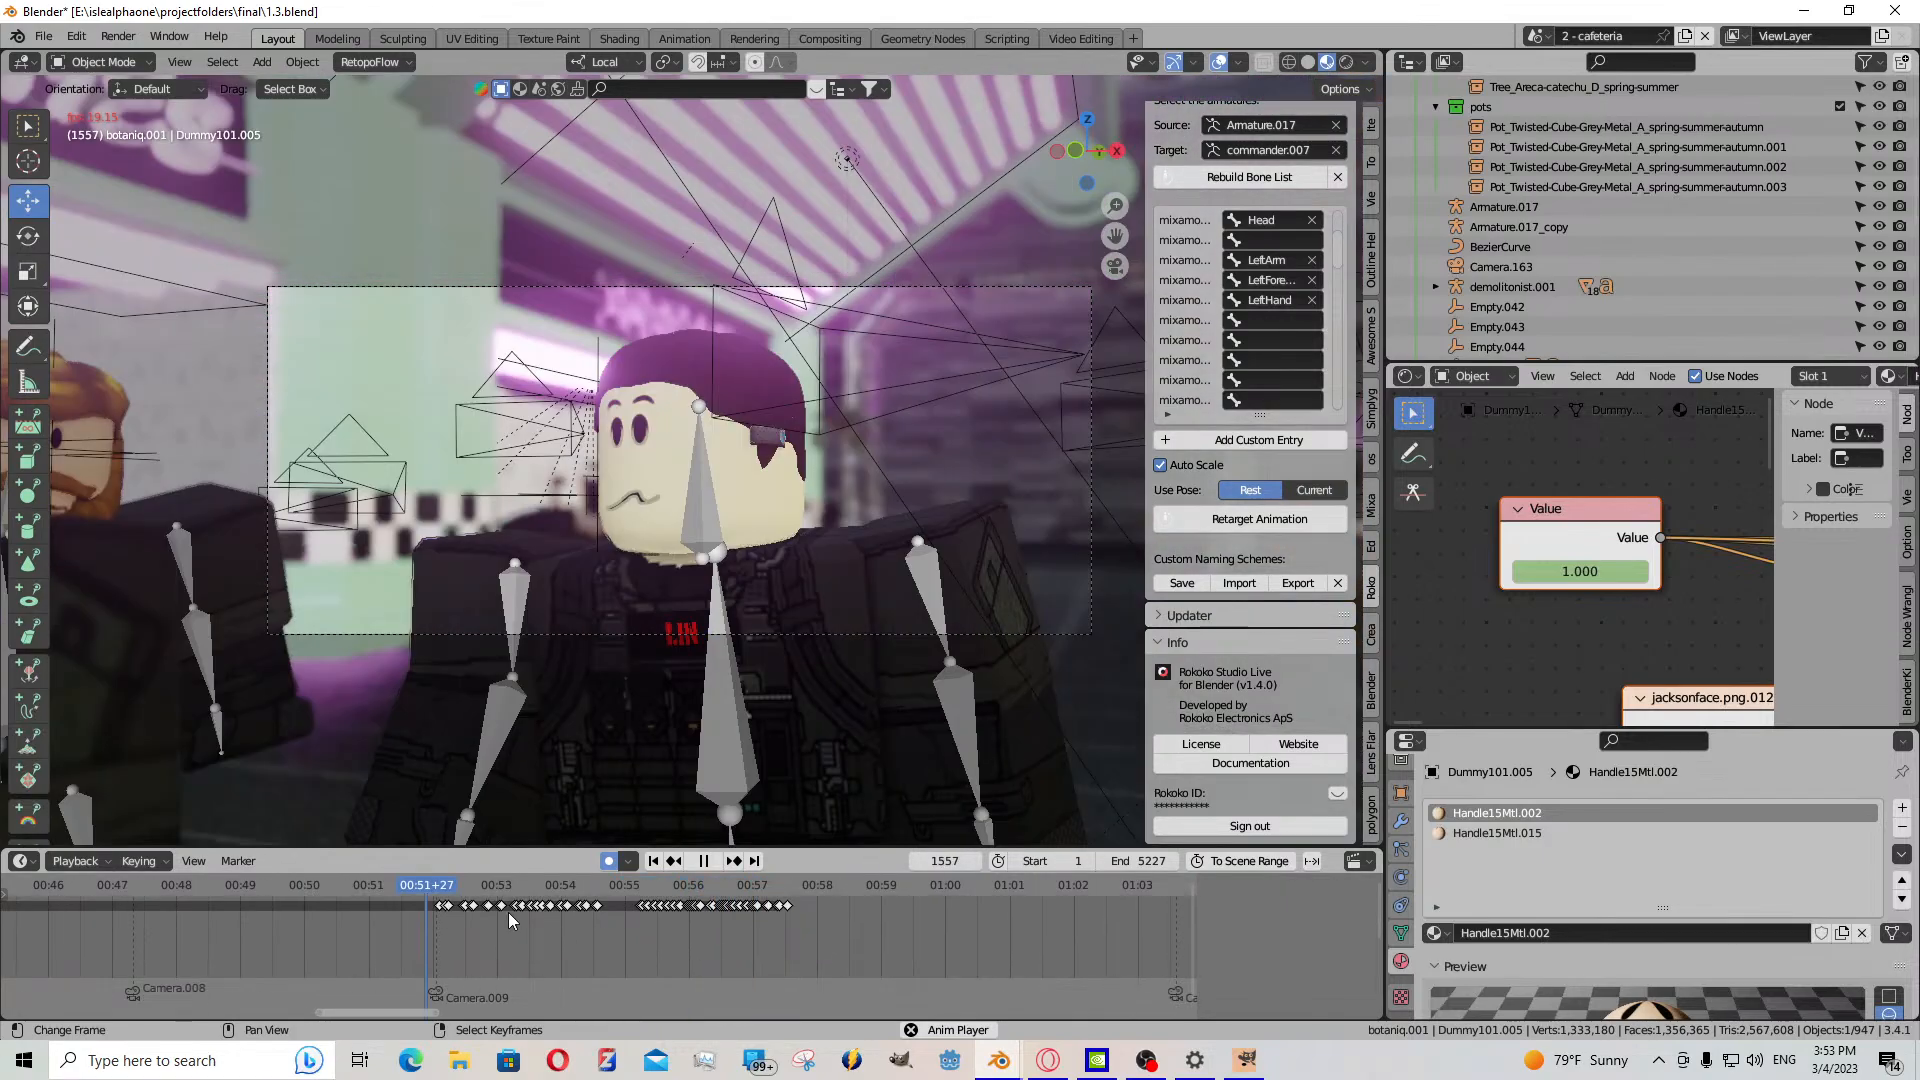
{"action": "scroll", "coordinate": [600, 912], "scroll_direction": "up", "scroll_amount": 5}
{"action": "left_click_drag", "start_coordinate": [351, 925], "coordinate": [704, 964]}
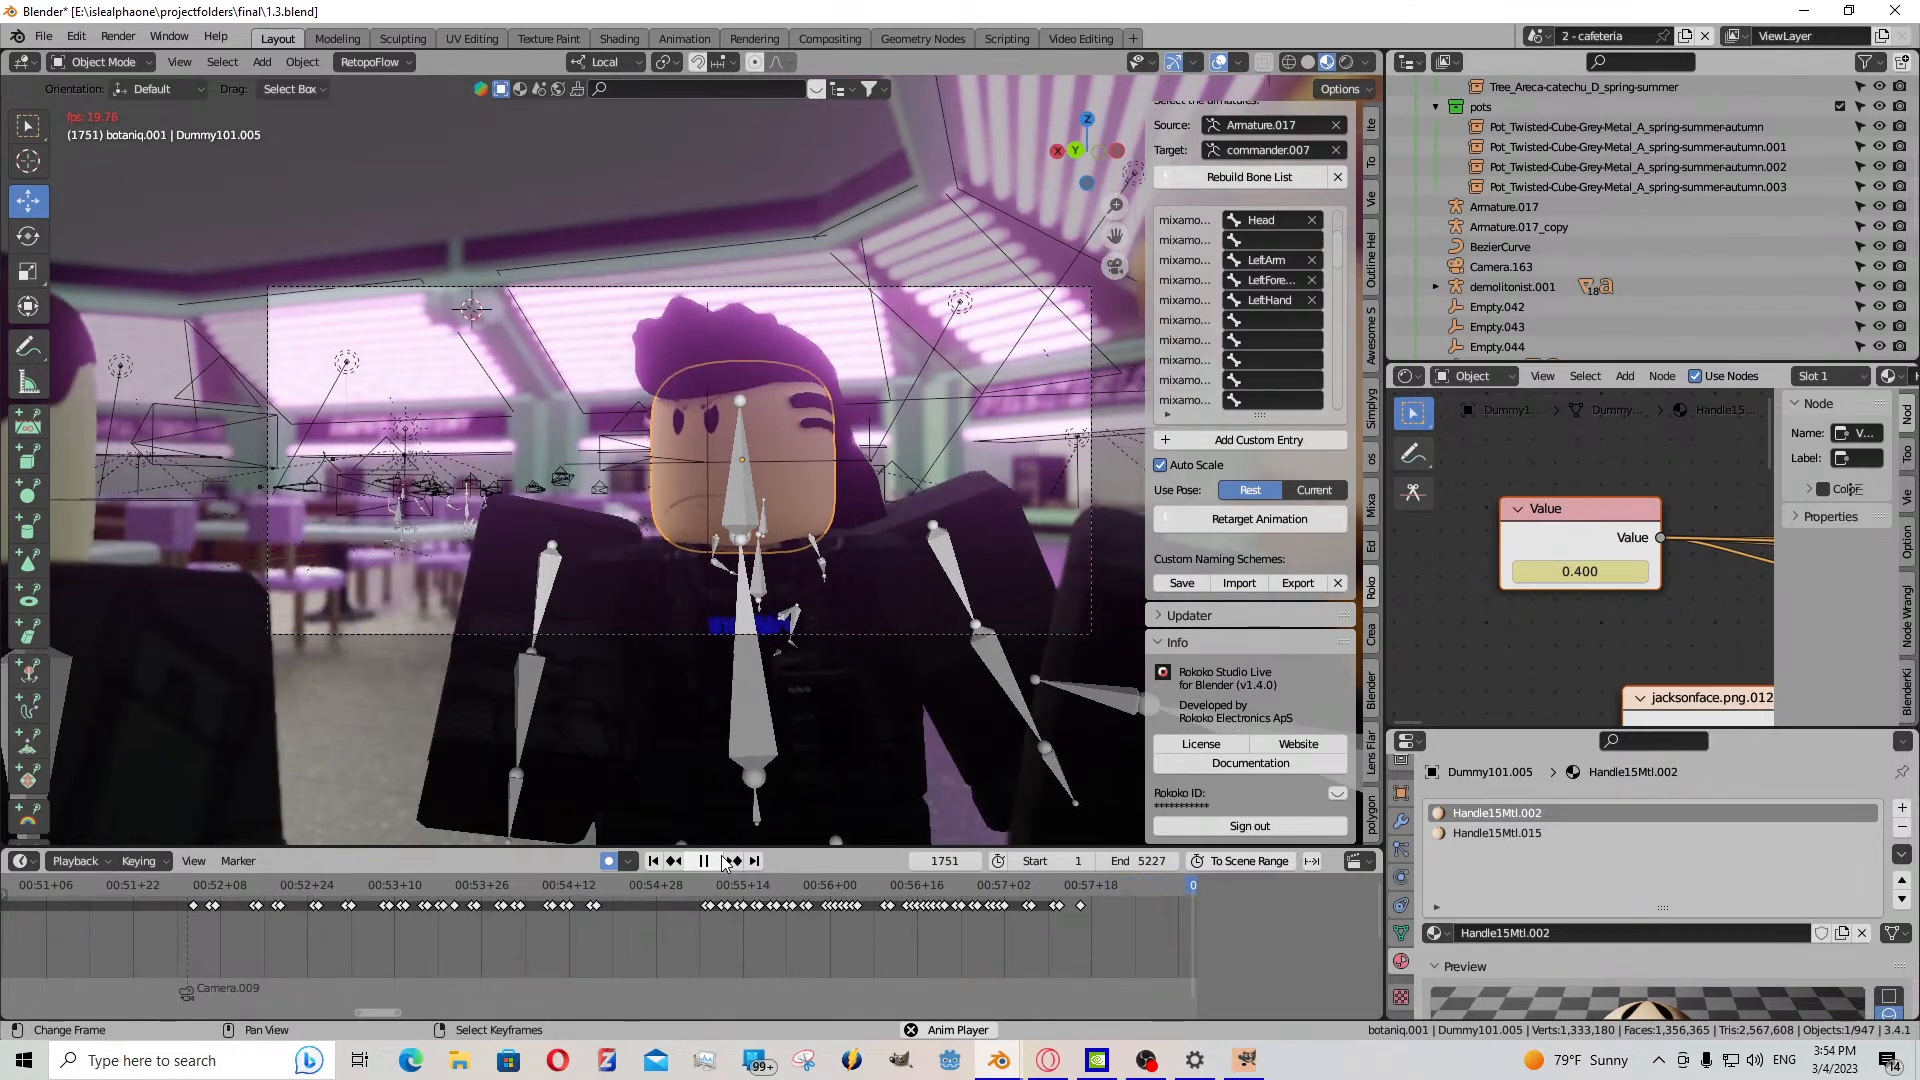
{"action": "scroll", "coordinate": [789, 930], "scroll_direction": "down", "scroll_amount": 17}
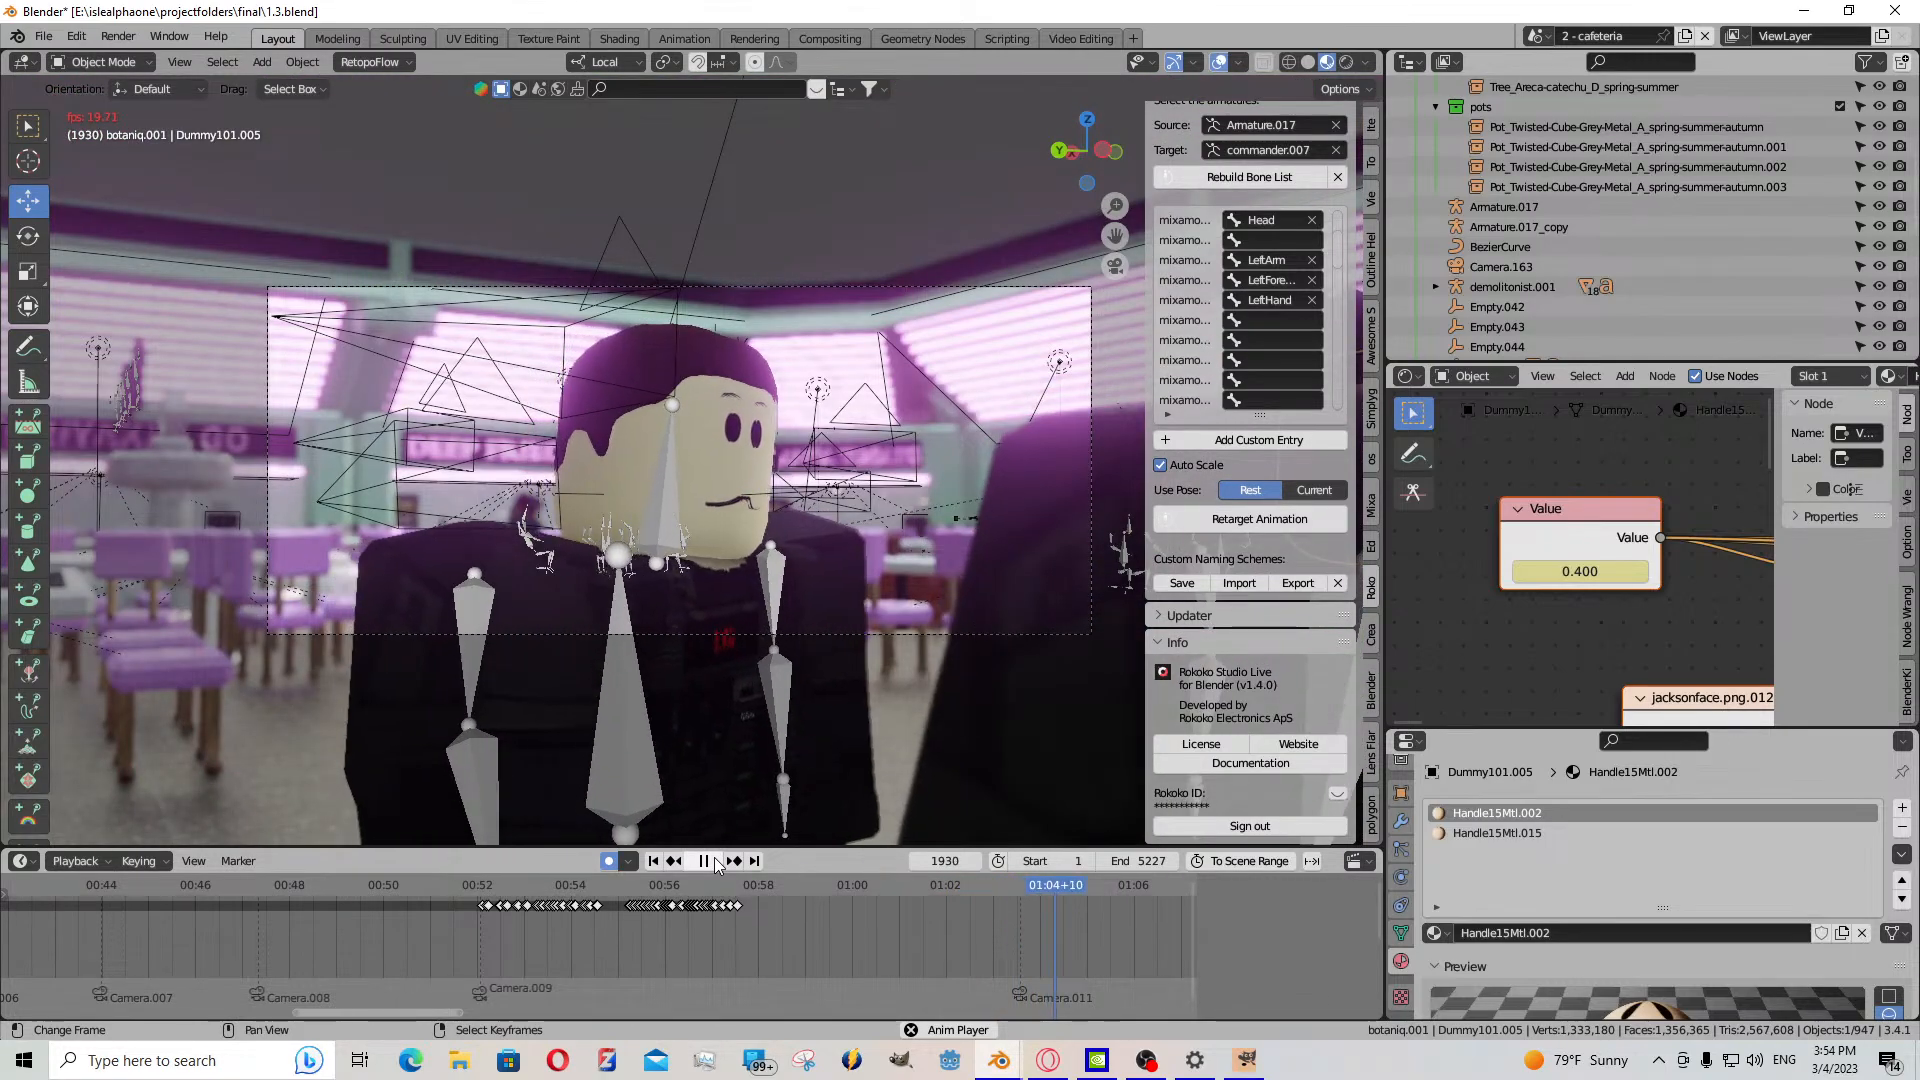
{"action": "left_click_drag", "start_coordinate": [950, 940], "coordinate": [970, 807]}
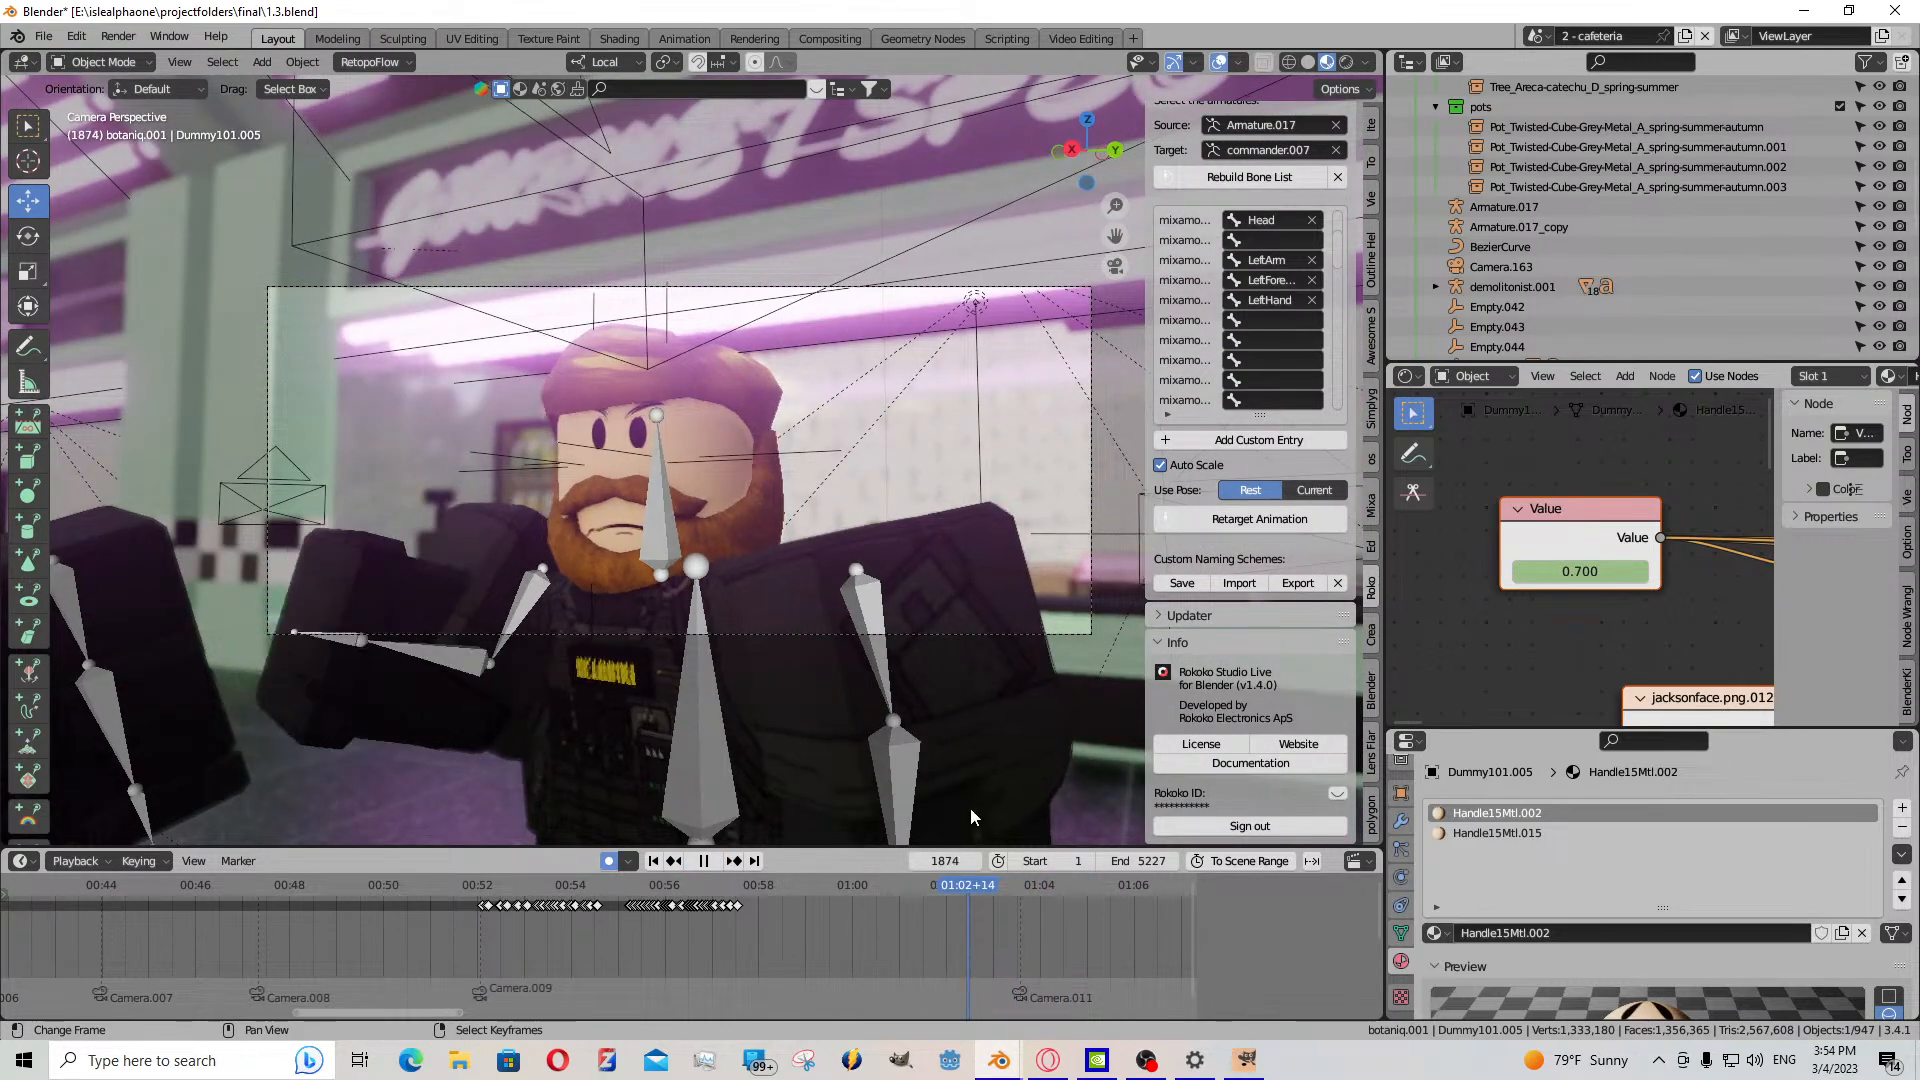
{"action": "key", "text": "space"}
- Select all bones of the bearded character's armature and move the block of keyframes just before the Camera.011 marker about 5 frames earlier
{"action": "left_click", "coordinate": [891, 645]}
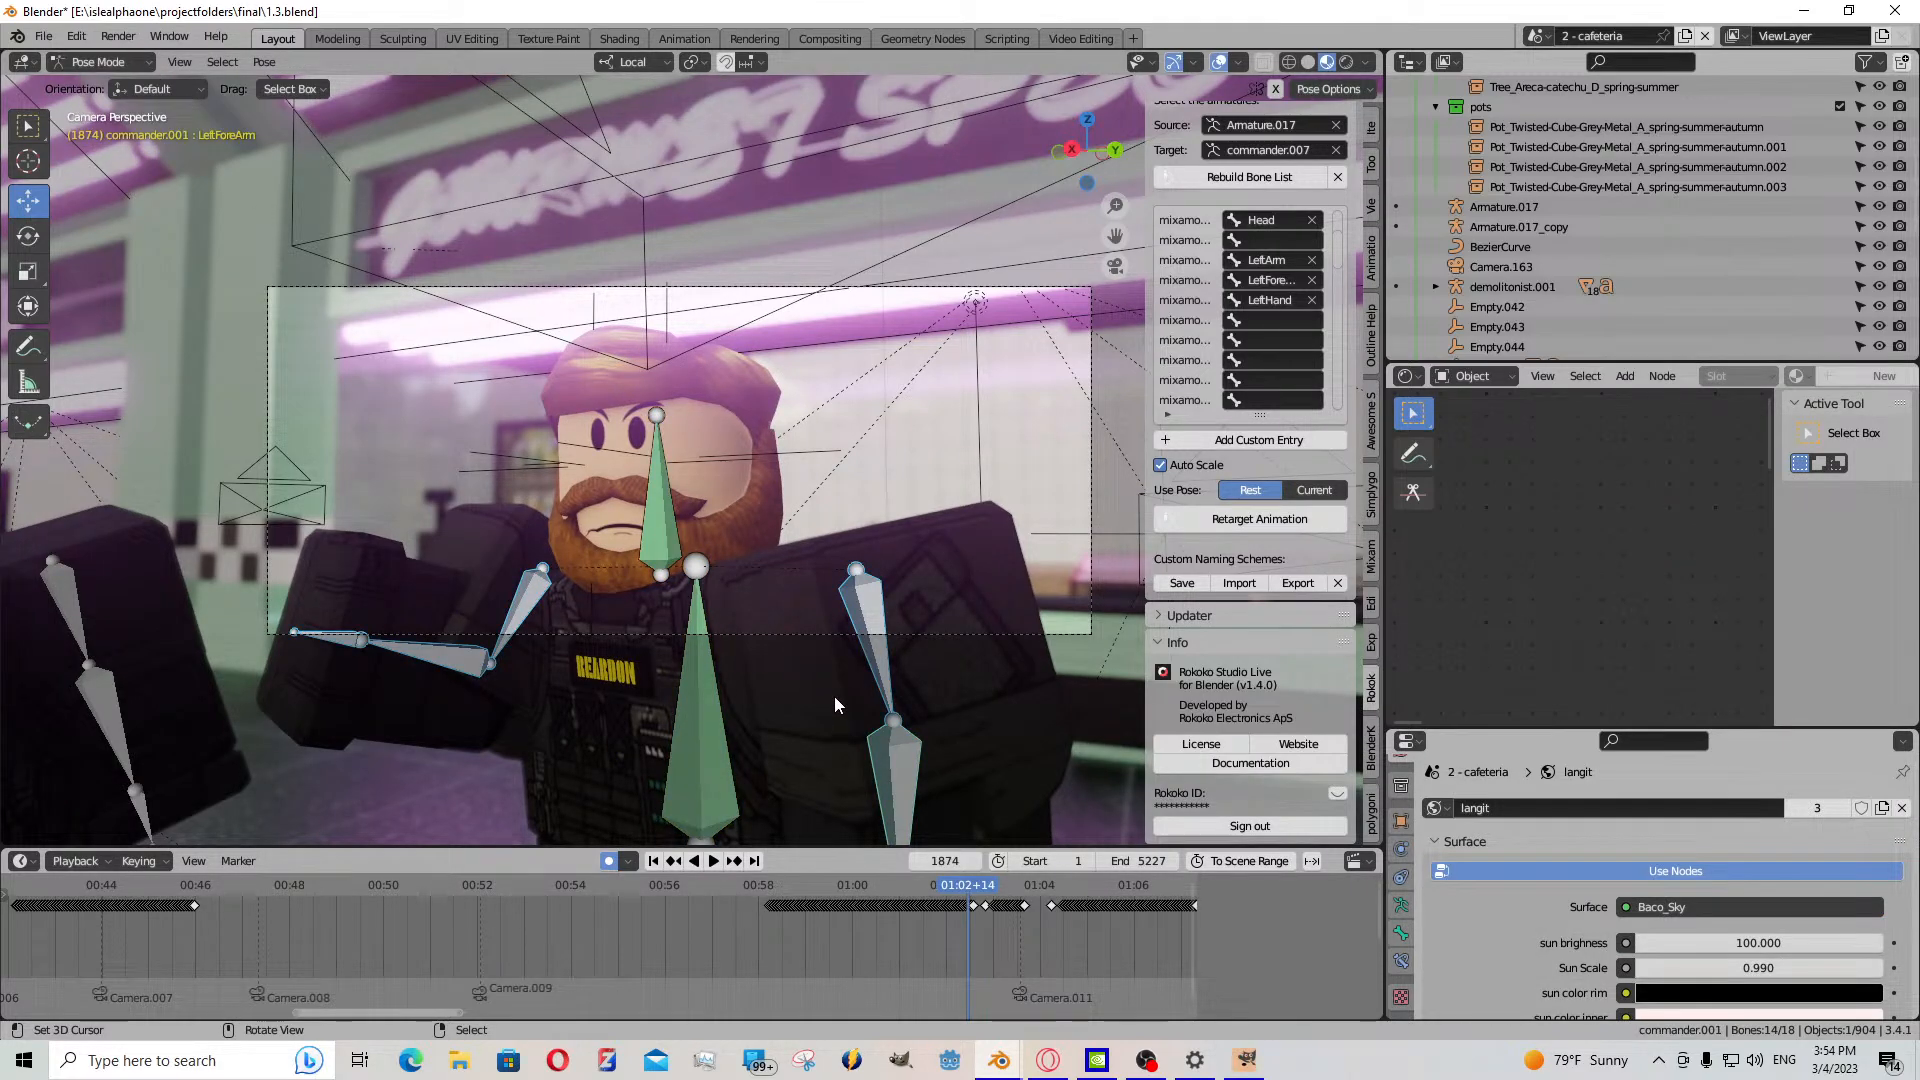
{"action": "key", "text": "a"}
{"action": "middle_click_drag", "start_coordinate": [1017, 950], "coordinate": [782, 977]}
{"action": "scroll", "coordinate": [782, 977], "scroll_direction": "up", "scroll_amount": 3}
{"action": "key", "text": "space"}
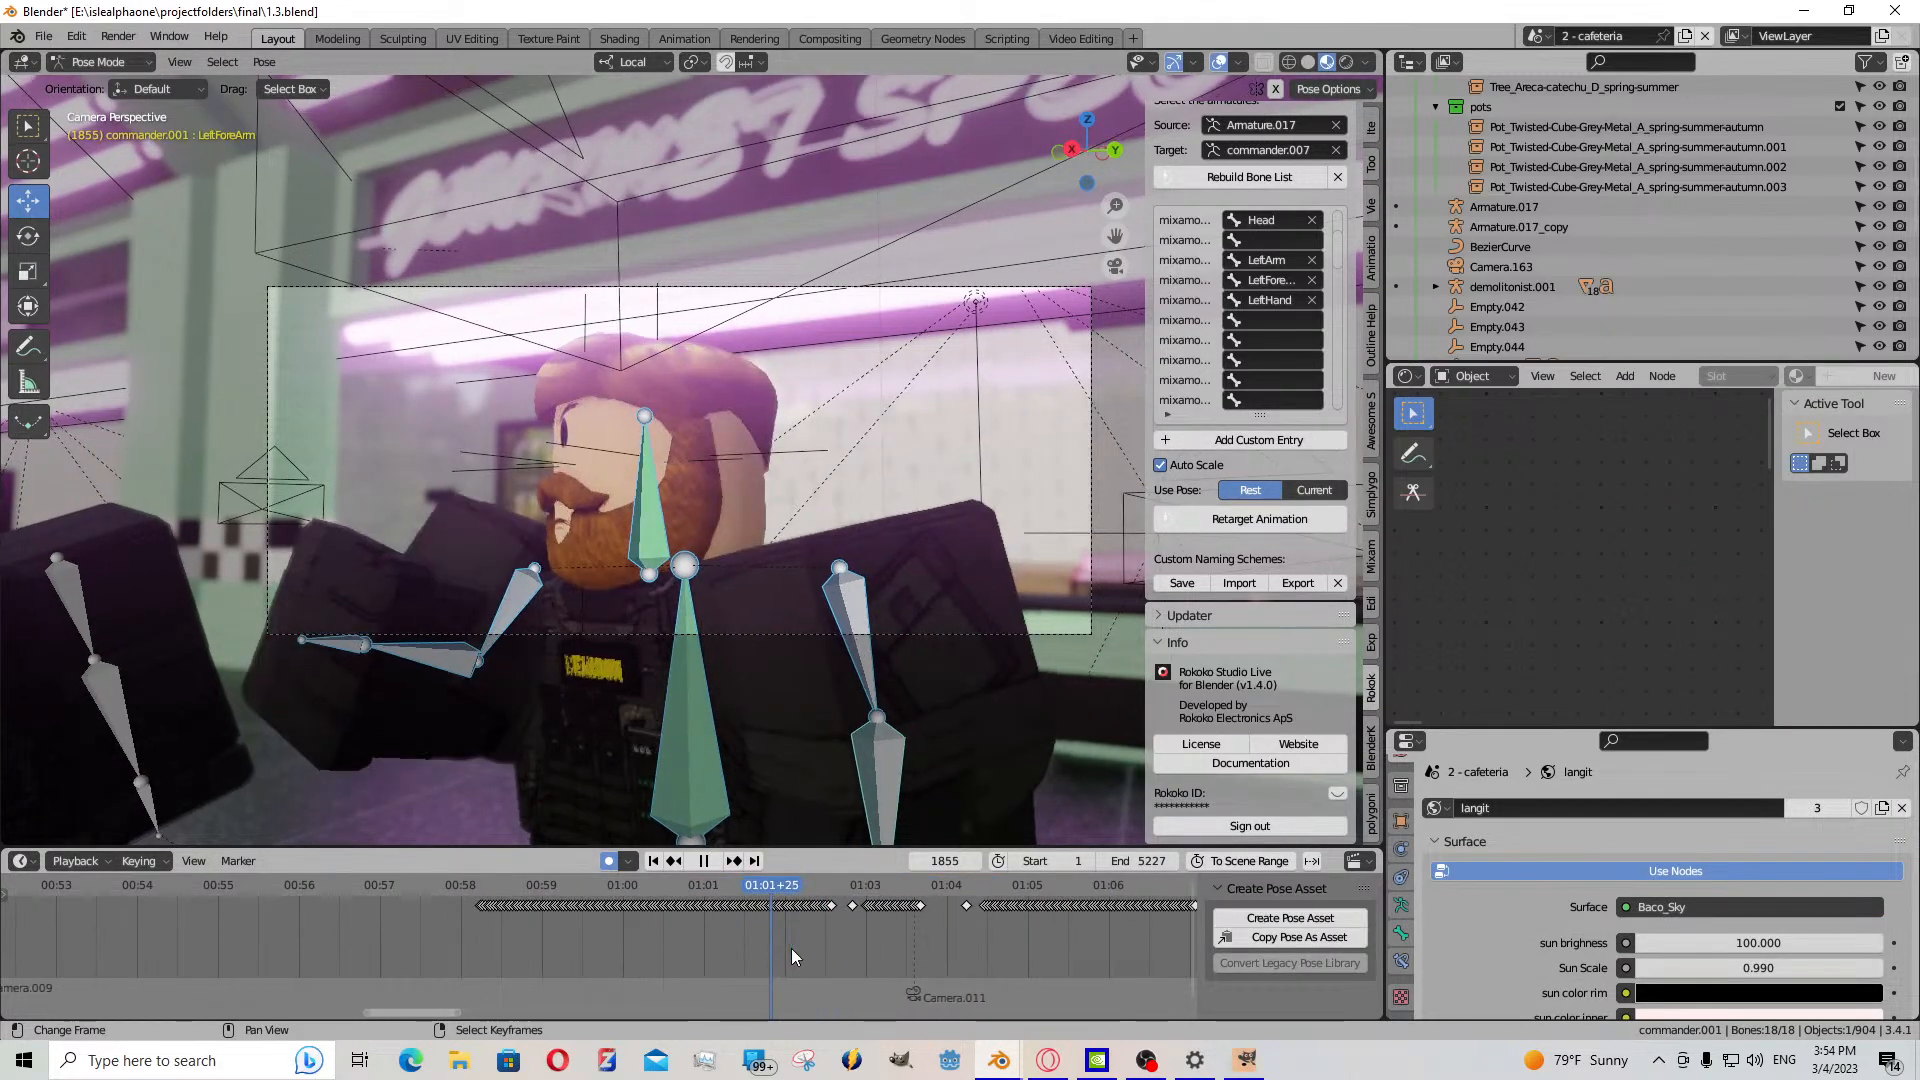
{"action": "key", "text": "space"}
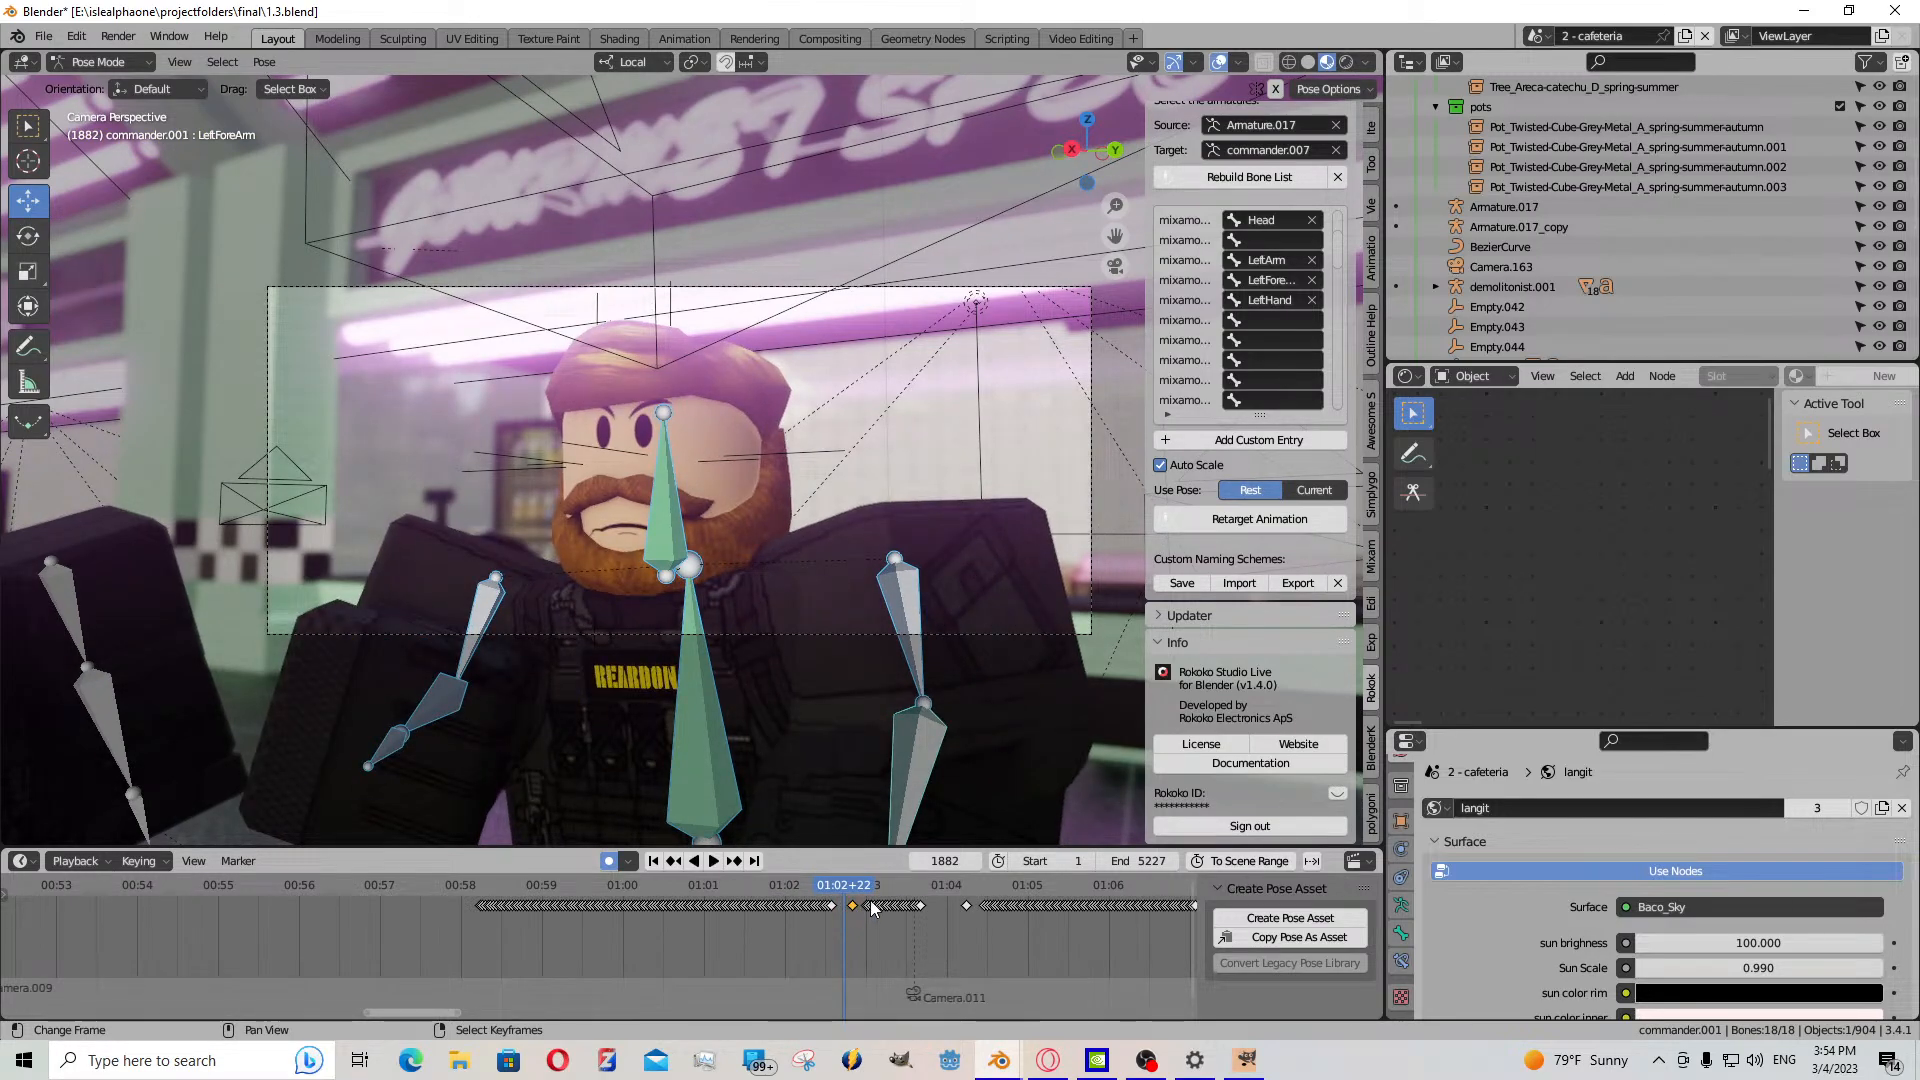
{"action": "right_click_drag", "start_coordinate": [854, 900], "coordinate": [930, 916]}
{"action": "scroll", "coordinate": [896, 920], "scroll_direction": "up", "scroll_amount": 1}
{"action": "scroll", "coordinate": [896, 920], "scroll_direction": "up", "scroll_amount": 2}
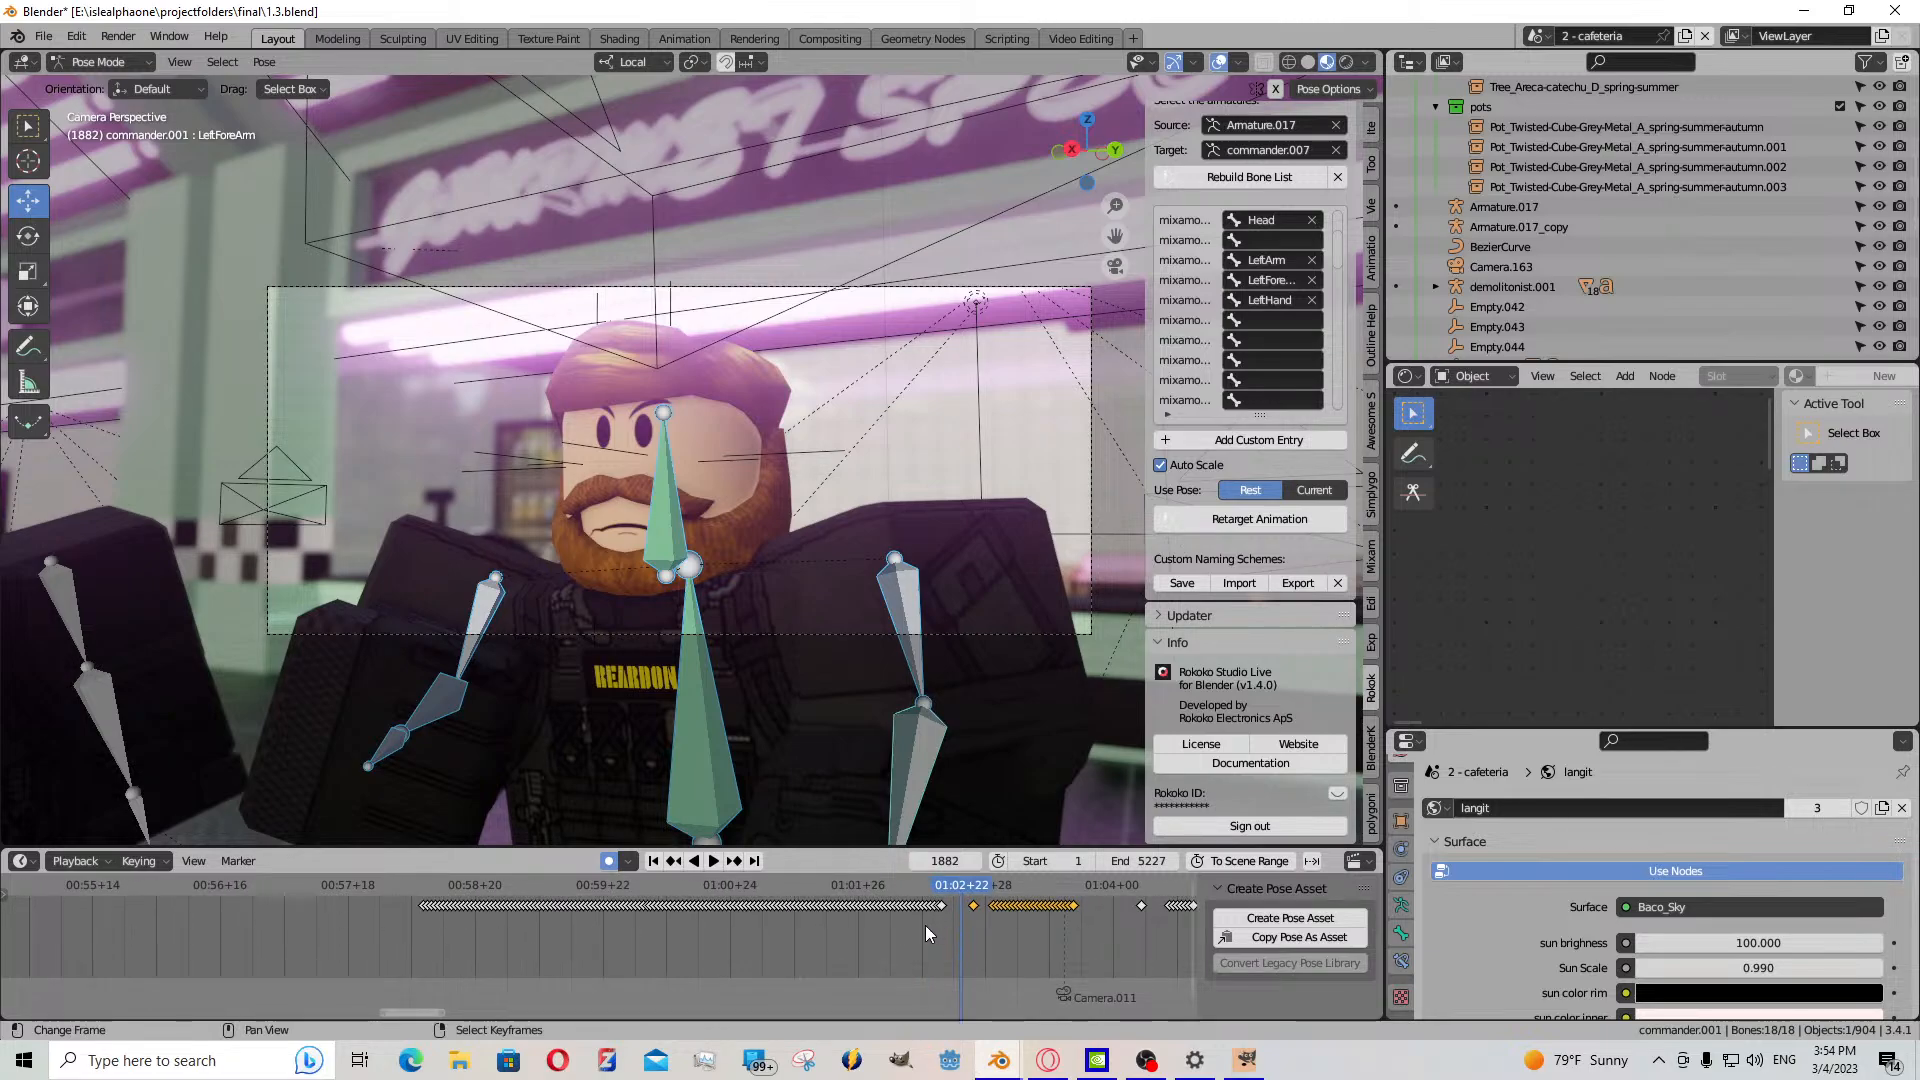
{"action": "key", "text": "g"}
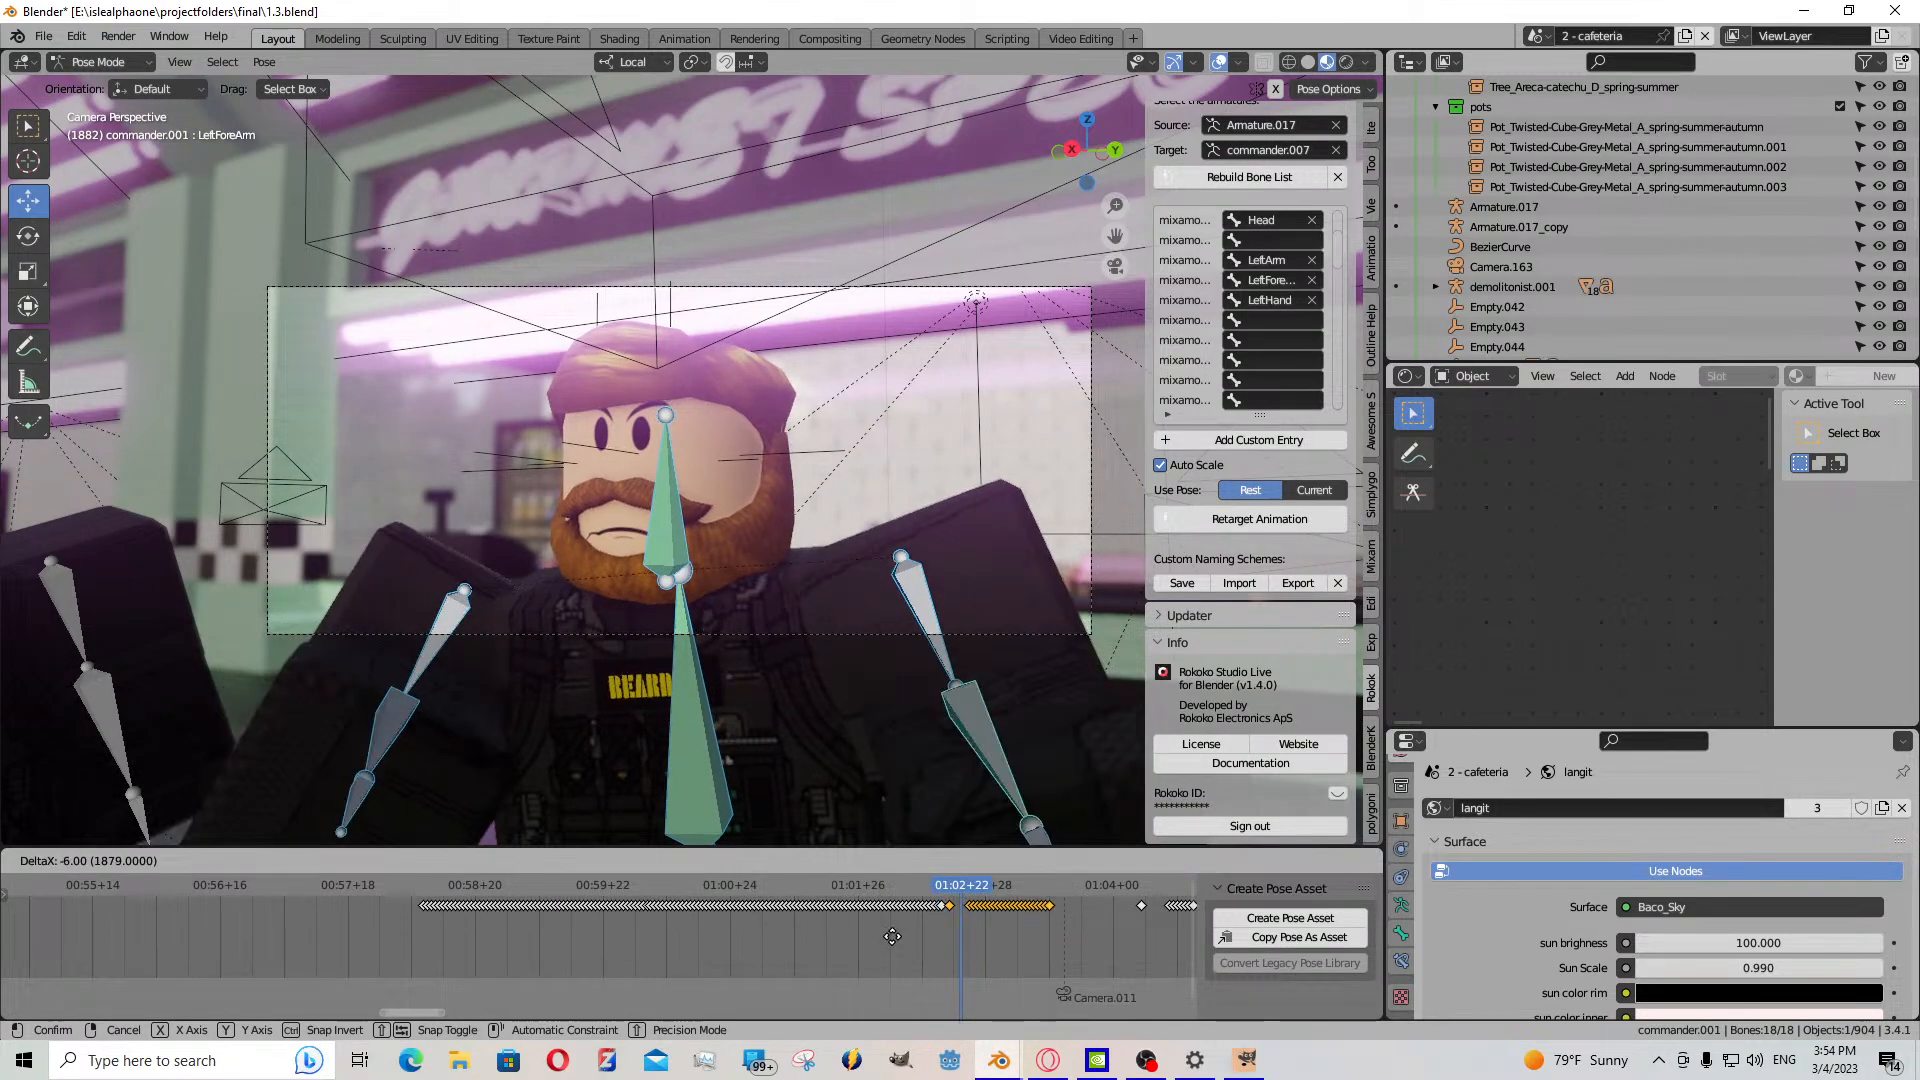
{"action": "left_click", "coordinate": [898, 938]}
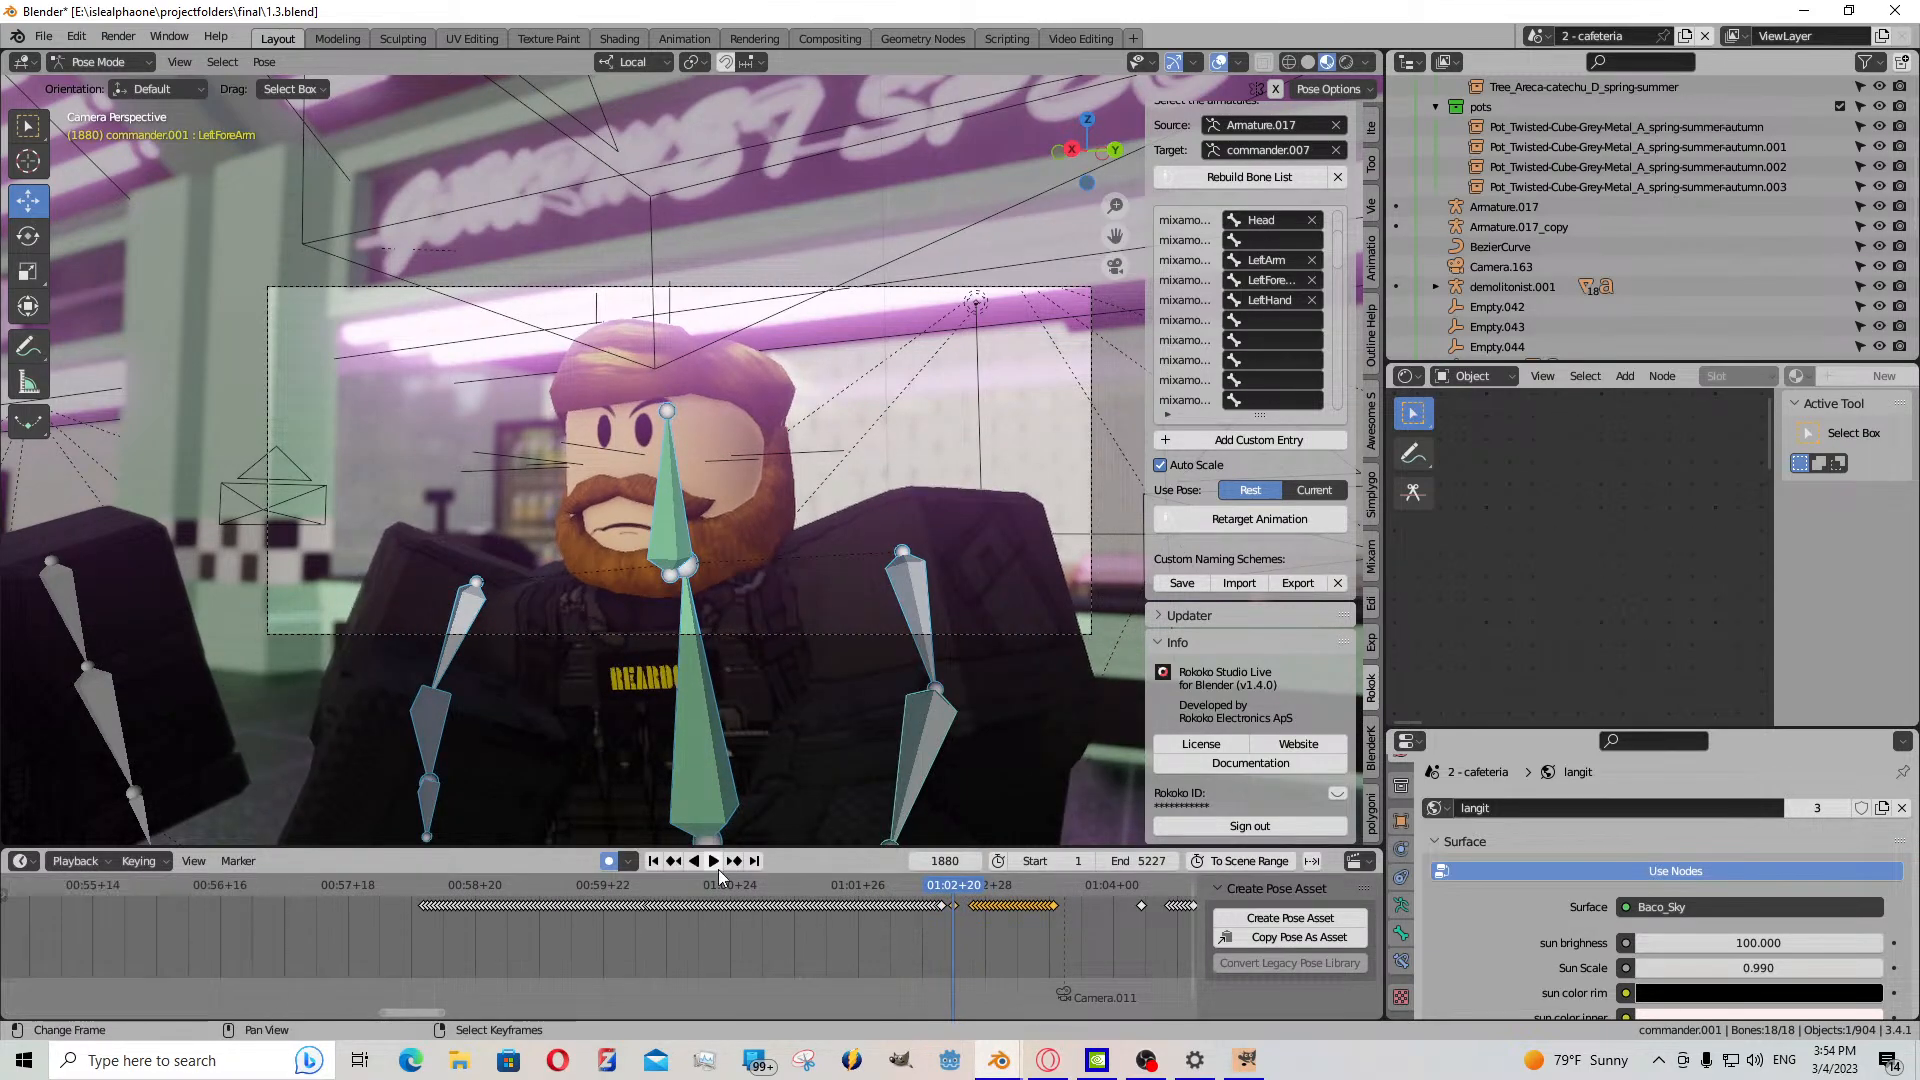
- Move all of the bearded character's keyframes before the Camera.011 marker about 18 frames earlier and replay the shot
{"action": "left_click", "coordinate": [717, 867]}
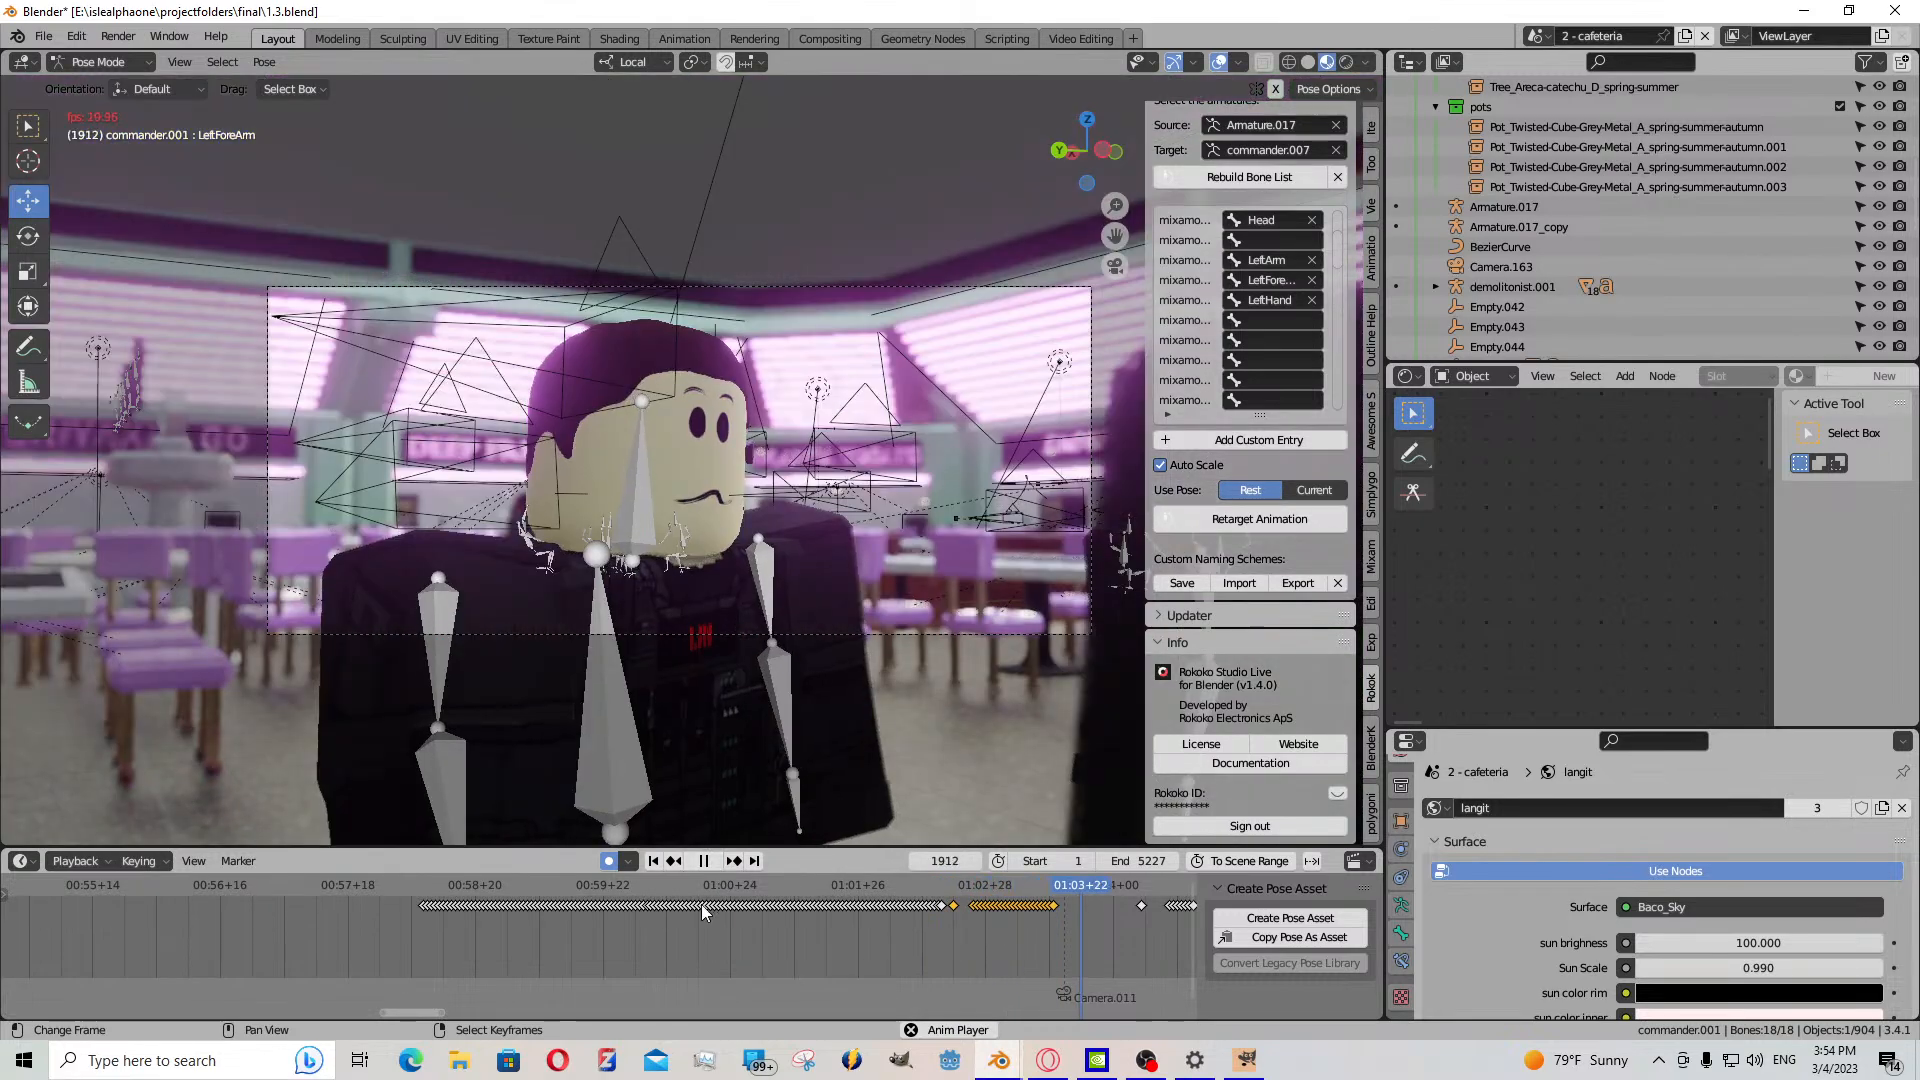
{"action": "left_click", "coordinate": [701, 904]}
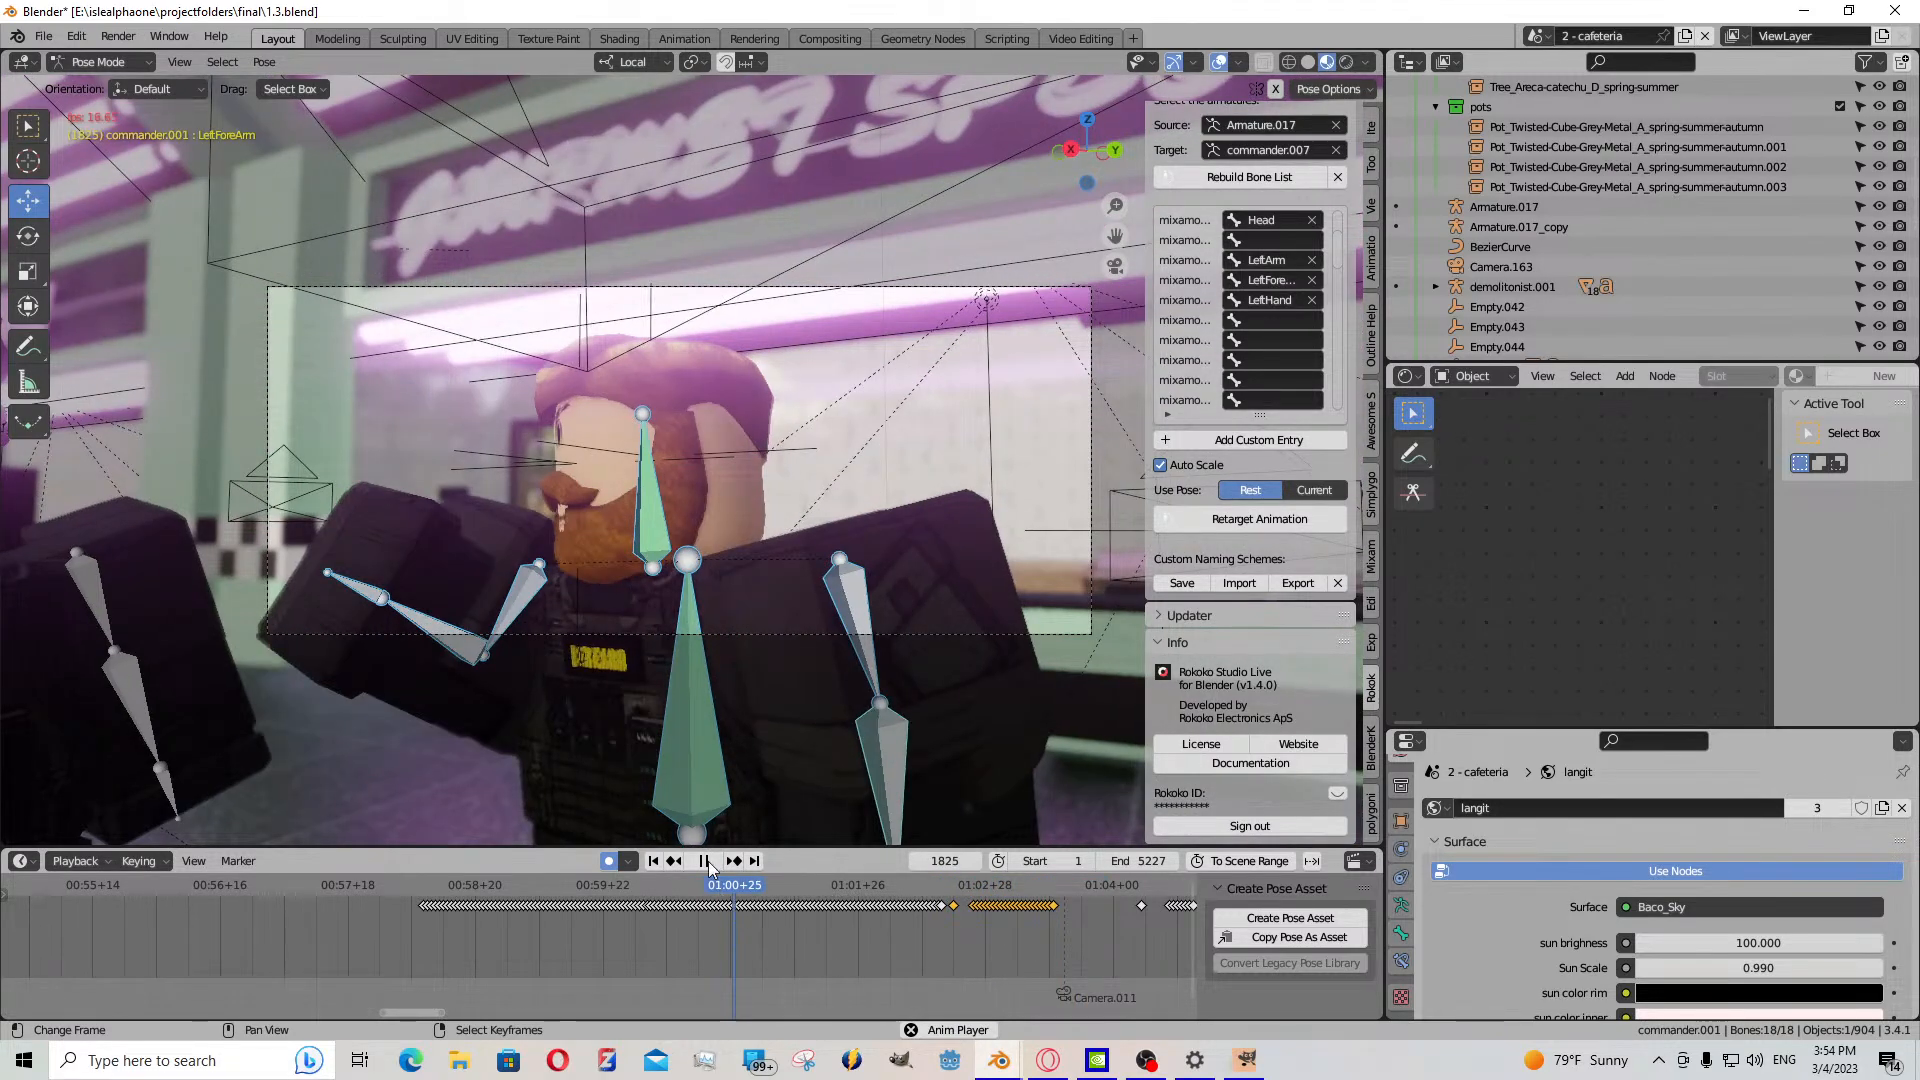
{"action": "left_click", "coordinate": [707, 866]}
{"action": "key", "text": "b"}
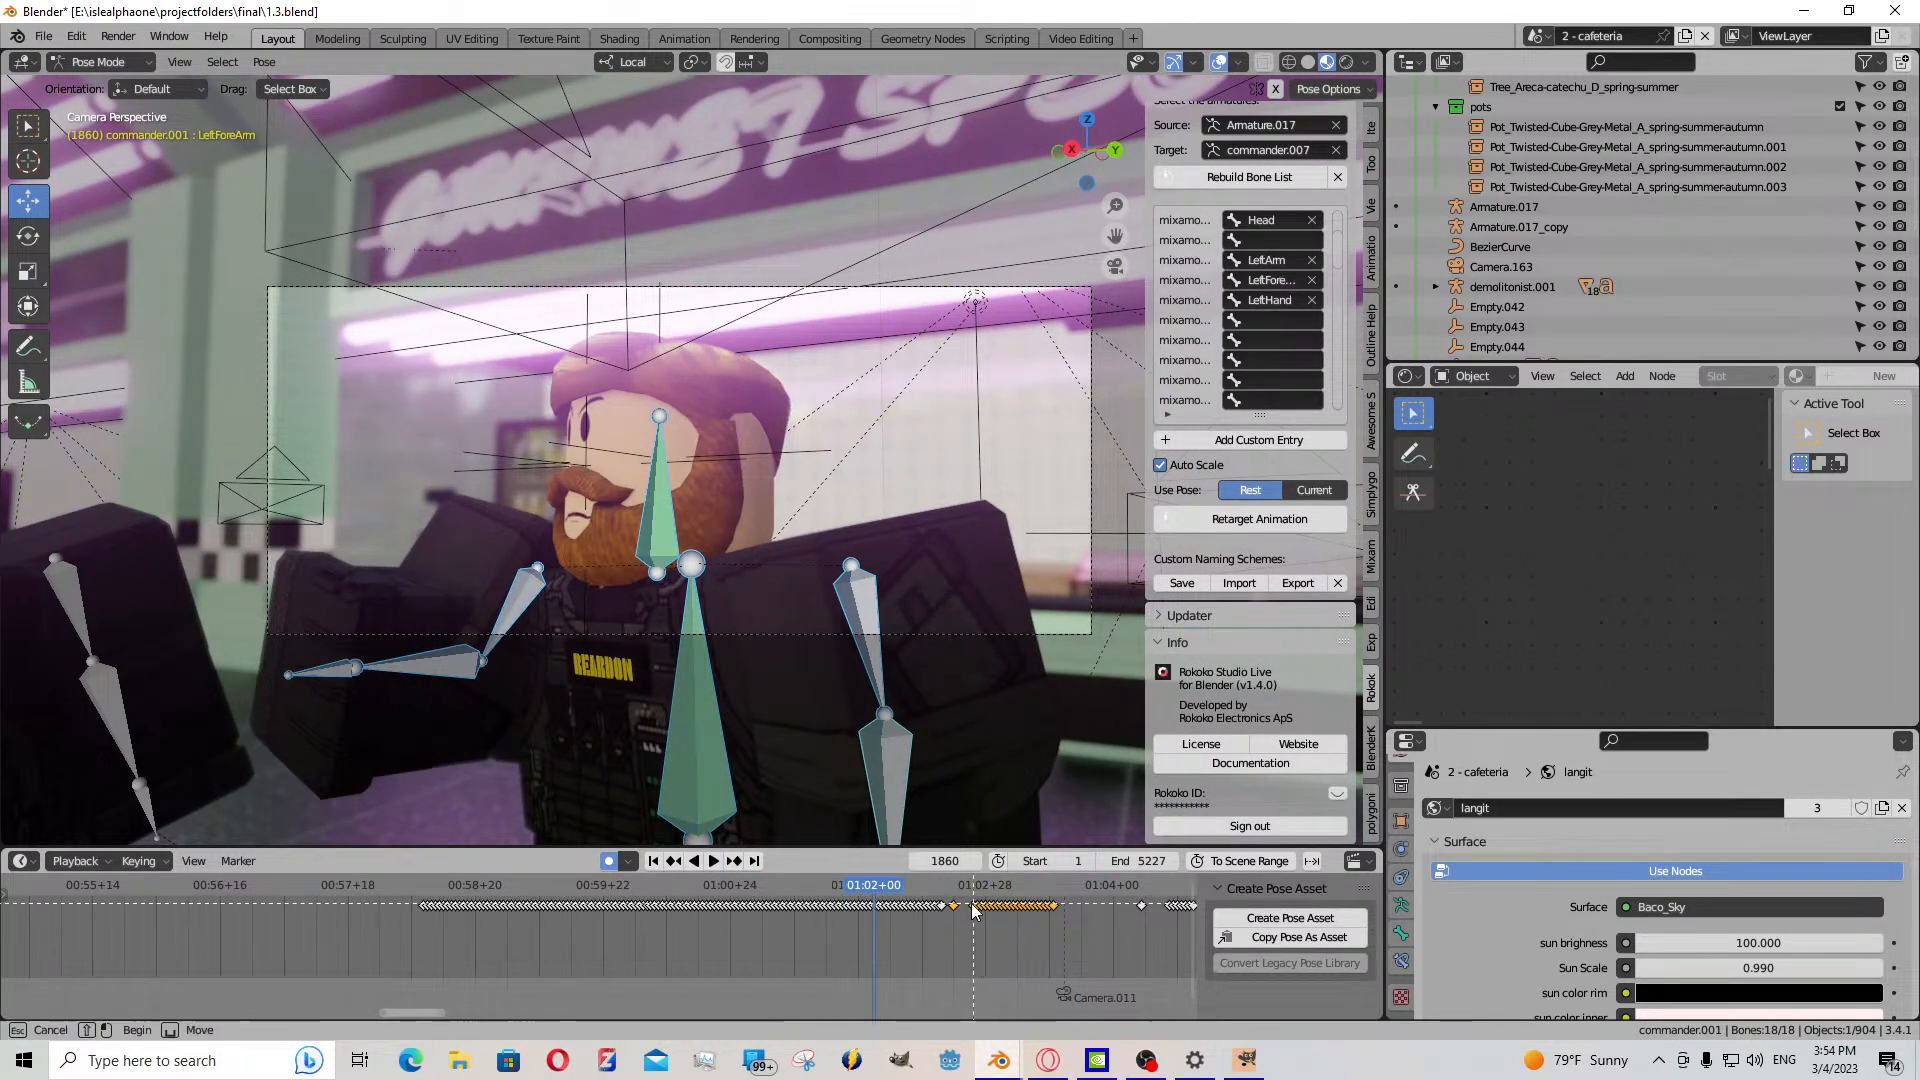
{"action": "left_click_drag", "start_coordinate": [572, 909], "coordinate": [414, 936]}
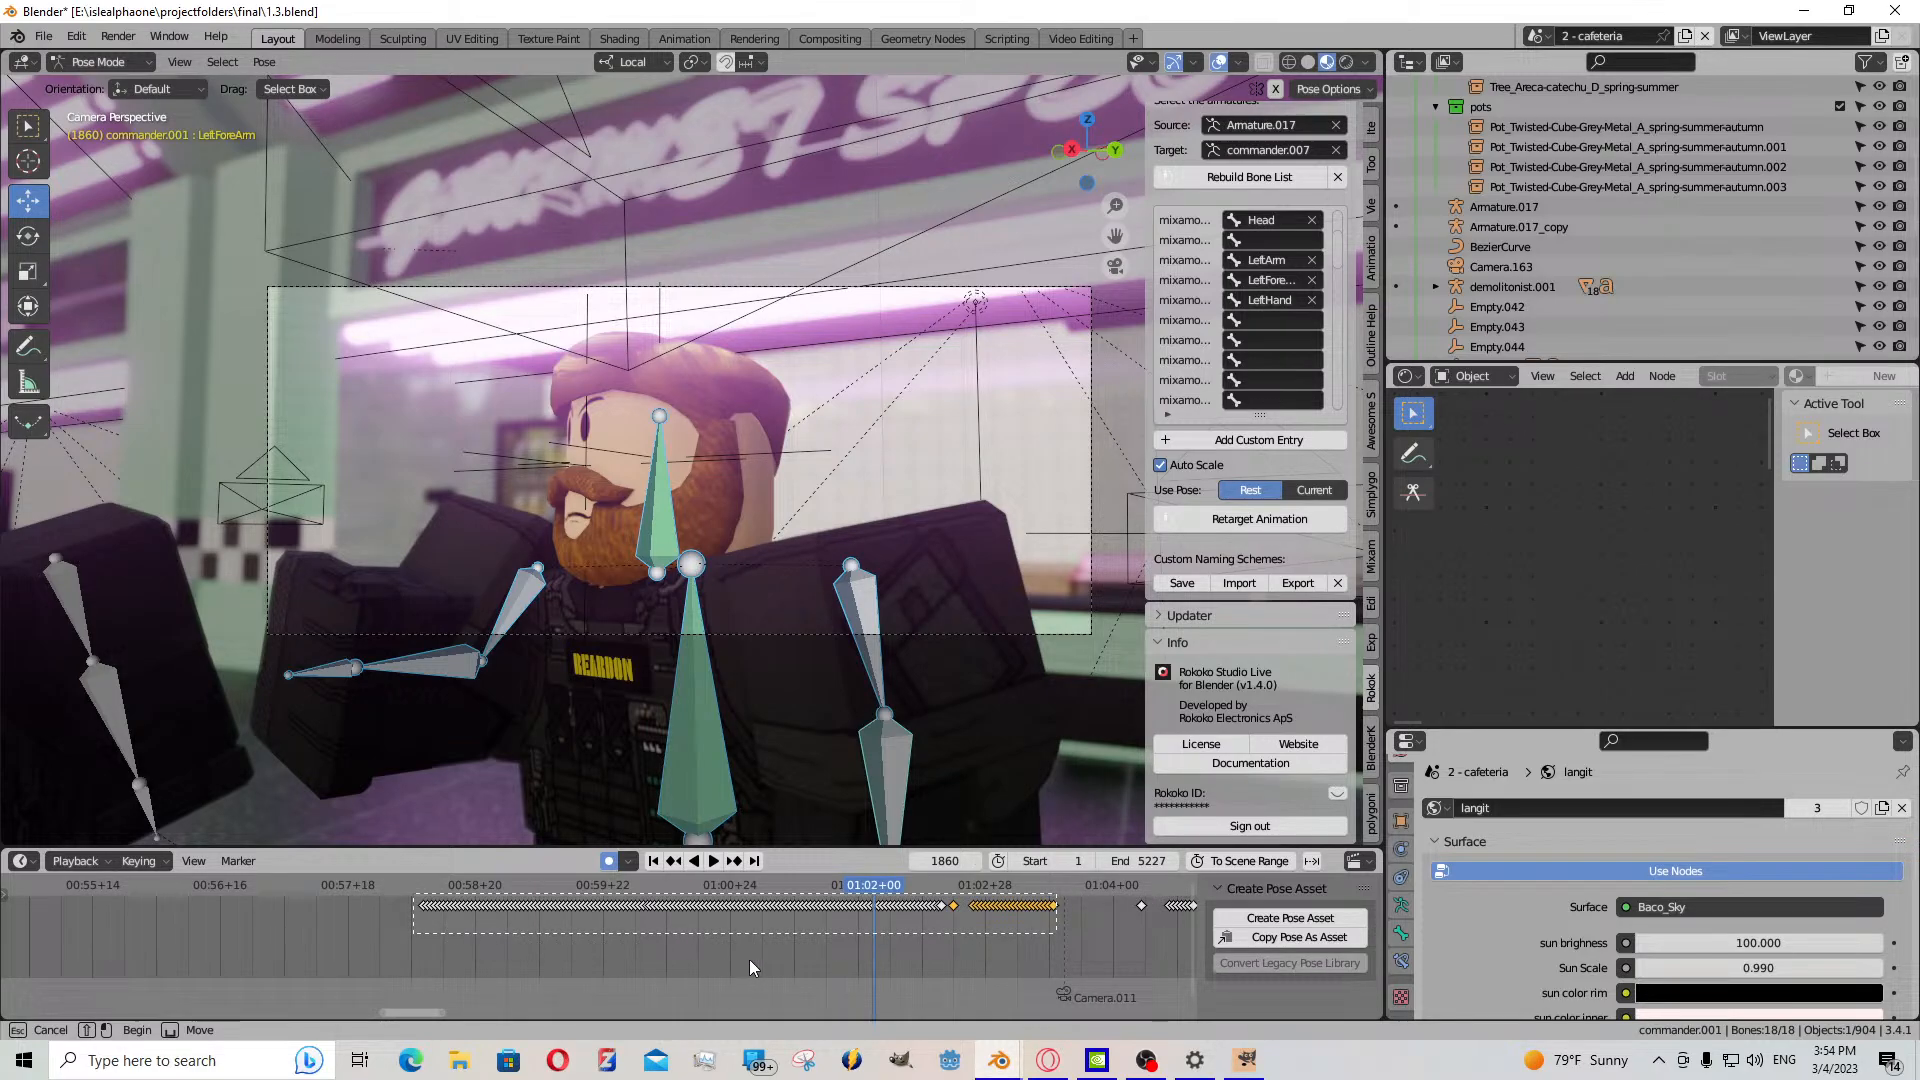
{"action": "key", "text": "g"}
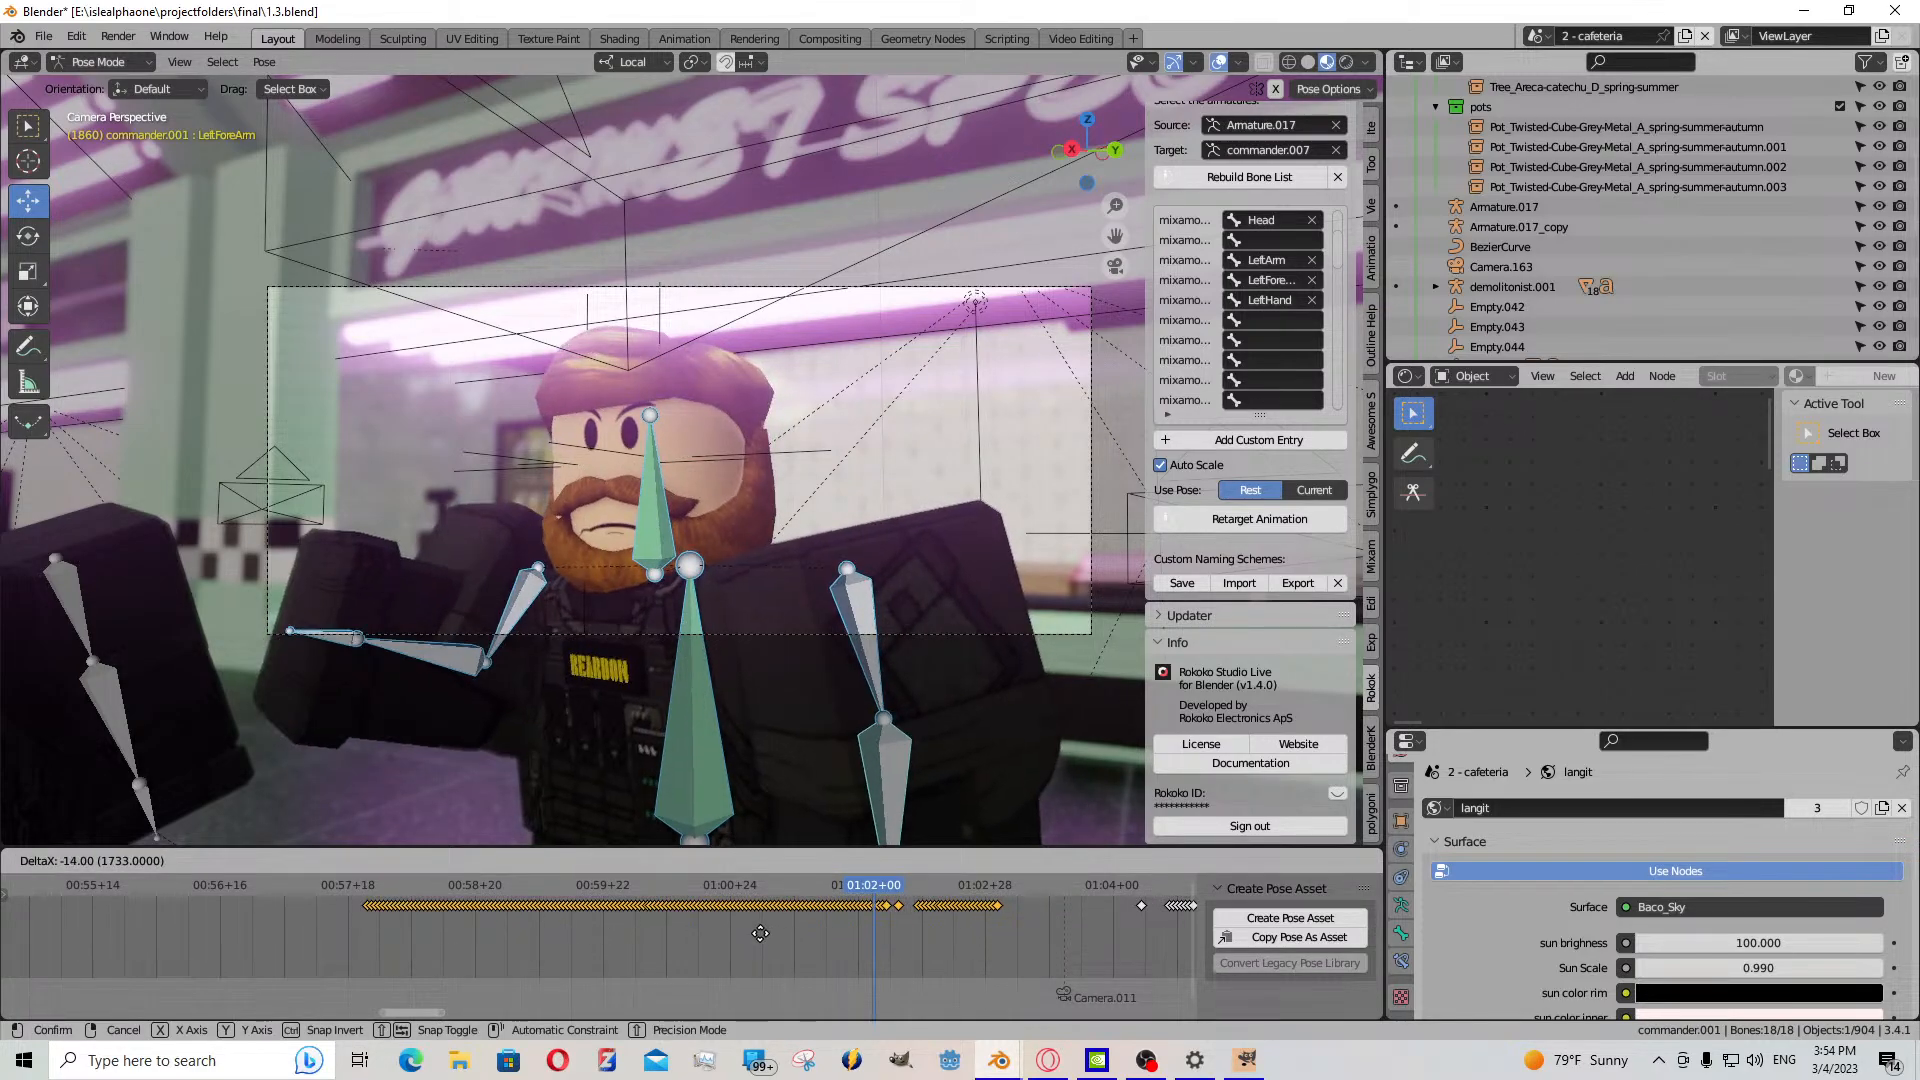
{"action": "left_click", "coordinate": [753, 927]}
{"action": "left_click", "coordinate": [715, 861]}
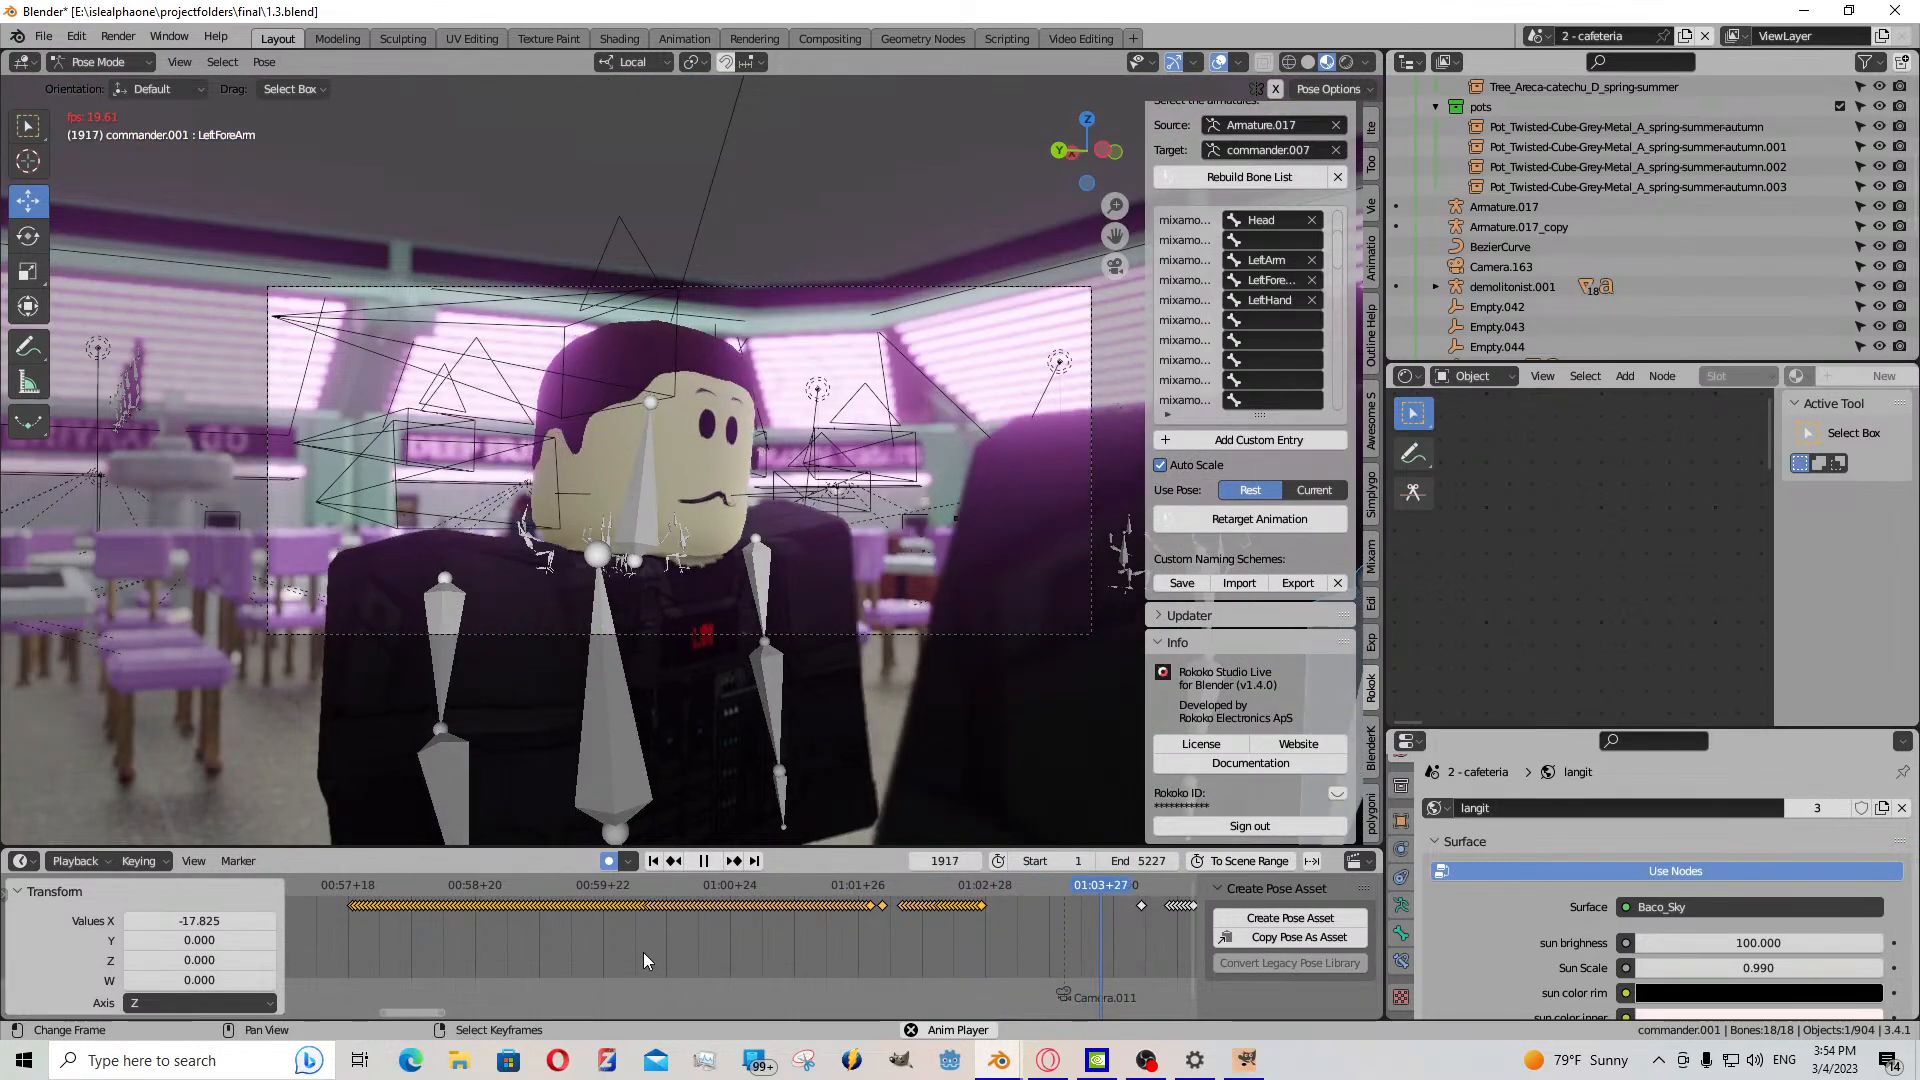
{"action": "left_click", "coordinate": [370, 914]}
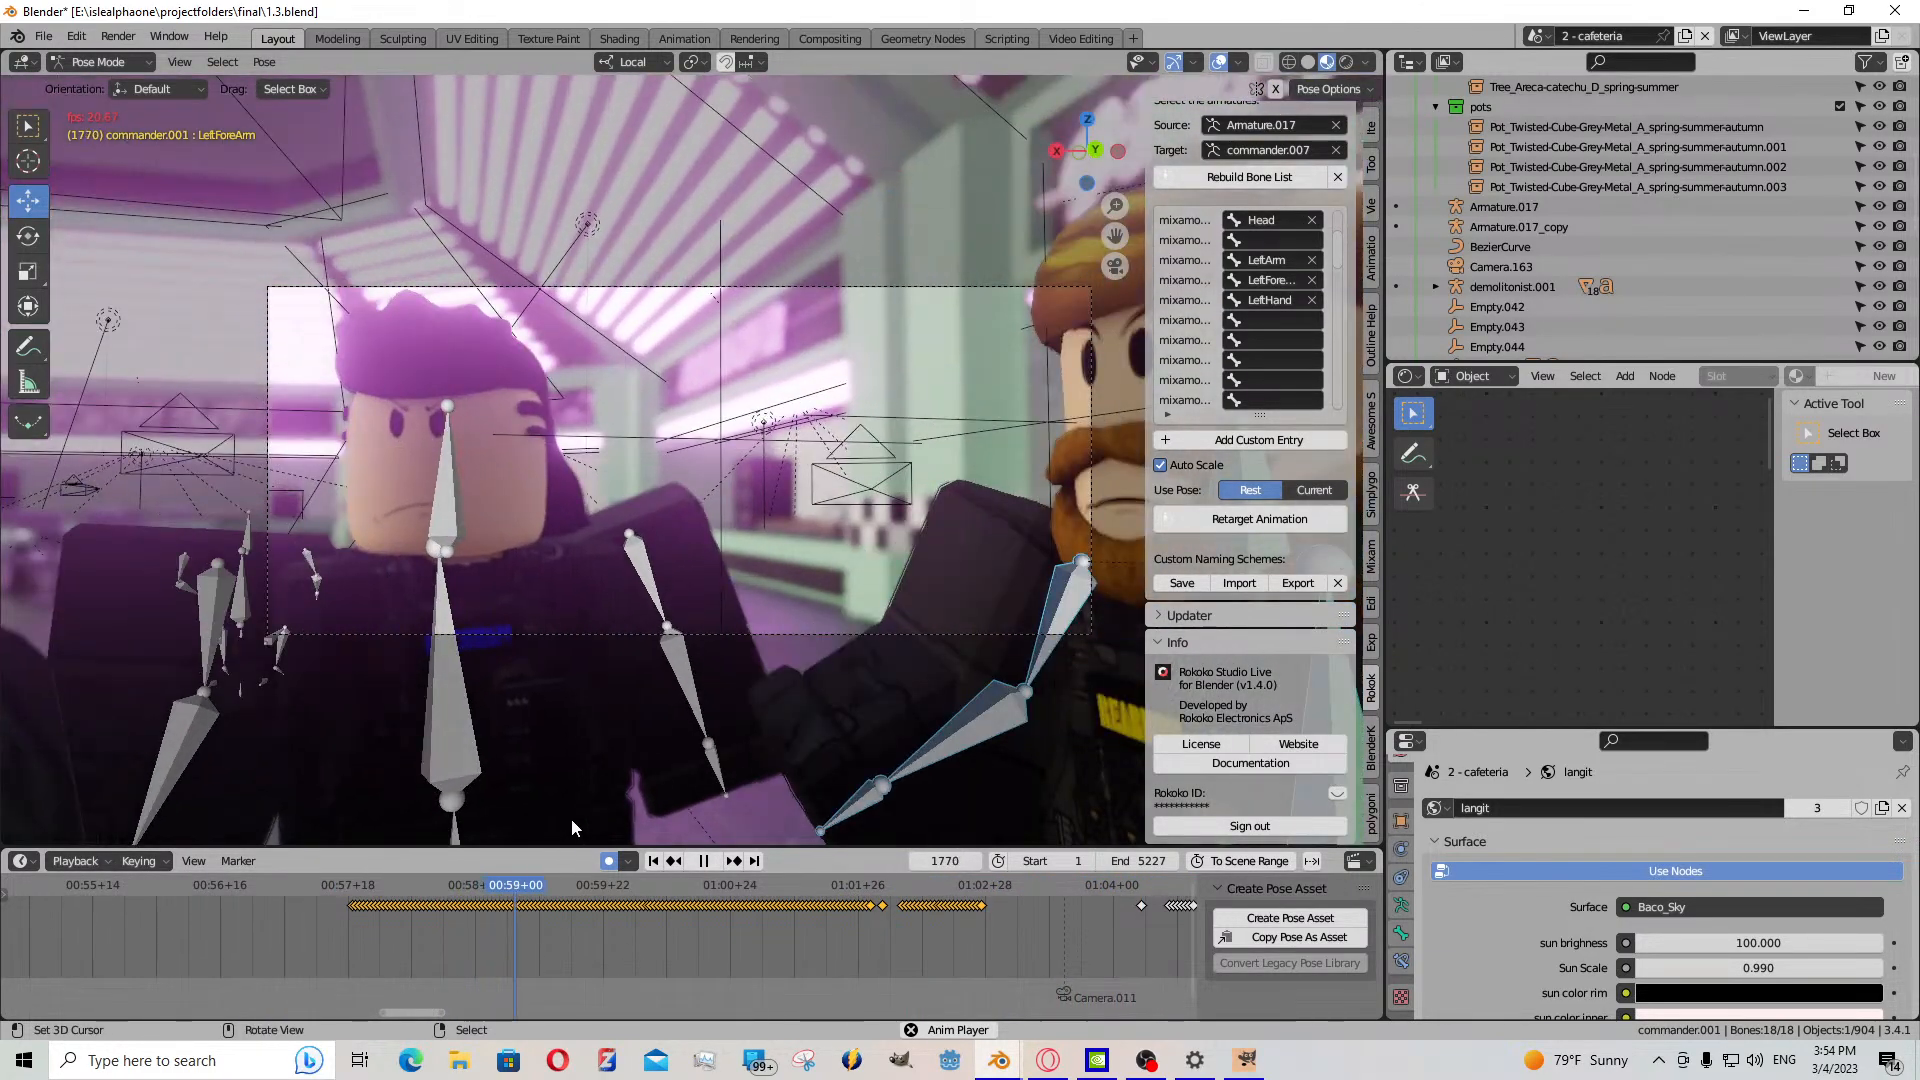
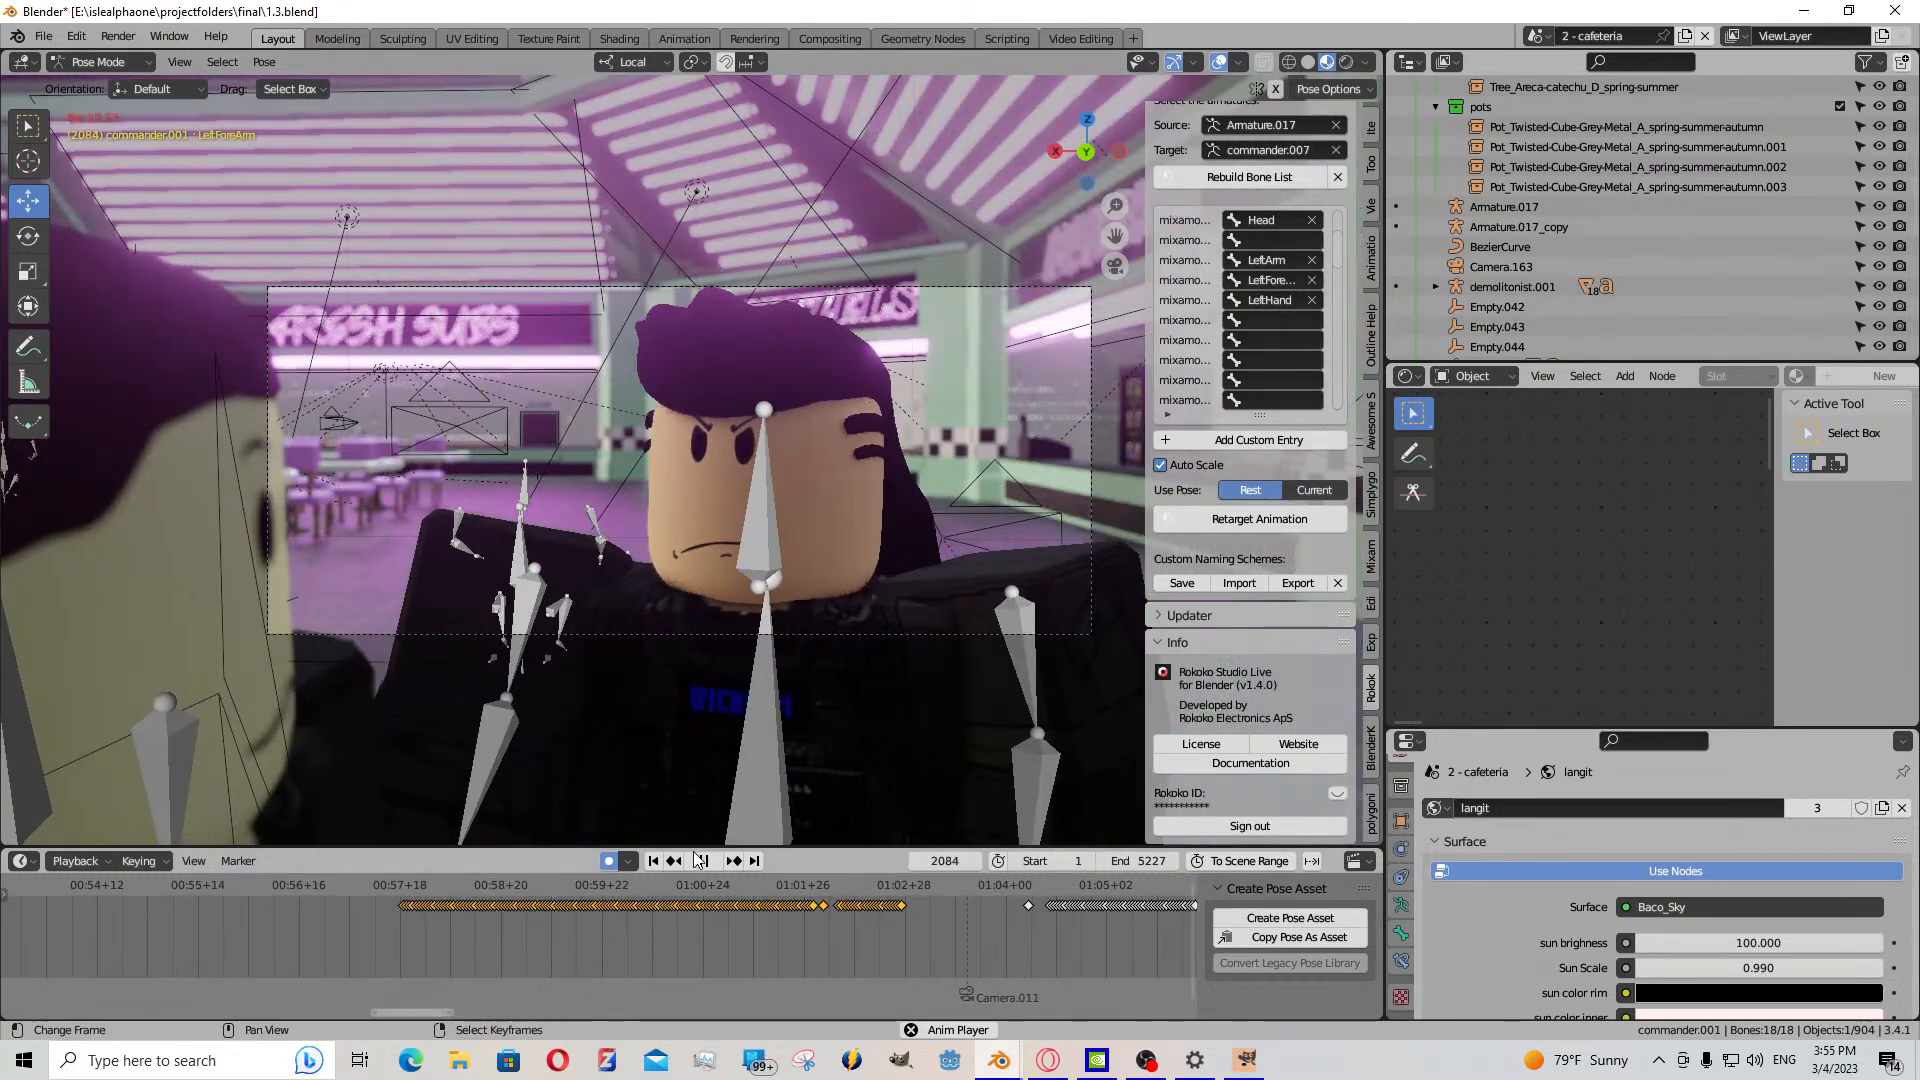
- Stop at frame 2095 in the Camera.012 shot, return to Object Mode and select the long-haired character's head
{"action": "key", "text": "space"}
{"action": "scroll", "coordinate": [831, 906], "scroll_direction": "down", "scroll_amount": 15}
{"action": "middle_click_drag", "start_coordinate": [1001, 939], "coordinate": [635, 955]}
{"action": "left_click", "coordinate": [100, 62]}
{"action": "left_click", "coordinate": [86, 90]}
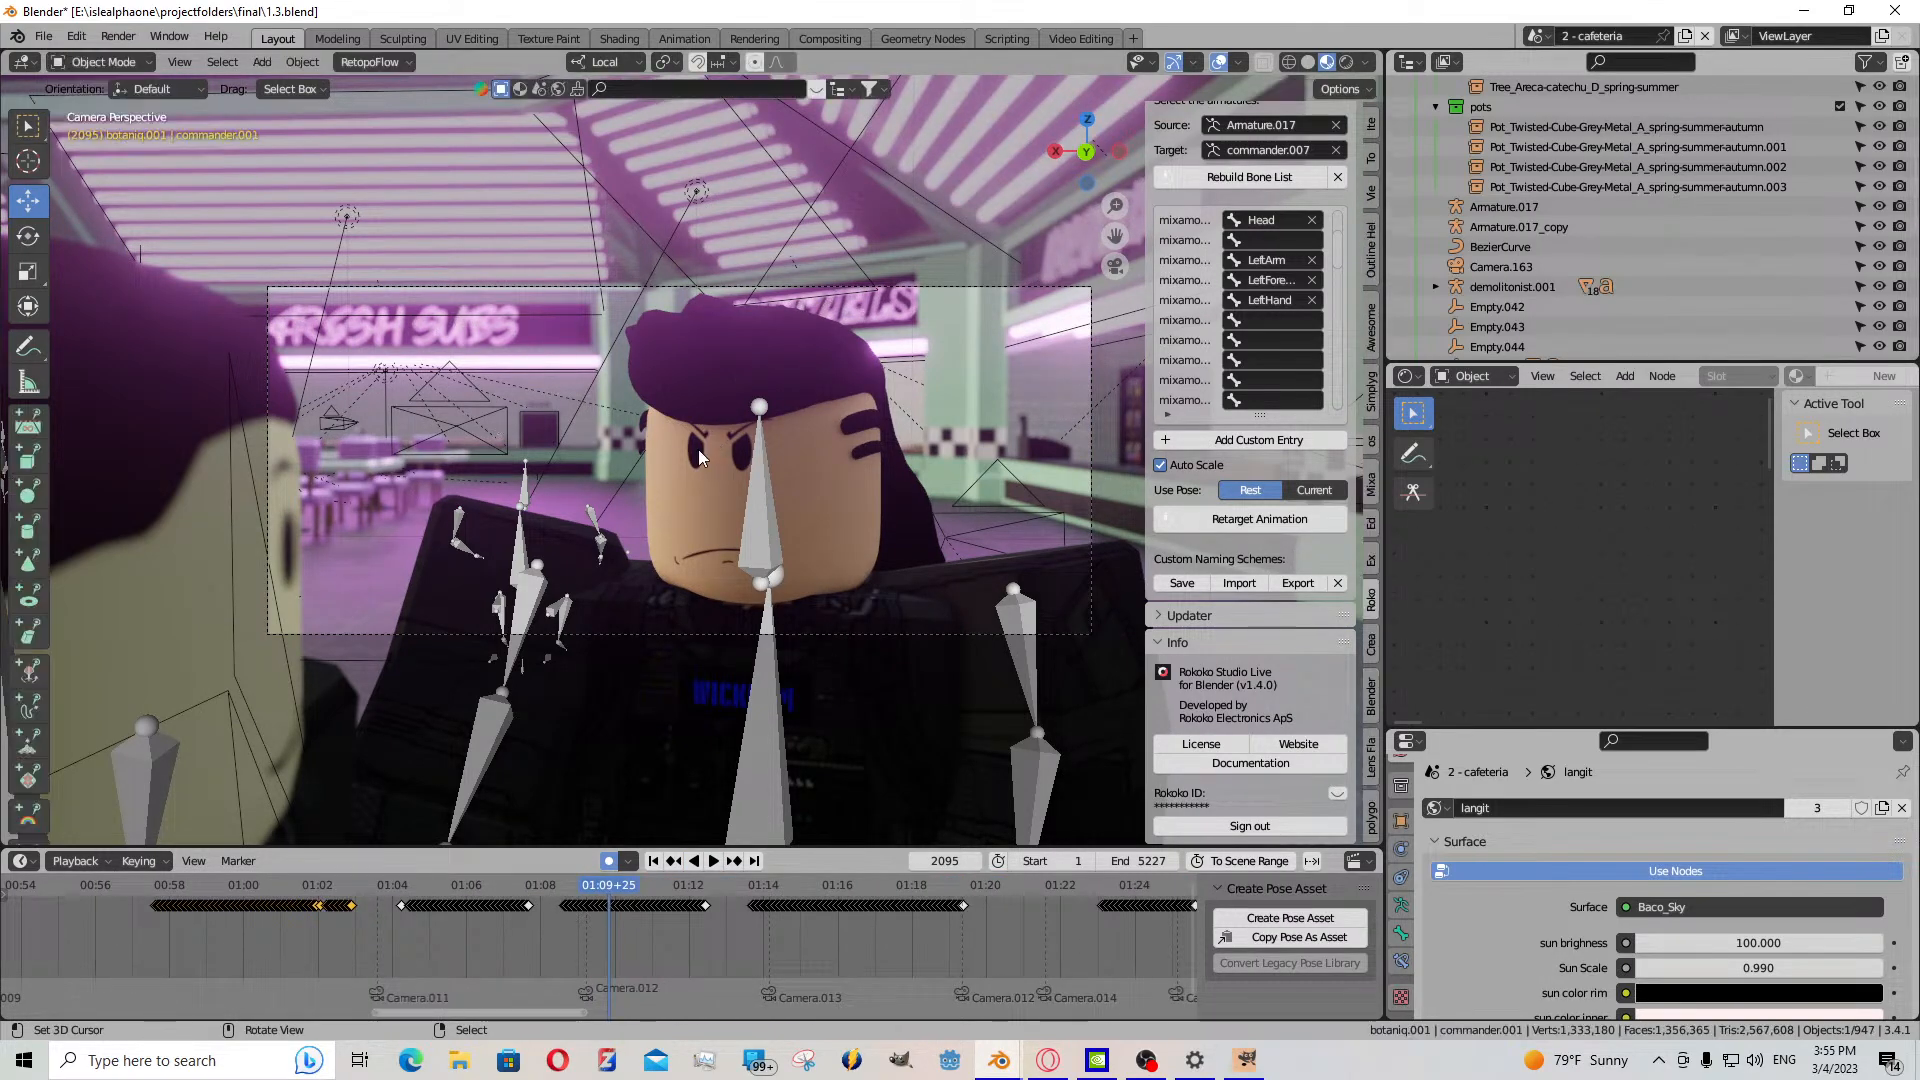
{"action": "left_click", "coordinate": [688, 454]}
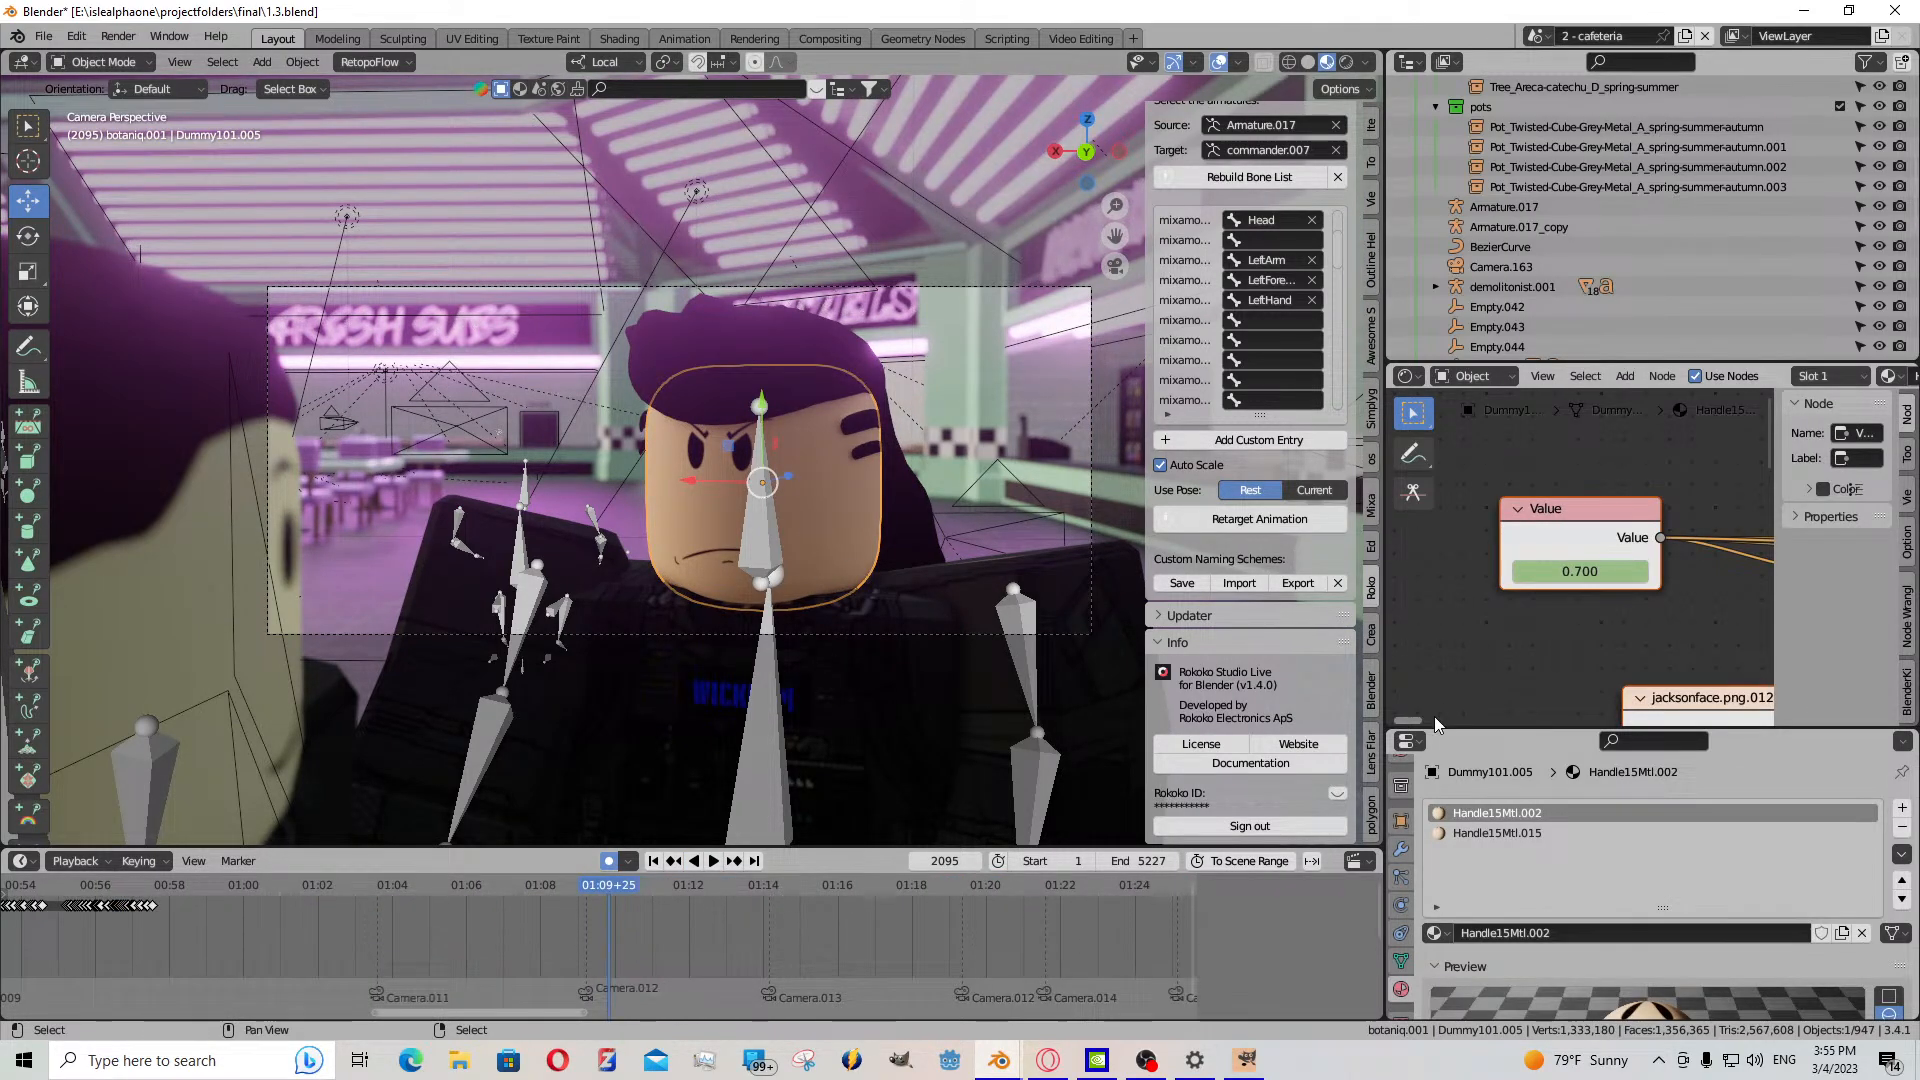
- Keyframe the face texture Value at 0.700 on frame 2083
{"action": "scroll", "coordinate": [516, 965], "scroll_direction": "up", "scroll_amount": 12}
{"action": "mouse_move", "coordinate": [606, 921]}
{"action": "left_mouse_down"}
{"action": "mouse_move", "coordinate": [566, 934]}
{"action": "mouse_move", "coordinate": [585, 938]}
{"action": "left_mouse_up"}
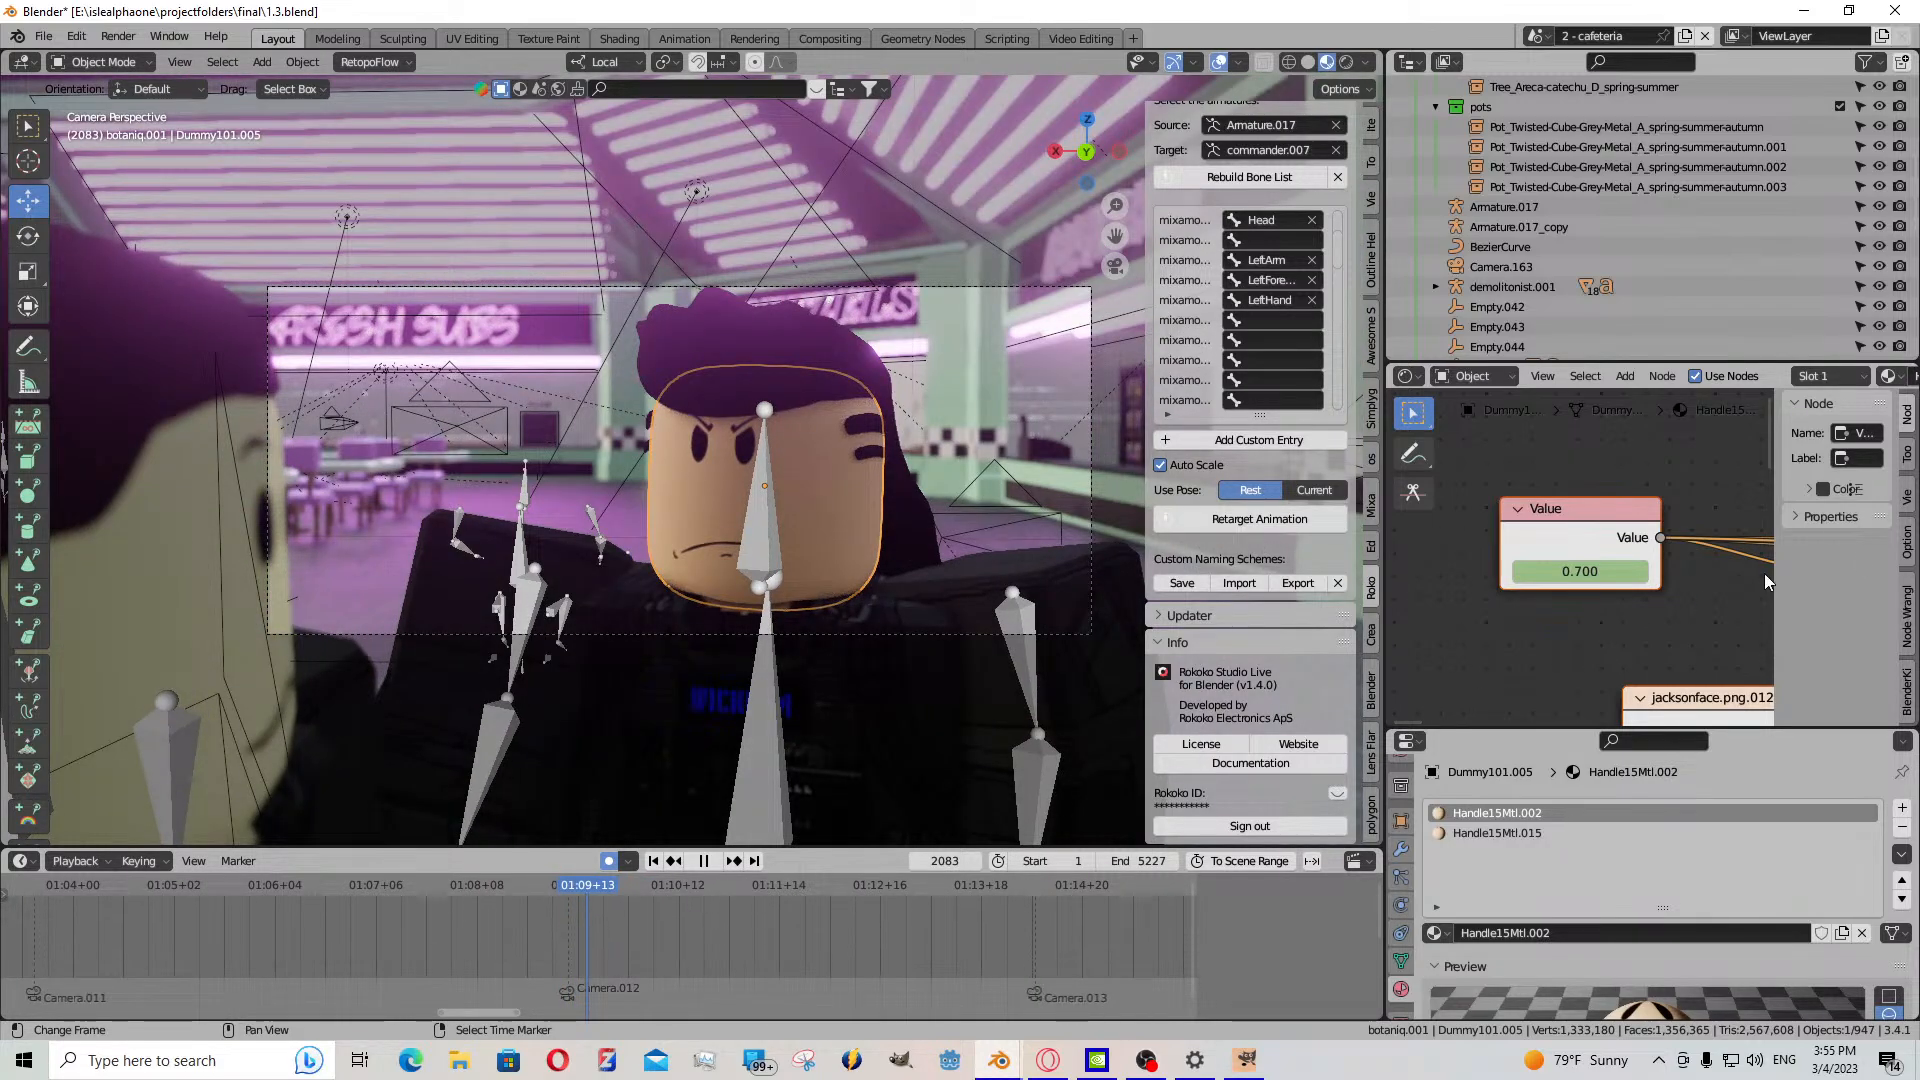
{"action": "key", "text": "i"}
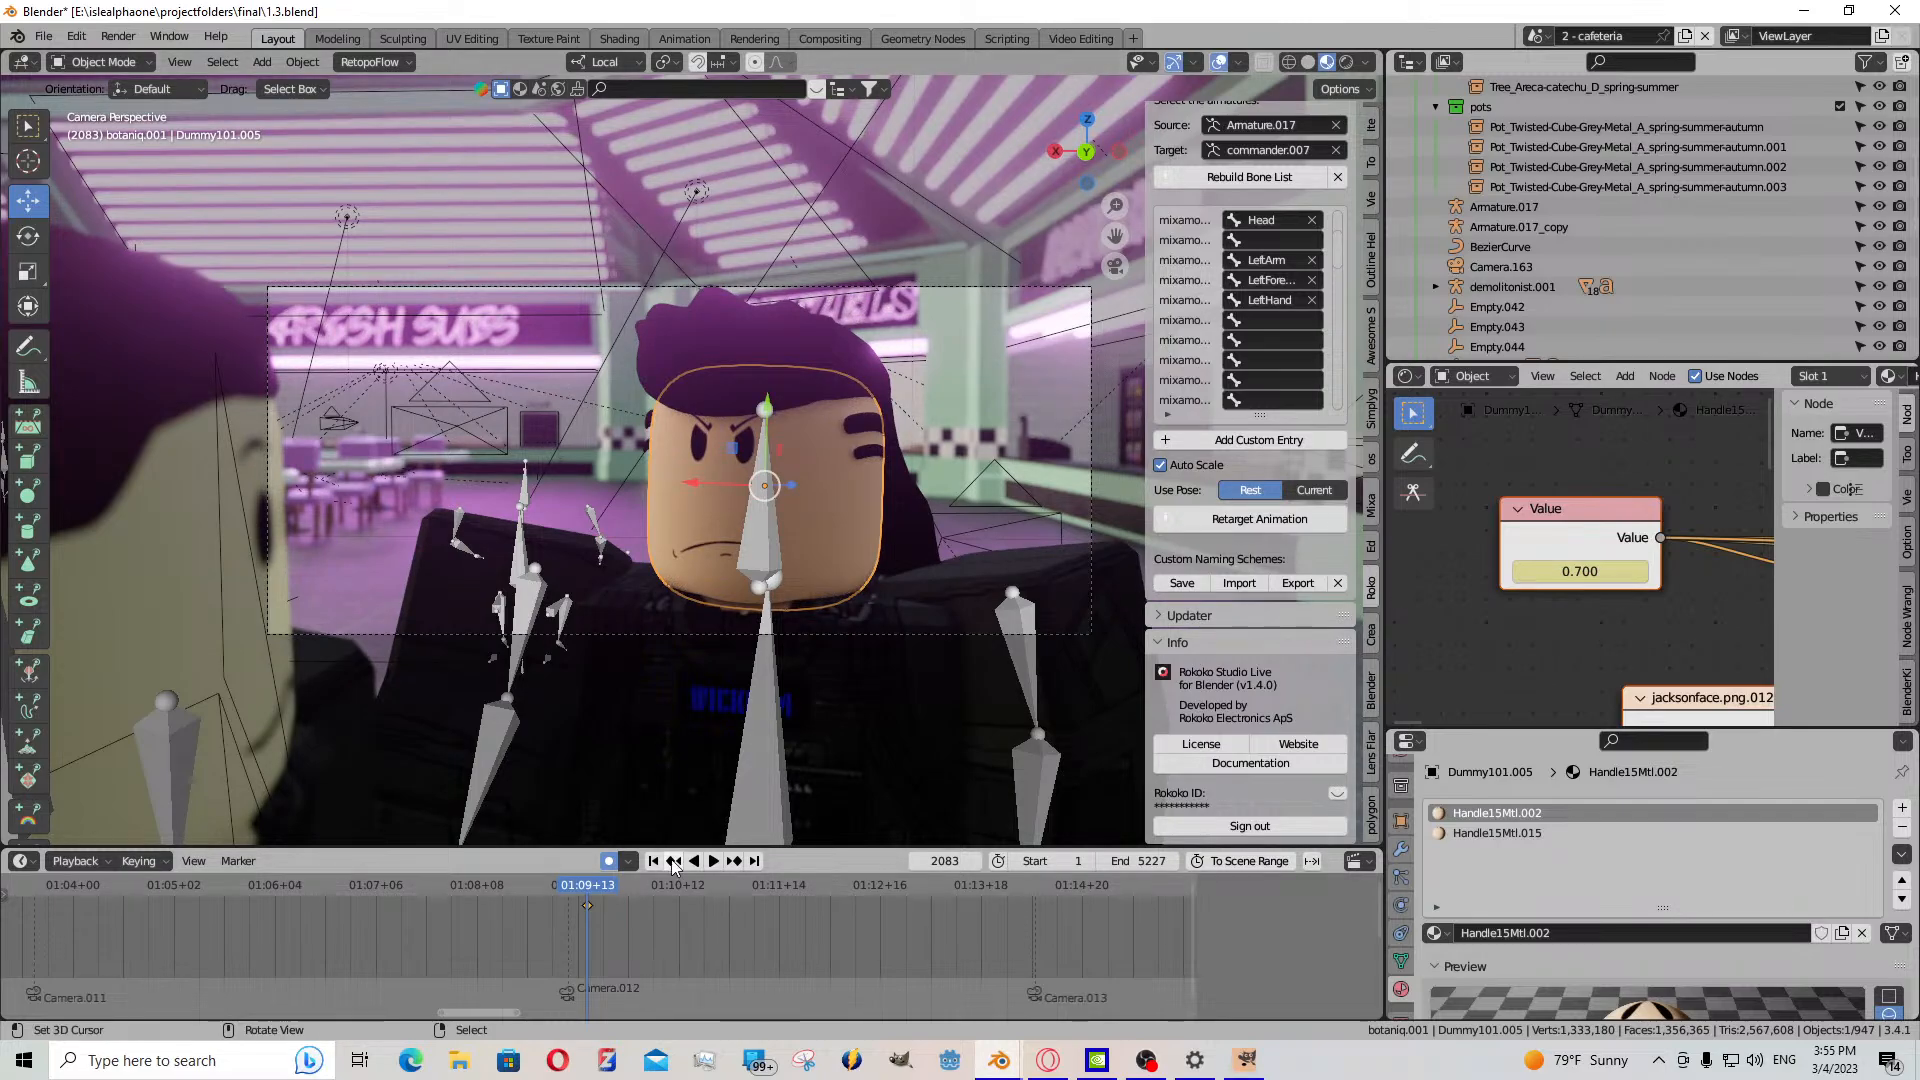
- Keyframe the Value at 9.400 on frame 2086 and paste a copy of the 0.700 keyframe at frame 2085
{"action": "left_click", "coordinate": [716, 866]}
{"action": "left_click", "coordinate": [716, 866]}
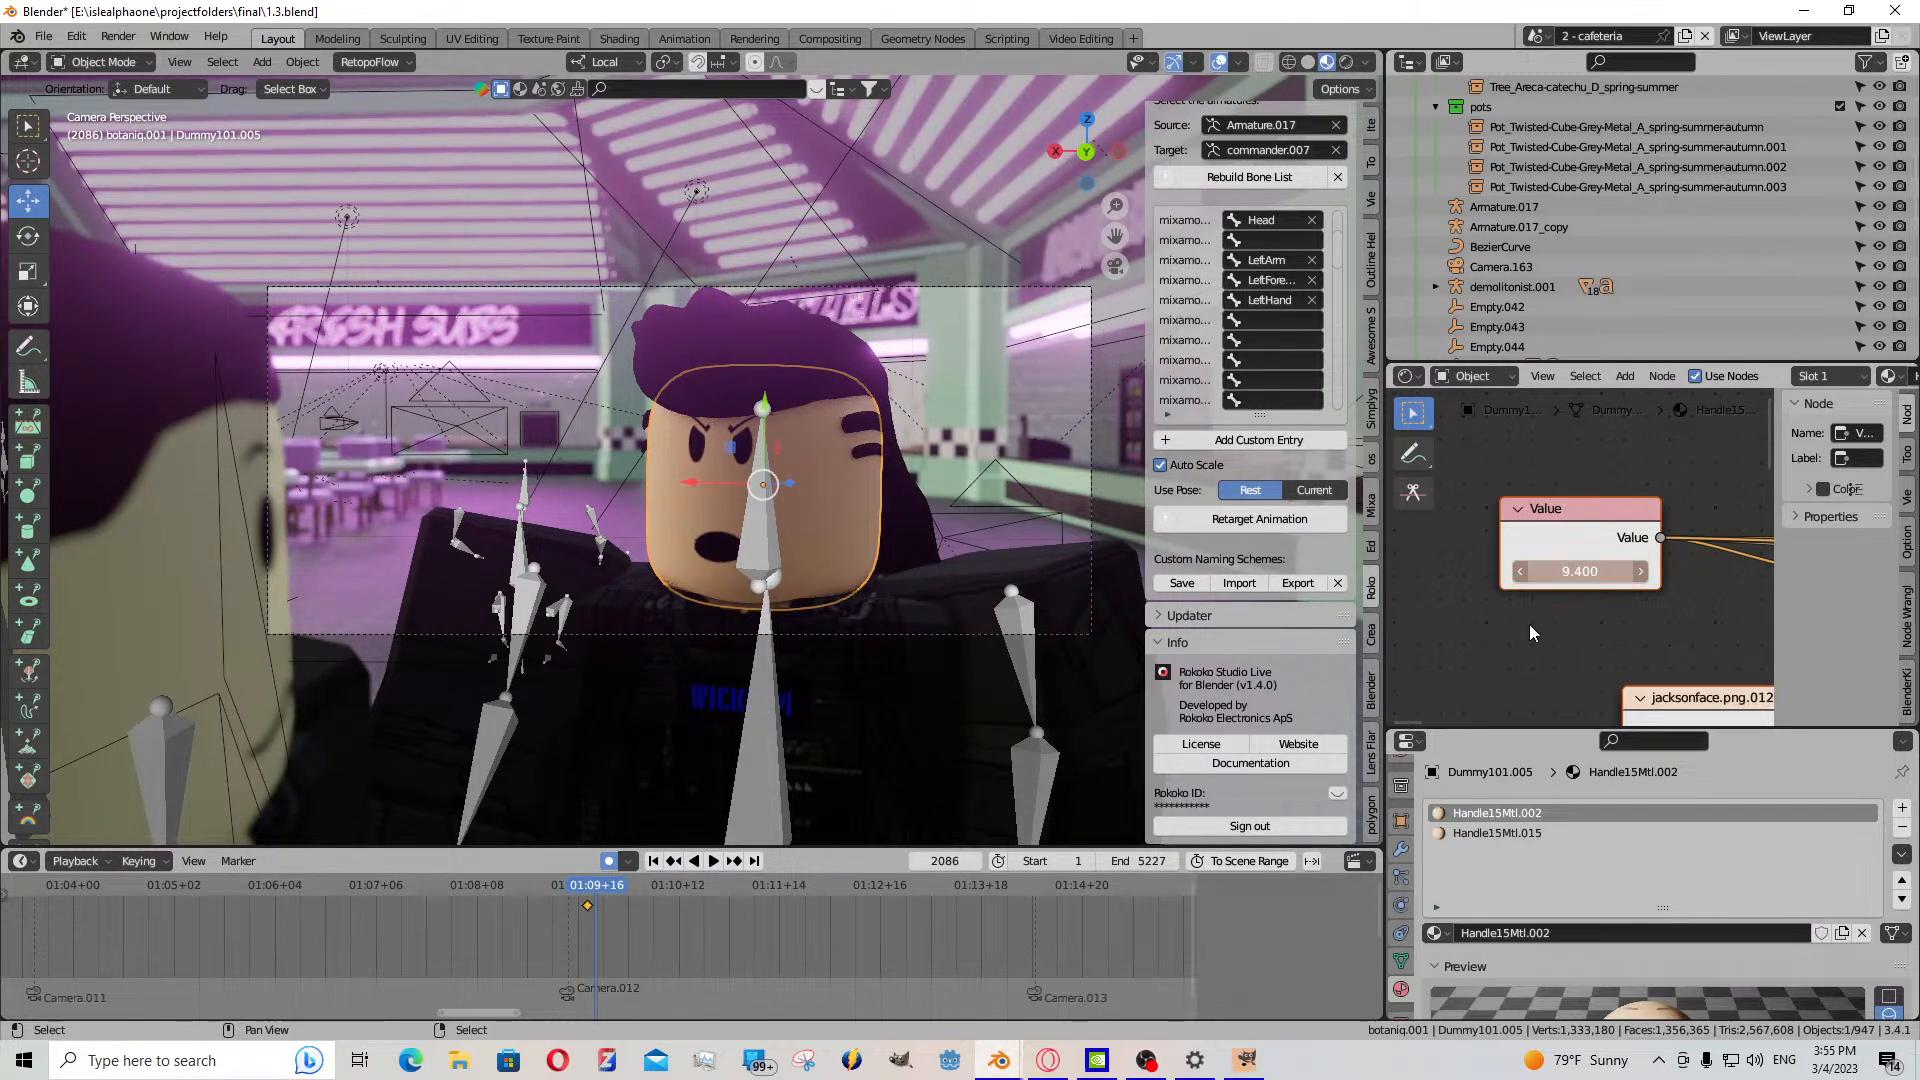
{"action": "key", "text": "i"}
{"action": "scroll", "coordinate": [600, 920], "scroll_direction": "up", "scroll_amount": 3}
{"action": "key", "text": "Left"}
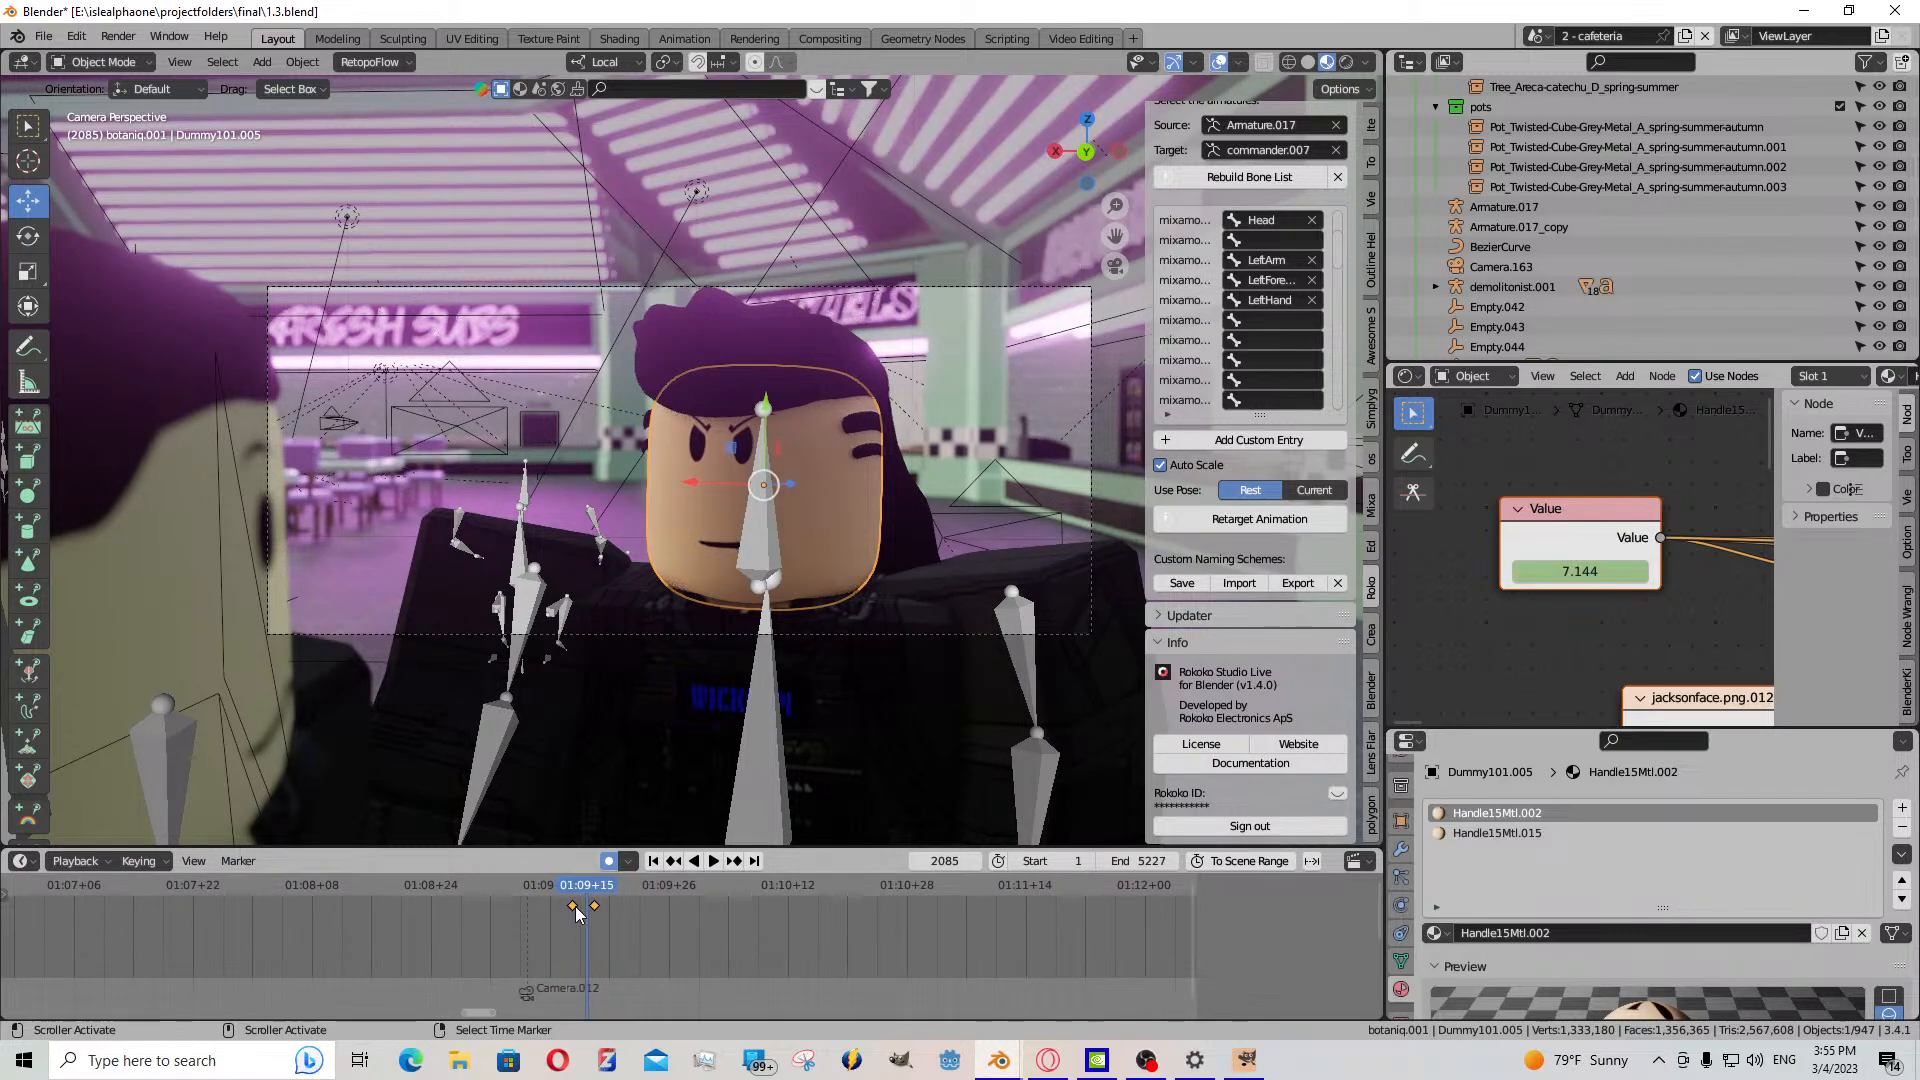
{"action": "key", "text": "ctrl+v"}
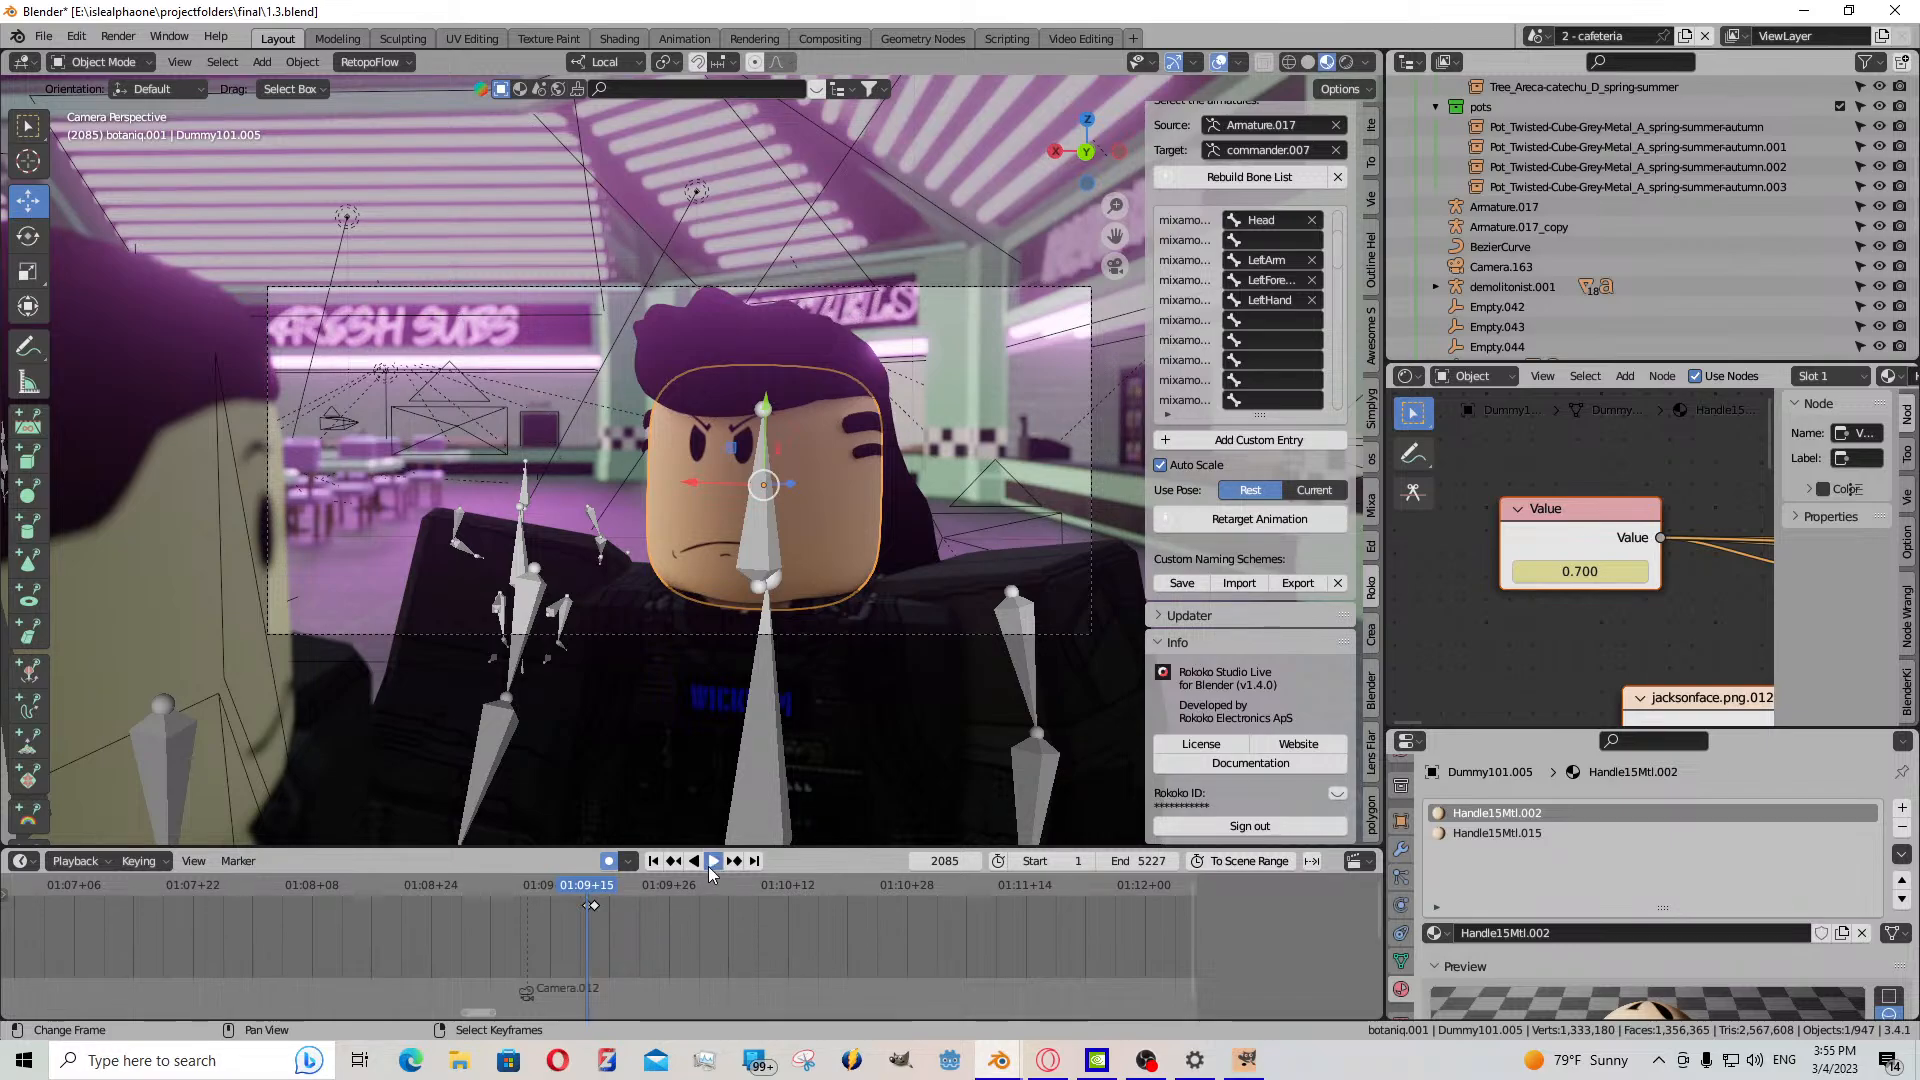
- Keyframe the face texture Value at -0.800 on frame 2090 and paste a copy of the 9.400 keyframe at frame 2089
{"action": "left_click", "coordinate": [710, 868]}
{"action": "left_click_drag", "start_coordinate": [1590, 571], "coordinate": [1559, 570]}
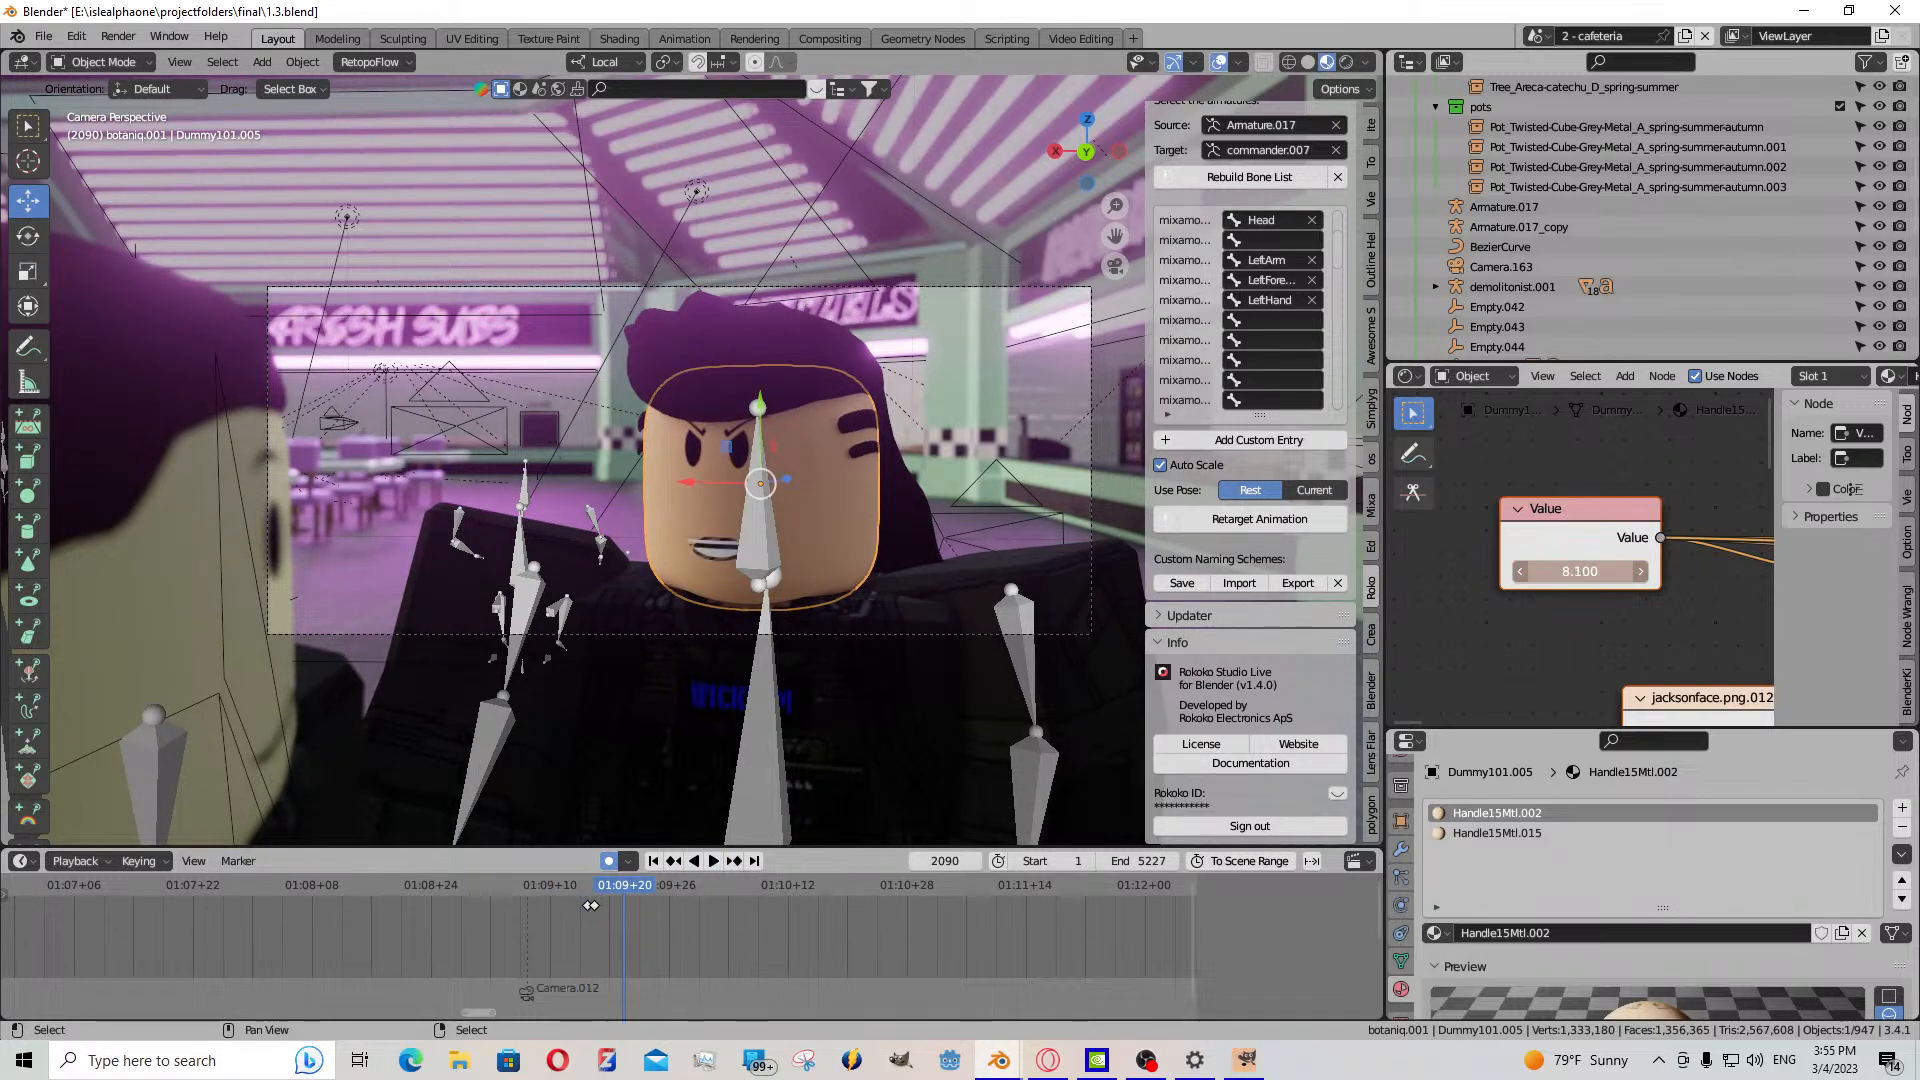
{"action": "key", "text": "i"}
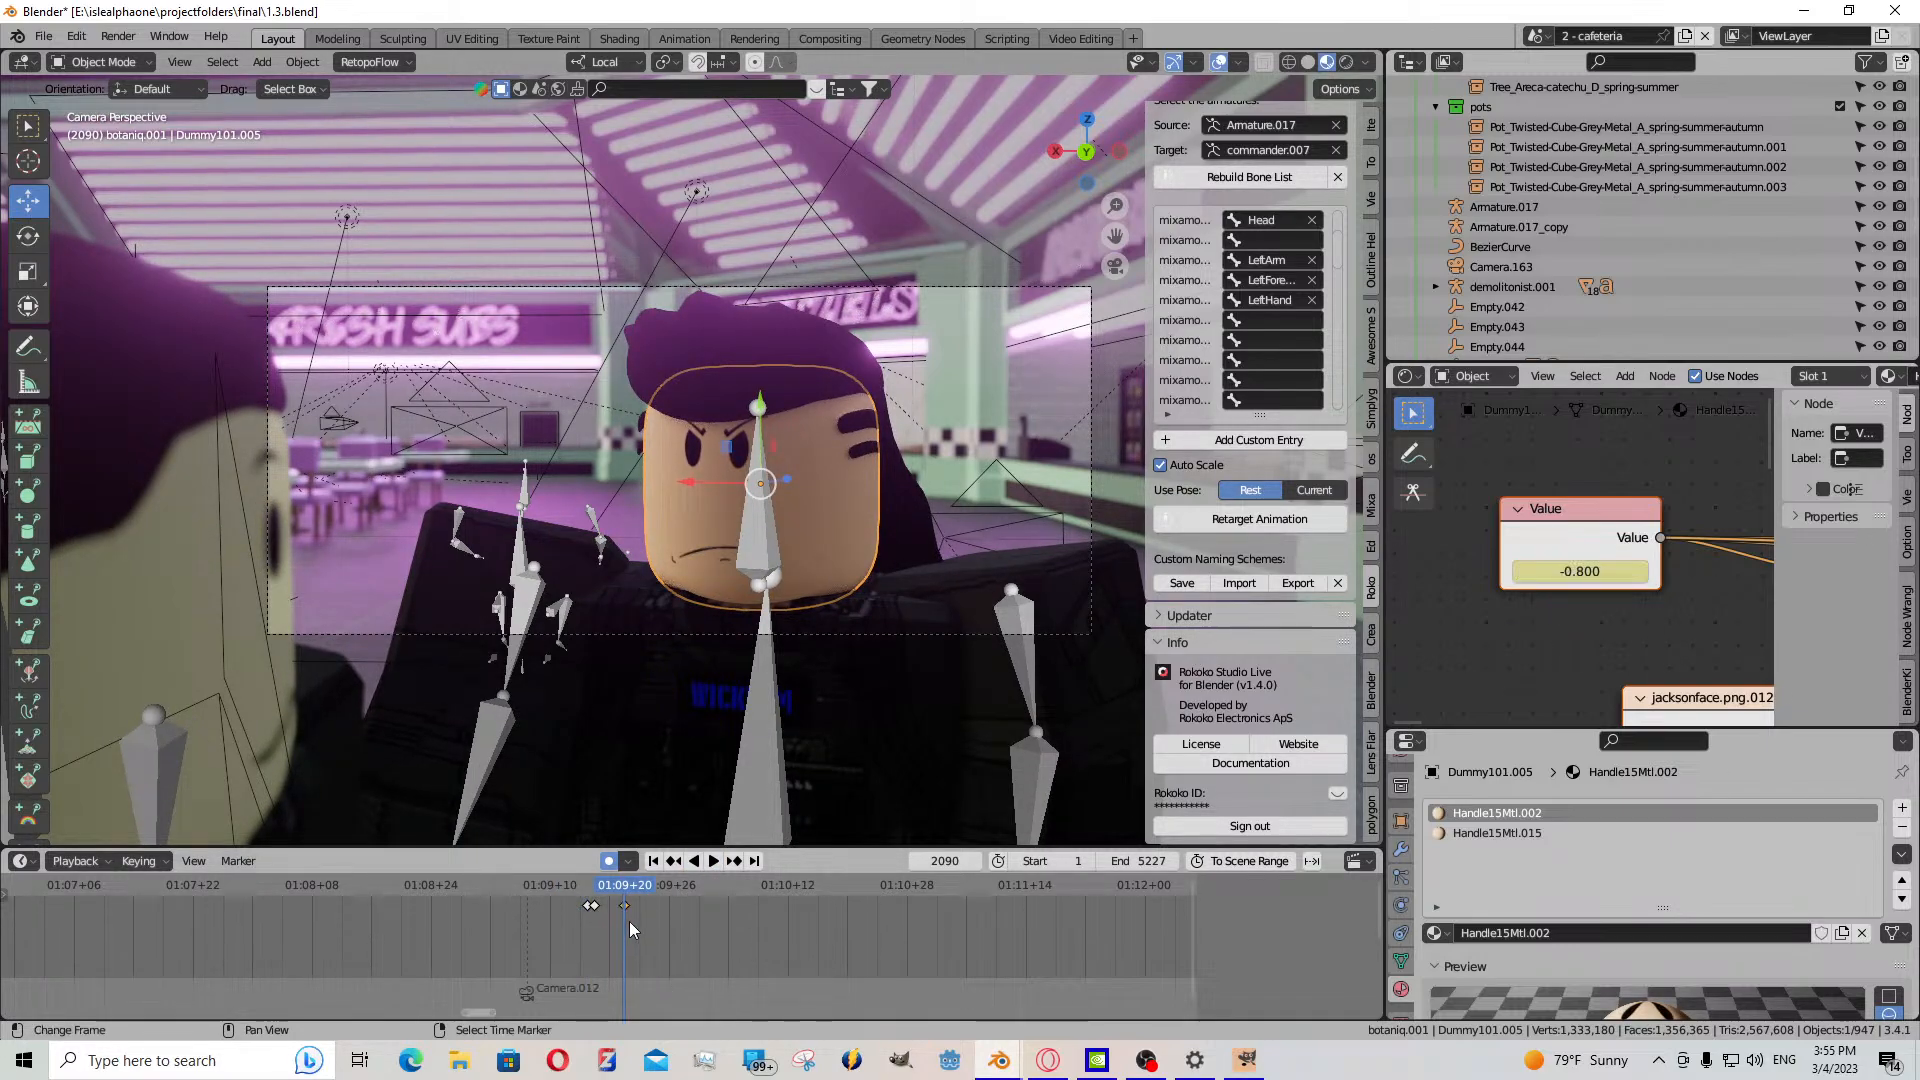
{"action": "key", "text": "Left"}
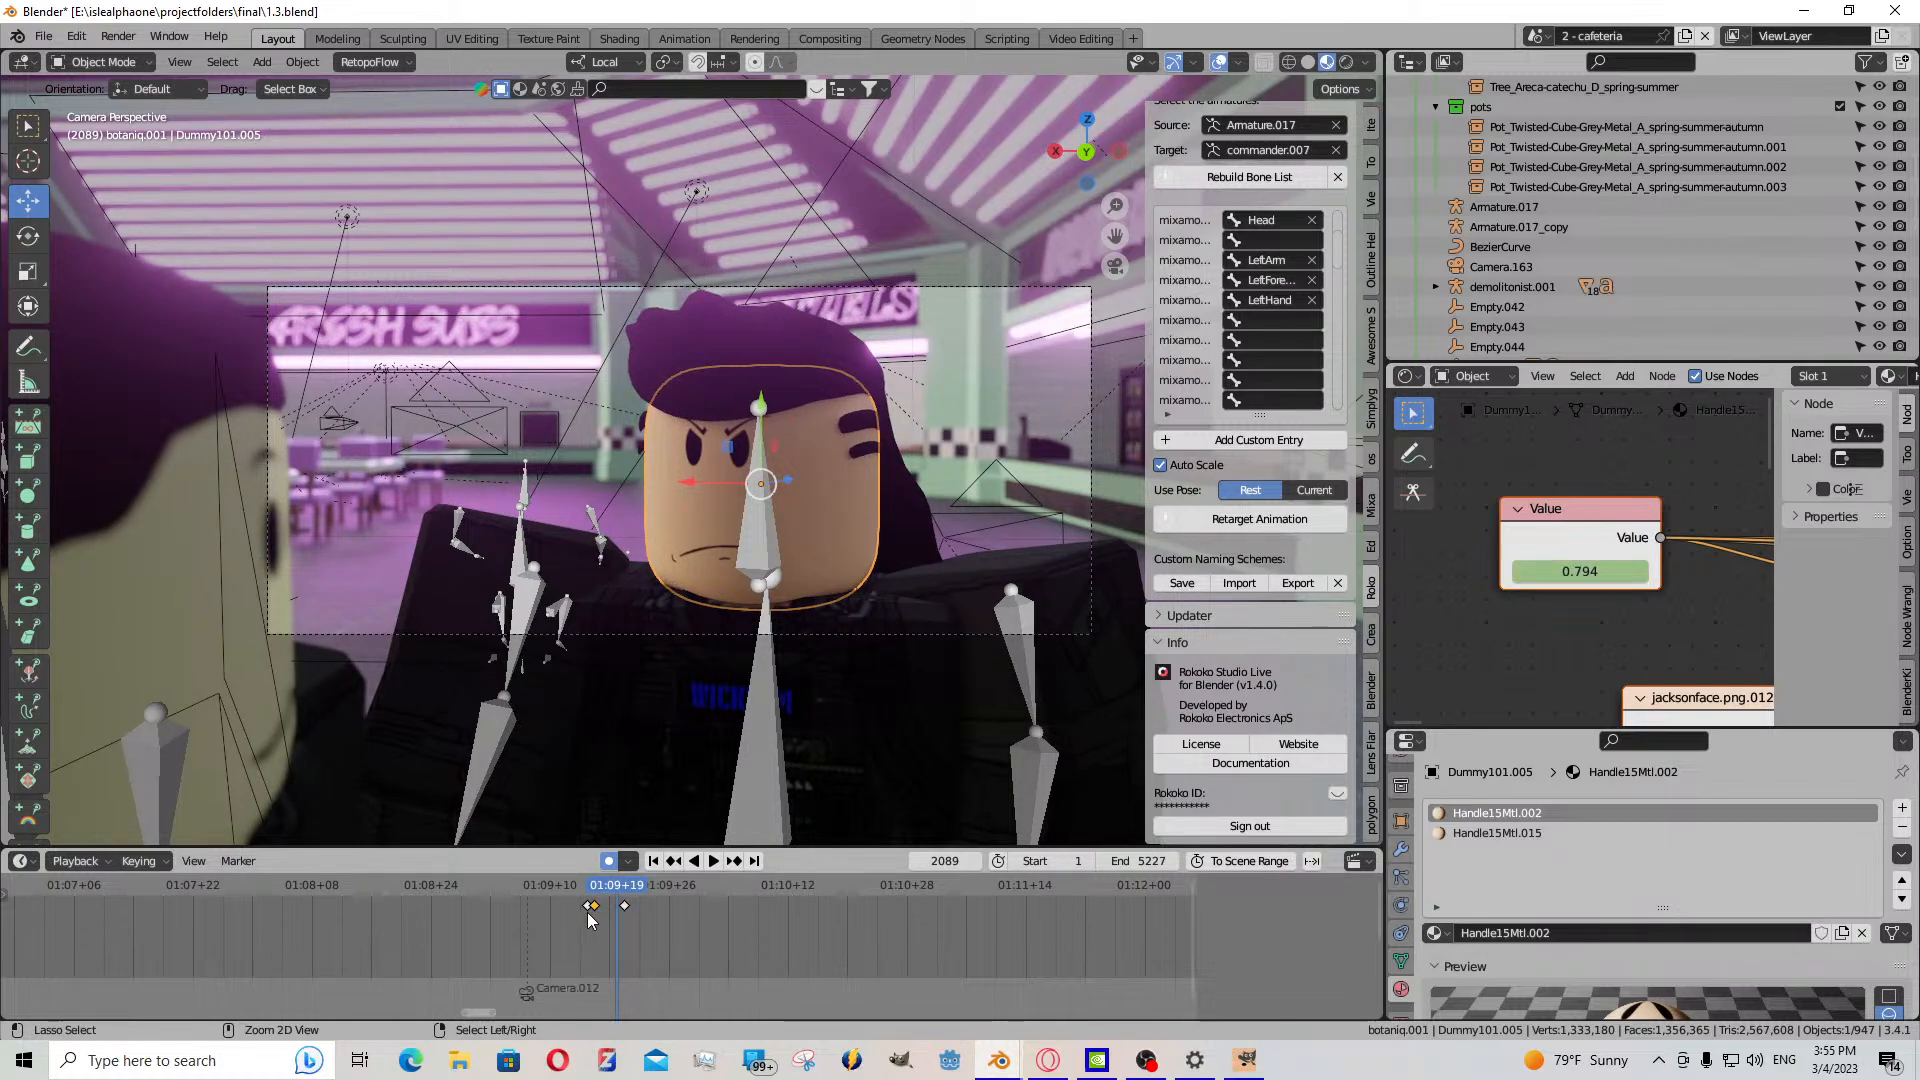
{"action": "key", "text": "ctrl+v"}
- Replay the Camera.012 shot, return to frame 2090 and replace its Value keyframe with 1.200
{"action": "key", "text": "shift+ctrl+space"}
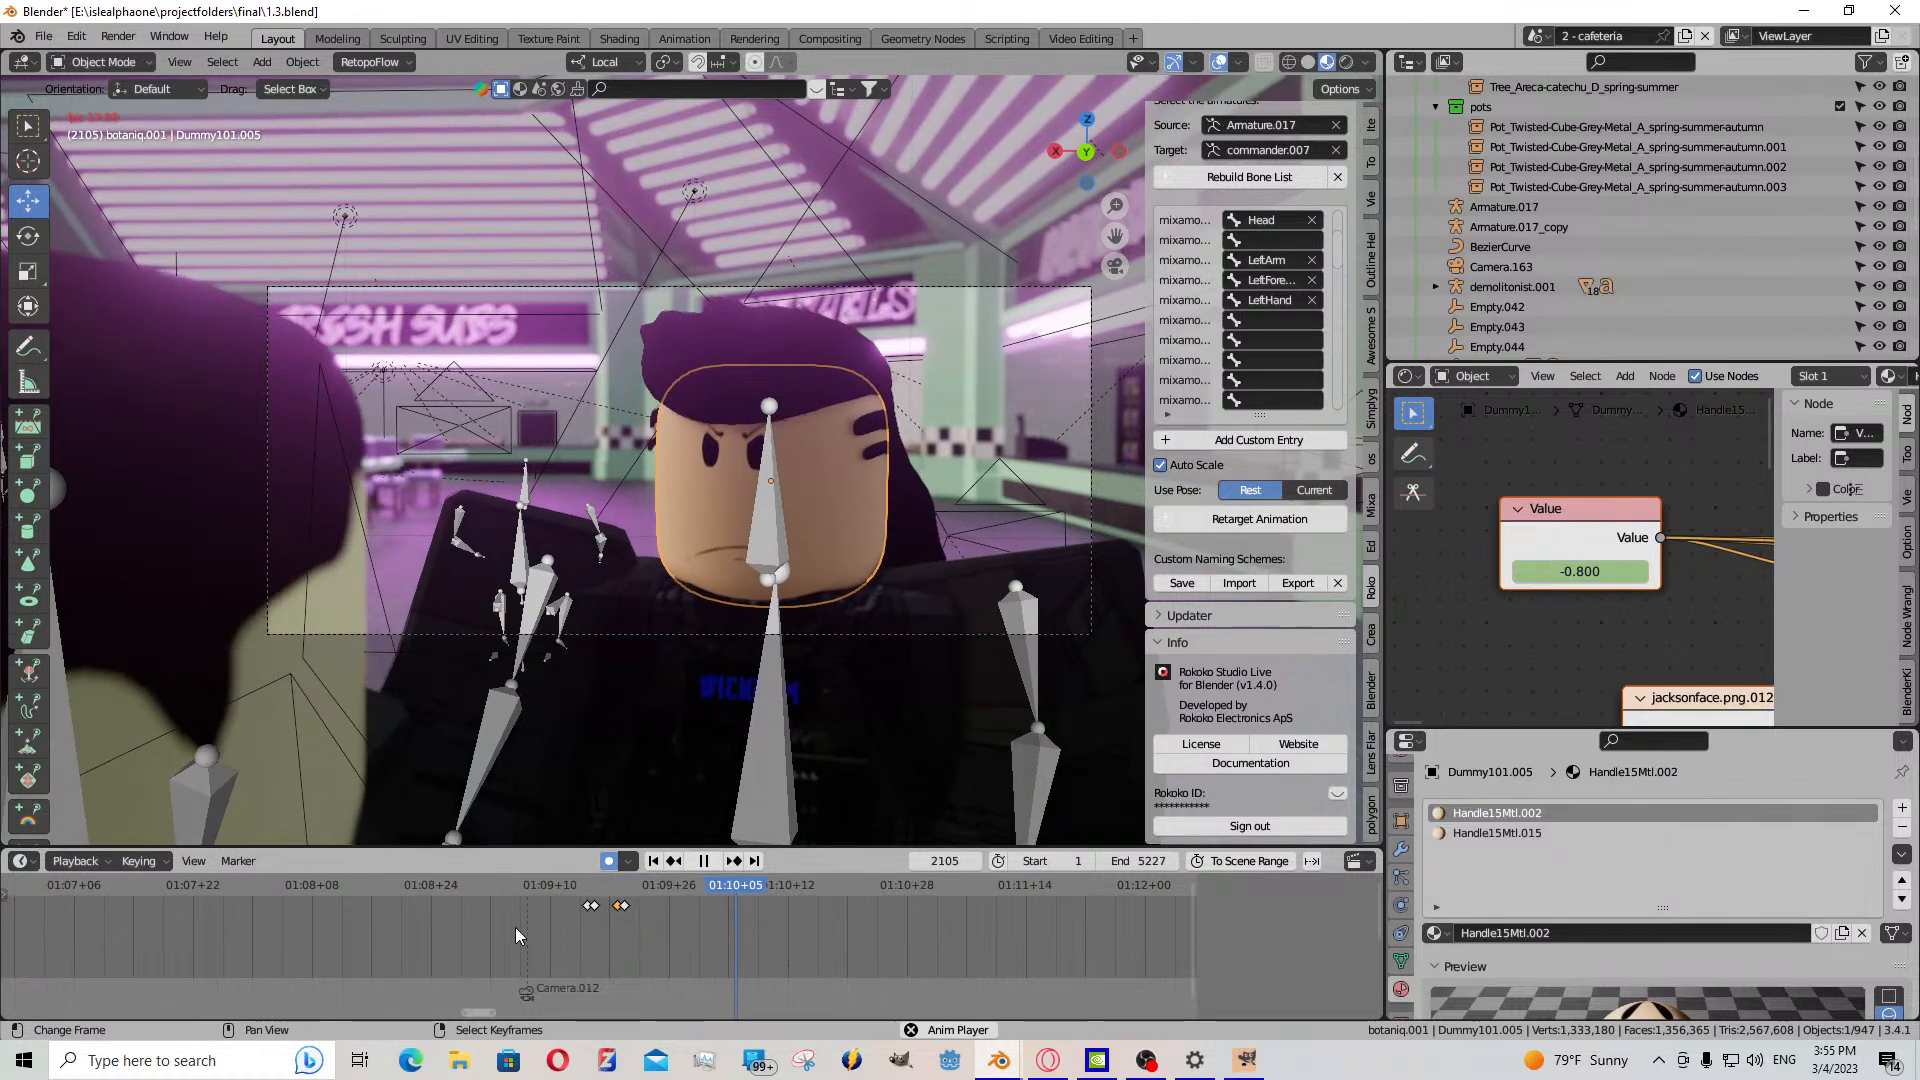
{"action": "left_click", "coordinate": [515, 922]}
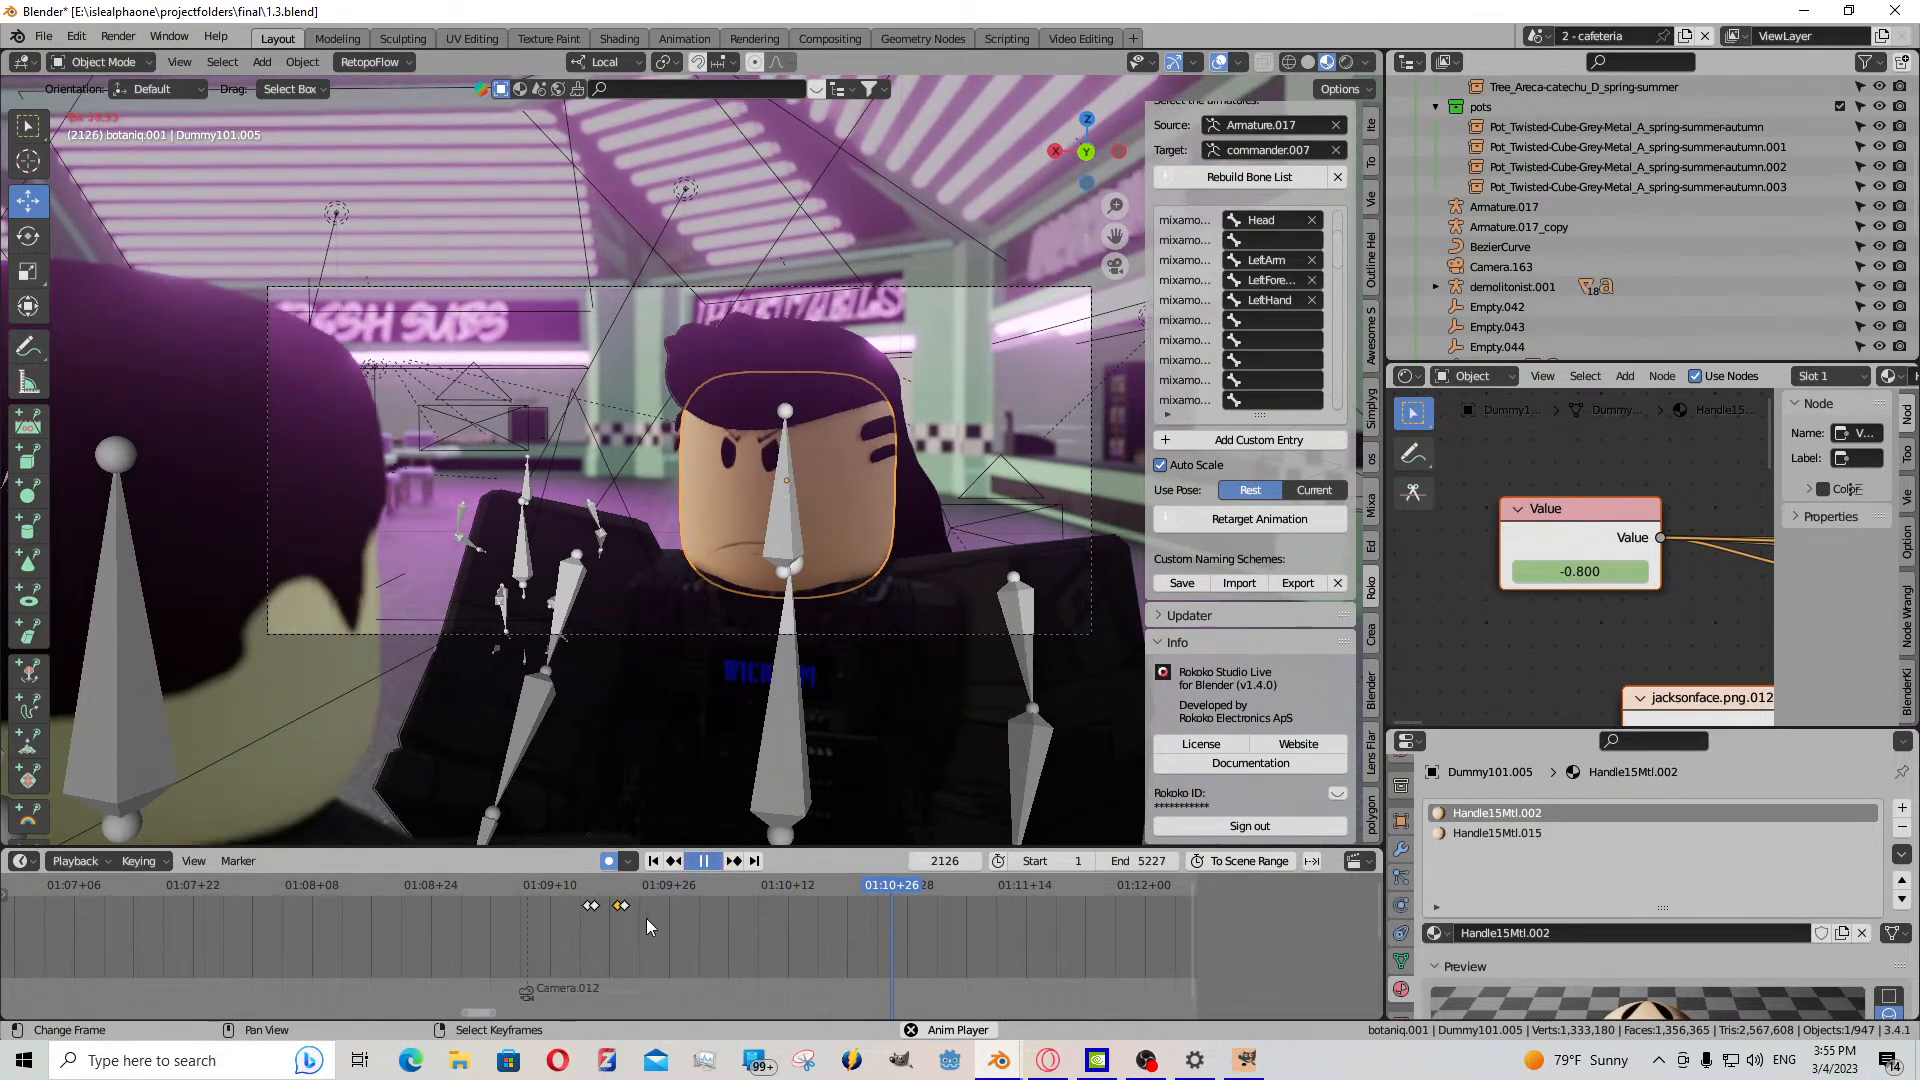
{"action": "mouse_move", "coordinate": [610, 923]}
{"action": "left_mouse_down"}
{"action": "mouse_move", "coordinate": [572, 925]}
{"action": "mouse_move", "coordinate": [626, 921]}
{"action": "left_mouse_up"}
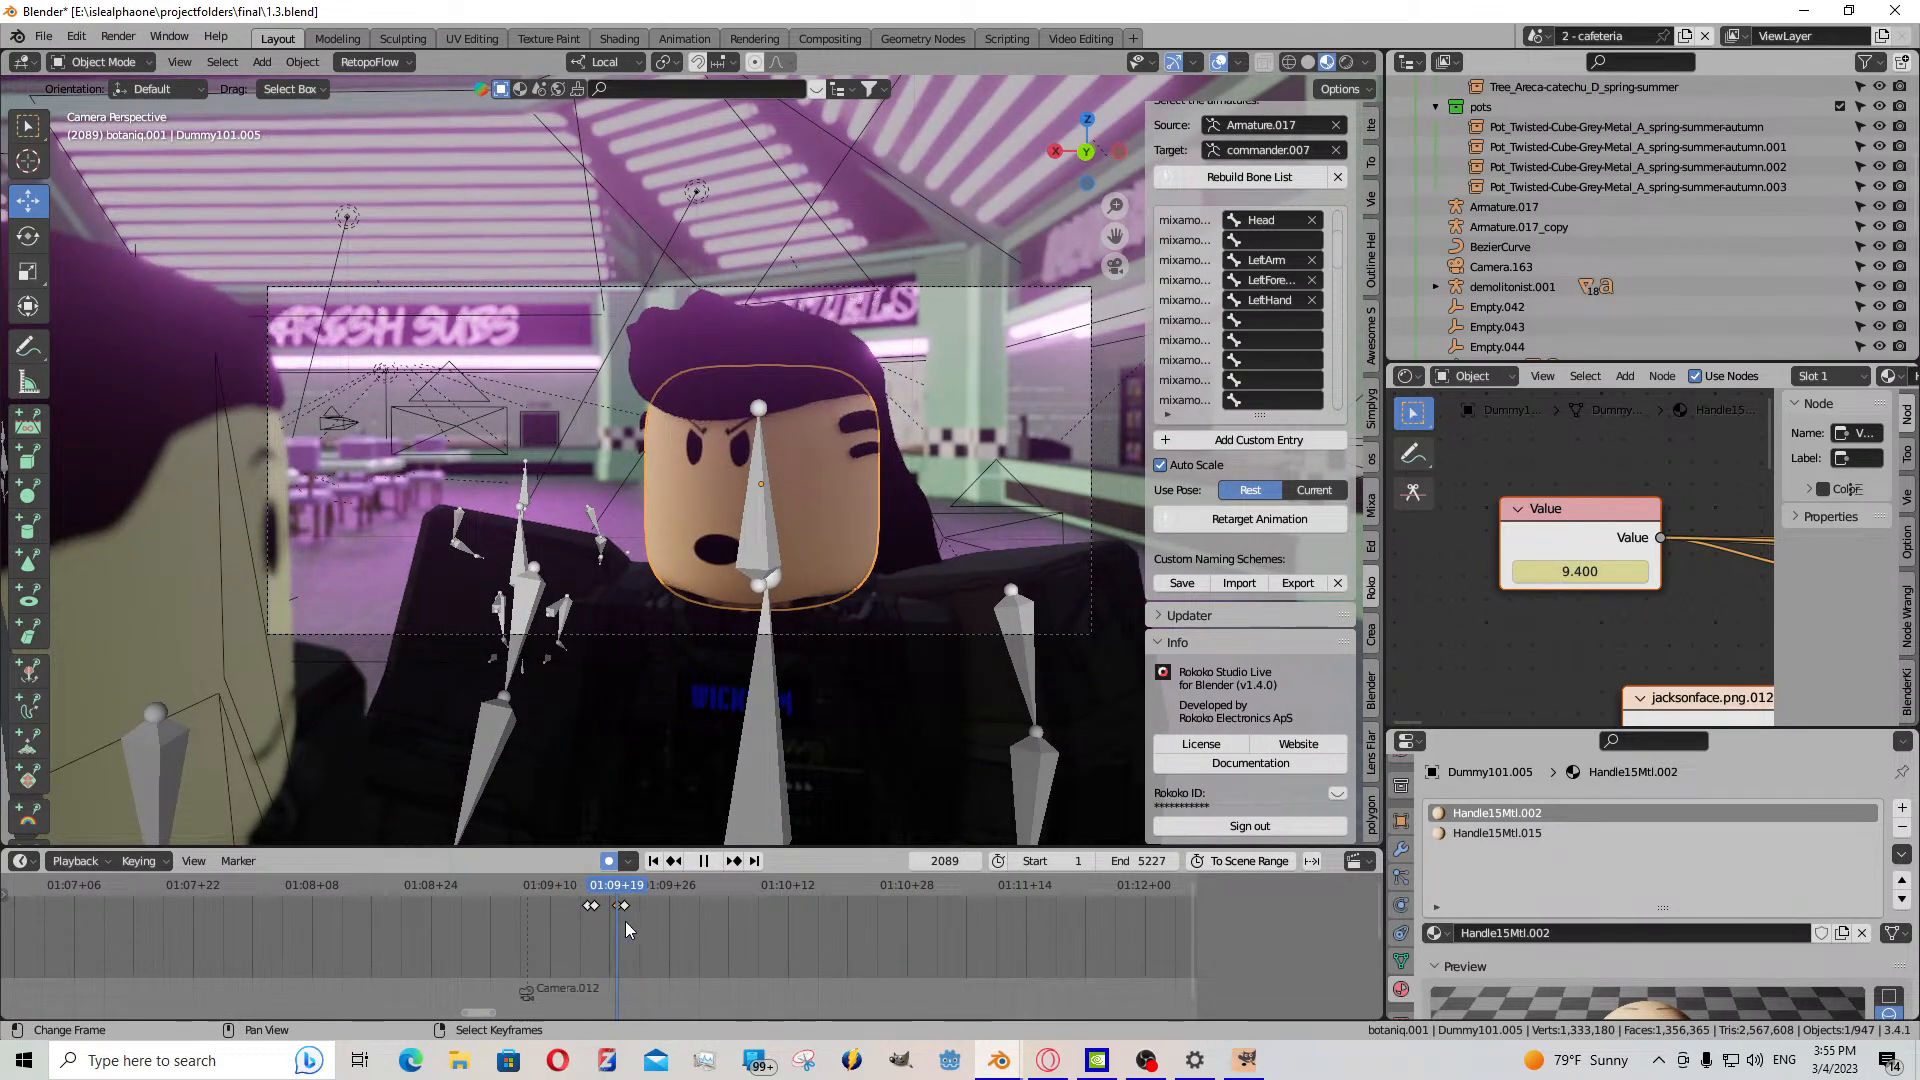
{"action": "key", "text": "space"}
{"action": "left_click_drag", "start_coordinate": [1580, 571], "coordinate": [1640, 571]}
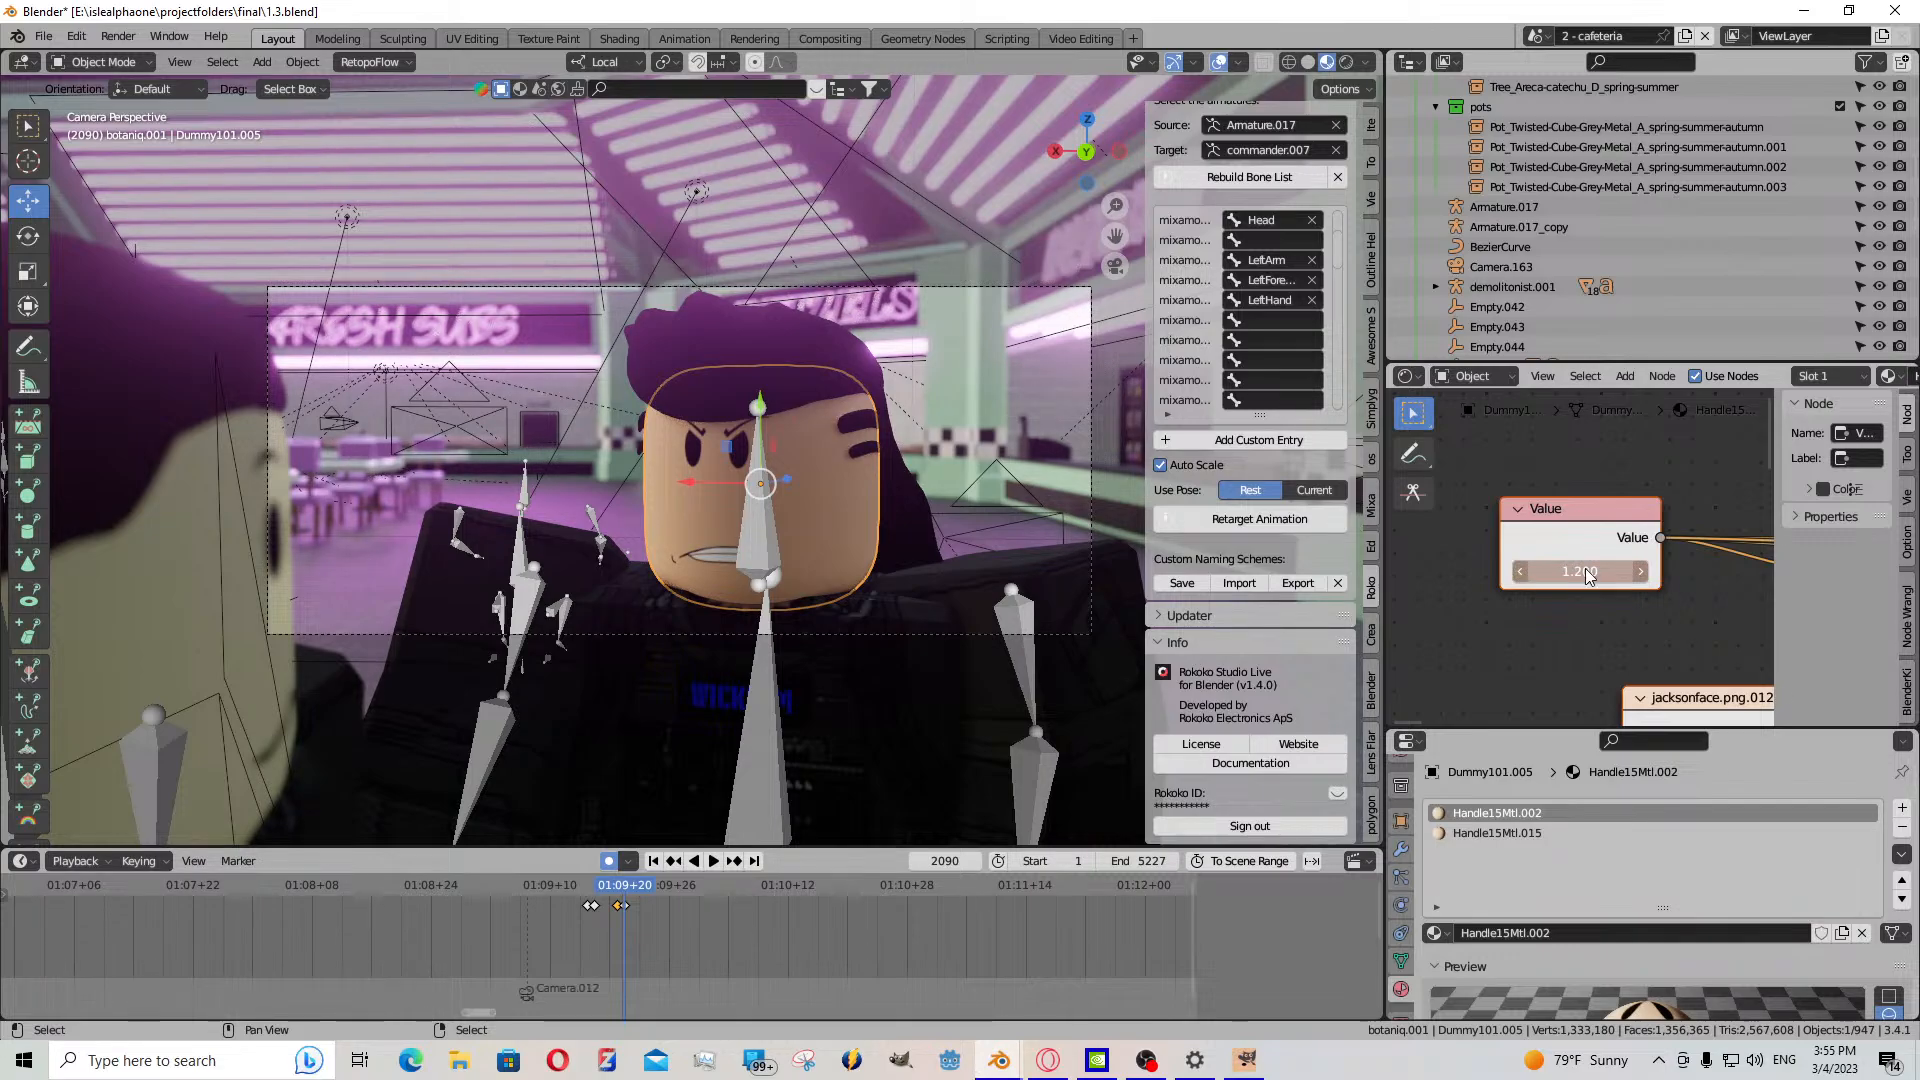
{"action": "key", "text": "i"}
- Replay the shot up to frame 2120 and keyframe the Value there at 1.200 to hold the mouth shape
{"action": "left_click_drag", "start_coordinate": [617, 914], "coordinate": [550, 906]}
{"action": "left_click", "coordinate": [713, 861]}
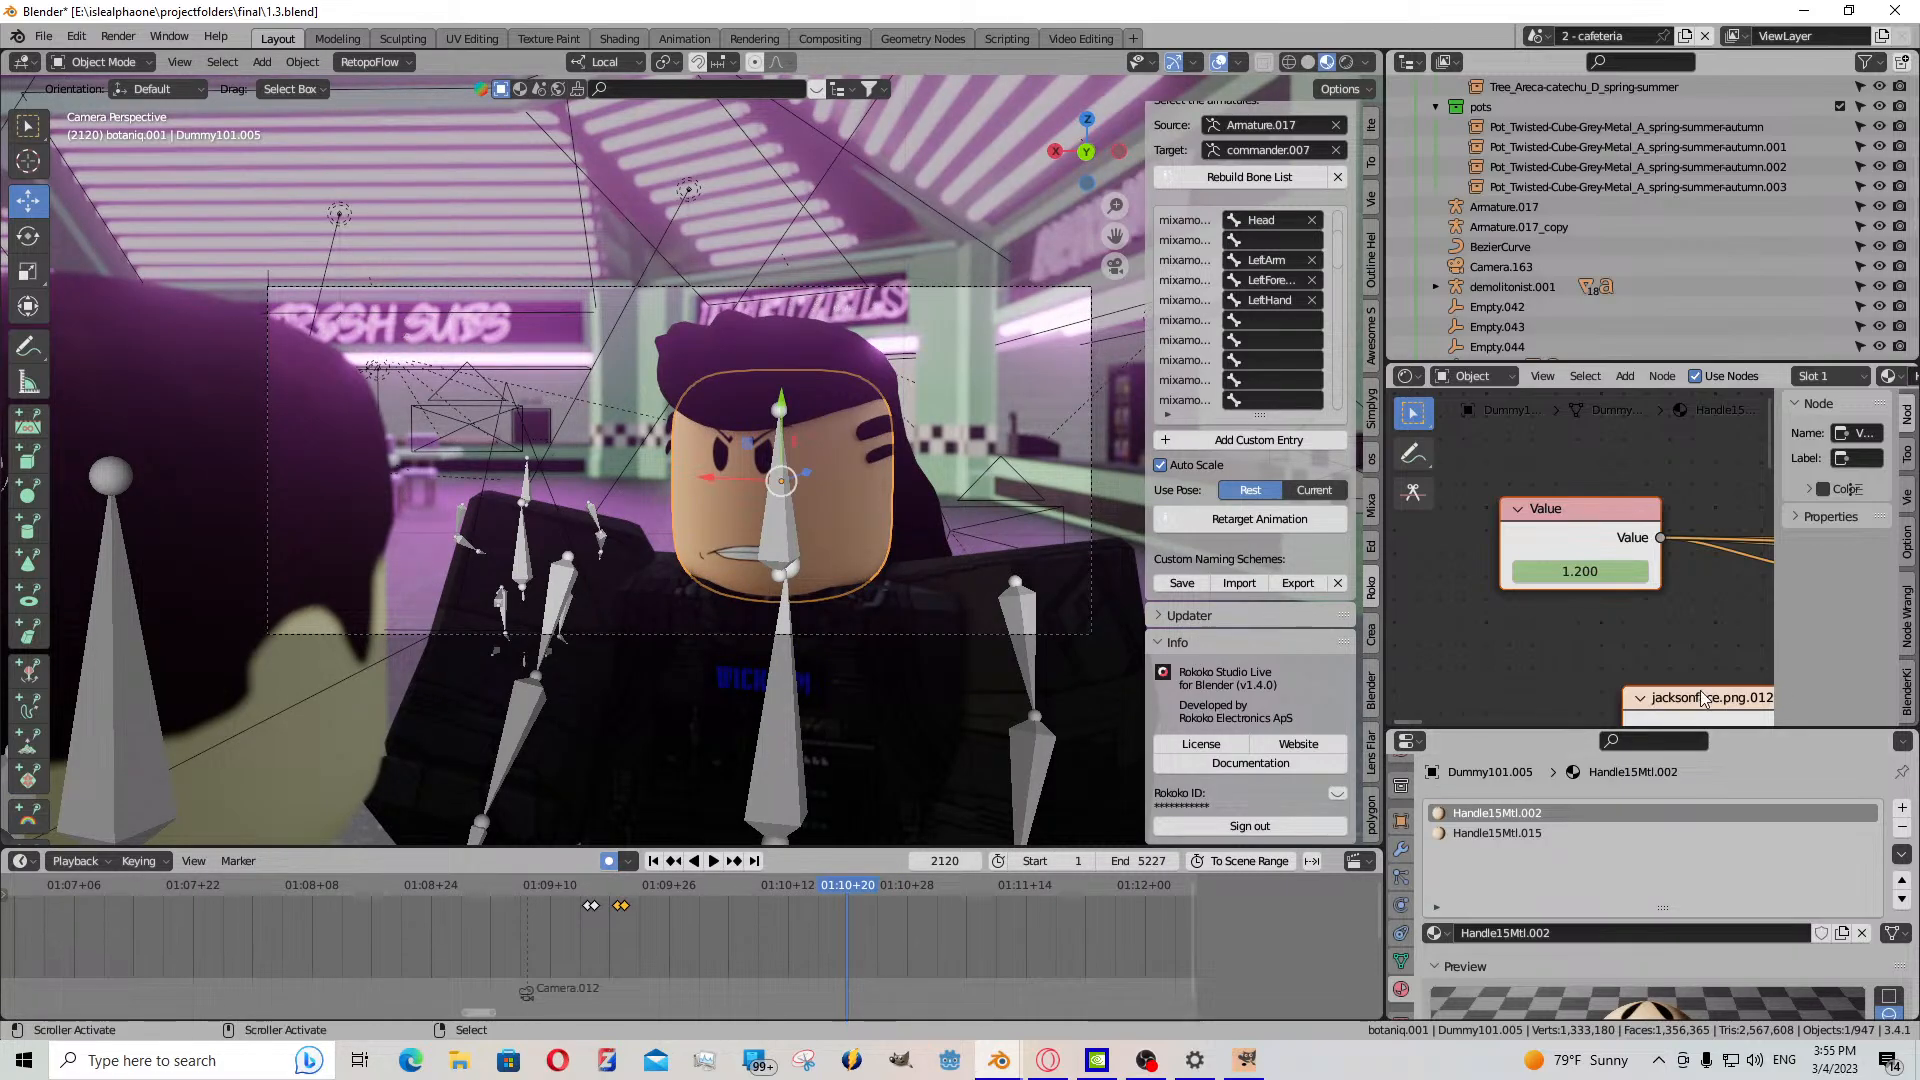
{"action": "key", "text": "i"}
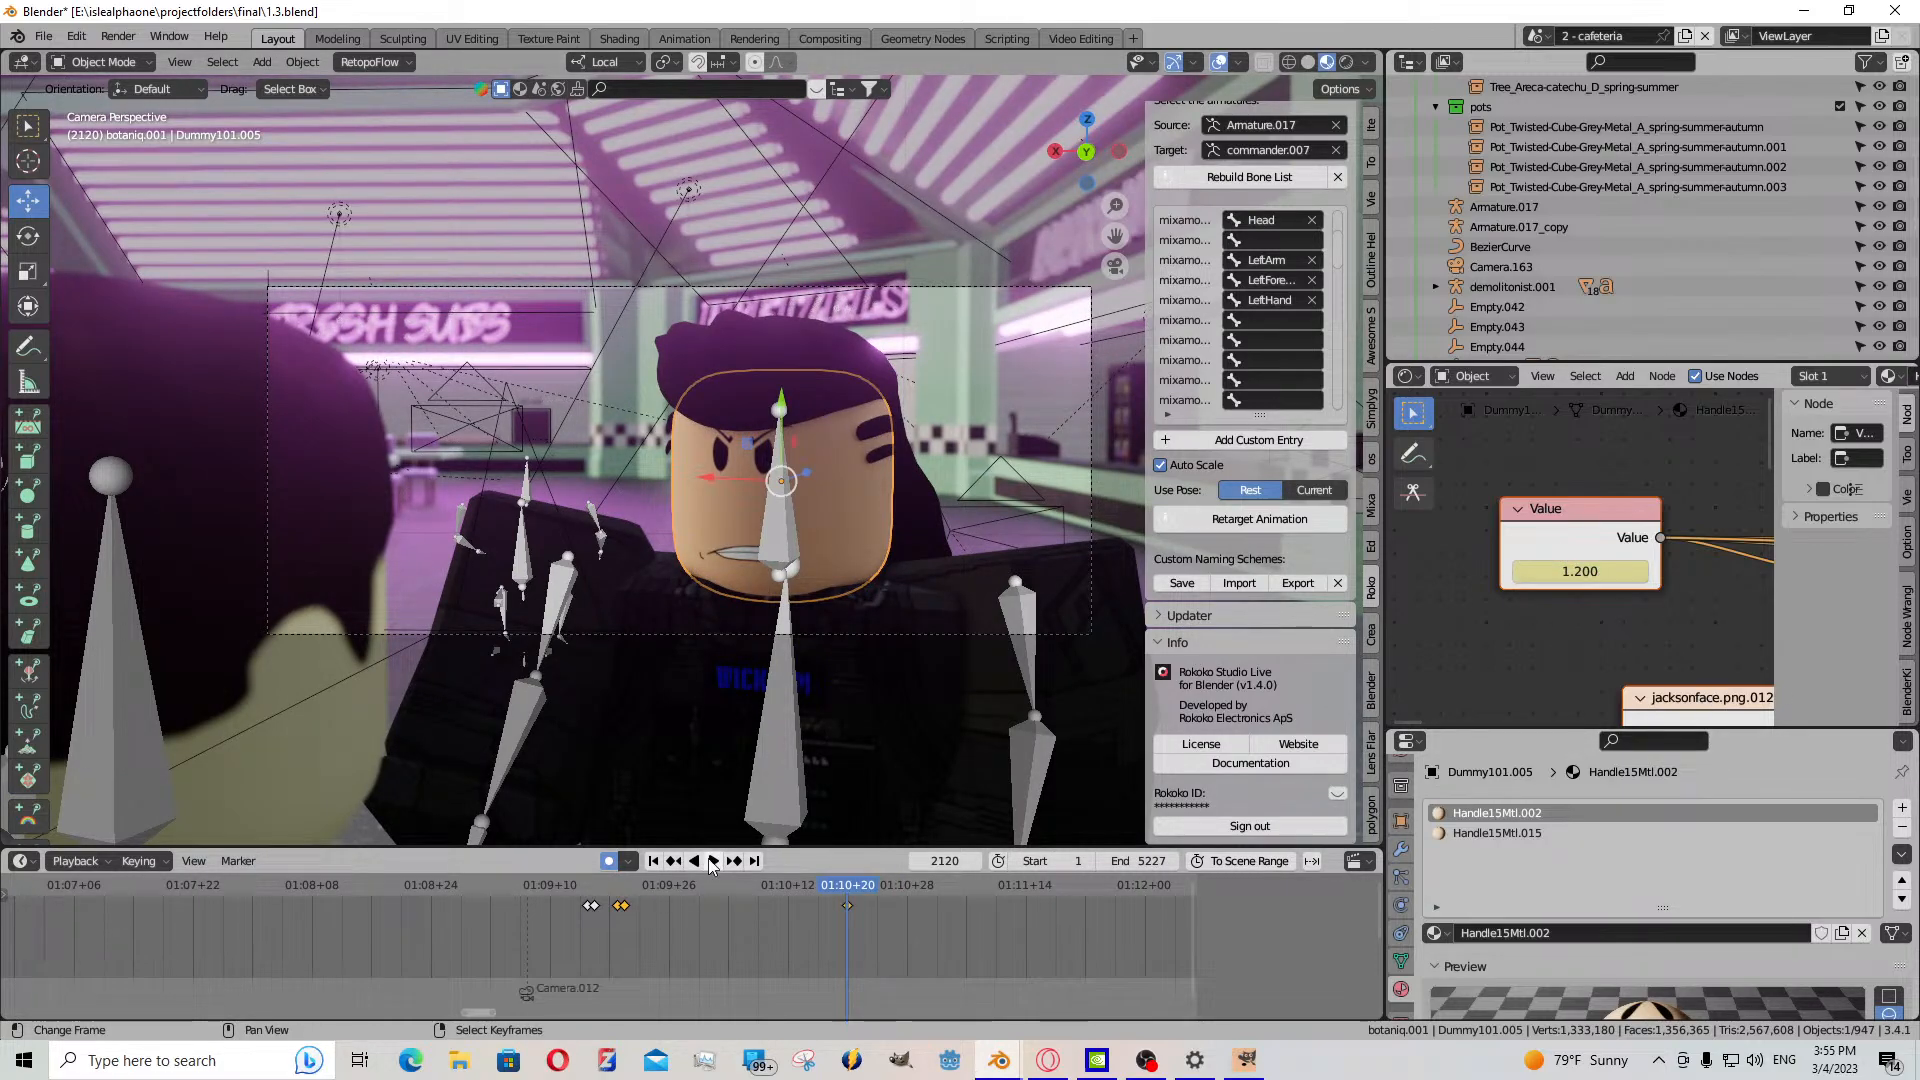
- Advance to frame 2122 and keyframe the face texture Value at 3.800
{"action": "left_click", "coordinate": [711, 862]}
{"action": "left_click", "coordinate": [712, 862]}
{"action": "left_click", "coordinate": [1639, 571]}
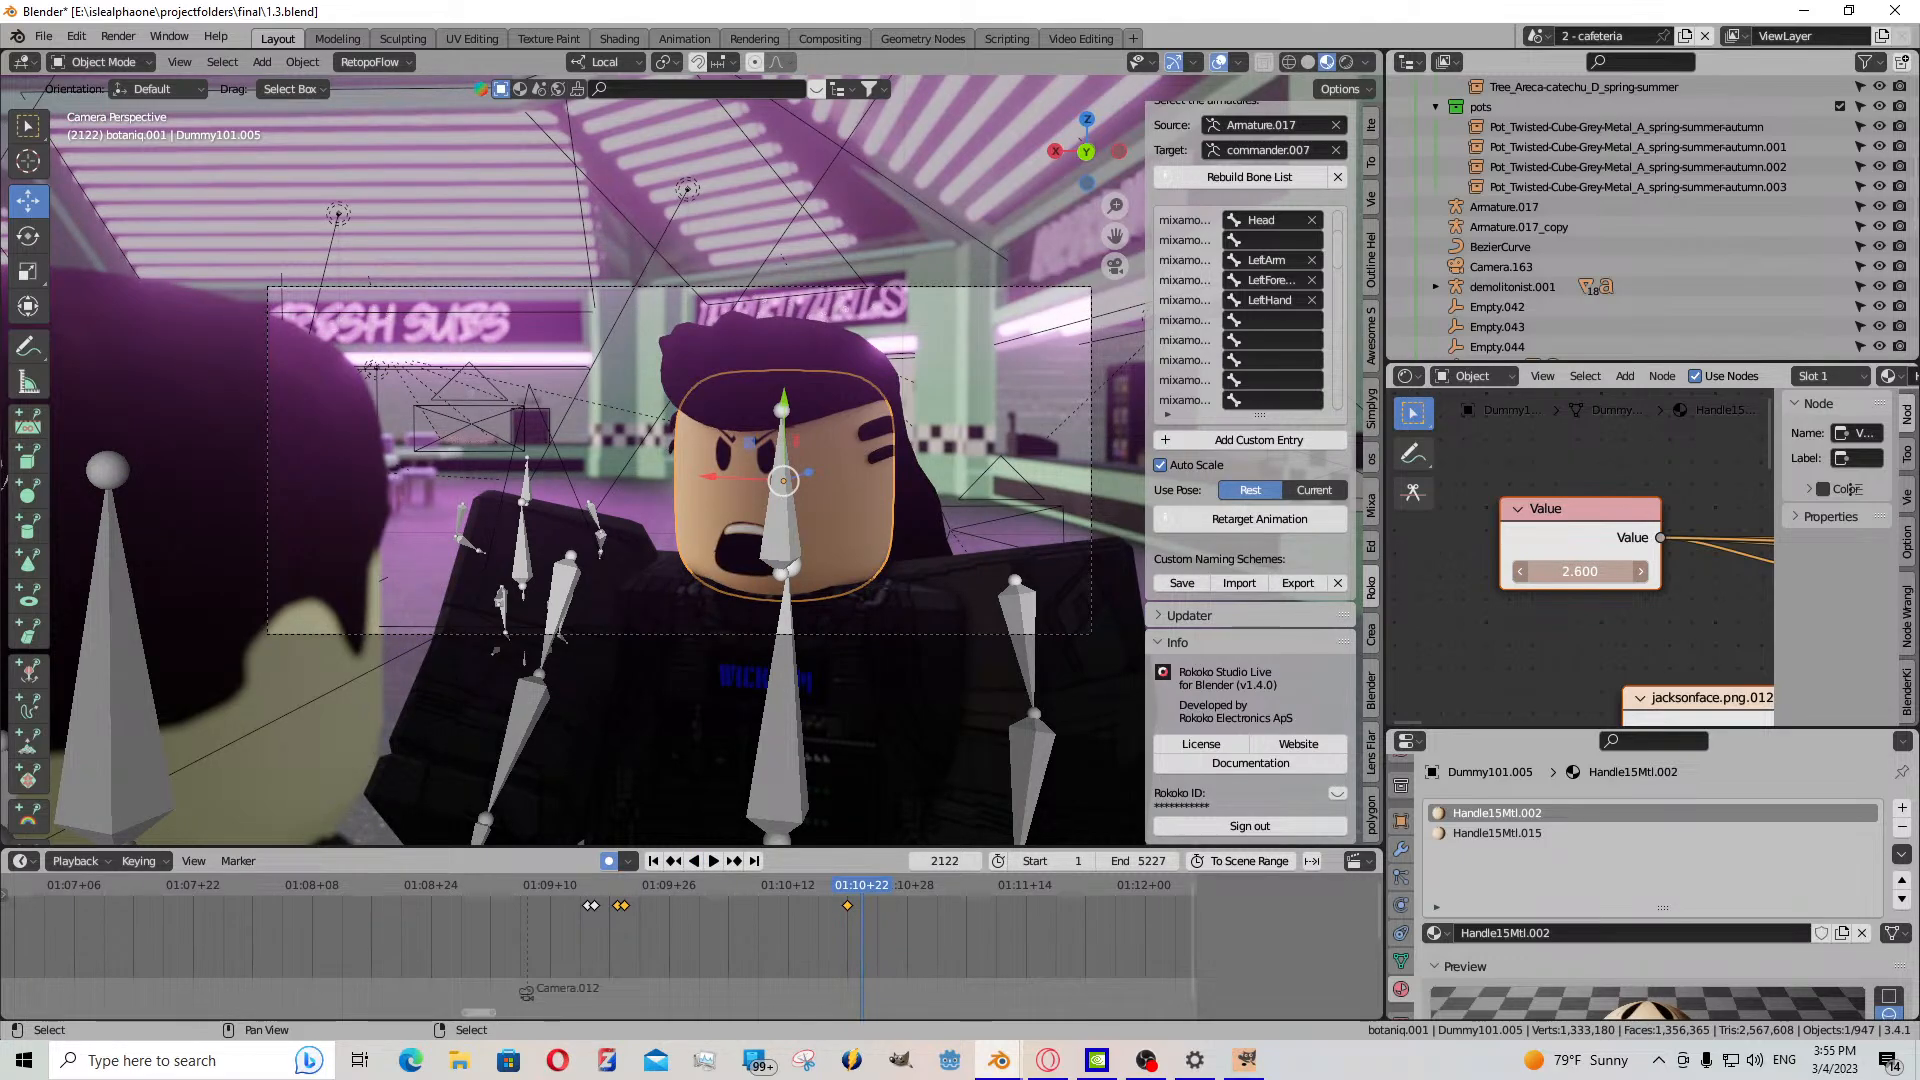
{"action": "left_click_drag", "start_coordinate": [1580, 571], "coordinate": [1450, 571]}
{"action": "left_click_drag", "start_coordinate": [1580, 571], "coordinate": [1640, 571]}
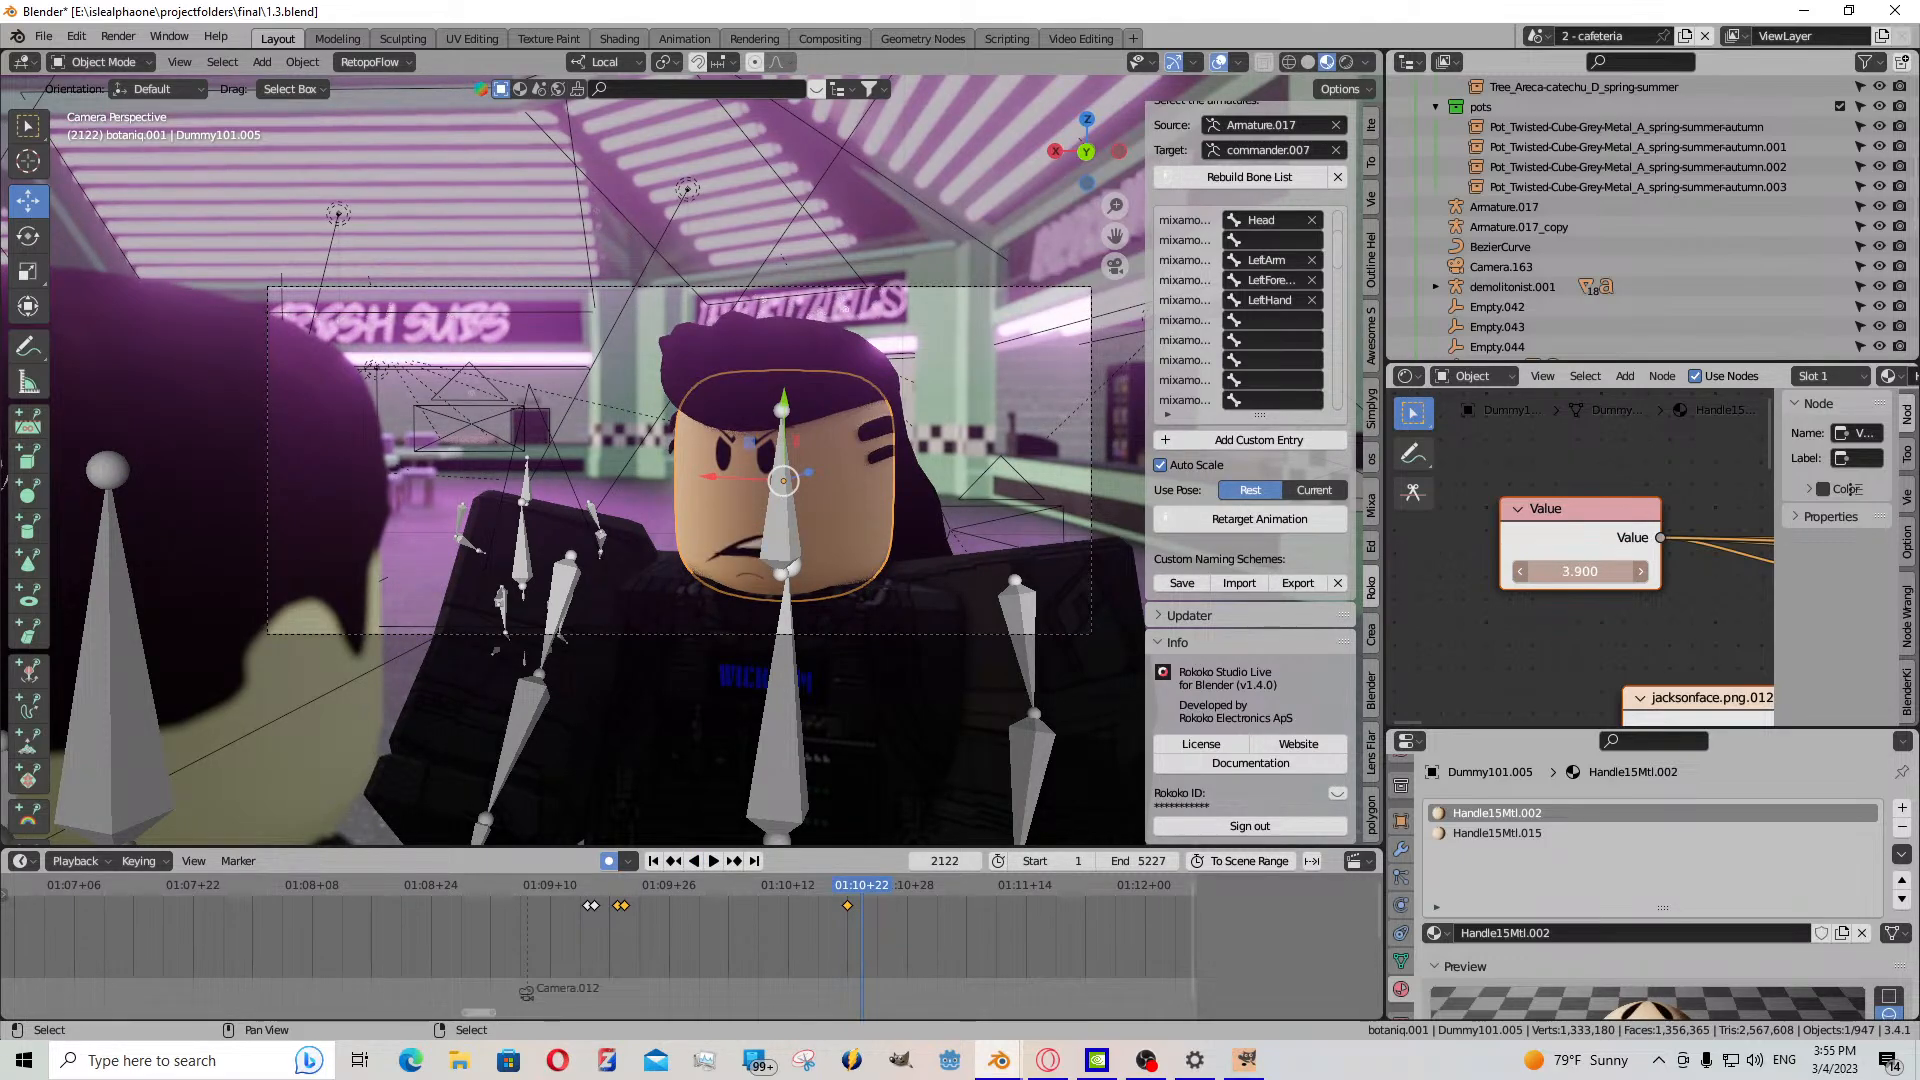
- Keyframe the Value at 1.300 on frame 2127 and paste a copy of the 3.800 keyframe at frame 2126
{"action": "left_click", "coordinate": [712, 860]}
{"action": "left_click", "coordinate": [712, 859]}
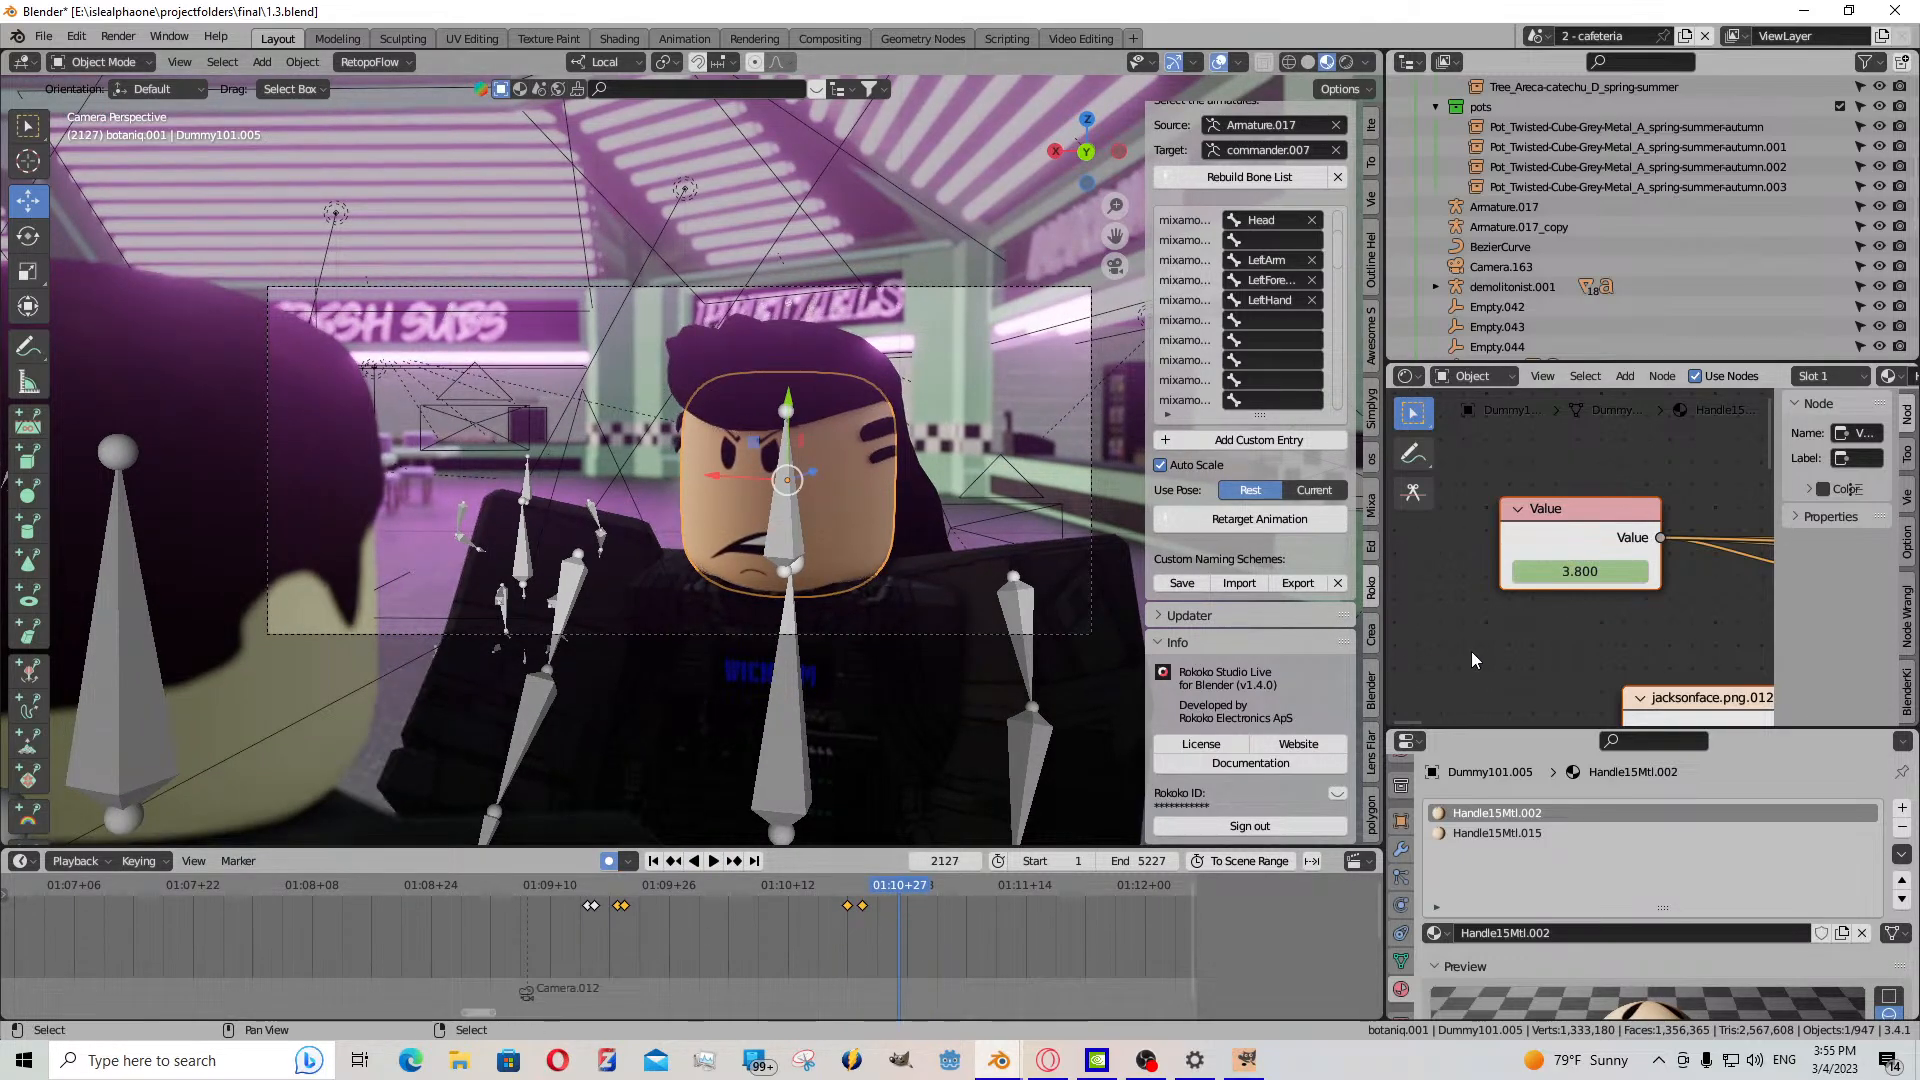
{"action": "left_click_drag", "start_coordinate": [1580, 574], "coordinate": [1560, 571]}
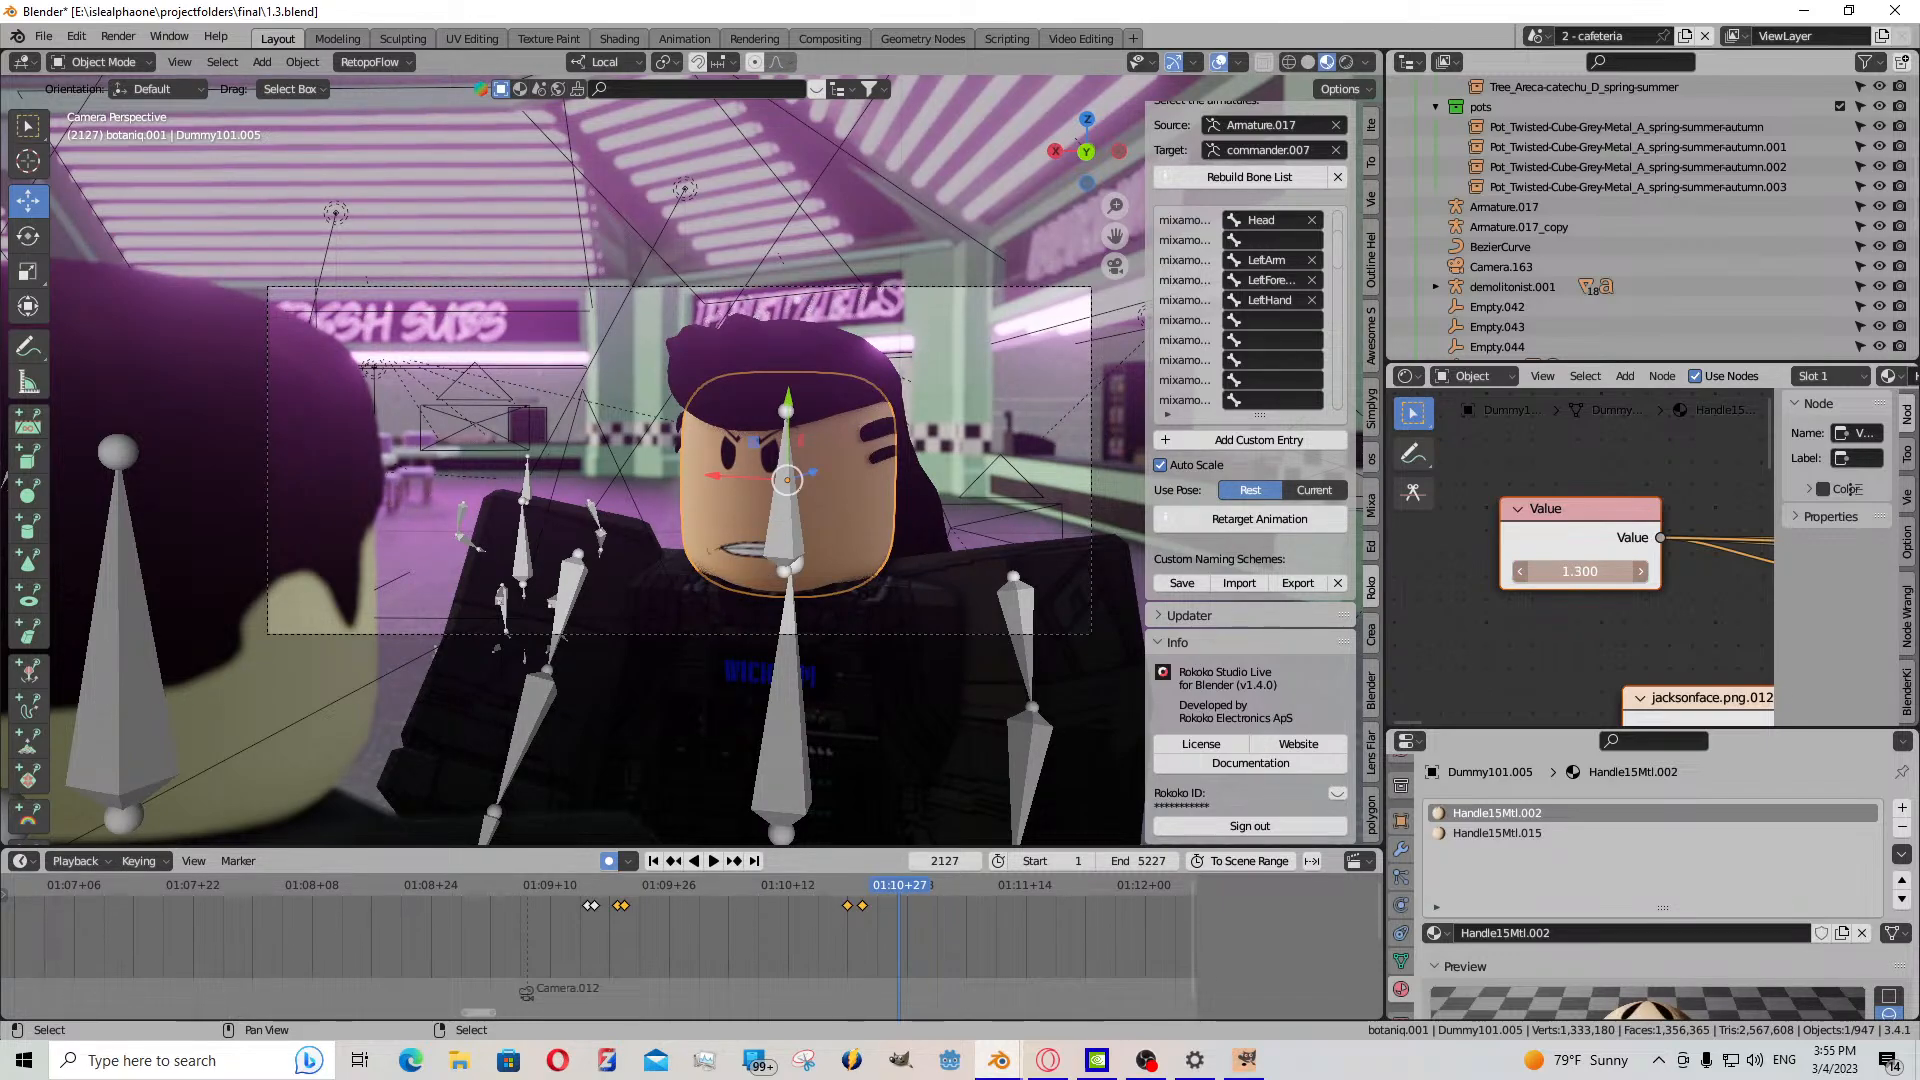
{"action": "left_click", "coordinate": [891, 910]}
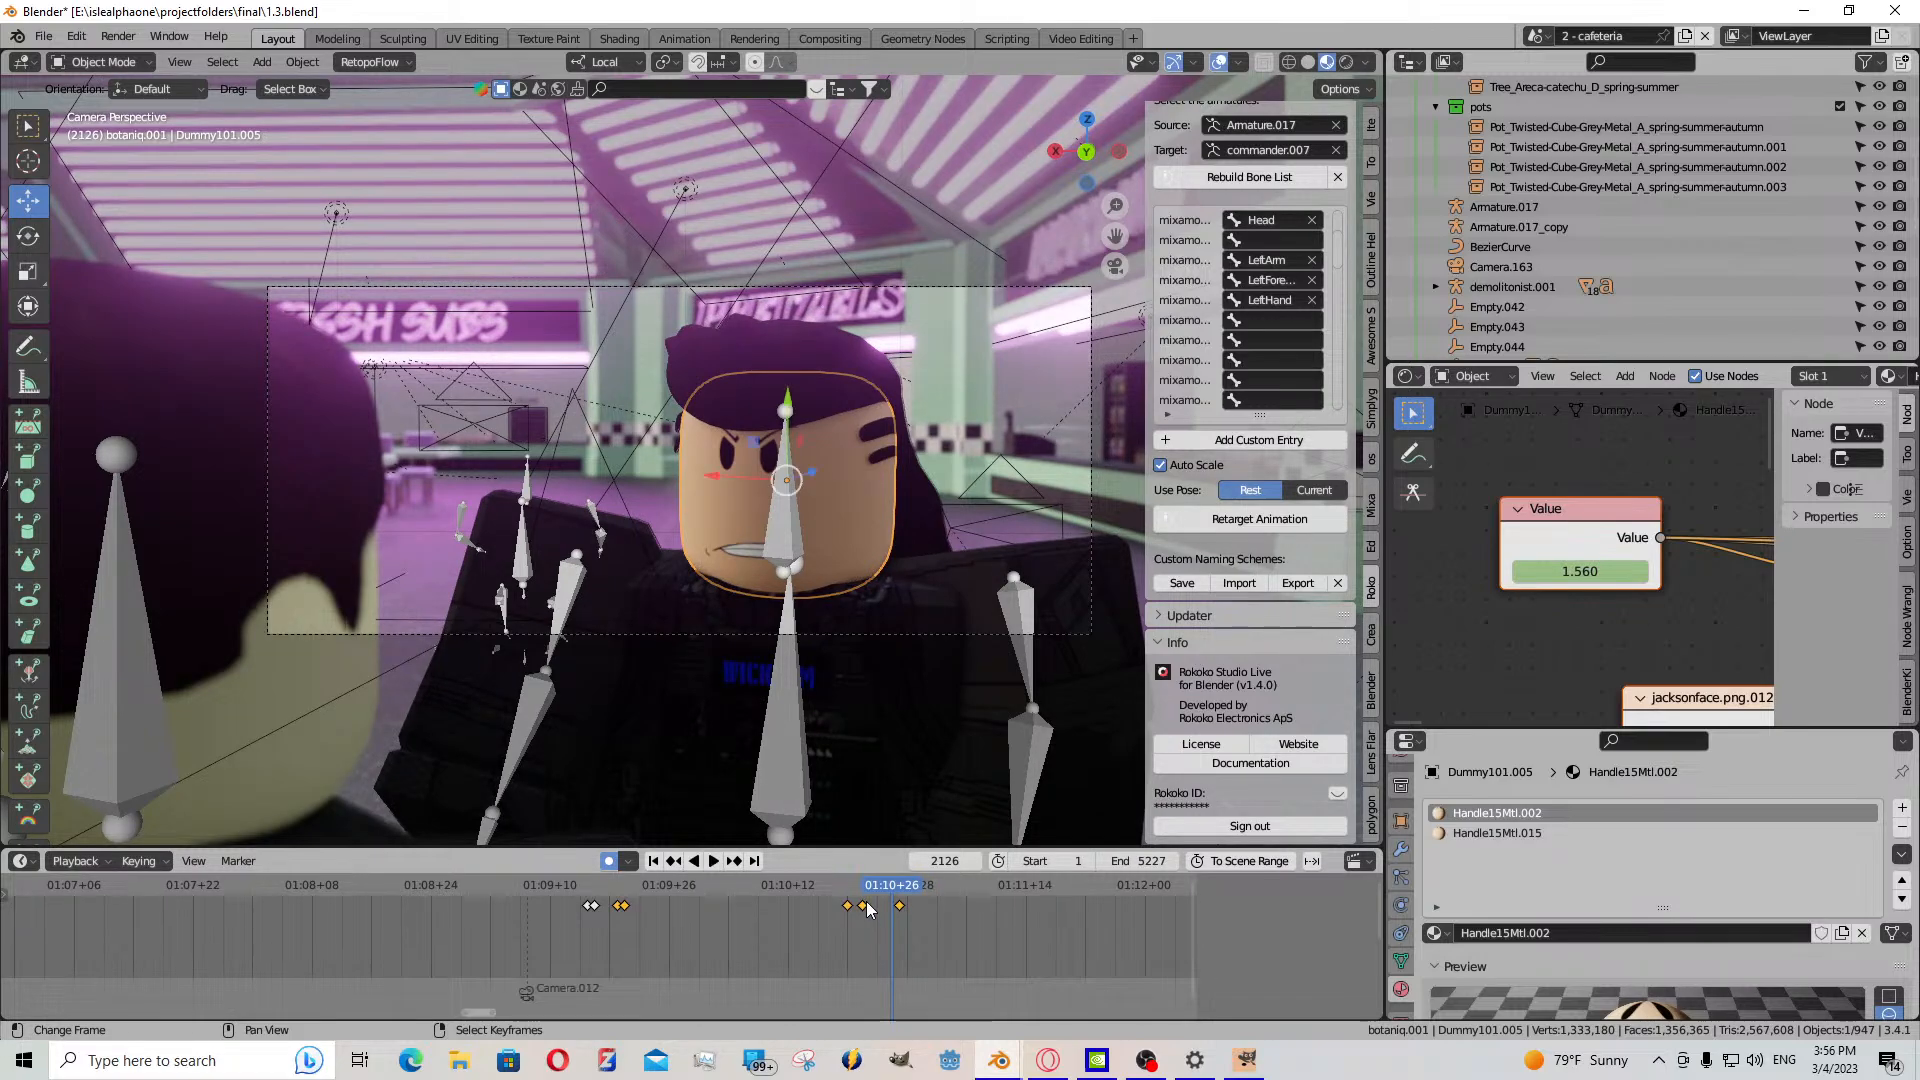
{"action": "key", "text": "ctrl+v"}
- Move the 3.800 keyframe at frame 2122 to frame 2121, then replay the mouth change up to frame 2127
{"action": "scroll", "coordinate": [590, 940], "scroll_direction": "up", "scroll_amount": 3}
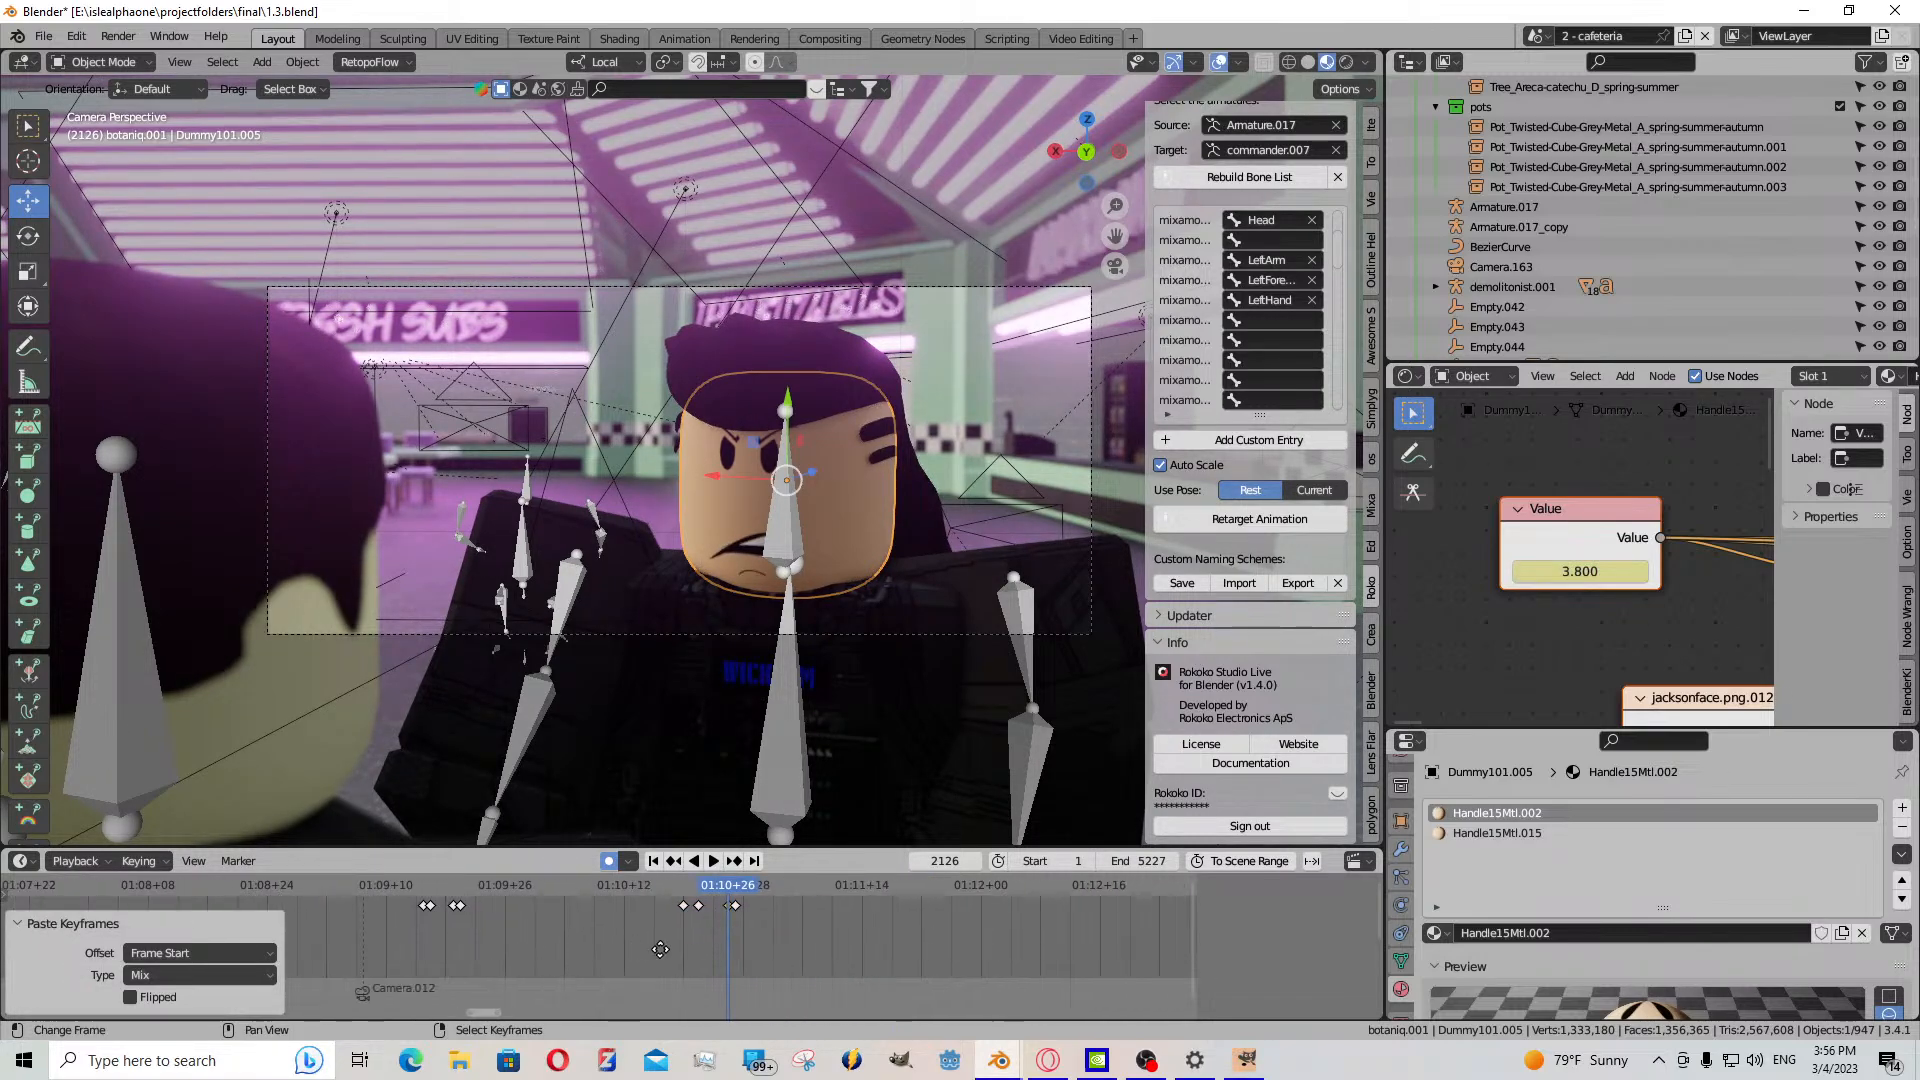
{"action": "left_click_drag", "start_coordinate": [635, 910], "coordinate": [613, 922]}
{"action": "left_click", "coordinate": [607, 912]}
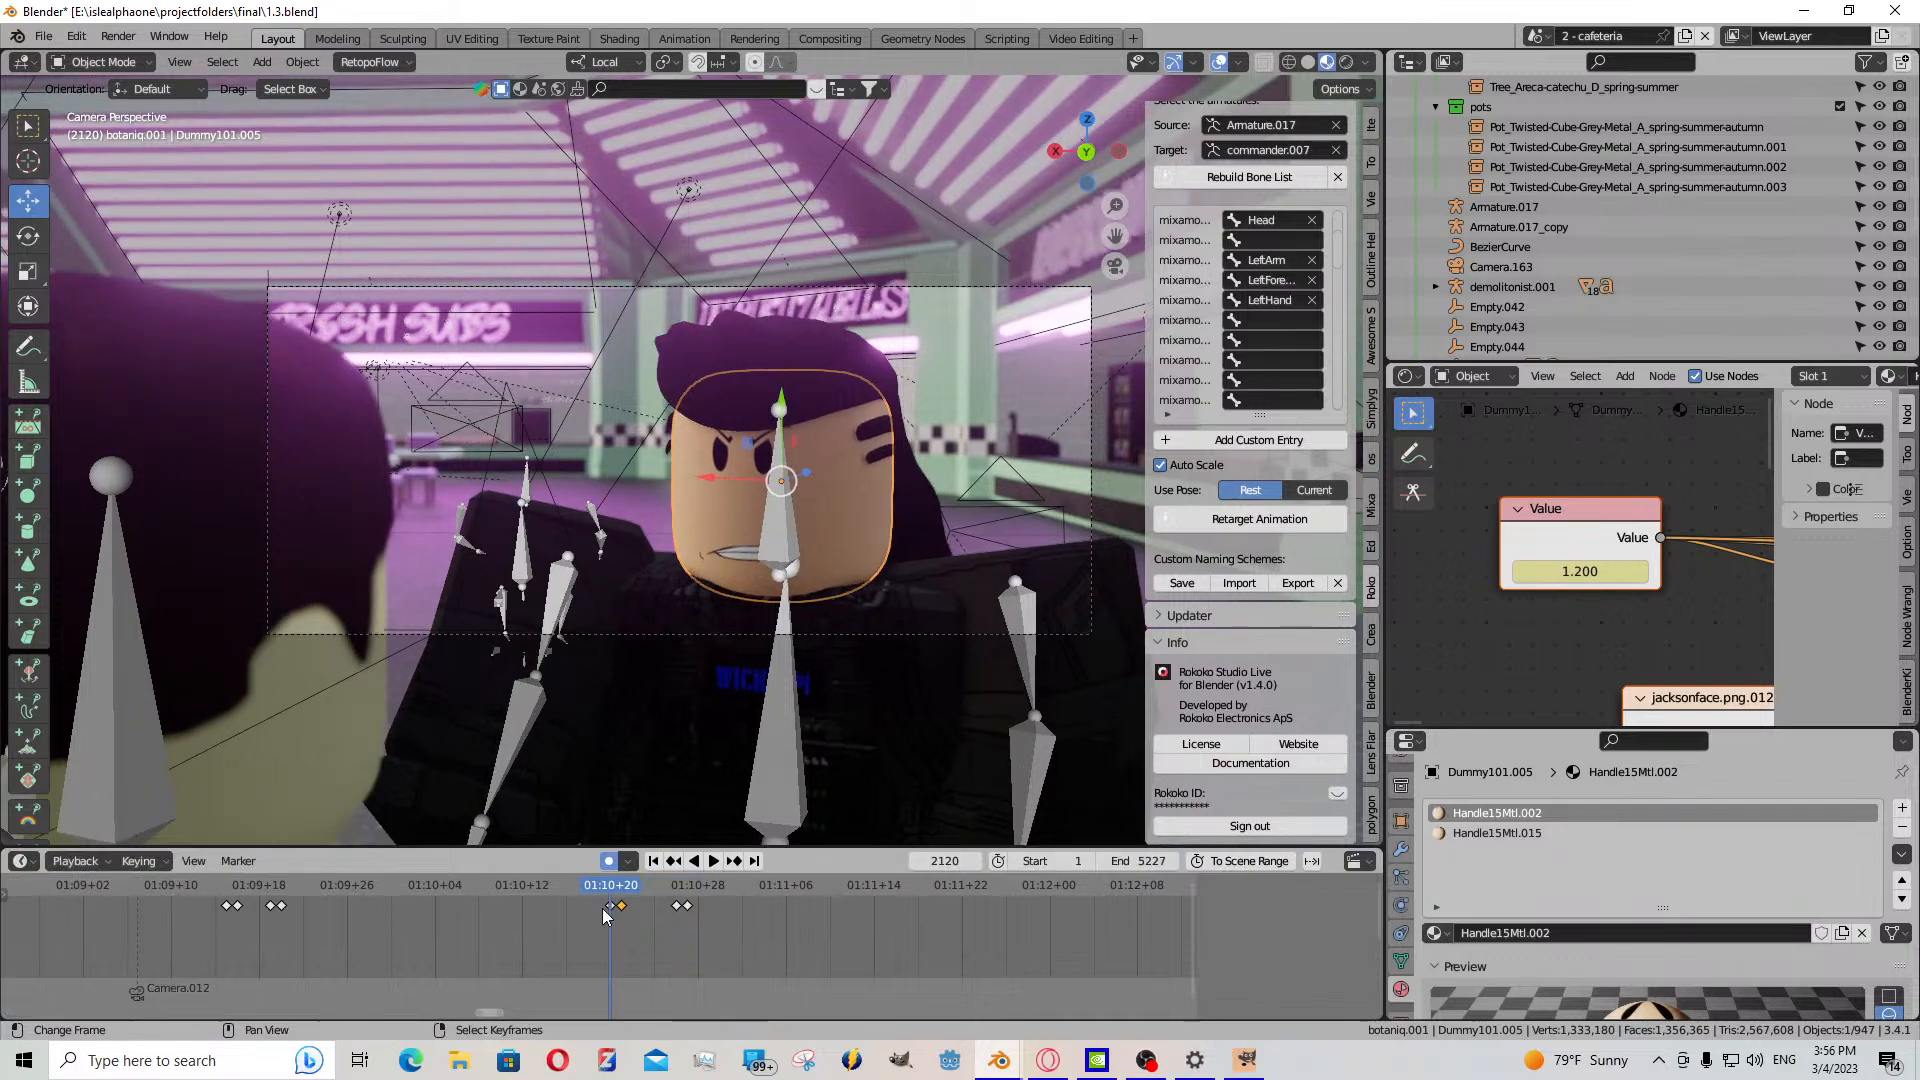
{"action": "left_click", "coordinate": [715, 860]}
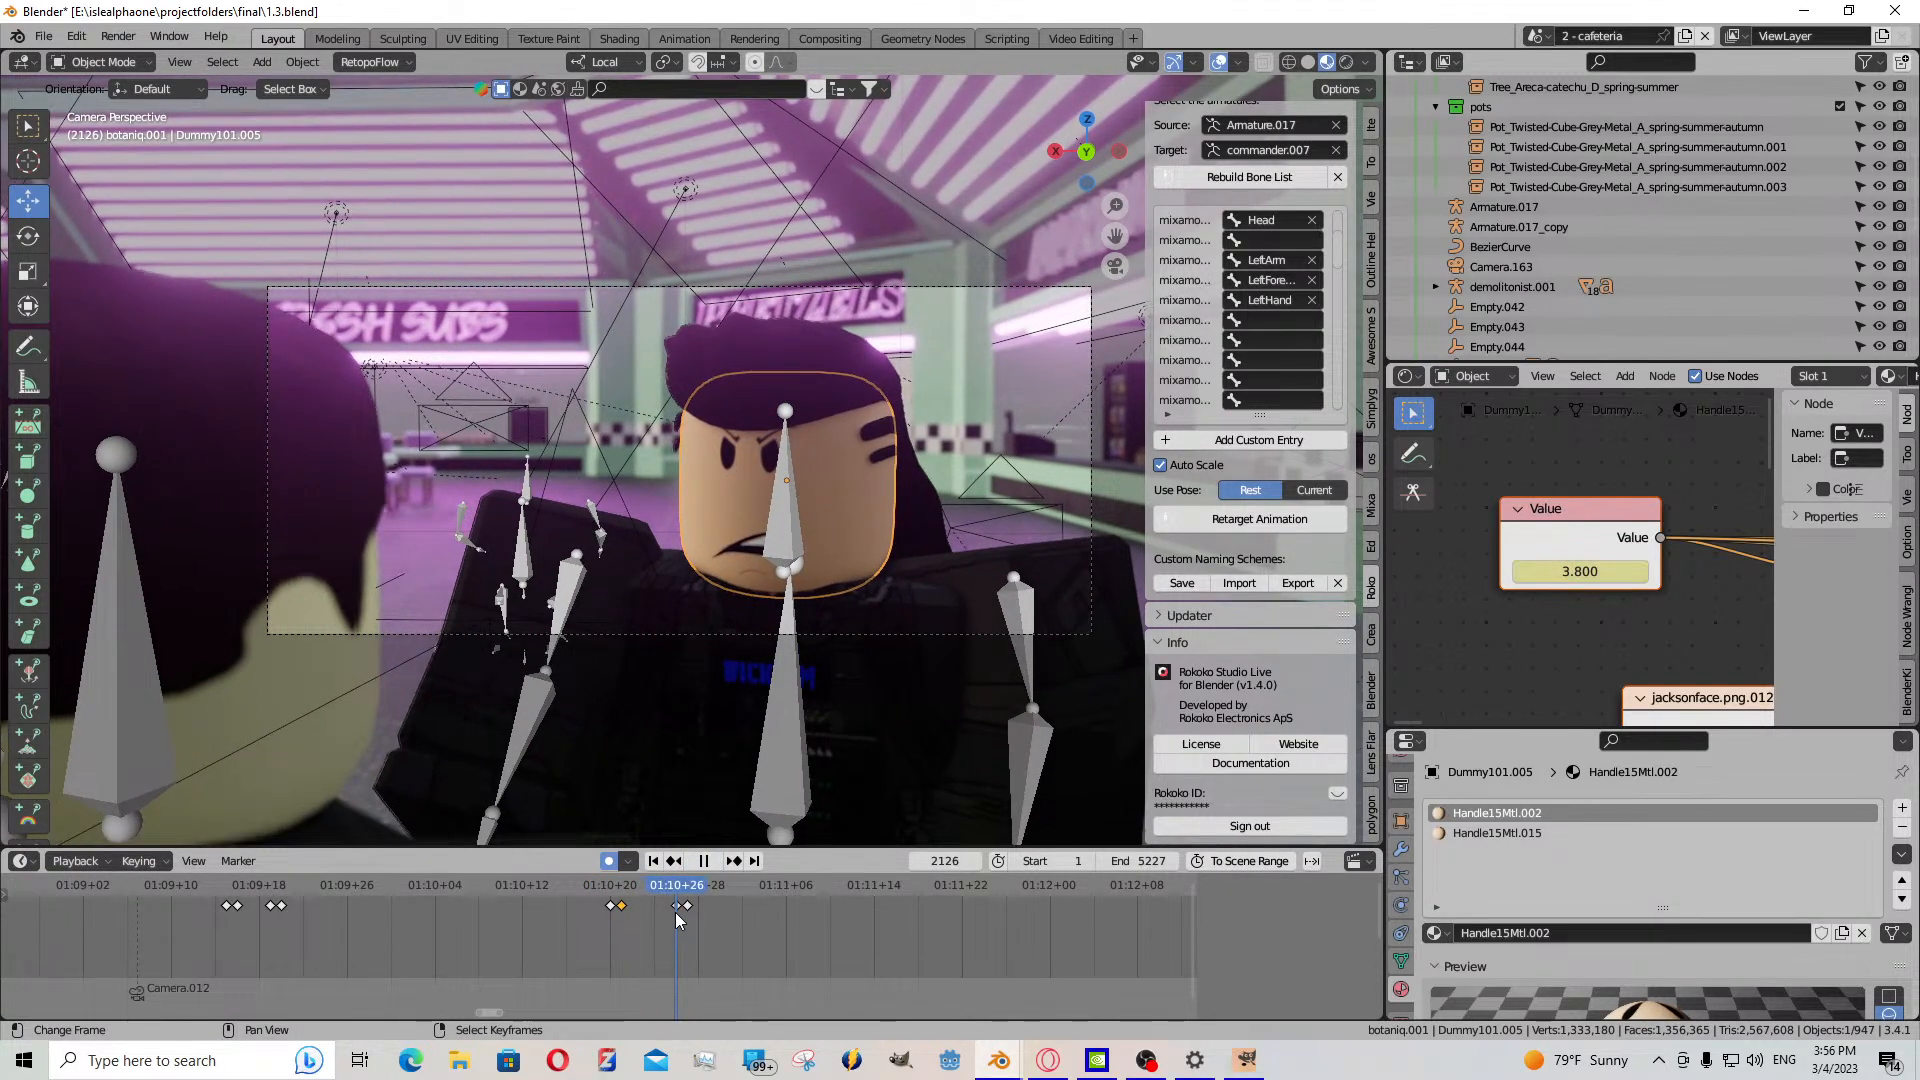
{"action": "key", "text": "space"}
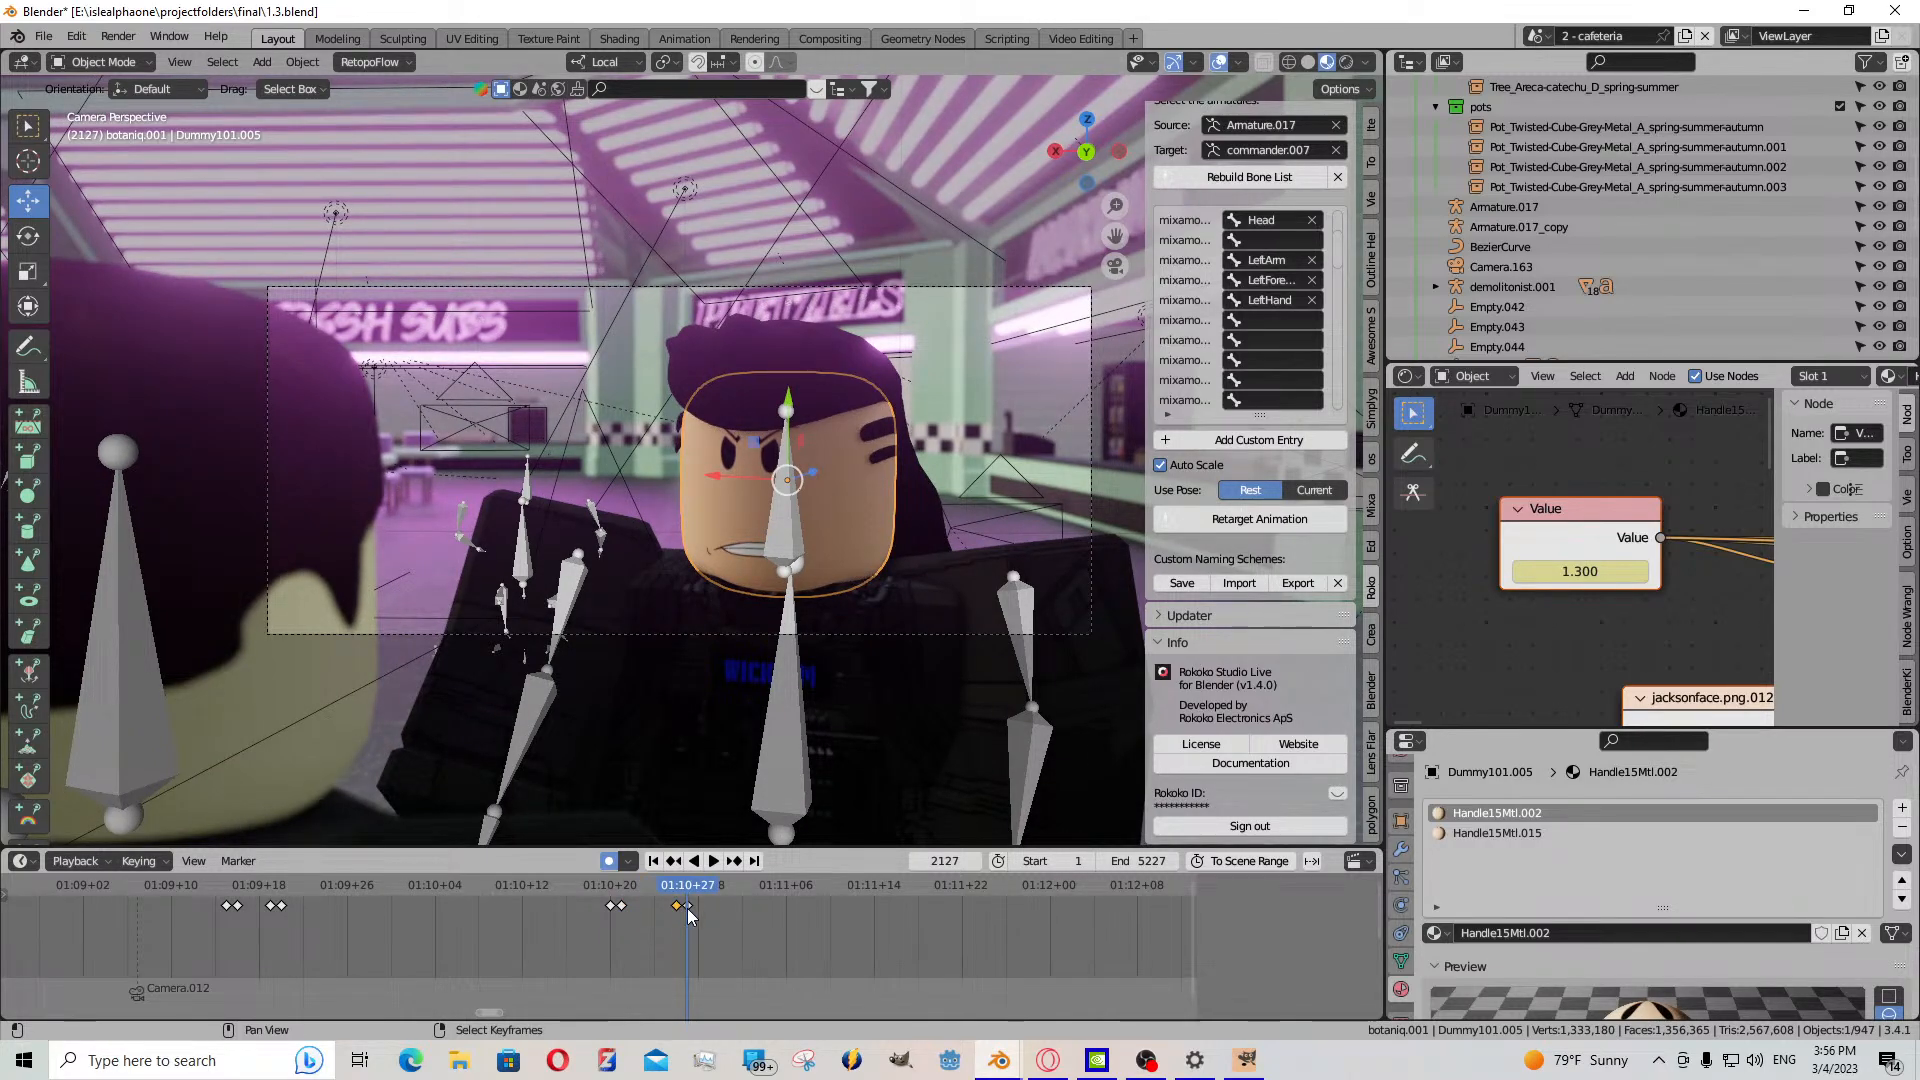
- Shift the keyframe pair at frames 2126 and 2127 one frame earlier, and keyframe the Value node at 10.900 on frame 2128
{"action": "key", "text": "g"}
{"action": "left_click", "coordinate": [603, 914]}
{"action": "key", "text": "space"}
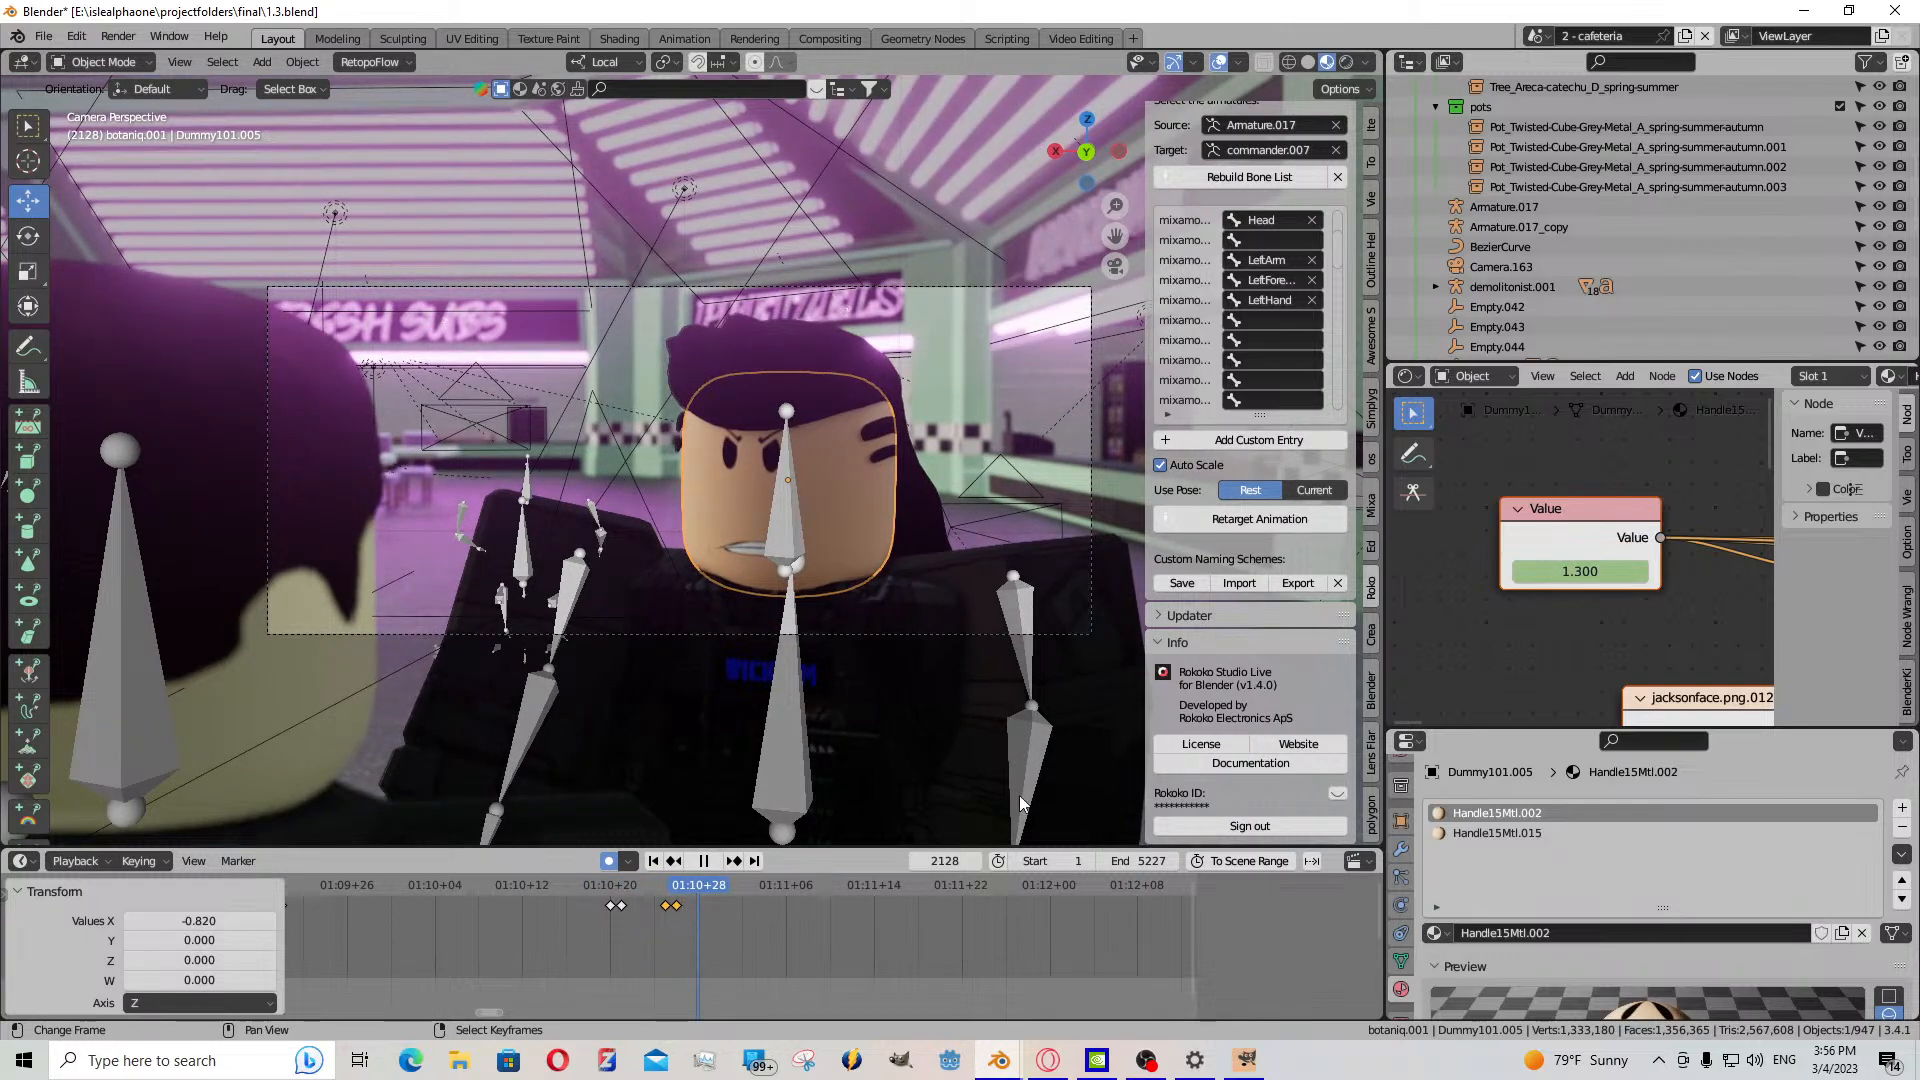
{"action": "key", "text": "space"}
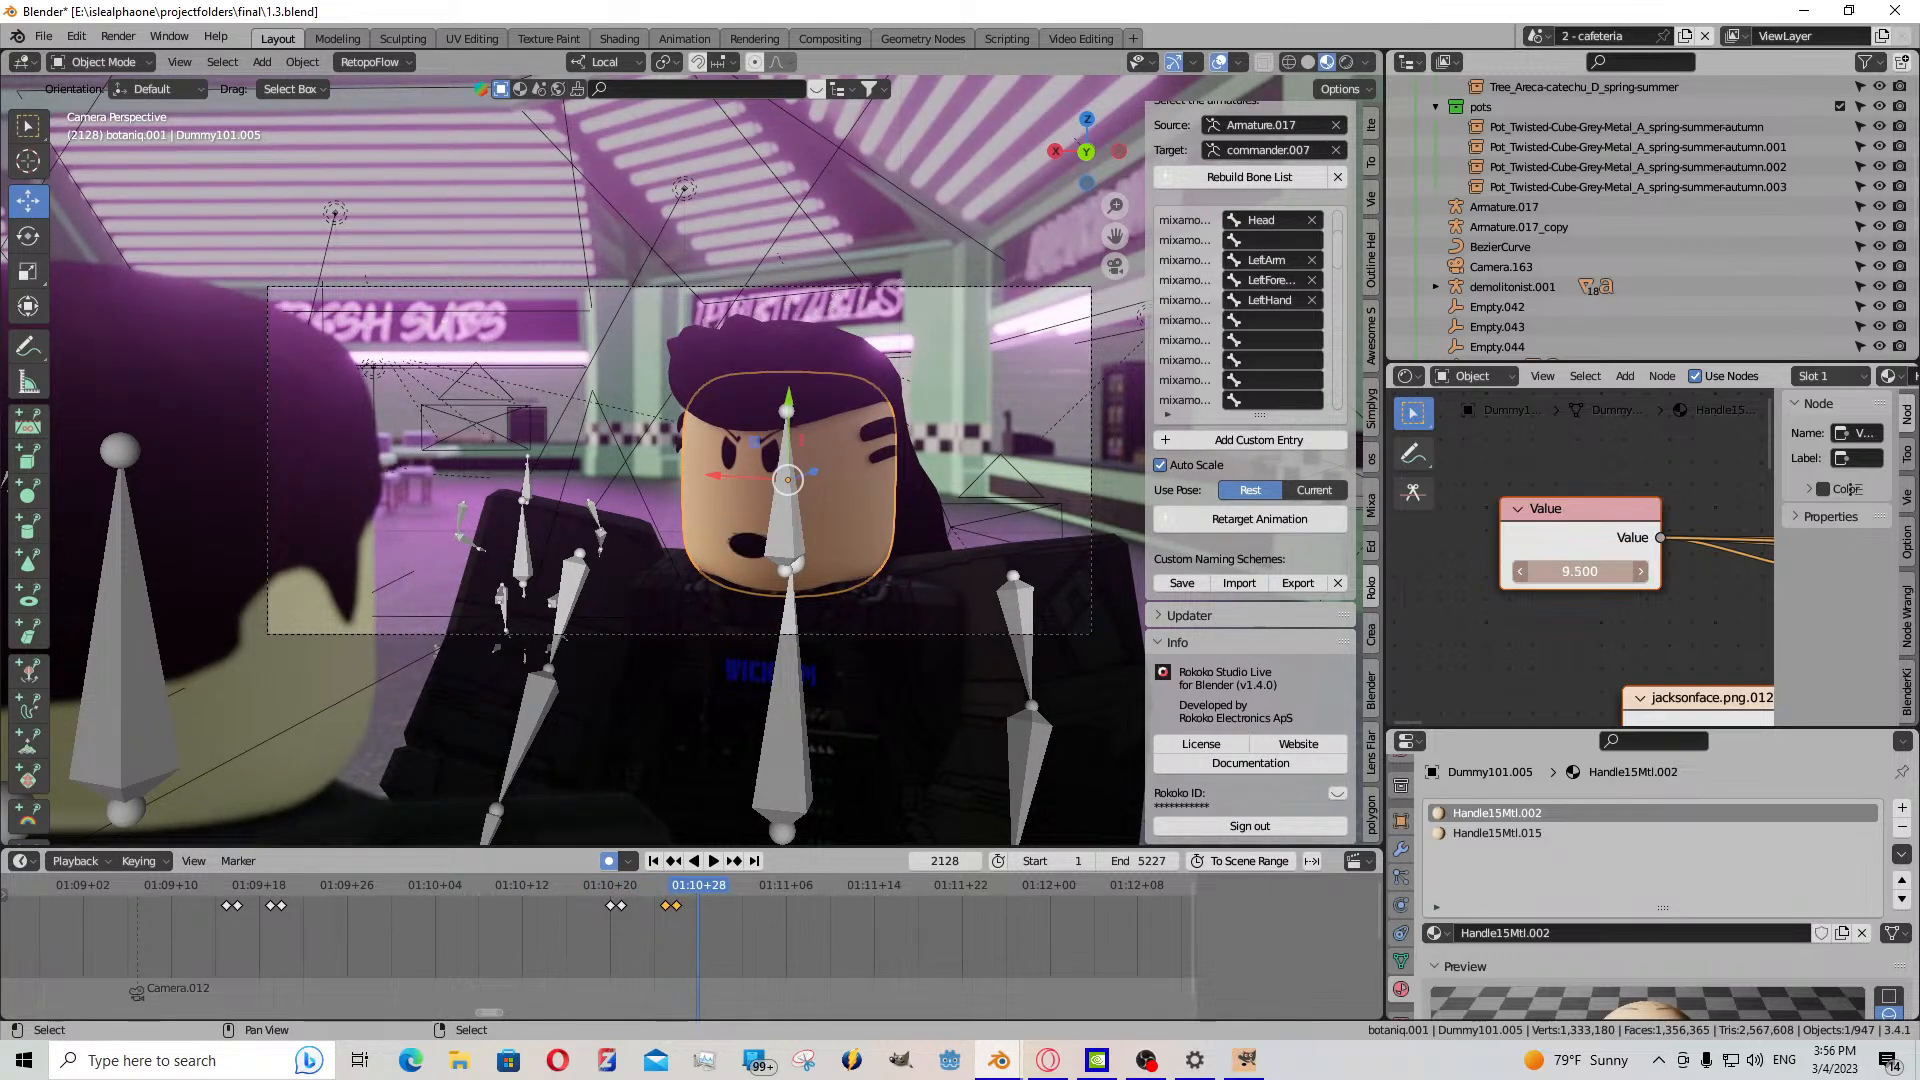
{"action": "key", "text": "i"}
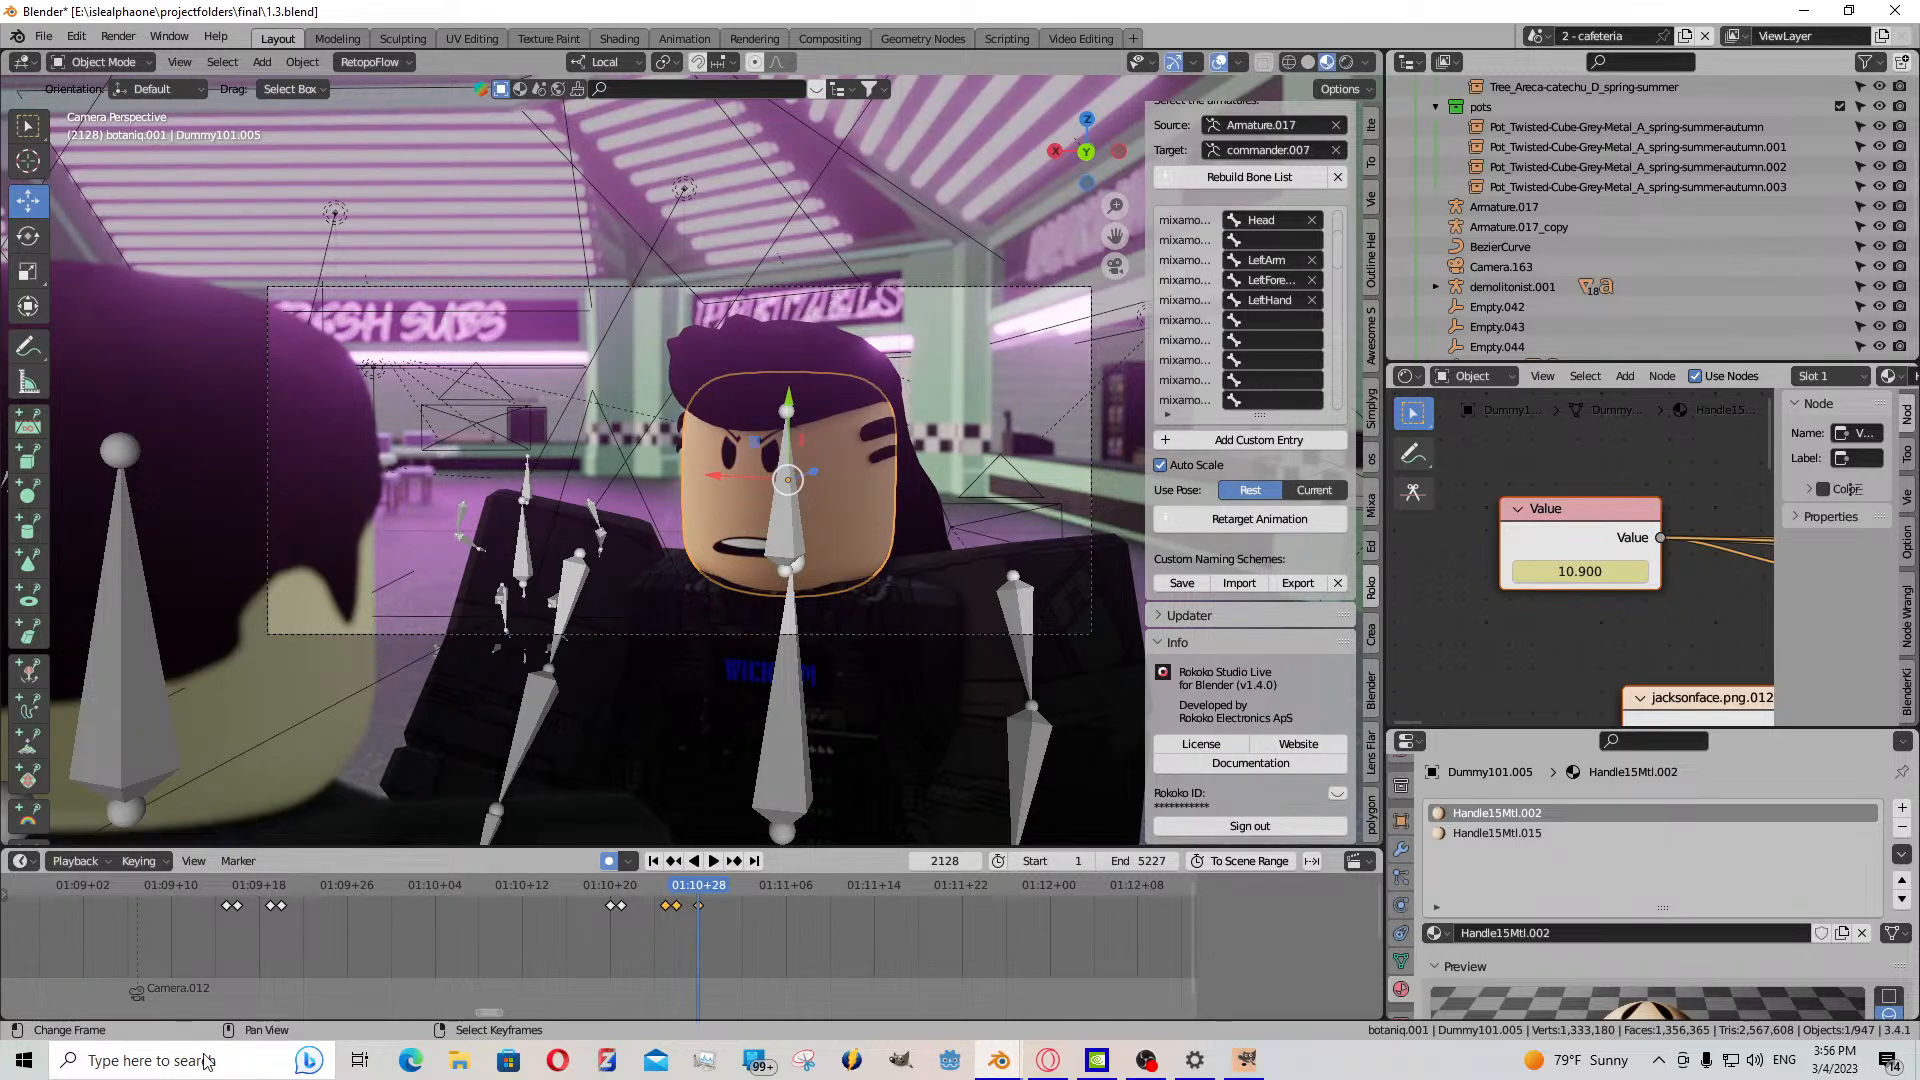
- Copy the 1.300 keyframe from frame 2126 to frame 2127 to hold the mouth shape
{"action": "left_click", "coordinate": [688, 920]}
{"action": "key", "text": "space"}
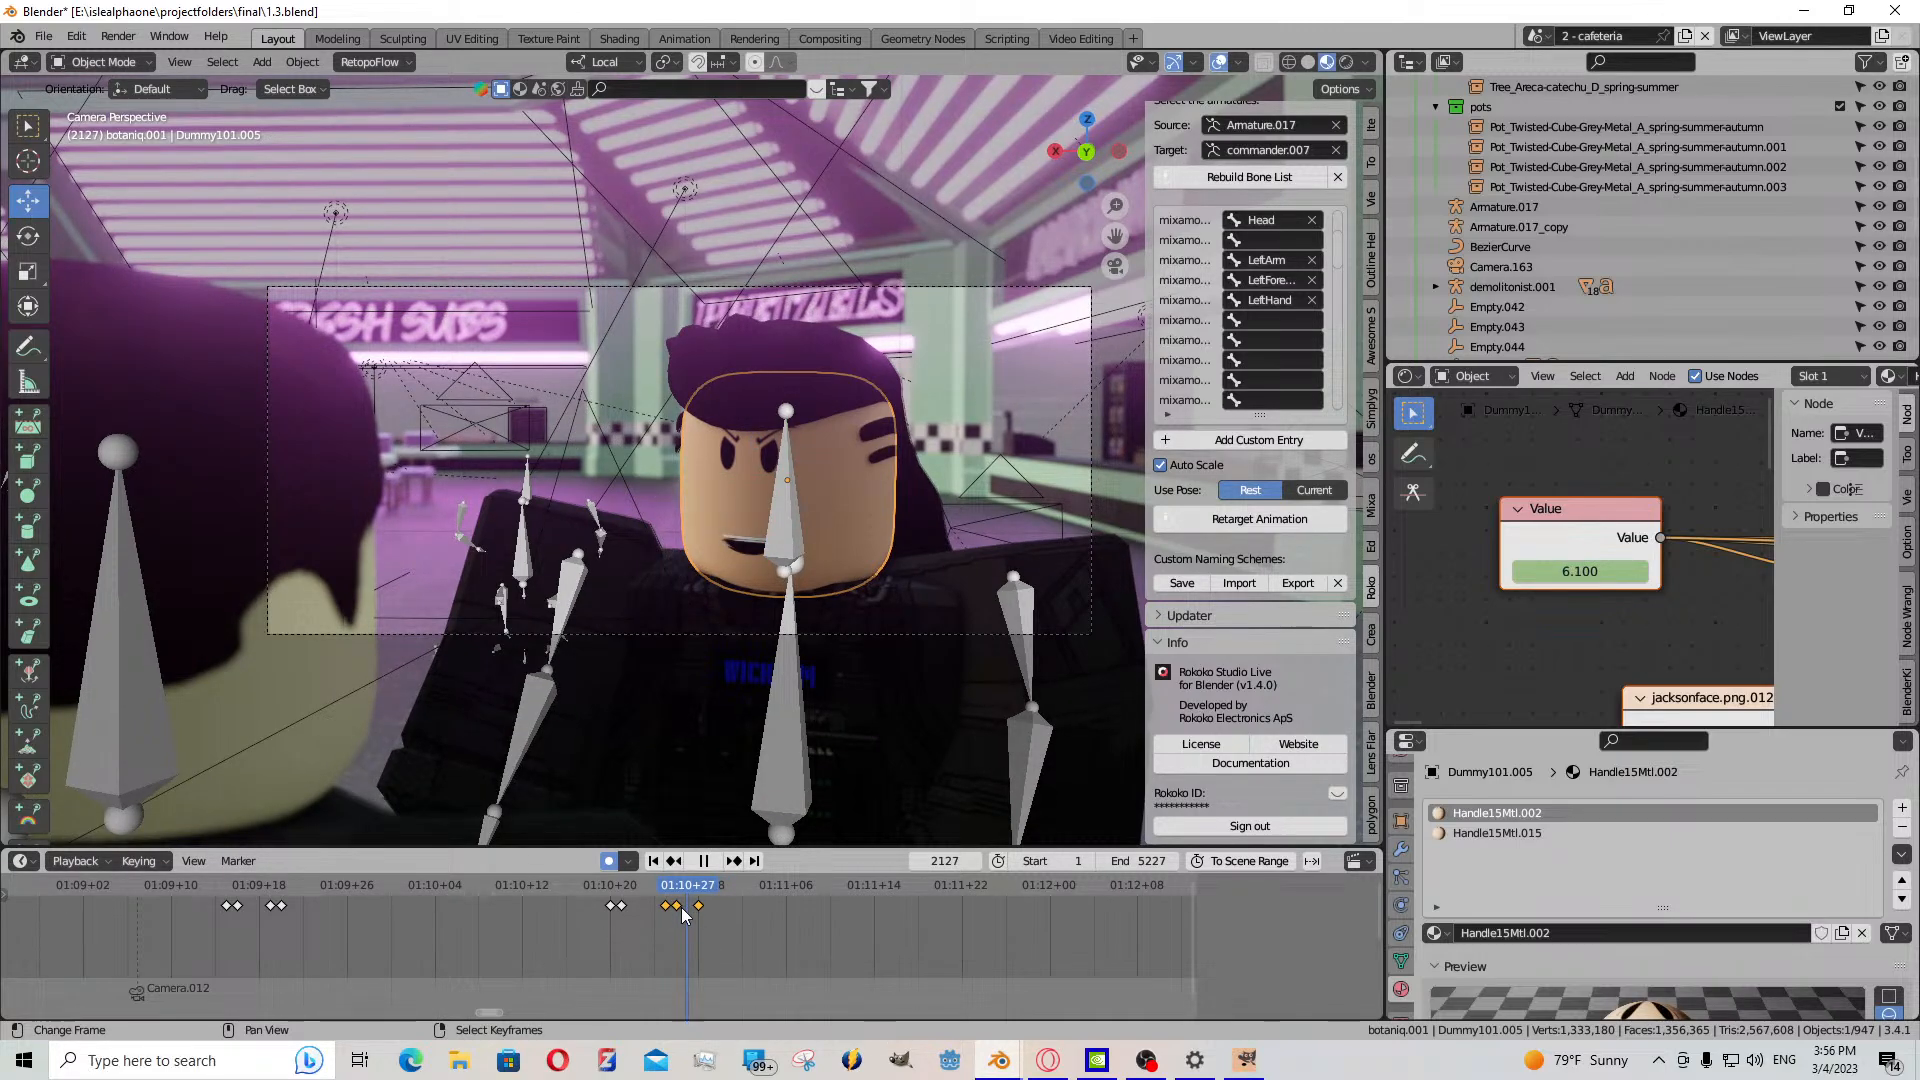
{"action": "key", "text": "space"}
{"action": "left_click", "coordinate": [677, 906]}
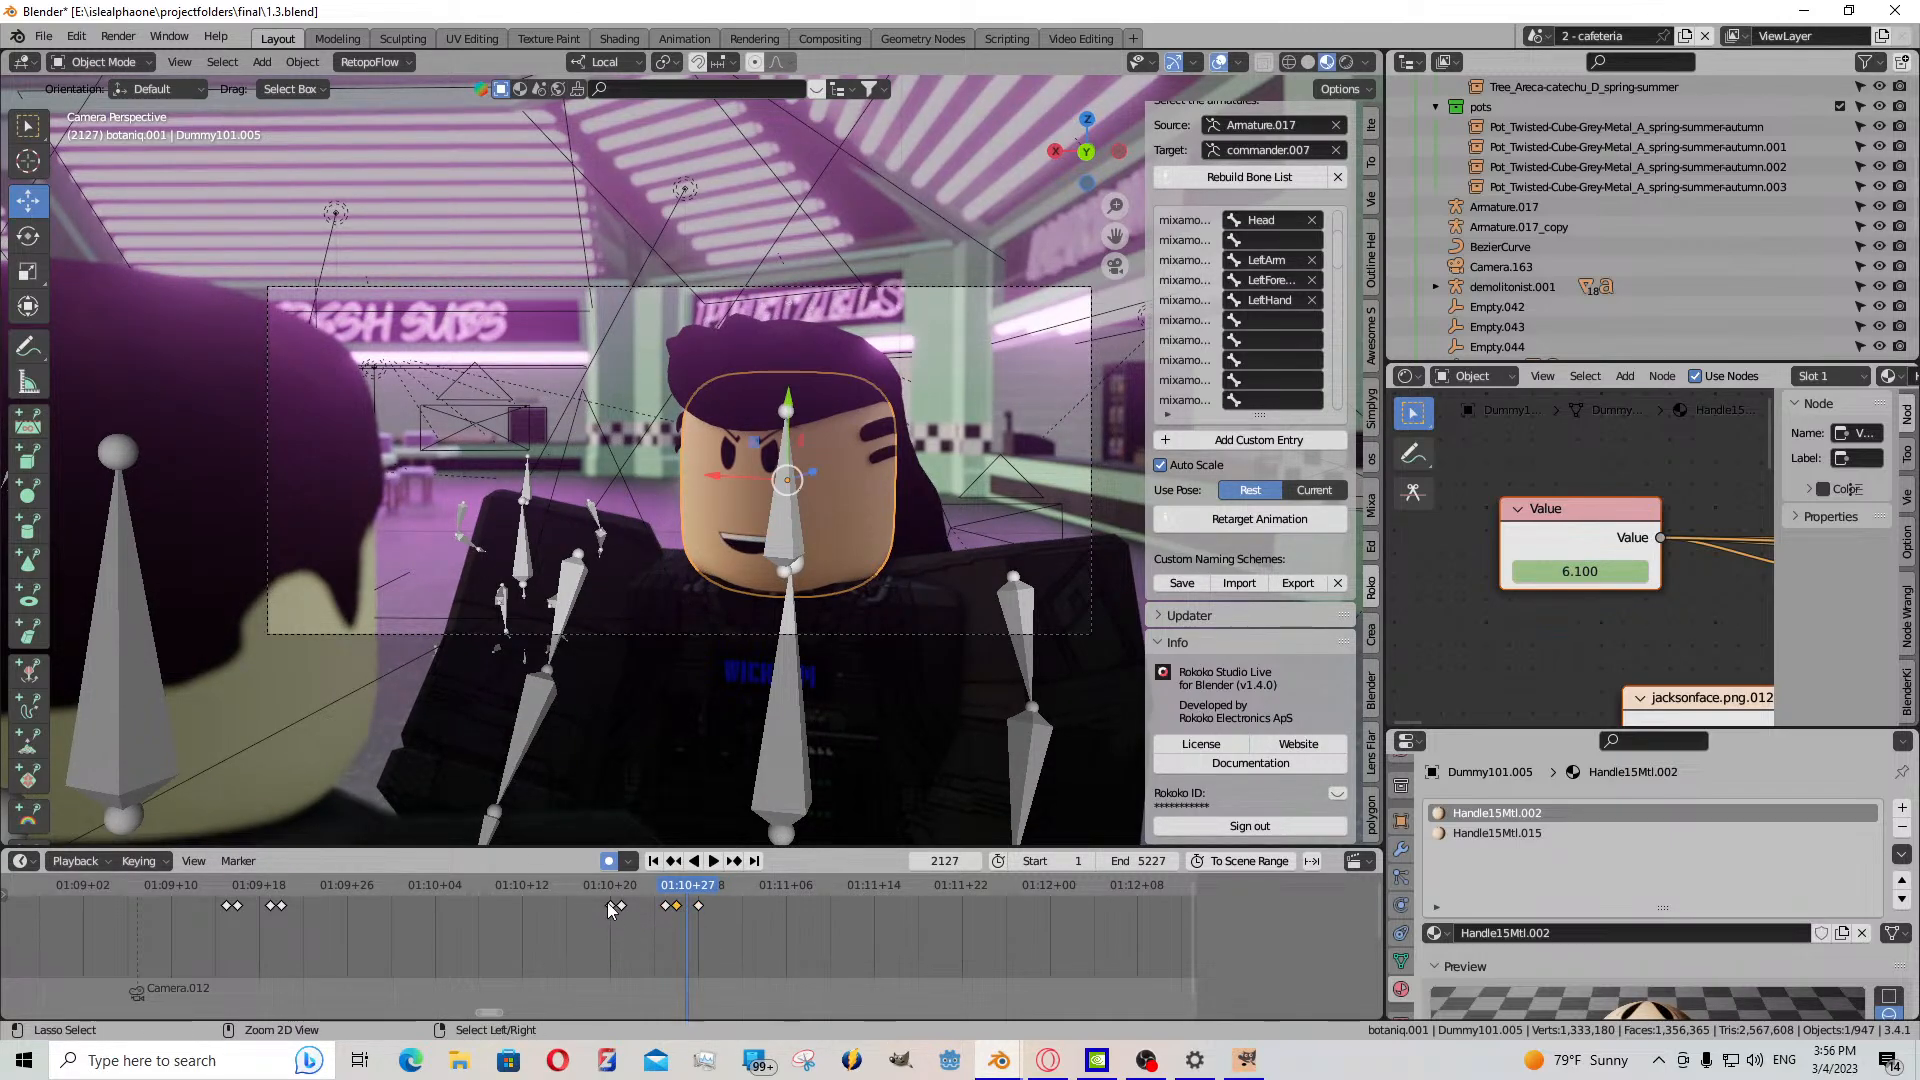
{"action": "key", "text": "i"}
- Shift the keyframe pair at frames 2127 and 2128 one frame later, and keyframe the Value node at 1.800 on frame 2131
{"action": "key", "text": "Right"}
{"action": "key", "text": "Right"}
{"action": "key", "text": "Right"}
{"action": "key", "text": "Right"}
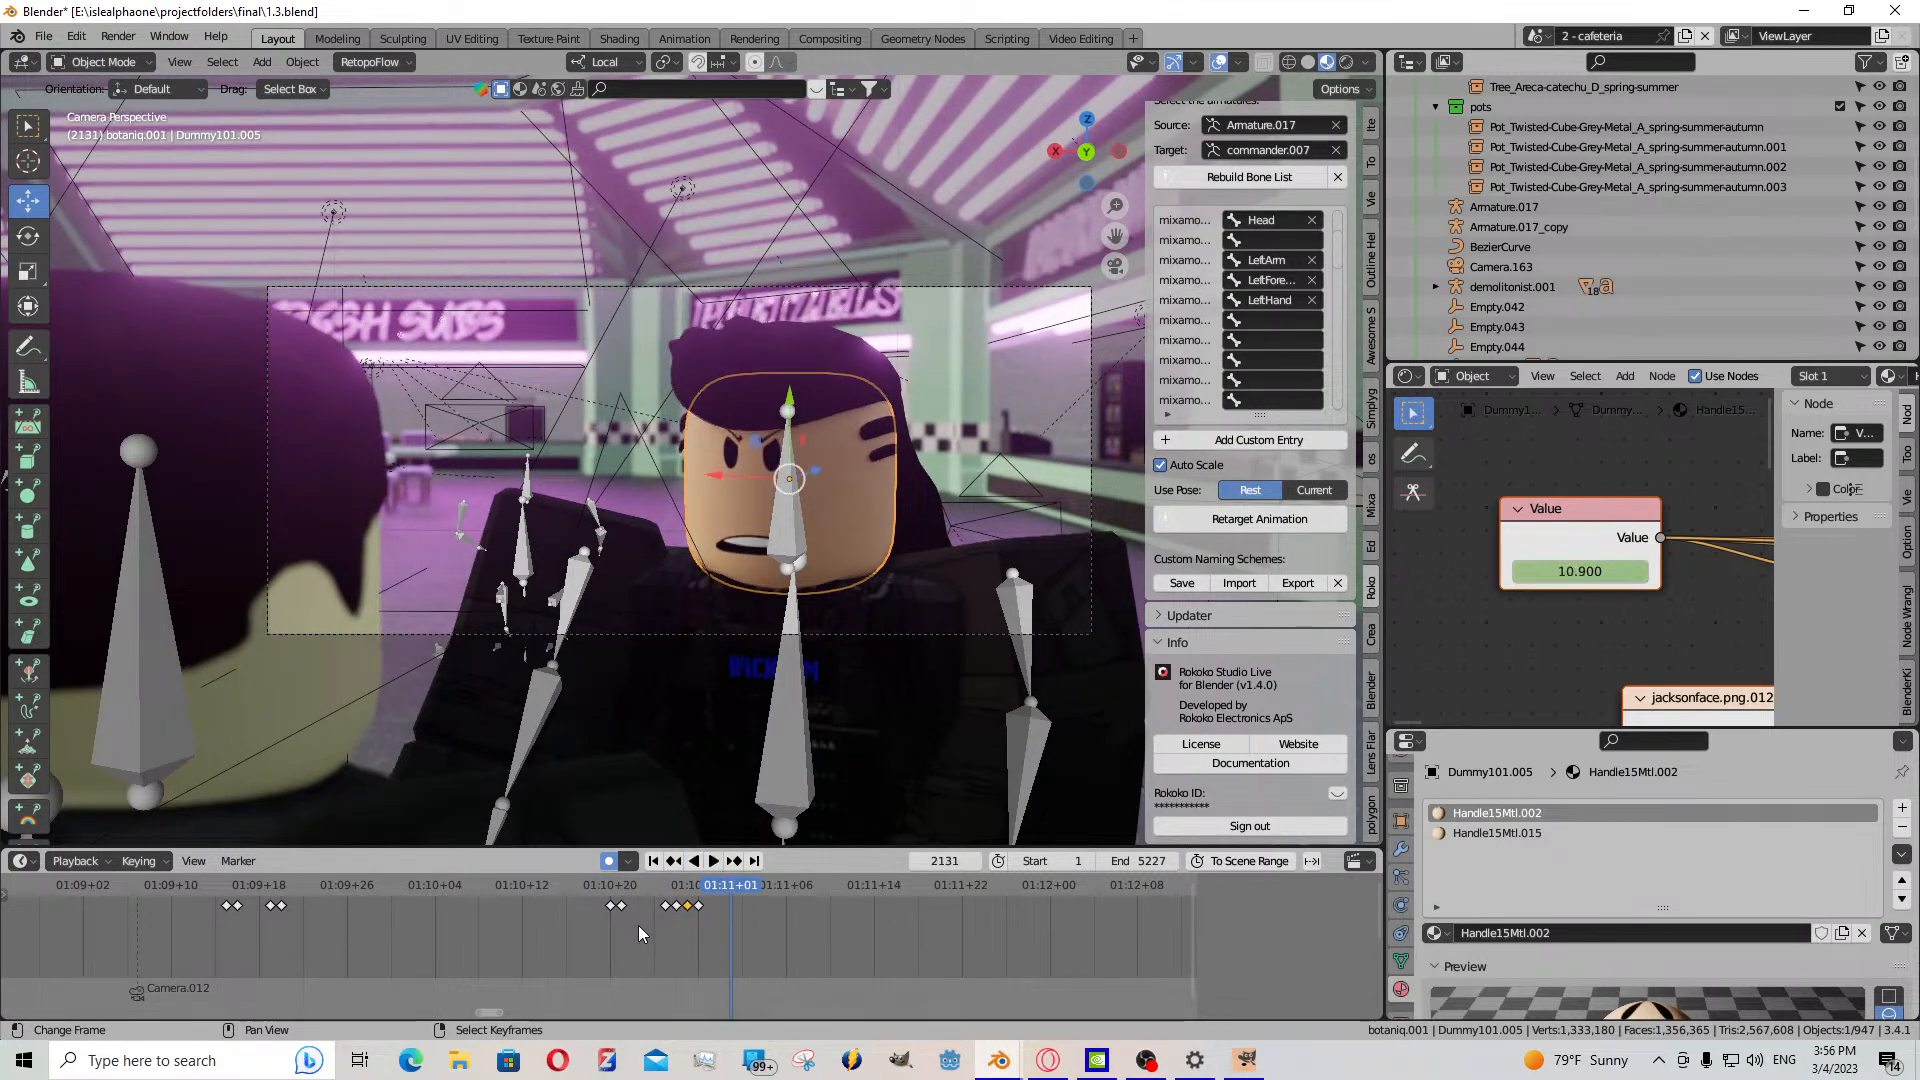
{"action": "left_click_drag", "start_coordinate": [638, 926], "coordinate": [729, 914]}
{"action": "left_click", "coordinate": [706, 914]}
{"action": "left_click_drag", "start_coordinate": [1590, 571], "coordinate": [1560, 571]}
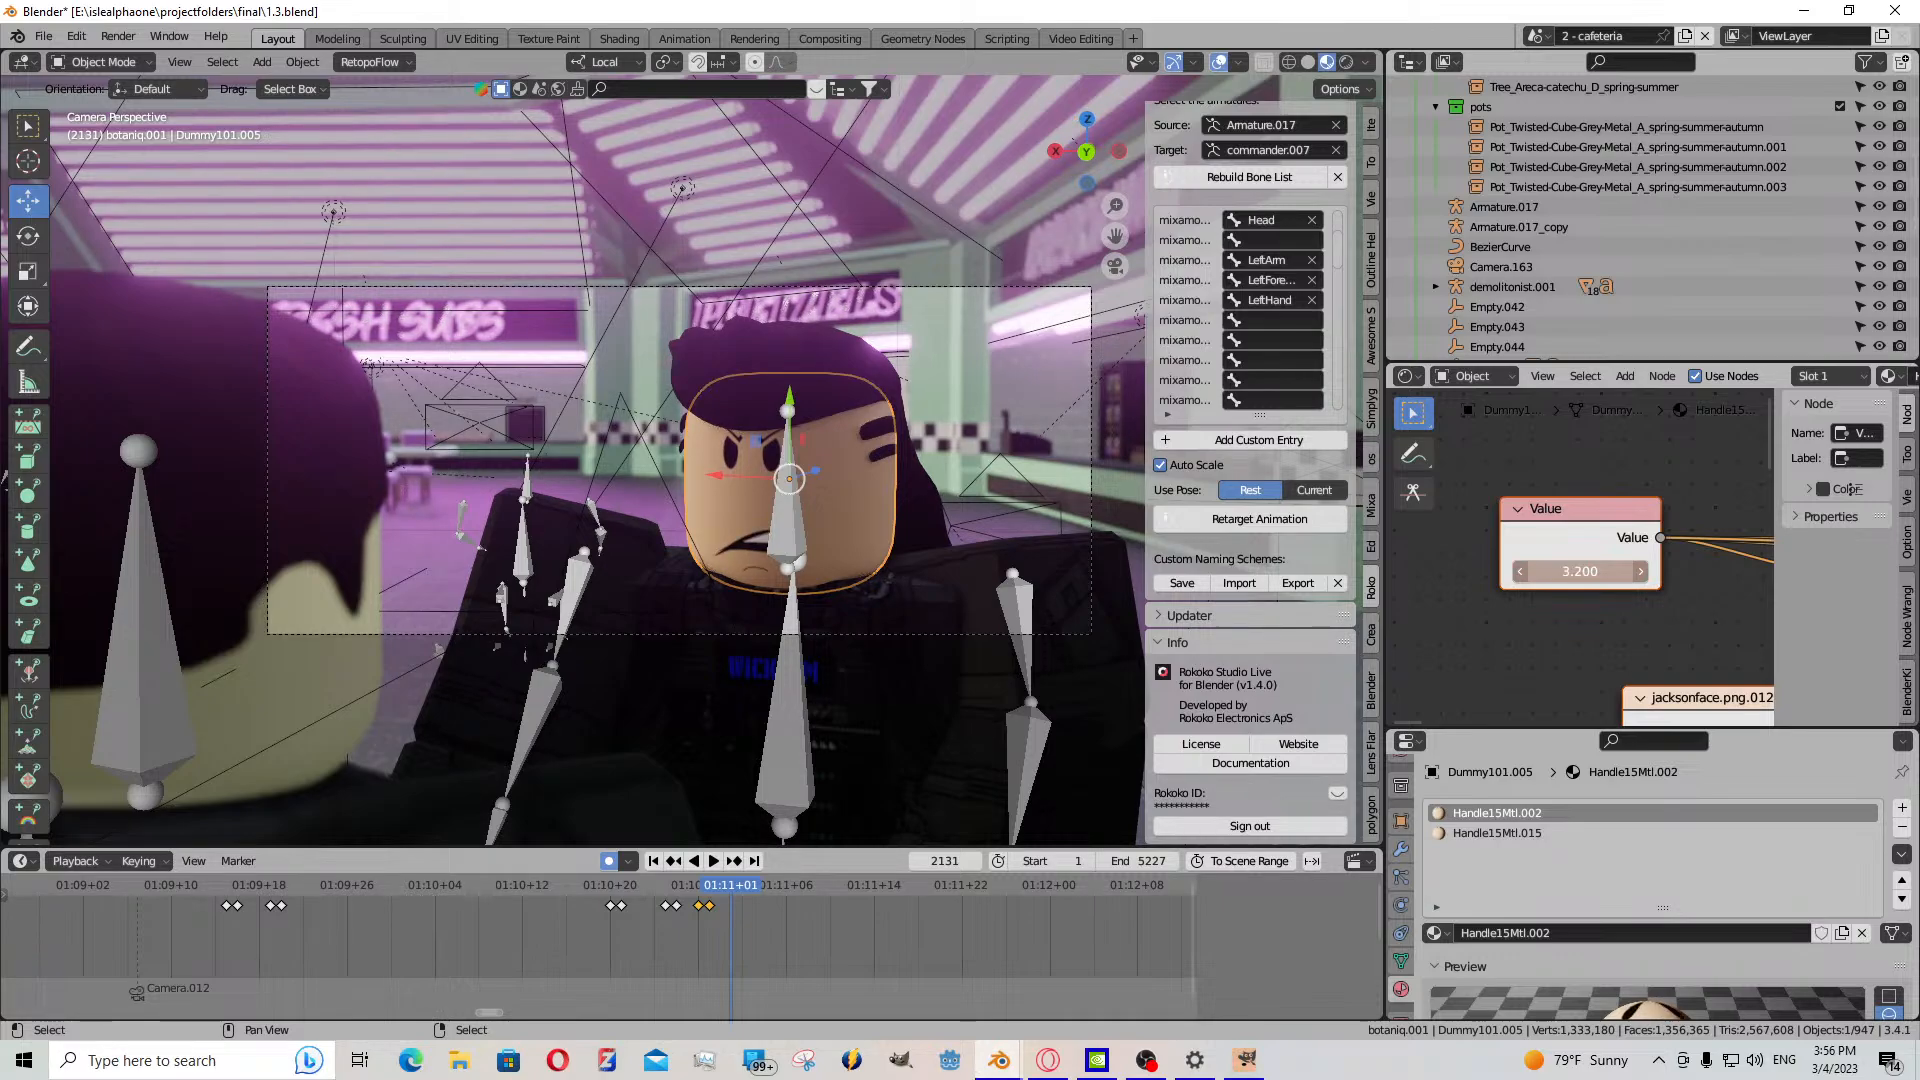
{"action": "key", "text": "i"}
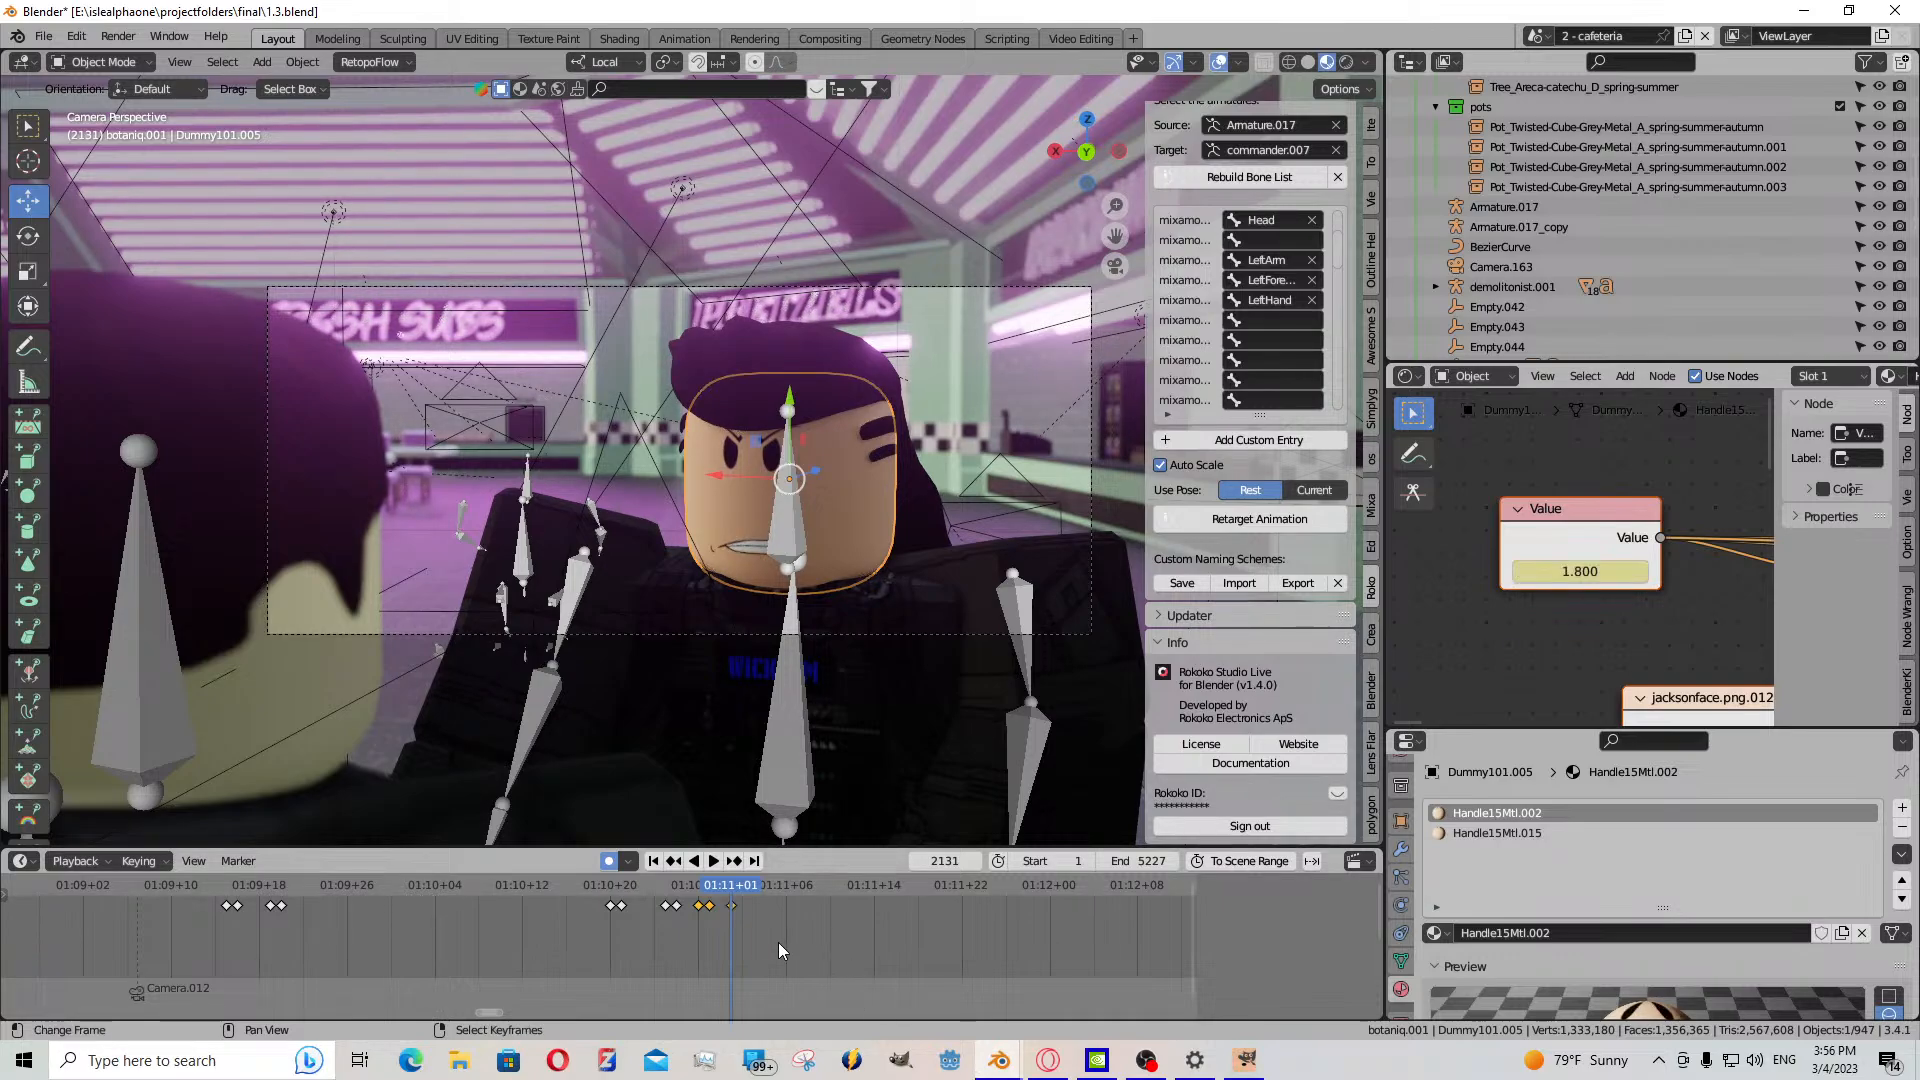
- Move the 1.800 keyframe to frame 2132 and paste a copy of the 10.900 keyframe at frame 2131
{"action": "left_click_drag", "start_coordinate": [734, 904], "coordinate": [710, 908]}
{"action": "left_click", "coordinate": [710, 908]}
{"action": "key", "text": "ctrl+v"}
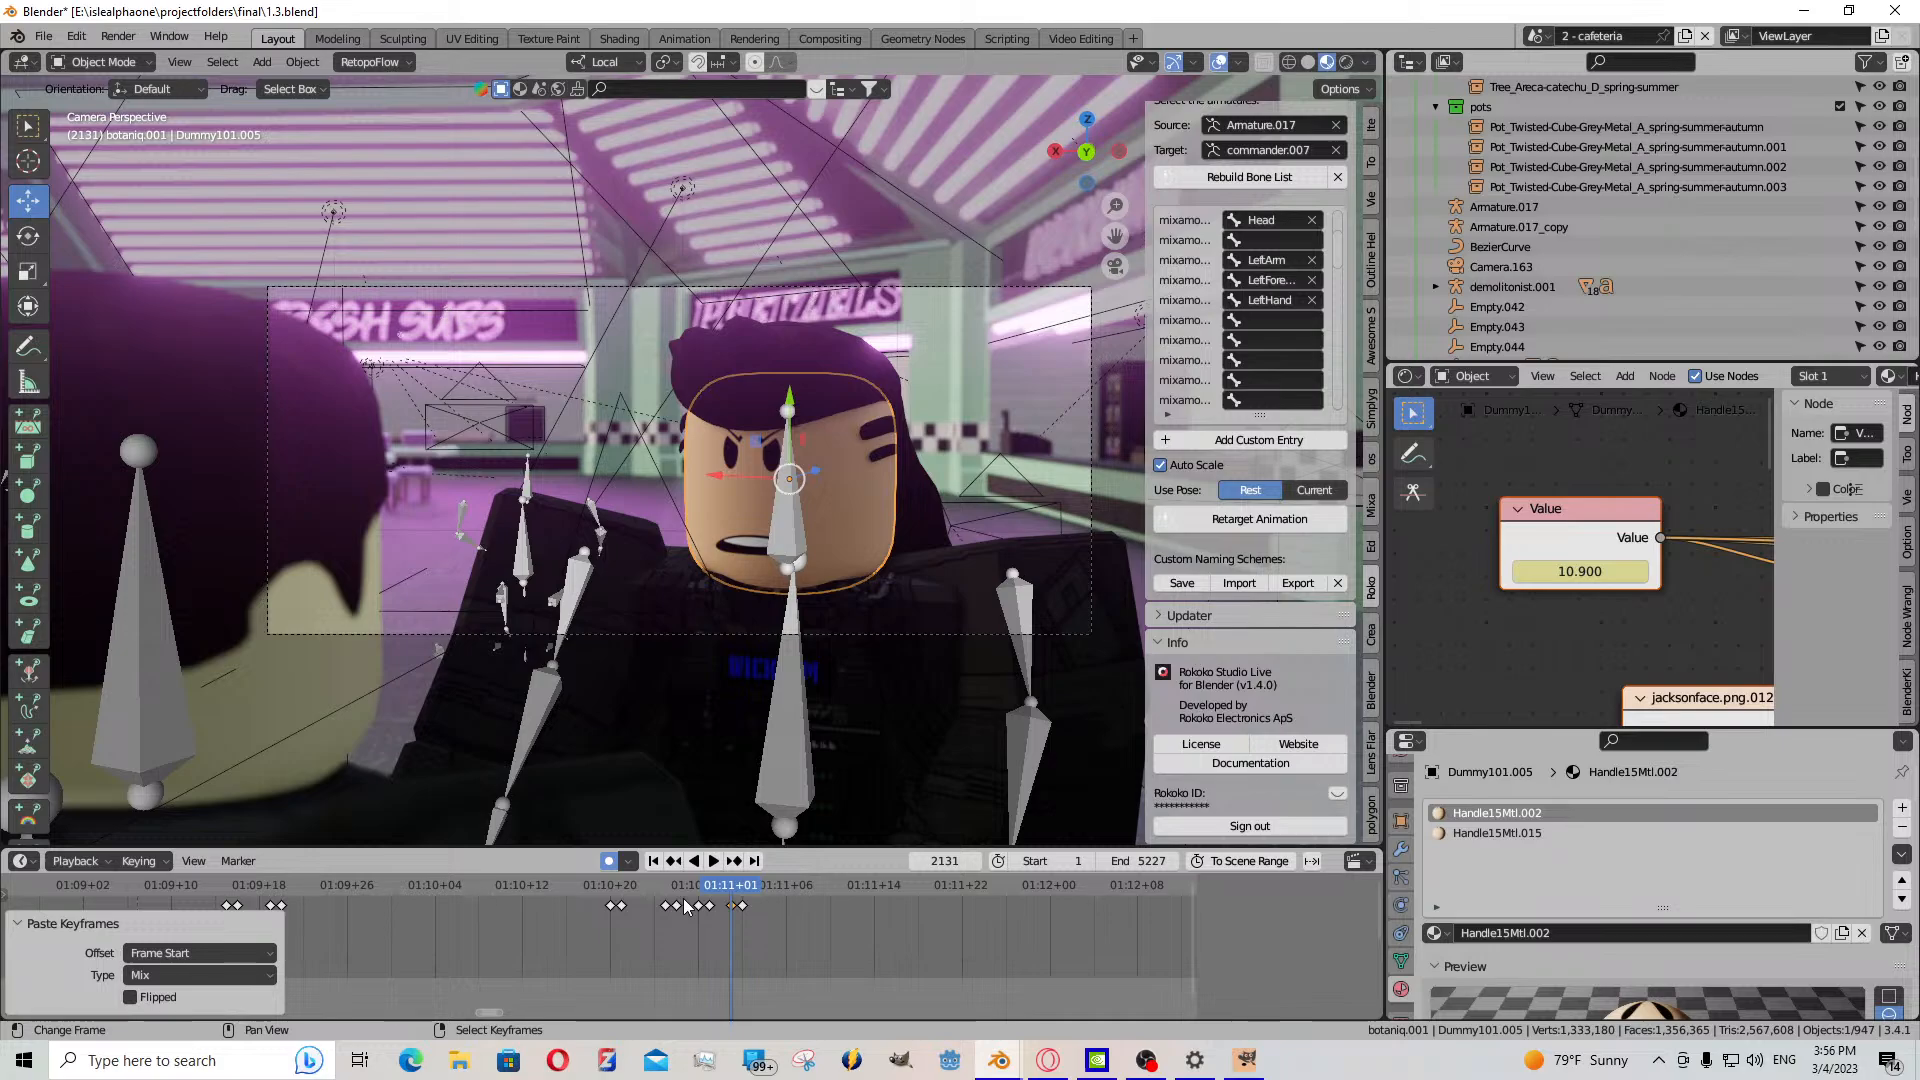
- Play back from frame 2120 and shift the four keyframes between frames 2125 and 2129 one frame earlier
{"action": "left_click", "coordinate": [713, 860]}
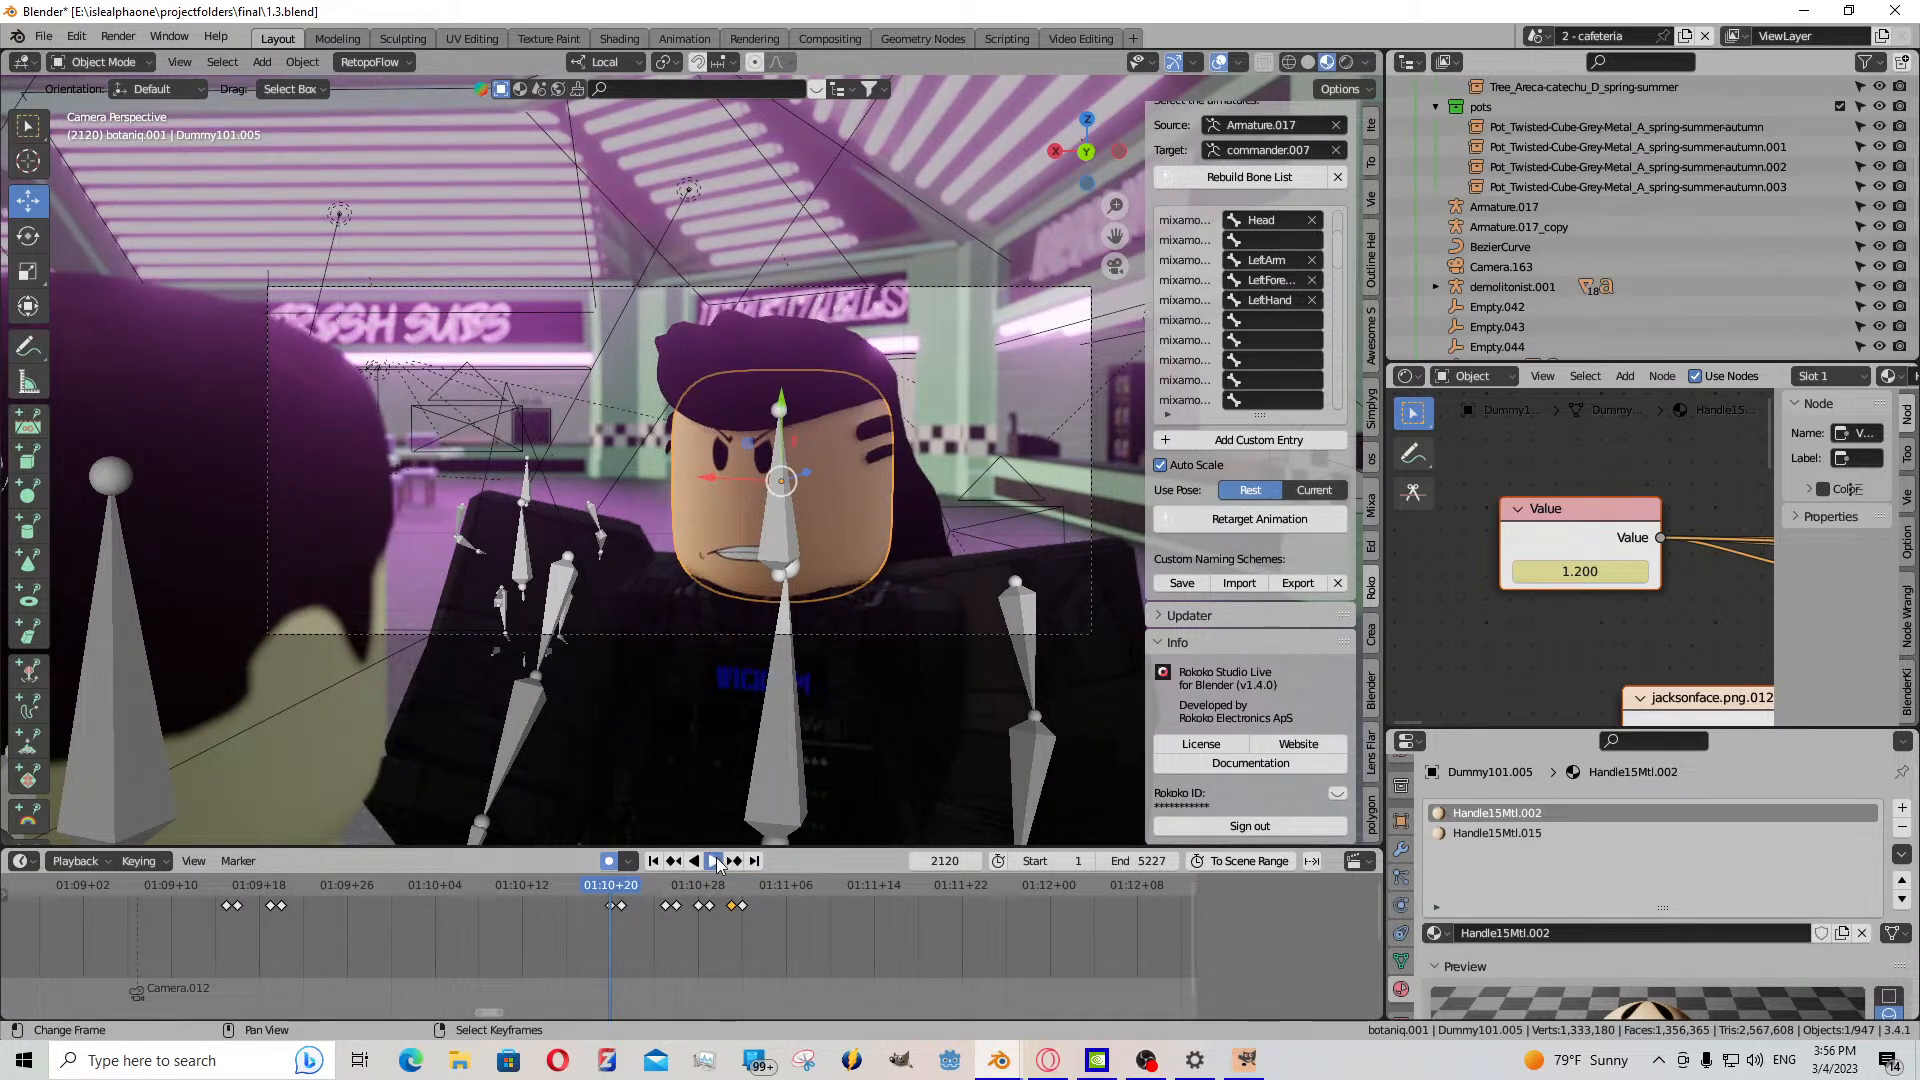
{"action": "left_click_drag", "start_coordinate": [797, 905], "coordinate": [686, 910]}
{"action": "key", "text": "space"}
{"action": "right_click_drag", "start_coordinate": [676, 906], "coordinate": [683, 909]}
{"action": "key", "text": "alt+a"}
{"action": "key", "text": "b"}
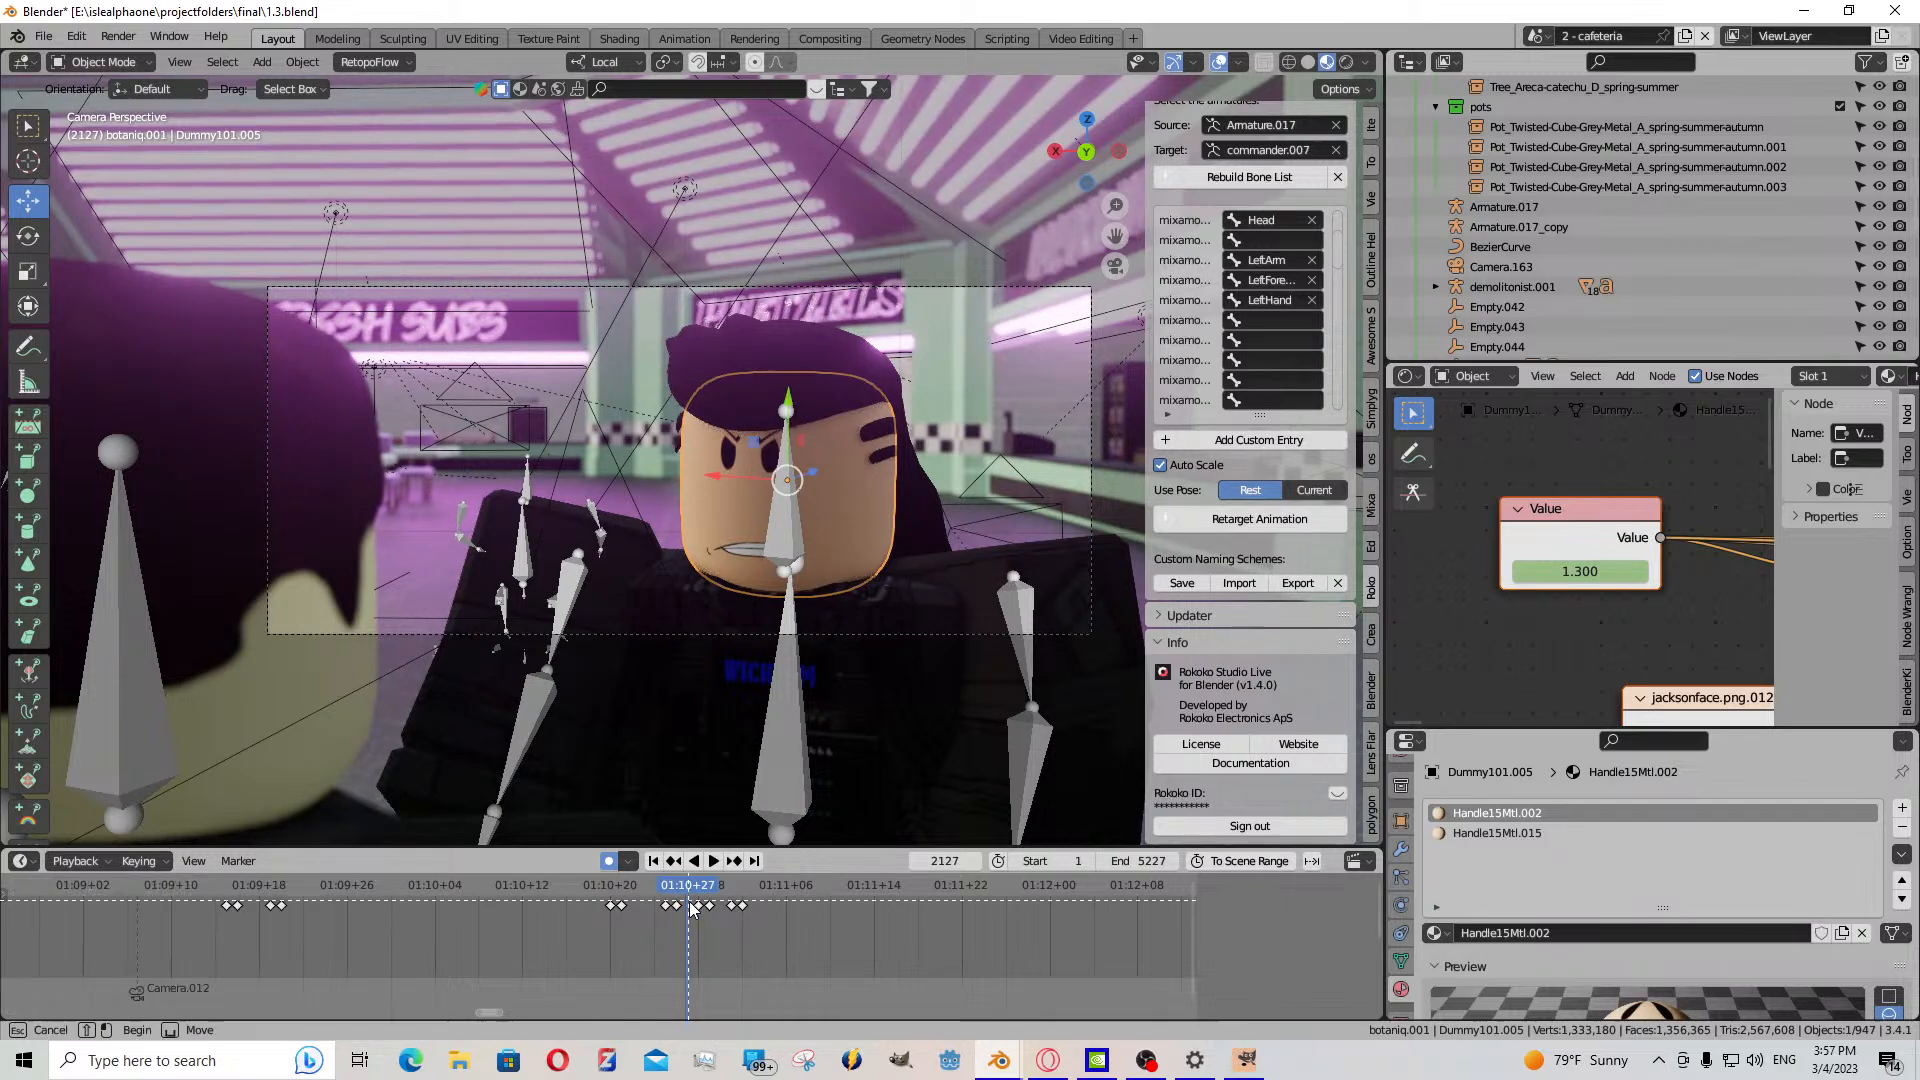
{"action": "left_click_drag", "start_coordinate": [715, 909], "coordinate": [652, 916]}
{"action": "key", "text": "b"}
{"action": "key", "text": "g"}
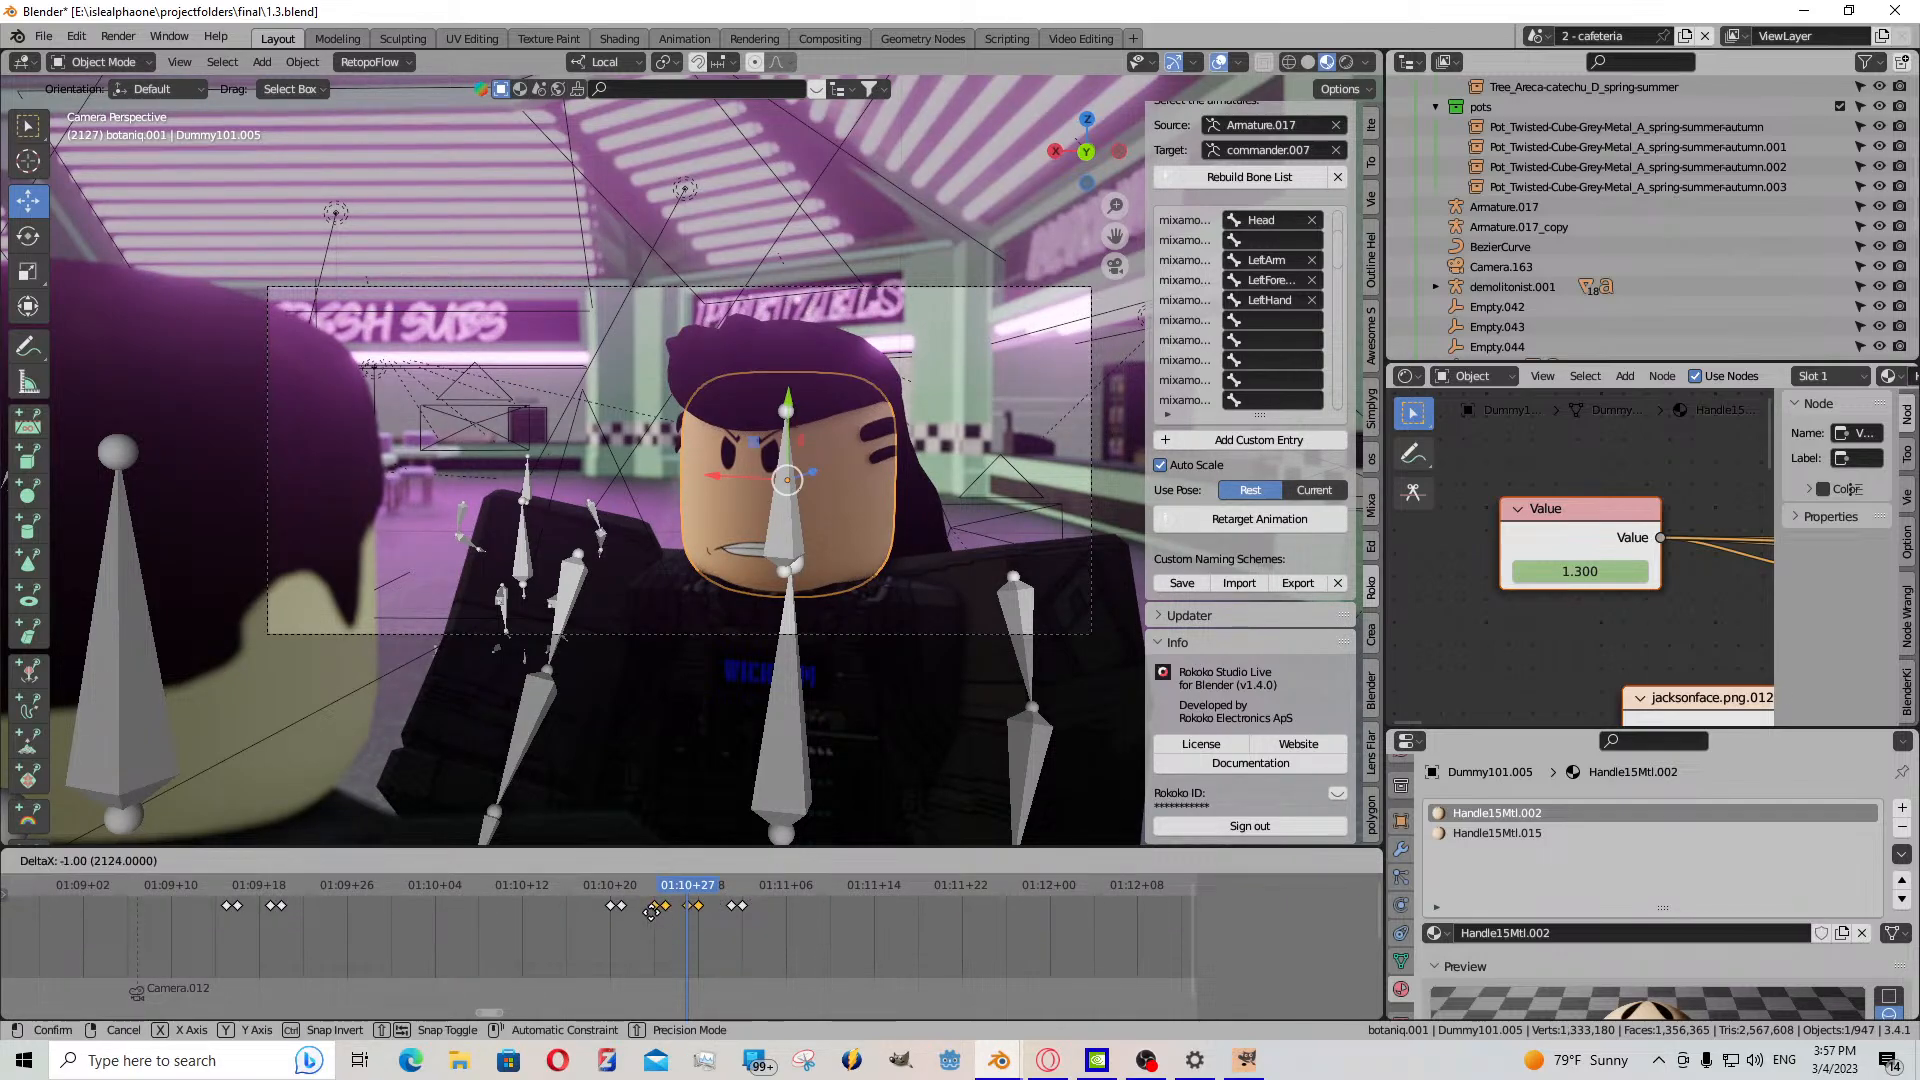
{"action": "left_click", "coordinate": [683, 916]}
- Keyframe the Value node at 8.700 on frame 2134
{"action": "key", "text": "space"}
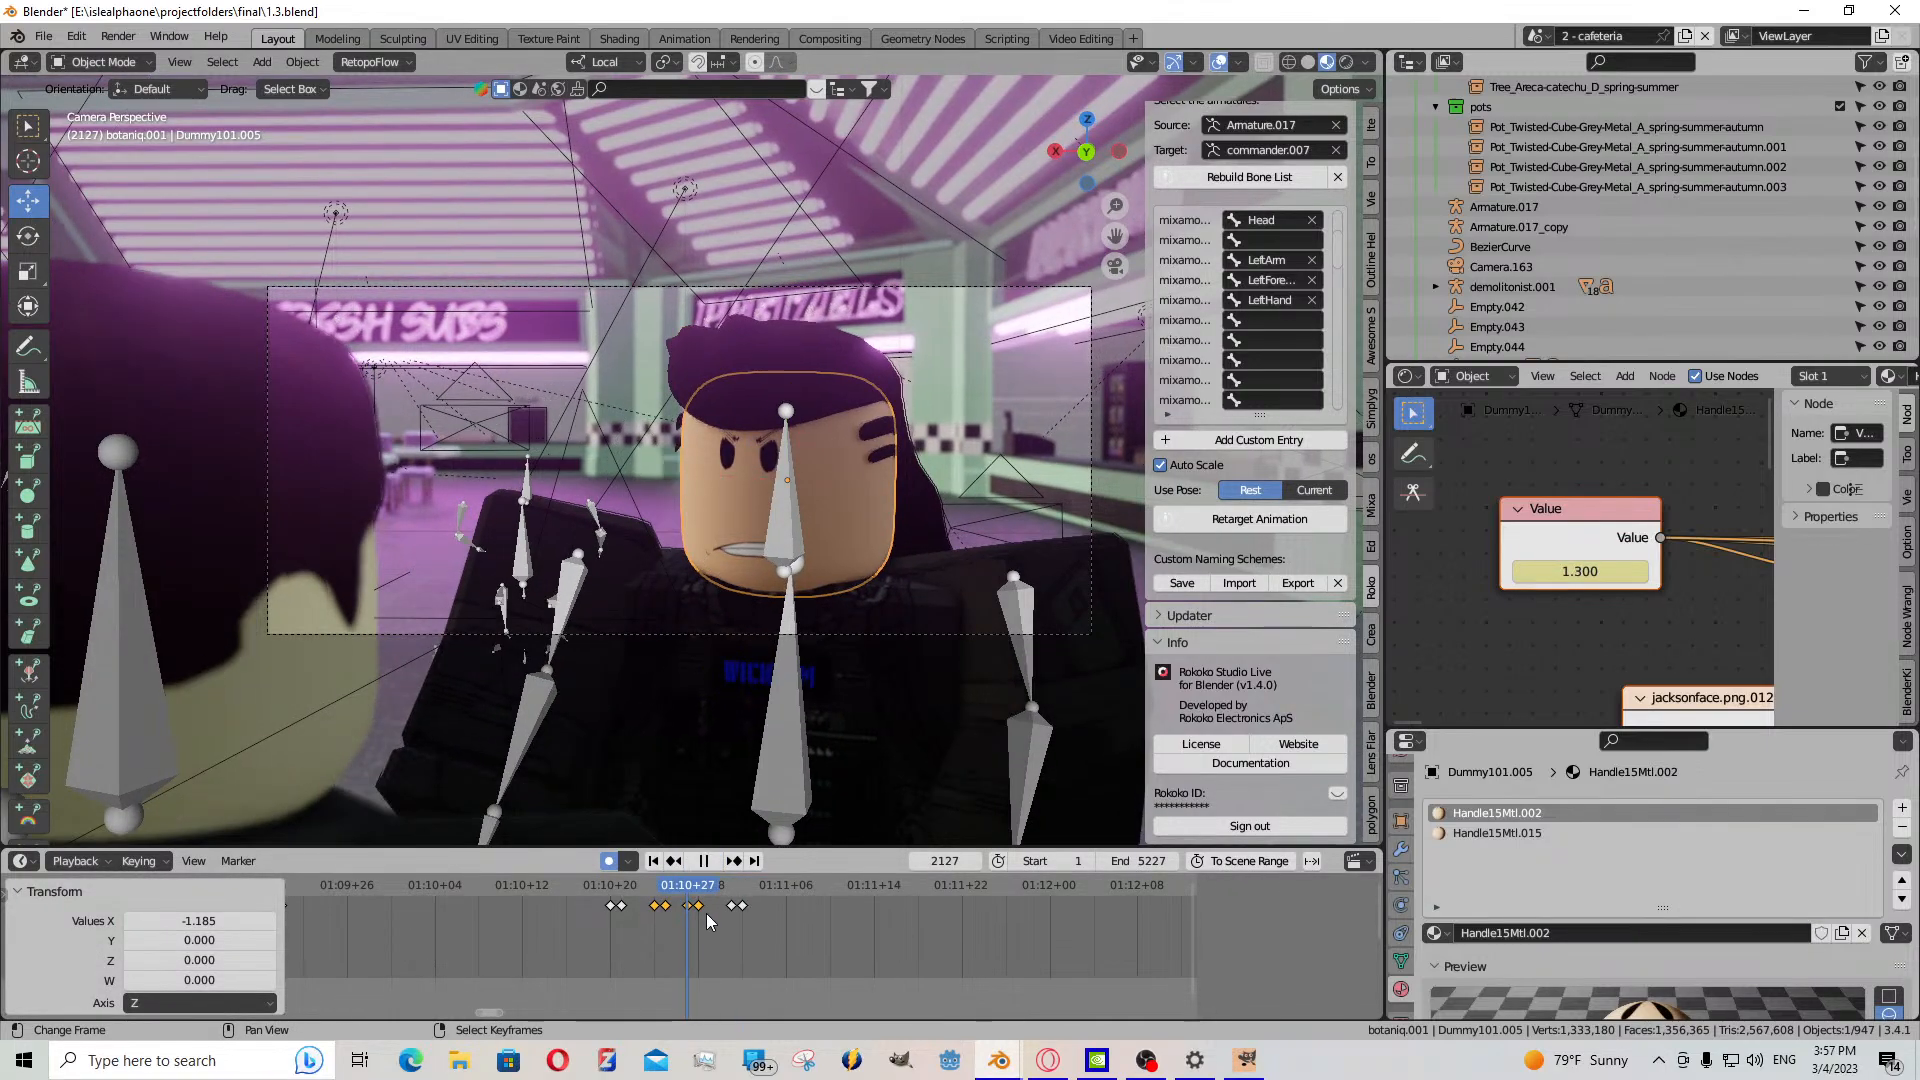
{"action": "key", "text": "space"}
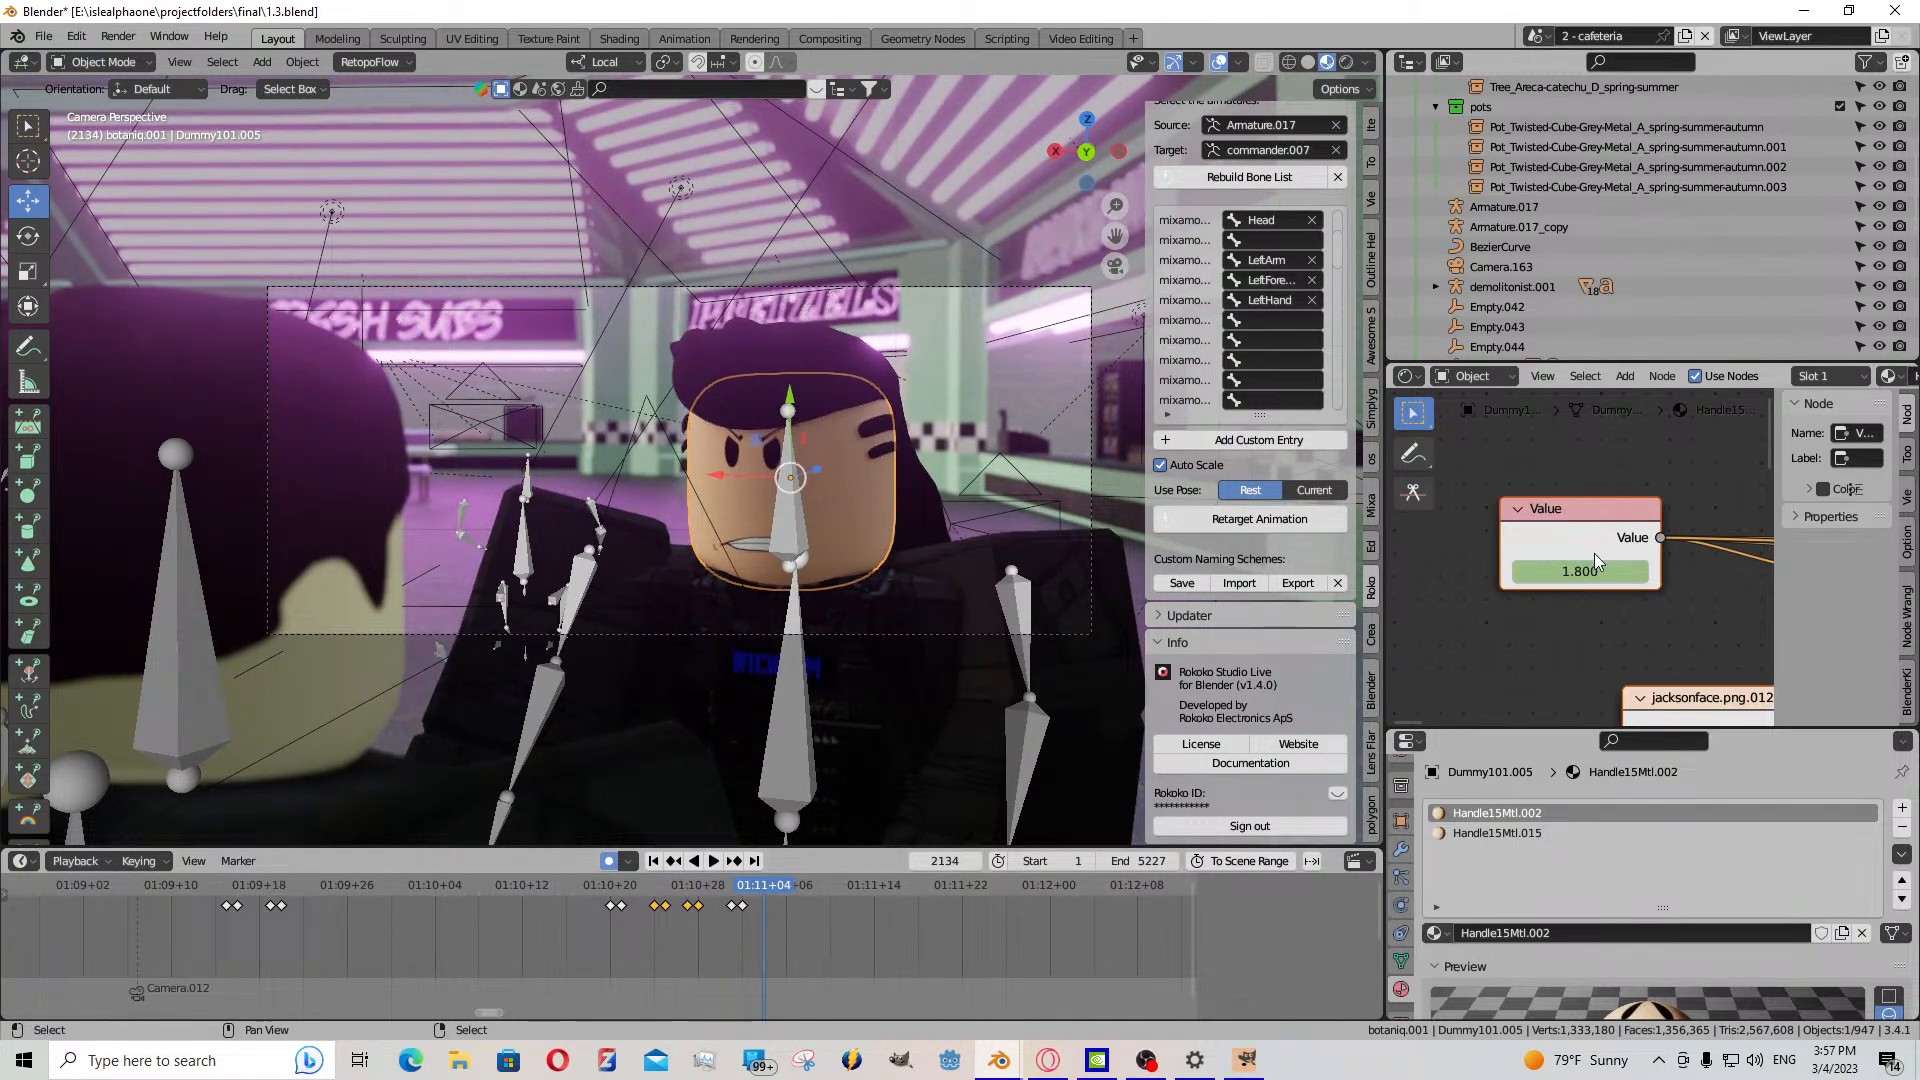
{"action": "mouse_move", "coordinate": [1580, 571]}
{"action": "left_mouse_down"}
{"action": "mouse_move", "coordinate": [1611, 571]}
{"action": "mouse_move", "coordinate": [1545, 571]}
{"action": "left_mouse_up"}
{"action": "scroll", "coordinate": [819, 944], "scroll_direction": "up", "scroll_amount": 2}
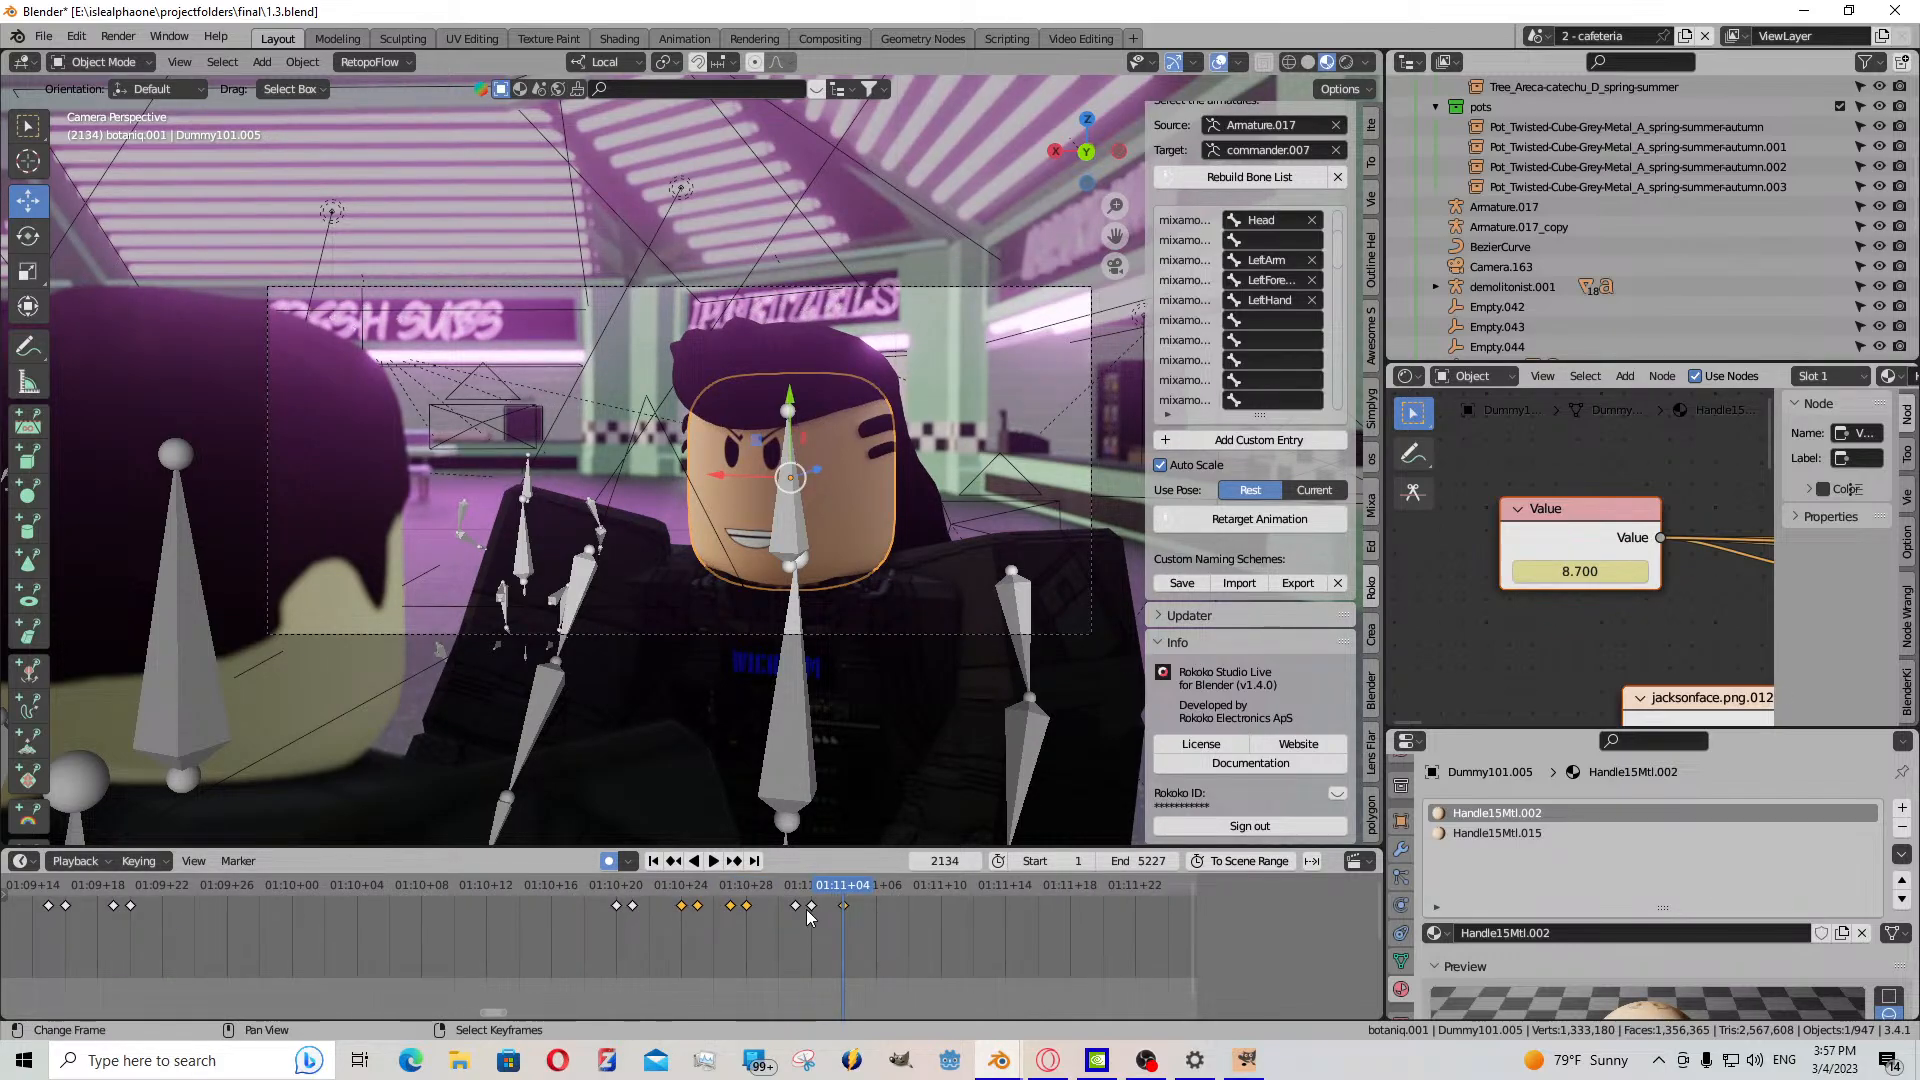
- Try to move the keyframe pair at frames 2131 and 2132 slightly earlier
{"action": "right_click", "coordinate": [806, 909]}
{"action": "right_click", "coordinate": [798, 906], "text": "shift"}
{"action": "key", "text": "g"}
{"action": "left_click", "coordinate": [788, 916]}
- Copy the 1.800 keyframe from frame 2132 to frame 2133
{"action": "left_click", "coordinate": [831, 920]}
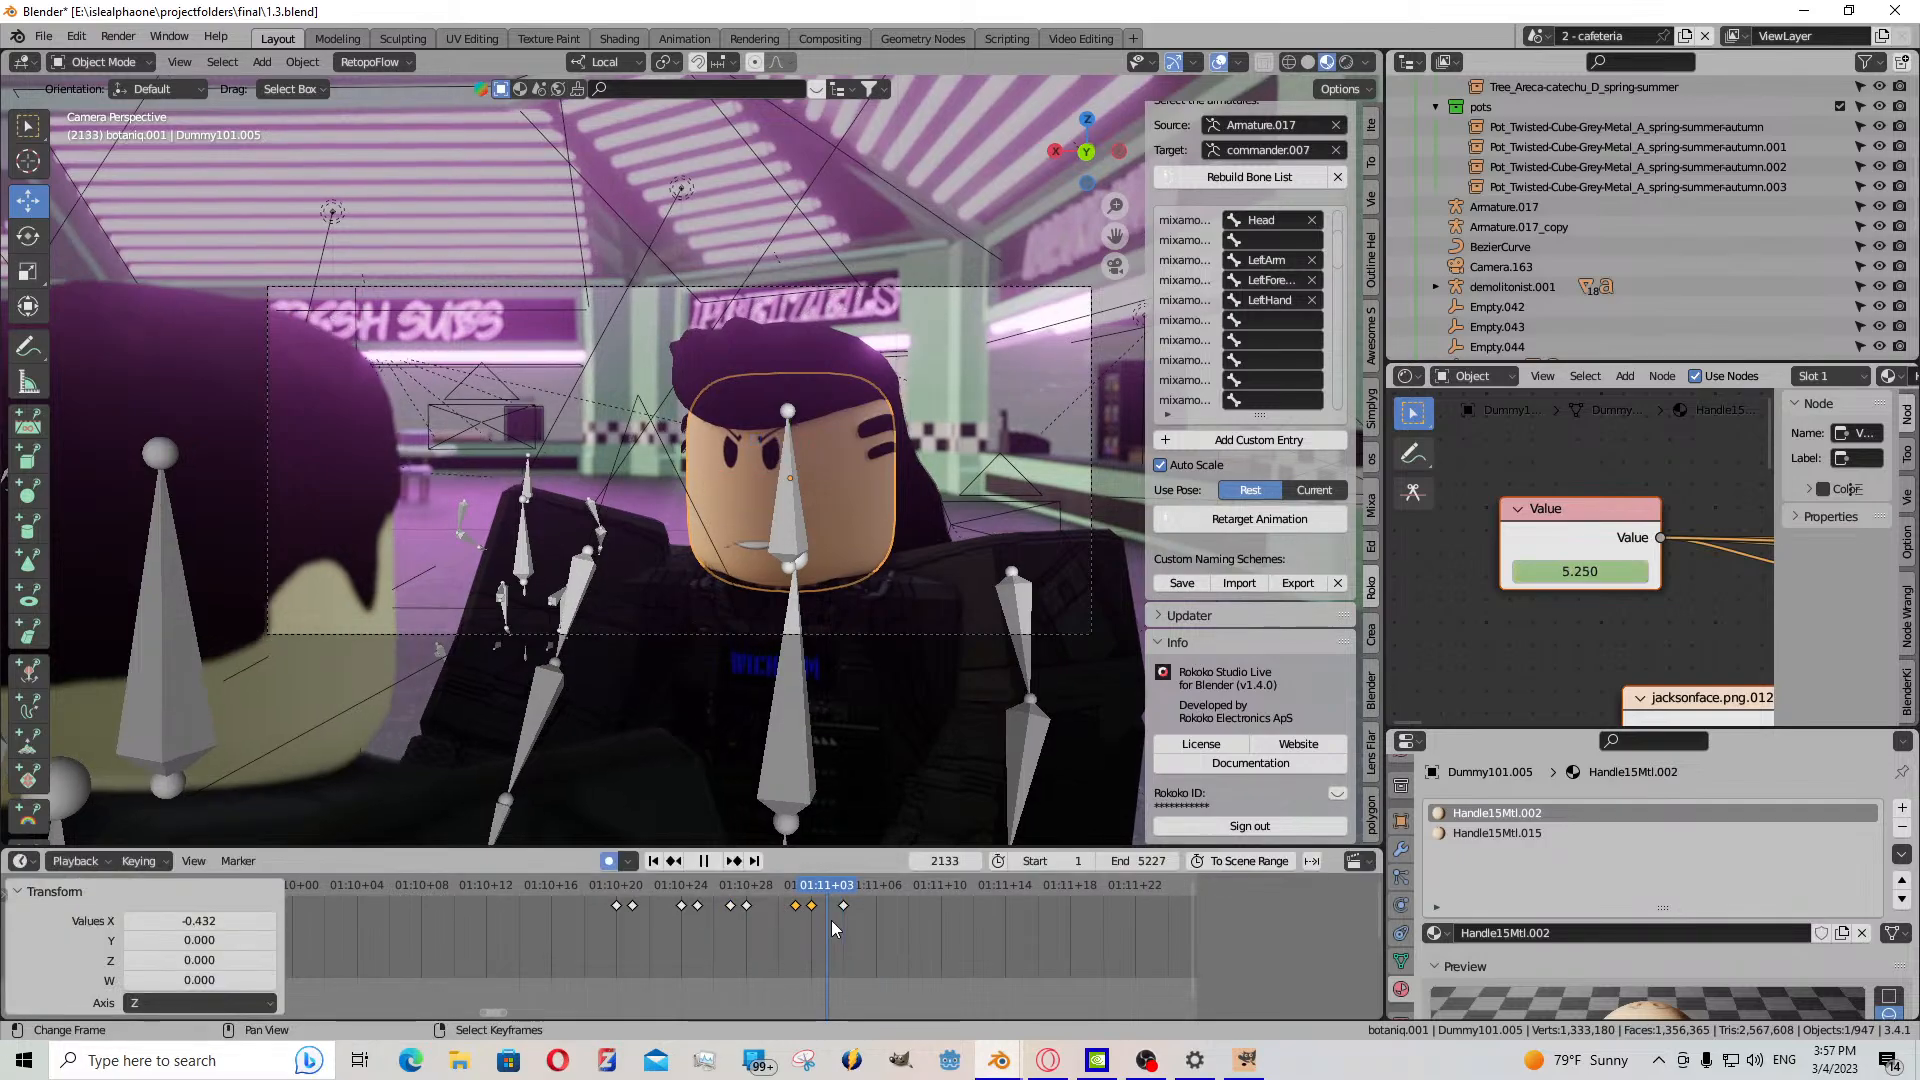
{"action": "left_click_drag", "start_coordinate": [831, 920], "coordinate": [822, 916]}
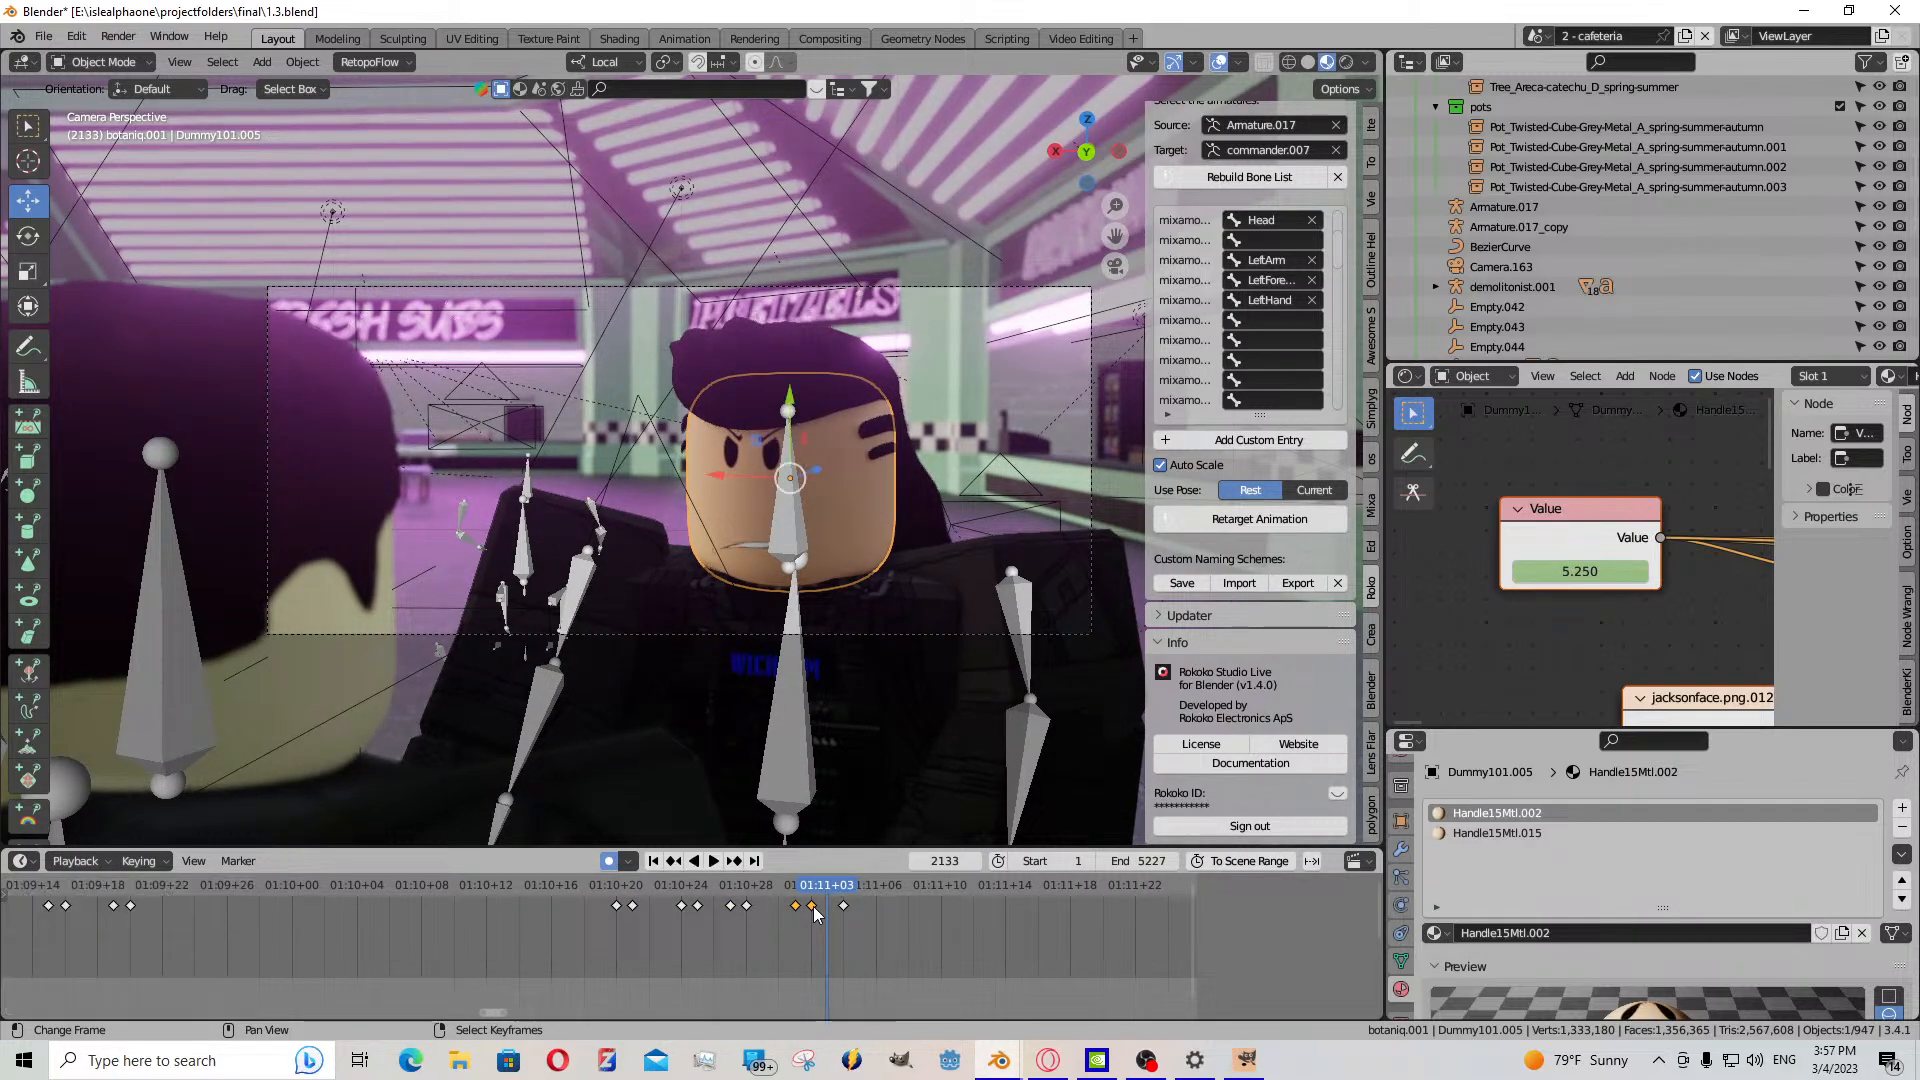
{"action": "right_click", "coordinate": [797, 906]}
{"action": "key", "text": "ctrl+c"}
{"action": "key", "text": "ctrl+v"}
- Shift the keyframe pair at frames 2131 and 2132 one frame earlier
{"action": "right_click", "coordinate": [796, 907]}
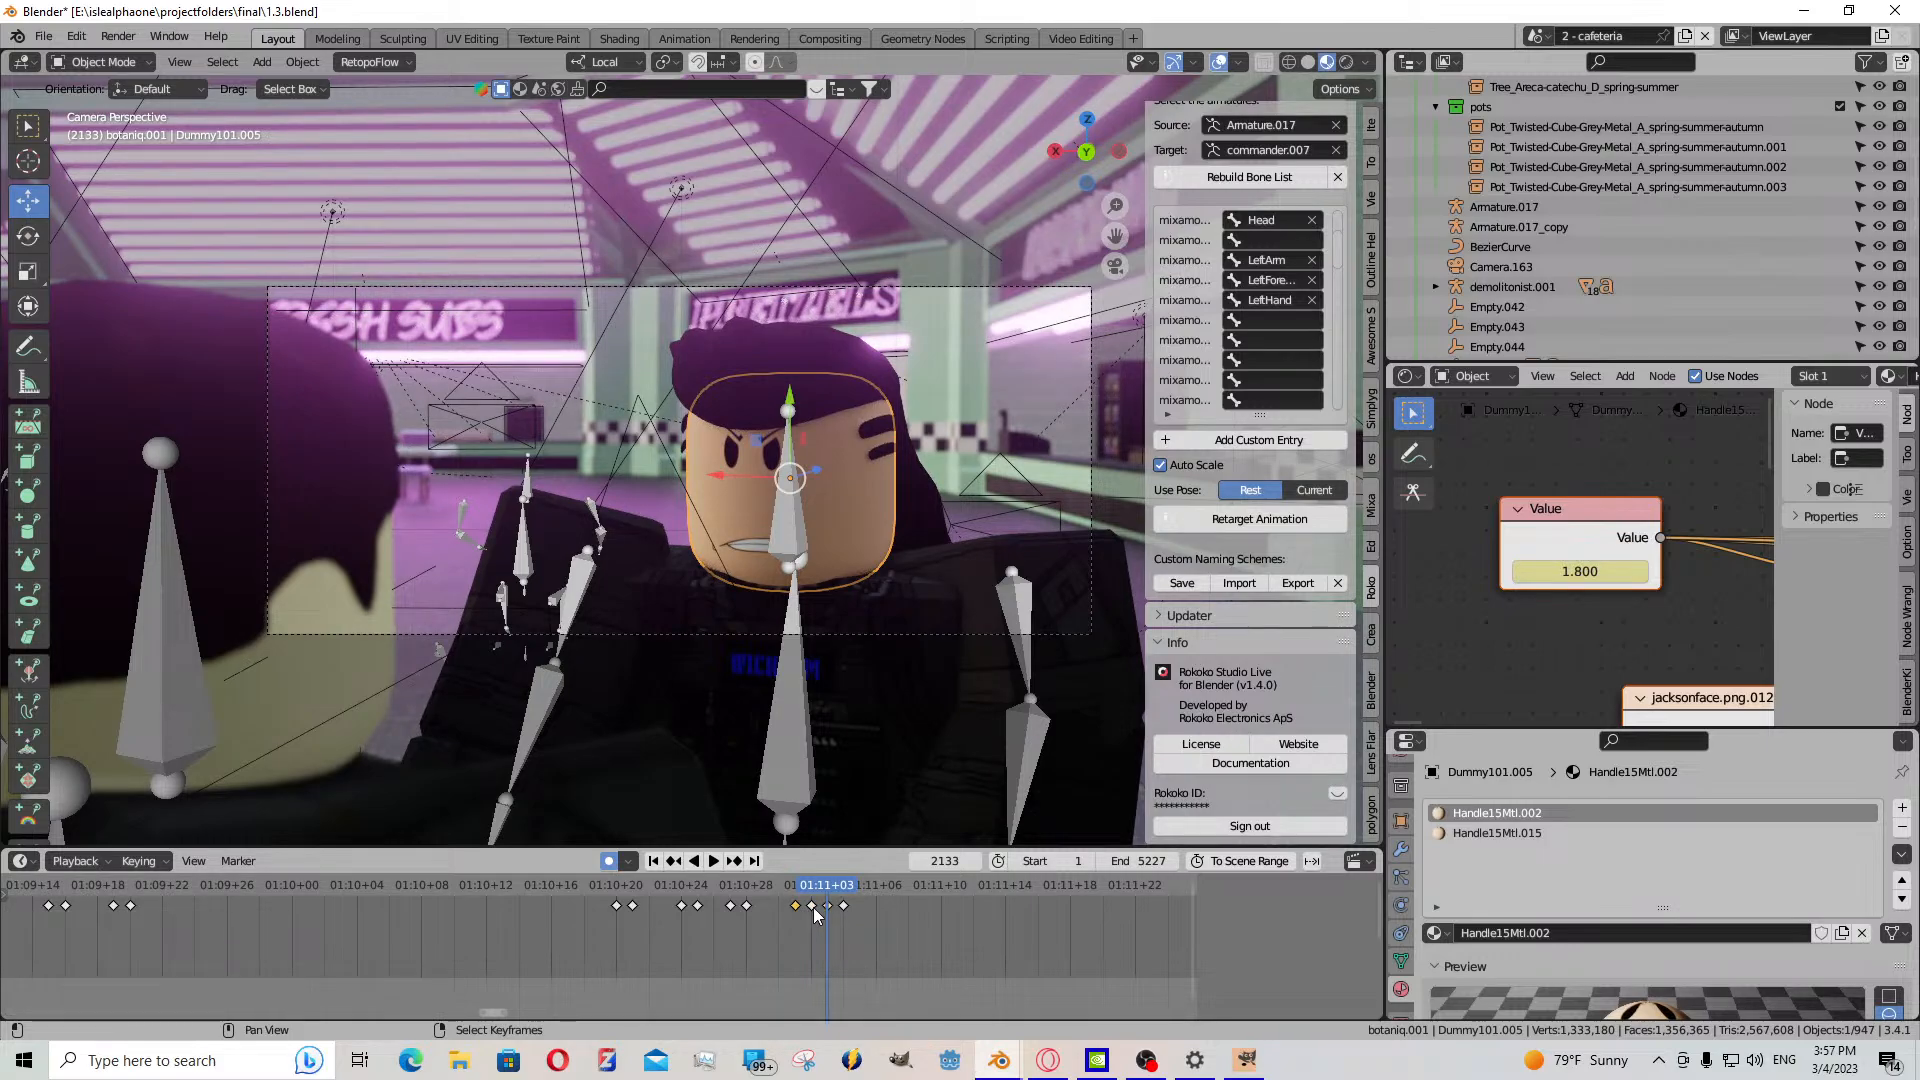
{"action": "right_click", "coordinate": [812, 907], "text": "shift"}
{"action": "key", "text": "g"}
{"action": "left_click", "coordinate": [797, 919]}
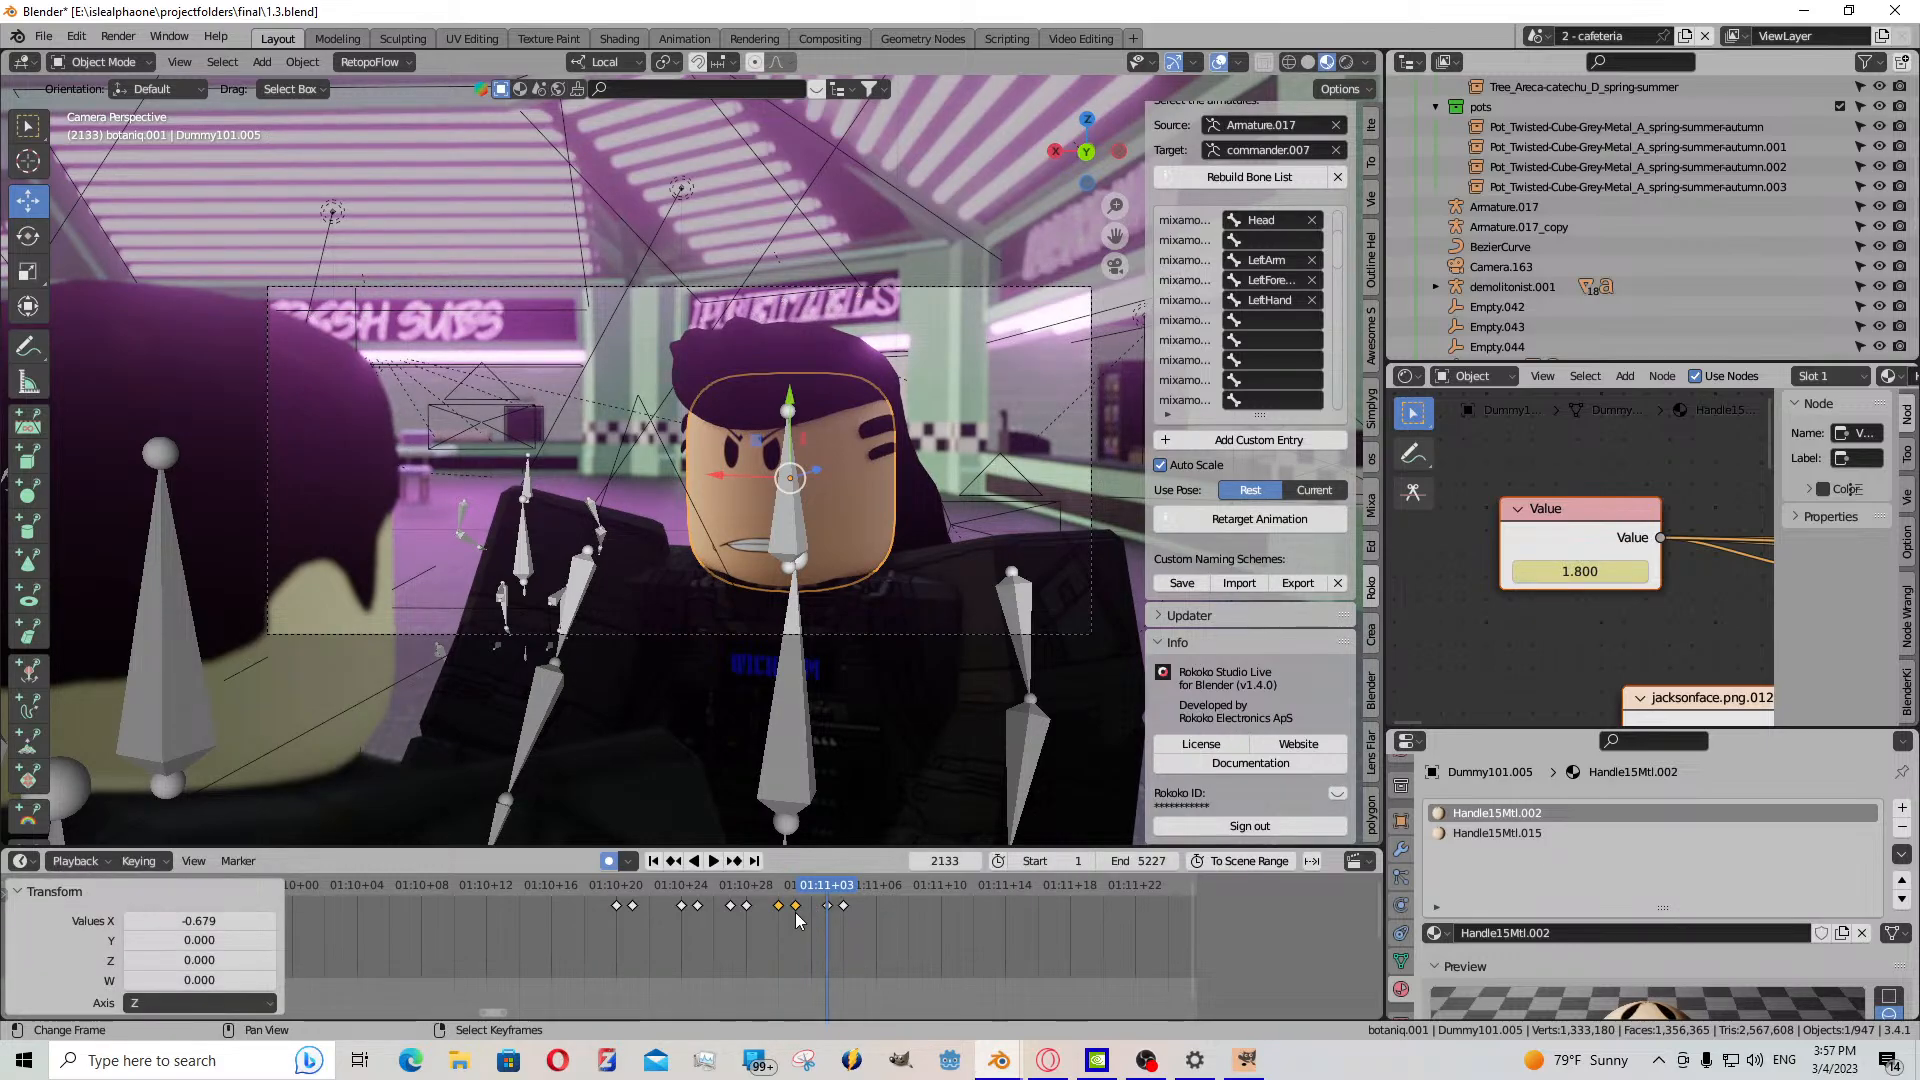
- Play back from frame 2120 and change the Value node's keyframe on frame 2134 to 3.100
{"action": "left_click", "coordinate": [610, 932]}
{"action": "left_click", "coordinate": [714, 861]}
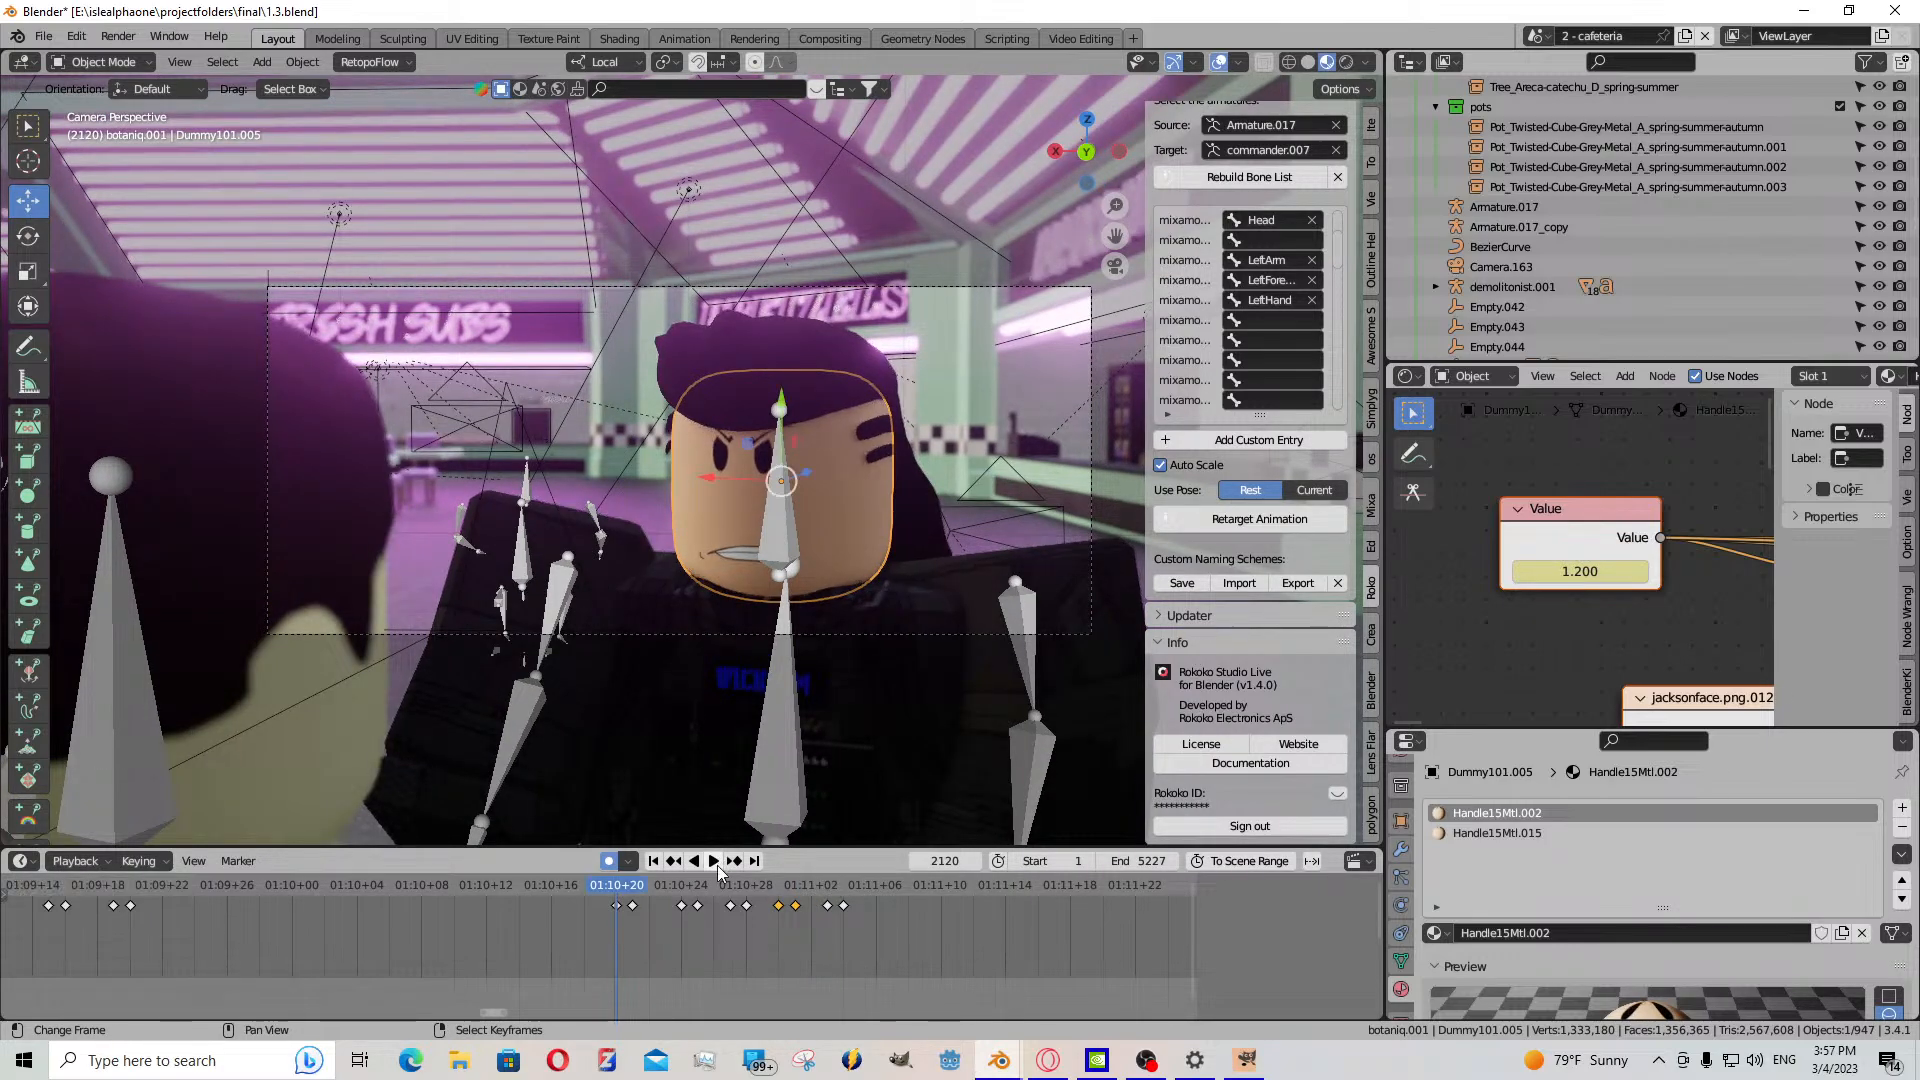
{"action": "left_click", "coordinate": [712, 861]}
{"action": "key", "text": "space"}
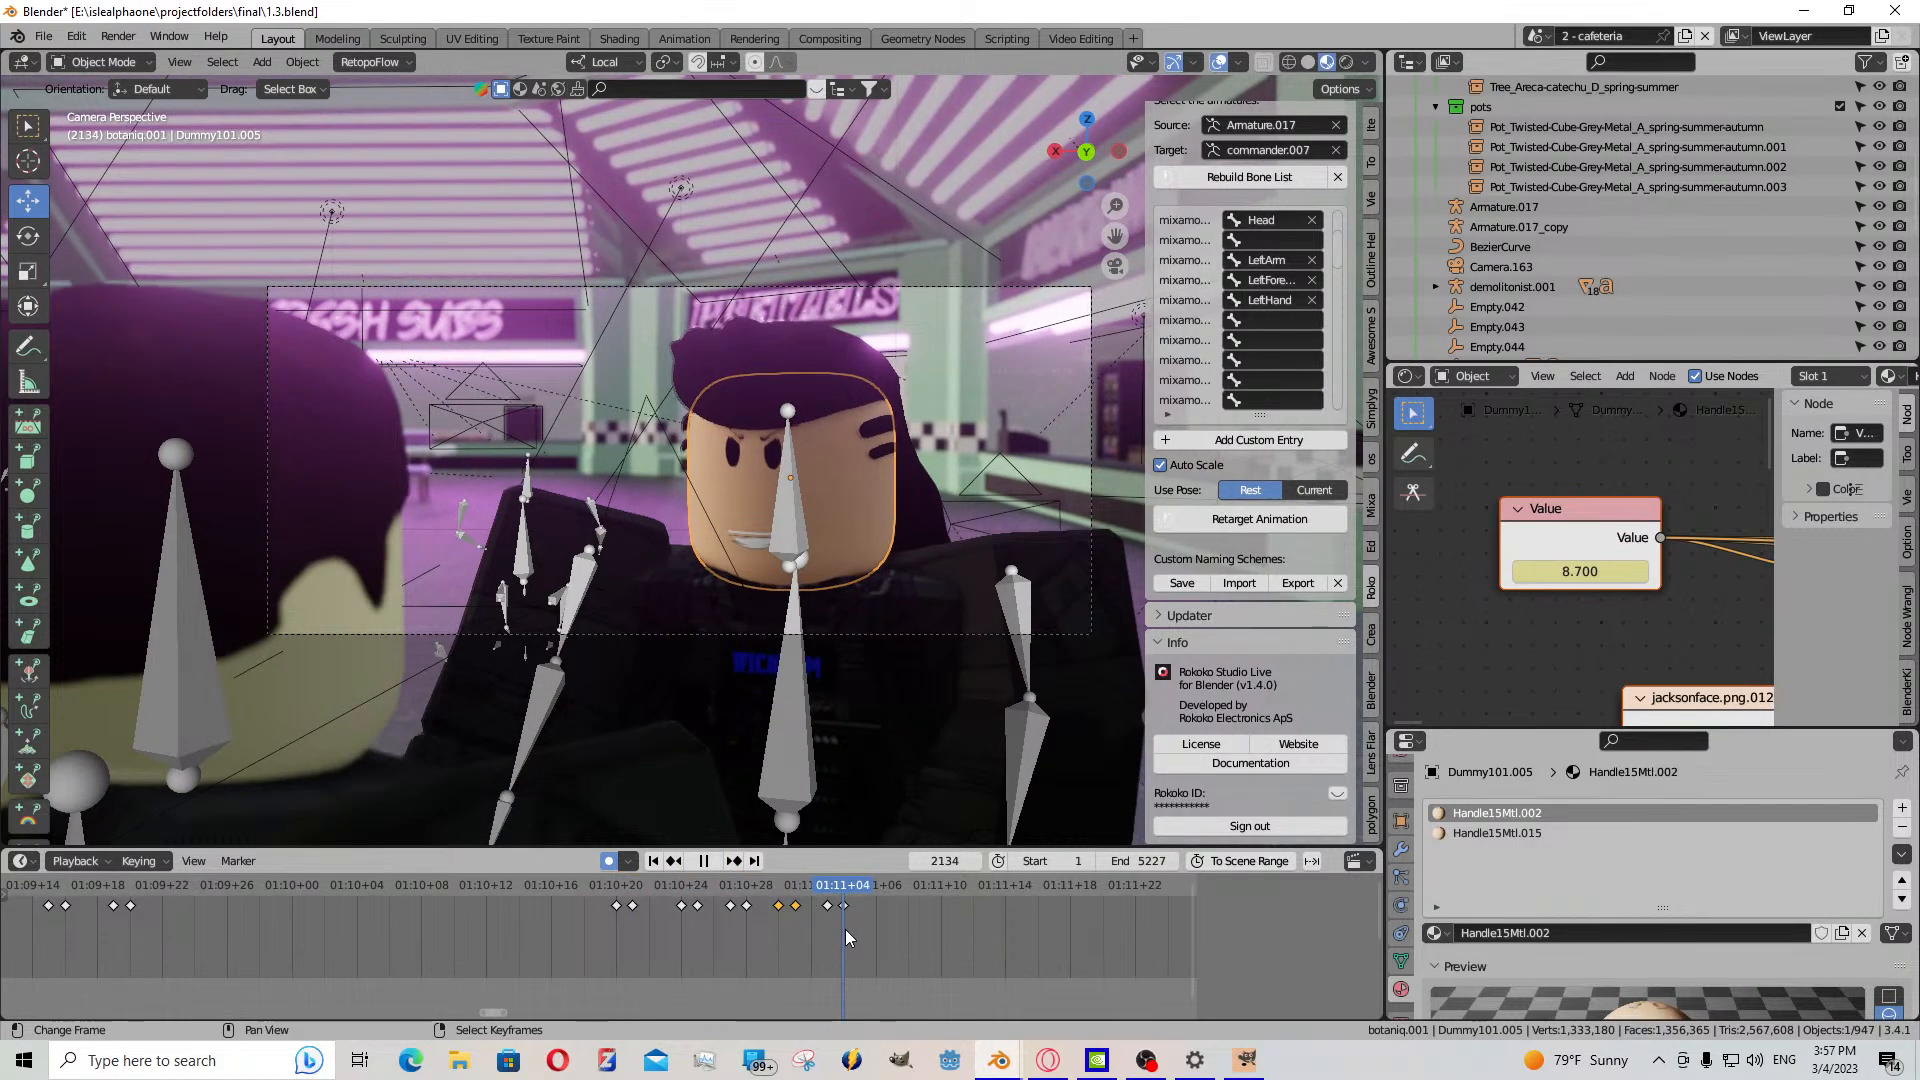
{"action": "key", "text": "space"}
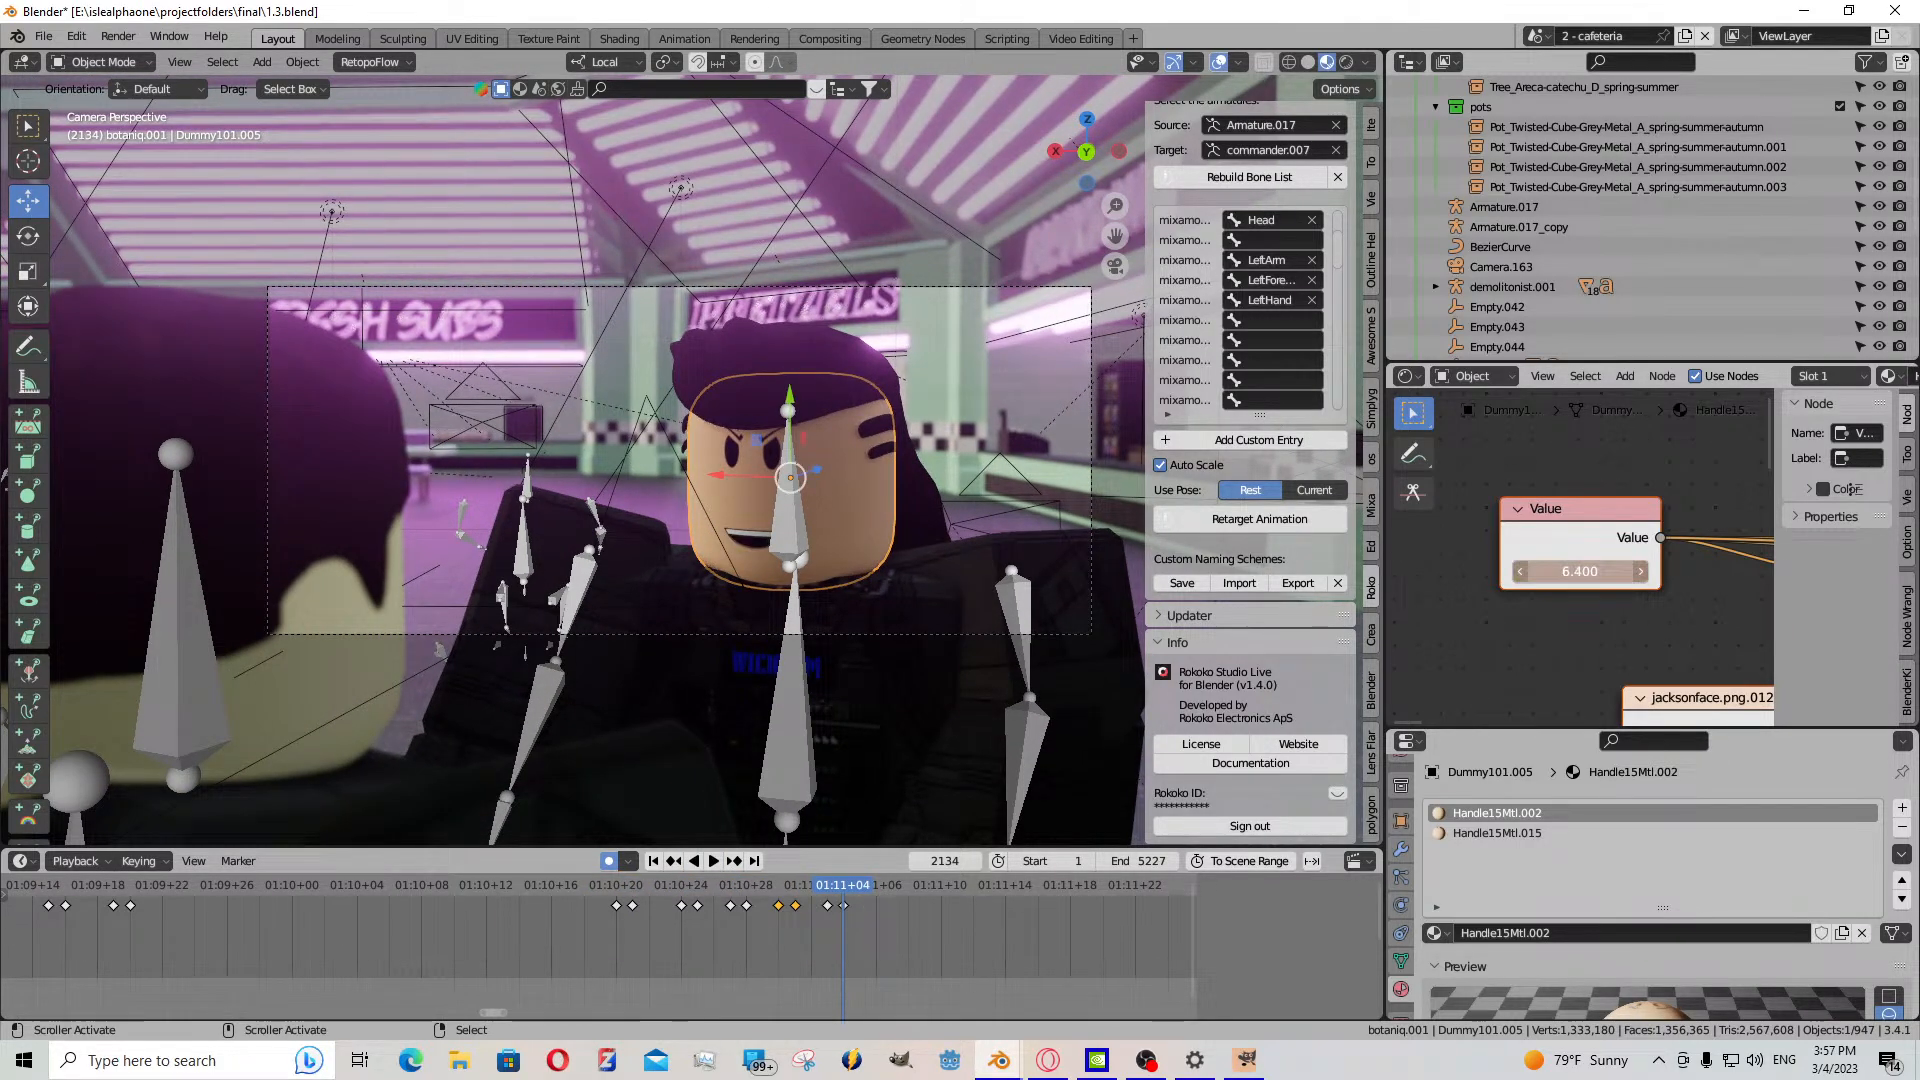
{"action": "key", "text": "i"}
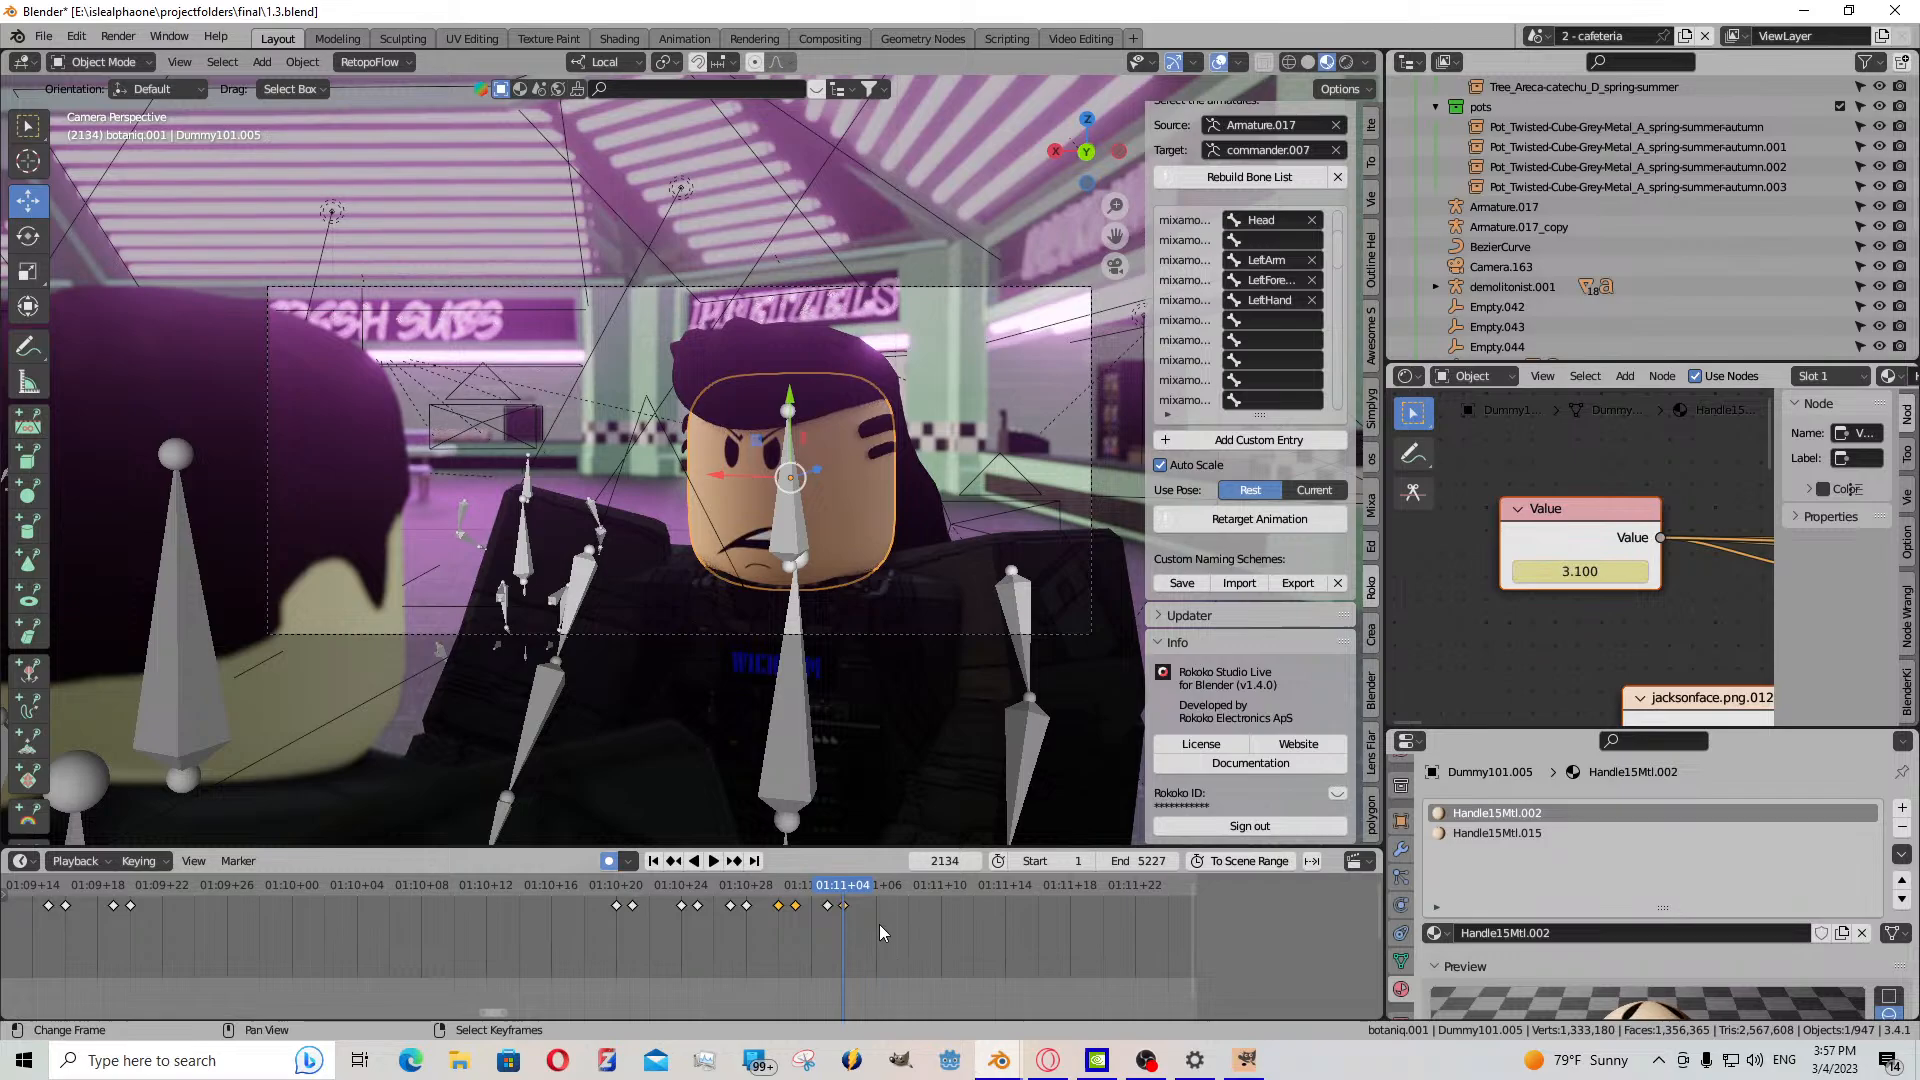
- Keyframe the Value node at 5.100 on frame 2136
{"action": "left_click", "coordinate": [713, 861]}
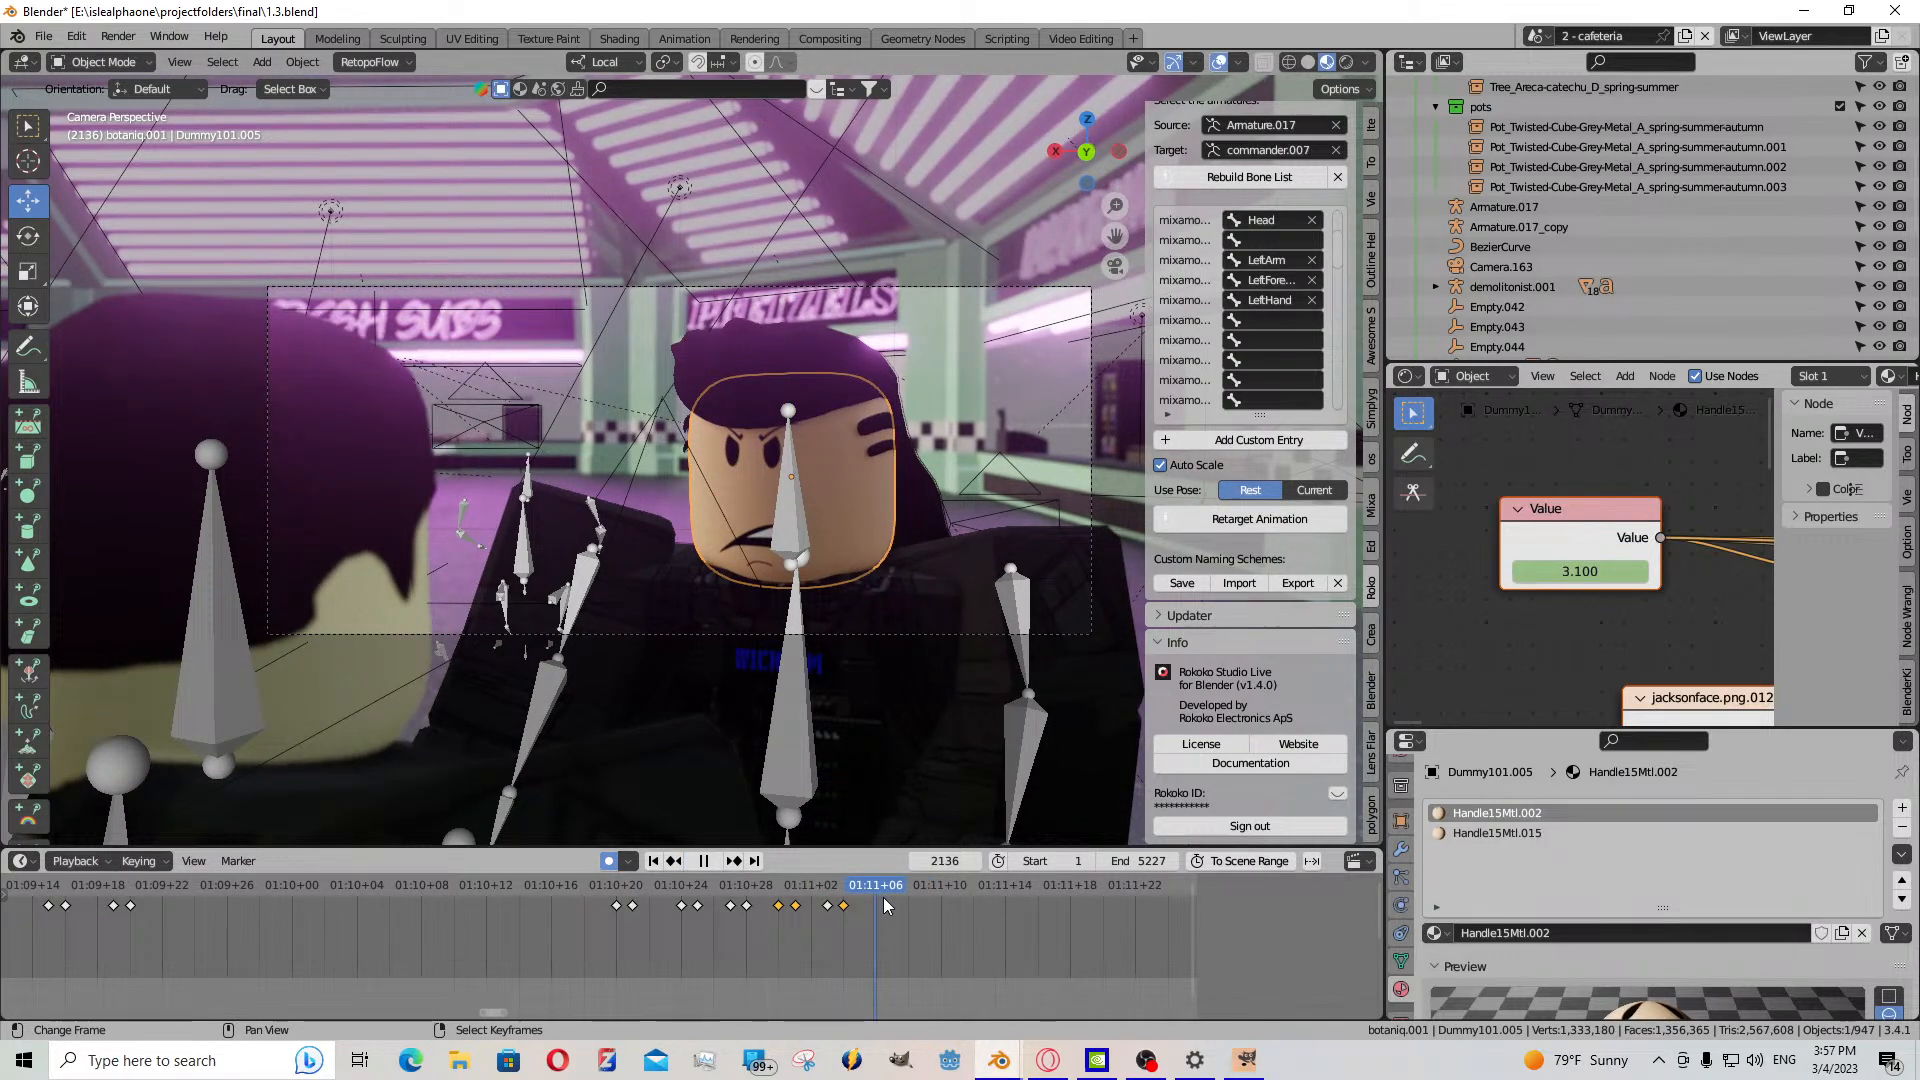
{"action": "key", "text": "space"}
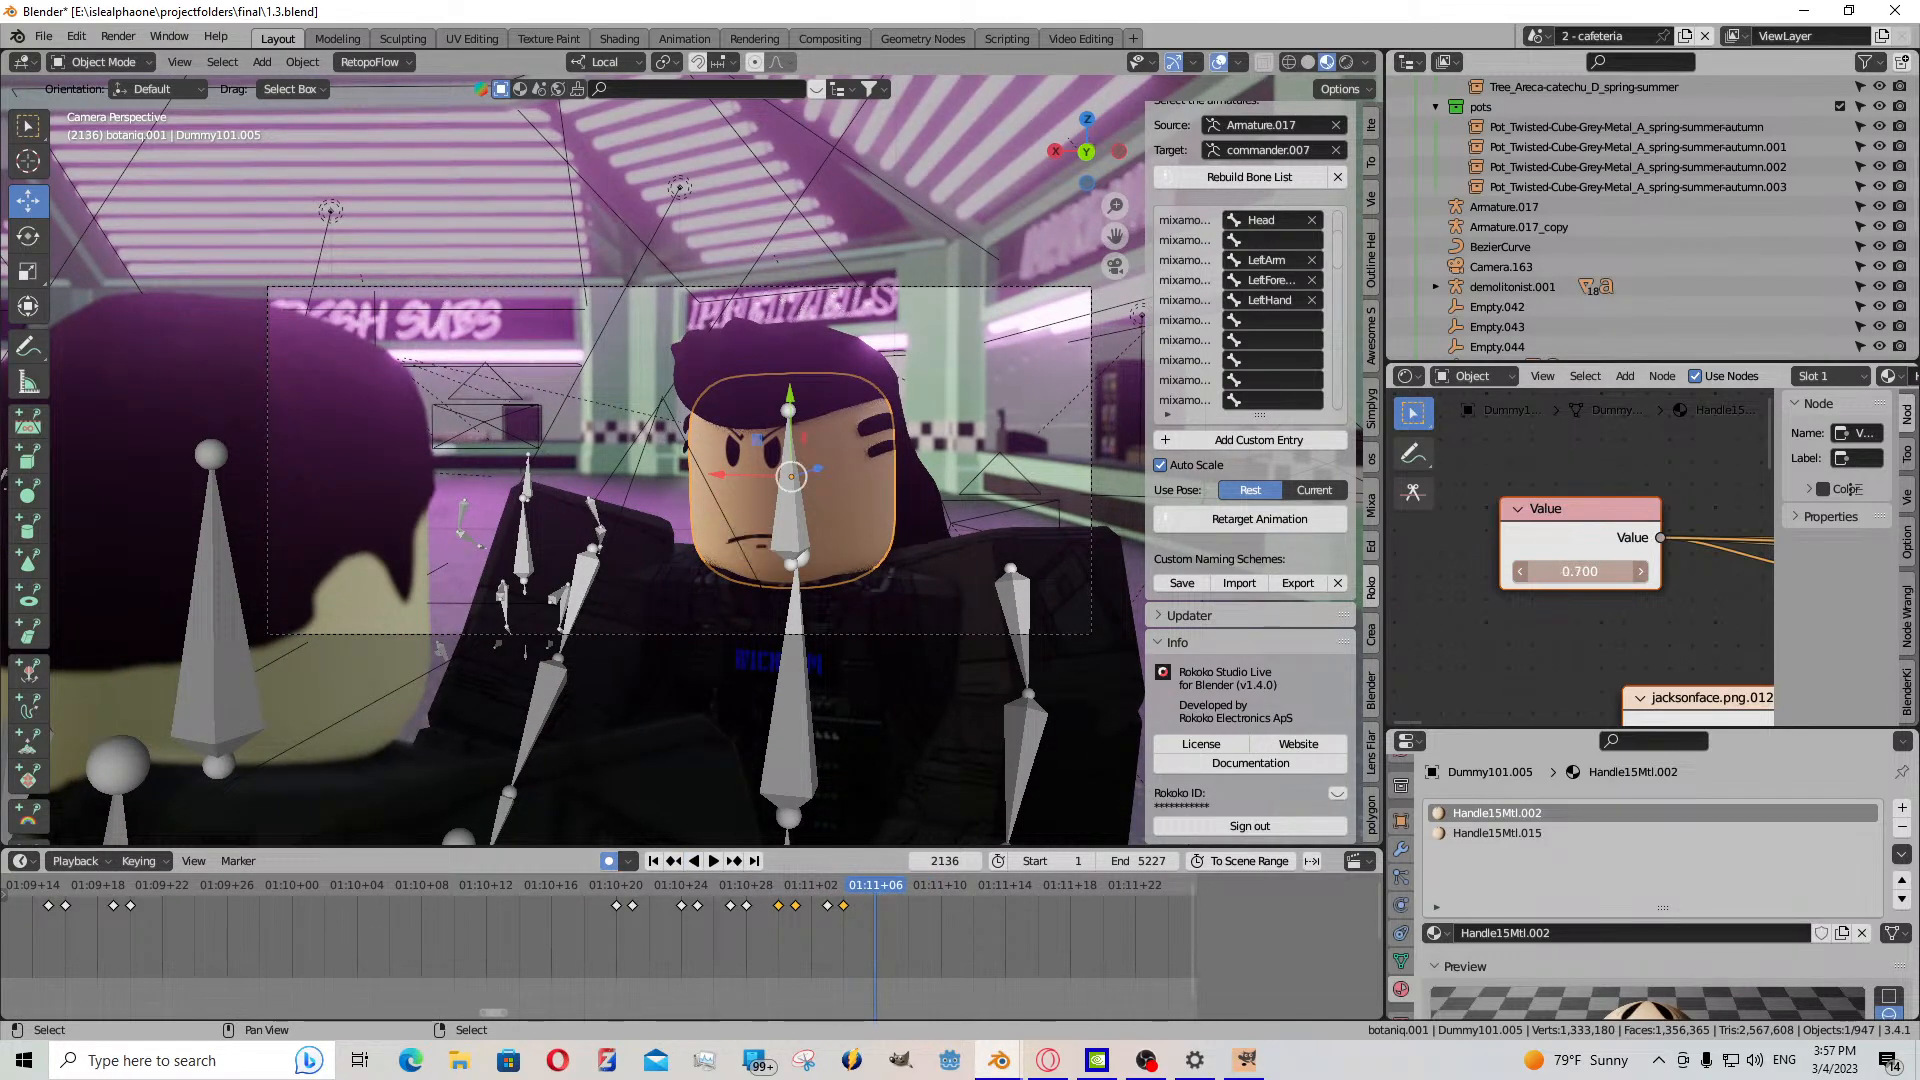
{"action": "left_click_drag", "start_coordinate": [1579, 571], "coordinate": [1738, 571]}
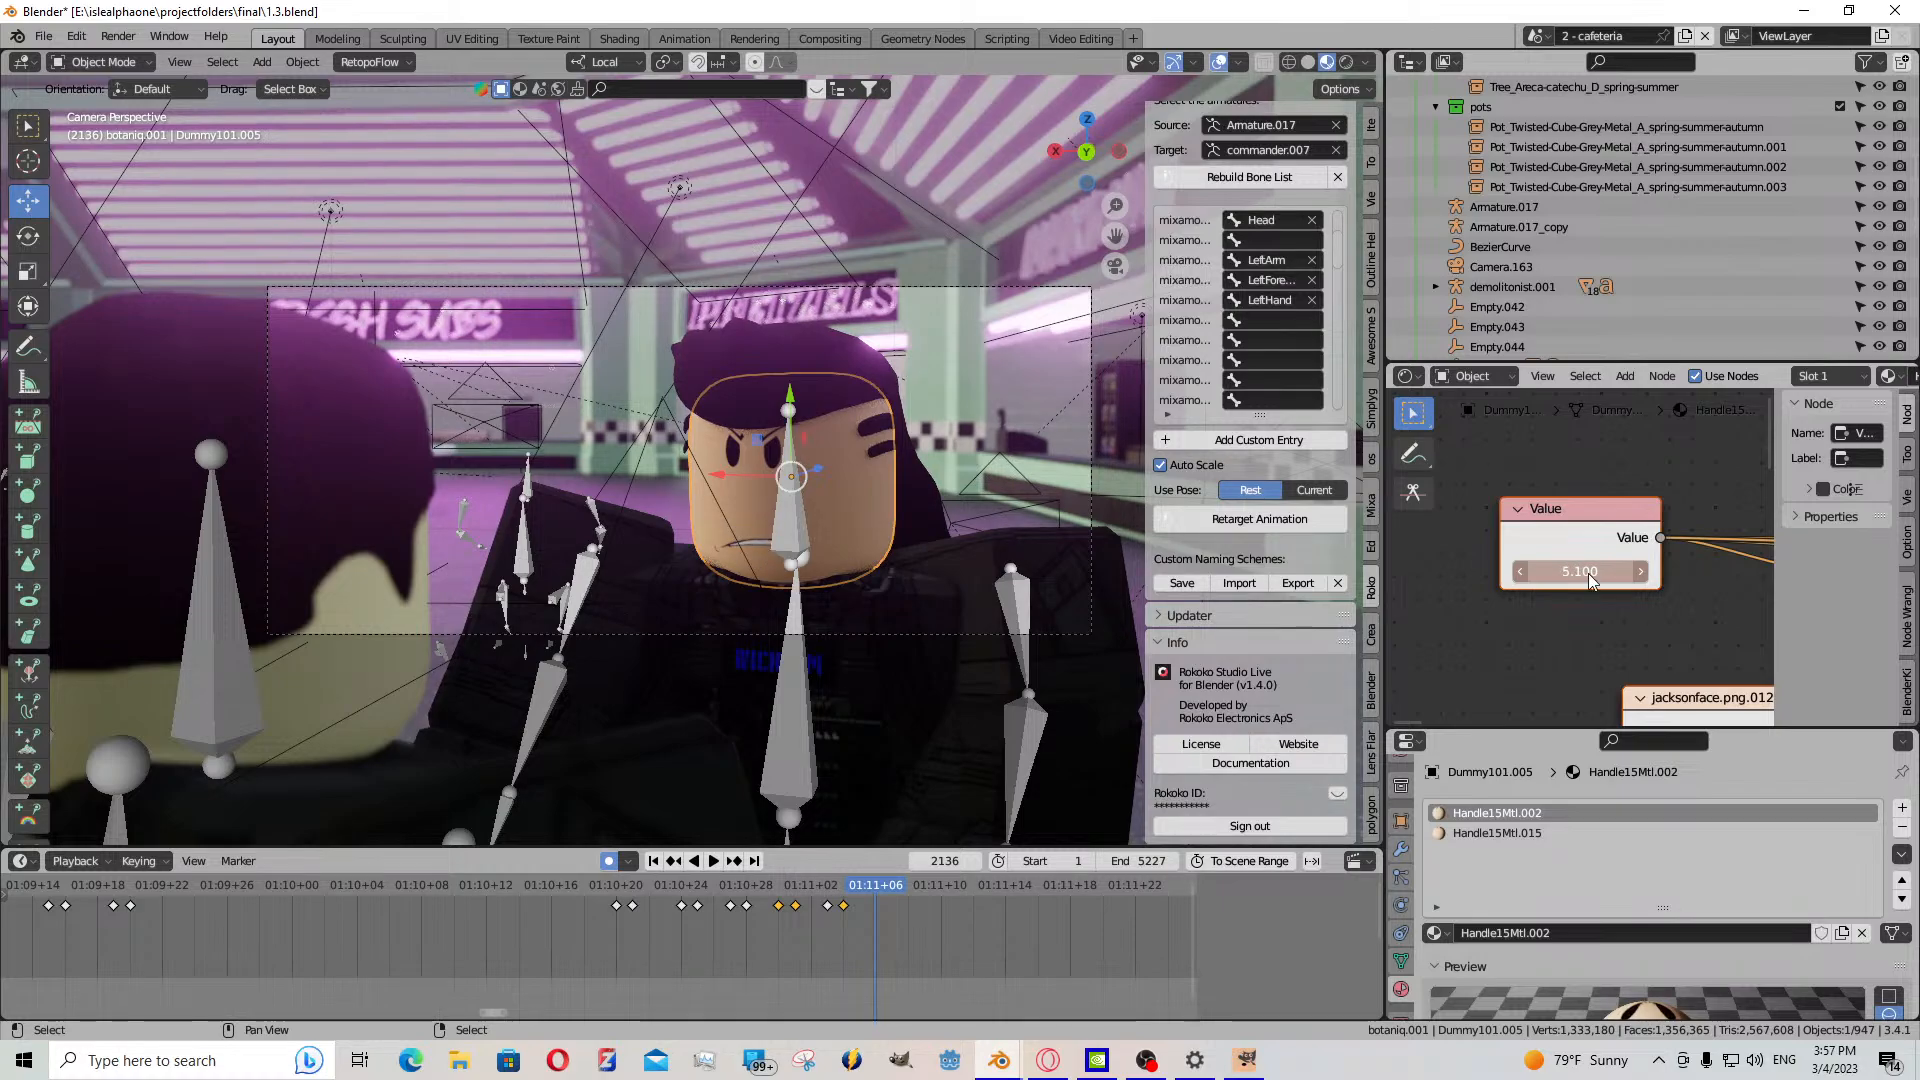
{"action": "key", "text": "i"}
- Copy the 3.100 keyframe from frame 2134 to frame 2135
{"action": "left_click_drag", "start_coordinate": [876, 922], "coordinate": [862, 926]}
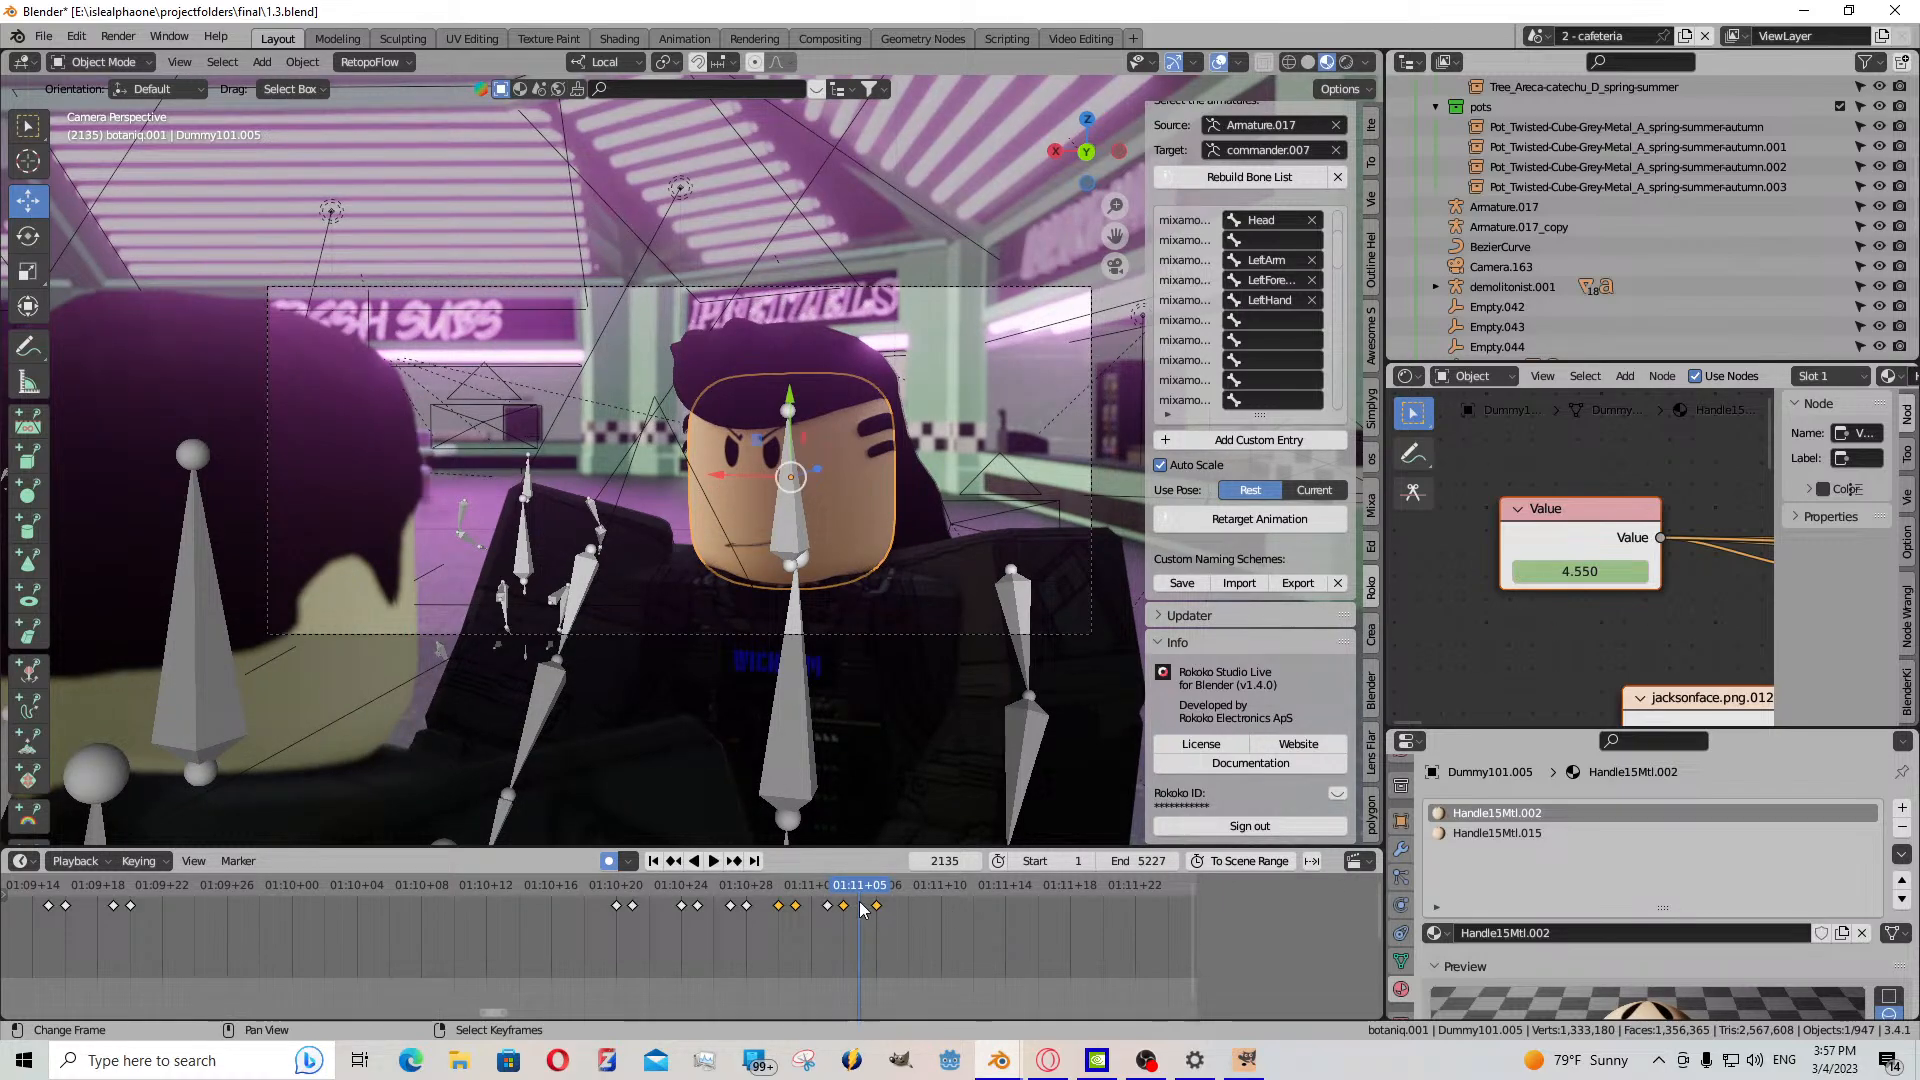
{"action": "left_click", "coordinate": [844, 905]}
{"action": "key", "text": "ctrl+c"}
{"action": "key", "text": "ctrl+v"}
- Shift the keyframe pair at frames 2135 and 2136 one frame later
{"action": "key", "text": "Right"}
{"action": "key", "text": "Right"}
{"action": "key", "text": "Right"}
{"action": "key", "text": "Right"}
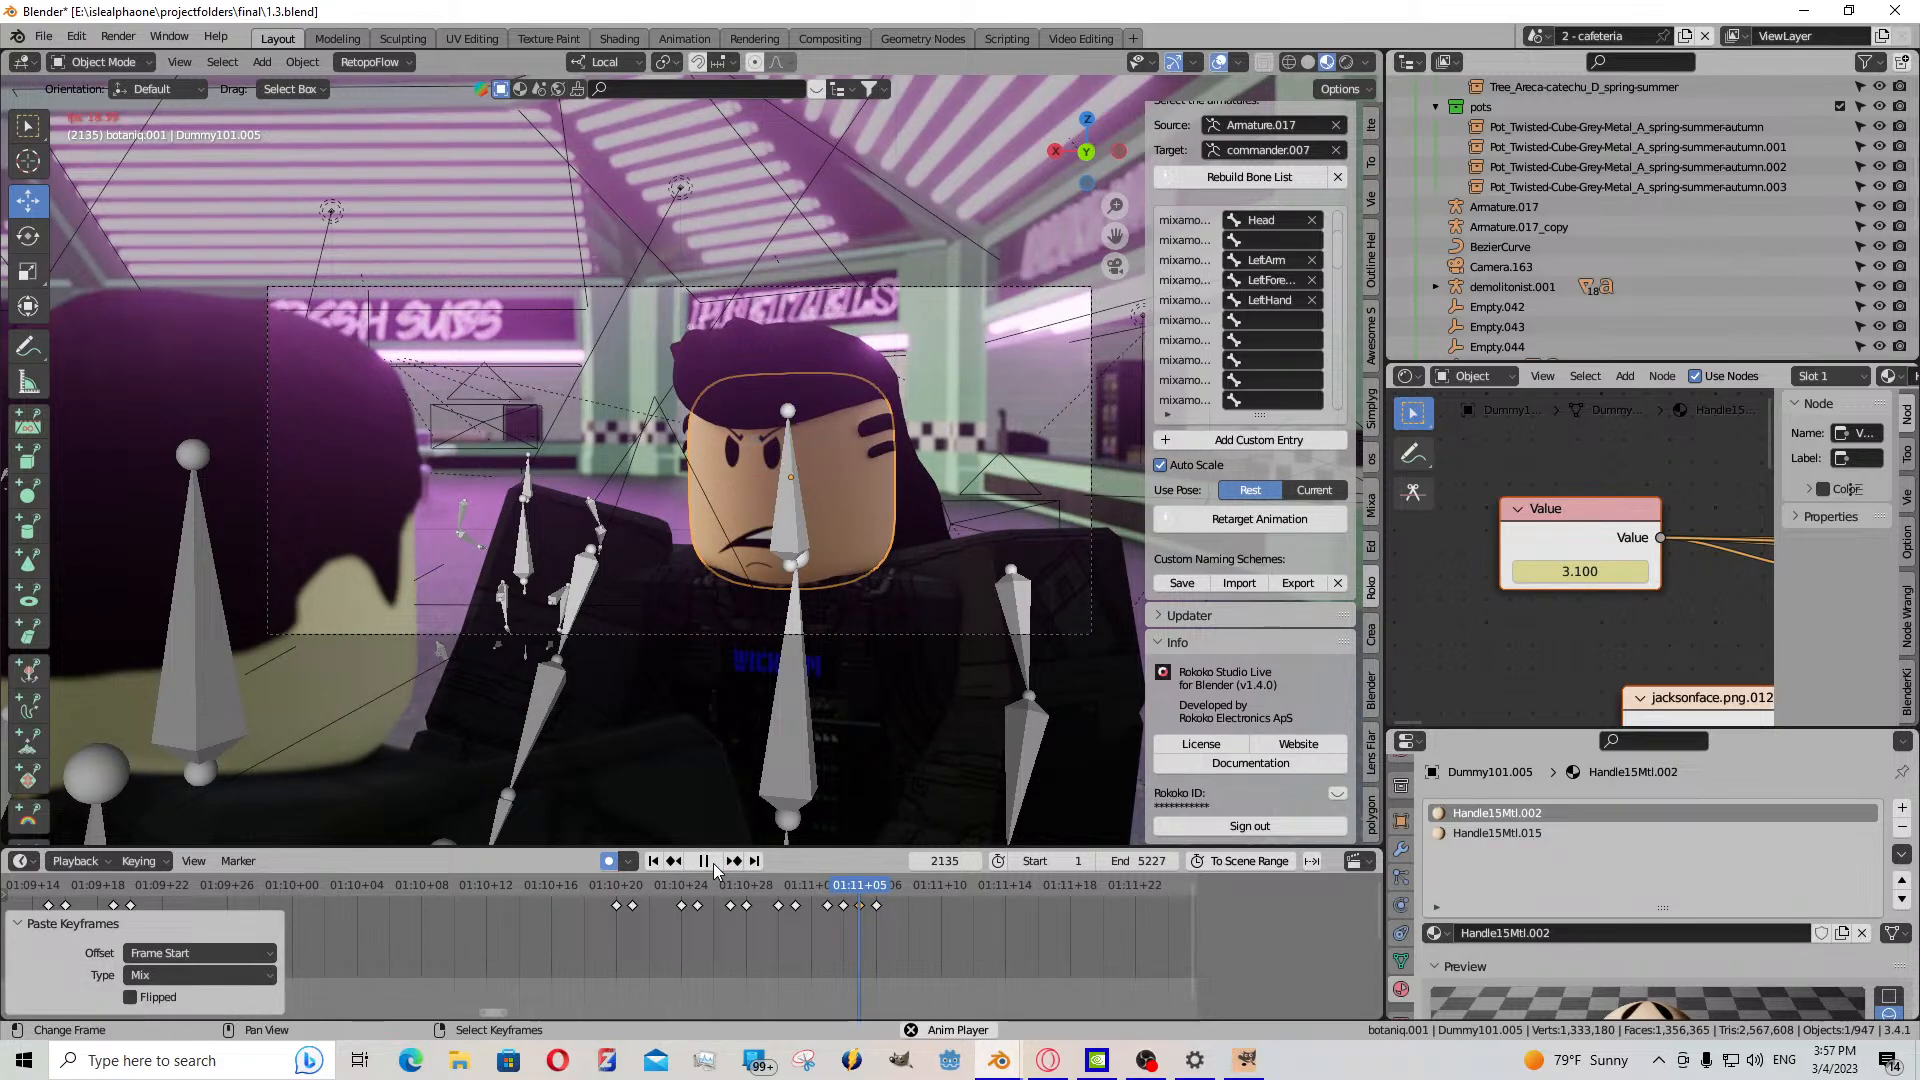
{"action": "left_click", "coordinate": [876, 905], "text": "shift"}
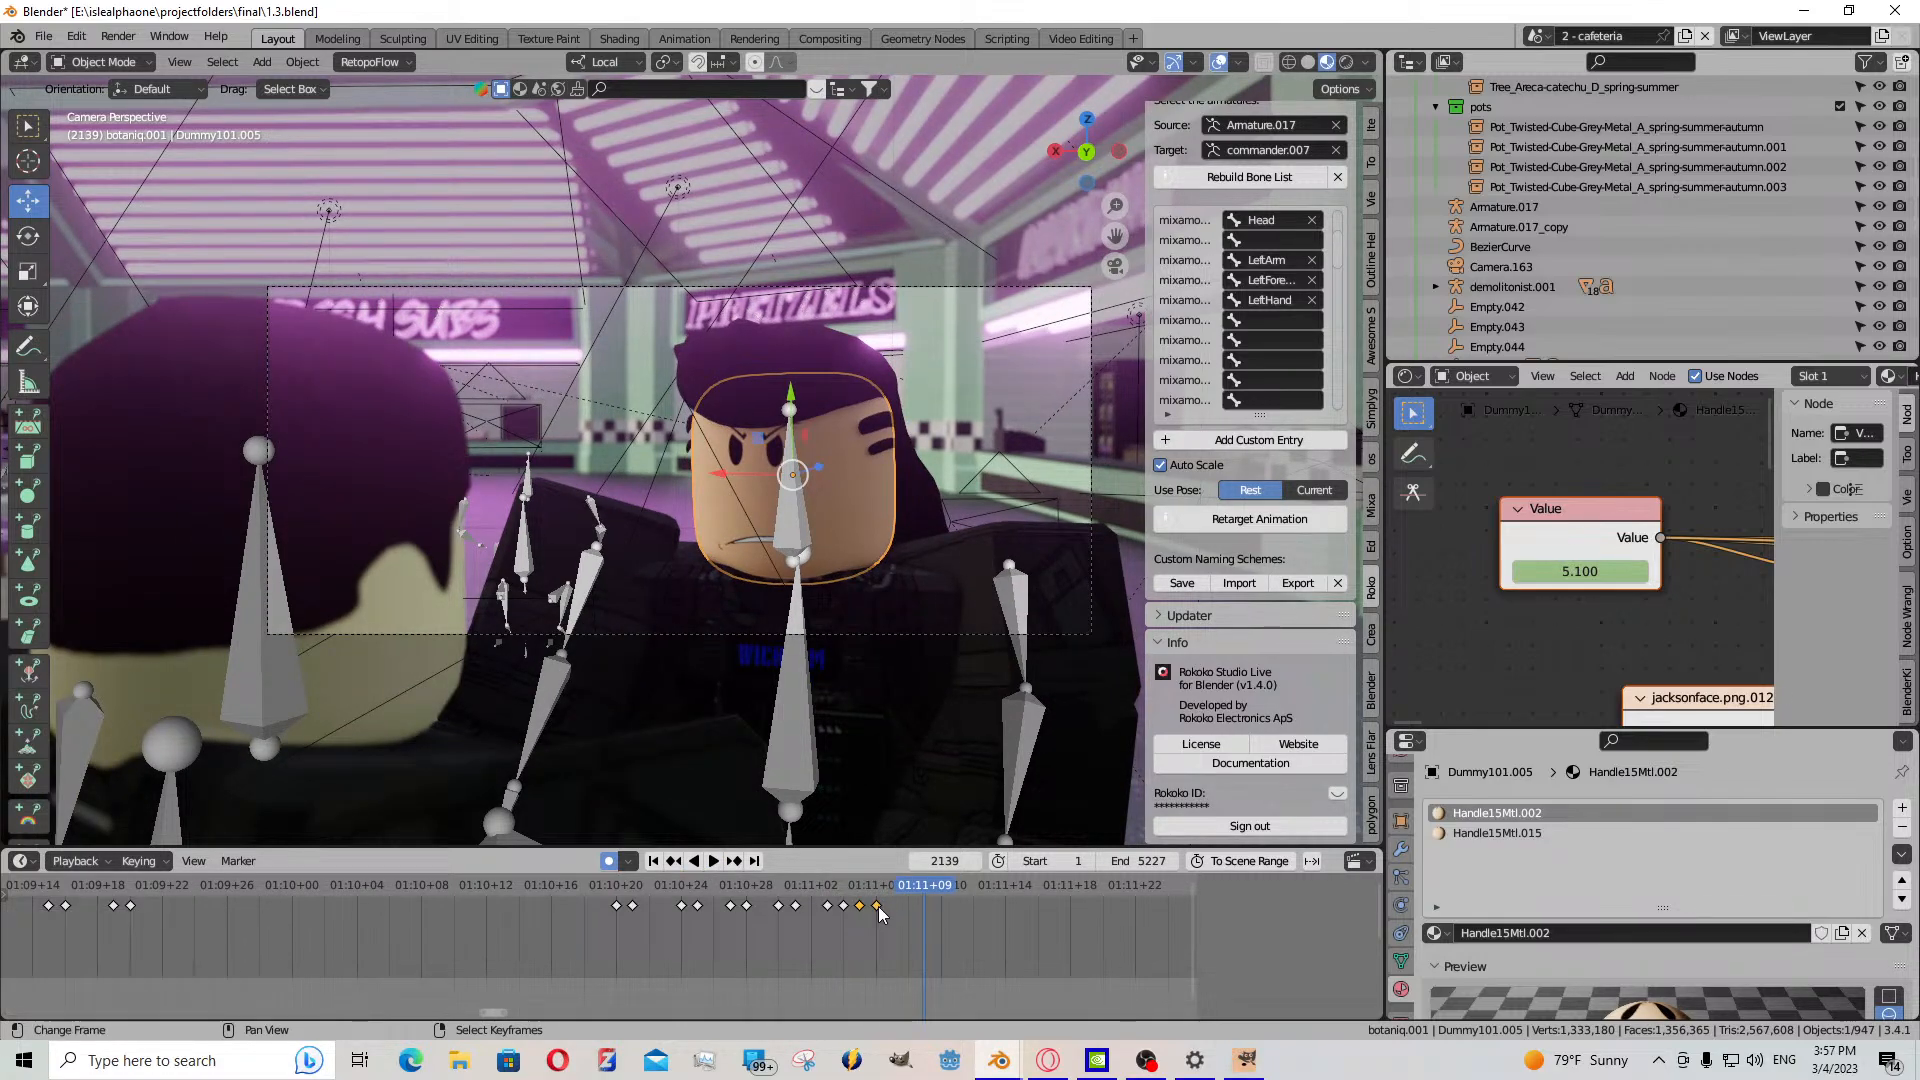
{"action": "key", "text": "g"}
{"action": "left_click", "coordinate": [908, 927]}
{"action": "key", "text": "g"}
{"action": "left_click", "coordinate": [888, 916]}
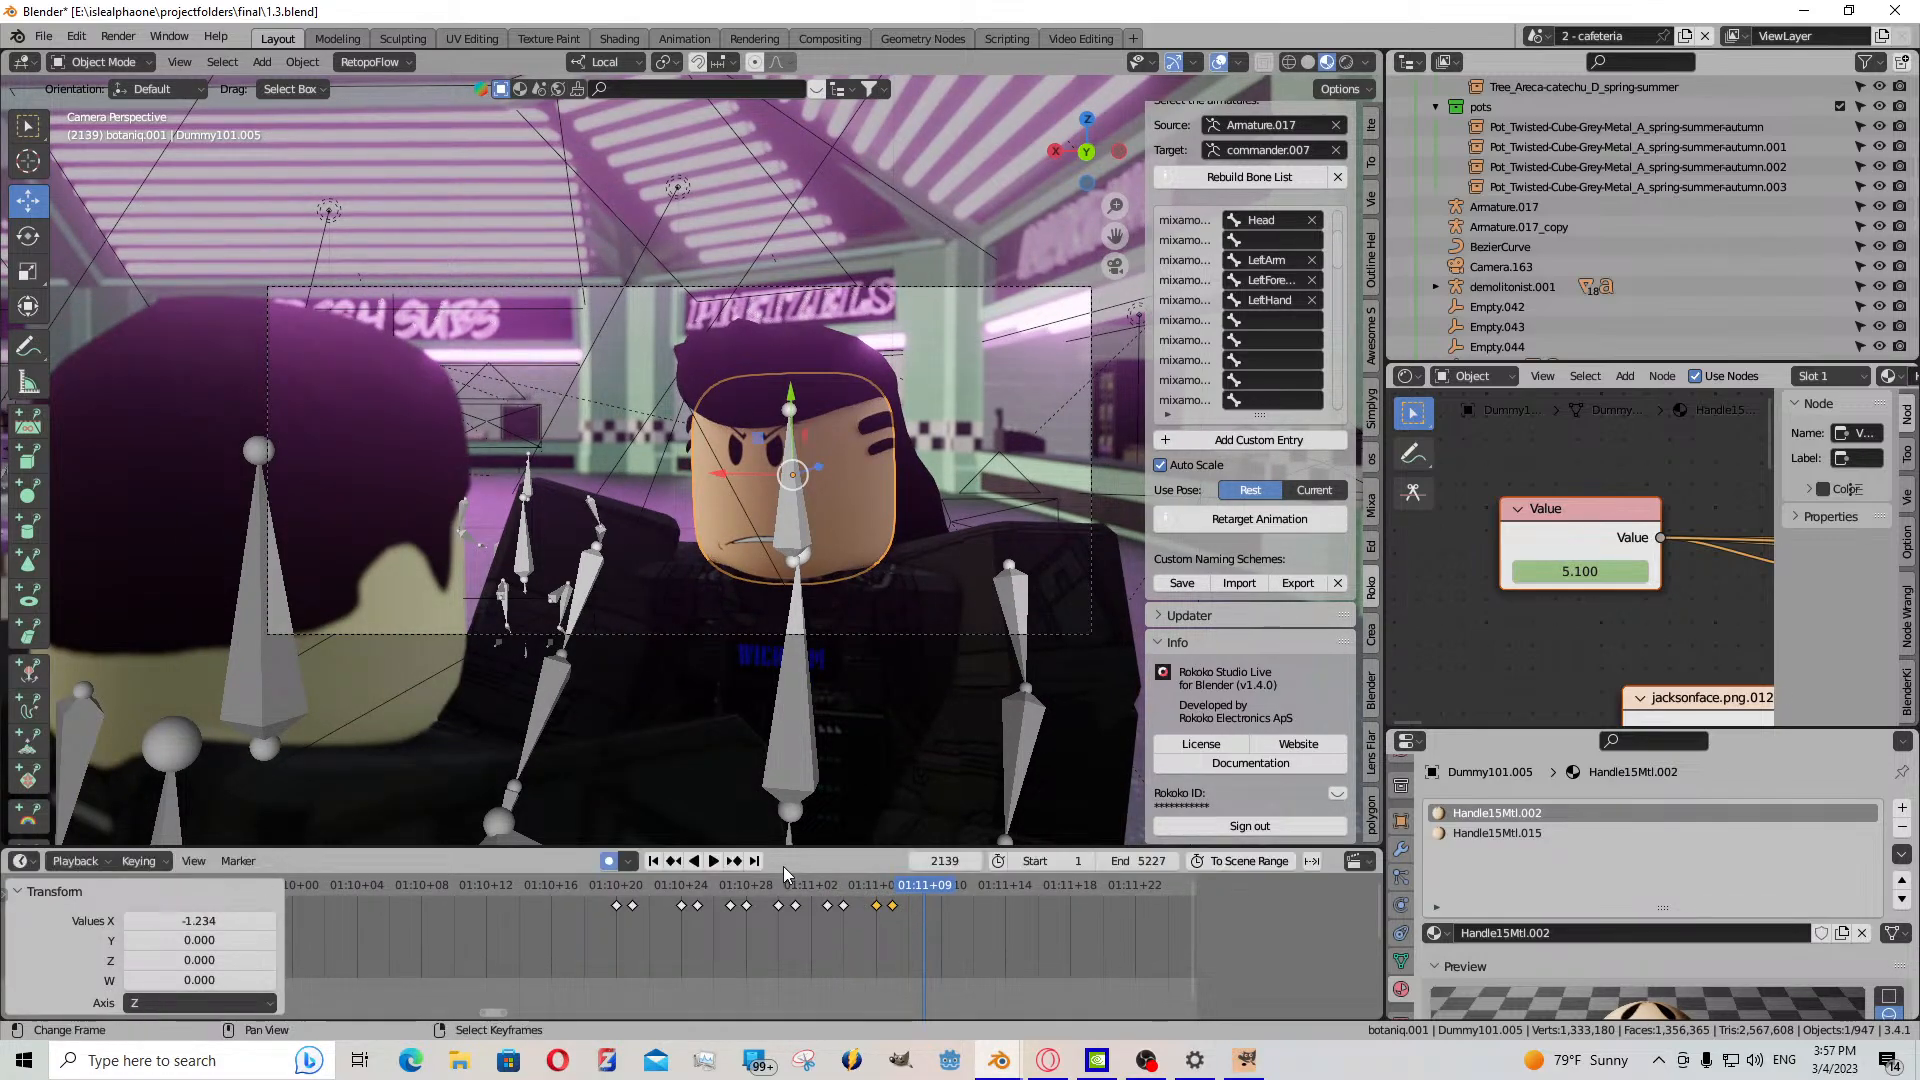
- Keyframe the Value node at 13.200 on frame 2141
{"action": "key", "text": "Right"}
{"action": "key", "text": "Right"}
{"action": "left_click_drag", "start_coordinate": [1572, 577], "coordinate": [1660, 578]}
{"action": "key", "text": "i"}
{"action": "key", "text": "shift+ctrl+space"}
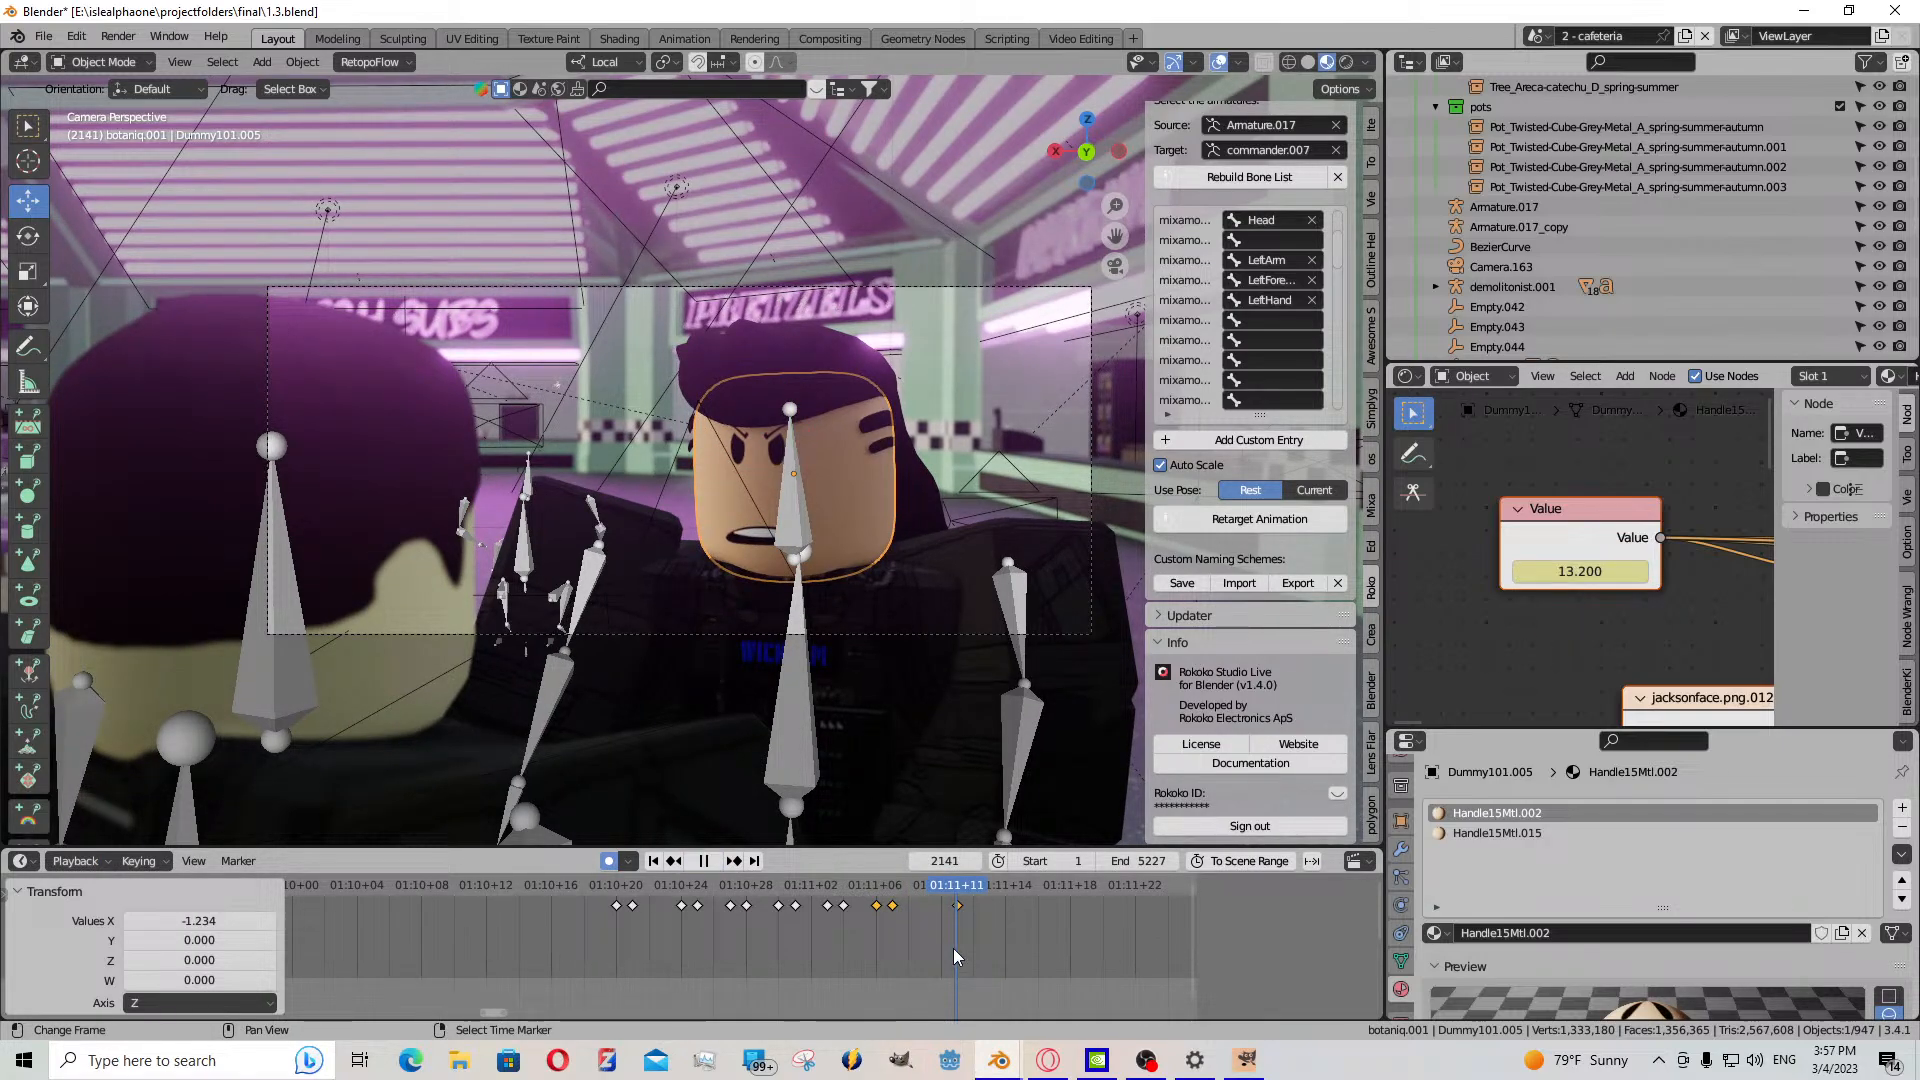
- Copy the 5.100 keyframe from frame 2137 to frame 2140 and replay the mouth animation
{"action": "left_click", "coordinate": [894, 908]}
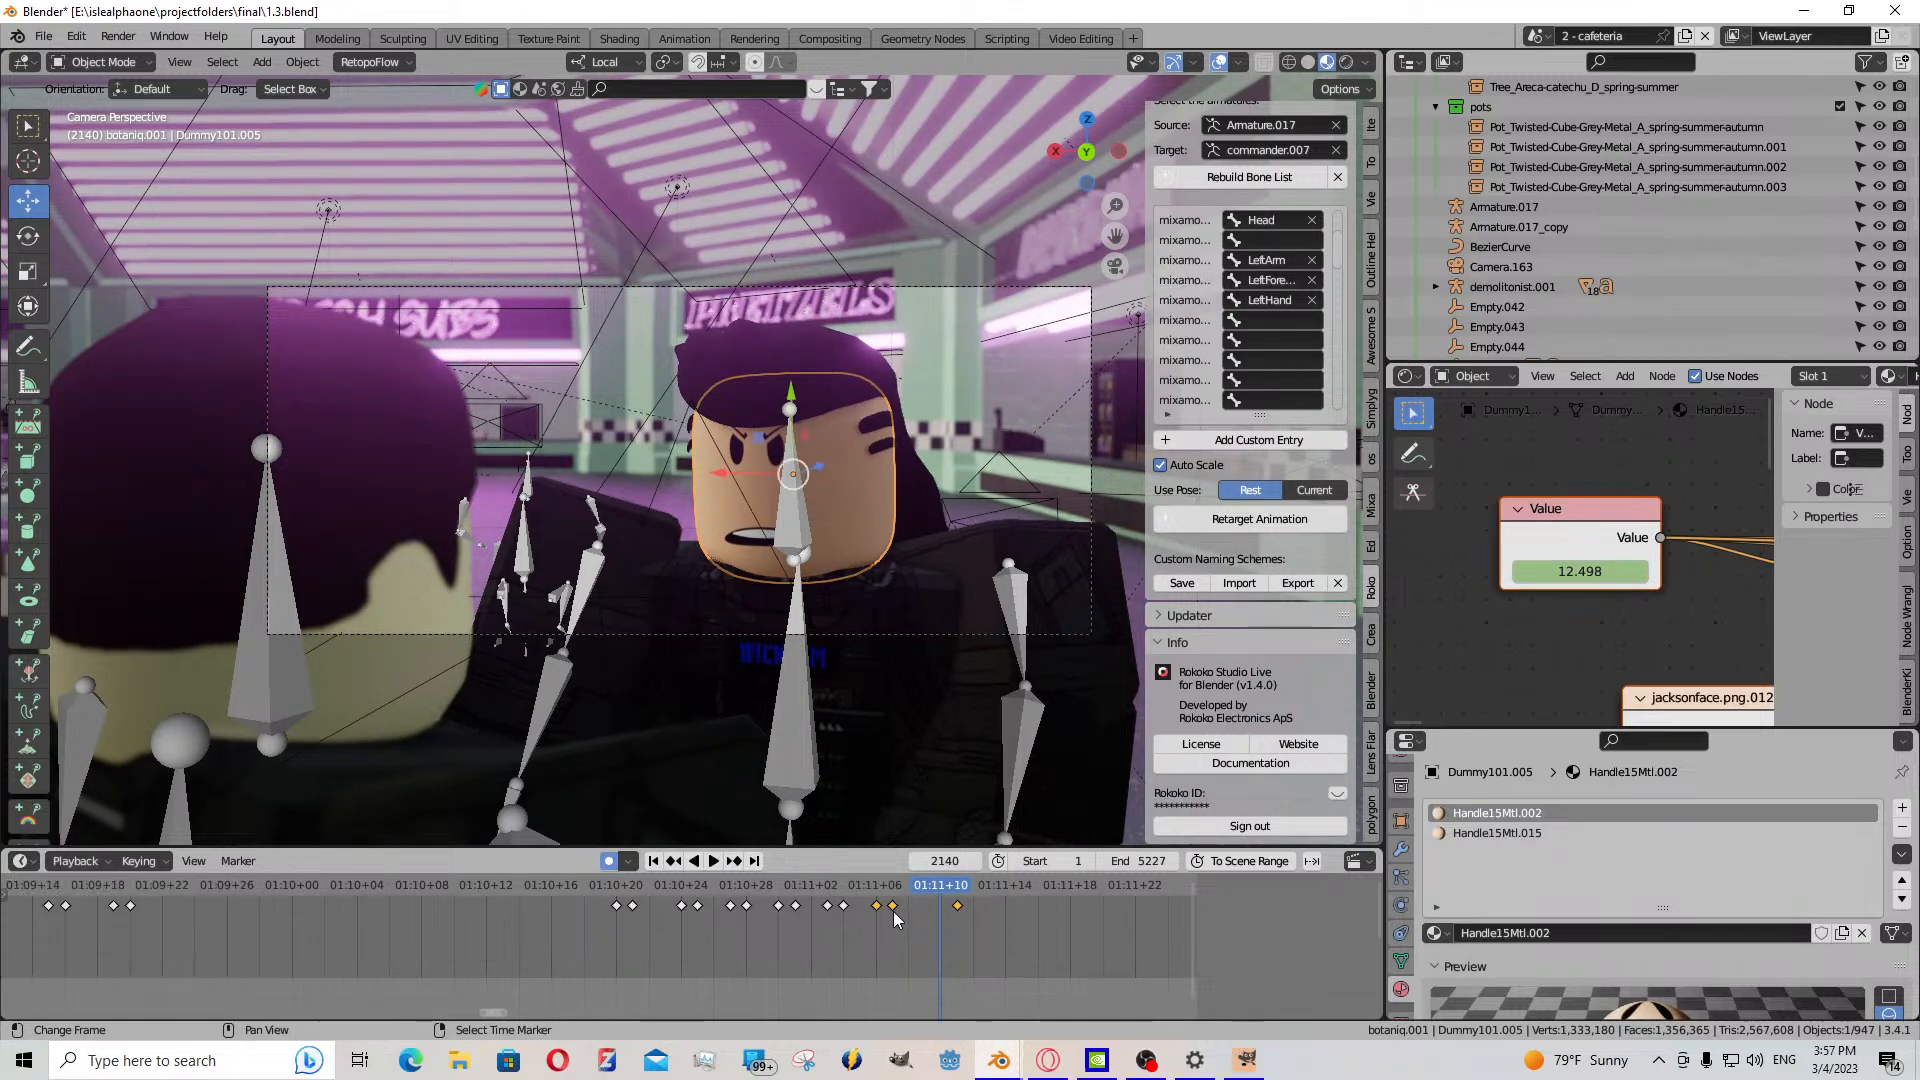
{"action": "key", "text": "ctrl+v"}
{"action": "scroll", "coordinate": [946, 900], "scroll_direction": "down", "scroll_amount": 6}
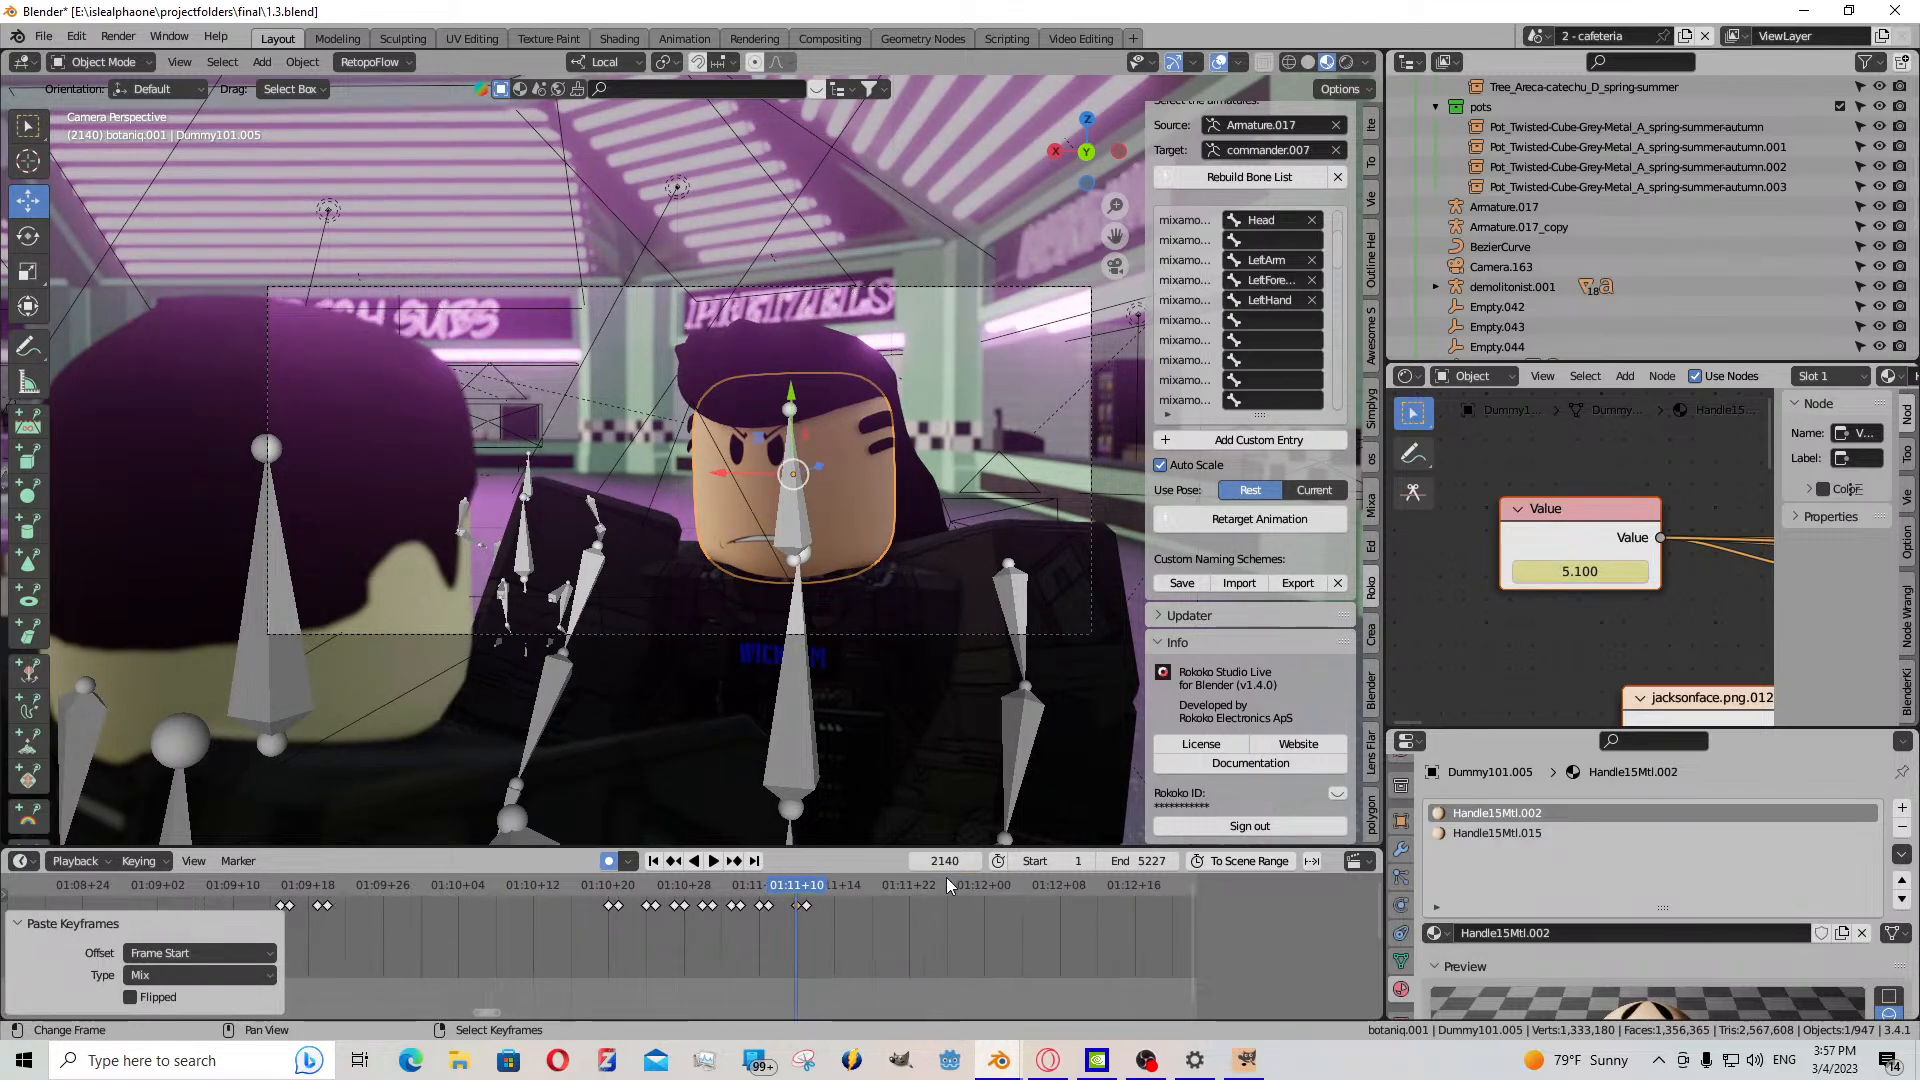
{"action": "middle_click_drag", "start_coordinate": [900, 890], "coordinate": [737, 925]}
{"action": "scroll", "coordinate": [600, 920], "scroll_direction": "up", "scroll_amount": 5}
{"action": "key", "text": "shift+ctrl+space"}
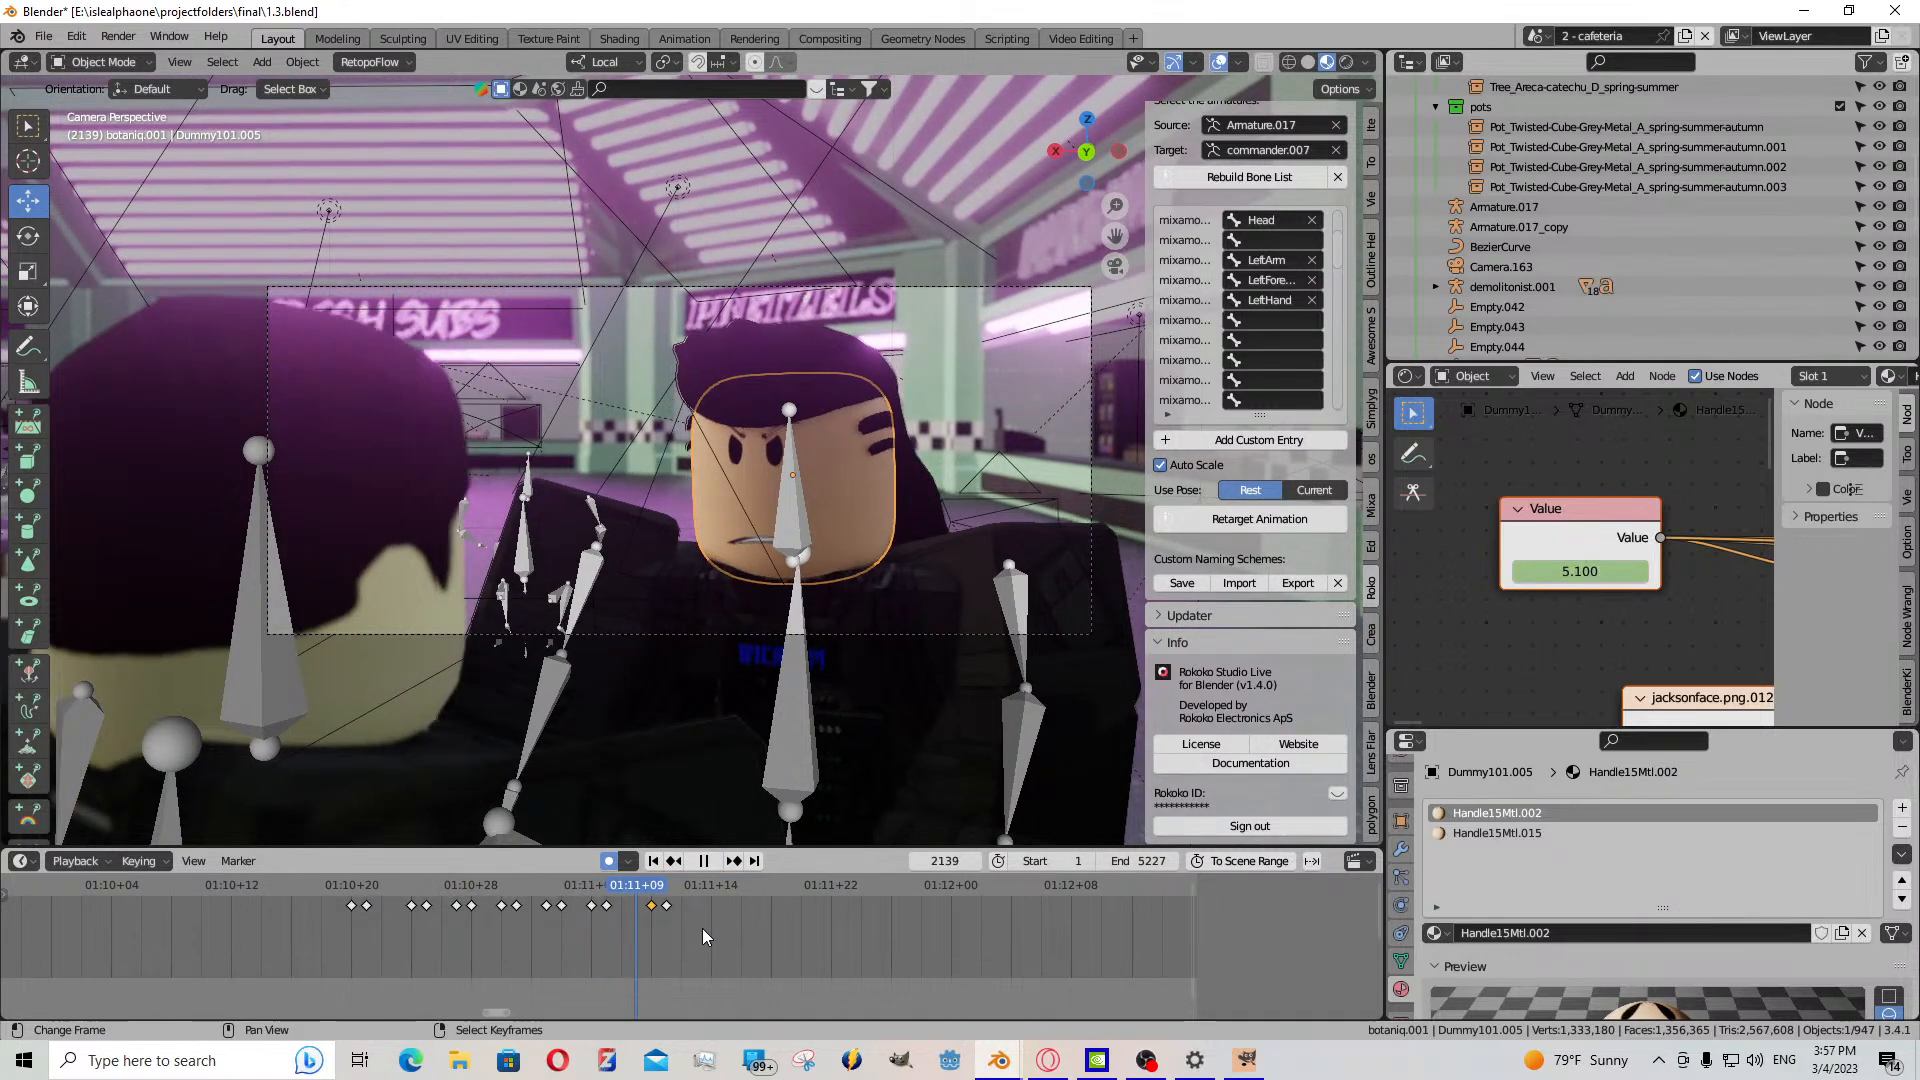
{"action": "key", "text": "Escape"}
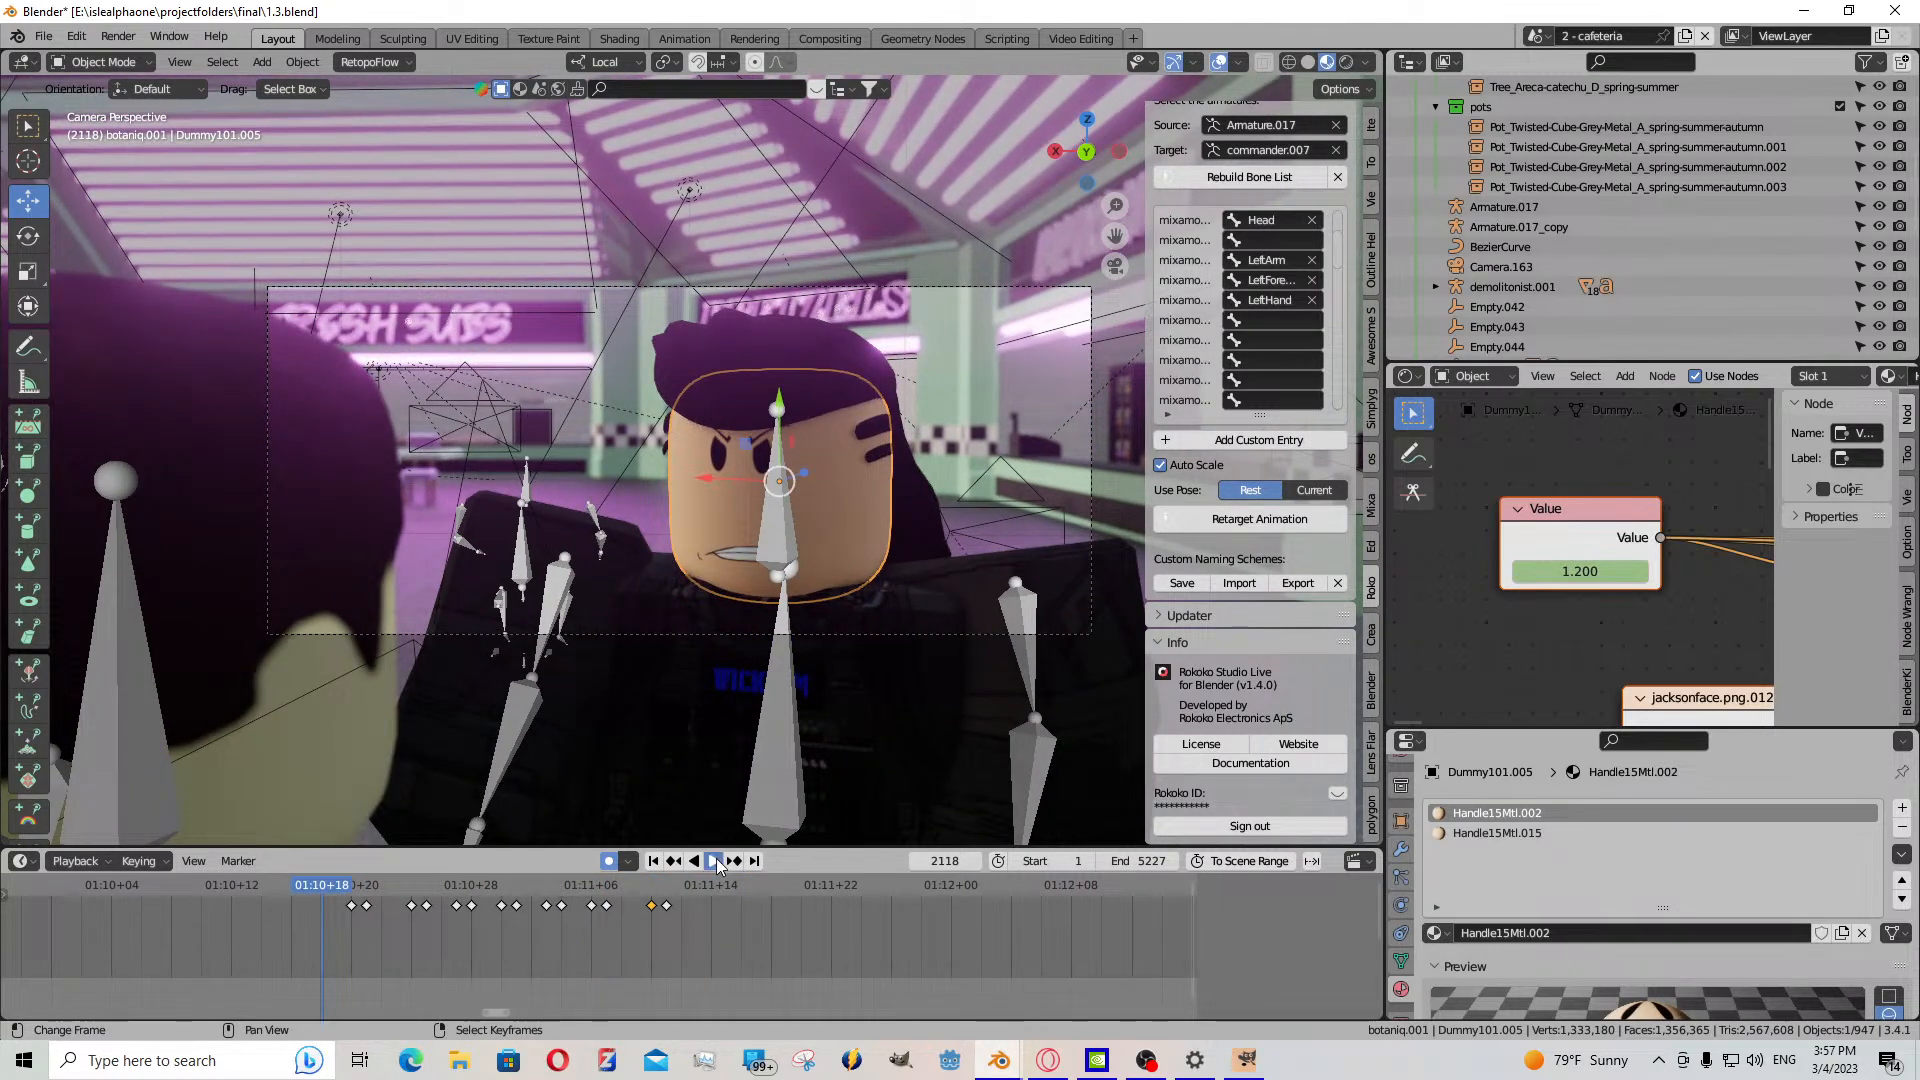
- Play the mouth animation up to frame 2145 and keyframe the Value node at 5.300 there
{"action": "key", "text": "space"}
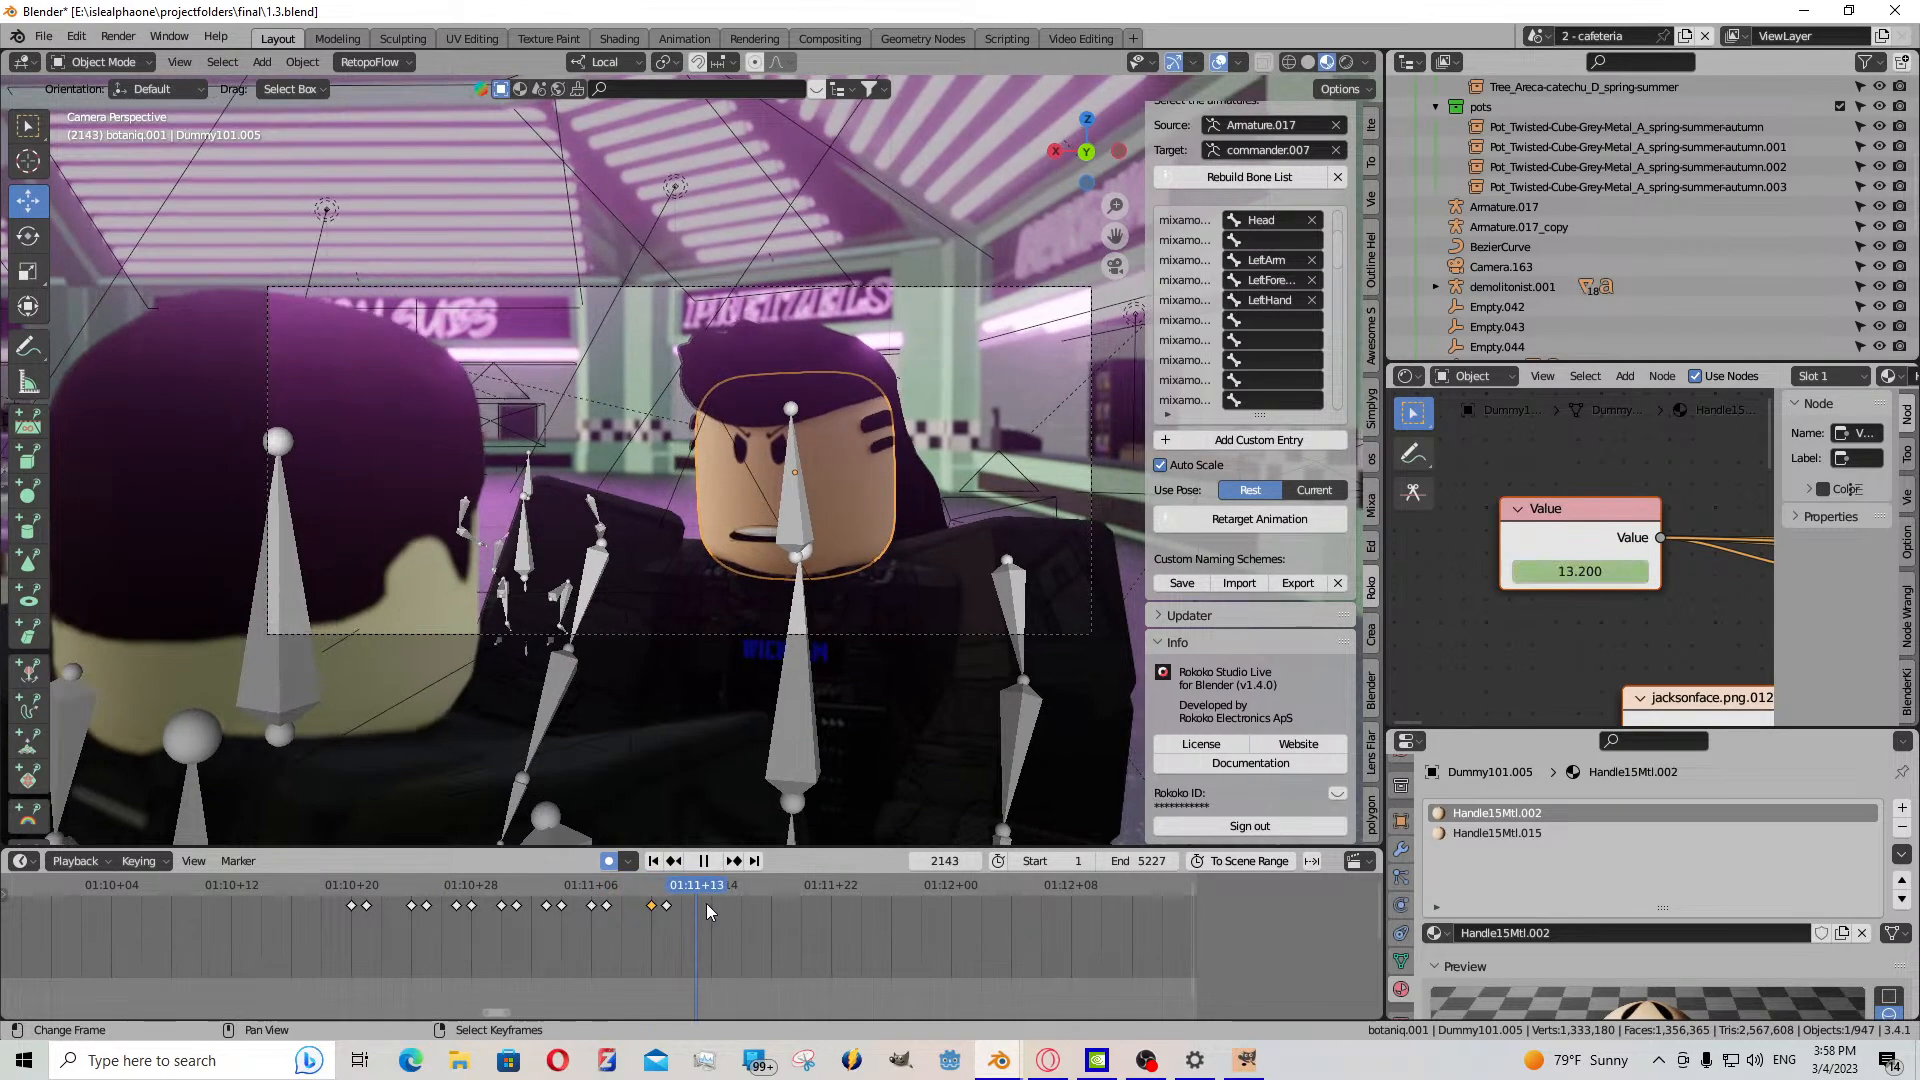
{"action": "key", "text": "space"}
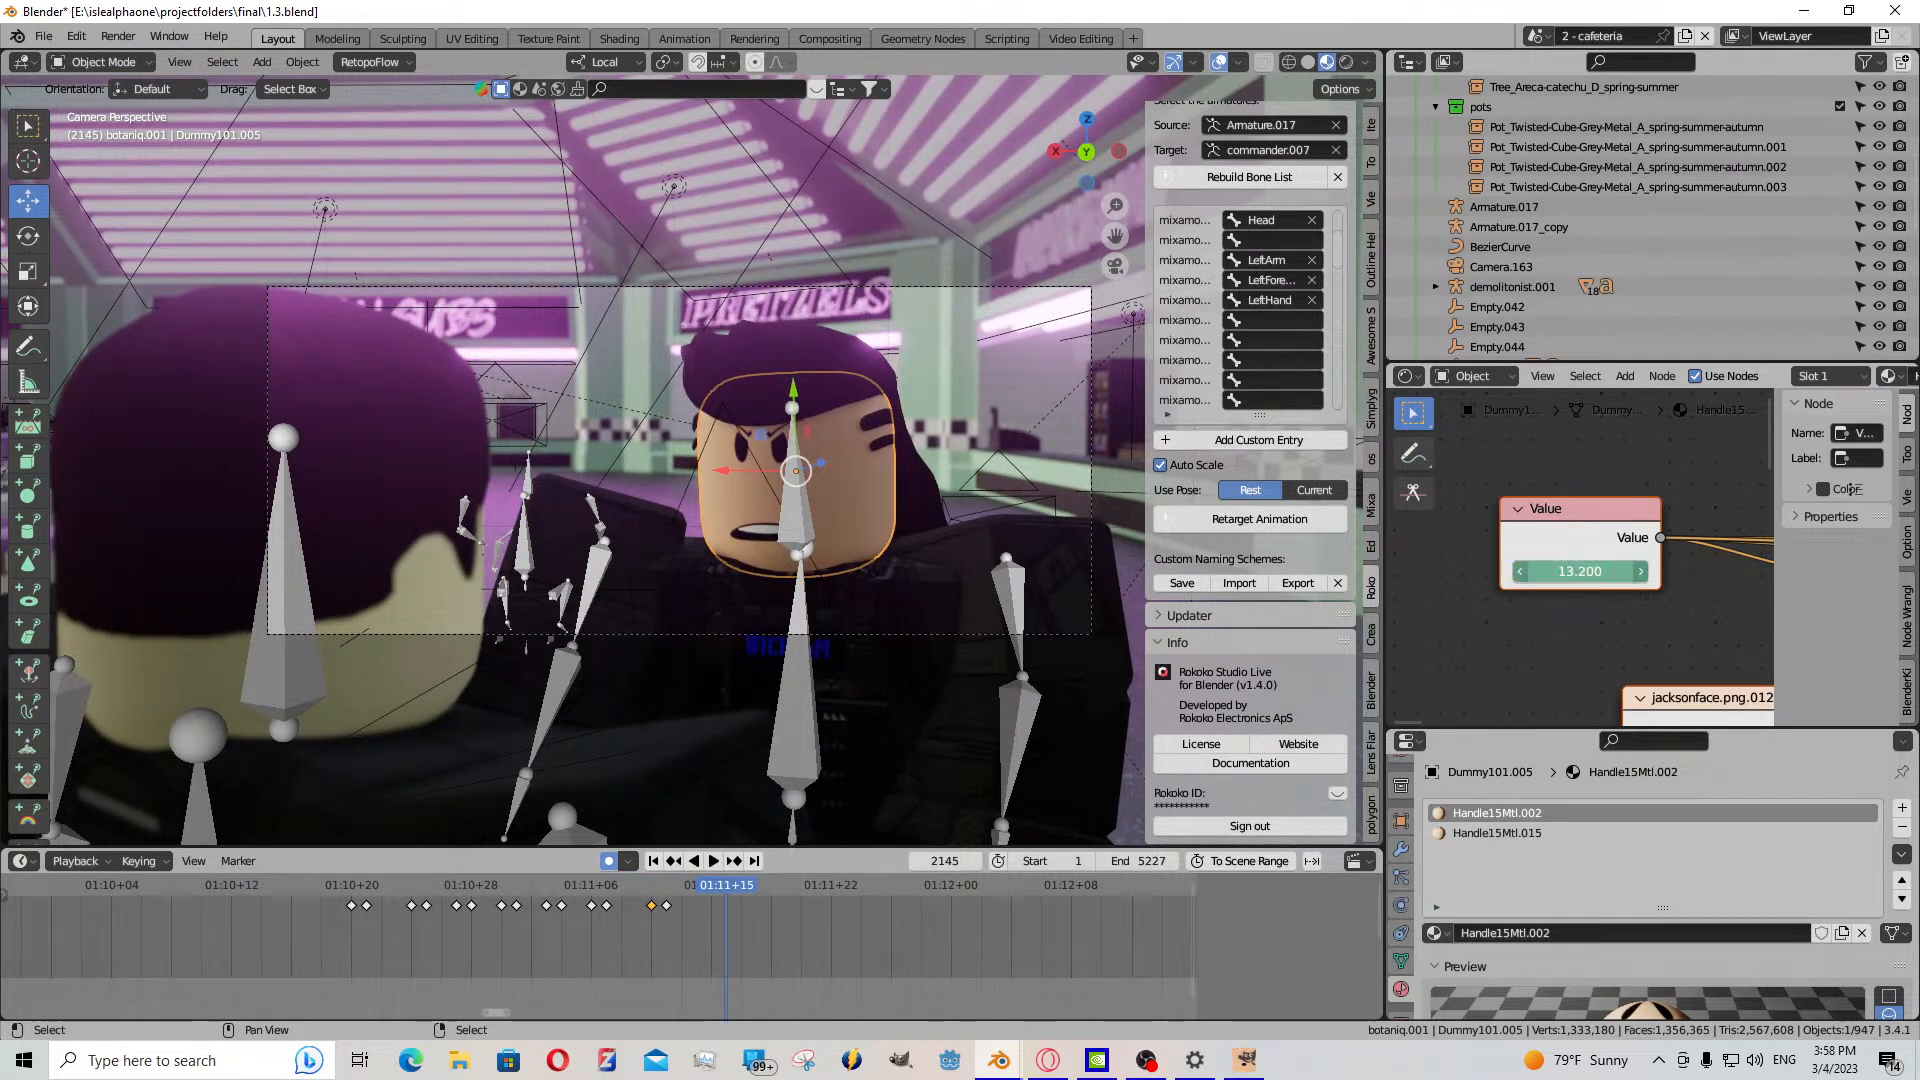
{"action": "left_click_drag", "start_coordinate": [1580, 571], "coordinate": [1426, 571]}
{"action": "left_click_drag", "start_coordinate": [1580, 571], "coordinate": [1619, 571]}
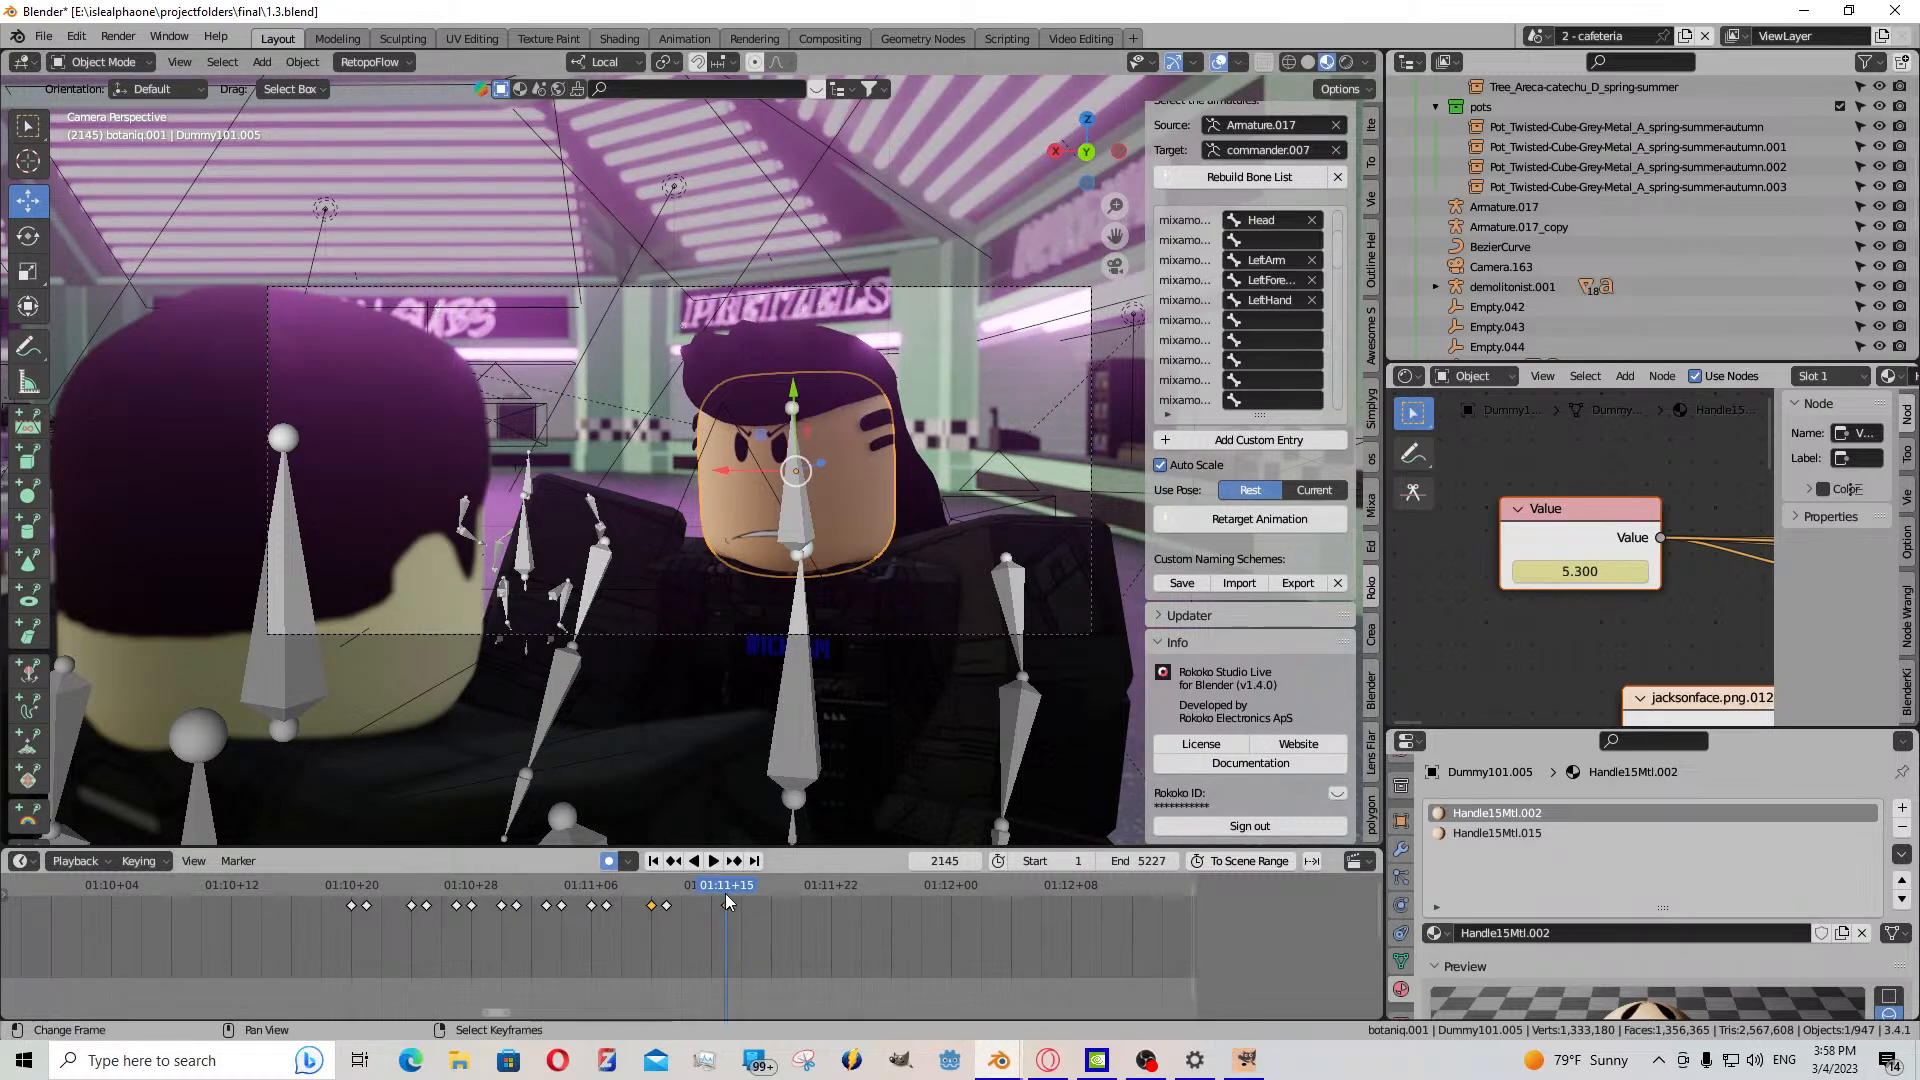
- Paste the copied 5.100 keyframe at frame 2144 and bind a camera marker to the selected object on that frame
{"action": "right_click", "coordinate": [667, 908]}
{"action": "key", "text": "Left"}
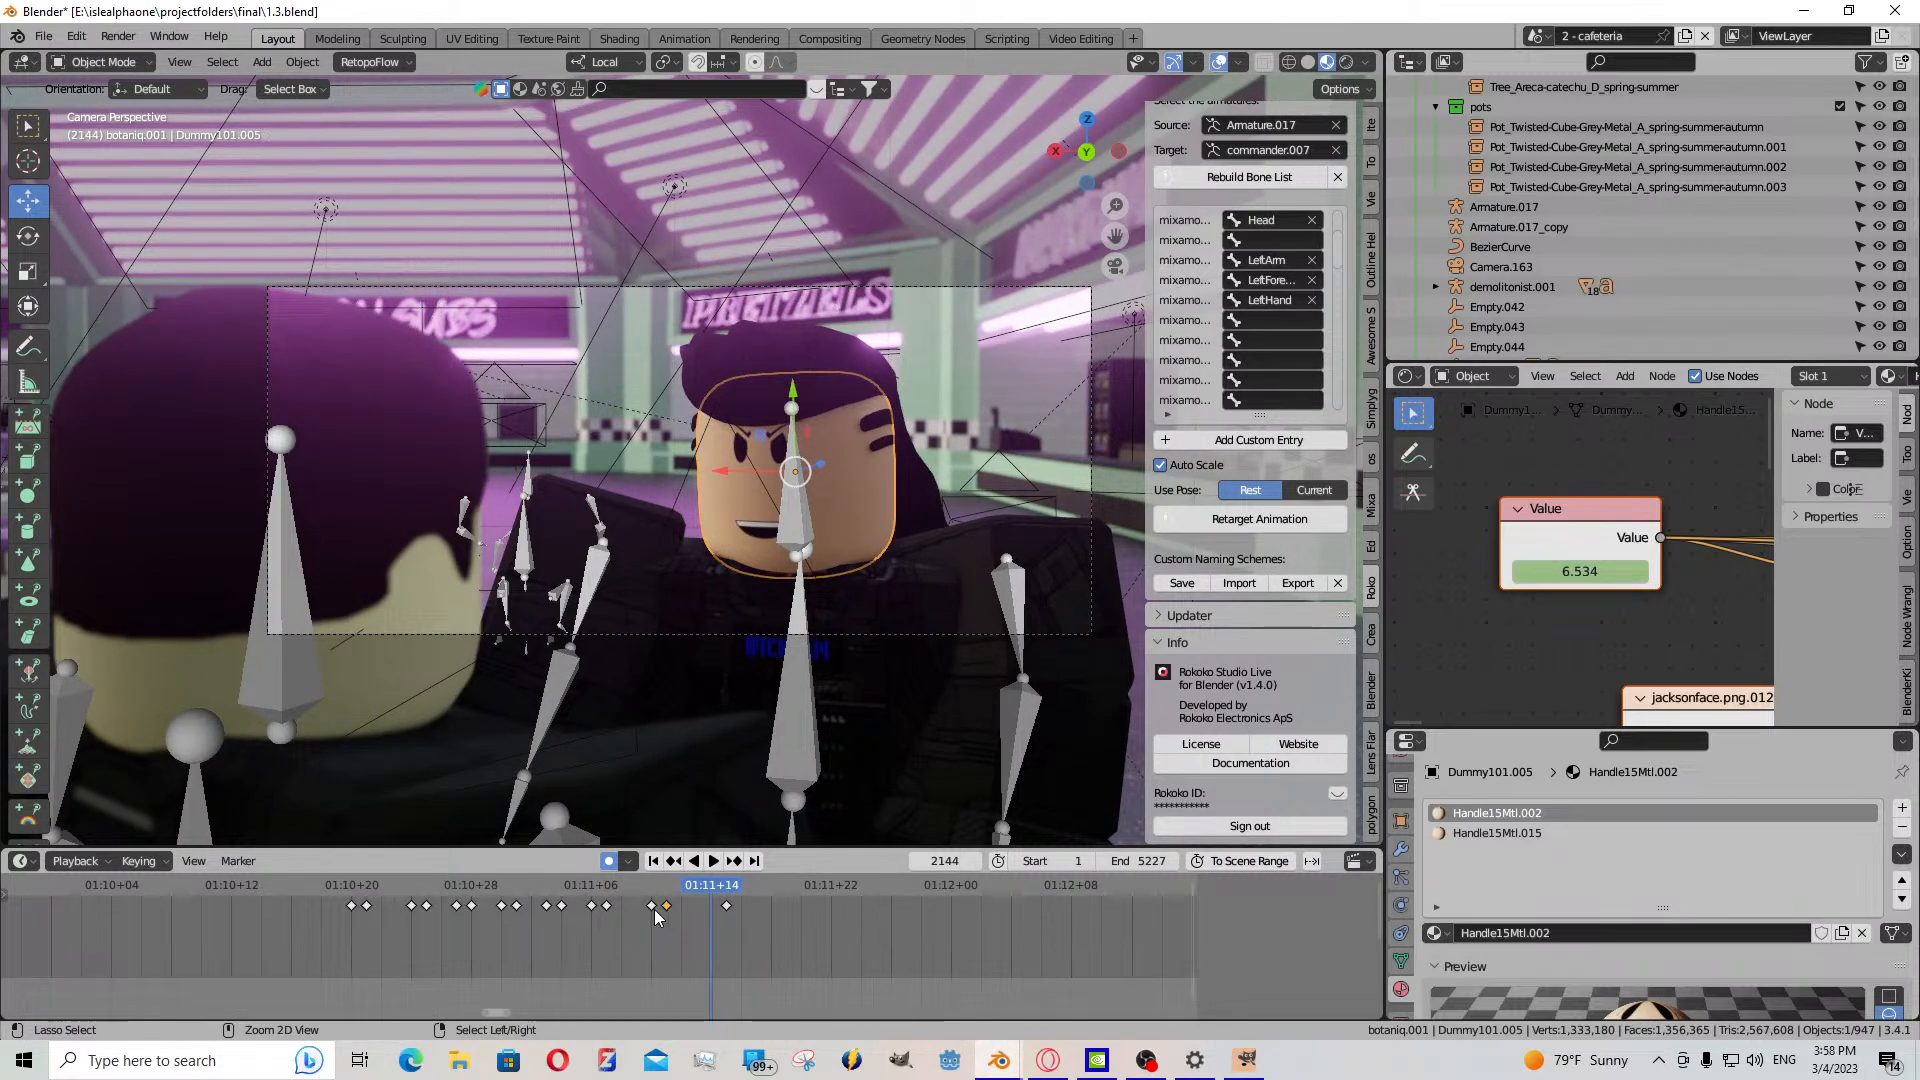
{"action": "key", "text": "ctrl+v"}
{"action": "key", "text": "ctrl+b"}
- Replay the mouth animation and shift the keyframe pair at frames 2140 and 2141 one frame earlier
{"action": "mouse_move", "coordinate": [591, 913]}
{"action": "left_mouse_down"}
{"action": "mouse_move", "coordinate": [674, 907]}
{"action": "mouse_move", "coordinate": [597, 932]}
{"action": "left_mouse_up"}
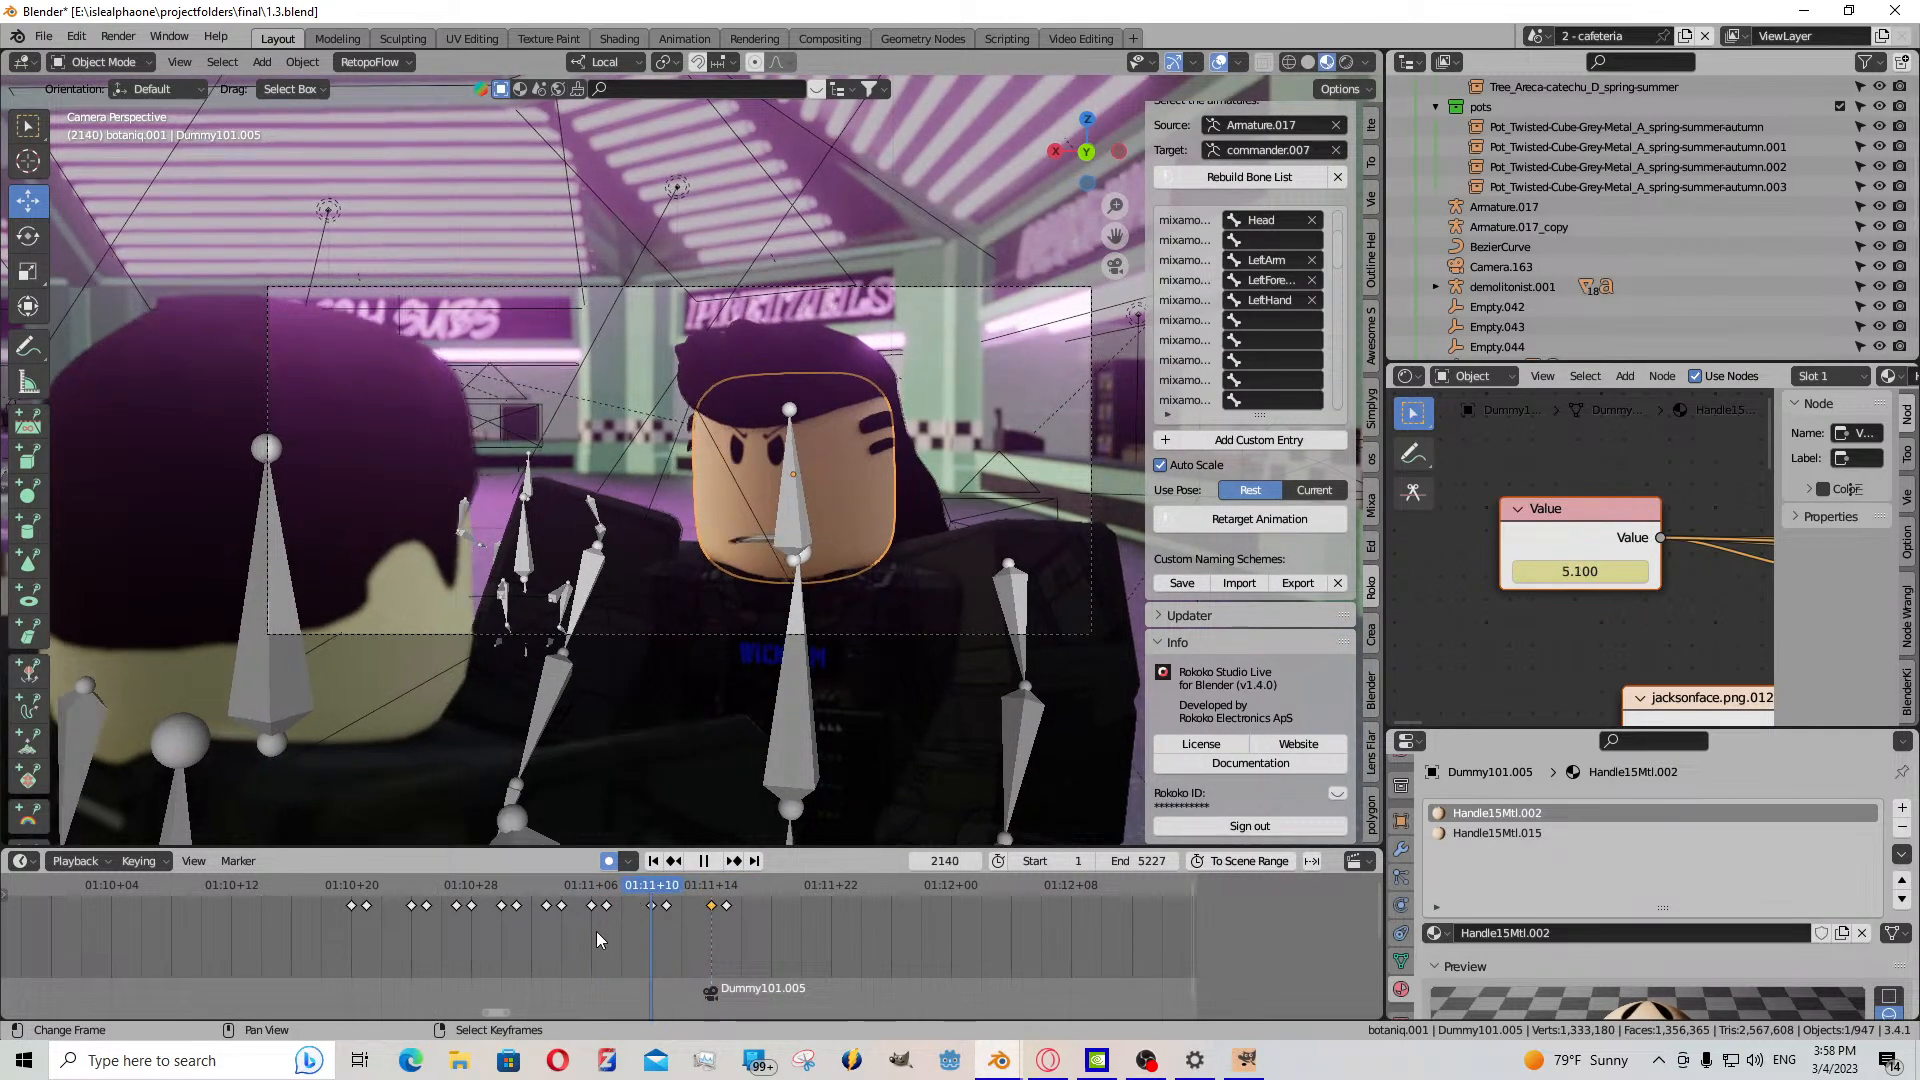
{"action": "key", "text": "space"}
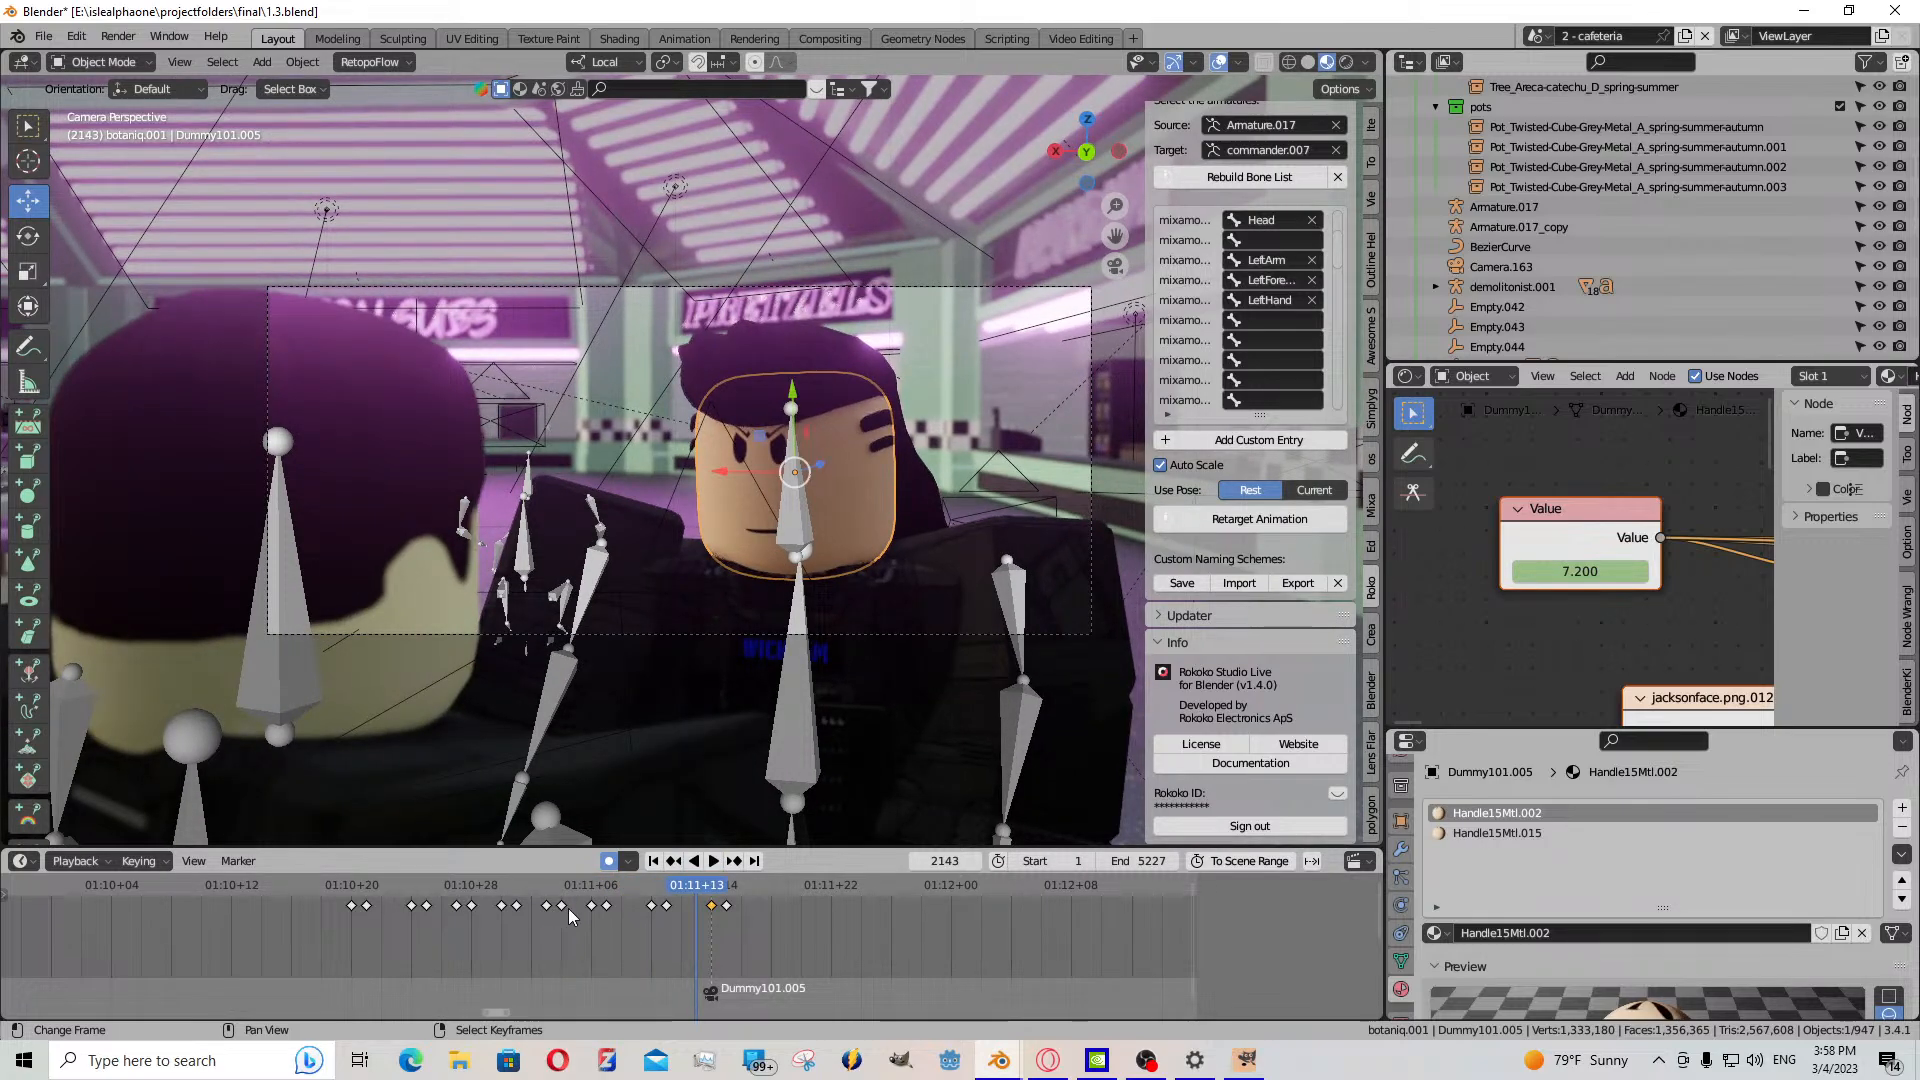
{"action": "left_click", "coordinate": [645, 909]}
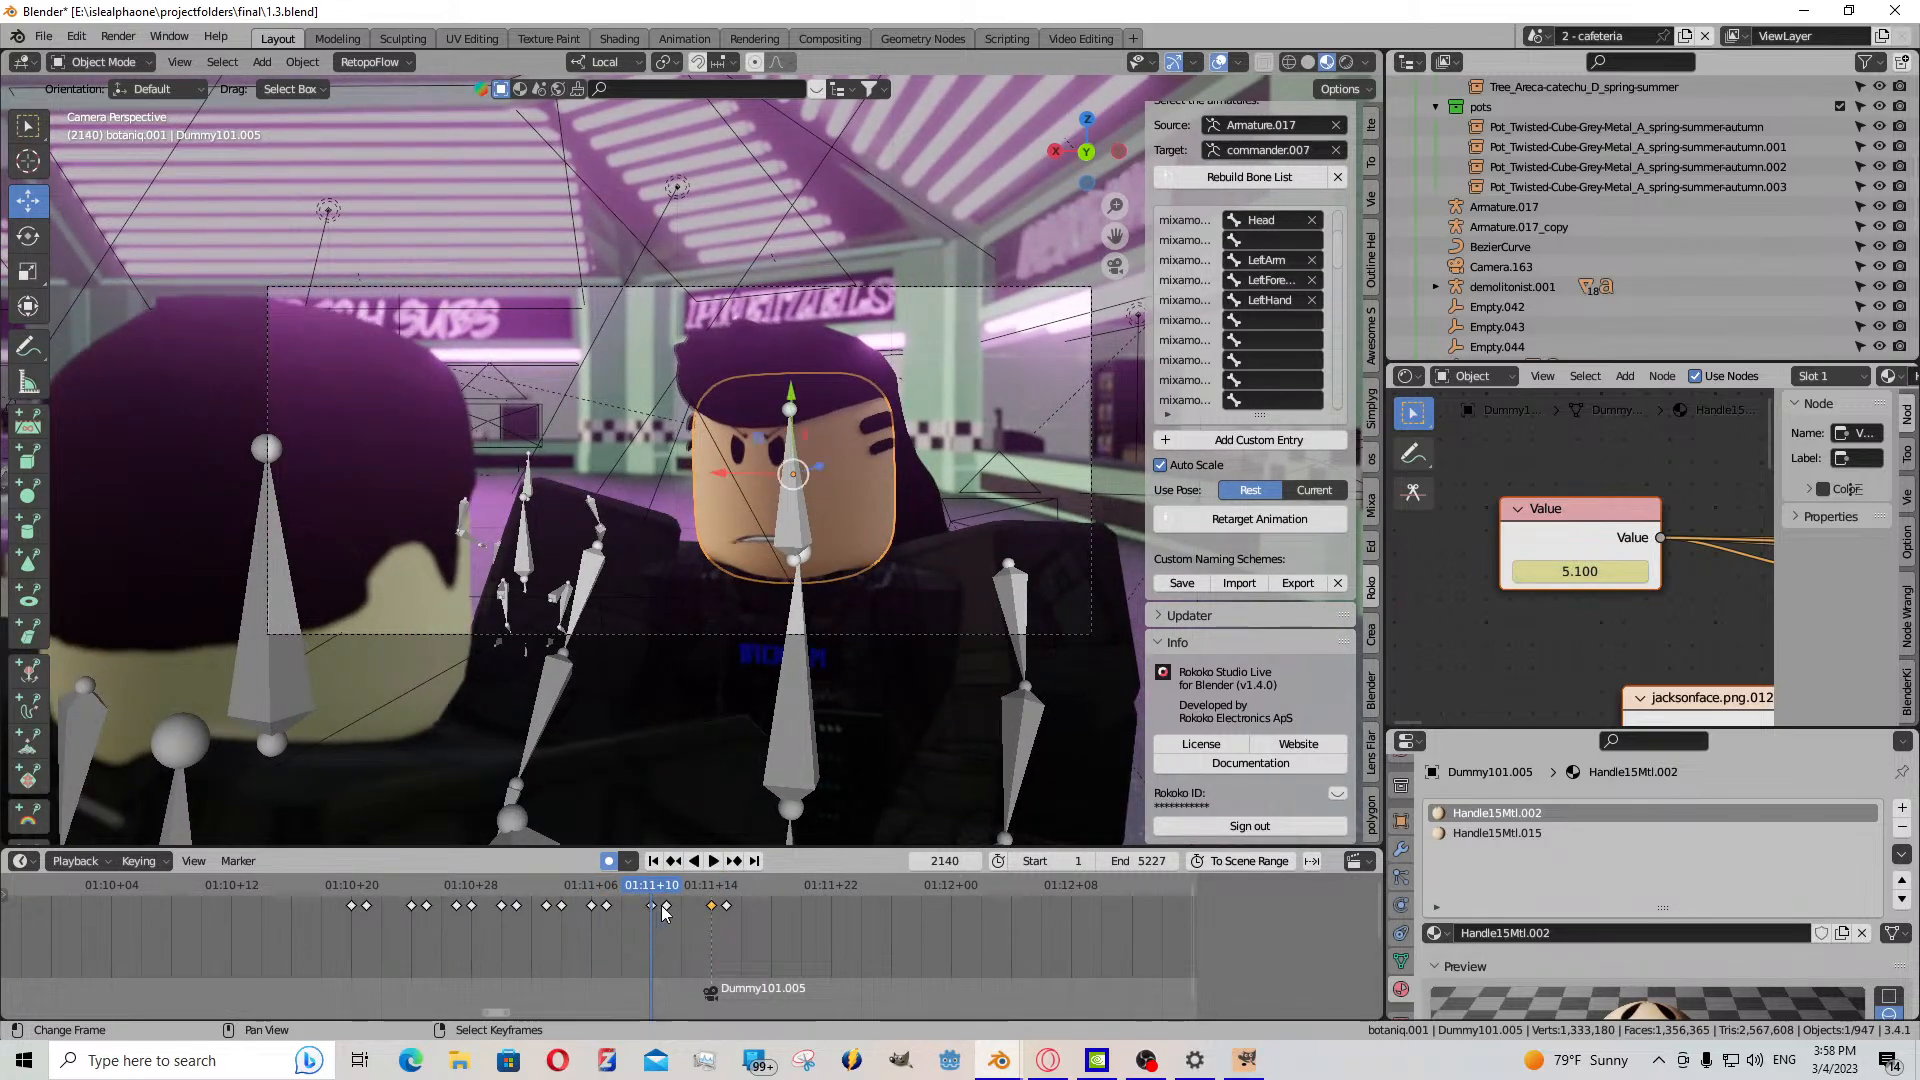
{"action": "left_click_drag", "start_coordinate": [663, 906], "coordinate": [637, 913]}
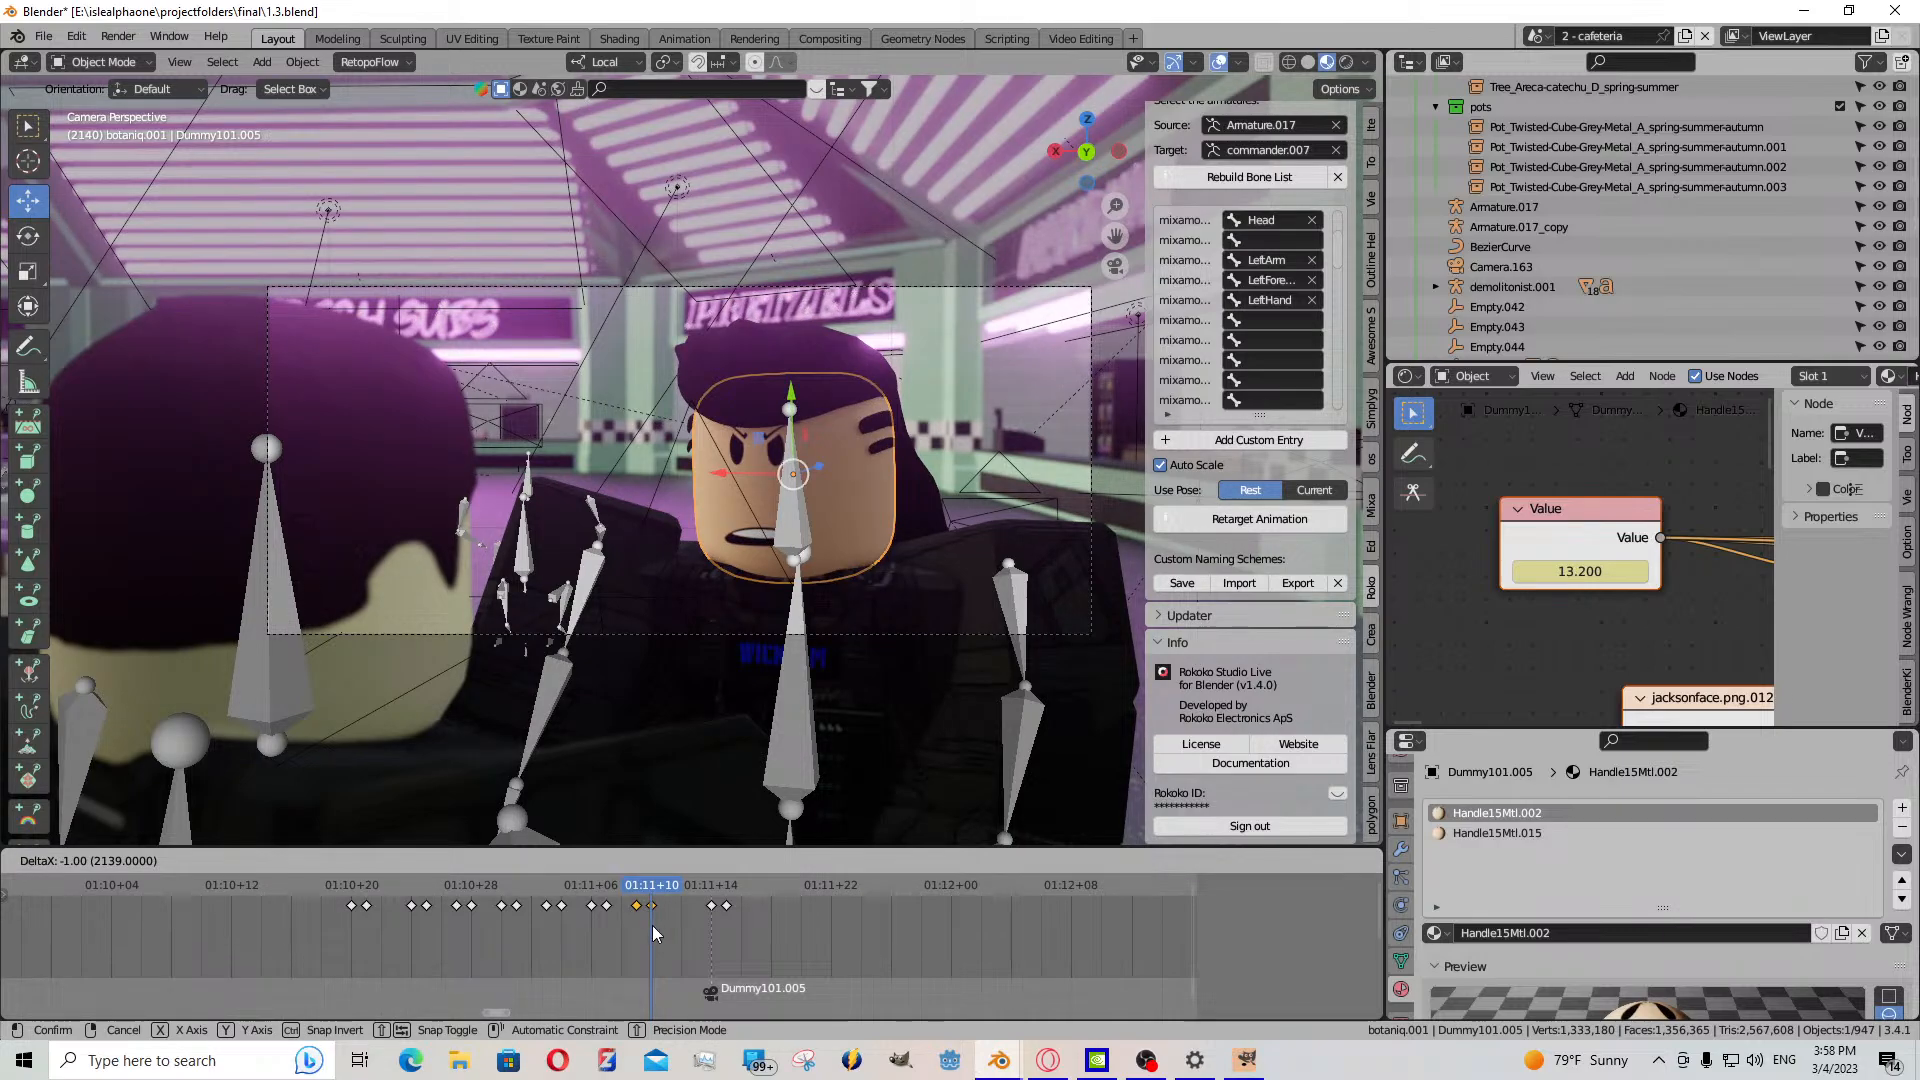
{"action": "left_click", "coordinate": [652, 926]}
{"action": "key", "text": "space"}
{"action": "key", "text": "space"}
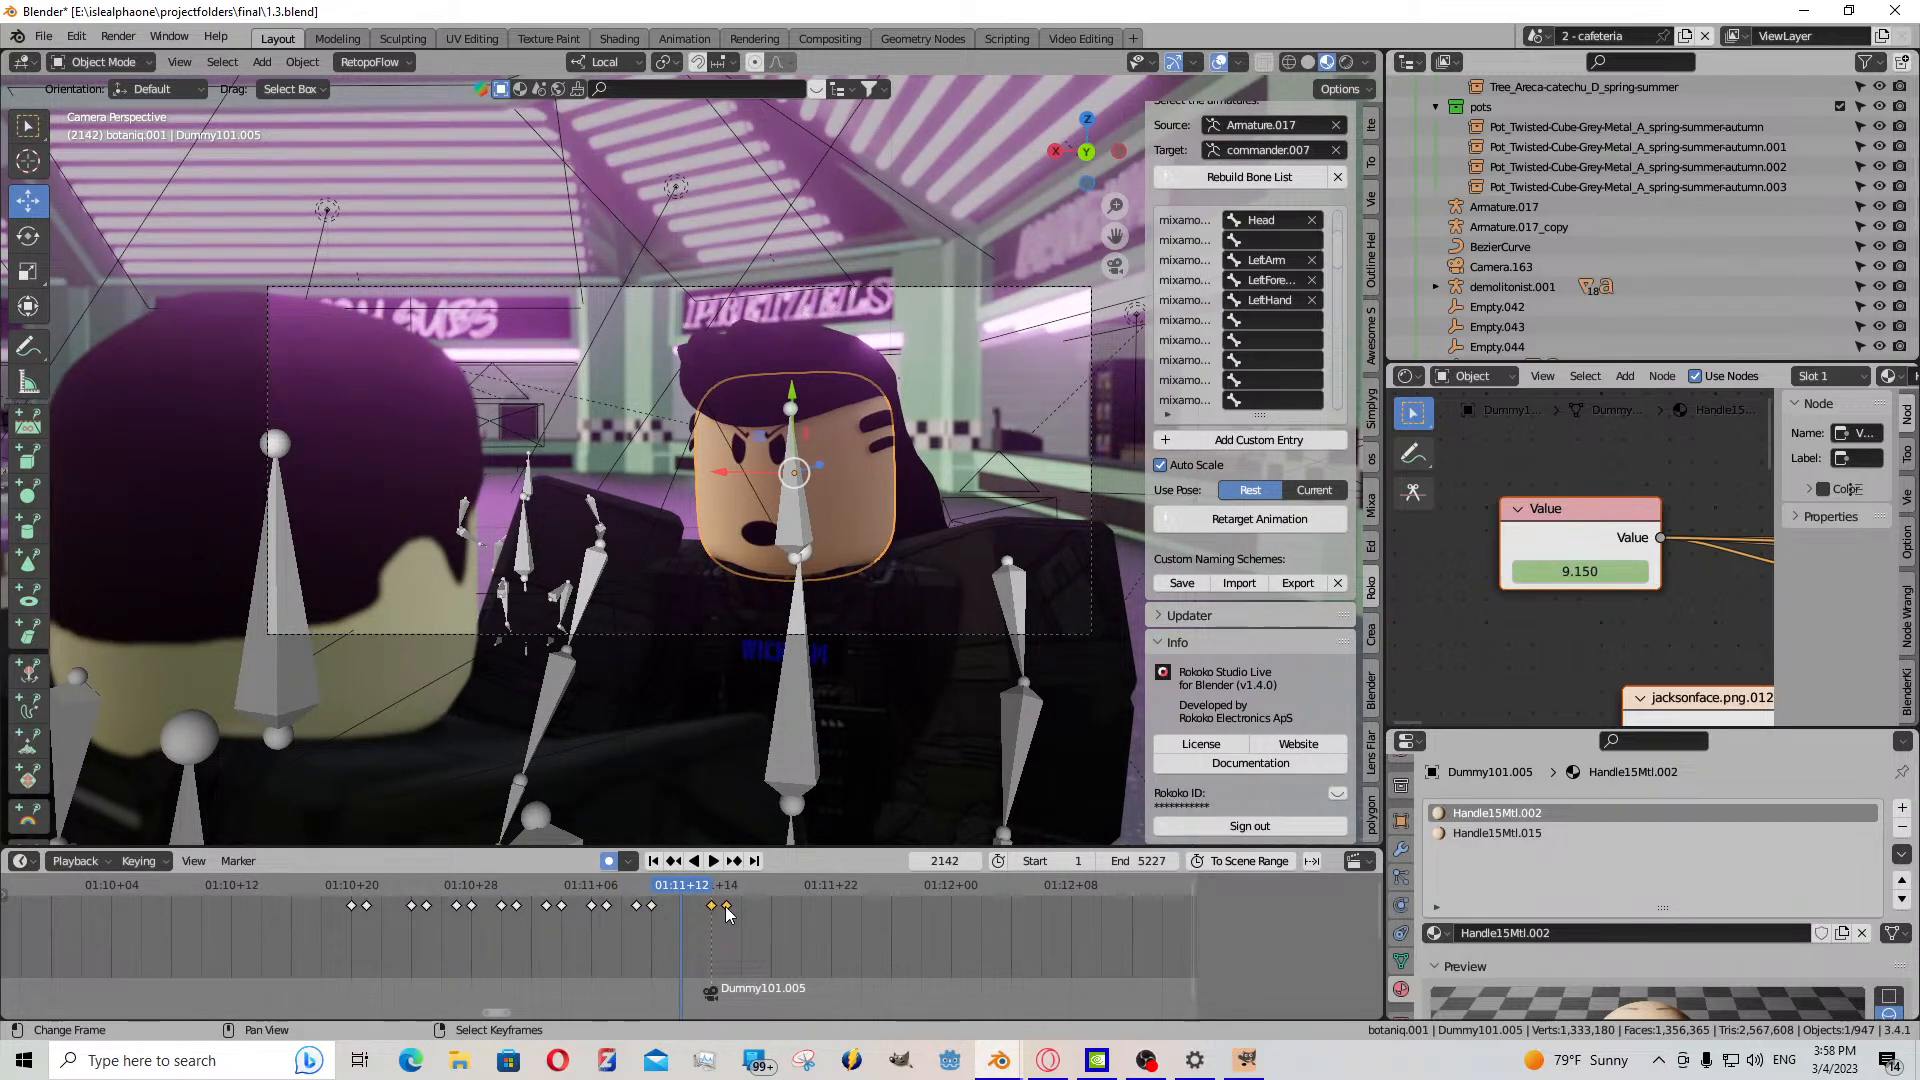
- Shift the keyframe pair at frames 2144 and 2145 two frames earlier and copy the 13.200 keyframe from frame 2140 onto frame 2142
{"action": "left_click_drag", "start_coordinate": [727, 907], "coordinate": [671, 918]}
{"action": "left_click", "coordinate": [657, 915]}
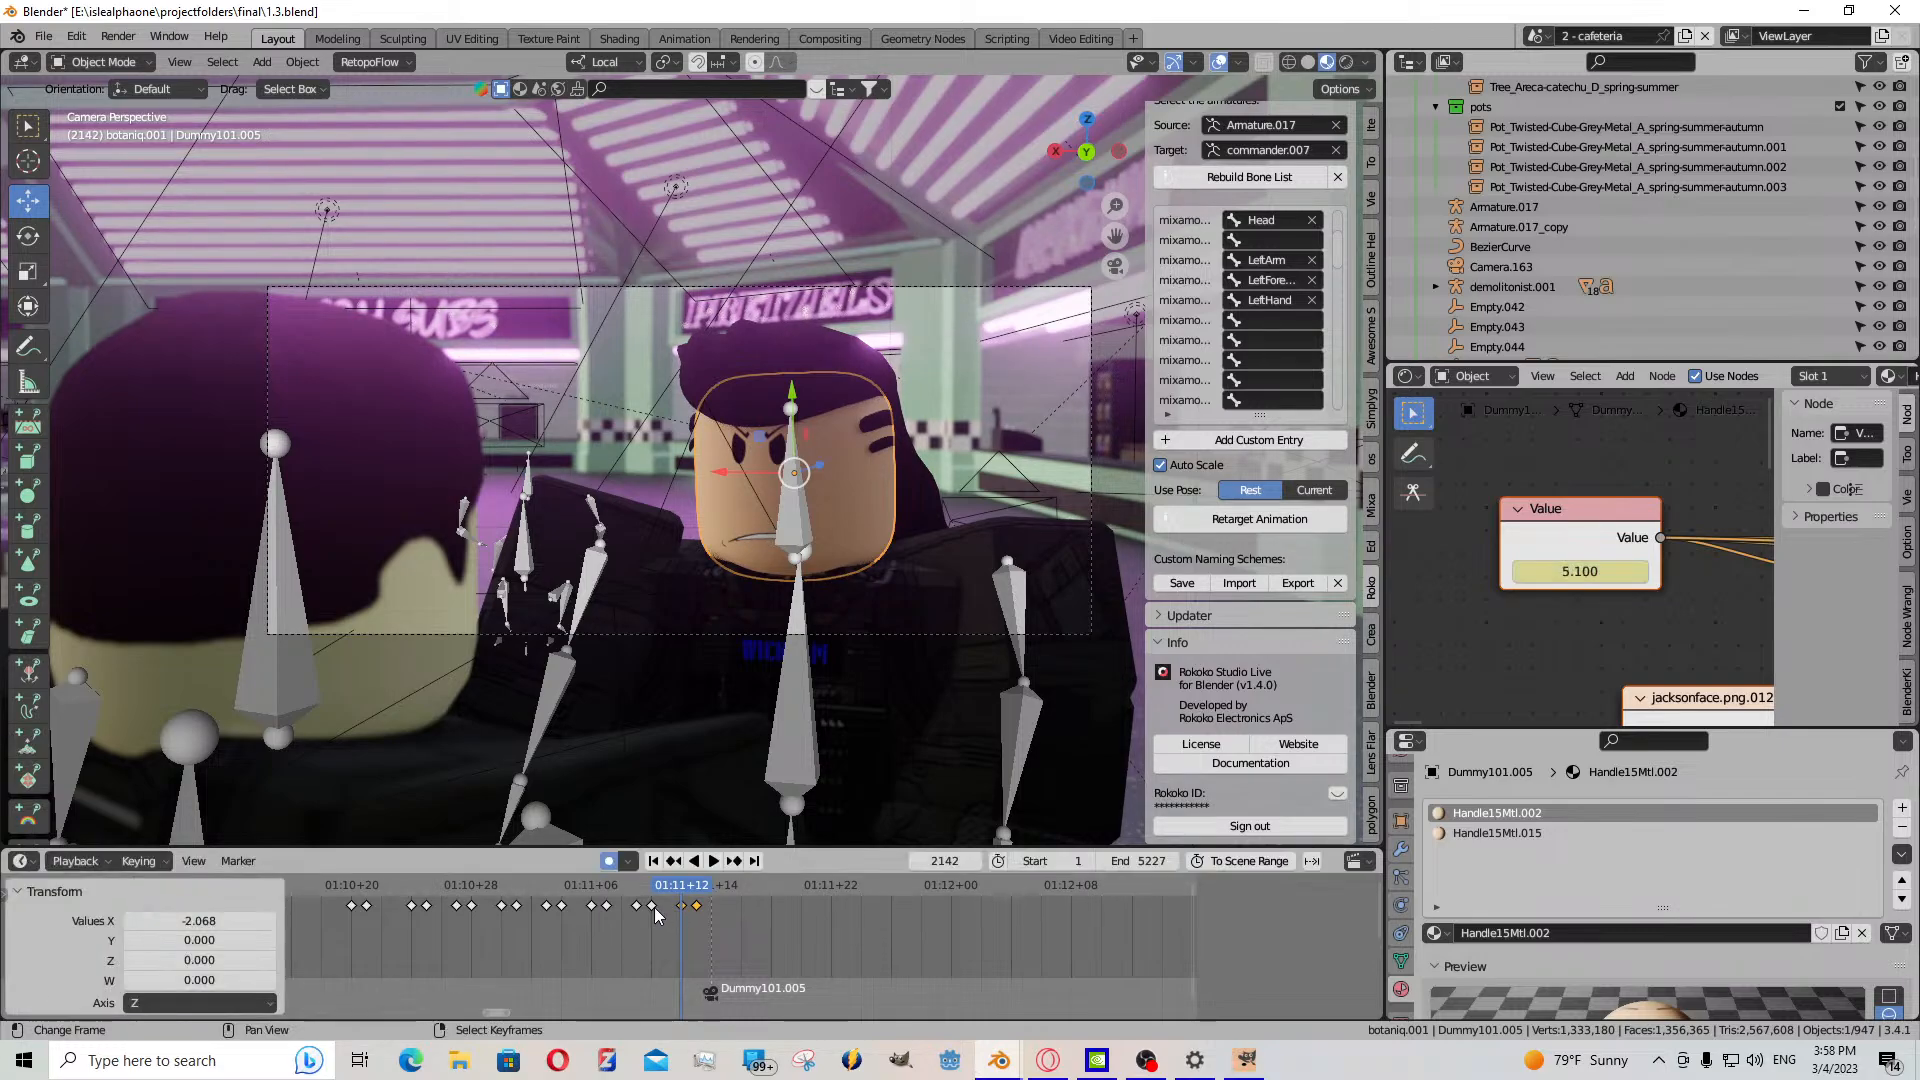
{"action": "key", "text": "ctrl+v"}
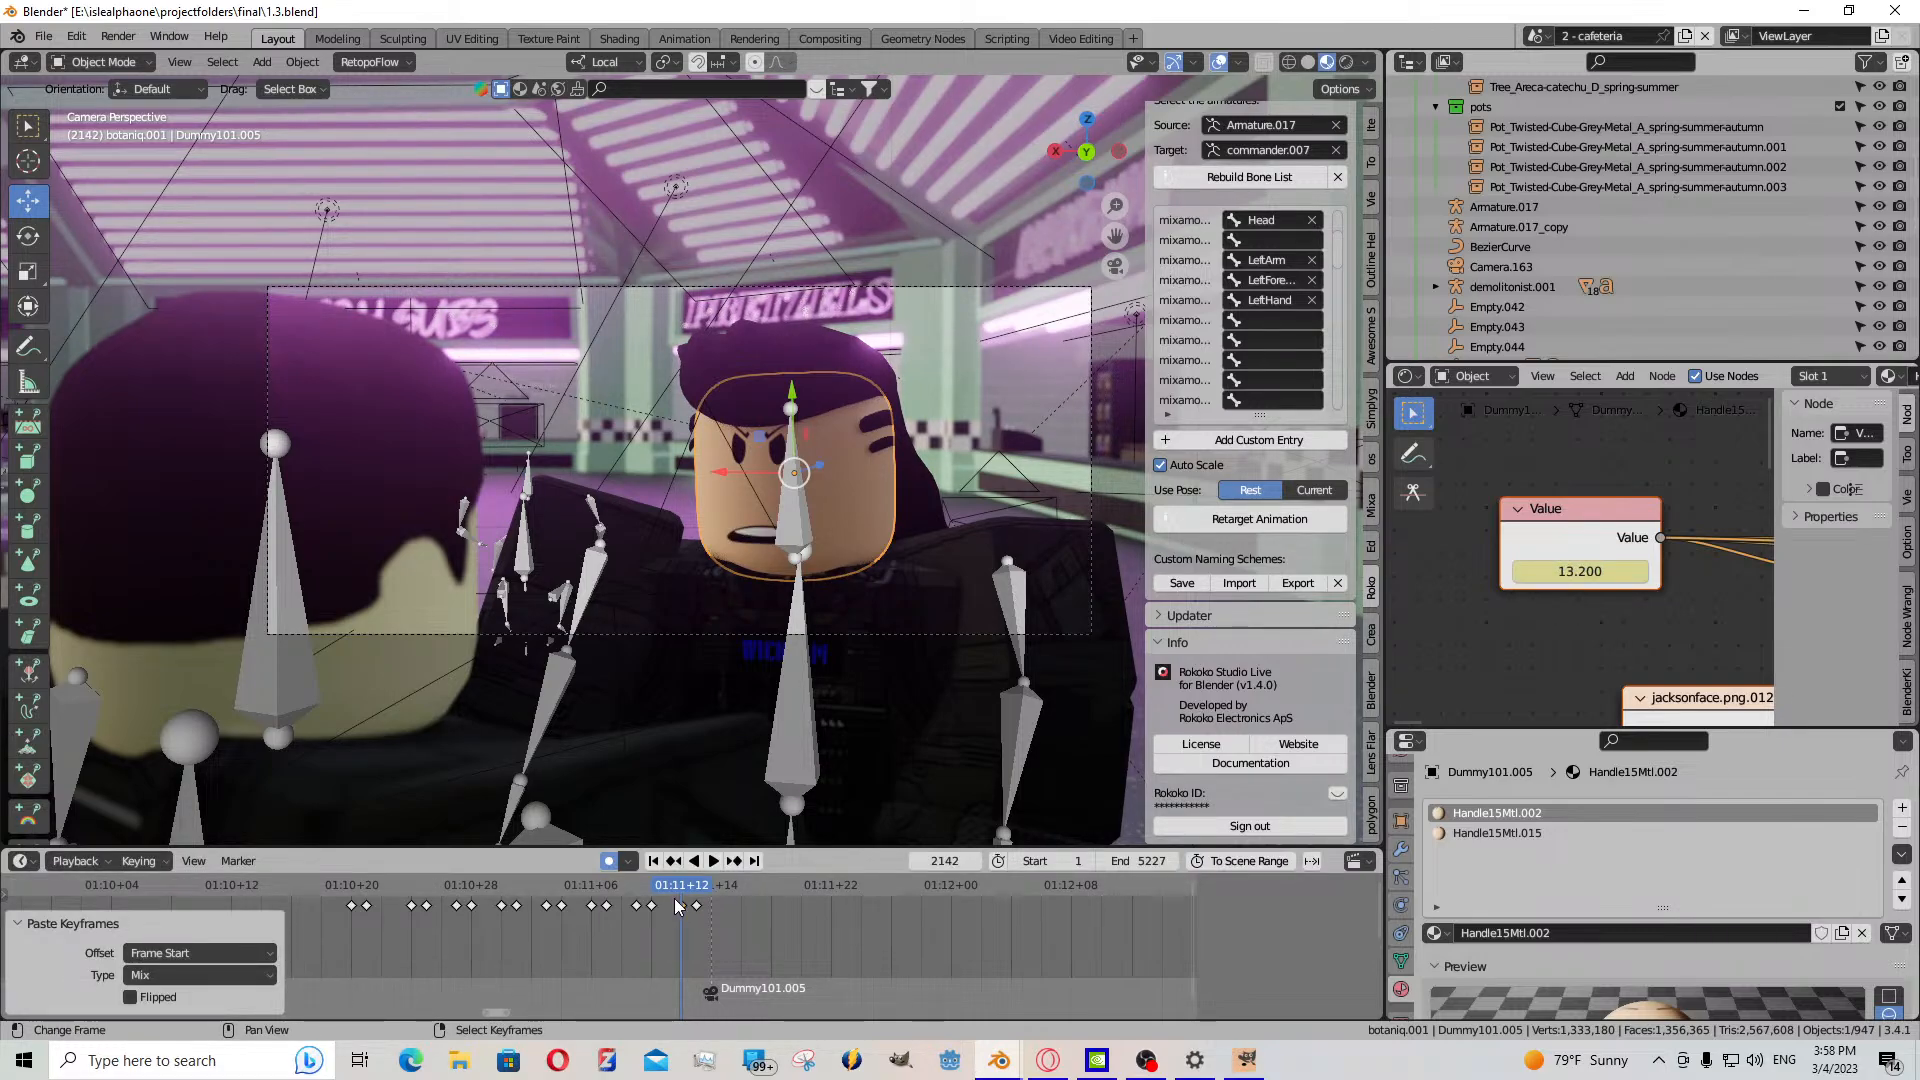
- Delete the Dummy101.005 camera marker at frame 2144 and return to the scene camera's view of the characters
{"action": "key", "text": "space"}
{"action": "left_click_drag", "start_coordinate": [694, 915], "coordinate": [714, 920]}
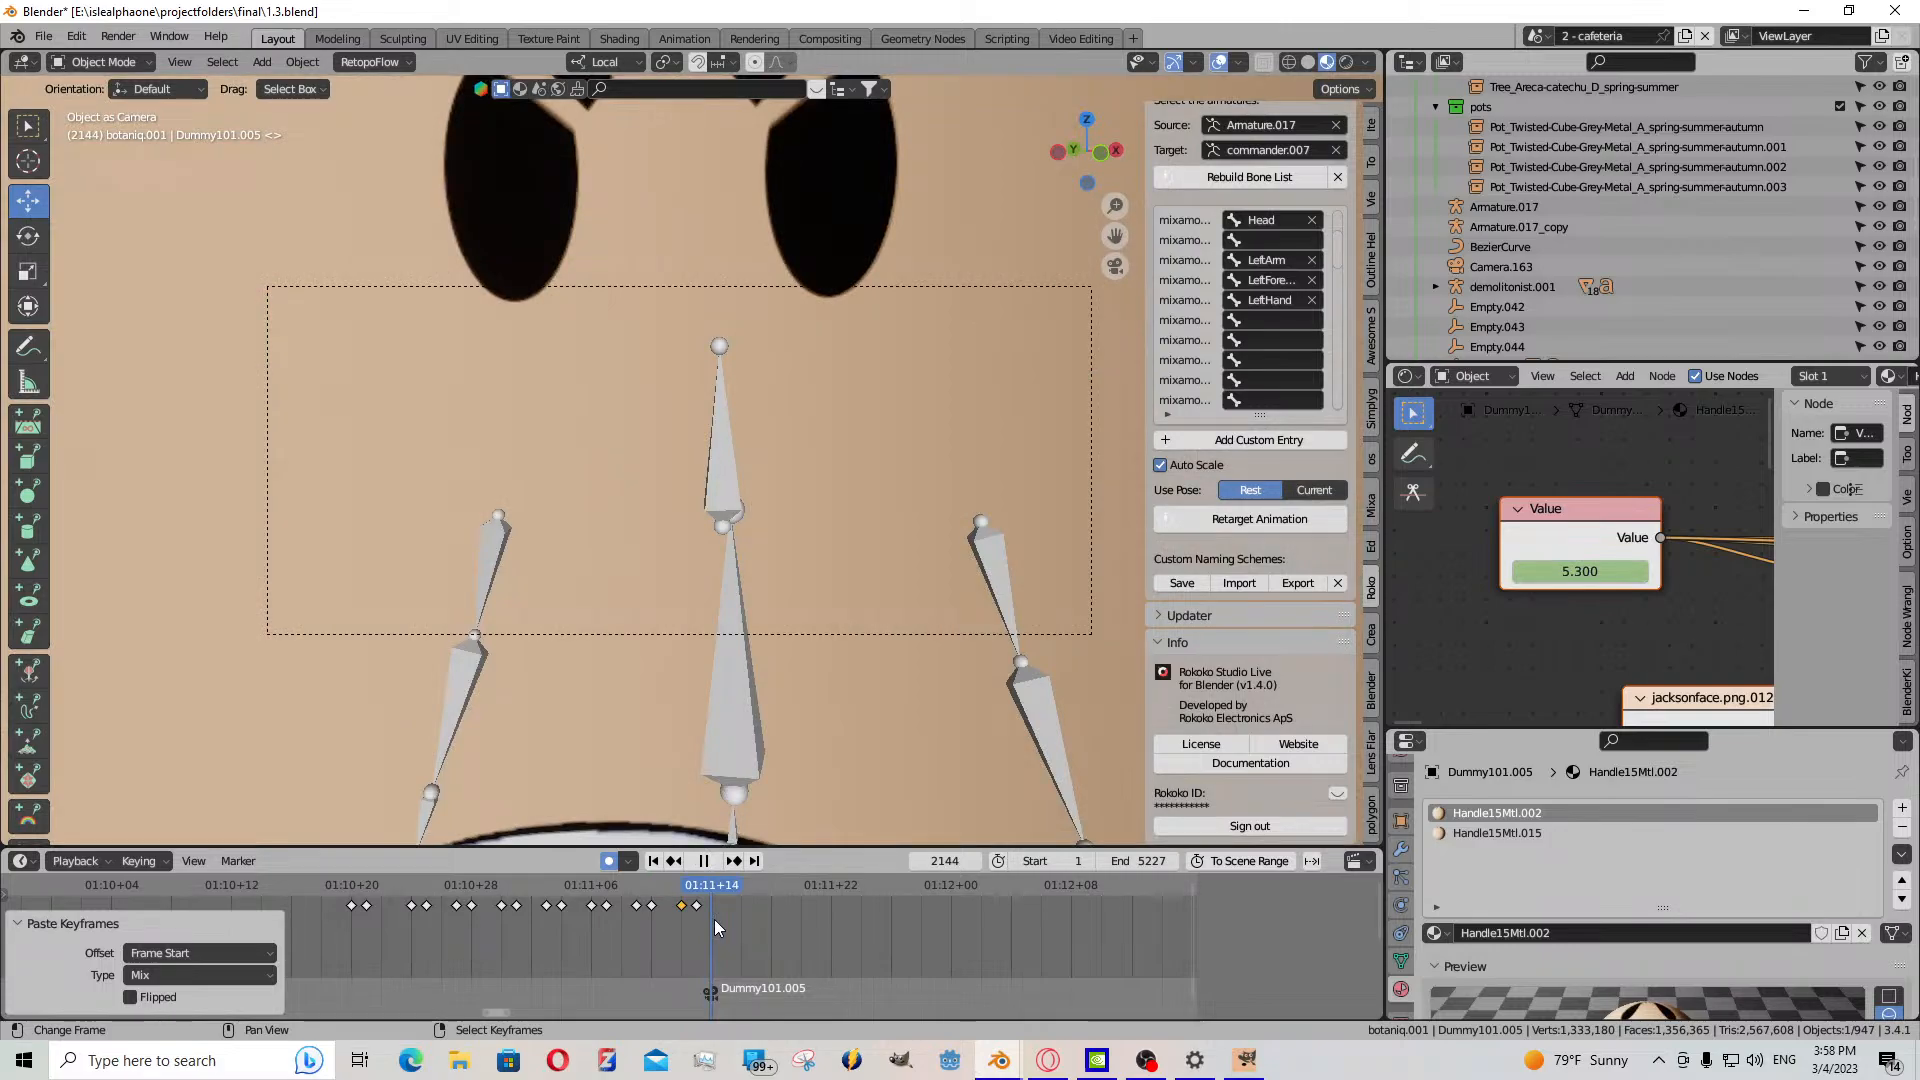
{"action": "key", "text": "KP_0"}
{"action": "key", "text": "KP_0"}
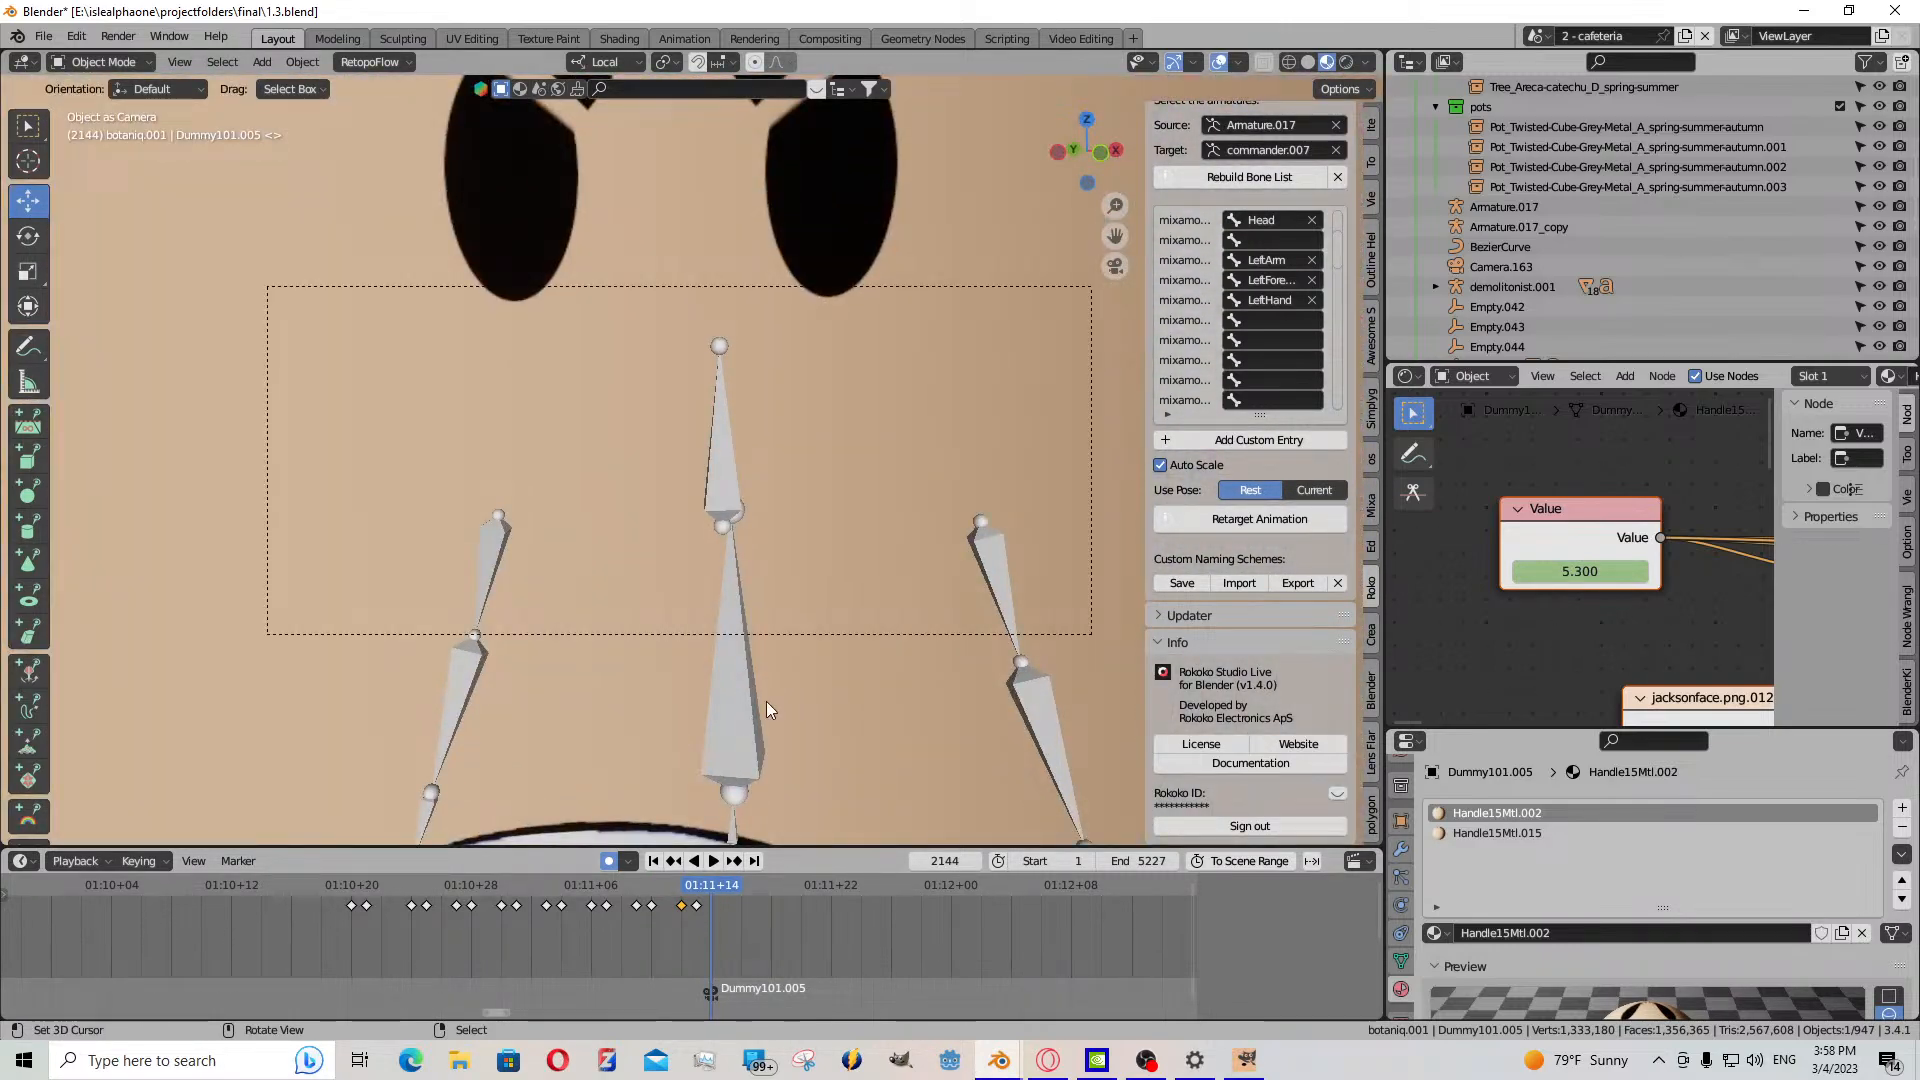
{"action": "scroll", "coordinate": [766, 700], "scroll_direction": "down", "scroll_amount": 4}
{"action": "scroll", "coordinate": [766, 700], "scroll_direction": "up", "scroll_amount": 3}
{"action": "scroll", "coordinate": [702, 1014], "scroll_direction": "up", "scroll_amount": 2}
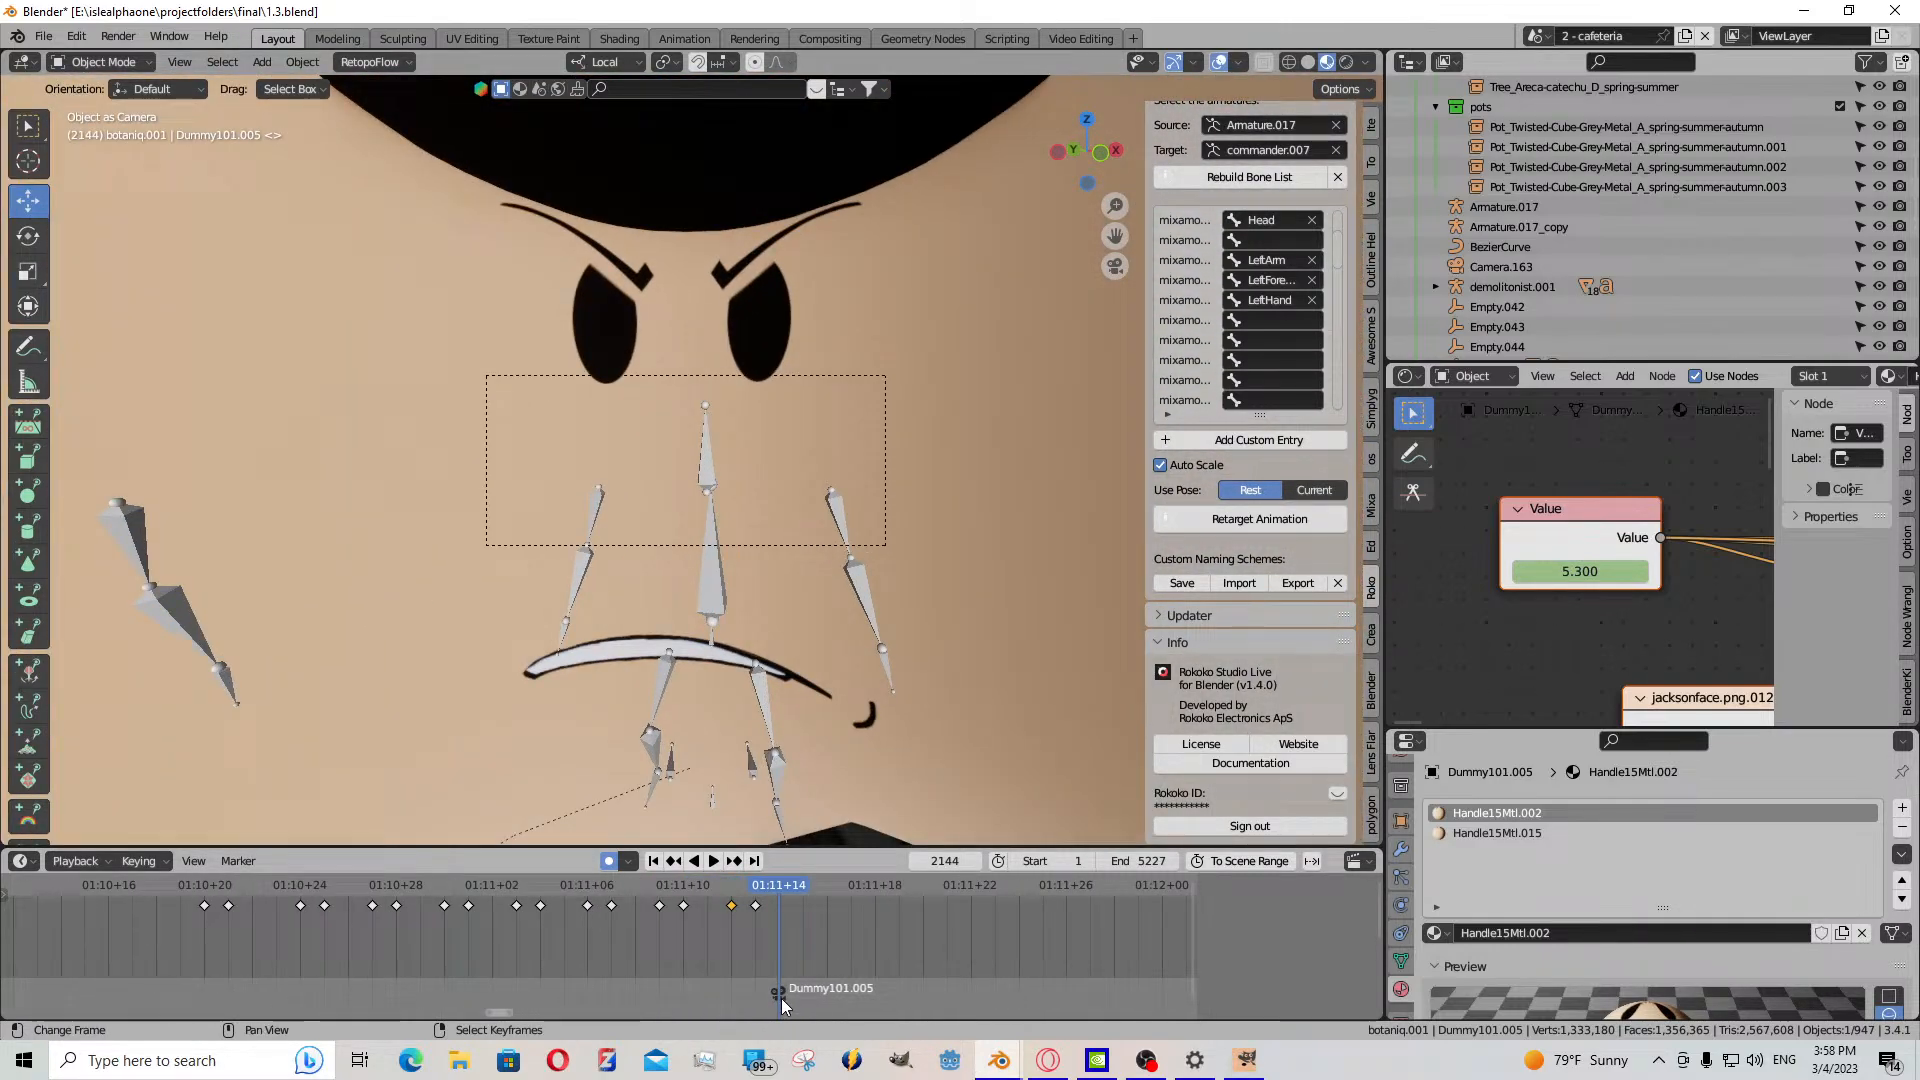
{"action": "key", "text": "Delete"}
{"action": "left_click", "coordinate": [773, 977]}
{"action": "scroll", "coordinate": [811, 646], "scroll_direction": "up", "scroll_amount": 1}
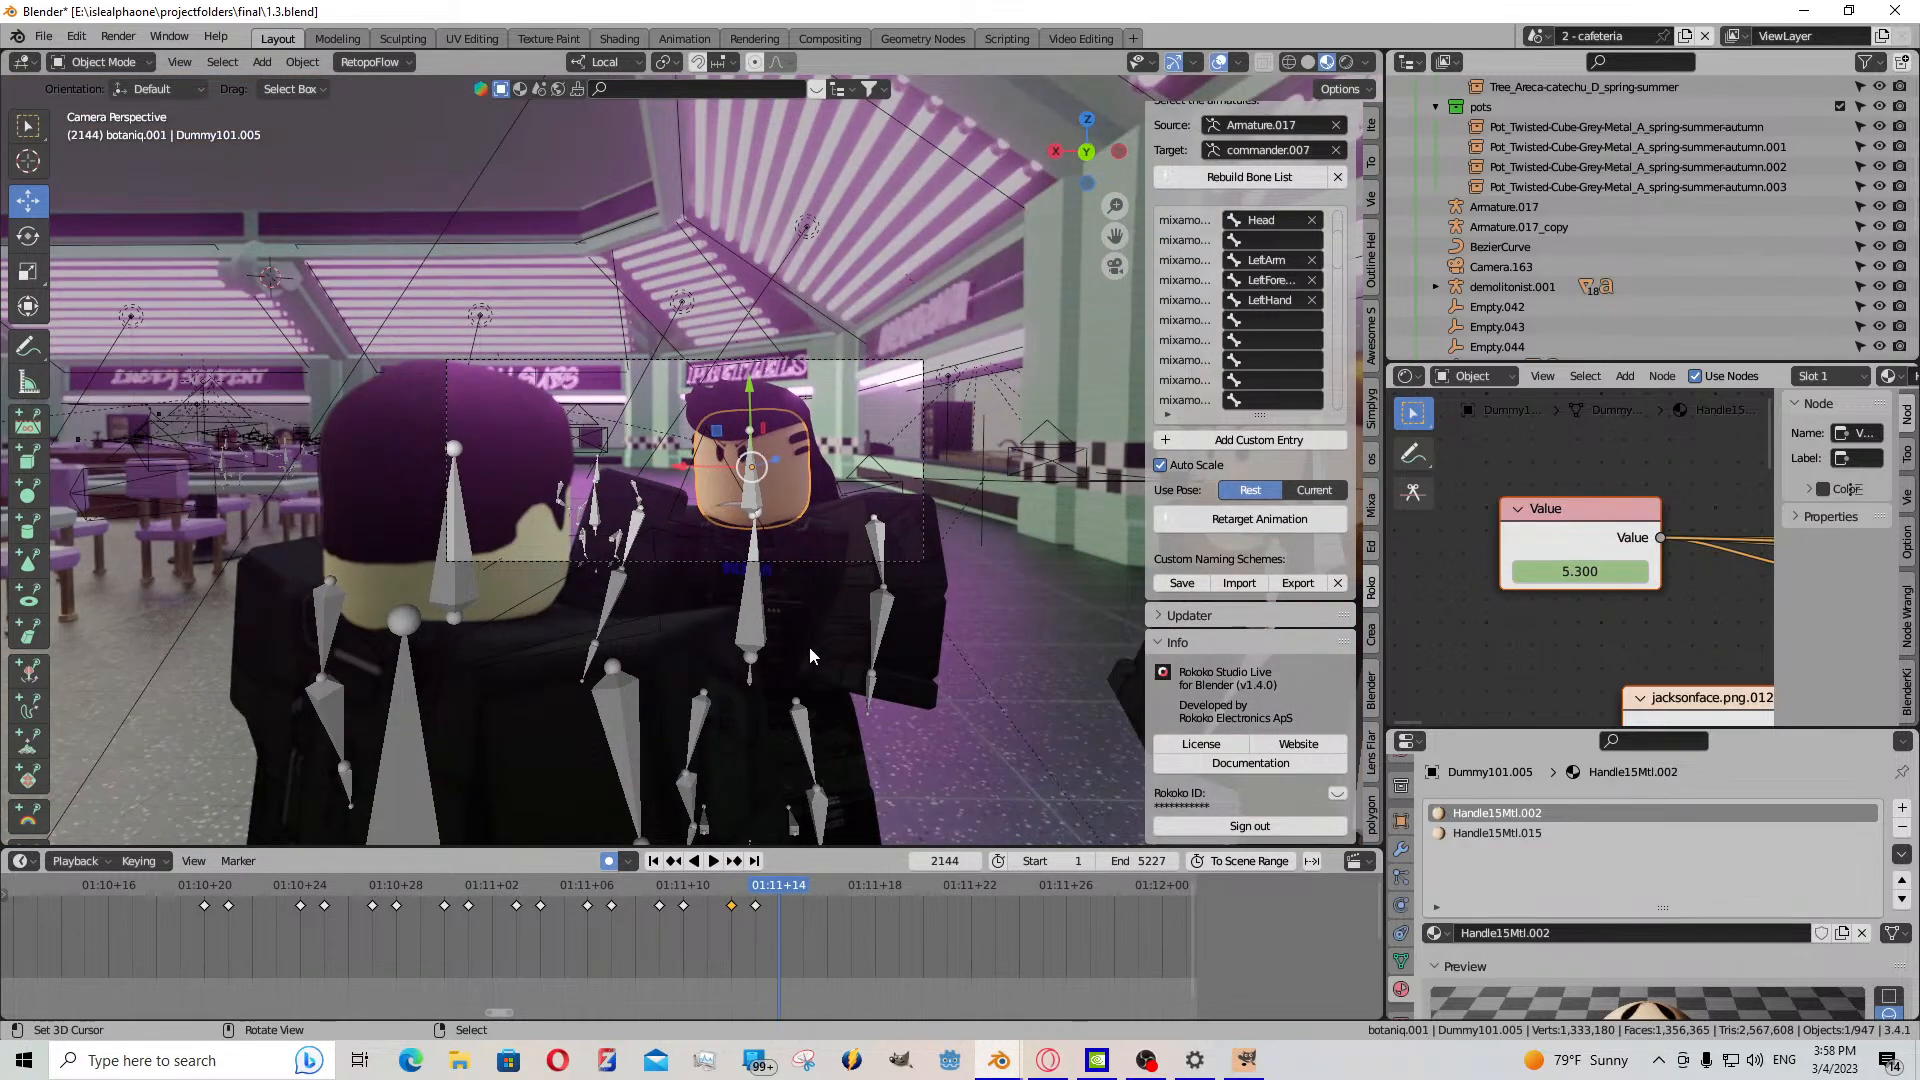
{"action": "scroll", "coordinate": [808, 645], "scroll_direction": "up", "scroll_amount": 5}
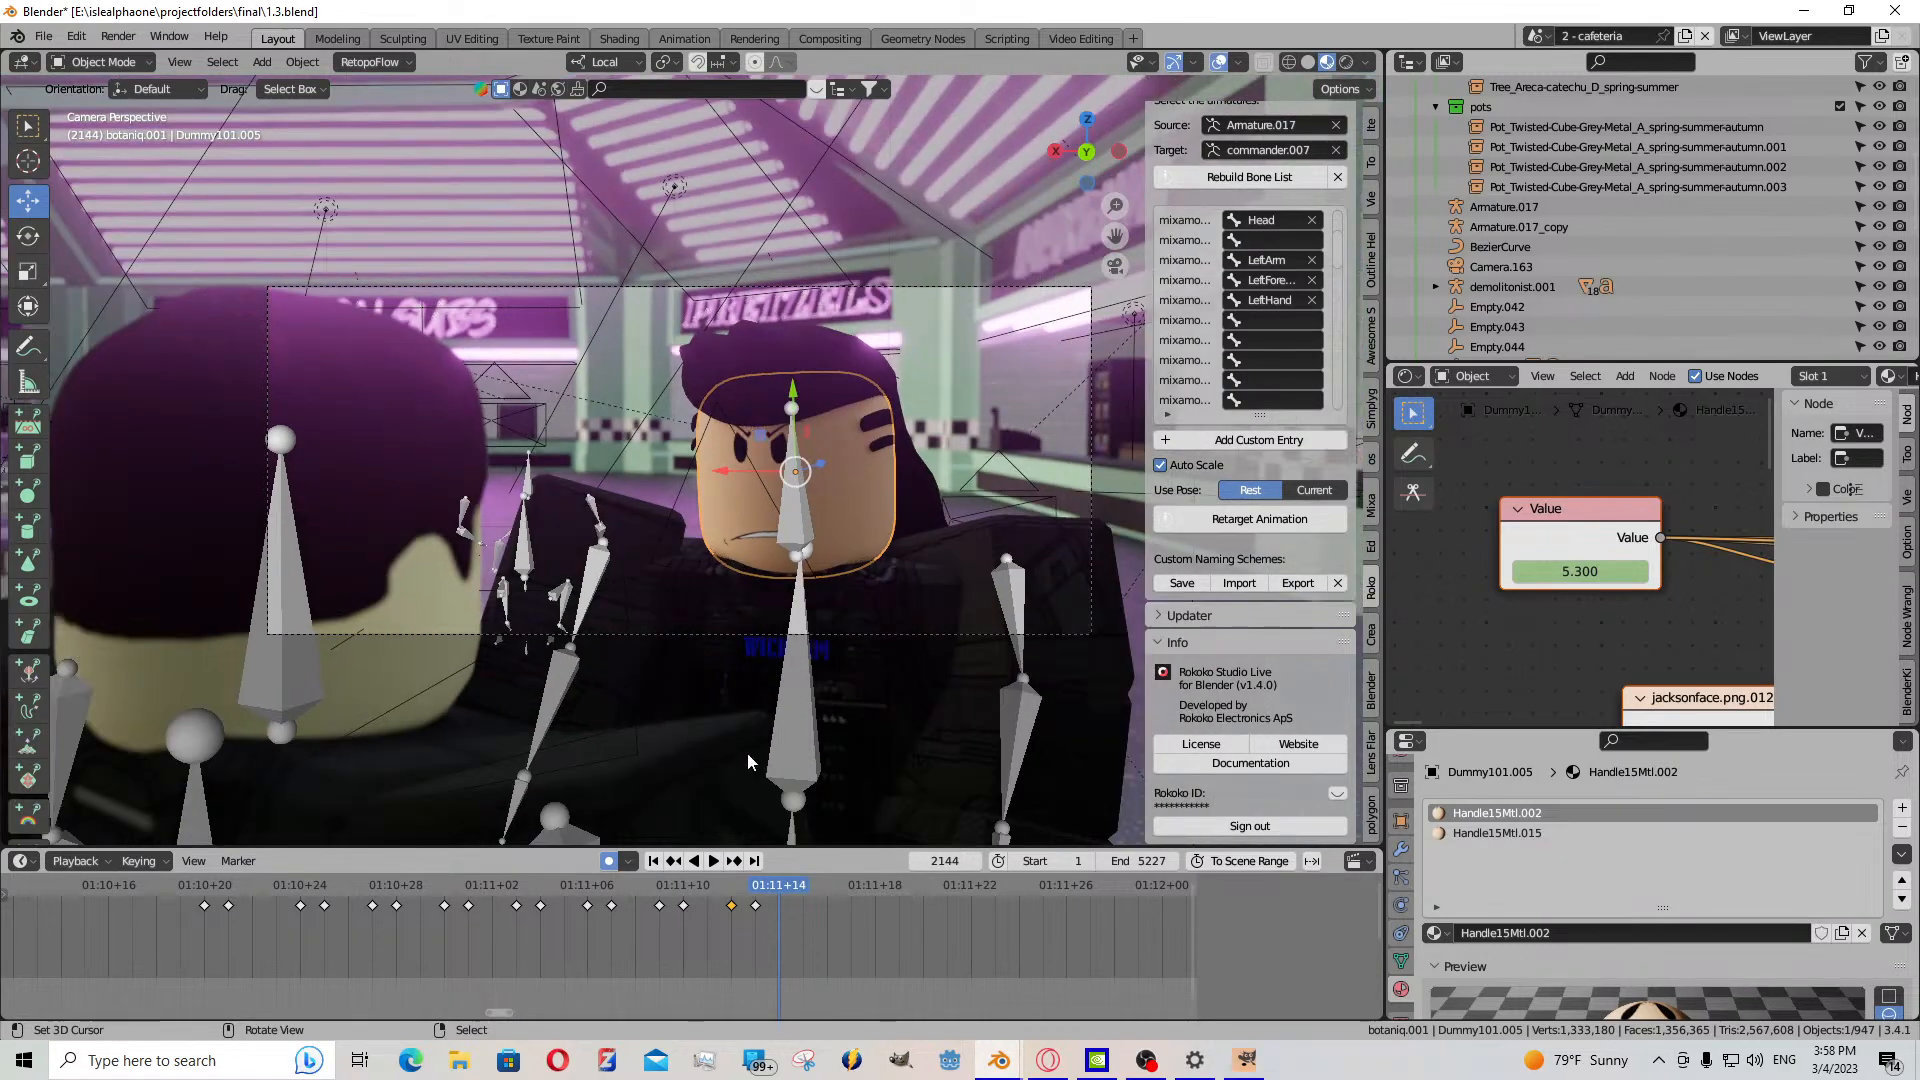
- Keyframe the Value node at 5.300 on frame 2145 and at 3.700 on frame 2146
{"action": "key", "text": "ctrl+shift+space"}
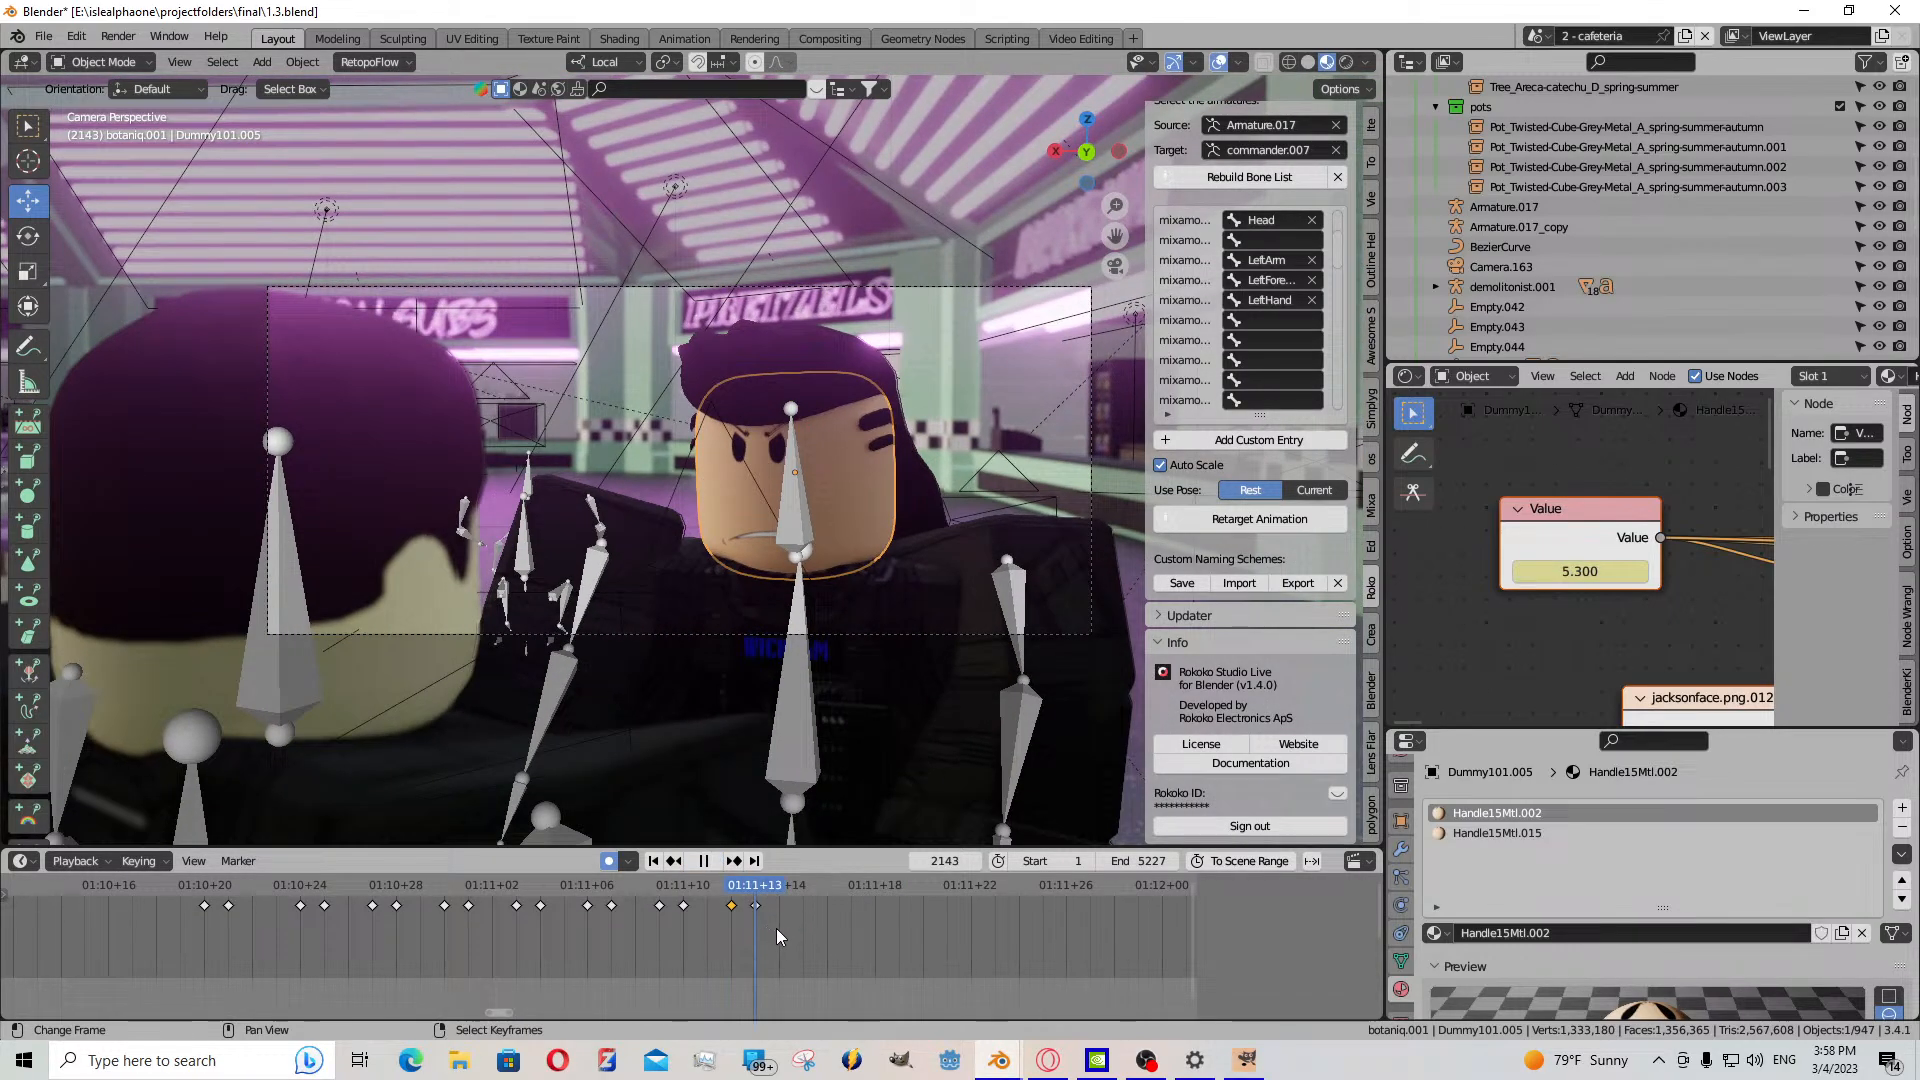
{"action": "key", "text": "space"}
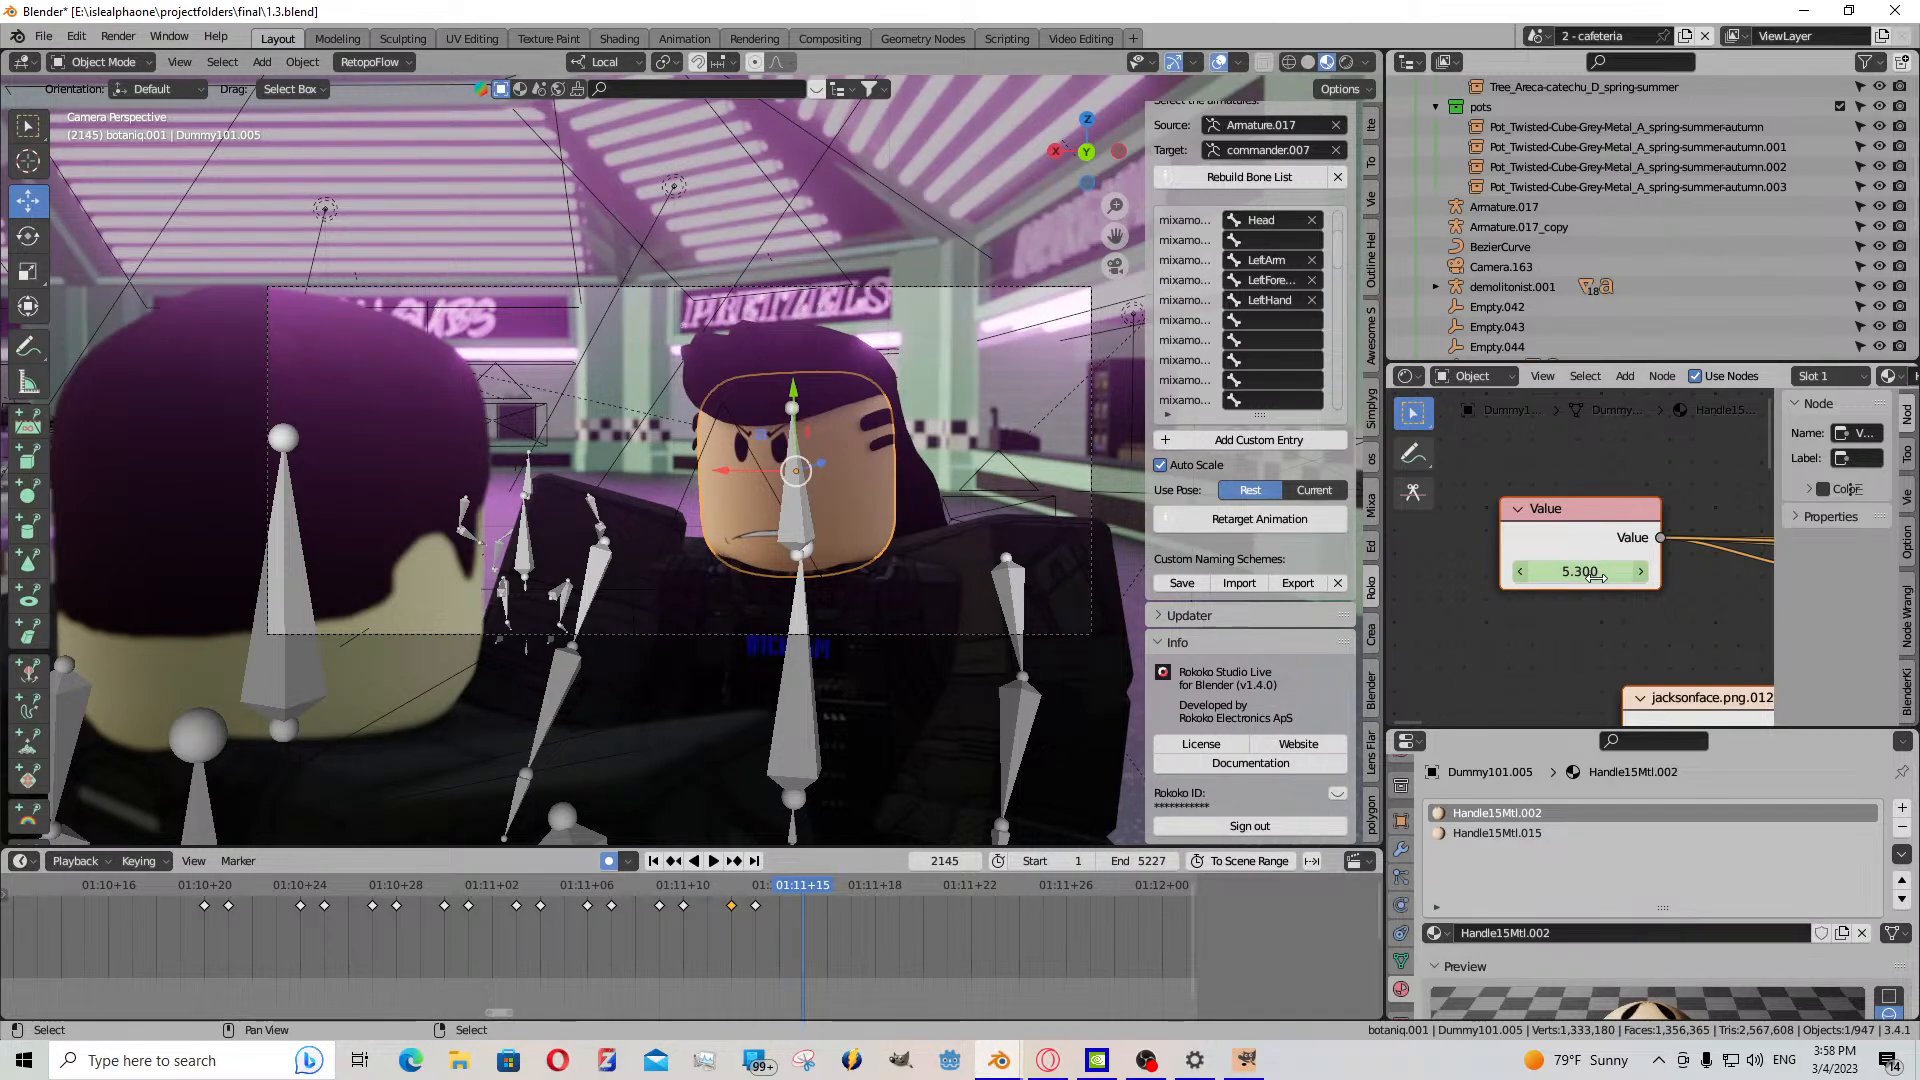
{"action": "key", "text": "i"}
{"action": "key", "text": "Right"}
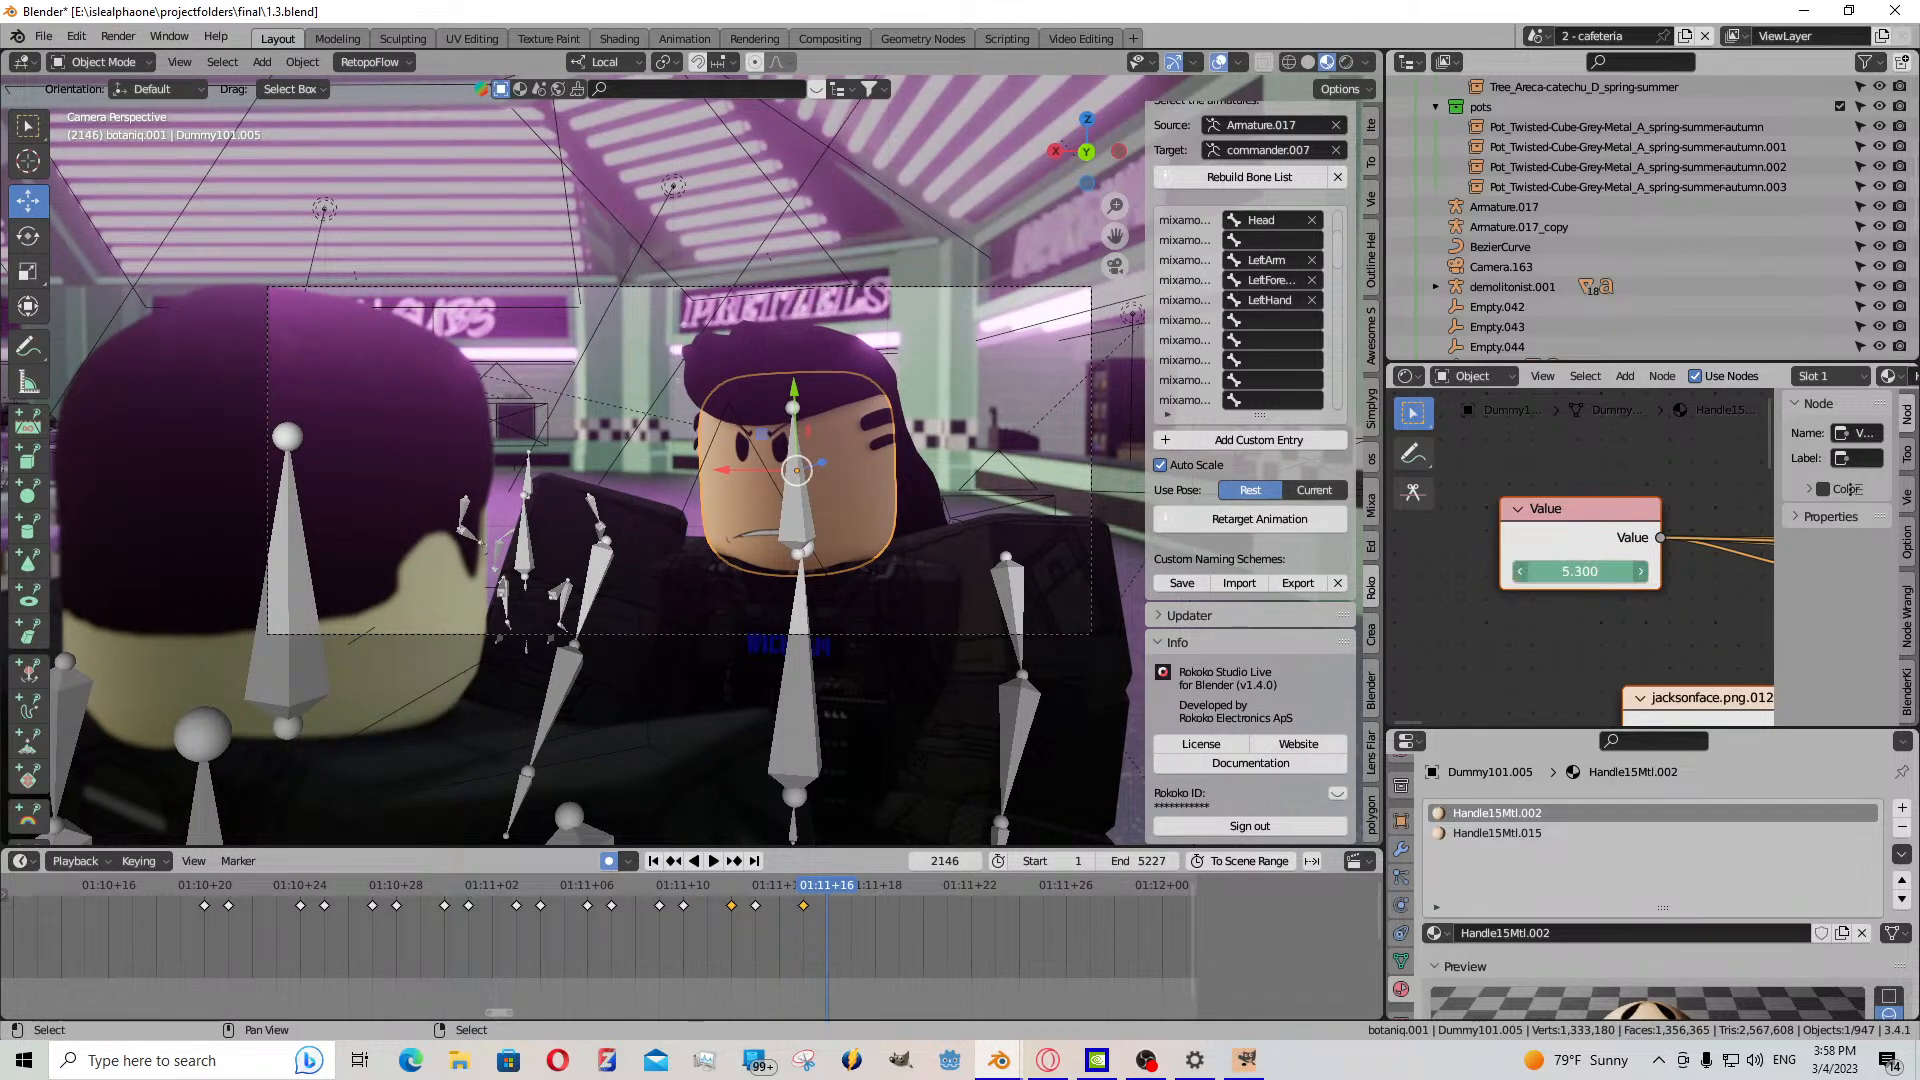
{"action": "mouse_move", "coordinate": [1580, 571]}
{"action": "left_mouse_down"}
{"action": "mouse_move", "coordinate": [1522, 571]}
{"action": "mouse_move", "coordinate": [1545, 571]}
{"action": "left_mouse_up"}
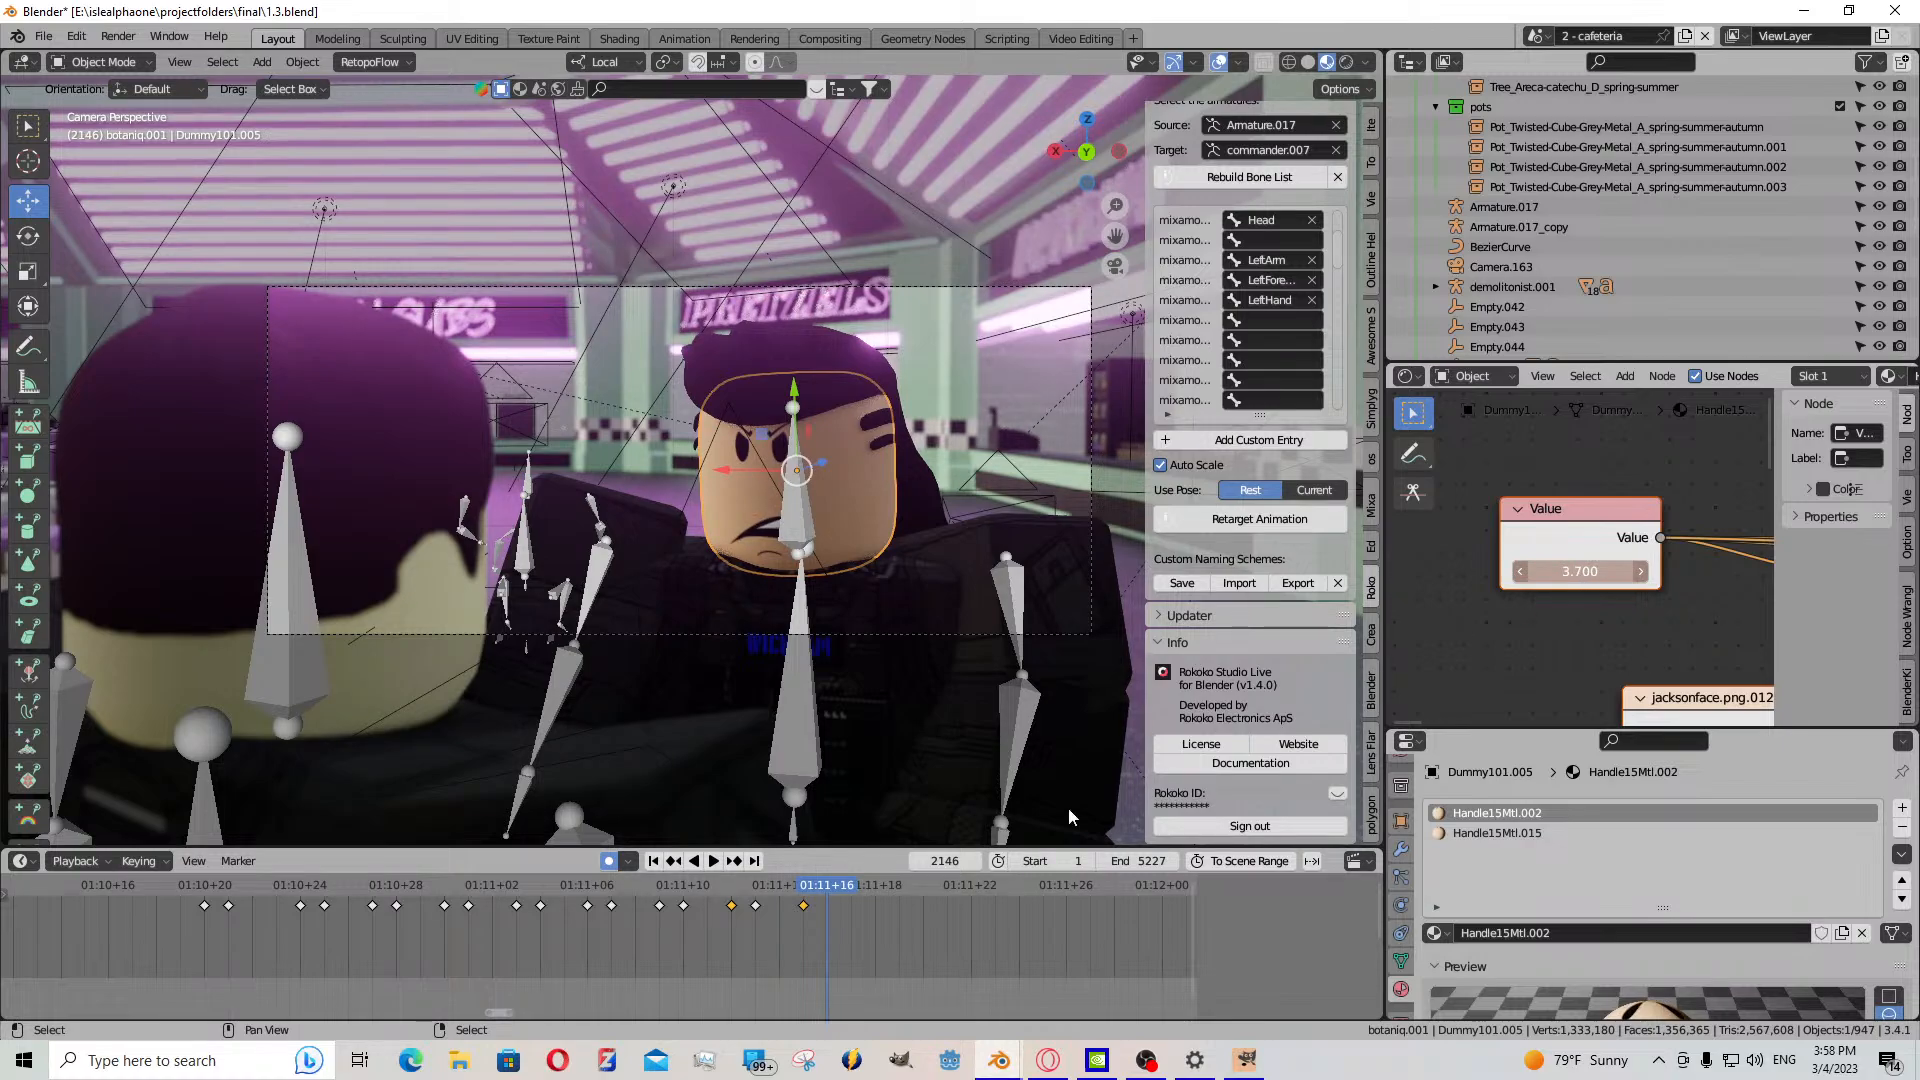
{"action": "left_click_drag", "start_coordinate": [806, 910], "coordinate": [813, 919]}
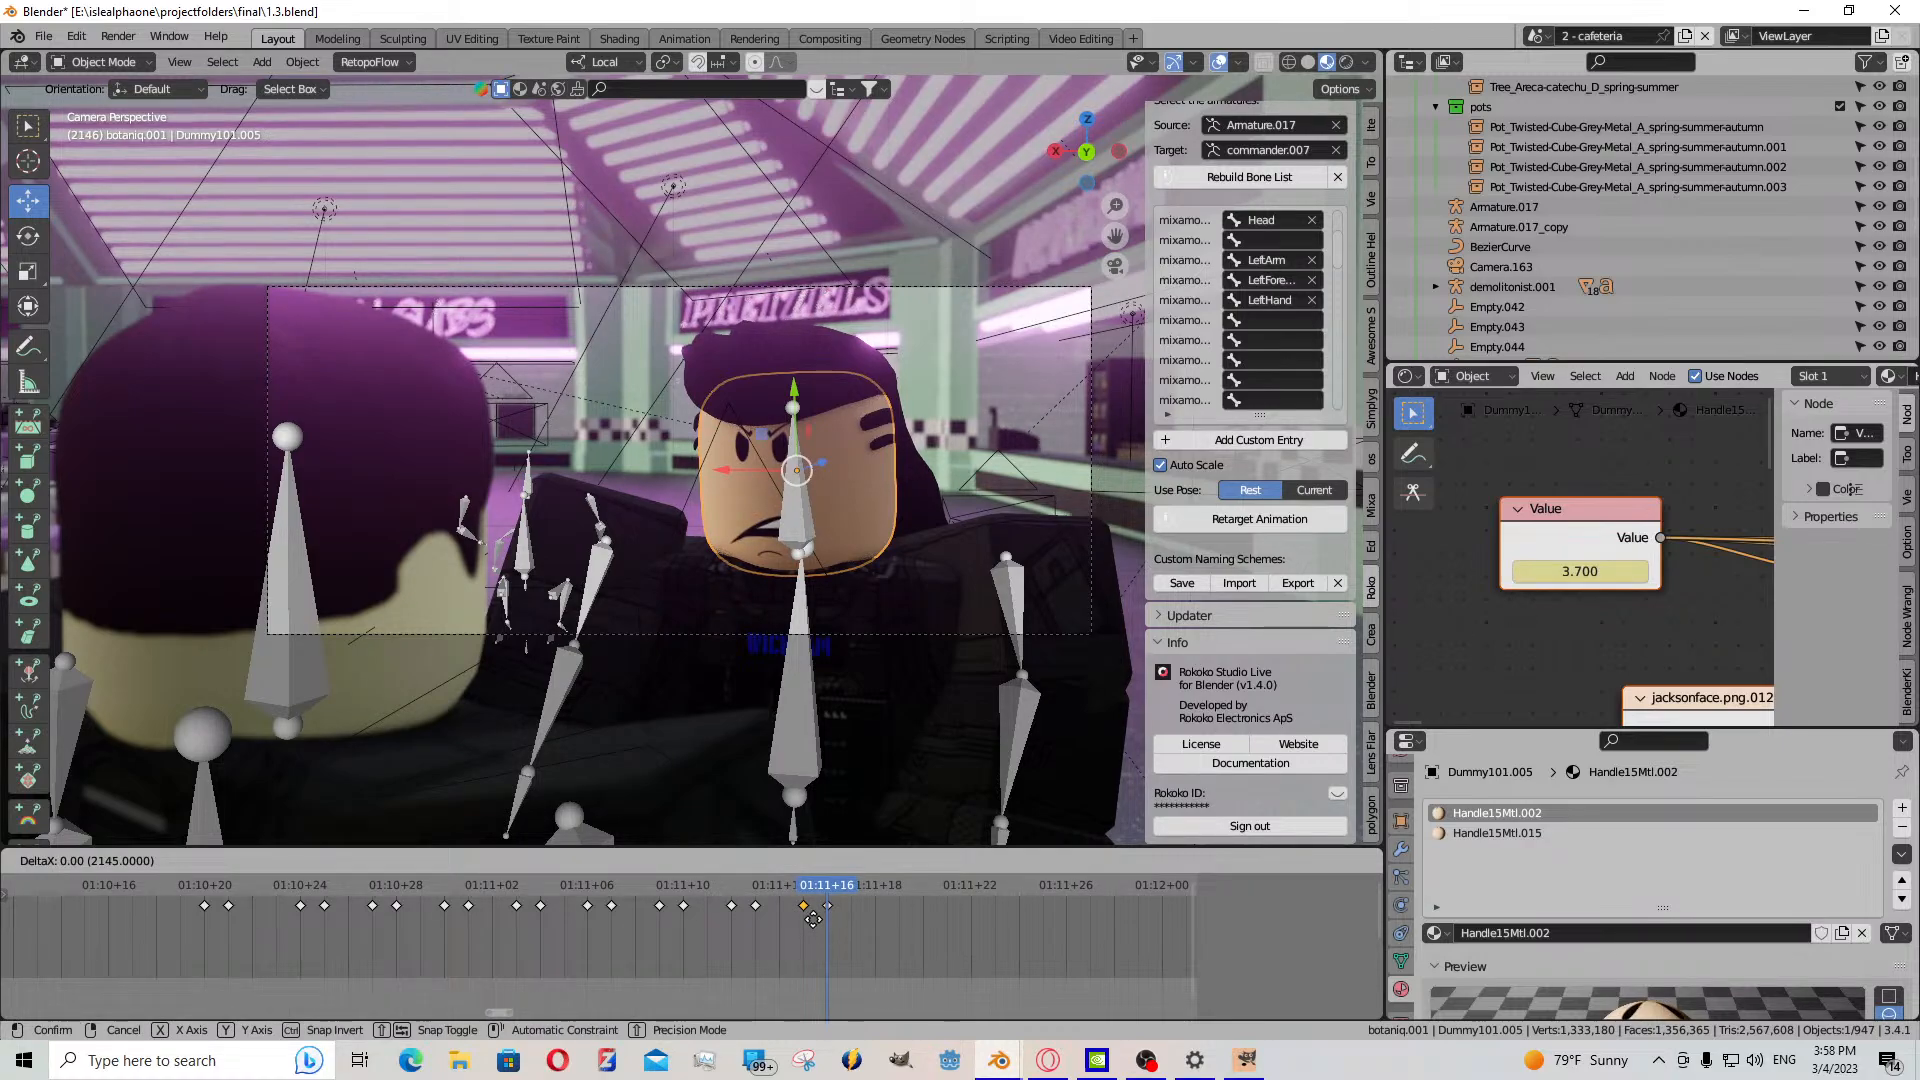
- Keyframe the Value node at 5.600 on frame 2150 and copy the 3.700 keyframe from frame 2146 to frame 2149
{"action": "left_click", "coordinate": [705, 861]}
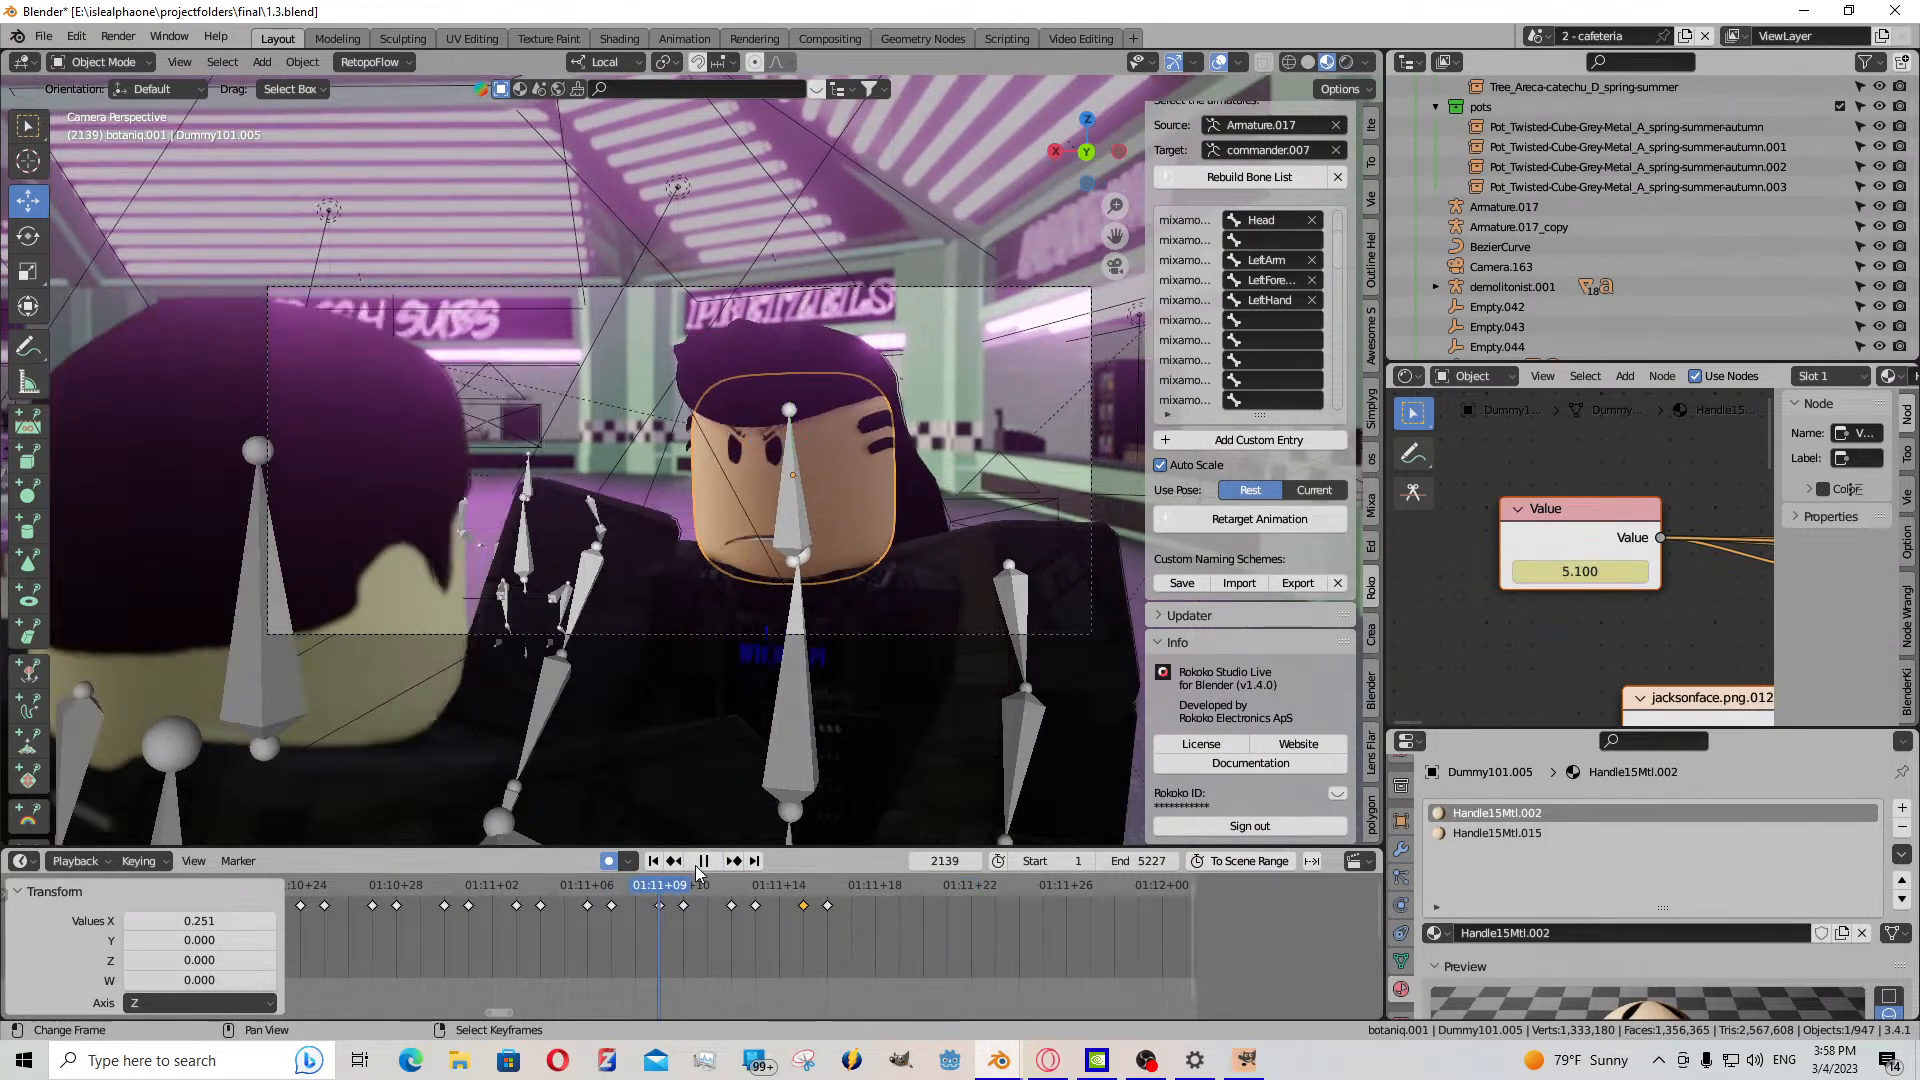
{"action": "left_click", "coordinate": [705, 861]}
{"action": "left_click_drag", "start_coordinate": [780, 920], "coordinate": [912, 936]}
{"action": "left_click_drag", "start_coordinate": [1566, 571], "coordinate": [1640, 571]}
{"action": "key", "text": "i"}
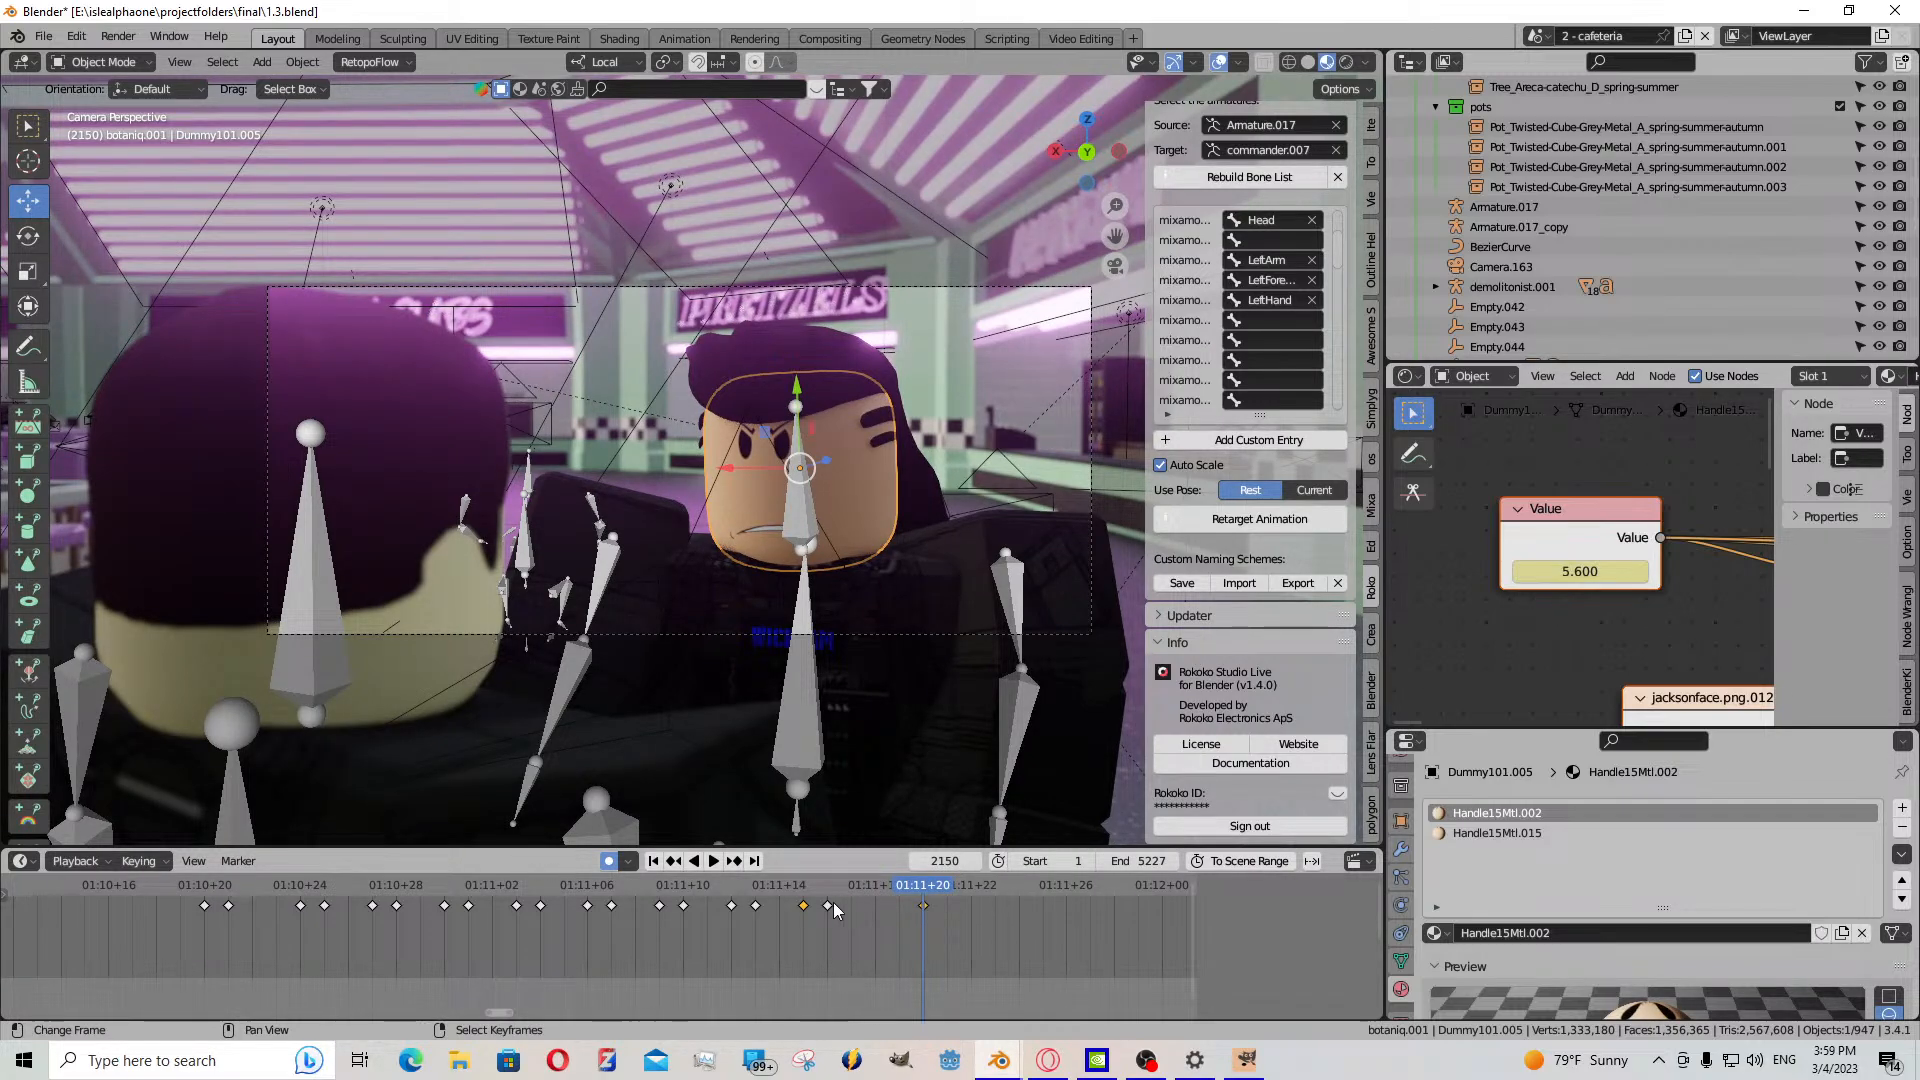
{"action": "key", "text": "Left"}
{"action": "key", "text": "ctrl+v"}
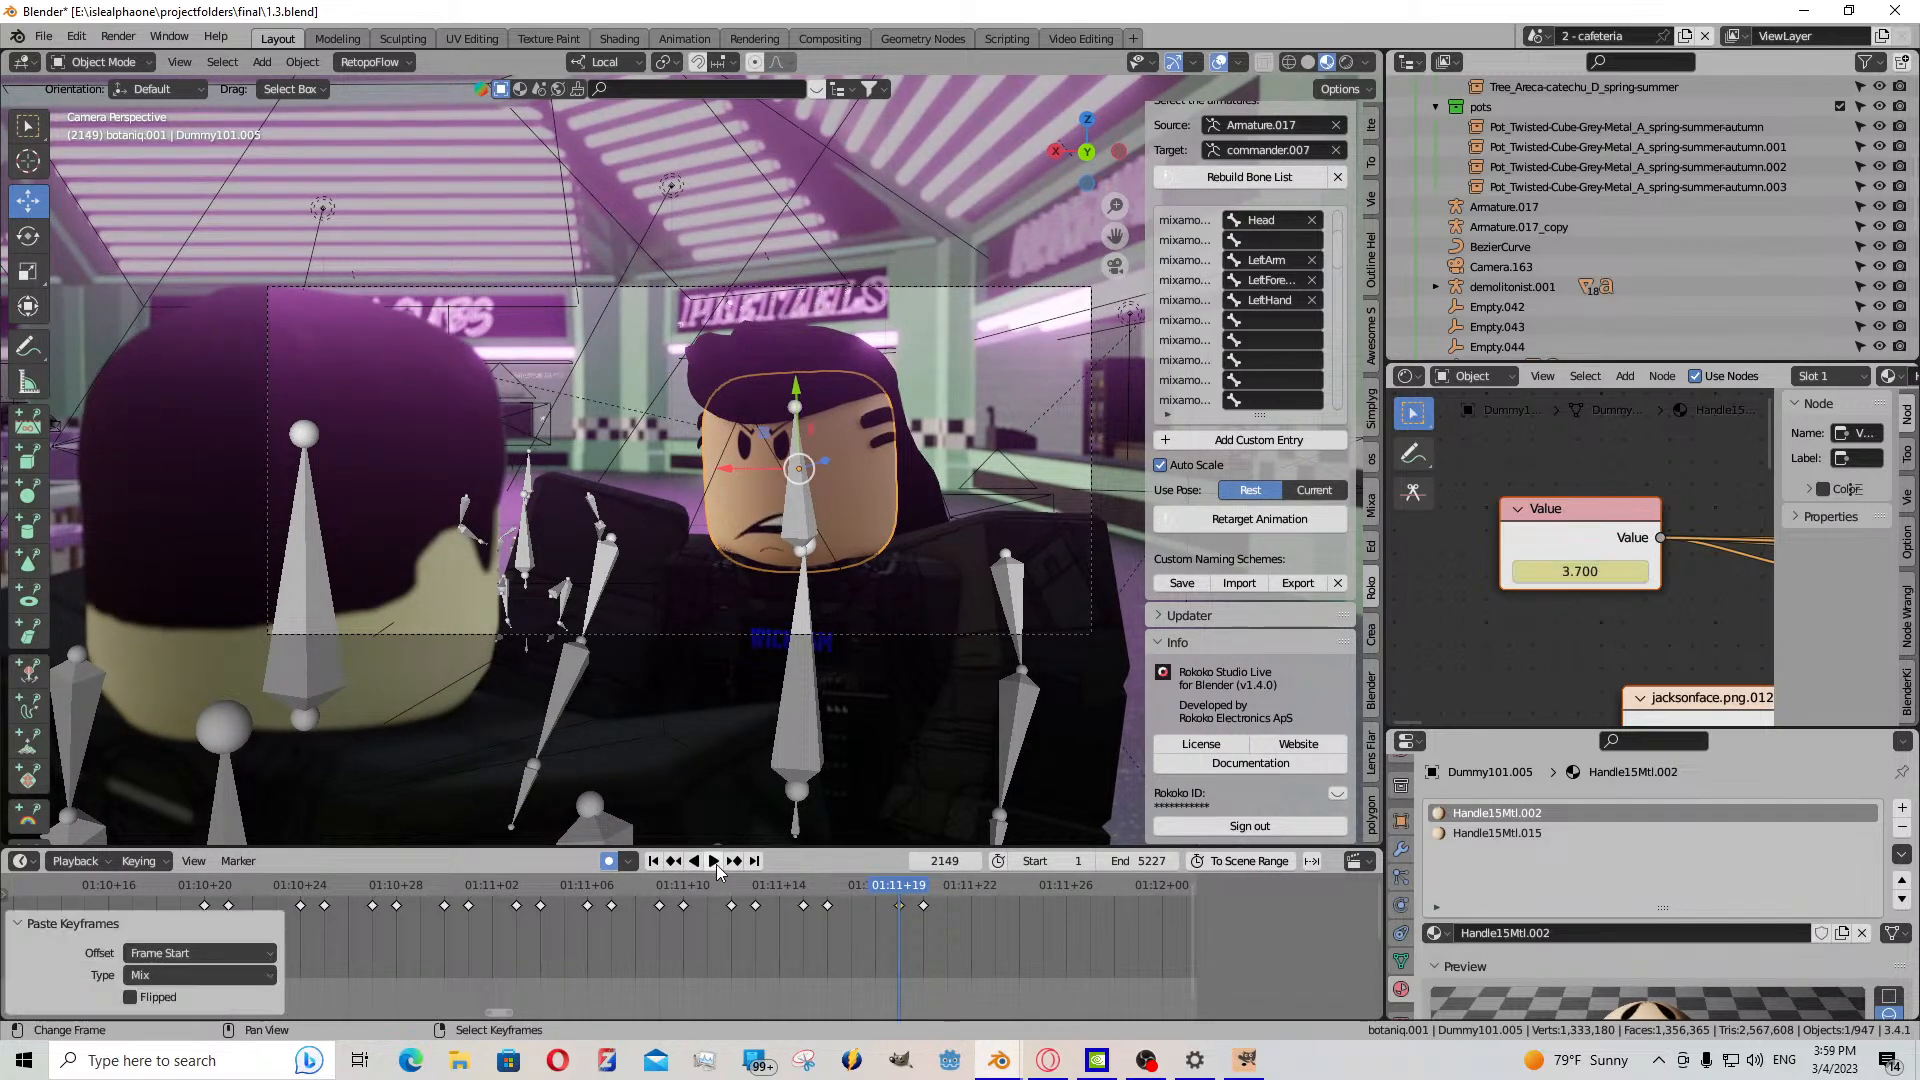
- Replay the new mouth shapes and shift the keyframe pair at frames 2149 and 2150 one frame earlier
{"action": "key", "text": "space"}
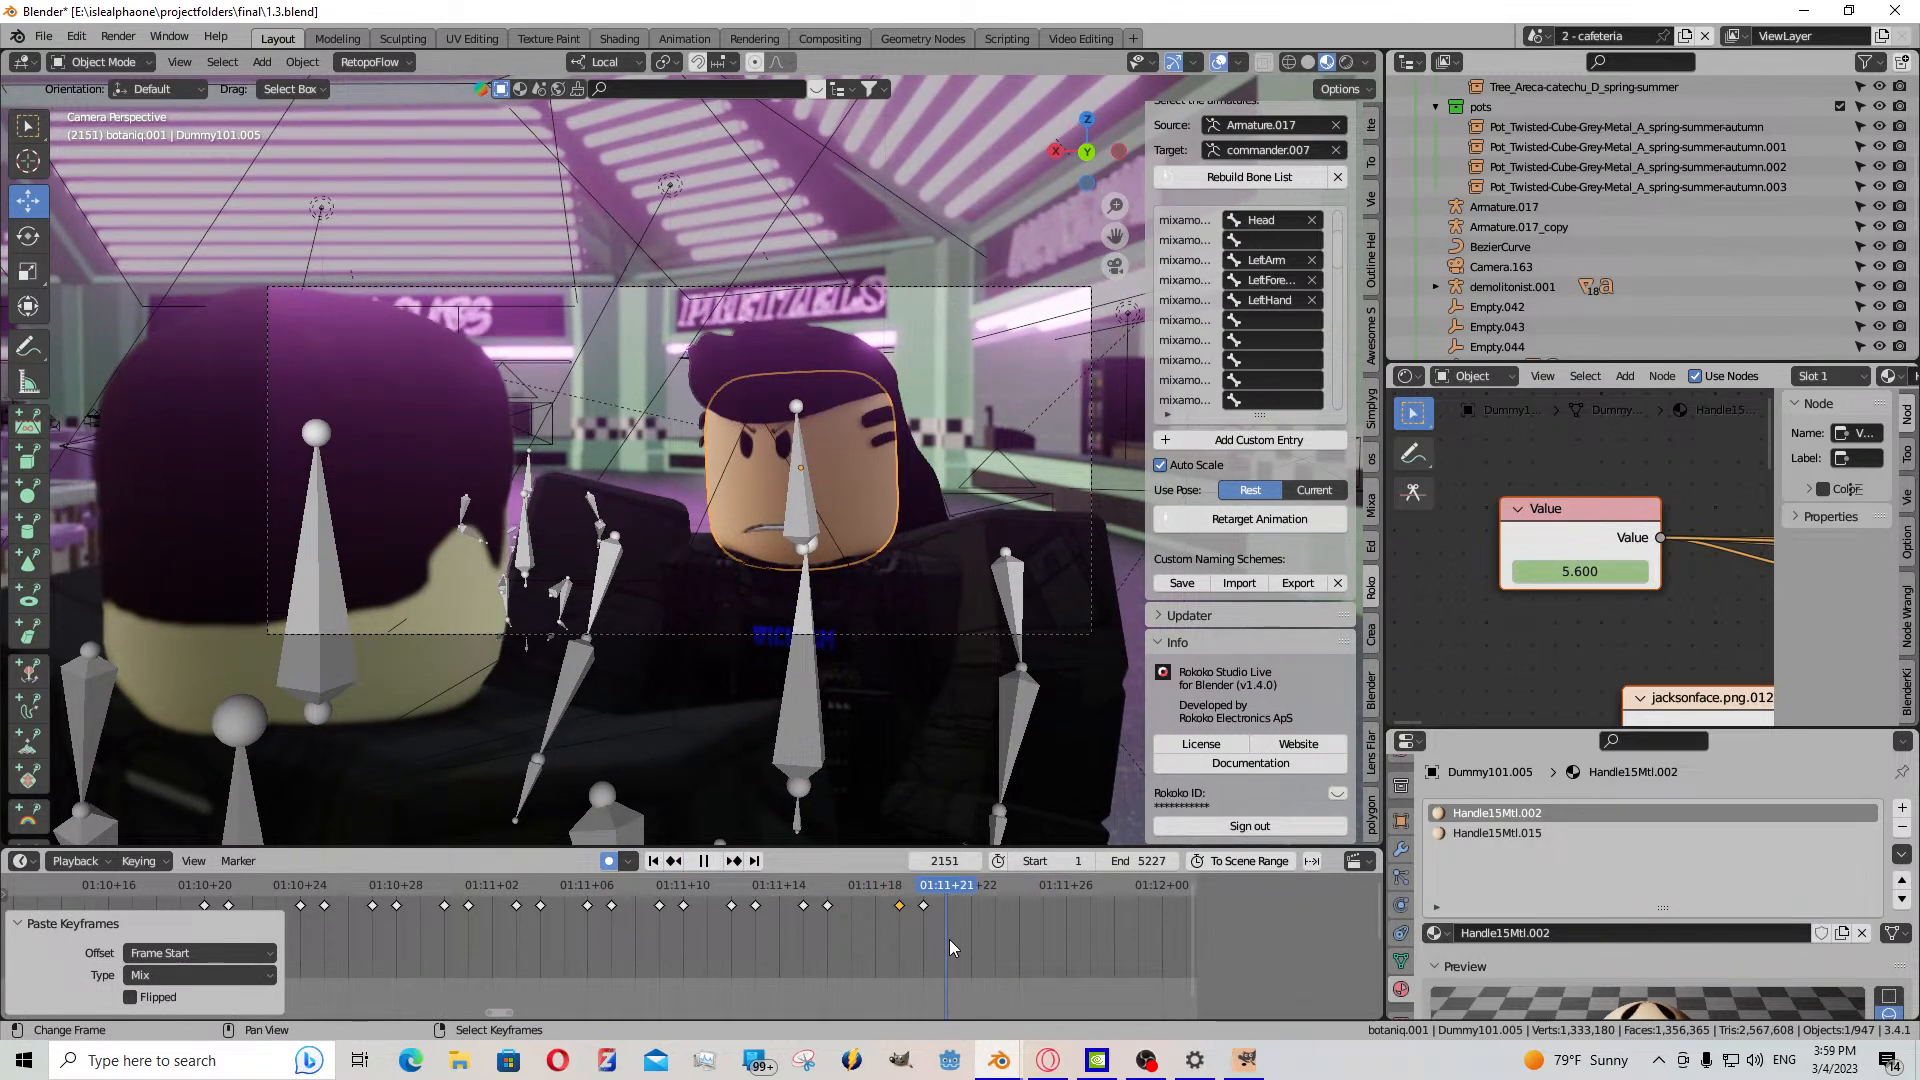
{"action": "key", "text": "space"}
{"action": "left_click", "coordinate": [923, 905], "text": "shift"}
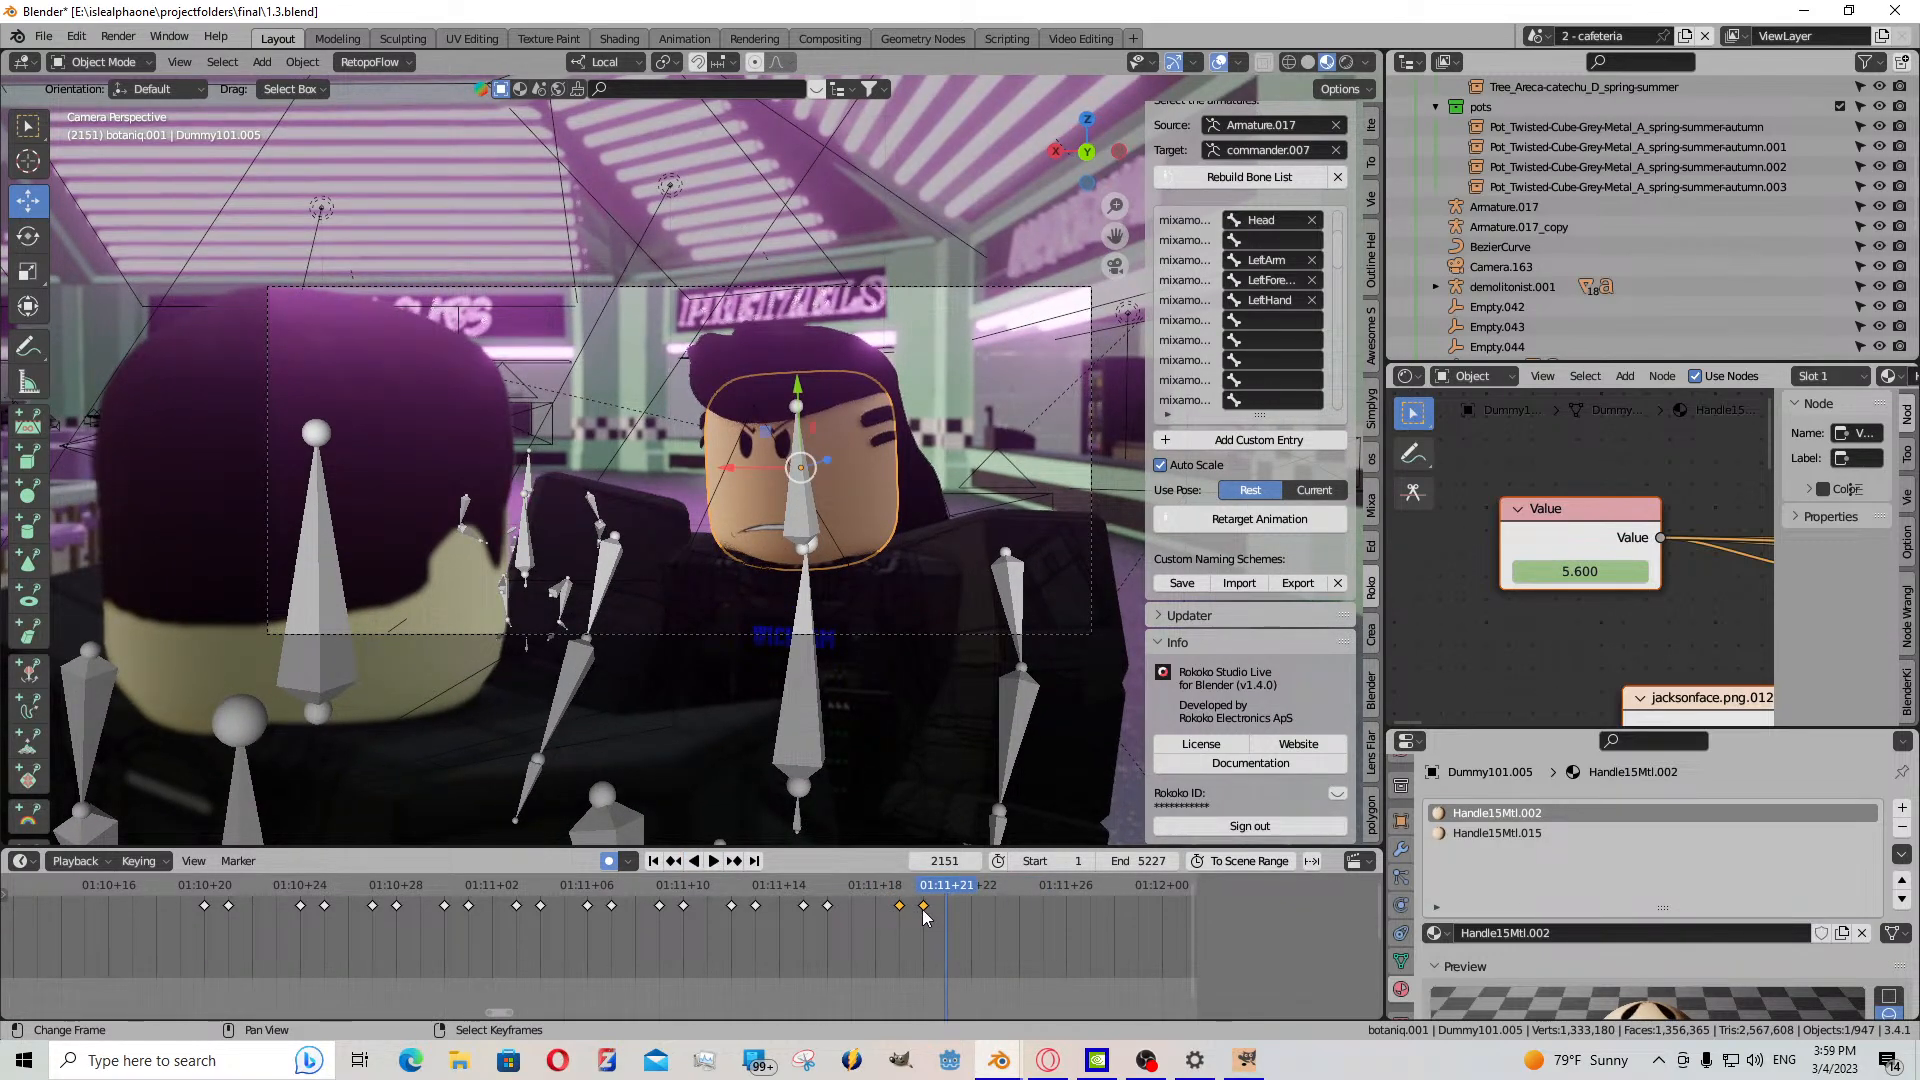
{"action": "key", "text": "g"}
{"action": "left_click", "coordinate": [898, 915]}
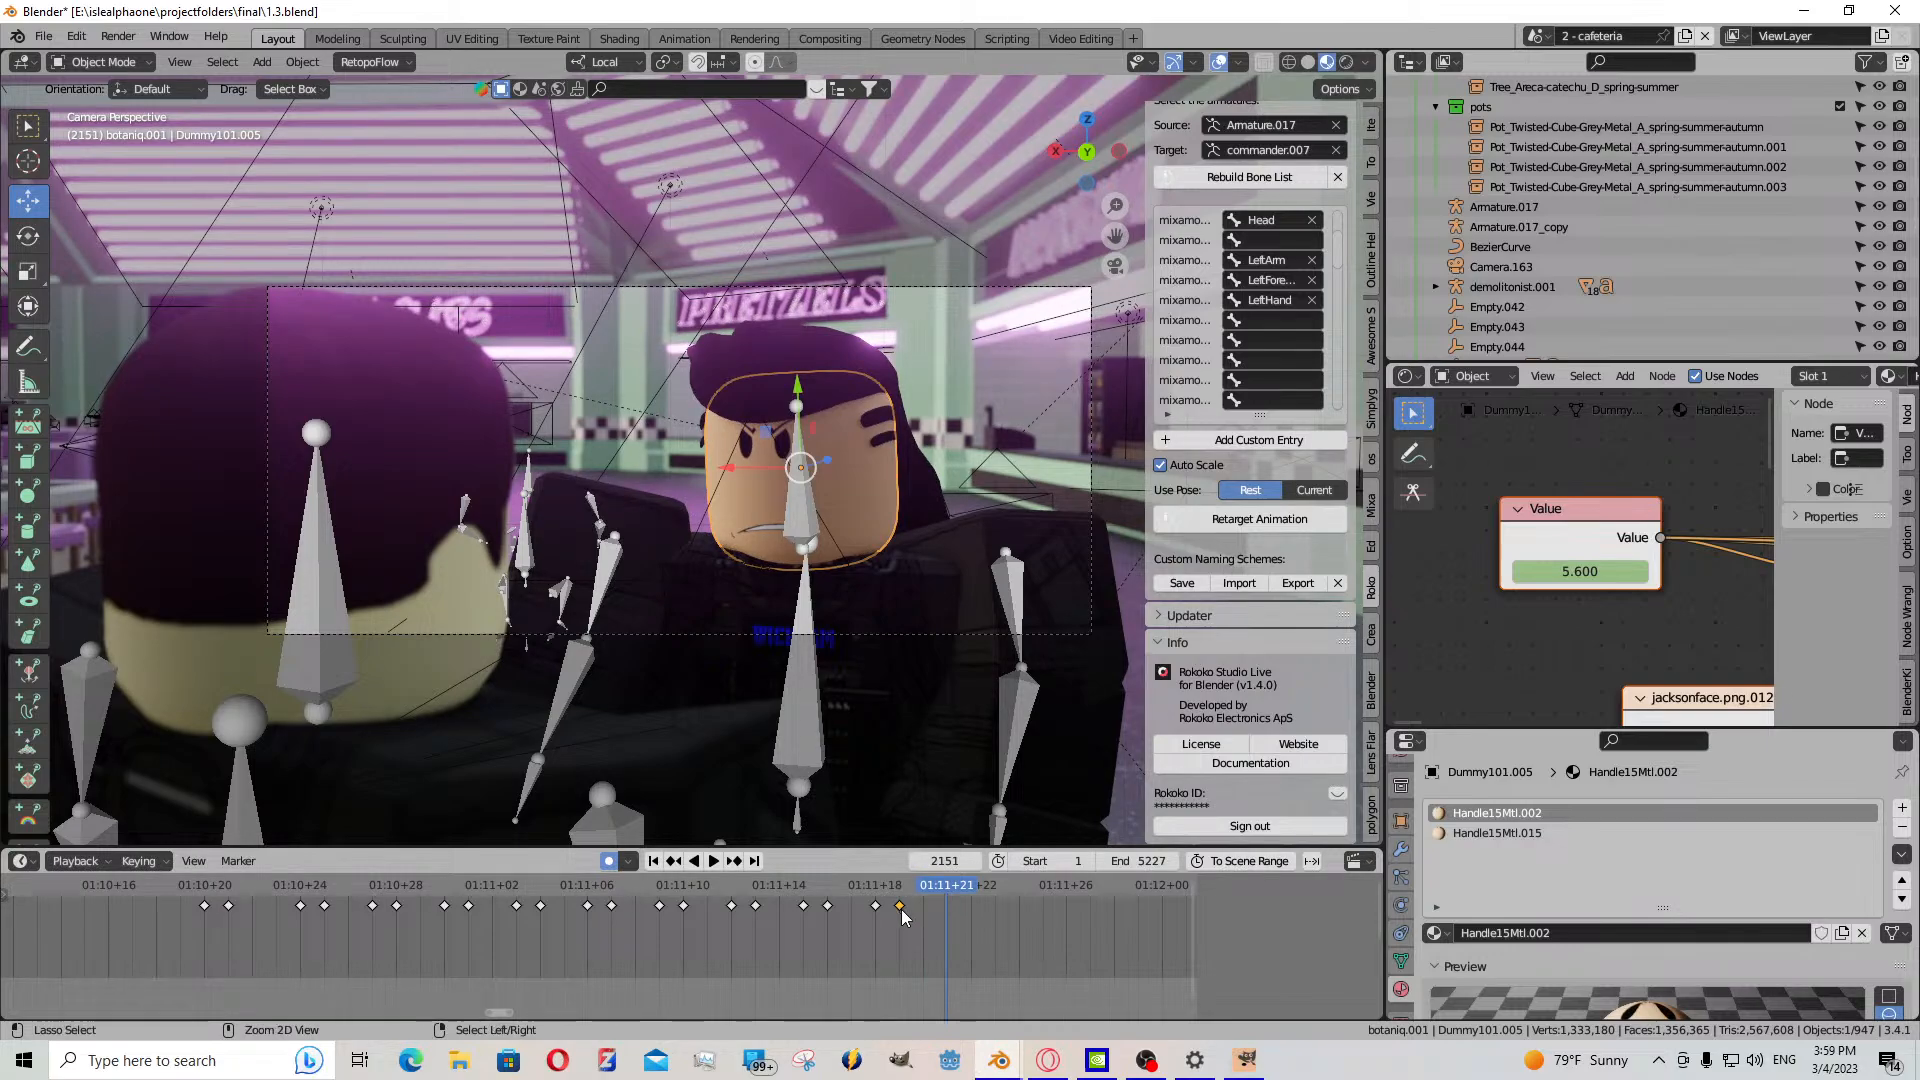
- Copy the 5.600 keyframe from frame 2149 to frame 2151 and the 3.700 keyframe from frame 2148 to frame 2152
{"action": "key", "text": "ctrl+v"}
{"action": "left_click", "coordinate": [960, 922]}
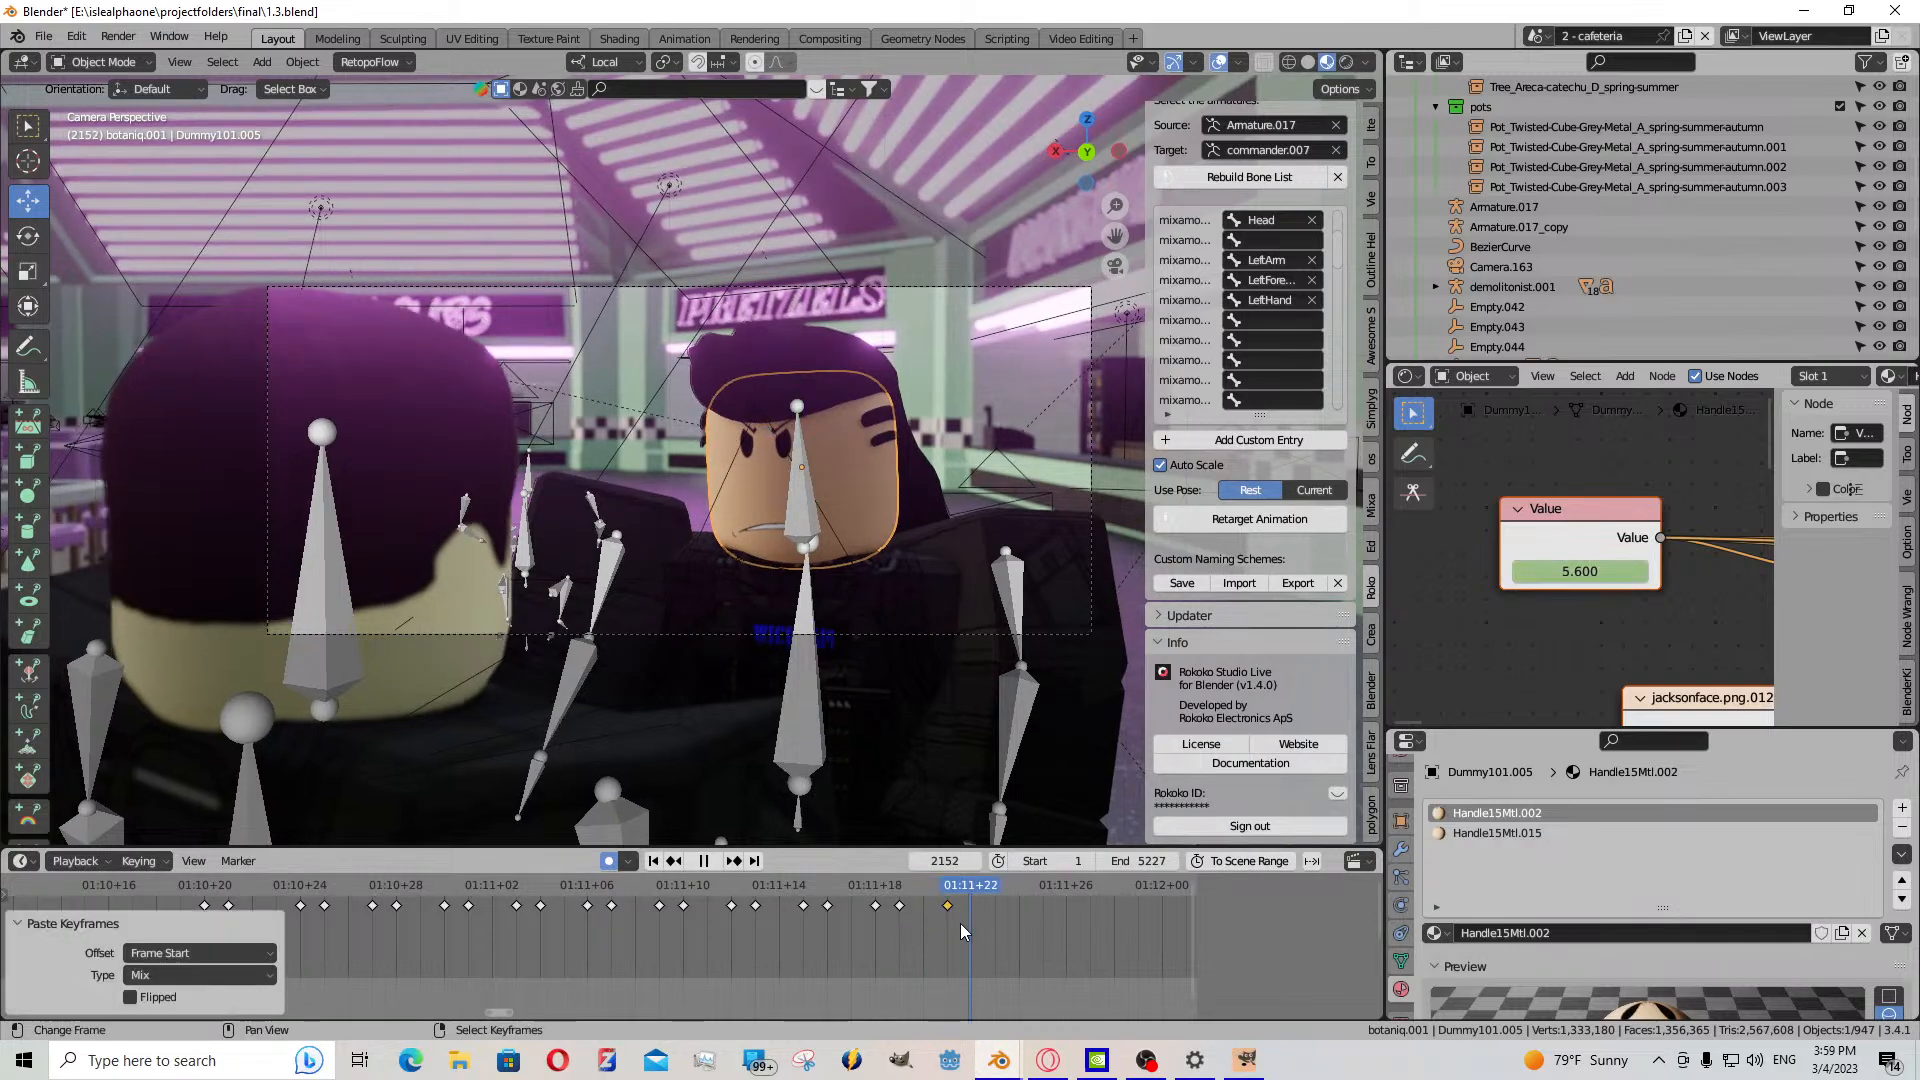
{"action": "left_click", "coordinate": [877, 906]}
{"action": "key", "text": "ctrl+c"}
{"action": "key", "text": "ctrl+v"}
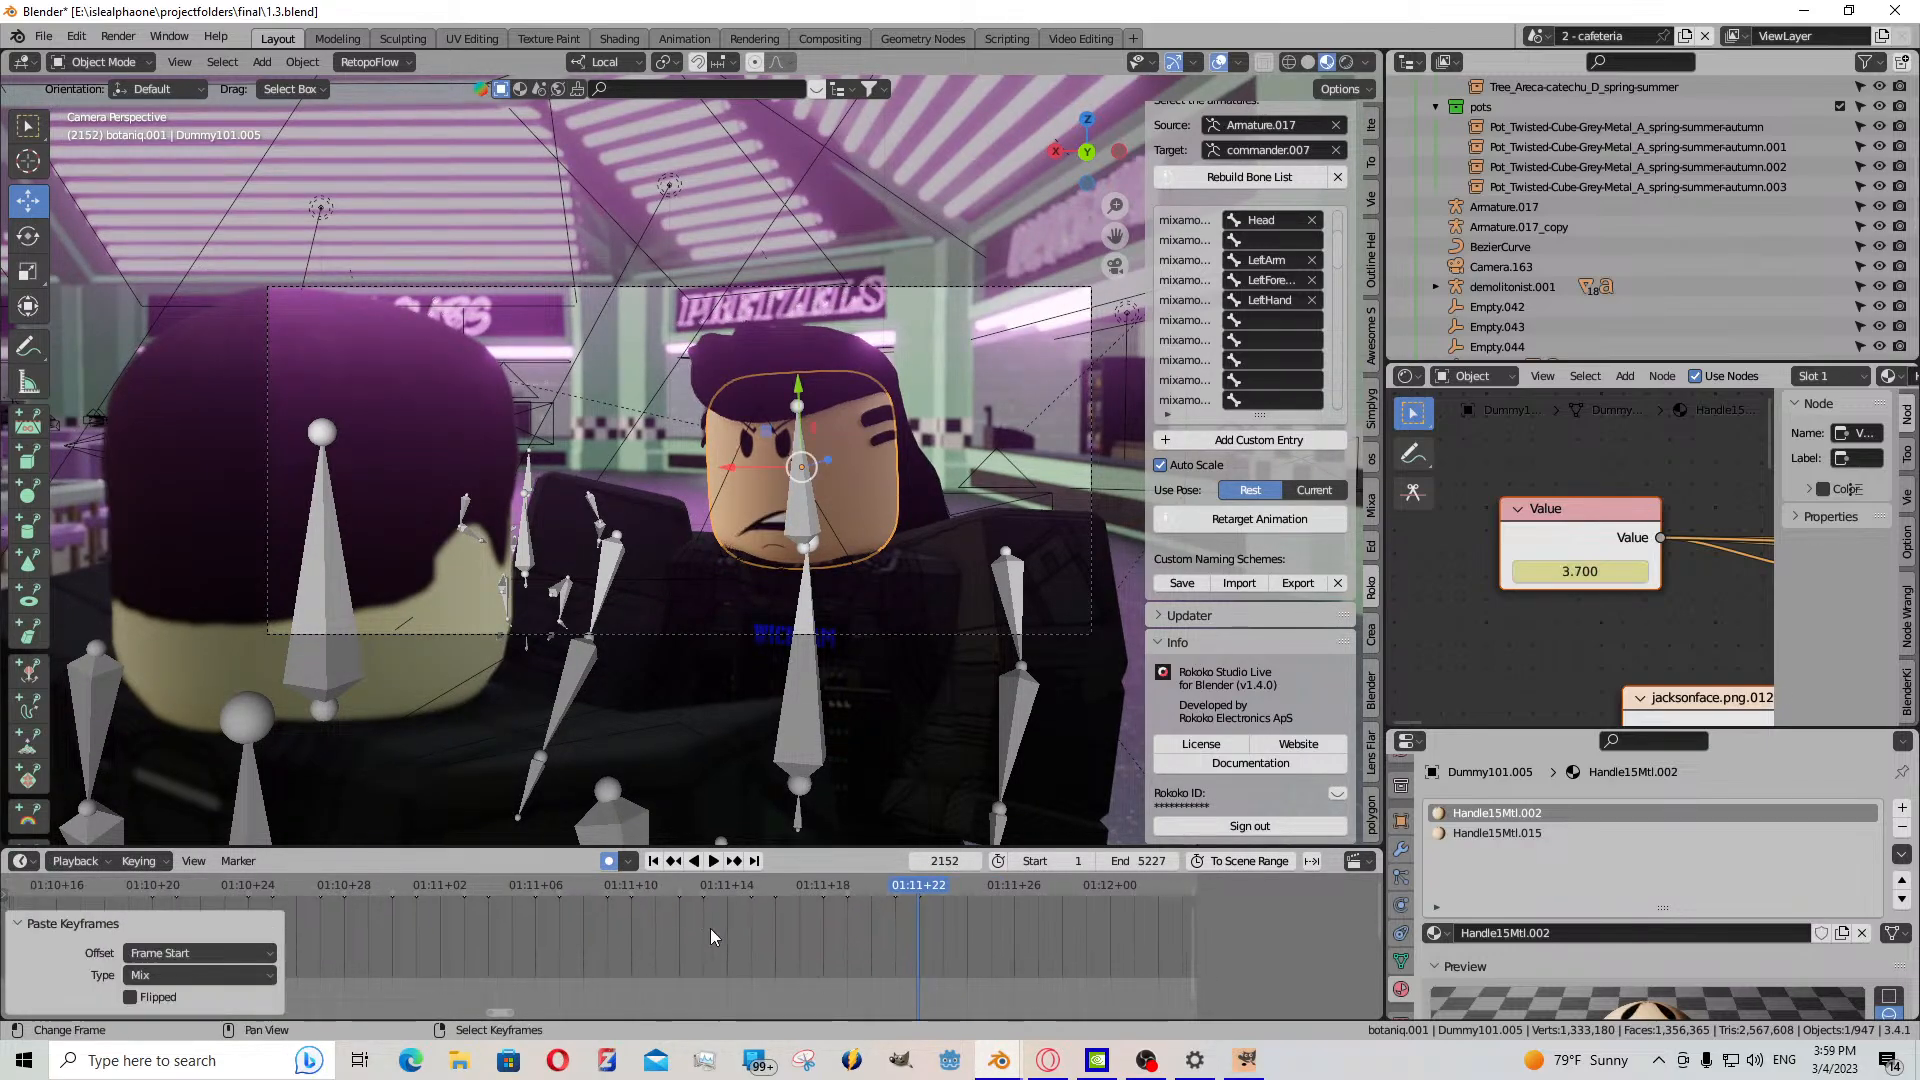
- Play the animation up to frame 2156 and keyframe the Value node at 1.100 there
{"action": "left_click", "coordinate": [713, 860]}
{"action": "left_click", "coordinate": [713, 860]}
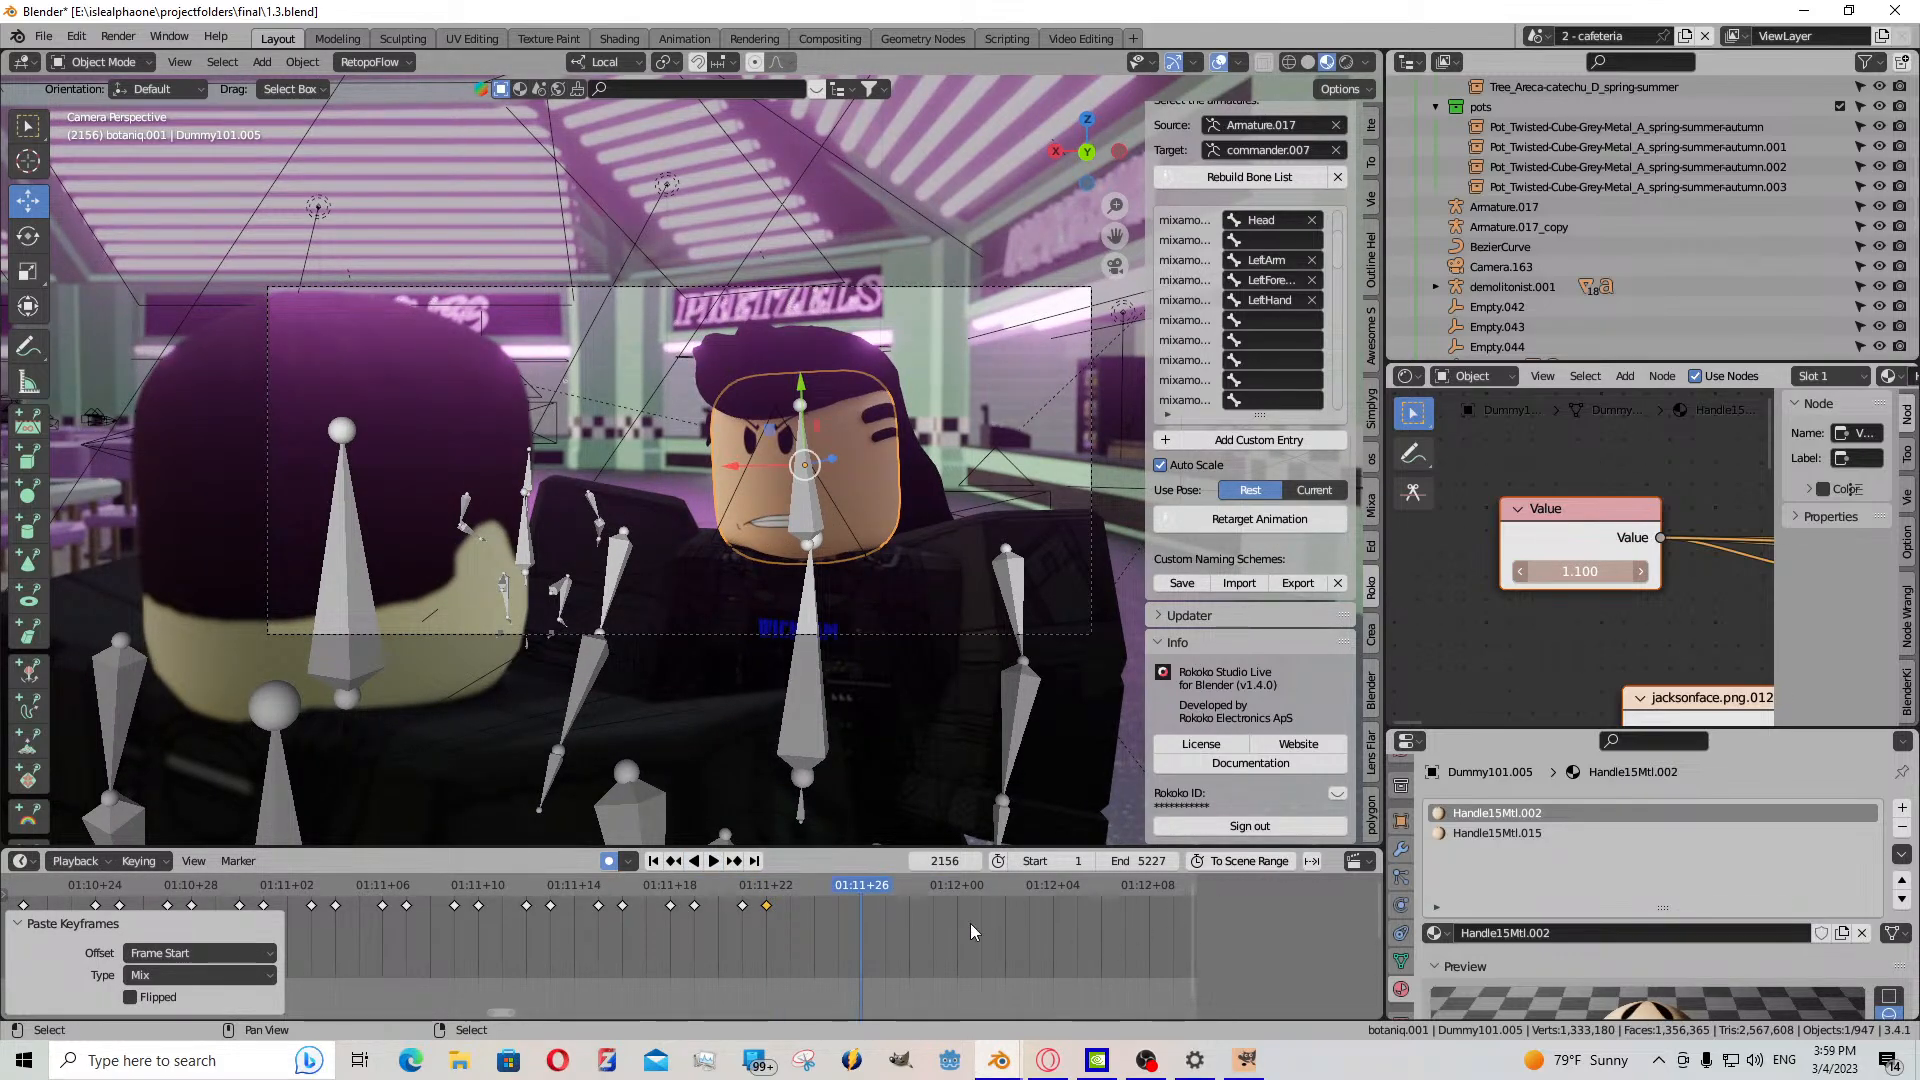
{"action": "left_click", "coordinate": [857, 912]}
- Copy the 5.600 keyframe from frame 2151 to frame 2155 and replay the mouth animation
{"action": "left_click_drag", "start_coordinate": [857, 918], "coordinate": [837, 921]}
{"action": "left_click", "coordinate": [753, 916]}
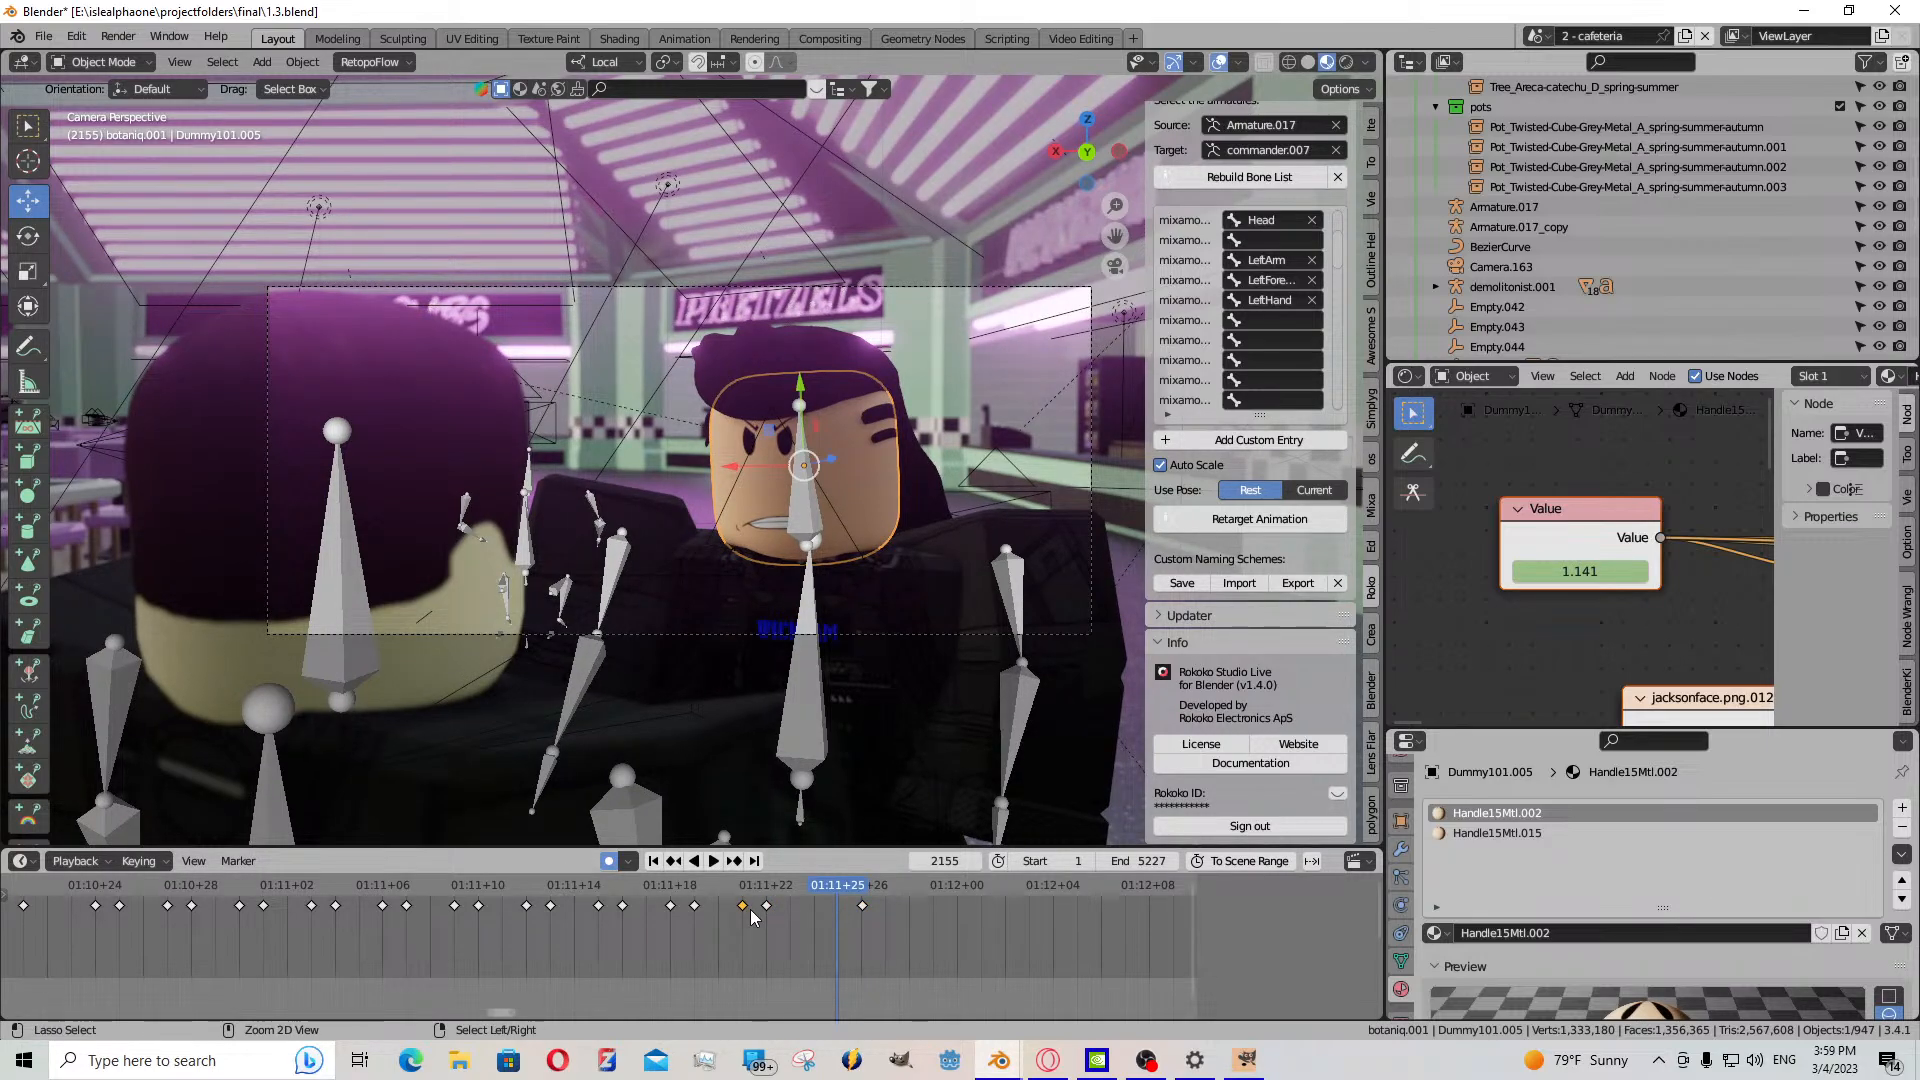
{"action": "key", "text": "ctrl+v"}
{"action": "left_click", "coordinate": [713, 861]}
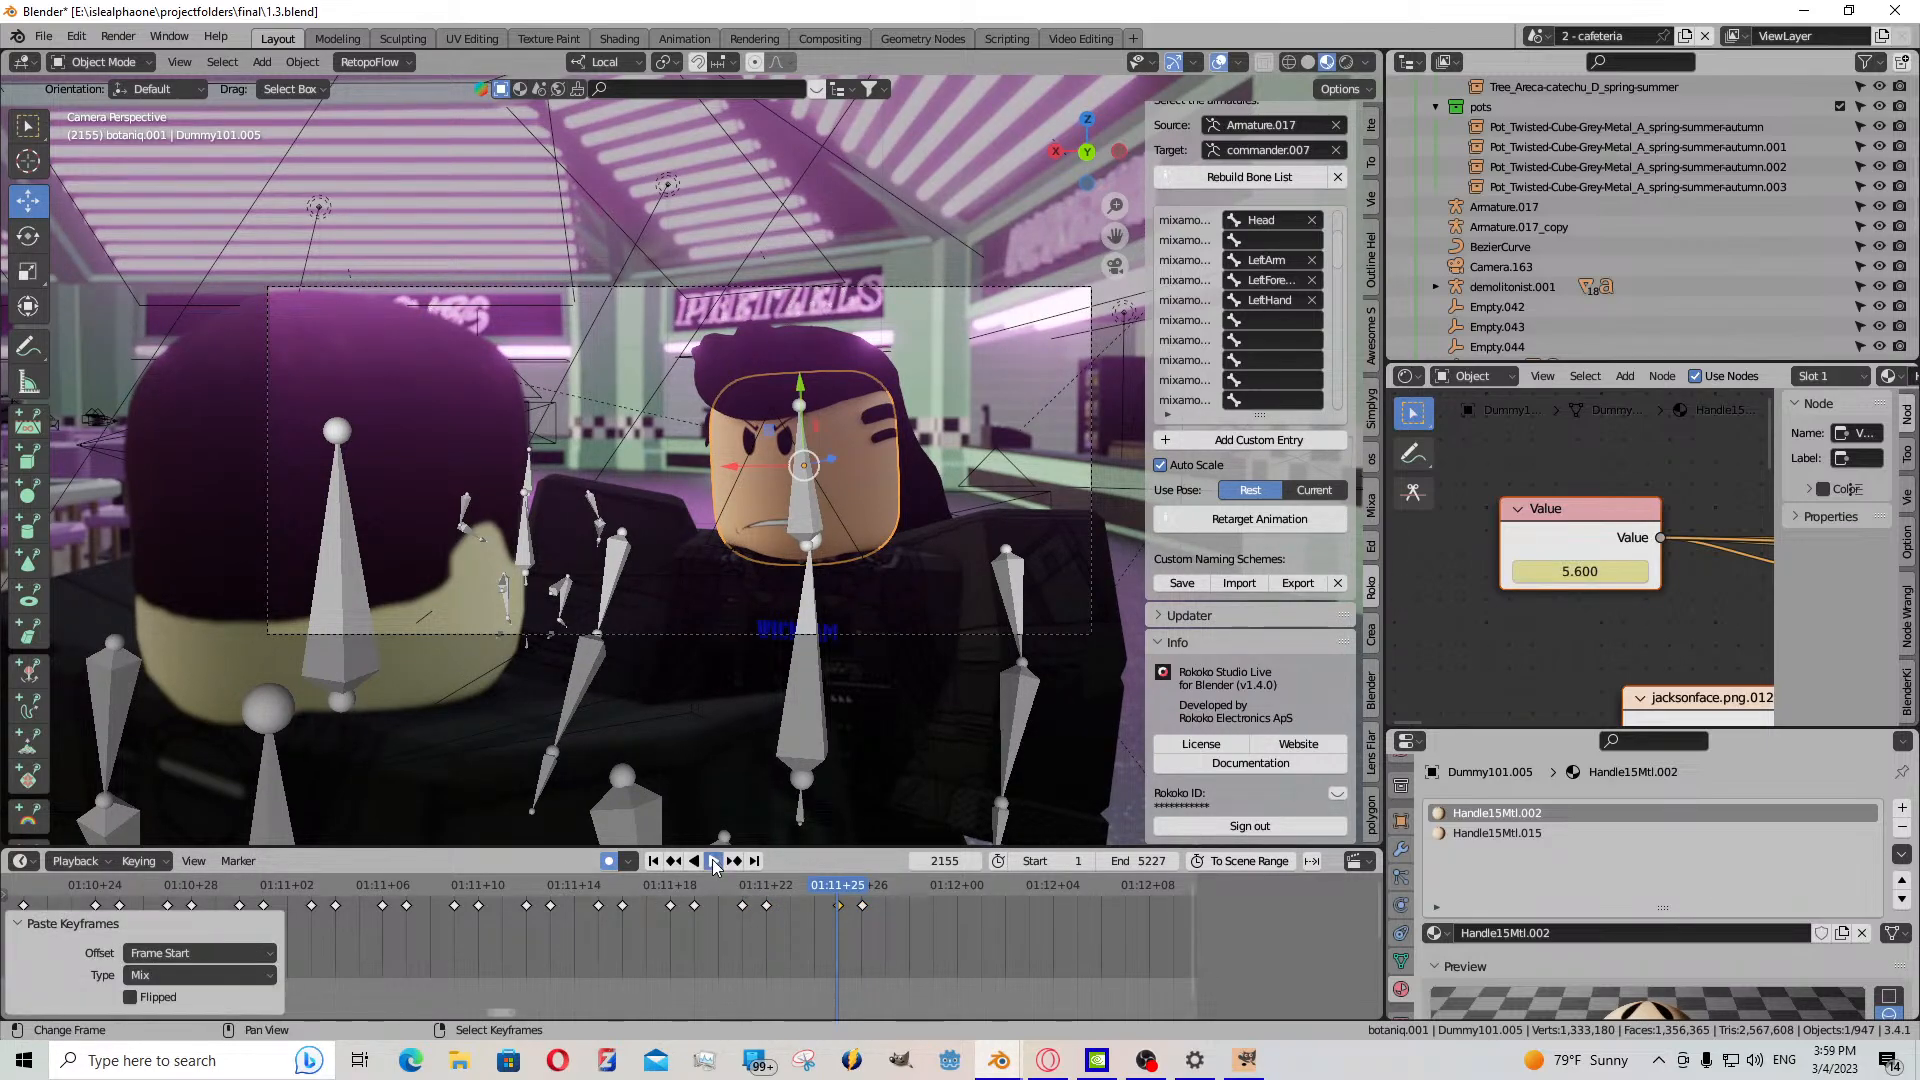
{"action": "key", "text": "space"}
- Keyframe the Value node at 10.200 on frame 2157
{"action": "left_click_drag", "start_coordinate": [848, 913], "coordinate": [890, 920]}
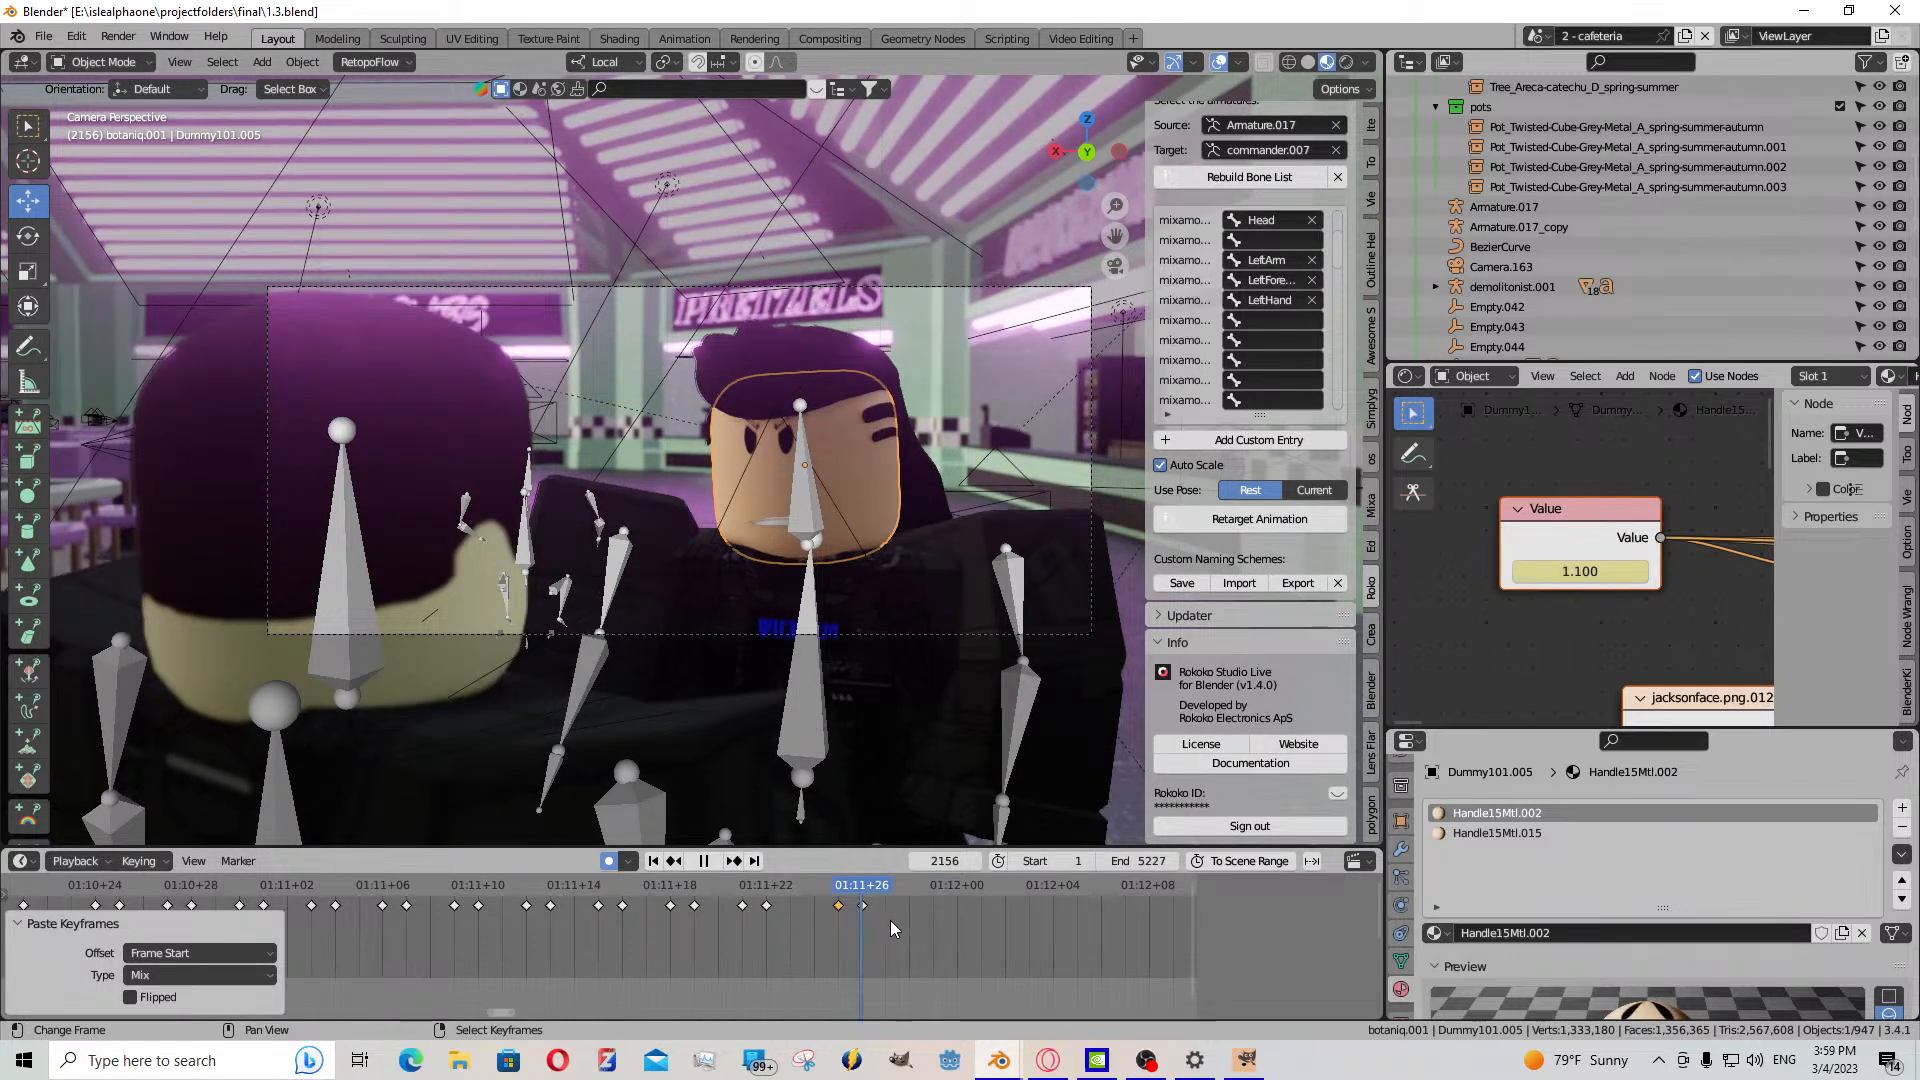
{"action": "left_click_drag", "start_coordinate": [1582, 571], "coordinate": [1760, 571]}
{"action": "key", "text": "i"}
- Move the 10.200 keyframe from frame 2157 to frame 2158 and select the 1.100 keyframe at frame 2156
{"action": "left_click", "coordinate": [885, 907]}
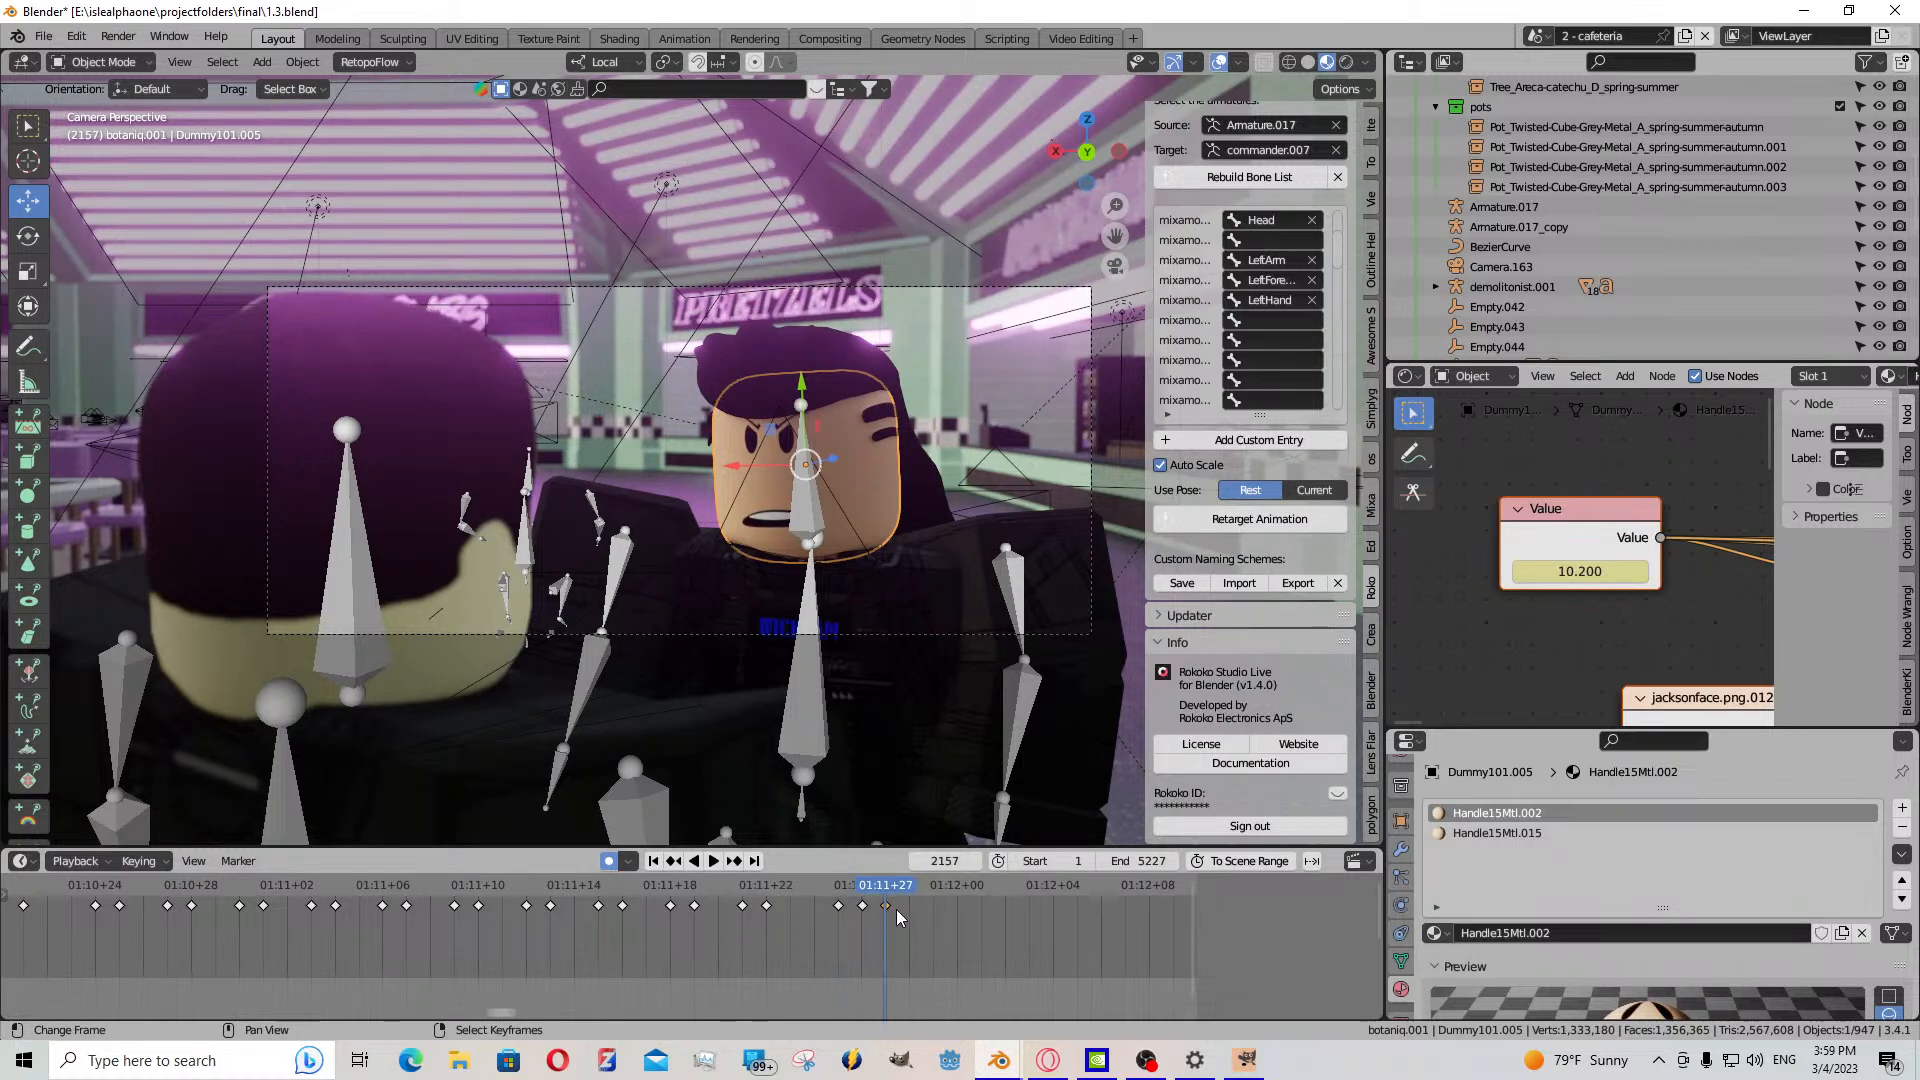
{"action": "key", "text": "g"}
{"action": "left_click", "coordinate": [868, 914]}
{"action": "left_click", "coordinate": [878, 913]}
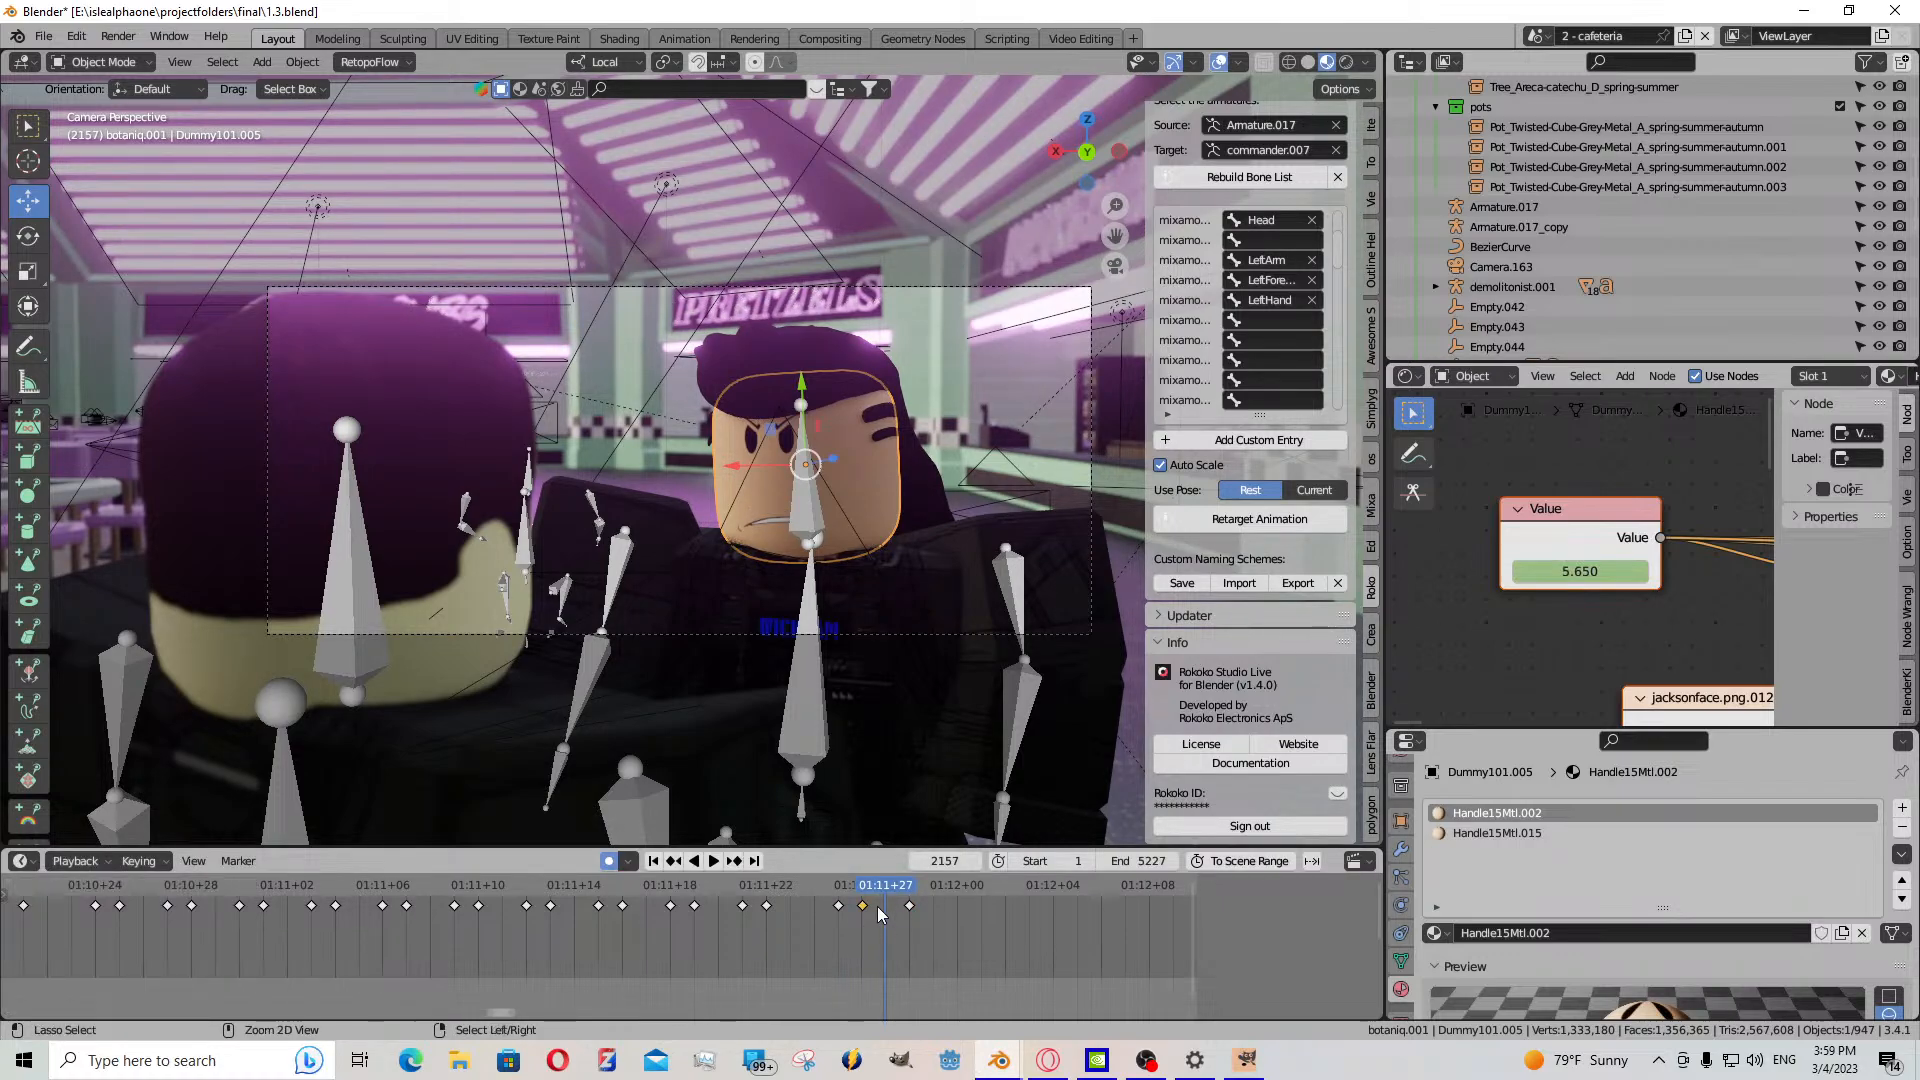
- Paste the copied 1.100 keyframe at frame 2157 and play the animation on to frame 2161
{"action": "key", "text": "ctrl+v"}
{"action": "middle_click_drag", "start_coordinate": [965, 923], "coordinate": [625, 923]}
{"action": "key", "text": "space"}
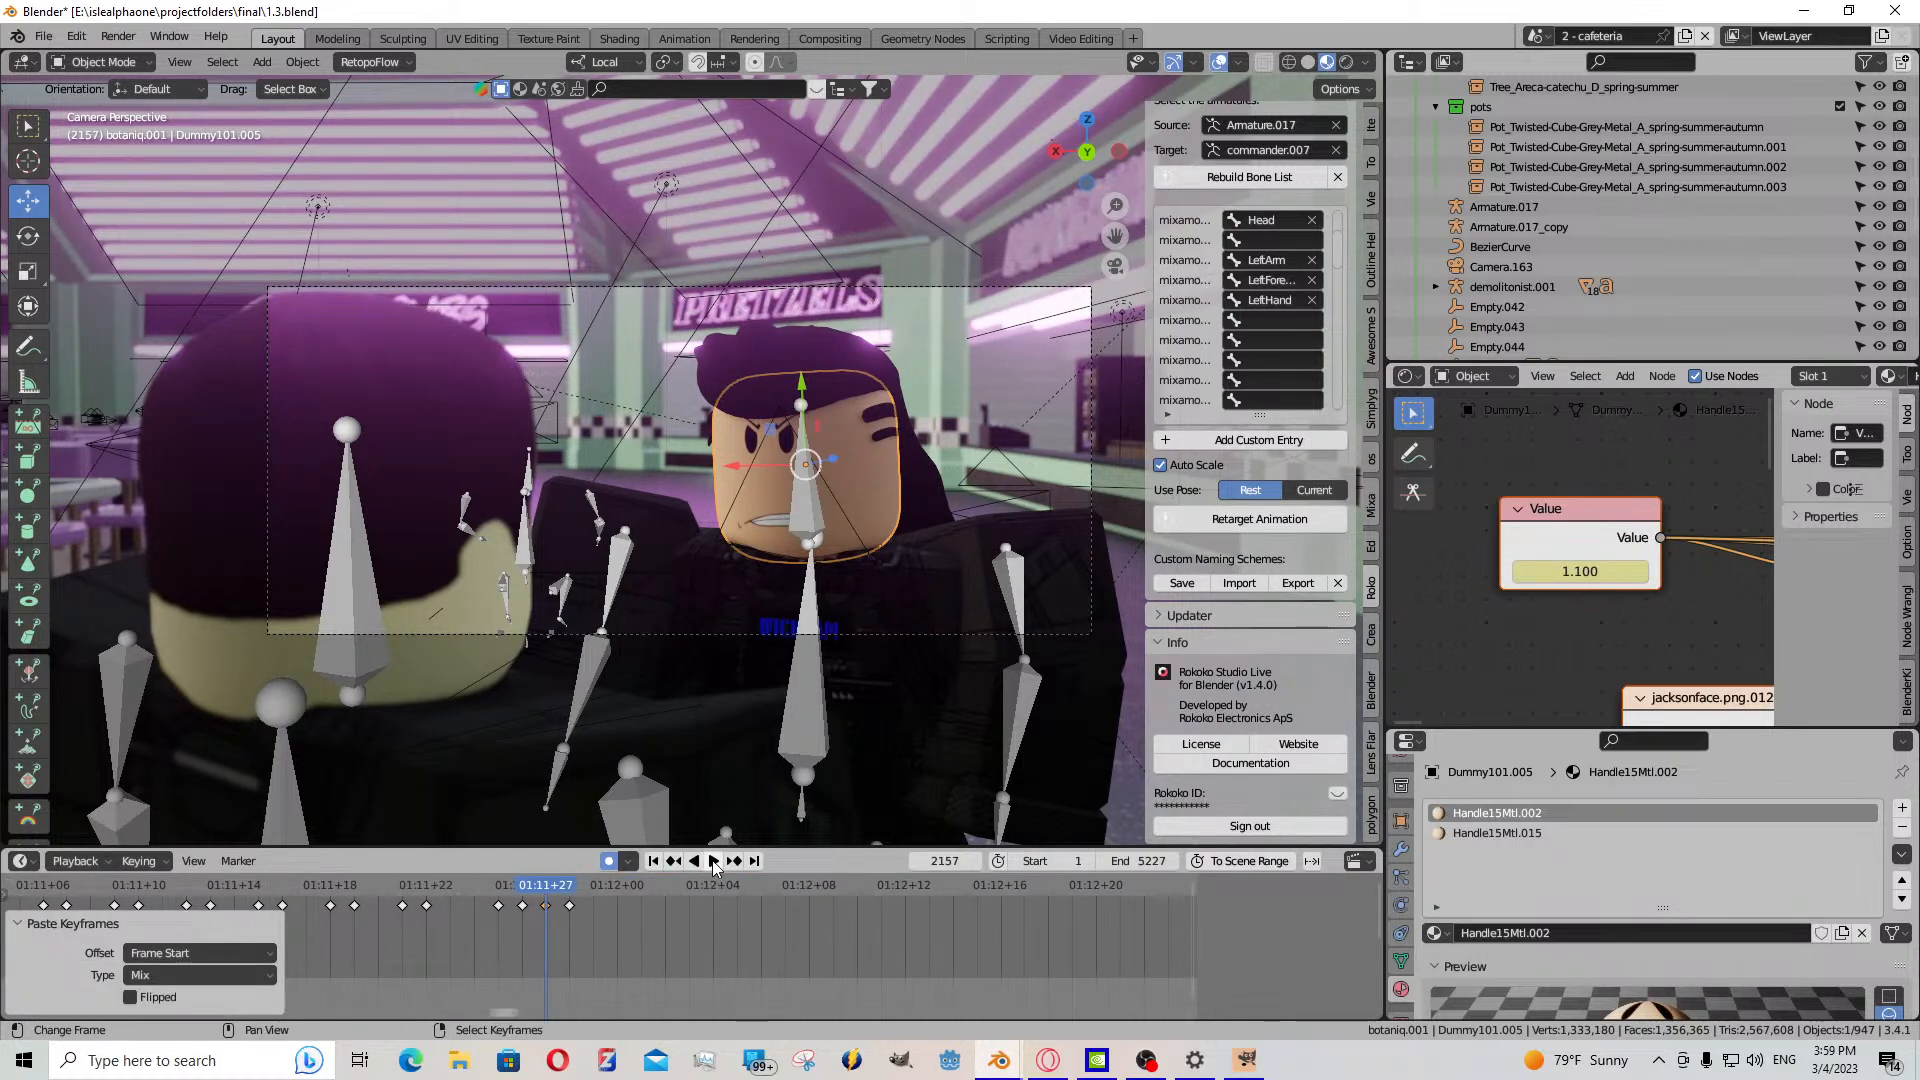
{"action": "key", "text": "space"}
{"action": "key", "text": "space"}
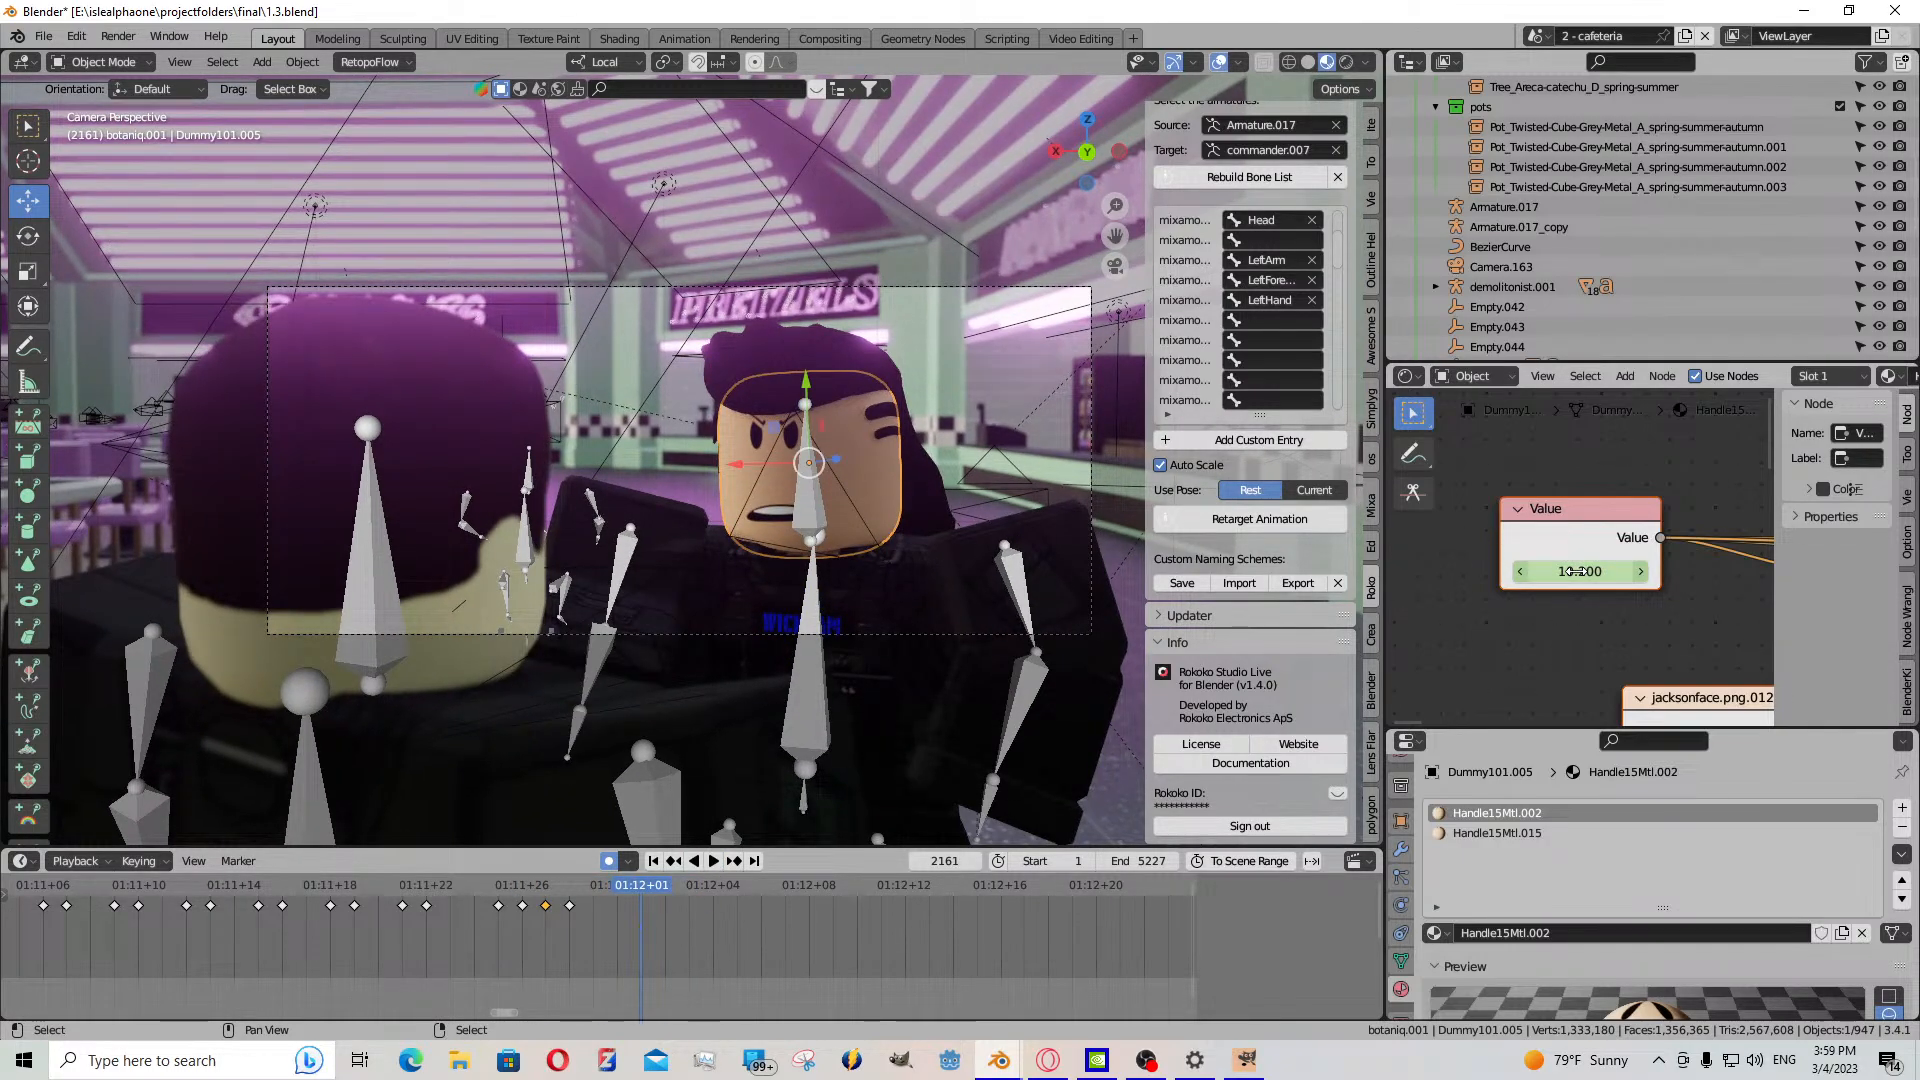
- Keyframe the Value node at 1.500 on frame 2161 and copy the 10.200 keyframe from frame 2158 to frame 2160
{"action": "key", "text": "space"}
{"action": "key", "text": "i"}
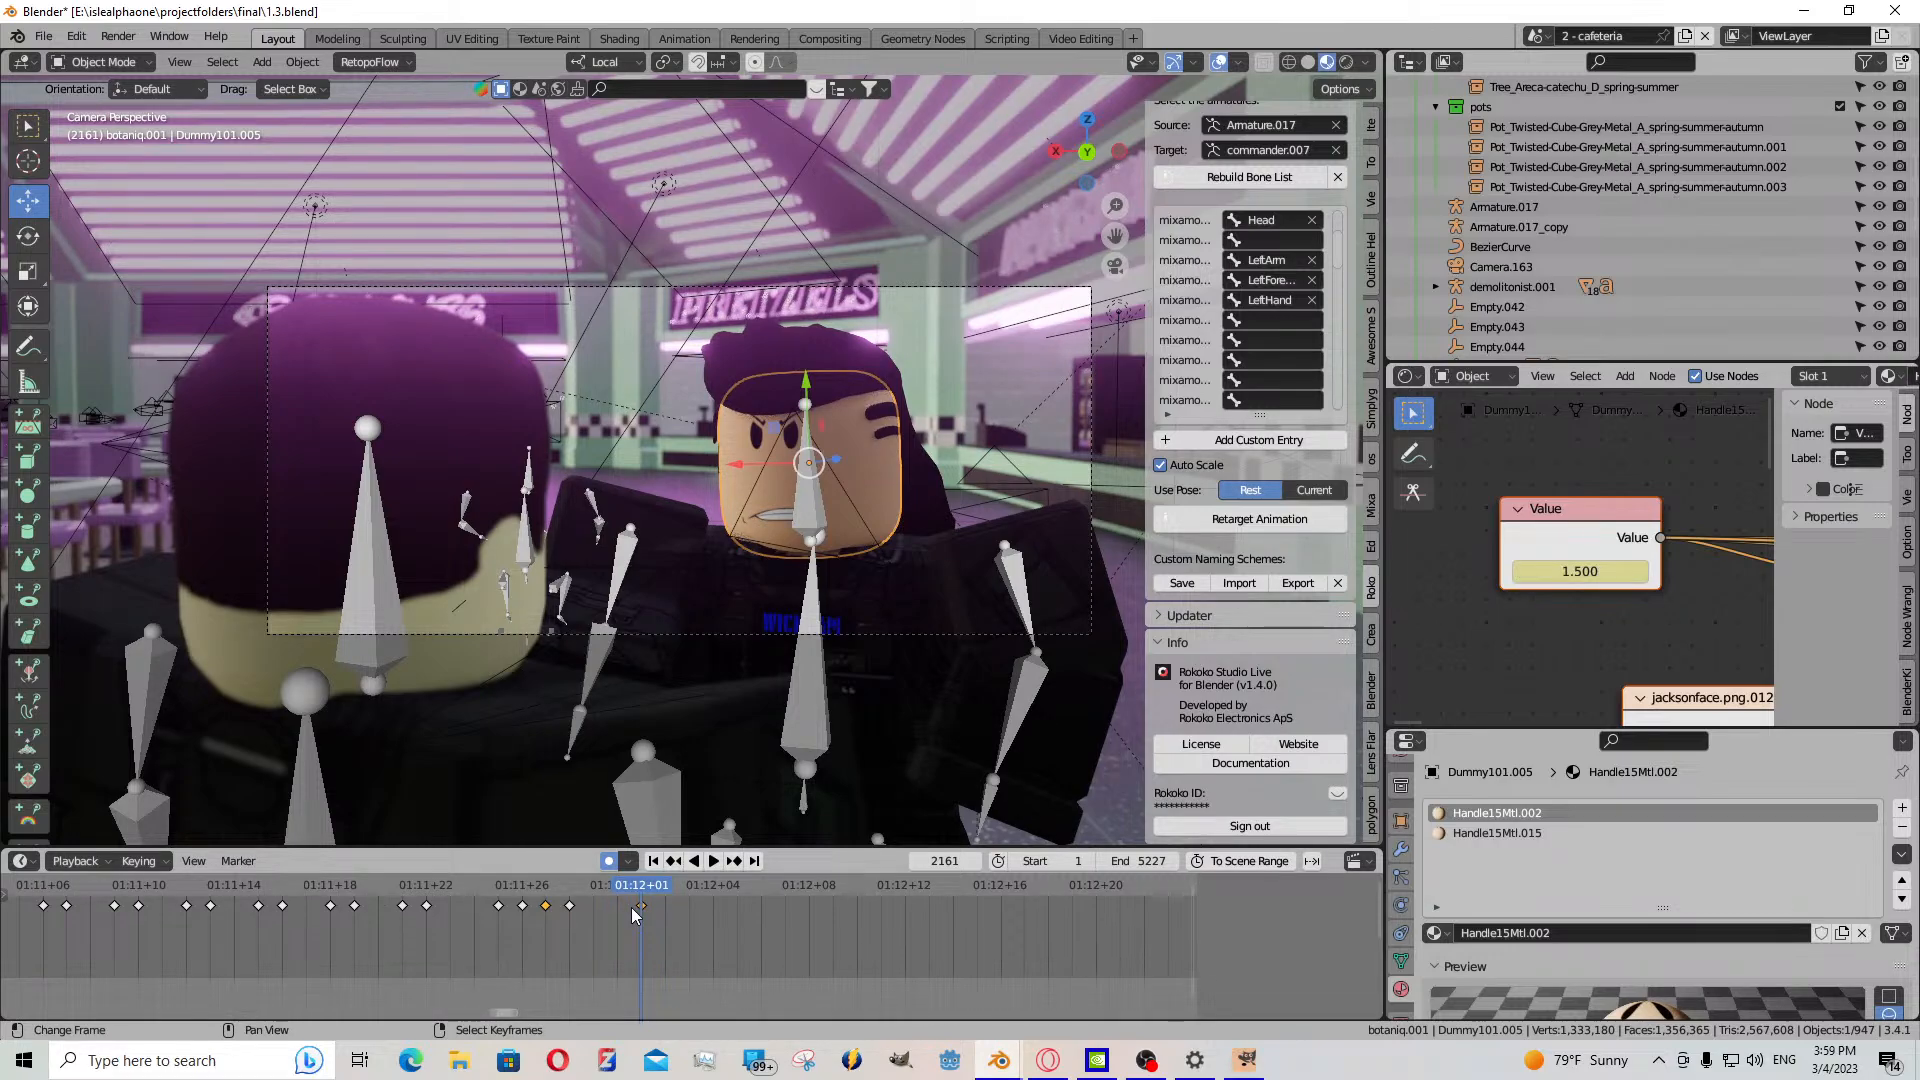
{"action": "key", "text": "Left"}
{"action": "left_click", "coordinate": [572, 906]}
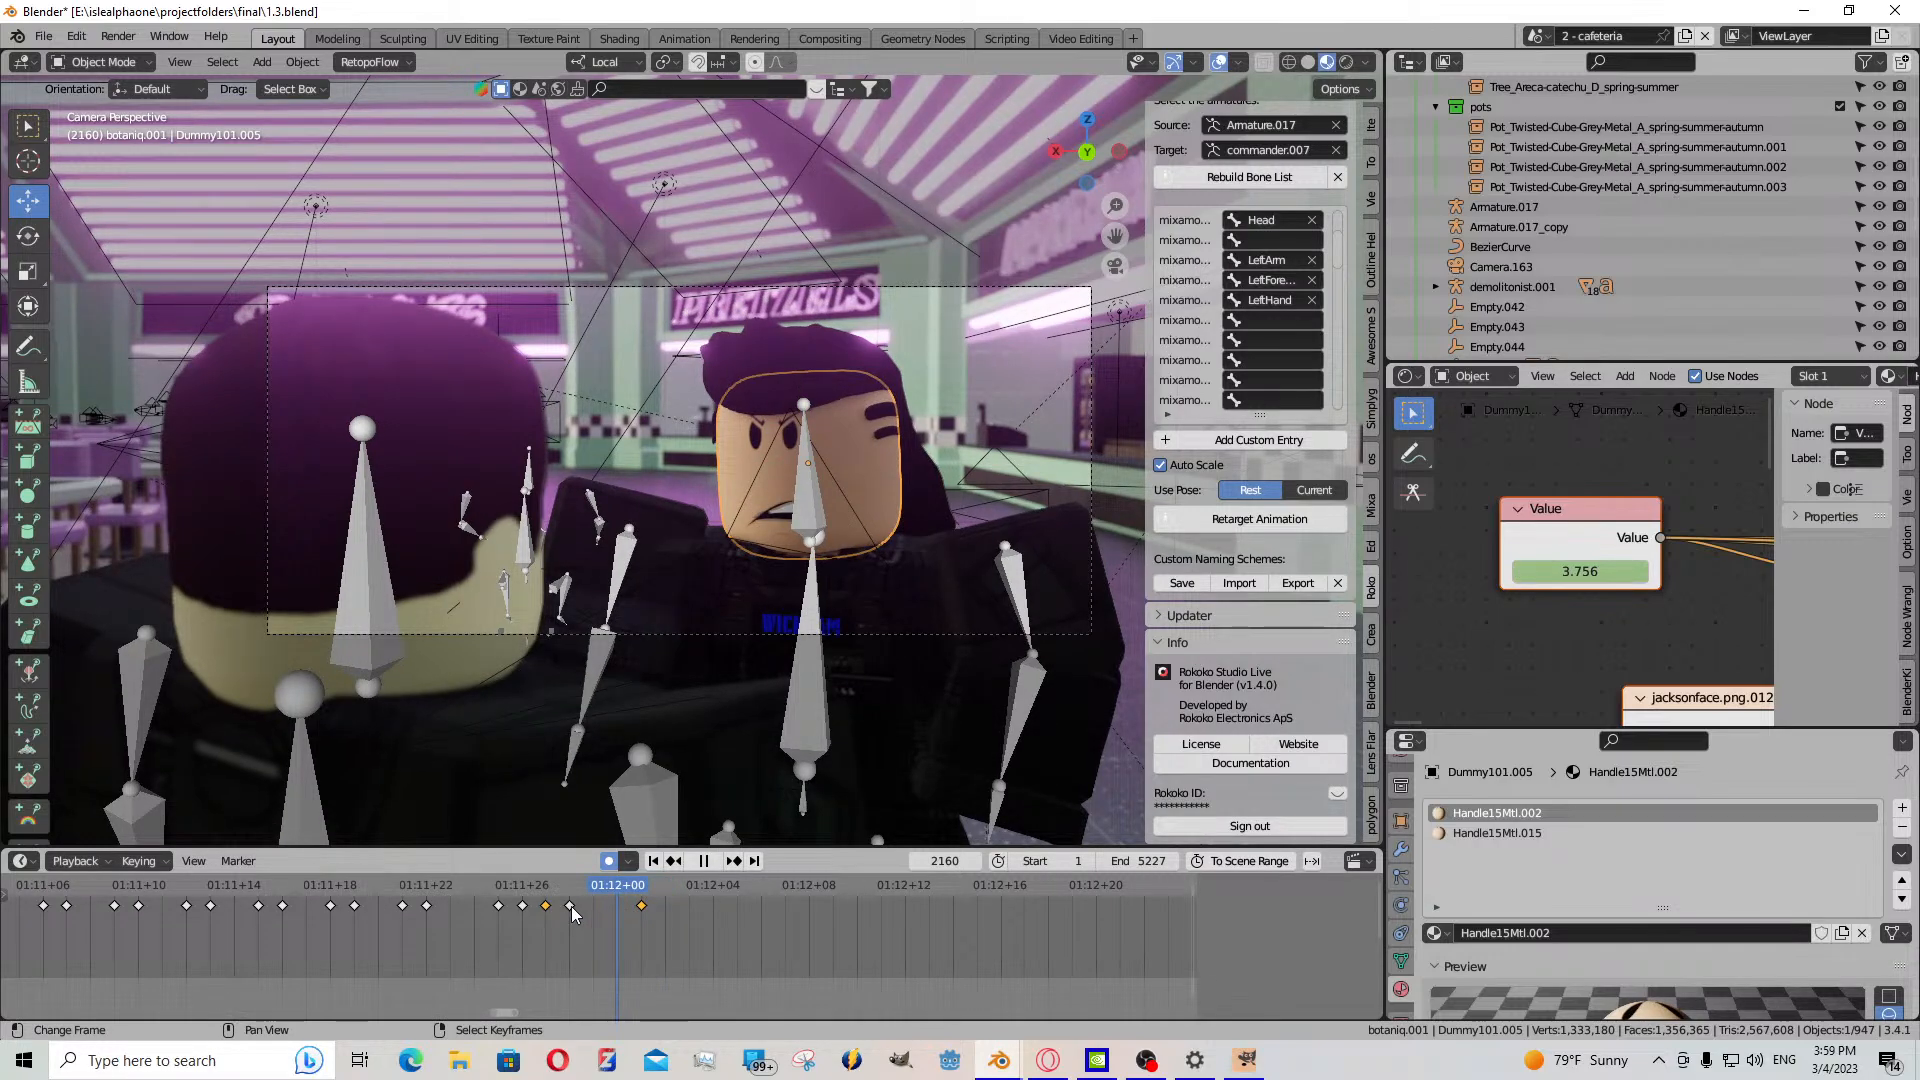
{"action": "key", "text": "ctrl+c"}
{"action": "key", "text": "ctrl+v"}
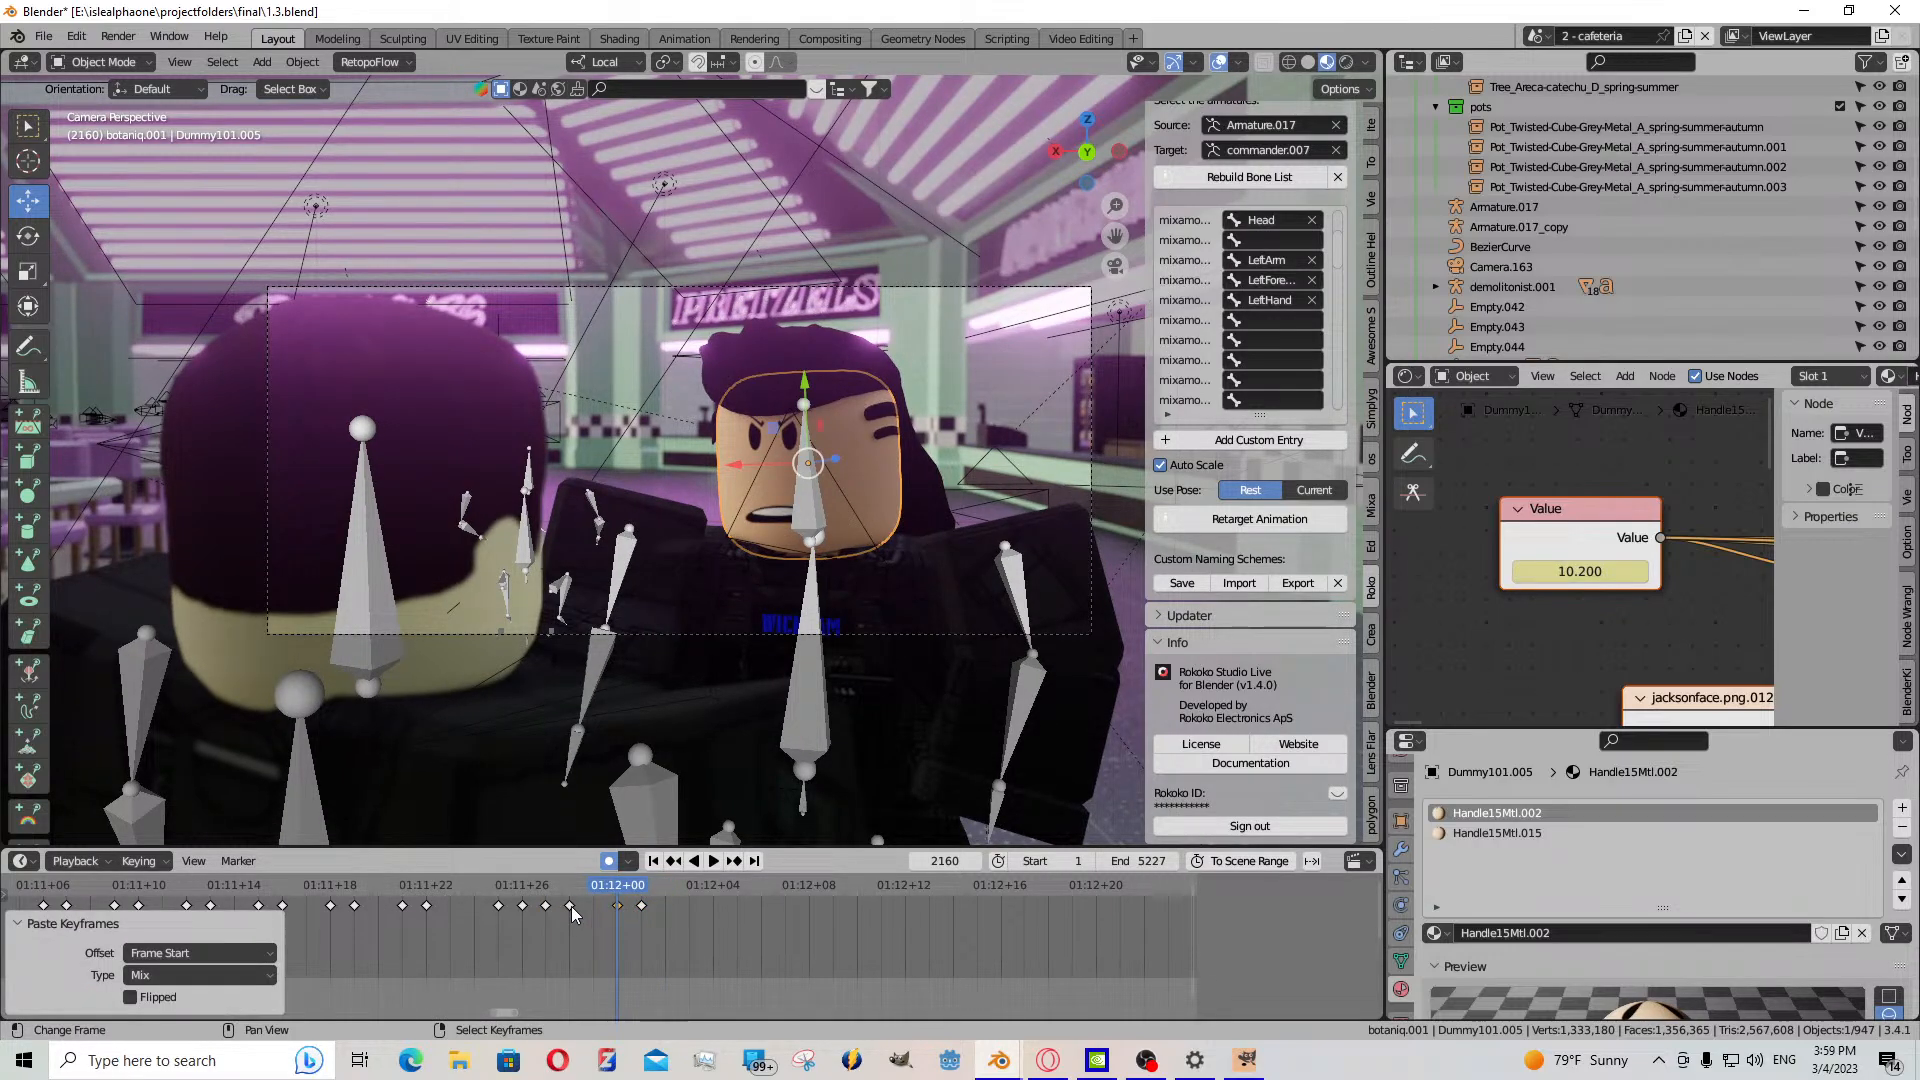
- Replay the mouth animation between frames 2156 and 2160 to check its timing
{"action": "left_click", "coordinate": [720, 890]}
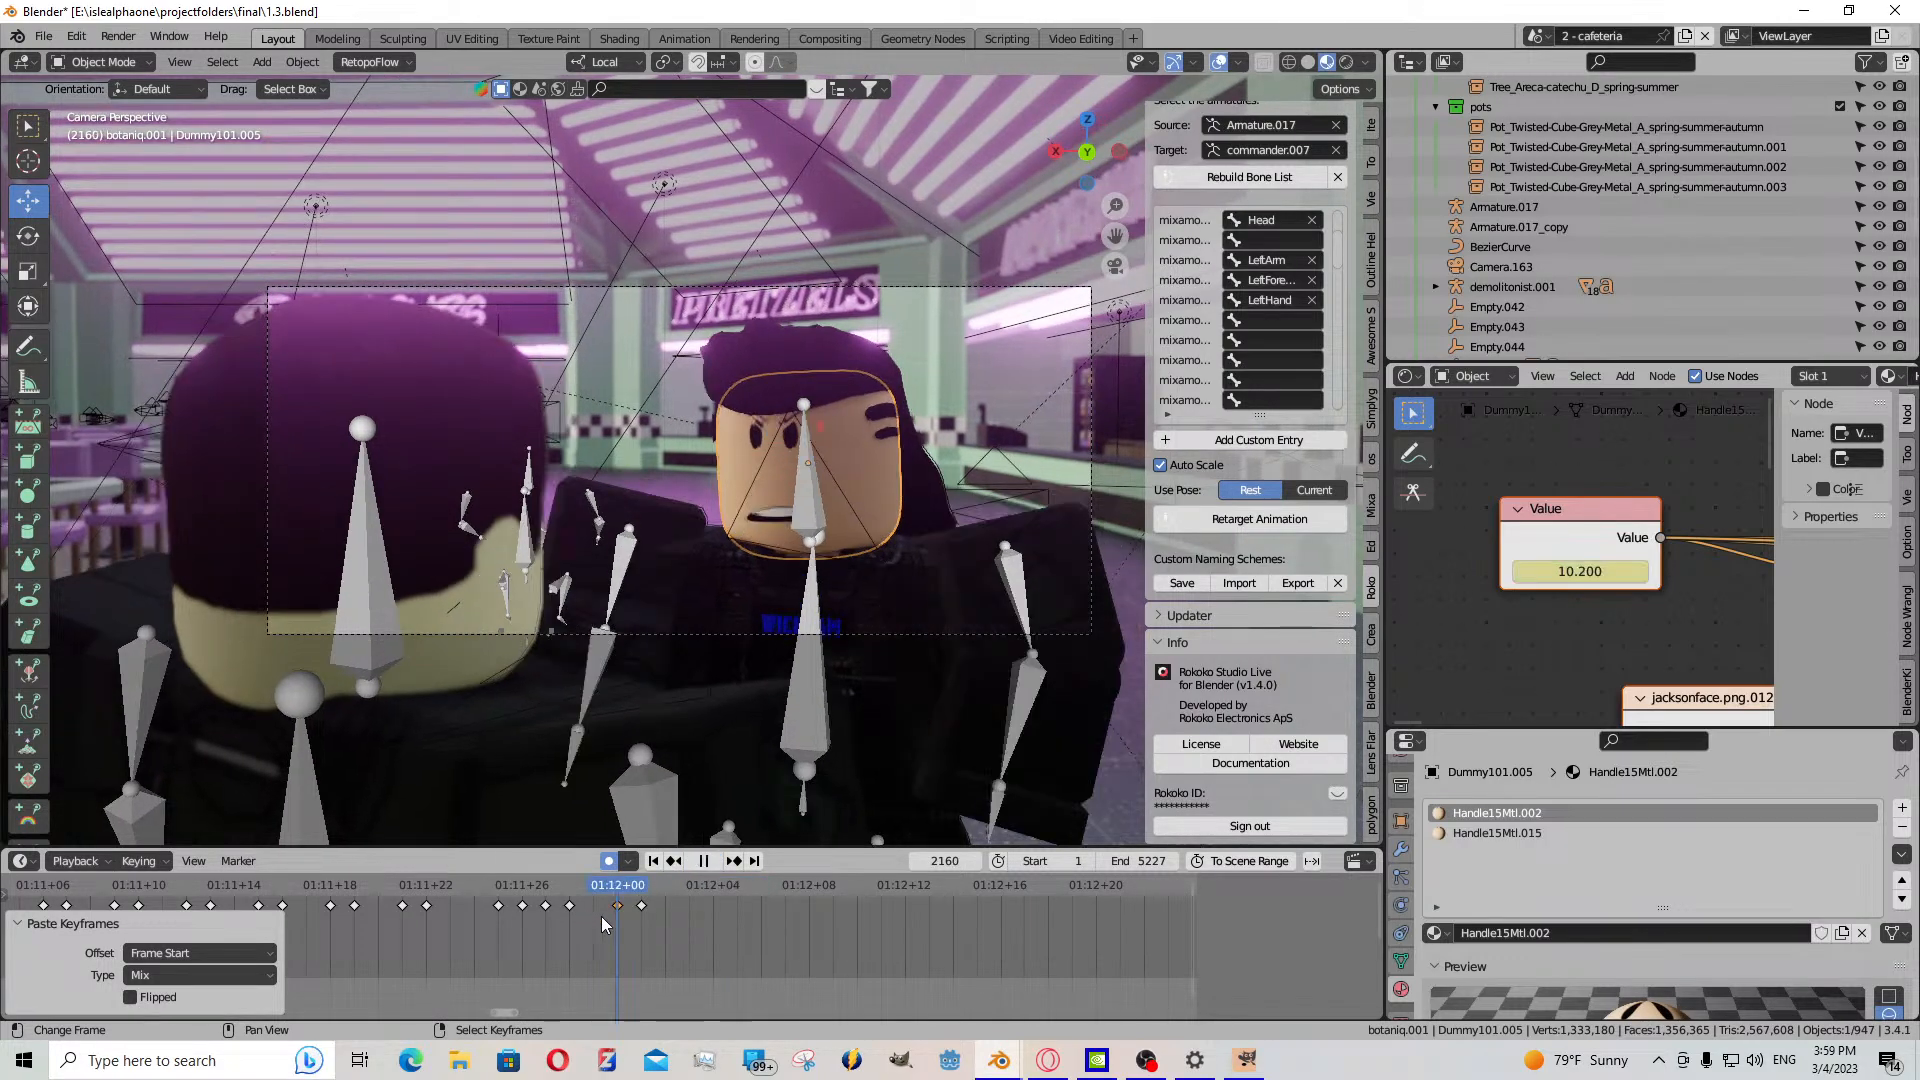
{"action": "left_click", "coordinate": [621, 915]}
{"action": "key", "text": "space"}
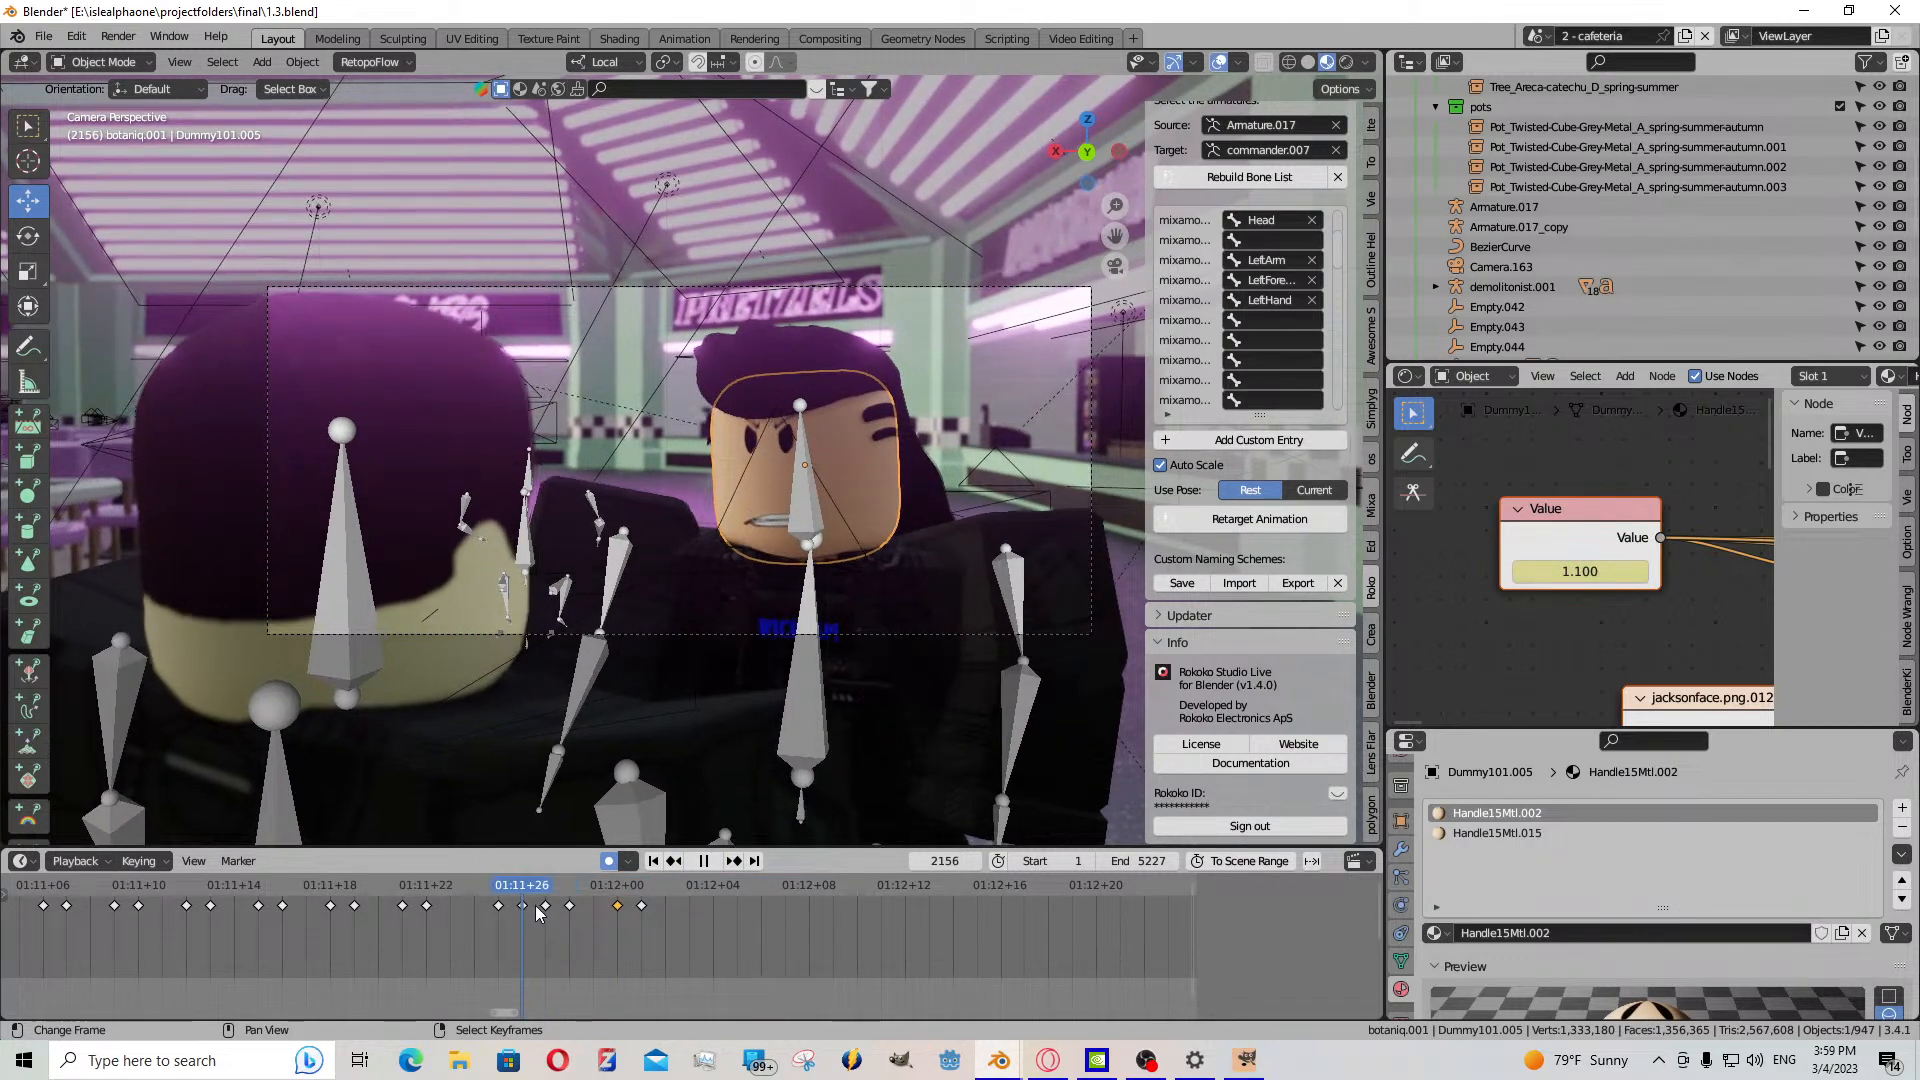
{"action": "key", "text": "space"}
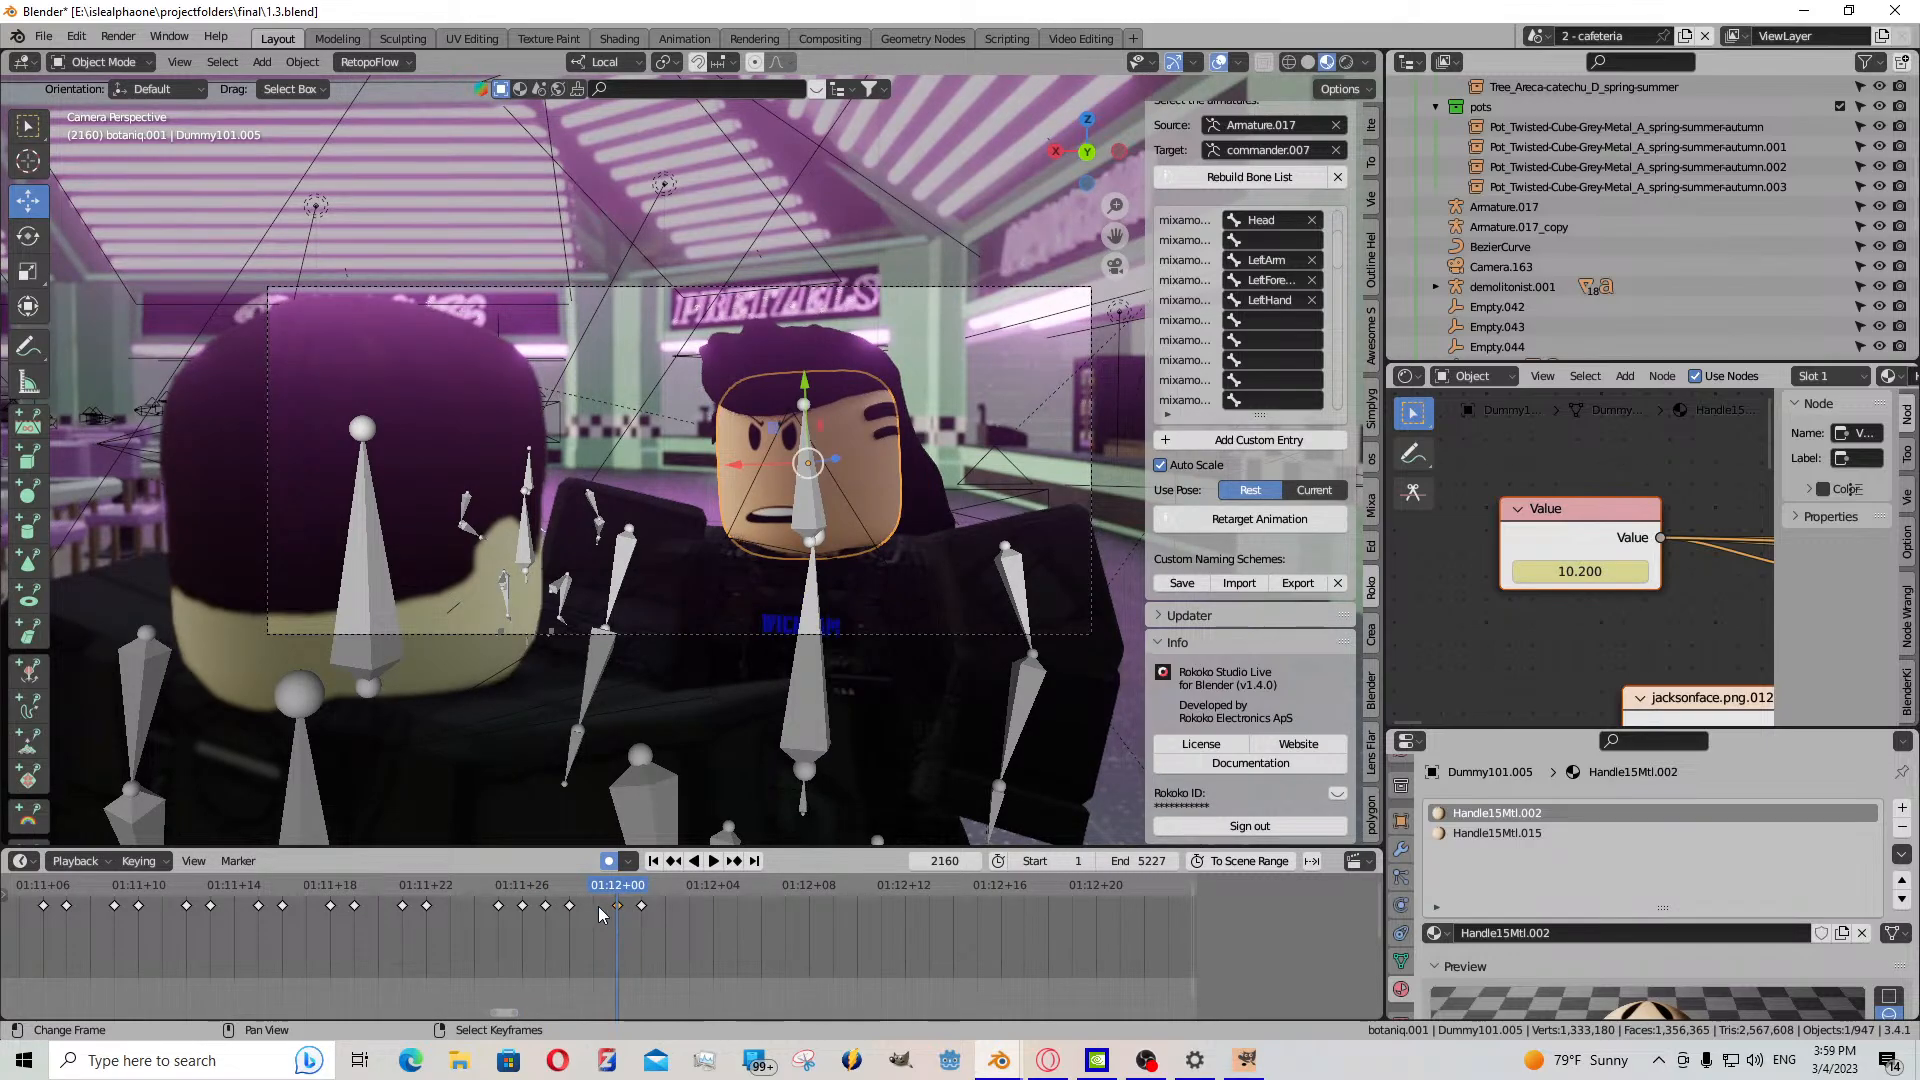
{"action": "key", "text": "space"}
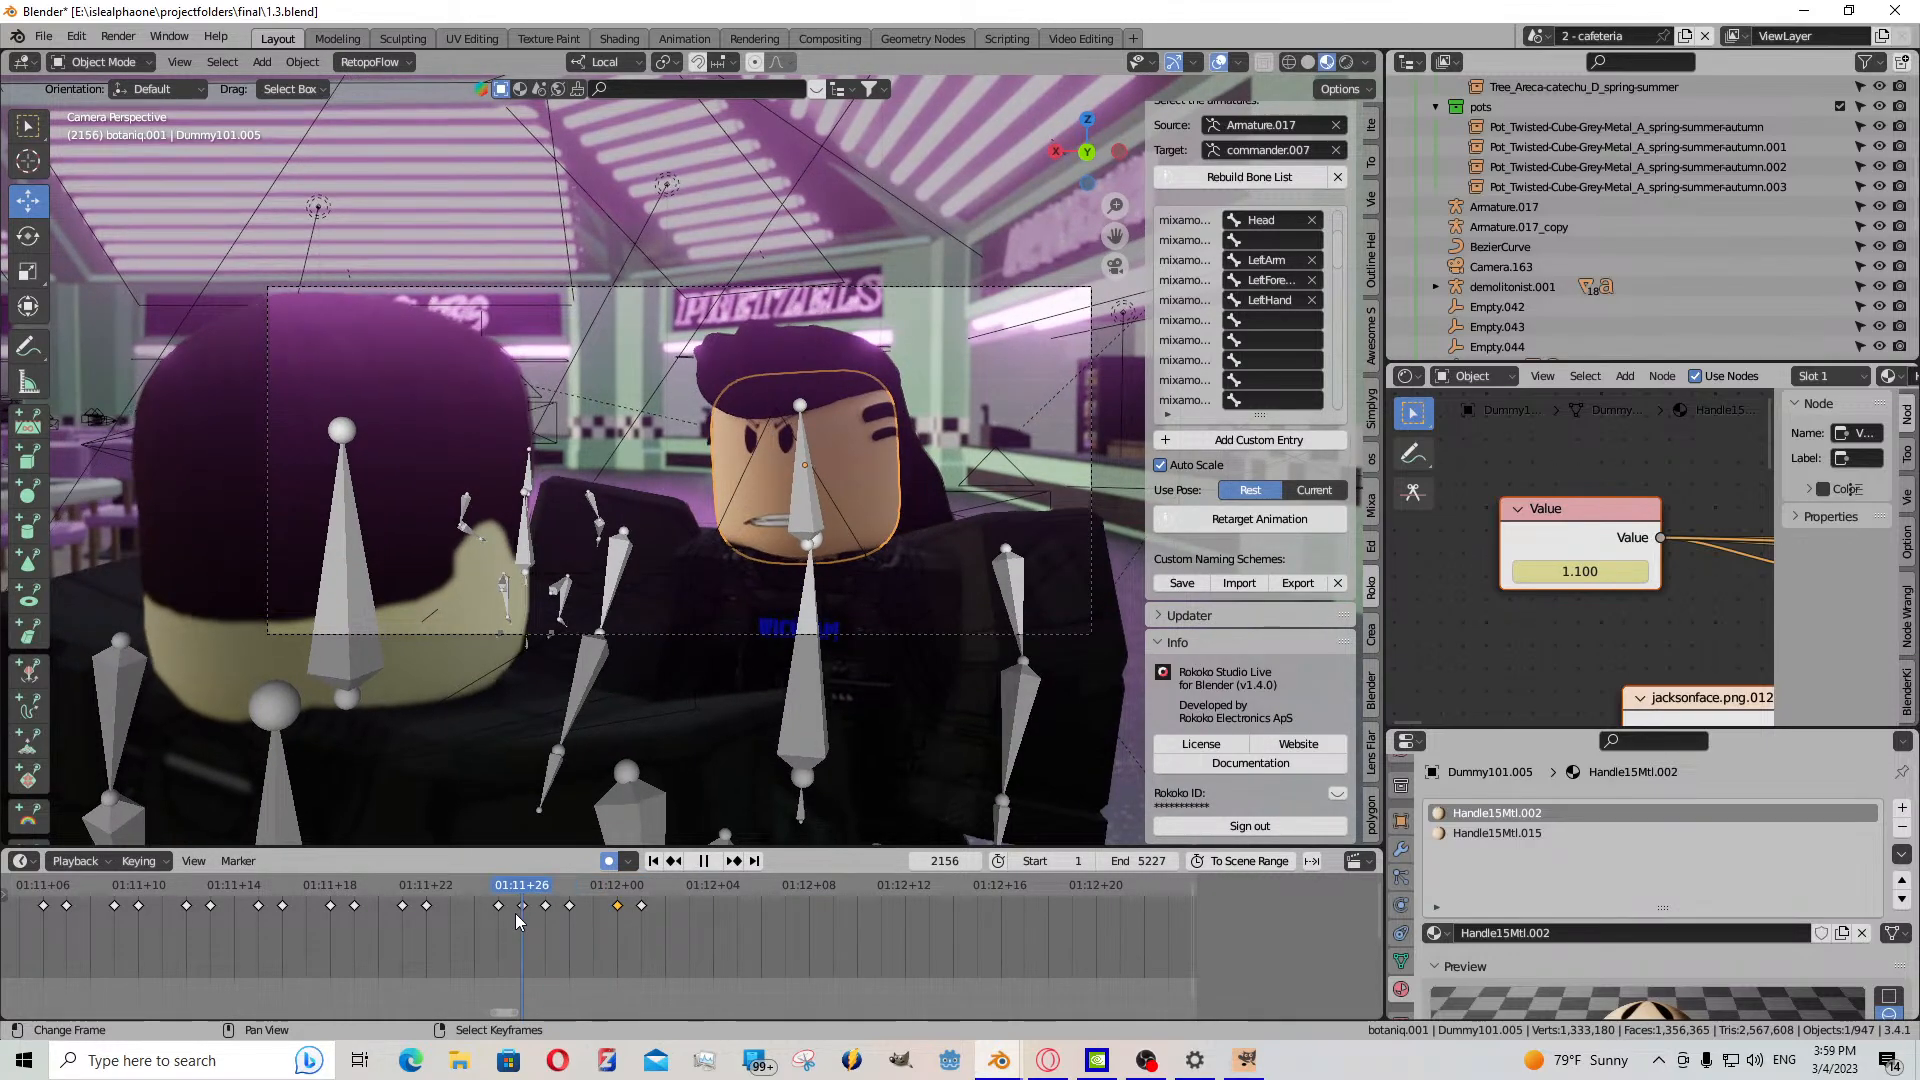
{"action": "left_click", "coordinate": [616, 907]}
{"action": "key", "text": "space"}
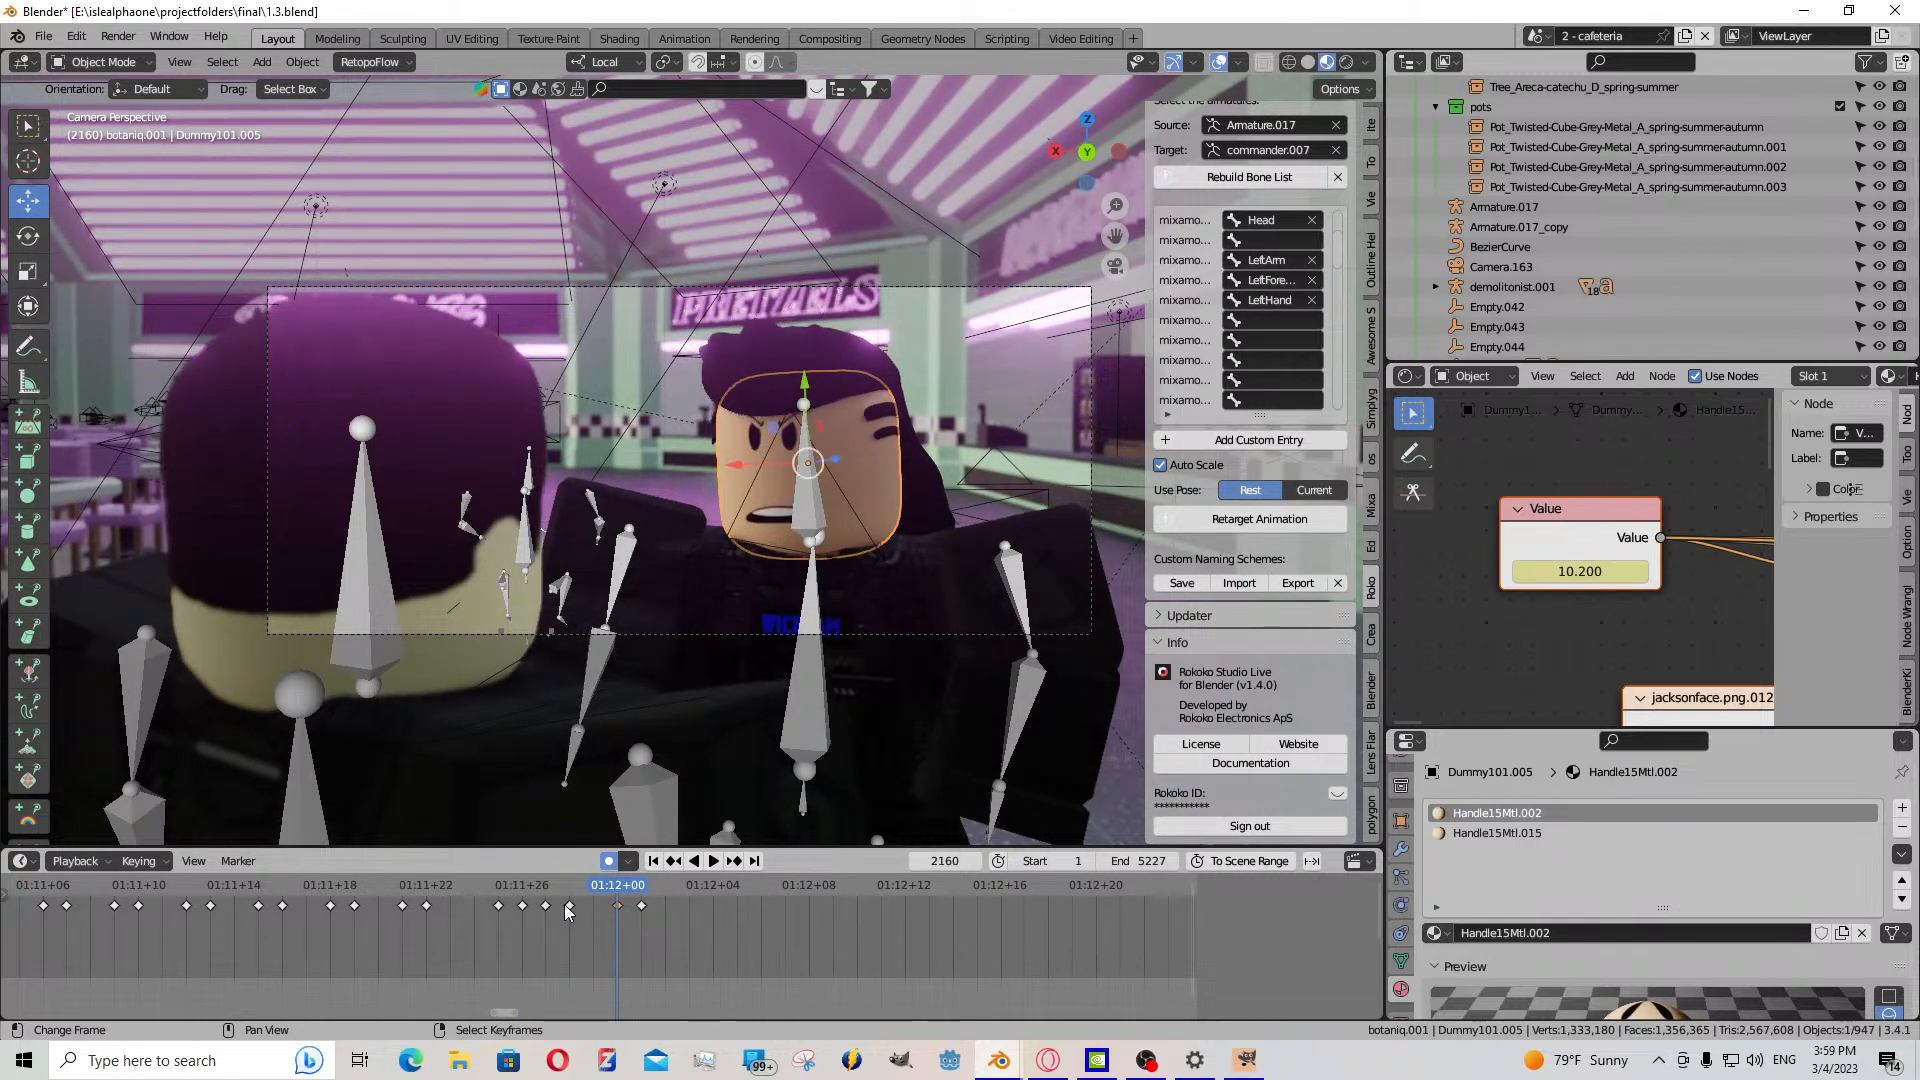
- Move the keyframes at frames 2157 and 2158 three frames later, to frames 2160 and 2161, and resume playback
{"action": "left_click", "coordinate": [568, 906]}
{"action": "left_click", "coordinate": [545, 906], "text": "shift"}
{"action": "key", "text": "g"}
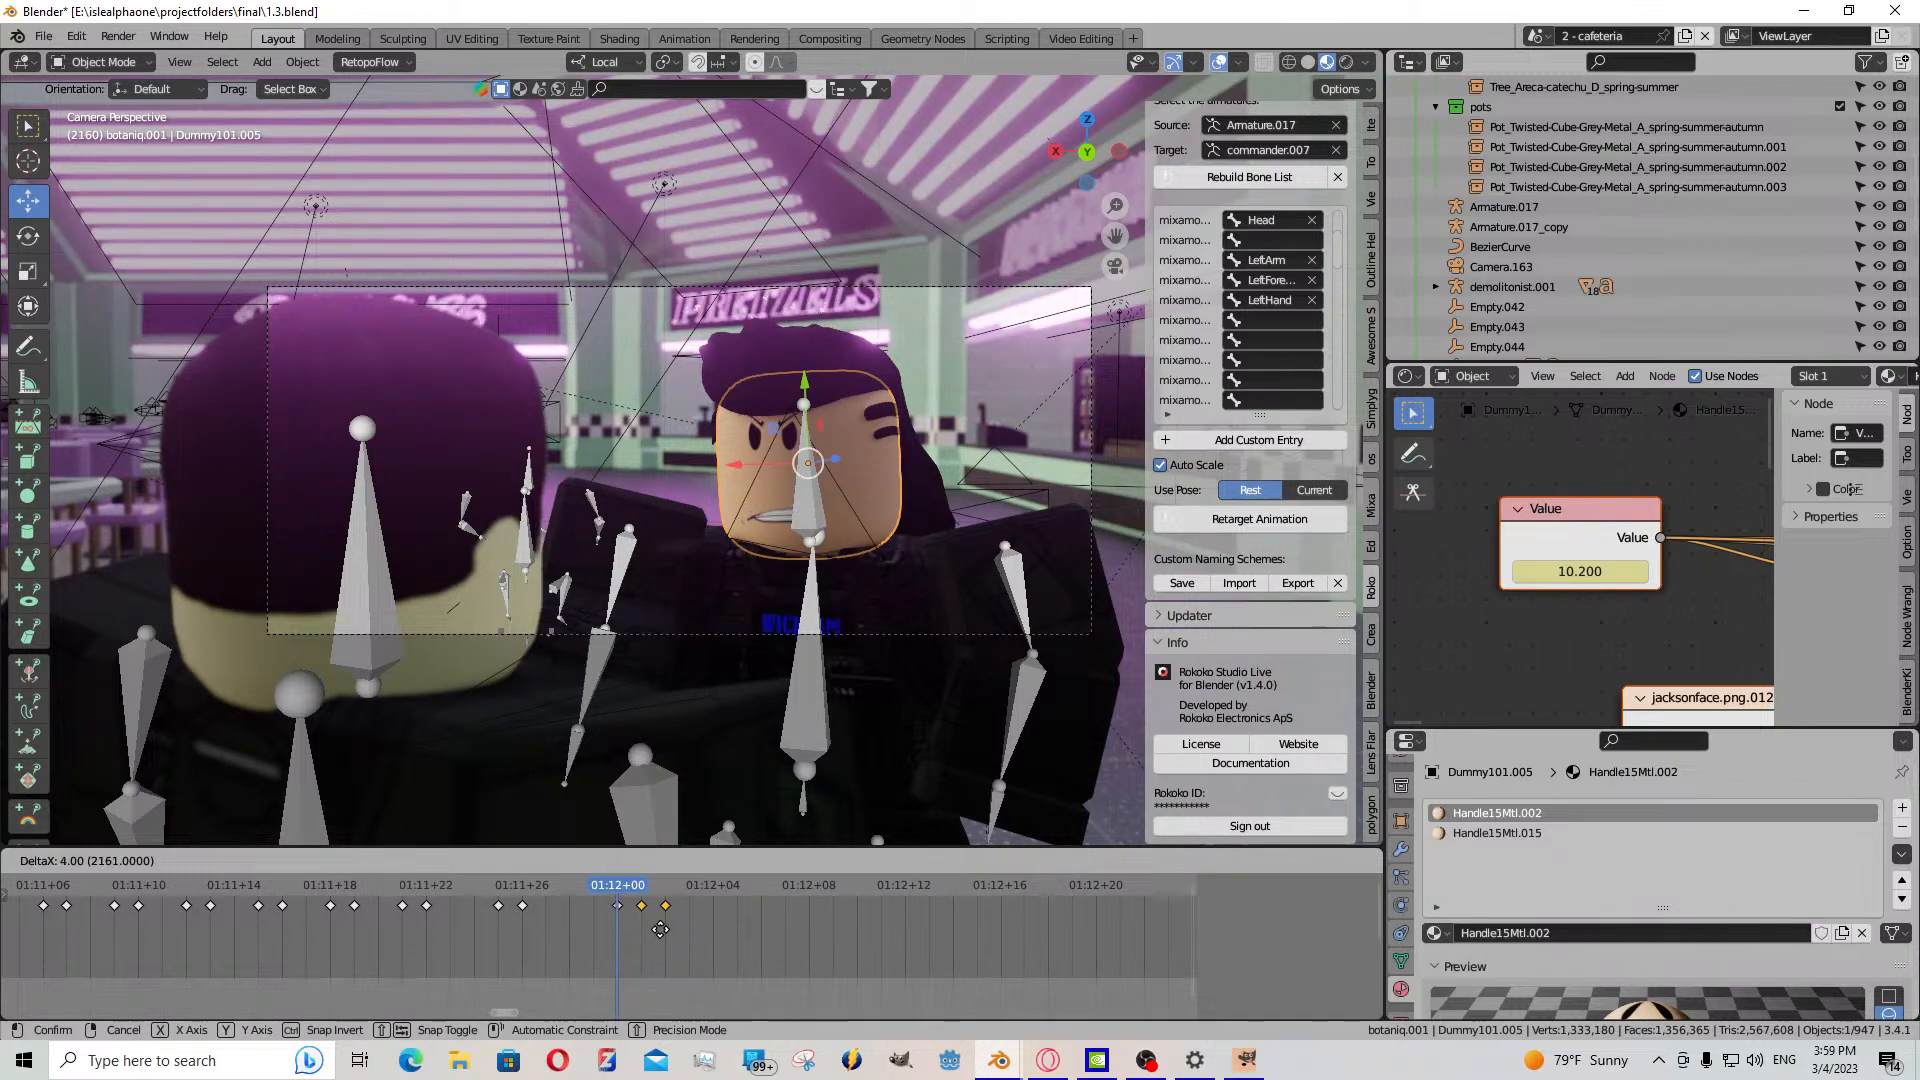
{"action": "left_click", "coordinate": [640, 925]}
{"action": "key", "text": "space"}
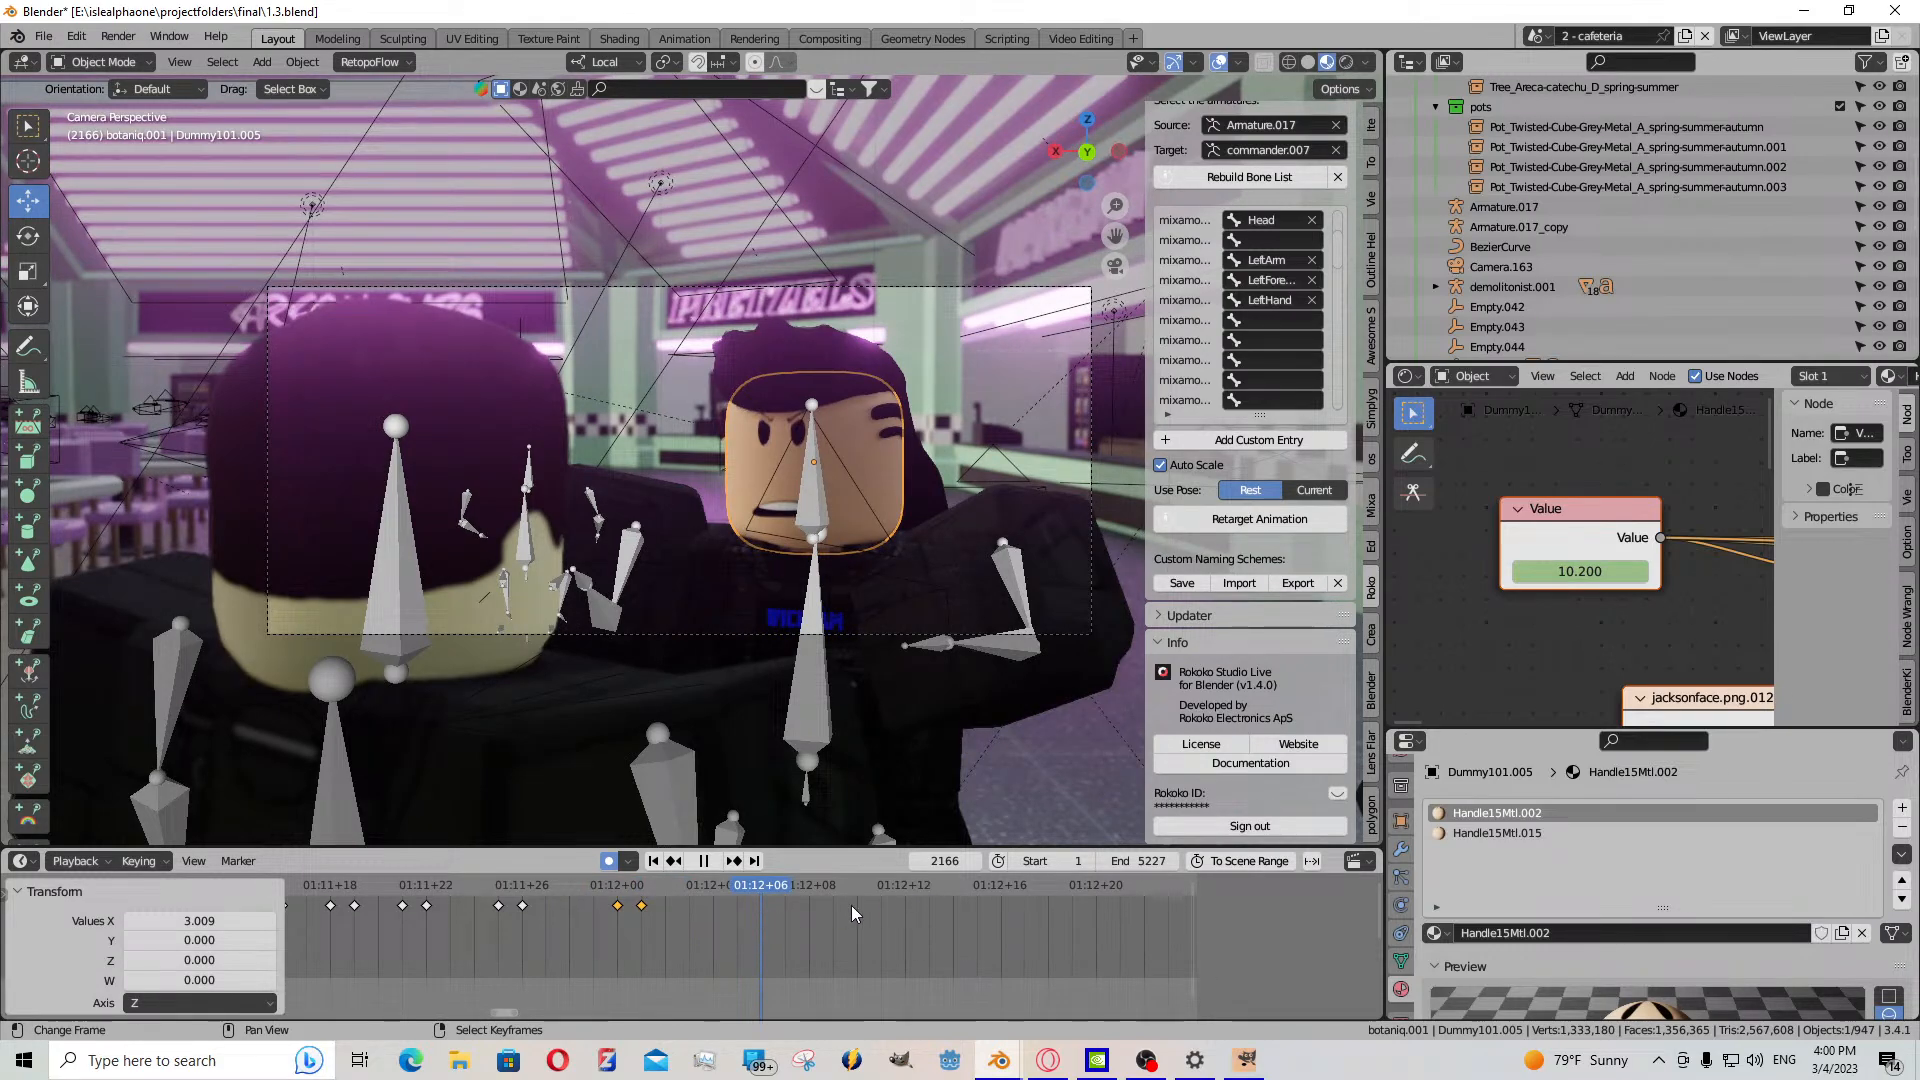
- Keyframe the Value node at 1.500 on frame 2167 and copy the 10.200 keyframe from frame 2161 to frame 2166
{"action": "left_click", "coordinate": [785, 945]}
{"action": "key", "text": "space"}
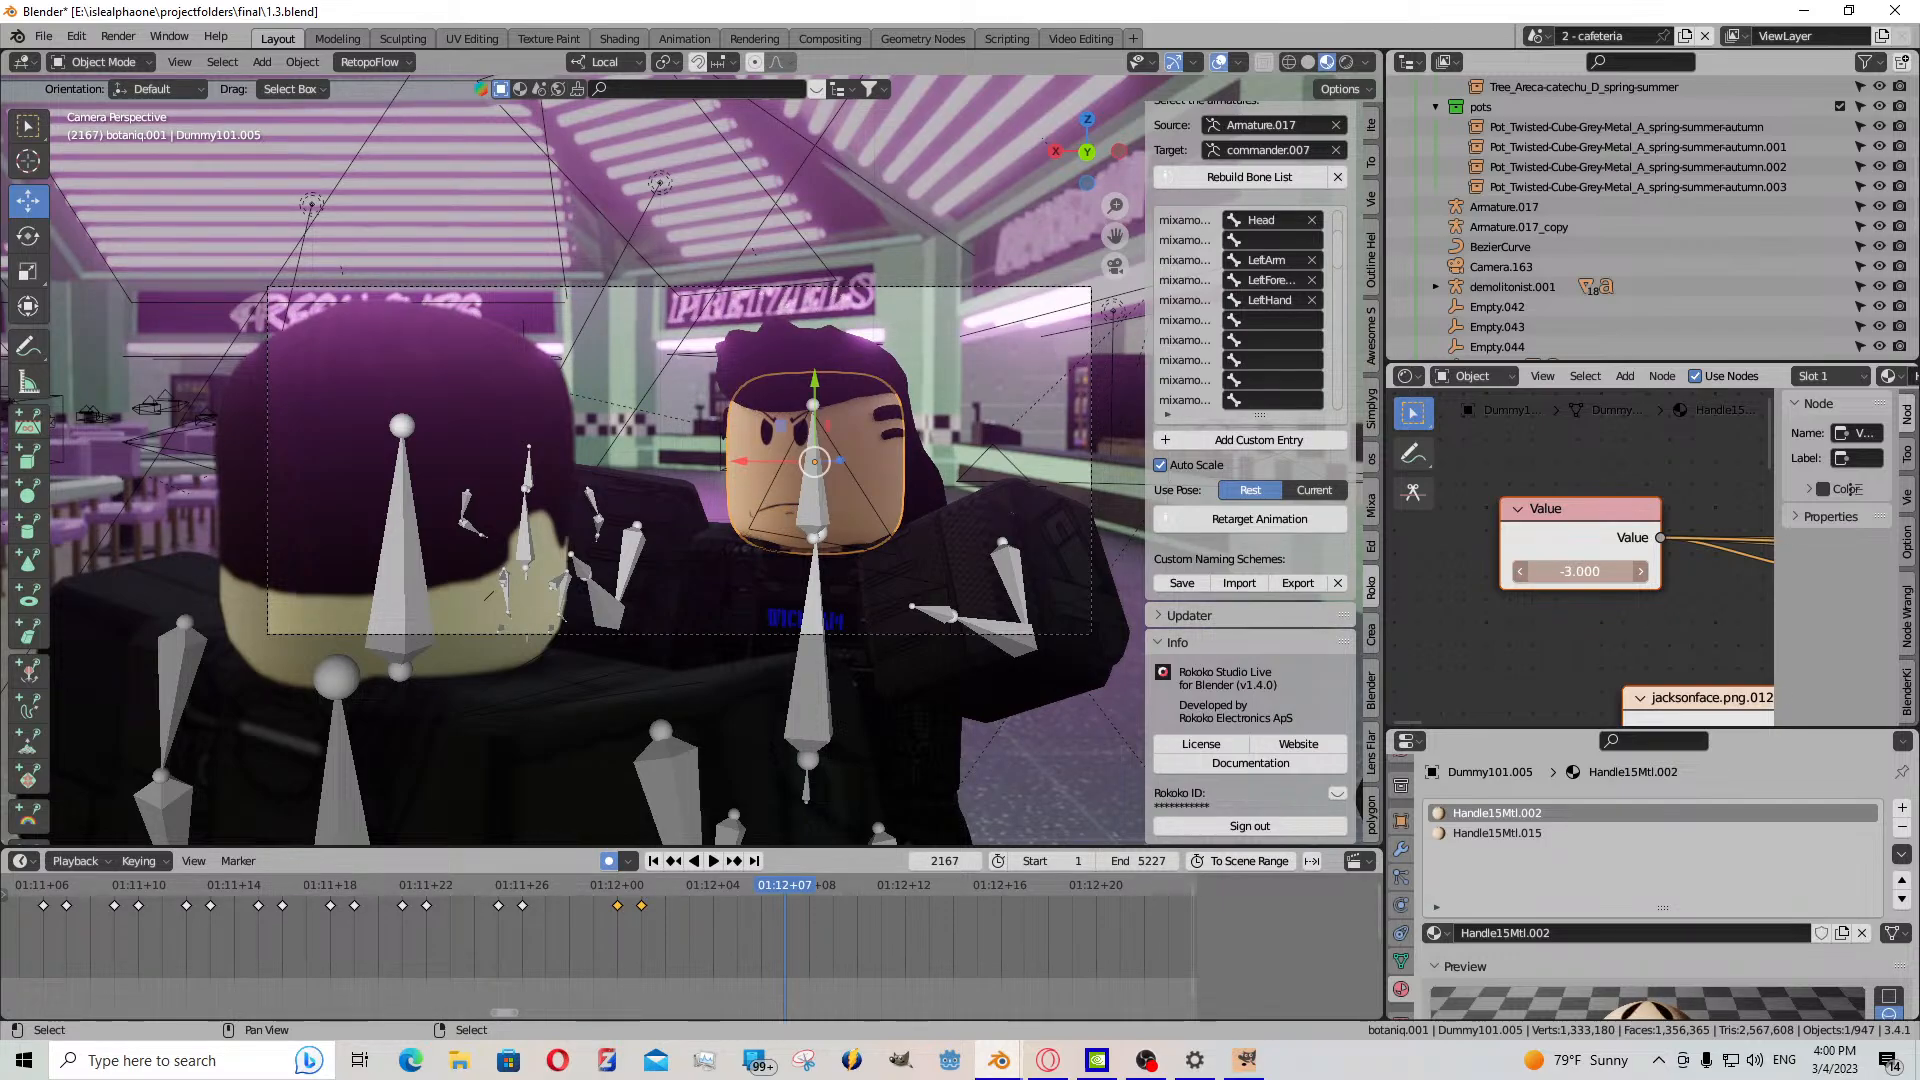
{"action": "left_click_drag", "start_coordinate": [1580, 571], "coordinate": [1597, 571]}
{"action": "key", "text": "space"}
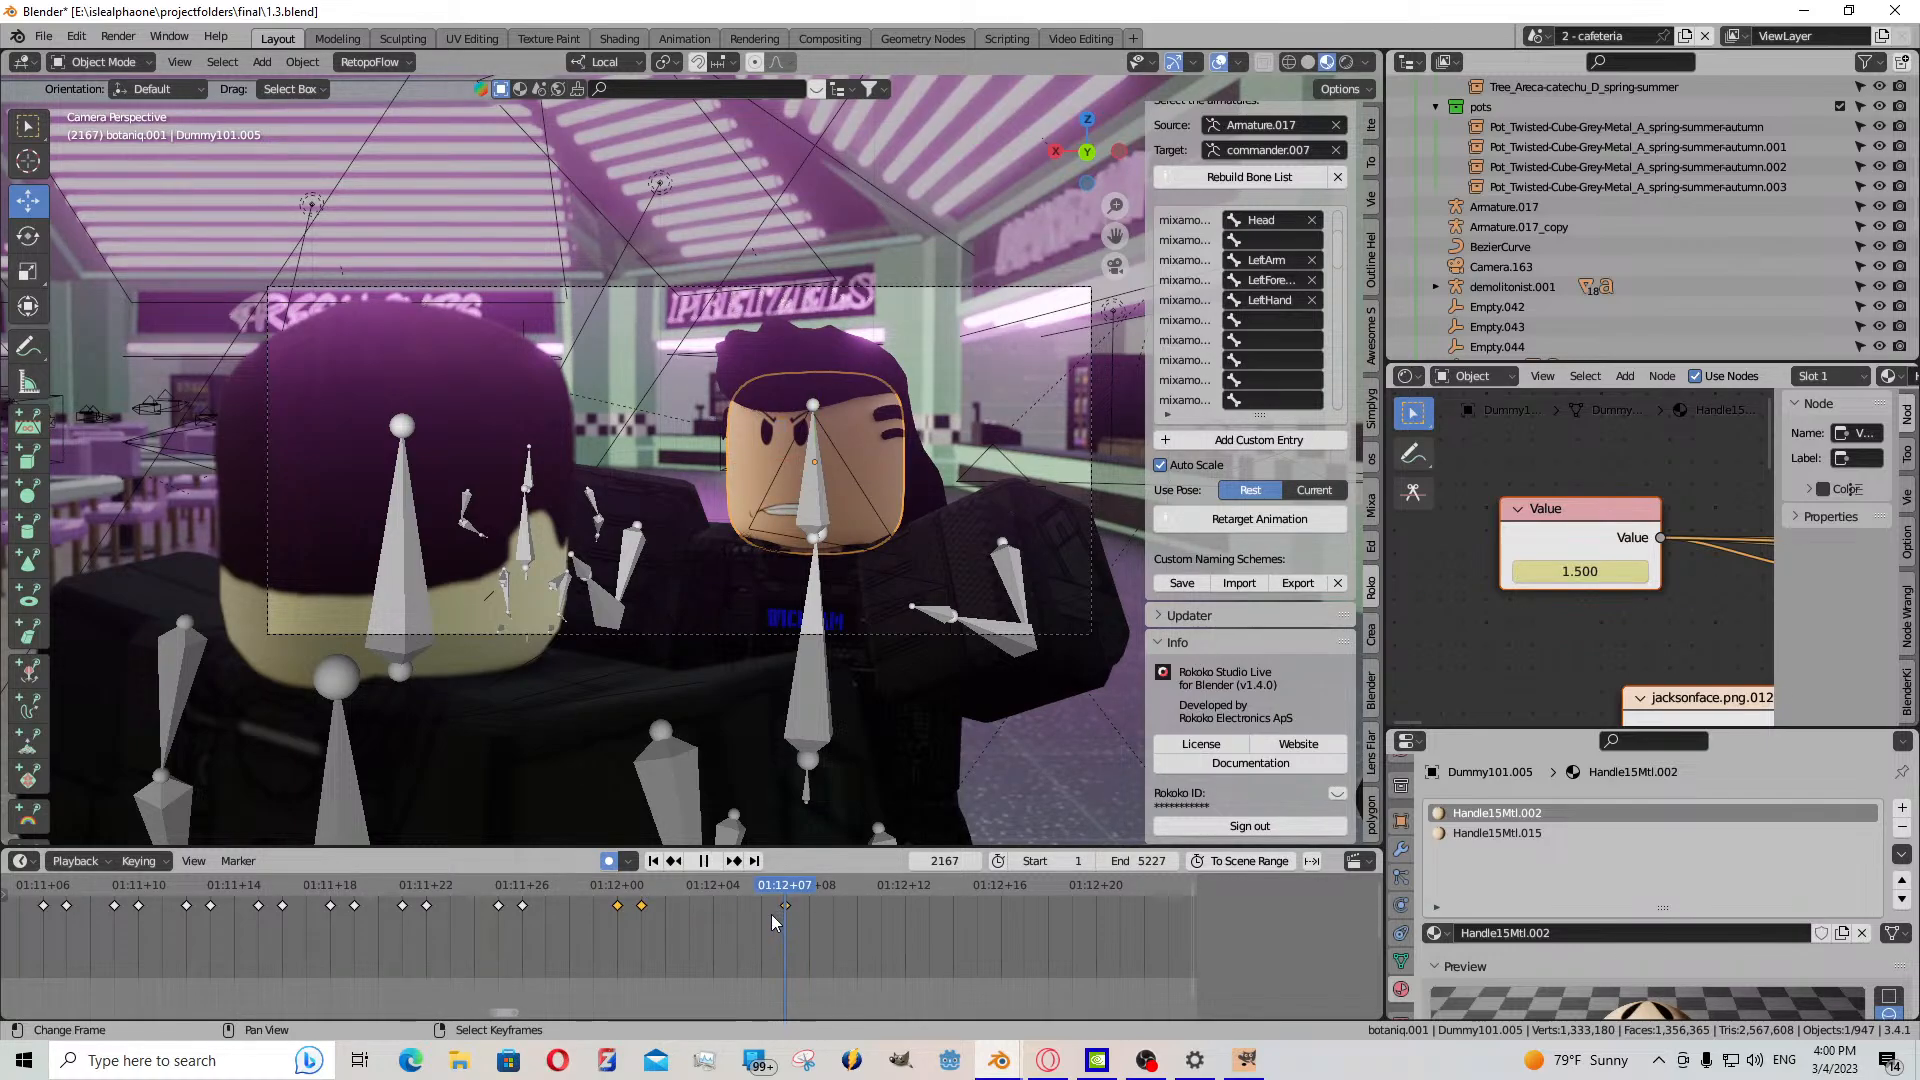
{"action": "left_click_drag", "start_coordinate": [771, 923], "coordinate": [771, 922]}
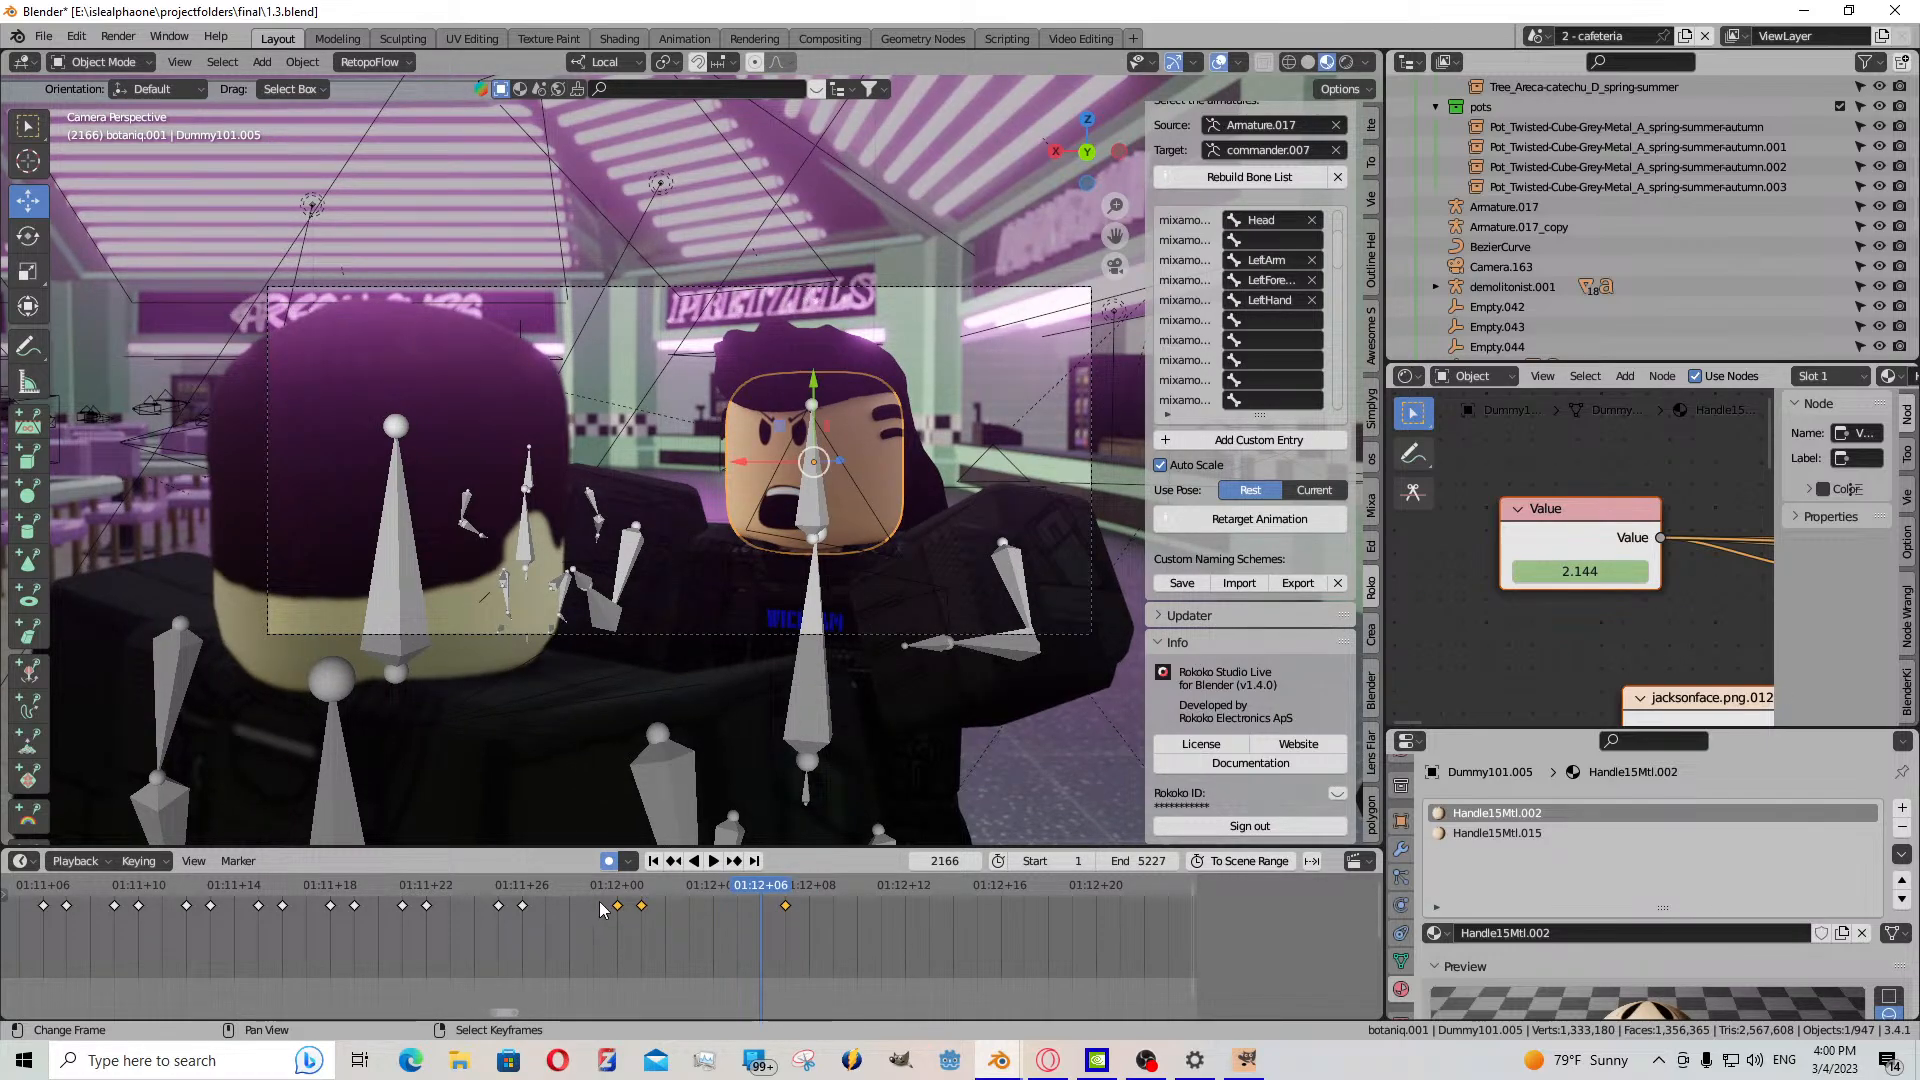
{"action": "key", "text": "ctrl+c"}
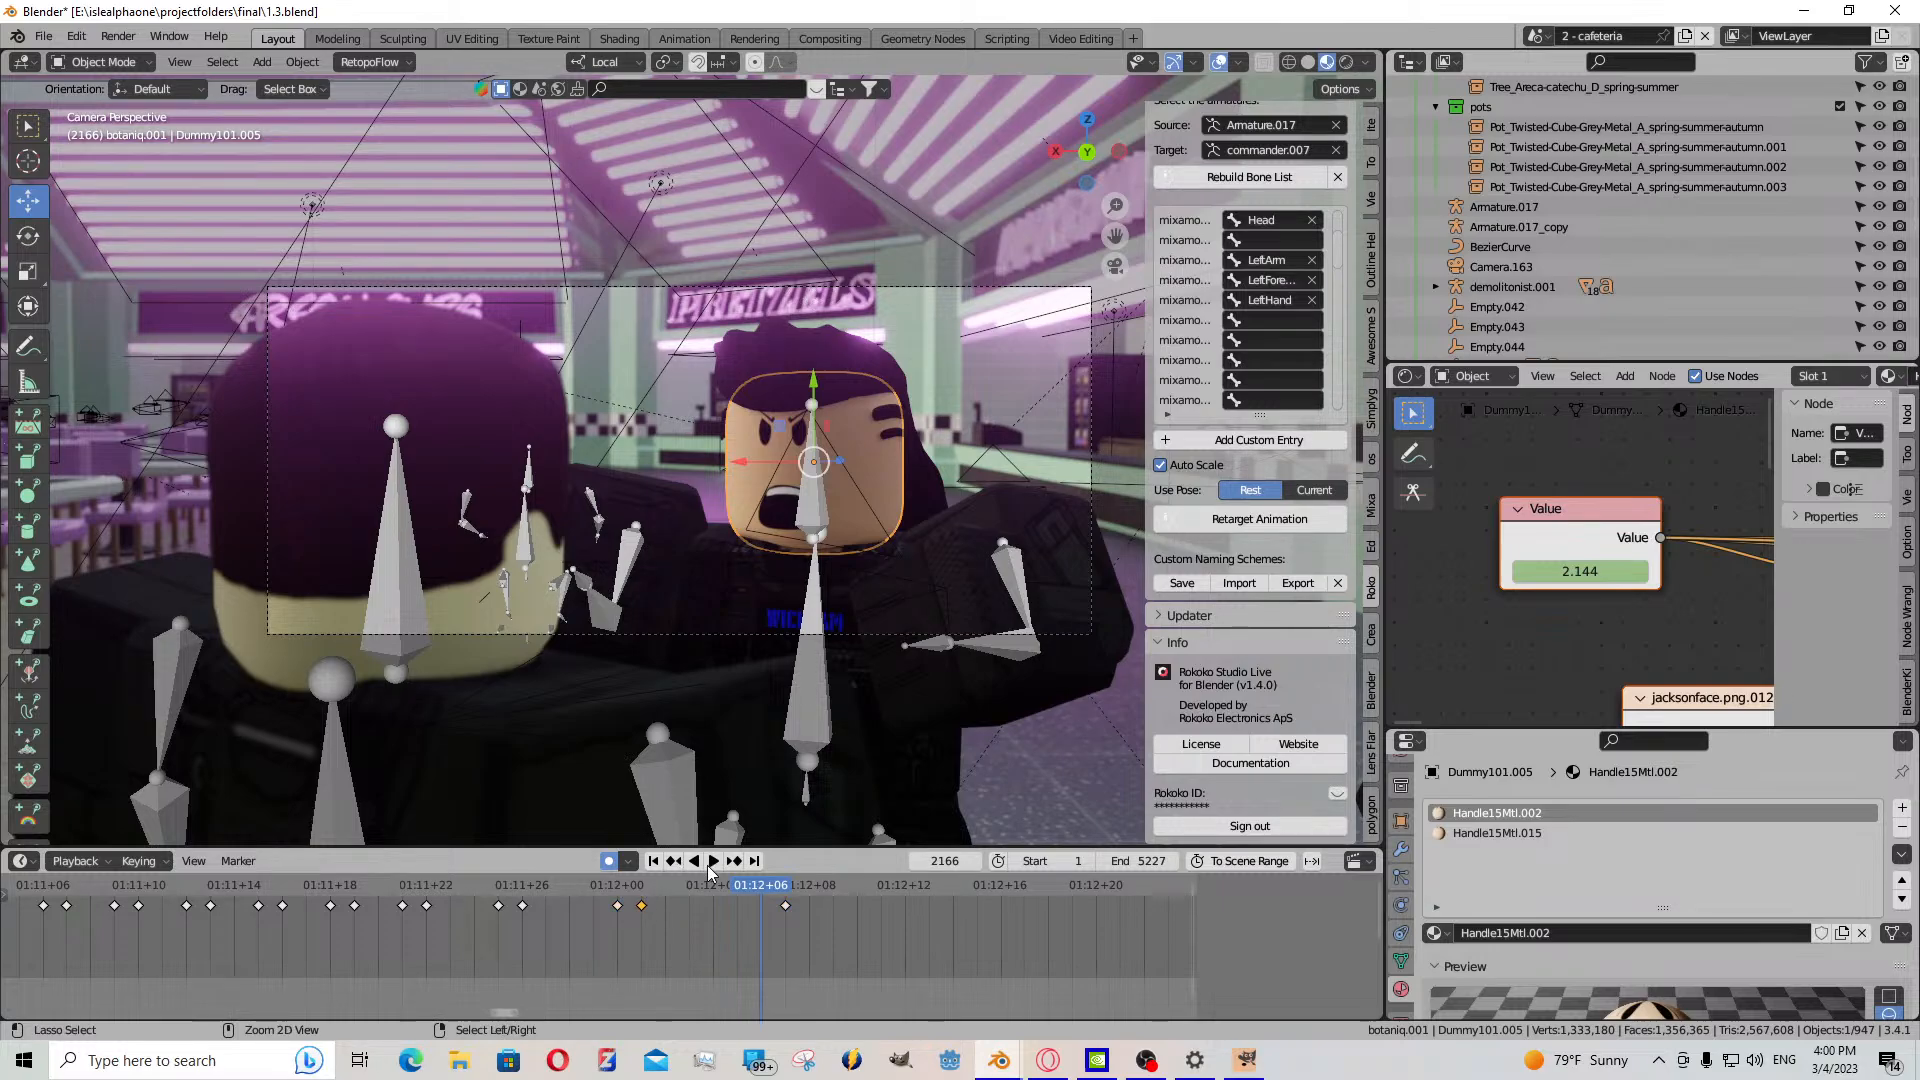
{"action": "key", "text": "ctrl+v"}
{"action": "key", "text": "space"}
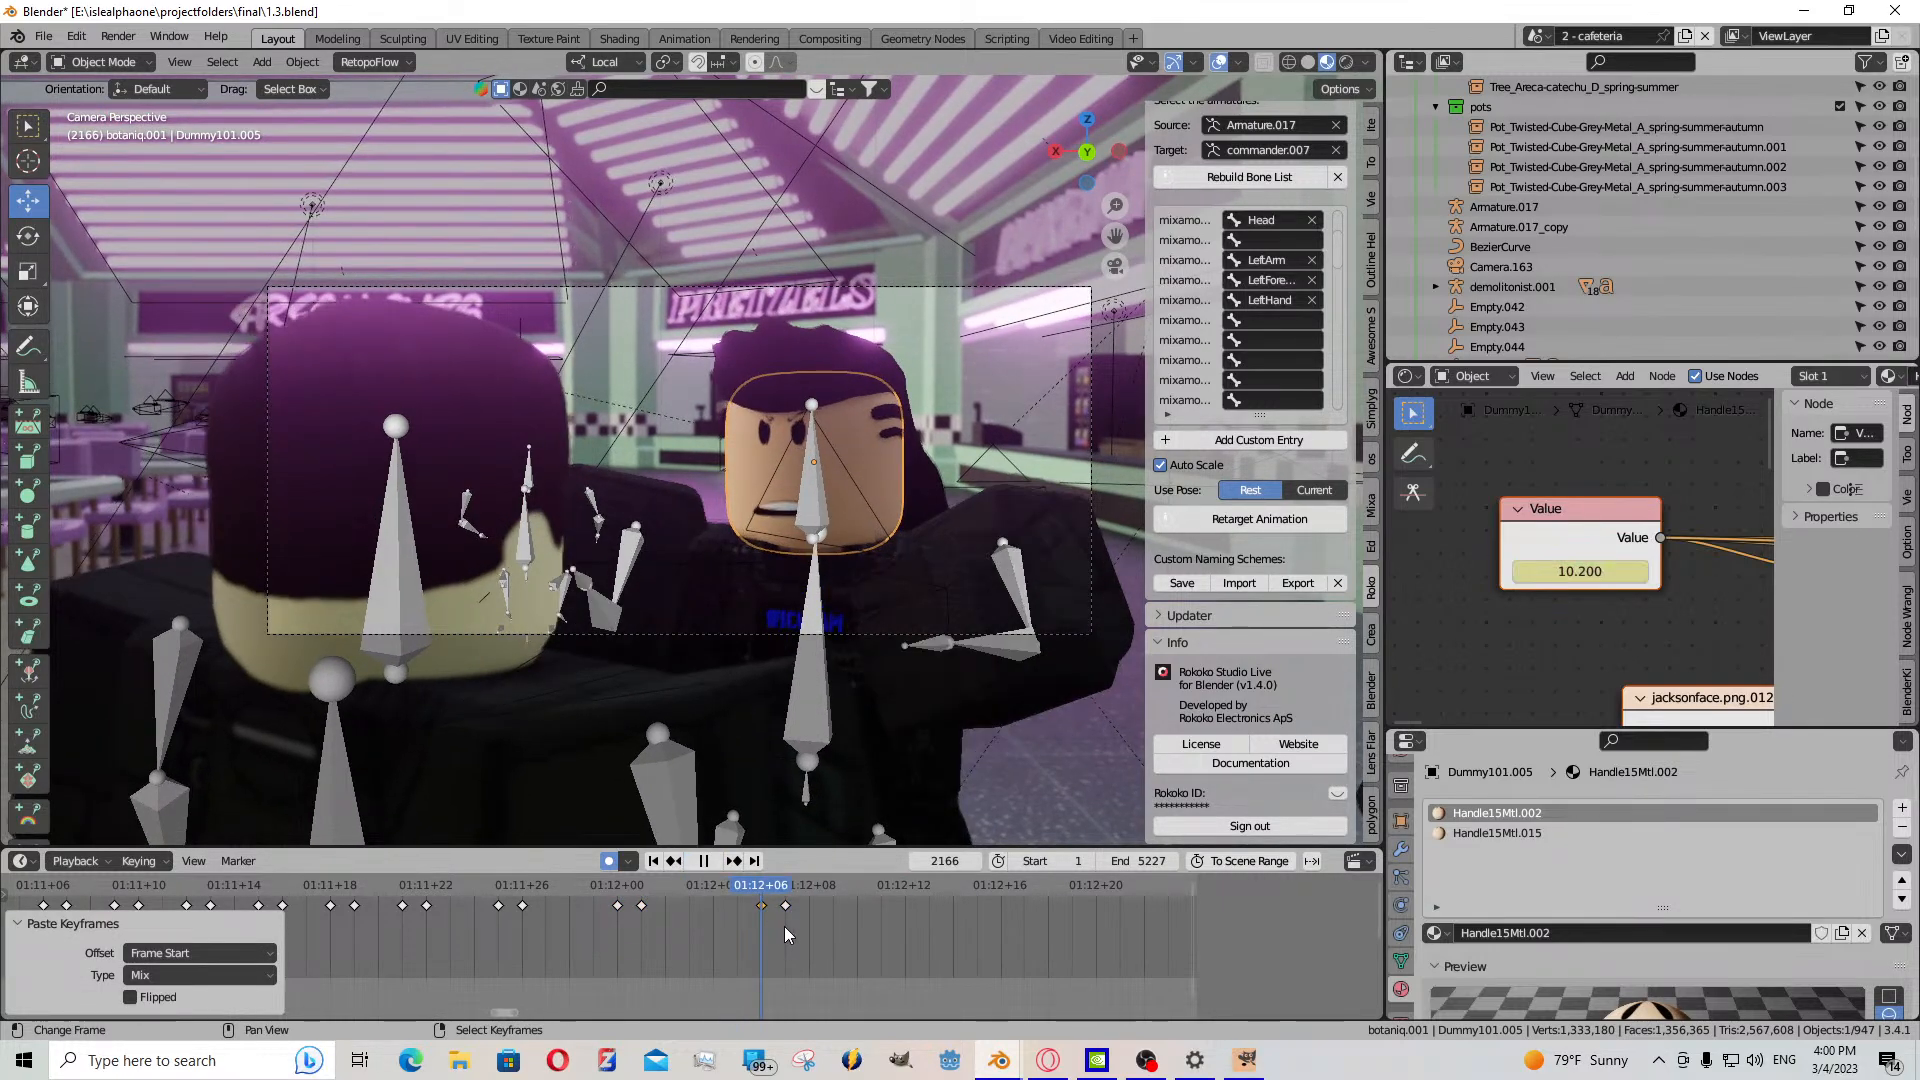
- Keyframe the Value node at 3.600, placing it on frame 2170, and copy the 1.500 keyframe from frame 2167 to frame 2169
{"action": "key", "text": "space"}
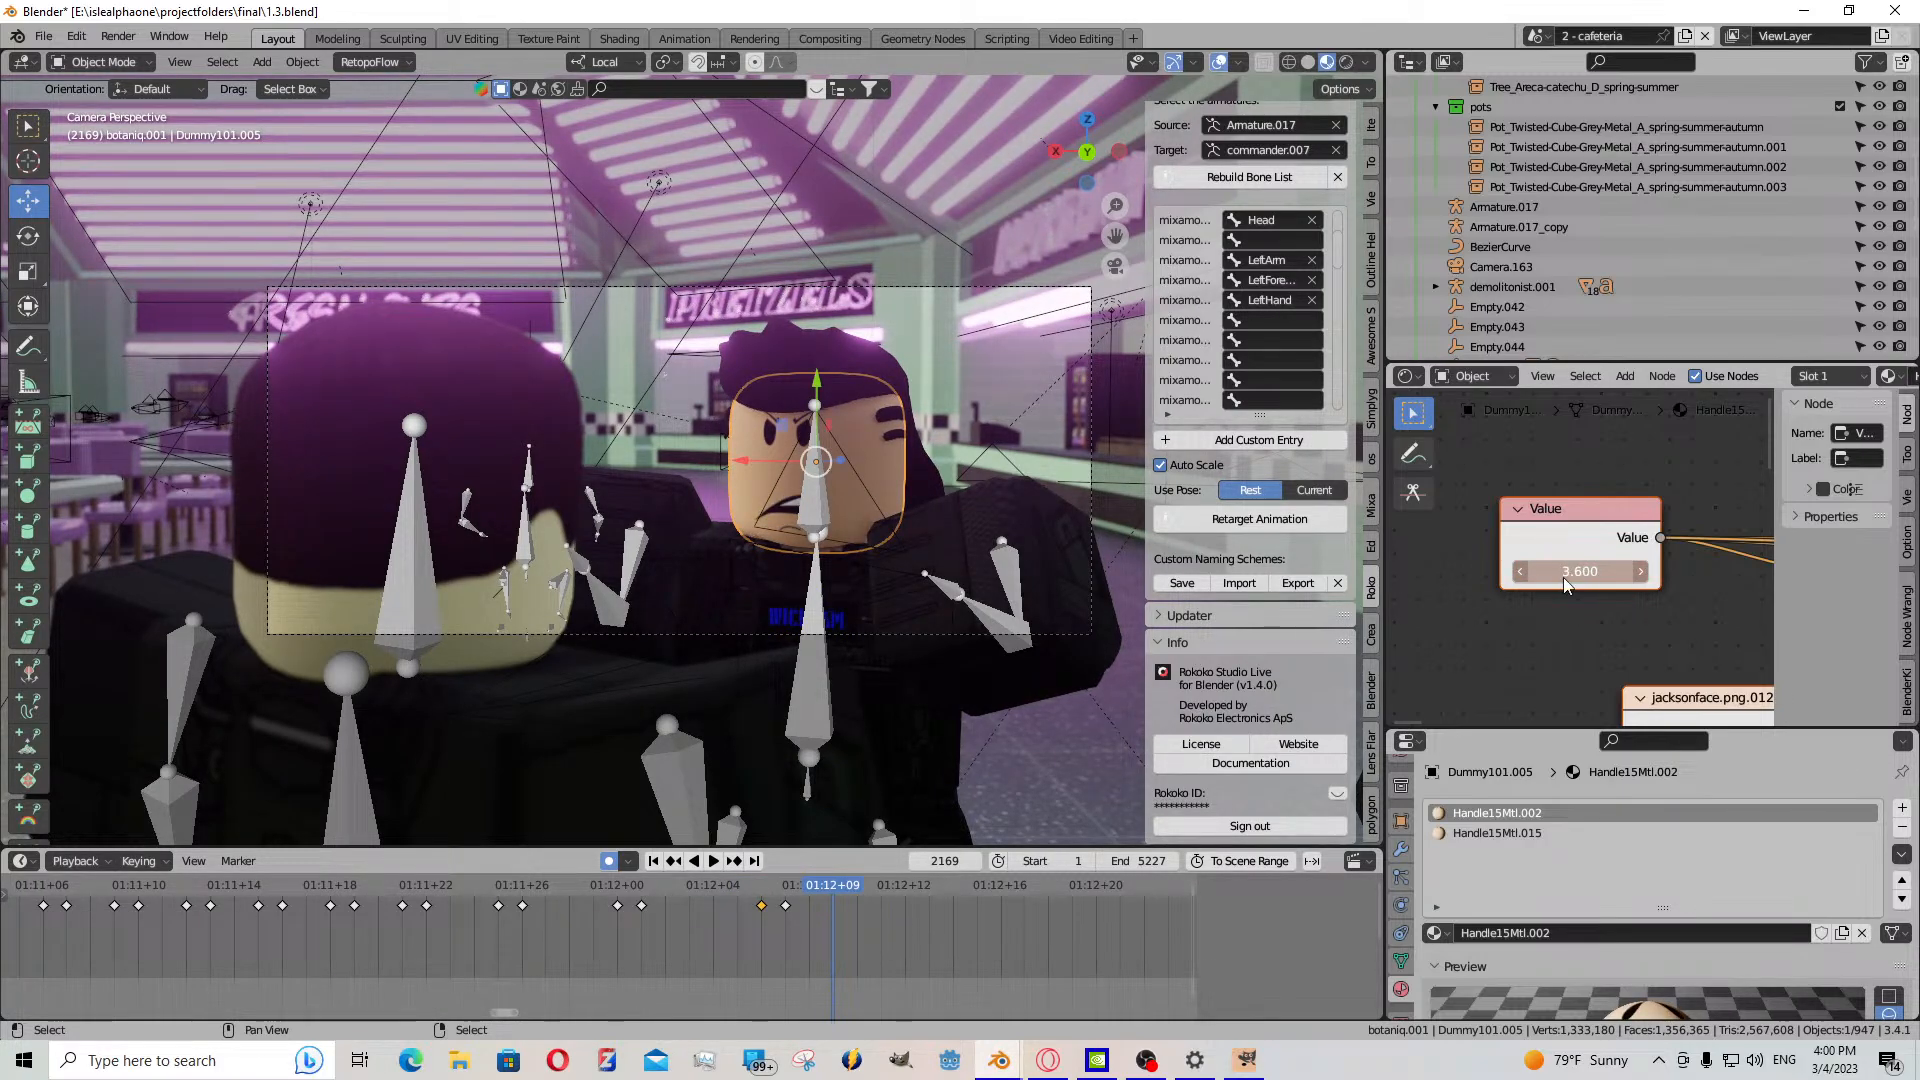
{"action": "key", "text": "i"}
{"action": "mouse_move", "coordinate": [835, 915]}
{"action": "left_mouse_down"}
{"action": "mouse_move", "coordinate": [854, 918]}
{"action": "mouse_move", "coordinate": [800, 917]}
{"action": "left_mouse_up"}
{"action": "left_click", "coordinate": [800, 917]}
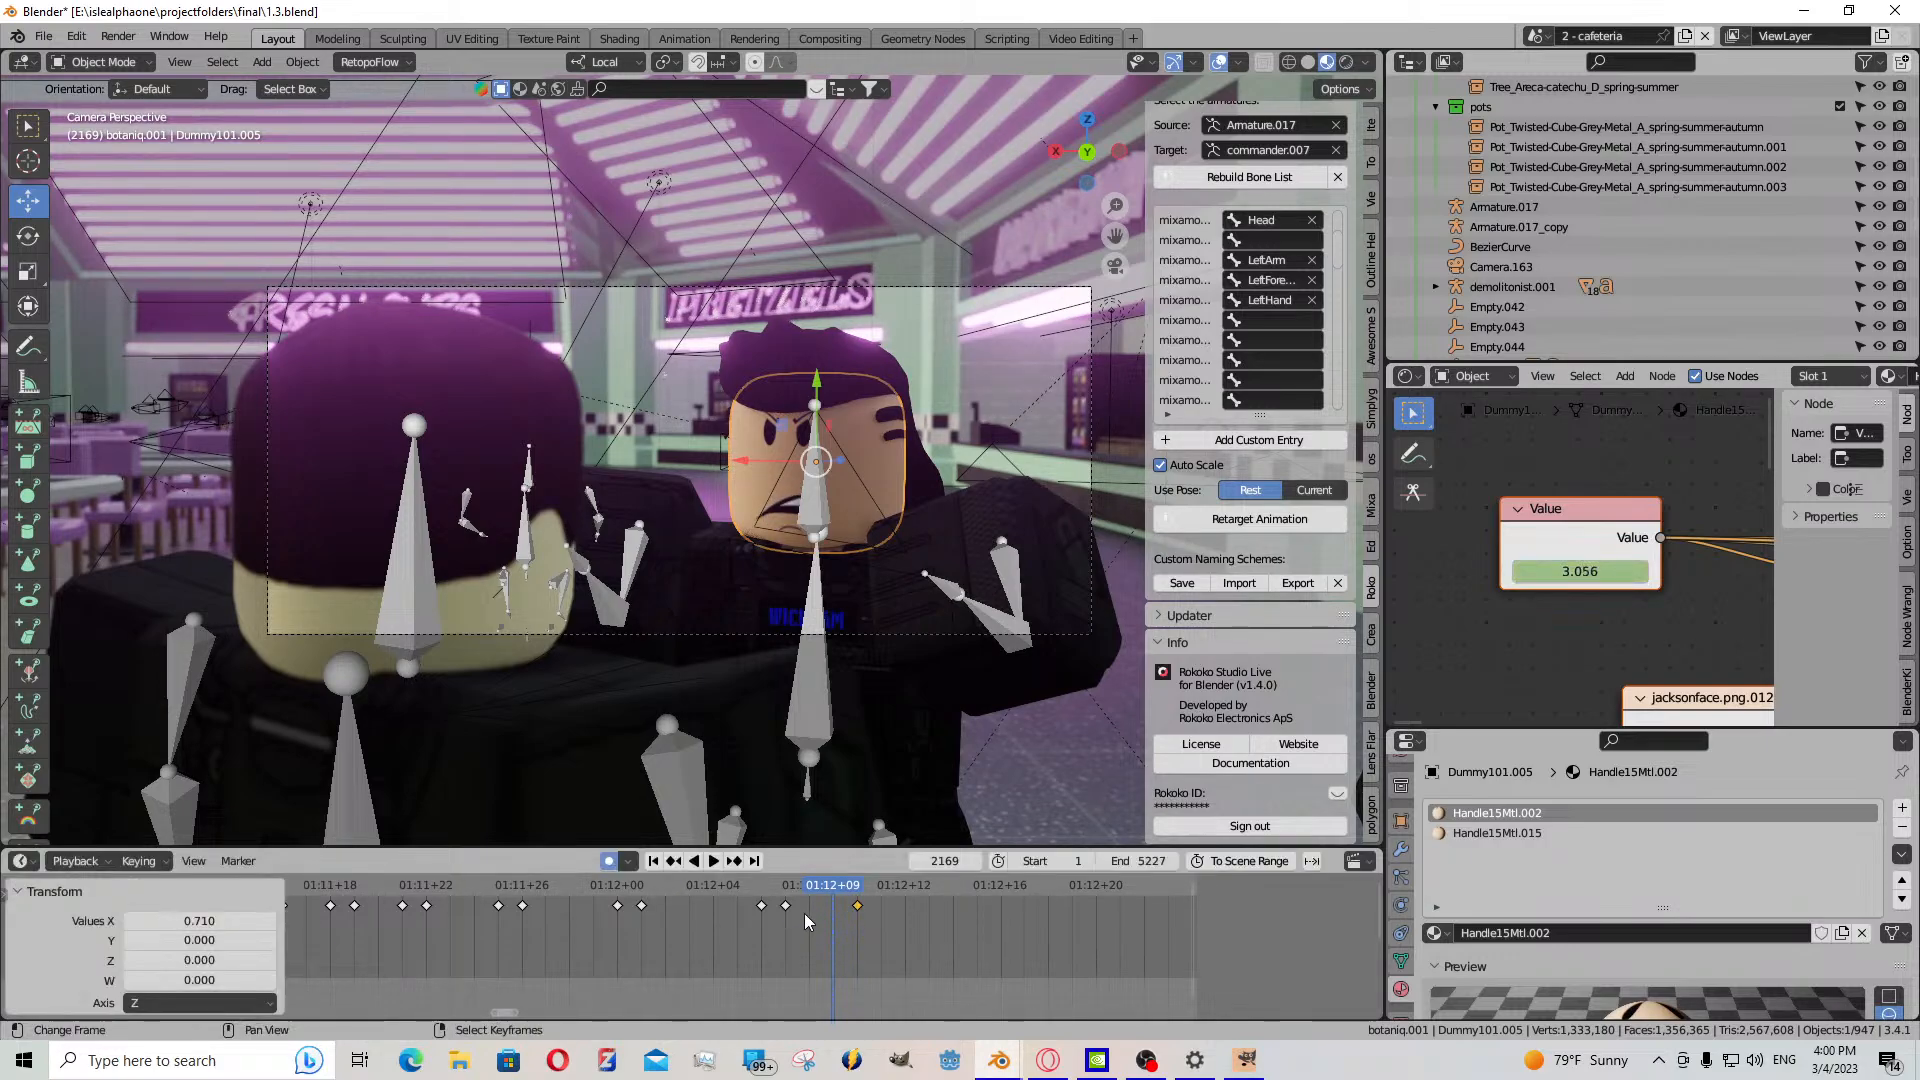
{"action": "key", "text": "ctrl+v"}
{"action": "left_click", "coordinate": [712, 861]}
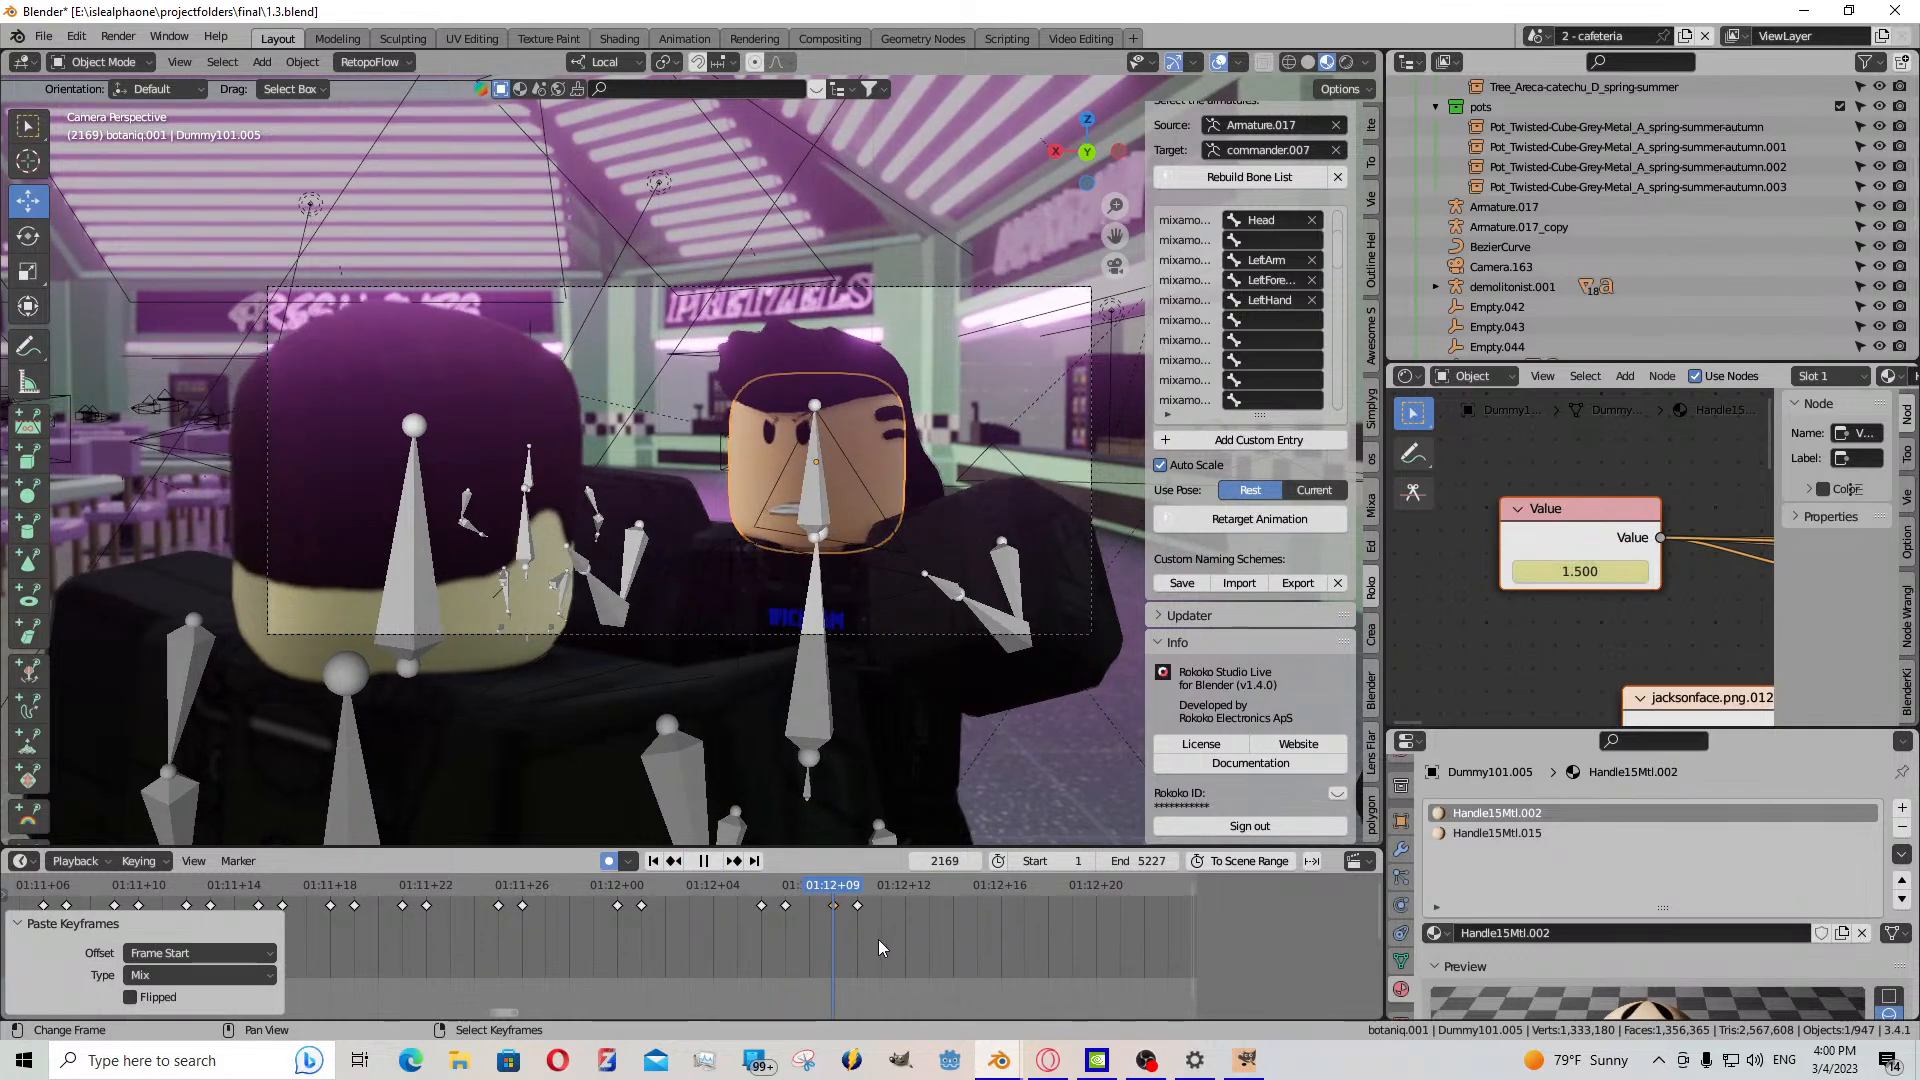
{"action": "key", "text": "space"}
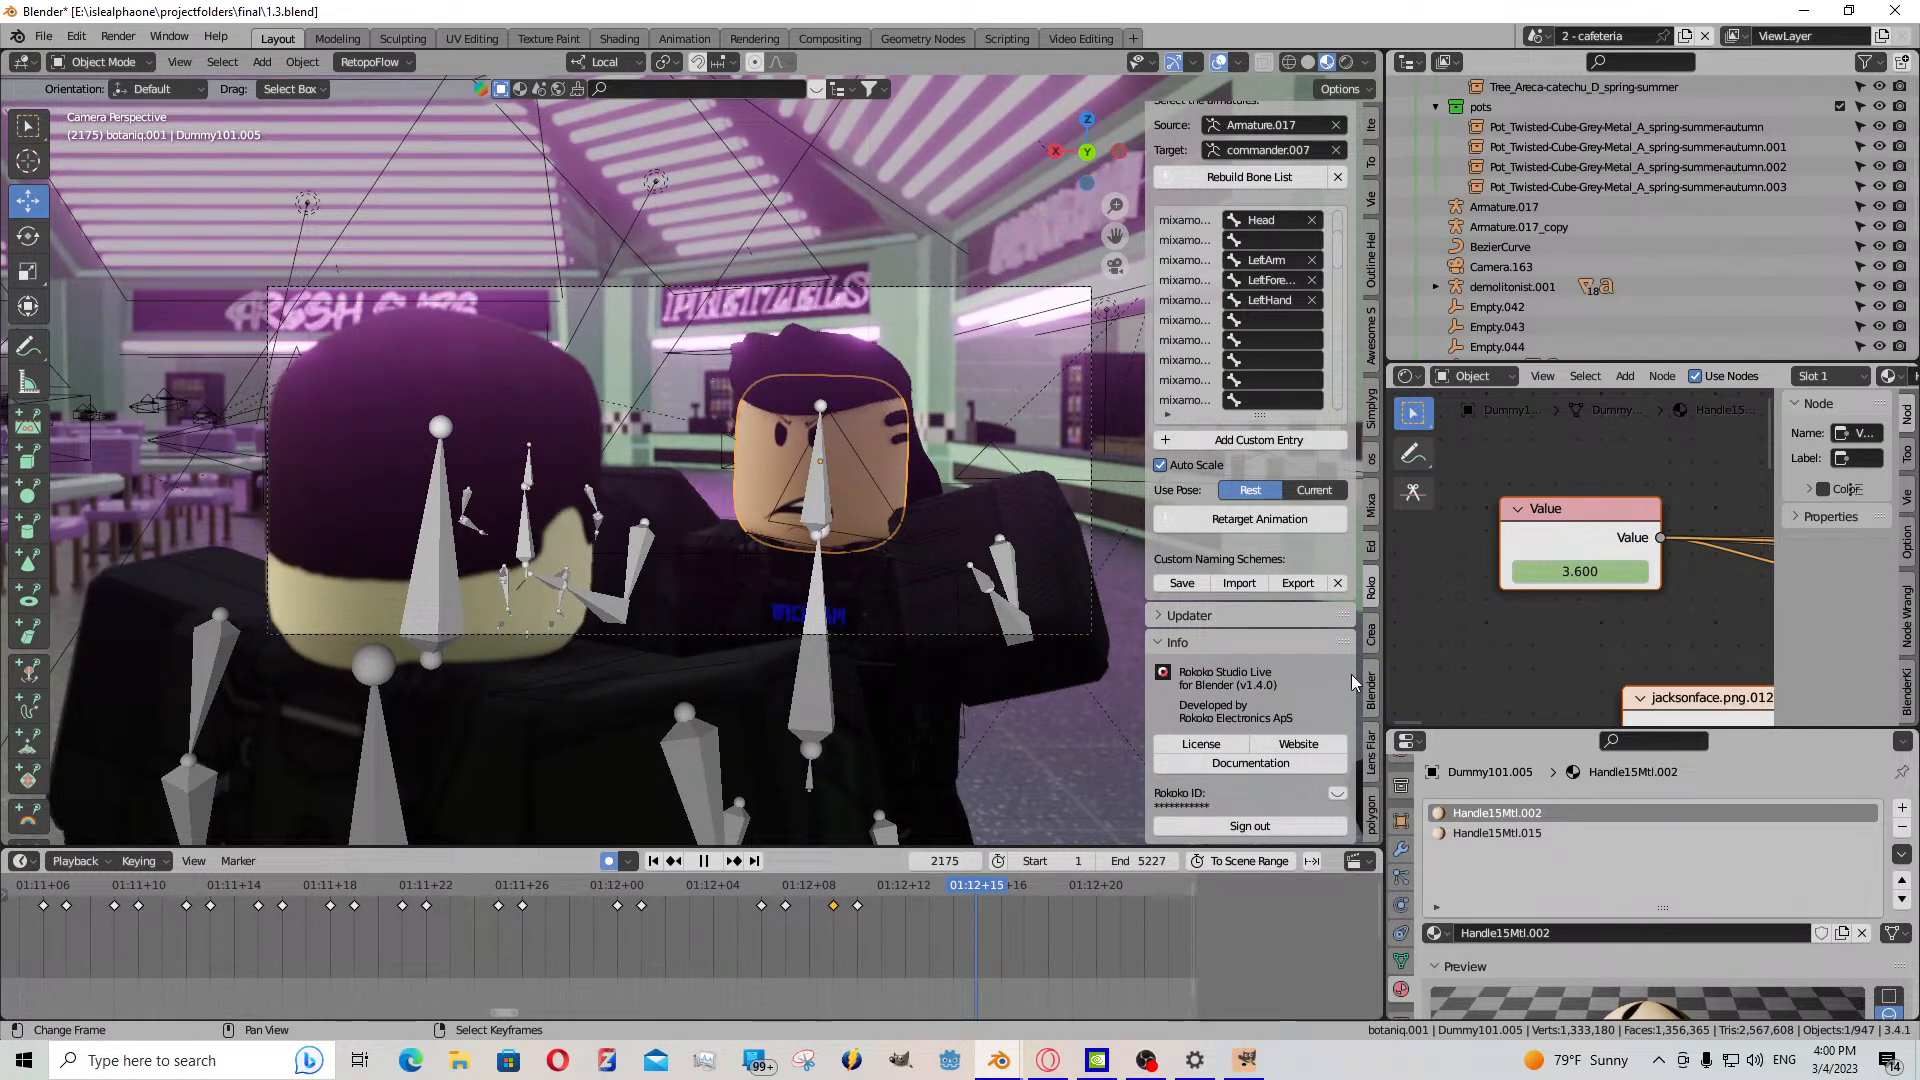
- Keyframe the Value node at -2.800 on frame 2175 and copy the 3.600 keyframe from frame 2170 to frame 2174
{"action": "key", "text": "space"}
{"action": "left_click_drag", "start_coordinate": [1580, 571], "coordinate": [1608, 570]}
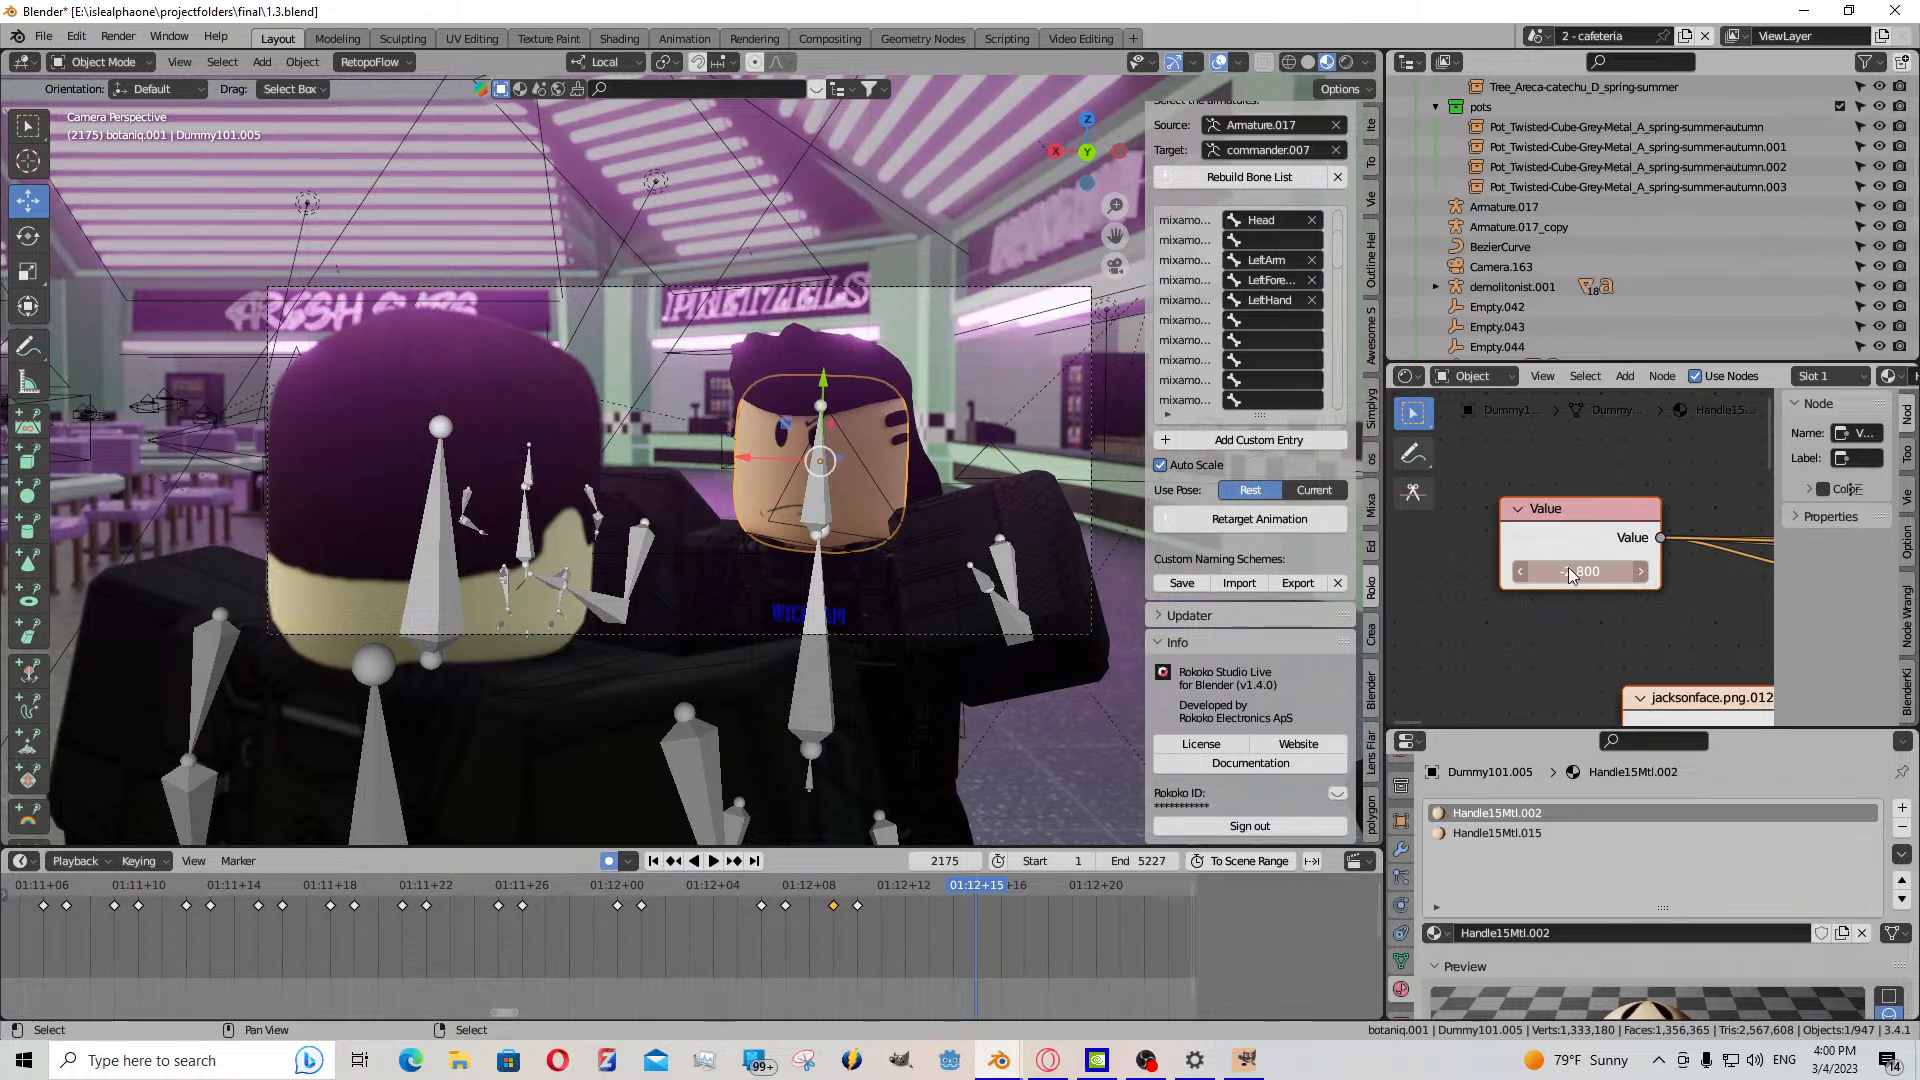
{"action": "key", "text": "i"}
{"action": "left_click", "coordinate": [958, 925]}
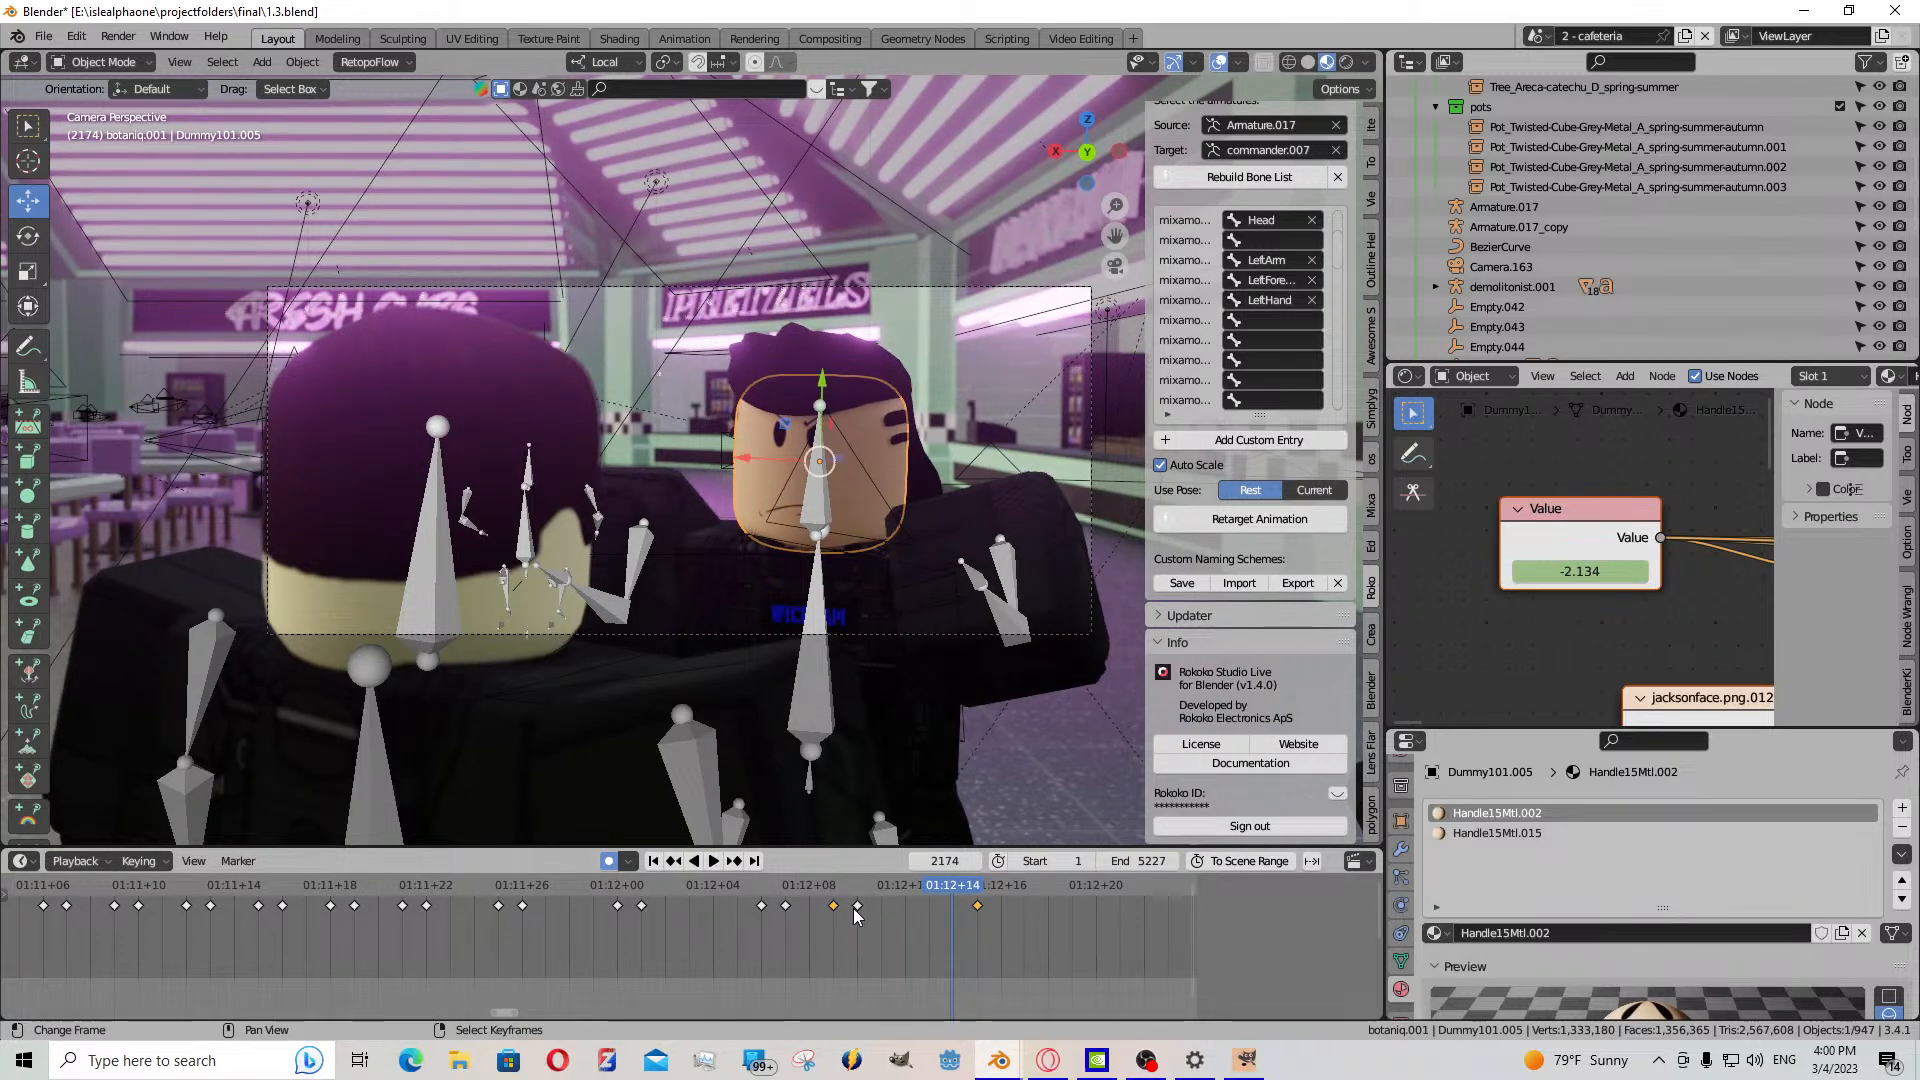
{"action": "key", "text": "ctrl+v"}
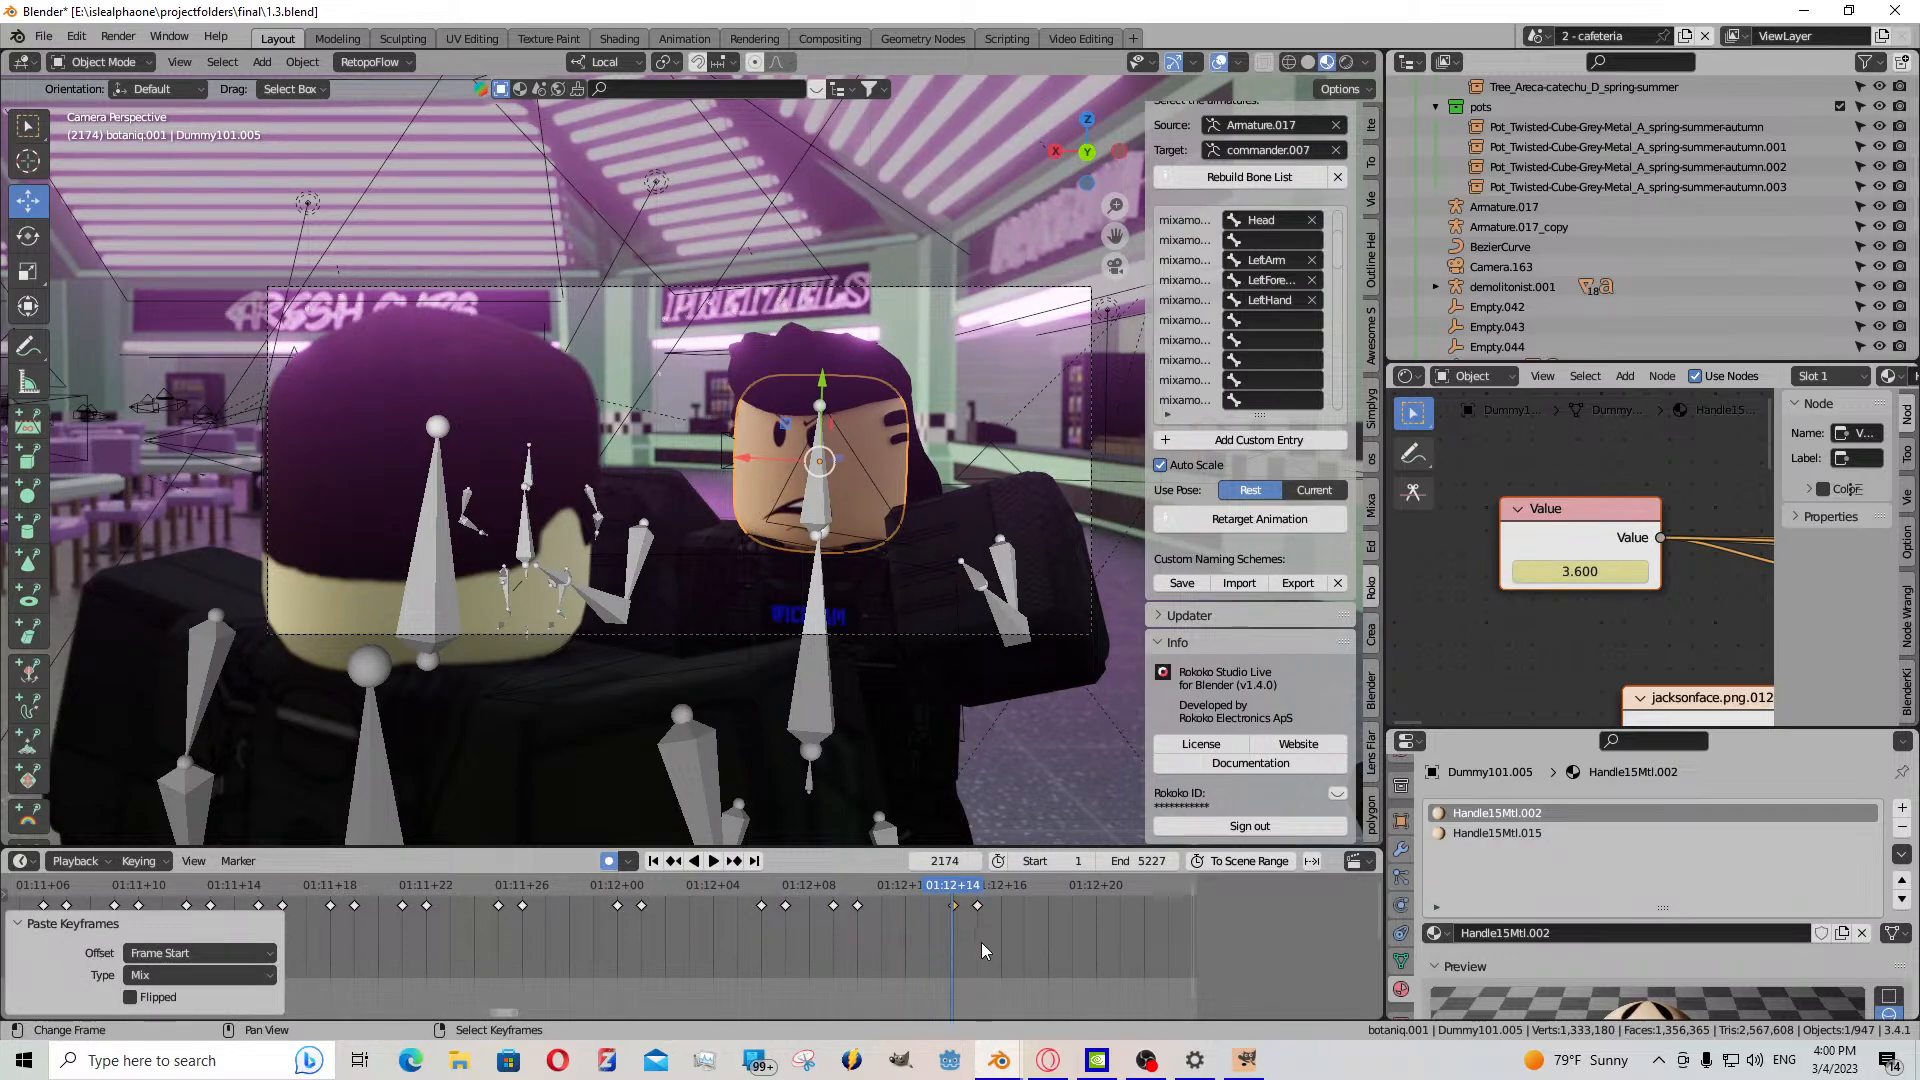
{"action": "middle_click_drag", "start_coordinate": [964, 951], "coordinate": [672, 958]}
{"action": "key", "text": "space"}
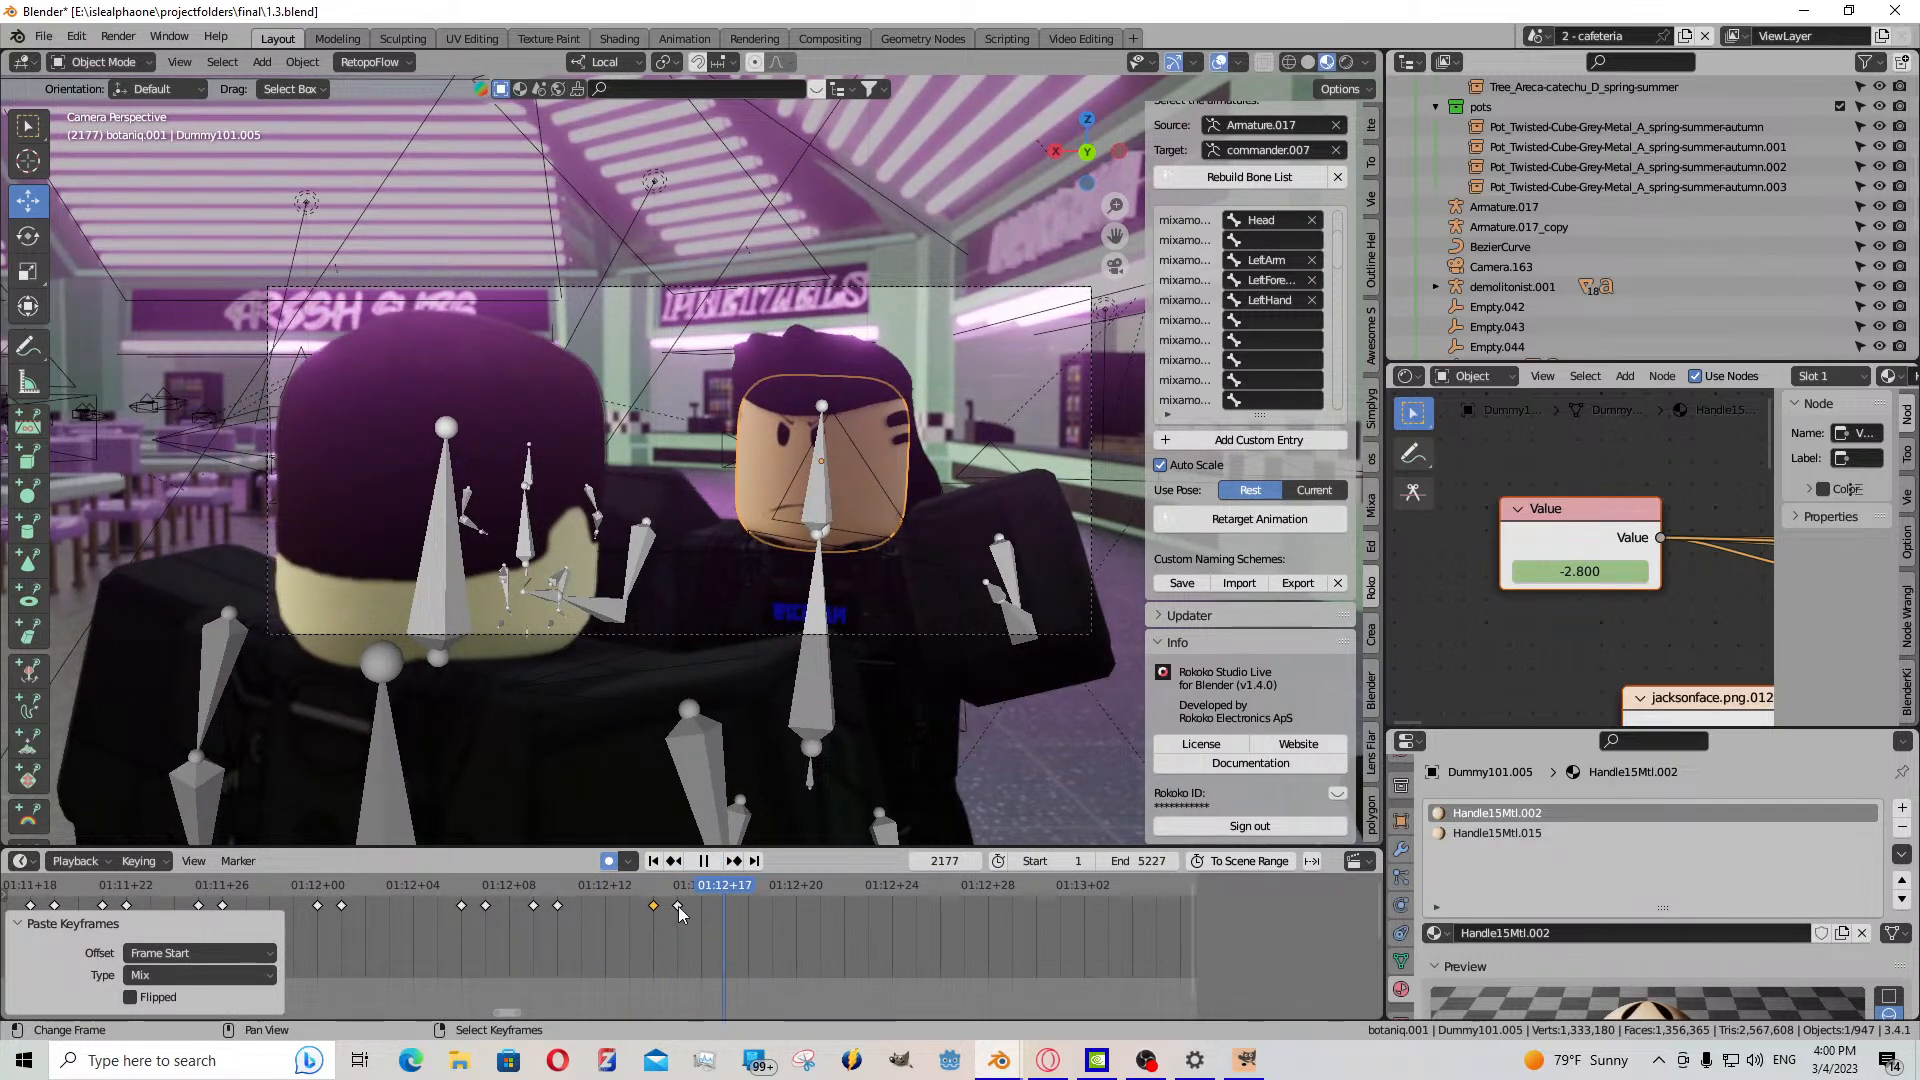
- Move the keyframes at frames 2174 and 2175 one frame earlier, to frames 2173 and 2174
{"action": "key", "text": "space"}
{"action": "key", "text": "g"}
{"action": "left_click", "coordinate": [649, 924]}
- Keyframe the Value node at 10.600 on frame 2175 and play the animation on to frame 2178
{"action": "right_click_drag", "start_coordinate": [650, 924], "coordinate": [686, 926], "text": "shift"}
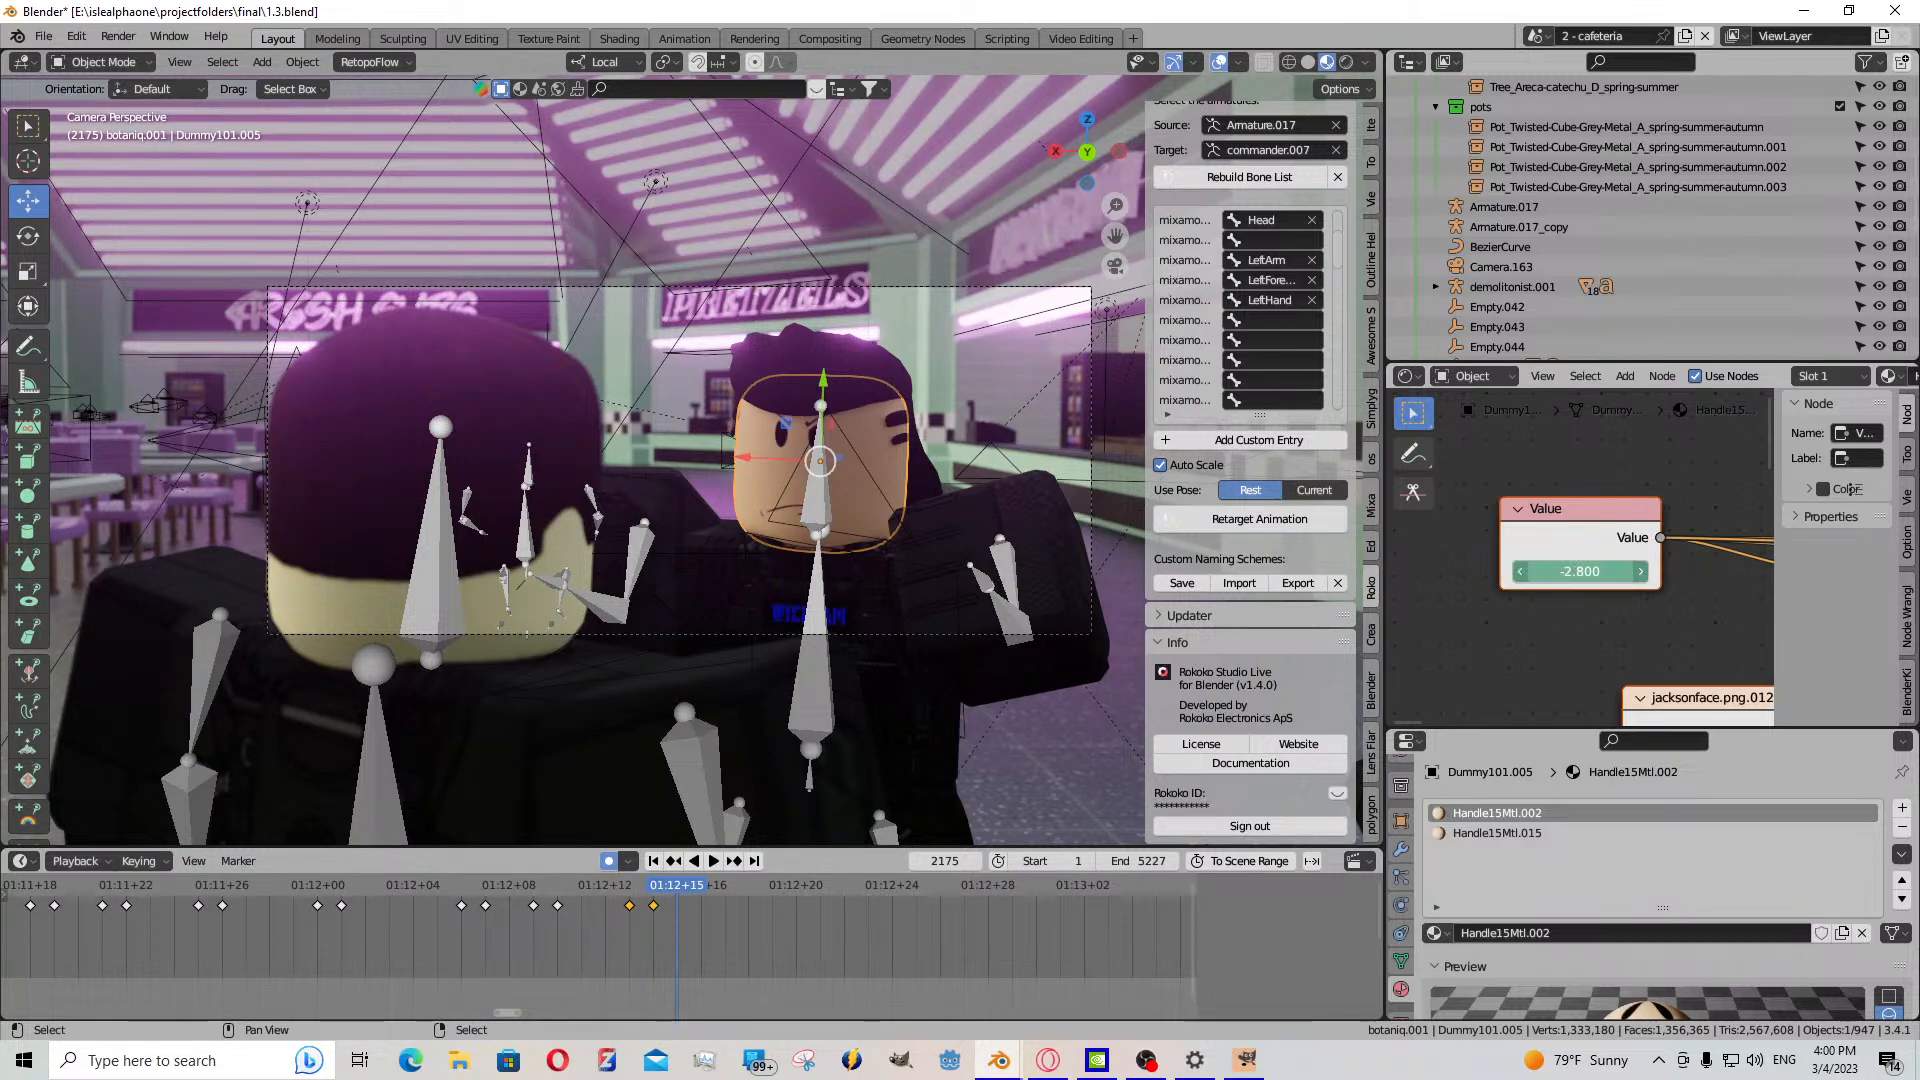
{"action": "left_click_drag", "start_coordinate": [1580, 571], "coordinate": [1740, 571]}
{"action": "key", "text": "space"}
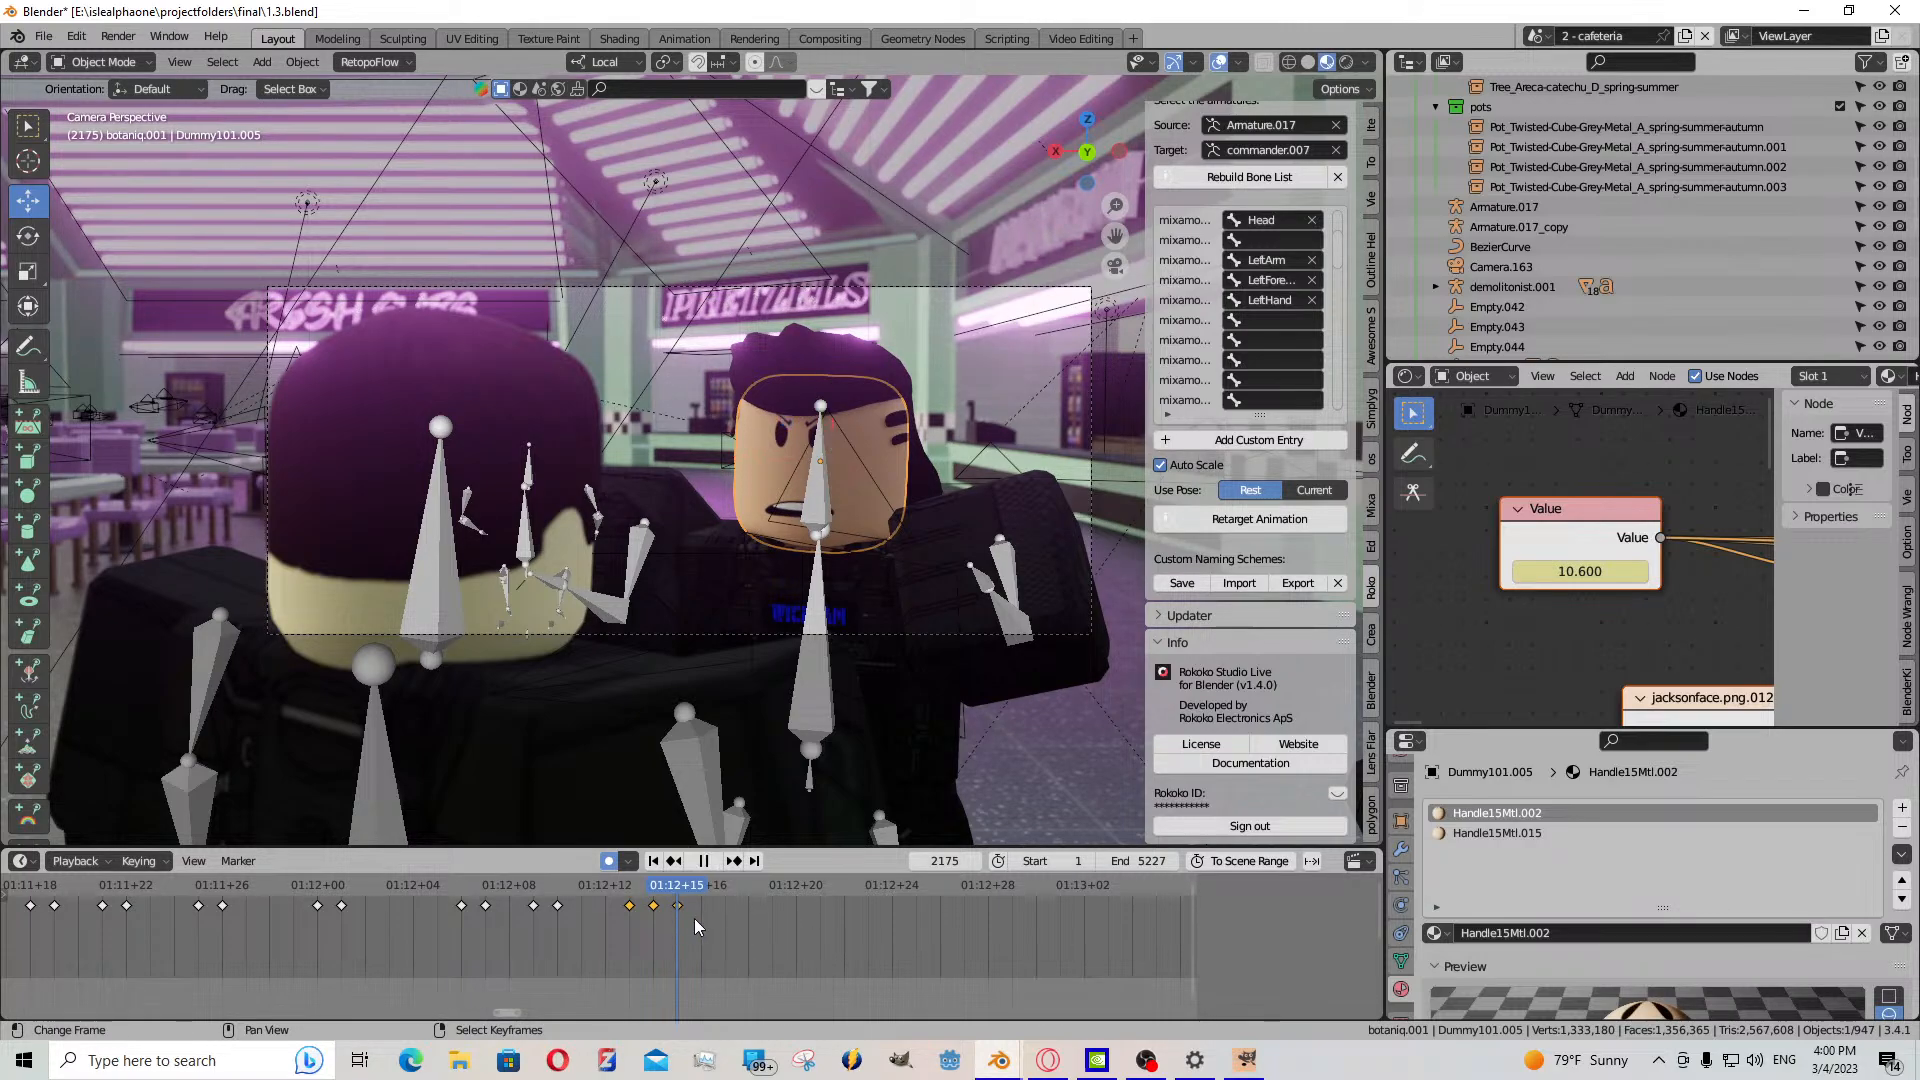
{"action": "key", "text": "space"}
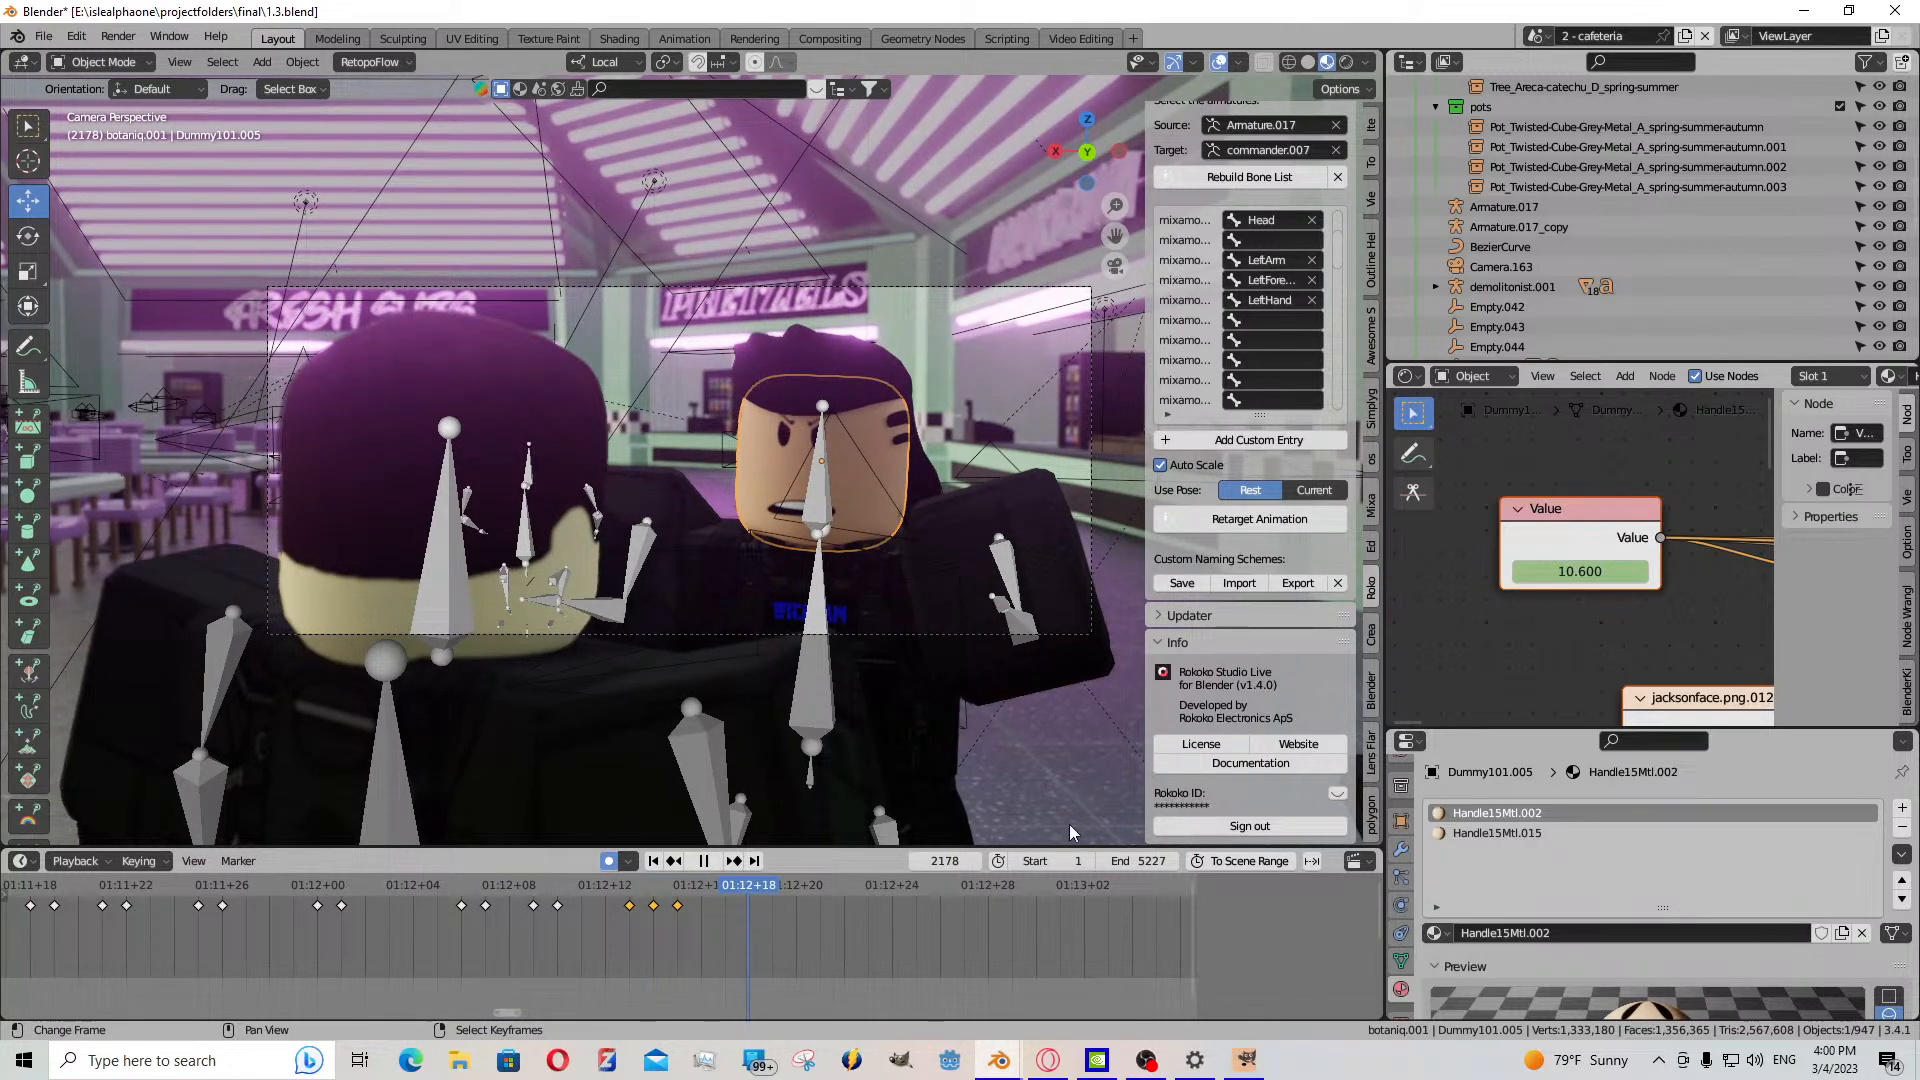
- Keyframe the Value node at 5.800 on frame 2178 and copy the 10.600 keyframe from frame 2175 to frame 2177
{"action": "left_click_drag", "start_coordinate": [1580, 570], "coordinate": [1505, 571]}
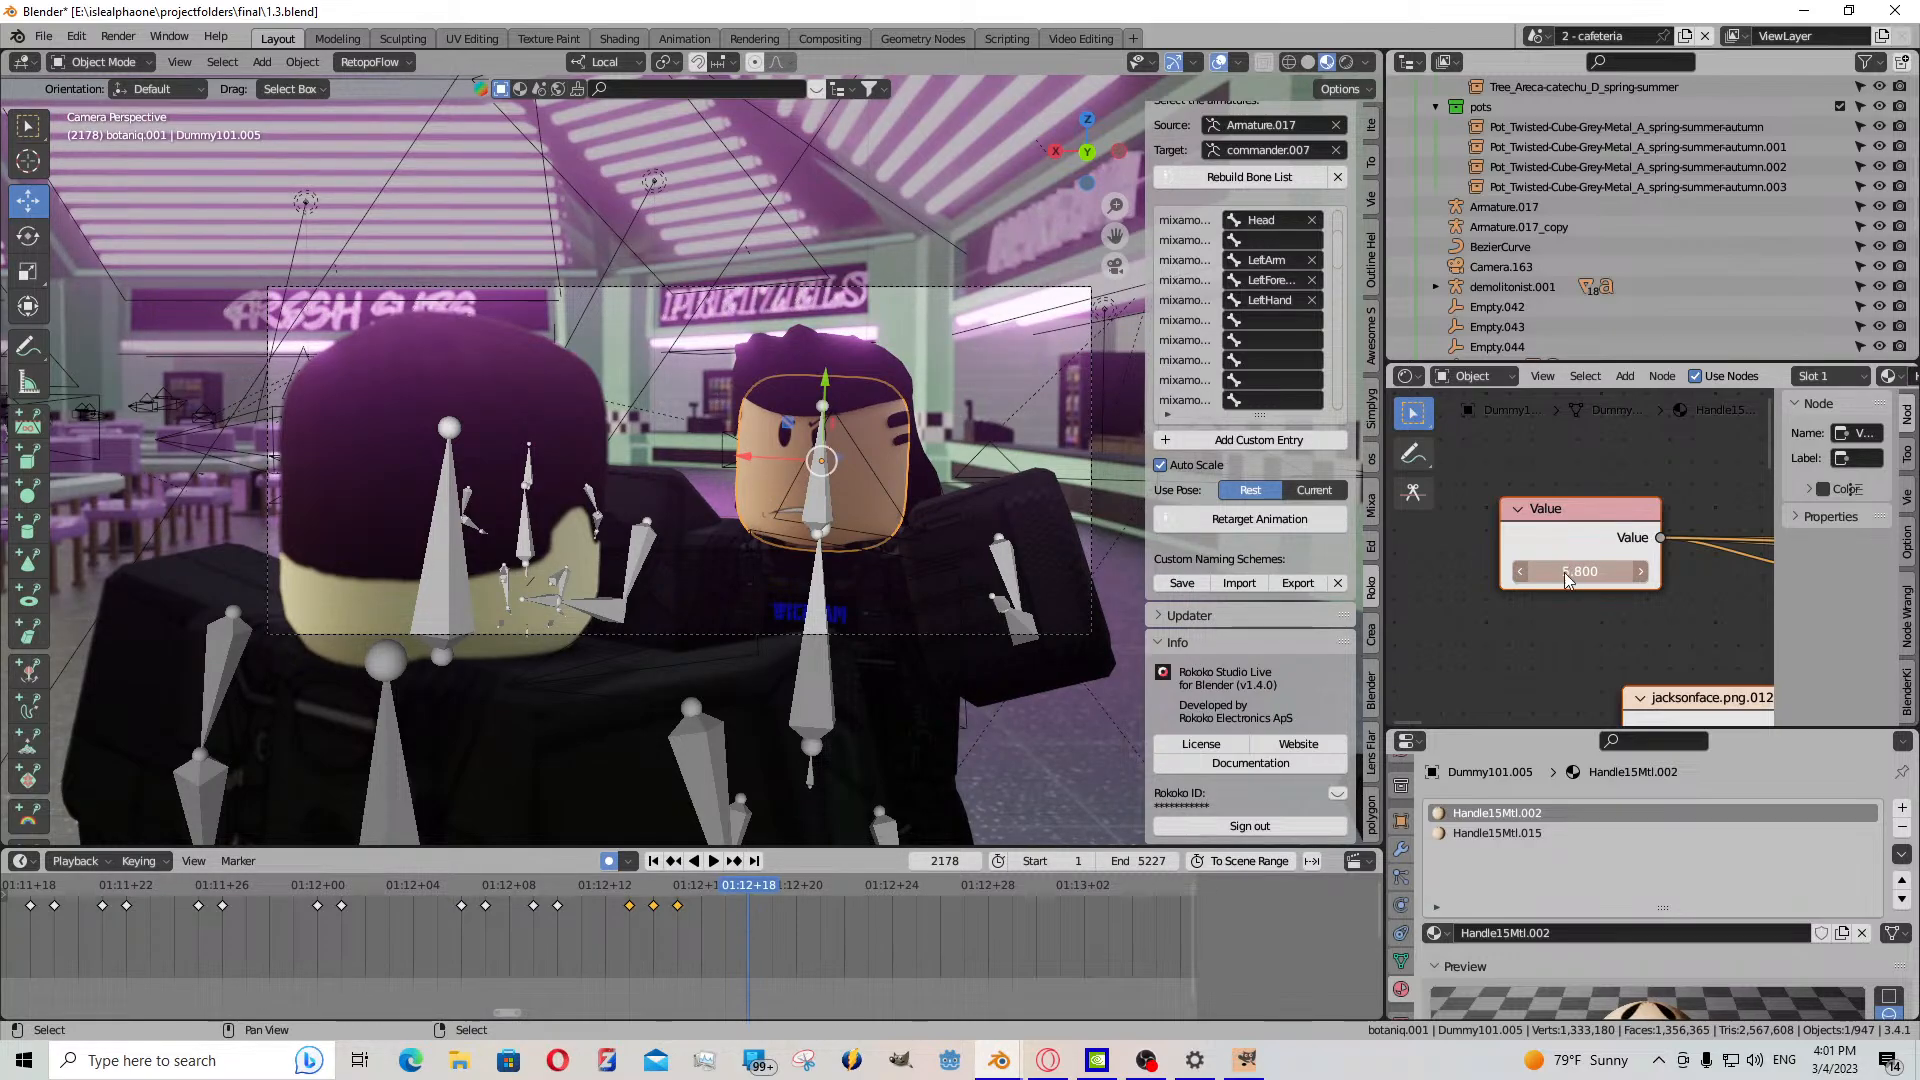
{"action": "key", "text": "i"}
{"action": "left_click", "coordinate": [728, 916]}
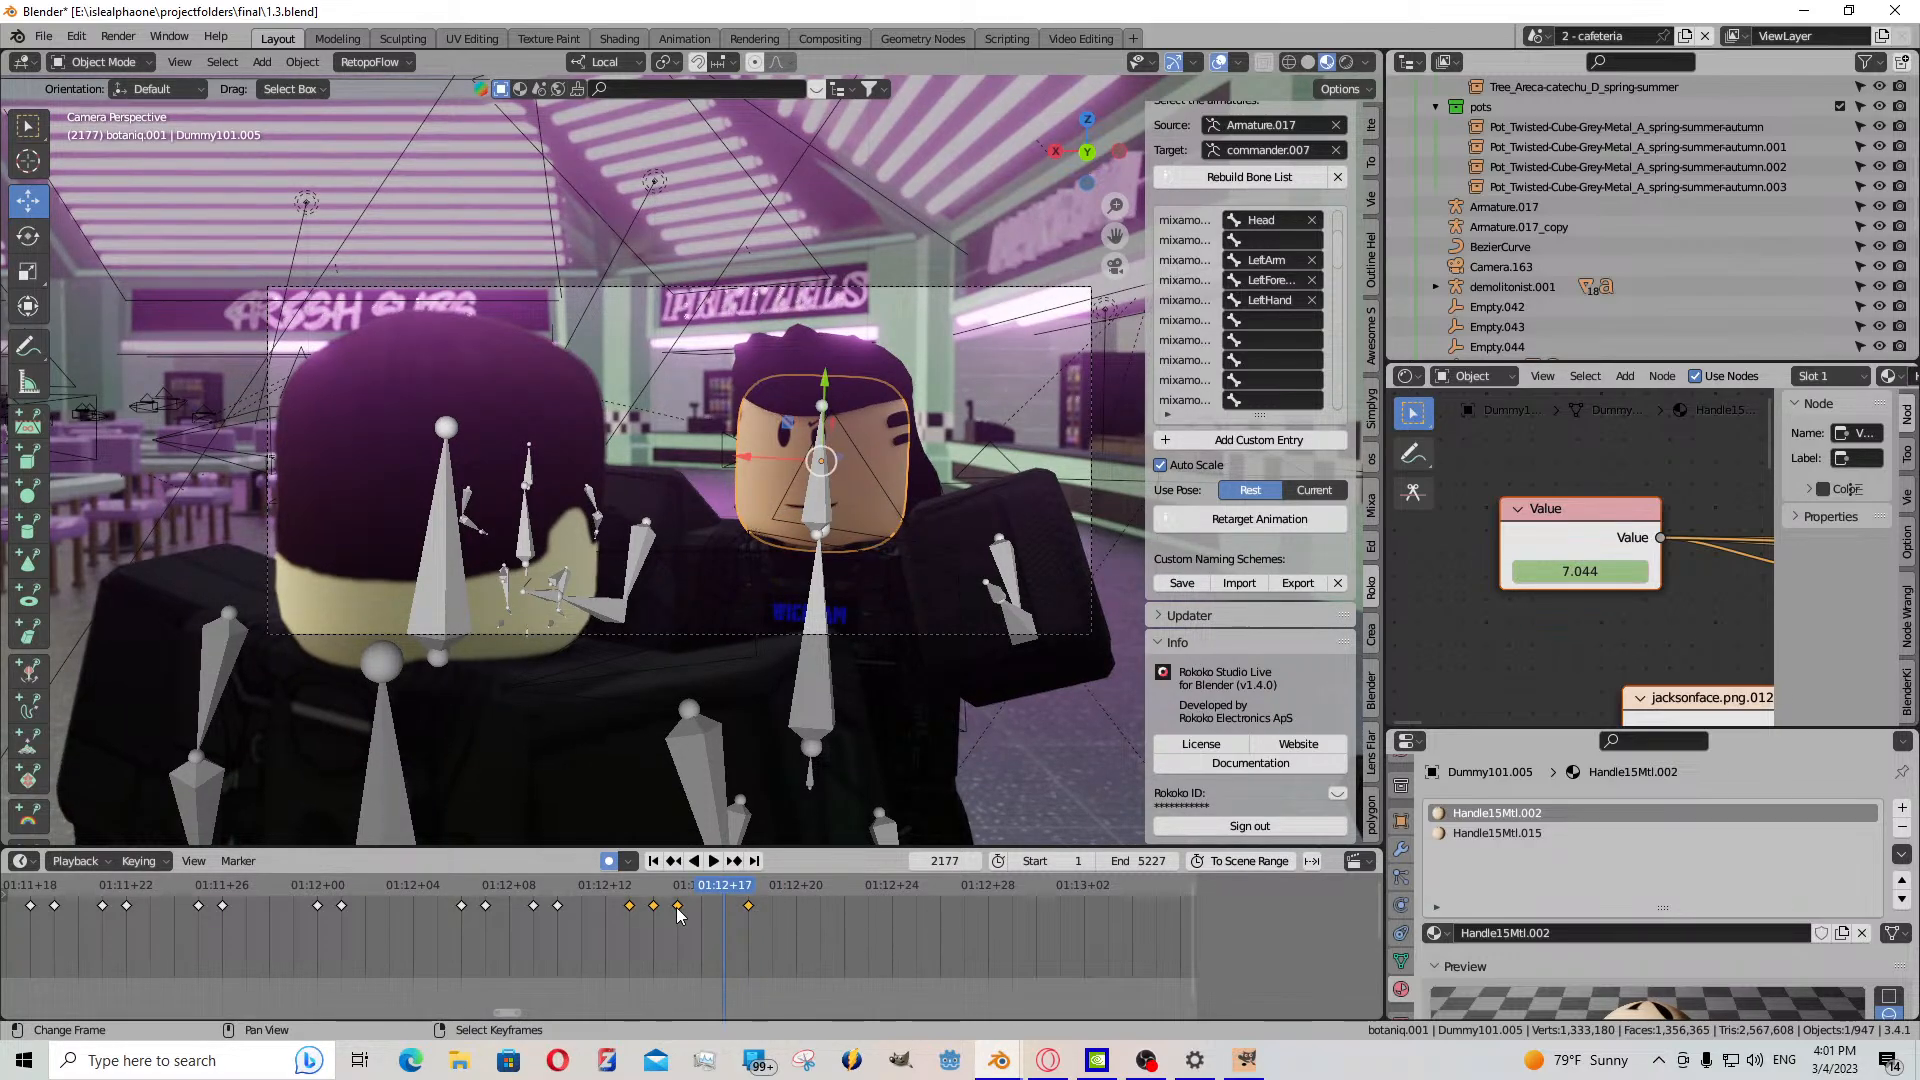
{"action": "left_click", "coordinate": [678, 910]}
{"action": "key", "text": "ctrl+c"}
{"action": "key", "text": "ctrl+v"}
{"action": "key", "text": "space"}
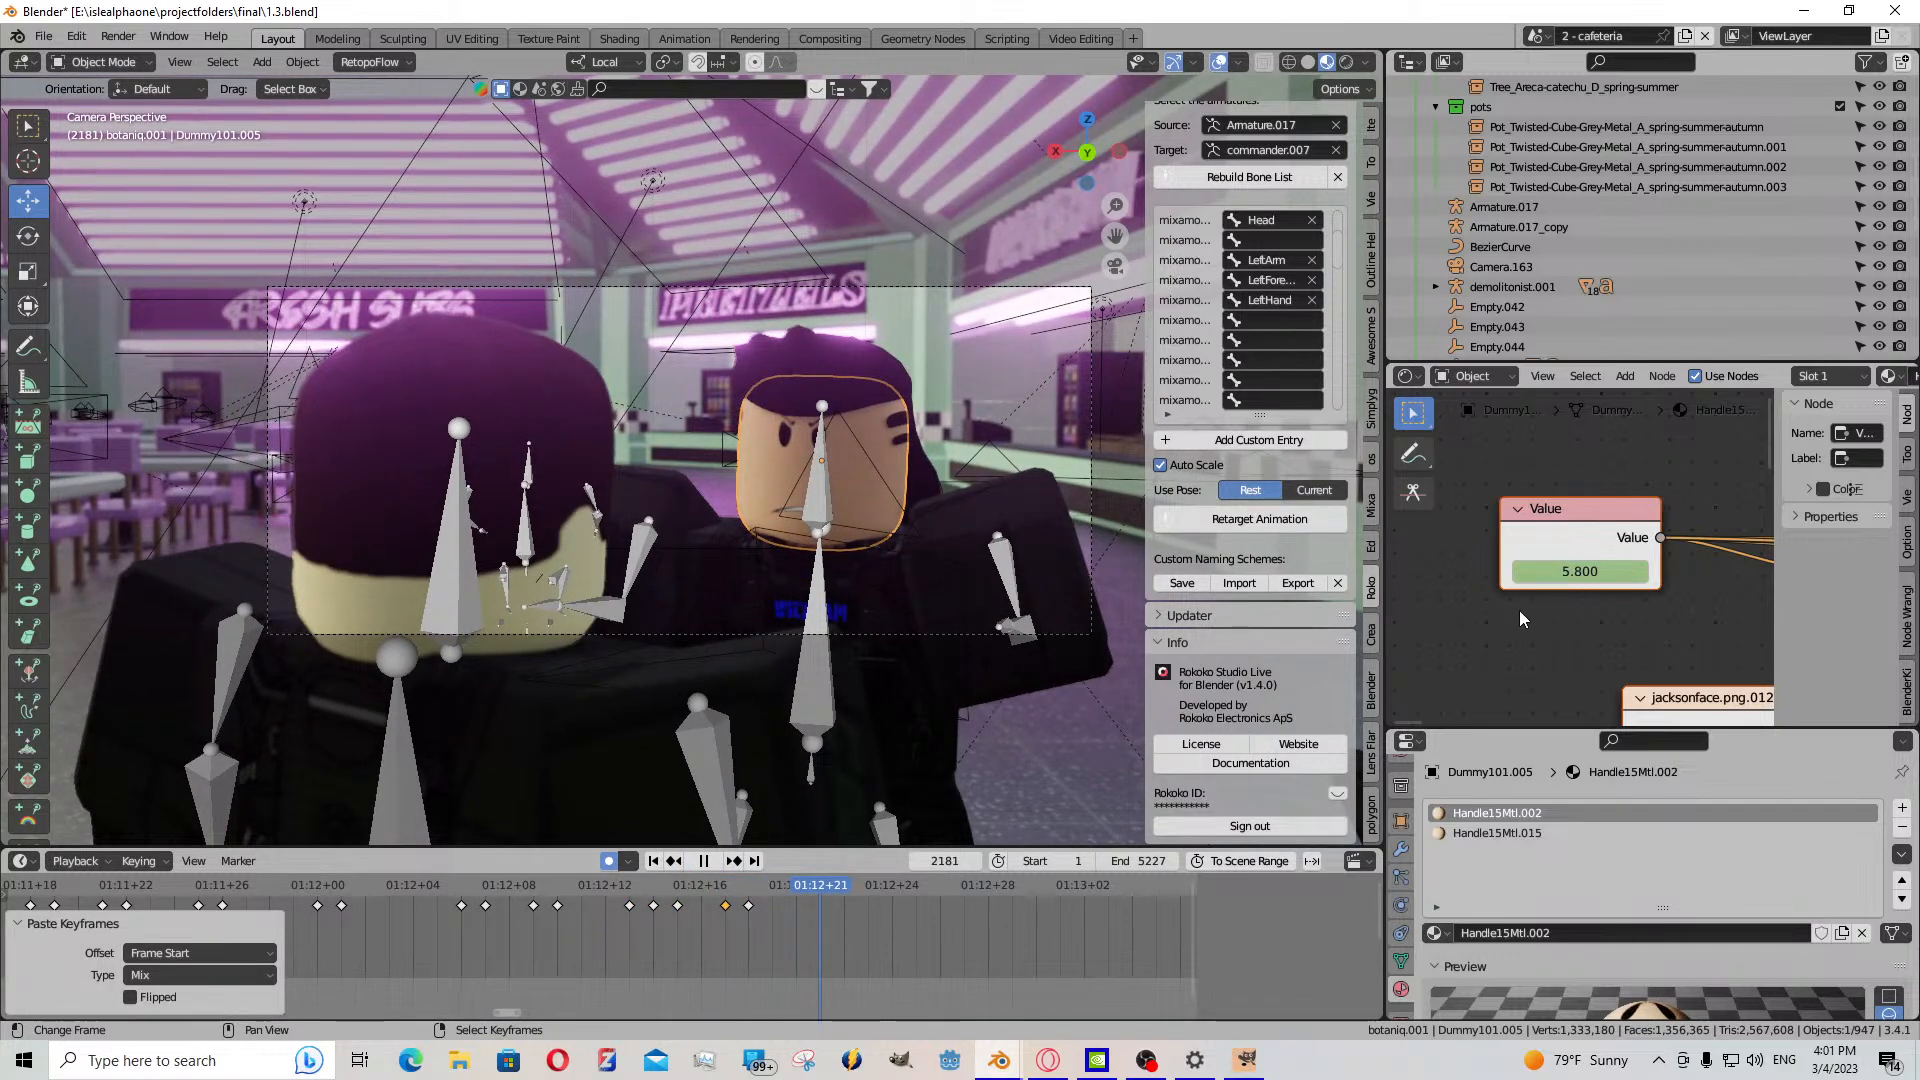
- Keyframe the Value node at 13.000 on frame 2181 and copy the 5.800 keyframe from frame 2178 to frame 2180
{"action": "key", "text": "space"}
{"action": "left_click_drag", "start_coordinate": [1580, 571], "coordinate": [1700, 571]}
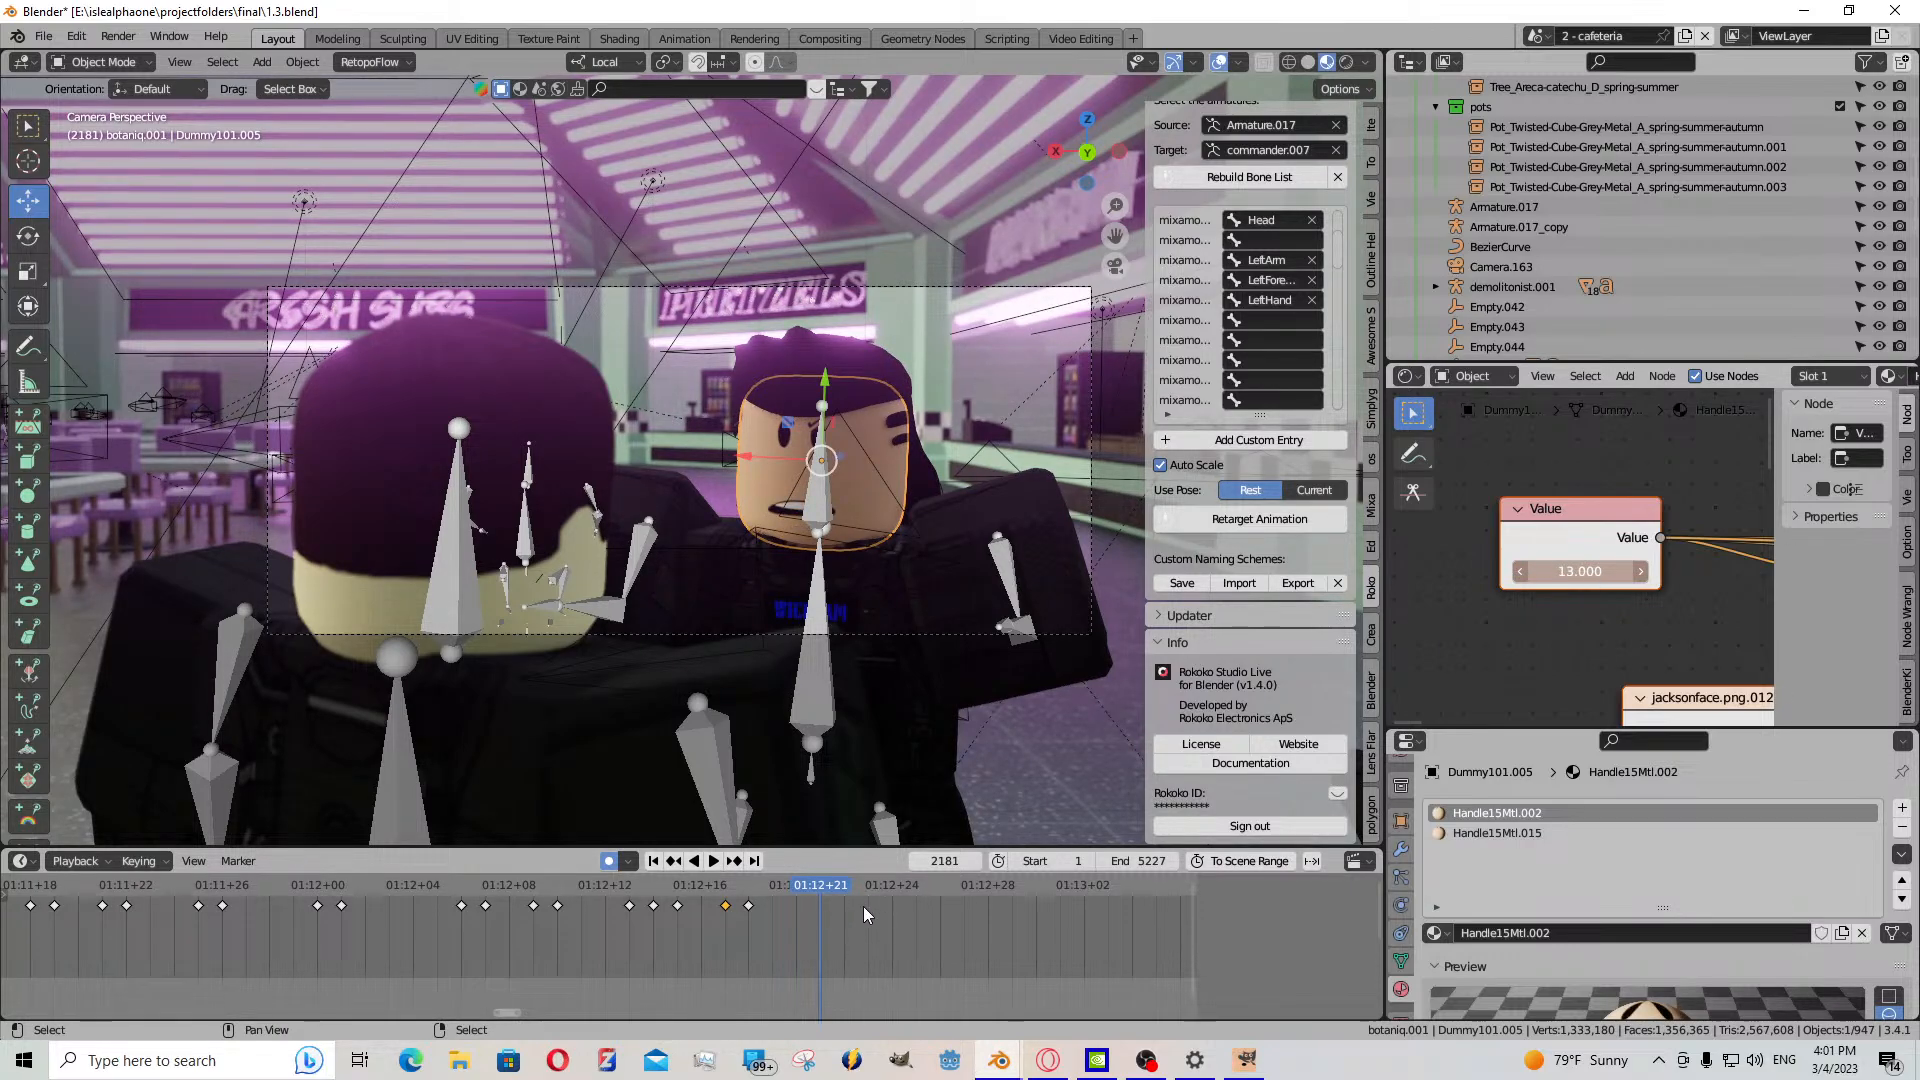
{"action": "left_click", "coordinate": [796, 912]}
{"action": "right_click", "coordinate": [748, 909]}
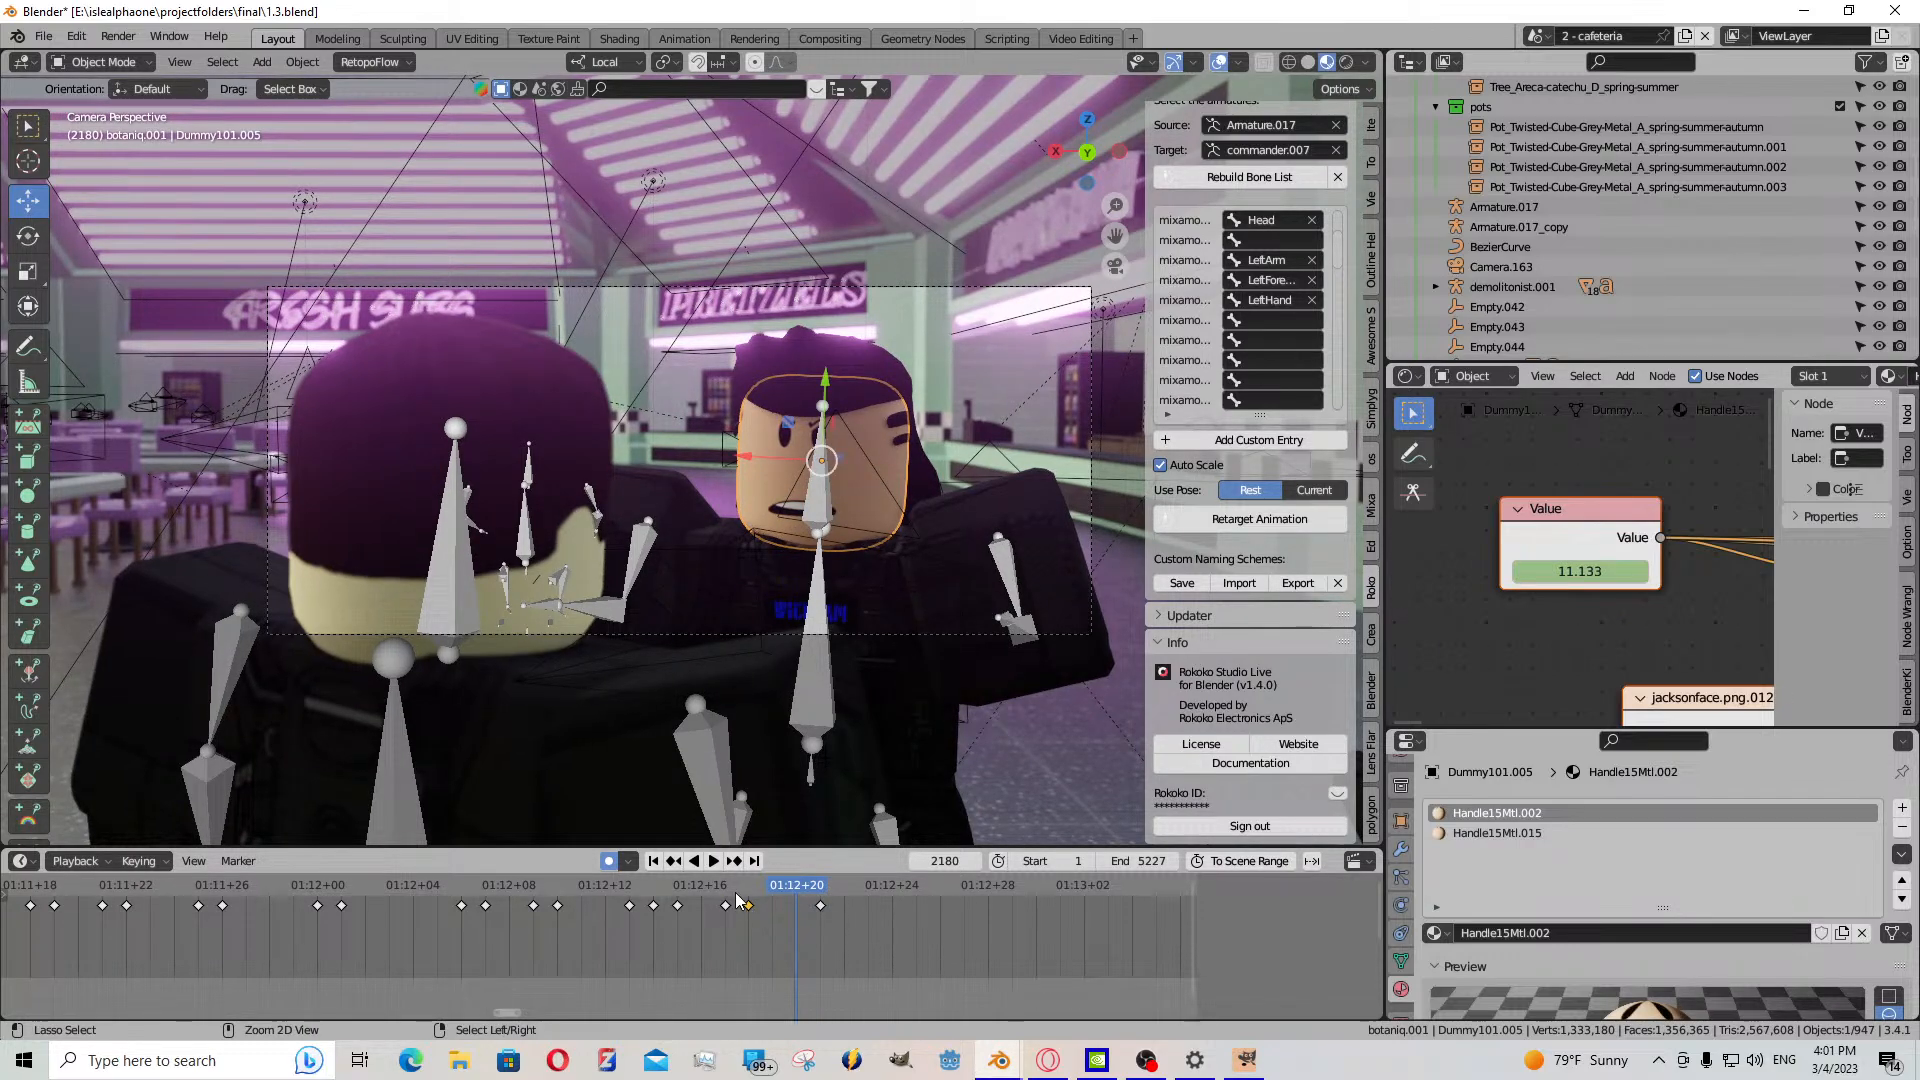
{"action": "key", "text": "ctrl+v"}
{"action": "key", "text": "space"}
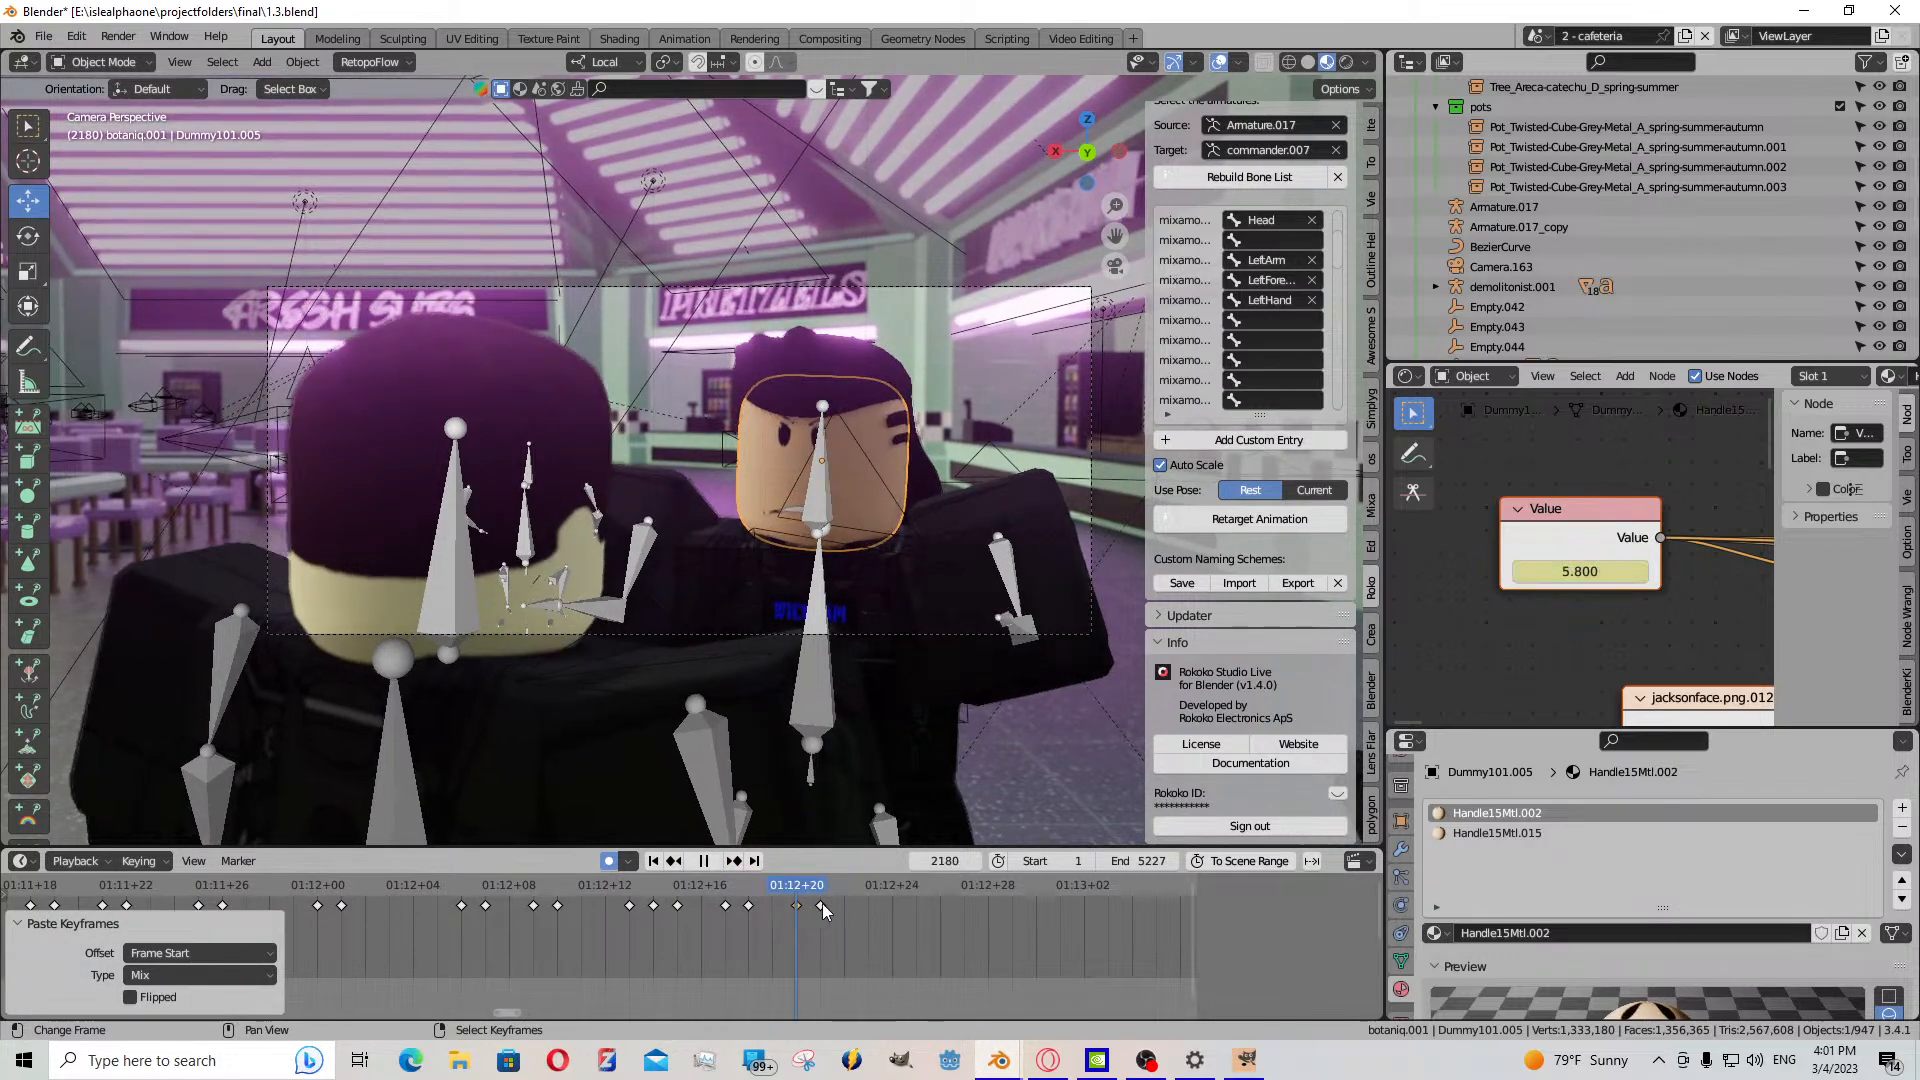
{"action": "key", "text": "space"}
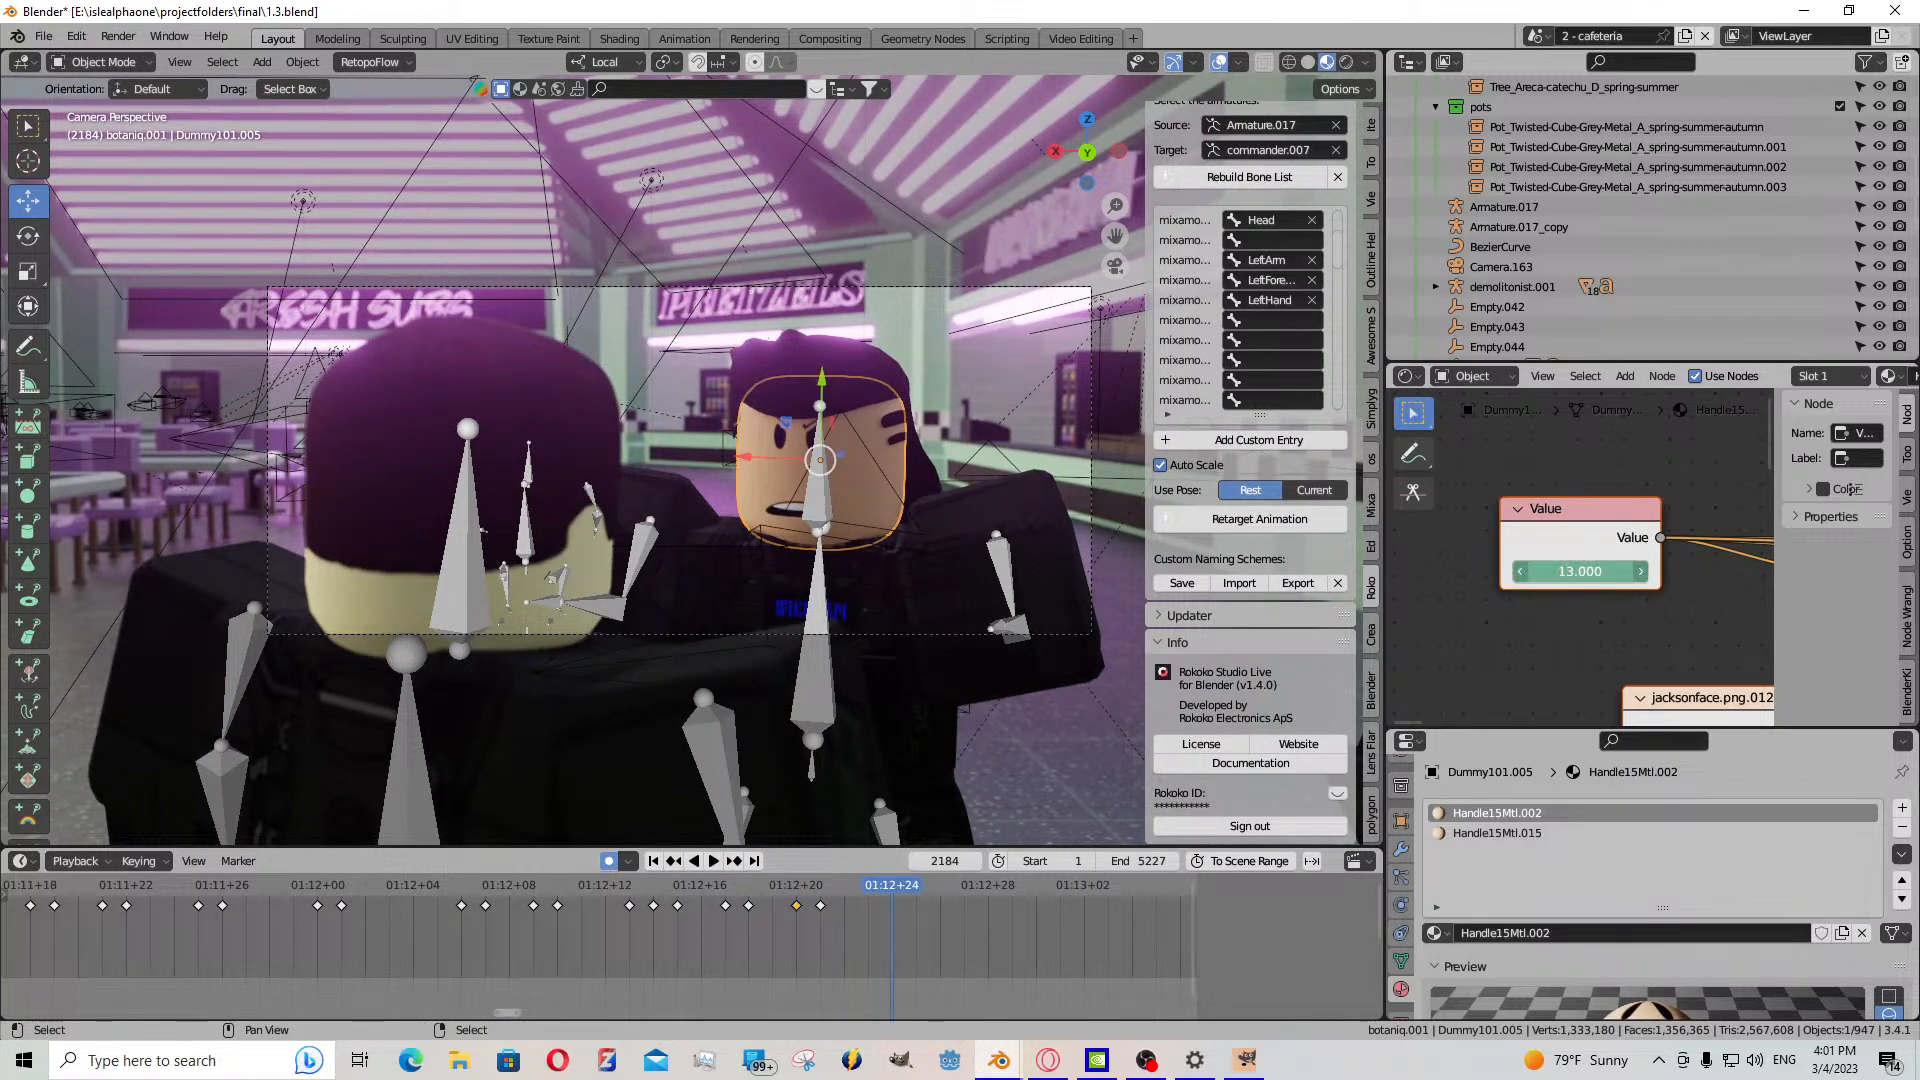
- Keyframe the Value node at 5.200 on frame 2184 and copy the 13.000 keyframe from frame 2181 to frame 2183
{"action": "mouse_move", "coordinate": [1580, 571]}
{"action": "left_mouse_down"}
{"action": "mouse_move", "coordinate": [1533, 571]}
{"action": "mouse_move", "coordinate": [1580, 571]}
{"action": "left_mouse_up"}
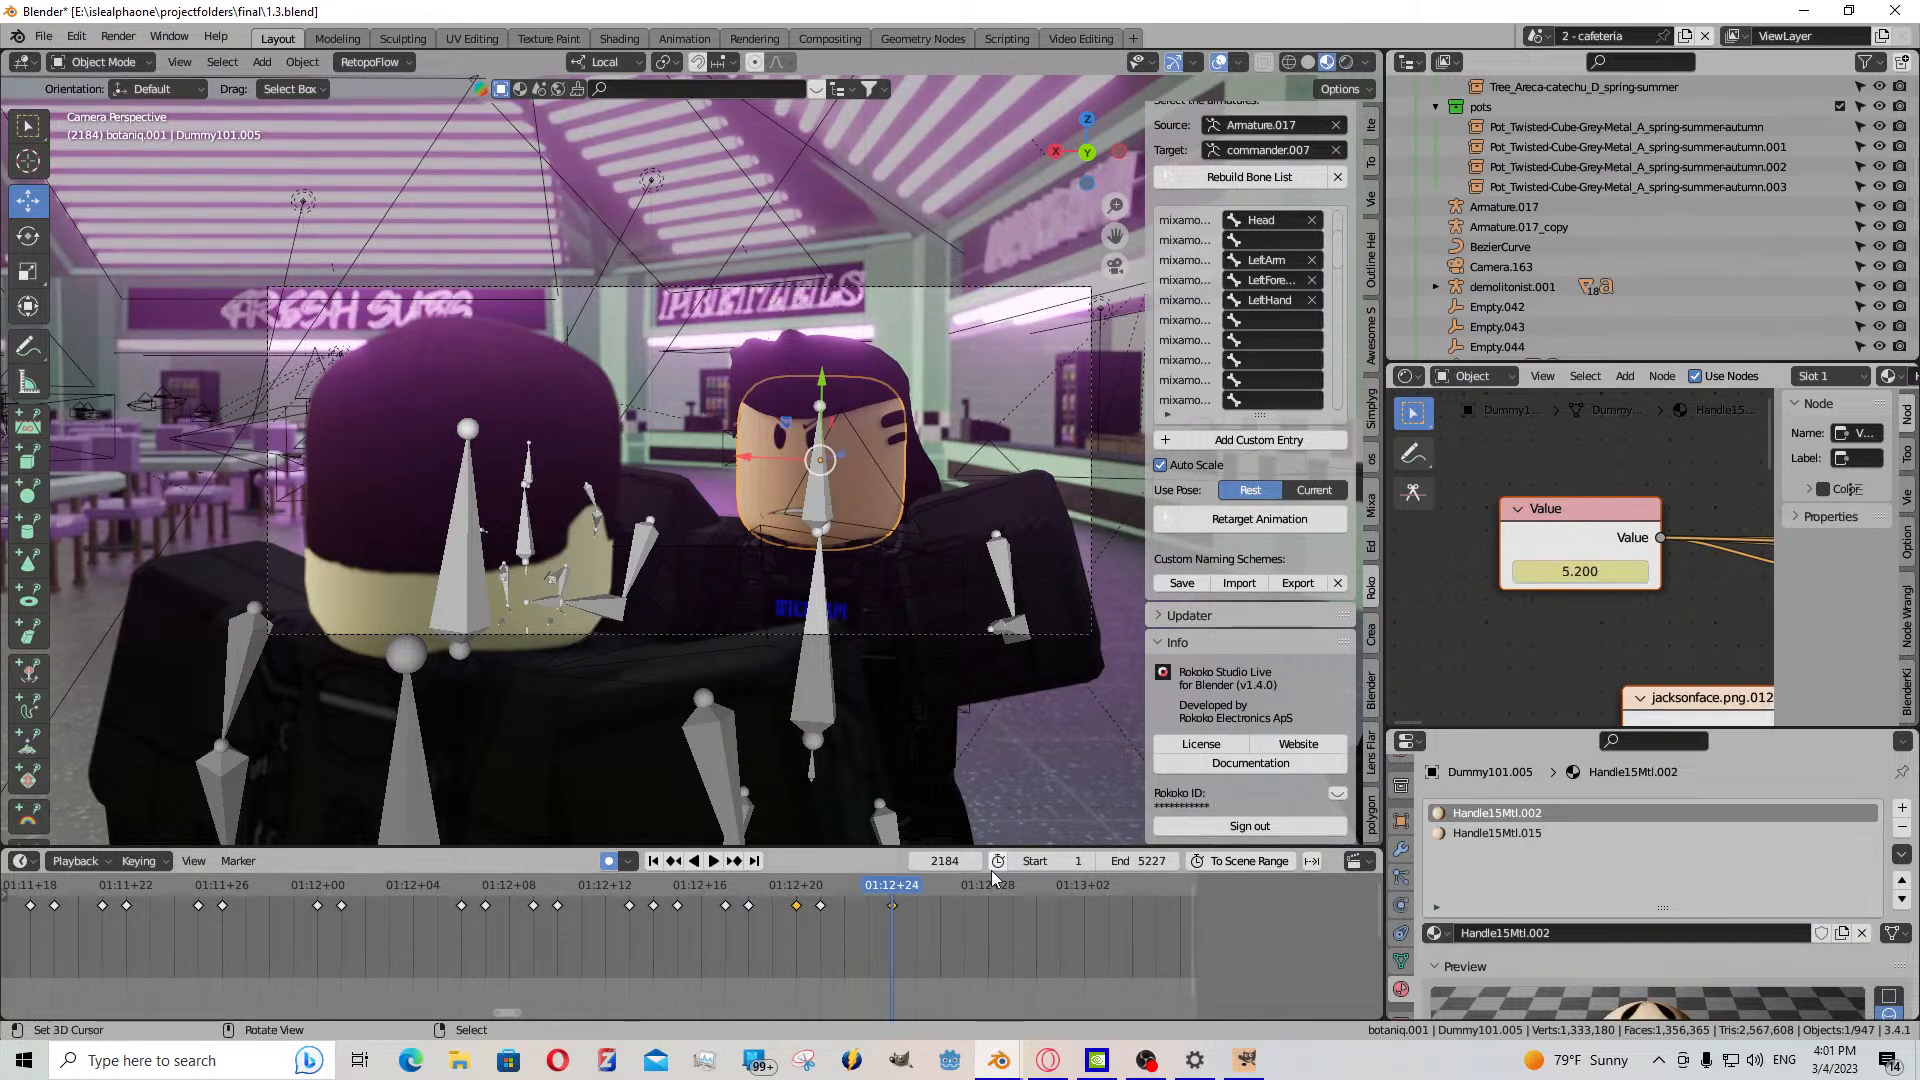
{"action": "left_click_drag", "start_coordinate": [888, 917], "coordinate": [824, 904]}
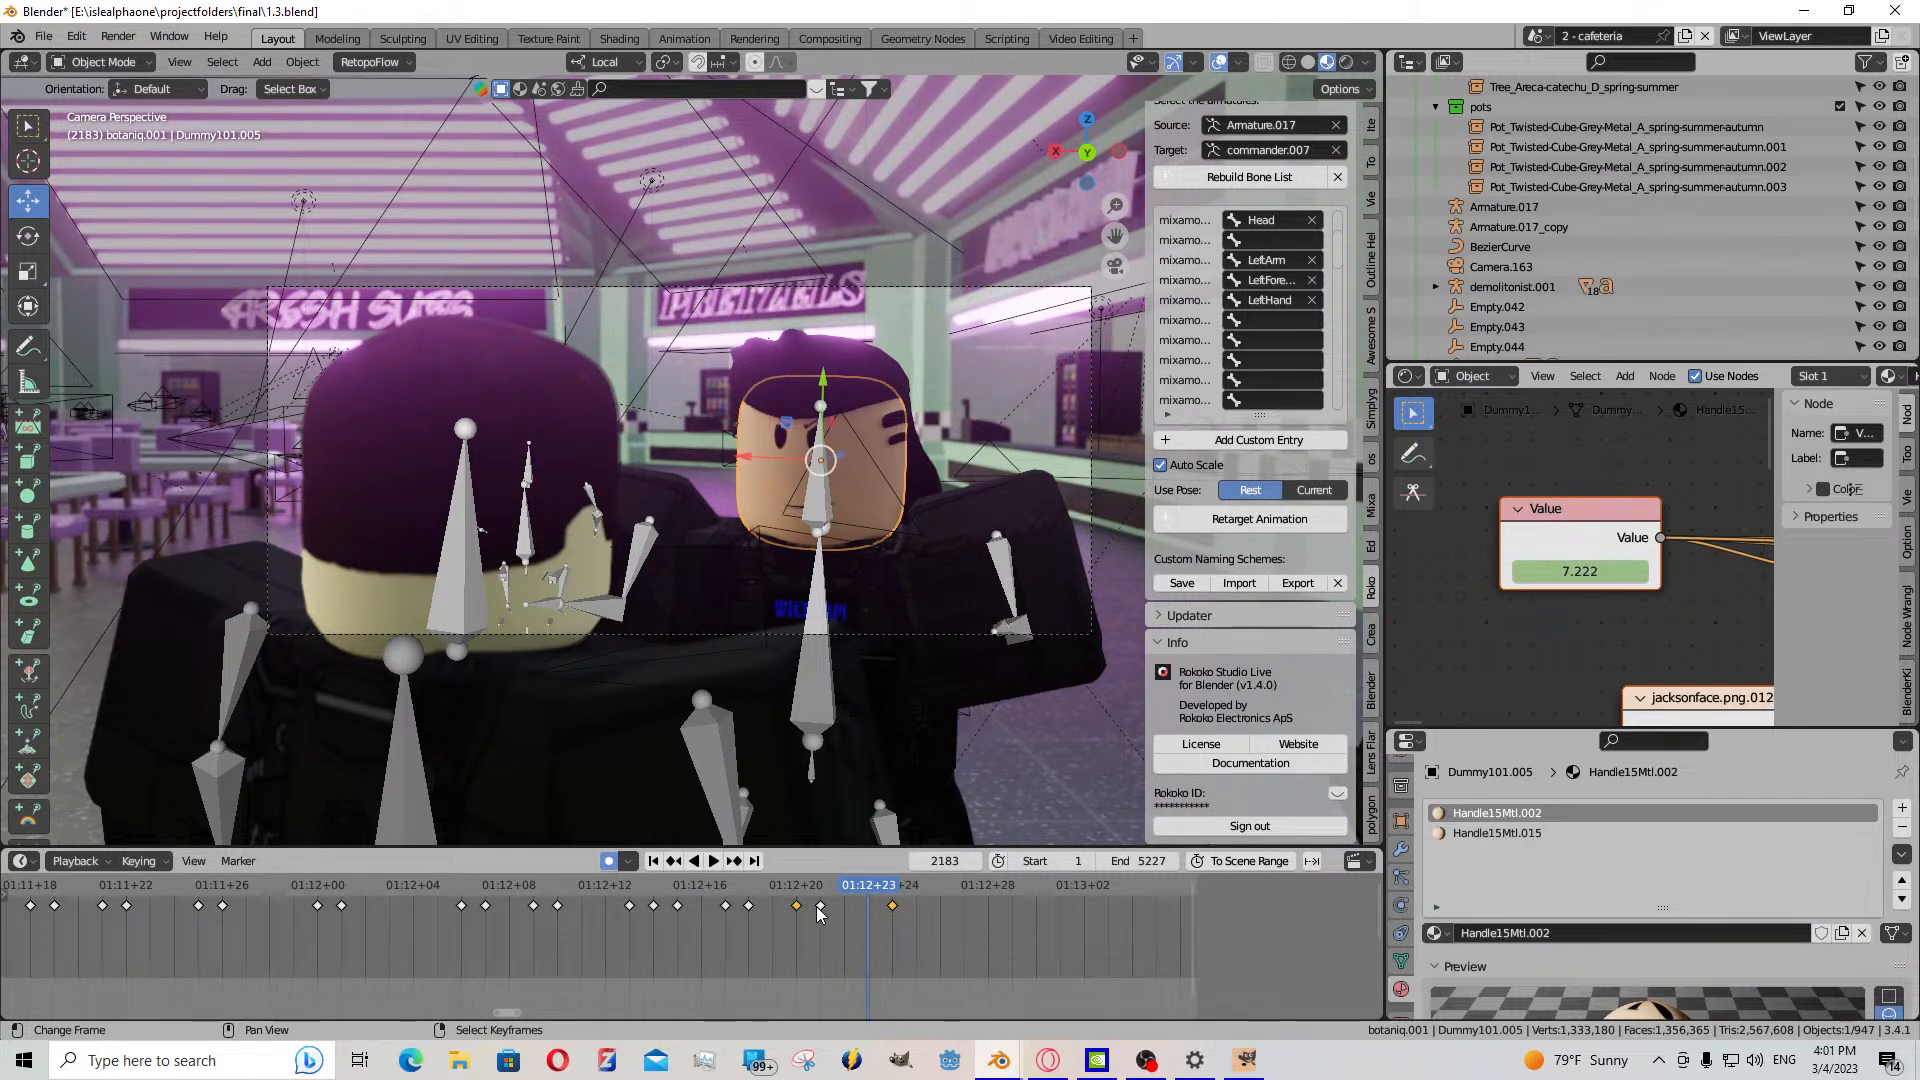
{"action": "left_click", "coordinate": [820, 906]}
{"action": "key", "text": "ctrl+v"}
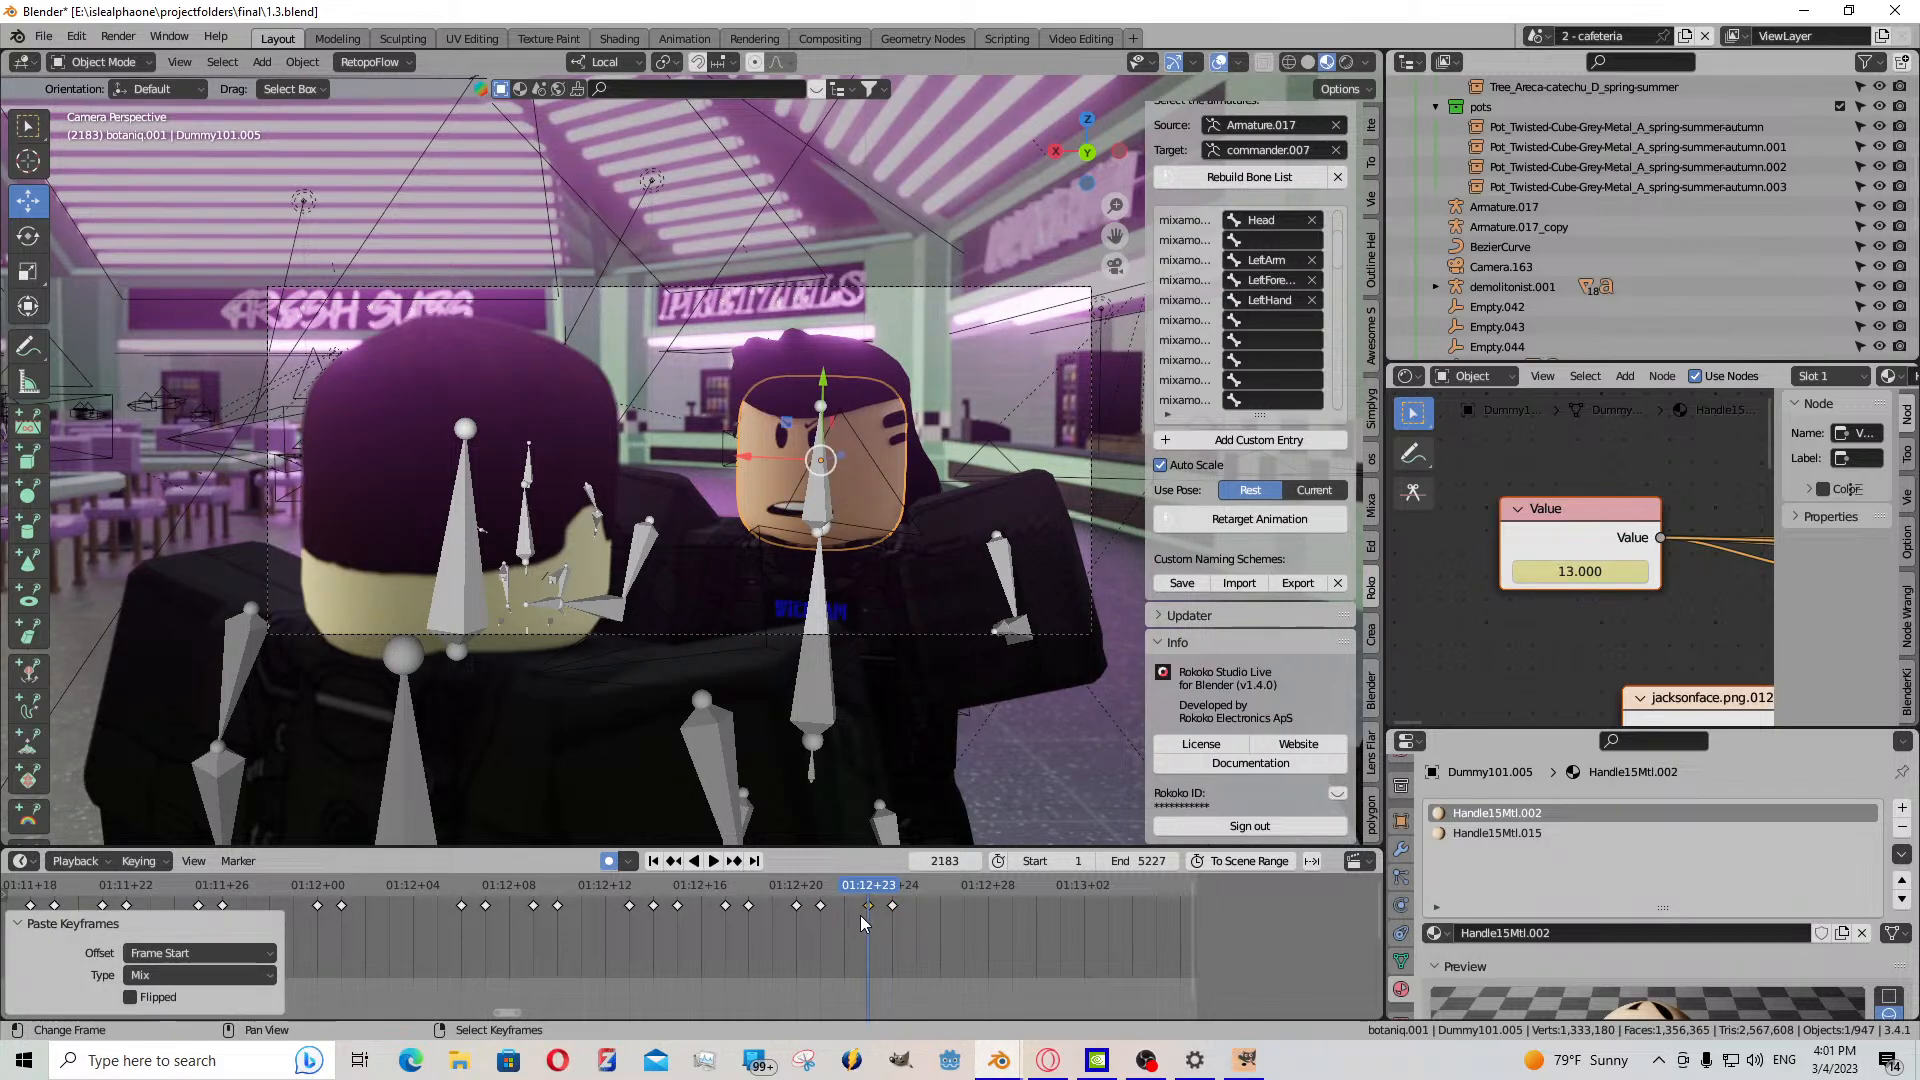
- Move the keyframes at frames 2183 and 2184 one frame earlier, then play the animation on to frame 2186
{"action": "mouse_move", "coordinate": [860, 915]}
{"action": "left_mouse_down"}
{"action": "mouse_move", "coordinate": [902, 916]}
{"action": "mouse_move", "coordinate": [870, 910]}
{"action": "left_mouse_up"}
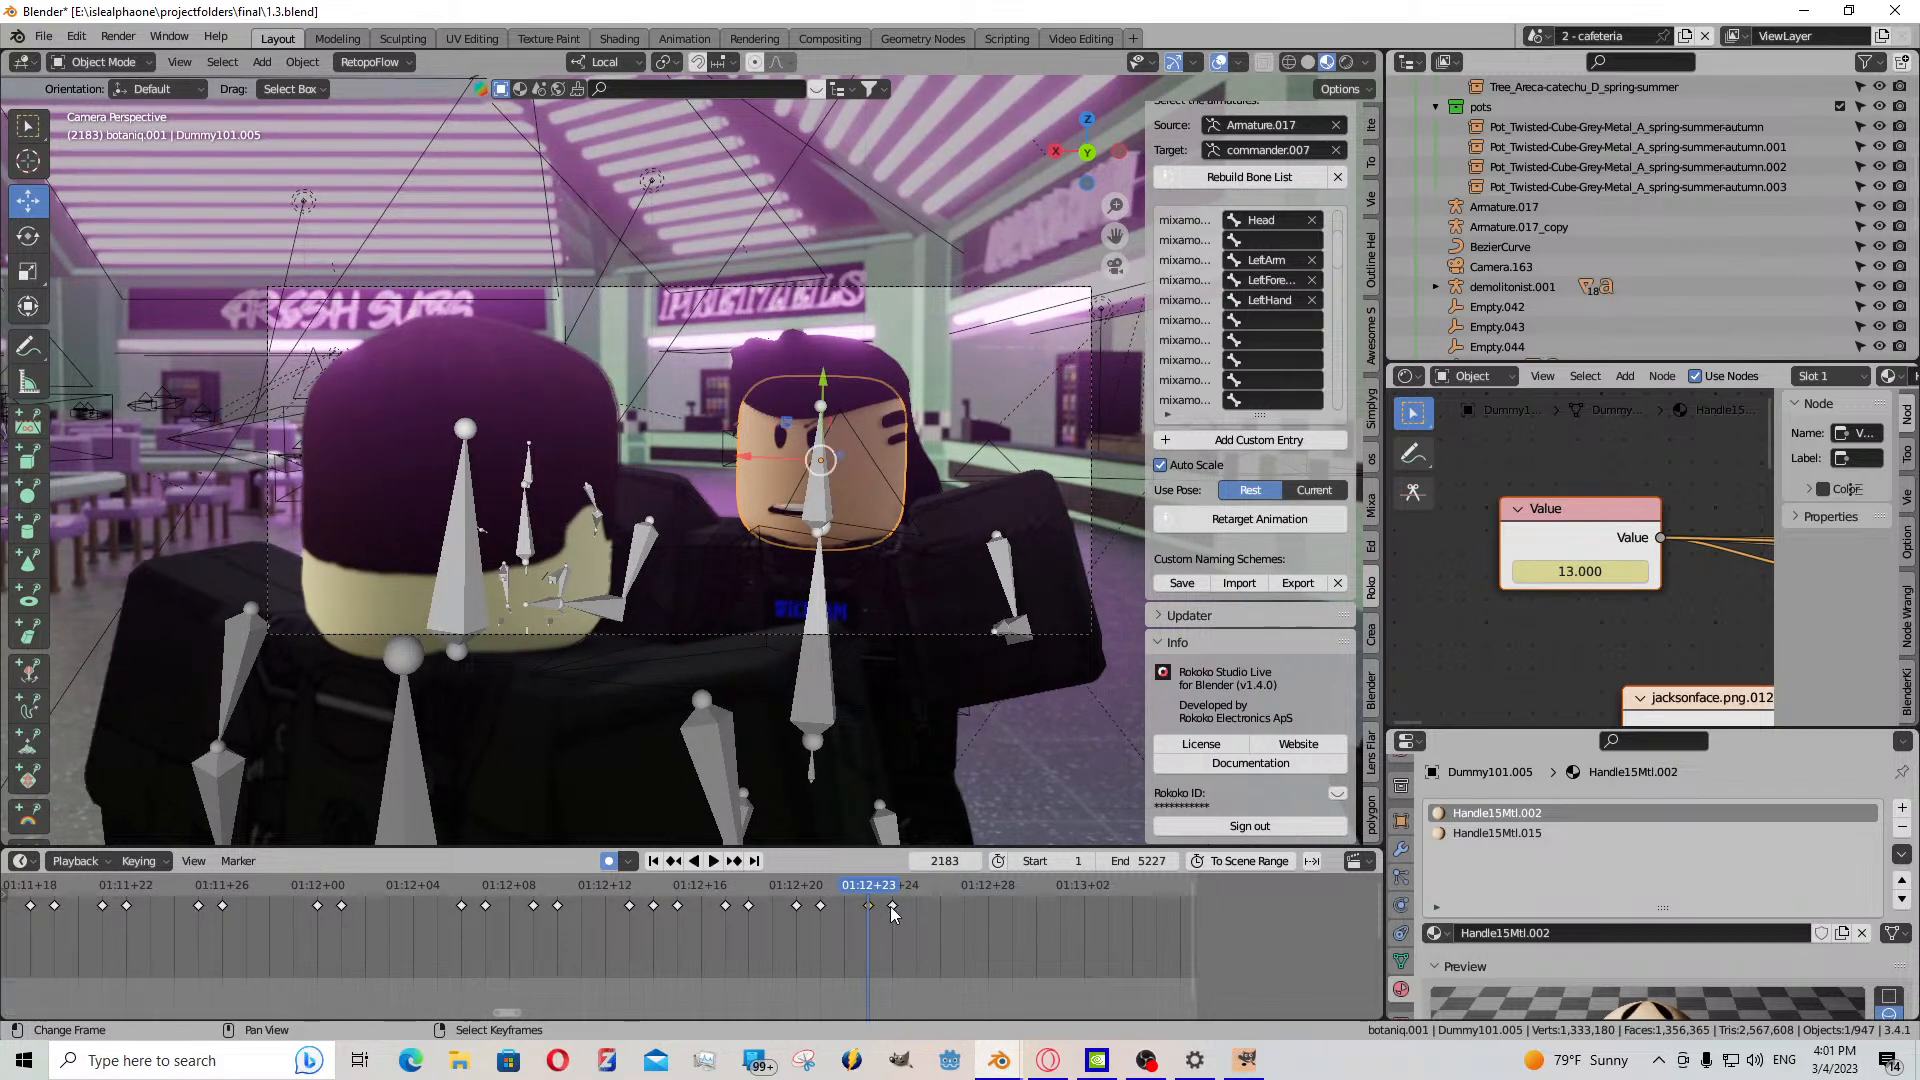
{"action": "key", "text": "g"}
{"action": "left_click", "coordinate": [853, 915]}
{"action": "key", "text": "space"}
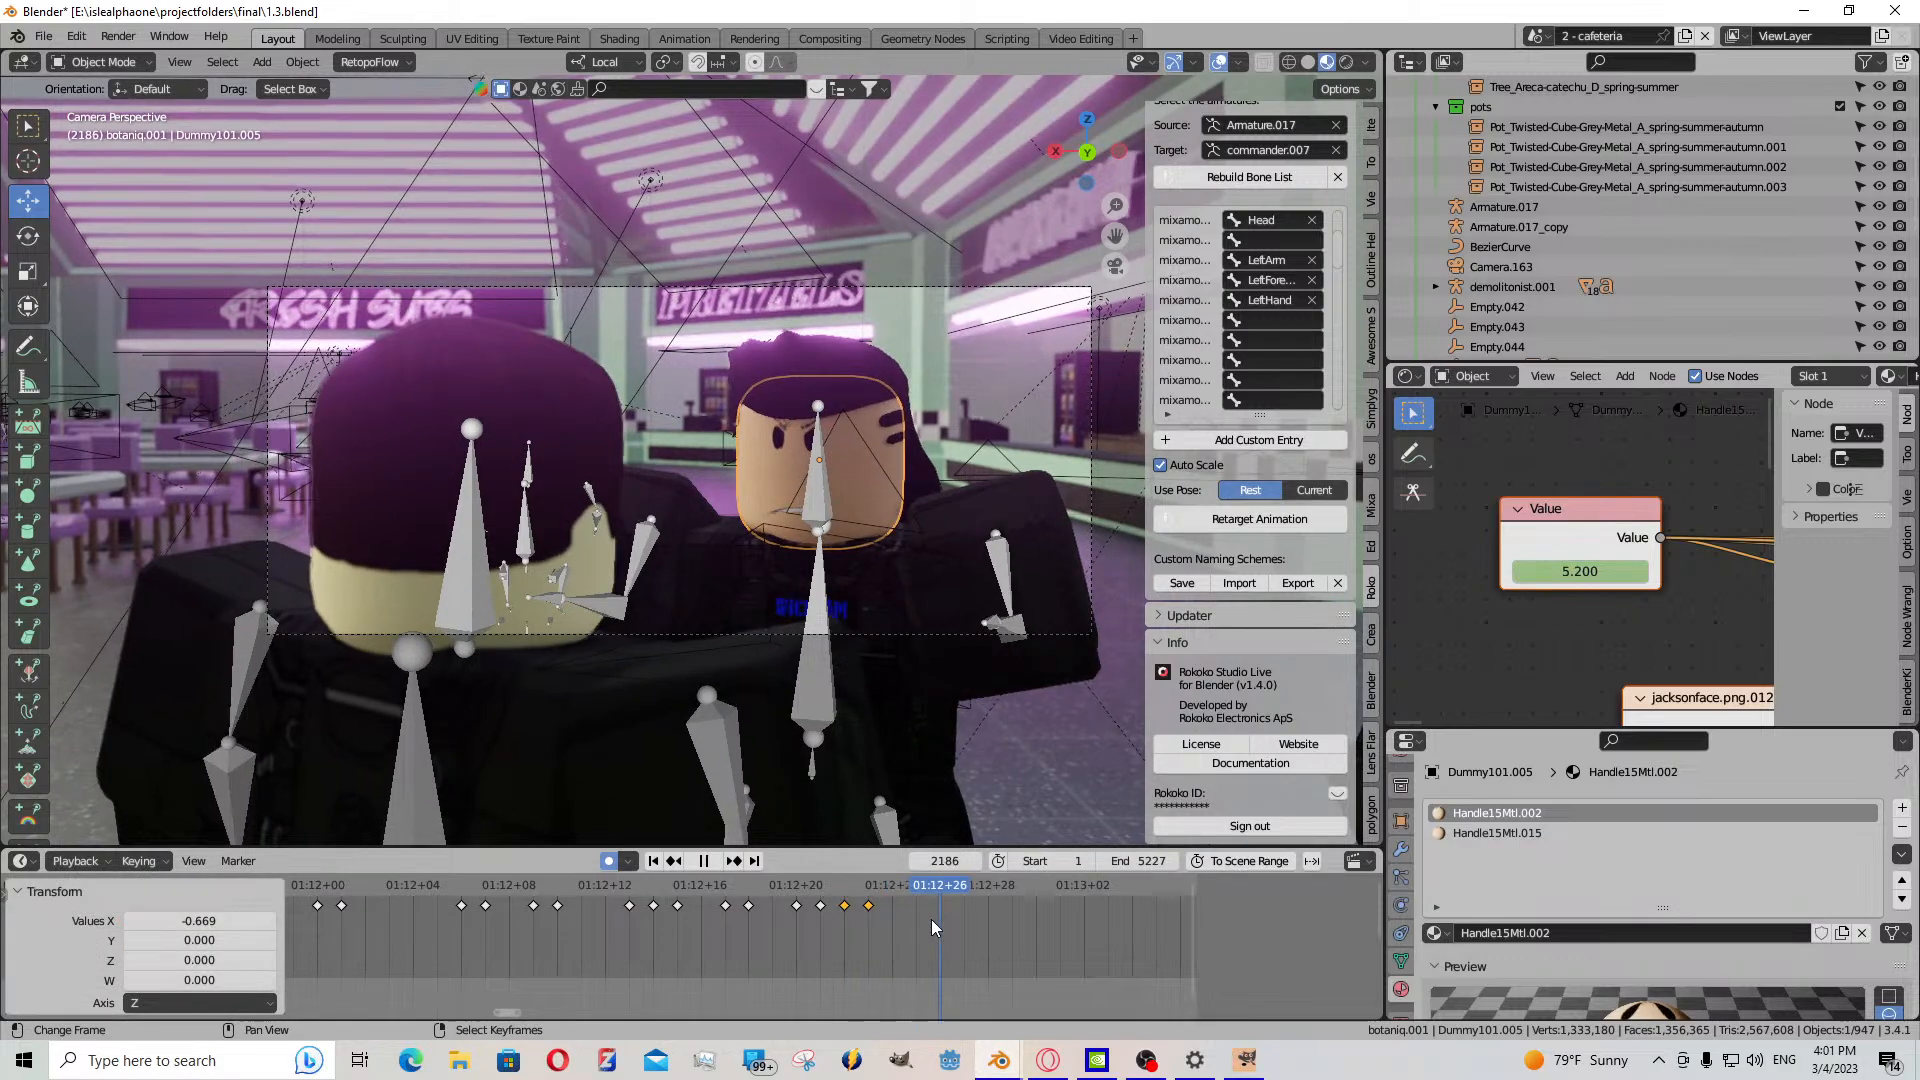
{"action": "key", "text": "space"}
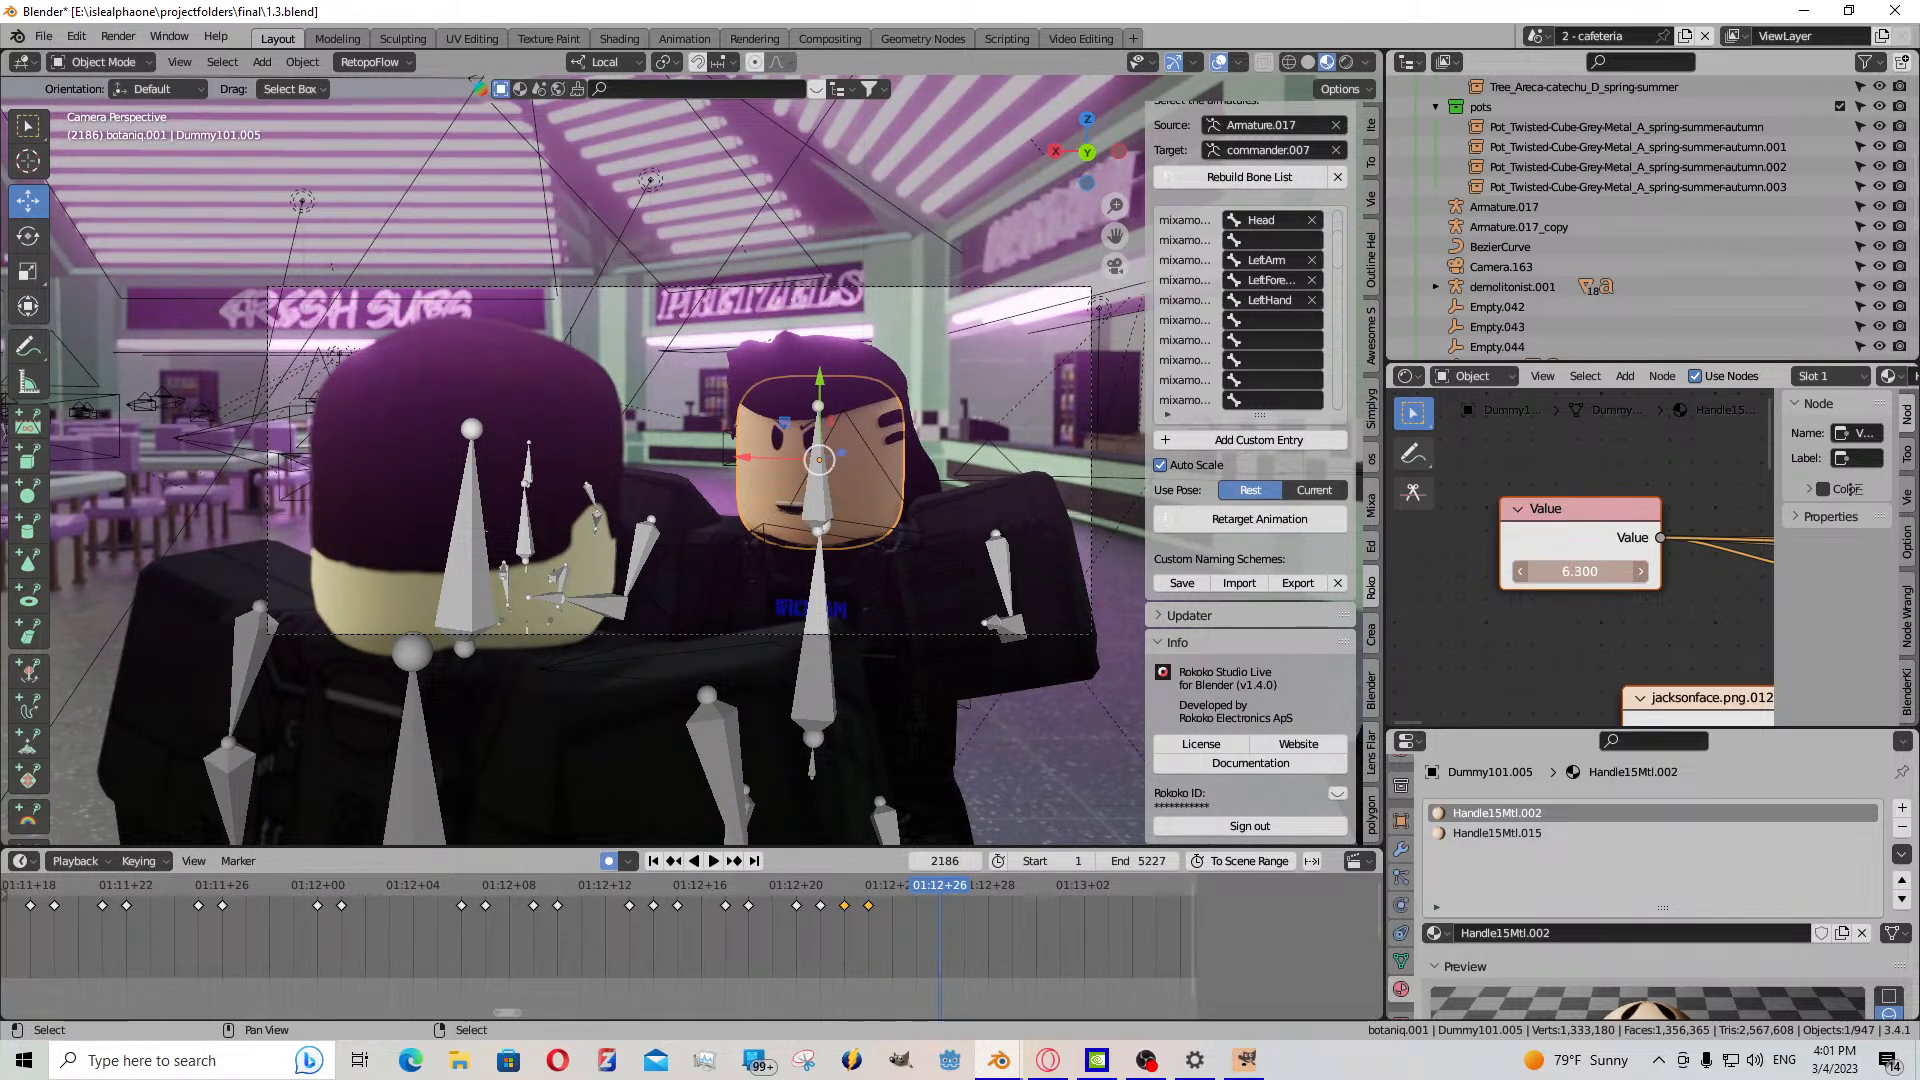
- Keyframe the Value node at 11.200 on frame 2186 and copy the 5.200 keyframe from frame 2183 to frame 2185
{"action": "left_click_drag", "start_coordinate": [1580, 571], "coordinate": [1645, 571]}
{"action": "left_click", "coordinate": [889, 915]}
{"action": "key", "text": "space"}
{"action": "key", "text": "space"}
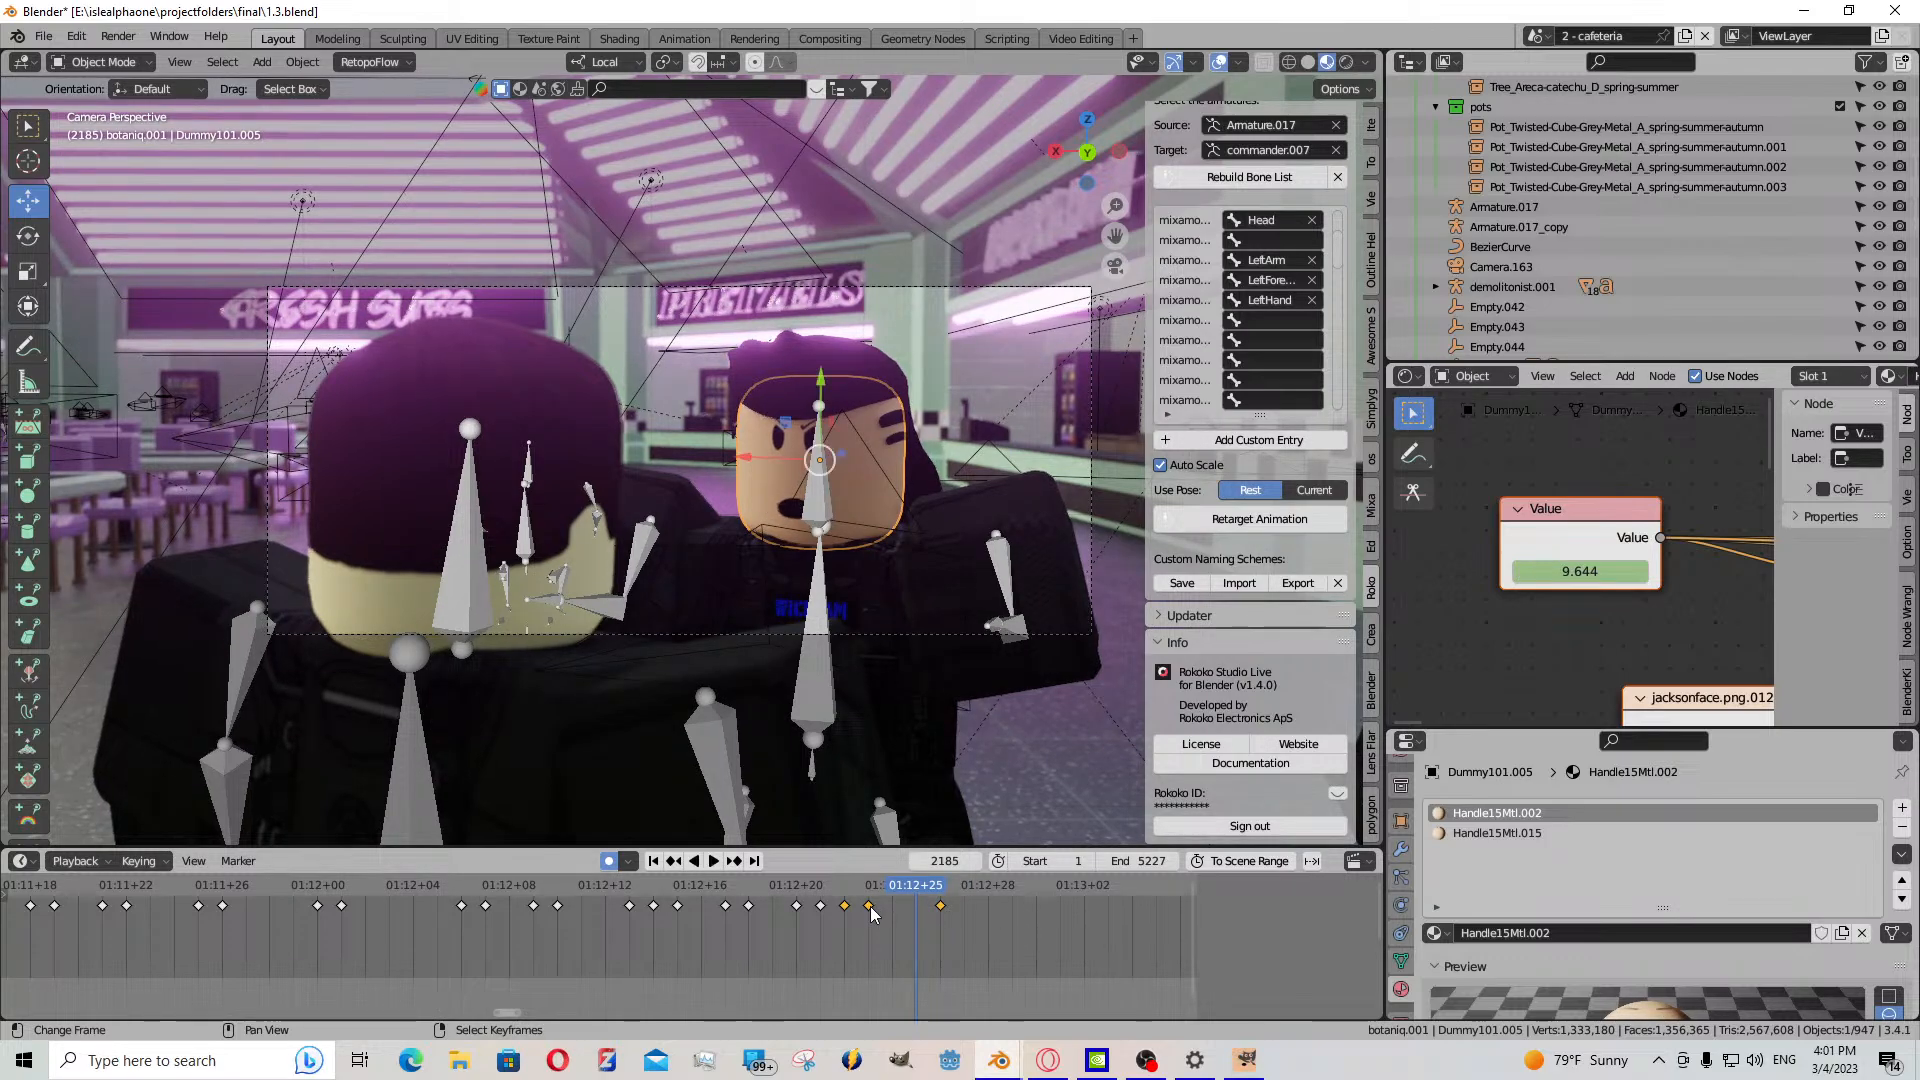
{"action": "left_click", "coordinate": [869, 904]}
{"action": "key", "text": "ctrl+c"}
{"action": "key", "text": "ctrl+v"}
- Keyframe the Value node at 5.300 on frame 2188 and copy the 11.200 keyframe from frame 2186 to frame 2187
{"action": "key", "text": "space"}
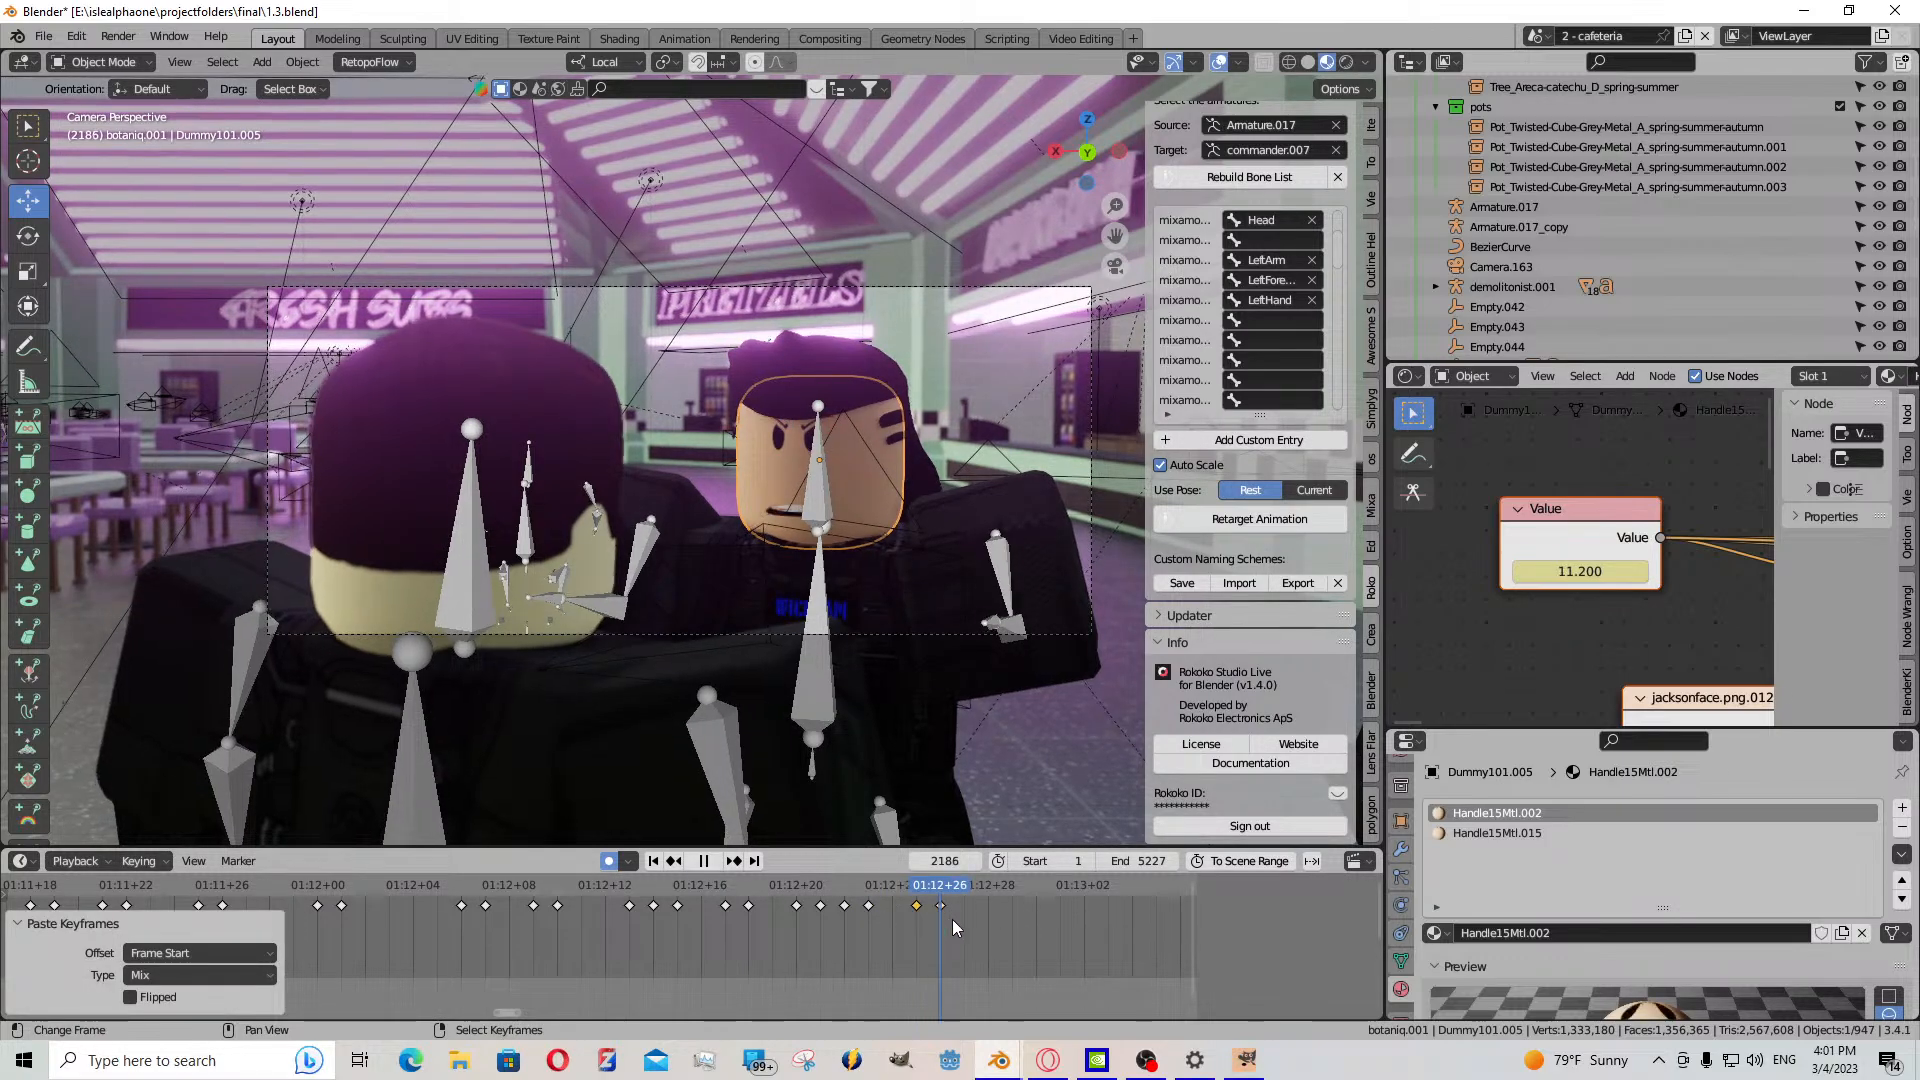
{"action": "key", "text": "space"}
{"action": "left_click_drag", "start_coordinate": [1547, 583], "coordinate": [1238, 571]}
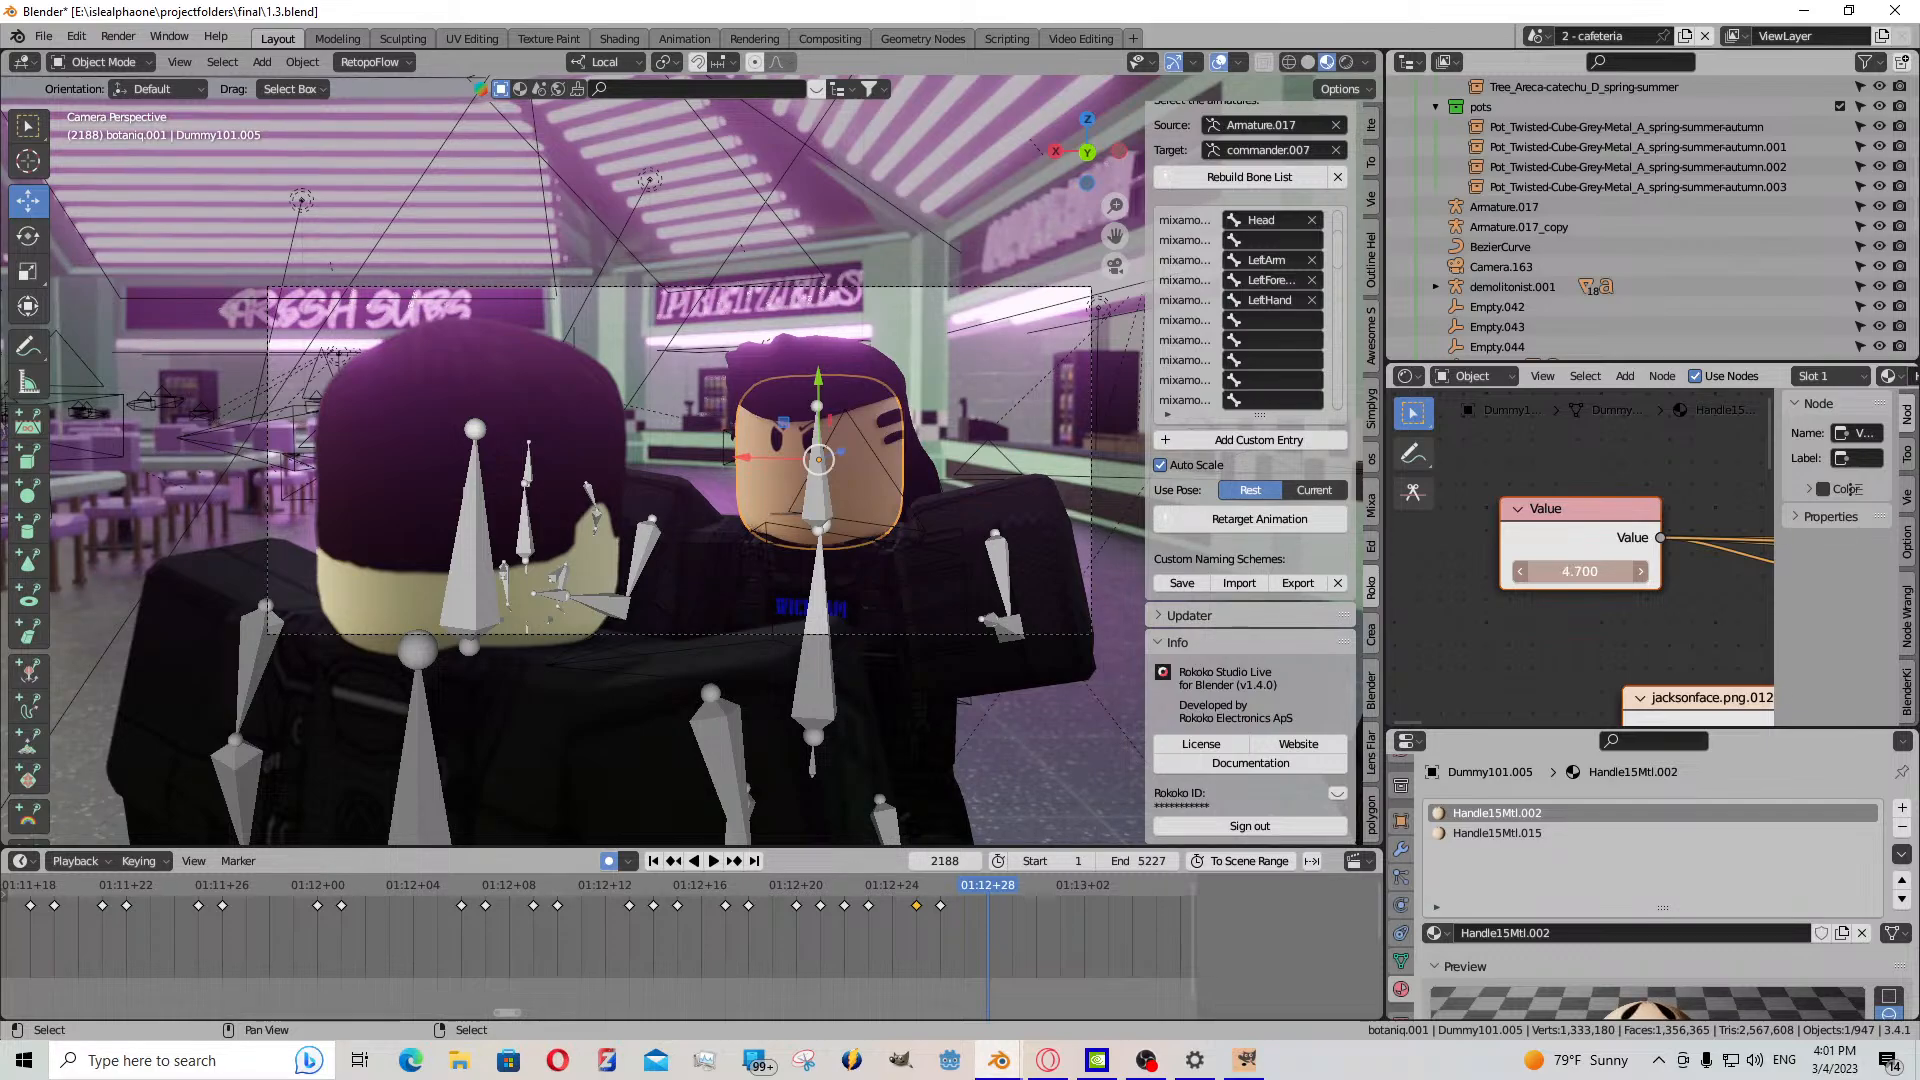
{"action": "left_click_drag", "start_coordinate": [1120, 887], "coordinate": [963, 920]}
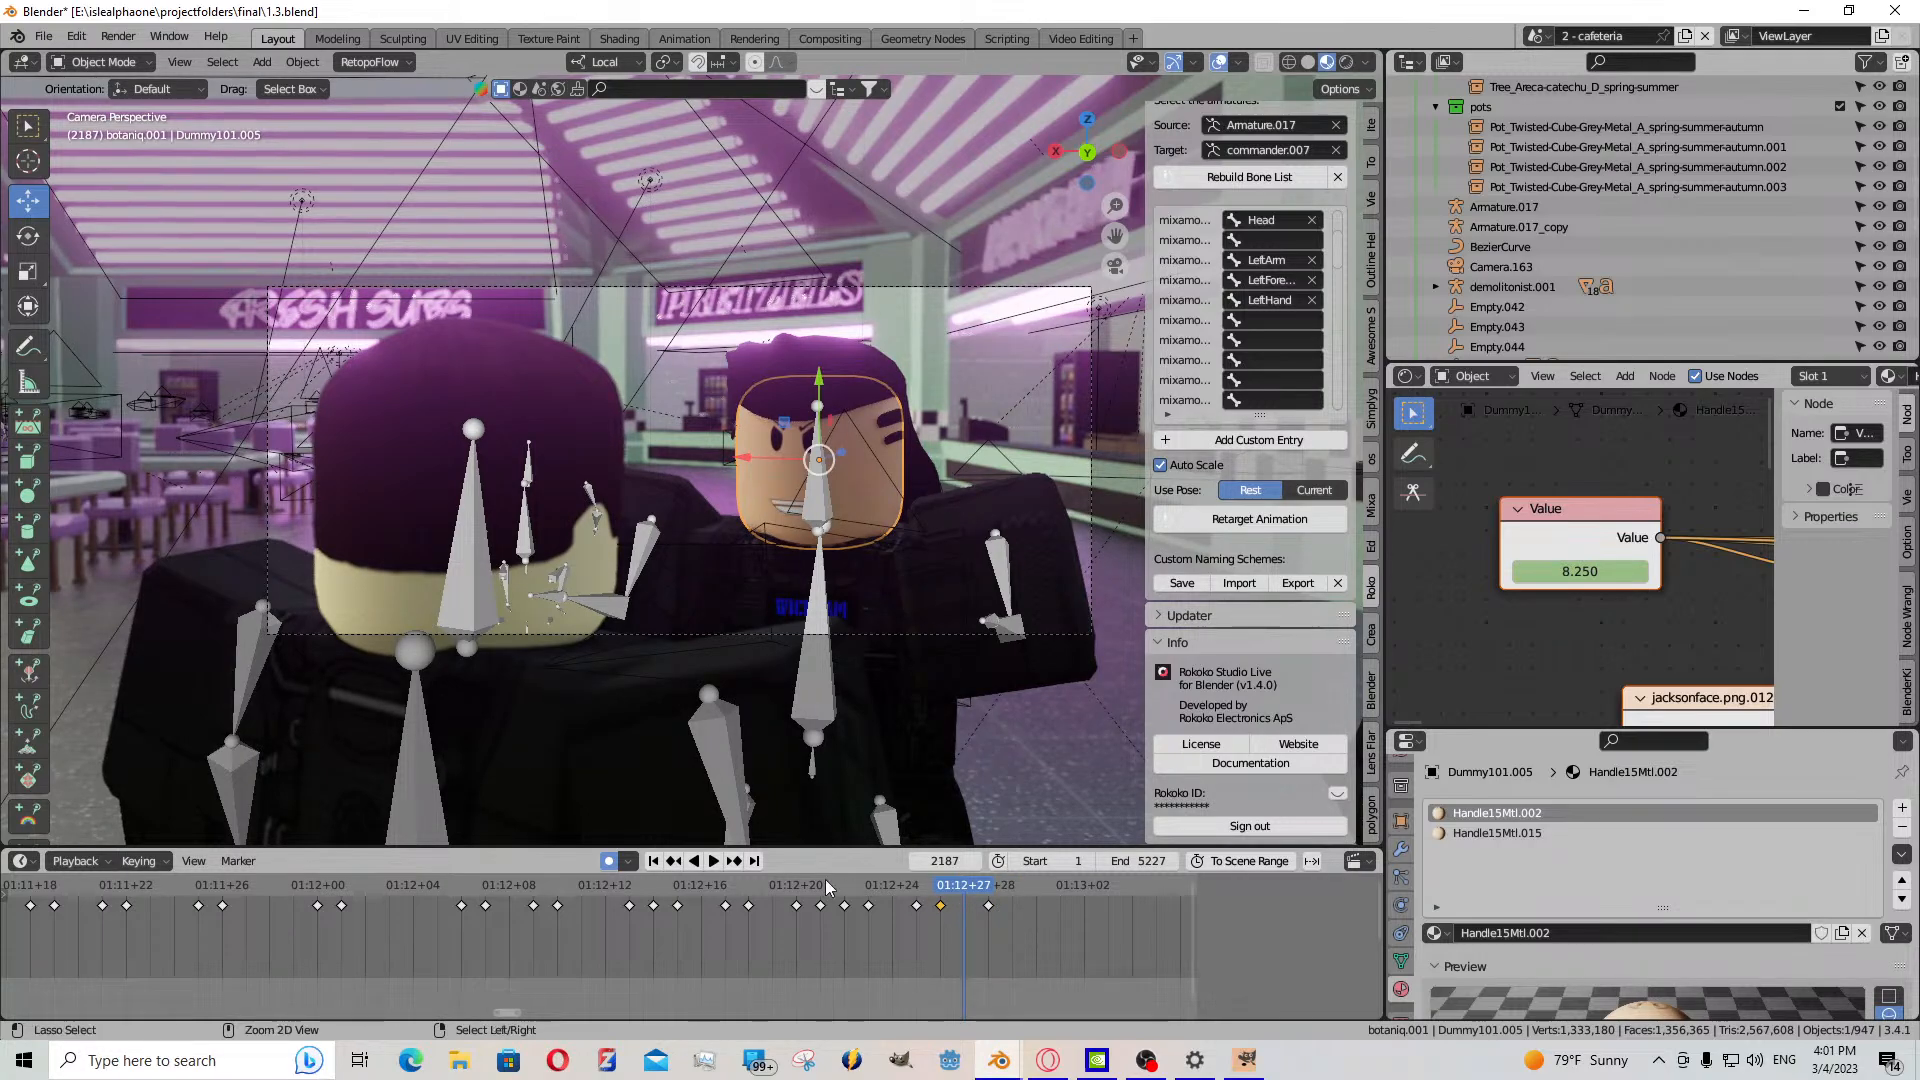
{"action": "key", "text": "ctrl+v"}
- Replay the talking section from its earlier keyframes up to about frame 2190 to check the mouth timing
{"action": "key", "text": "space"}
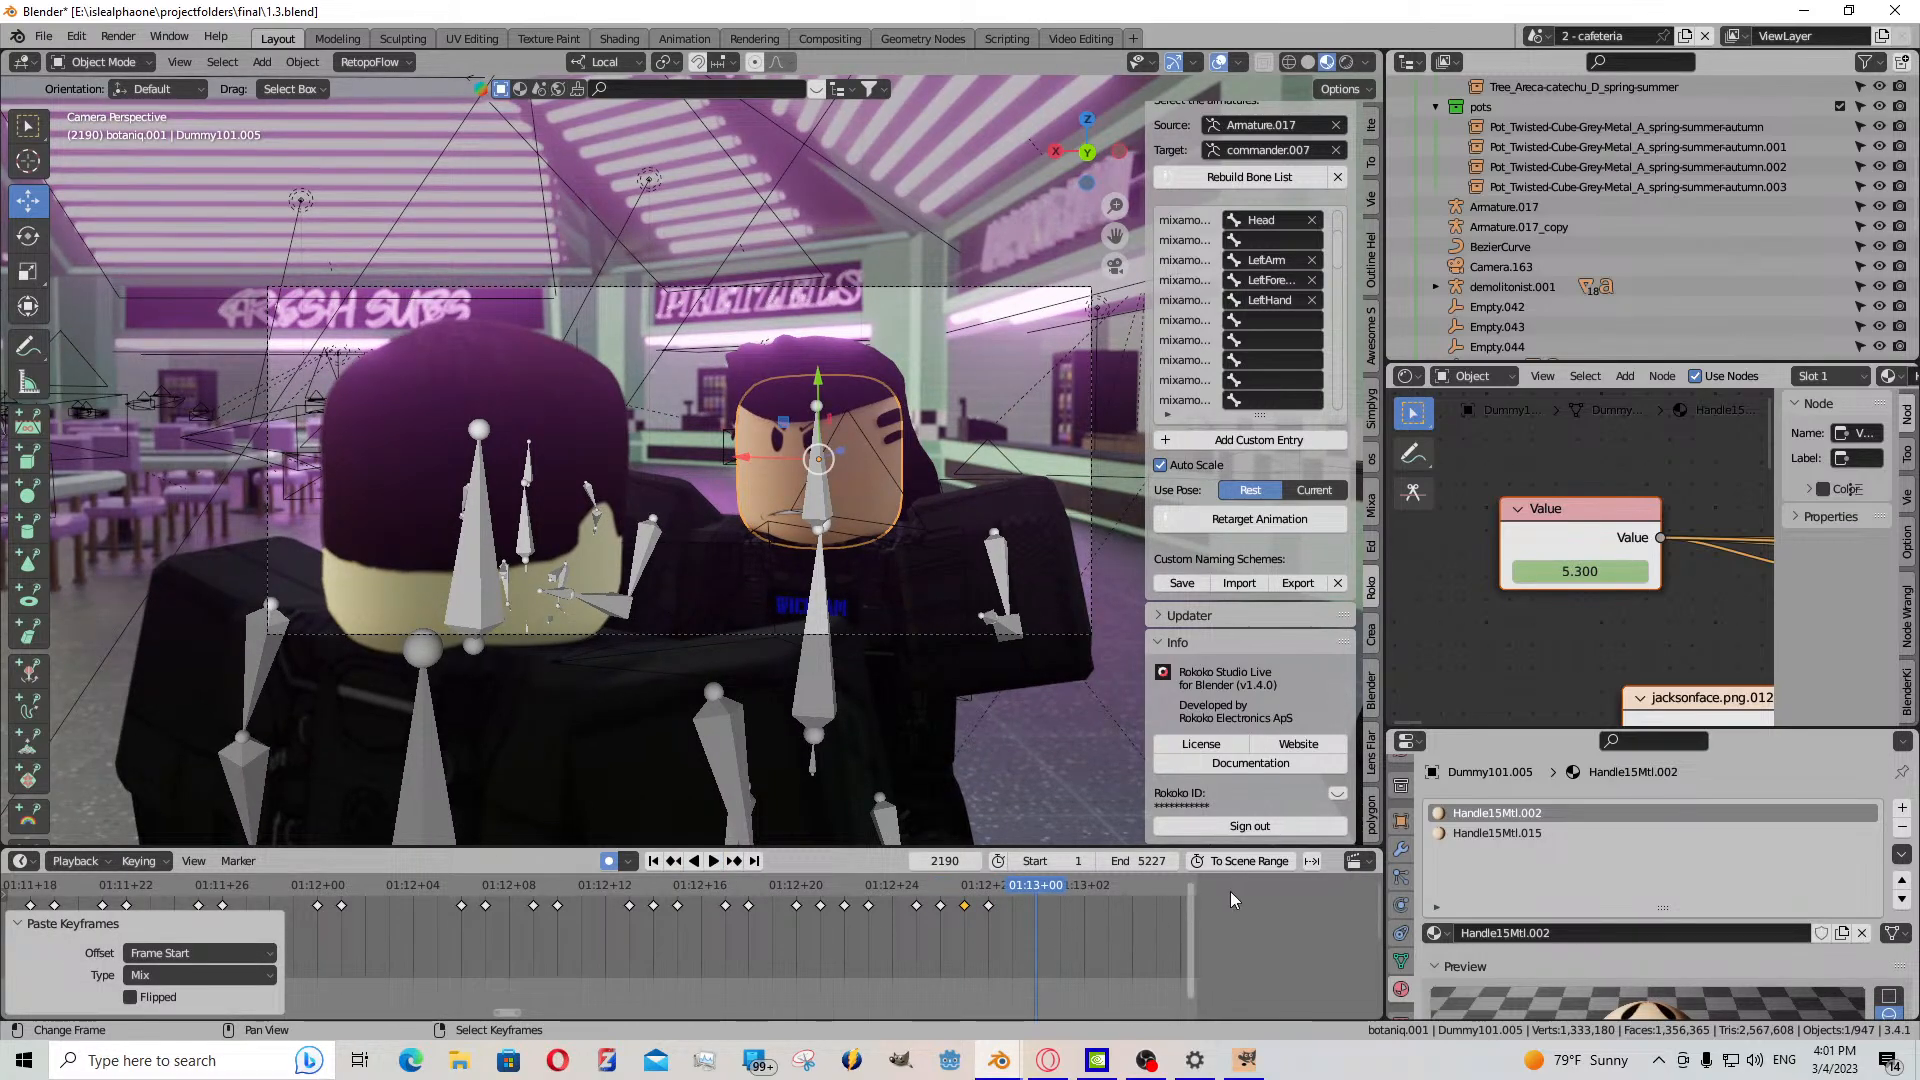
{"action": "scroll", "coordinate": [640, 932], "scroll_direction": "down", "scroll_amount": 18}
{"action": "middle_click_drag", "start_coordinate": [316, 914], "coordinate": [463, 909]}
{"action": "left_click", "coordinate": [460, 908]}
{"action": "key", "text": "space"}
{"action": "scroll", "coordinate": [498, 914], "scroll_direction": "down", "scroll_amount": 5}
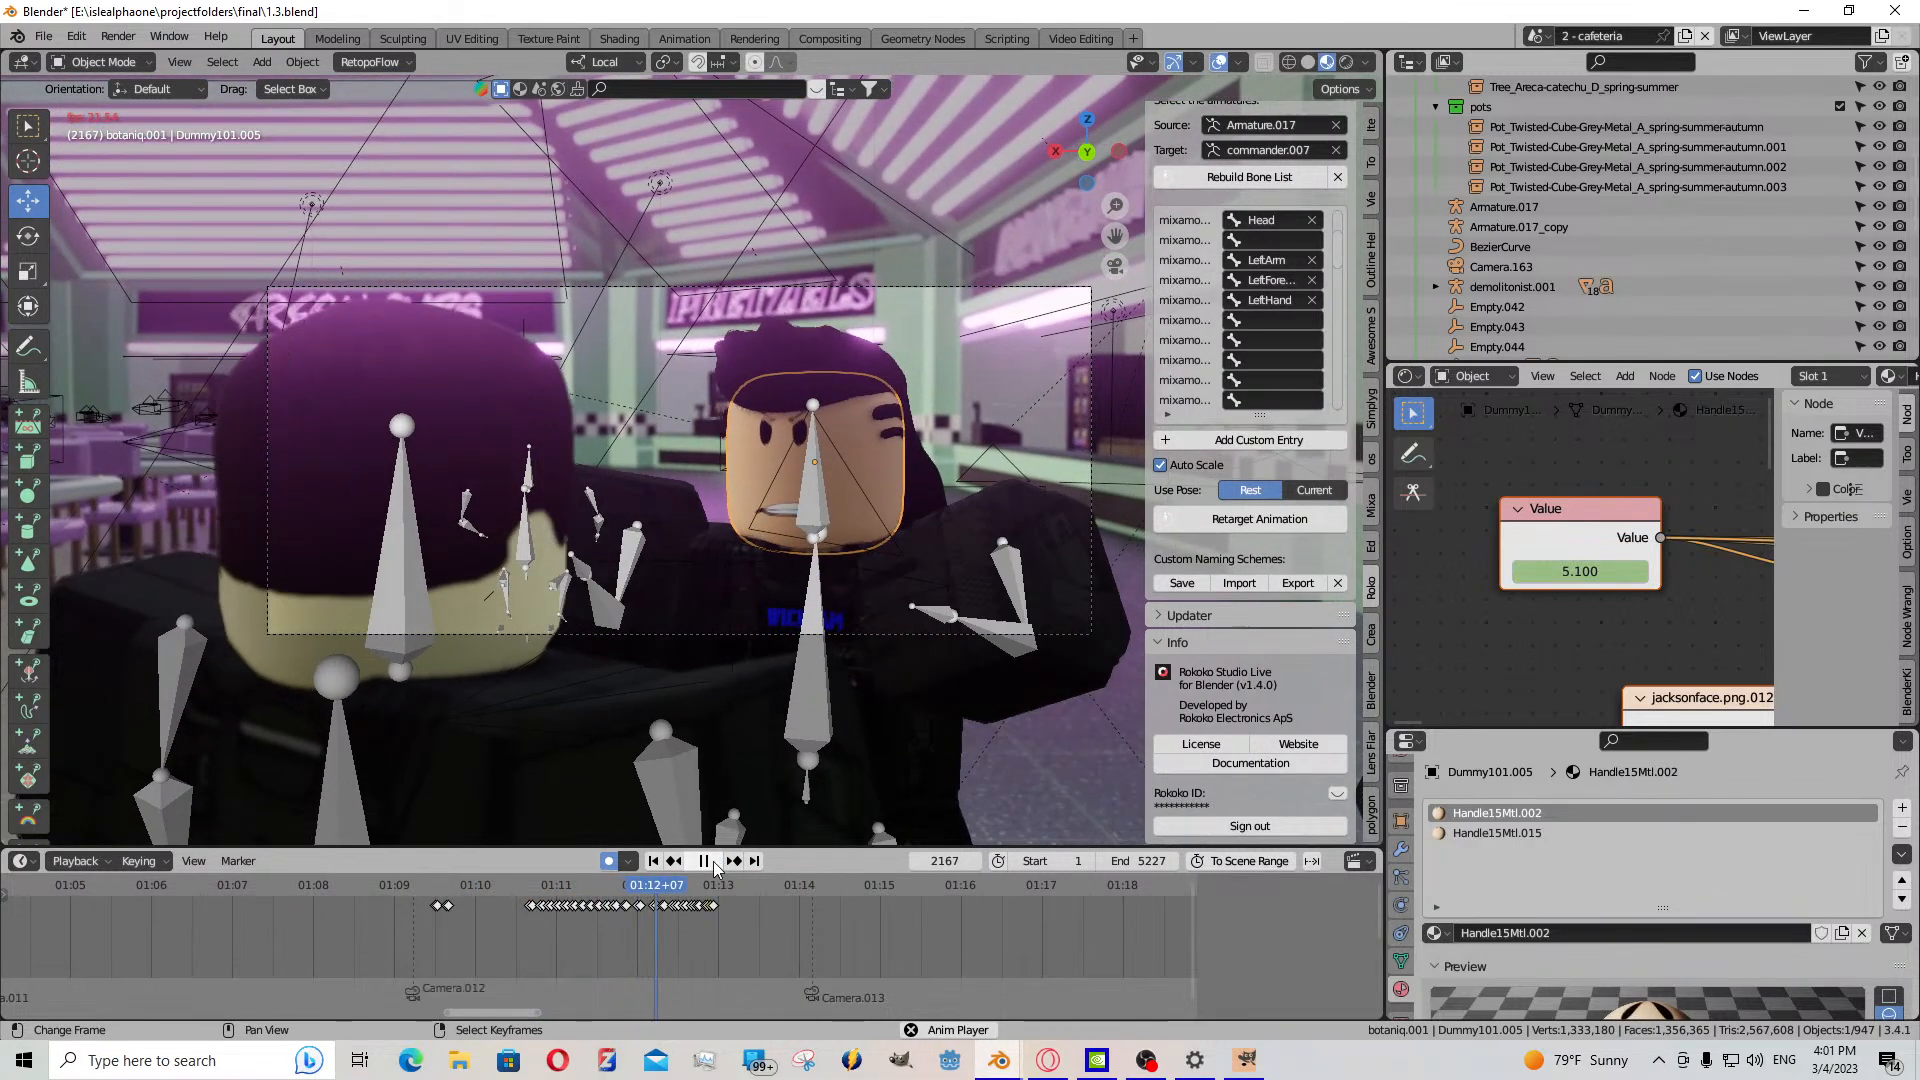
{"action": "key", "text": "space"}
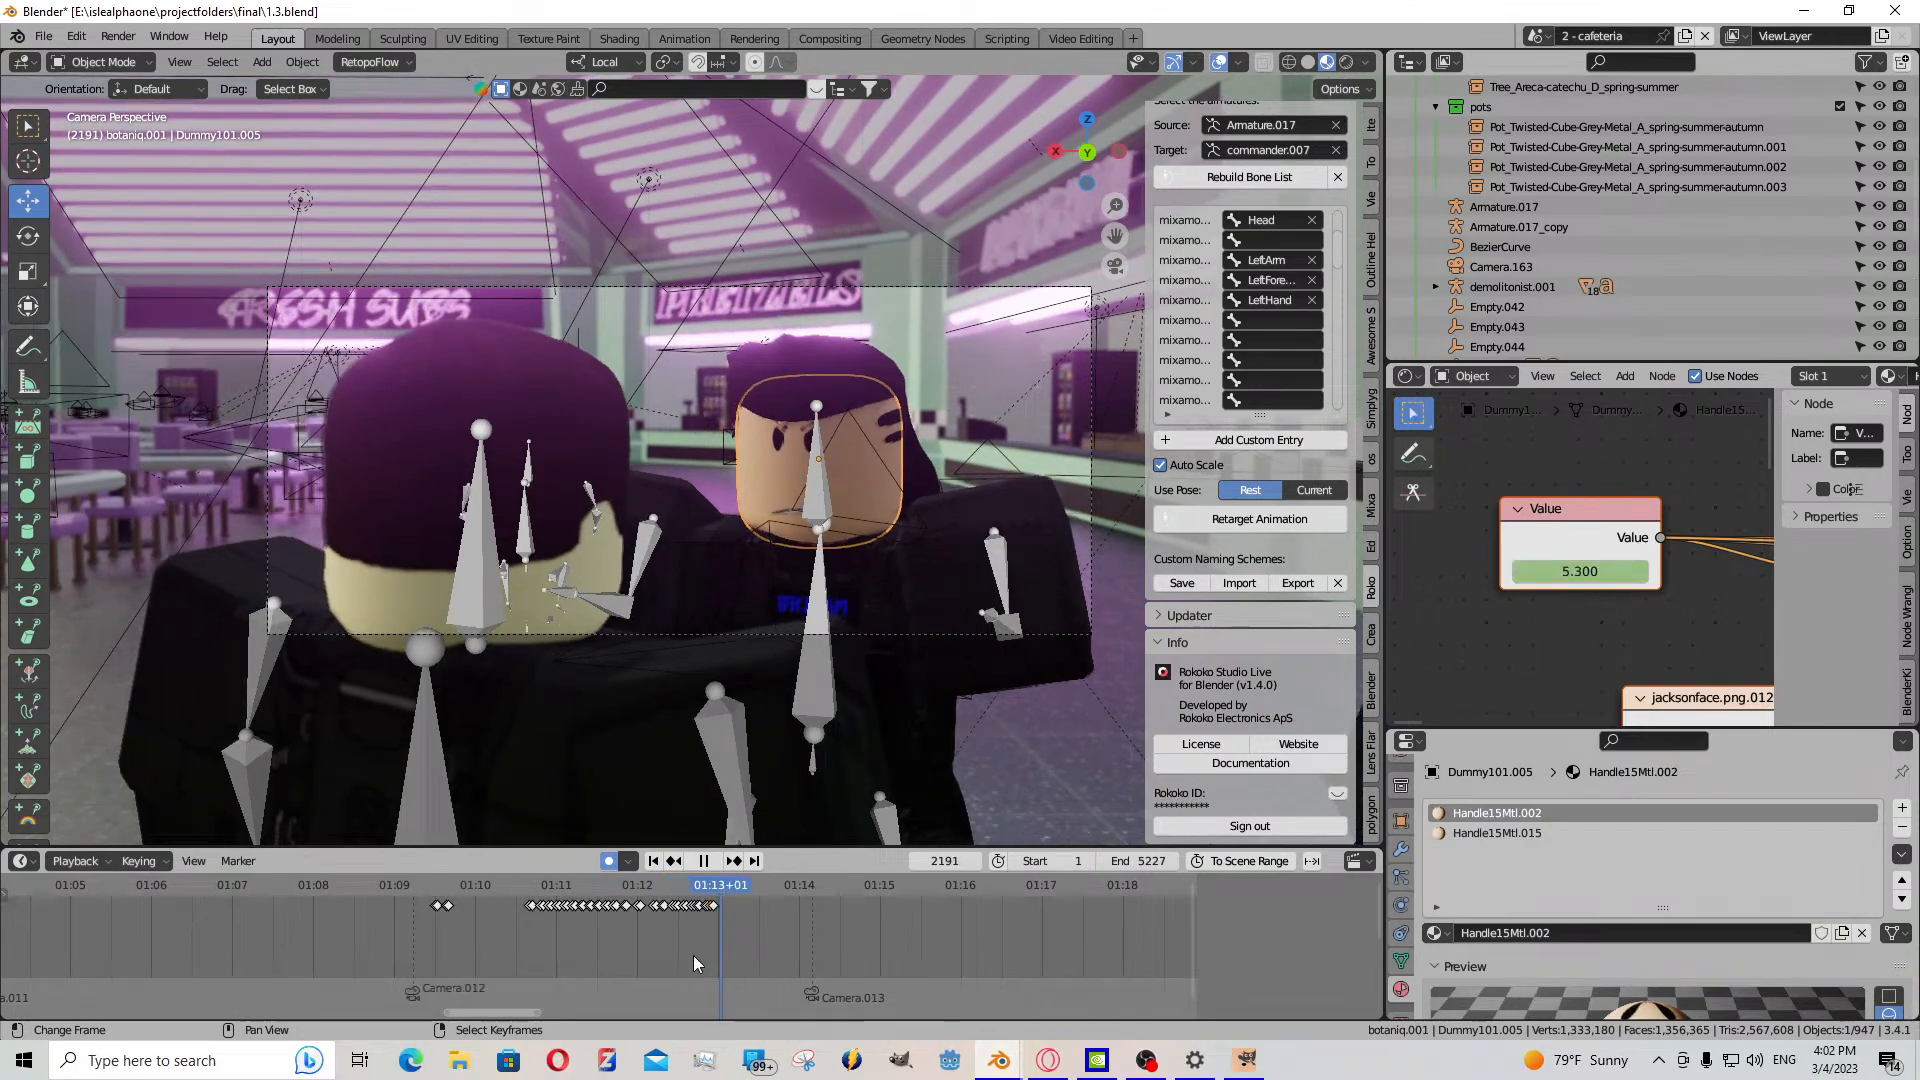
{"action": "key", "text": "space"}
{"action": "scroll", "coordinate": [752, 924], "scroll_direction": "up", "scroll_amount": 2}
{"action": "scroll", "coordinate": [752, 925], "scroll_direction": "up", "scroll_amount": 3}
{"action": "key", "text": "space"}
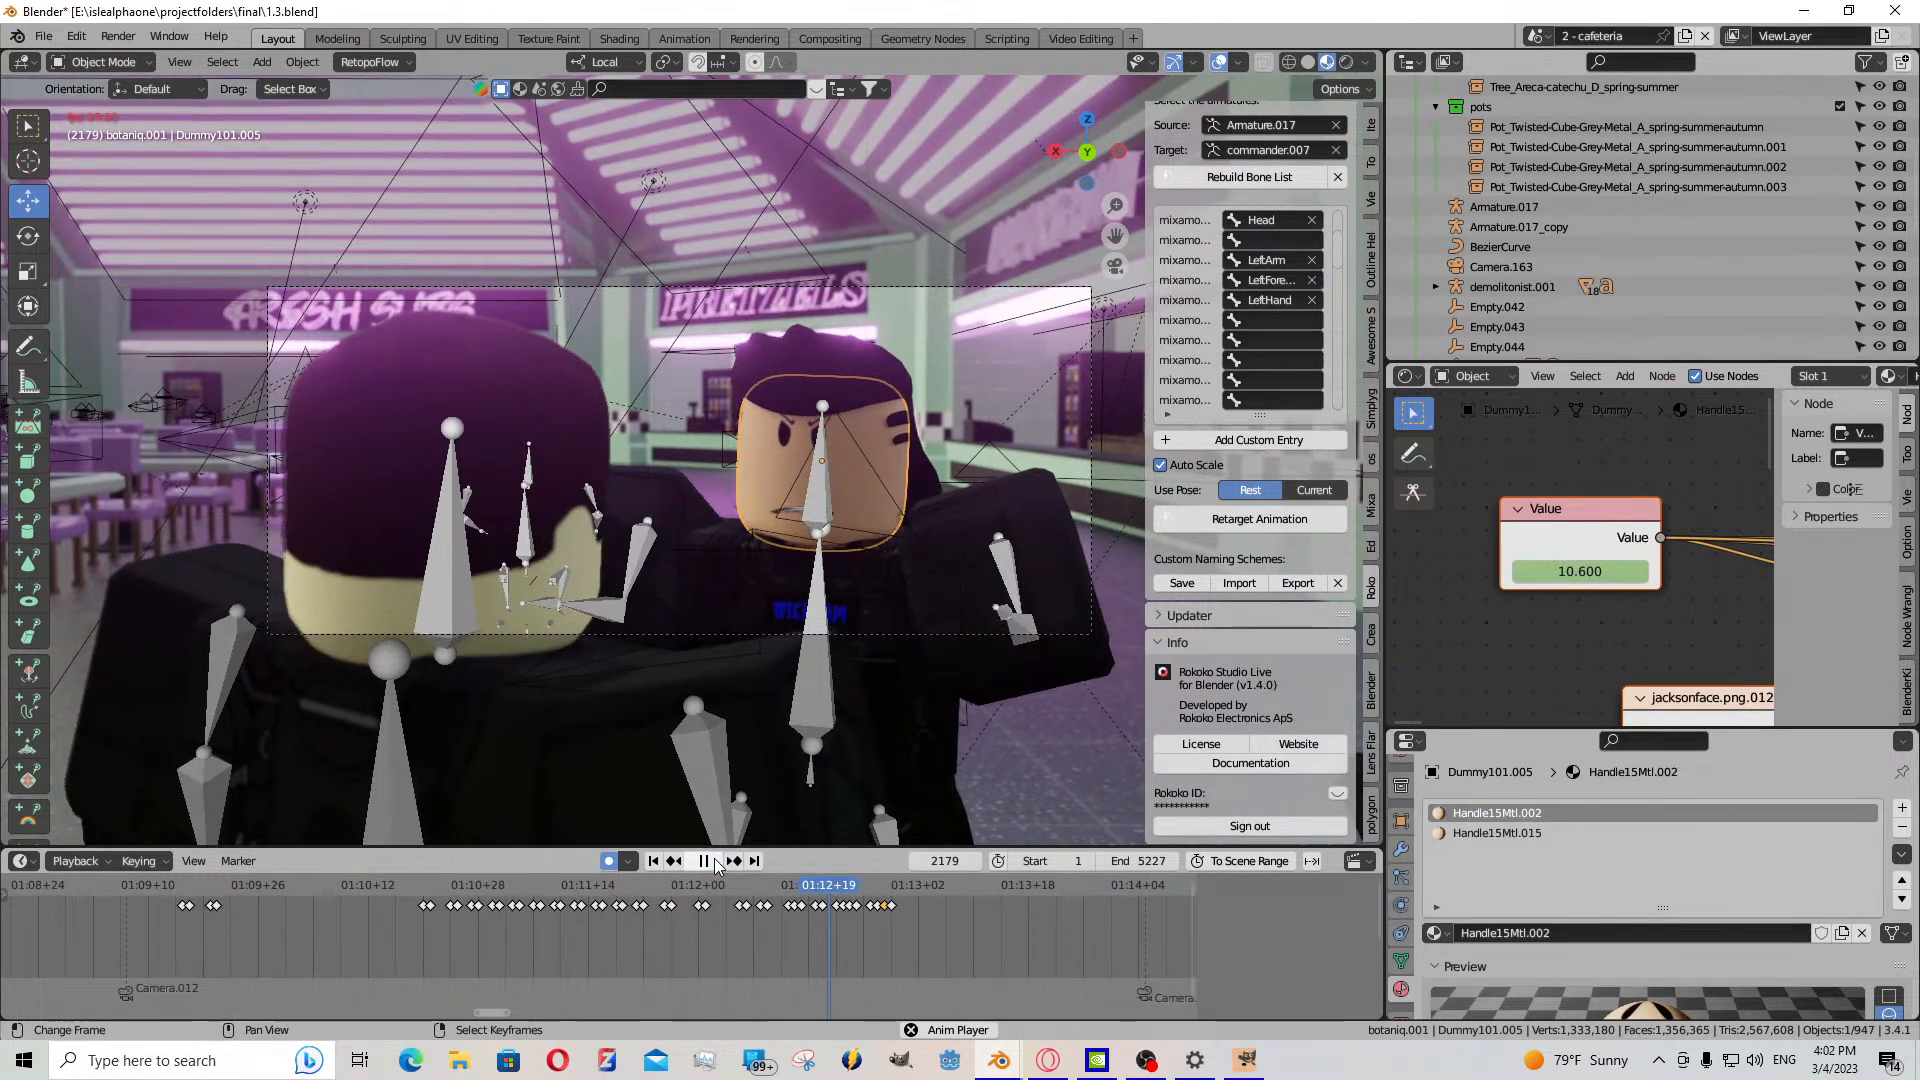
{"action": "key", "text": "space"}
- Keyframe the Value node at 5.300 on frame 2190 and at 11.100 on frame 2191
{"action": "left_click_drag", "start_coordinate": [860, 943], "coordinate": [908, 940]}
{"action": "scroll", "coordinate": [698, 946], "scroll_direction": "up", "scroll_amount": 4}
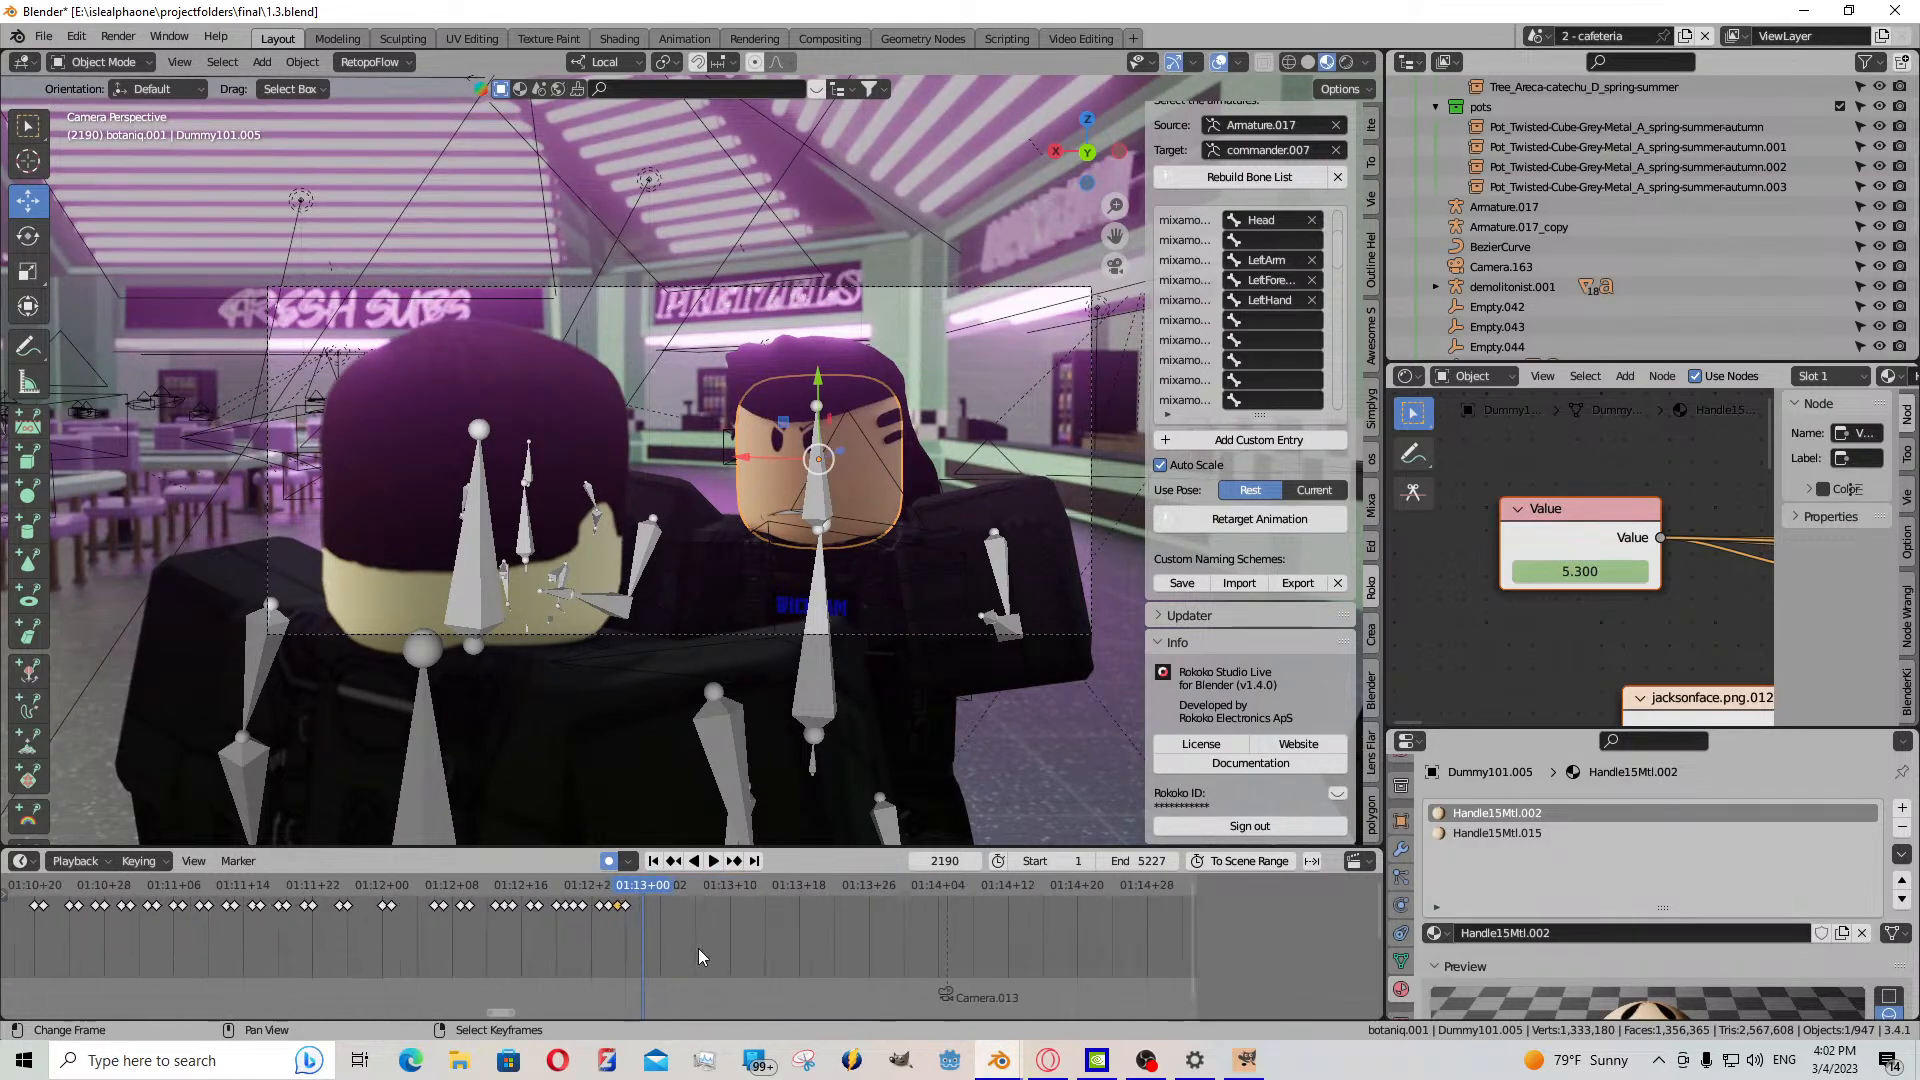
{"action": "key", "text": "i"}
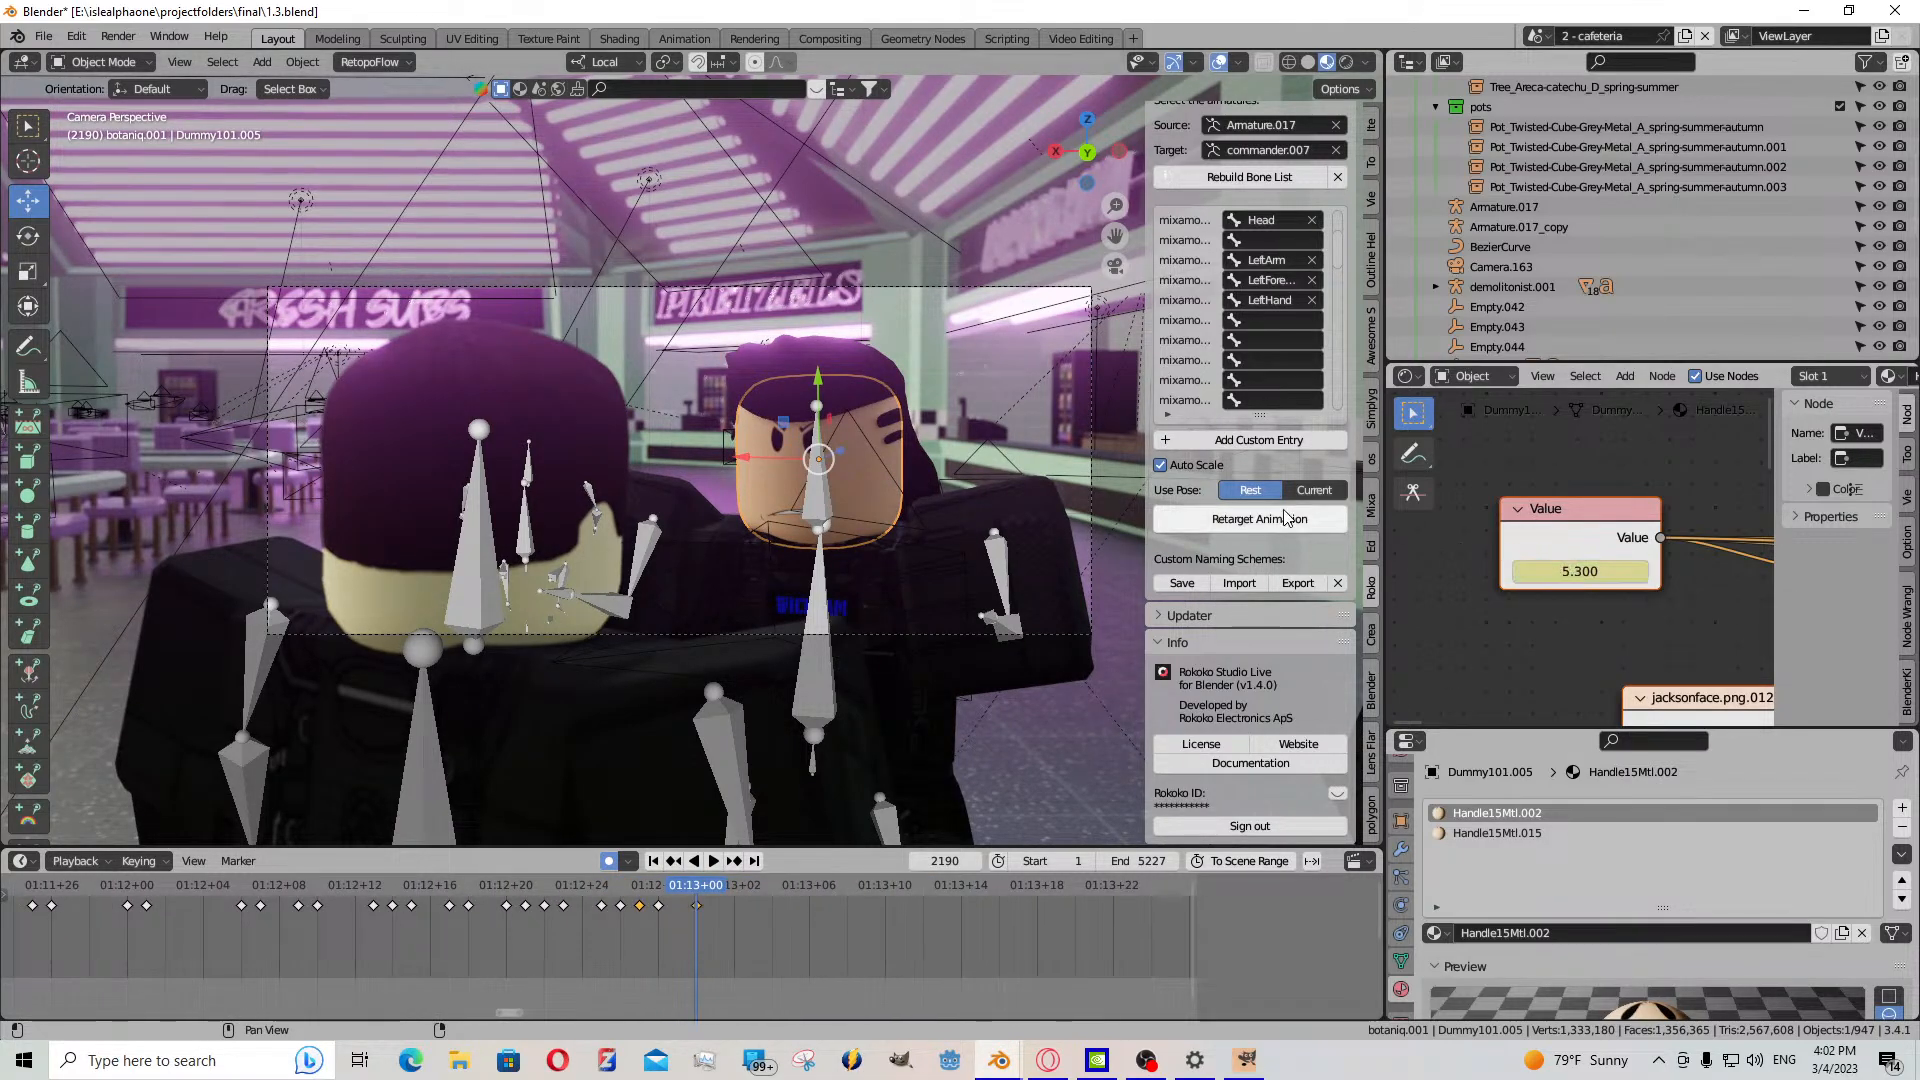
{"action": "key", "text": "Right"}
{"action": "mouse_move", "coordinate": [1615, 573]}
{"action": "left_mouse_down"}
{"action": "mouse_move", "coordinate": [1645, 573]}
{"action": "mouse_move", "coordinate": [1585, 571]}
{"action": "left_mouse_up"}
- Keyframe the Value node at 1.100 on frame 2195 and copy the 11.100 keyframe from frame 2191 to frame 2194
{"action": "left_click_drag", "start_coordinate": [716, 885], "coordinate": [790, 885]}
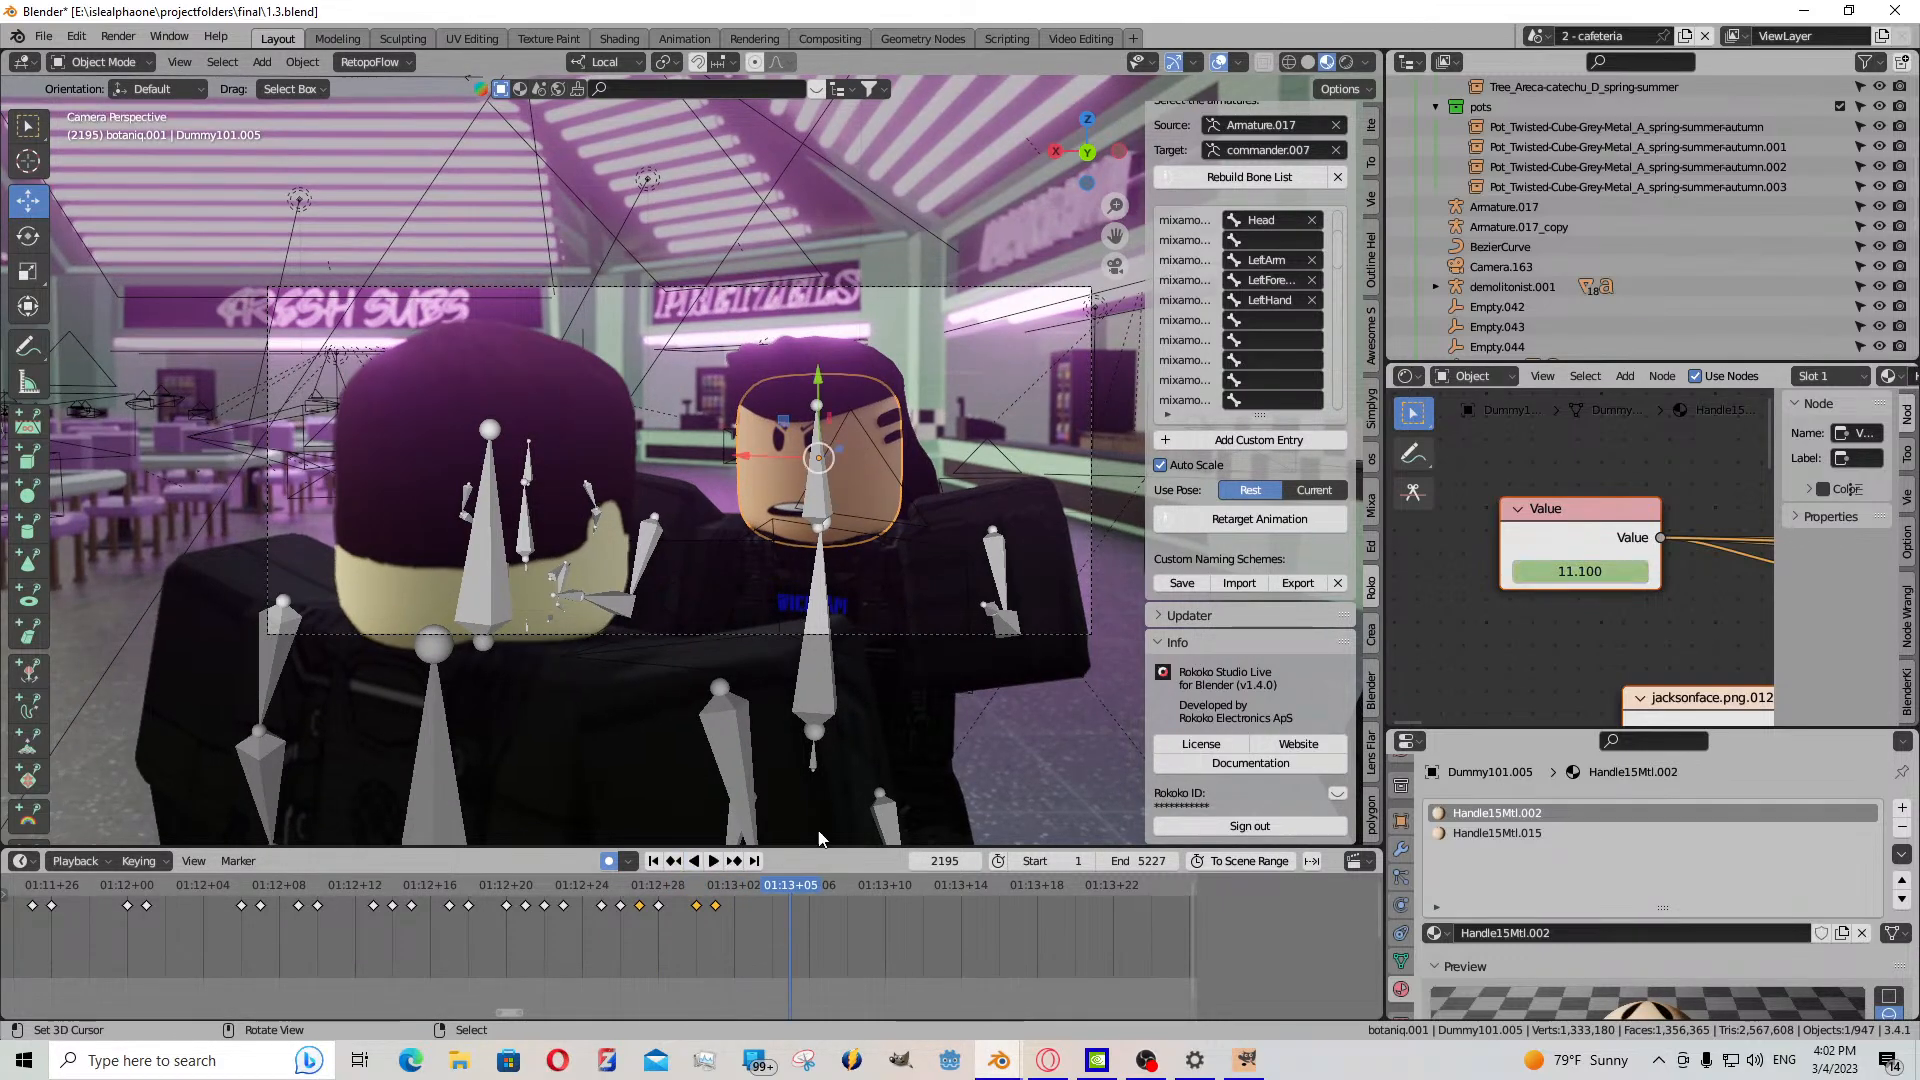
{"action": "left_click_drag", "start_coordinate": [1584, 571], "coordinate": [1490, 571]}
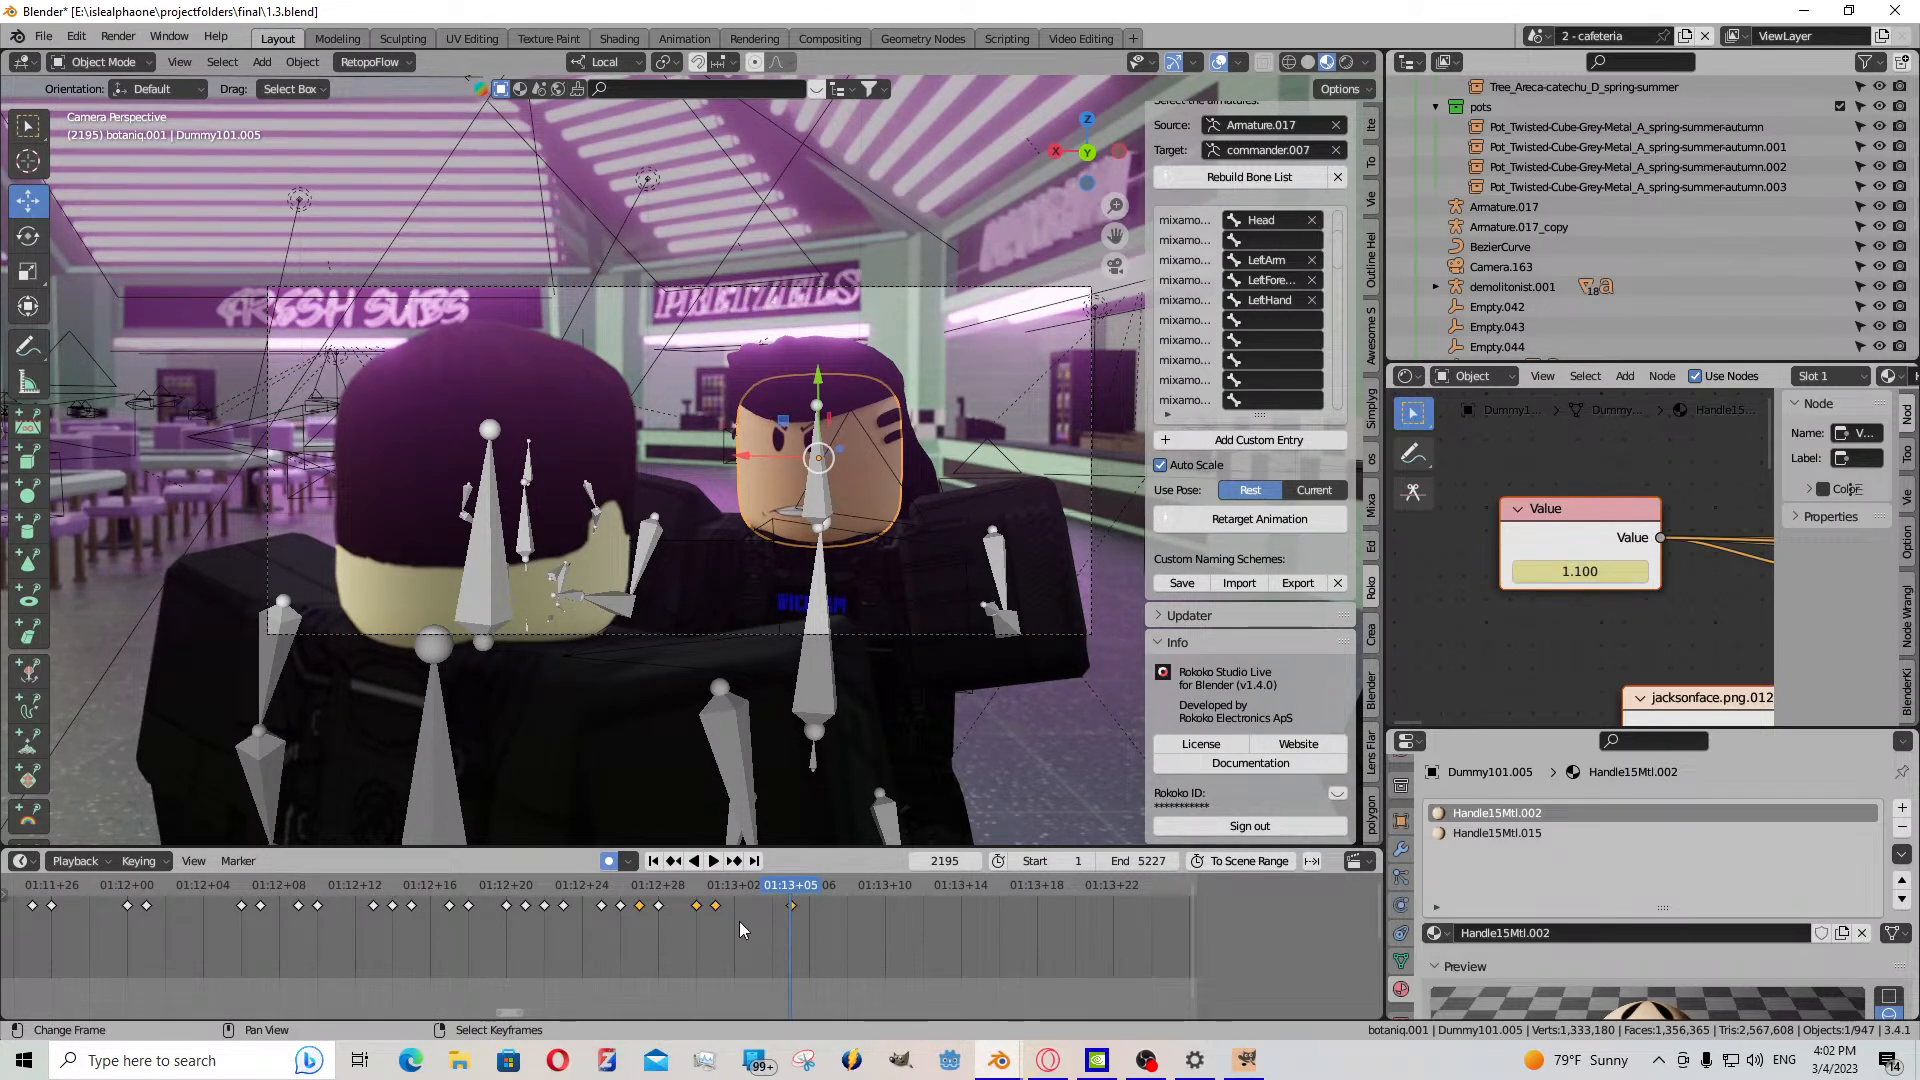
{"action": "key", "text": "Left"}
{"action": "left_click", "coordinate": [716, 908]}
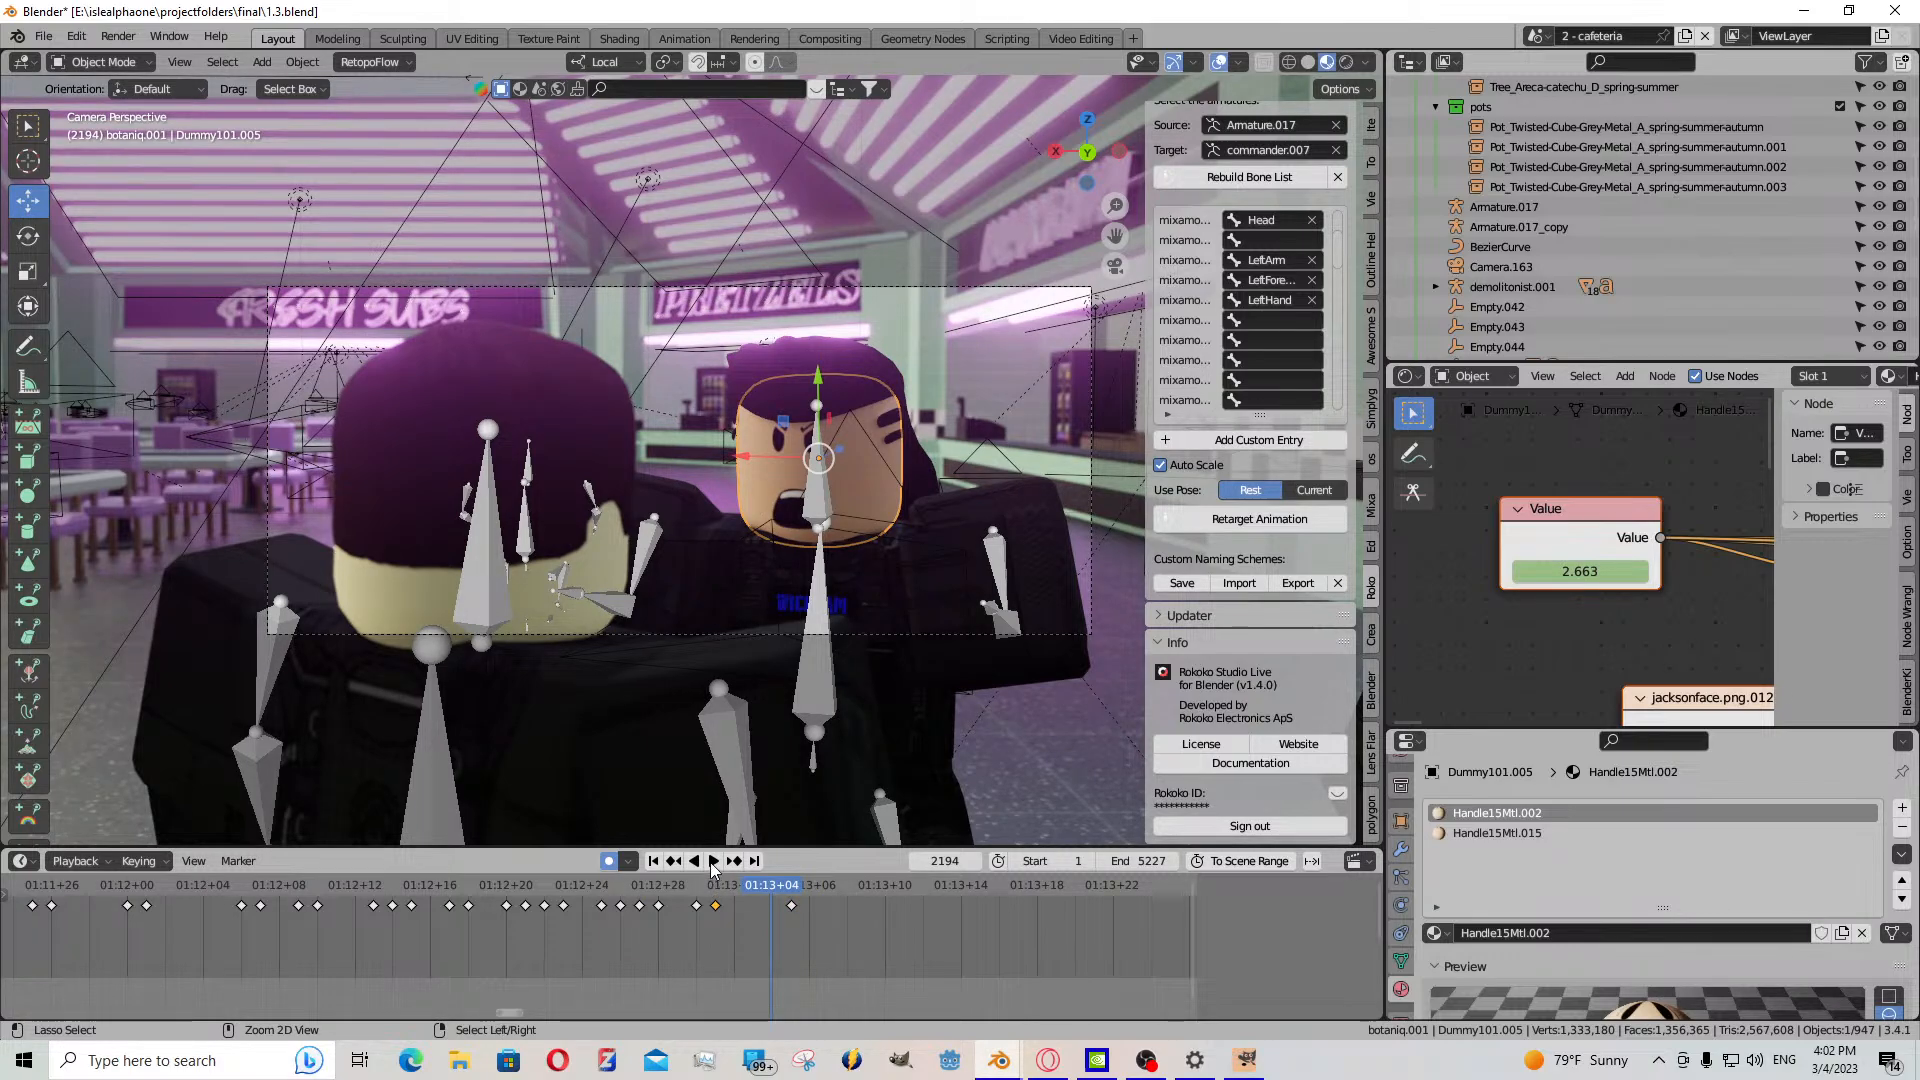
{"action": "key", "text": "ctrl+c"}
{"action": "key", "text": "ctrl+v"}
- Advance to frame 2198 and move the keyframes at frames 2194 and 2195 one frame earlier
{"action": "key", "text": "Right"}
{"action": "key", "text": "Right"}
{"action": "key", "text": "Right"}
{"action": "key", "text": "Right"}
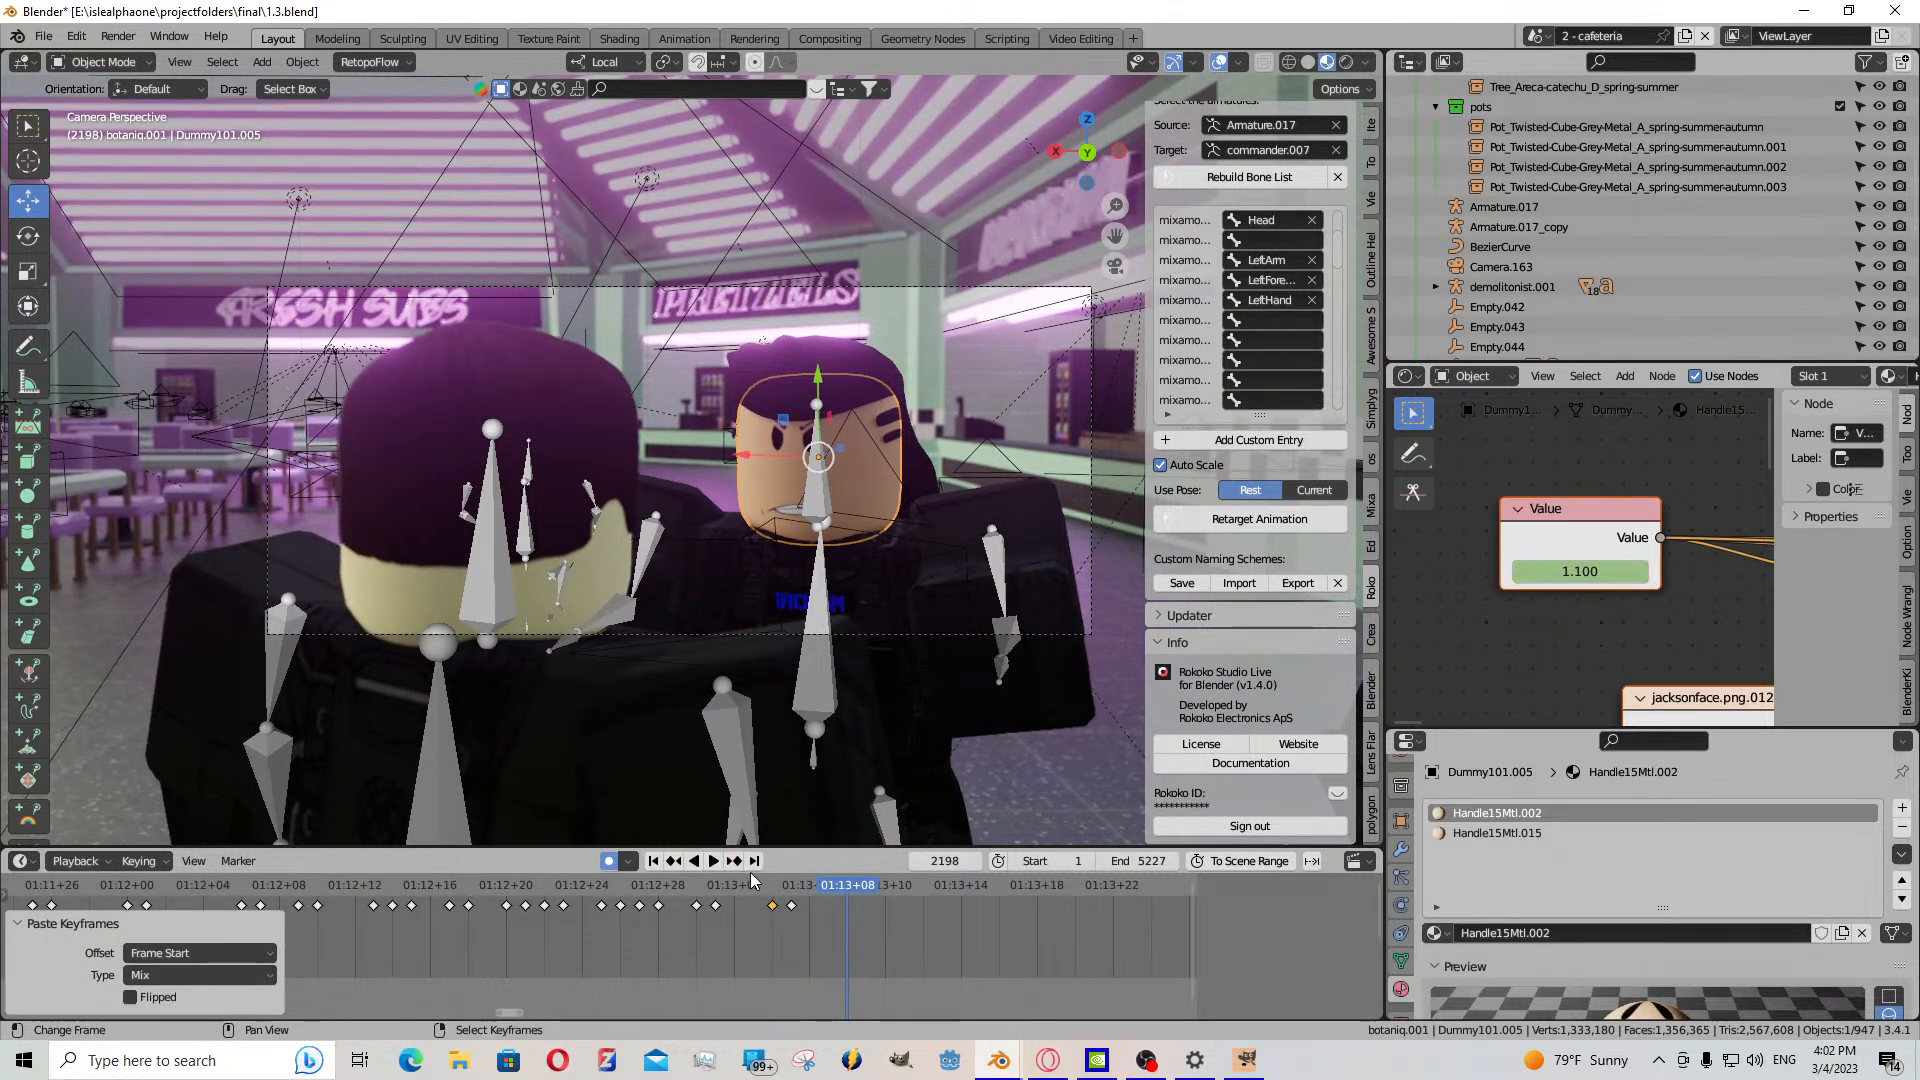
{"action": "left_click", "coordinate": [791, 908]}
{"action": "left_click", "coordinate": [772, 907], "text": "shift"}
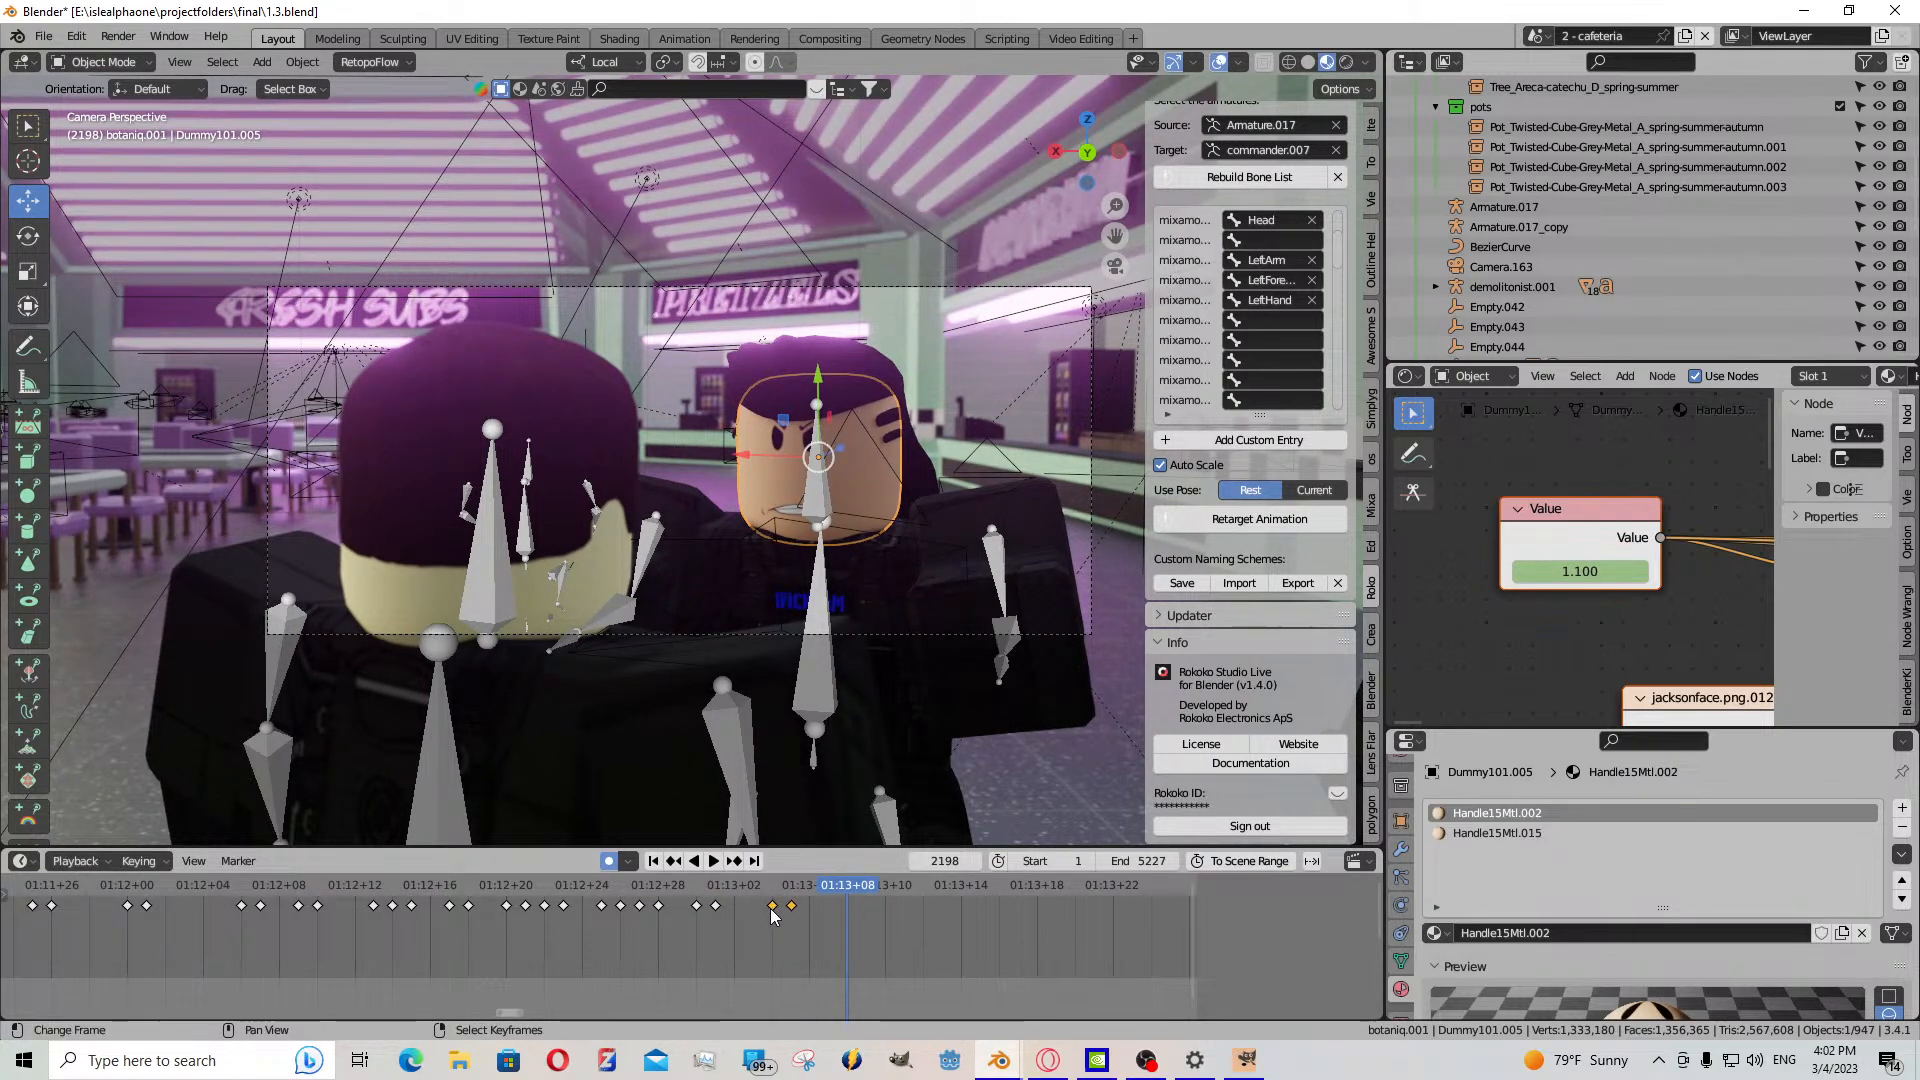
{"action": "mouse_move", "coordinate": [772, 910]}
{"action": "left_mouse_down"}
{"action": "mouse_move", "coordinate": [751, 909]}
{"action": "mouse_move", "coordinate": [869, 925]}
{"action": "mouse_move", "coordinate": [776, 907]}
{"action": "left_mouse_up"}
{"action": "left_click", "coordinate": [752, 908]}
- Keyframe the Value node at 11.100 on frame 2198 and copy the 1.100 keyframe from frame 2194 to frame 2197
{"action": "key", "text": "ctrl+v"}
{"action": "right_click", "coordinate": [775, 906]}
{"action": "key", "text": "ctrl+c"}
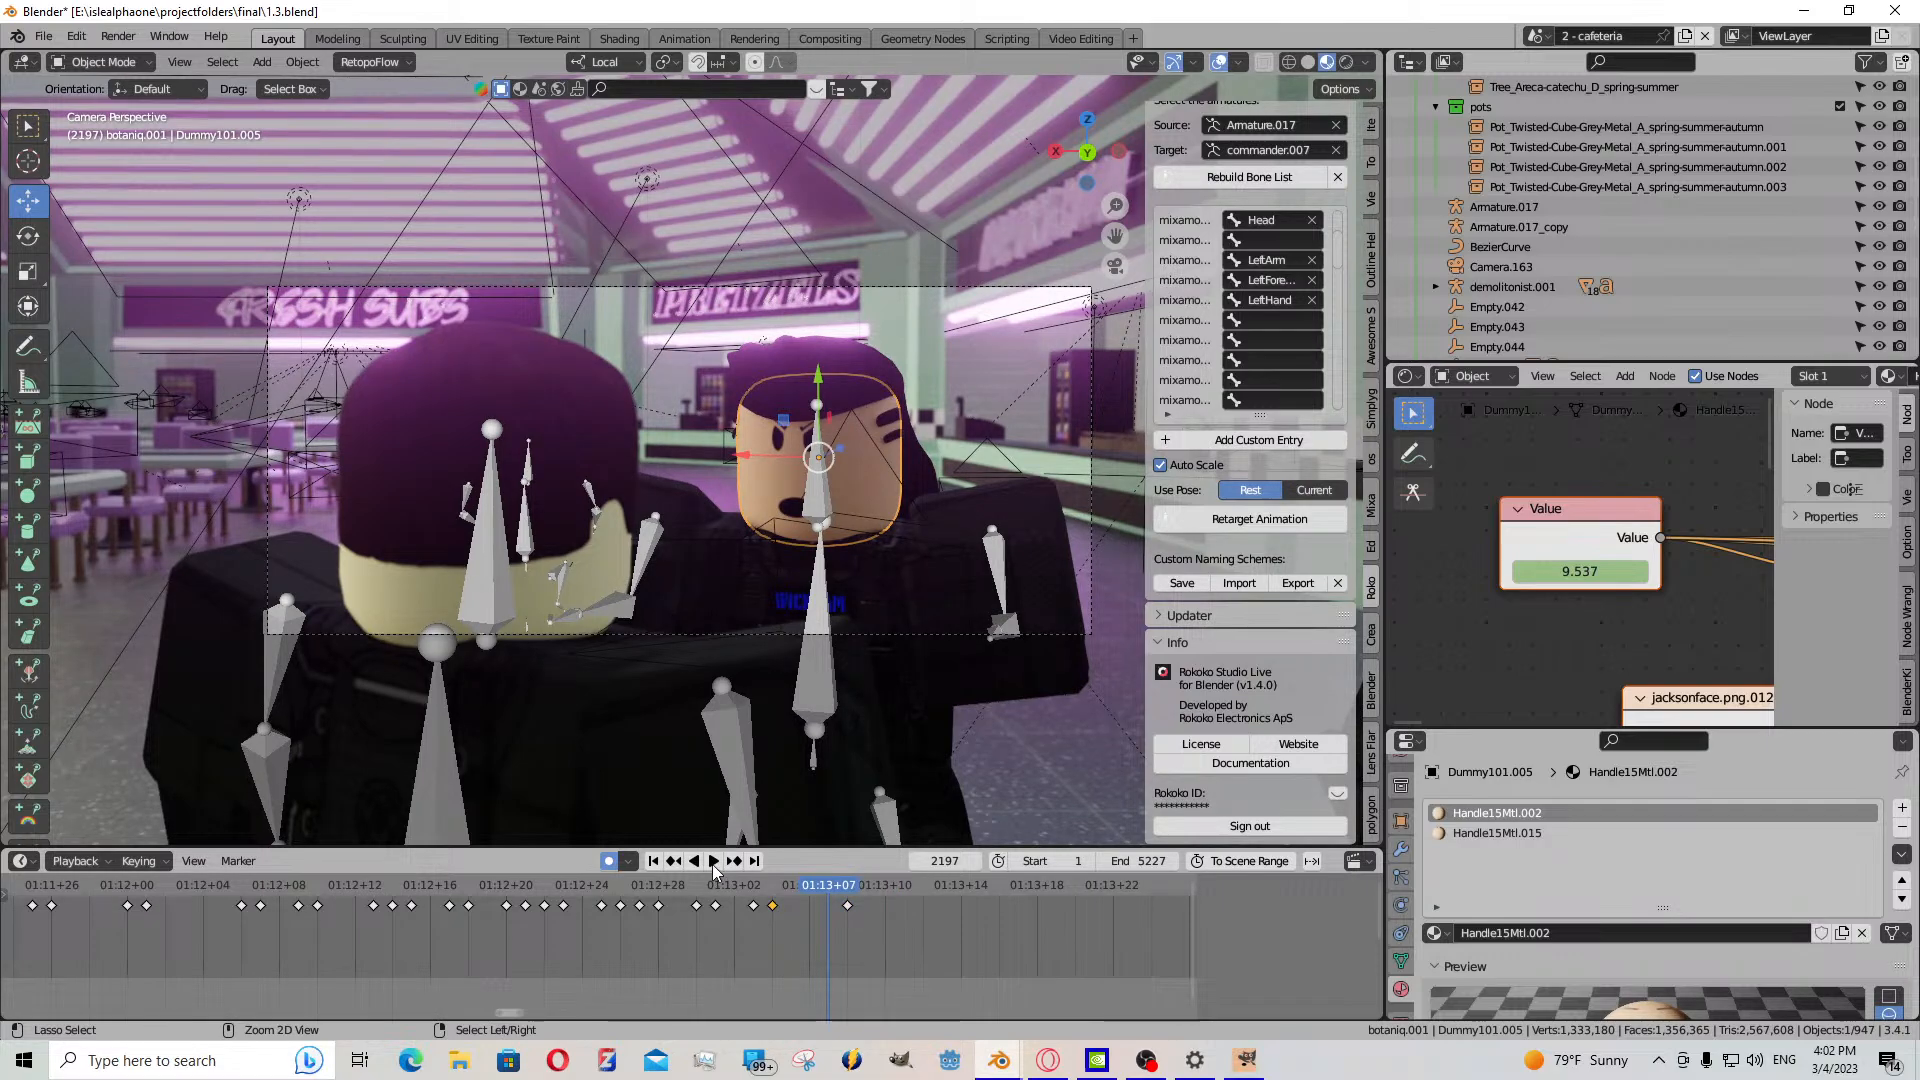
{"action": "key", "text": "ctrl+v"}
- Keyframe the Value node at 0.200 on frame 2202 and copy the 11.100 keyframe from frame 2198 to frame 2201
{"action": "left_click", "coordinate": [713, 862]}
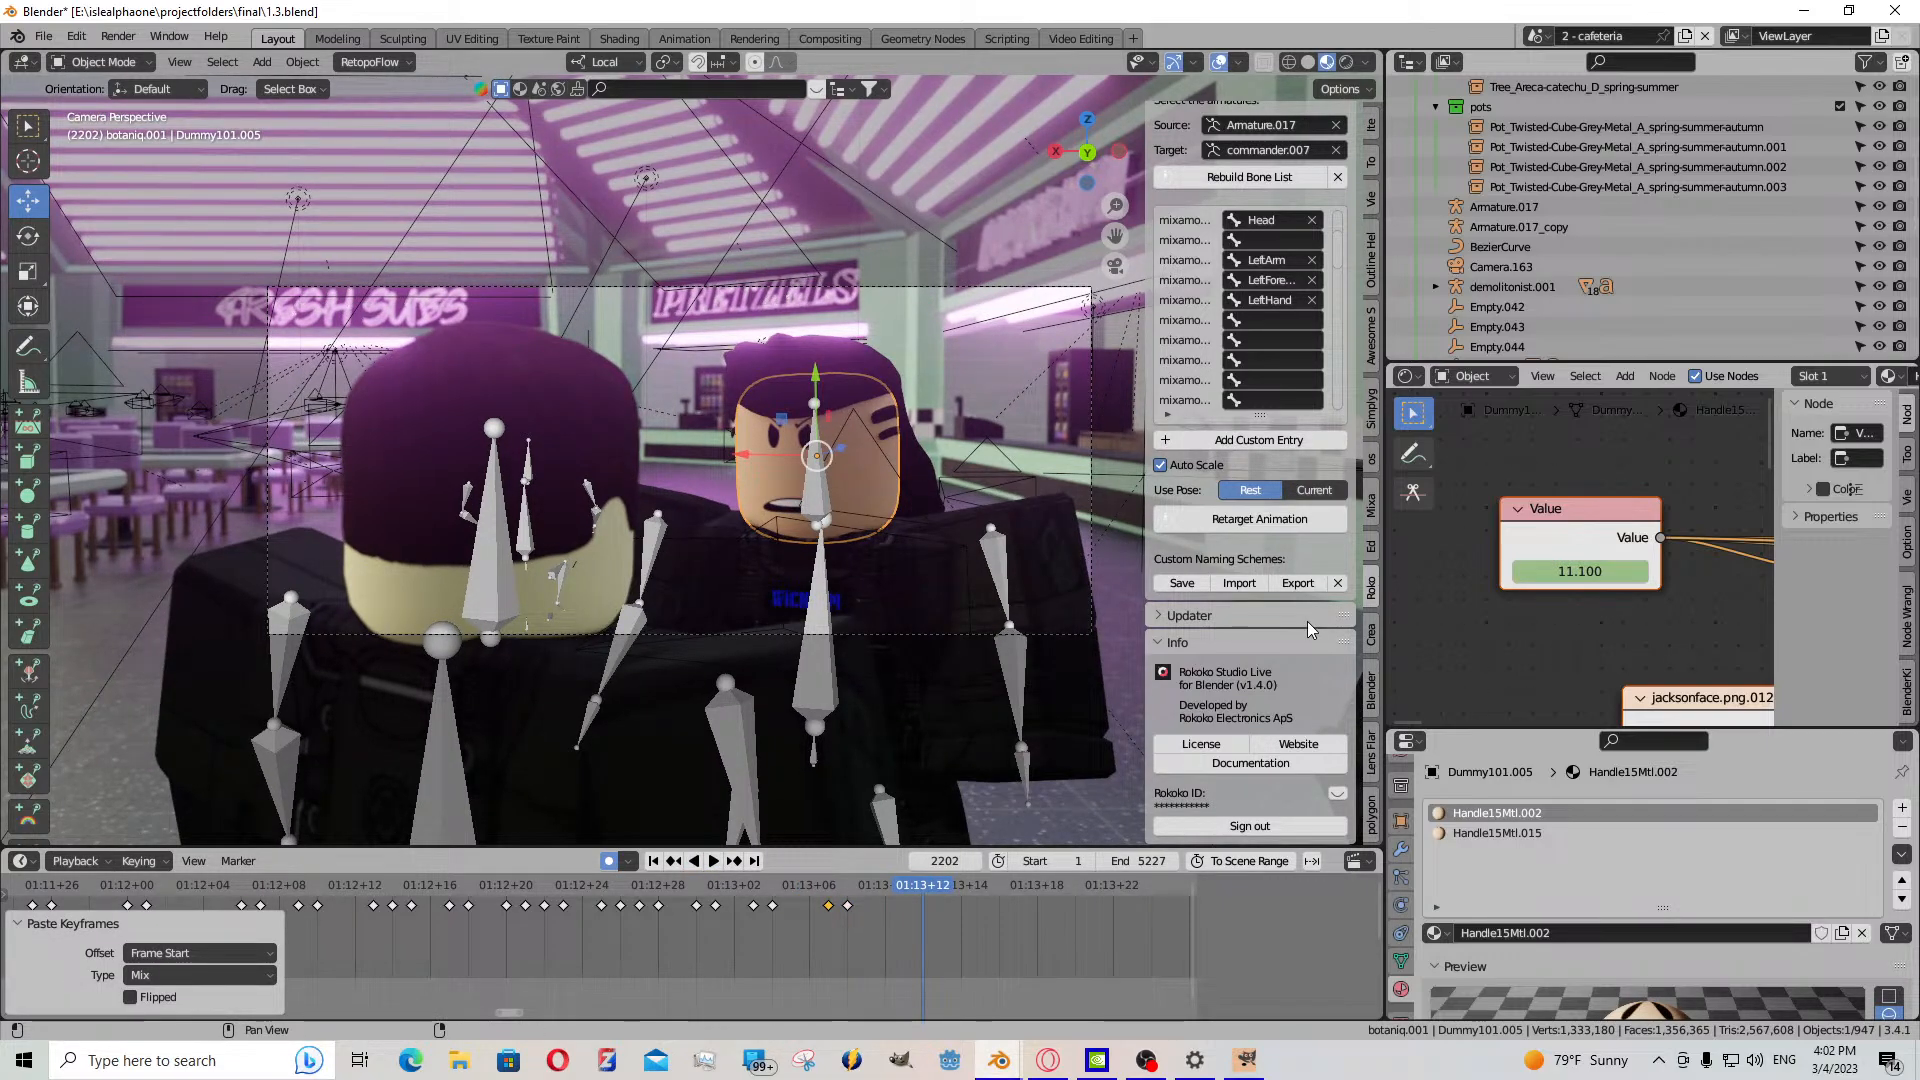
{"action": "left_click_drag", "start_coordinate": [1572, 571], "coordinate": [1494, 571]}
{"action": "key", "text": "i"}
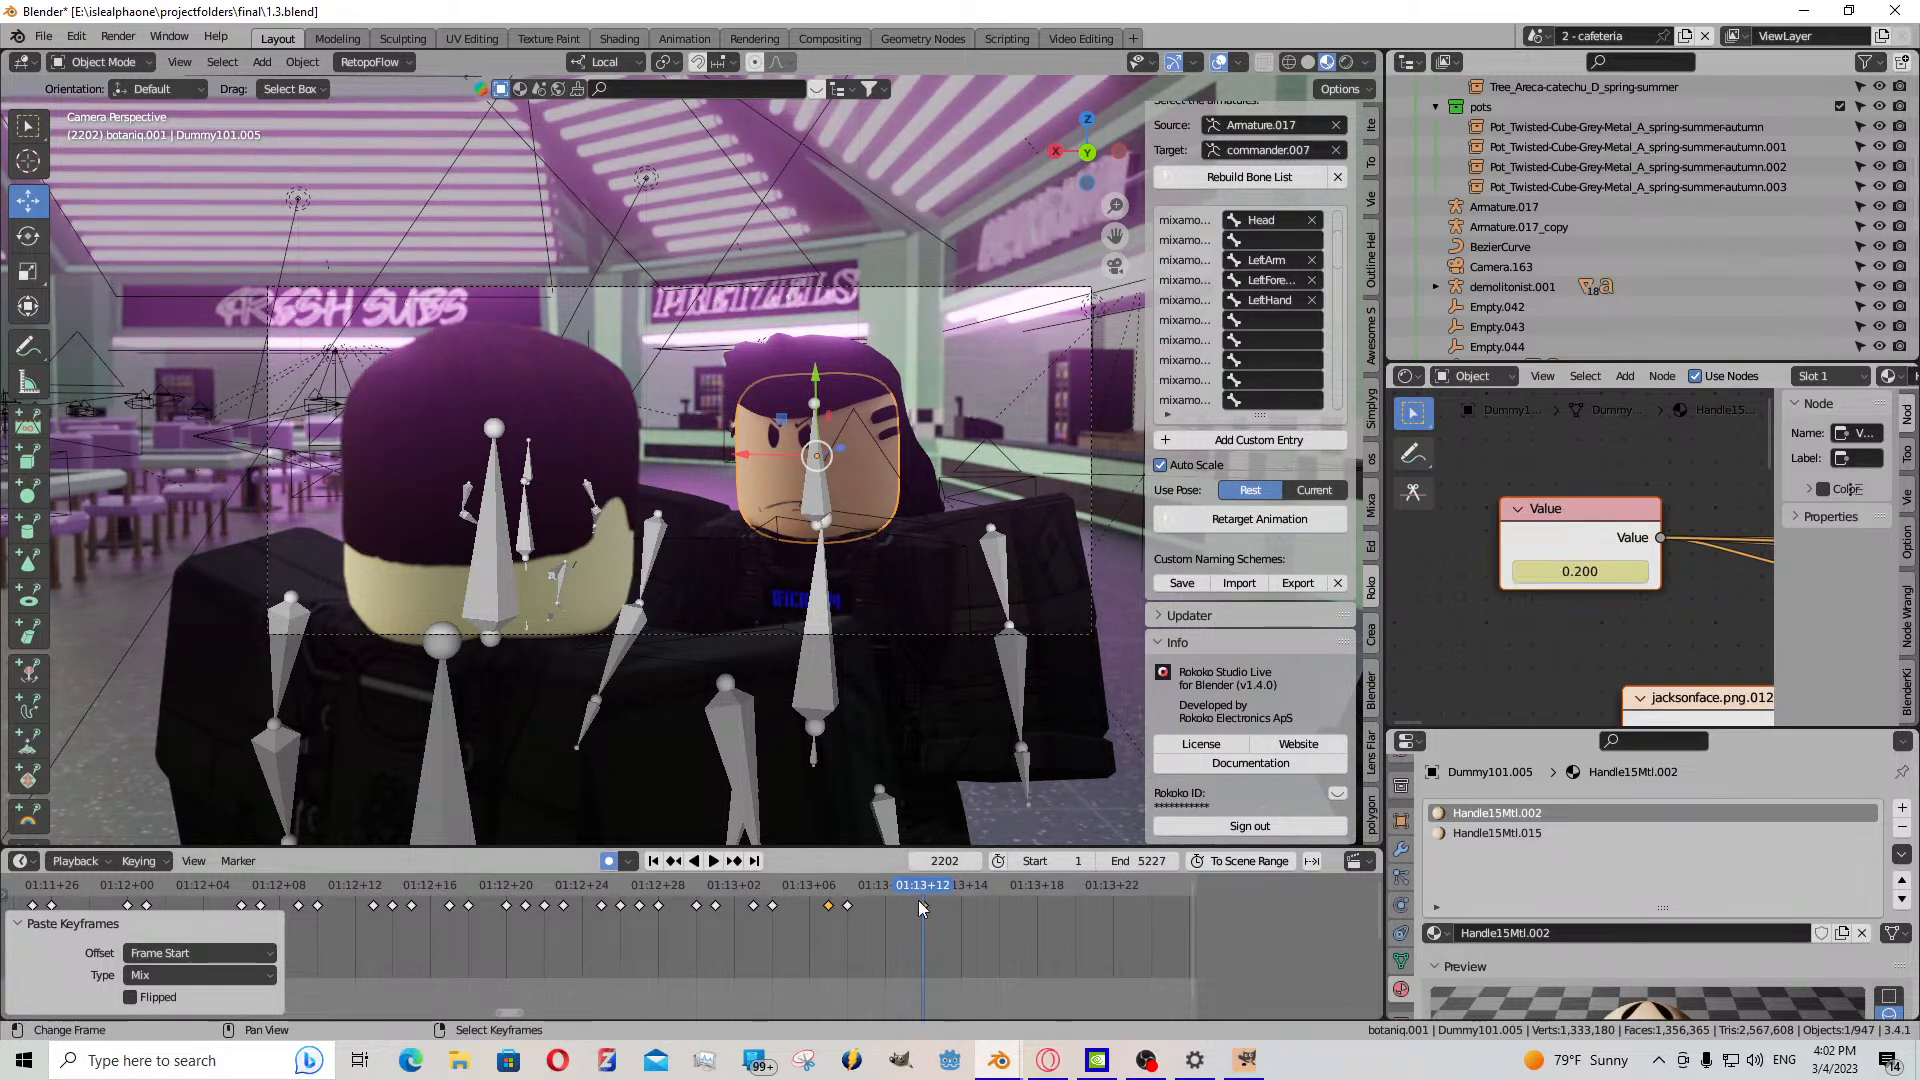
{"action": "left_click", "coordinate": [914, 914]}
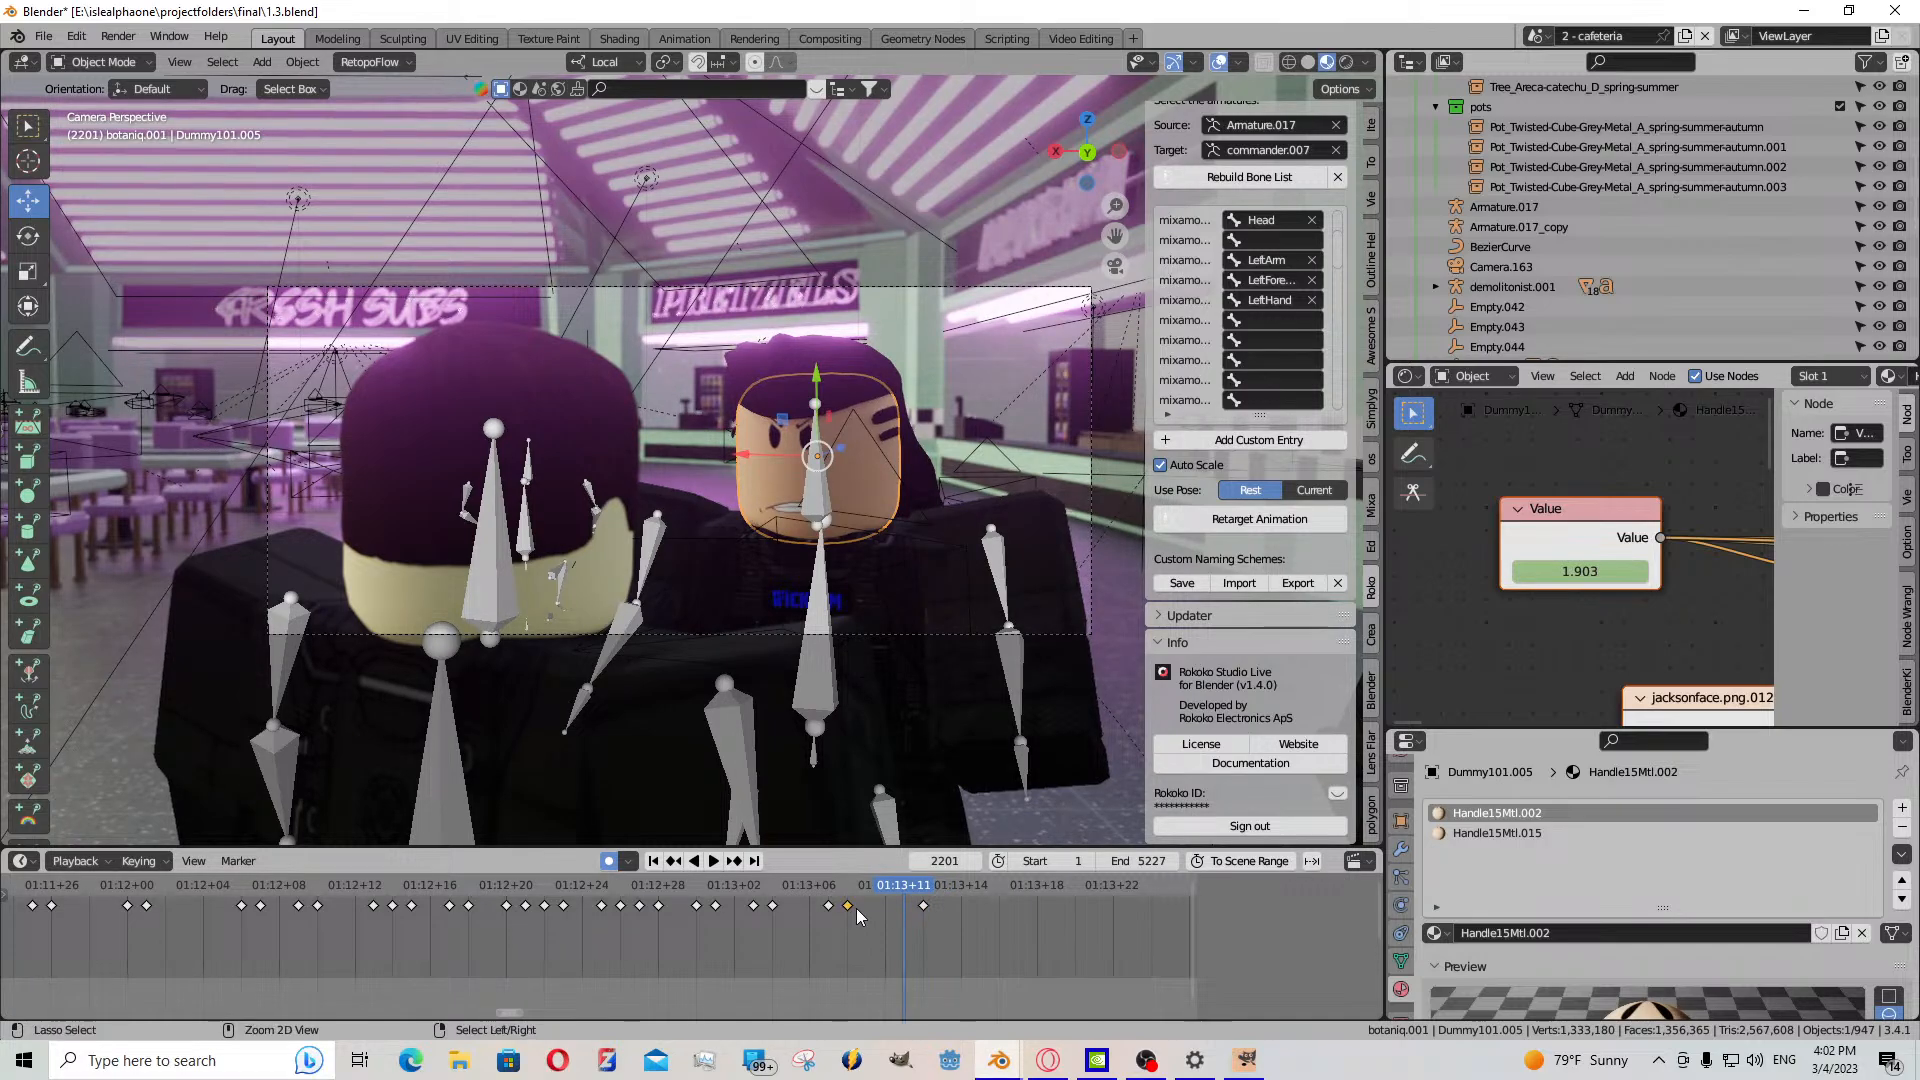
{"action": "key", "text": "ctrl+v"}
- Play the animation on to frame 2206, go back to frame 2203 and keyframe the Value node there at 3.300
{"action": "left_click", "coordinate": [713, 861]}
{"action": "left_click", "coordinate": [713, 862]}
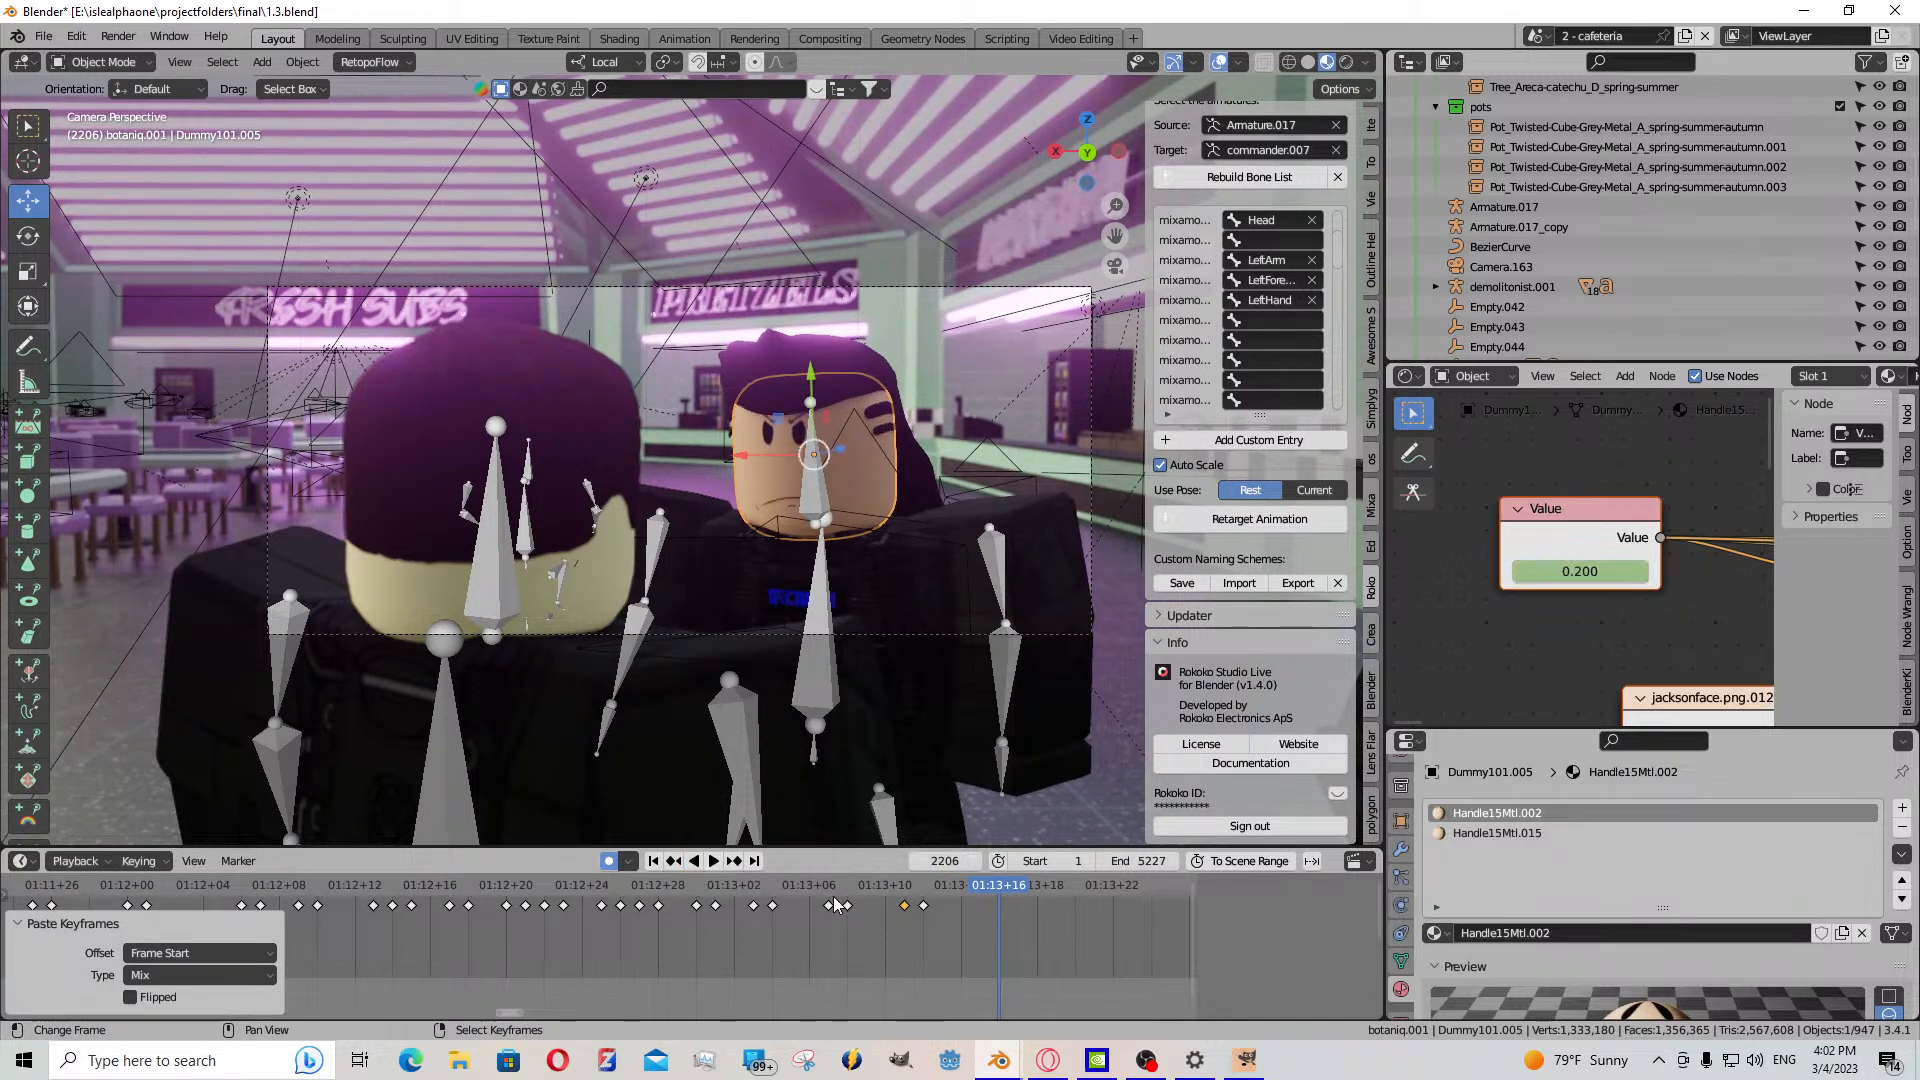
{"action": "left_click_drag", "start_coordinate": [868, 926], "coordinate": [938, 926]}
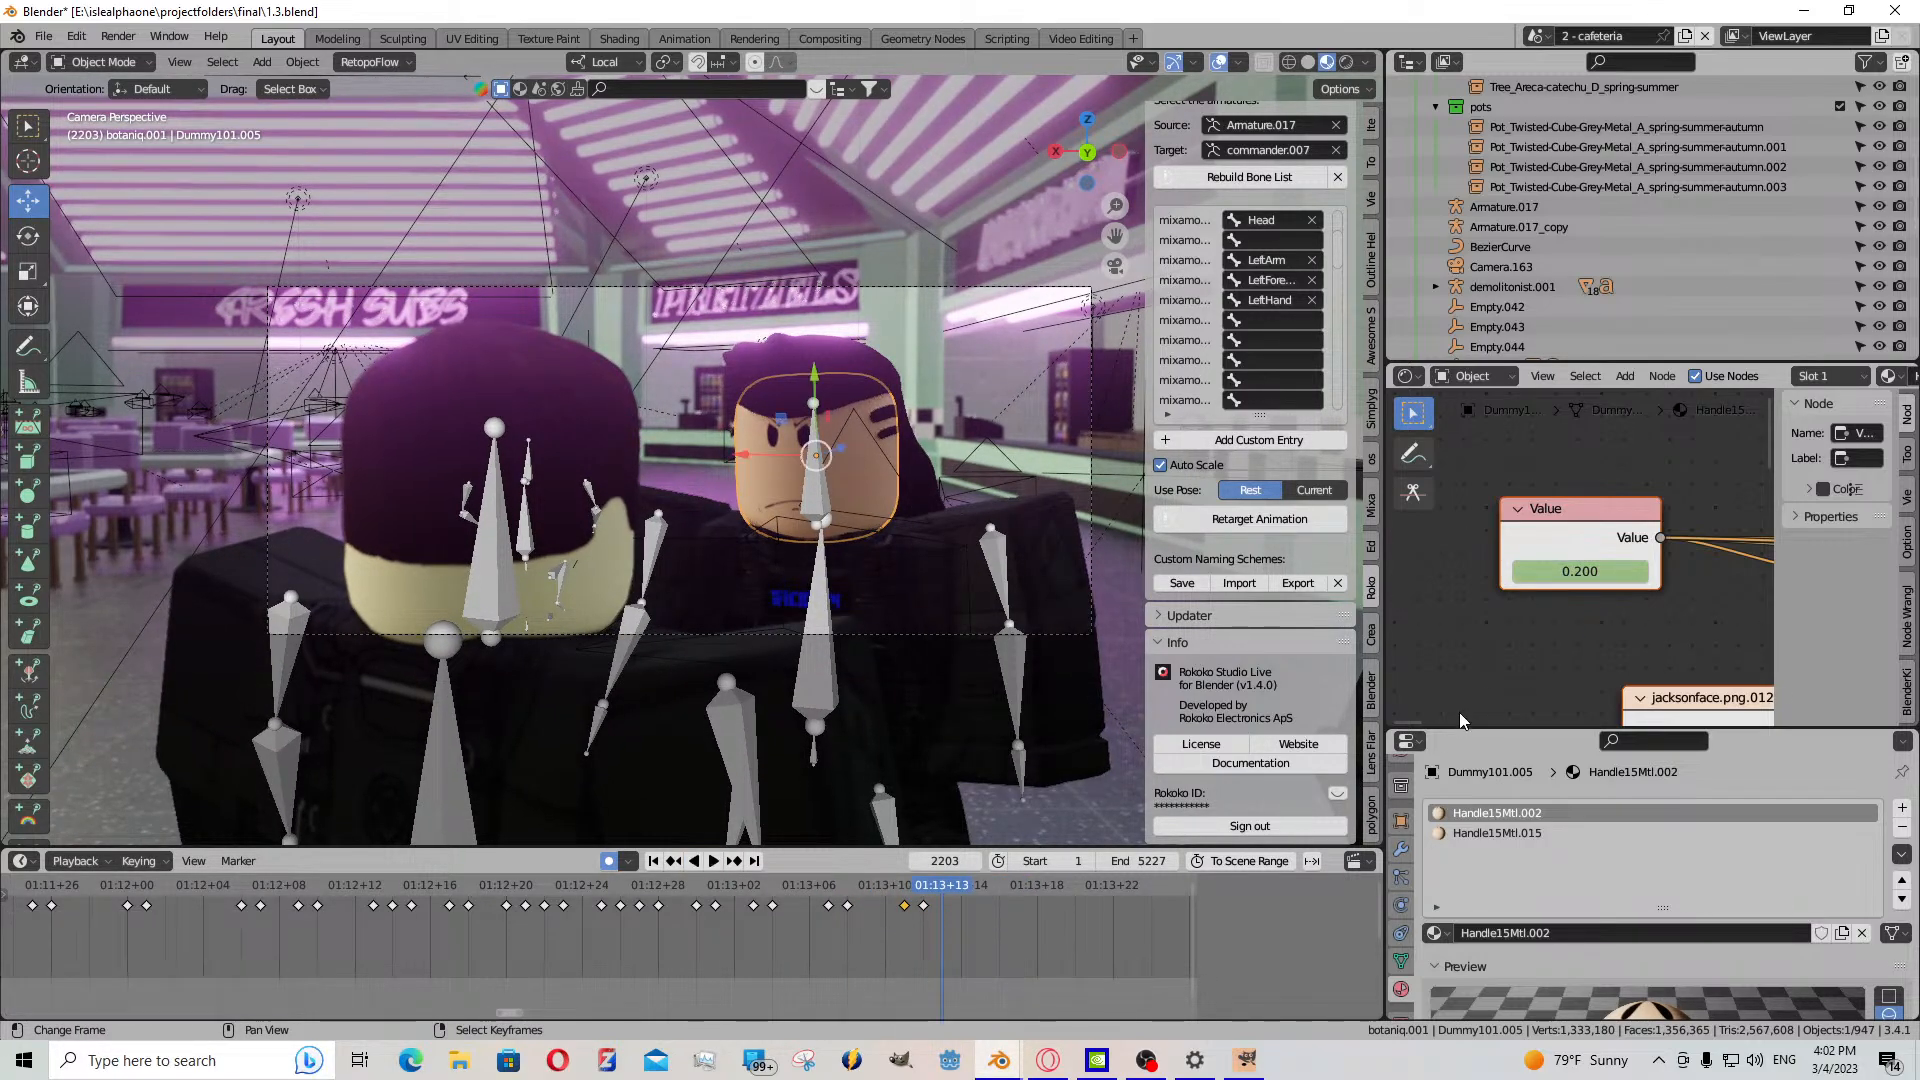
{"action": "mouse_move", "coordinate": [1578, 571]}
{"action": "left_mouse_down"}
{"action": "mouse_move", "coordinate": [1647, 571]}
{"action": "mouse_move", "coordinate": [1570, 571]}
{"action": "left_mouse_up"}
- Keyframe the Value node at 1.100 on frame 2206 and copy the 3.300 keyframe from frame 2203 to frame 2205
{"action": "left_click", "coordinate": [714, 861]}
{"action": "left_click", "coordinate": [714, 860]}
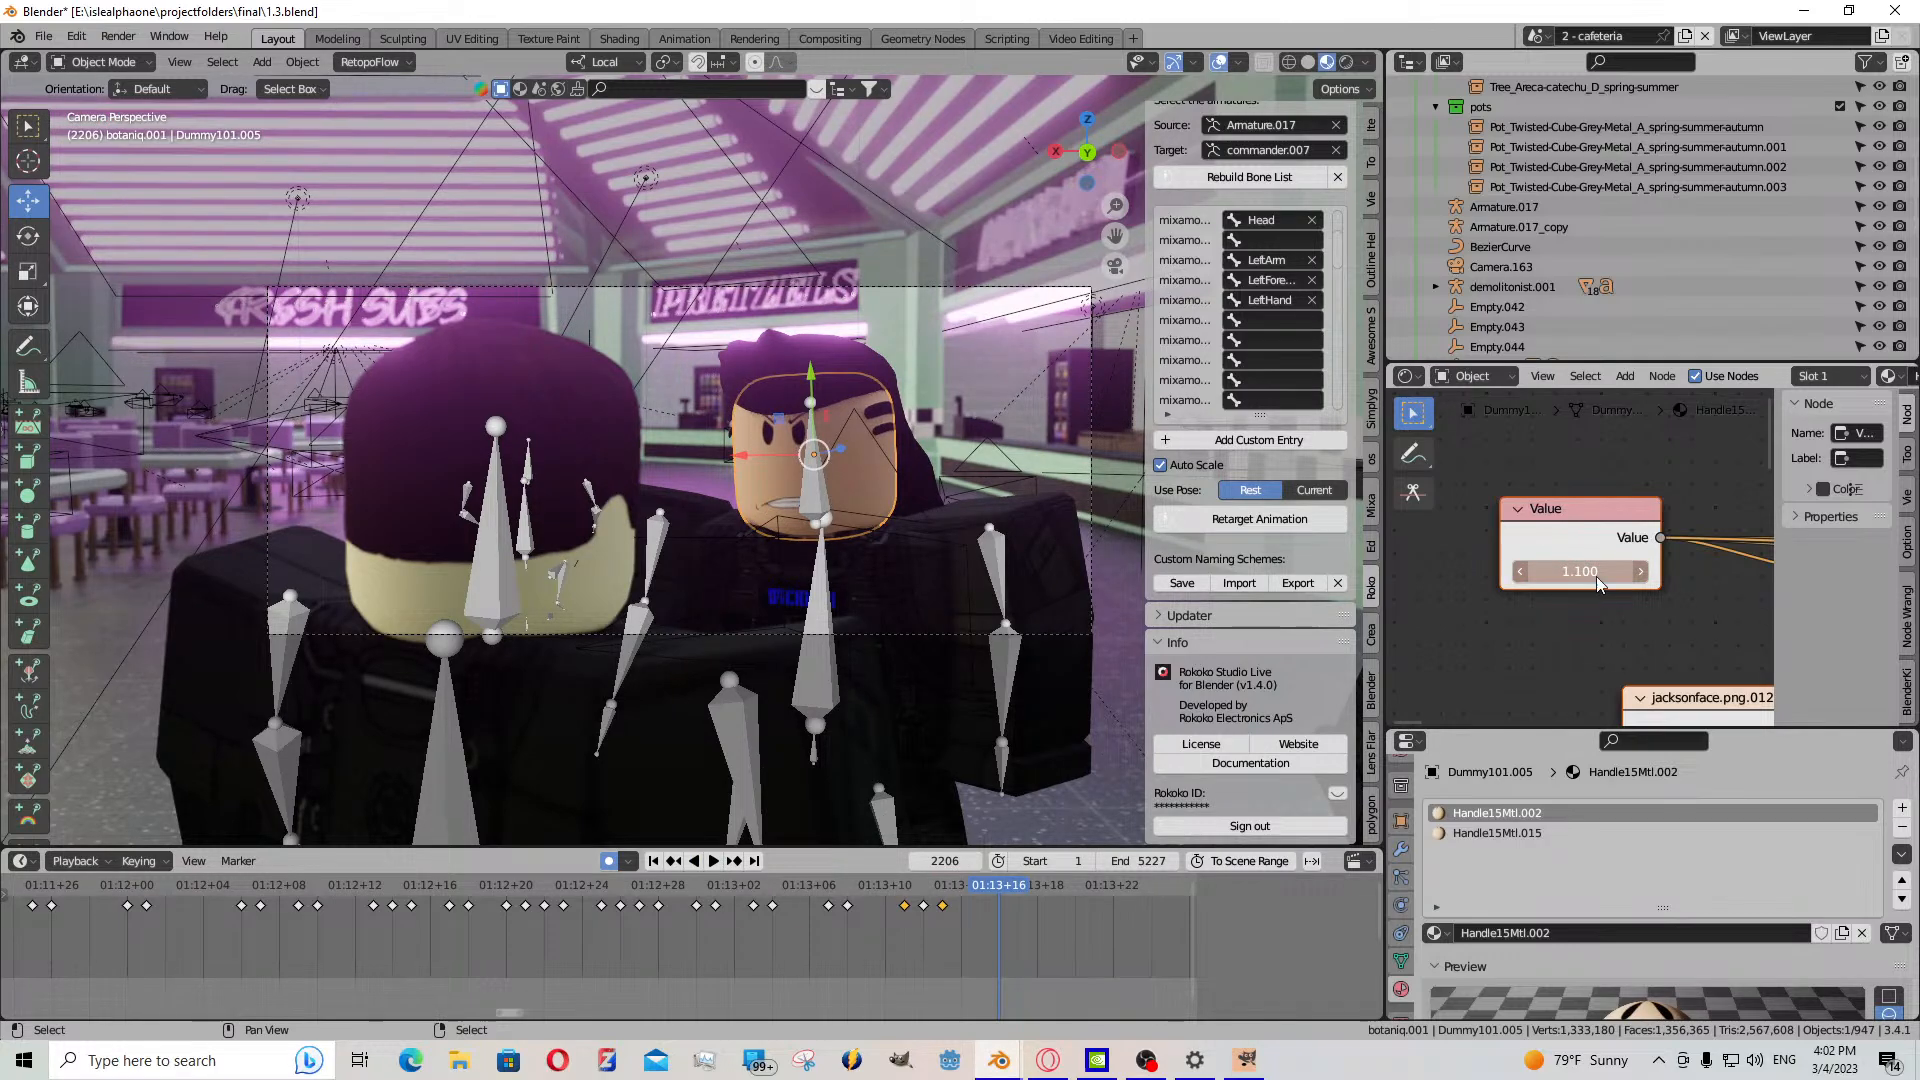
{"action": "key", "text": "i"}
{"action": "key", "text": "Left"}
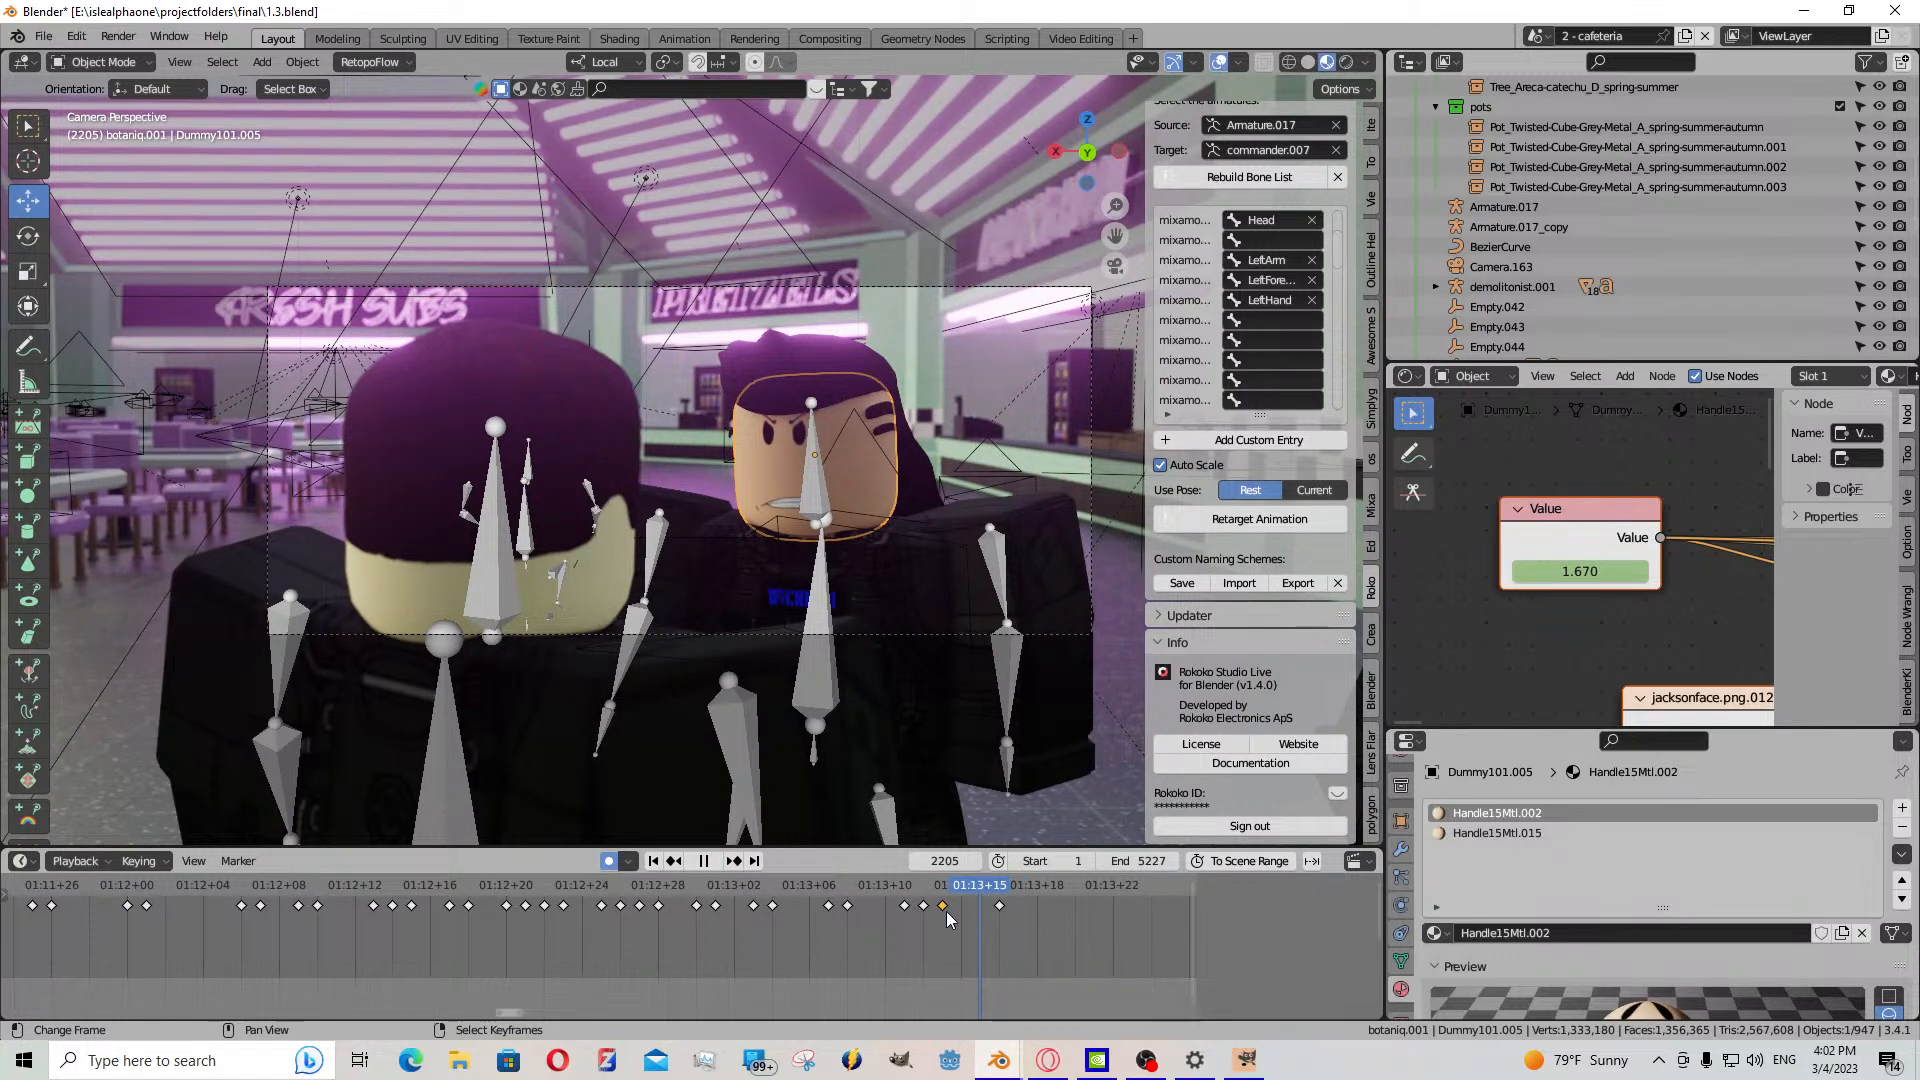
{"action": "key", "text": "ctrl+v"}
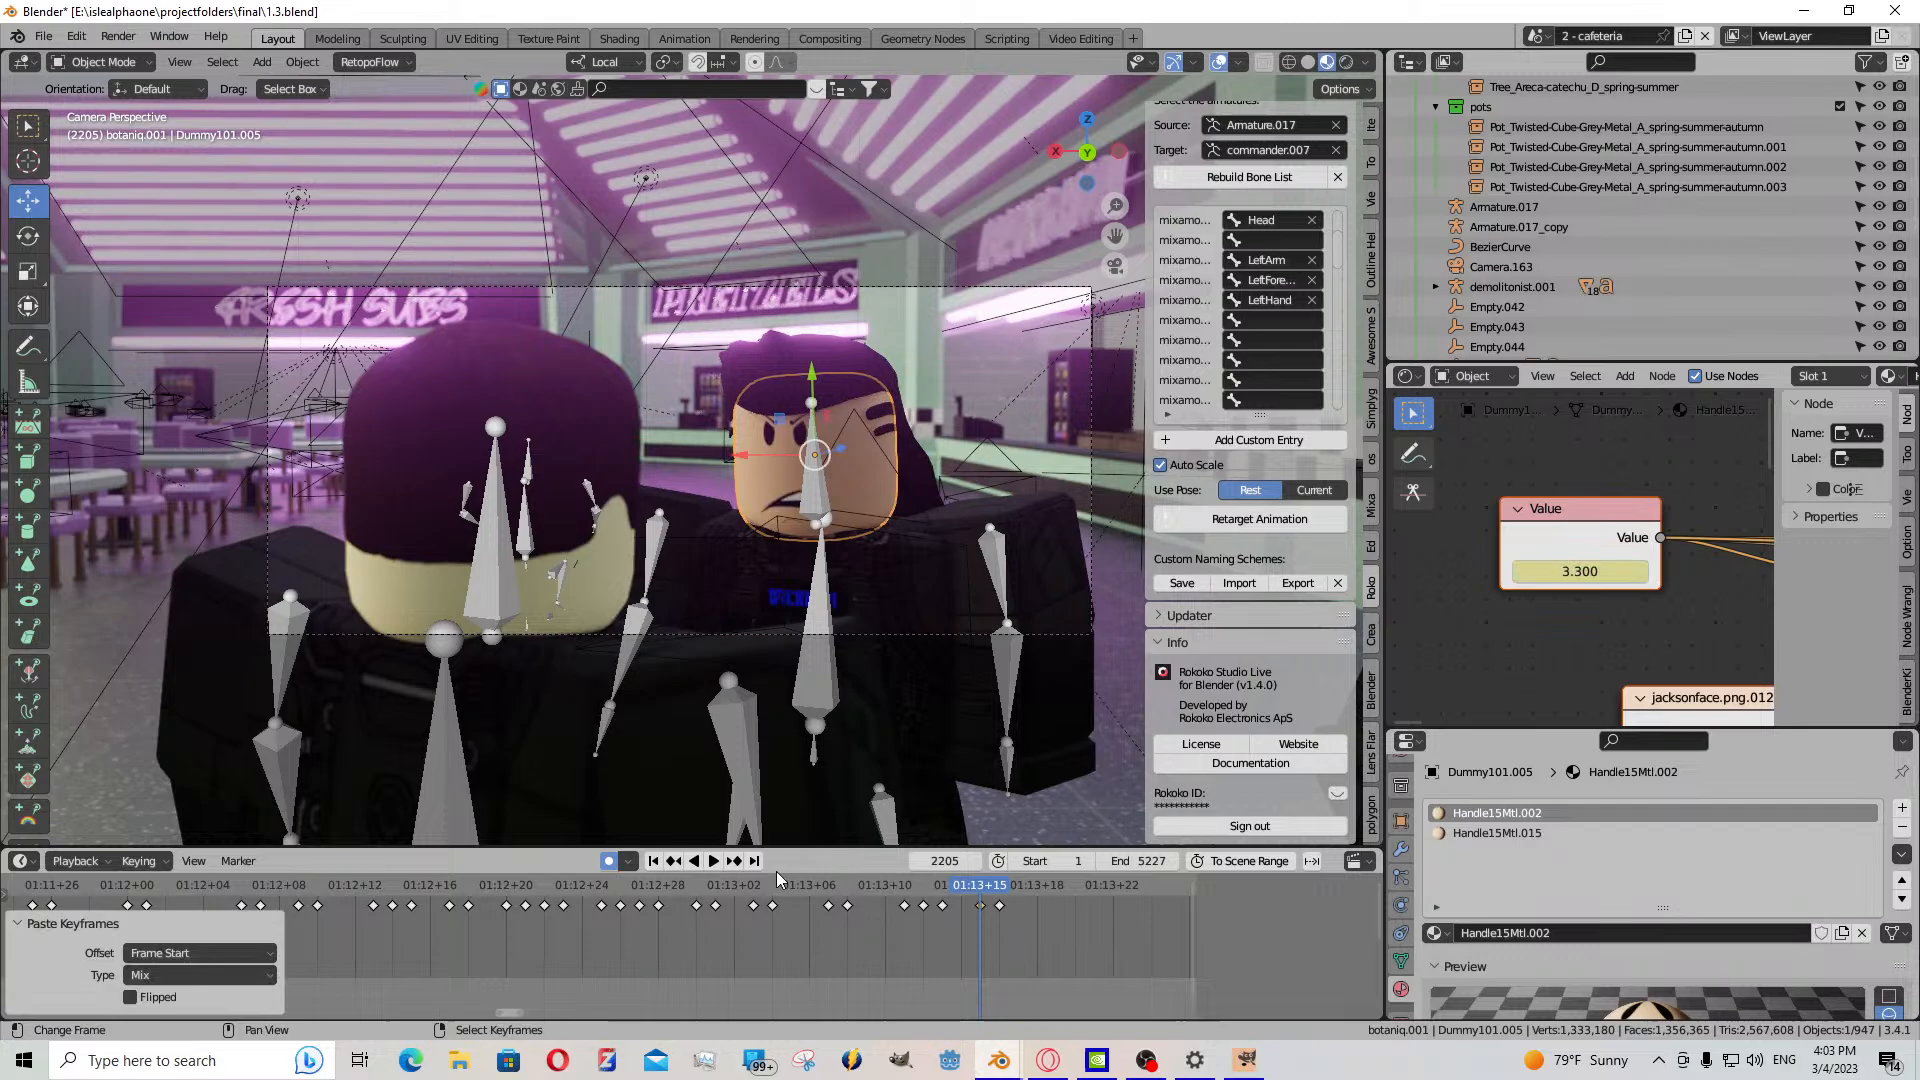
- Play the animation on to frame 2209 and move the keyframe at frame 2205 one frame earlier to frame 2204
{"action": "left_click", "coordinate": [714, 861]}
{"action": "left_click", "coordinate": [714, 861]}
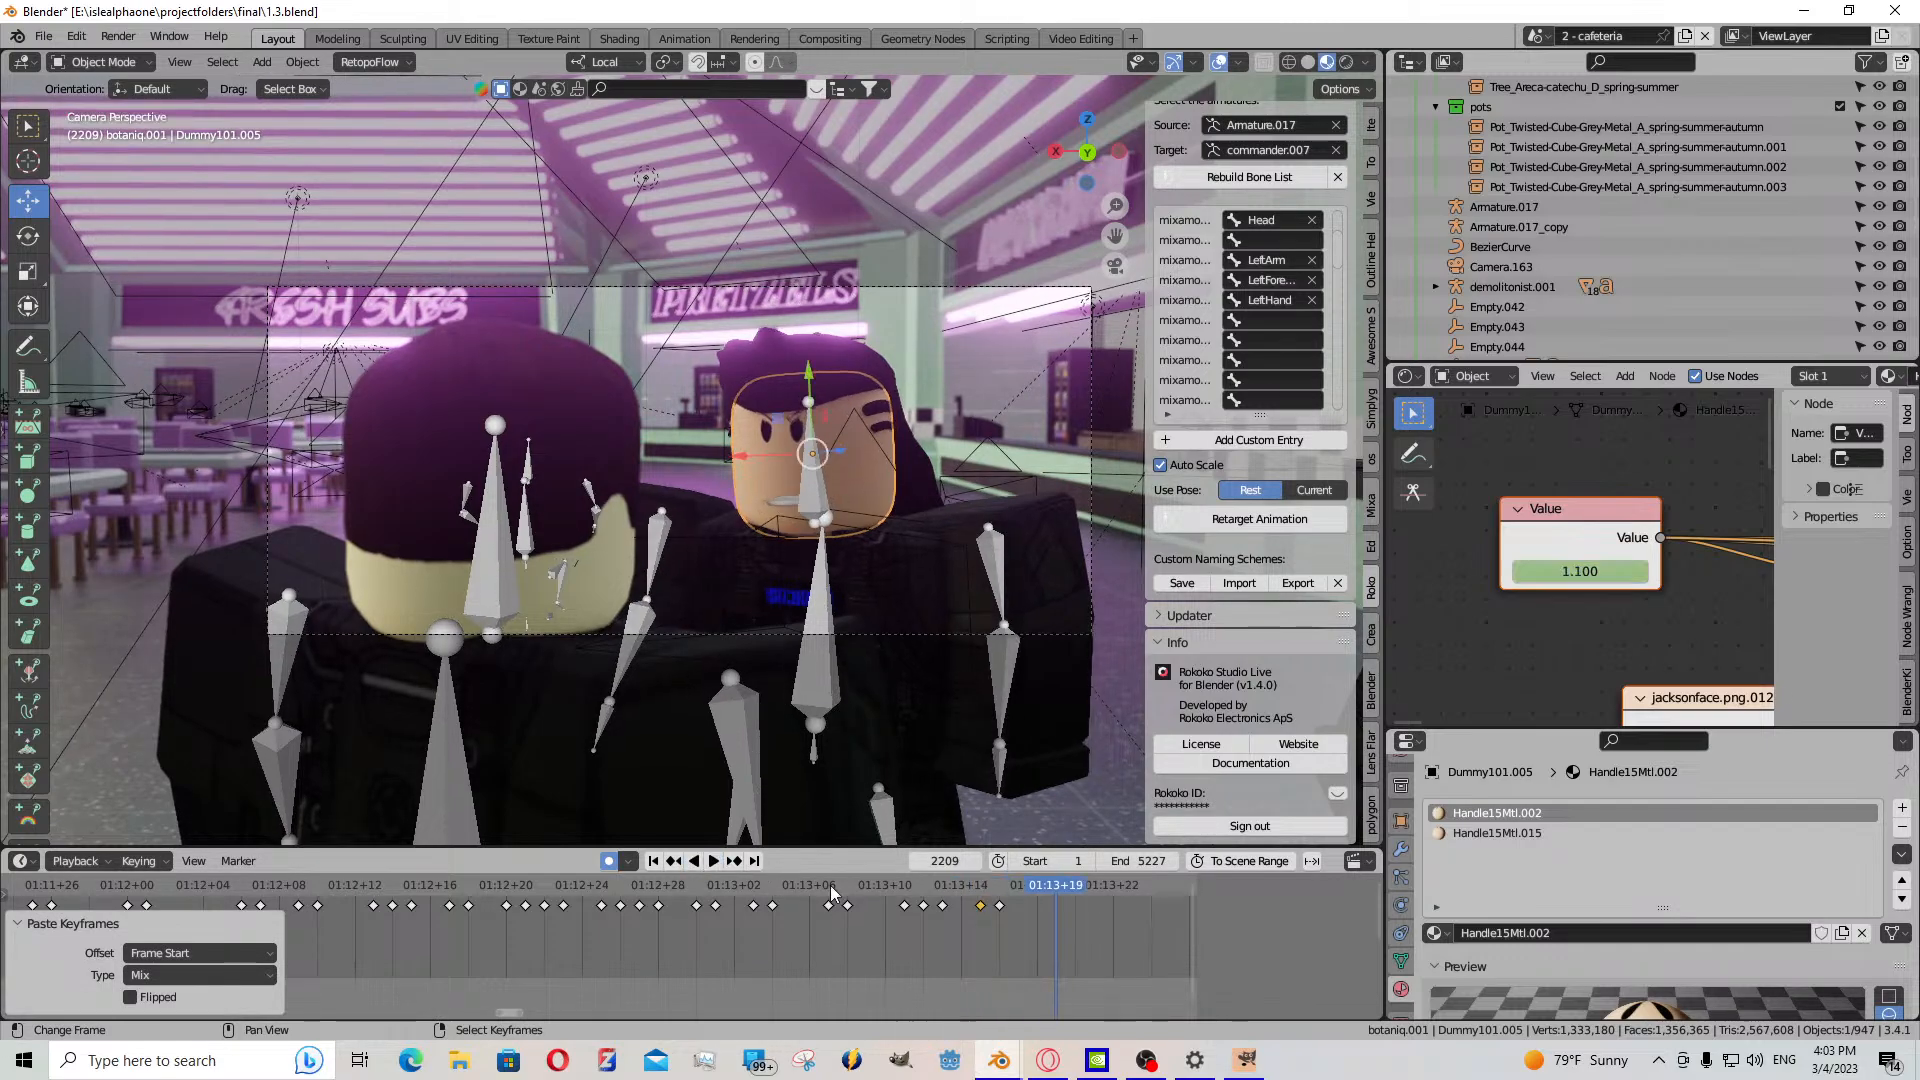
{"action": "left_click_drag", "start_coordinate": [985, 917], "coordinate": [957, 918]}
{"action": "left_click", "coordinate": [982, 915]}
- Overwrite the keyframe at frame 2204 with a copy of the 1.100 keyframe from frame 2206 and play on to frame 2207
{"action": "right_click", "coordinate": [998, 905]}
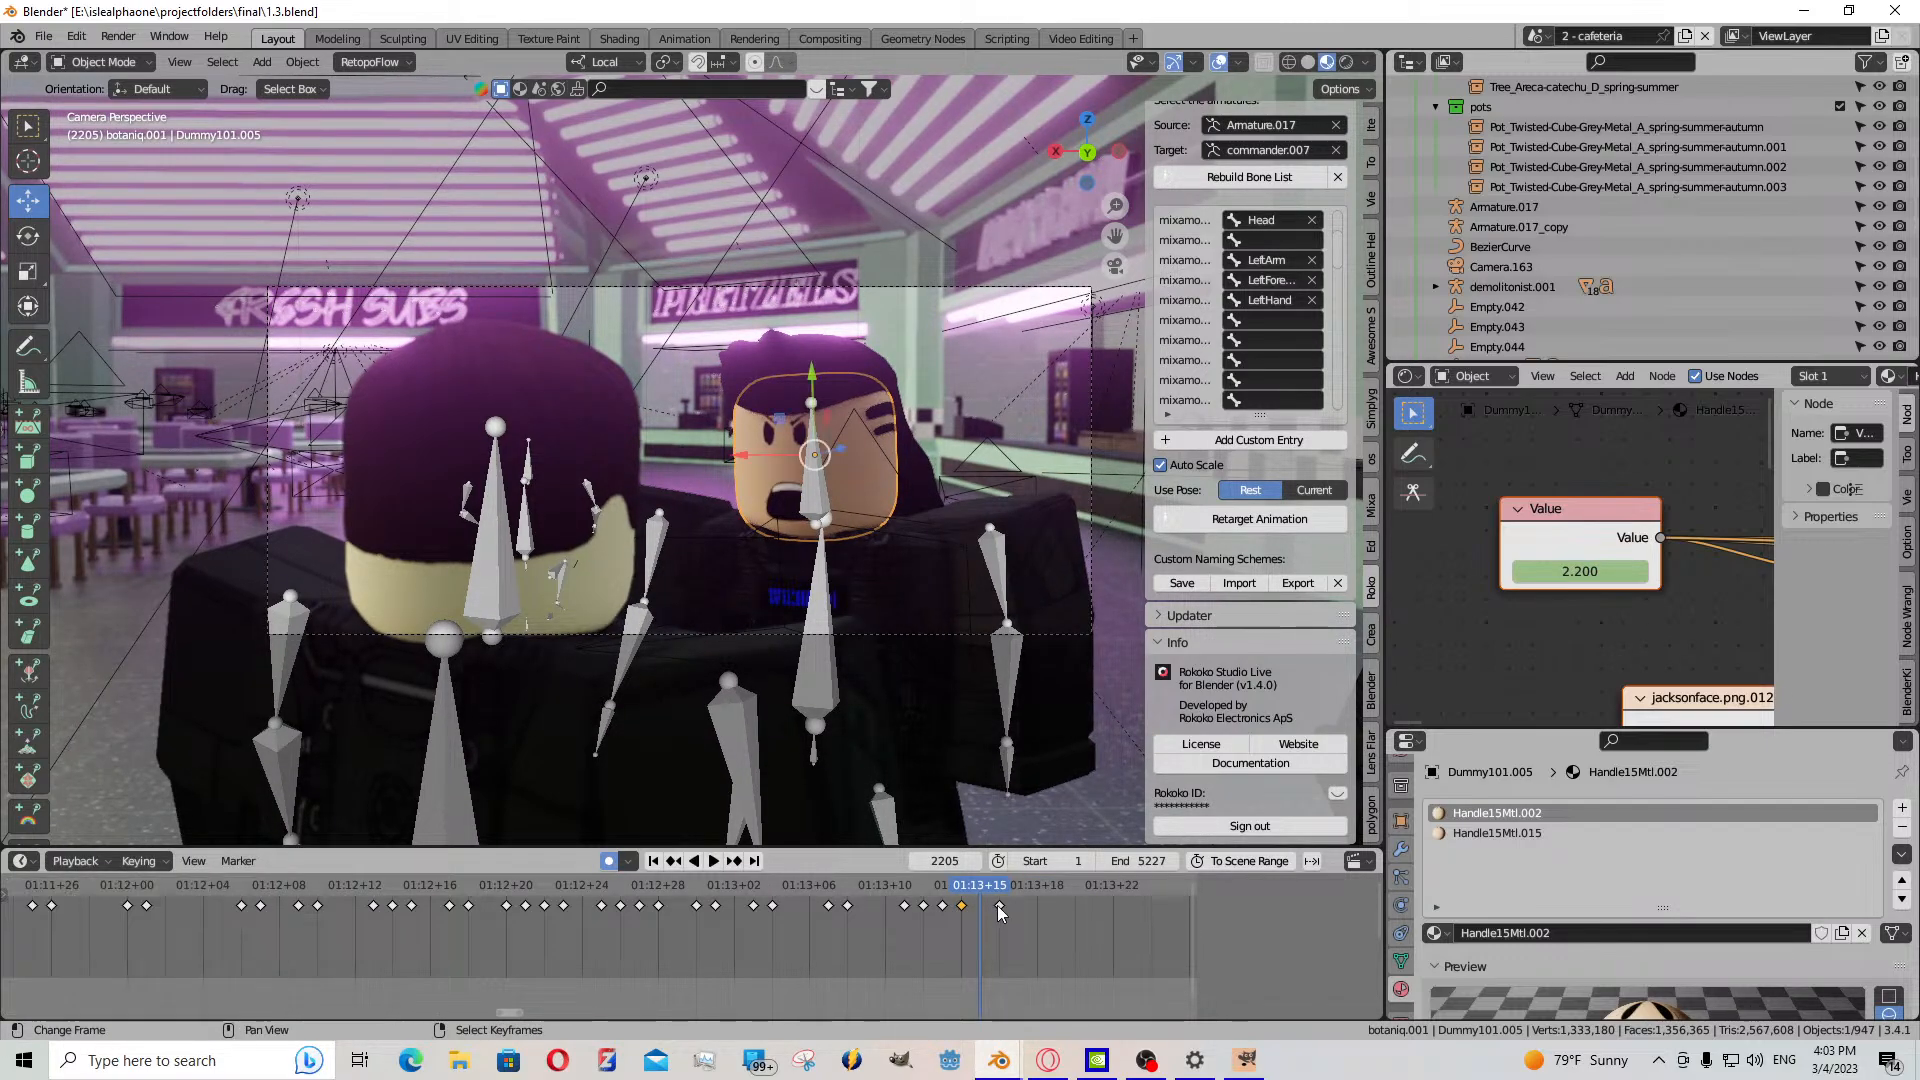
{"action": "key", "text": "ctrl+c"}
{"action": "key", "text": "Left"}
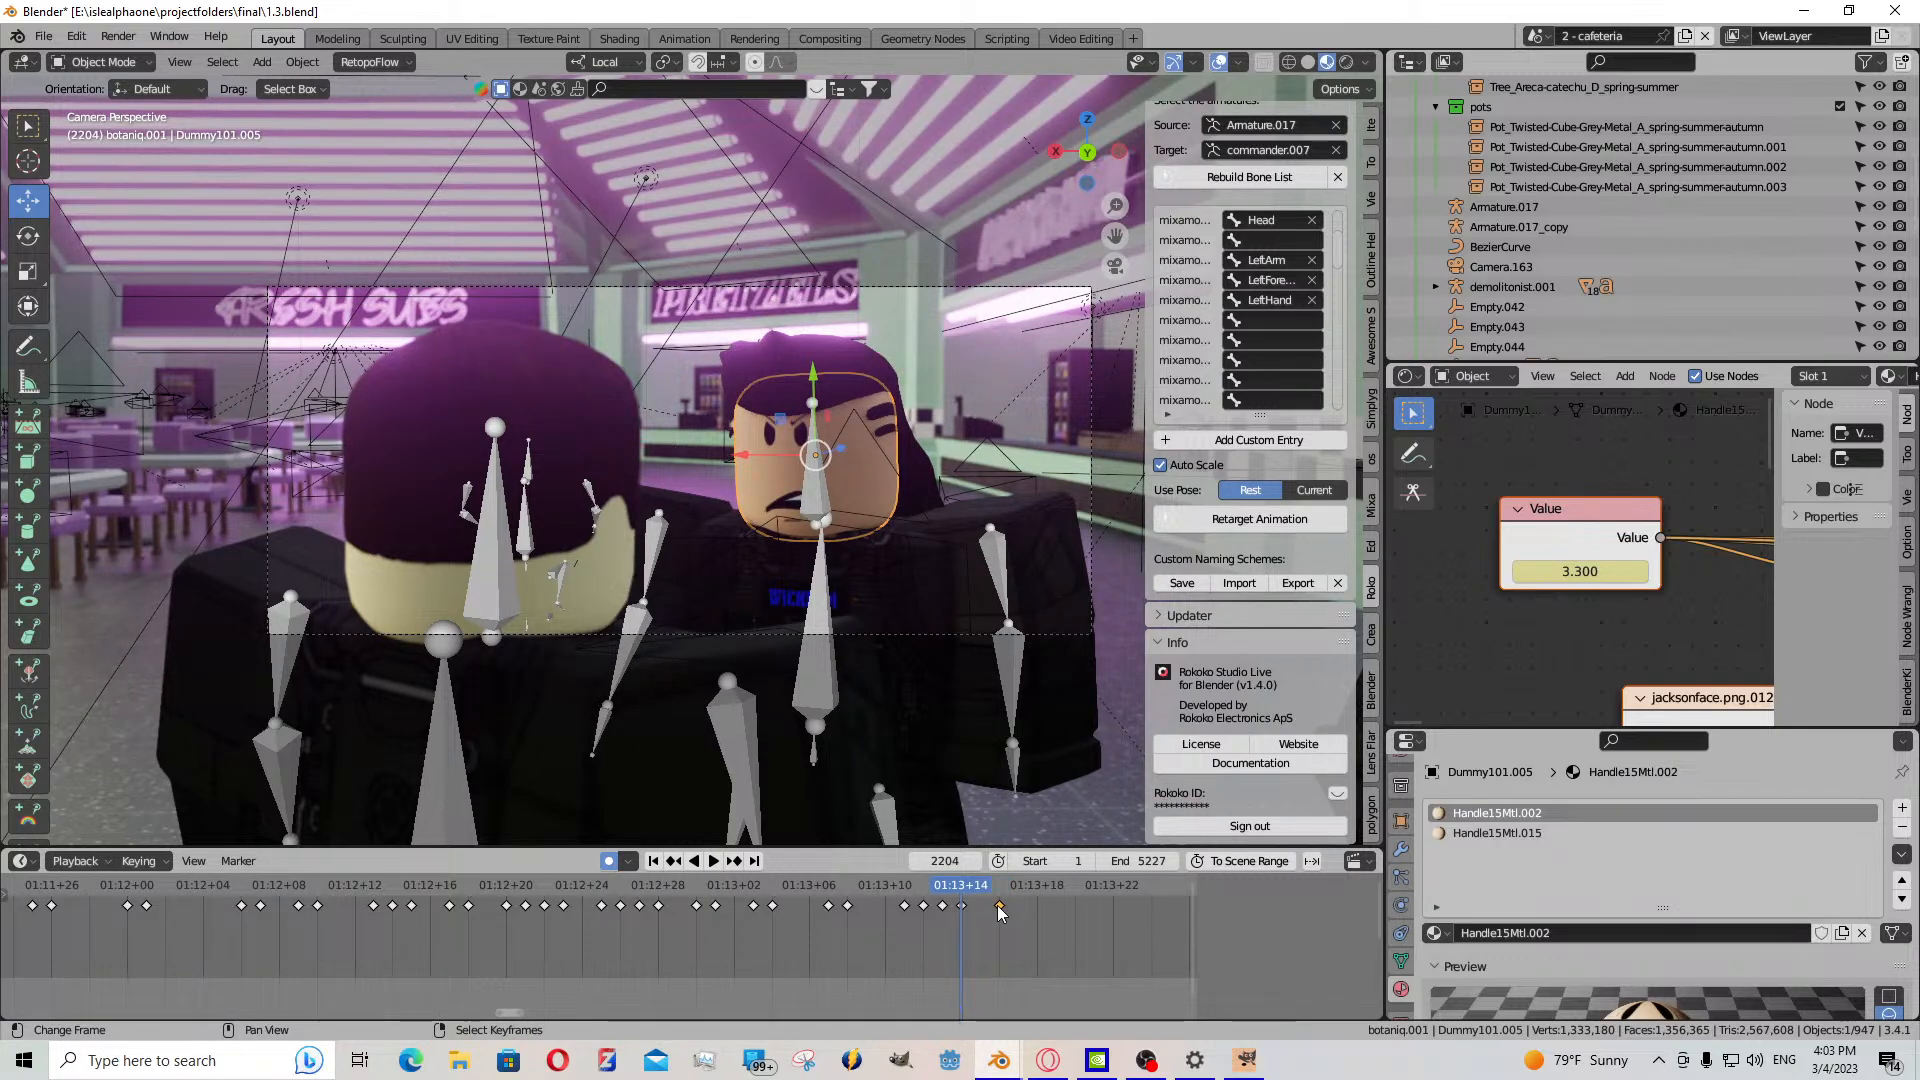
{"action": "key", "text": "ctrl+v"}
{"action": "key", "text": "space"}
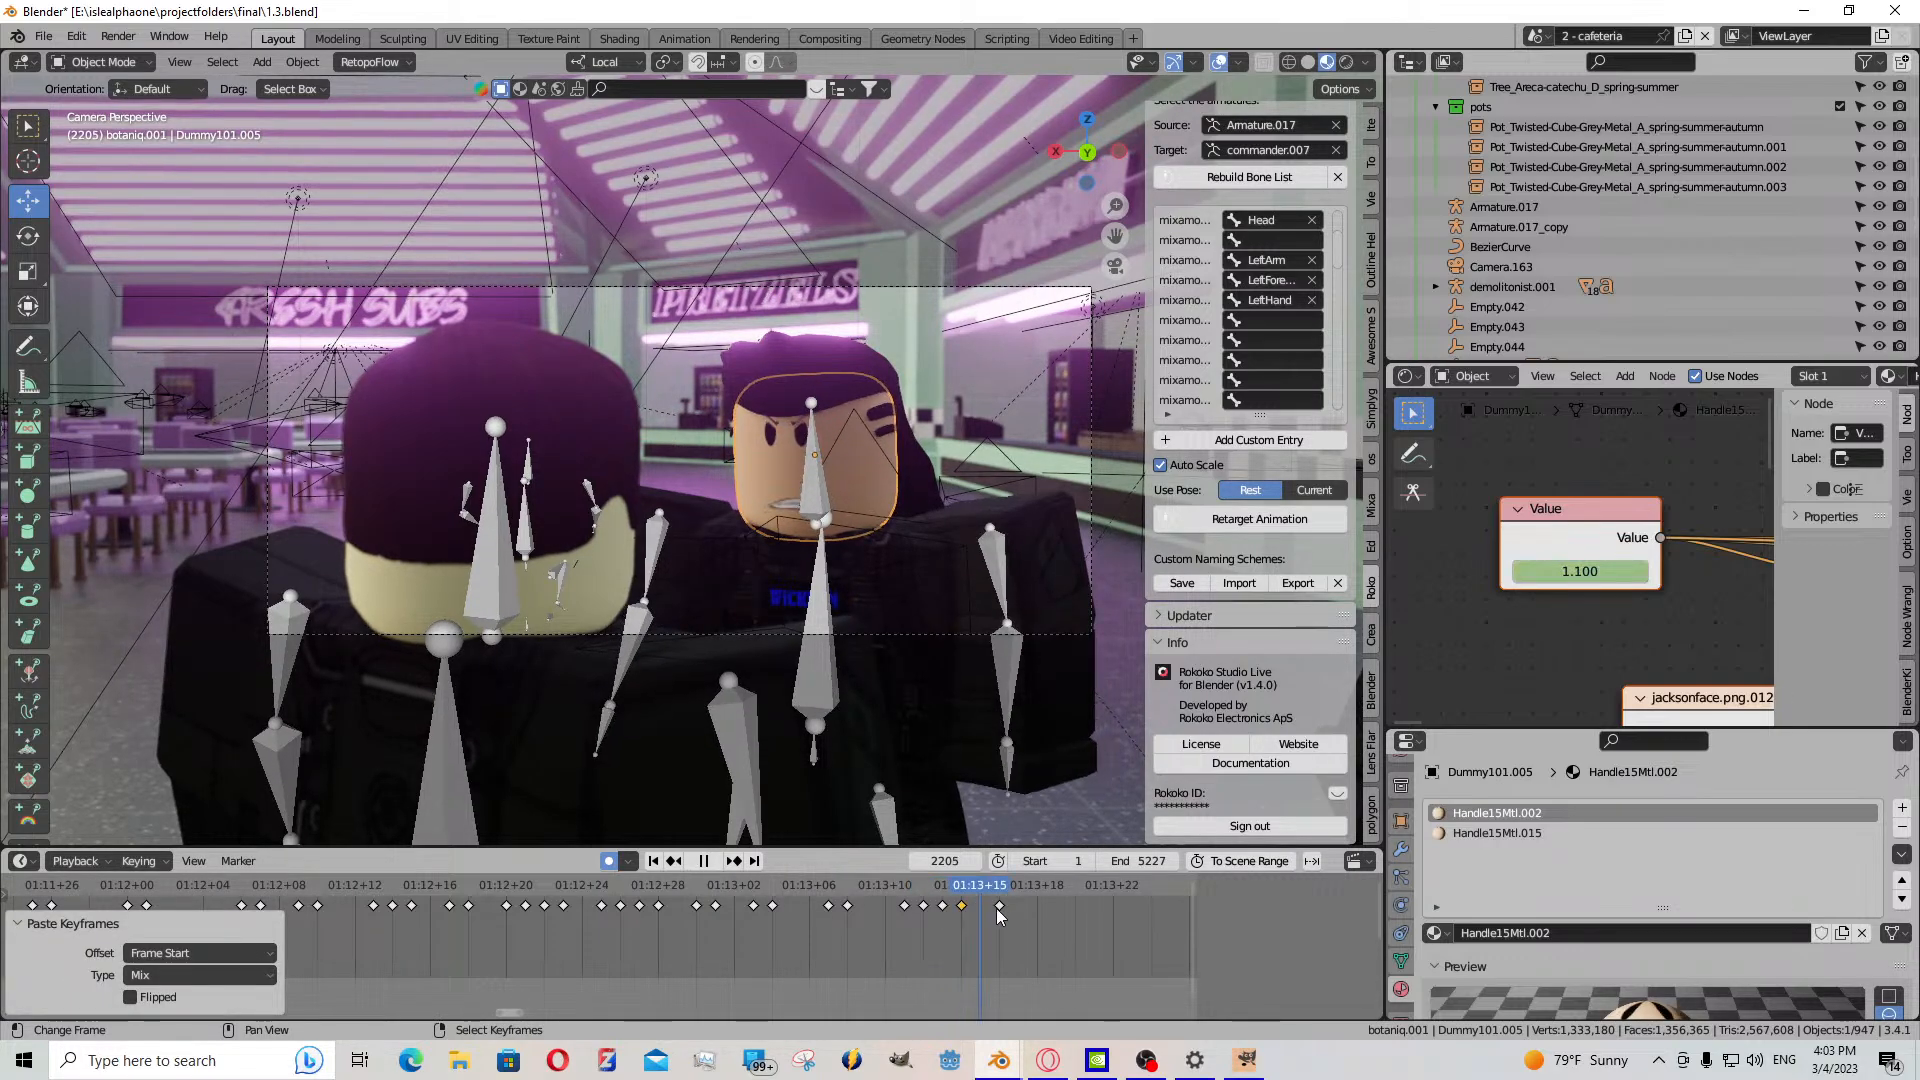
{"action": "key", "text": "space"}
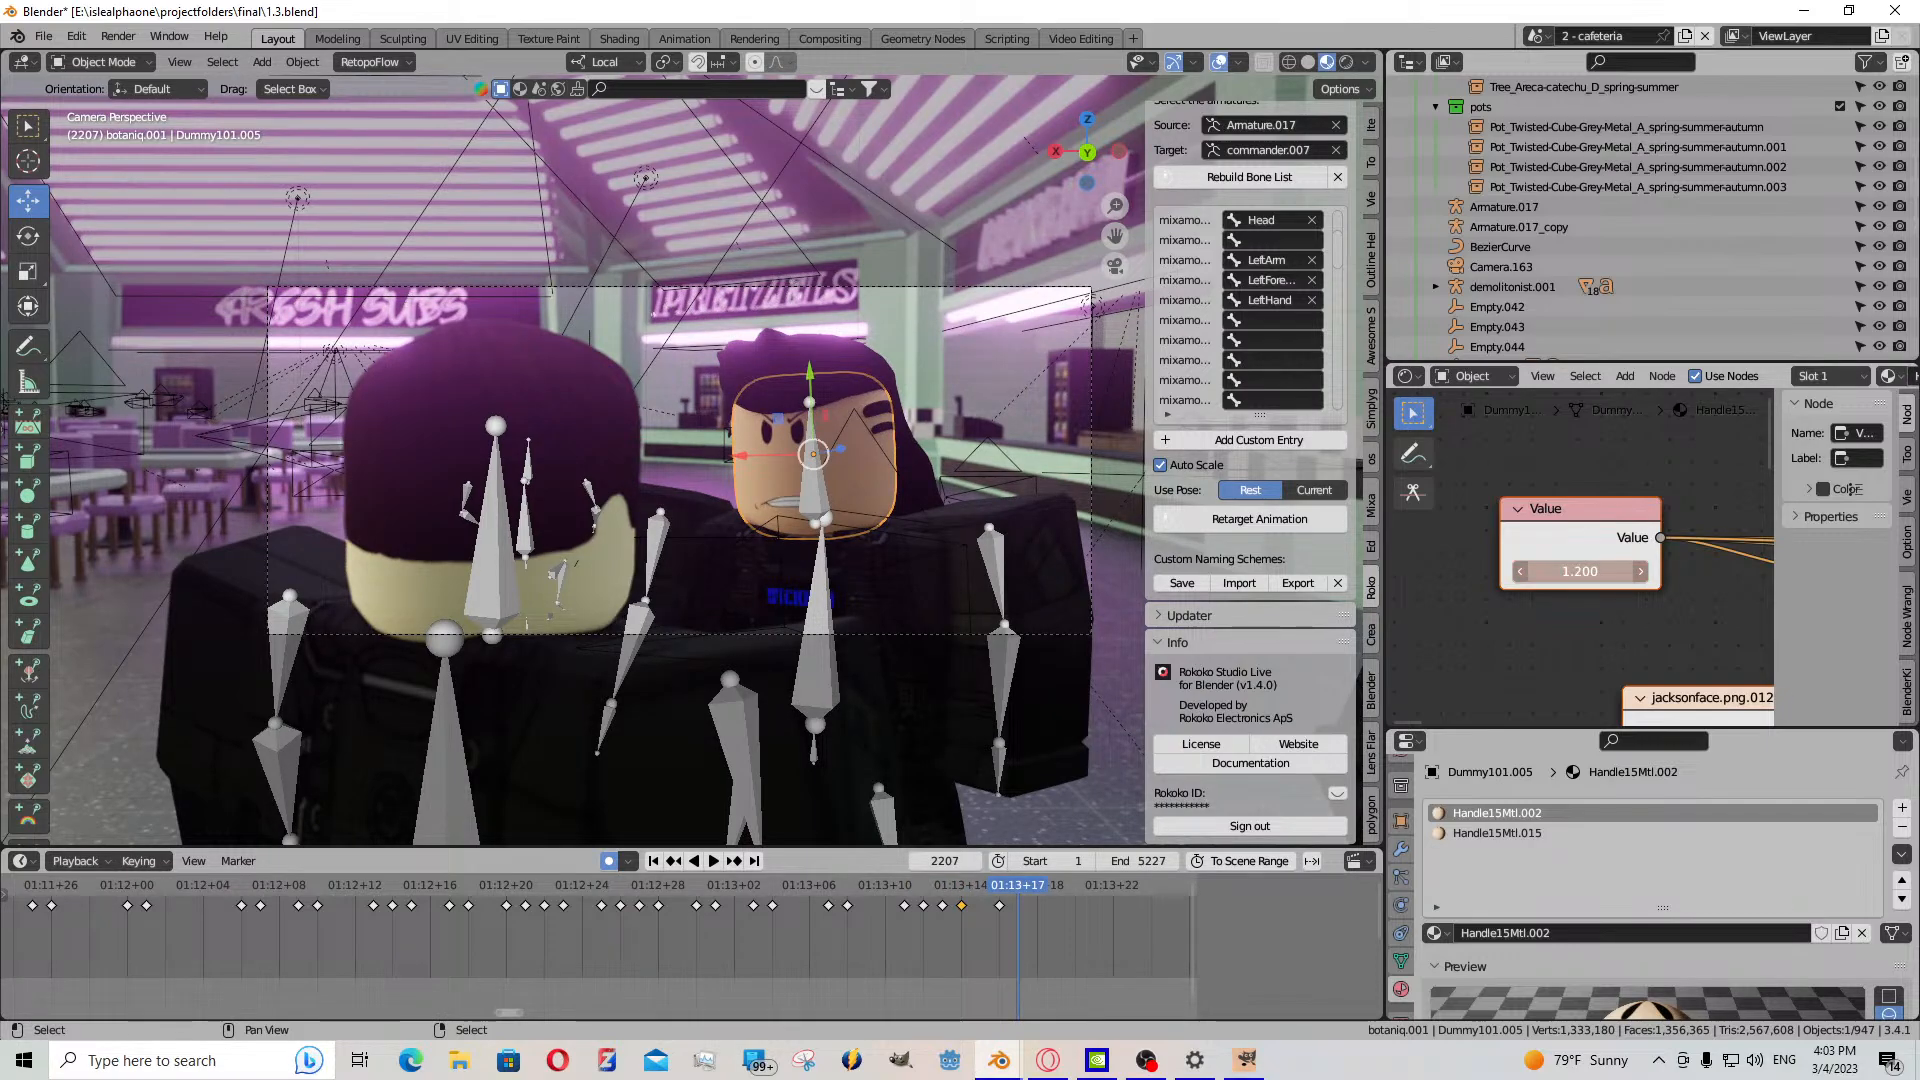
- Keyframe the Value node at 10.600 on frame 2207 and play the animation on to frame 2210
{"action": "left_click_drag", "start_coordinate": [1579, 570], "coordinate": [1650, 571]}
{"action": "key", "text": "i"}
{"action": "key", "text": "space"}
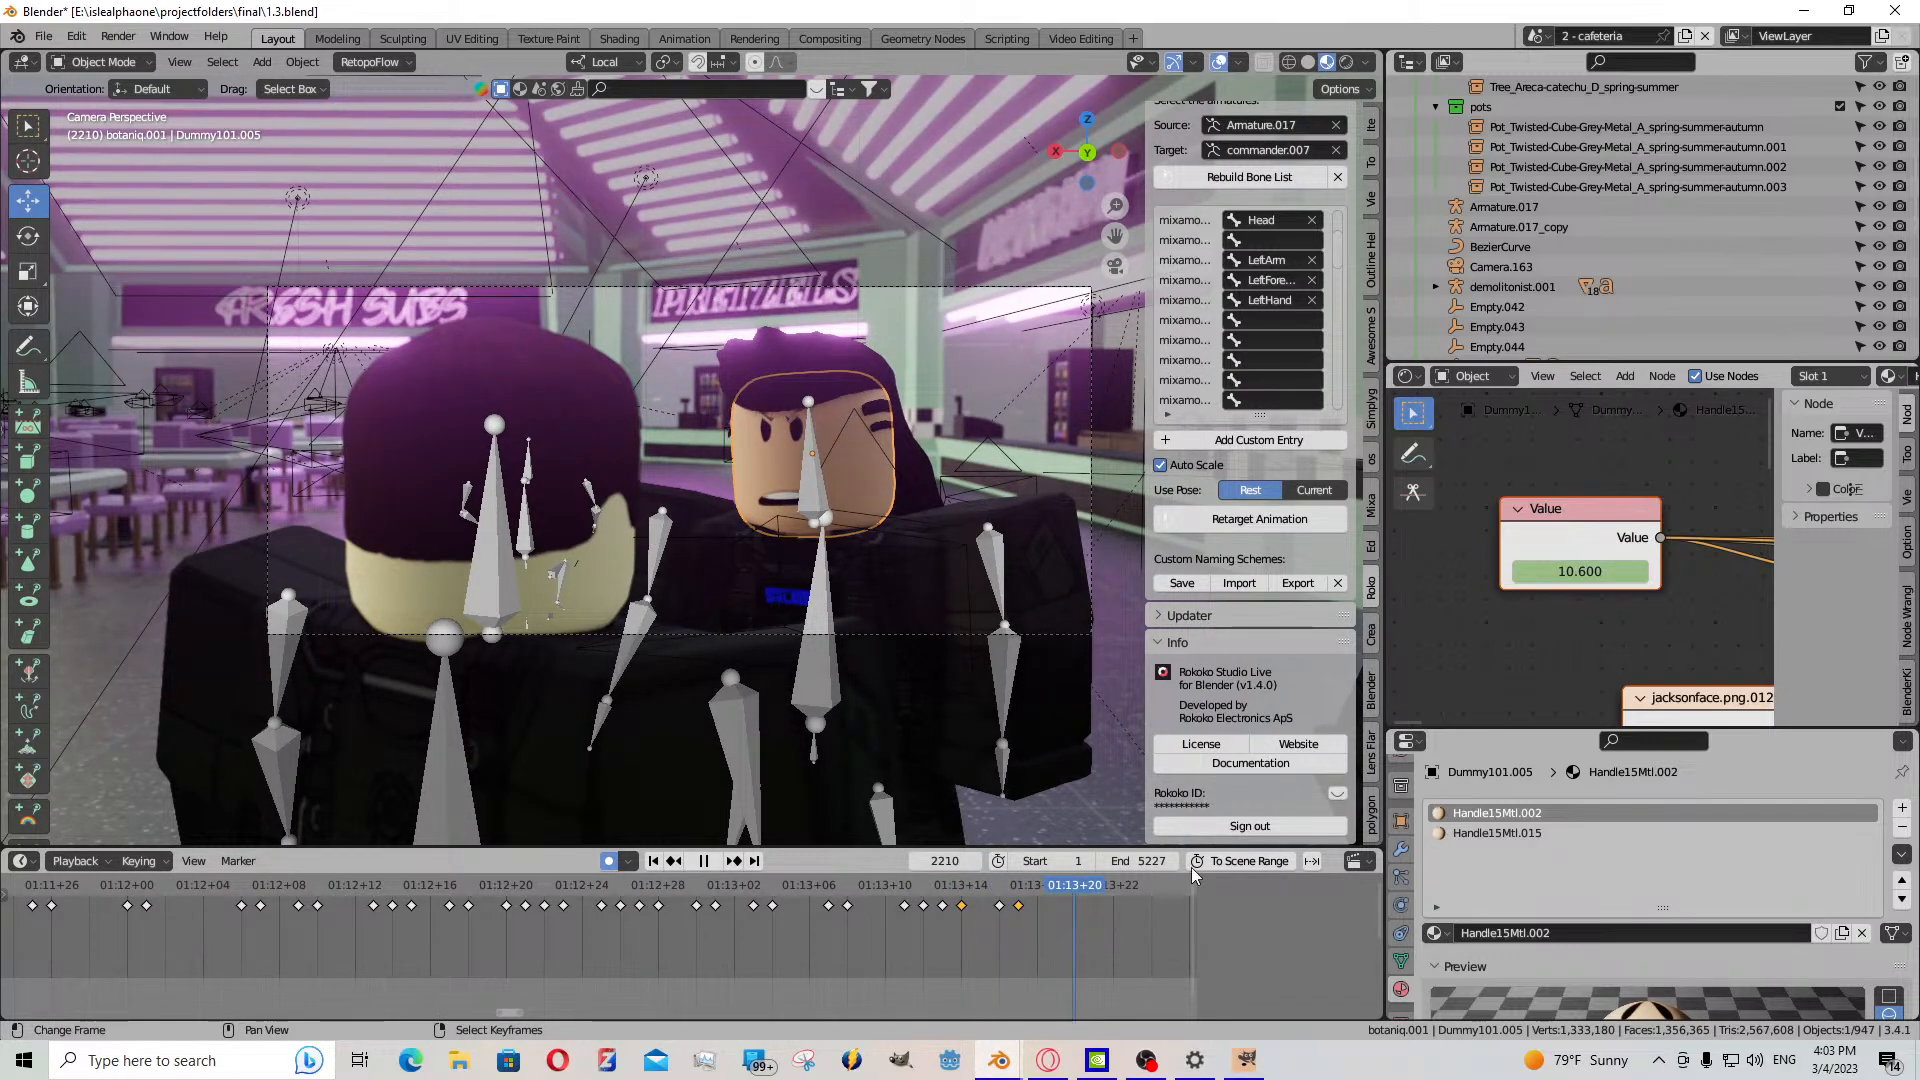
{"action": "key", "text": "space"}
- Keyframe the Value node at 10.600 on frame 2210 and at 0.400 on frame 2211
{"action": "key", "text": "i"}
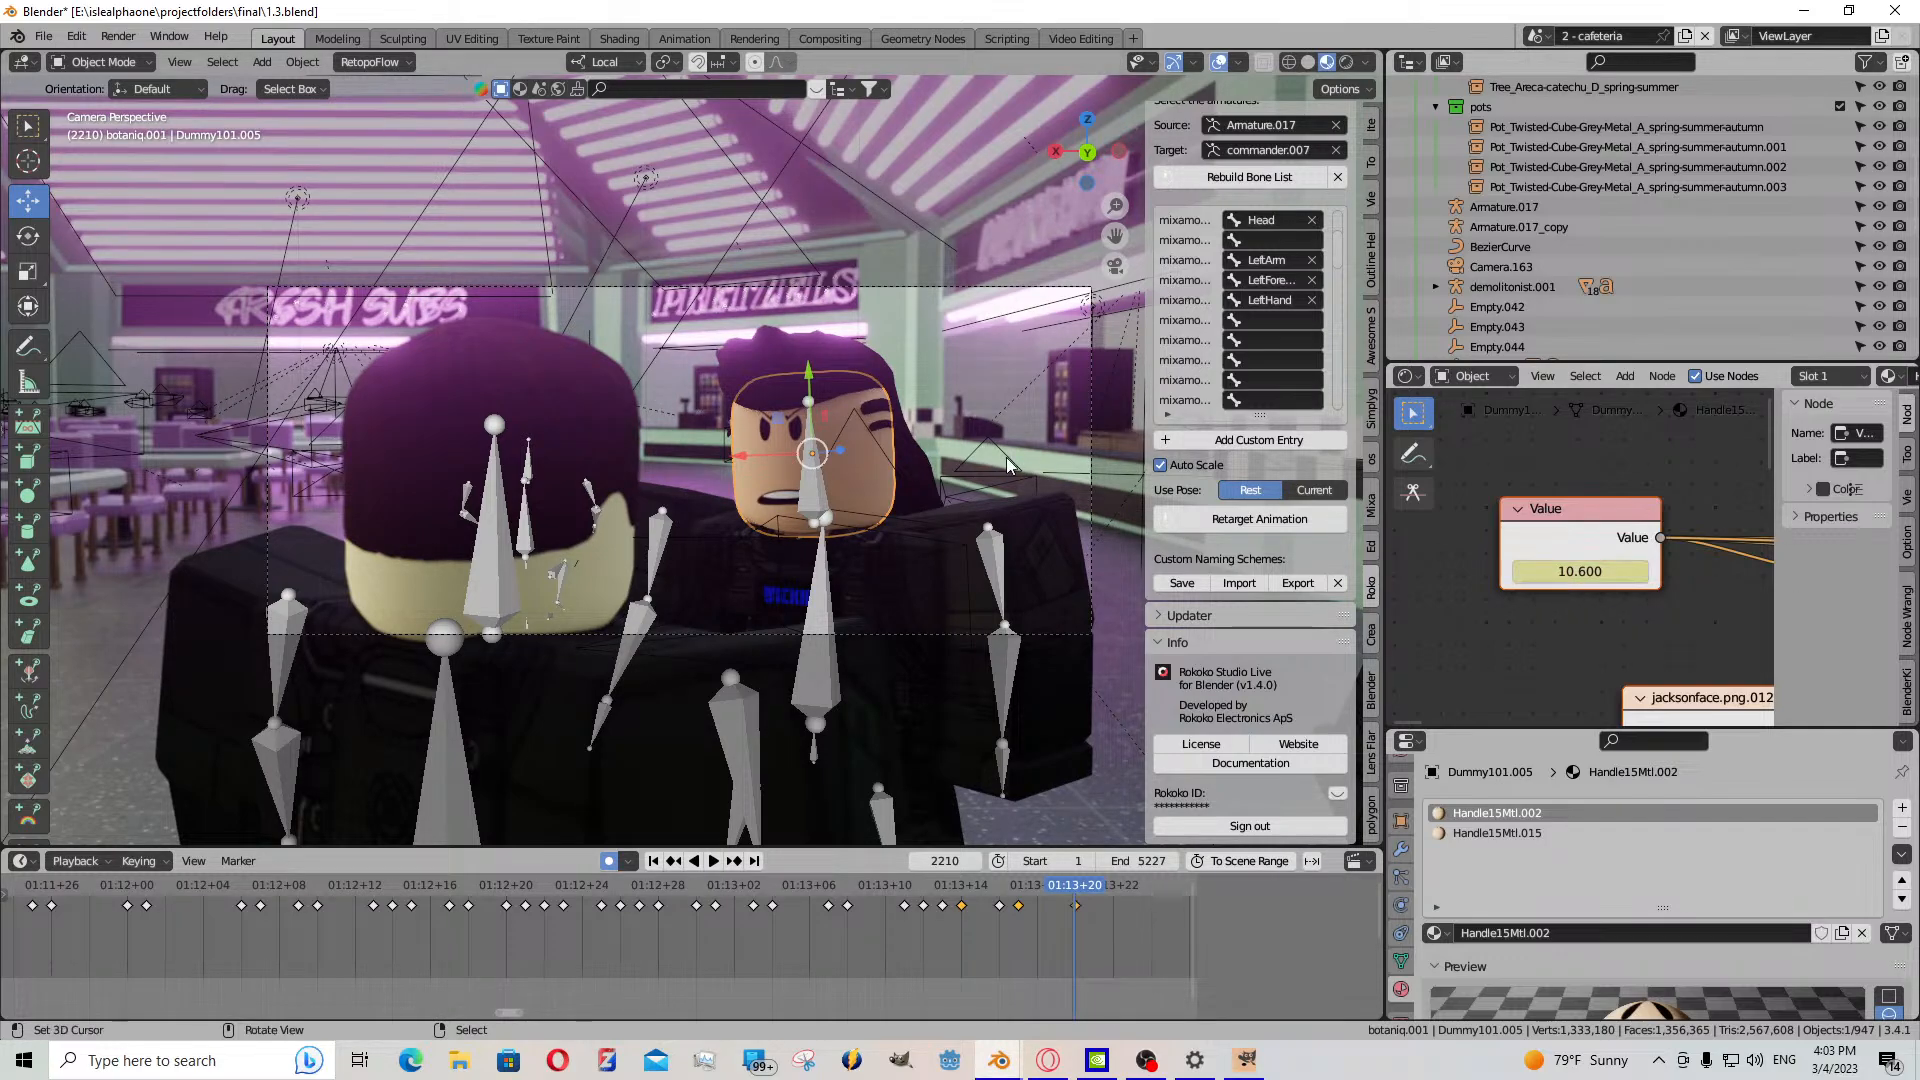
{"action": "key", "text": "Right"}
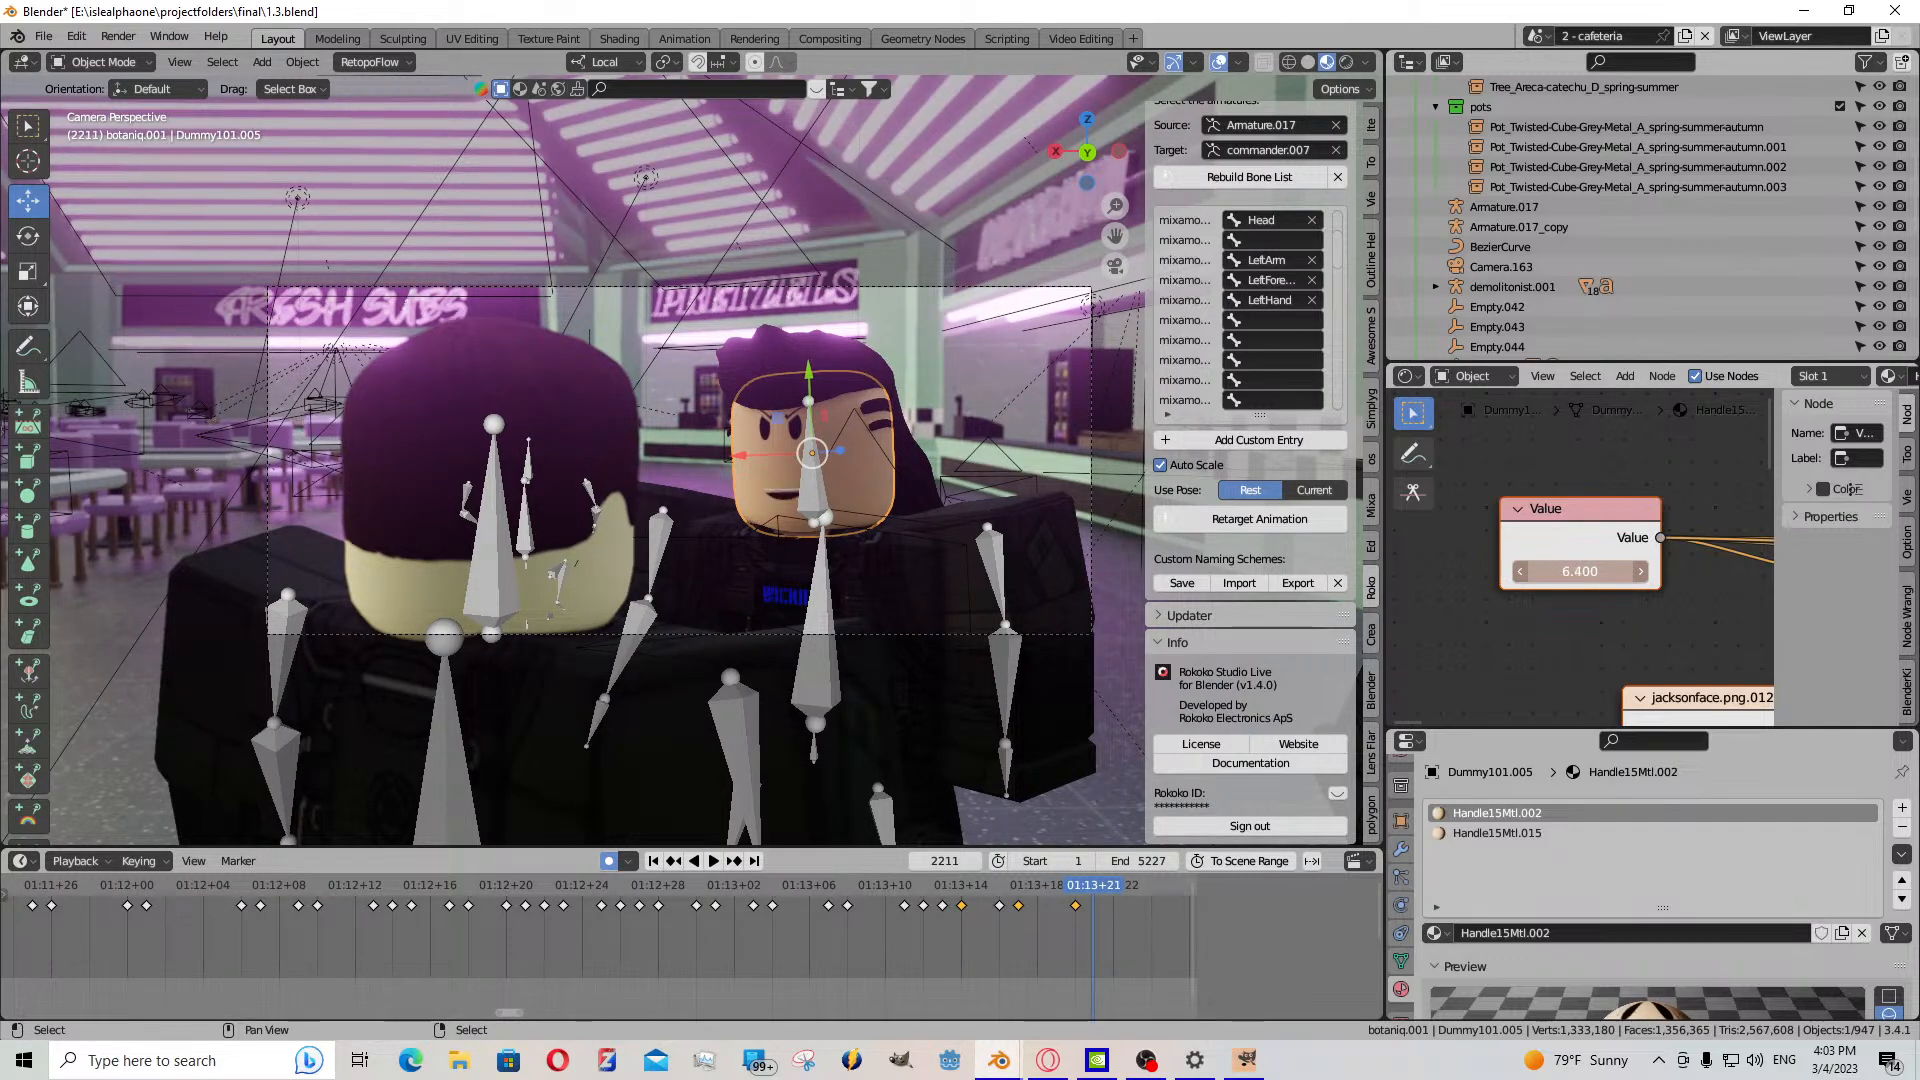
{"action": "left_click_drag", "start_coordinate": [1580, 571], "coordinate": [1560, 571]}
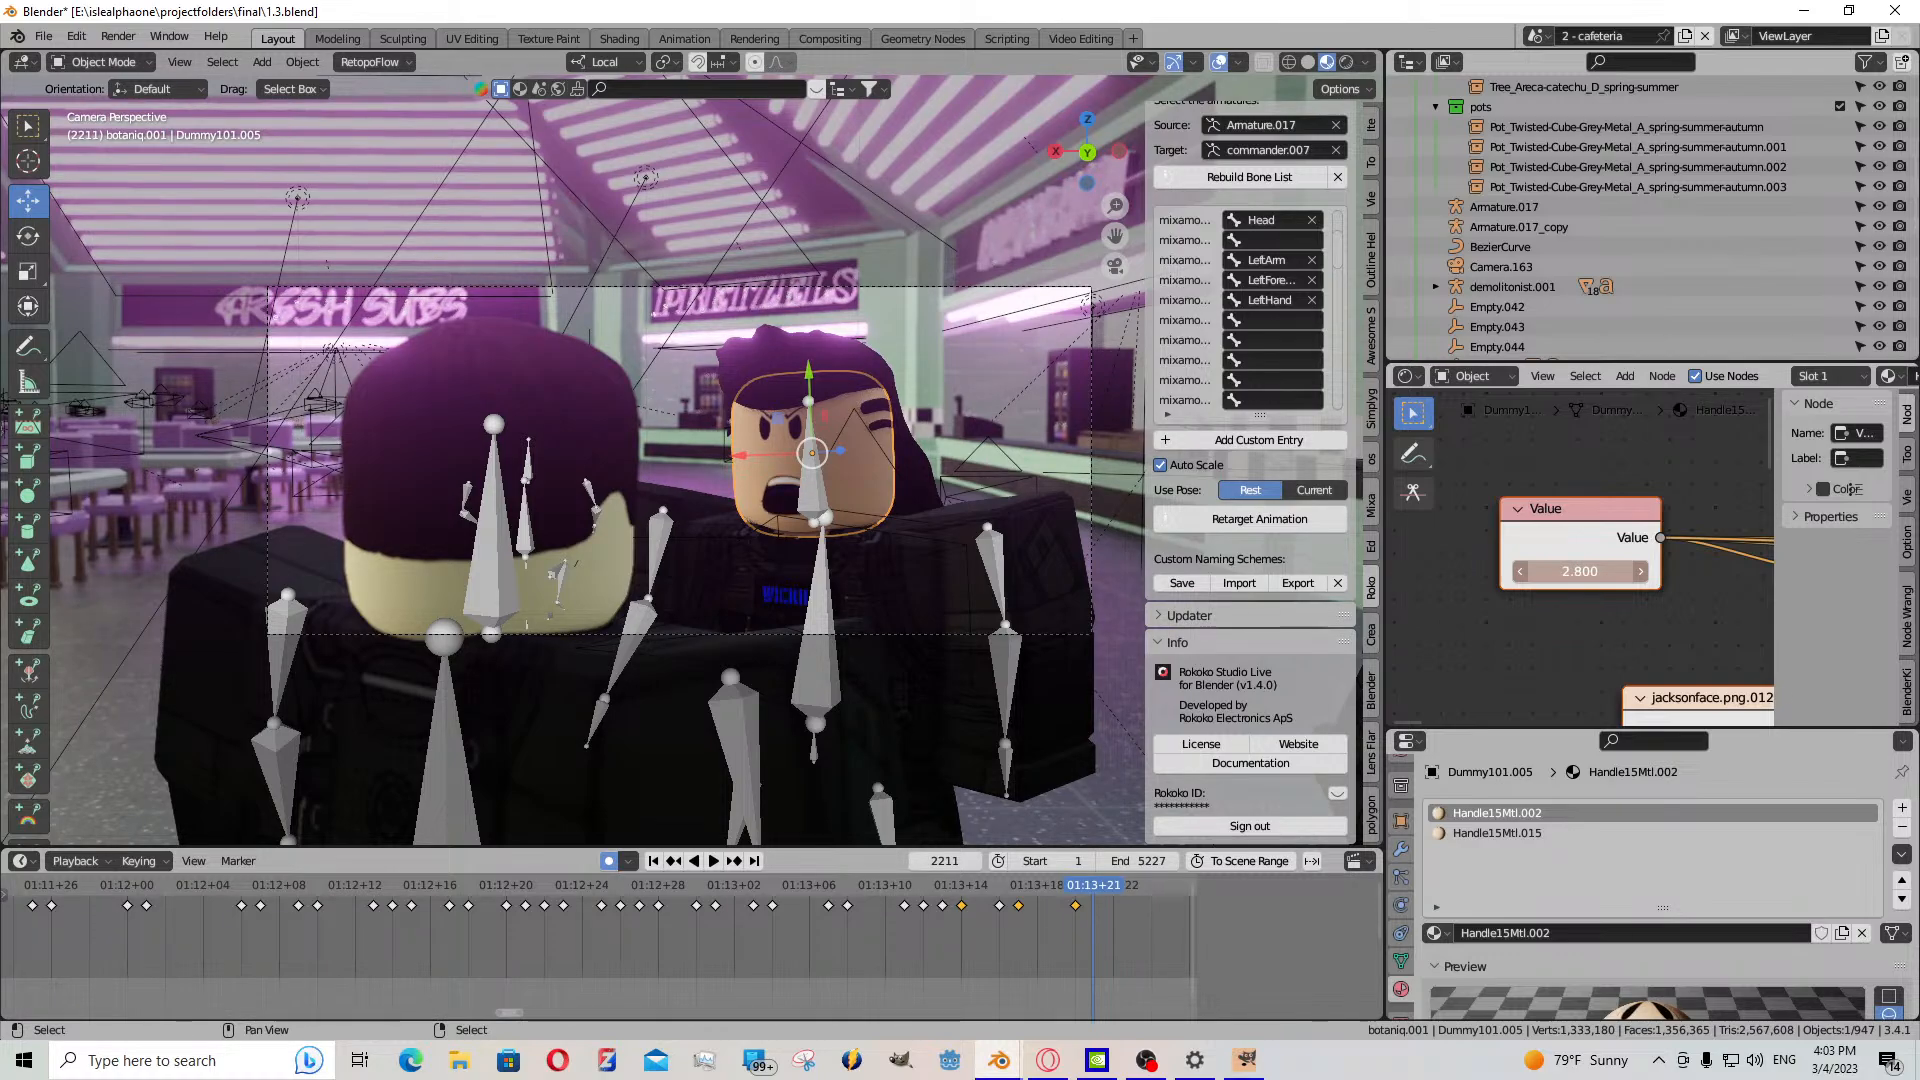
{"action": "key", "text": "i"}
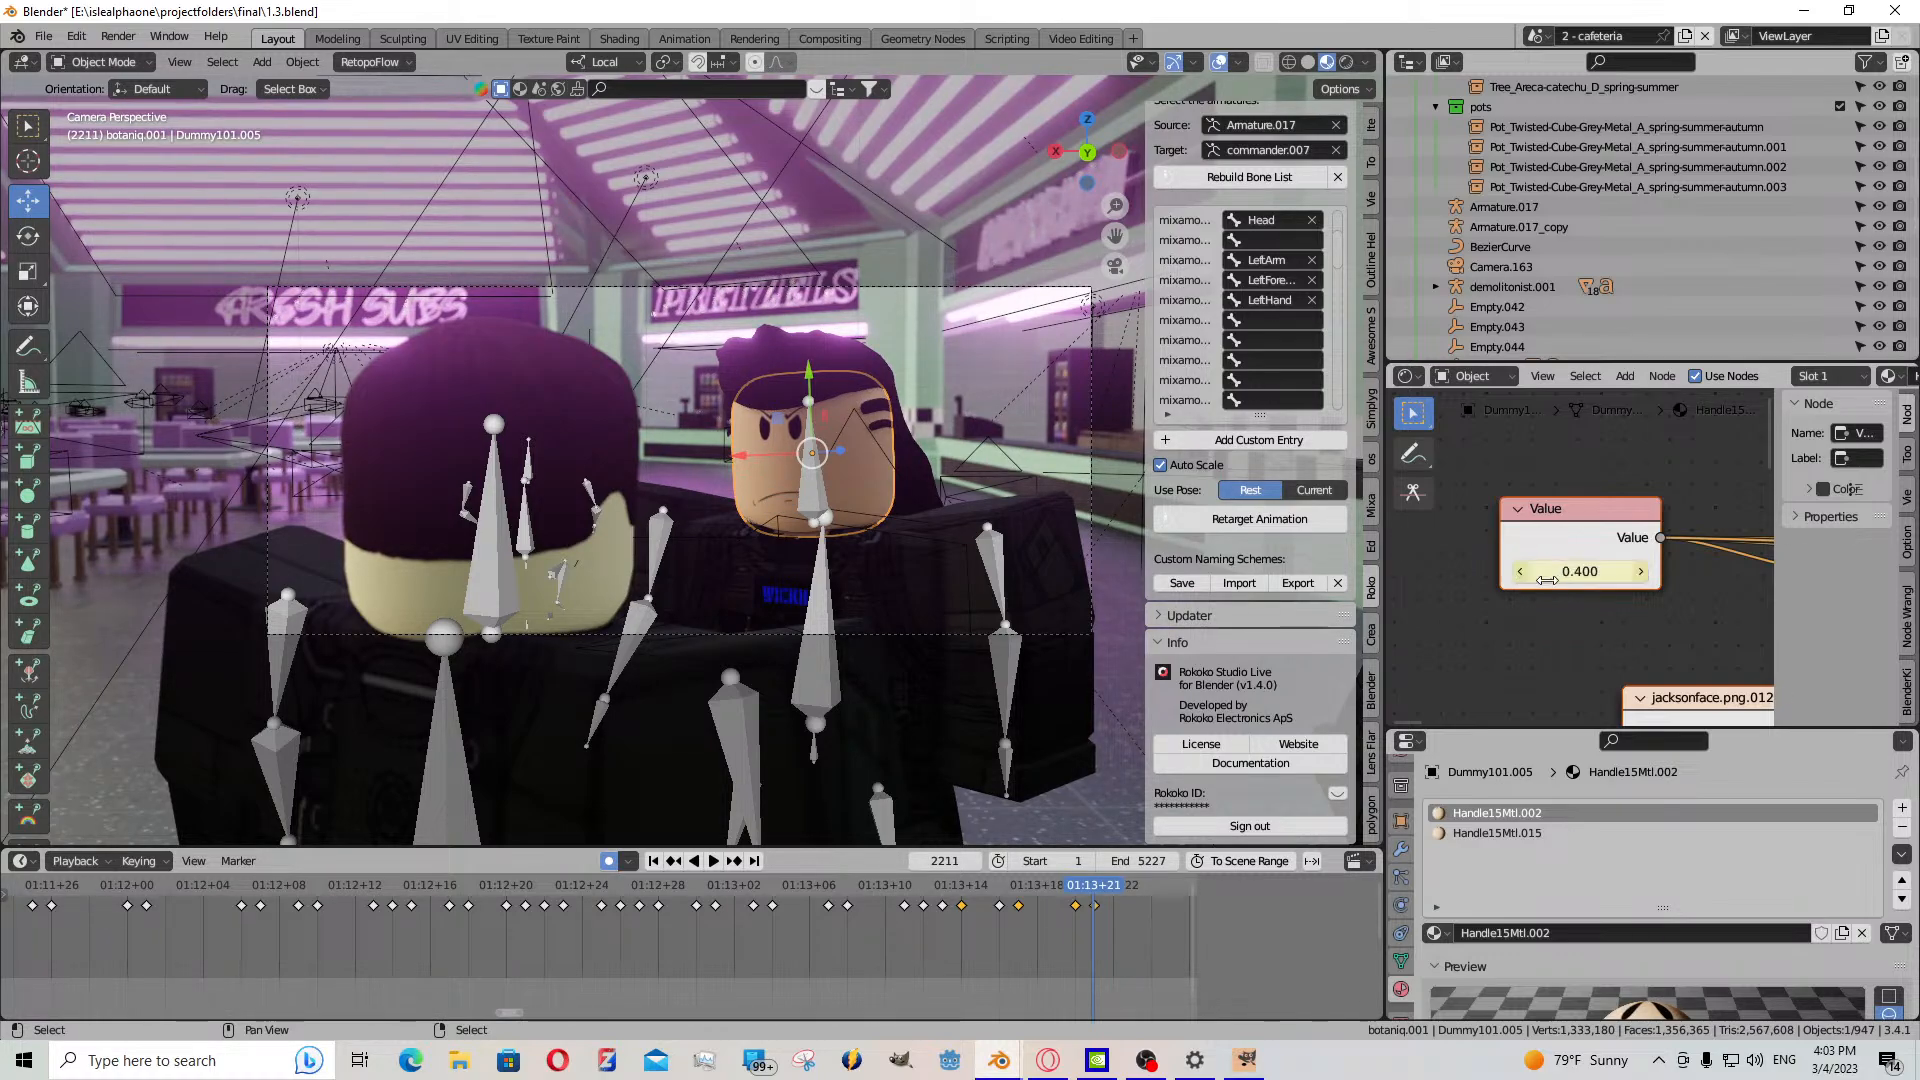
- Replay the animation from frame 2076 into the Camera.013 shot, then return to frame 2247
{"action": "scroll", "coordinate": [946, 934], "scroll_direction": "down", "scroll_amount": 8}
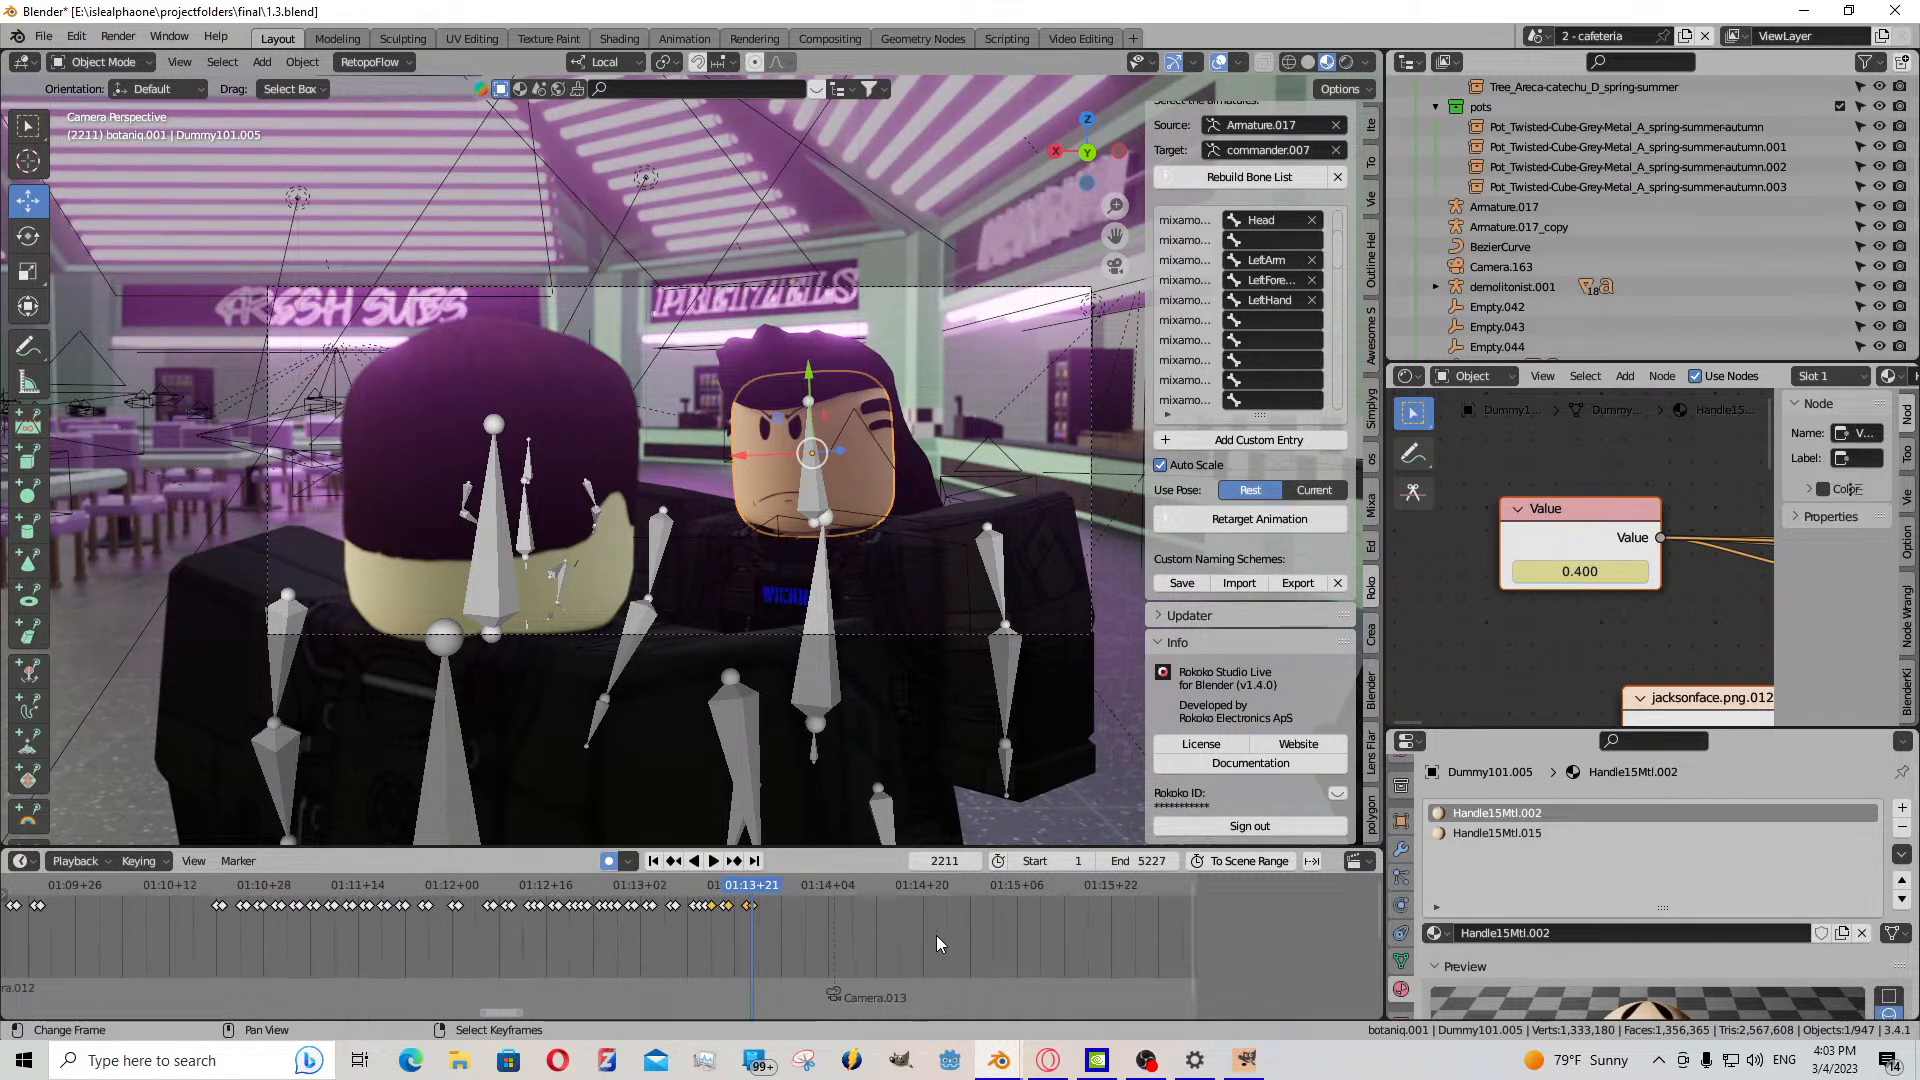
{"action": "left_click", "coordinate": [330, 916]}
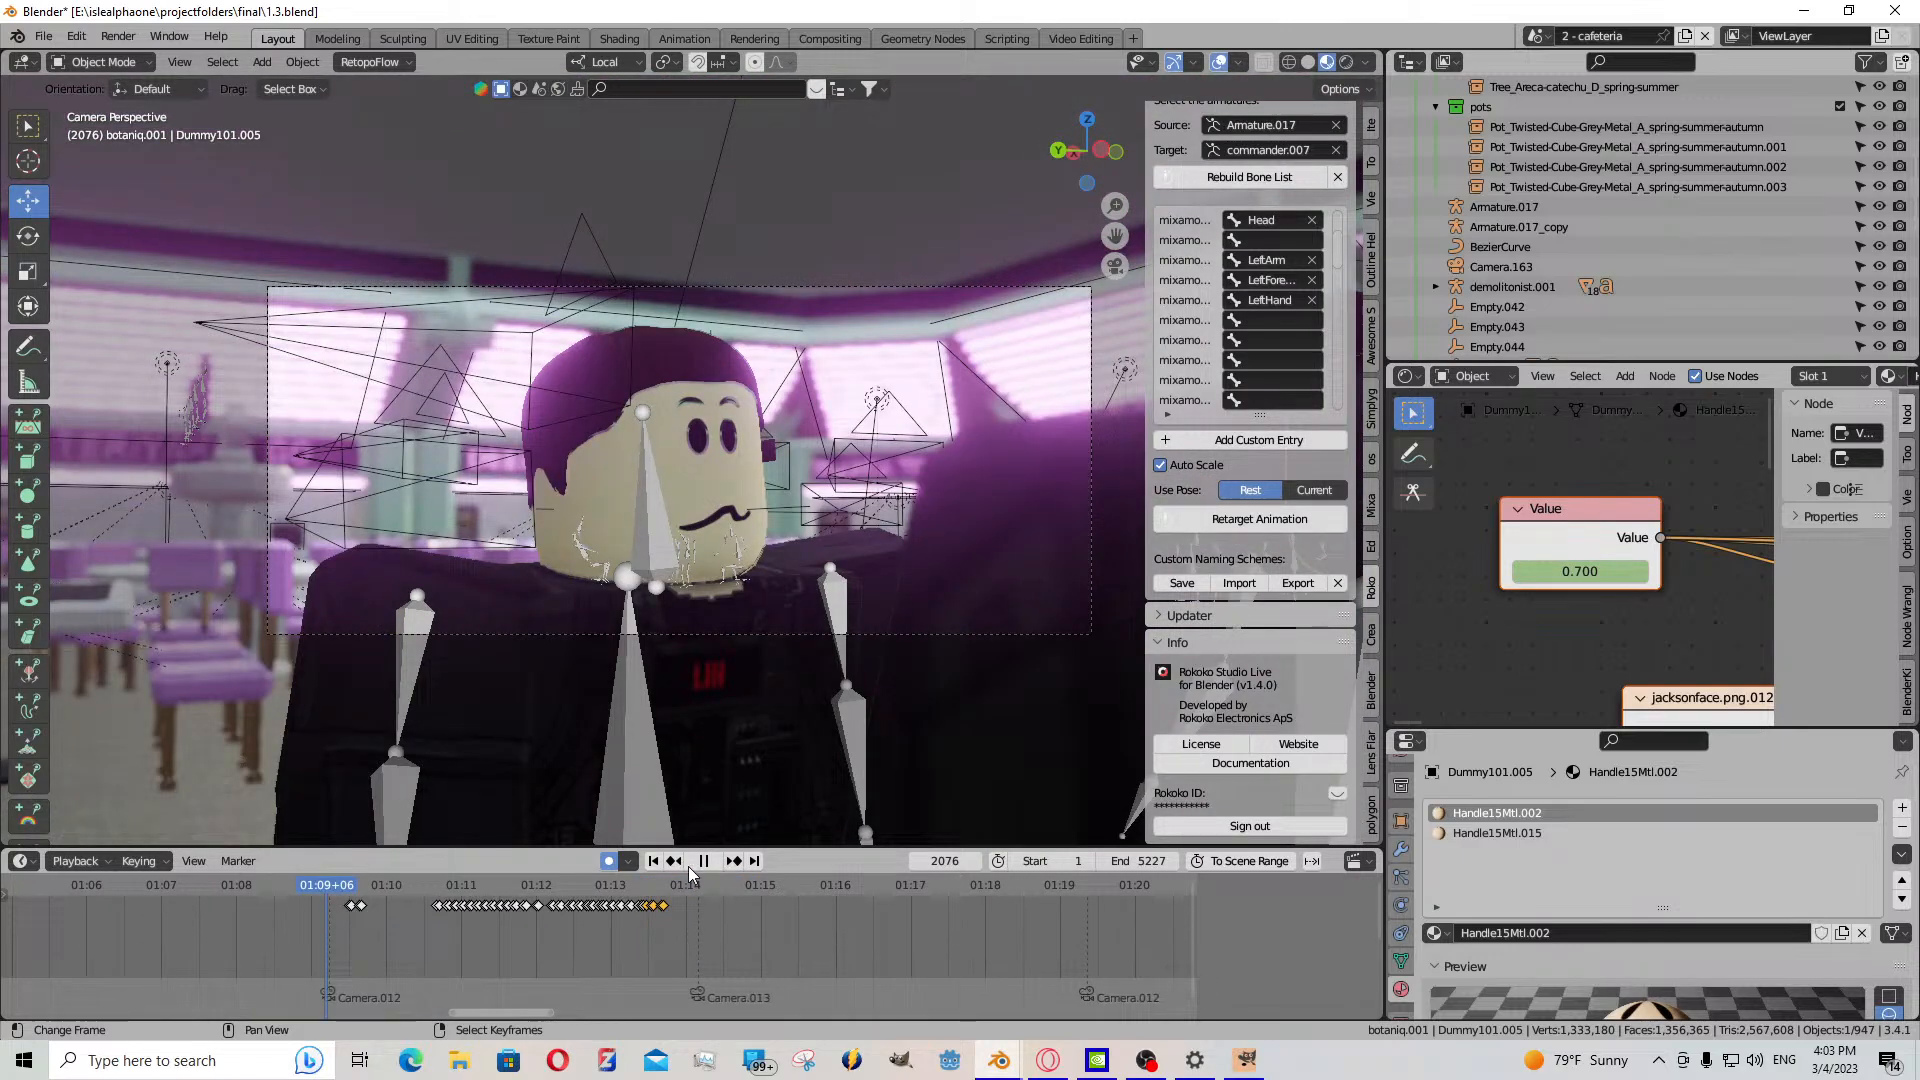
{"action": "left_click", "coordinate": [713, 861]}
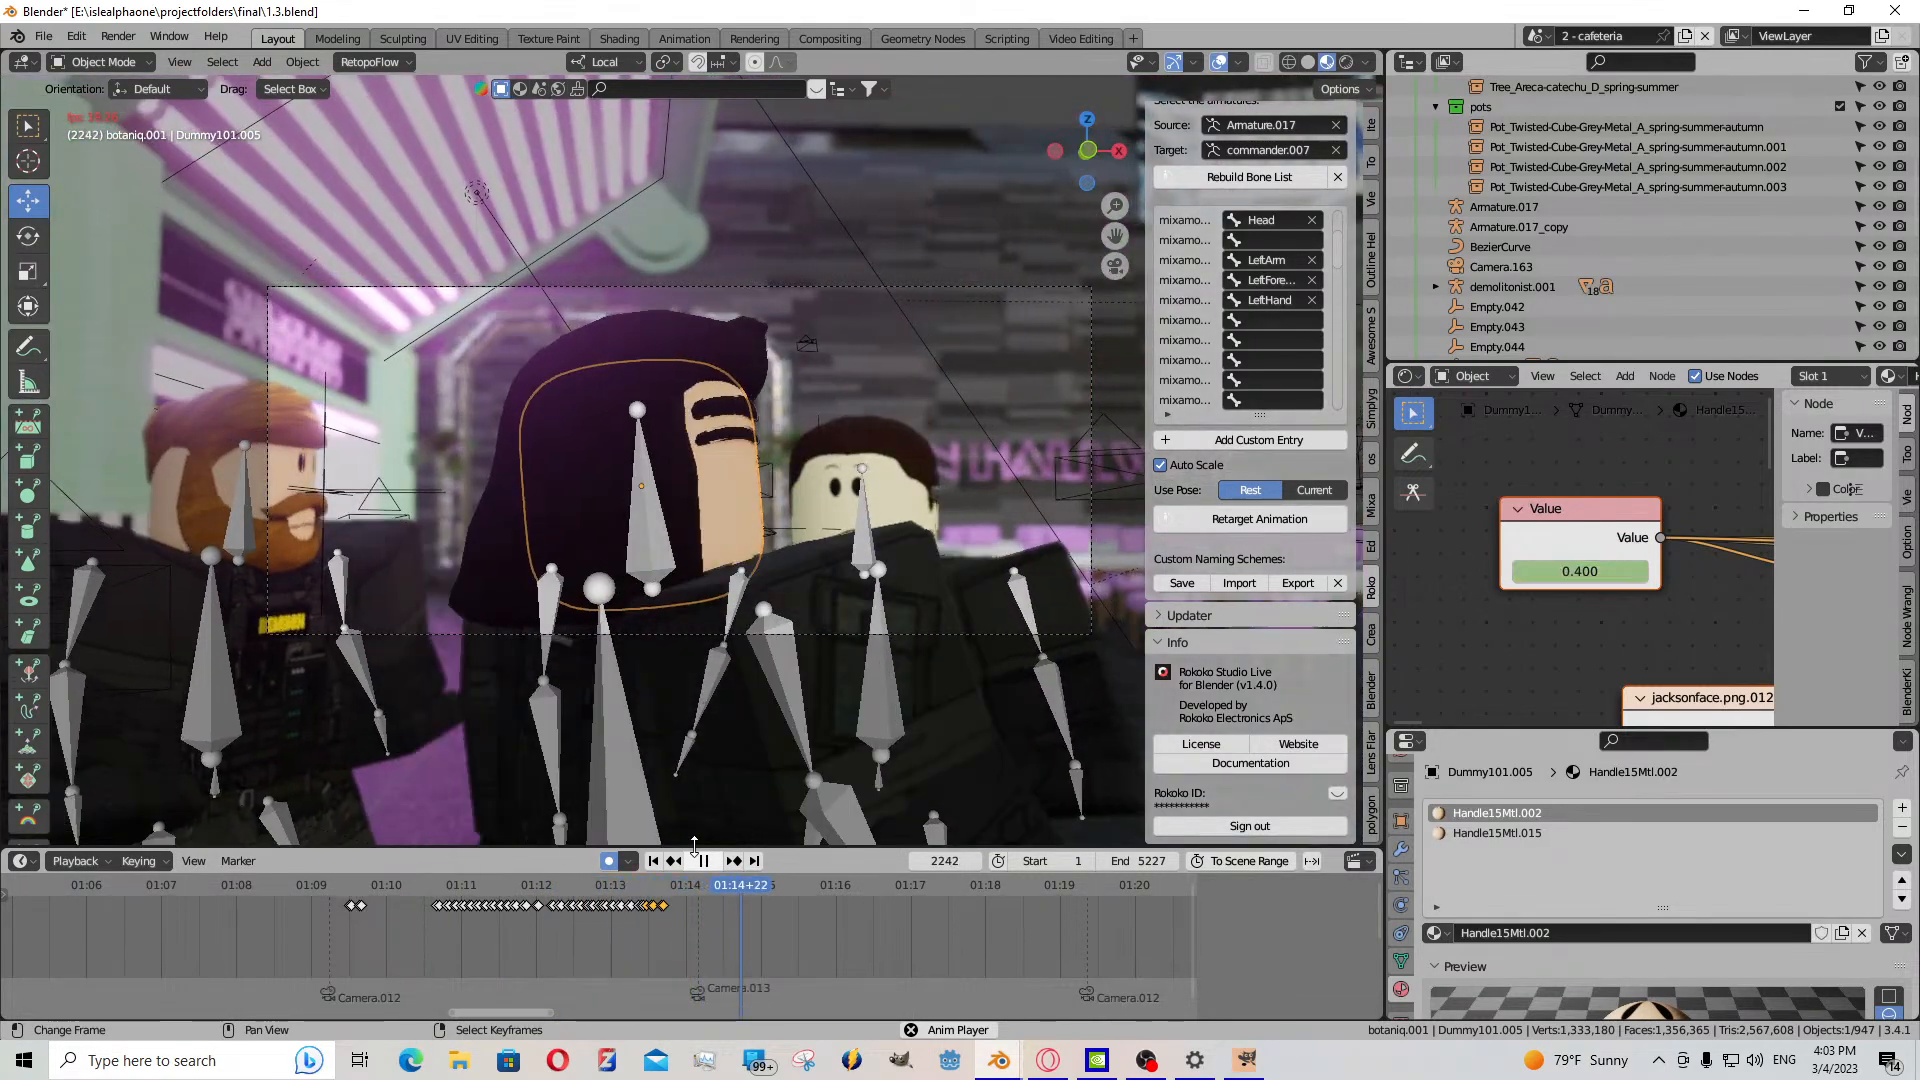
{"action": "scroll", "coordinate": [728, 906], "scroll_direction": "down", "scroll_amount": 13}
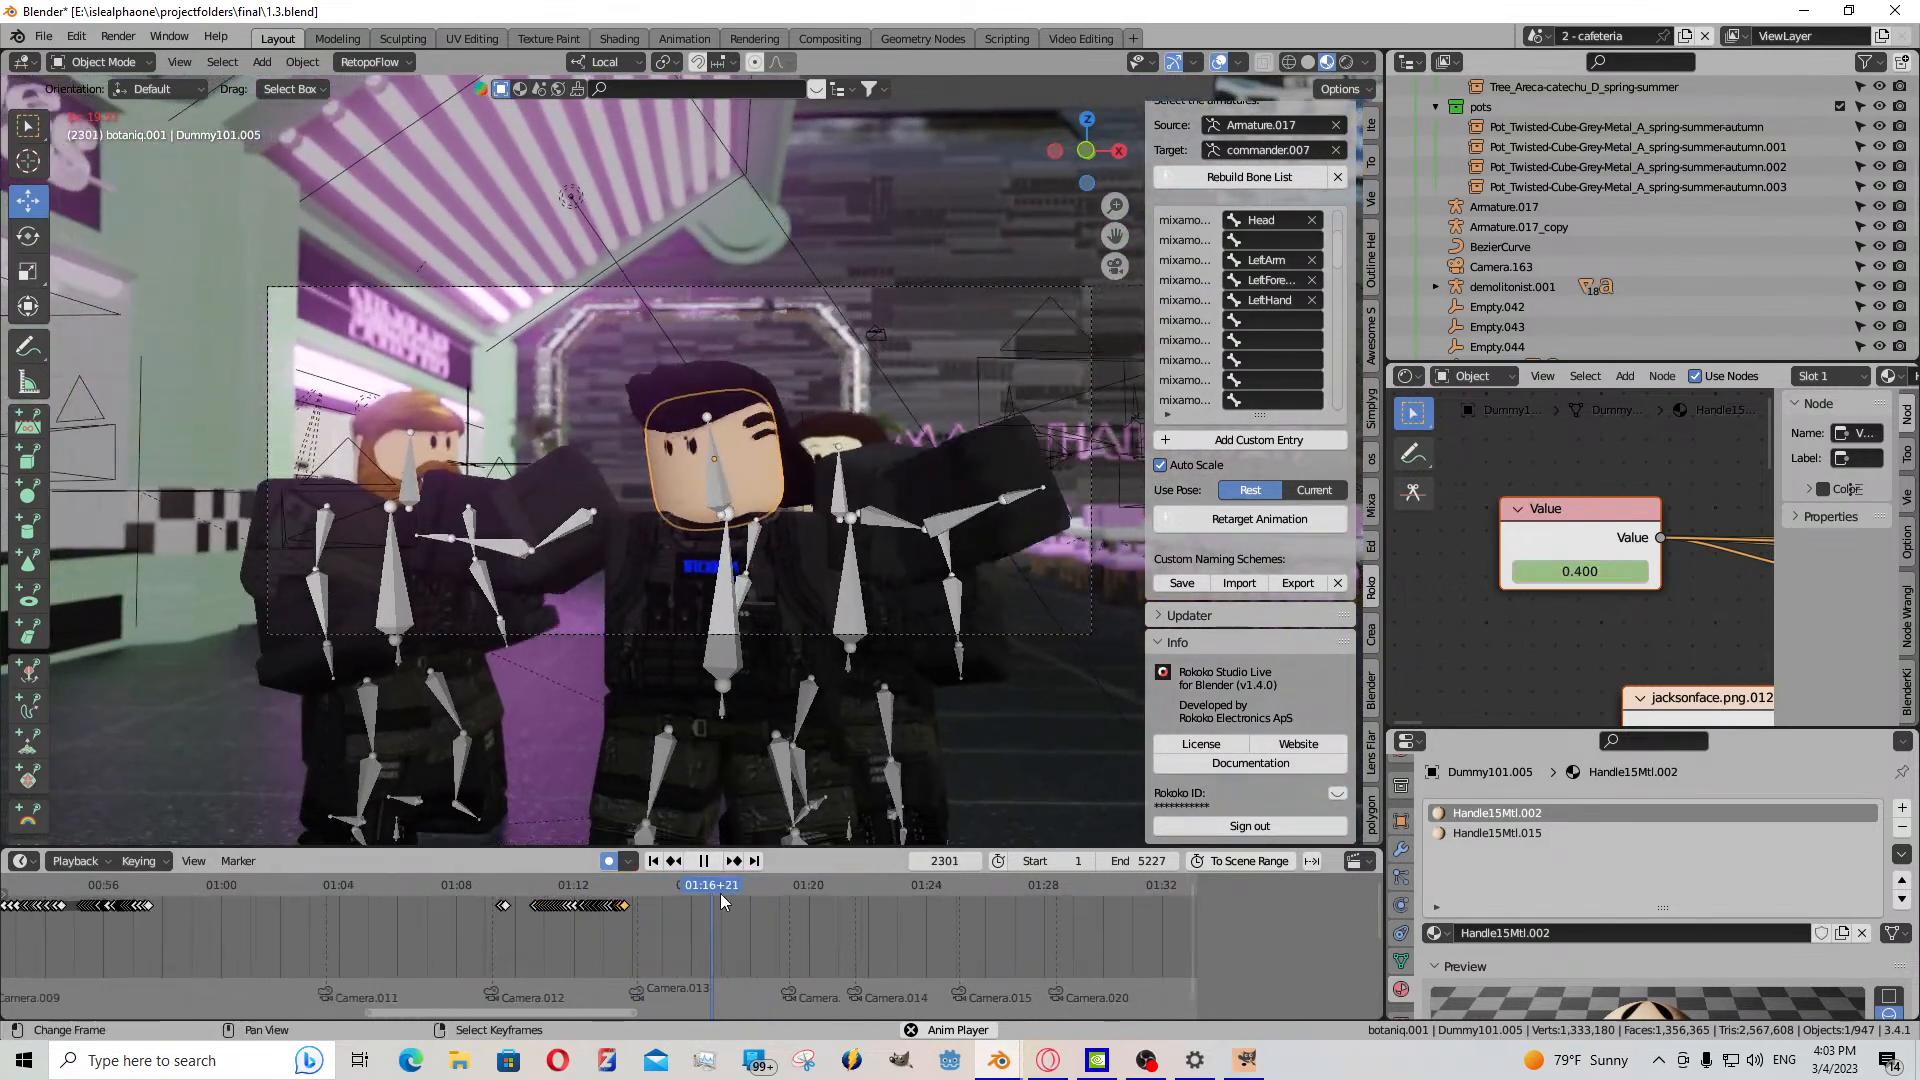
{"action": "left_click_drag", "start_coordinate": [654, 917], "coordinate": [658, 921]}
{"action": "key", "text": "space"}
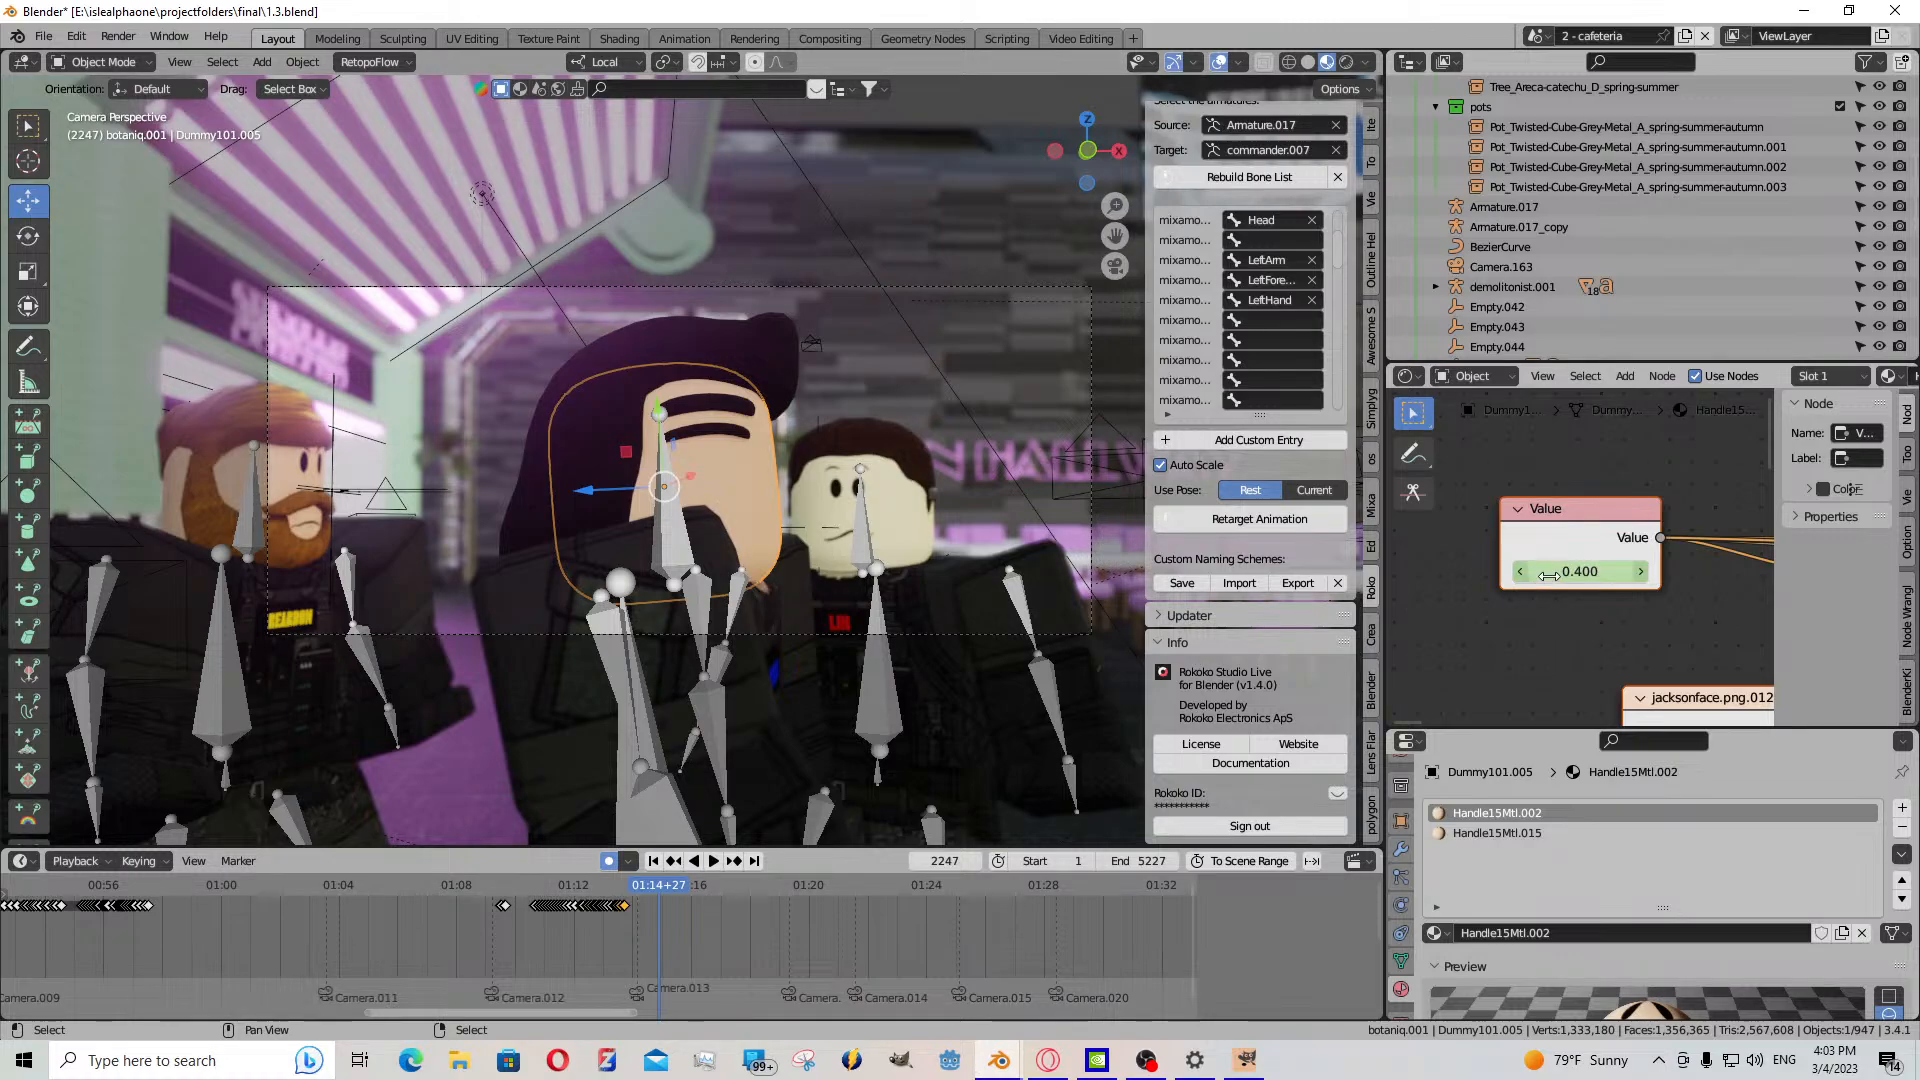
- Play on to frame 2254, go back to frame 2252 and keyframe the Value node there at 0.400
{"action": "left_click", "coordinate": [720, 862]}
{"action": "left_click", "coordinate": [720, 862]}
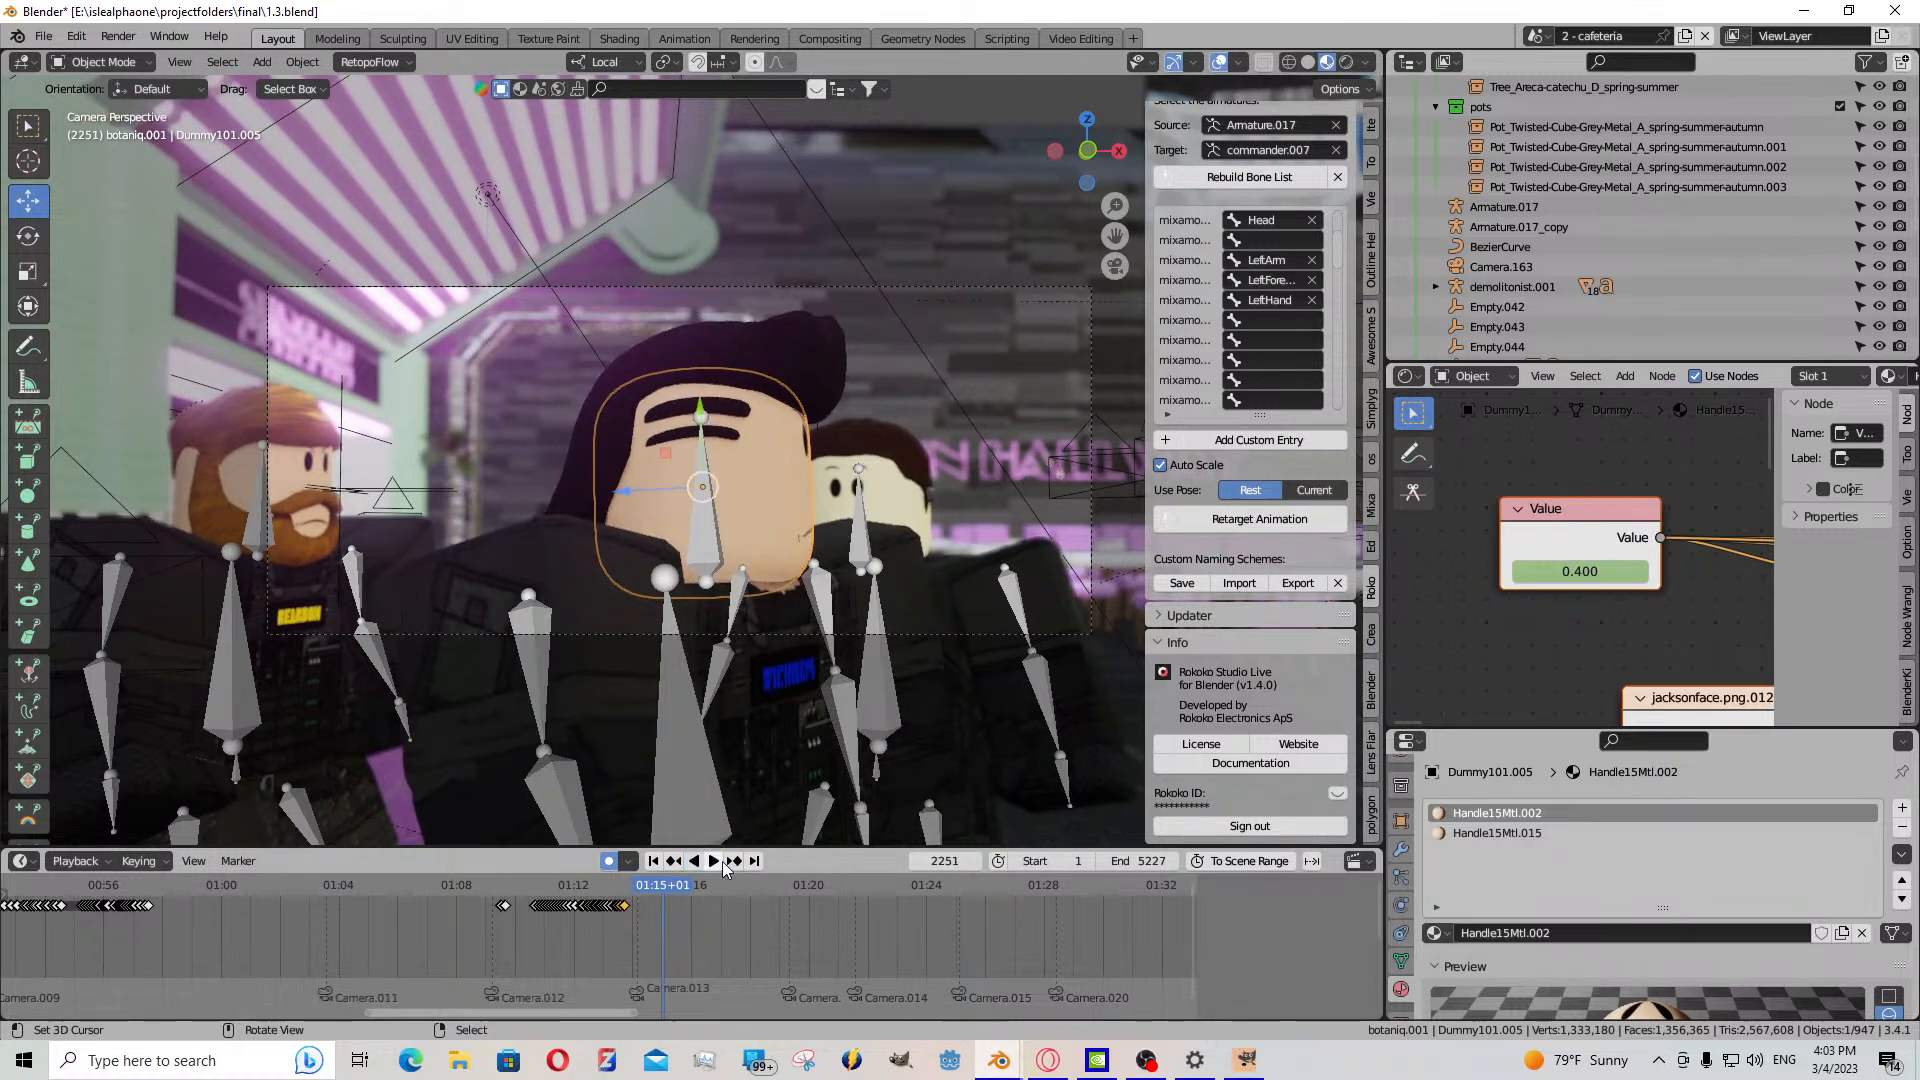
{"action": "scroll", "coordinate": [724, 930], "scroll_direction": "up", "scroll_amount": 5}
{"action": "left_click", "coordinate": [719, 862]}
{"action": "left_click", "coordinate": [718, 862]}
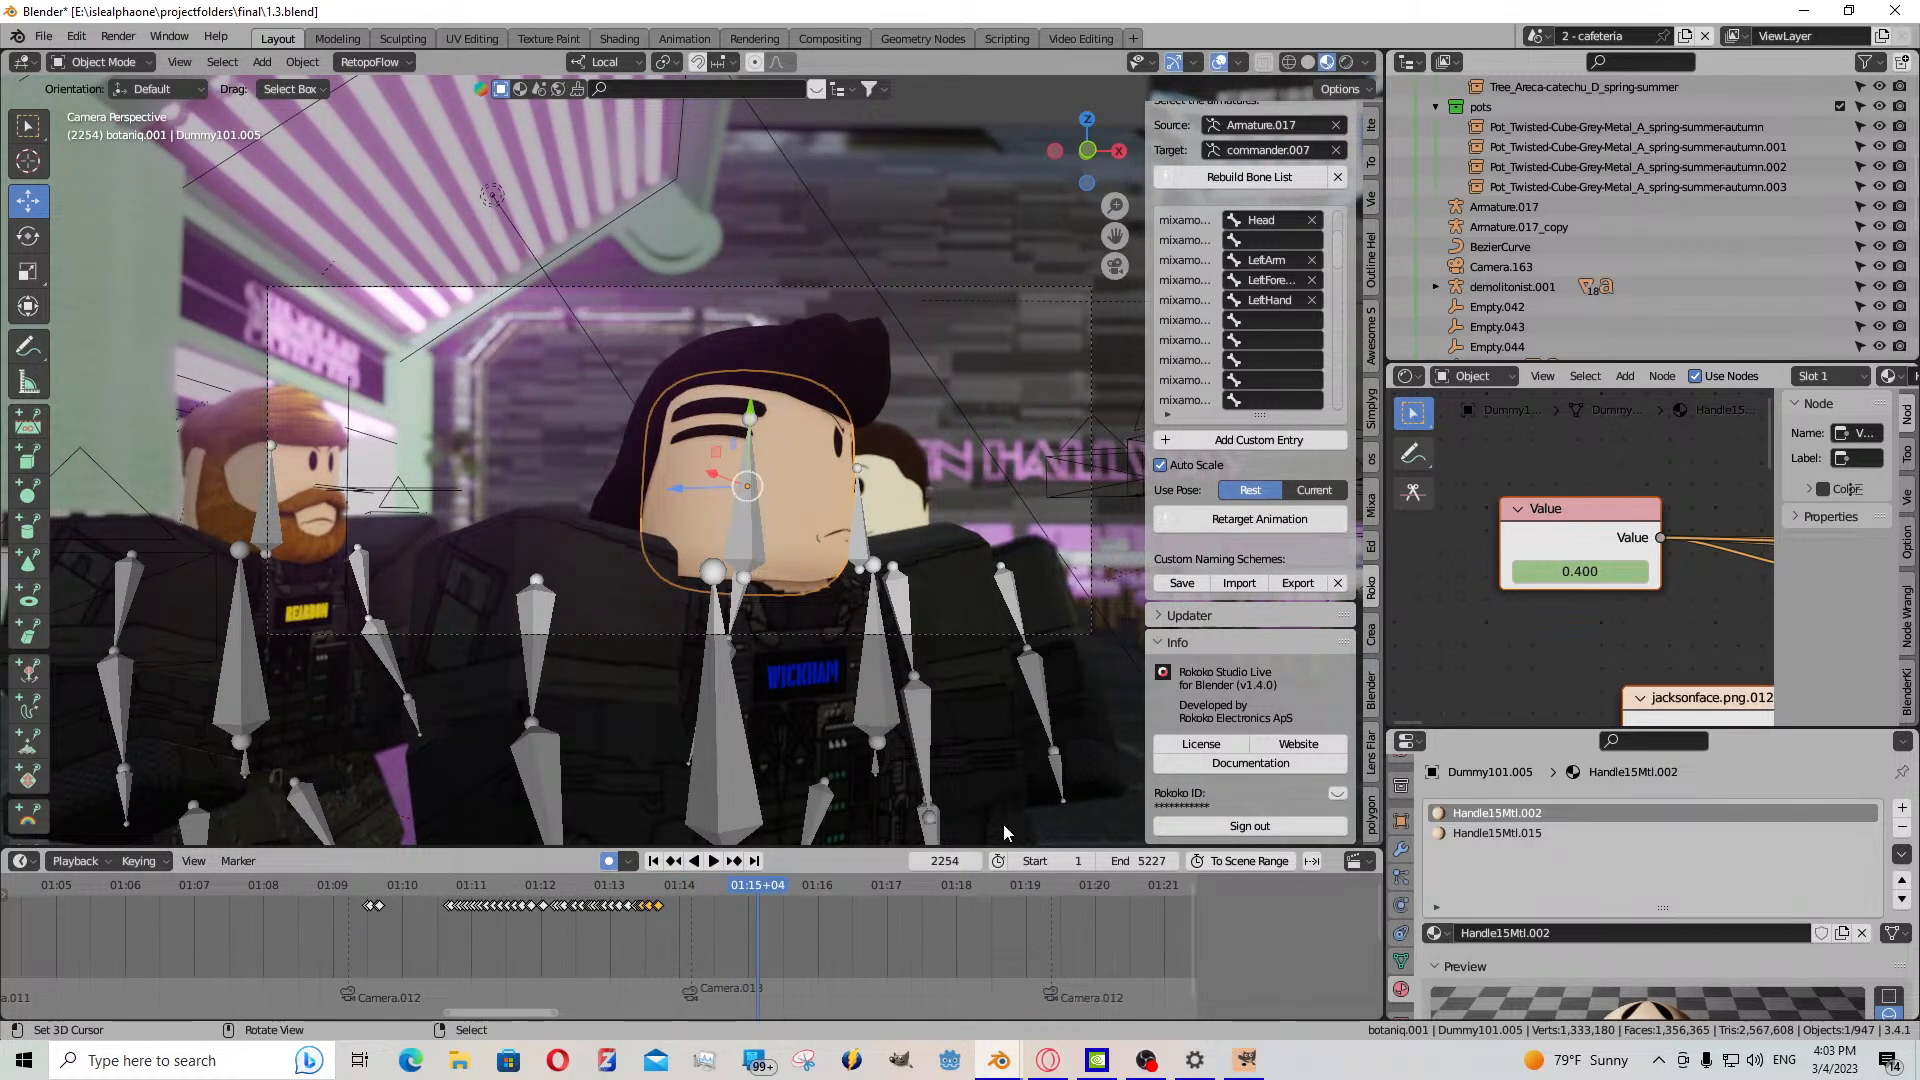
{"action": "left_click_drag", "start_coordinate": [762, 909], "coordinate": [754, 910]}
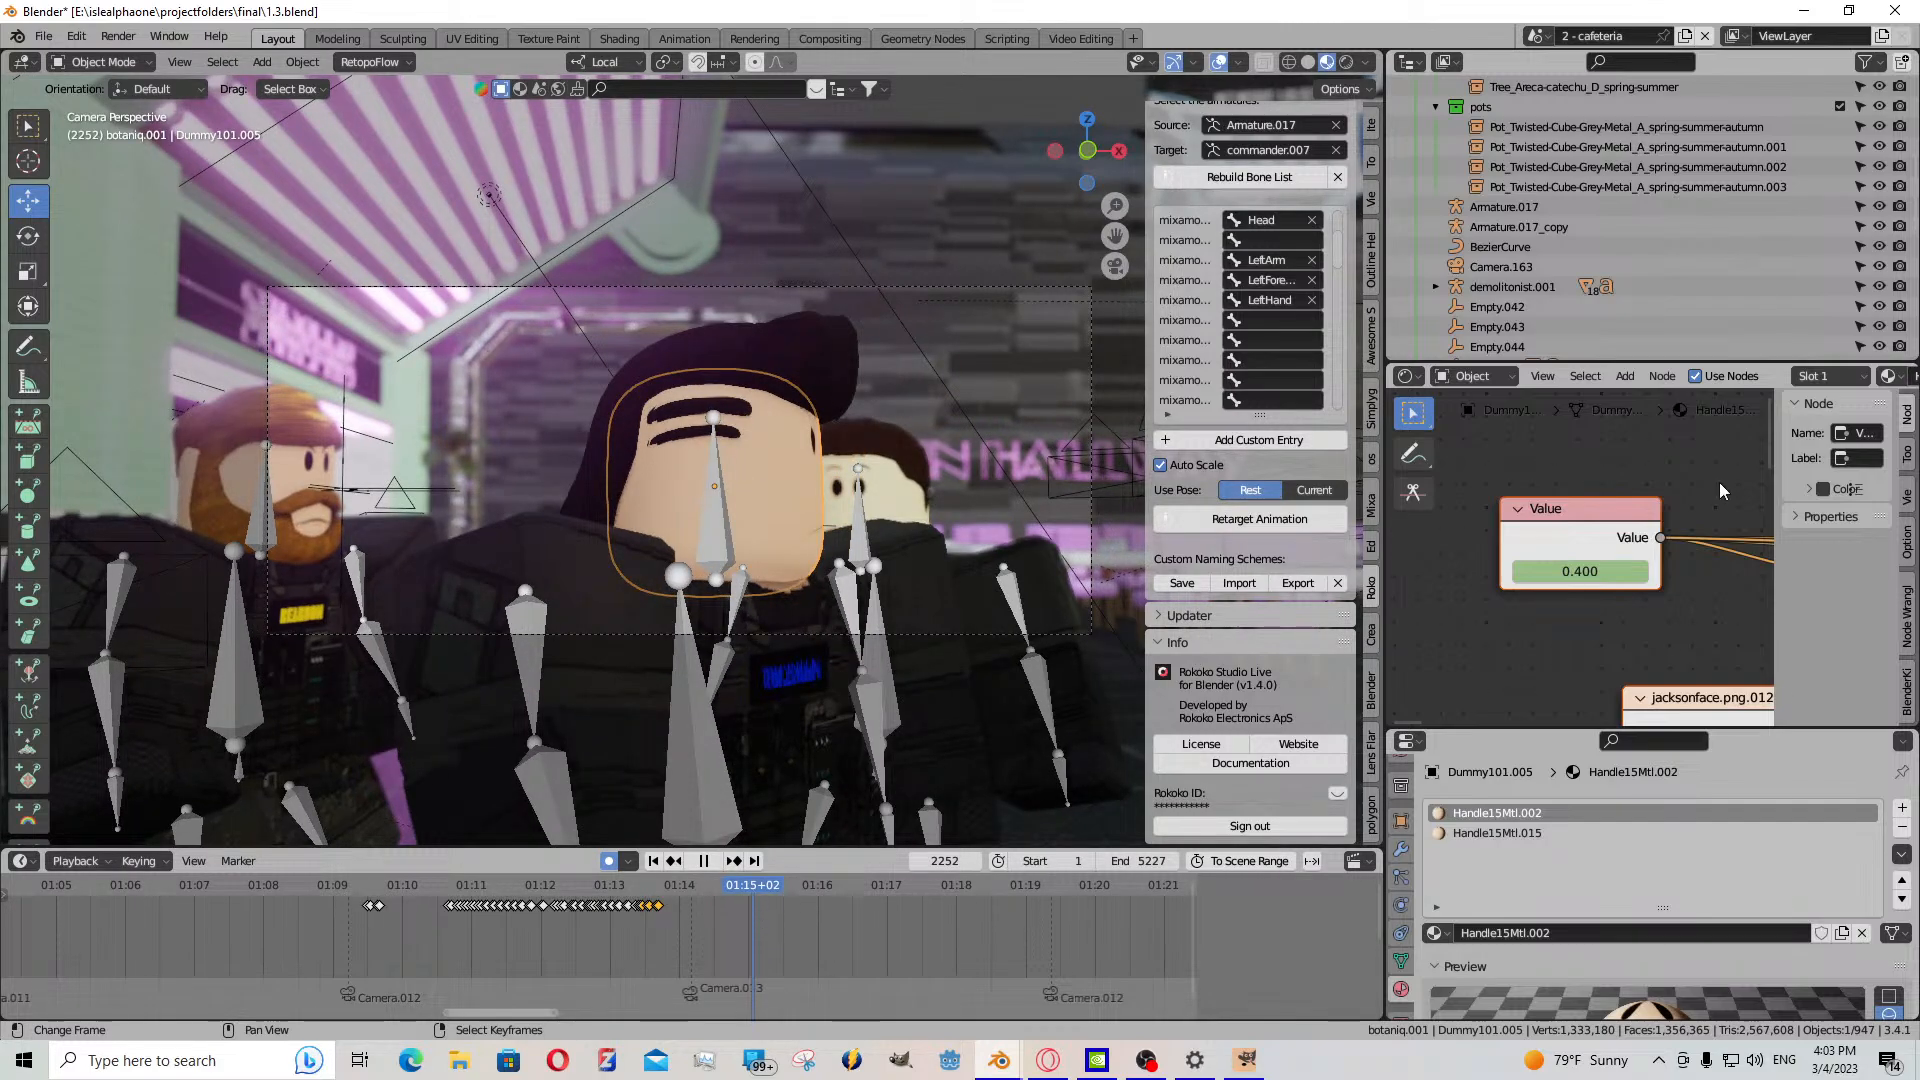
{"action": "key", "text": "i"}
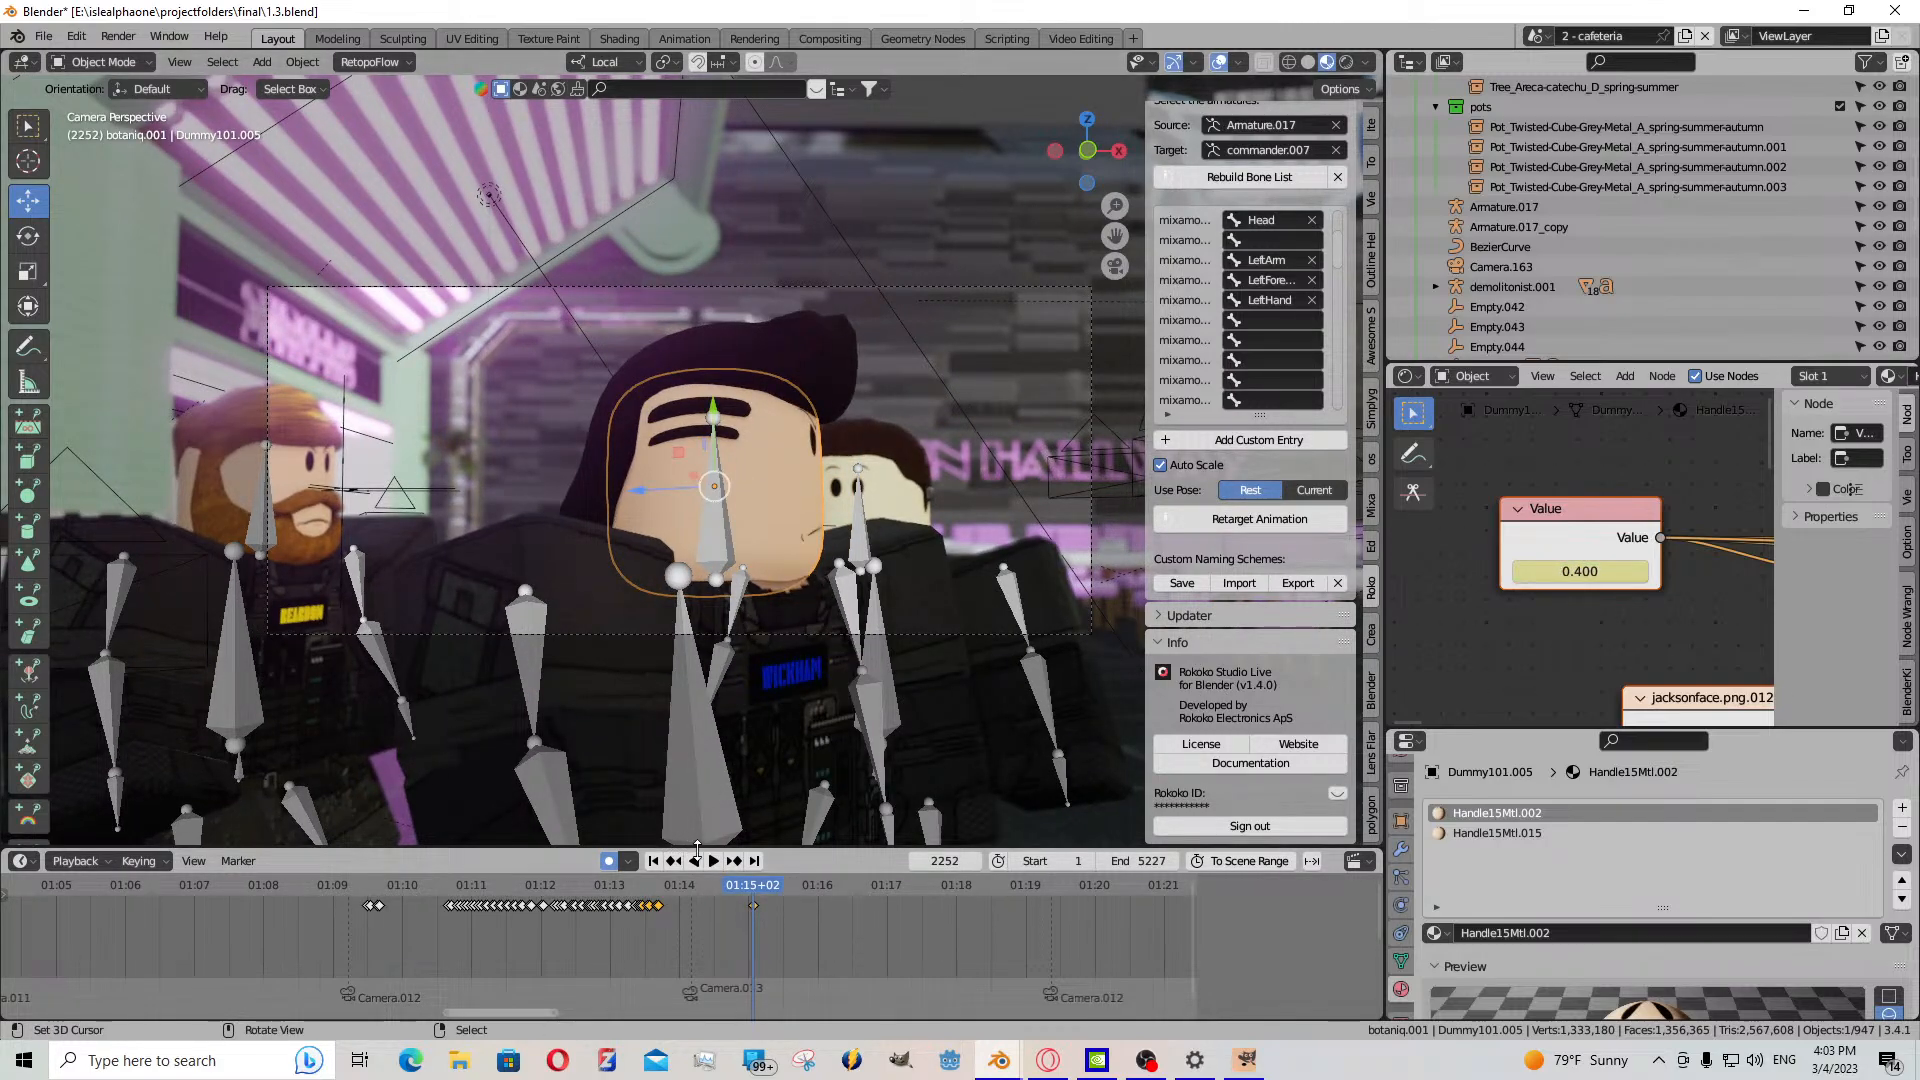
- Play on to frame 2256, keyframe the Value node at 3.600 and turn the view to the front of the character's face
{"action": "left_click", "coordinate": [713, 860]}
{"action": "left_click", "coordinate": [713, 860]}
{"action": "left_click_drag", "start_coordinate": [1579, 571], "coordinate": [1640, 570]}
{"action": "middle_click", "coordinate": [844, 508]}
{"action": "middle_click_drag", "start_coordinate": [844, 515], "coordinate": [854, 598]}
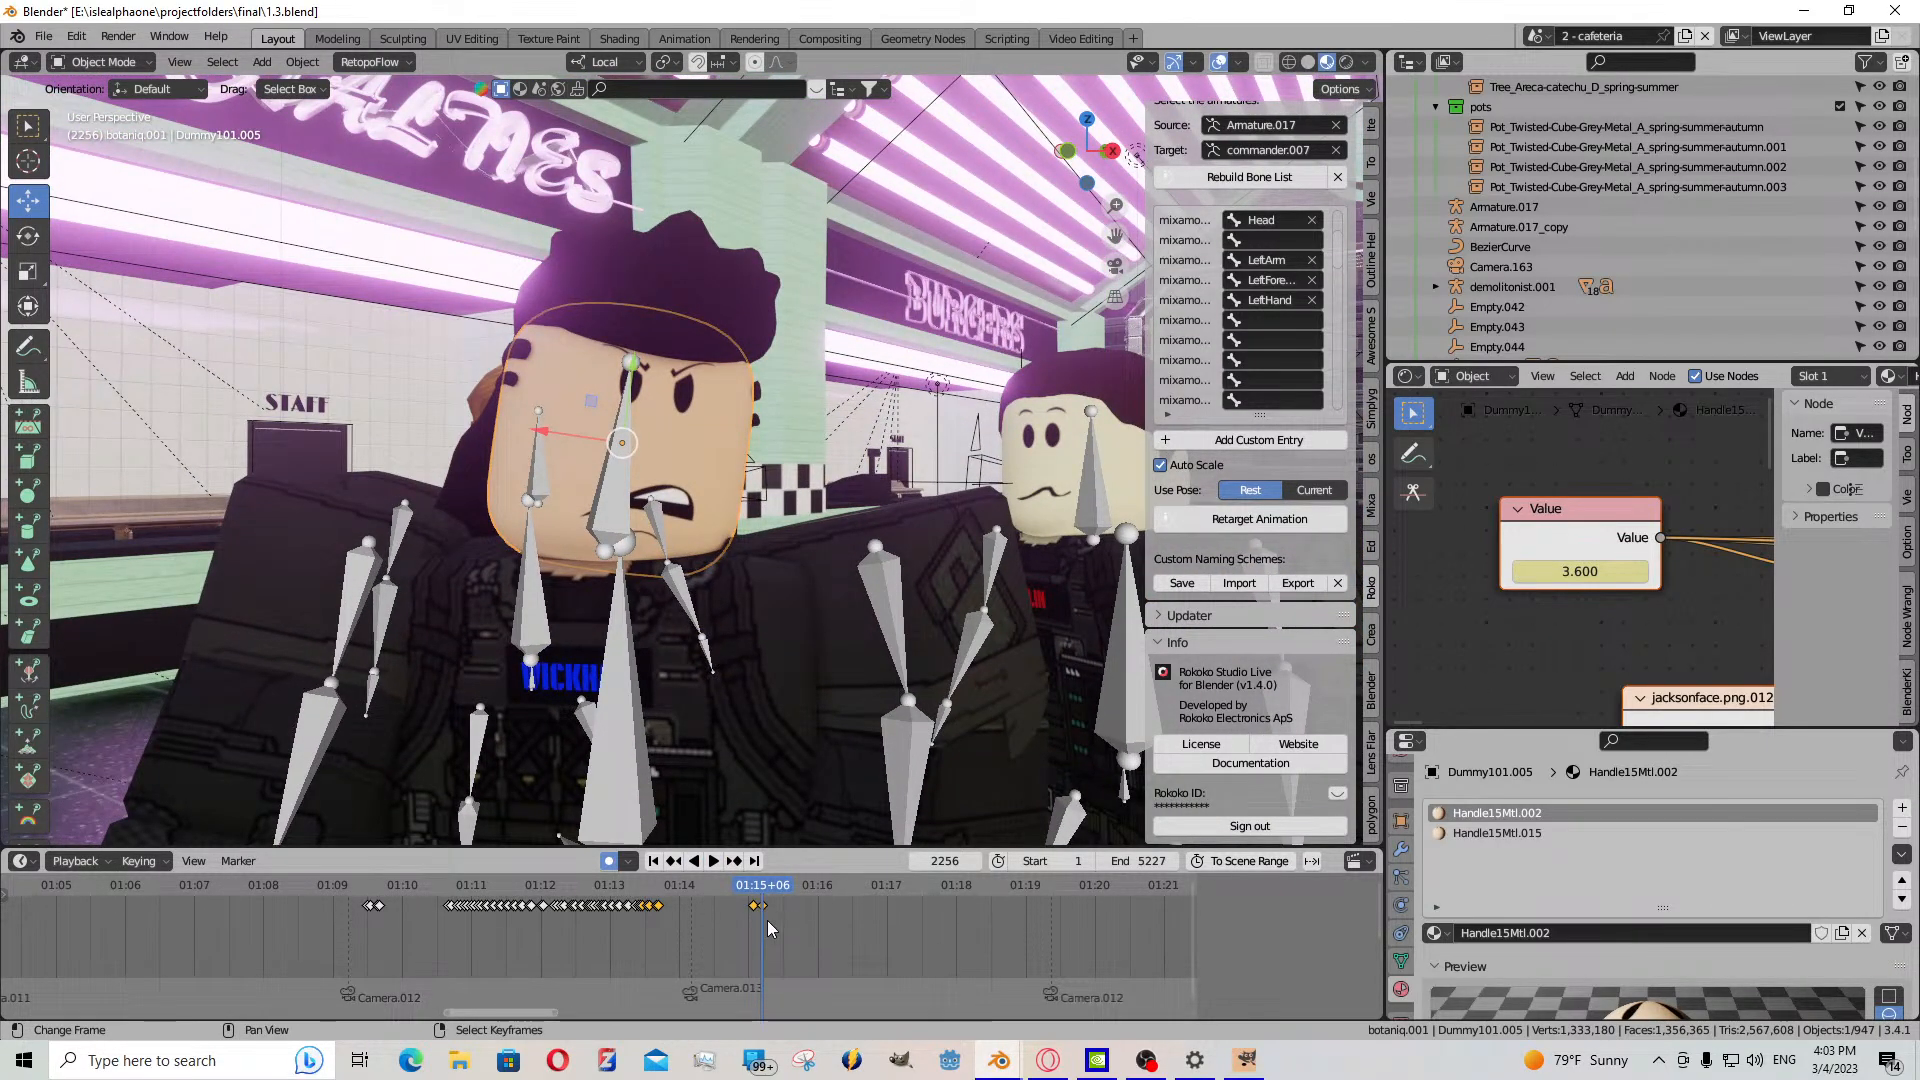
- Play on to frame 2259, step back to frame 2258 and keyframe the Value node there at 1.400
{"action": "left_click", "coordinate": [673, 860]}
{"action": "left_click", "coordinate": [711, 862]}
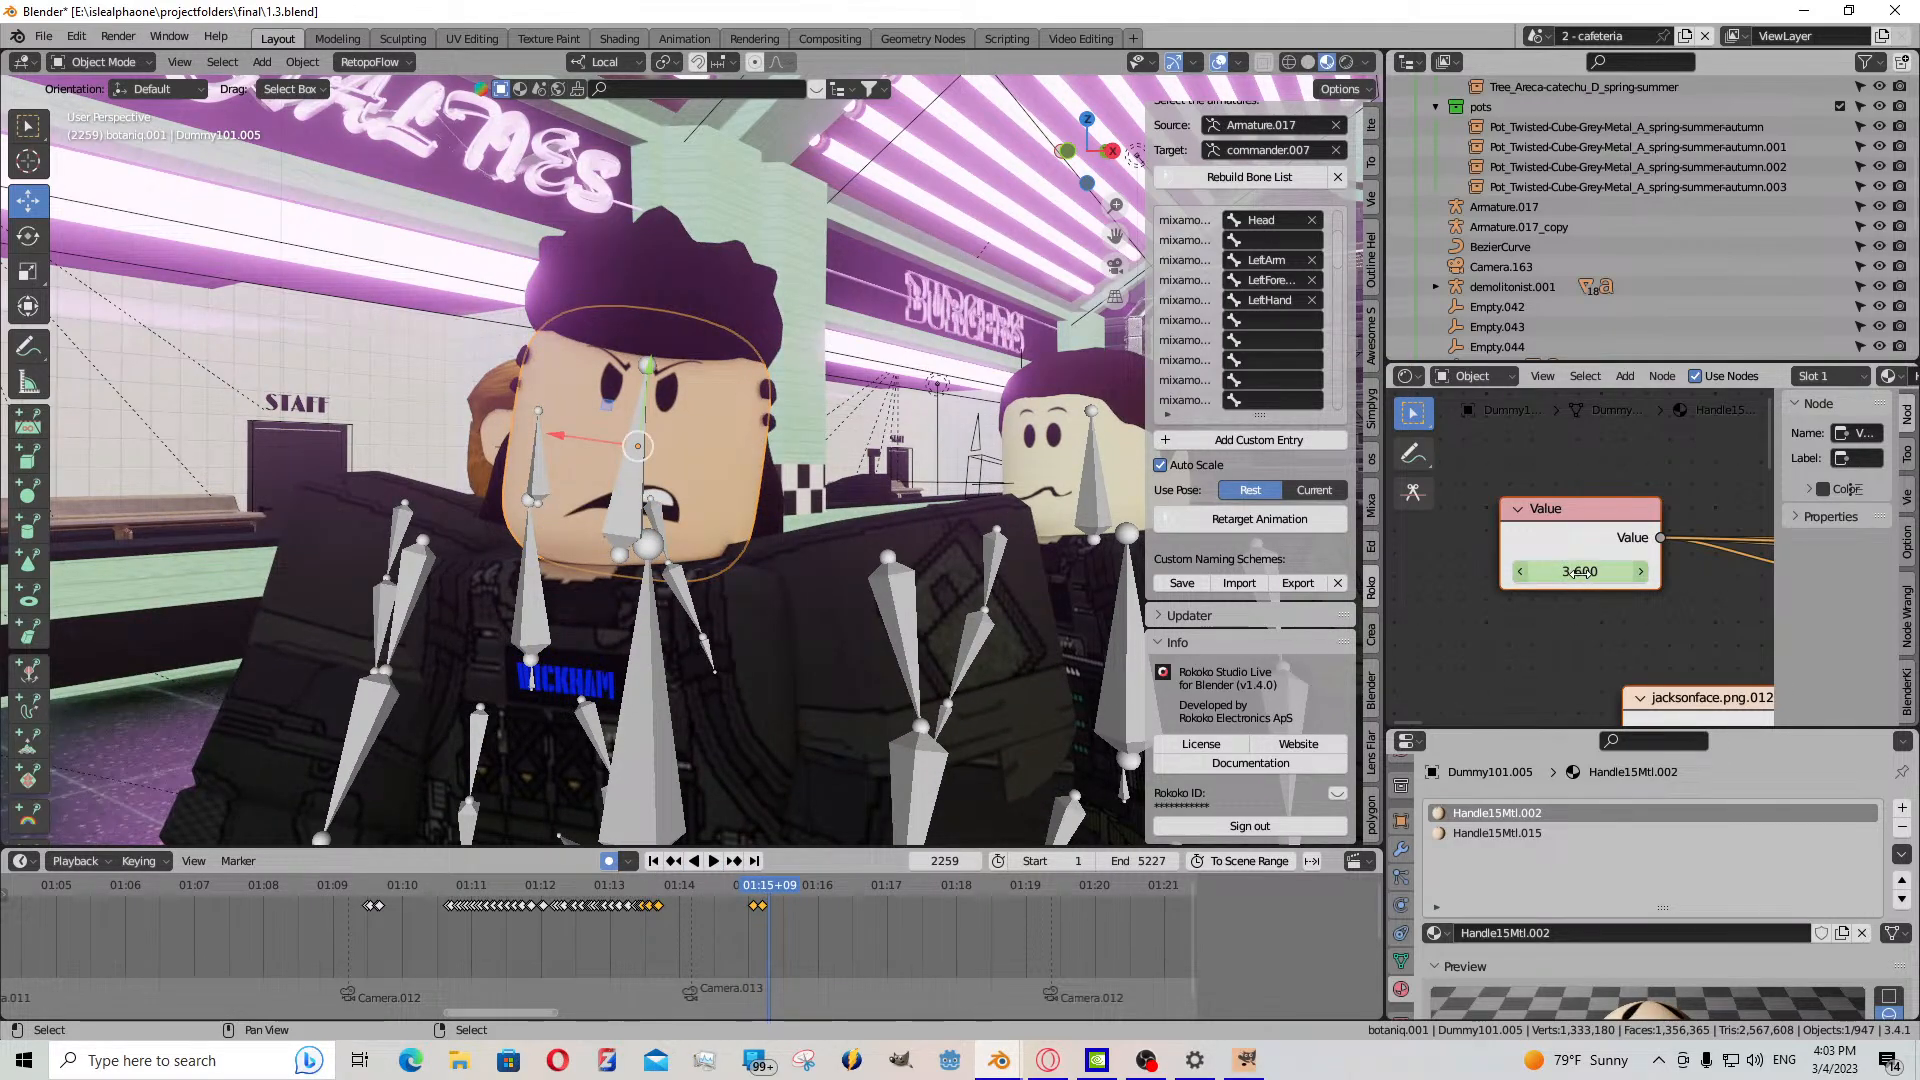
{"action": "key", "text": "Left"}
{"action": "left_click_drag", "start_coordinate": [1586, 568], "coordinate": [1515, 568]}
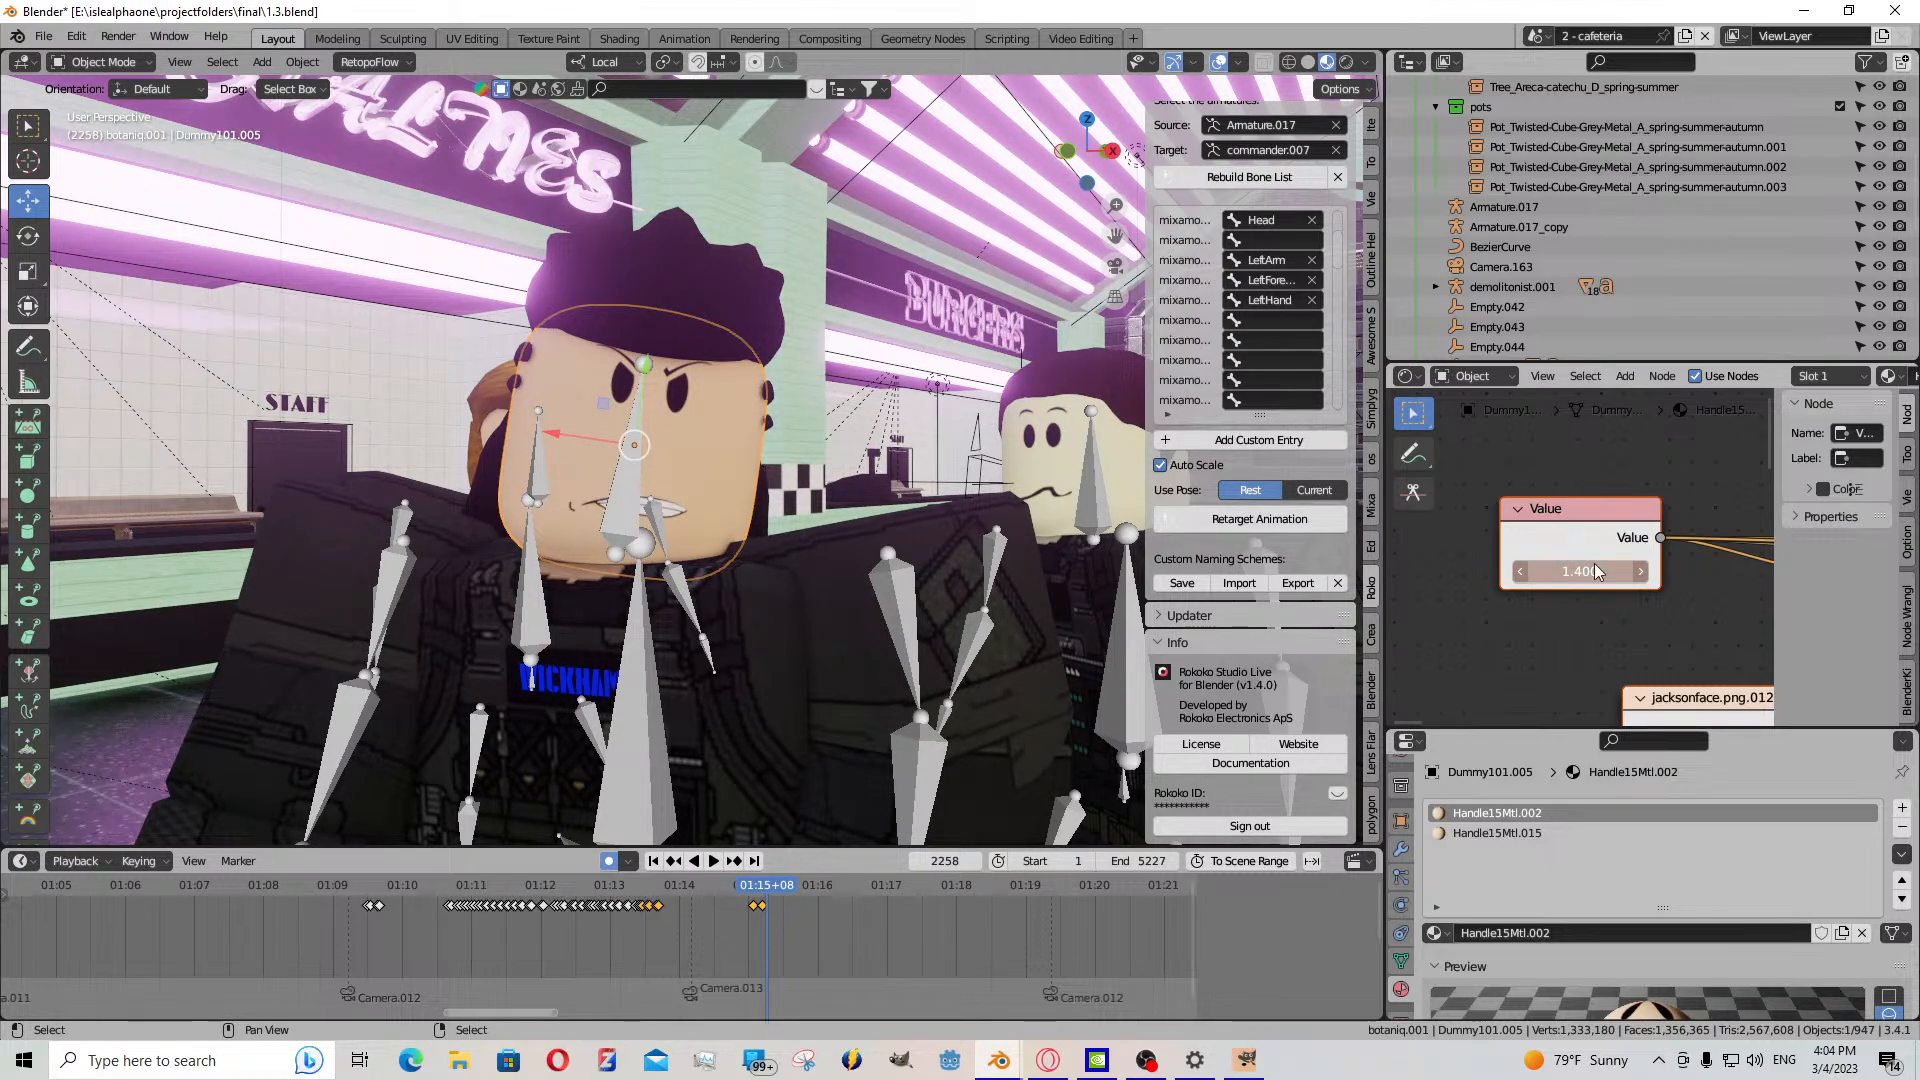
{"action": "key", "text": "i"}
- Scrub ahead to frame 2263, step back to frame 2259 and play the animation to check the mouth timing
{"action": "scroll", "coordinate": [760, 900], "scroll_direction": "up", "scroll_amount": 8}
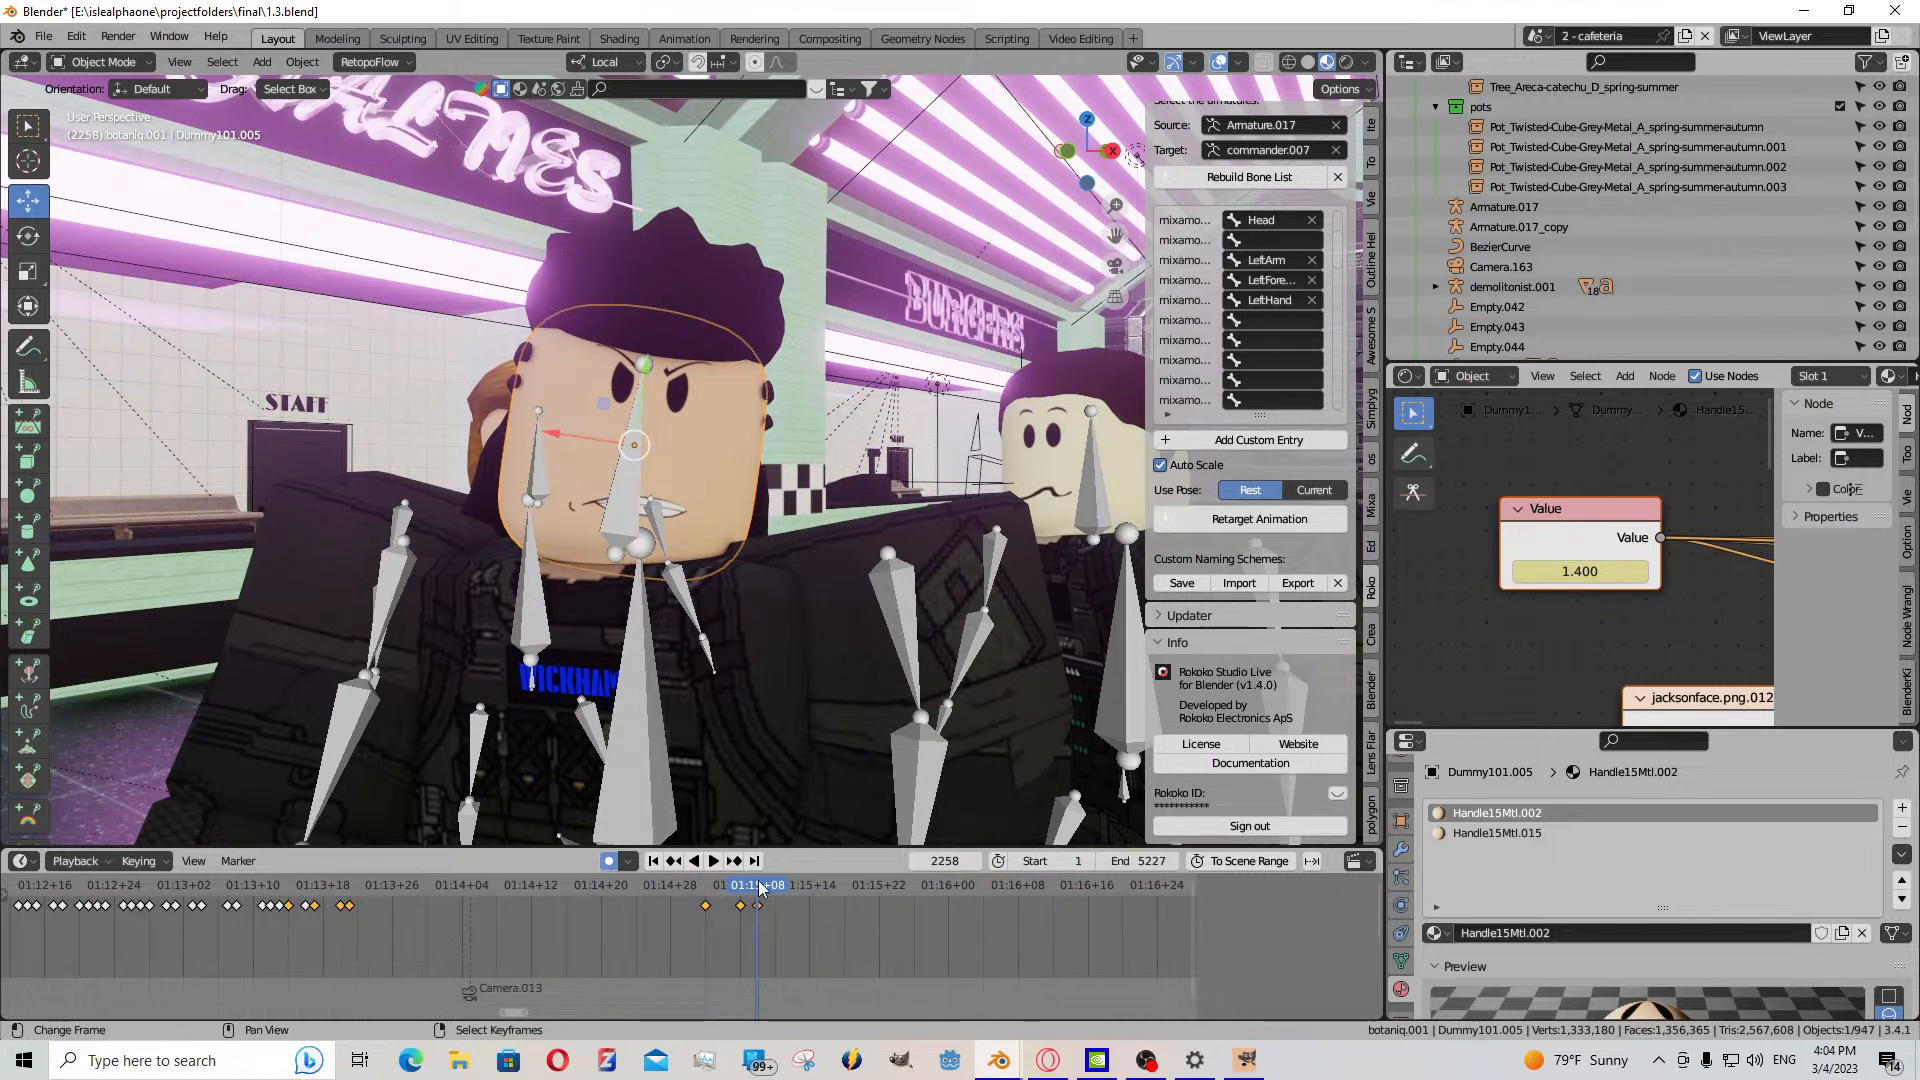
{"action": "left_click_drag", "start_coordinate": [760, 888], "coordinate": [800, 888]}
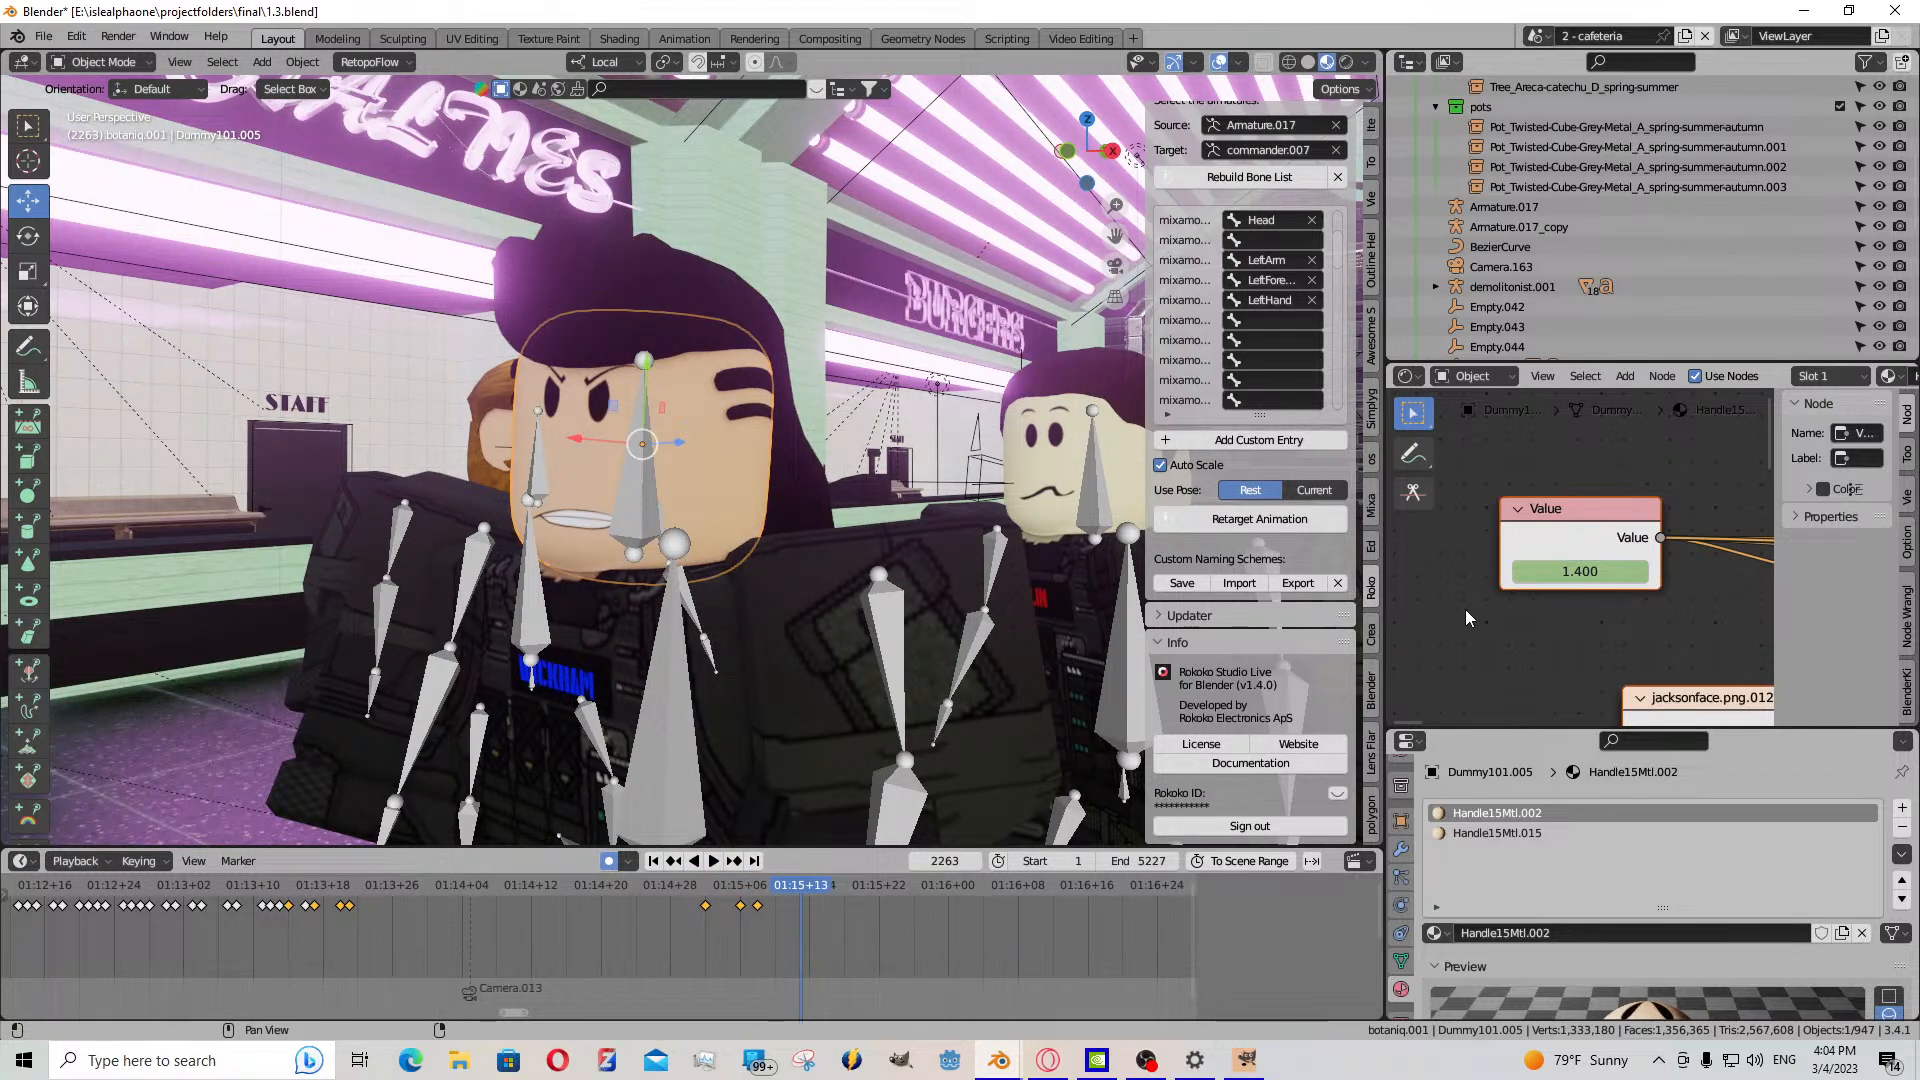
{"action": "key", "text": "Left"}
{"action": "key", "text": "Left"}
{"action": "key", "text": "Left"}
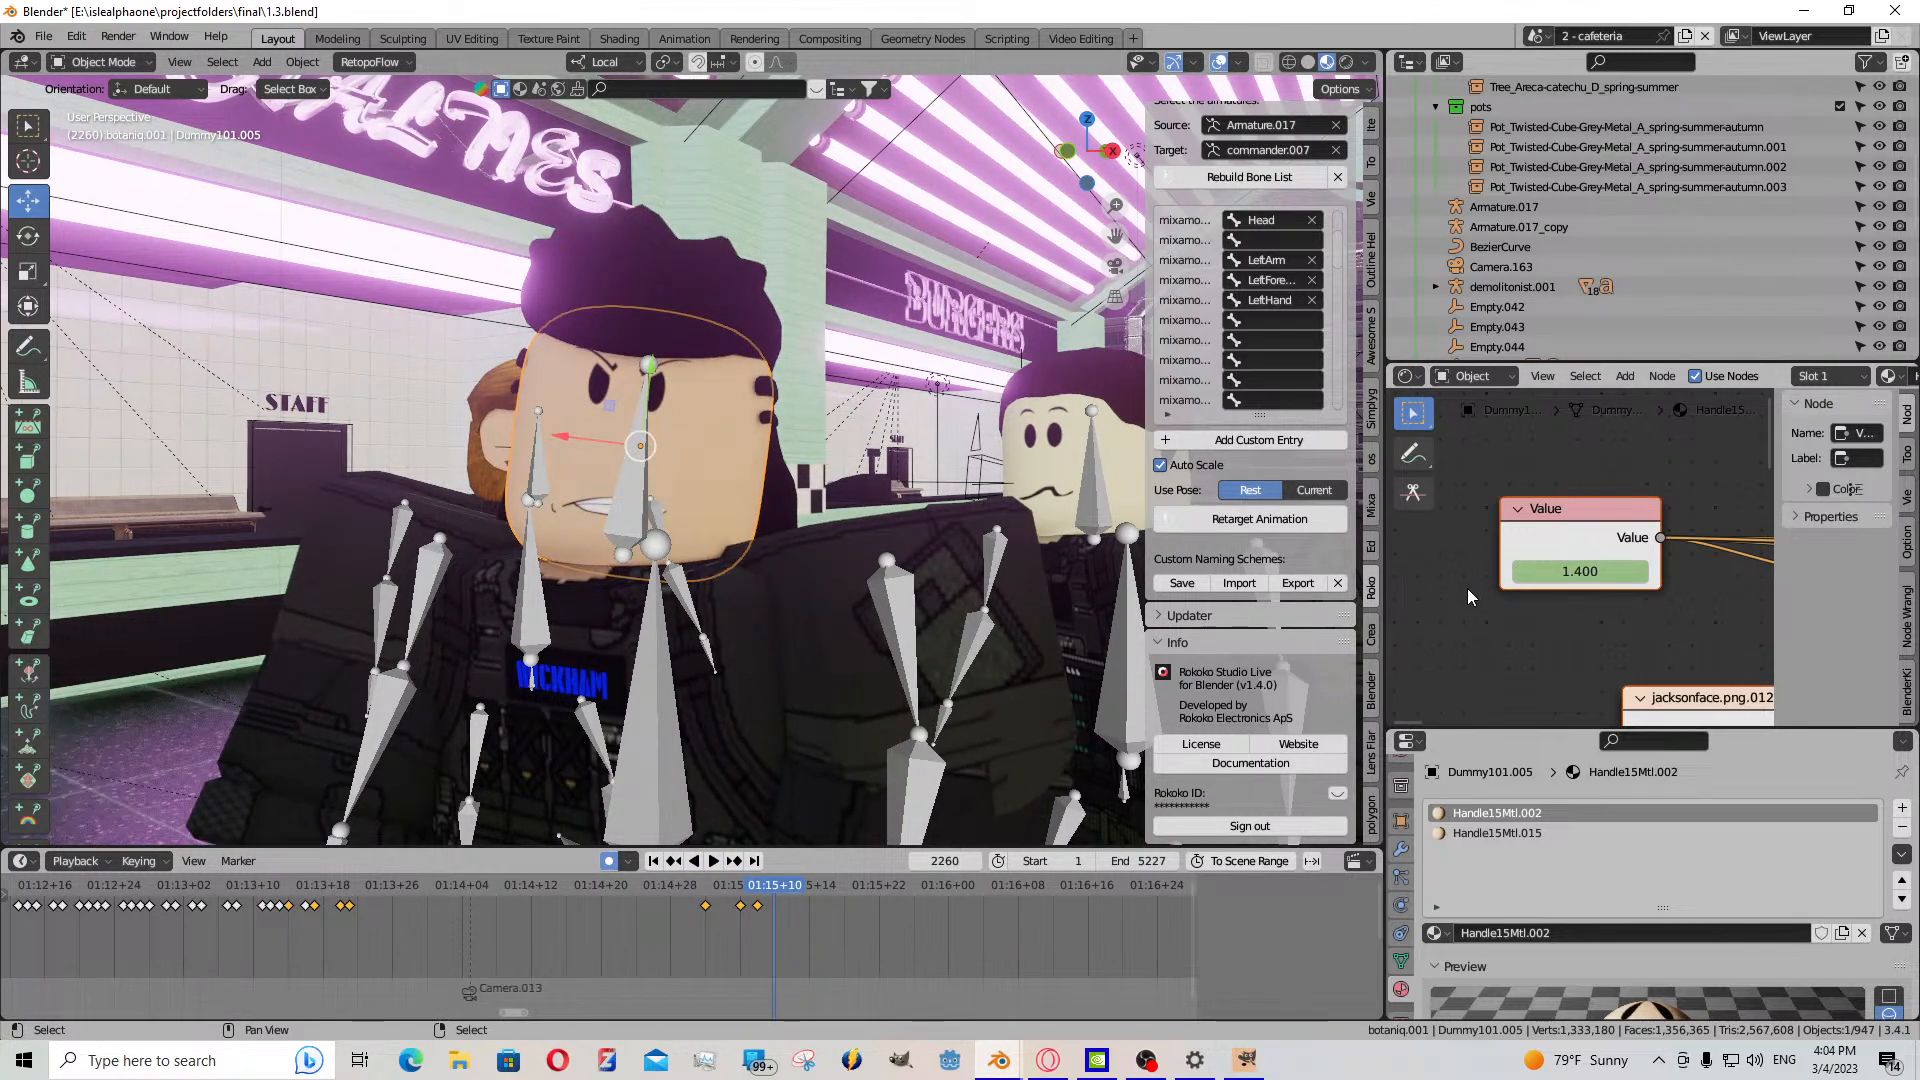
{"action": "key", "text": "Left"}
{"action": "left_click", "coordinate": [713, 860]}
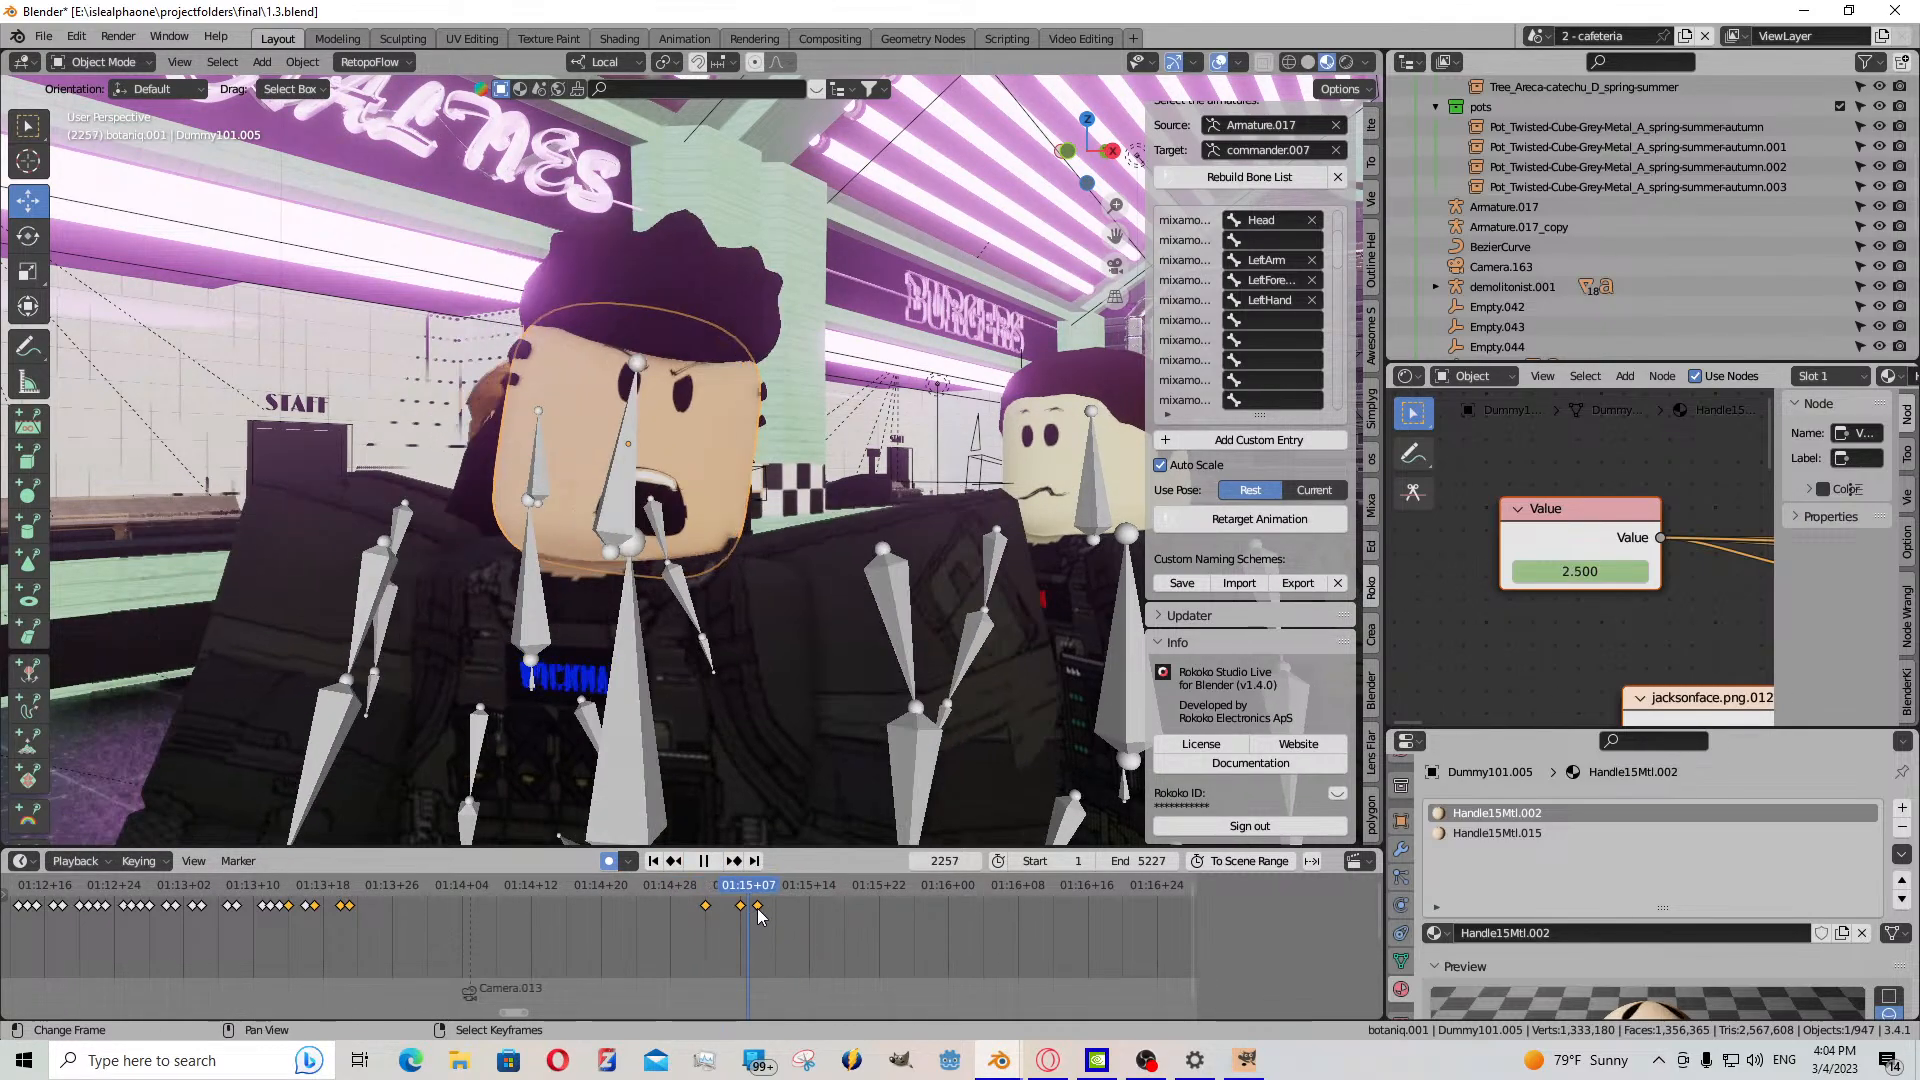
- Copy the 0.400 keyframe from frame 2252 to frame 2255
{"action": "left_click", "coordinate": [734, 928]}
{"action": "key", "text": "space"}
{"action": "left_click", "coordinate": [705, 906]}
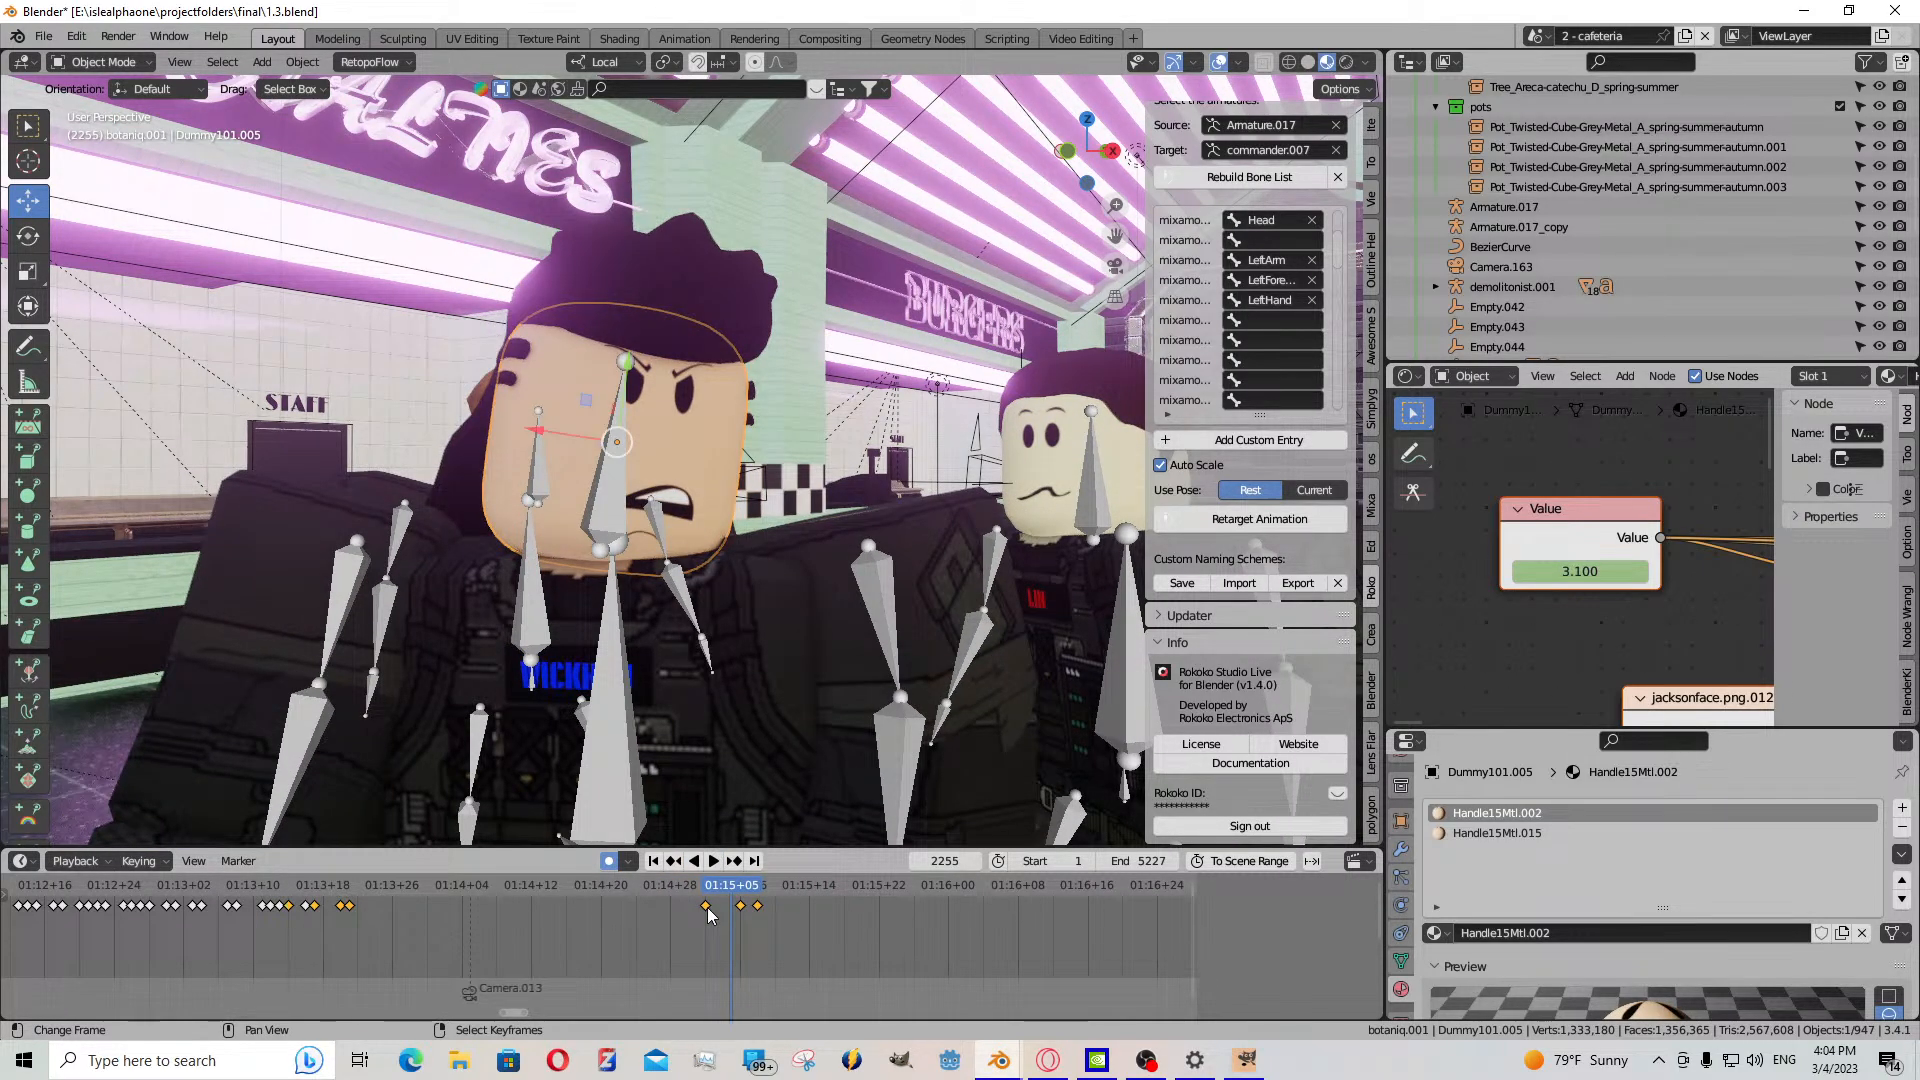
{"action": "scroll", "coordinate": [834, 938], "scroll_direction": "up", "scroll_amount": 7}
{"action": "key", "text": "space"}
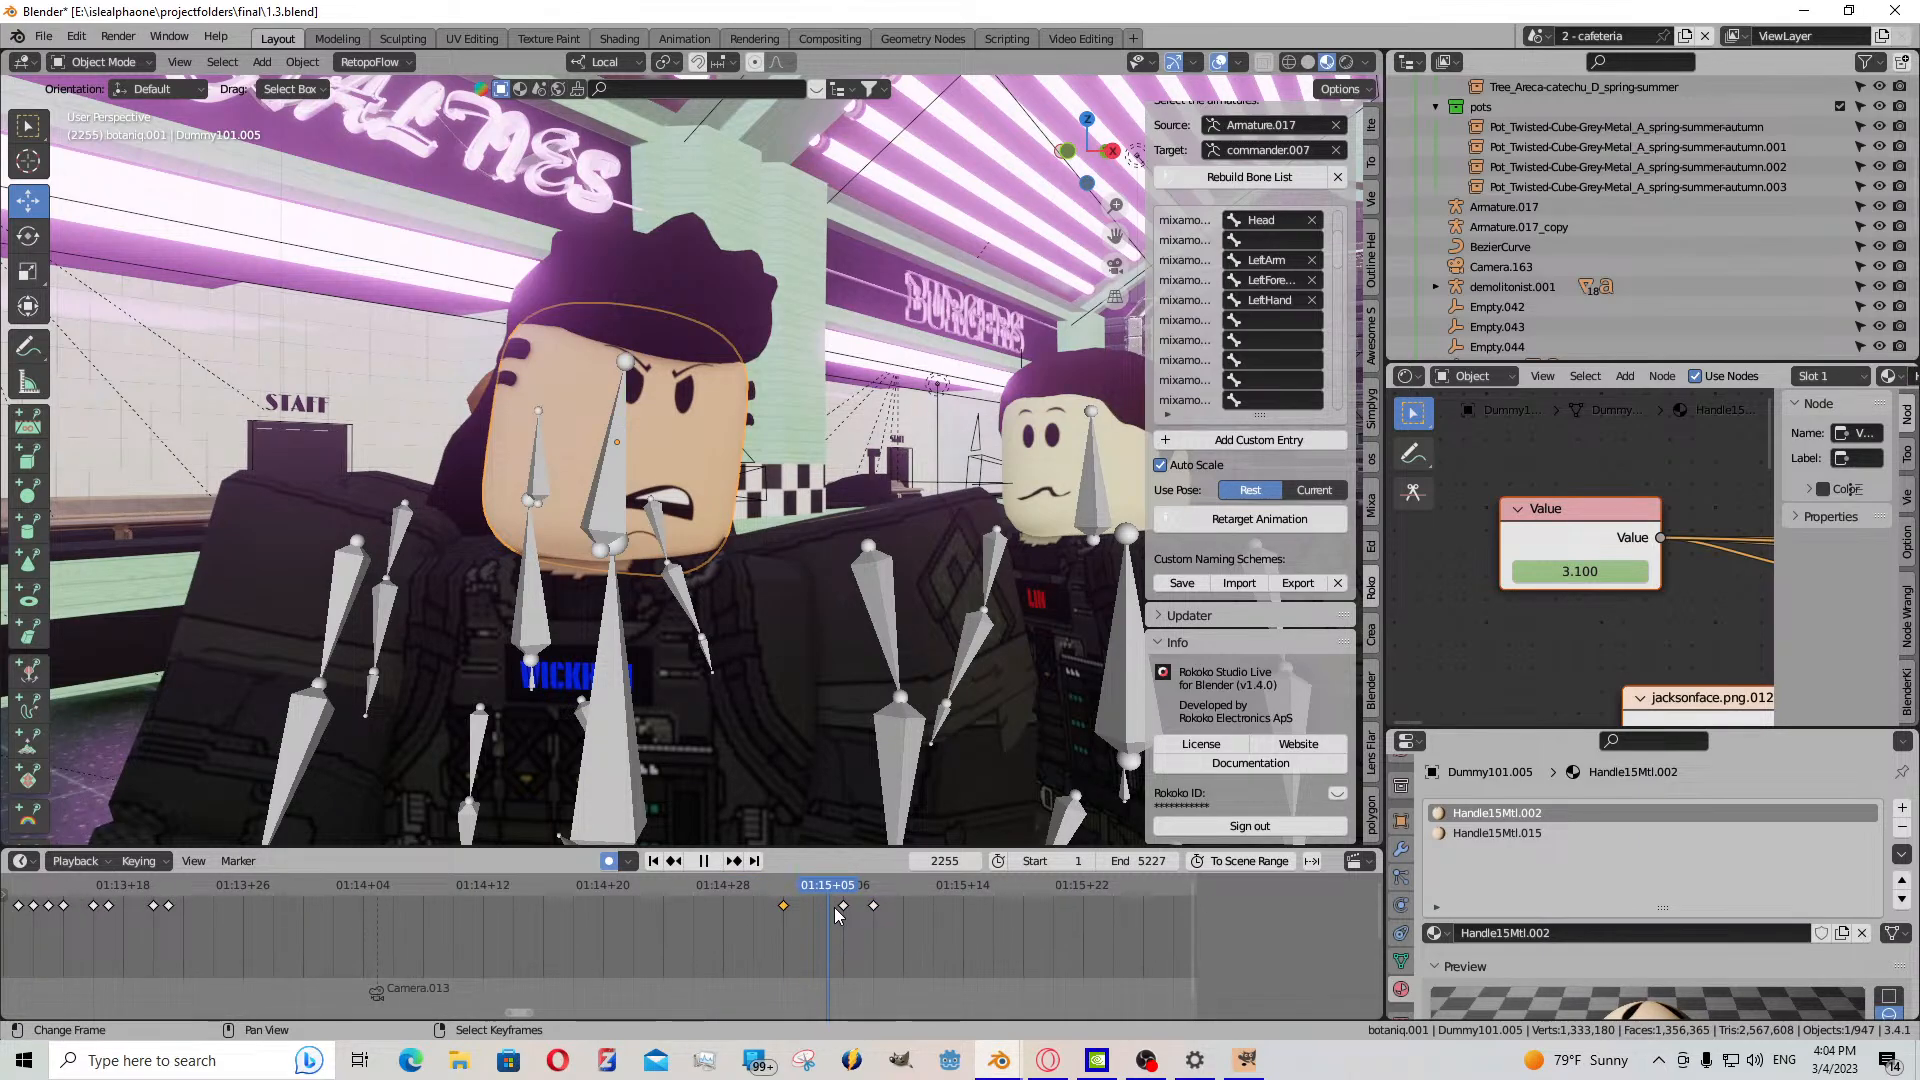
{"action": "key", "text": "space"}
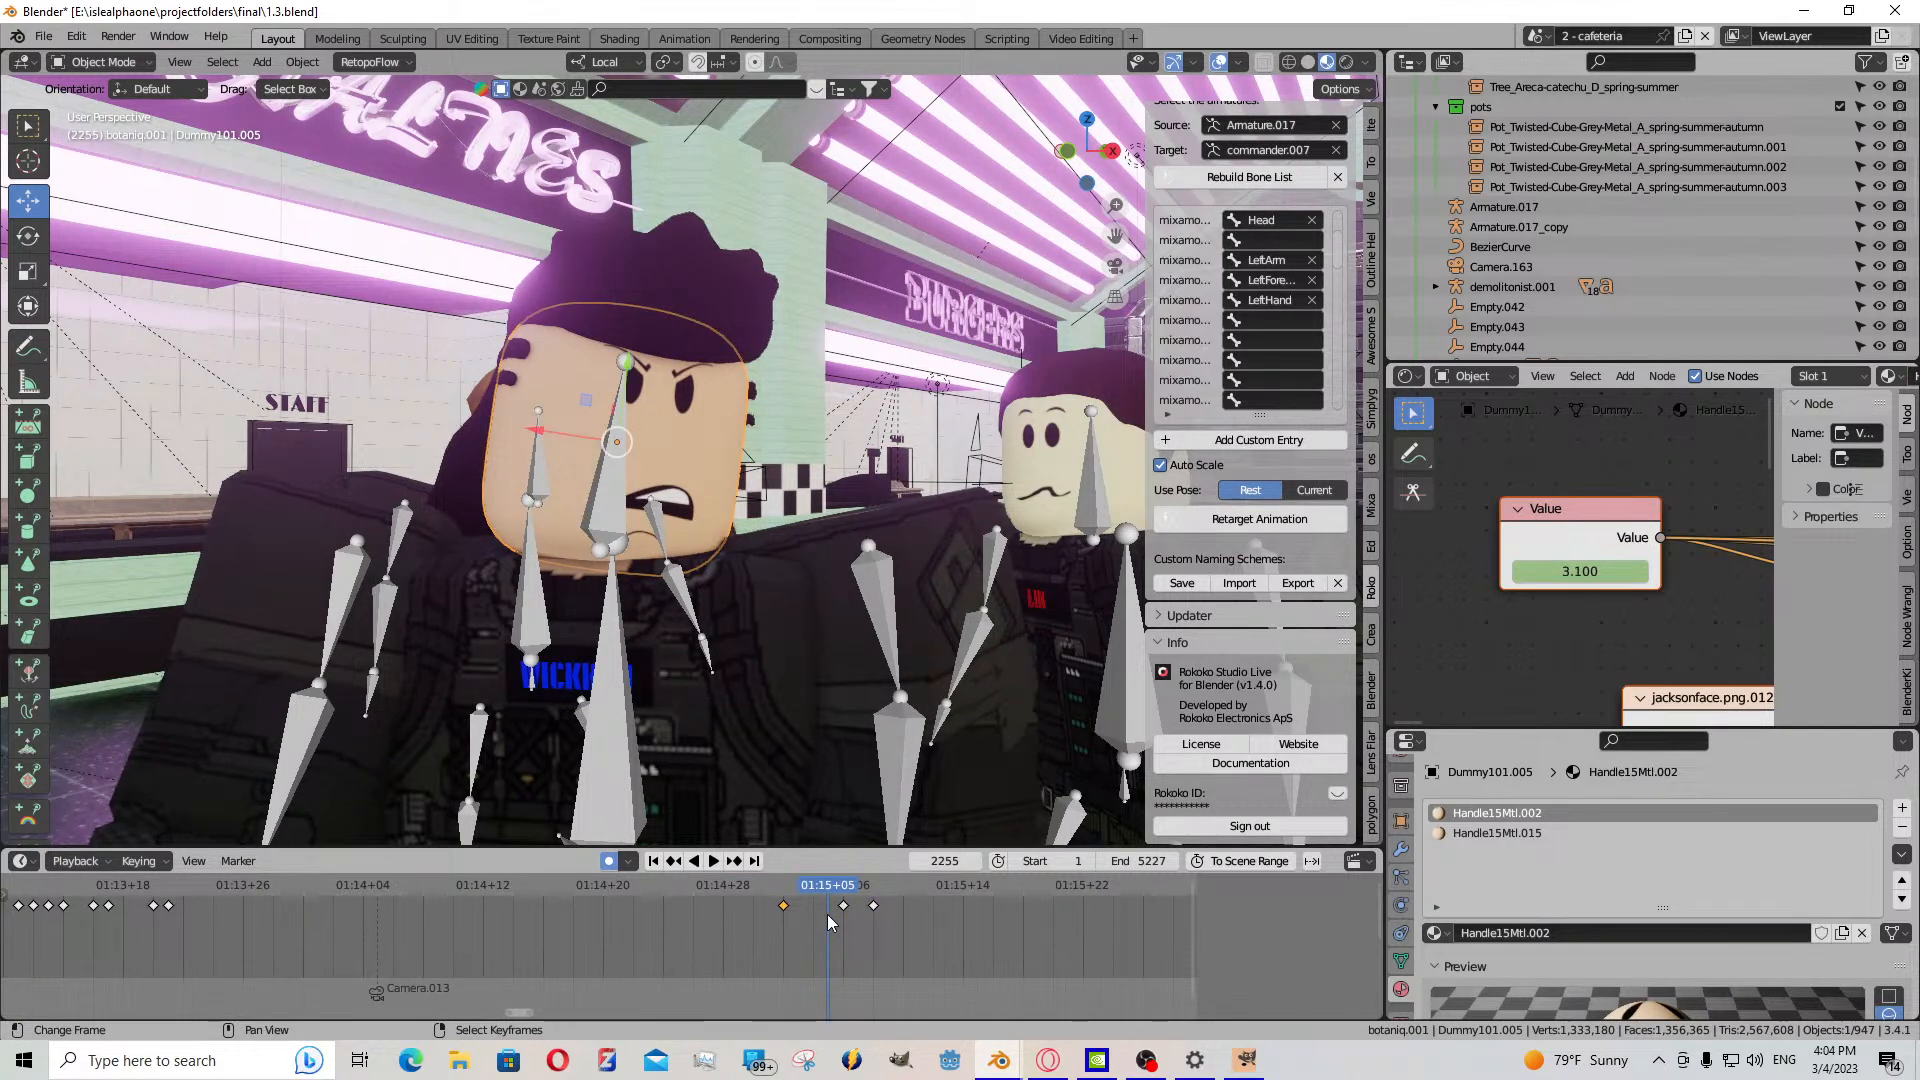
{"action": "key", "text": "ctrl+v"}
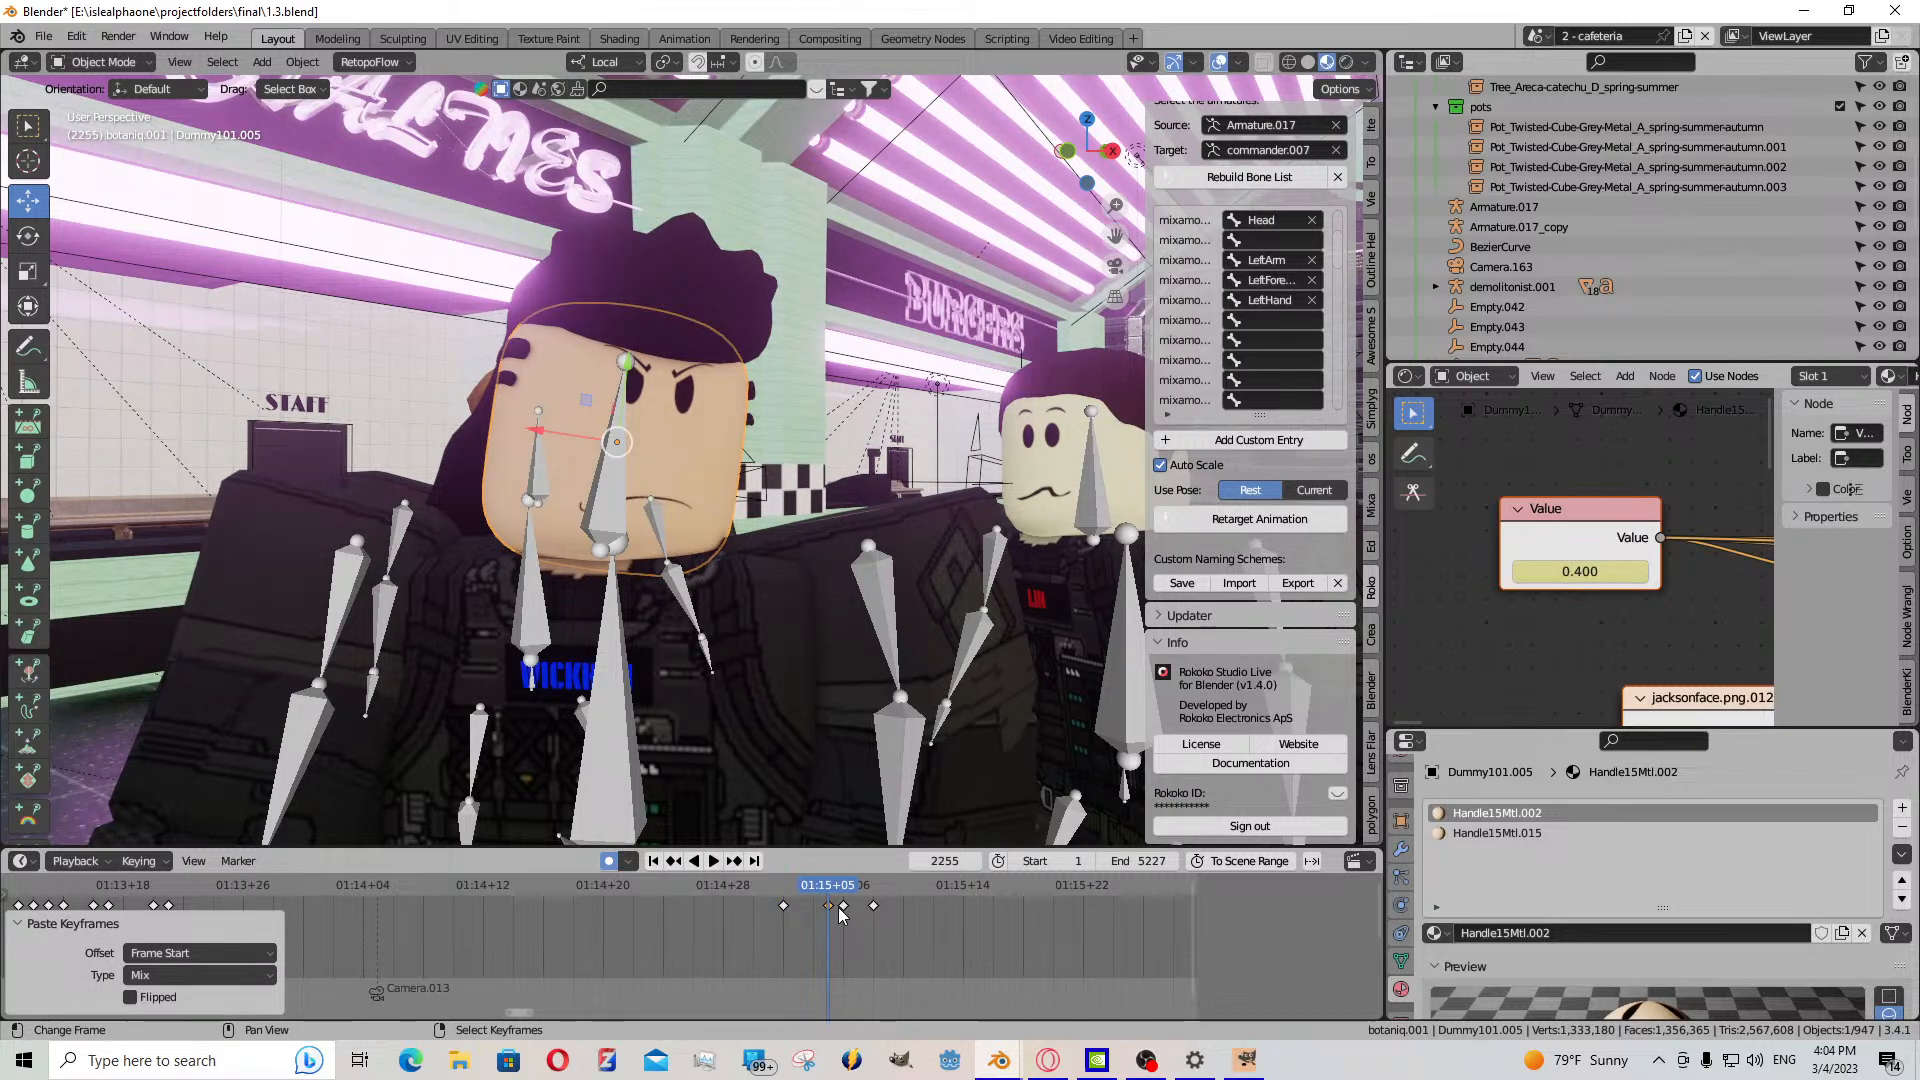
- Move the 0.400 keyframe from frame 2255 to frame 2254 and the 3.600 keyframe from frame 2256 to frame 2255
{"action": "left_click", "coordinate": [844, 906]}
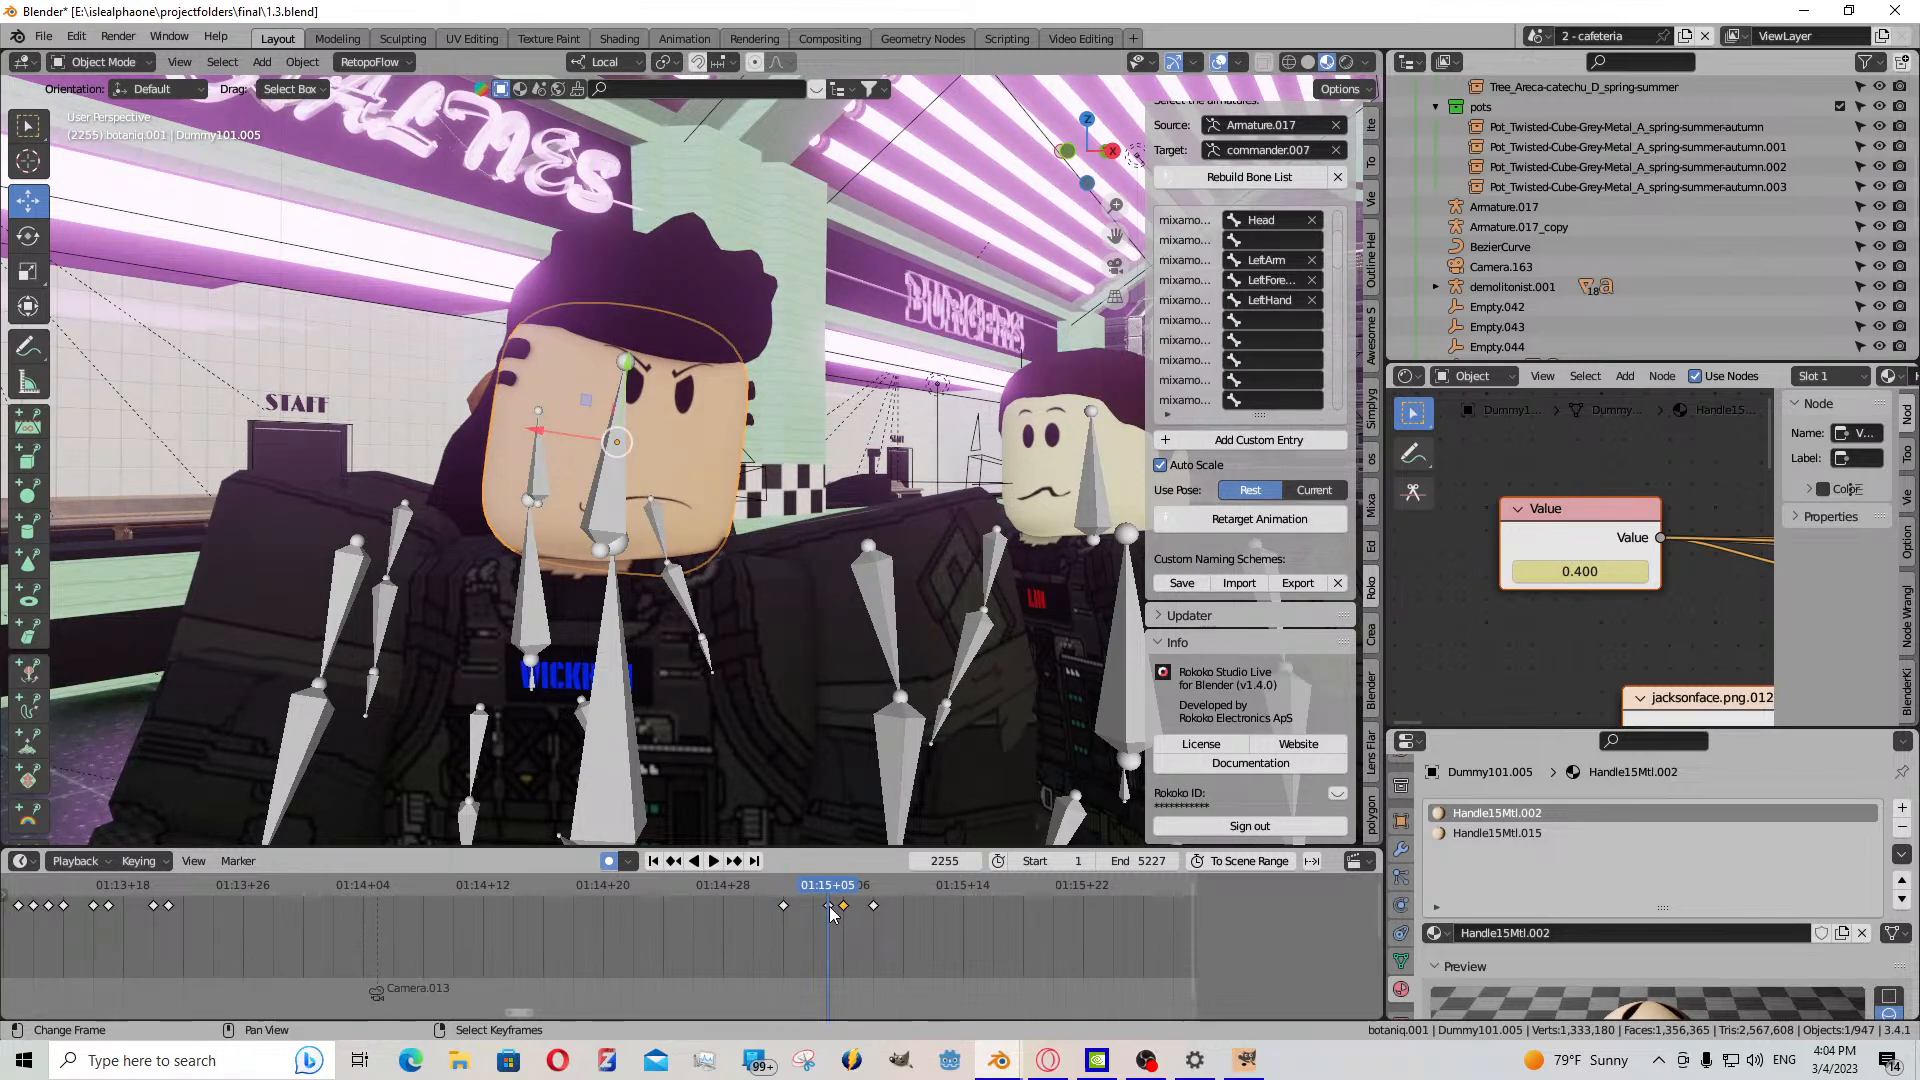
{"action": "left_click_drag", "start_coordinate": [830, 906], "coordinate": [785, 916]}
{"action": "right_click", "coordinate": [786, 916]}
{"action": "left_click", "coordinate": [783, 924]}
{"action": "key", "text": "space"}
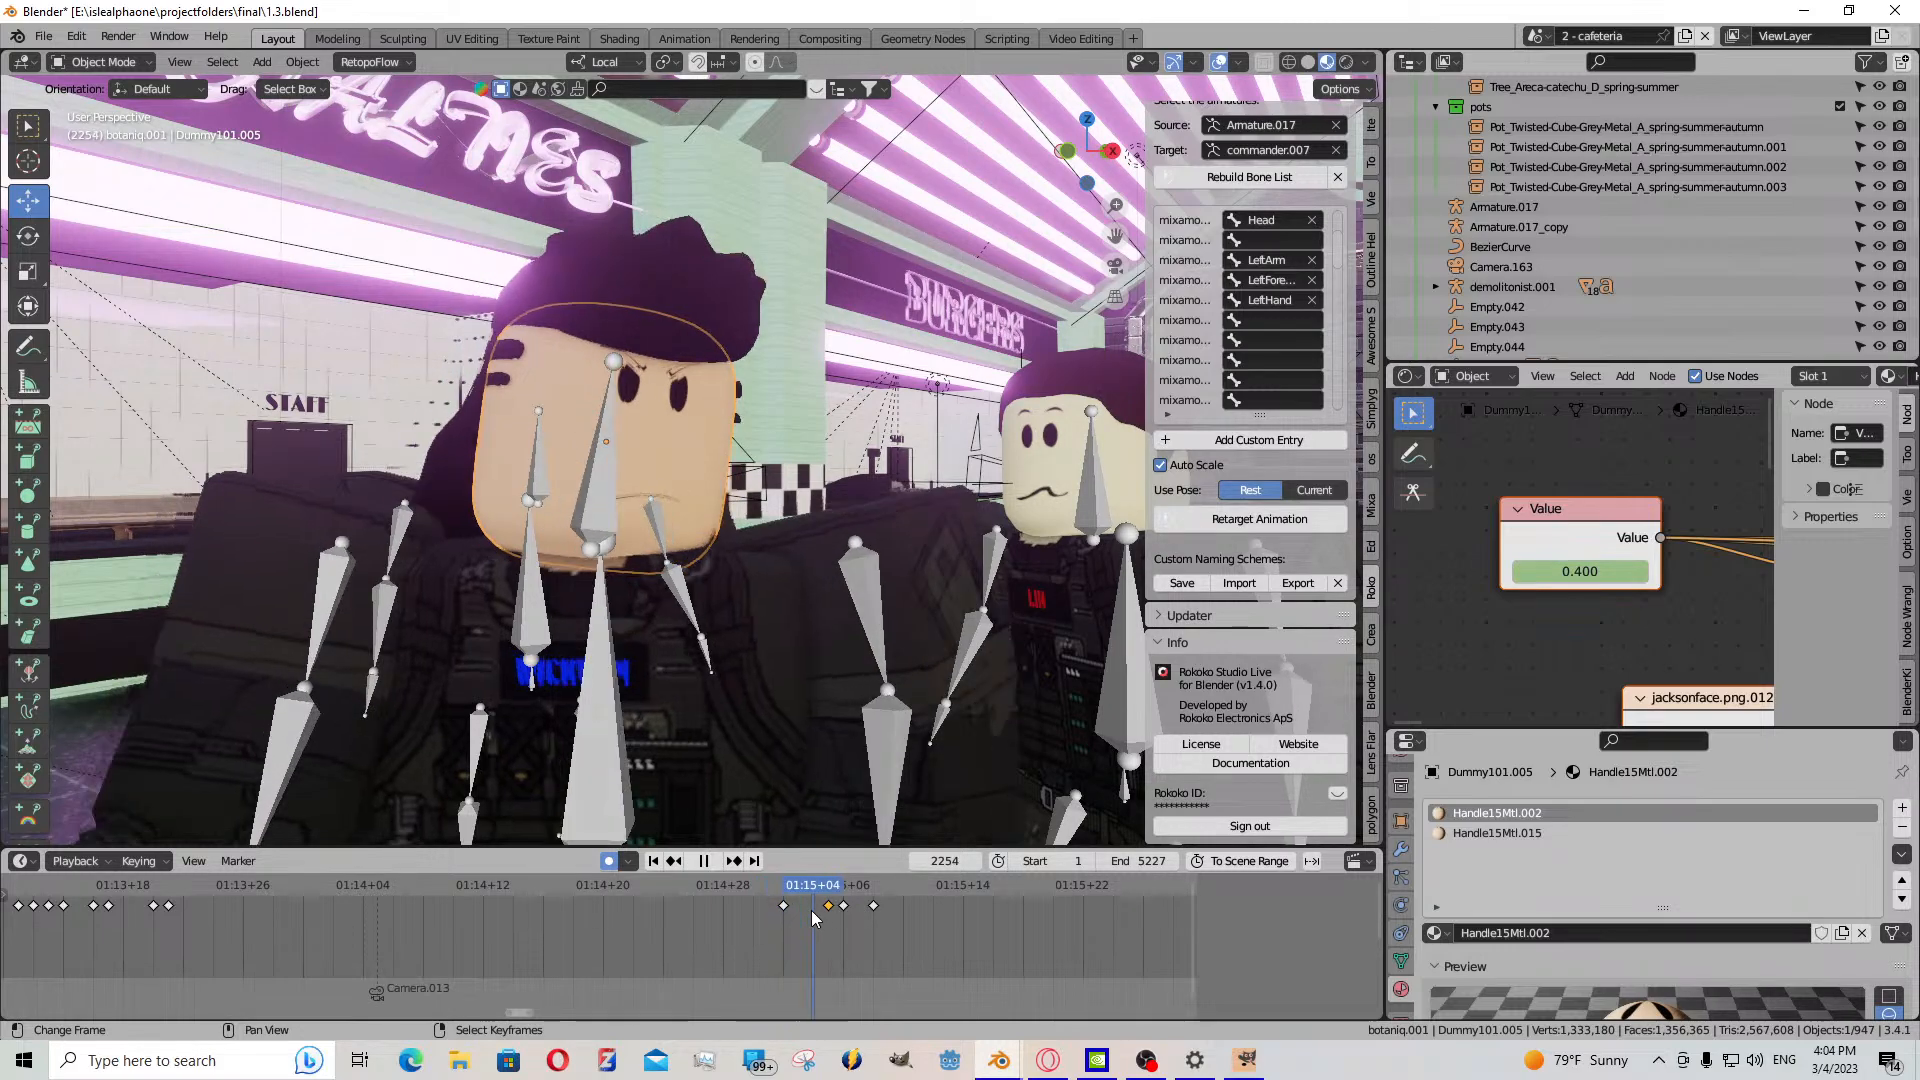
{"action": "key", "text": "g"}
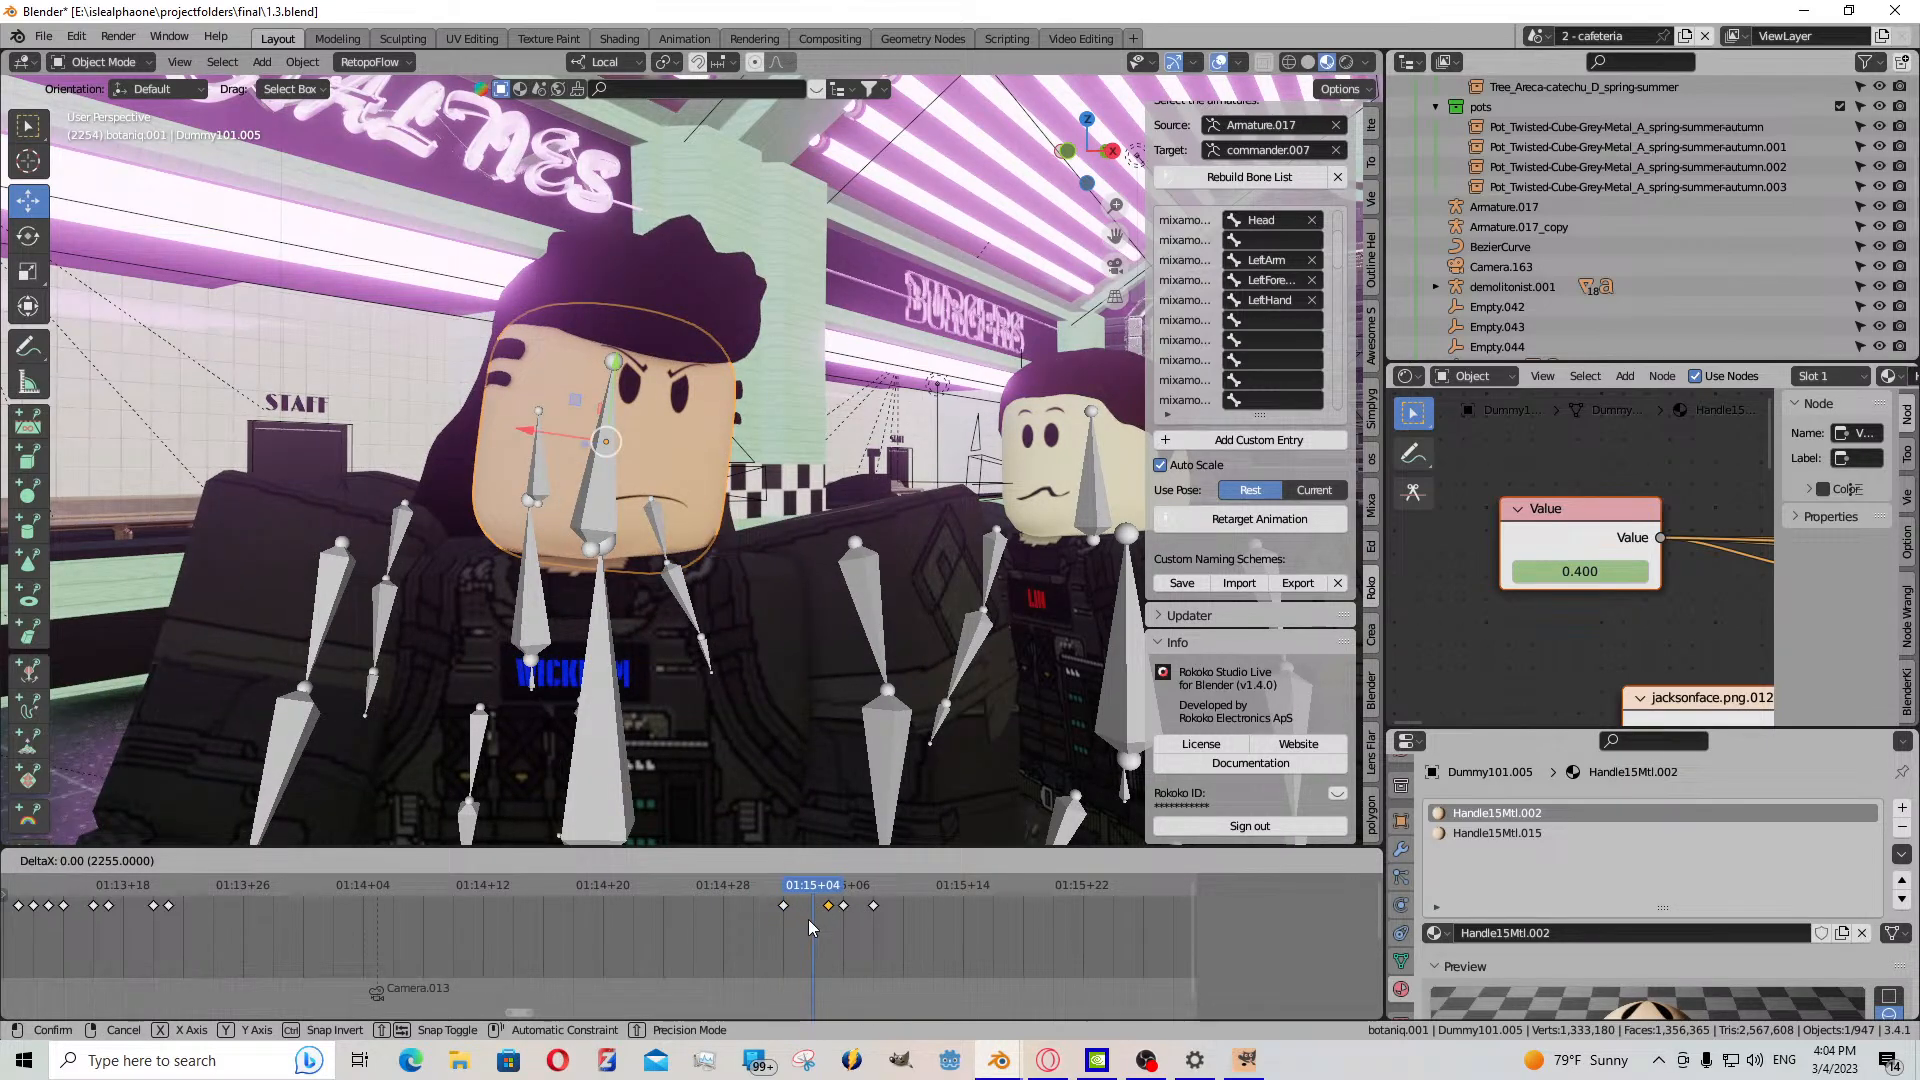
{"action": "left_click", "coordinate": [786, 924]}
{"action": "key", "text": "g"}
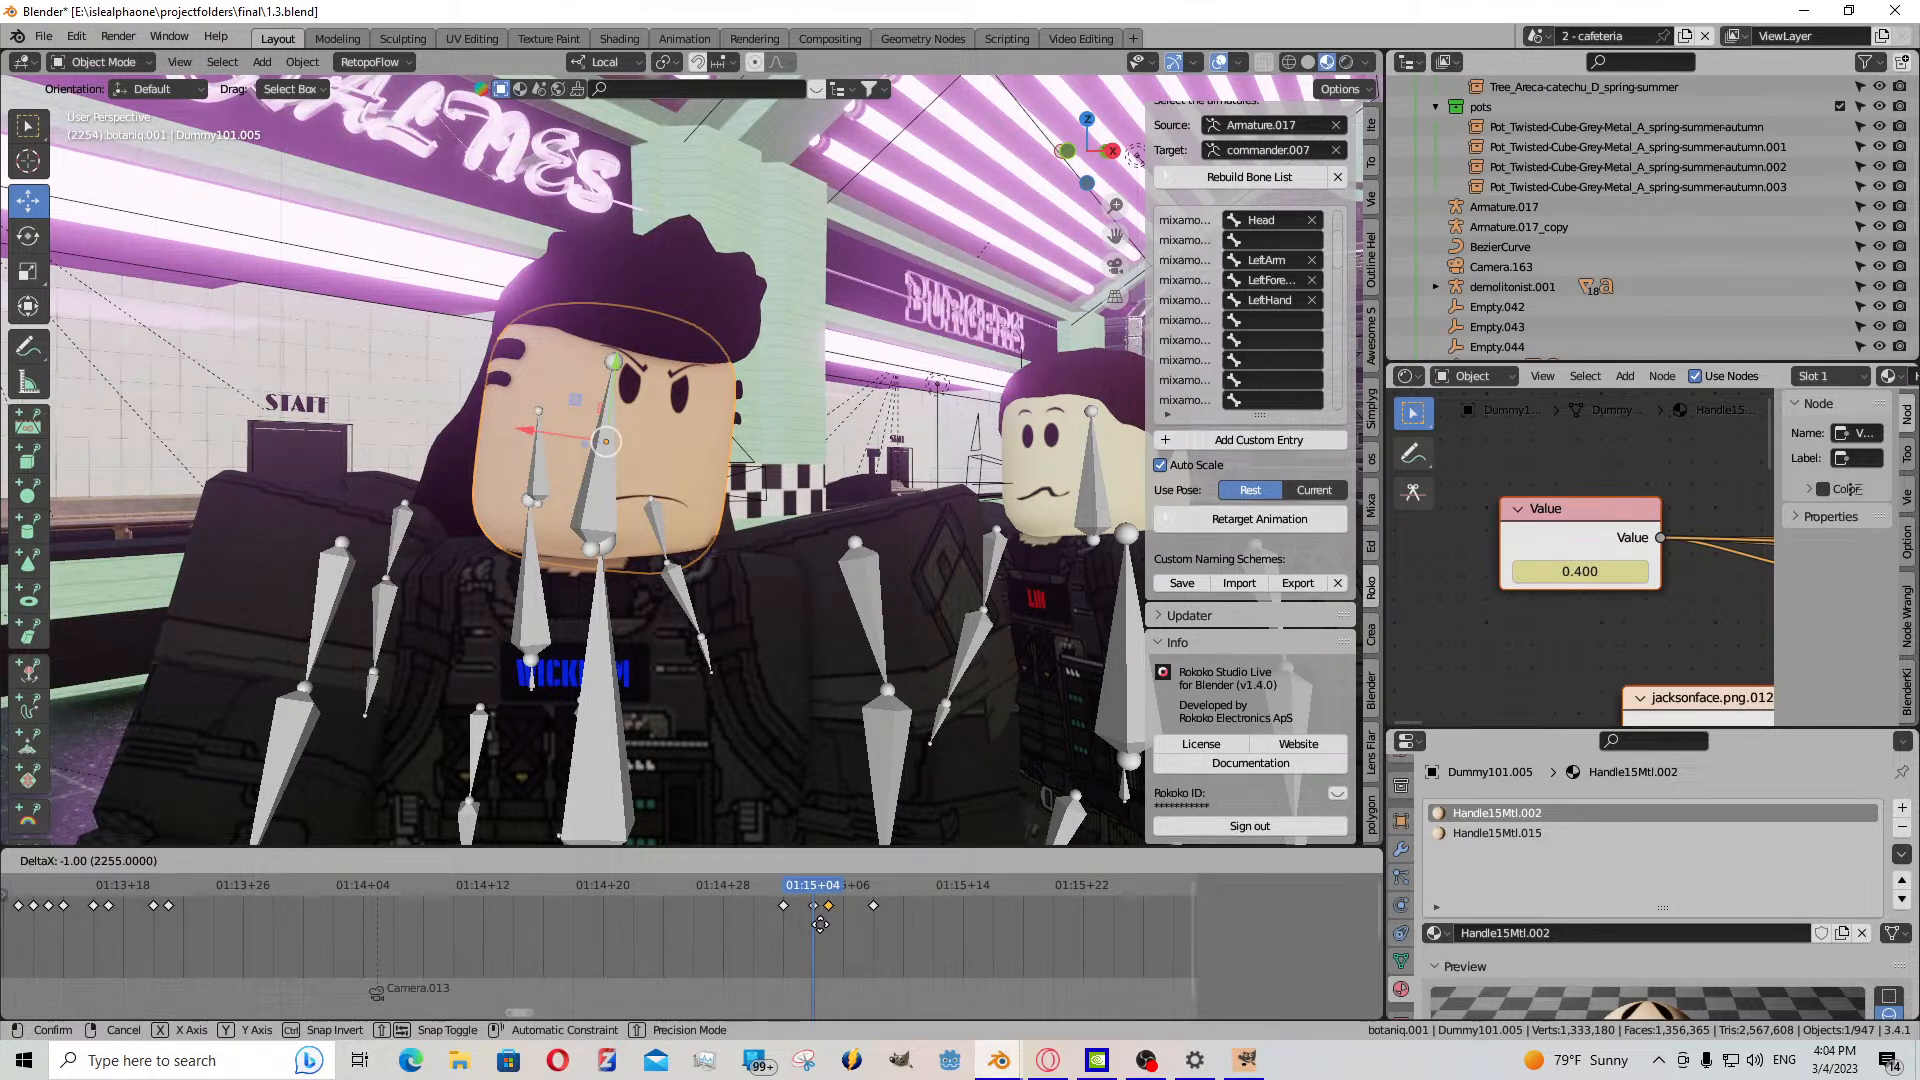
{"action": "left_click", "coordinate": [748, 884]}
- Play the animation on to frame 2262 and keyframe the Value node there at 11.200
{"action": "left_click", "coordinate": [720, 863]}
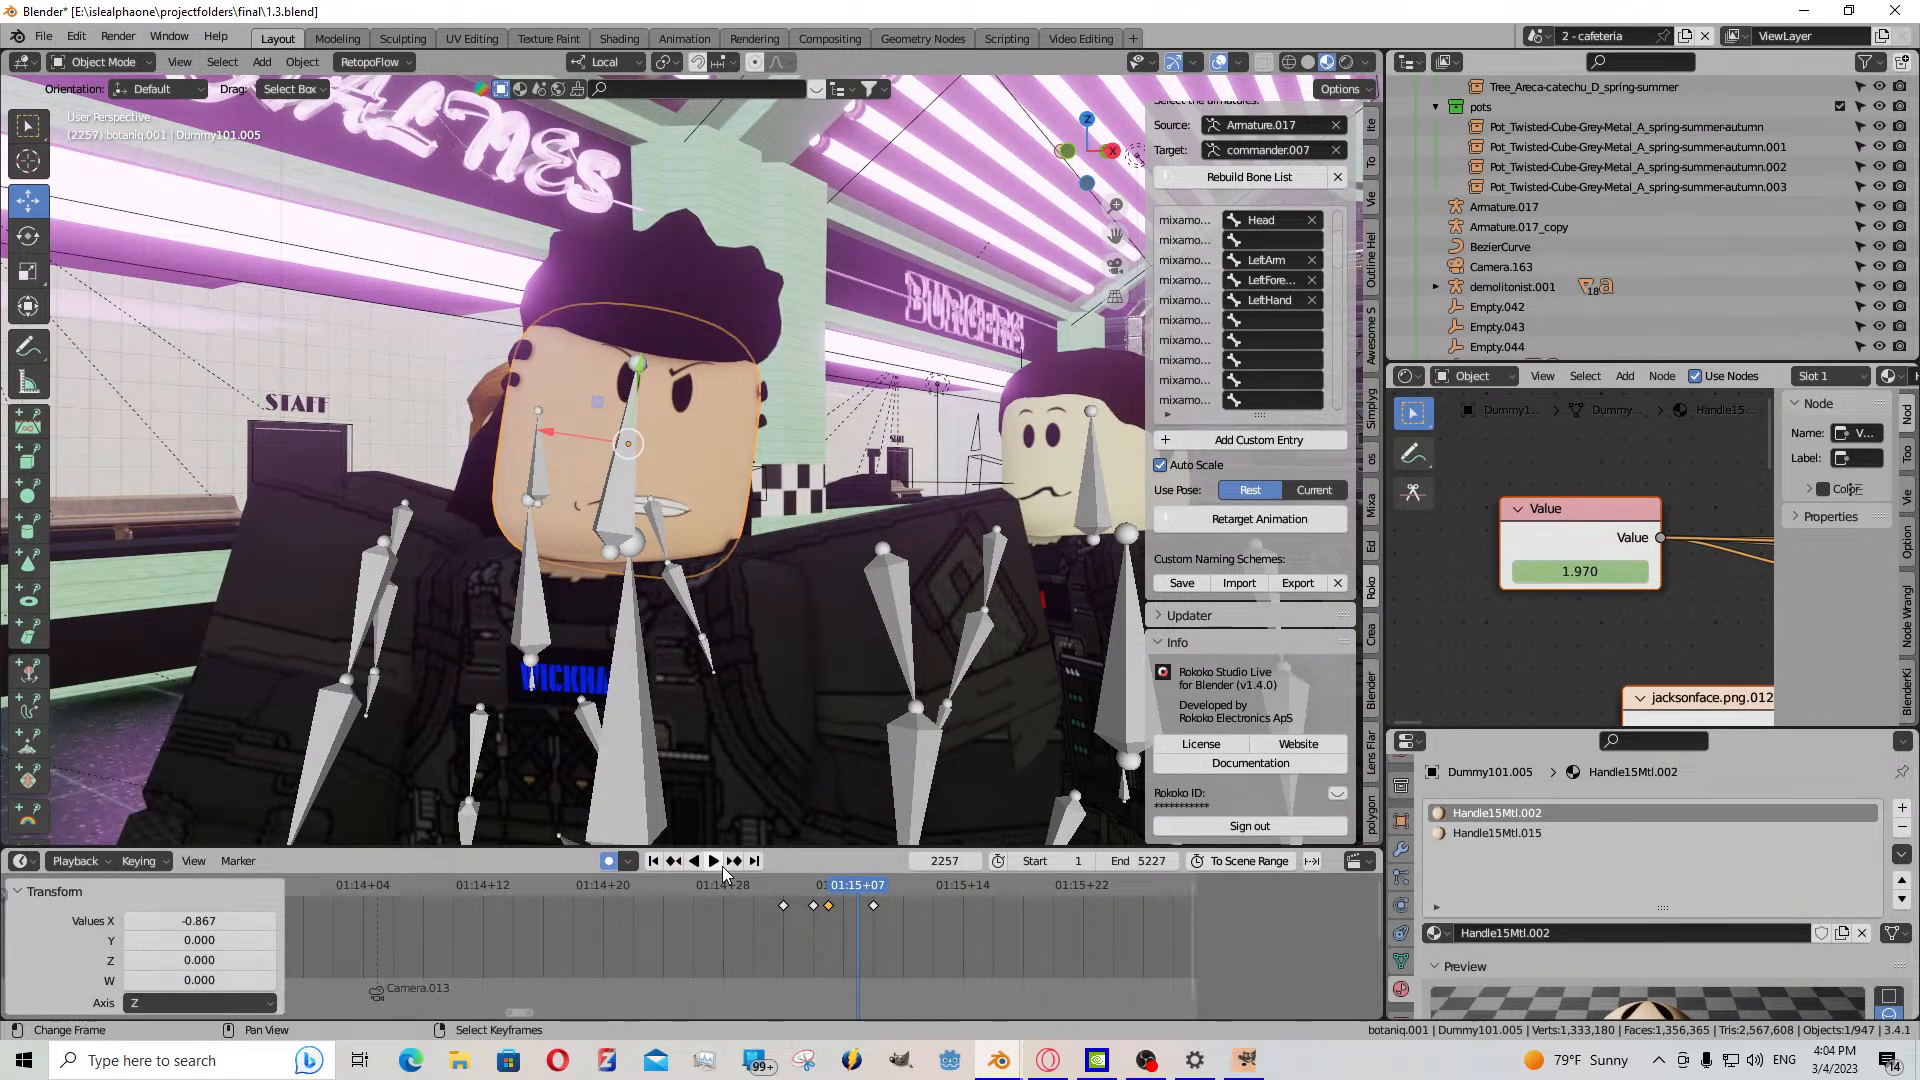
{"action": "key", "text": "Escape"}
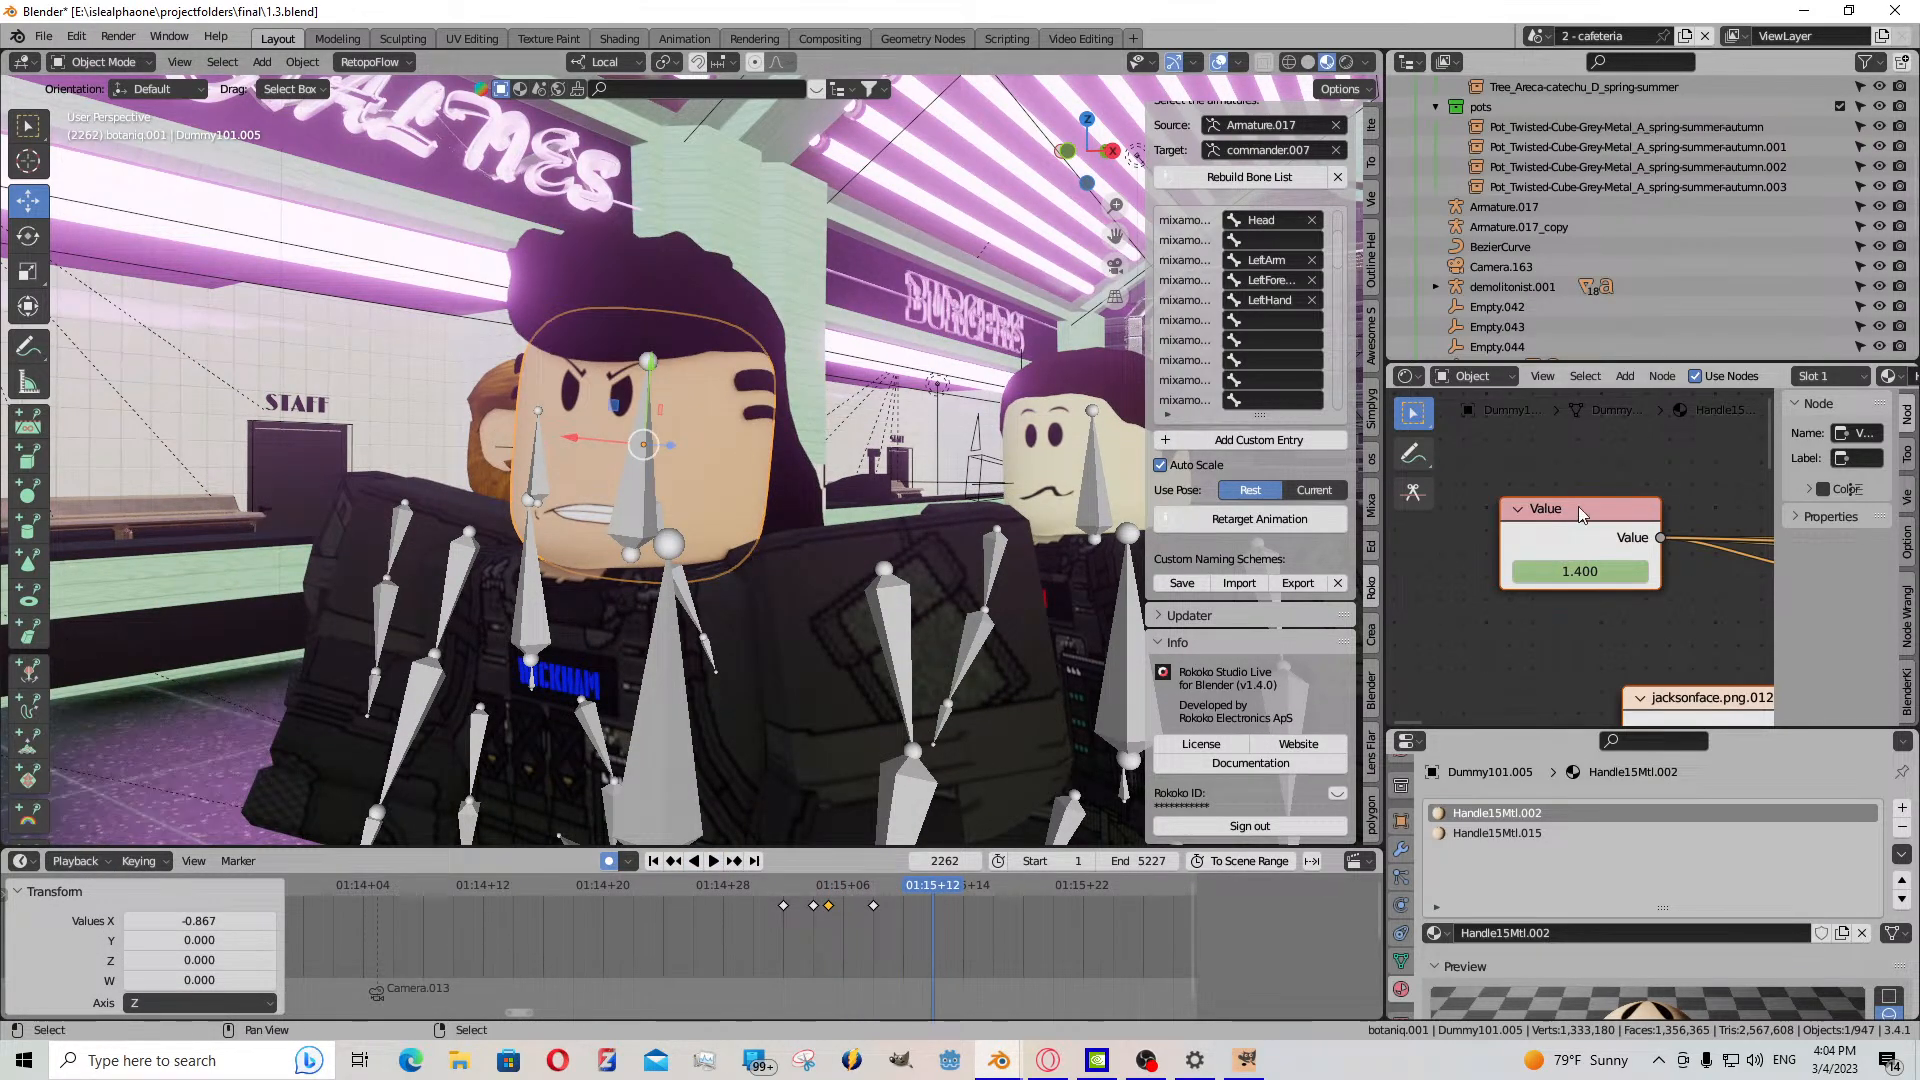
{"action": "left_click_drag", "start_coordinate": [1579, 566], "coordinate": [1780, 566]}
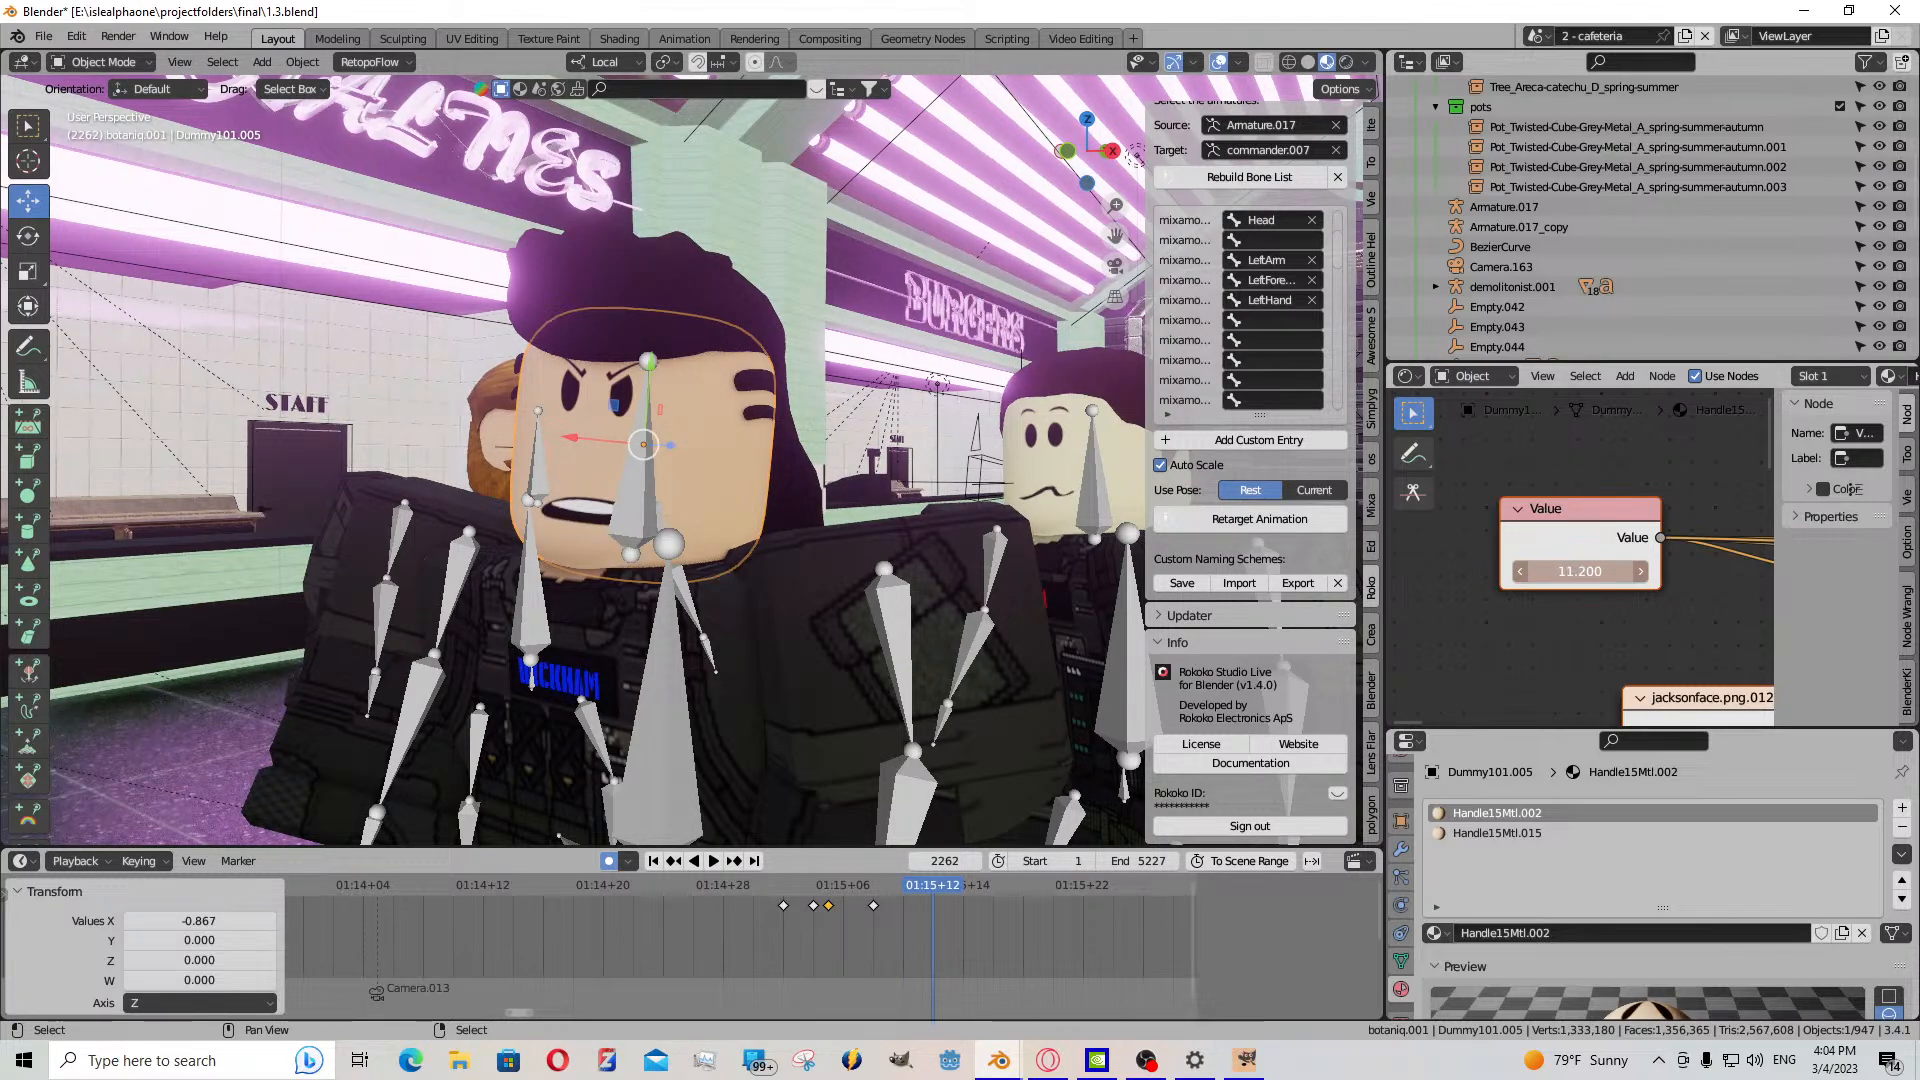
{"action": "key", "text": "i"}
- Copy the 1.400 keyframe from frame 2258 to frame 2261 and play the animation on to frame 2265
{"action": "left_click", "coordinate": [922, 916]}
{"action": "right_click", "coordinate": [874, 906]}
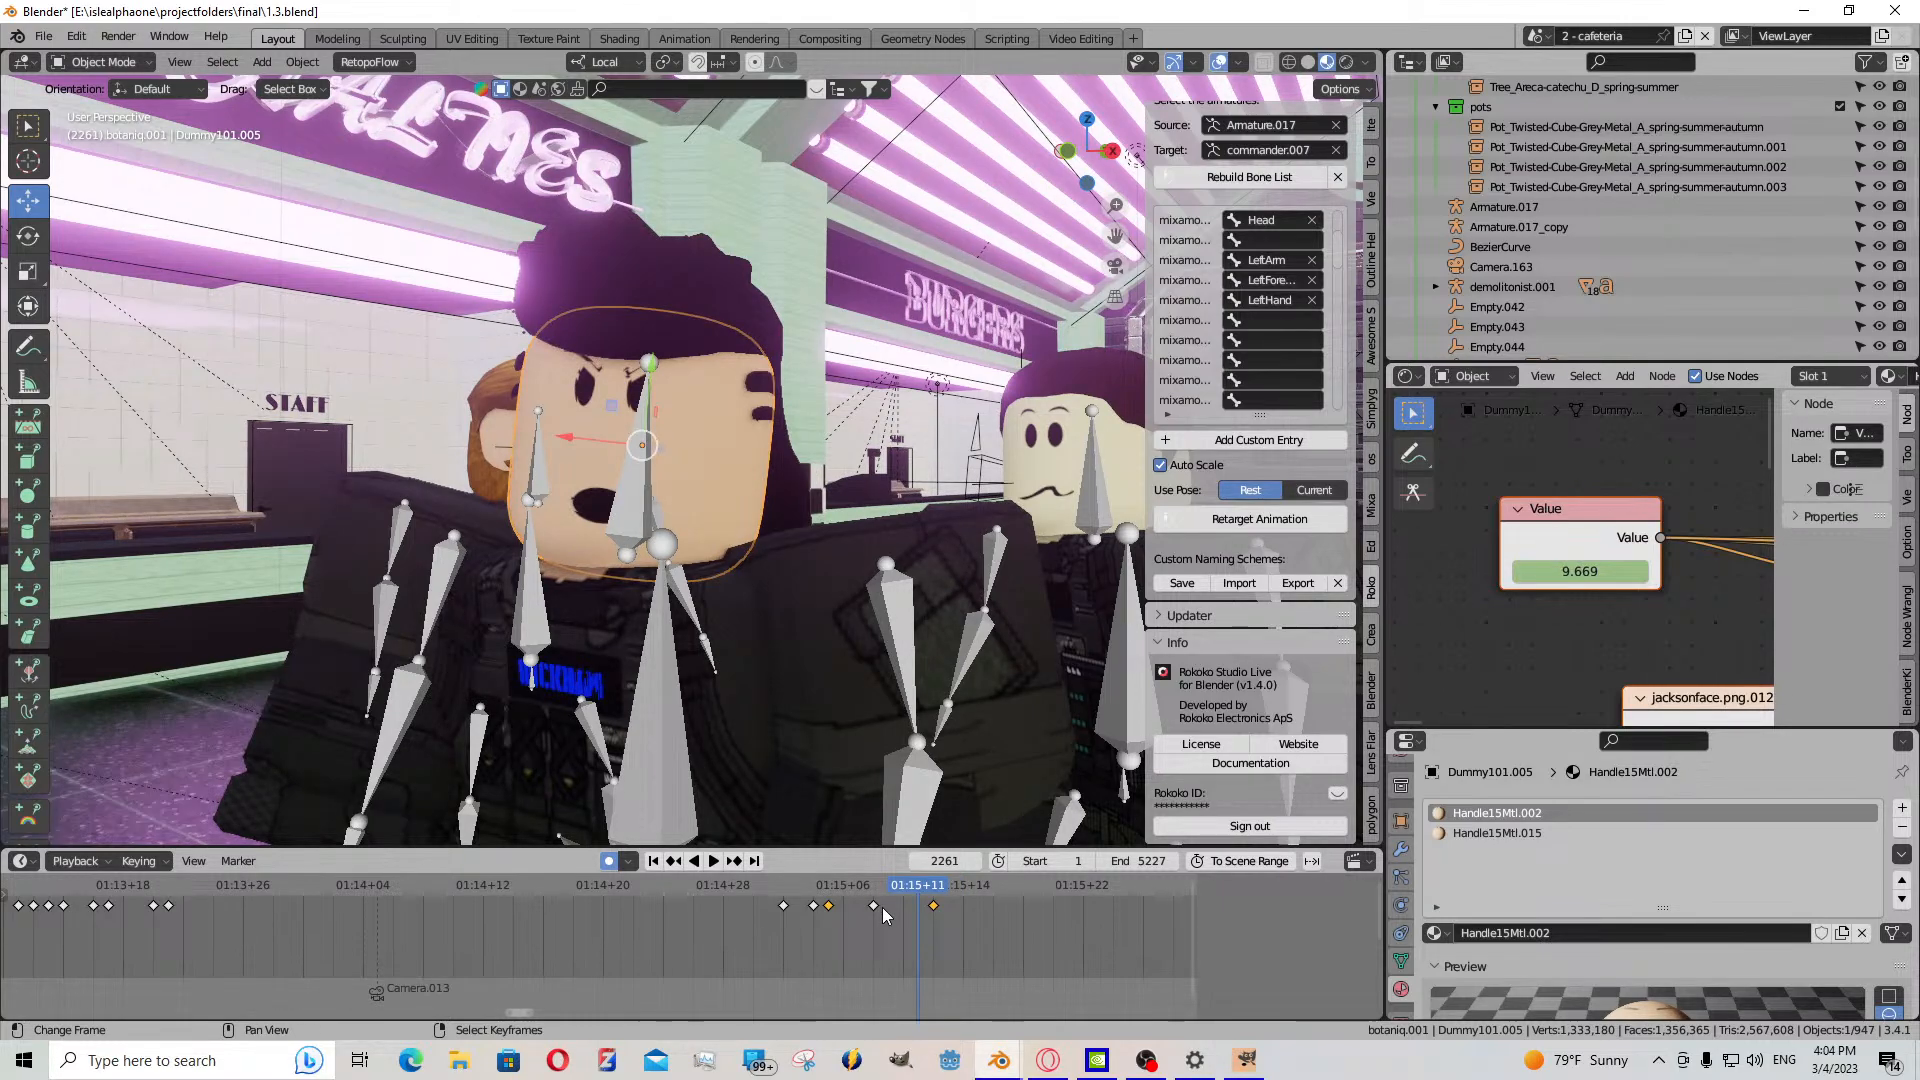
{"action": "key", "text": "ctrl+v"}
{"action": "left_click", "coordinate": [713, 861]}
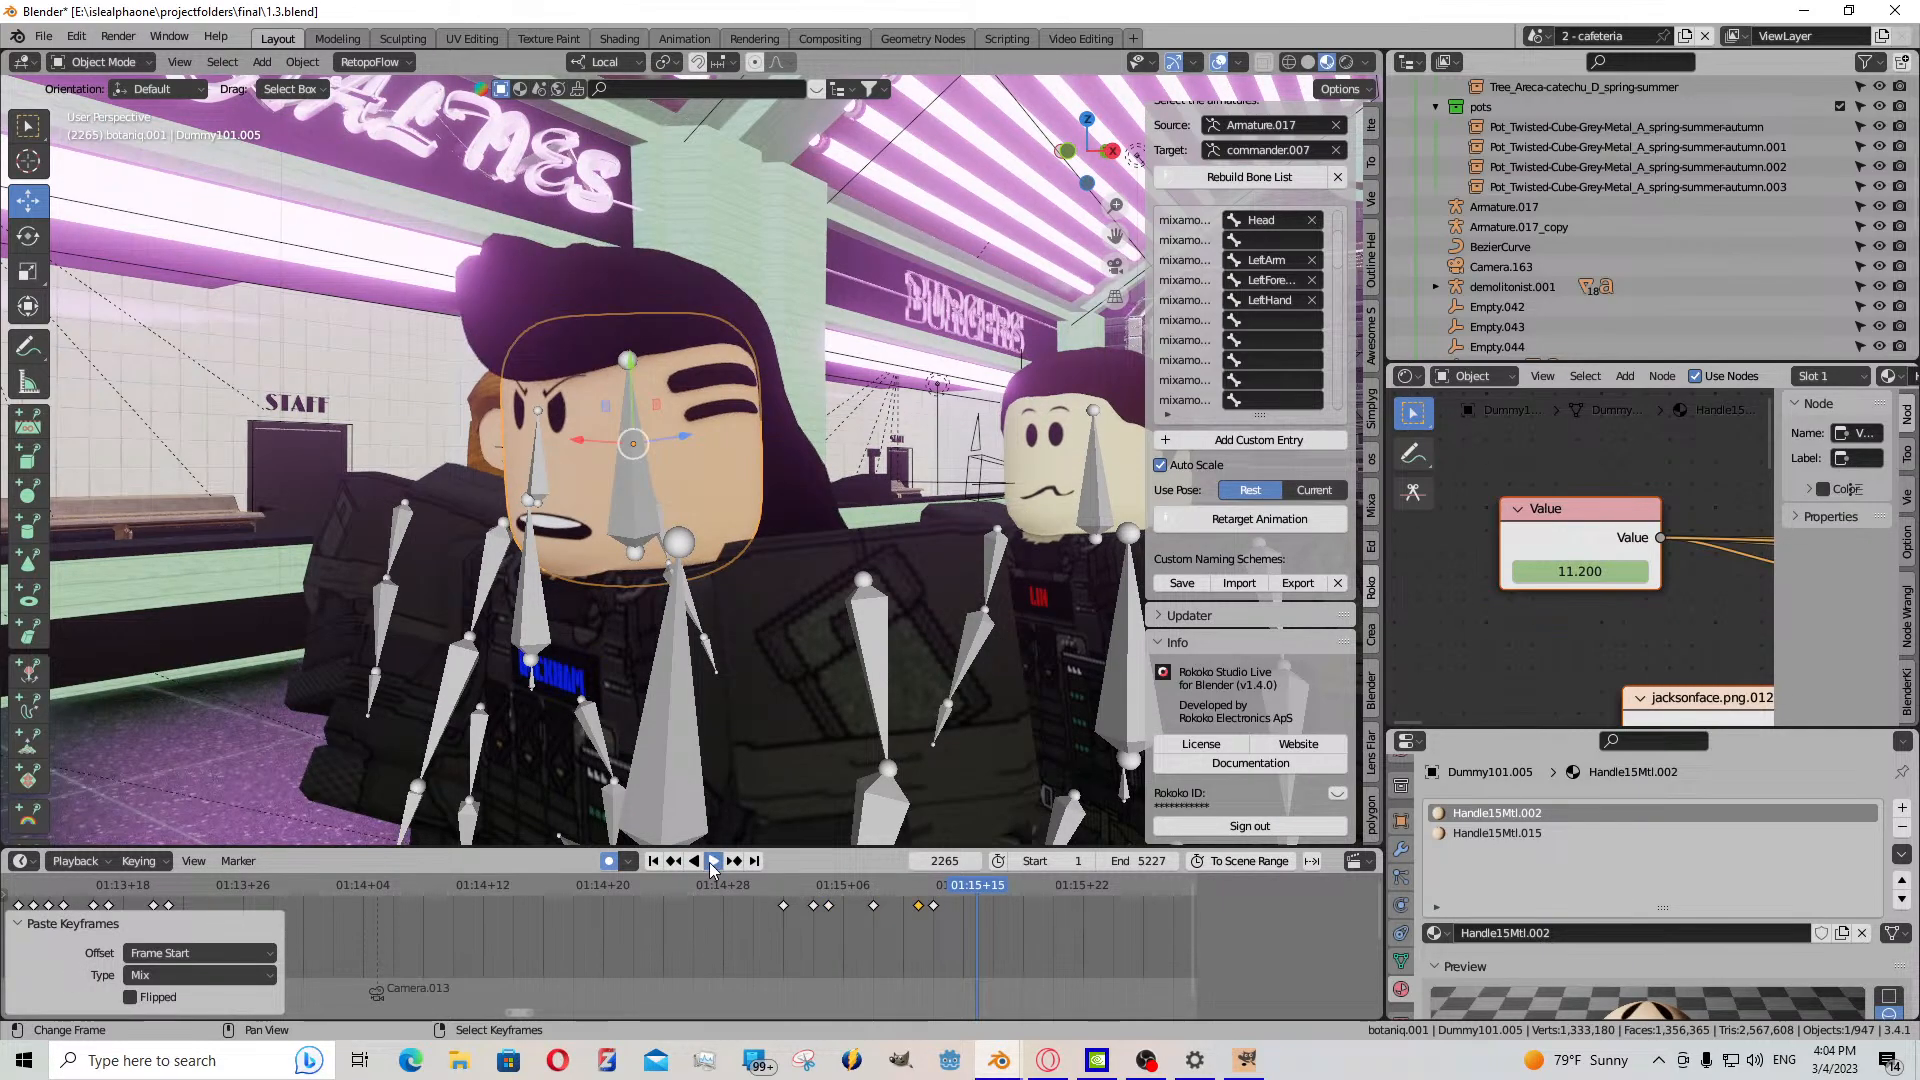
{"action": "left_click_drag", "start_coordinate": [960, 934], "coordinate": [982, 932]}
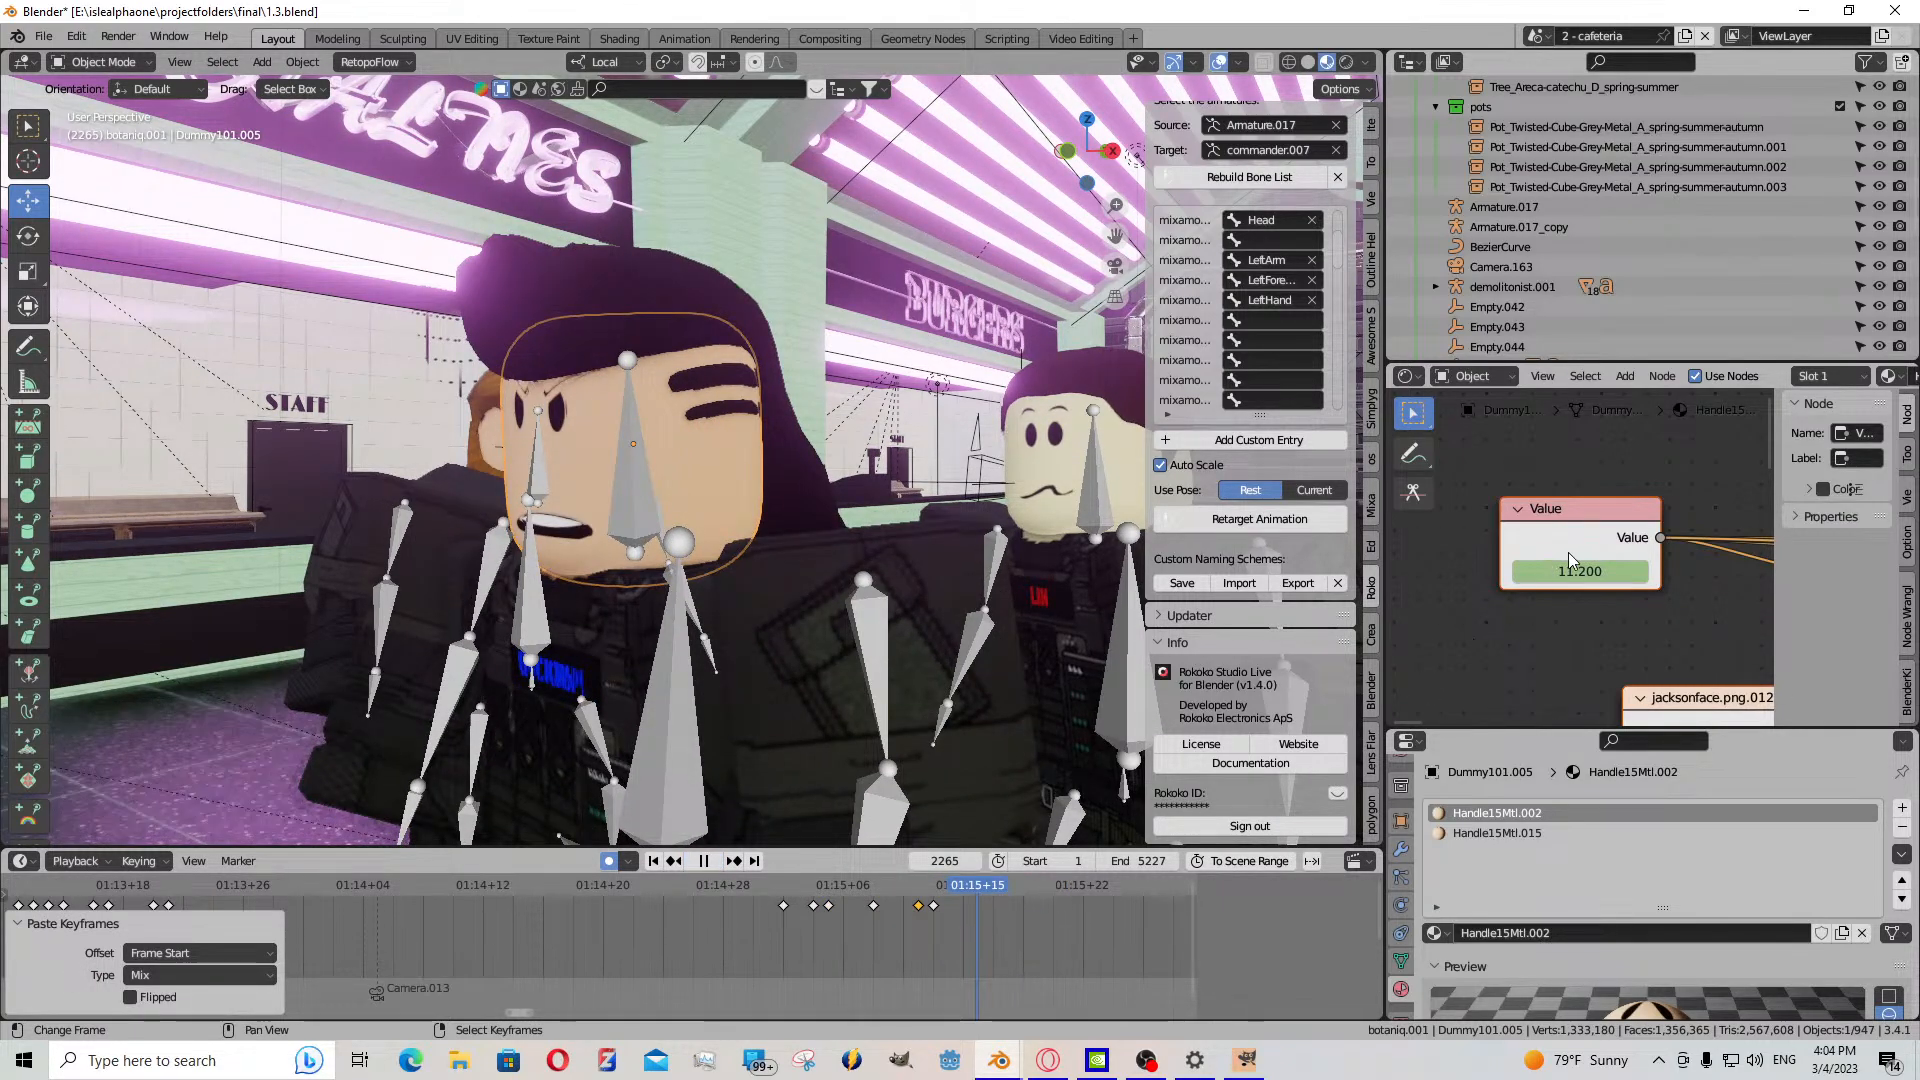
- Keyframe the Value node at 1.600 on frame 2265 and copy the 11.200 keyframe from frame 2262 to frame 2264
{"action": "left_click_drag", "start_coordinate": [1578, 571], "coordinate": [1520, 571]}
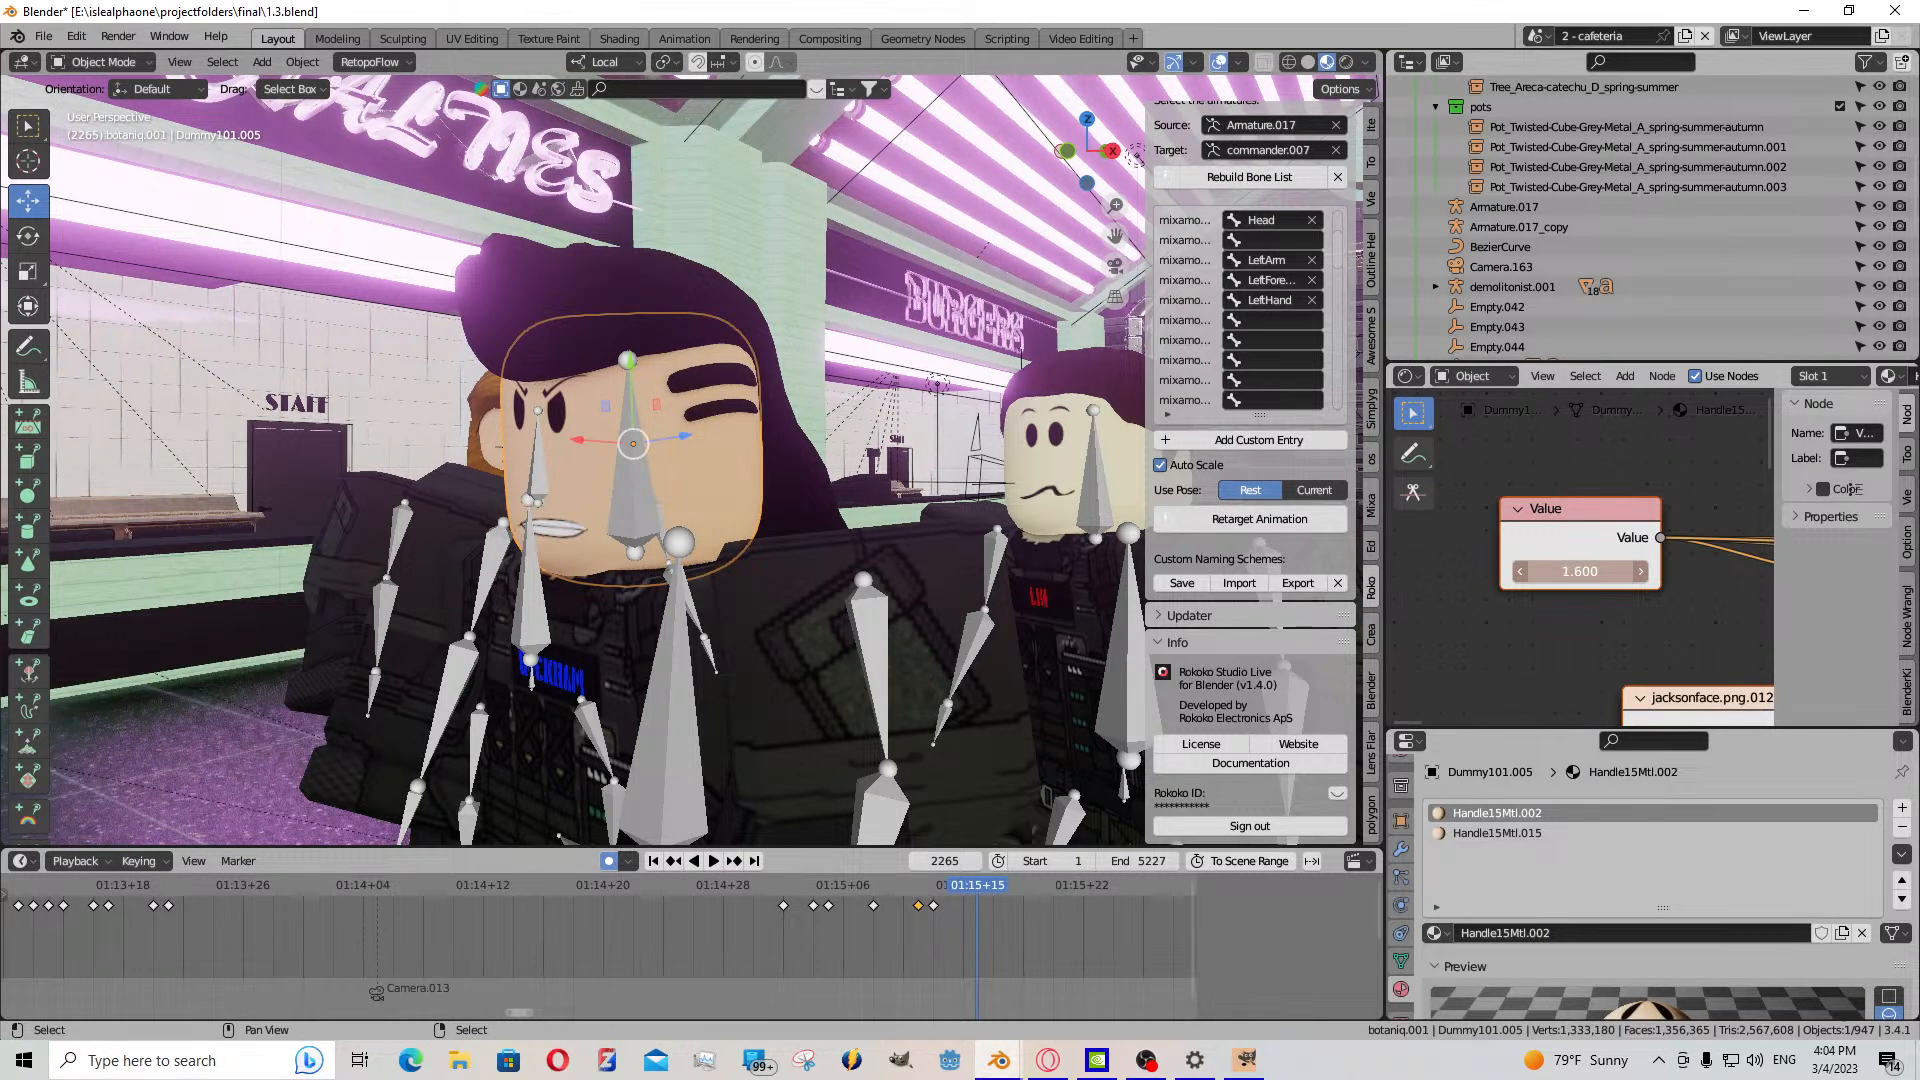
{"action": "left_click_drag", "start_coordinate": [975, 926], "coordinate": [965, 929]}
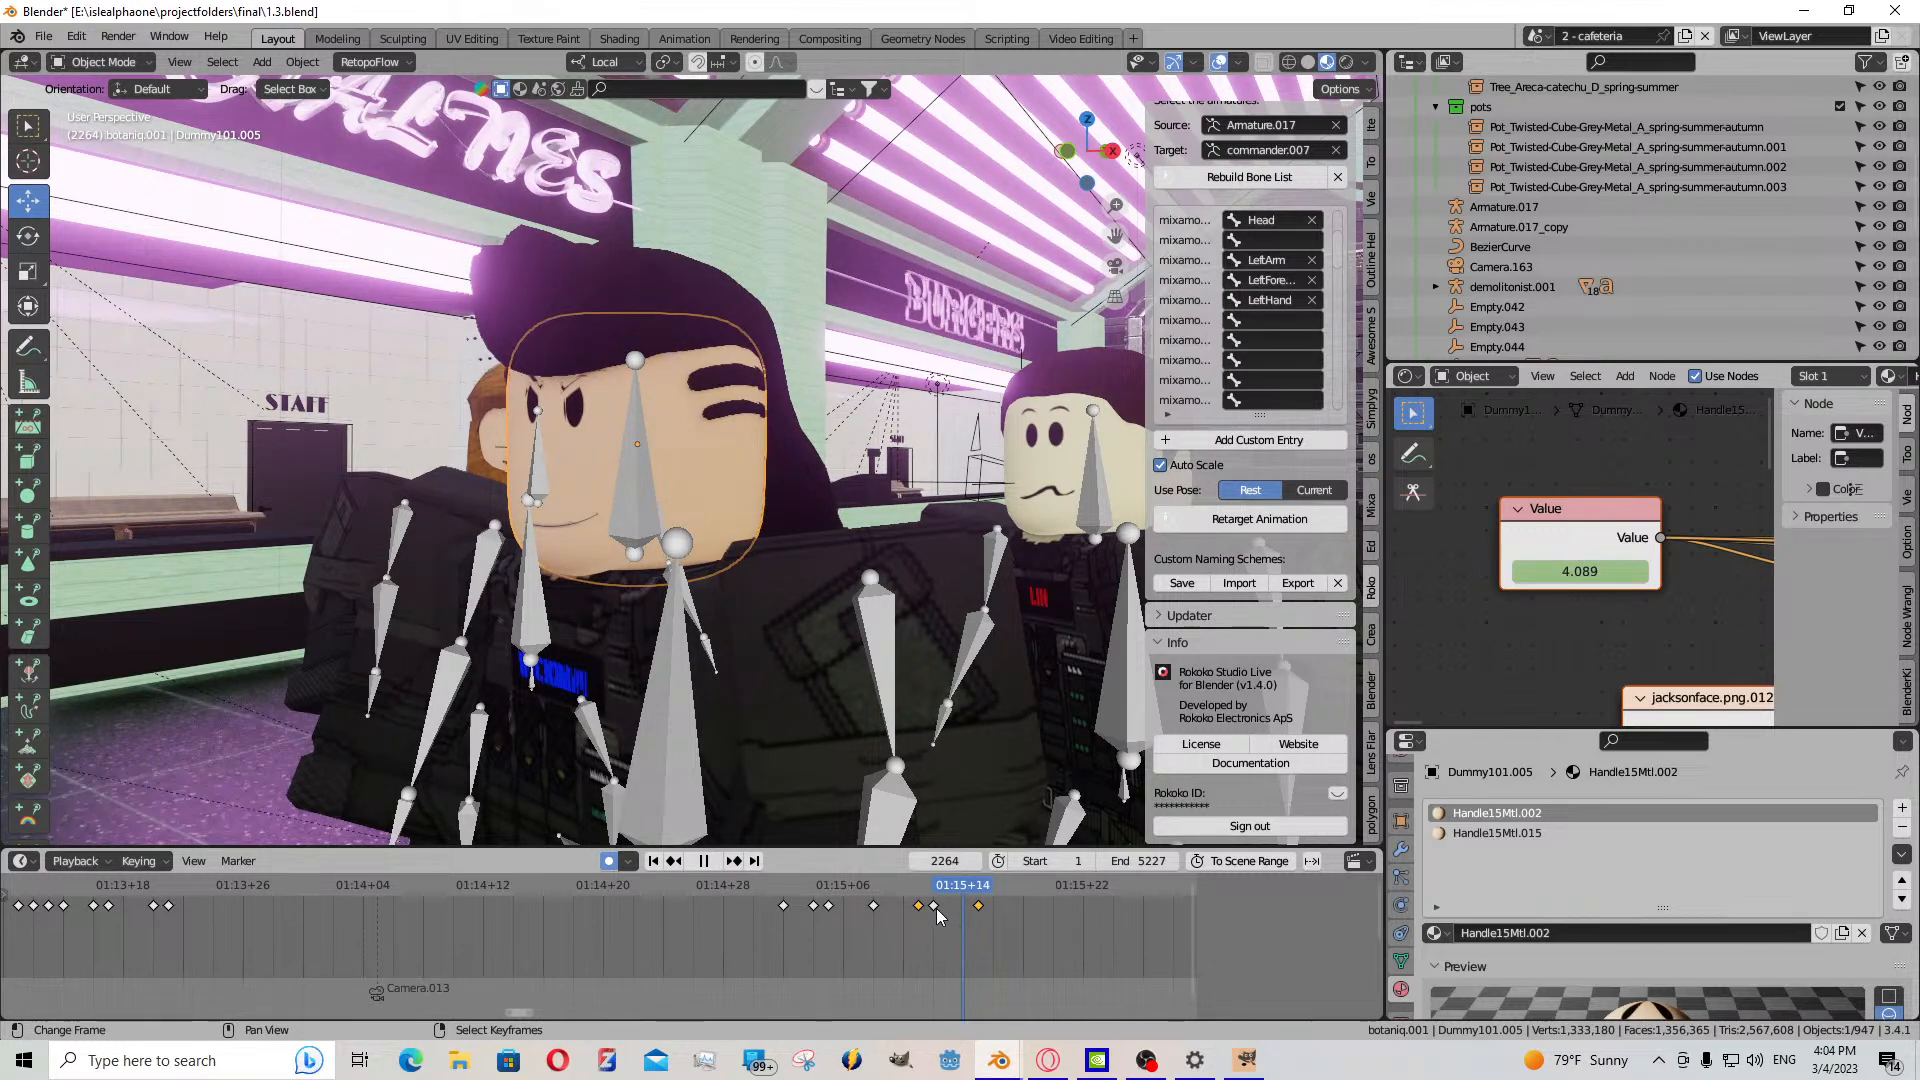
{"action": "left_click", "coordinate": [936, 906]}
{"action": "key", "text": "ctrl+v"}
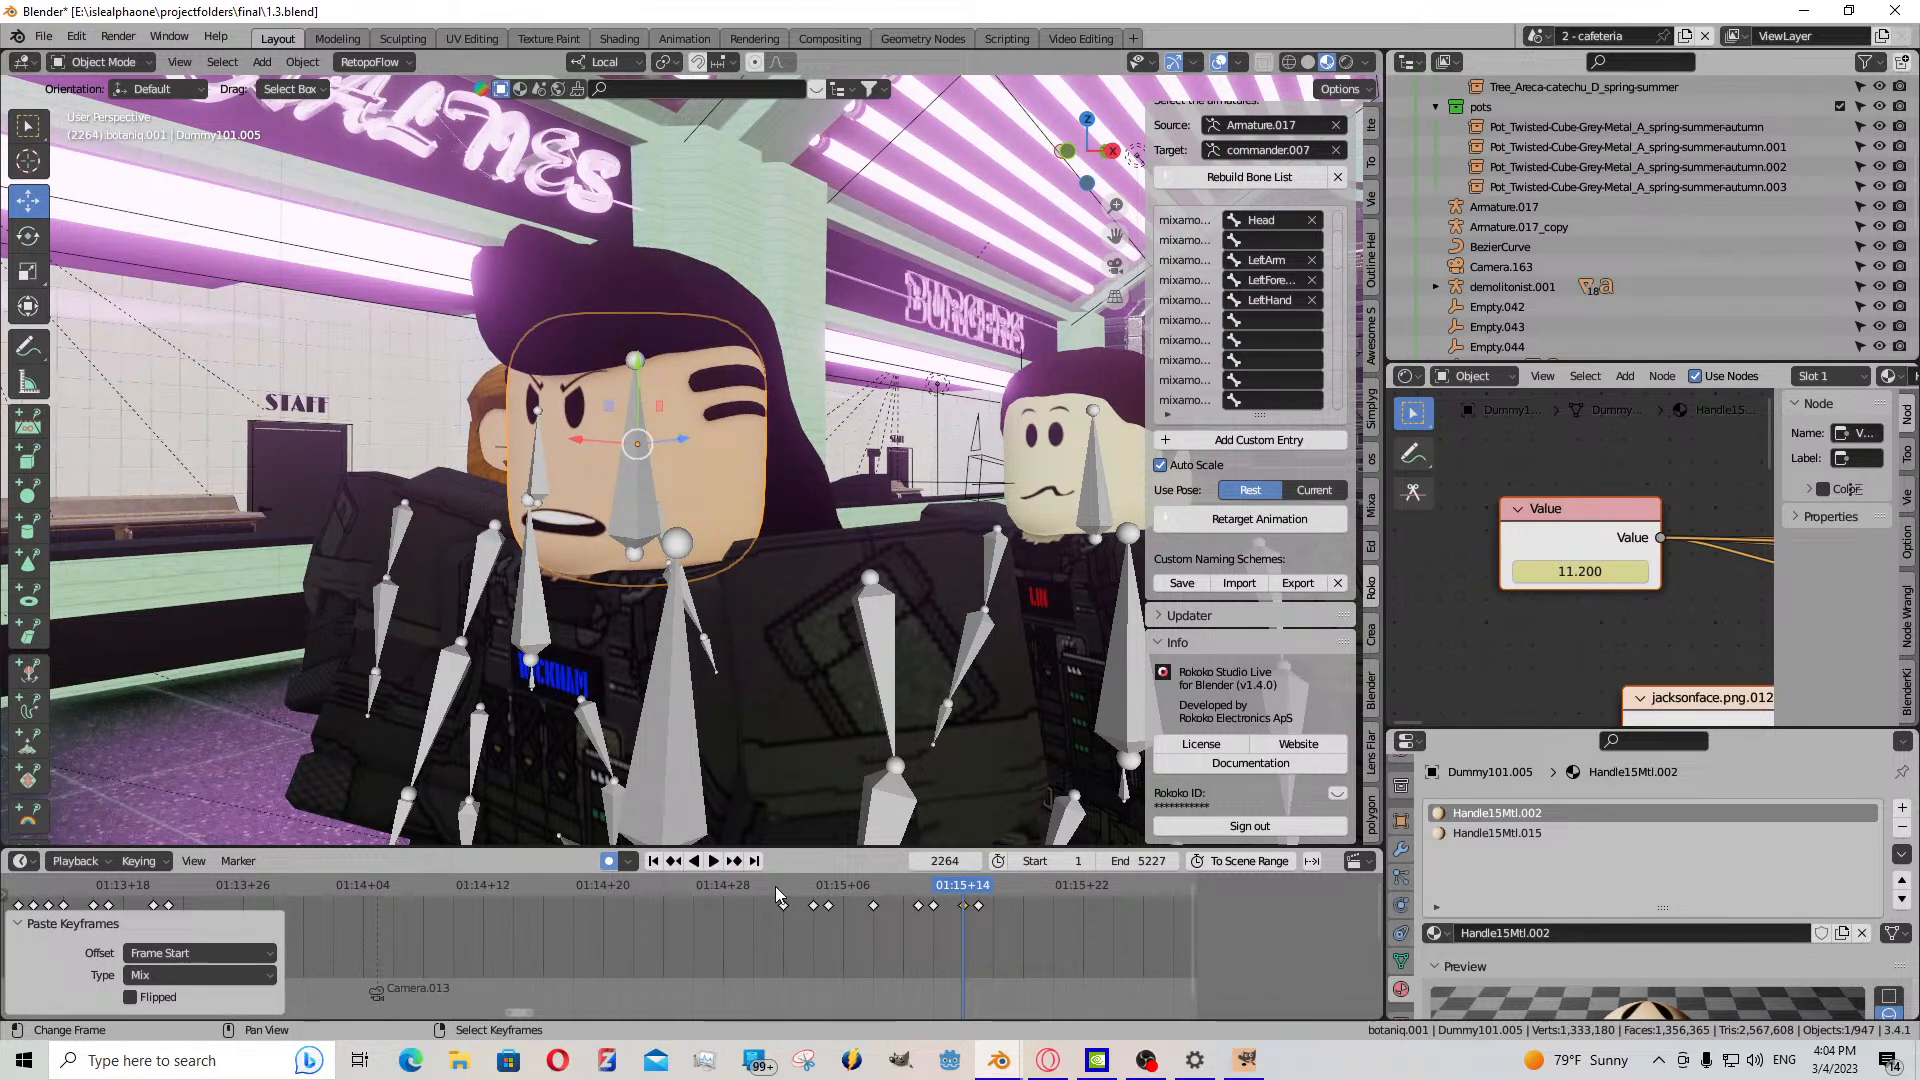
- Play the animation on to frame 2270 and keyframe the Value node there at 9.900
{"action": "left_click", "coordinate": [713, 861]}
{"action": "key", "text": "Right"}
{"action": "key", "text": "Right"}
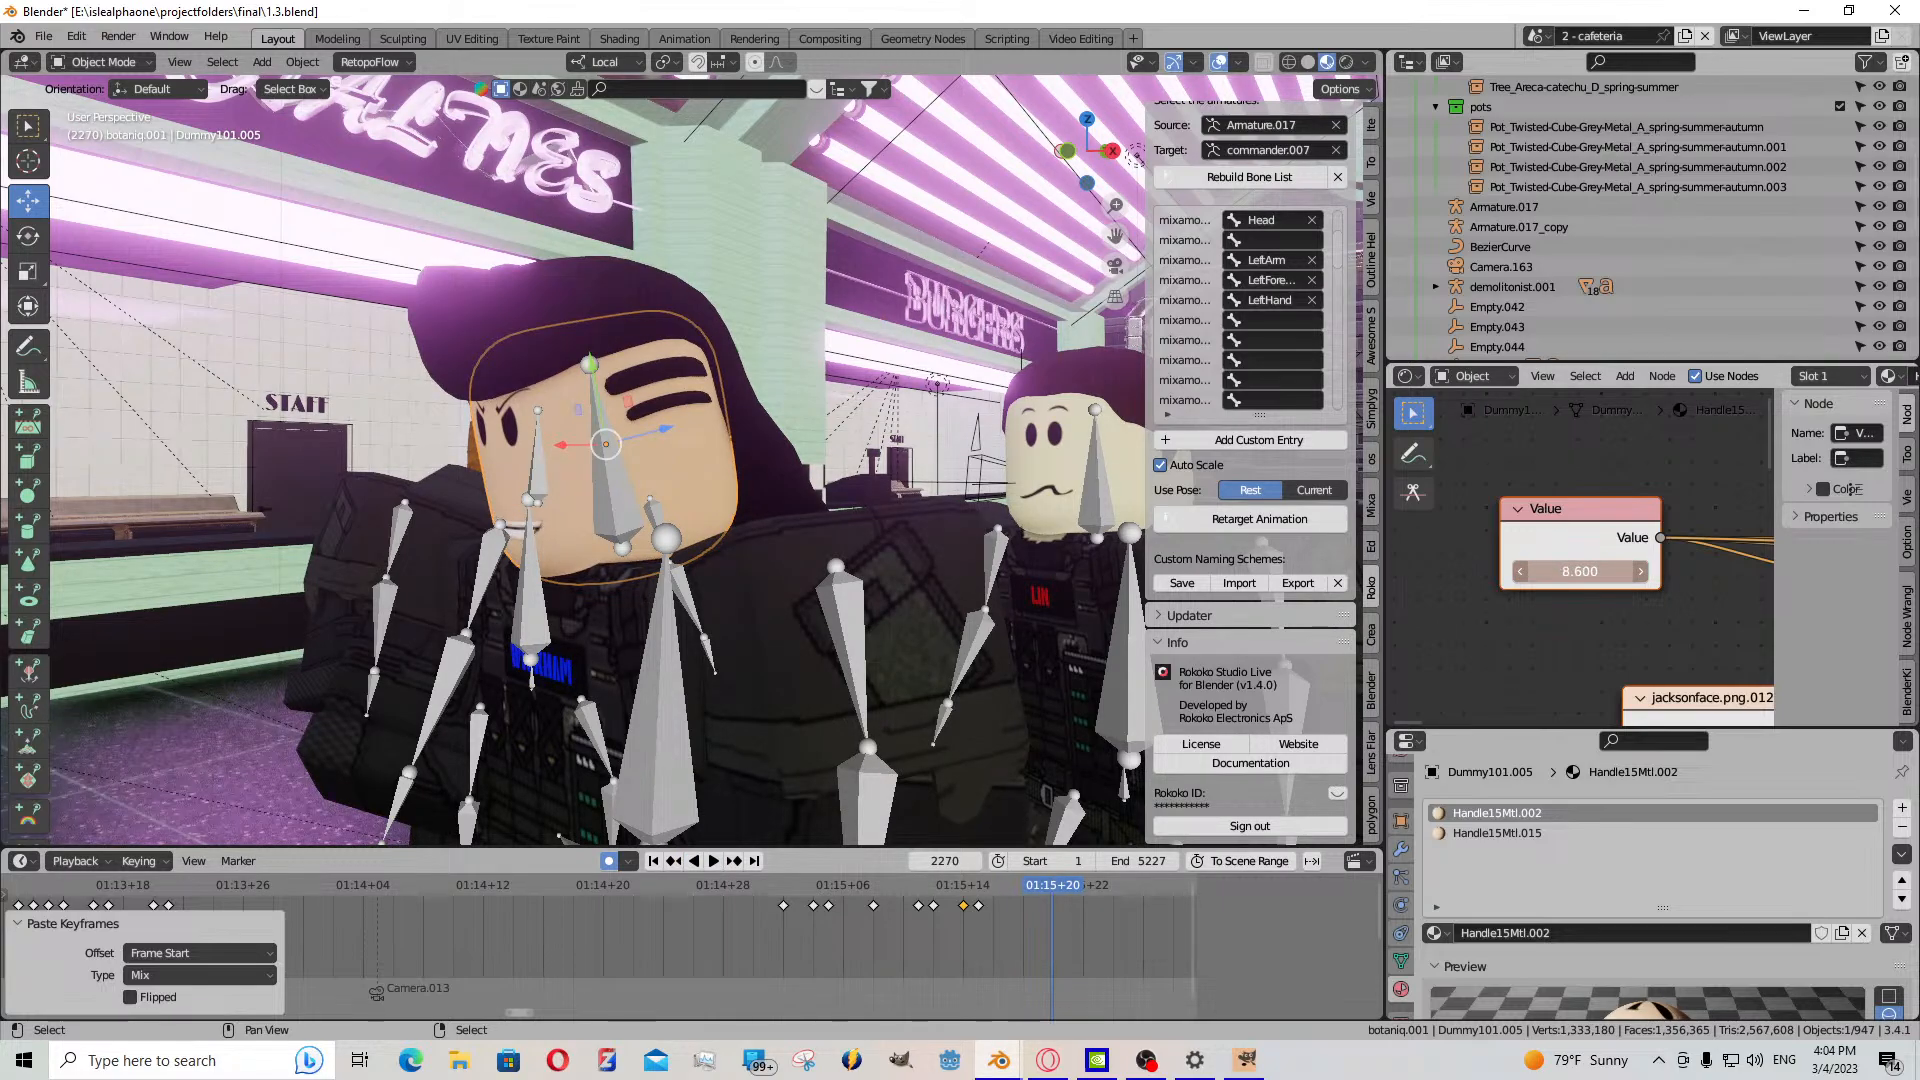
{"action": "key", "text": "i"}
- Copy the 1.600 keyframe from frame 2265 to frame 2269
{"action": "left_click", "coordinate": [1039, 917]}
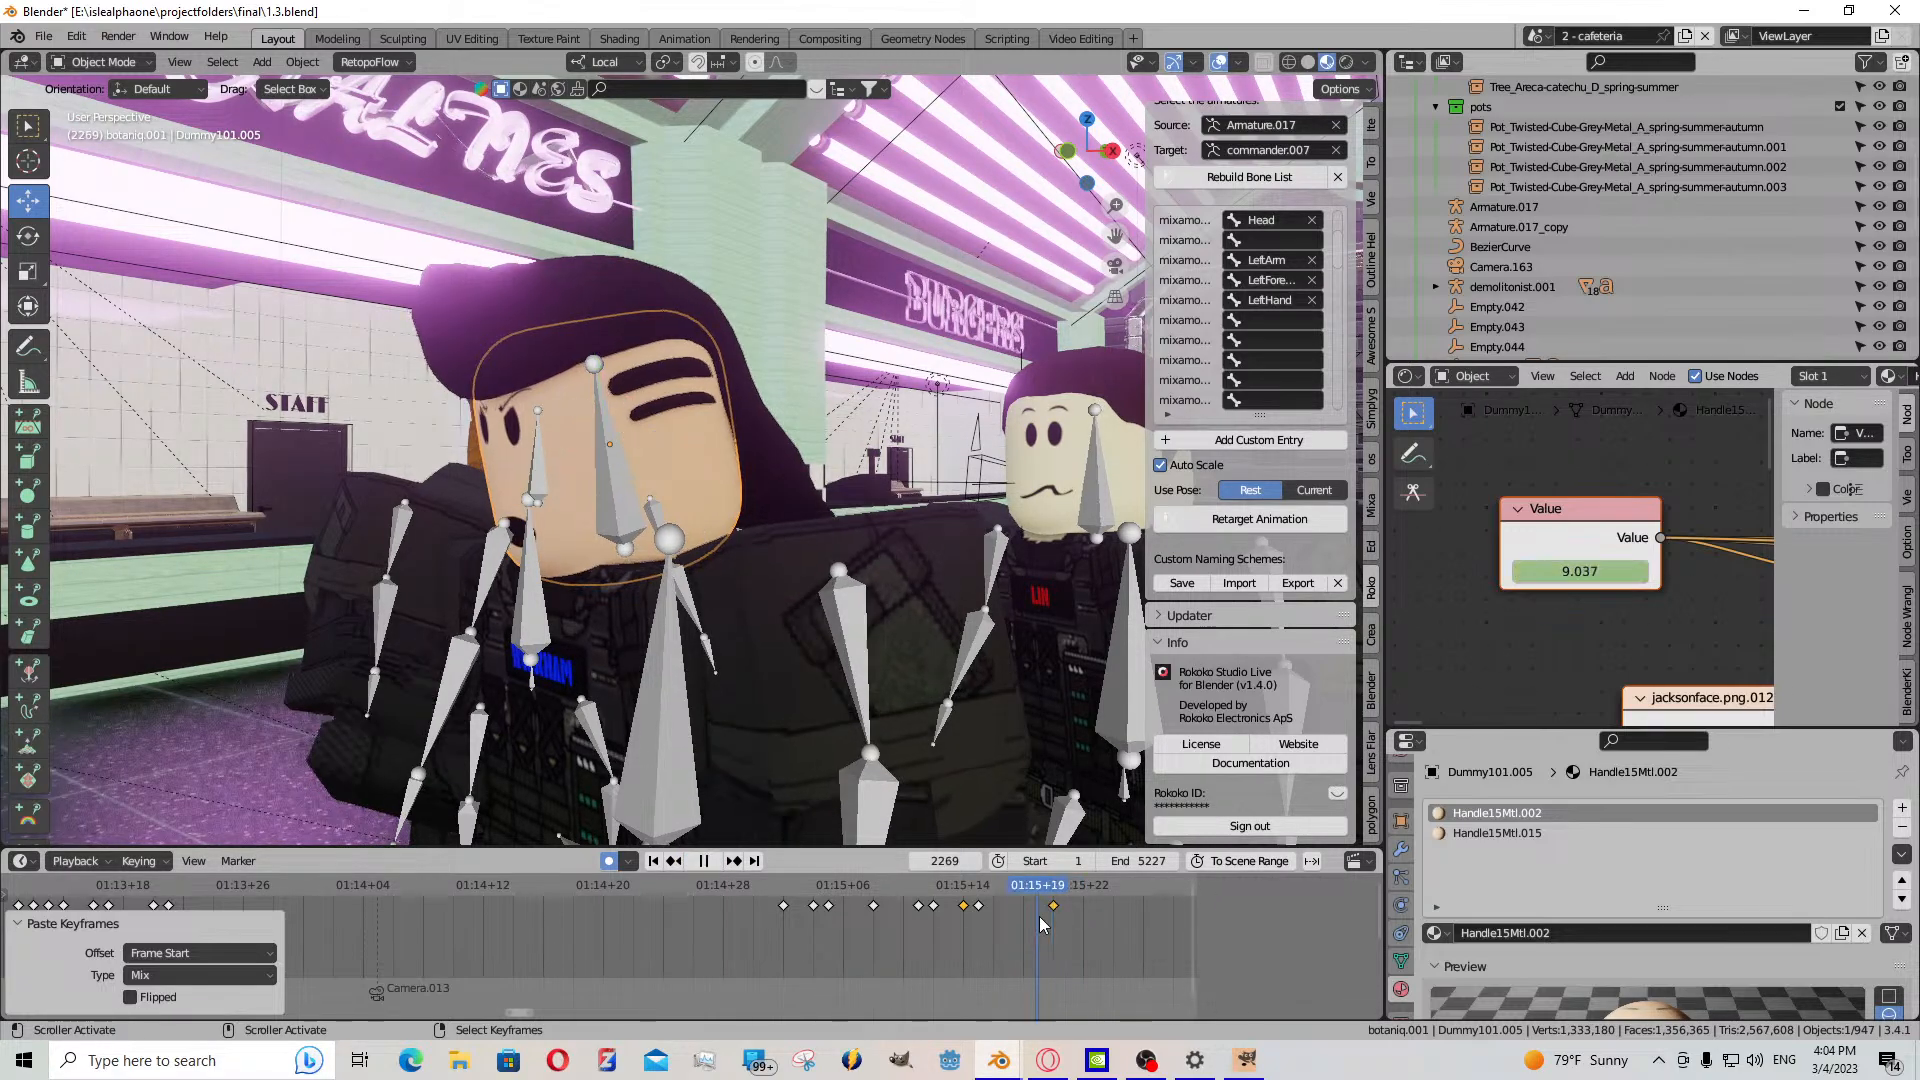
{"action": "left_click", "coordinate": [976, 905]}
{"action": "key", "text": "ctrl+c"}
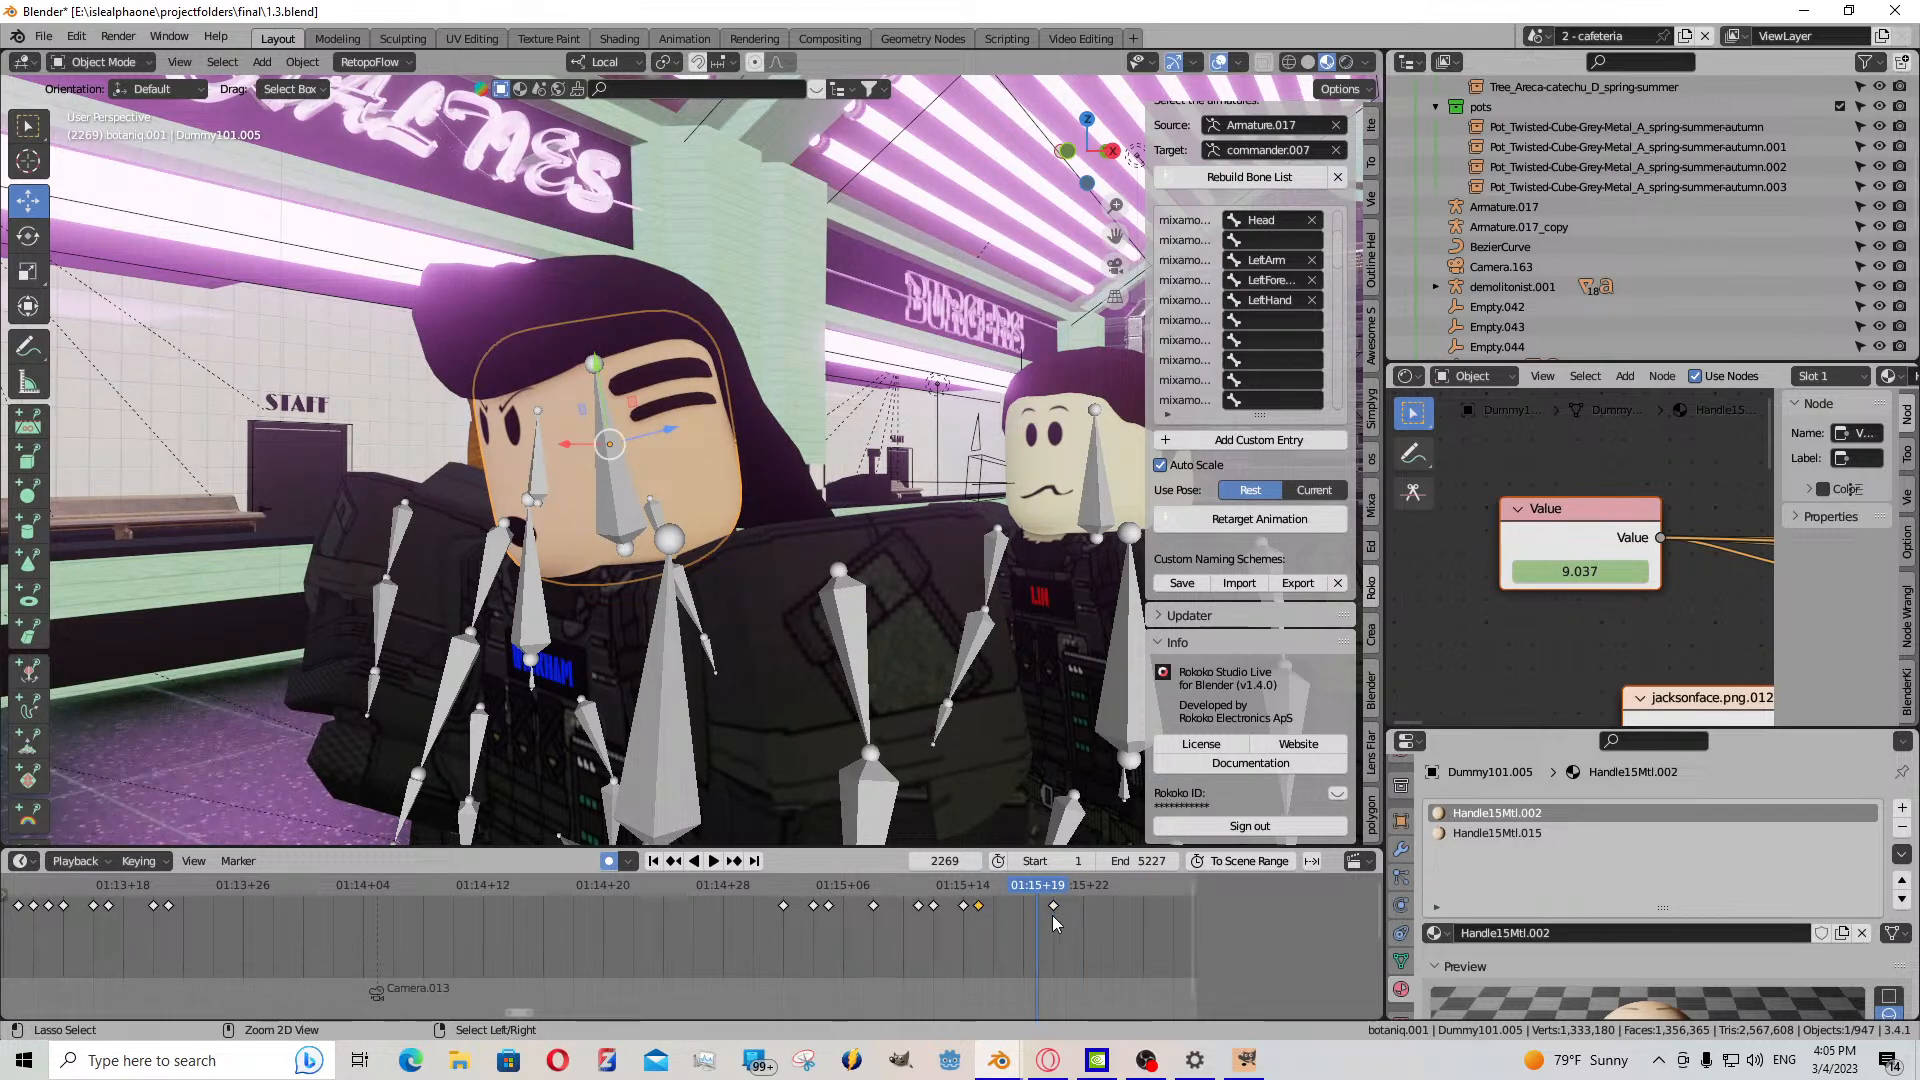
{"action": "key", "text": "ctrl+v"}
- Replay the animation from frame 2252 and move the 1.600 and 9.900 keyframes to frames 2268 and 2269
{"action": "middle_click_drag", "start_coordinate": [1012, 940], "coordinate": [598, 990]}
{"action": "left_click", "coordinate": [368, 922]}
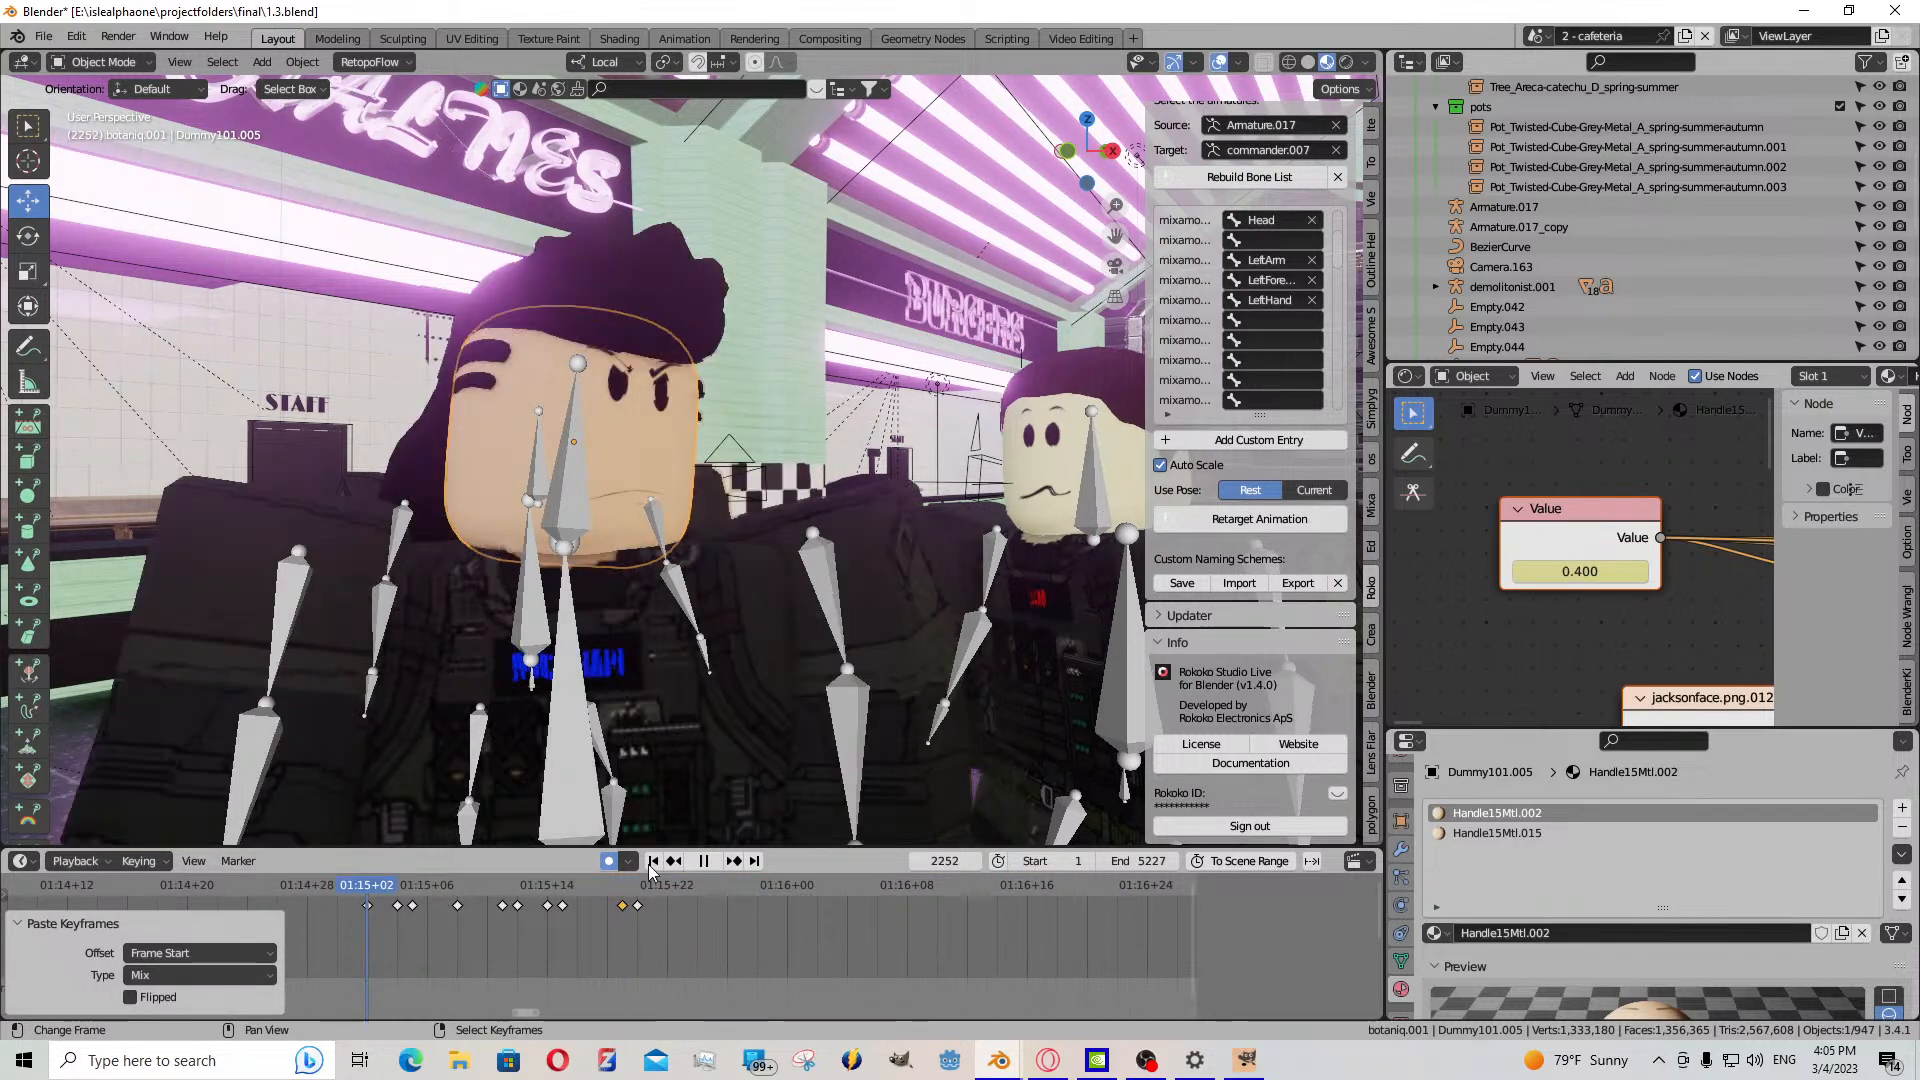
{"action": "left_click", "coordinate": [720, 861]}
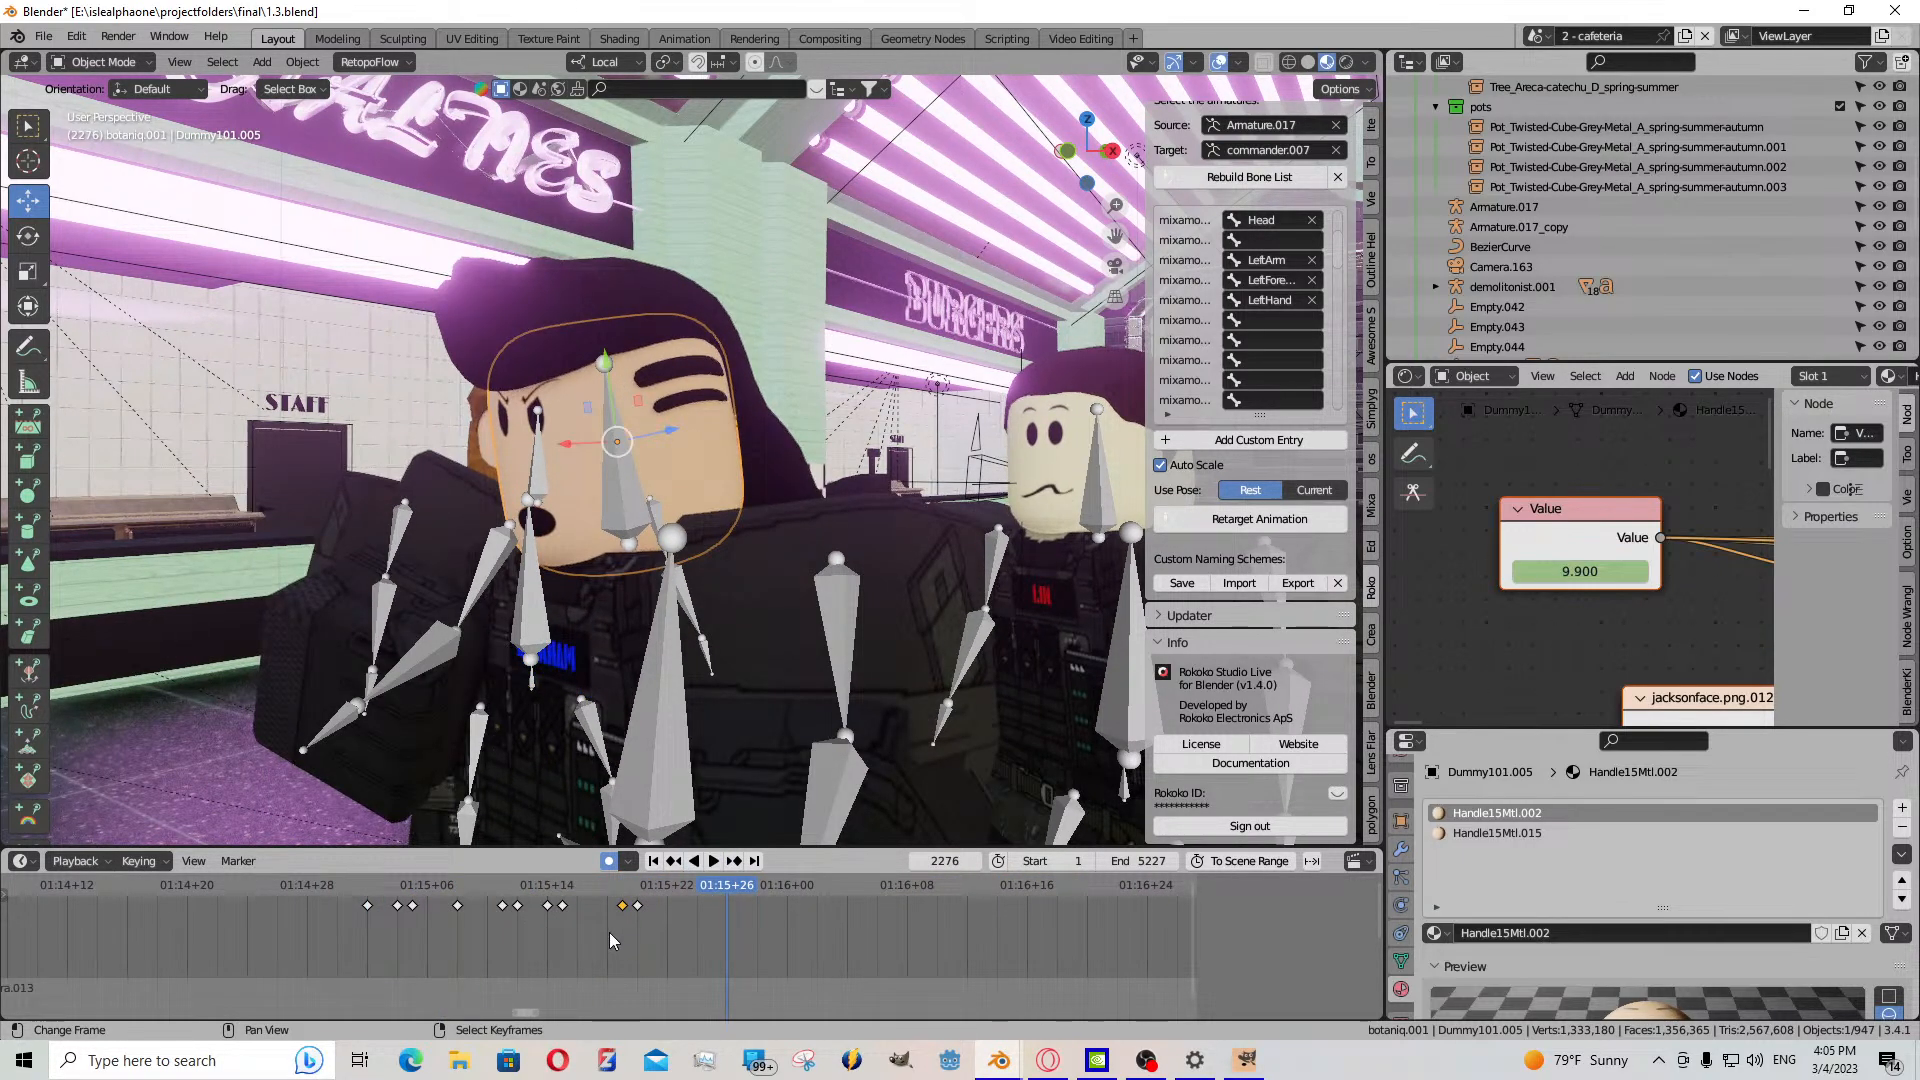
{"action": "key", "text": "space"}
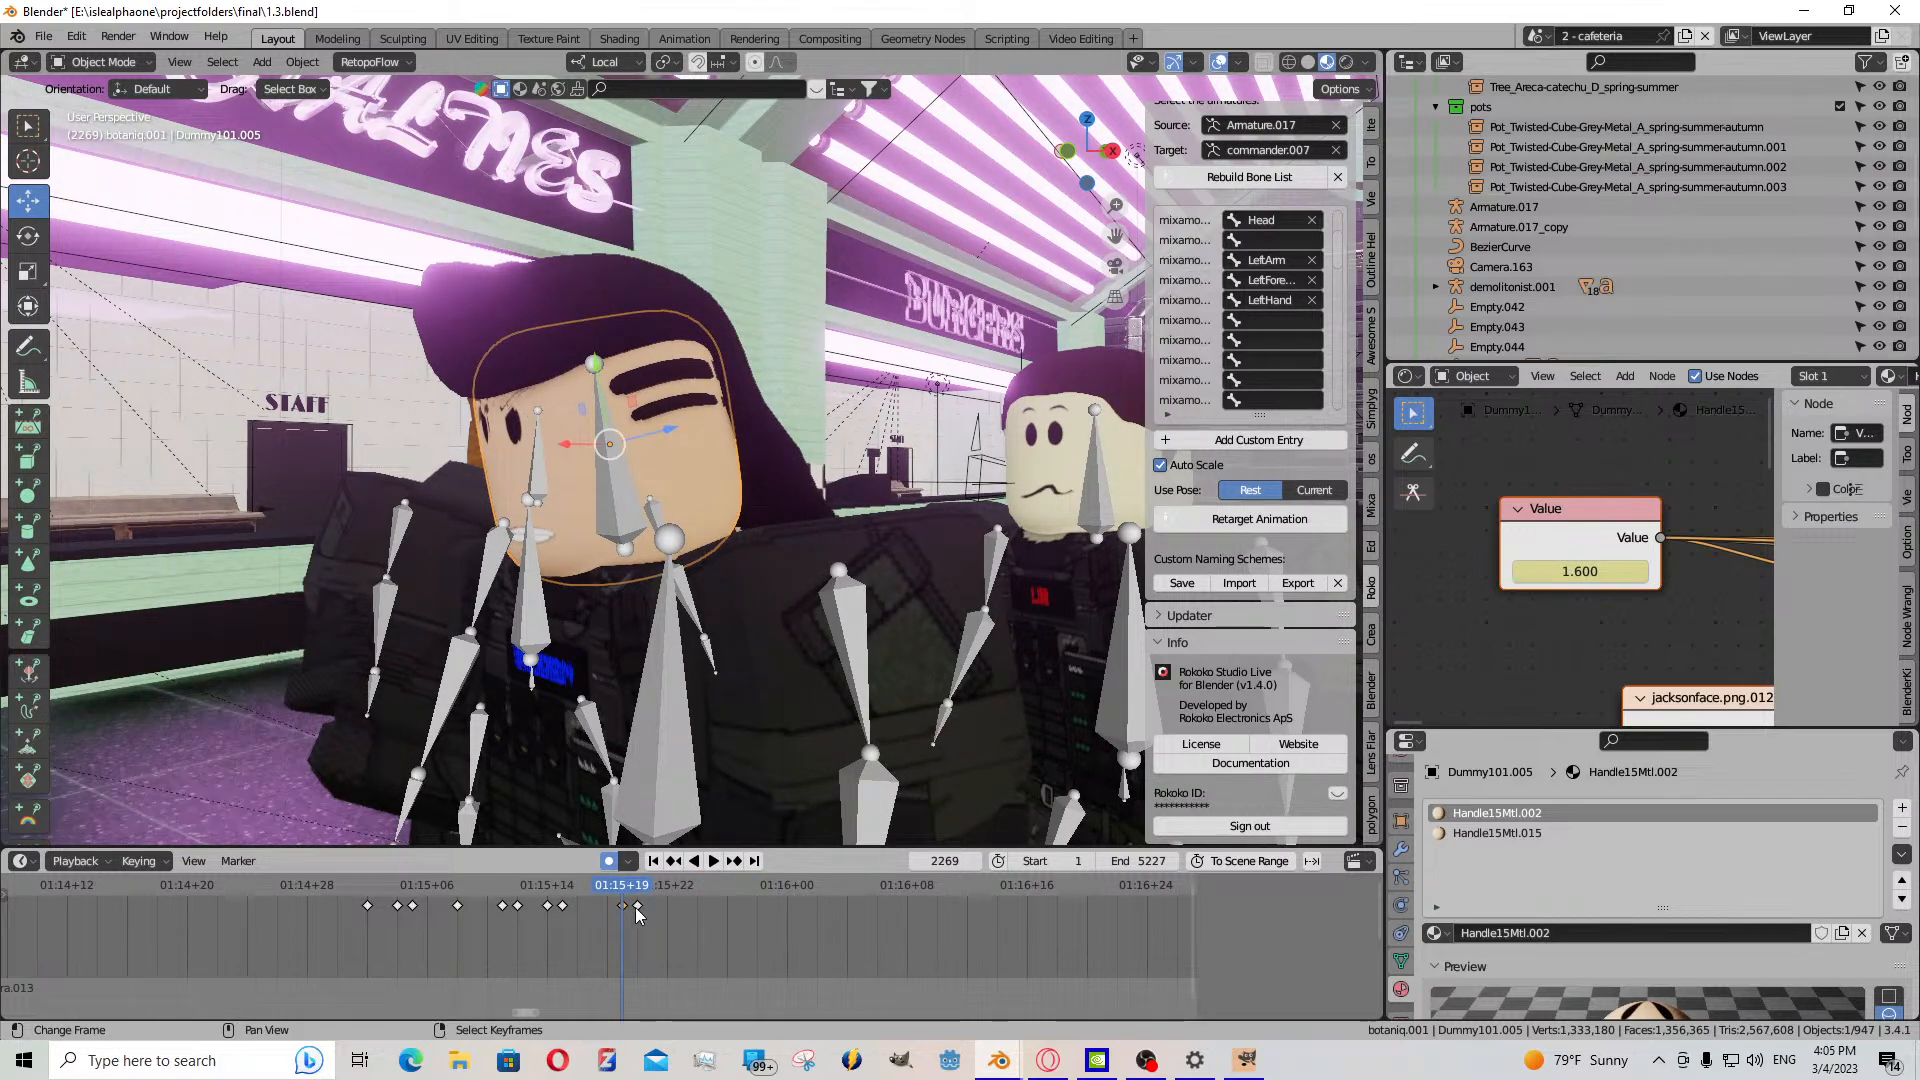
{"action": "key", "text": "g"}
{"action": "left_click", "coordinate": [607, 913]}
- Replay the mouth animation and move the 1.600 and 9.900 keyframes one frame earlier, to frames 2267 and 2268
{"action": "left_click", "coordinate": [717, 861]}
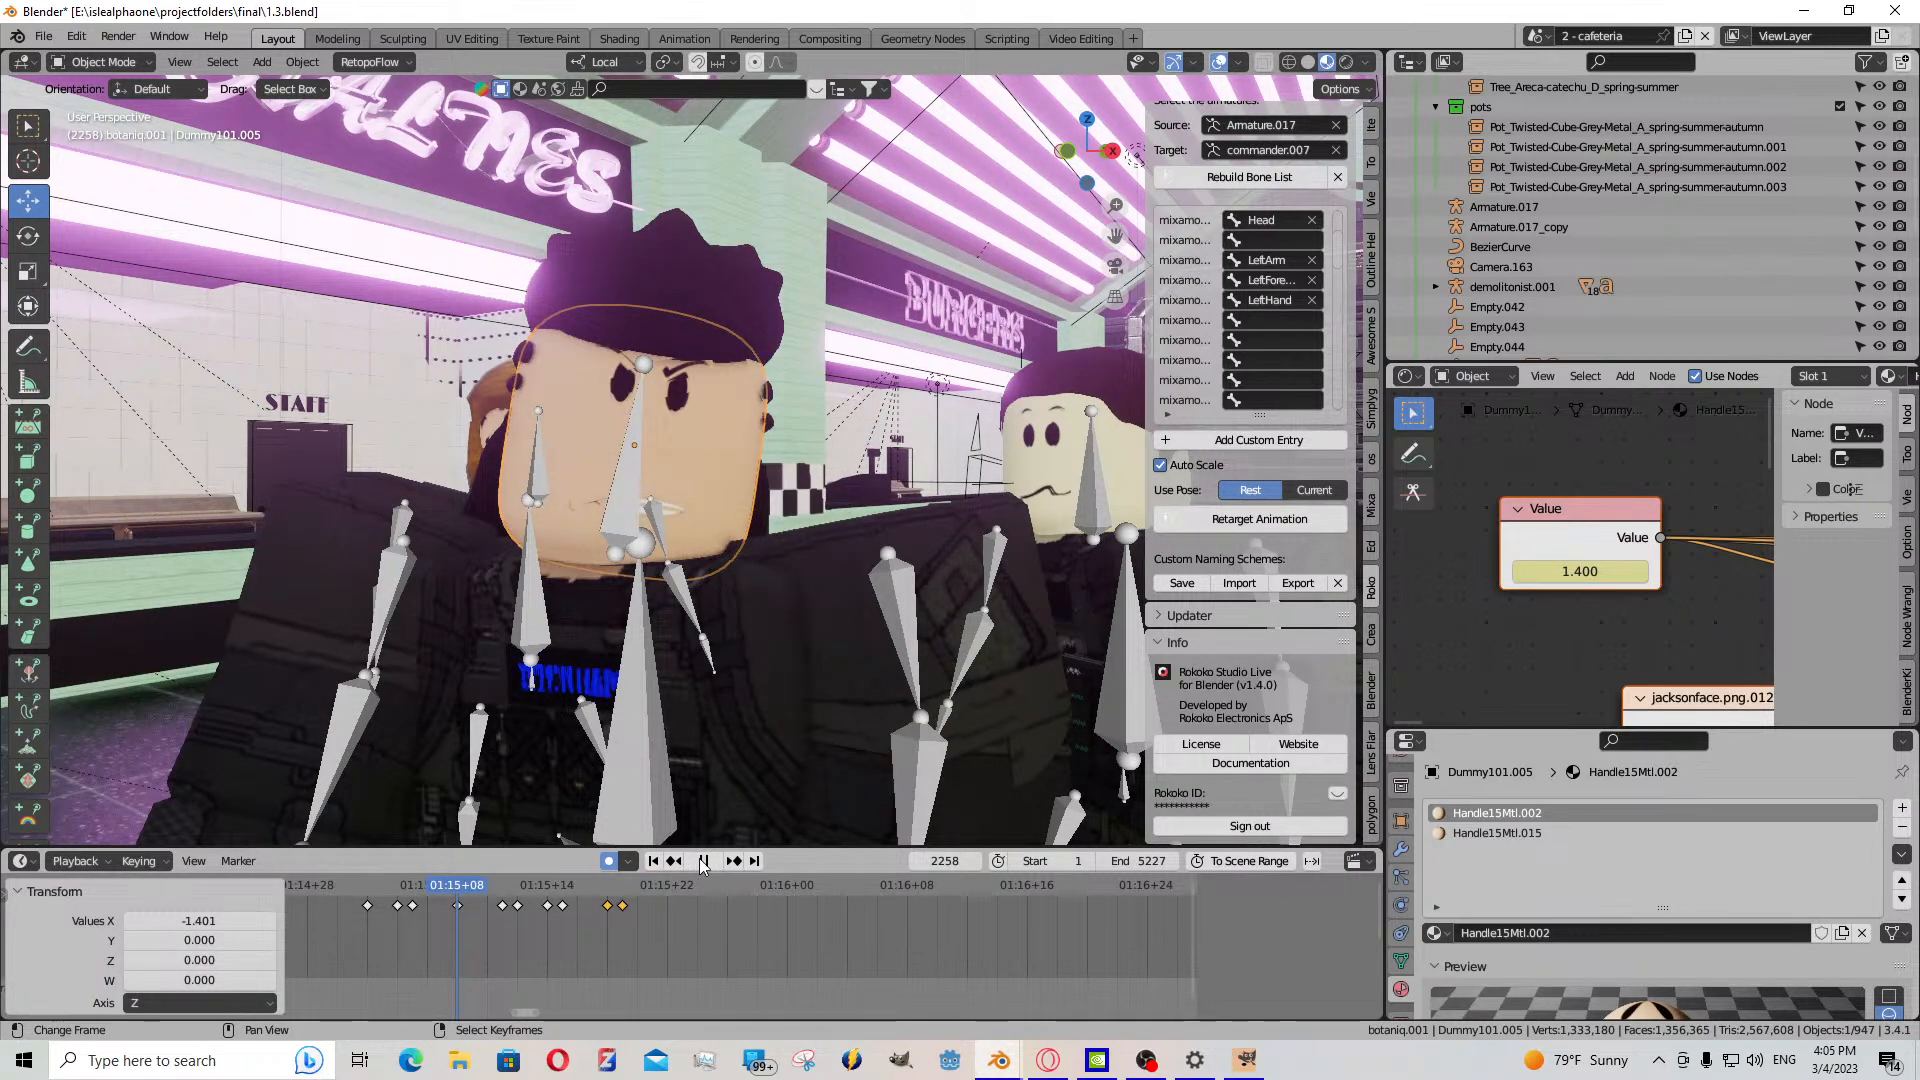
{"action": "left_click_drag", "start_coordinate": [333, 912], "coordinate": [186, 920]}
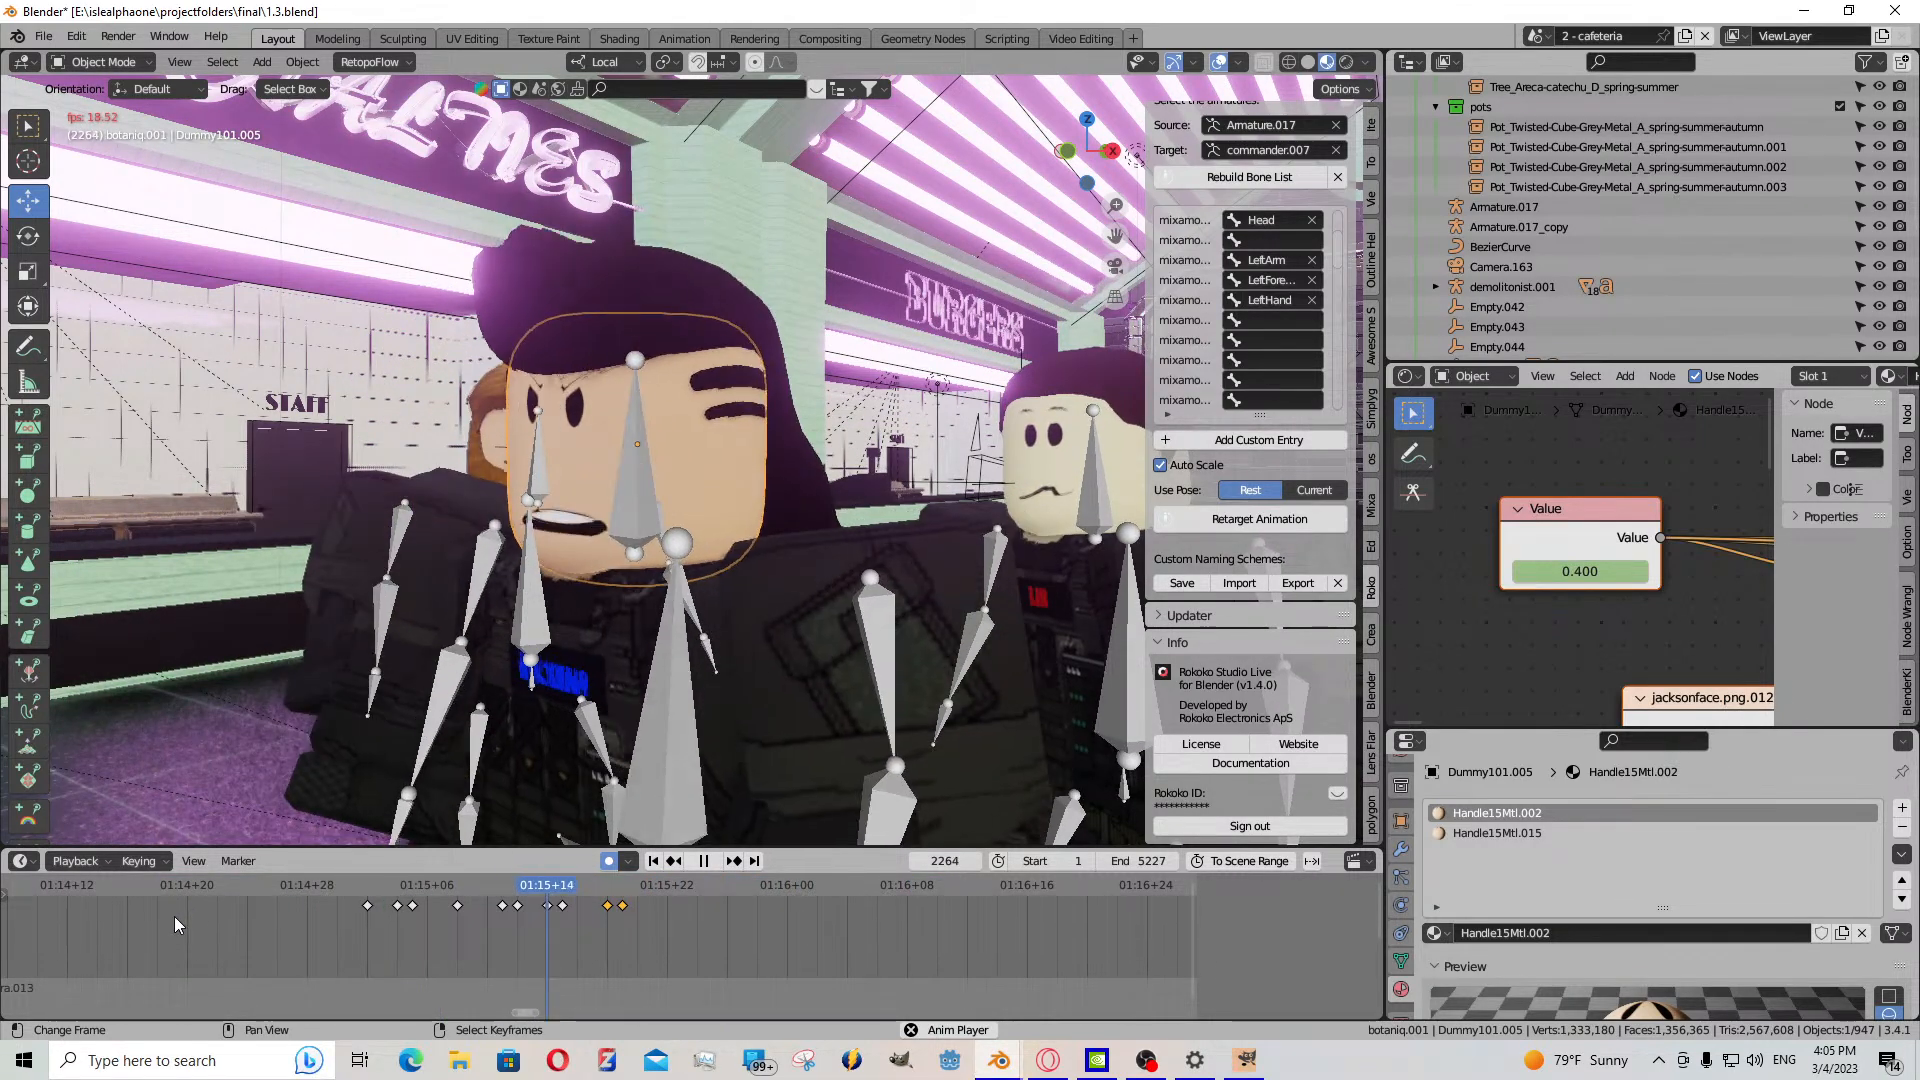
{"action": "left_click_drag", "start_coordinate": [702, 848], "coordinate": [701, 869]}
{"action": "left_click", "coordinate": [704, 881]}
{"action": "left_click_drag", "start_coordinate": [666, 940], "coordinate": [607, 952]}
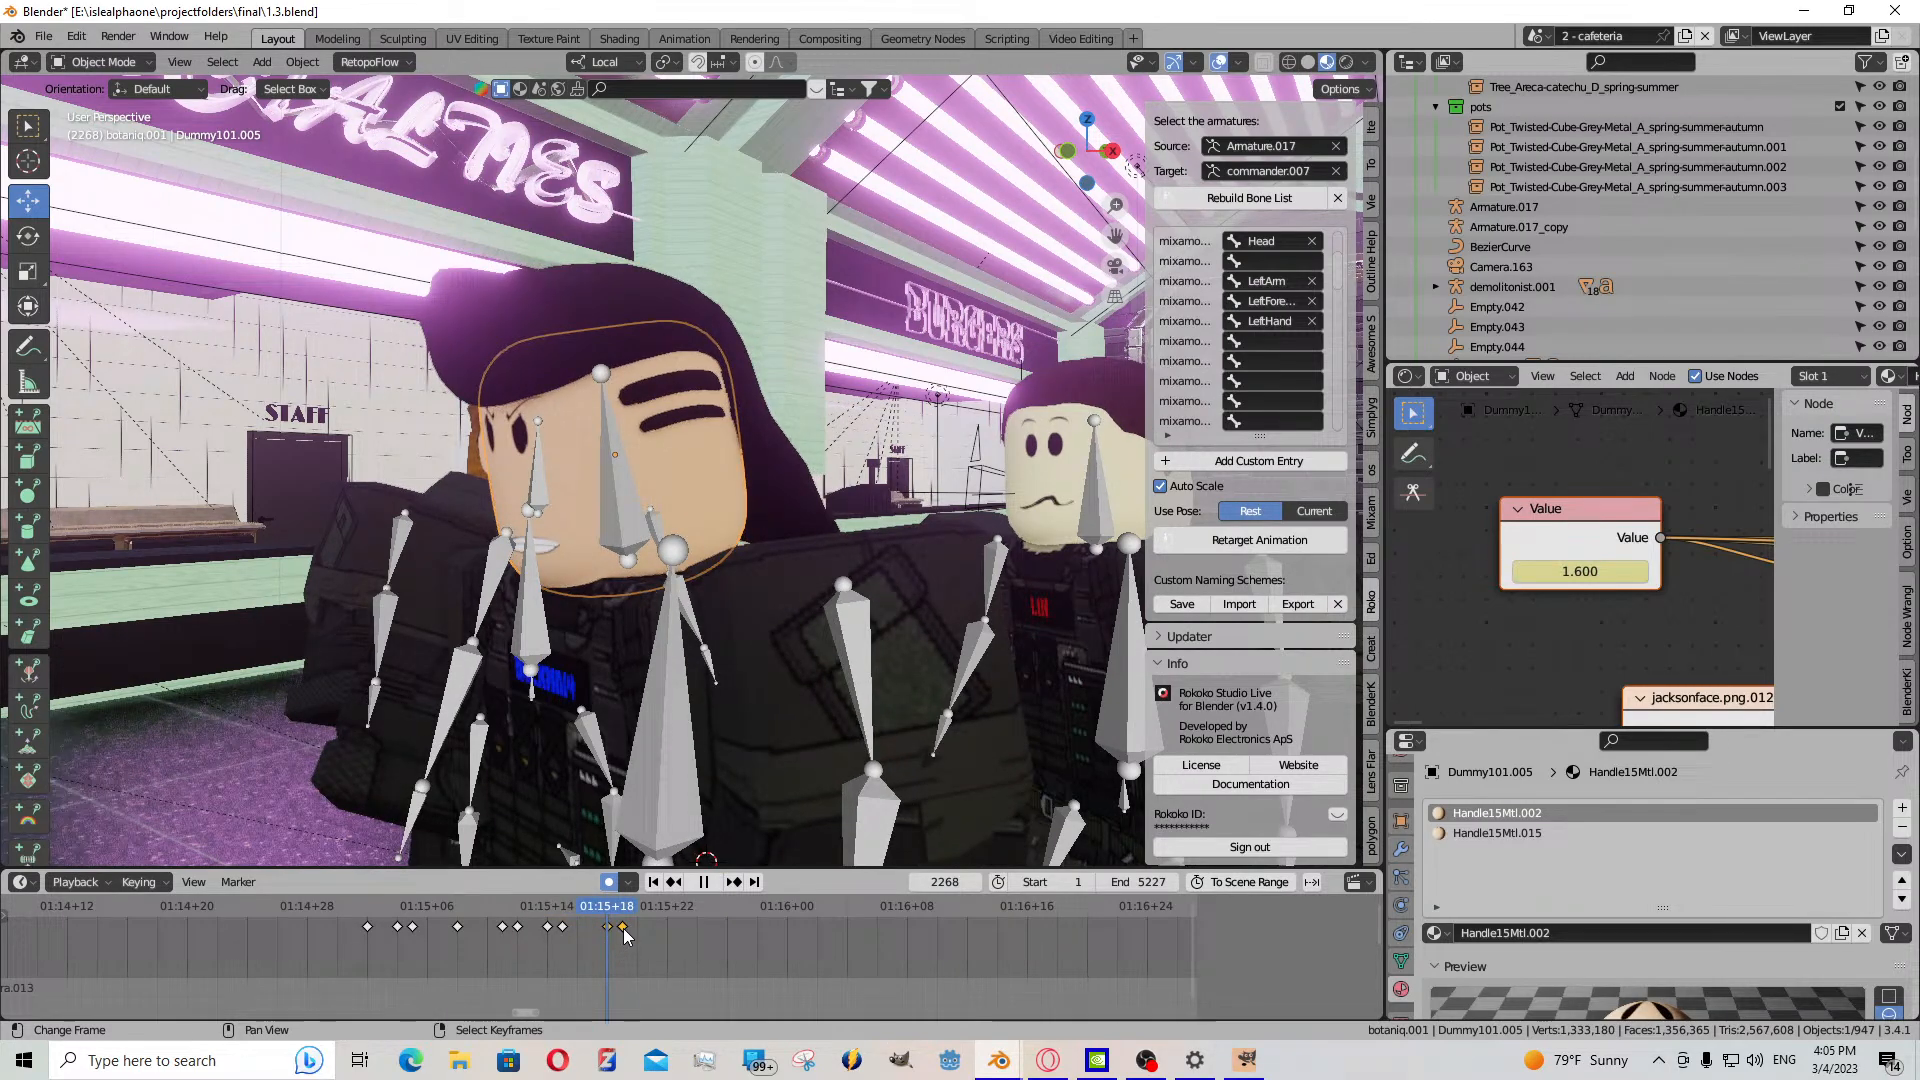
{"action": "key", "text": "g"}
{"action": "left_click", "coordinate": [613, 950]}
- Play the animation on to frame 2273 and keyframe the Value node there at 1.200
{"action": "key", "text": "space"}
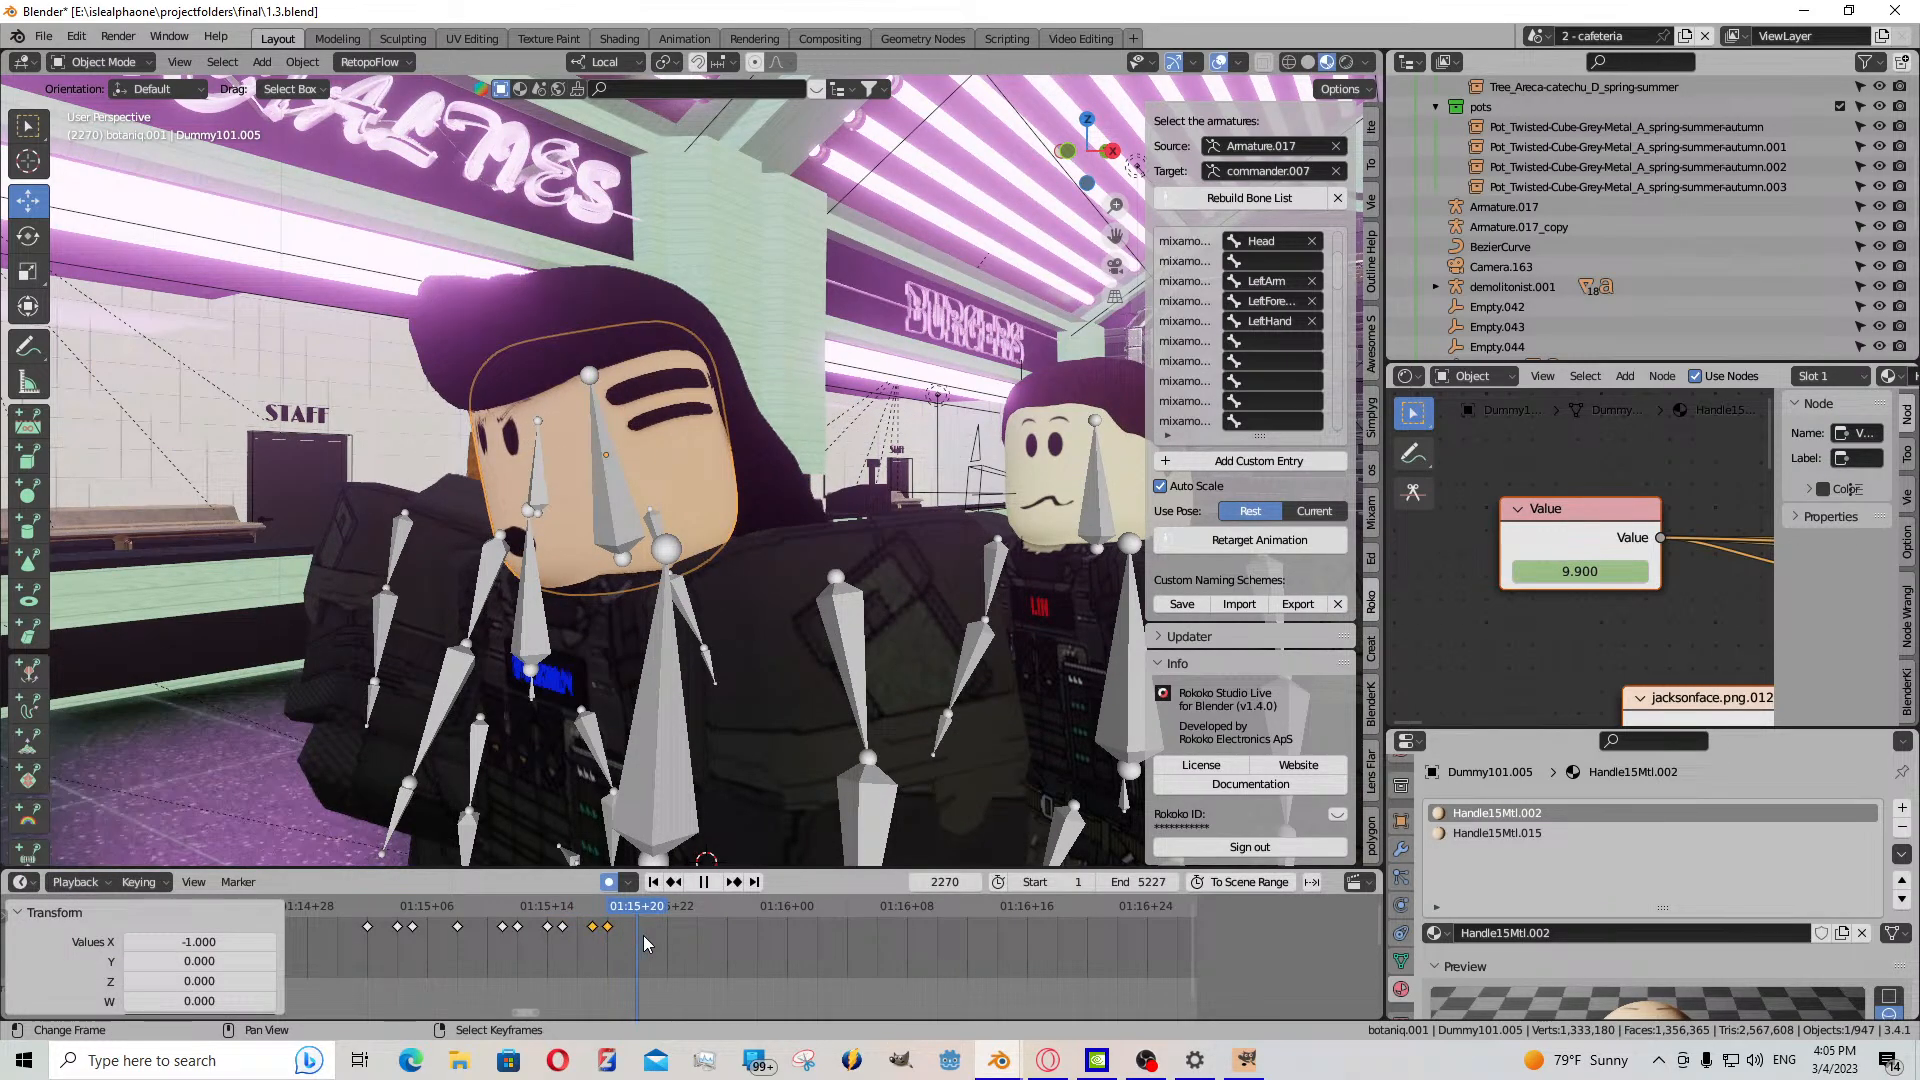
{"action": "key", "text": "space"}
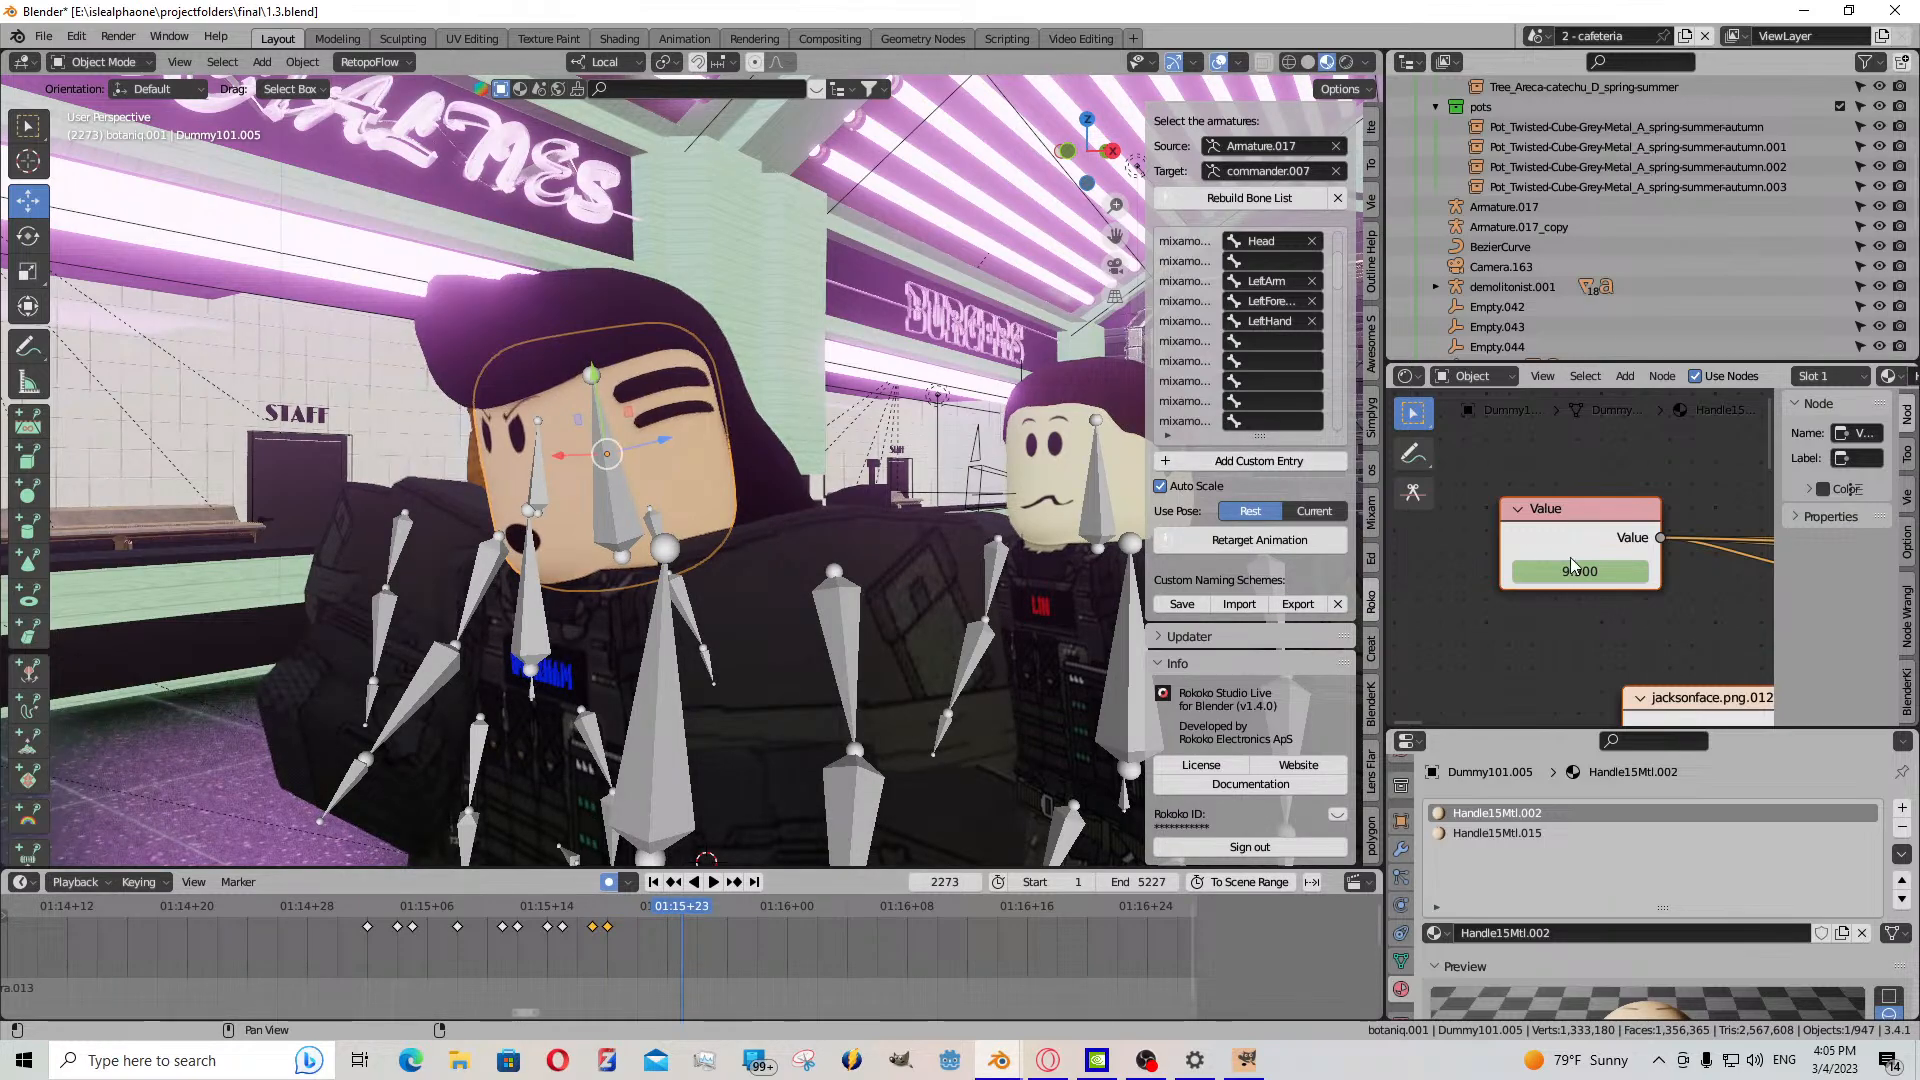
{"action": "mouse_move", "coordinate": [1573, 569]}
{"action": "left_mouse_down"}
{"action": "mouse_move", "coordinate": [1532, 569]}
{"action": "mouse_move", "coordinate": [1569, 570]}
{"action": "left_mouse_up"}
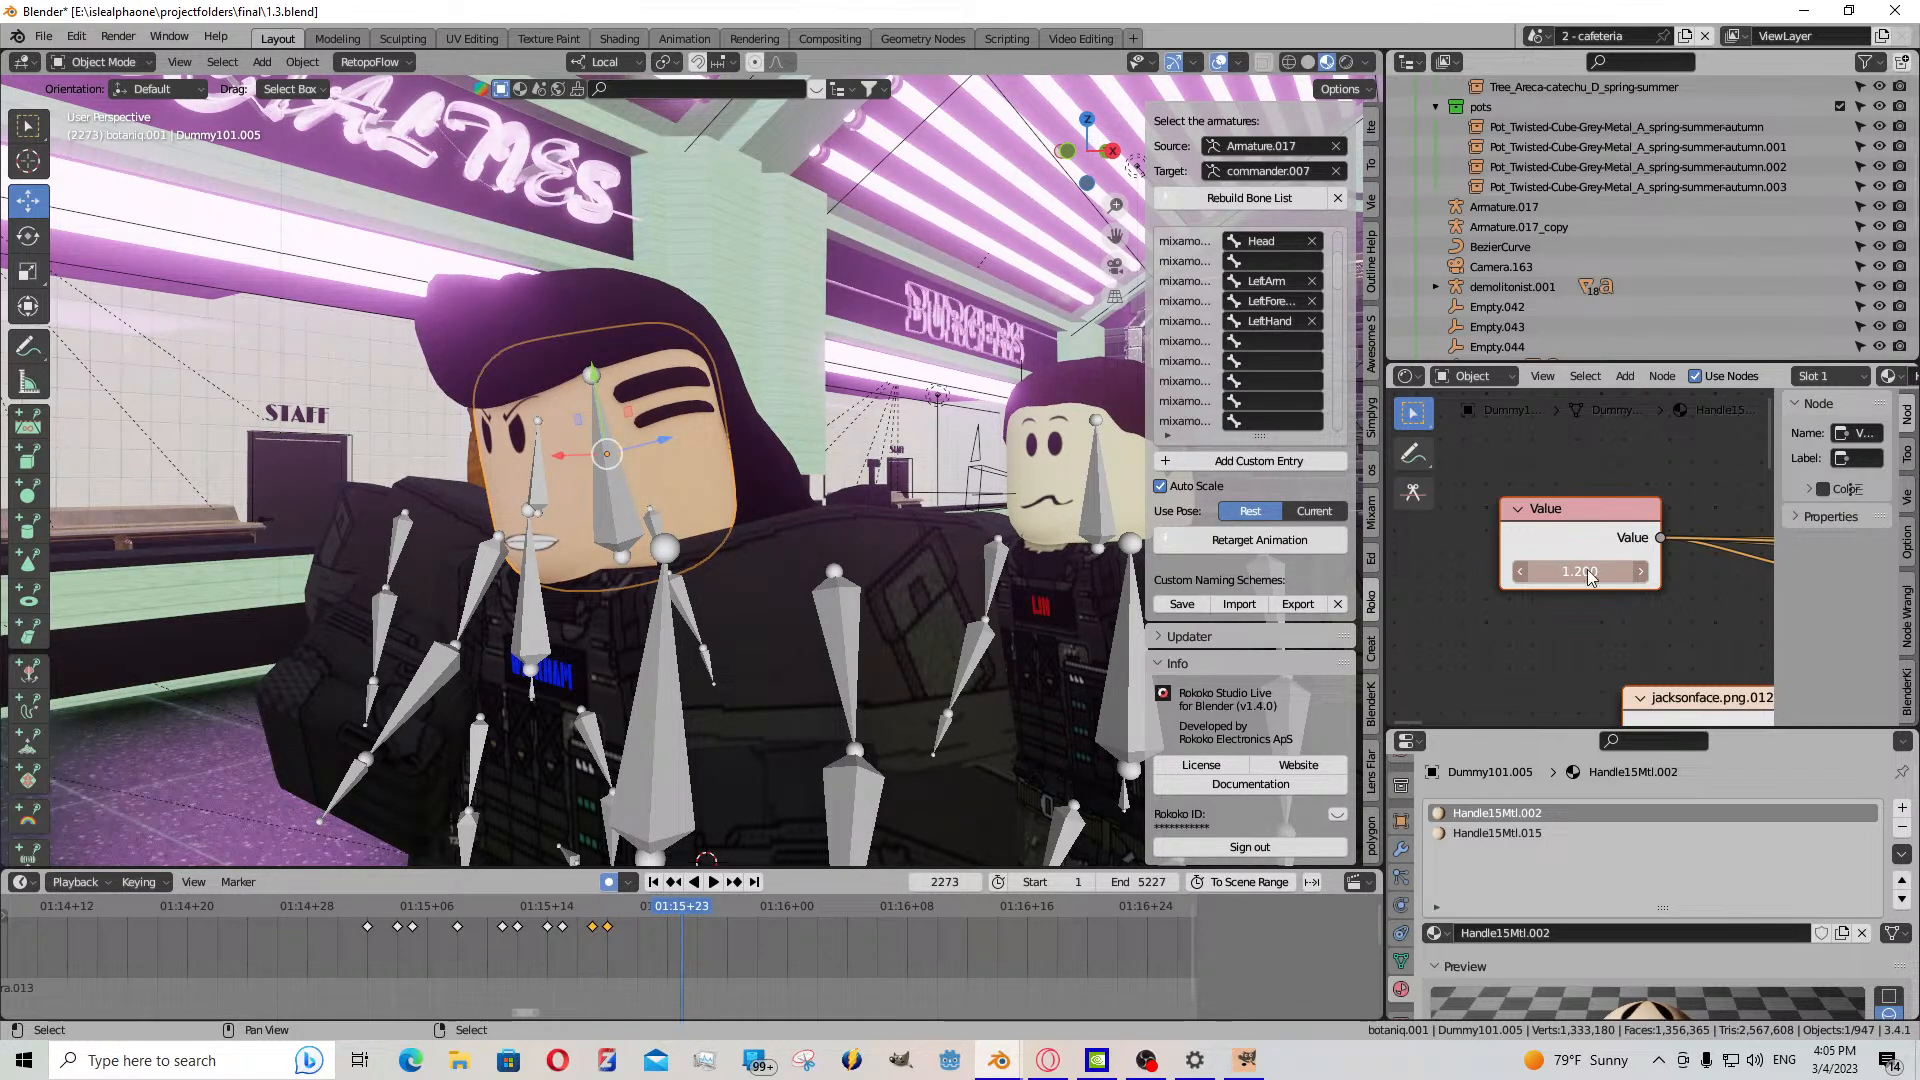
- Copy the 9.900 keyframe from frame 2268 to frame 2272
{"action": "left_click", "coordinate": [670, 950]}
{"action": "key", "text": "space"}
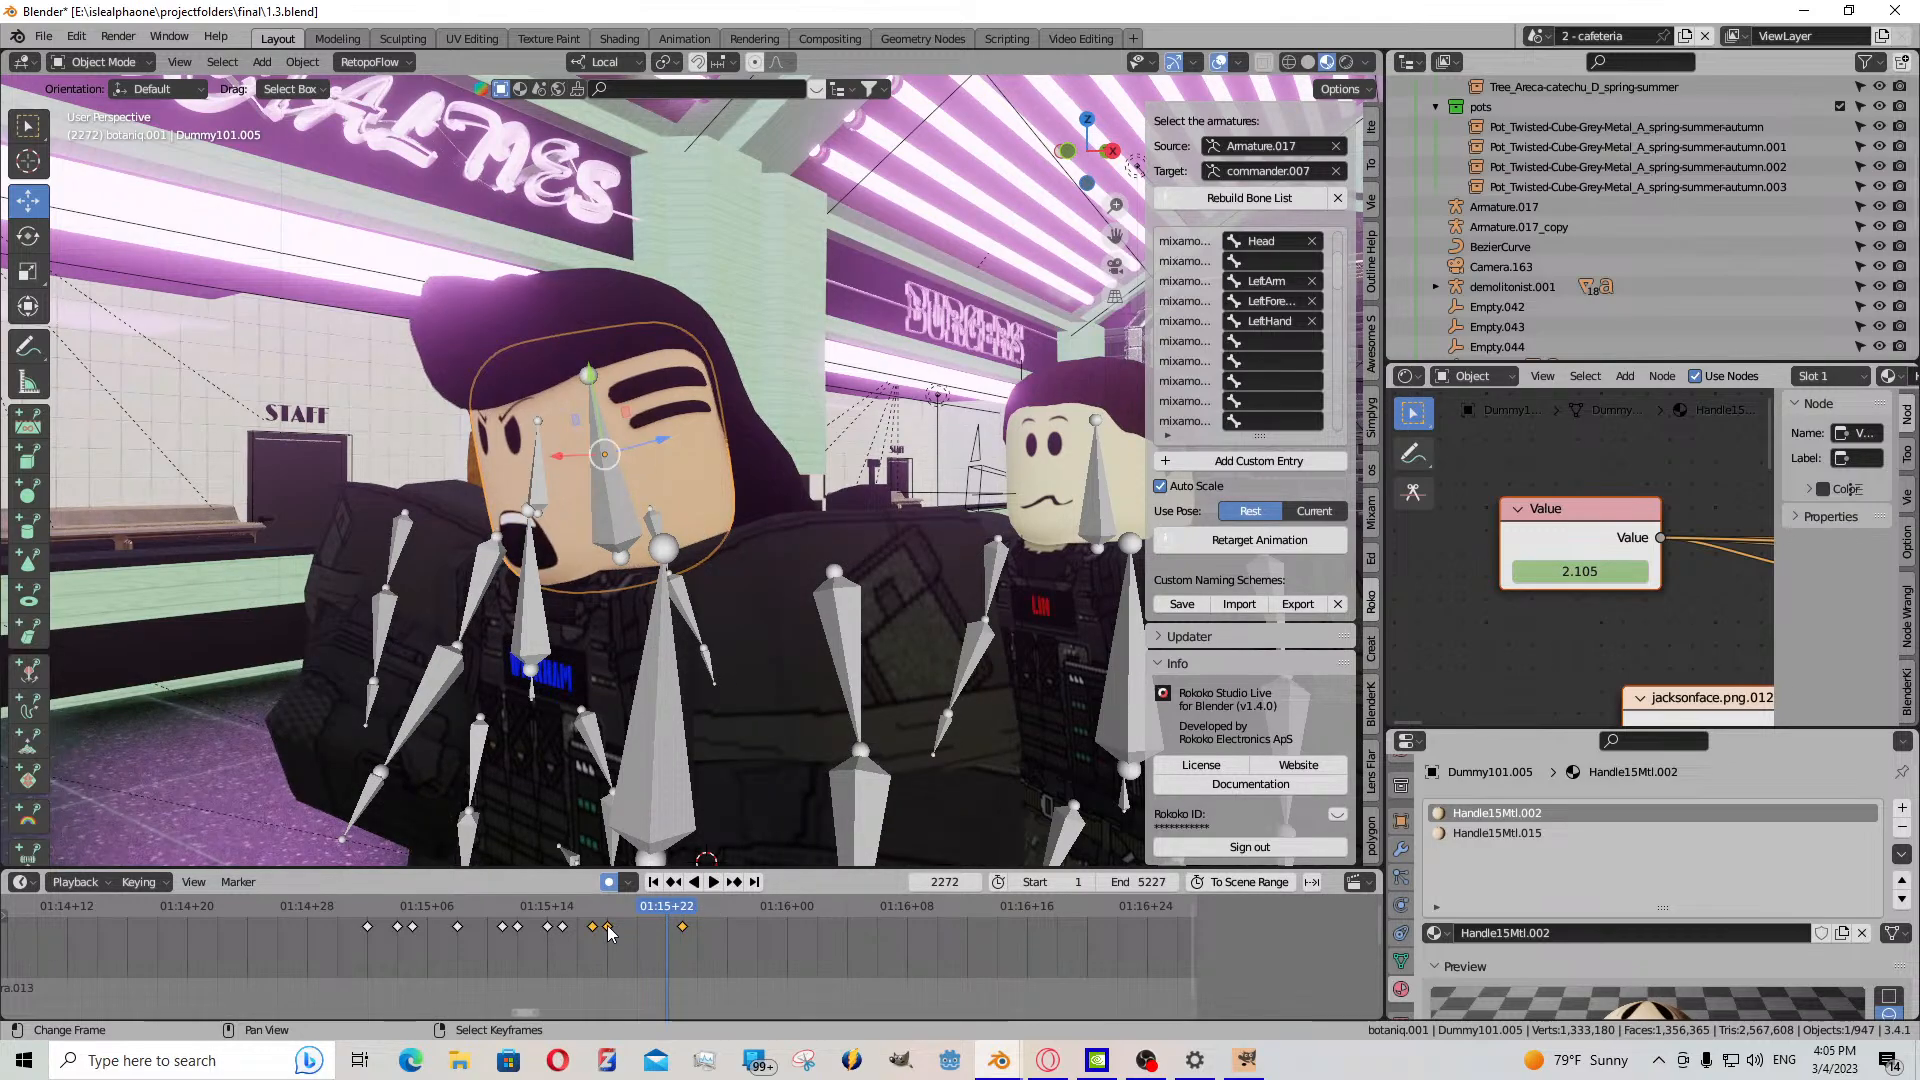
{"action": "left_click", "coordinate": [704, 881]}
{"action": "key", "text": "ctrl+v"}
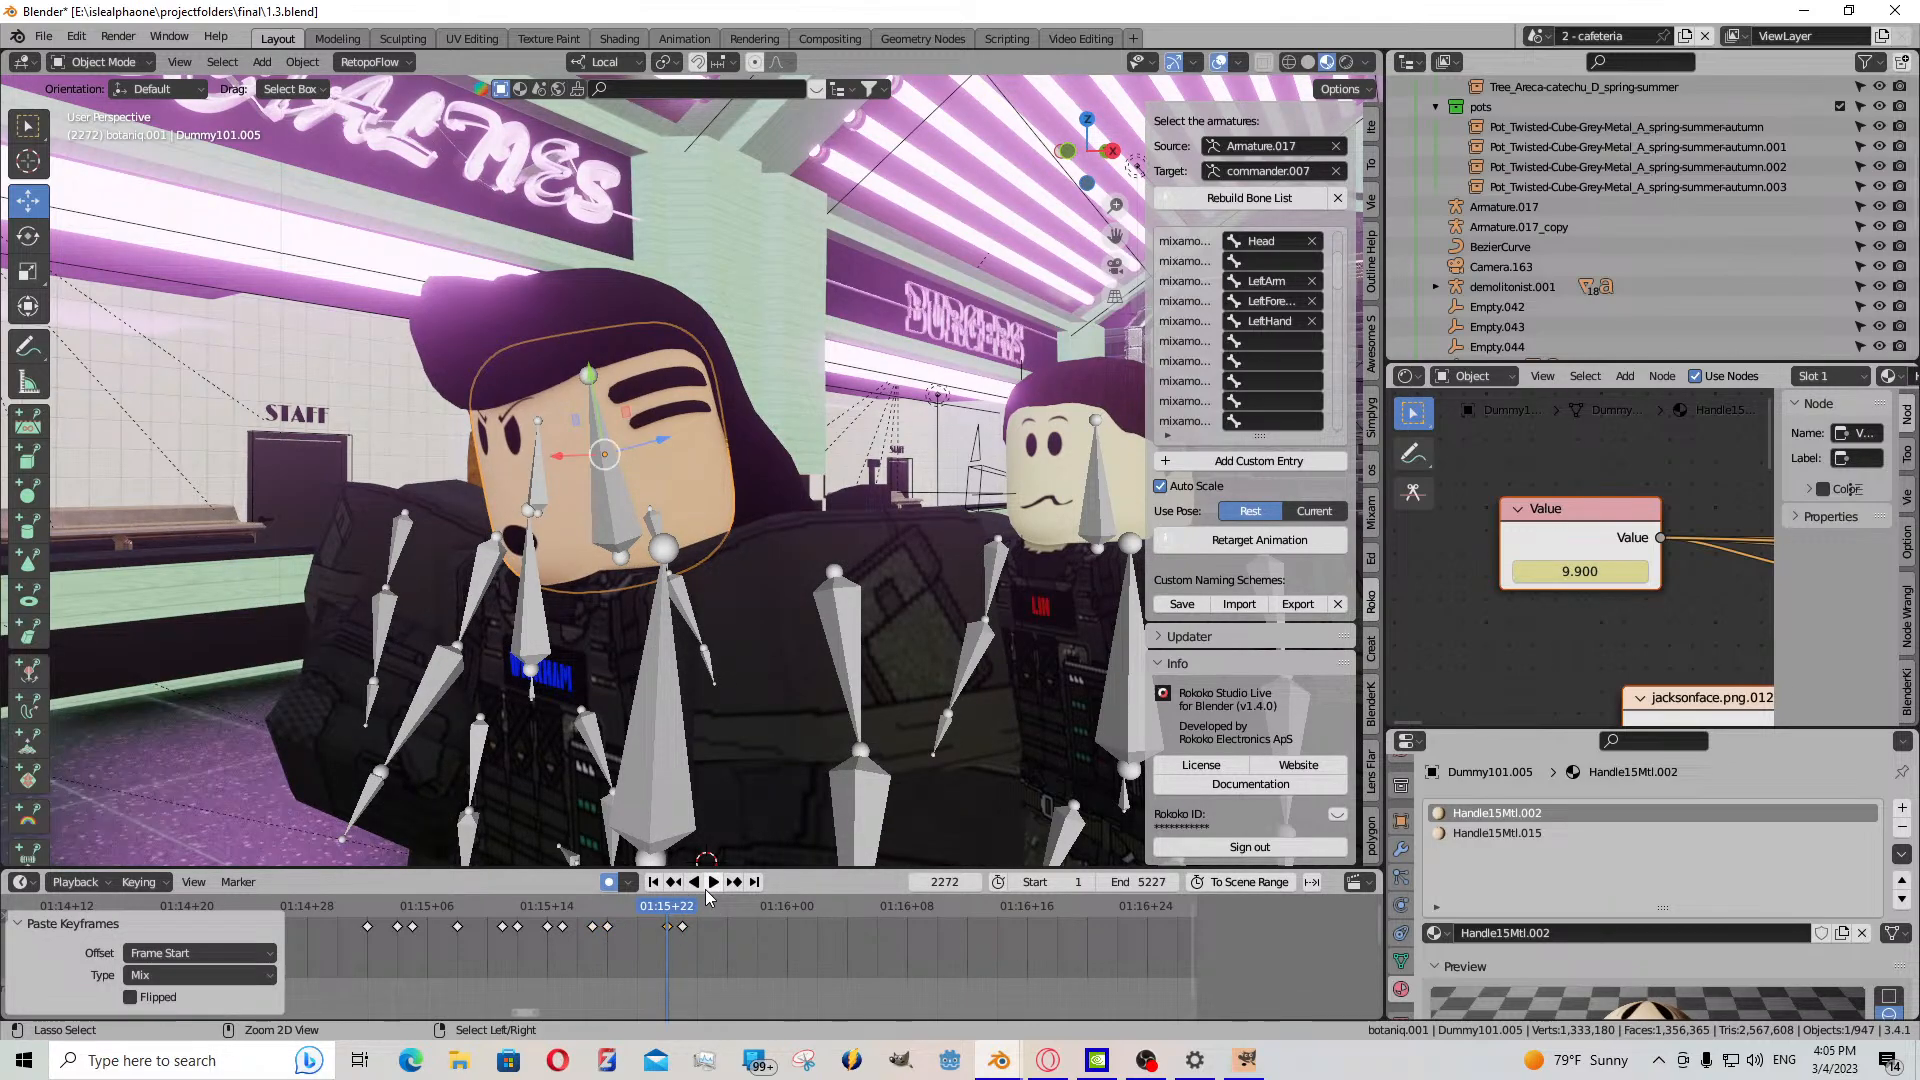
- Play the animation on to frame 2275, keyframe the Value node there at 1.200, and advance to frame 2276
{"action": "left_click", "coordinate": [711, 883]}
{"action": "left_click", "coordinate": [711, 884]}
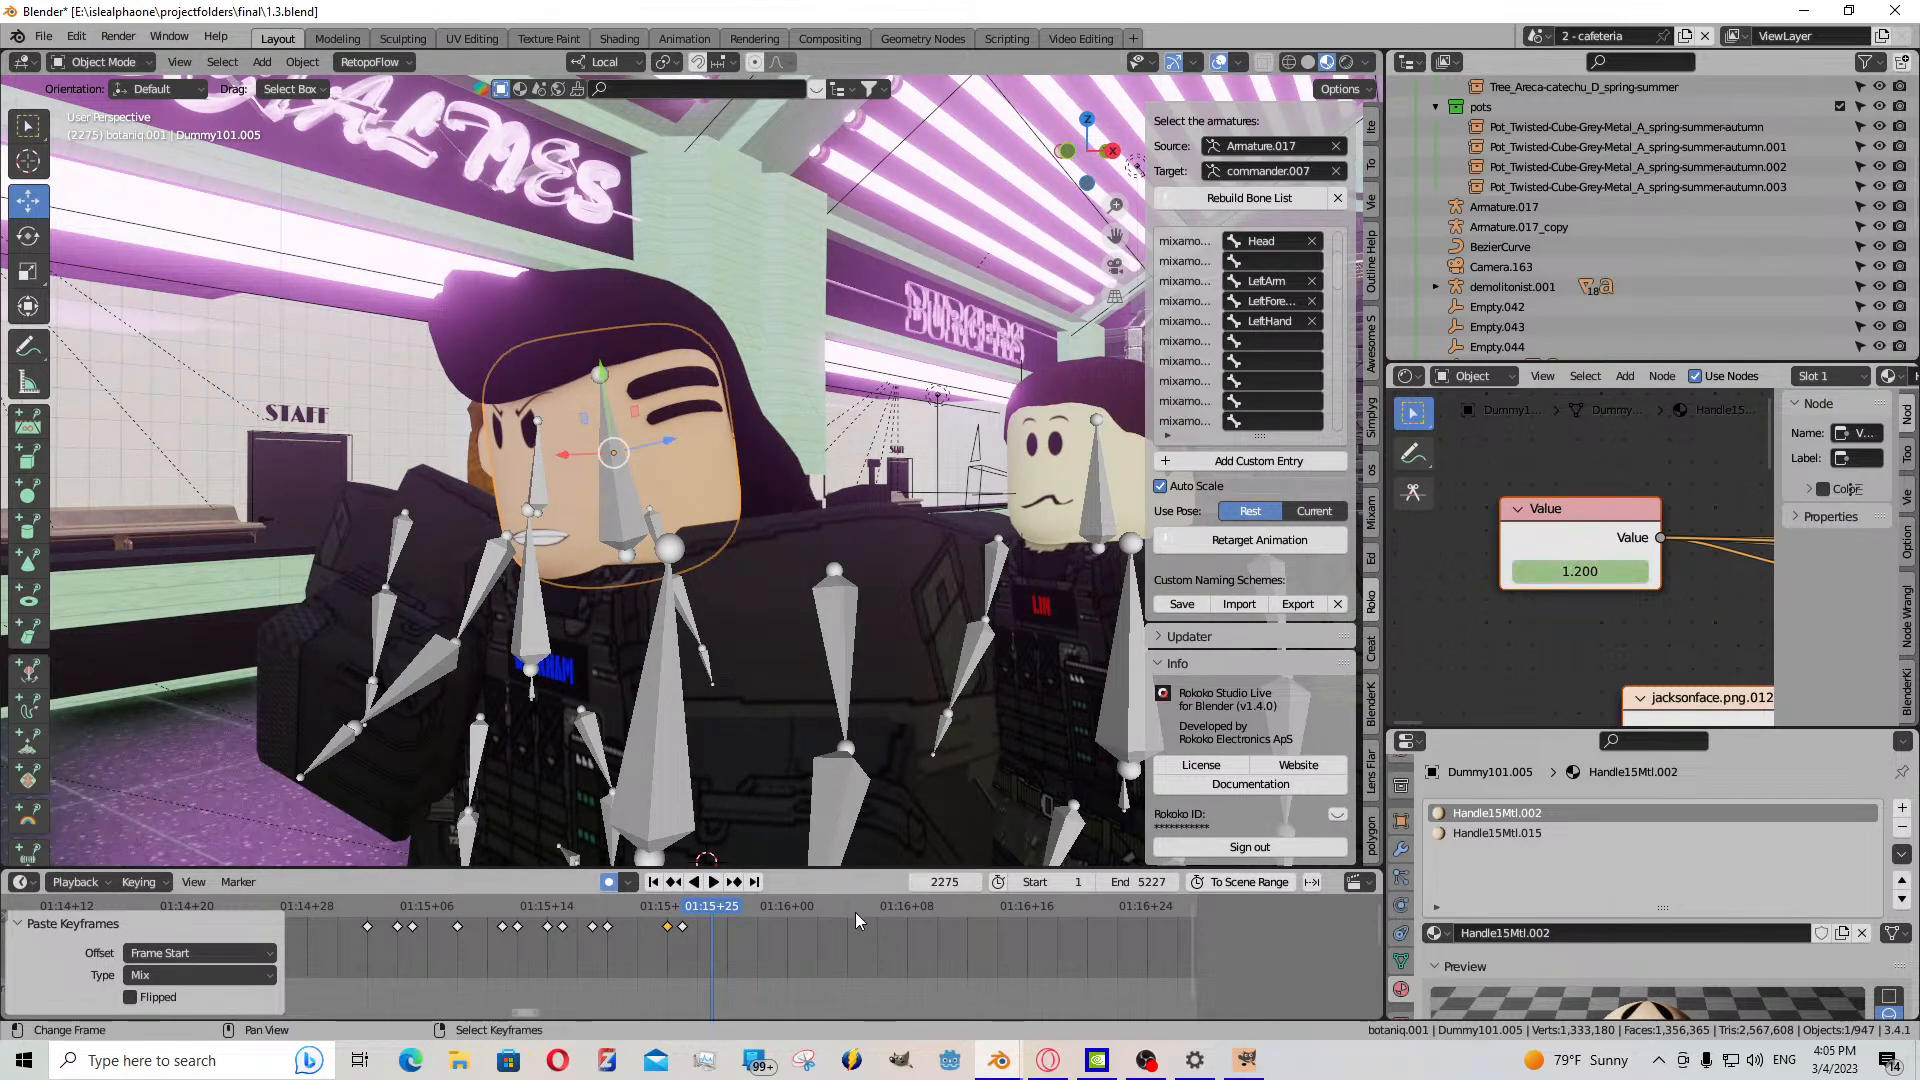
{"action": "key", "text": "space"}
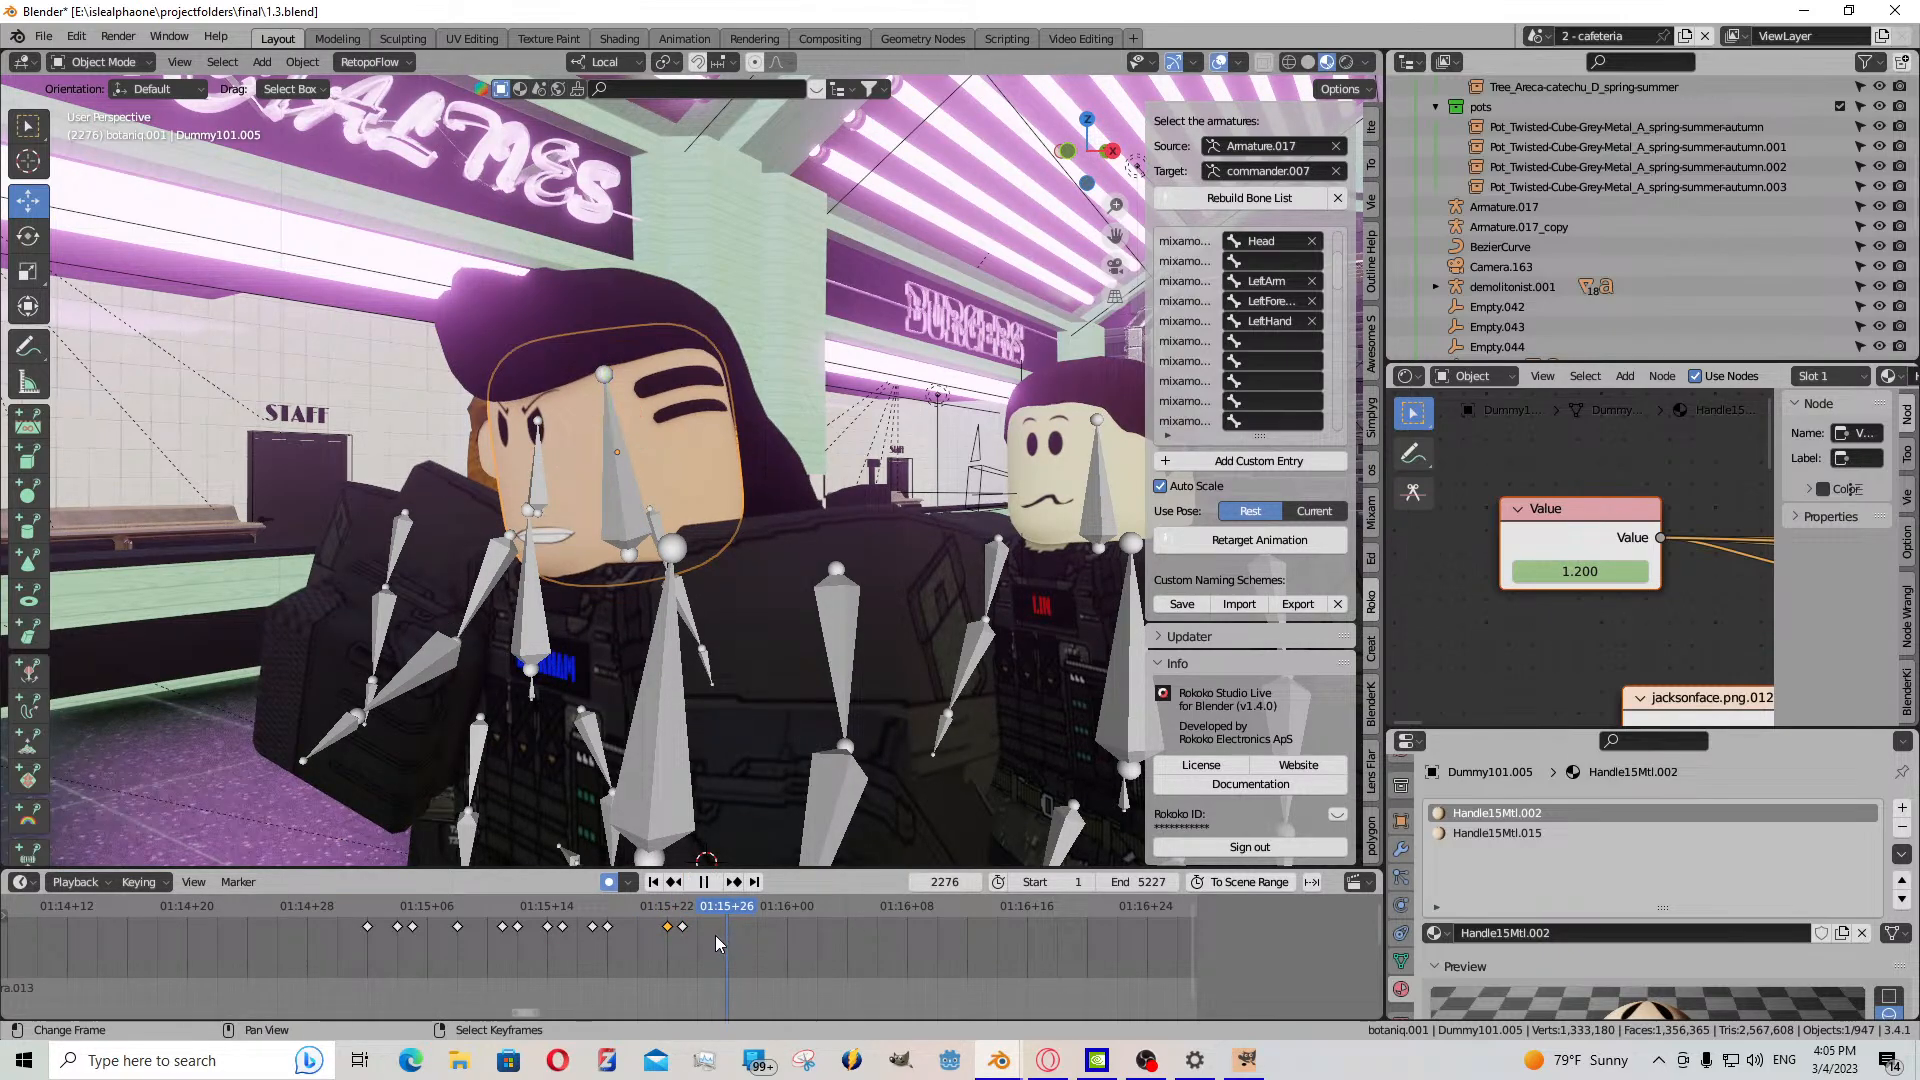
{"action": "key", "text": "Escape"}
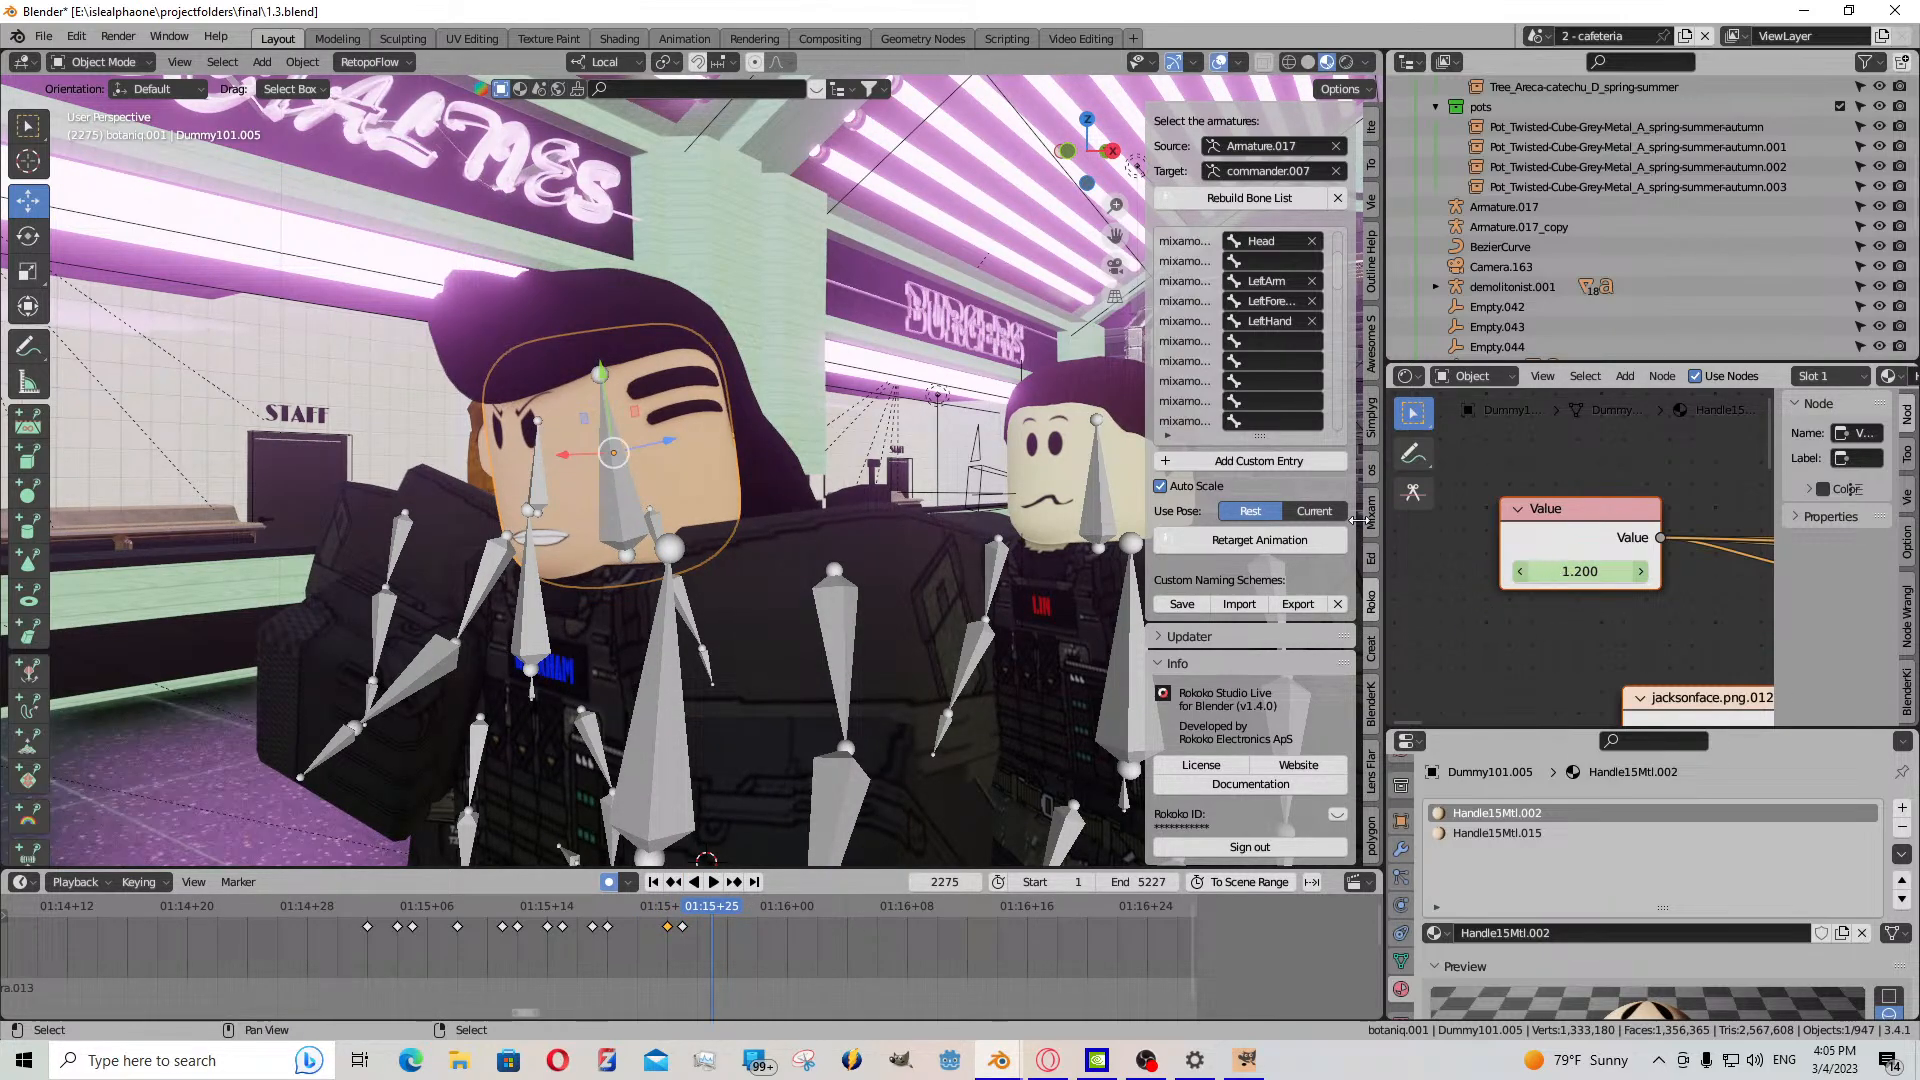
{"action": "key", "text": "i"}
{"action": "key", "text": "Right"}
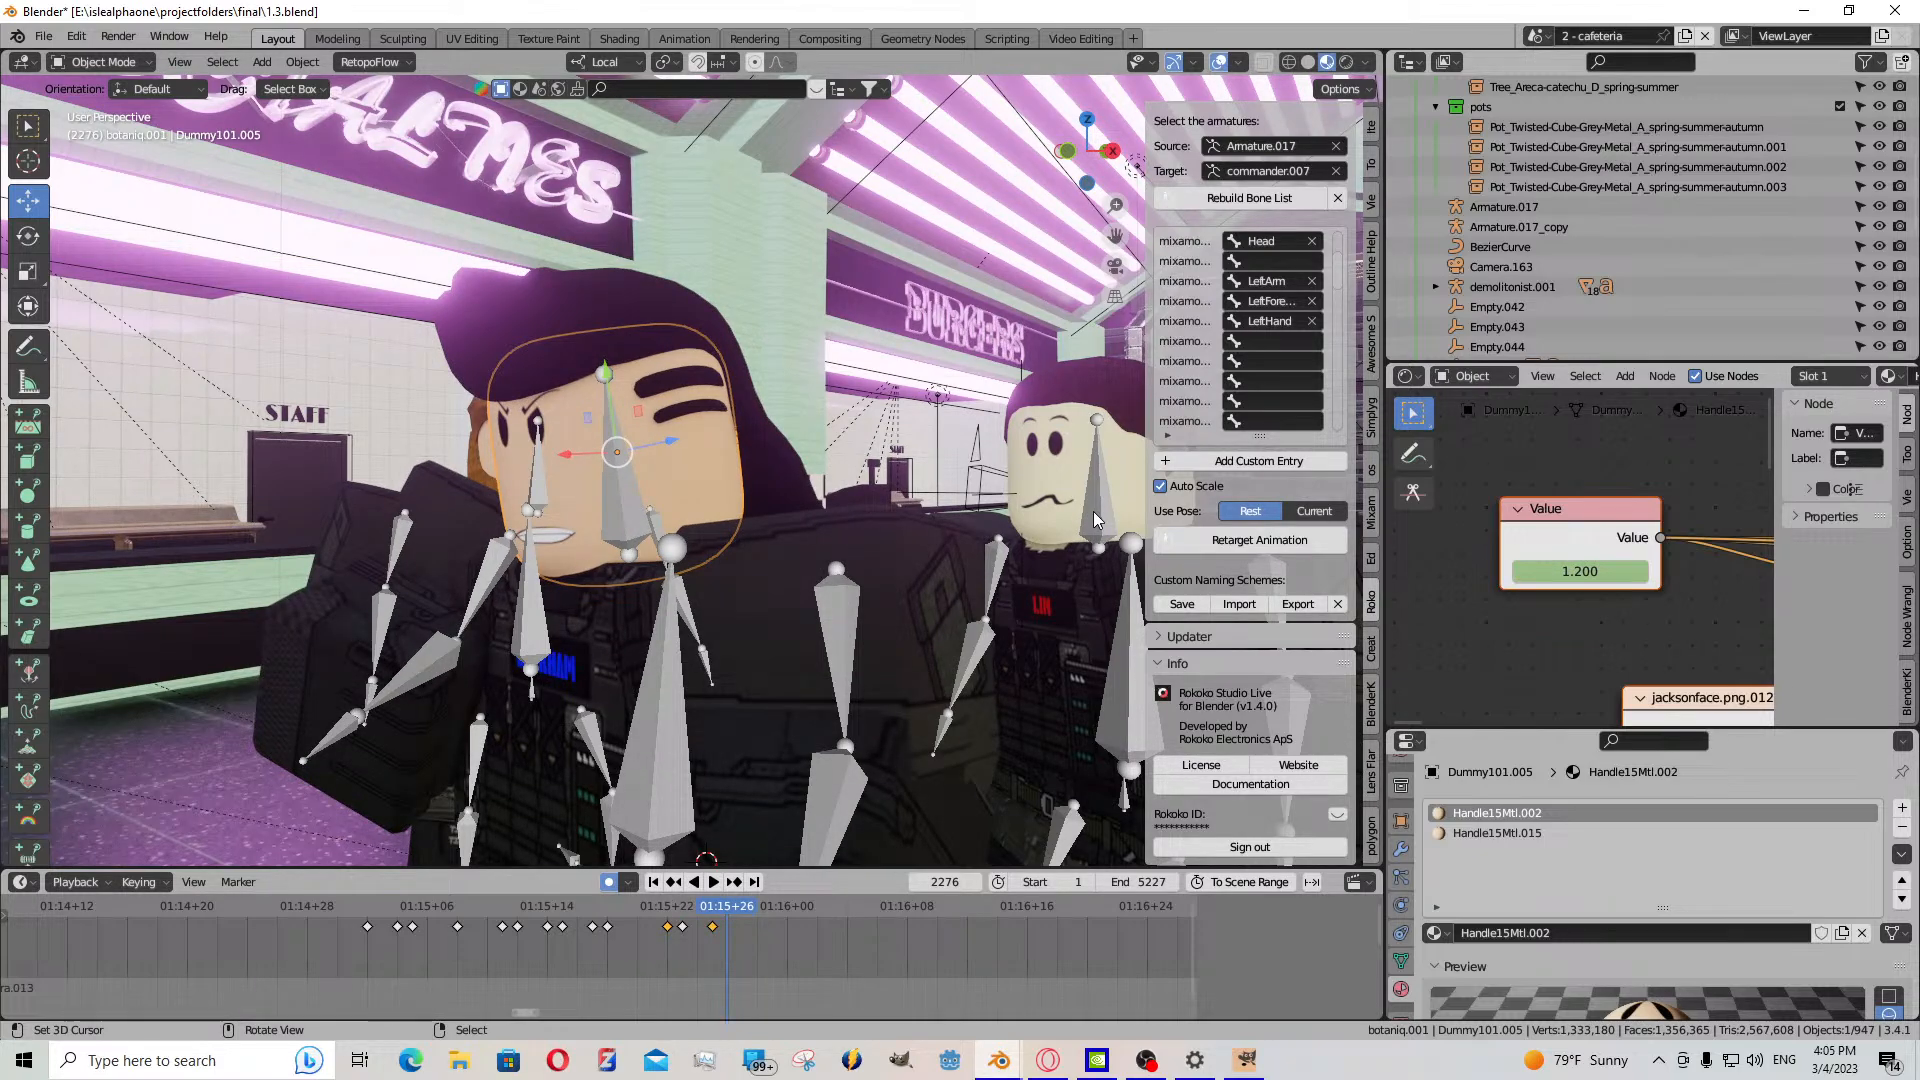
- Fly through the cafeteria around the characters and examine the shot through the scene camera at frame 2276
{"action": "key", "text": "shift+grave"}
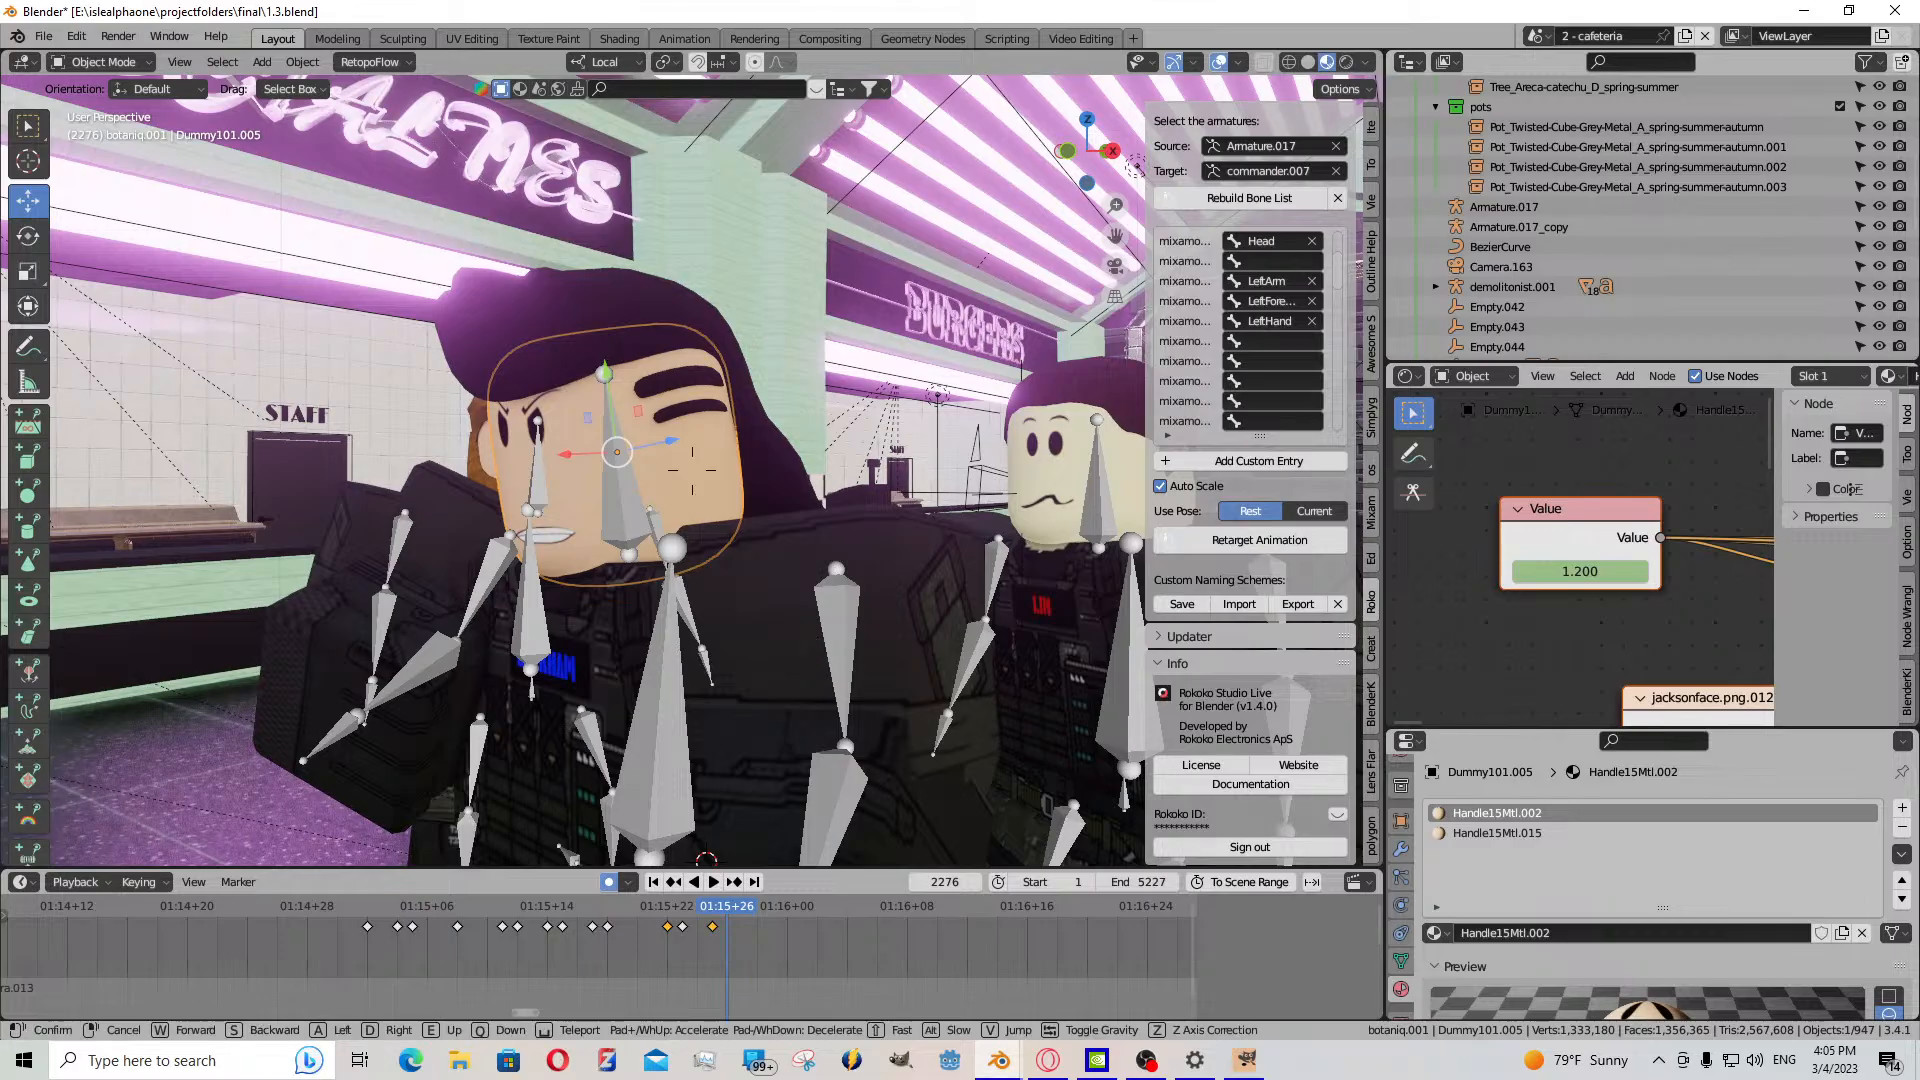
{"action": "key", "text": "s"}
{"action": "key", "text": "w"}
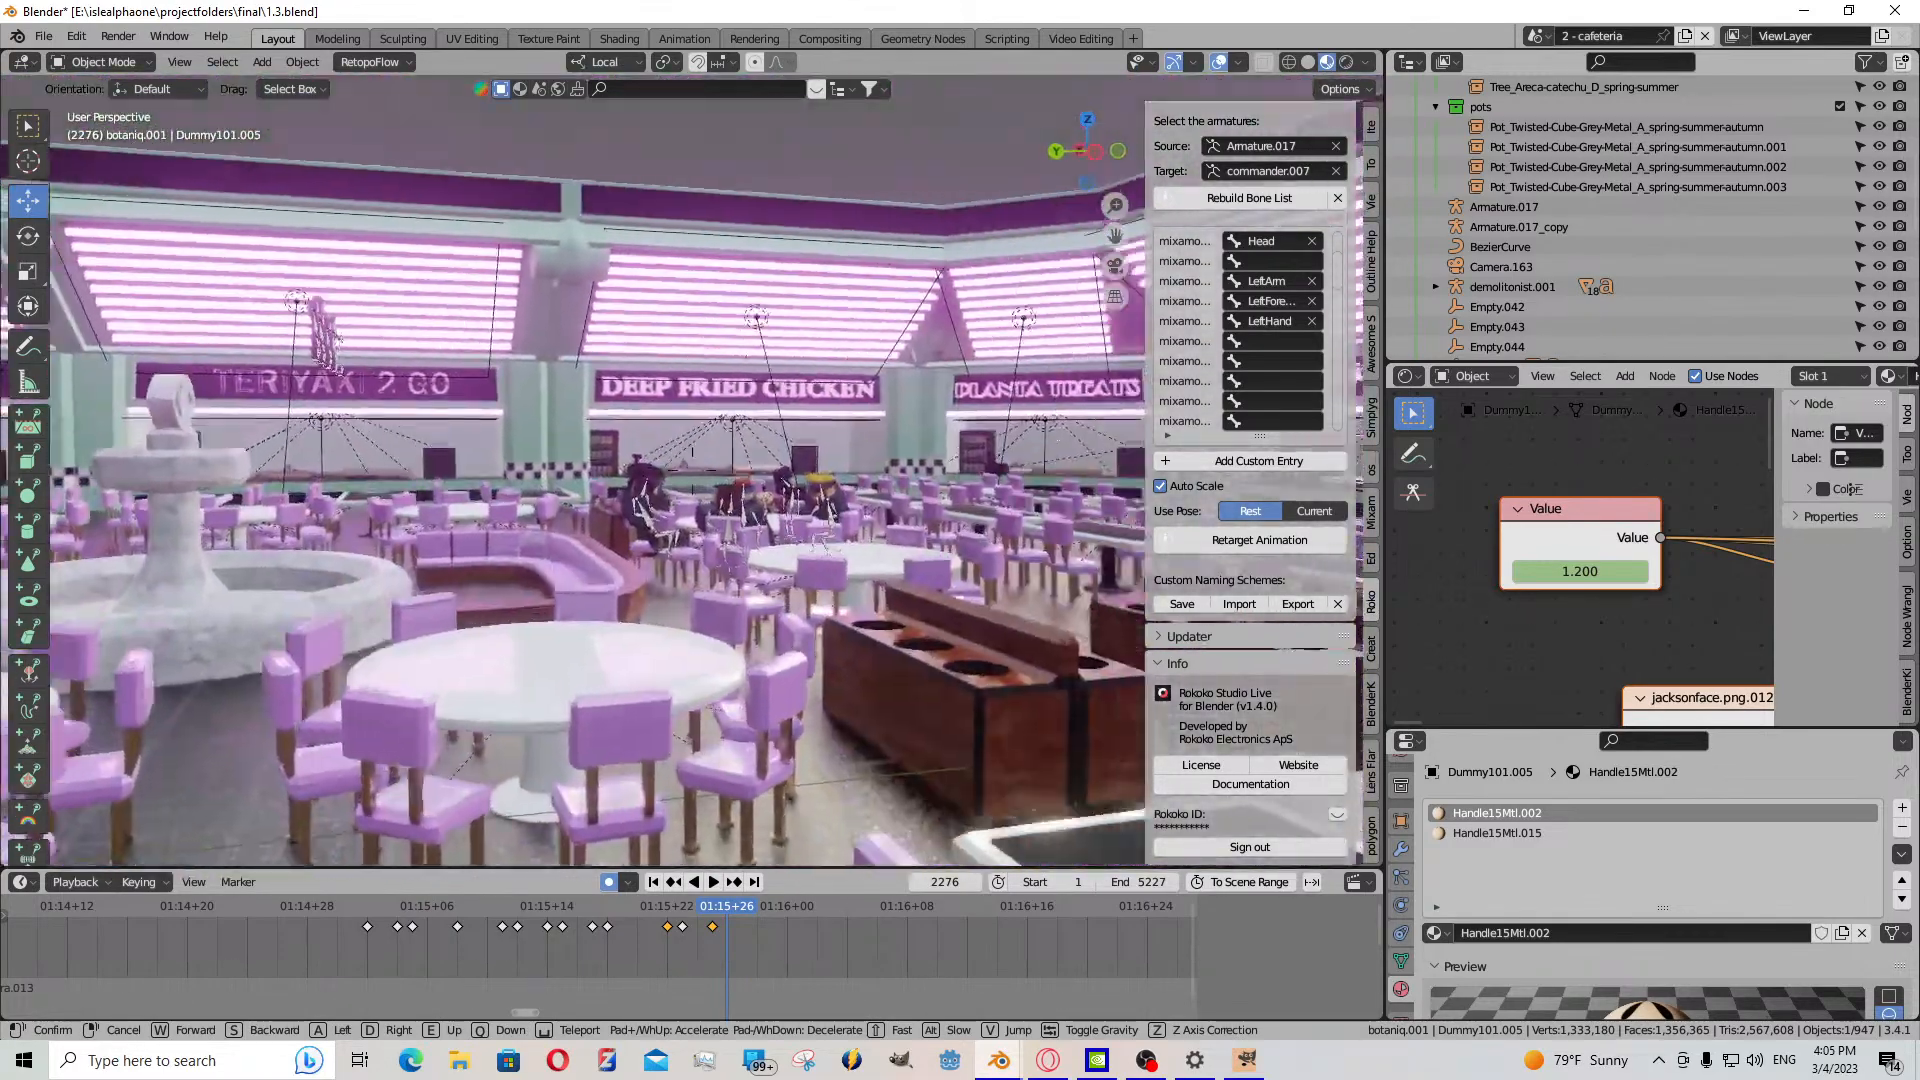
{"action": "key", "text": "s"}
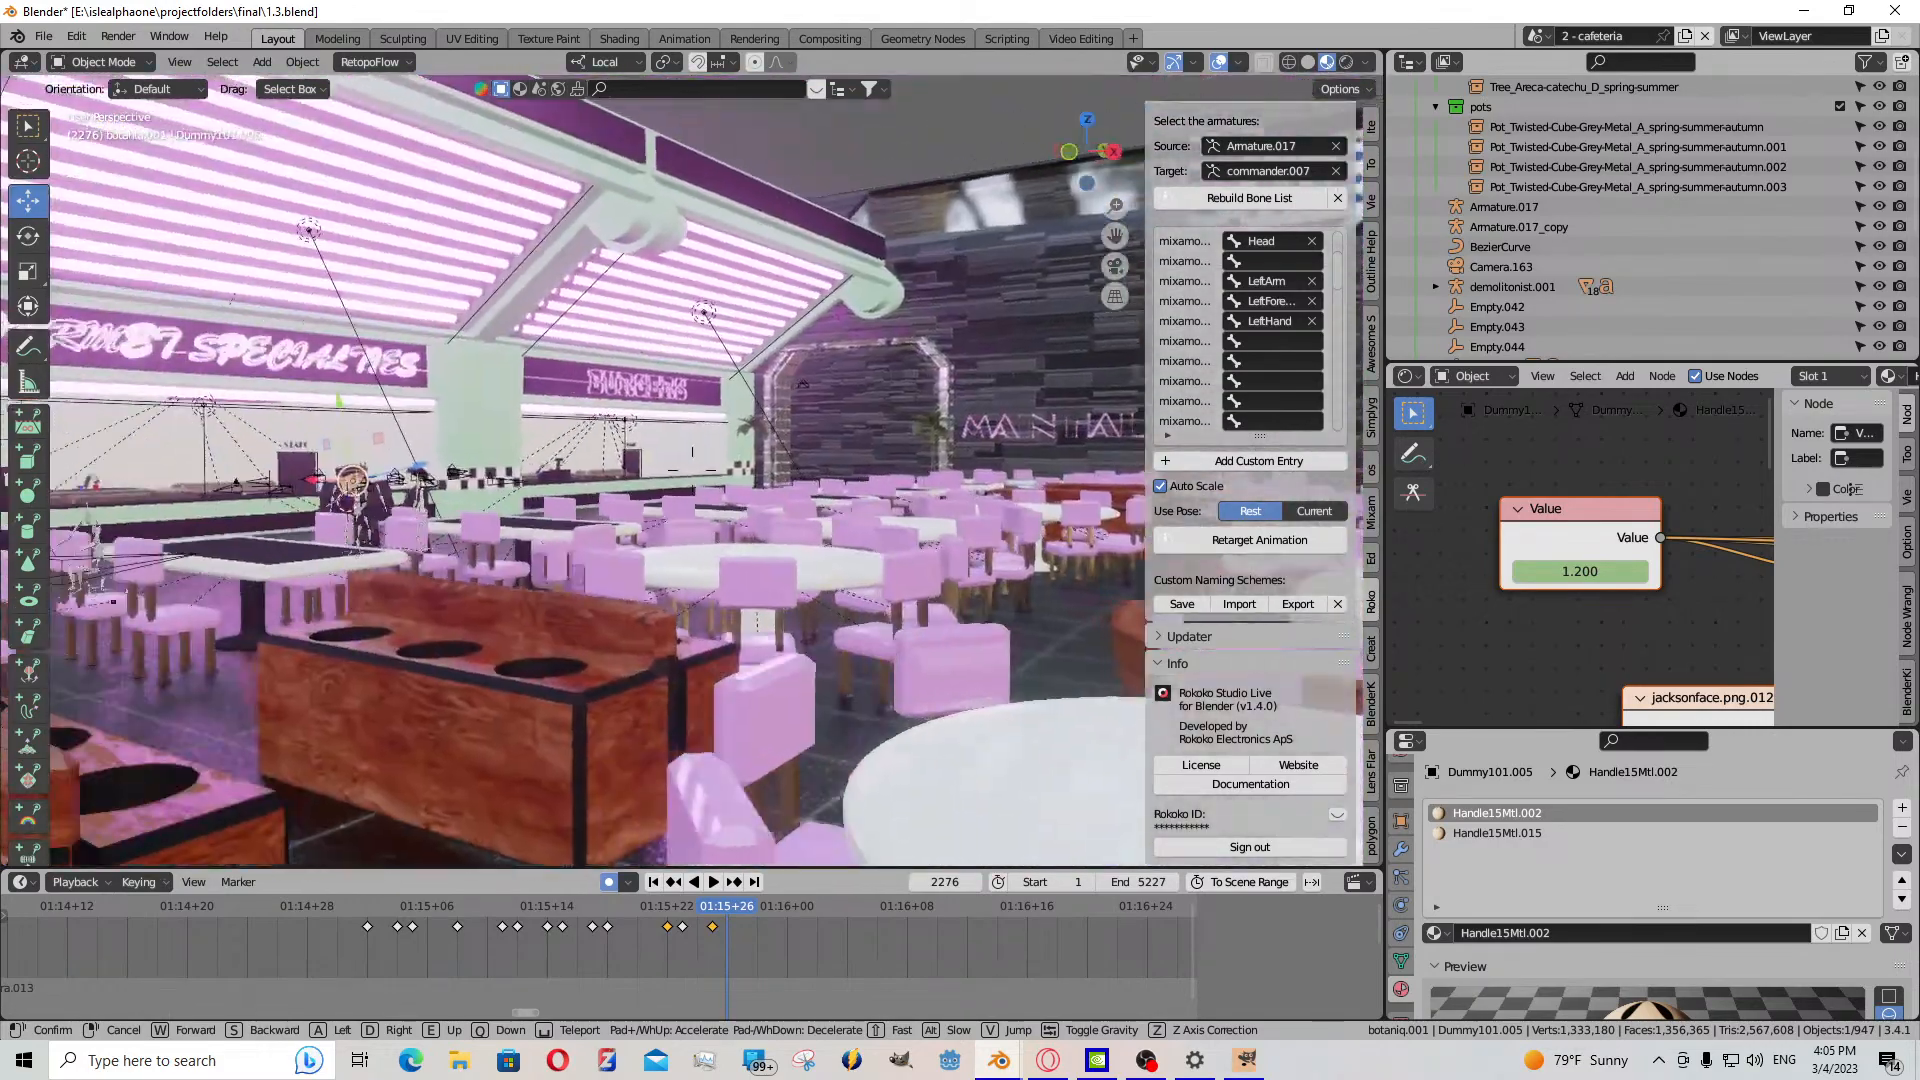
{"action": "key", "text": "w"}
{"action": "key", "text": "w"}
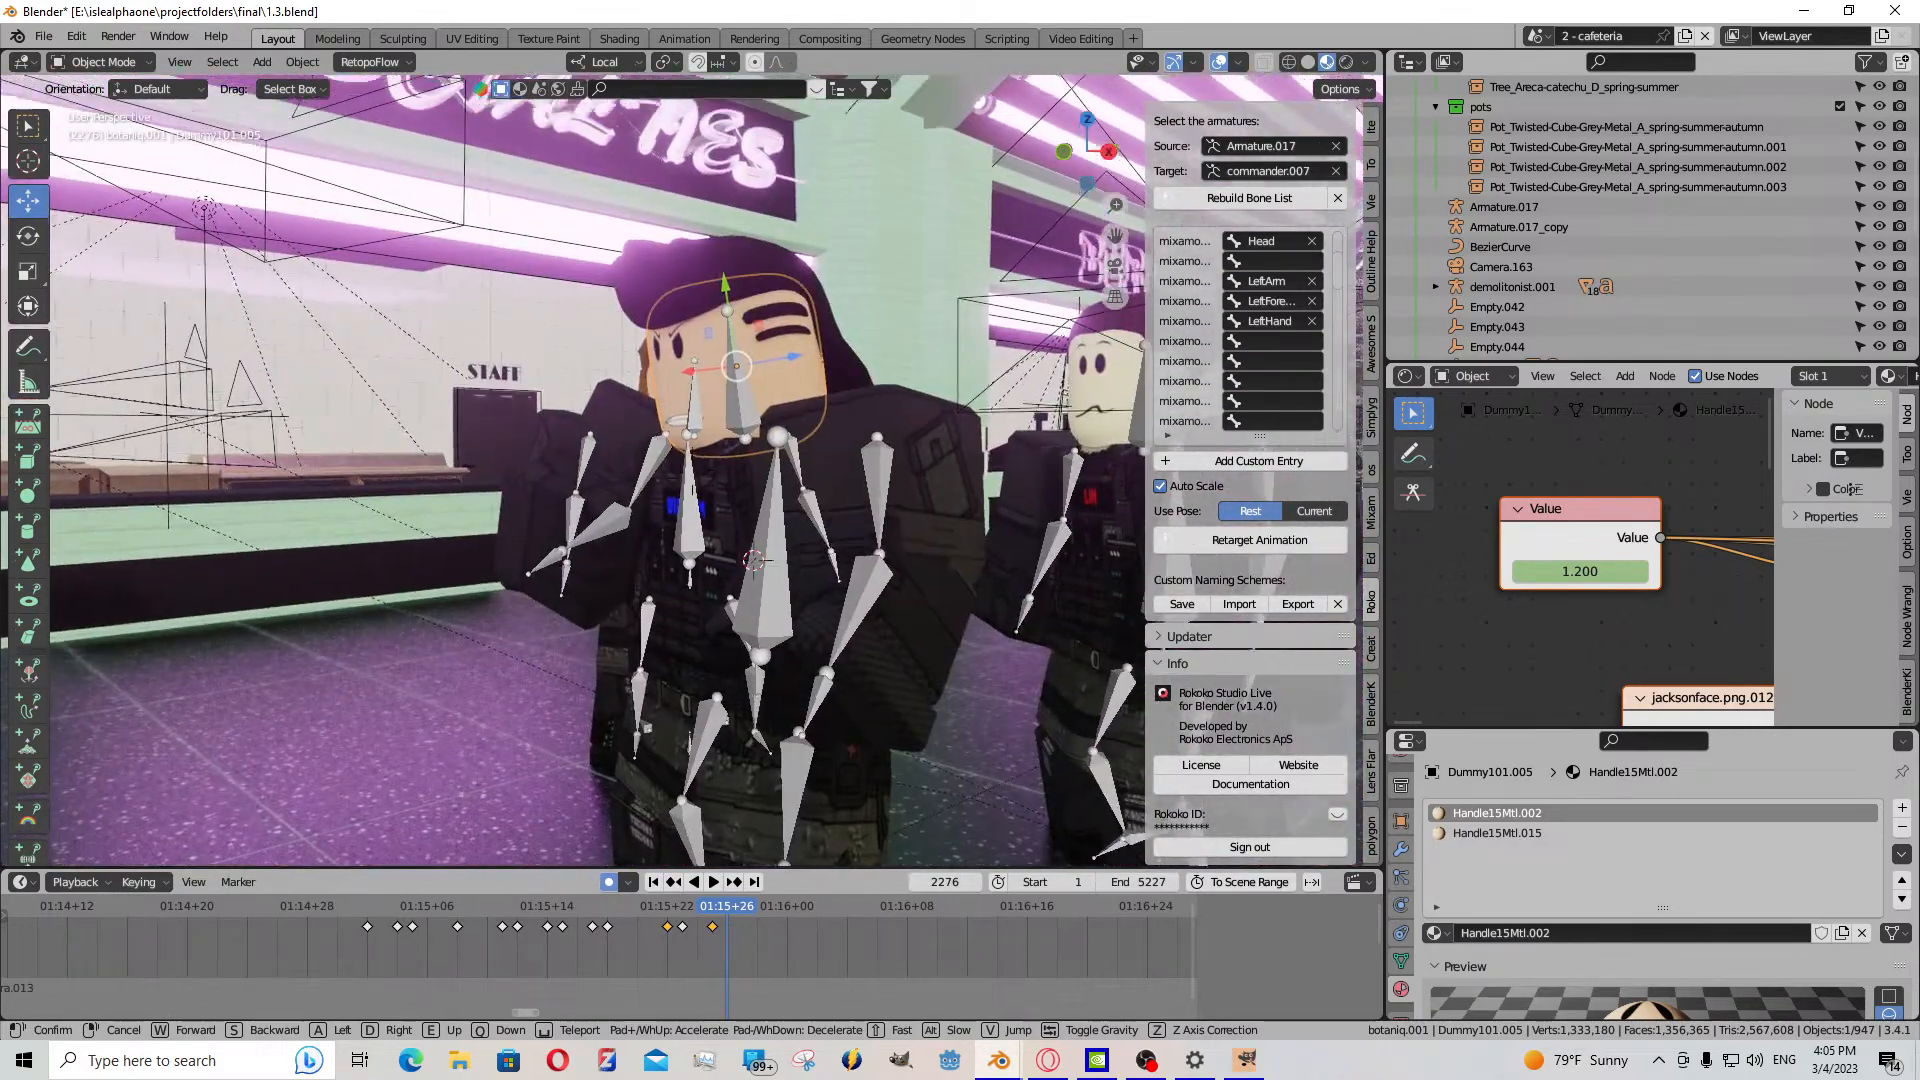
{"action": "left_click", "coordinate": [808, 632]}
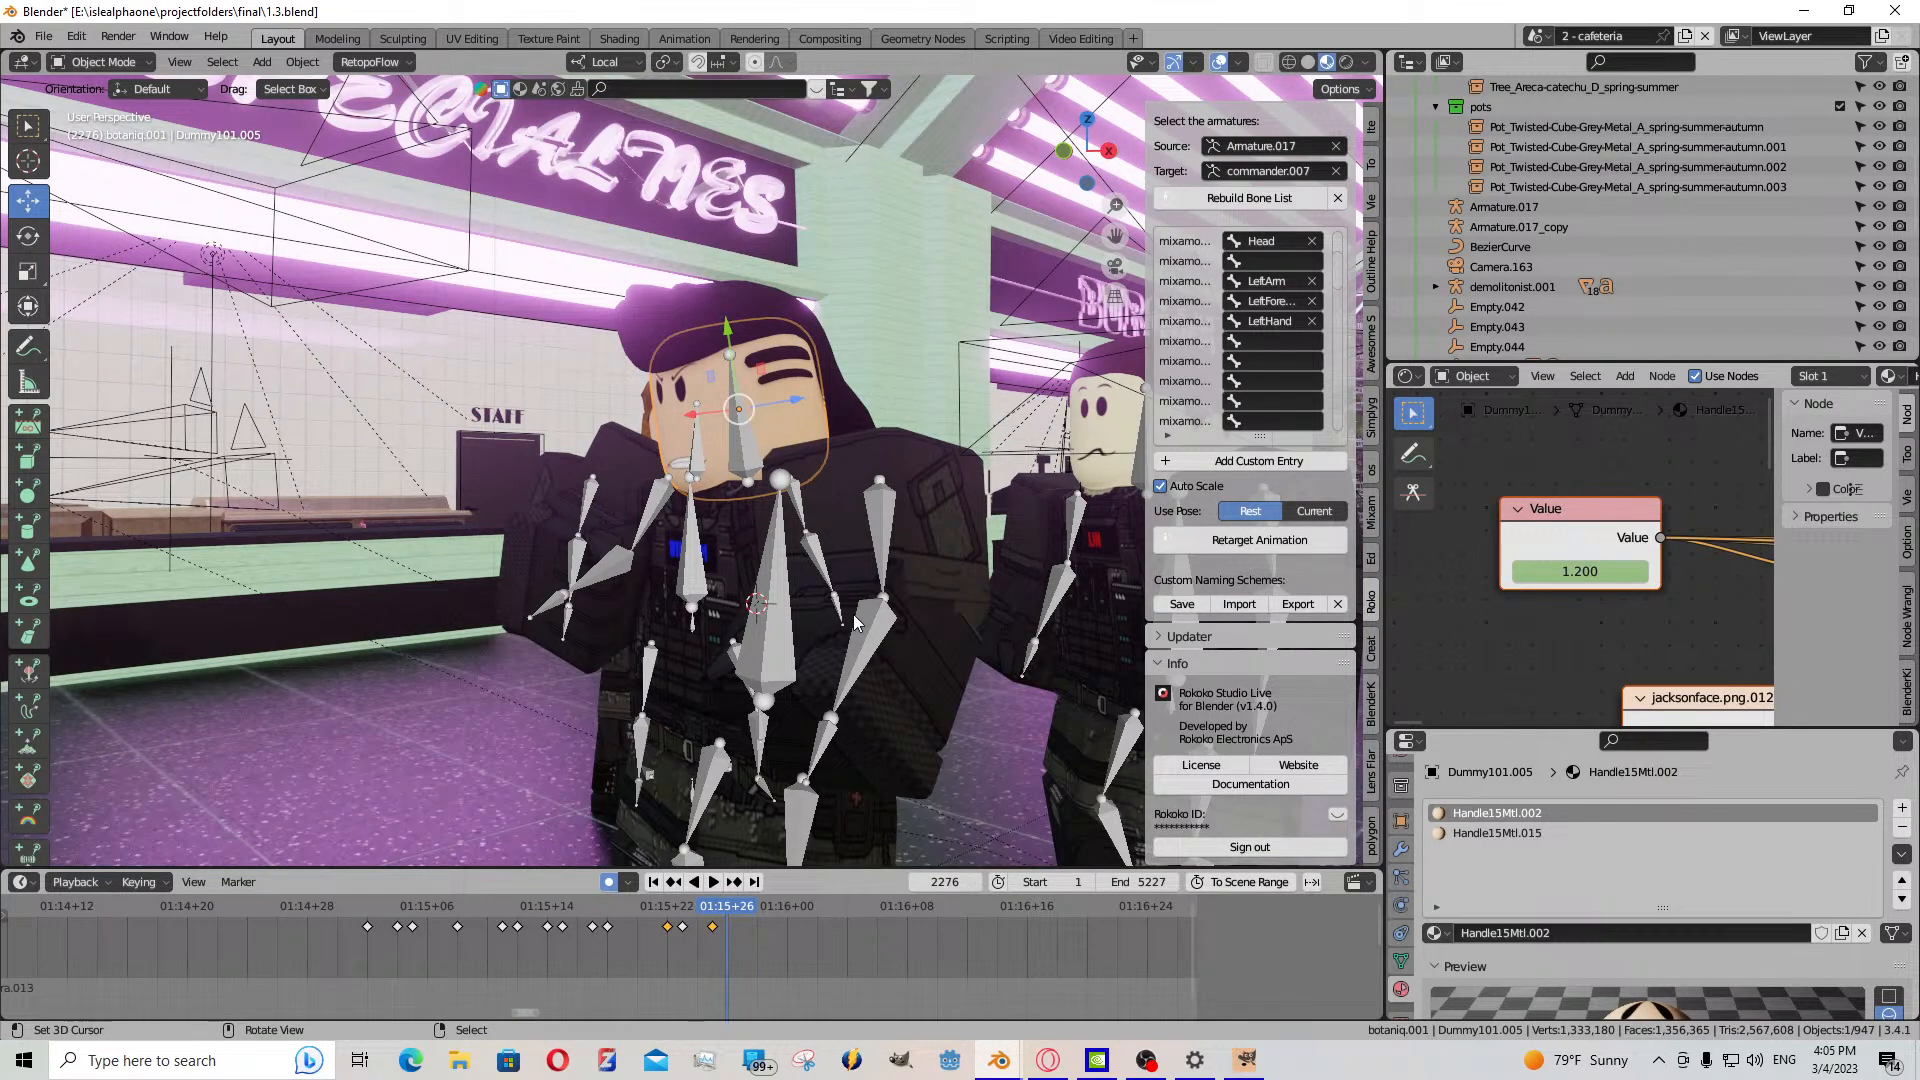
{"action": "key", "text": "shift+grave"}
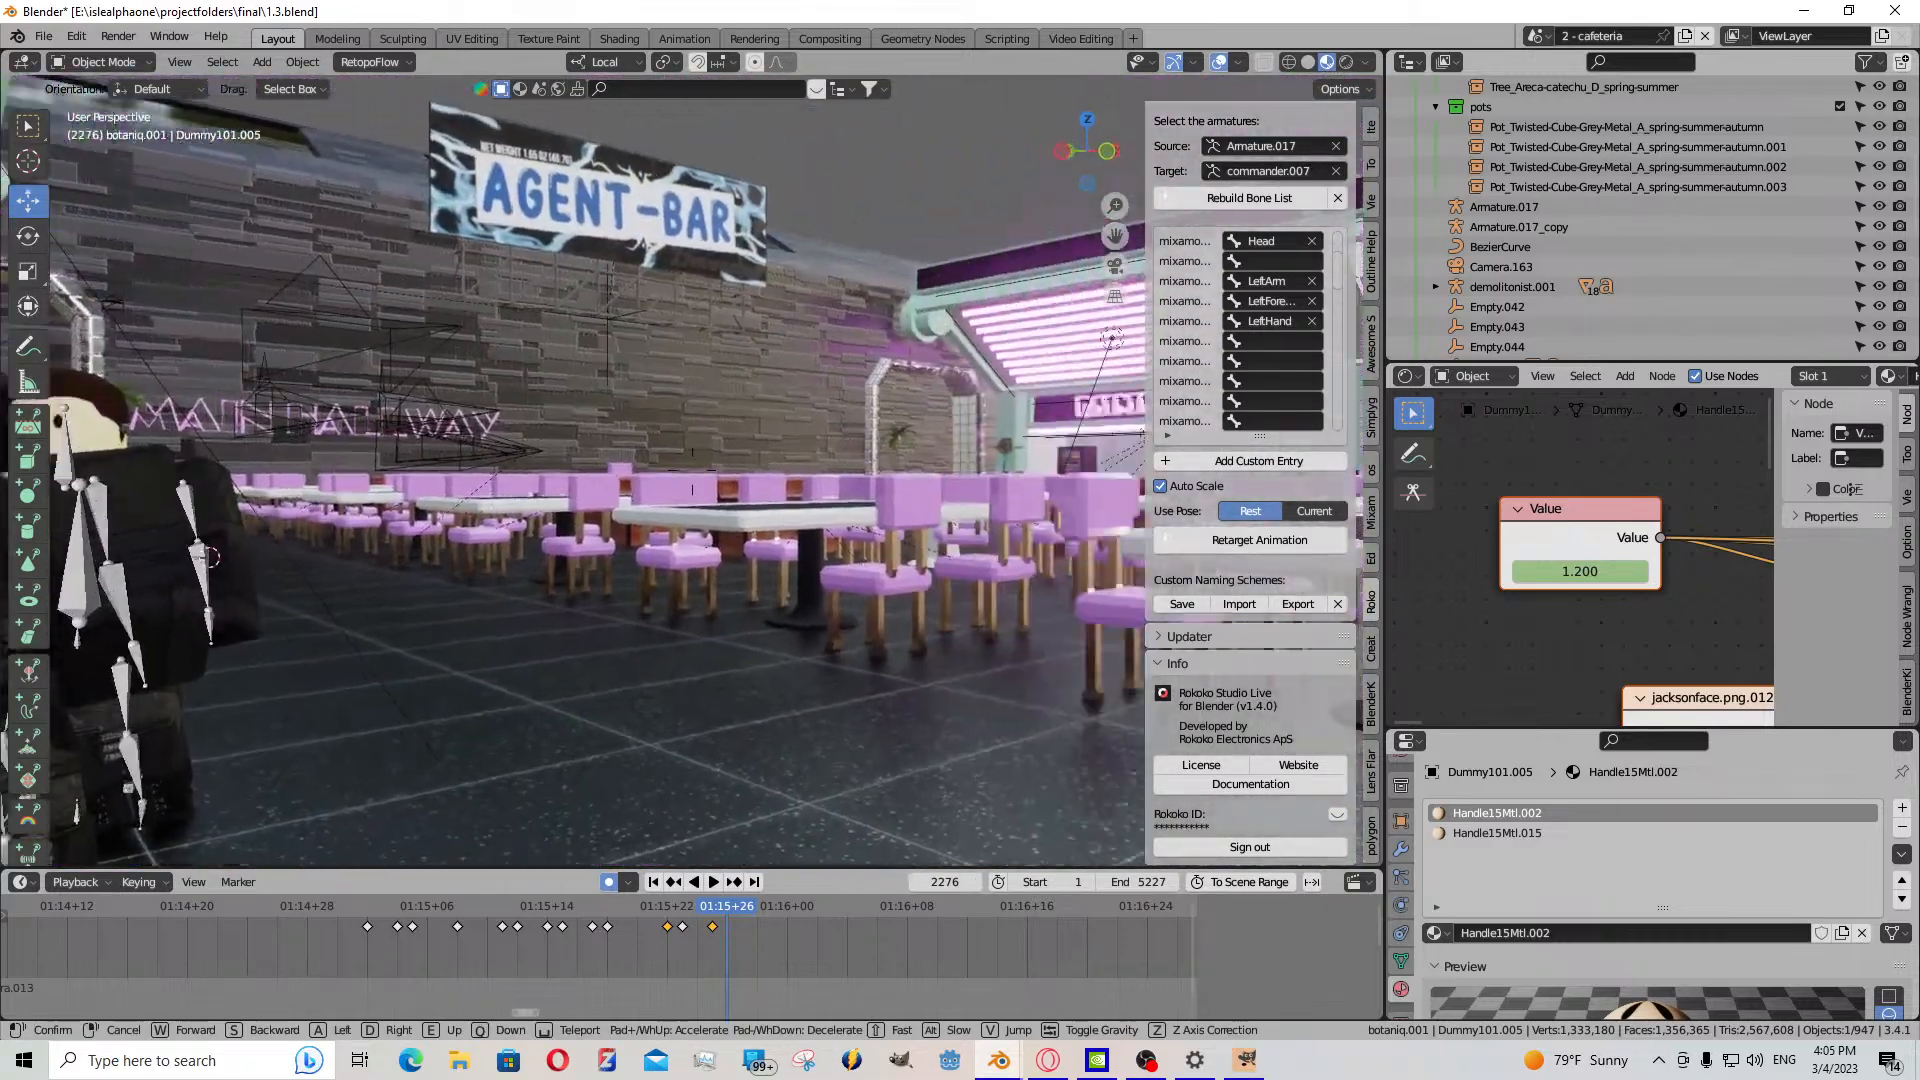
{"action": "key", "text": "w"}
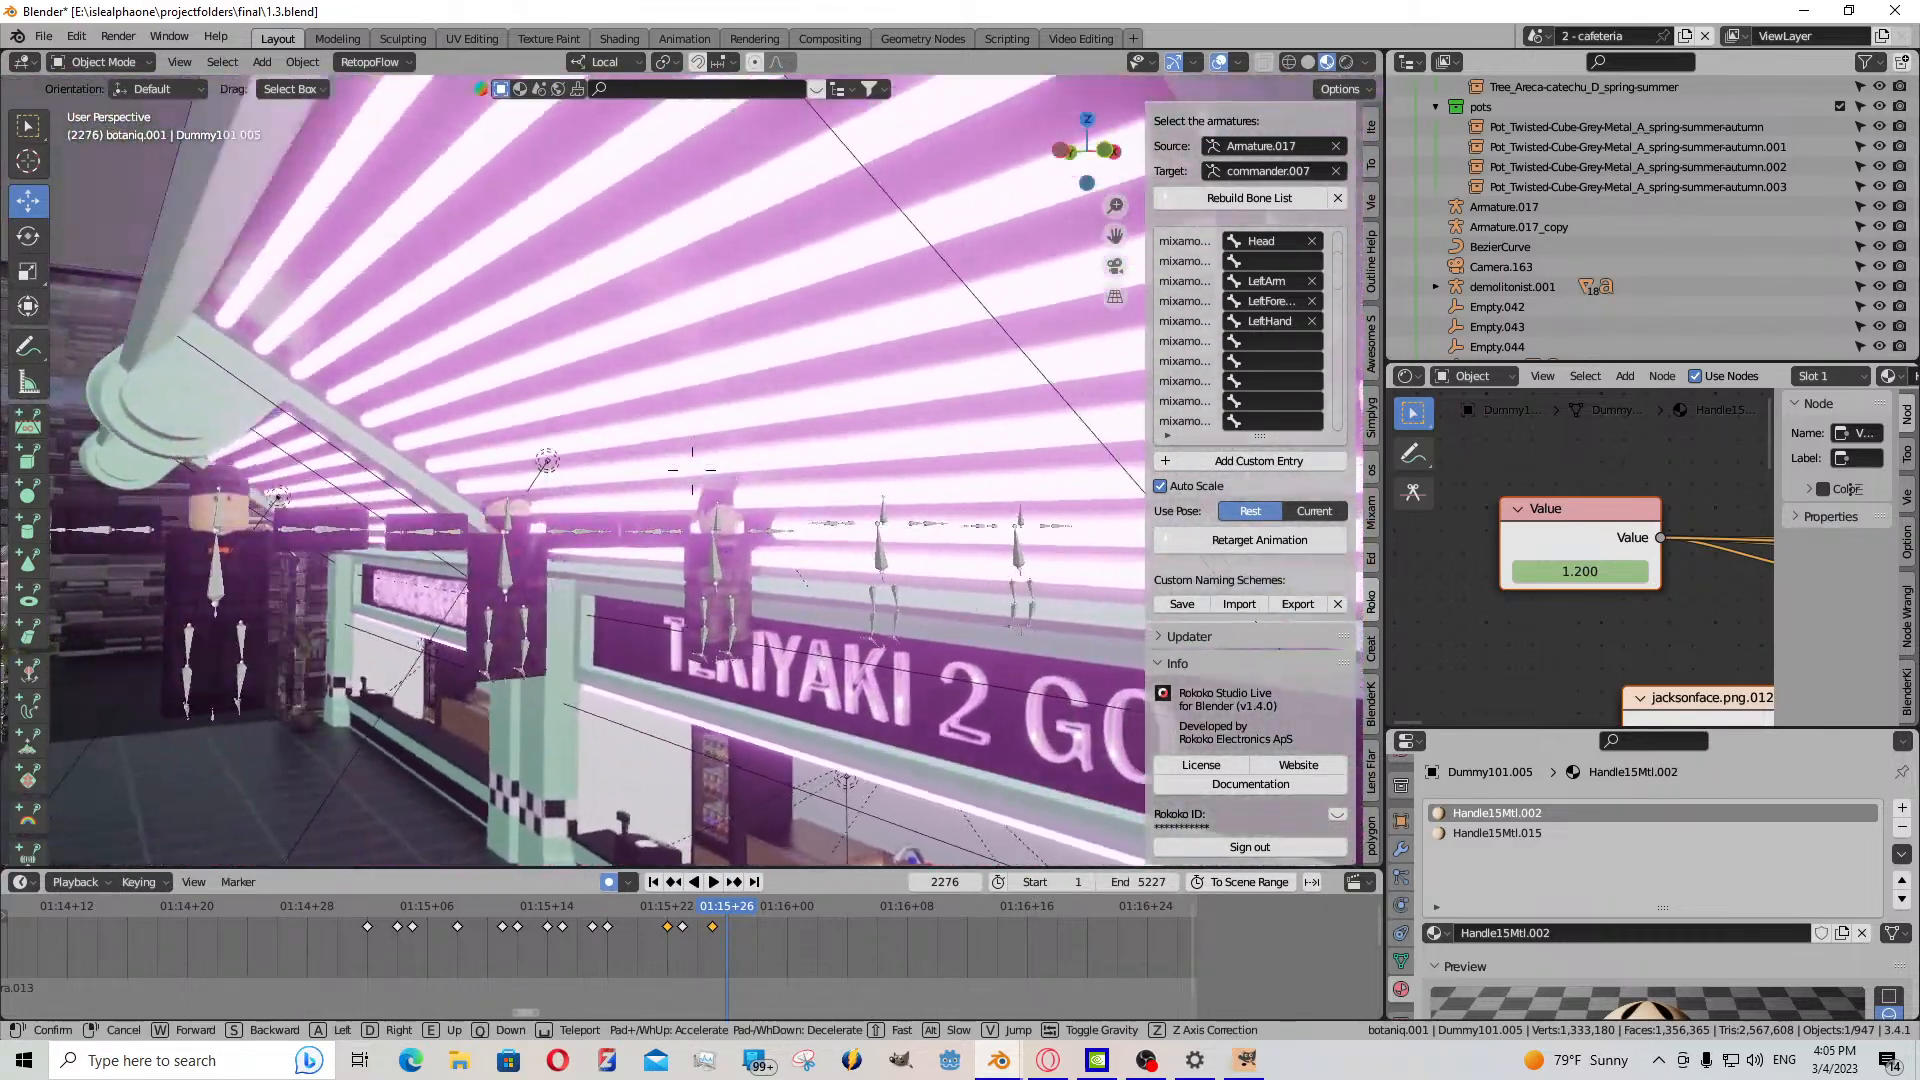
{"action": "key", "text": "w"}
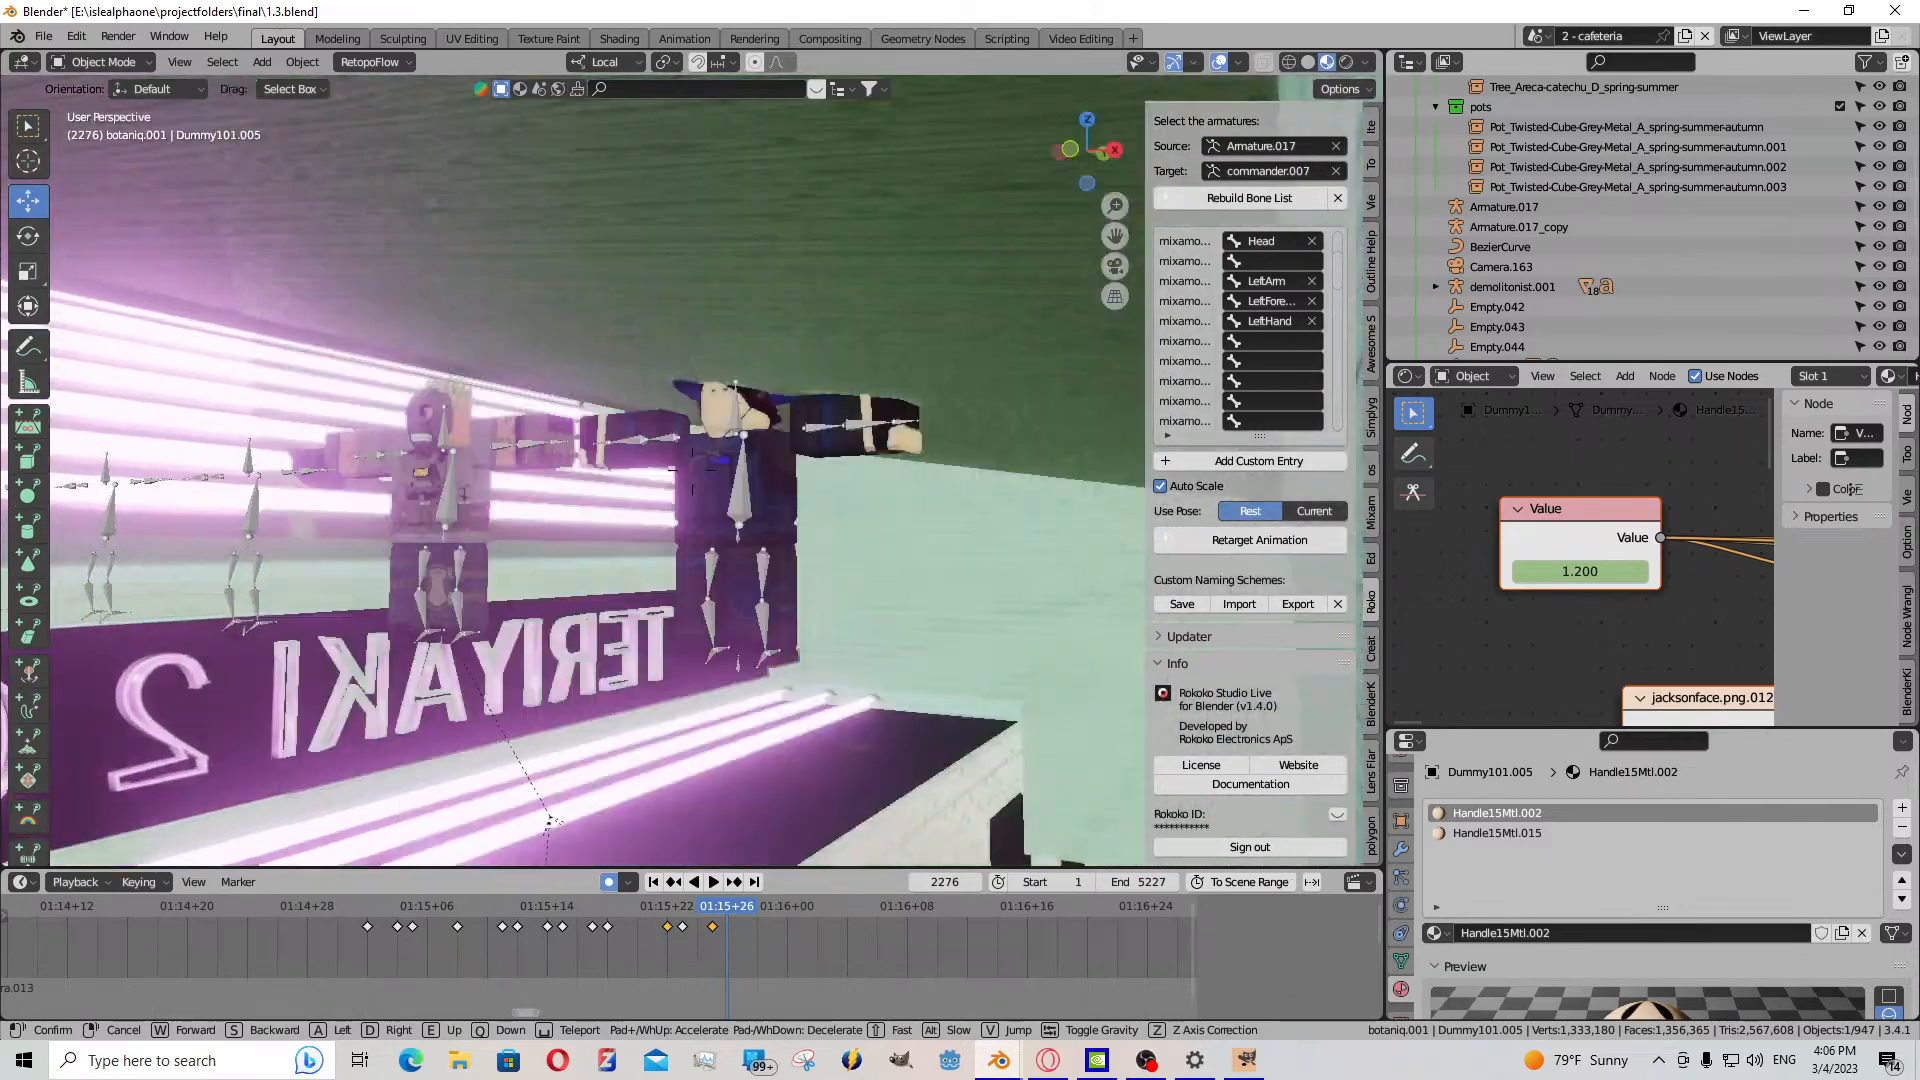
{"action": "key", "text": "w"}
{"action": "key", "text": "w"}
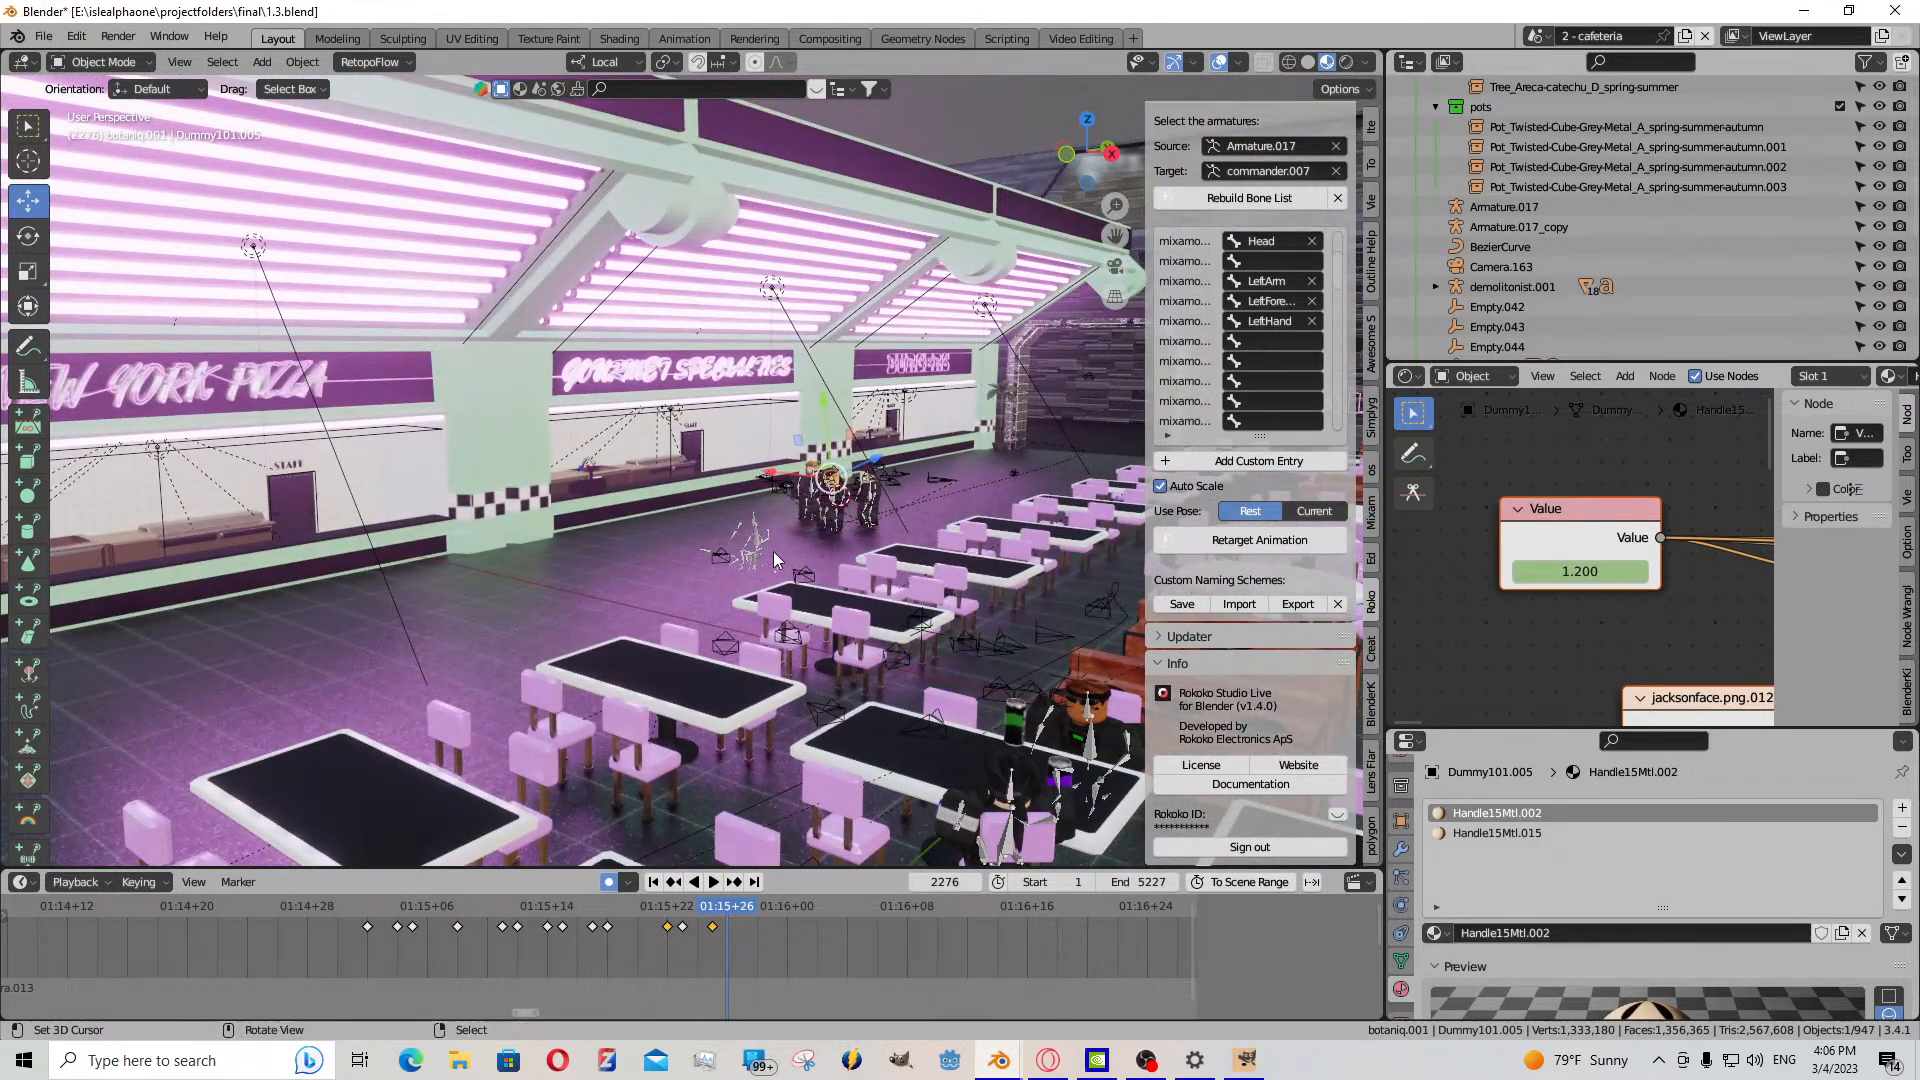
{"action": "left_click", "coordinate": [766, 550]}
{"action": "key", "text": "KP_0"}
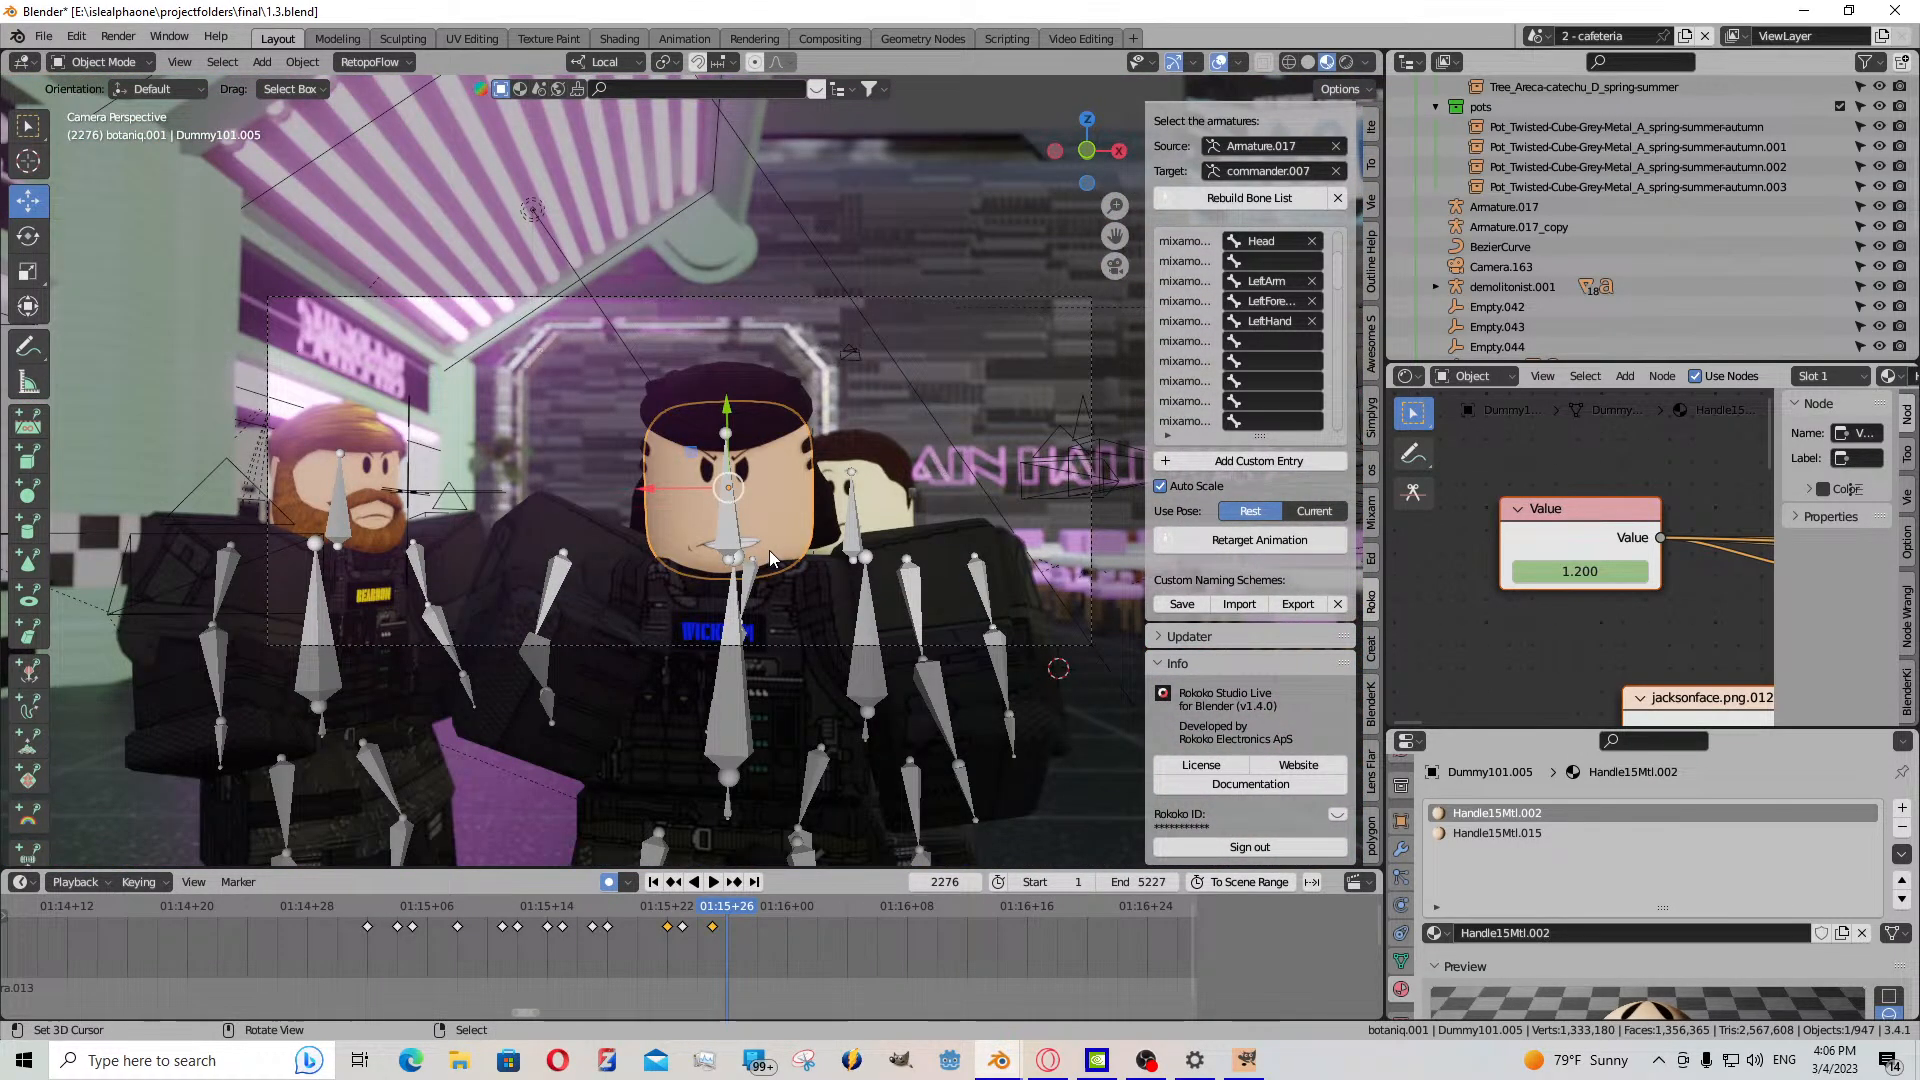
- Return to a close-up of the talking face, replay from frame 2270, and keyframe the Value node at 1.200 on frame 2277
{"action": "key", "text": "shift+grave"}
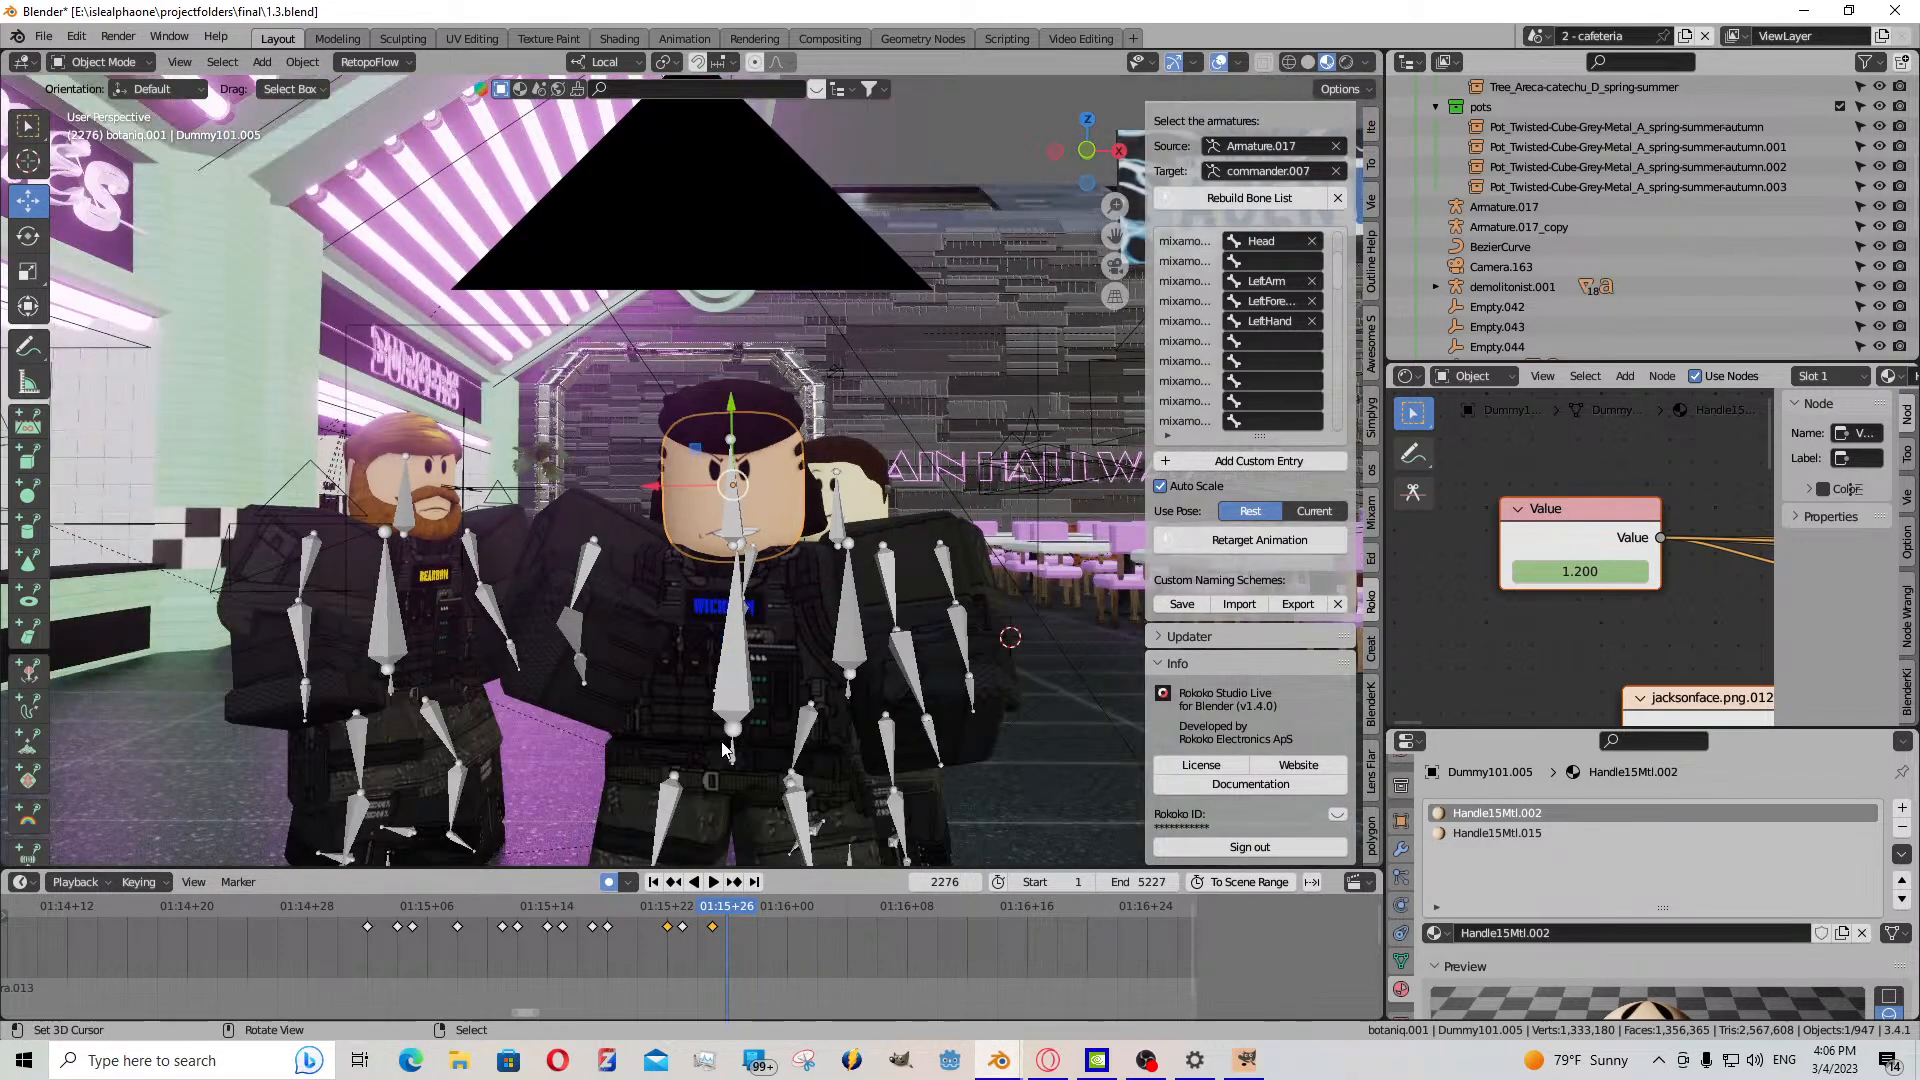
{"action": "key", "text": "w"}
{"action": "left_click", "coordinate": [692, 470]}
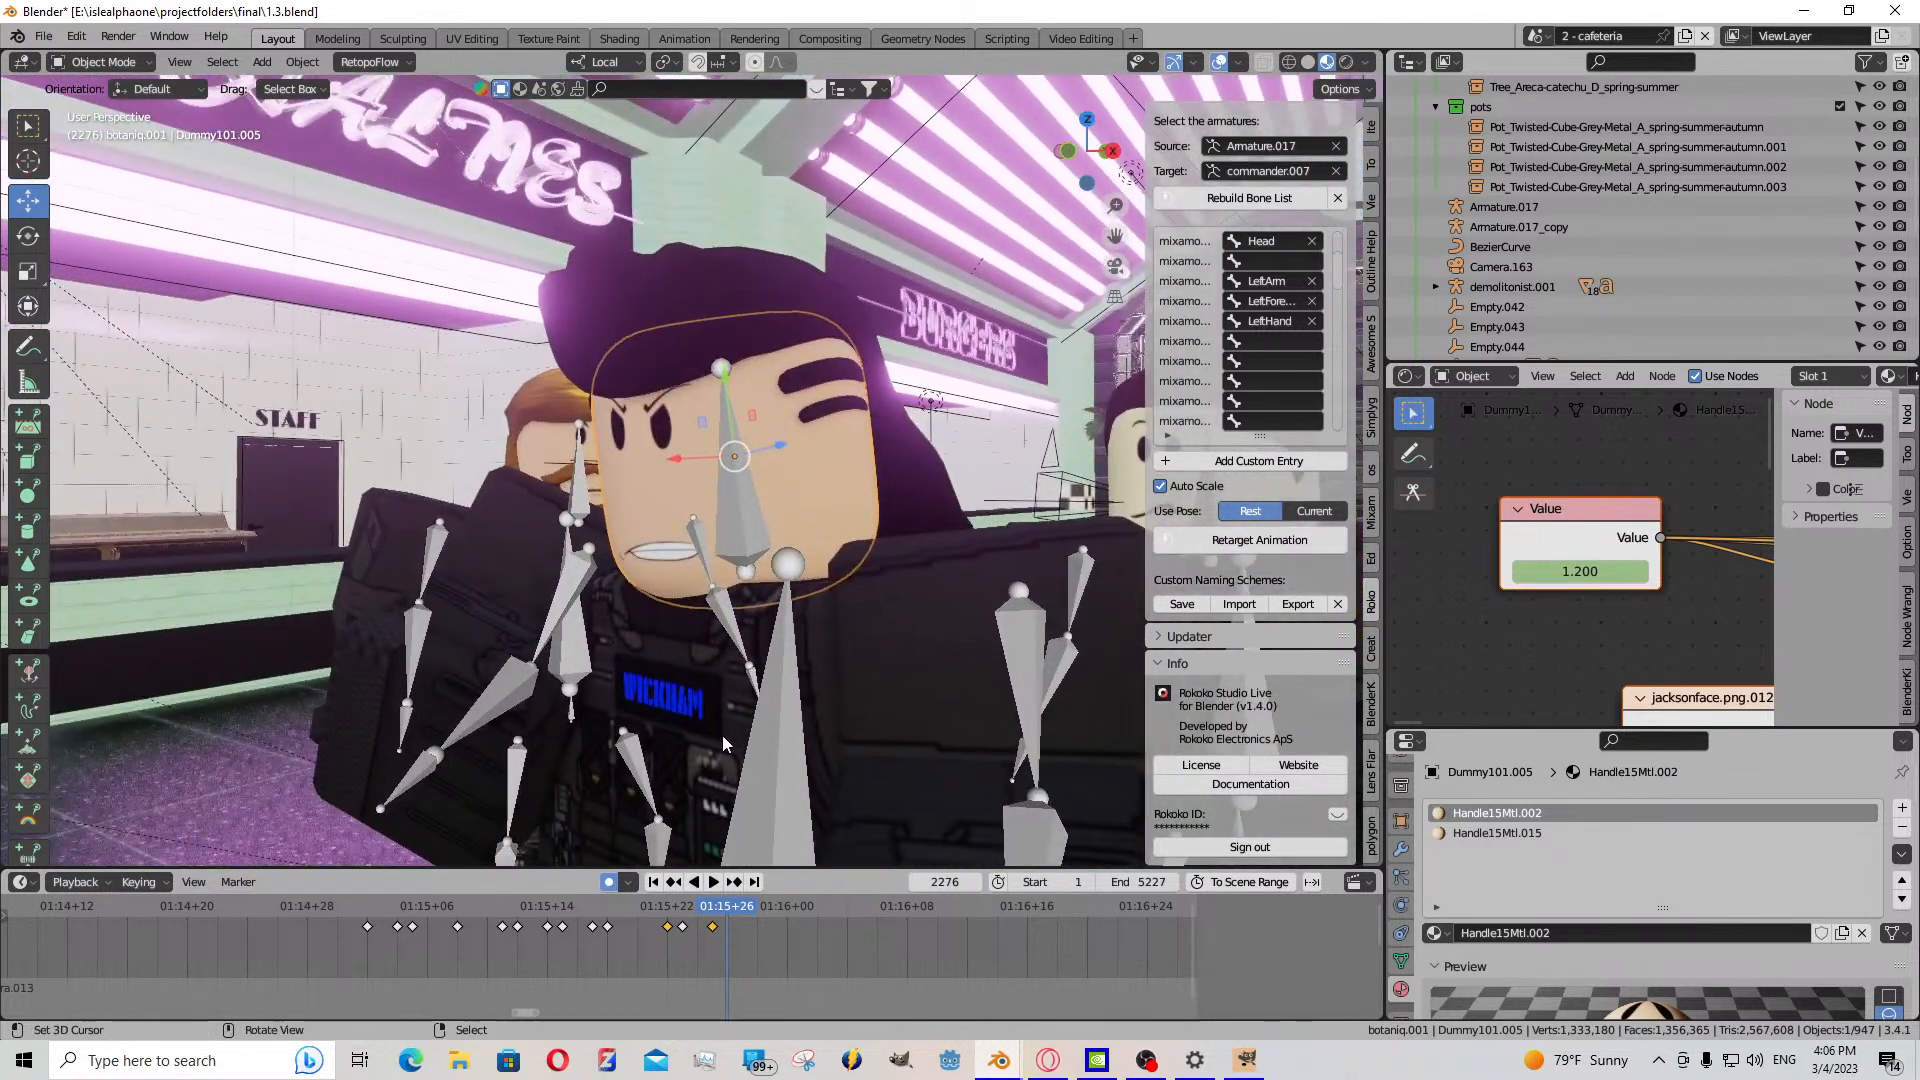
{"action": "left_click", "coordinate": [709, 880]}
{"action": "left_click", "coordinate": [709, 880]}
{"action": "left_click", "coordinate": [640, 913]}
{"action": "left_click", "coordinate": [711, 882]}
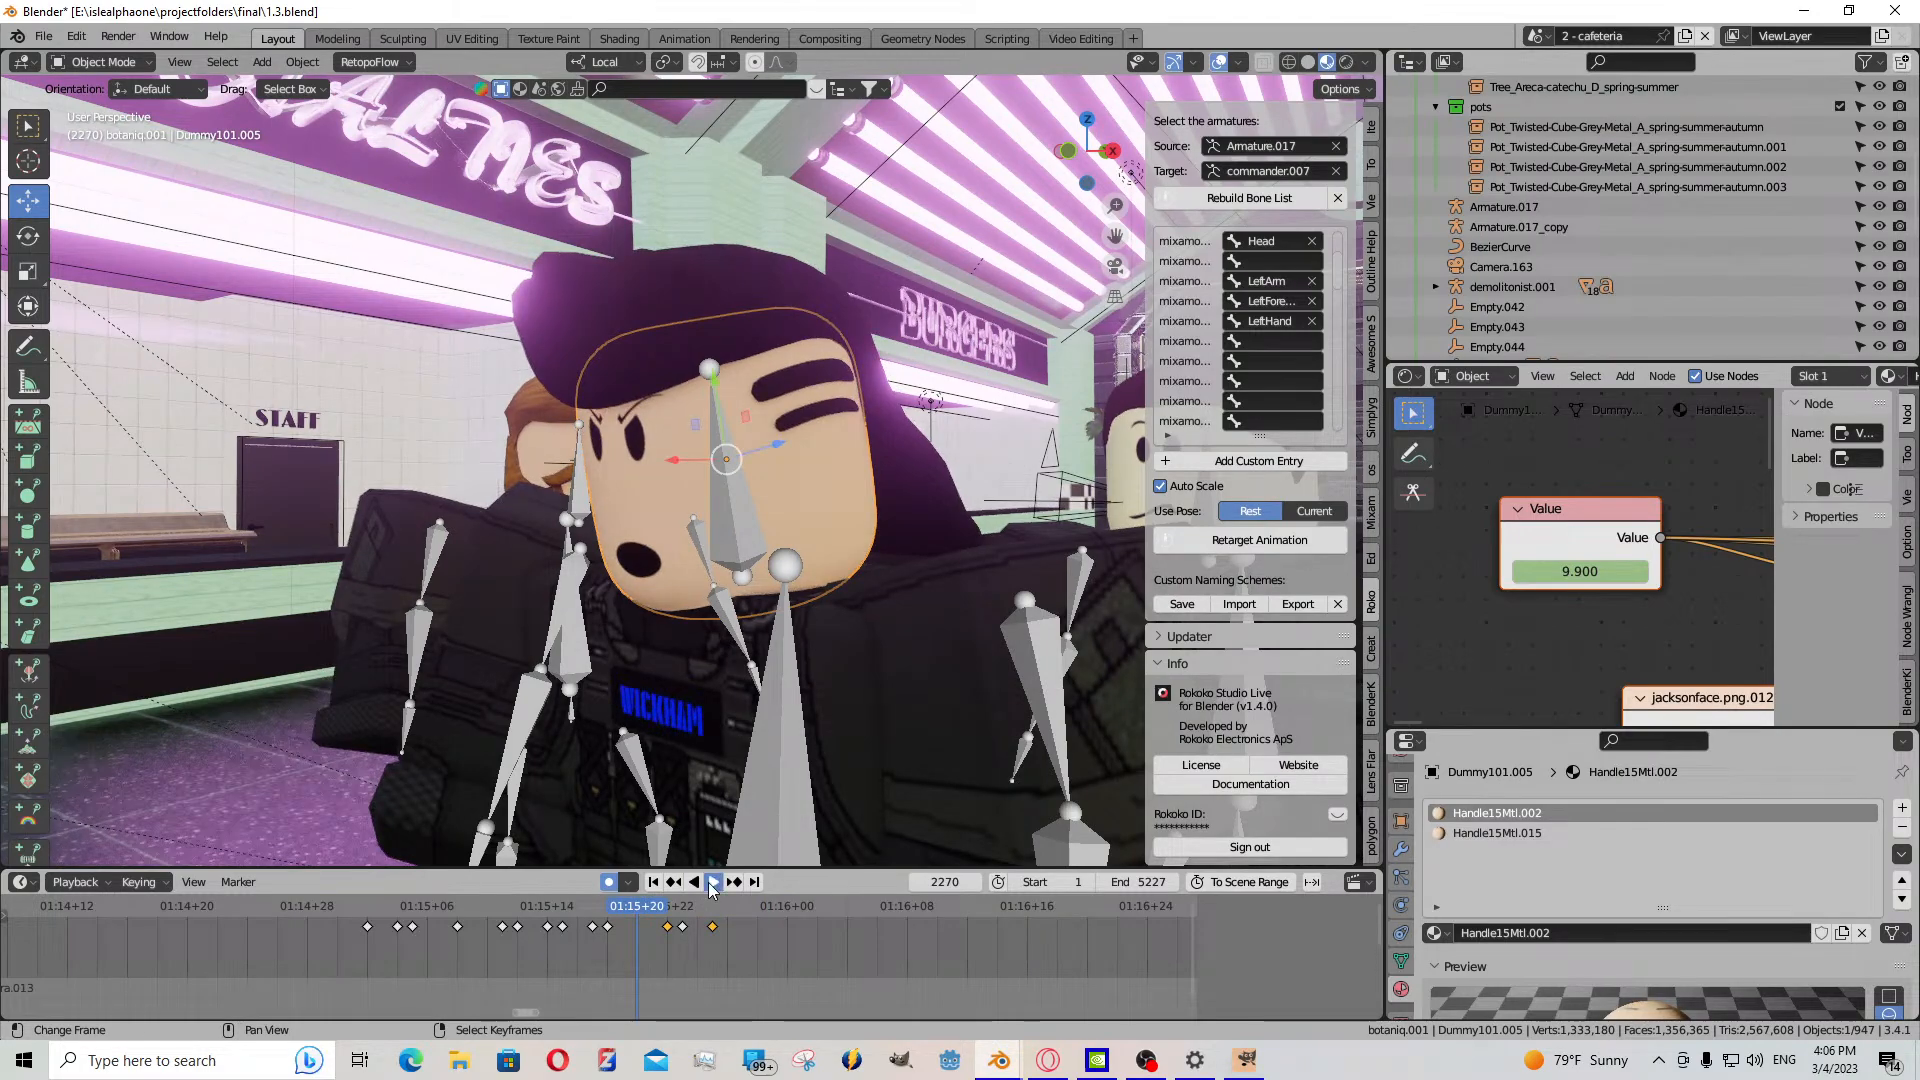
{"action": "key", "text": "space"}
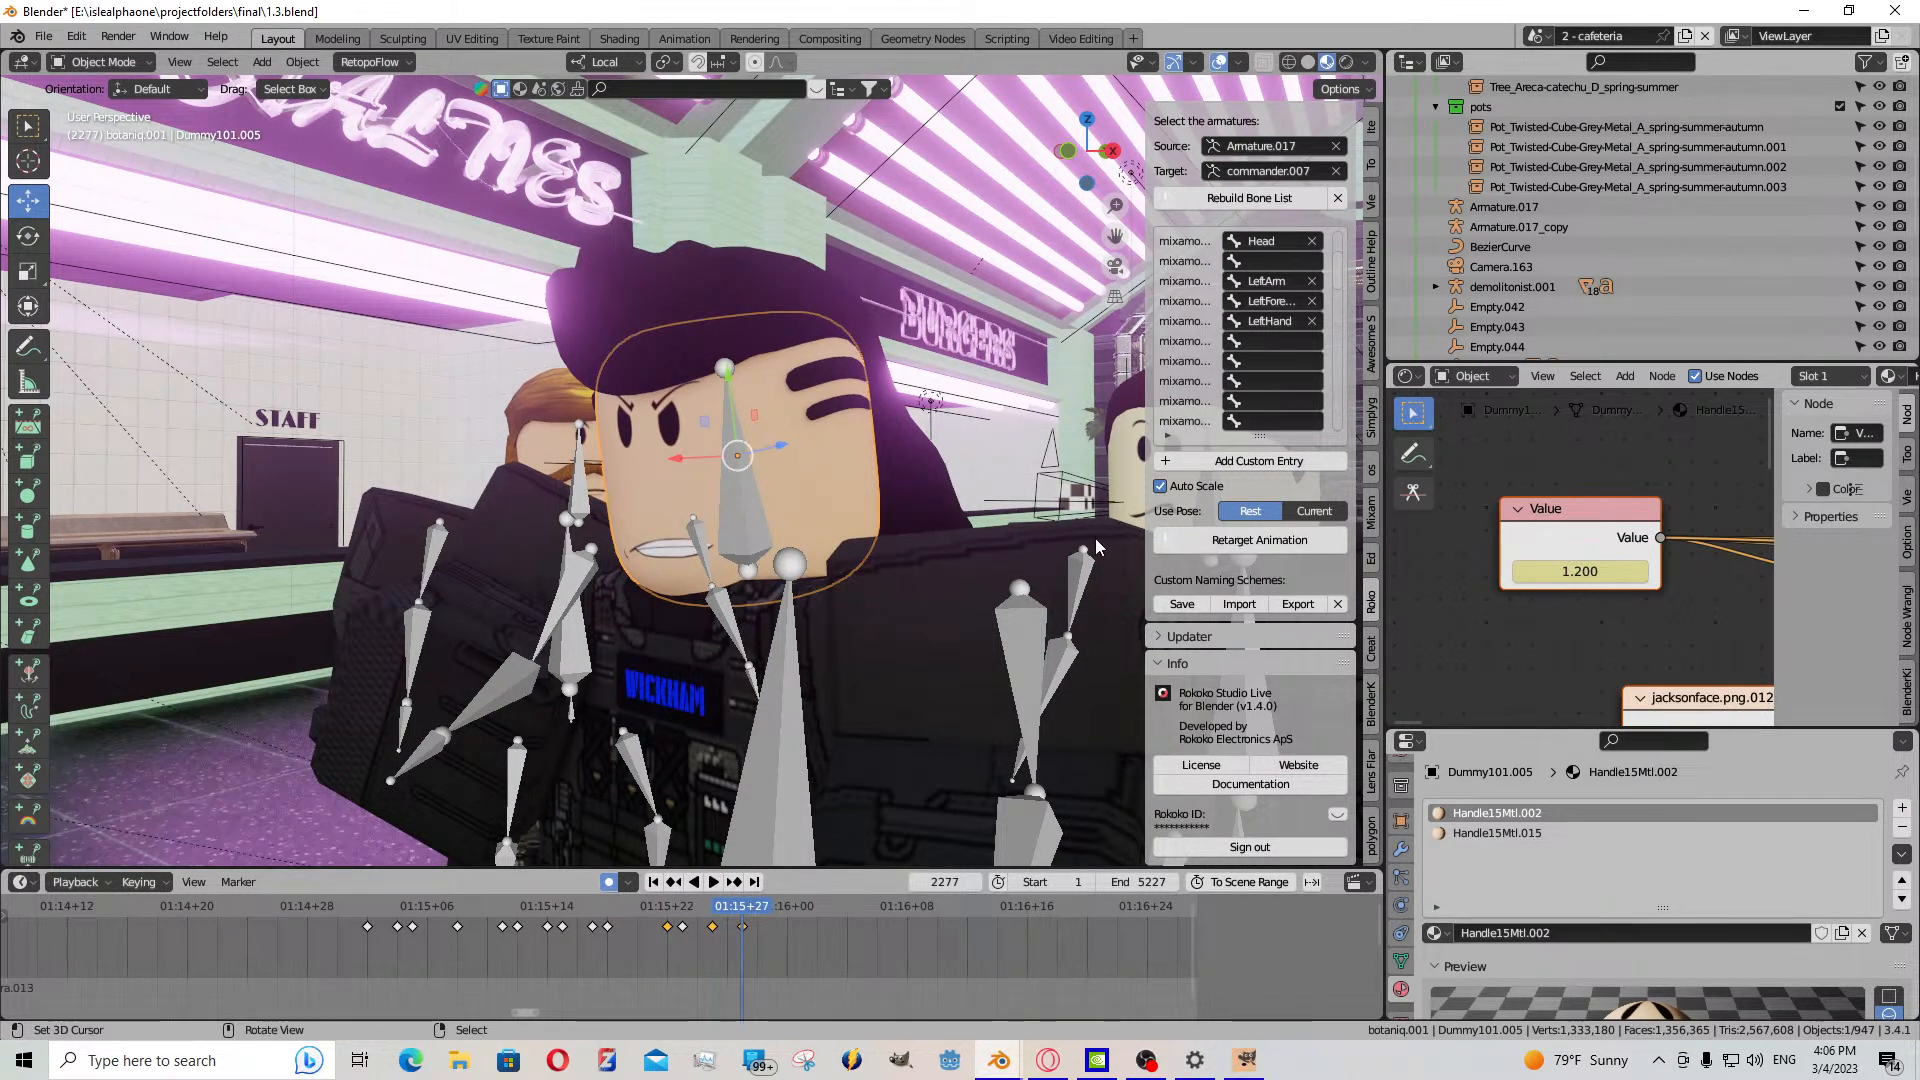
- Keyframe the Value node at 3.900 on frame 2278 and at 5.800 on frame 2279
{"action": "key", "text": "Right"}
{"action": "key", "text": "i"}
{"action": "left_click_drag", "start_coordinate": [1570, 571], "coordinate": [1669, 571]}
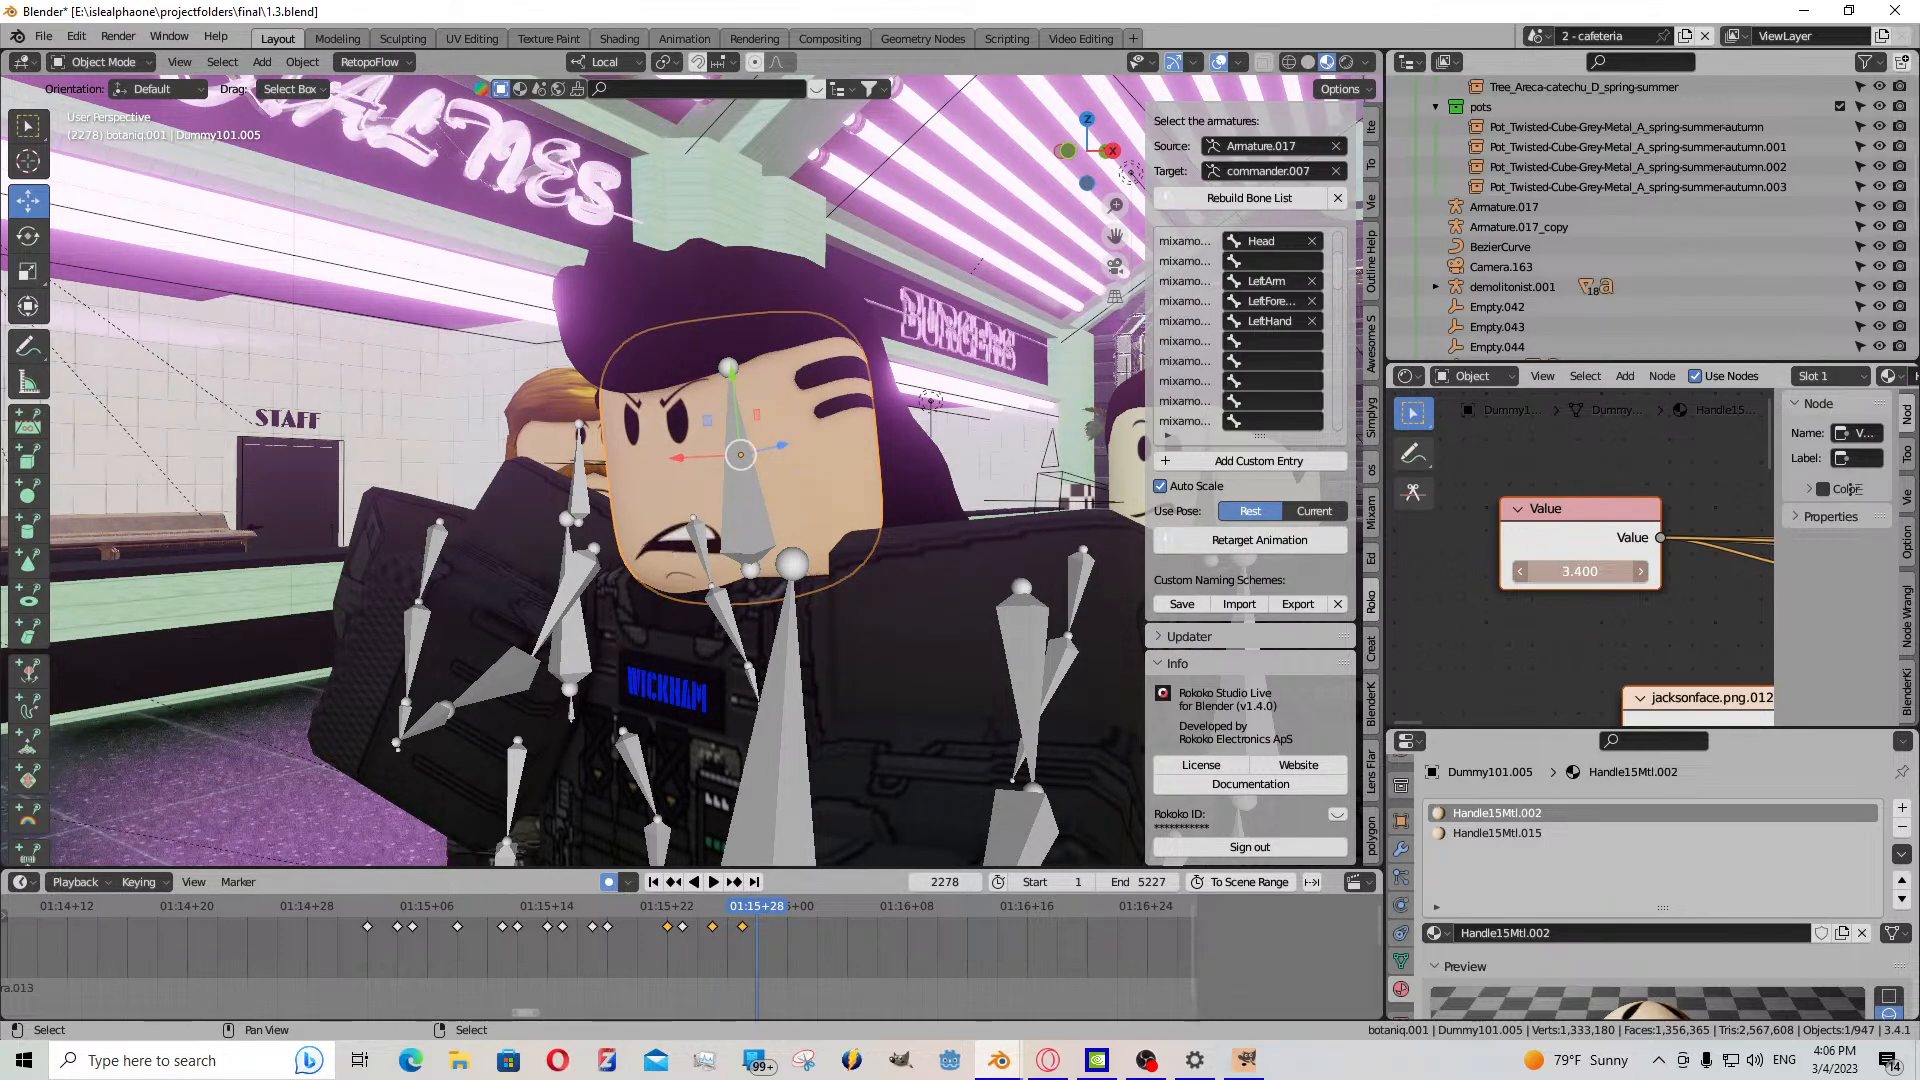
{"action": "key", "text": "i"}
{"action": "left_click", "coordinate": [713, 882]}
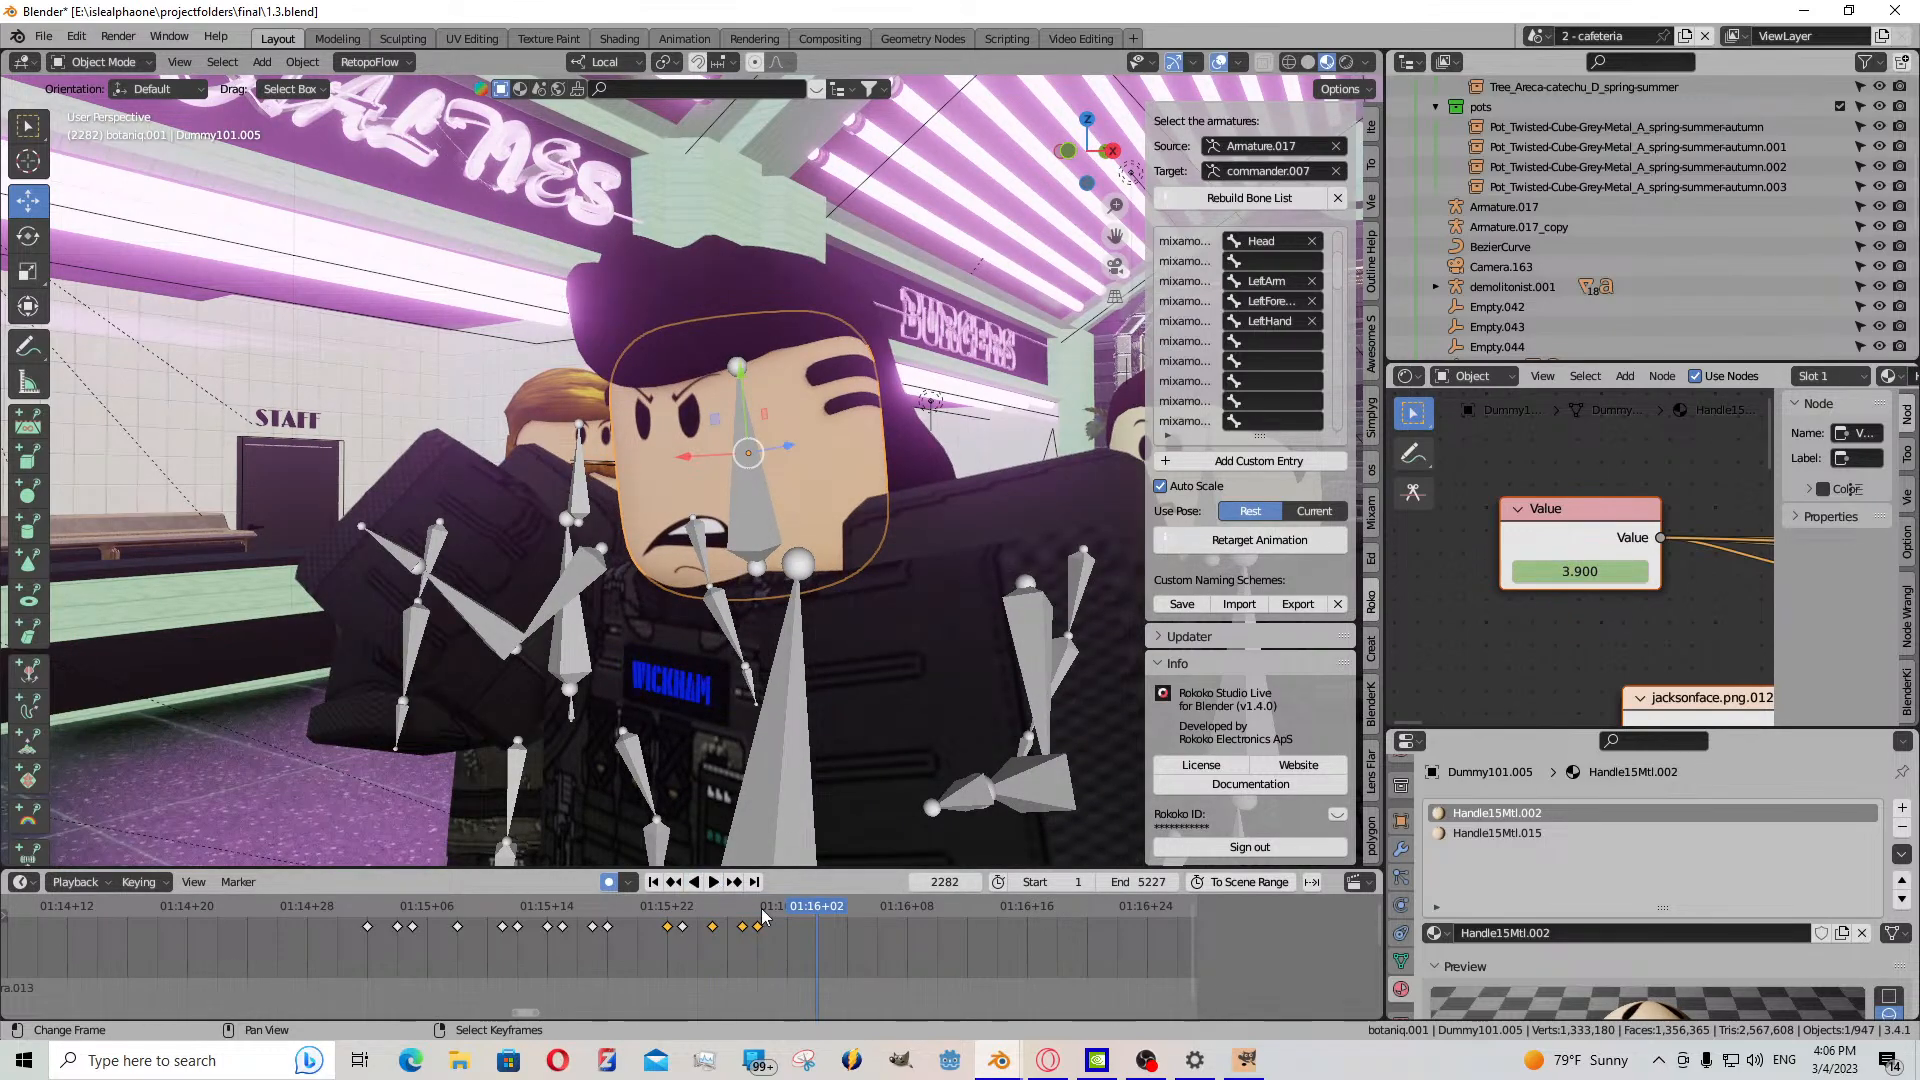
{"action": "left_click_drag", "start_coordinate": [1612, 566], "coordinate": [1693, 578]}
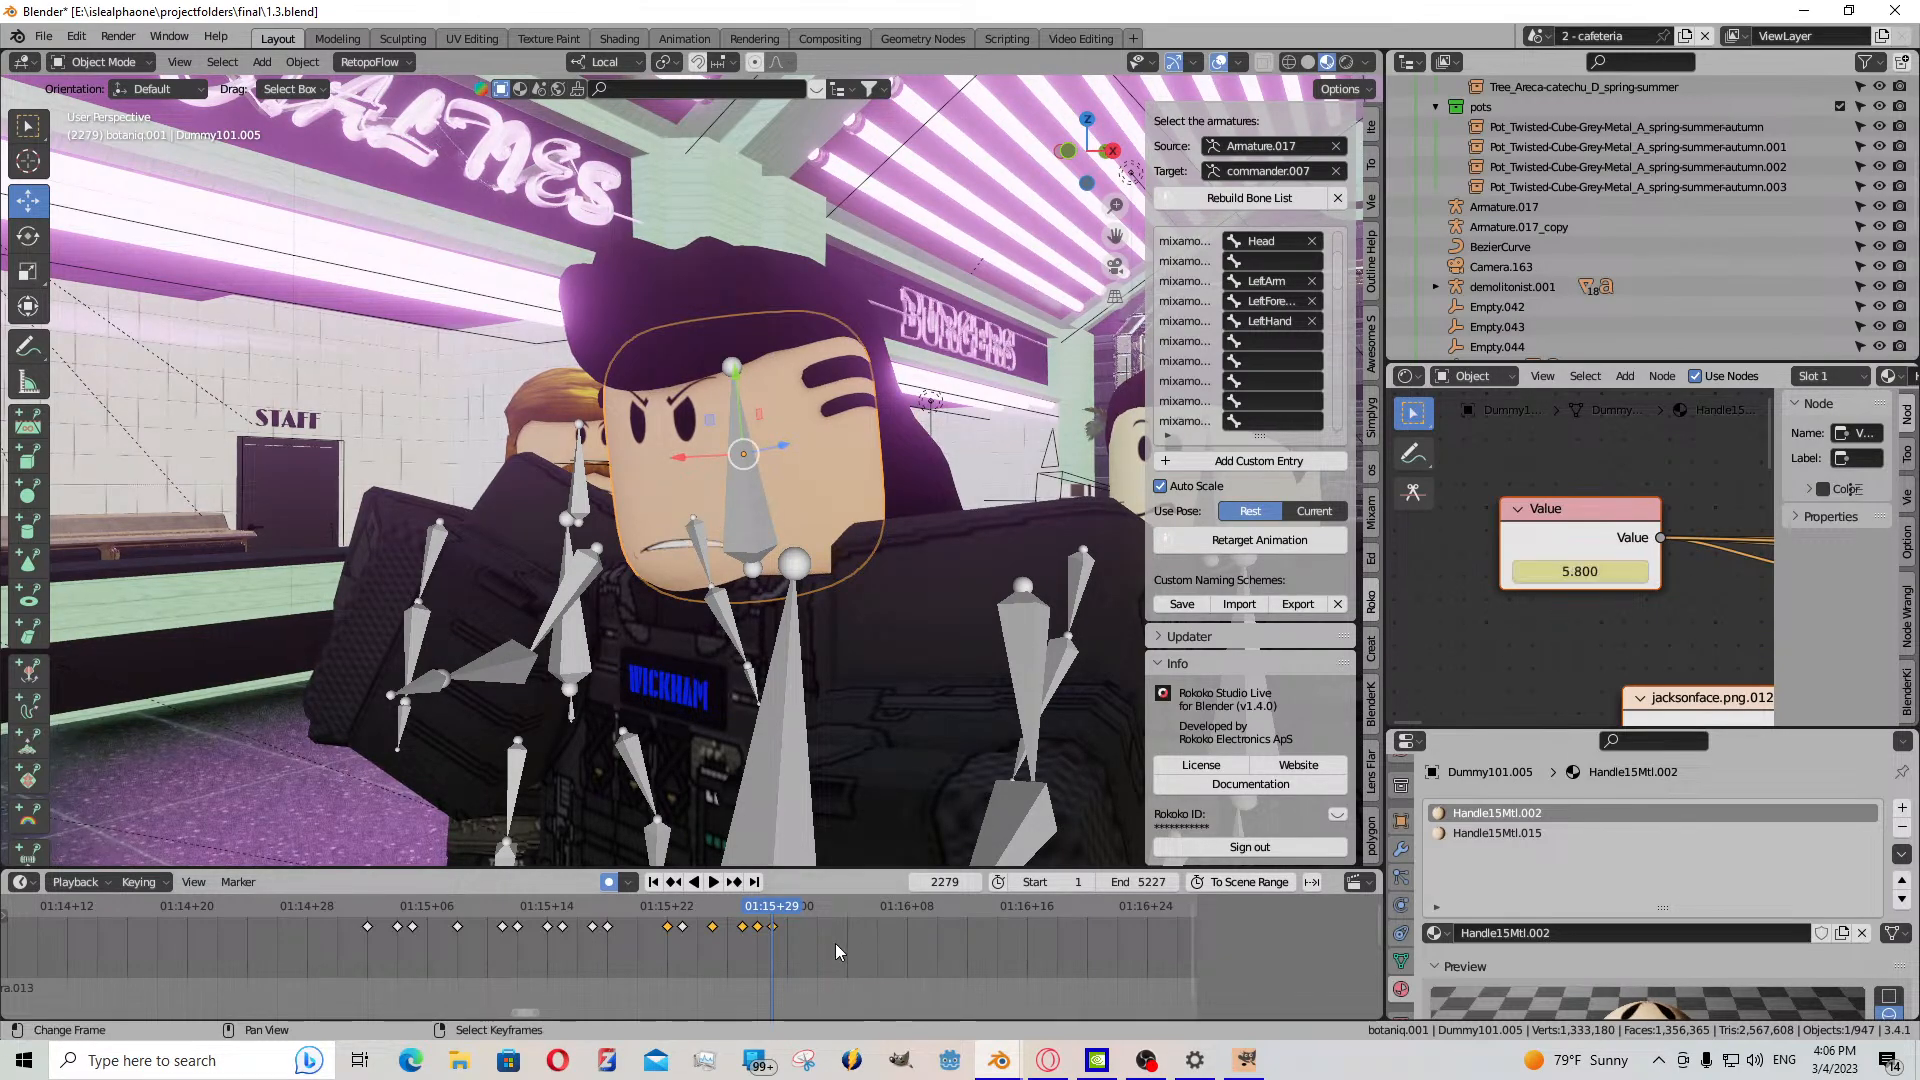
- Try the 5.800 keyframe at frame 2280 with the 3.900 keyframe copied to frame 2279, and move the 5.800 keyframe back to 2279
{"action": "left_click_drag", "start_coordinate": [772, 928], "coordinate": [784, 928]}
{"action": "right_click", "coordinate": [759, 928]}
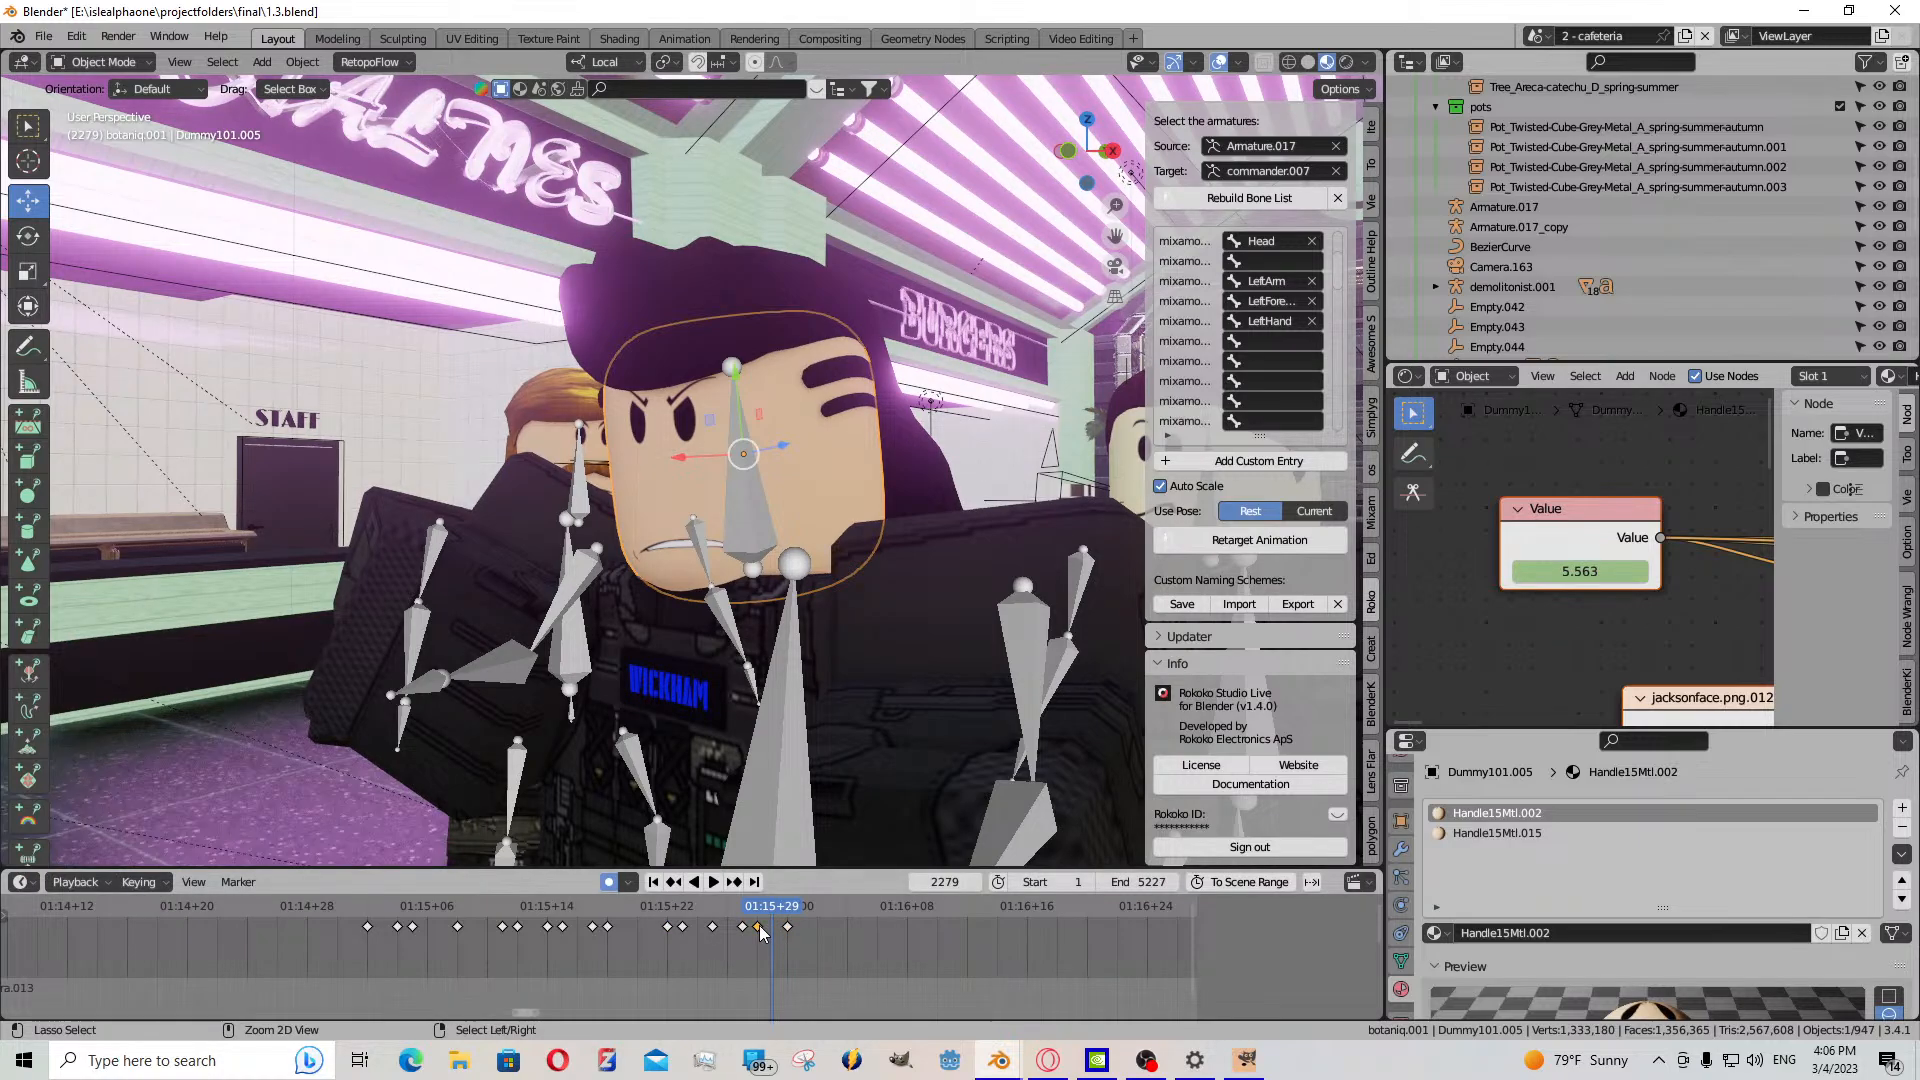
{"action": "key", "text": "ctrl+v"}
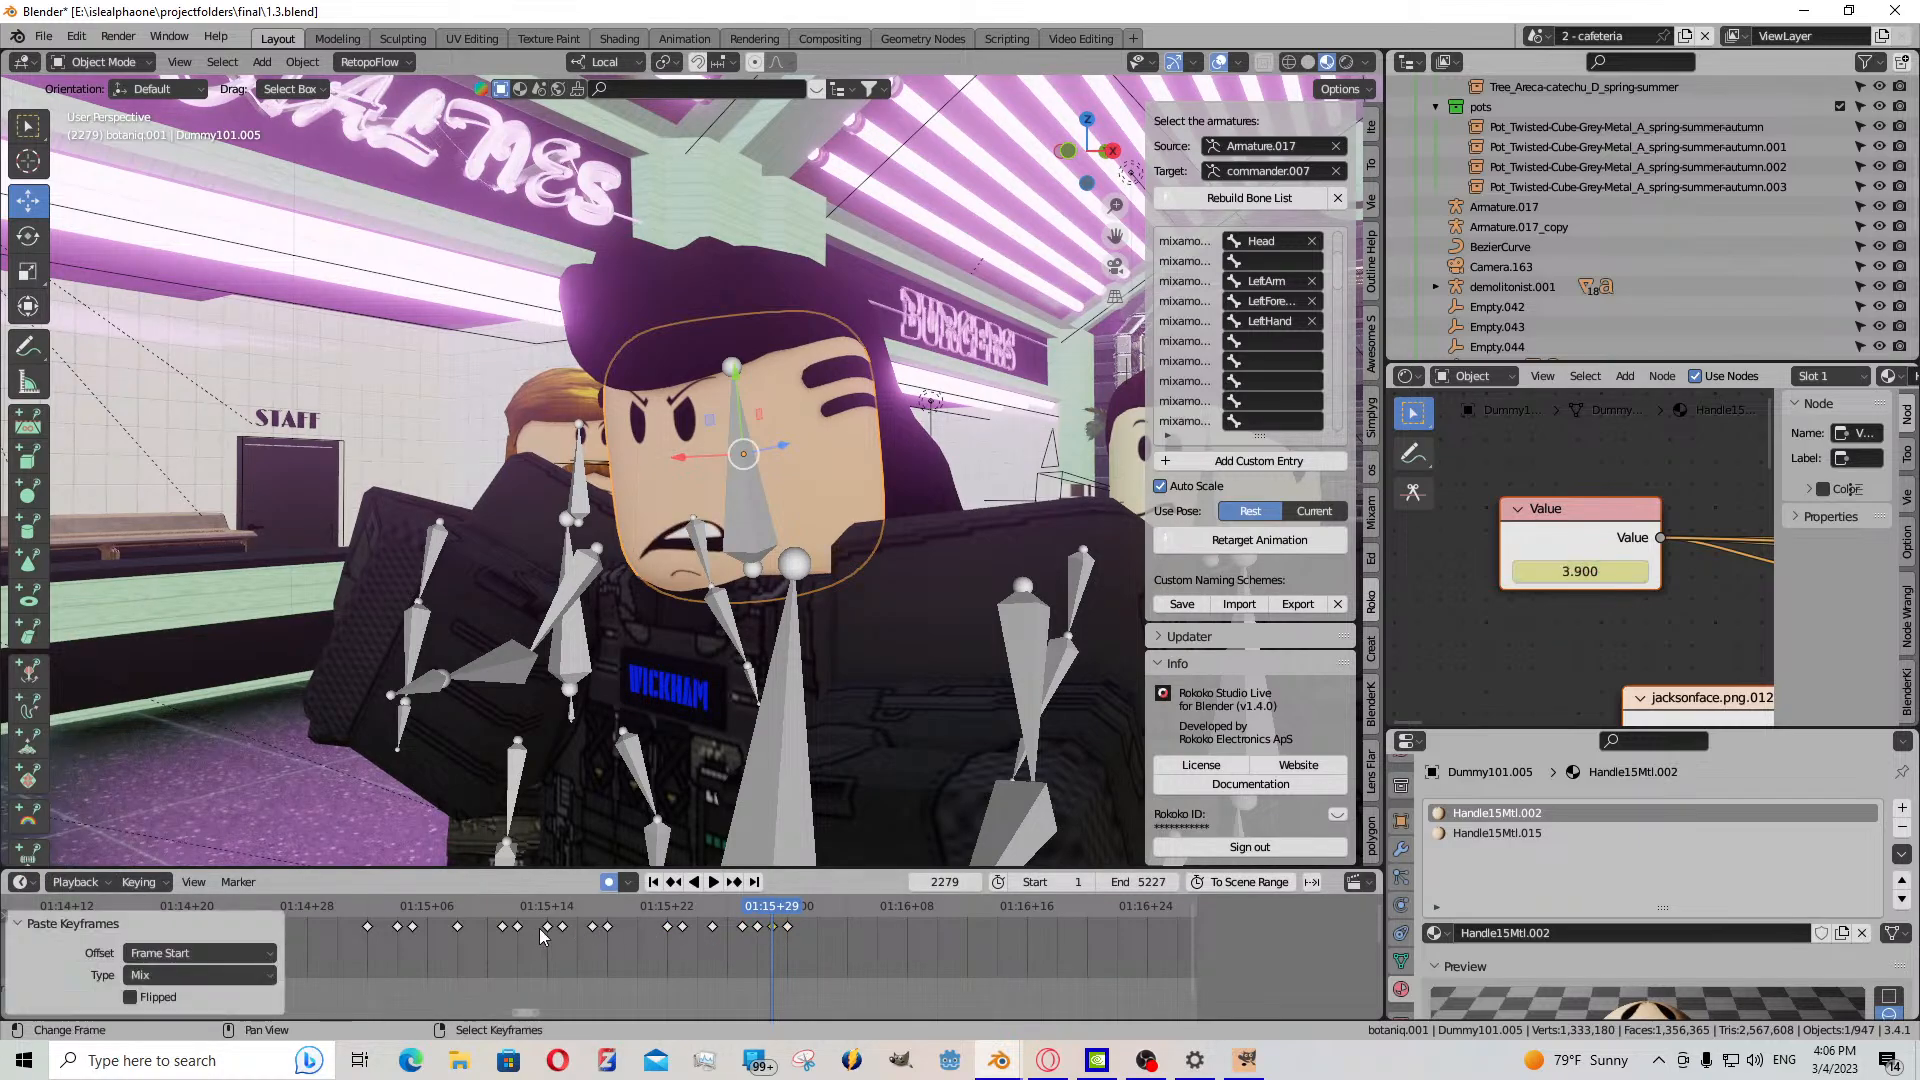
{"action": "left_click", "coordinate": [713, 883]}
{"action": "left_click_drag", "start_coordinate": [760, 938], "coordinate": [787, 938]}
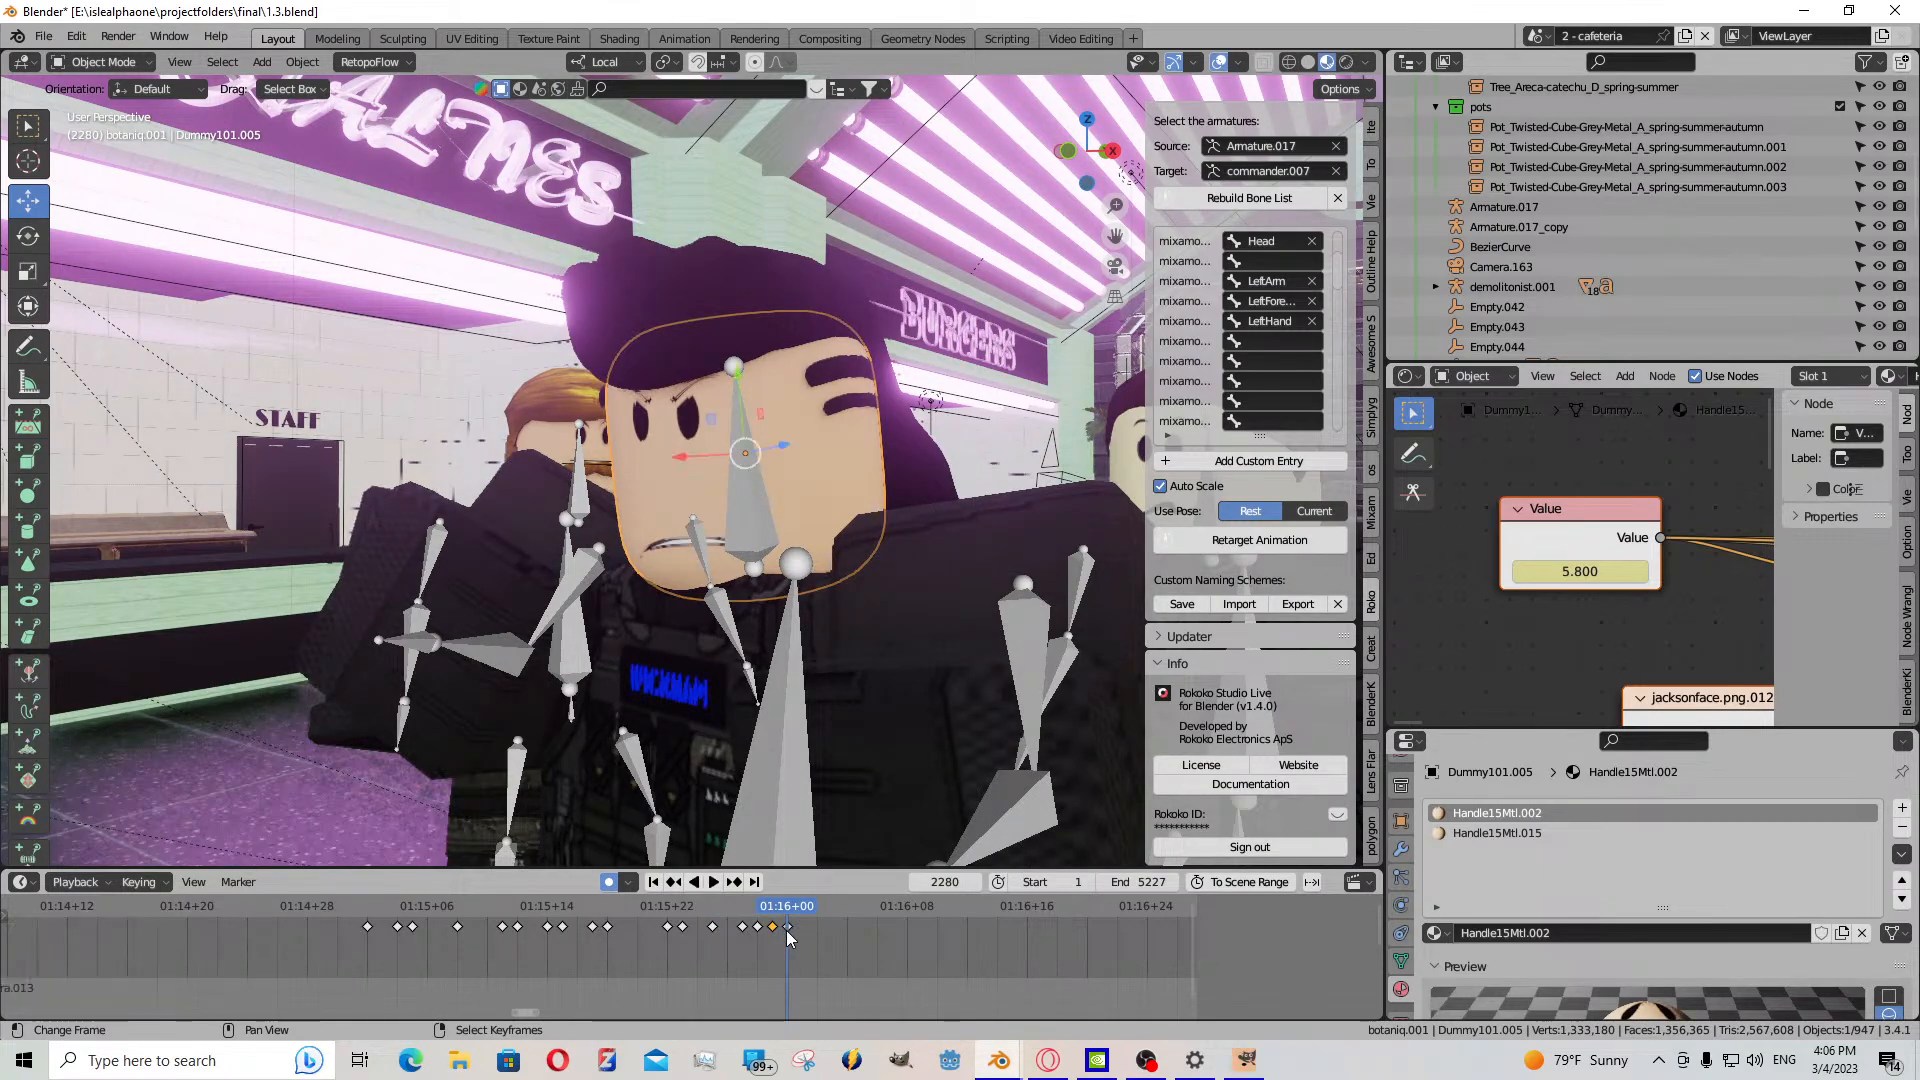
{"action": "right_click_drag", "start_coordinate": [787, 931], "coordinate": [775, 940]}
- Paste the 5.800 keyframe at frame 2284 and keyframe the Value node at 3.100 on frame 2285
{"action": "key", "text": "space"}
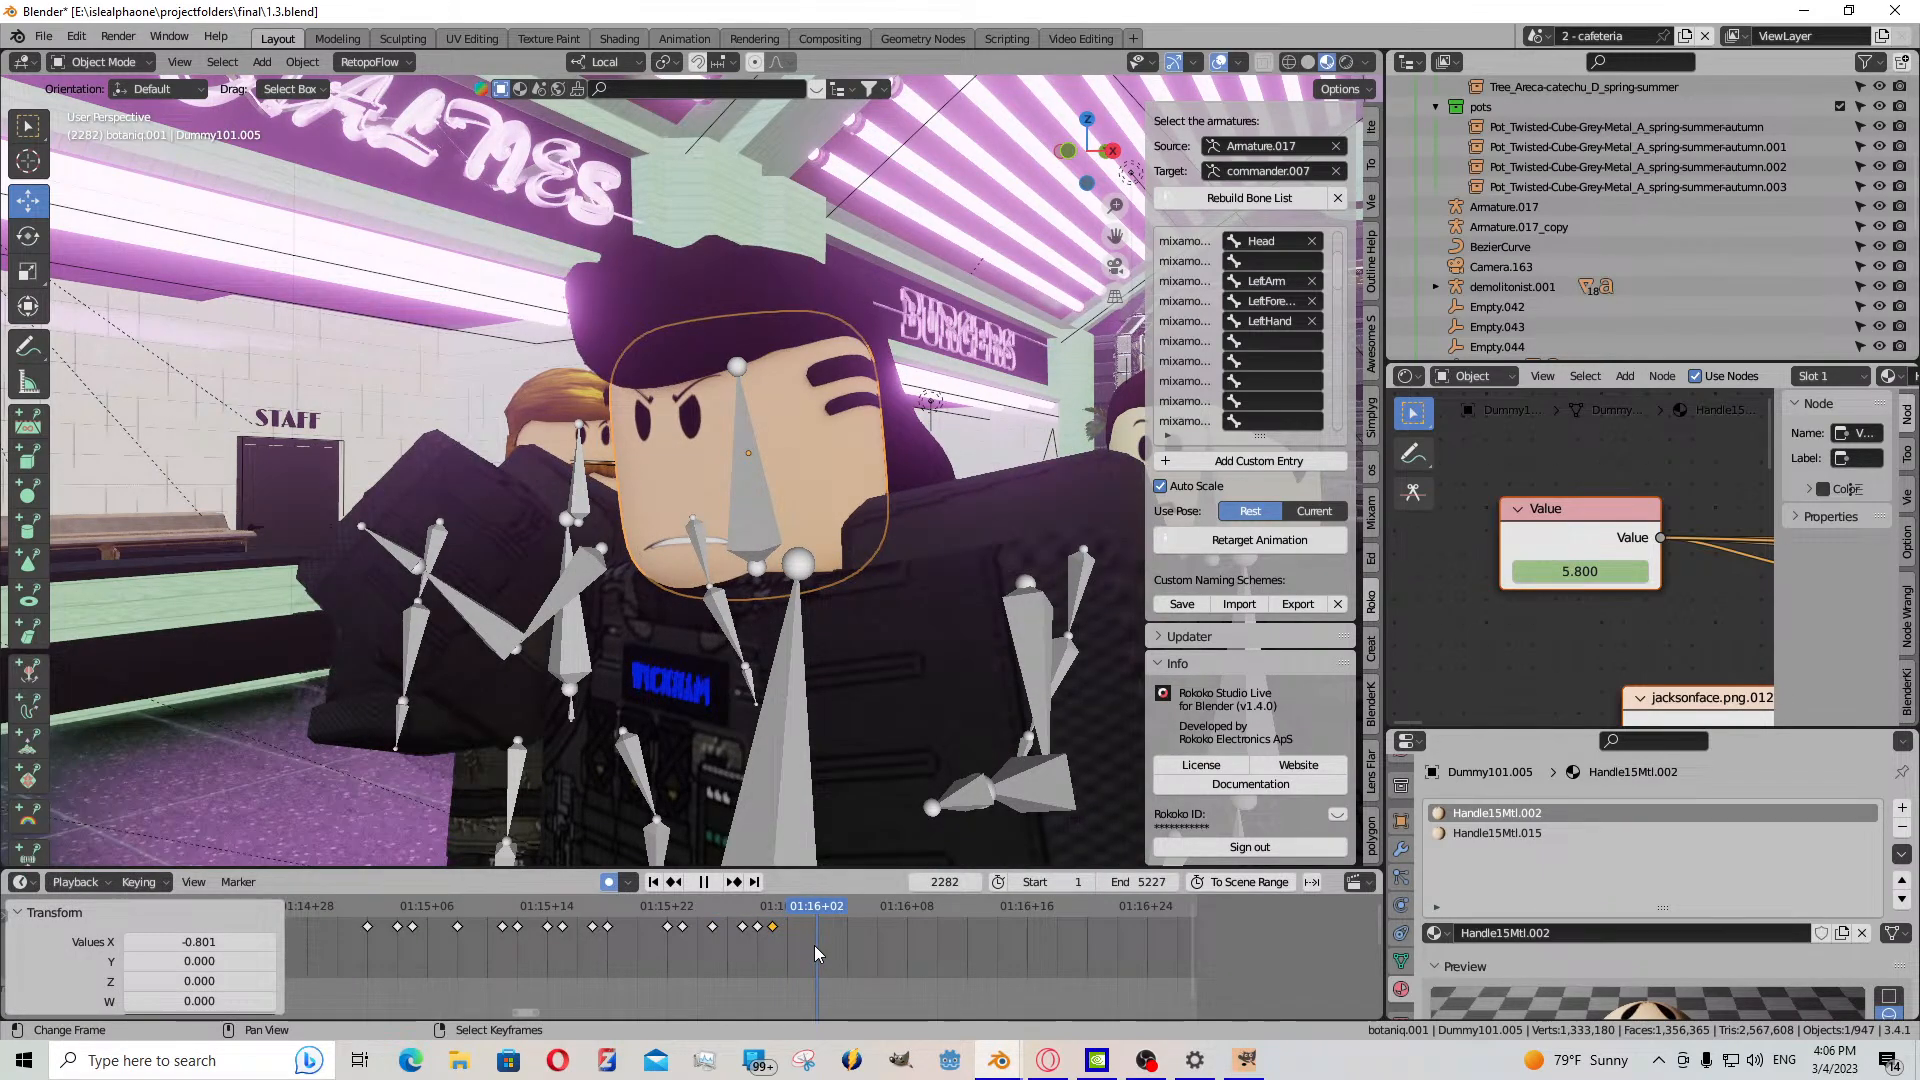
{"action": "key", "text": "space"}
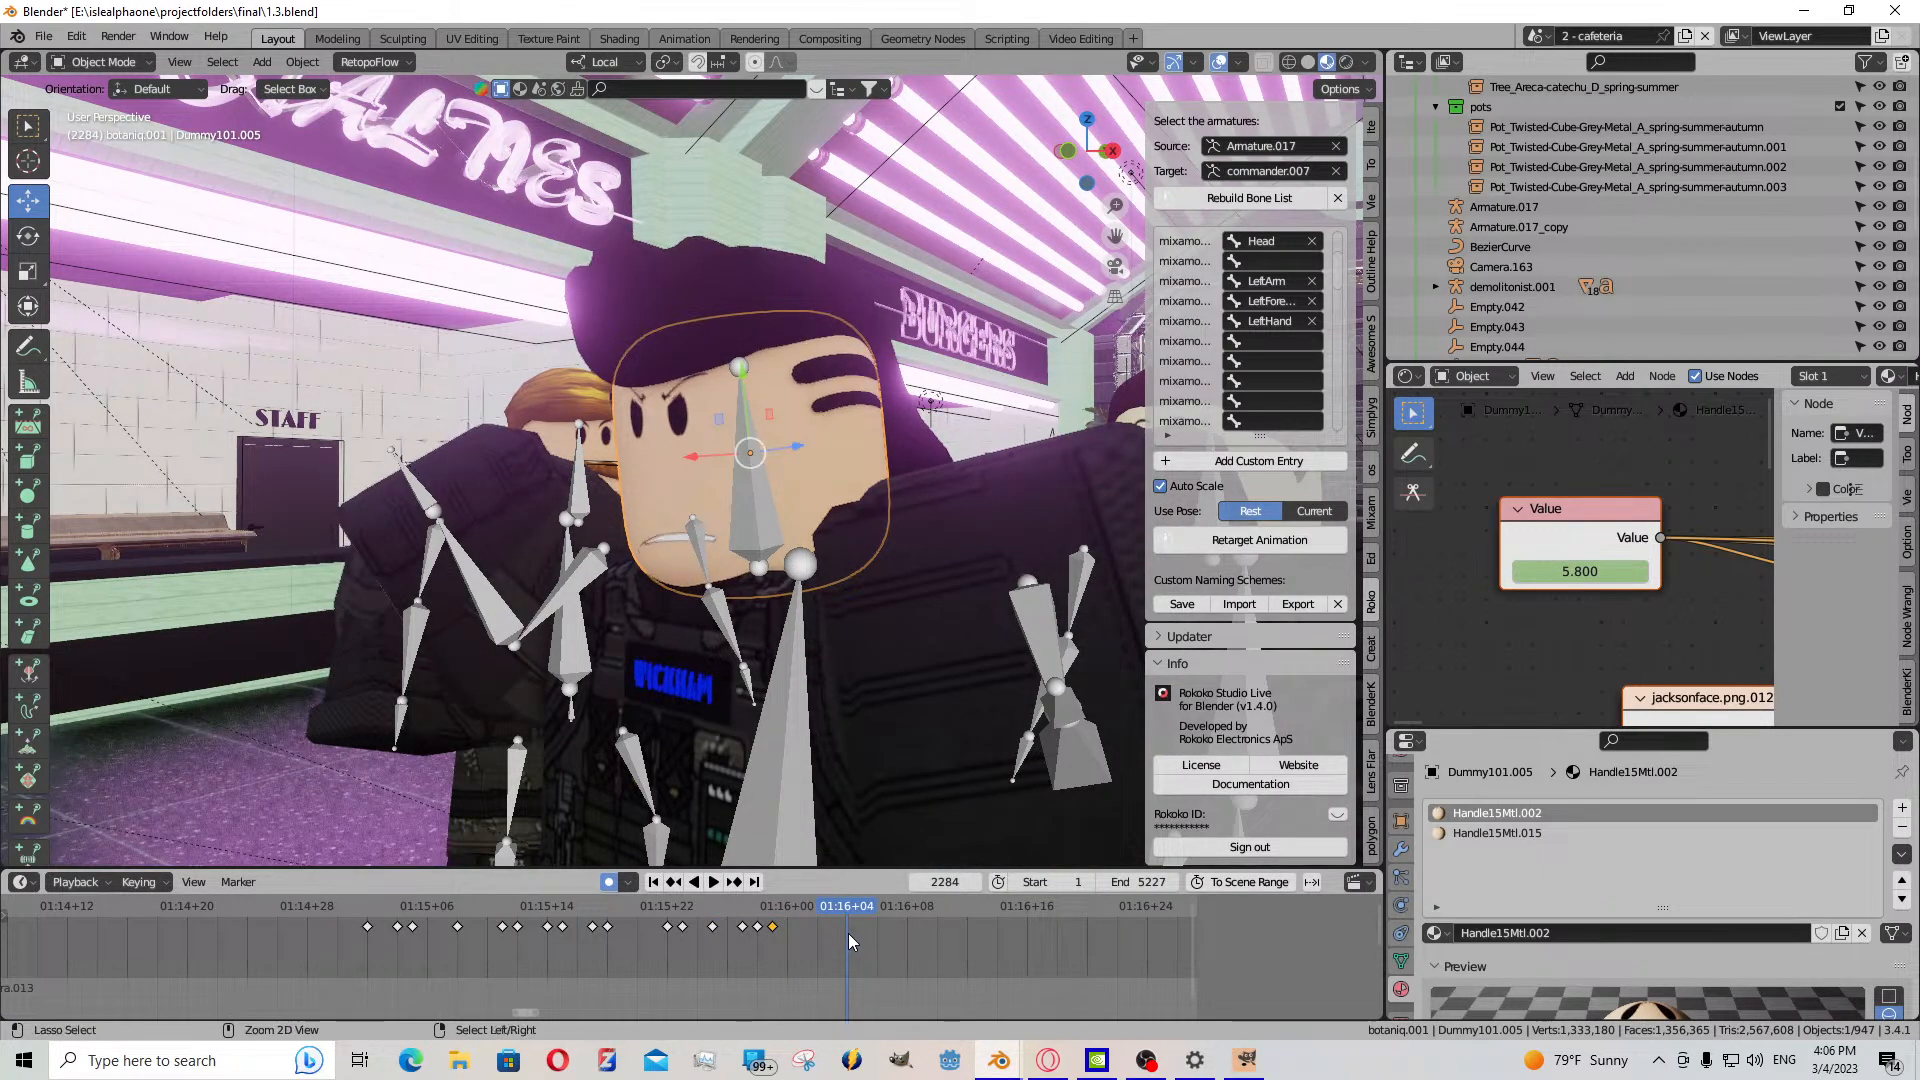
{"action": "key", "text": "ctrl+v"}
{"action": "key", "text": "space"}
{"action": "key", "text": "space"}
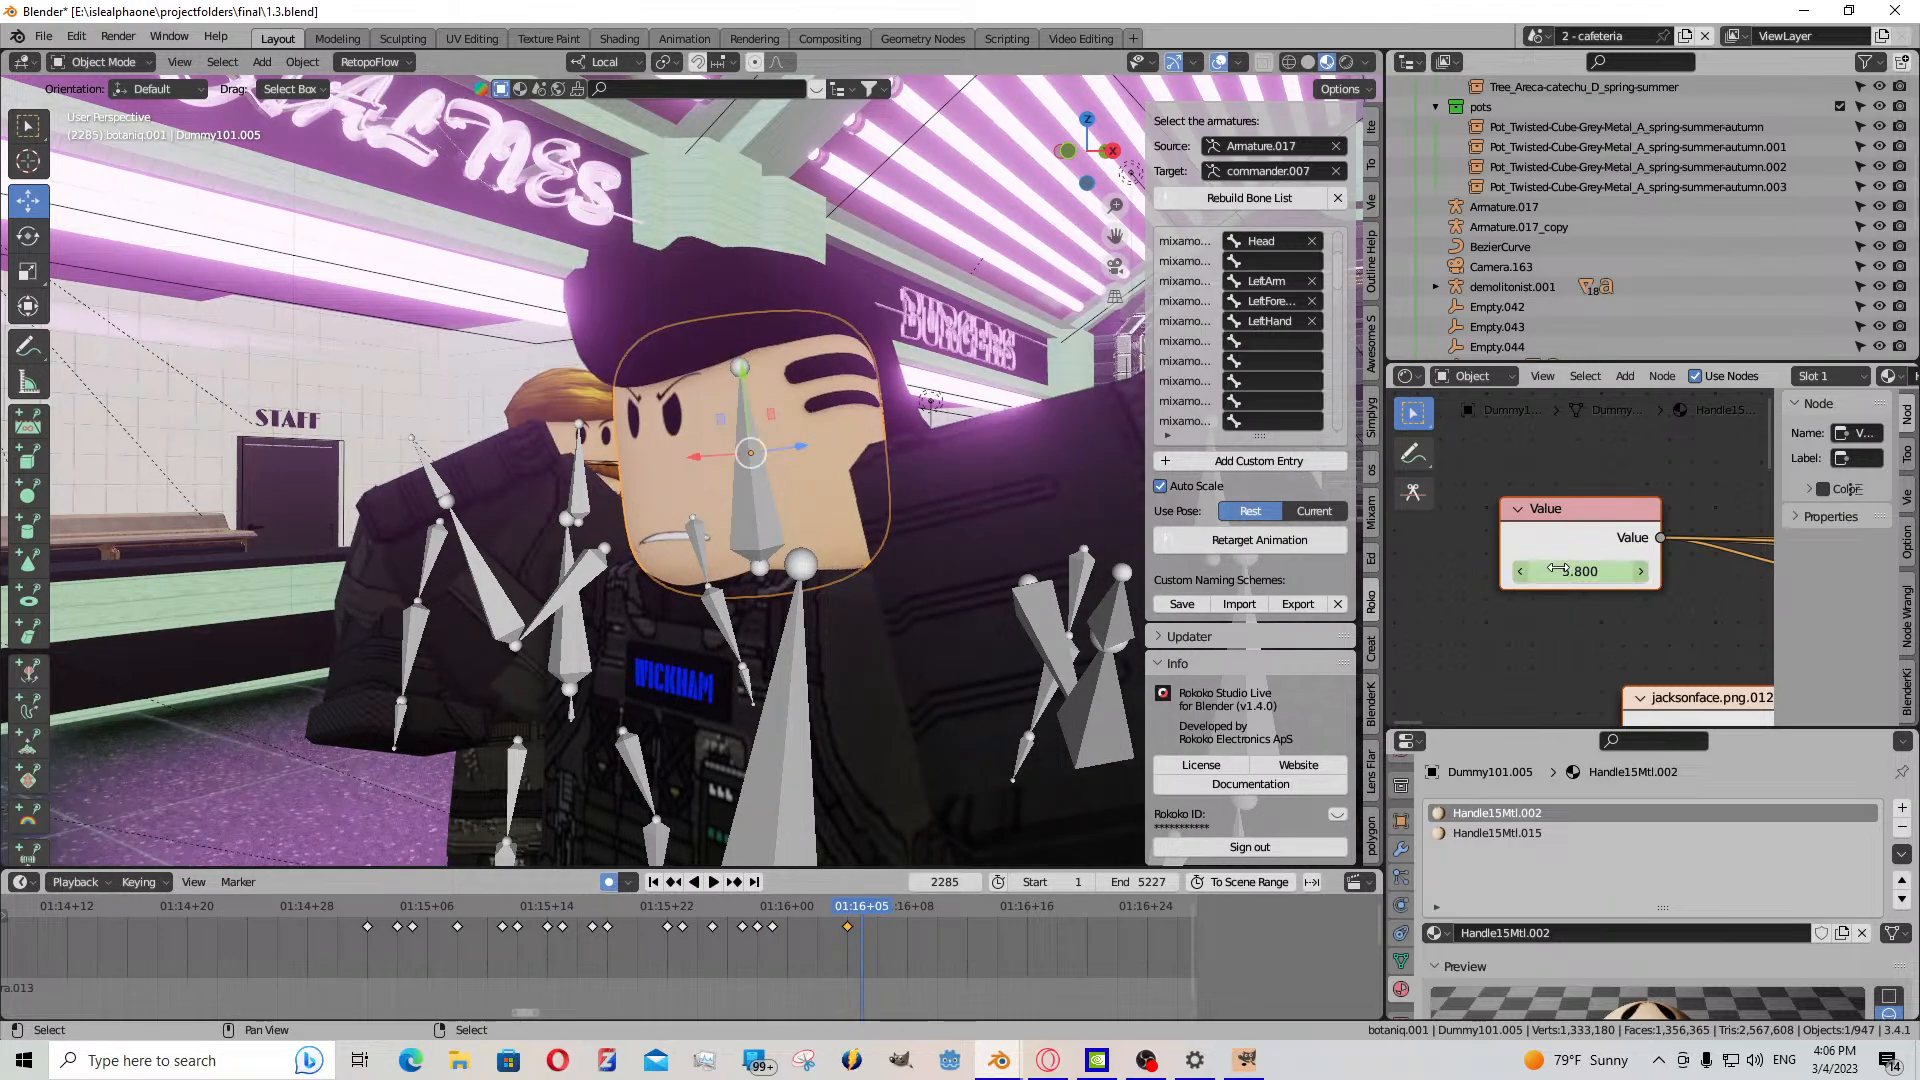
{"action": "key", "text": "i"}
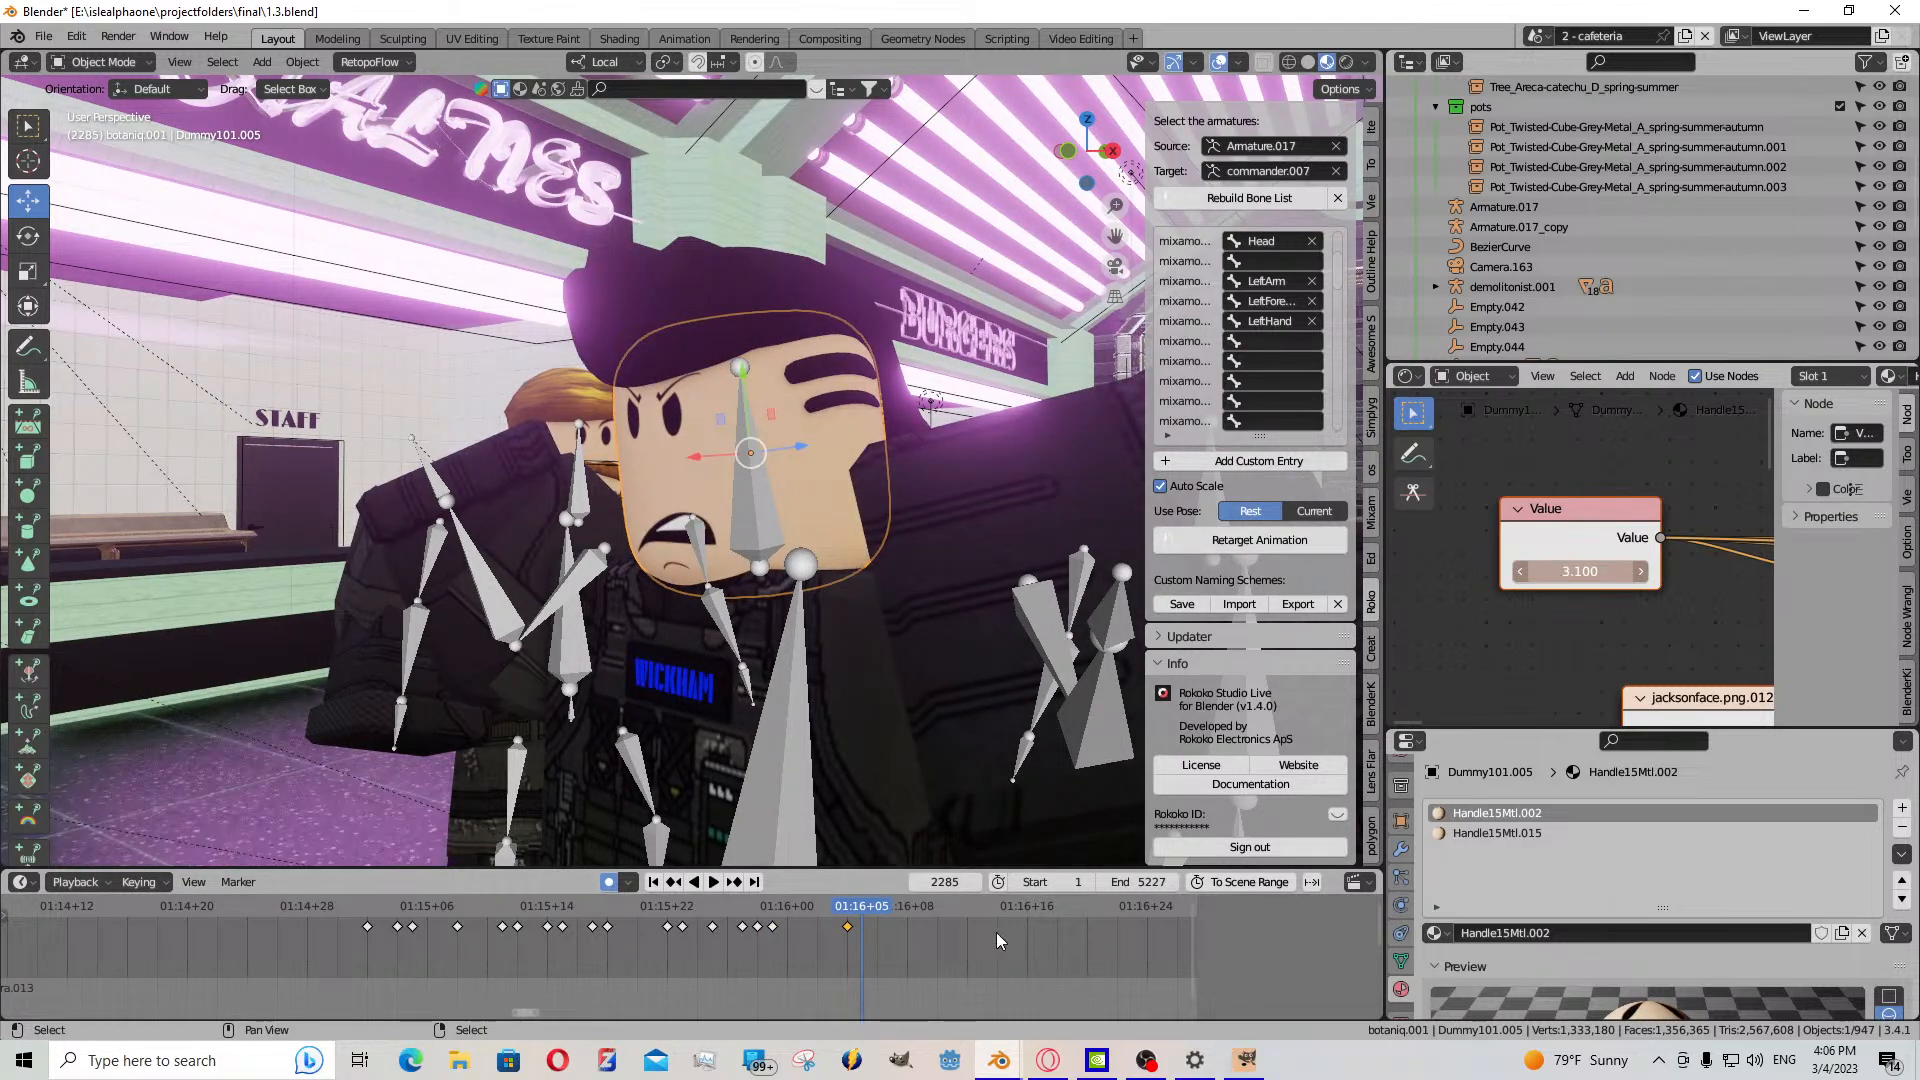
- Move the 5.800 and 3.100 keyframes one frame earlier, to frames 2283 and 2284, and play the result
{"action": "right_click", "coordinate": [844, 928], "text": "shift"}
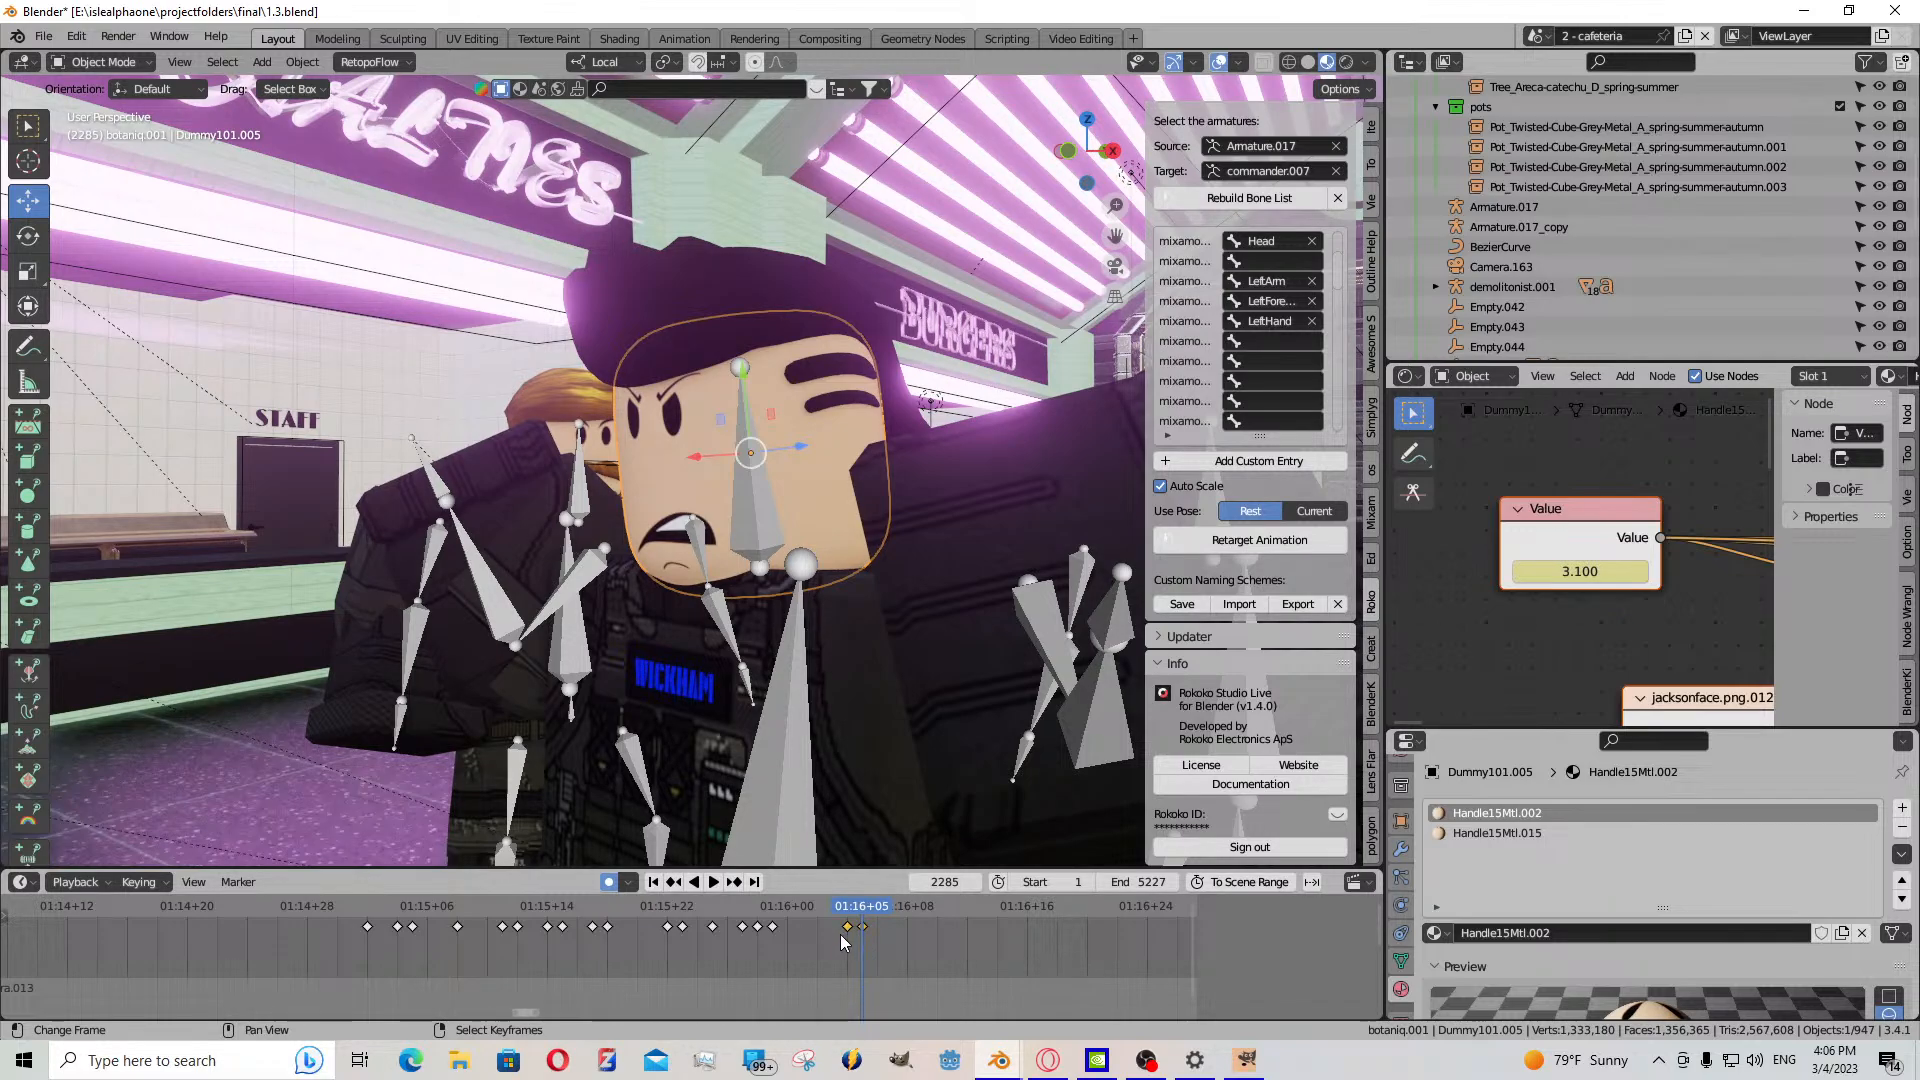
{"action": "key", "text": "g"}
{"action": "left_click", "coordinate": [826, 938]}
{"action": "left_click", "coordinate": [718, 882]}
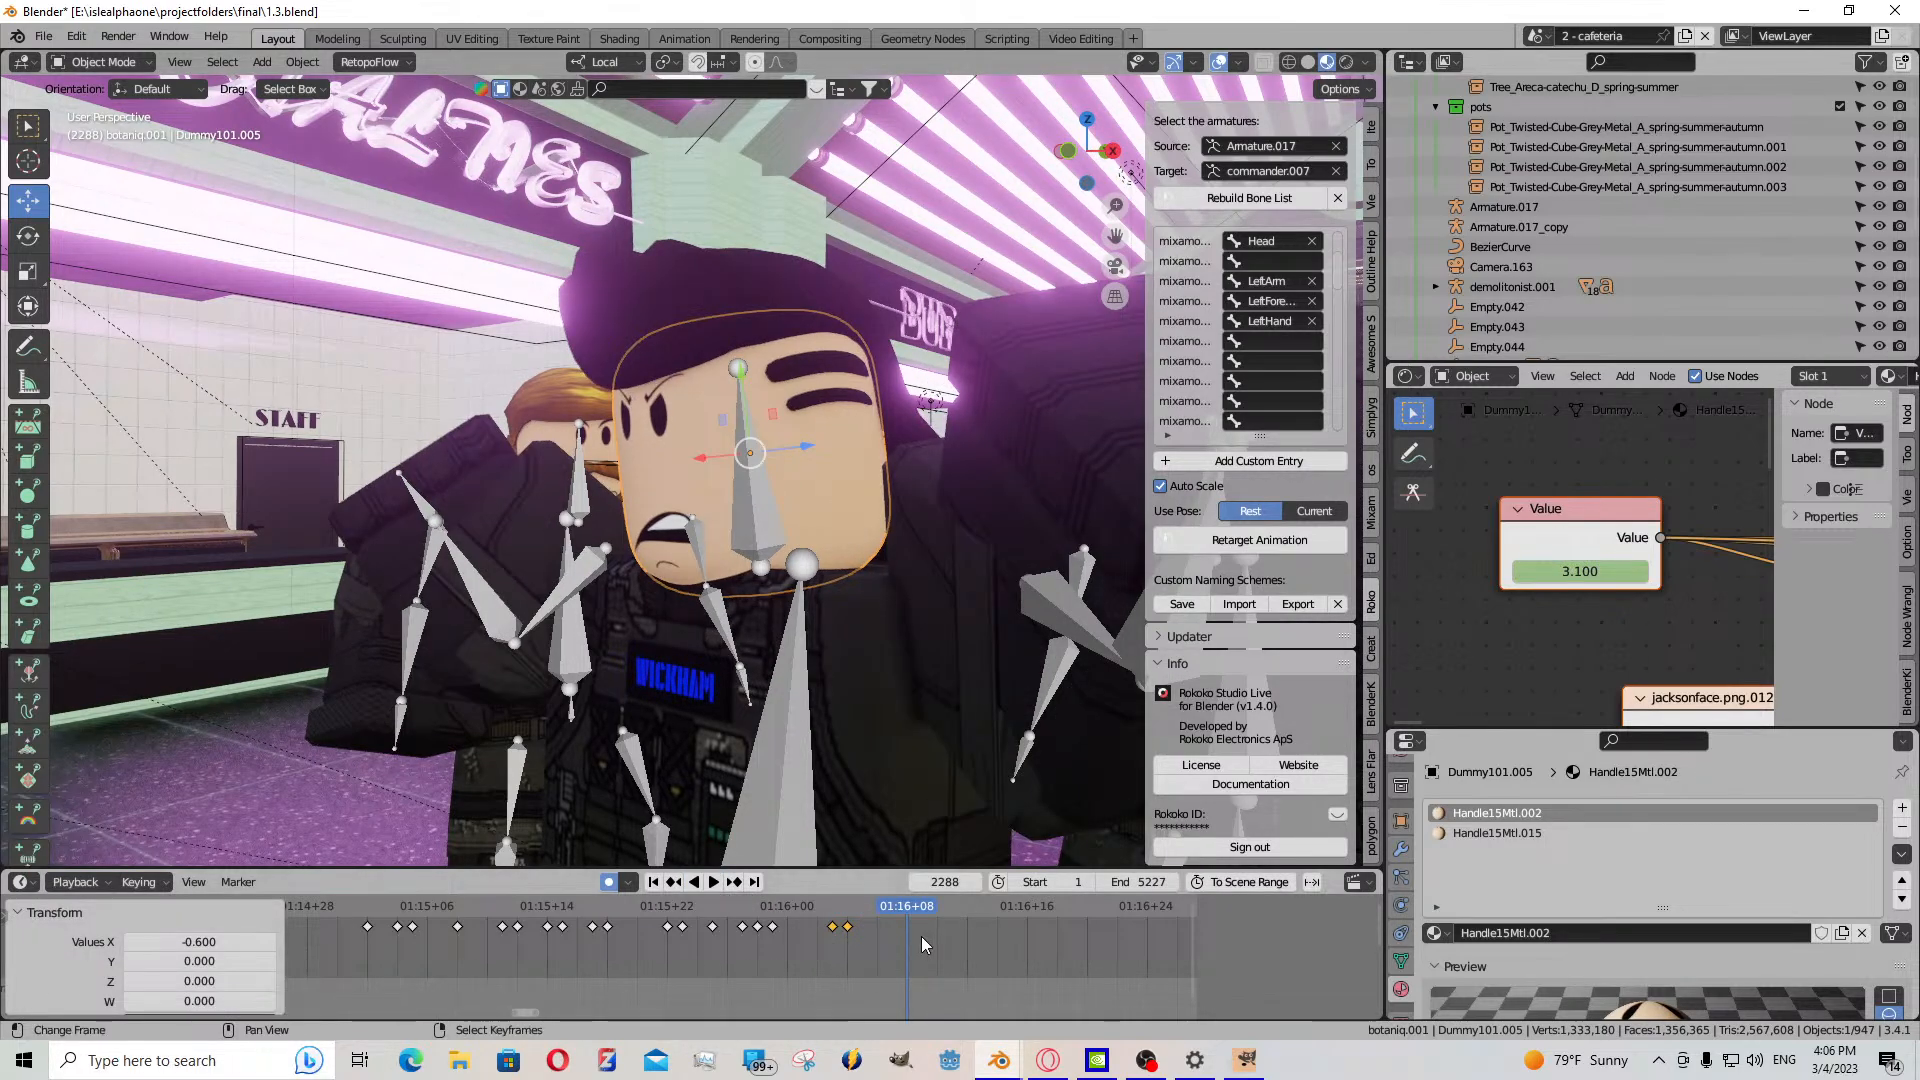
{"action": "key", "text": "space"}
- Keyframe the Value node at 3.100 on frame 2286 and at 9.400 on frame 2287
{"action": "left_click", "coordinate": [878, 933]}
{"action": "key", "text": "i"}
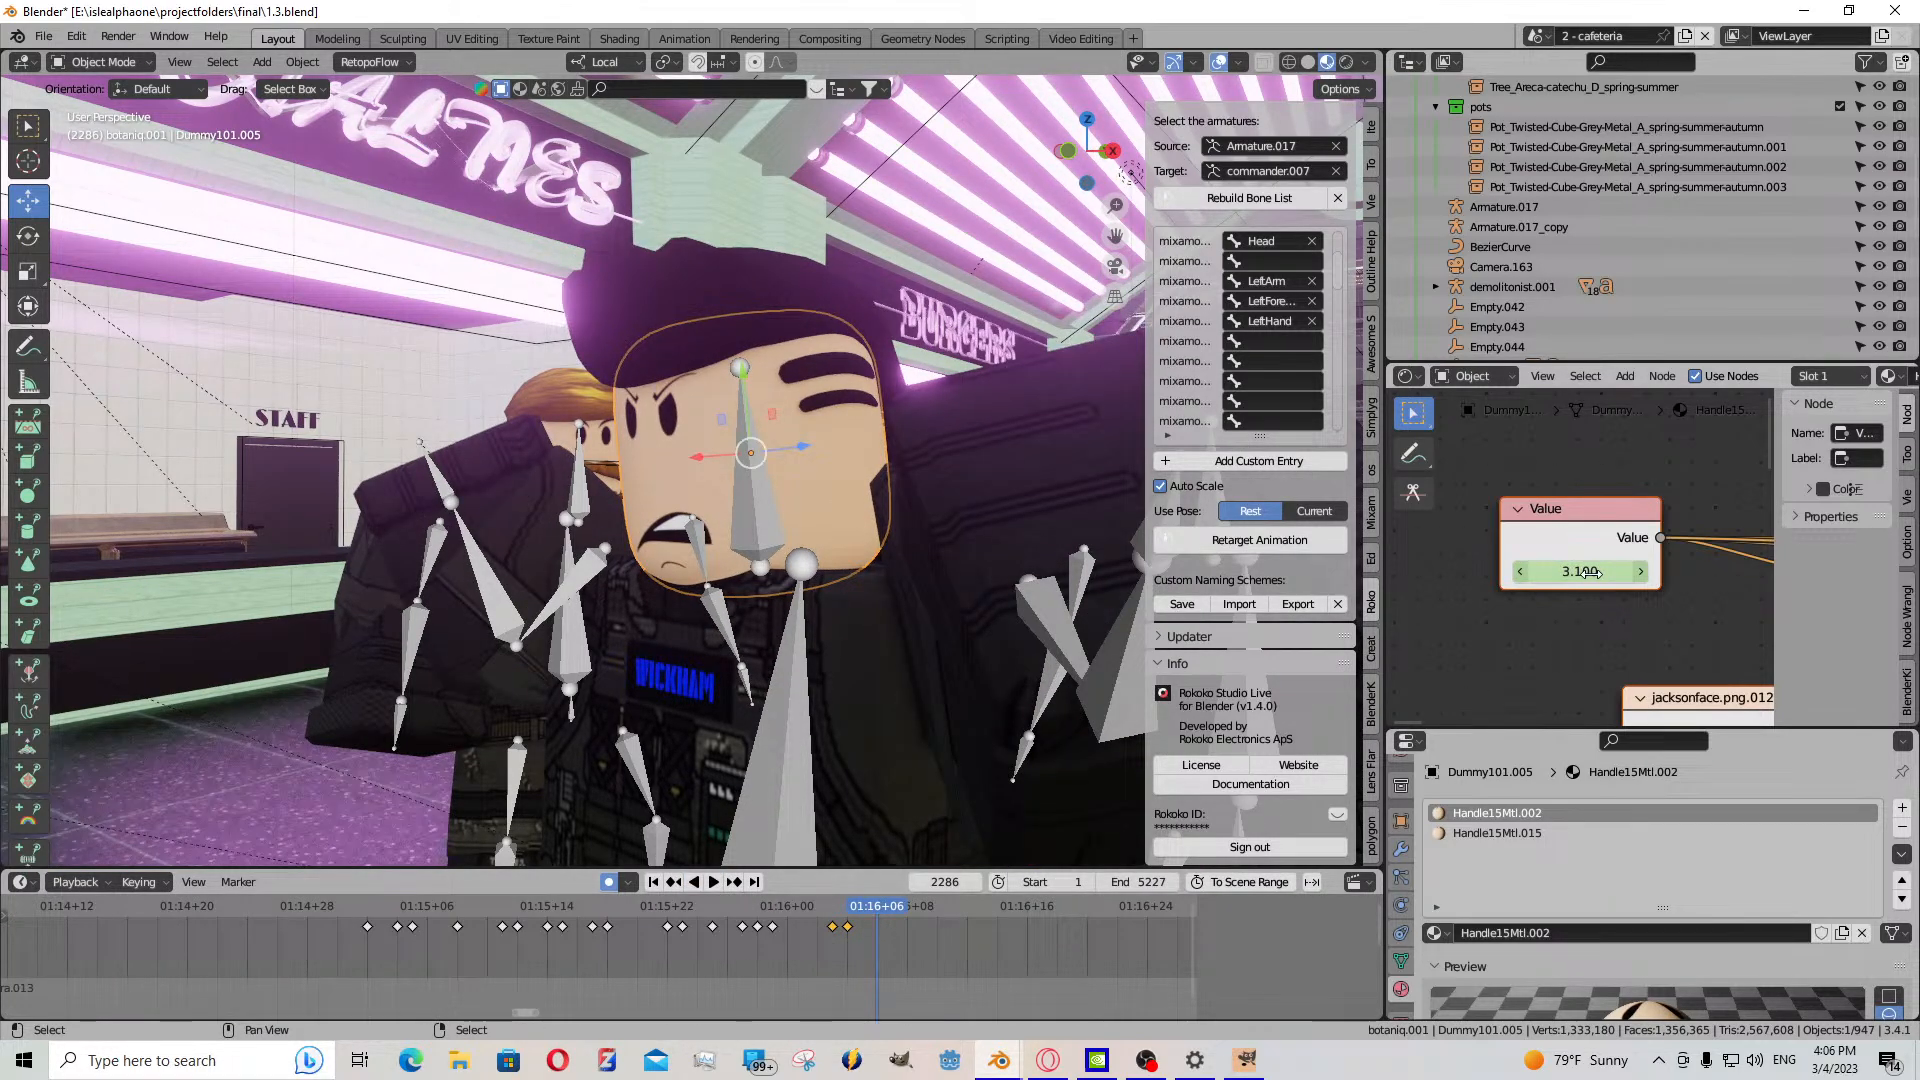
{"action": "key", "text": "Right"}
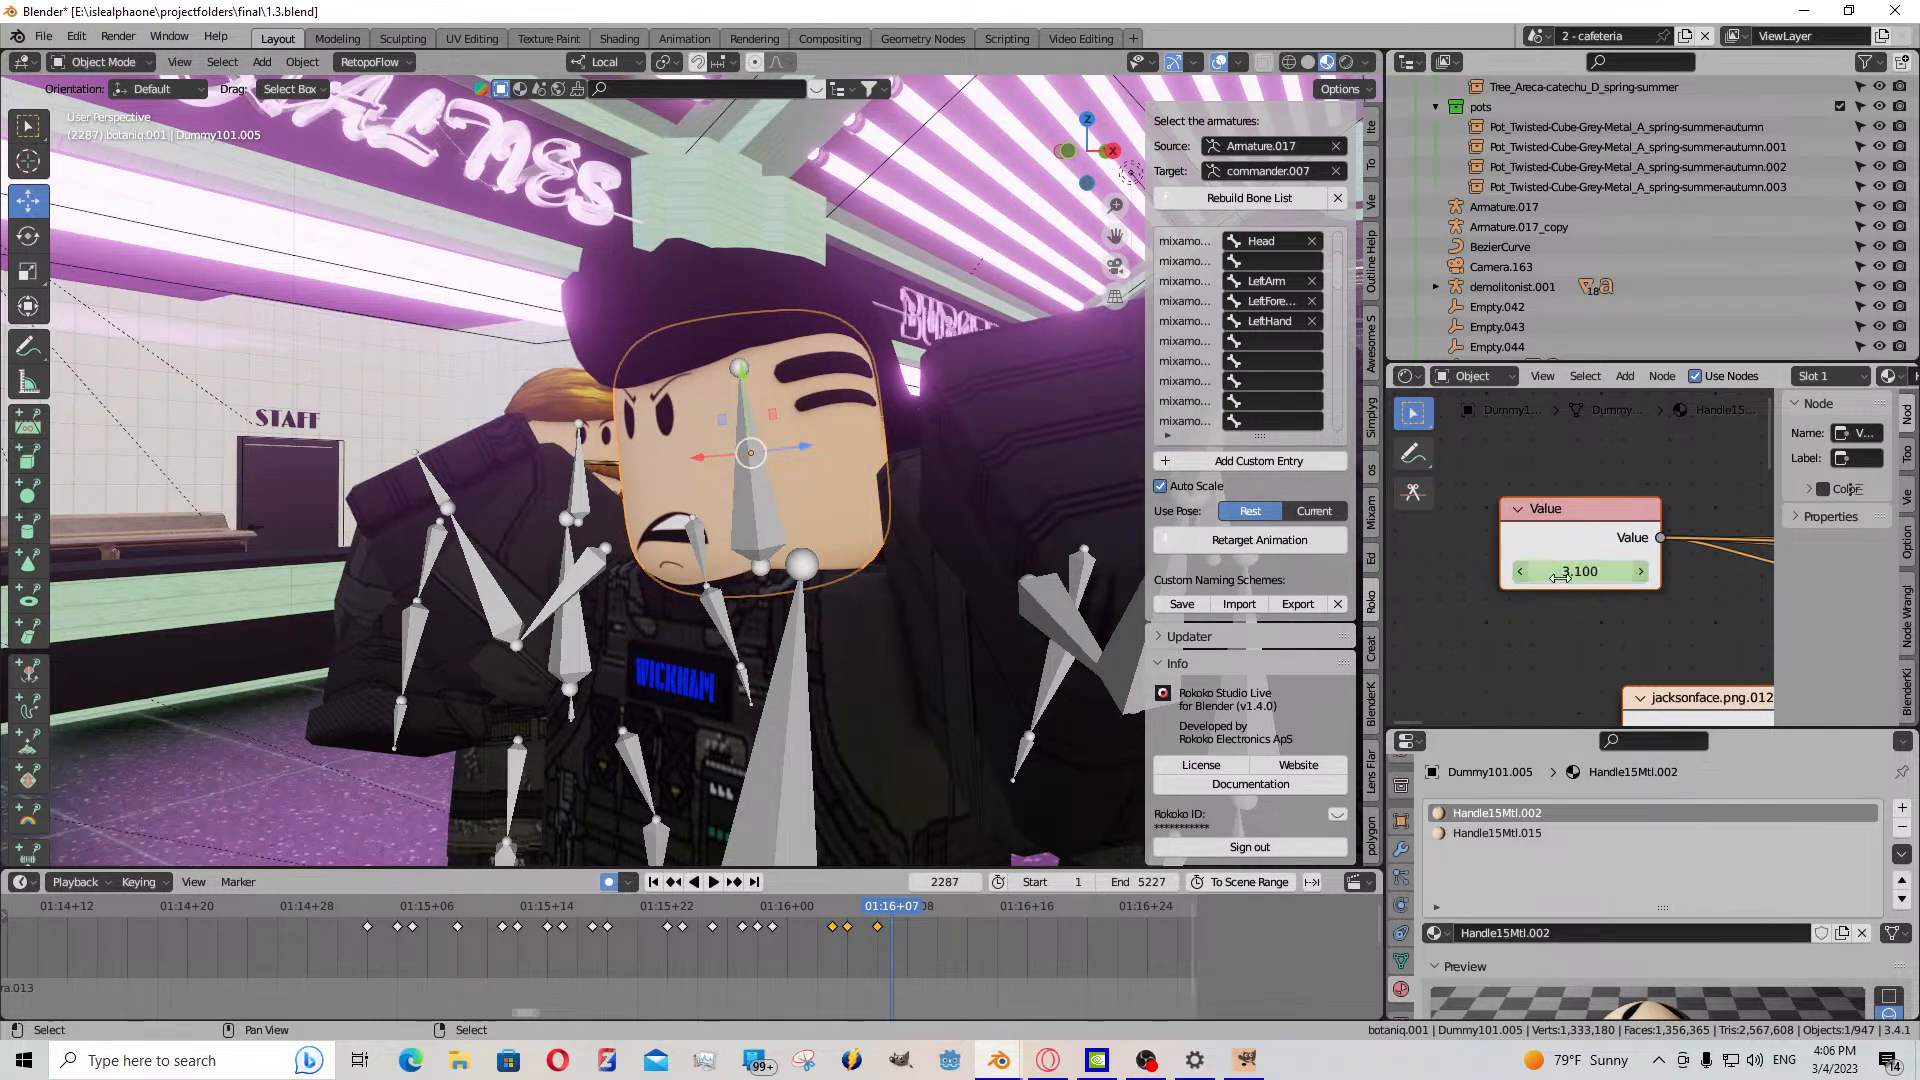
{"action": "left_click_drag", "start_coordinate": [1562, 570], "coordinate": [1591, 571]}
{"action": "key", "text": "i"}
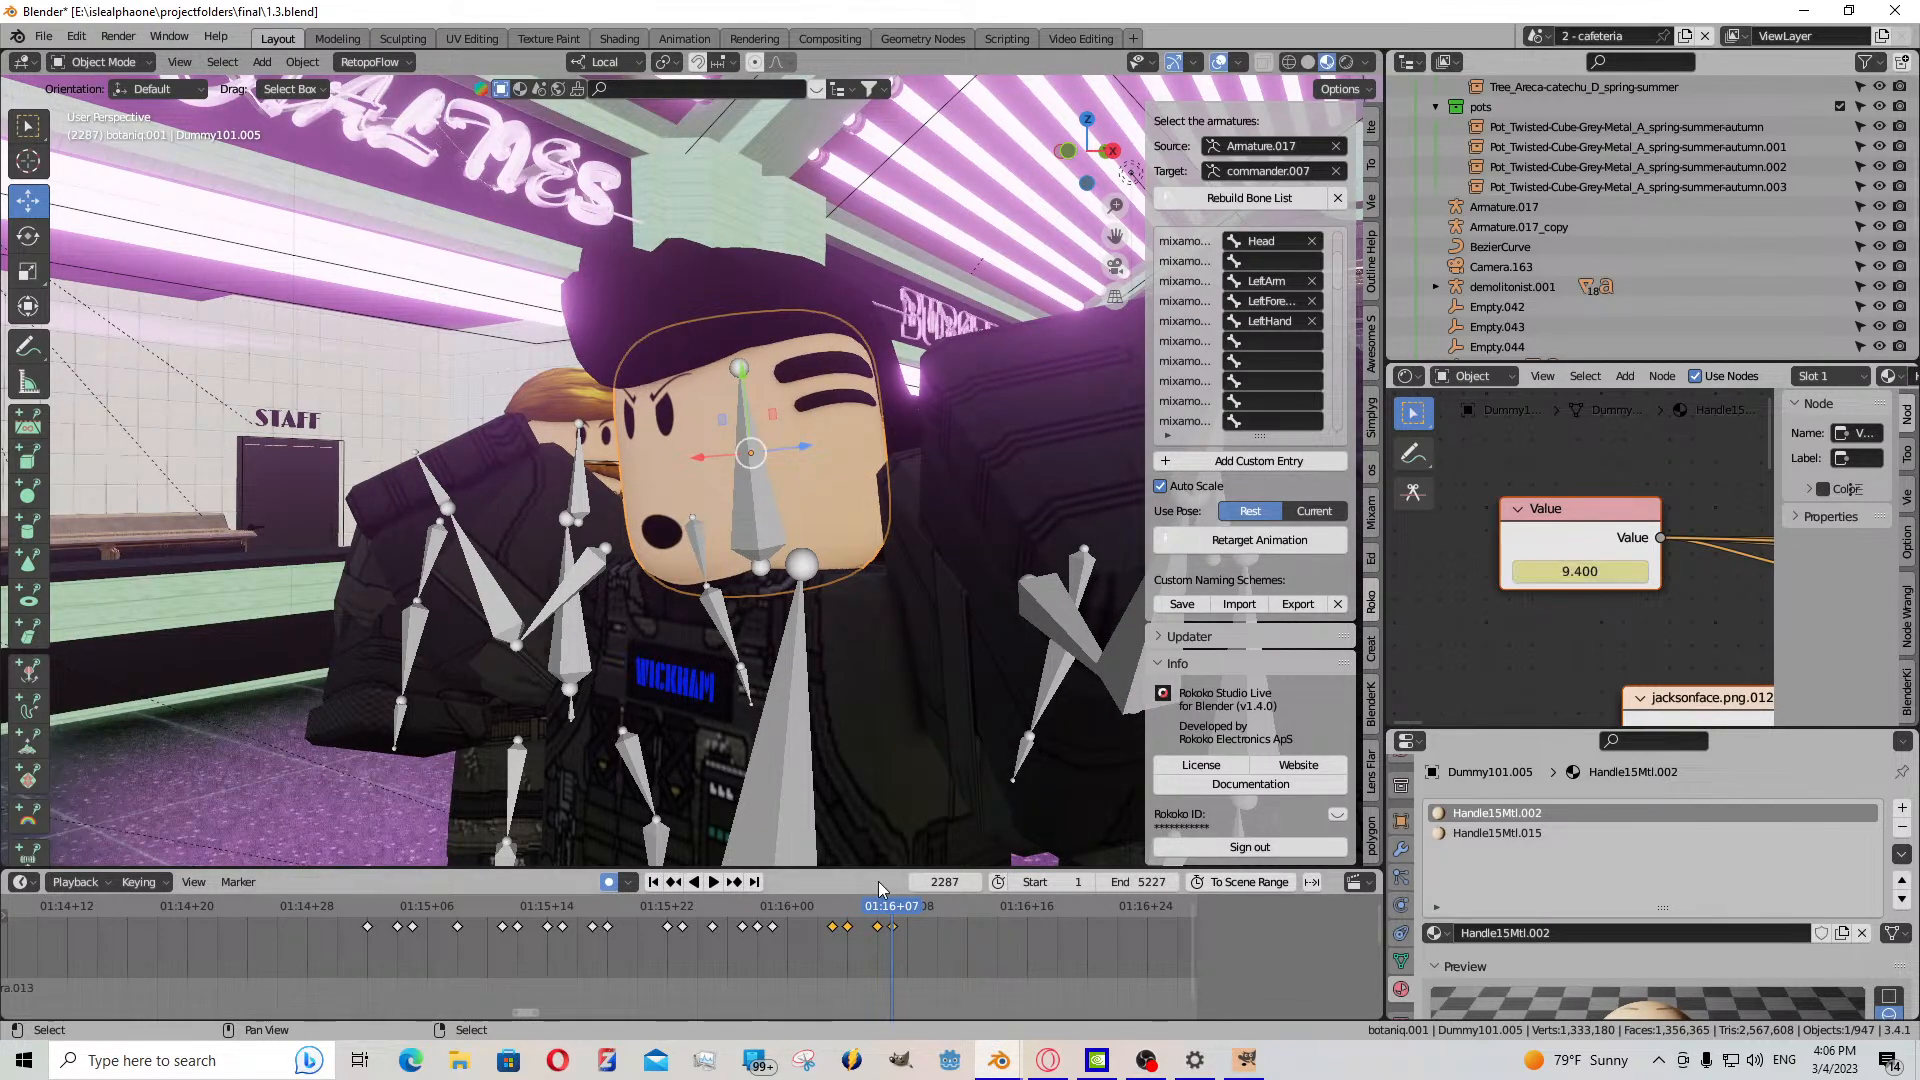
- Replay the talking animation from the earlier keyframes up to frame 2287 to check the mouth timing
{"action": "left_click", "coordinate": [712, 882]}
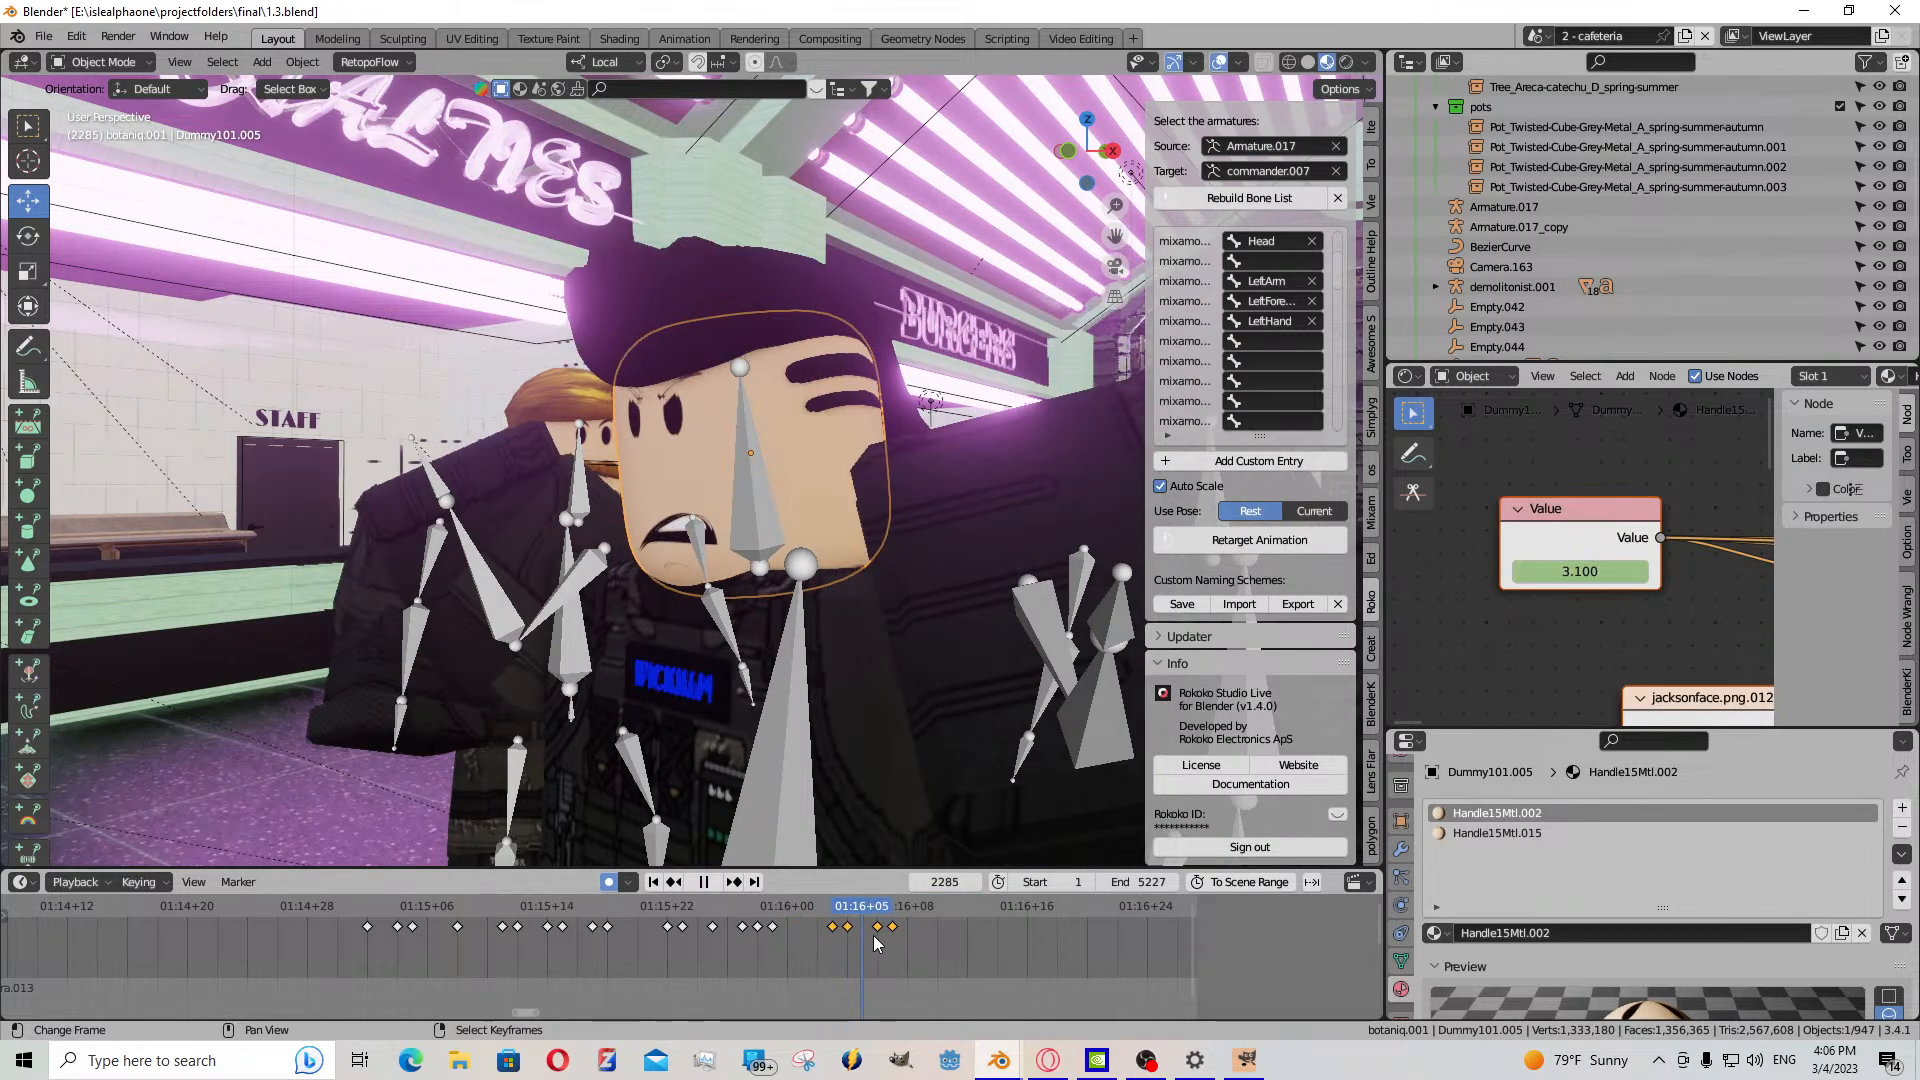
{"action": "left_click_drag", "start_coordinate": [898, 936], "coordinate": [382, 920]}
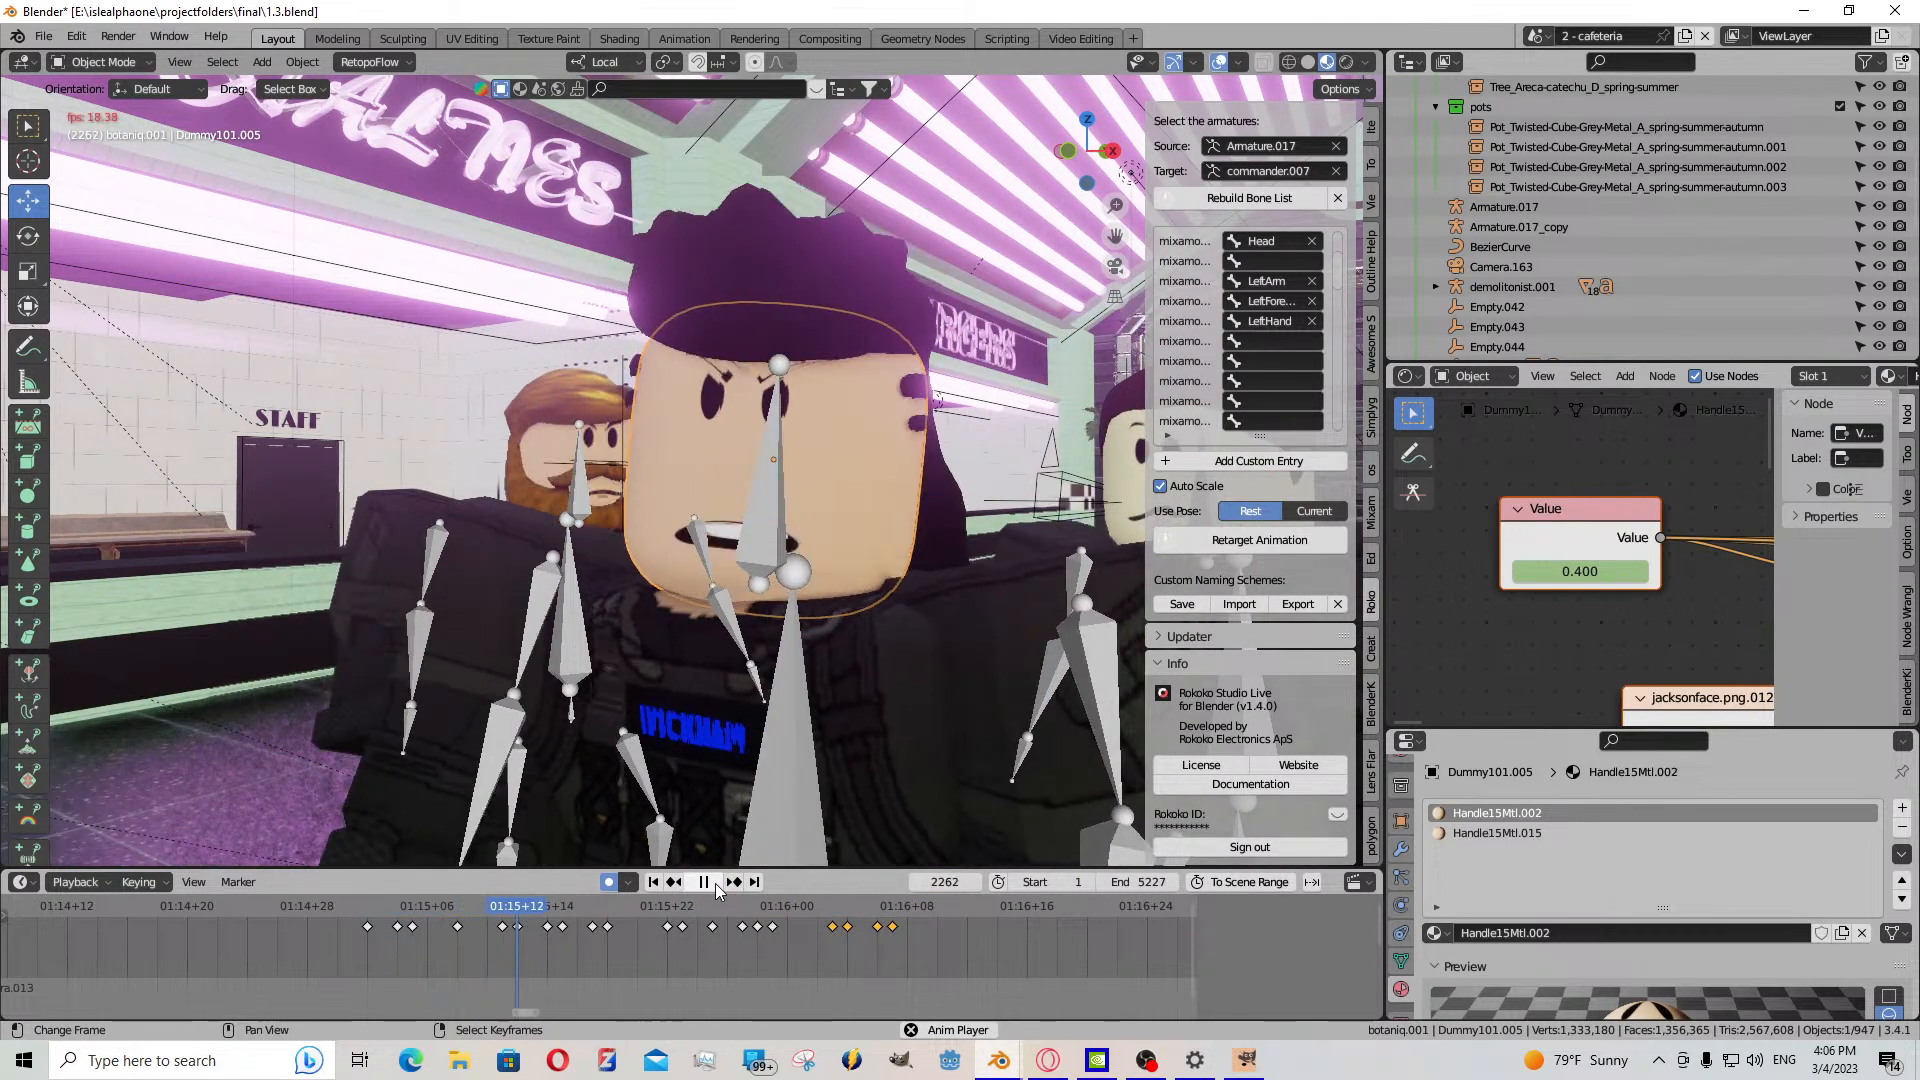
{"action": "left_click", "coordinate": [716, 884]}
{"action": "left_click", "coordinate": [564, 934]}
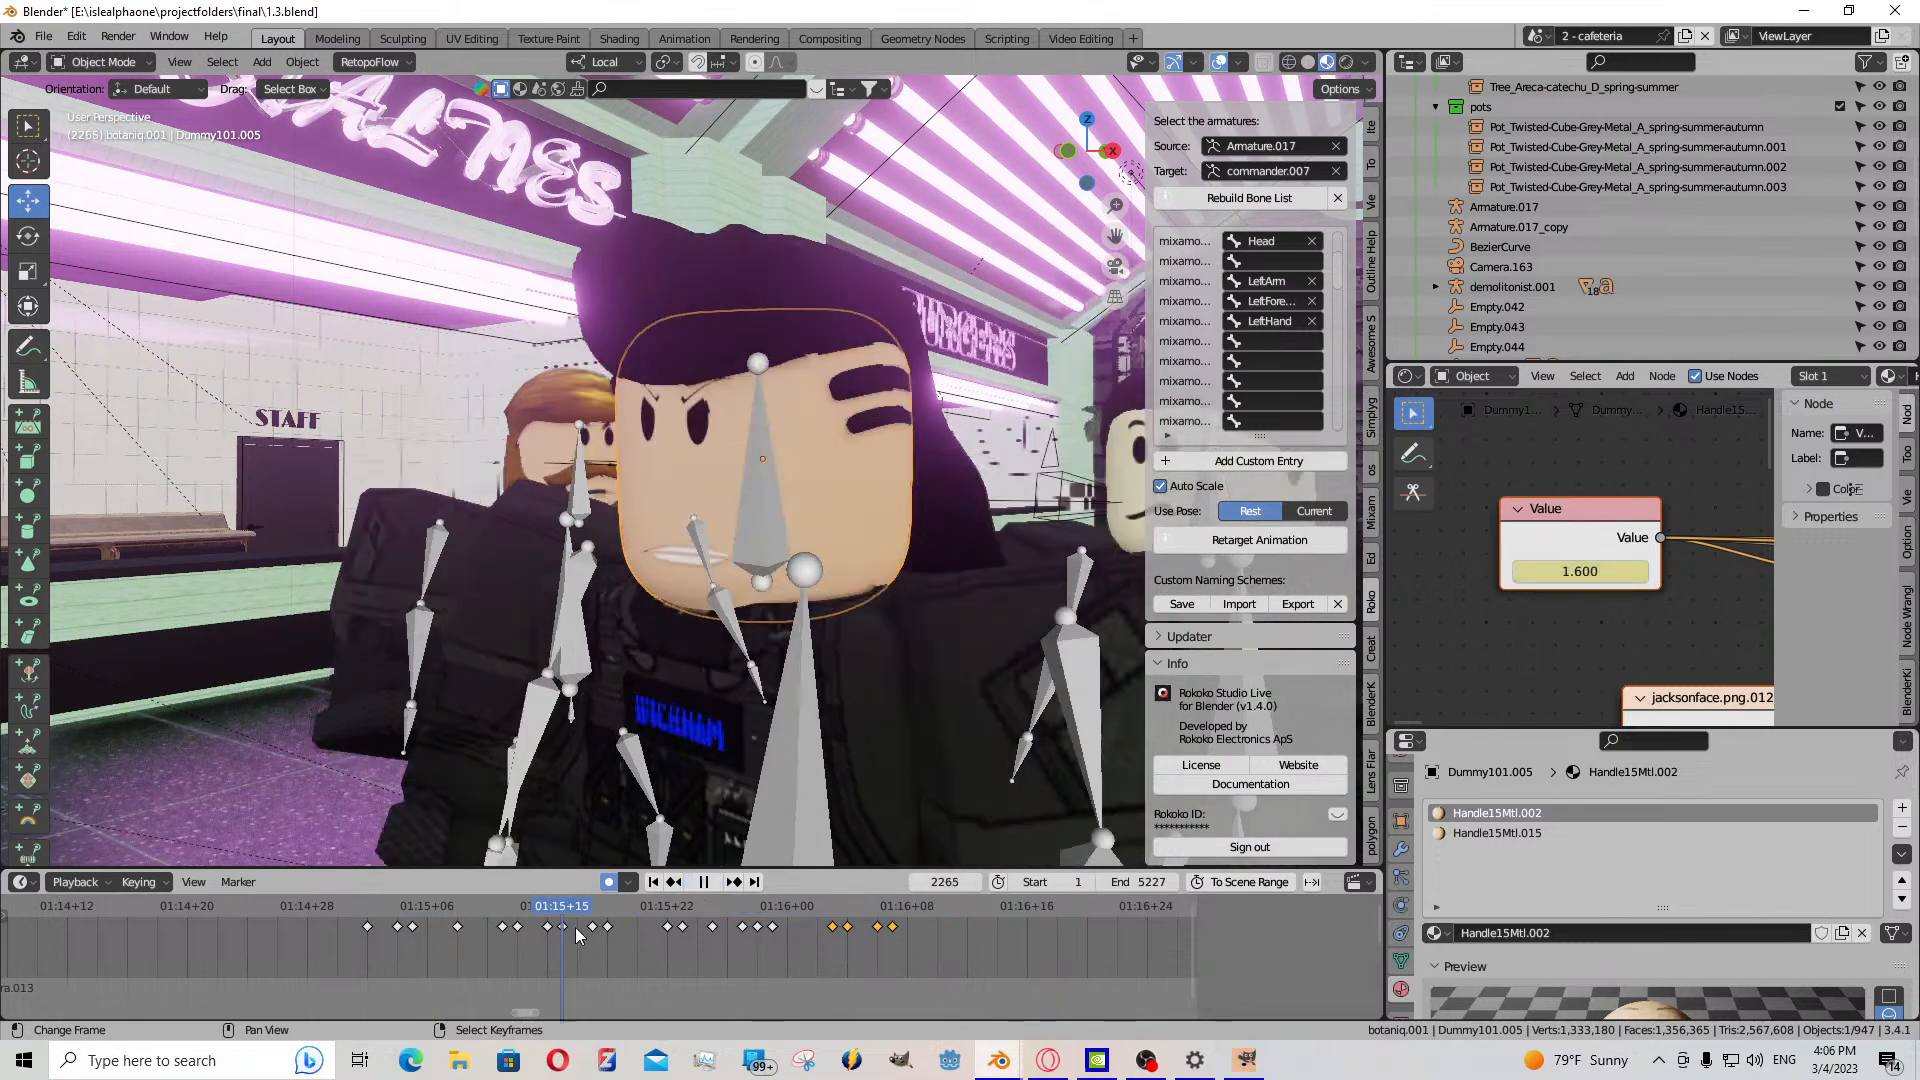
{"action": "left_click", "coordinate": [714, 880]}
{"action": "left_click", "coordinate": [716, 884]}
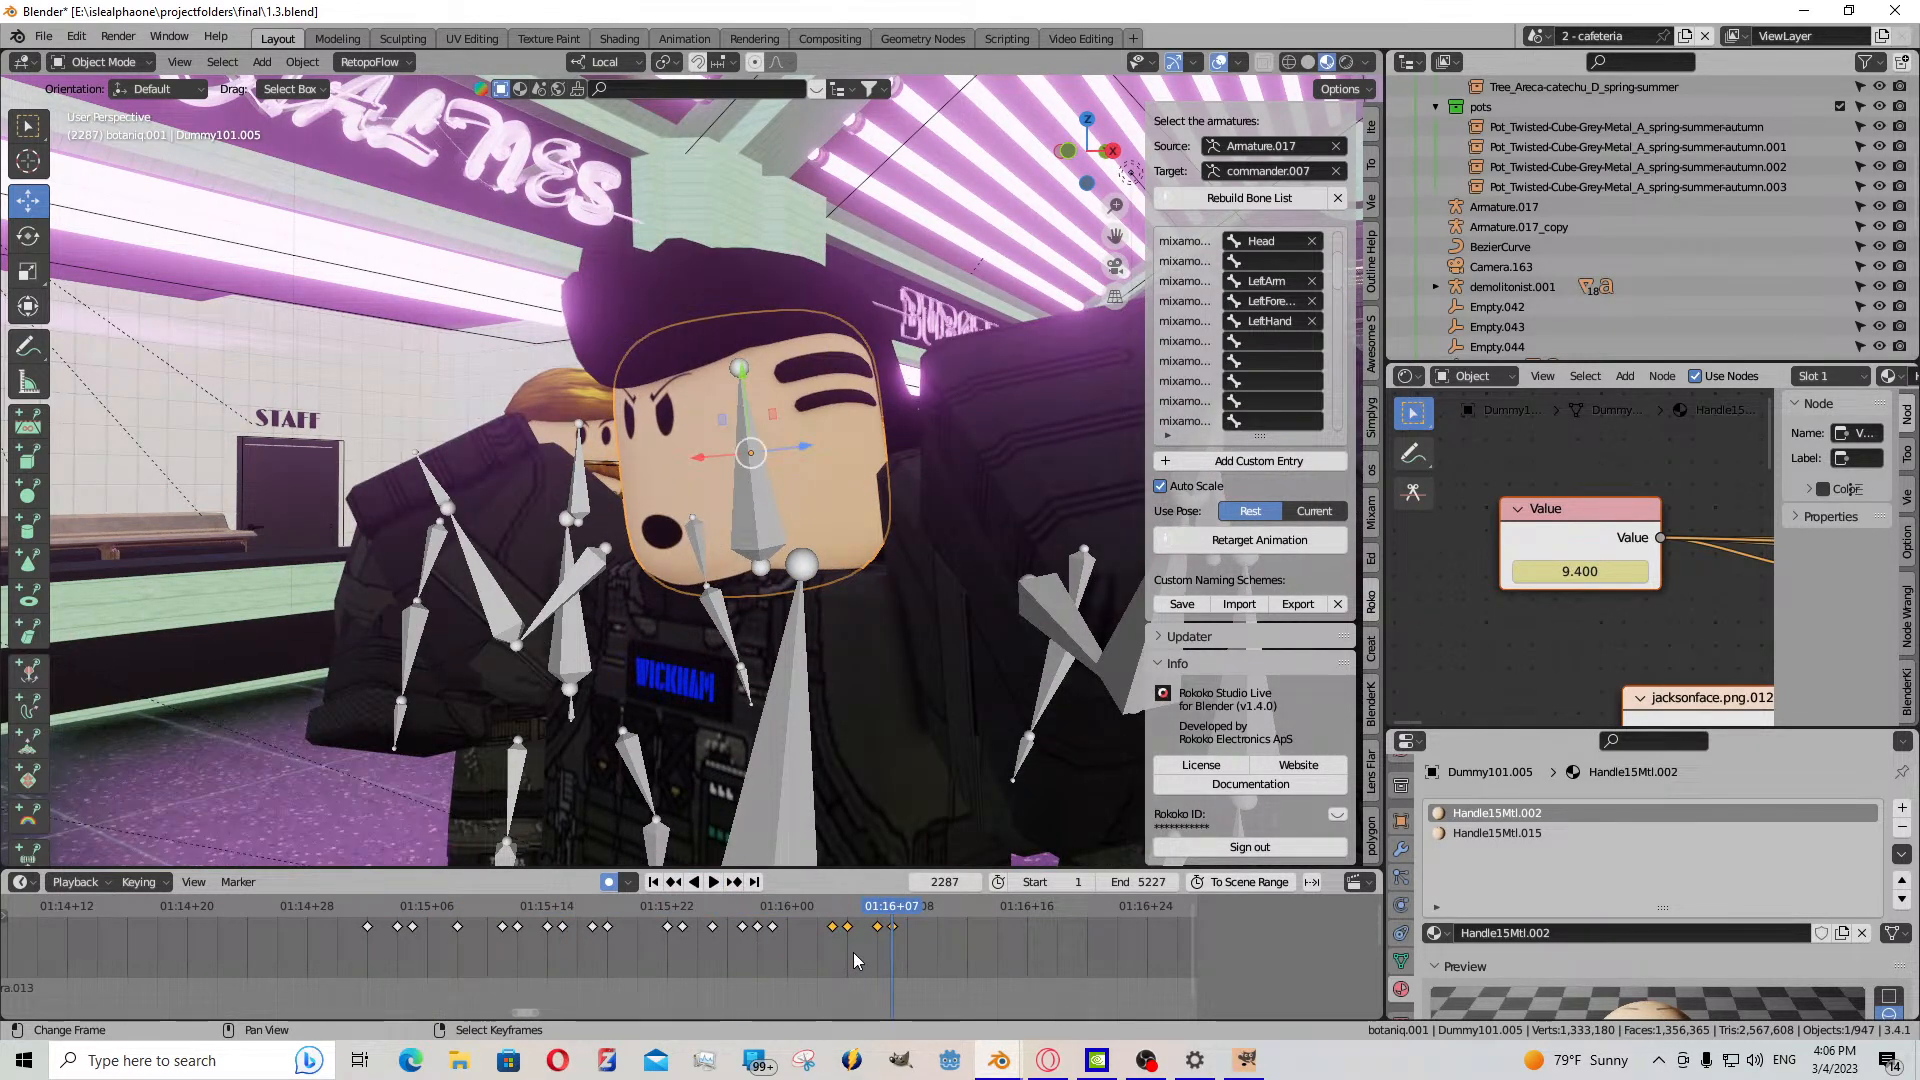
- Keyframe the Value node at 0.500 on frame 2290 and copy the 9.400 keyframe from frame 2287 to frame 2289
{"action": "left_click_drag", "start_coordinate": [854, 951], "coordinate": [937, 951]}
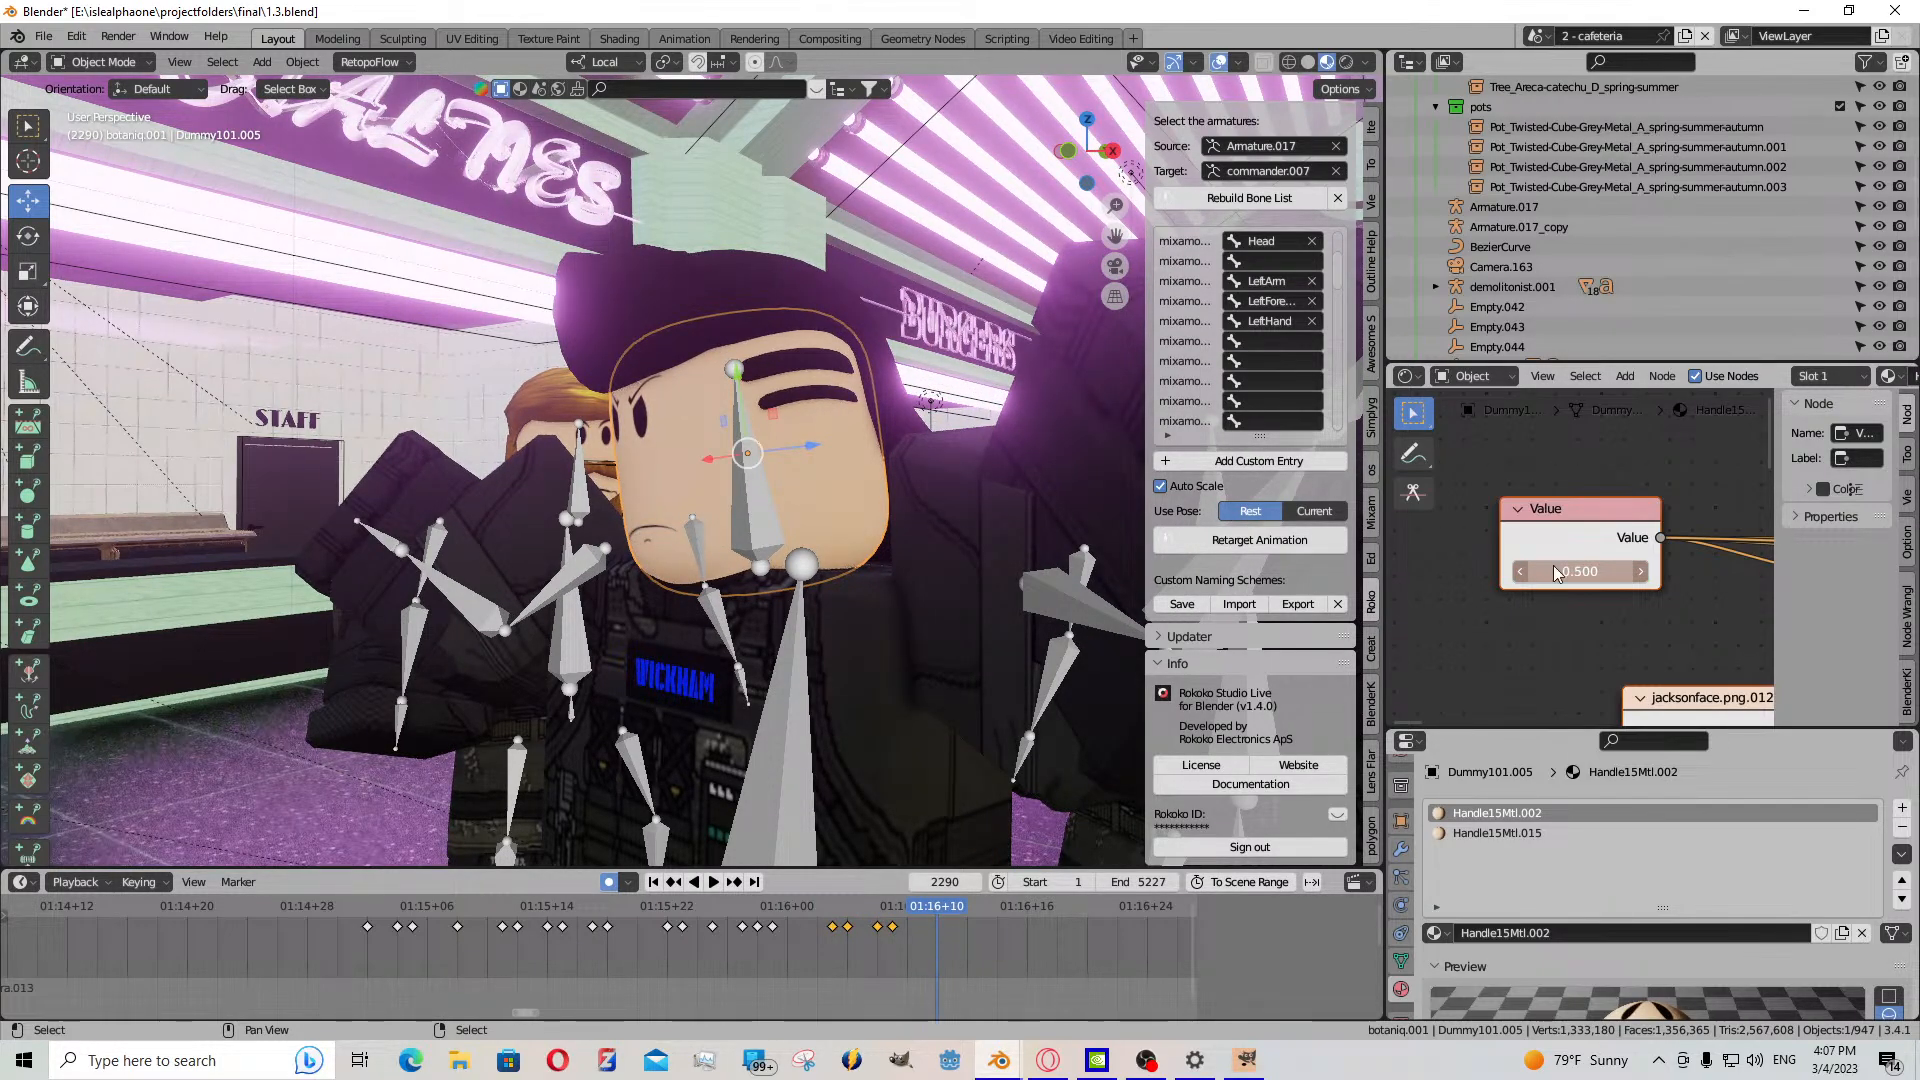
{"action": "key", "text": "i"}
{"action": "key", "text": "Left"}
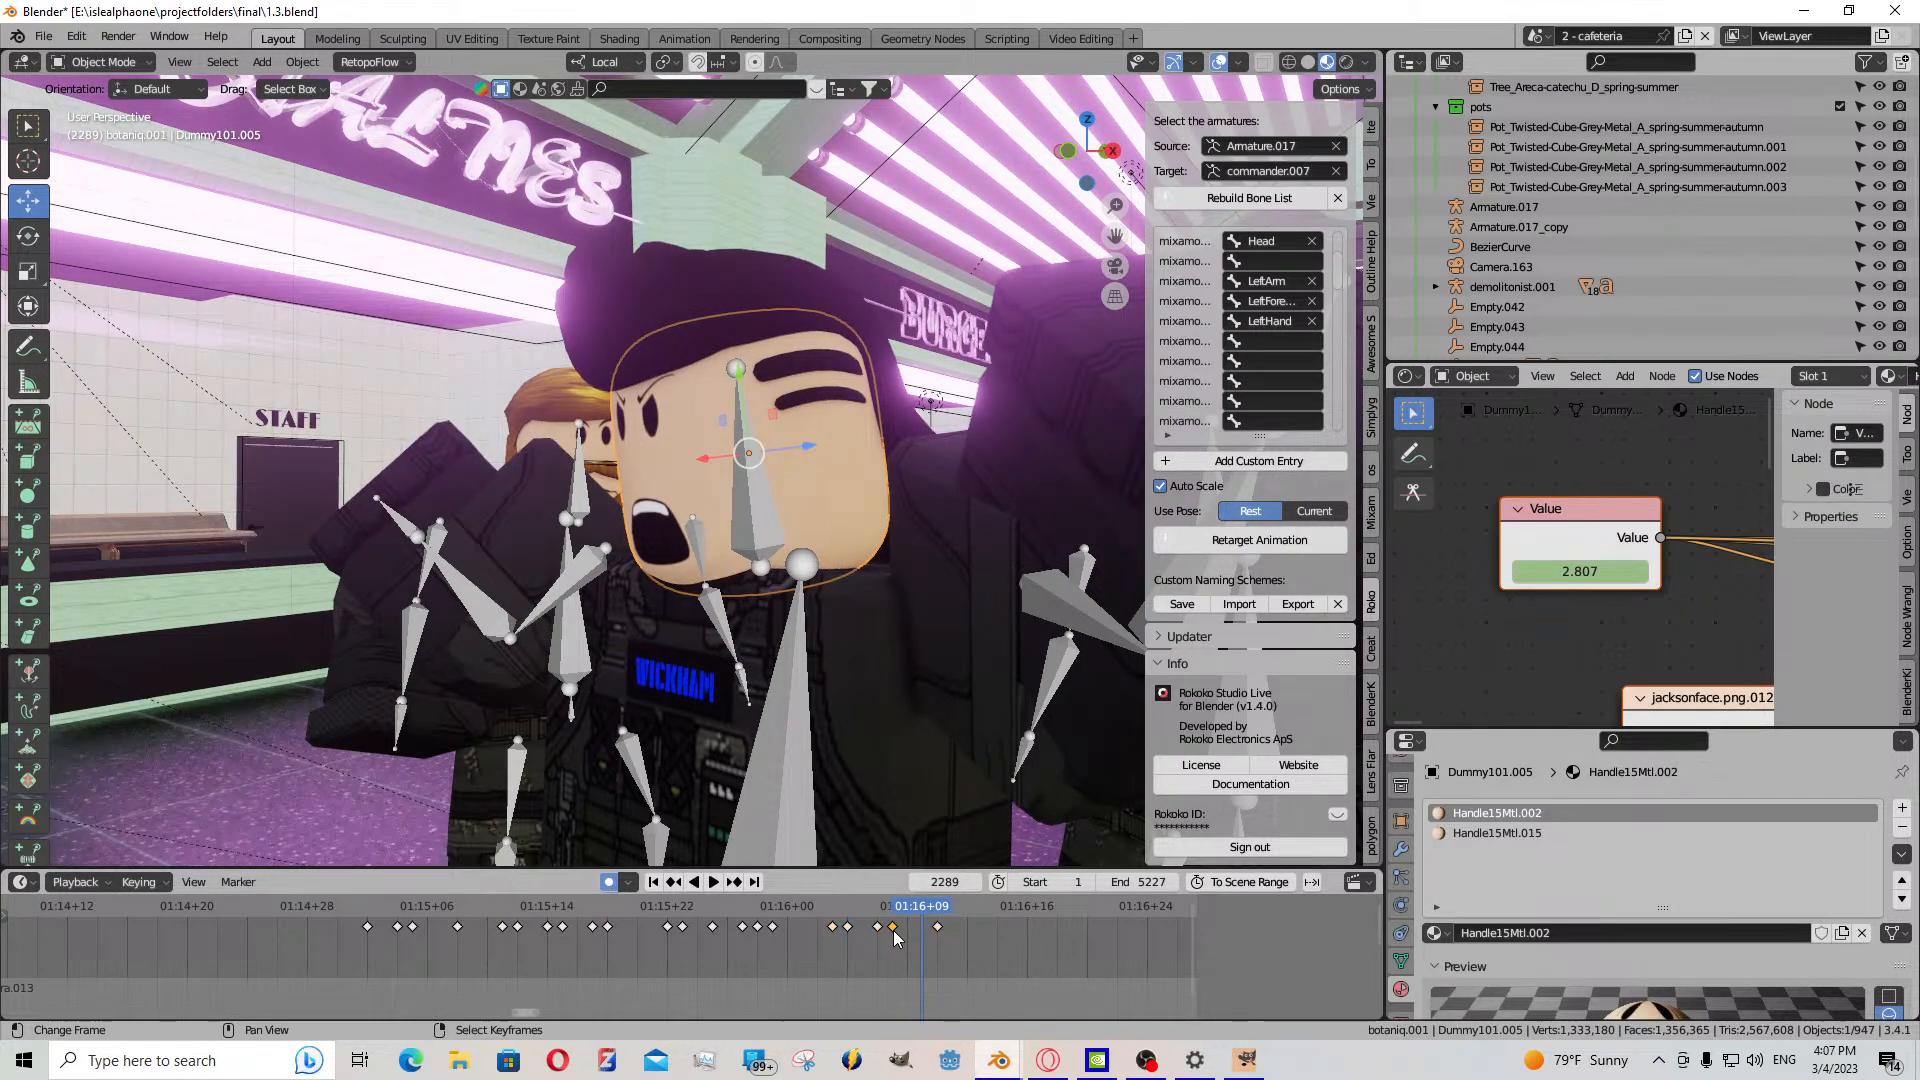
{"action": "key", "text": "ctrl+v"}
{"action": "middle_click_drag", "start_coordinate": [893, 927], "coordinate": [710, 955]}
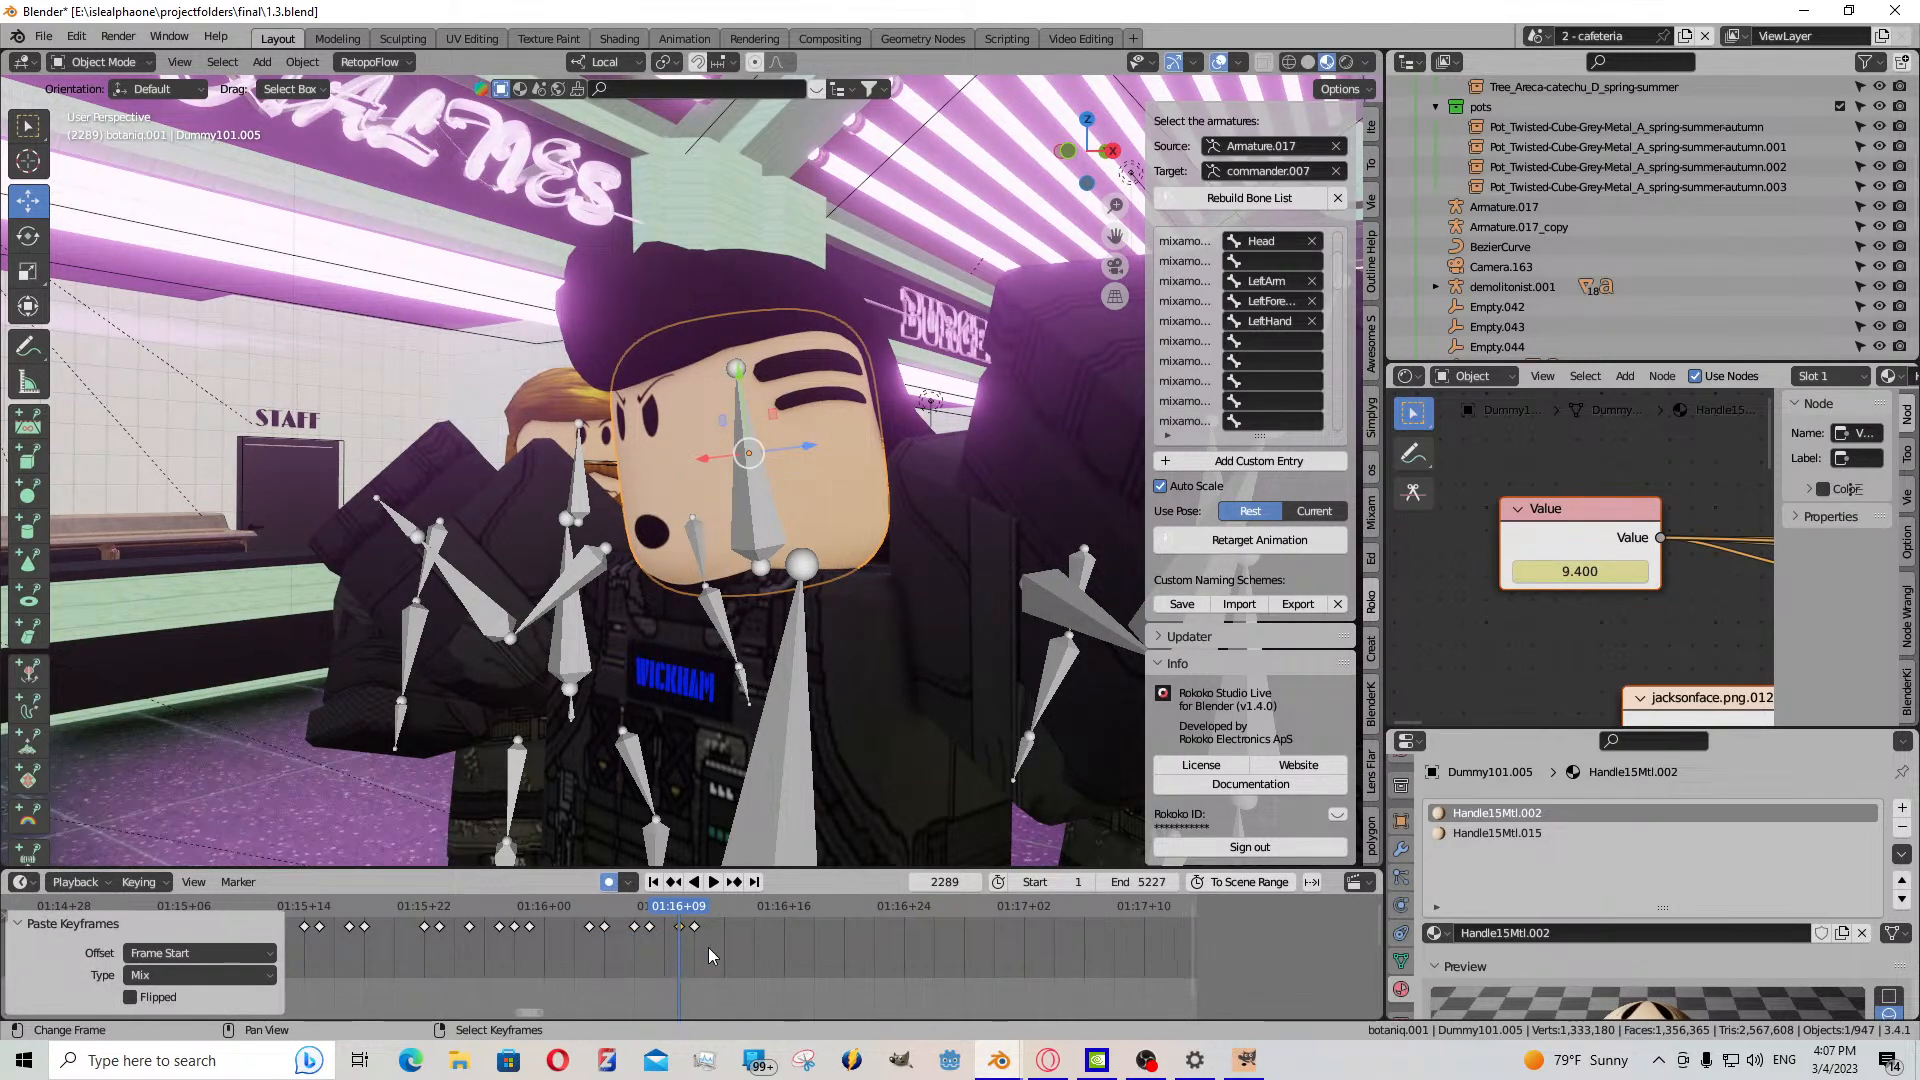
- Play the animation on to frame 2292 and keyframe the Value node there at 3.500
{"action": "left_click", "coordinate": [722, 887]}
{"action": "key", "text": "space"}
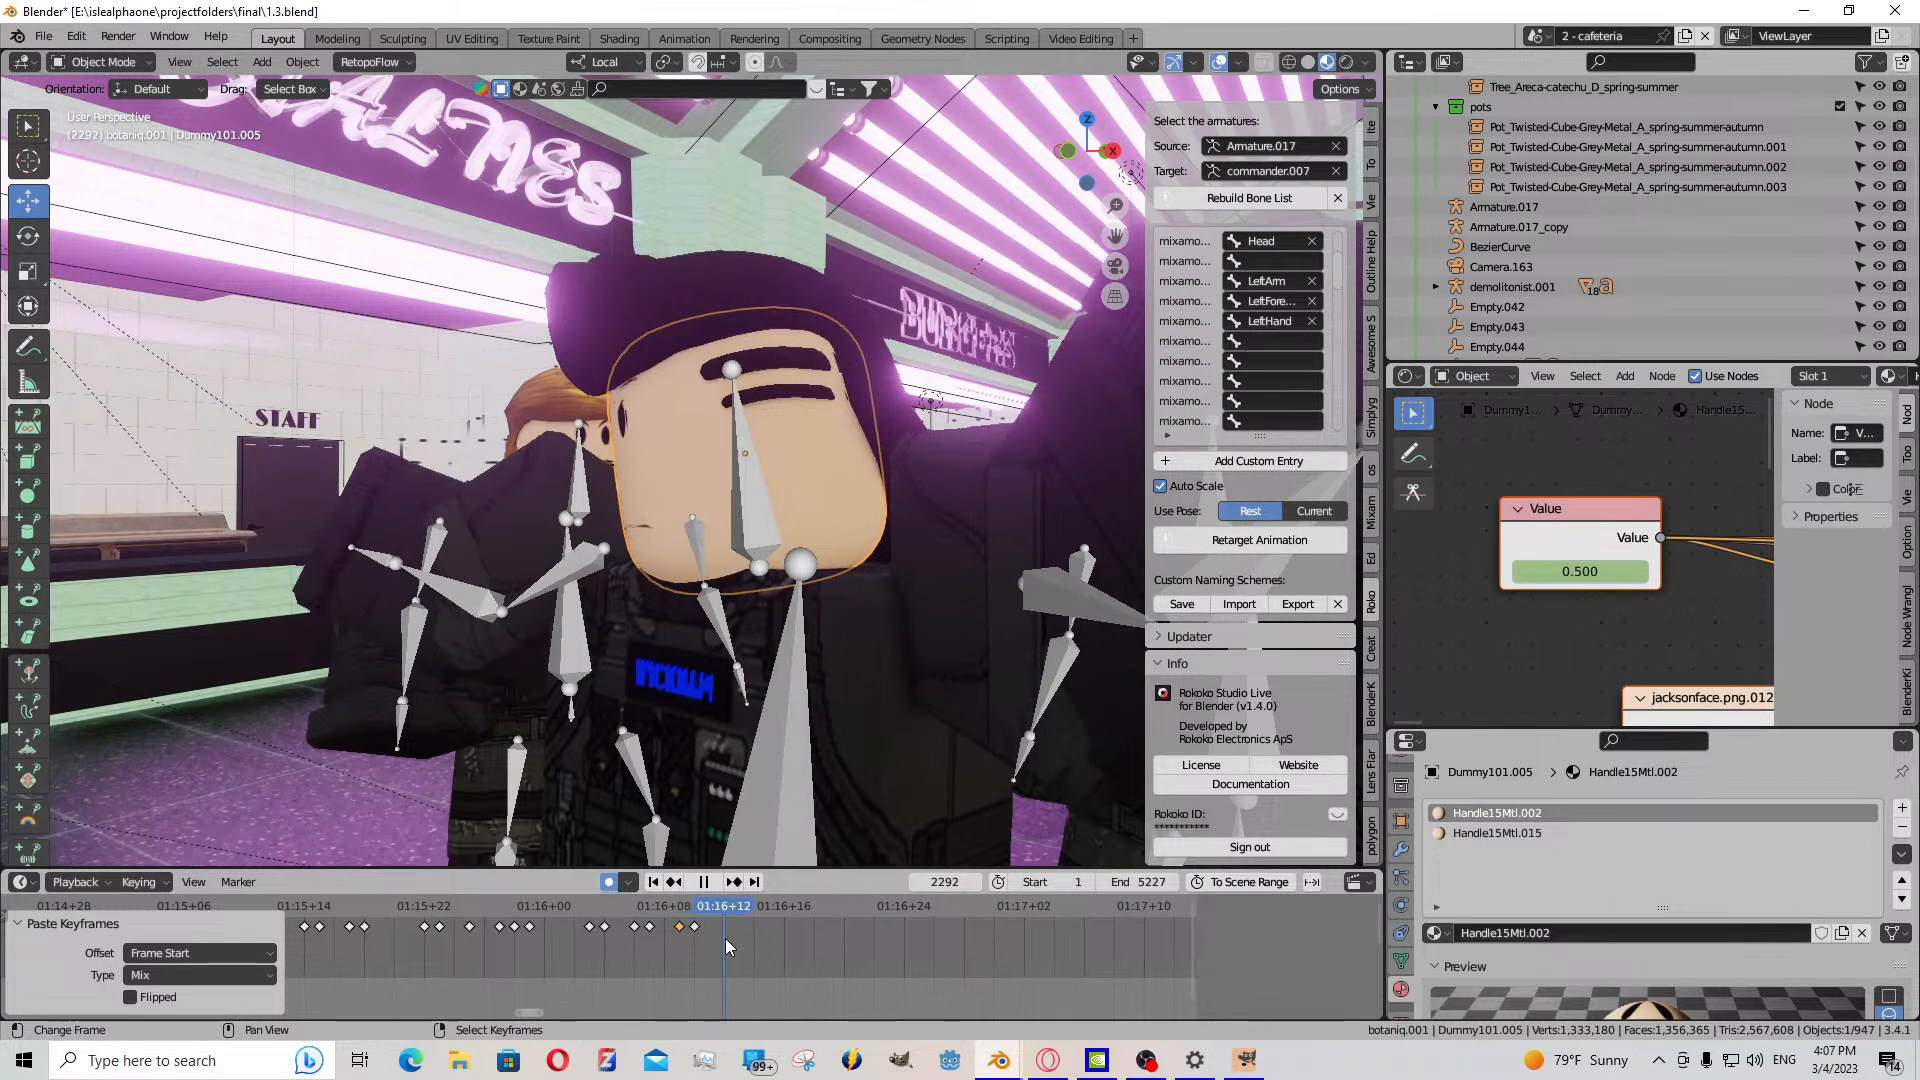
{"action": "key", "text": "shift+grave"}
{"action": "left_click", "coordinate": [691, 458]}
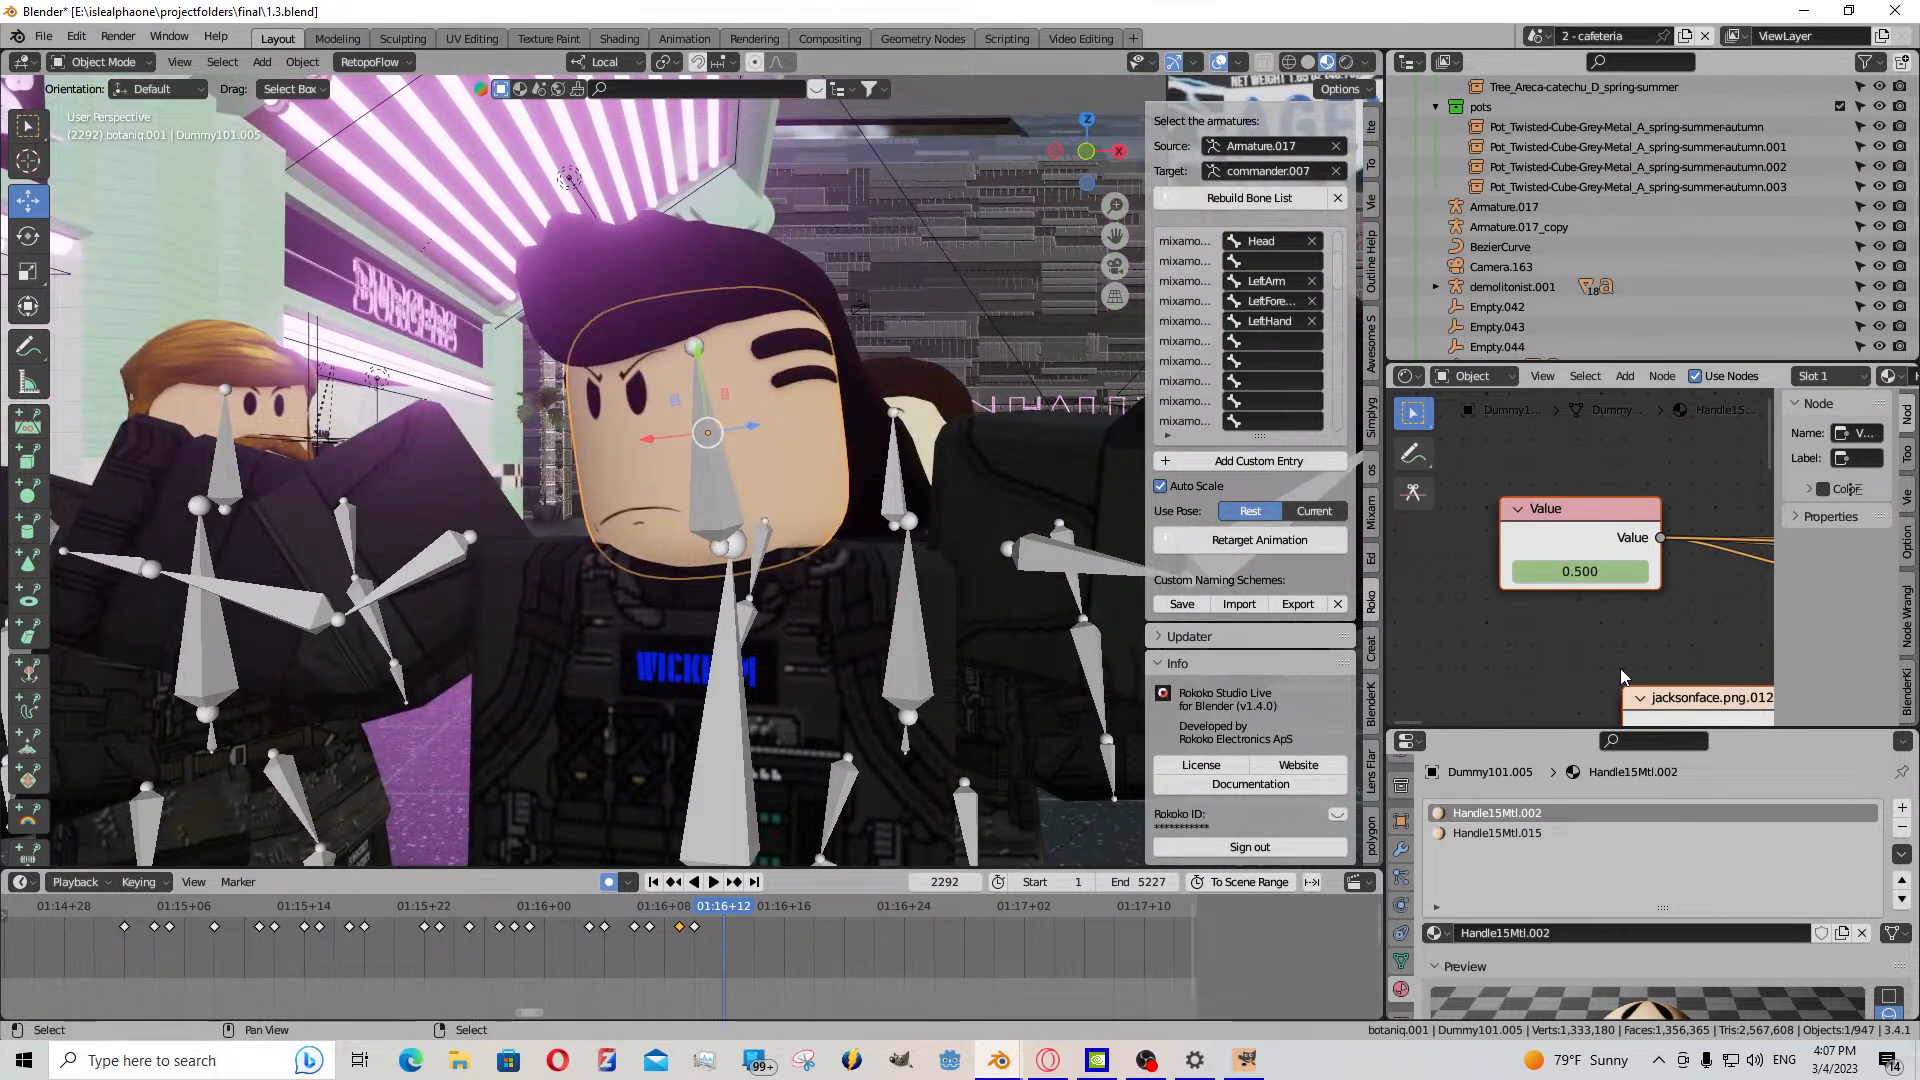
{"action": "left_click_drag", "start_coordinate": [1580, 571], "coordinate": [1568, 571]}
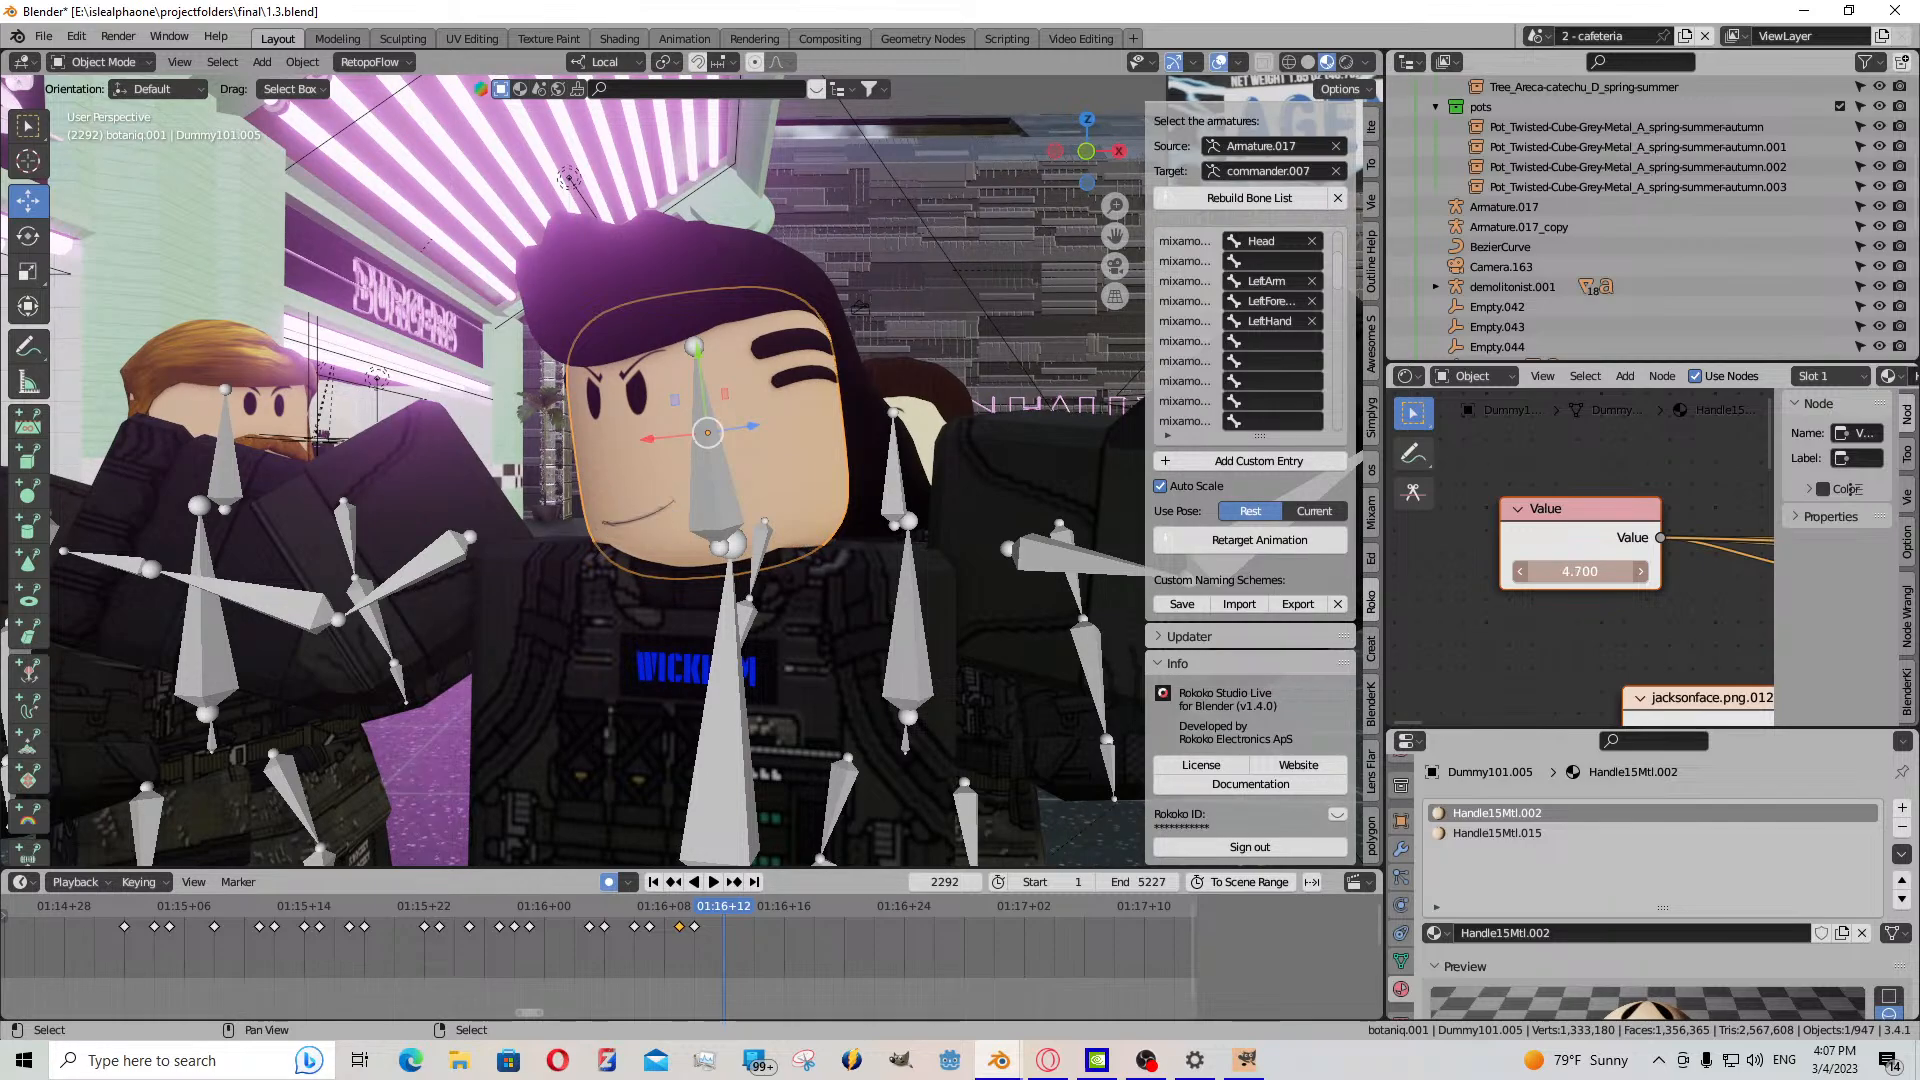
{"action": "left_click_drag", "start_coordinate": [1580, 571], "coordinate": [1620, 571]}
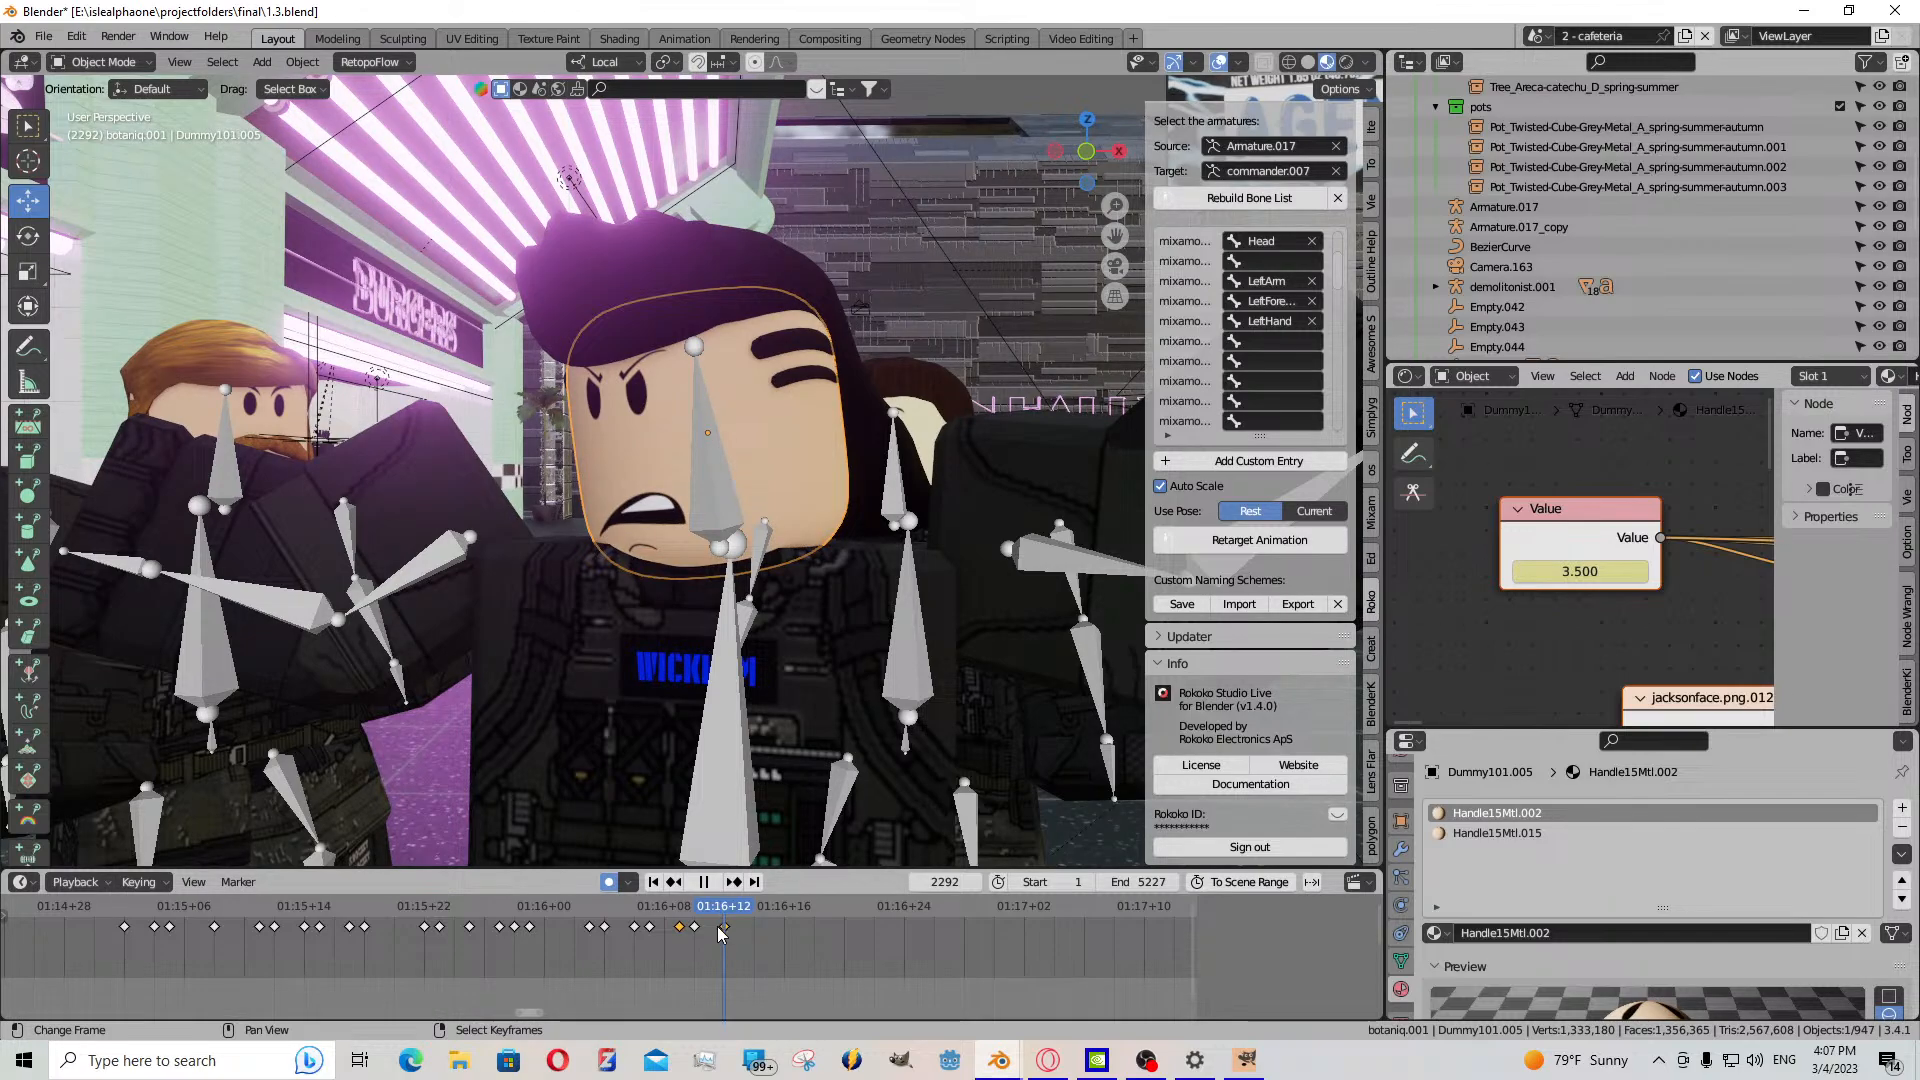
- Copy the 0.500 keyframe from frame 2290 to frame 2291
{"action": "left_click_drag", "start_coordinate": [717, 930], "coordinate": [702, 928]}
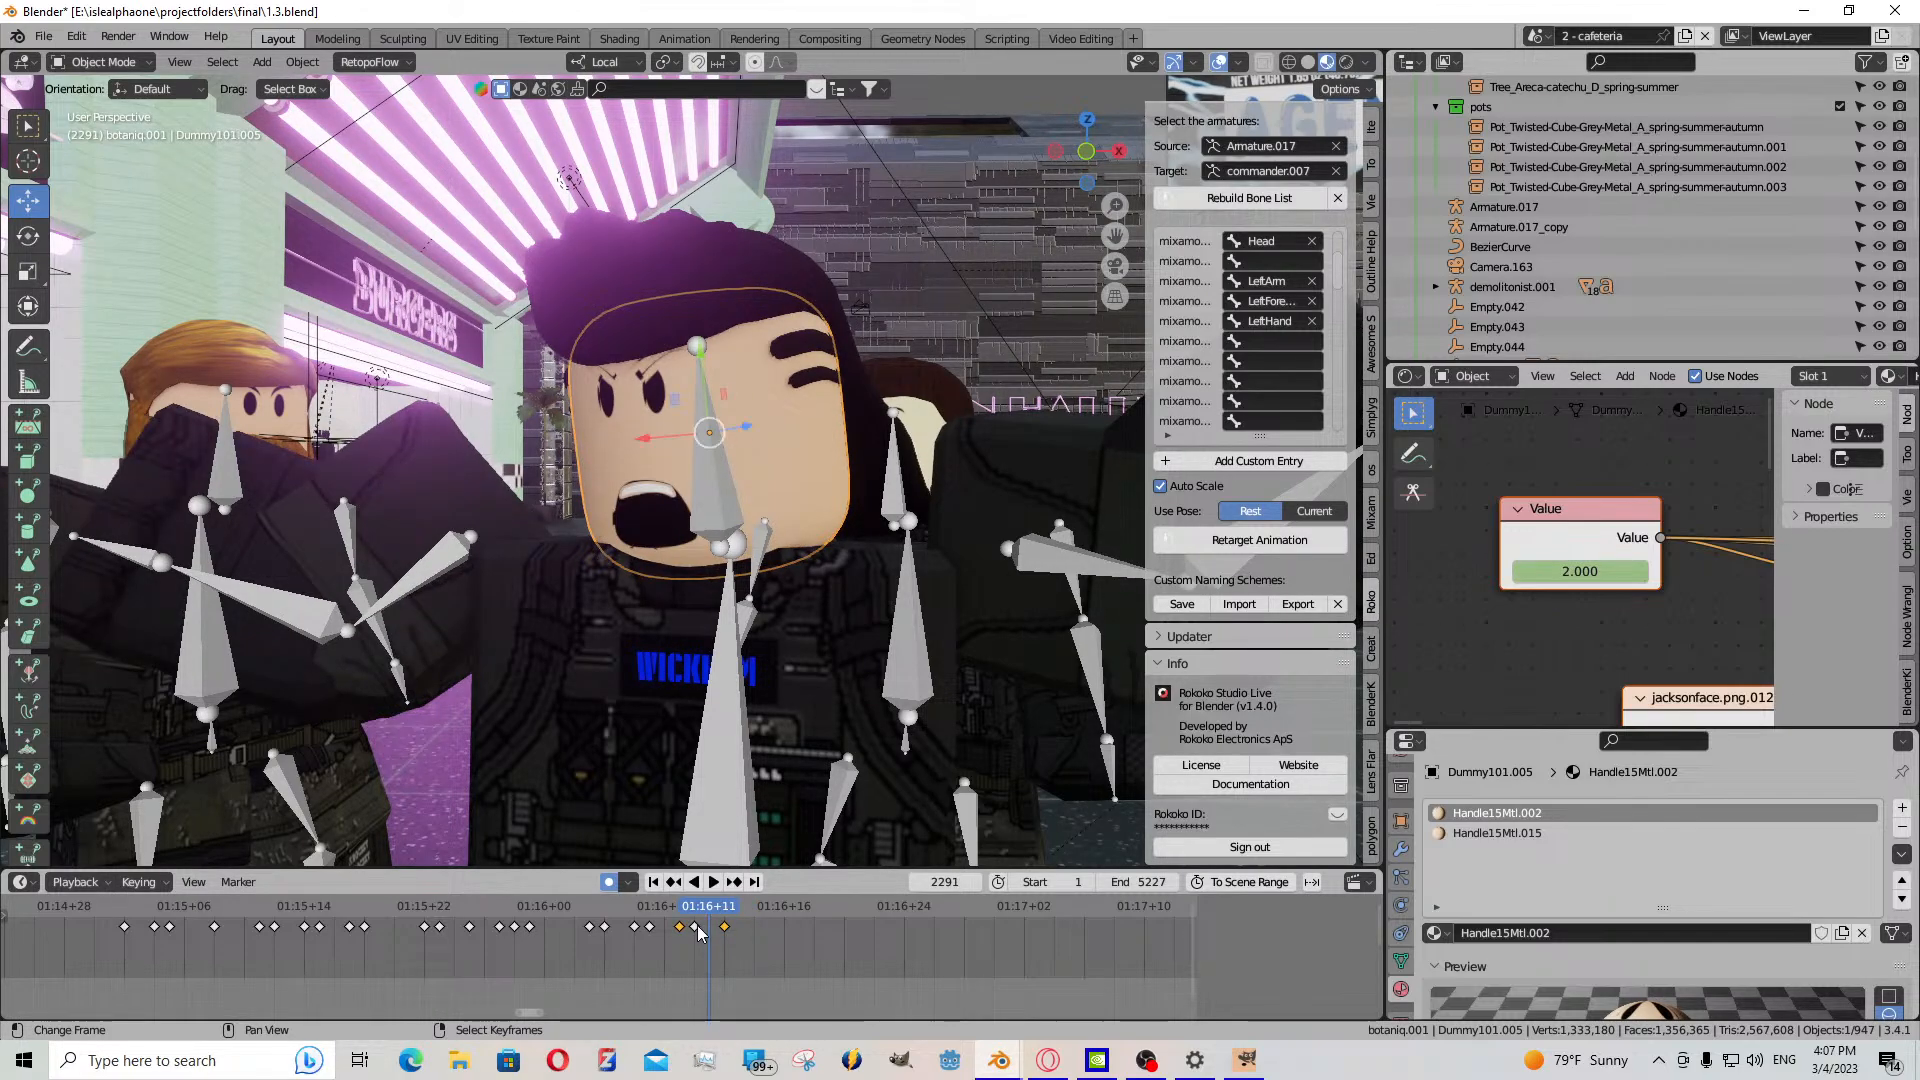
{"action": "right_click", "coordinate": [695, 927]}
{"action": "key", "text": "ctrl+v"}
- Play on to frame 2297, keyframe the Value node there at 3.500, and keyframe it at 1.200 on frame 2298
{"action": "left_click", "coordinate": [713, 882]}
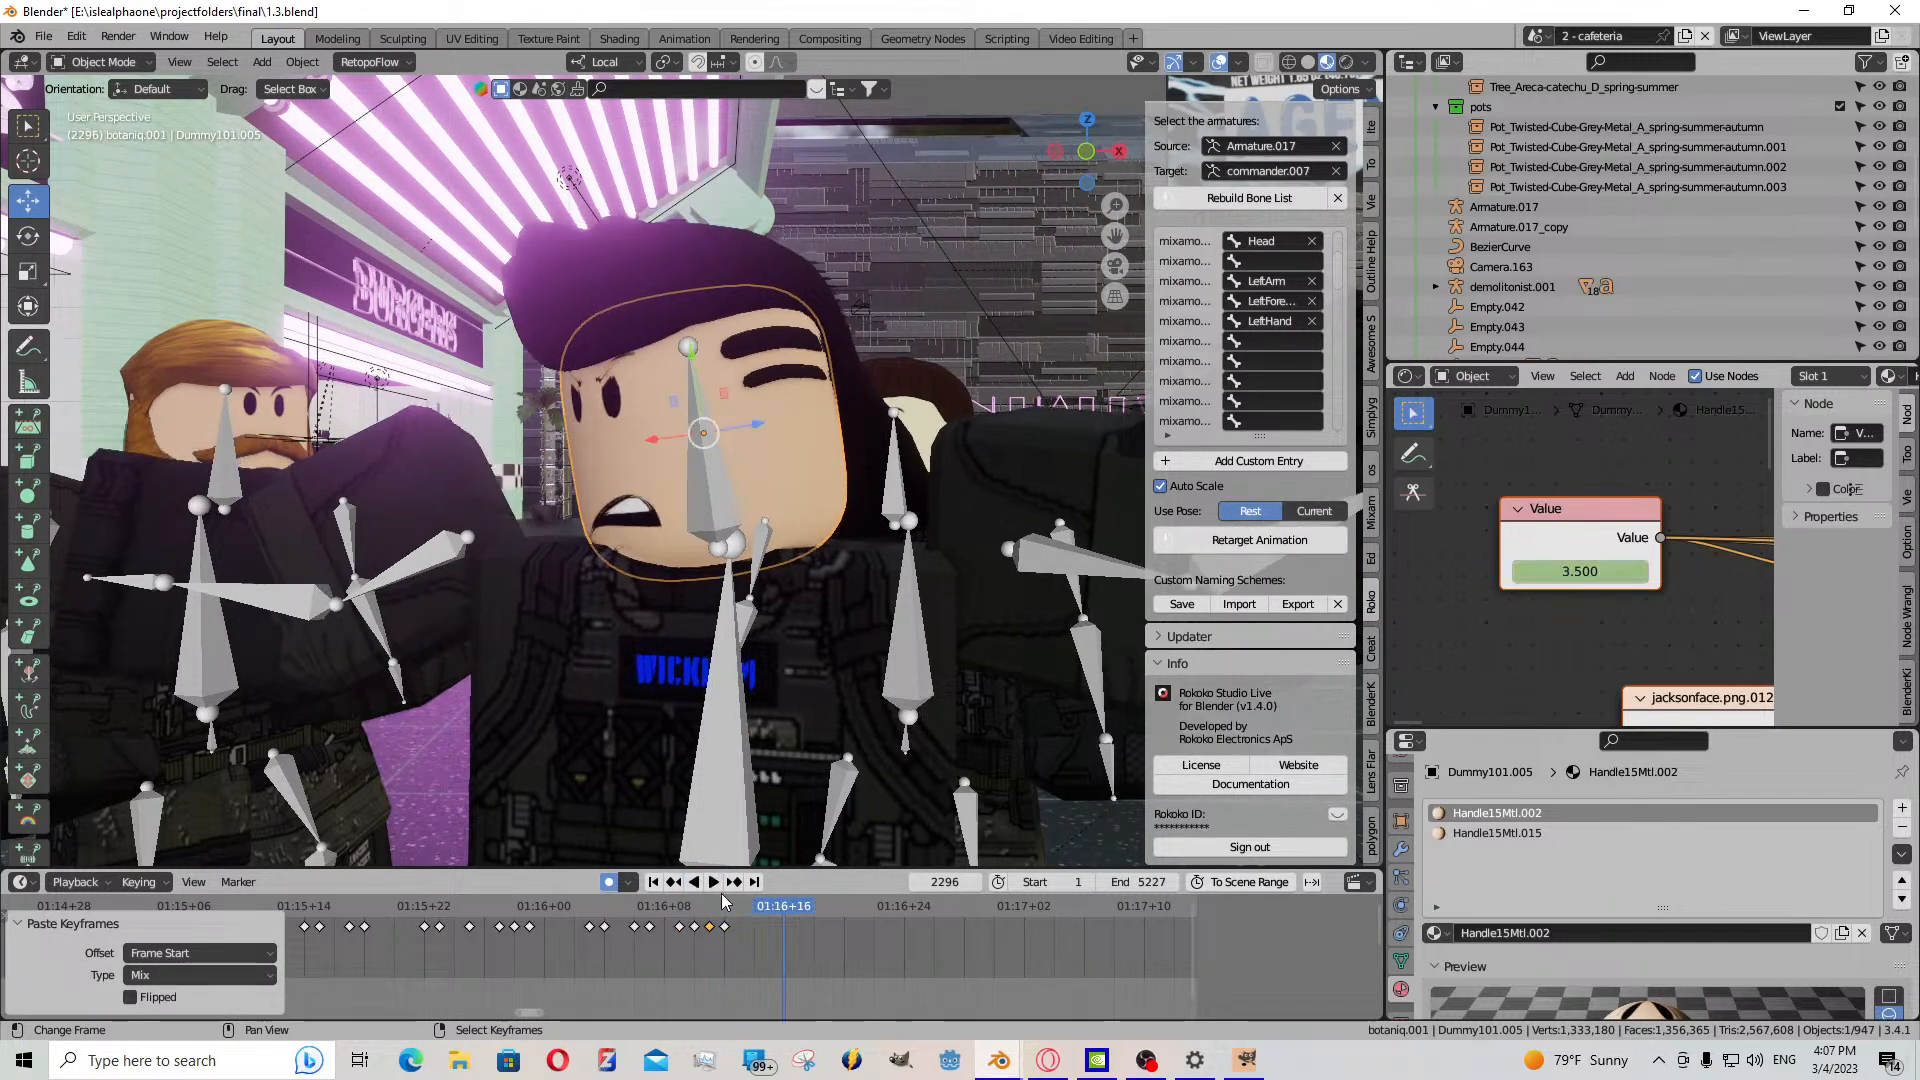
{"action": "left_click", "coordinate": [713, 882]}
{"action": "left_click_drag", "start_coordinate": [782, 923], "coordinate": [797, 928]}
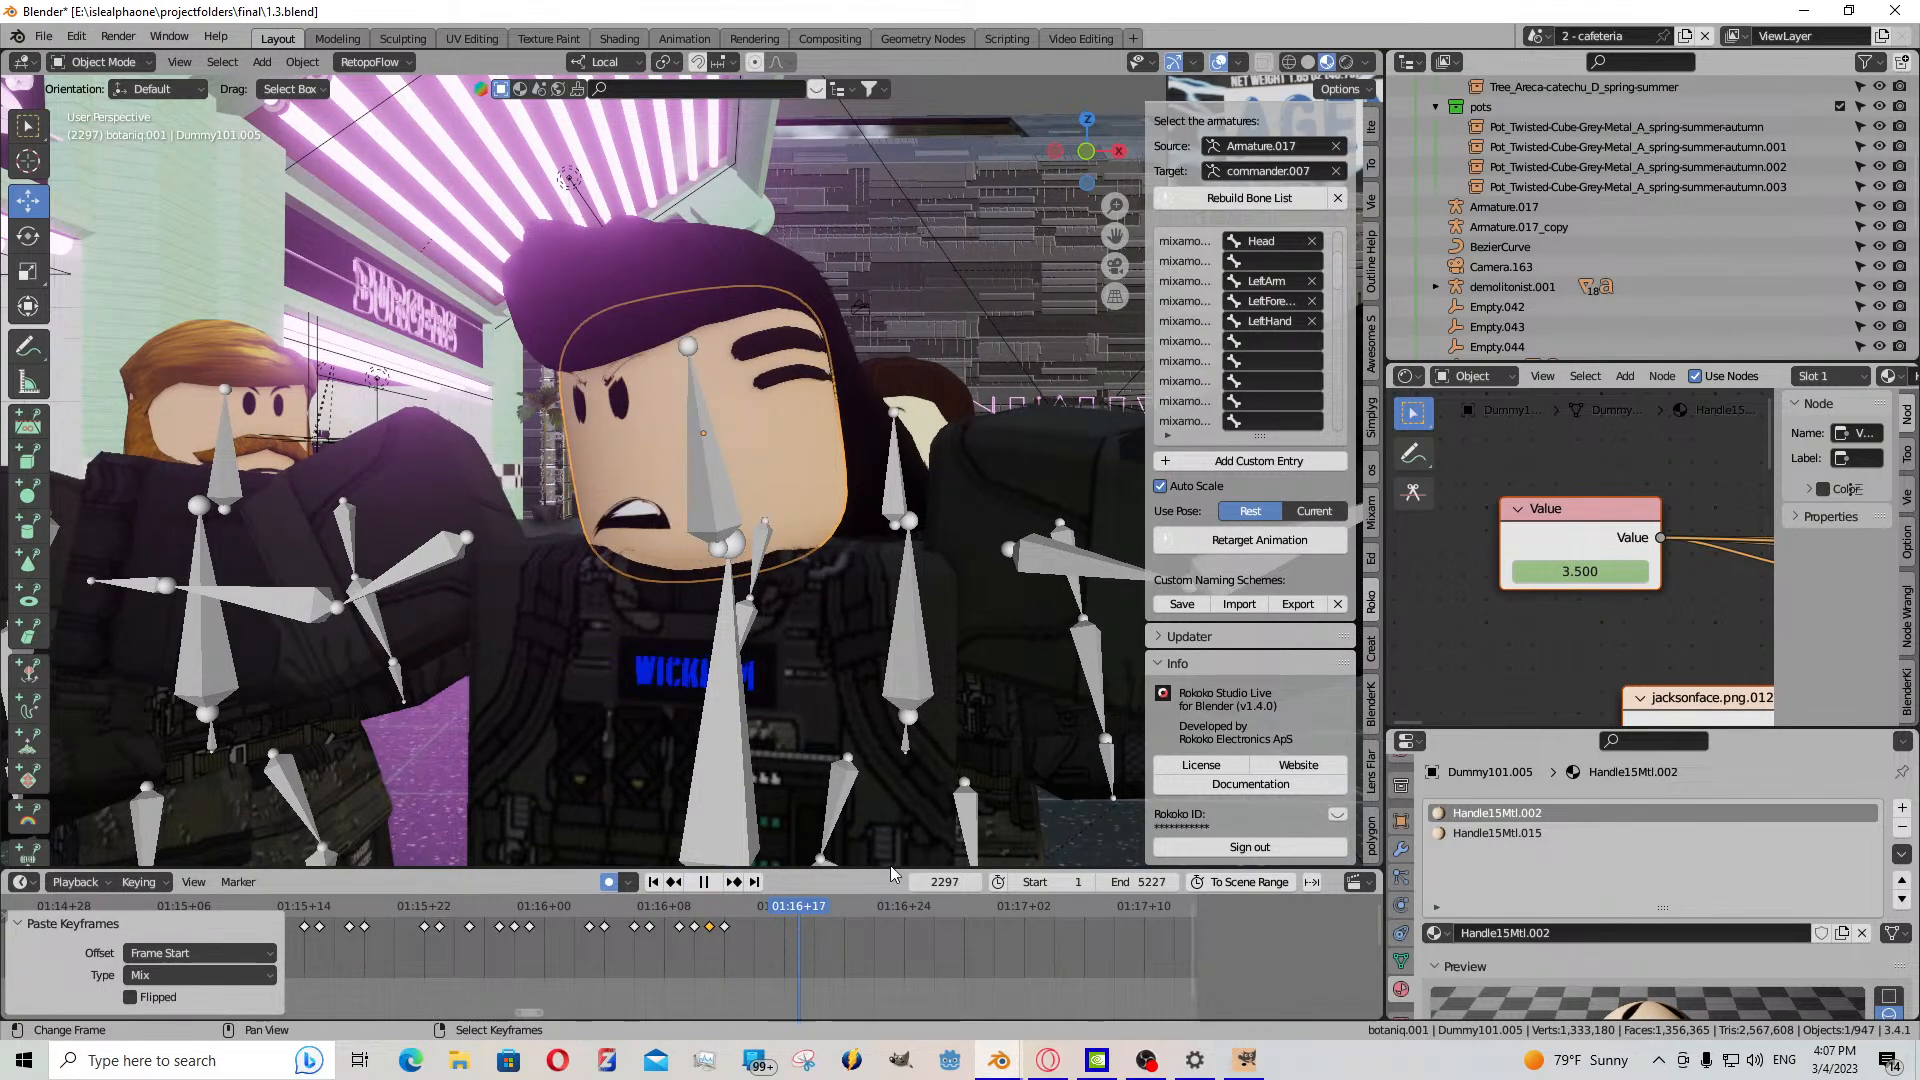
{"action": "key", "text": "i"}
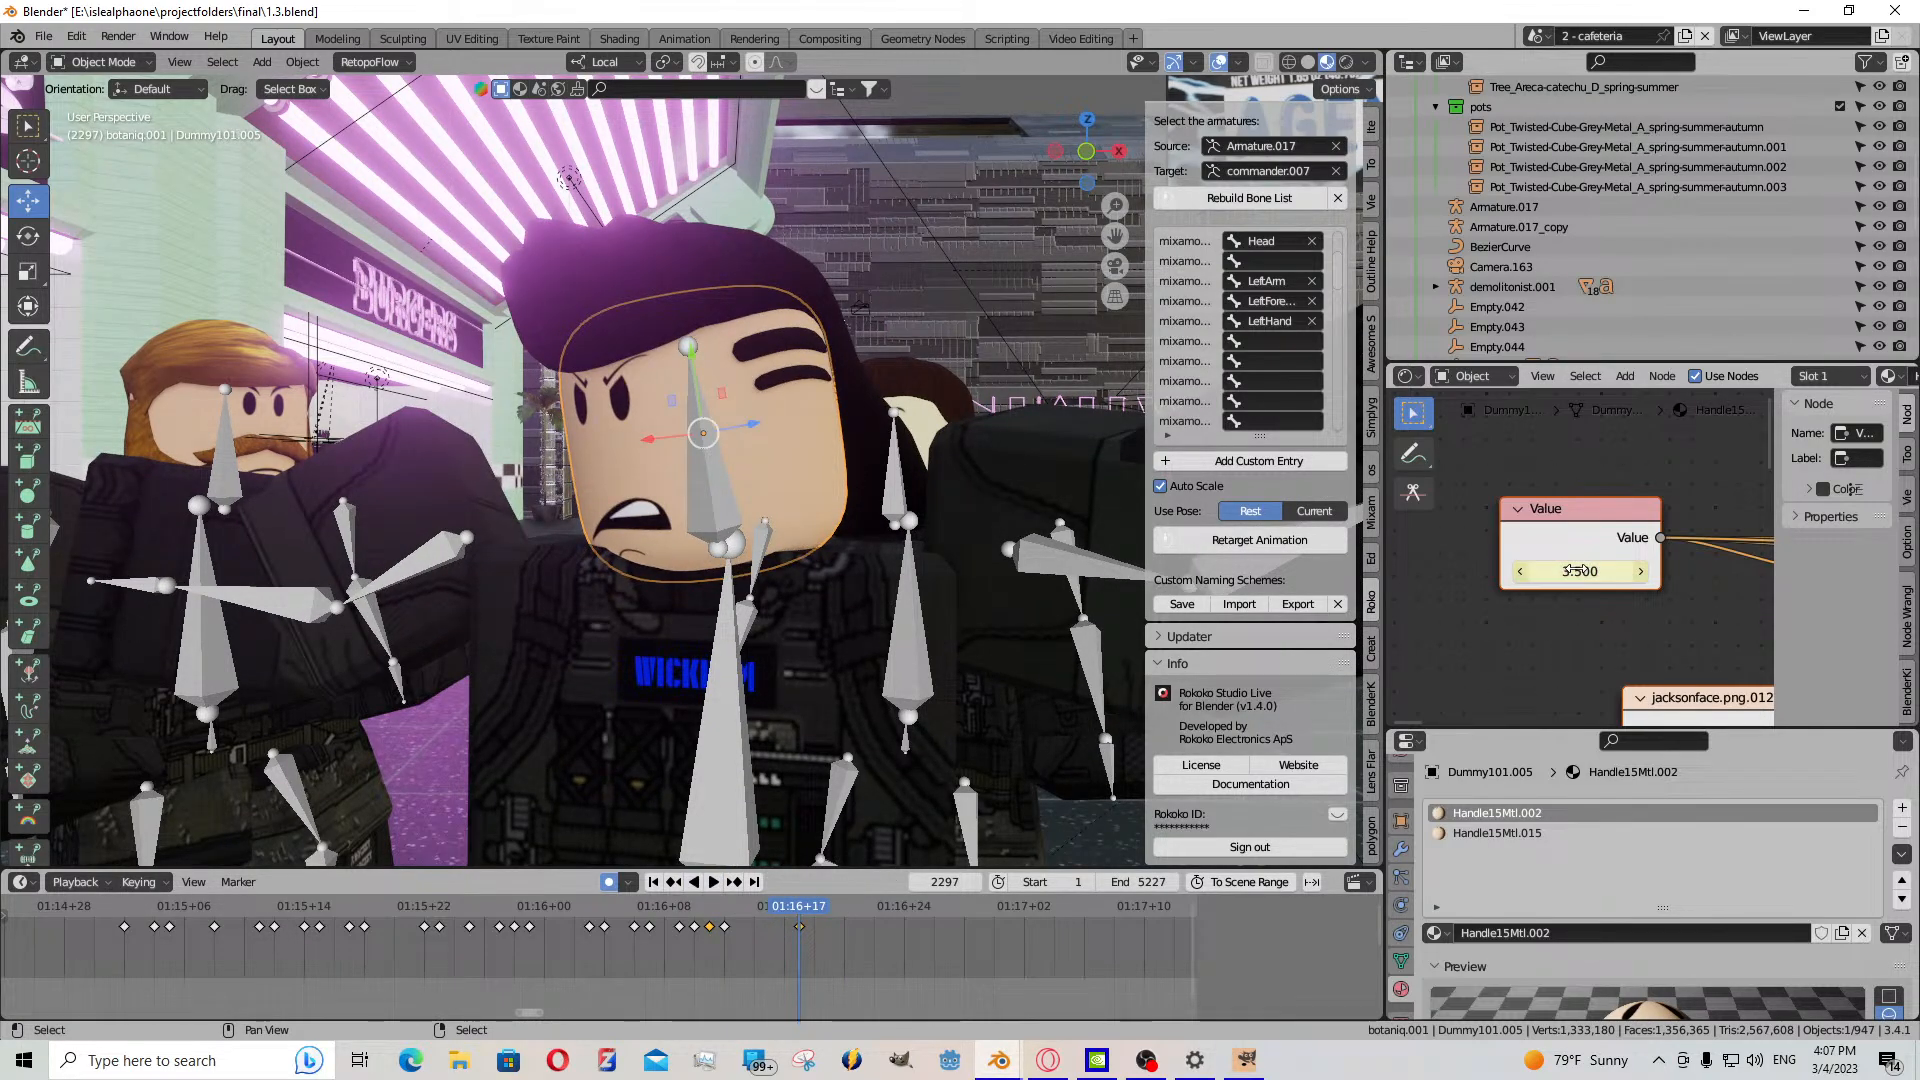
{"action": "key", "text": "Right"}
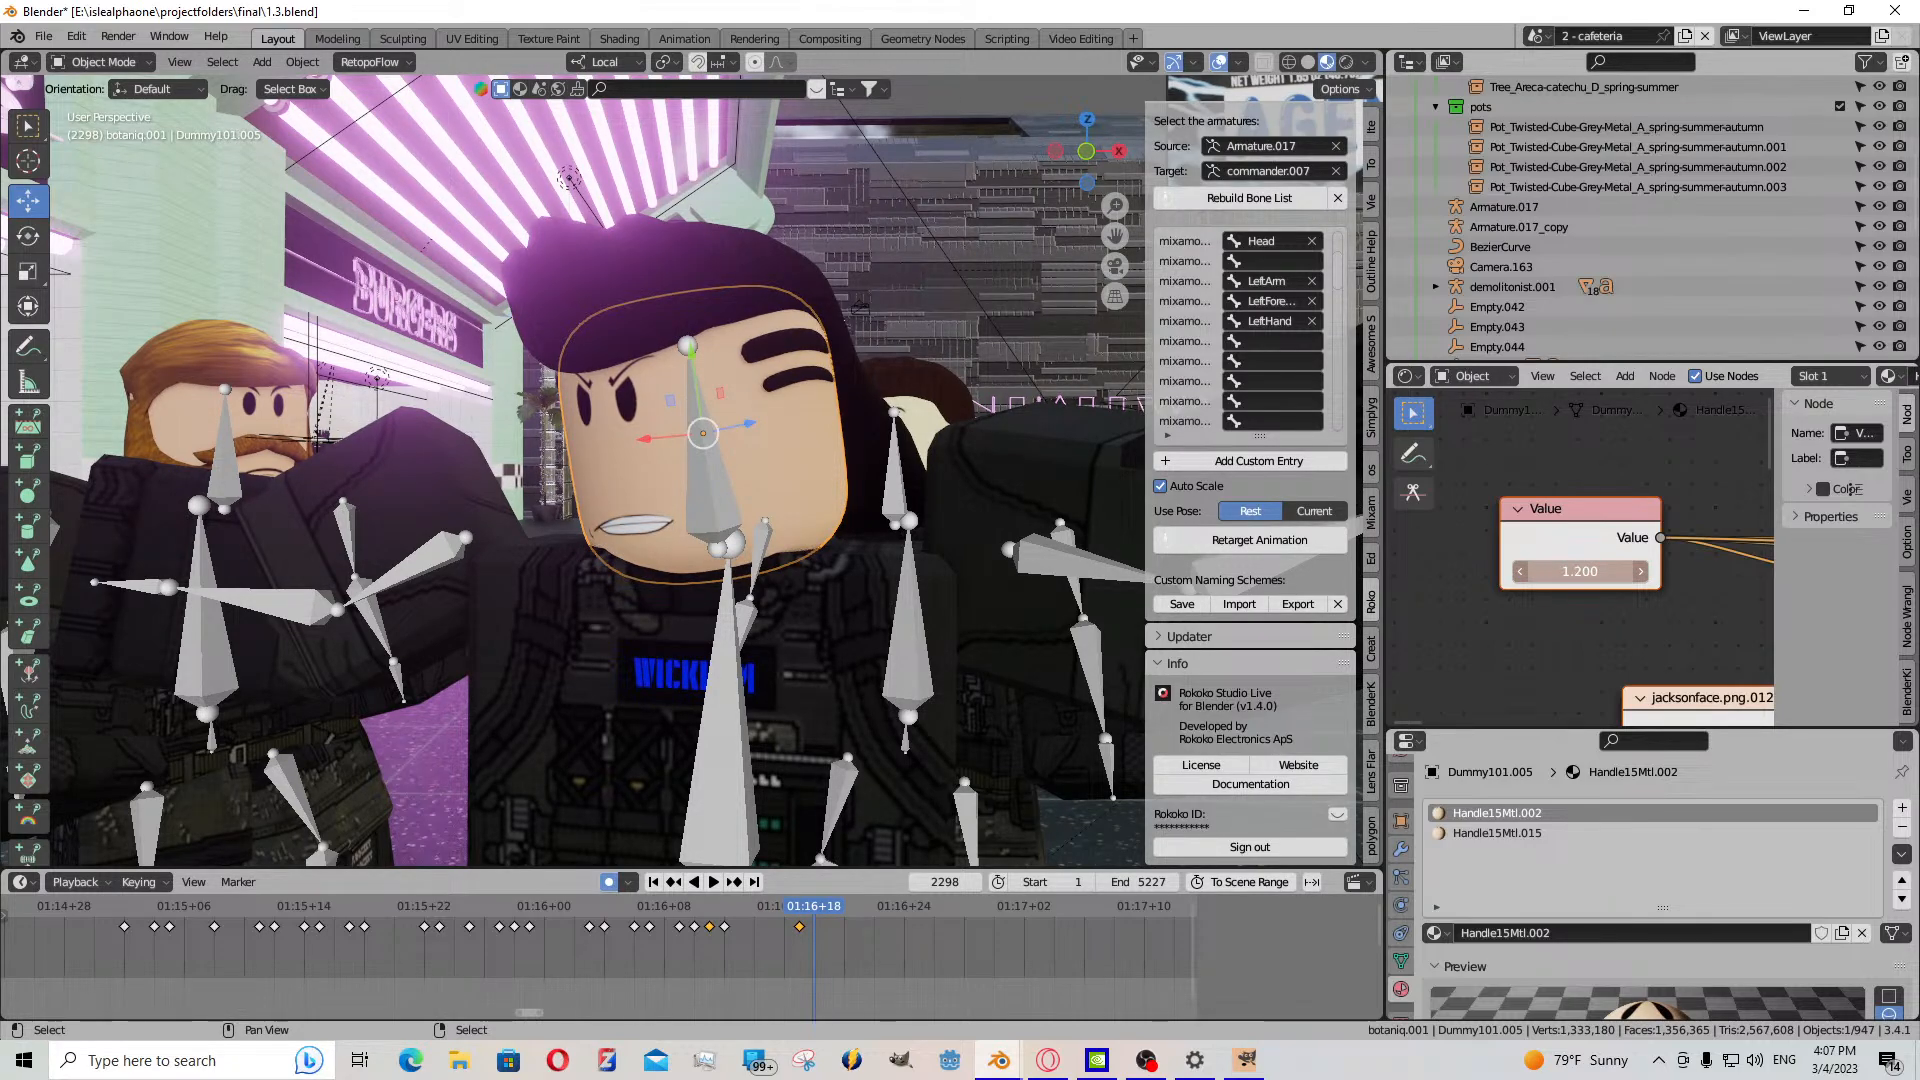
{"action": "key", "text": "i"}
- Keyframe the Value node at 3.000 on frame 2302 and copy the 1.200 keyframe from frame 2298 to frame 2301
{"action": "key", "text": "Right"}
{"action": "key", "text": "Right"}
{"action": "key", "text": "Right"}
{"action": "key", "text": "Right"}
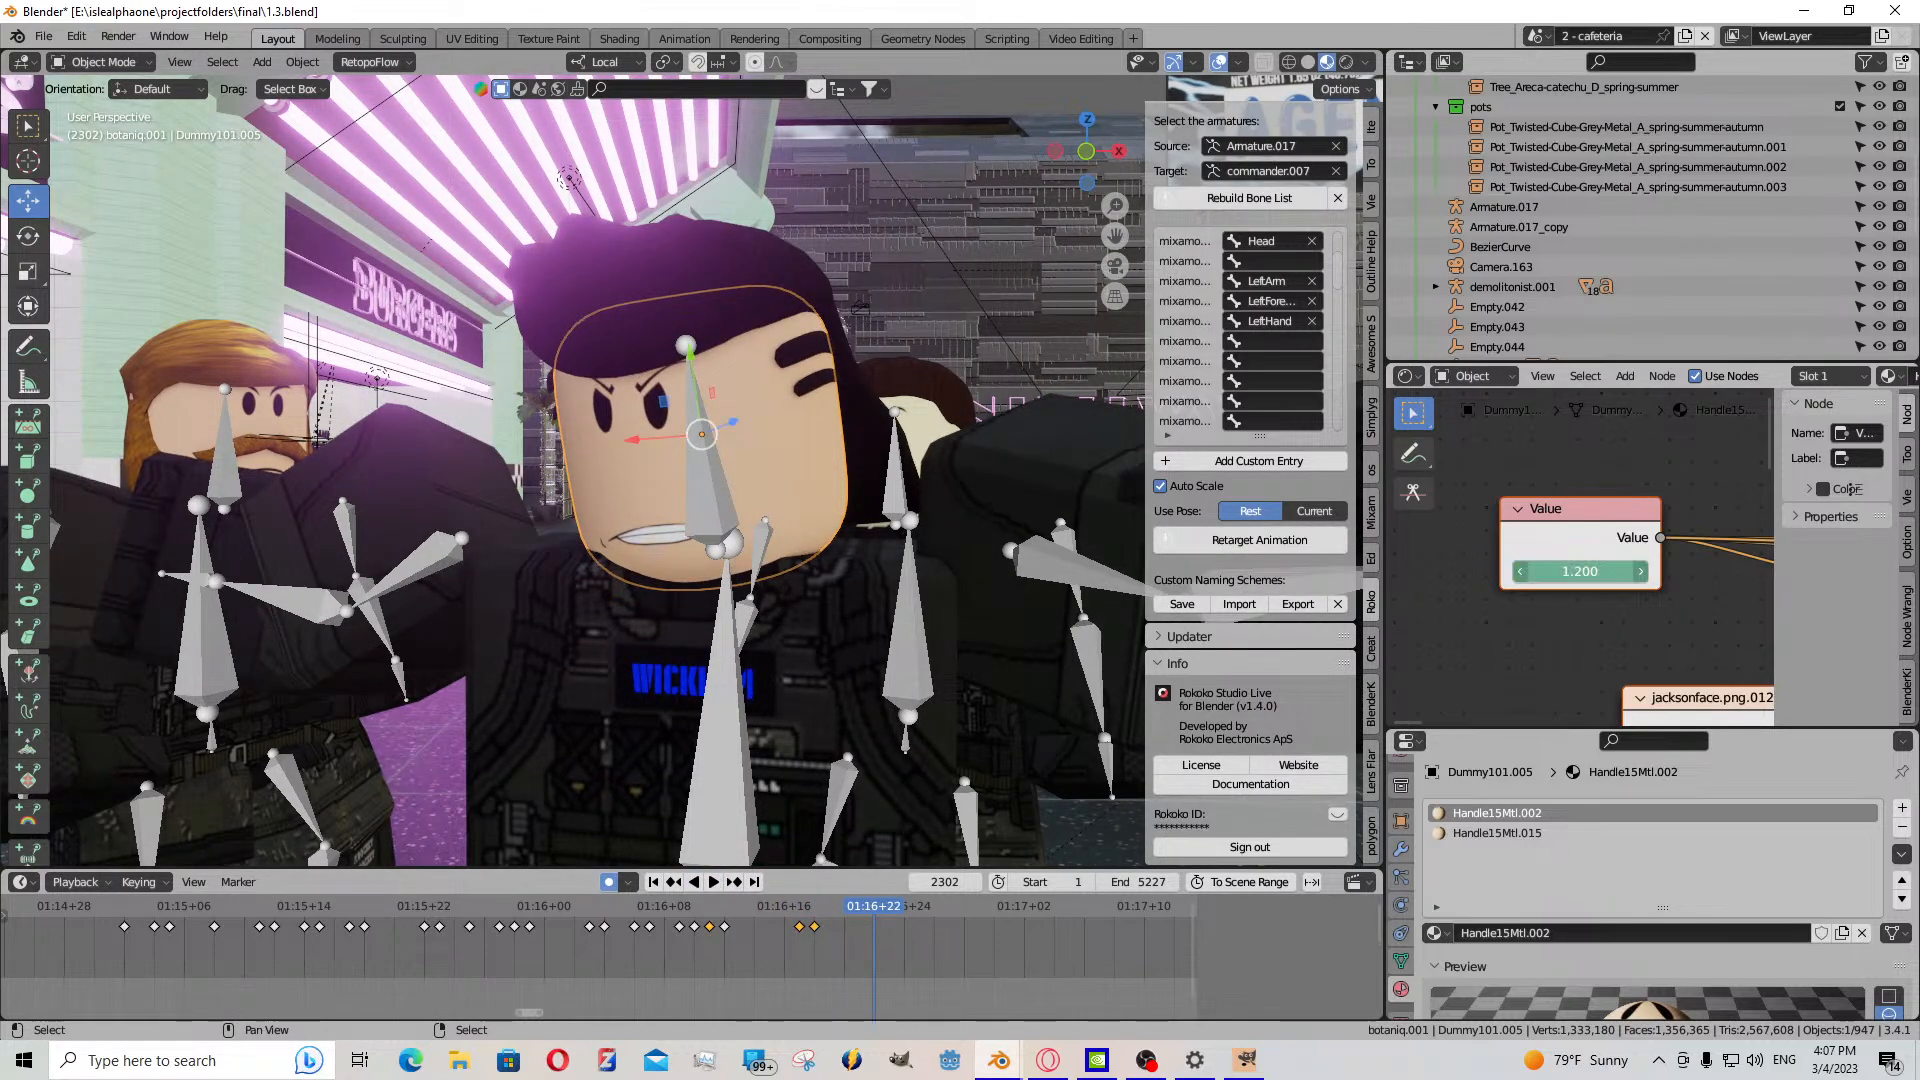
{"action": "left_click", "coordinate": [815, 927]}
{"action": "key", "text": "Left"}
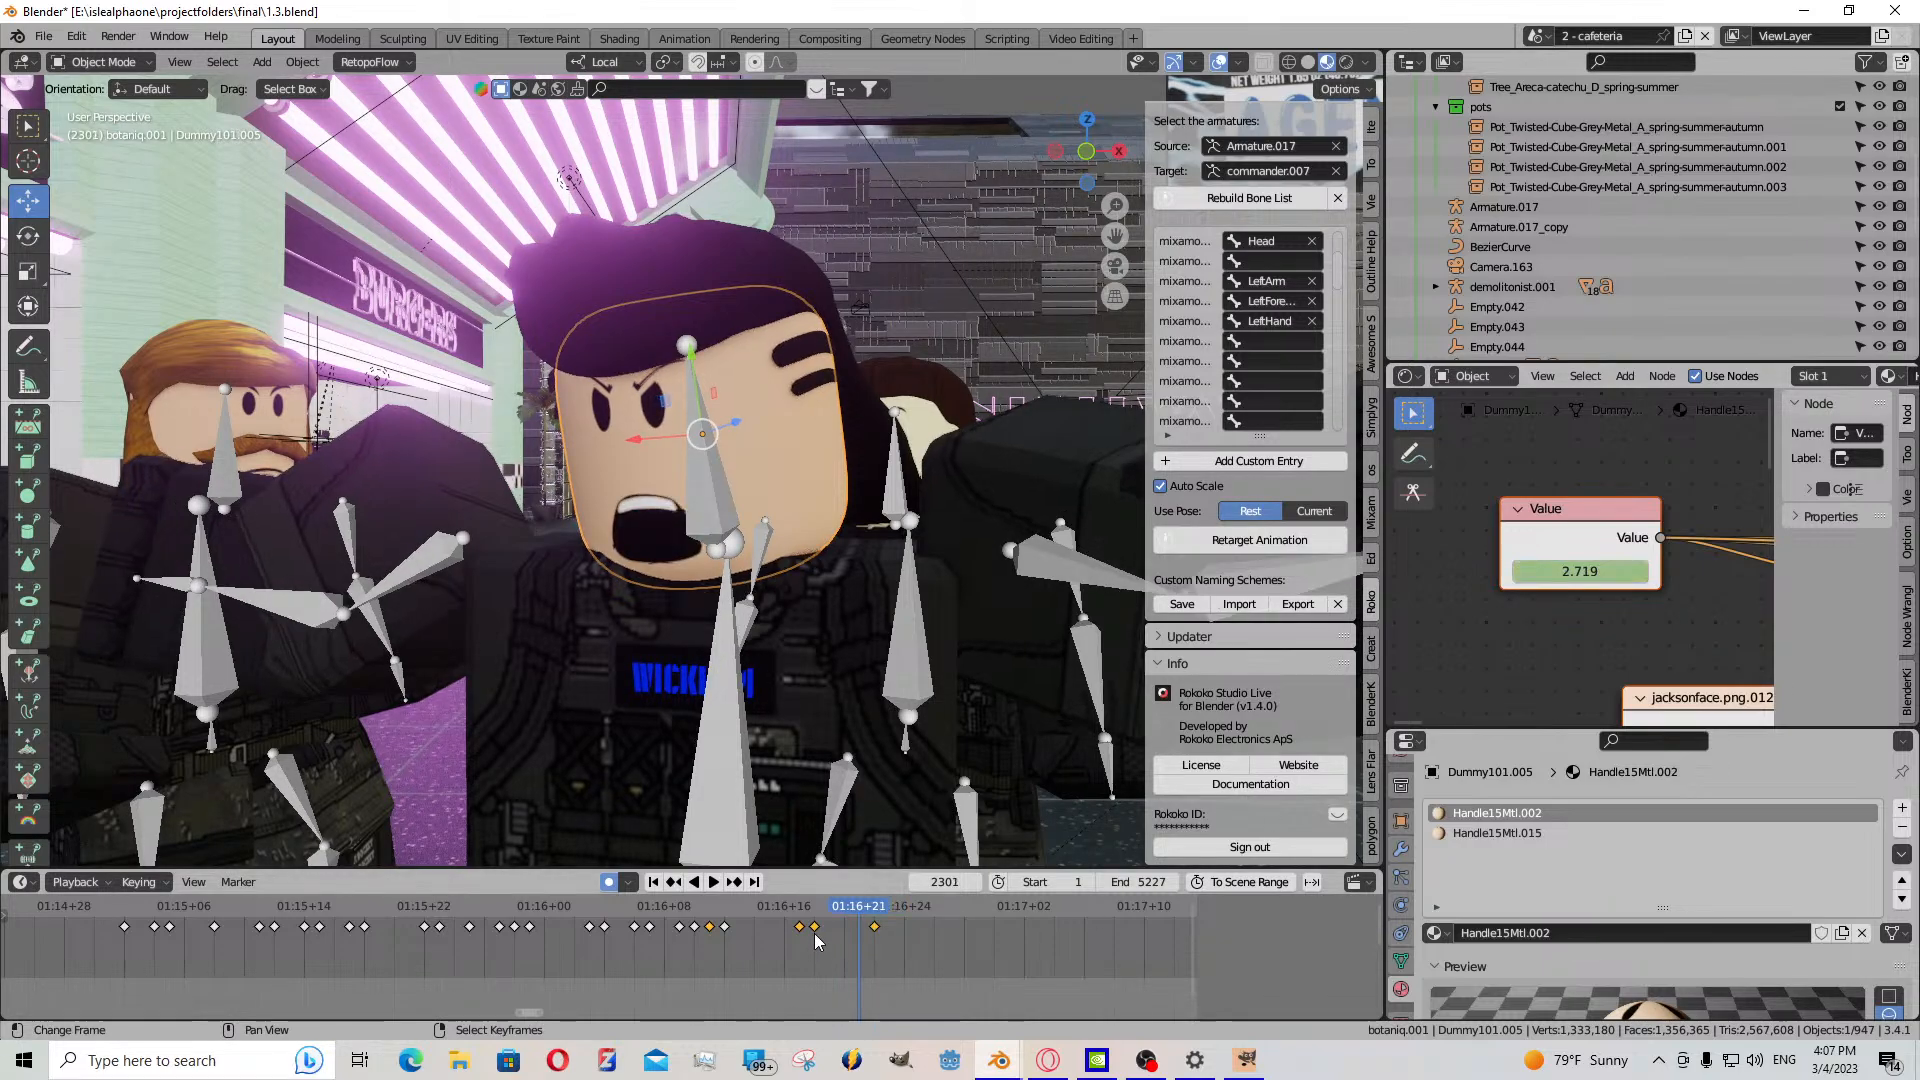
{"action": "key", "text": "ctrl+v"}
- Play on to frame 2306, keyframe the Value node there at 1.300, and copy the 3.000 keyframe from frame 2302 to frame 2305
{"action": "key", "text": "space"}
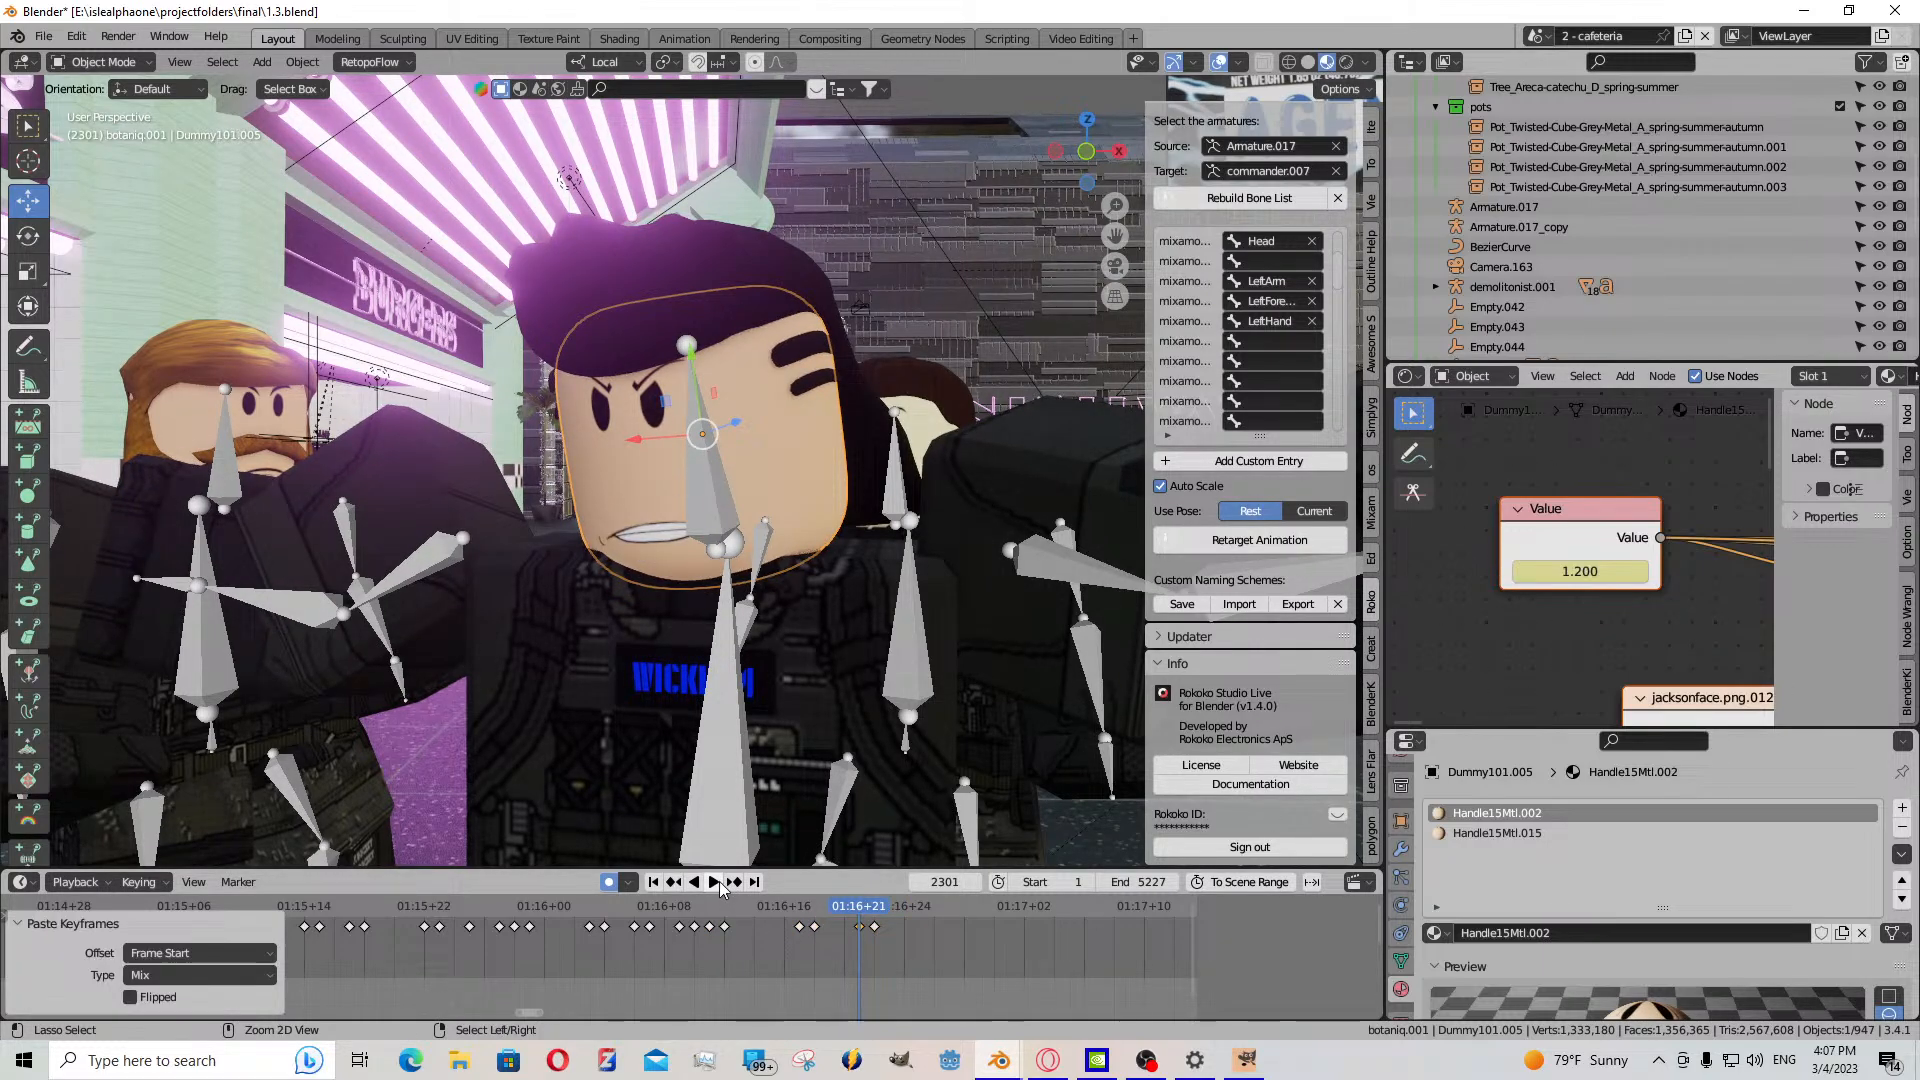
{"action": "mouse_move", "coordinate": [941, 958]}
{"action": "left_mouse_down"}
{"action": "mouse_move", "coordinate": [899, 919]}
{"action": "mouse_move", "coordinate": [928, 922]}
{"action": "left_mouse_up"}
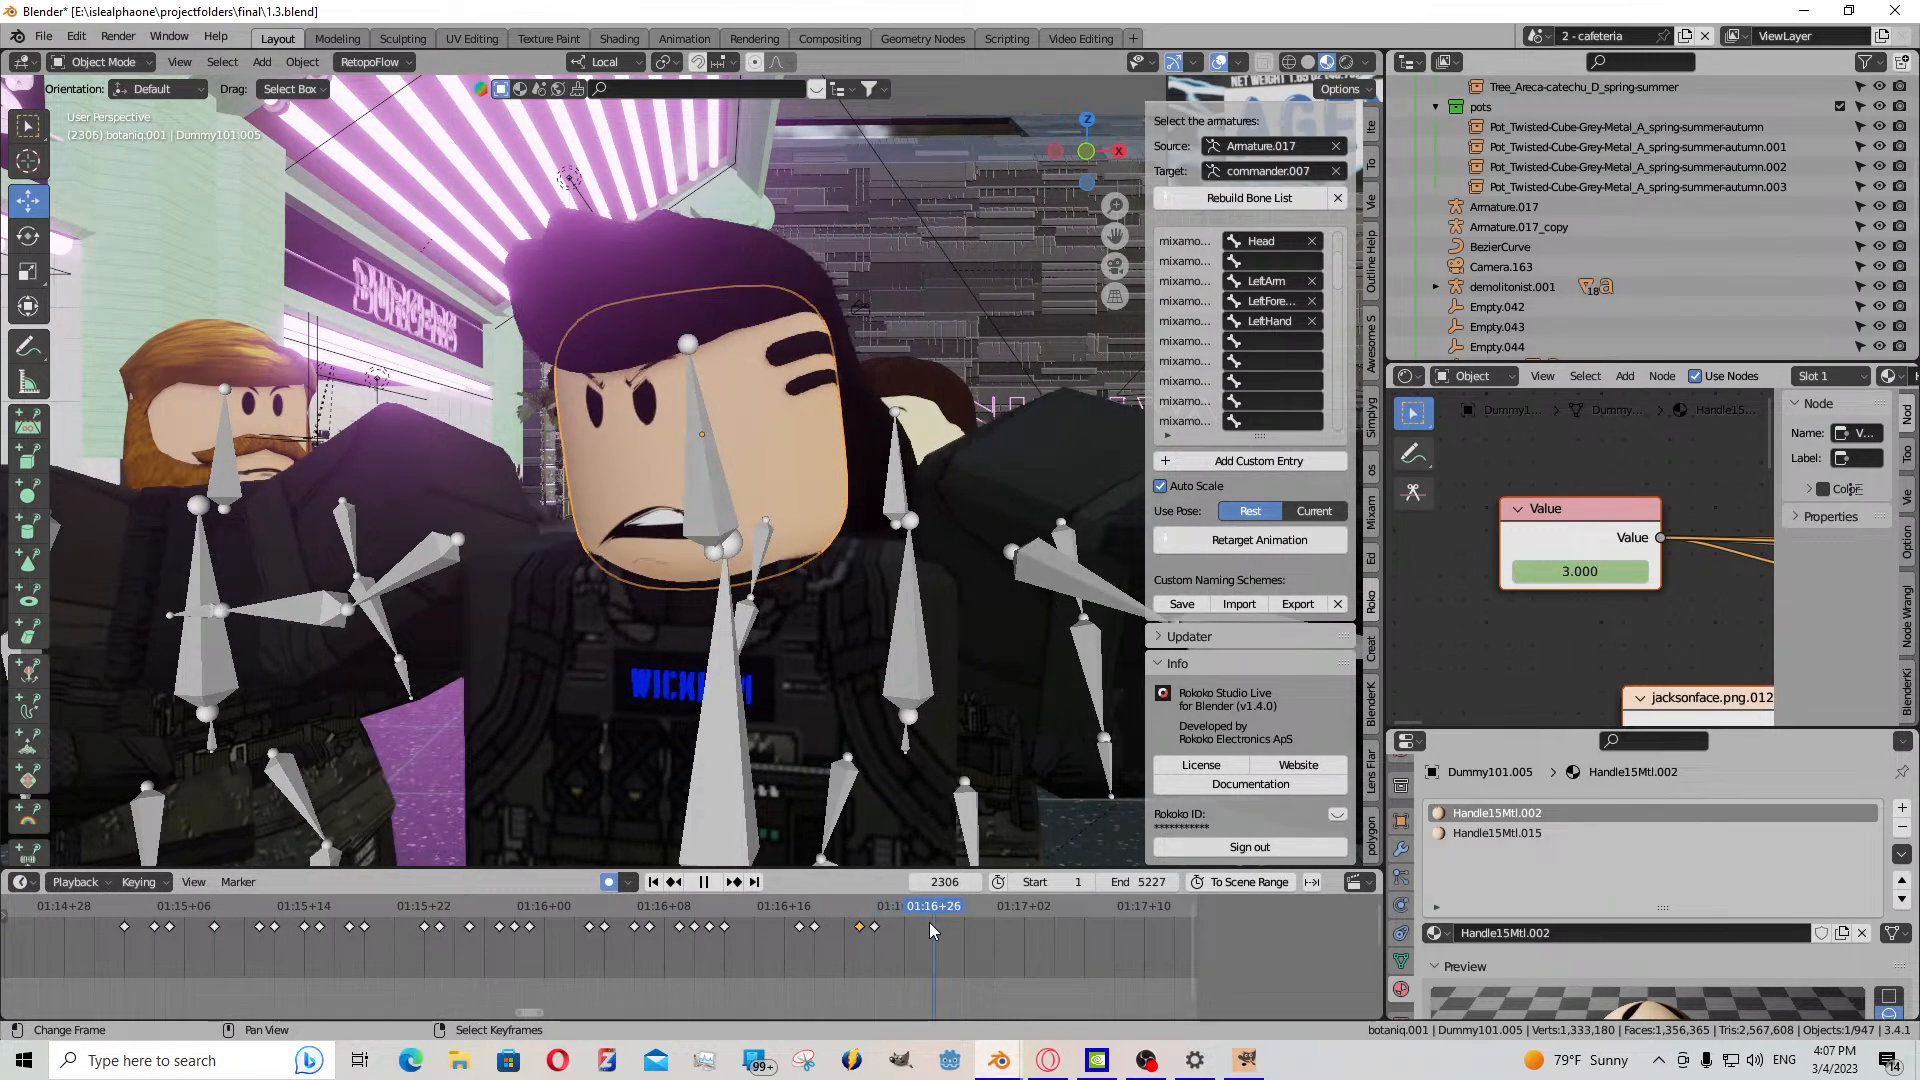
{"action": "left_click_drag", "start_coordinate": [1553, 575], "coordinate": [1536, 575]}
{"action": "key", "text": "i"}
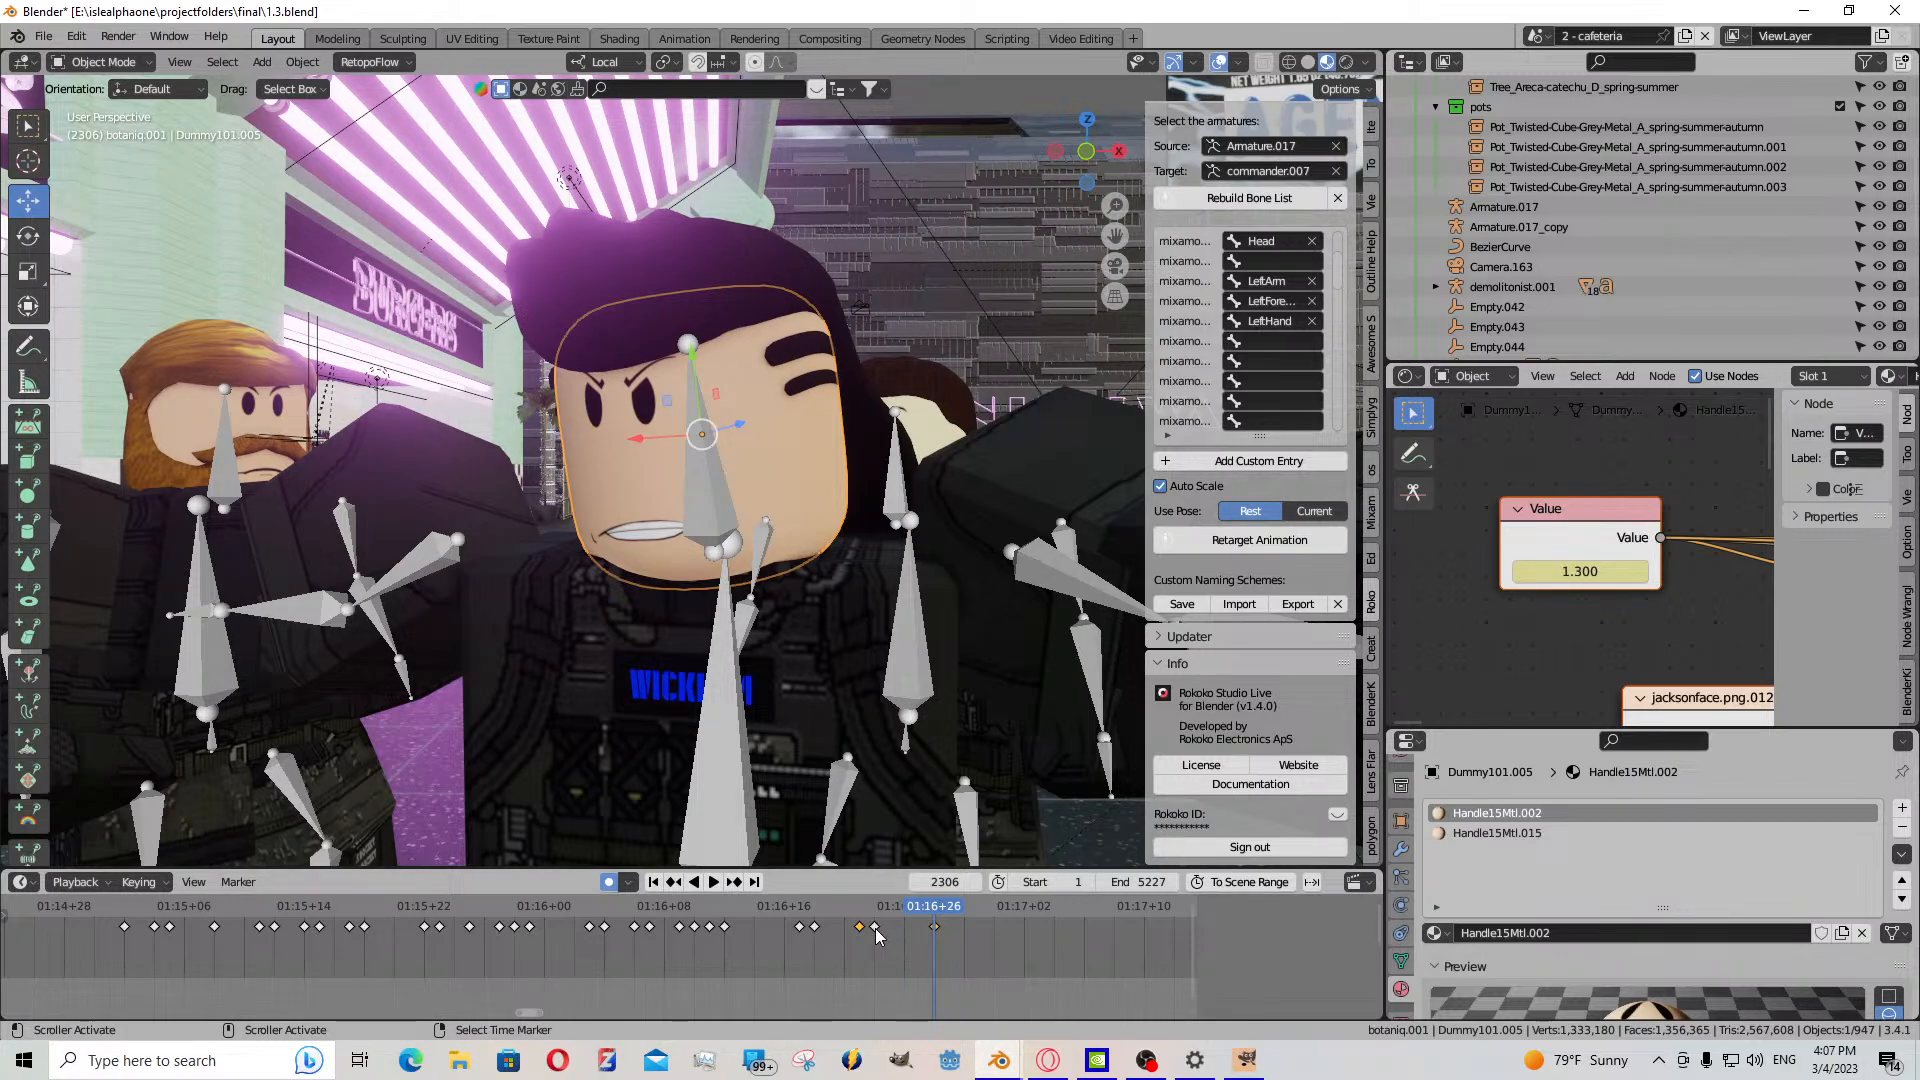
{"action": "key", "text": "Left"}
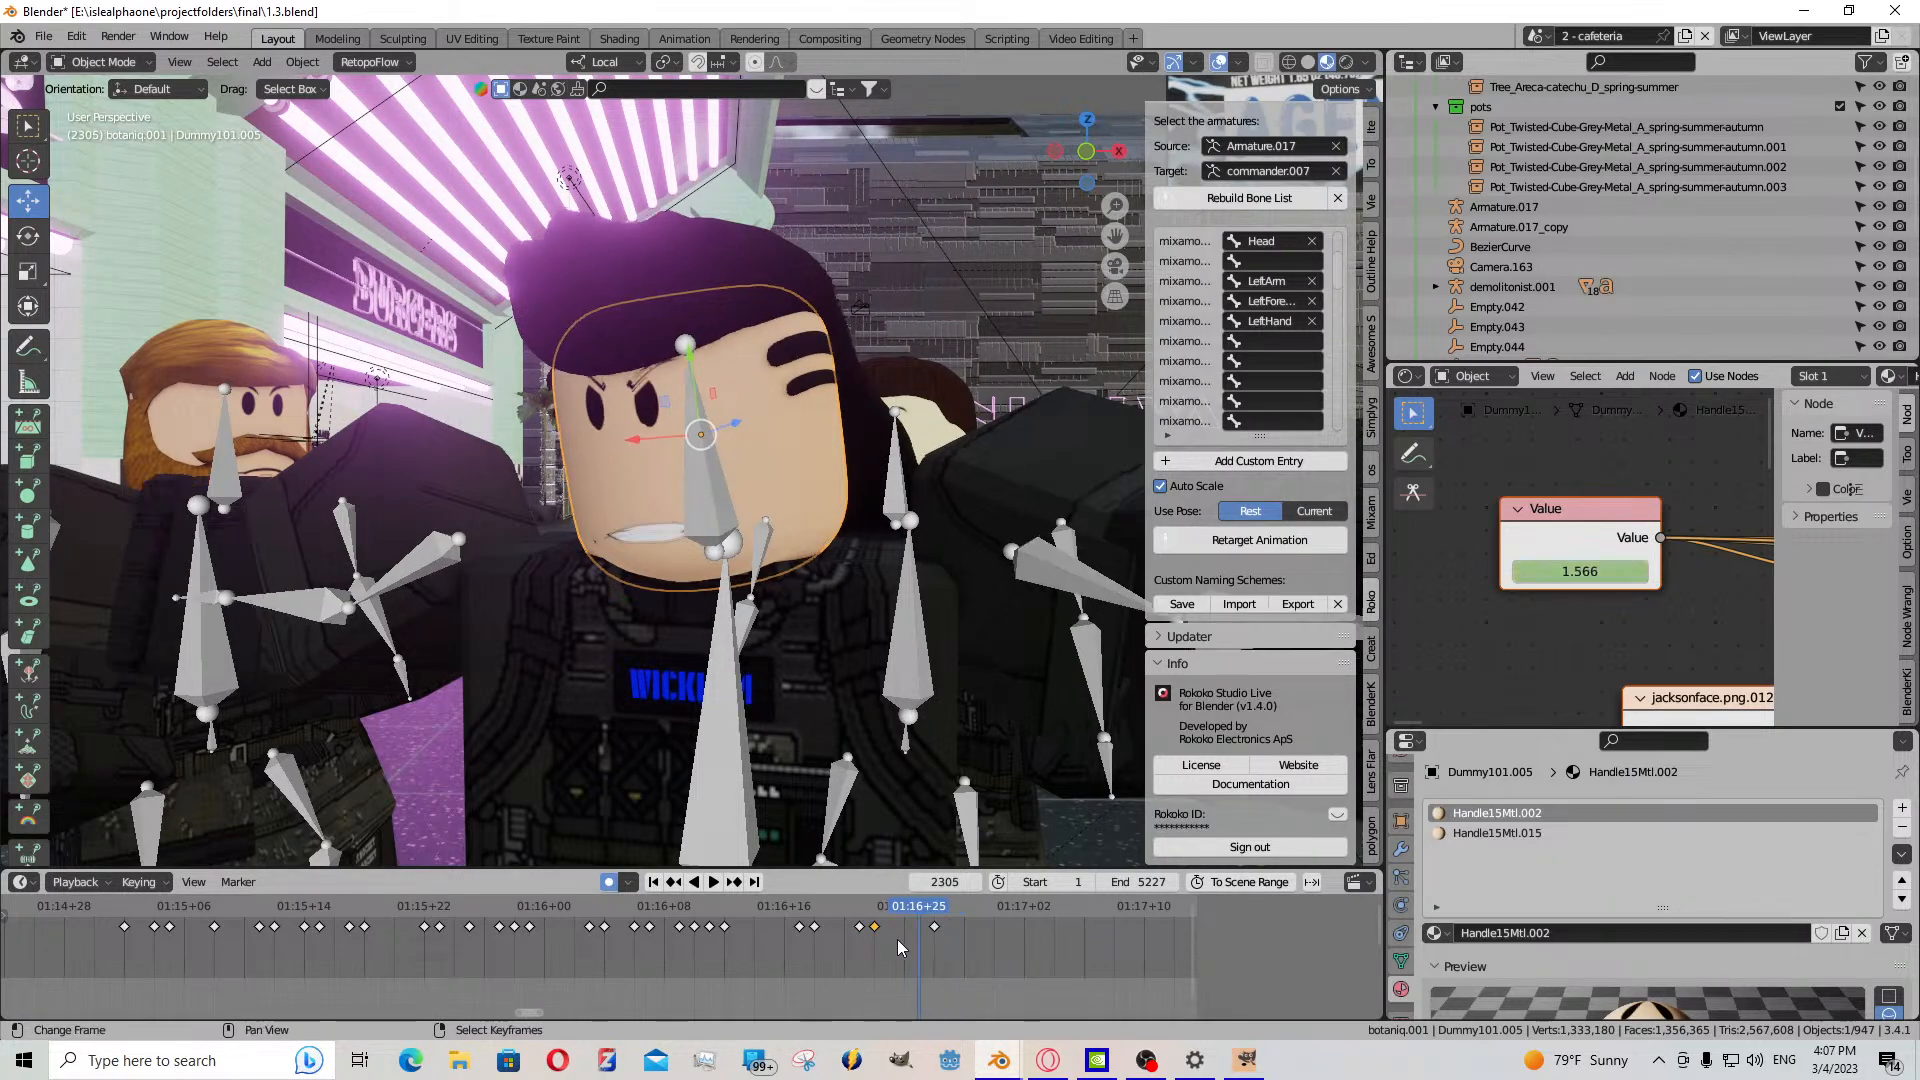
{"action": "key", "text": "ctrl+v"}
- Play on to frame 2307 and shift the keyframes on frames 2305 and 2306 one frame earlier
{"action": "left_click_drag", "start_coordinate": [929, 935], "coordinate": [954, 940]}
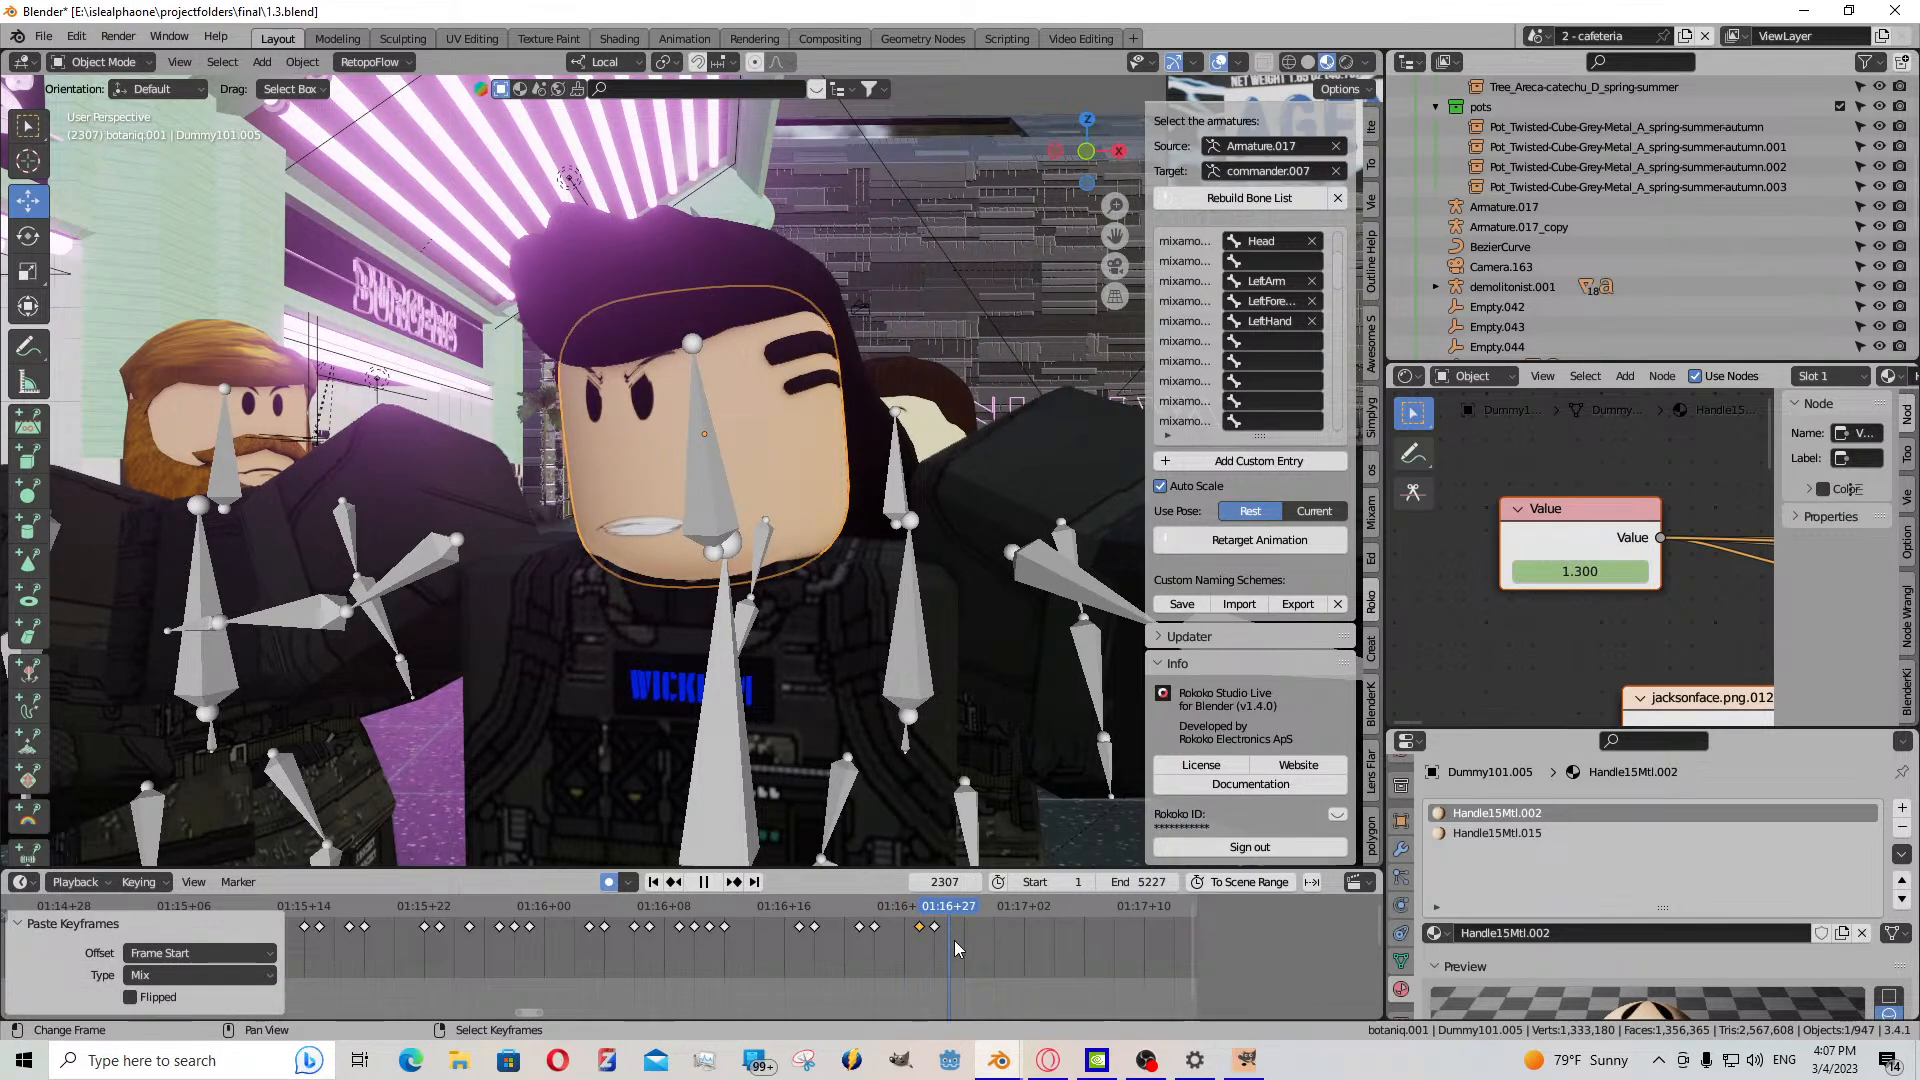
{"action": "right_click", "coordinate": [936, 928], "text": "shift"}
{"action": "key", "text": "g"}
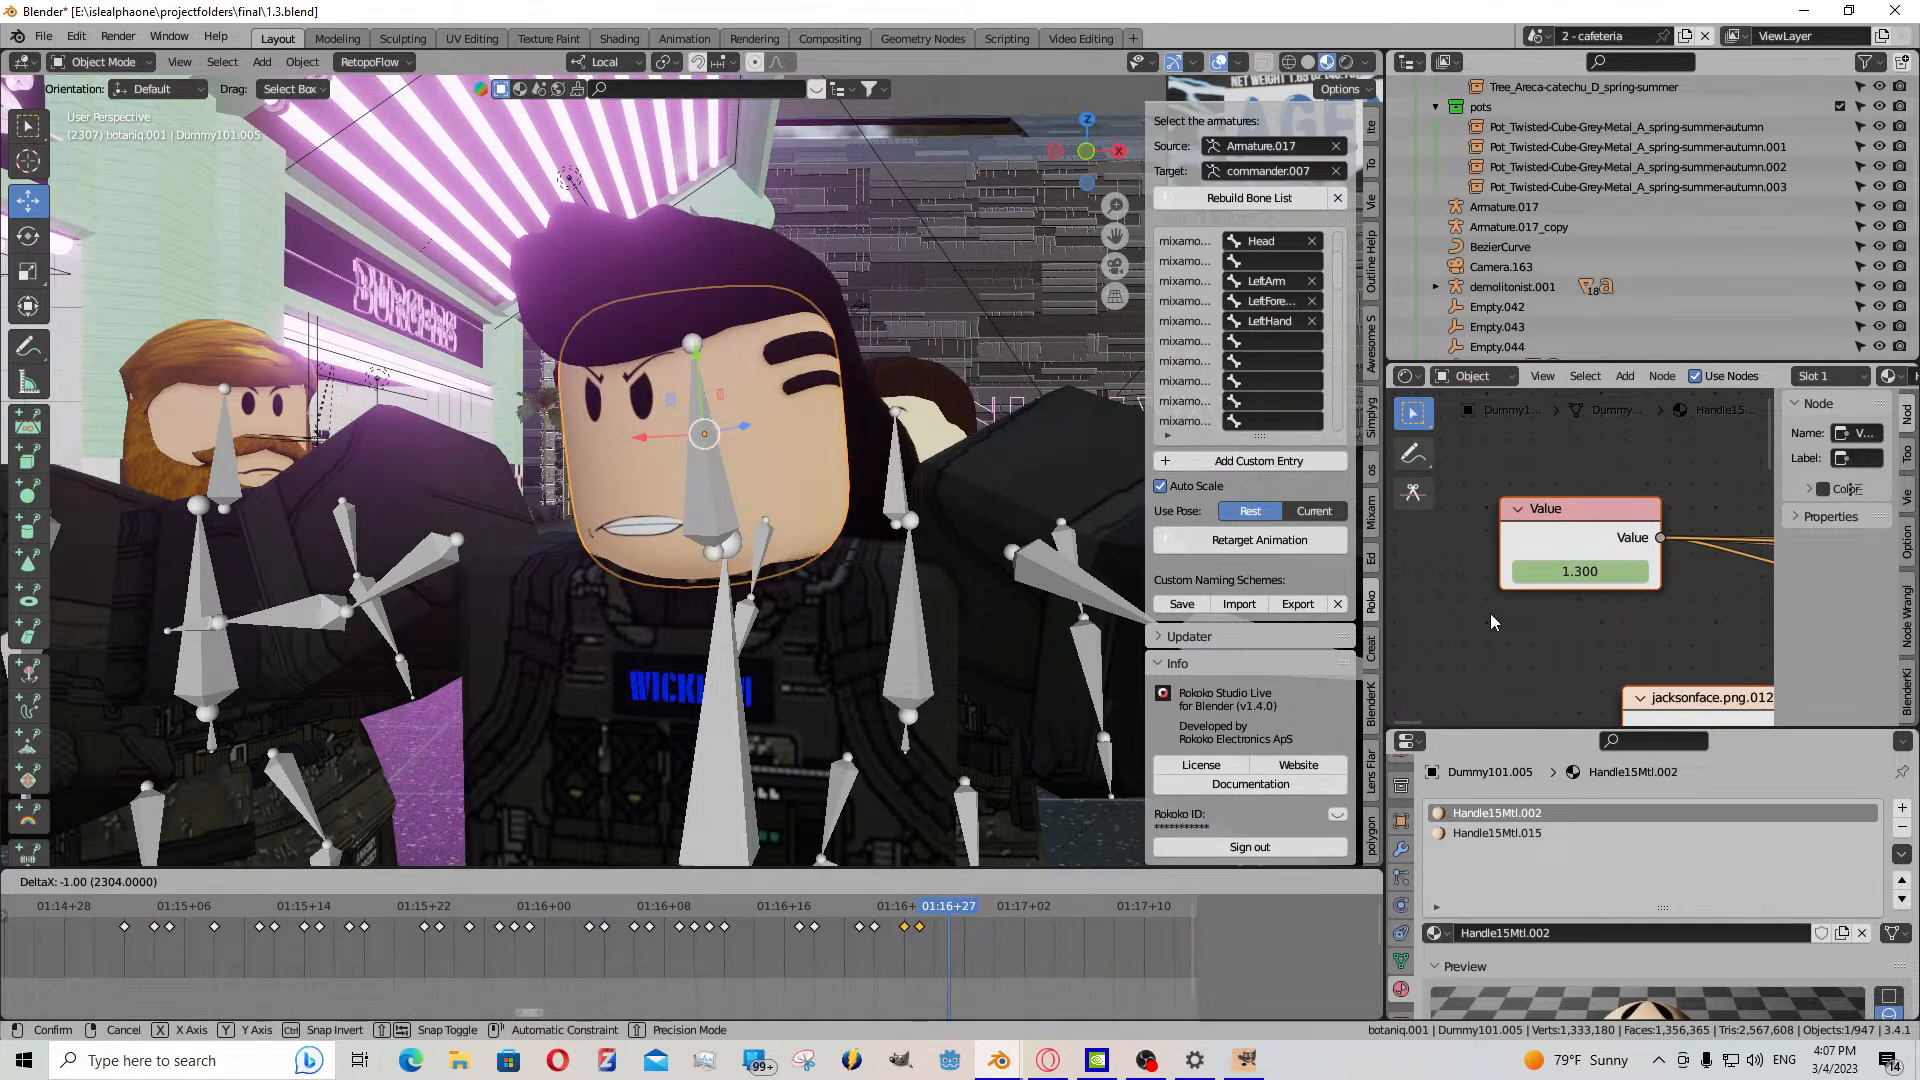
- Keyframe the Value node at 1.300 on frame 2307 and at 11.100 on frame 2308
{"action": "left_click", "coordinate": [1580, 572]}
{"action": "key", "text": "i"}
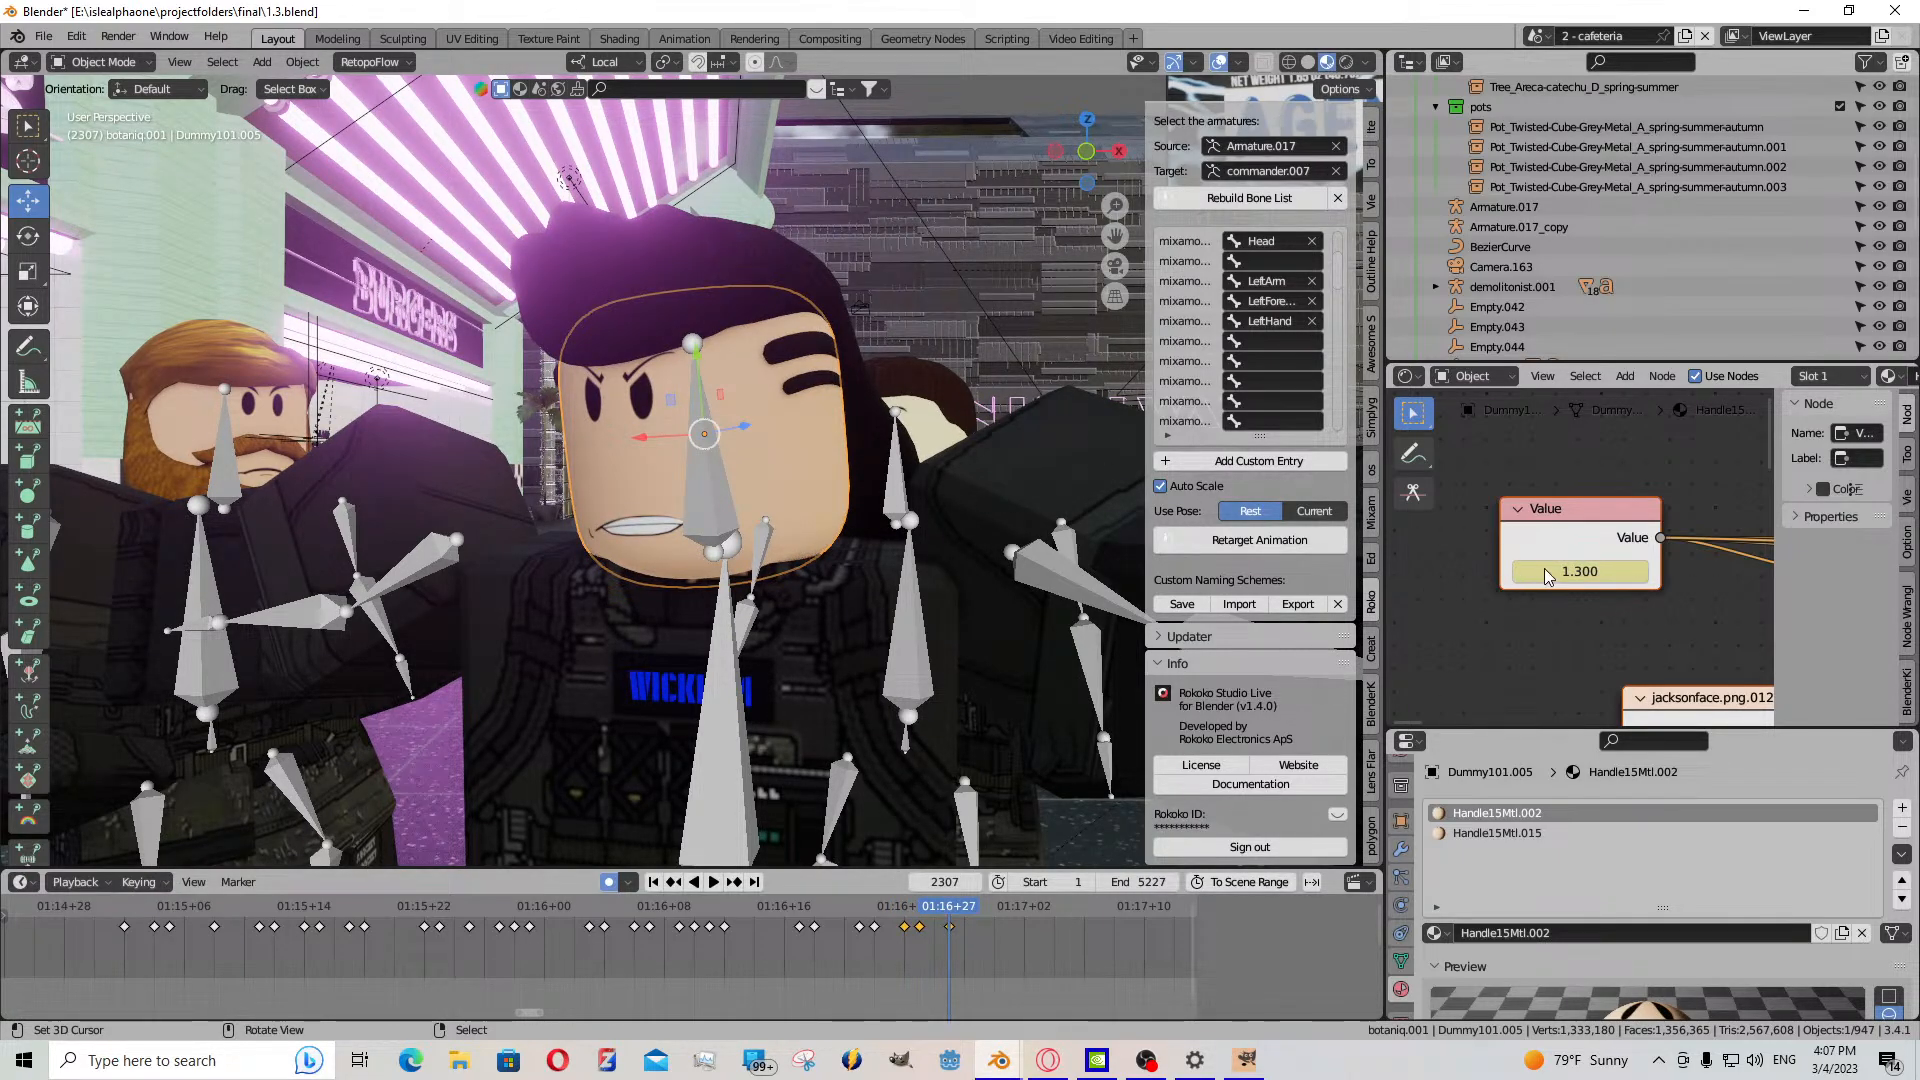
{"action": "key", "text": "Right"}
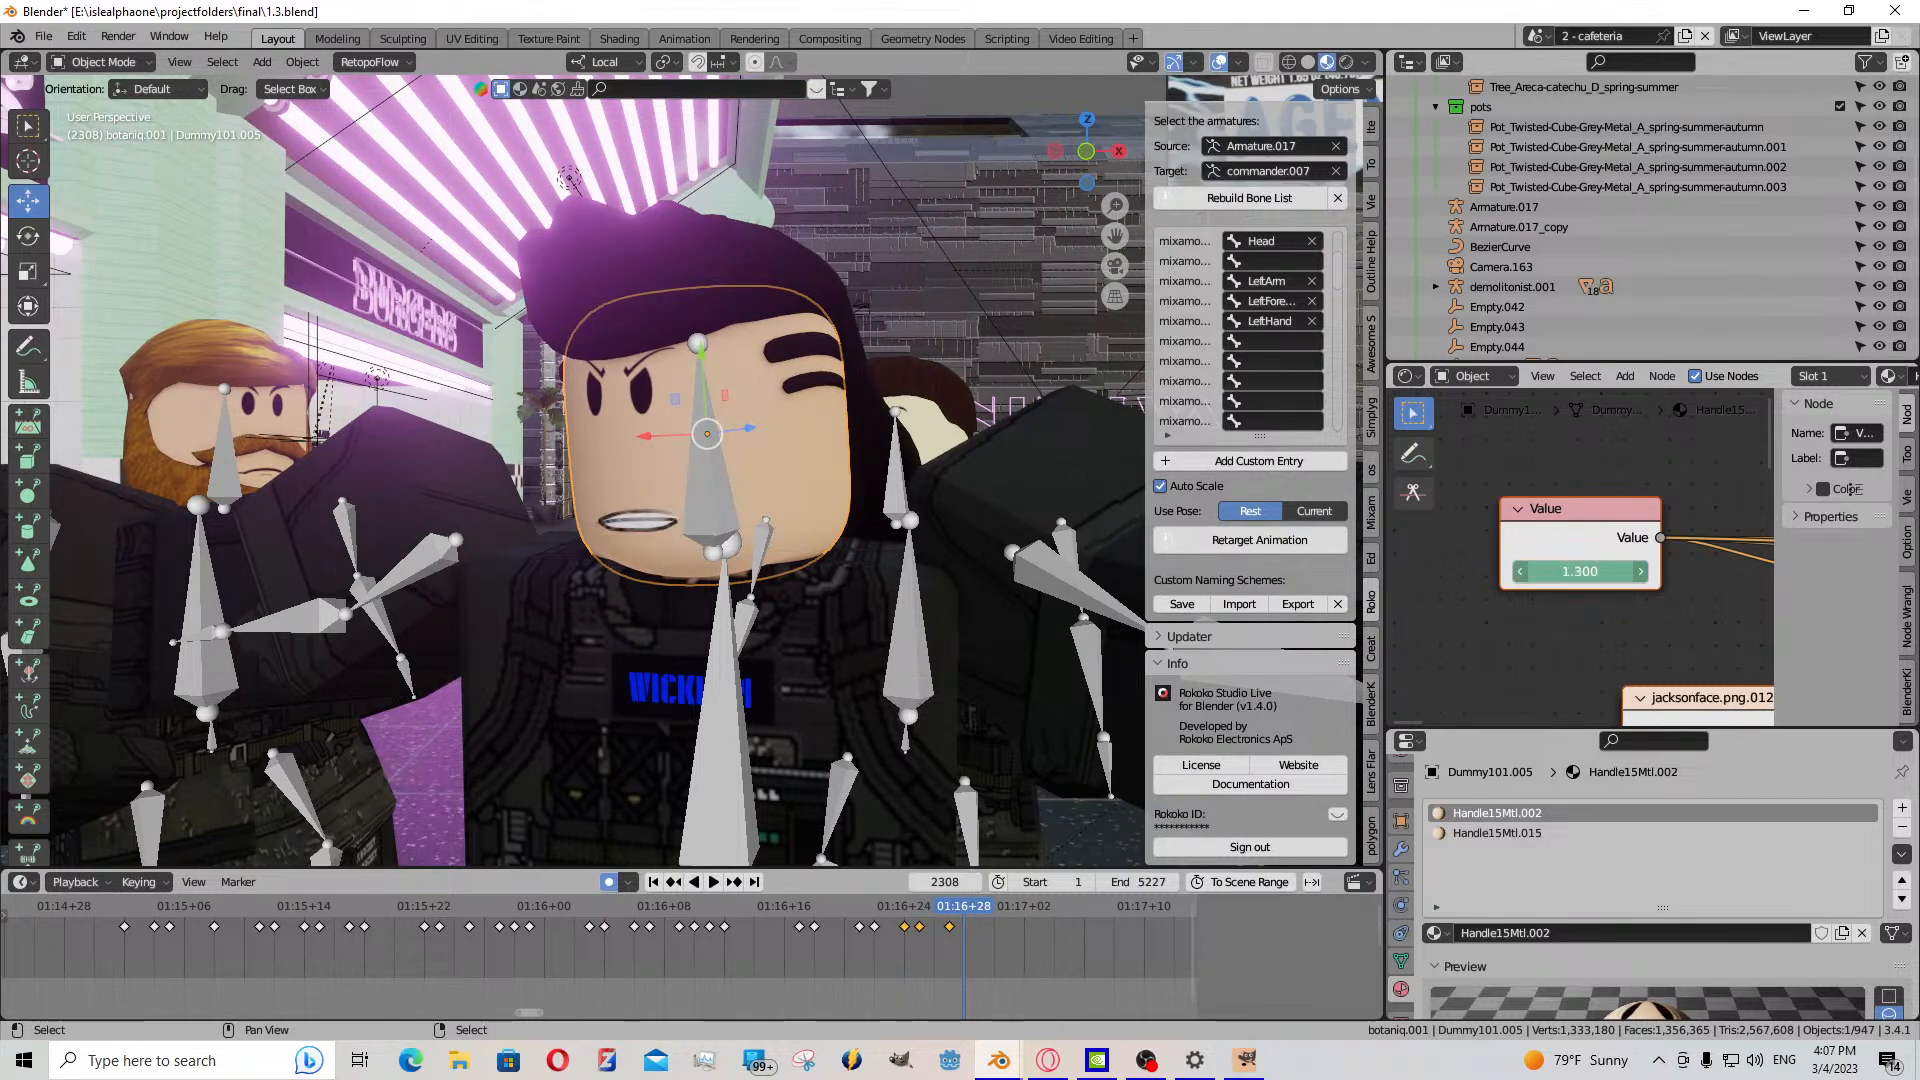
{"action": "left_click_drag", "start_coordinate": [1580, 571], "coordinate": [1678, 571]}
{"action": "key", "text": "i"}
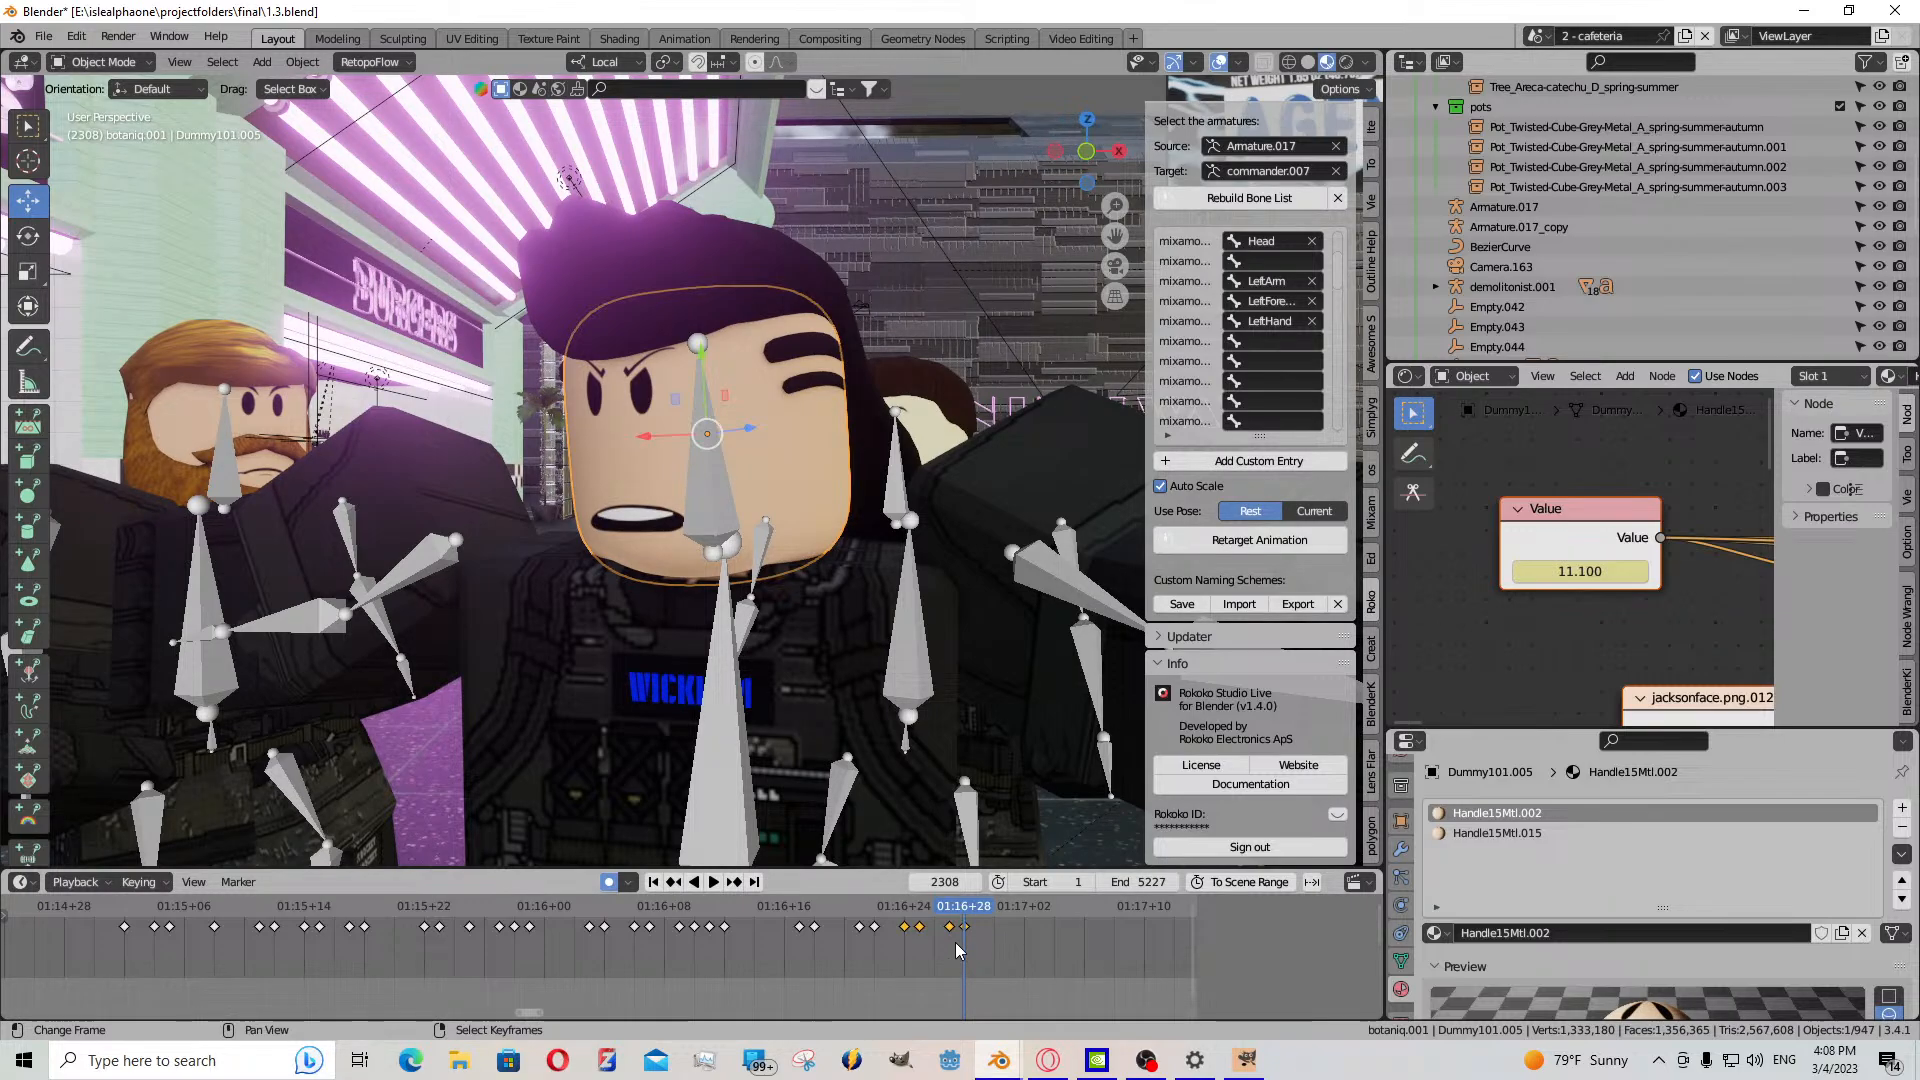
- Keyframe the Value node at 1.700 on frame 2310 and copy the 11.100 keyframe from frame 2308 to frame 2309
{"action": "key", "text": "space"}
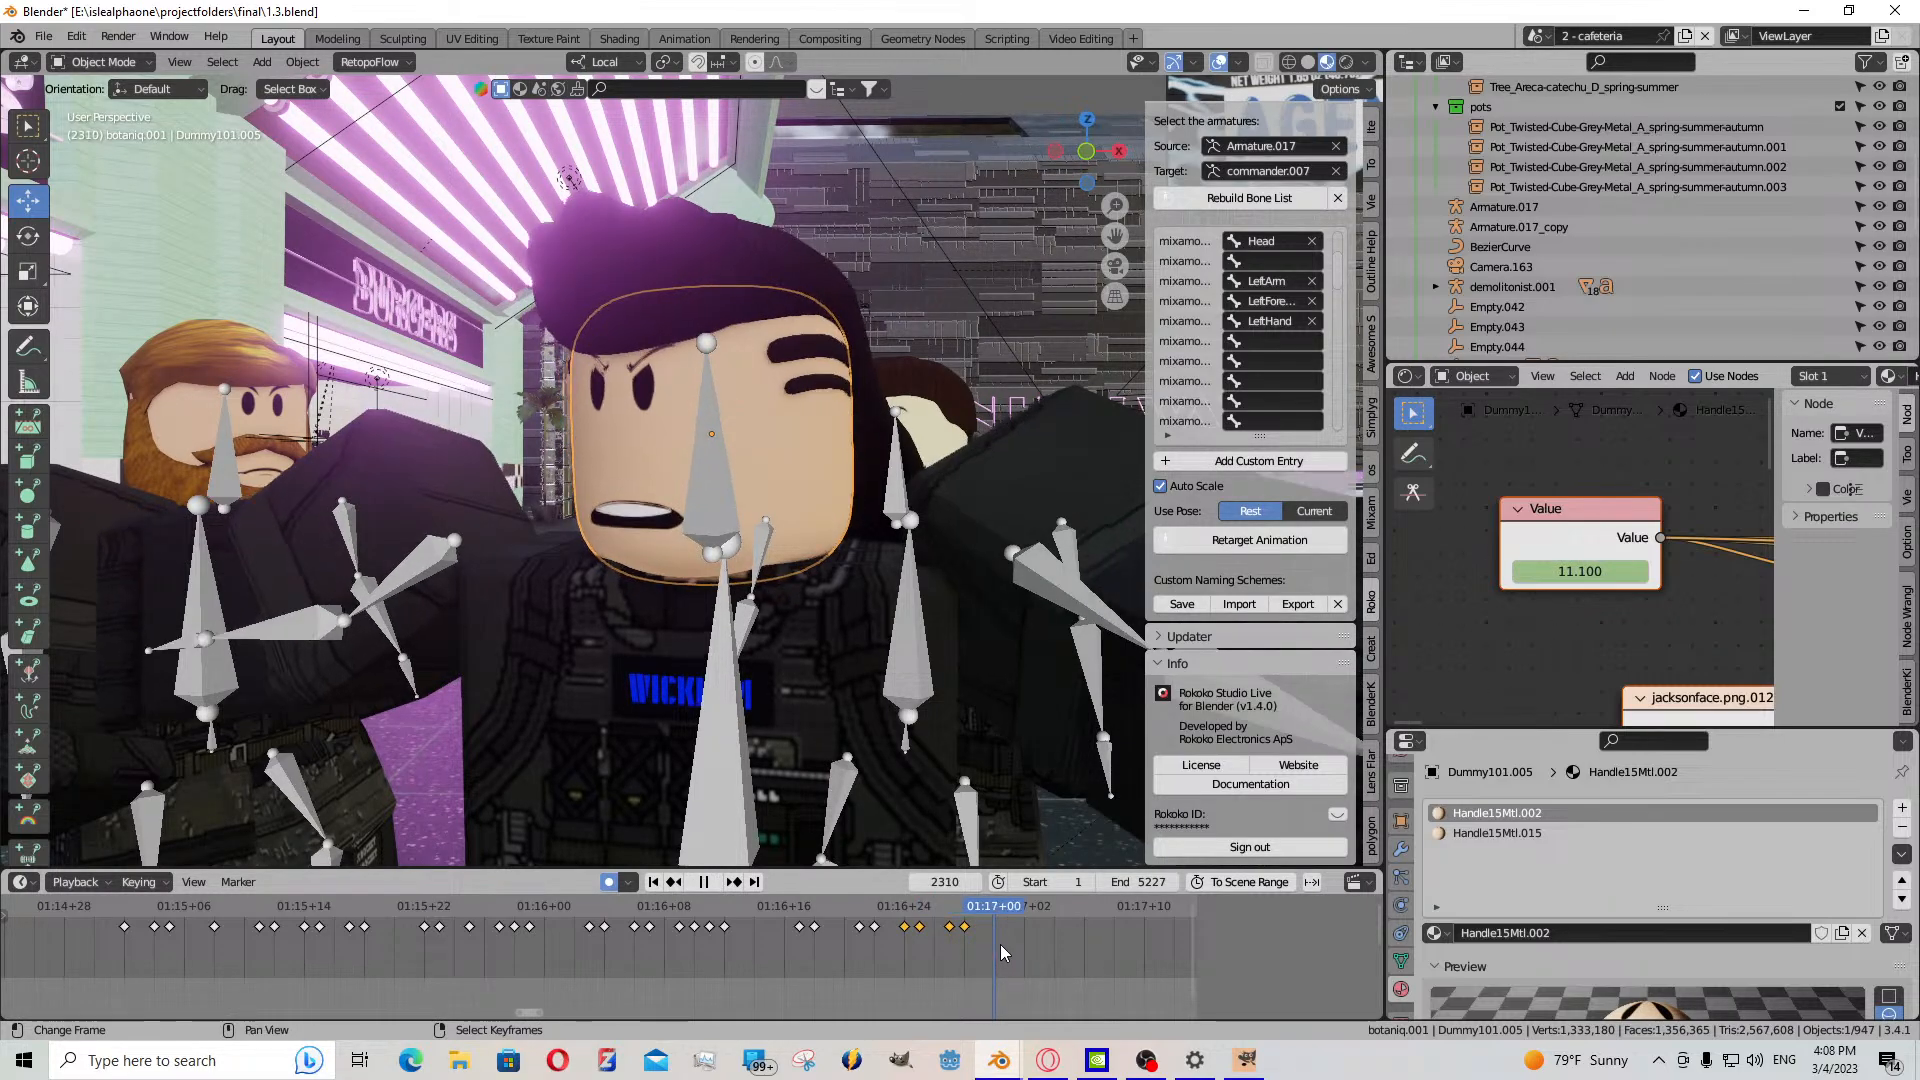
{"action": "key", "text": "space"}
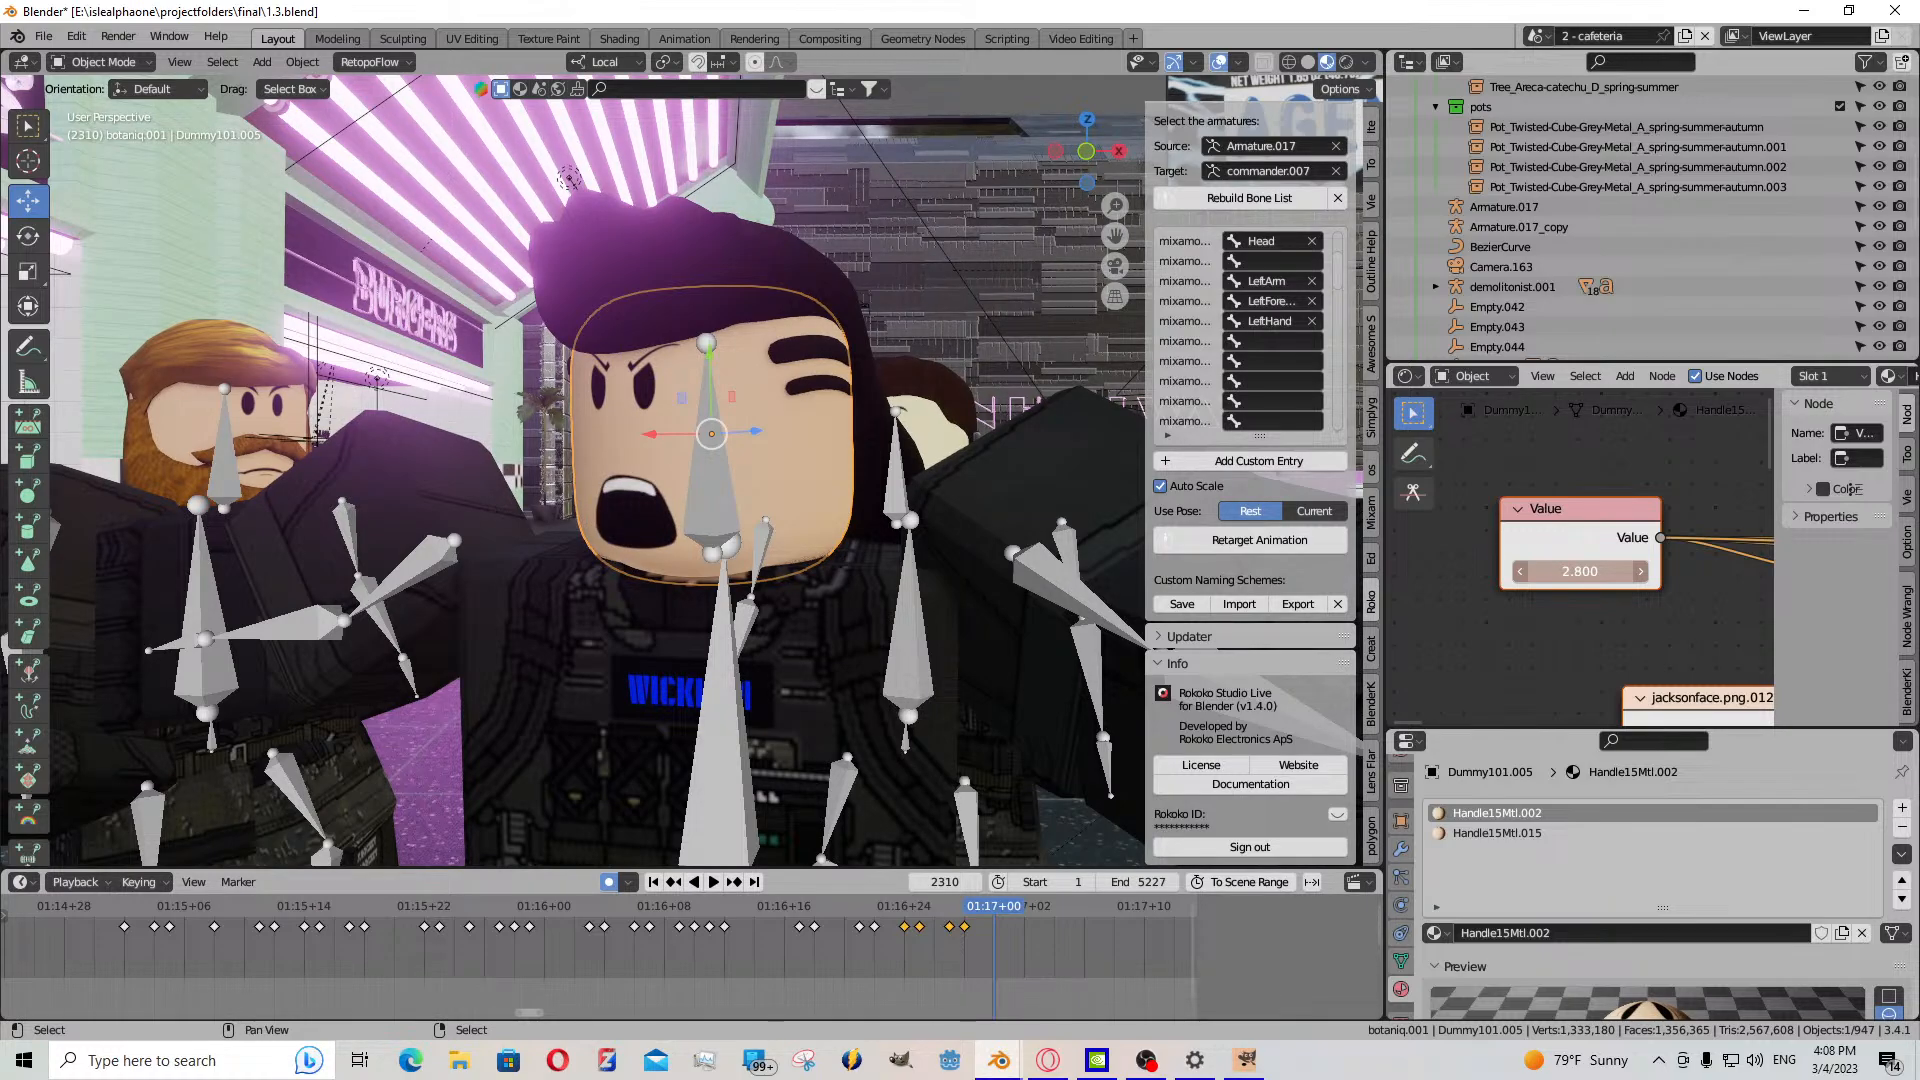
{"action": "key", "text": "i"}
{"action": "right_click", "coordinate": [964, 936]}
{"action": "left_click", "coordinate": [973, 936]}
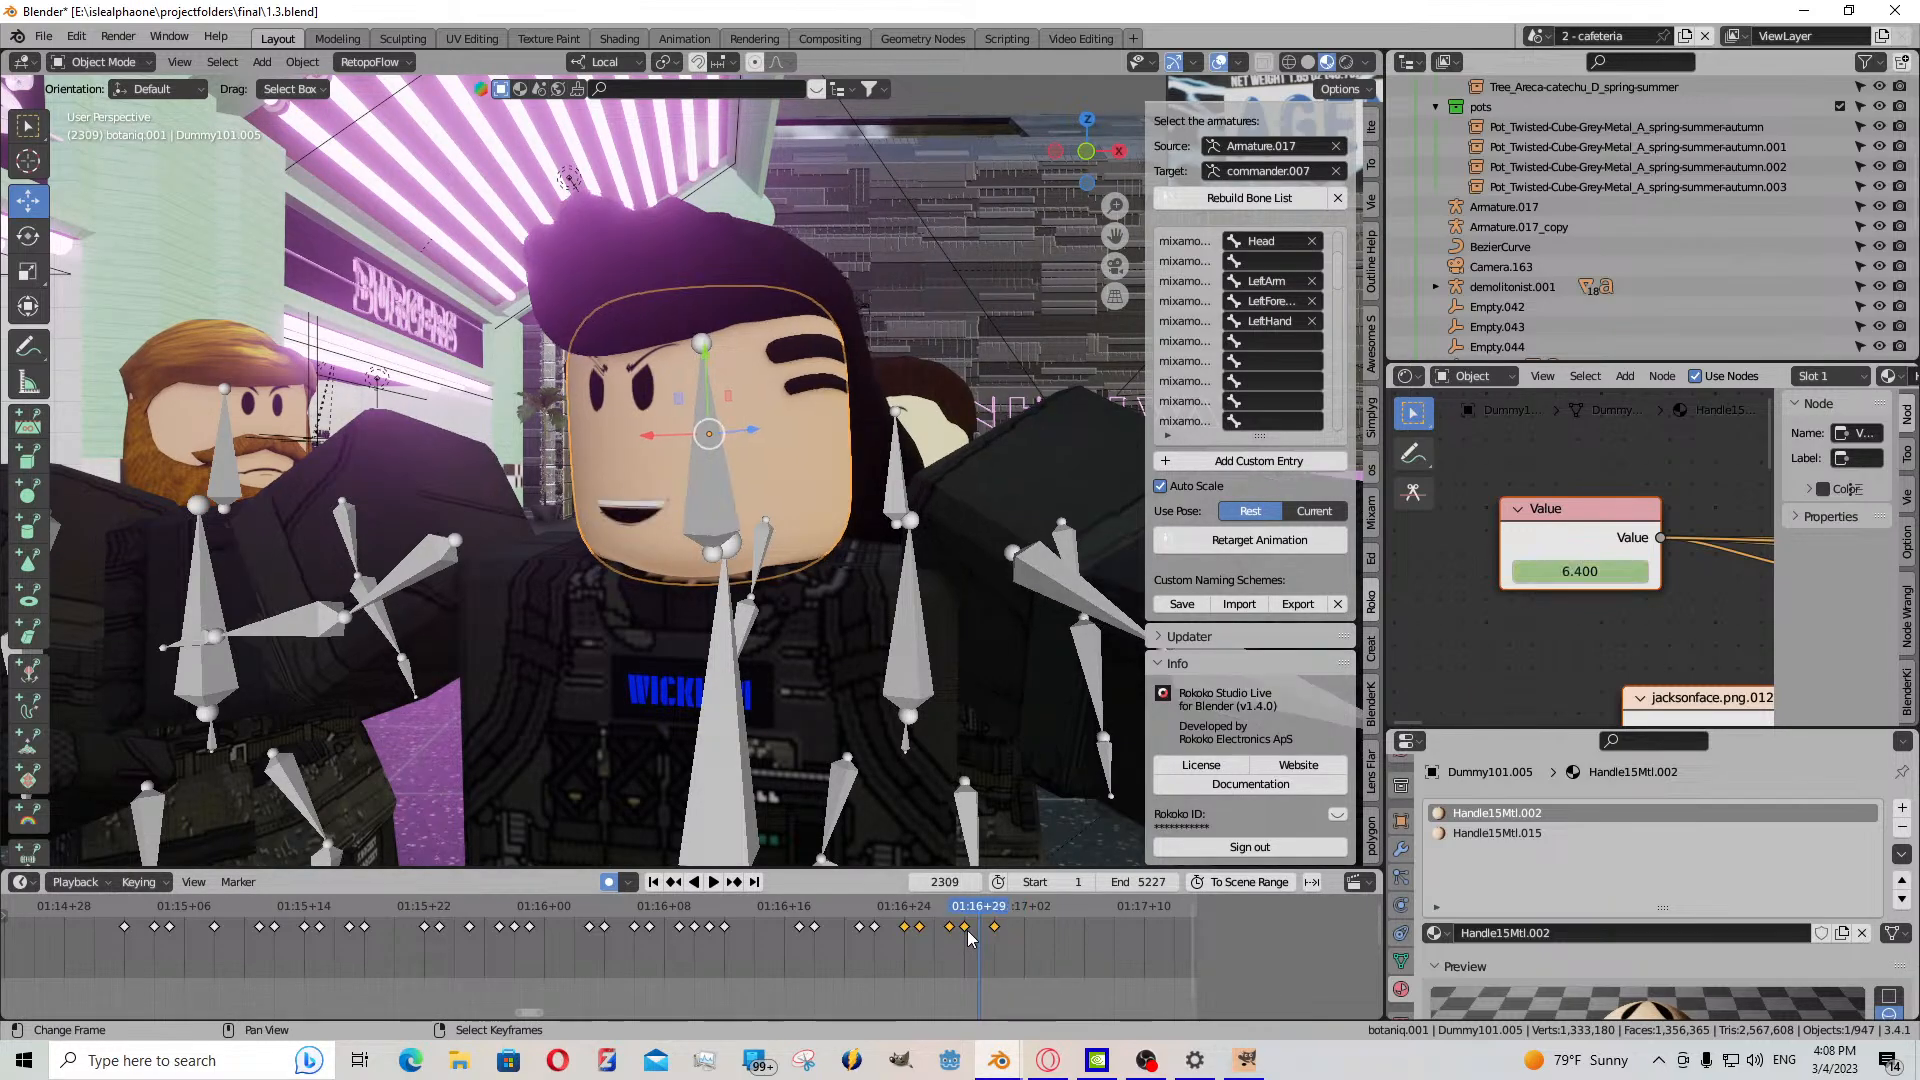
{"action": "key", "text": "ctrl+v"}
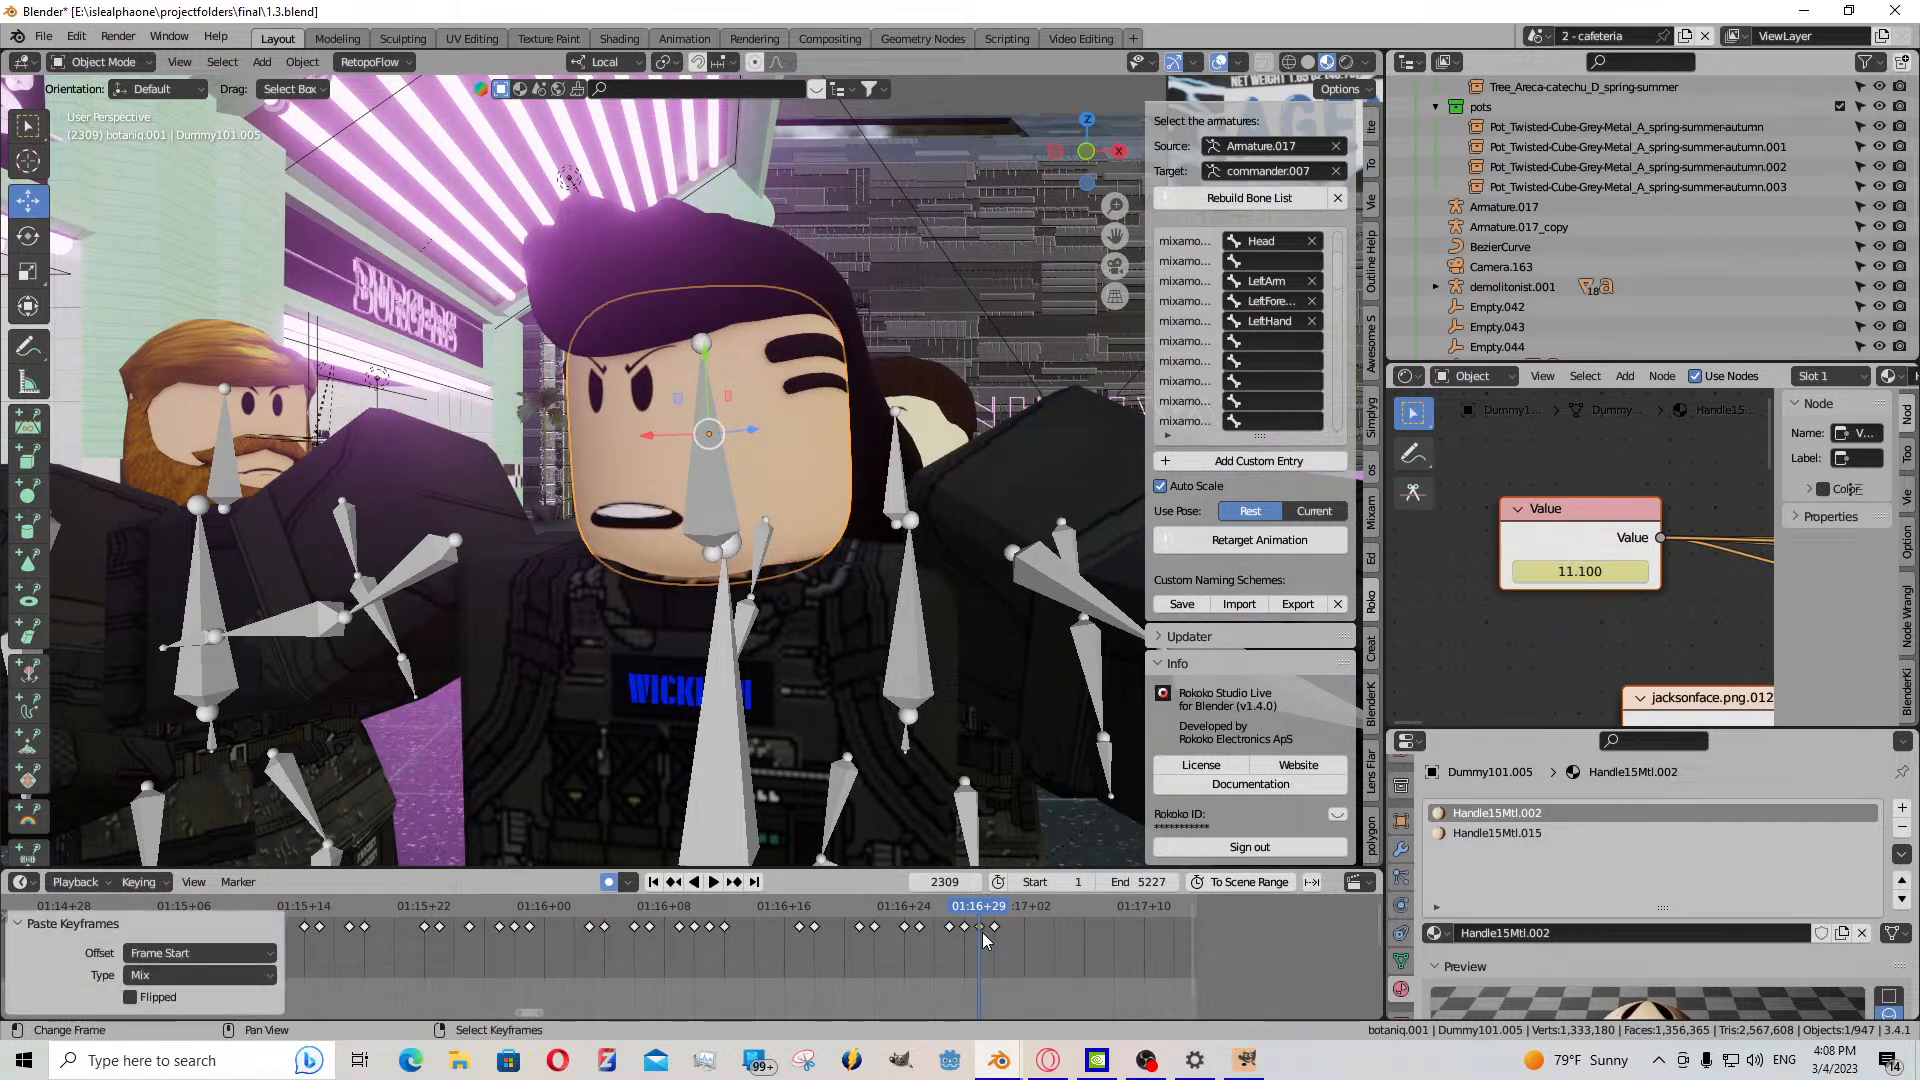
- Play on to frame 2313, keyframe the Value node there at 1.700, and keyframe it at 9.700 on frame 2314
{"action": "key", "text": "space"}
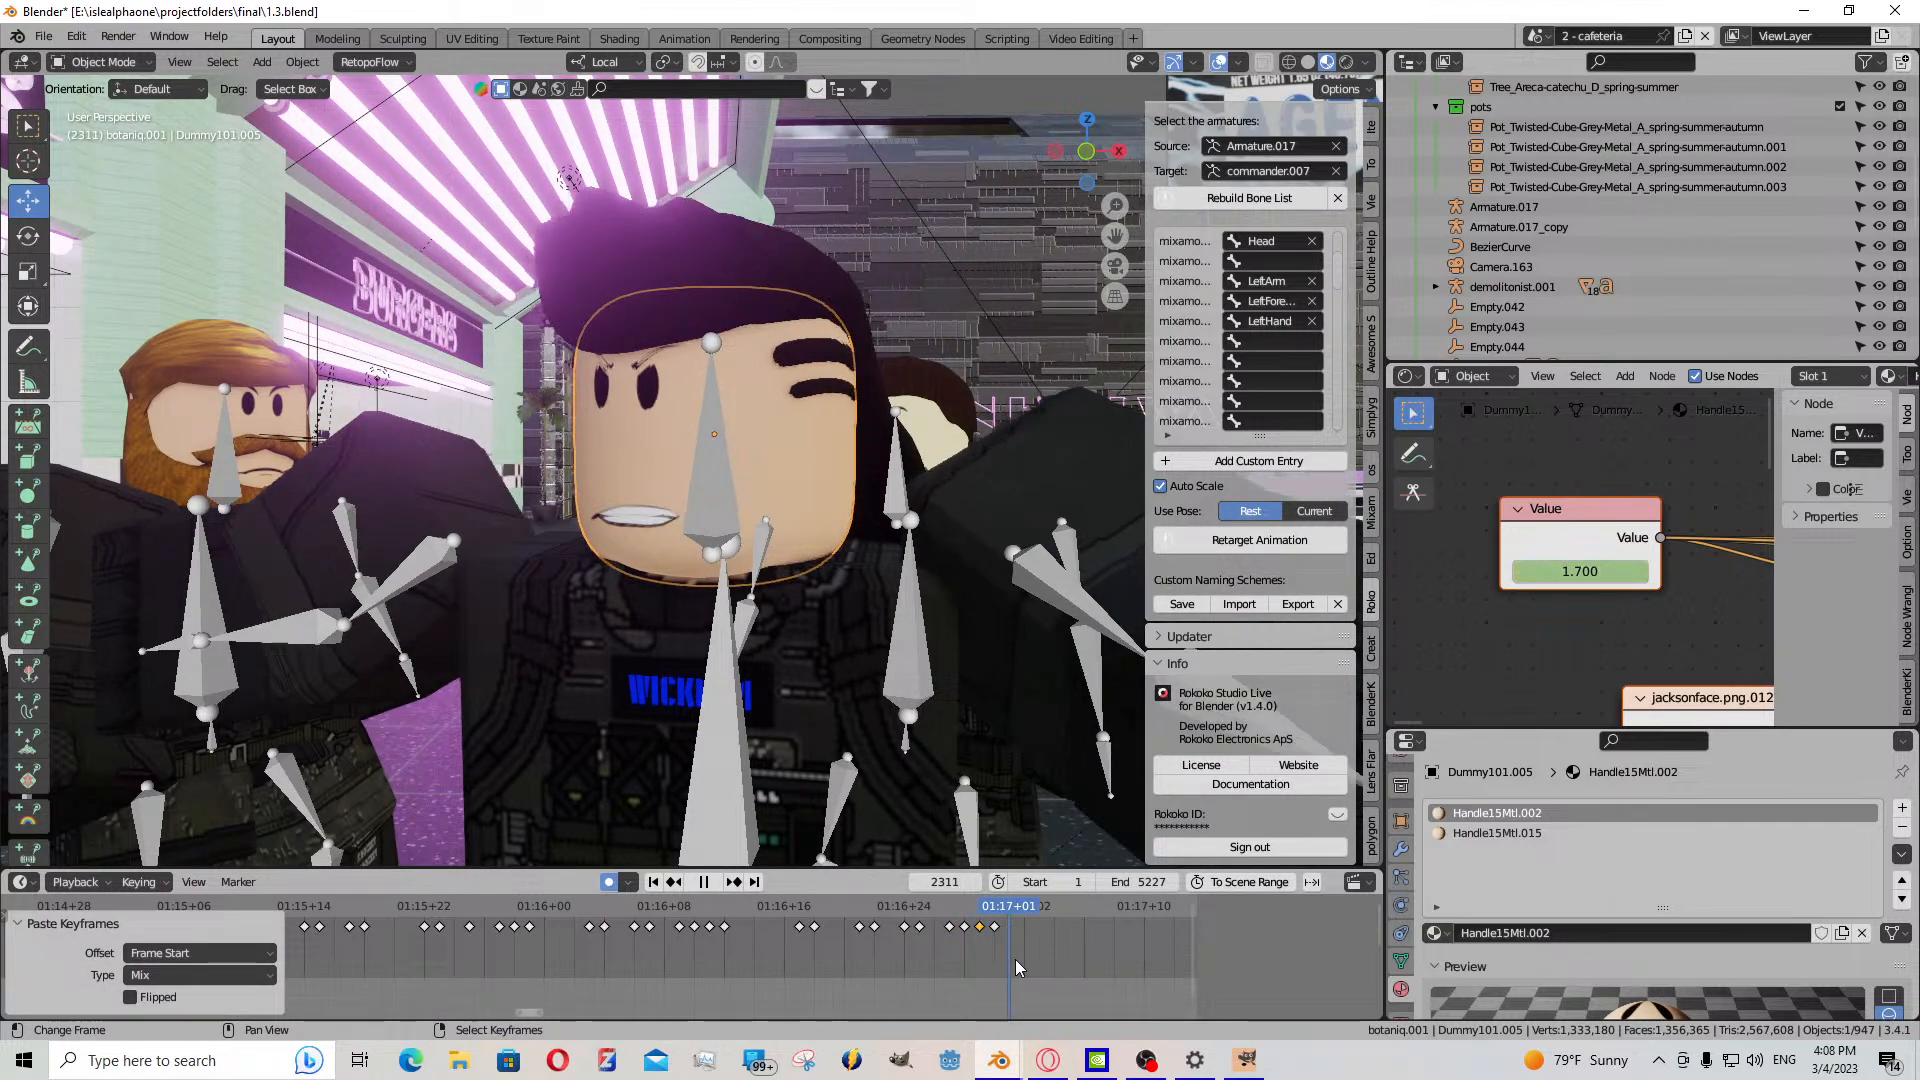
{"action": "key", "text": "space"}
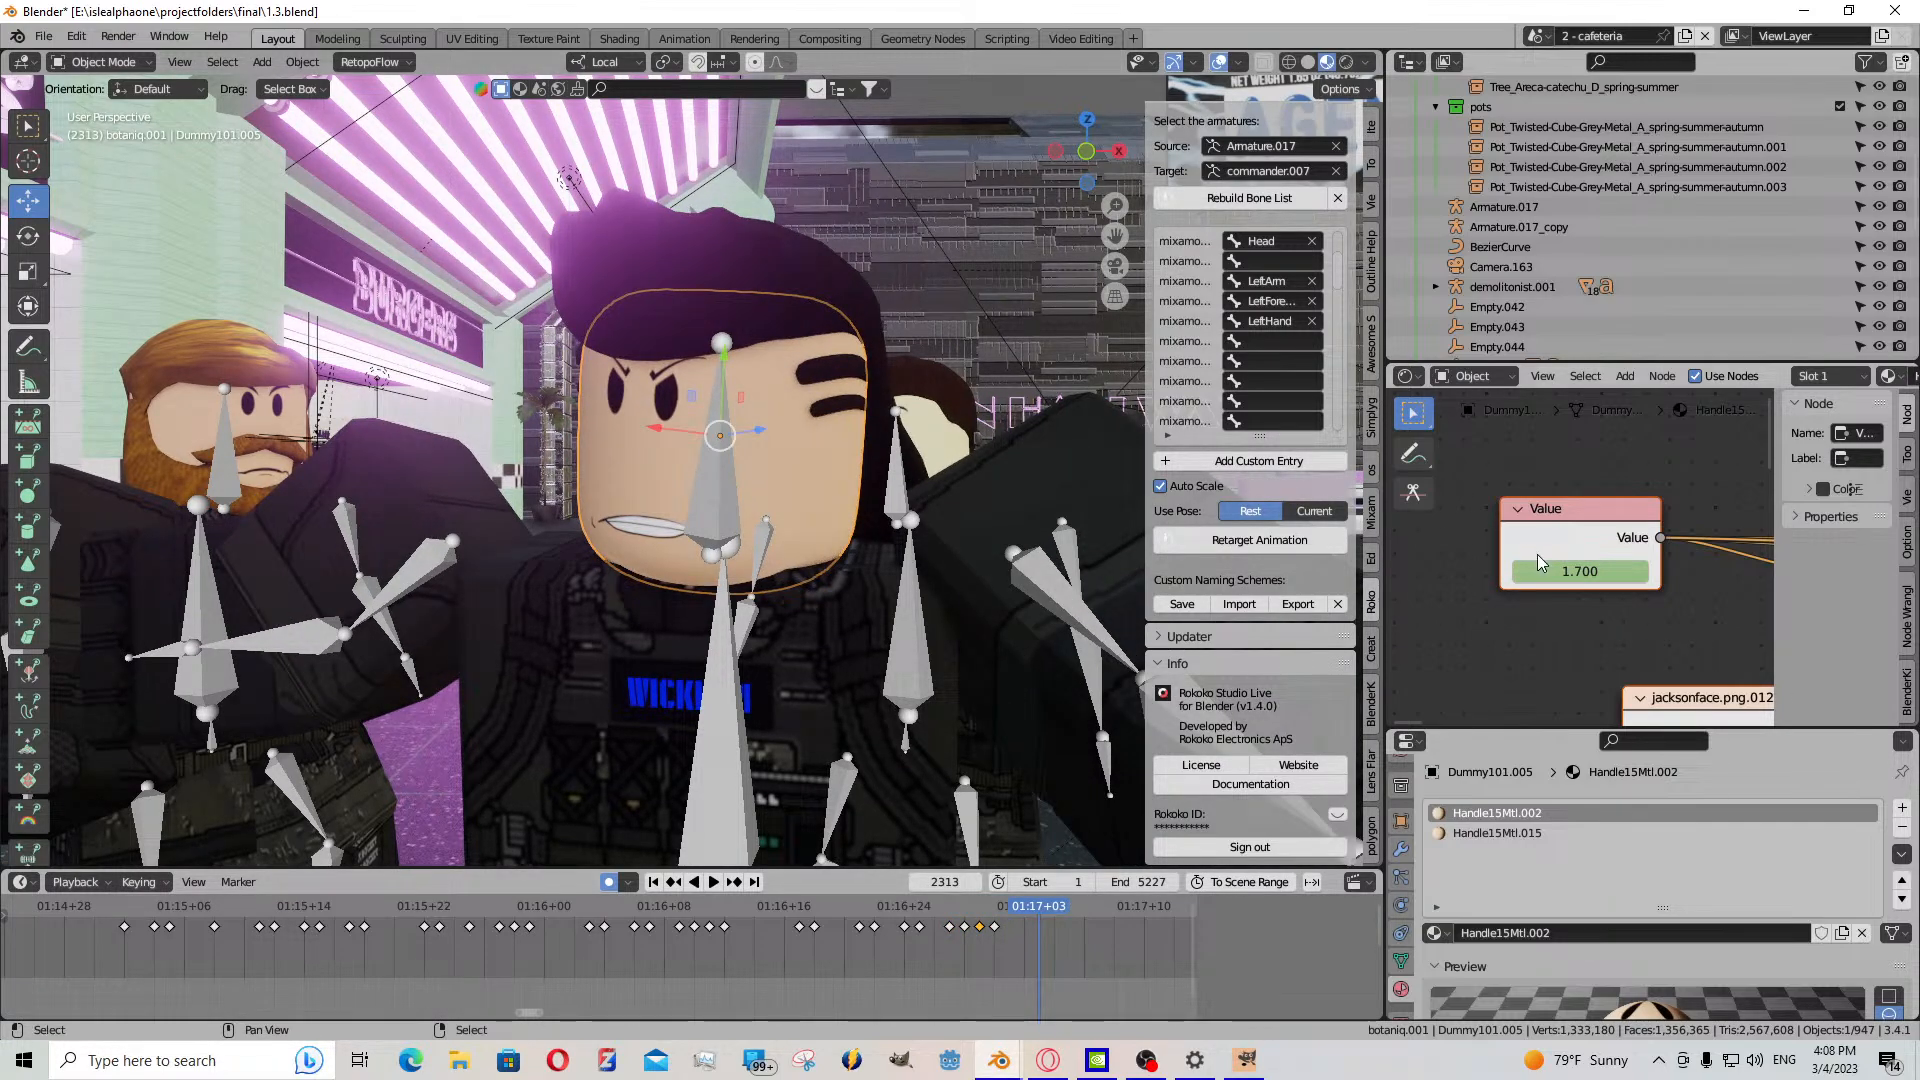
{"action": "key", "text": "i"}
{"action": "key", "text": "Right"}
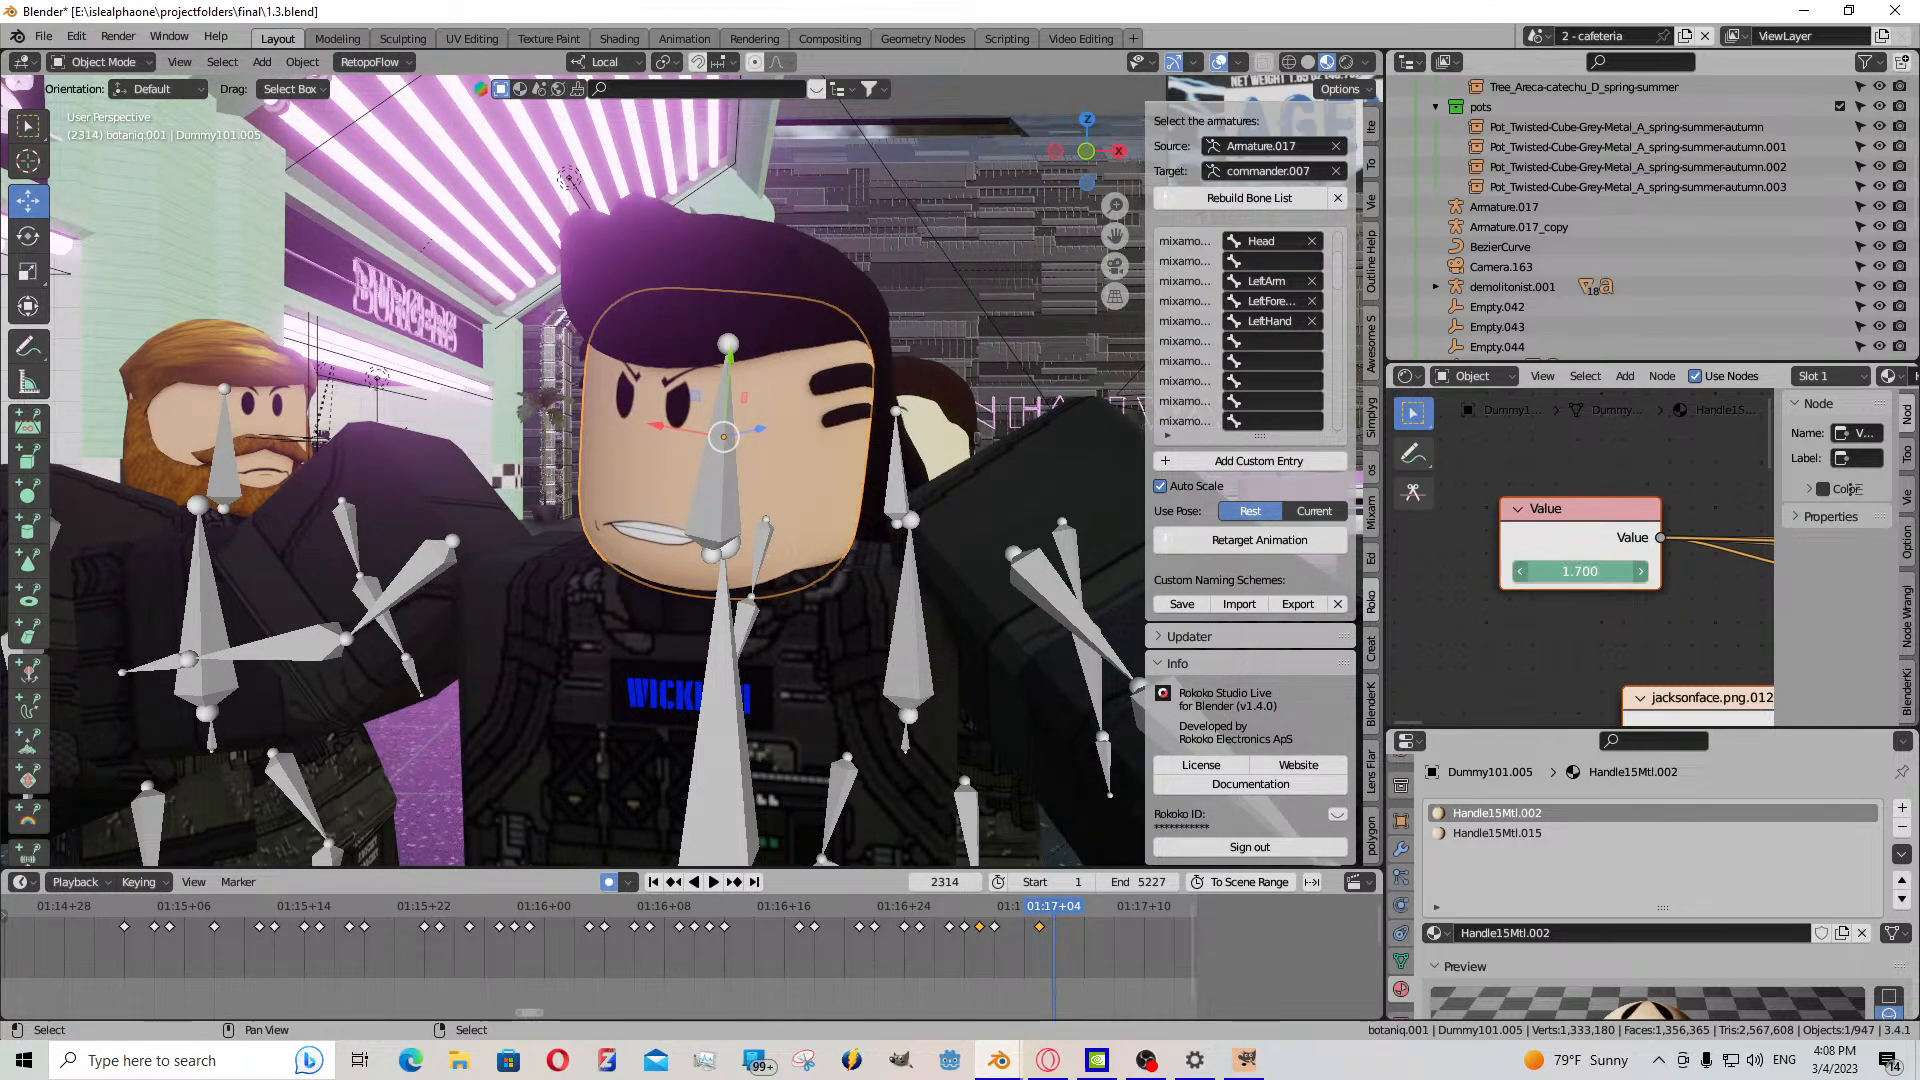
{"action": "mouse_move", "coordinate": [1579, 571]}
{"action": "left_mouse_down"}
{"action": "mouse_move", "coordinate": [1600, 571]}
{"action": "mouse_move", "coordinate": [1580, 572]}
{"action": "left_mouse_up"}
{"action": "key", "text": "i"}
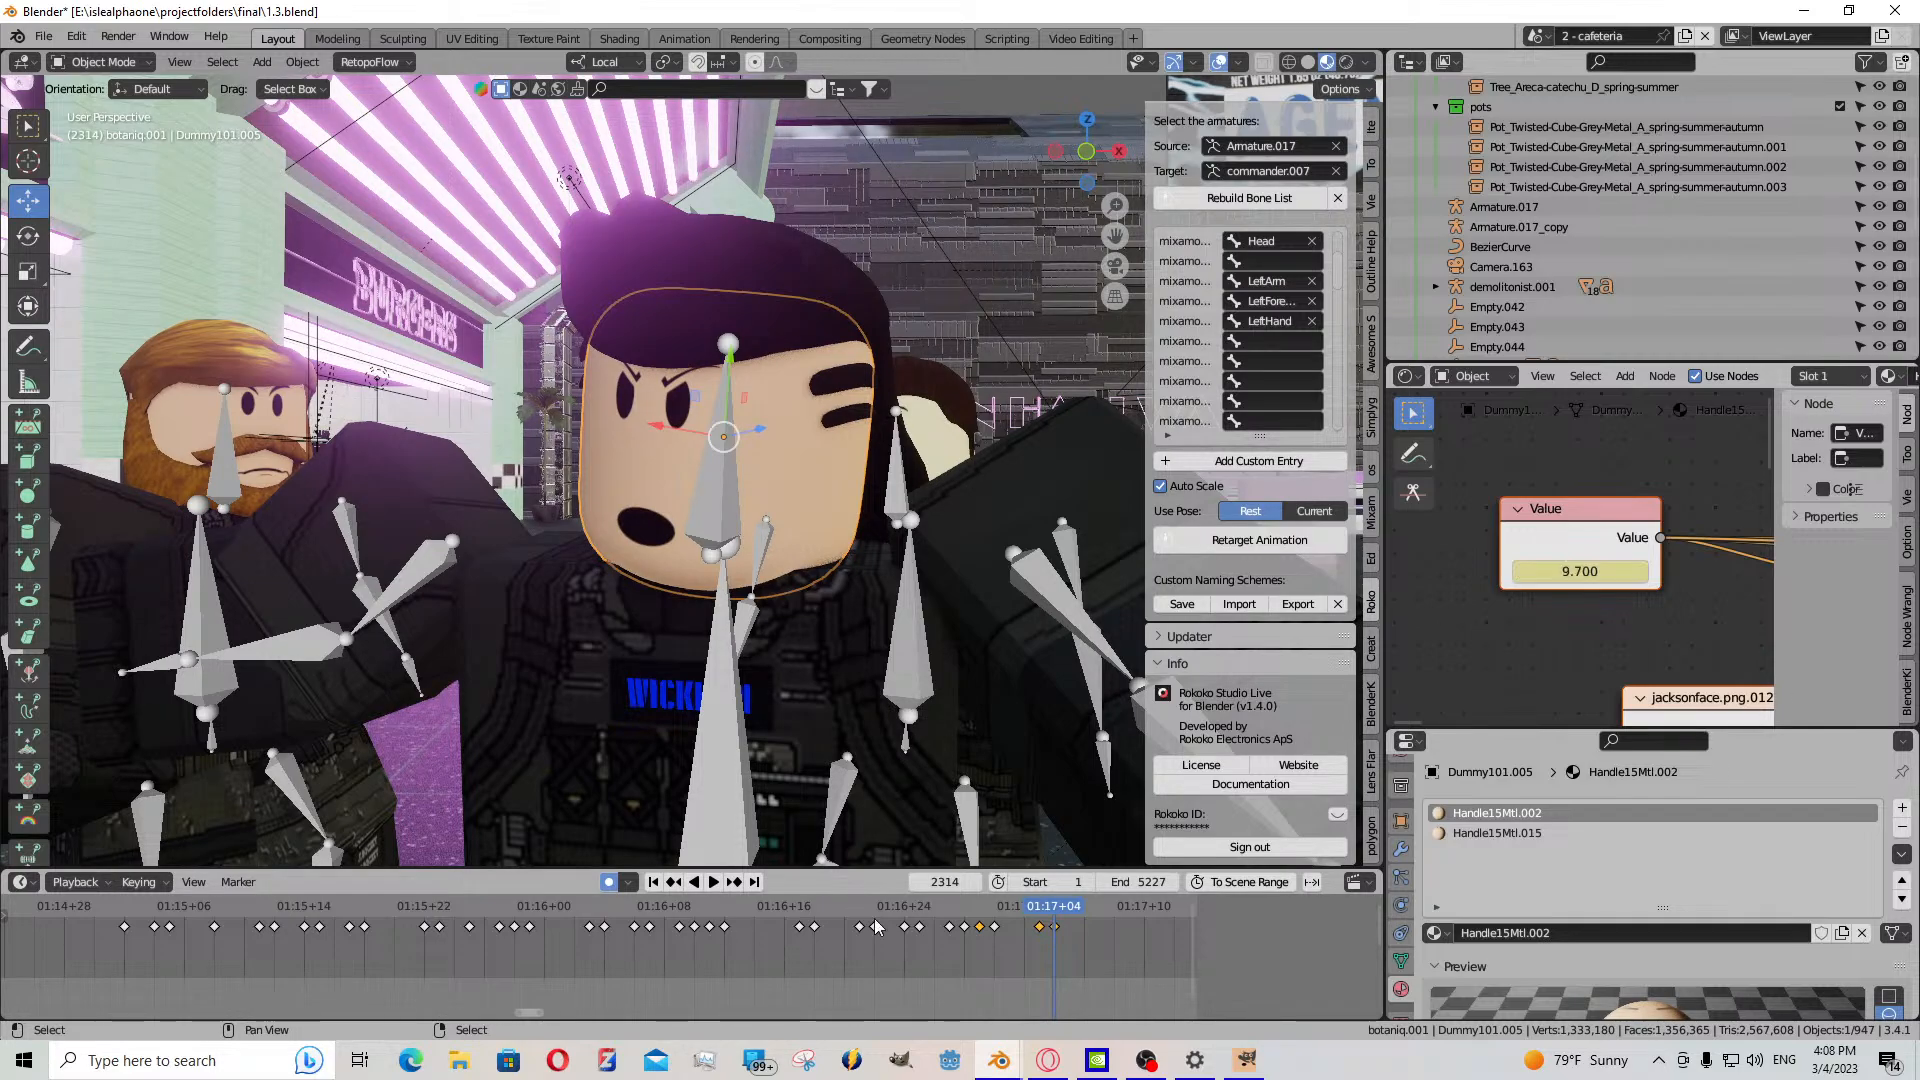
- Play the animation on to frame 2318 and keyframe the Value node there at 9.700
{"action": "middle_click_drag", "start_coordinate": [947, 984], "coordinate": [683, 985]}
{"action": "left_click", "coordinate": [713, 884]}
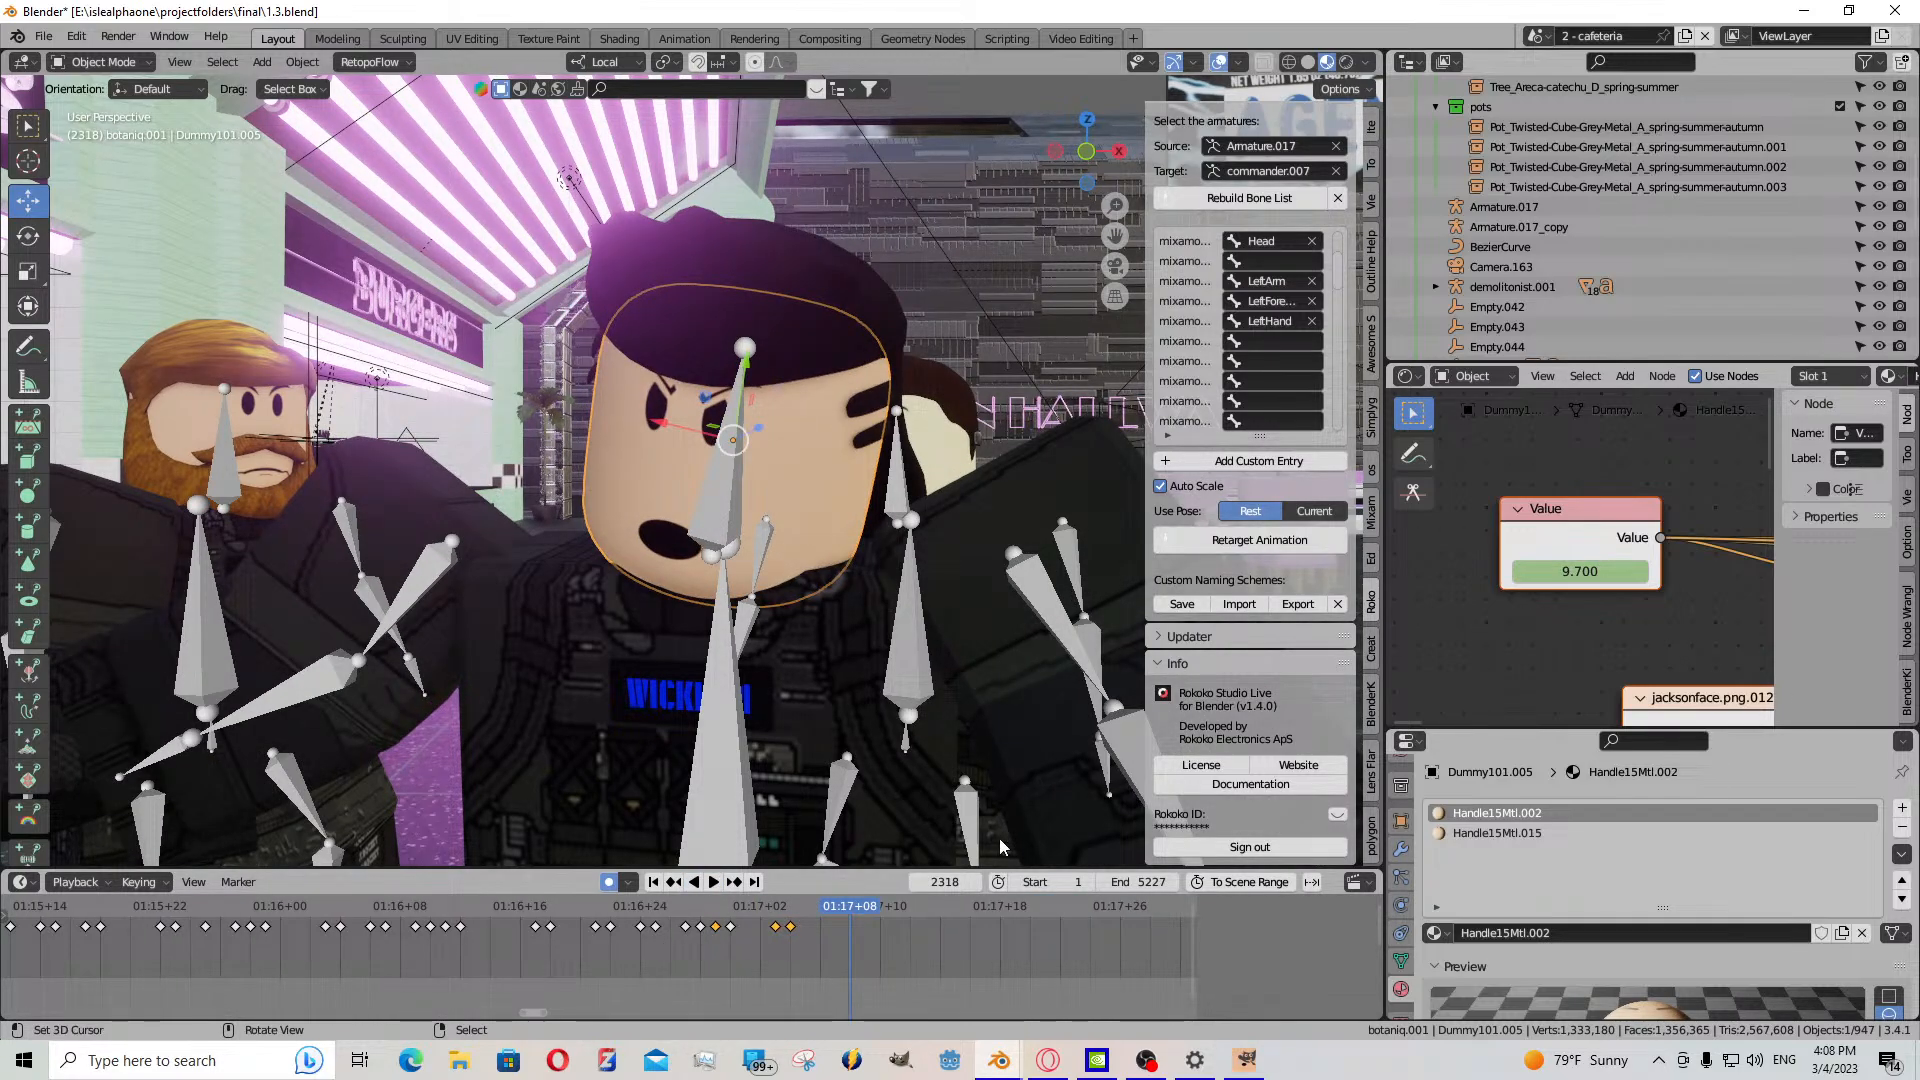
{"action": "left_click", "coordinate": [741, 906]}
{"action": "key", "text": "space"}
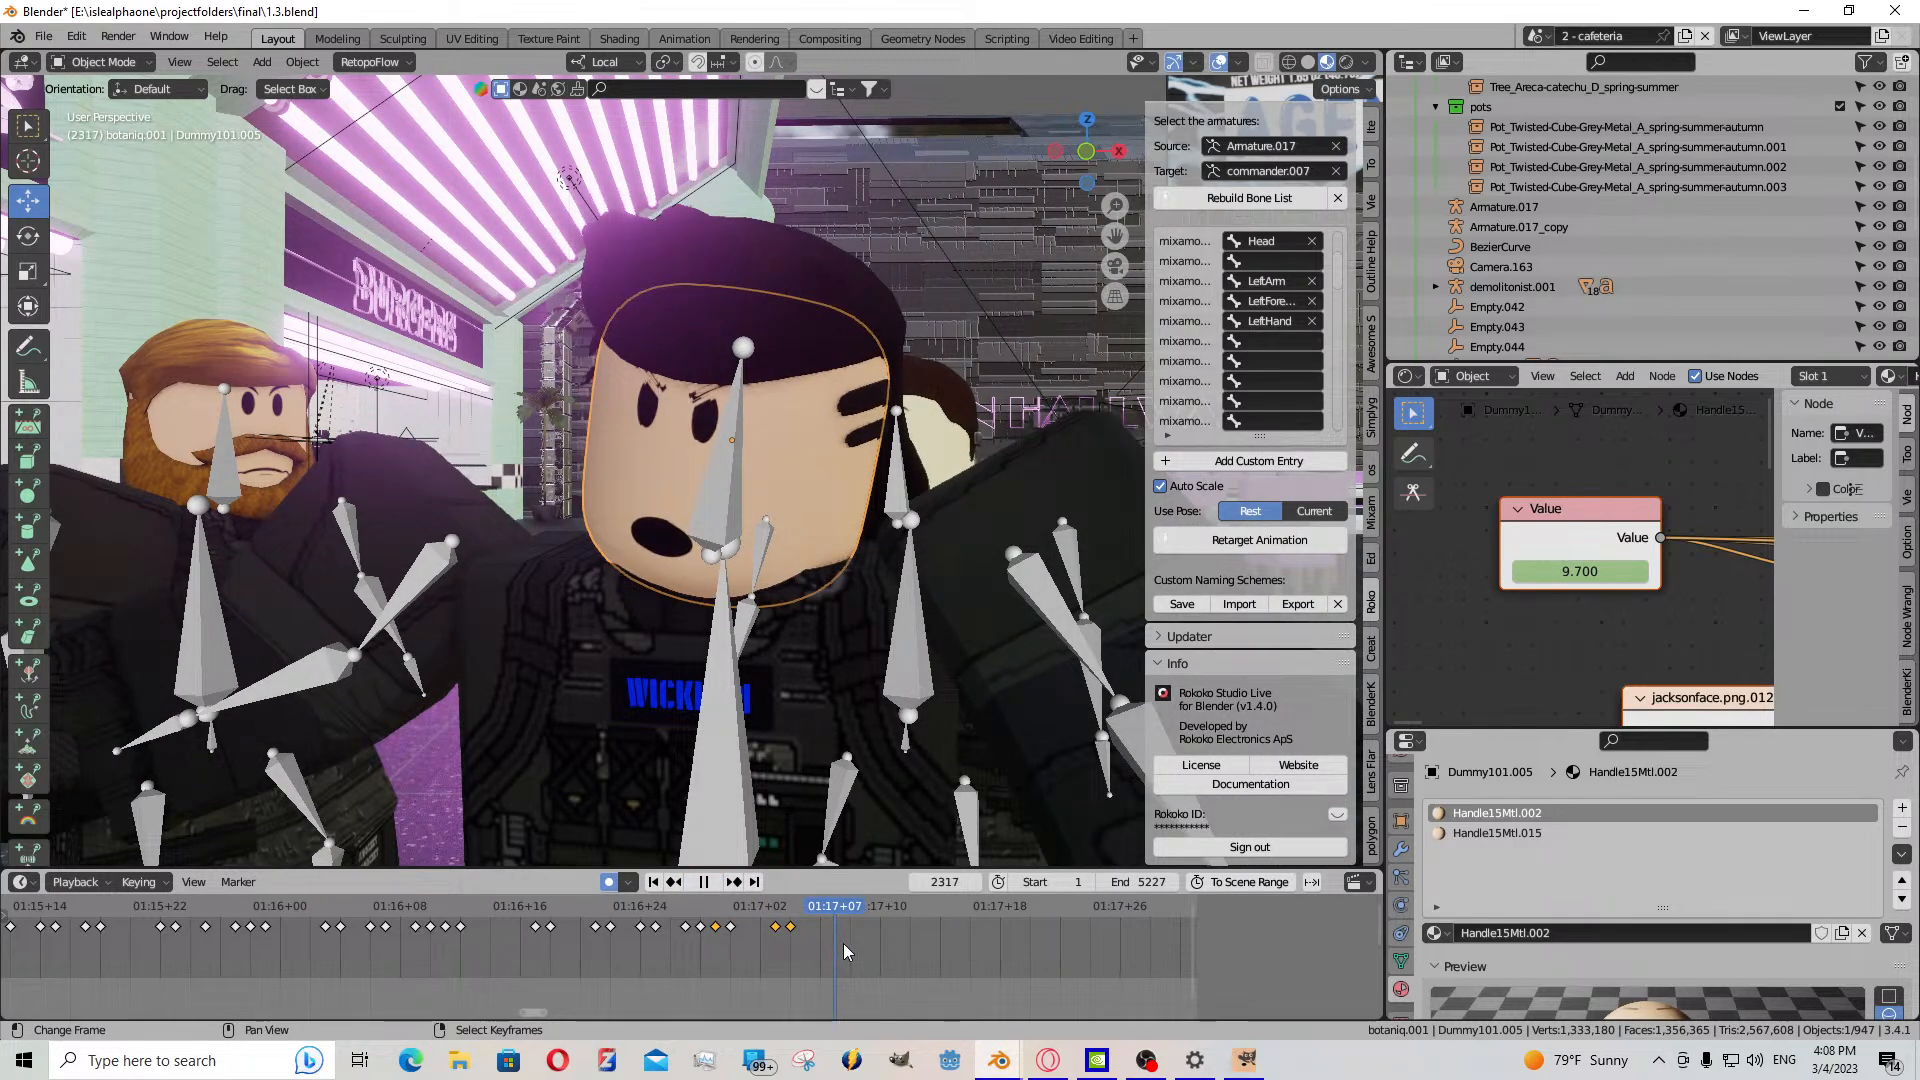
{"action": "key", "text": "space"}
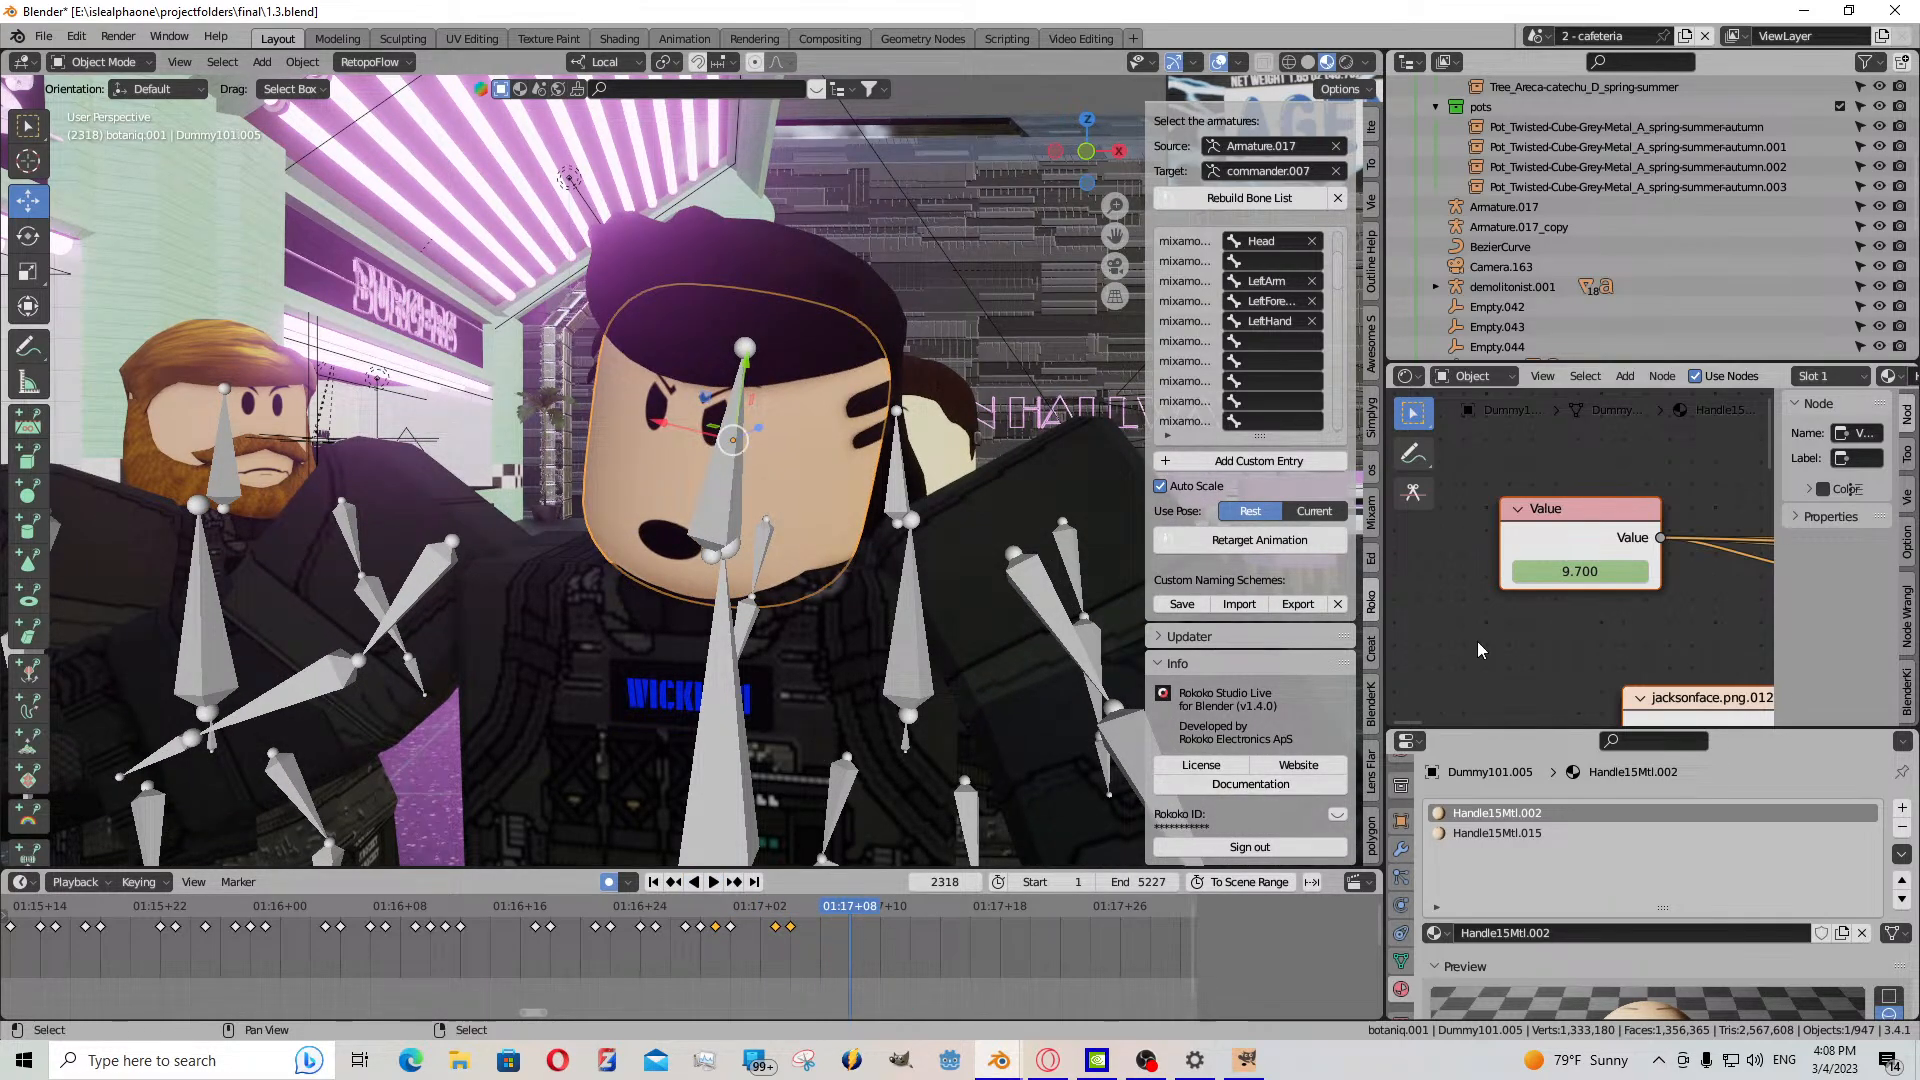
{"action": "key", "text": "i"}
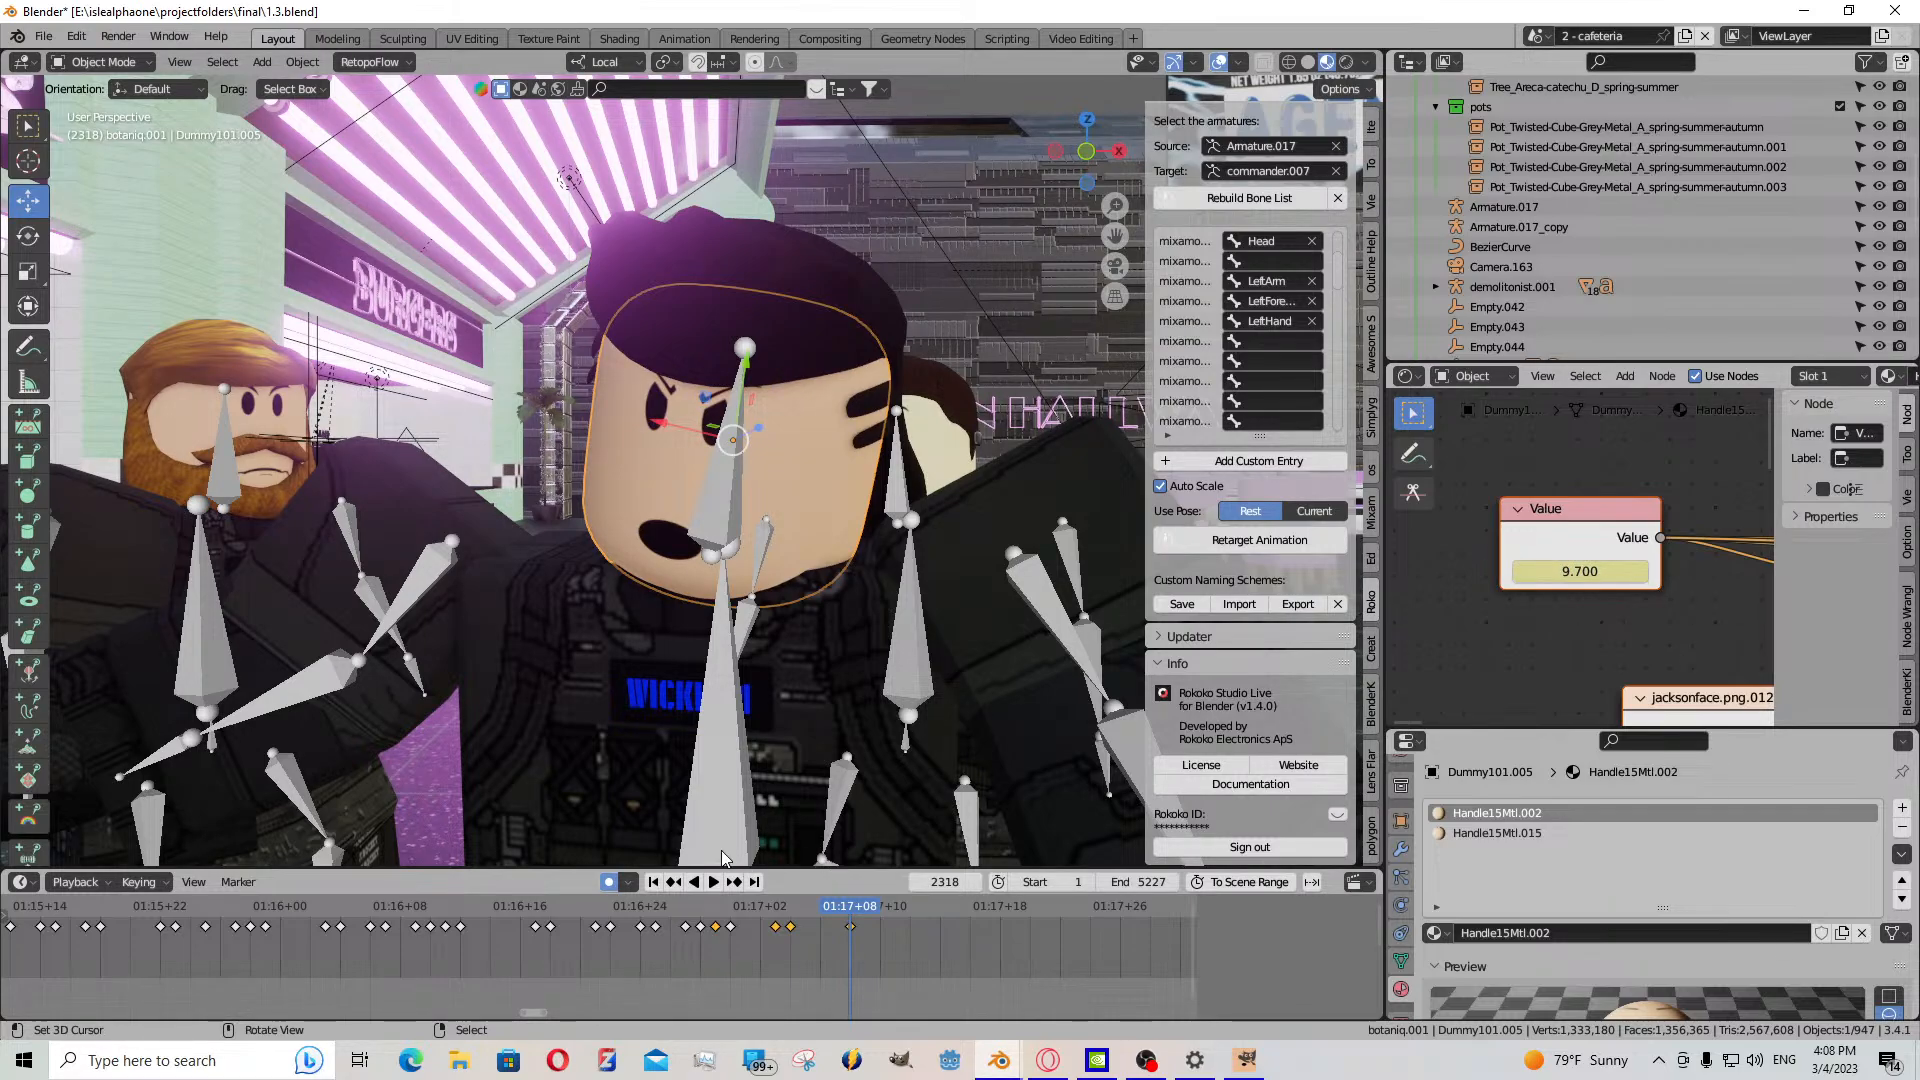
- Keyframe the Value node at 3.200 on frame 2320 and move the 9.700 keyframe from frame 2318 to frame 2319
{"action": "left_click", "coordinate": [713, 881]}
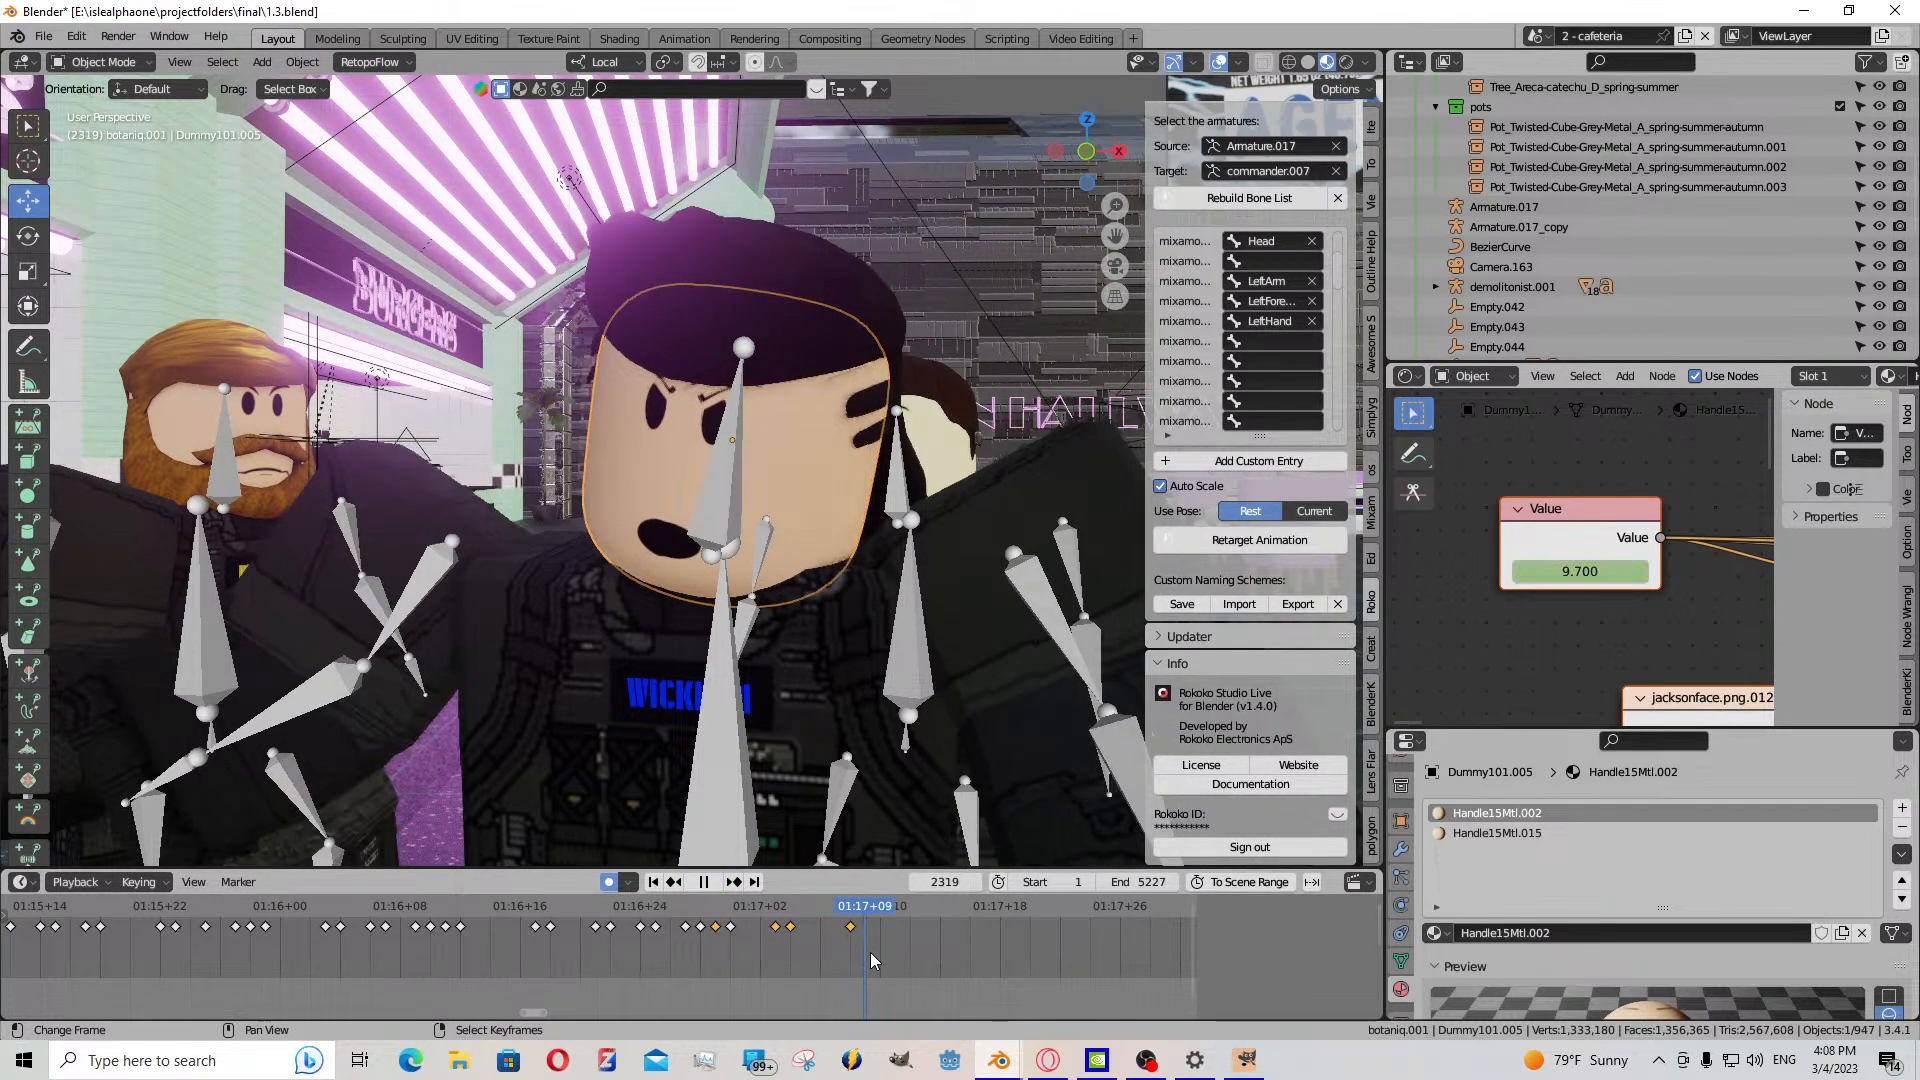
{"action": "key", "text": "space"}
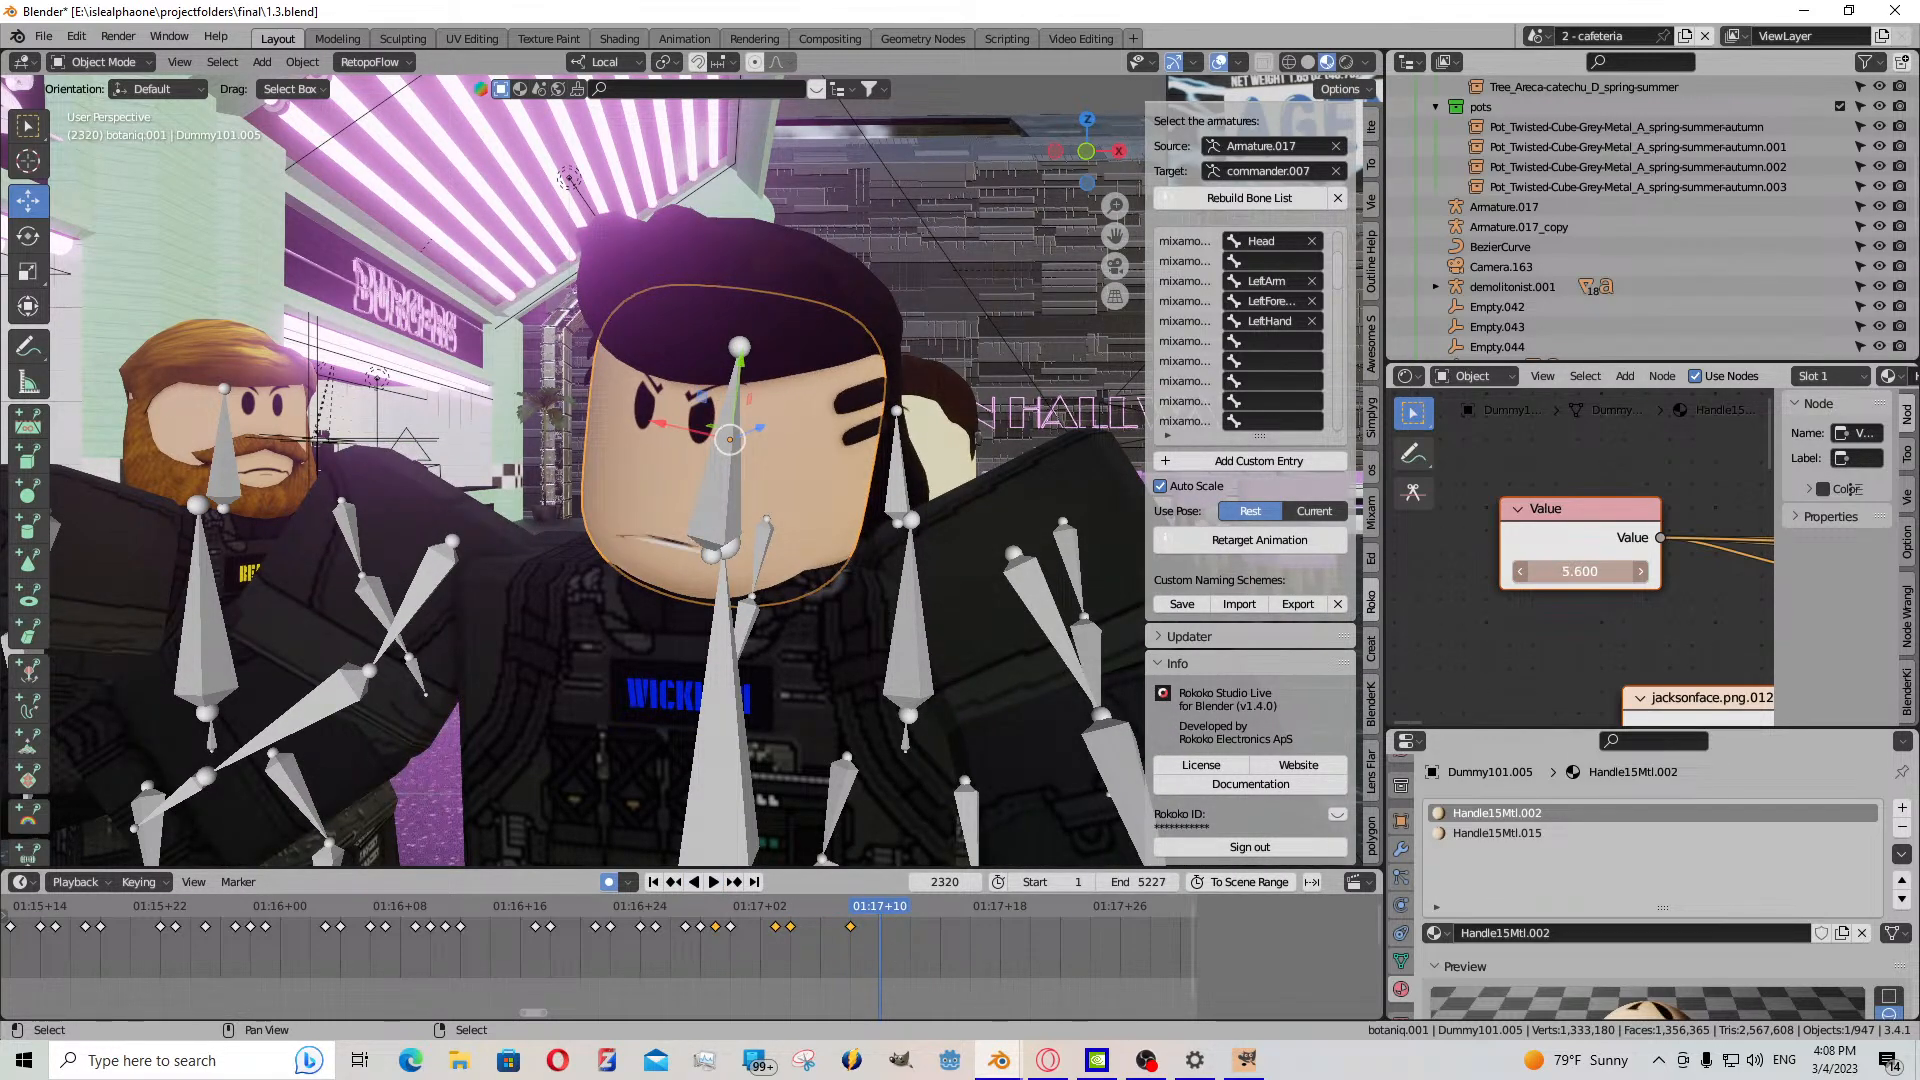
{"action": "left_click_drag", "start_coordinate": [1580, 571], "coordinate": [1556, 571]}
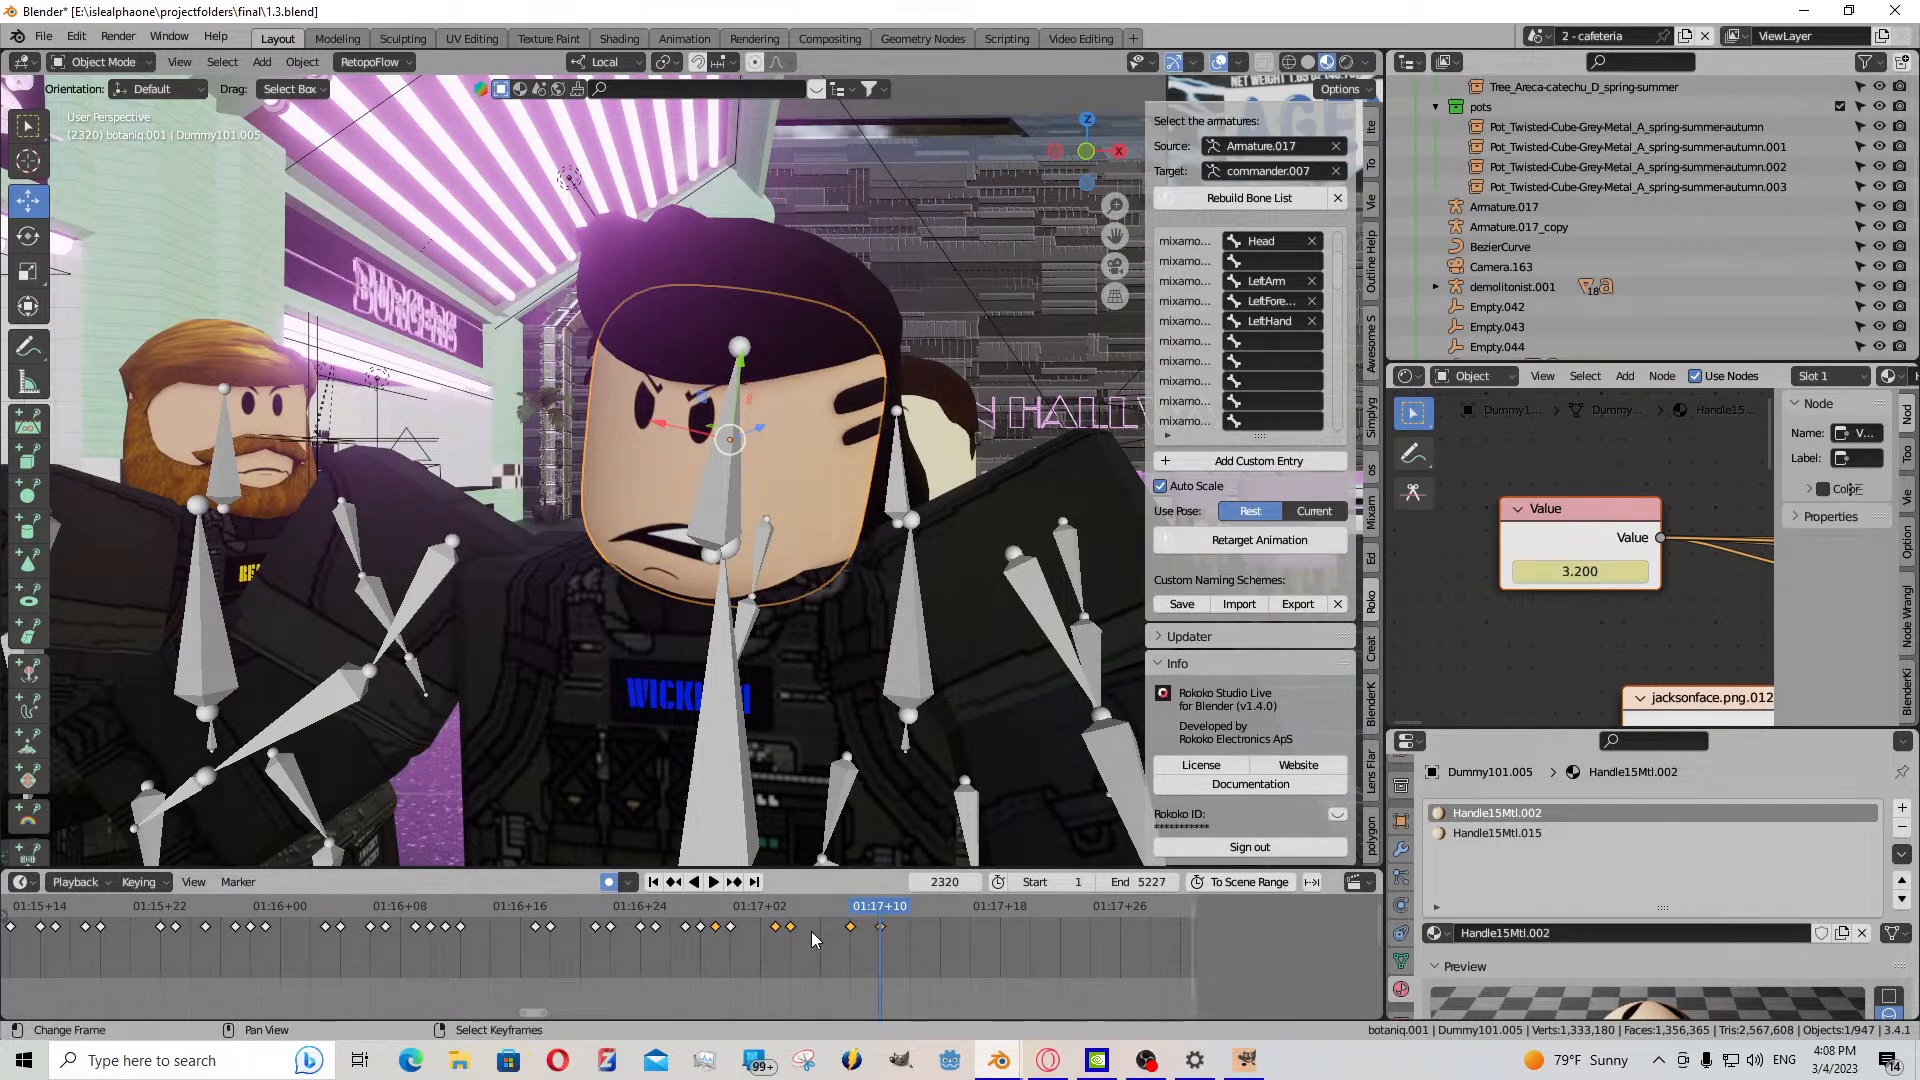
{"action": "left_click_drag", "start_coordinate": [851, 927], "coordinate": [921, 944]}
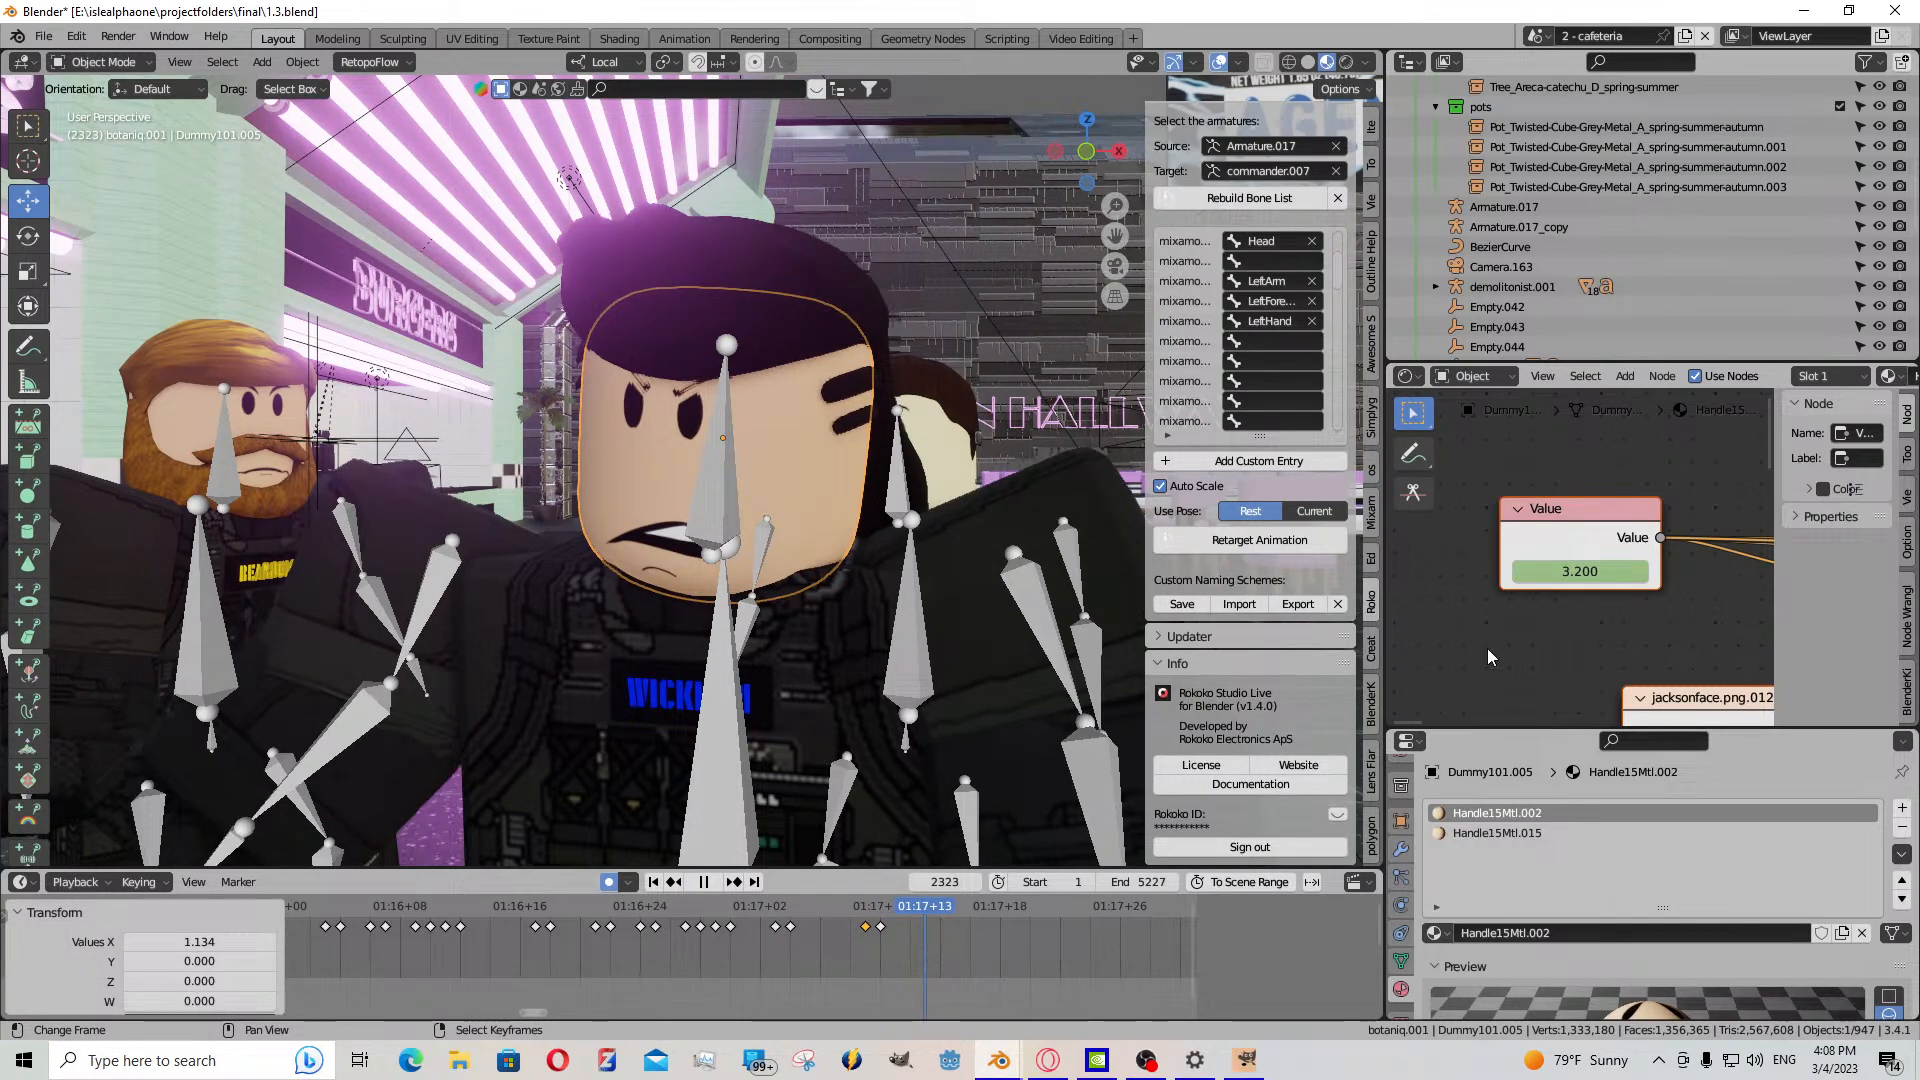
- Keyframe the Value node at -0.300 on frame 2323 and copy the 3.200 keyframe from frame 2320 to frame 2322
{"action": "left_click_drag", "start_coordinate": [1597, 571], "coordinate": [1544, 570]}
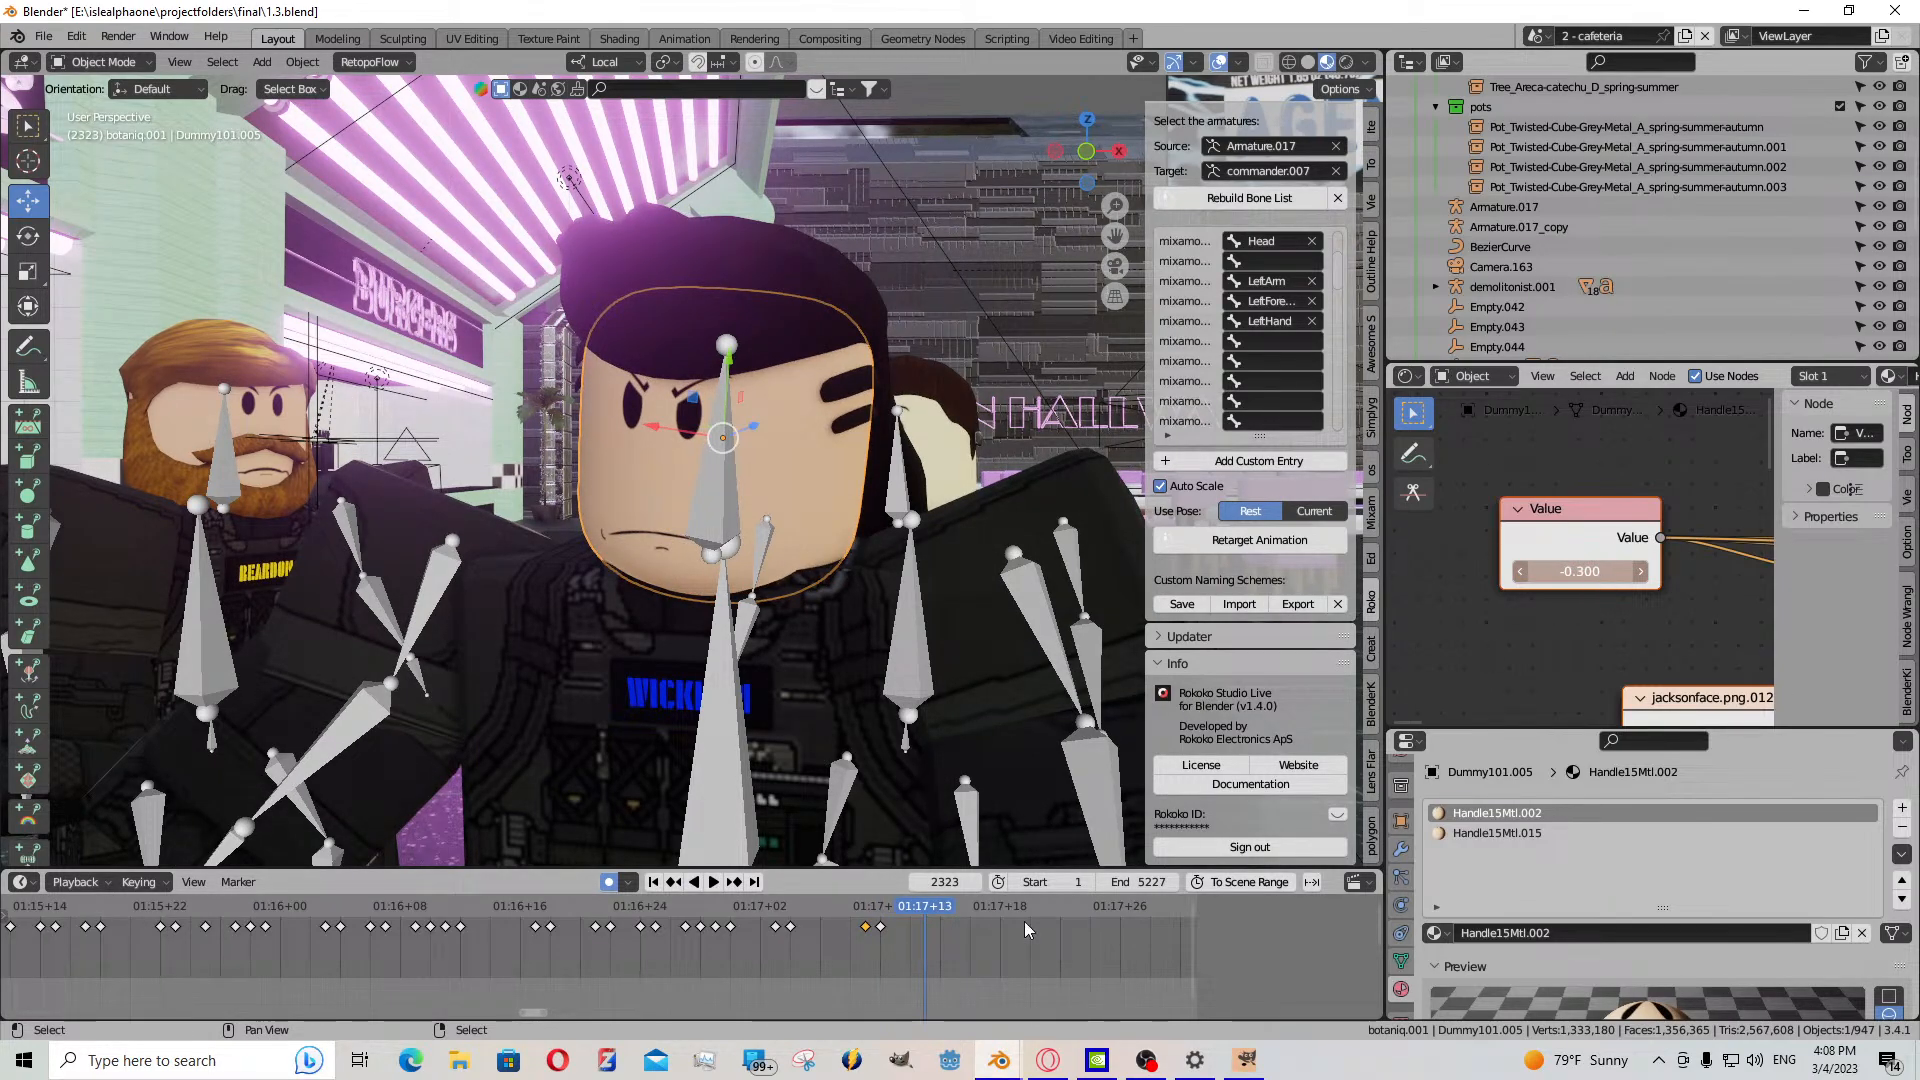
{"action": "left_click", "coordinate": [915, 952]}
{"action": "left_click", "coordinate": [881, 927]}
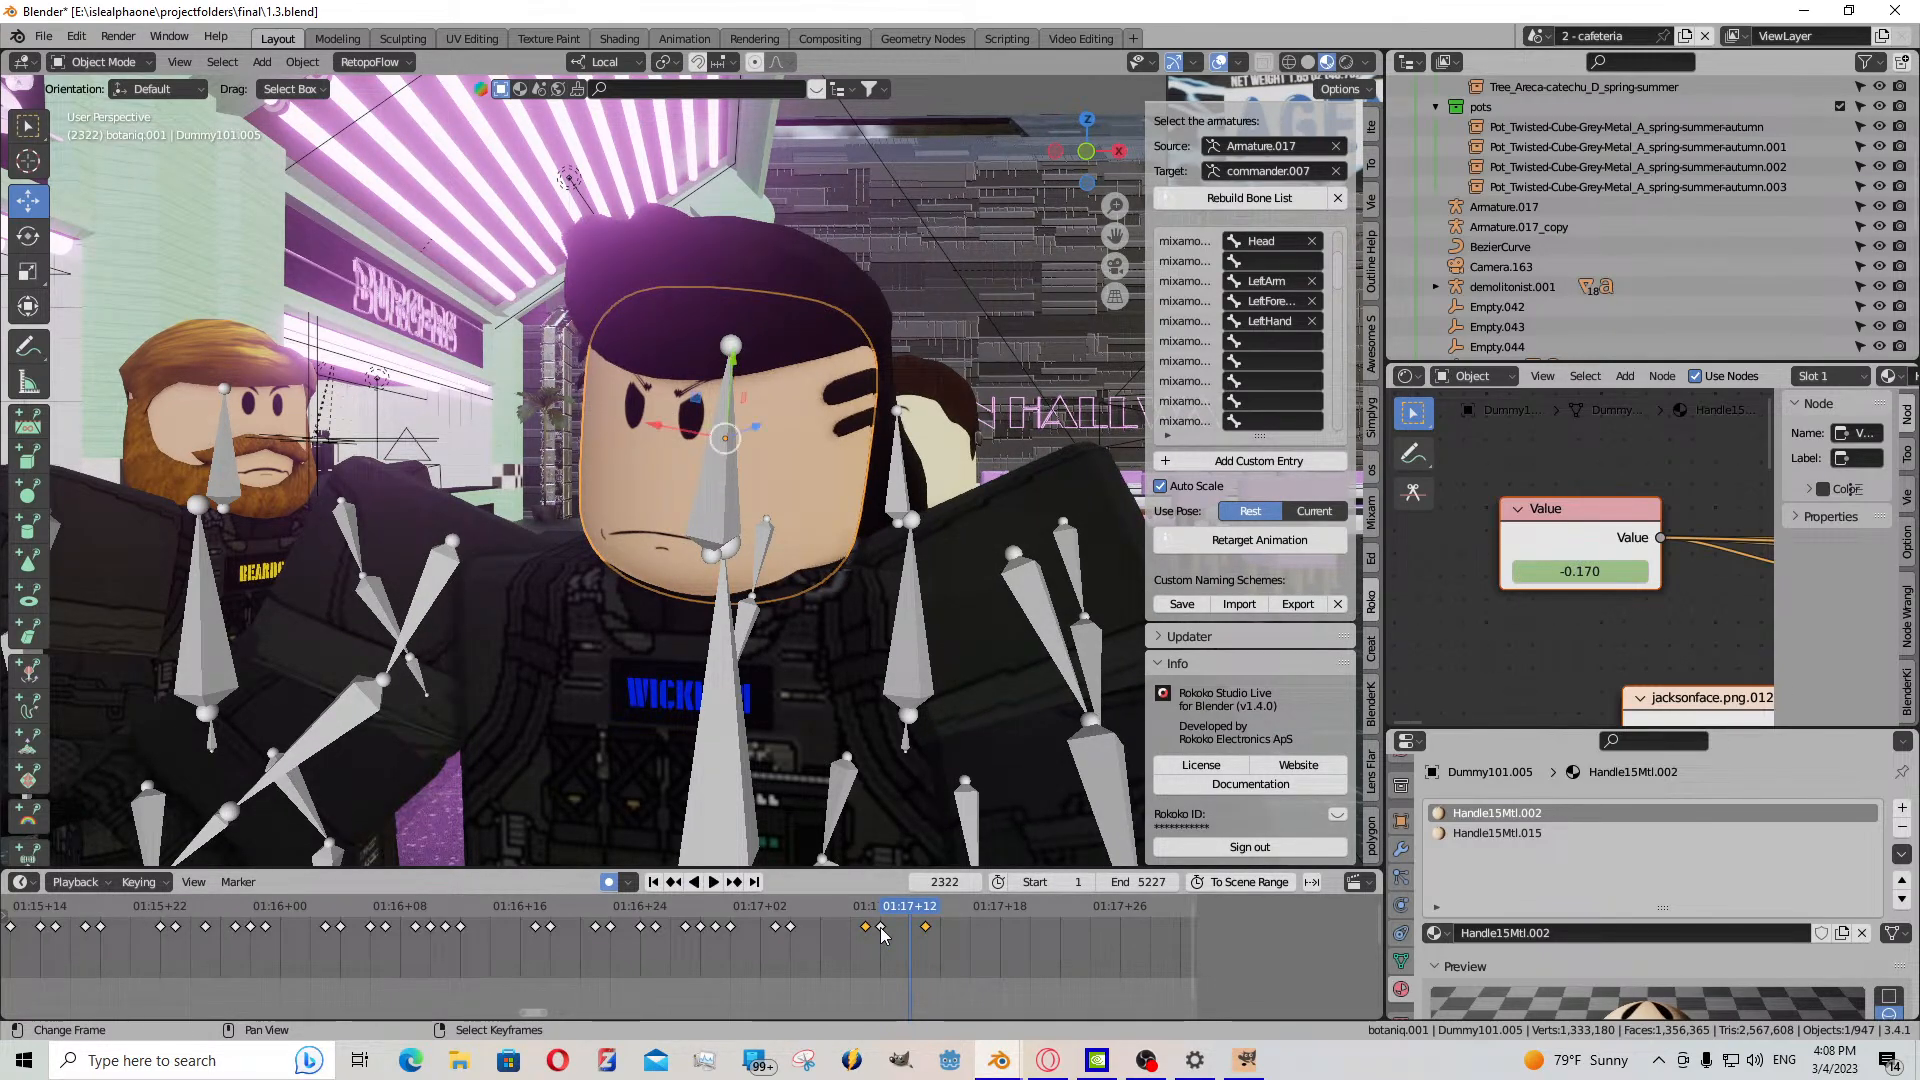
{"action": "key", "text": "ctrl+v"}
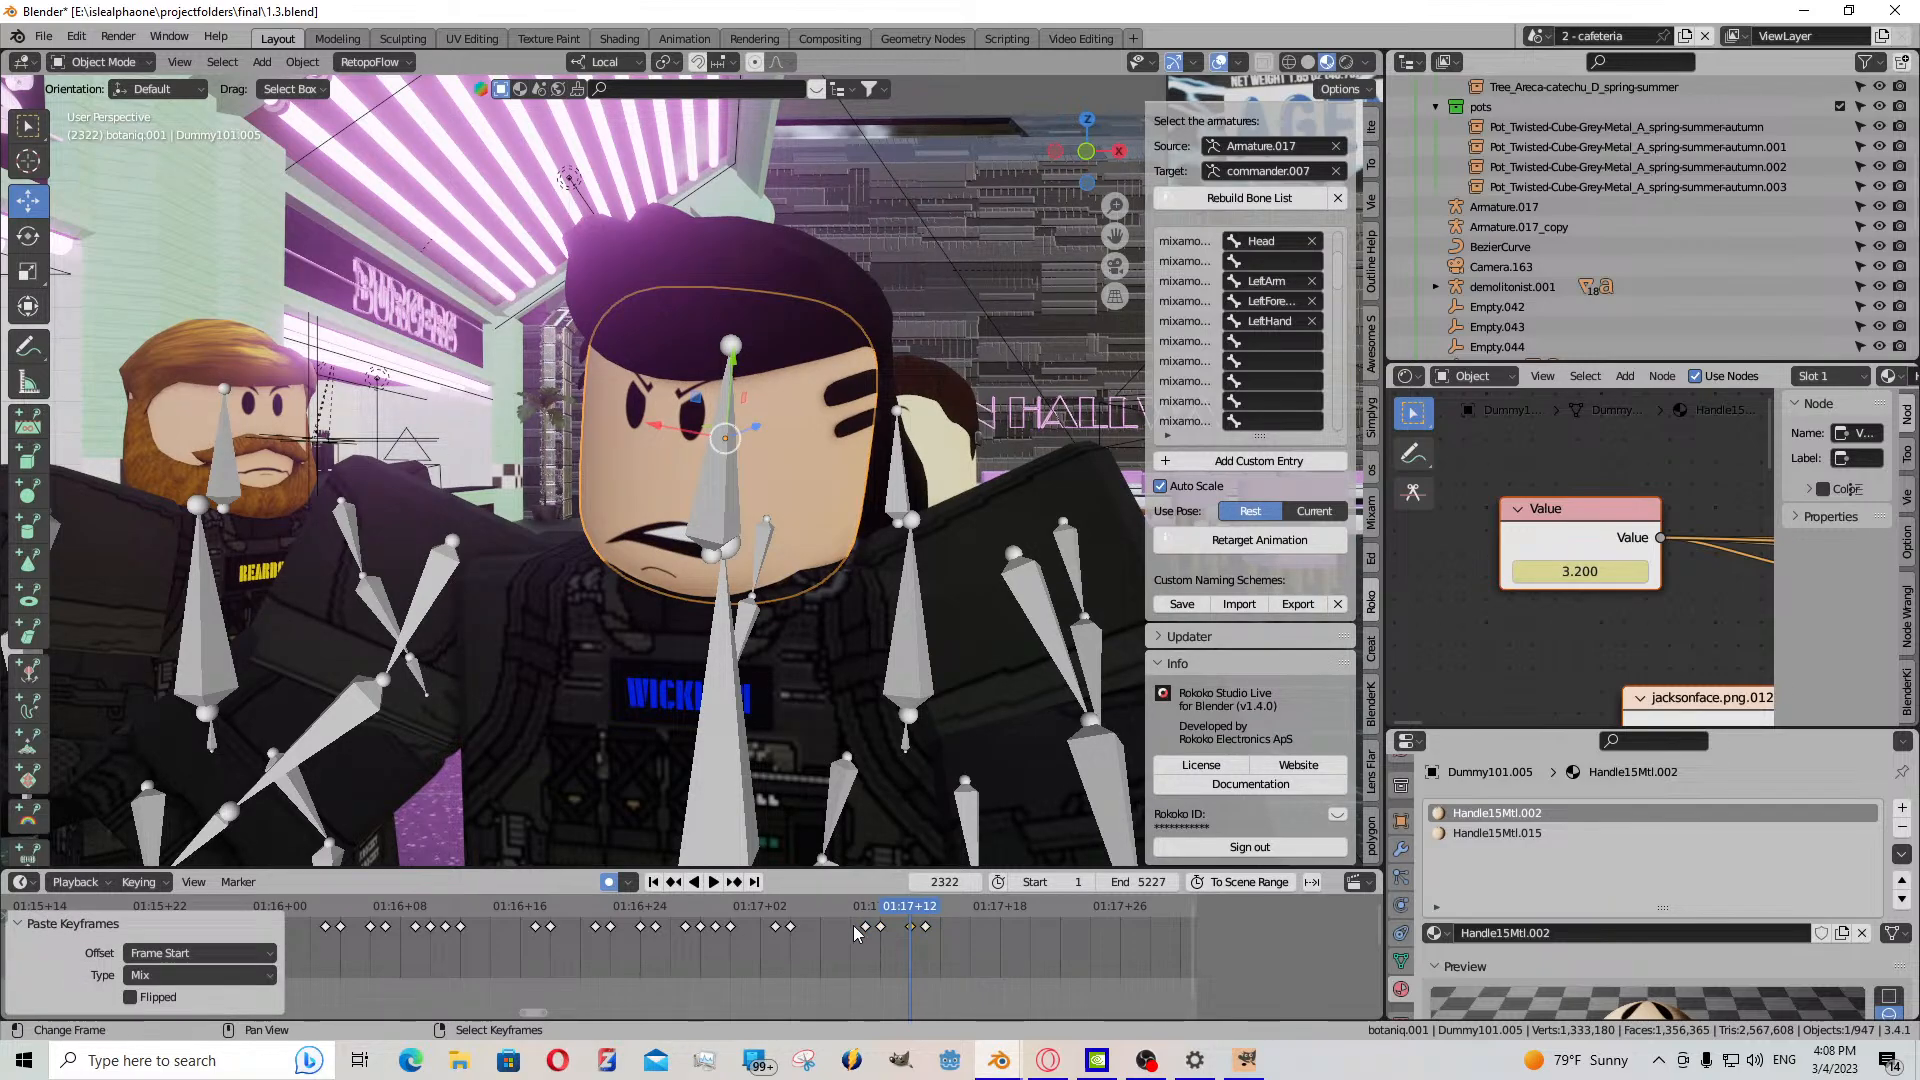
- Replay the mouth movement, shift the keyframes on frames 2322 and 2323 one frame earlier, and advance to frame 2324
{"action": "left_click", "coordinate": [711, 882]}
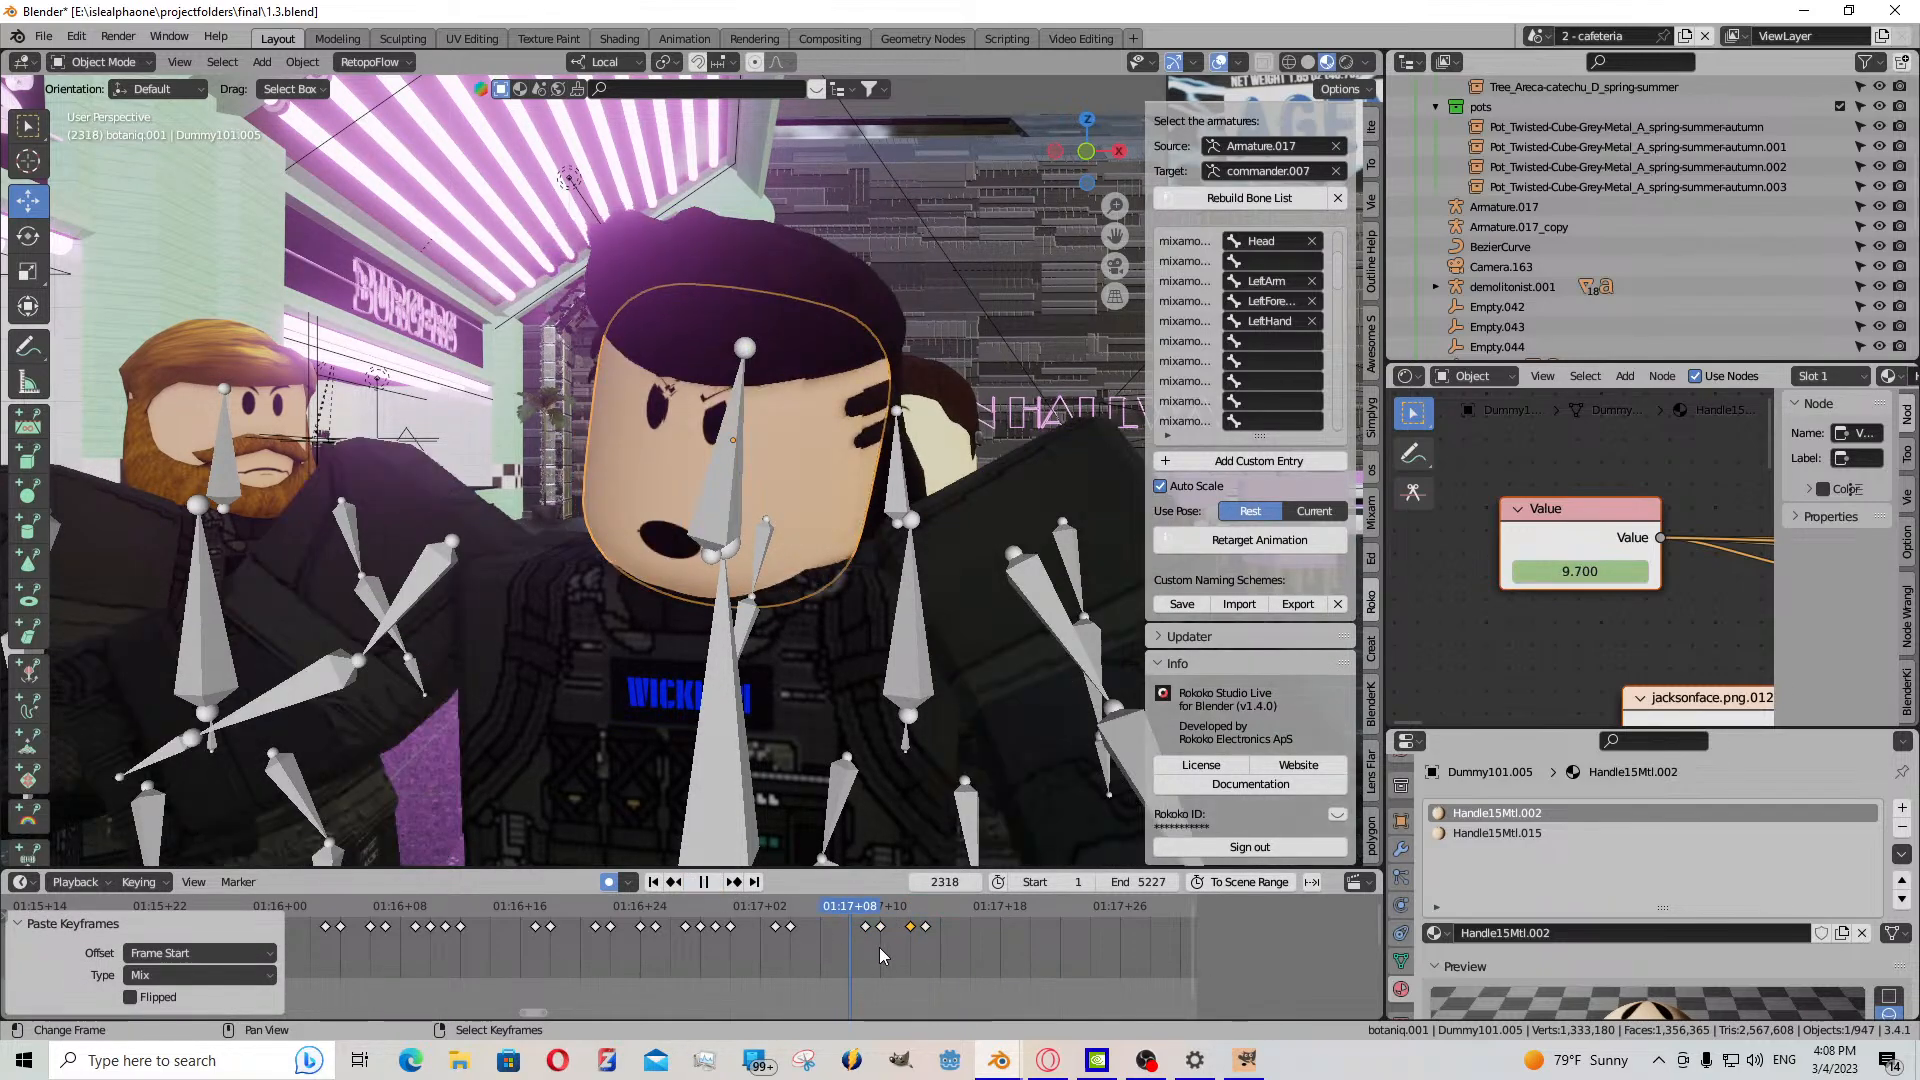
{"action": "left_click_drag", "start_coordinate": [925, 934], "coordinate": [900, 938]}
{"action": "left_click", "coordinate": [932, 942]}
{"action": "key", "text": "Right"}
{"action": "key", "text": "Right"}
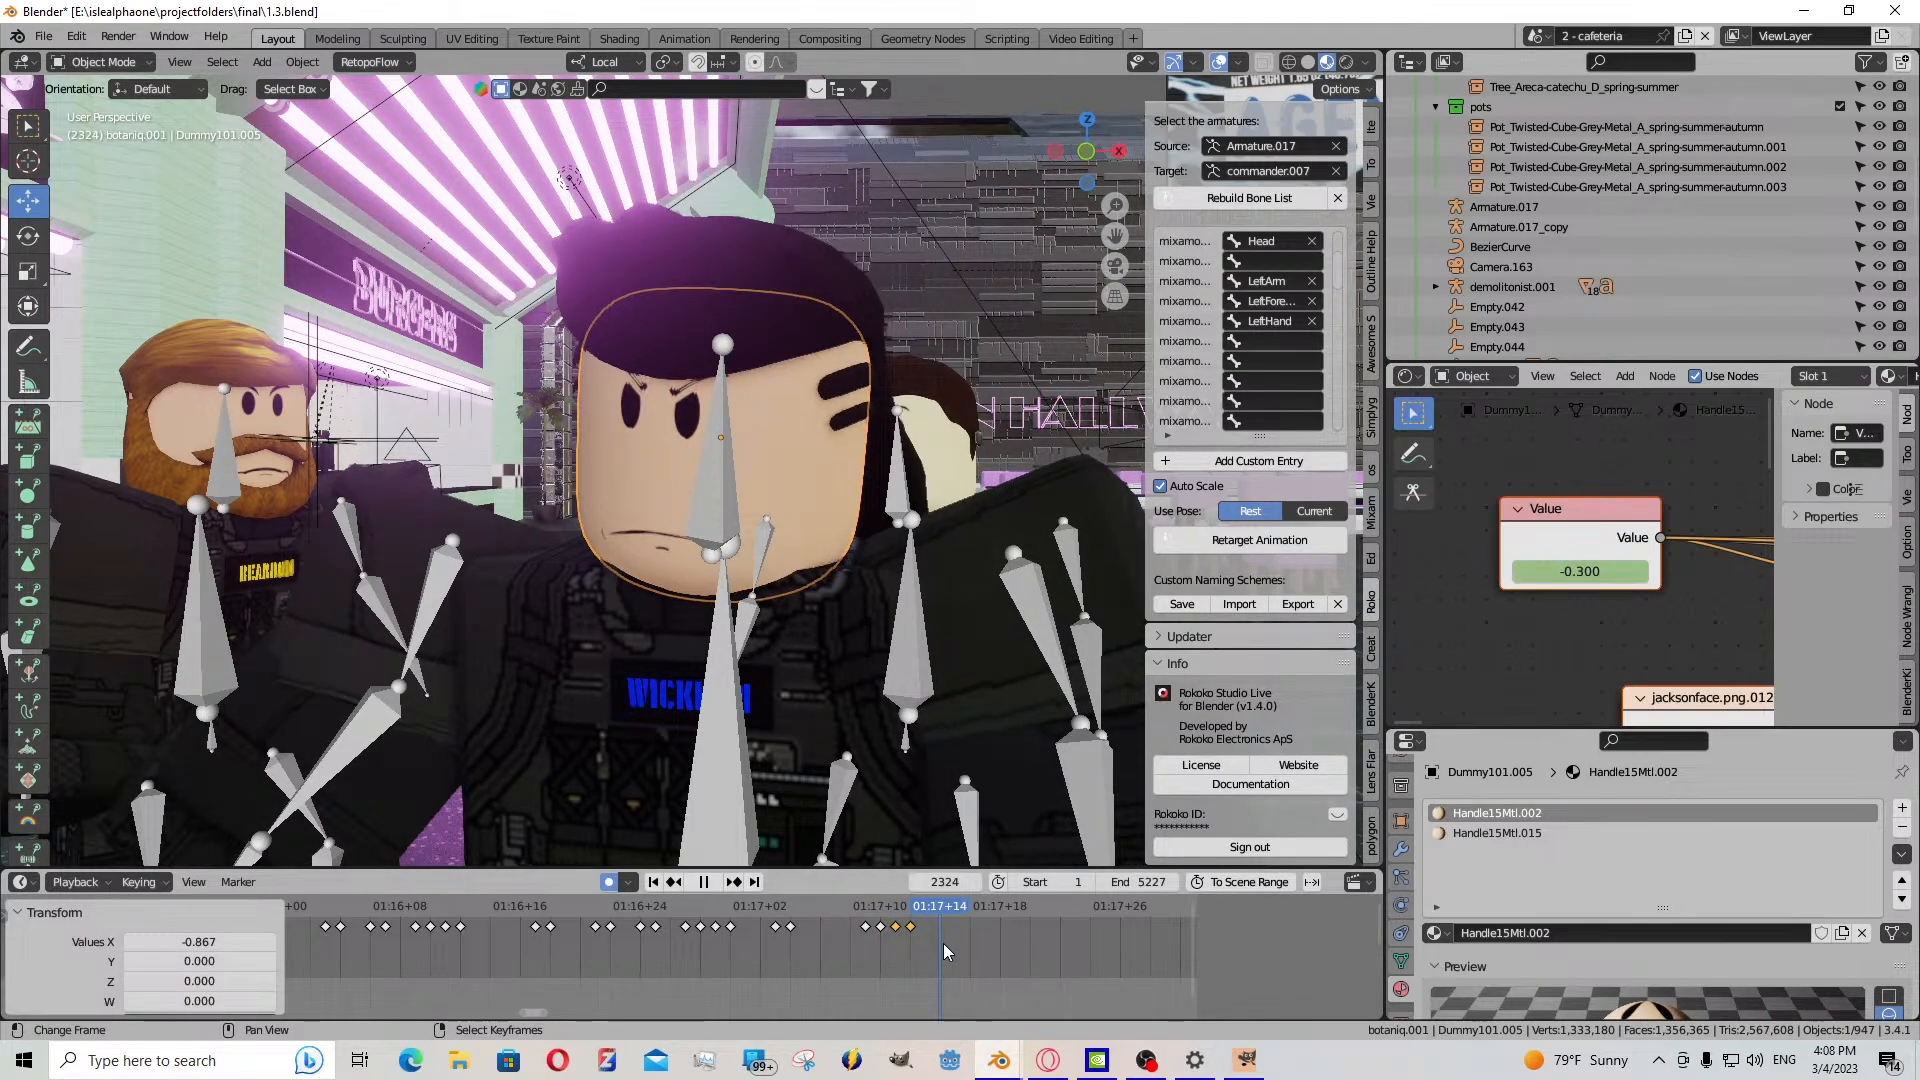
- Keyframe the Value node at 3.600 on frame 2324 and copy the -0.300 keyframe from frame 2322 to frame 2323
{"action": "left_click_drag", "start_coordinate": [1578, 571], "coordinate": [1664, 571]}
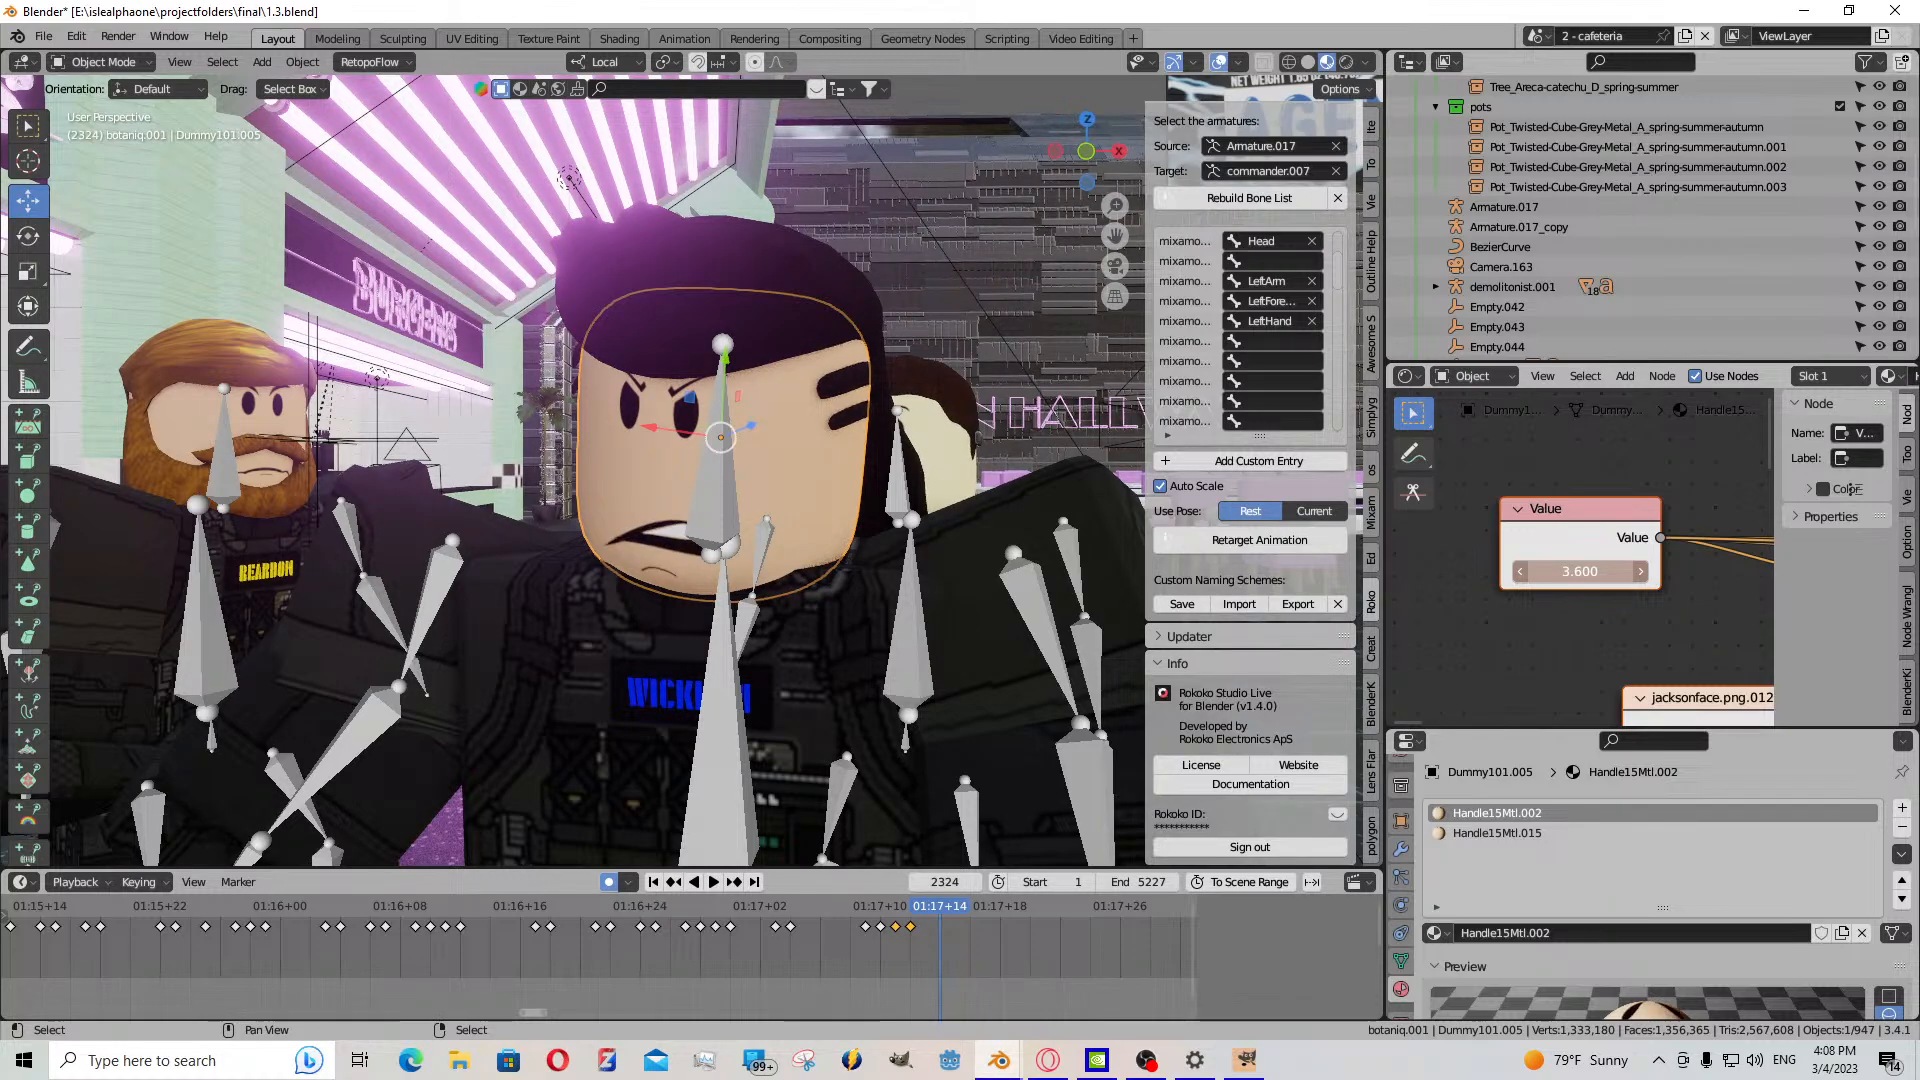
{"action": "left_click_drag", "start_coordinate": [938, 943], "coordinate": [912, 936]}
{"action": "key", "text": "ctrl+v"}
- Keyframe the Value node at 5.500 on frame 2326 and copy the 3.600 keyframe from frame 2324 to frame 2325
{"action": "left_click", "coordinate": [716, 882]}
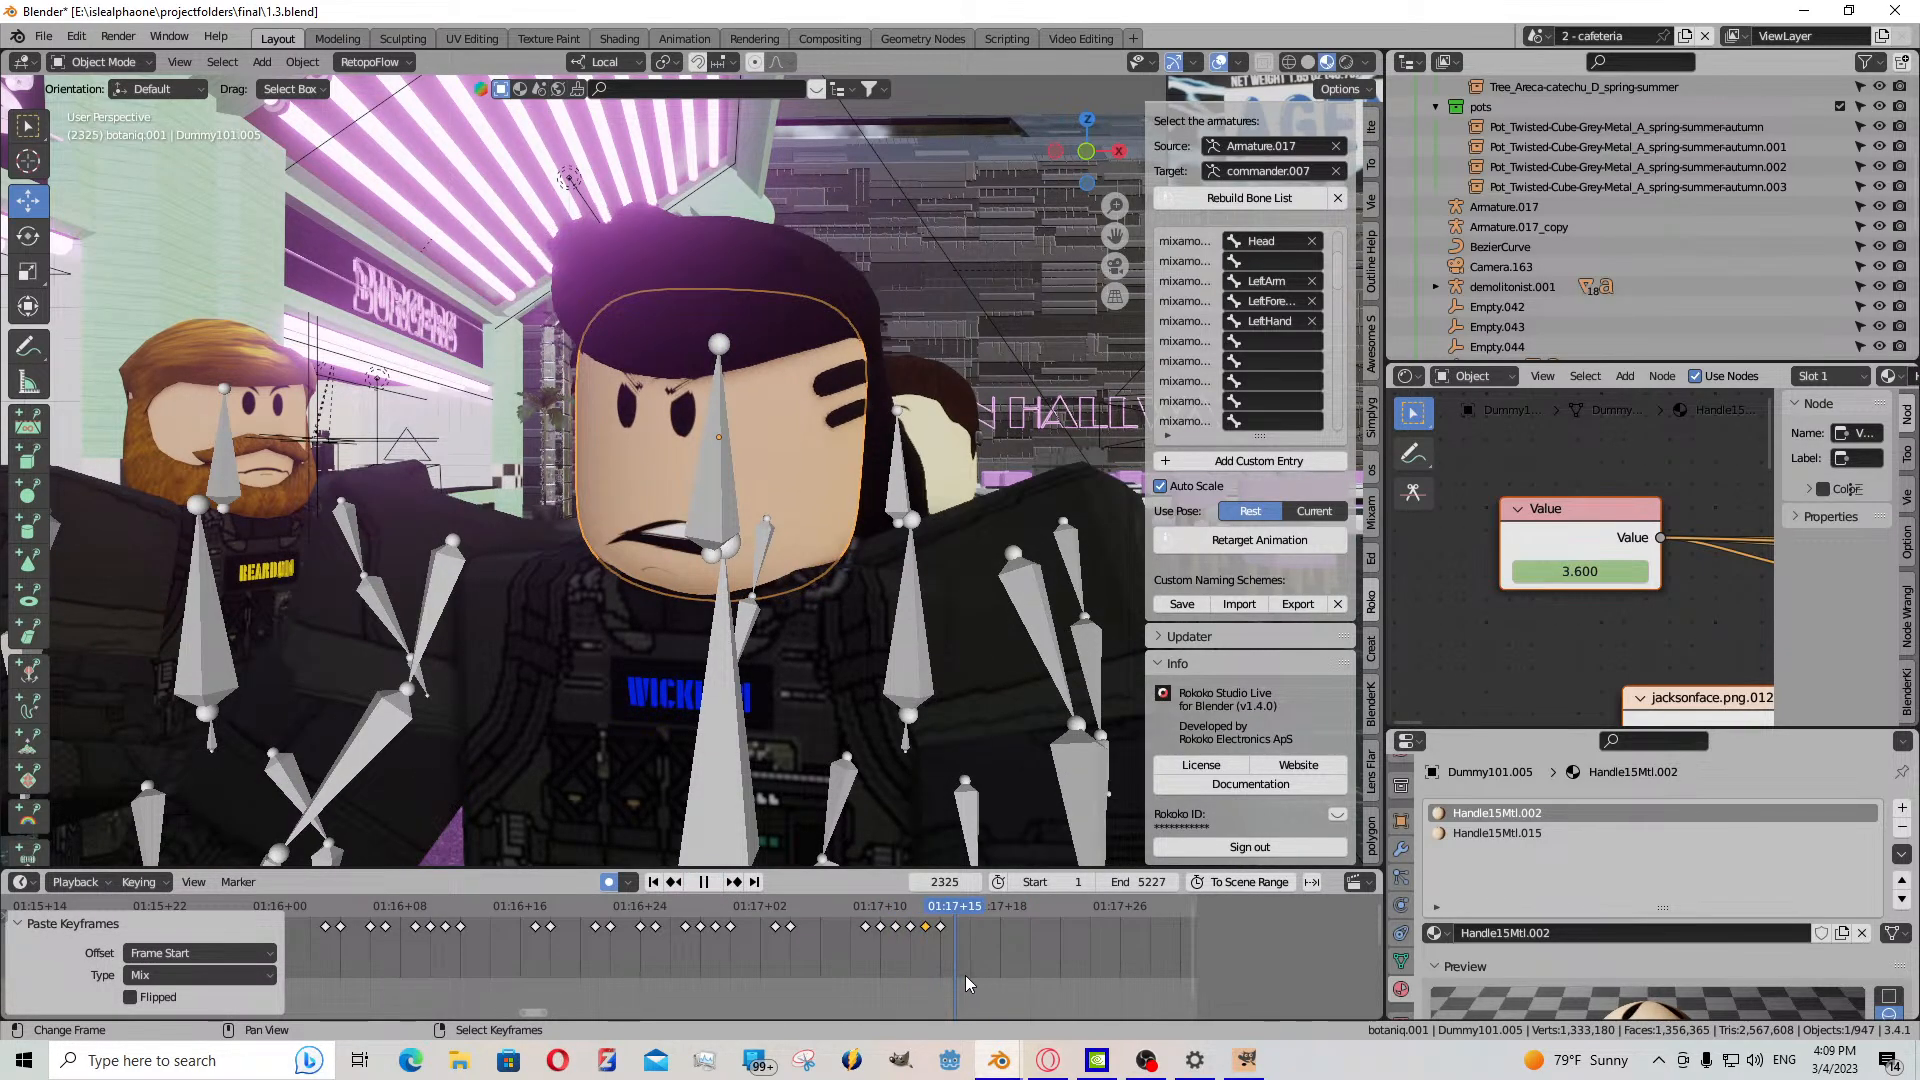
{"action": "key", "text": "space"}
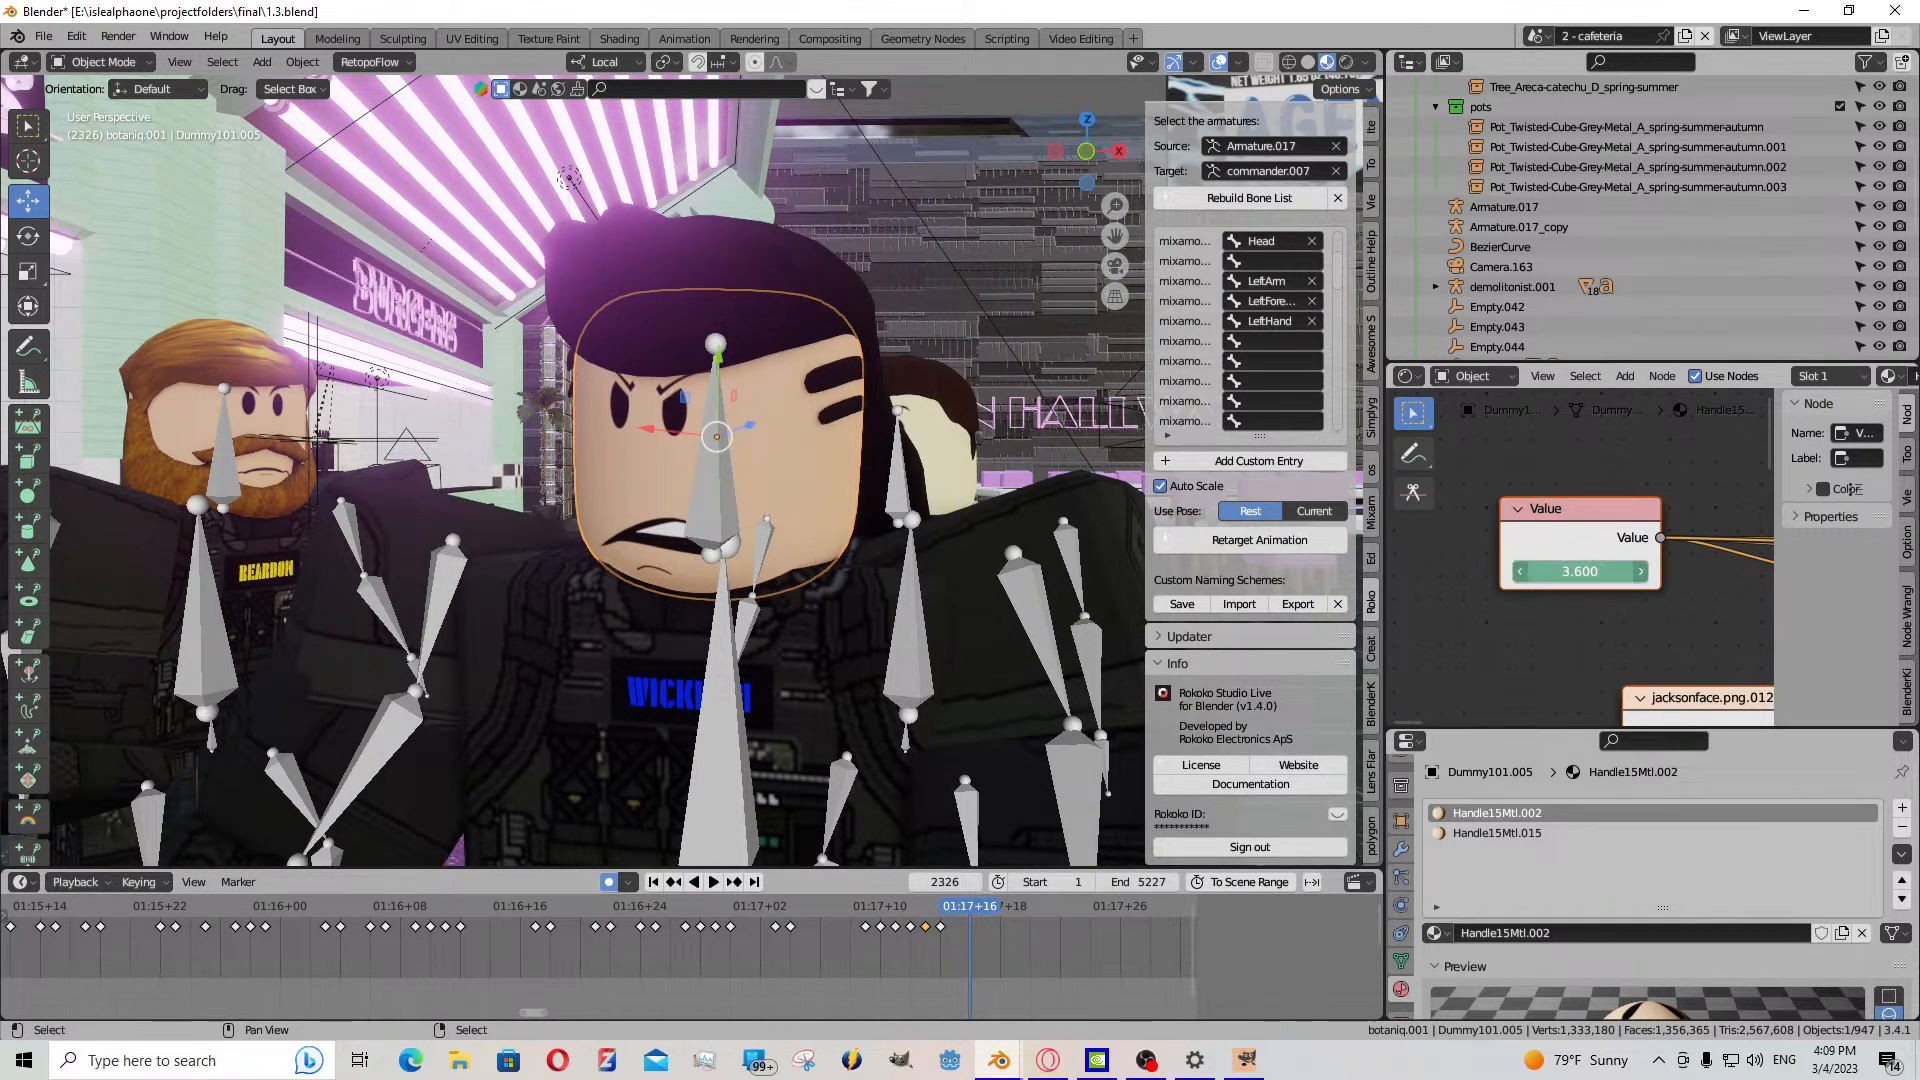
{"action": "left_click_drag", "start_coordinate": [1579, 571], "coordinate": [1519, 571]}
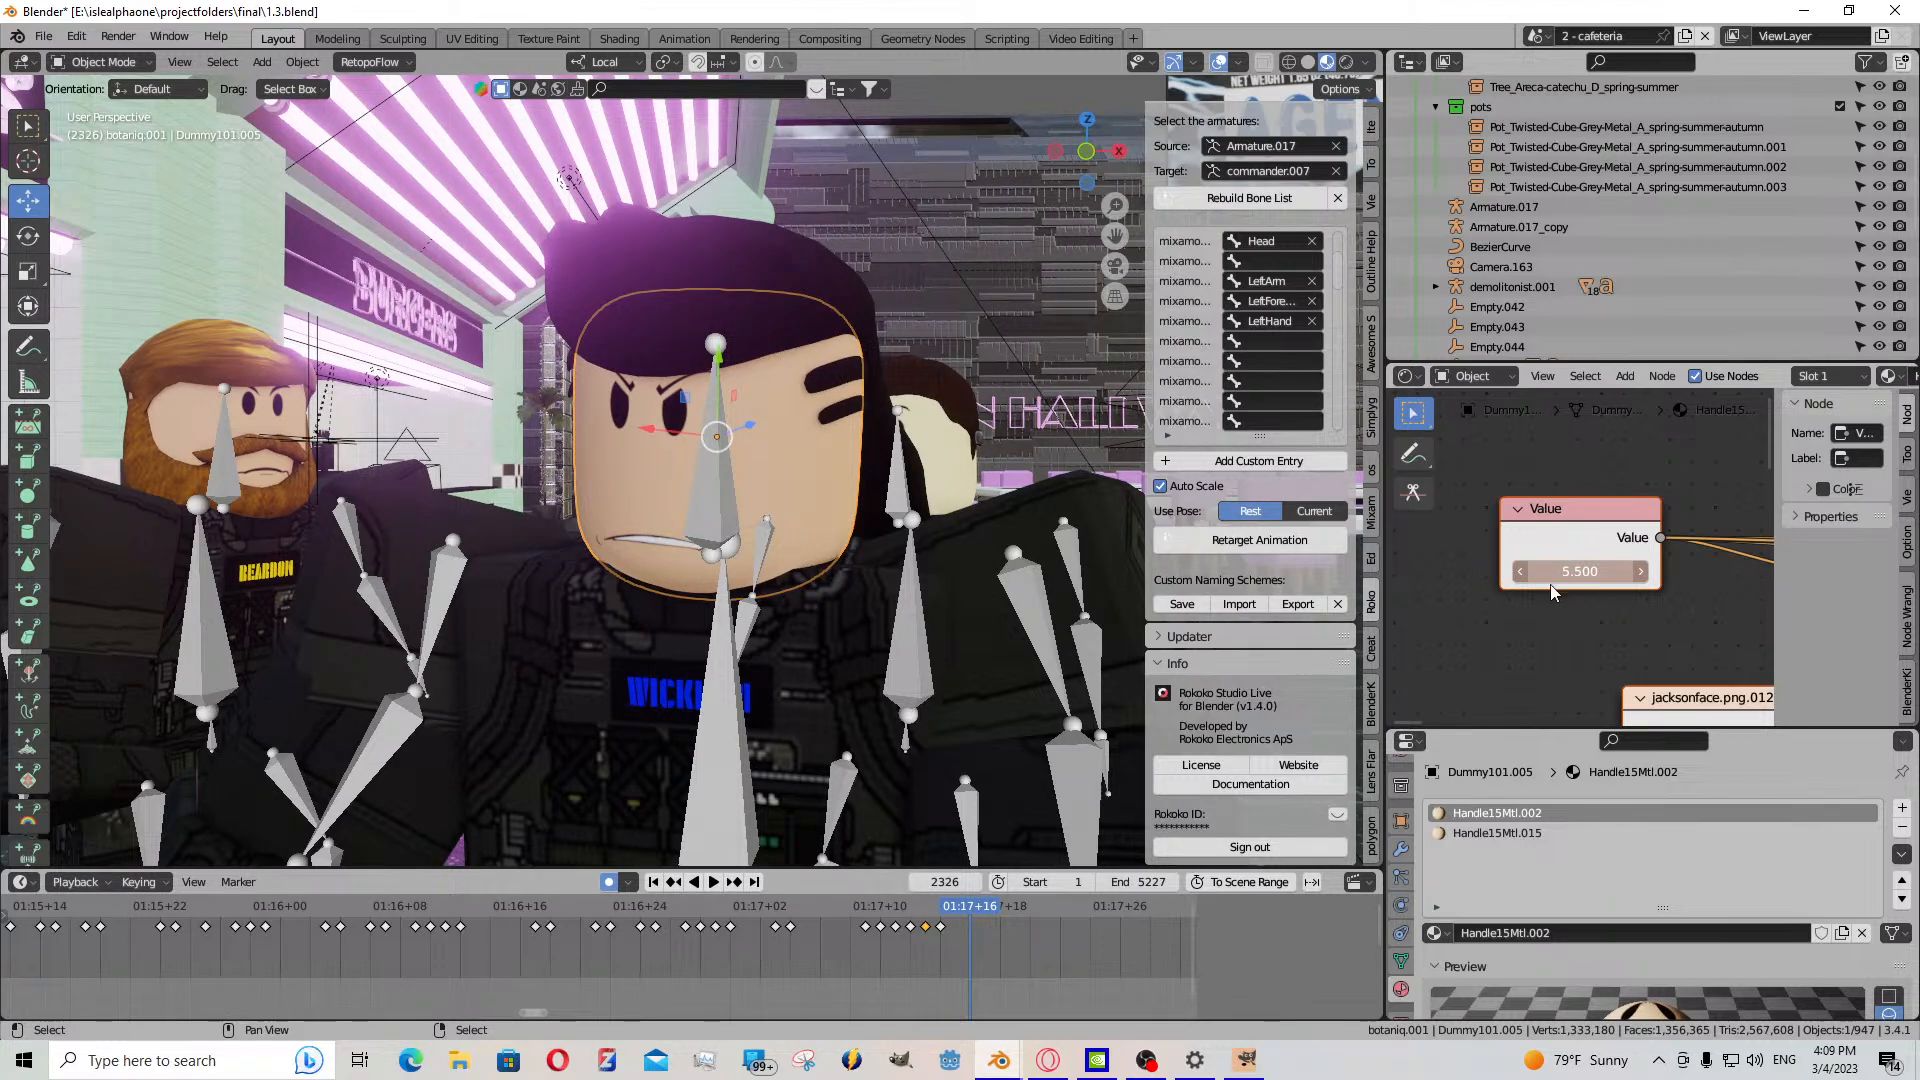
{"action": "left_click_drag", "start_coordinate": [970, 930], "coordinate": [943, 928]}
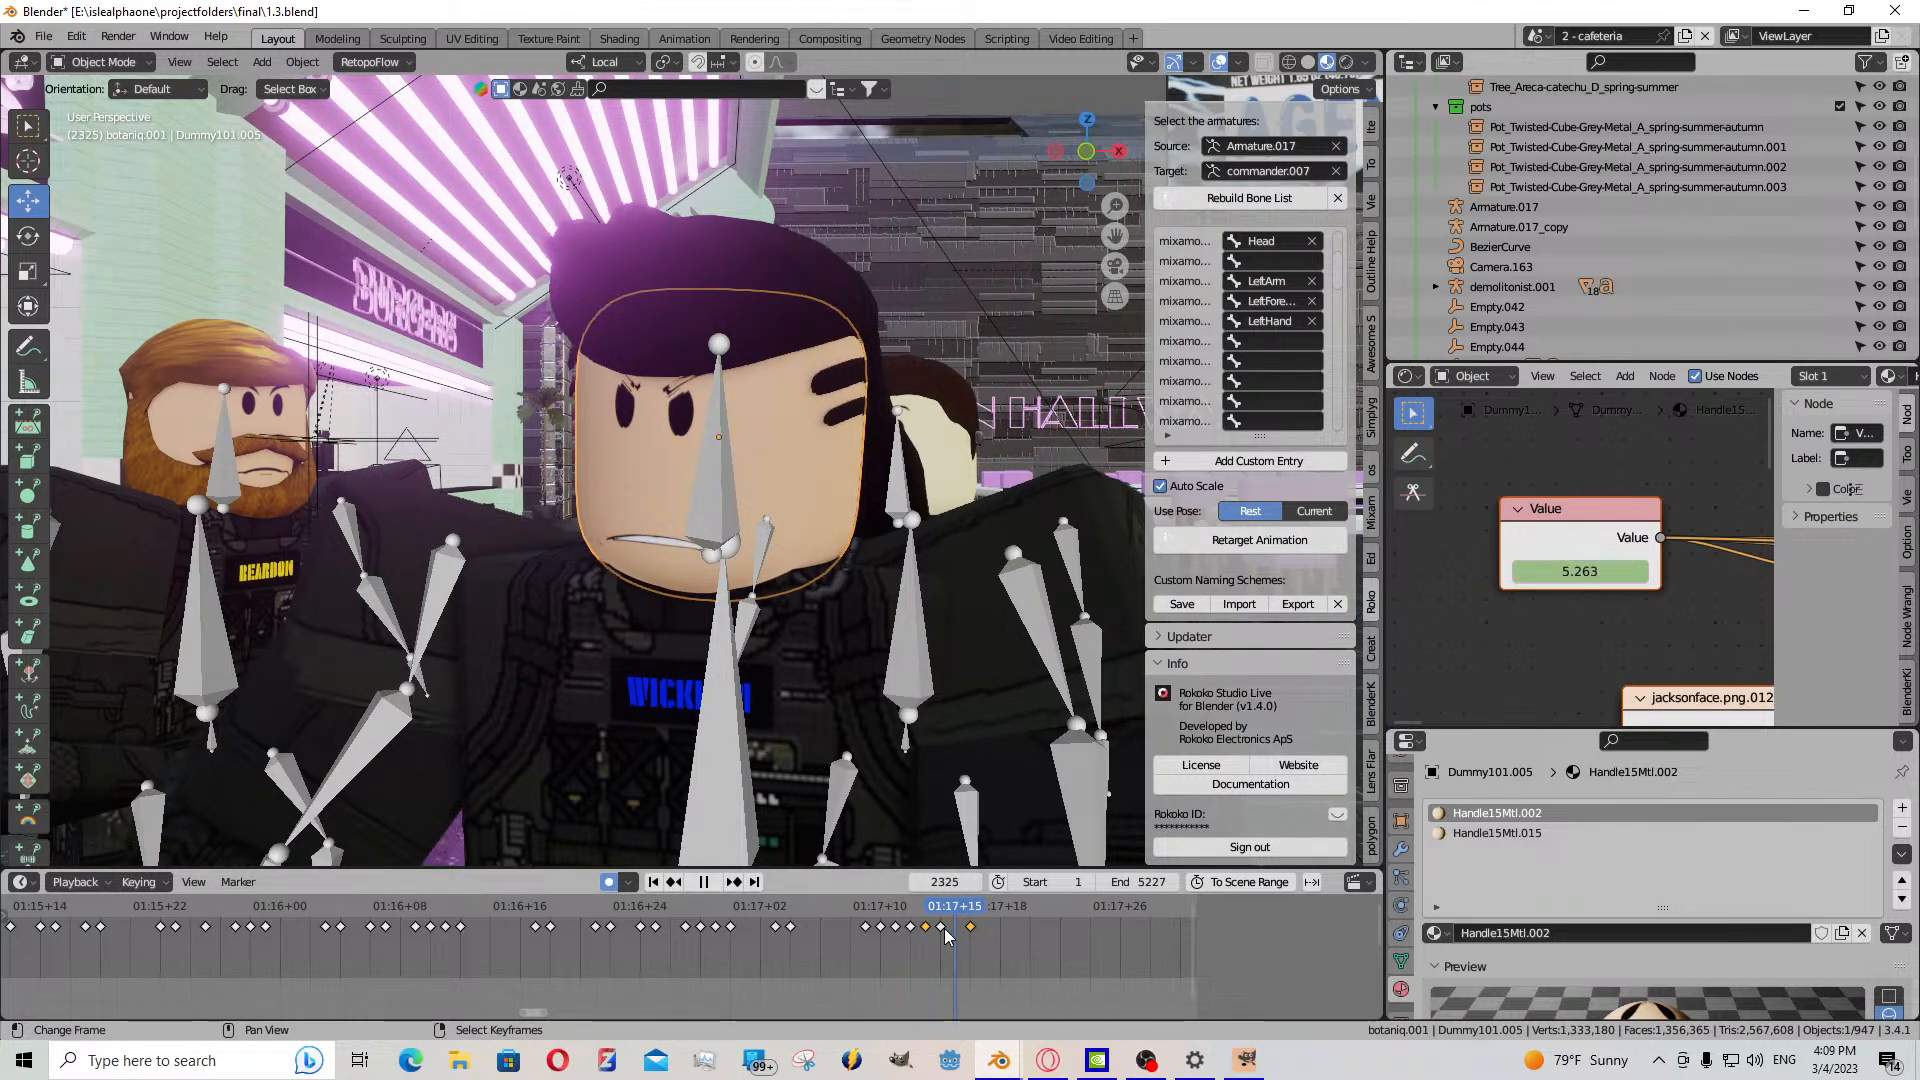
{"action": "key", "text": "ctrl+v"}
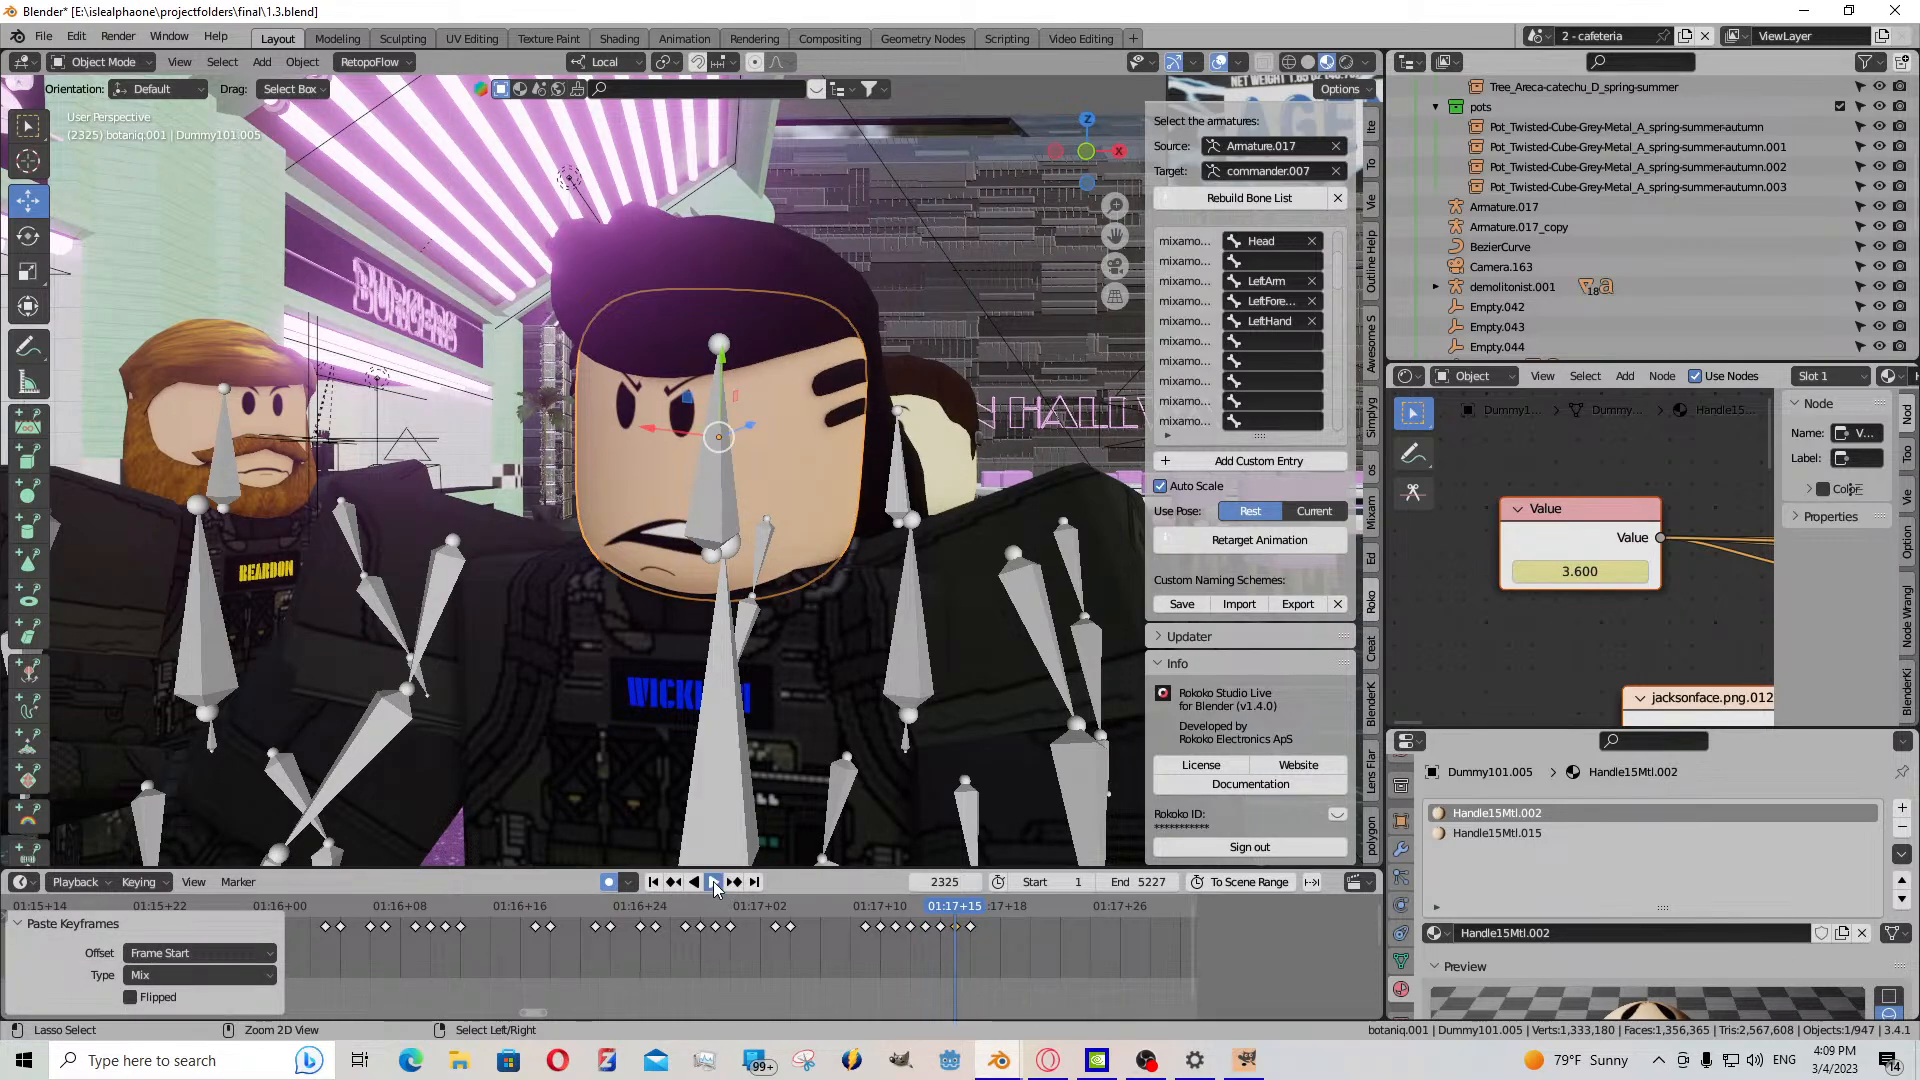
- Keyframe the Value node at 3.400 on frame 2329 and copy the 5.500 keyframe from frame 2326 to frame 2328
{"action": "left_click", "coordinate": [714, 882]}
{"action": "mouse_move", "coordinate": [1588, 571]}
{"action": "left_mouse_down"}
{"action": "mouse_move", "coordinate": [1510, 571]}
{"action": "mouse_move", "coordinate": [1569, 571]}
{"action": "left_mouse_up"}
{"action": "key", "text": "i"}
{"action": "key", "text": "space"}
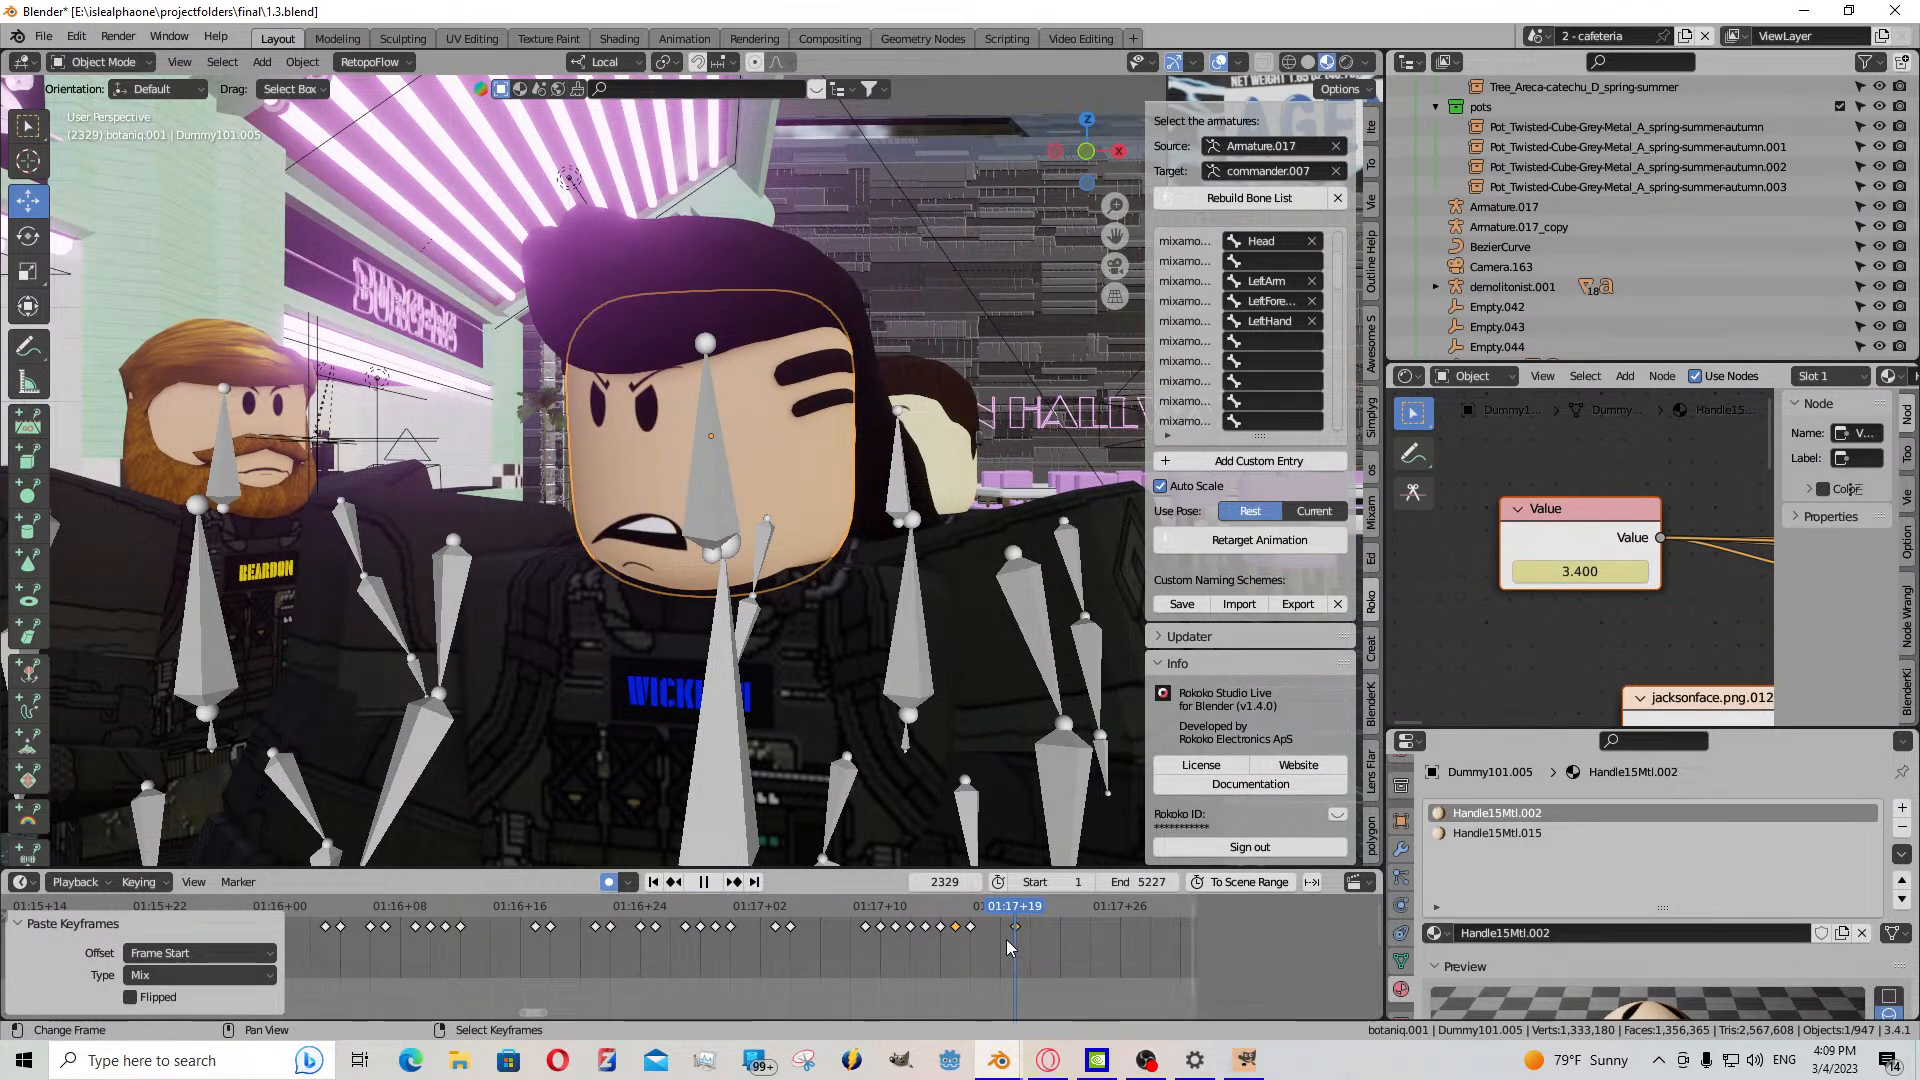
{"action": "left_click_drag", "start_coordinate": [1005, 948], "coordinate": [999, 946]}
{"action": "right_click", "coordinate": [973, 937]}
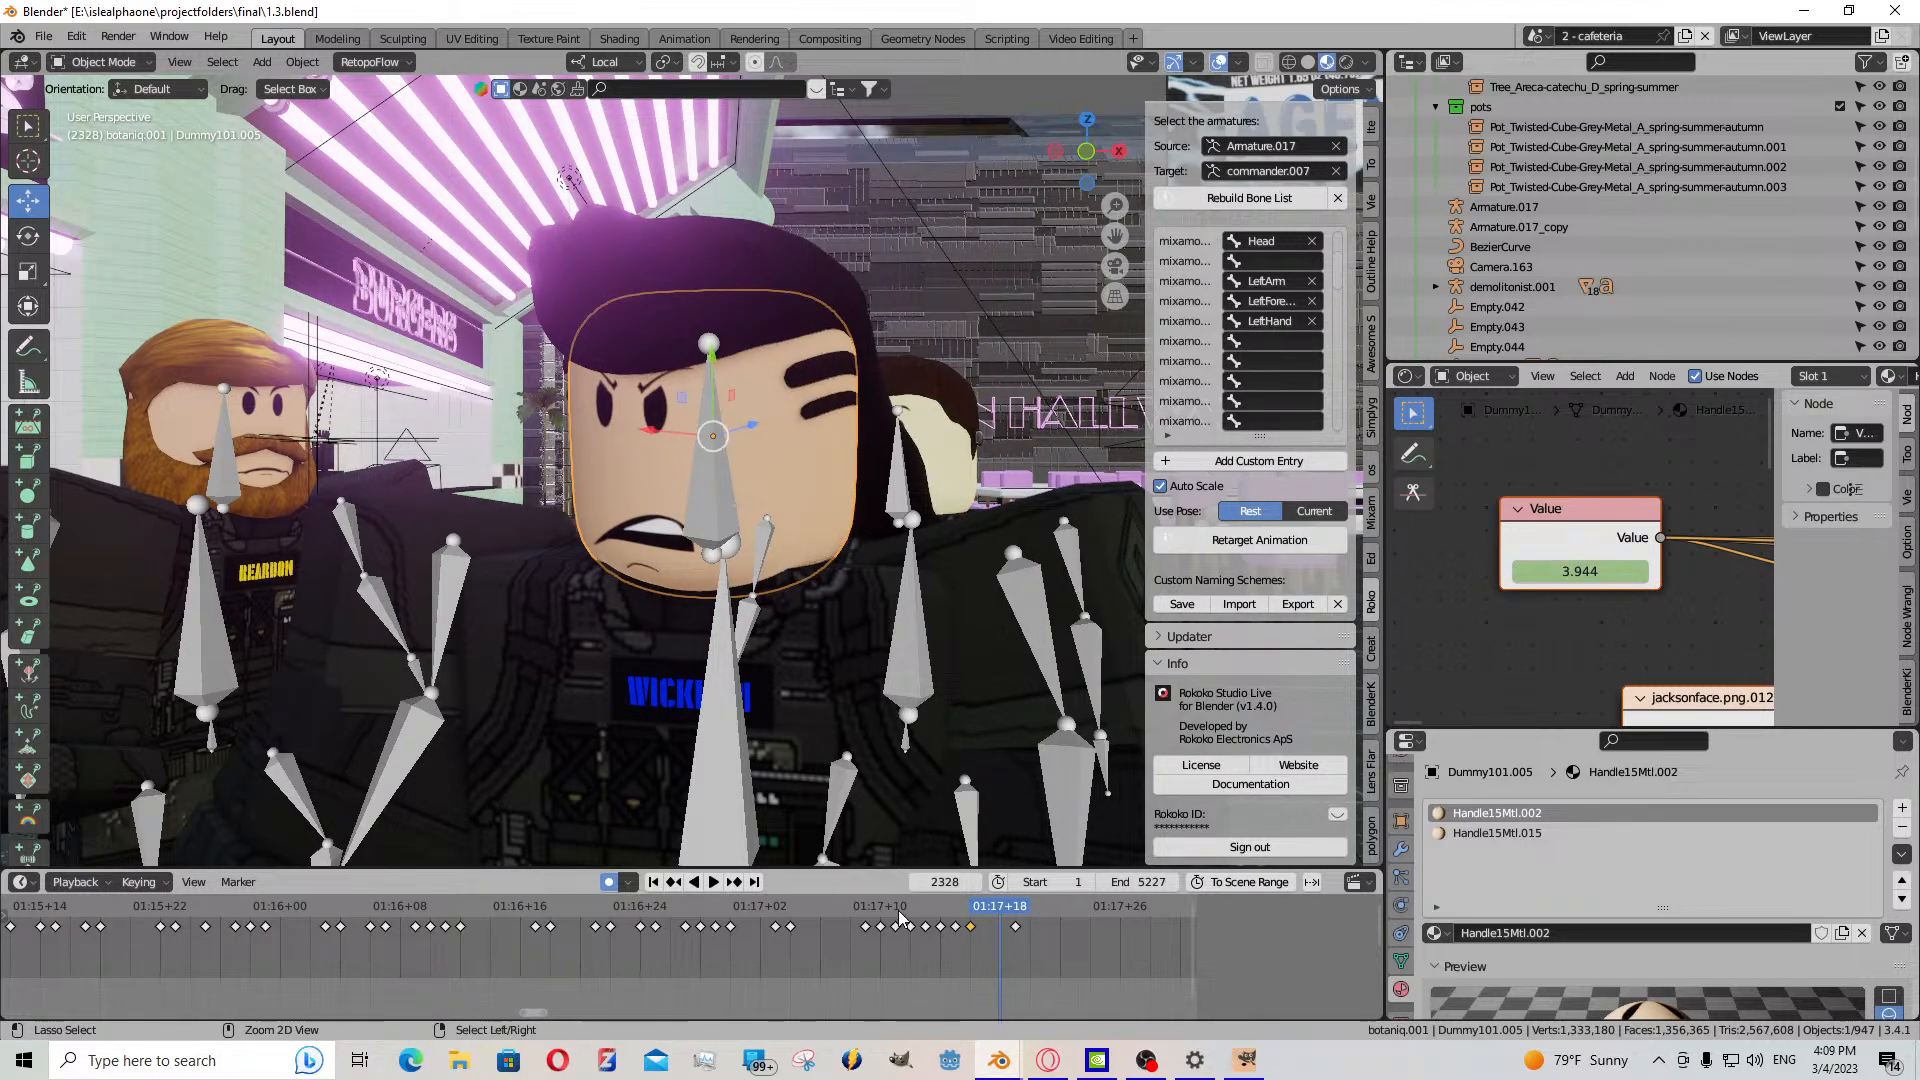
{"action": "key", "text": "ctrl+v"}
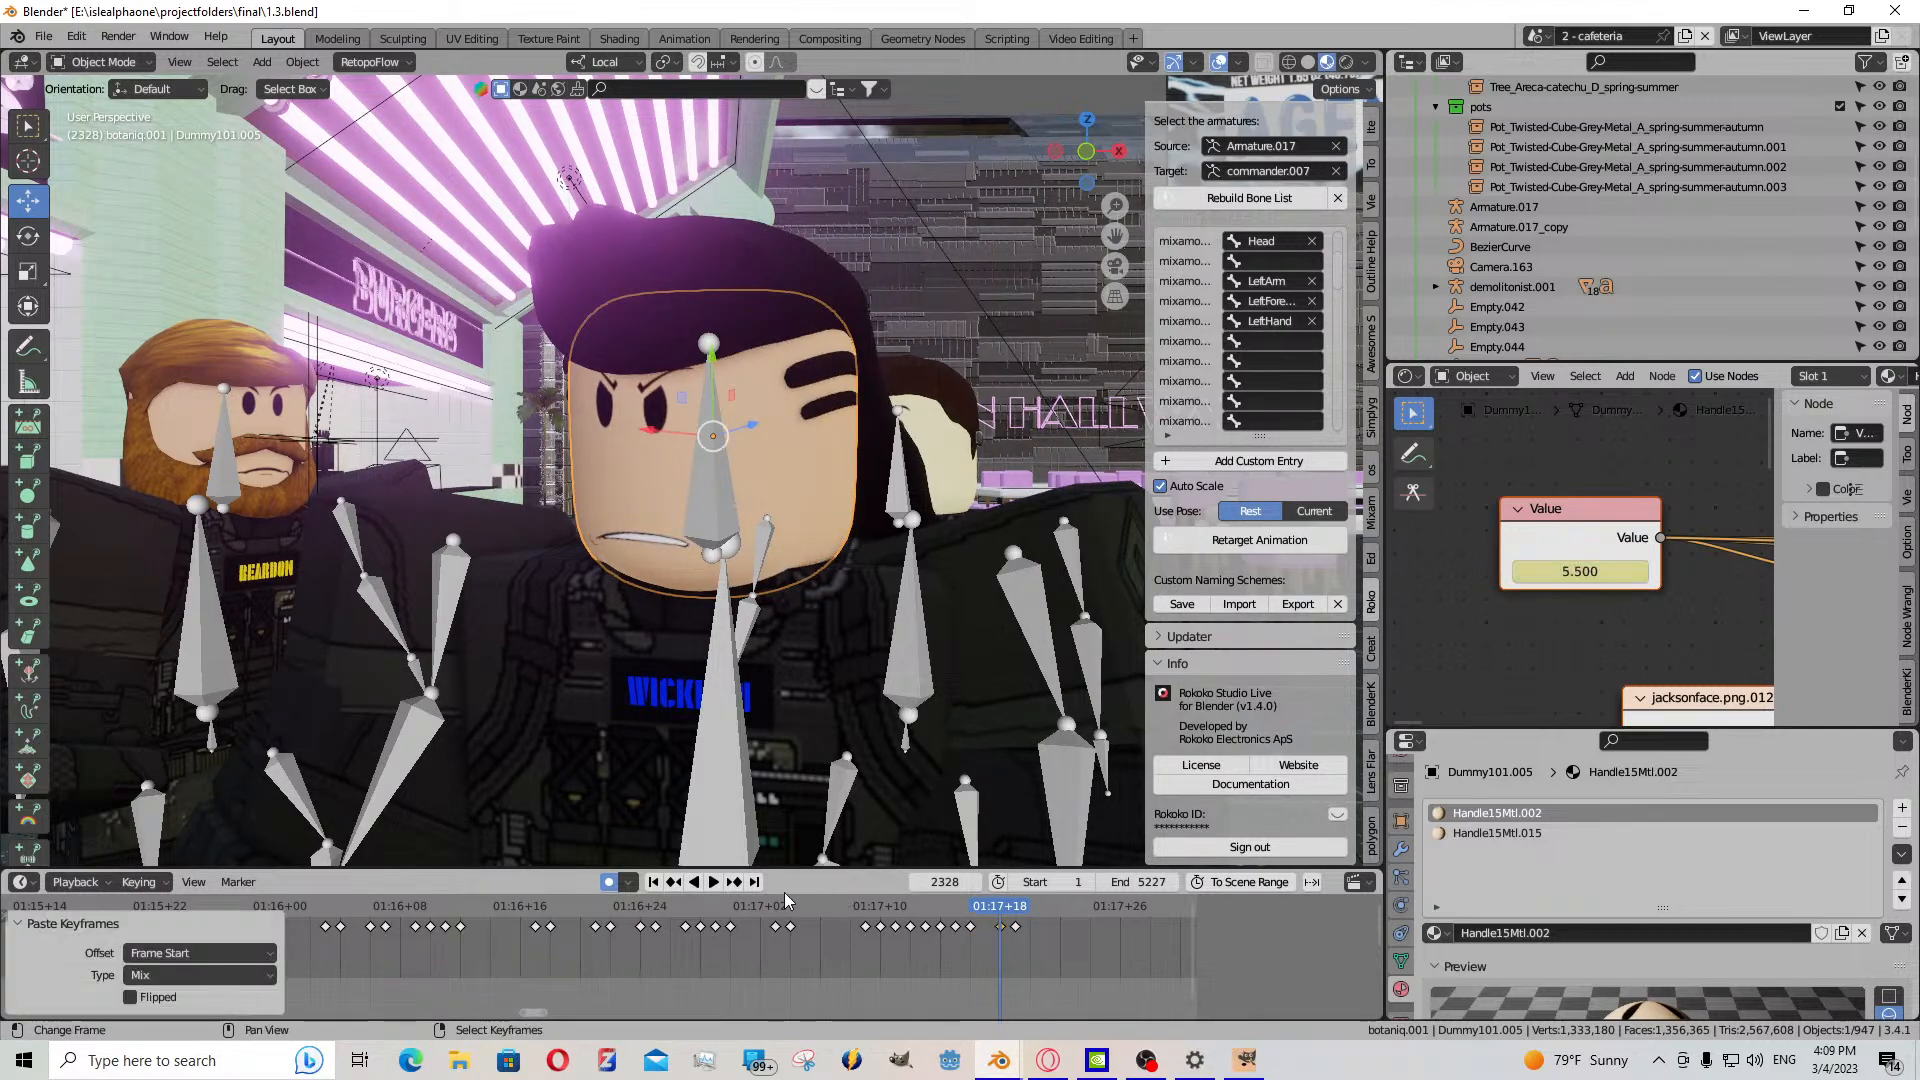
- Keyframe the Value node at 5.500 on frame 2332 and copy the 3.400 keyframe from frame 2329 to frame 2331
{"action": "left_click", "coordinate": [706, 886]}
{"action": "left_click", "coordinate": [706, 886]}
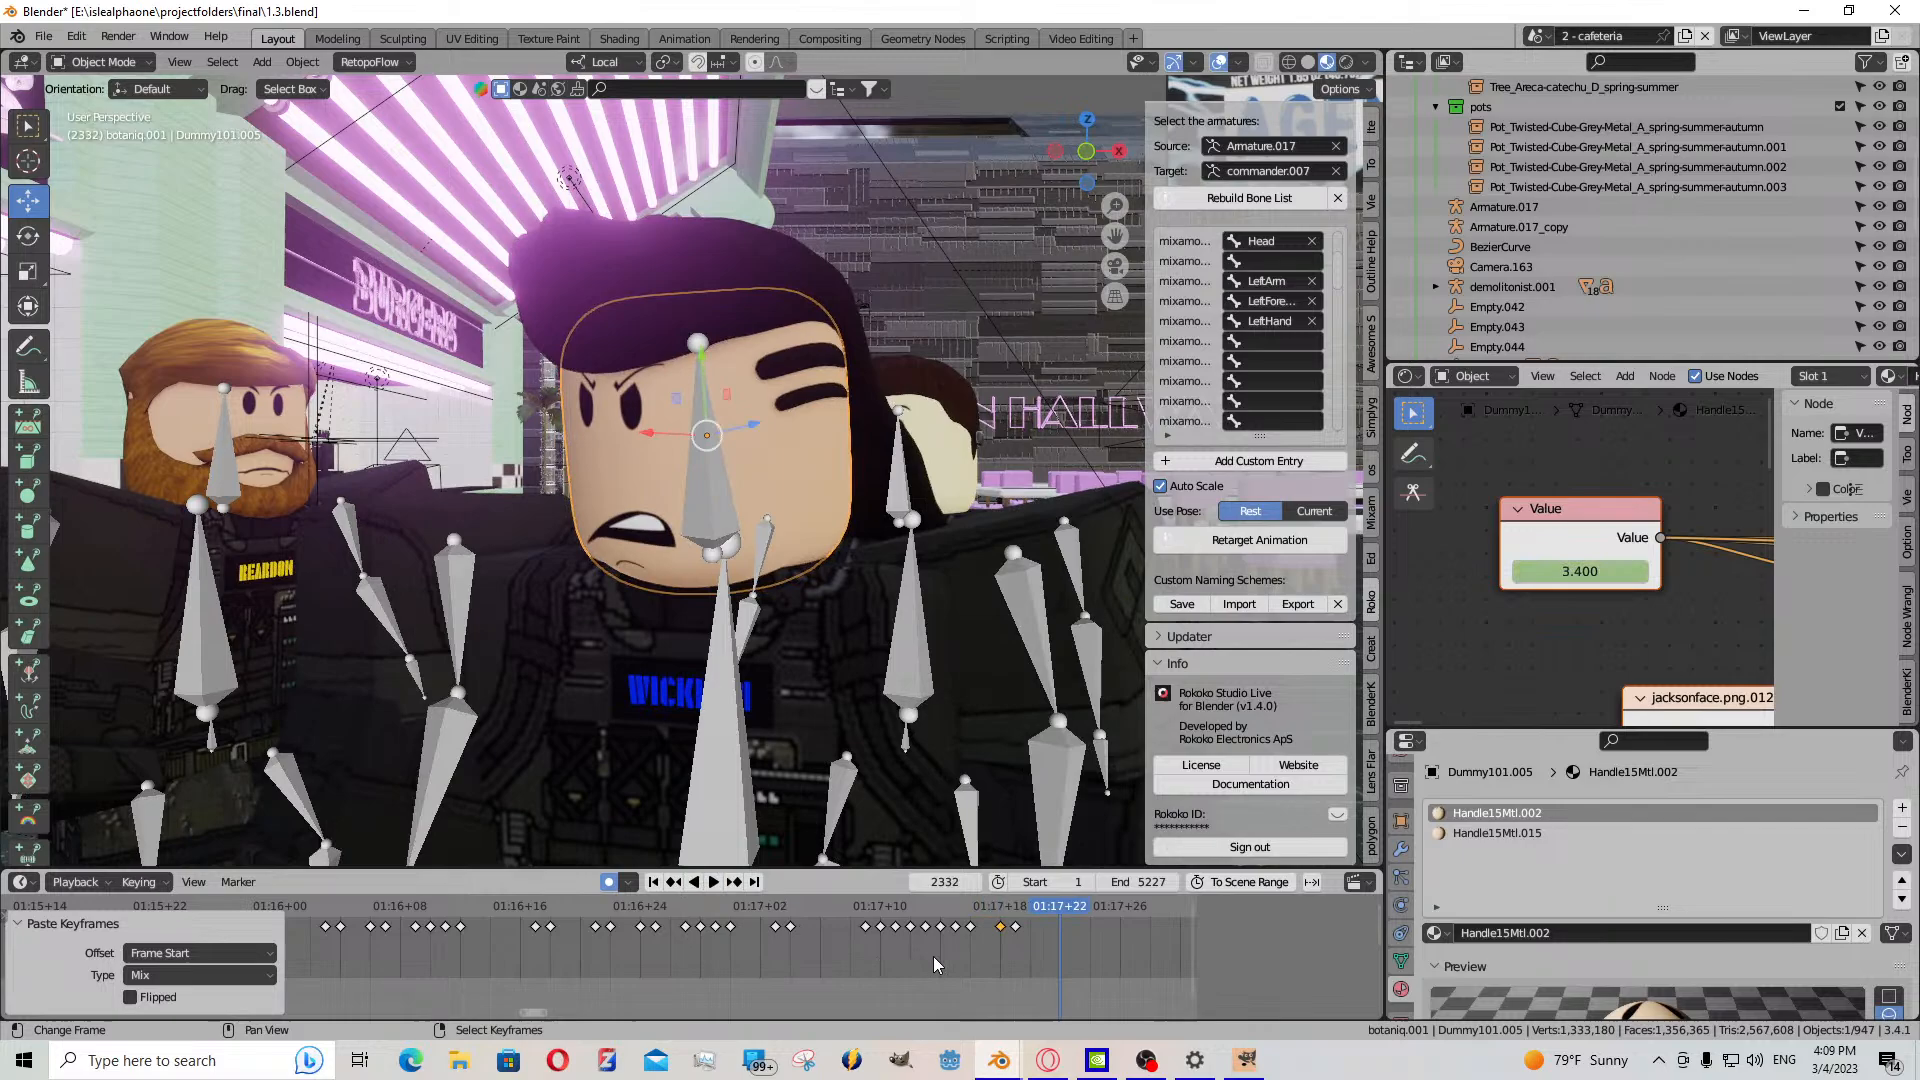
{"action": "right_click", "coordinate": [1016, 931], "text": "shift"}
{"action": "left_click", "coordinate": [710, 884]}
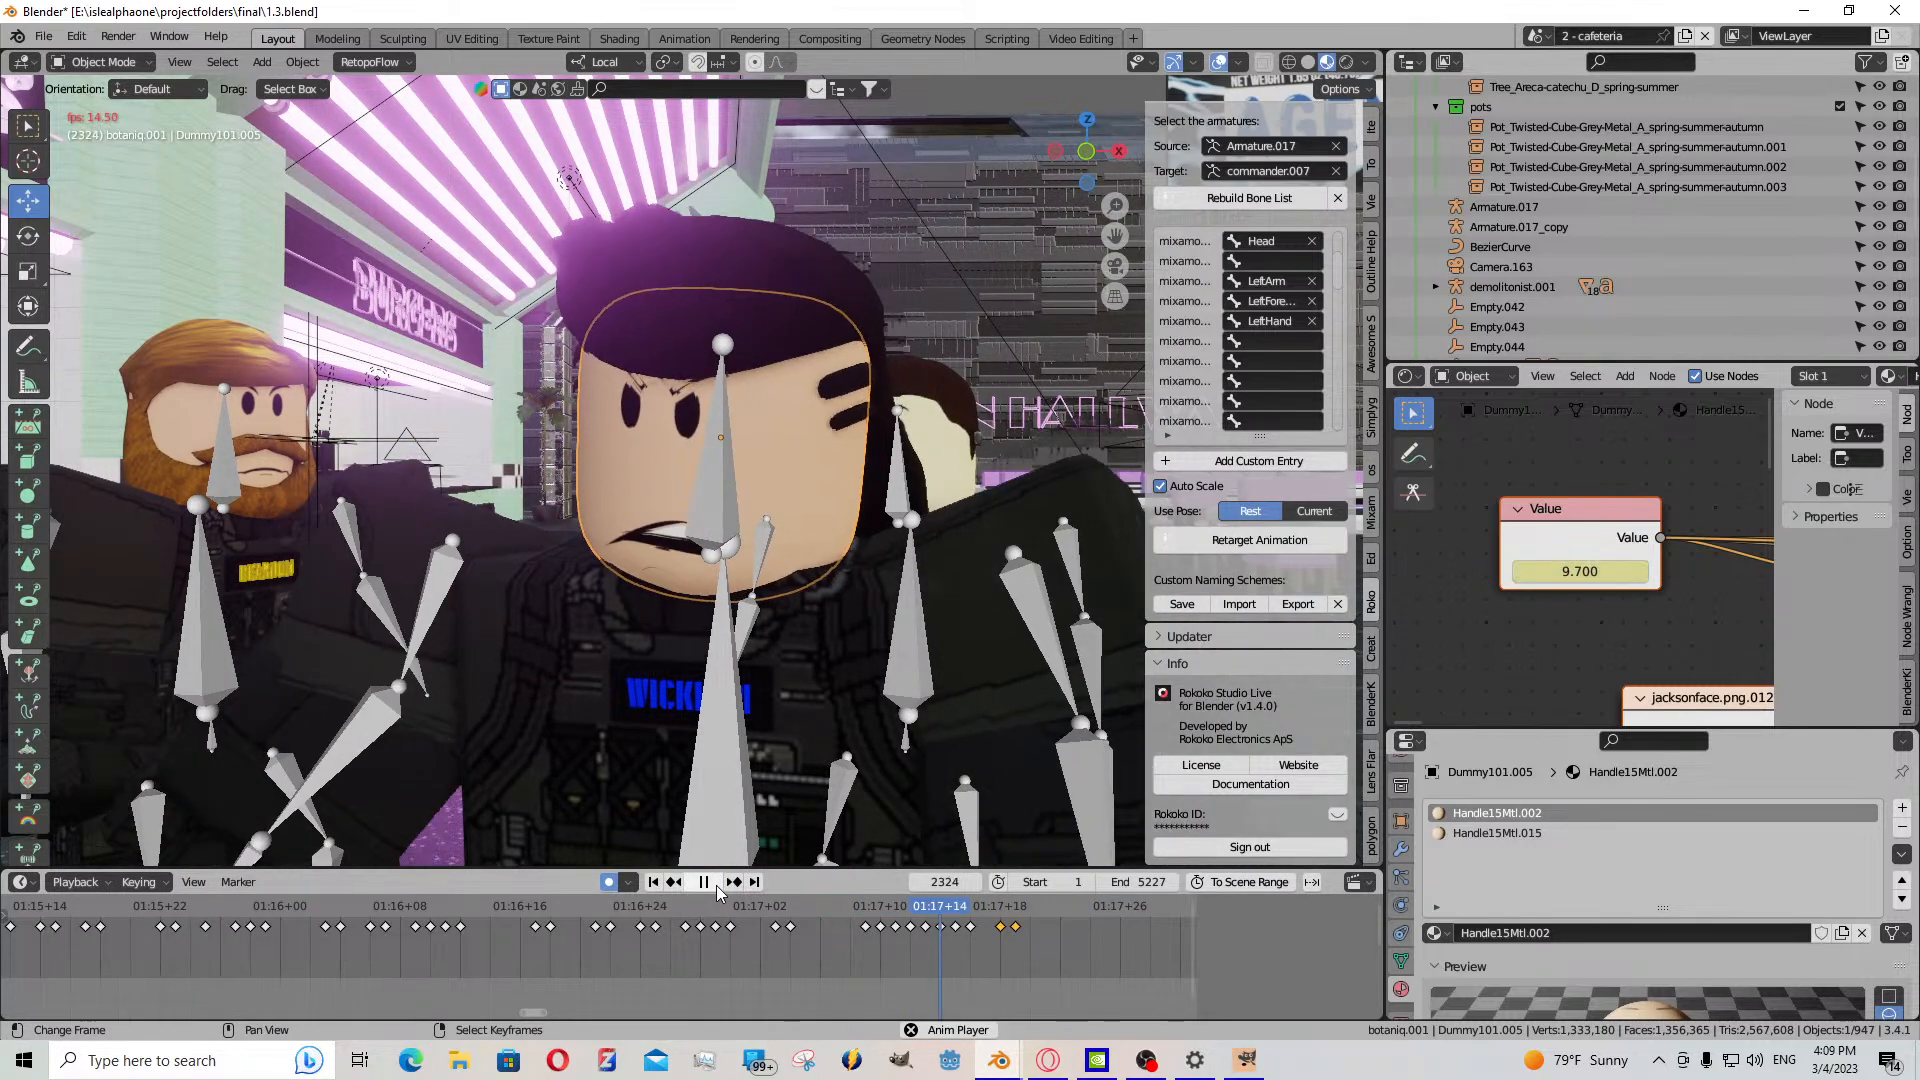
{"action": "left_click", "coordinate": [707, 911]}
{"action": "left_click_drag", "start_coordinate": [800, 922], "coordinate": [1060, 932]}
{"action": "left_click_drag", "start_coordinate": [1569, 570], "coordinate": [1460, 571]}
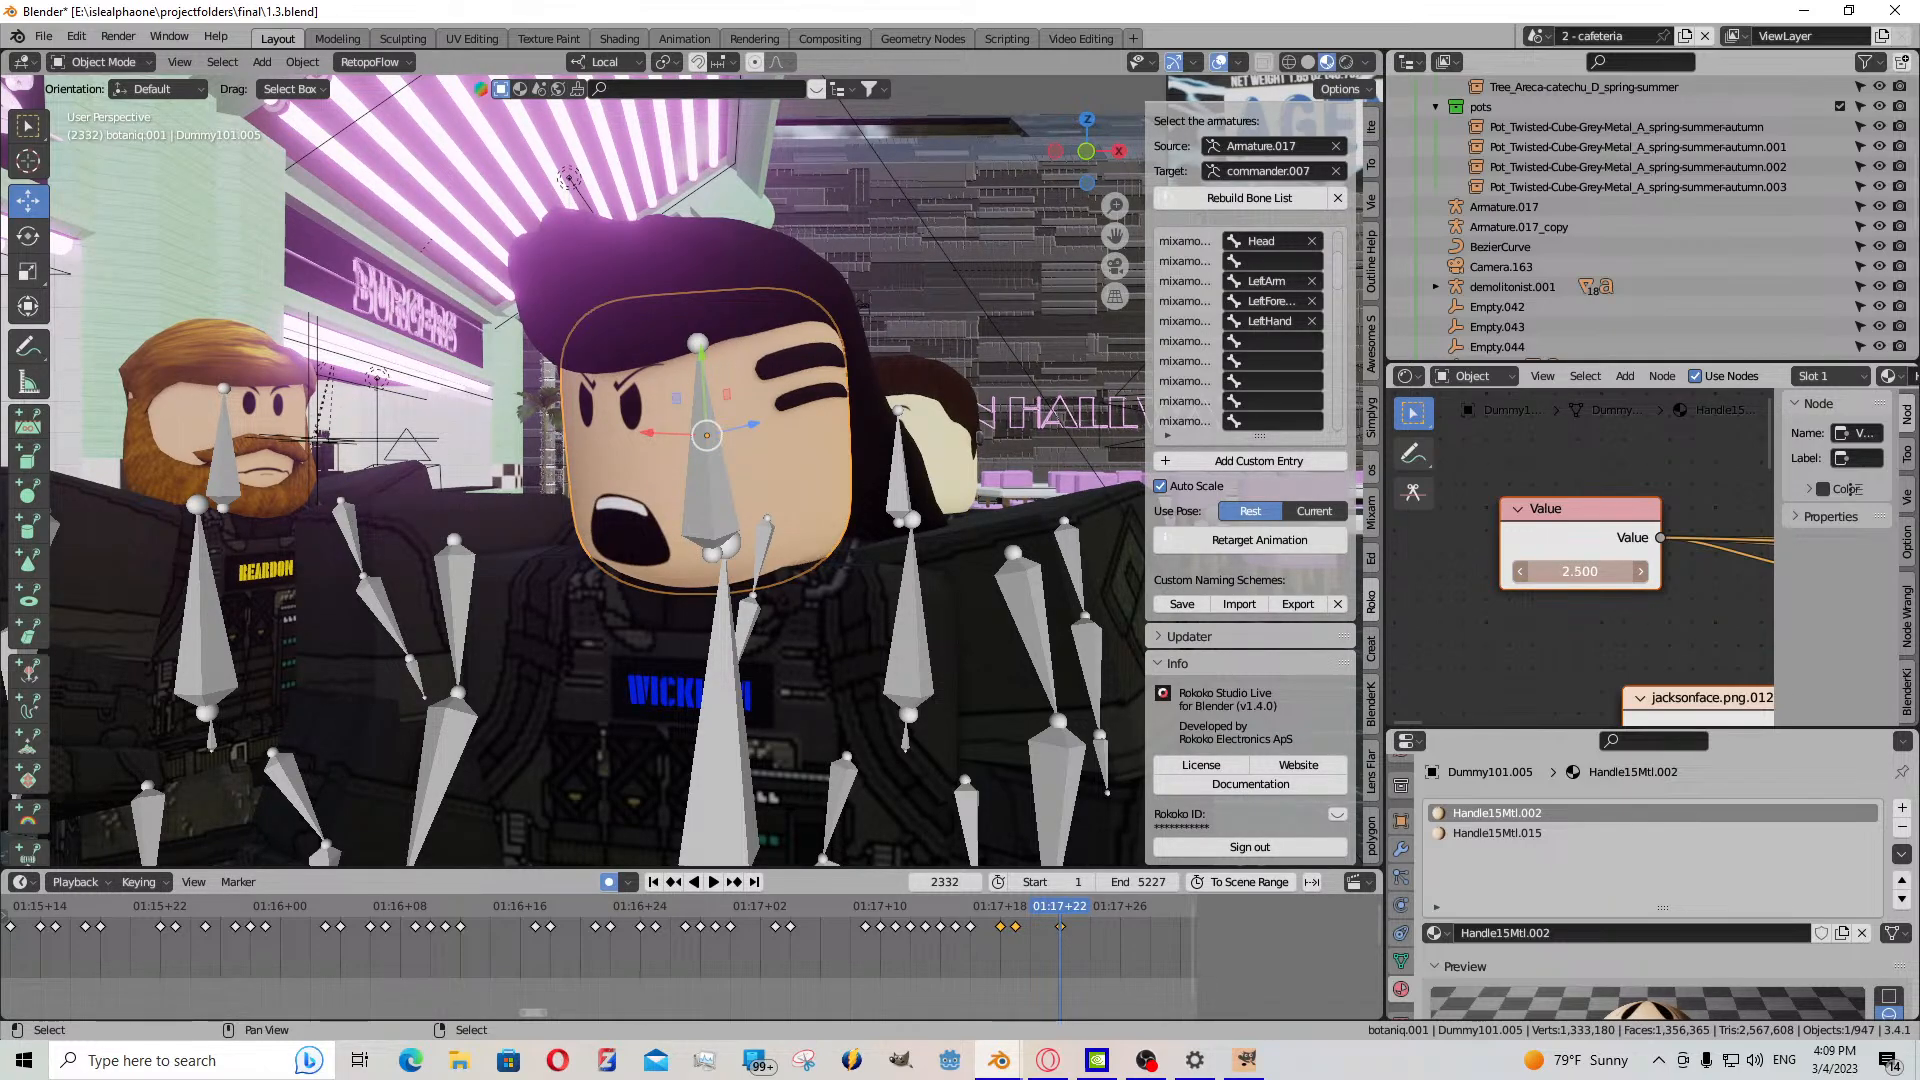
{"action": "left_click_drag", "start_coordinate": [1580, 571], "coordinate": [1619, 571]}
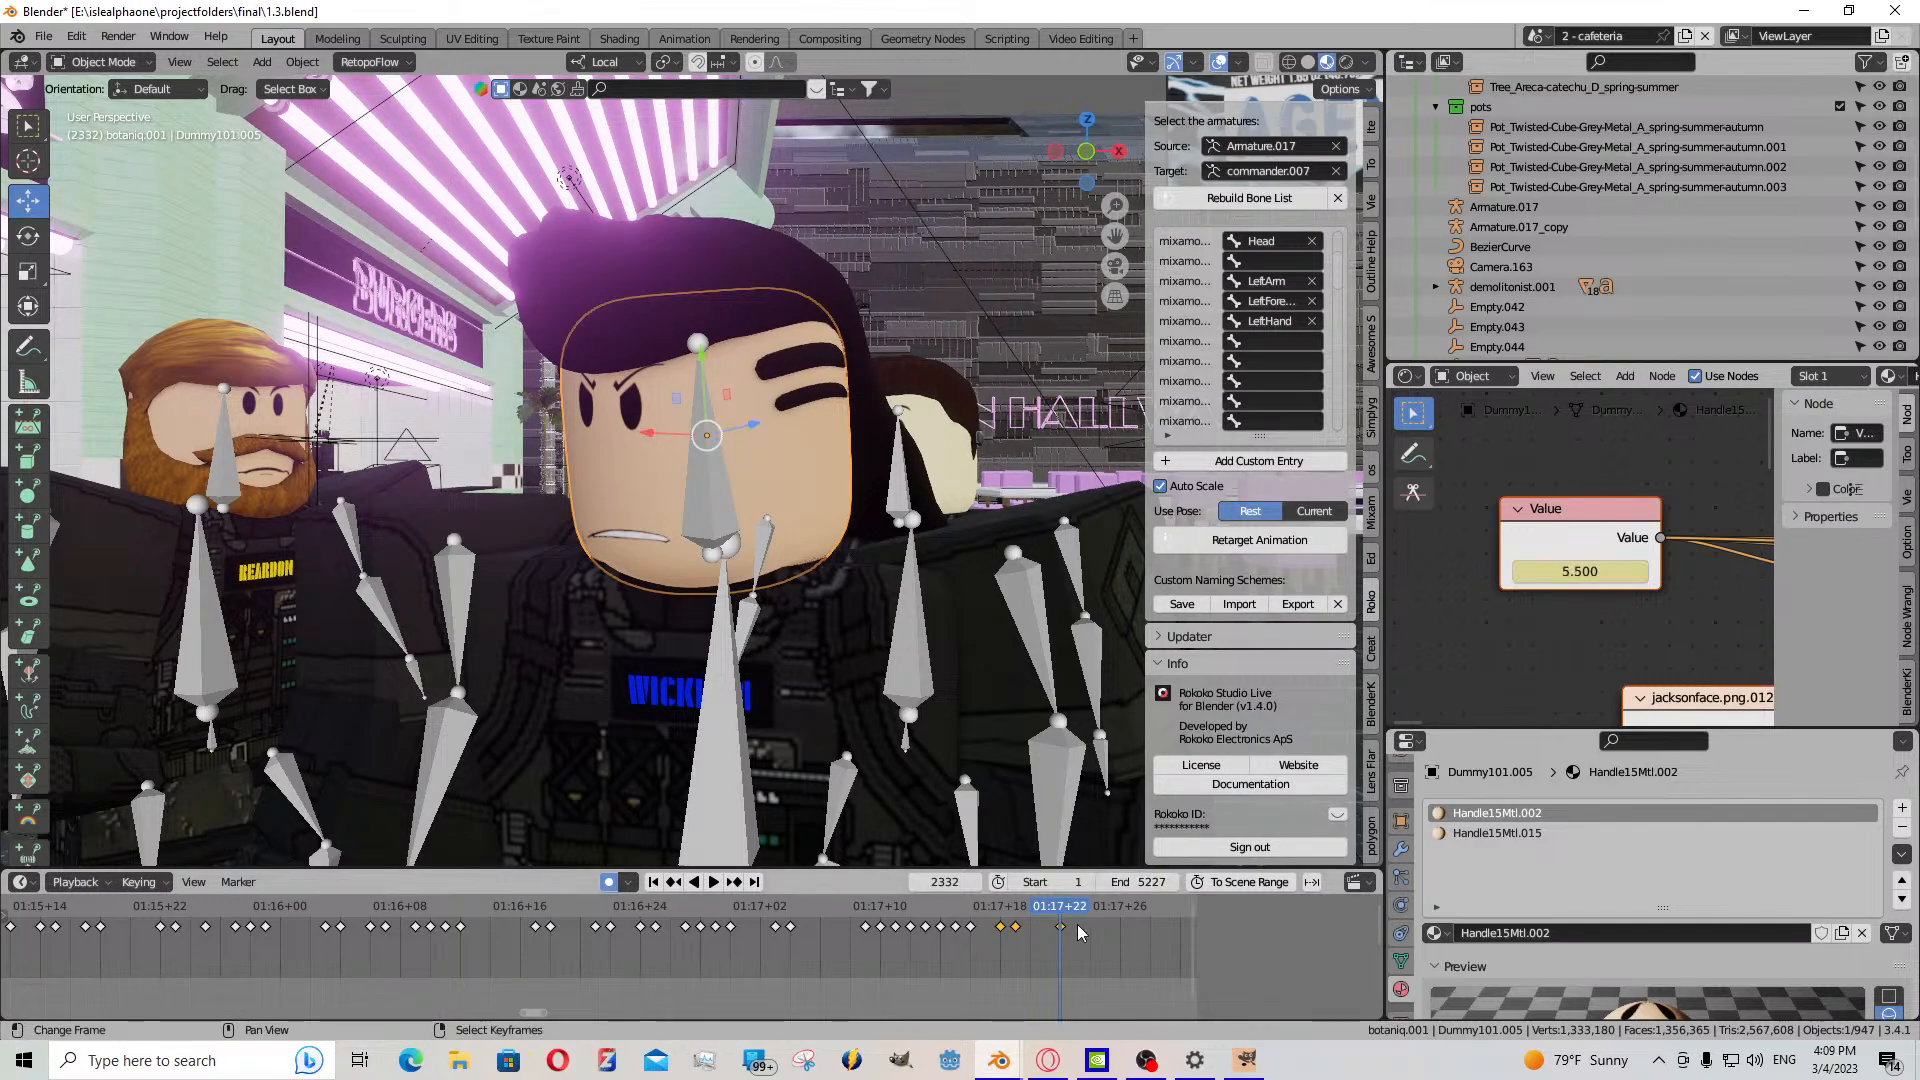
{"action": "left_click_drag", "start_coordinate": [1057, 938], "coordinate": [1022, 938]}
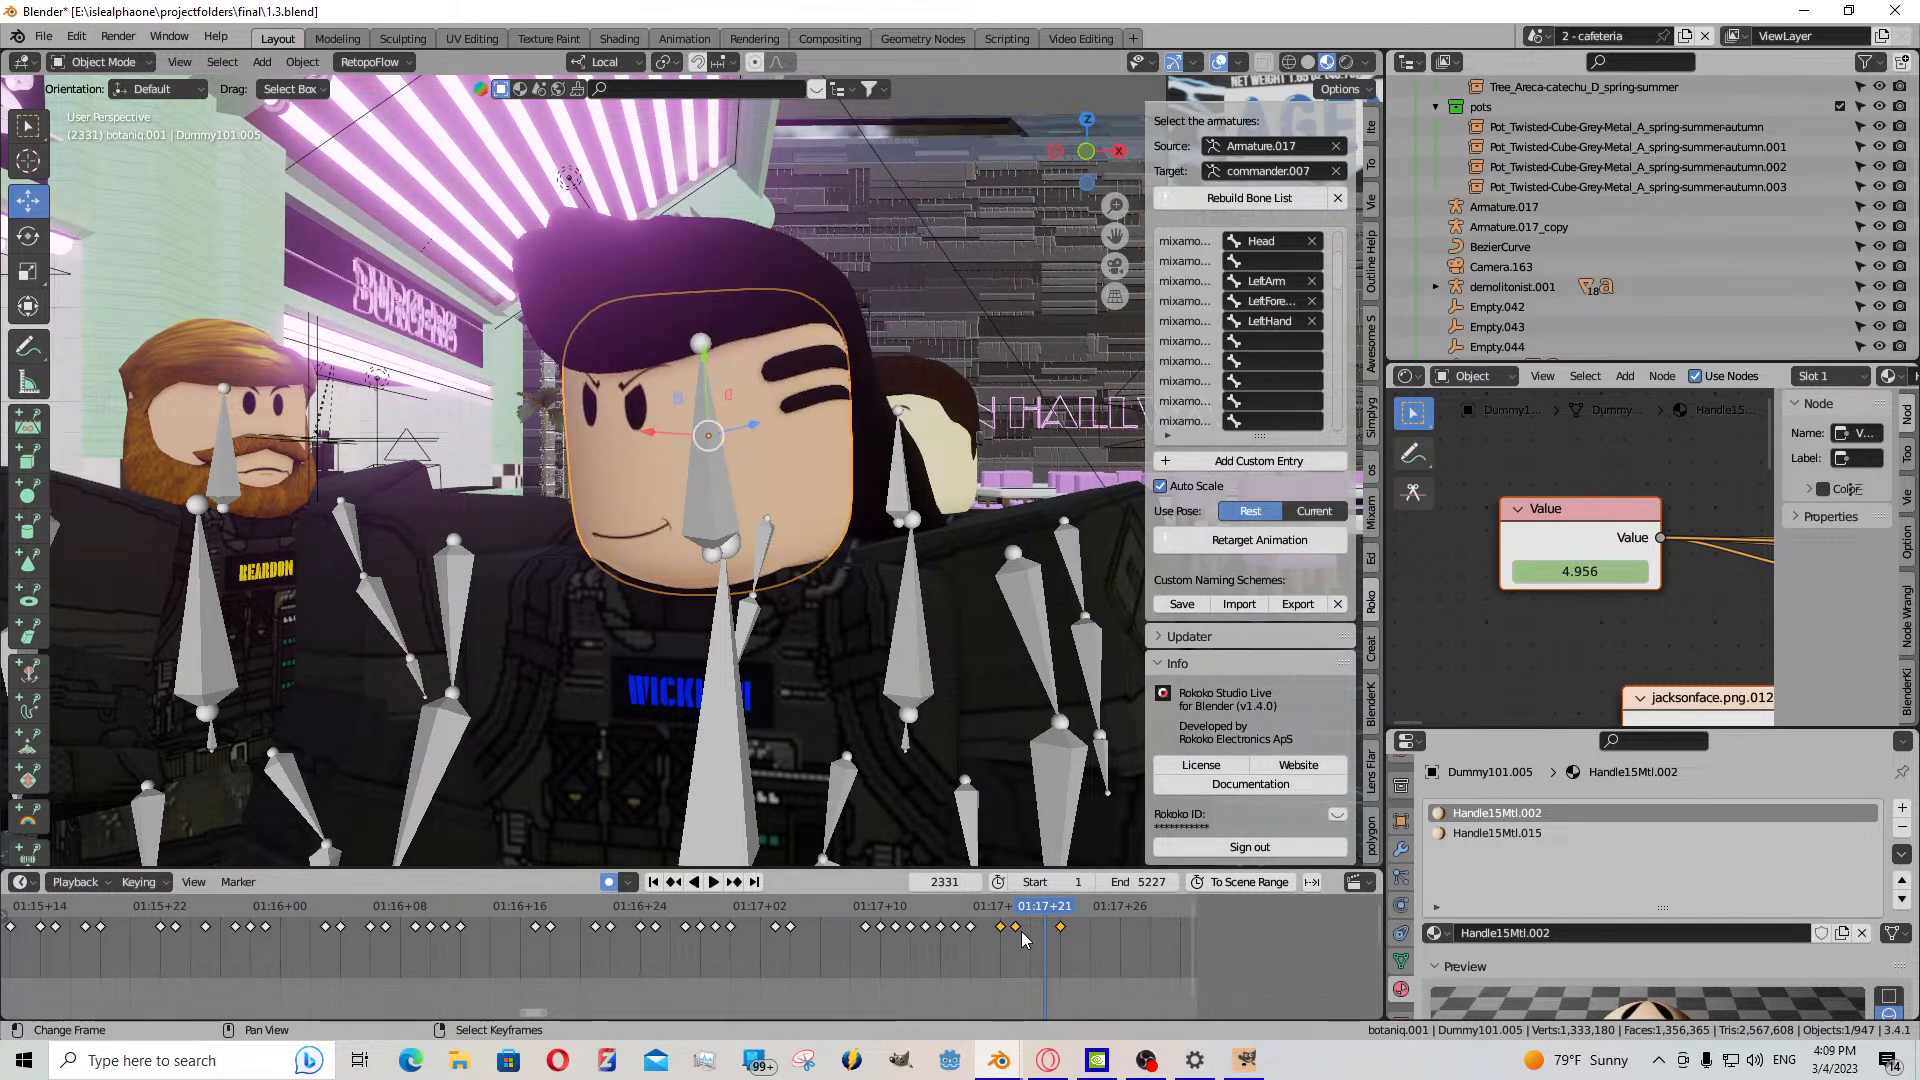
{"action": "key", "text": "ctrl+v"}
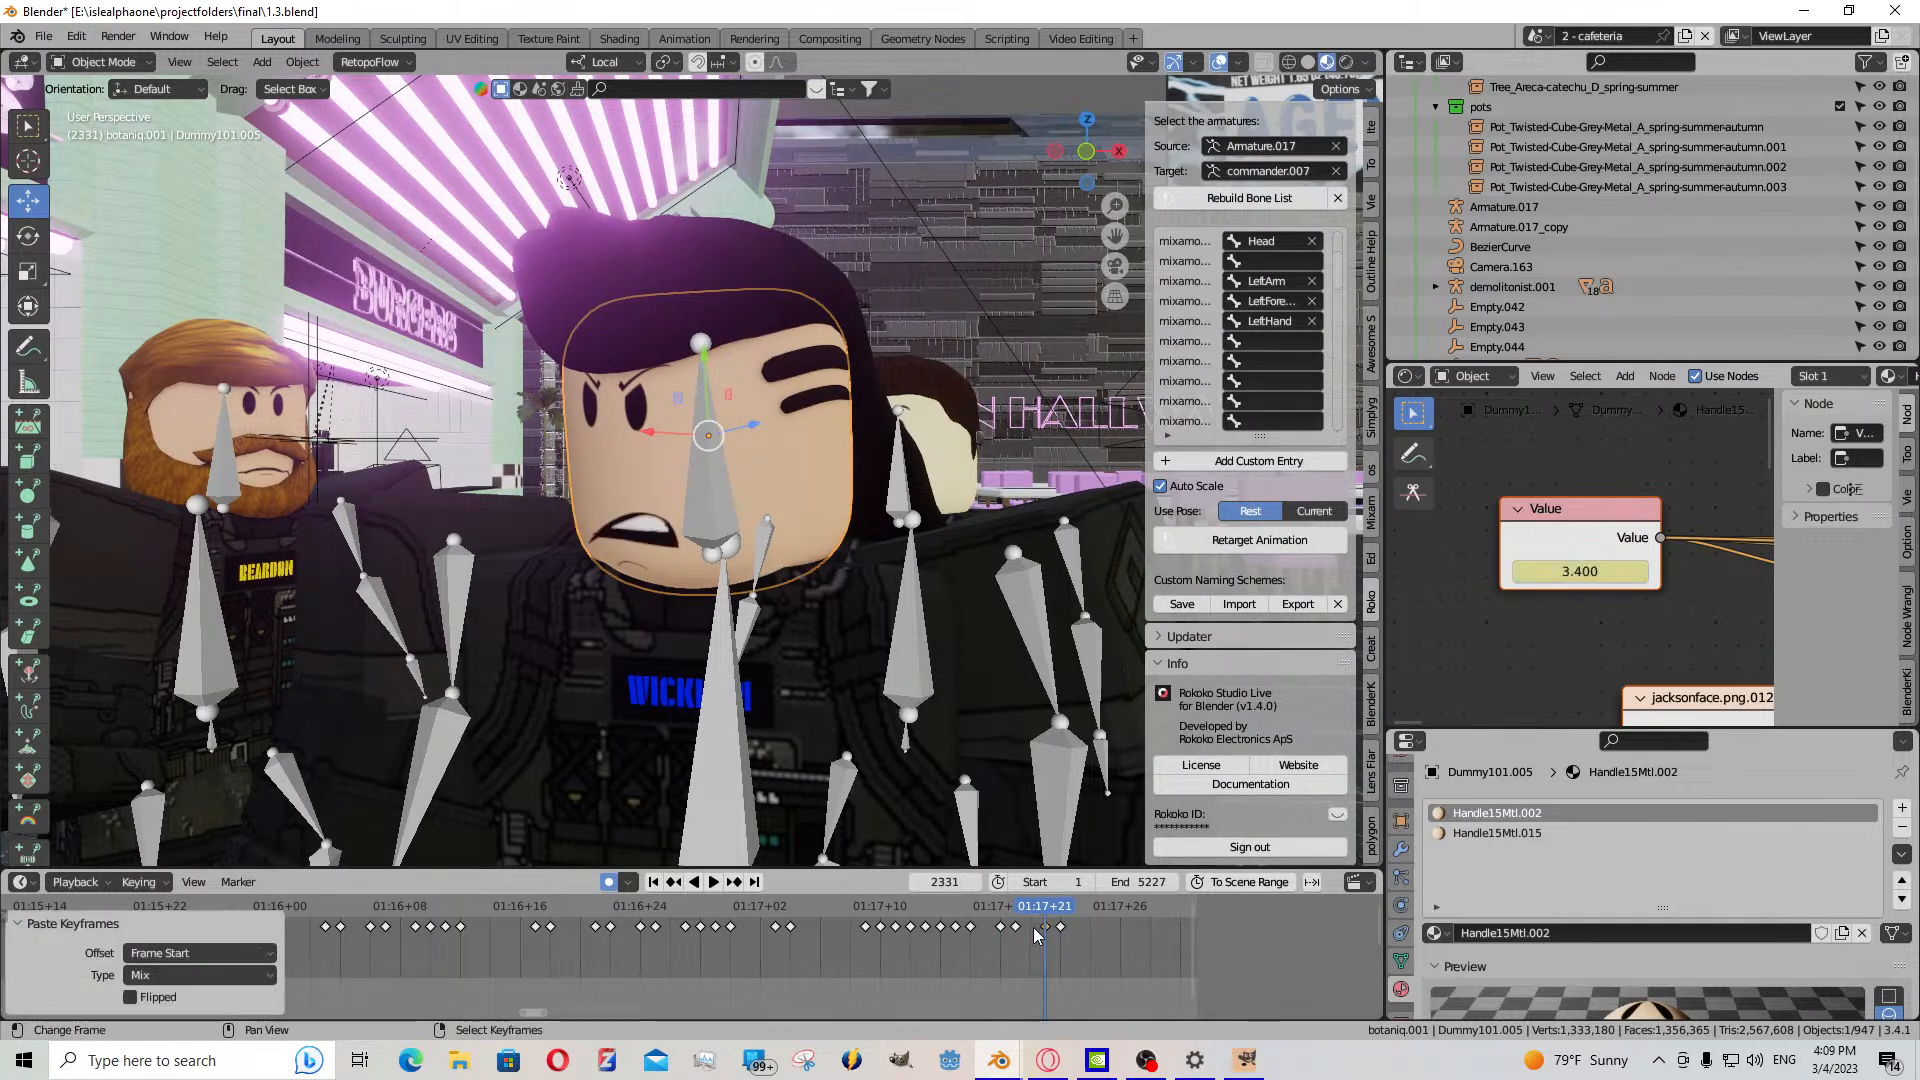
- Keyframe the Value node at 5.500 on frame 2333 and at 0.600 on frame 2334
{"action": "middle_click_drag", "start_coordinate": [1036, 936], "coordinate": [829, 966]}
{"action": "mouse_move", "coordinate": [843, 948]}
{"action": "left_mouse_down"}
{"action": "mouse_move", "coordinate": [887, 934]}
{"action": "mouse_move", "coordinate": [872, 968]}
{"action": "left_mouse_up"}
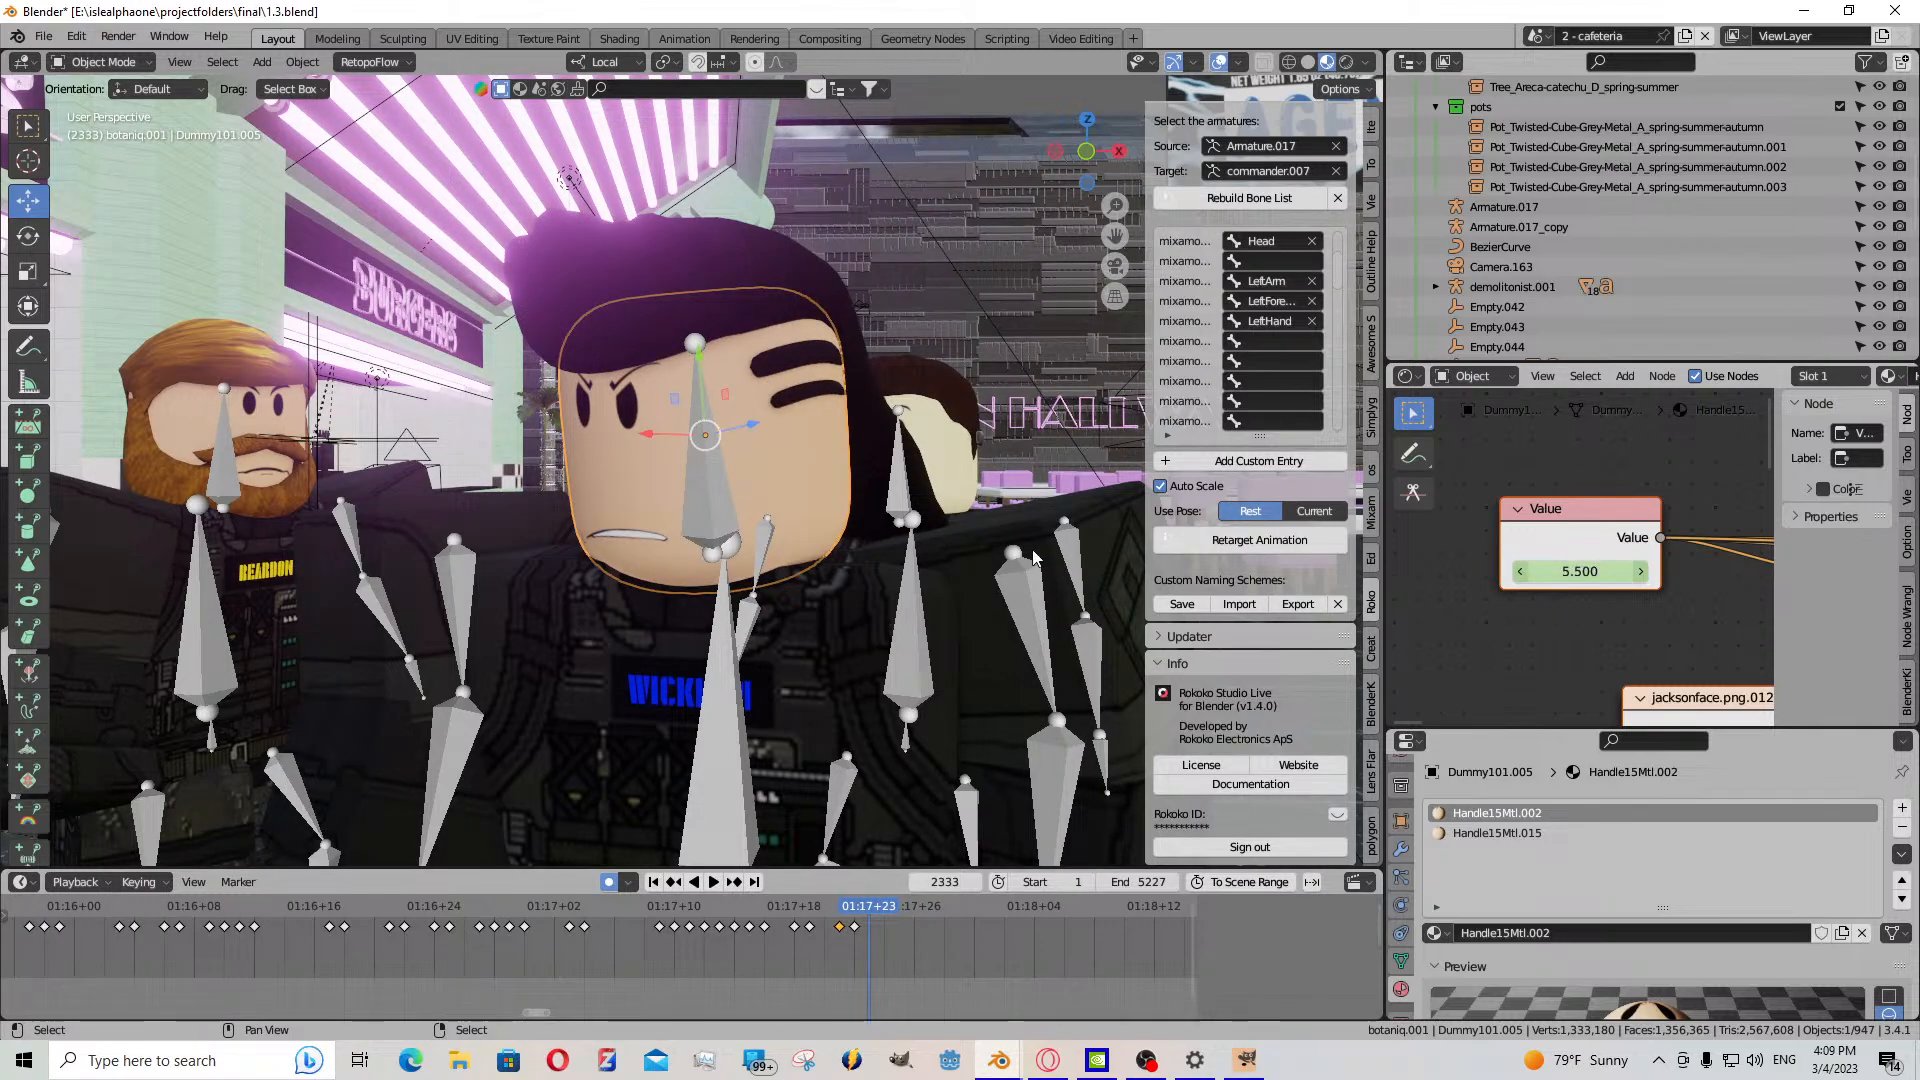
{"action": "key", "text": "i"}
{"action": "key", "text": "Right"}
{"action": "left_click_drag", "start_coordinate": [1582, 571], "coordinate": [1369, 571]}
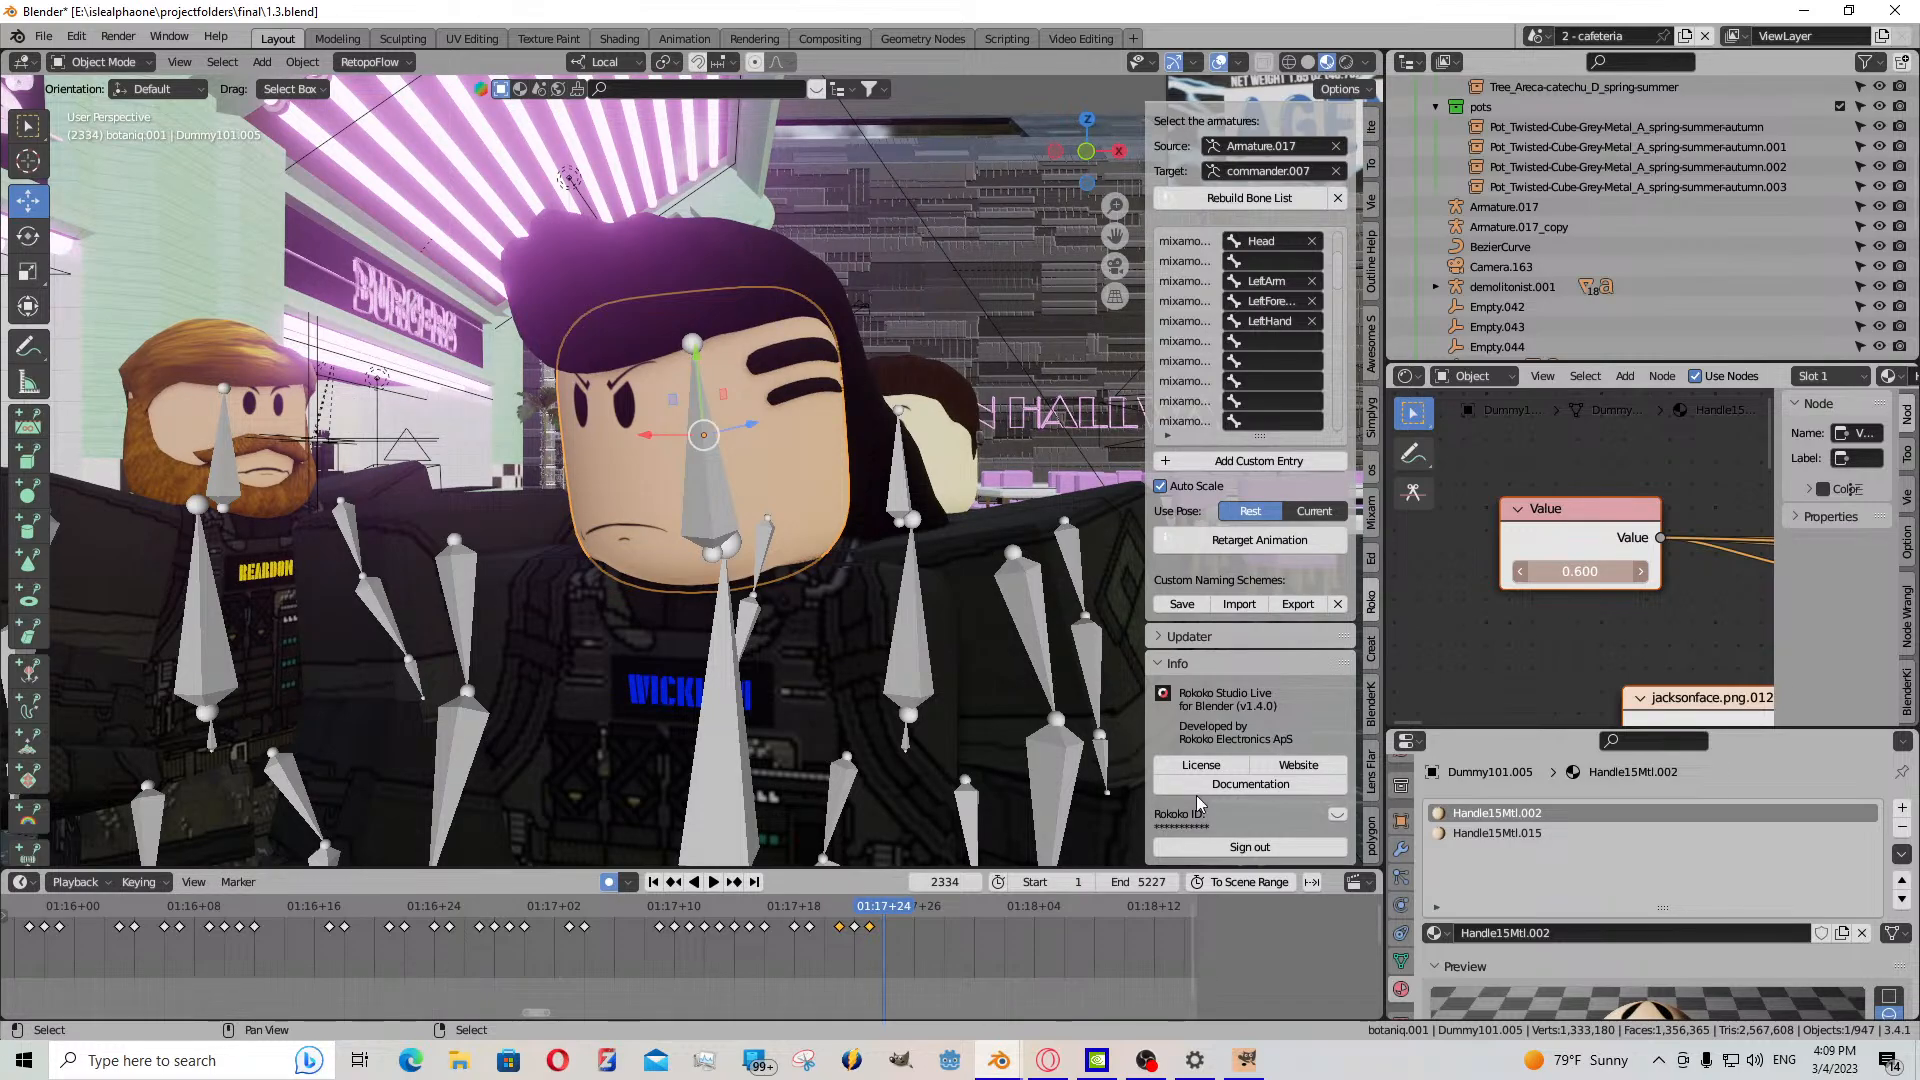
{"action": "key", "text": "i"}
{"action": "key", "text": "Right"}
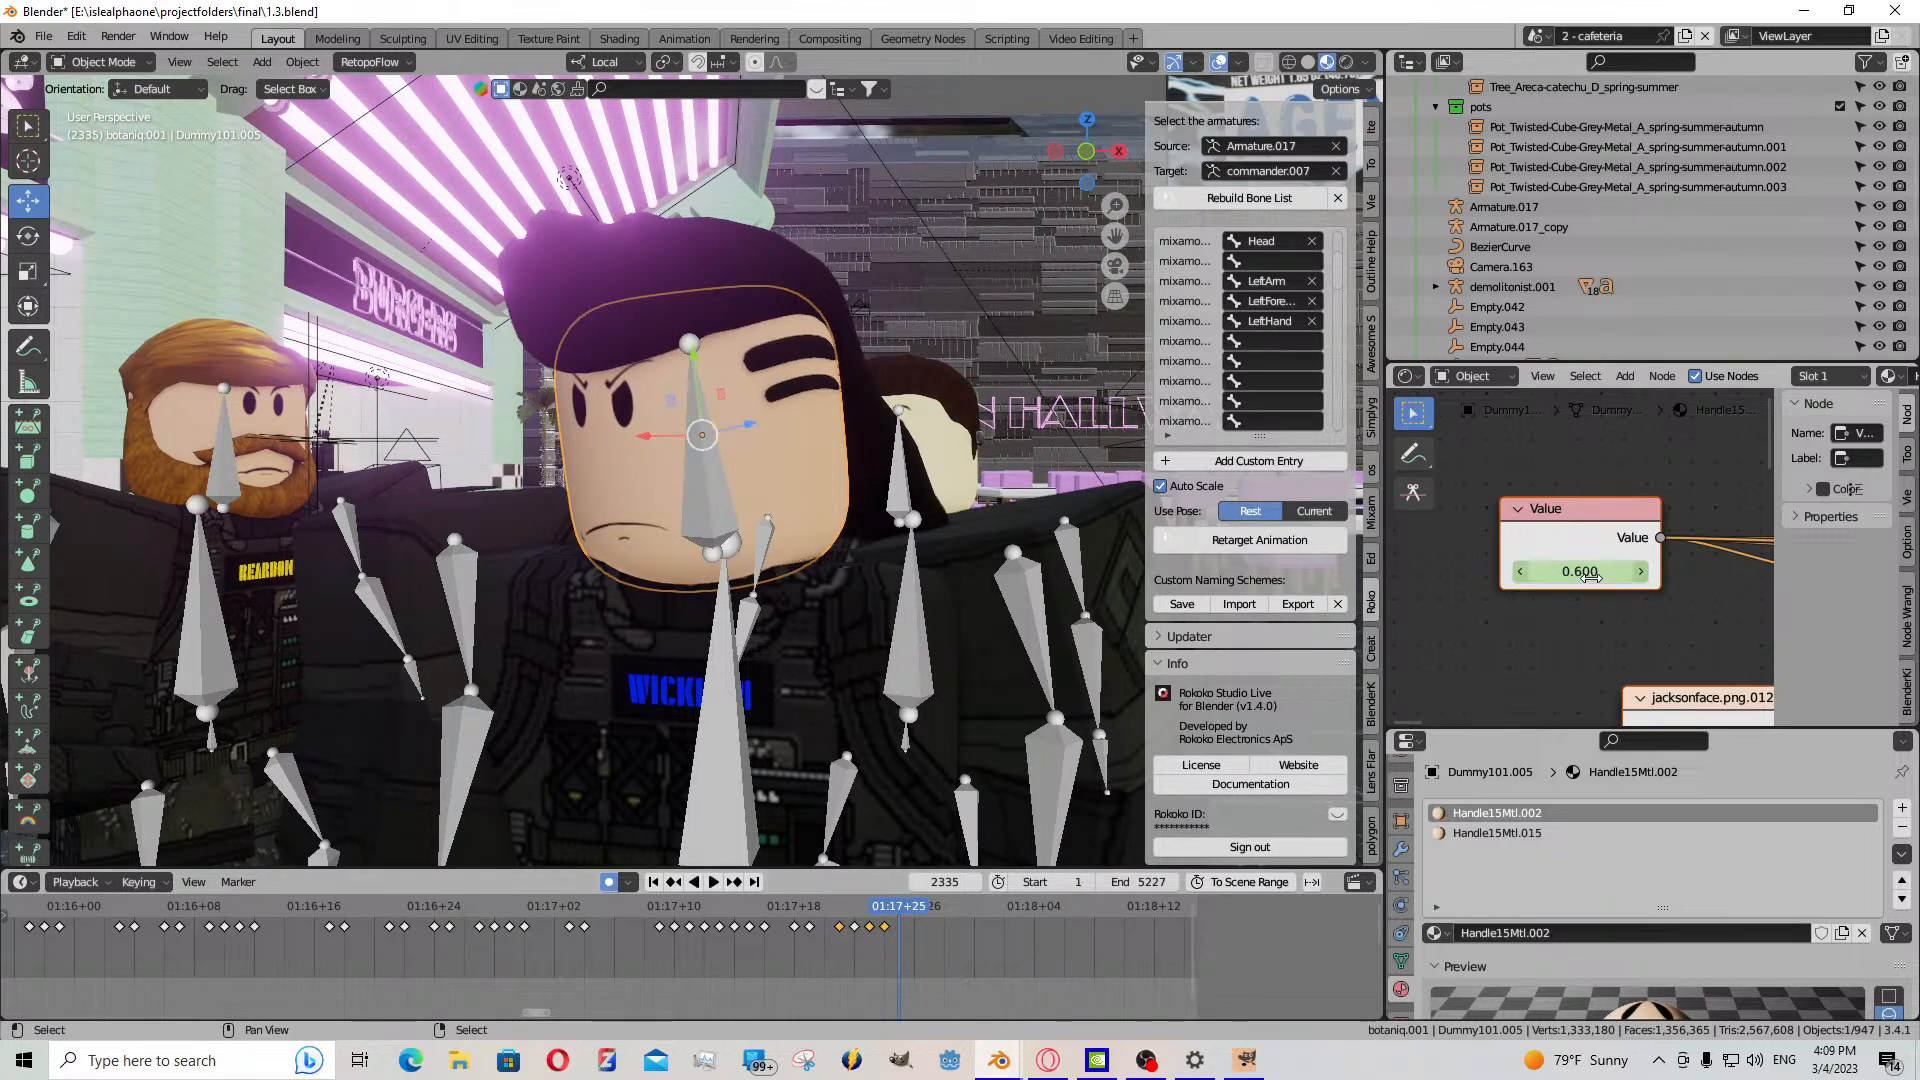
- Keyframe the Value node at 11.400 on frame 2336 and copy the 0.600 keyframe from frame 2334 to frame 2335
{"action": "left_click_drag", "start_coordinate": [1591, 571], "coordinate": [1760, 571]}
{"action": "left_click_drag", "start_coordinate": [1580, 571], "coordinate": [1720, 571]}
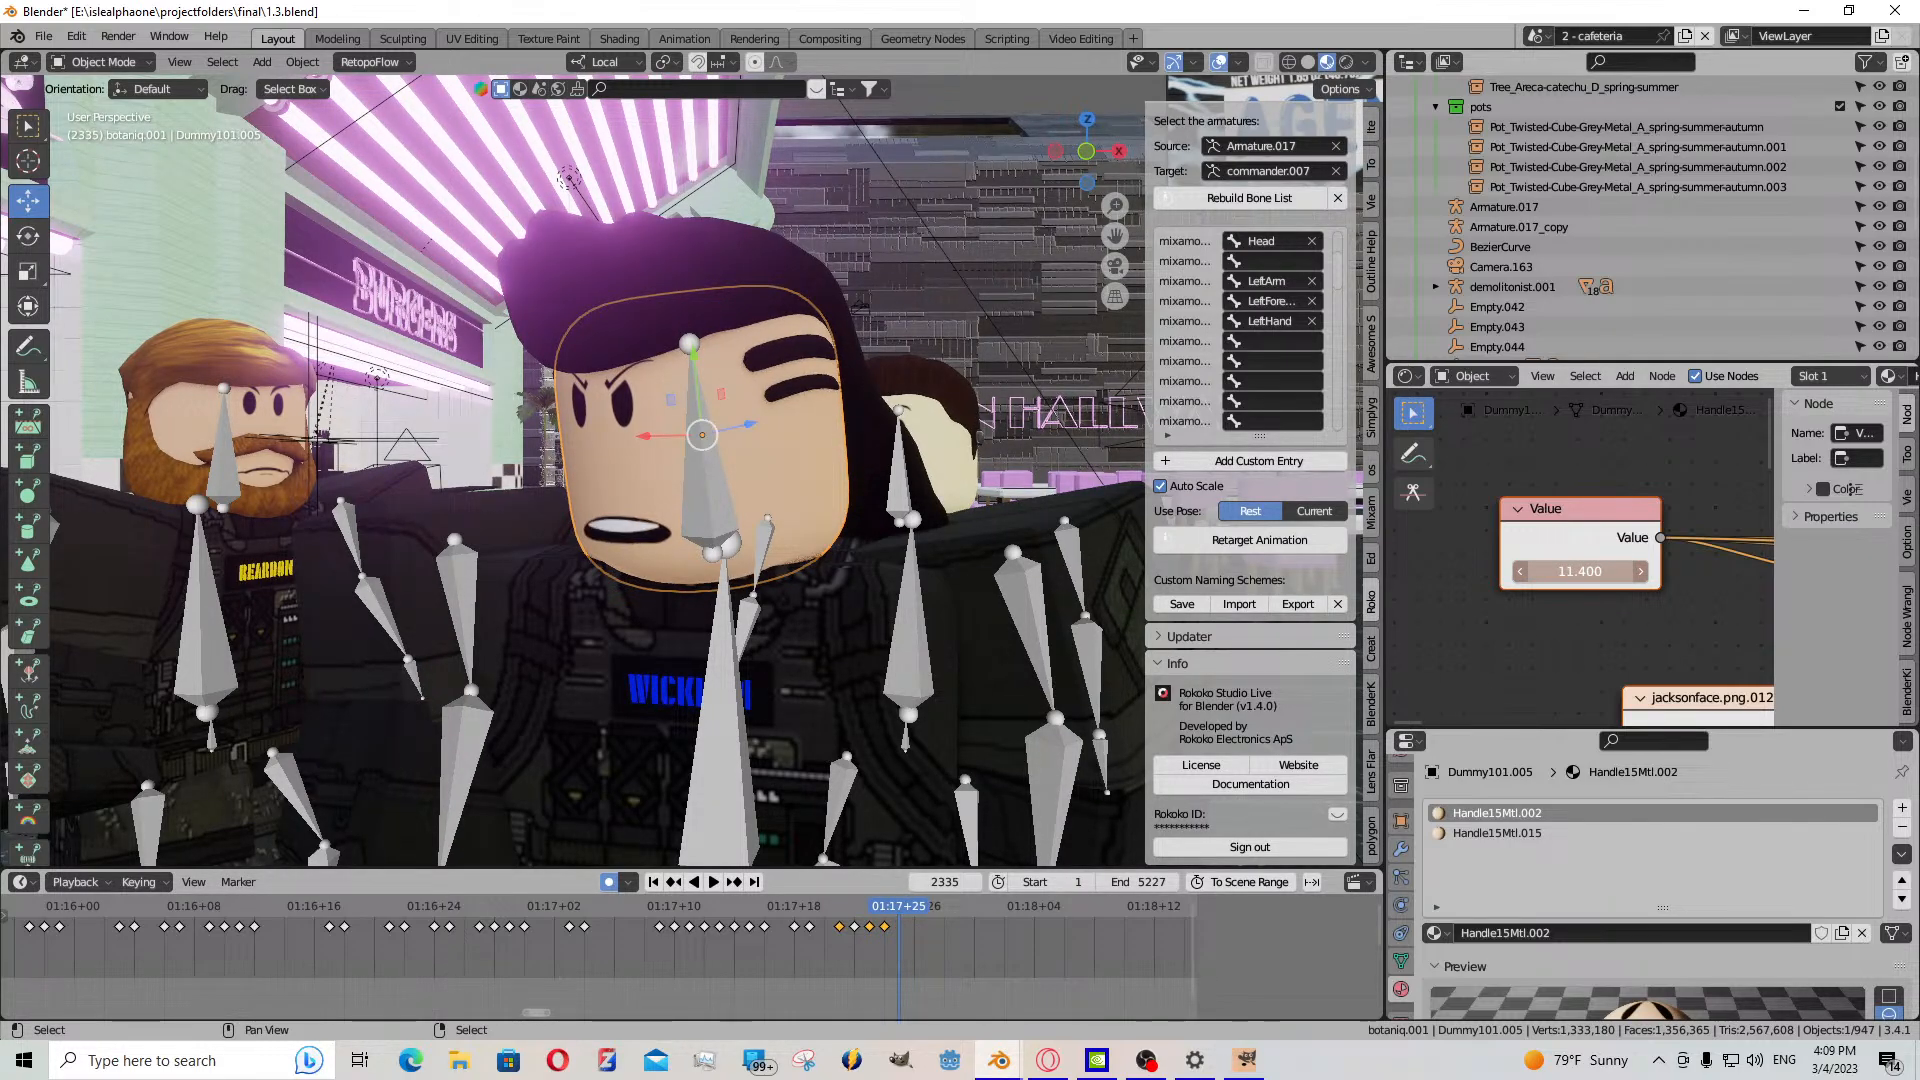
{"action": "key", "text": "i"}
{"action": "left_click_drag", "start_coordinate": [900, 931], "coordinate": [885, 932]}
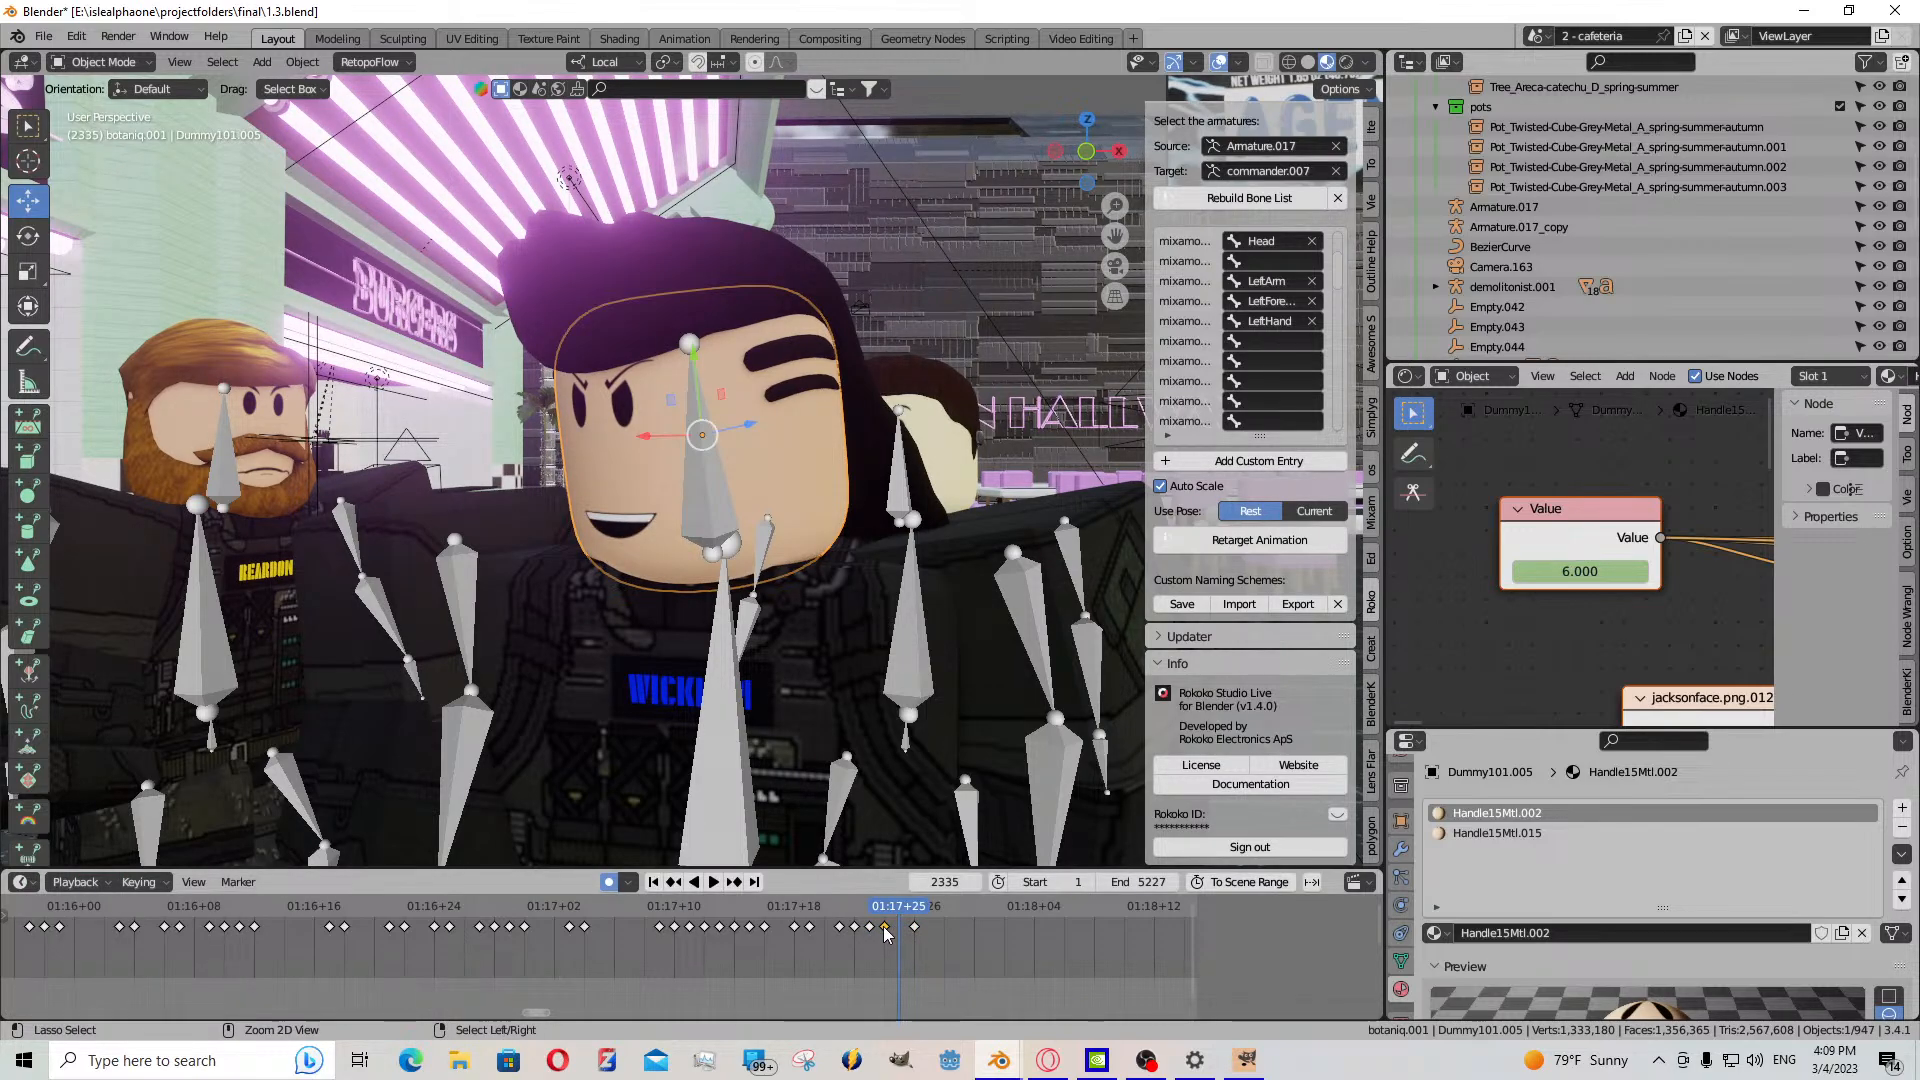
{"action": "key", "text": "ctrl+v"}
- Keyframe the Value node at -0.200 on frame 2346 and copy the 11.400 keyframe from frame 2336 to frame 2345
{"action": "left_click", "coordinate": [716, 884]}
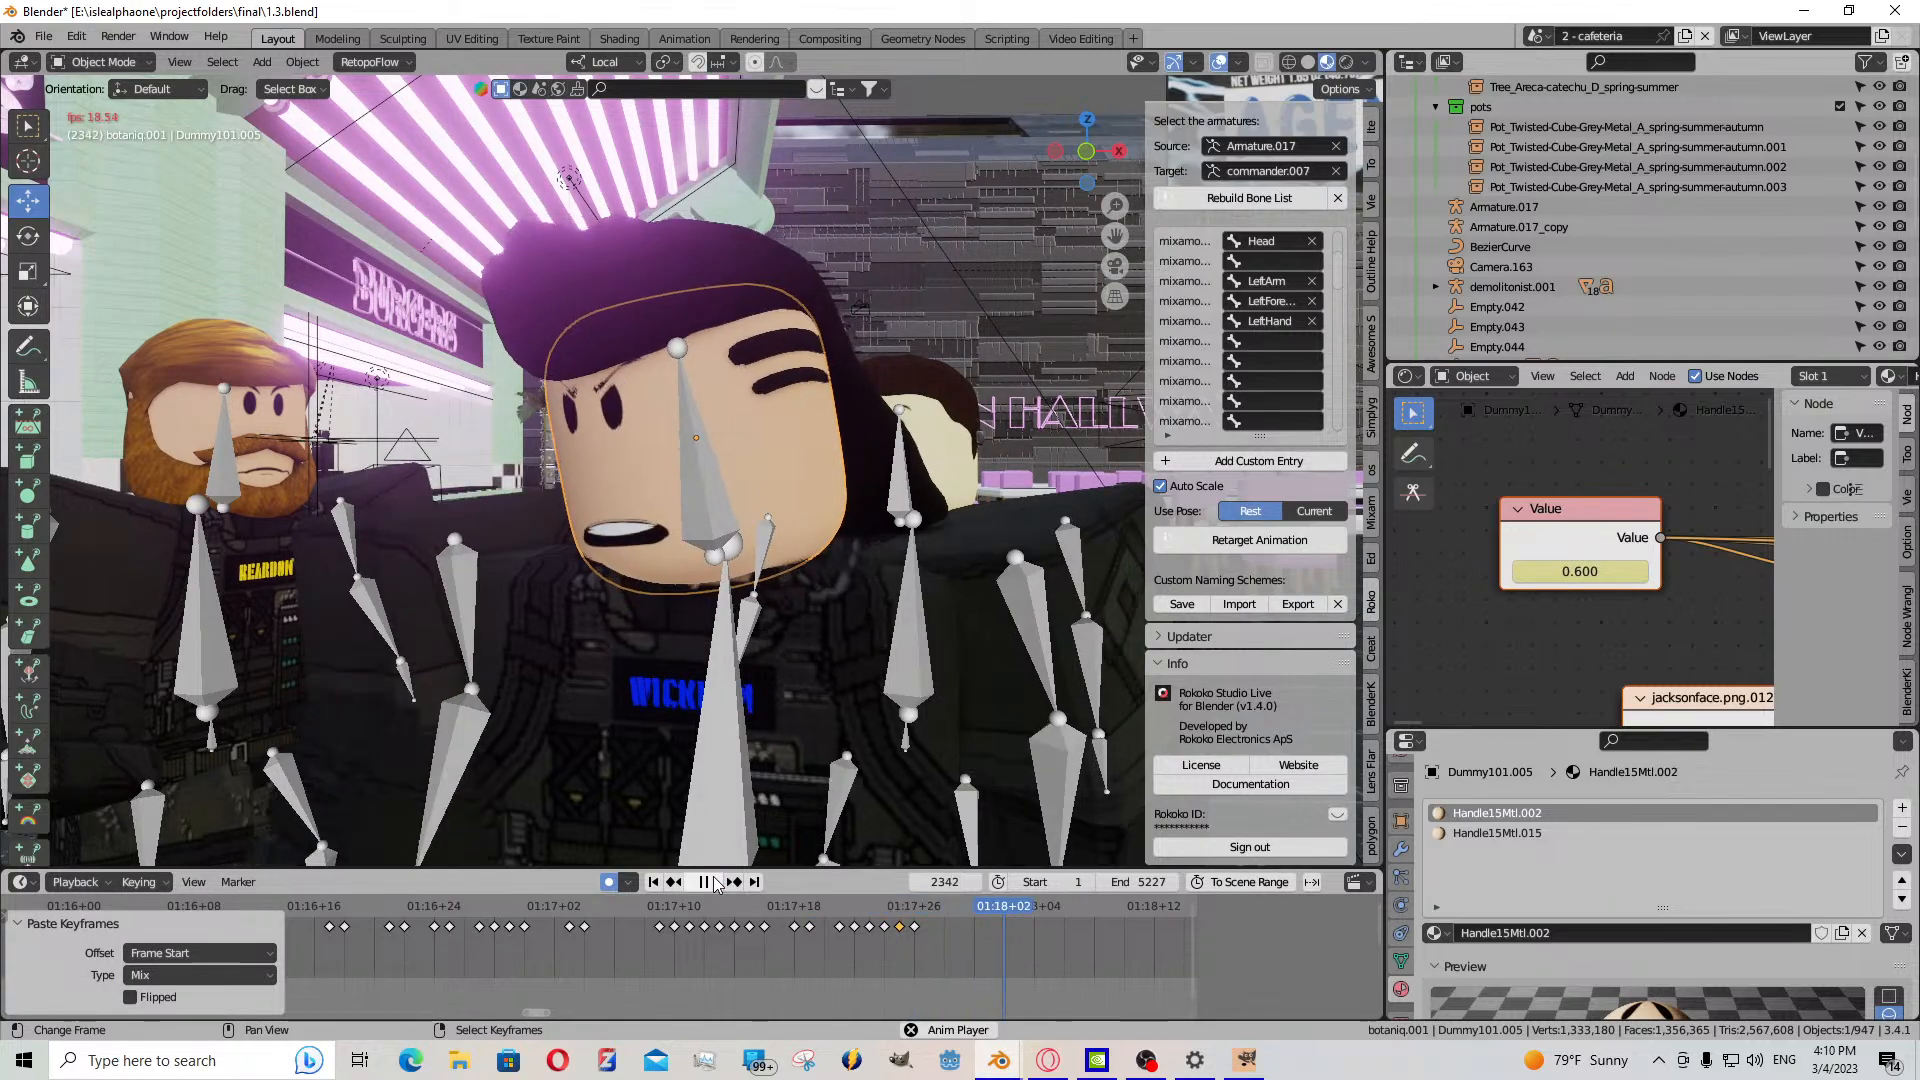
{"action": "left_click", "coordinate": [716, 884]}
{"action": "left_click_drag", "start_coordinate": [1580, 570], "coordinate": [1464, 571]}
{"action": "left_click", "coordinate": [1056, 934]}
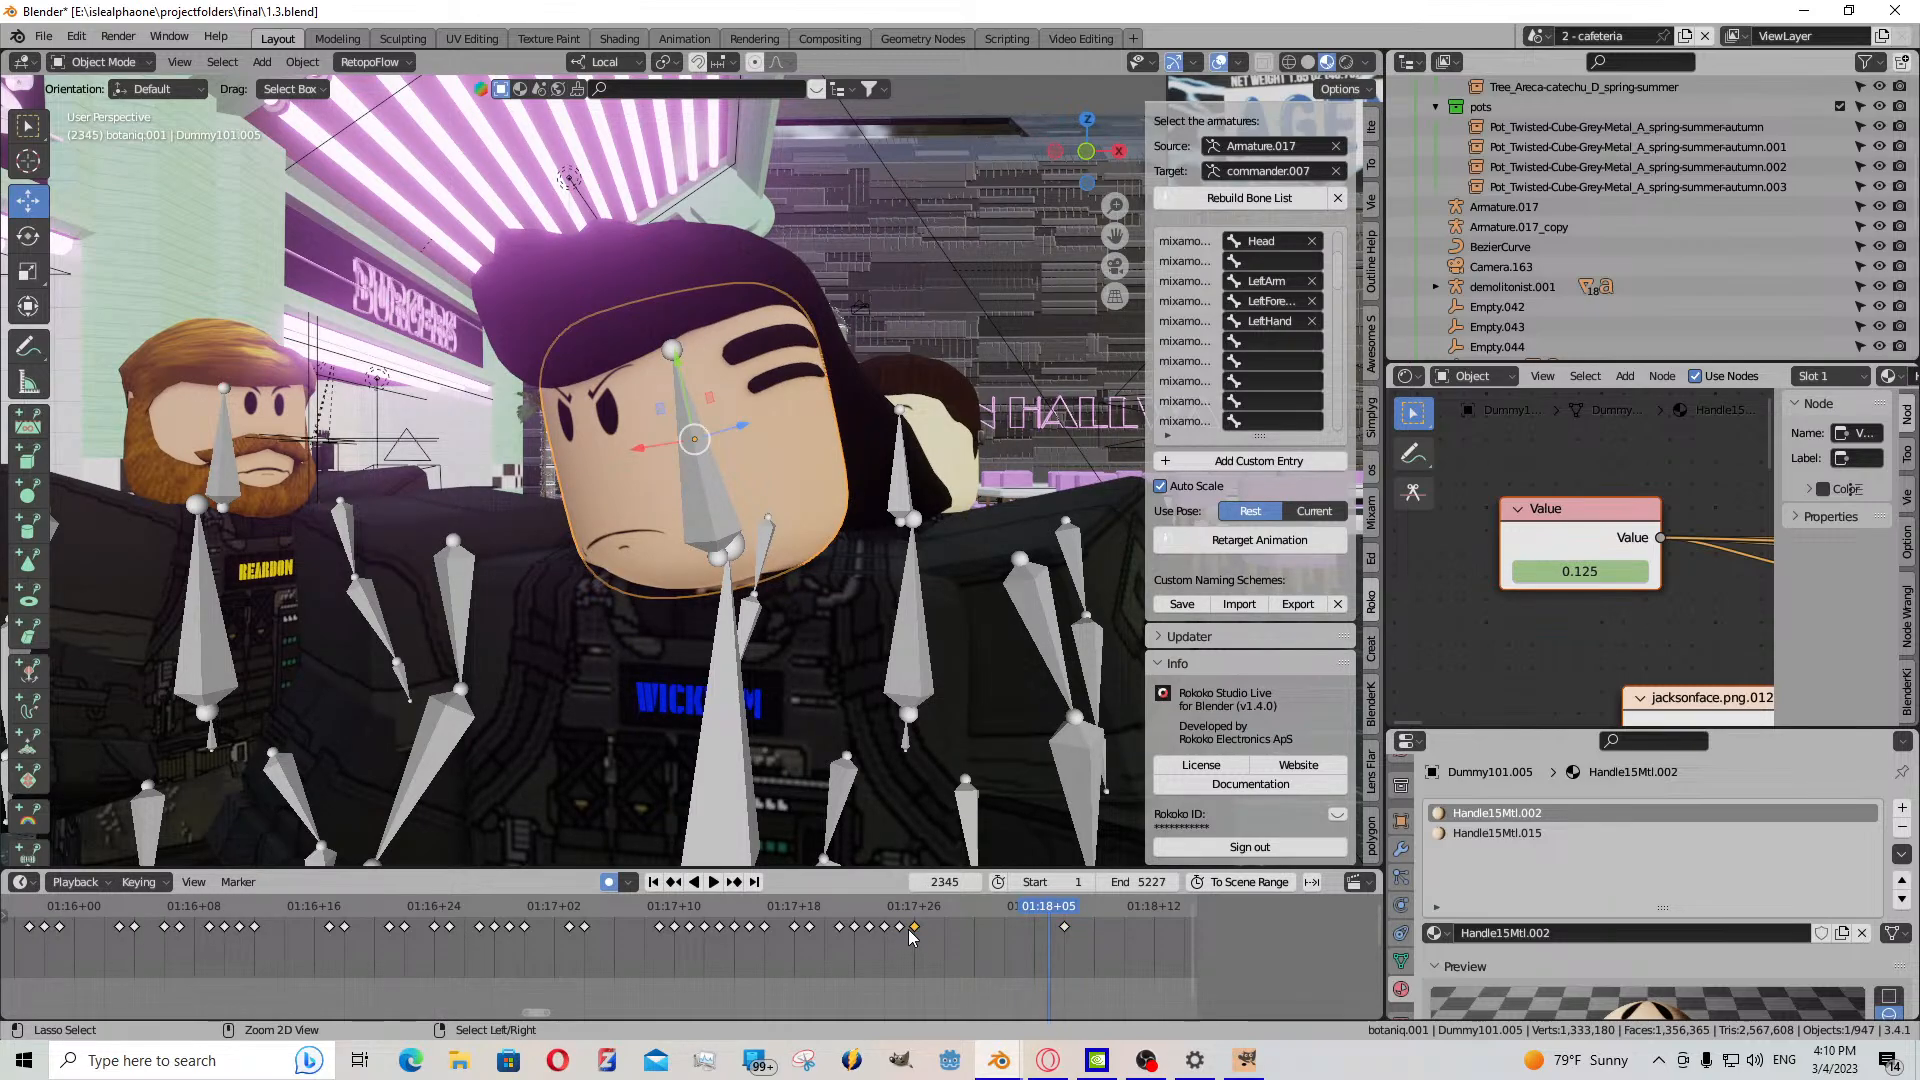
{"action": "key", "text": "ctrl+v"}
- Replay the mouth animation from the start of the Camera.013 shot's second keyframe group to check its timing
{"action": "scroll", "coordinate": [740, 940], "scroll_direction": "down", "scroll_amount": 3}
{"action": "scroll", "coordinate": [770, 950], "scroll_direction": "down", "scroll_amount": 2}
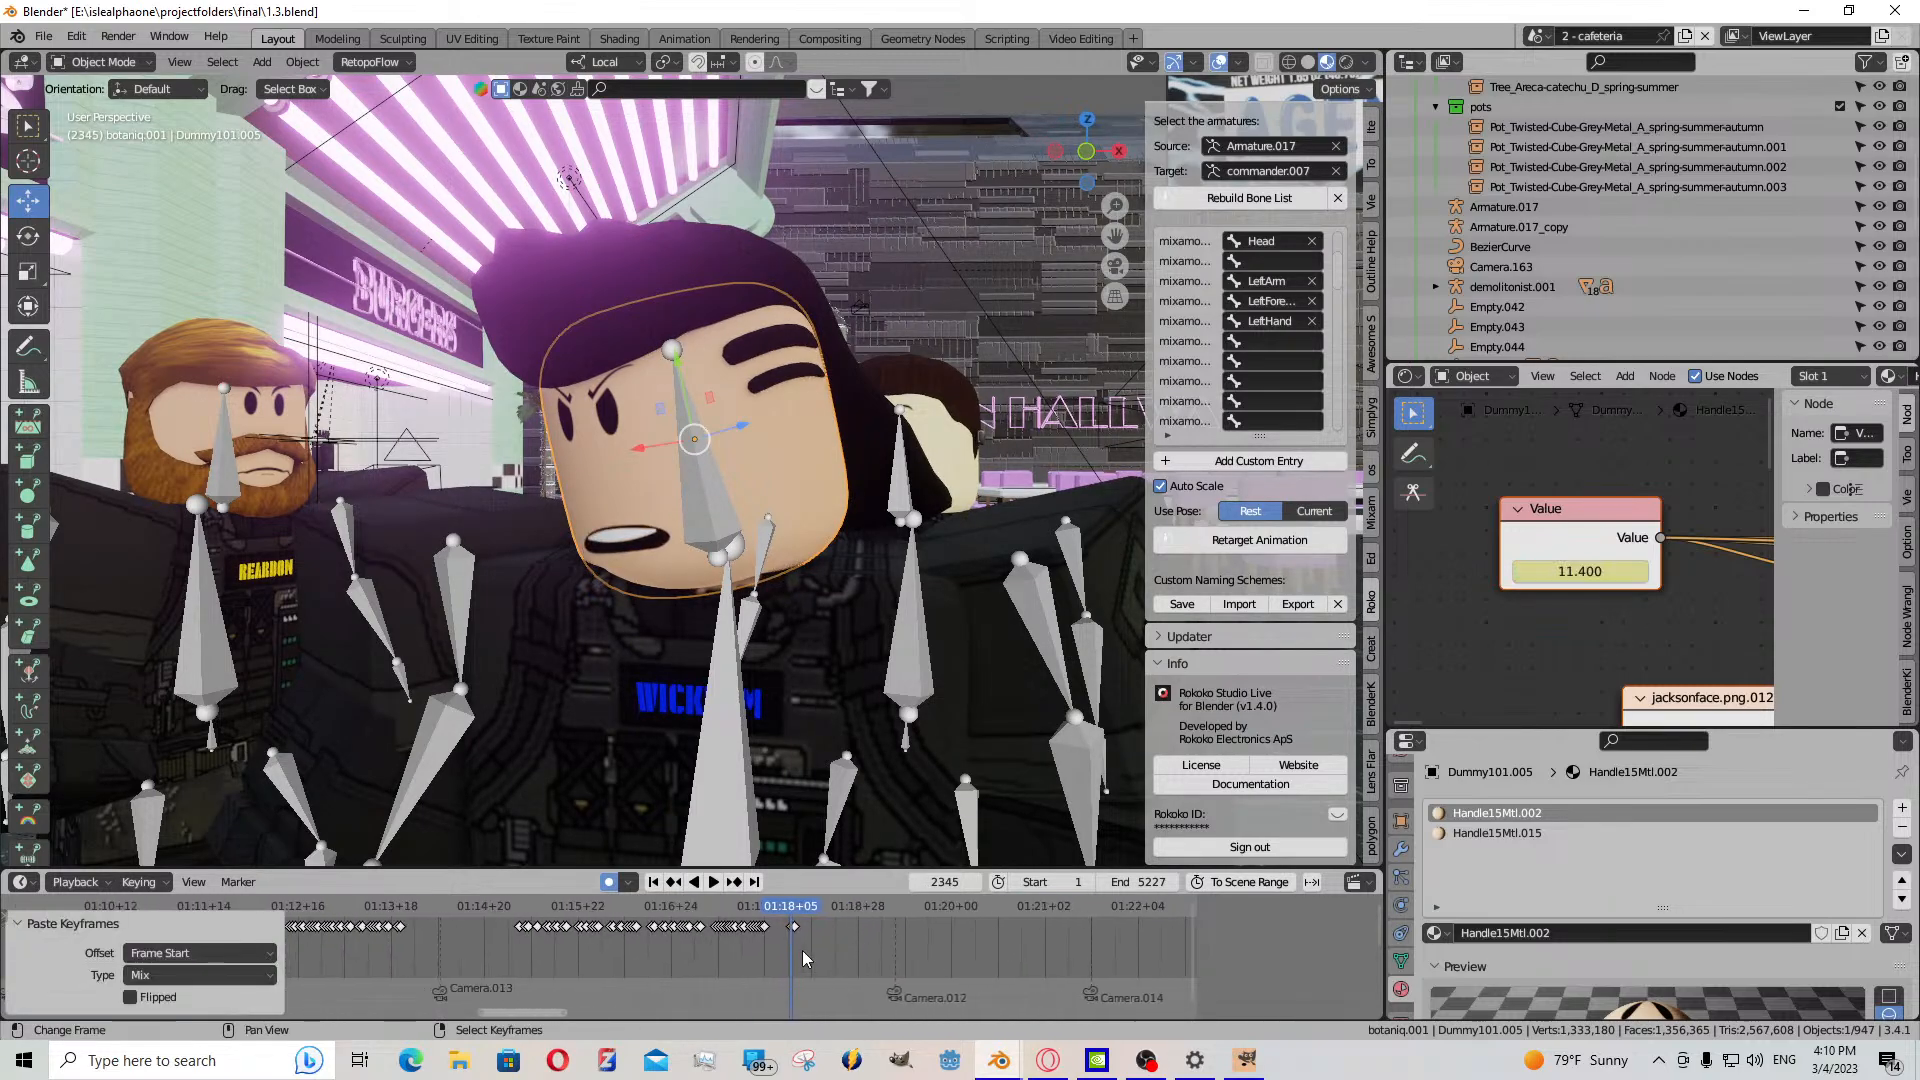
{"action": "left_click", "coordinate": [517, 934]}
{"action": "key", "text": "space"}
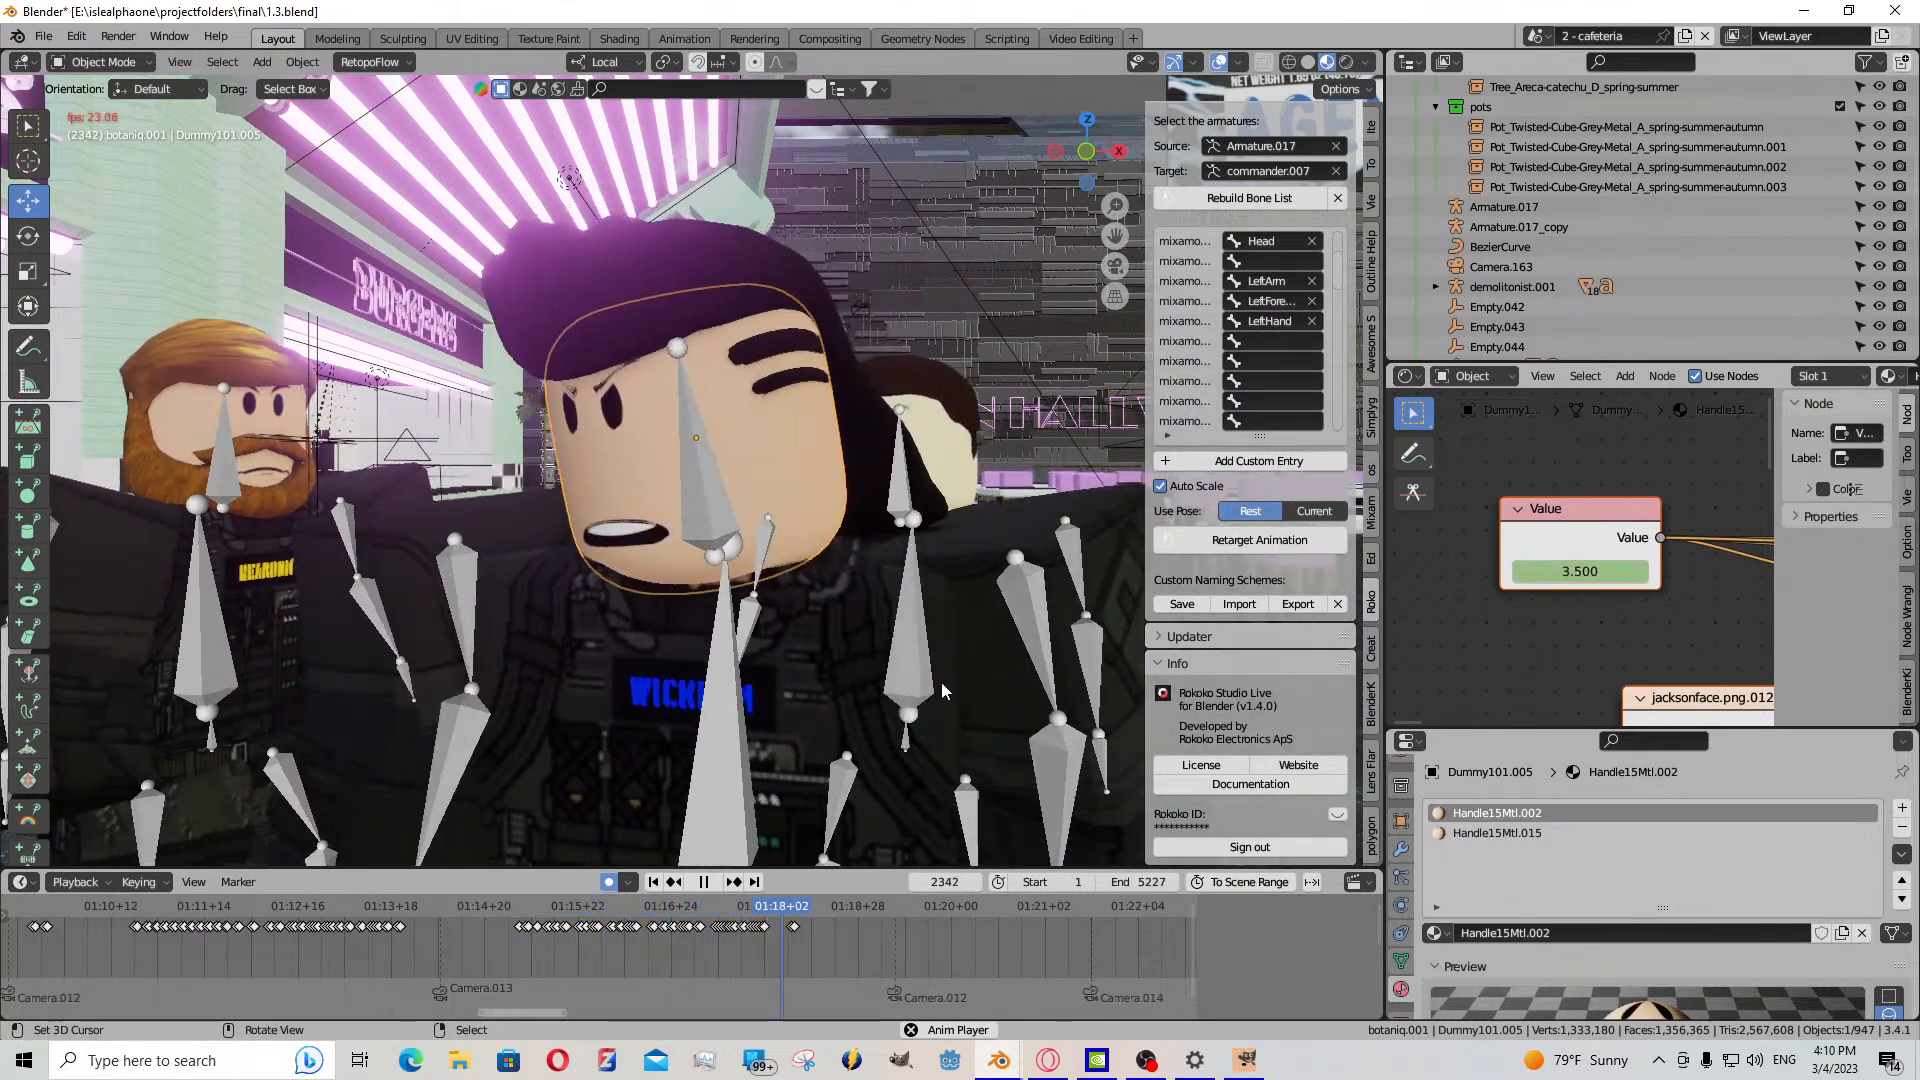
{"action": "key", "text": "space"}
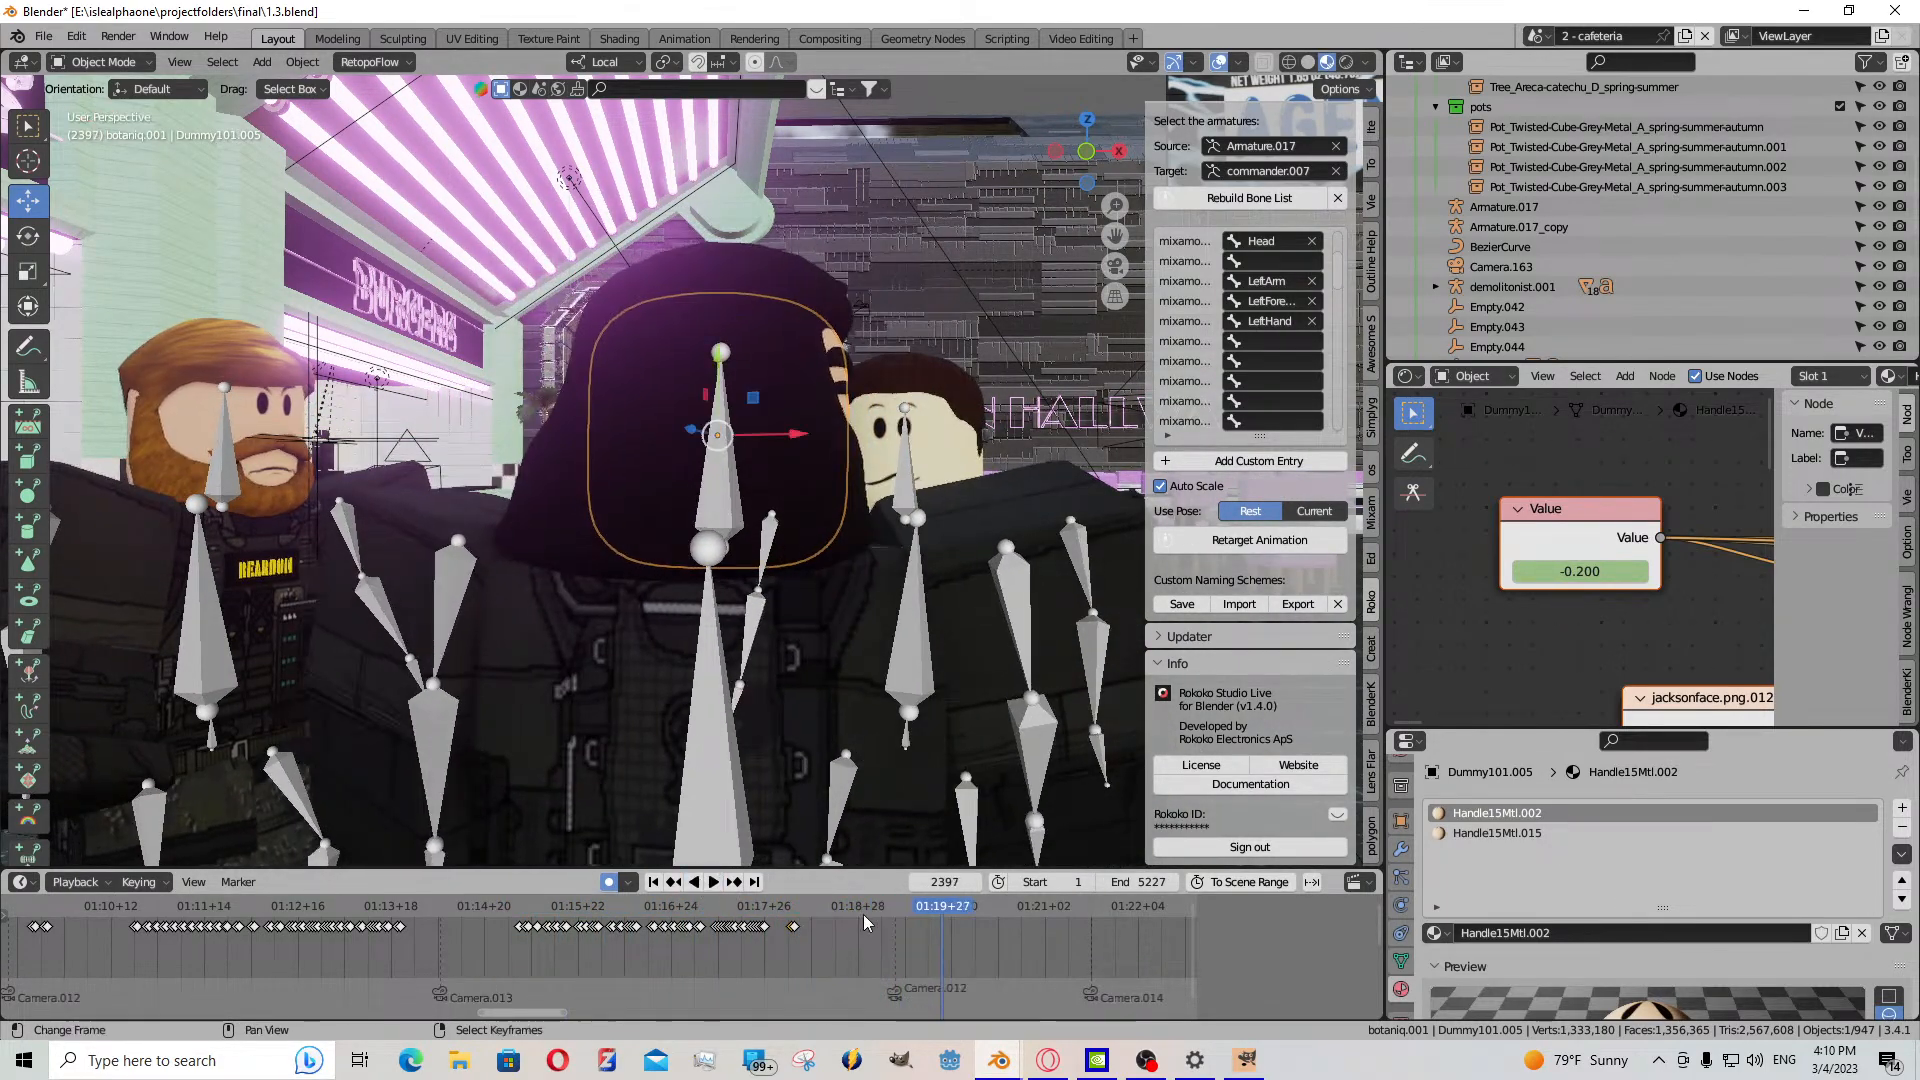
- Switch to the camera view and keyframe the Value node at -0.200 on frame 2381, at the Camera.012 marker
{"action": "key", "text": "KP_0"}
{"action": "left_click", "coordinate": [897, 926]}
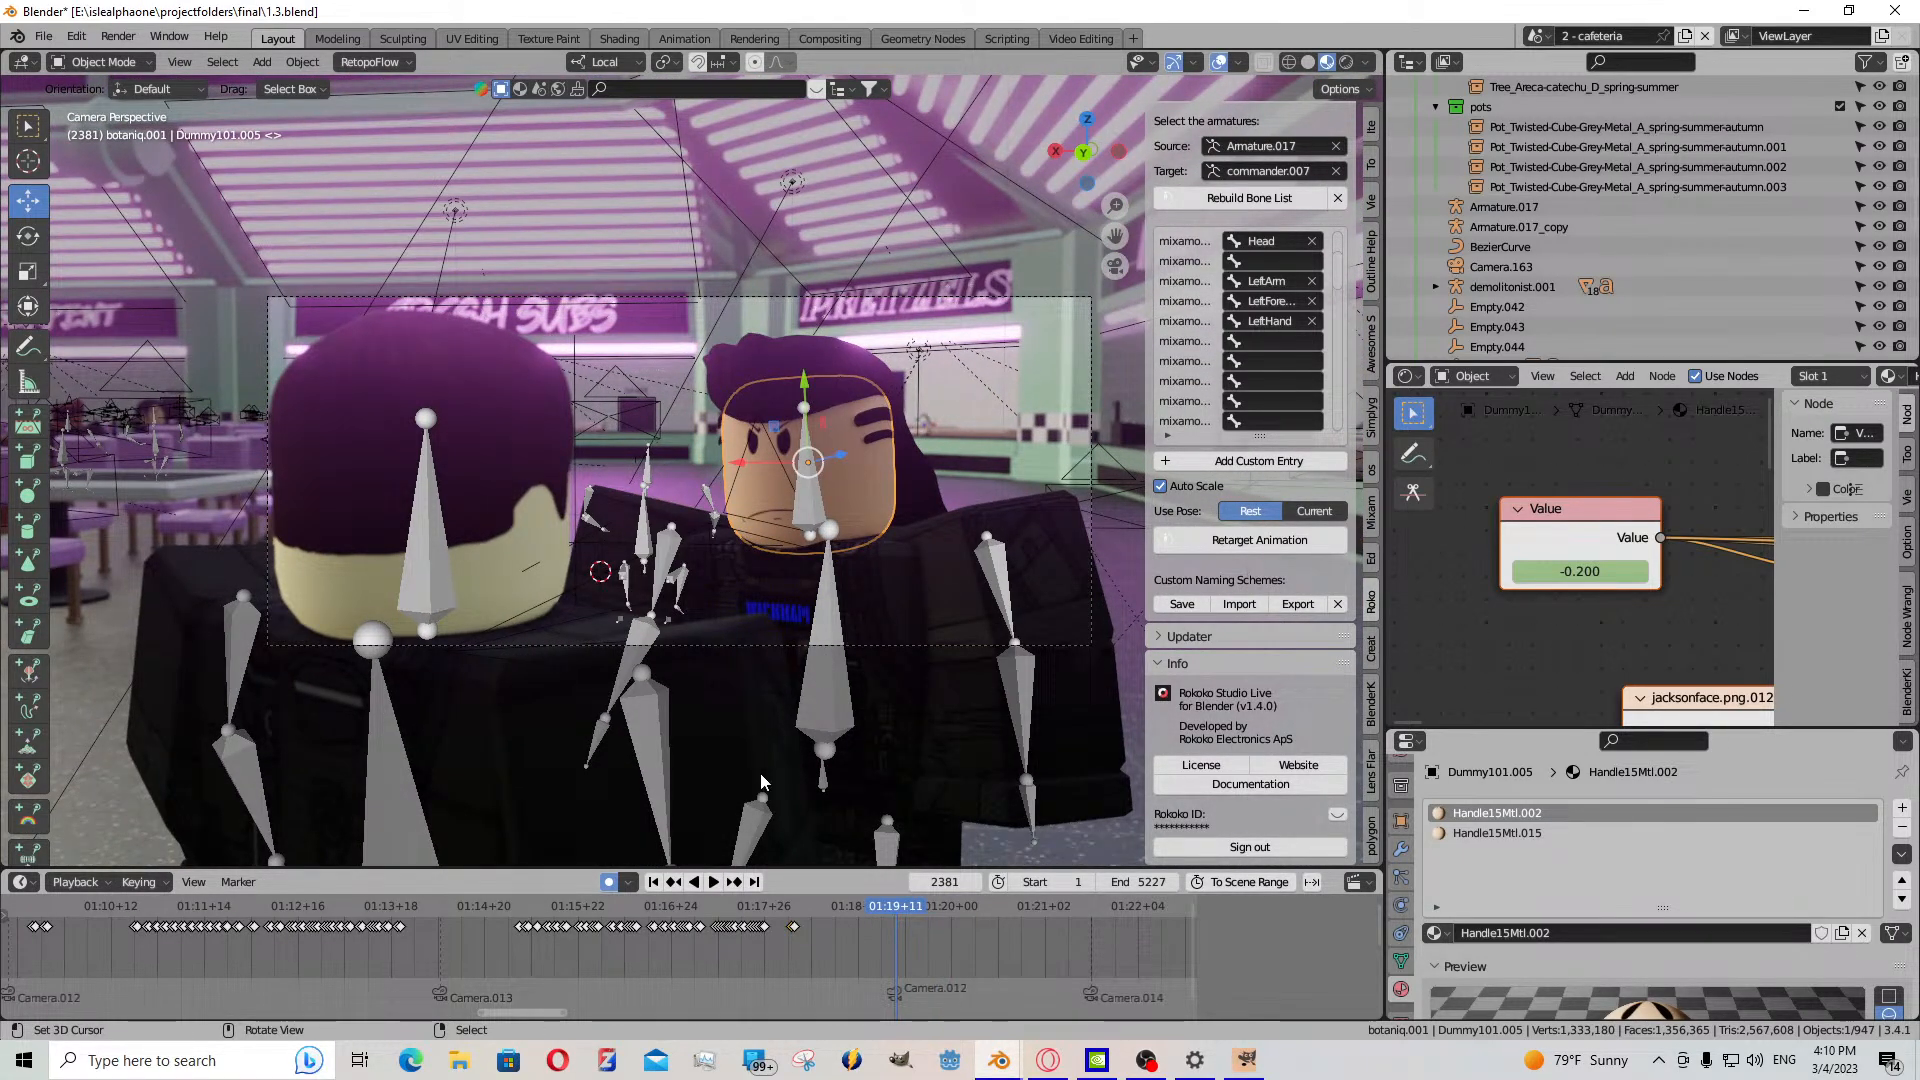
{"action": "scroll", "coordinate": [705, 734], "scroll_direction": "up", "scroll_amount": 3}
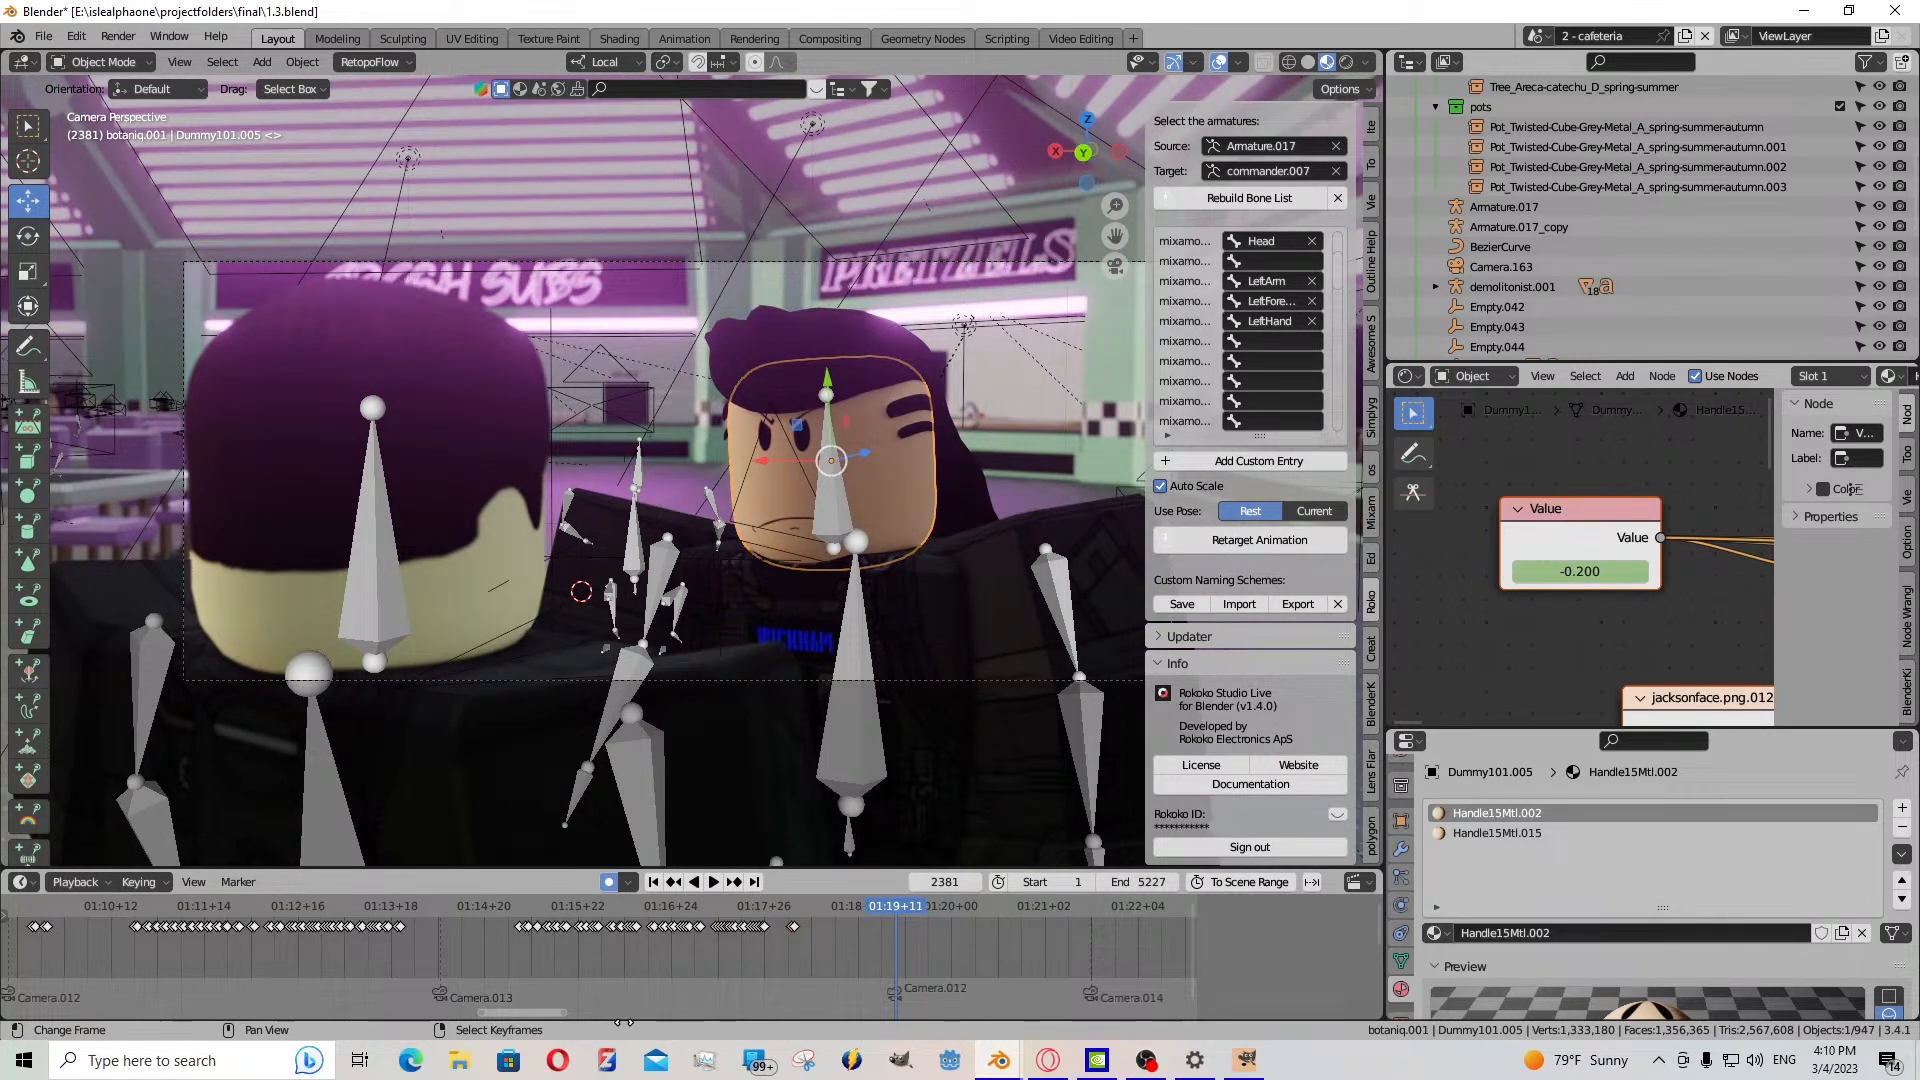
{"action": "scroll", "coordinate": [833, 976], "scroll_direction": "up", "scroll_amount": 4}
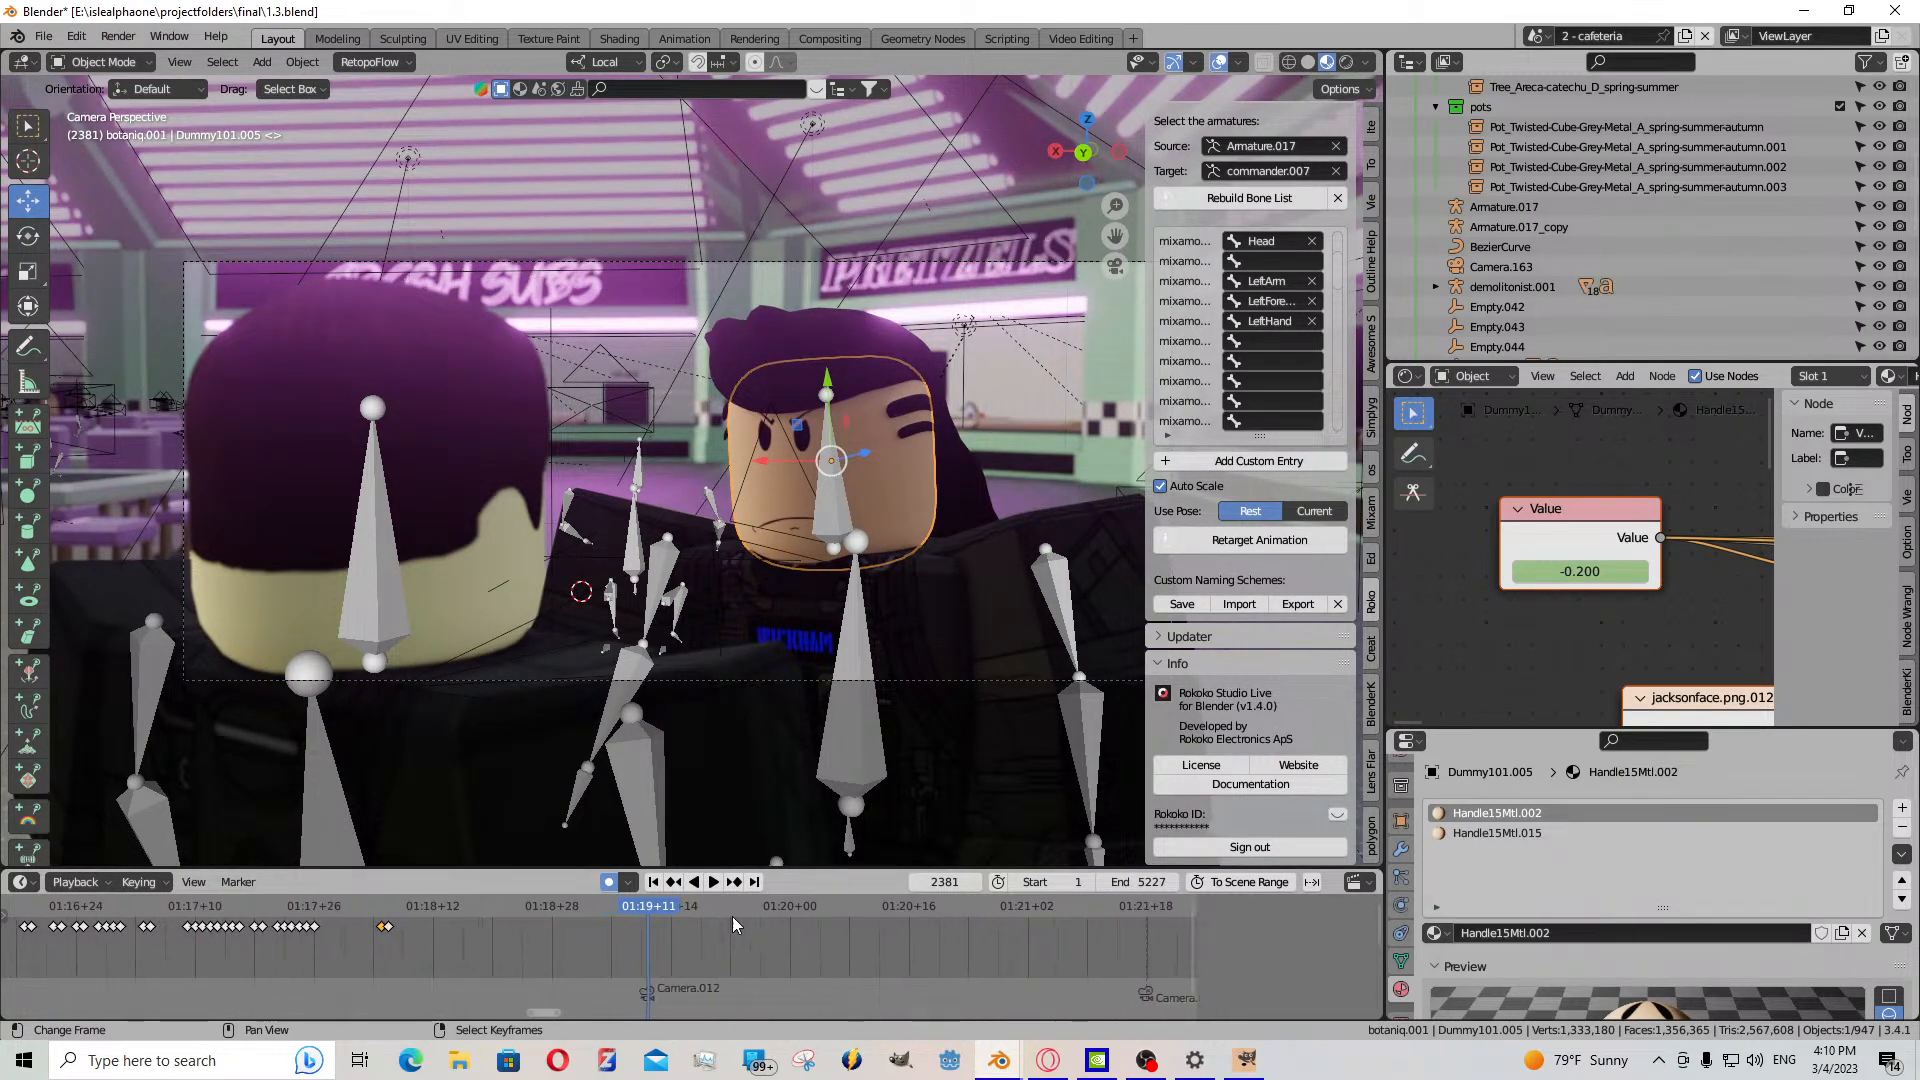
{"action": "scroll", "coordinate": [712, 905], "scroll_direction": "up", "scroll_amount": 2}
{"action": "mouse_move", "coordinate": [690, 930]}
{"action": "left_mouse_down"}
{"action": "mouse_move", "coordinate": [662, 944]}
{"action": "mouse_move", "coordinate": [694, 946]}
{"action": "left_mouse_up"}
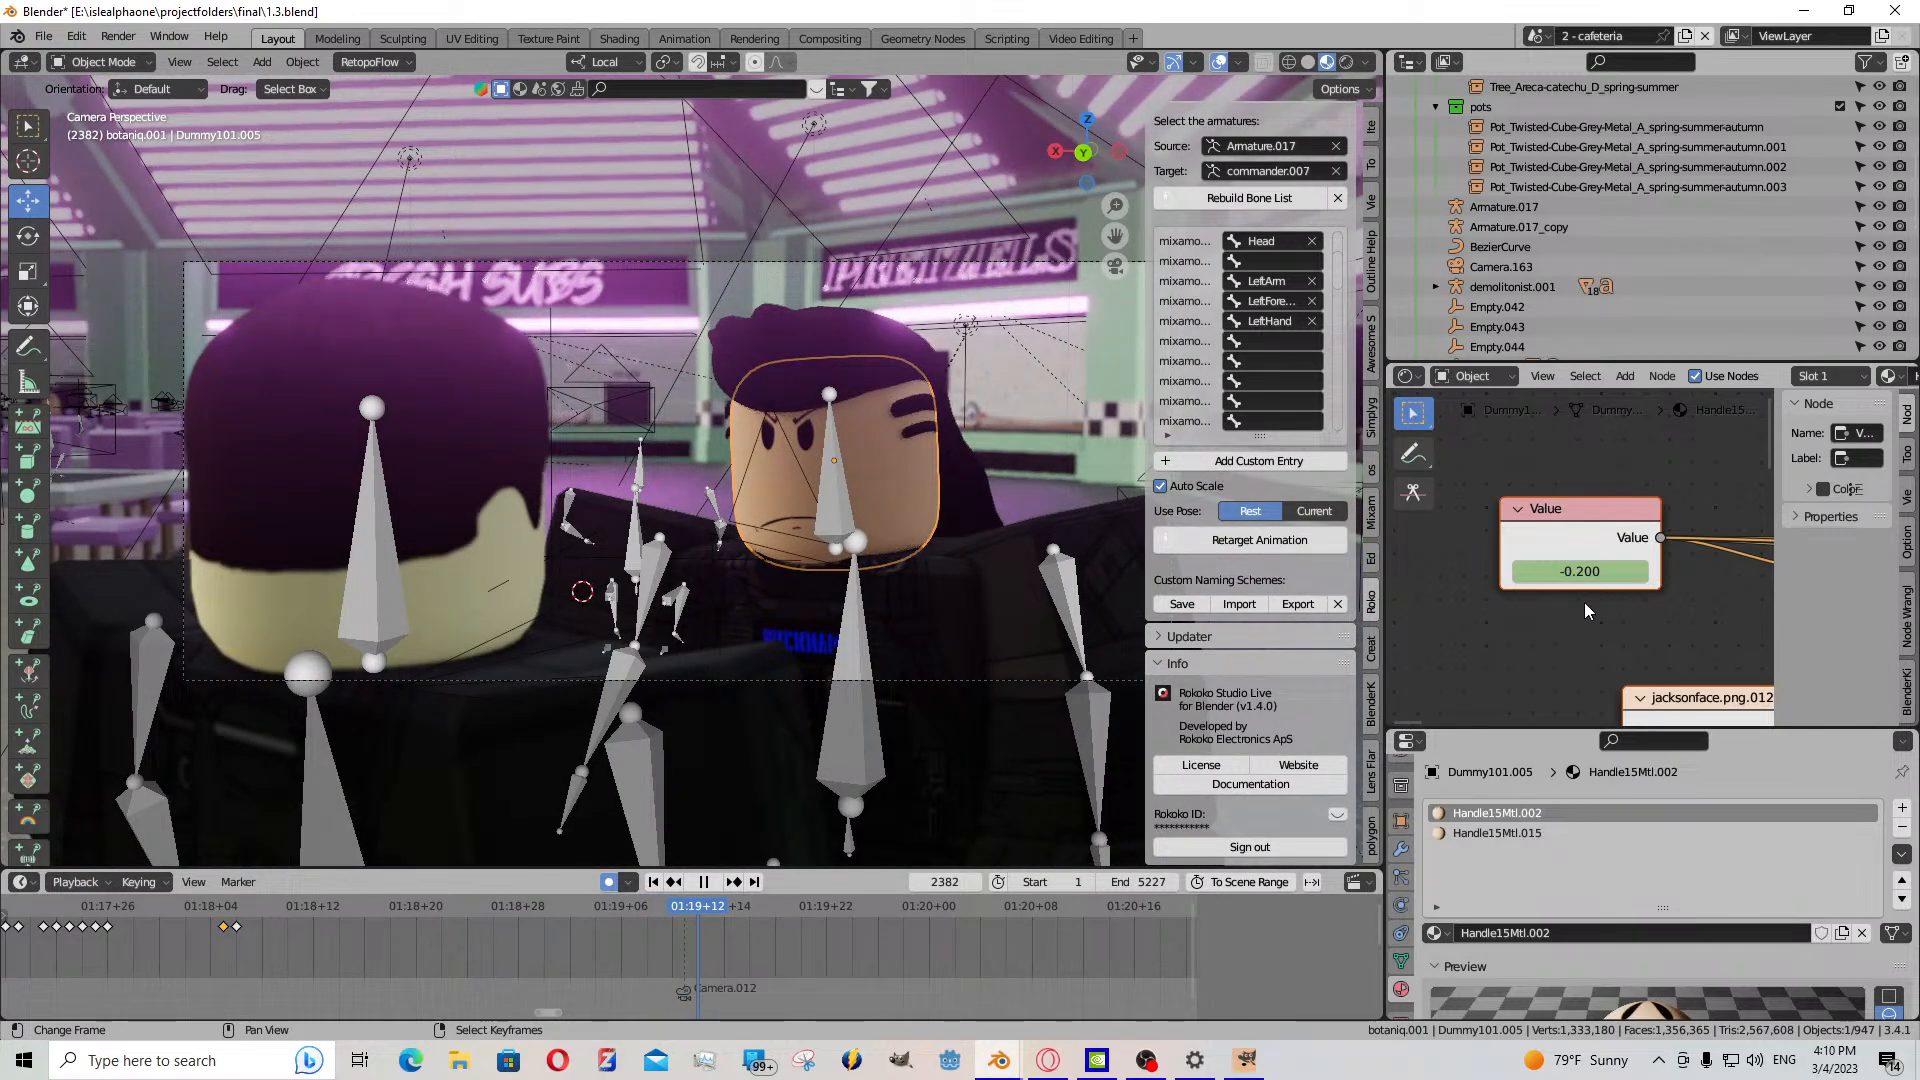
{"action": "key", "text": "shift+ctrl+space"}
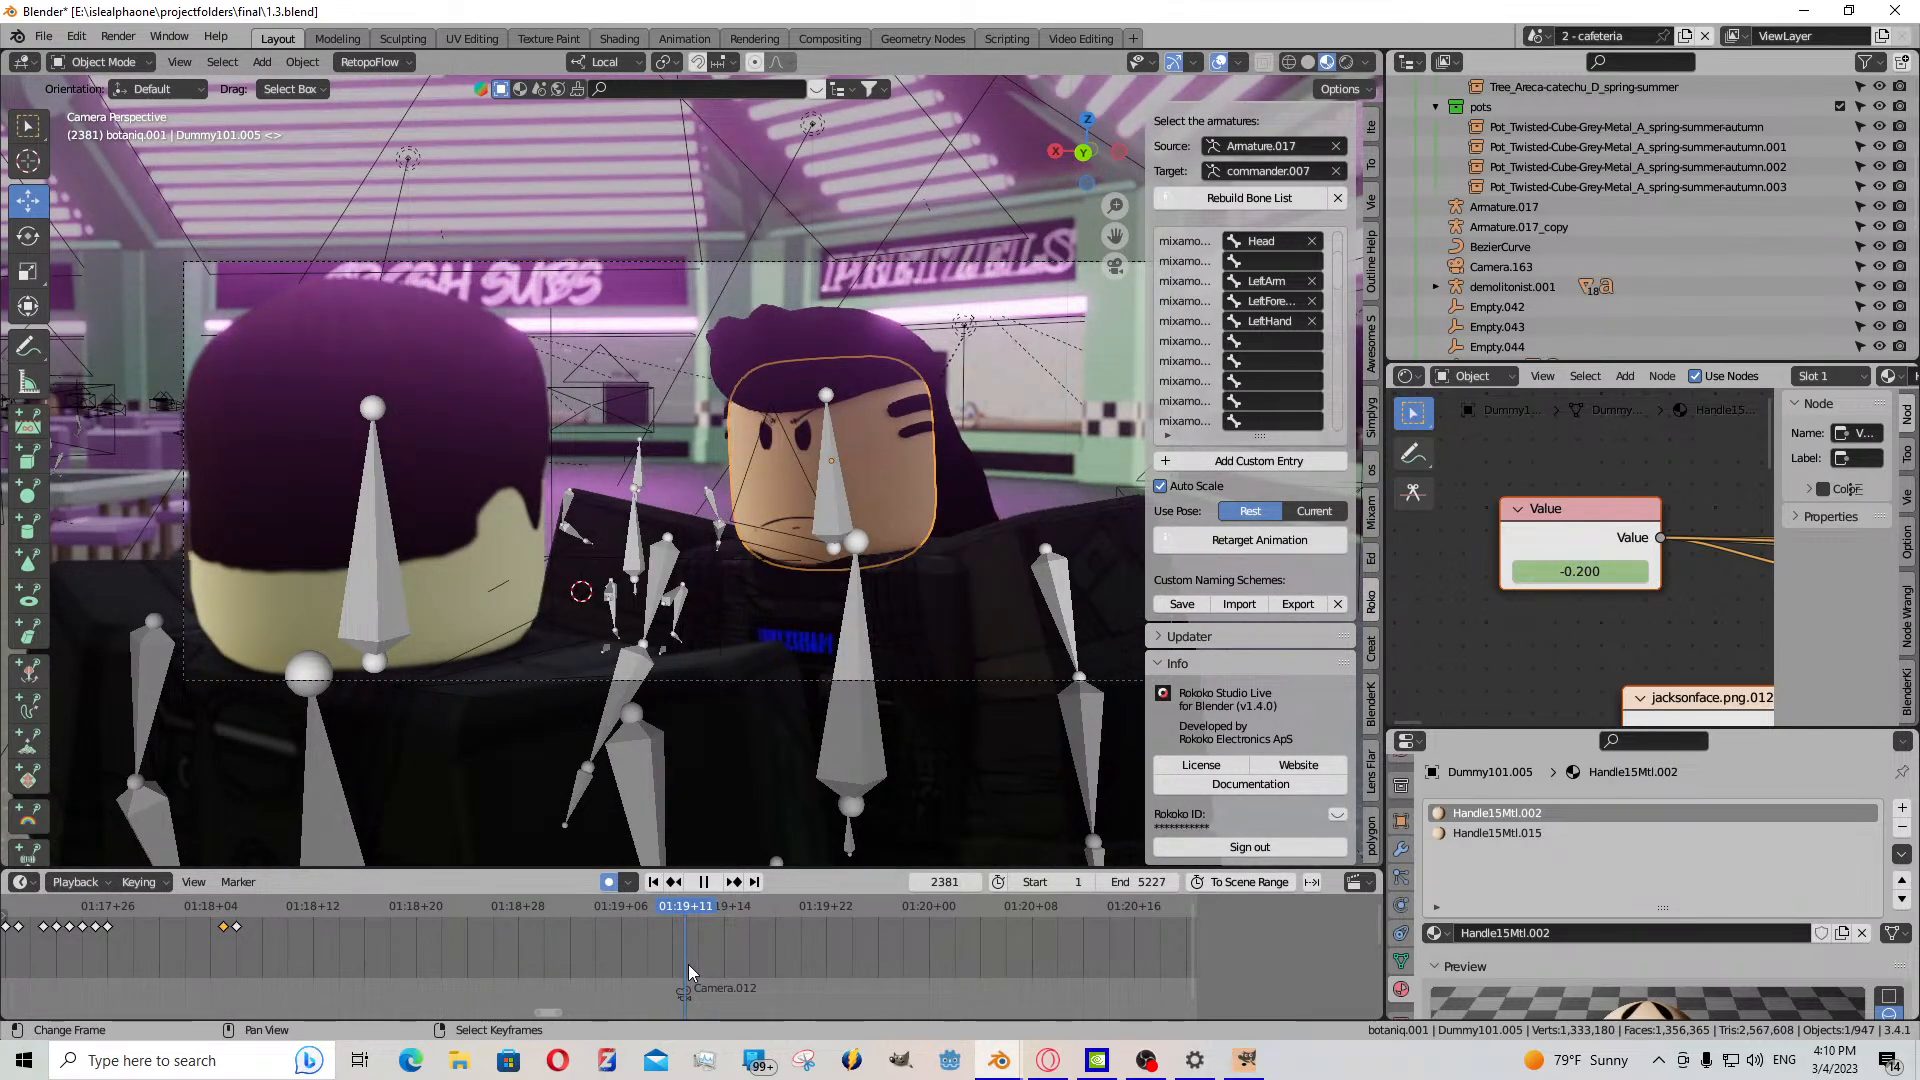
{"action": "key", "text": "space"}
{"action": "key", "text": "i"}
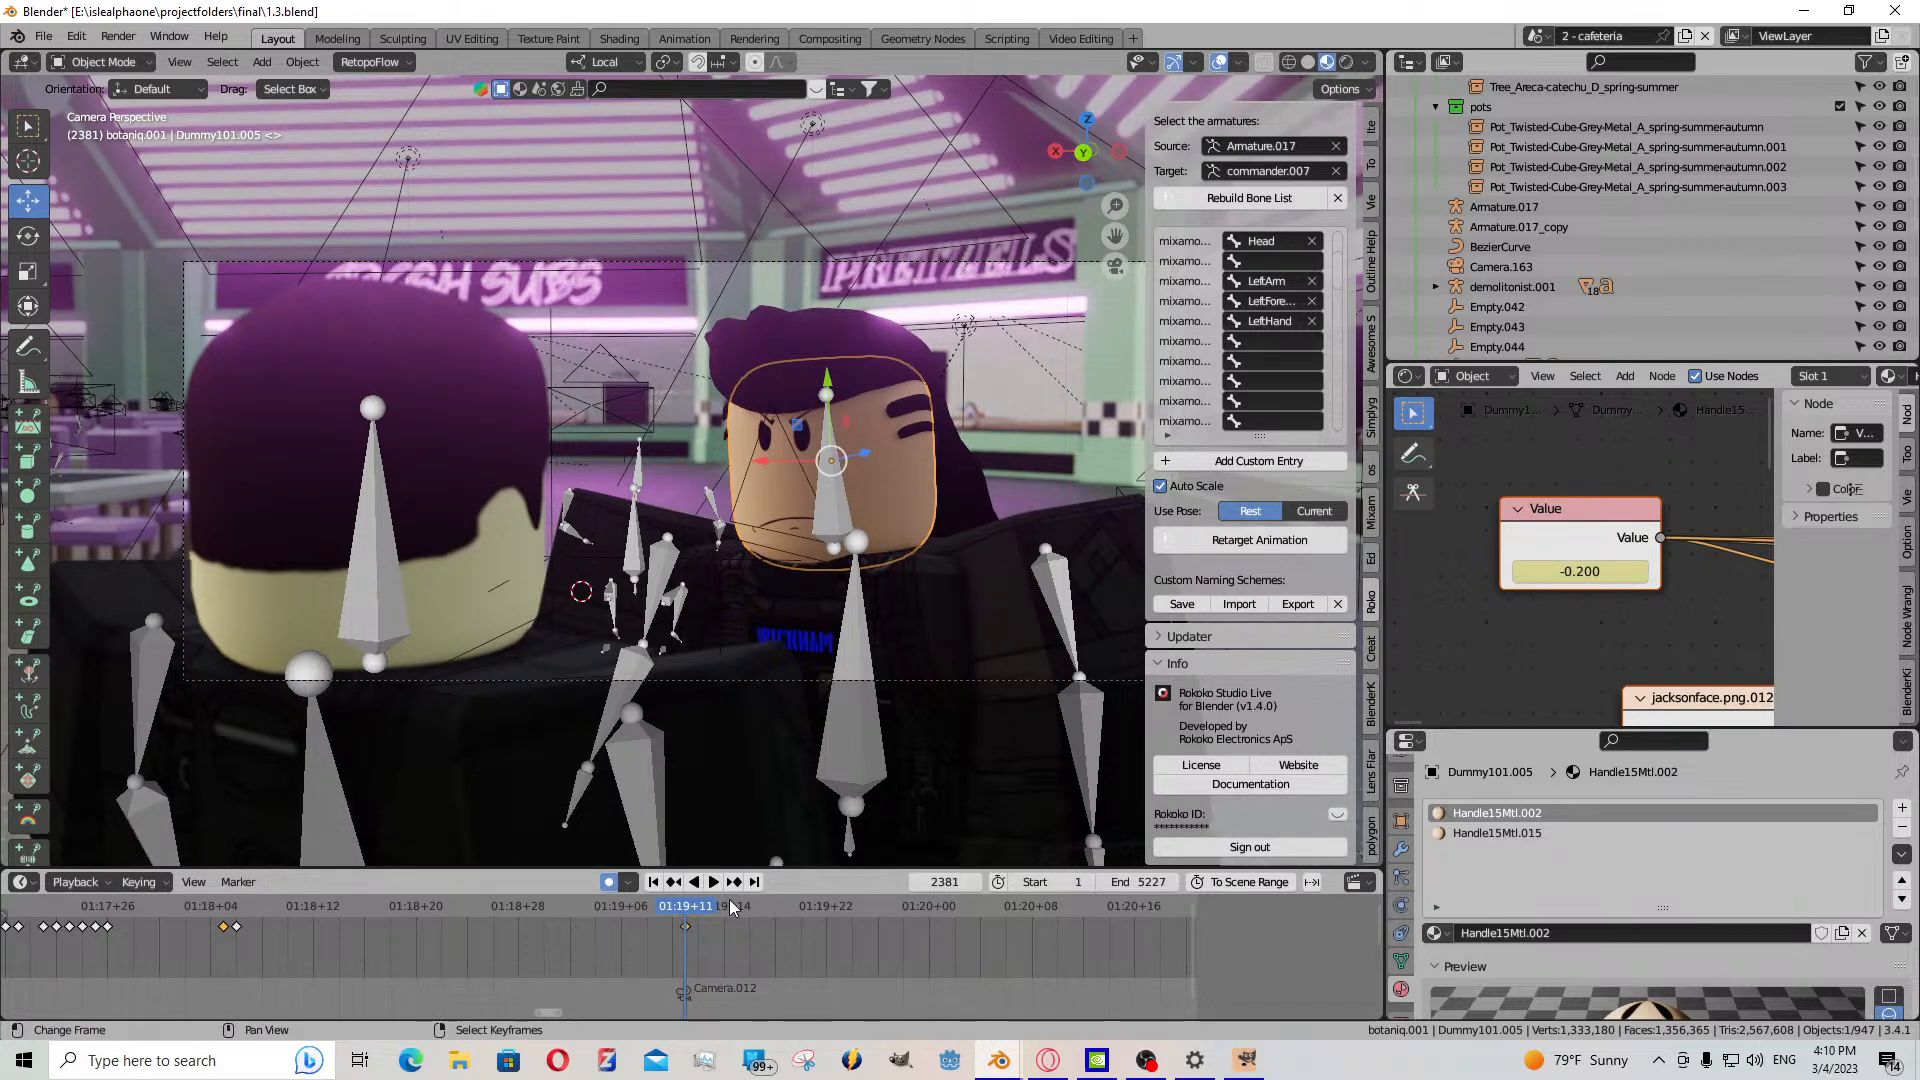
- Keyframe the Value node at 14.700 on frame 2384 and move the -0.200 keyframe from frame 2381 to frame 2383
{"action": "left_click", "coordinate": [712, 880]}
{"action": "left_click", "coordinate": [713, 881]}
{"action": "left_click_drag", "start_coordinate": [1560, 571], "coordinate": [1620, 571]}
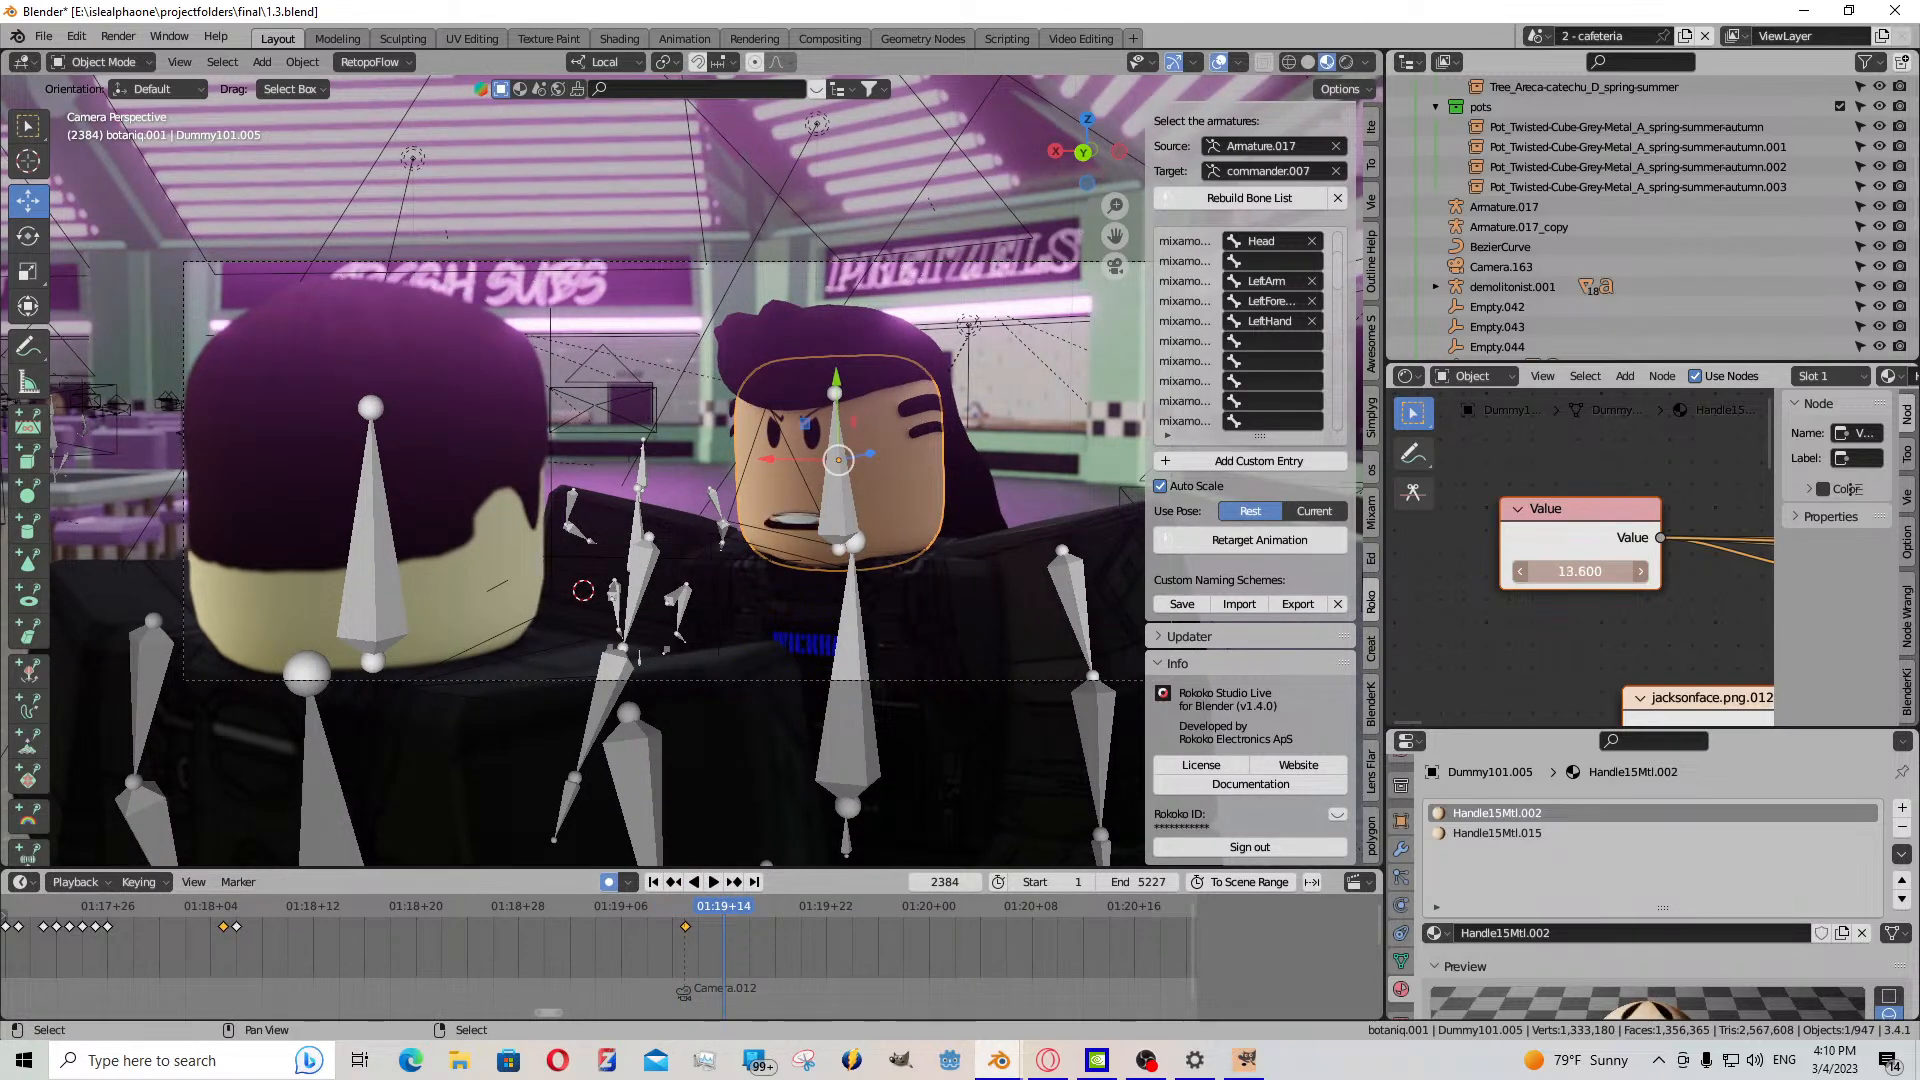
{"action": "key", "text": "Left"}
{"action": "left_click", "coordinate": [688, 928]}
{"action": "key", "text": "shift+d"}
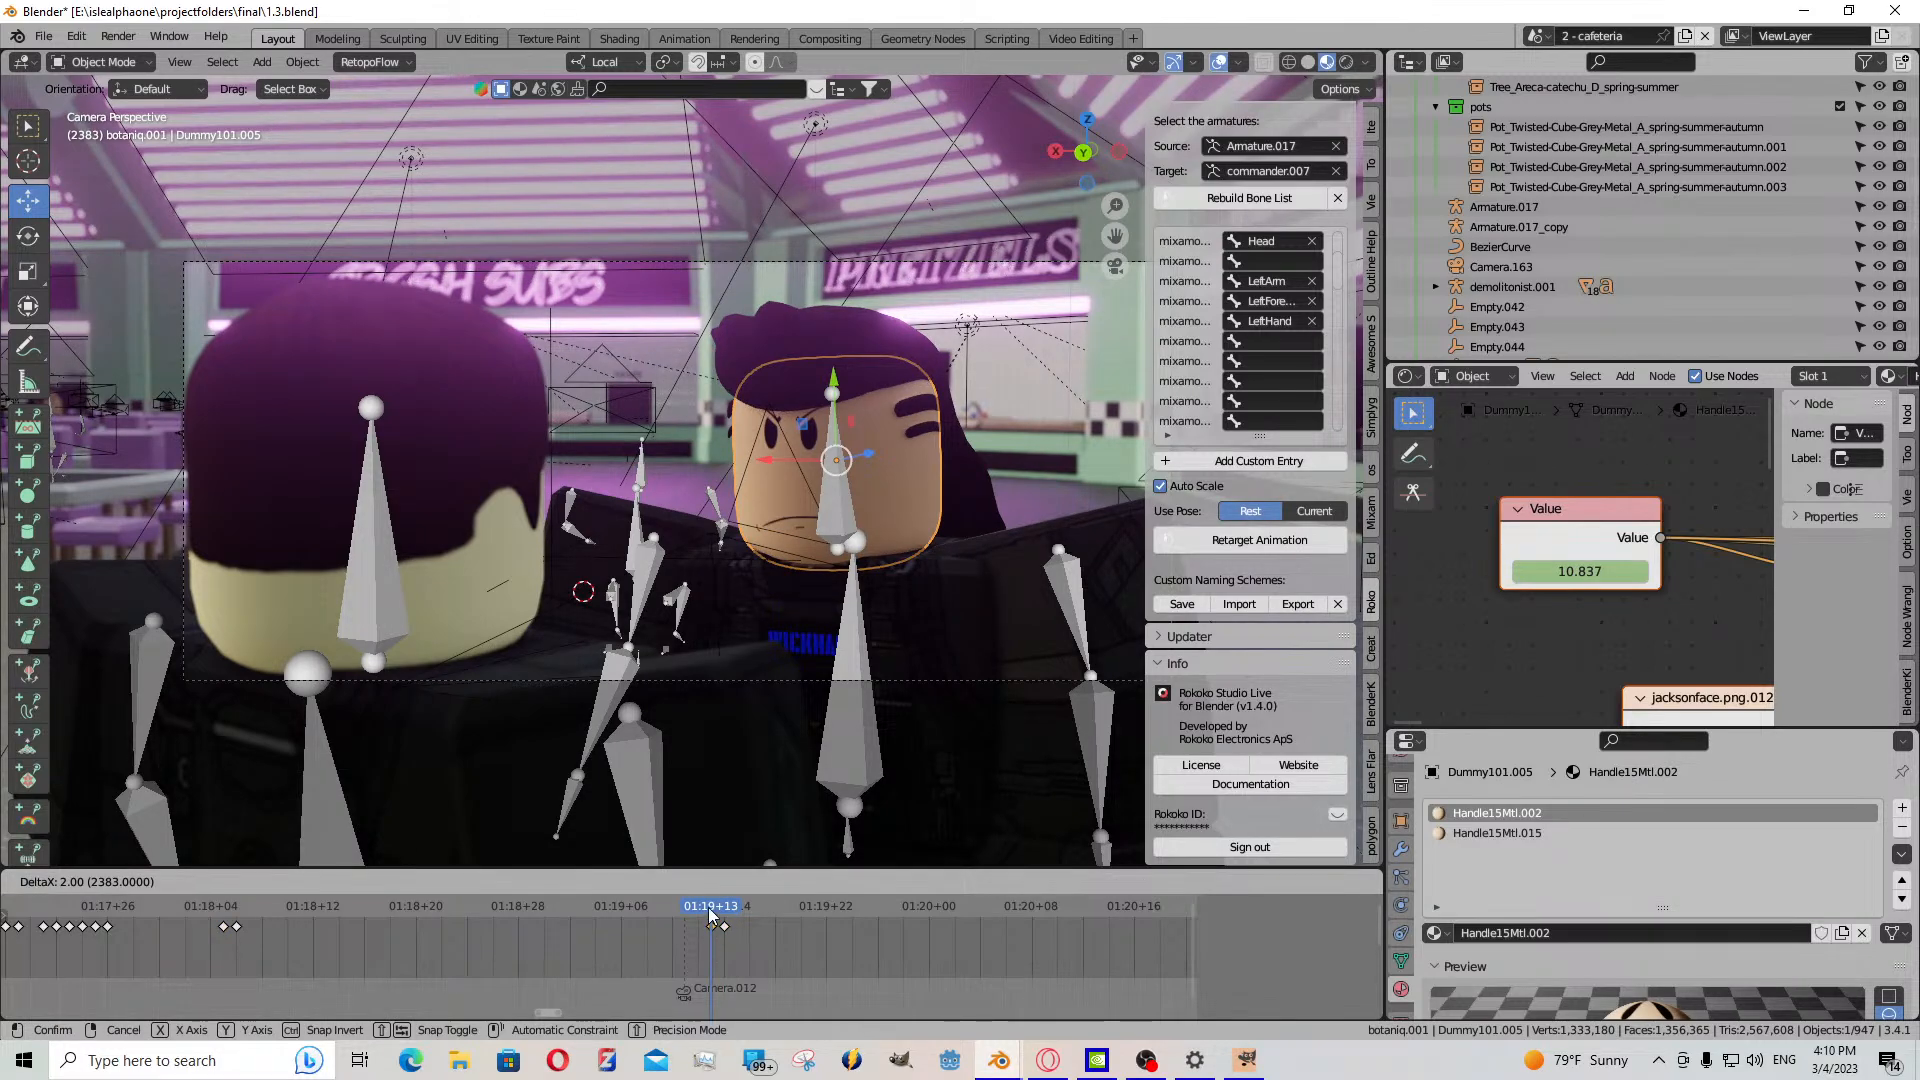
{"action": "left_click", "coordinate": [715, 945]}
- Replay the mouth opening and shift the keyframes on frames 2383 and 2384 one frame earlier
{"action": "left_click", "coordinate": [704, 881]}
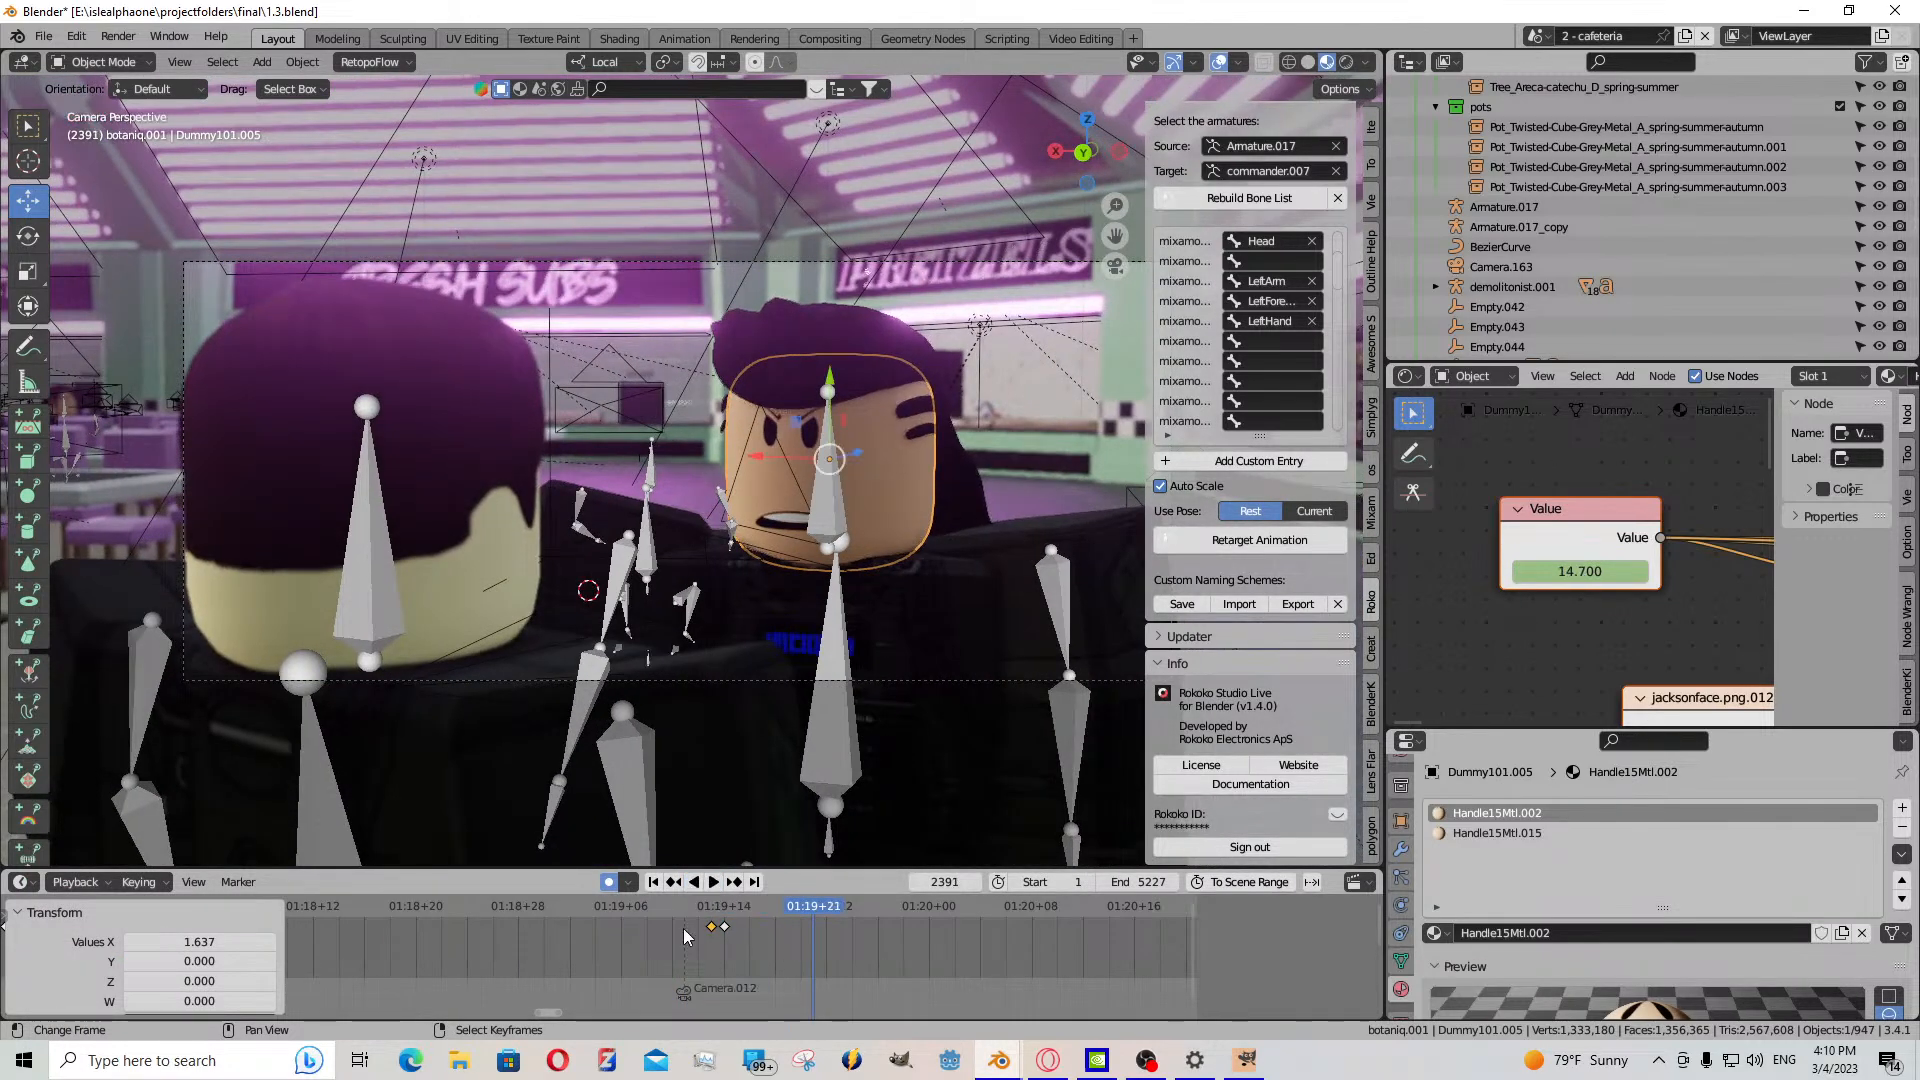
{"action": "left_click", "coordinate": [722, 926], "text": "shift"}
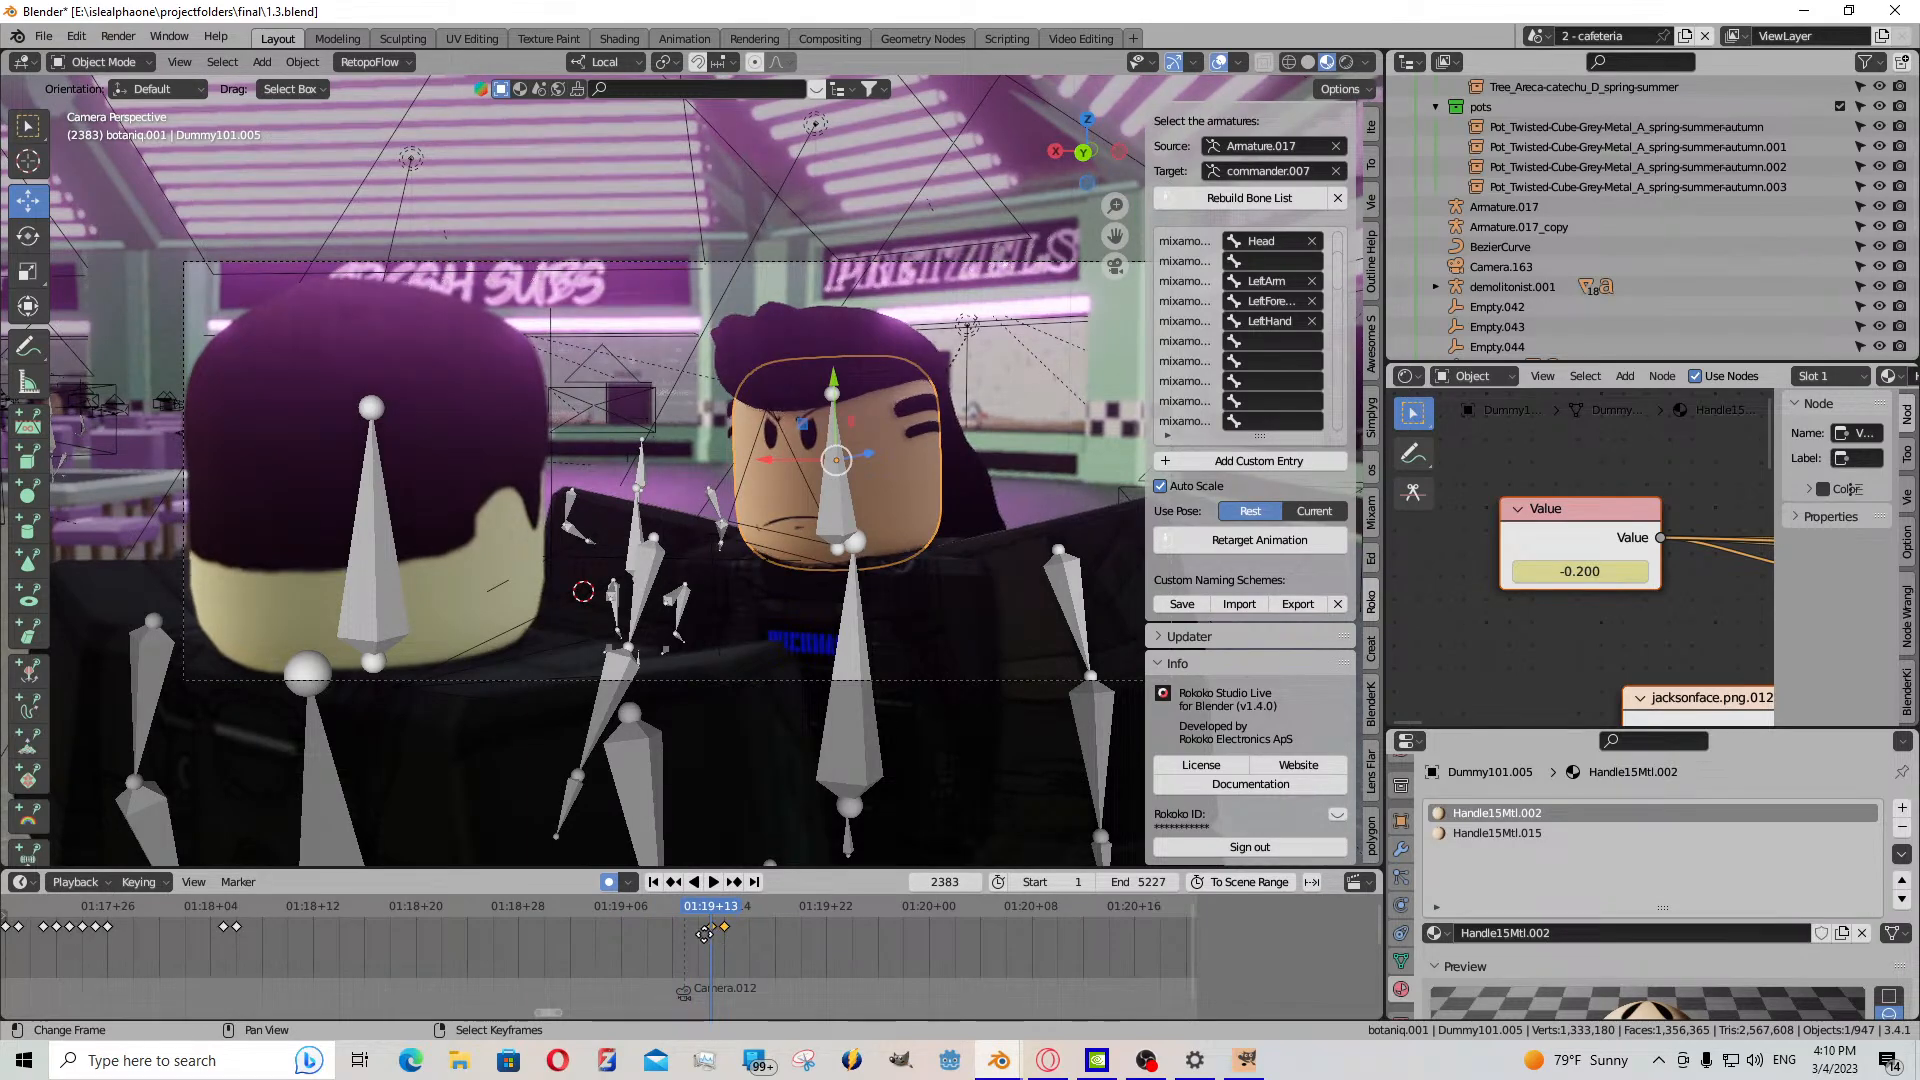
{"action": "key", "text": "g"}
{"action": "left_click", "coordinate": [709, 943]}
{"action": "left_click", "coordinate": [730, 944]}
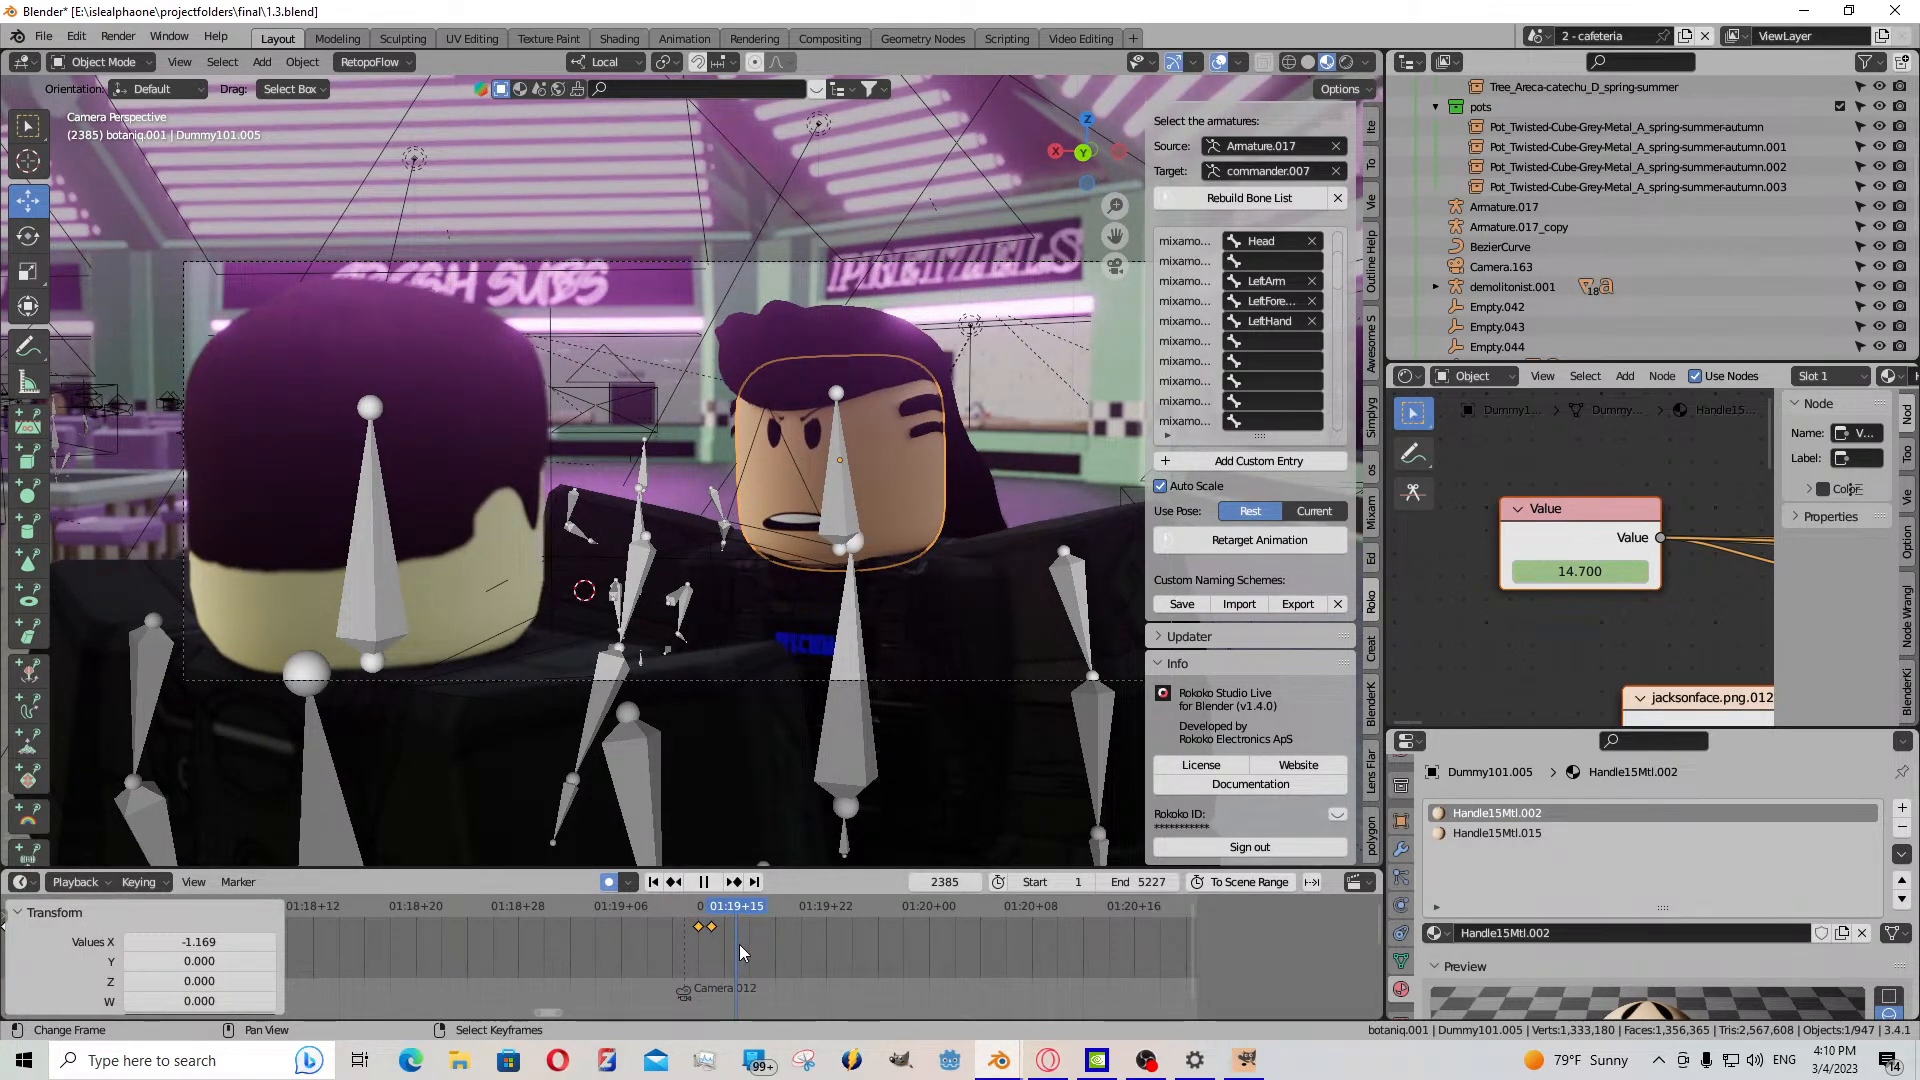
- Copy the 14.700 keyframe from frame 2383 to frame 2385 and the -0.200 keyframe from frame 2382 to frame 2386
{"action": "right_click", "coordinate": [709, 928], "text": "shift"}
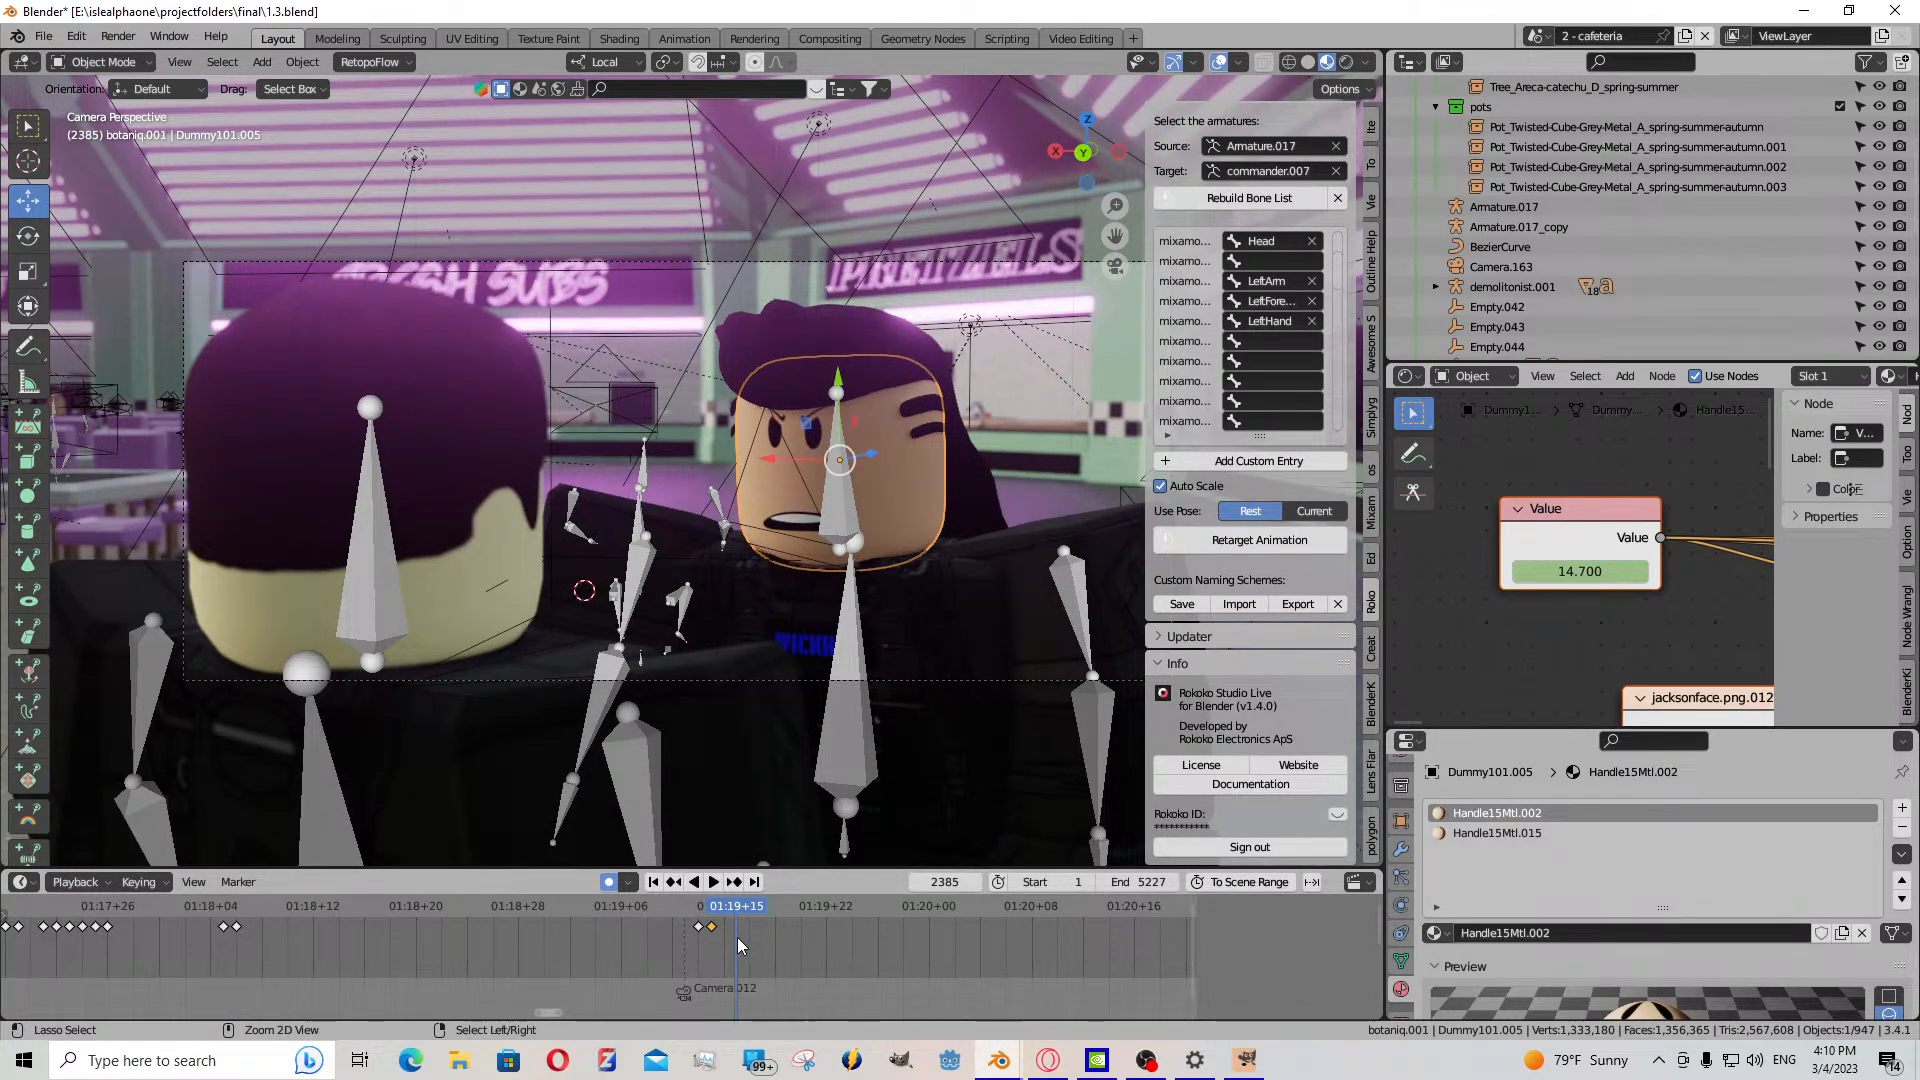
{"action": "key", "text": "ctrl+v"}
{"action": "left_click", "coordinate": [750, 940]}
{"action": "right_click", "coordinate": [702, 932]}
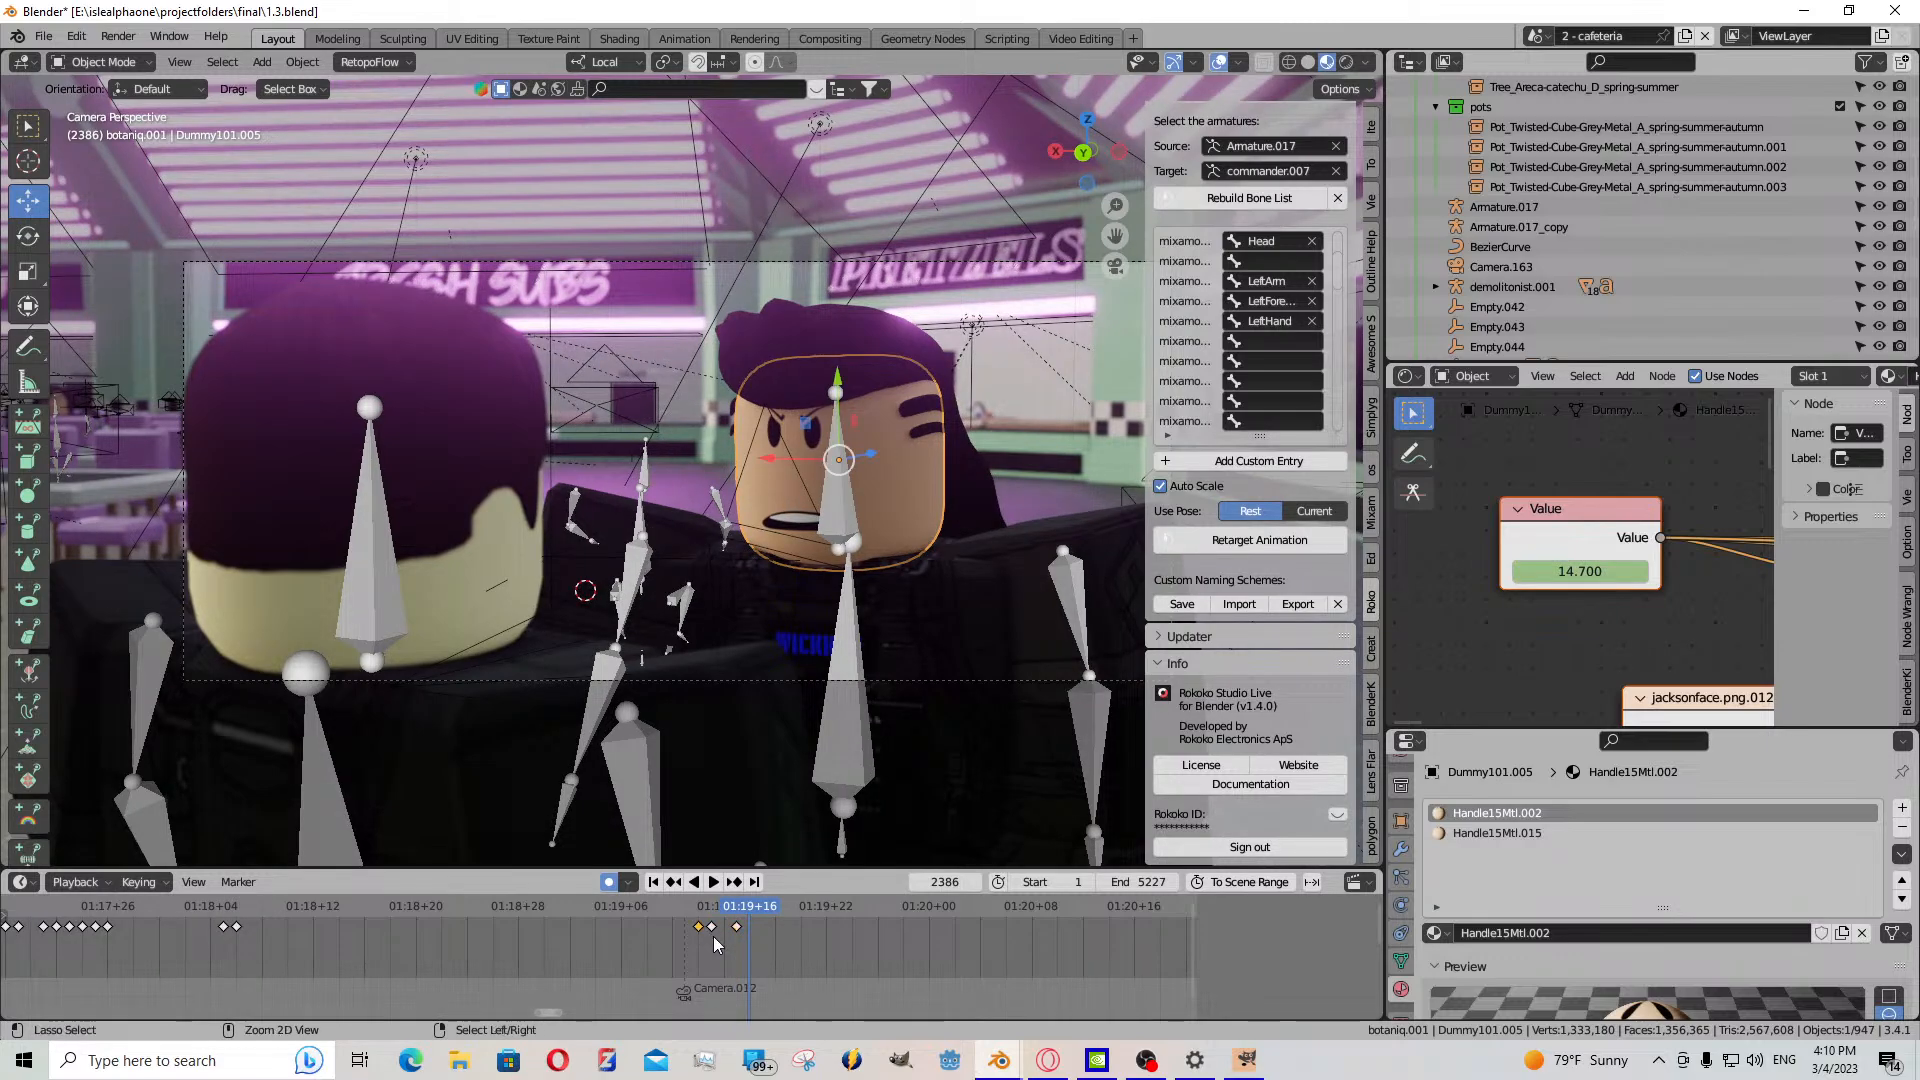
{"action": "key", "text": "ctrl+v"}
{"action": "key", "text": "ctrl+shift+space"}
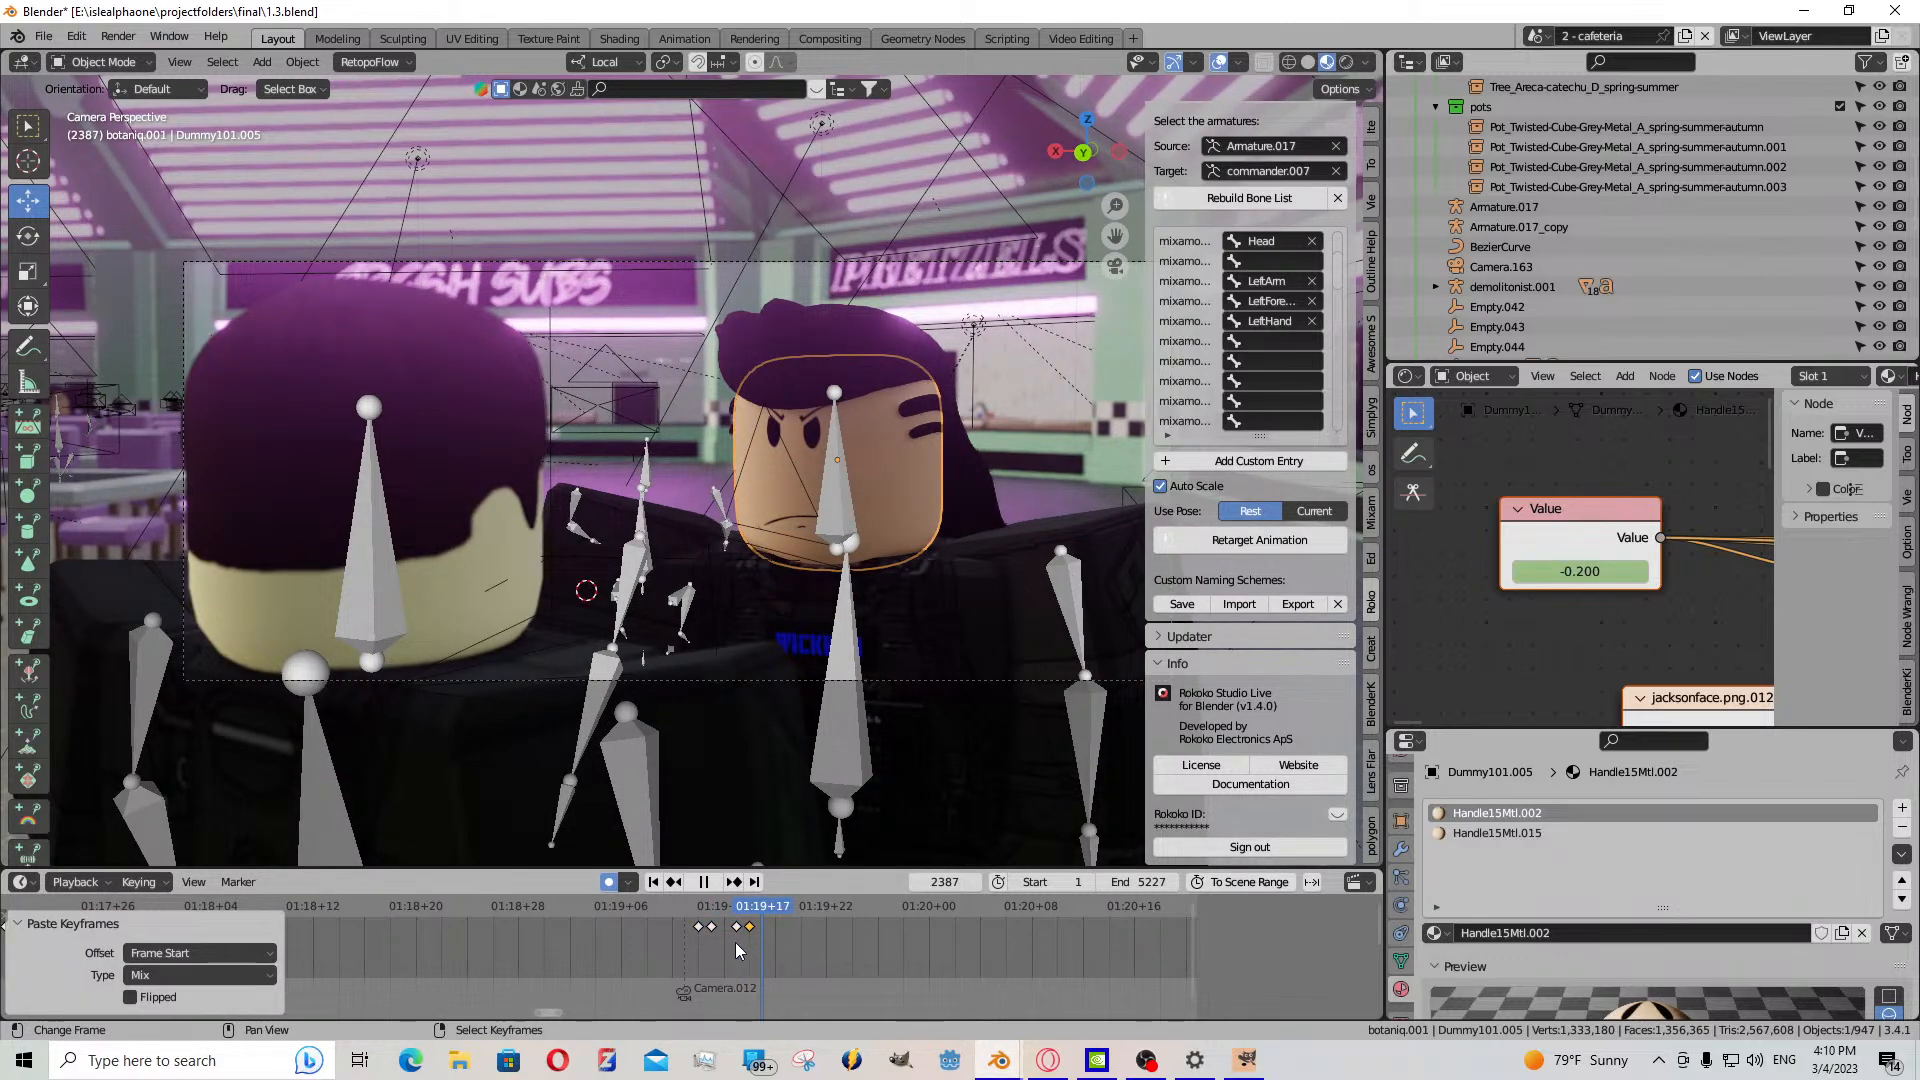
{"action": "key", "text": "Escape"}
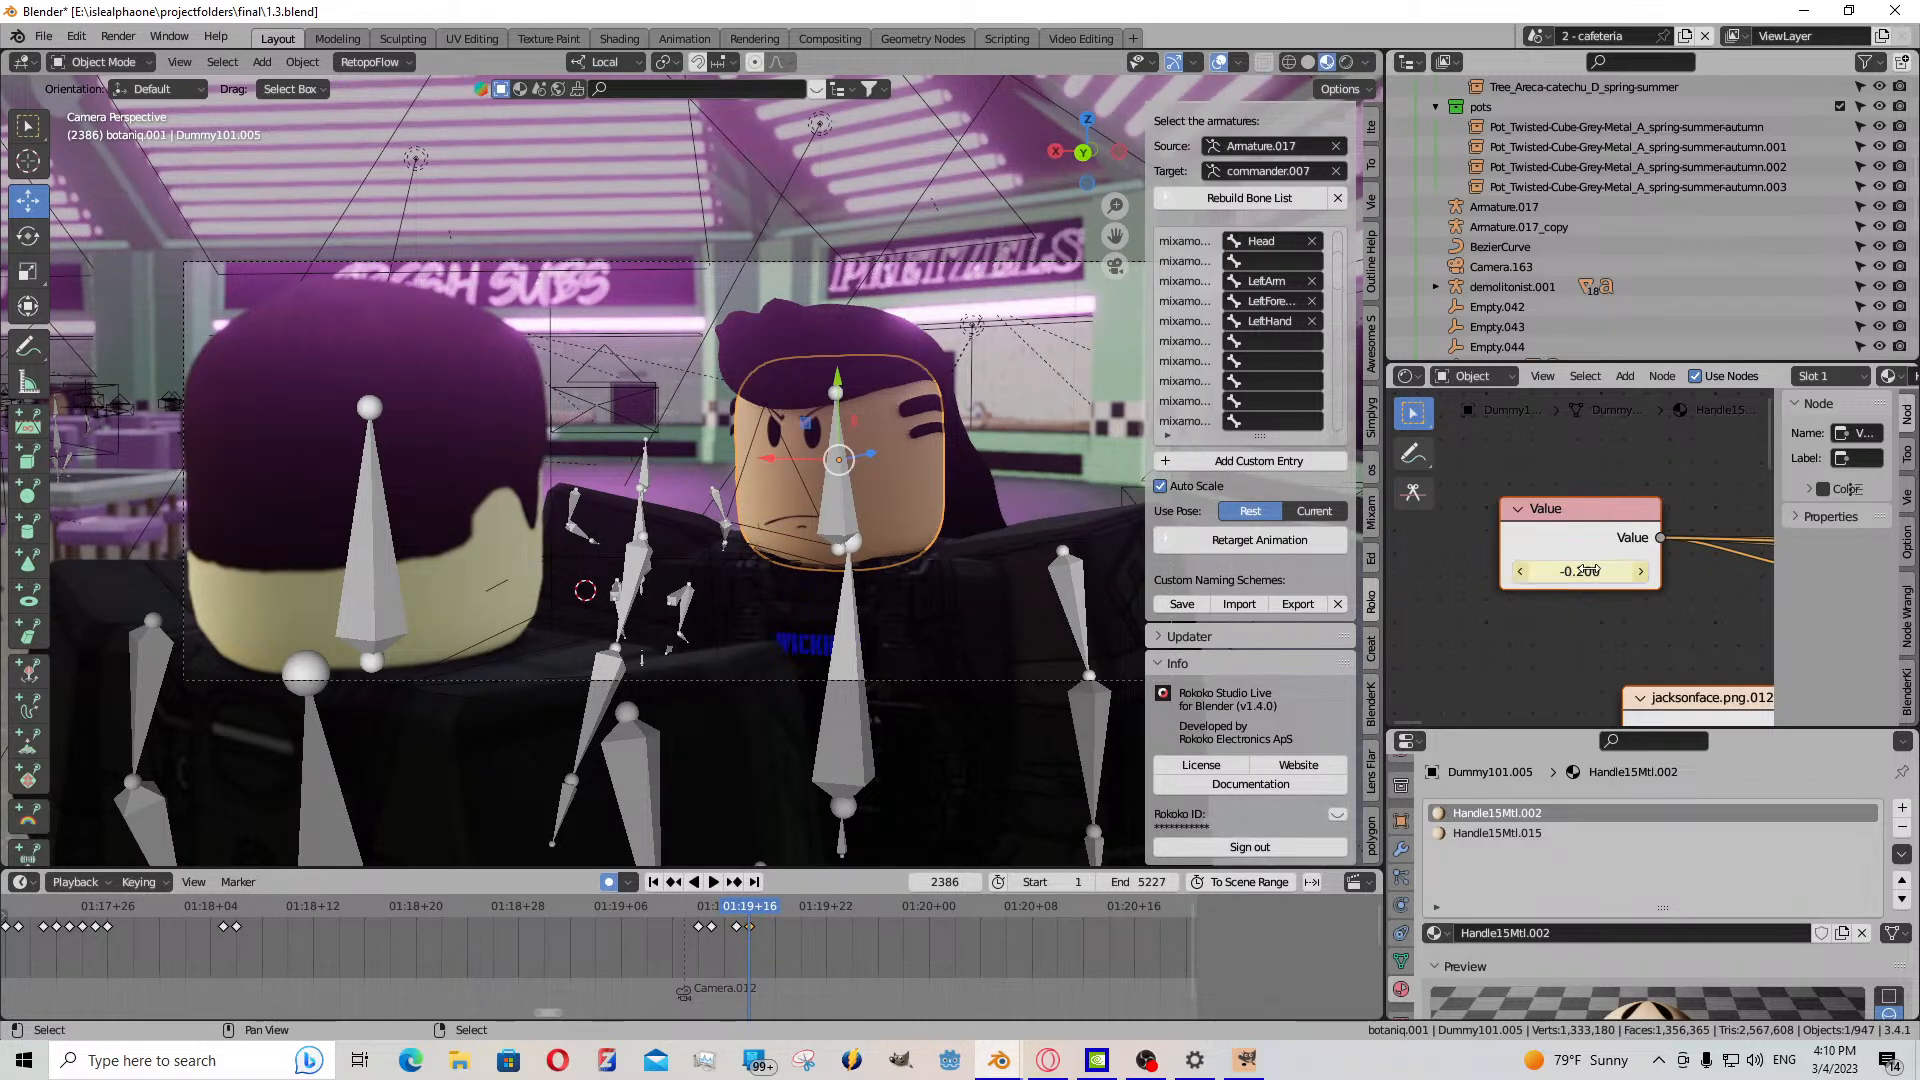
- Set the Value node's keyframe on frame 2386 to 1.100 and copy that keyframe to frame 2388
{"action": "left_click", "coordinate": [751, 928]}
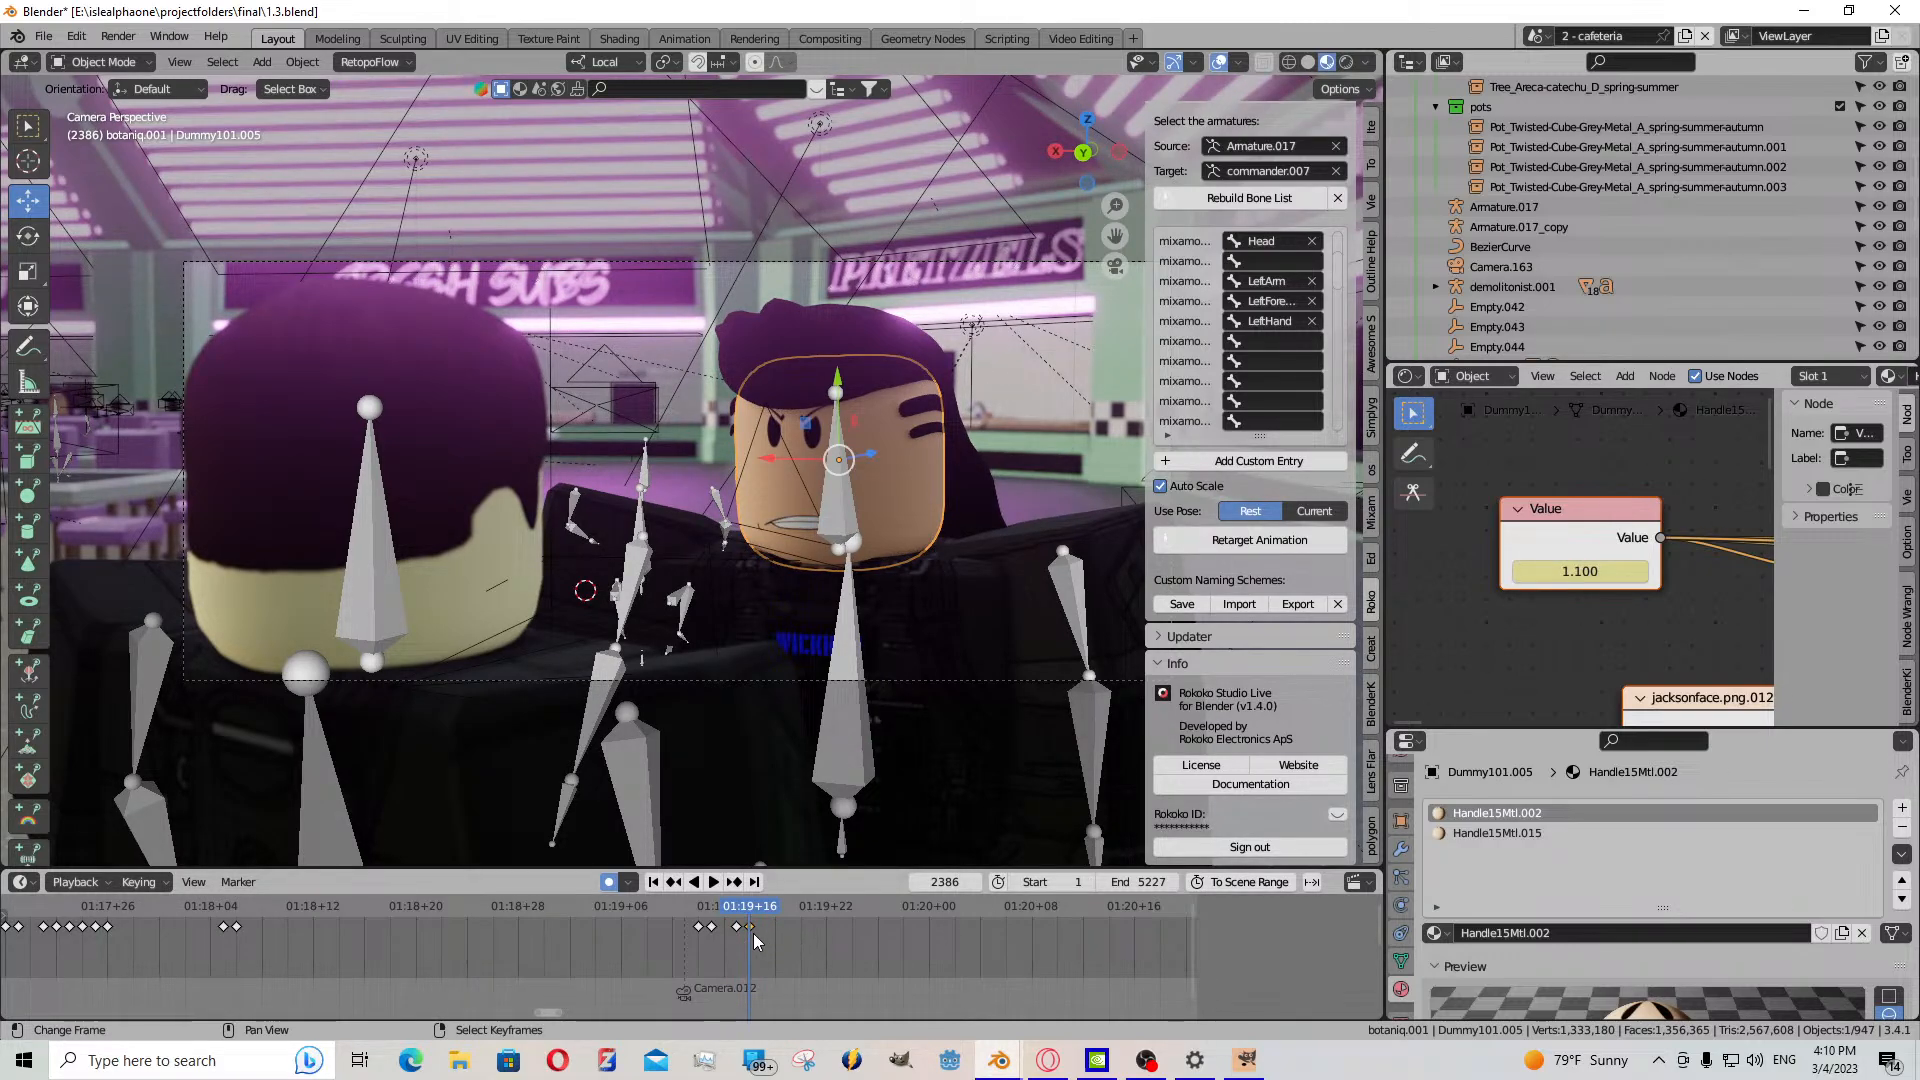
{"action": "key", "text": "space"}
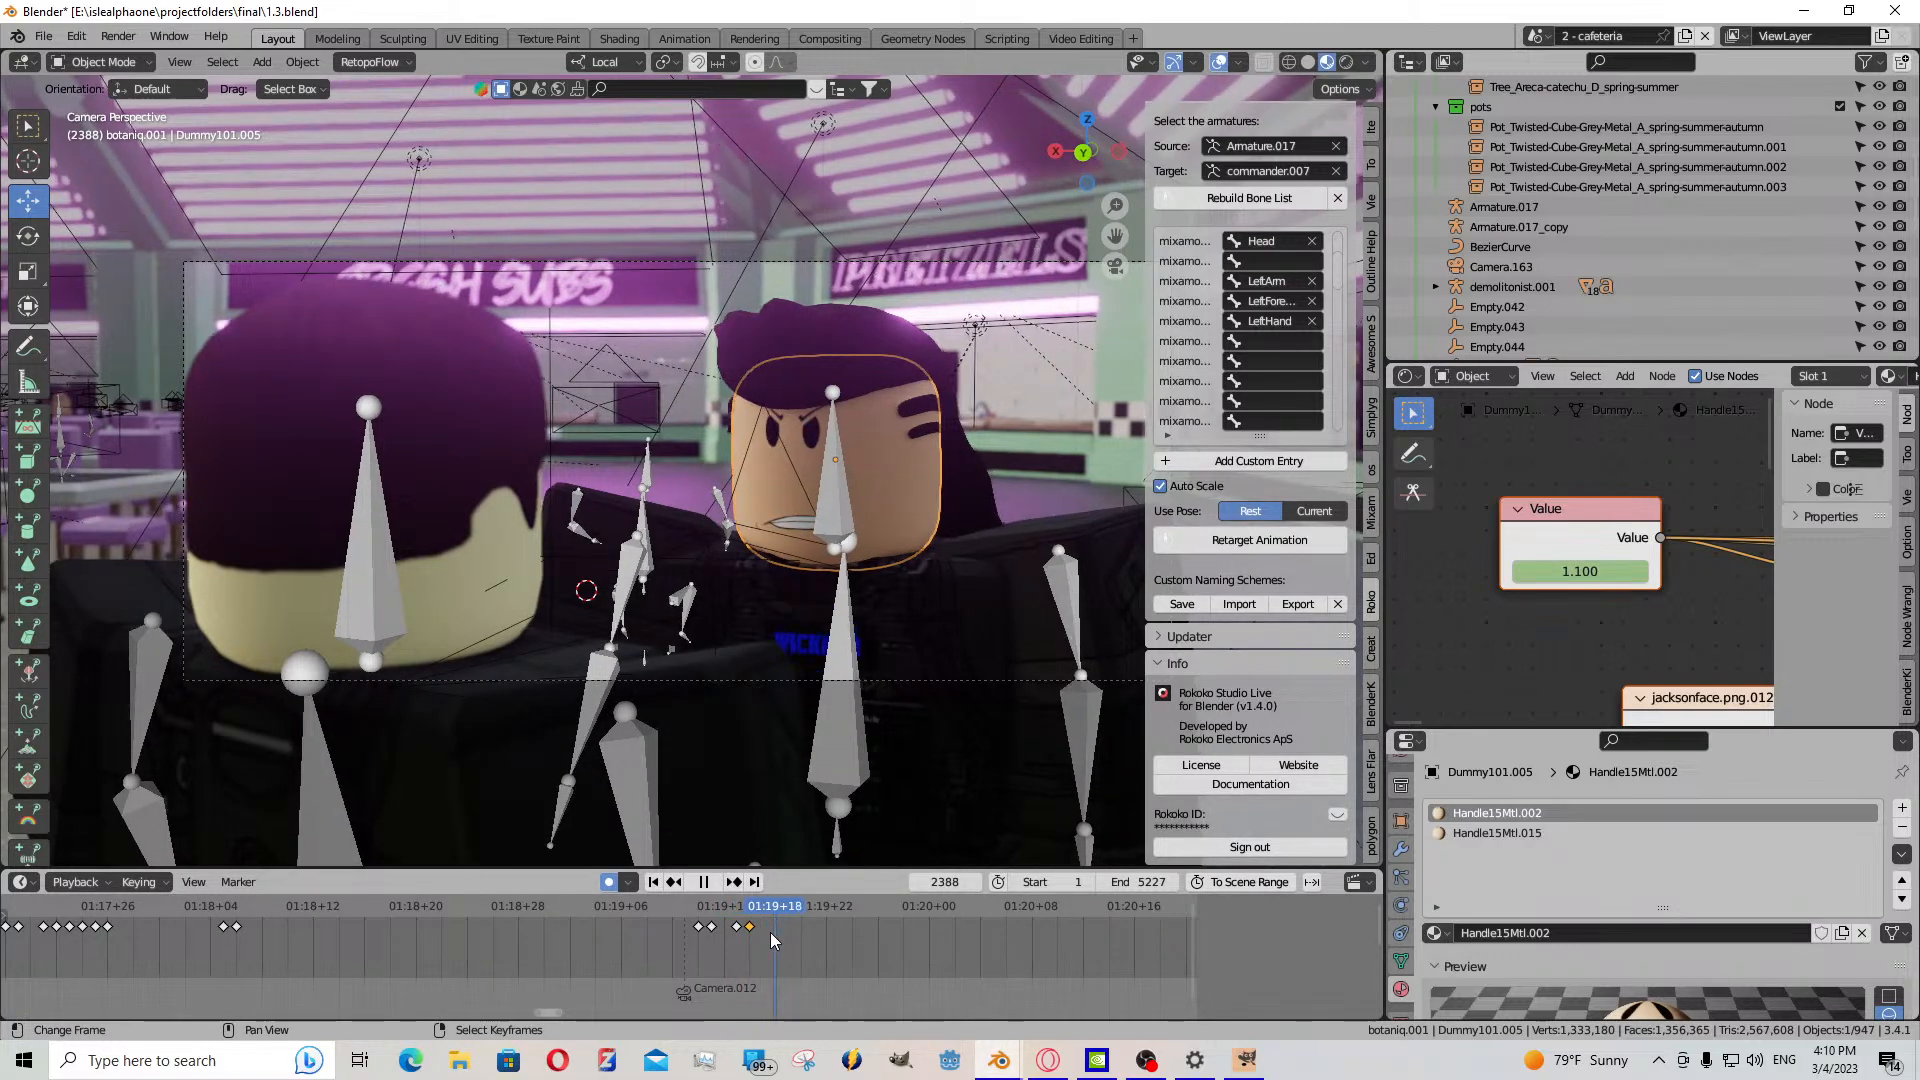
{"action": "key", "text": "space"}
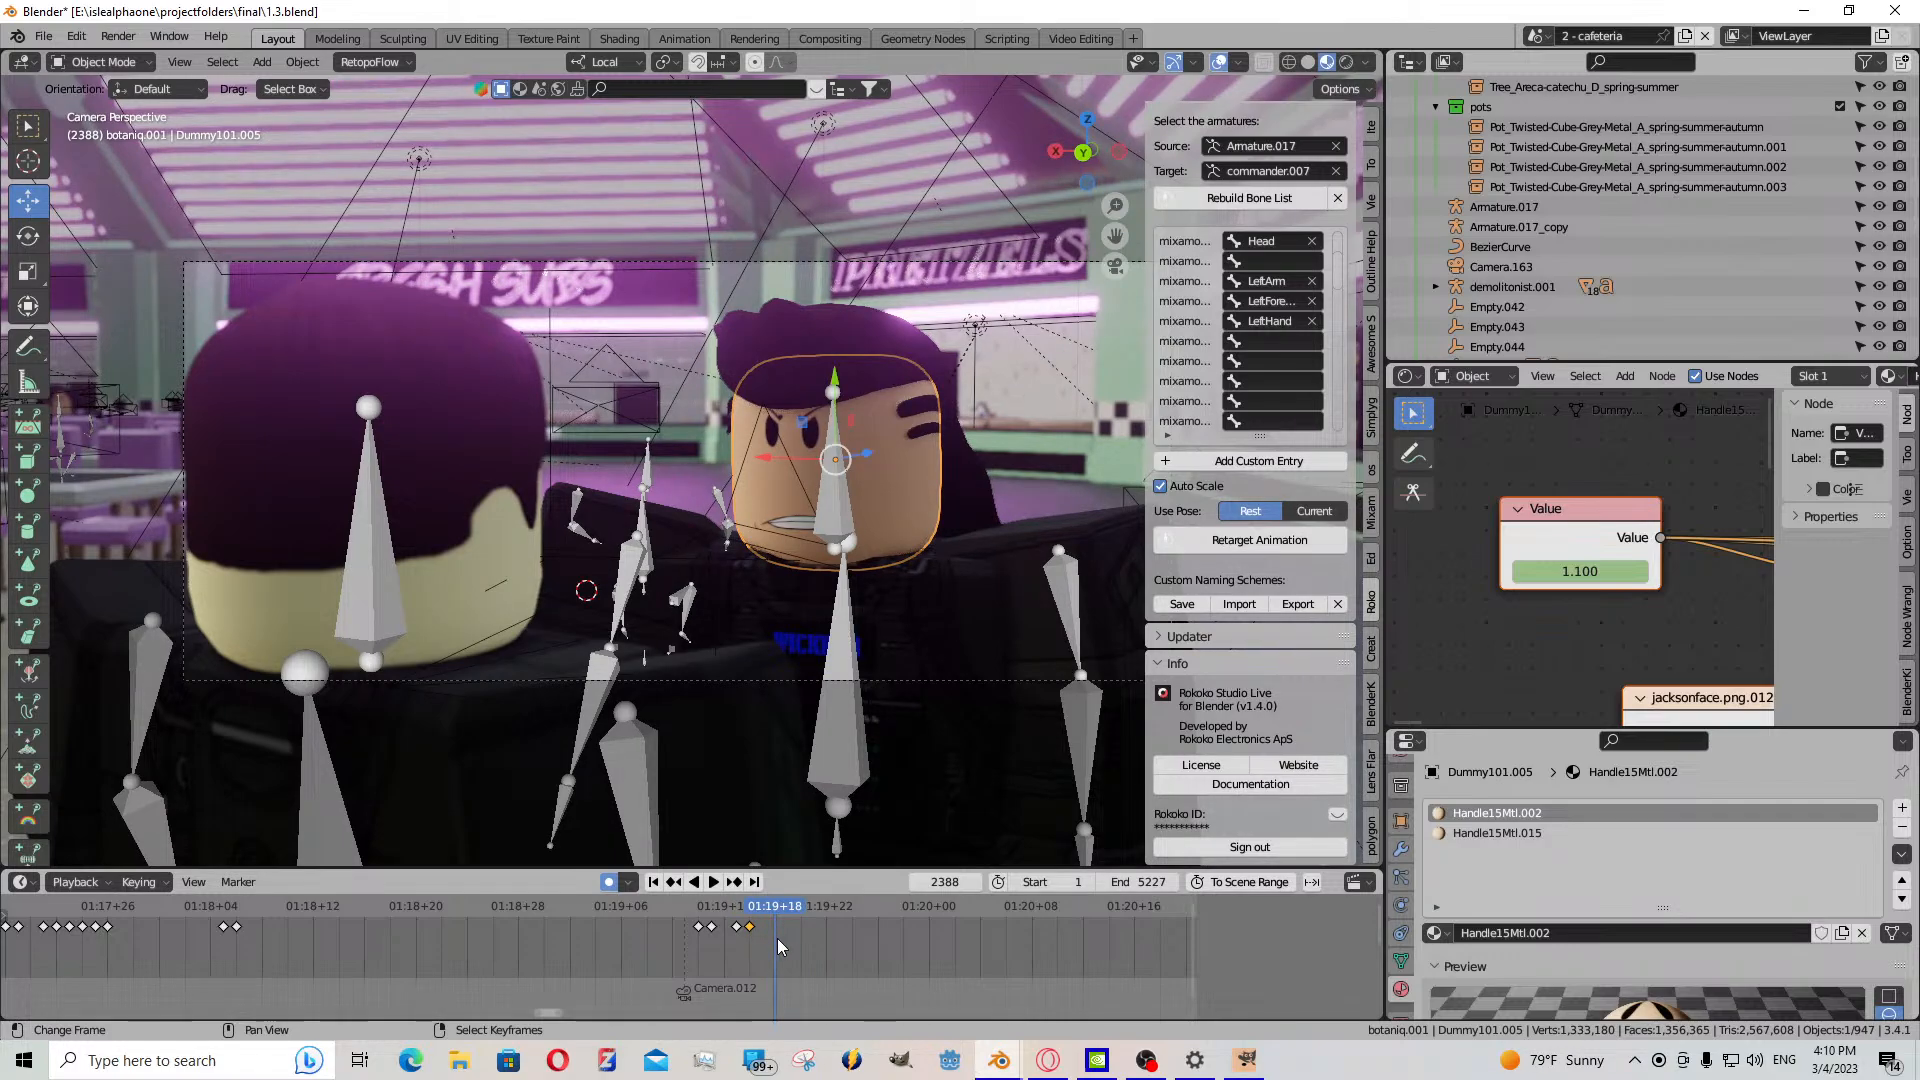
{"action": "key", "text": "ctrl+v"}
- Advance to frame 2389 and keyframe the Value node at 10.900
{"action": "key", "text": "space"}
{"action": "key", "text": "space"}
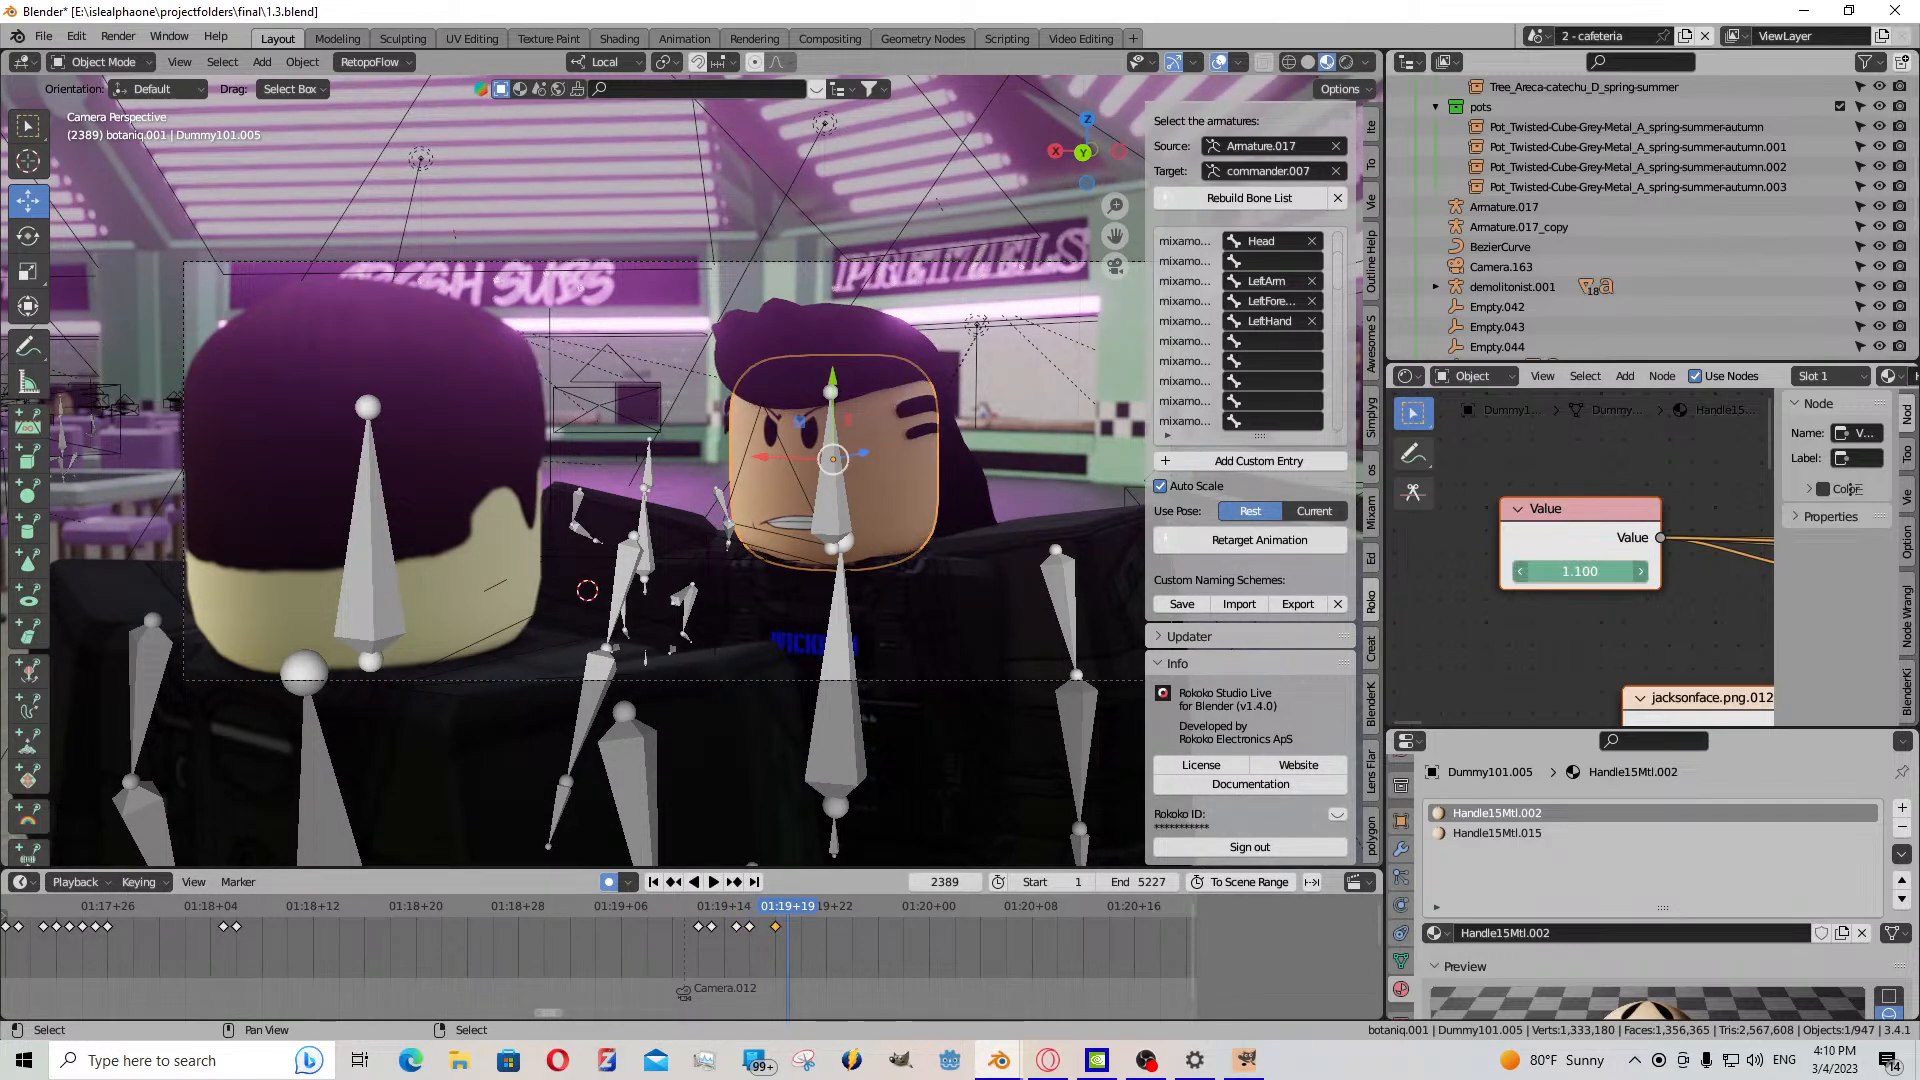
{"action": "left_click_drag", "start_coordinate": [1580, 571], "coordinate": [1602, 571]}
{"action": "key", "text": "i"}
- Keyframe the Value node at 0.200 on frame 2391 and copy the 10.900 keyframe from frame 2389 to frame 2390
{"action": "key", "text": "space"}
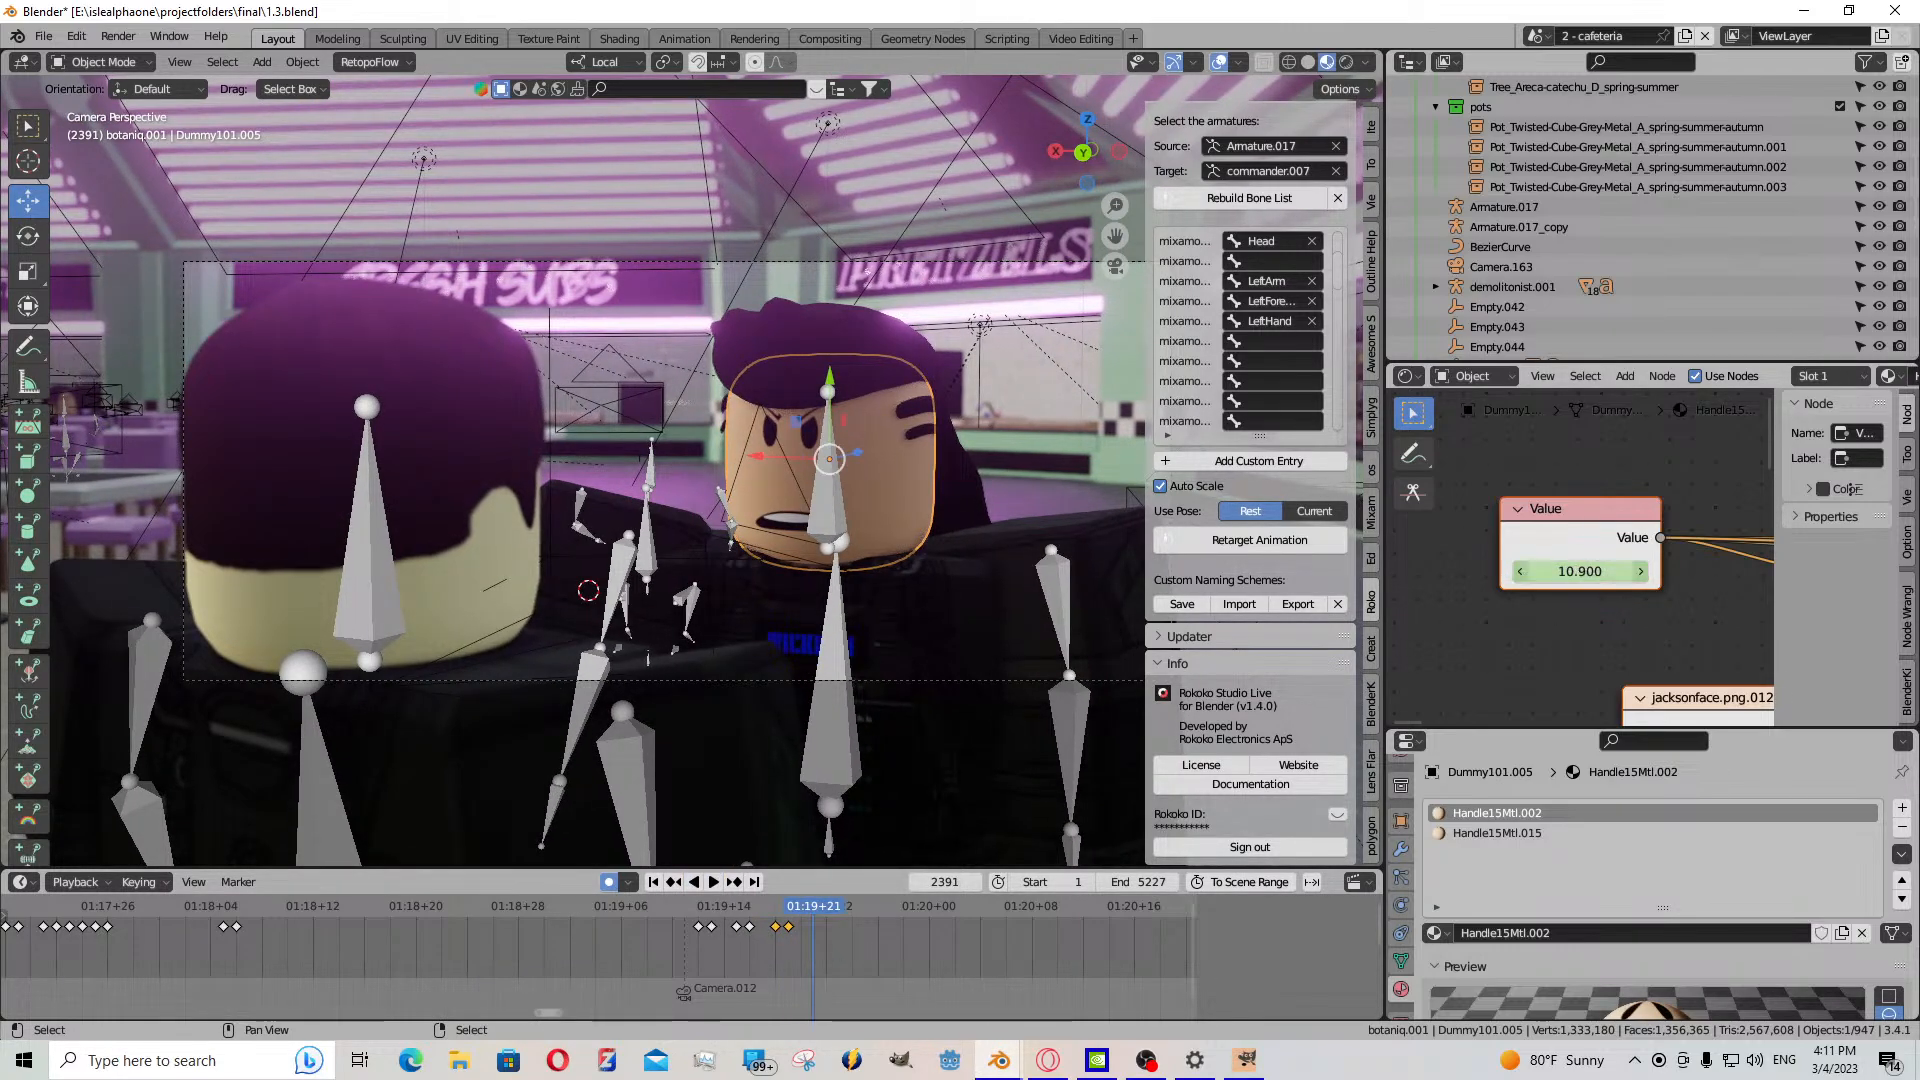
{"action": "key", "text": "space"}
{"action": "left_click_drag", "start_coordinate": [1580, 571], "coordinate": [1540, 571]}
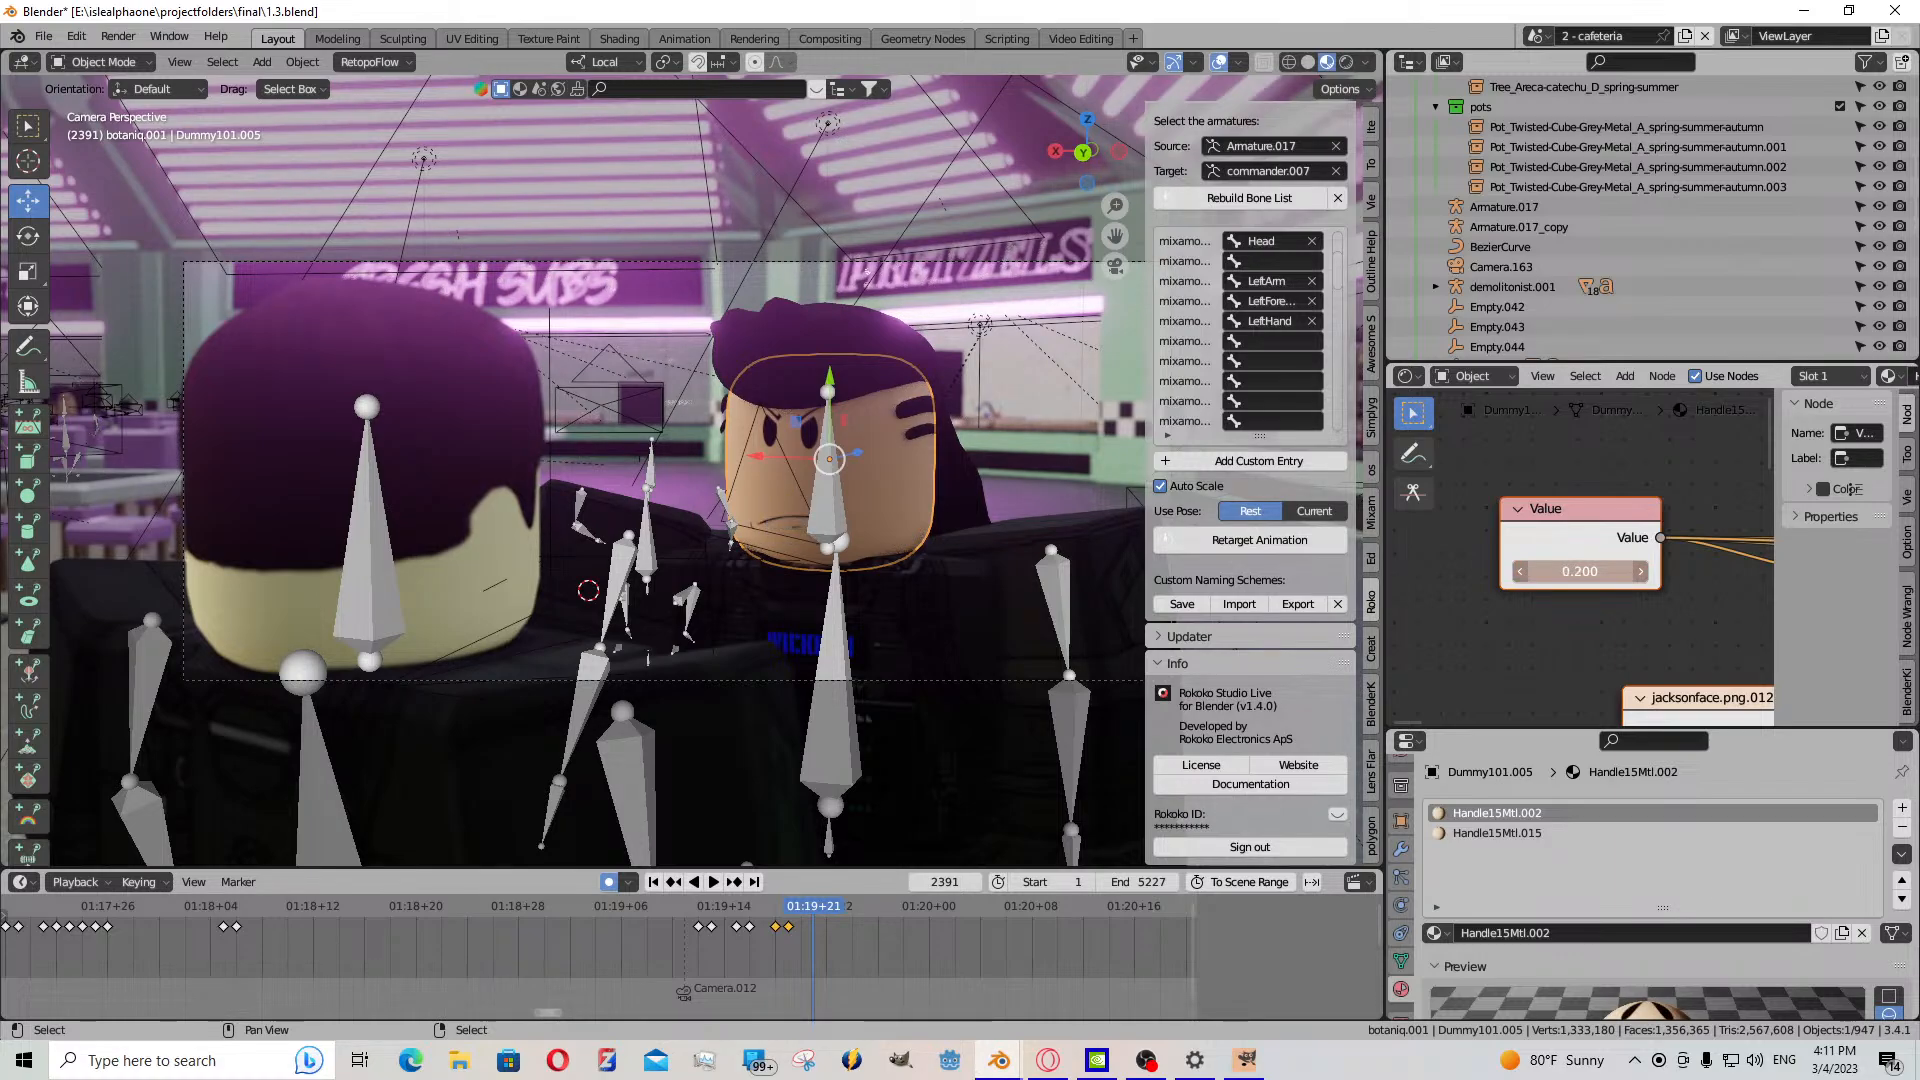
{"action": "left_click", "coordinate": [804, 952]}
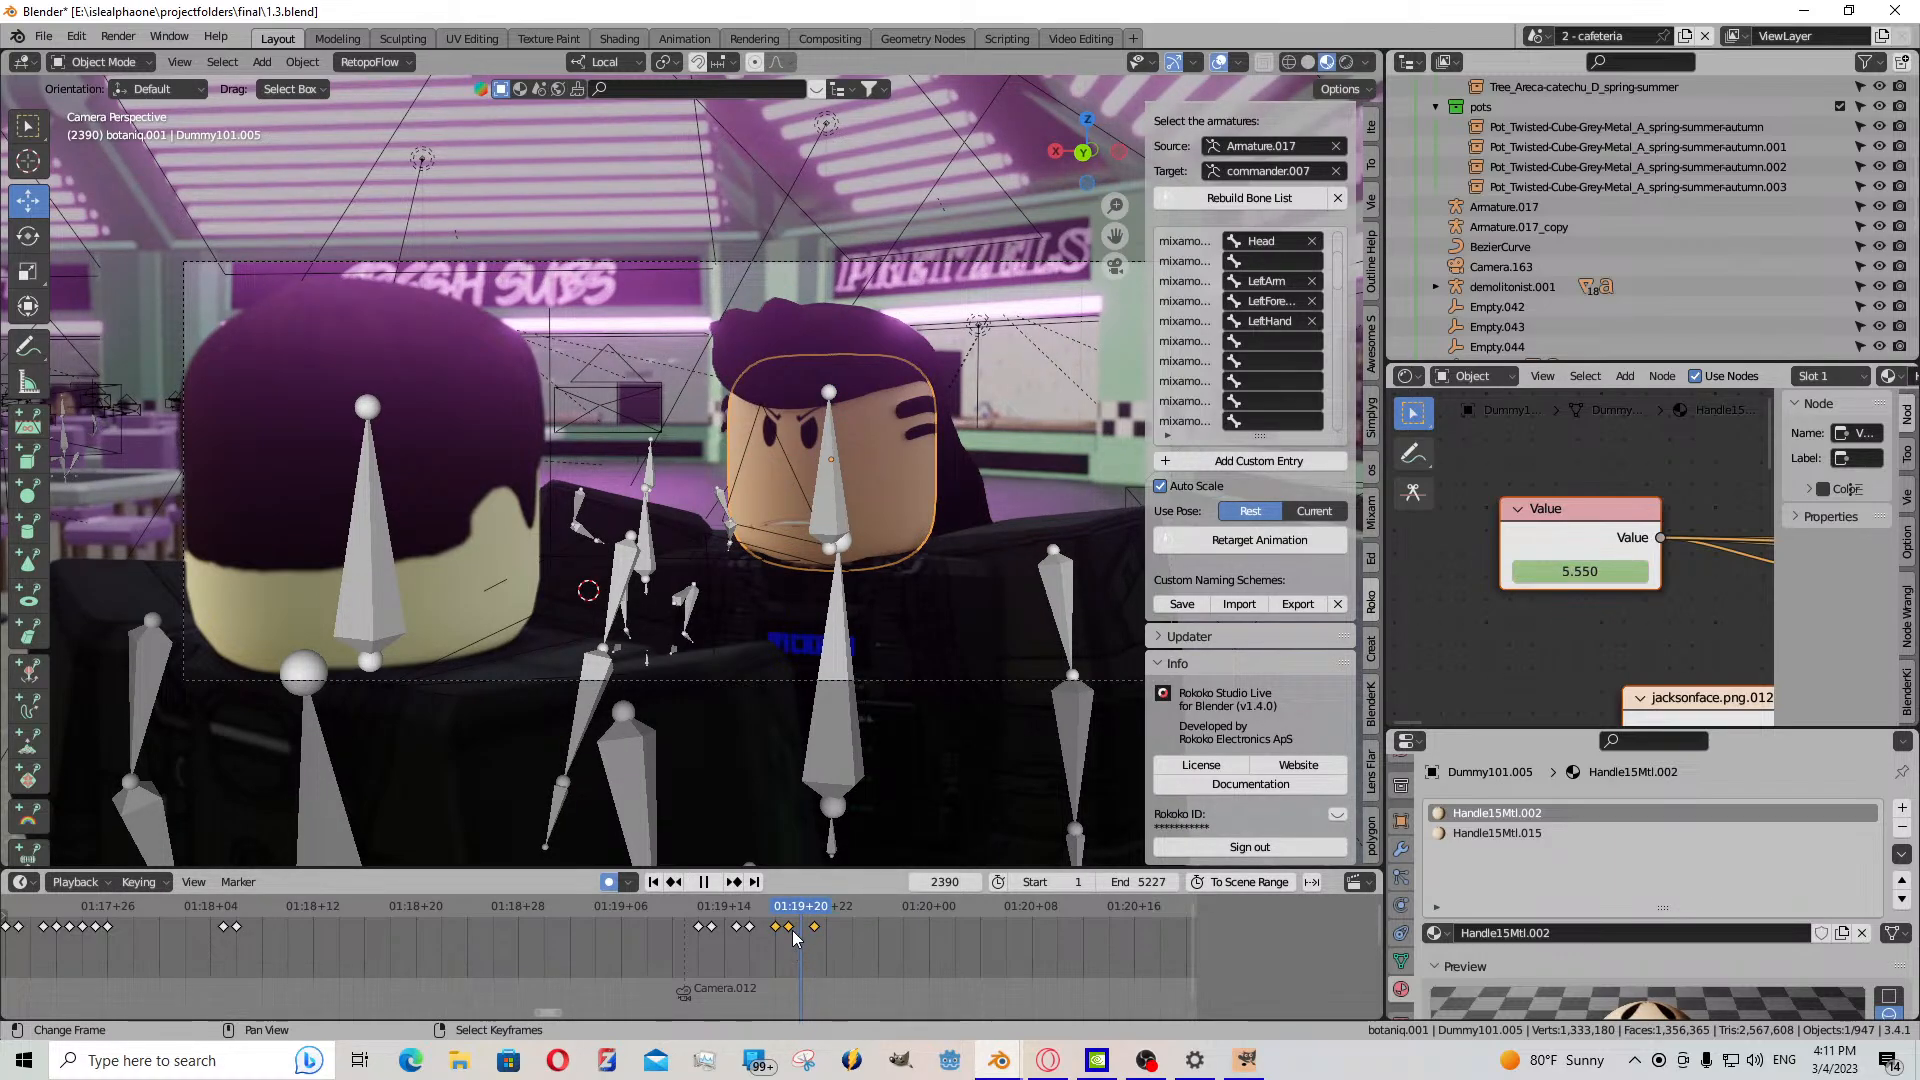
{"action": "key", "text": "ctrl+v"}
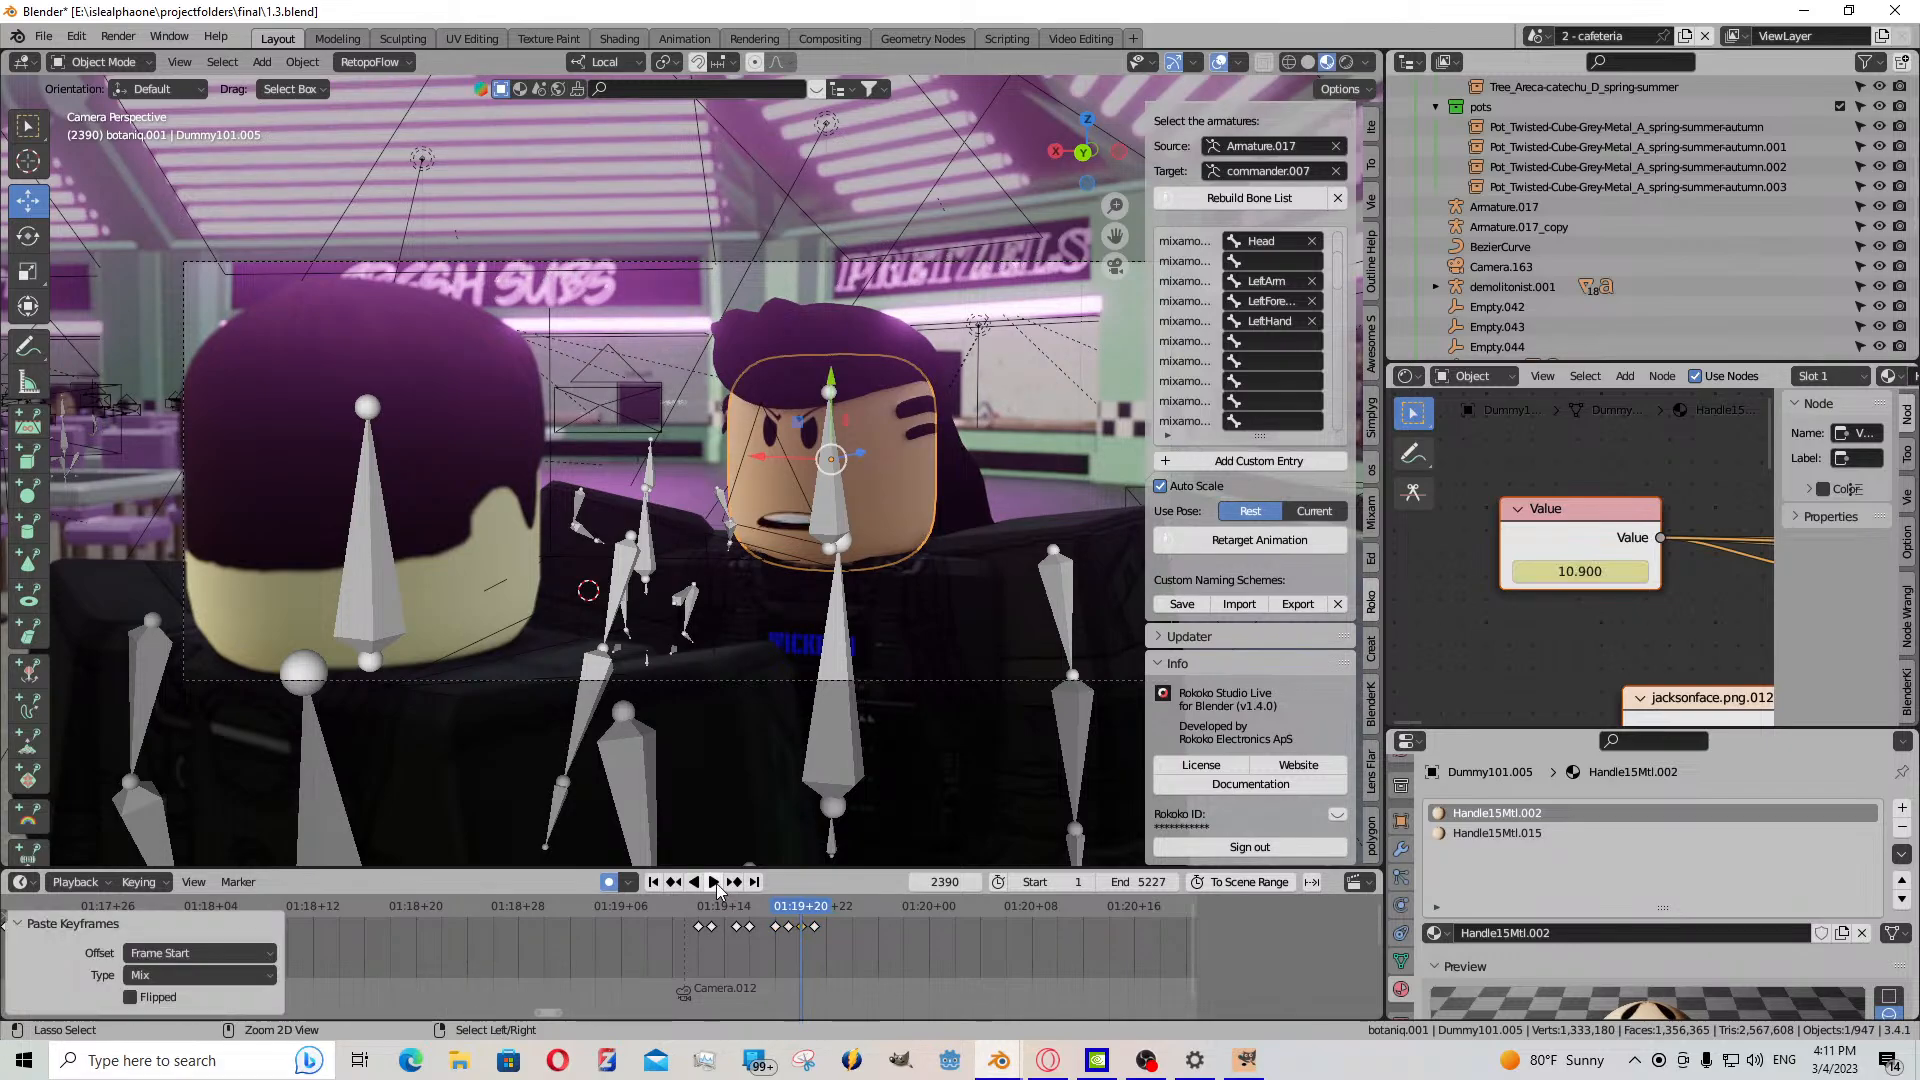
- Hold the Value node at 0.200 with a keyframe on frame 2392 and keyframe it at 3.500 on frame 2393
{"action": "left_click", "coordinate": [714, 882]}
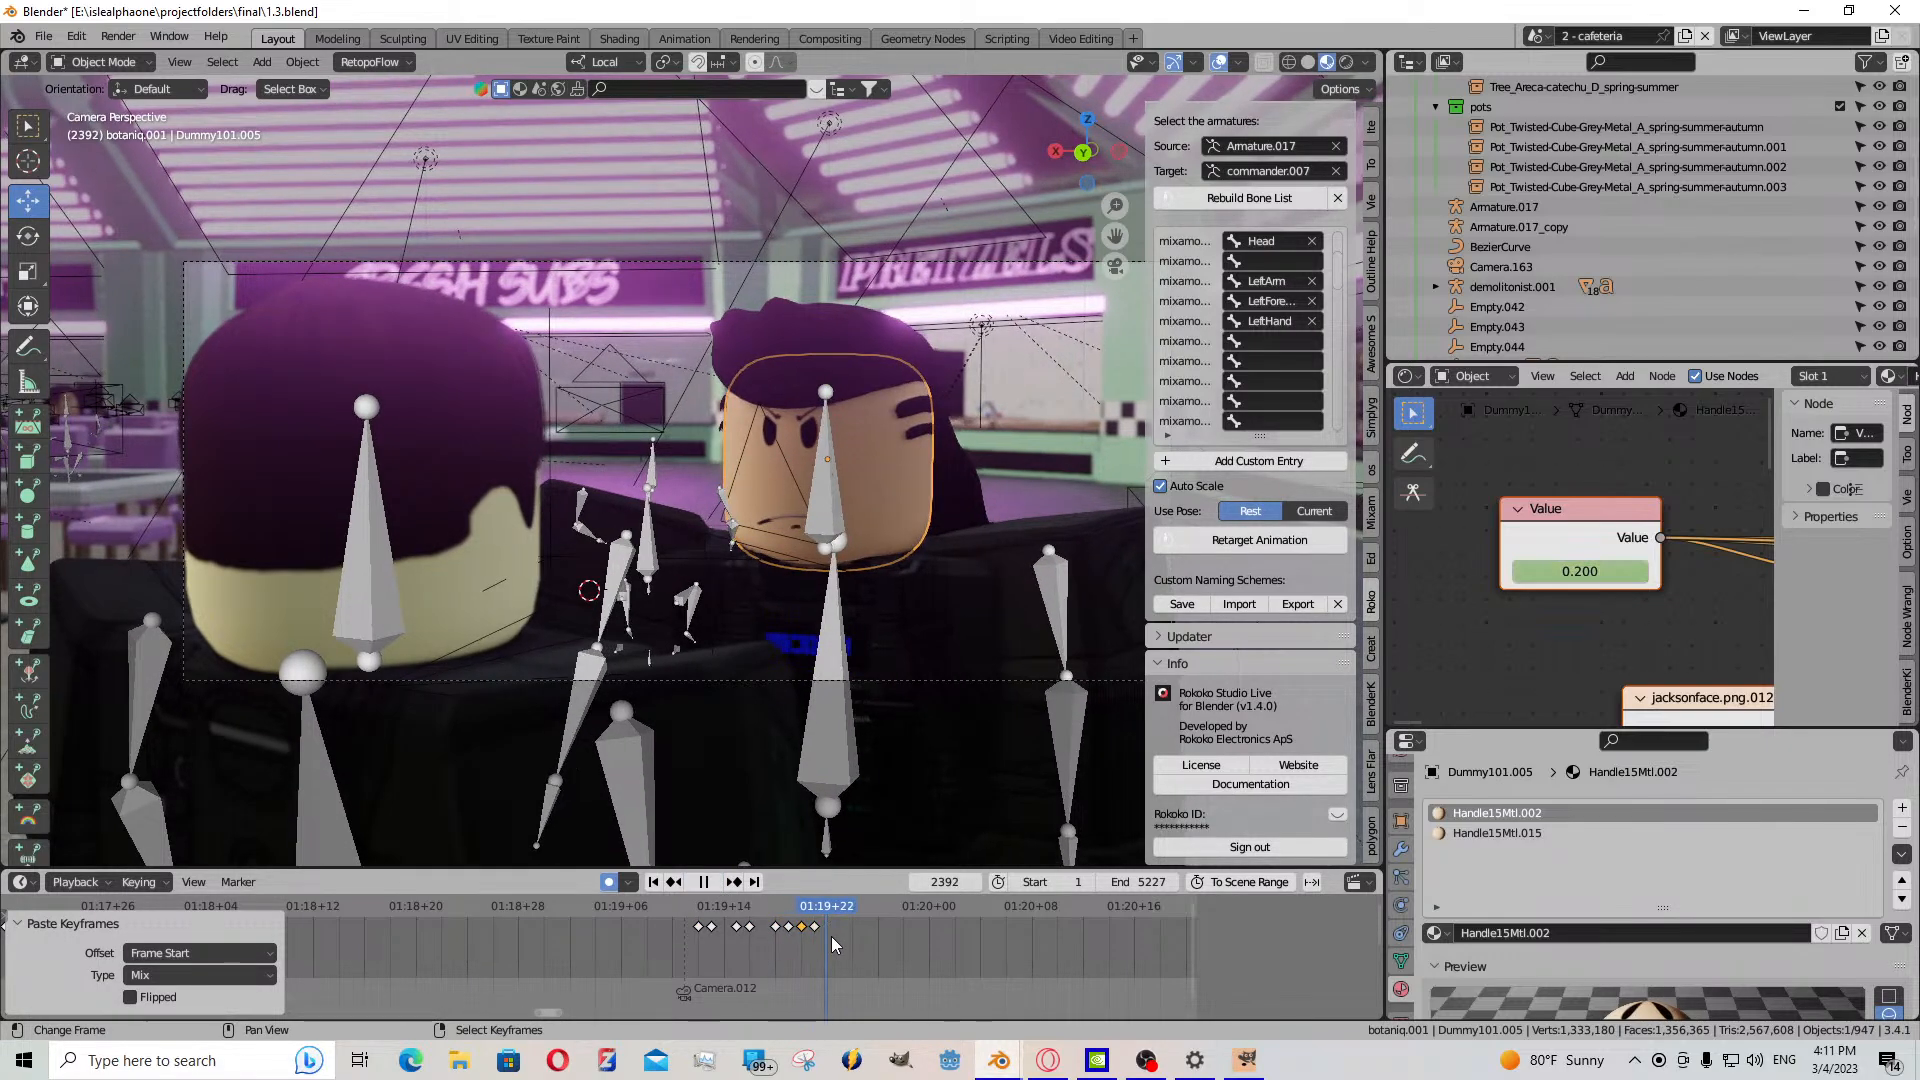
{"action": "key", "text": "space"}
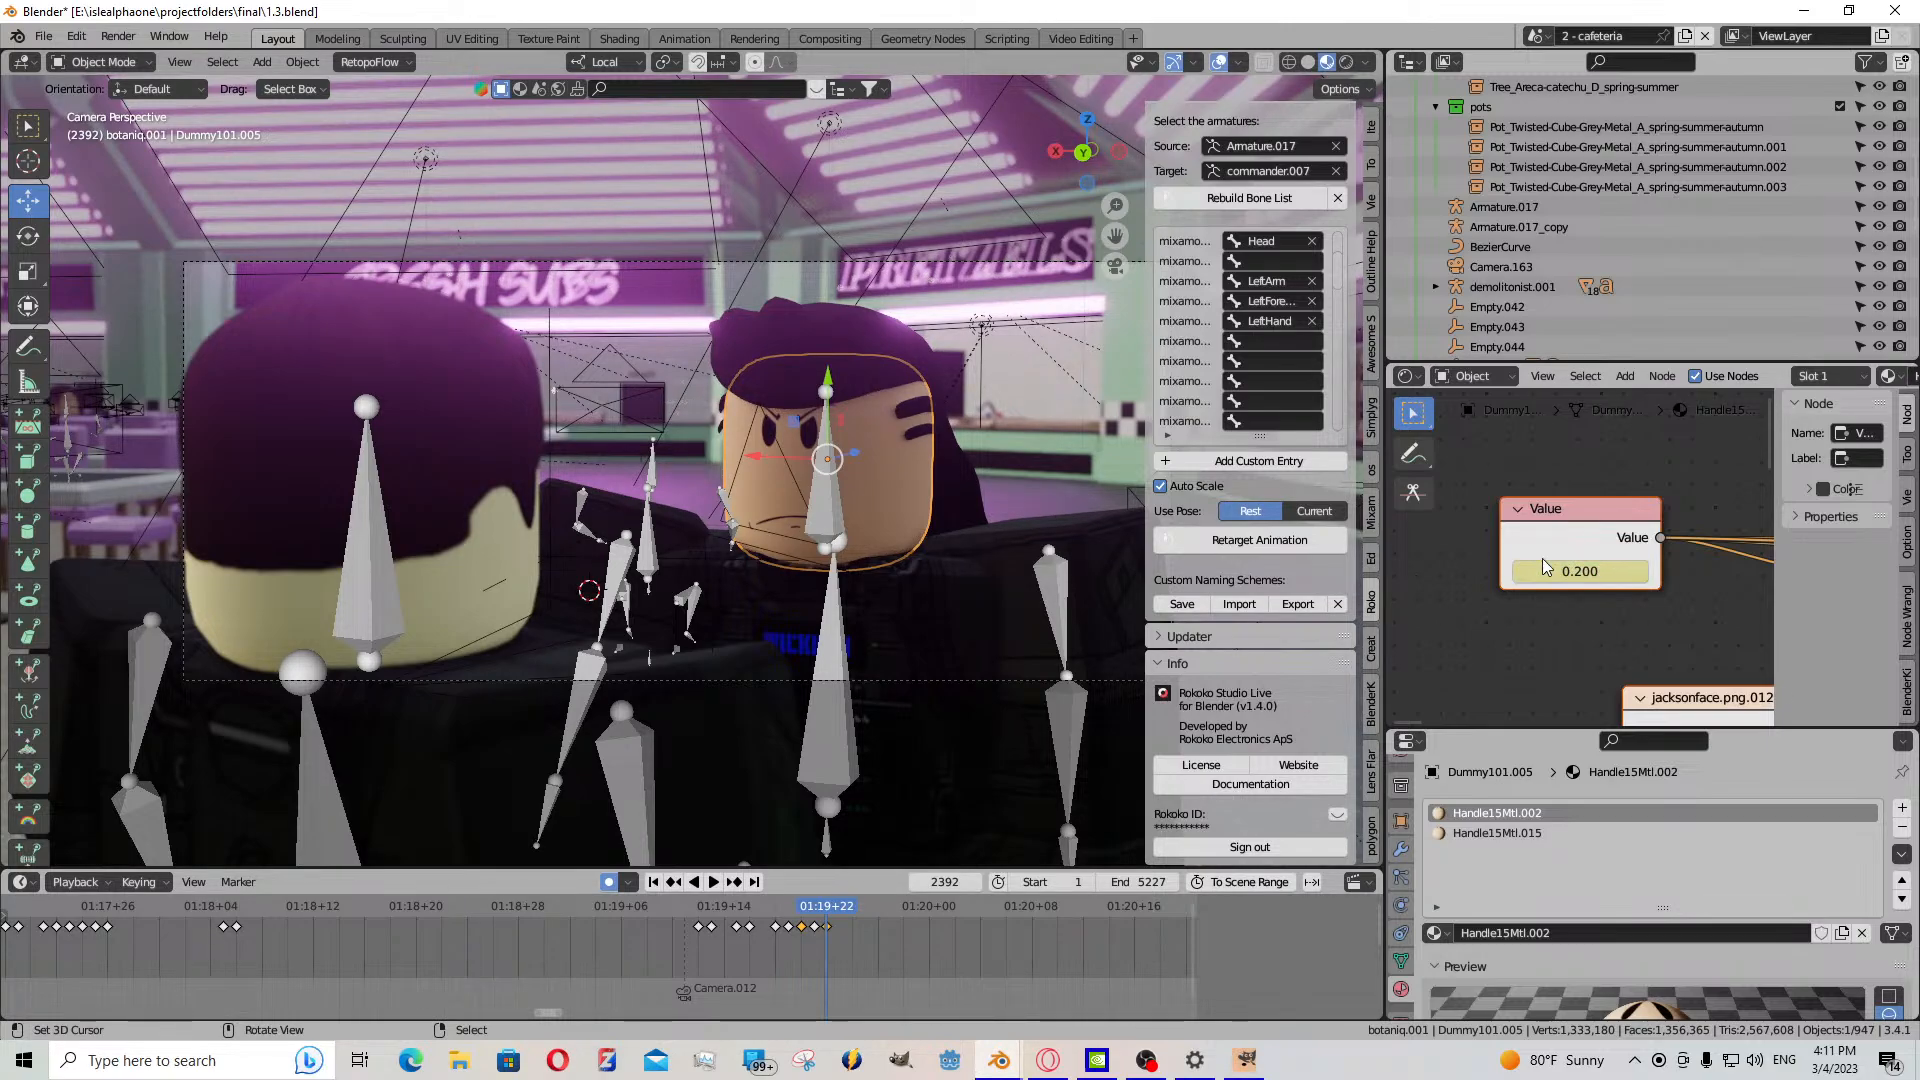
{"action": "key", "text": "Right"}
{"action": "left_click_drag", "start_coordinate": [1570, 571], "coordinate": [1600, 571]}
- Keyframe the Value node at 3.500 on frame 2397 and at 1.500 on frame 2398
{"action": "left_click", "coordinate": [715, 883]}
{"action": "left_click", "coordinate": [715, 883]}
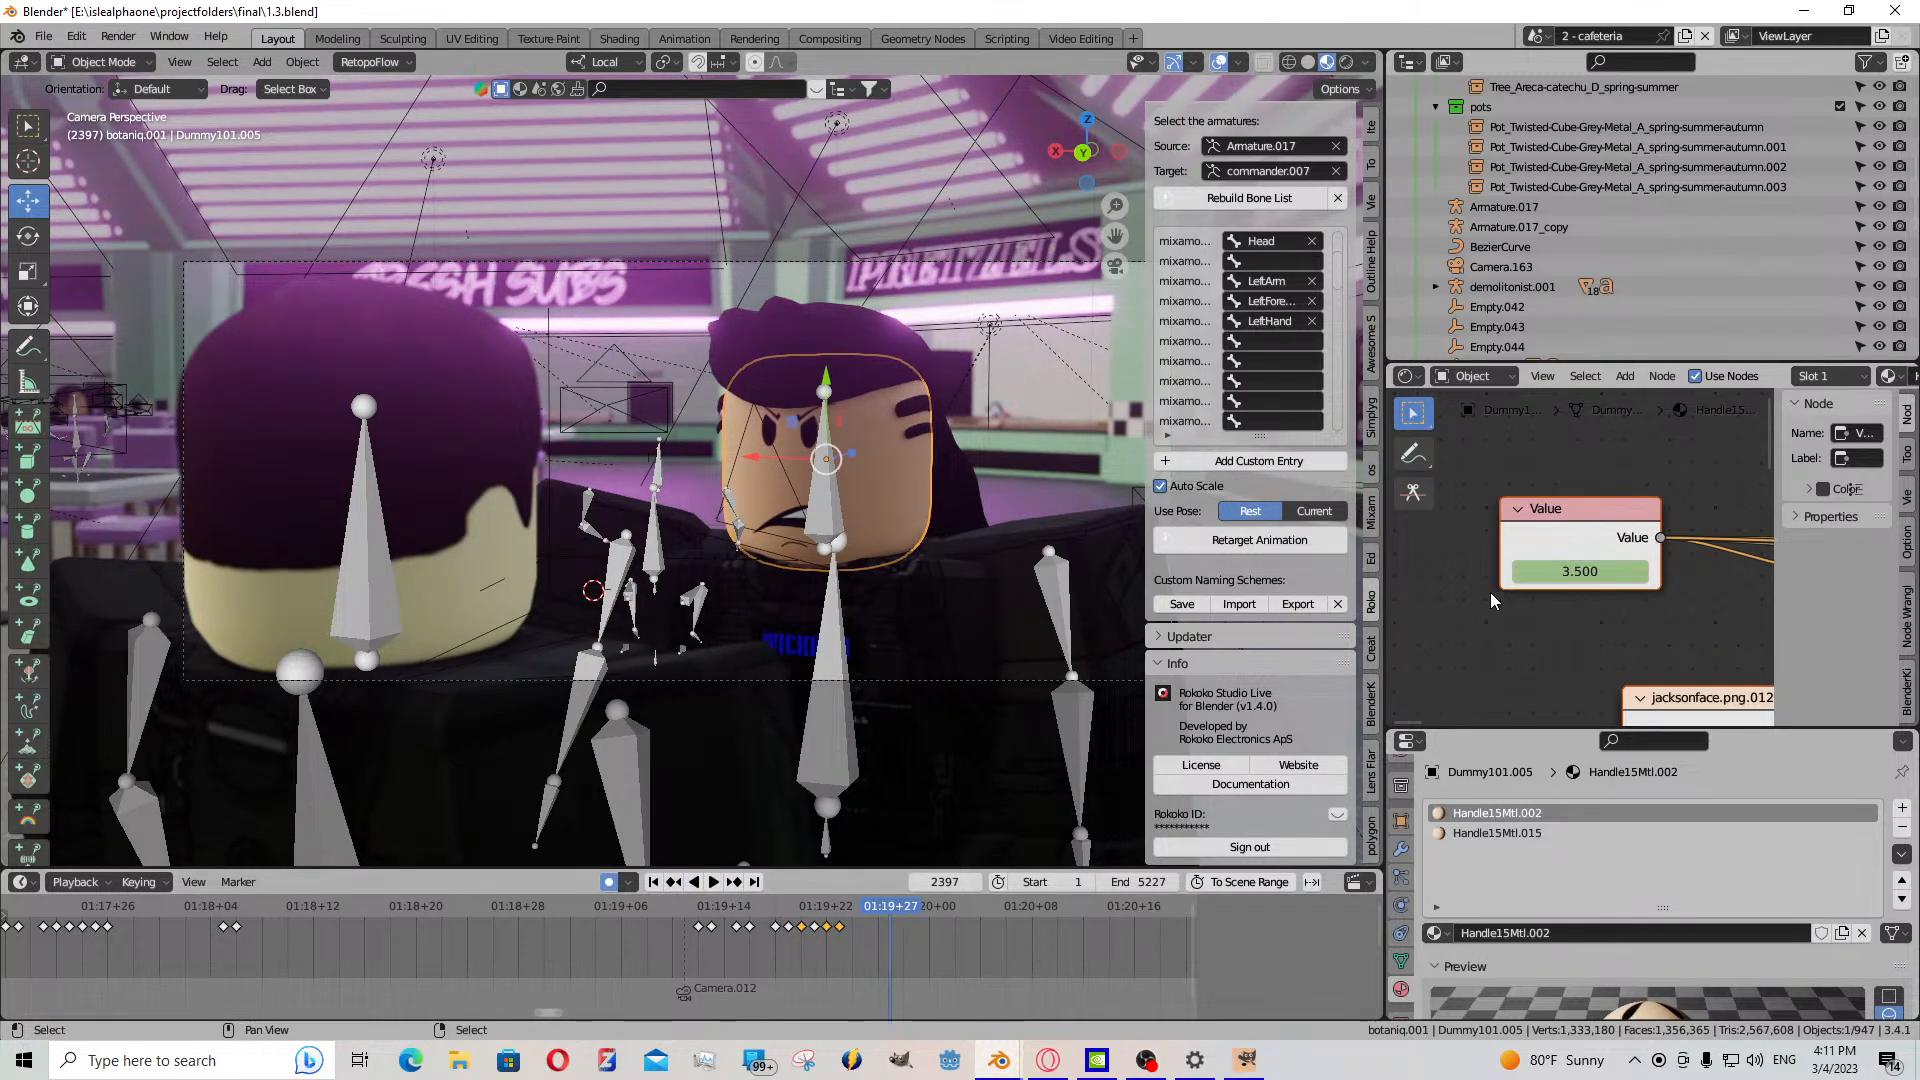
{"action": "key", "text": "i"}
{"action": "key", "text": "Right"}
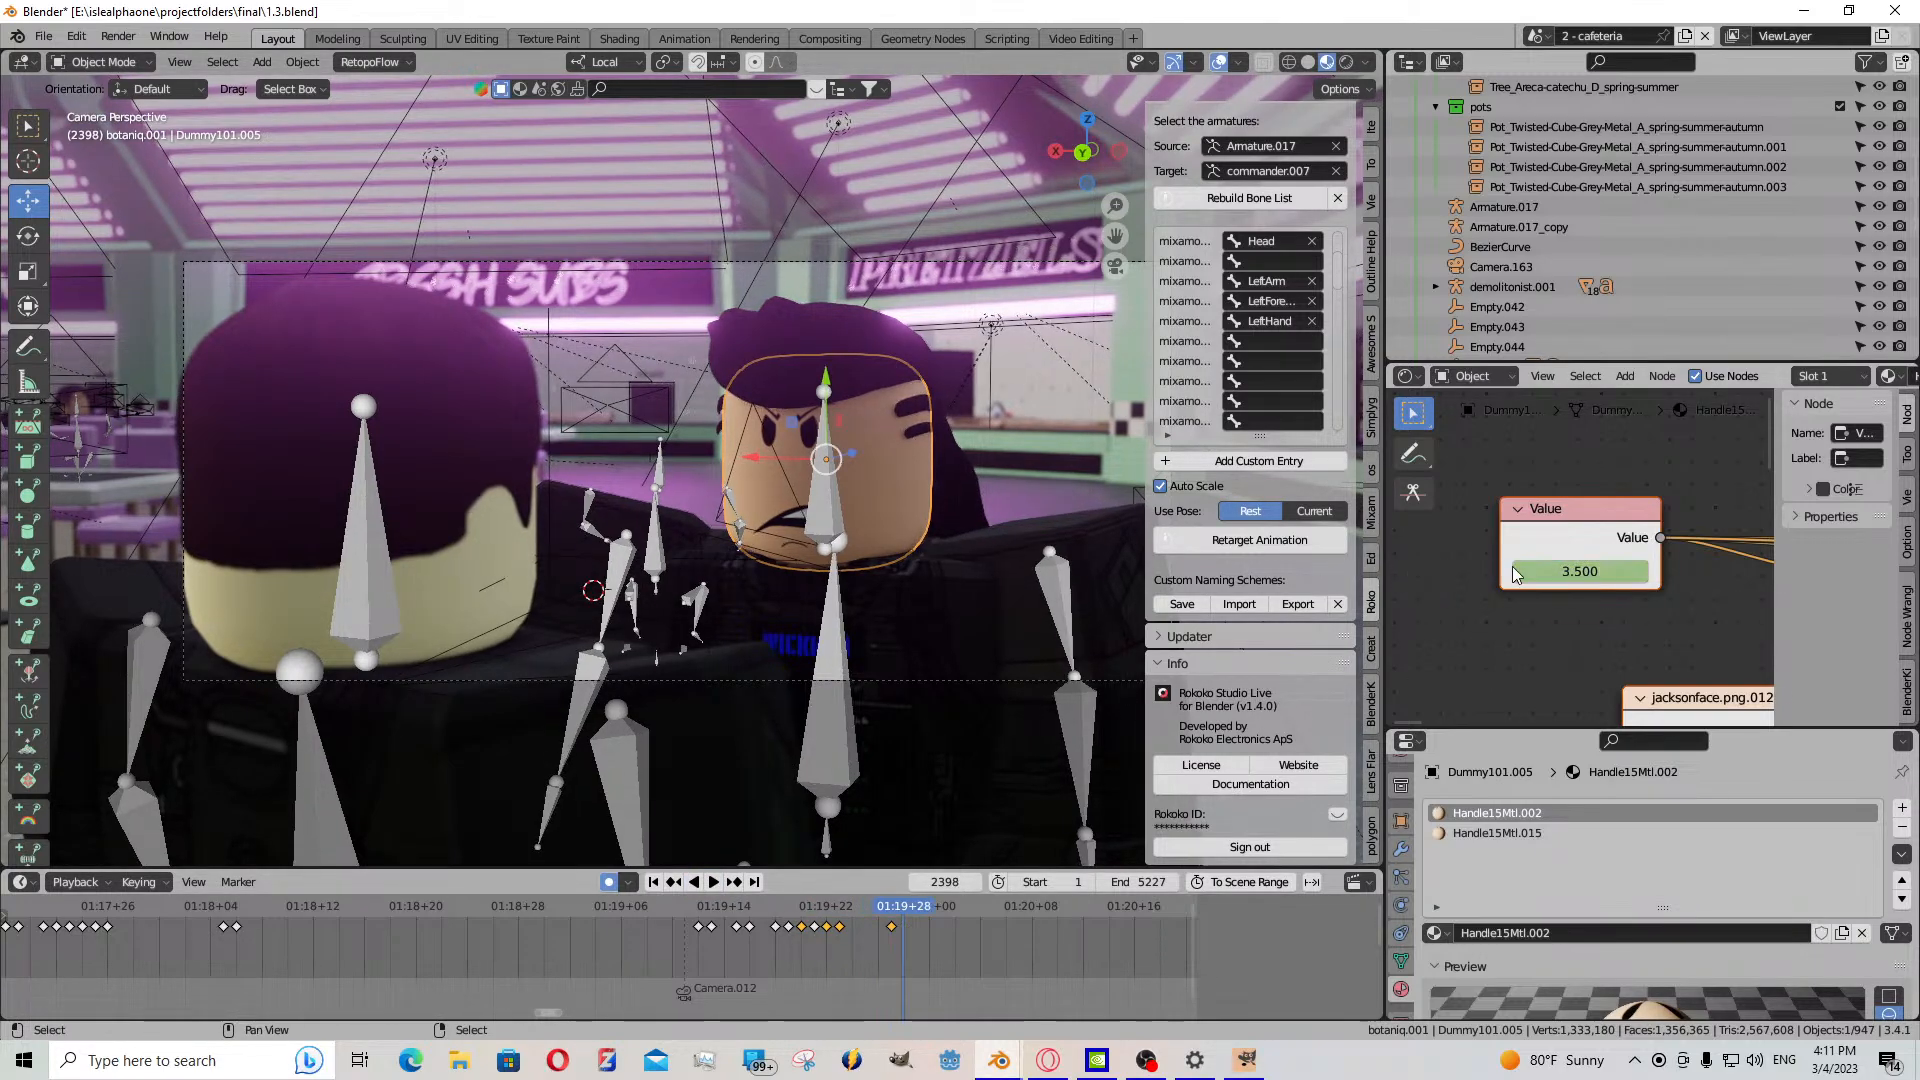
{"action": "left_click_drag", "start_coordinate": [1556, 571], "coordinate": [1400, 571]}
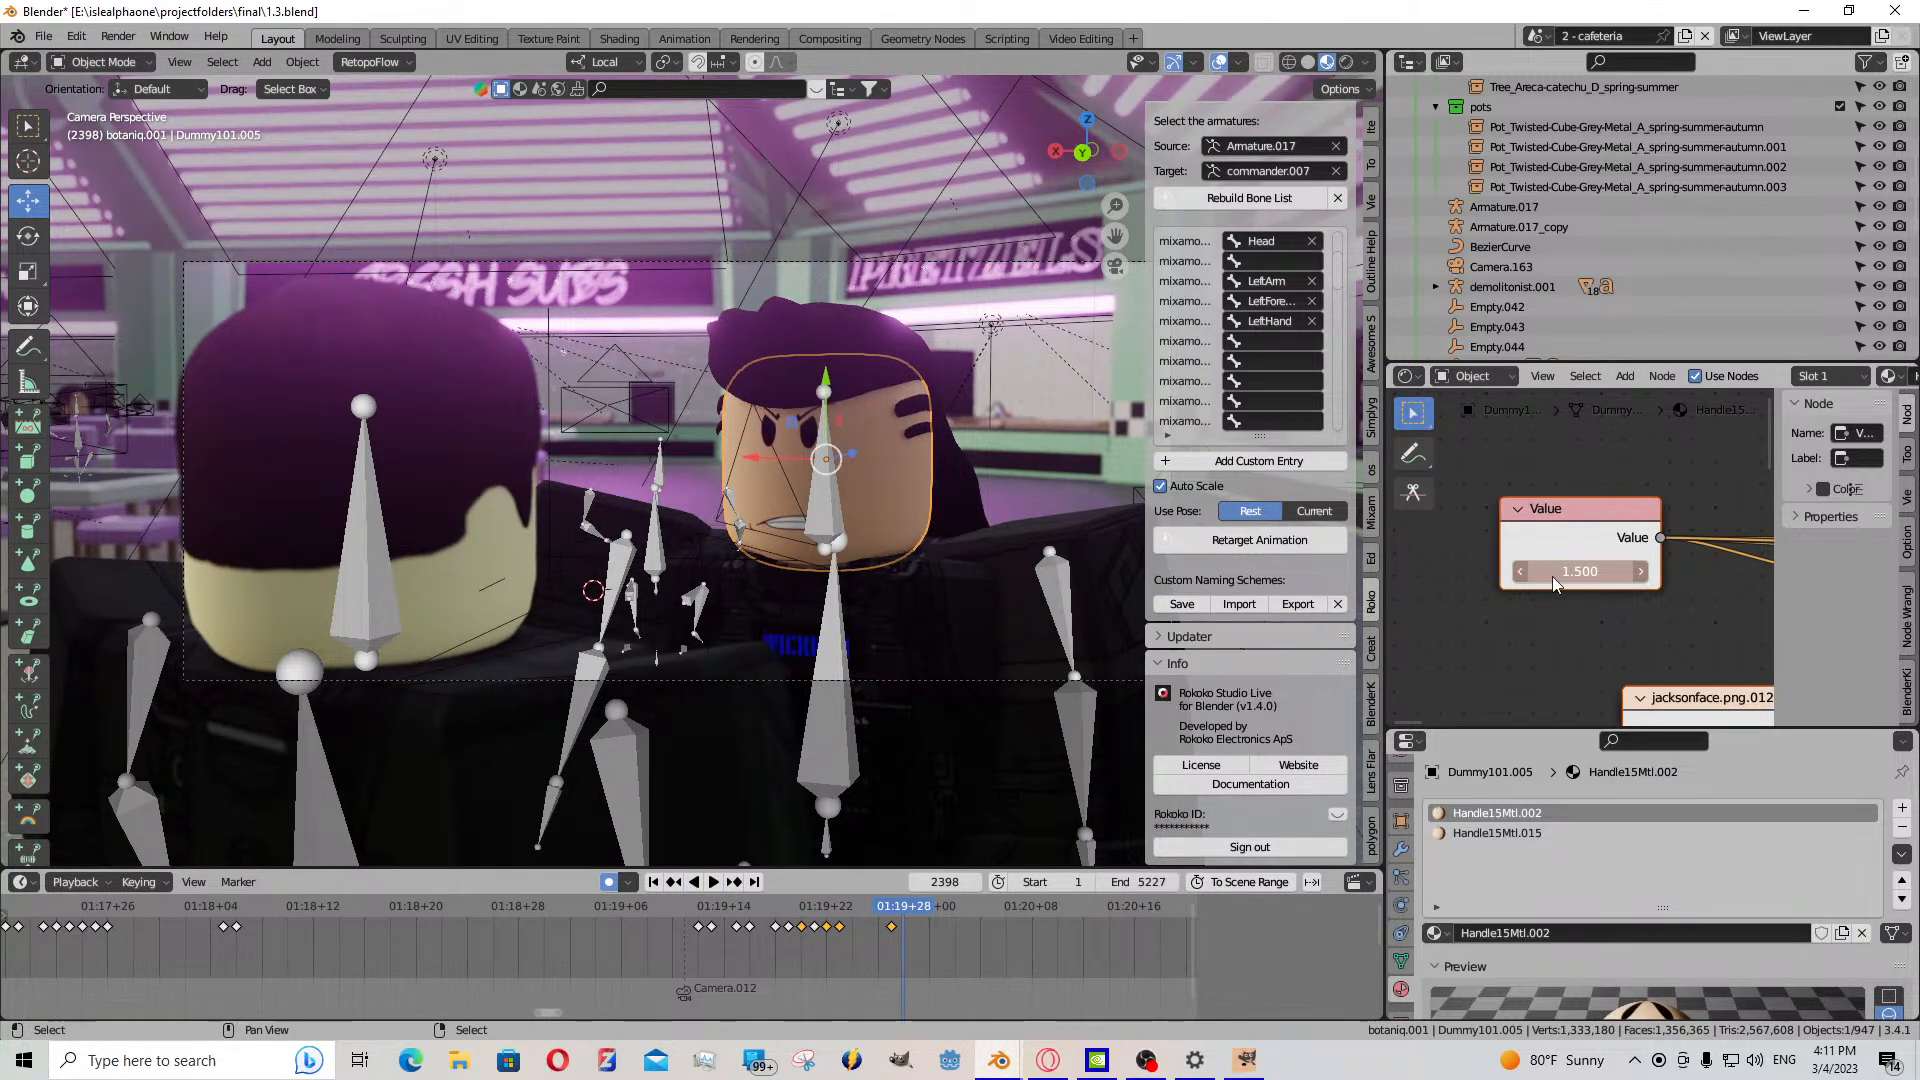
{"action": "key", "text": "i"}
- Keyframe the Value node at 3.800 on frame 2400 and copy the 1.500 keyframe from frame 2398 to frame 2399
{"action": "key", "text": "space"}
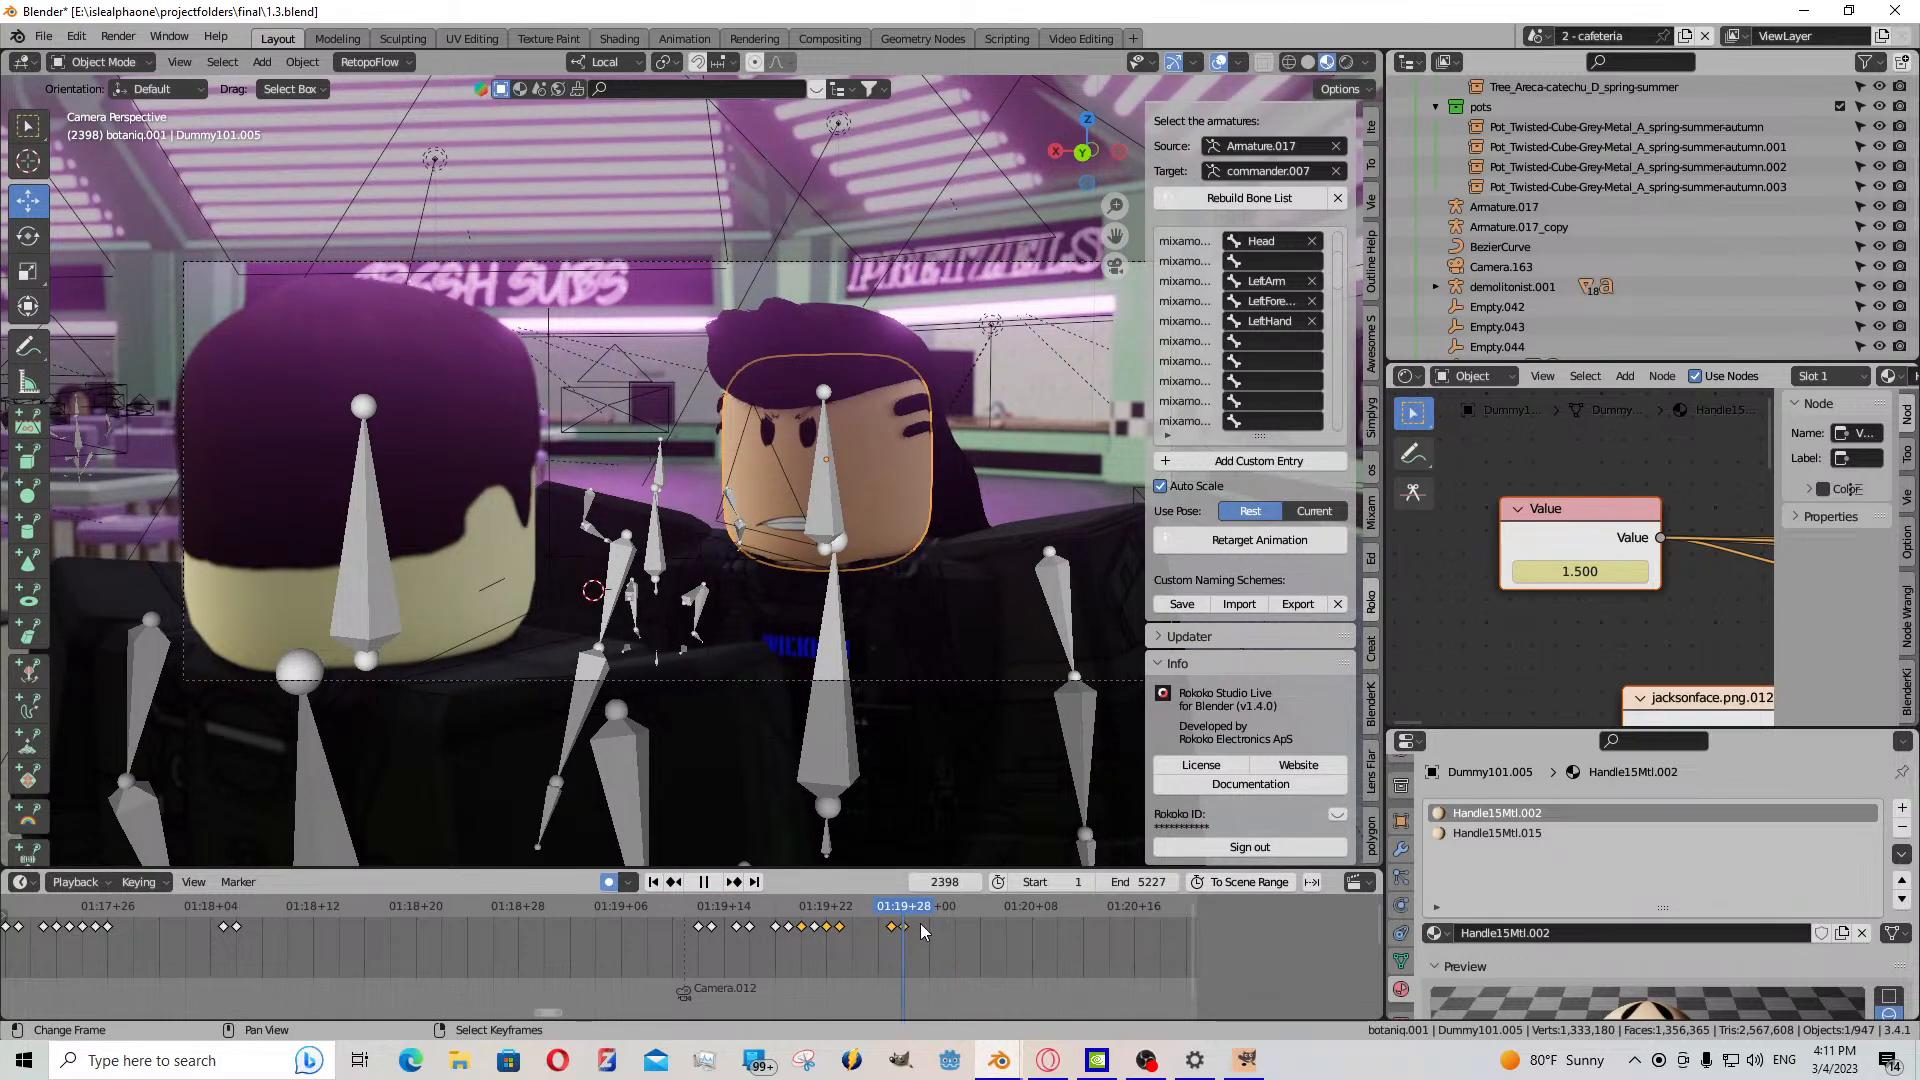
{"action": "key", "text": "space"}
{"action": "left_click_drag", "start_coordinate": [1576, 577], "coordinate": [1692, 577]}
{"action": "left_click", "coordinate": [904, 928]}
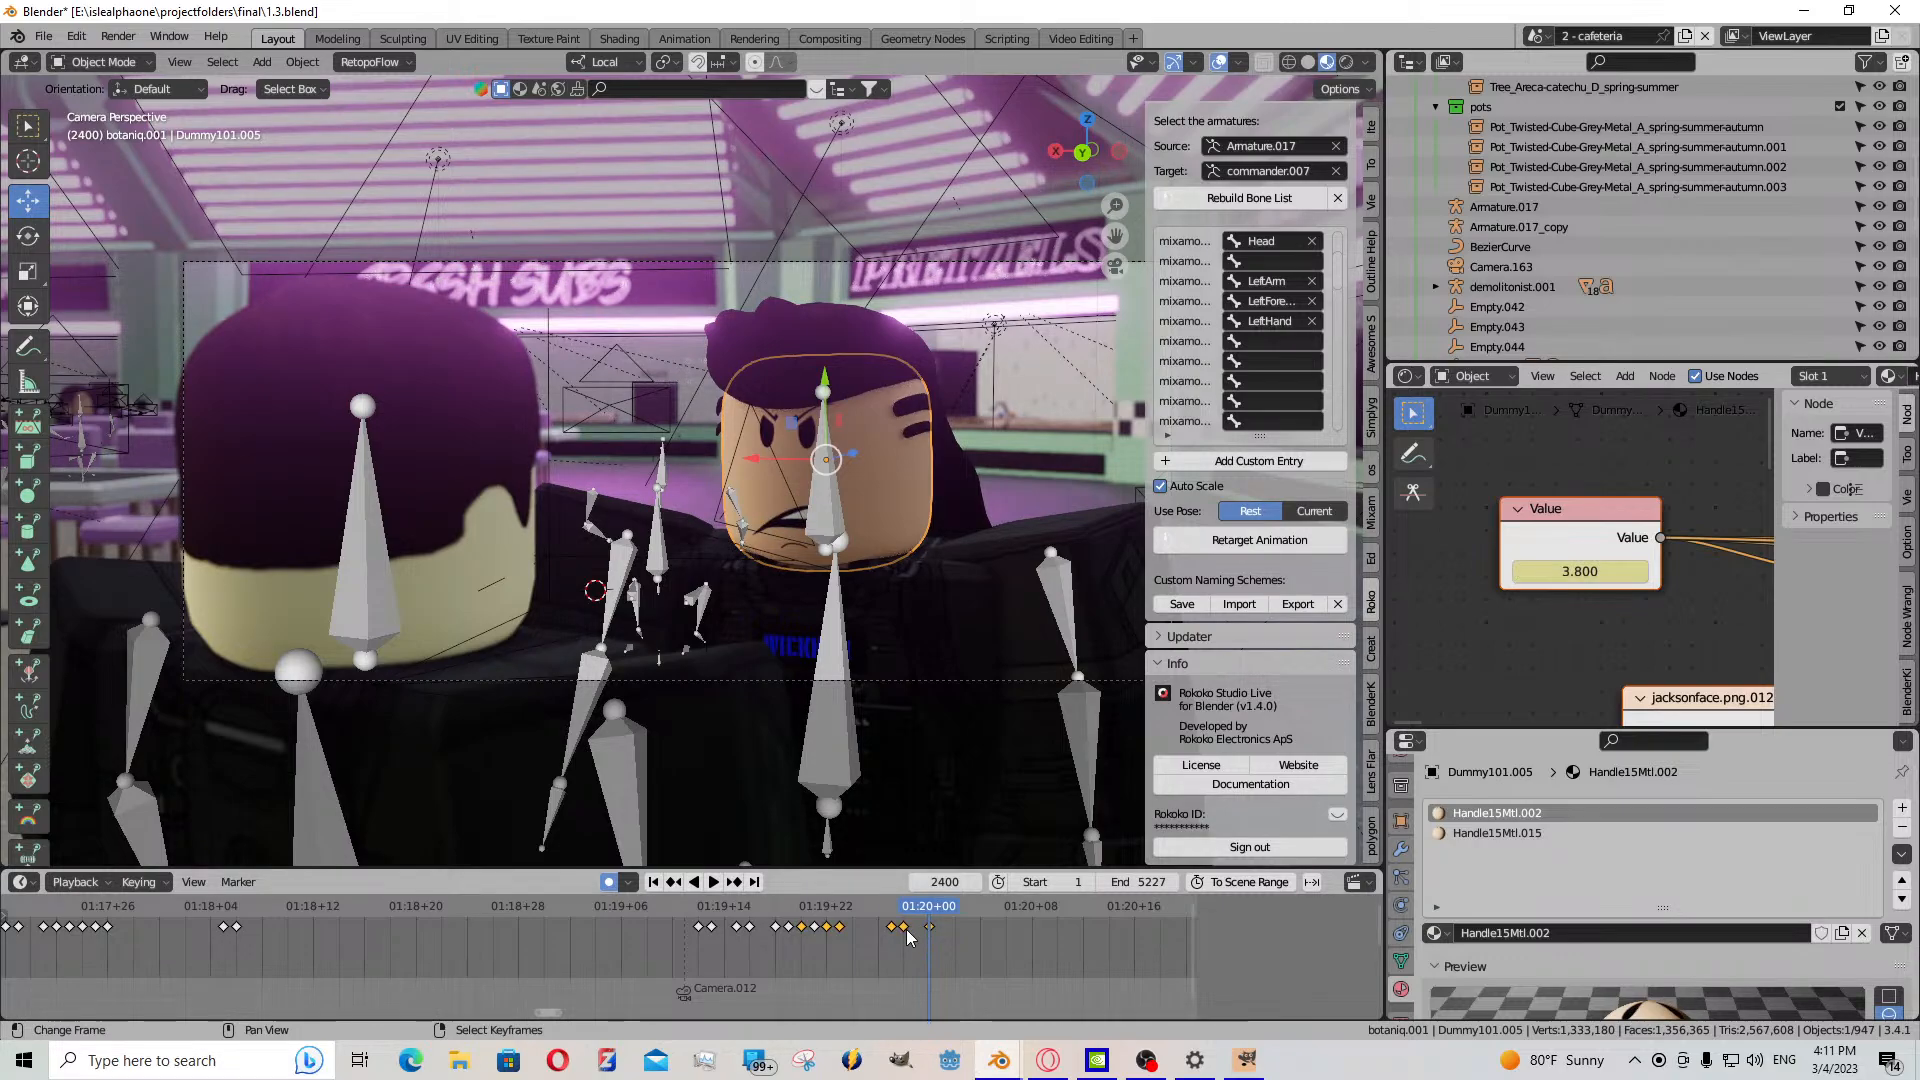
{"action": "key", "text": "Left"}
{"action": "key", "text": "ctrl+v"}
- Play the mouth movement onward and shift the keyframes on frames 2399 and 2400 two frames later
{"action": "key", "text": "space"}
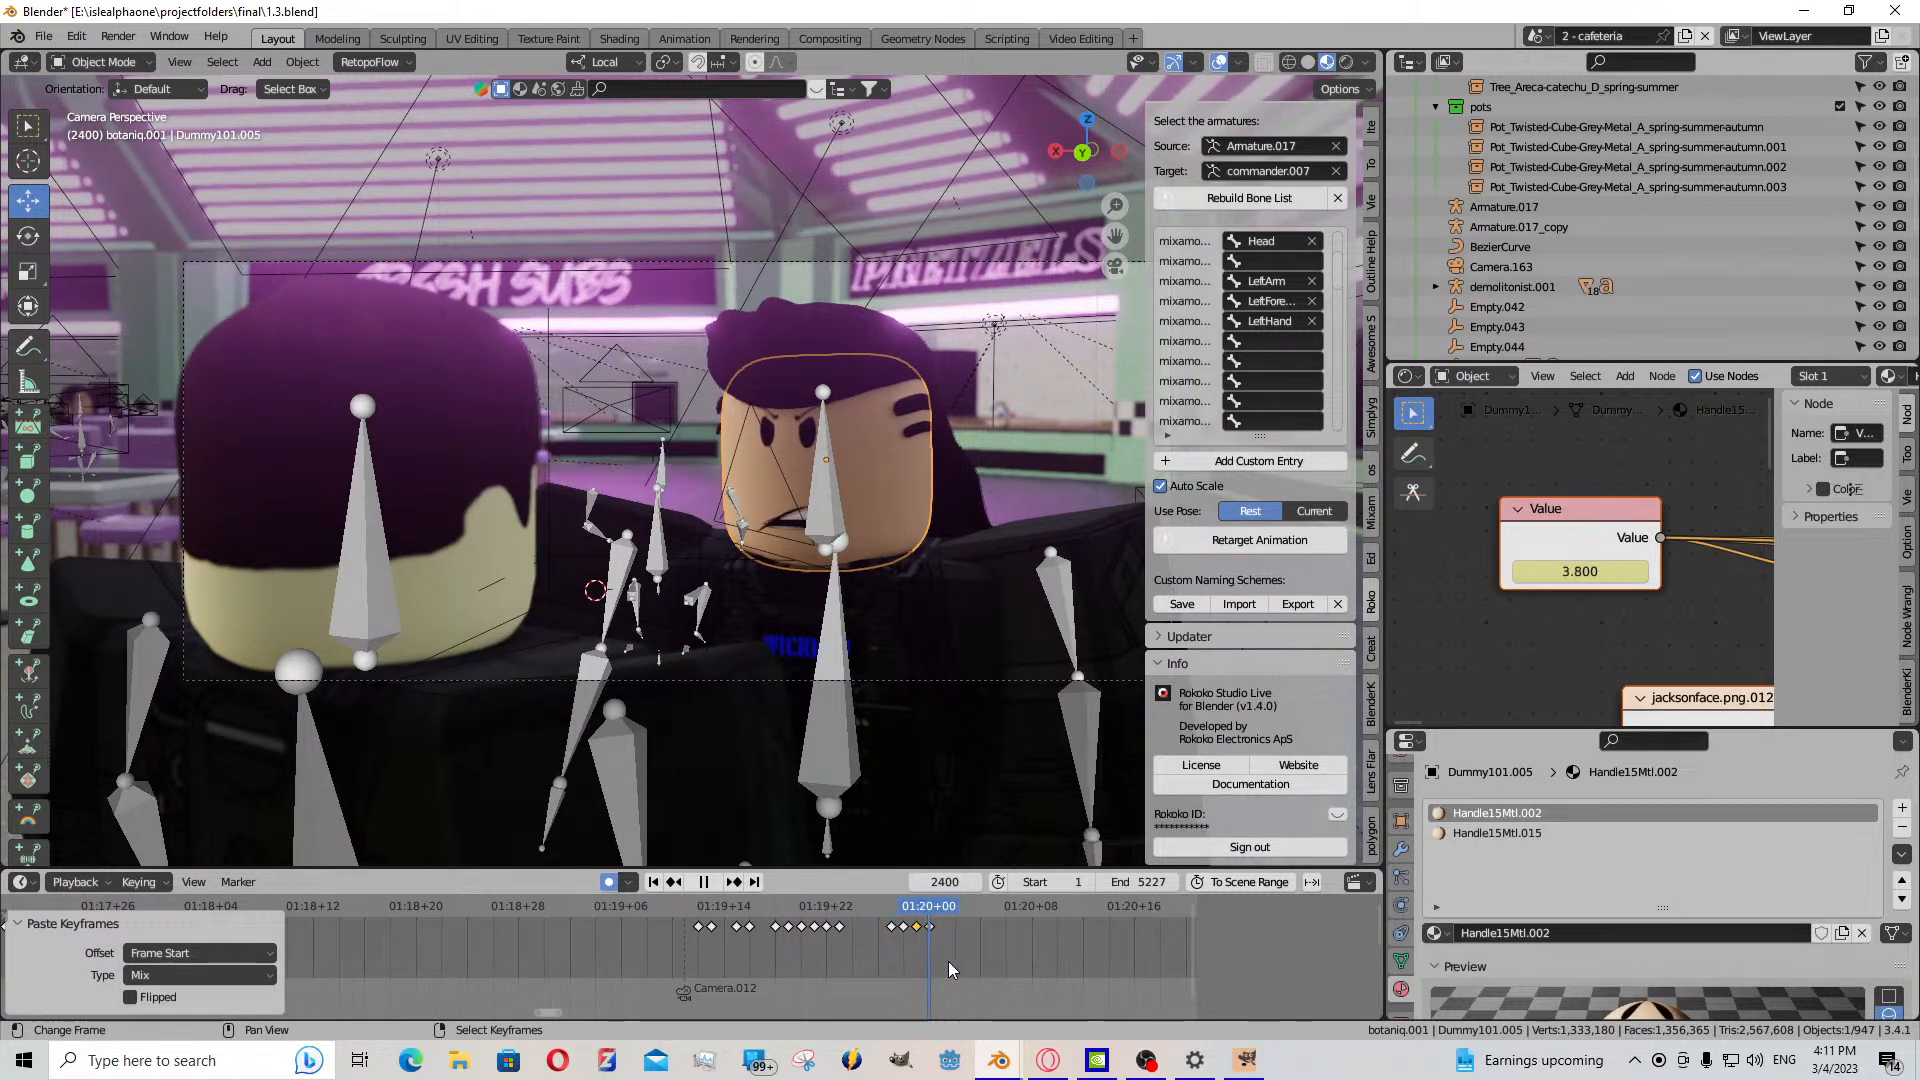
{"action": "key", "text": "space"}
{"action": "key", "text": "g"}
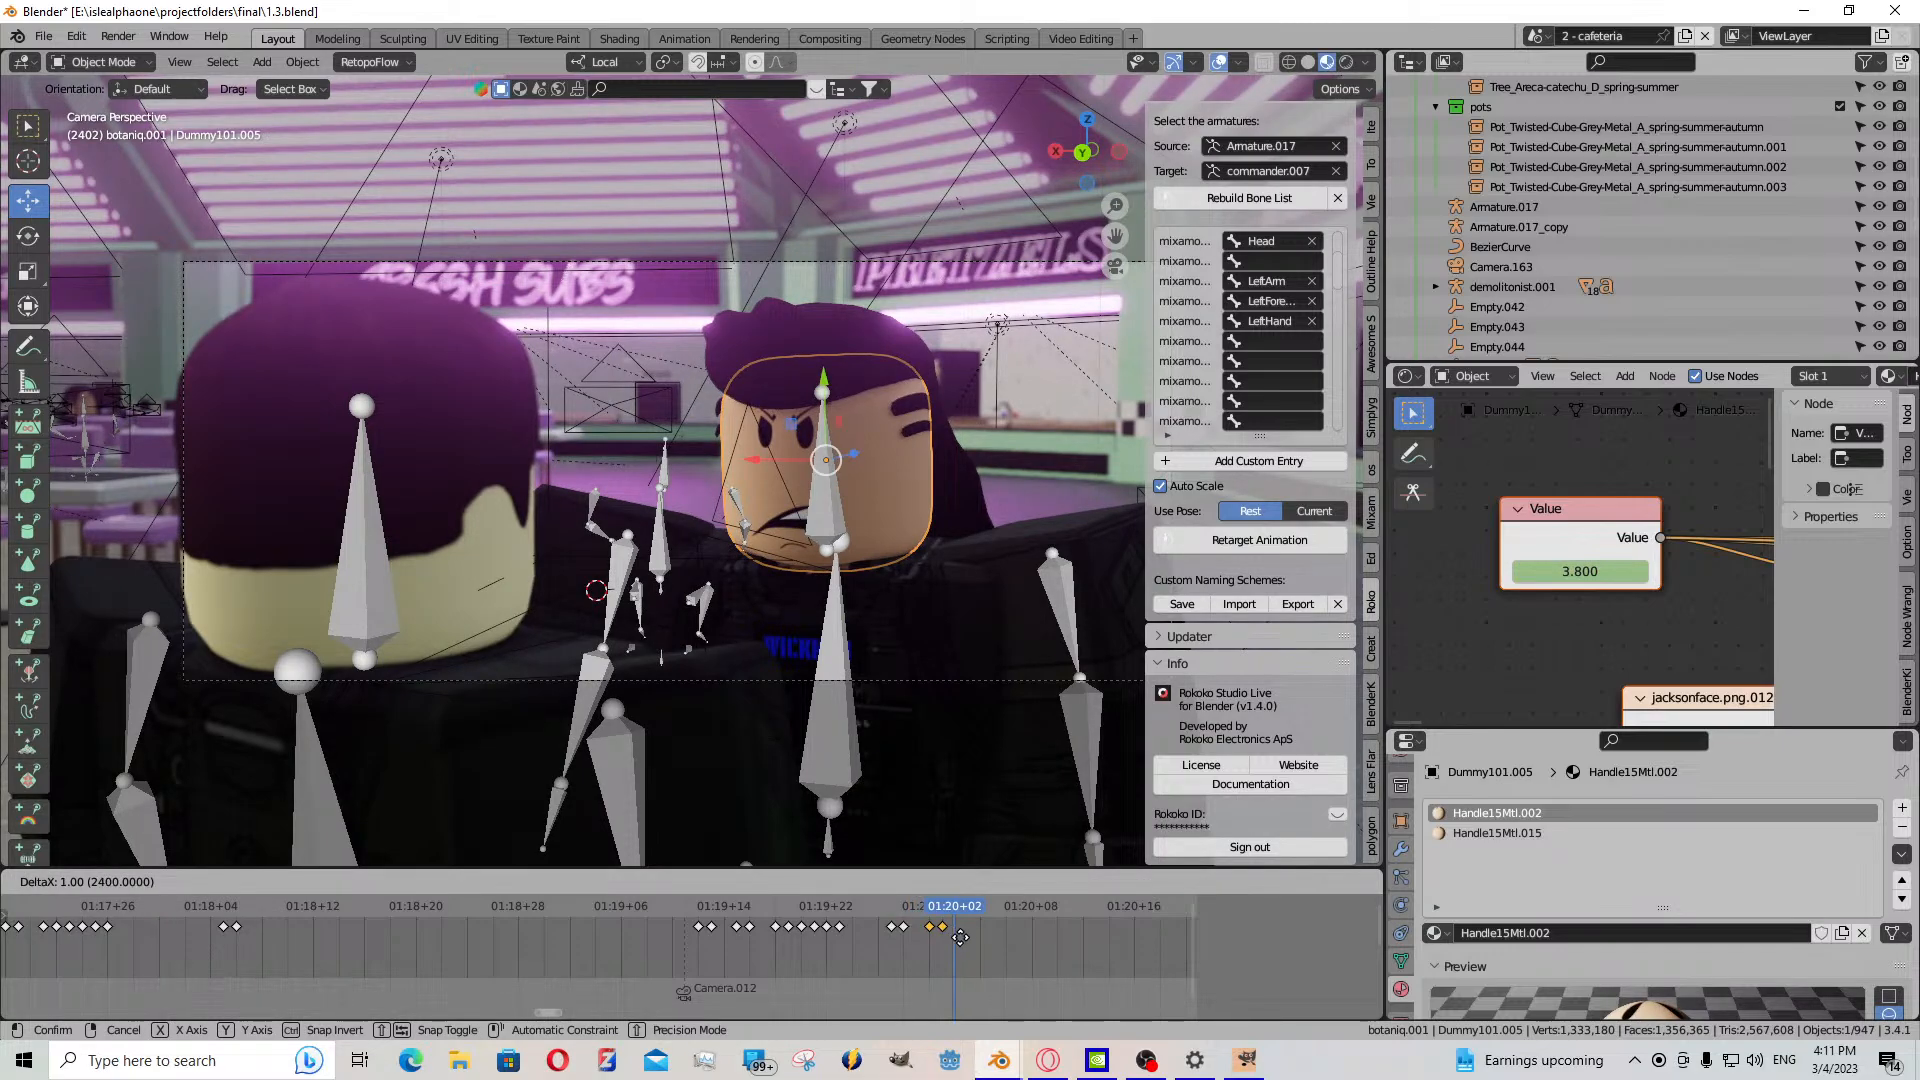
{"action": "left_click", "coordinate": [966, 942]}
- Keyframe the Value node at 1.600 on frame 2406 and copy the 3.800 keyframe from frame 2402 to frame 2405
{"action": "key", "text": "space"}
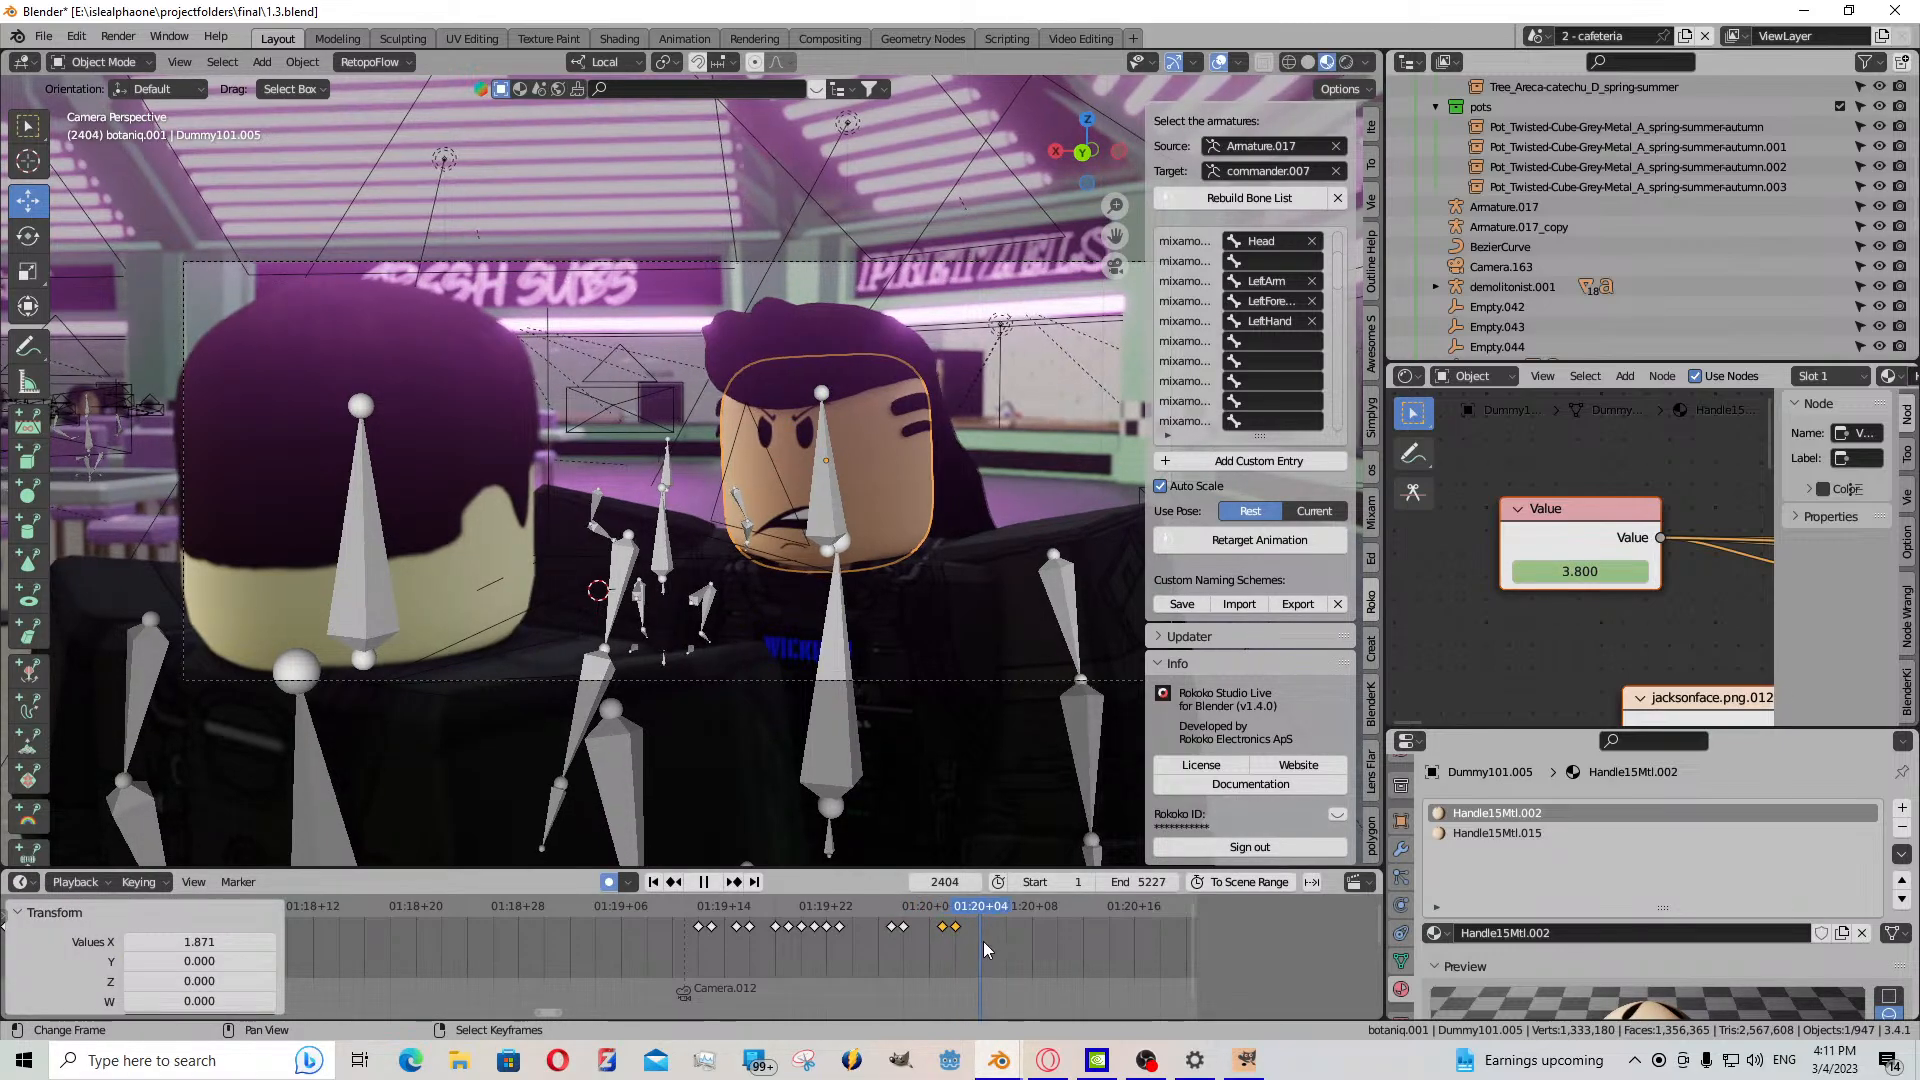
{"action": "key", "text": "space"}
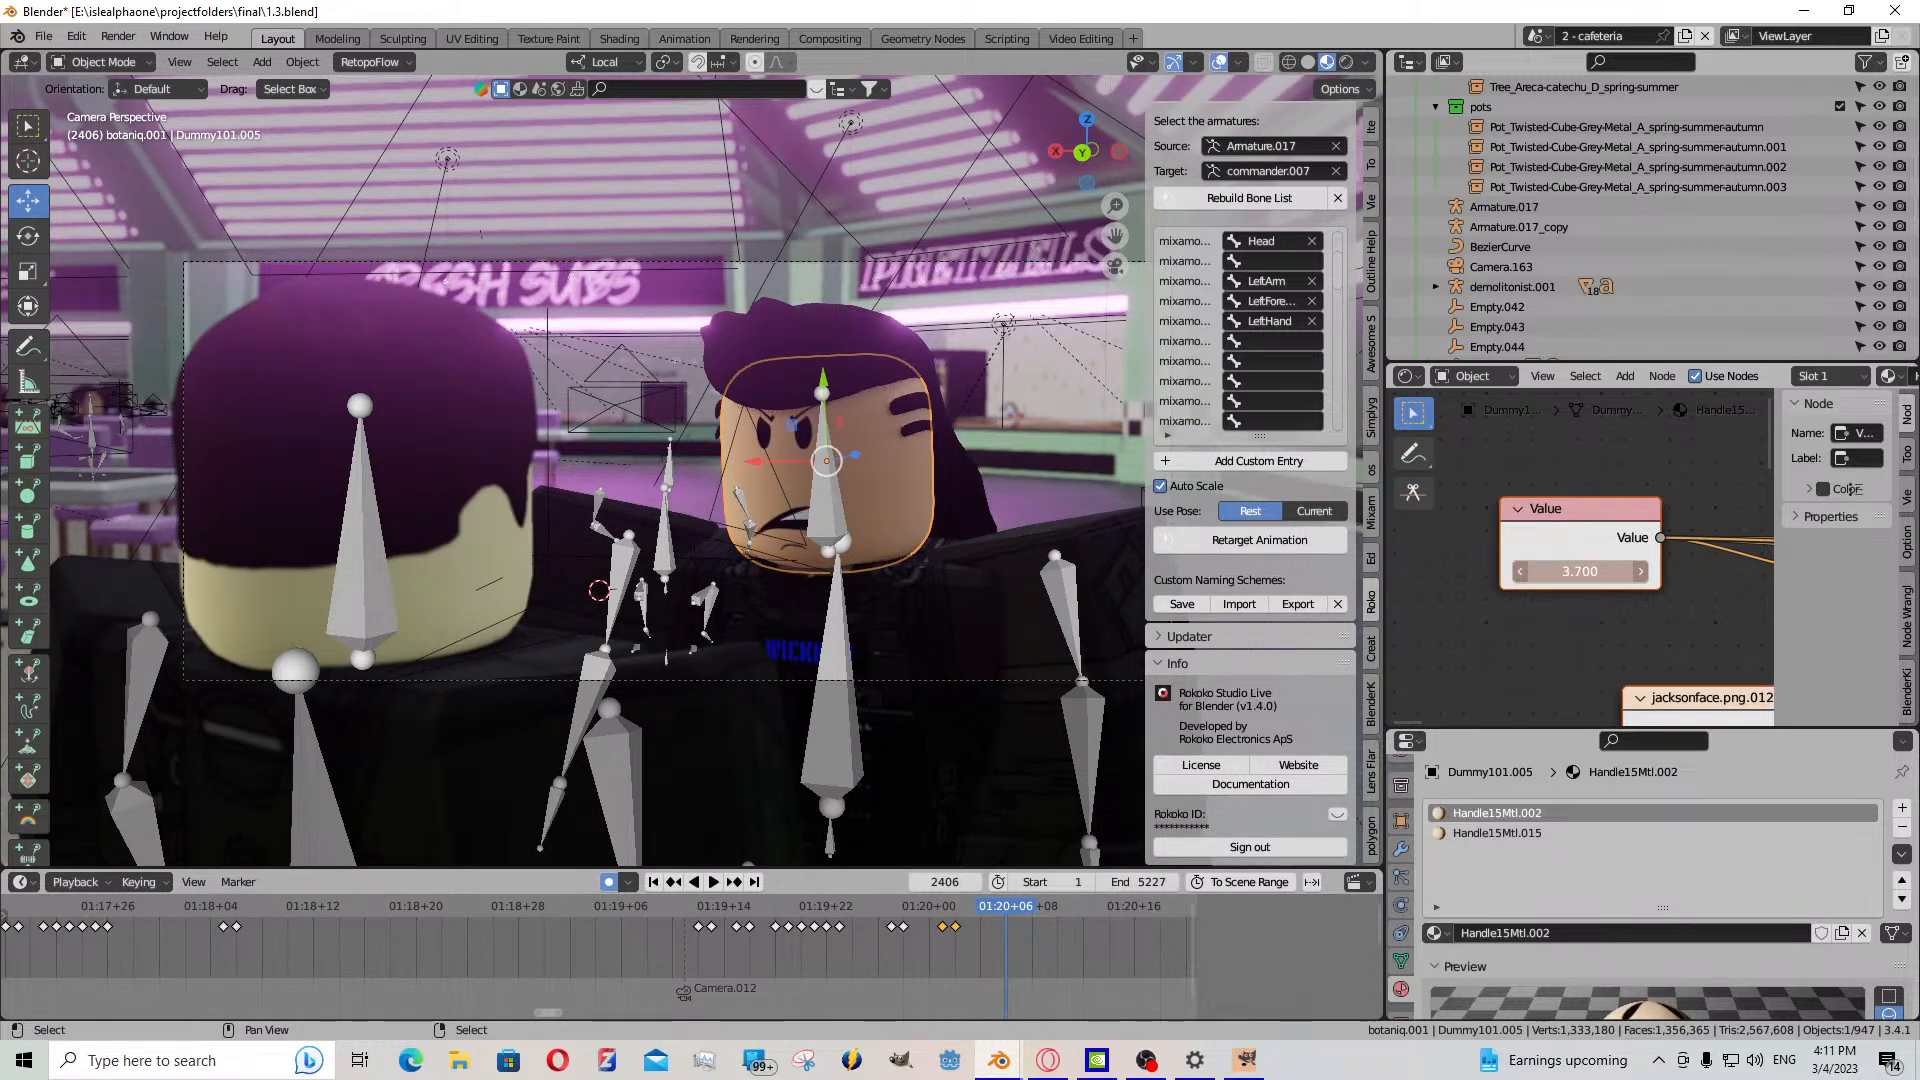
{"action": "left_click_drag", "start_coordinate": [1579, 571], "coordinate": [1500, 571]}
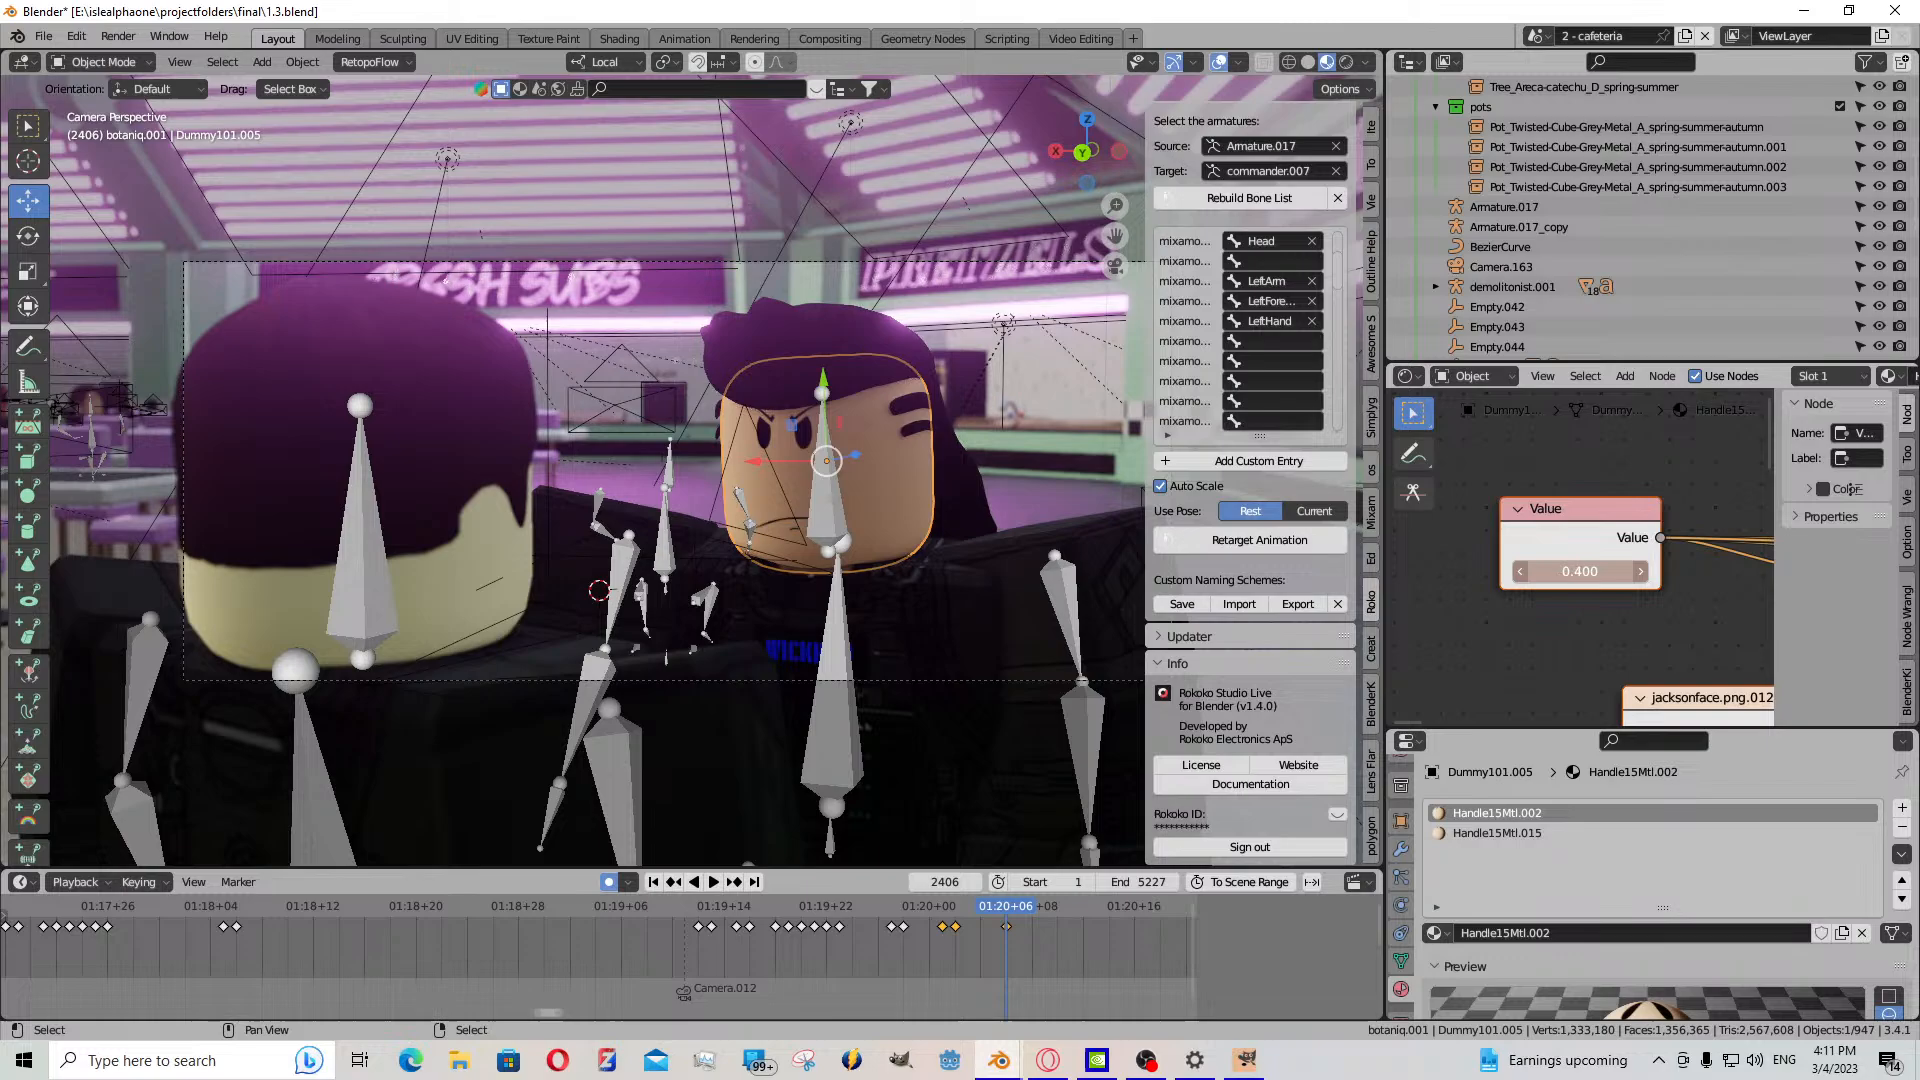
{"action": "left_click", "coordinate": [994, 938]}
{"action": "right_click", "coordinate": [957, 925]}
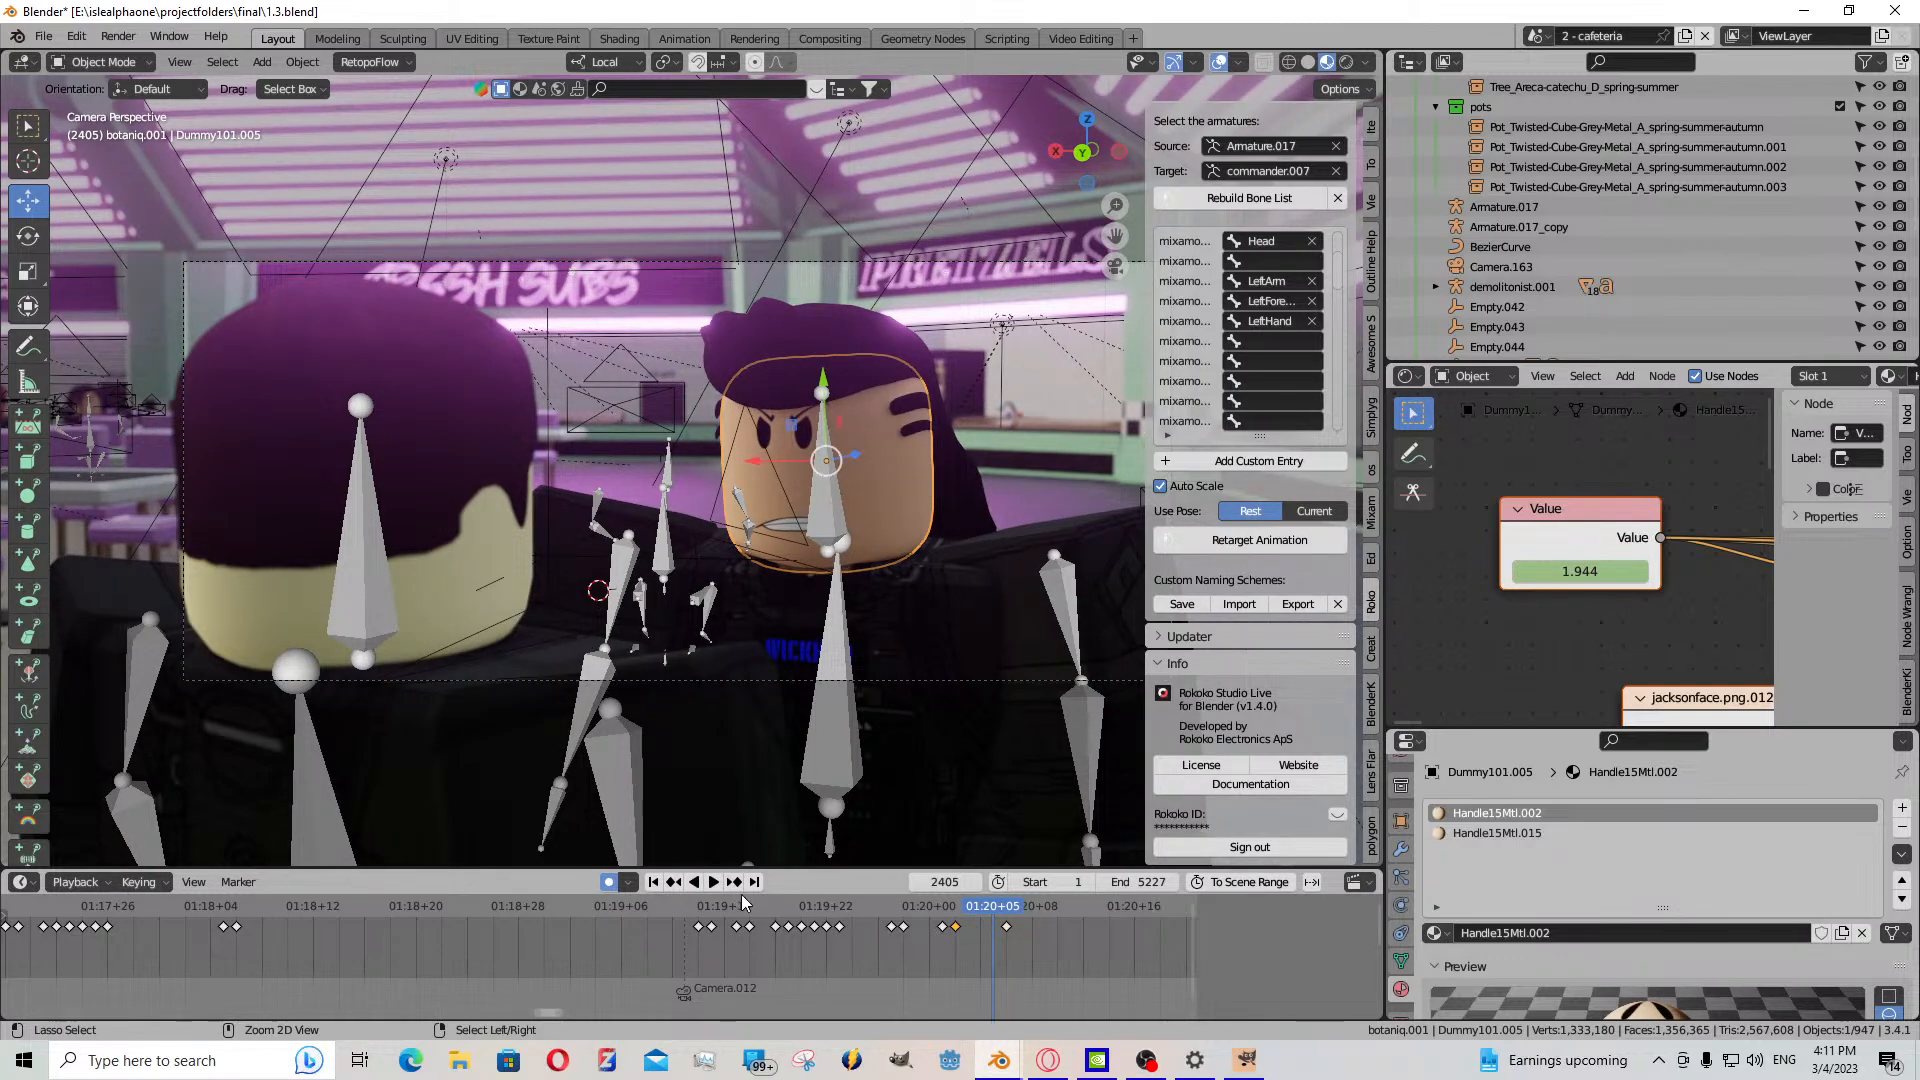
{"action": "key", "text": "ctrl+v"}
- Replay the Camera.012 shot's mouth animation from just before its marker to check the timing
{"action": "left_click", "coordinate": [712, 882]}
{"action": "left_click_drag", "start_coordinate": [874, 962], "coordinate": [648, 928]}
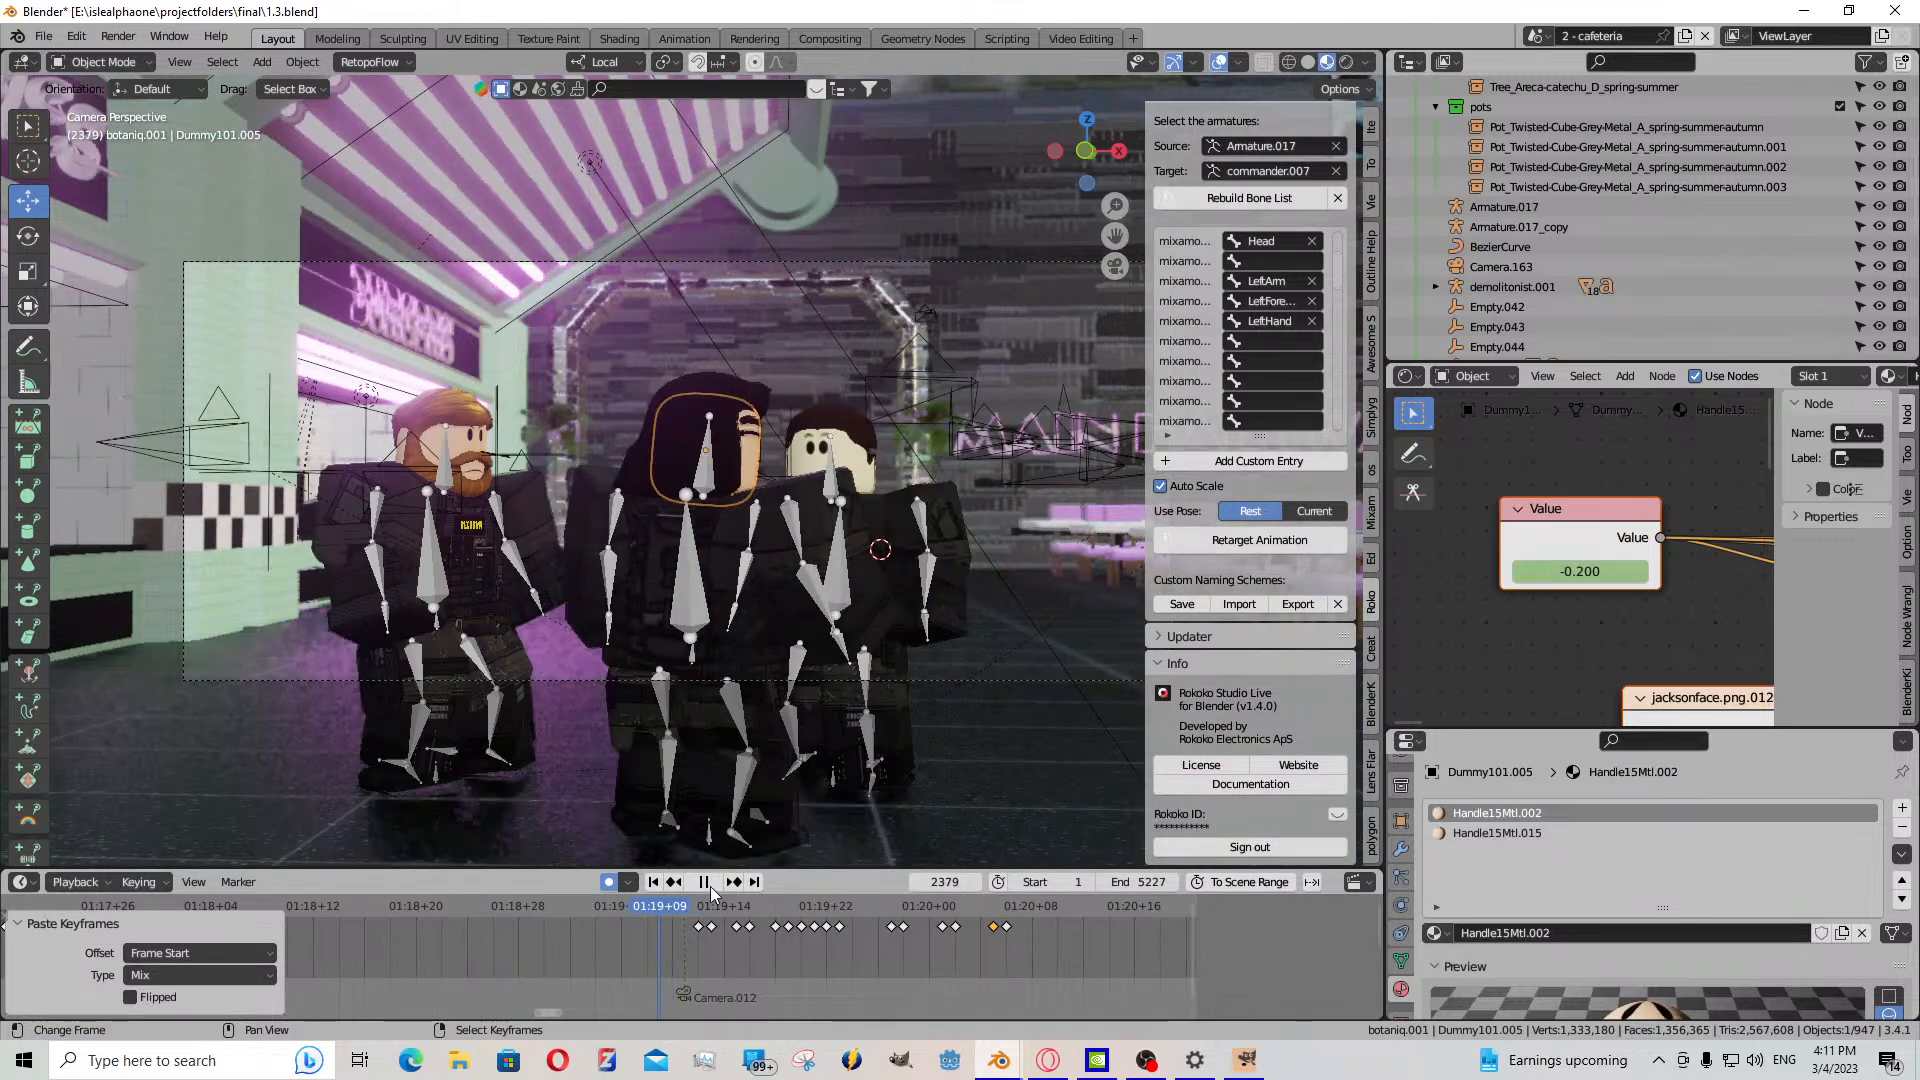
{"action": "left_click", "coordinate": [712, 884]}
{"action": "key", "text": "space"}
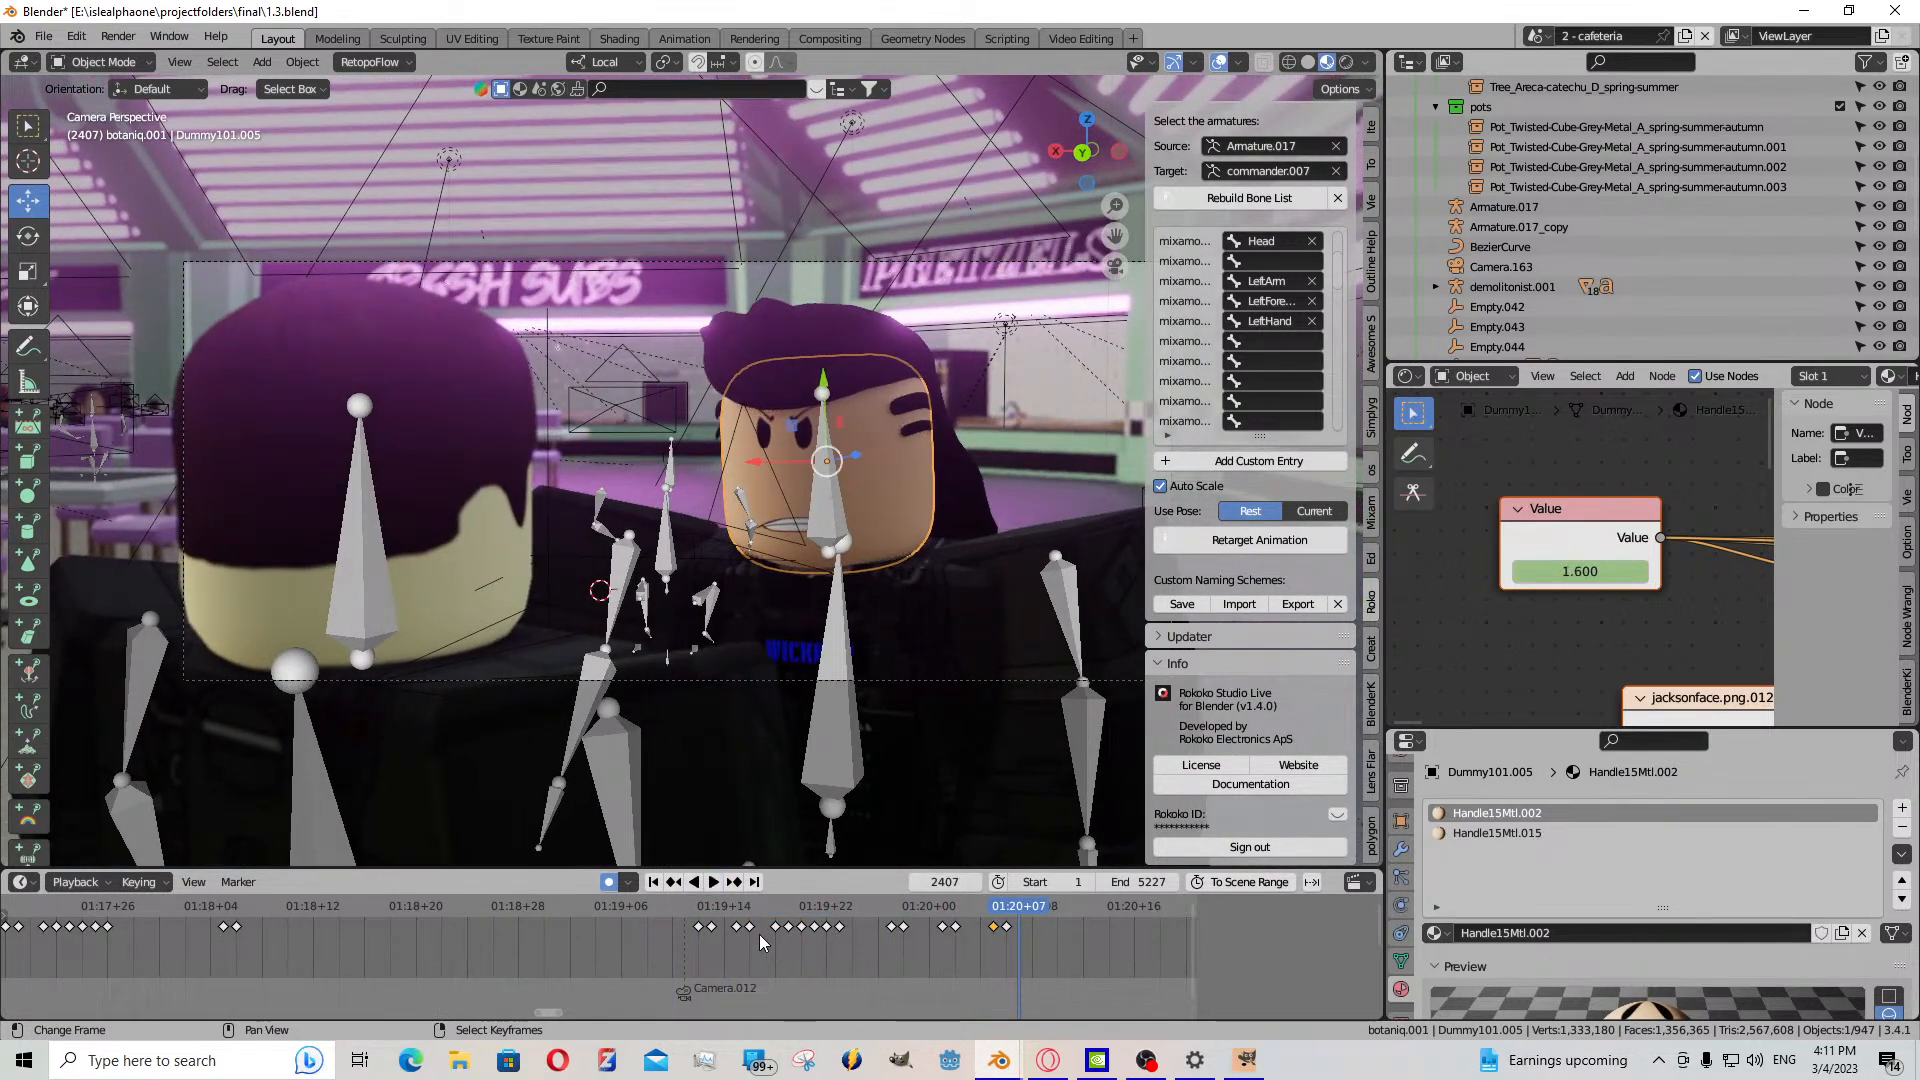
- Play past the last keyframes and keyframe the Value node at 5.600 on frame 2409
{"action": "key", "text": "space"}
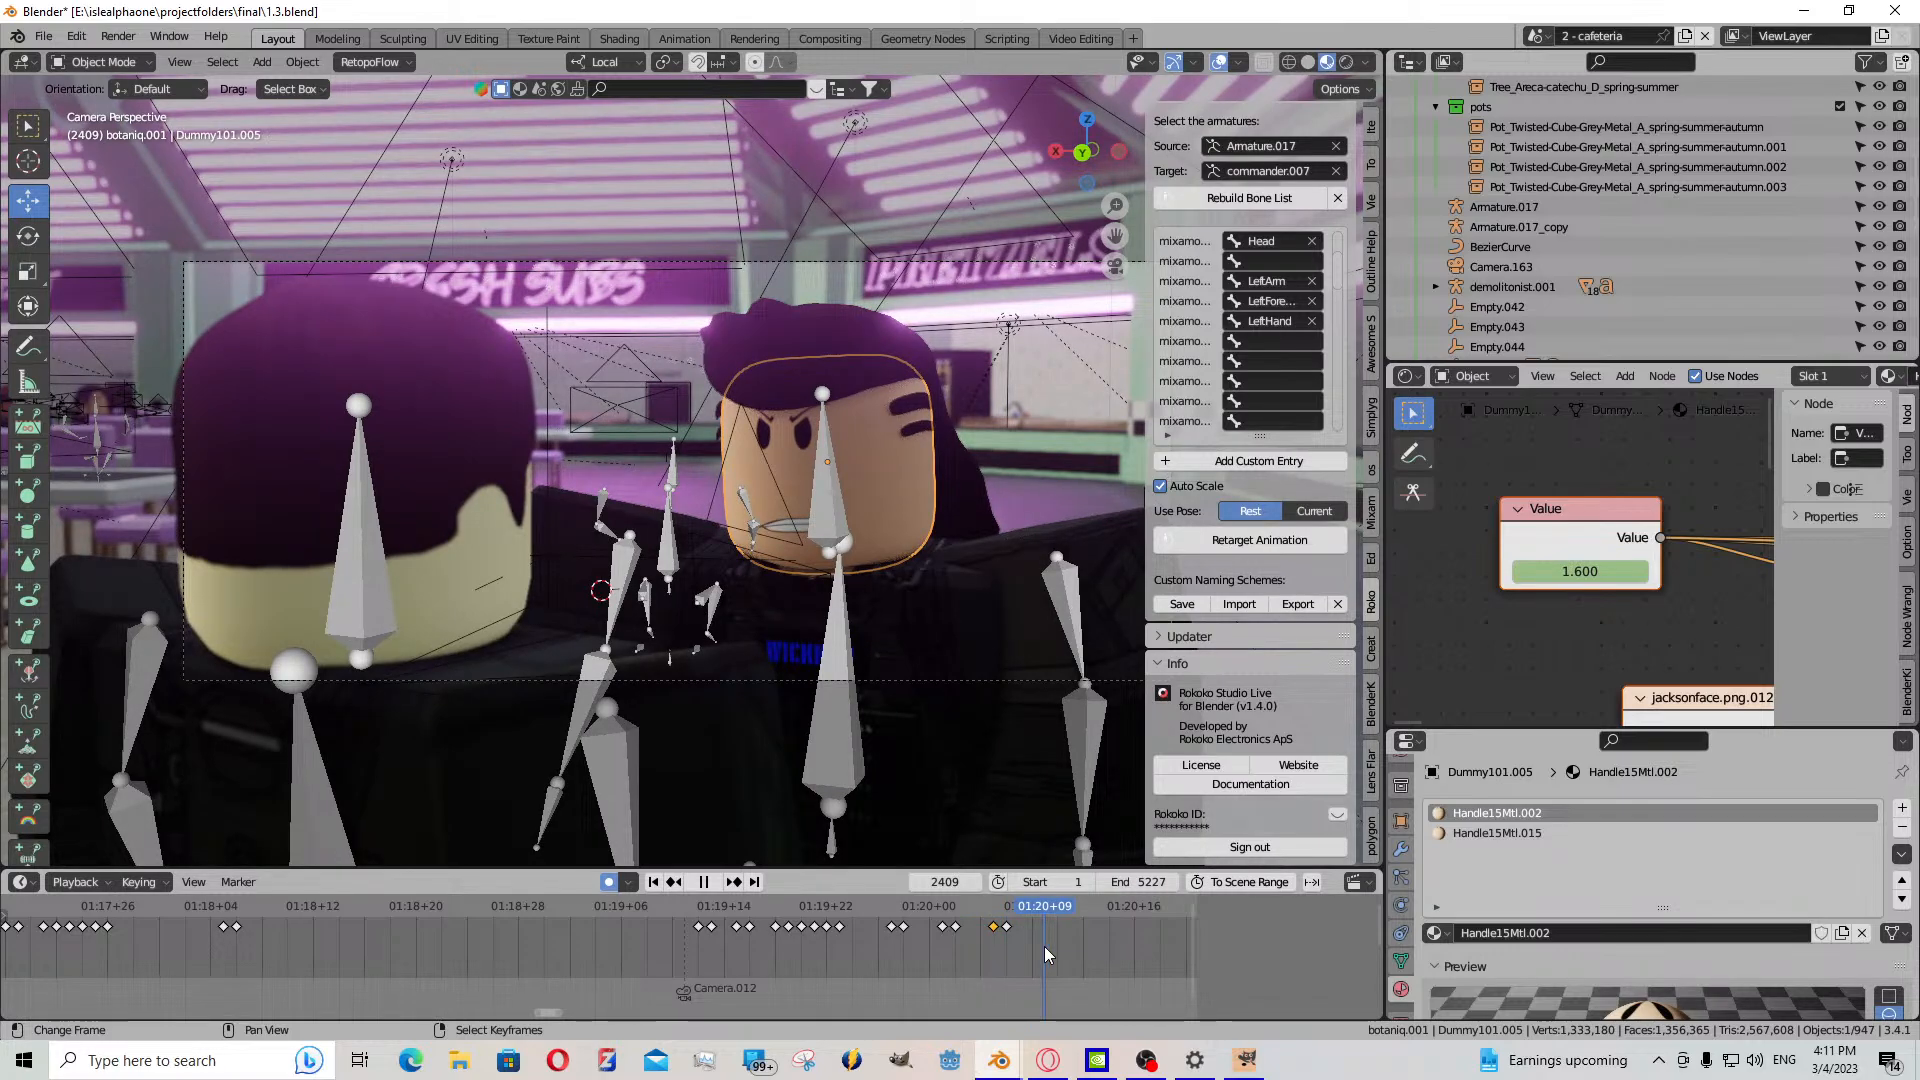
{"action": "middle_click_drag", "start_coordinate": [1044, 946], "coordinate": [602, 946]}
{"action": "left_click", "coordinate": [713, 883]}
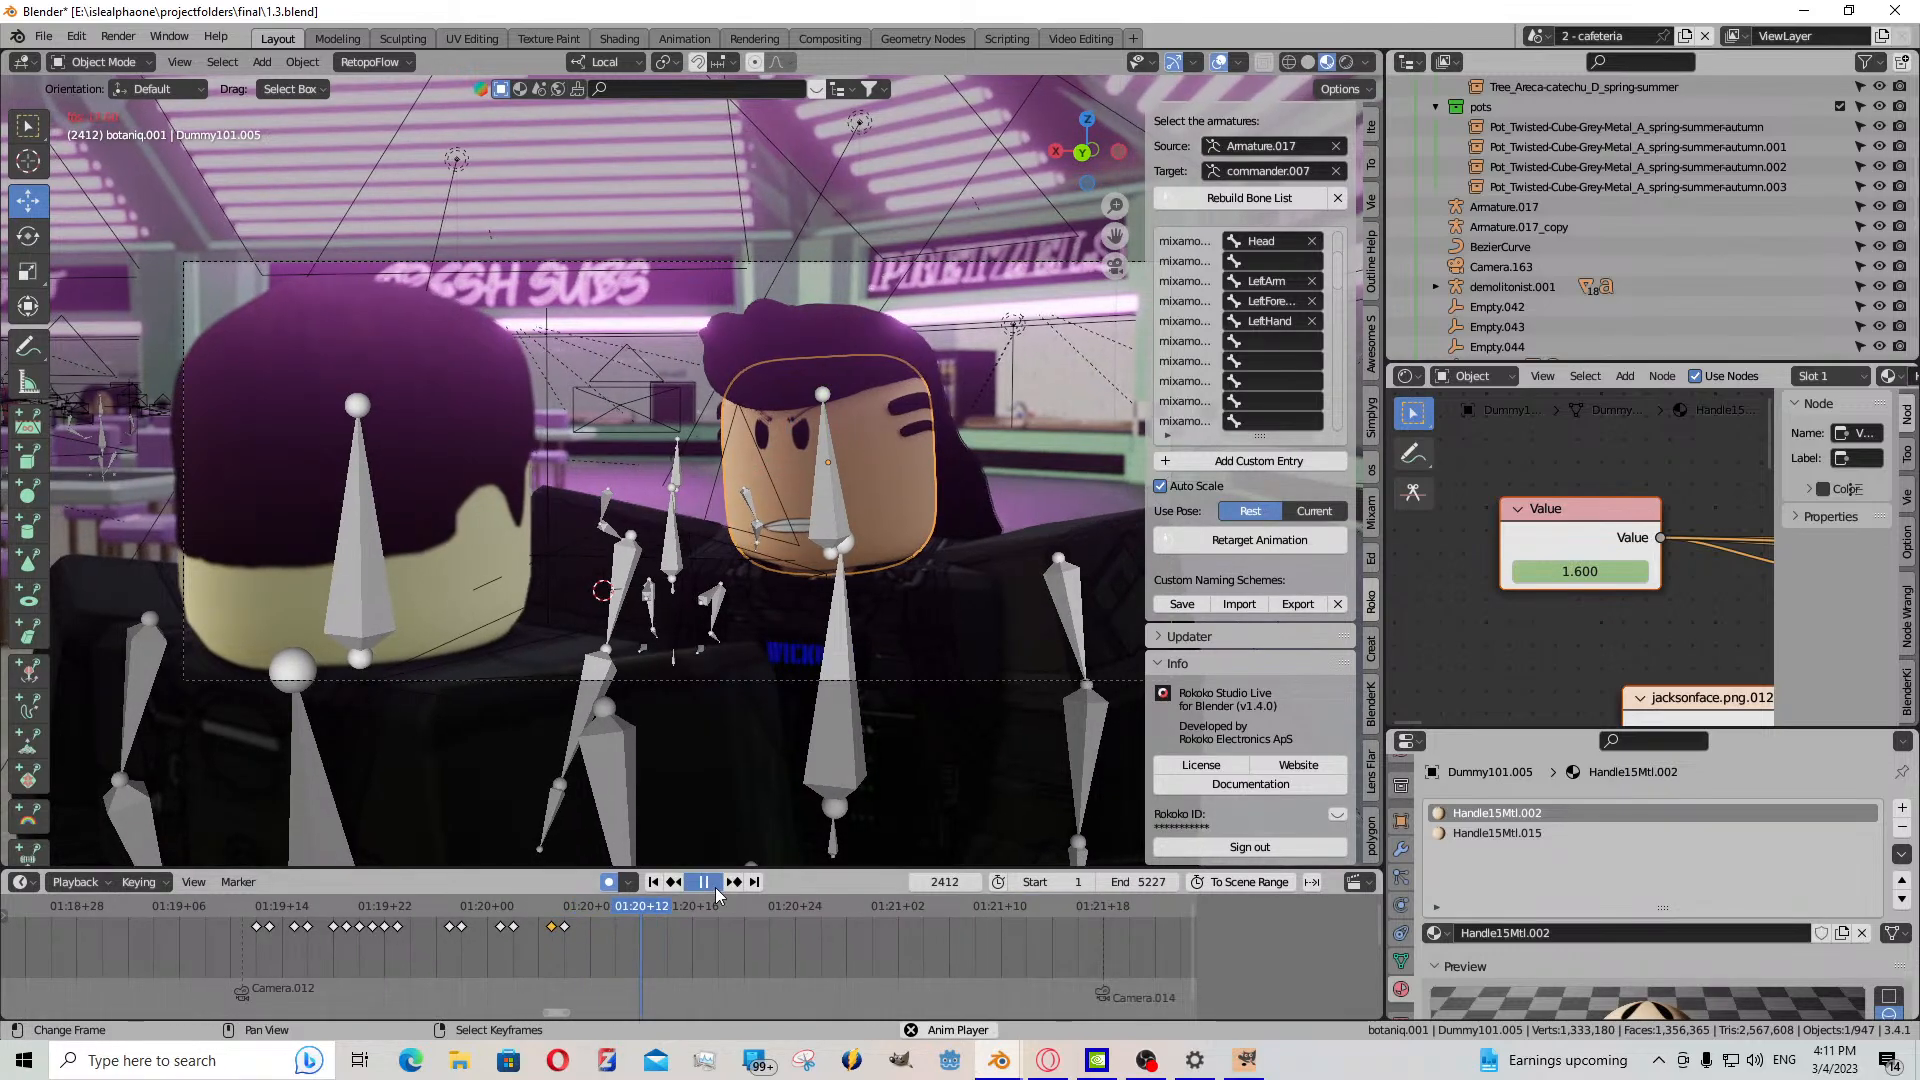
{"action": "left_click", "coordinate": [567, 933]}
{"action": "key", "text": "space"}
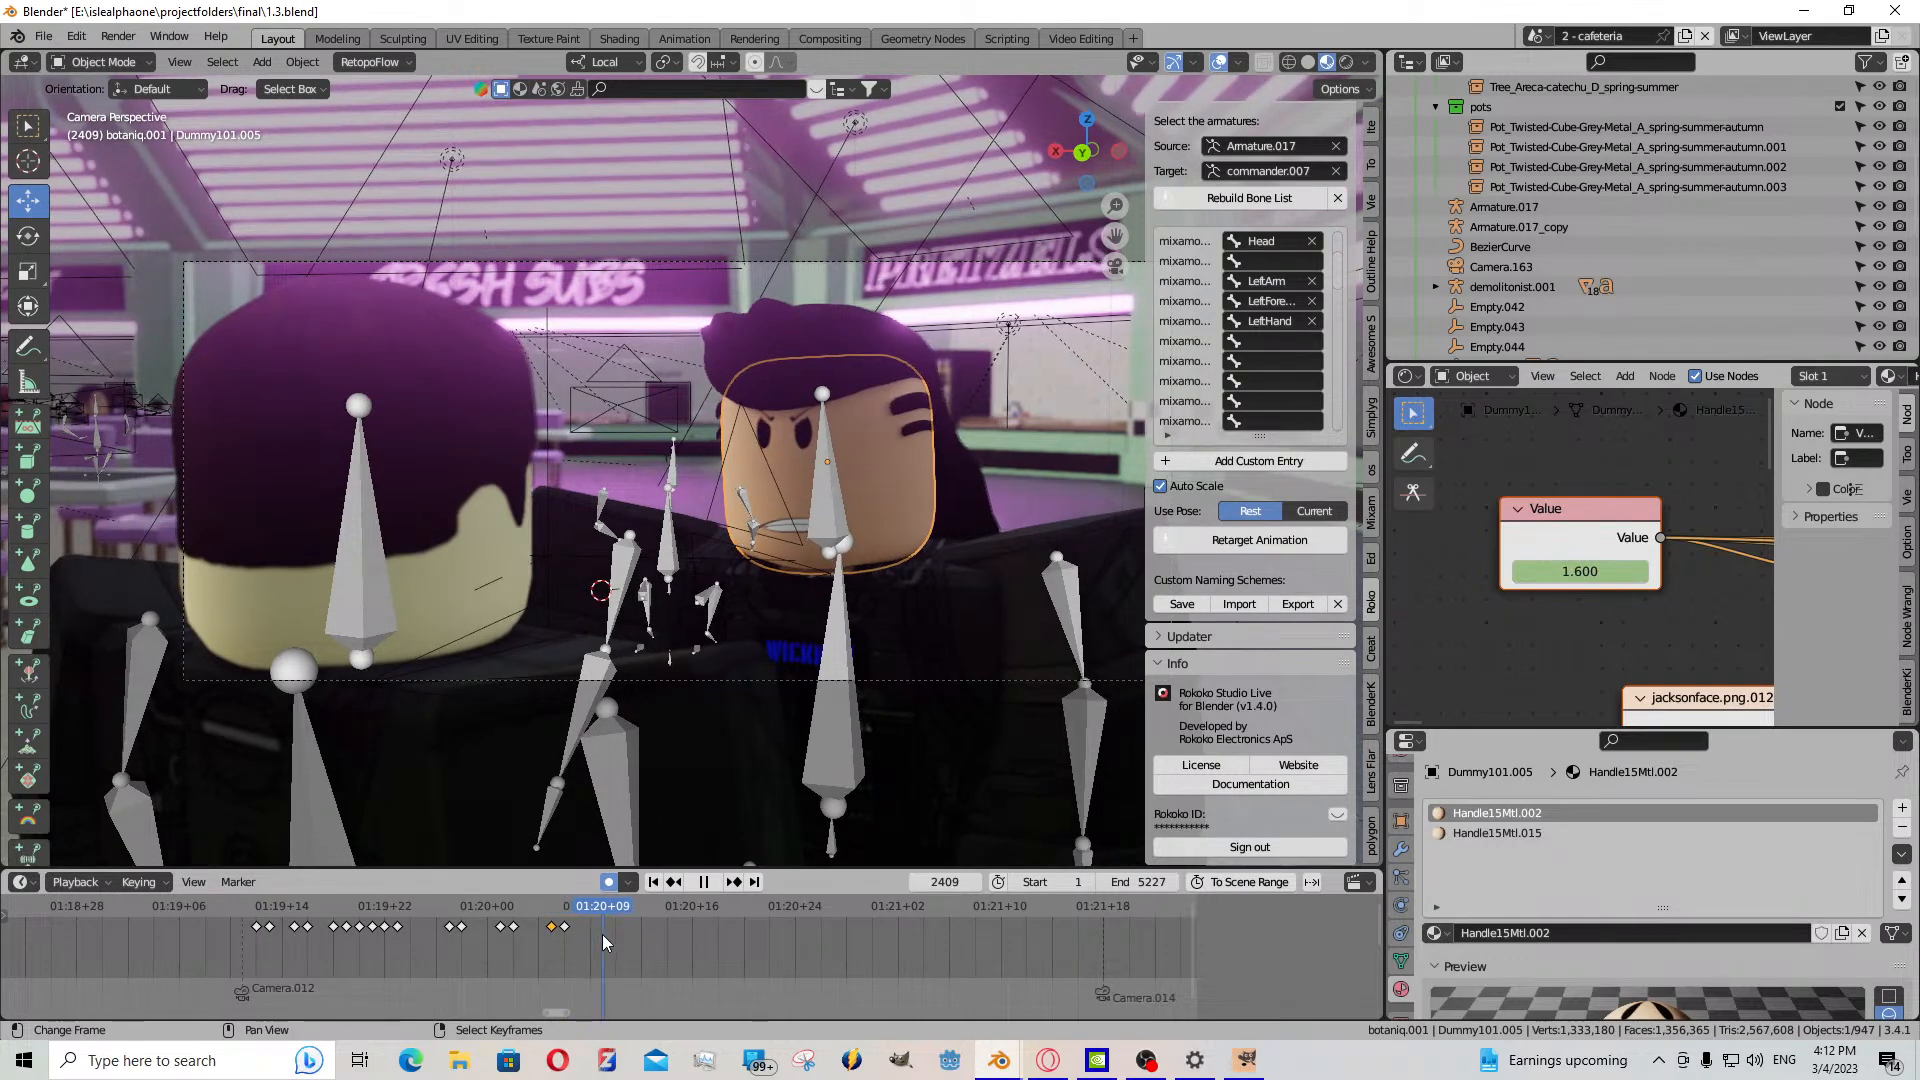
{"action": "left_click_drag", "start_coordinate": [1545, 571], "coordinate": [1564, 571]}
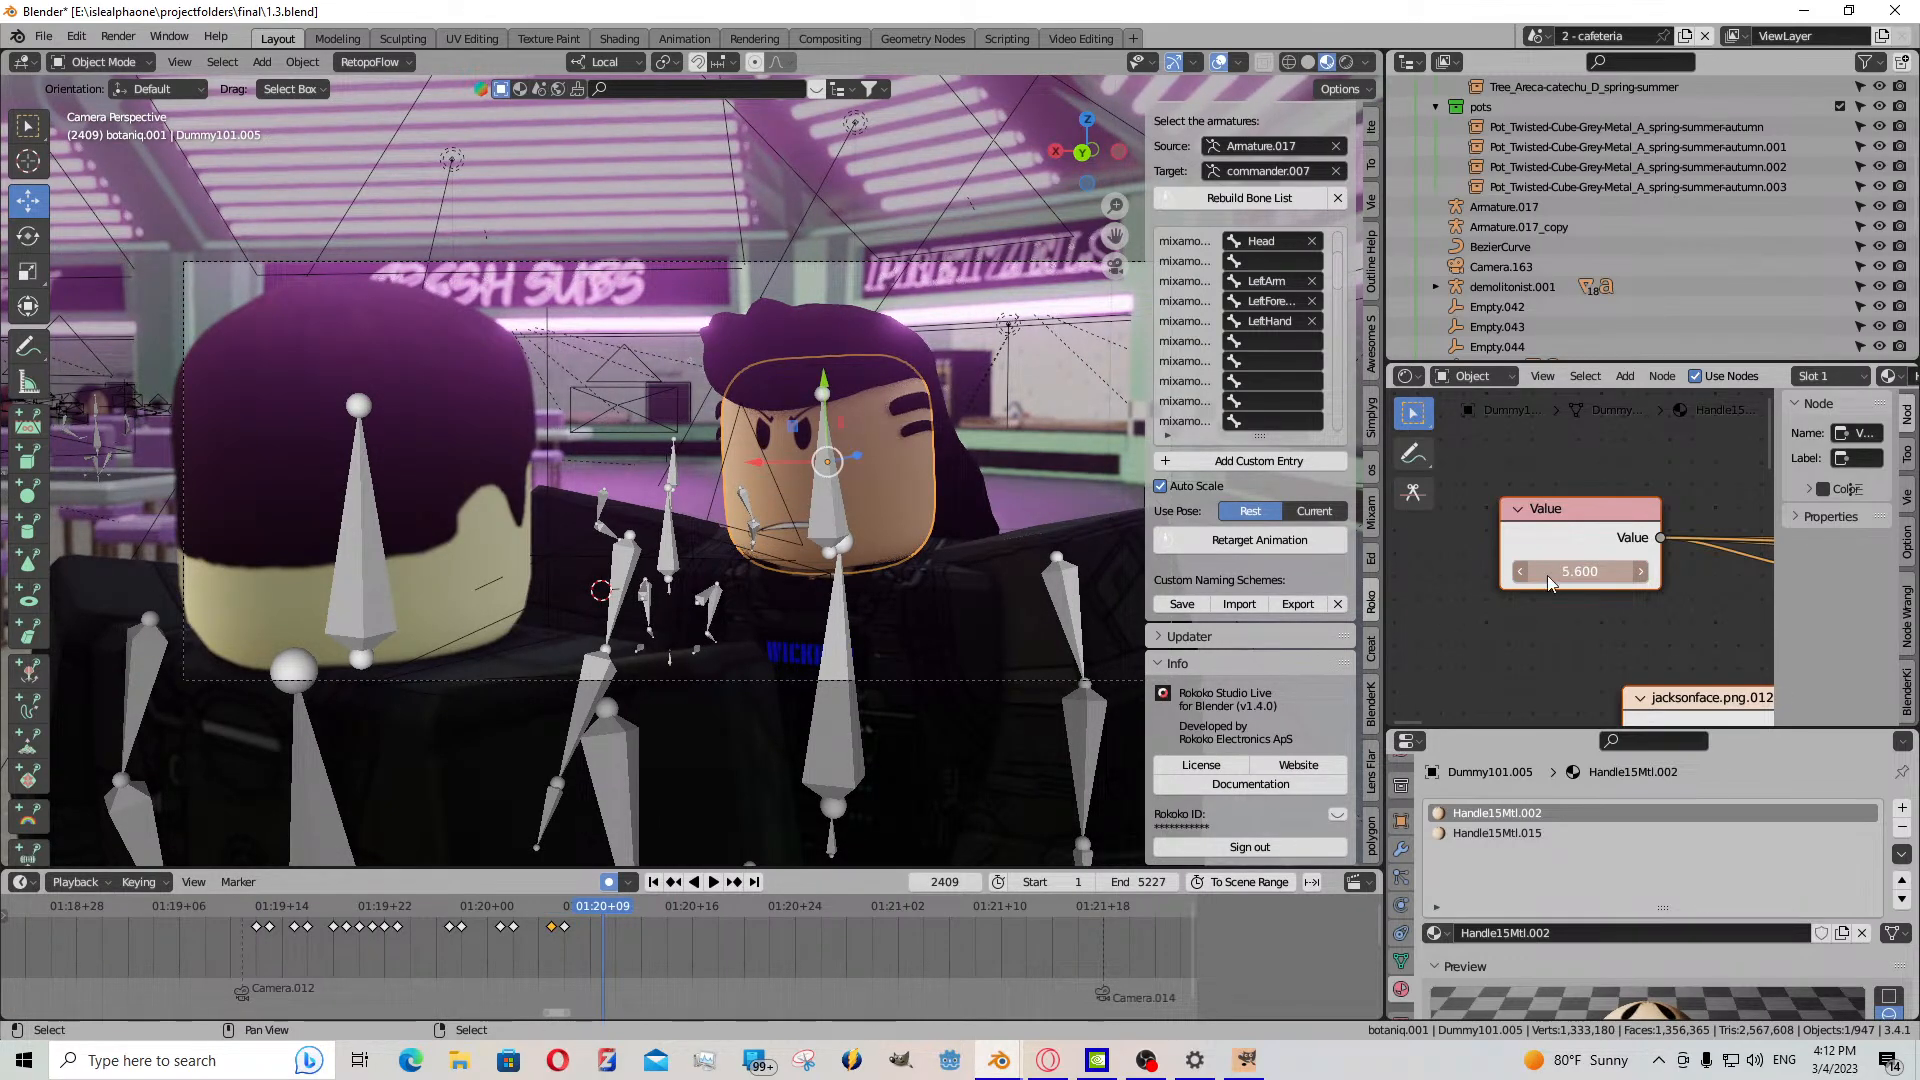
{"action": "key", "text": "i"}
- Copy the 1.600 keyframe from frame 2406 to frame 2408 and play the result
{"action": "left_click", "coordinate": [596, 944]}
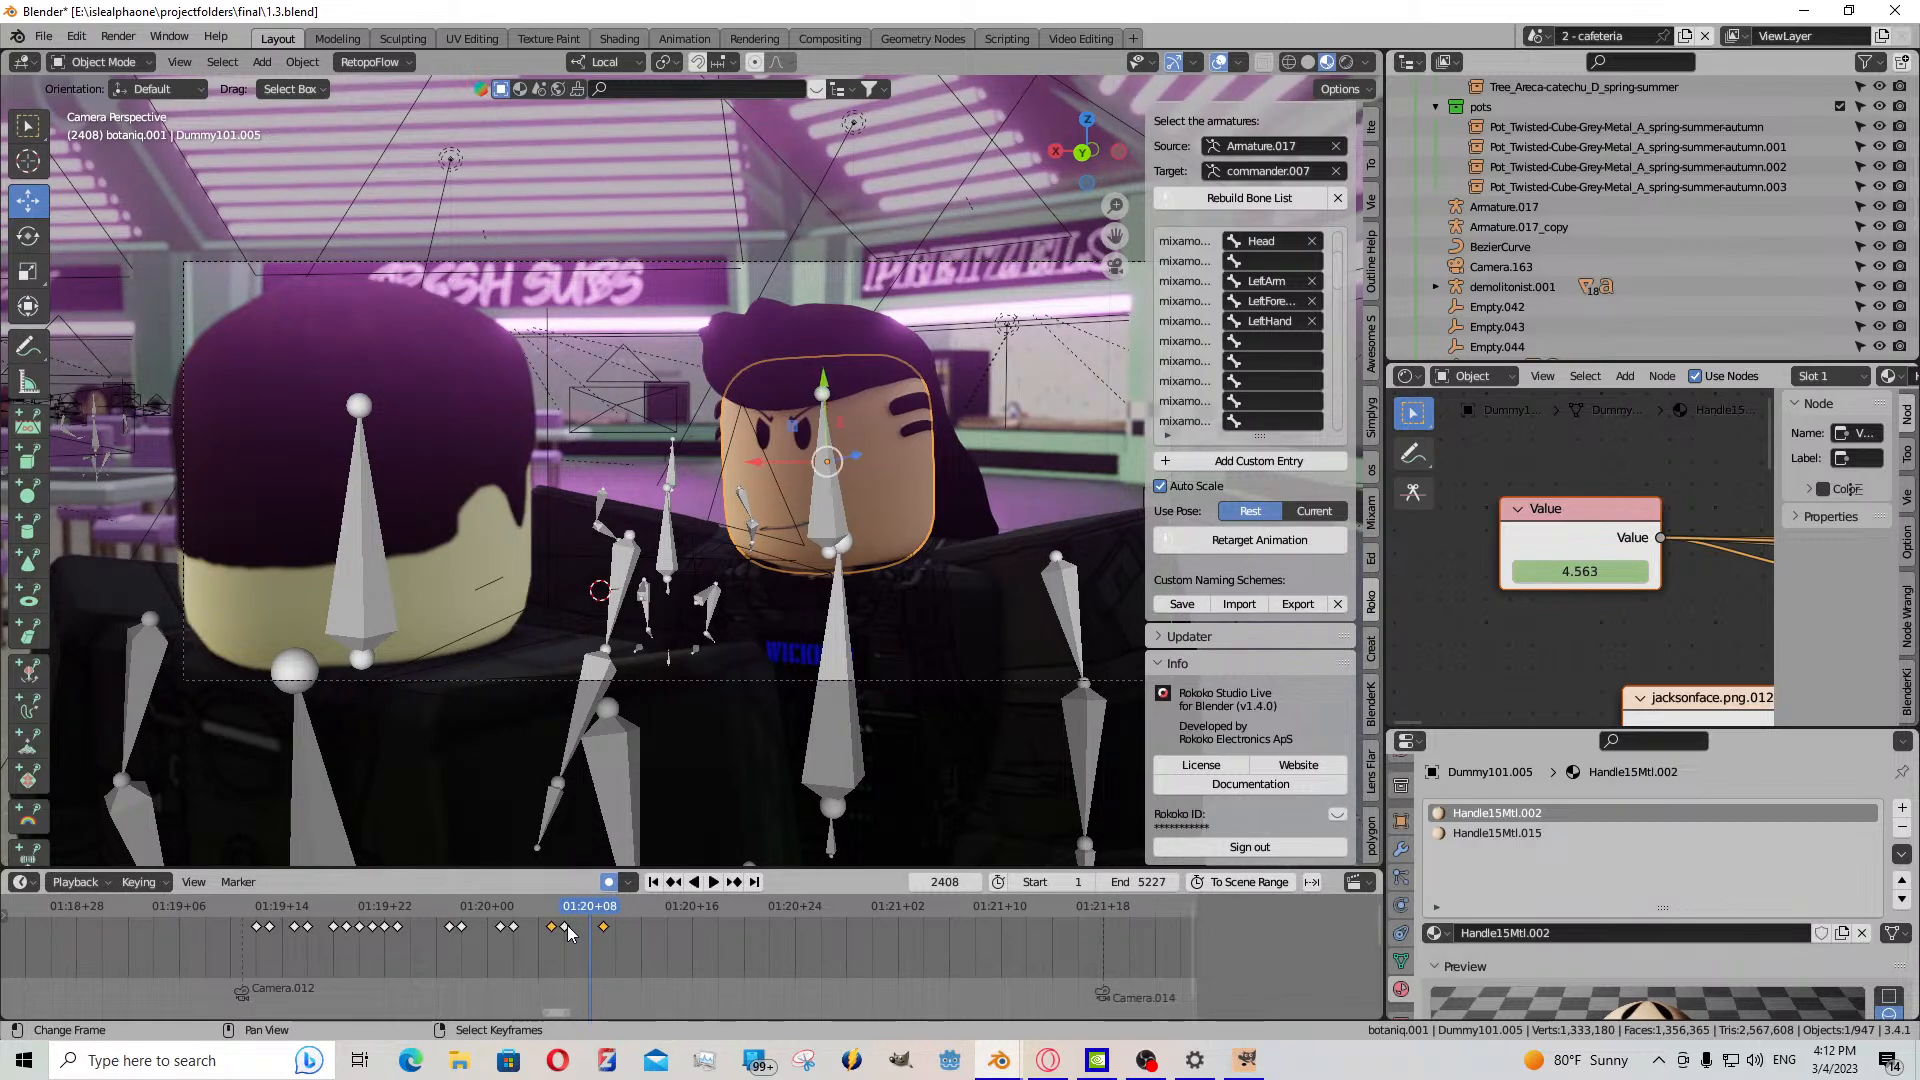
{"action": "key", "text": "ctrl+c"}
{"action": "key", "text": "ctrl+v"}
{"action": "left_click", "coordinate": [713, 881]}
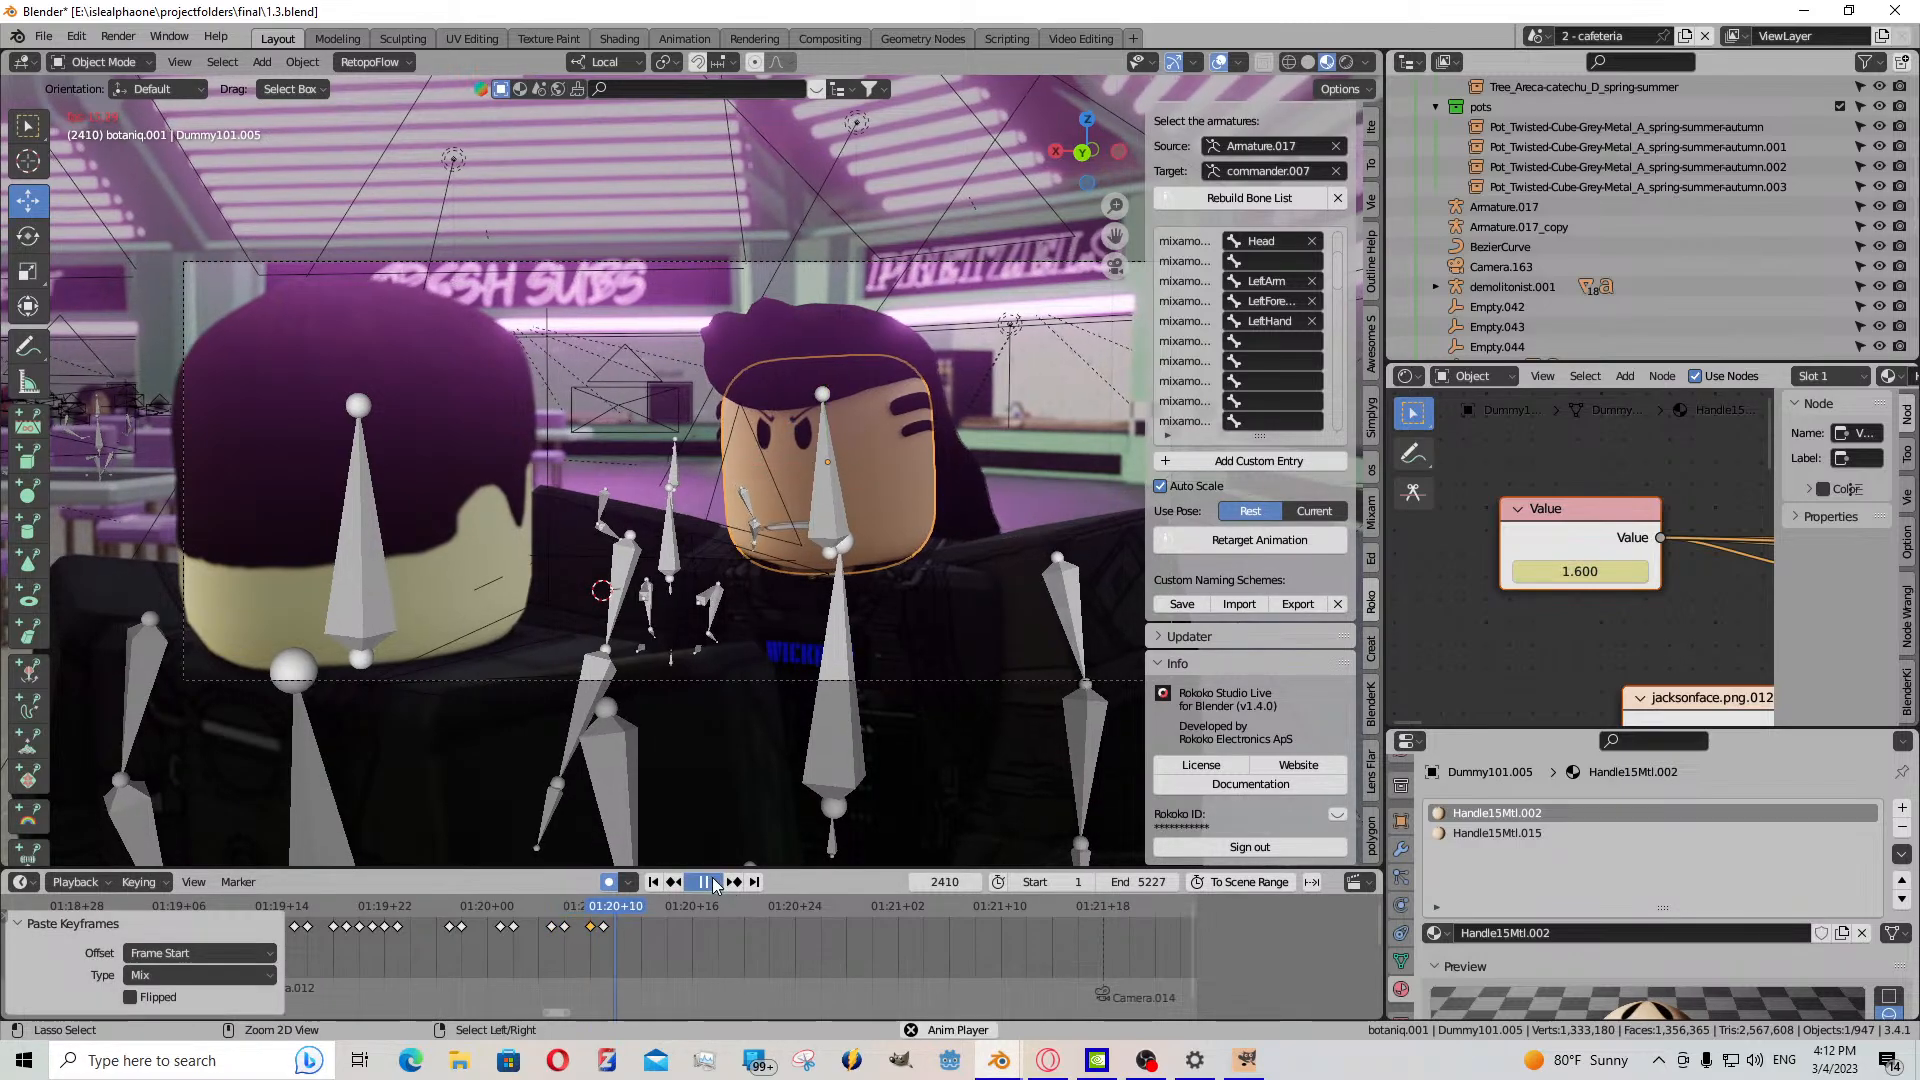
{"action": "left_click", "coordinate": [713, 882]}
- Keyframe the Value node at 3.400 on frame 2411 and copy the 5.600 keyframe from frame 2409 to frame 2410
{"action": "key", "text": "space"}
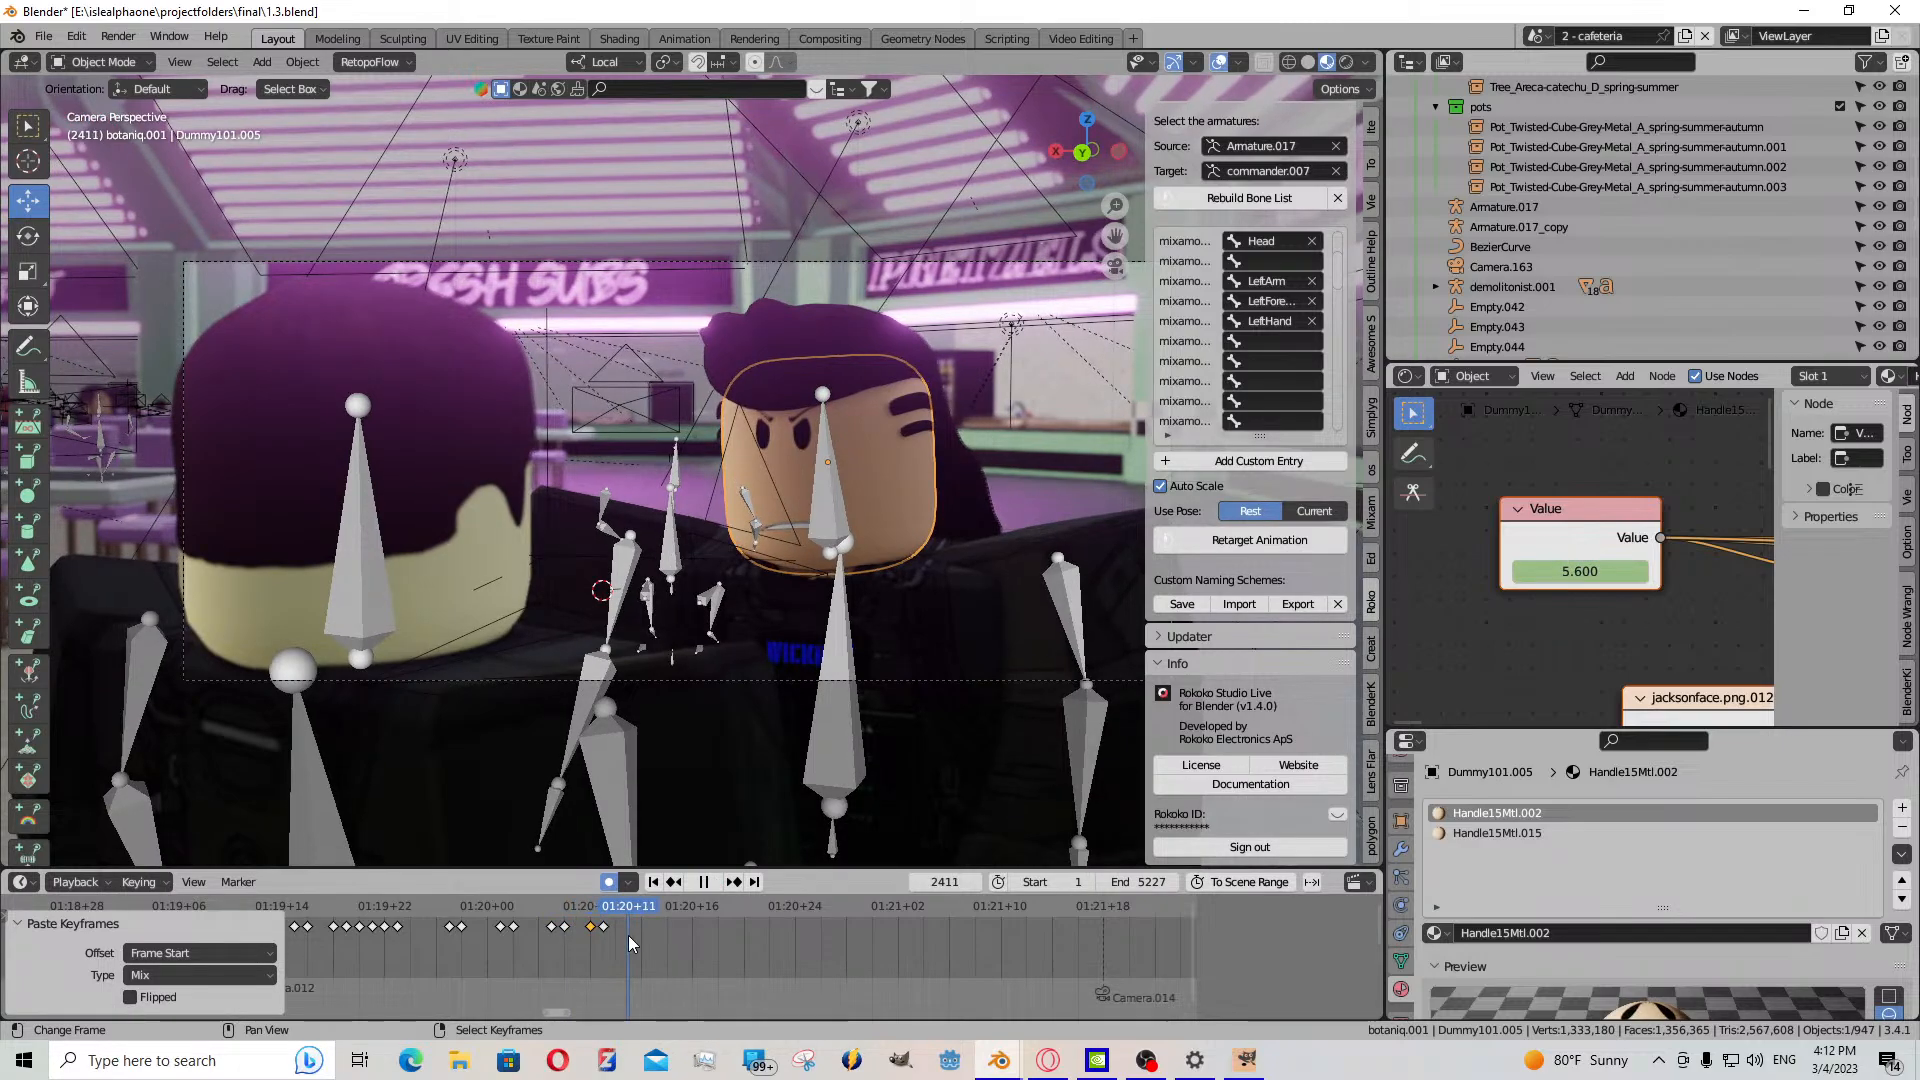
{"action": "key", "text": "space"}
{"action": "mouse_move", "coordinate": [1578, 570]}
{"action": "left_mouse_down"}
{"action": "mouse_move", "coordinate": [1515, 570]}
{"action": "mouse_move", "coordinate": [1558, 570]}
{"action": "left_mouse_up"}
{"action": "left_click", "coordinate": [620, 950]}
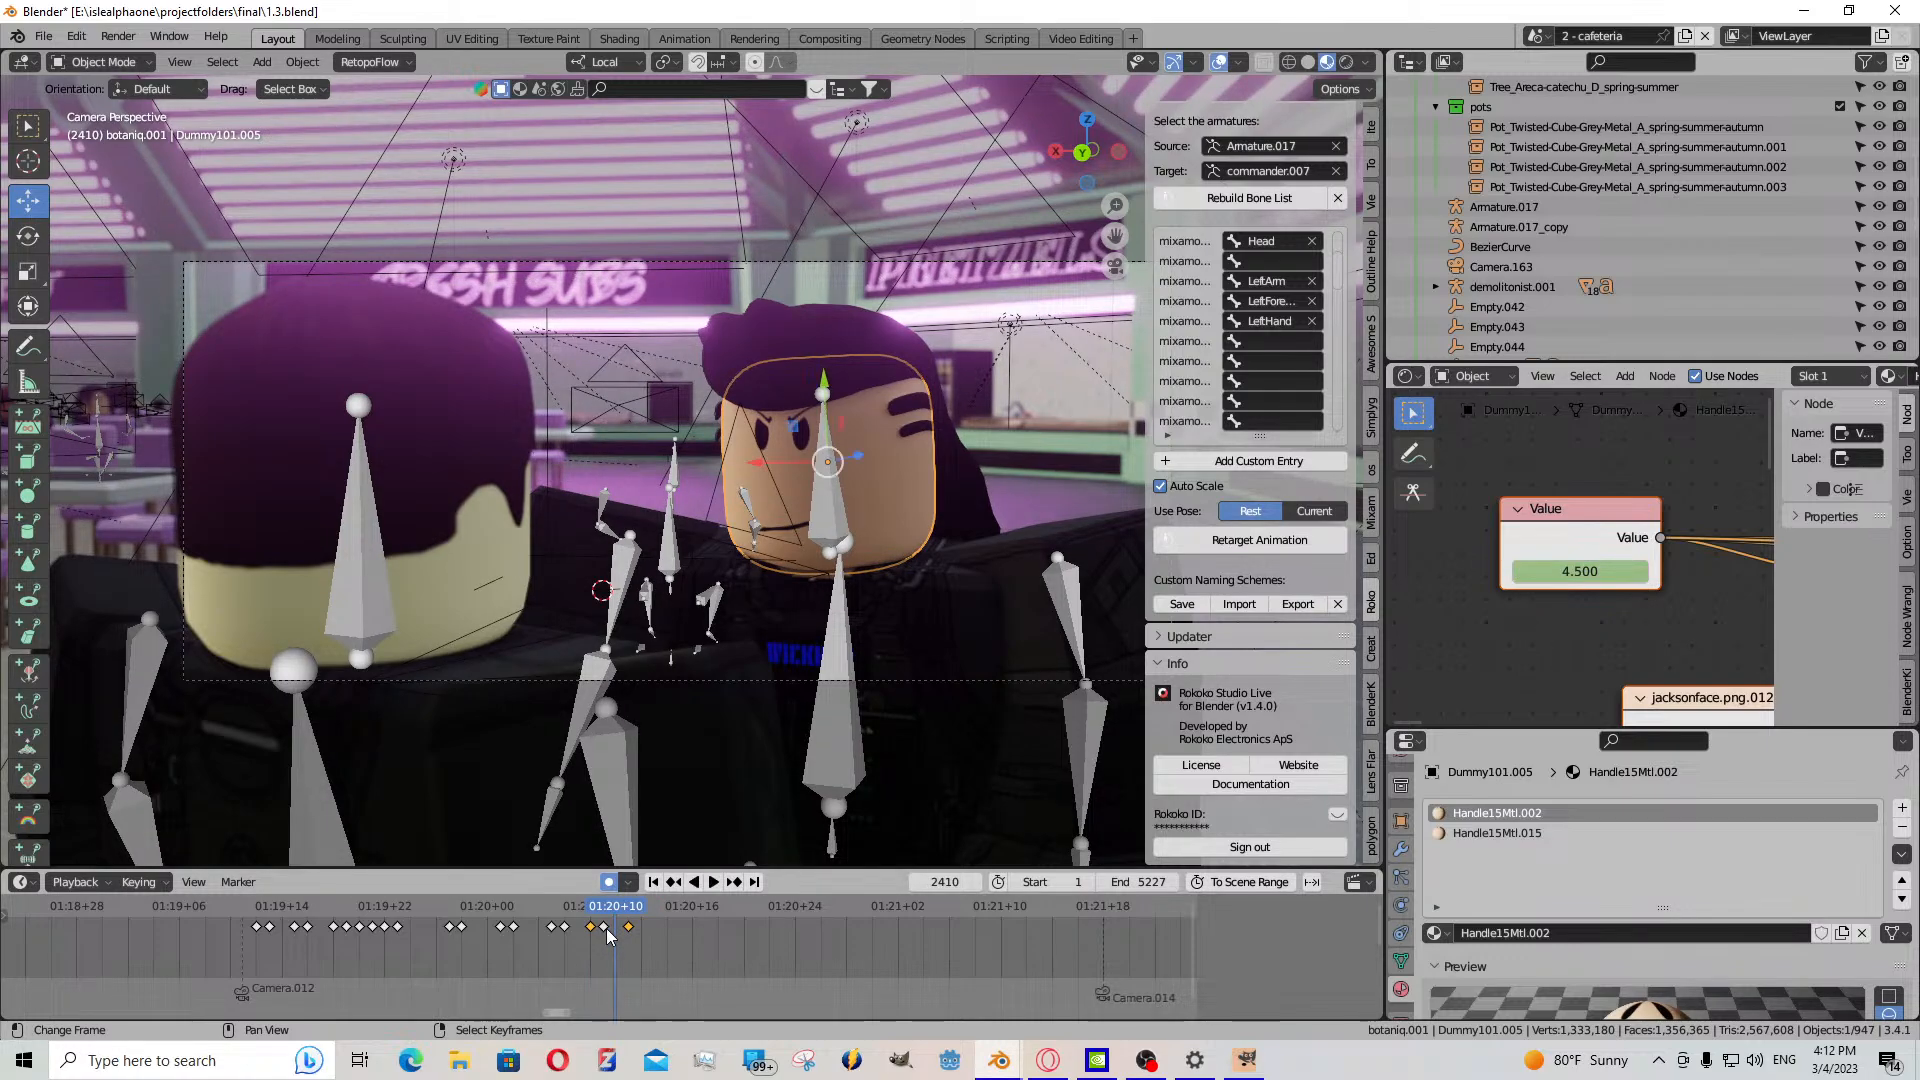
{"action": "left_click", "coordinate": [604, 928]}
{"action": "key", "text": "ctrl+v"}
- Keyframe the Value node at 1.800 on frame 2415 and copy the 3.400 keyframe from frame 2411 to frame 2414
{"action": "key", "text": "space"}
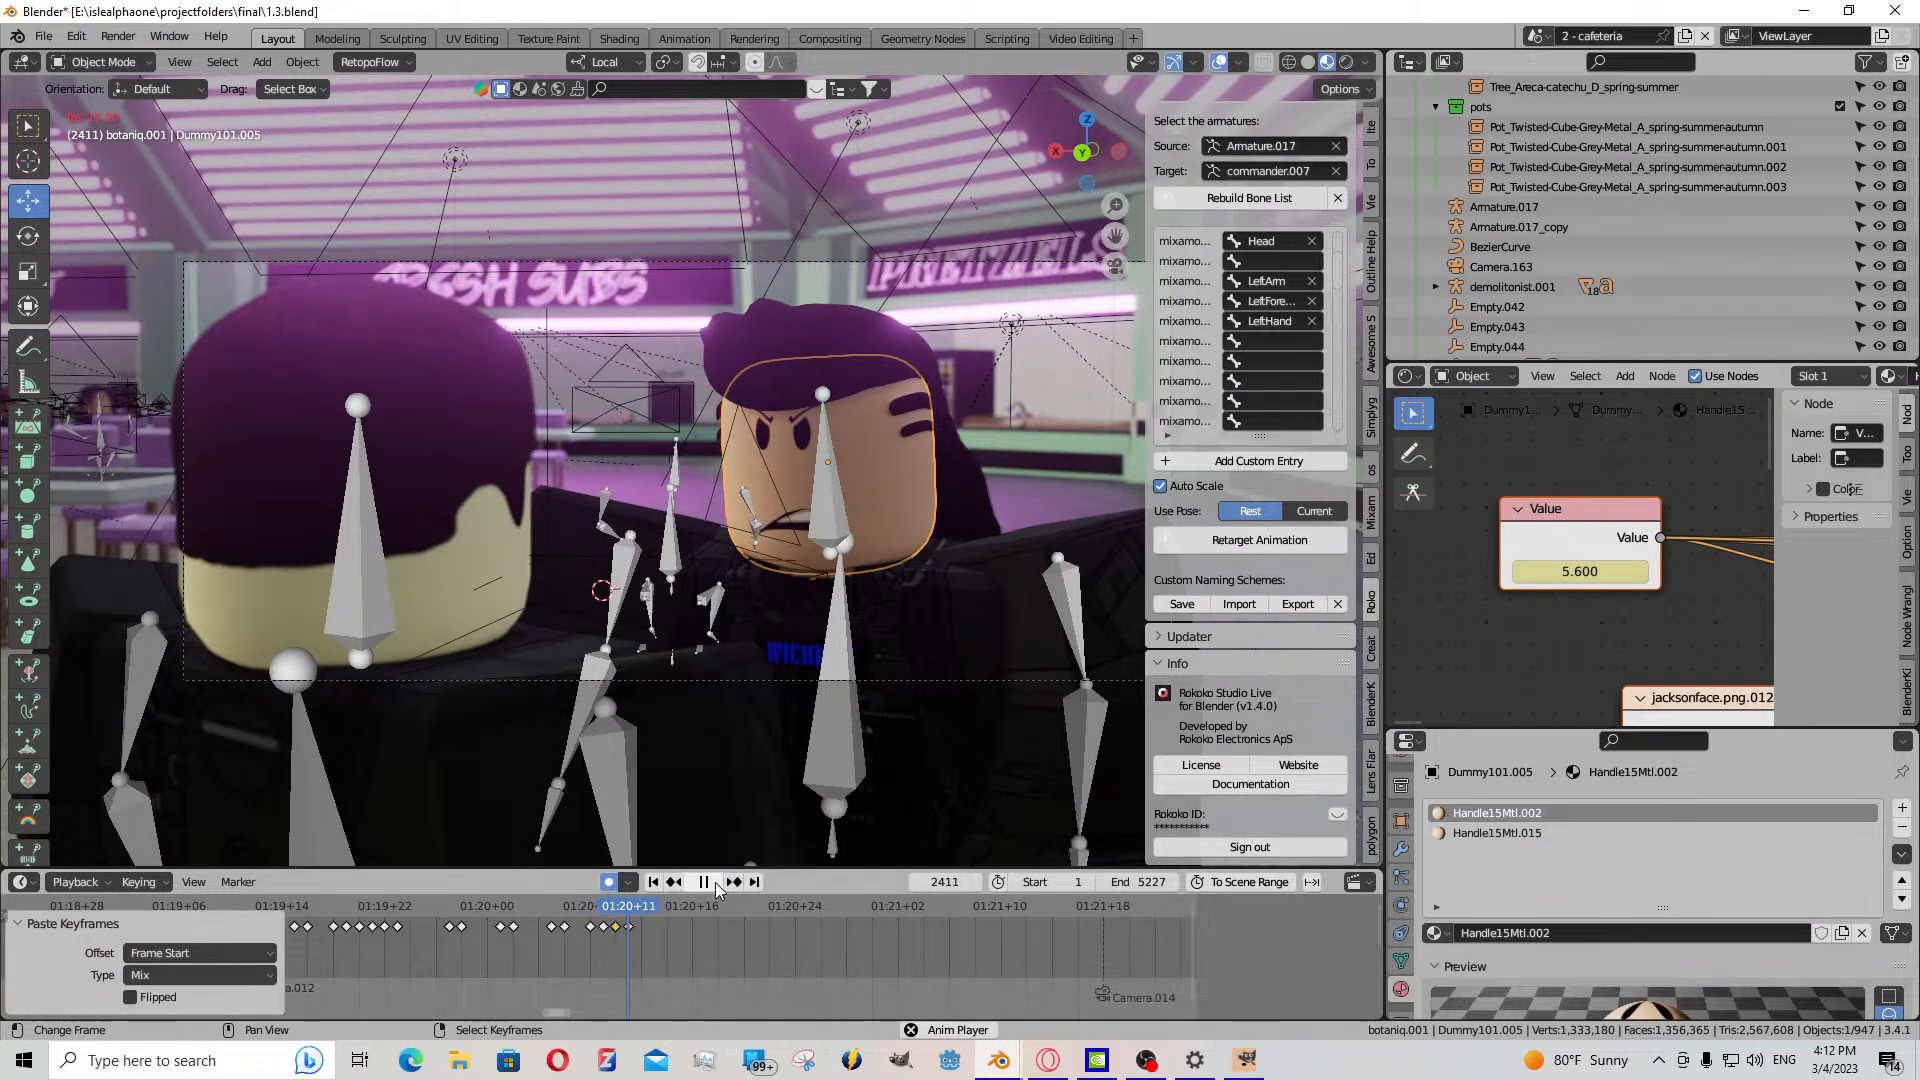
{"action": "key", "text": "space"}
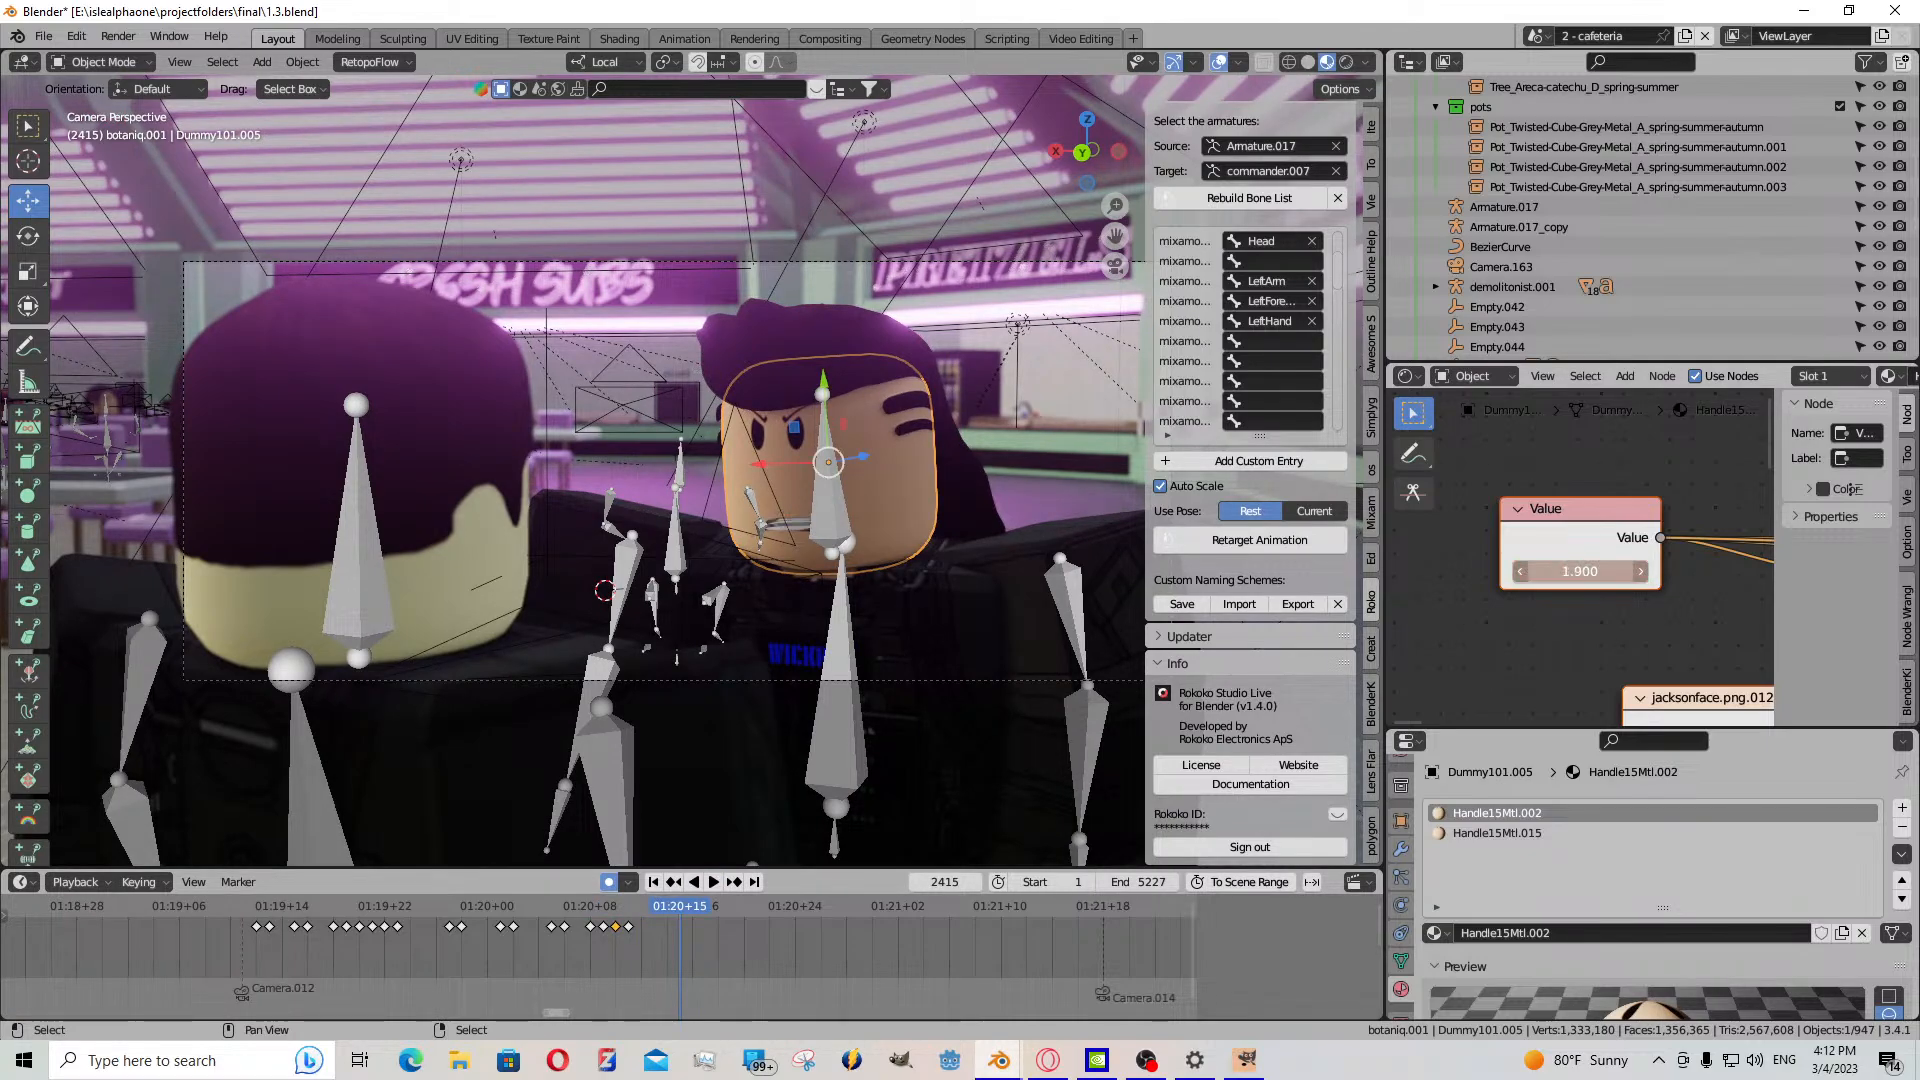
{"action": "key", "text": "ctrl+v"}
{"action": "key", "text": "Left"}
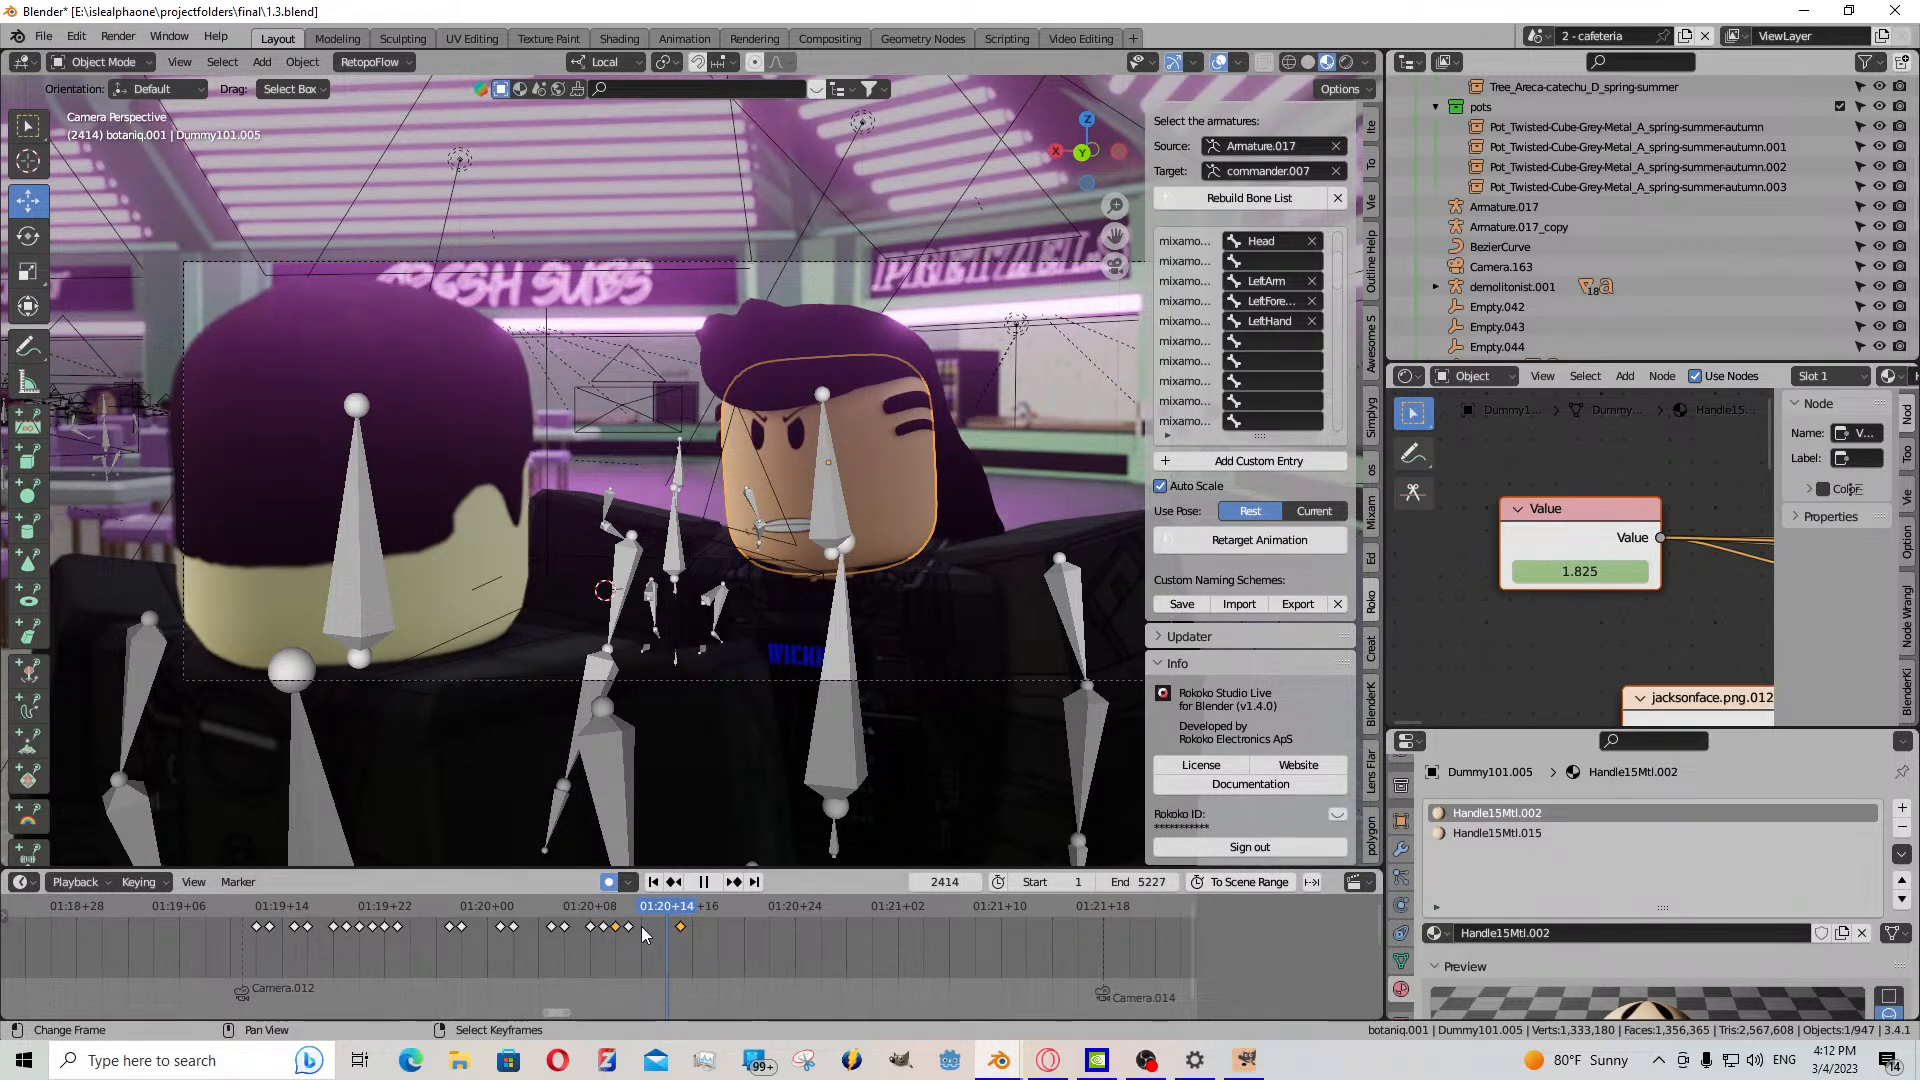
{"action": "left_click", "coordinate": [633, 928]}
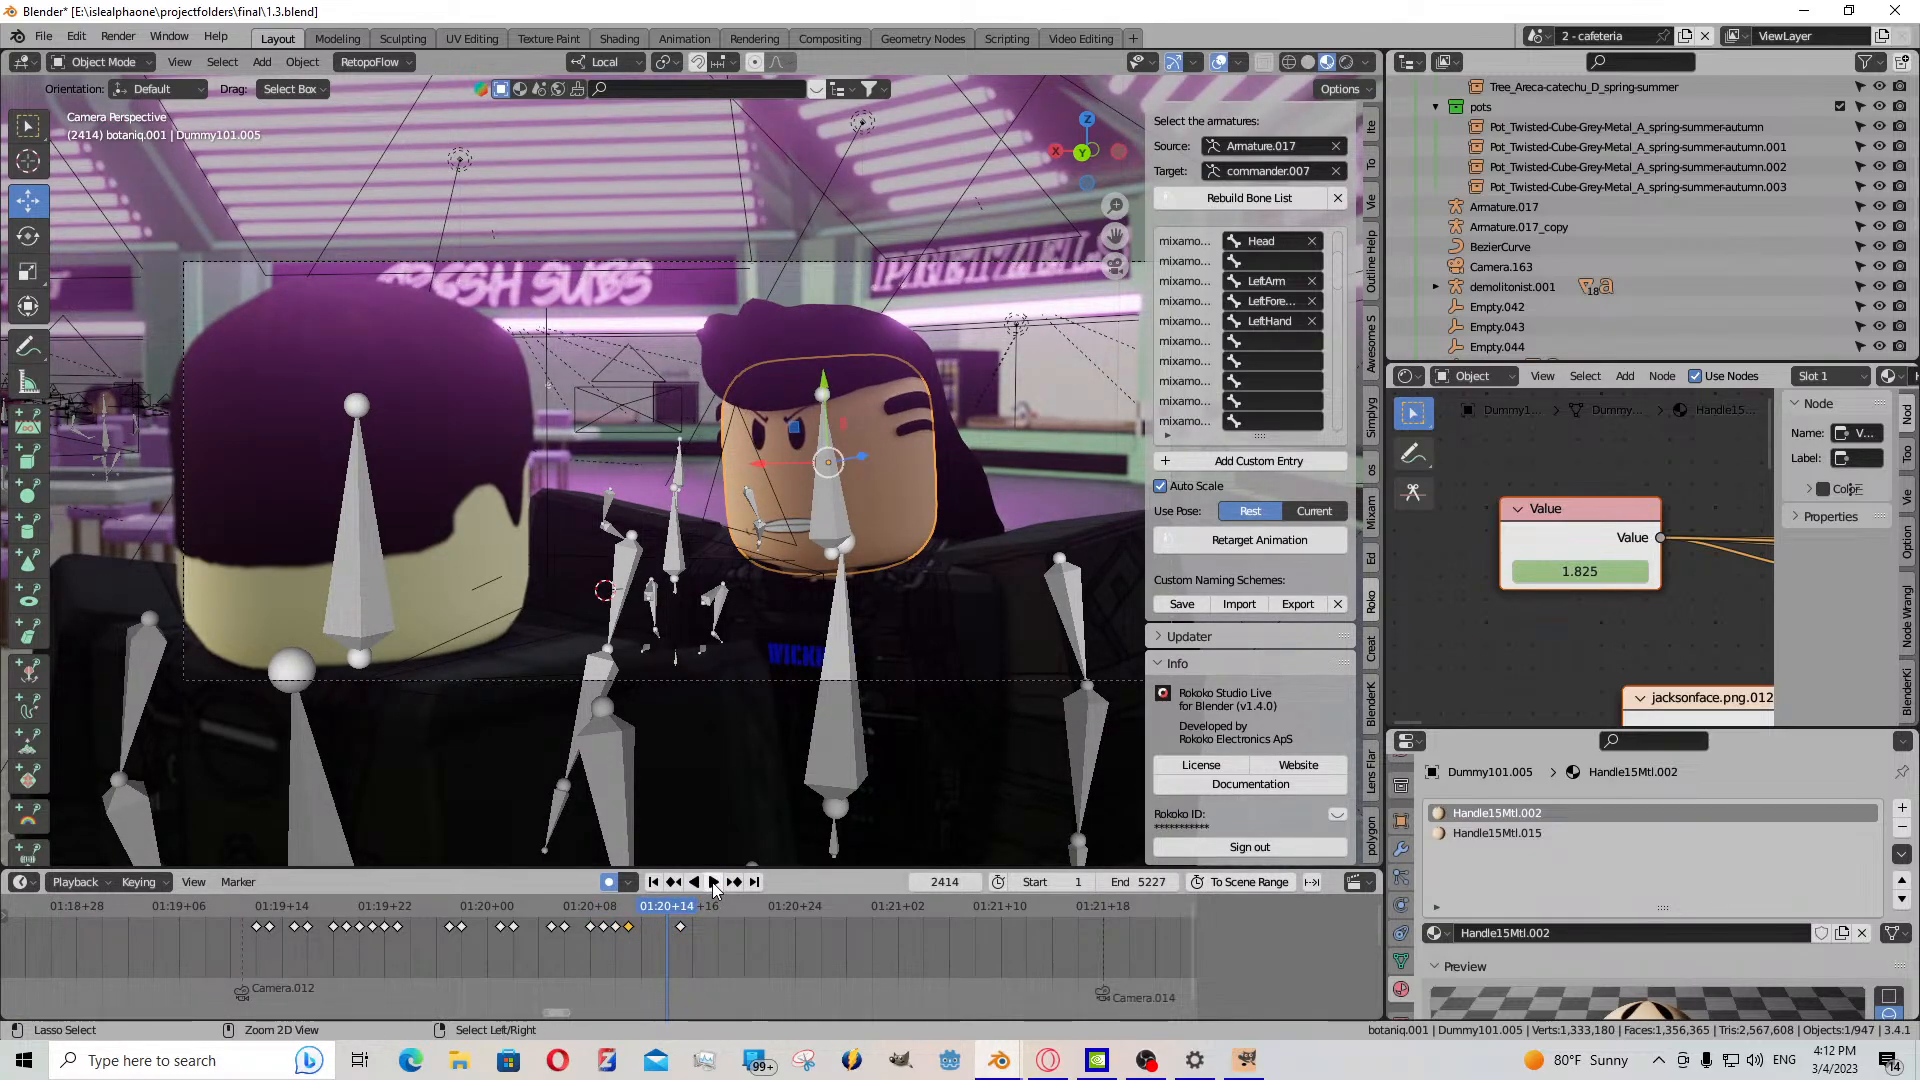
{"action": "key", "text": "ctrl+v"}
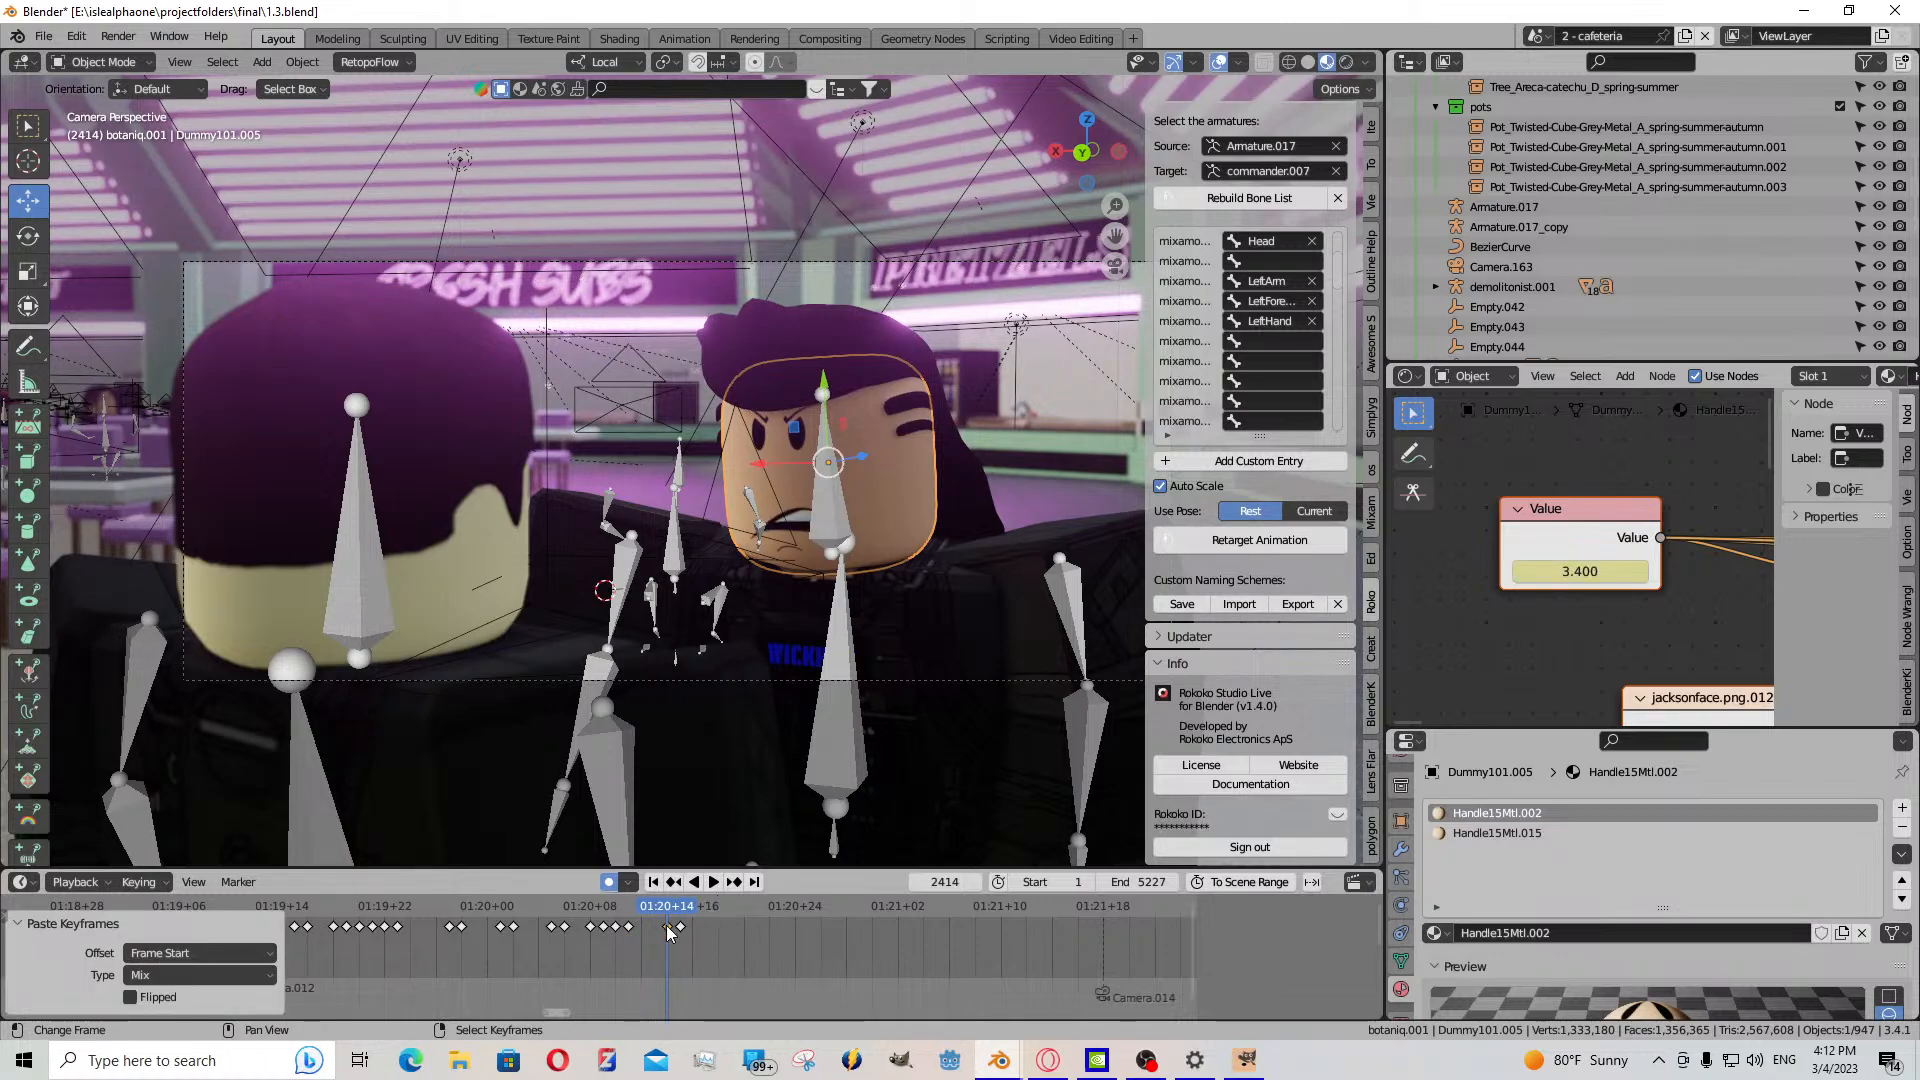
- Play past the last keyframes and keyframe the Value node at 9.900 on frame 2417
{"action": "left_click", "coordinate": [712, 882]}
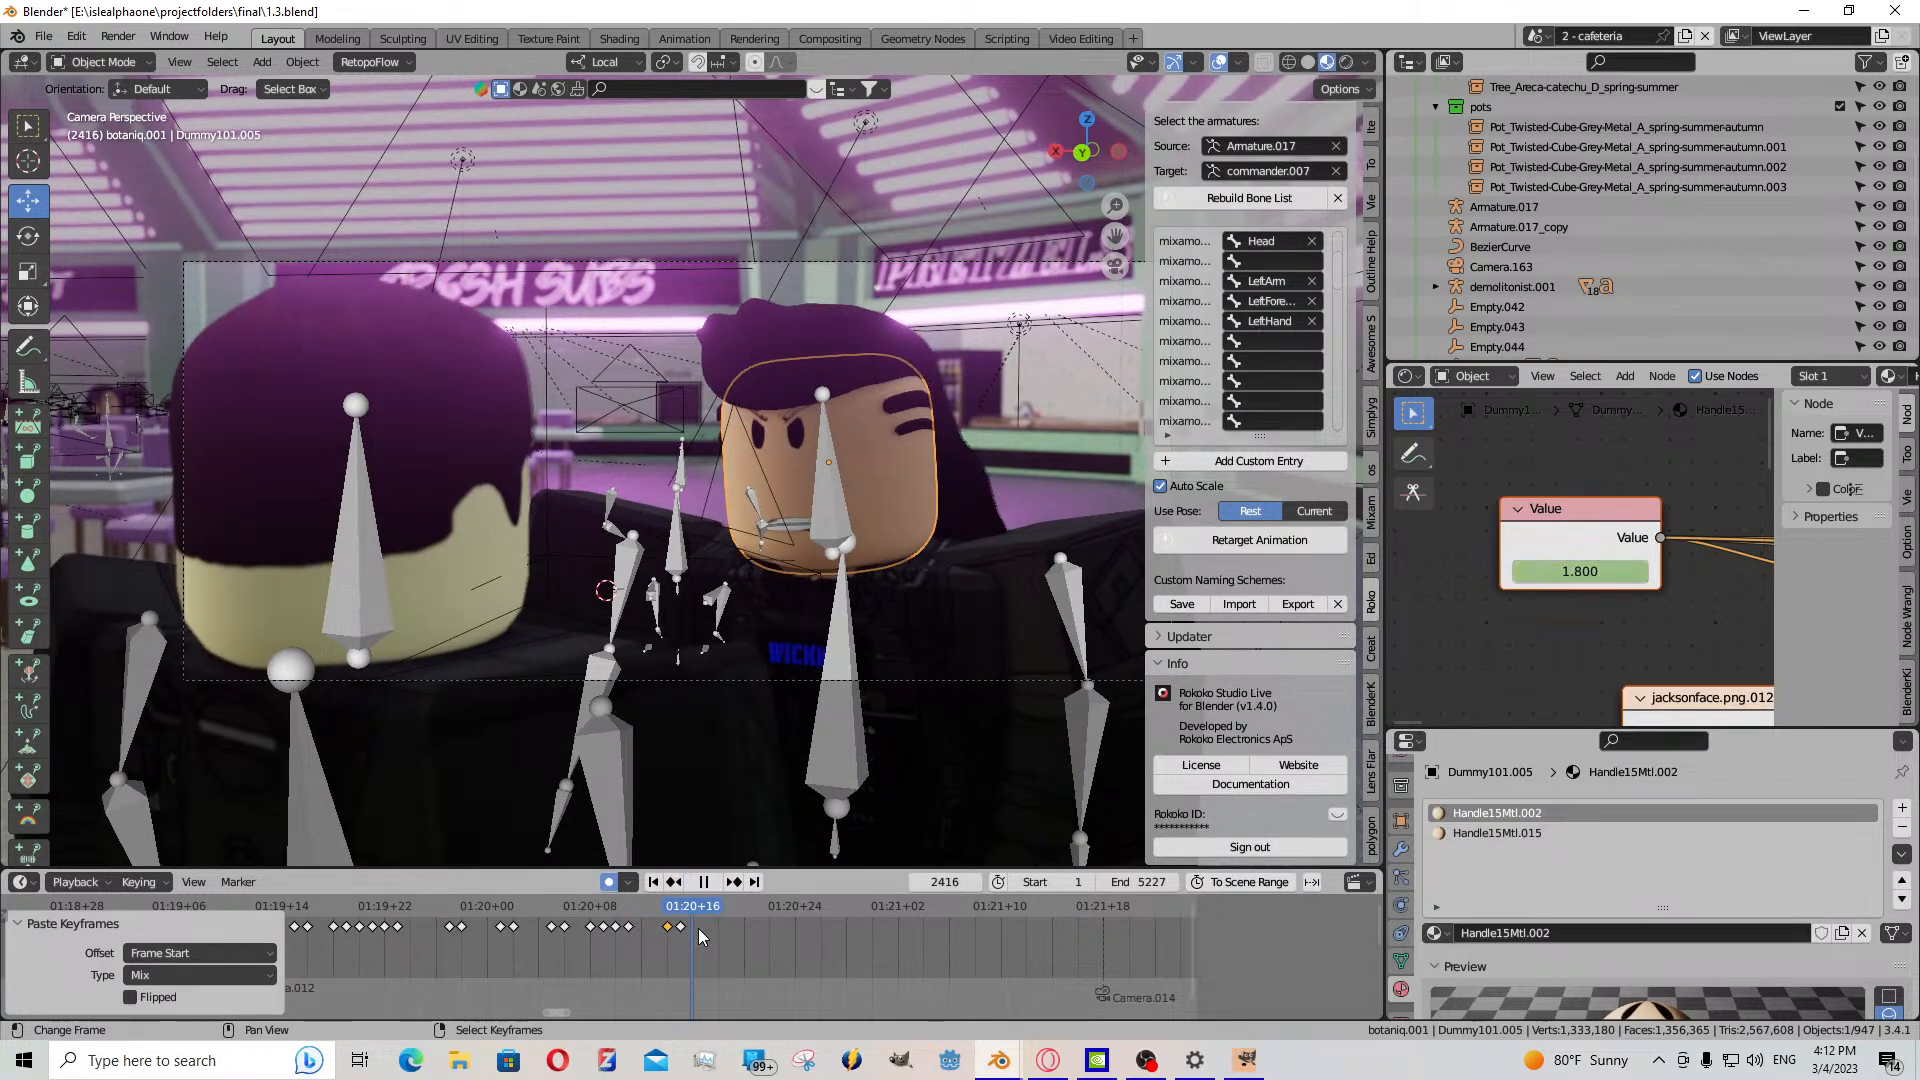
{"action": "key", "text": "space"}
{"action": "left_click_drag", "start_coordinate": [1600, 571], "coordinate": [1704, 571]}
{"action": "key", "text": "i"}
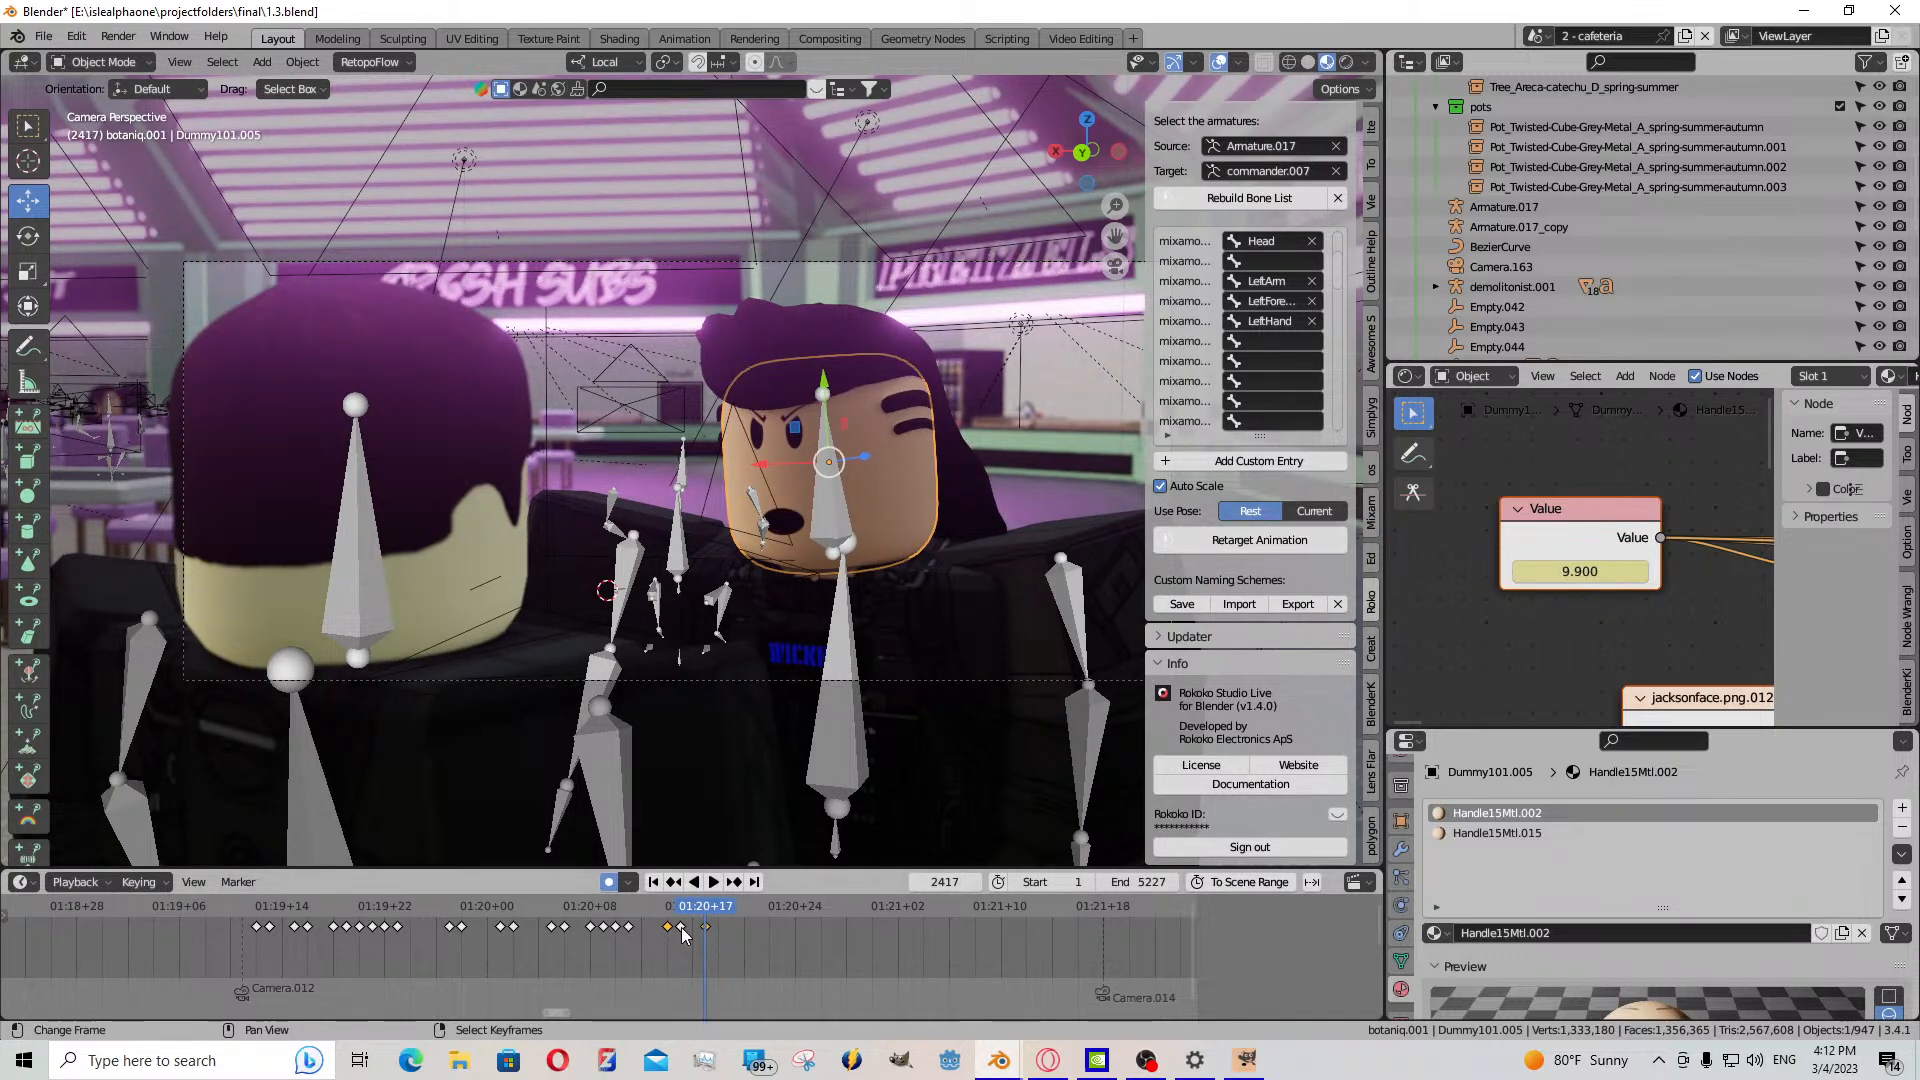
- Shift the keyframes on frames 2414 and 2415 one frame earlier and copy the 1.800 keyframe to frame 2416
{"action": "left_click", "coordinate": [681, 927]}
{"action": "left_click_drag", "start_coordinate": [669, 936], "coordinate": [657, 932]}
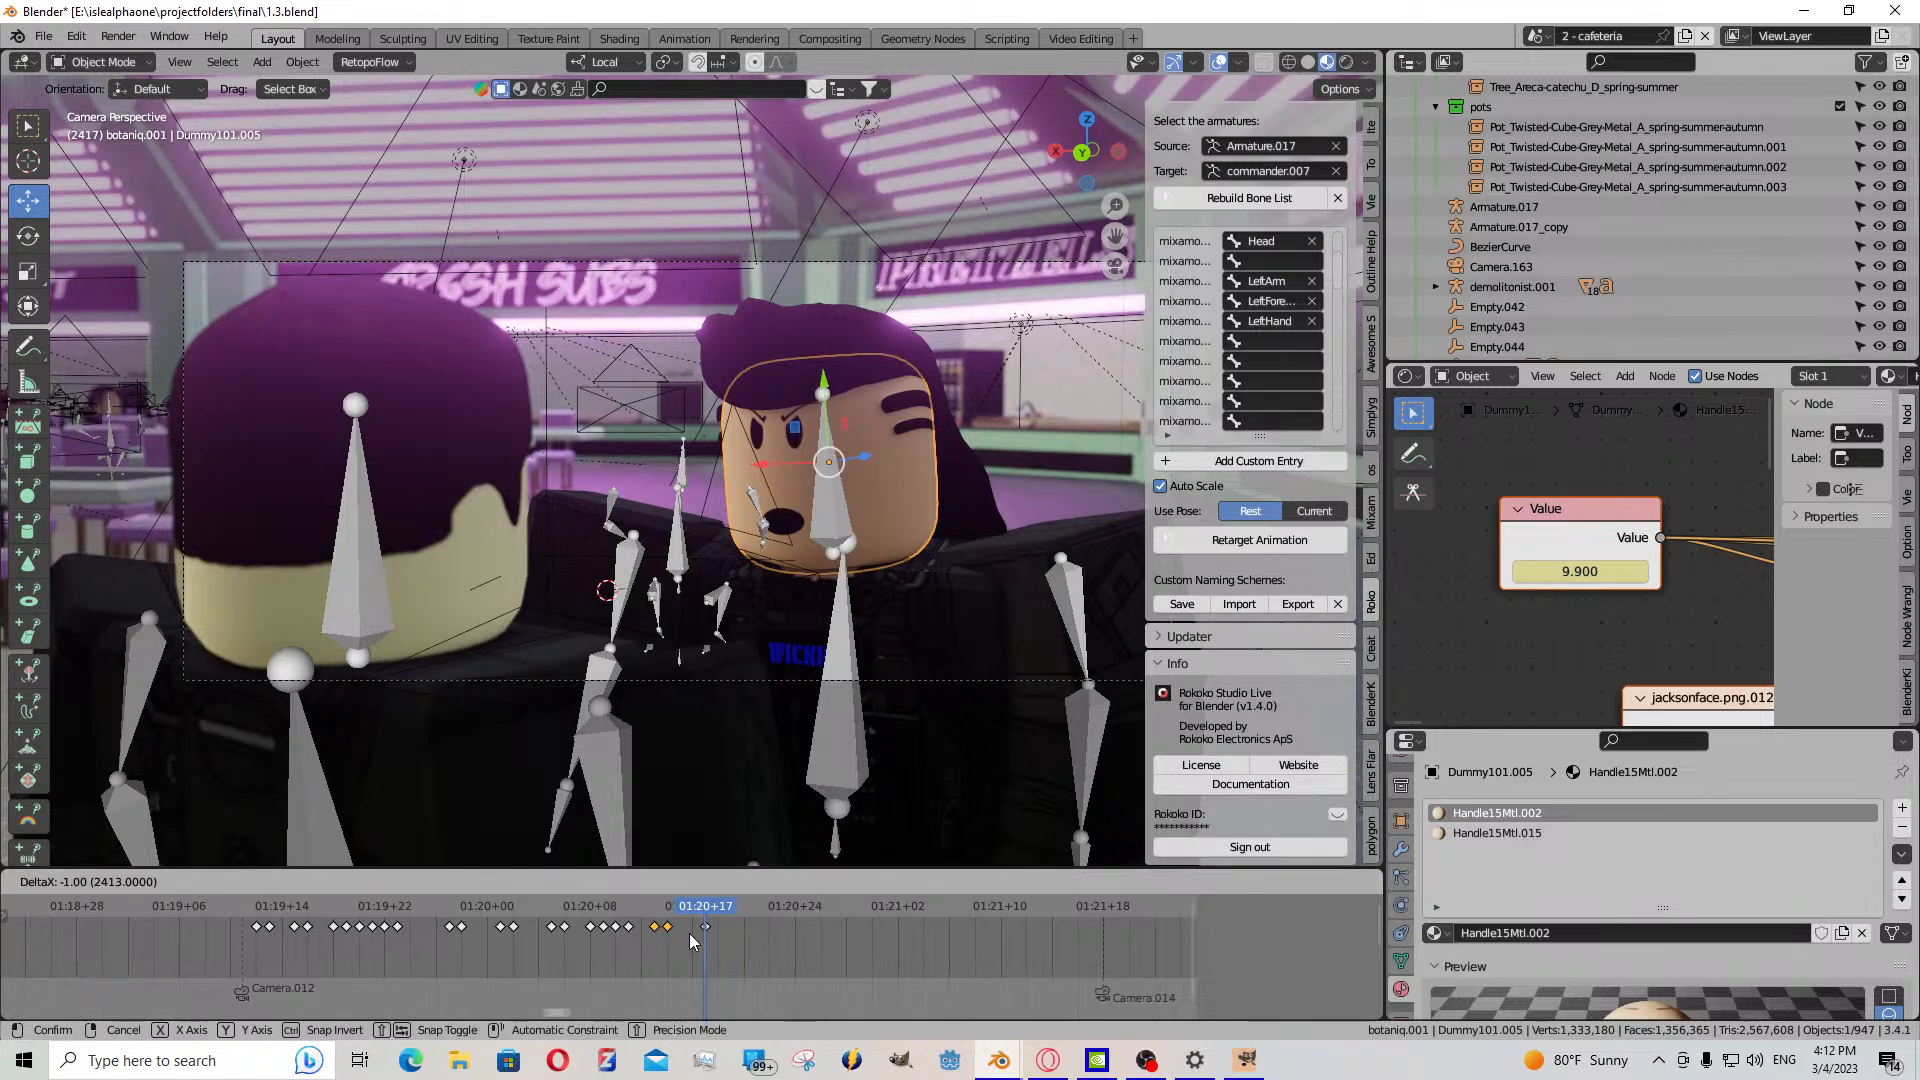
{"action": "left_click", "coordinate": [690, 939]}
{"action": "key", "text": "Left"}
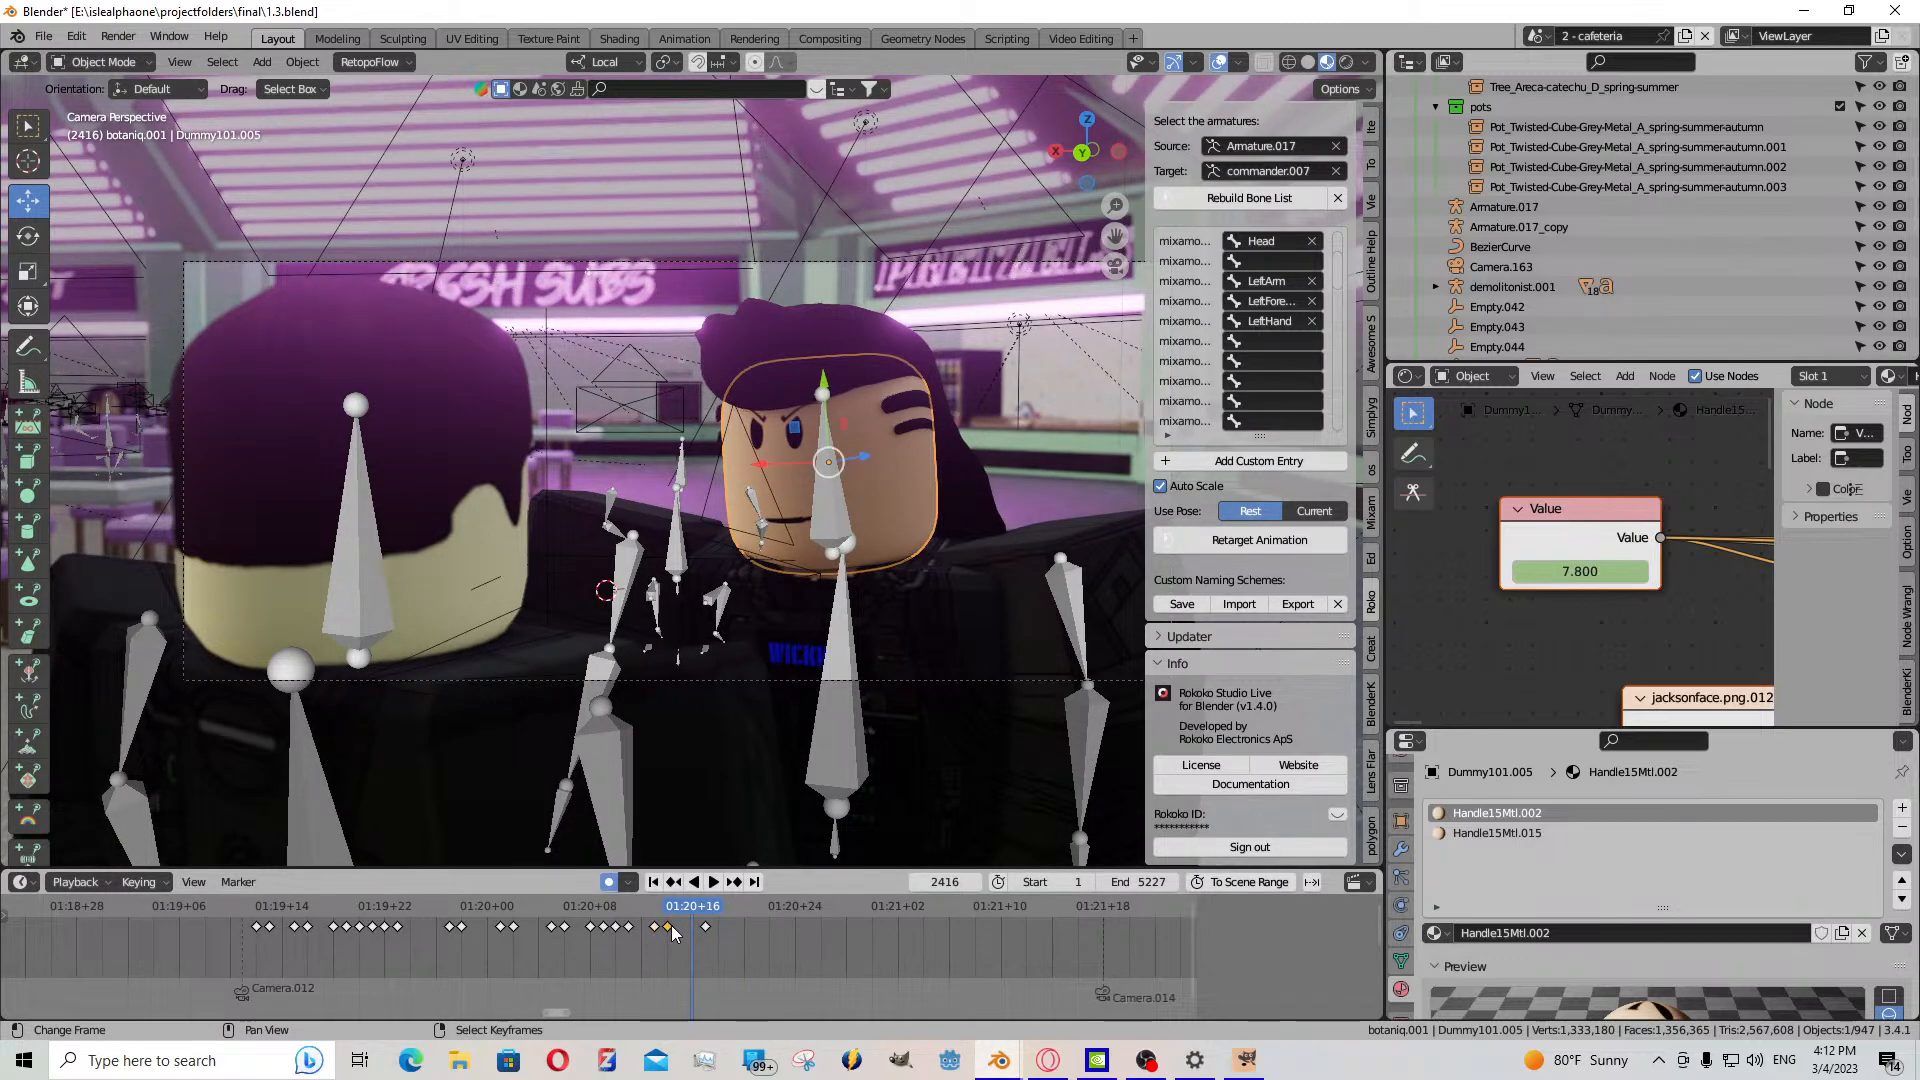
{"action": "key", "text": "ctrl+v"}
- Hold the Value node at 9.900 with a keyframe on frame 2420 and keyframe it at 5.100 on frame 2421
{"action": "key", "text": "space"}
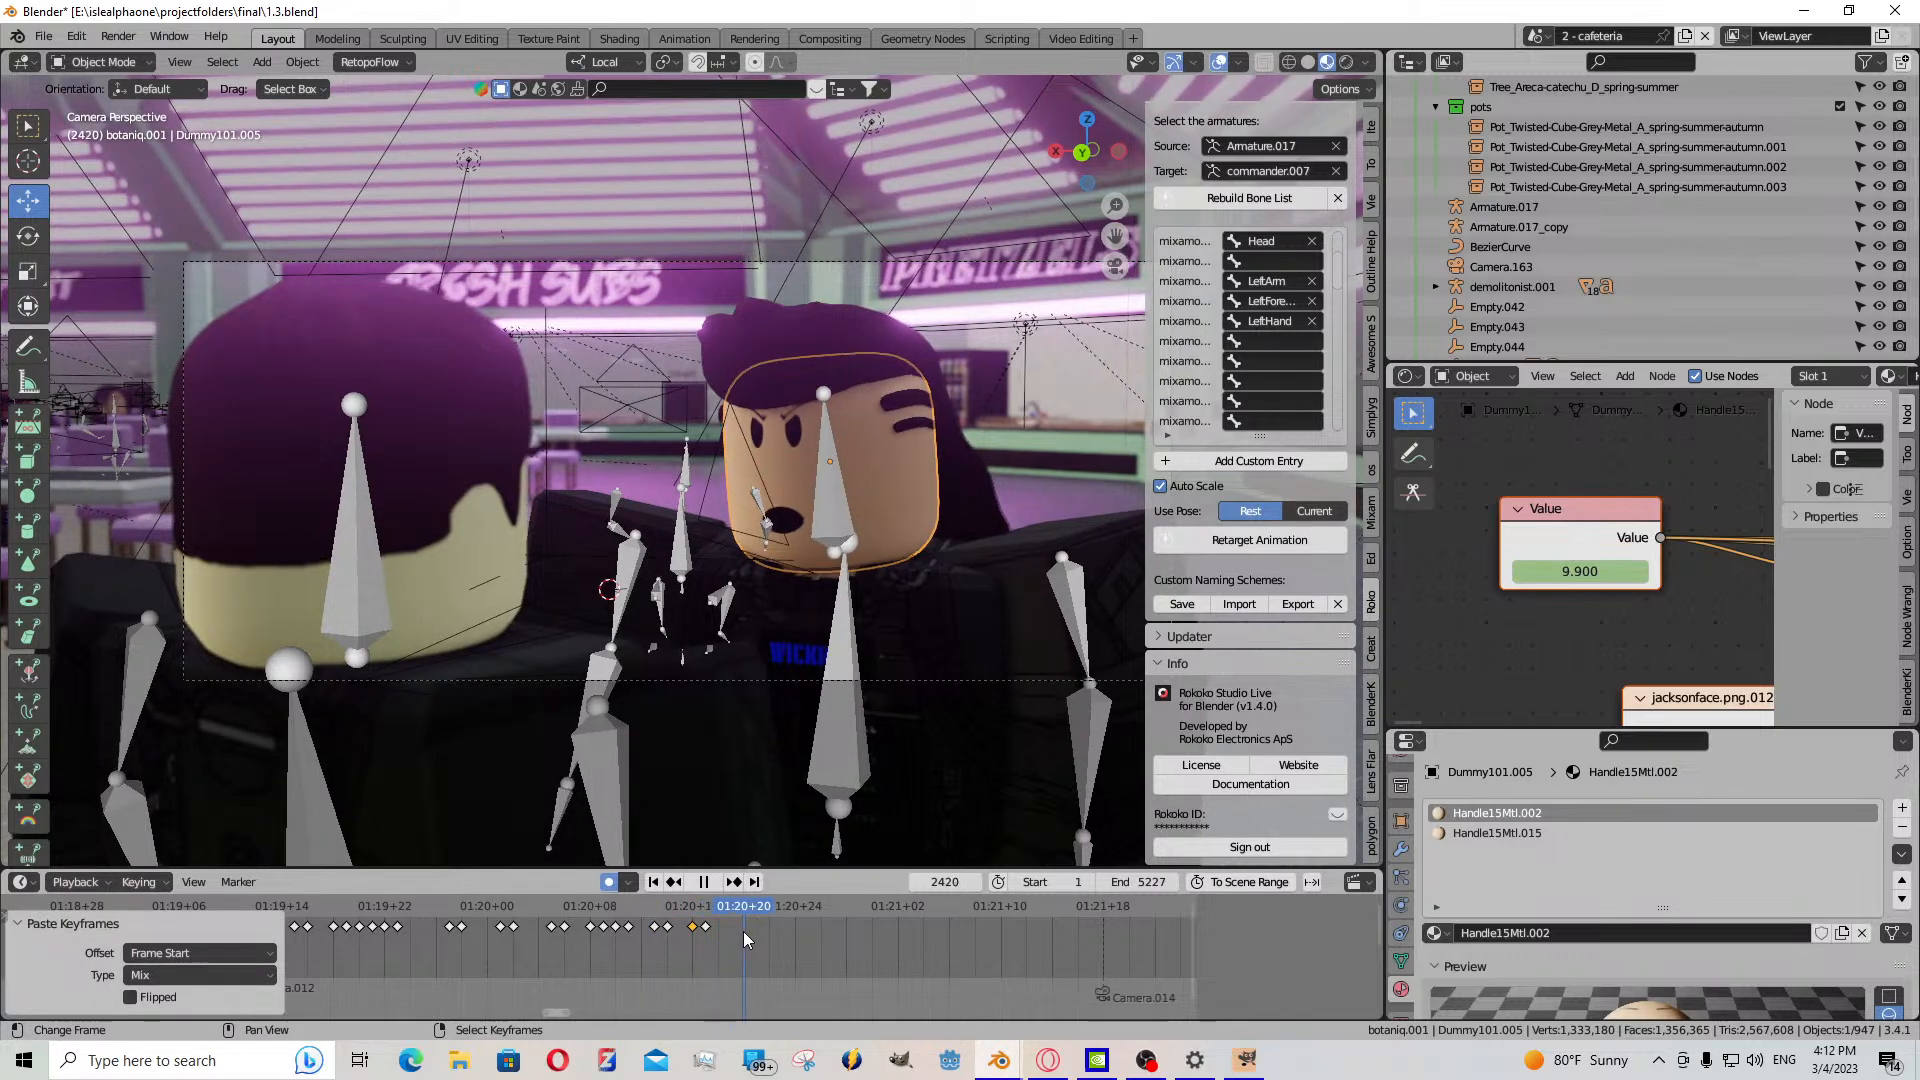
{"action": "key", "text": "space"}
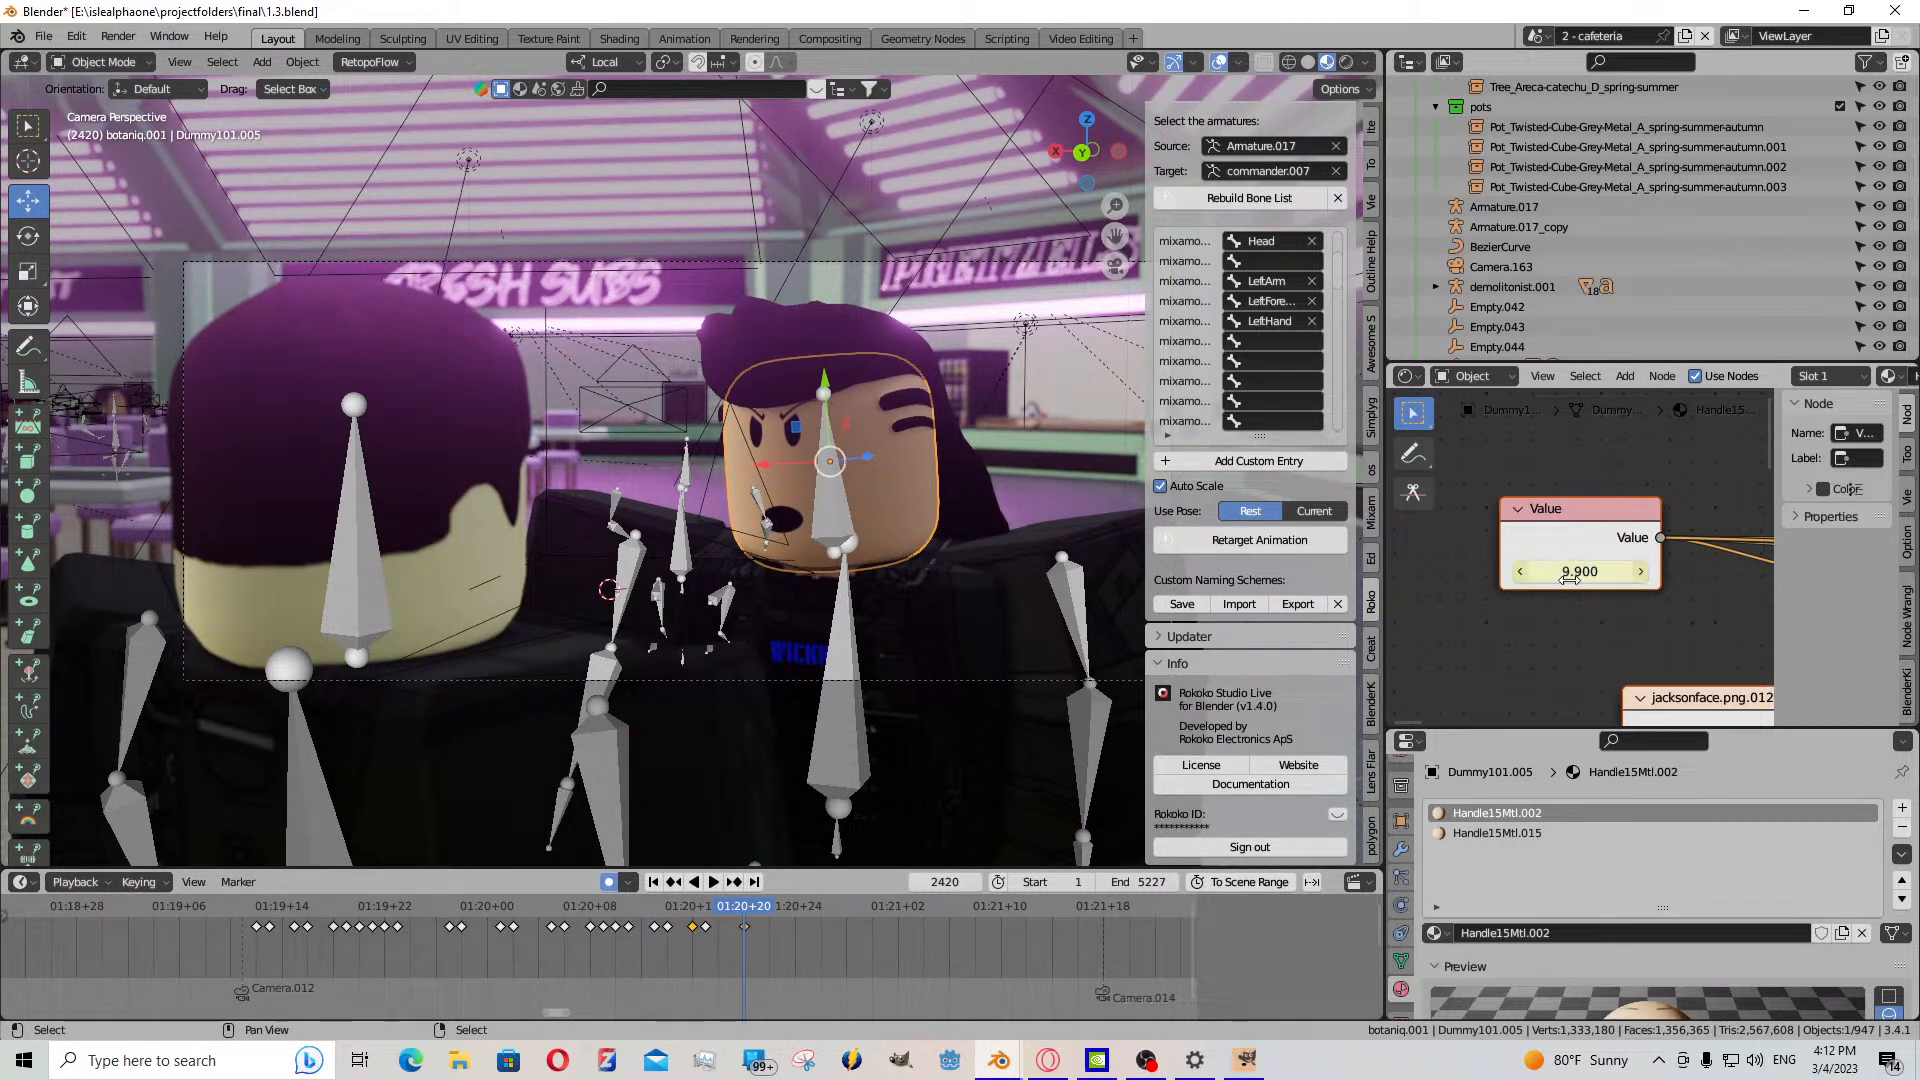
{"action": "key", "text": "Right"}
{"action": "left_click_drag", "start_coordinate": [1581, 574], "coordinate": [1524, 574]}
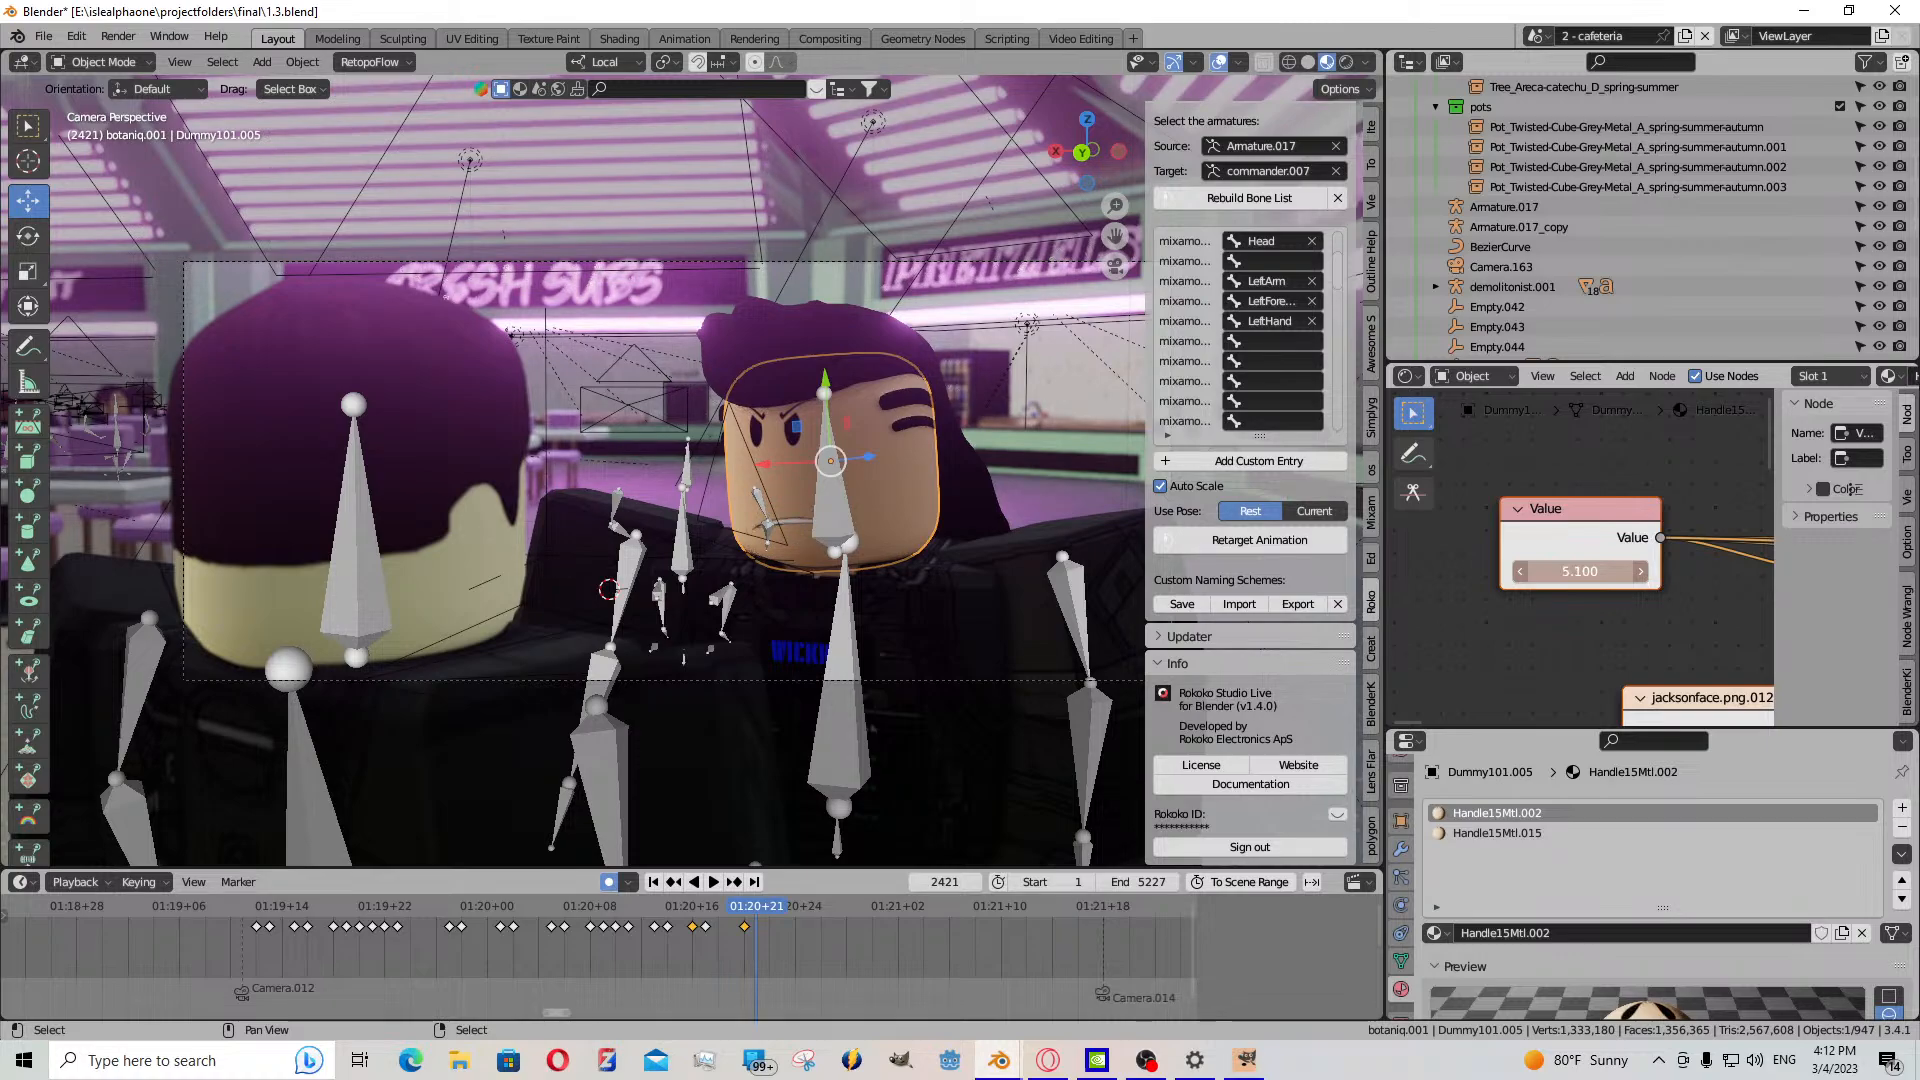
{"action": "key", "text": "i"}
- Keyframe the Value node at 1.100 on frame 2425 and copy the 5.100 keyframe from frame 2421 to frame 2424
{"action": "left_click", "coordinate": [713, 881]}
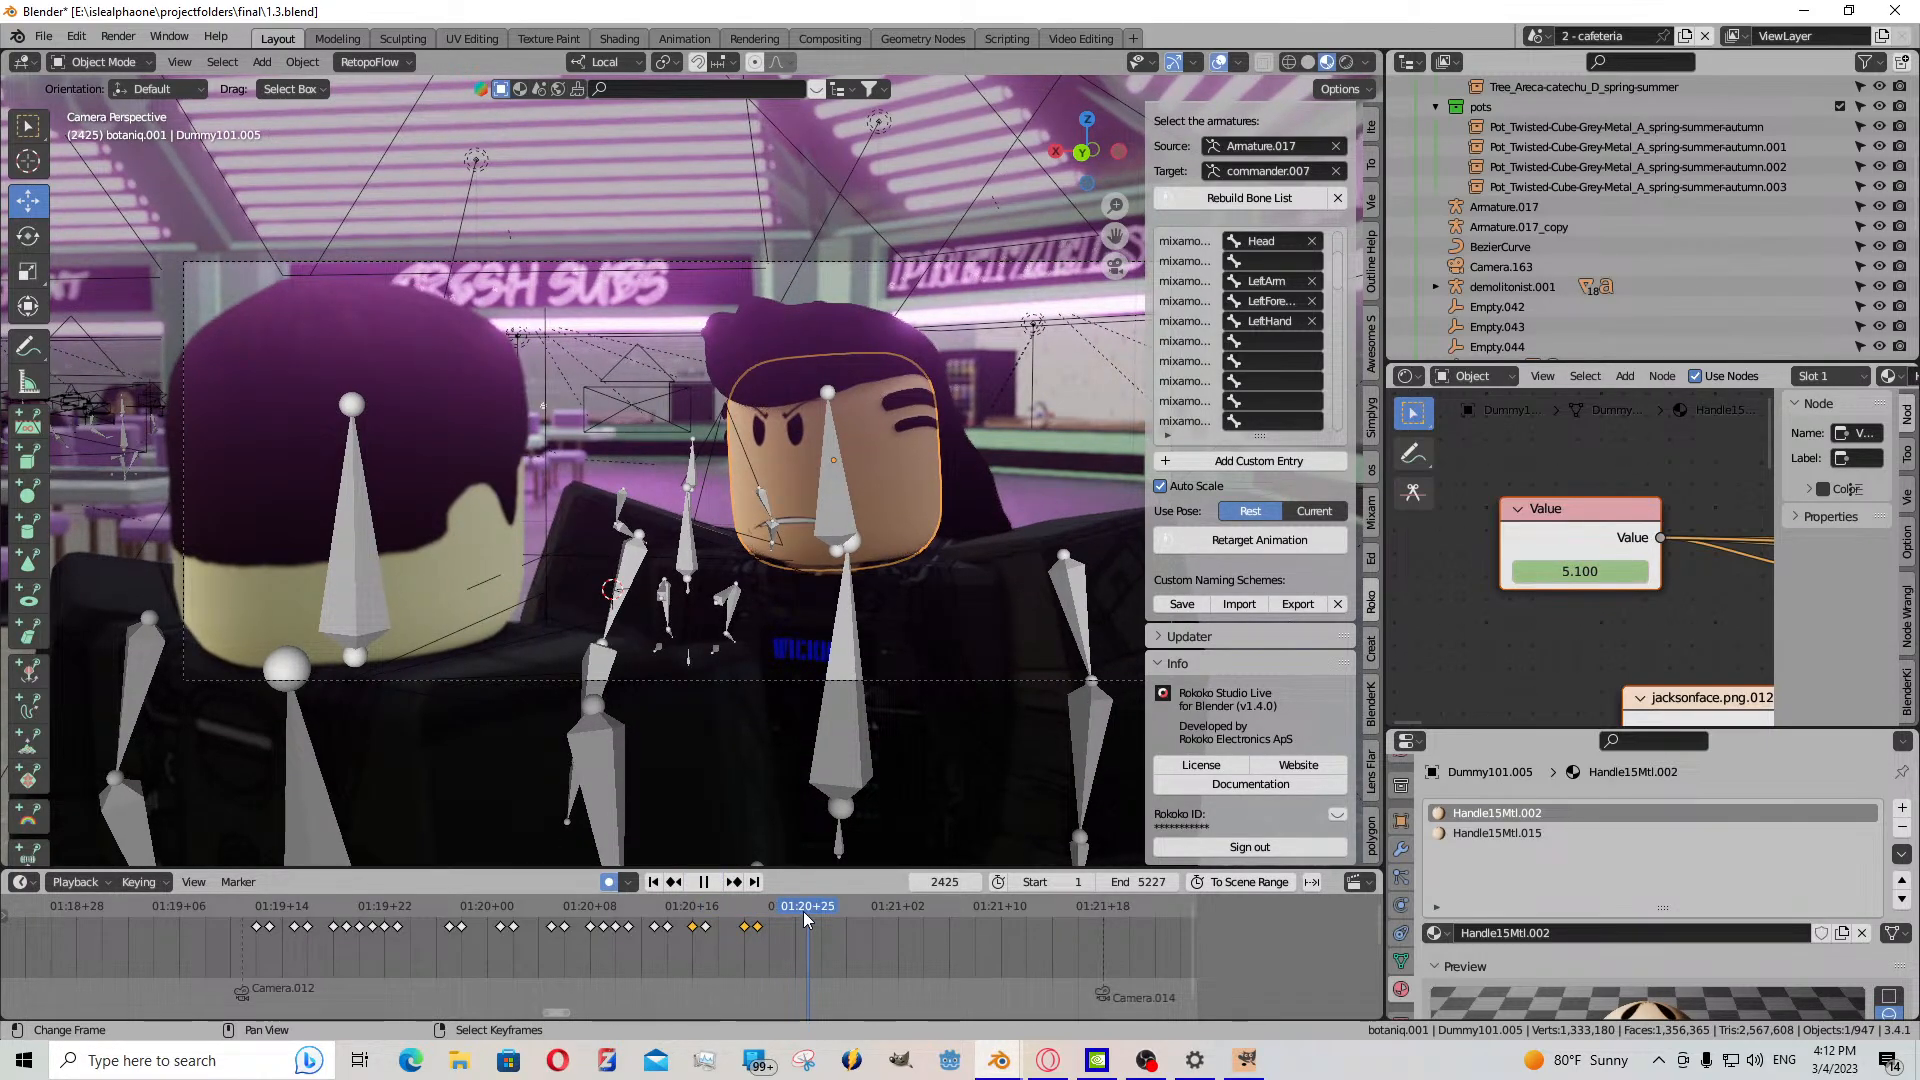
{"action": "key", "text": "space"}
{"action": "left_click_drag", "start_coordinate": [1591, 571], "coordinate": [1524, 571]}
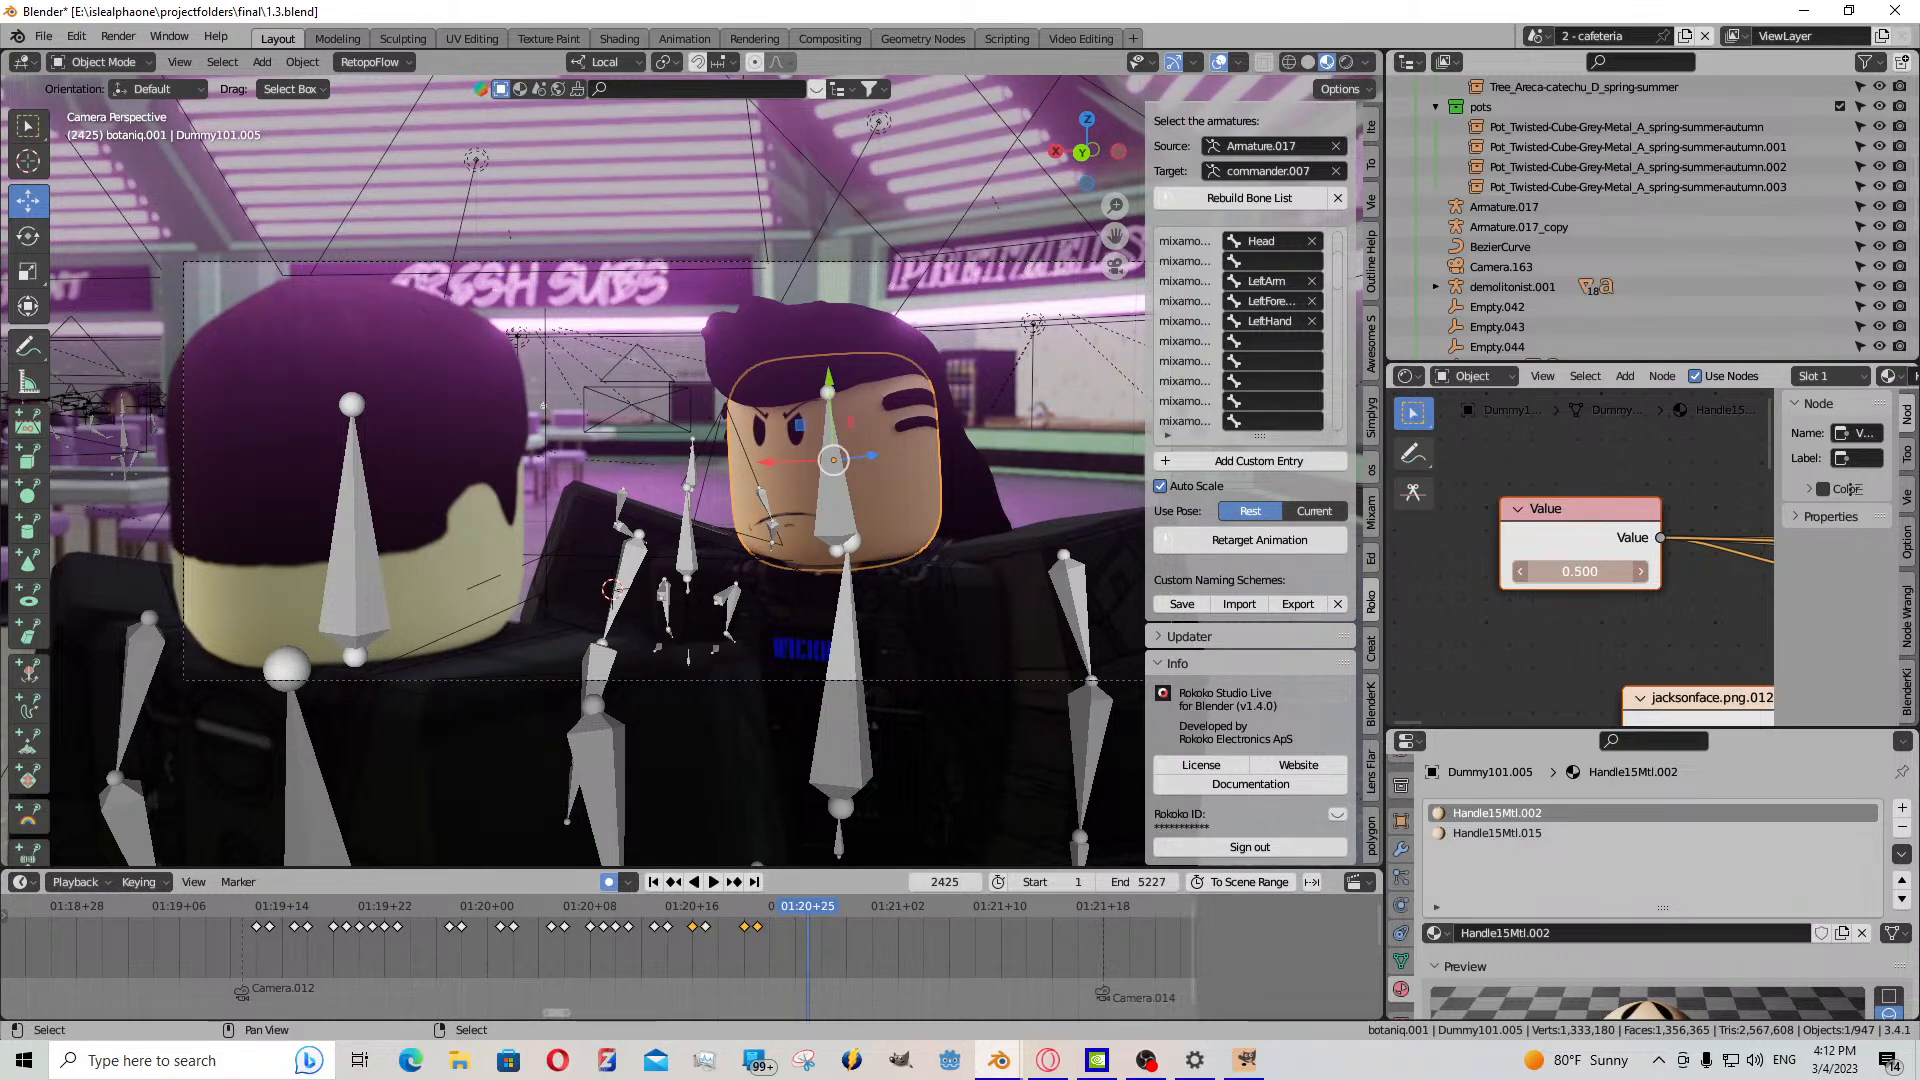
{"action": "key", "text": "i"}
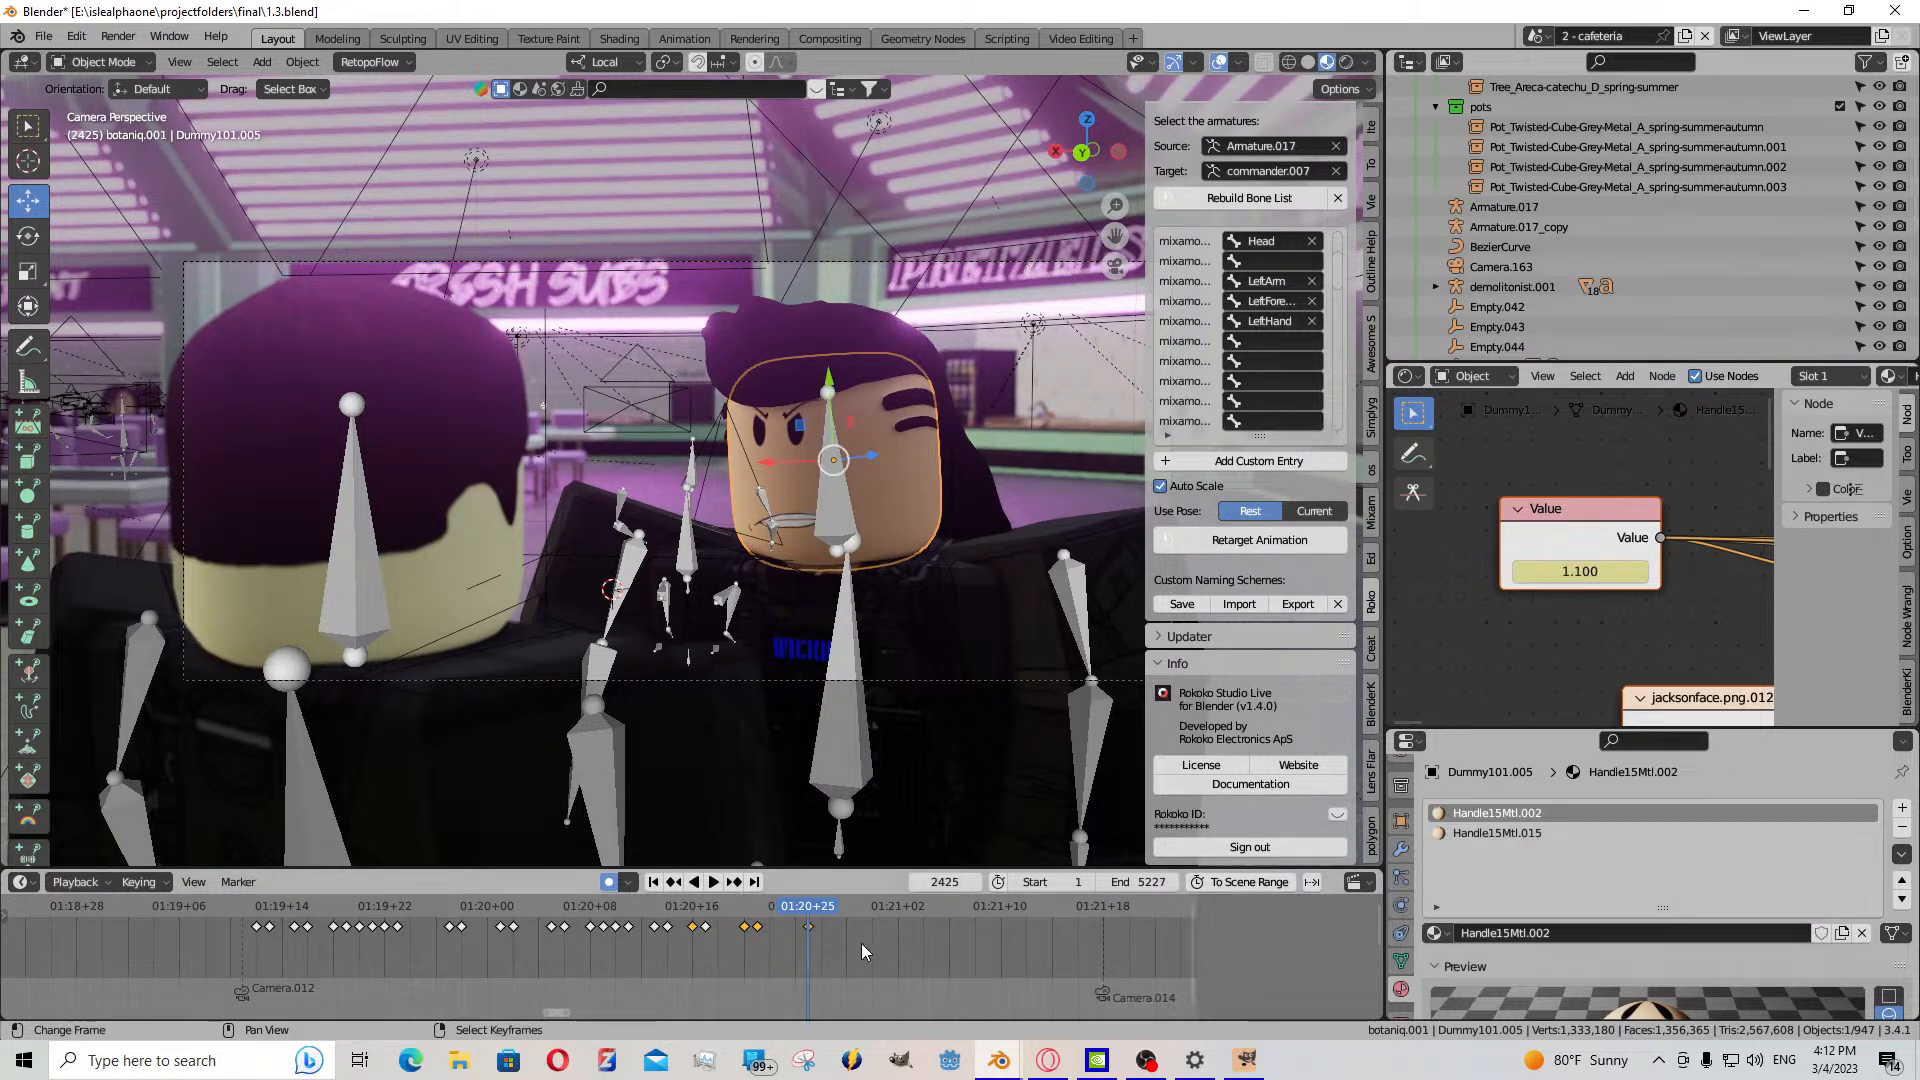
{"action": "left_click", "coordinate": [800, 952]}
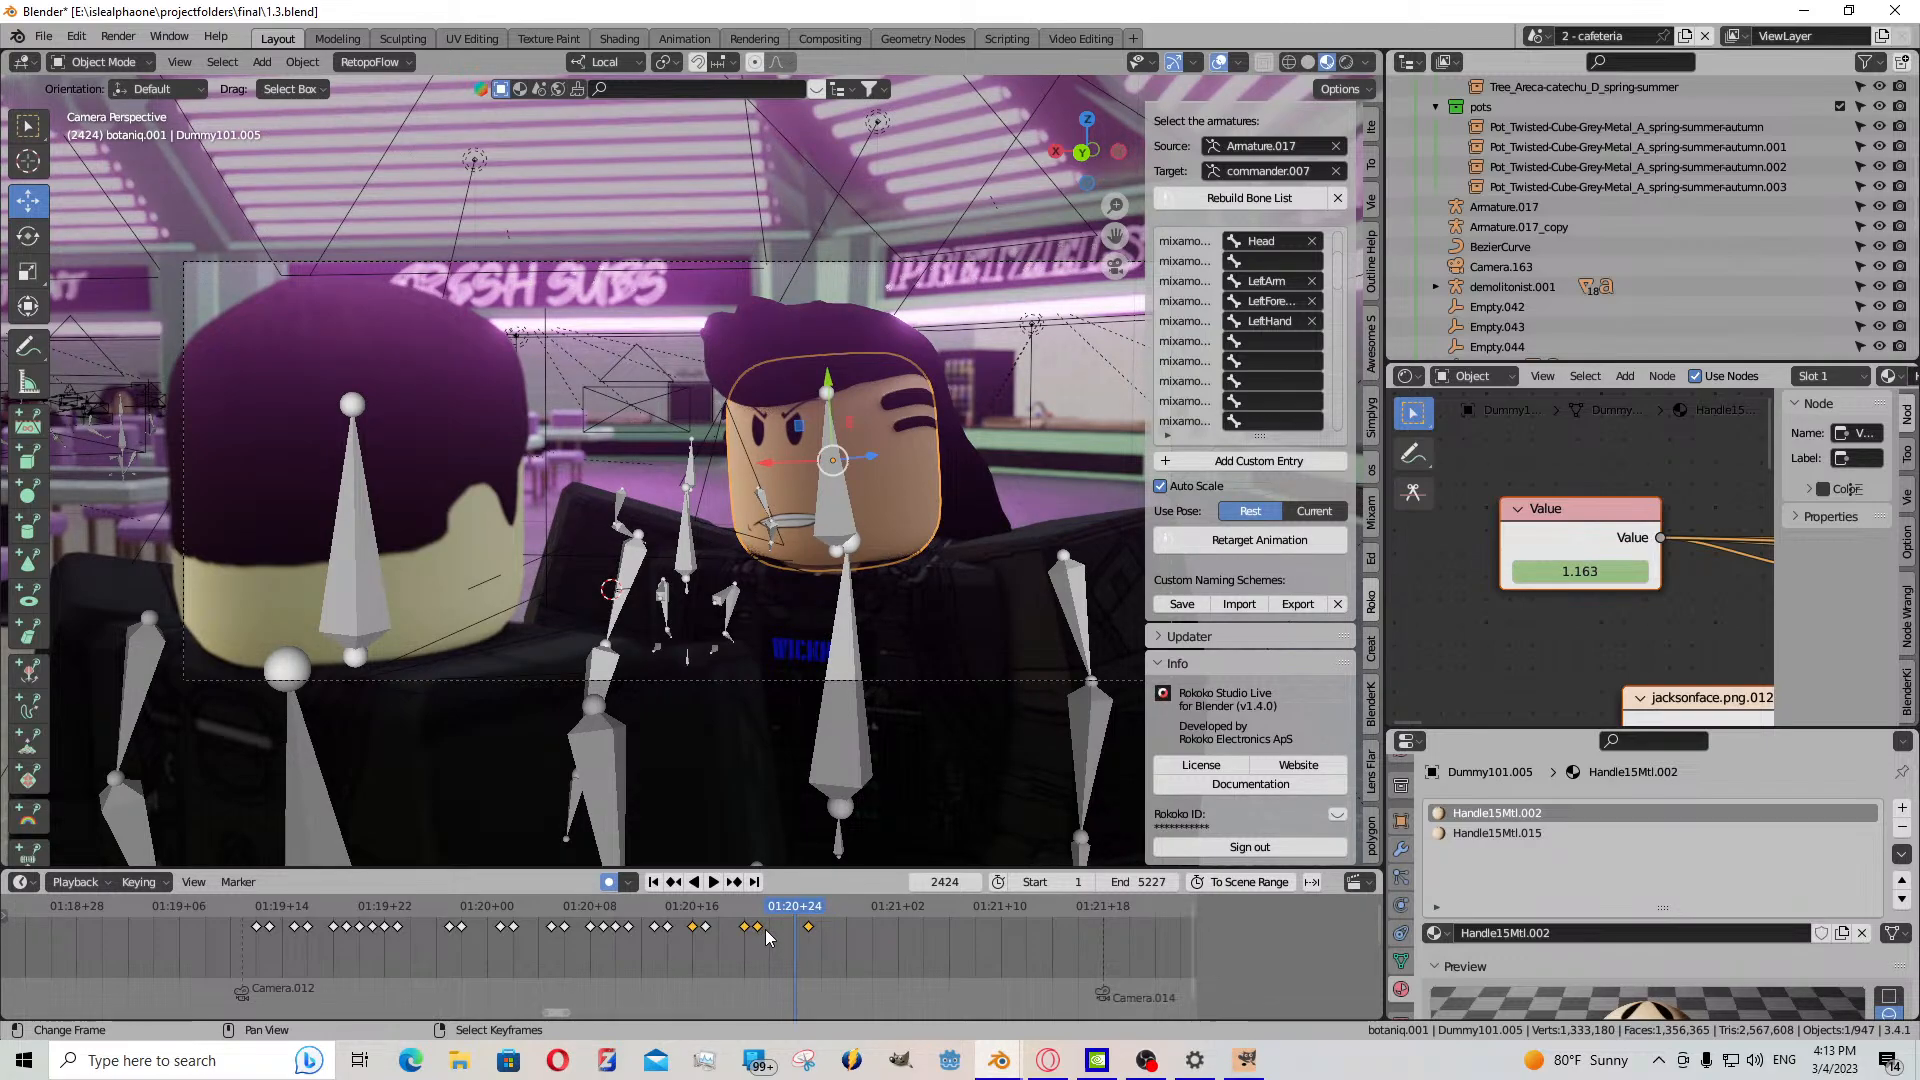
{"action": "right_click", "coordinate": [765, 937]}
{"action": "key", "text": "ctrl+v"}
{"action": "scroll", "coordinate": [750, 920], "scroll_direction": "down", "scroll_amount": 2}
- Hold the Value node at 1.100 with a keyframe on frame 2430 and keyframe it at 2.500 on frame 2431
{"action": "left_click", "coordinate": [709, 878]}
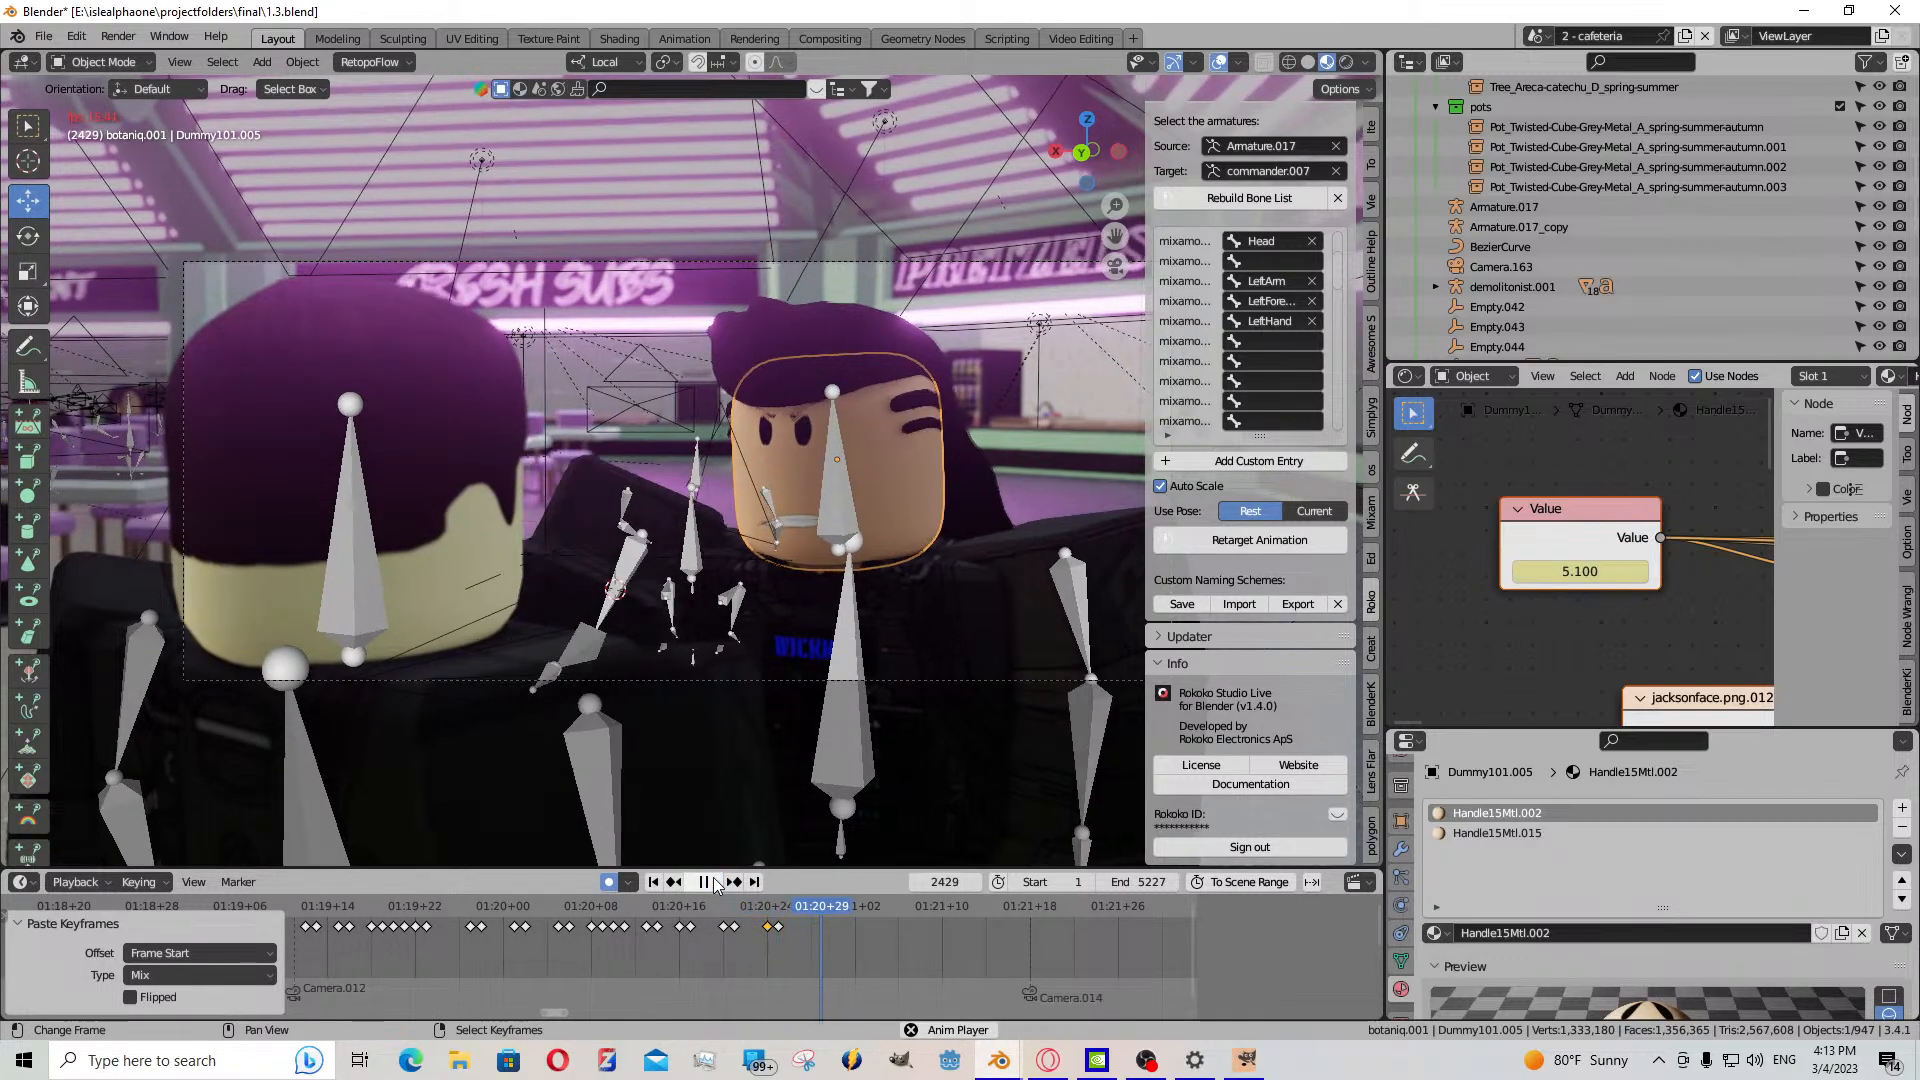
{"action": "left_click", "coordinate": [709, 878]}
{"action": "left_click_drag", "start_coordinate": [747, 943], "coordinate": [768, 945]}
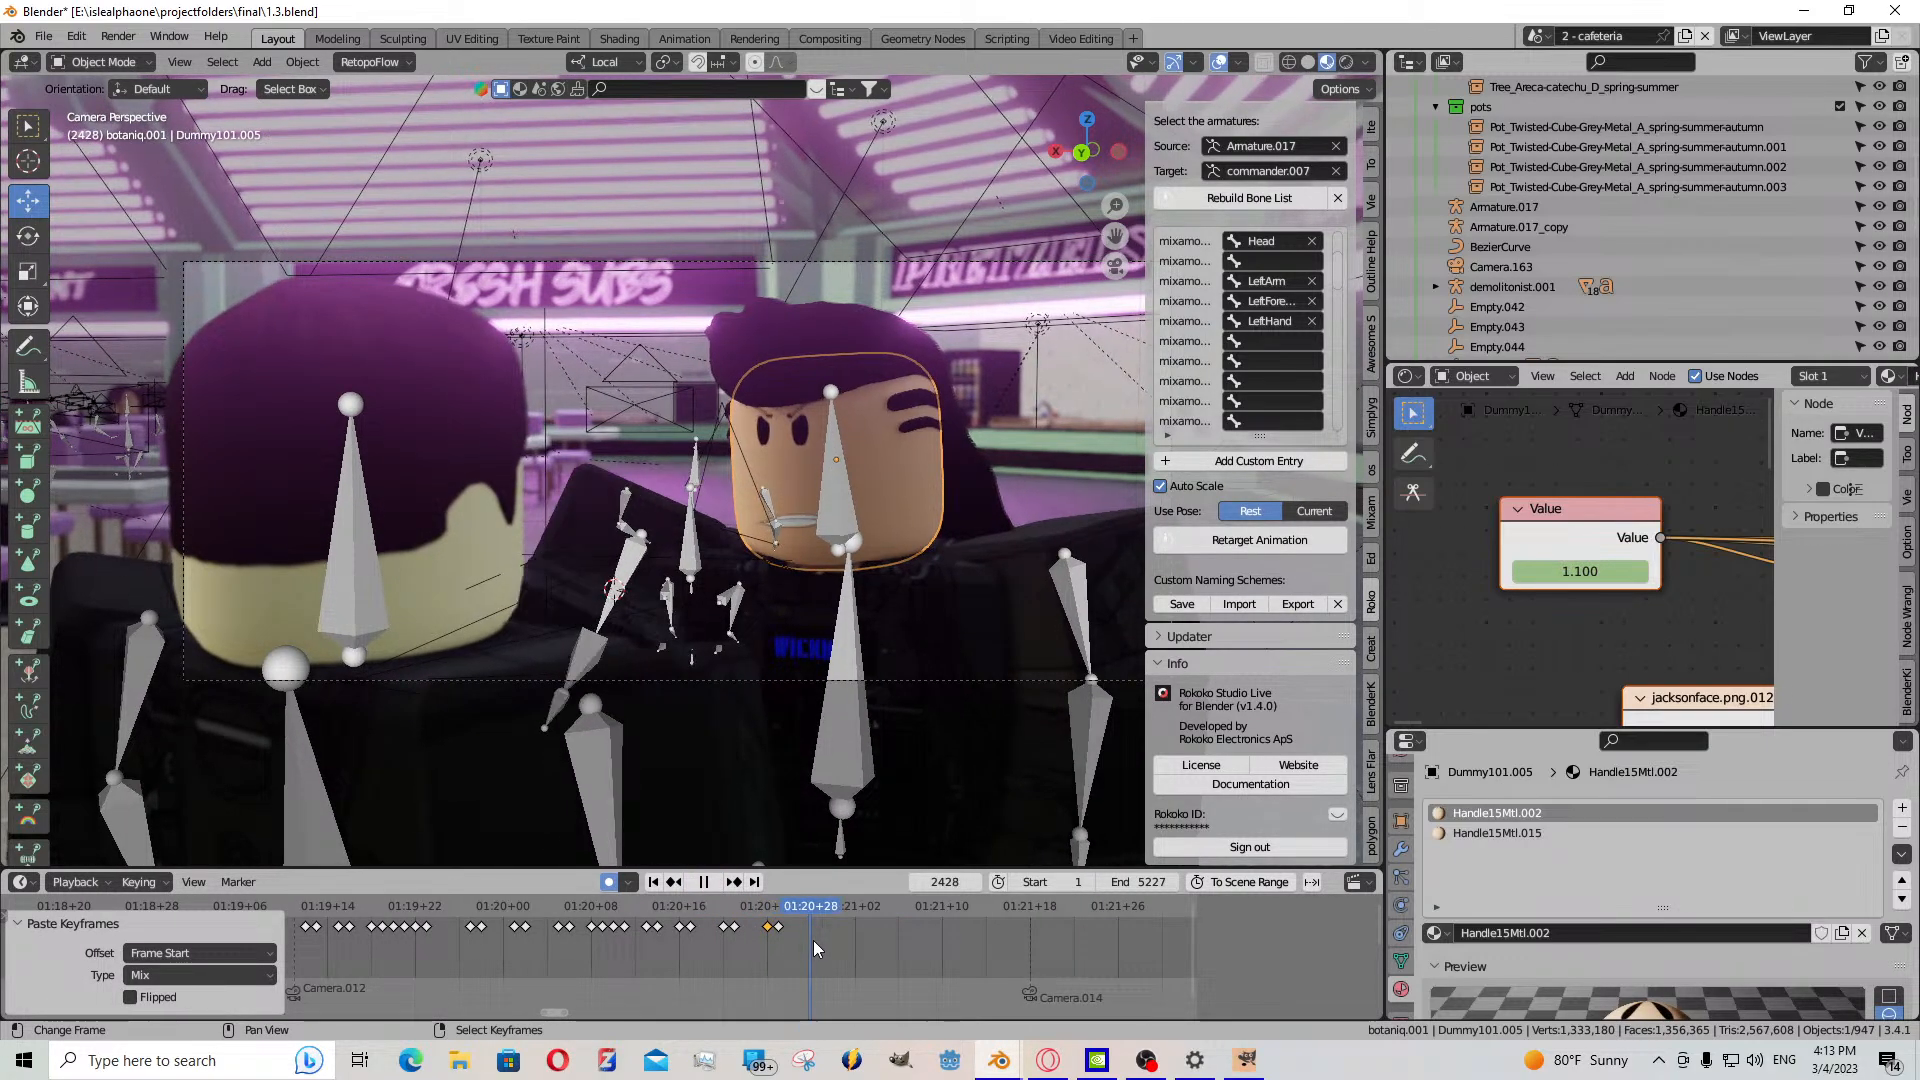
{"action": "key", "text": "space"}
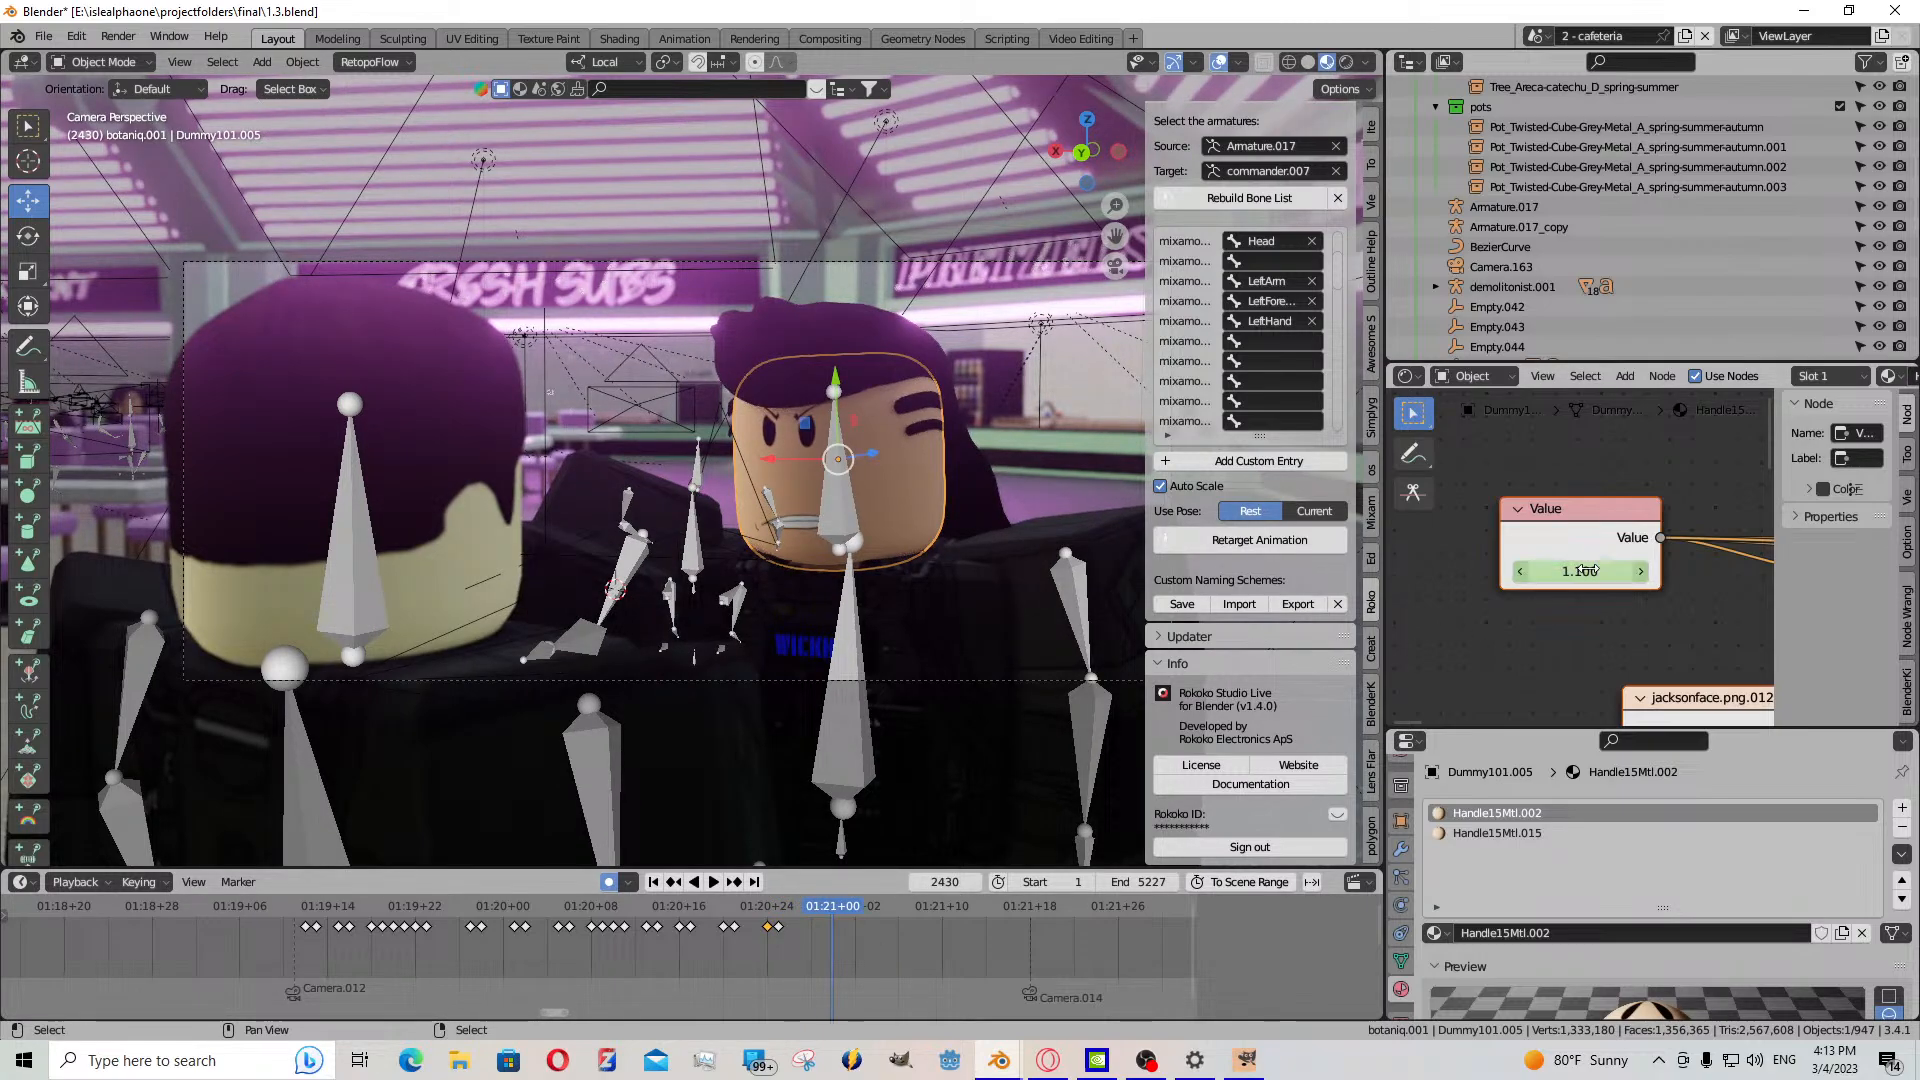
{"action": "key", "text": "i"}
{"action": "key", "text": "Right"}
{"action": "left_click_drag", "start_coordinate": [1579, 571], "coordinate": [1525, 571]}
{"action": "key", "text": "i"}
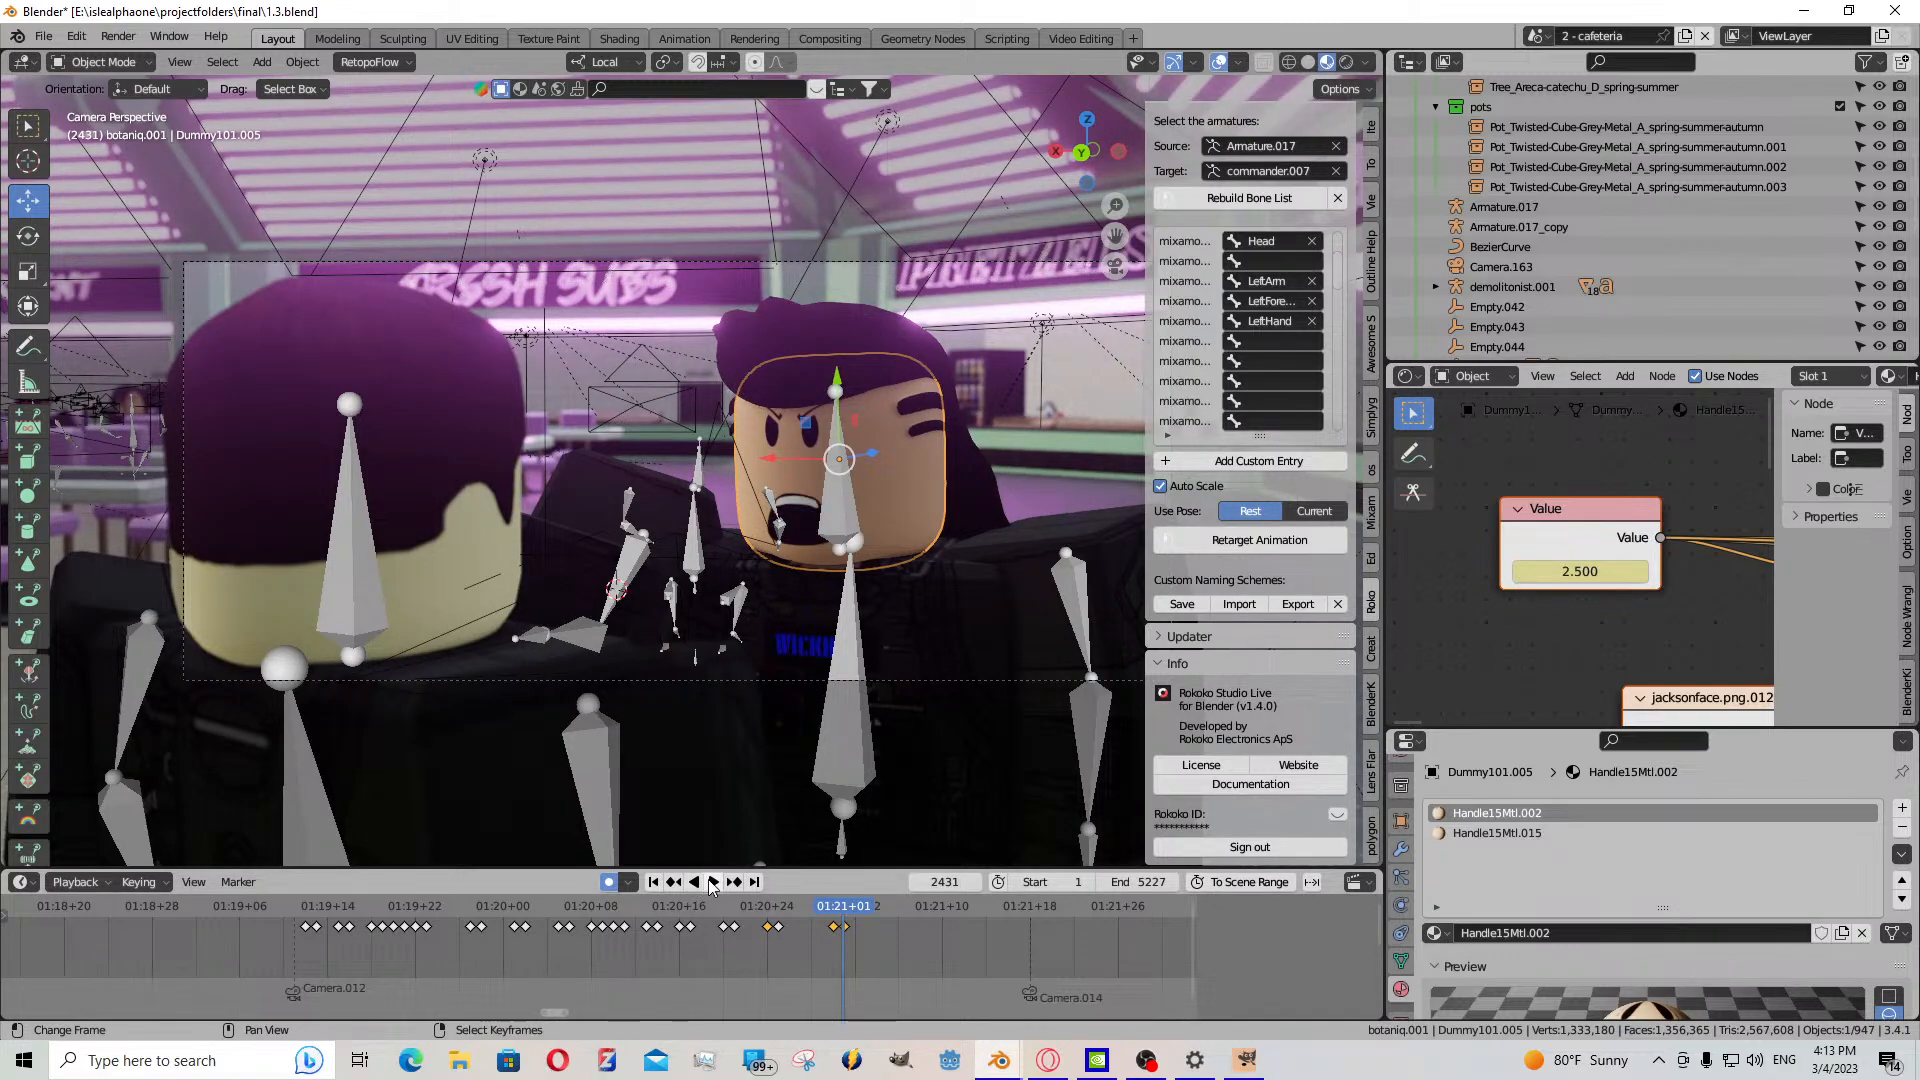
- Keyframe the Value node at 1.300 on frame 2435 and copy the 2.500 keyframe from frame 2431 to frame 2434
{"action": "key", "text": "Right"}
{"action": "key", "text": "Right"}
{"action": "key", "text": "Right"}
{"action": "key", "text": "Right"}
{"action": "left_click_drag", "start_coordinate": [1560, 571], "coordinate": [1591, 571]}
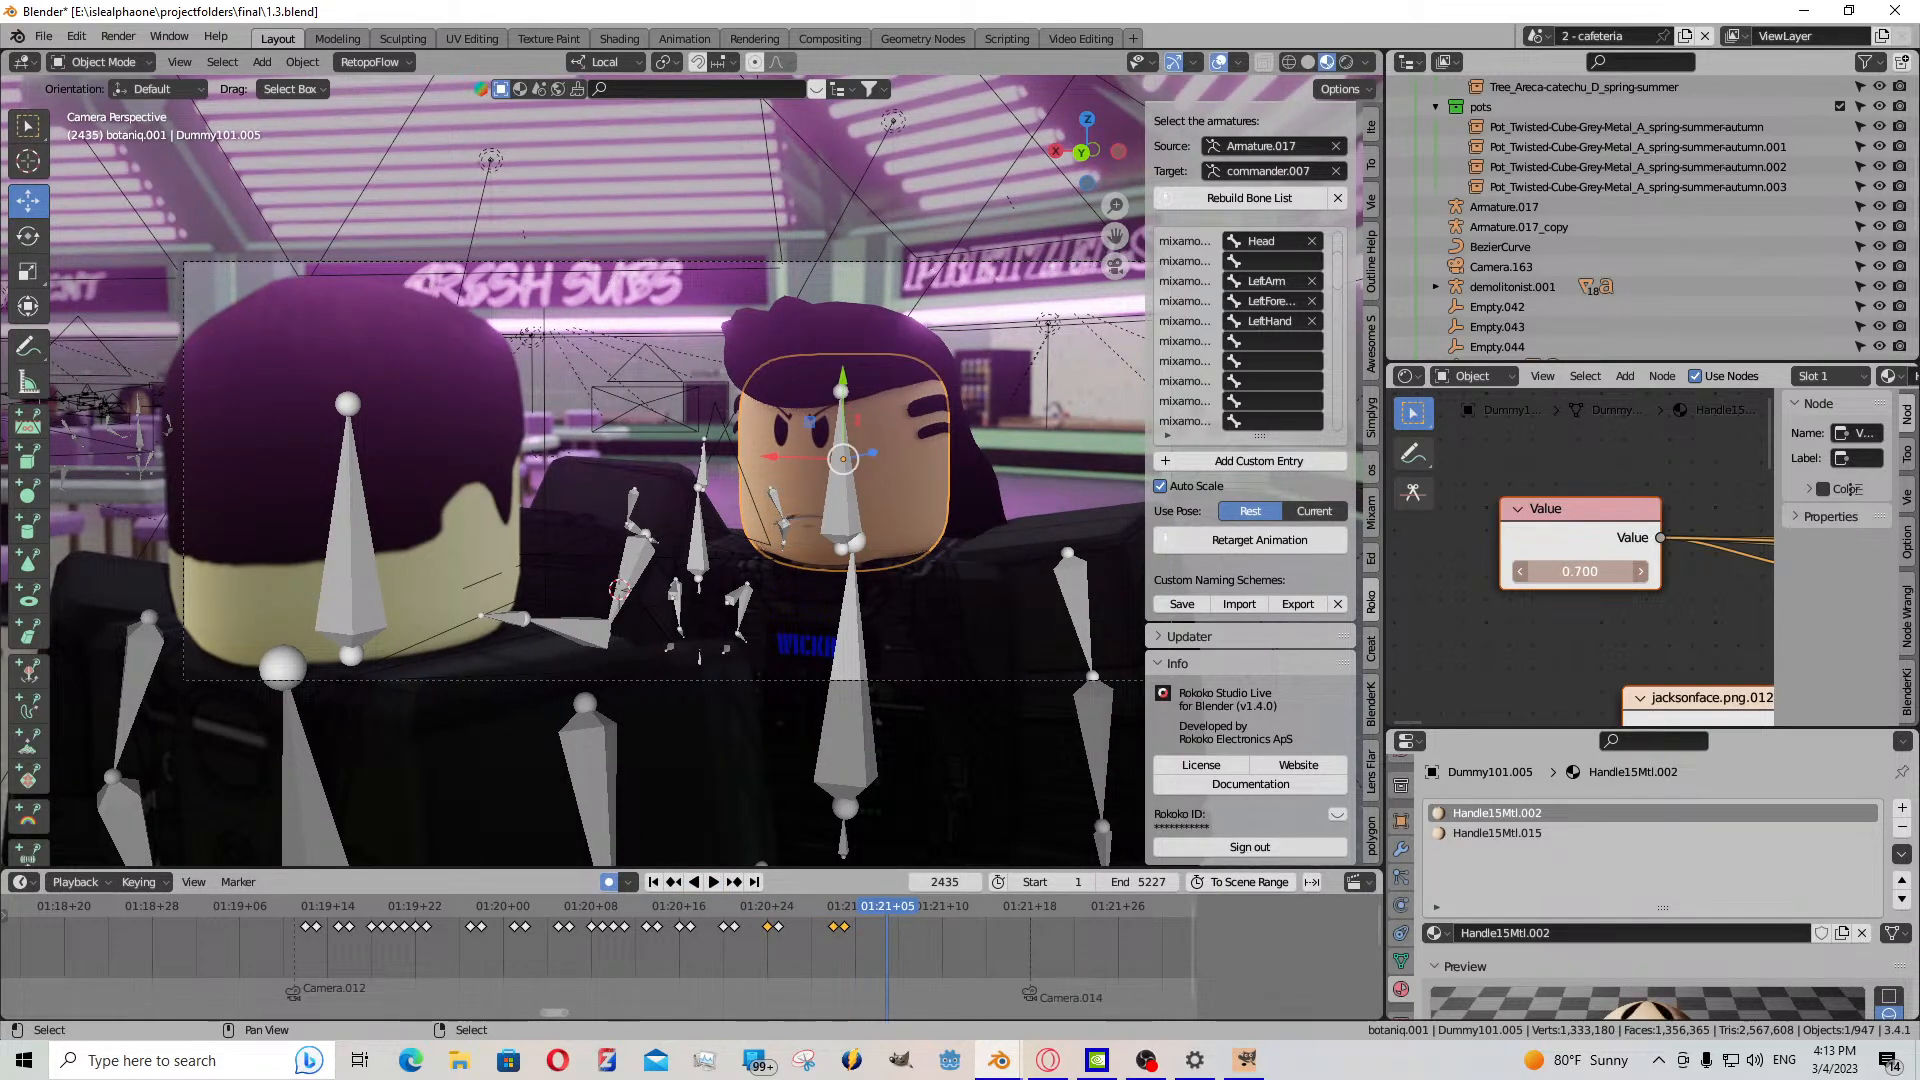
{"action": "key", "text": "i"}
{"action": "key", "text": "Left"}
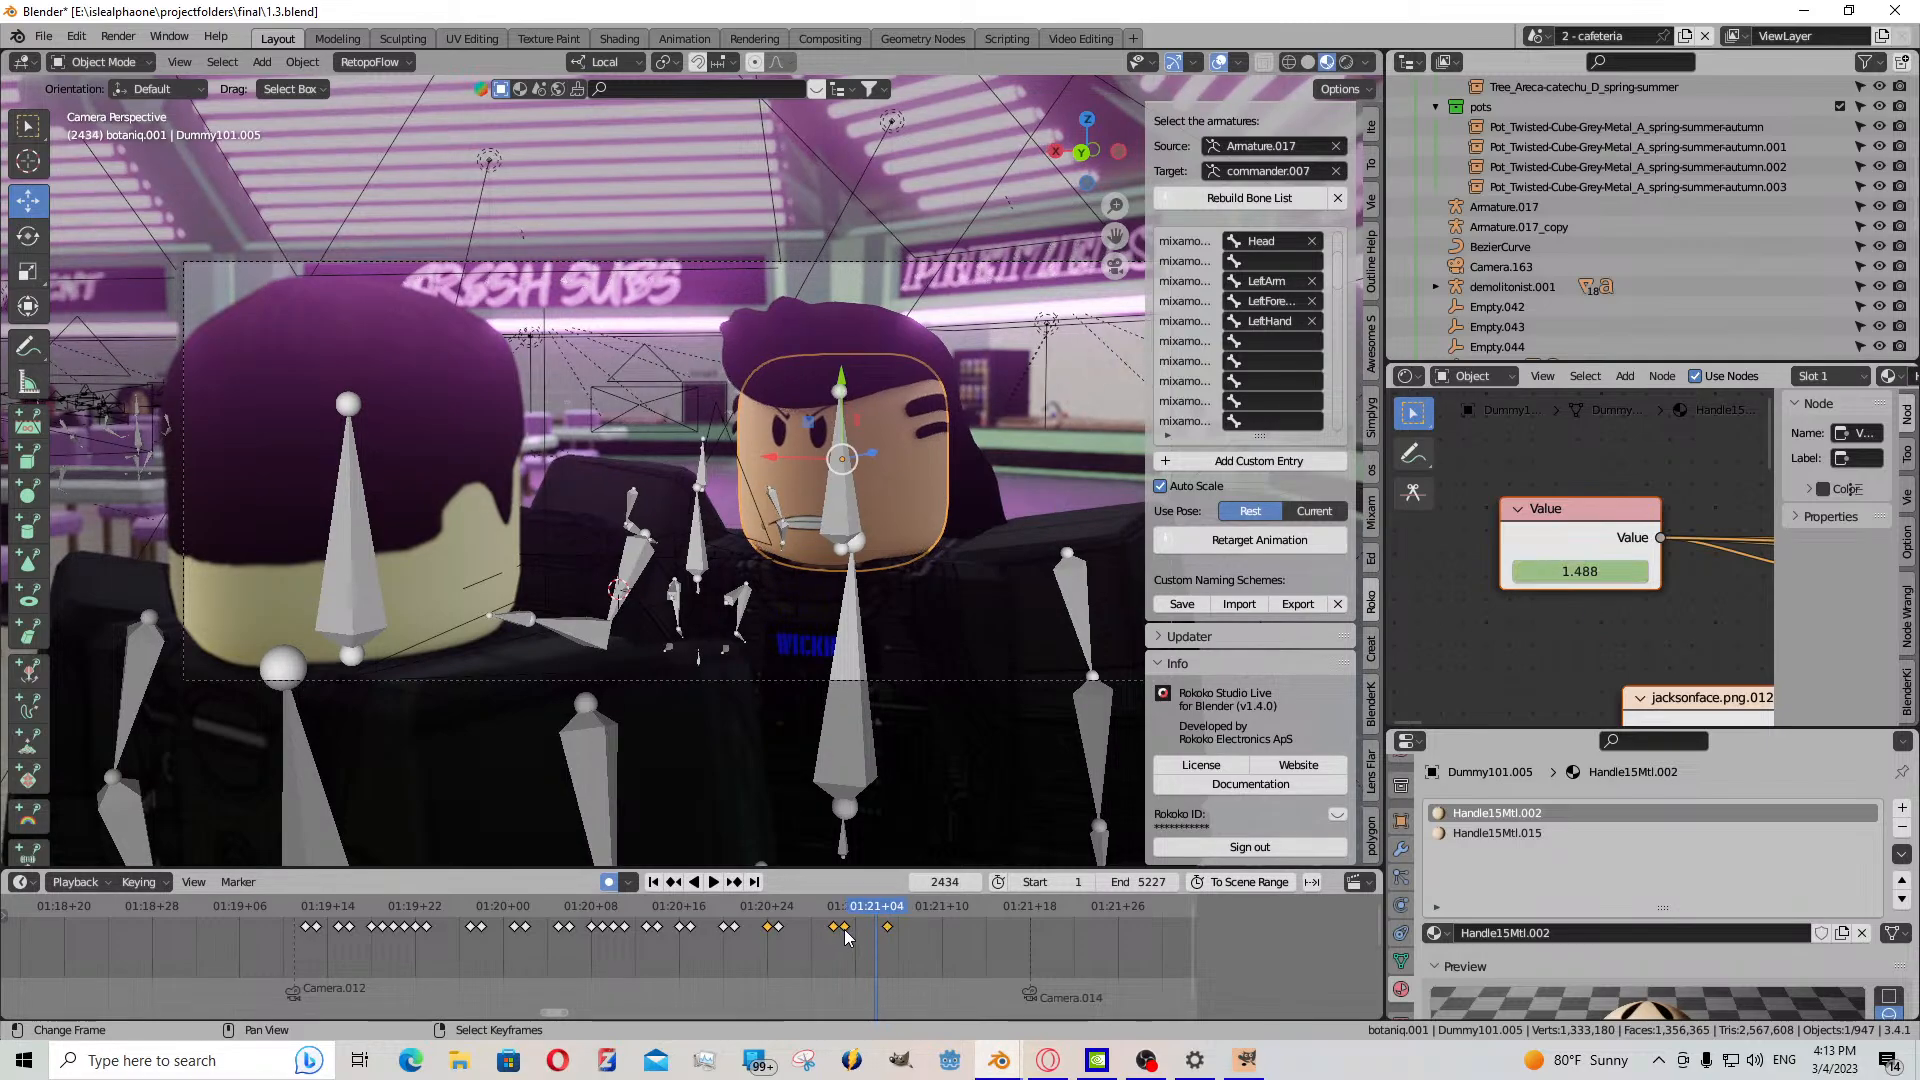
{"action": "key", "text": "ctrl+v"}
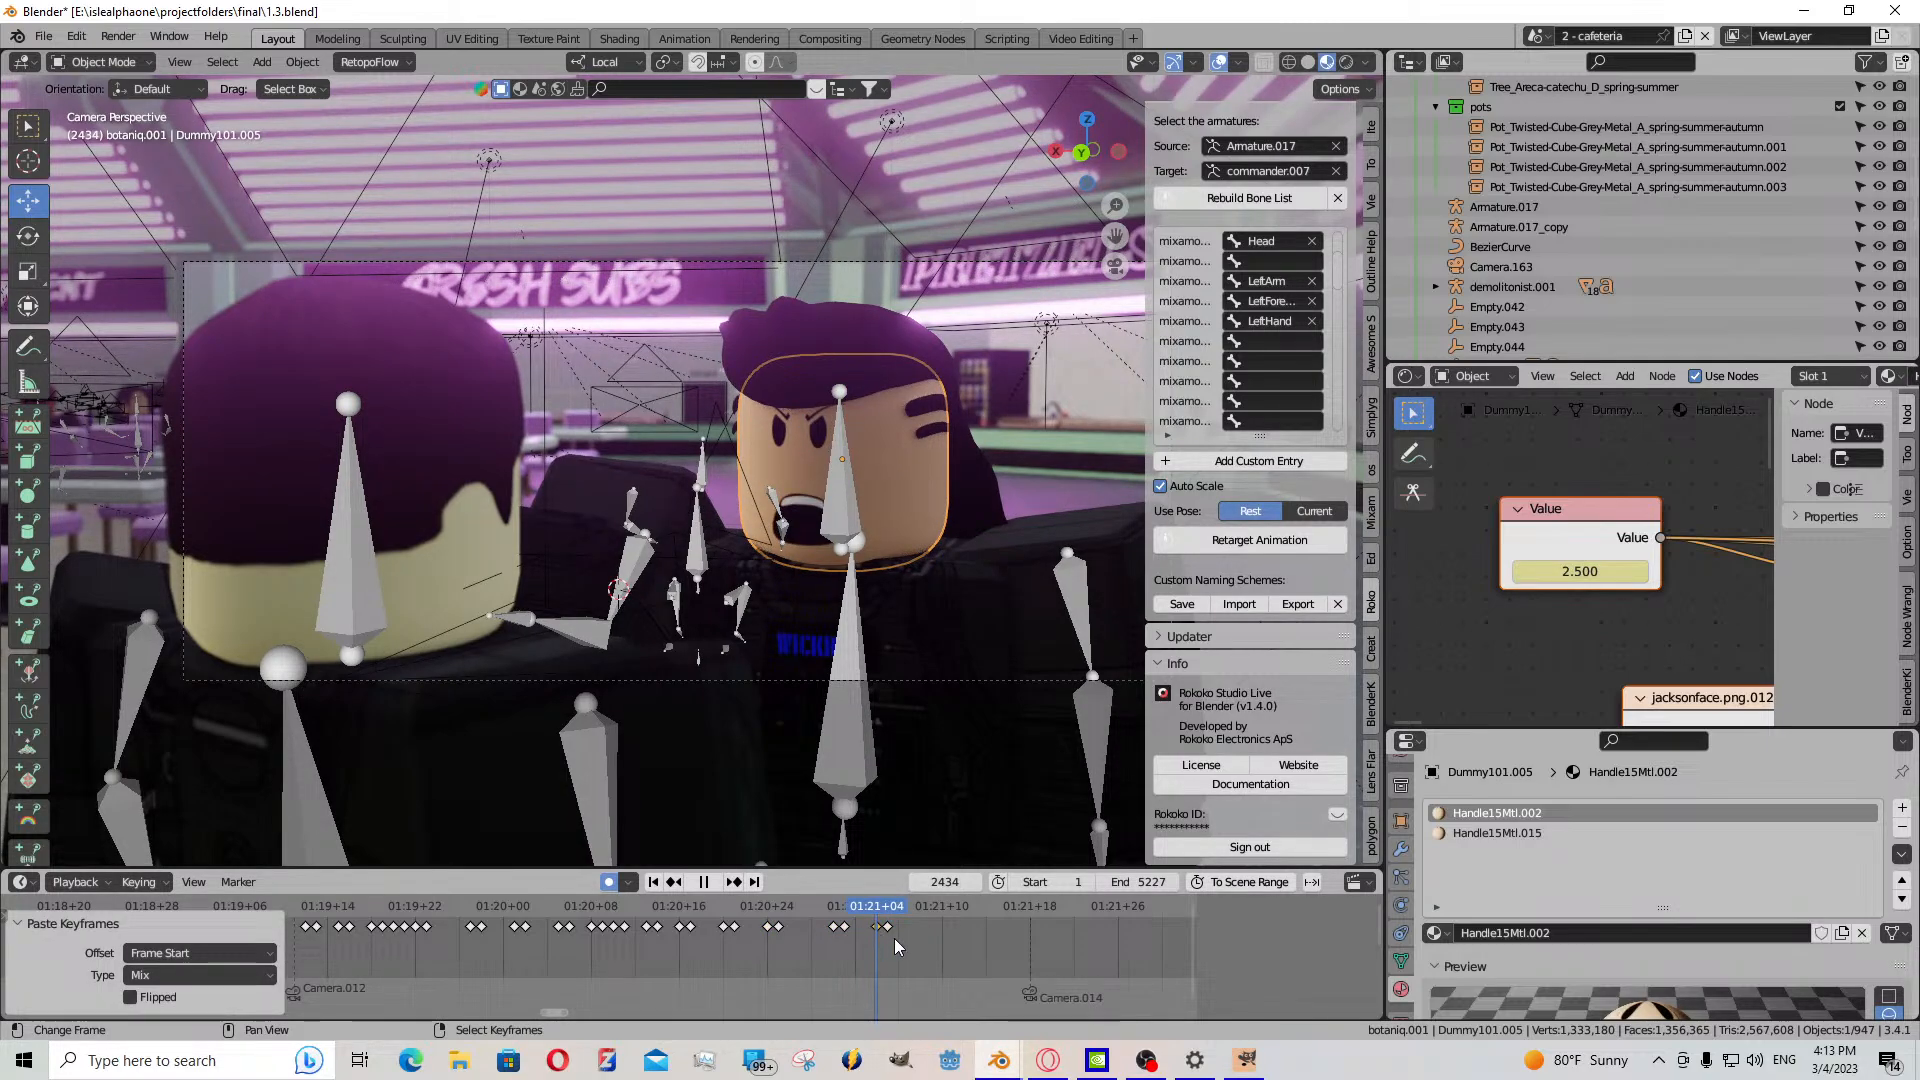
- Hold the Value node at 1.300 with a keyframe on frame 2439 and keyframe it at 10.400 on frame 2440
{"action": "key", "text": "space"}
{"action": "key", "text": "space"}
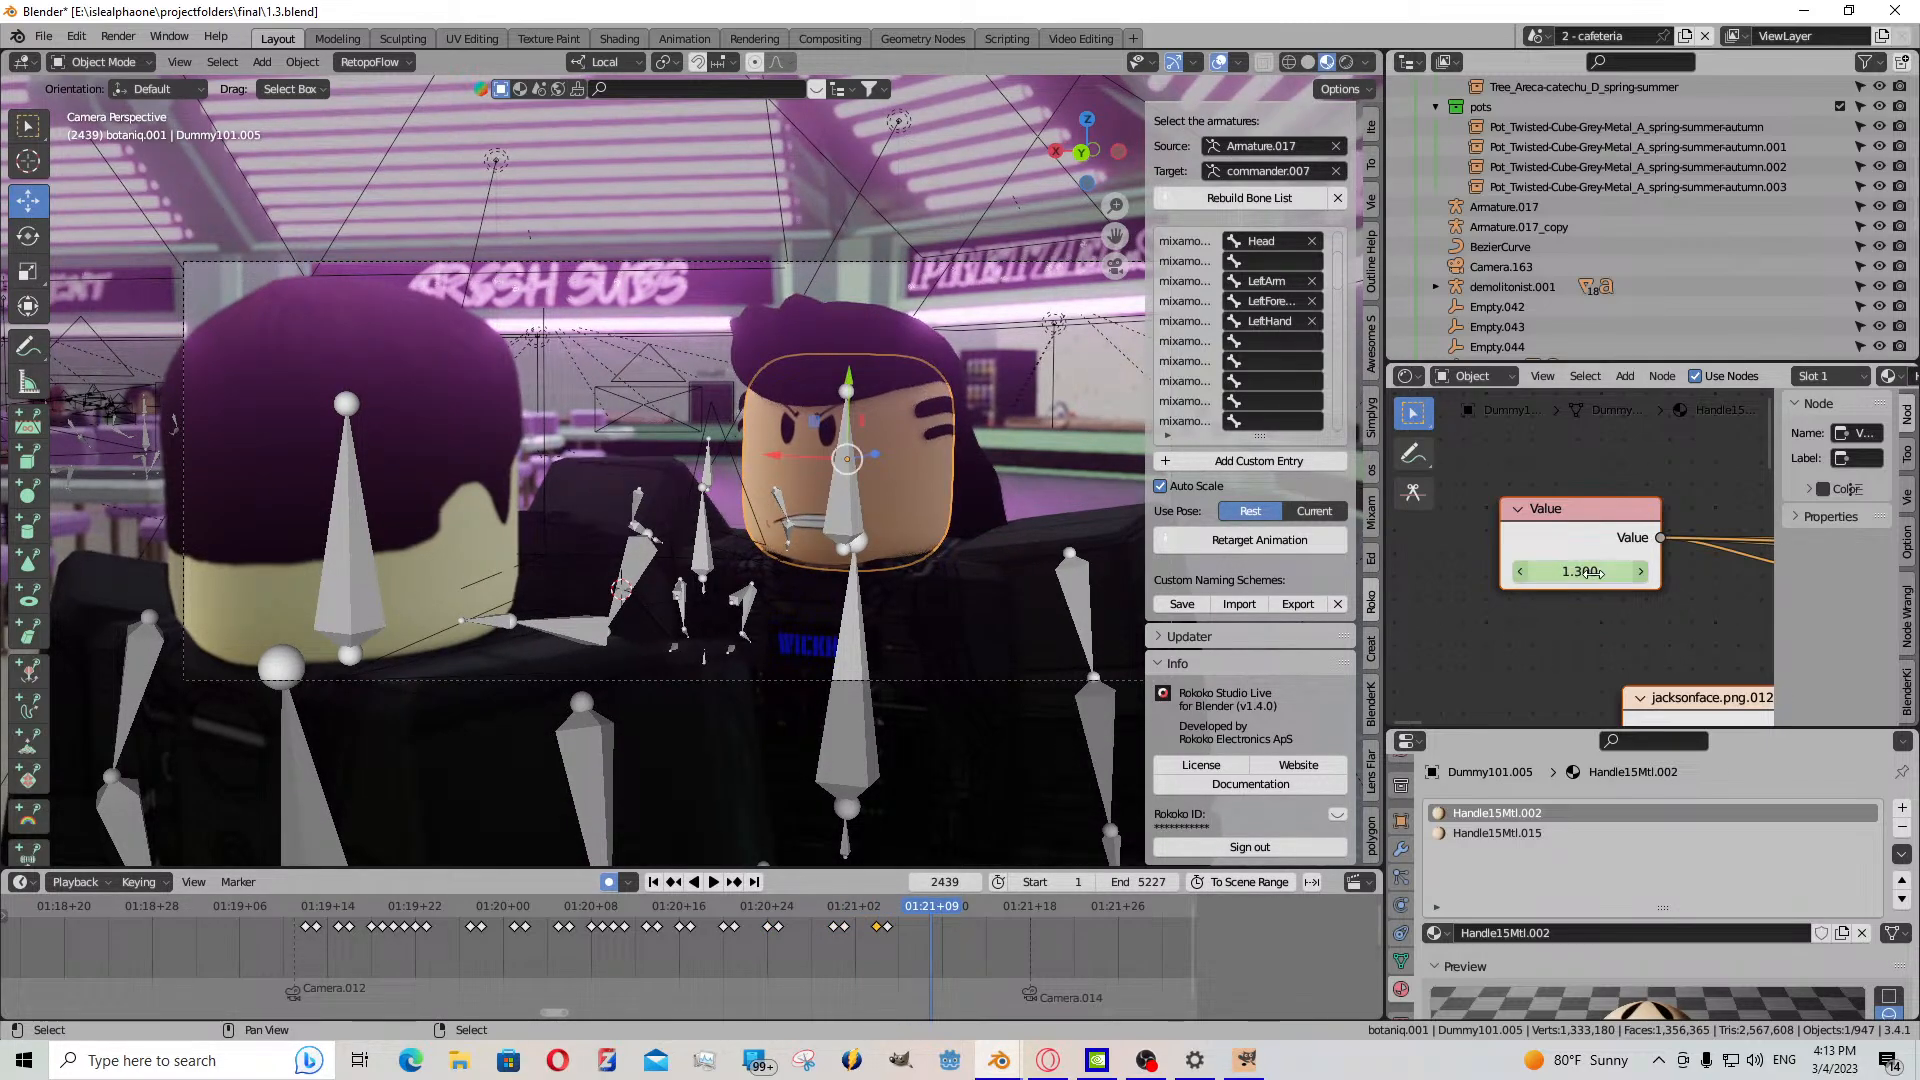
{"action": "key", "text": "i"}
{"action": "key", "text": "Right"}
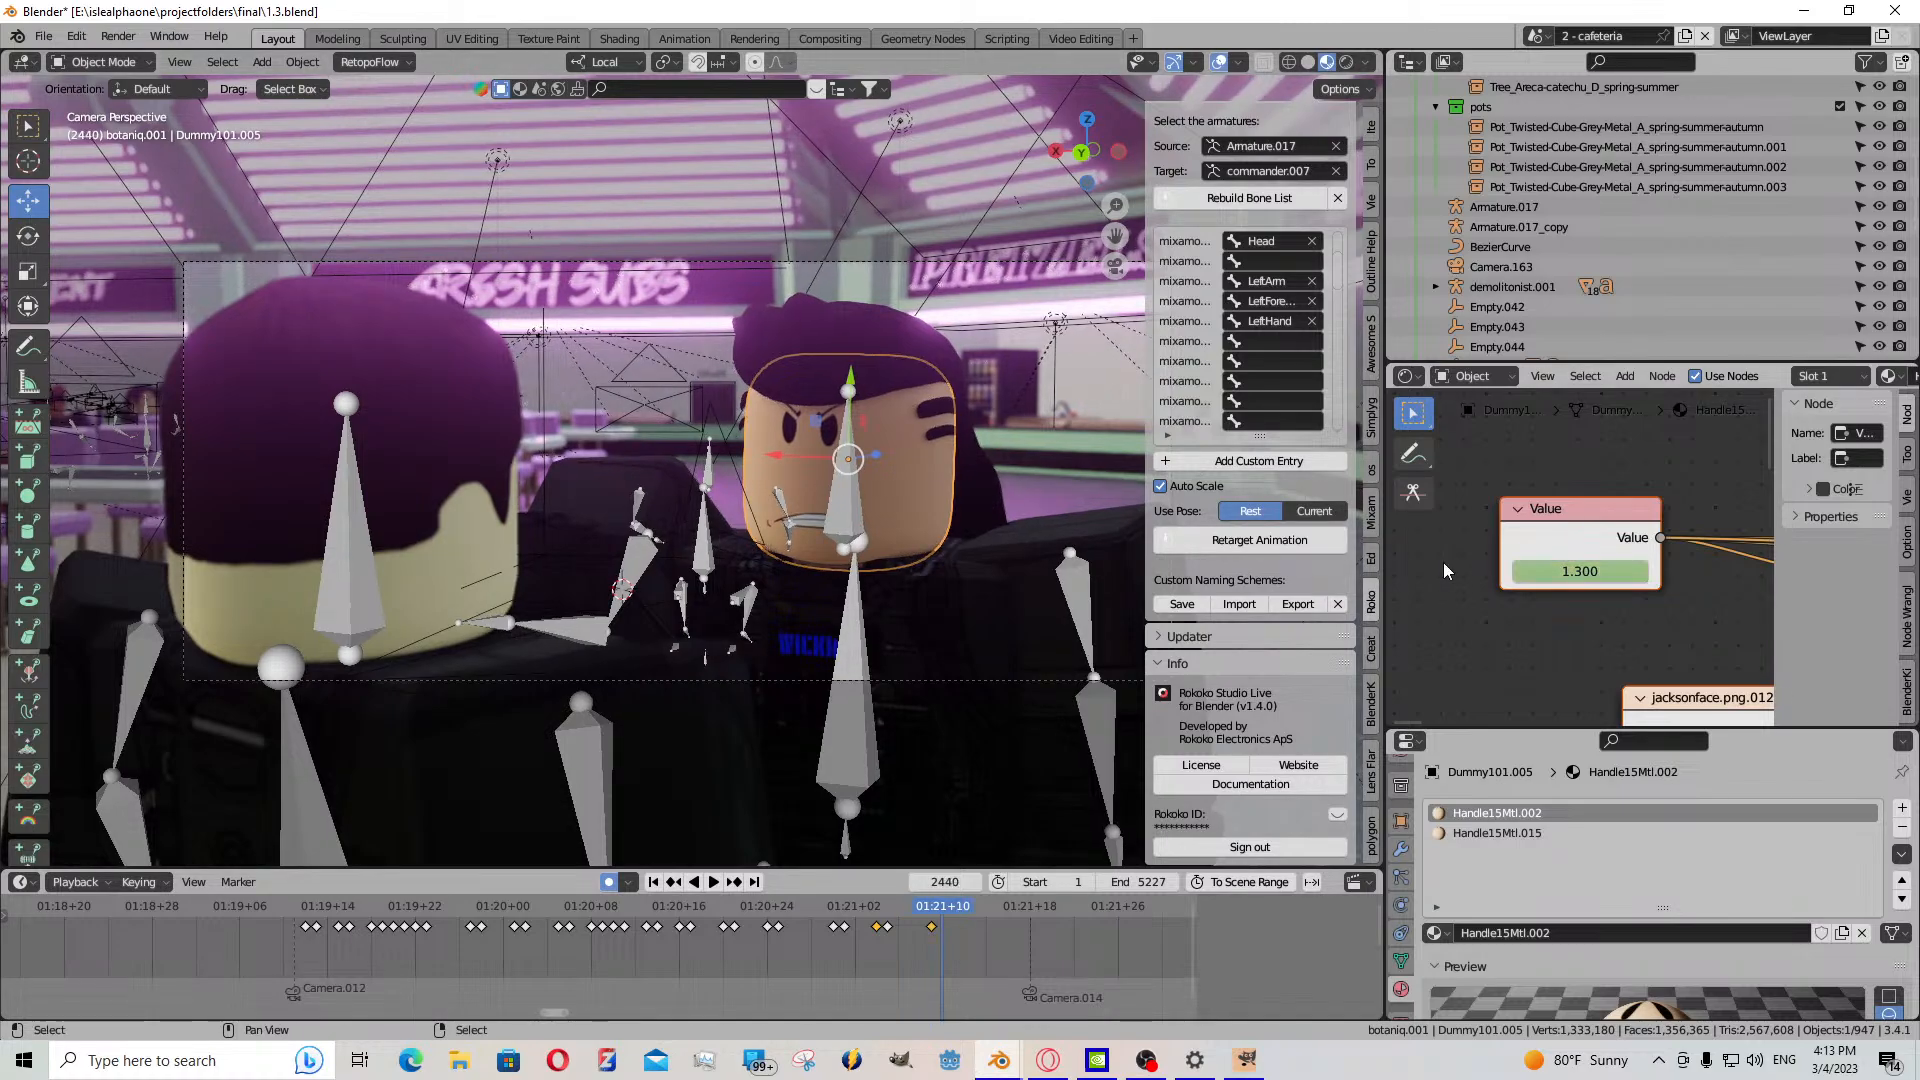
{"action": "mouse_move", "coordinate": [1580, 571]}
{"action": "left_mouse_down"}
{"action": "mouse_move", "coordinate": [1680, 571]}
{"action": "mouse_move", "coordinate": [1480, 571]}
{"action": "mouse_move", "coordinate": [1600, 571]}
{"action": "left_mouse_up"}
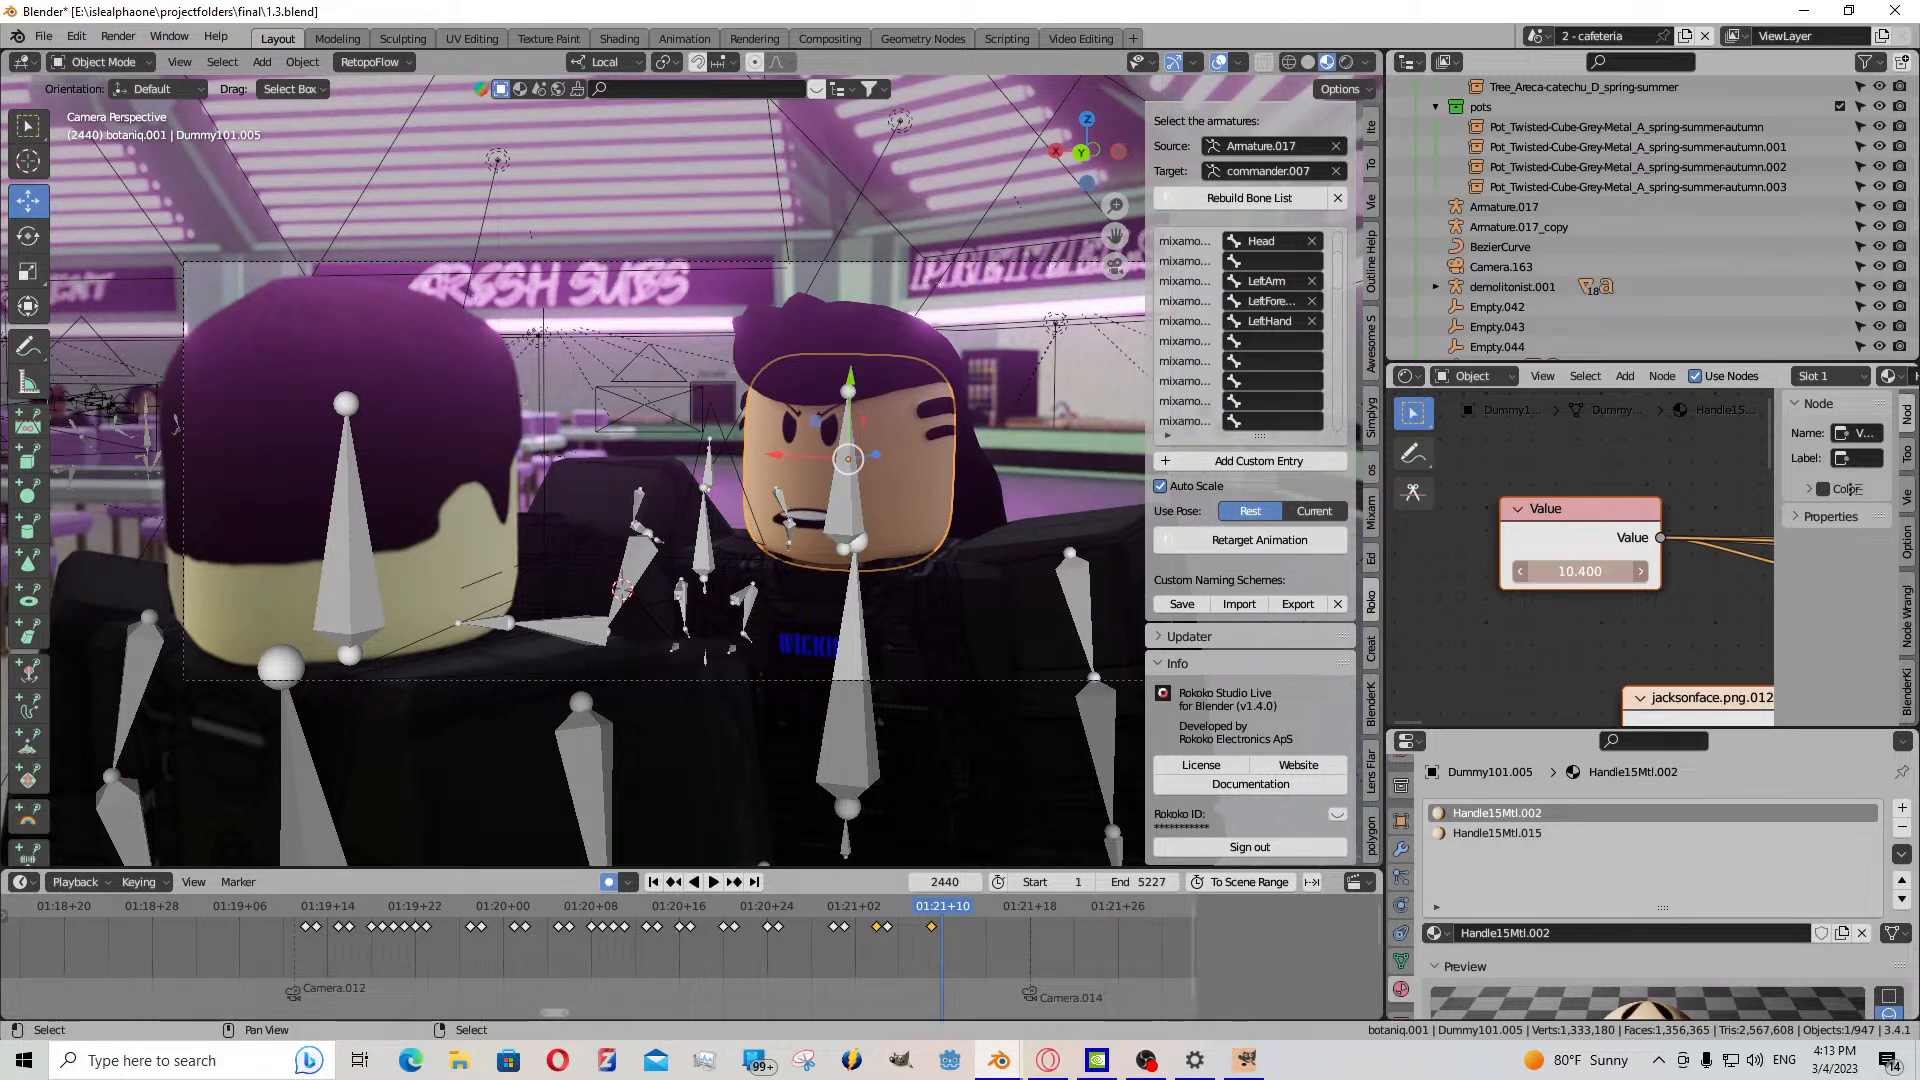
- Hold the Value node at 10.400 with a keyframe on frame 2444 and keyframe it at 1.200 on frame 2445
{"action": "left_click", "coordinate": [712, 881]}
{"action": "left_click", "coordinate": [712, 881]}
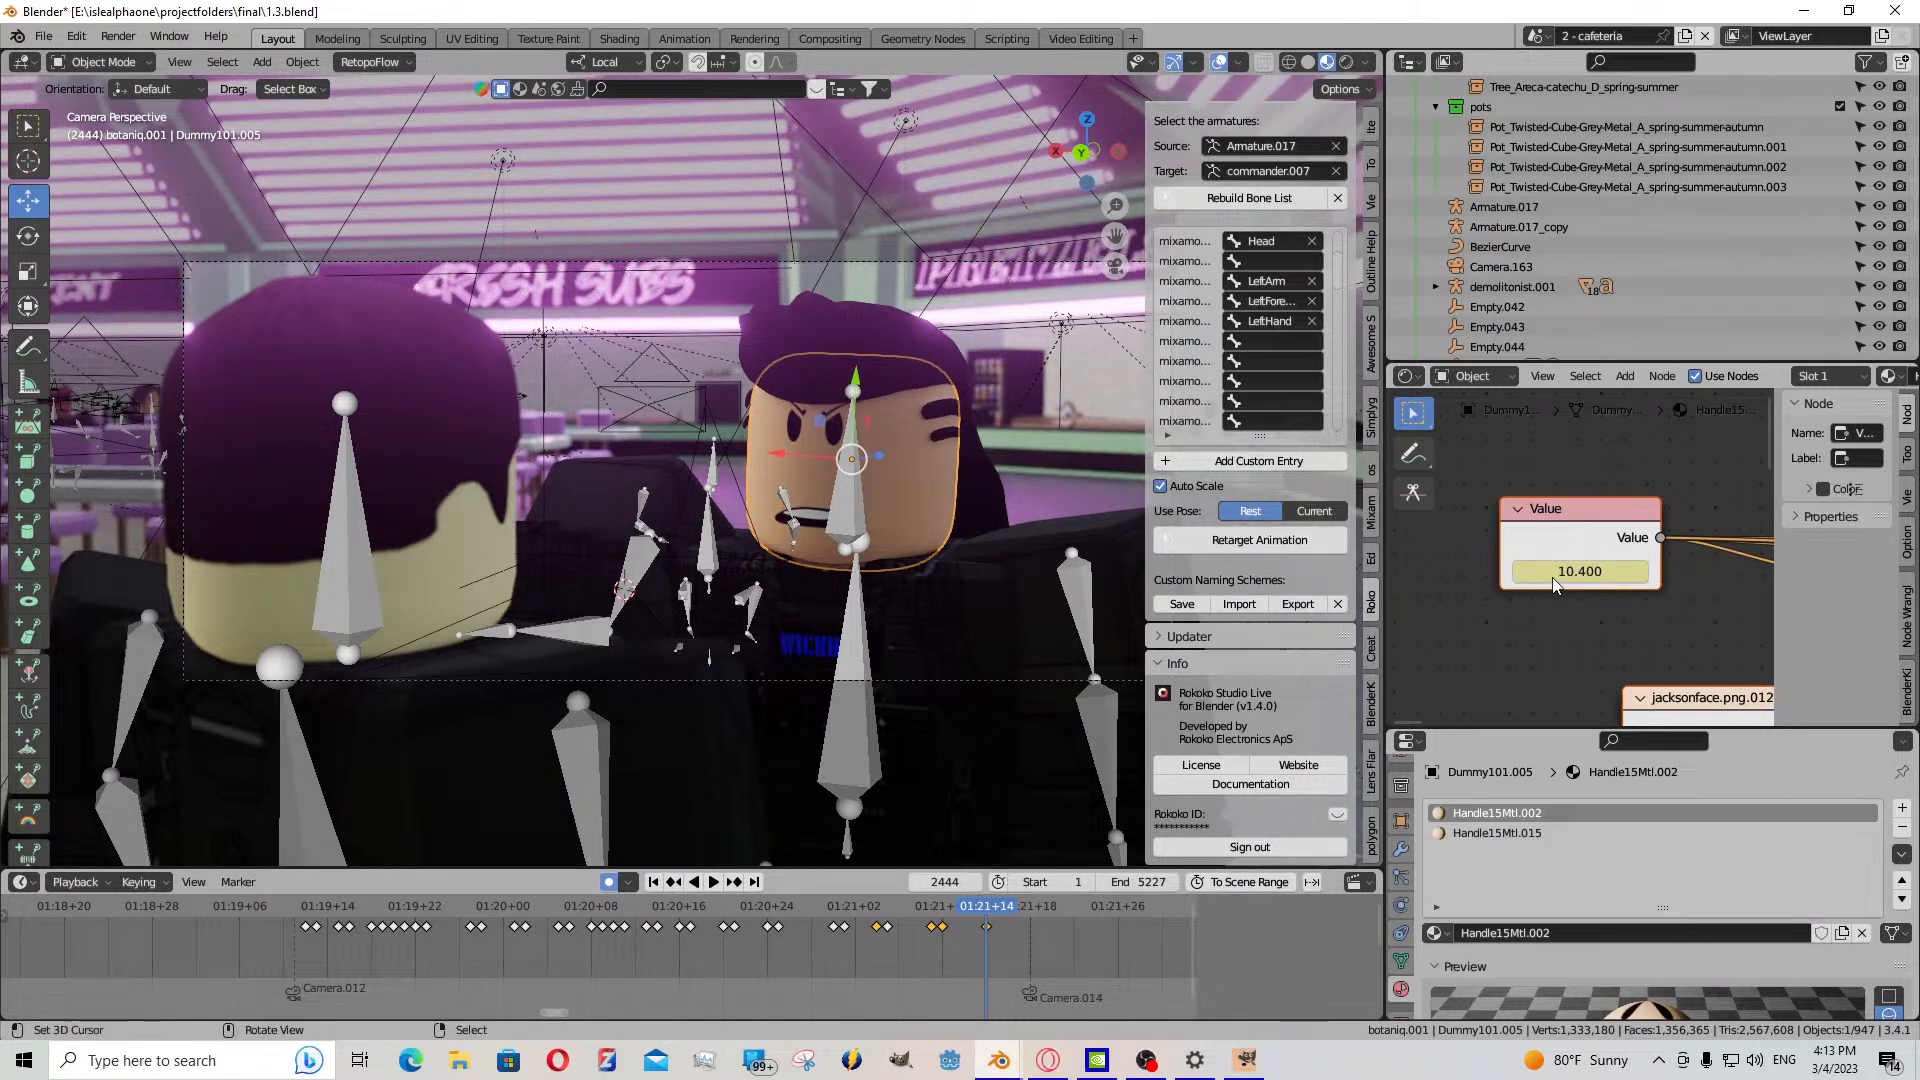
{"action": "key", "text": "Right"}
{"action": "left_click_drag", "start_coordinate": [1578, 571], "coordinate": [1540, 571]}
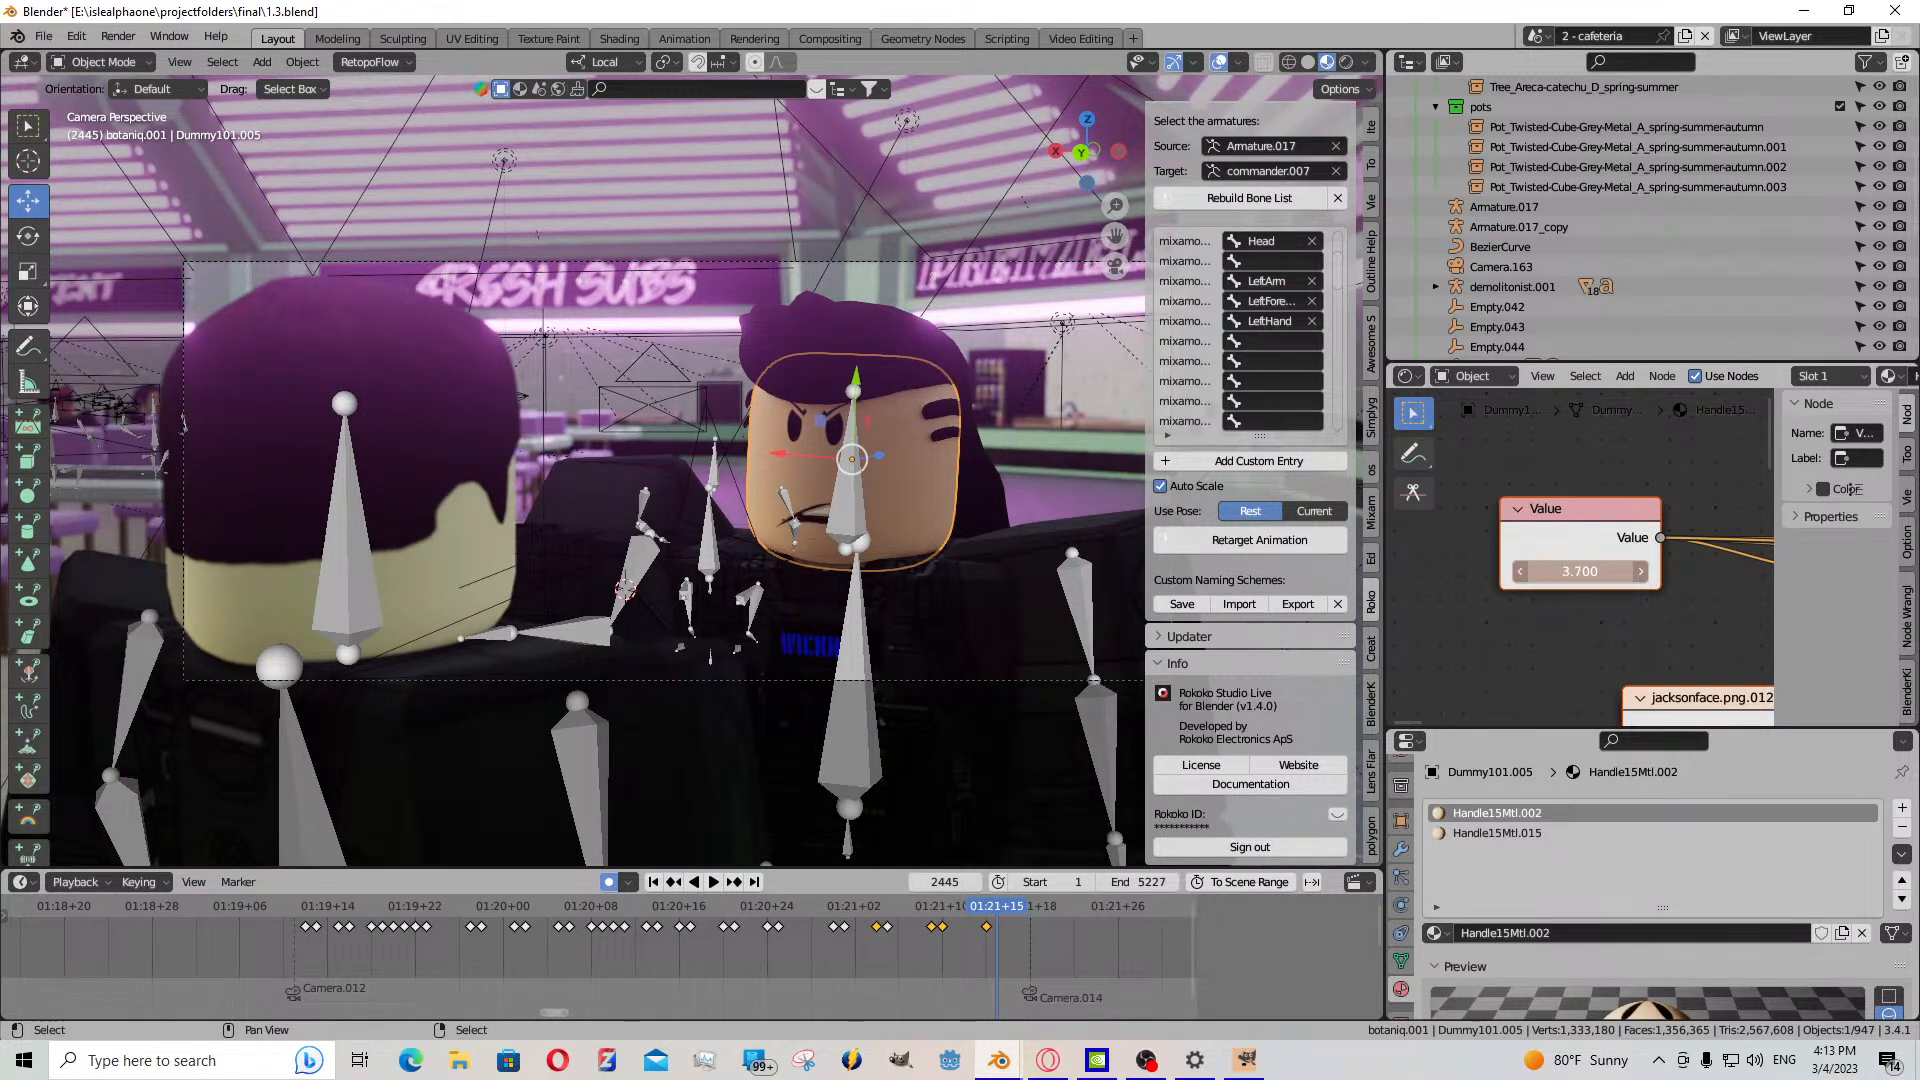
{"action": "left_click_drag", "start_coordinate": [1590, 572], "coordinate": [1600, 572]}
- Play on into the Camera.014 shot and keyframe the Value node at 1.200 on frame 2515
{"action": "left_click", "coordinate": [712, 882]}
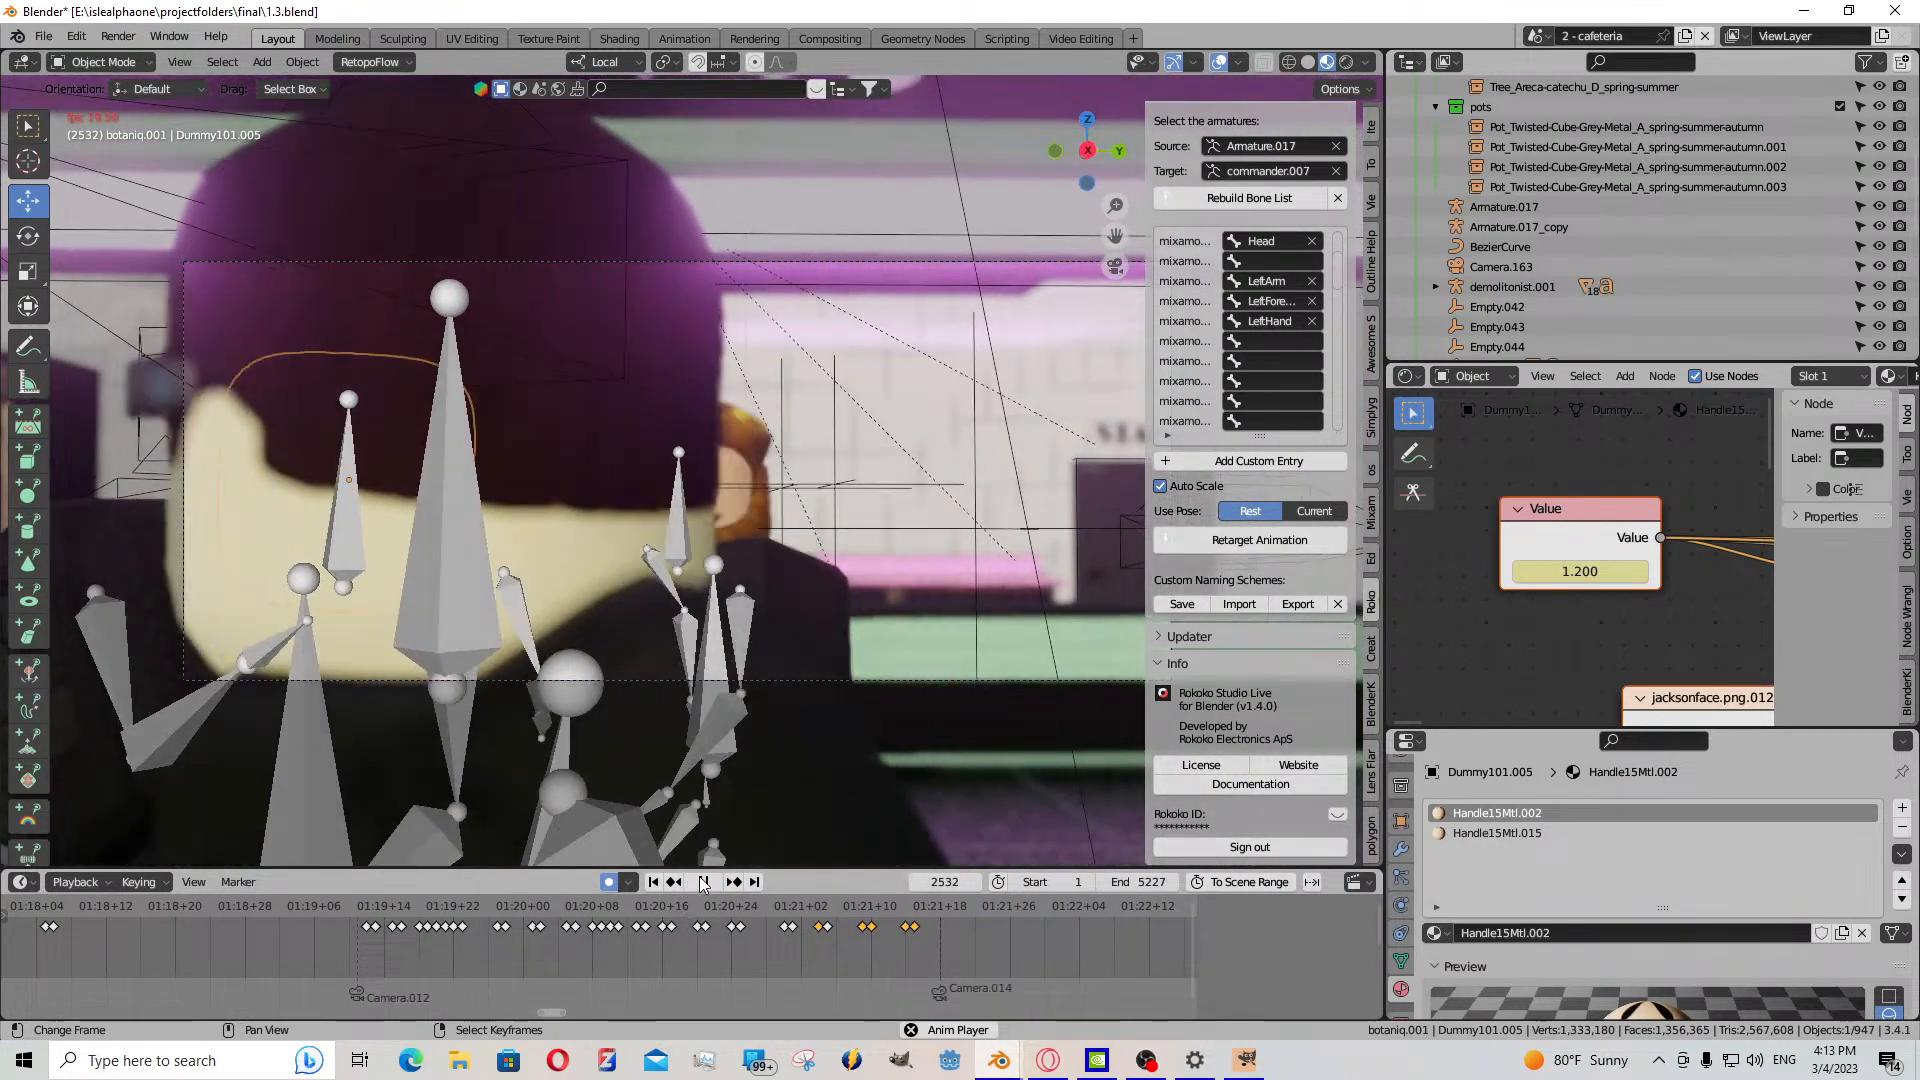
{"action": "key", "text": "space"}
{"action": "scroll", "coordinate": [878, 921], "scroll_direction": "down", "scroll_amount": 6}
{"action": "left_click_drag", "start_coordinate": [1044, 952], "coordinate": [962, 981]}
{"action": "key", "text": "space"}
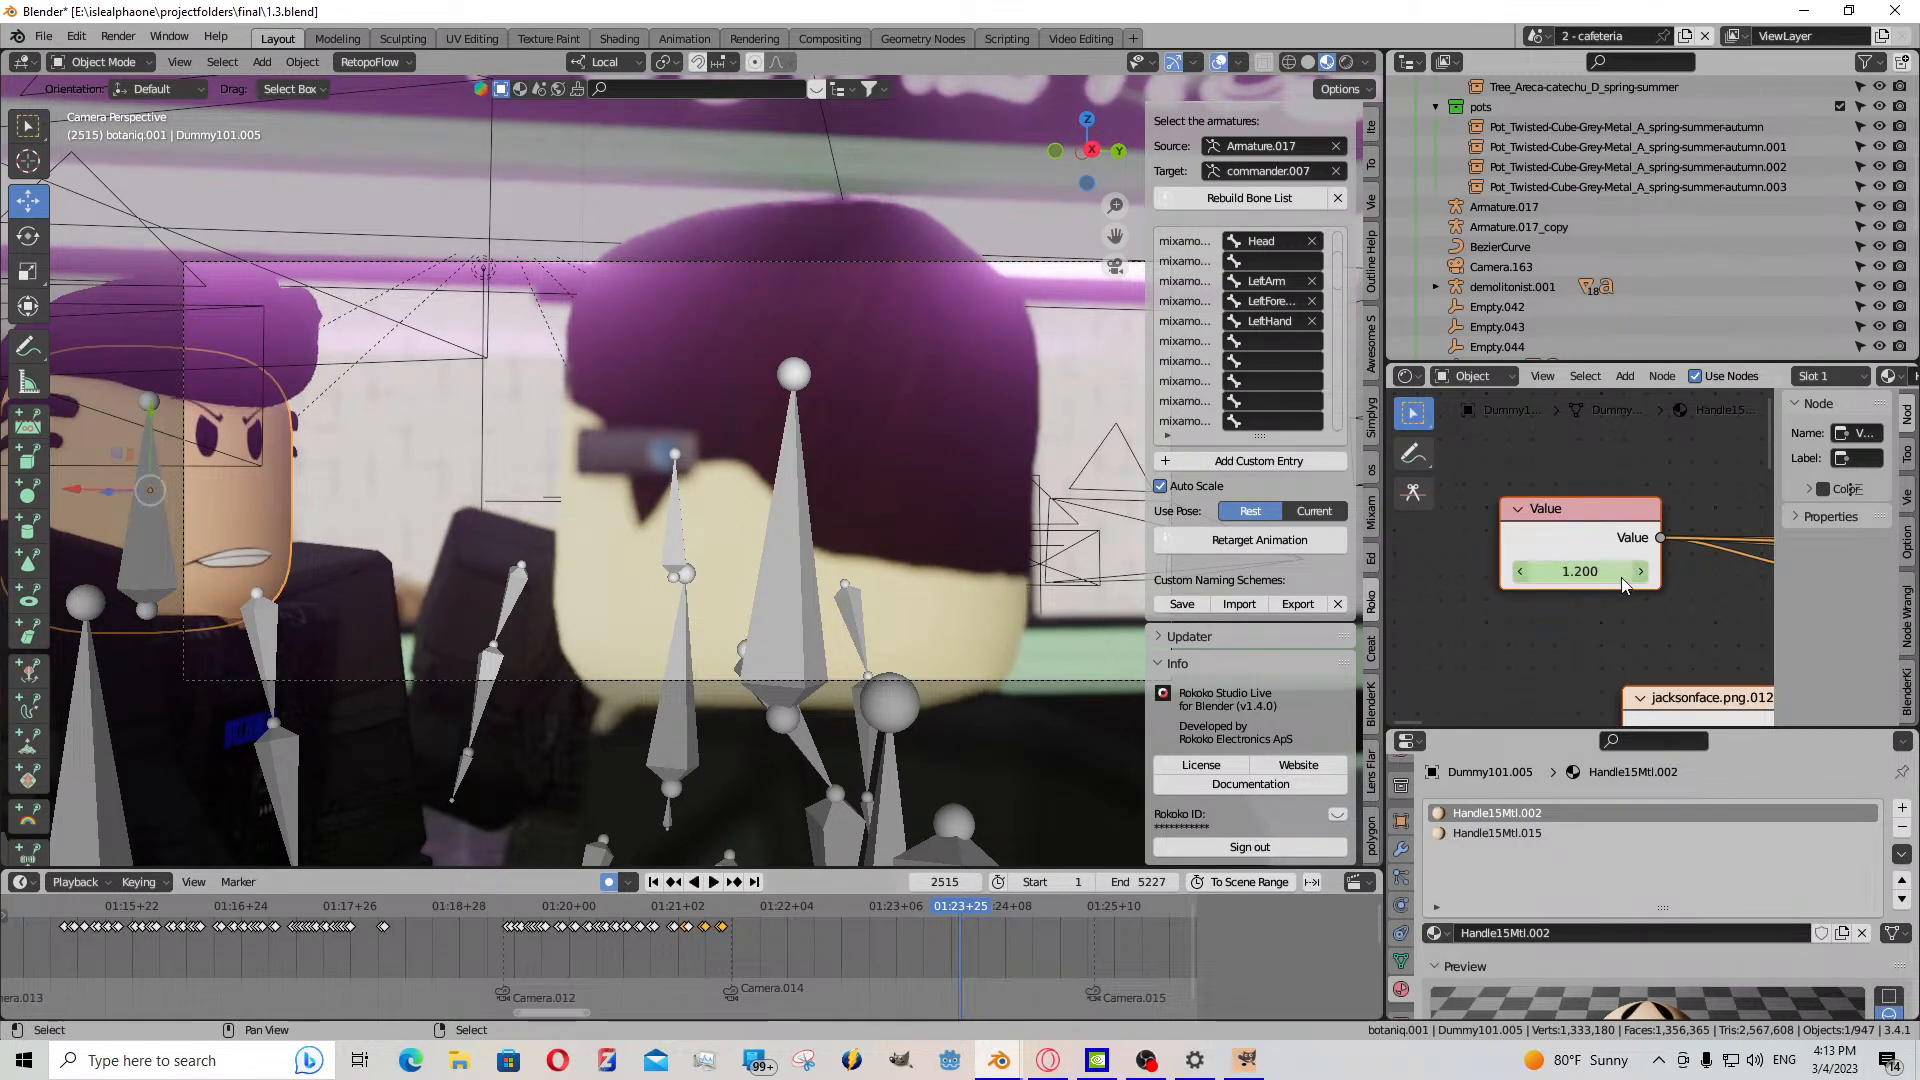
{"action": "key", "text": "i"}
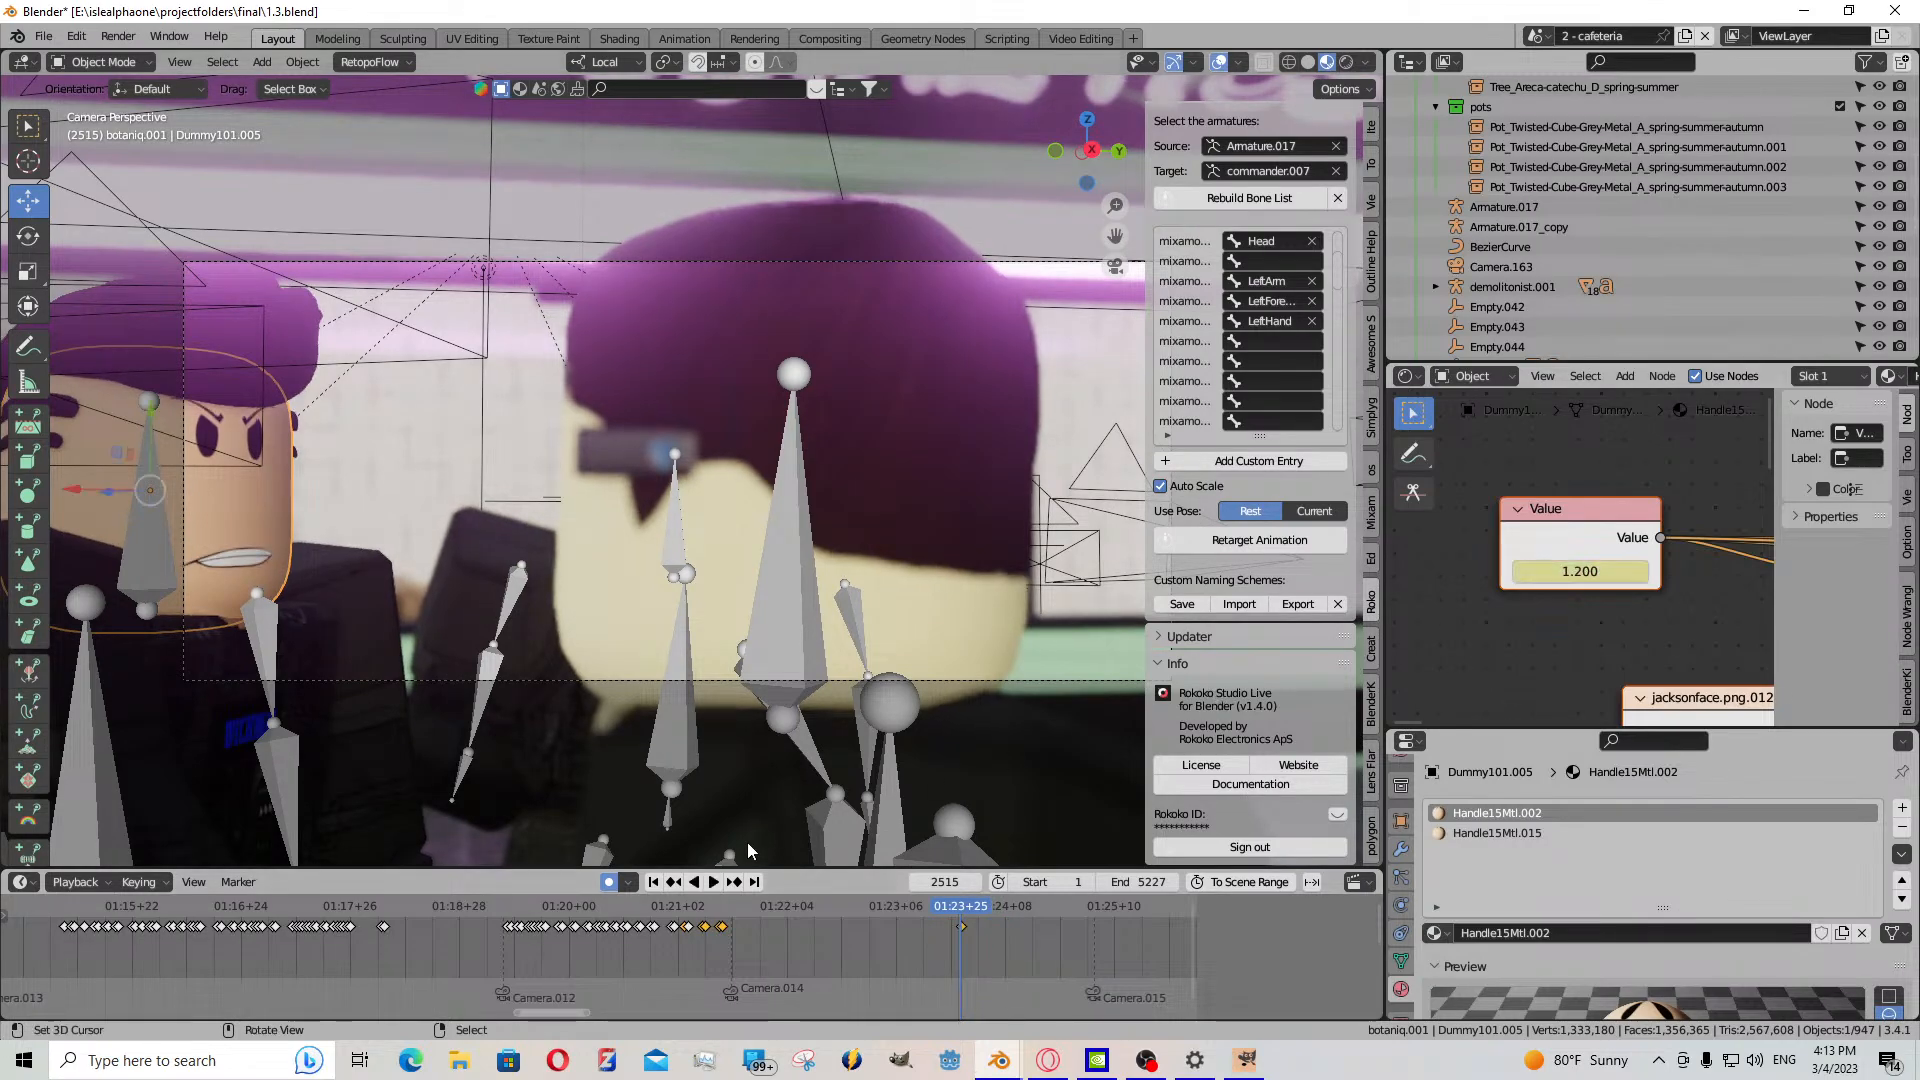
- Keyframe the Value node at 3.300 on frame 2519 and move the 1.200 keyframe from frame 2515 to frame 2518
{"action": "left_click", "coordinate": [714, 883]}
{"action": "left_click", "coordinate": [714, 883]}
{"action": "mouse_move", "coordinate": [1598, 568]}
{"action": "left_mouse_down"}
{"action": "mouse_move", "coordinate": [1568, 571]}
{"action": "mouse_move", "coordinate": [1597, 571]}
{"action": "left_mouse_up"}
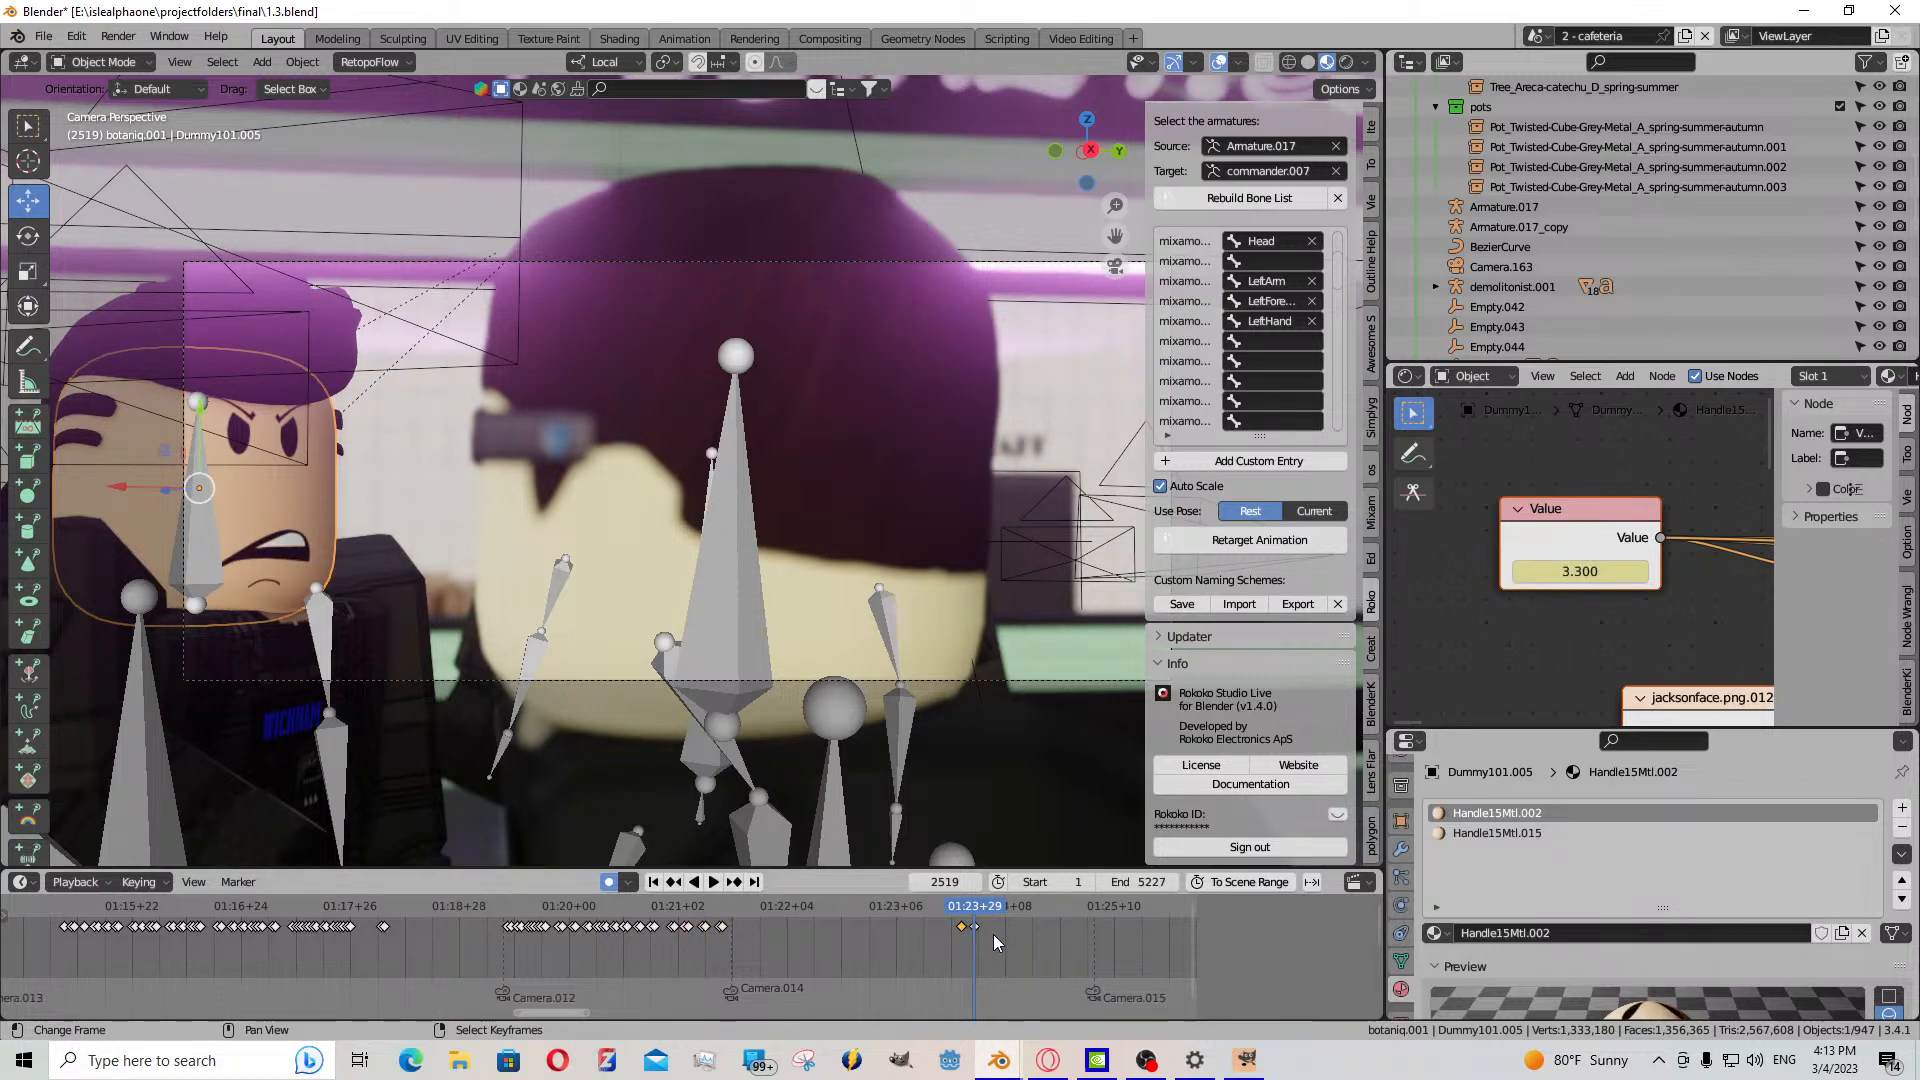
{"action": "scroll", "coordinate": [770, 978], "scroll_direction": "up", "scroll_amount": 5}
{"action": "key", "text": "g"}
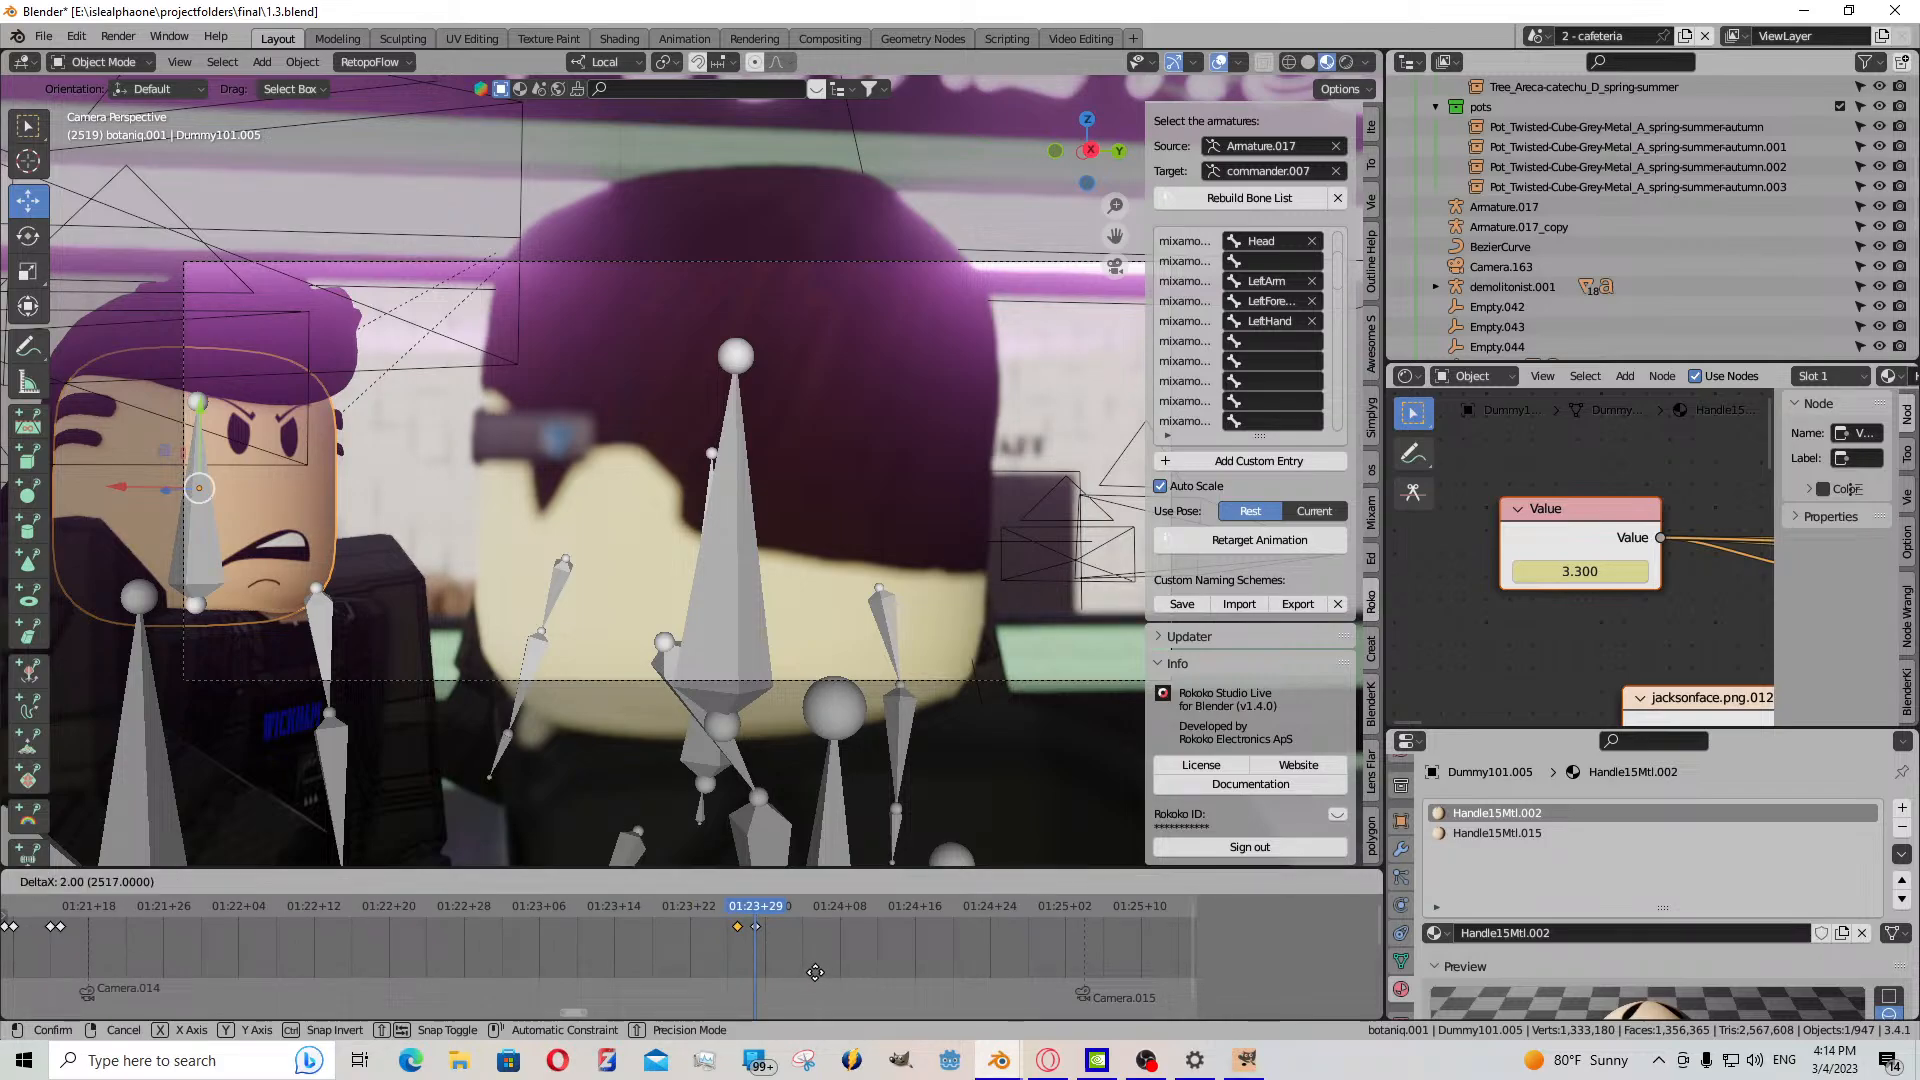
{"action": "left_click", "coordinate": [820, 978]}
- Keyframe the Value node at 5.300 on frame 2521 and copy the 3.300 keyframe from frame 2519 to frame 2520
{"action": "left_click", "coordinate": [712, 882]}
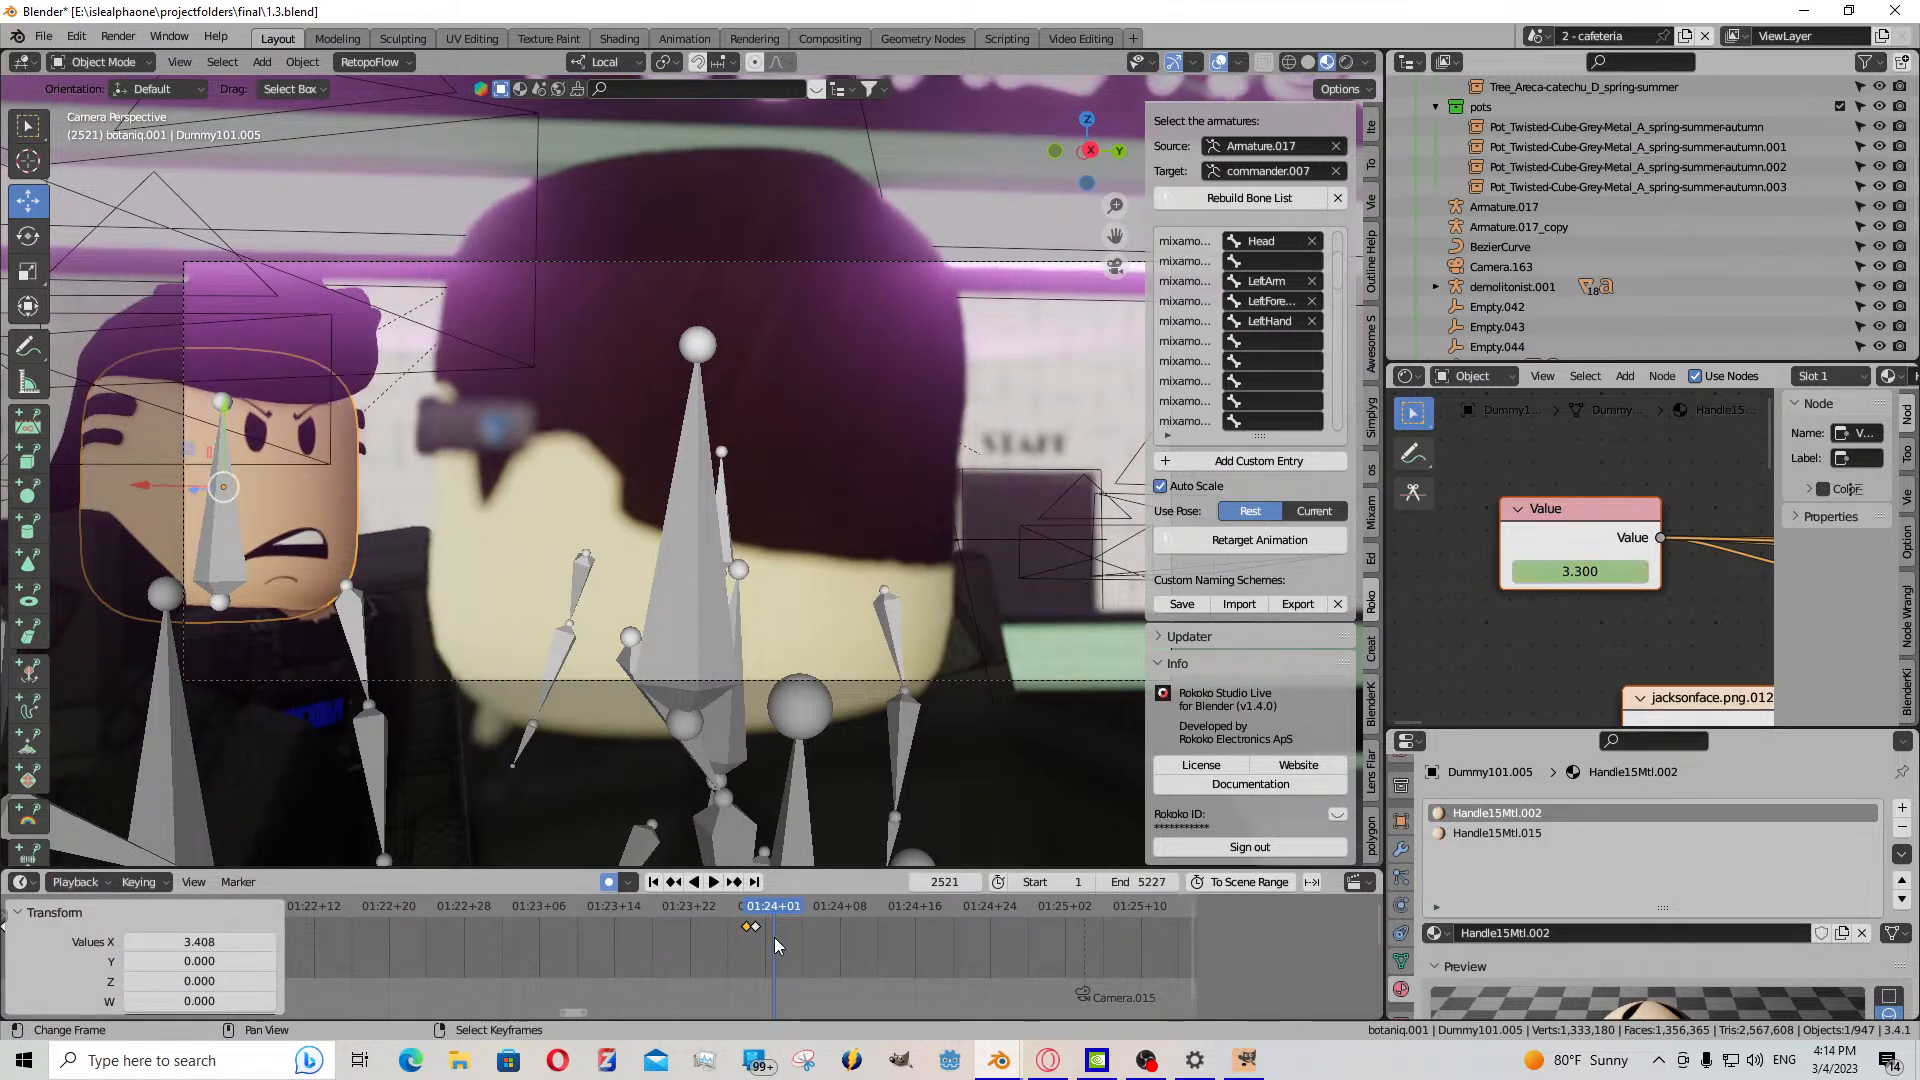
{"action": "left_click_drag", "start_coordinate": [1580, 571], "coordinate": [1609, 571]}
{"action": "scroll", "coordinate": [797, 946], "scroll_direction": "up", "scroll_amount": 5}
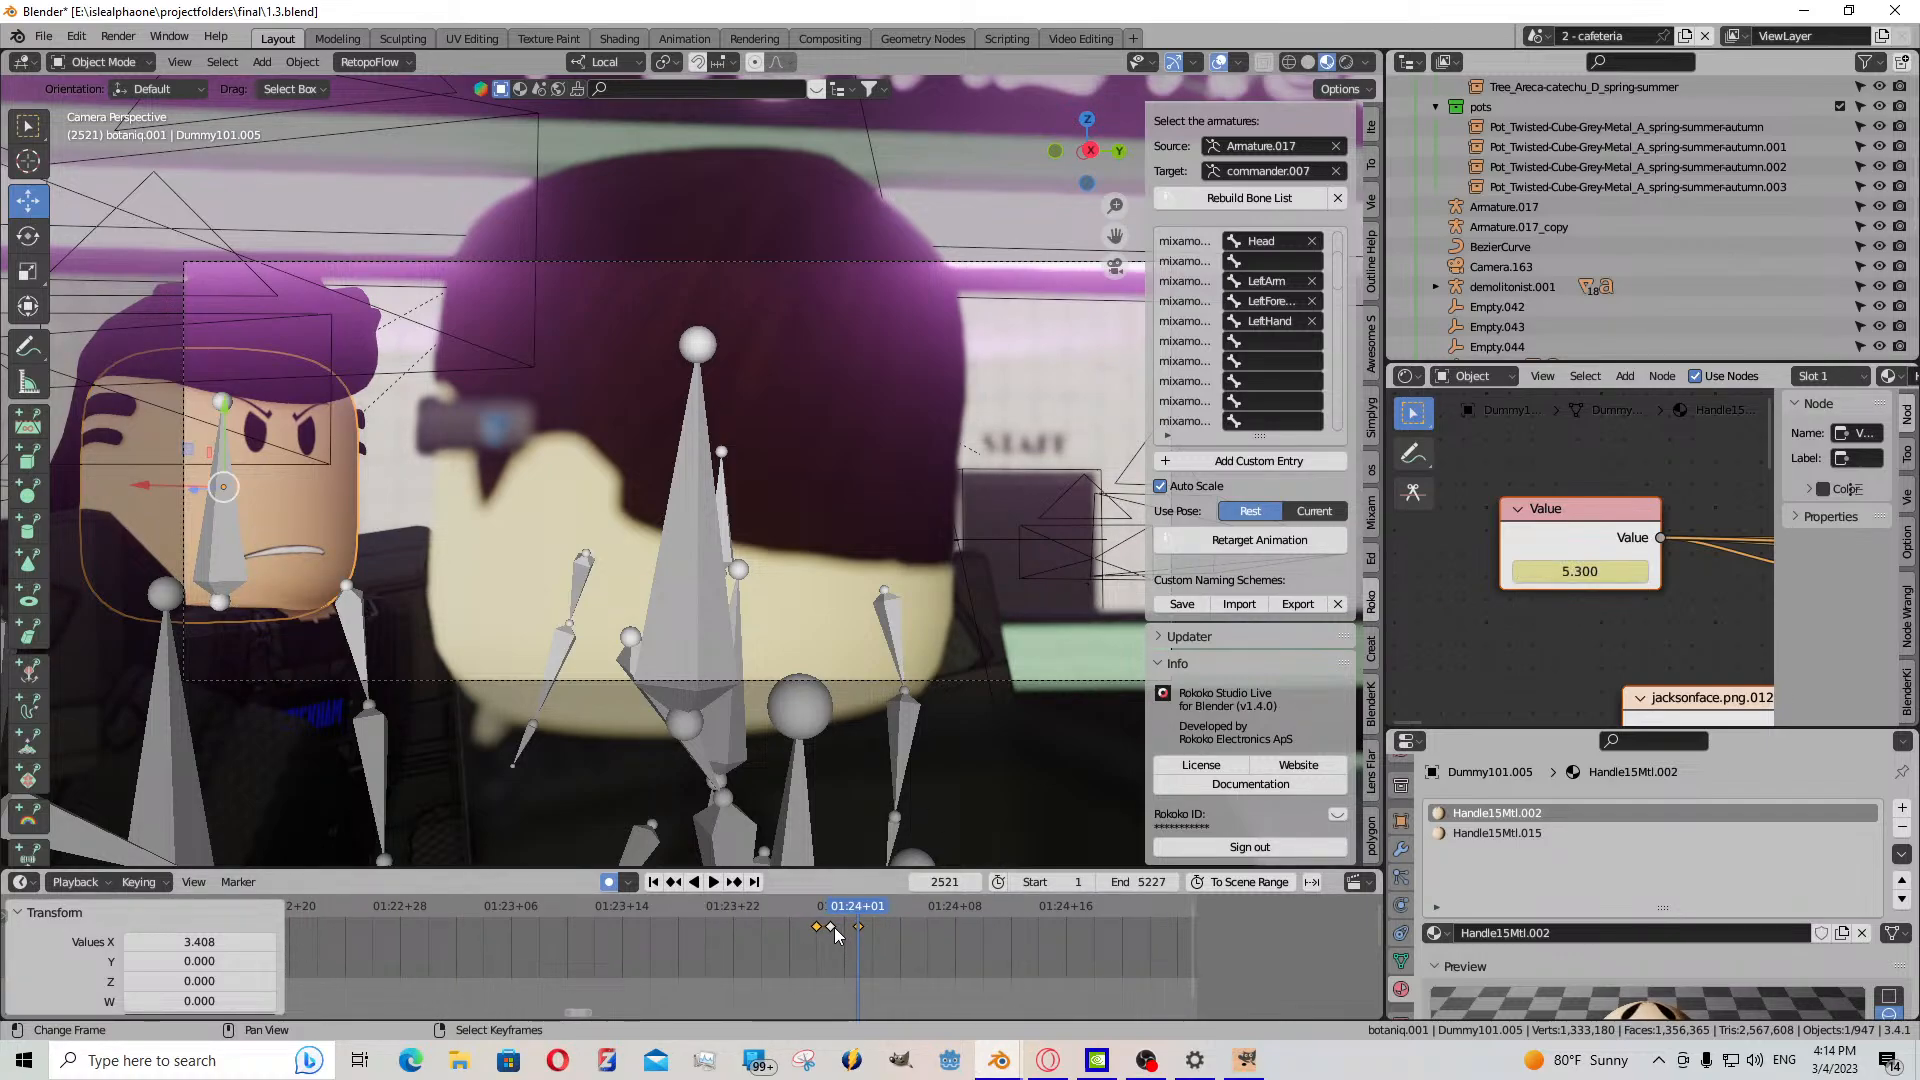
{"action": "key", "text": "ctrl+bracketright"}
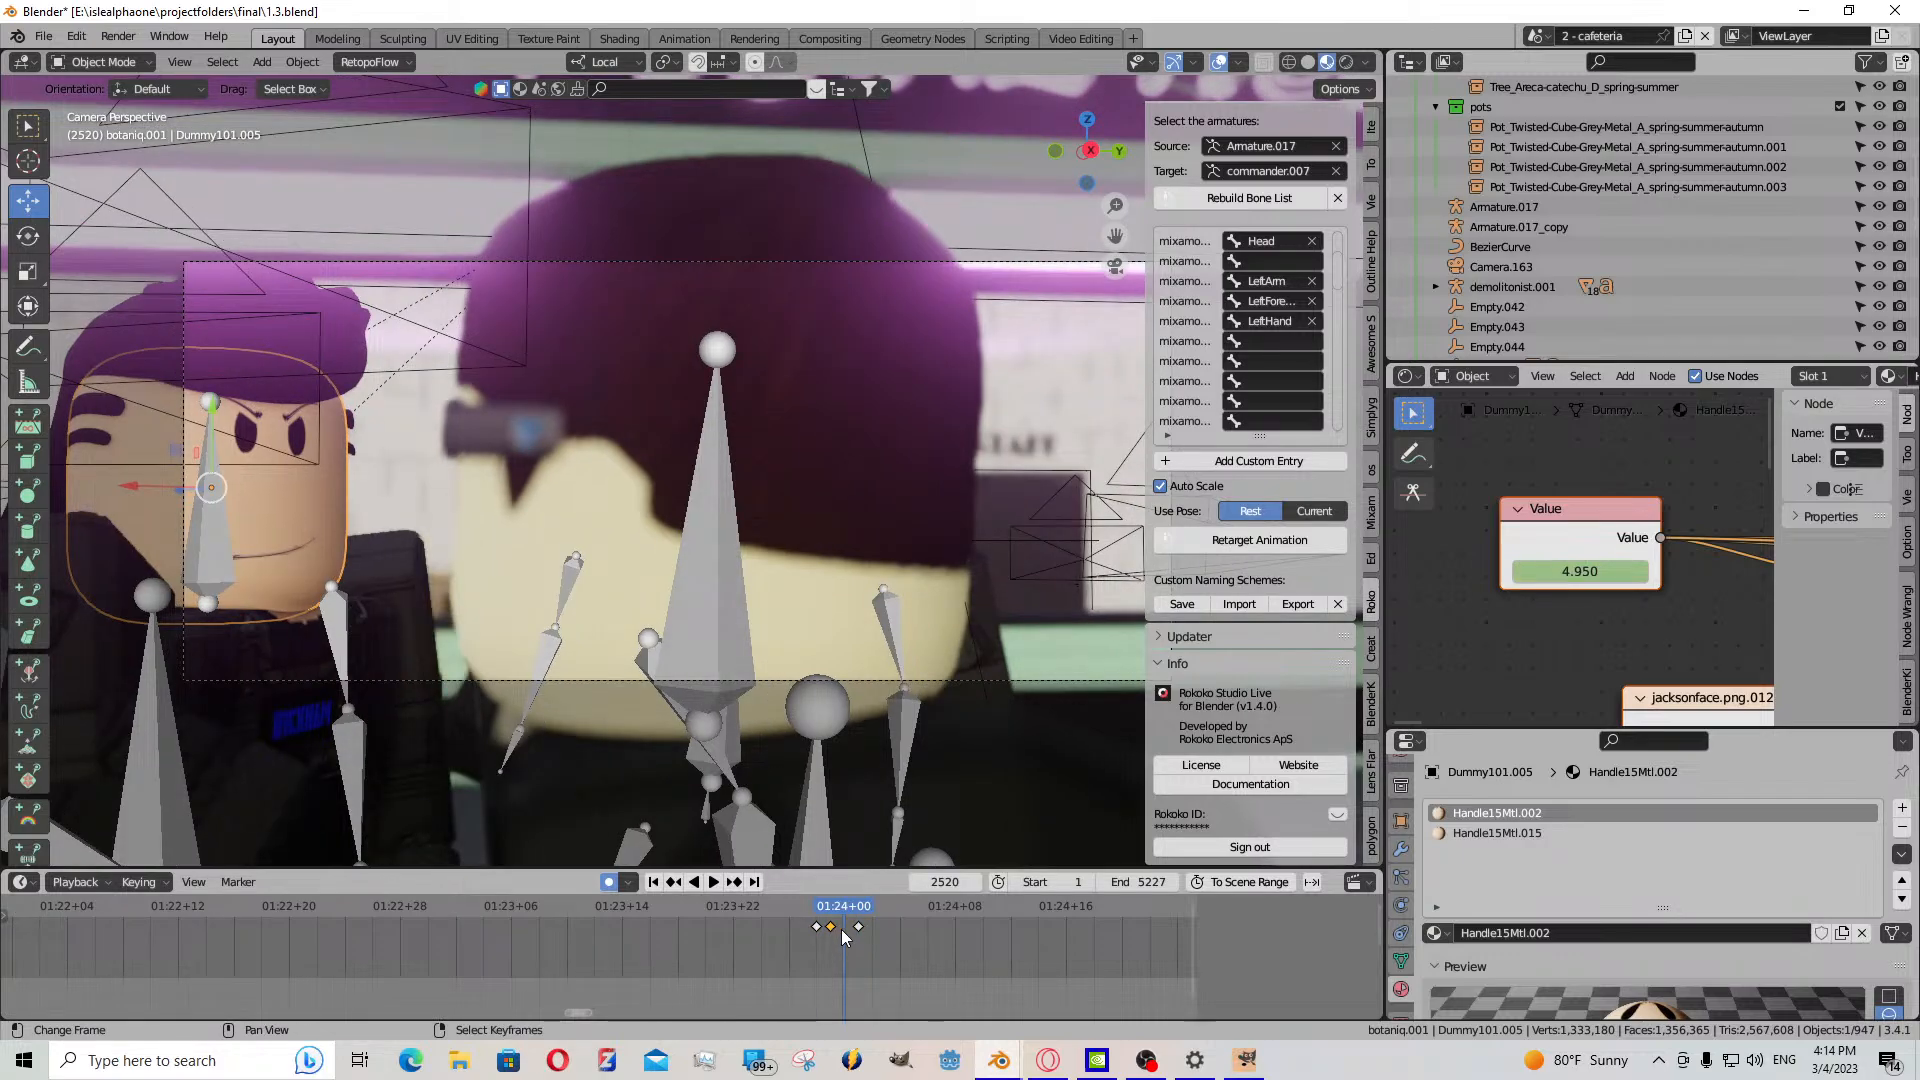
{"action": "key", "text": "ctrl+v"}
- Keyframe the Value node at 3.900 on frame 2523 and copy the 5.300 keyframe from frame 2521 to frame 2522
{"action": "key", "text": "space"}
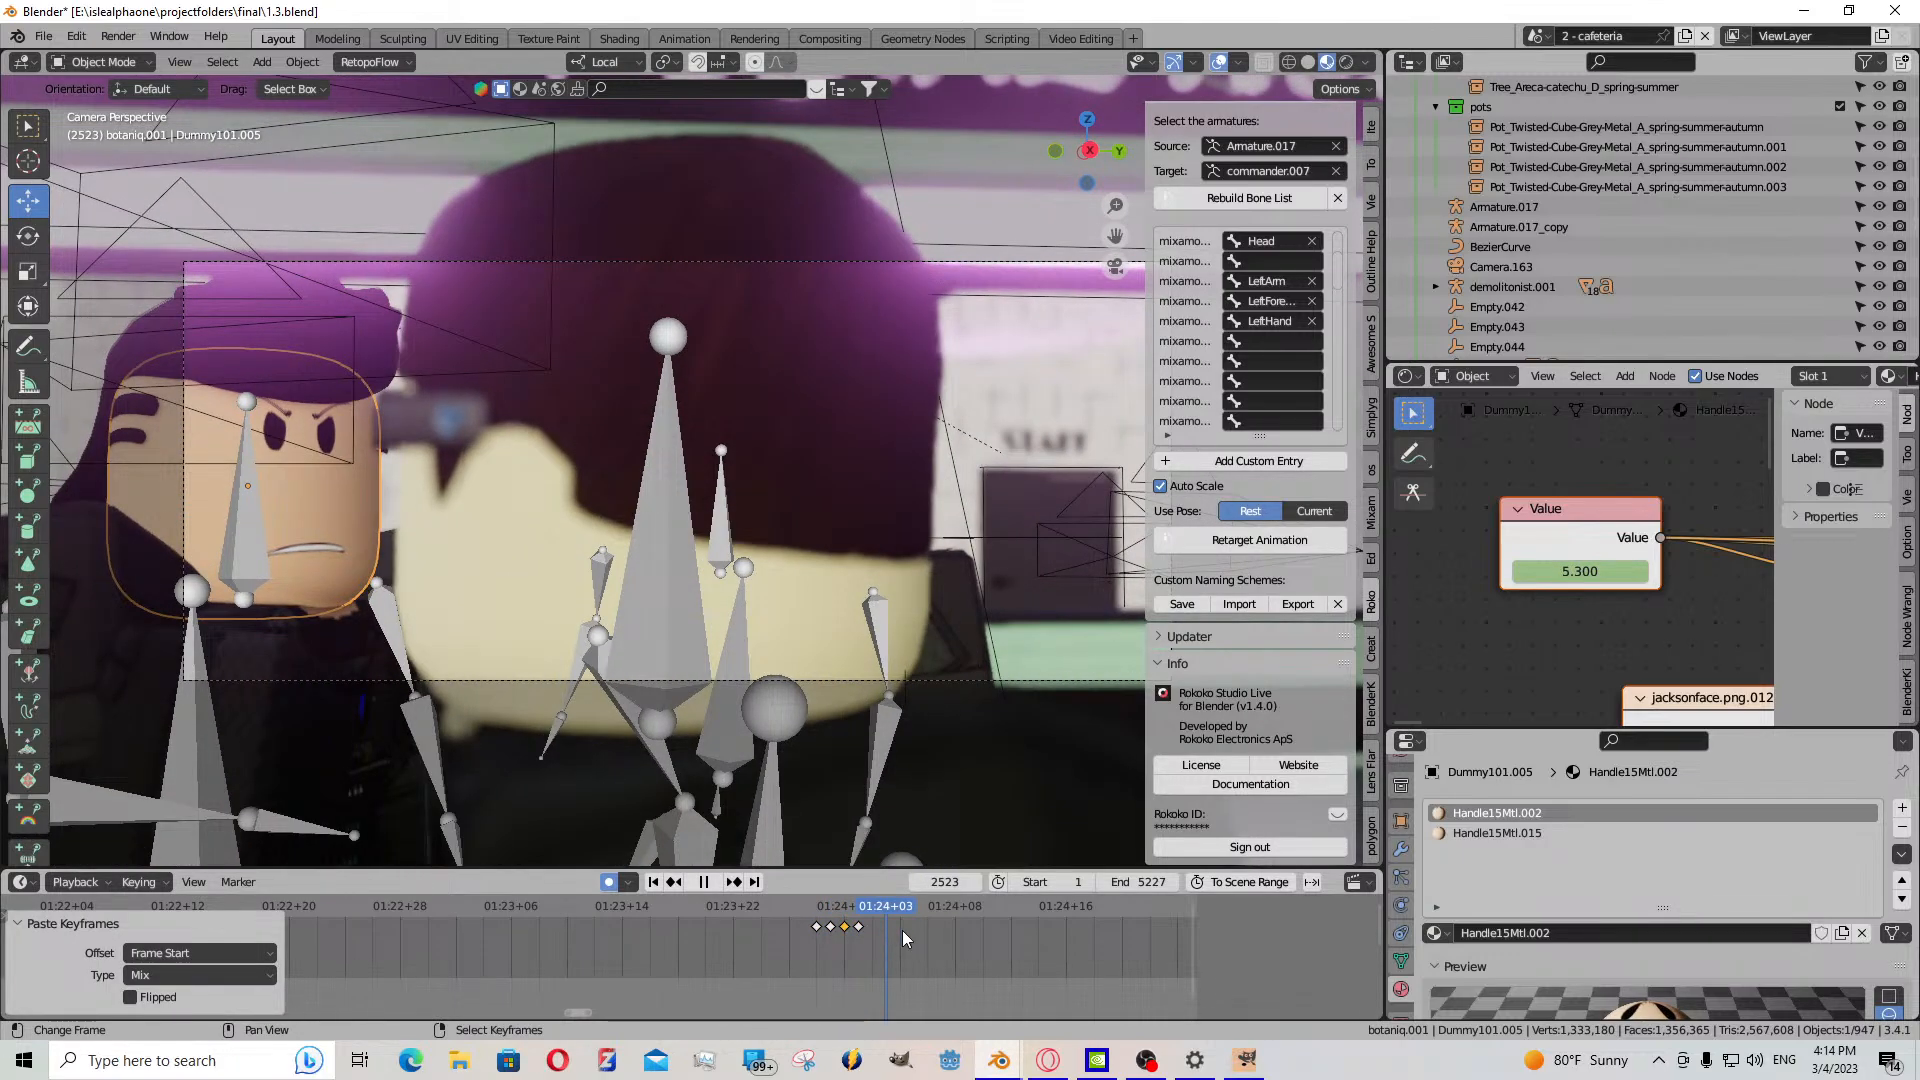
{"action": "key", "text": "space"}
{"action": "mouse_move", "coordinate": [1565, 584]}
{"action": "left_mouse_down"}
{"action": "mouse_move", "coordinate": [1535, 584]}
{"action": "mouse_move", "coordinate": [1566, 584]}
{"action": "left_mouse_up"}
{"action": "key", "text": "i"}
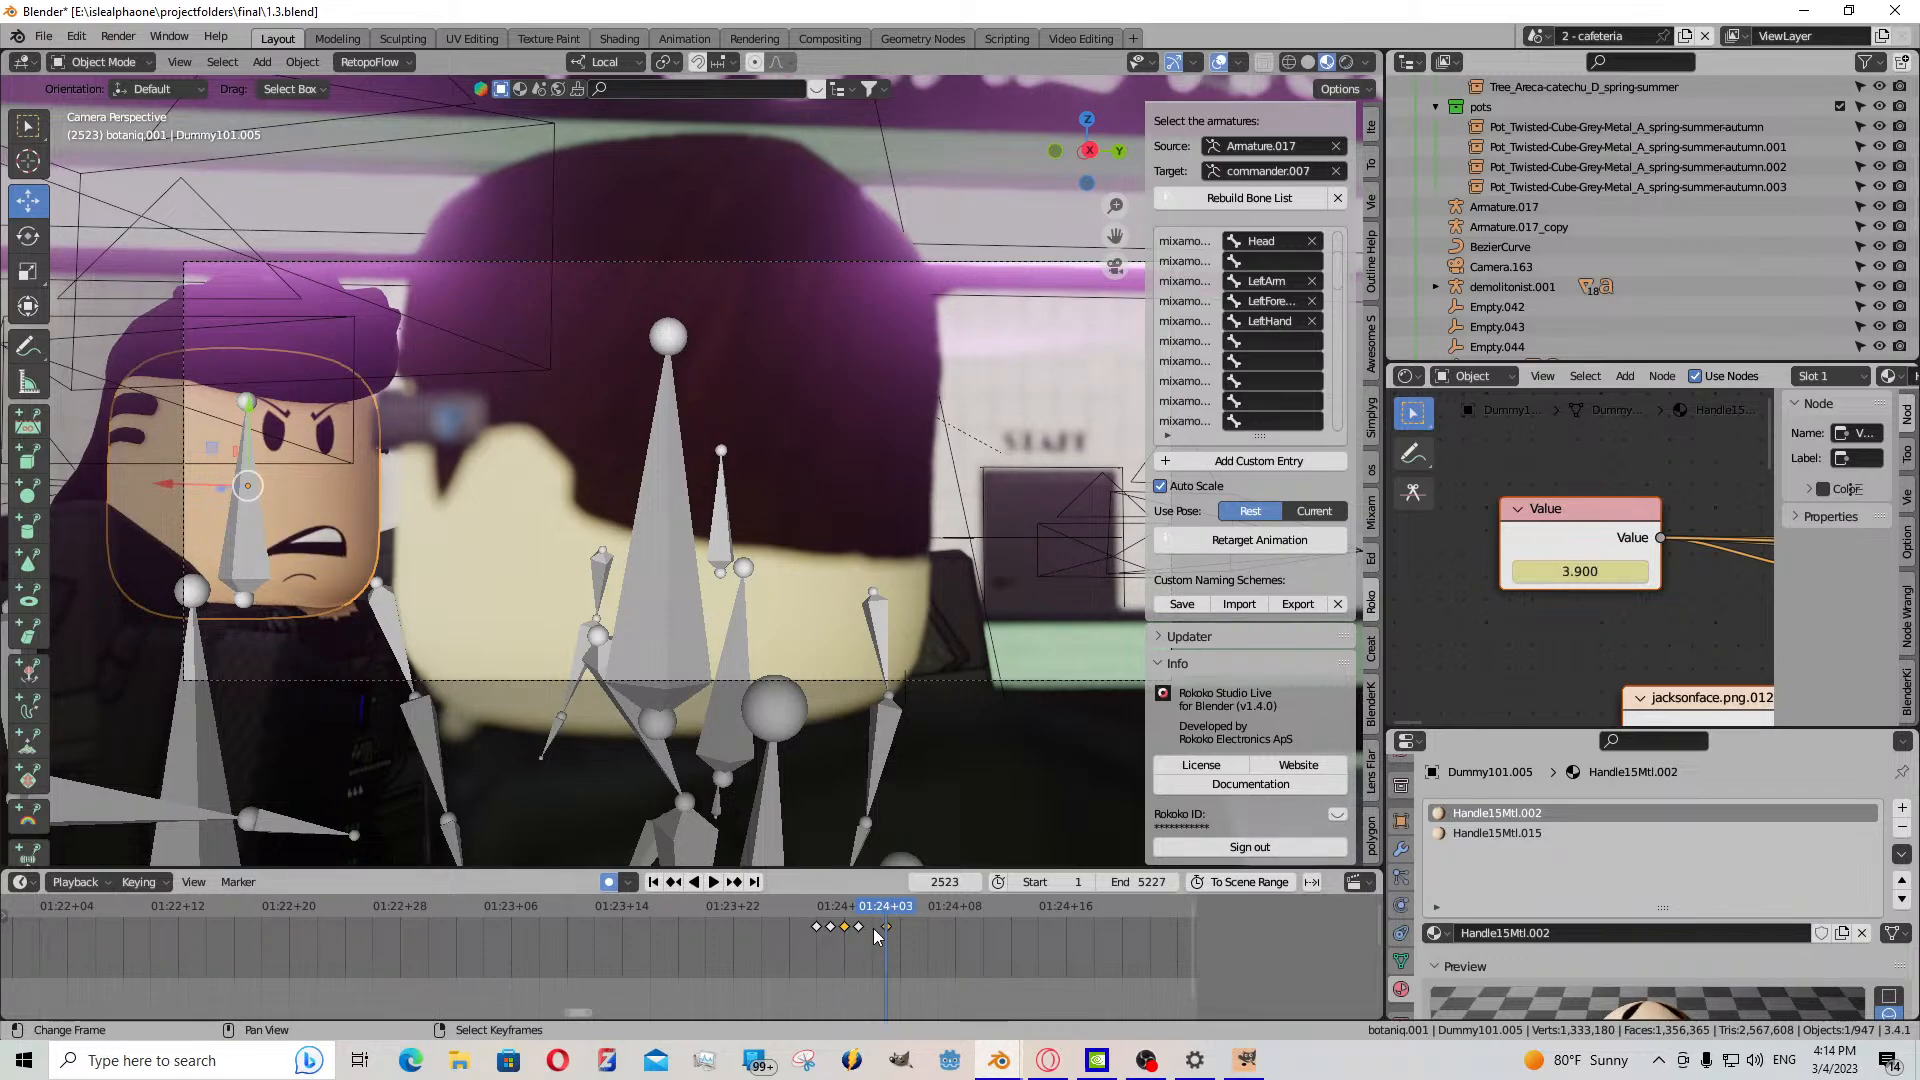
{"action": "left_click", "coordinate": [876, 939]}
{"action": "right_click", "coordinate": [859, 928]}
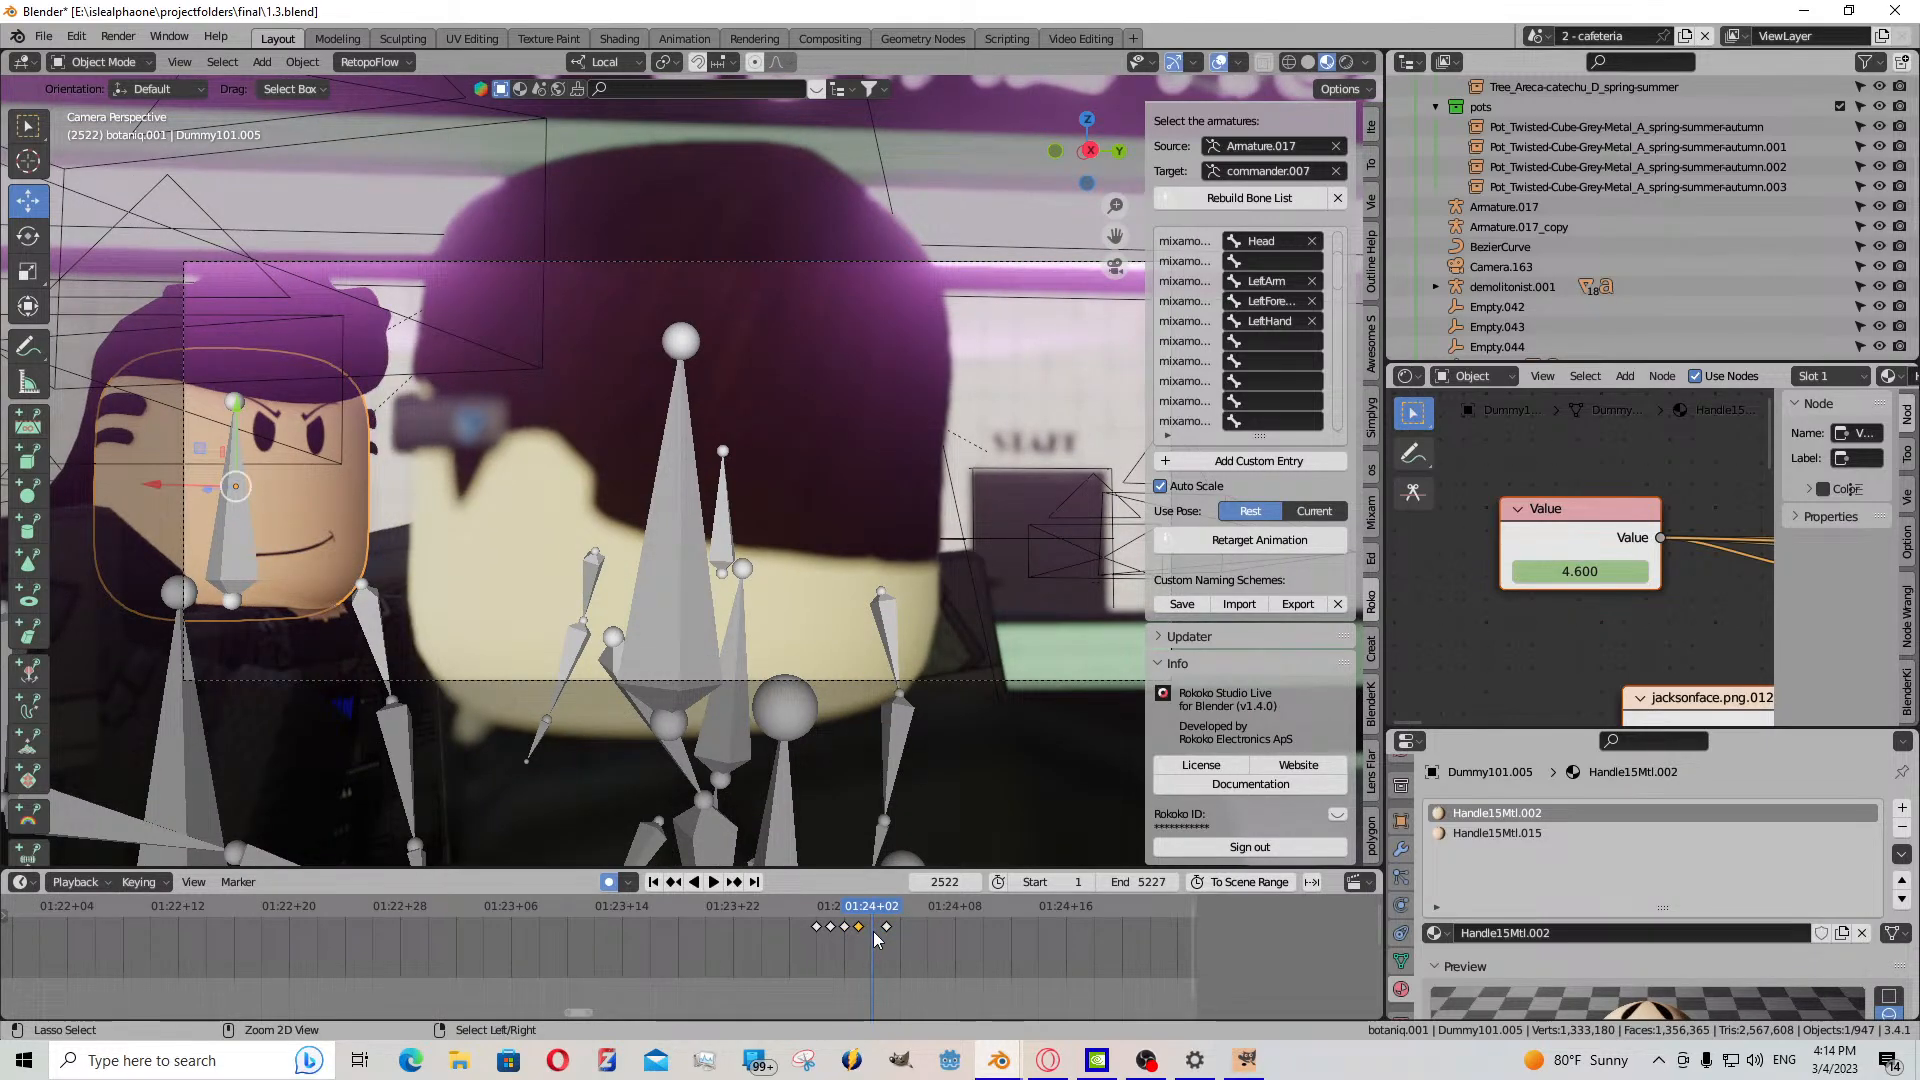
{"action": "key", "text": "ctrl+v"}
- Hold the Value node at 3.900 with a keyframe on frame 2543 and keyframe it at 1.400 on frame 2544
{"action": "key", "text": "space"}
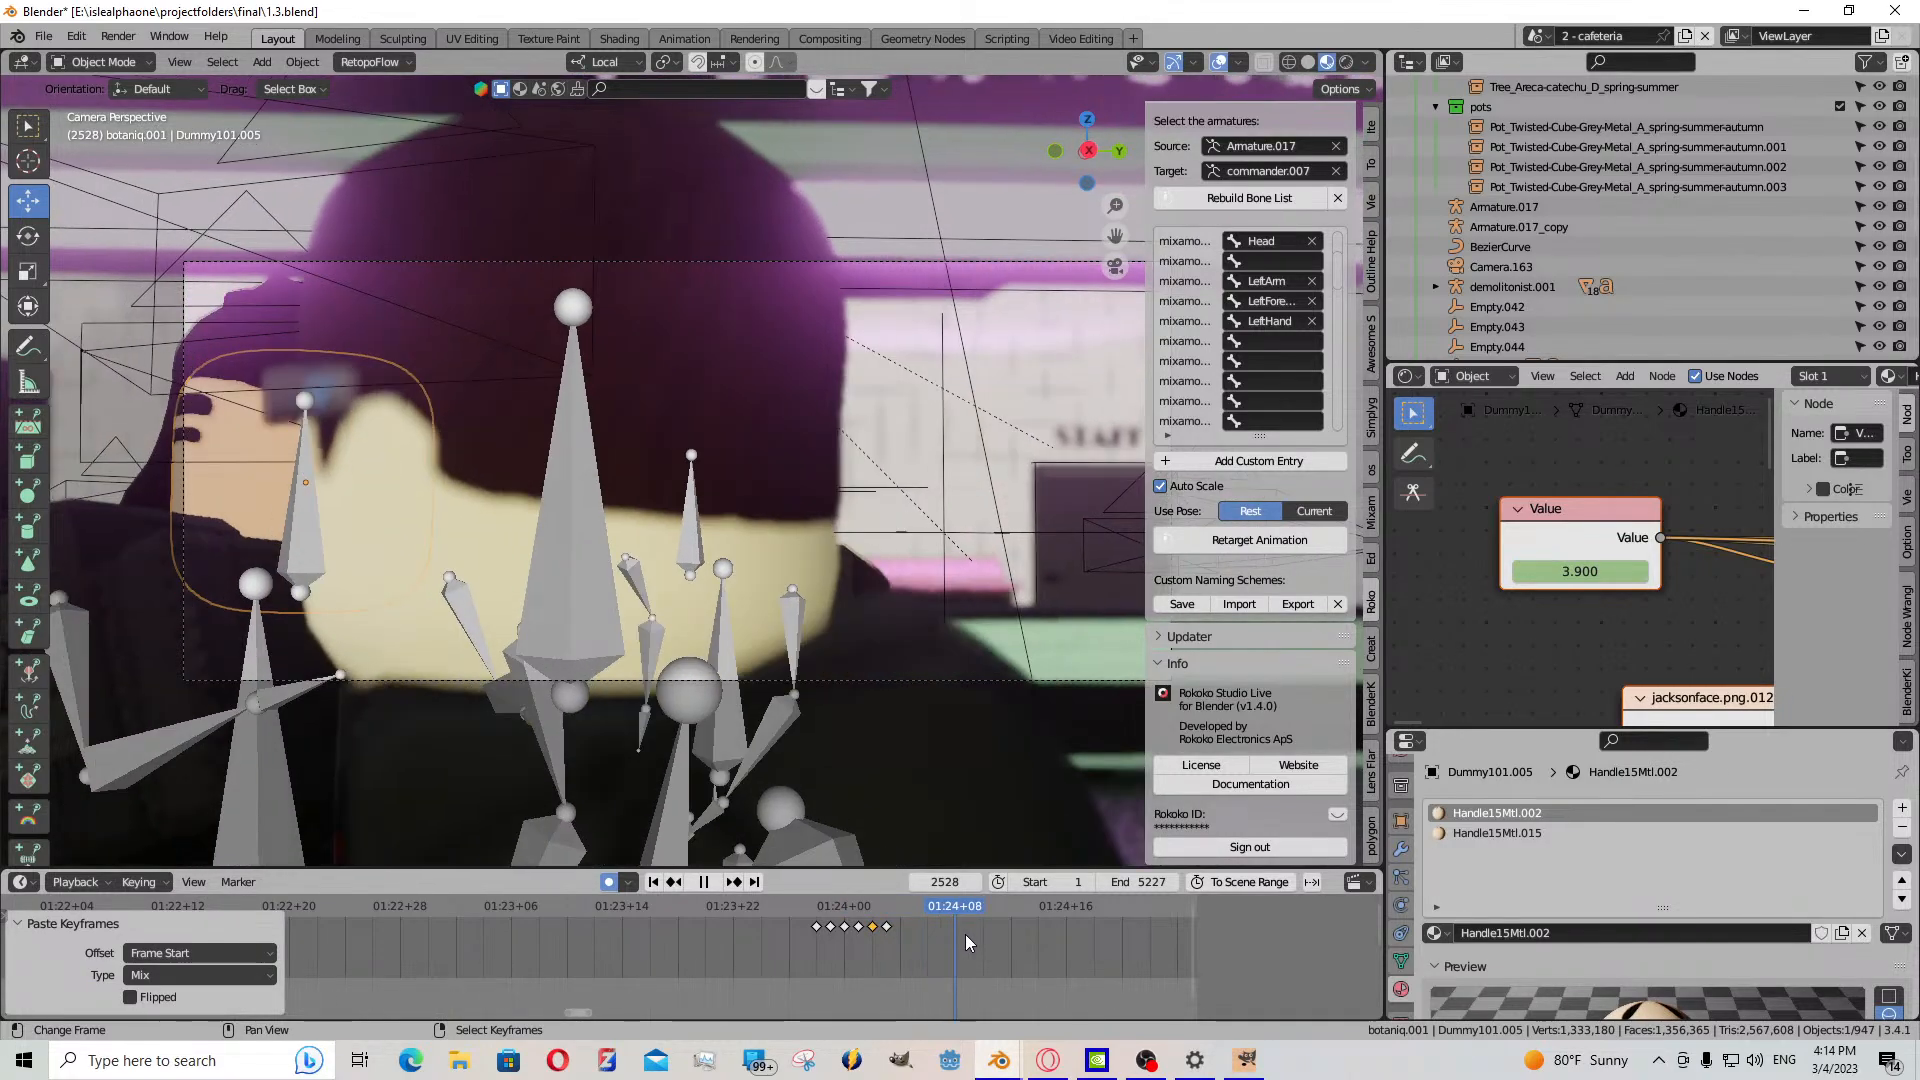
{"action": "left_click_drag", "start_coordinate": [964, 934], "coordinate": [1174, 878]}
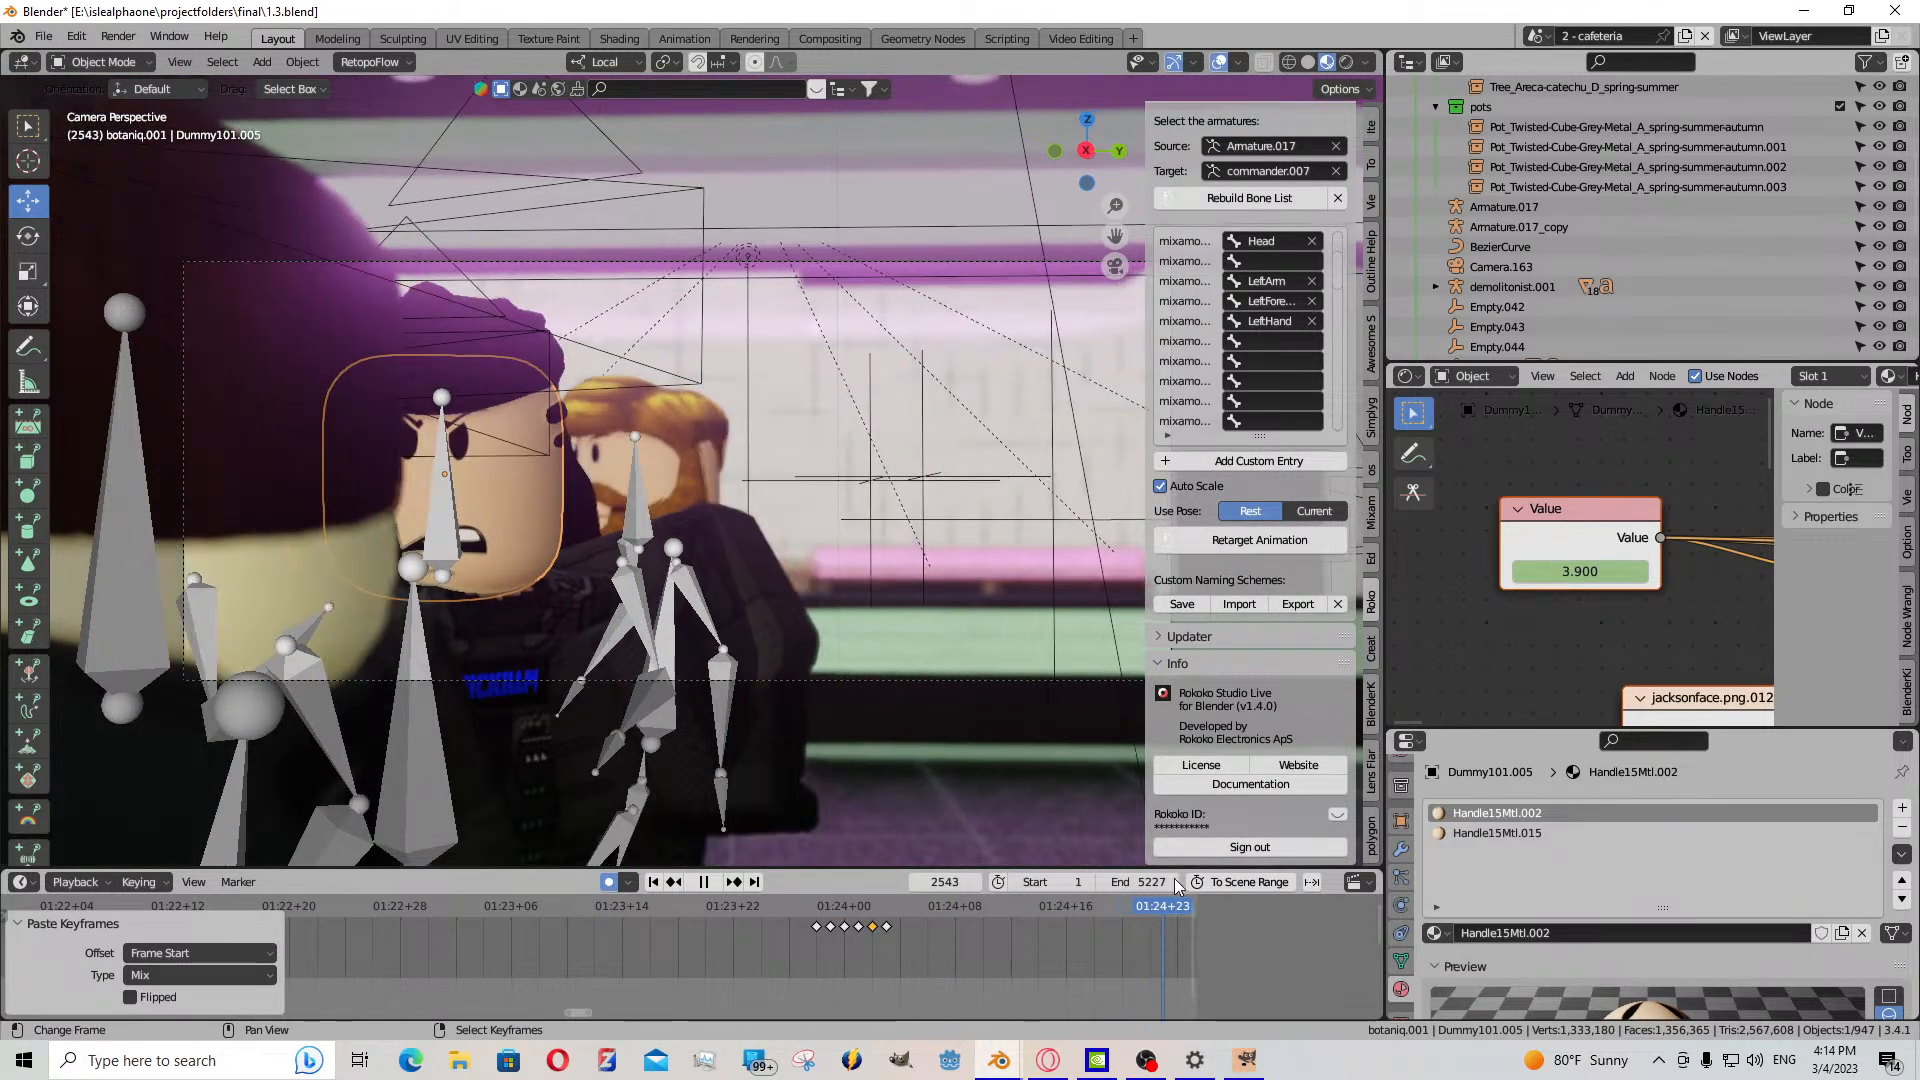
{"action": "key", "text": "space"}
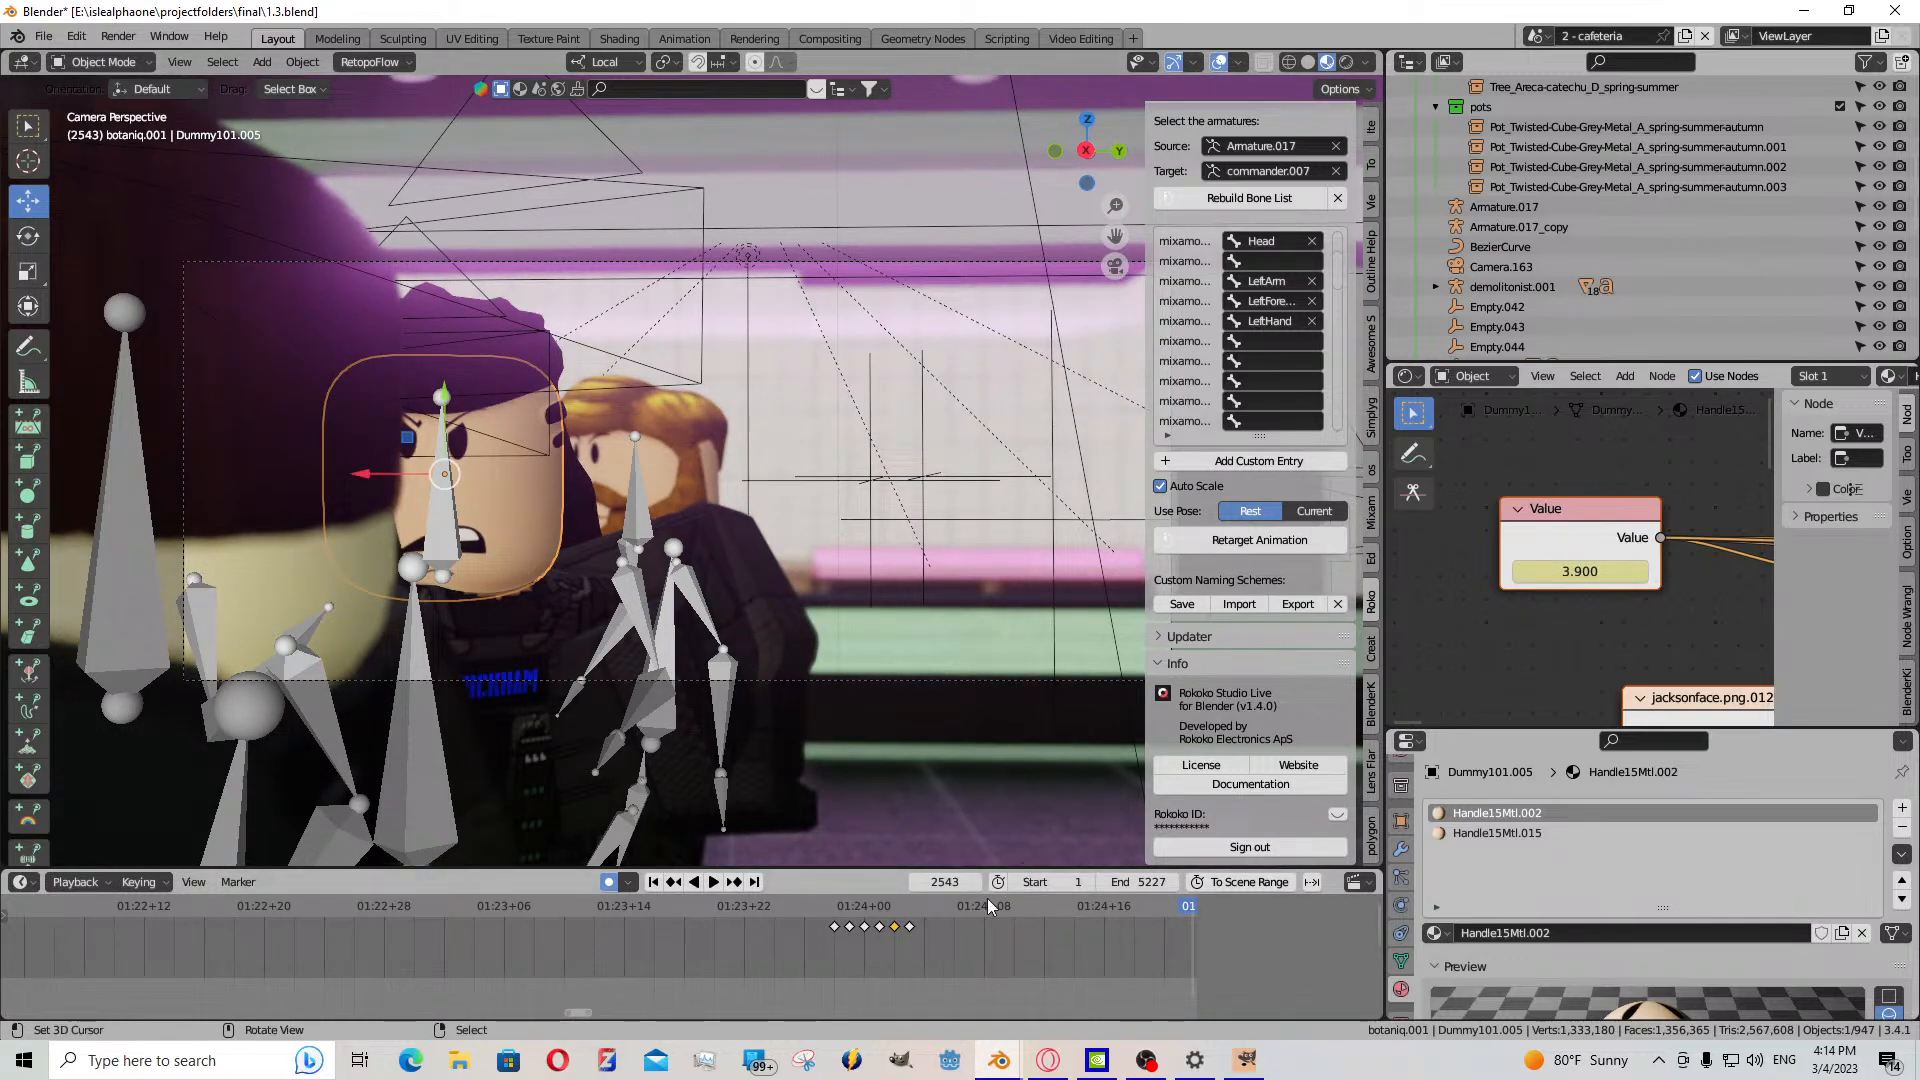
{"action": "scroll", "coordinate": [993, 930], "scroll_direction": "down", "scroll_amount": 3}
{"action": "key", "text": "Right"}
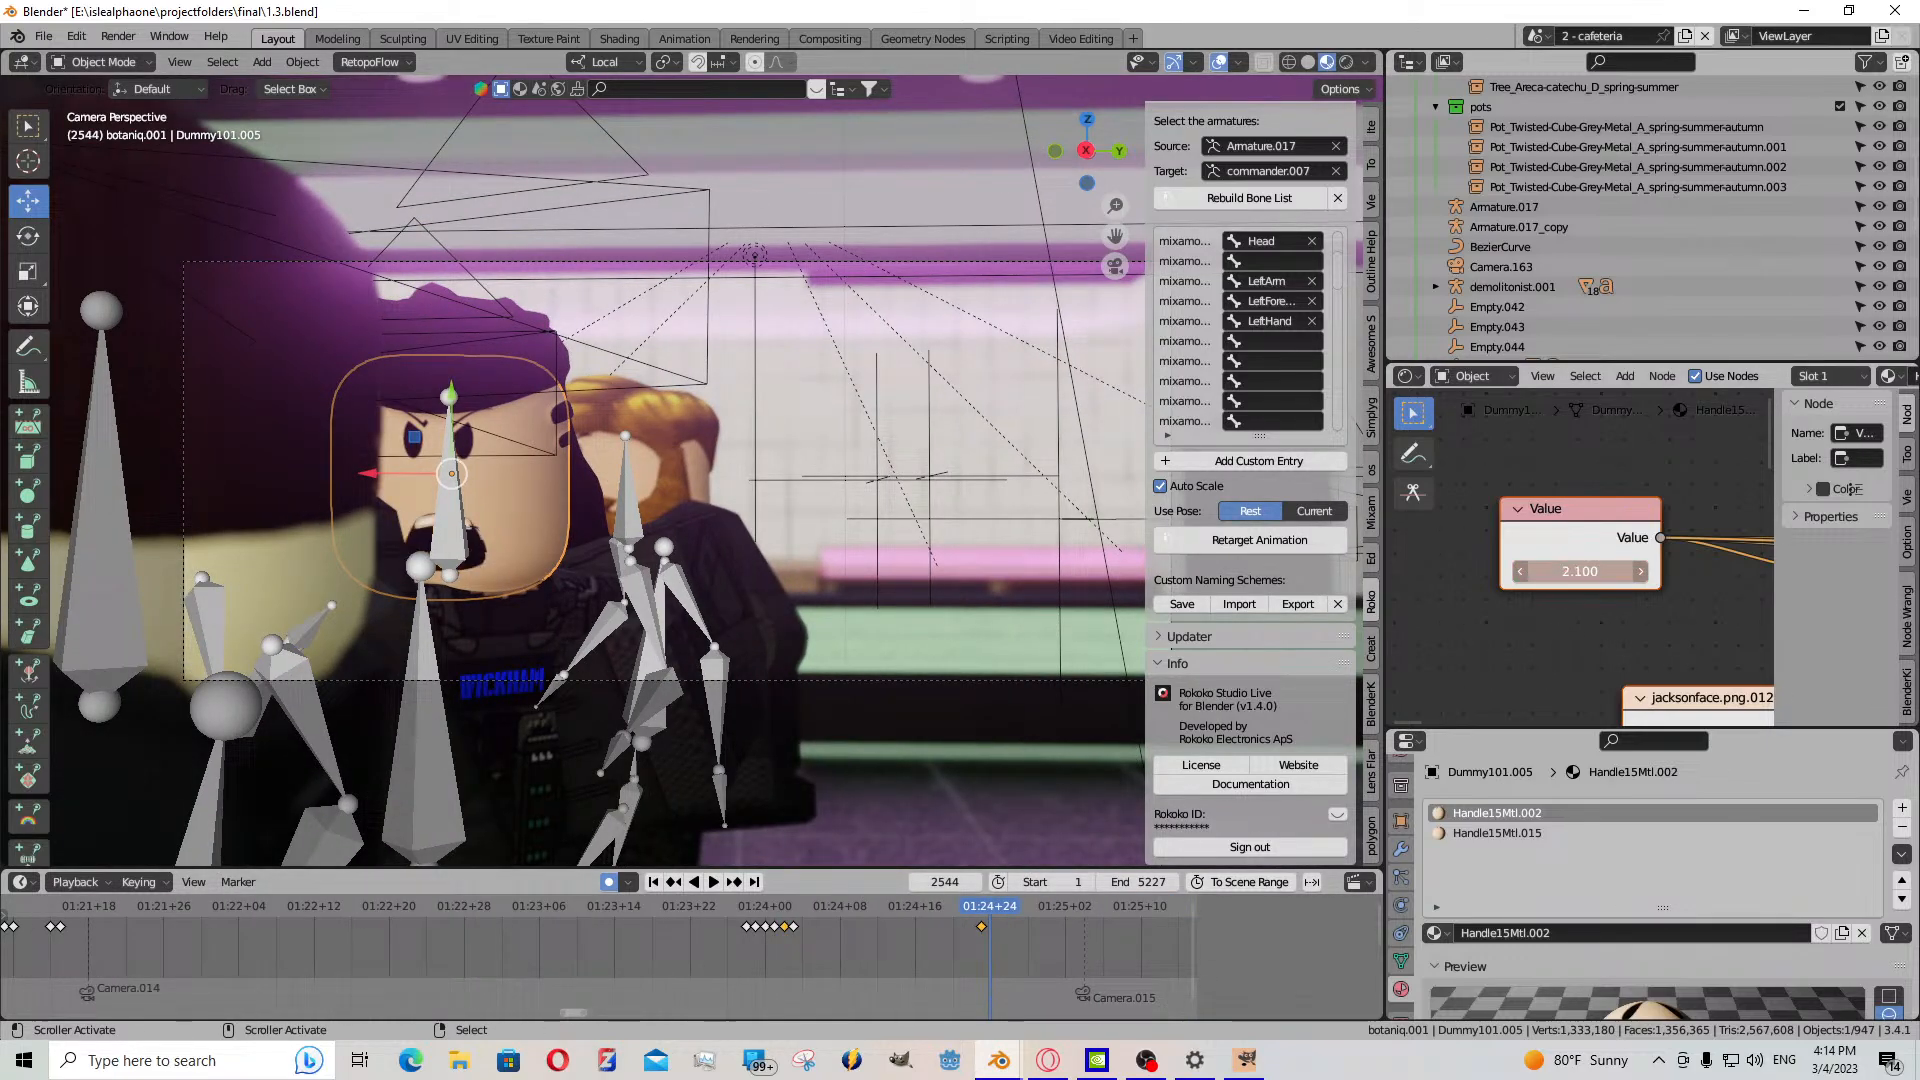
{"action": "left_click", "coordinate": [713, 880]}
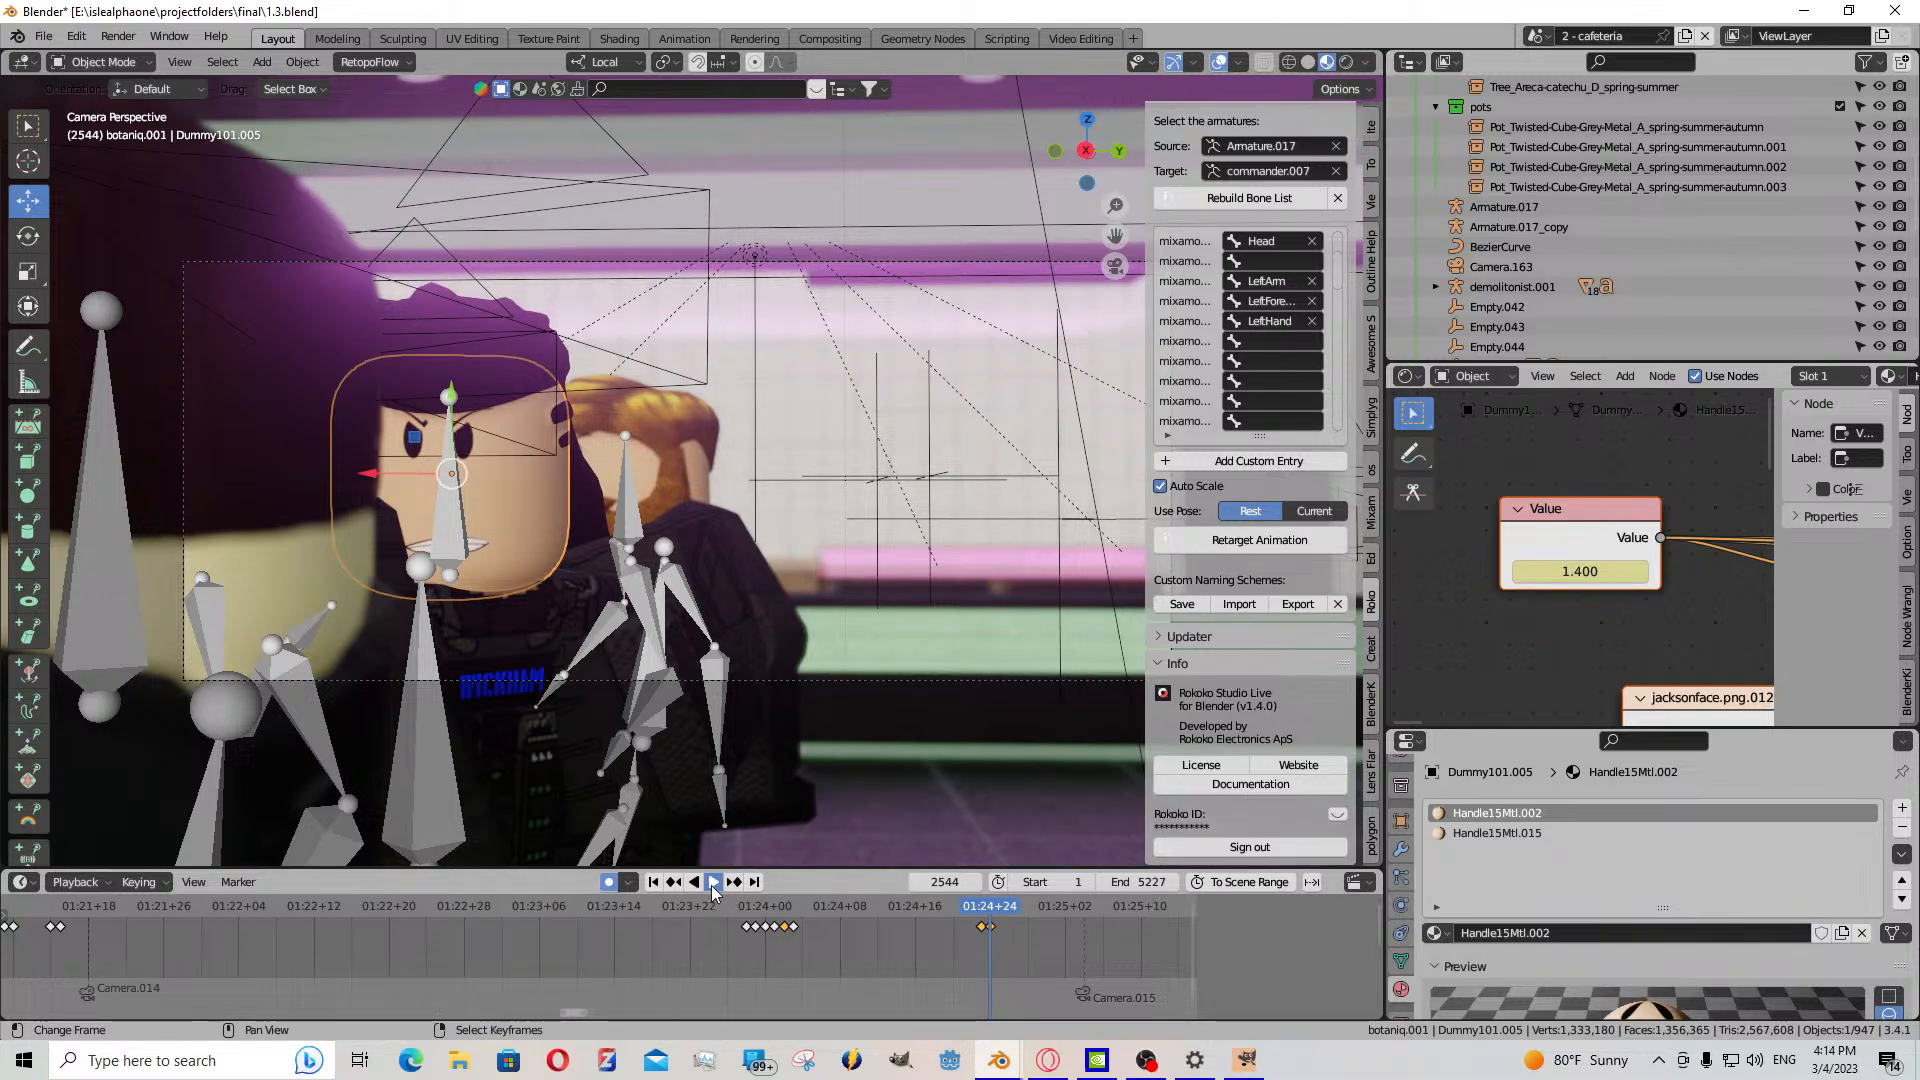
{"action": "key", "text": "Escape"}
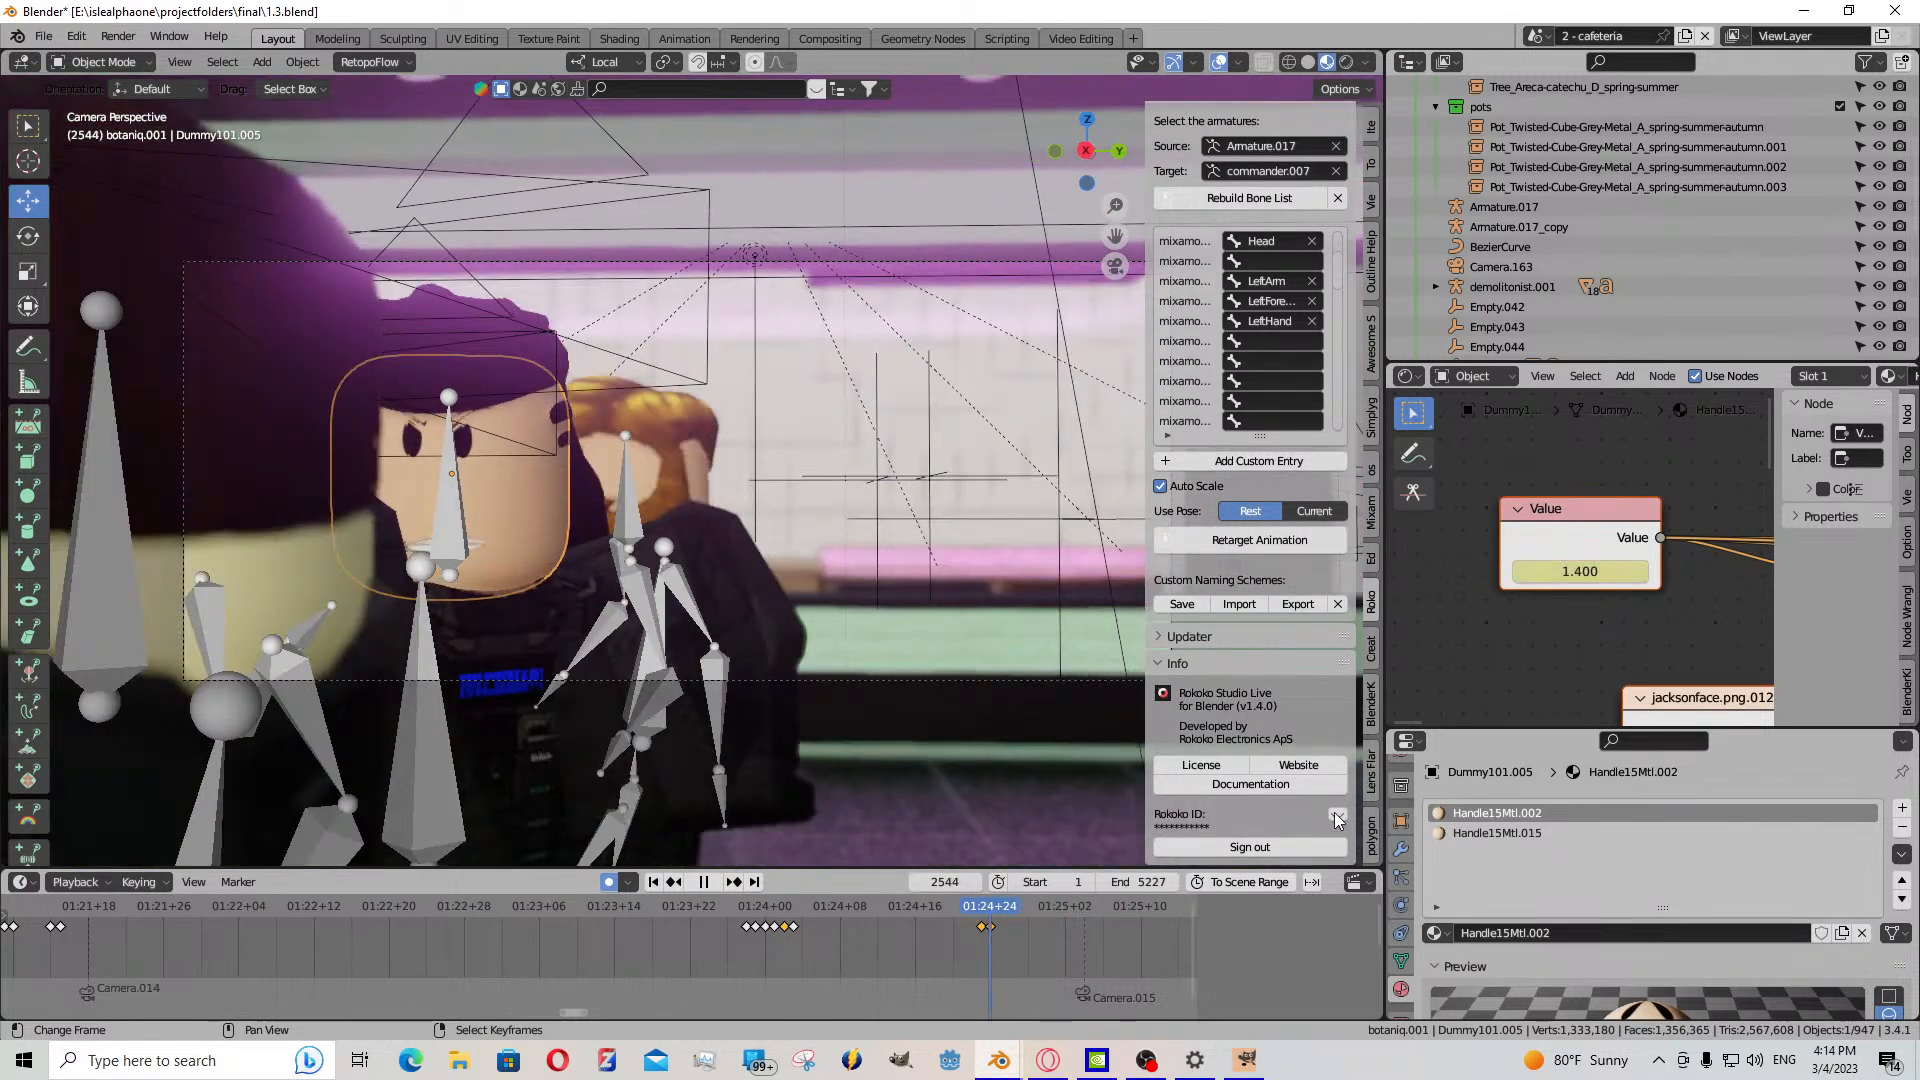
- Switch to the Handle15Mtl.015 material and replay the mouth change around frames 2543 to 2545
{"action": "left_click", "coordinate": [1472, 833]}
{"action": "scroll", "coordinate": [880, 928], "scroll_direction": "down", "scroll_amount": 3}
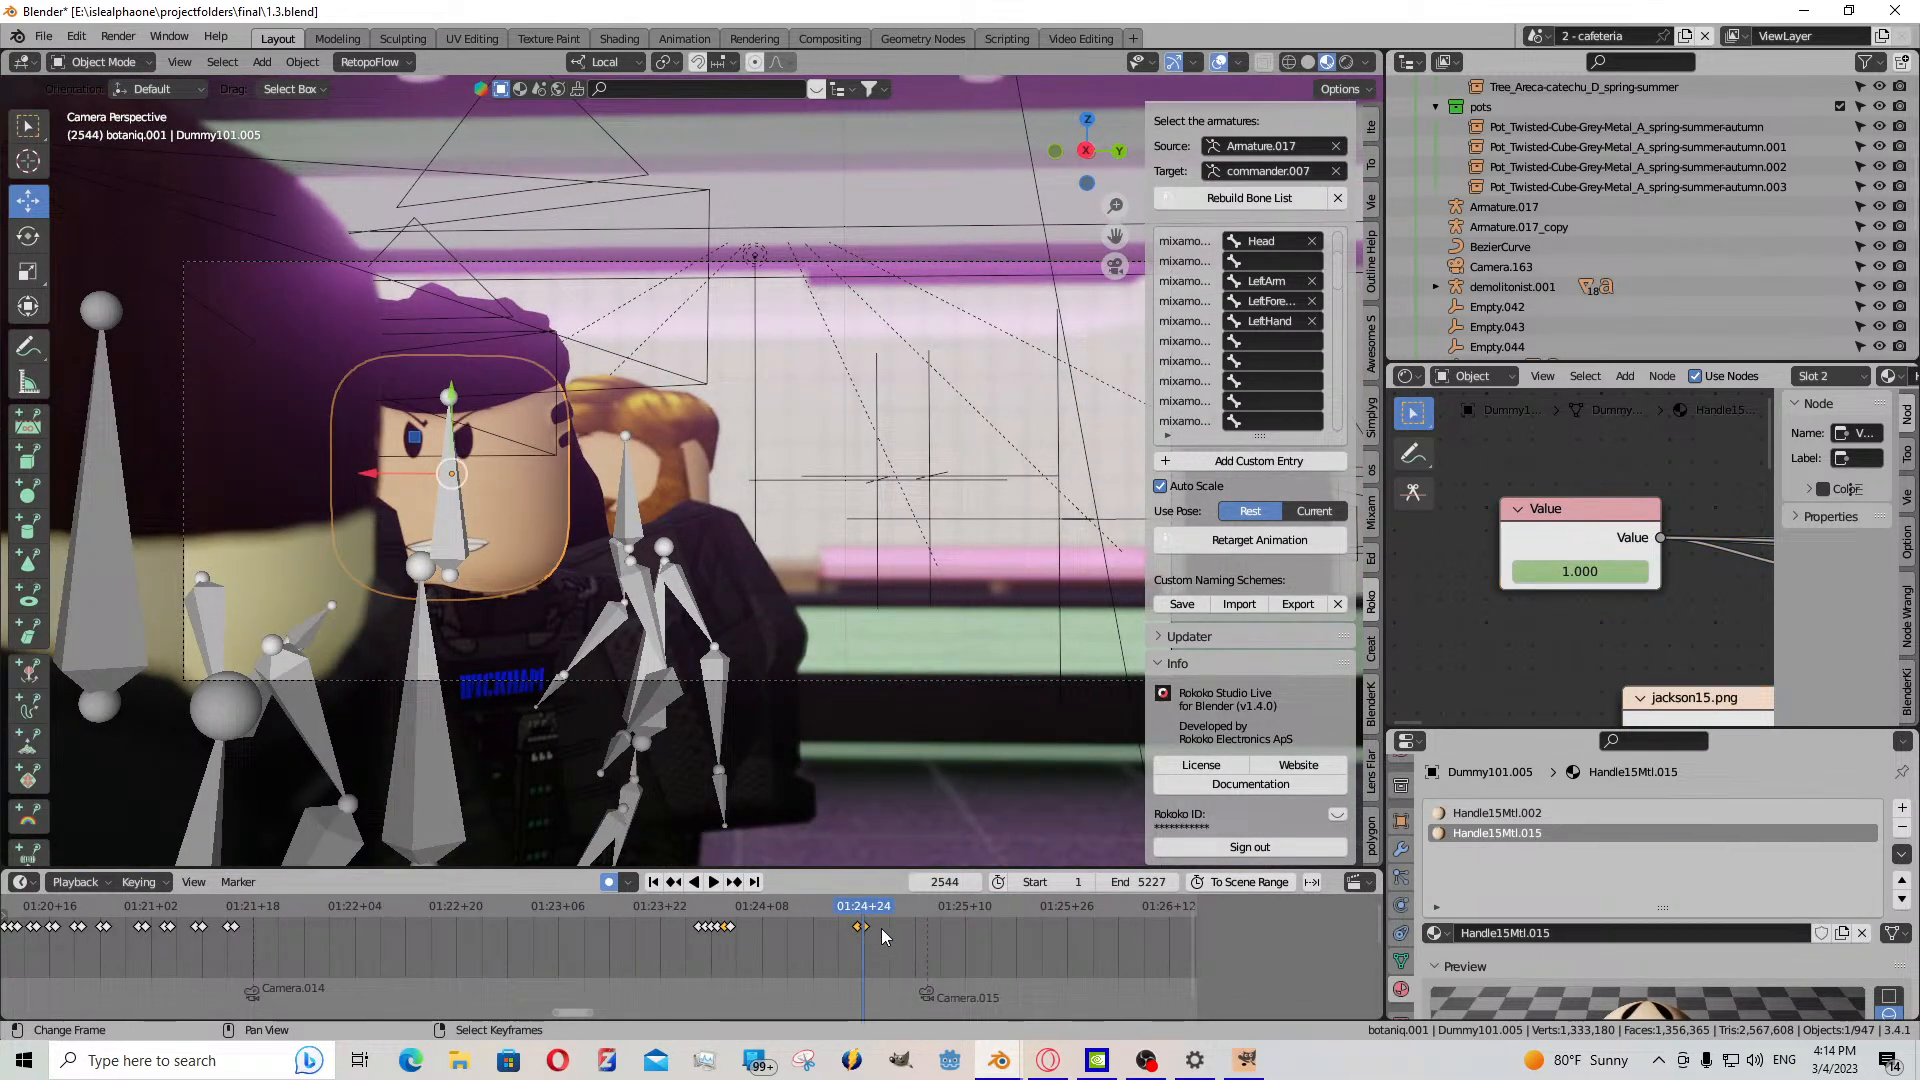
{"action": "left_click_drag", "start_coordinate": [826, 940], "coordinate": [739, 926]}
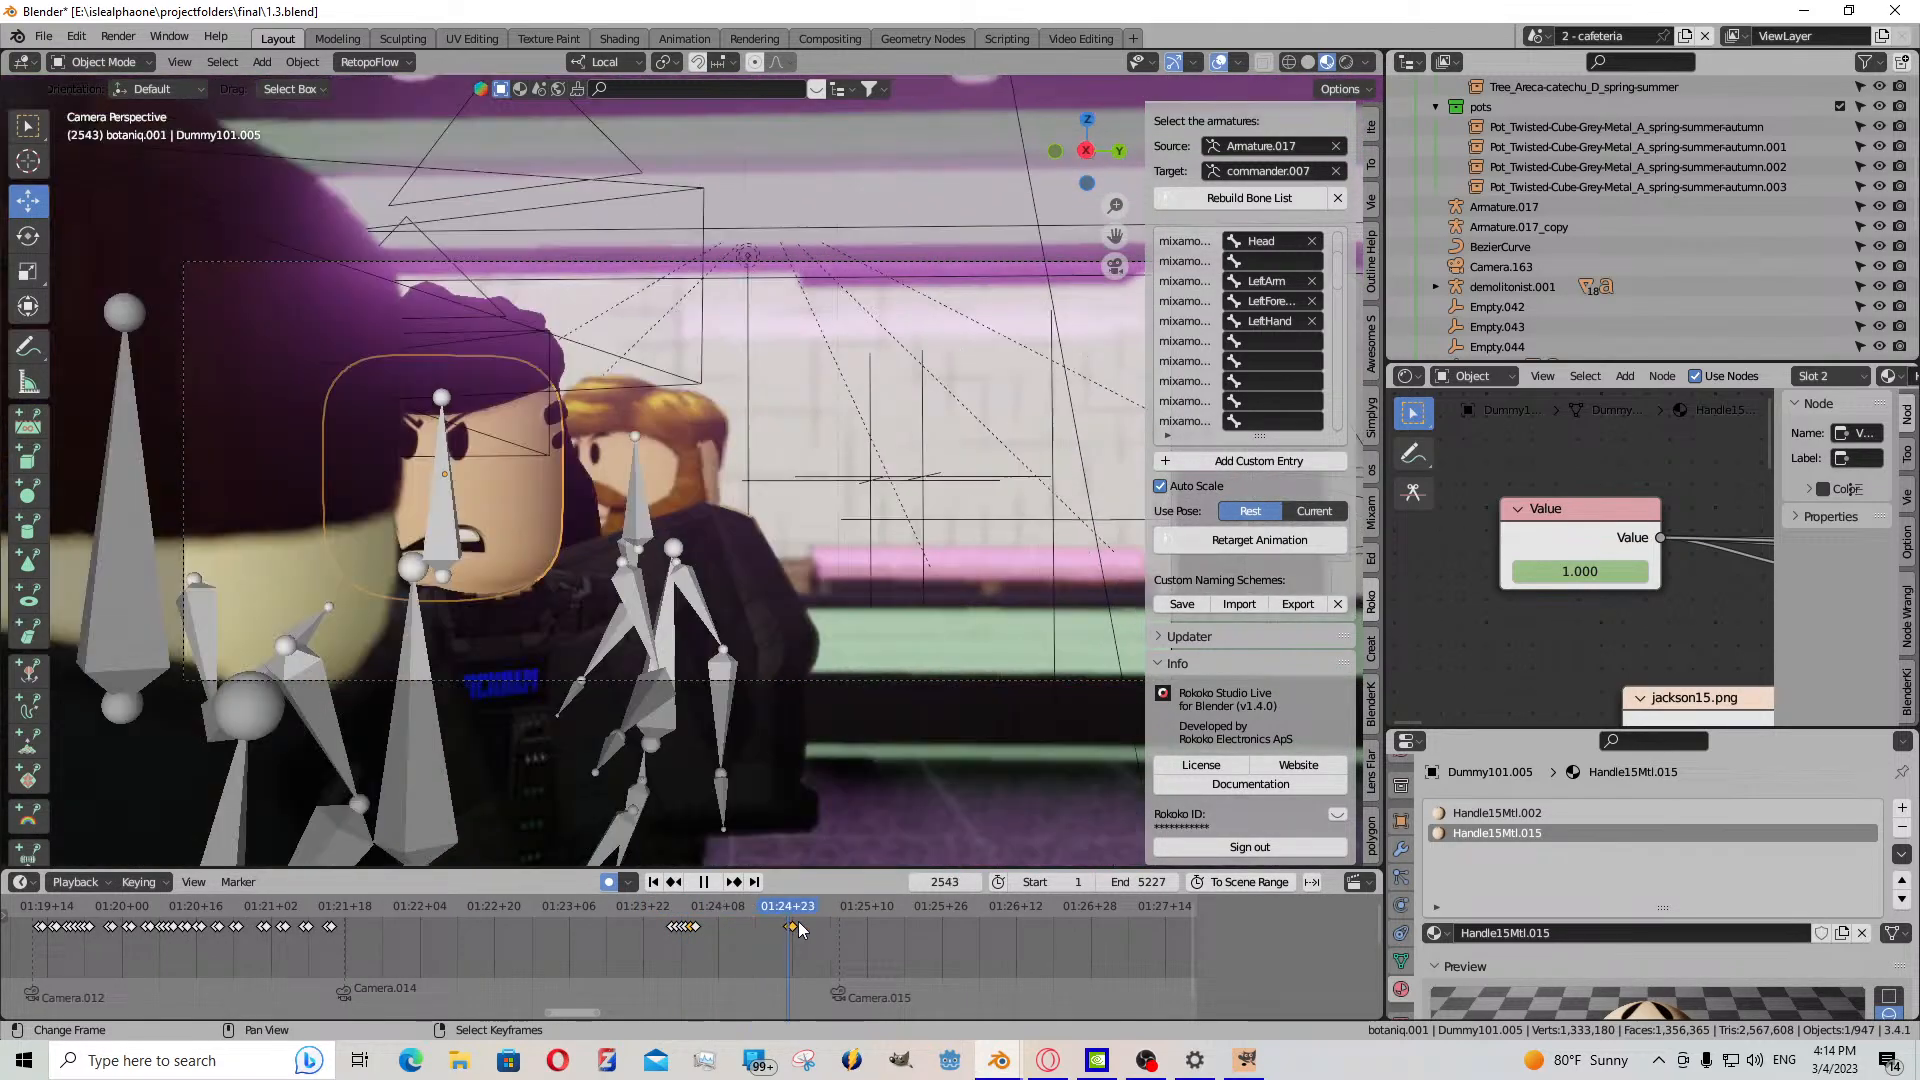
{"action": "key", "text": "space"}
- Open the image file browser from the texture node next to the jackson11.png node in the Handle15Mtl.015 material
{"action": "scroll", "coordinate": [1643, 632], "scroll_direction": "down", "scroll_amount": 4}
{"action": "scroll", "coordinate": [1643, 632], "scroll_direction": "up", "scroll_amount": 4}
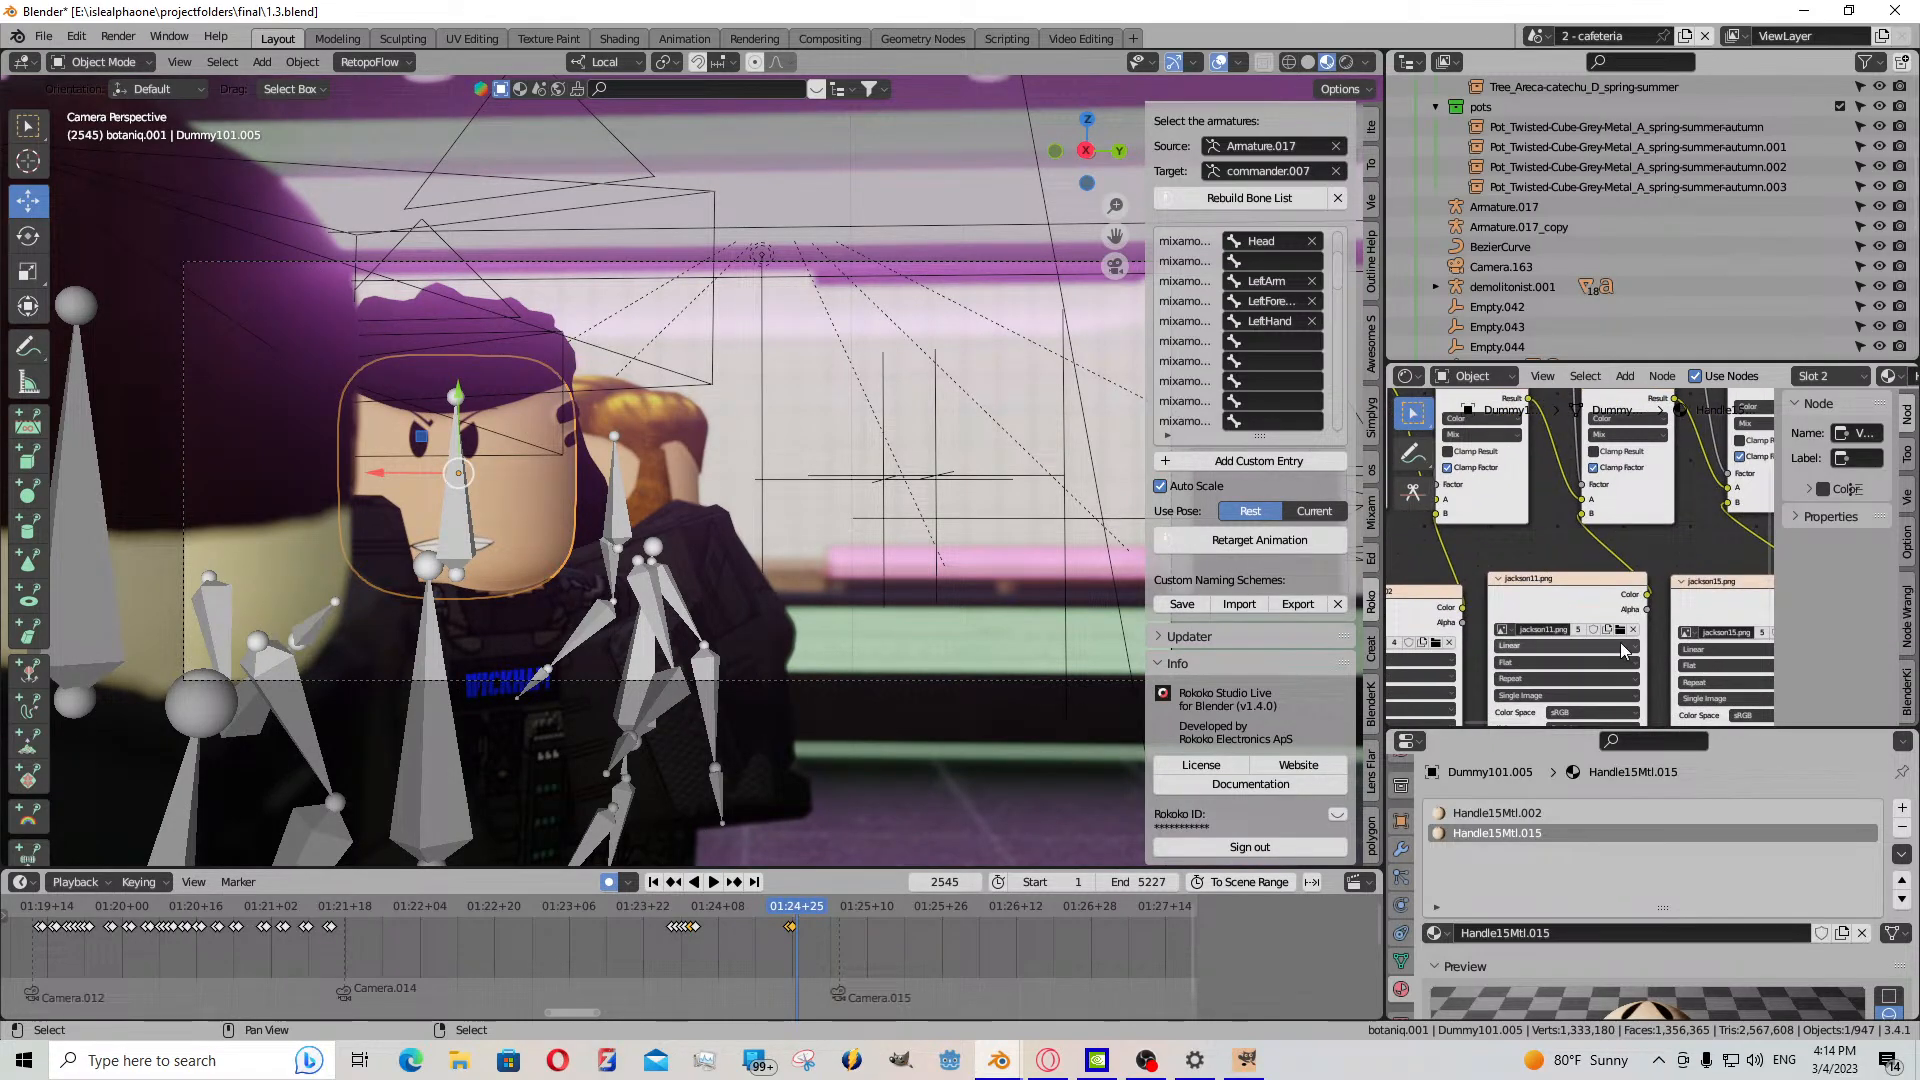
{"action": "middle_click_drag", "start_coordinate": [1574, 634], "coordinate": [1680, 617]}
{"action": "left_click", "coordinate": [1541, 626]}
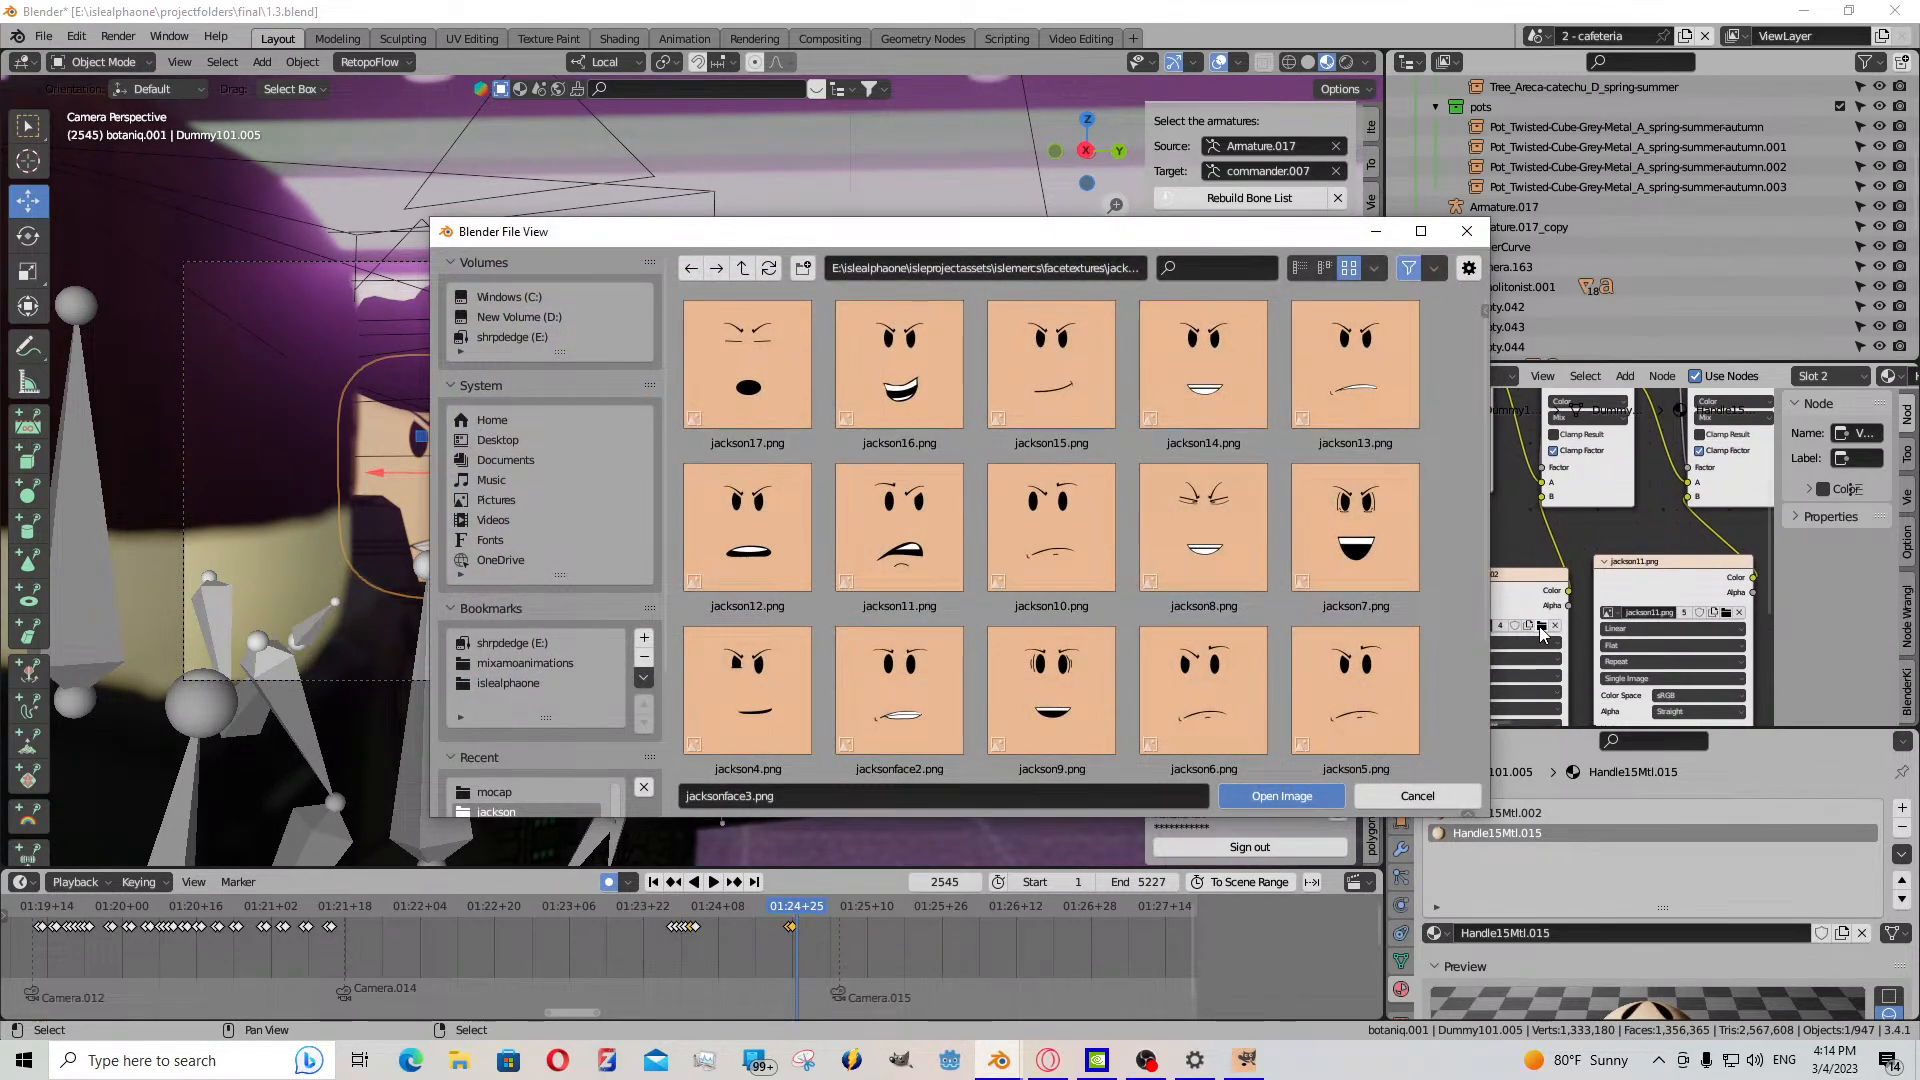
- Load jackson6.png into the jacksonface3.png.002 image texture node of the Handle15Mtl.015 face material
{"action": "scroll", "coordinate": [1310, 583], "scroll_direction": "down", "scroll_amount": 2}
{"action": "scroll", "coordinate": [1309, 574], "scroll_direction": "down", "scroll_amount": 1}
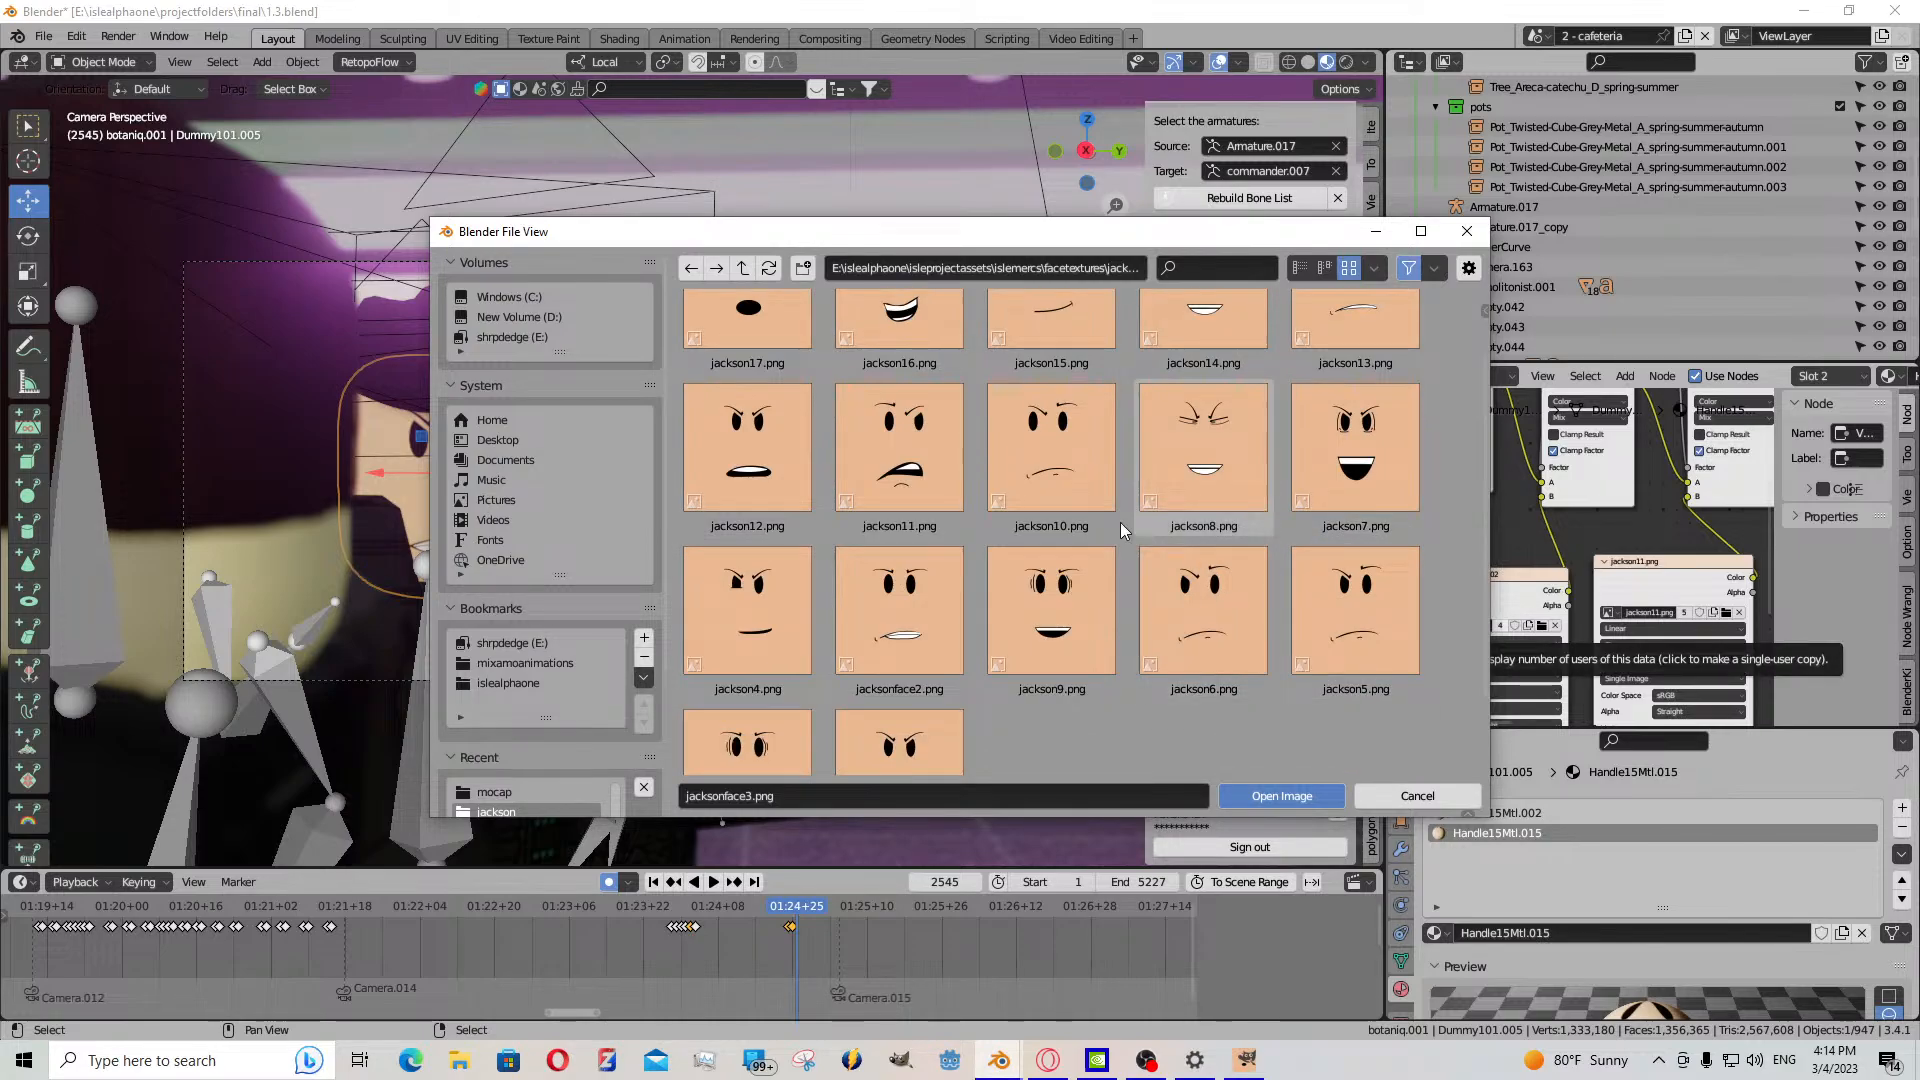
{"action": "left_click", "coordinate": [1070, 500]}
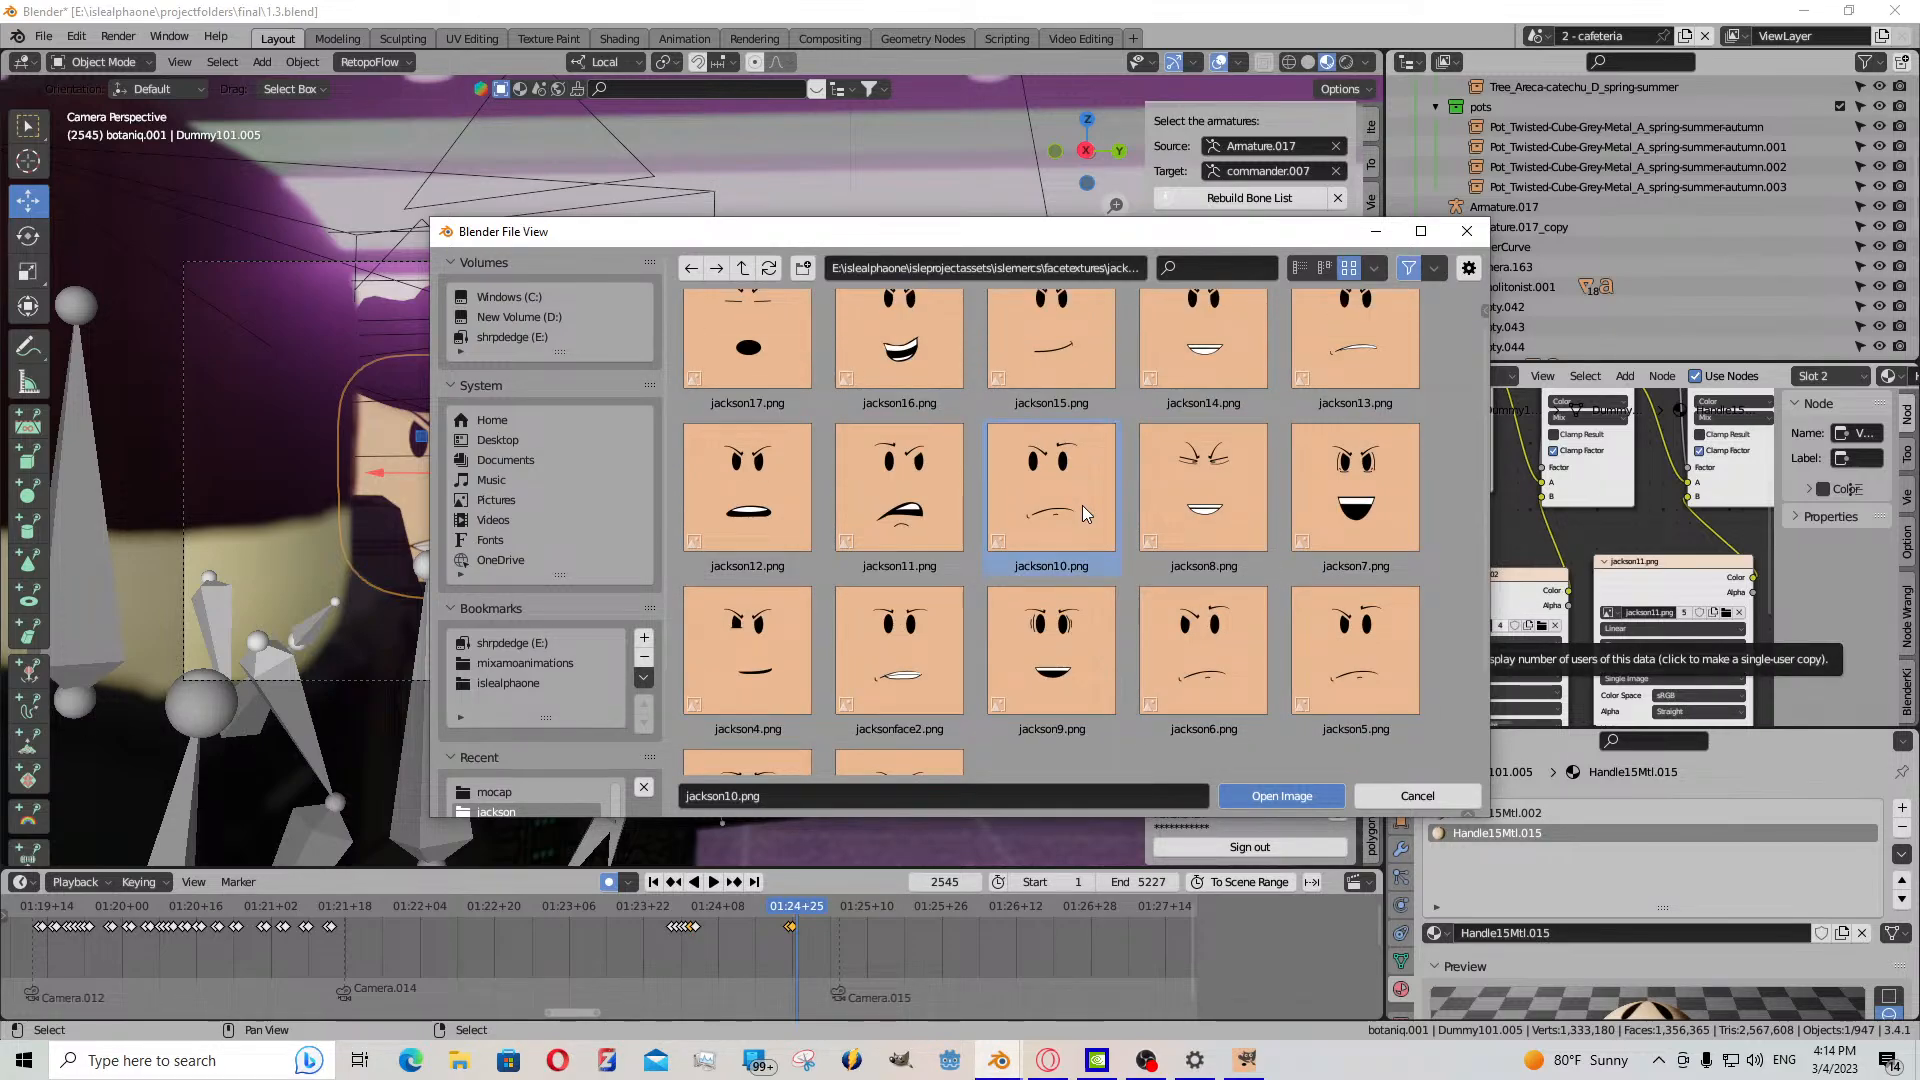
{"action": "scroll", "coordinate": [1082, 506], "scroll_direction": "up", "scroll_amount": 2}
{"action": "scroll", "coordinate": [1232, 604], "scroll_direction": "down", "scroll_amount": 3}
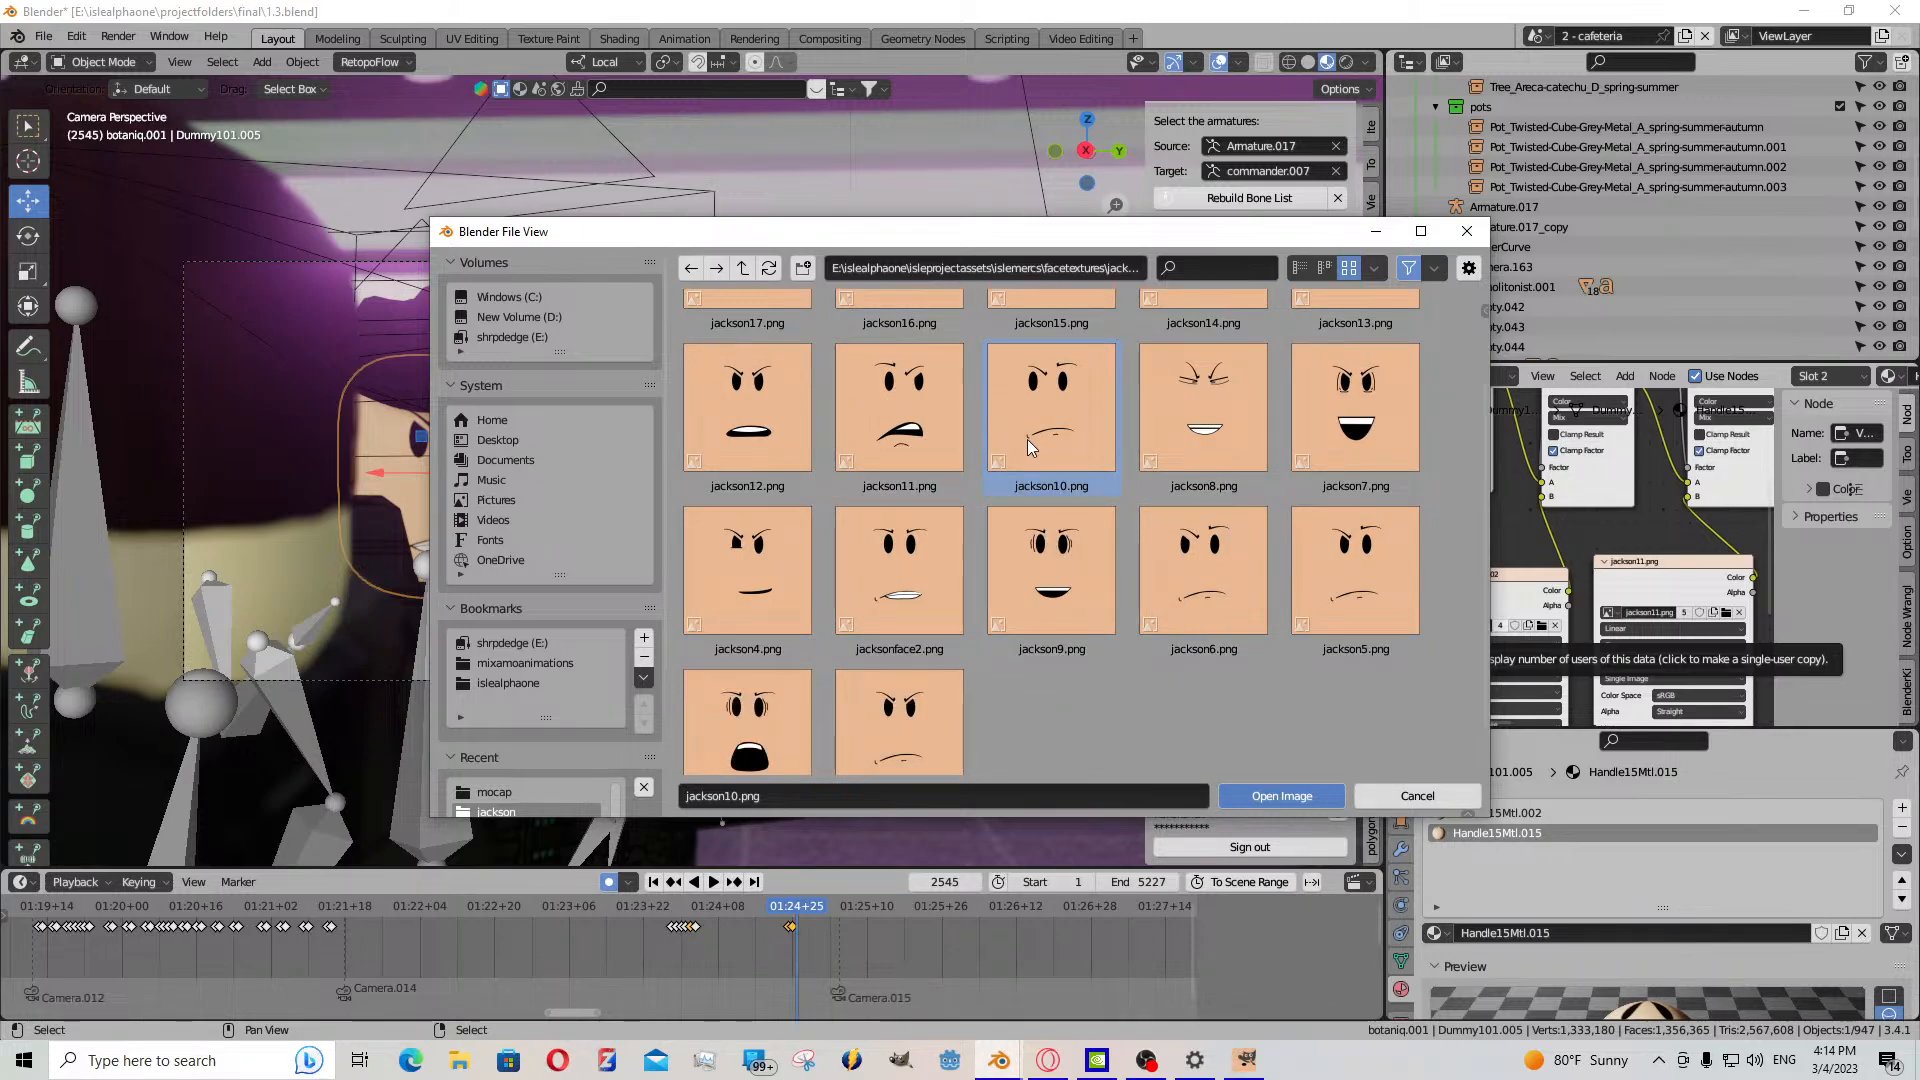
{"action": "double_click", "coordinate": [1227, 564]}
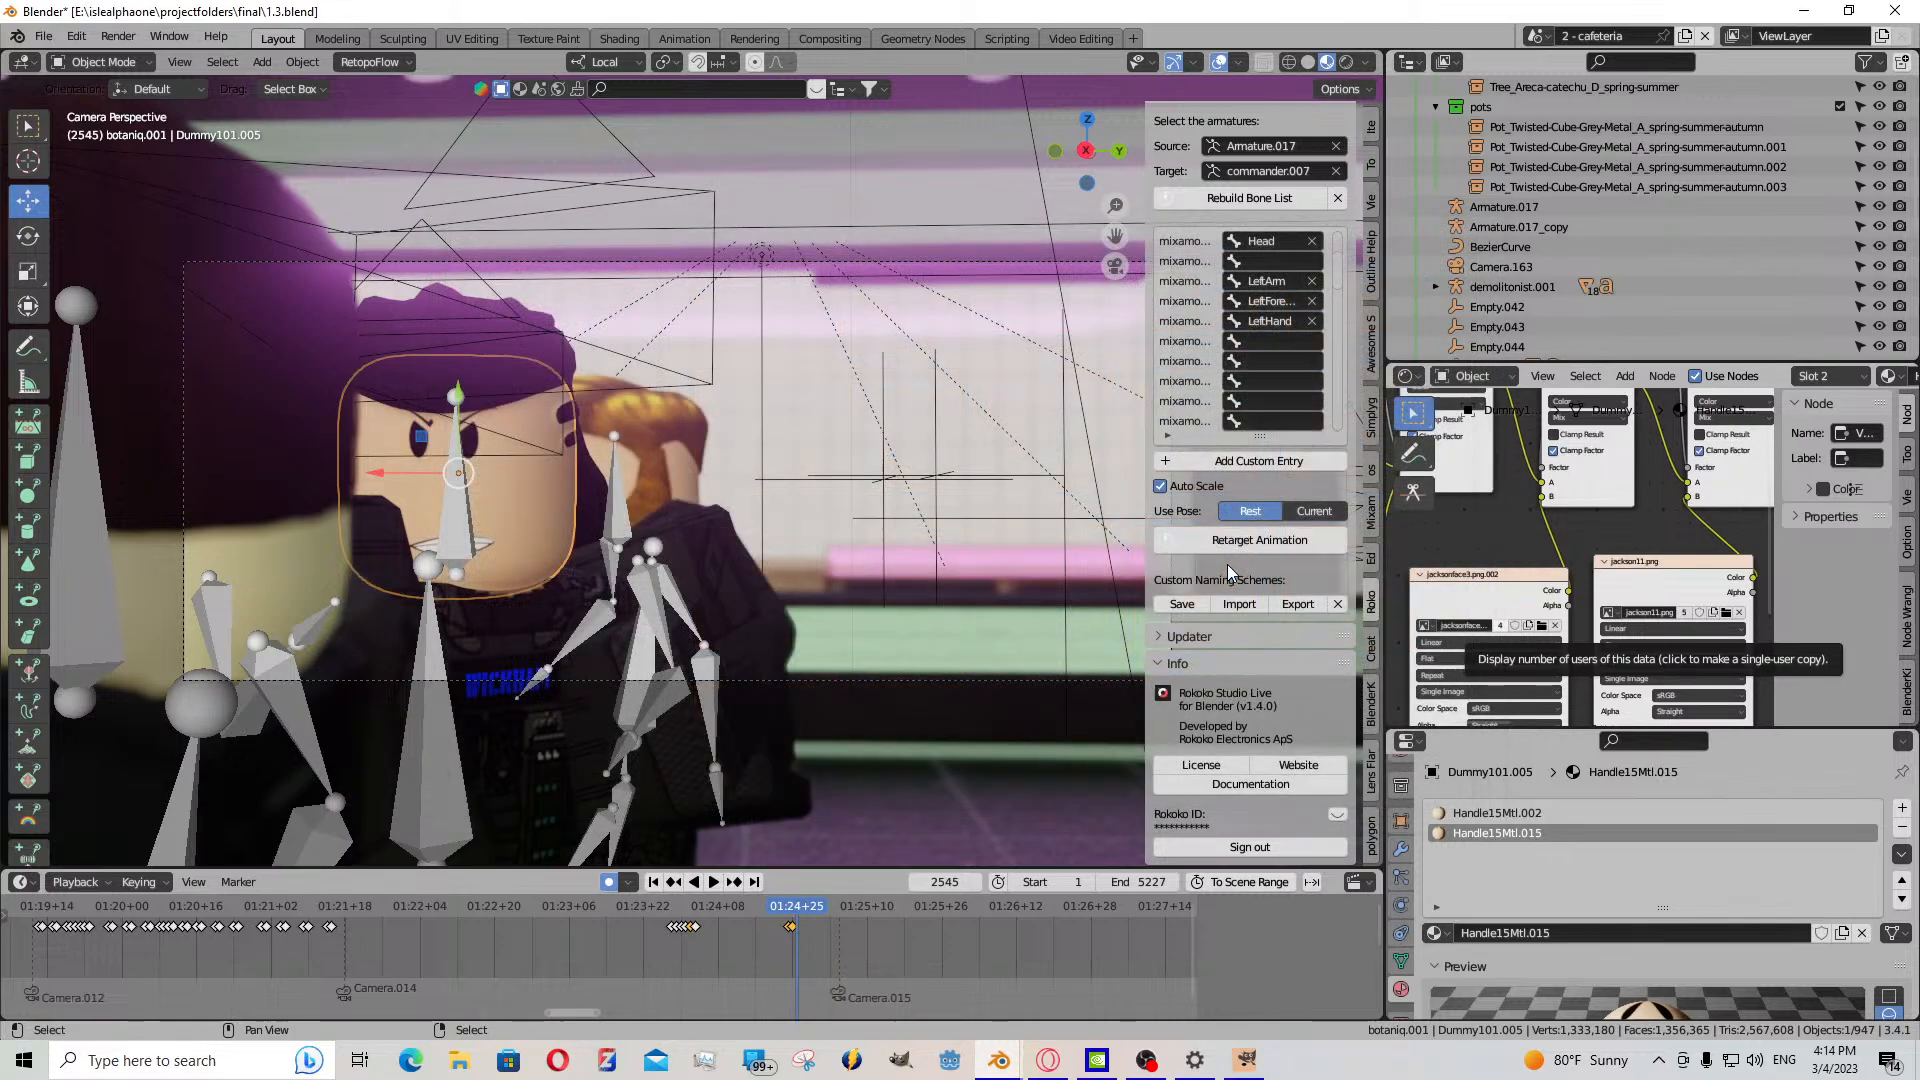
- Keyframe the Value node of the Handle15Mtl.015 material at 2.600 on frame 2544
{"action": "scroll", "coordinate": [1510, 538], "scroll_direction": "down", "scroll_amount": 4}
{"action": "middle_click_drag", "start_coordinate": [1510, 538], "coordinate": [1662, 640]}
{"action": "scroll", "coordinate": [1662, 640], "scroll_direction": "up", "scroll_amount": 5}
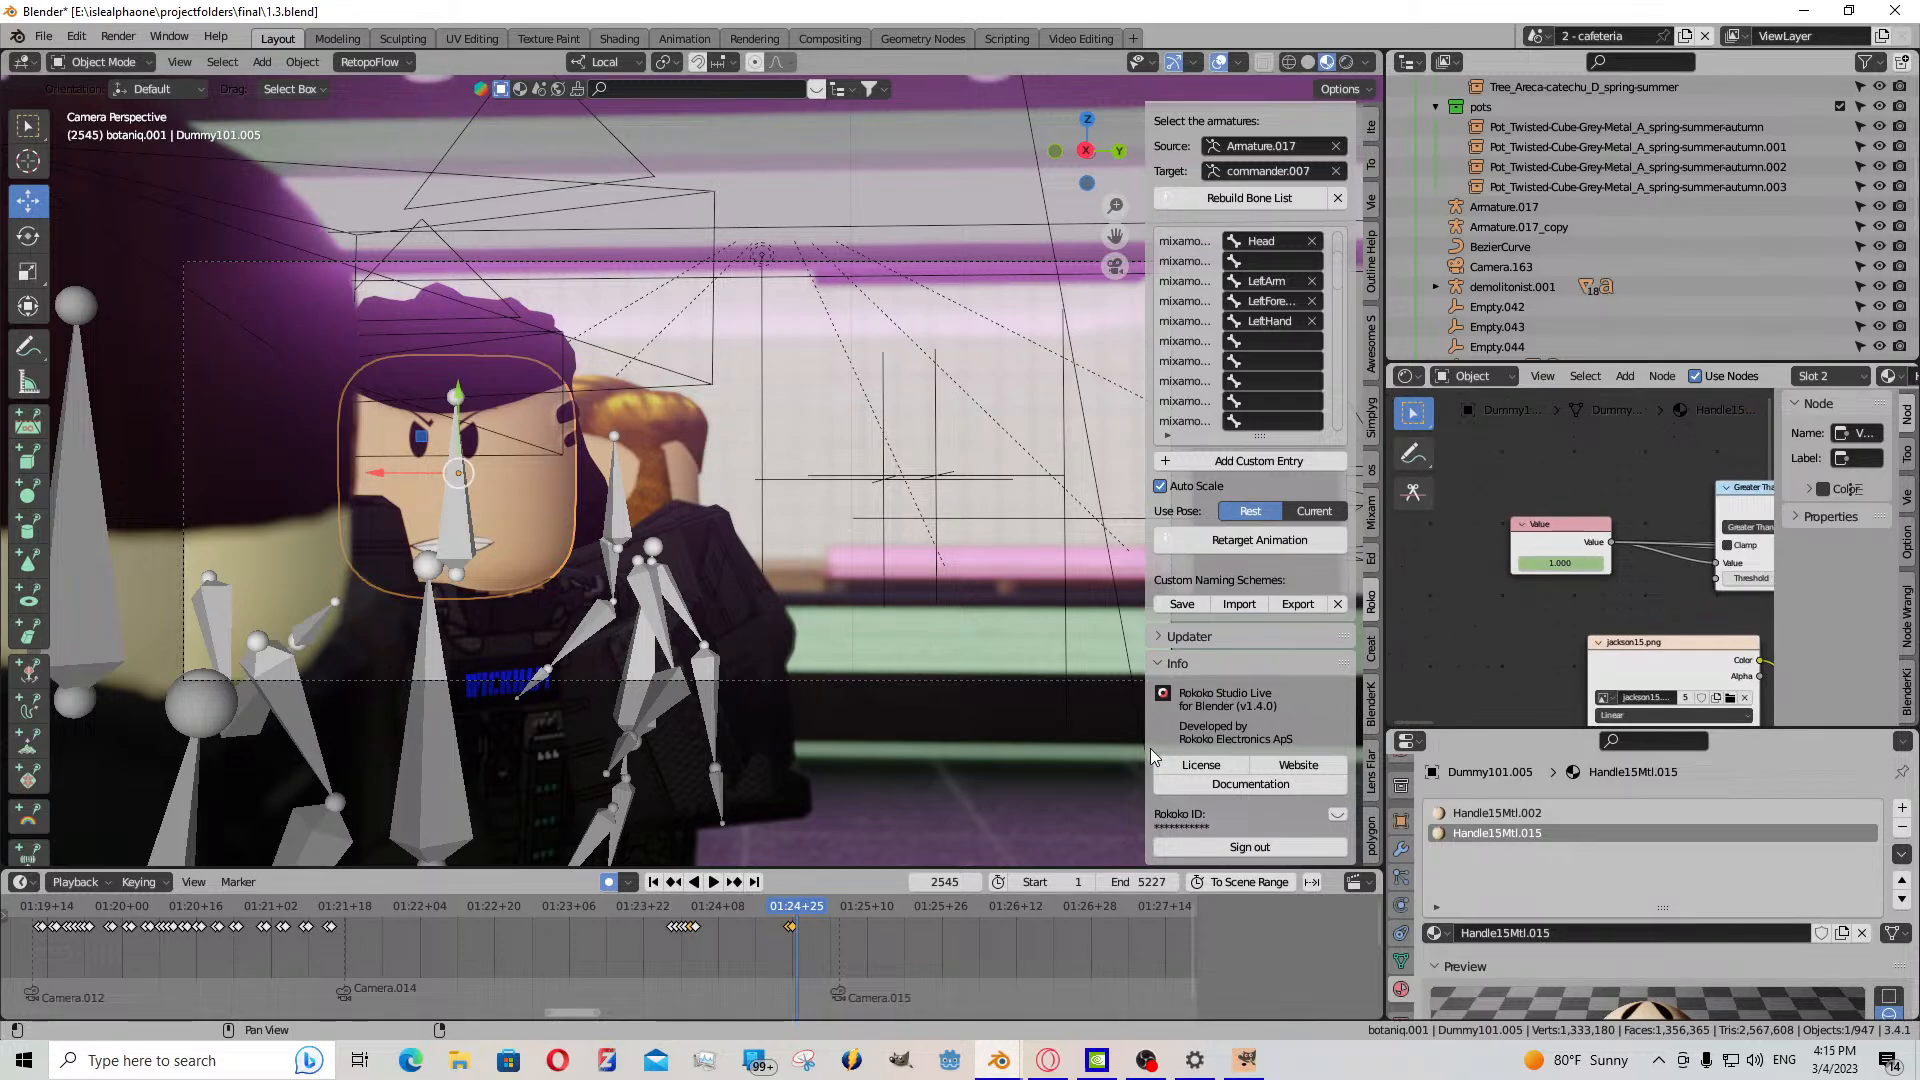
{"action": "left_click_drag", "start_coordinate": [870, 926], "coordinate": [791, 930]}
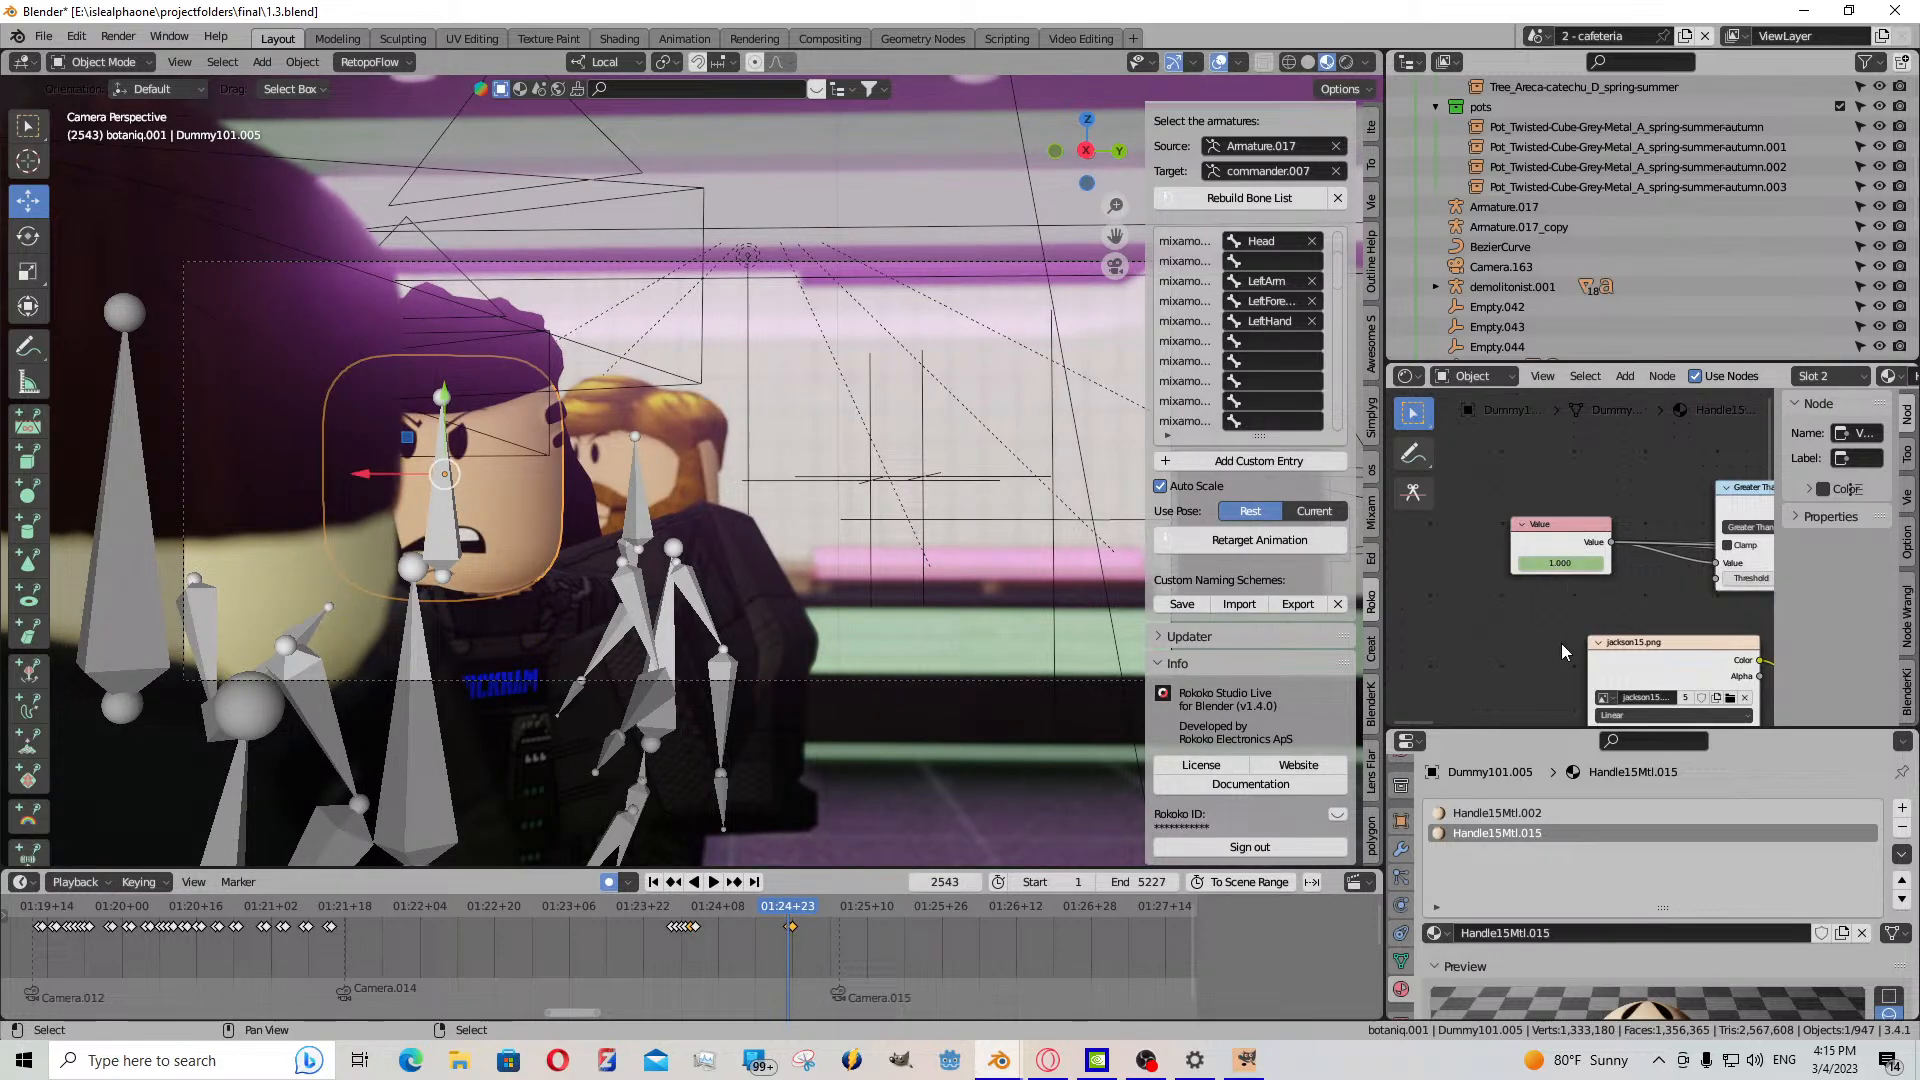
{"action": "left_click", "coordinate": [1540, 663]}
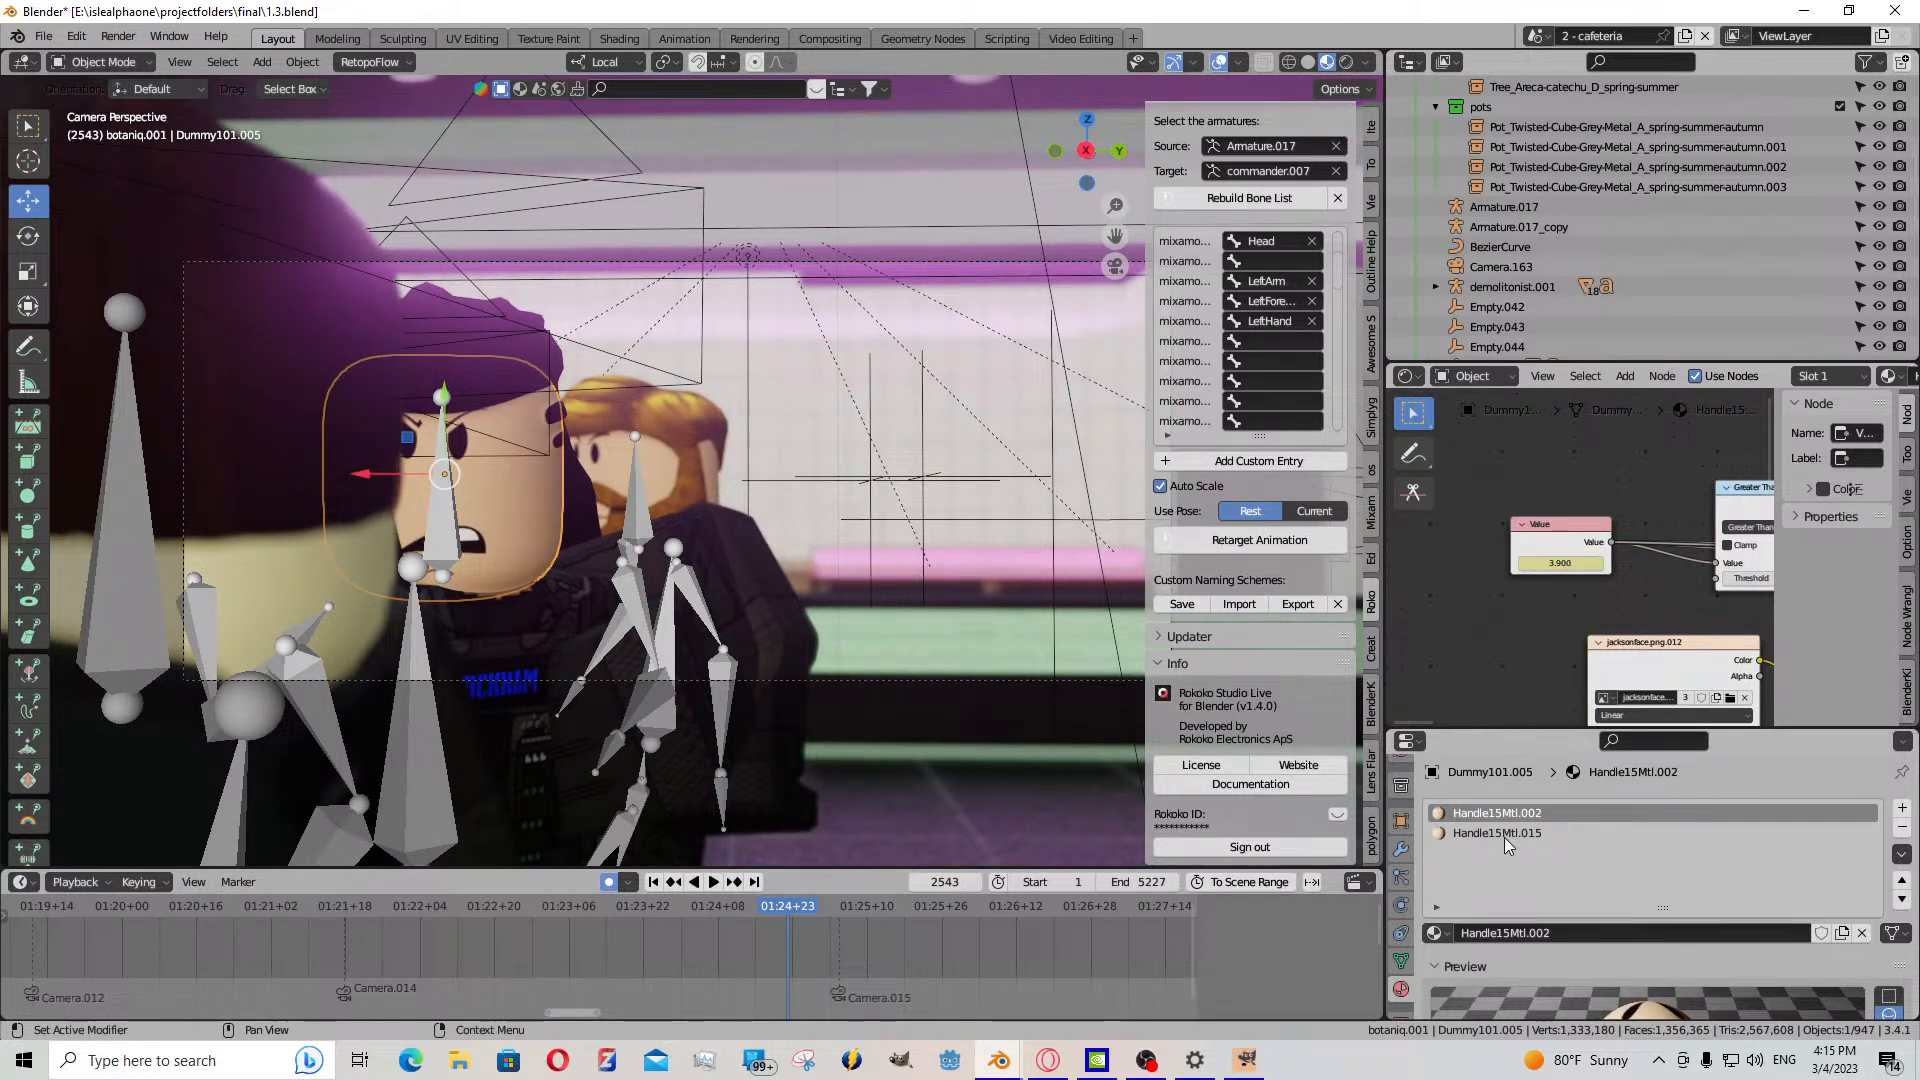
{"action": "left_click", "coordinate": [1504, 837]}
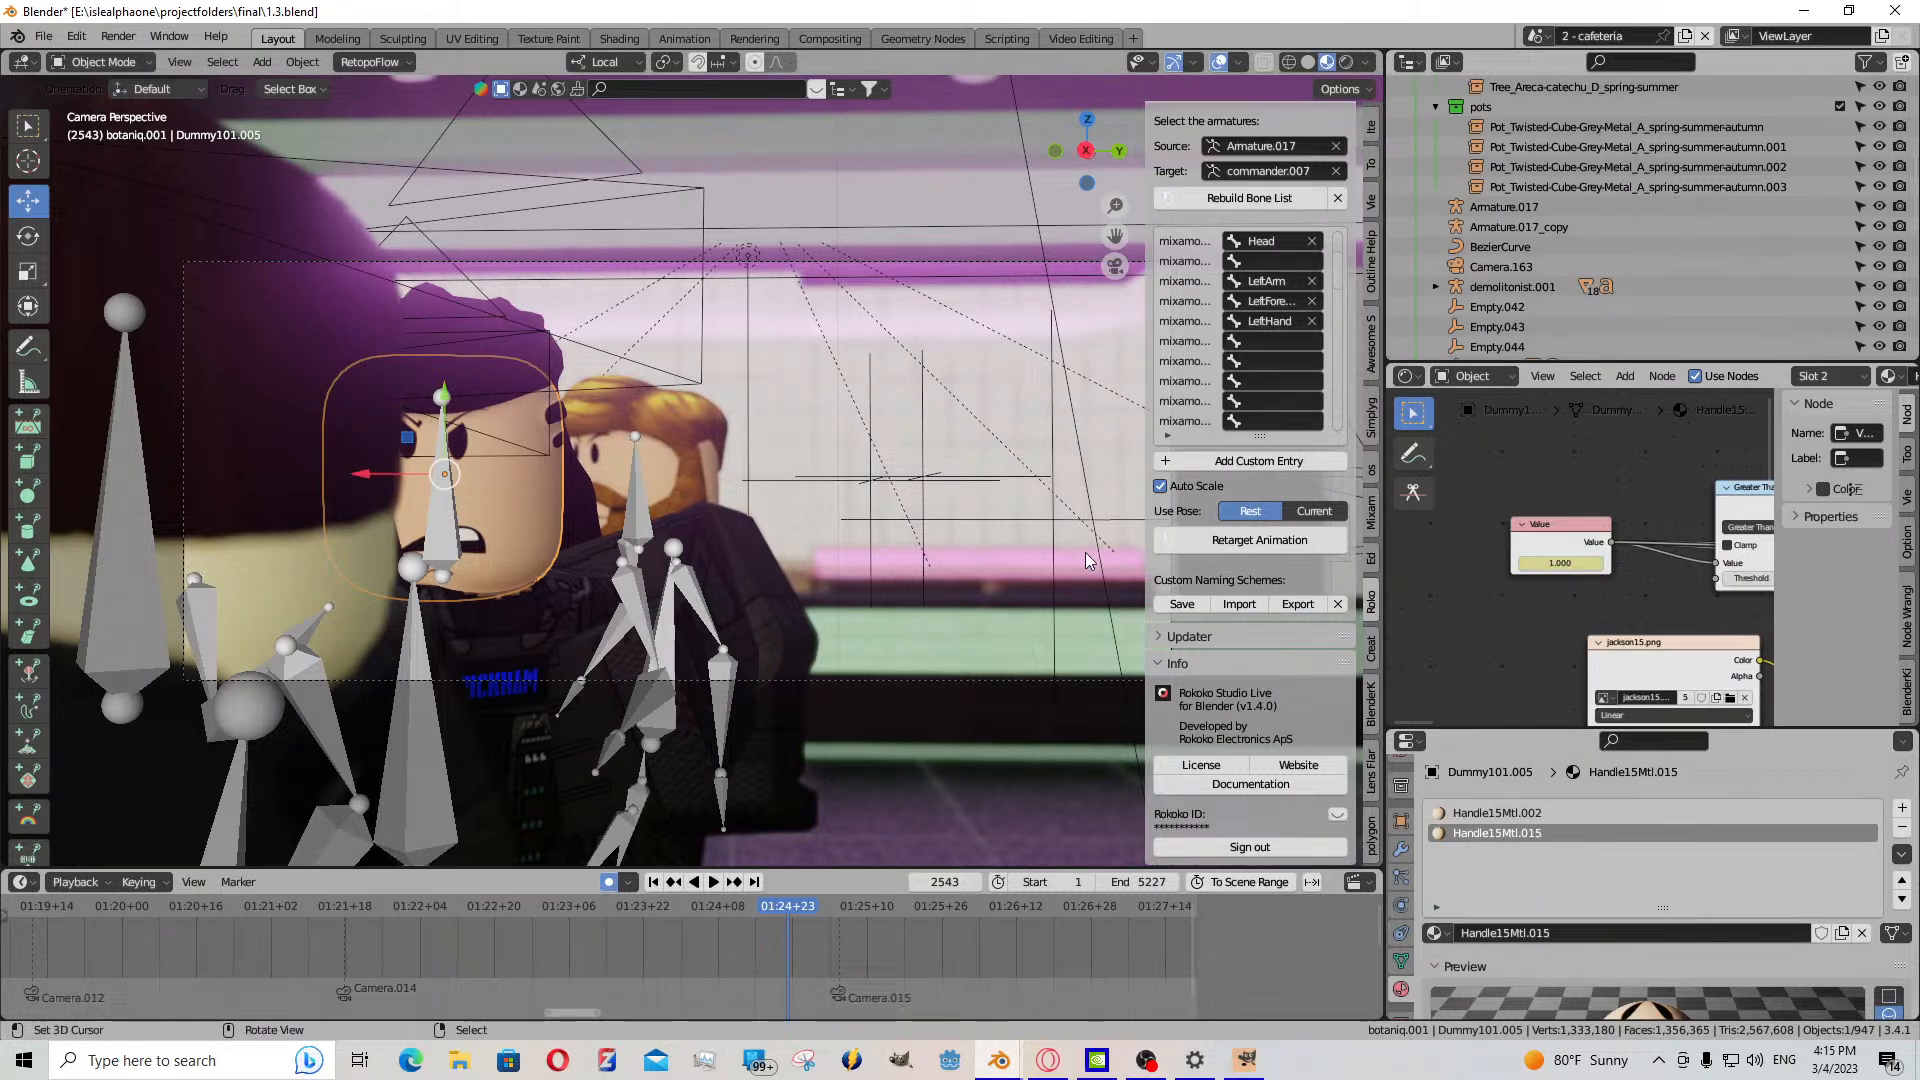
{"action": "key", "text": "Right"}
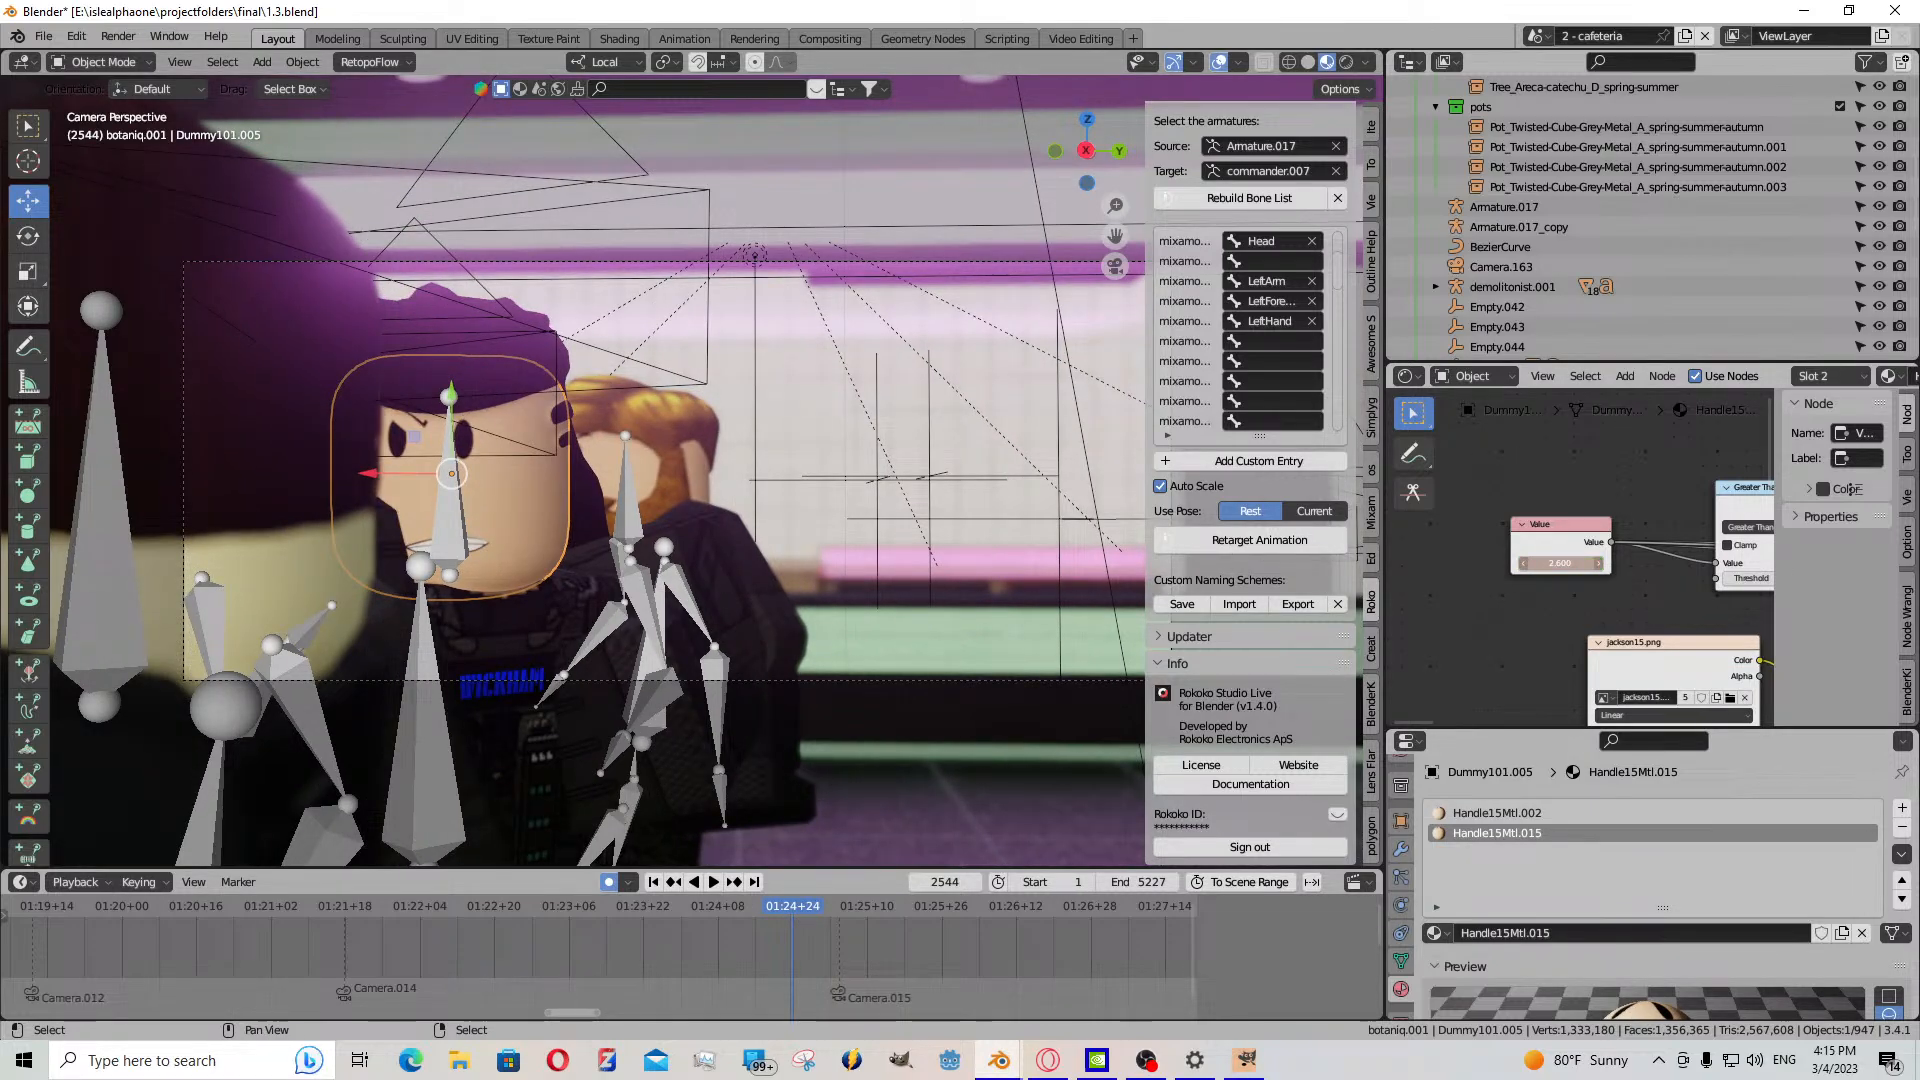
{"action": "key", "text": "i"}
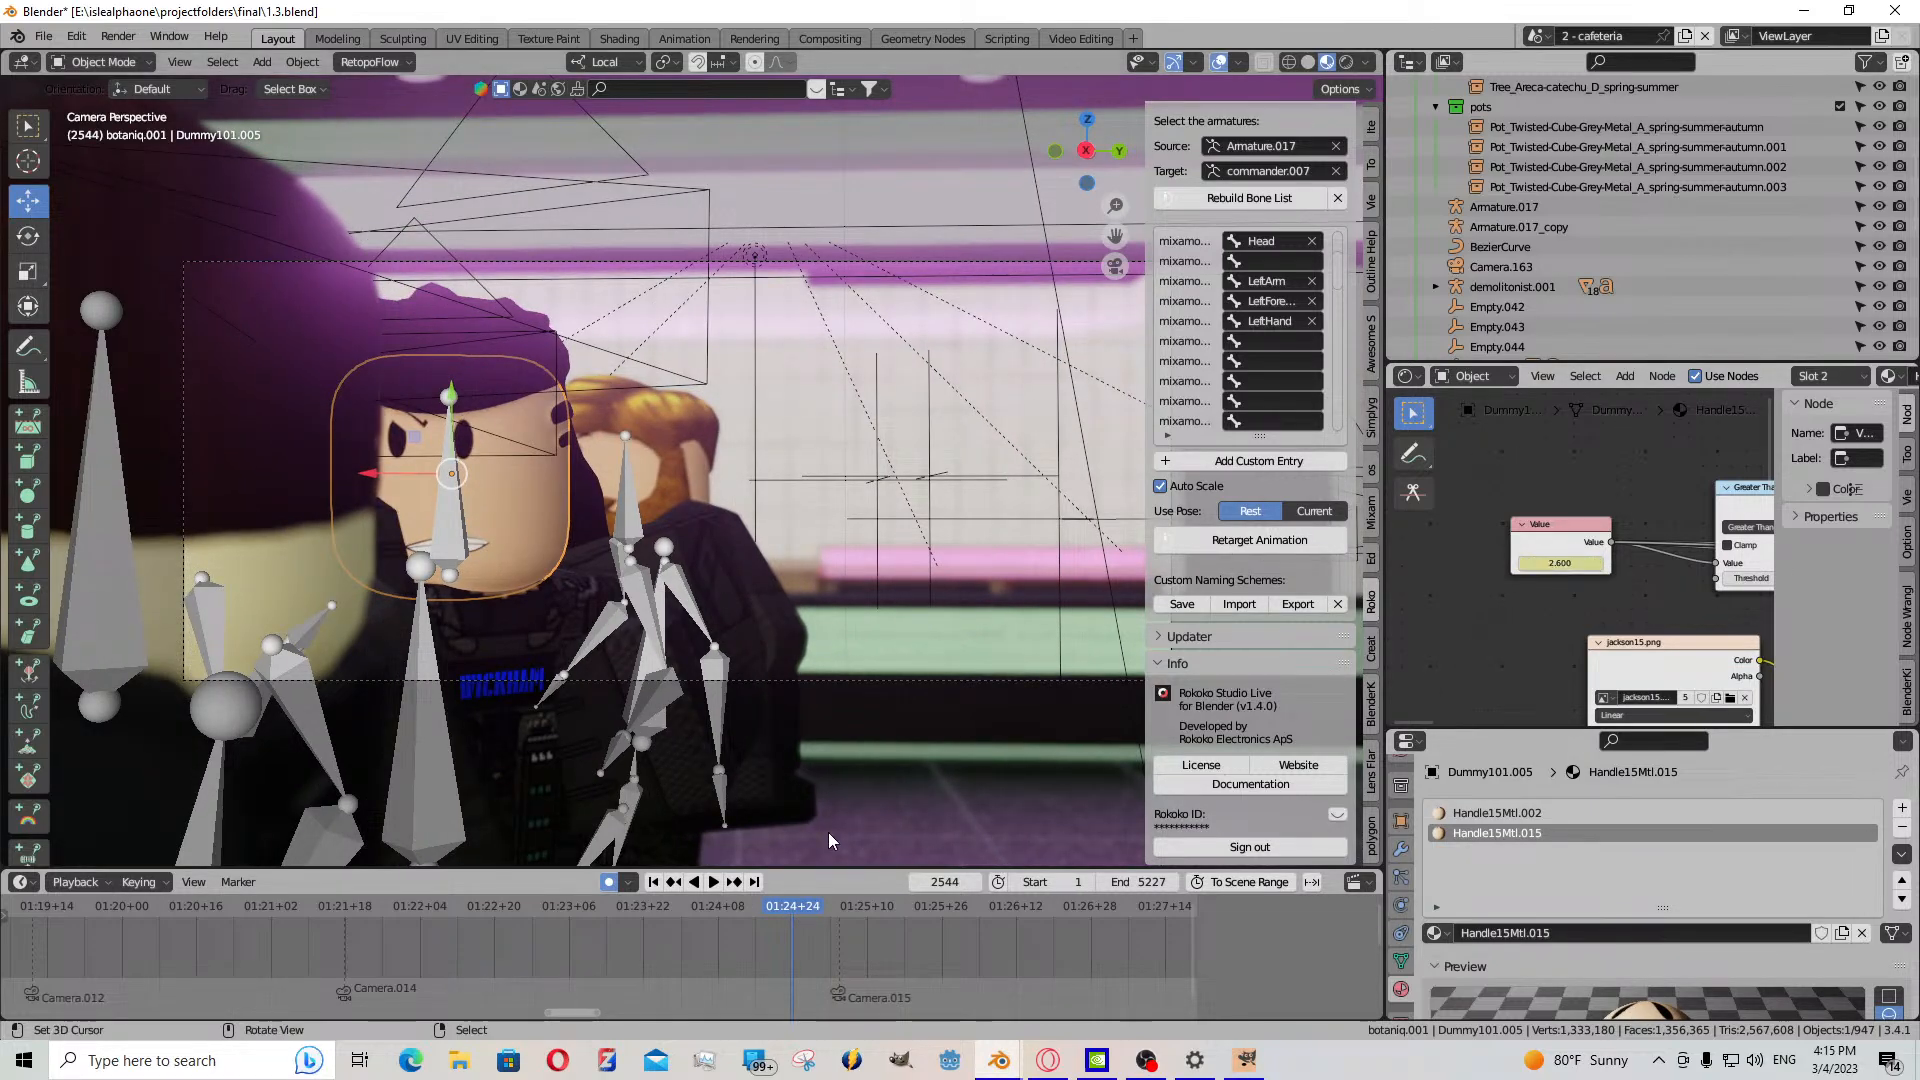
- Play the animation from frame 2544 to review the shots, and scrub ahead through the timeline to frame 4072
{"action": "left_click", "coordinate": [718, 882]}
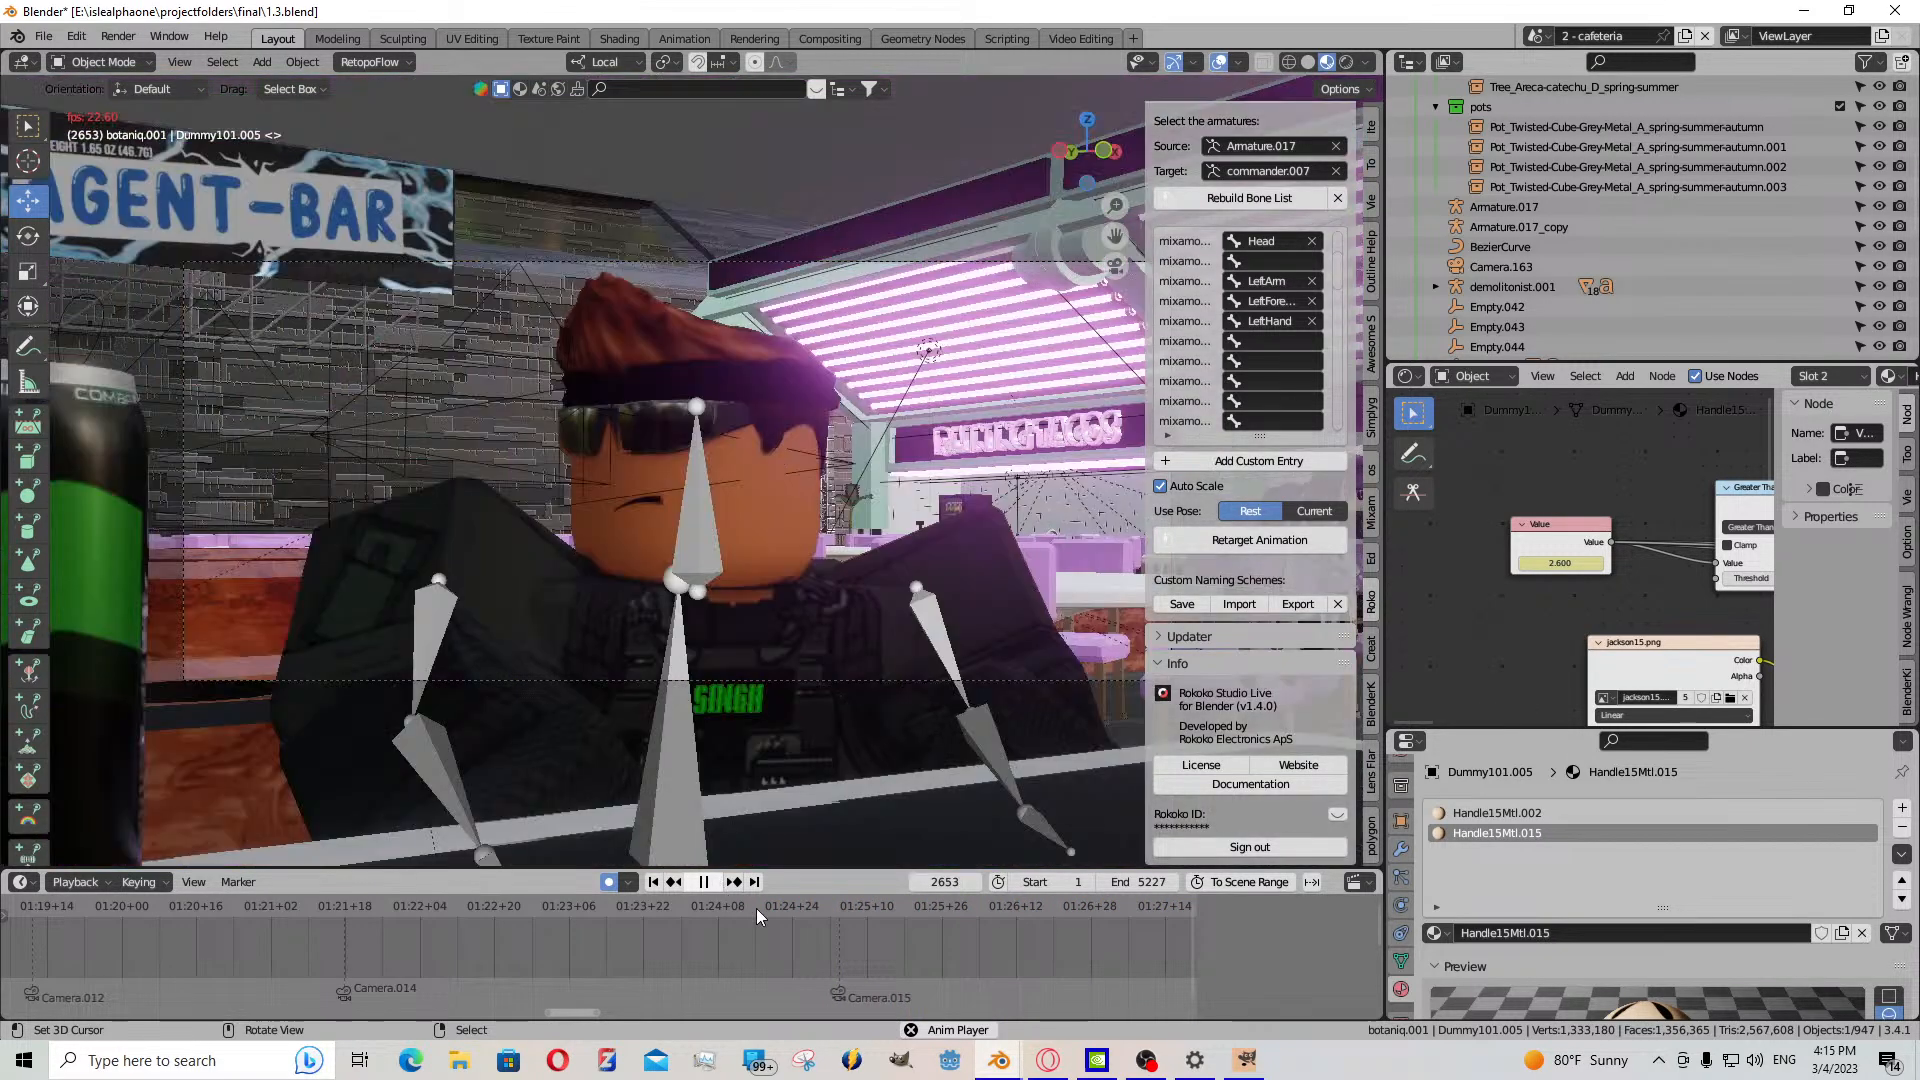
{"action": "scroll", "coordinate": [812, 976], "scroll_direction": "down", "scroll_amount": 4}
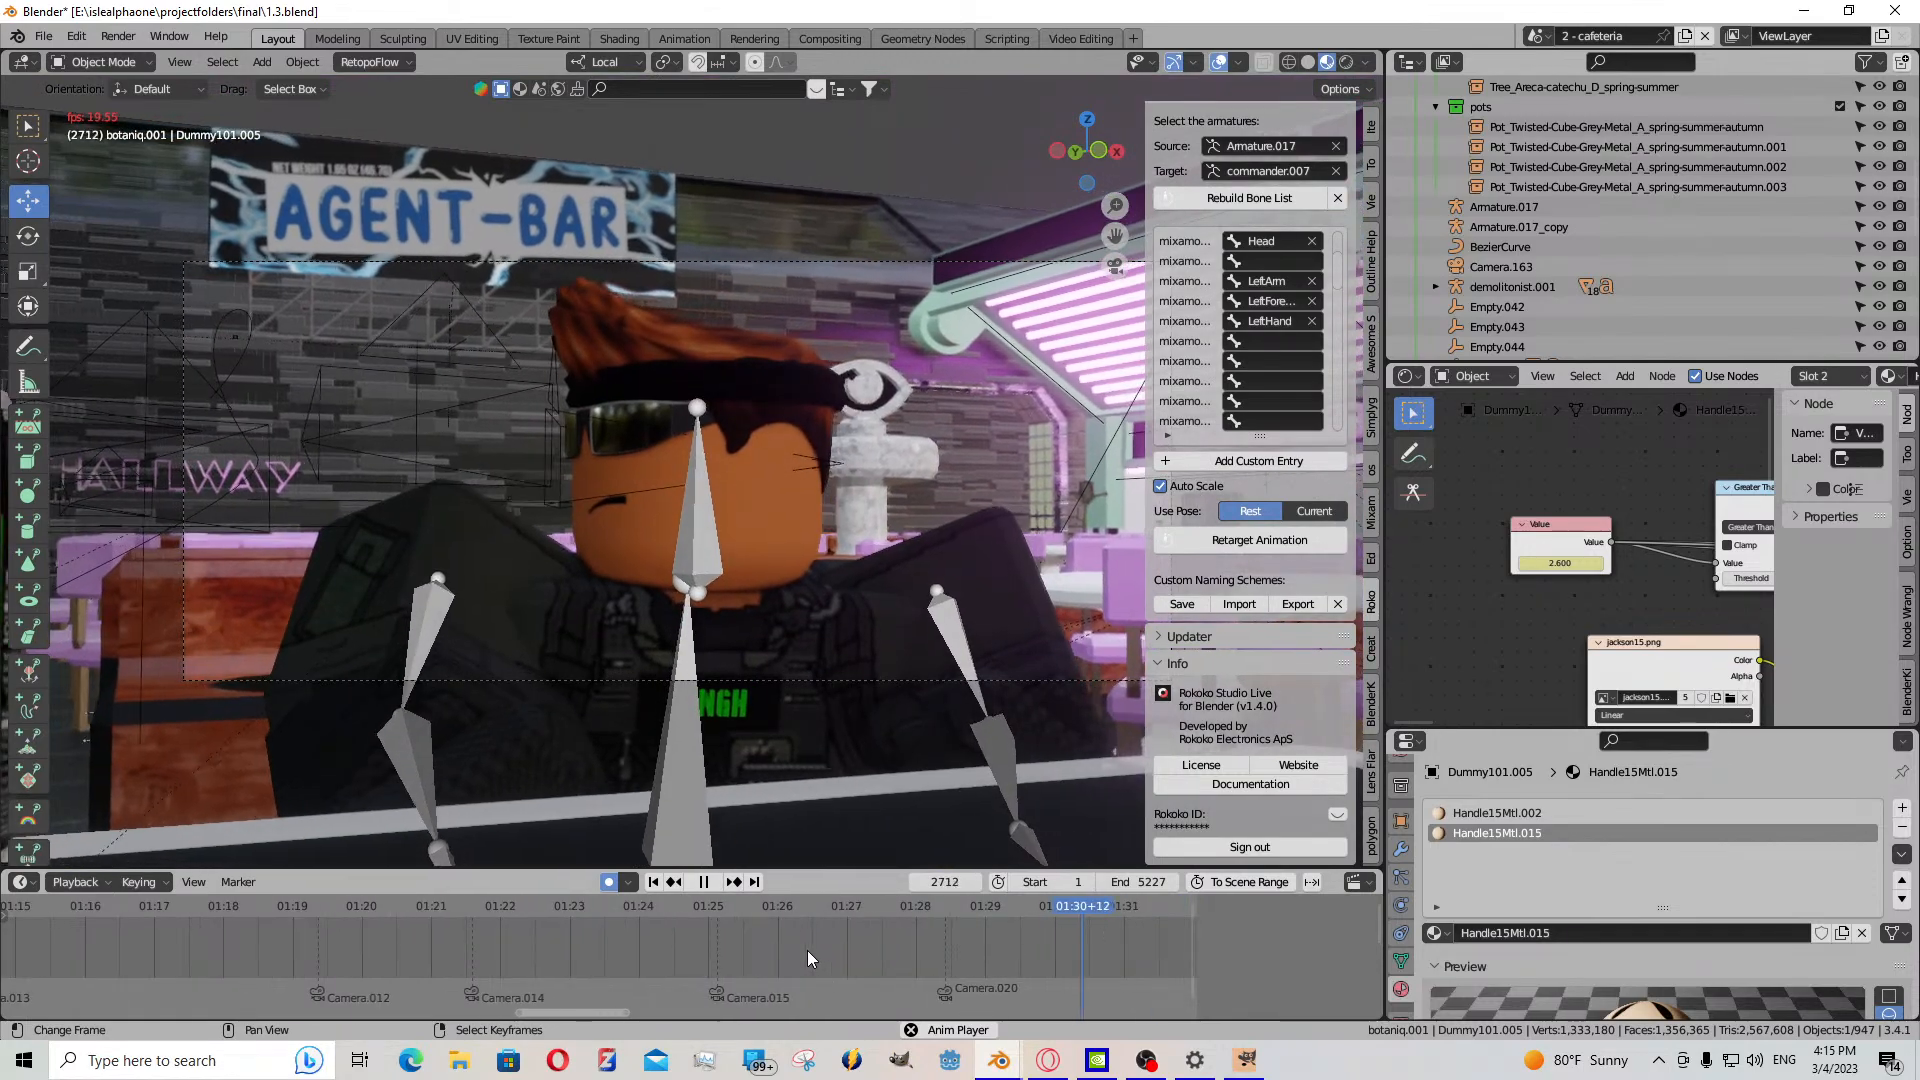
{"action": "scroll", "coordinate": [831, 956], "scroll_direction": "down", "scroll_amount": 2}
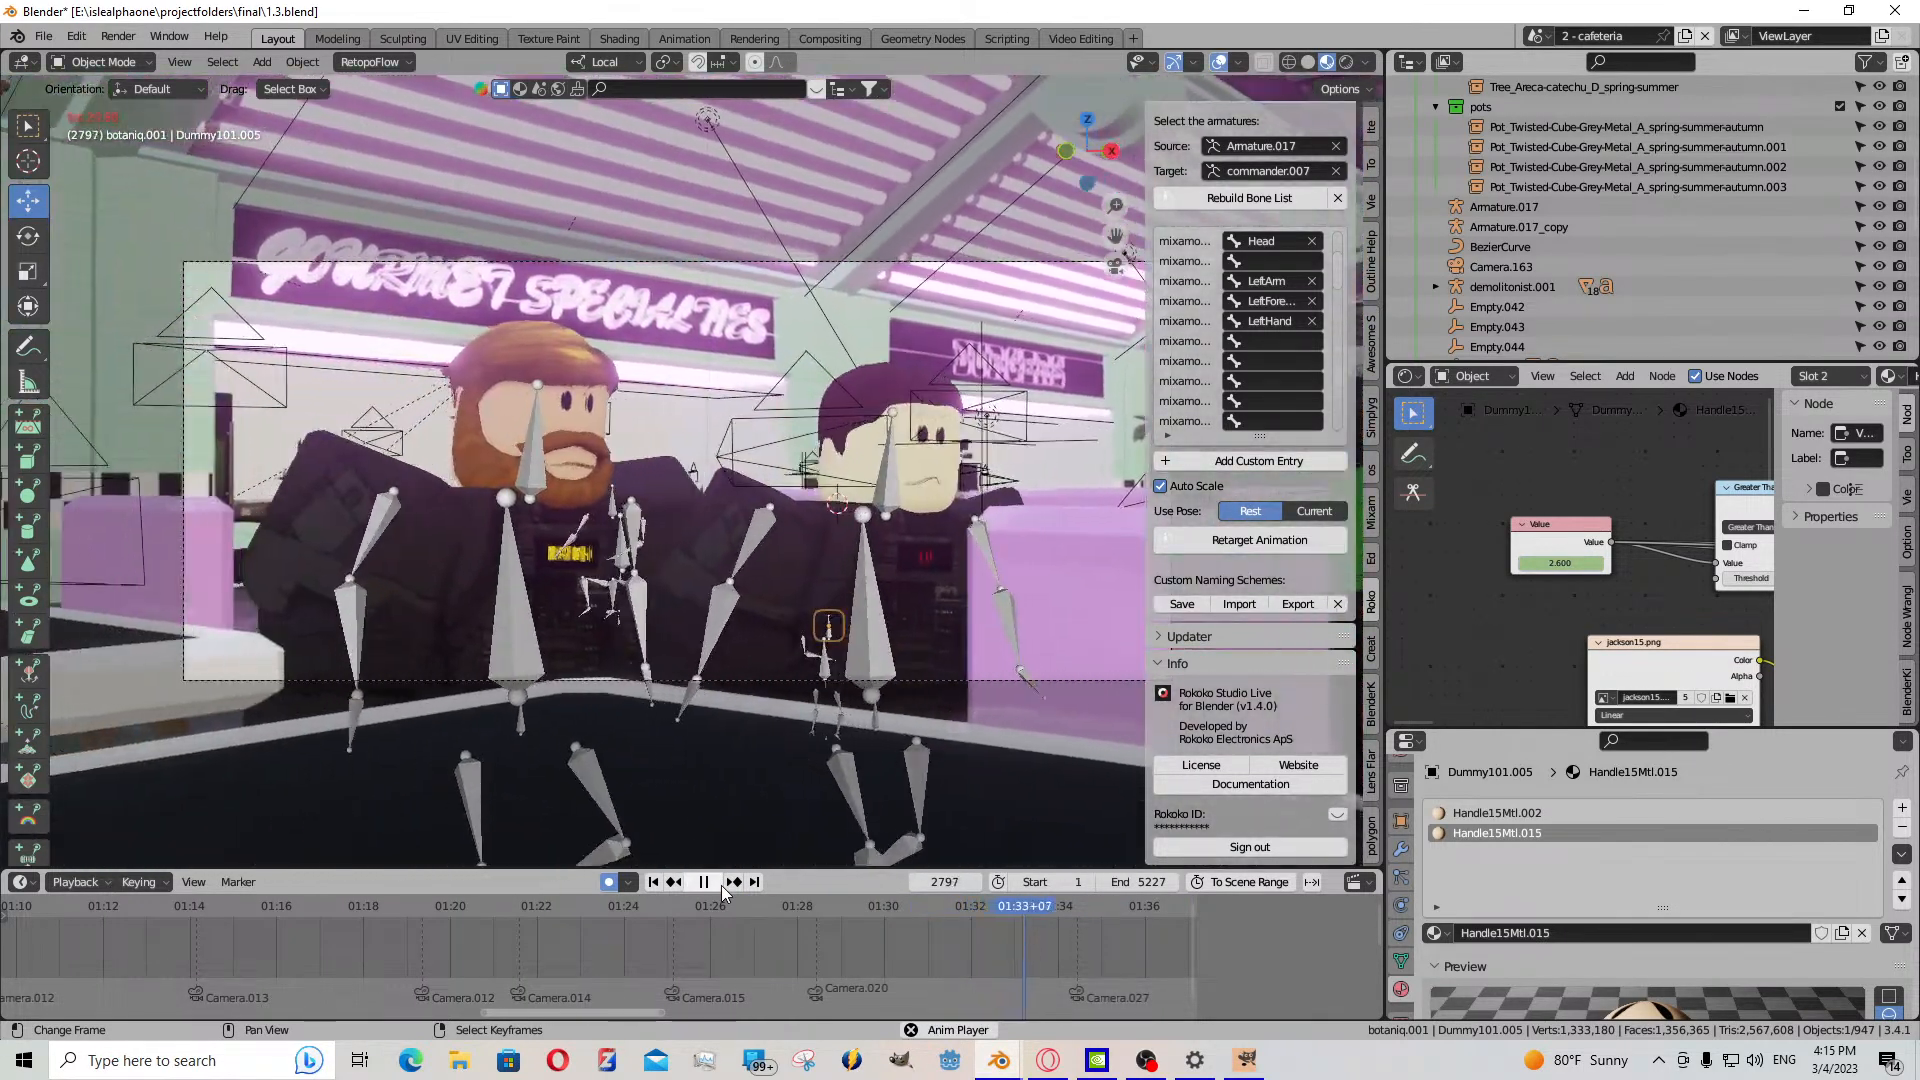
{"action": "key", "text": "space"}
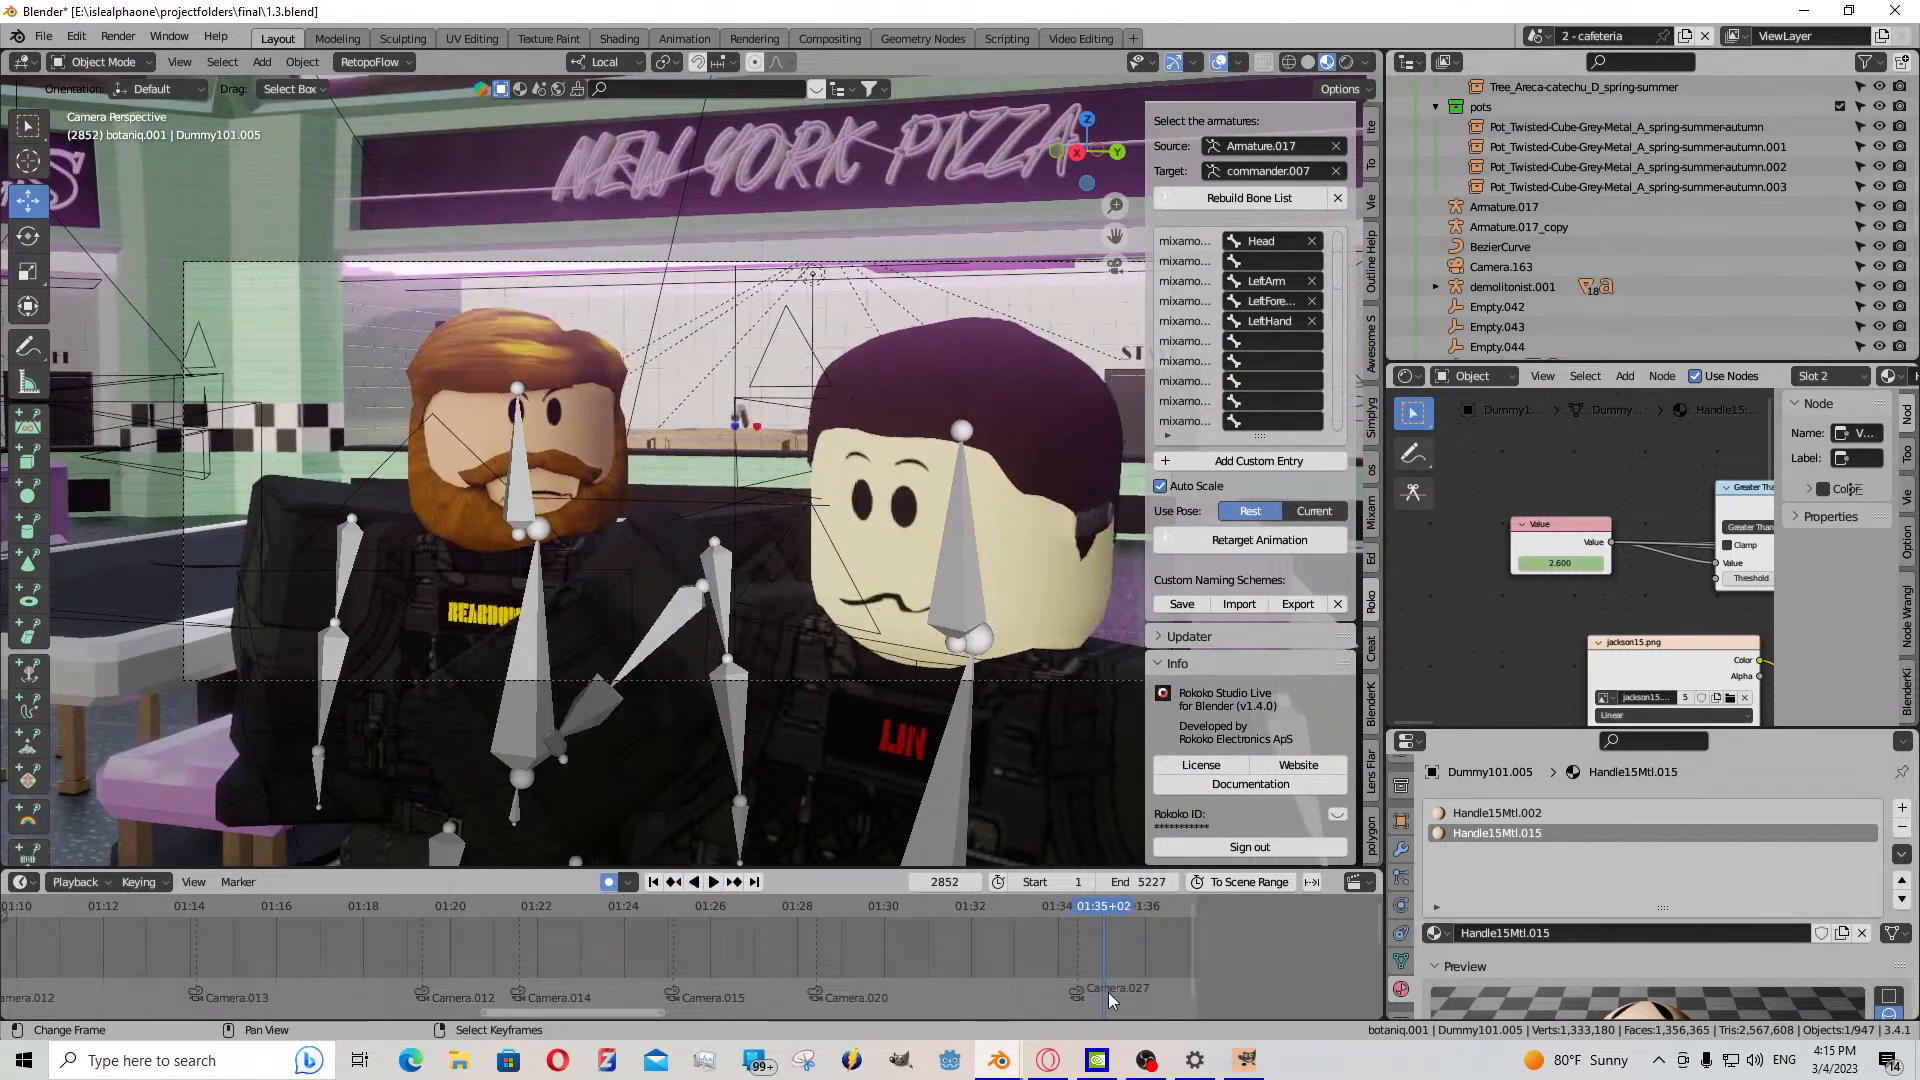
{"action": "scroll", "coordinate": [1108, 992], "scroll_direction": "down", "scroll_amount": 6}
{"action": "left_click_drag", "start_coordinate": [974, 932], "coordinate": [1035, 936]}
{"action": "scroll", "coordinate": [1052, 944], "scroll_direction": "down", "scroll_amount": 3}
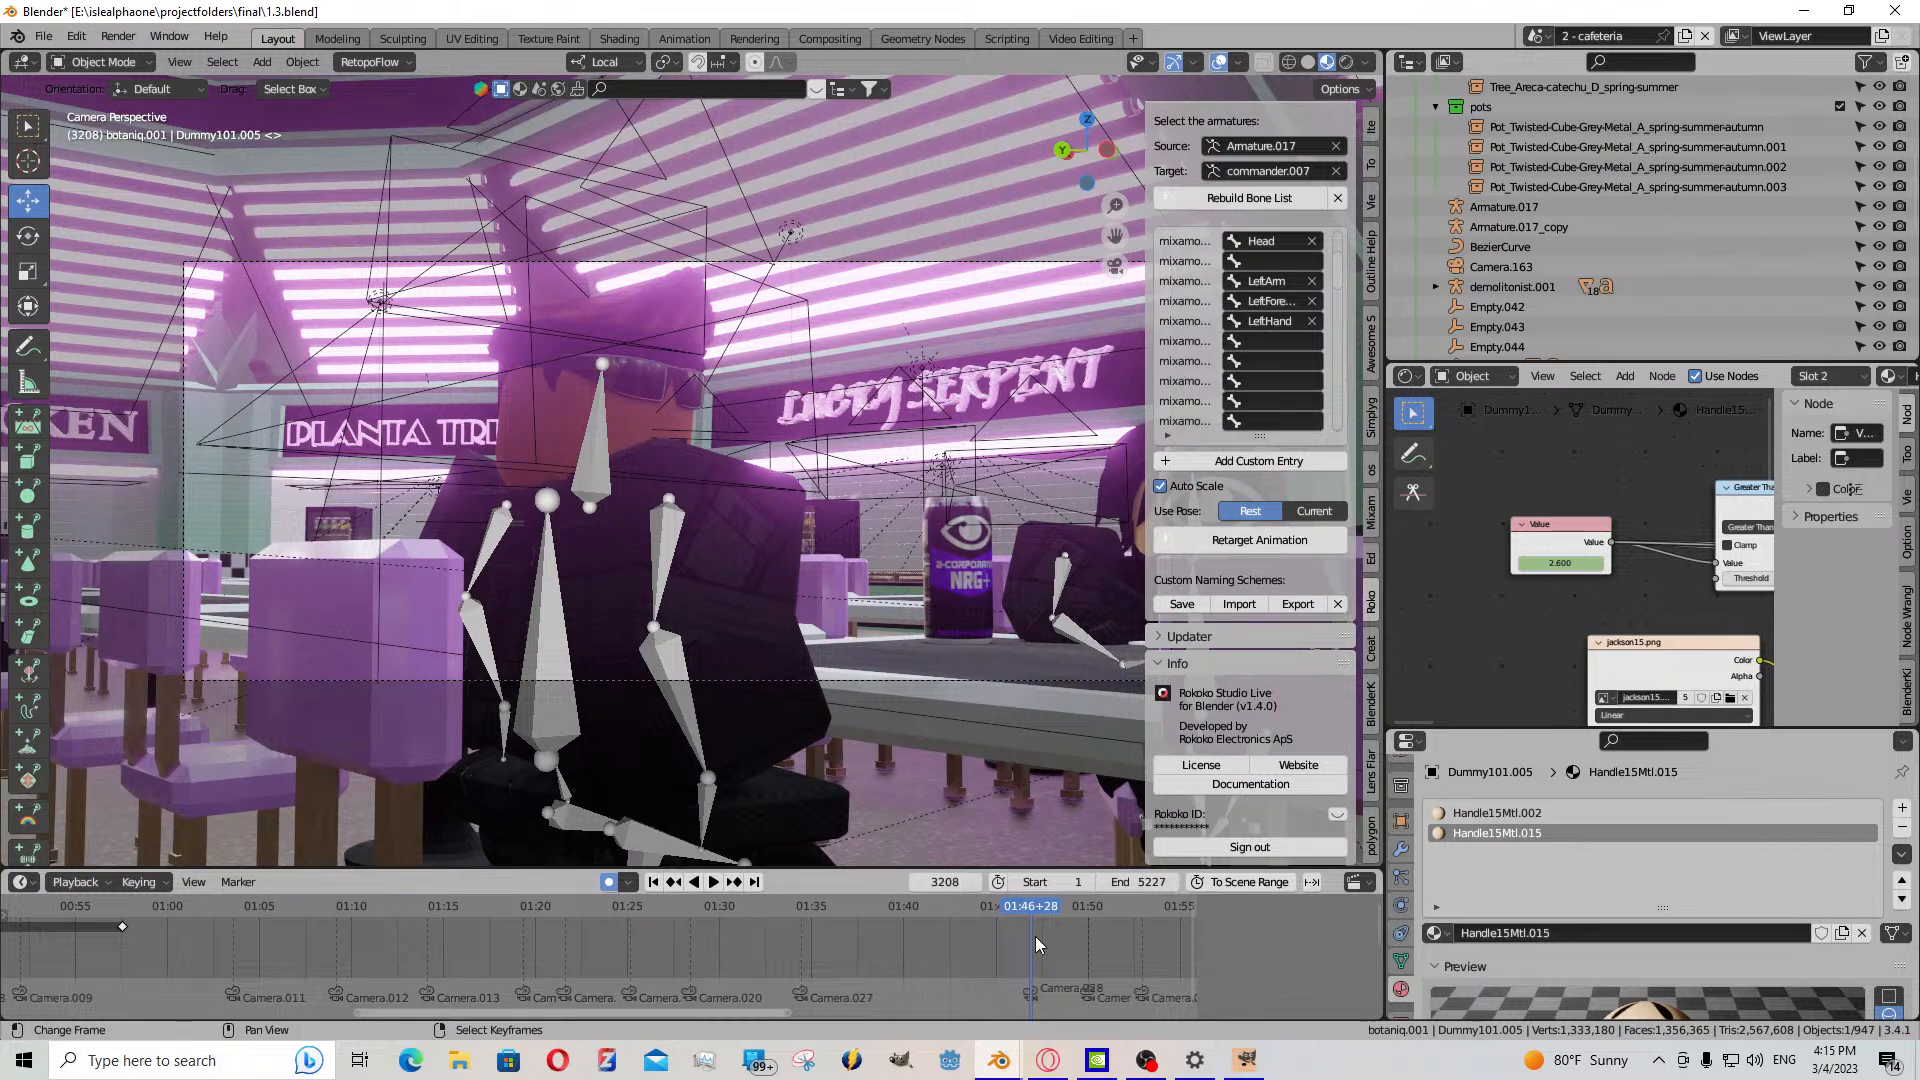
{"action": "scroll", "coordinate": [1082, 928], "scroll_direction": "down", "scroll_amount": 4}
{"action": "mouse_move", "coordinate": [934, 914]}
{"action": "left_mouse_down"}
{"action": "mouse_move", "coordinate": [976, 922]}
{"action": "mouse_move", "coordinate": [897, 915]}
{"action": "left_mouse_up"}
{"action": "scroll", "coordinate": [975, 935], "scroll_direction": "down", "scroll_amount": 1}
- Inspect the cafeteria scene outside the camera view at frame 4072 using walk navigation, and return to the camera view
{"action": "middle_click", "coordinate": [874, 770]}
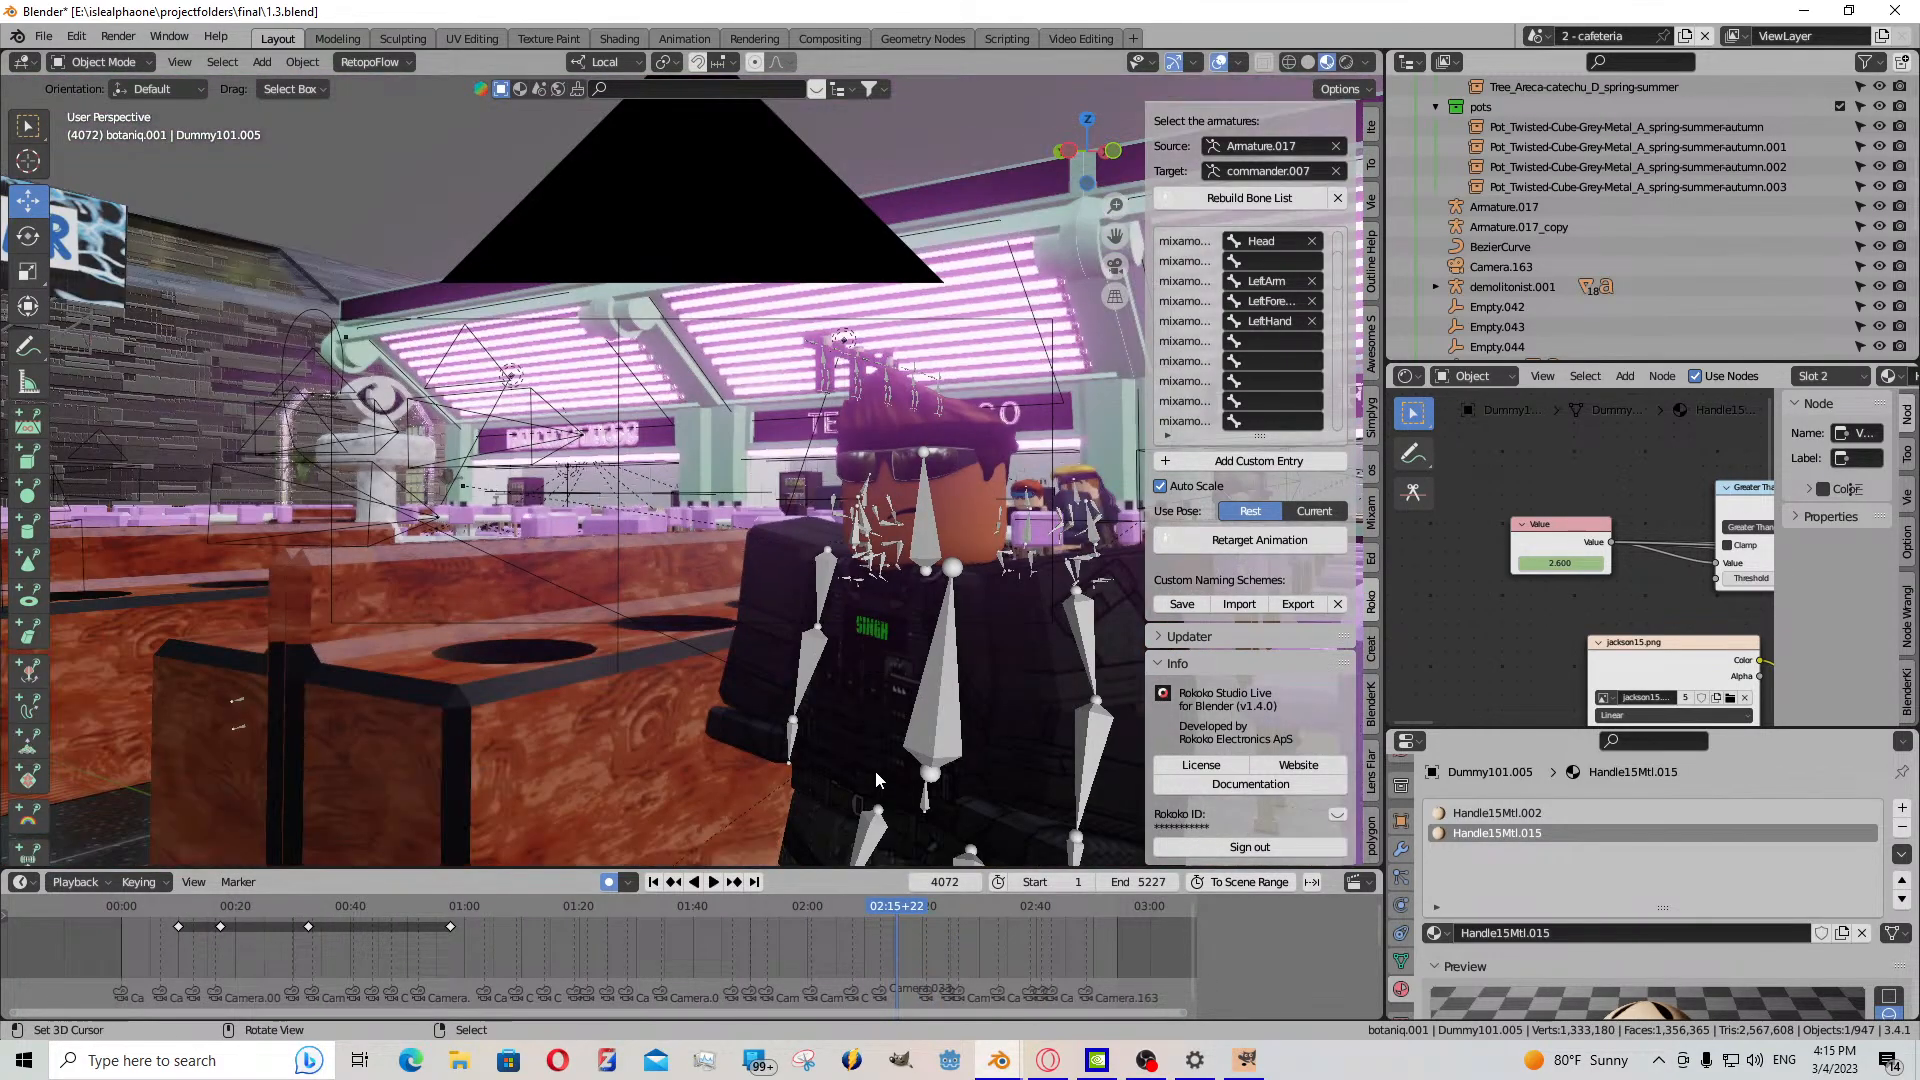
{"action": "key", "text": "shift+grave"}
{"action": "key", "text": "w"}
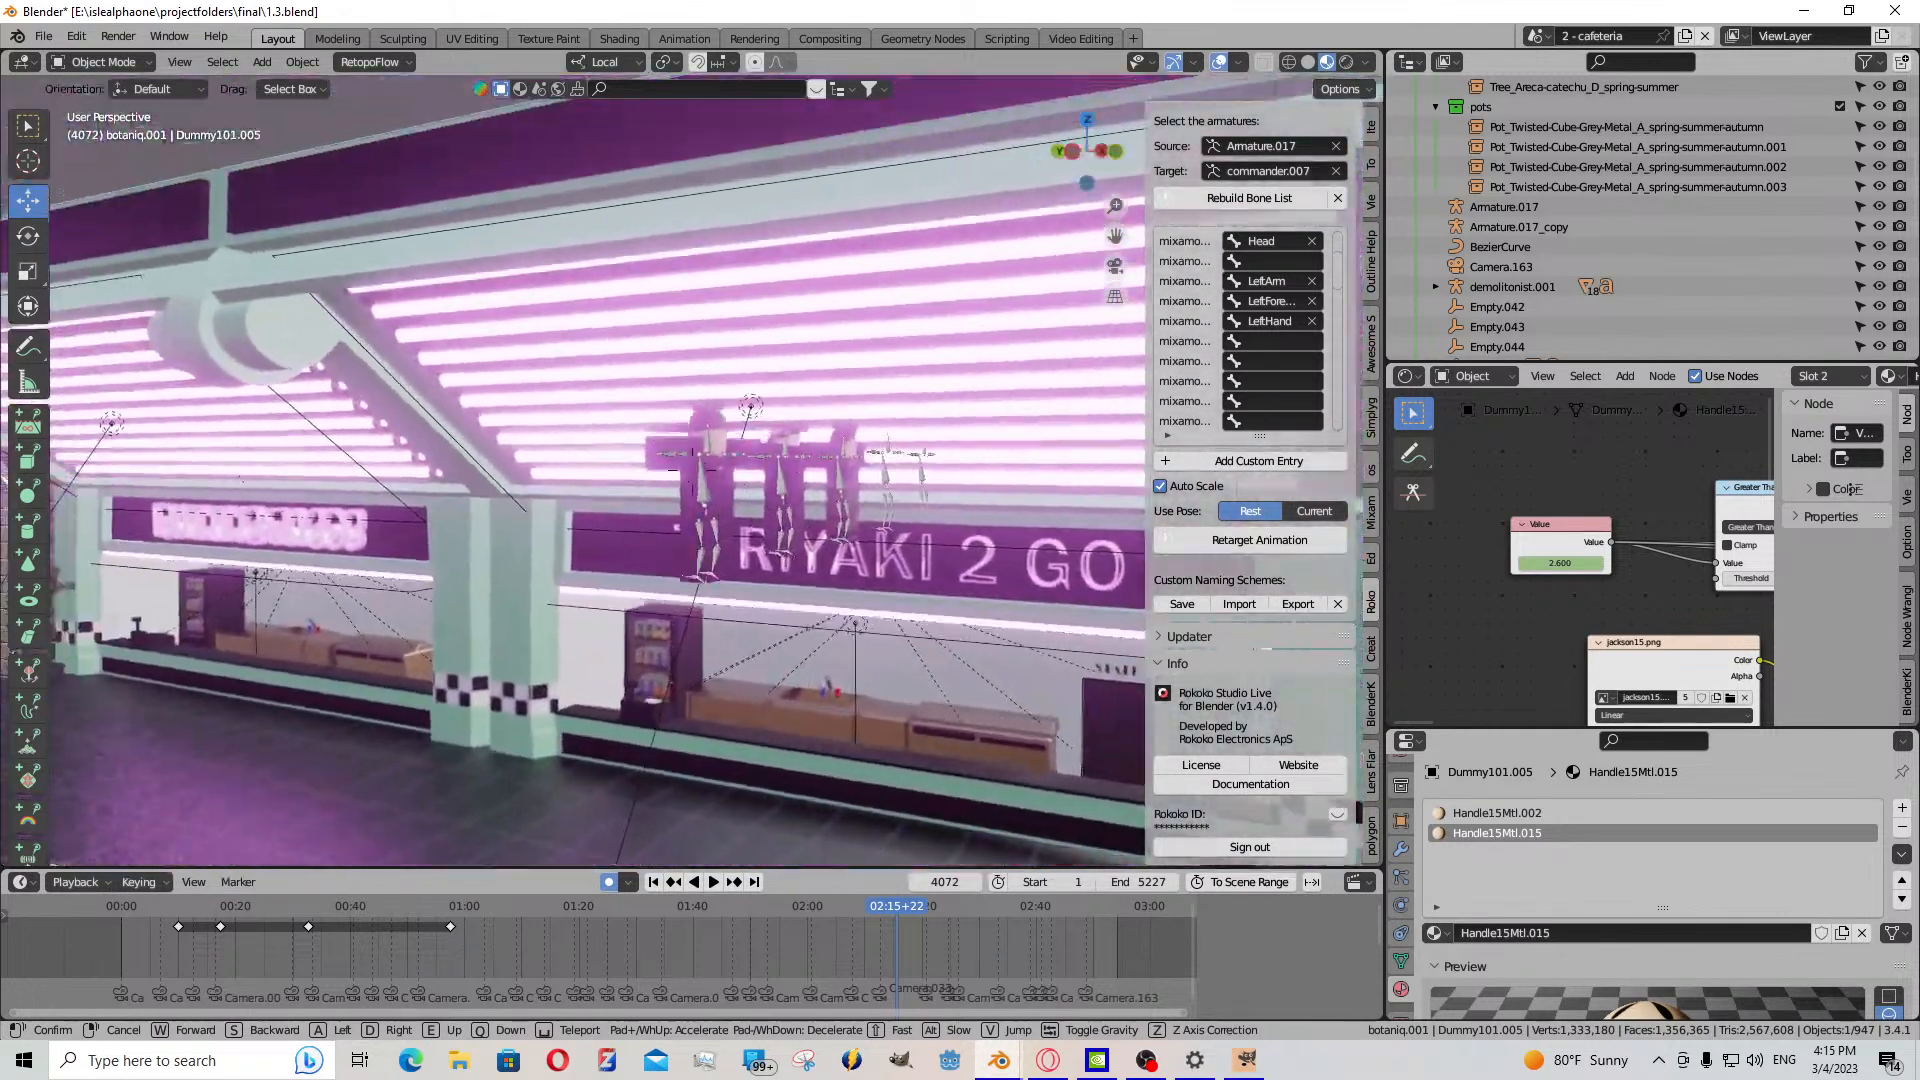
{"action": "left_click", "coordinate": [795, 558]}
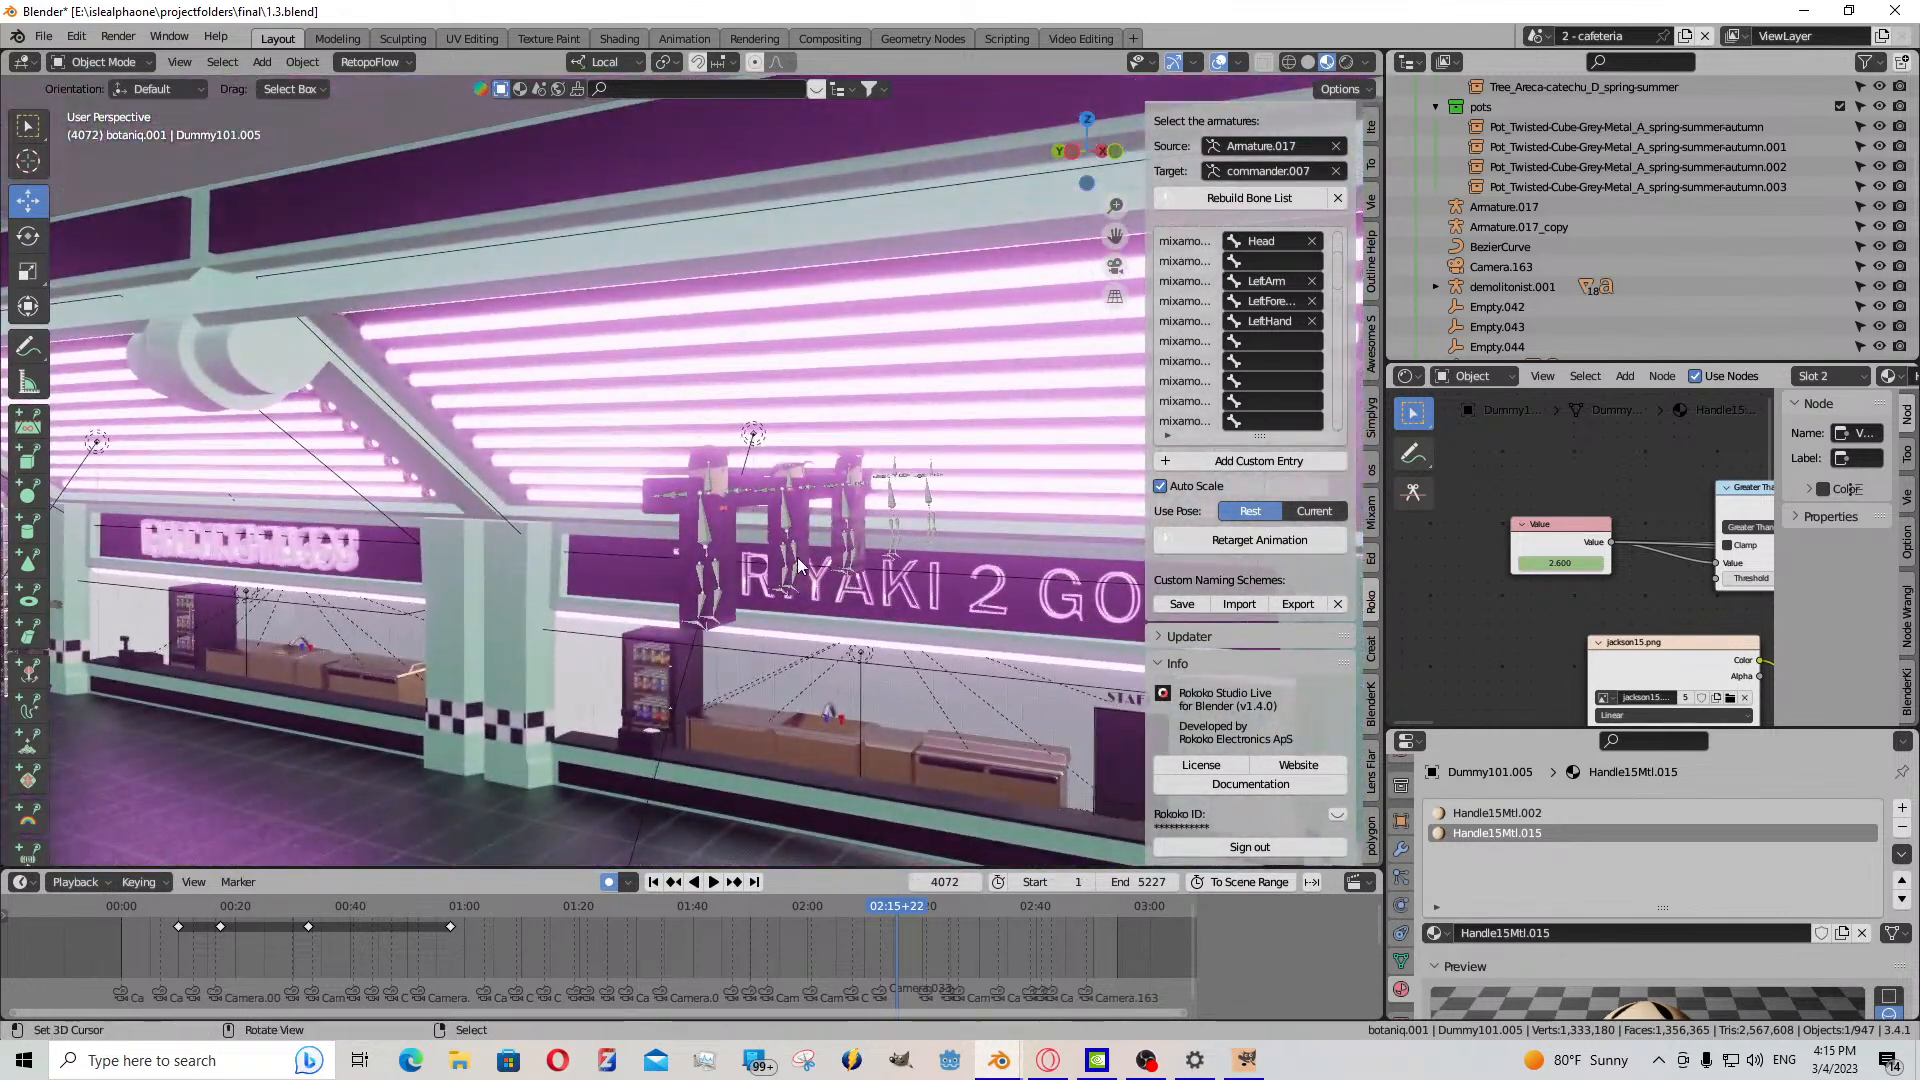
{"action": "right_click", "coordinate": [706, 543]}
{"action": "key", "text": "shift+grave"}
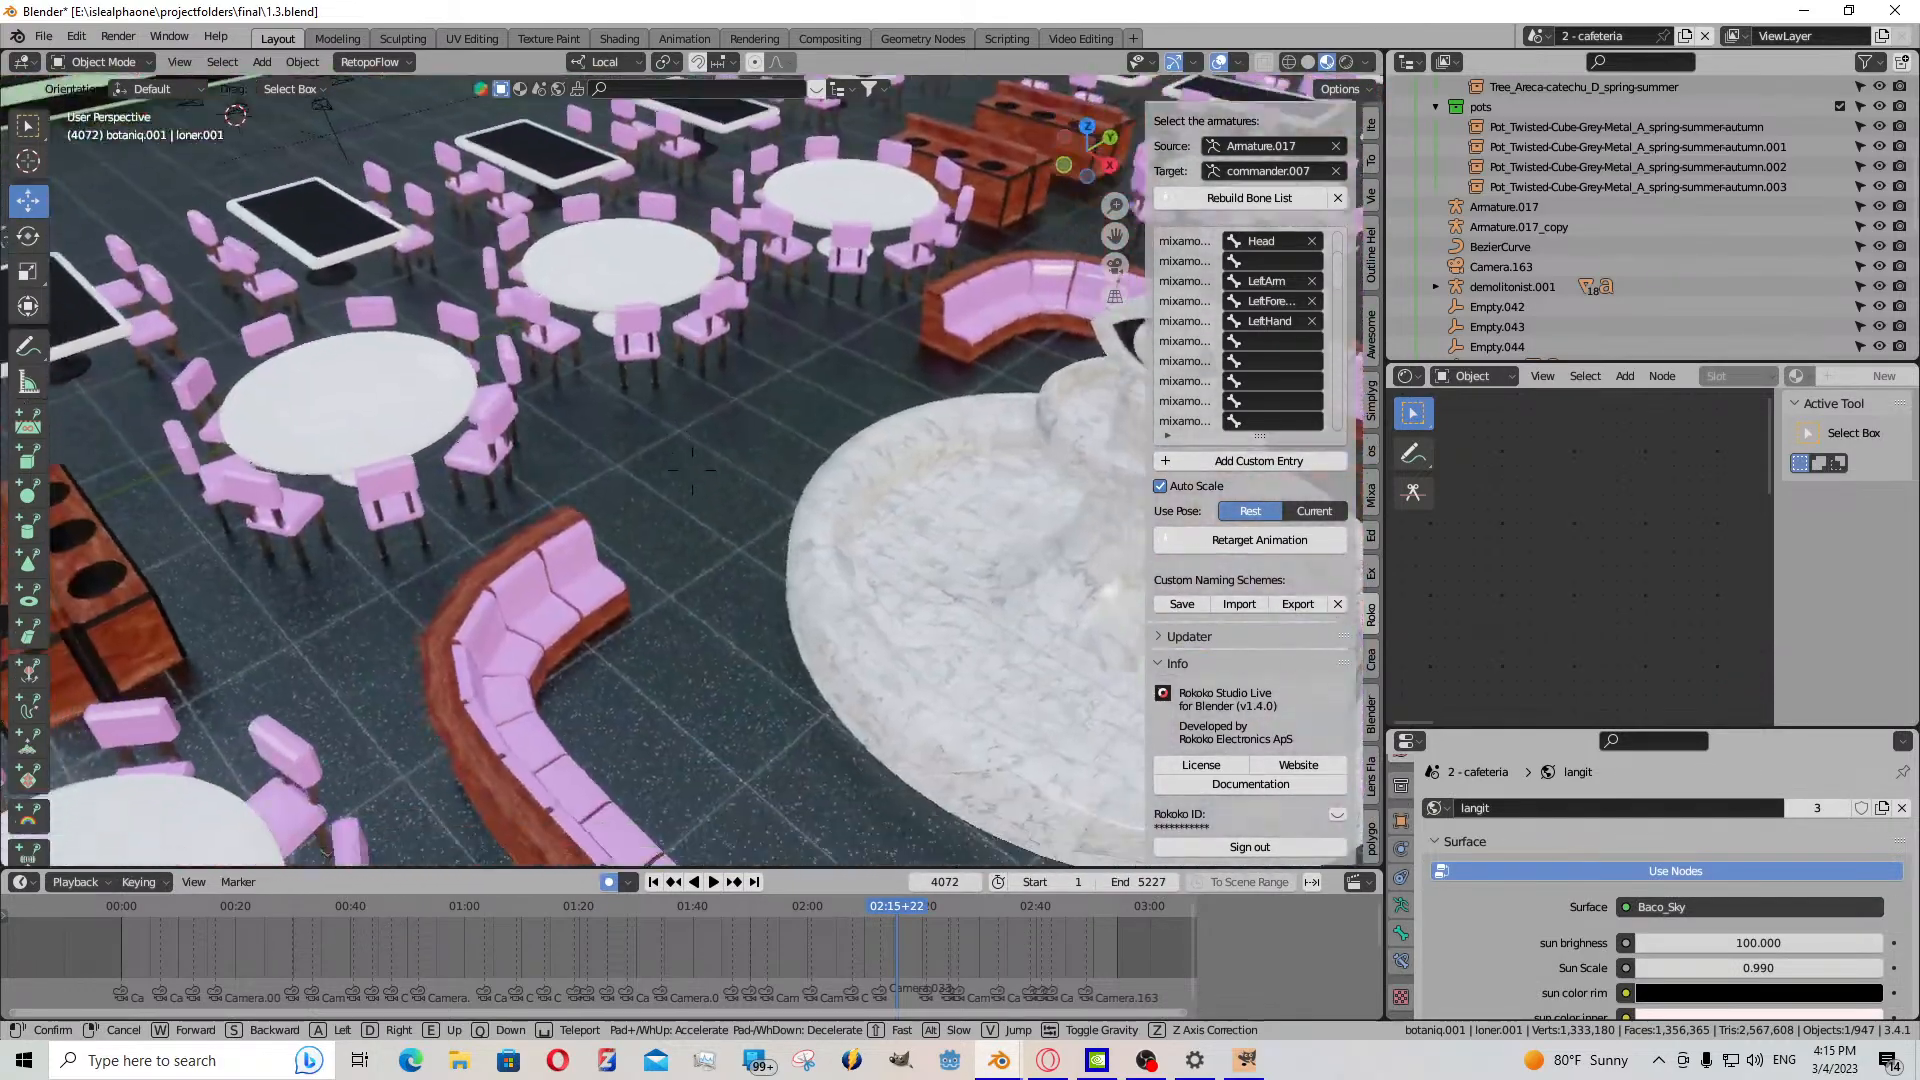
{"action": "left_click", "coordinate": [706, 534]}
{"action": "key", "text": "KP_0"}
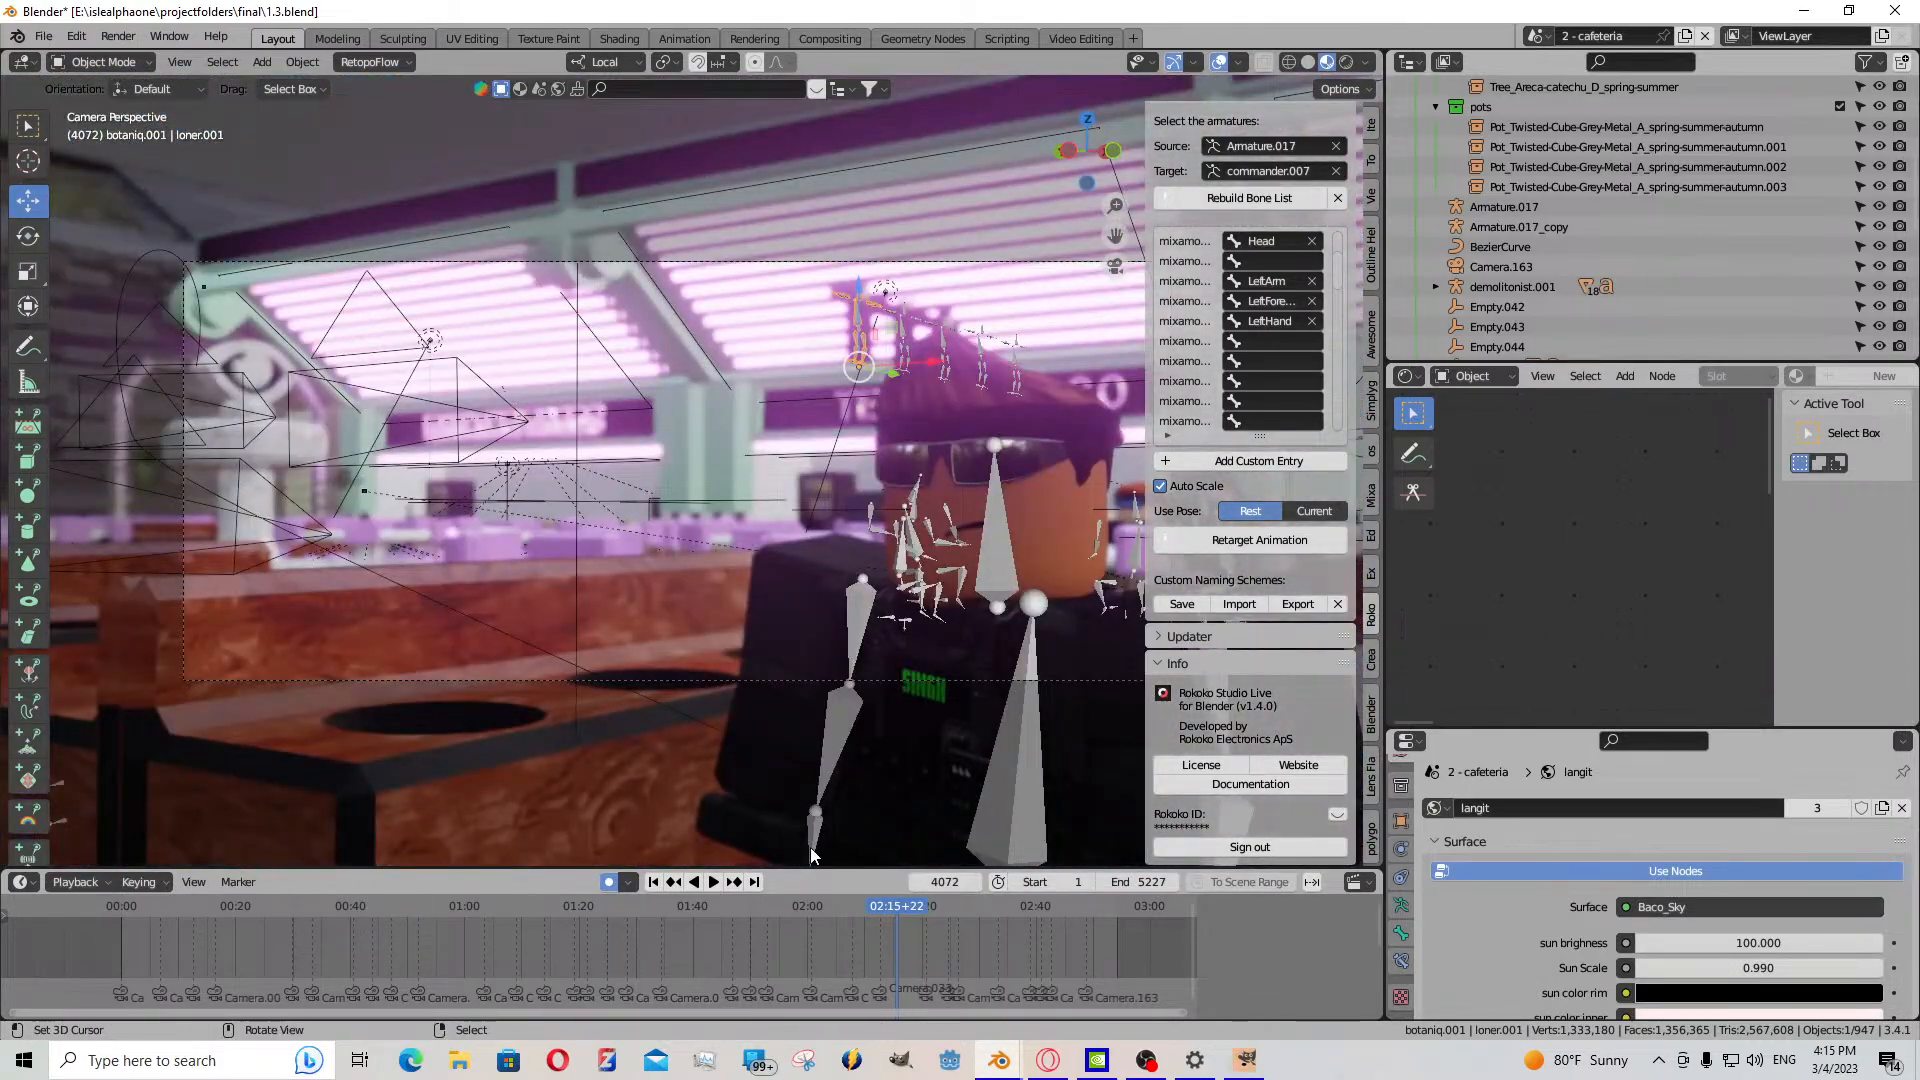
- At frame 2602, select the chair beside the seated character in front and delete all its keyframes before that frame
{"action": "left_click_drag", "start_coordinate": [857, 932], "coordinate": [616, 934]}
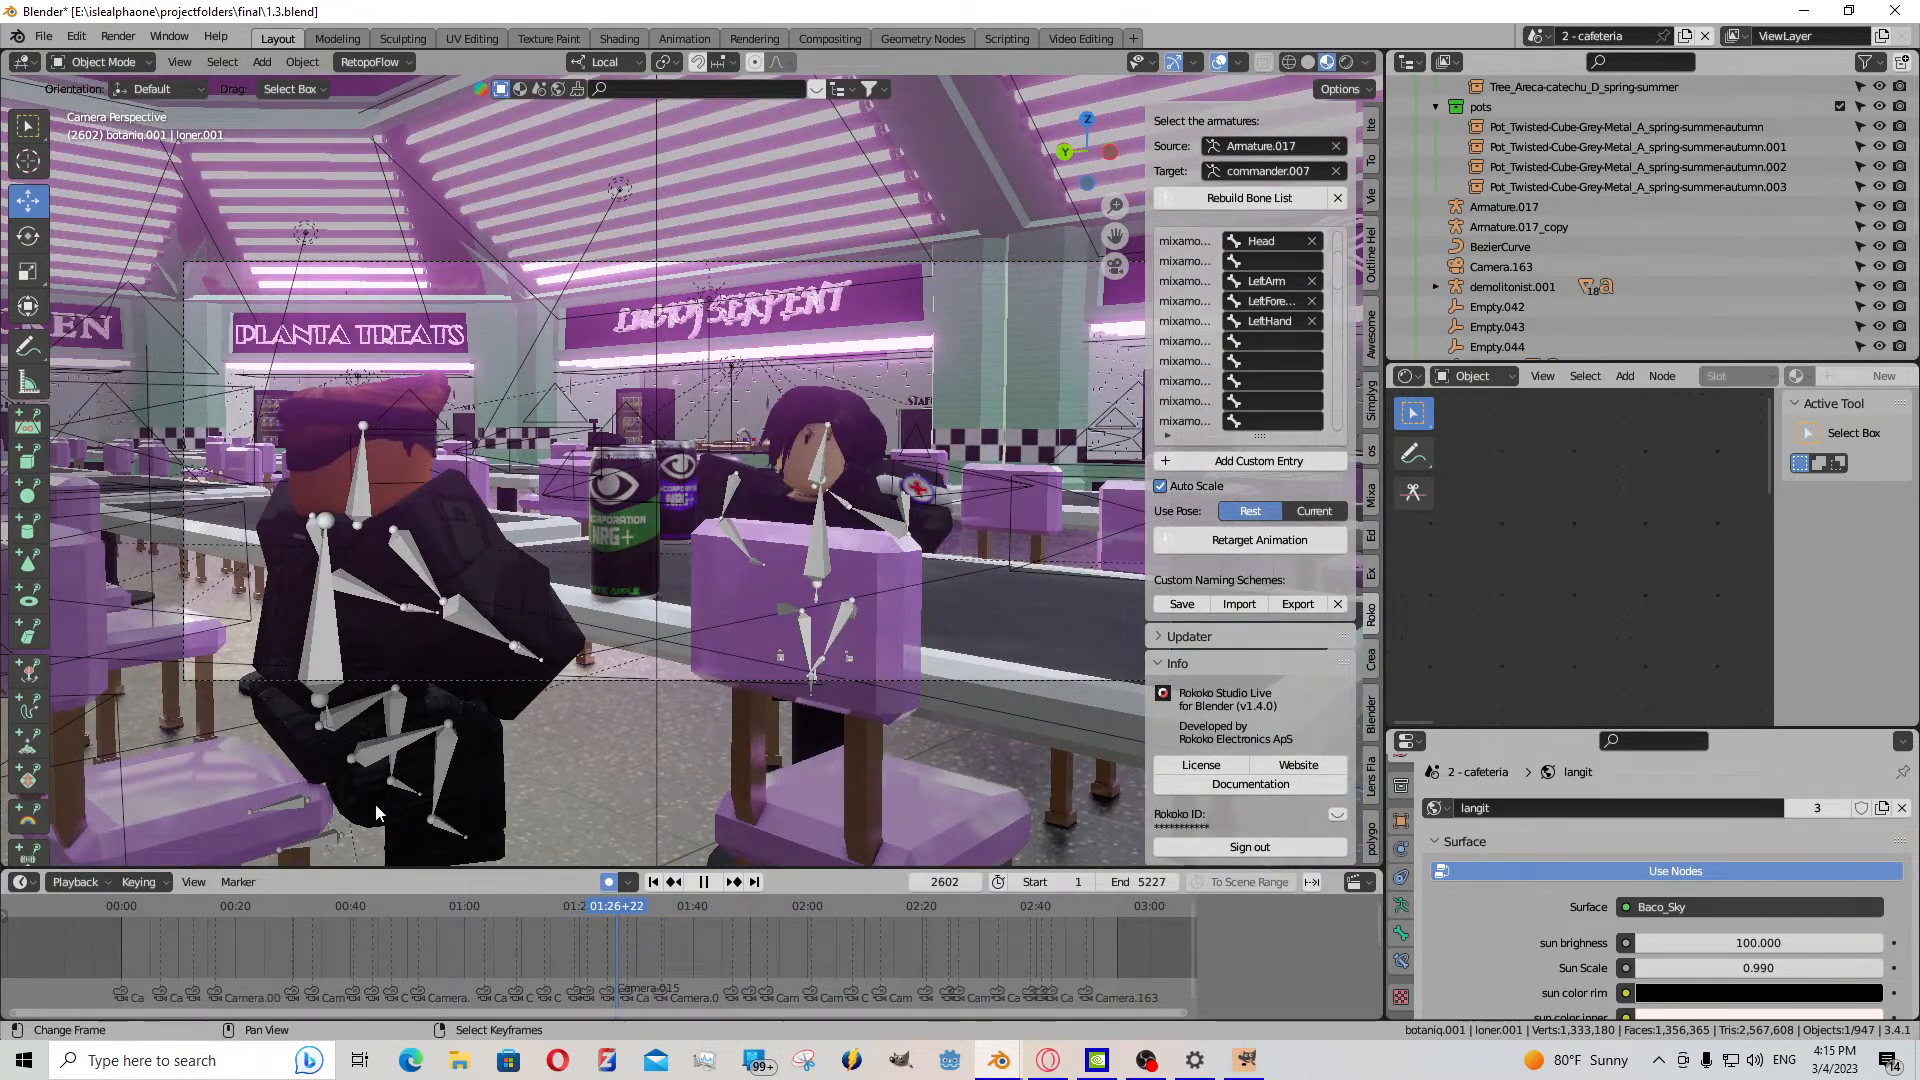
{"action": "left_click", "coordinate": [204, 814]}
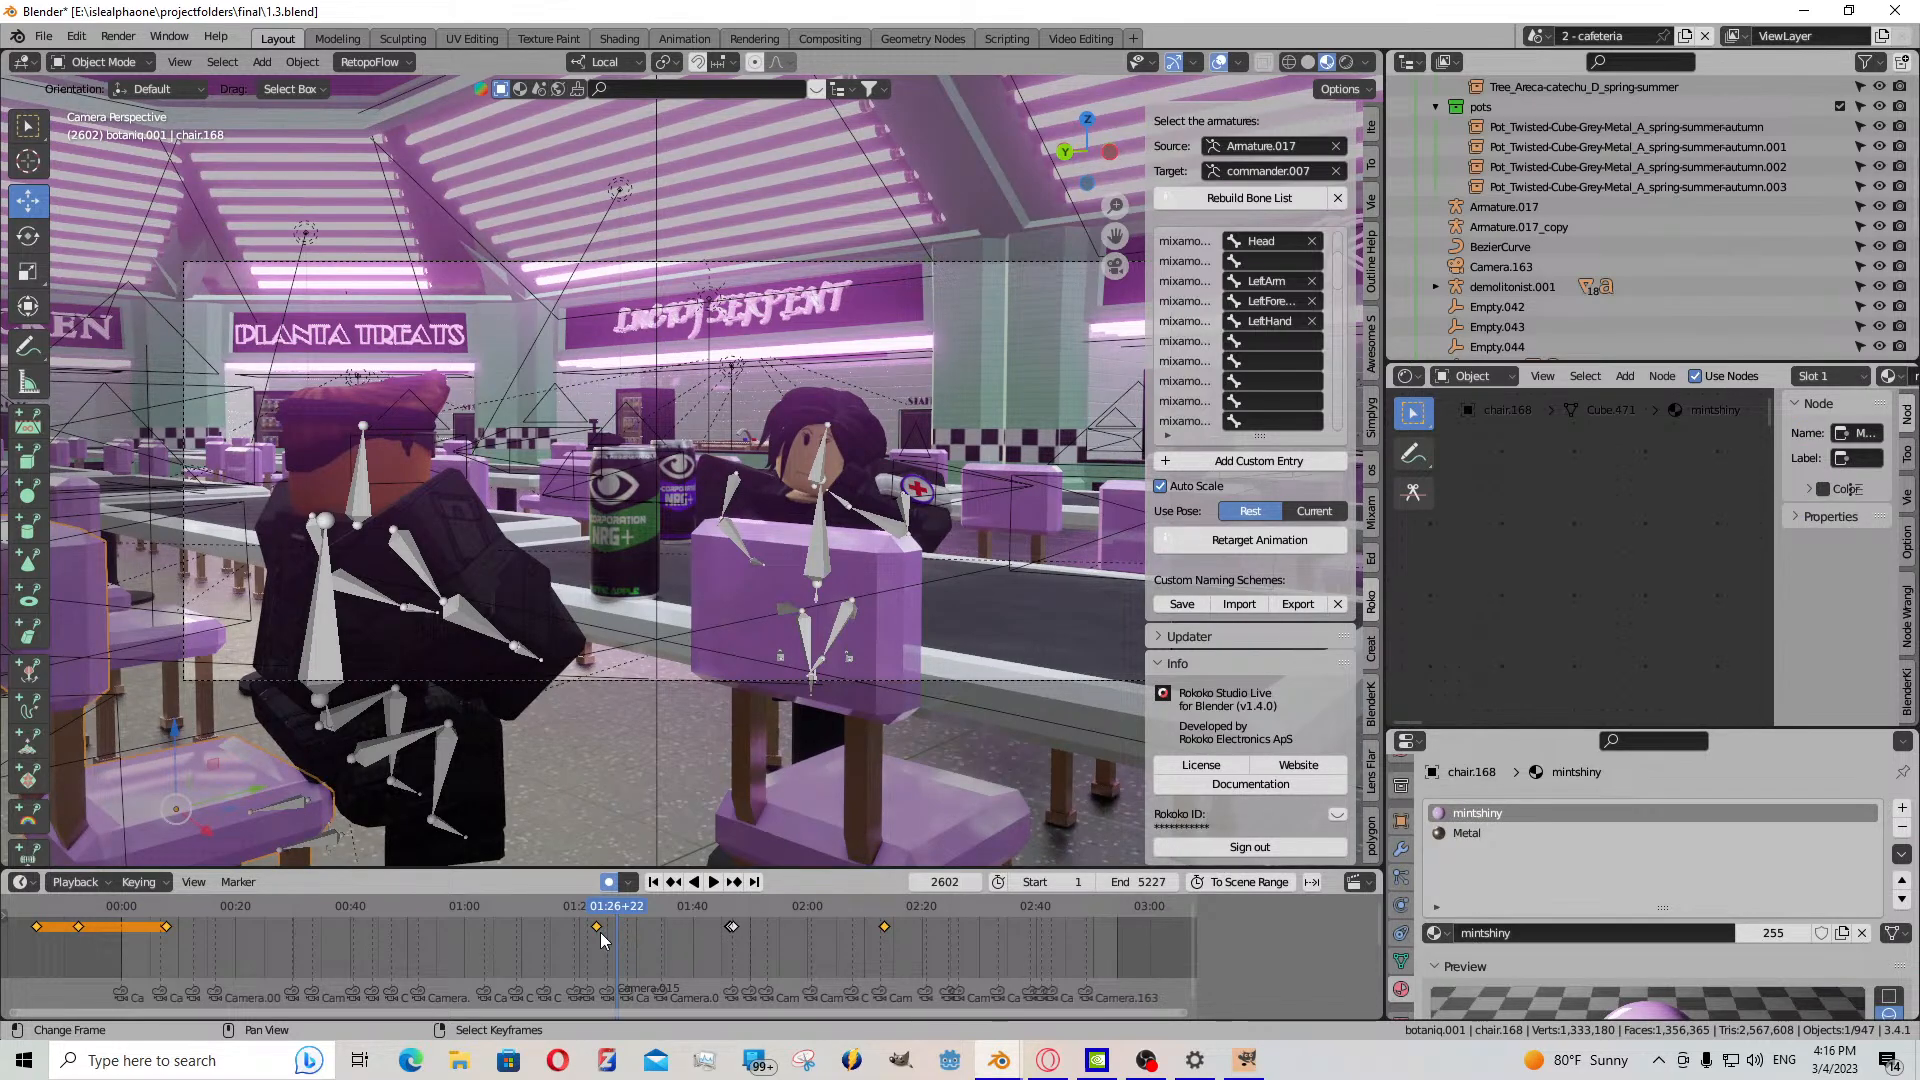
{"action": "scroll", "coordinate": [598, 932], "scroll_direction": "down", "scroll_amount": 3}
{"action": "left_click_drag", "start_coordinate": [612, 920], "coordinate": [279, 932]}
{"action": "key", "text": "Delete"}
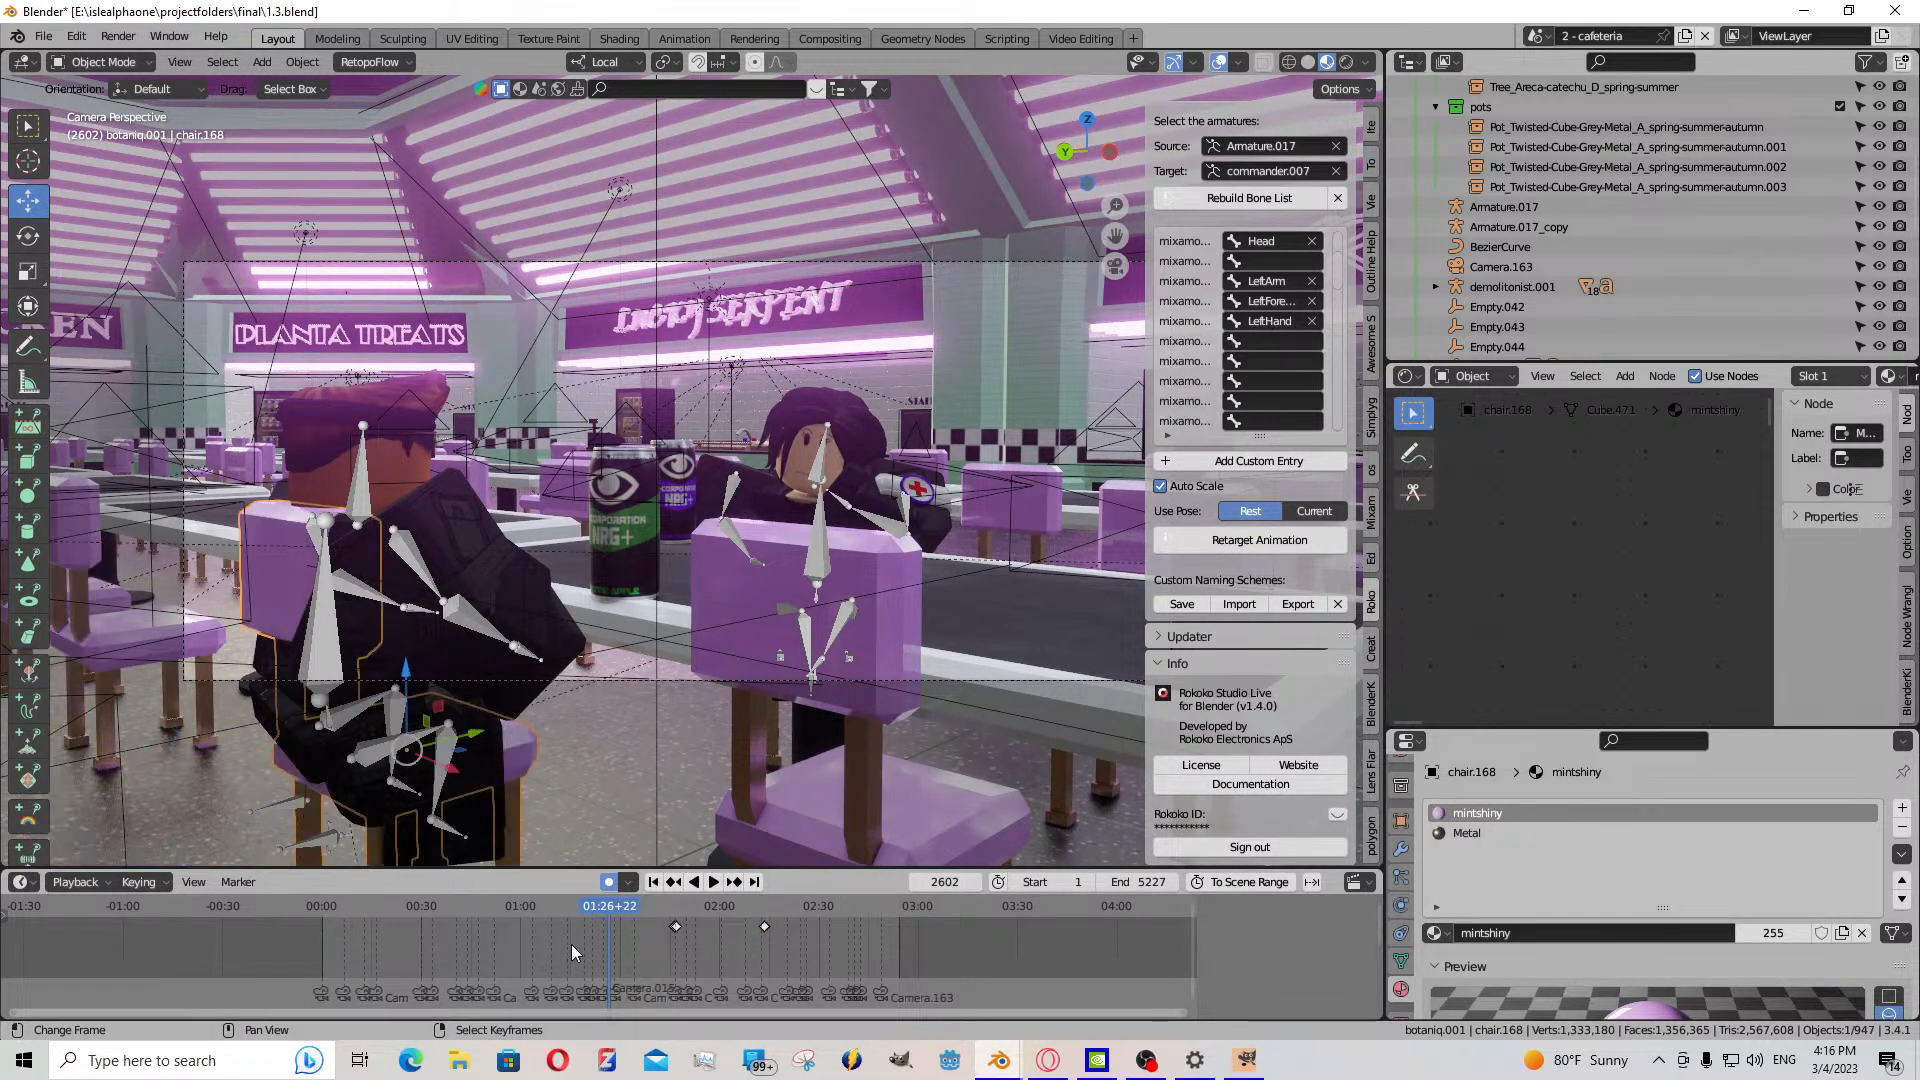
- At the chair's keyframe on frame 3192, move the chair back from the table by about 0.8 m along its negative local Y axis
{"action": "scroll", "coordinate": [650, 940], "scroll_direction": "up", "scroll_amount": 10}
{"action": "middle_click_drag", "start_coordinate": [624, 752], "coordinate": [629, 752]}
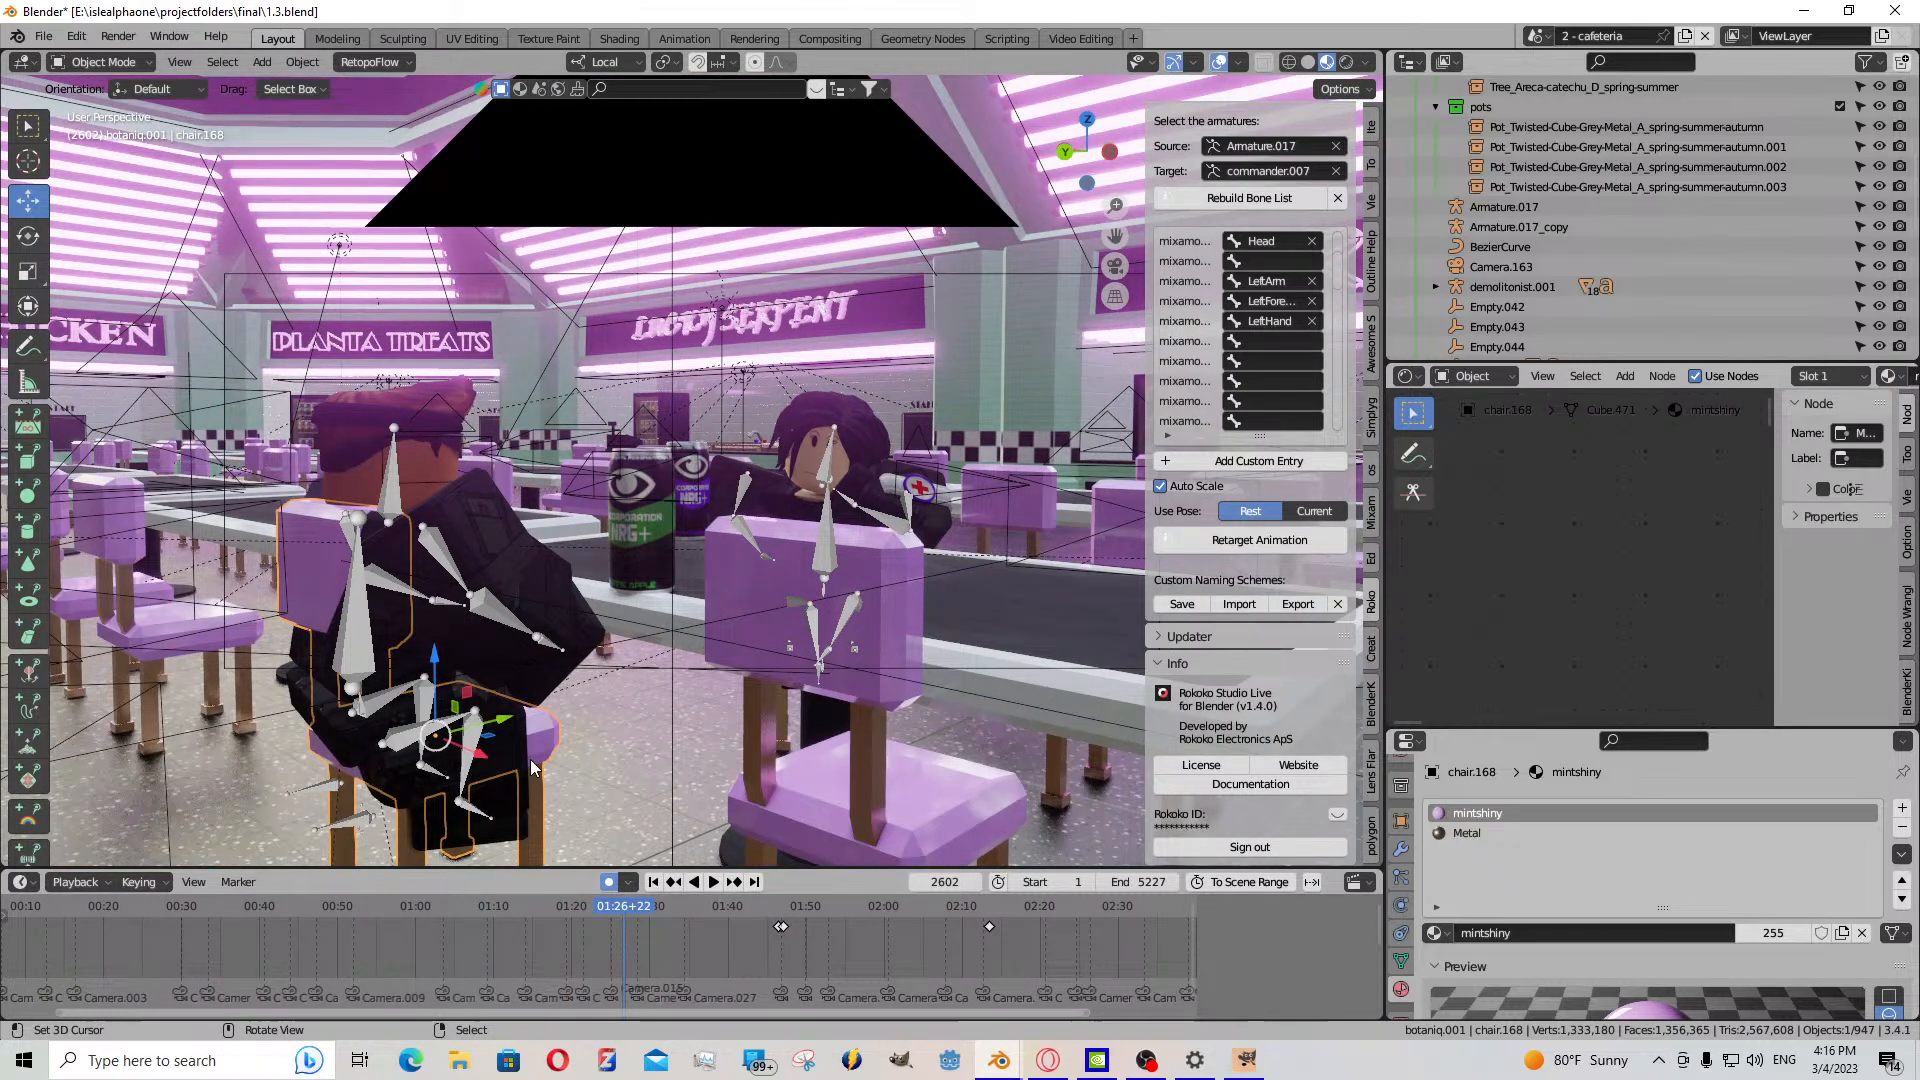
{"action": "key", "text": "Up"}
{"action": "key", "text": "shift+grave"}
{"action": "left_click", "coordinate": [713, 652]}
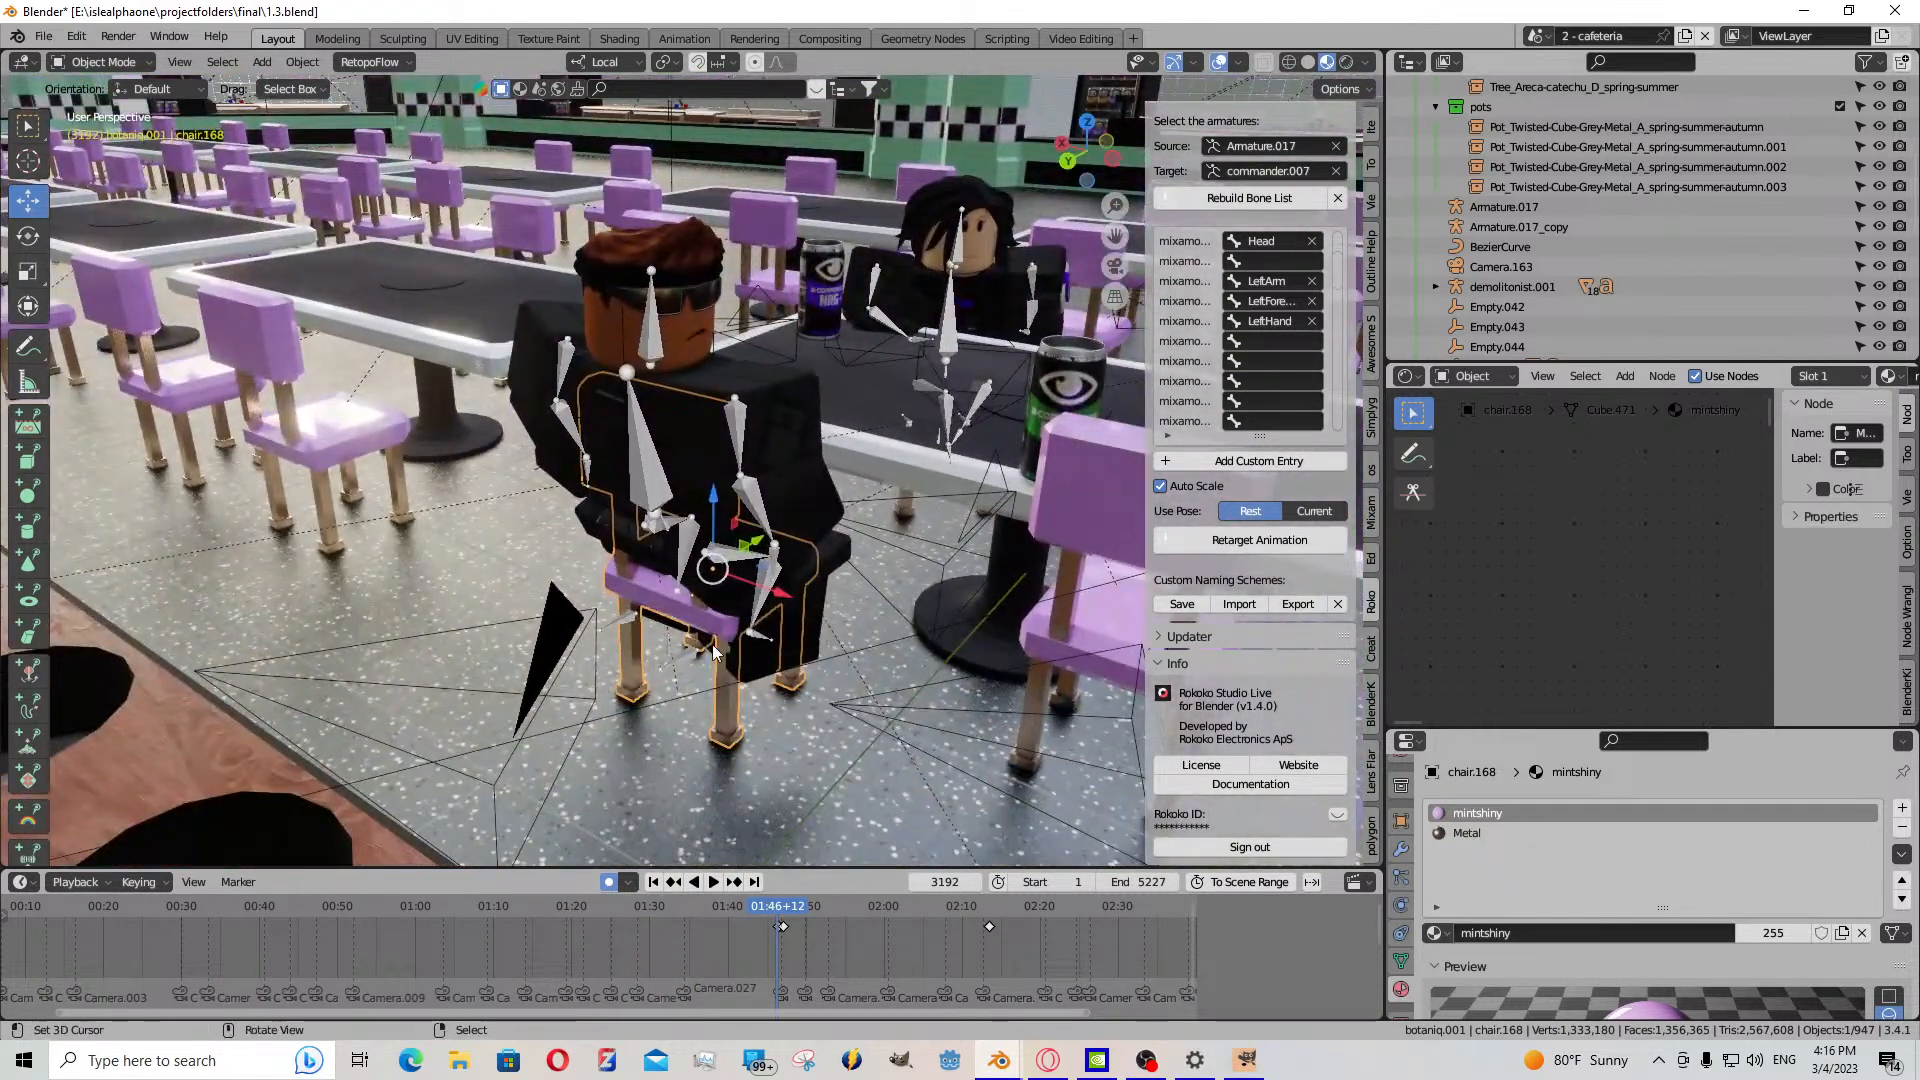
{"action": "left_click_drag", "start_coordinate": [770, 545], "coordinate": [726, 565]}
{"action": "left_click_drag", "start_coordinate": [755, 882], "coordinate": [754, 882]}
- Check the chair's motion from frame 3192 and delete its keyframe just before frame 3215
{"action": "scroll", "coordinate": [824, 934], "scroll_direction": "up", "scroll_amount": 6}
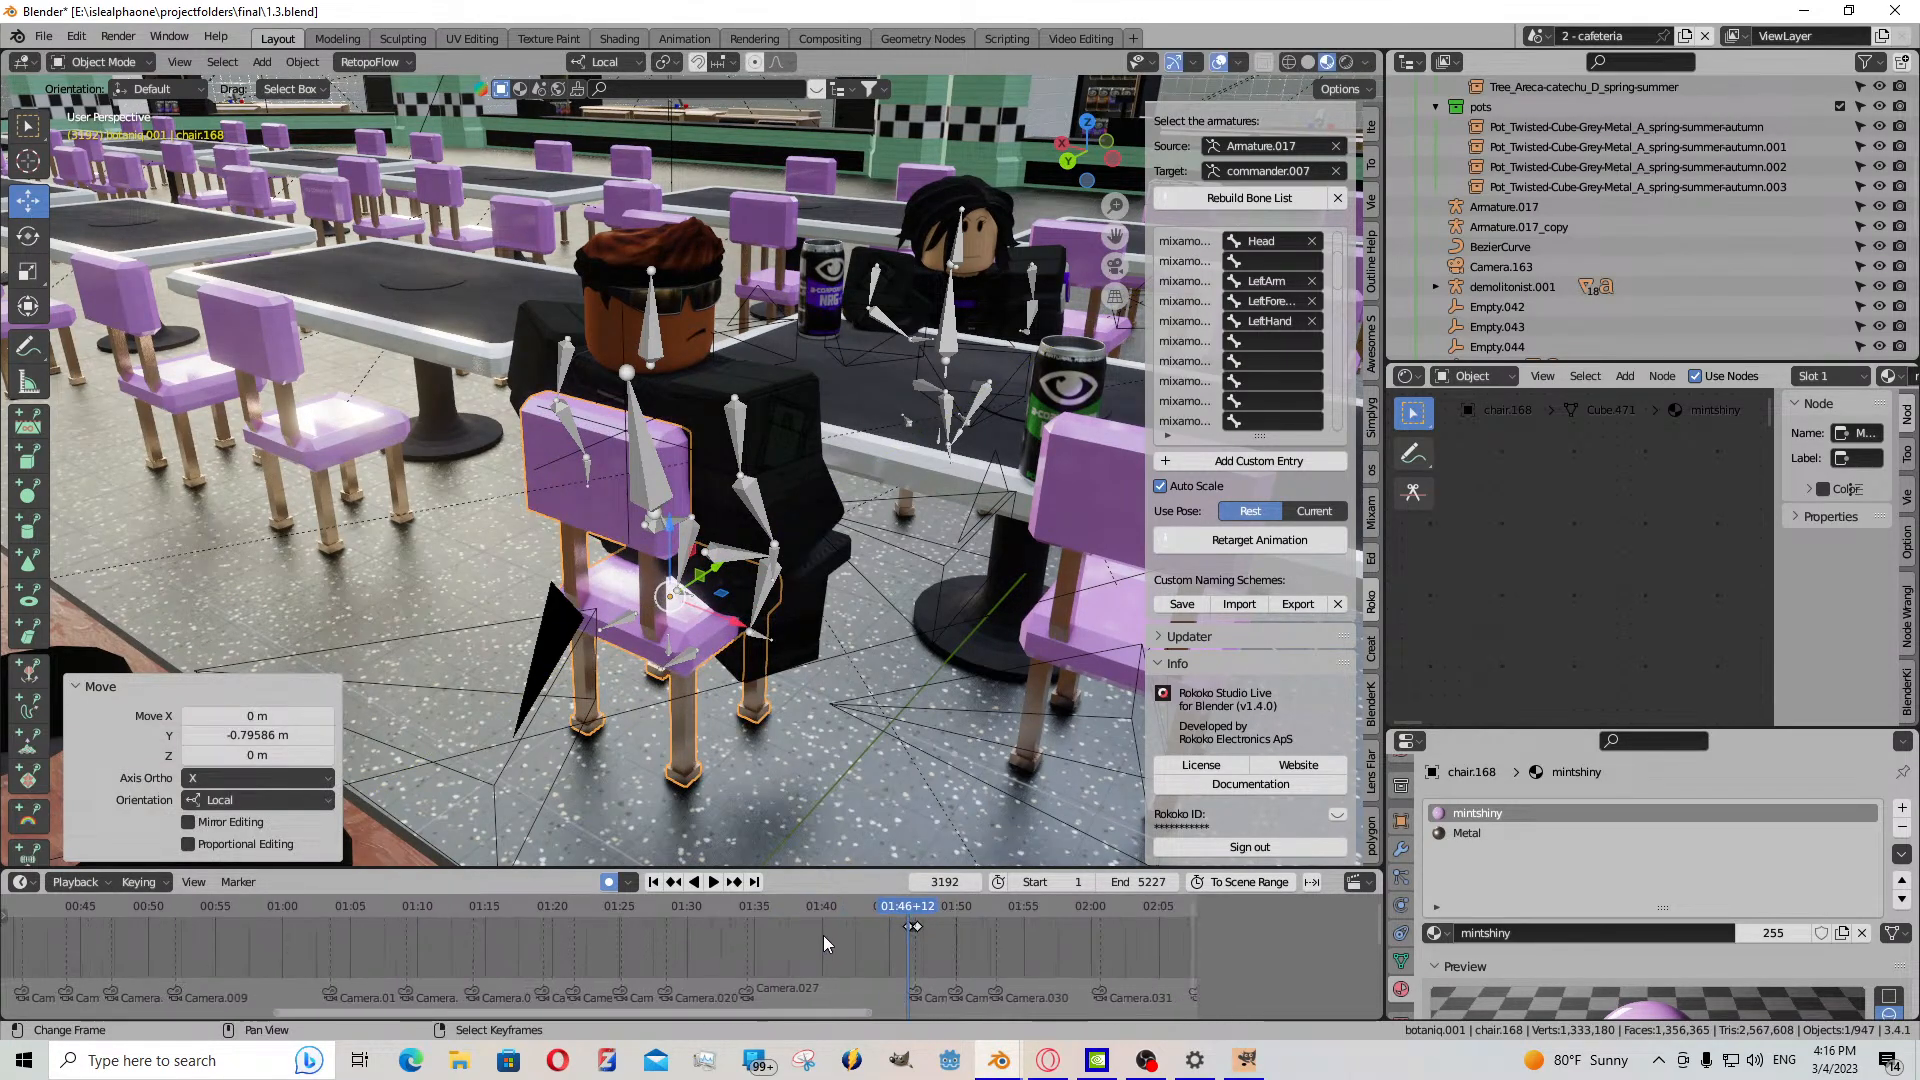
{"action": "scroll", "coordinate": [590, 938], "scroll_direction": "up", "scroll_amount": 4}
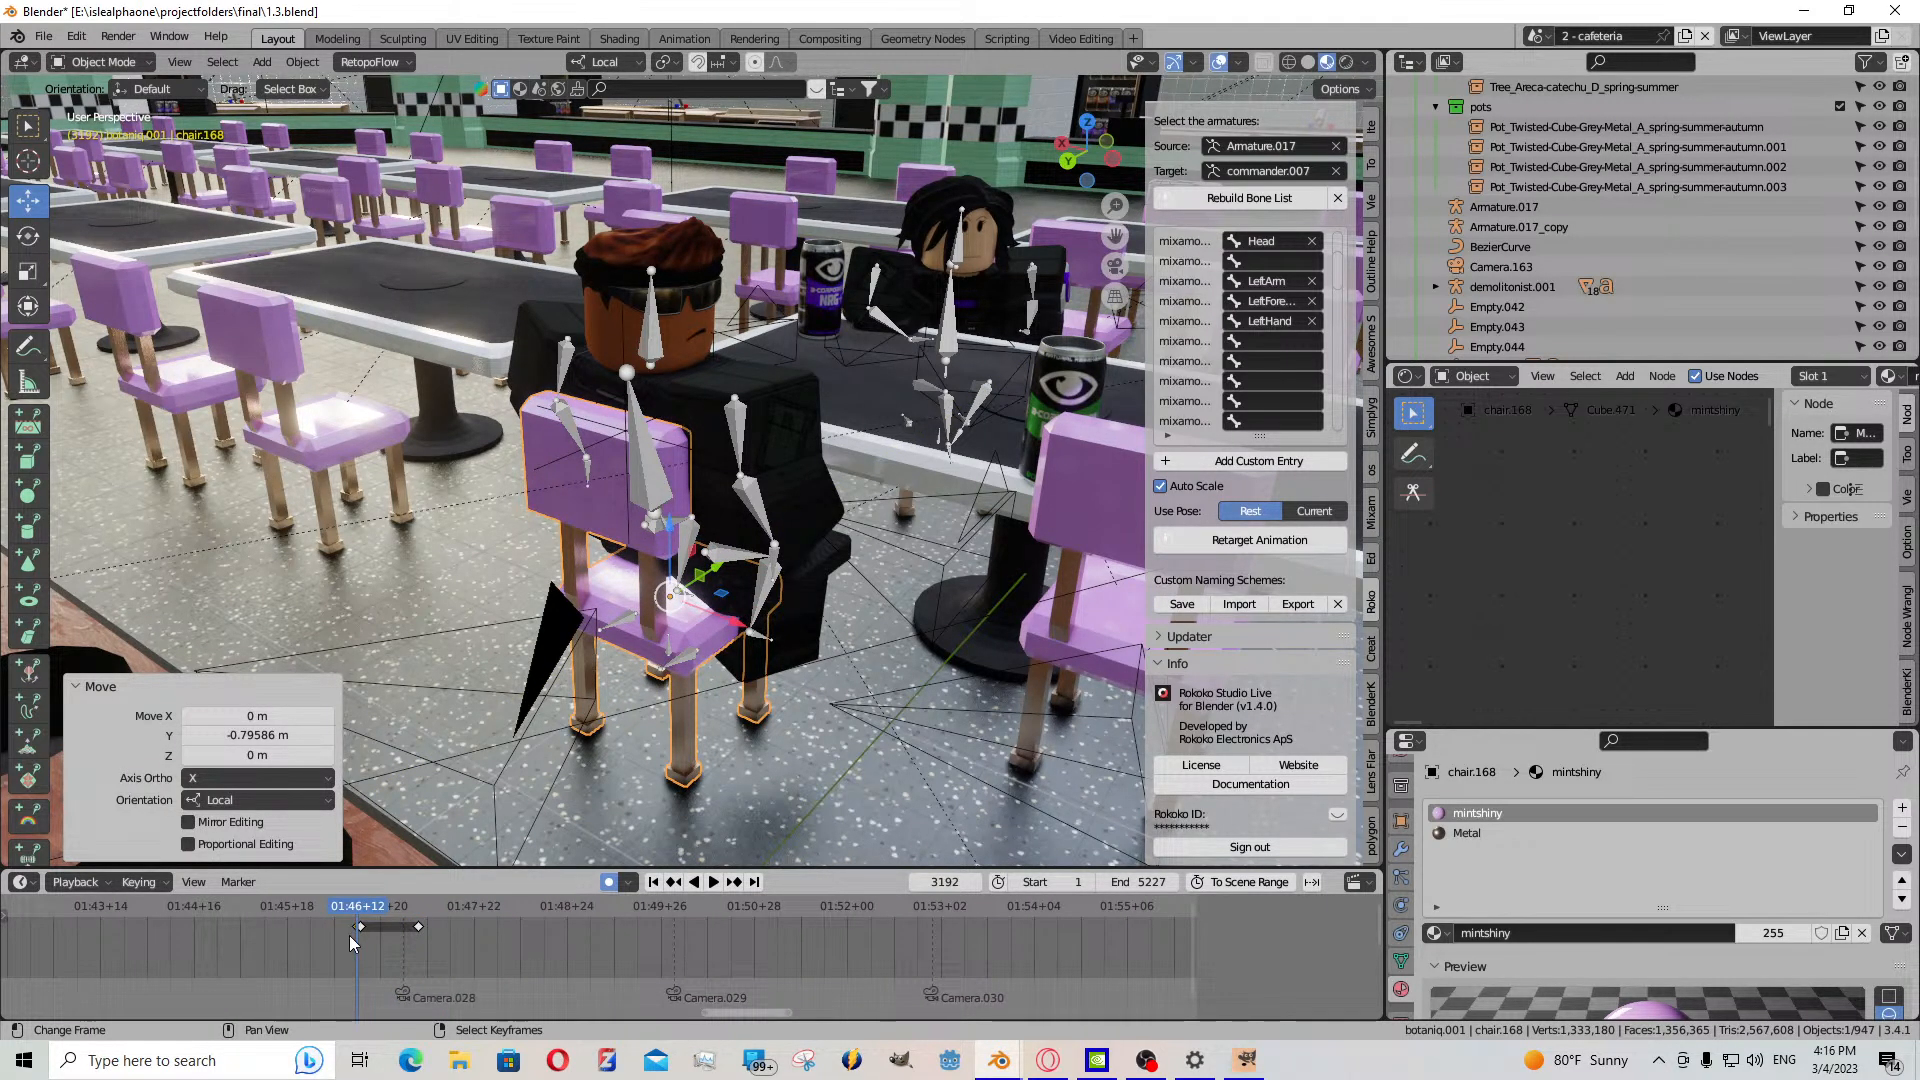
{"action": "key", "text": "space"}
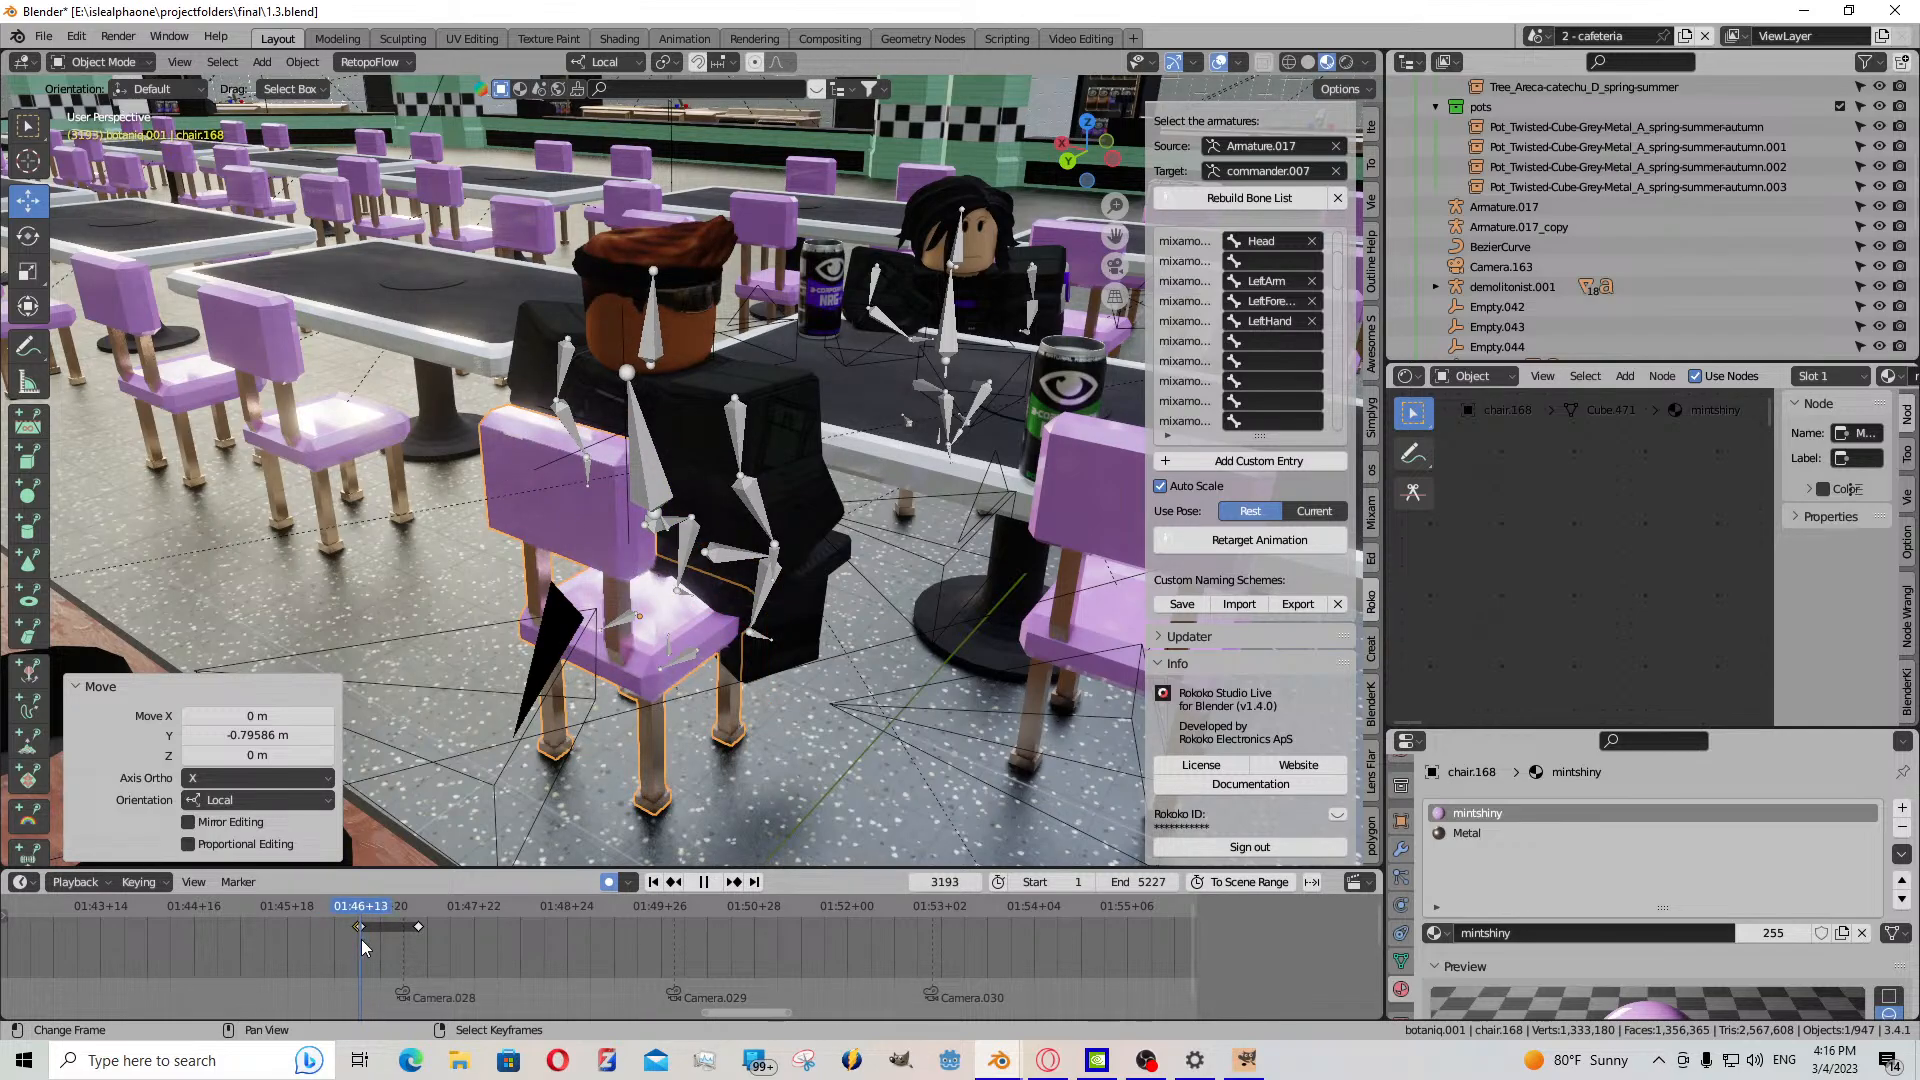
{"action": "left_click", "coordinate": [423, 938]}
{"action": "key", "text": "space"}
{"action": "right_click", "coordinate": [420, 926]}
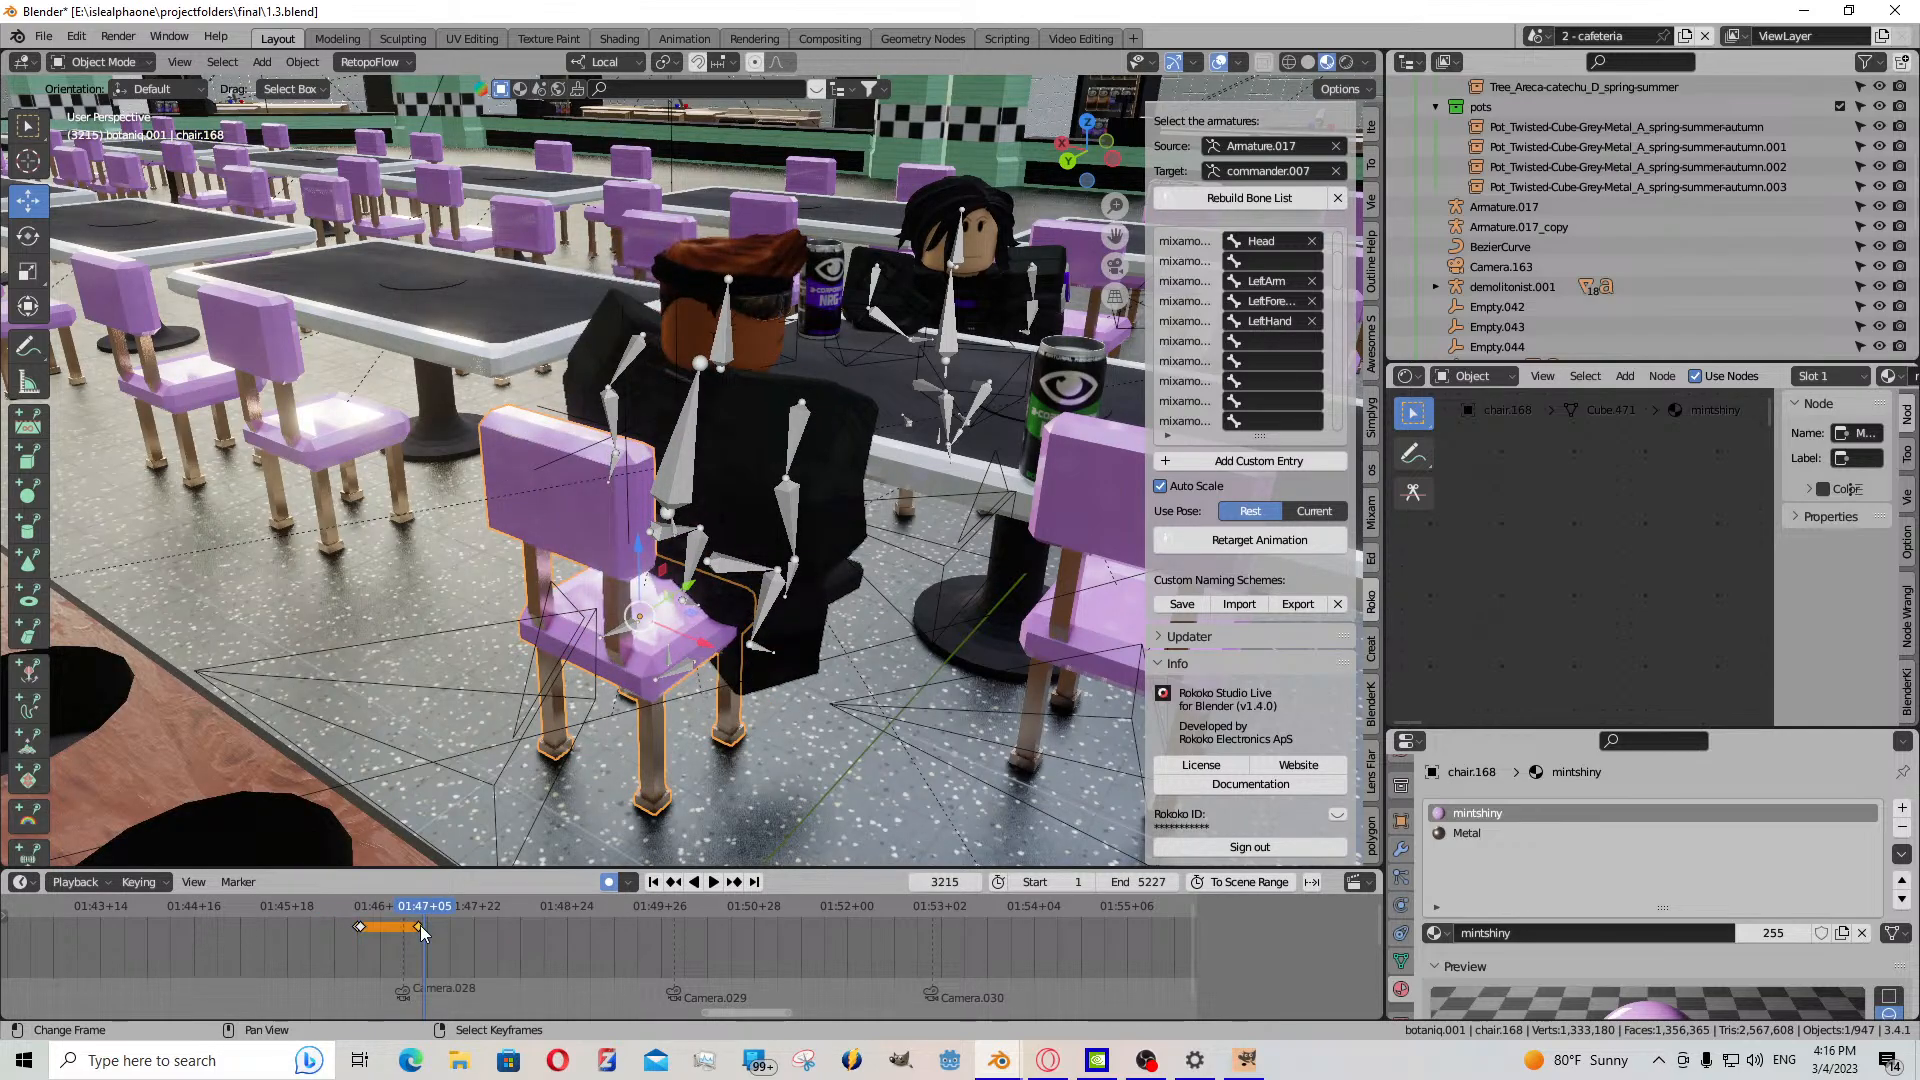
{"action": "key", "text": "Delete"}
- Replay the character standing up, from just after the chair's remaining keyframes to frame 3214, to check the chair's position
{"action": "left_click_drag", "start_coordinate": [420, 927], "coordinate": [365, 956]}
{"action": "key", "text": "space"}
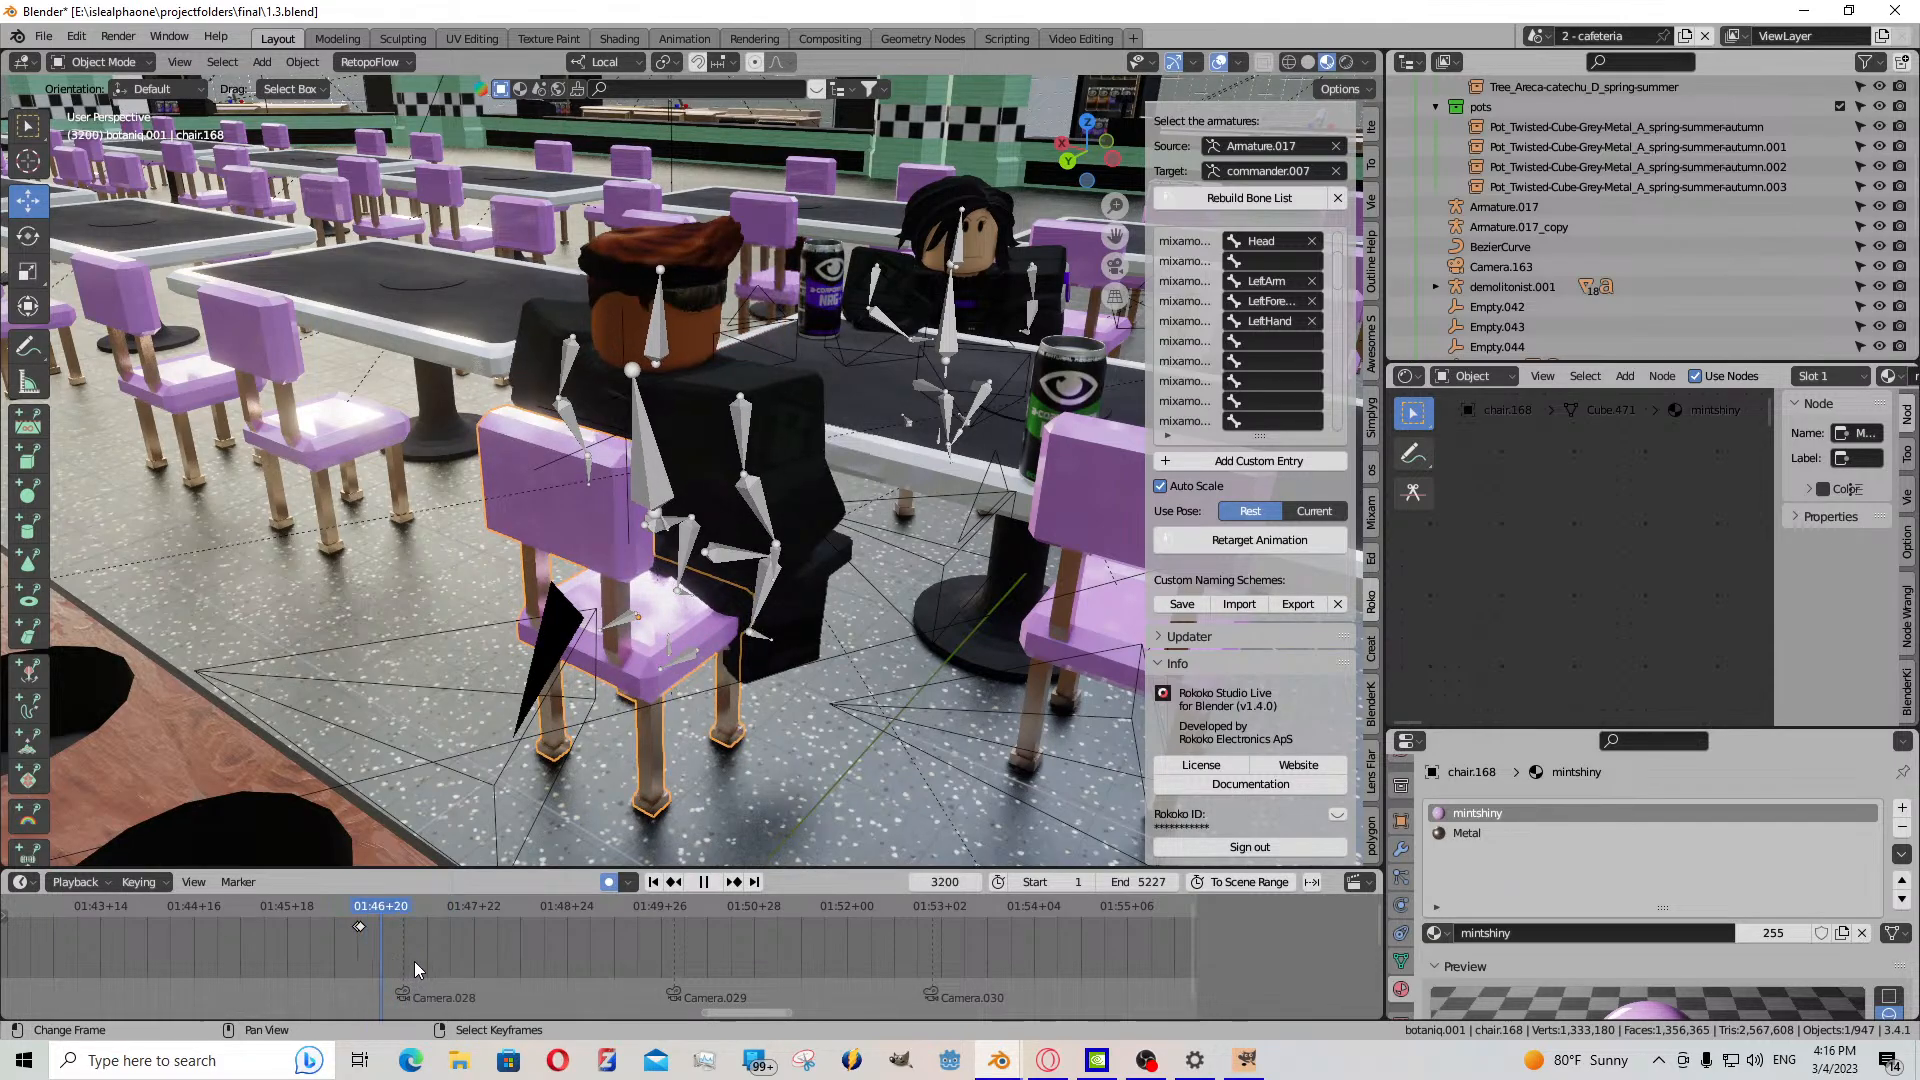
{"action": "key", "text": "space"}
{"action": "scroll", "coordinate": [600, 963], "scroll_direction": "down", "scroll_amount": 3}
{"action": "scroll", "coordinate": [600, 963], "scroll_direction": "up", "scroll_amount": 4}
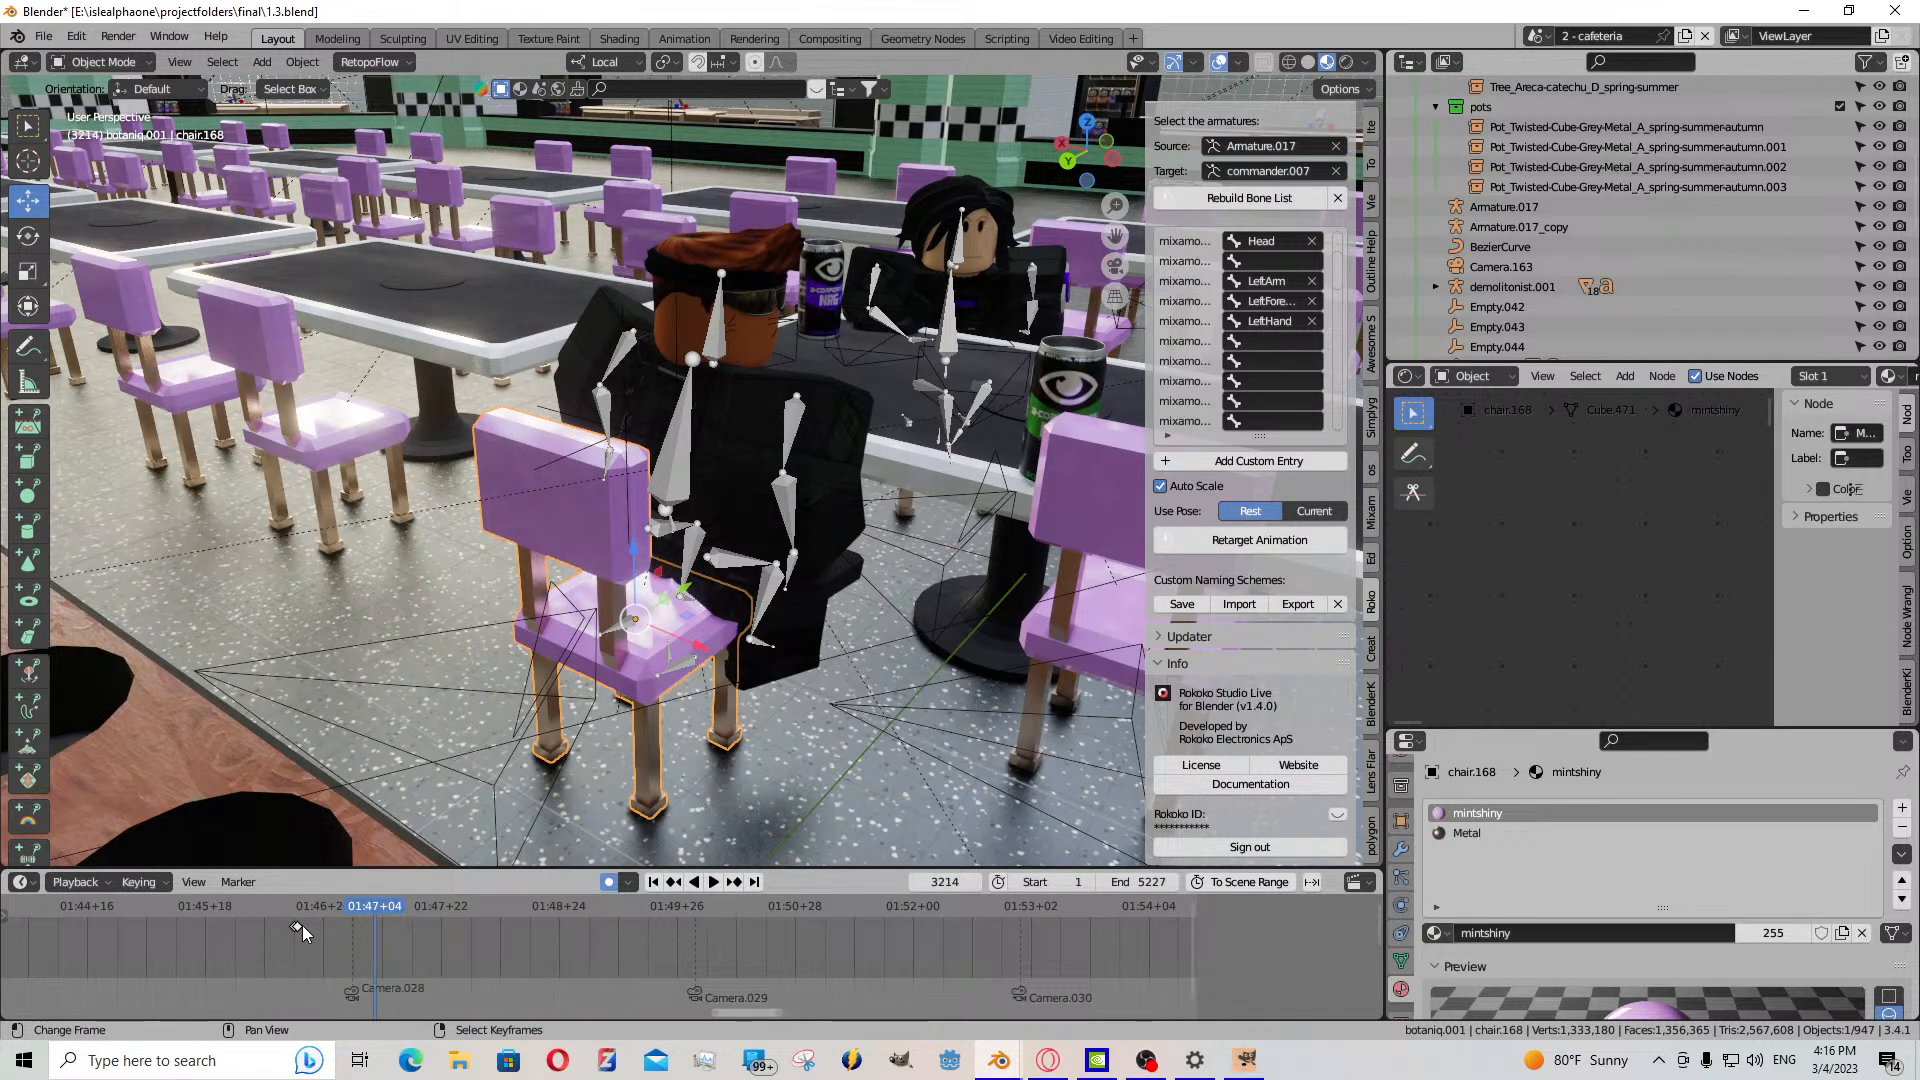
- Copy the chair's pushed-back keyframe just after frame 3192 and paste it at the chair's next keyframe, frame 4004
{"action": "left_click", "coordinate": [300, 926]}
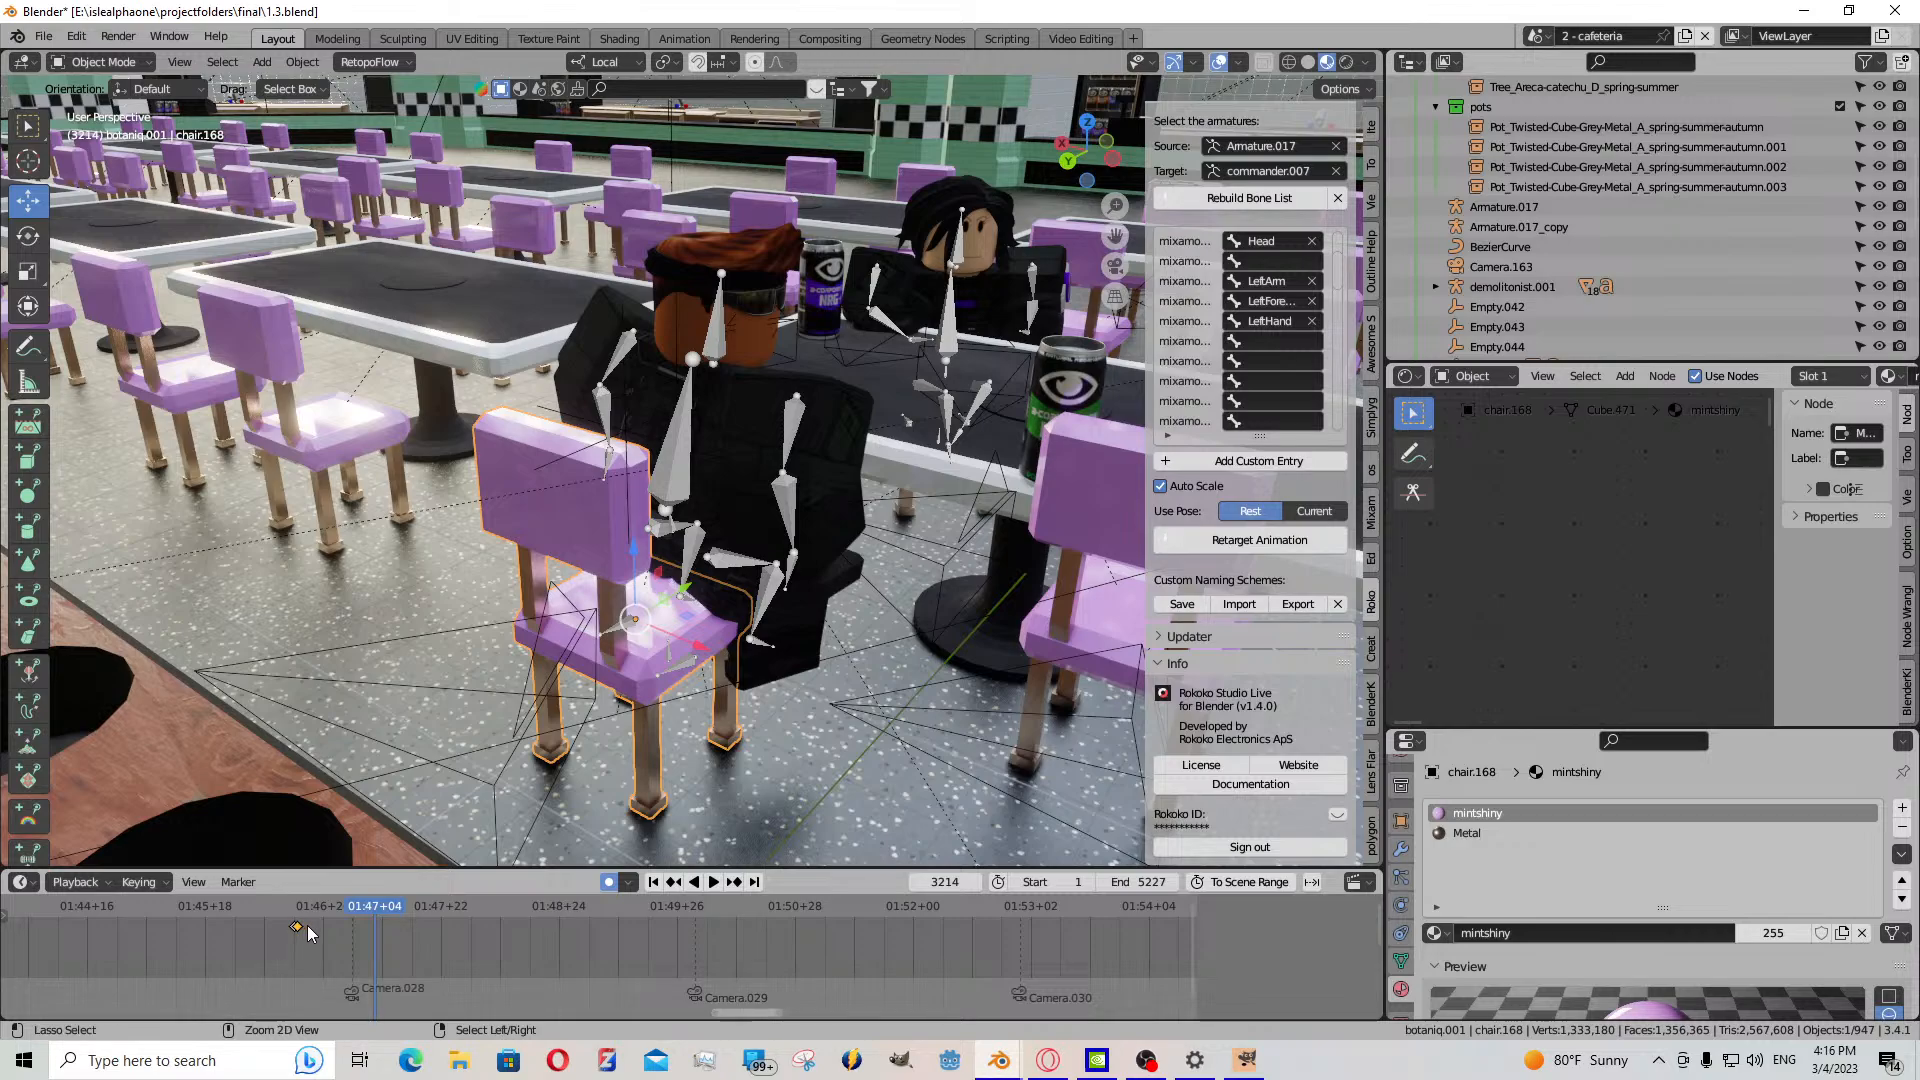
{"action": "key", "text": "Up"}
{"action": "key", "text": "ctrl+v"}
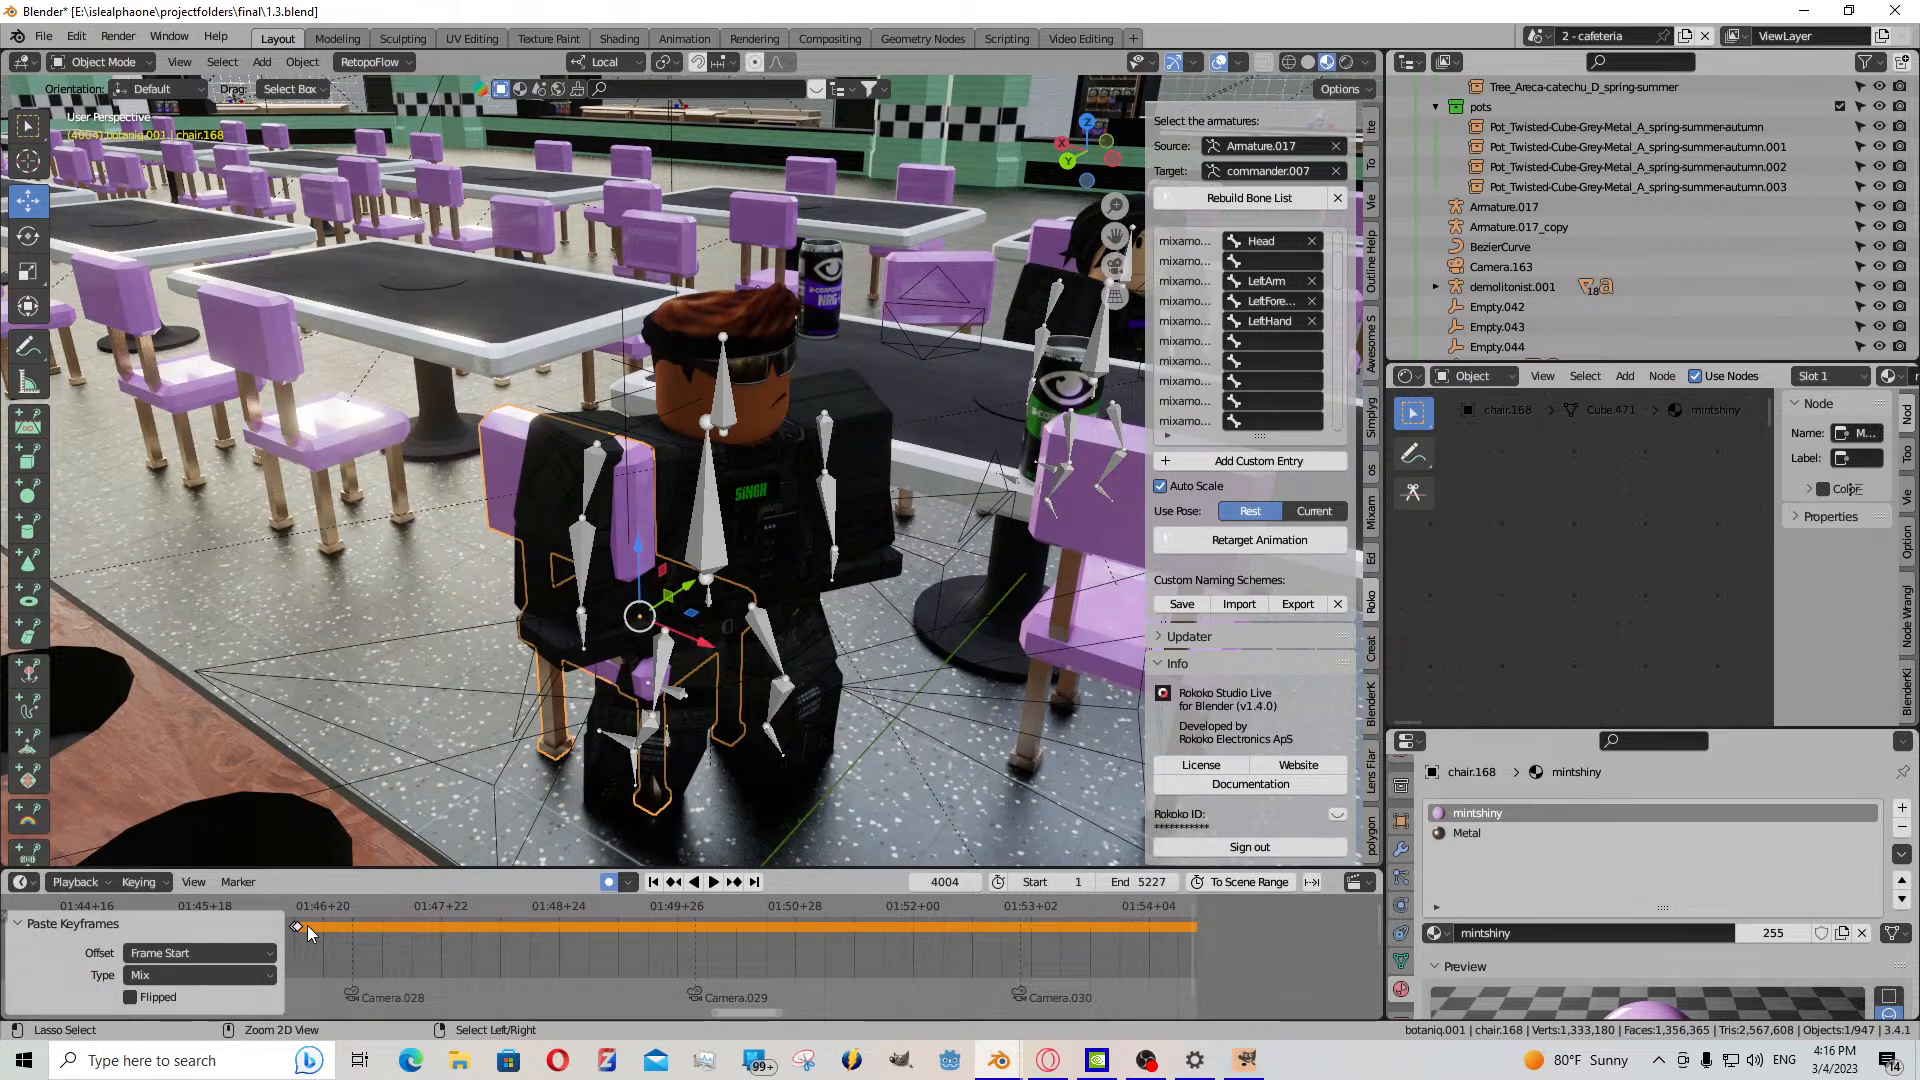
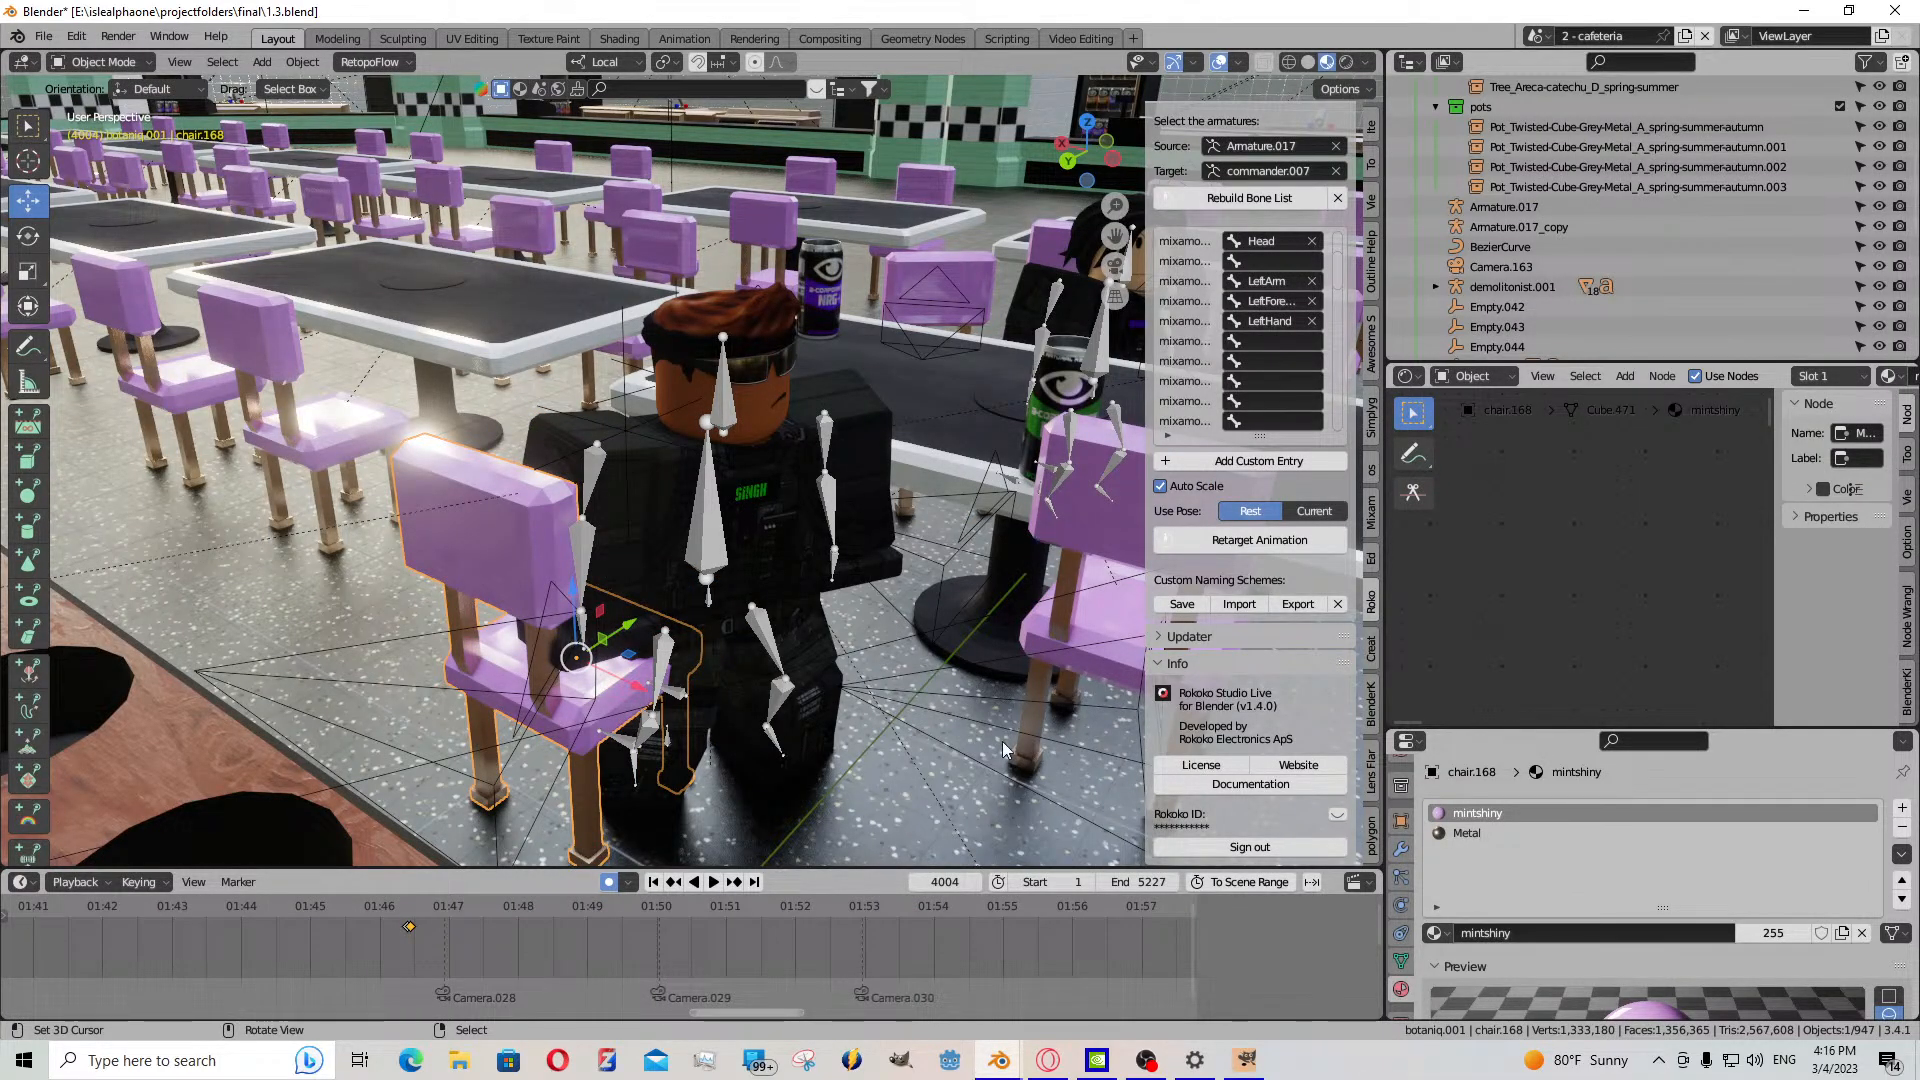
{"action": "scroll", "coordinate": [843, 952], "scroll_direction": "down", "scroll_amount": 20}
{"action": "scroll", "coordinate": [940, 963], "scroll_direction": "up", "scroll_amount": 6}
{"action": "middle_click_drag", "start_coordinate": [945, 962], "coordinate": [621, 930]}
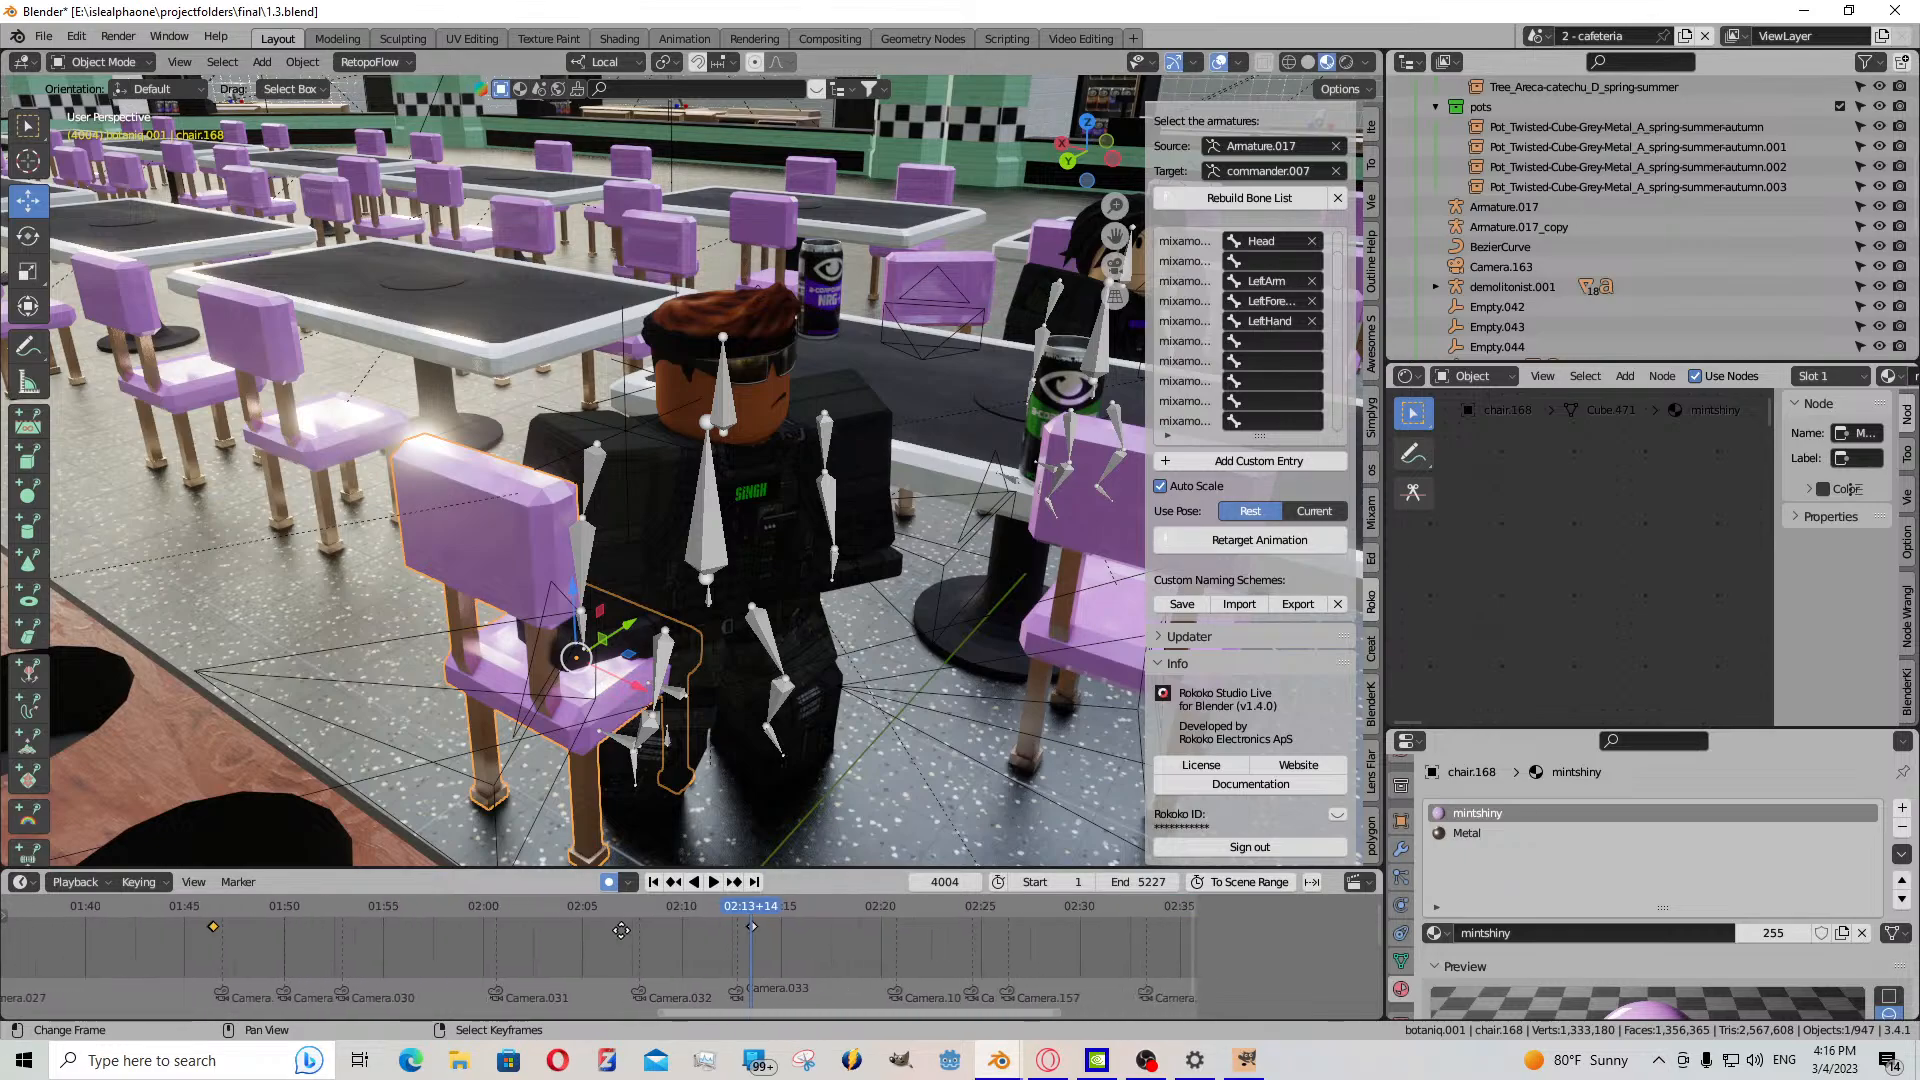
- Replay the character standing up, from the chair's first keyframe to about frame 3235, to check the chair's position
{"action": "scroll", "coordinate": [818, 916], "scroll_direction": "up", "scroll_amount": 5}
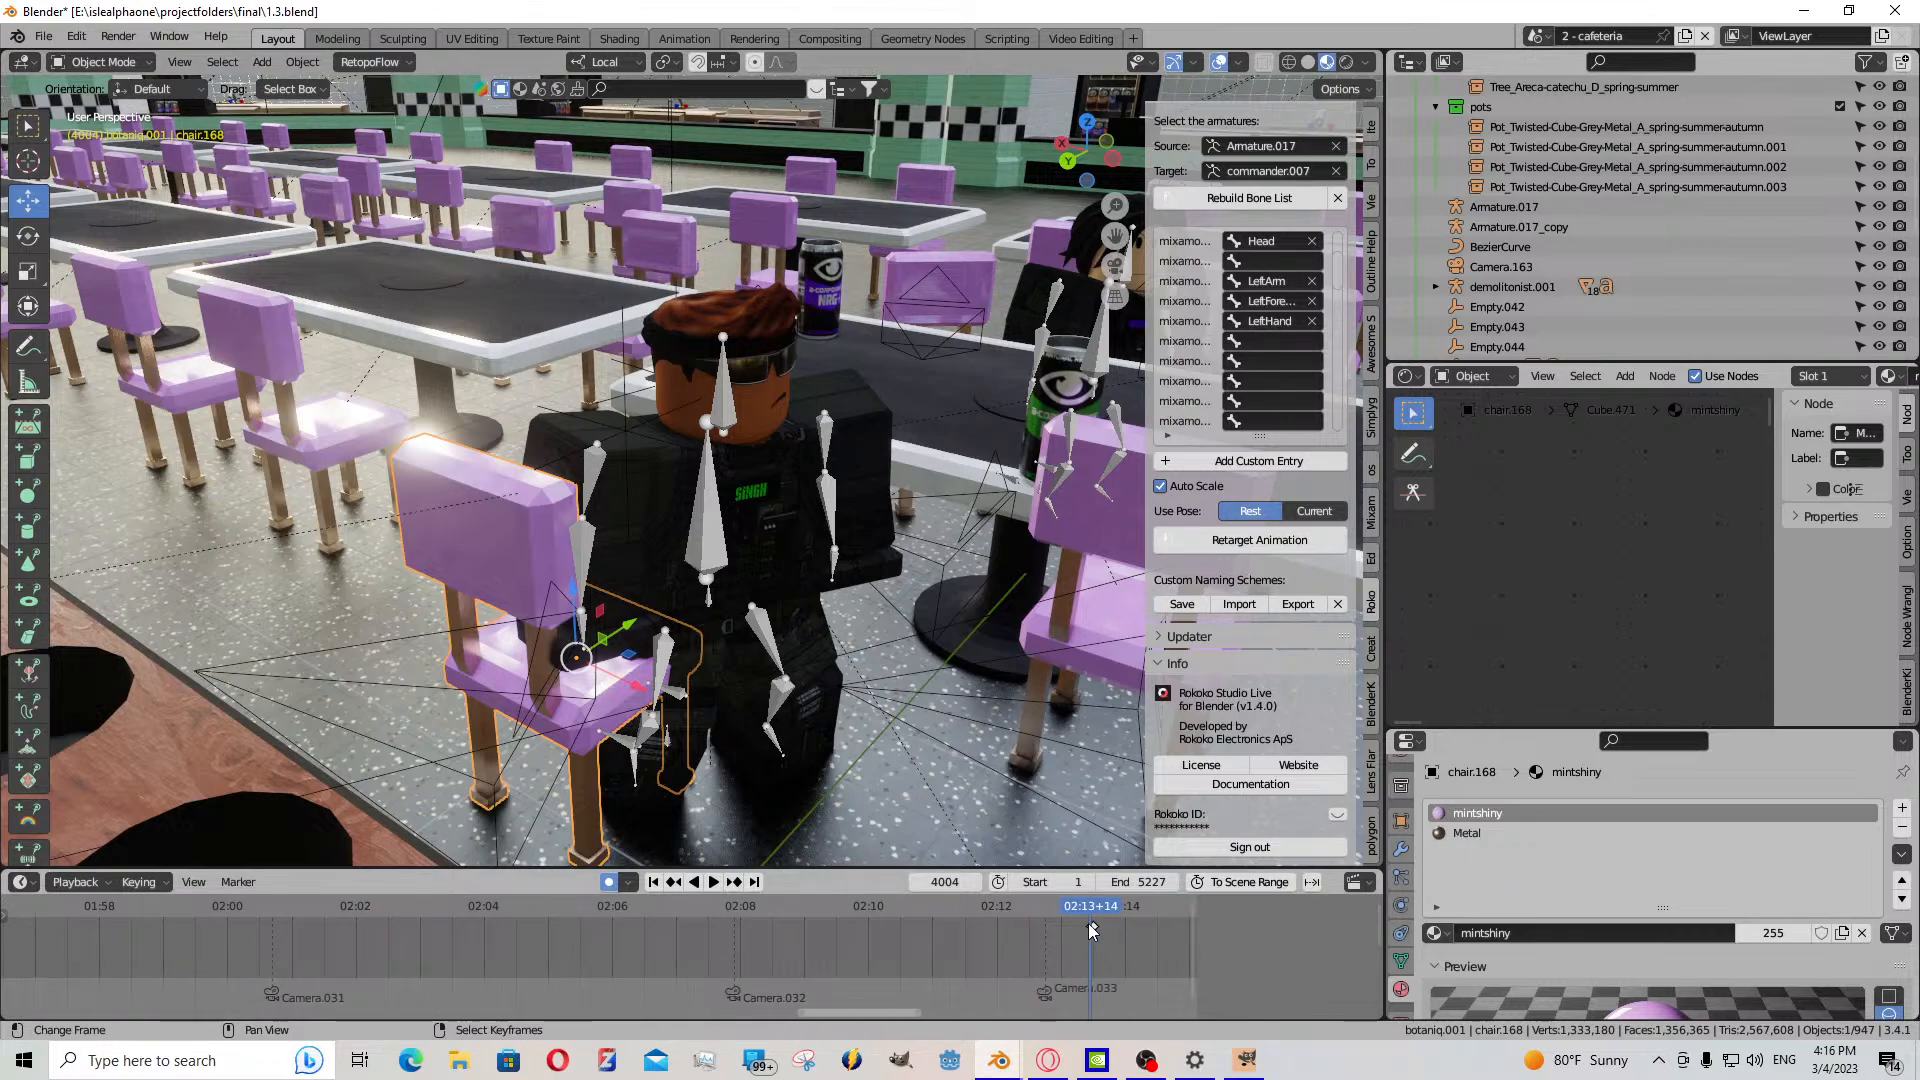
{"action": "scroll", "coordinate": [900, 960], "scroll_direction": "up", "scroll_amount": 5}
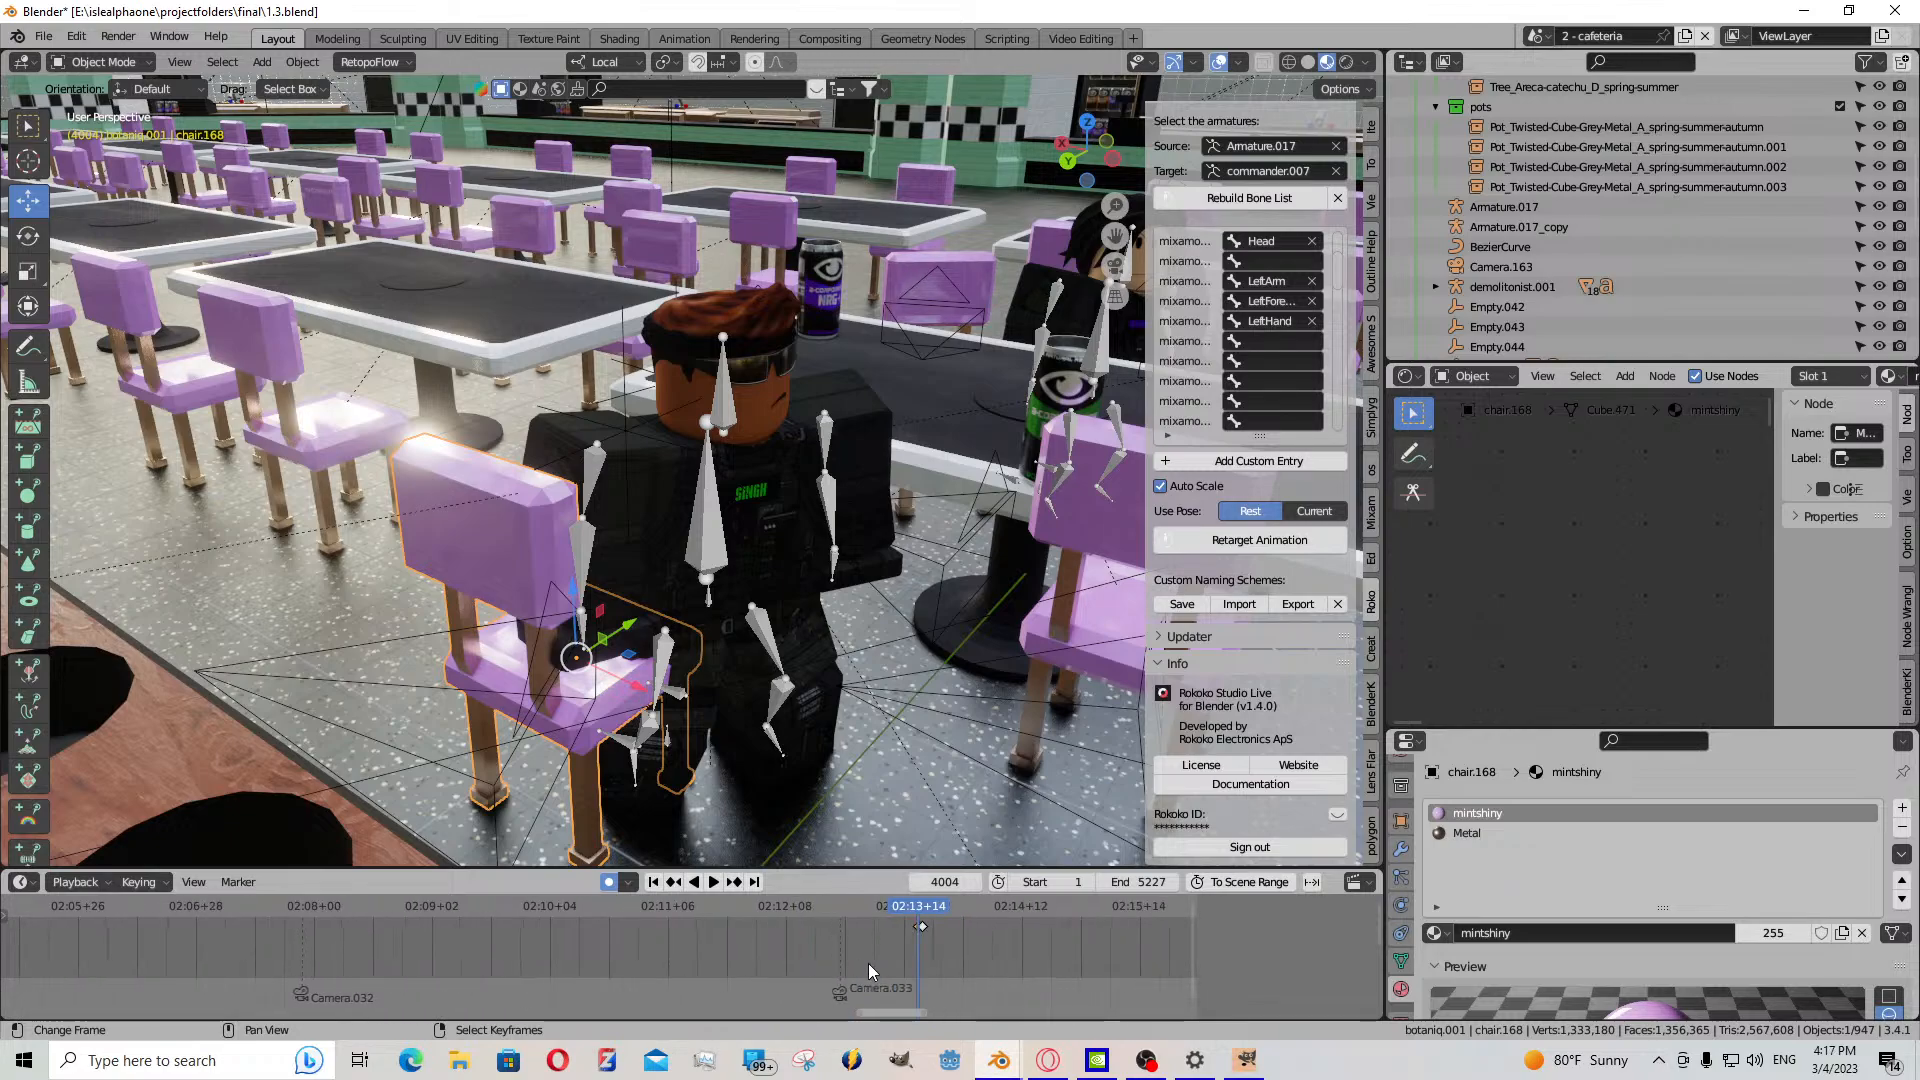
{"action": "scroll", "coordinate": [960, 945], "scroll_direction": "down", "scroll_amount": 10}
{"action": "middle_click_drag", "start_coordinate": [946, 940], "coordinate": [743, 932]}
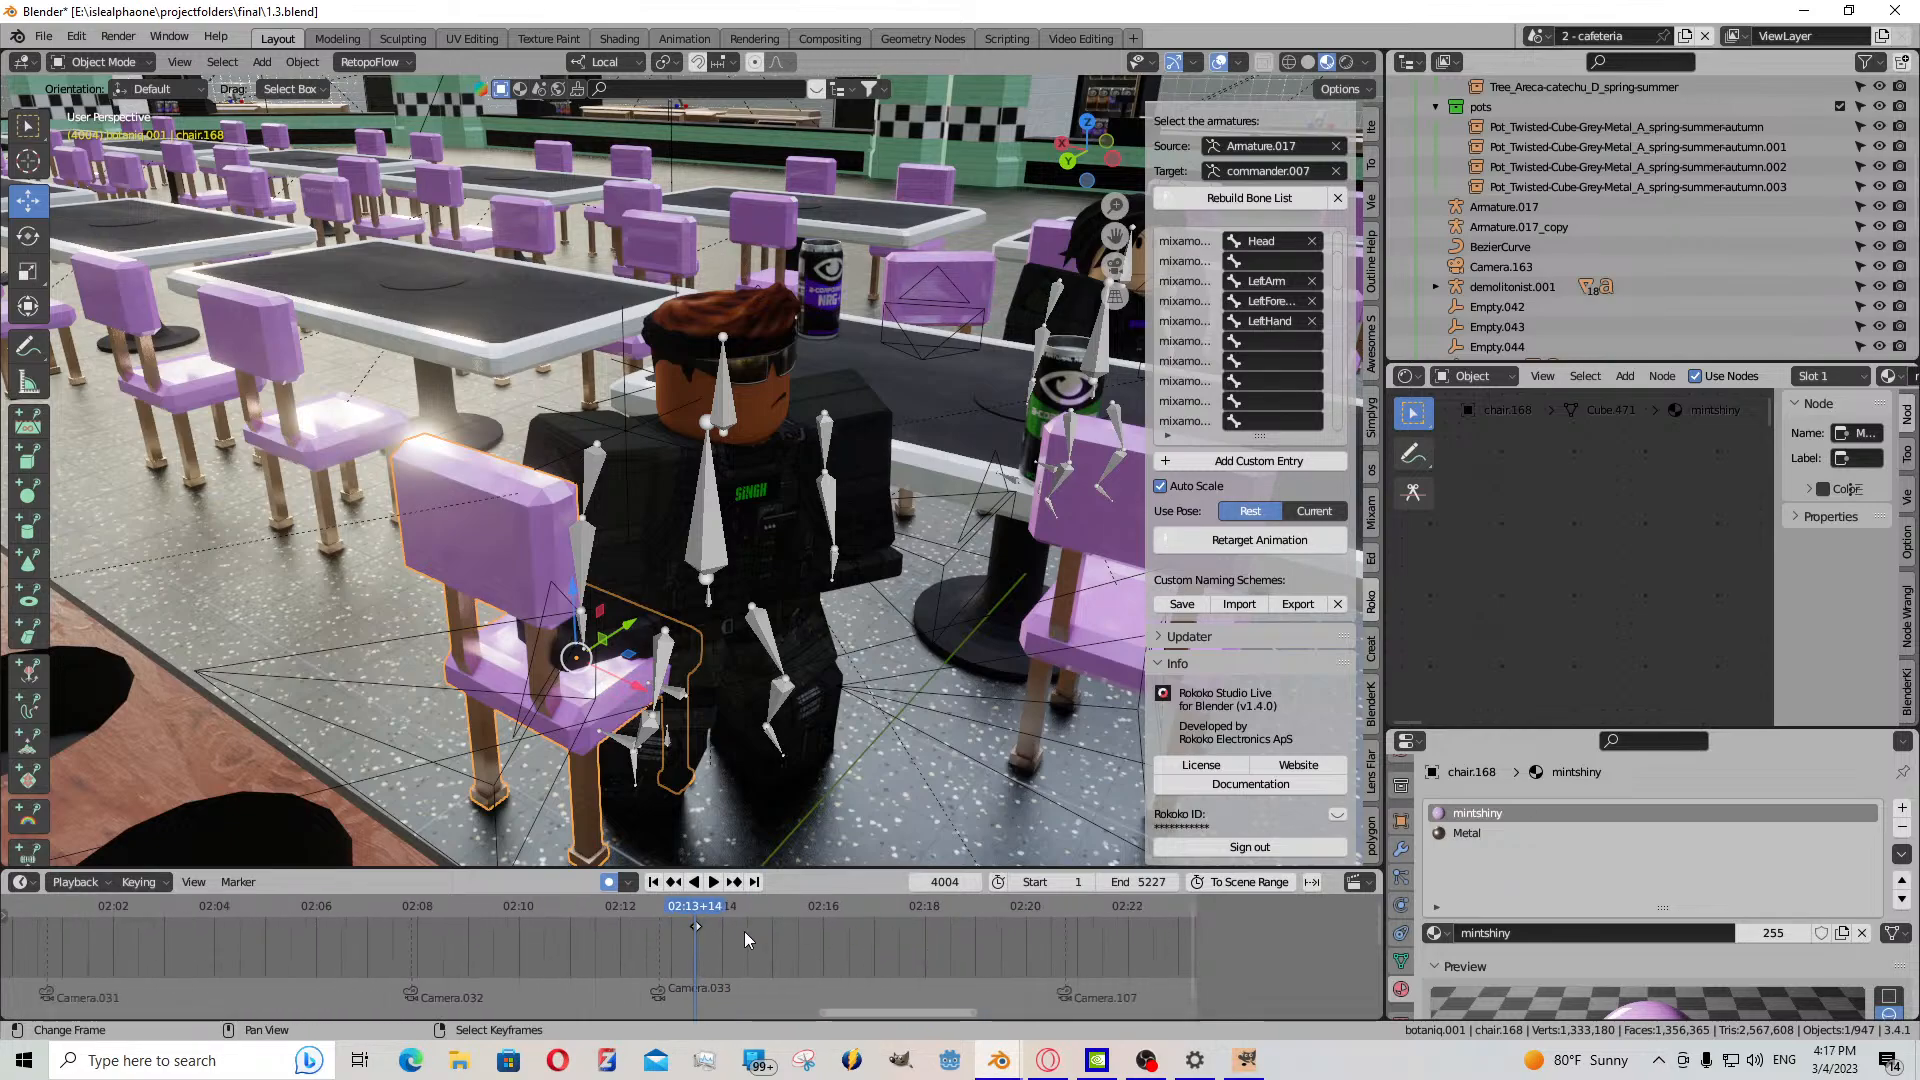
{"action": "middle_click_drag", "start_coordinate": [359, 967], "coordinate": [632, 974]}
{"action": "left_click", "coordinate": [446, 944]}
{"action": "key", "text": "space"}
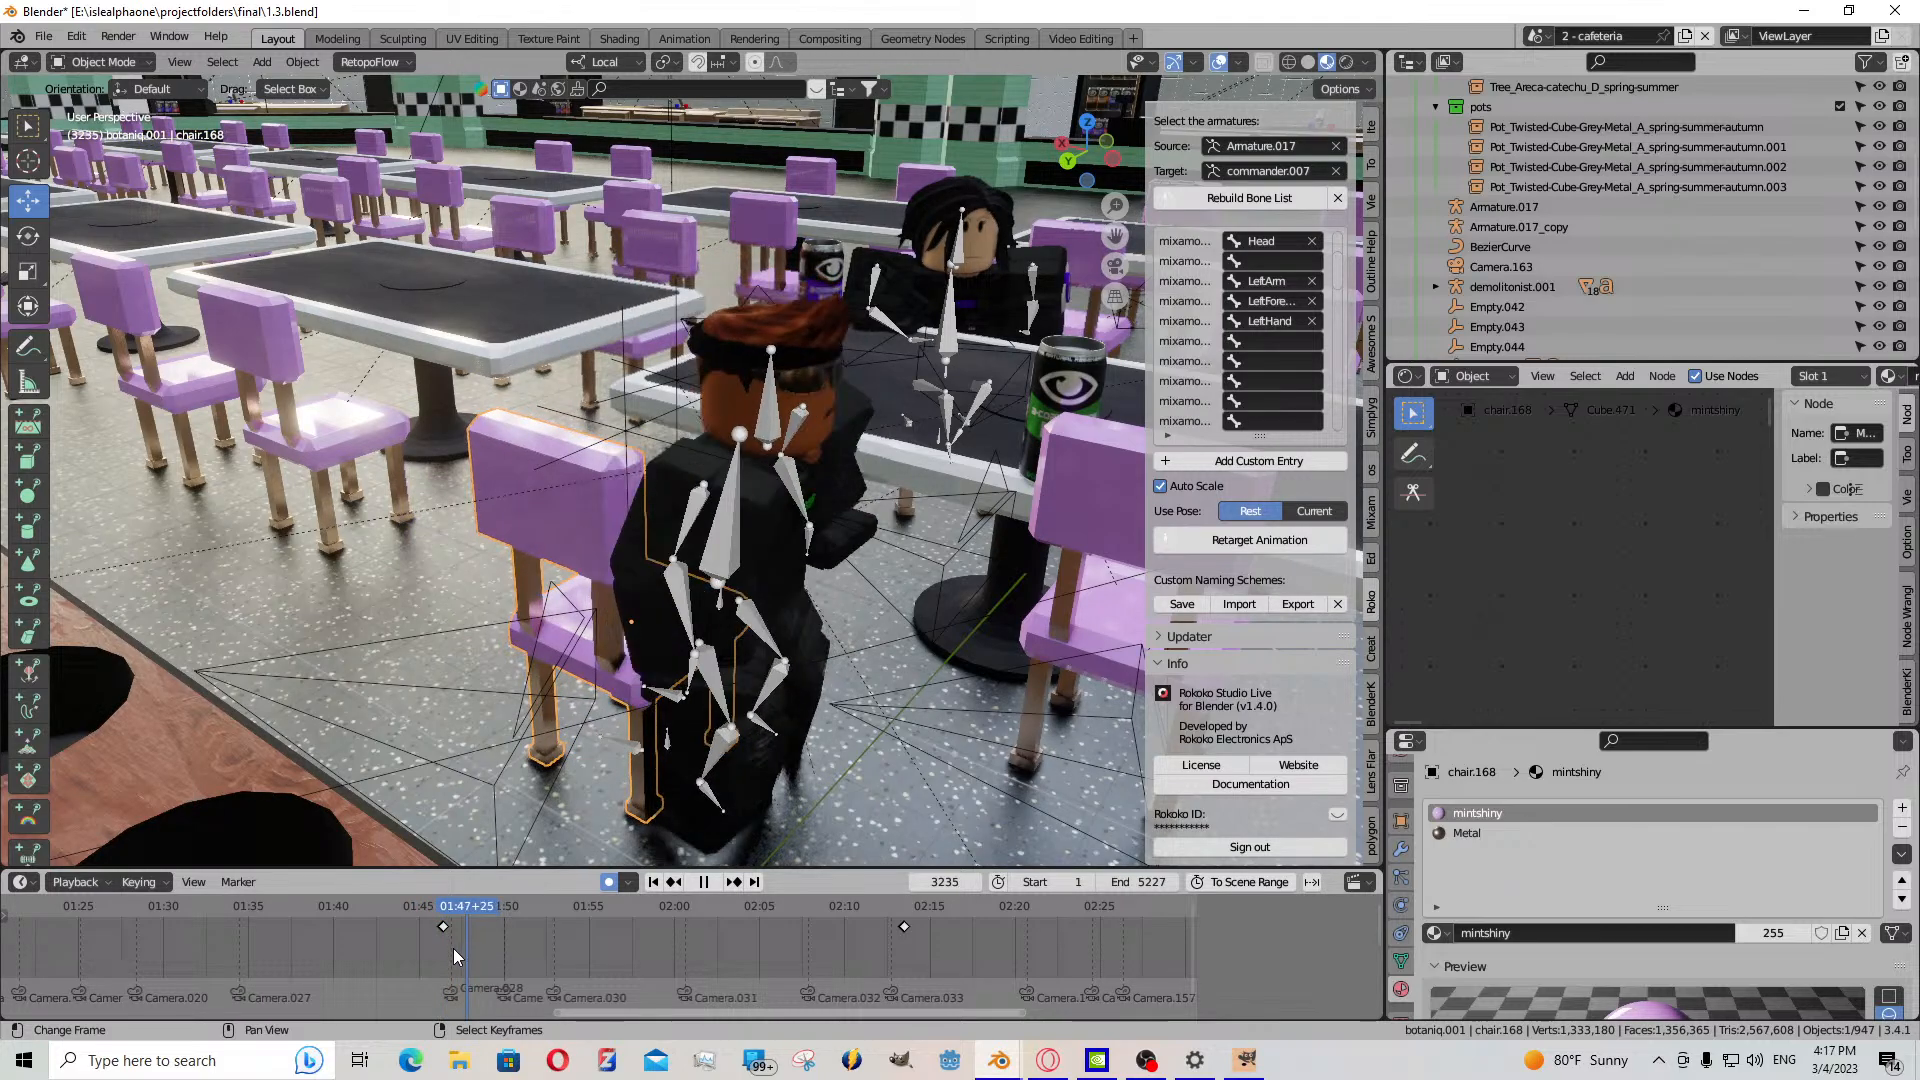
{"action": "key", "text": "Escape"}
- Try to paste the copied pushed-back chair keyframe at frame 3193, and undo it
{"action": "key", "text": "Down"}
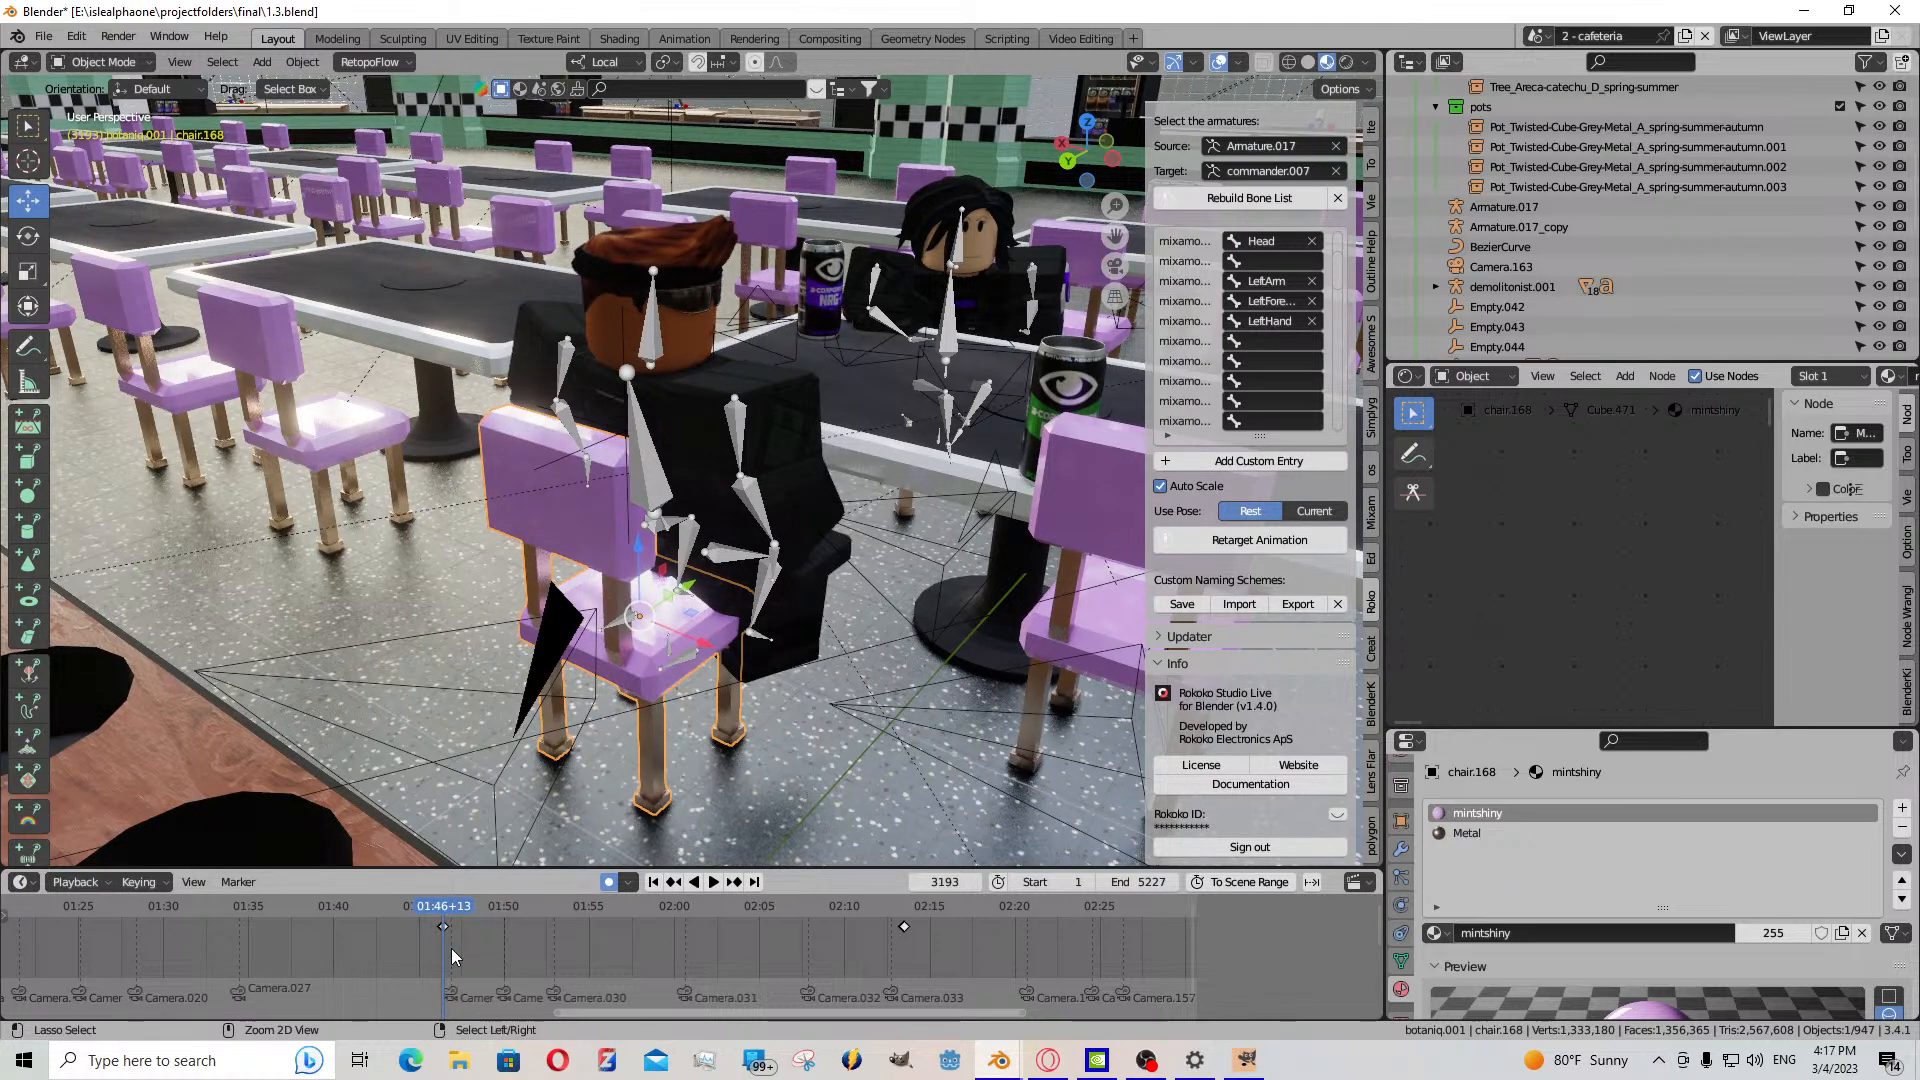
{"action": "key", "text": "ctrl+v"}
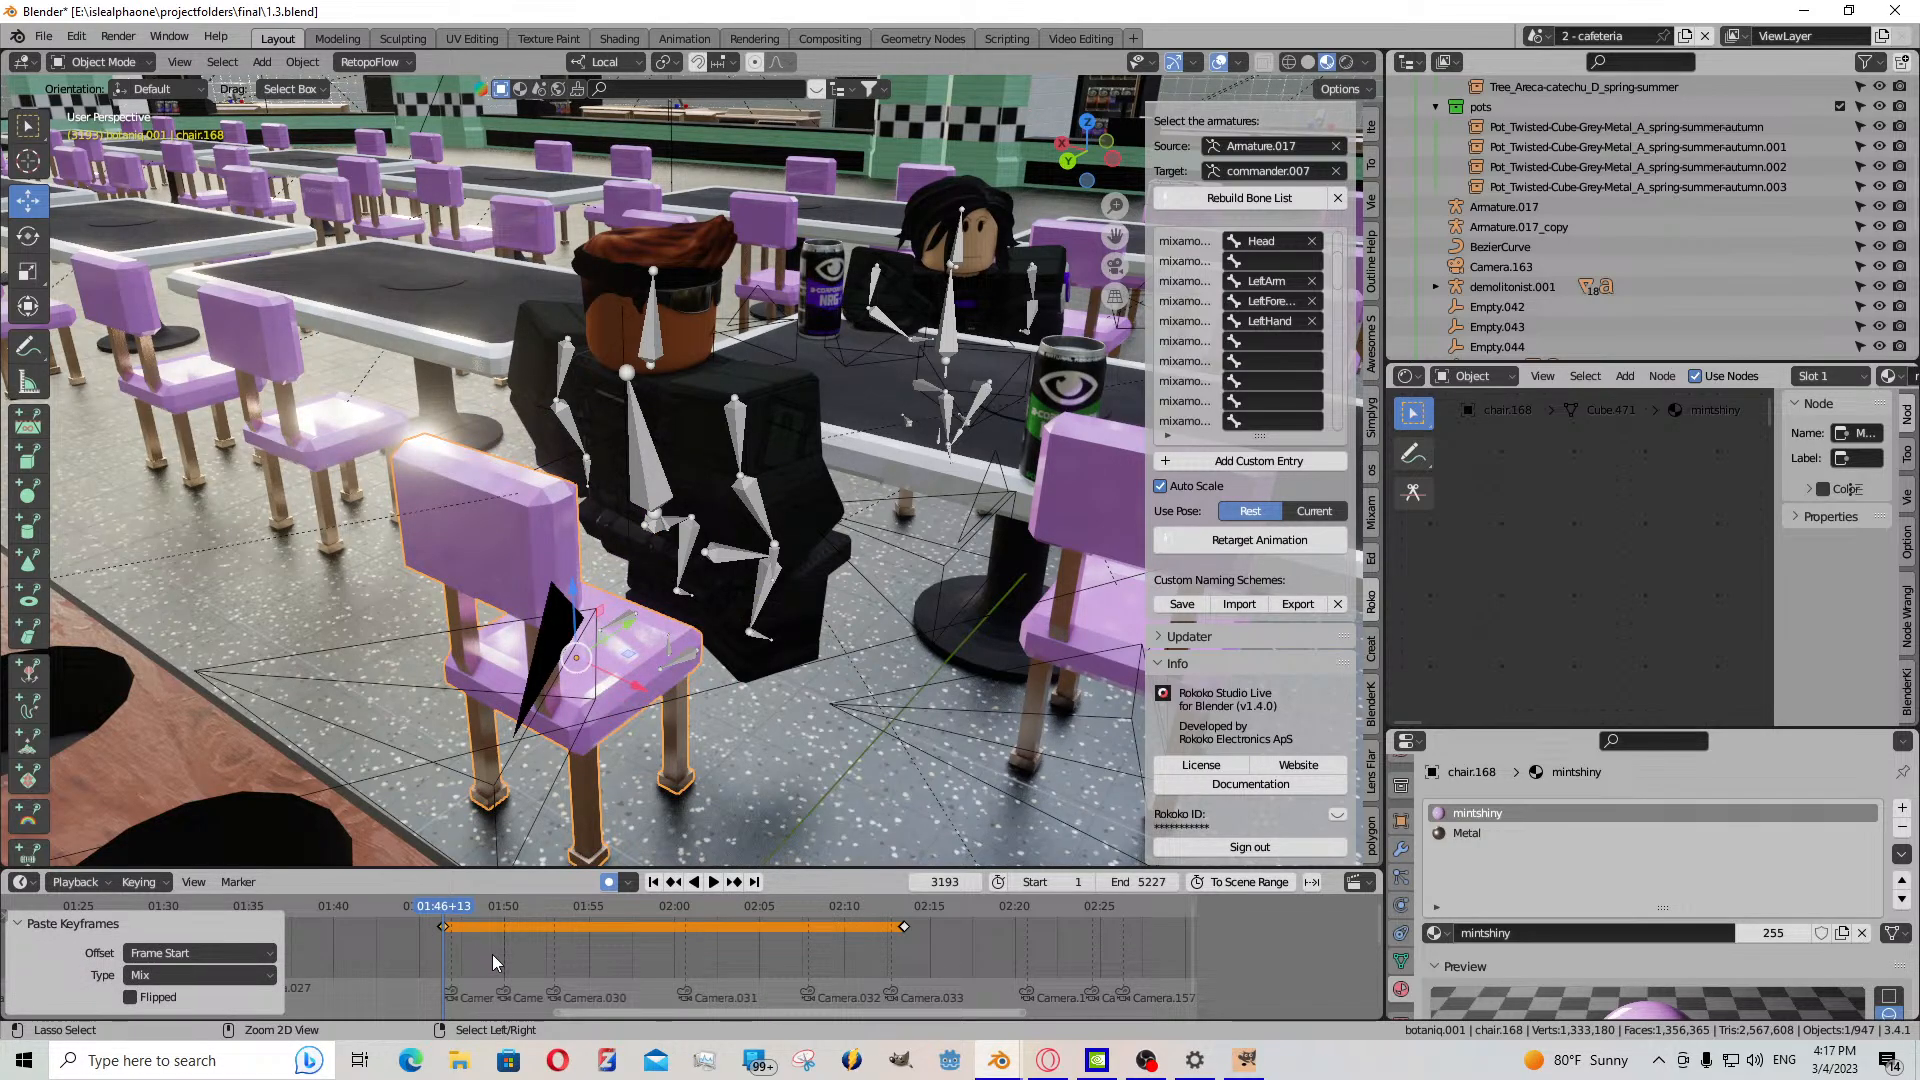
{"action": "key", "text": "ctrl+z"}
- Paste the copied pushed-back chair keyframe near 01:48 on the timeline, after the character starts rising
{"action": "scroll", "coordinate": [490, 958], "scroll_direction": "up", "scroll_amount": 4}
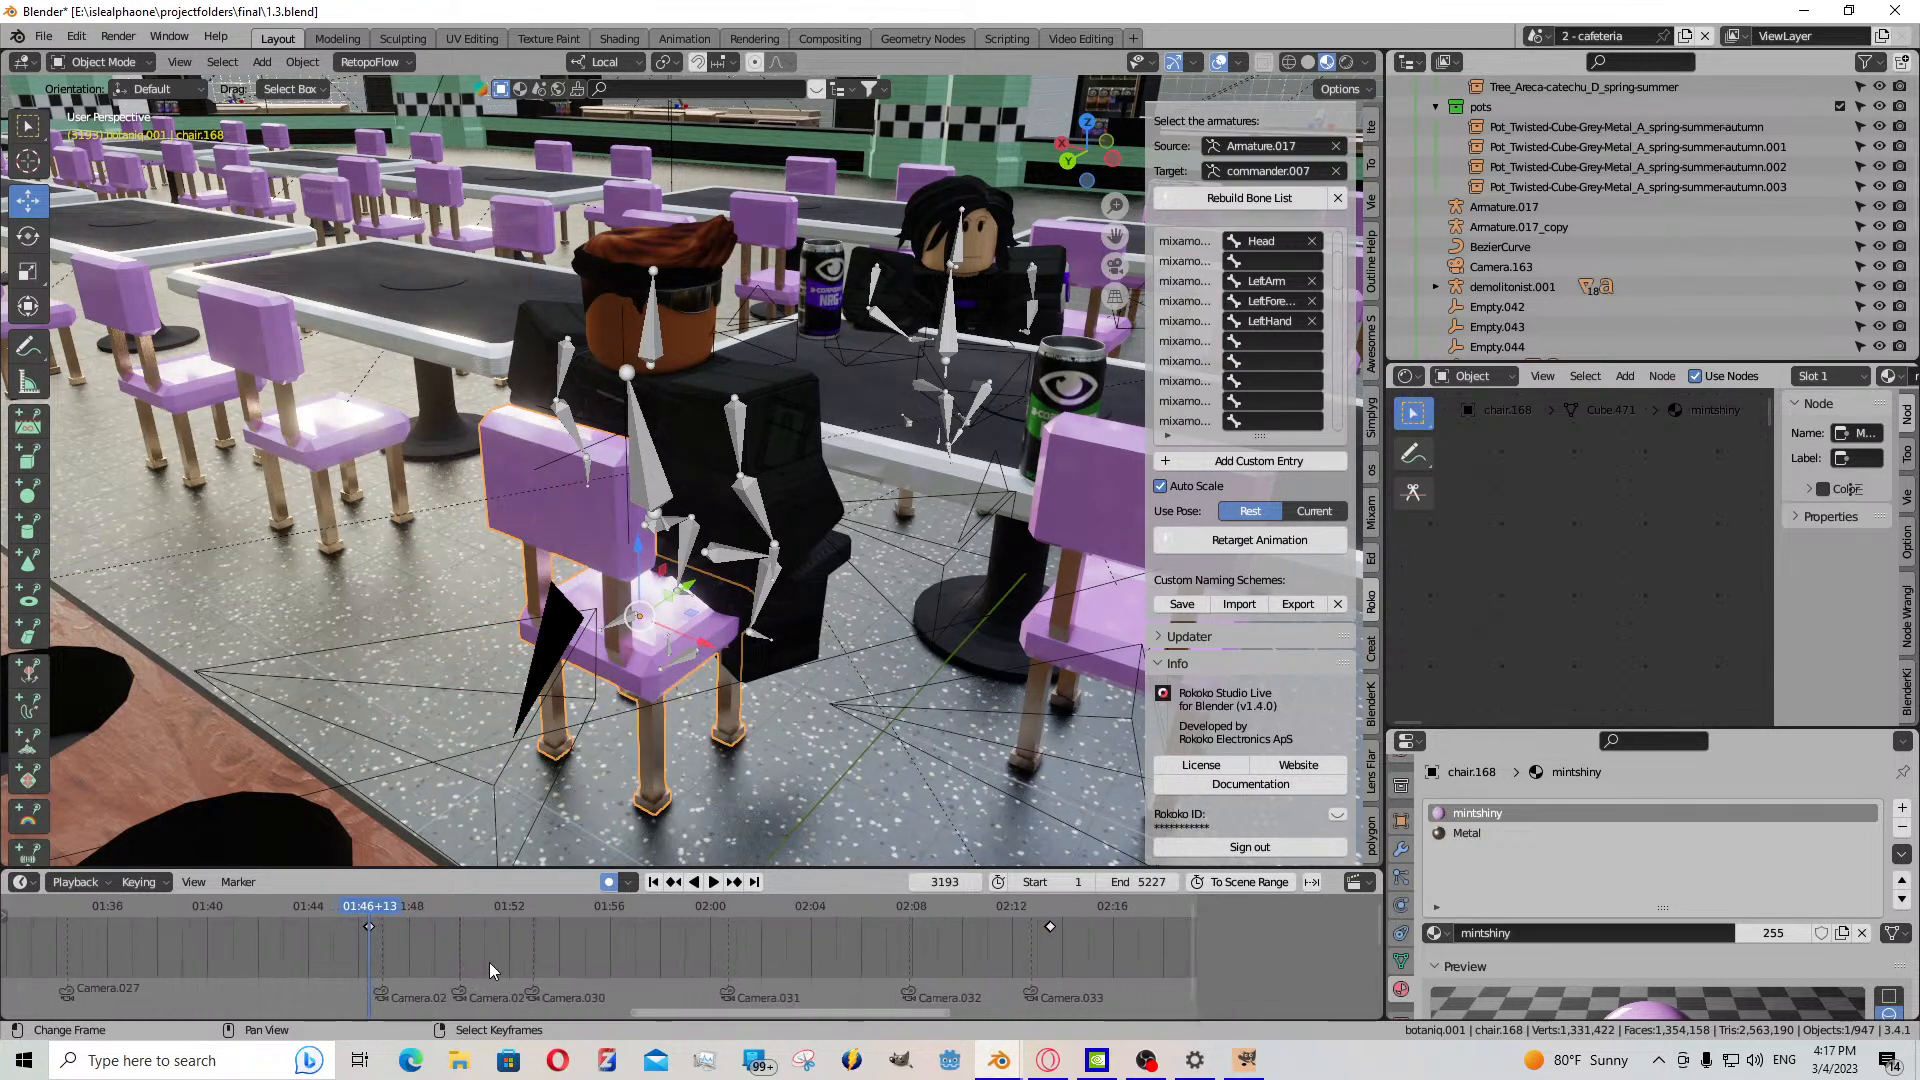
{"action": "mouse_move", "coordinate": [482, 936]}
{"action": "left_mouse_down"}
{"action": "mouse_move", "coordinate": [556, 938]}
{"action": "mouse_move", "coordinate": [508, 958]}
{"action": "left_mouse_up"}
{"action": "key", "text": "ctrl+v"}
{"action": "key", "text": "ctrl+z"}
- Copy the chair's original-position keyframe near frame 3193 and paste it at frame 3213
{"action": "scroll", "coordinate": [487, 928], "scroll_direction": "up", "scroll_amount": 3}
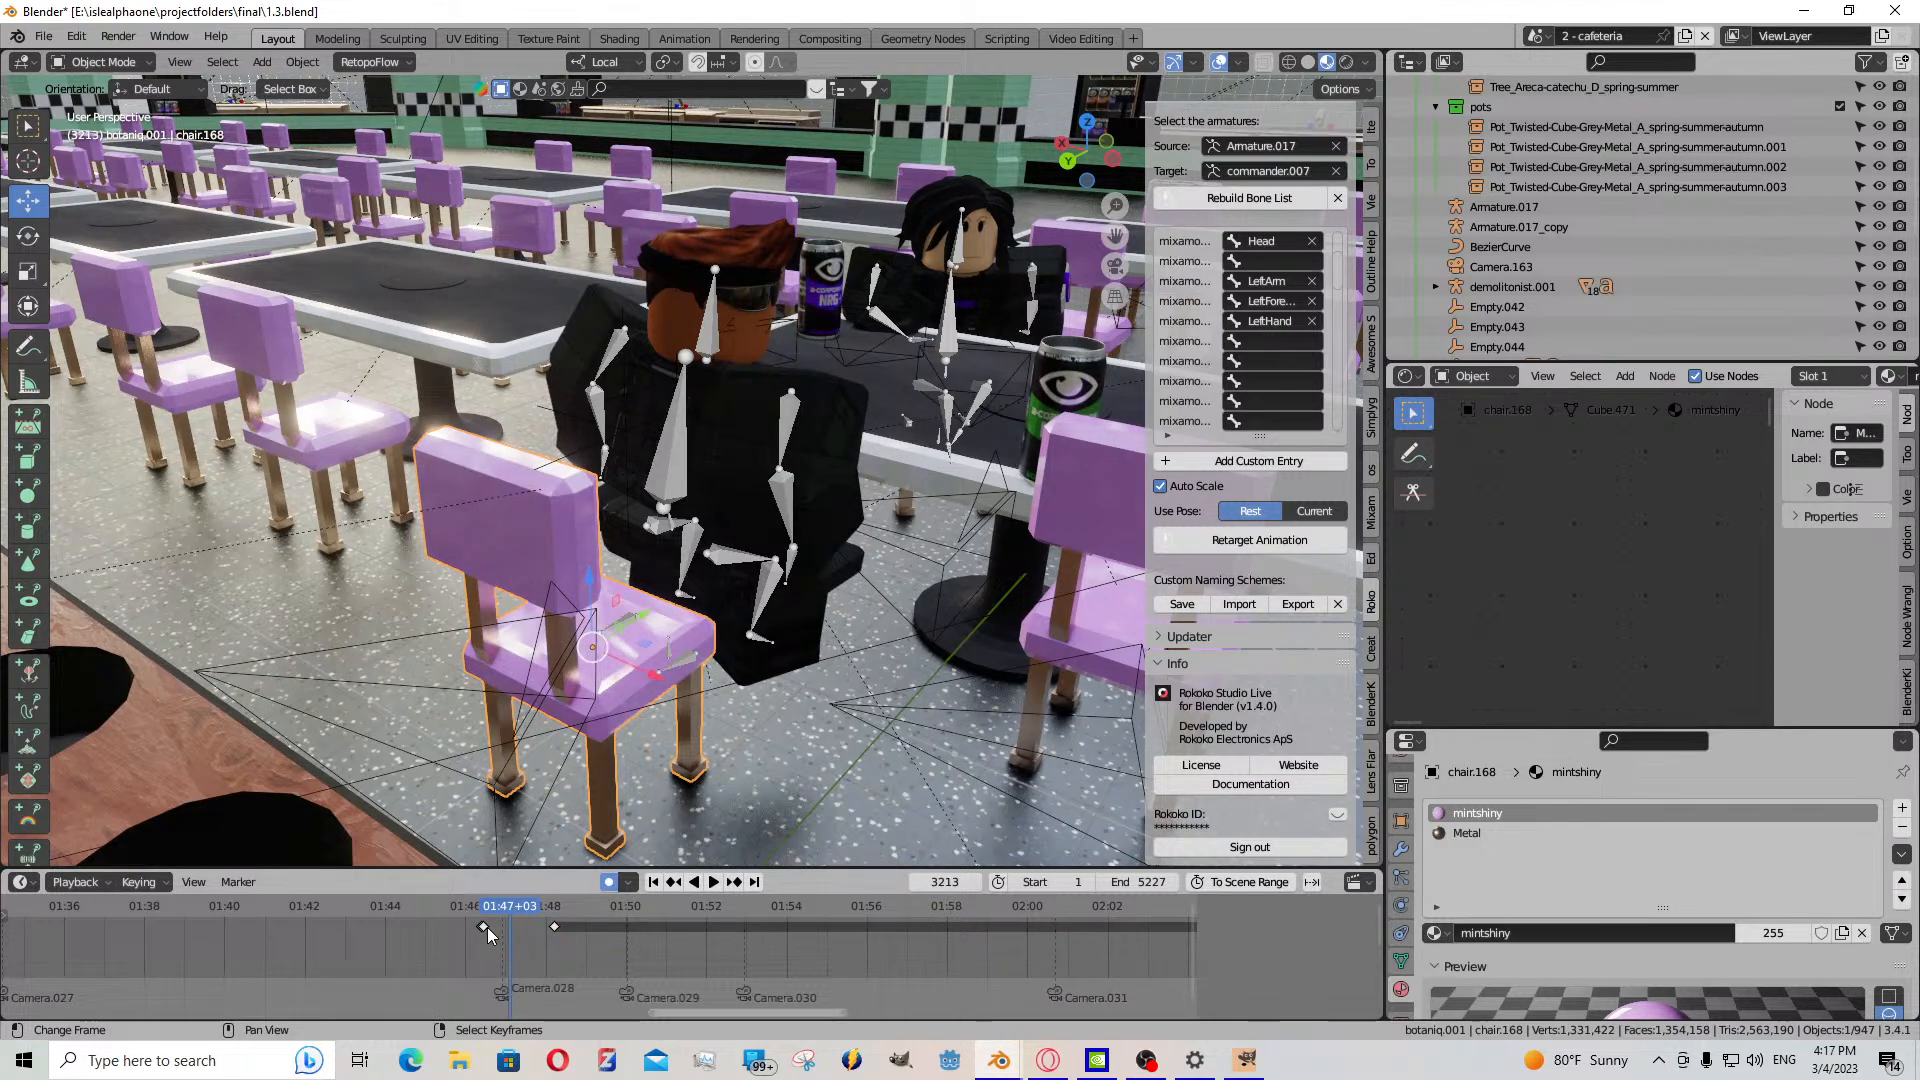
{"action": "scroll", "coordinate": [489, 927], "scroll_direction": "up", "scroll_amount": 2}
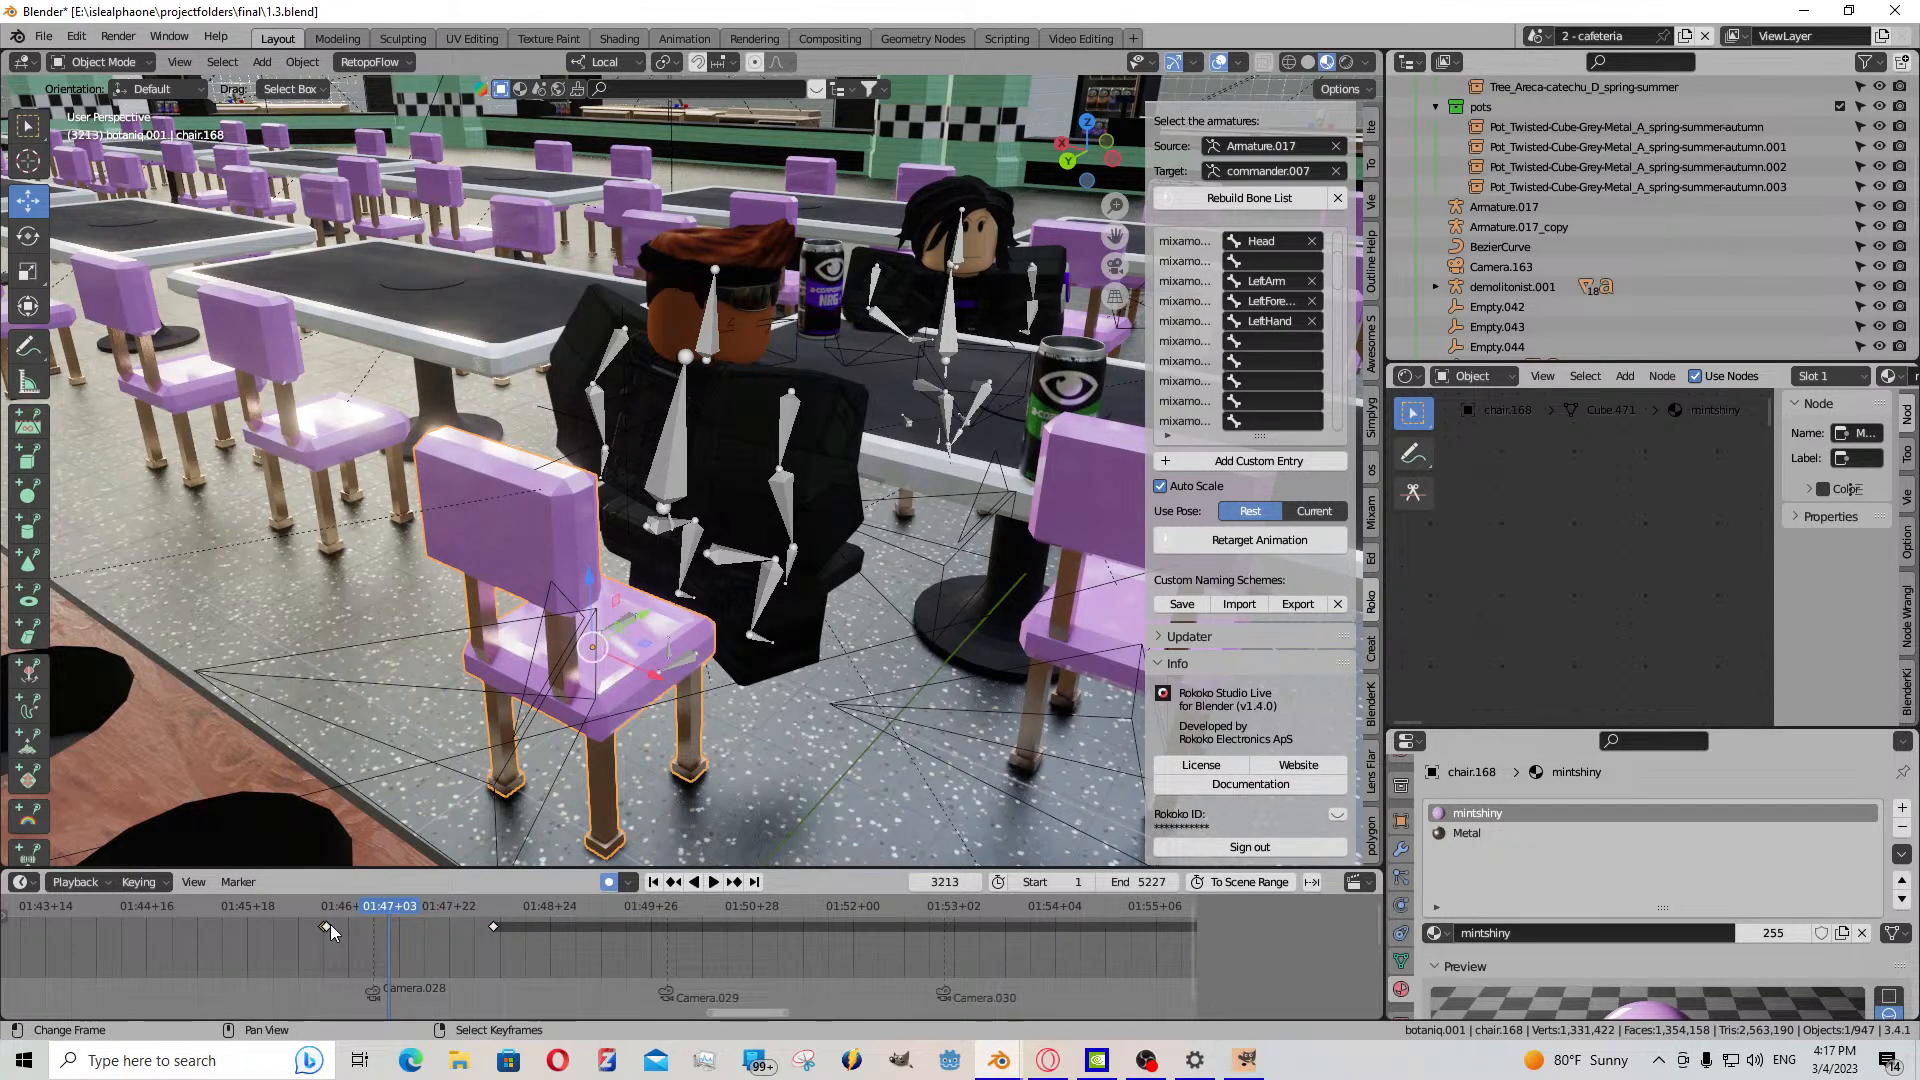
{"action": "left_click", "coordinate": [327, 925]}
{"action": "key", "text": "ctrl+v"}
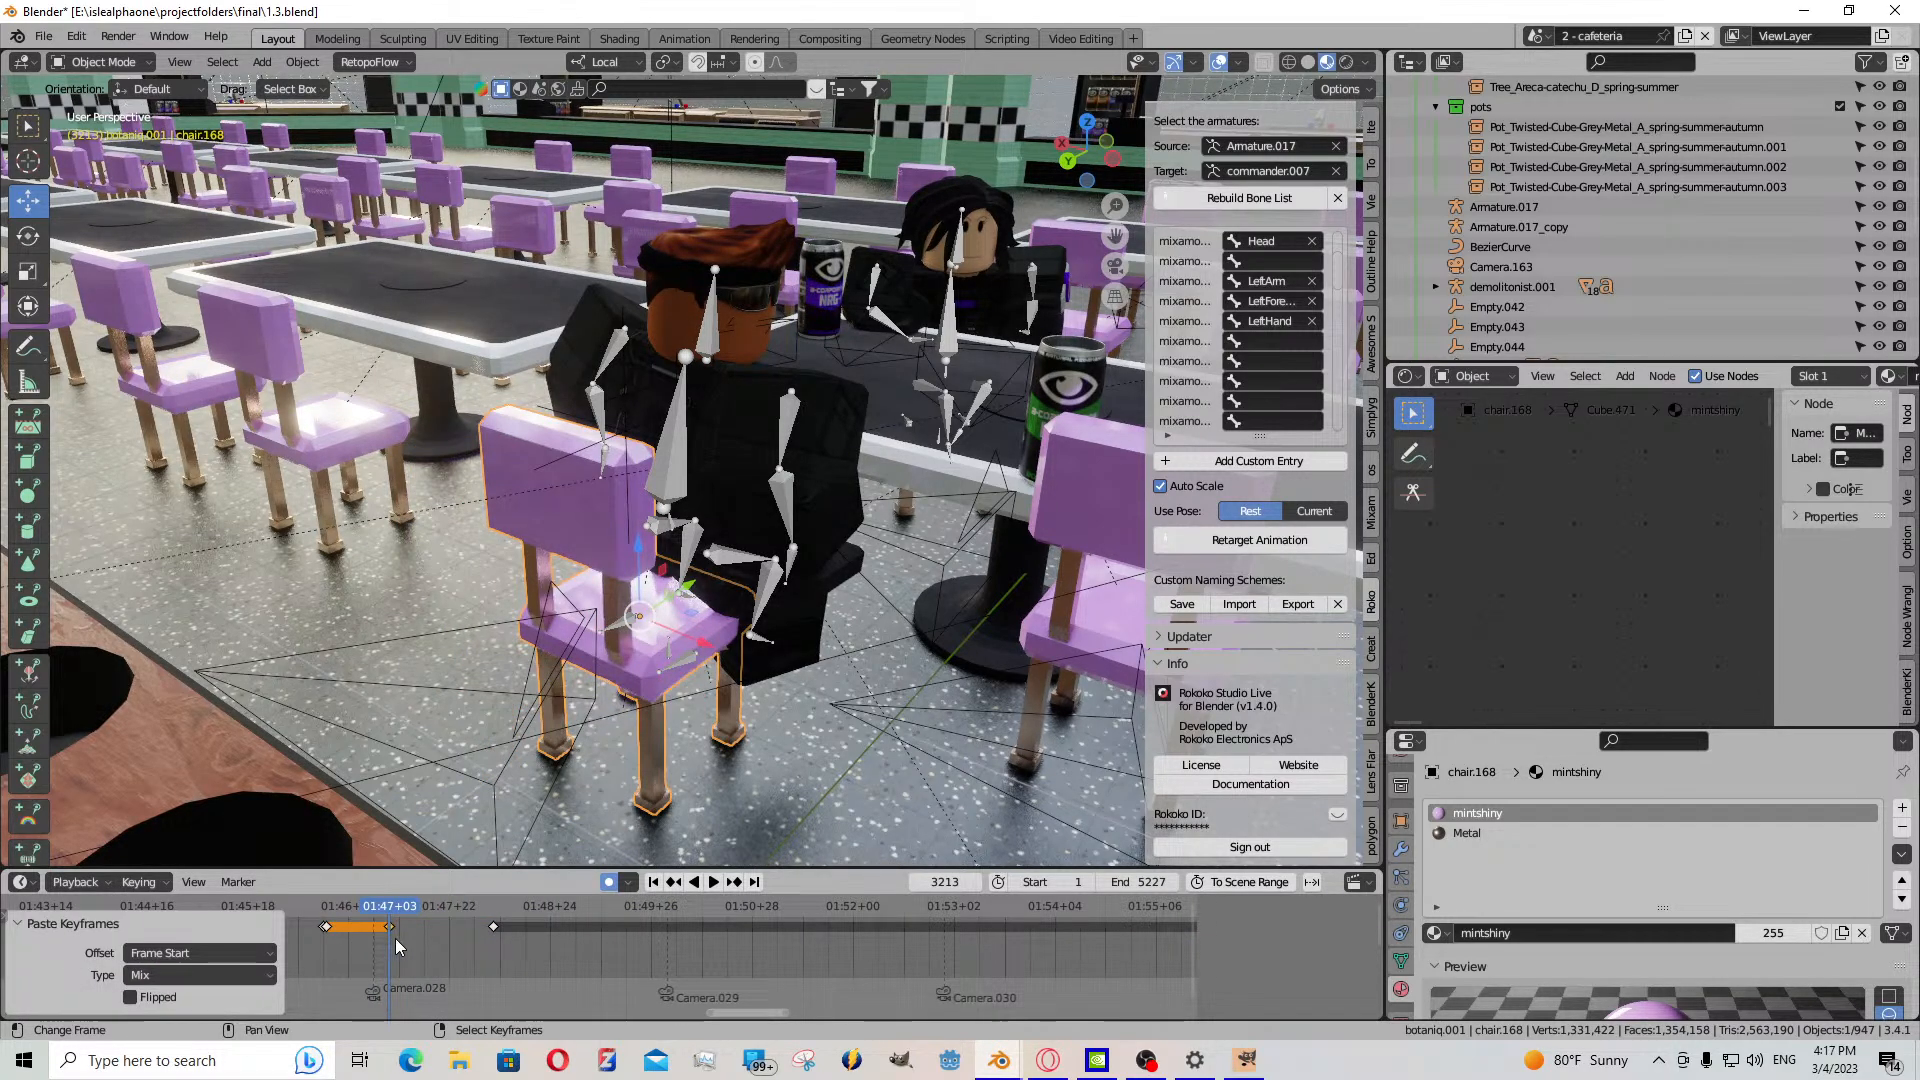
- Play the chair's motion to frame 3234 and move its pushed-back keyframe near 01:48 earlier, to about frame 3227
{"action": "key", "text": "space"}
{"action": "key", "text": "space"}
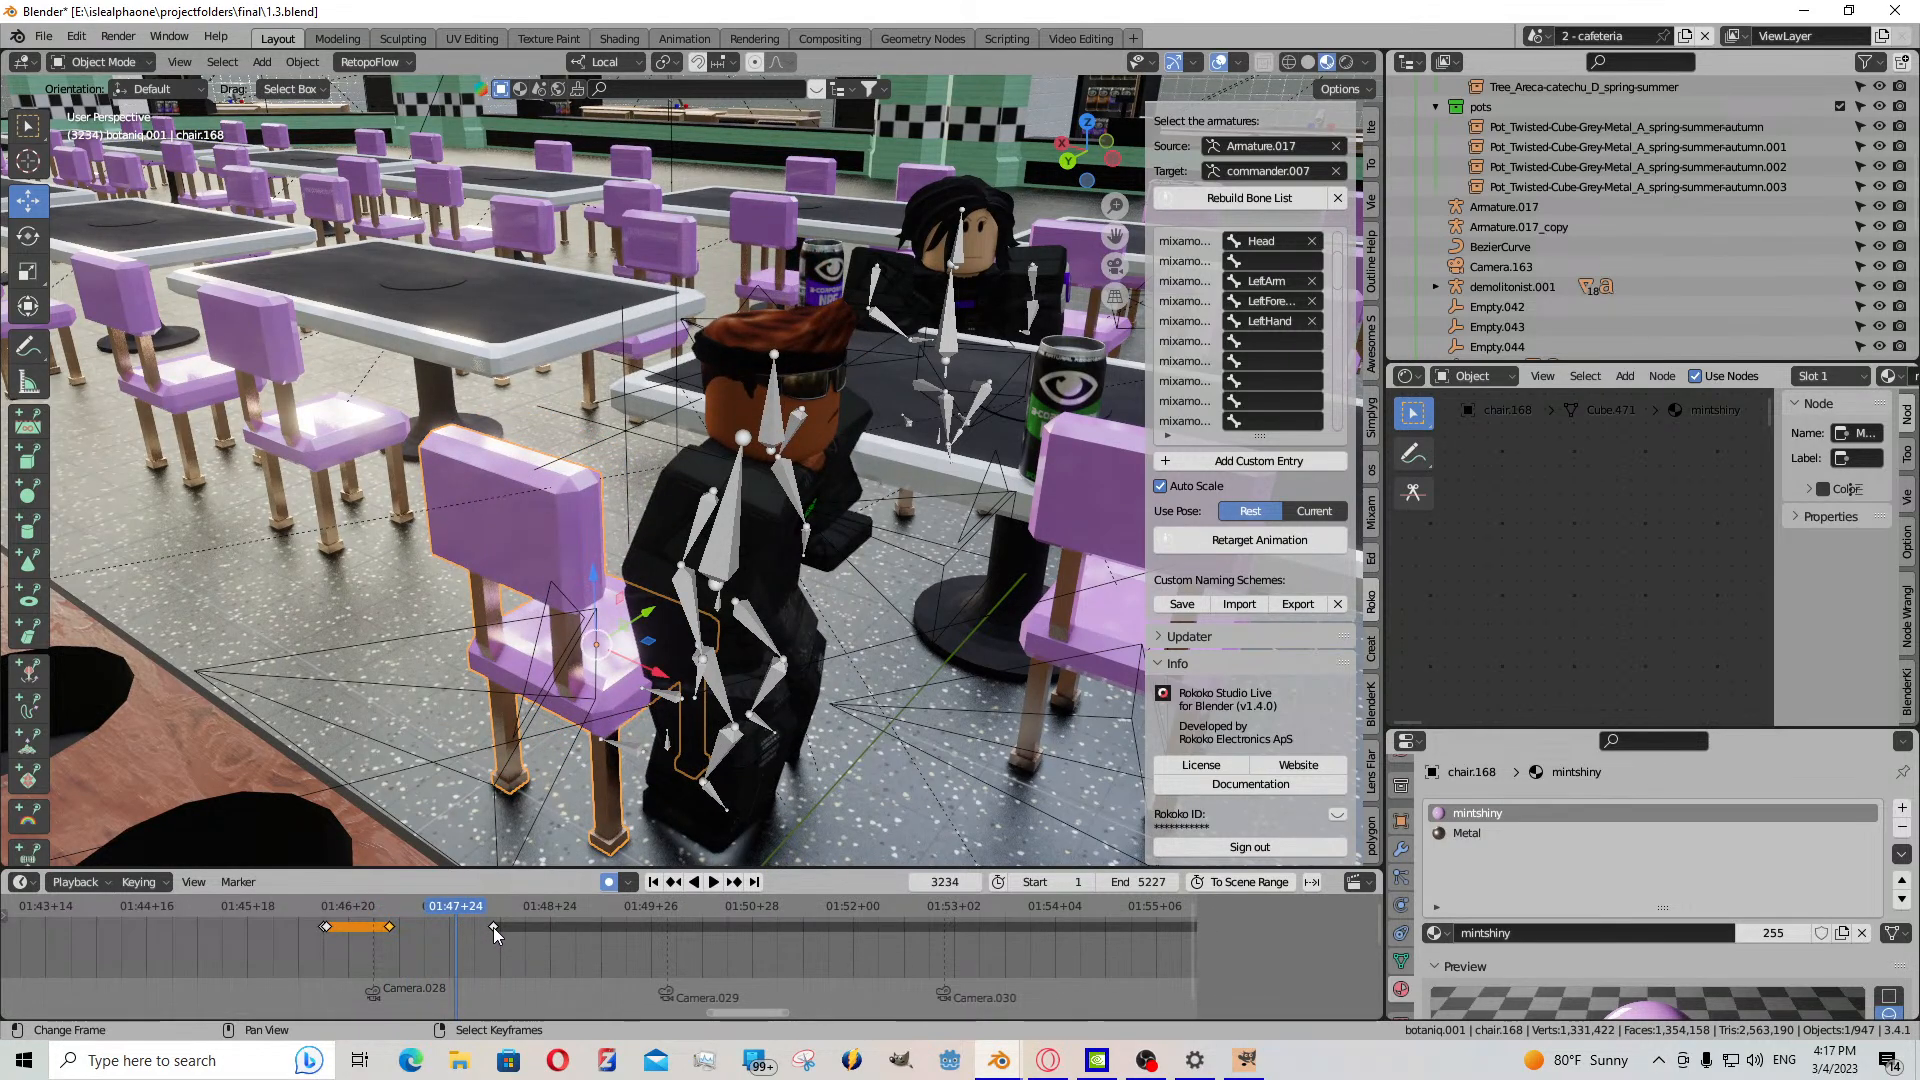
{"action": "mouse_move", "coordinate": [494, 927]}
{"action": "left_mouse_down"}
{"action": "mouse_move", "coordinate": [421, 929]}
{"action": "mouse_move", "coordinate": [462, 932]}
{"action": "left_mouse_up"}
{"action": "left_click", "coordinate": [396, 938]}
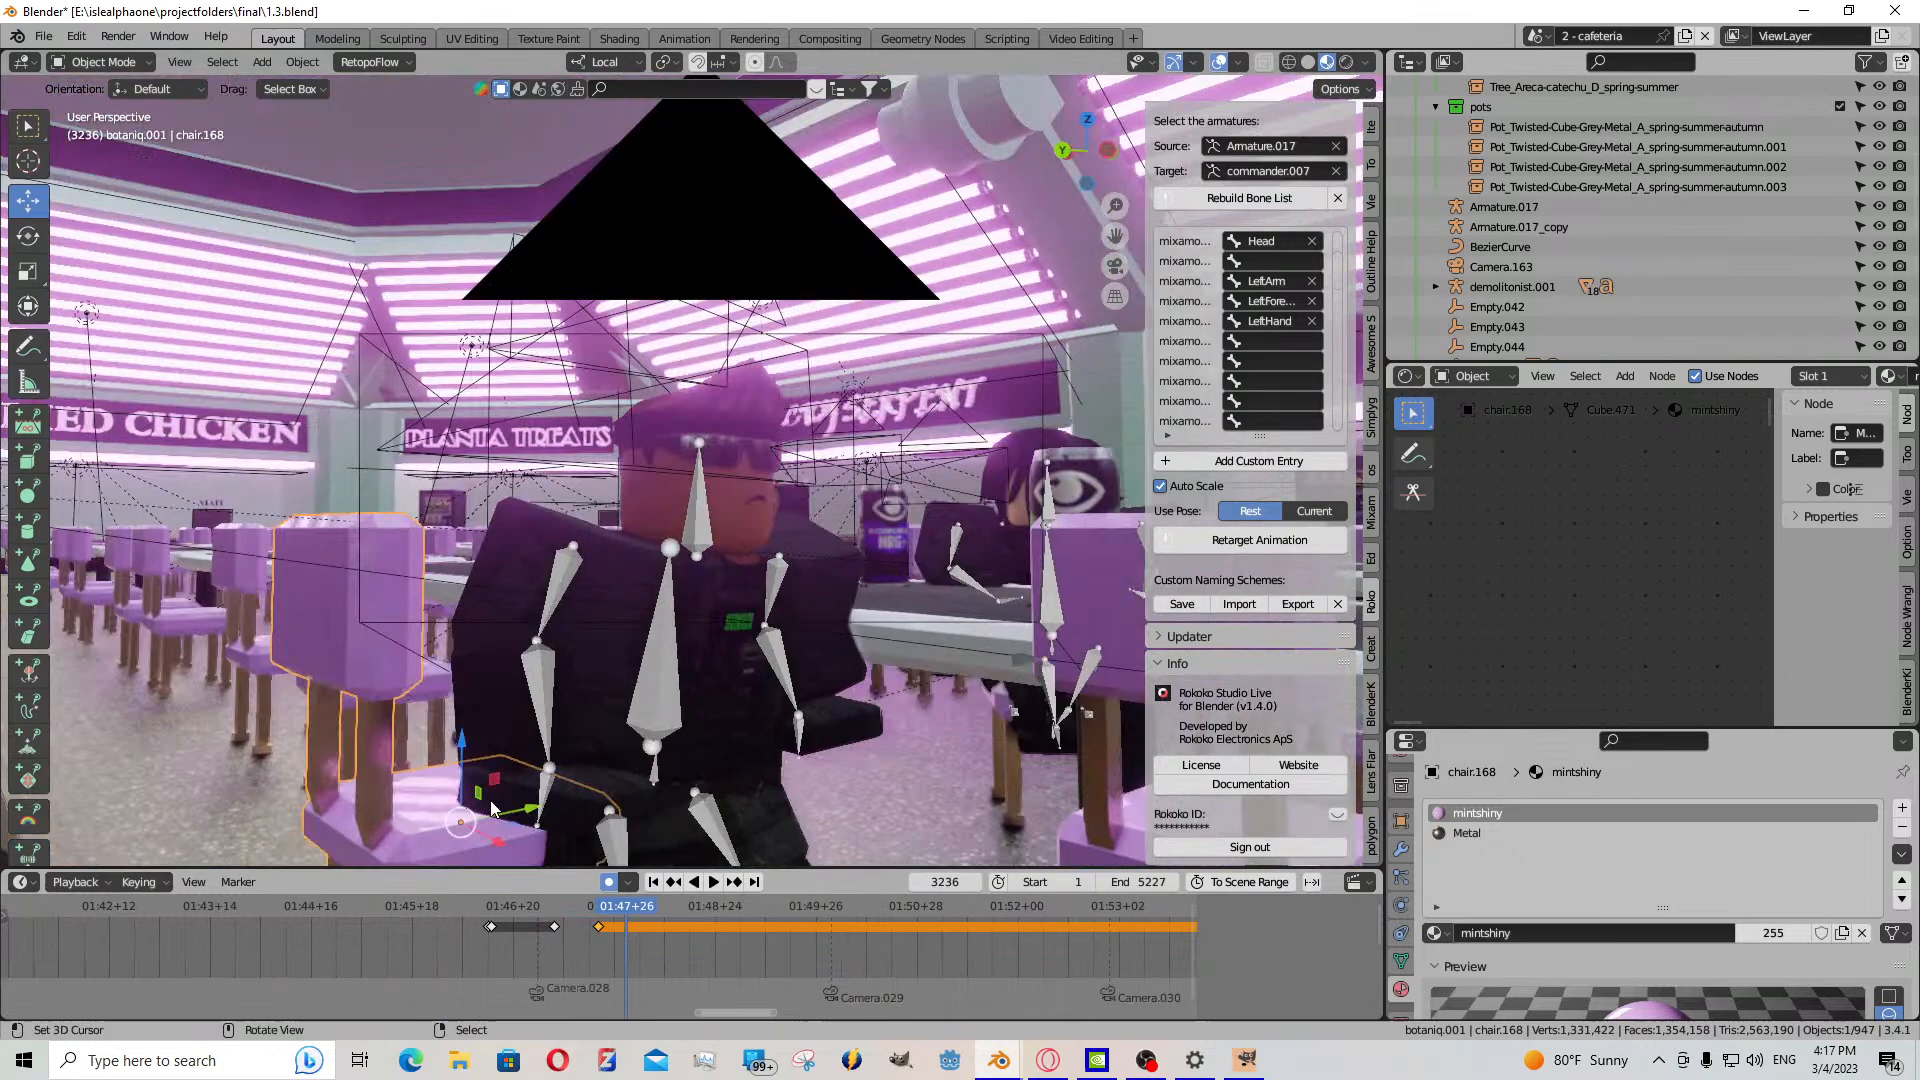
- Check the stand-up motion through the camera and move the chair's pushed-back keyframe to about frame 3237
{"action": "key", "text": "KP_0"}
{"action": "left_click_drag", "start_coordinate": [470, 948], "coordinate": [632, 951]}
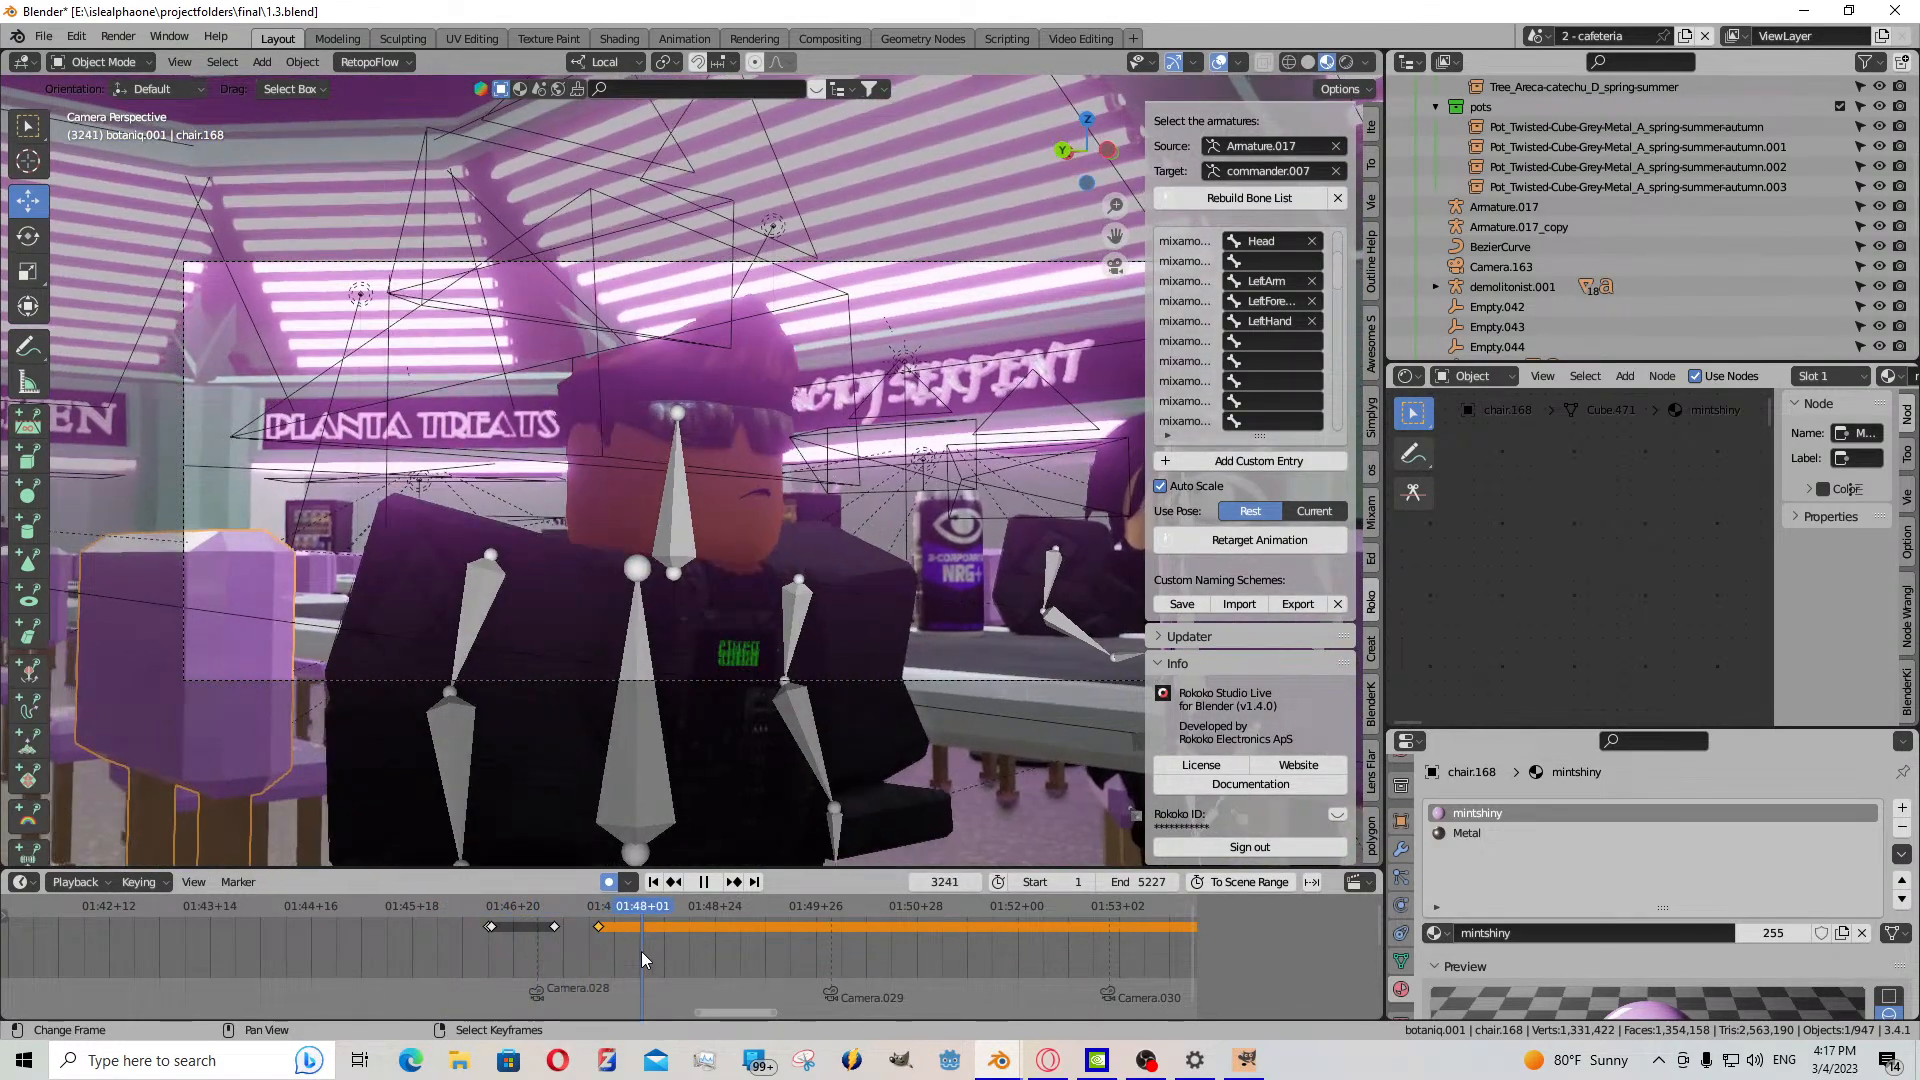
{"action": "key", "text": "space"}
{"action": "key", "text": "g"}
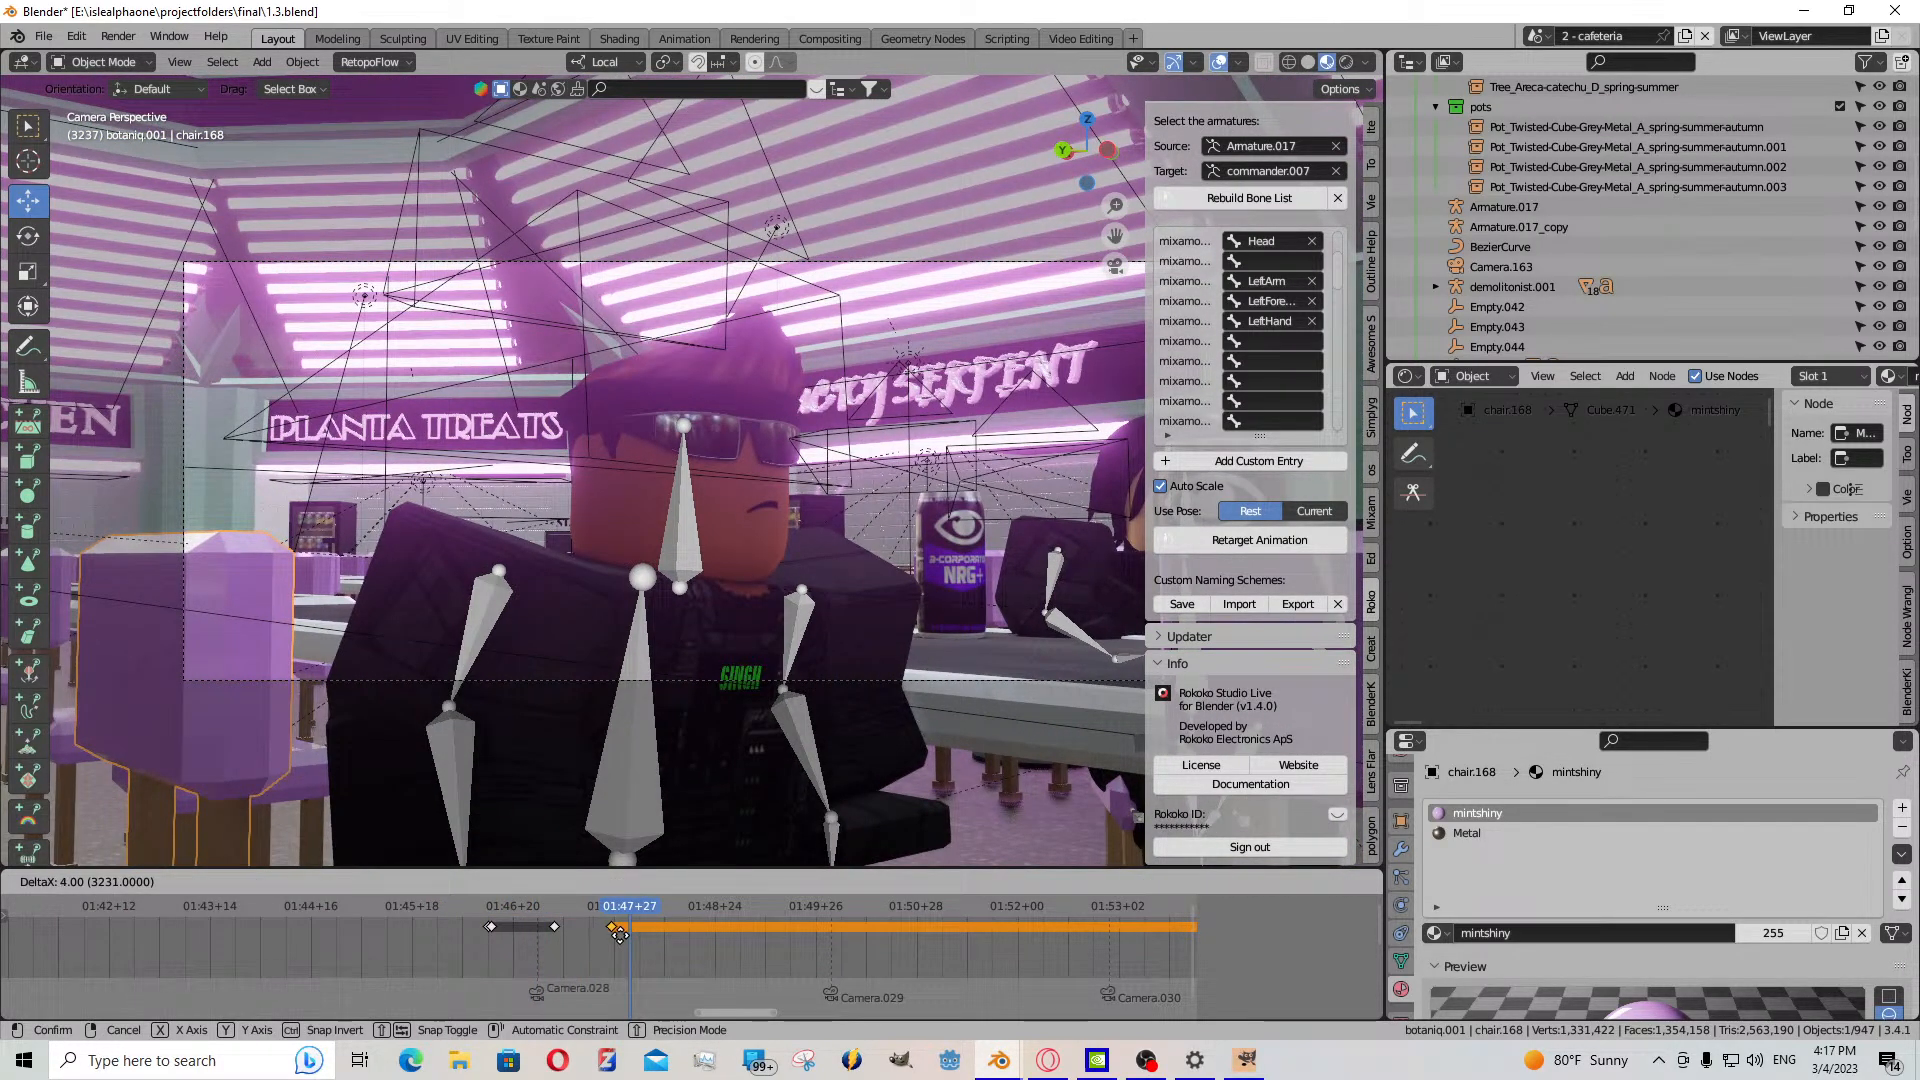
{"action": "left_click", "coordinate": [614, 943]}
{"action": "mouse_move", "coordinate": [612, 945]}
{"action": "left_mouse_down"}
{"action": "mouse_move", "coordinate": [536, 948]}
{"action": "mouse_move", "coordinate": [601, 945]}
{"action": "left_mouse_up"}
{"action": "key", "text": "space"}
{"action": "key", "text": "space"}
- Move the chair's keyframe at frame 3213 to frame 3219 and replay the shot through the camera
{"action": "right_click", "coordinate": [554, 927], "text": "shift"}
{"action": "key", "text": "g"}
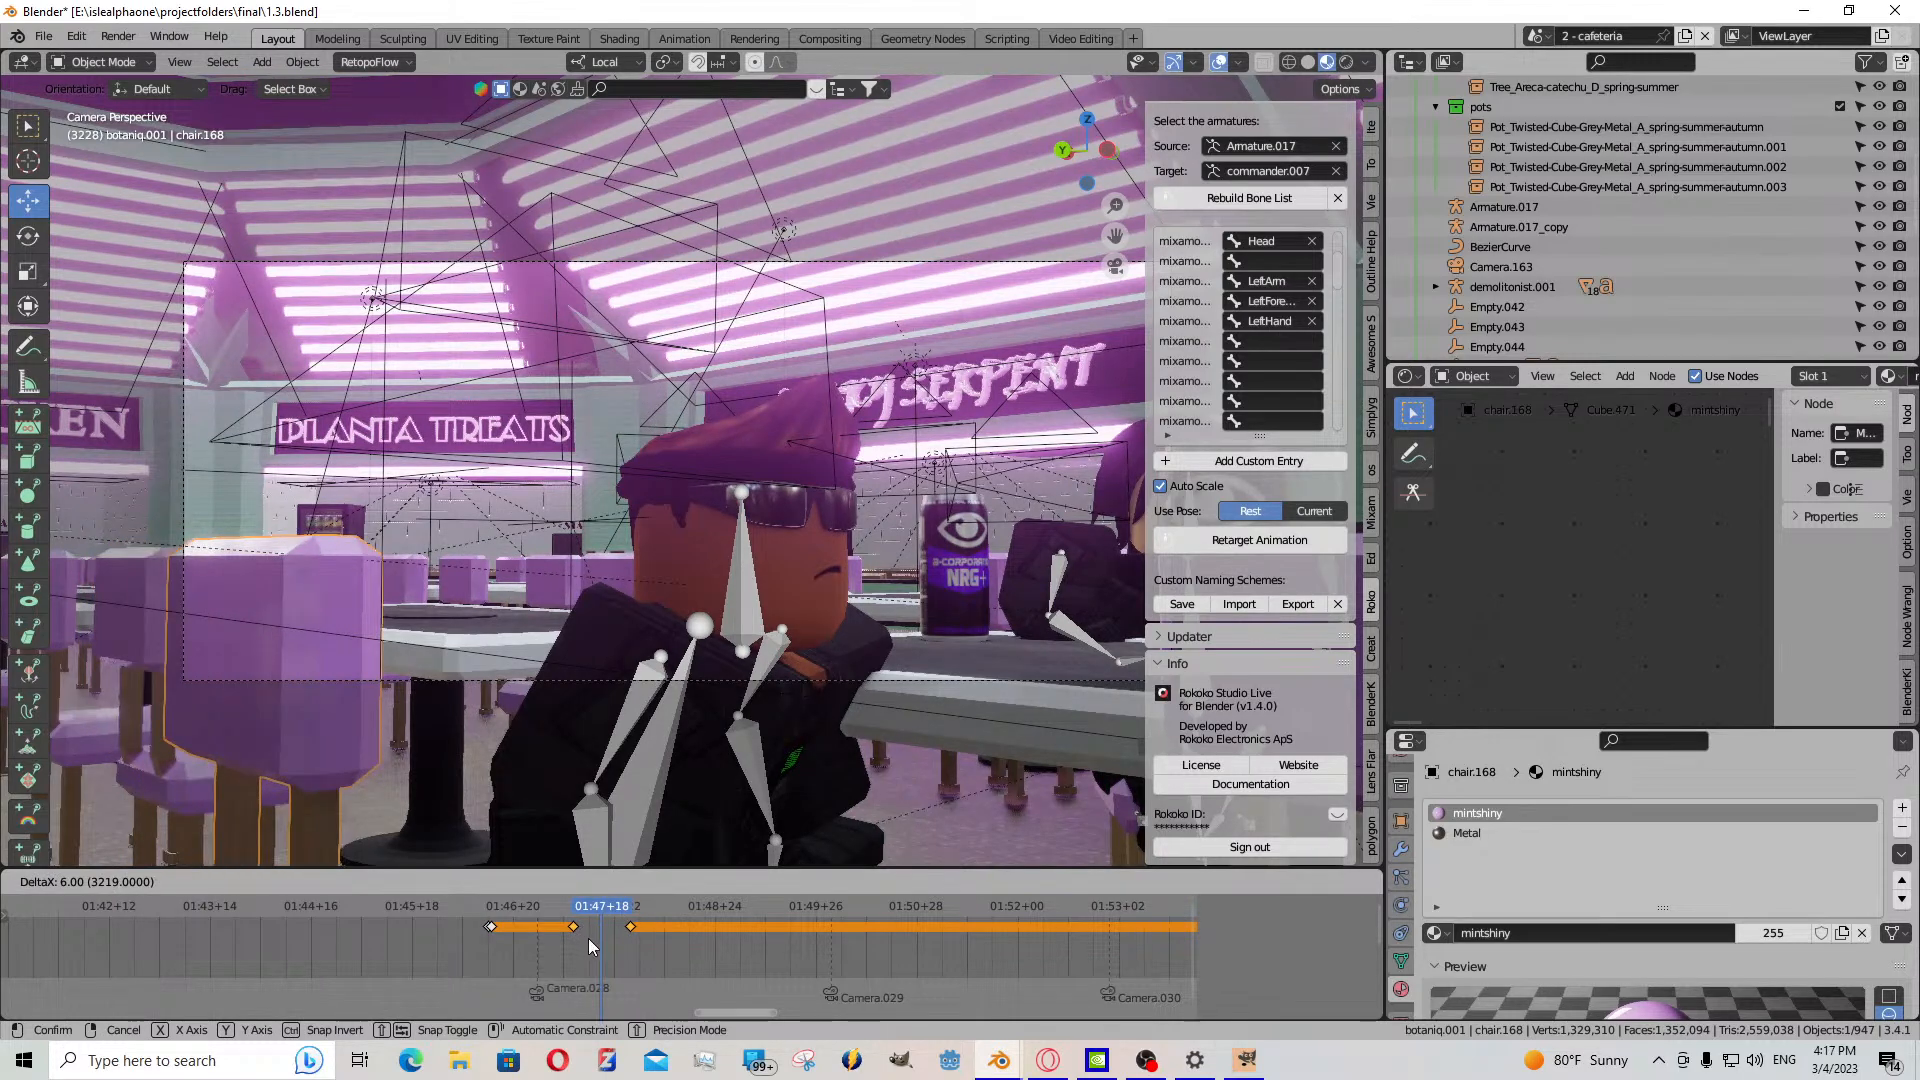
{"action": "left_click", "coordinate": [593, 933]}
{"action": "key", "text": "space"}
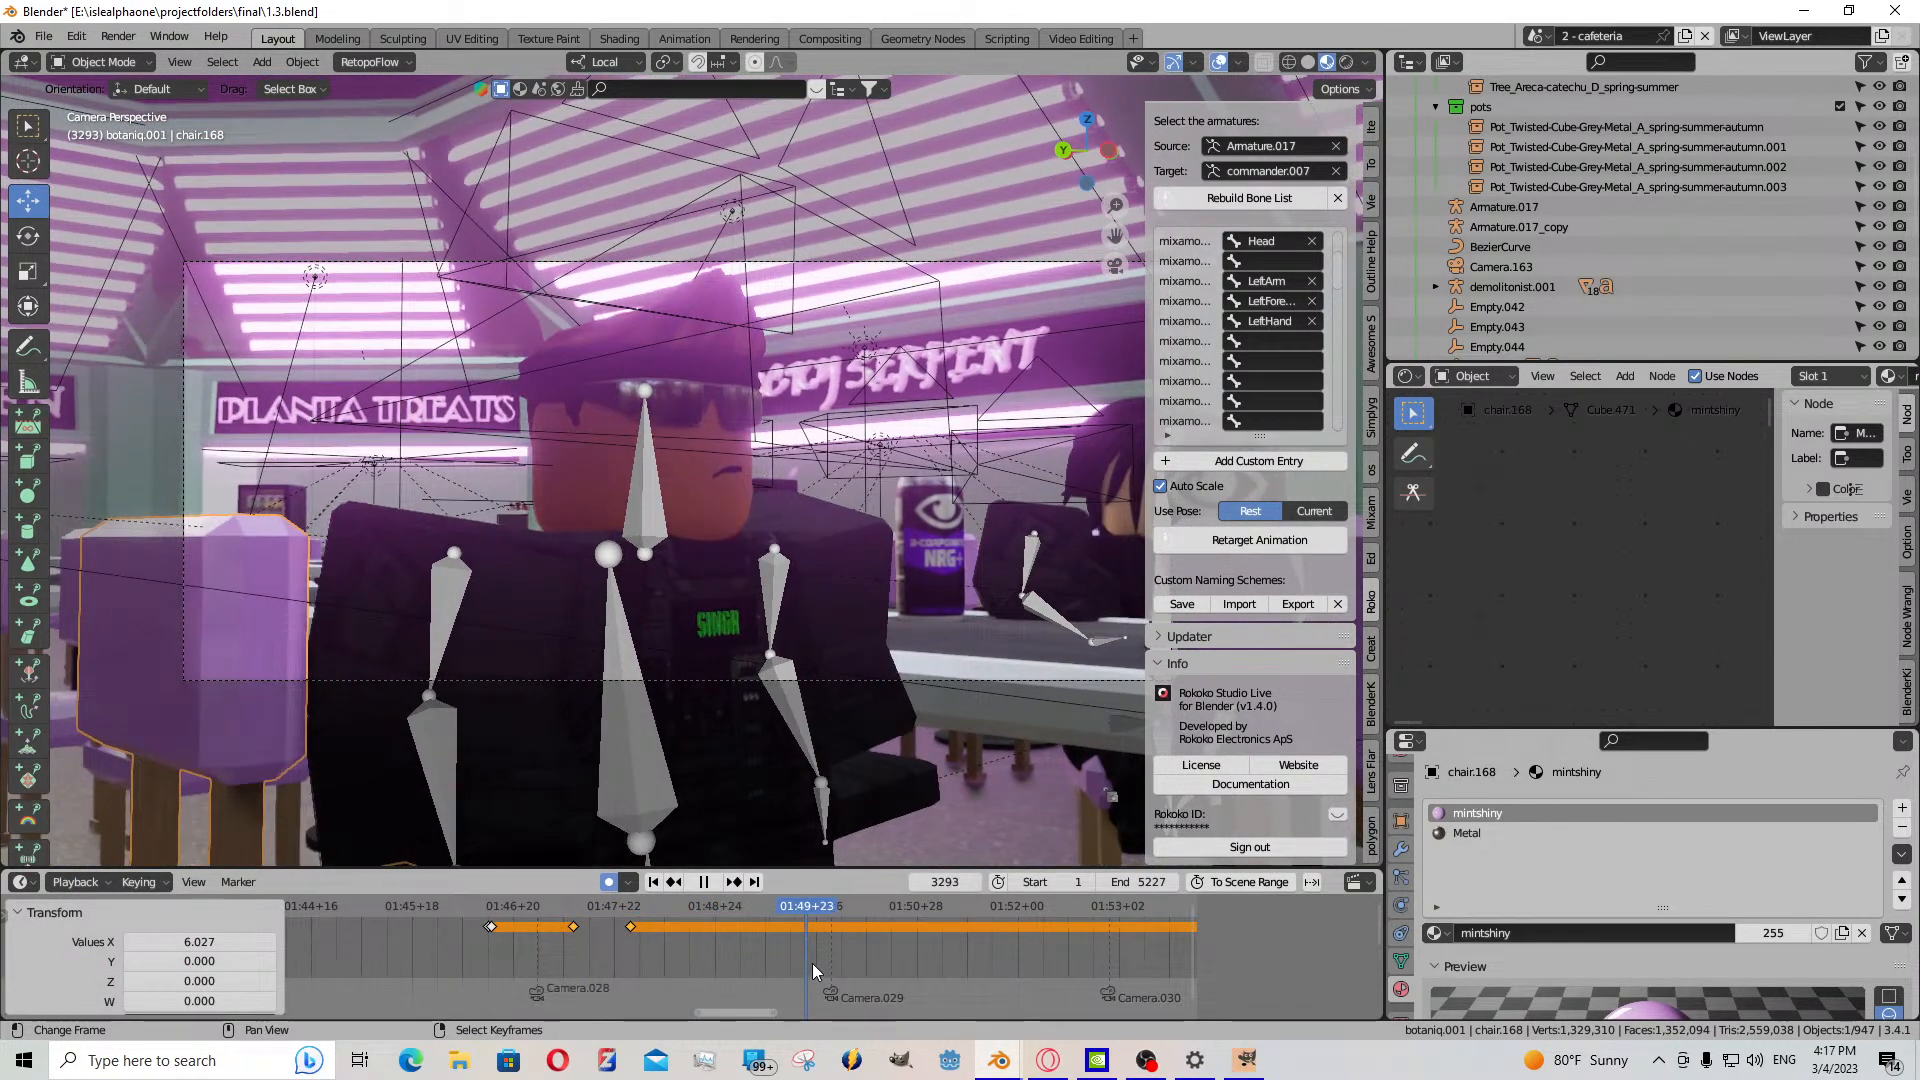
{"action": "key", "text": "space"}
- Review the following shots through the camera, from frame 3295 to about frame 4307
{"action": "scroll", "coordinate": [805, 964], "scroll_direction": "down", "scroll_amount": 5}
{"action": "scroll", "coordinate": [774, 960], "scroll_direction": "down", "scroll_amount": 5}
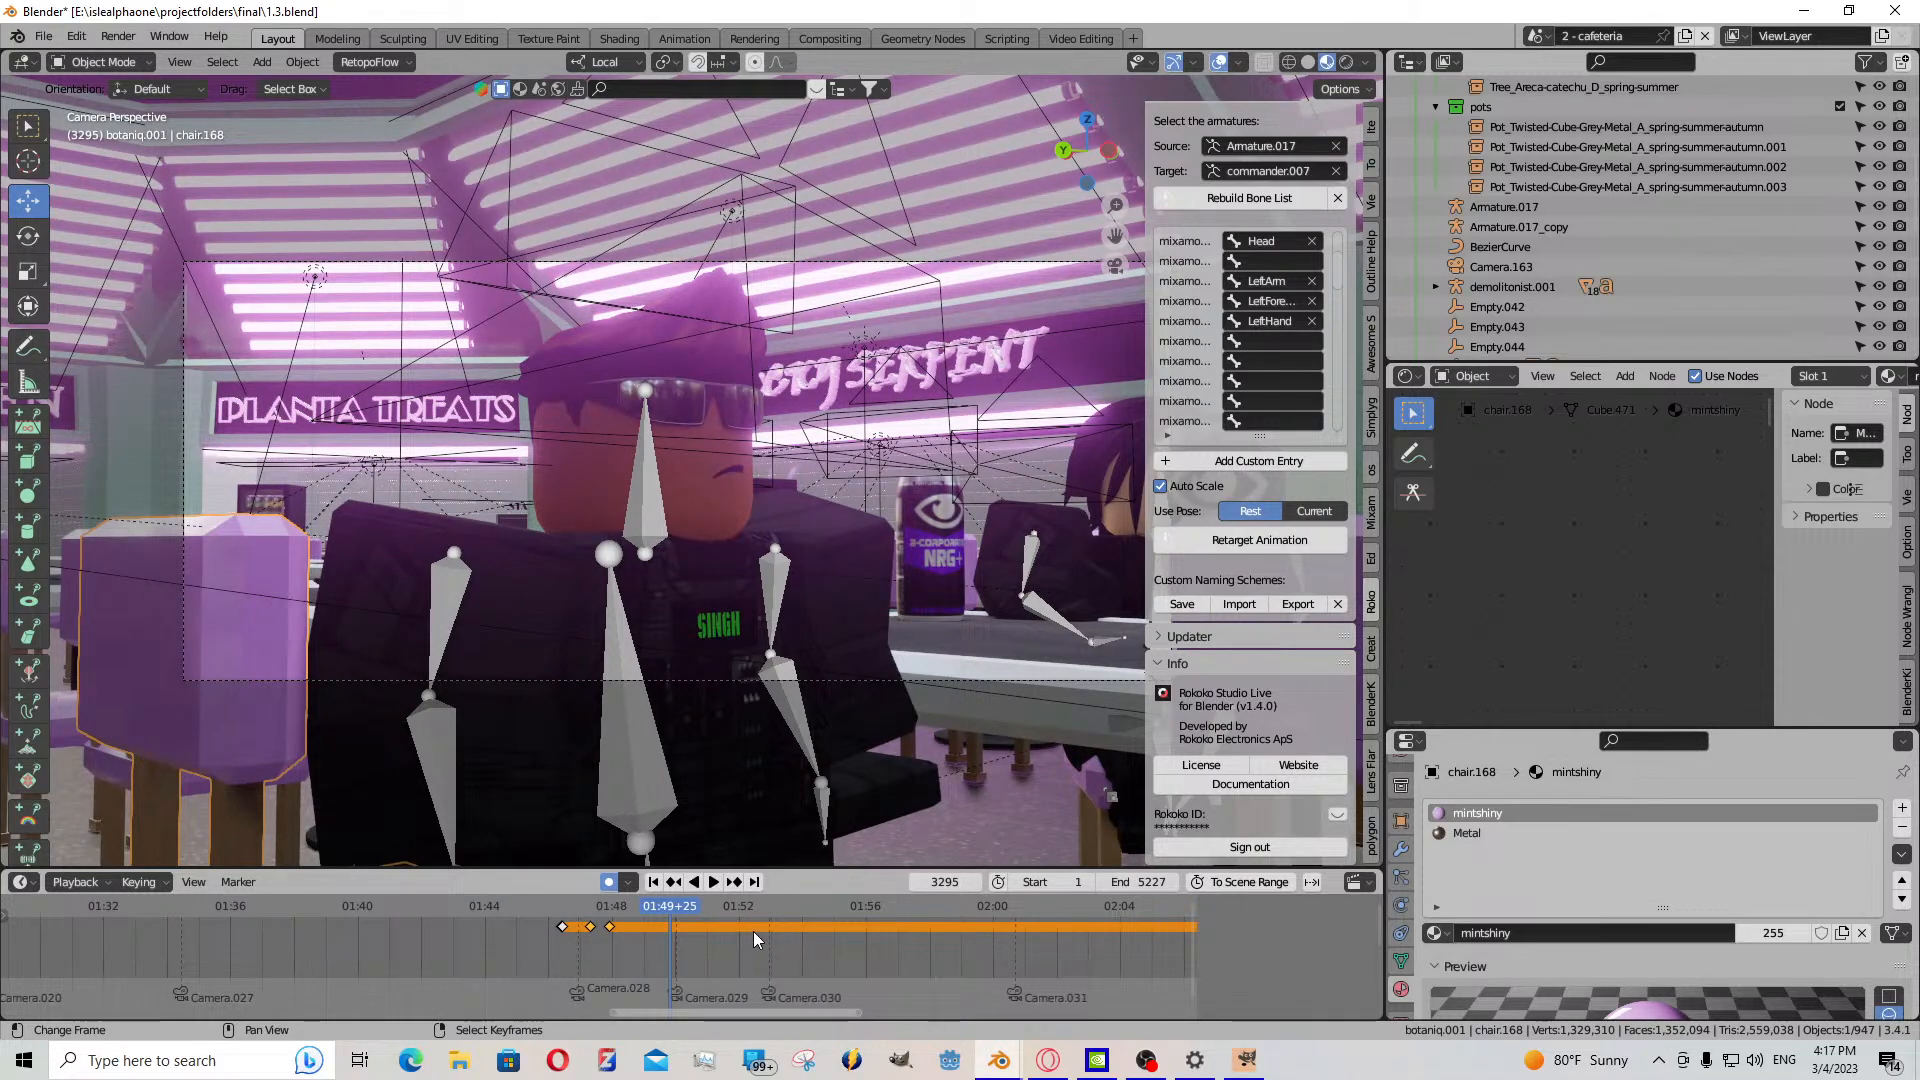
{"action": "left_click", "coordinate": [765, 930]}
{"action": "scroll", "coordinate": [765, 930], "scroll_direction": "down", "scroll_amount": 3}
{"action": "scroll", "coordinate": [765, 930], "scroll_direction": "down", "scroll_amount": 6}
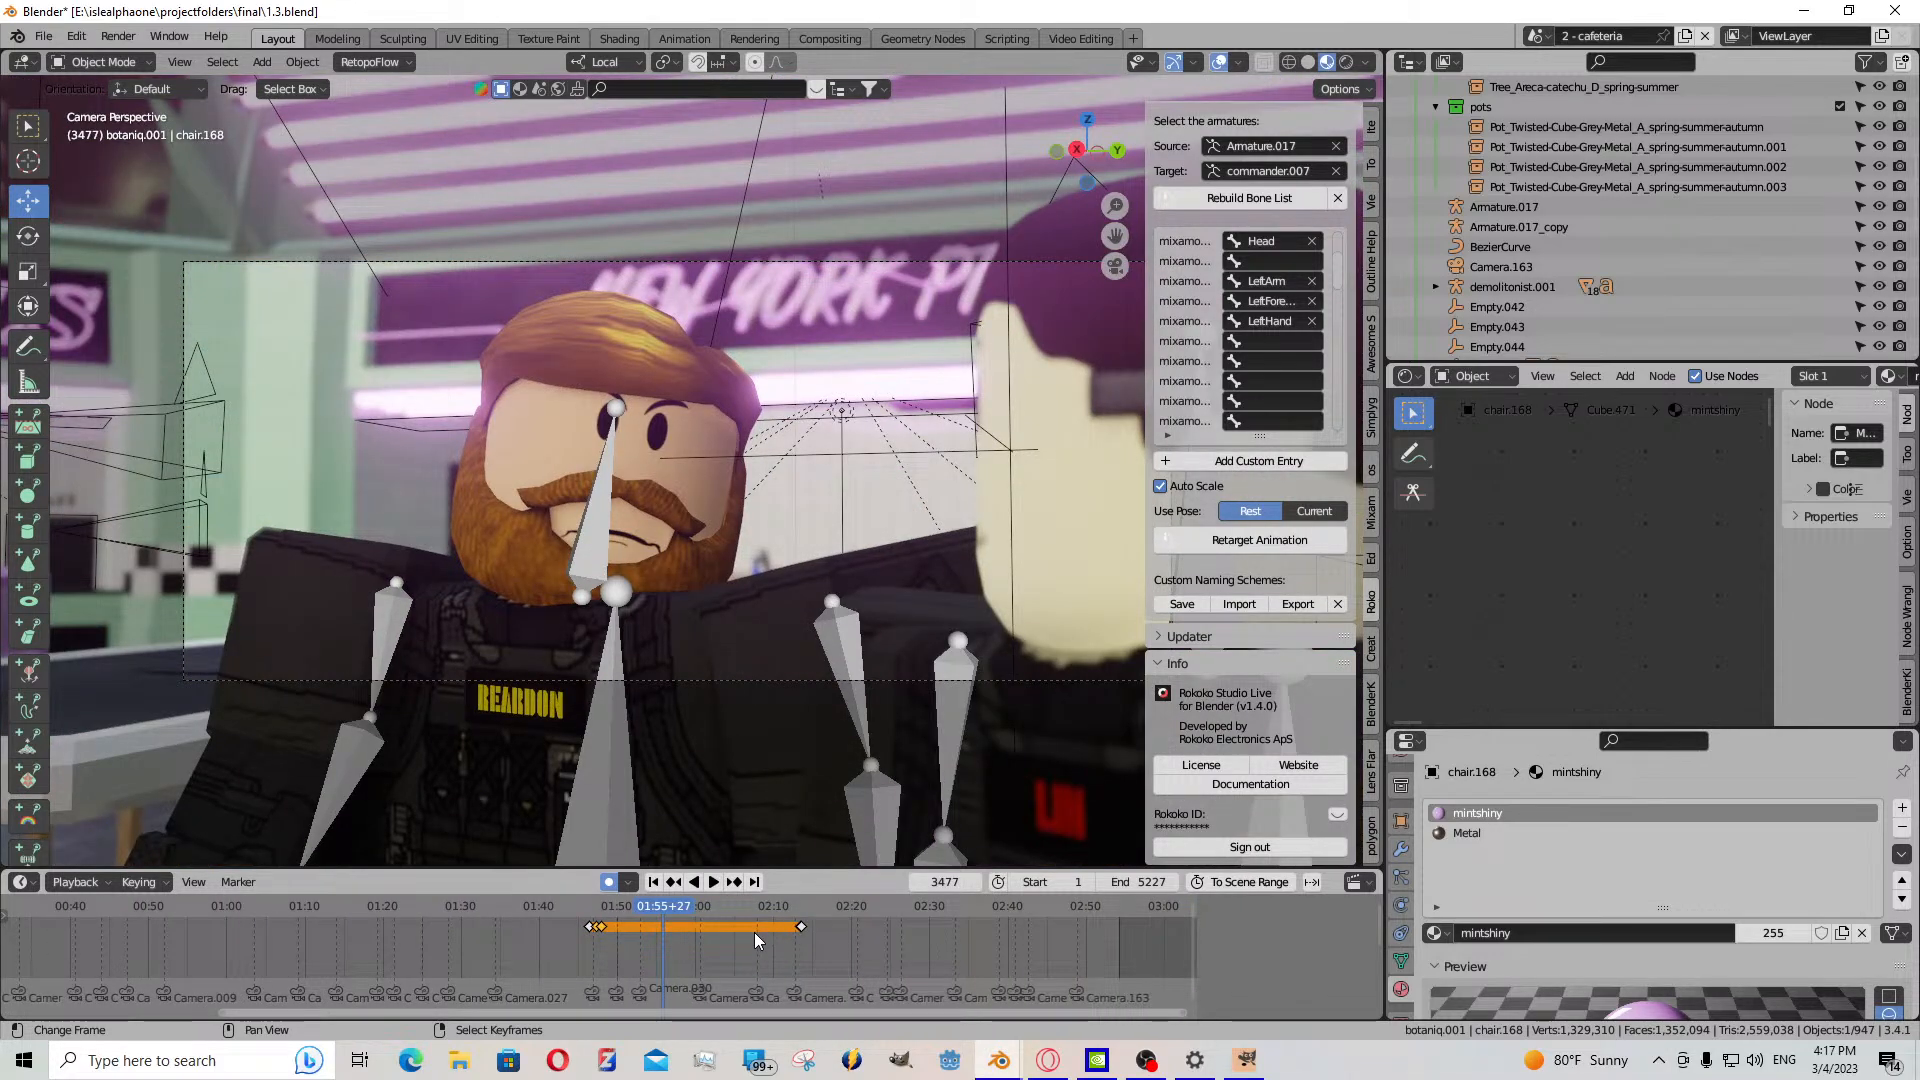
{"action": "left_click_drag", "start_coordinate": [754, 932], "coordinate": [879, 968]}
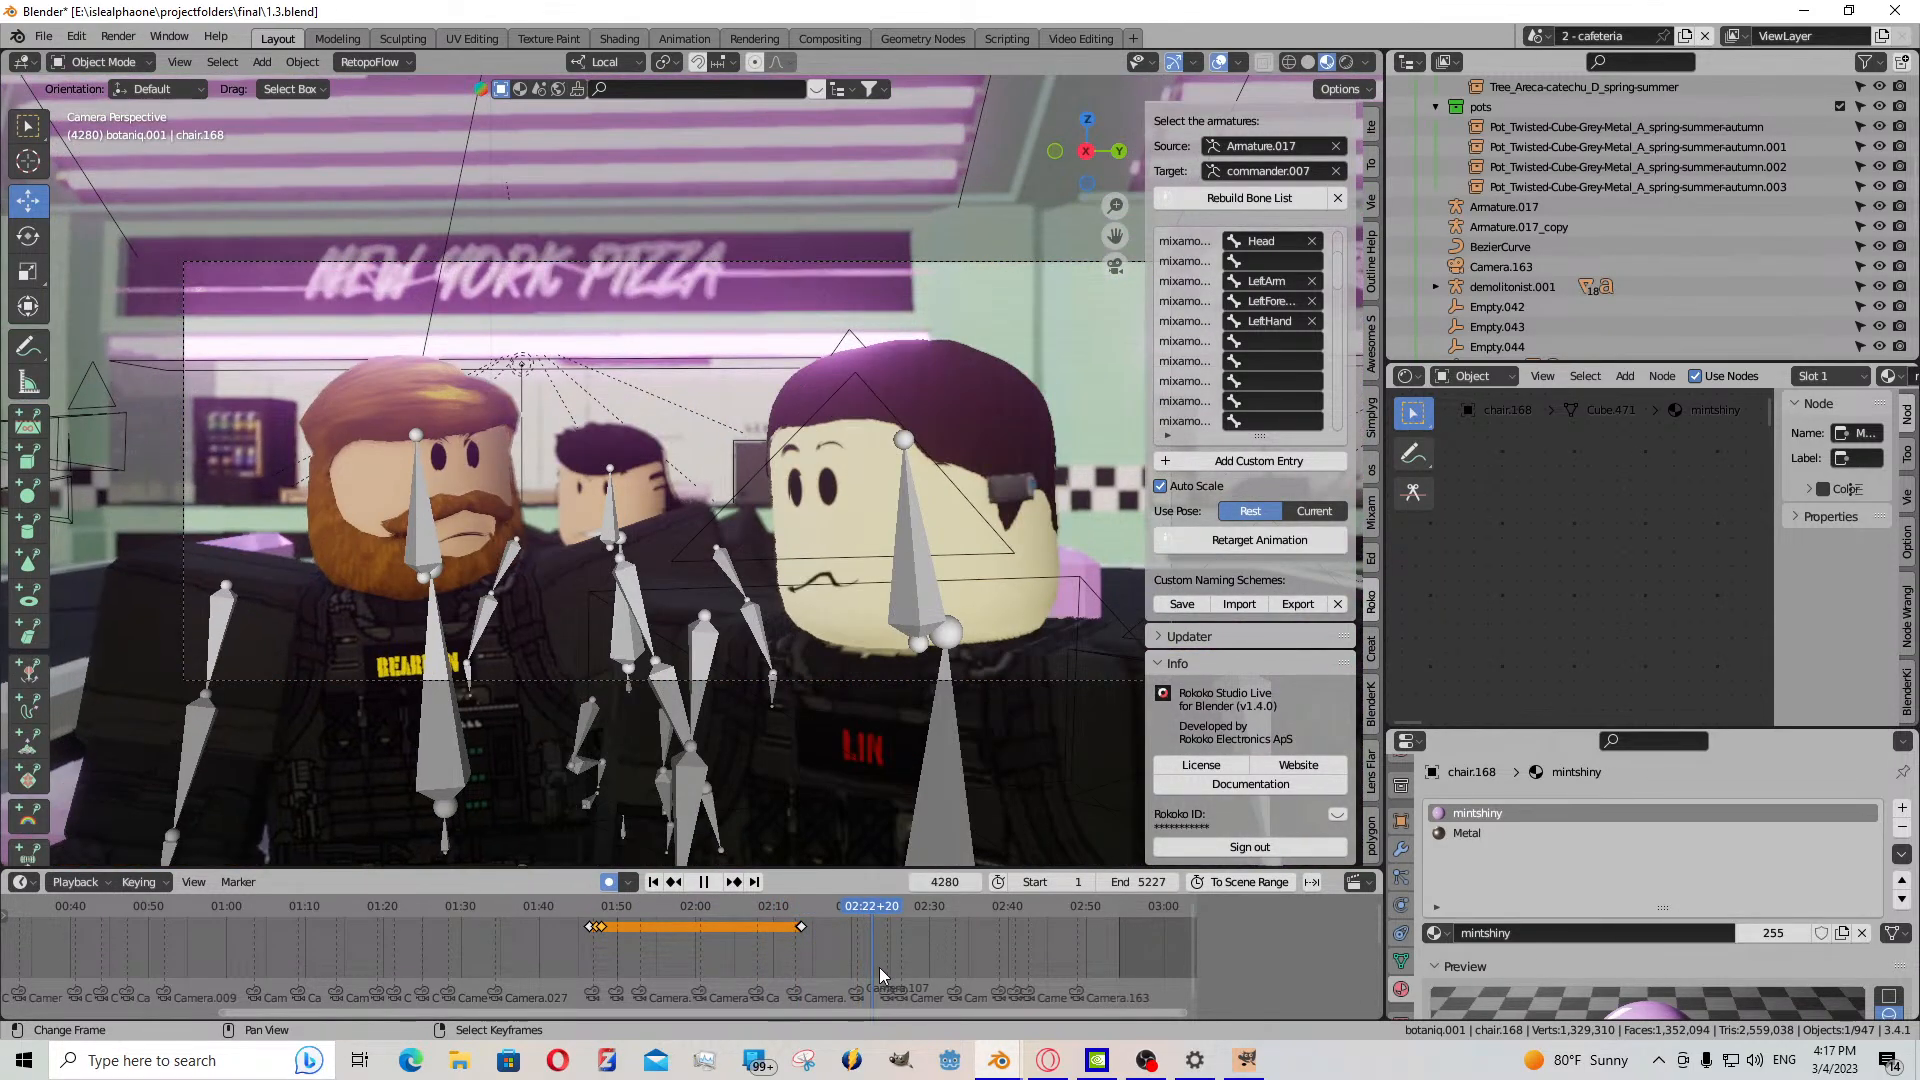
- Select the background character's head and examine that character's pose and seat at frame 4180 from outside the camera
{"action": "right_click", "coordinate": [578, 527]}
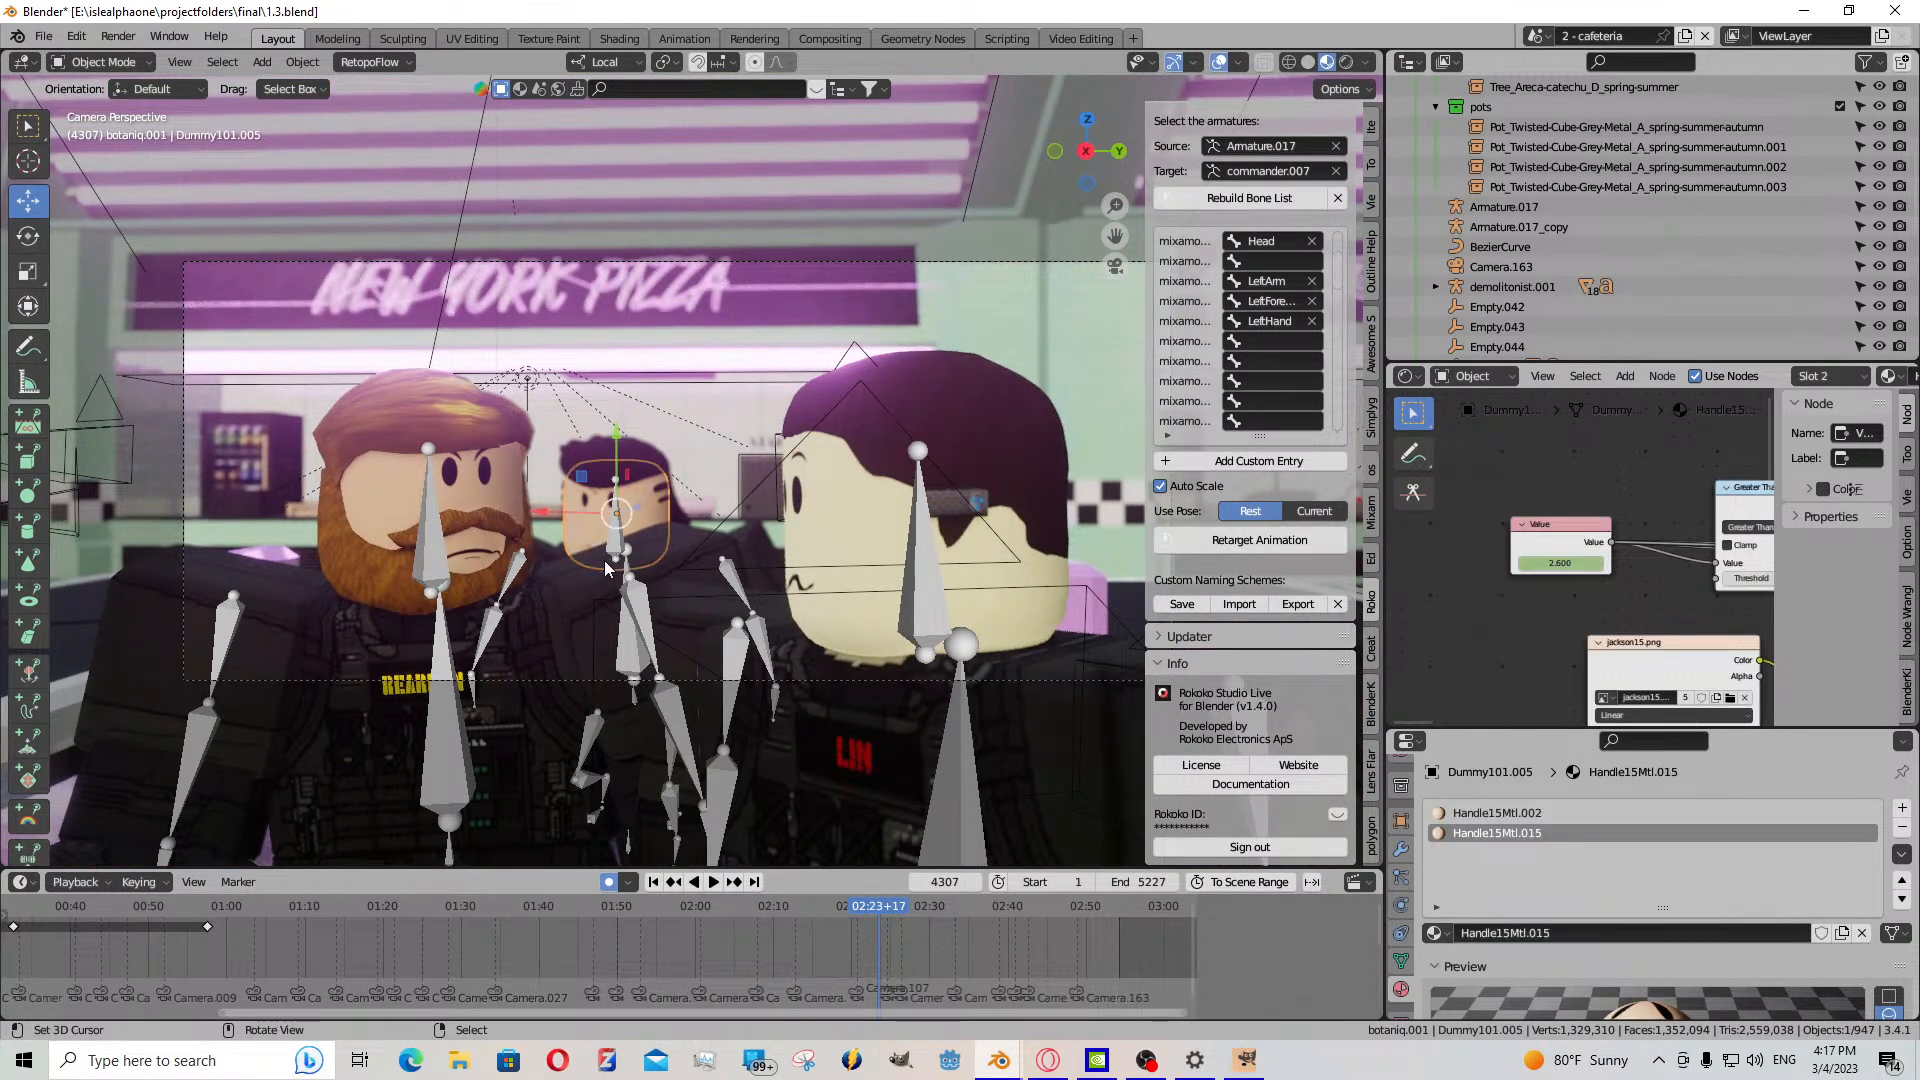
{"action": "left_click_drag", "start_coordinate": [837, 952], "coordinate": [846, 953]}
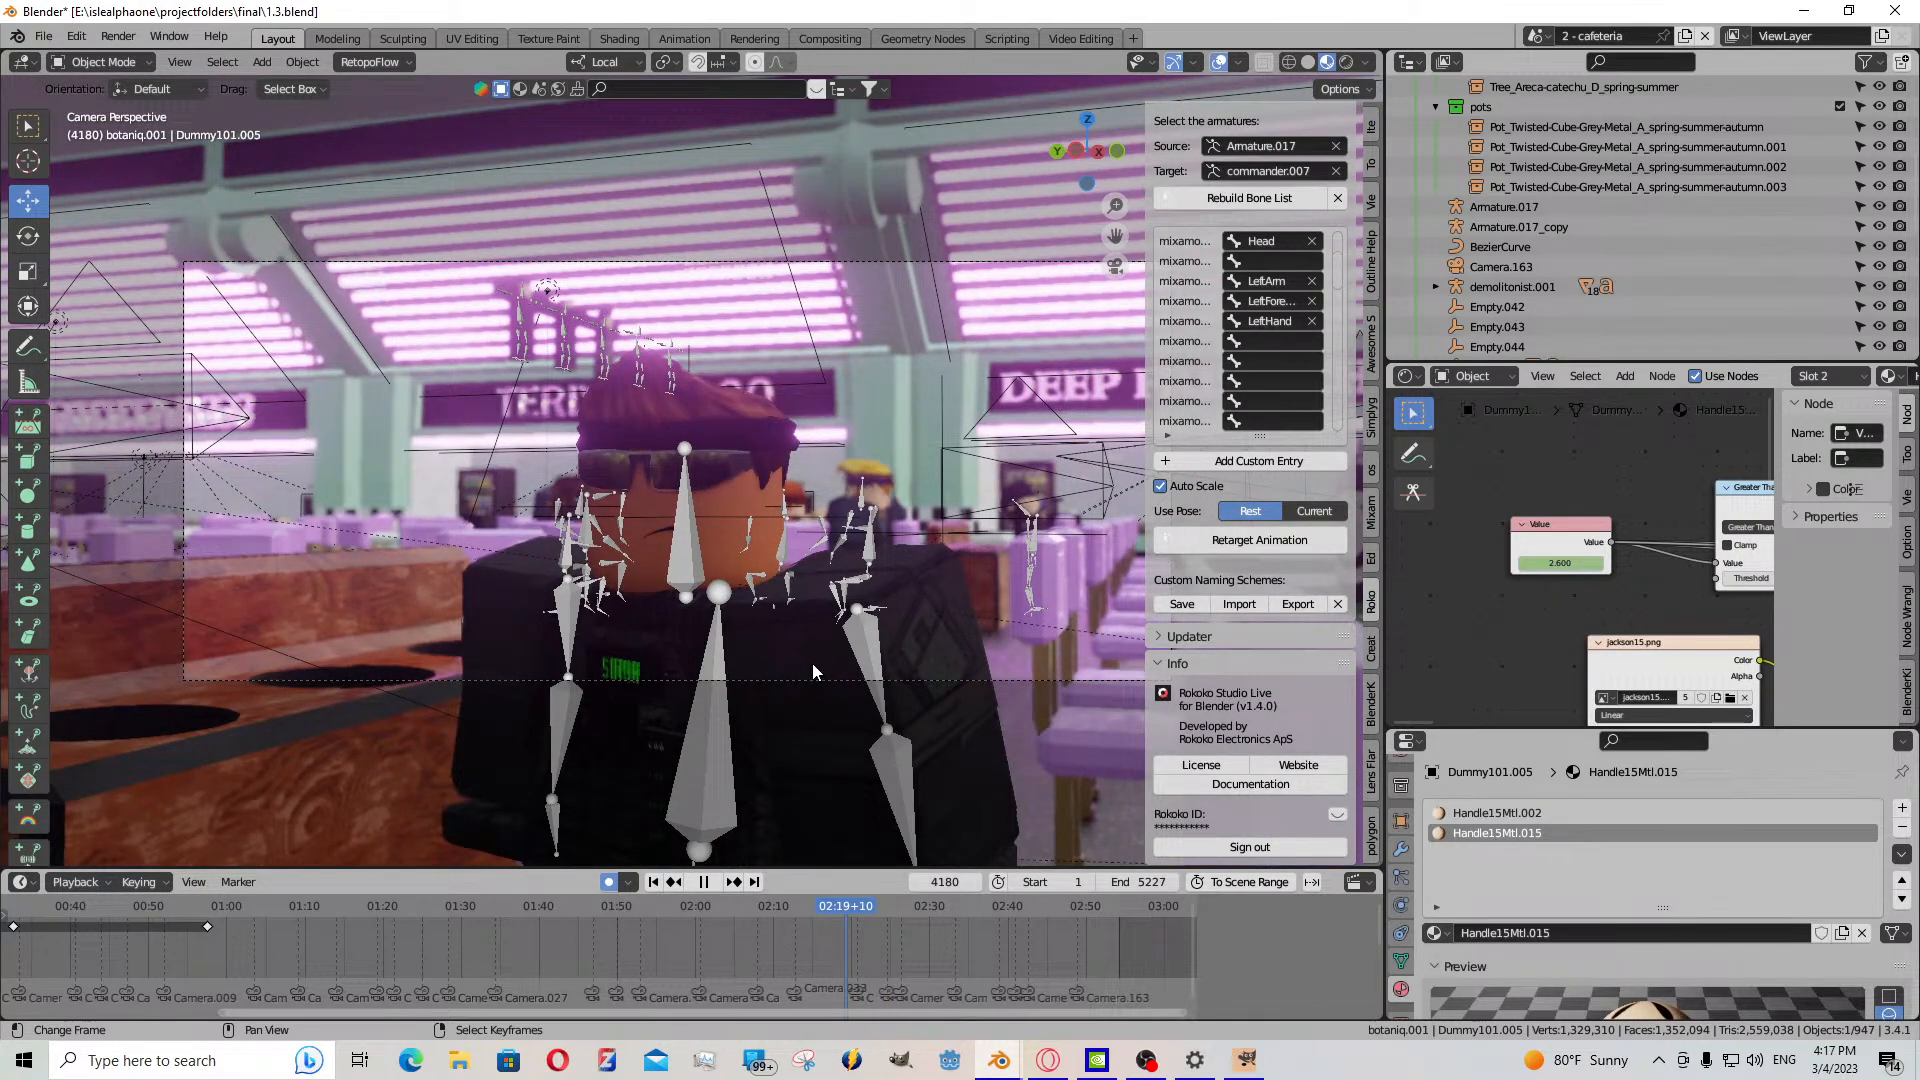
{"action": "middle_click_drag", "start_coordinate": [812, 663], "coordinate": [872, 636]}
{"action": "key", "text": "shift+grave"}
{"action": "key", "text": "w"}
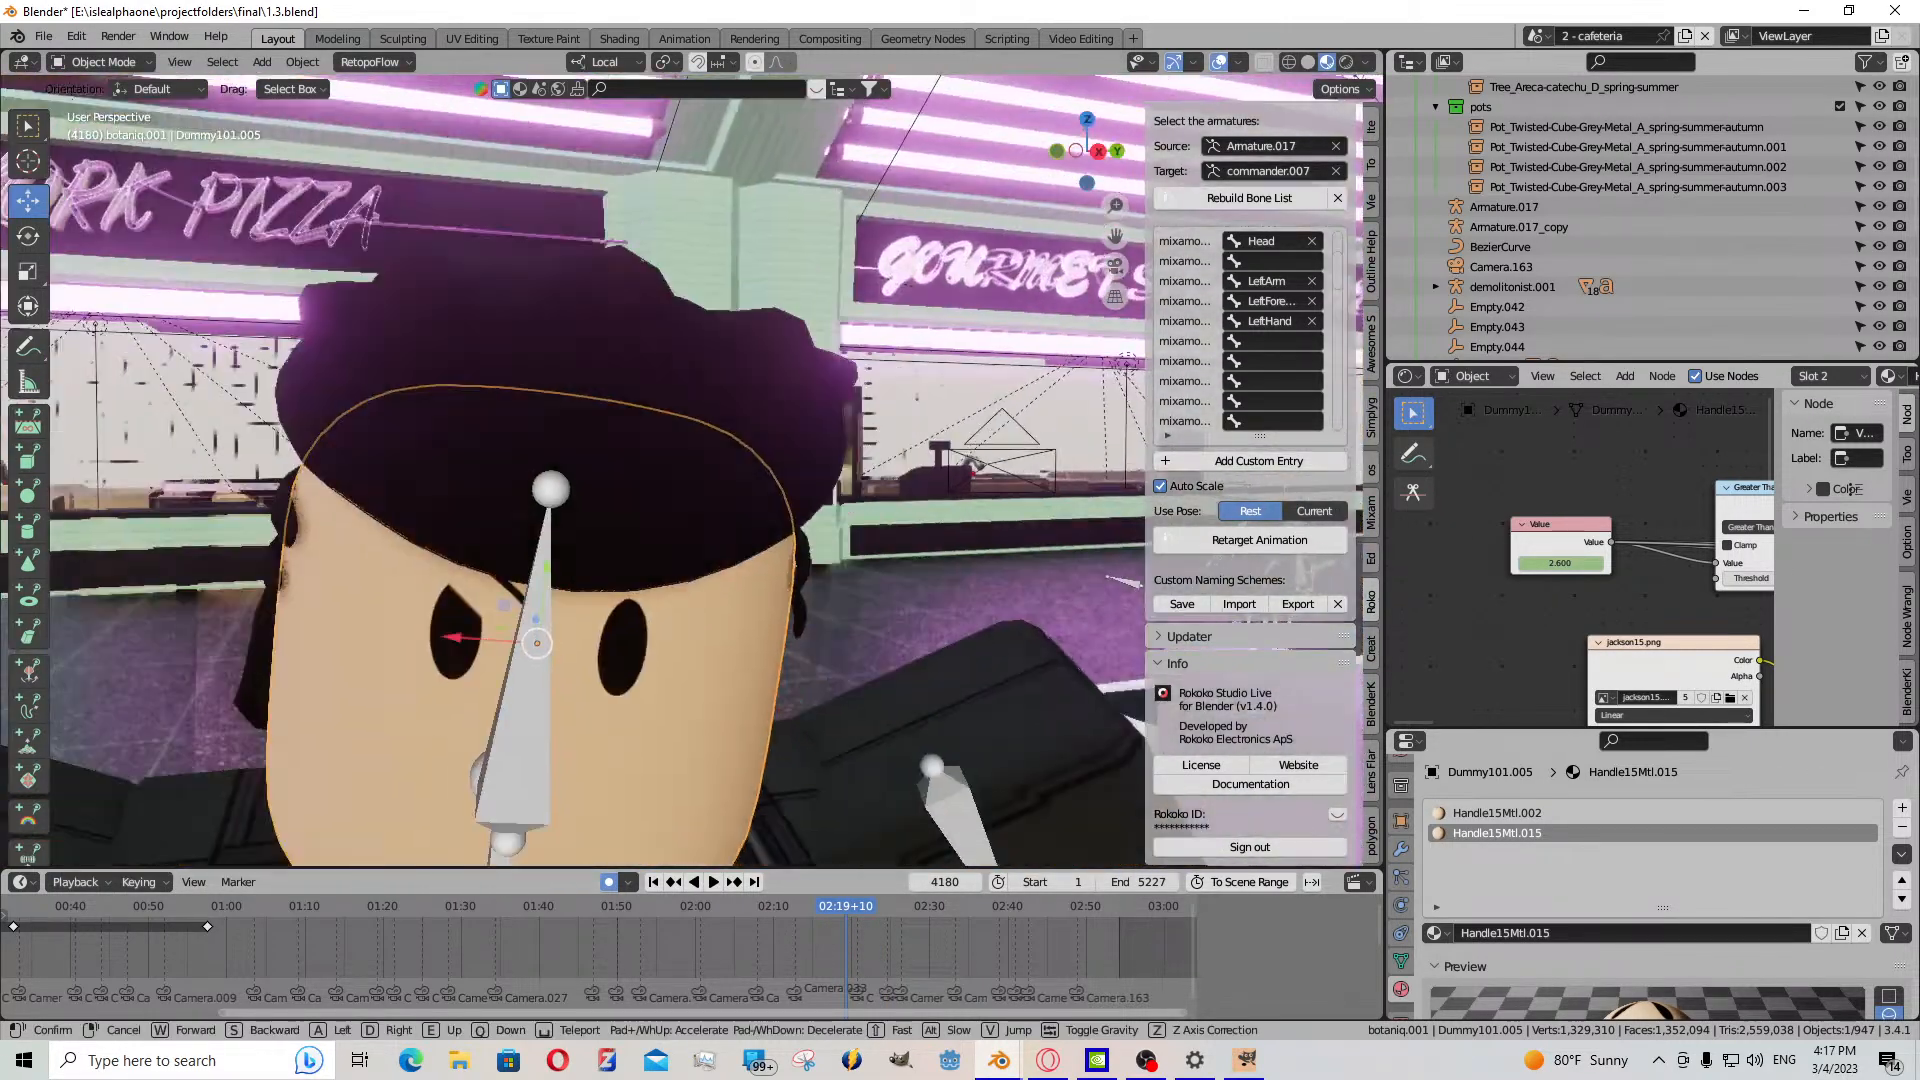
{"action": "key", "text": "s"}
{"action": "left_click", "coordinate": [692, 470]}
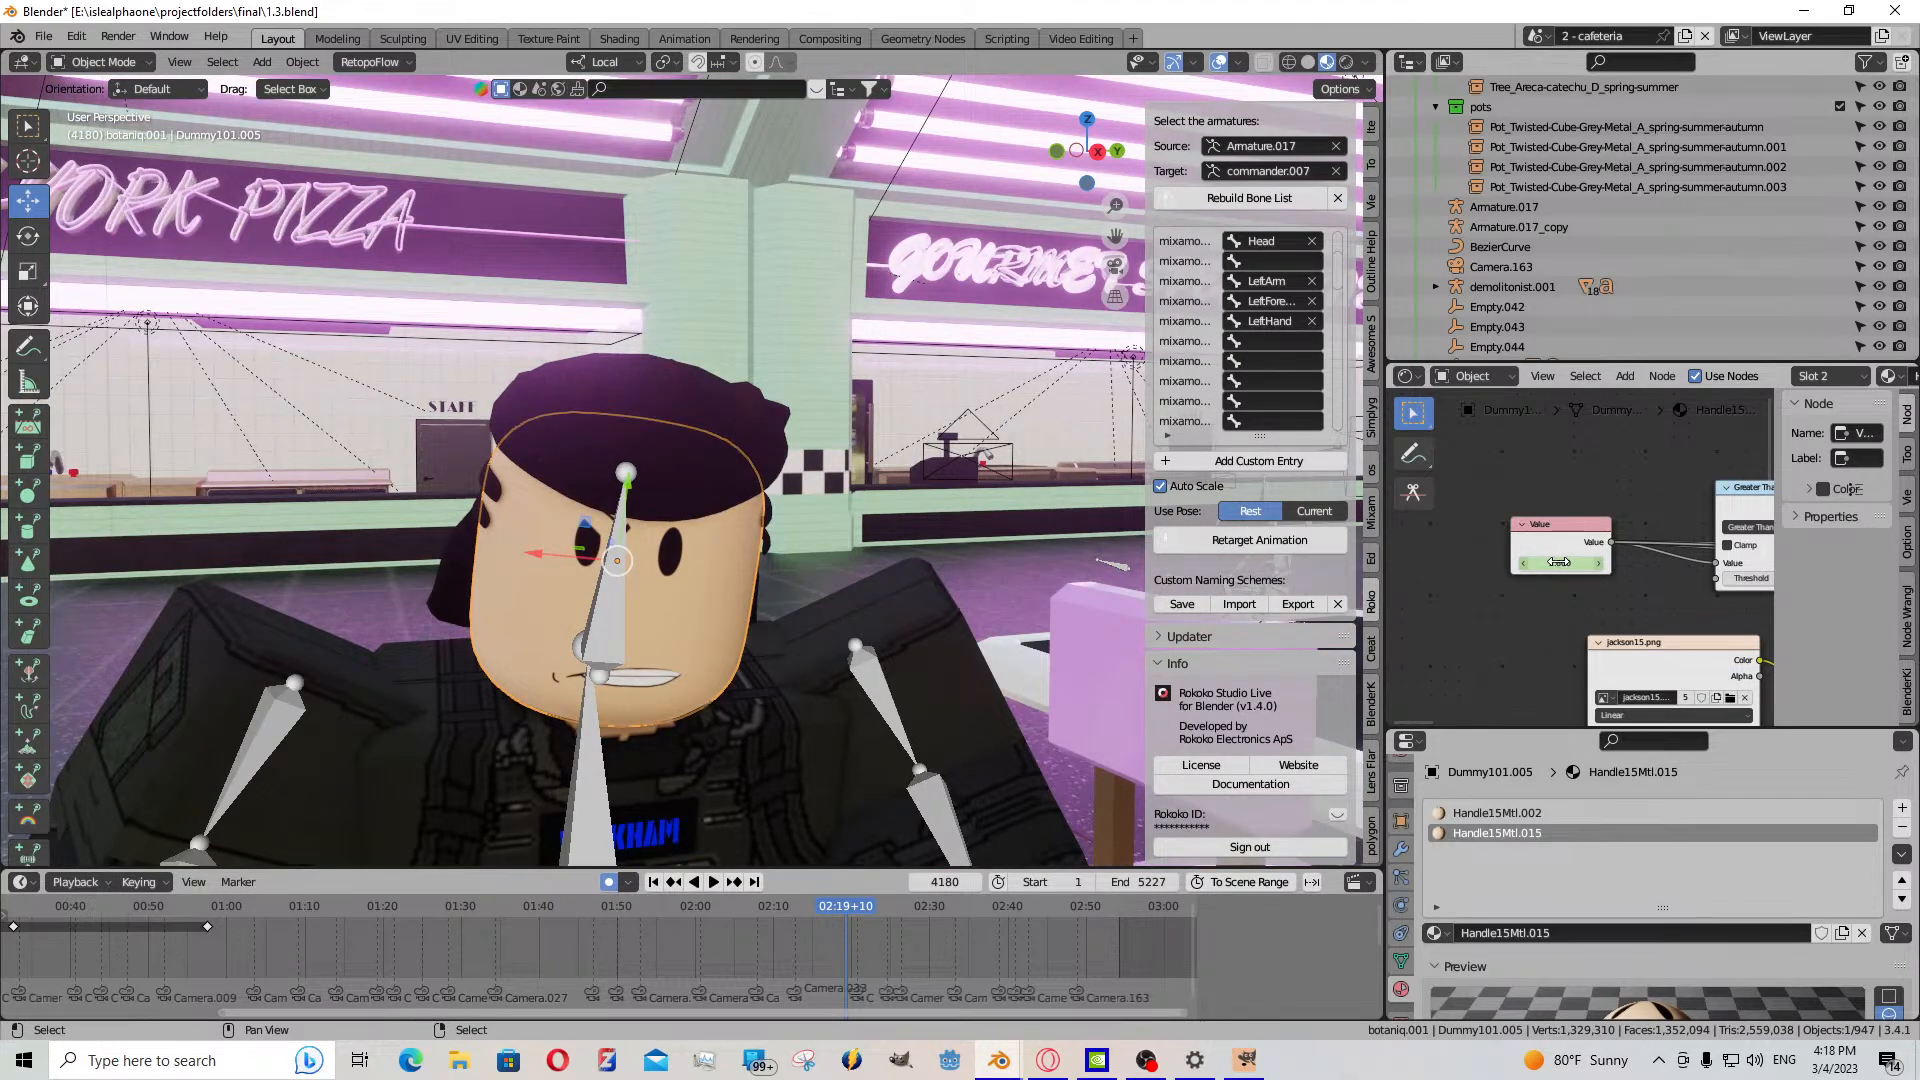
{"action": "key", "text": "KP_0"}
{"action": "key", "text": "KP_0"}
{"action": "key", "text": "KP_Decimal"}
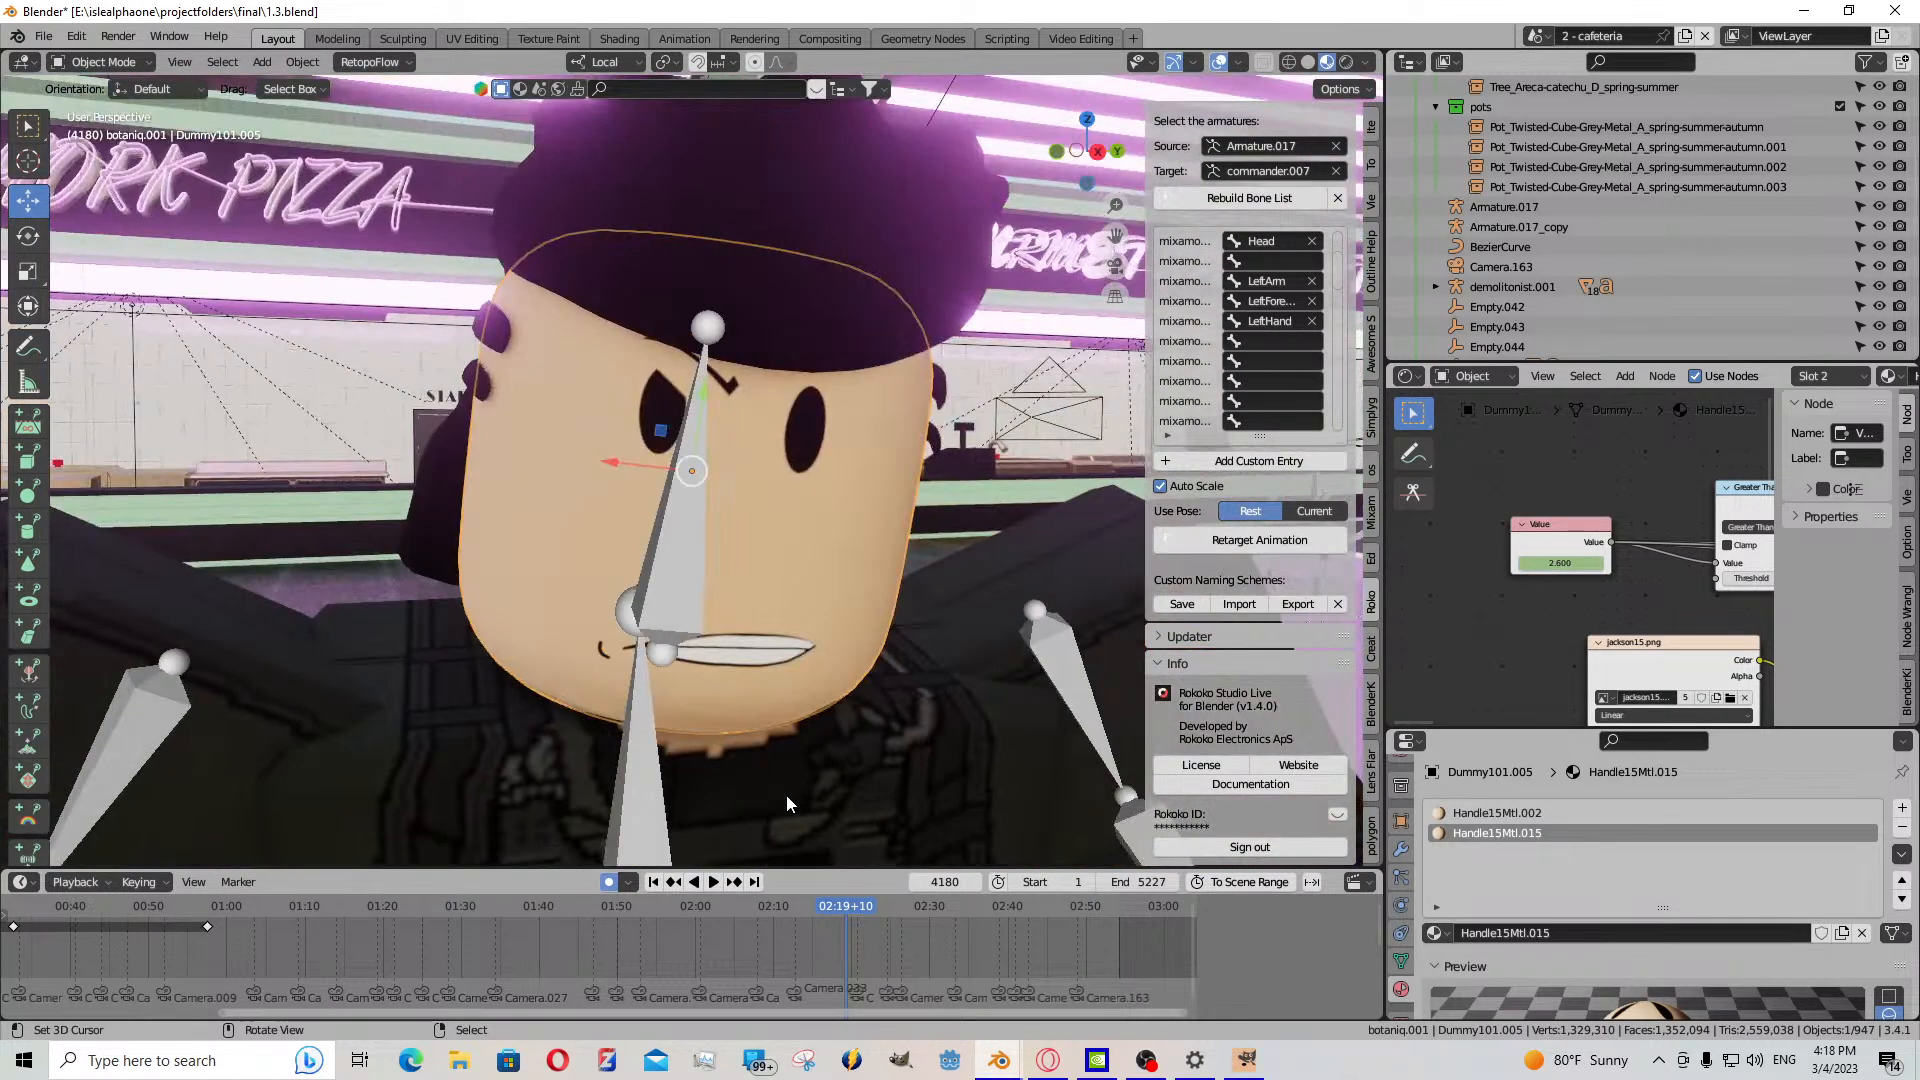
{"action": "scroll", "coordinate": [785, 794], "scroll_direction": "down", "scroll_amount": 10}
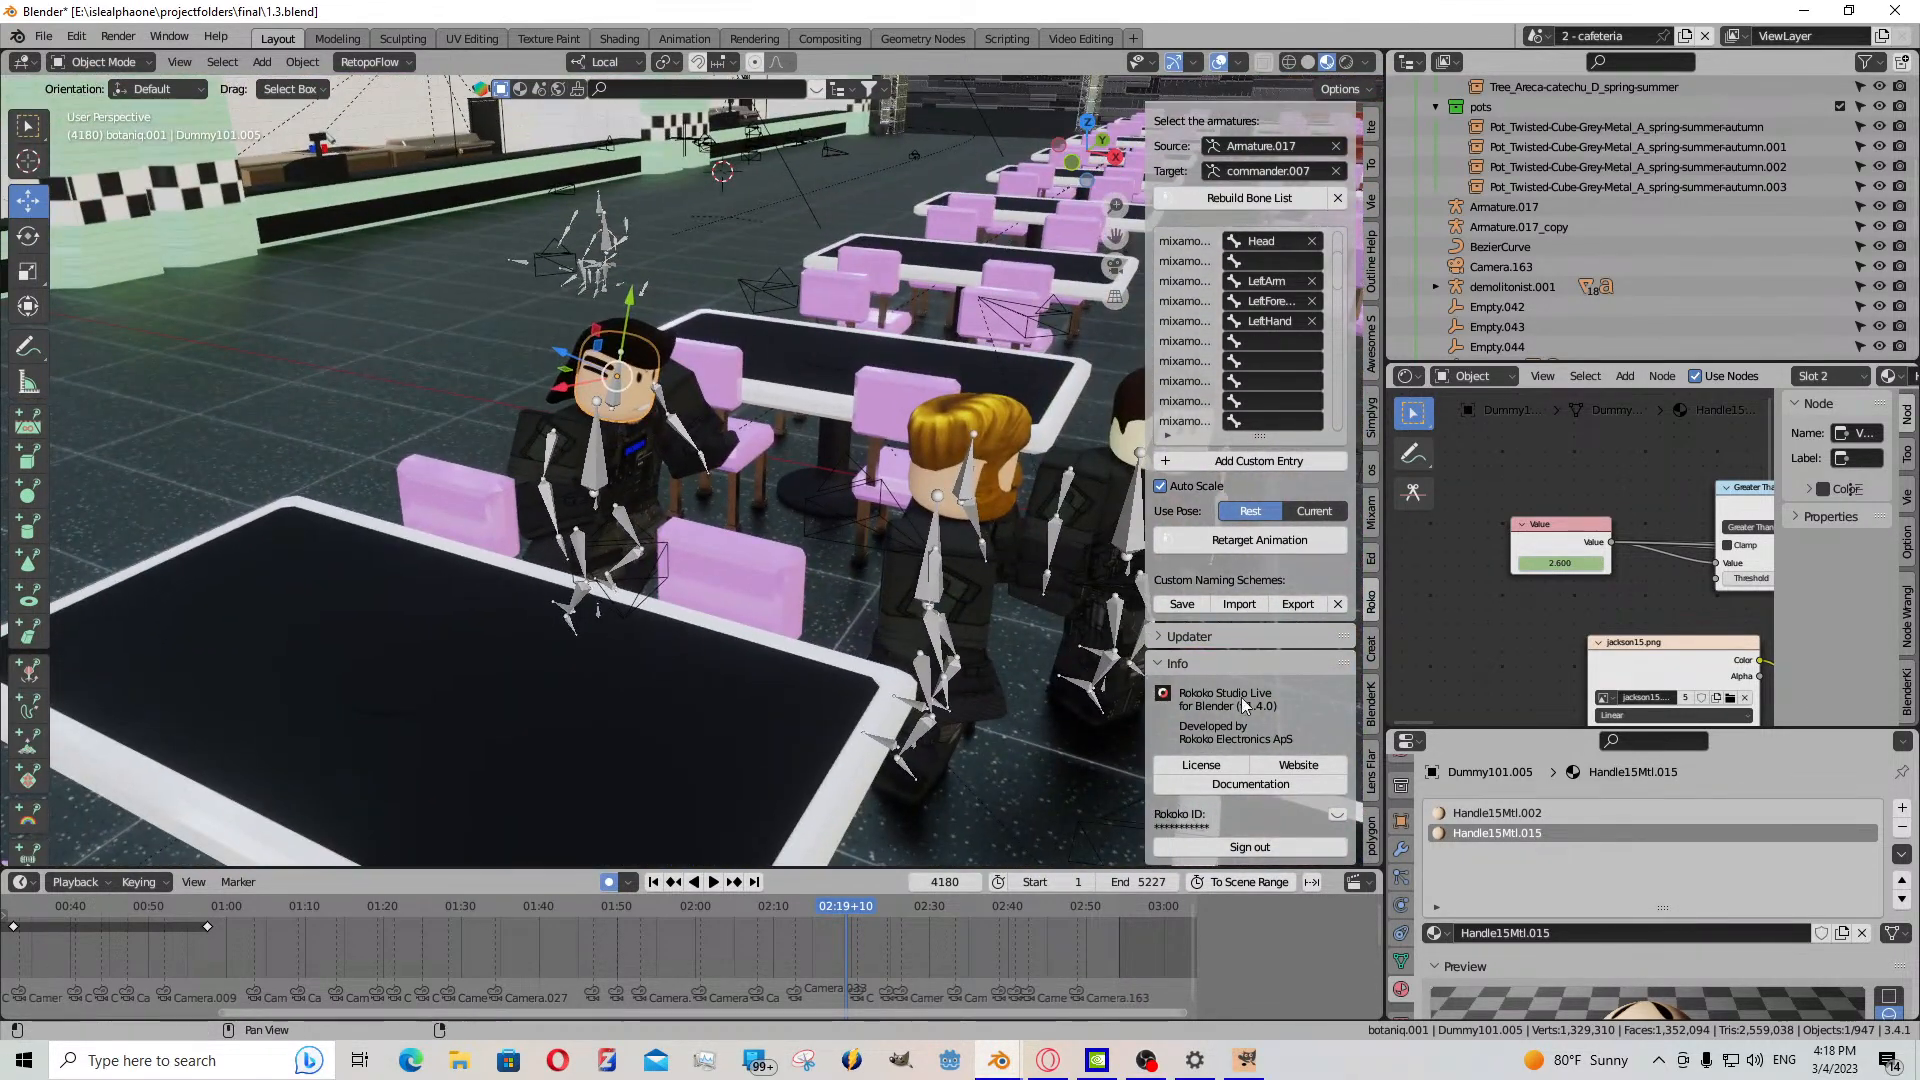
- Play the background character's motion from frame 4180 to about 4311, and view it through the camera around frame 4265
{"action": "key", "text": "space"}
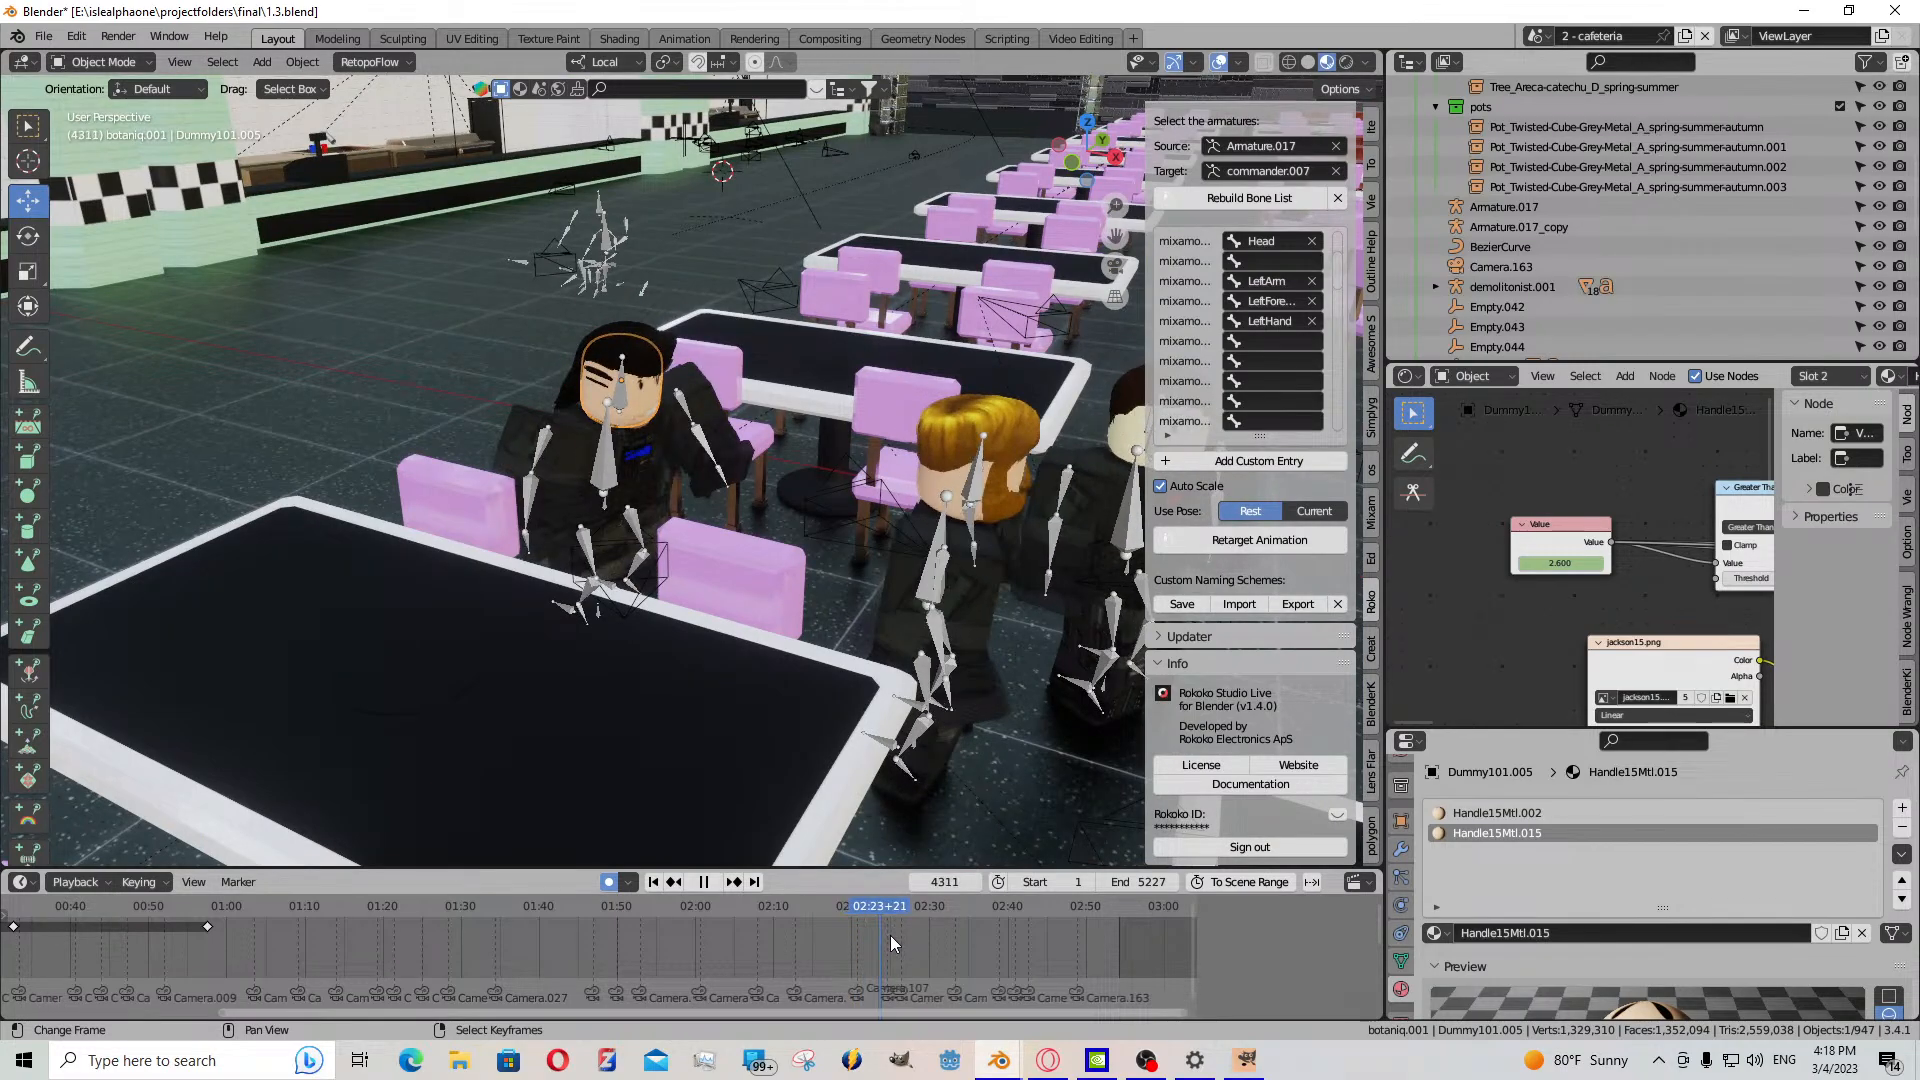
{"action": "left_click_drag", "start_coordinate": [915, 934], "coordinate": [869, 933]}
{"action": "key", "text": "KP_0"}
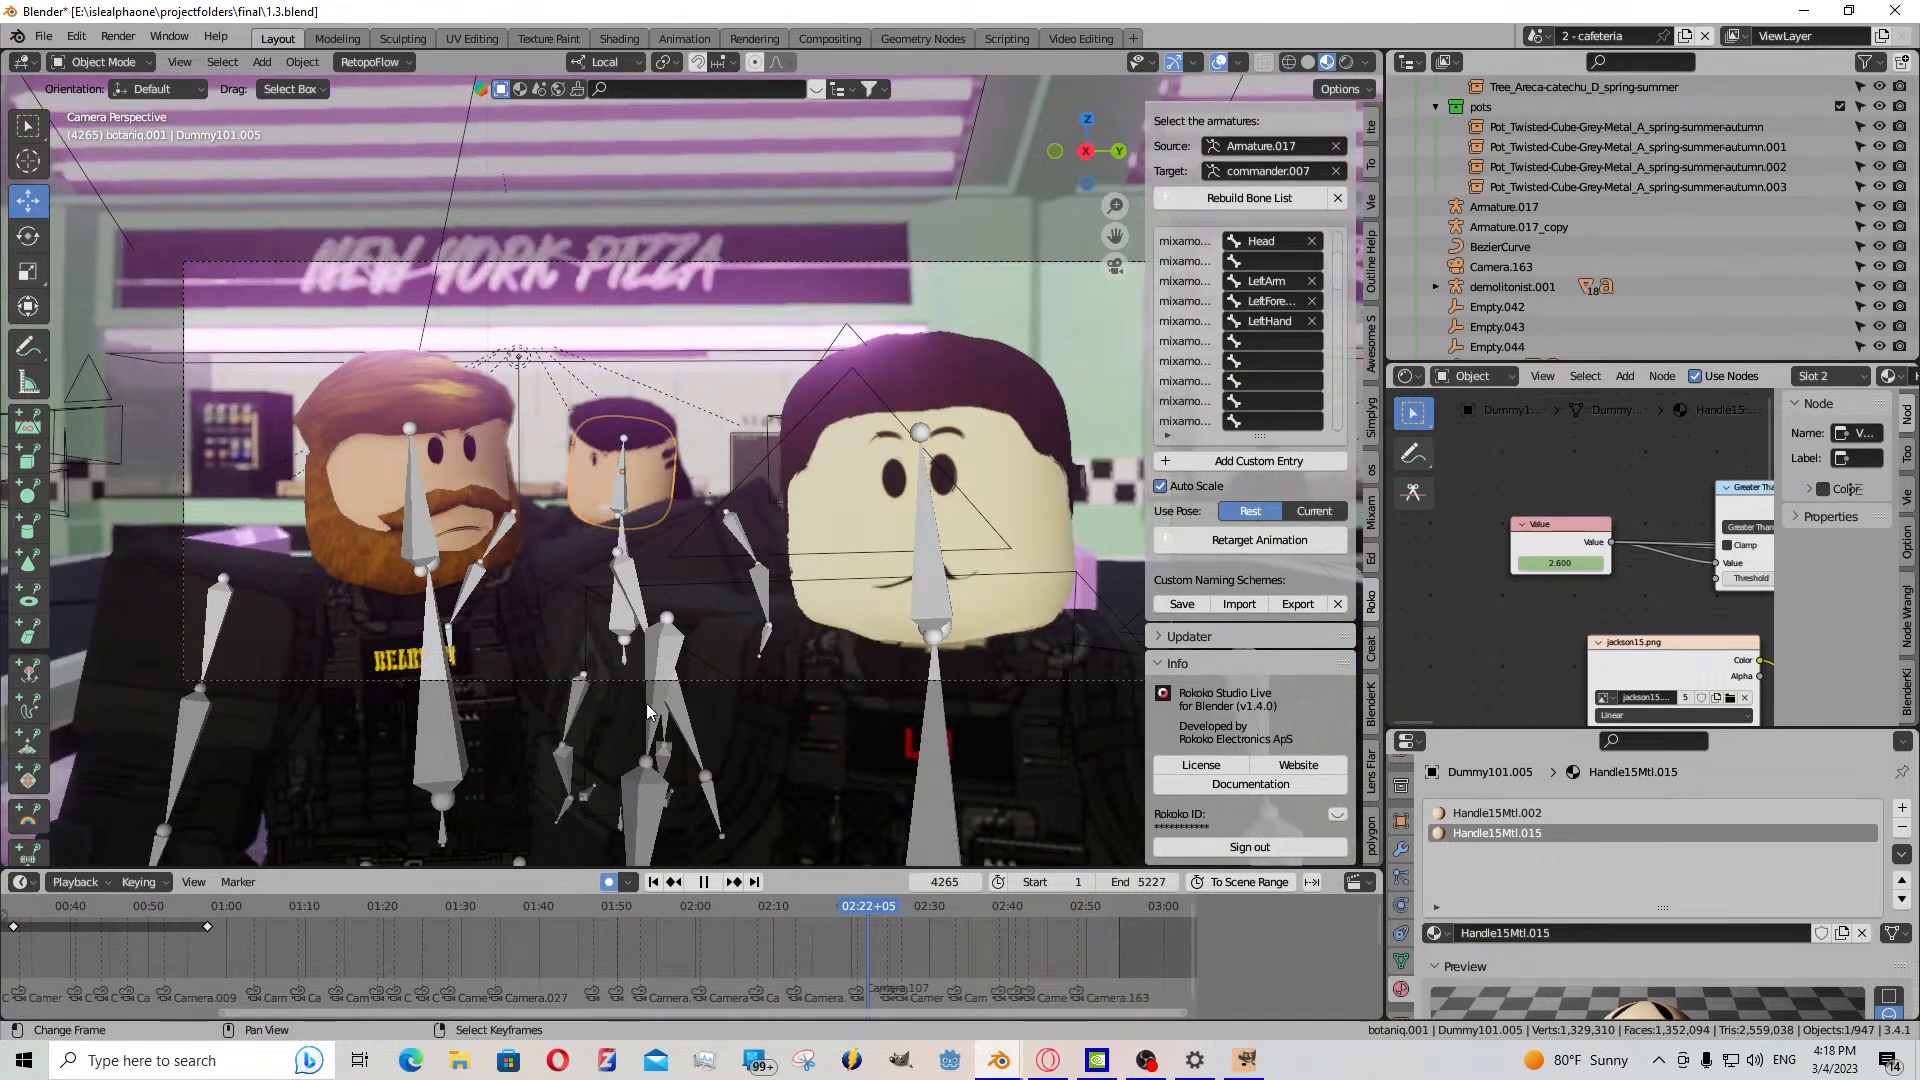
- Put the background character's gunner armature into Pose Mode and select its root bone
{"action": "left_click", "coordinate": [641, 627]}
{"action": "left_click", "coordinate": [100, 62]}
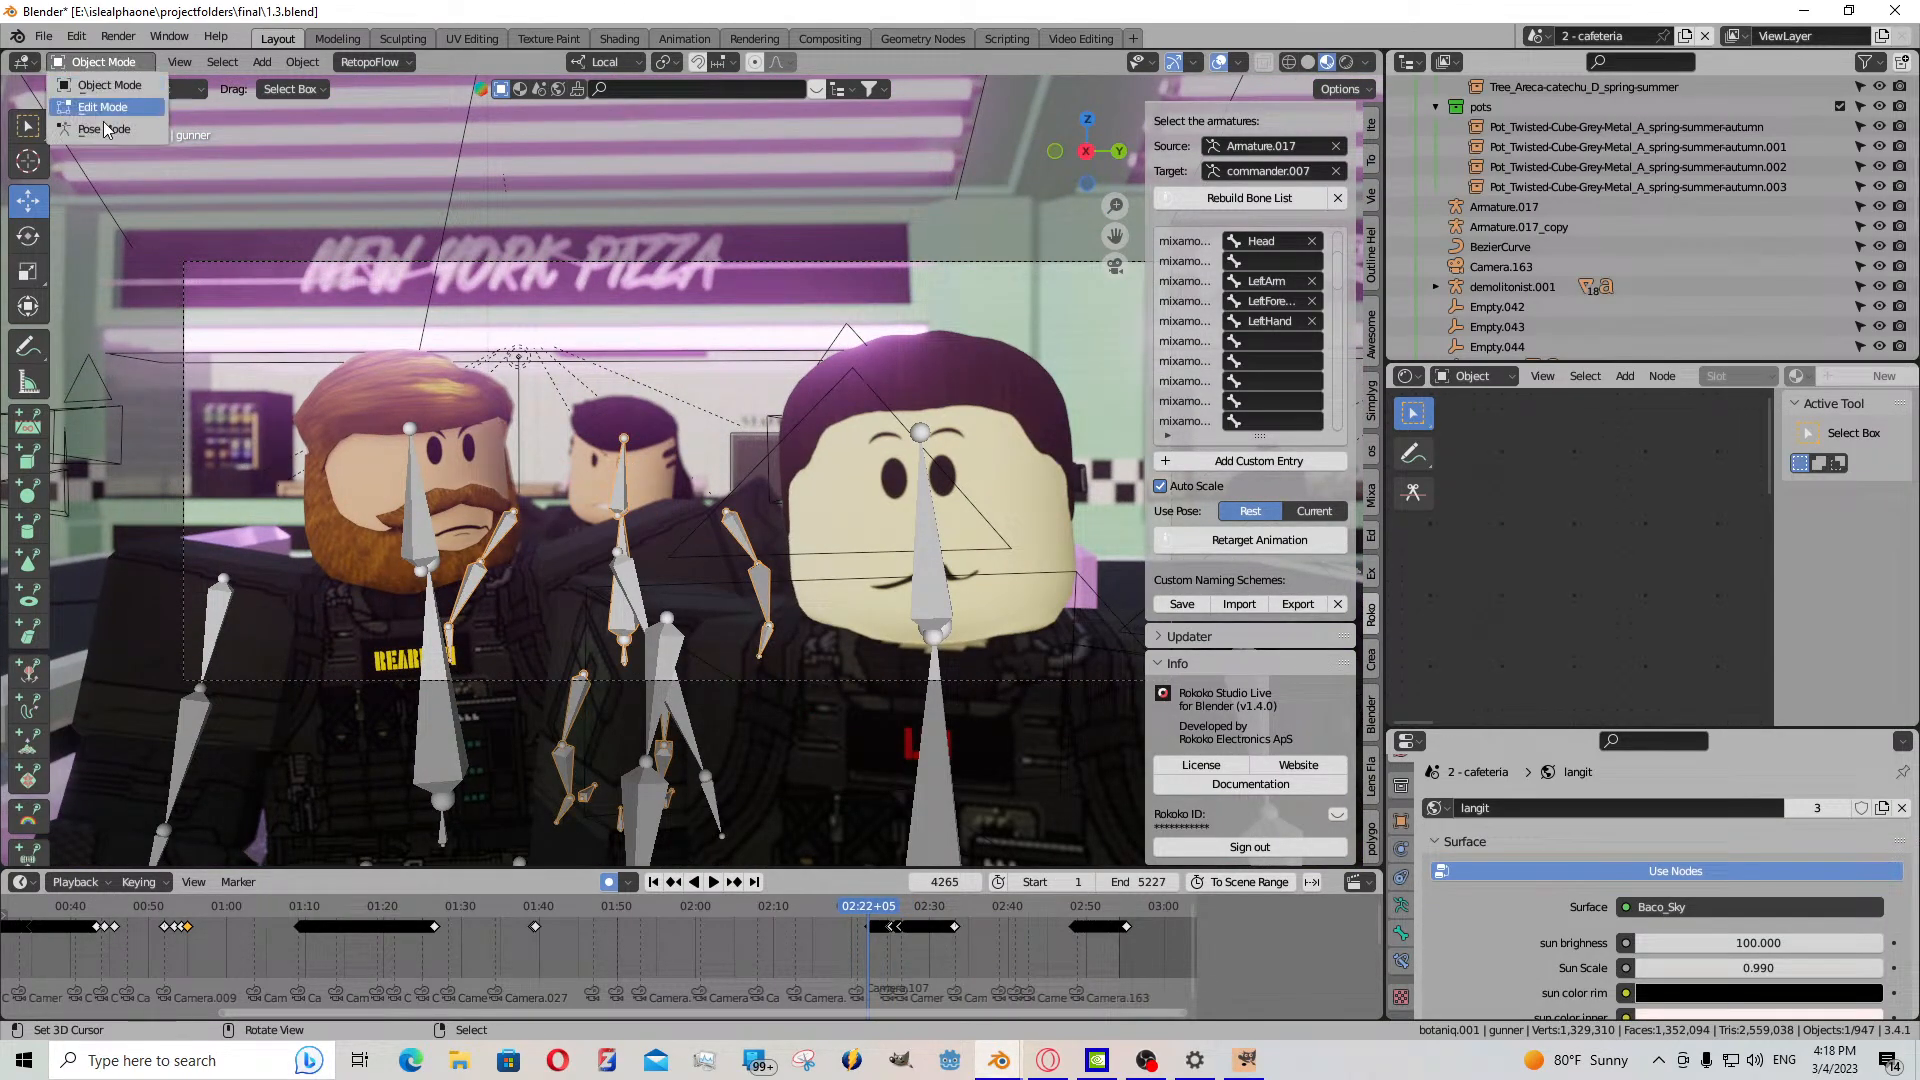
{"action": "right_click", "coordinate": [614, 836]}
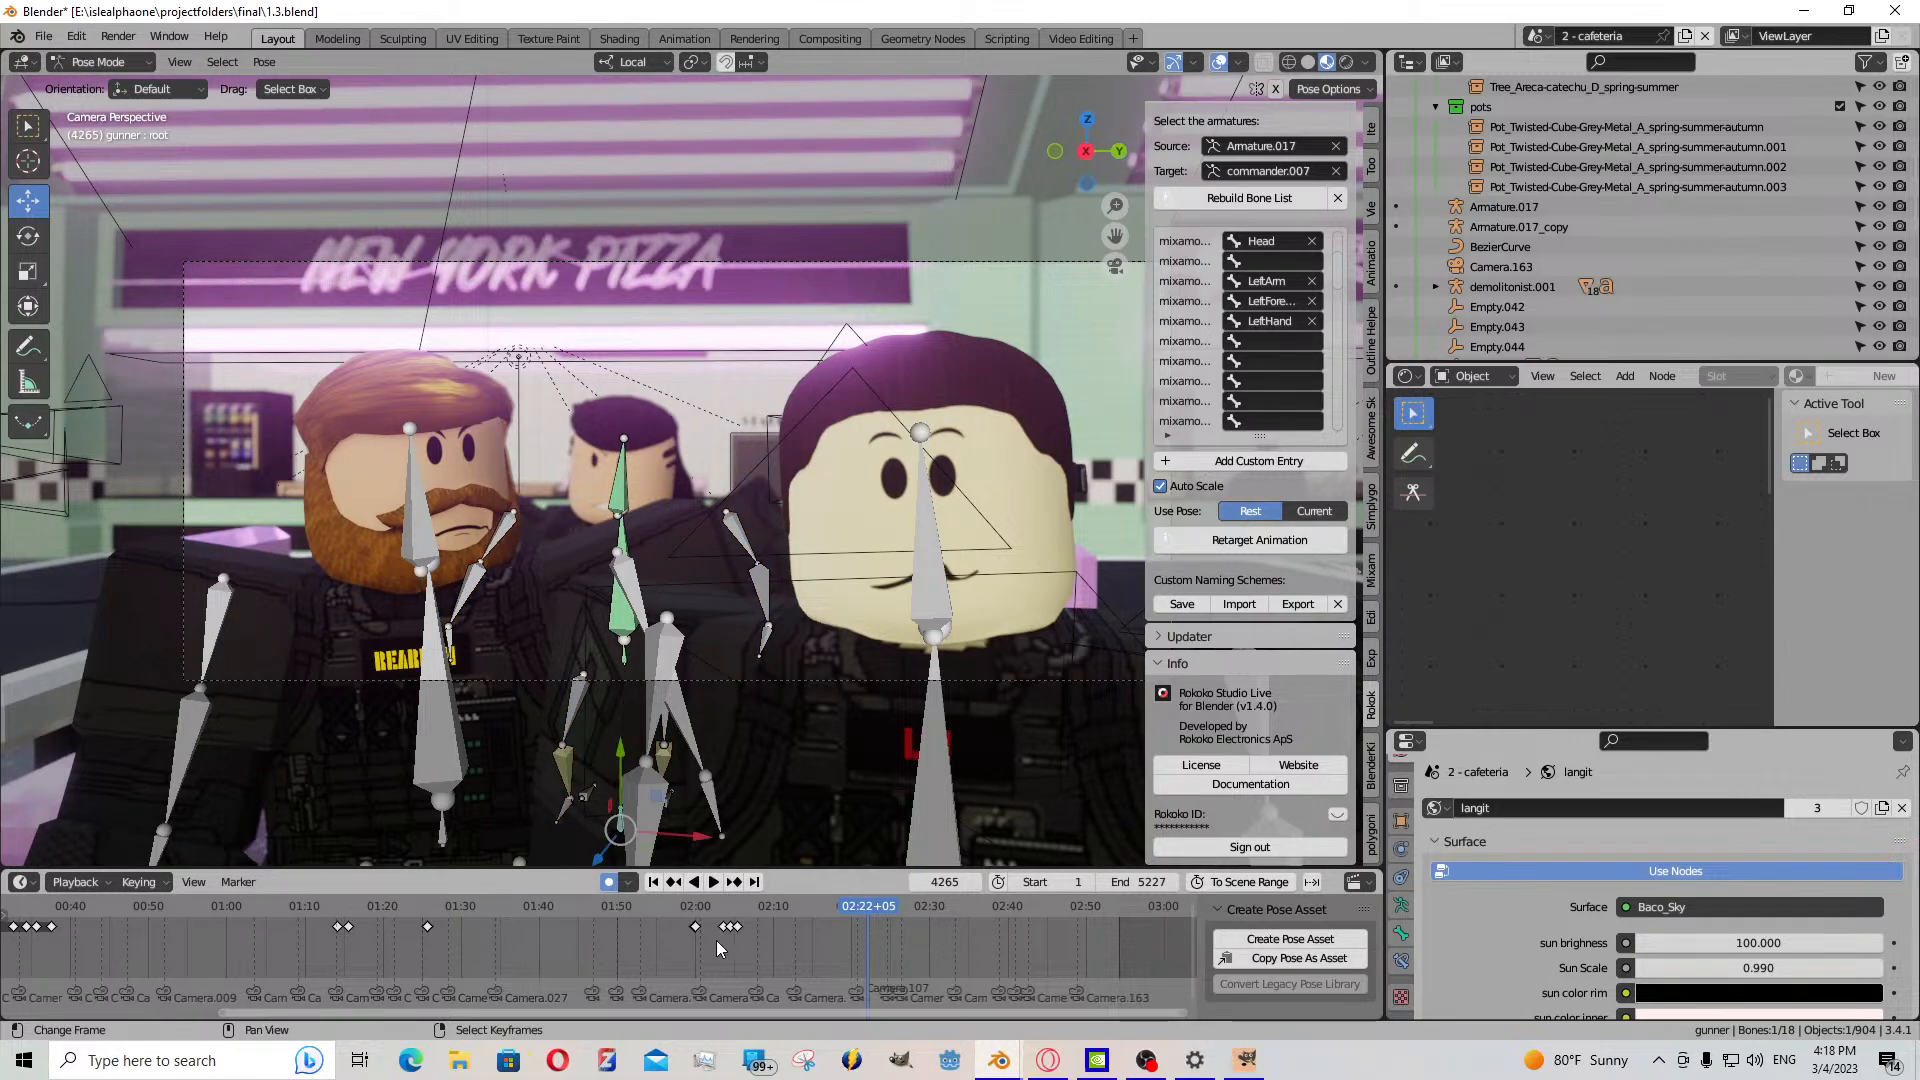
- Move the root bone's four keyframes around 02:00 to 02:05 later, so the first lands at about frame 4216
{"action": "key", "text": "shift+ctrl+space"}
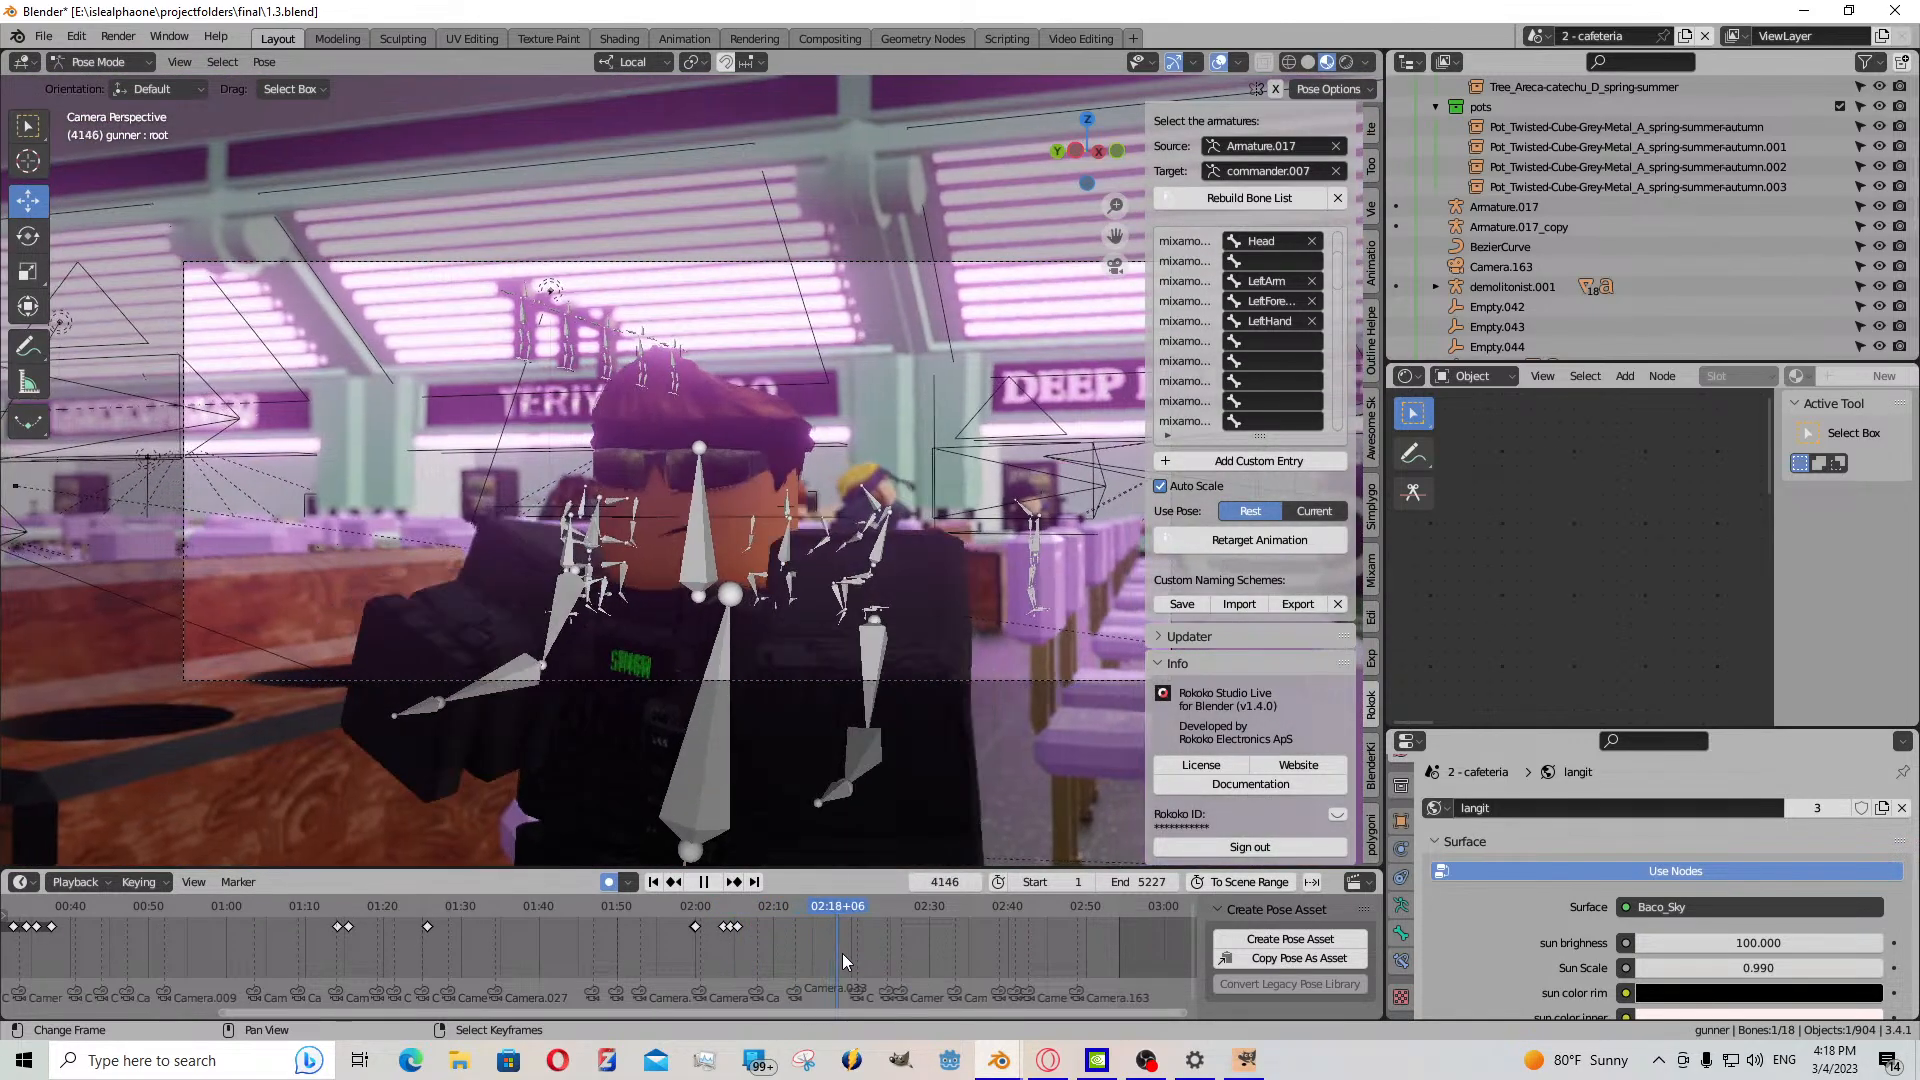
{"action": "left_click", "coordinate": [888, 950]}
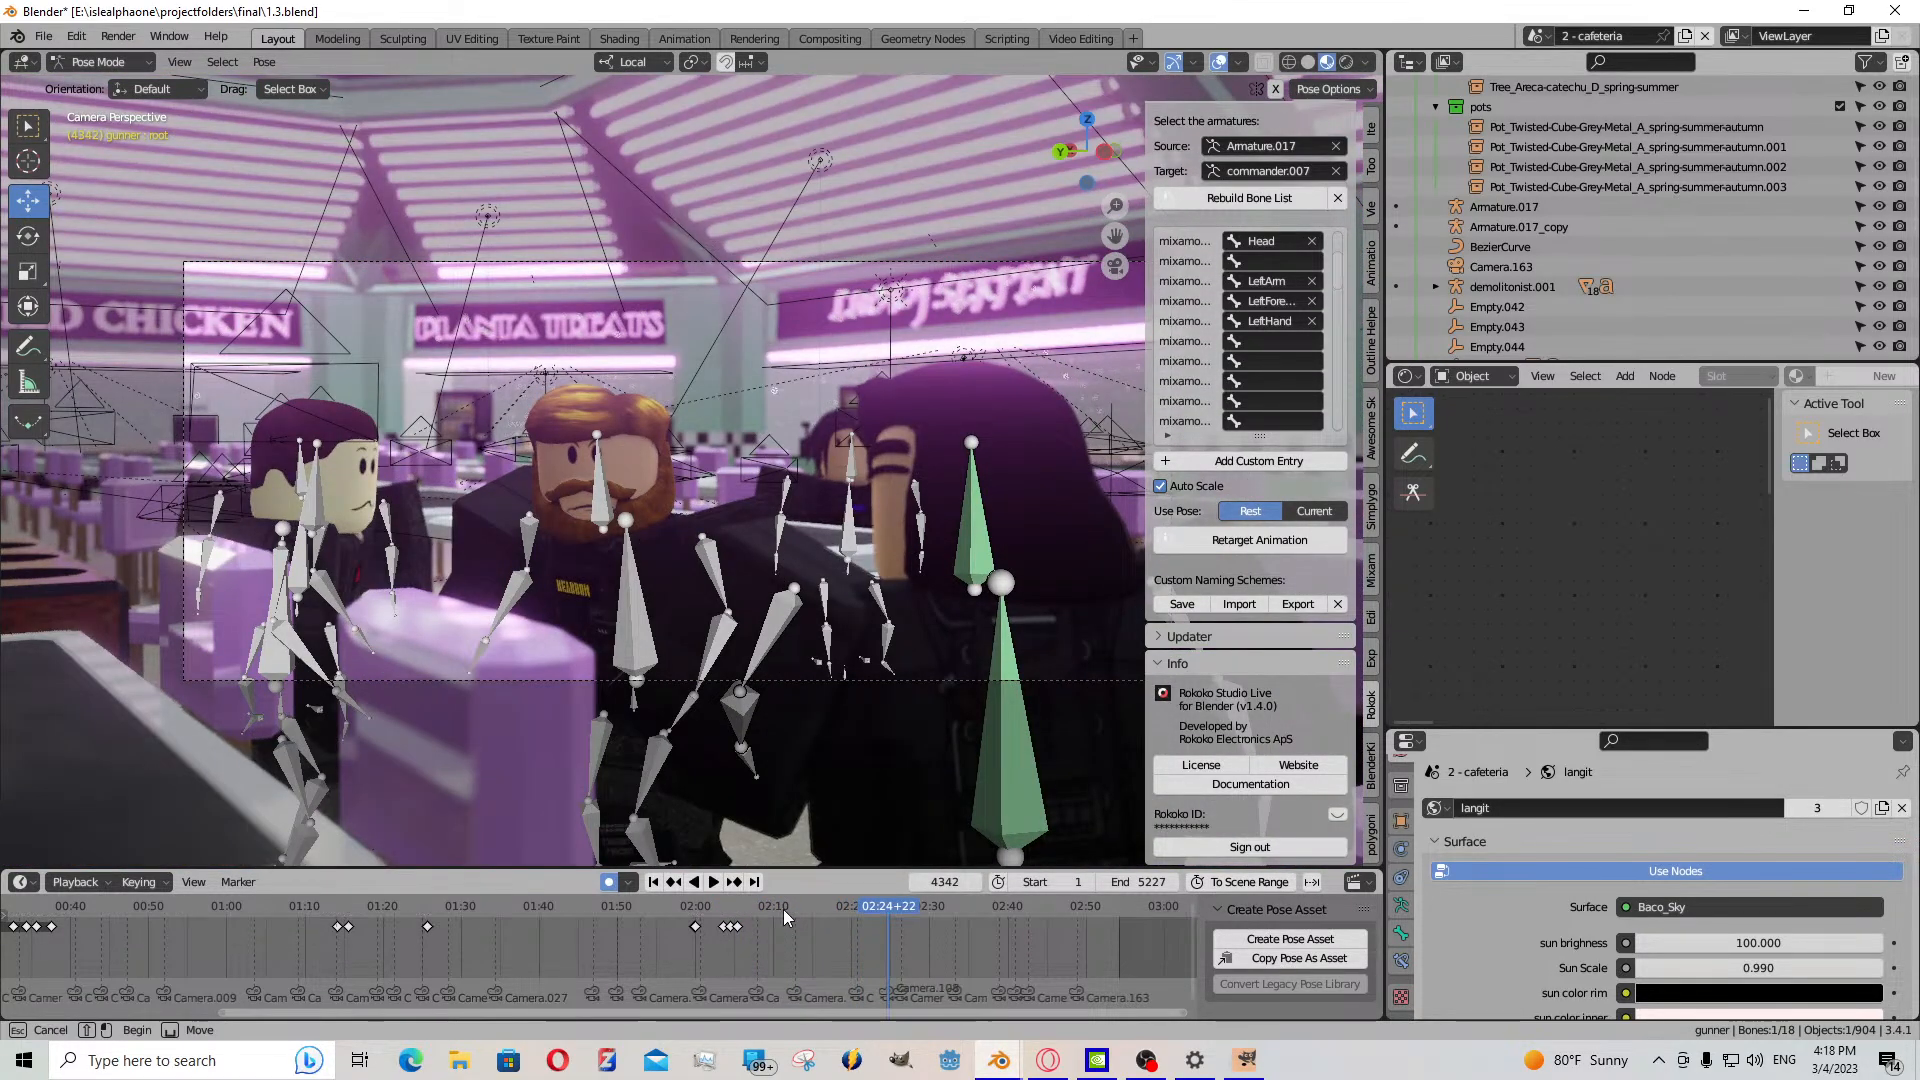
{"action": "left_click_drag", "start_coordinate": [688, 957], "coordinate": [690, 958]}
{"action": "scroll", "coordinate": [690, 958], "scroll_direction": "up", "scroll_amount": 3}
{"action": "key", "text": "g"}
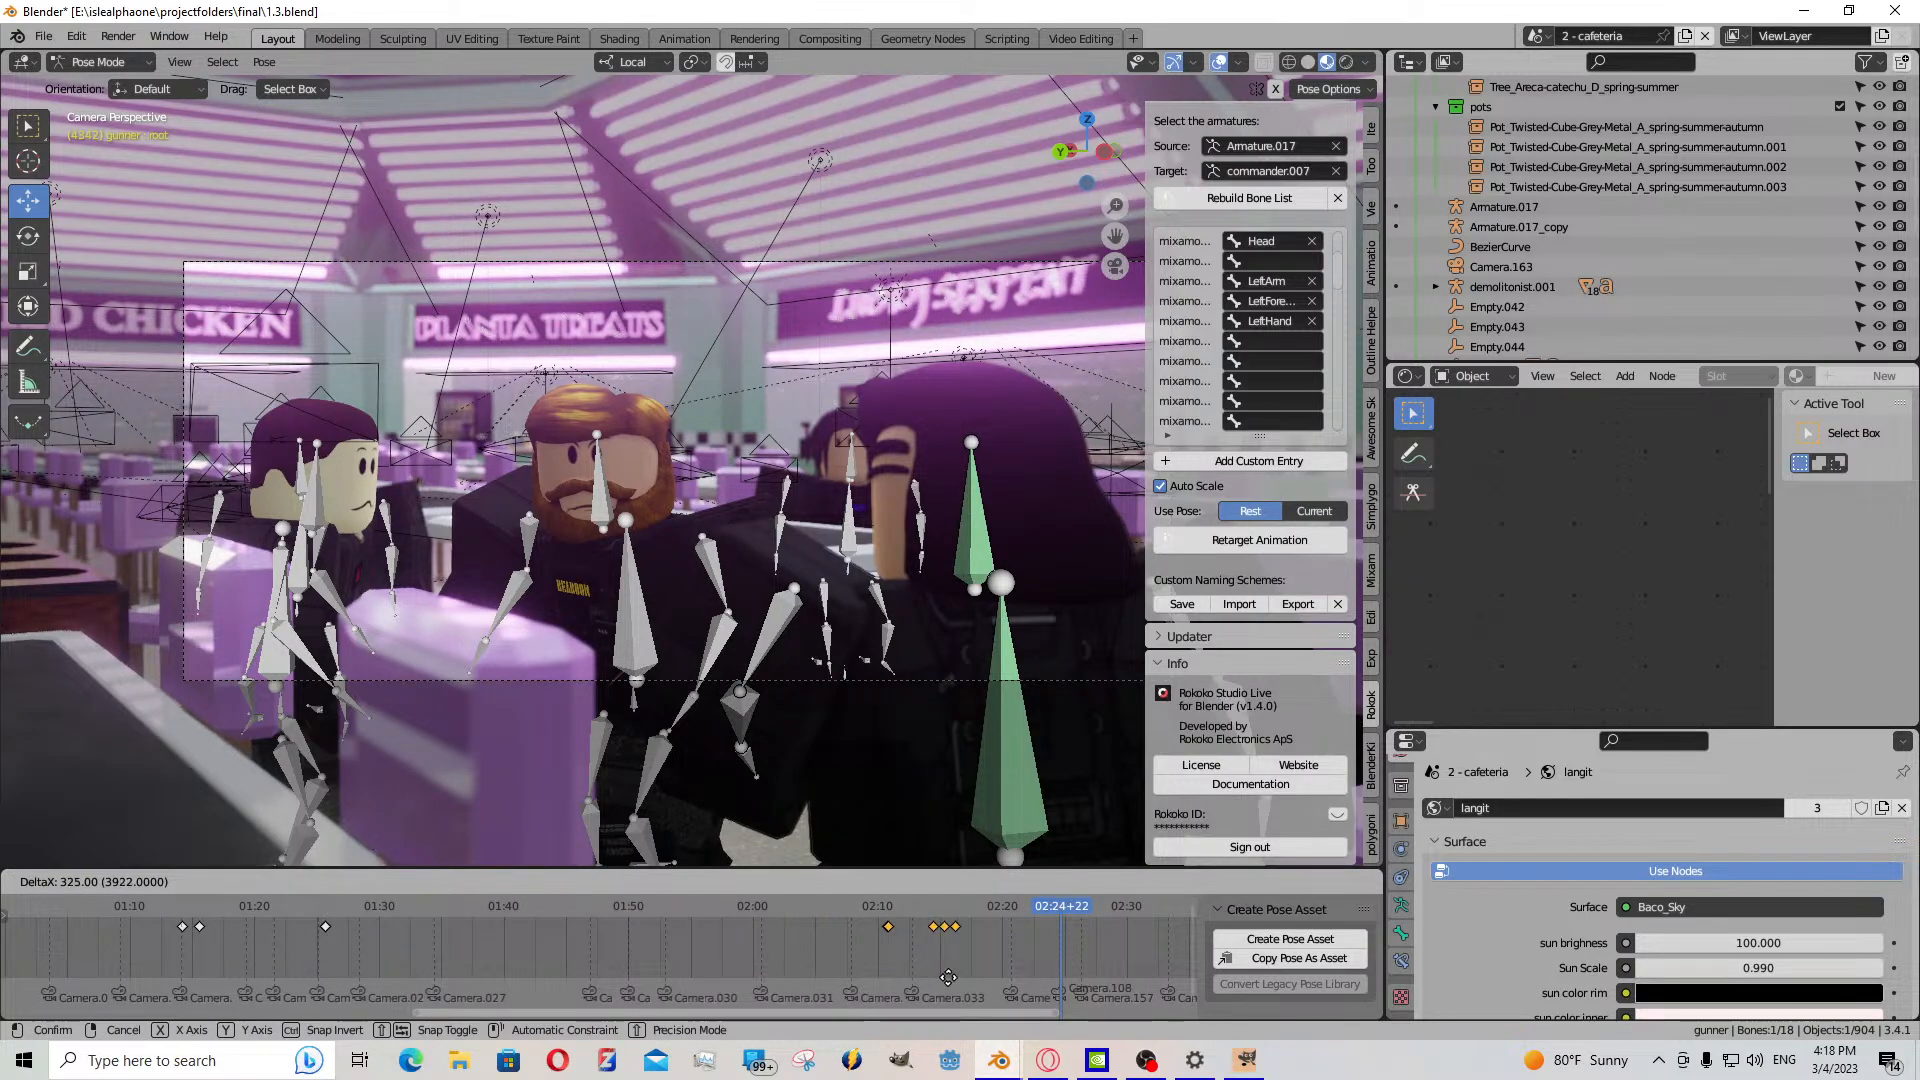
{"action": "left_click", "coordinate": [1055, 953]}
- Replay the retimed shot and shift the root bone's four selected keyframes about 19 frames earlier
{"action": "left_click_drag", "start_coordinate": [1012, 951], "coordinate": [1026, 951]}
{"action": "left_click", "coordinate": [713, 884]}
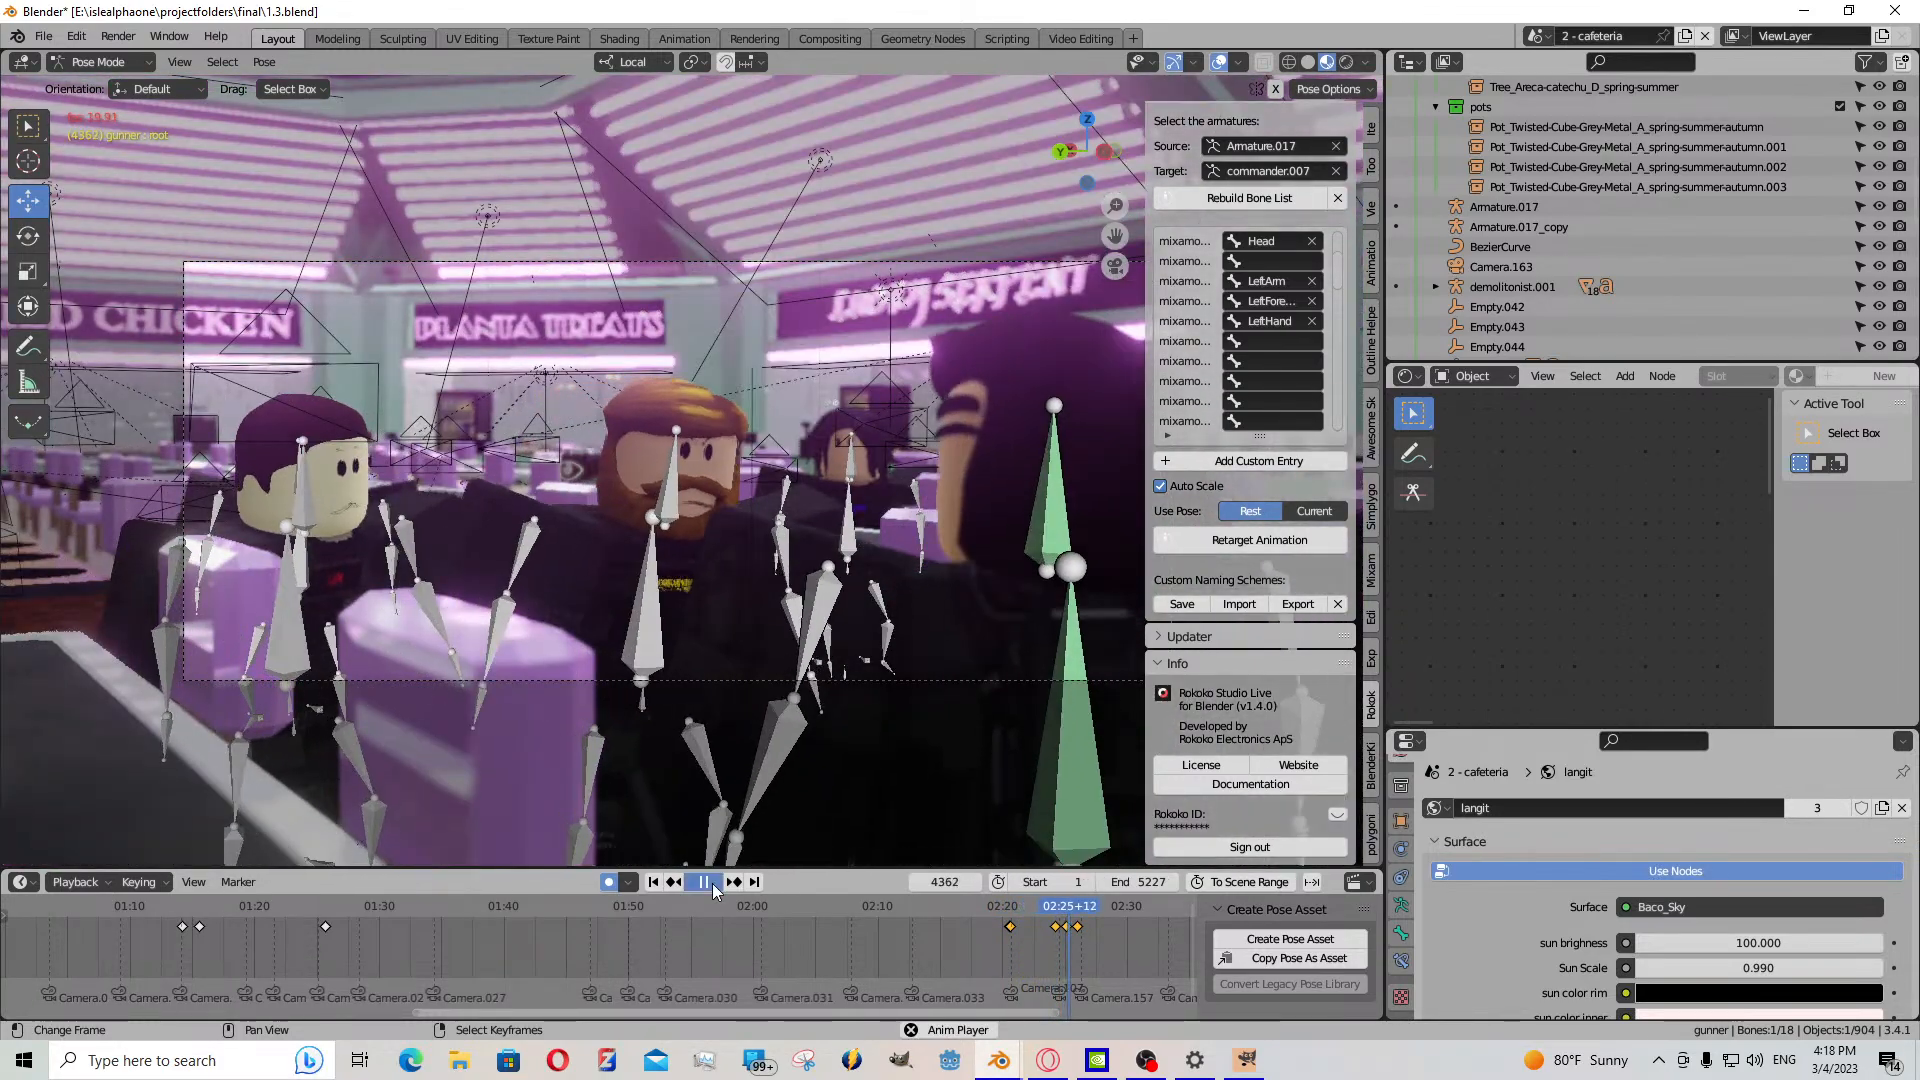
{"action": "key", "text": "space"}
{"action": "left_click_drag", "start_coordinate": [1065, 963], "coordinate": [1058, 966]}
{"action": "key", "text": "space"}
{"action": "key", "text": "g"}
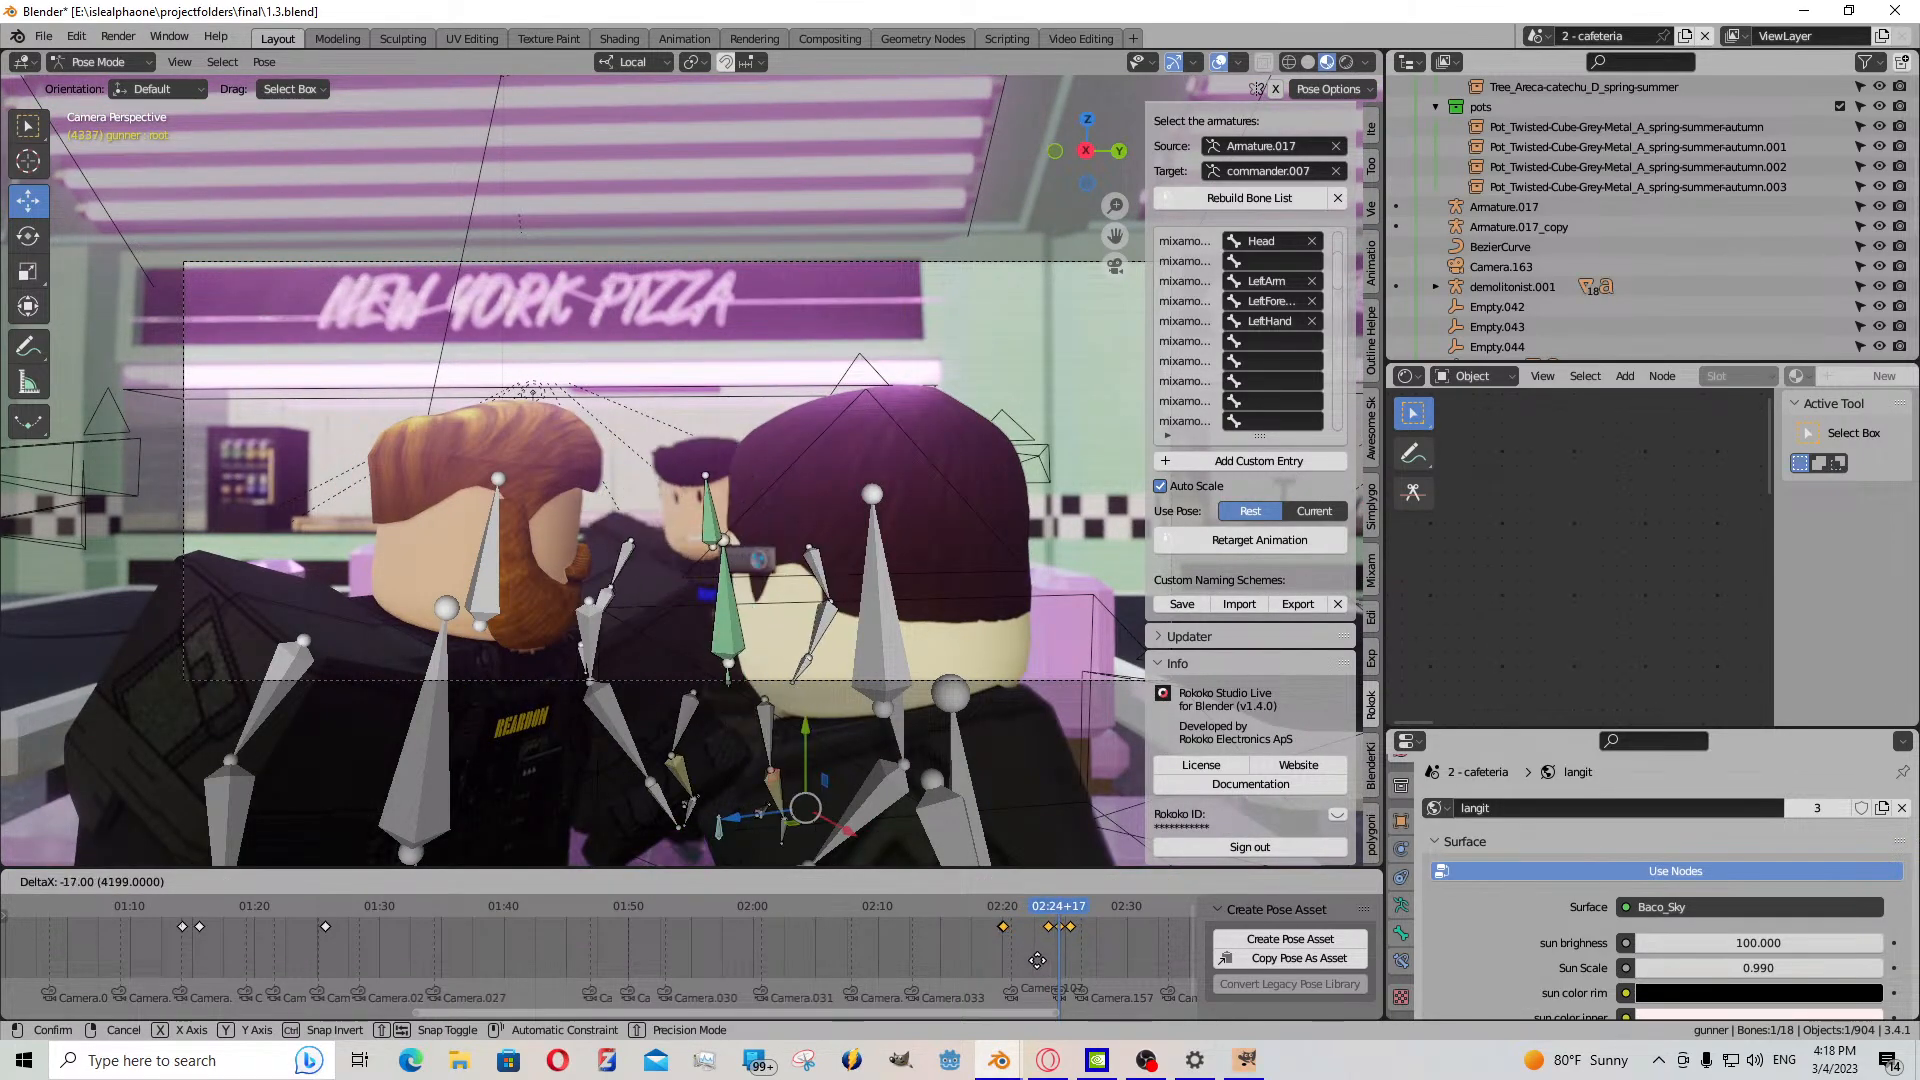
{"action": "left_click", "coordinate": [1041, 962]}
{"action": "left_click", "coordinate": [1046, 955]}
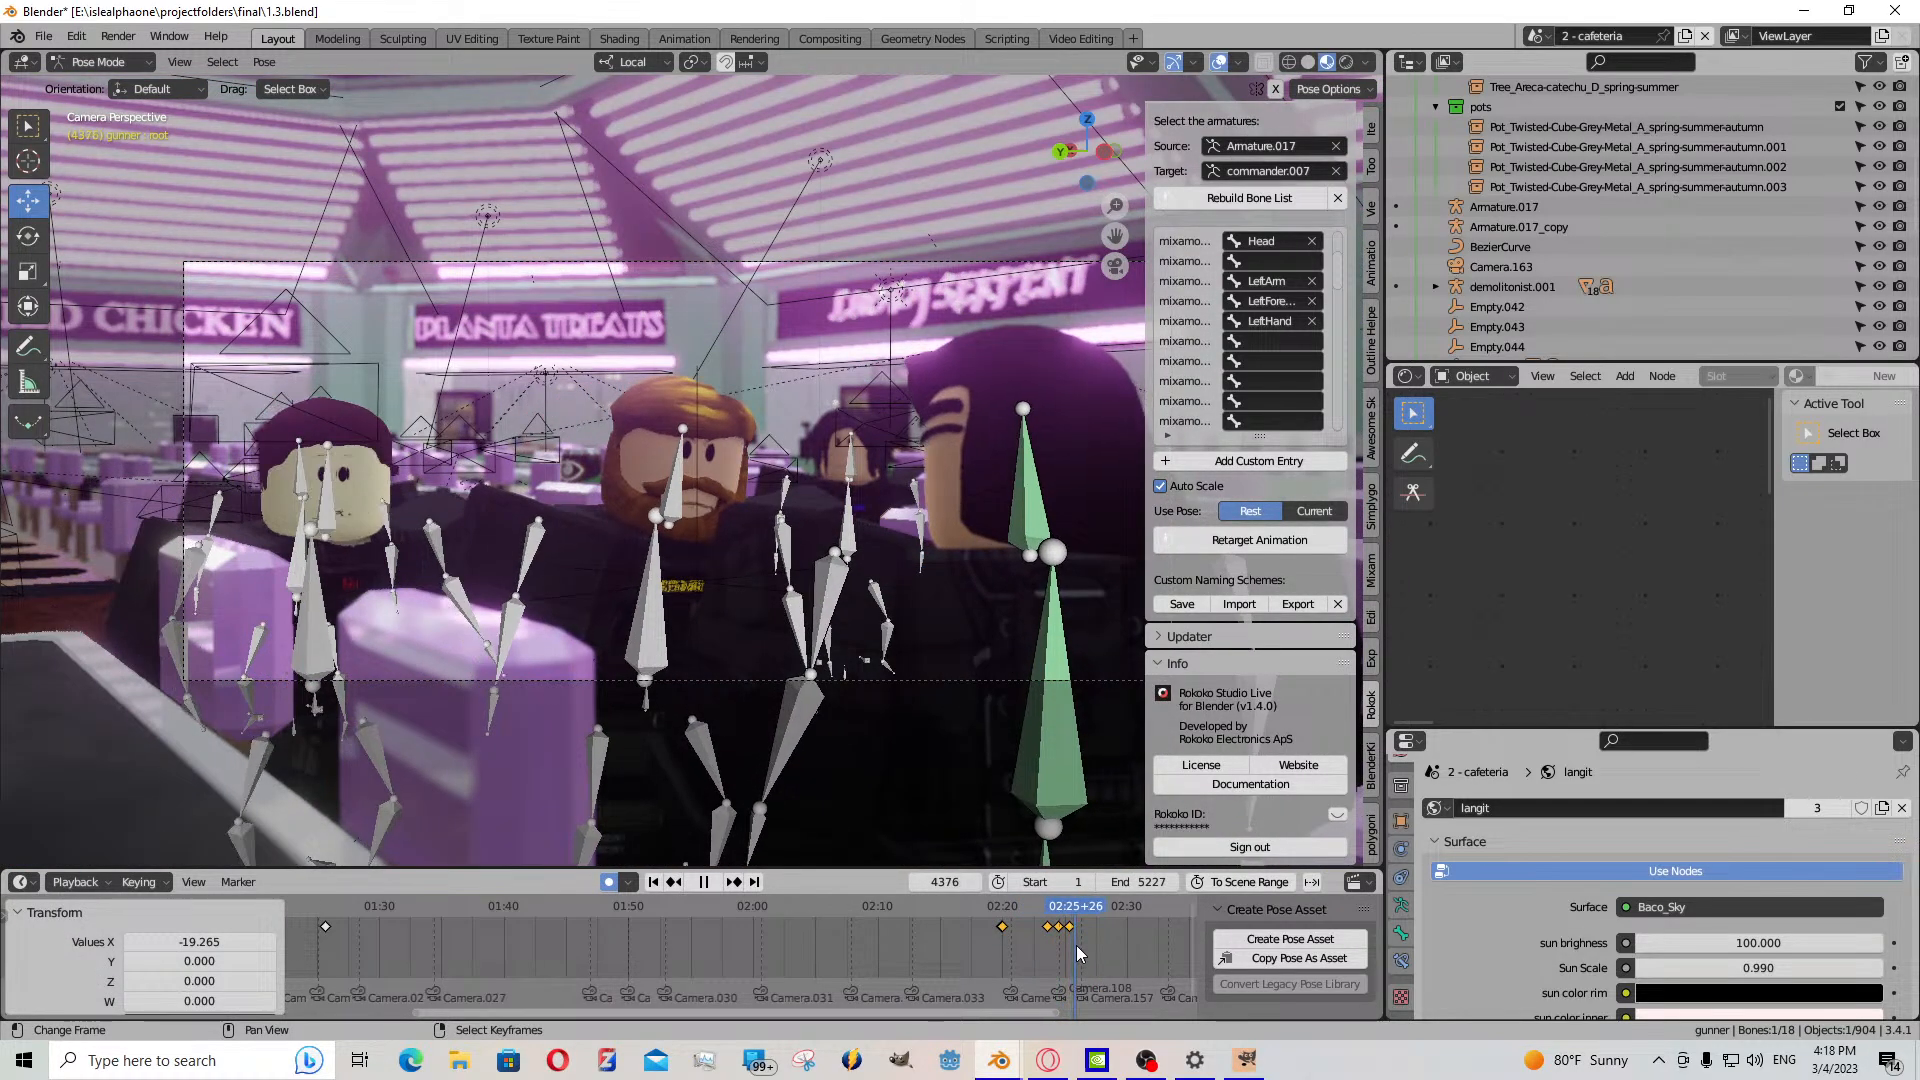
- Stop playback at frame 4318 and select the dark-haired gunner character's face mesh in Object Mode
{"action": "left_click", "coordinate": [1051, 966]}
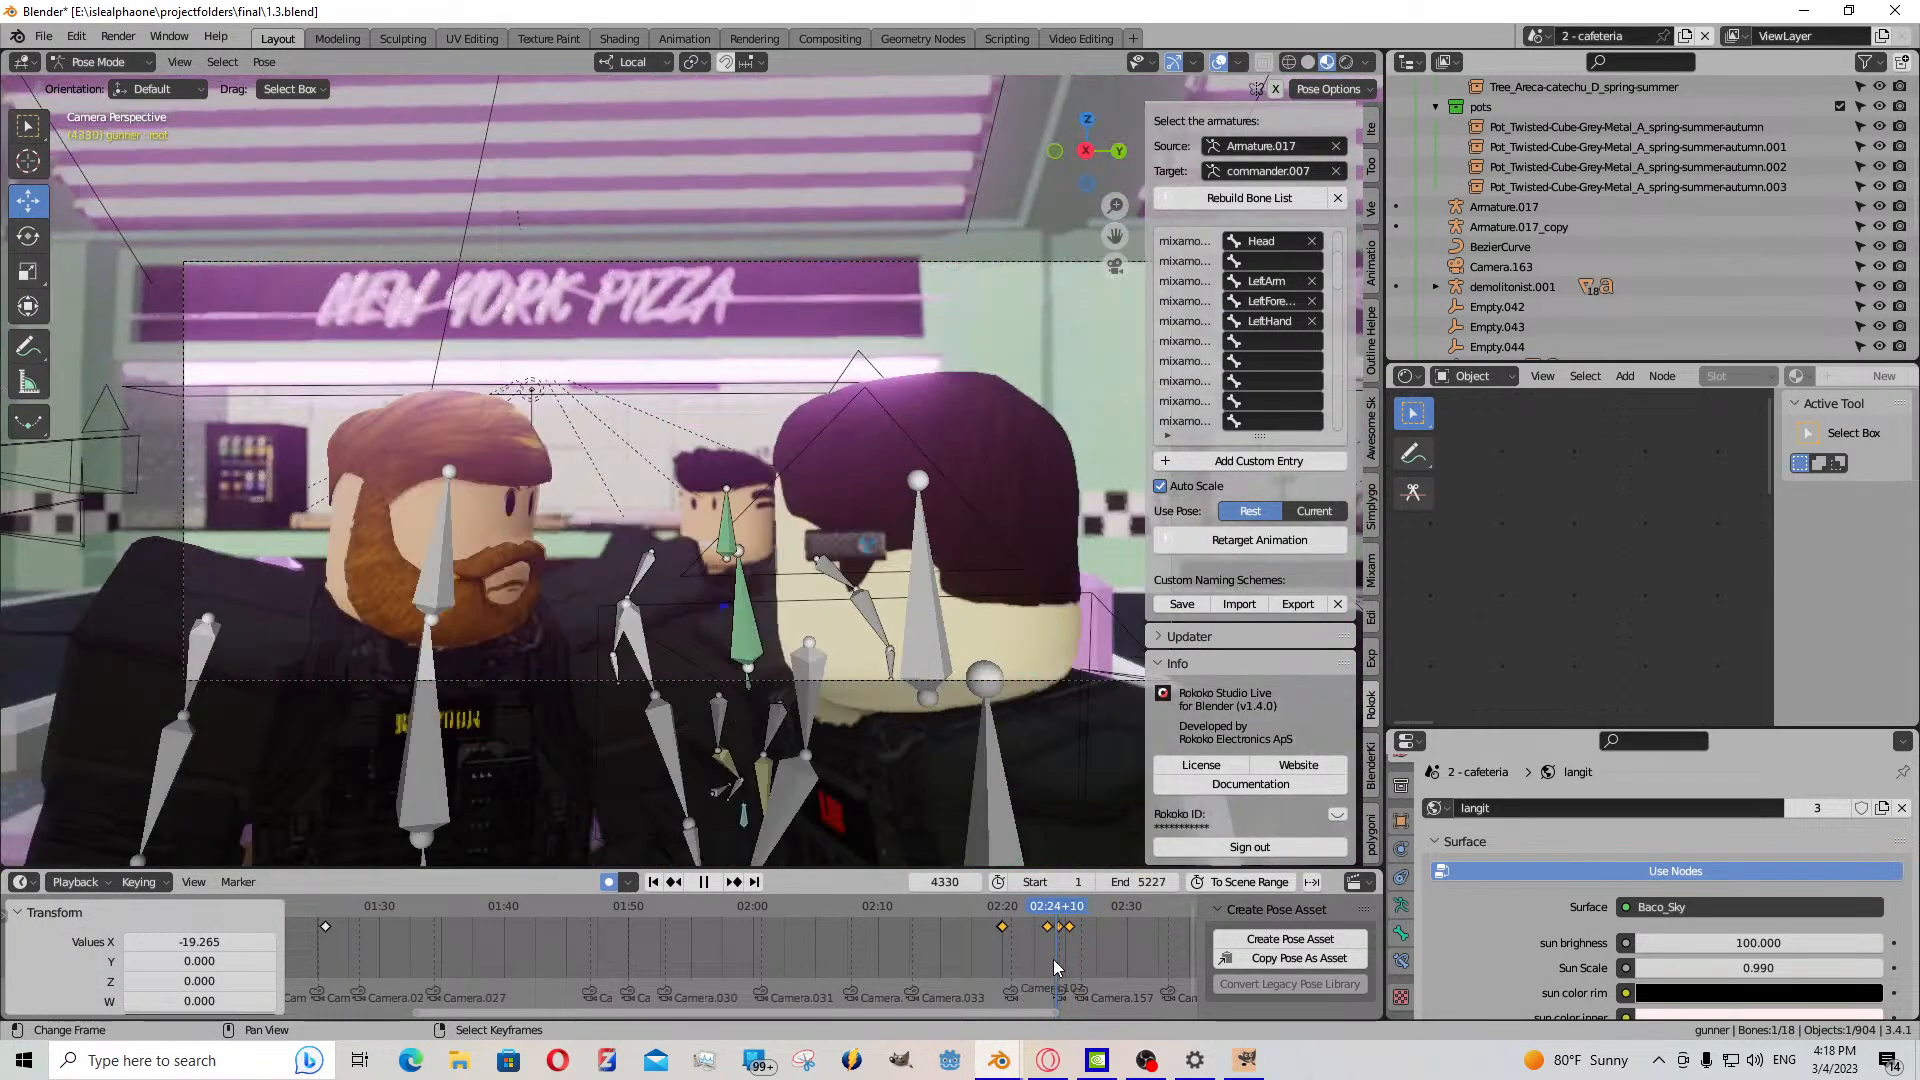
{"action": "key", "text": "space"}
{"action": "middle_click_drag", "start_coordinate": [640, 700], "coordinate": [680, 695]}
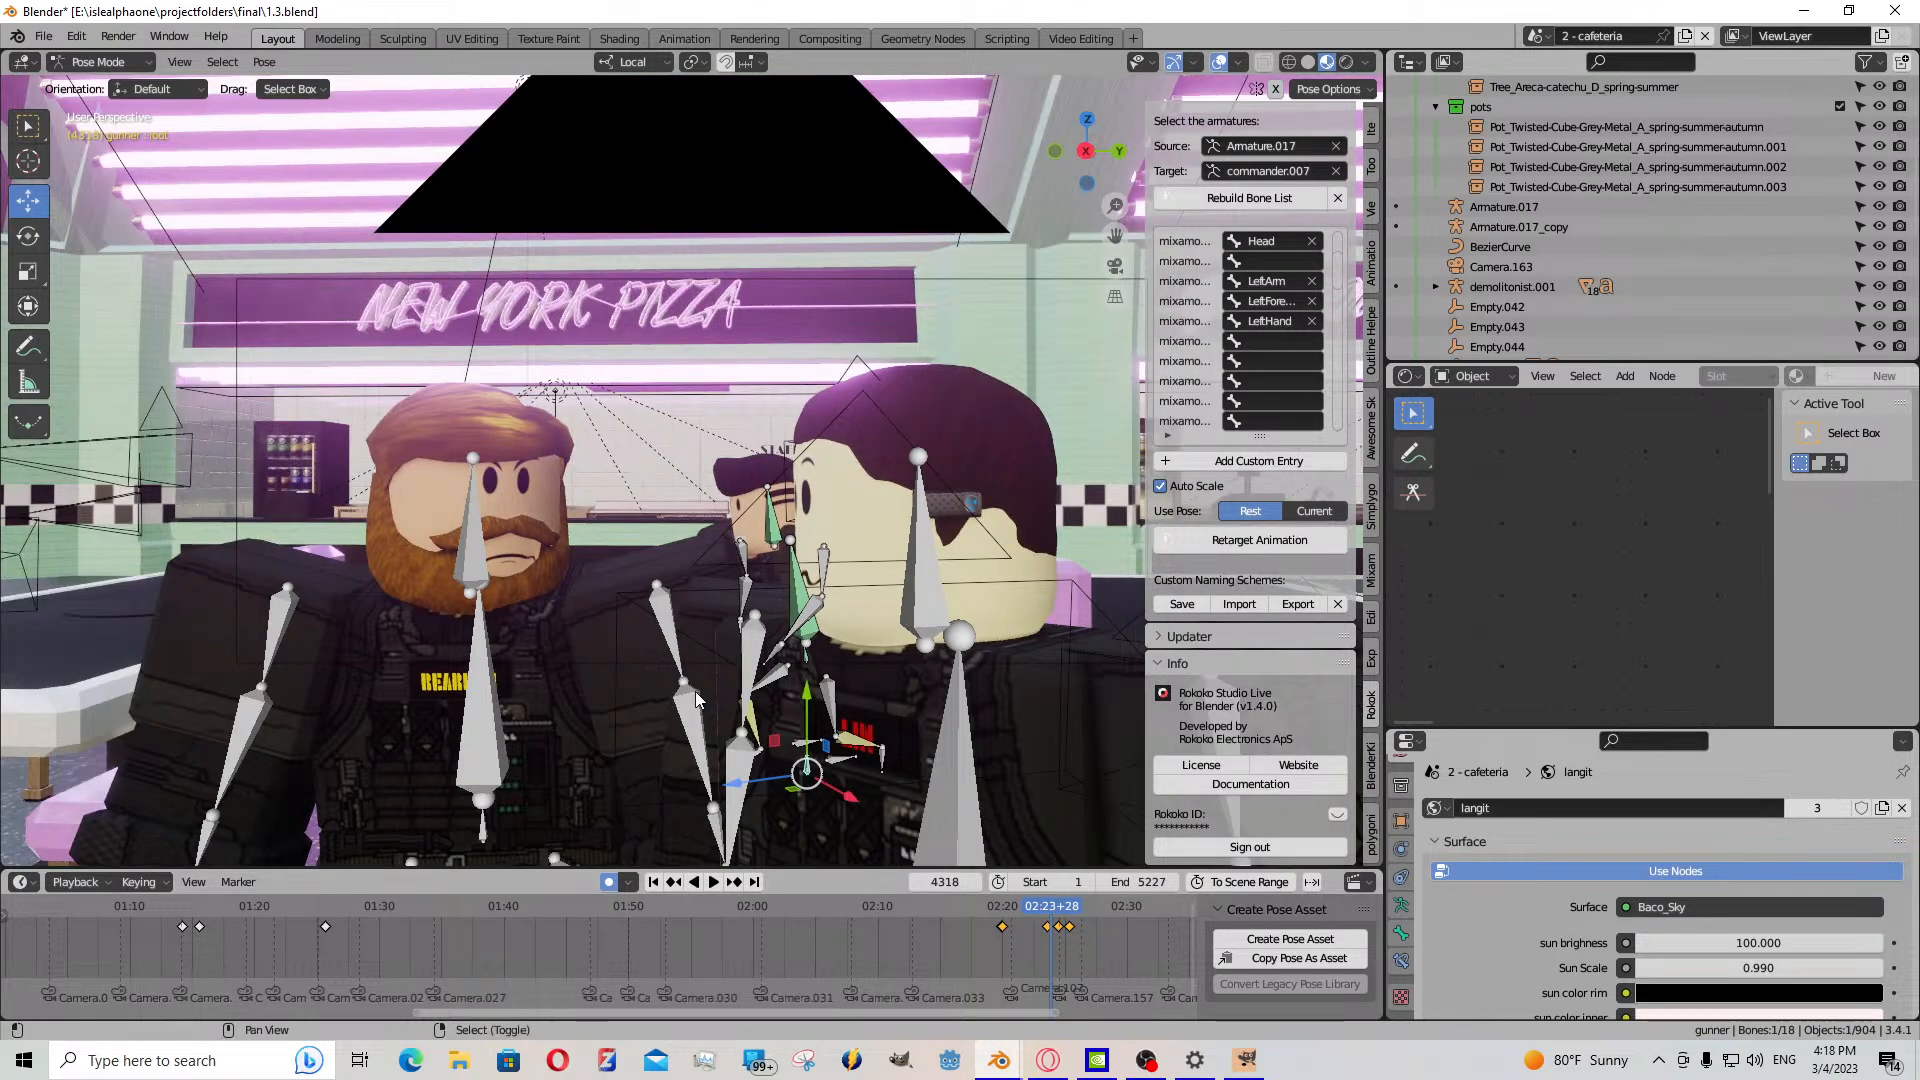
{"action": "key", "text": "shift+grave"}
{"action": "key", "text": "w"}
{"action": "left_click", "coordinate": [694, 690]}
{"action": "left_click", "coordinate": [98, 62]}
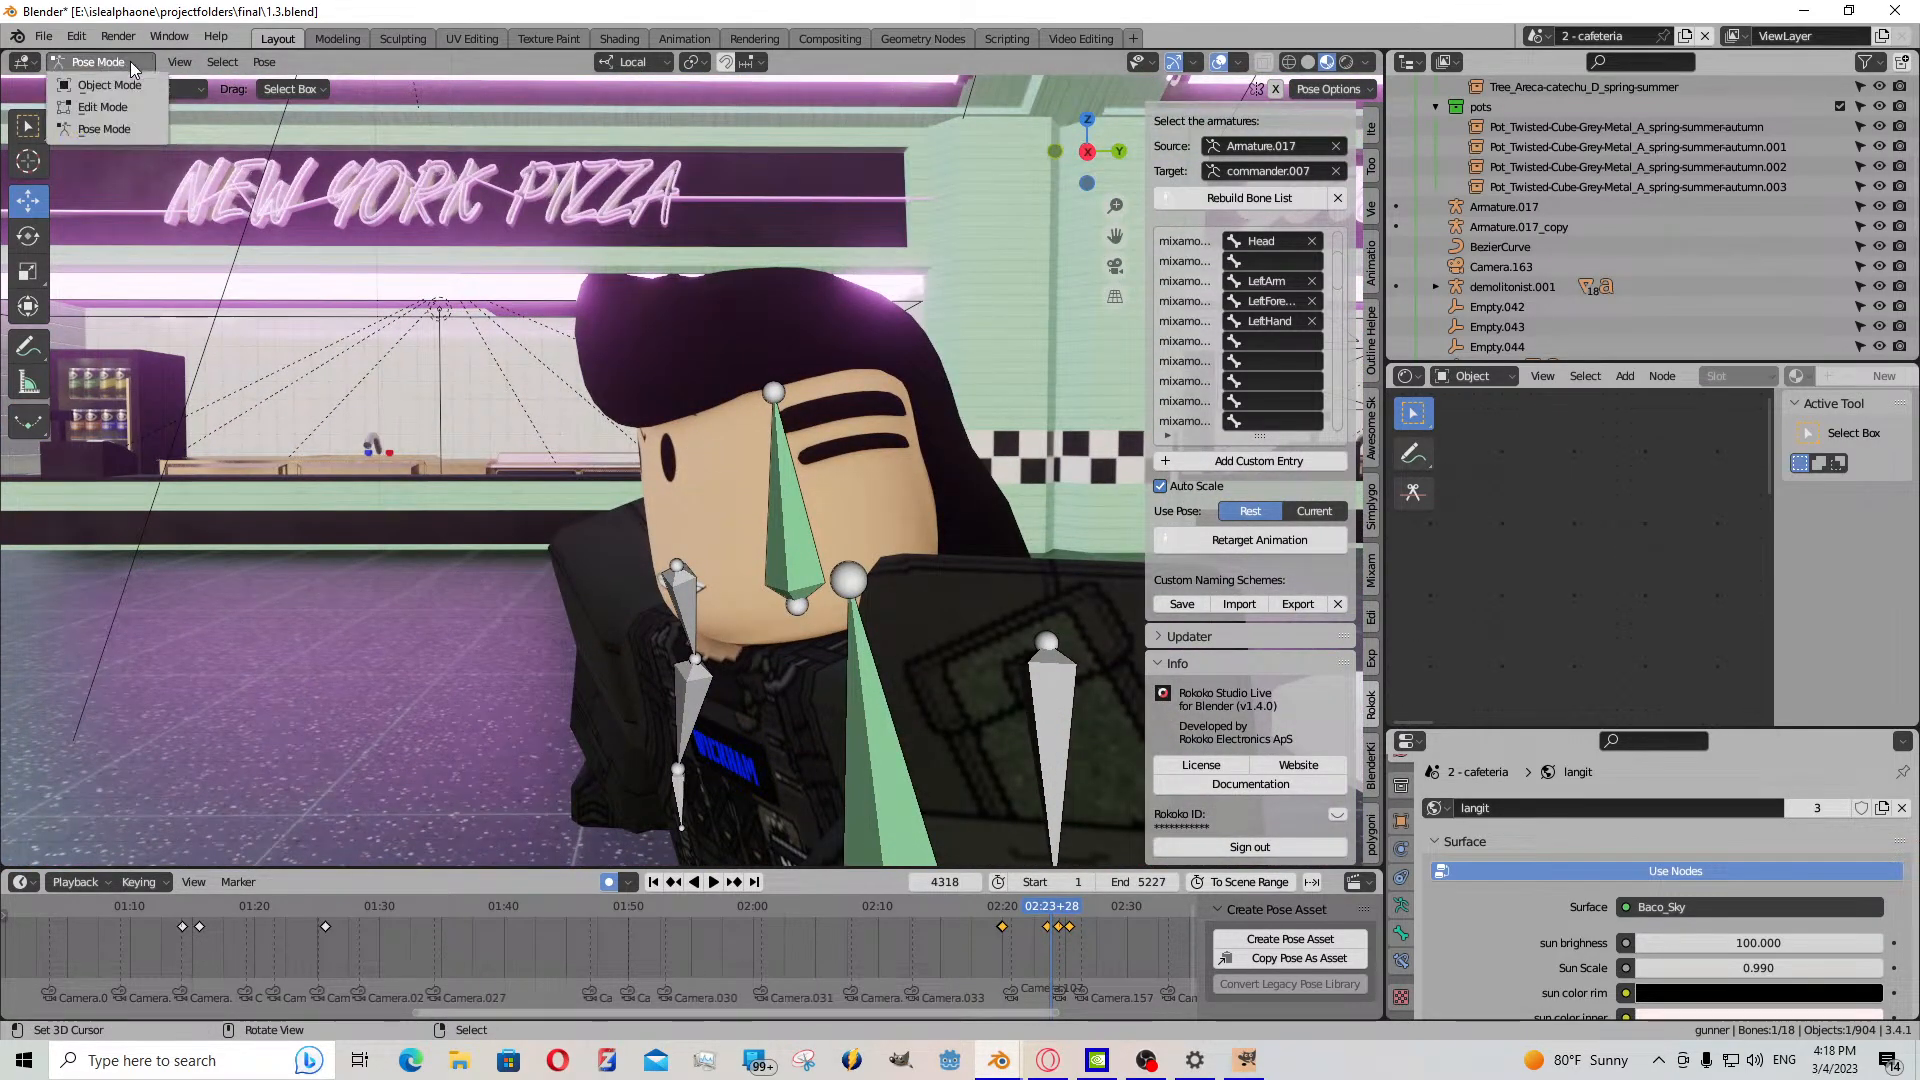
{"action": "right_click", "coordinate": [670, 528]}
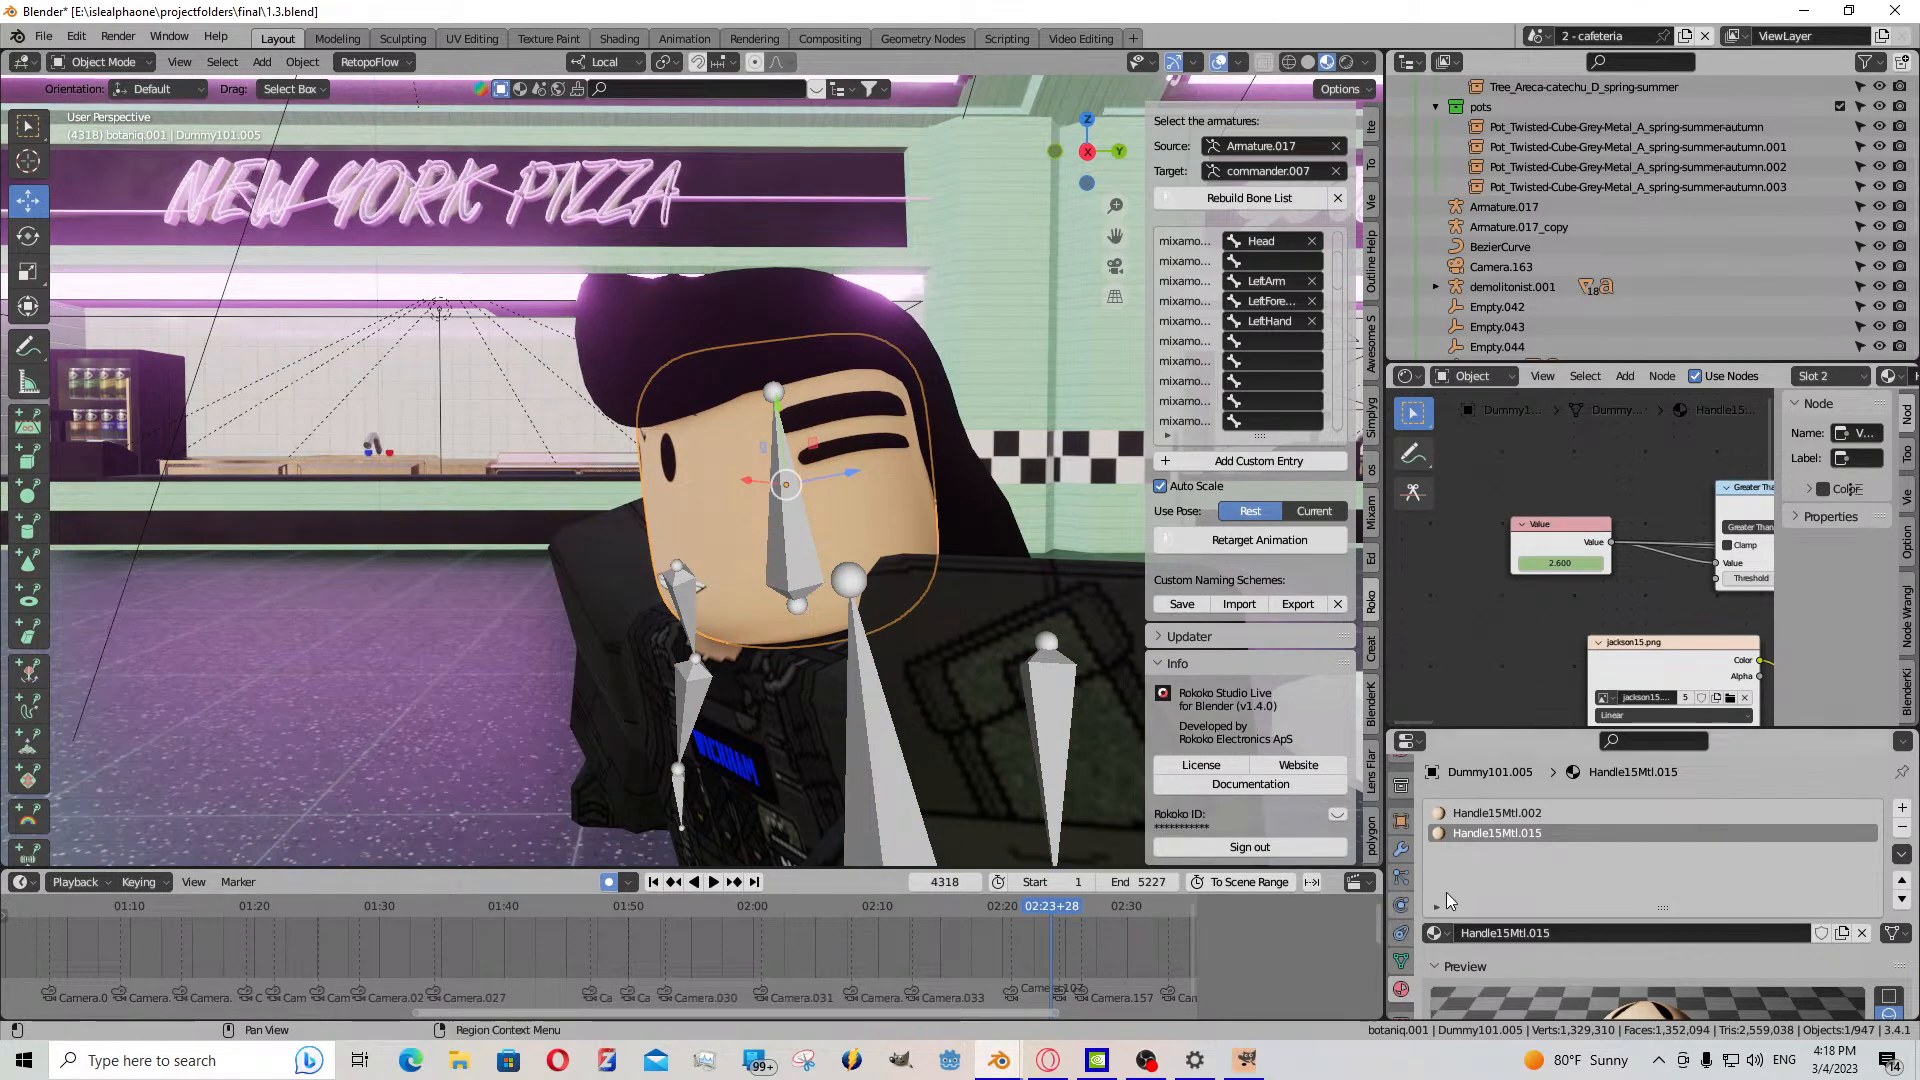
- Set the Value node of the face's eye material Handle15Mtl.015 to 1.000 at frame 4185
{"action": "left_click", "coordinate": [1498, 812]}
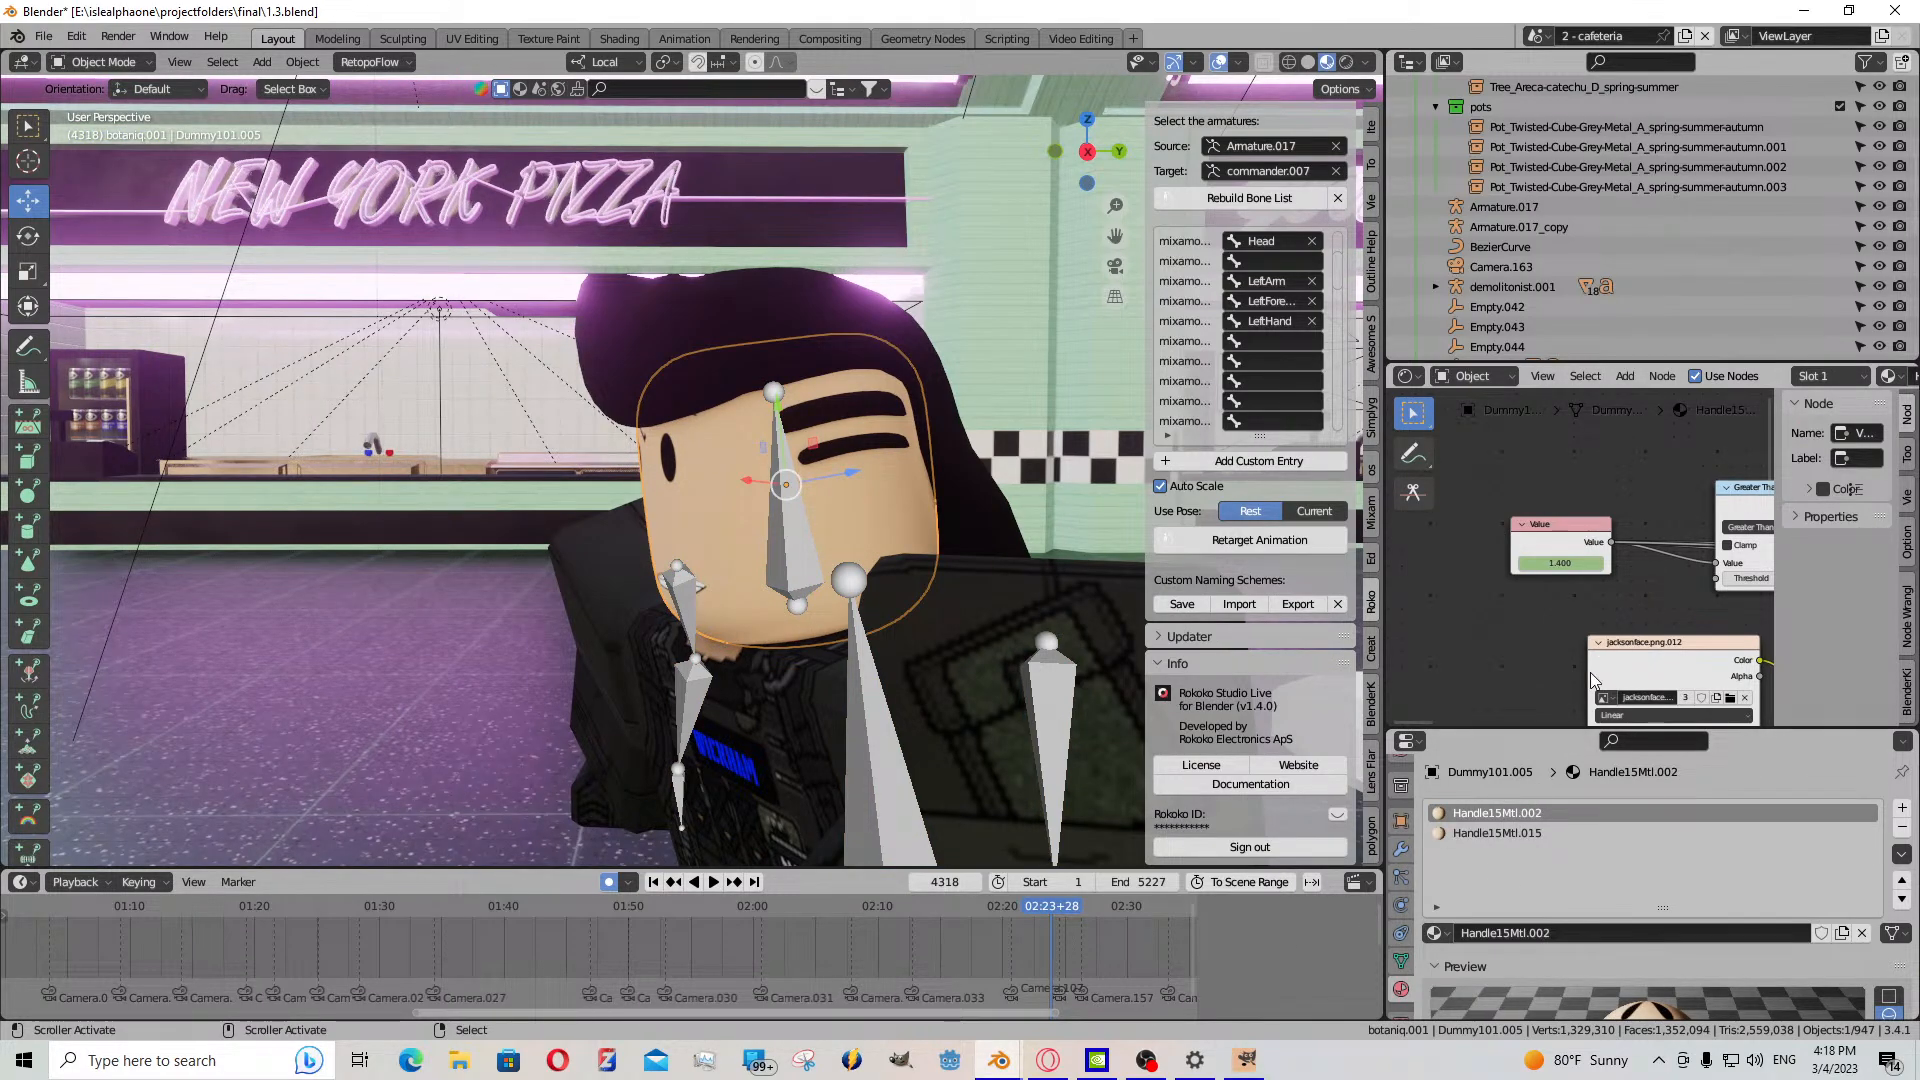
{"action": "left_click", "coordinate": [1506, 831]}
{"action": "left_click", "coordinate": [998, 937]}
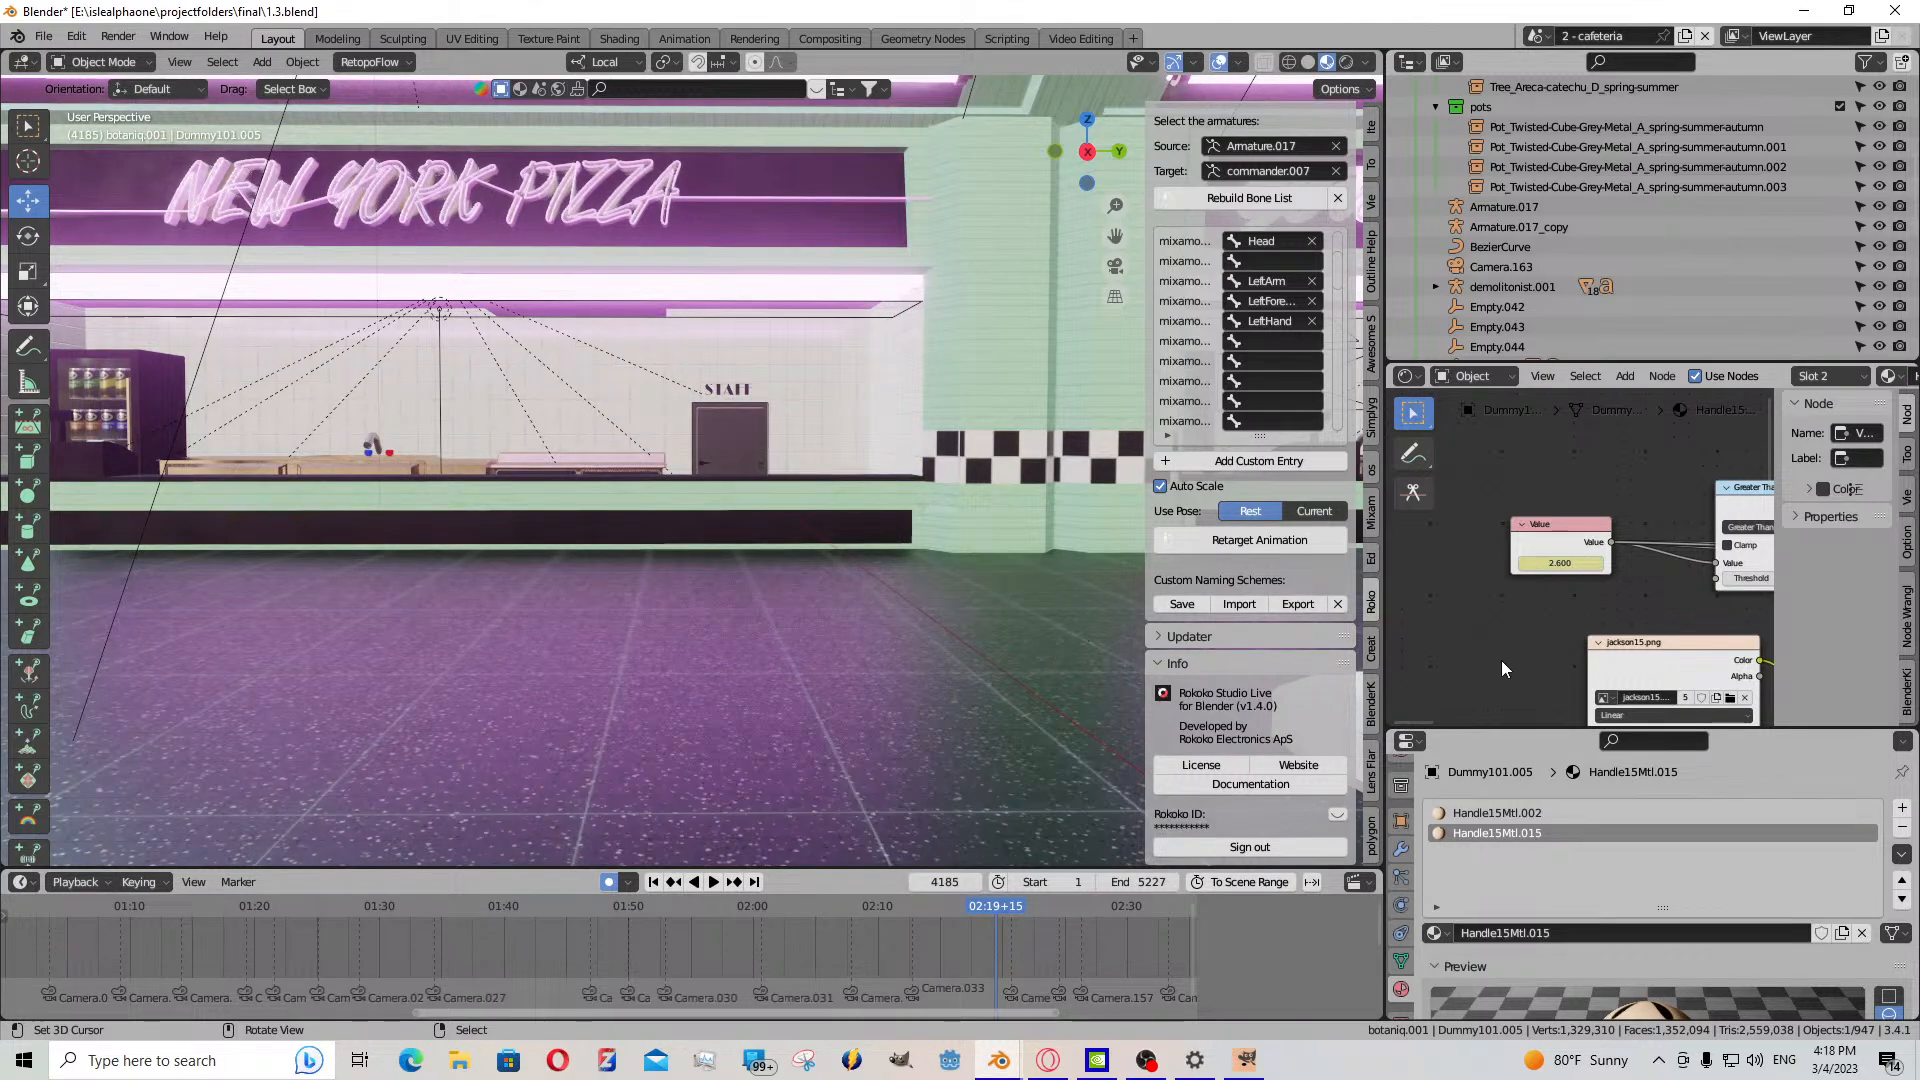
{"action": "key", "text": "Return"}
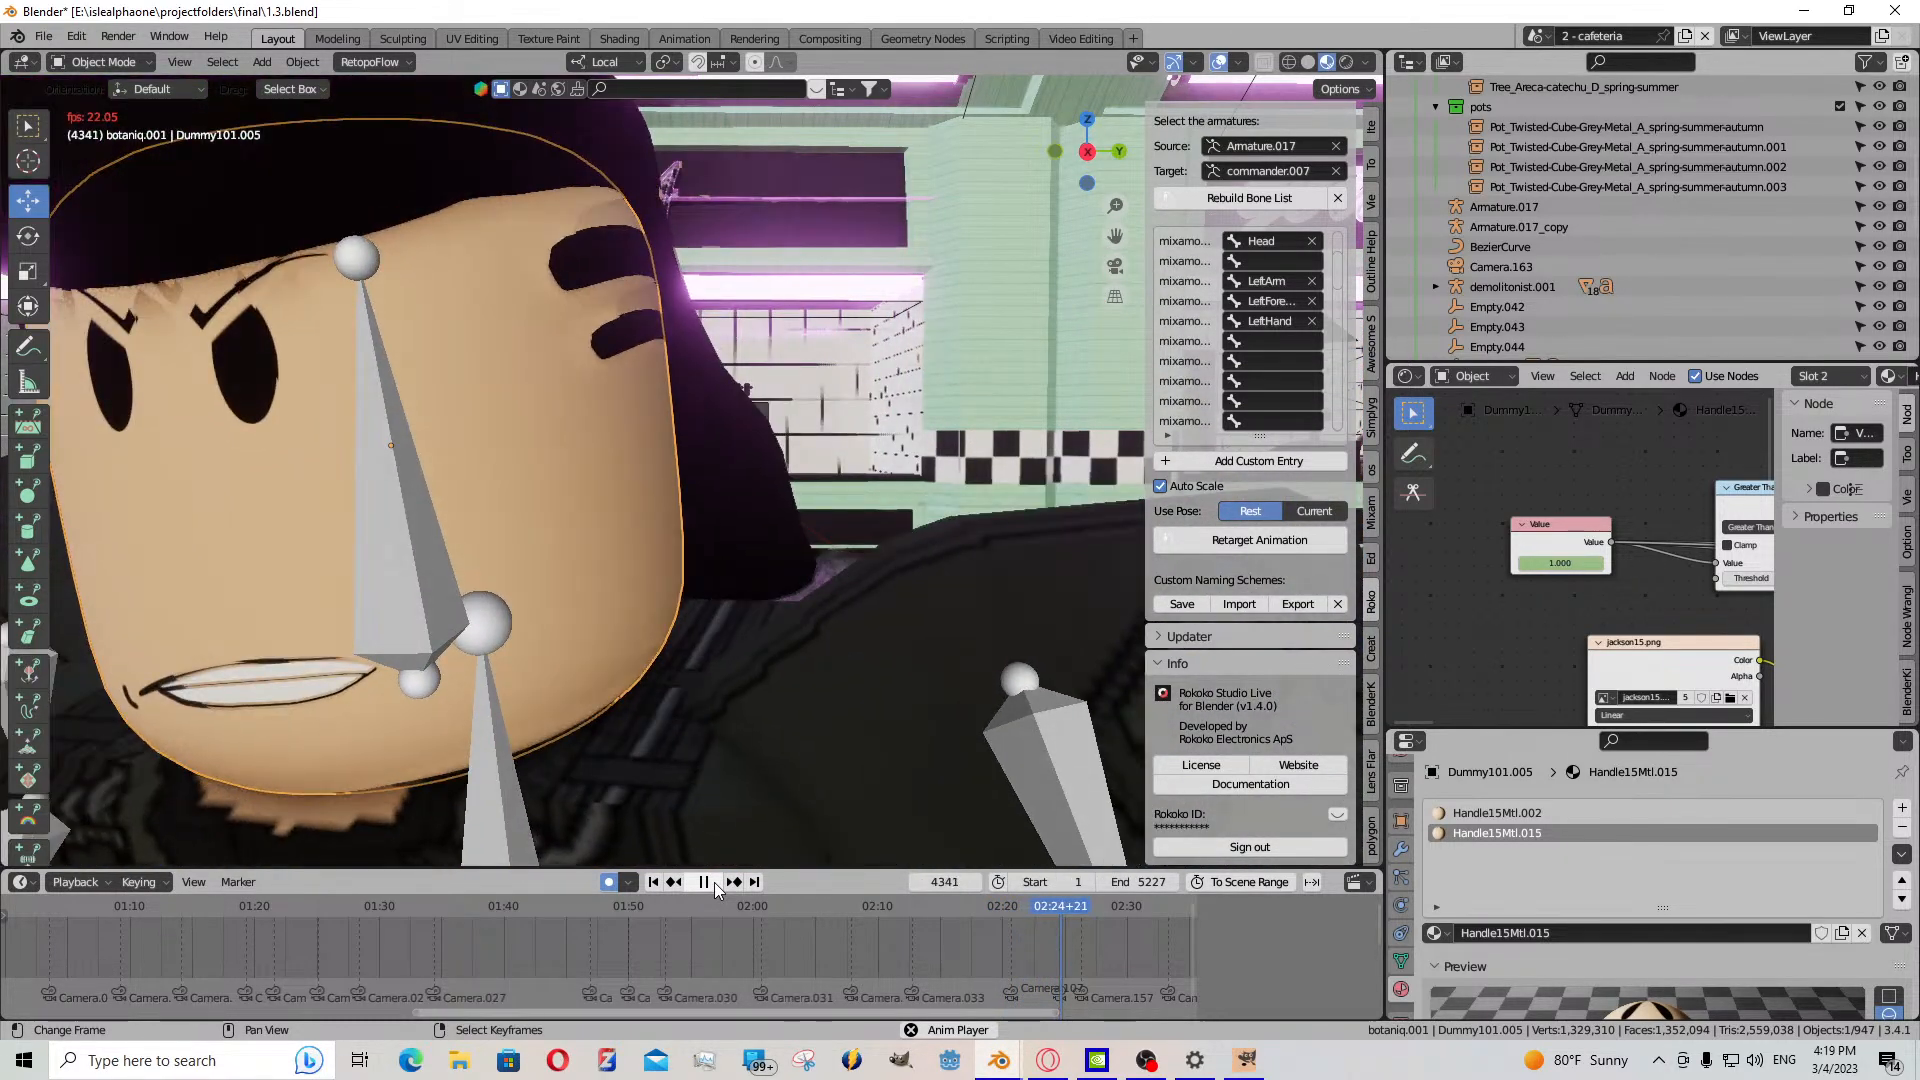
- Keyframe the Value node of the mouth material Handle15Mtl.002 at 1.400 on frame 4393 and 2.200 on frame 4397
{"action": "left_click", "coordinate": [705, 882]}
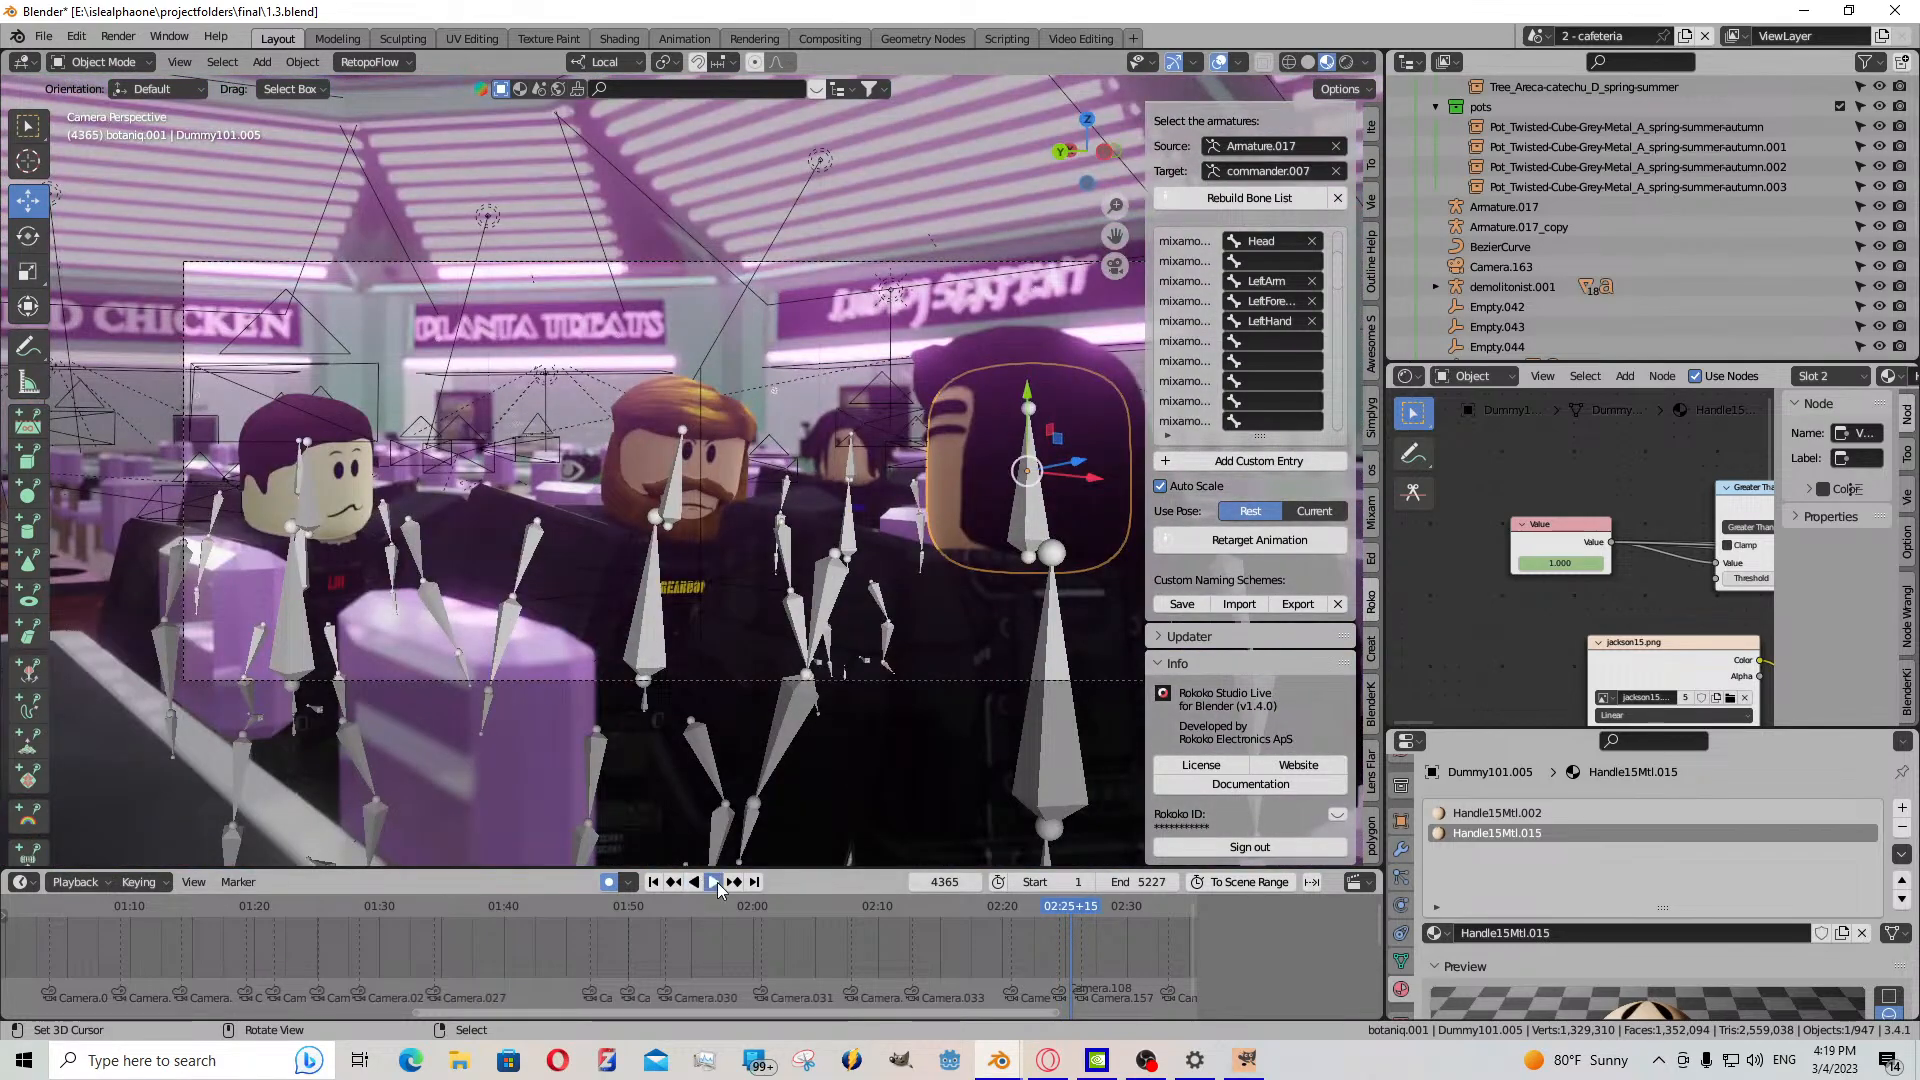
{"action": "left_click", "coordinate": [714, 883]}
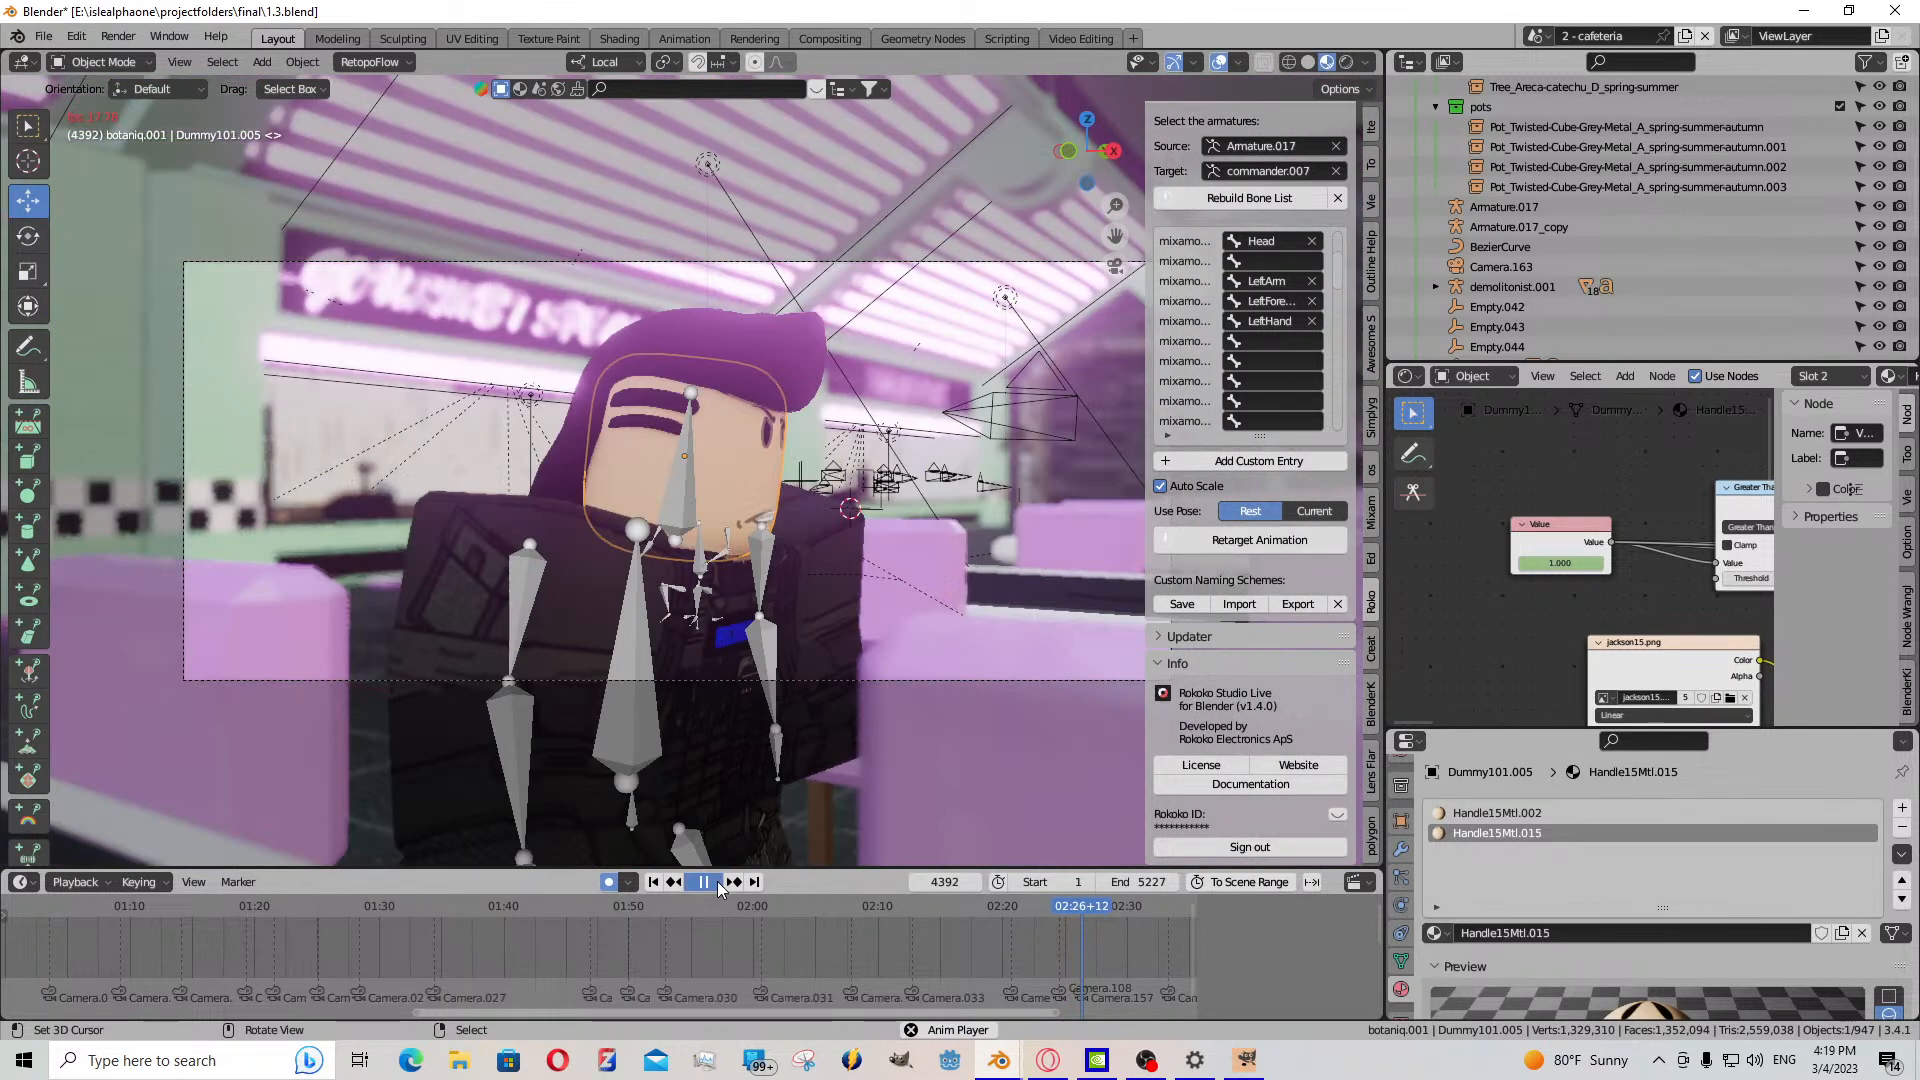
{"action": "left_click", "coordinate": [717, 880]}
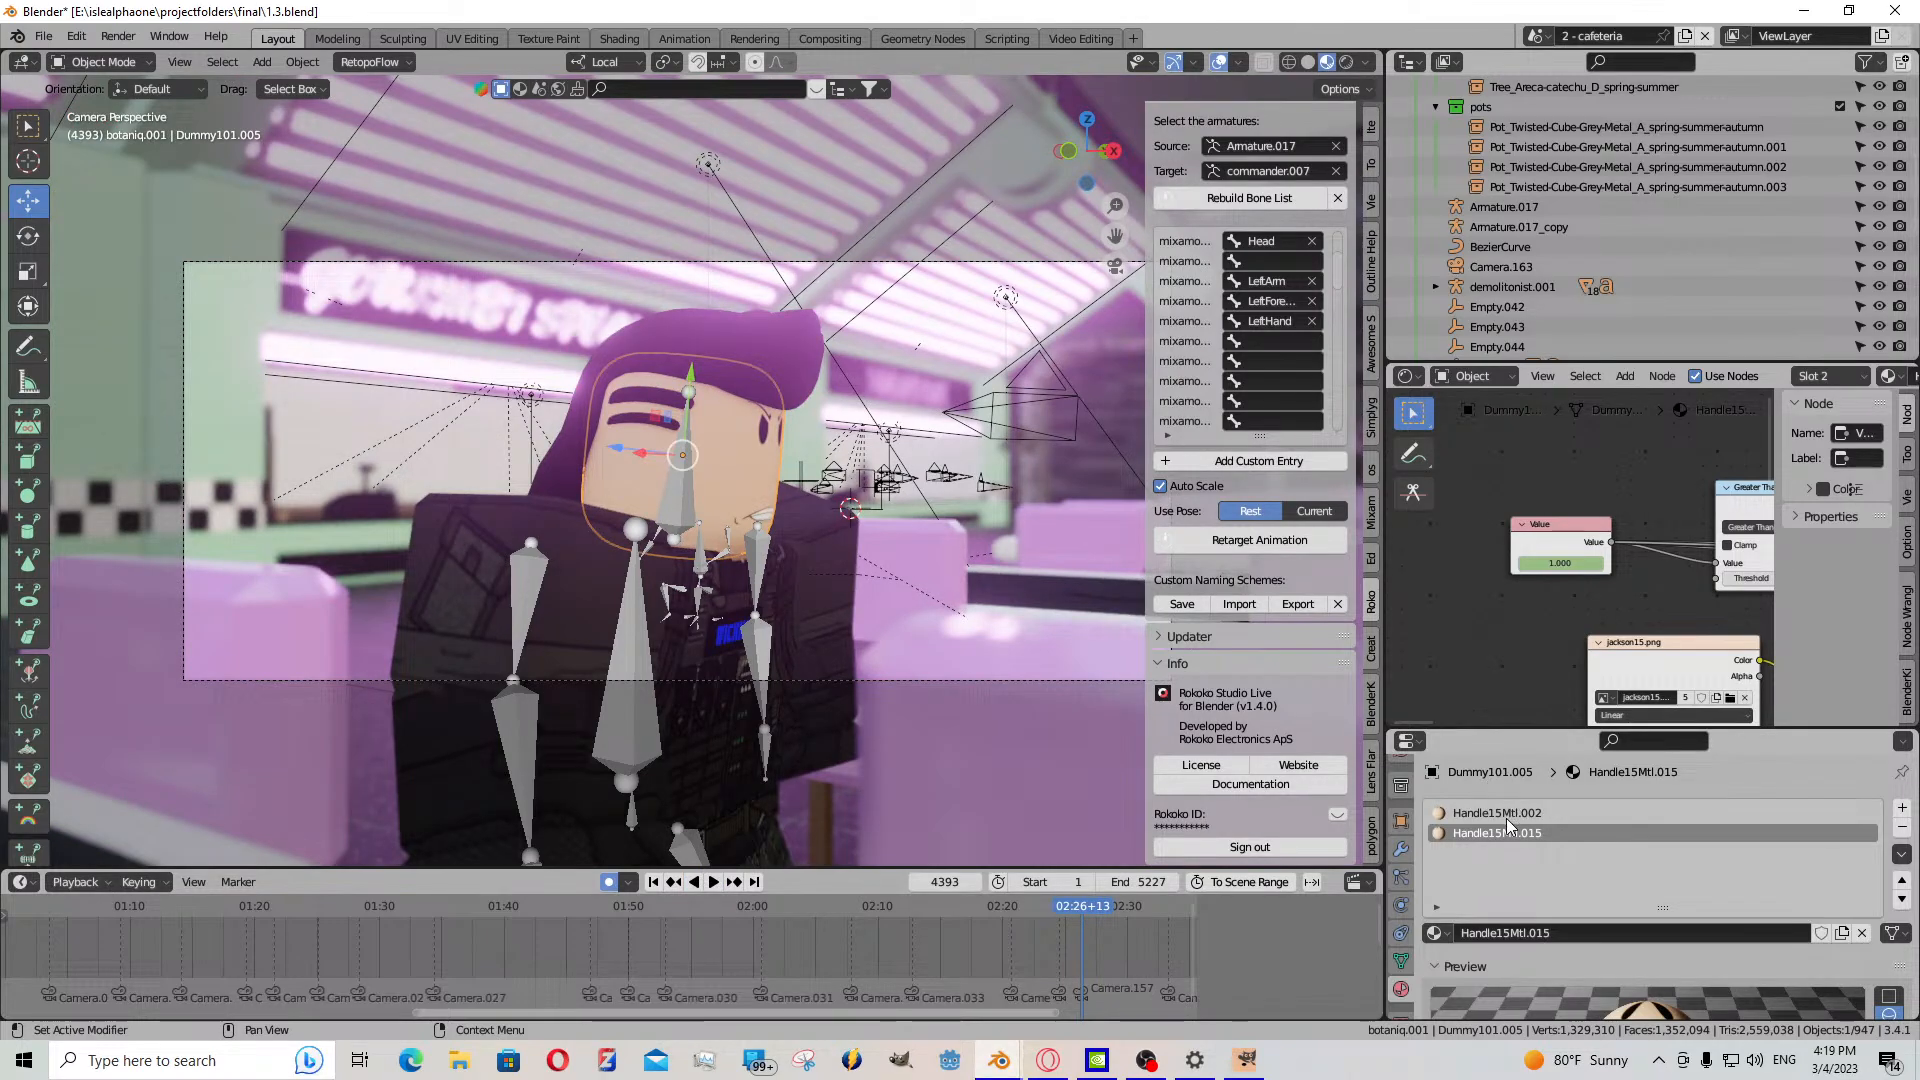
{"action": "scroll", "coordinate": [1581, 559], "scroll_direction": "up", "scroll_amount": 3}
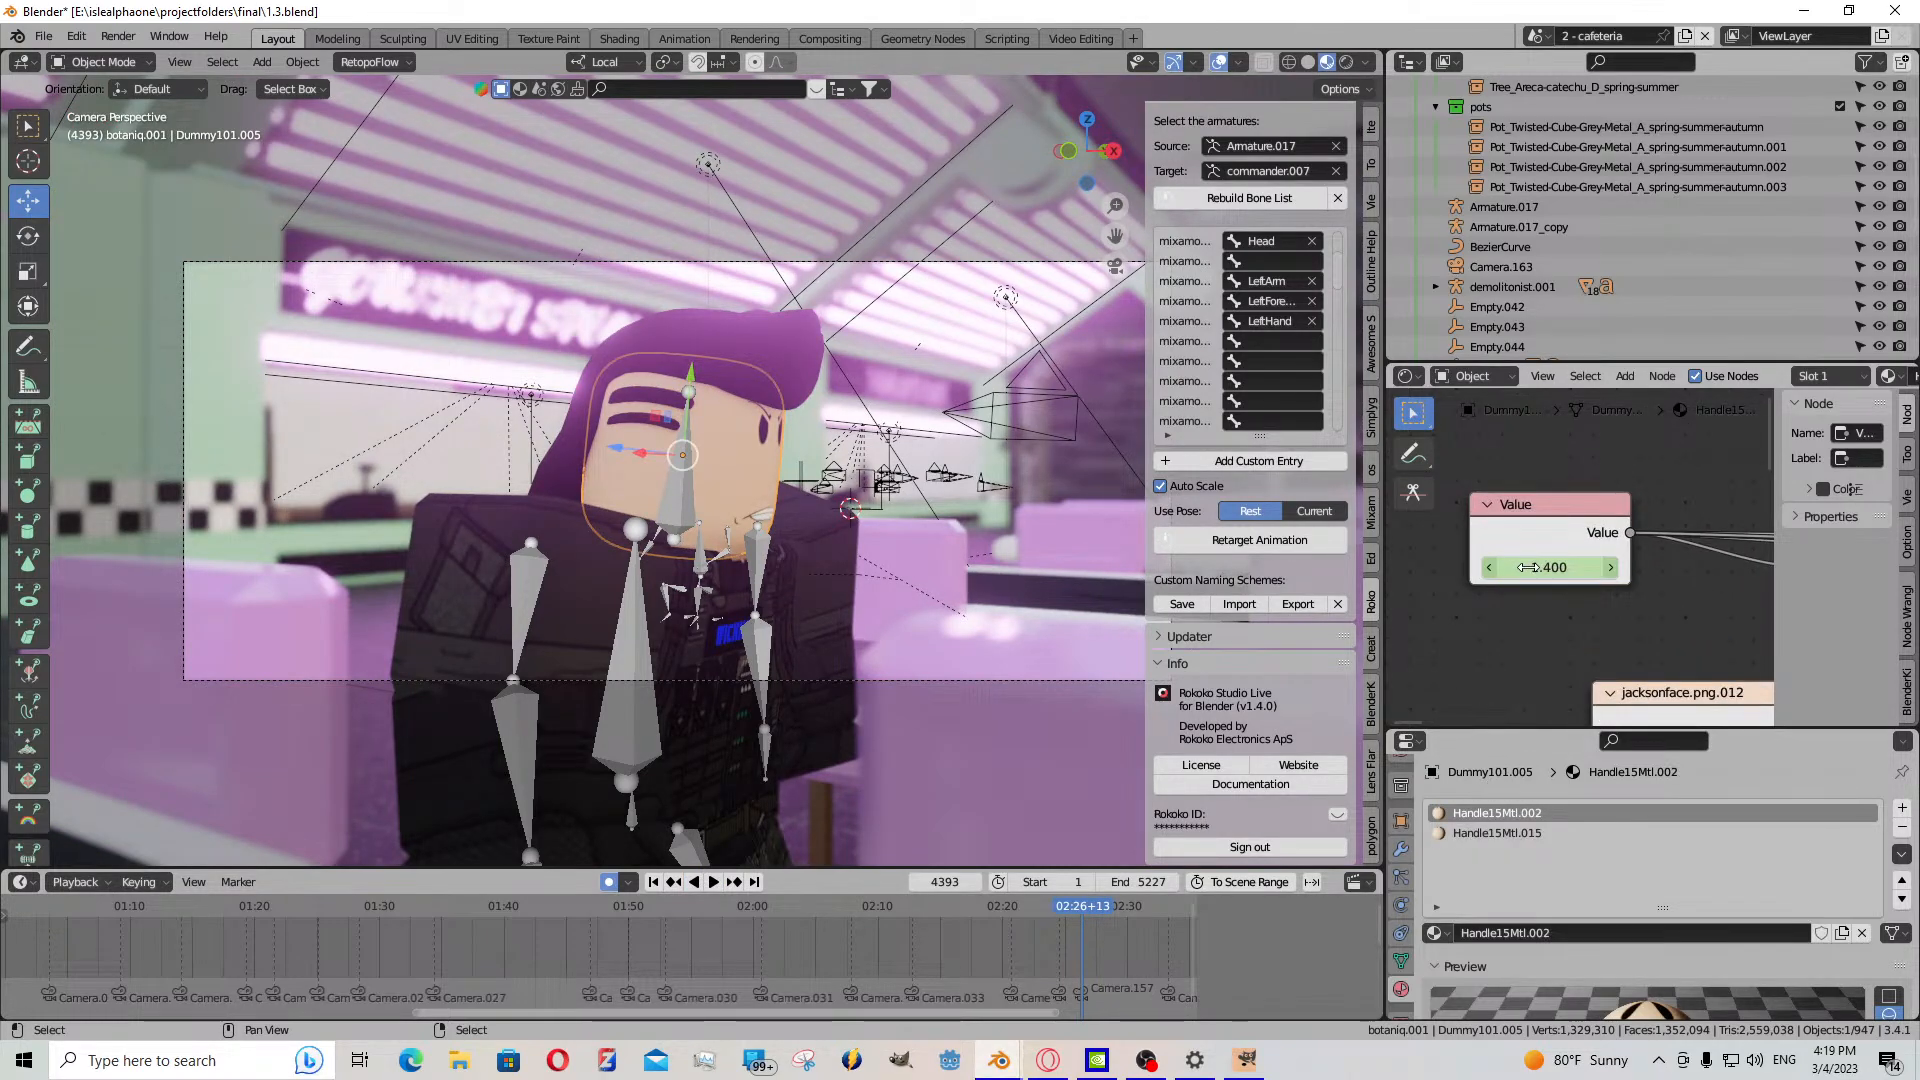
{"action": "left_click", "coordinate": [714, 883]}
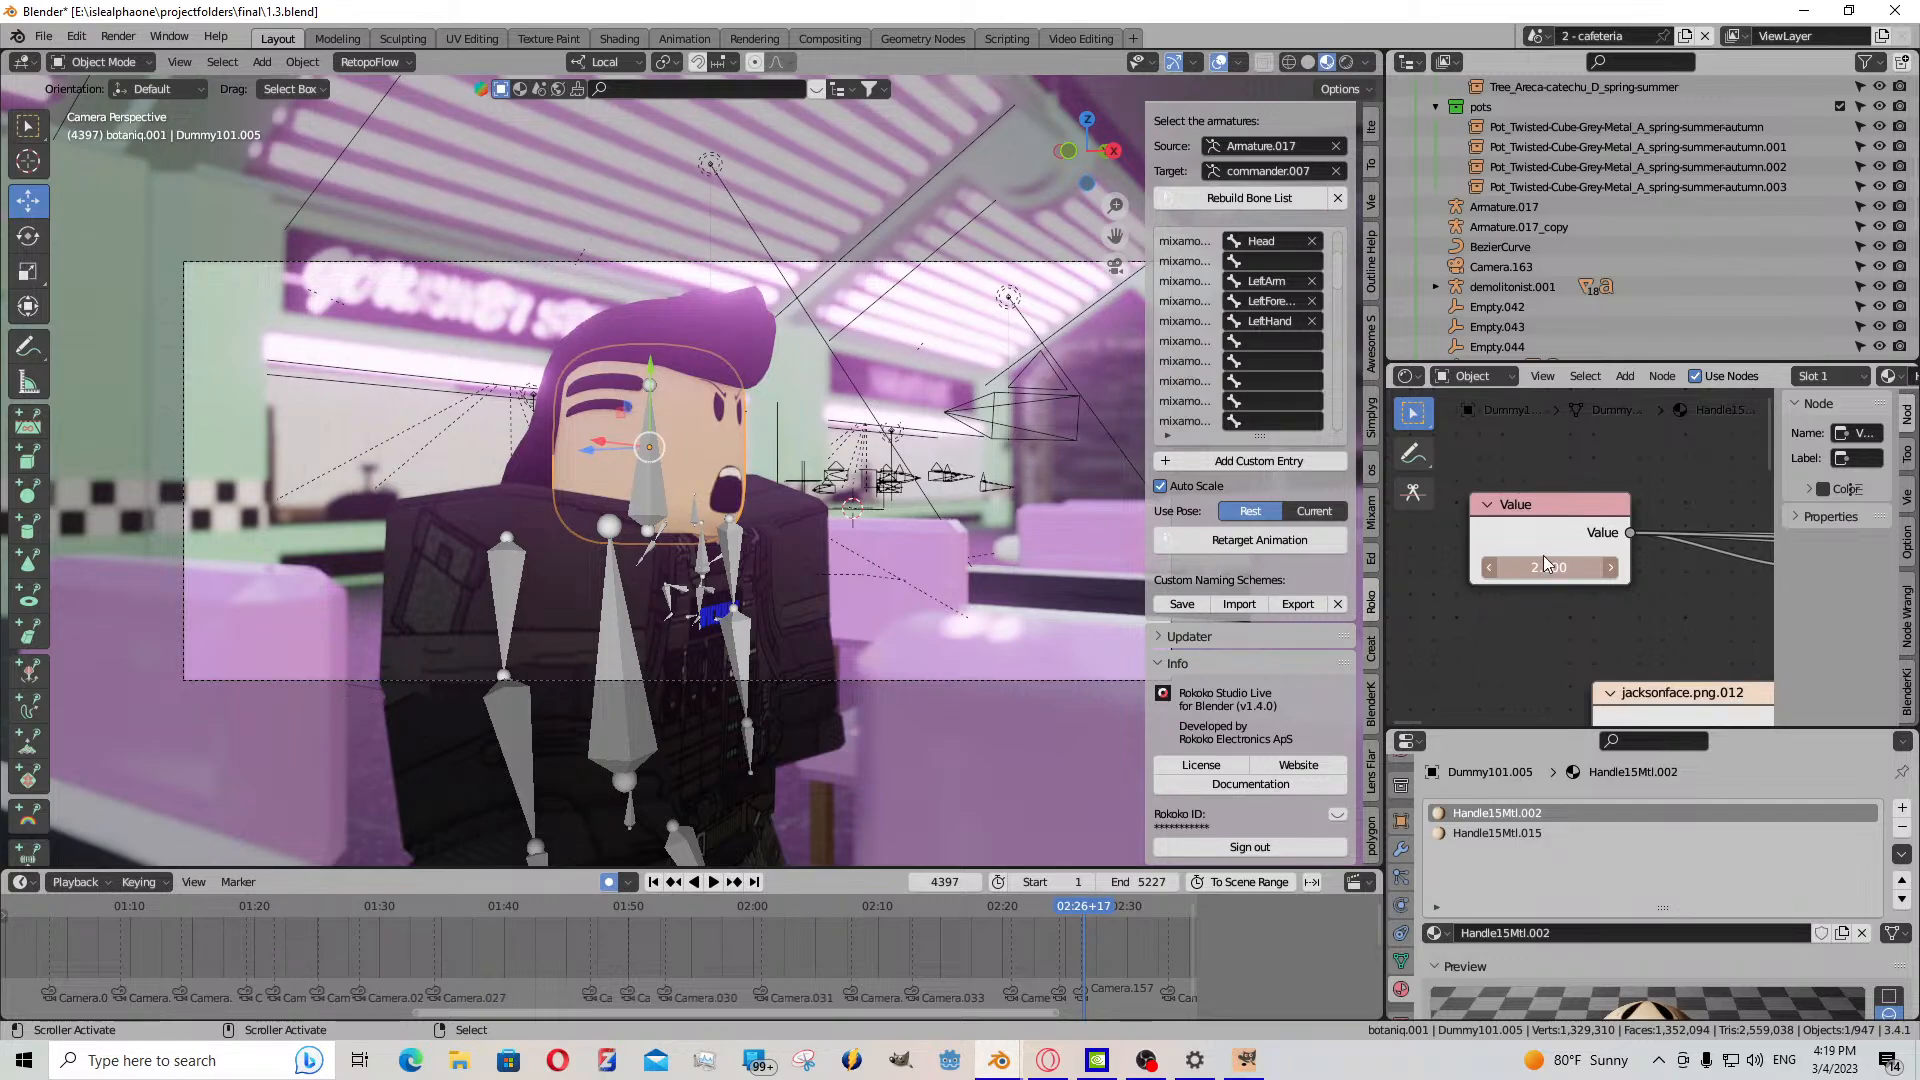
{"action": "left_click", "coordinate": [1571, 524]}
{"action": "scroll", "coordinate": [1164, 925], "scroll_direction": "up", "scroll_amount": 2}
- Move the mouth material's keyframe at frame 4393 to frame 4396, directly before the one at frame 4397
{"action": "middle_click_drag", "start_coordinate": [1164, 926], "coordinate": [727, 965]}
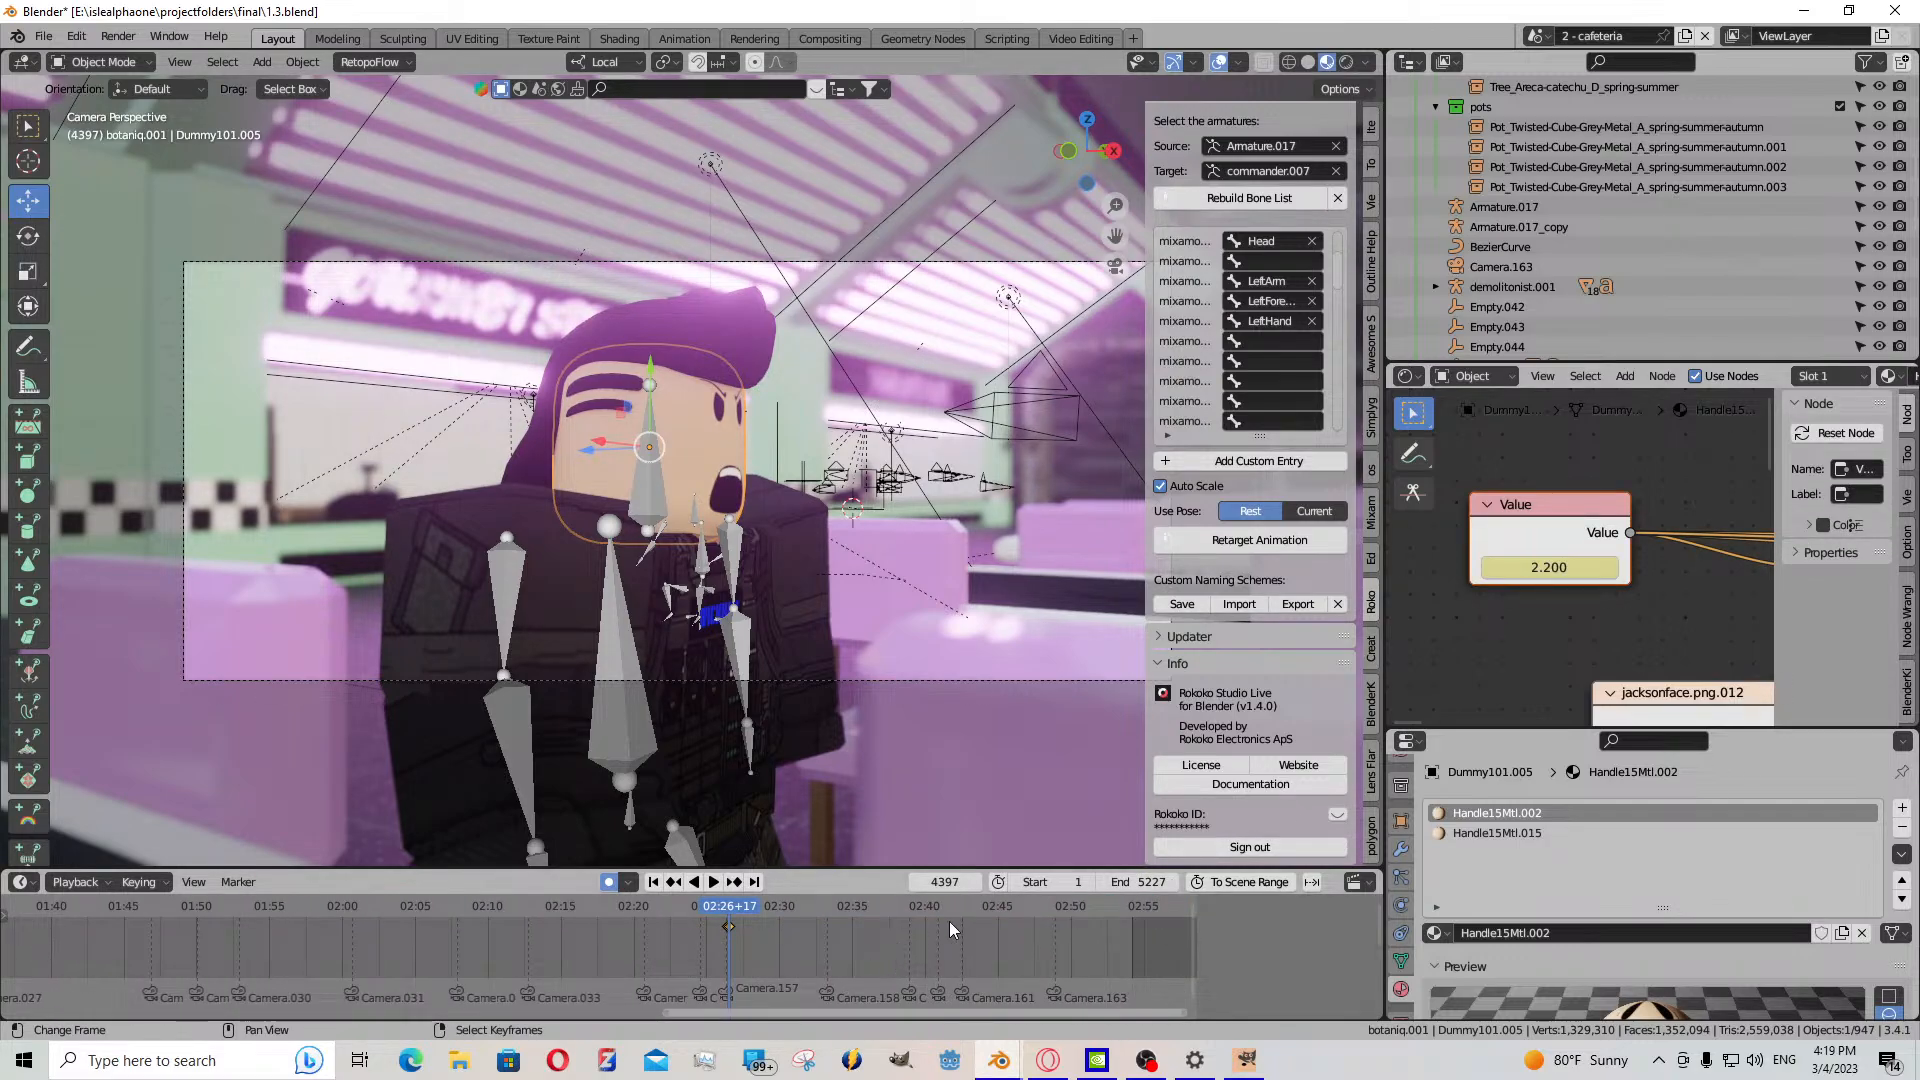
{"action": "scroll", "coordinate": [740, 928], "scroll_direction": "up", "scroll_amount": 8}
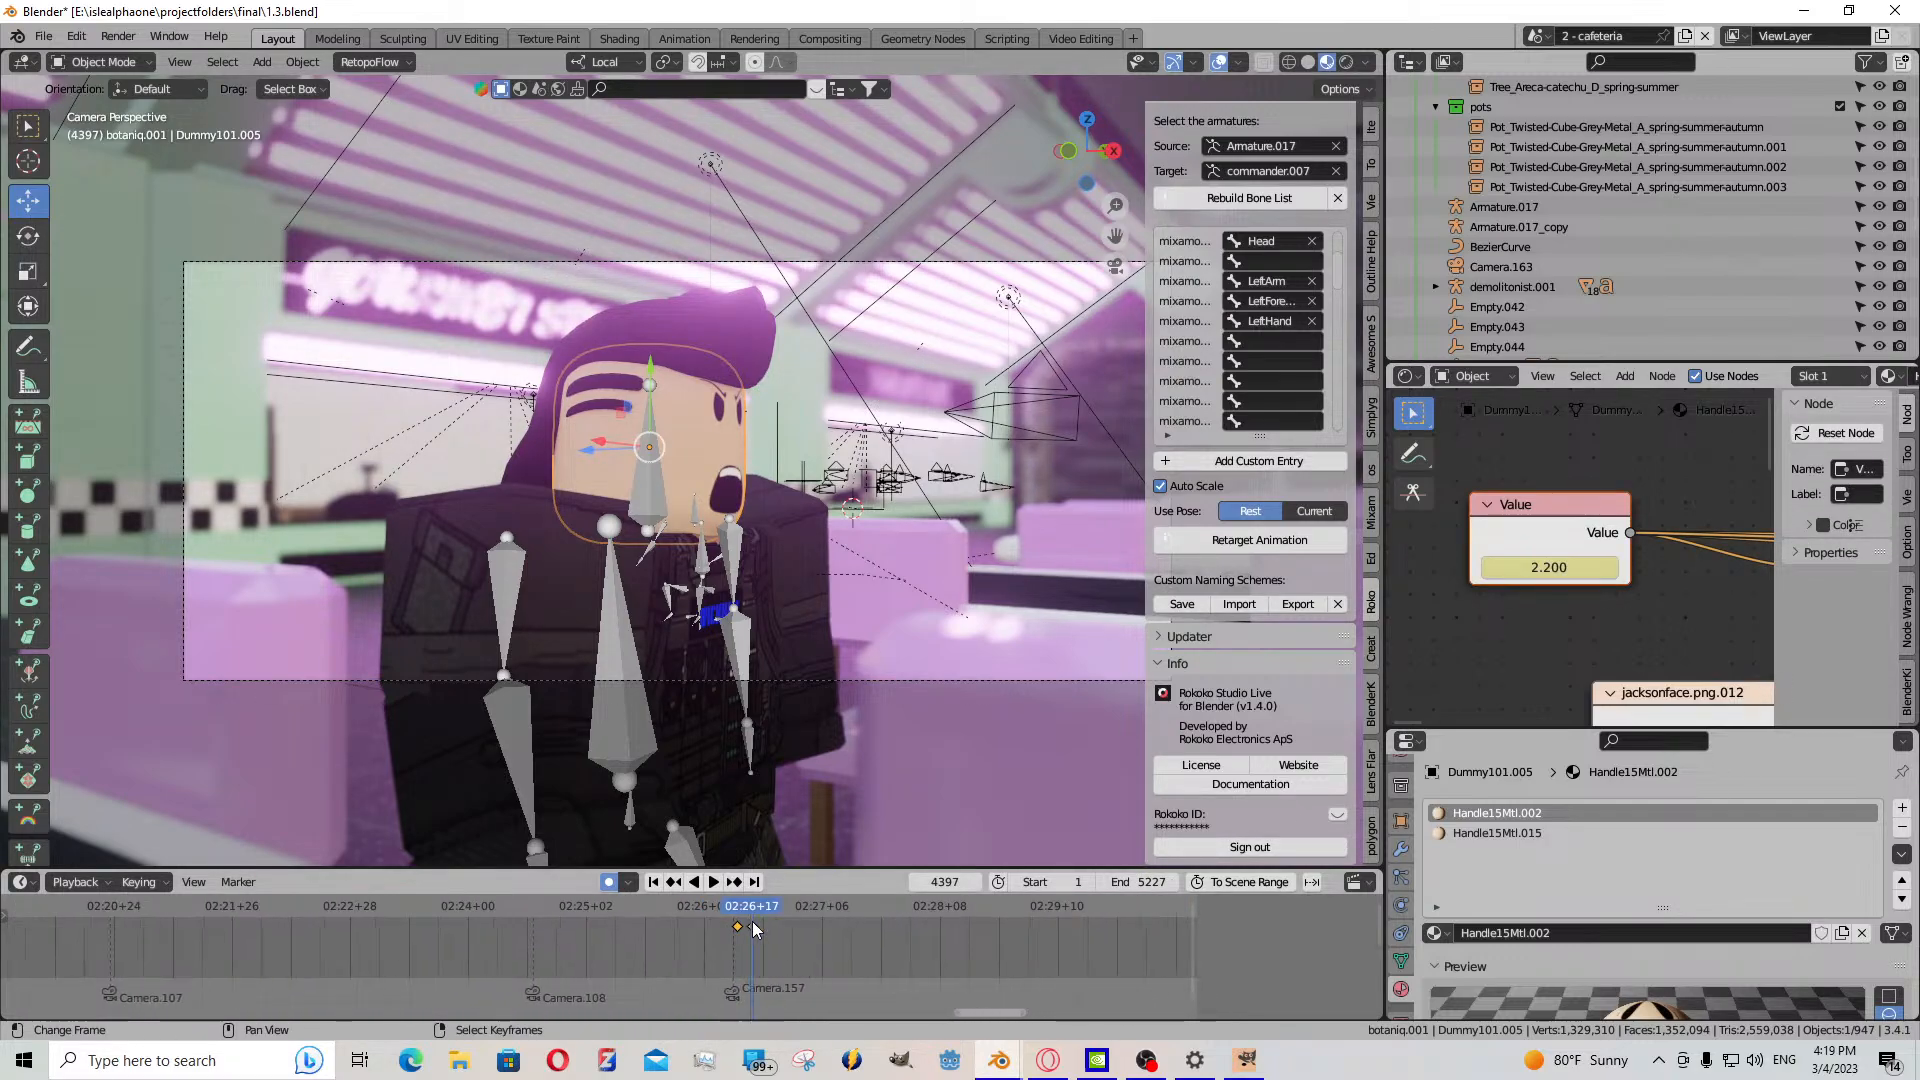
{"action": "key", "text": "g"}
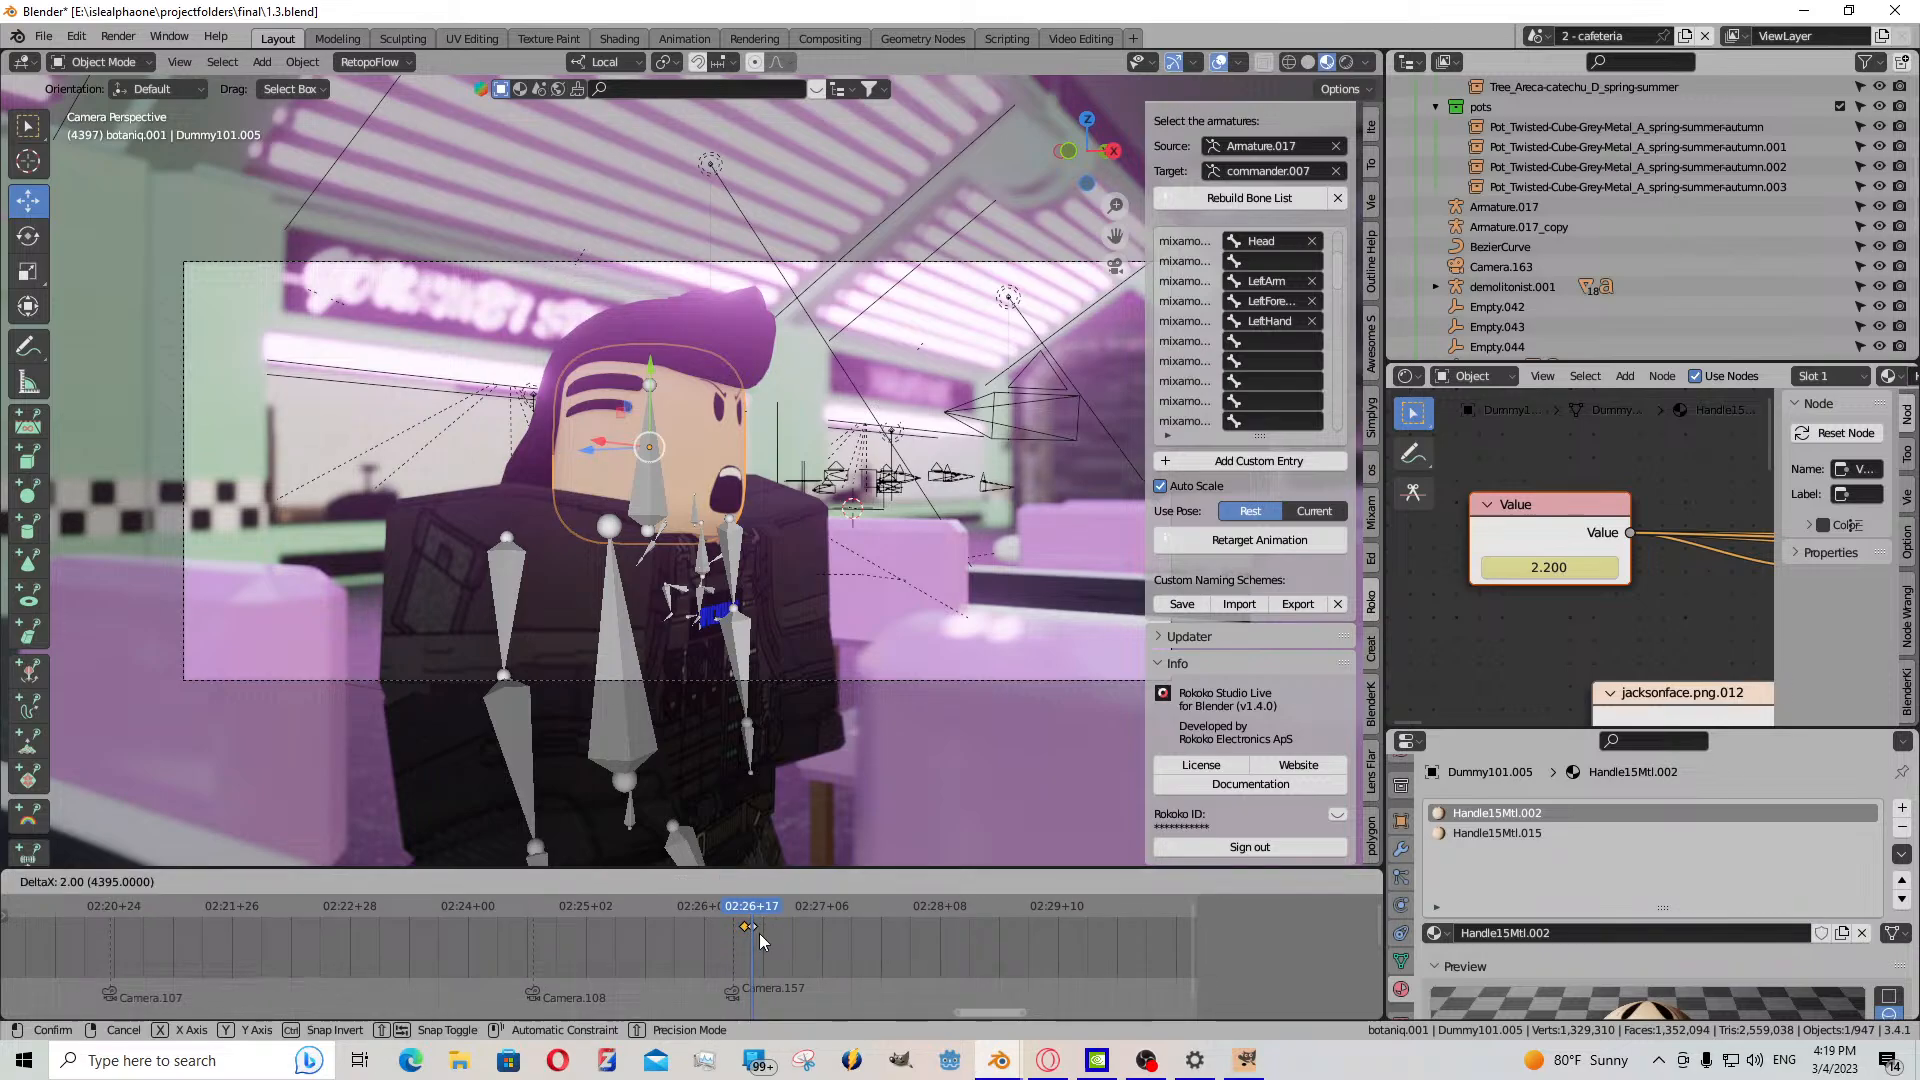
{"action": "left_click", "coordinate": [763, 937]}
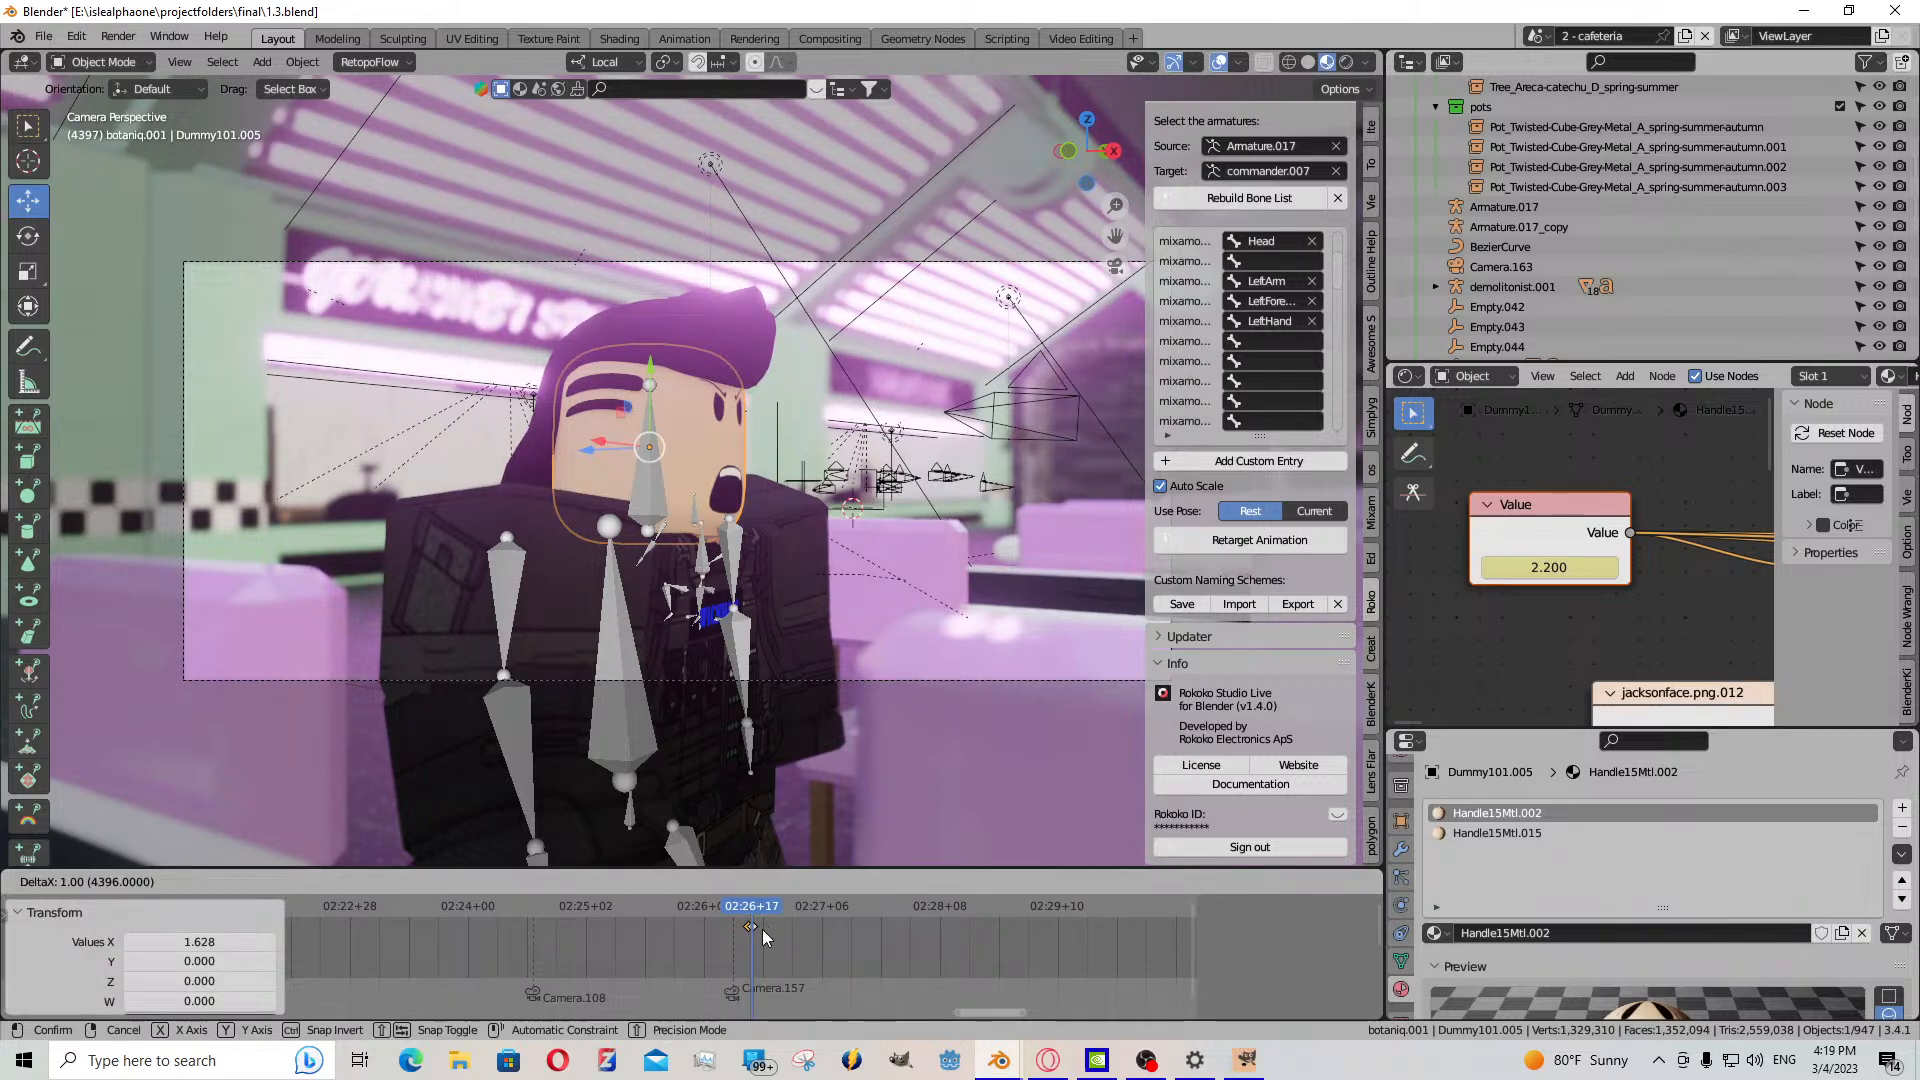
{"action": "left_click", "coordinate": [763, 937]}
- Keyframe the mouth Value at 1.500 on frame 4404 and paste the 2.200 keyframe on frame 4403
{"action": "left_click", "coordinate": [712, 882]}
{"action": "left_click", "coordinate": [710, 882]}
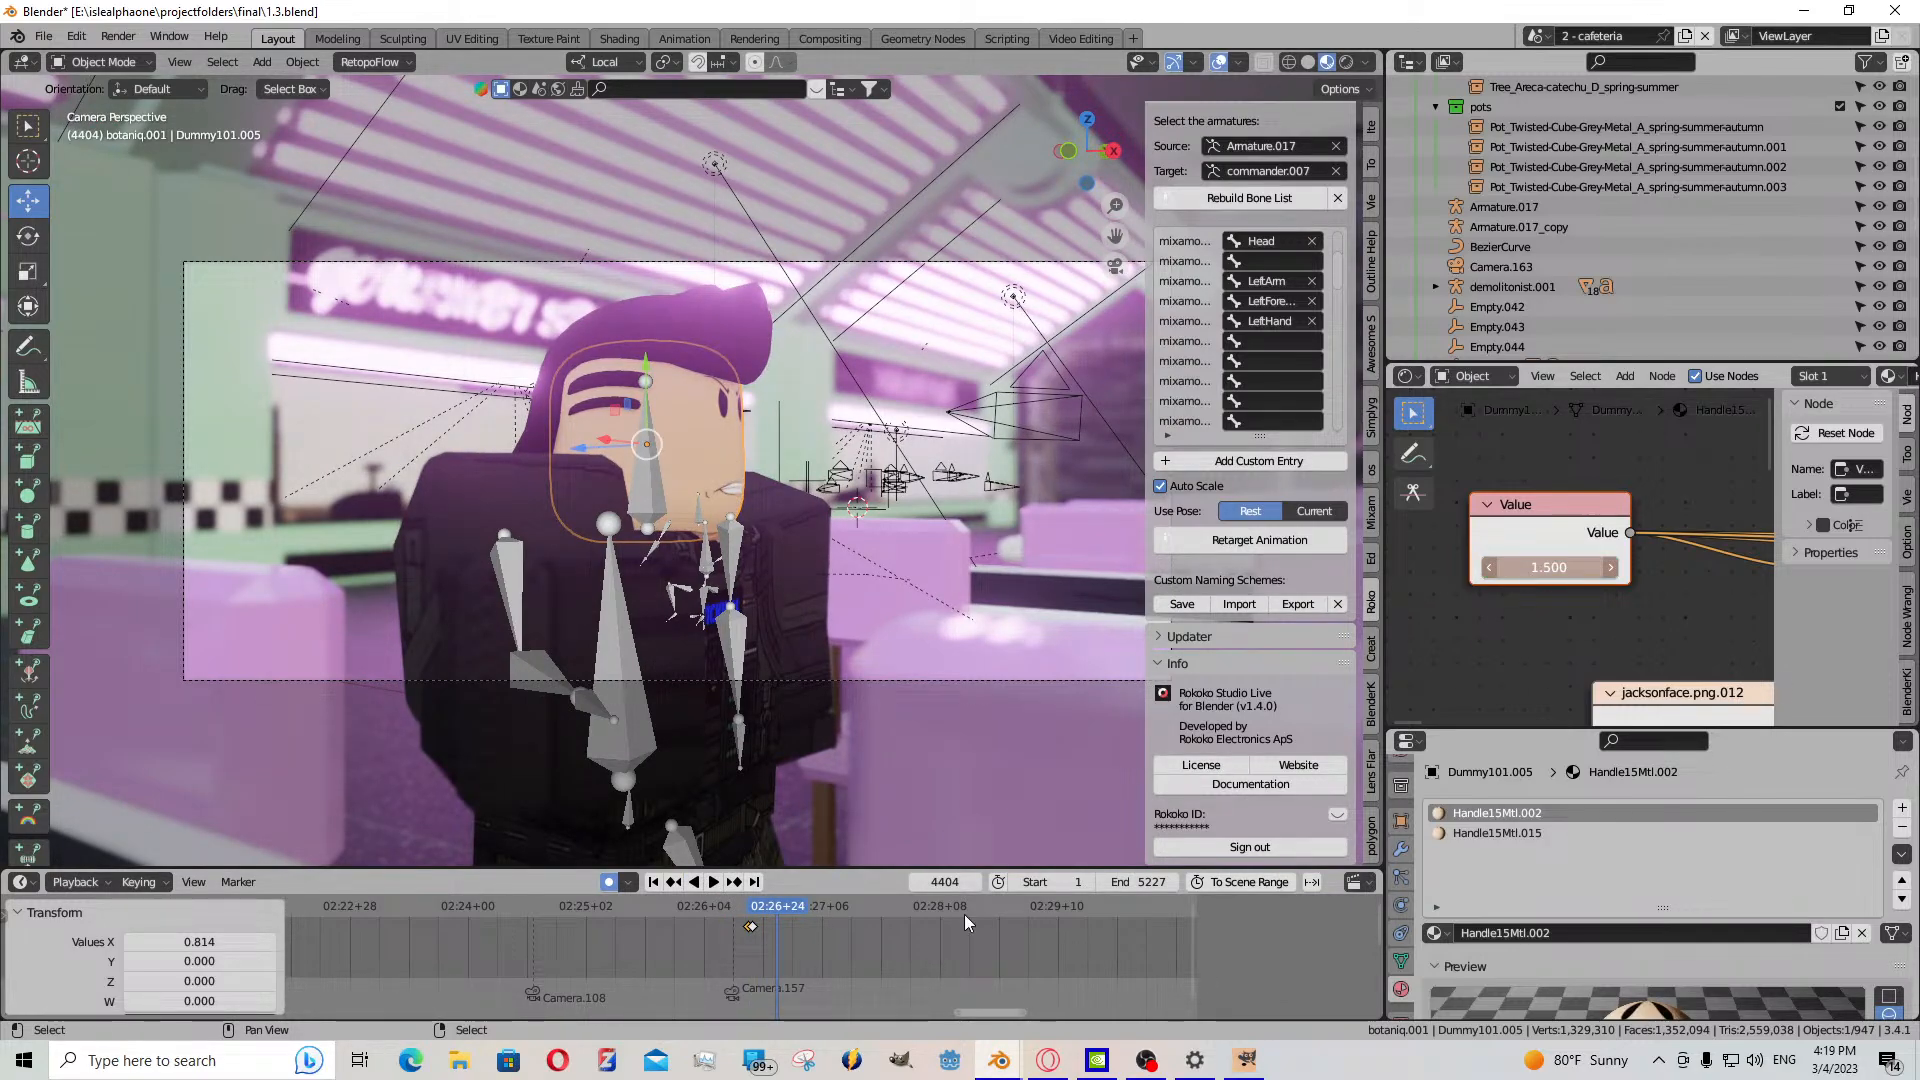
{"action": "key", "text": "i"}
{"action": "scroll", "coordinate": [796, 945], "scroll_direction": "up", "scroll_amount": 5}
{"action": "key", "text": "Left"}
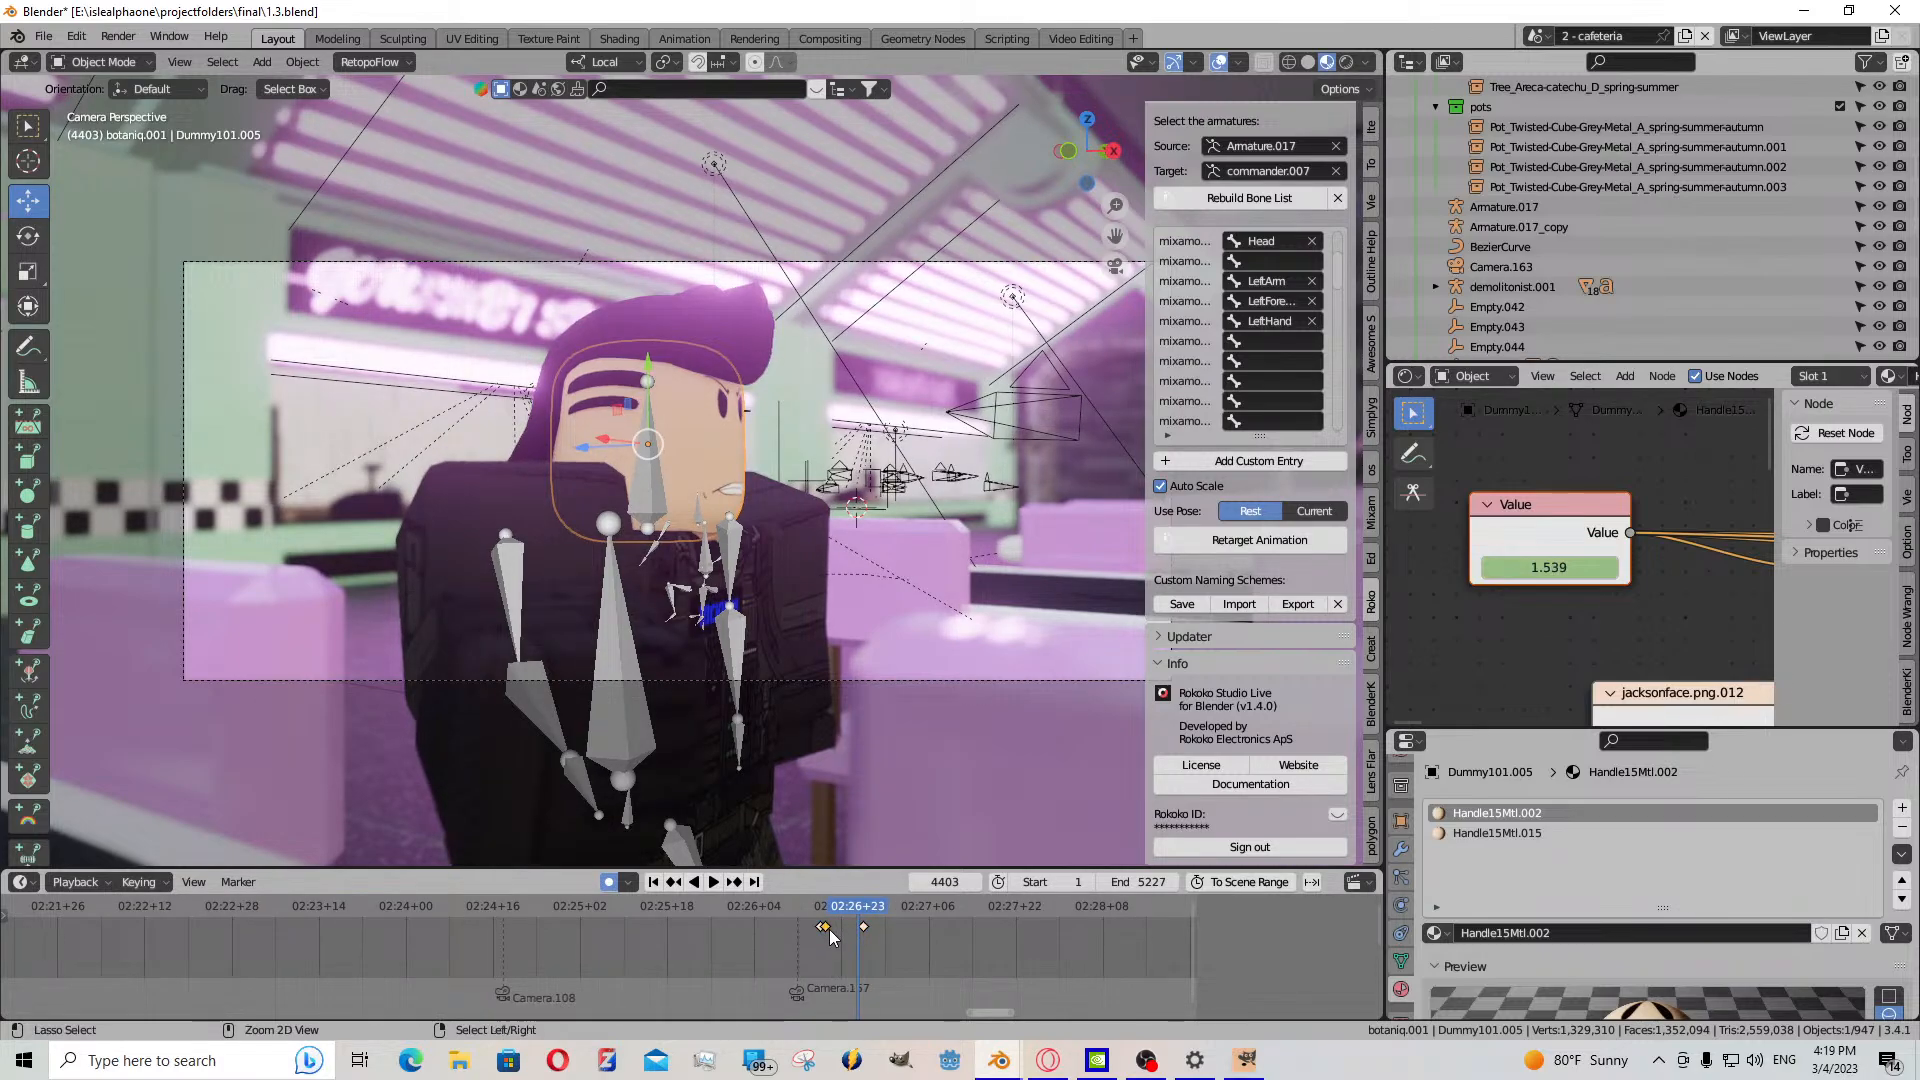
{"action": "key", "text": "ctrl+v"}
- View the face up close, set the mouth Value to 9.600 at frame 4411 and paste the 1.500 keyframe on frame 4410
{"action": "left_click", "coordinate": [712, 882]}
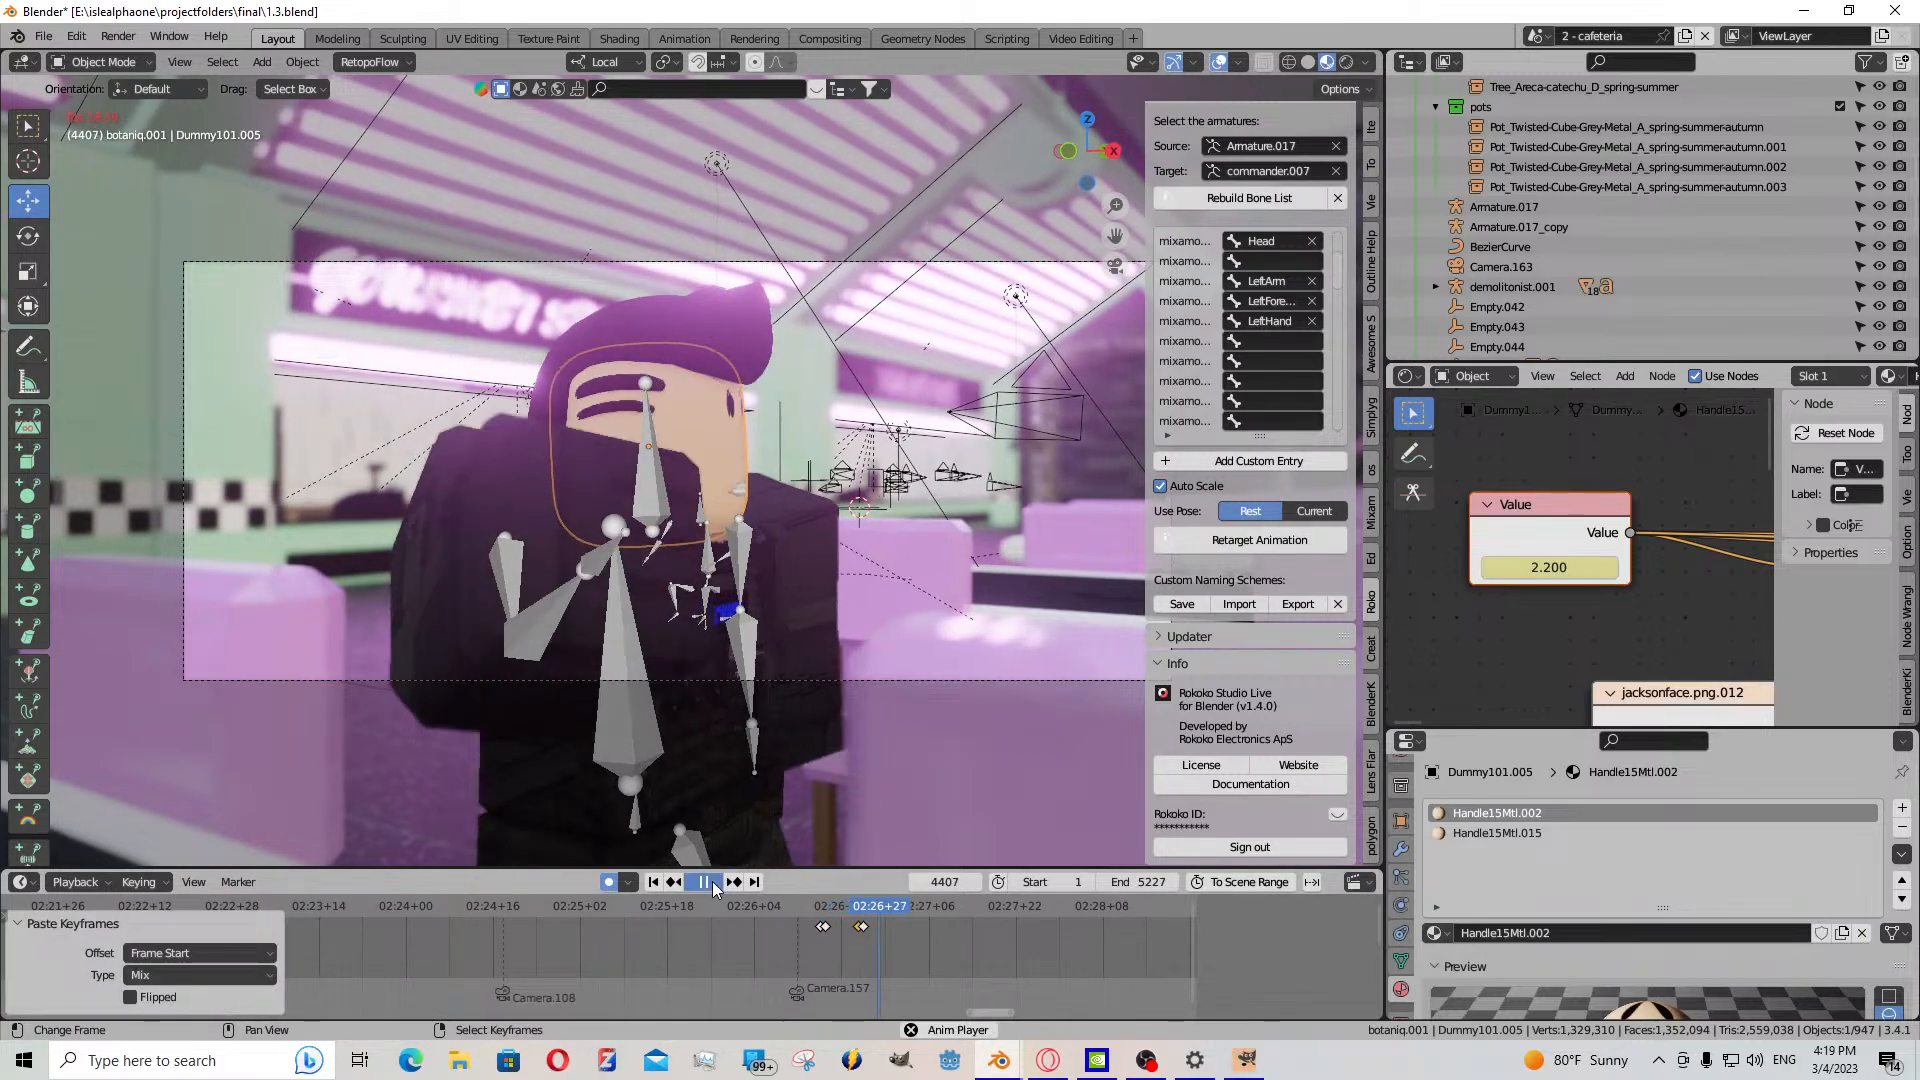
{"action": "key", "text": "space"}
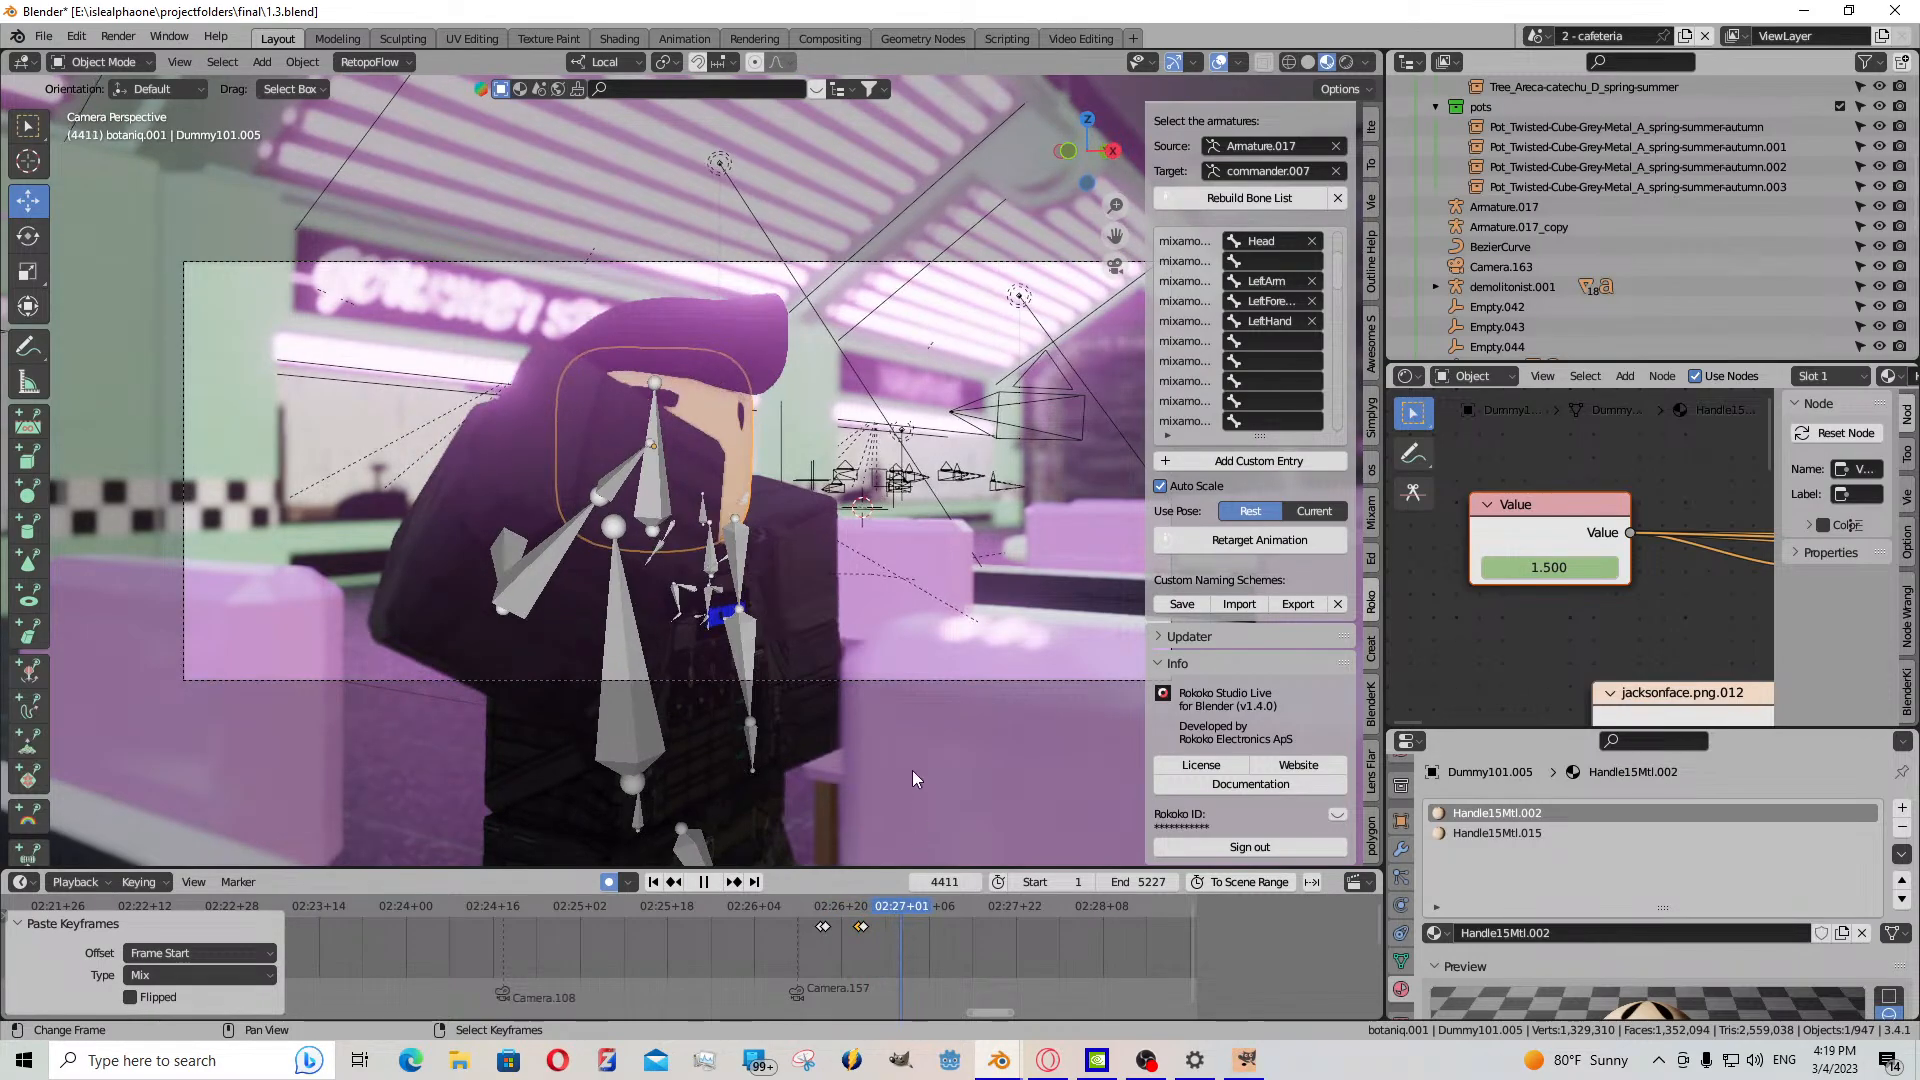
{"action": "middle_click_drag", "start_coordinate": [912, 770], "coordinate": [900, 760]}
{"action": "key", "text": "shift+grave"}
{"action": "key", "text": "w"}
{"action": "left_click", "coordinate": [691, 470]}
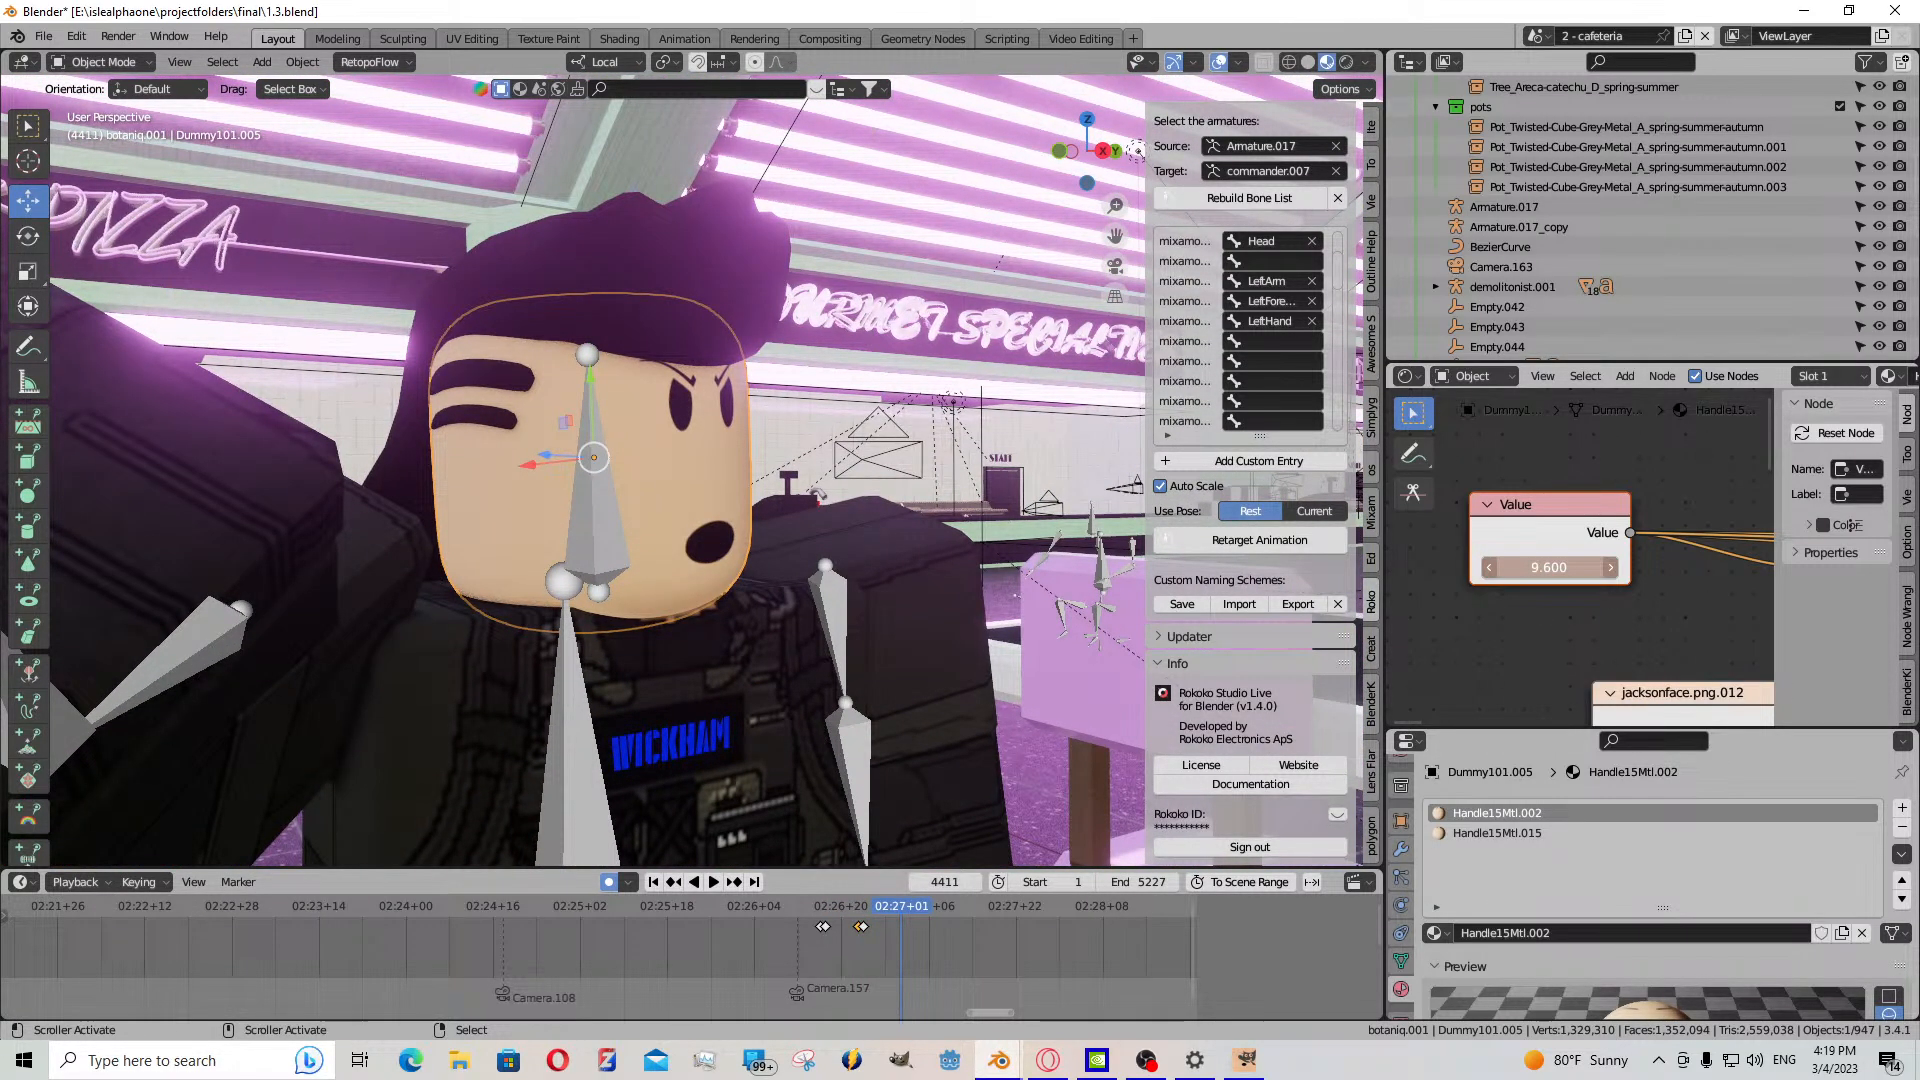
{"action": "left_click", "coordinate": [894, 934]}
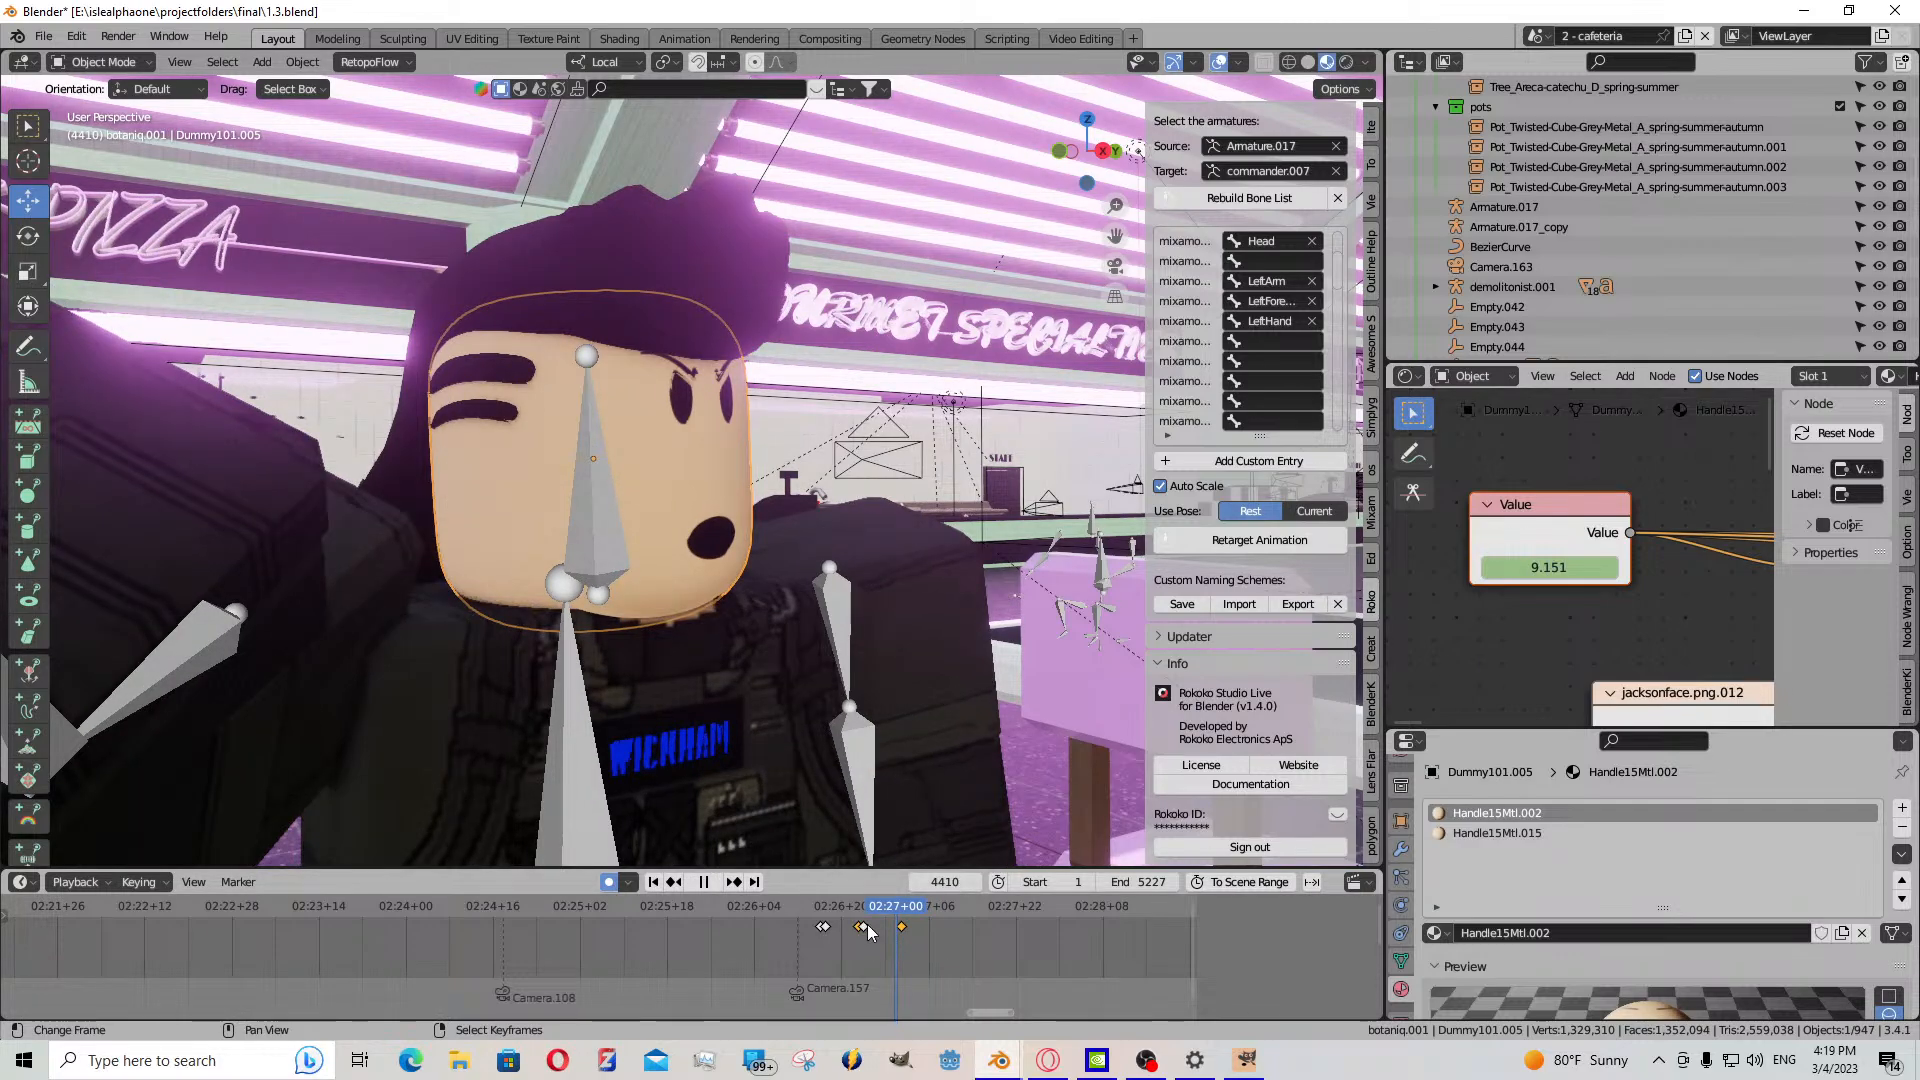
{"action": "key", "text": "ctrl+c"}
{"action": "key", "text": "ctrl+v"}
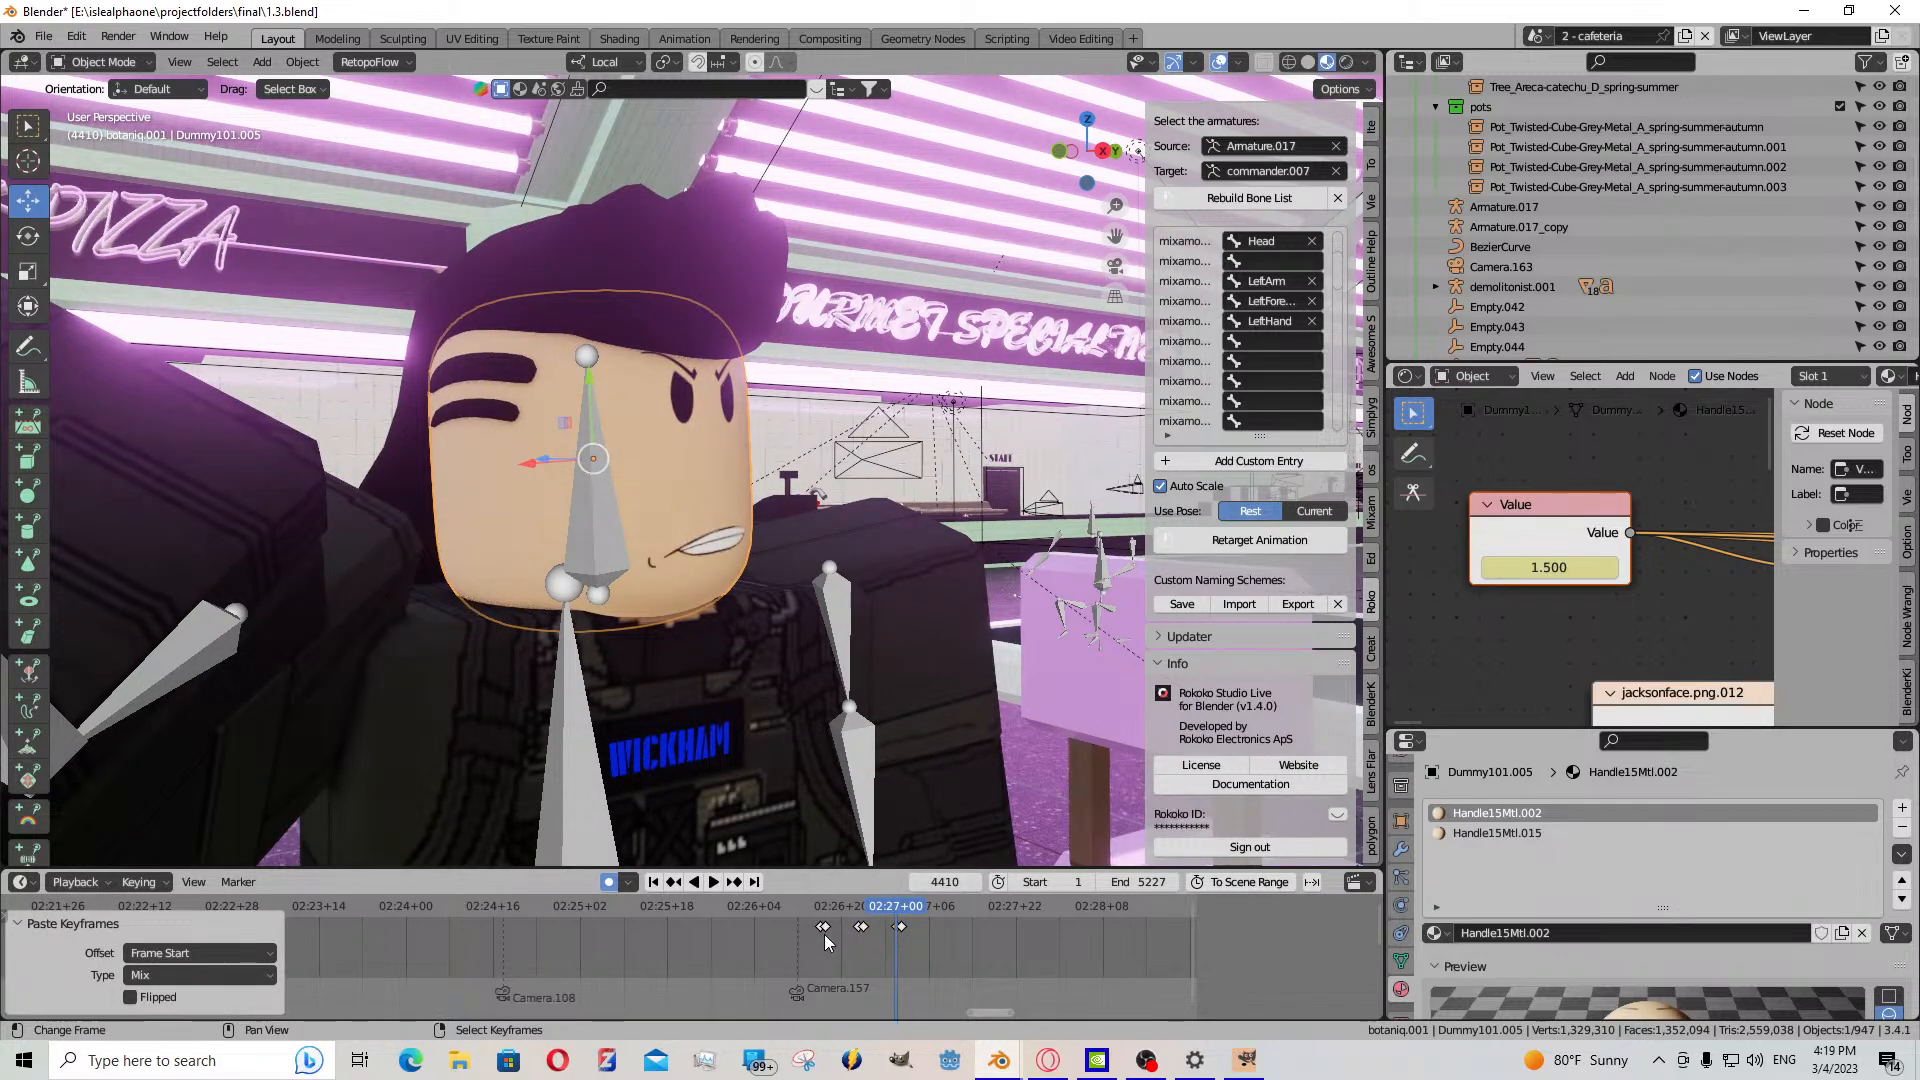
- Keyframe the Value node of the eye material Handle15Mtl.015 at 1.000 on frame 4396 and 7.900 on frame 4397
{"action": "left_click", "coordinate": [824, 938]}
{"action": "left_click", "coordinate": [818, 940]}
{"action": "key", "text": "space"}
{"action": "key", "text": "space"}
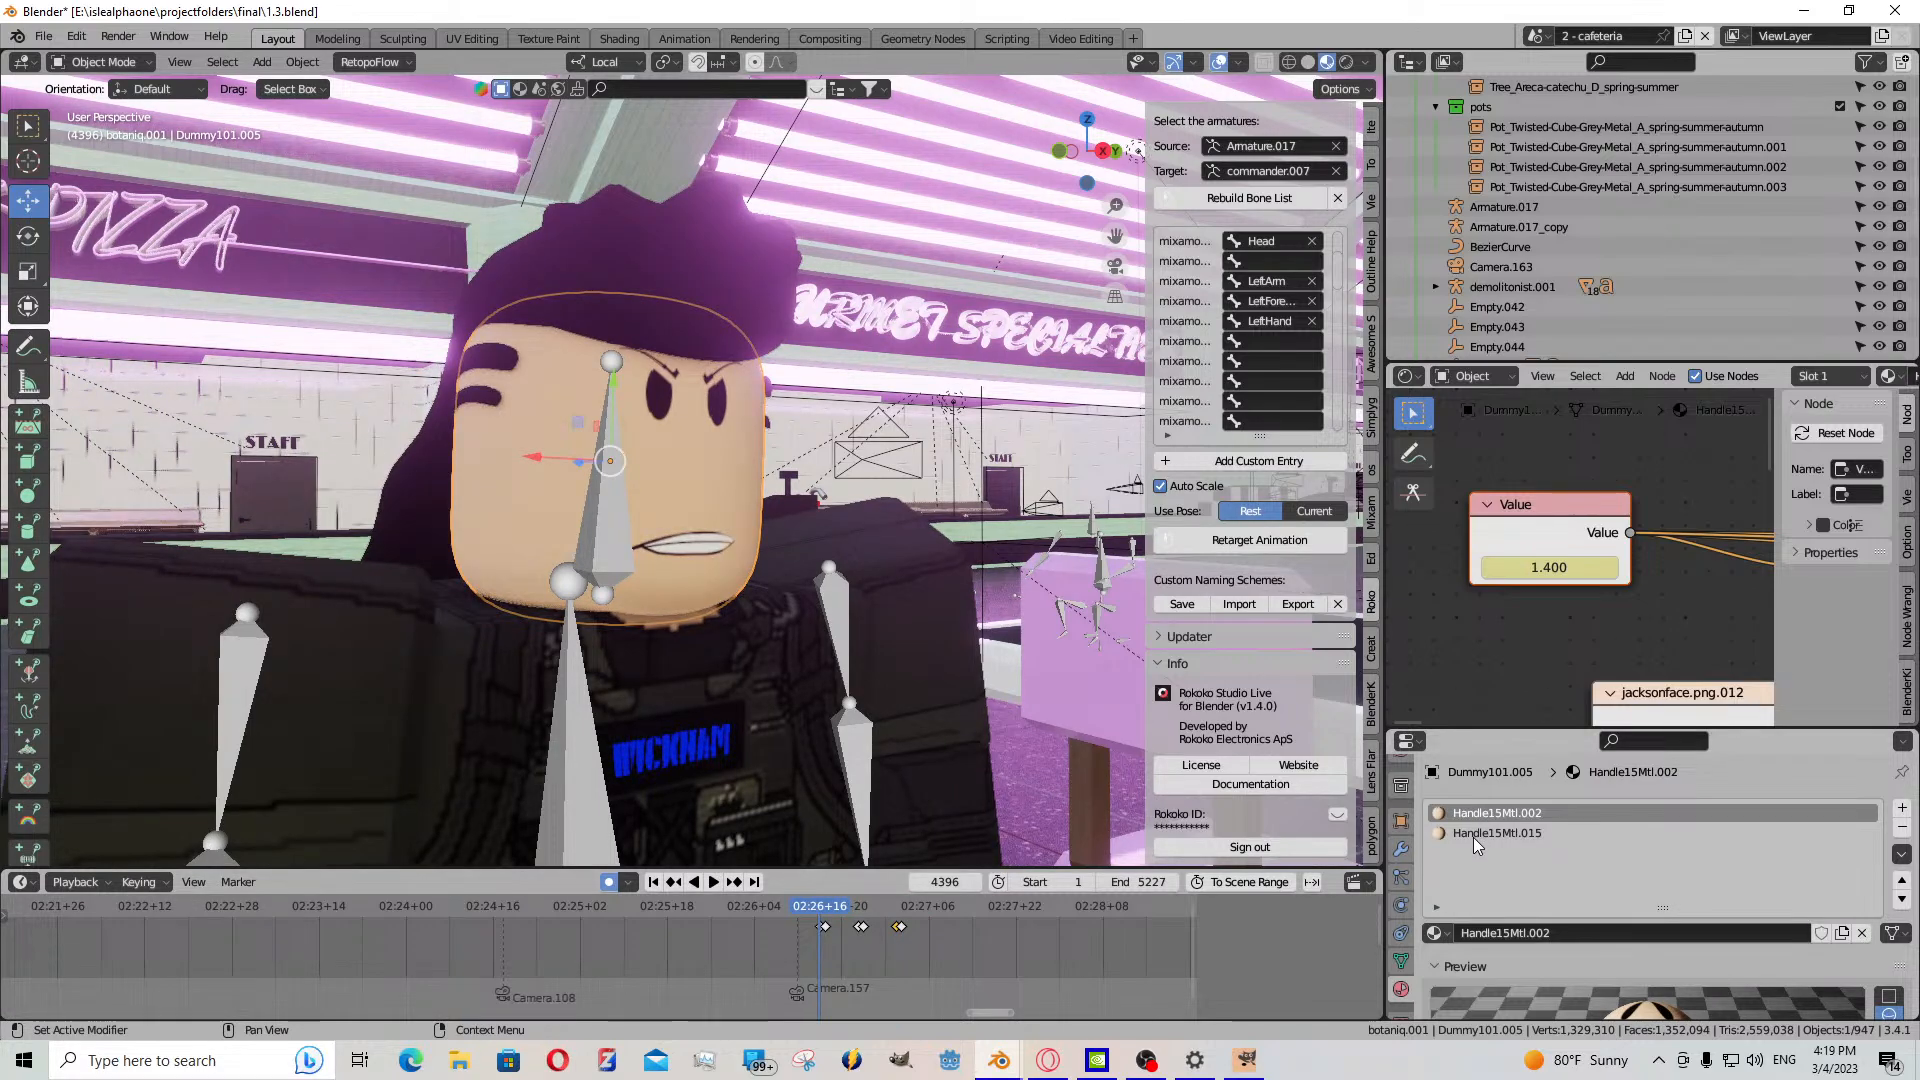
{"action": "left_click", "coordinate": [1497, 833]}
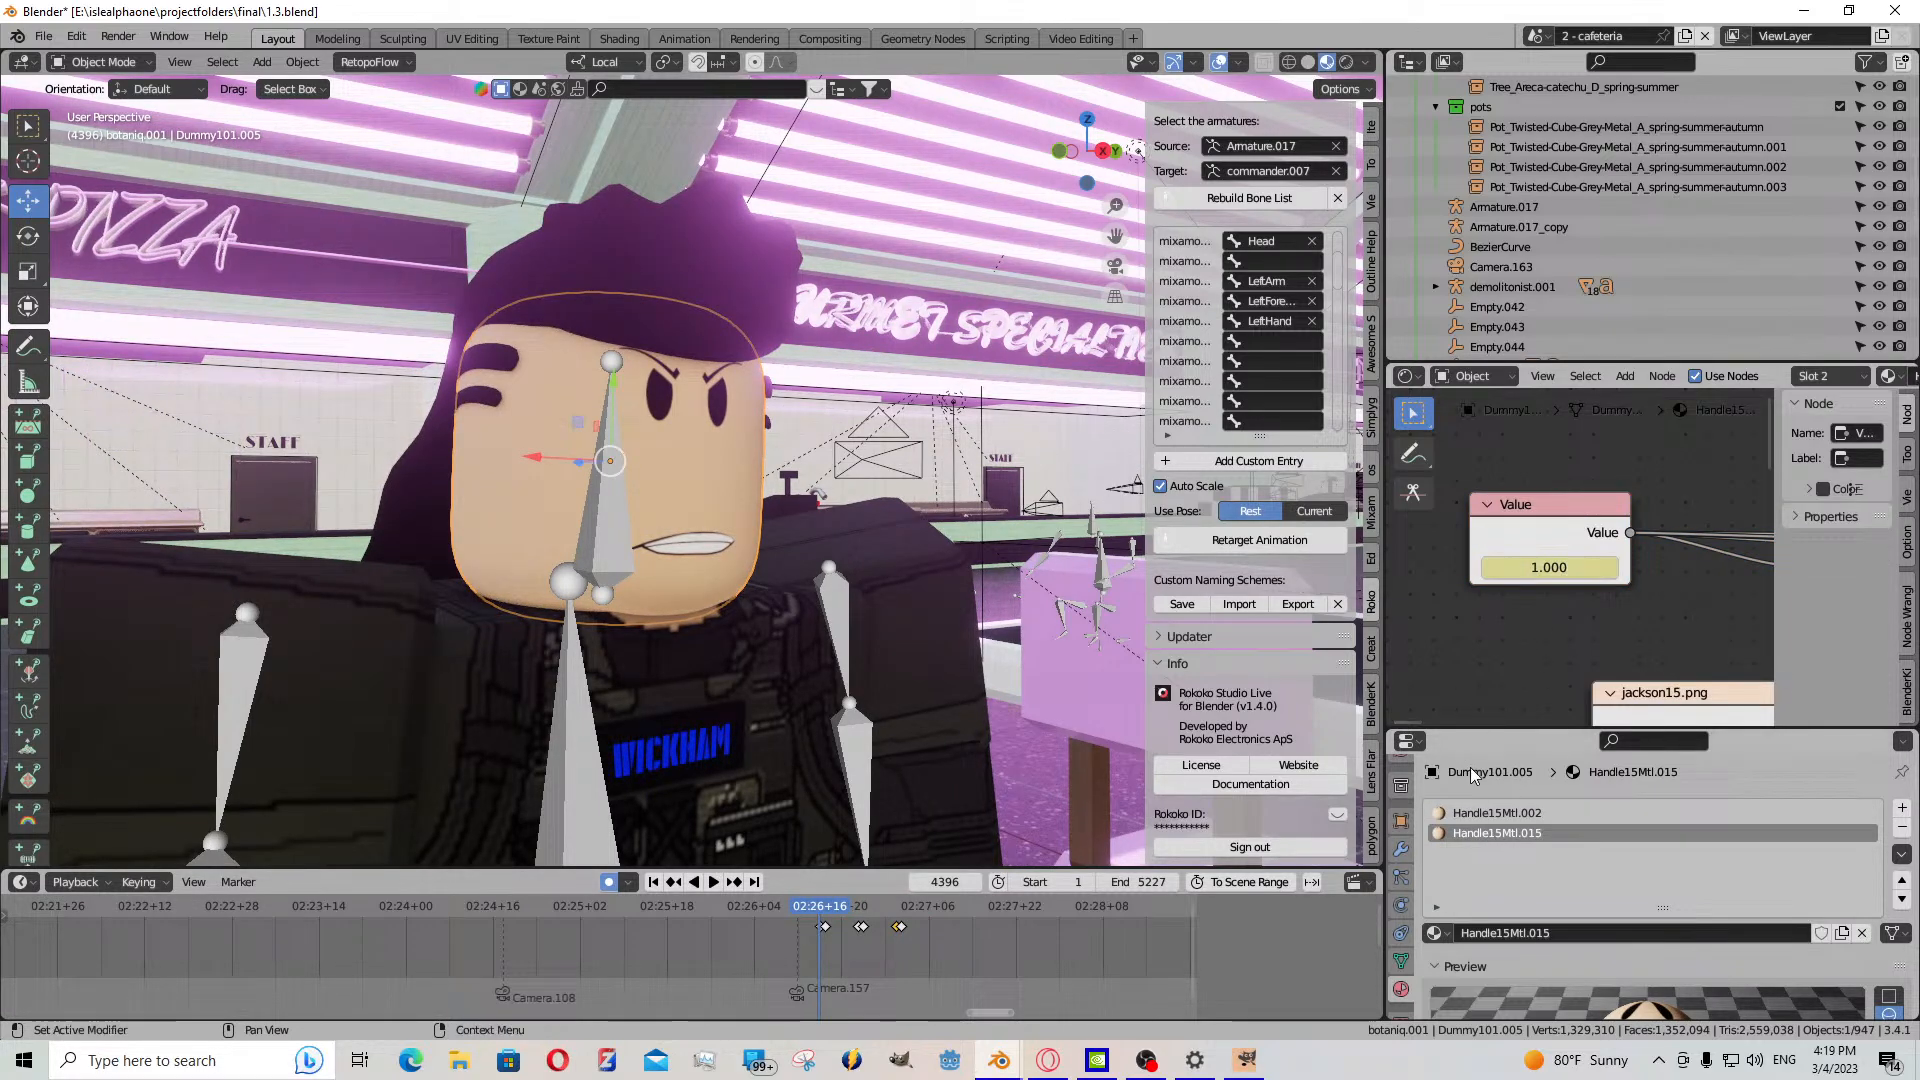
{"action": "left_click", "coordinate": [1490, 813]}
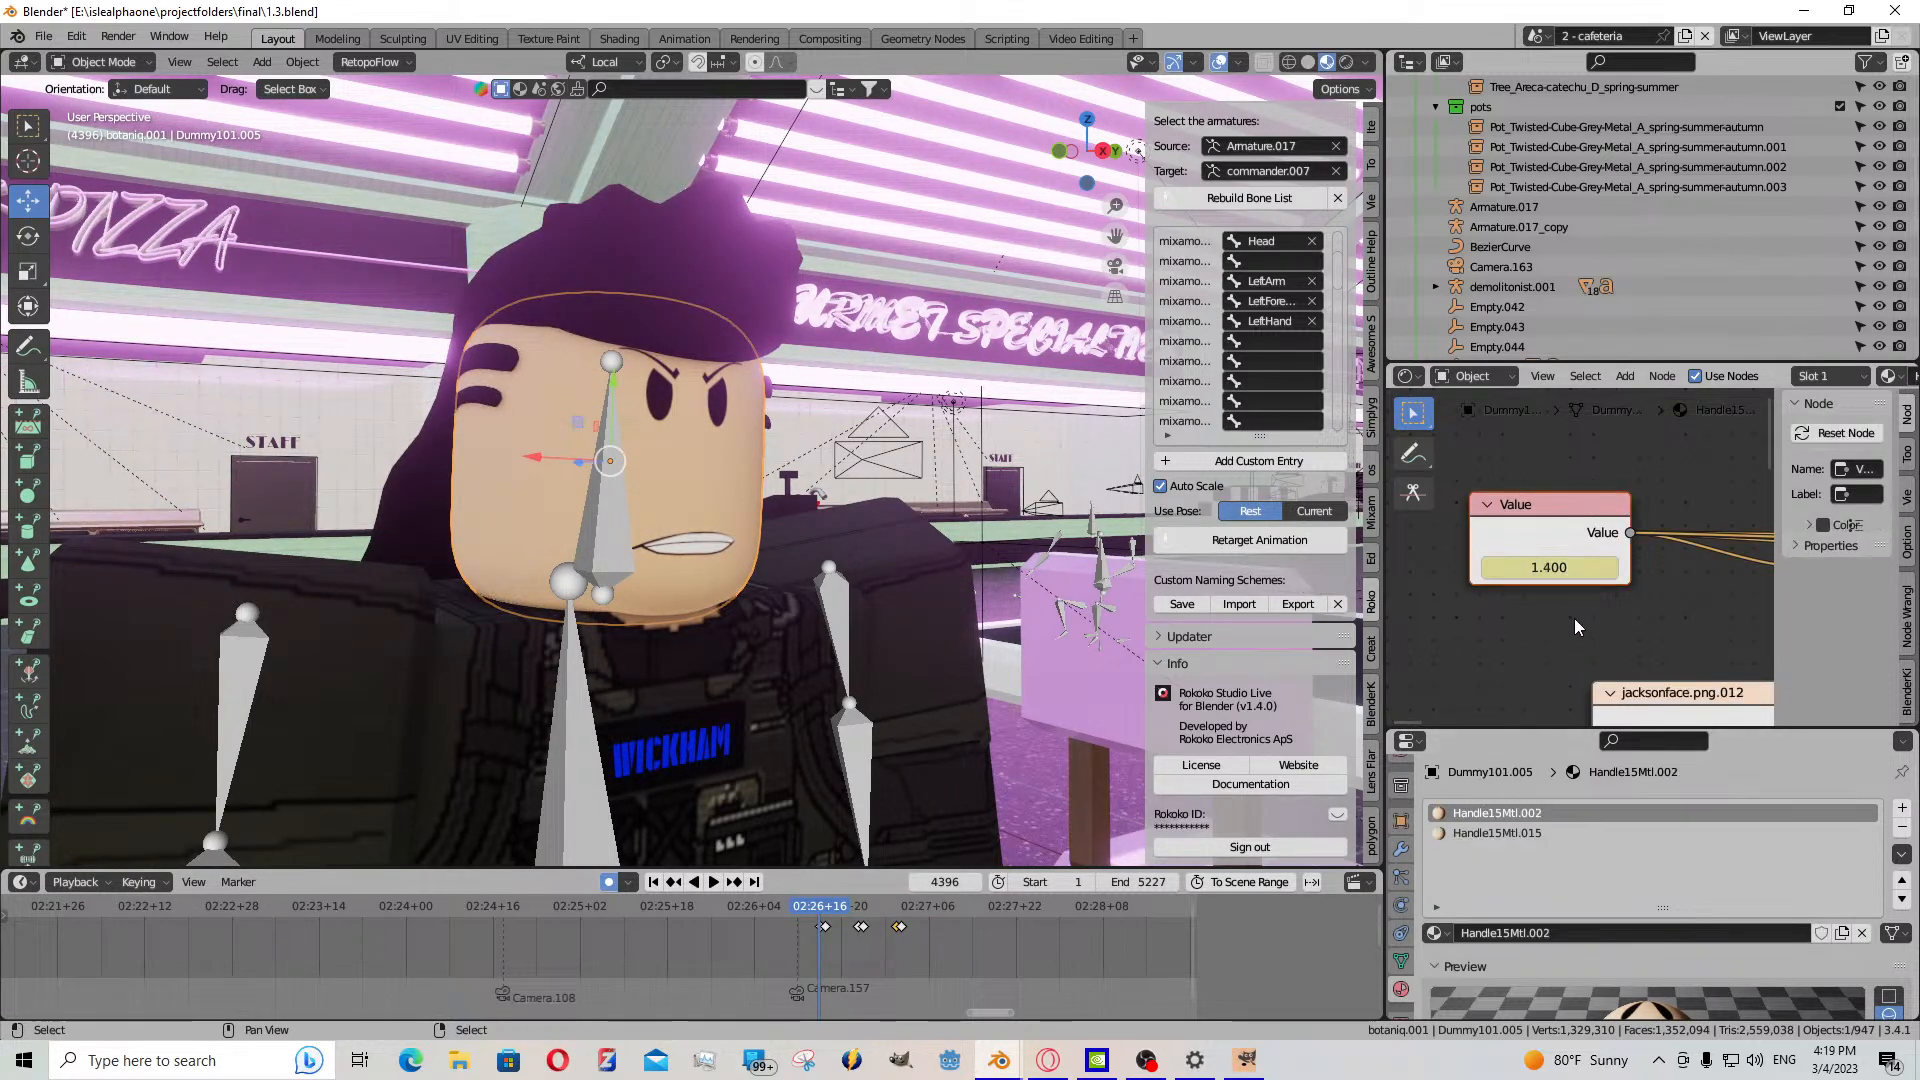
{"action": "left_click", "coordinate": [1532, 836]}
{"action": "left_click", "coordinate": [1515, 530]}
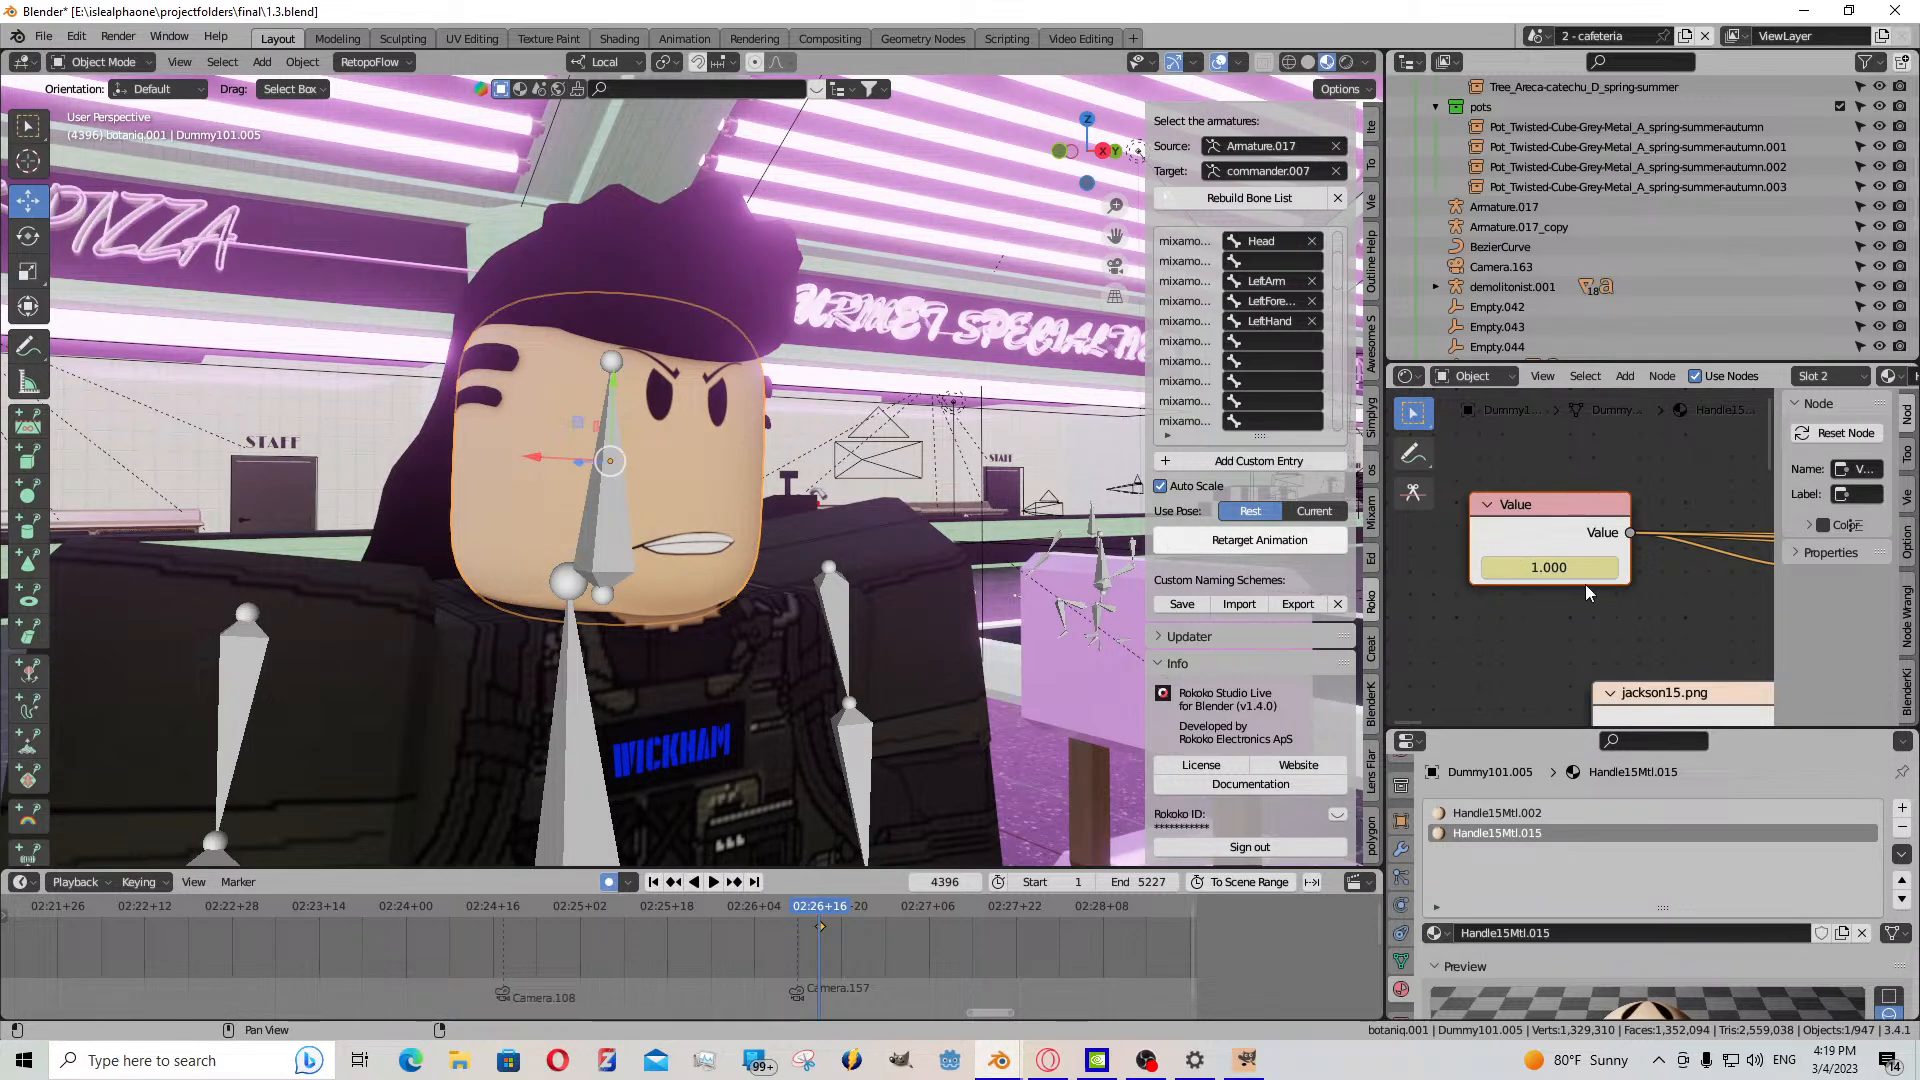
{"action": "key", "text": "Right"}
{"action": "left_click_drag", "start_coordinate": [1548, 567], "coordinate": [1788, 567]}
- Keyframe the eye material's Value at 7.900 on frame 4434 and 5.000 on frame 4435
{"action": "left_click", "coordinate": [711, 881]}
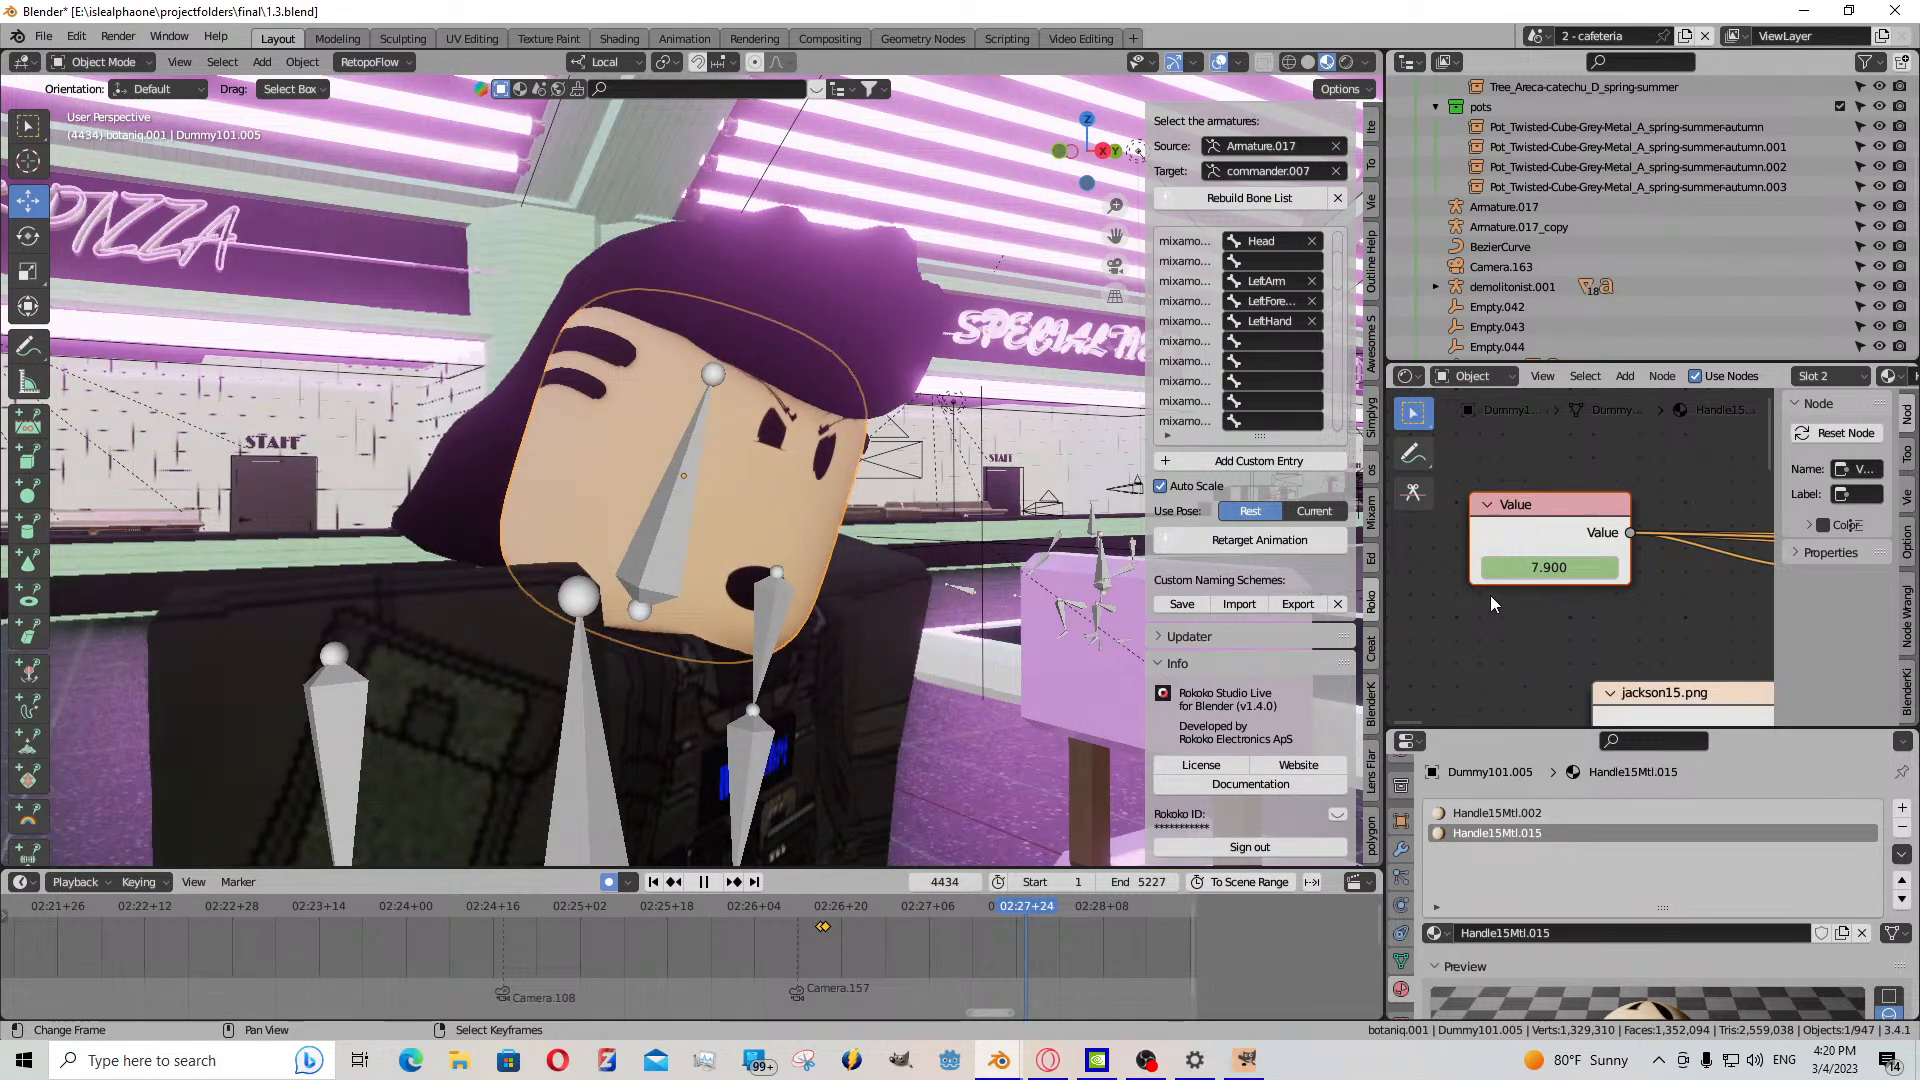
{"action": "key", "text": "space"}
{"action": "key", "text": "Right"}
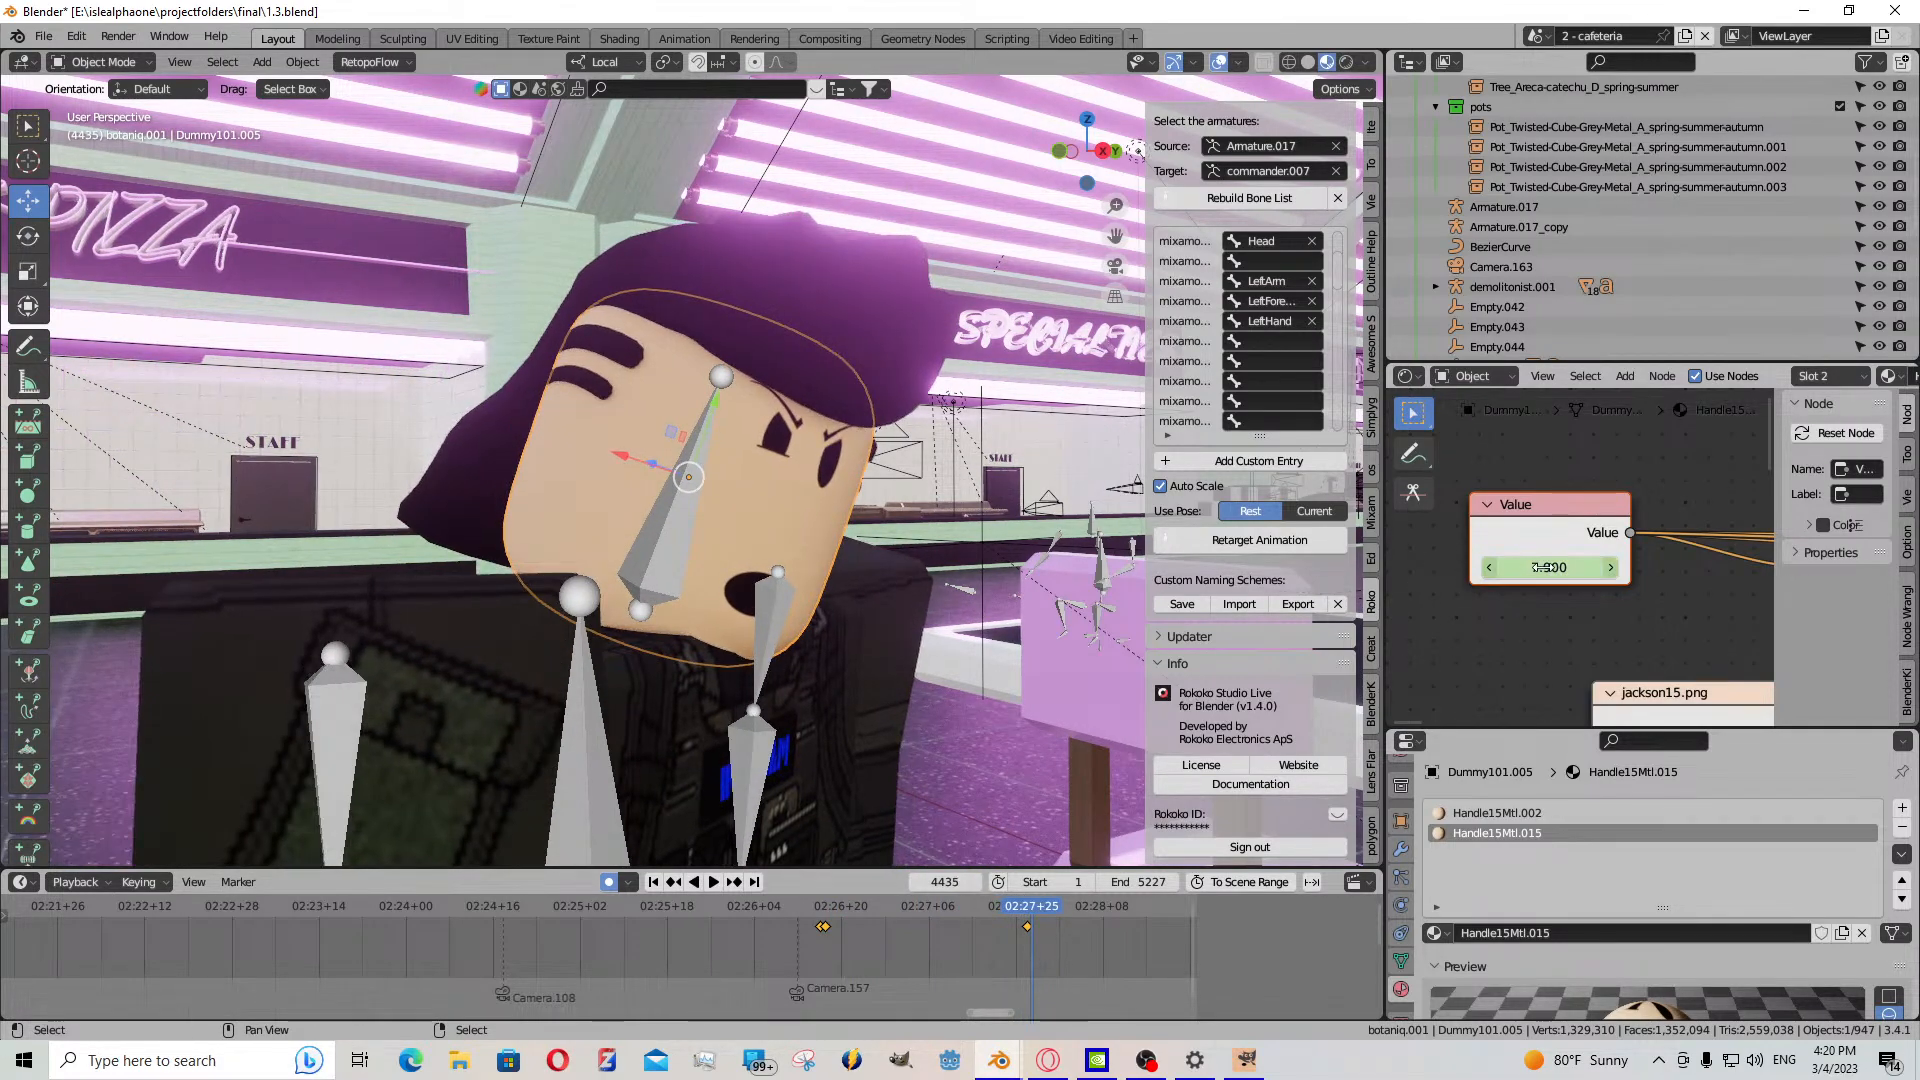
{"action": "left_click_drag", "start_coordinate": [1548, 567], "coordinate": [1600, 566]}
{"action": "key", "text": "i"}
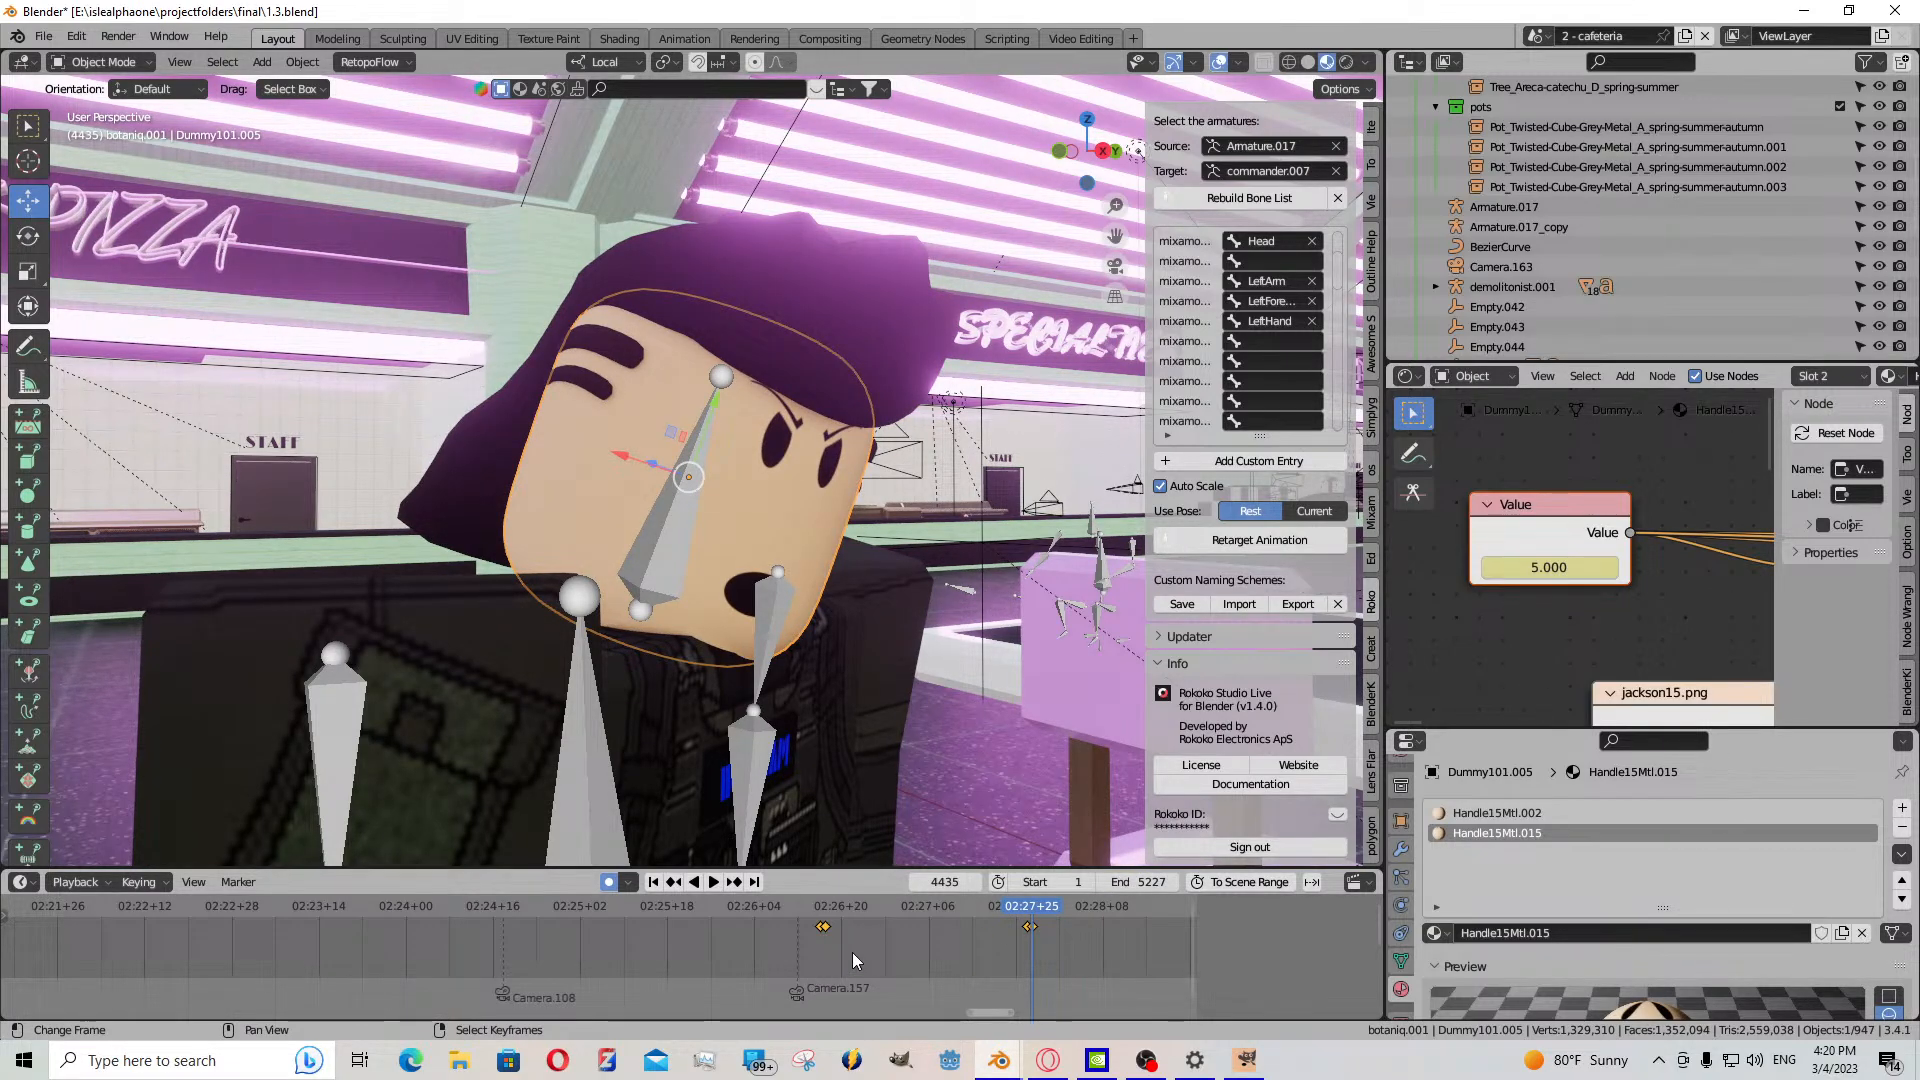
- Replay the mouth animation from frame 4396 and set the Handle15Mtl.002 Value to 3.400 at frame 4411
{"action": "left_click", "coordinate": [1466, 812]}
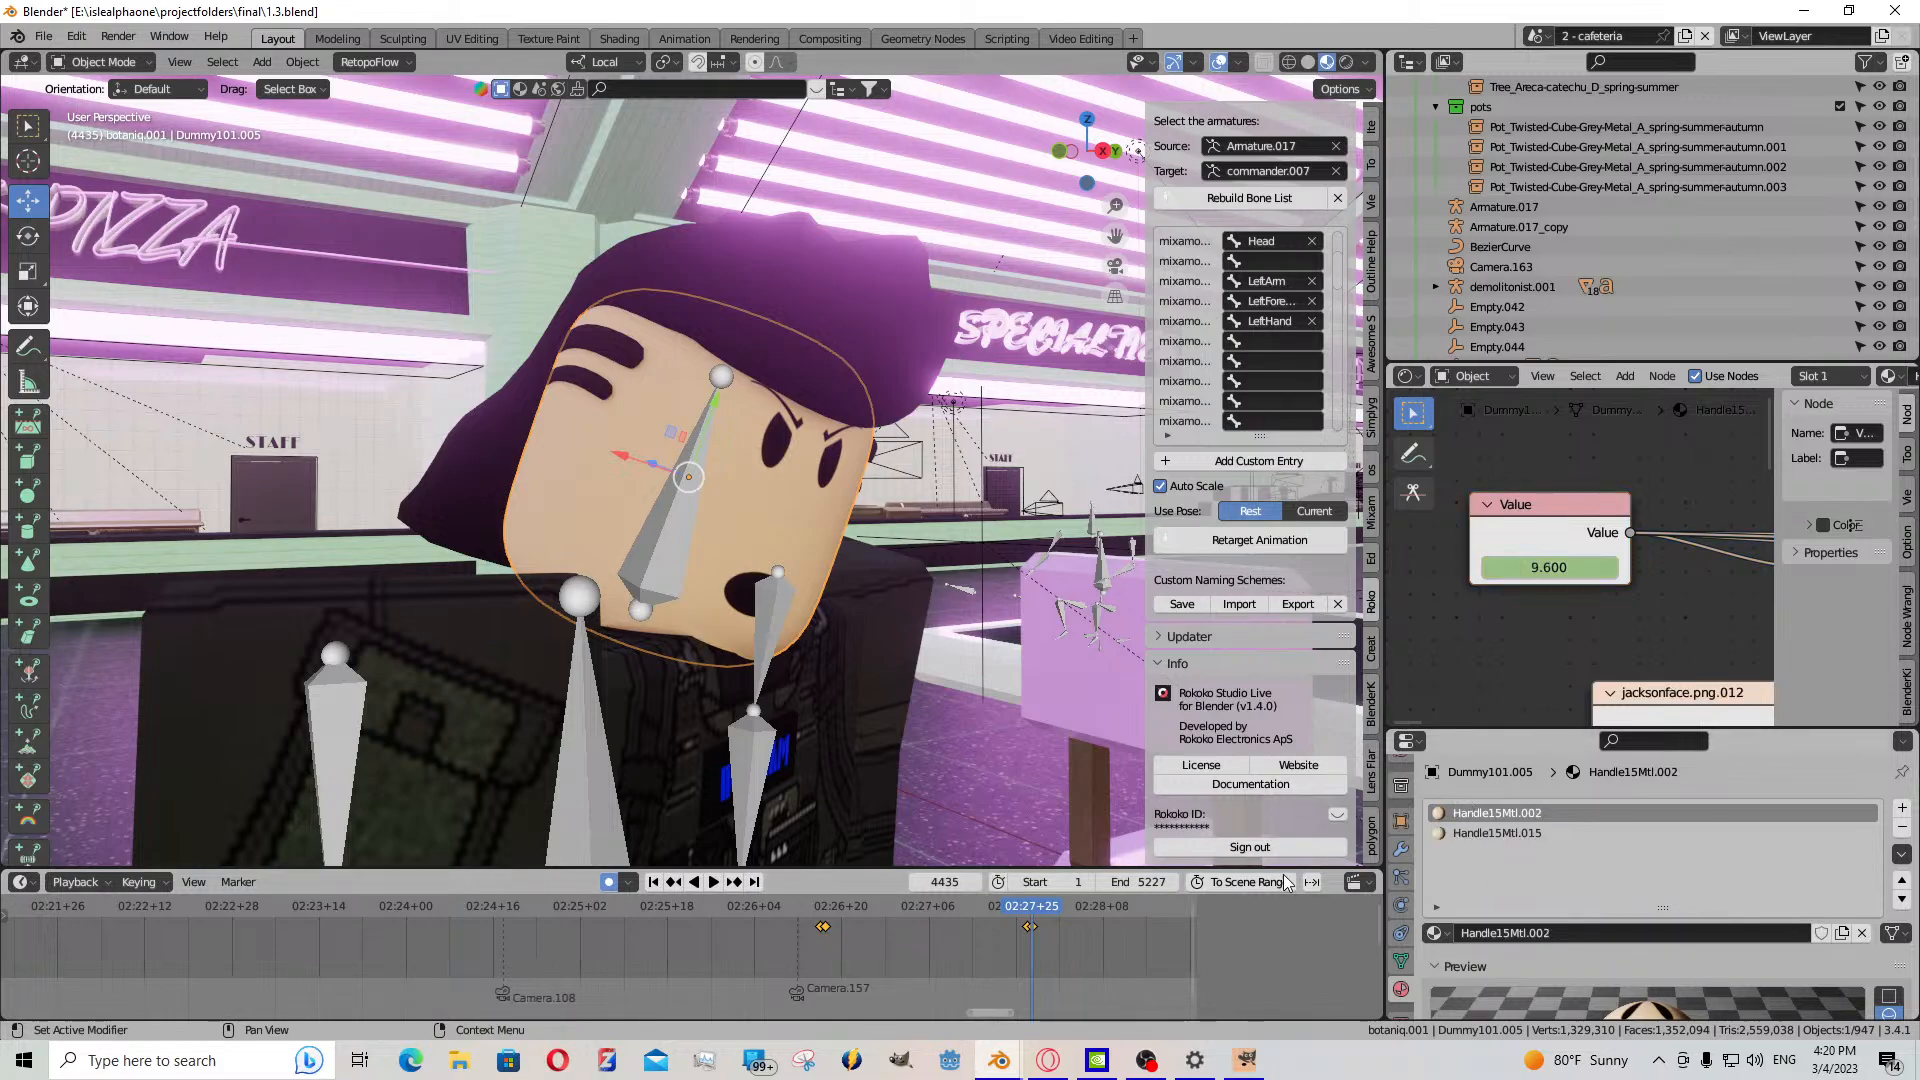
{"action": "left_click", "coordinate": [825, 940]}
{"action": "key", "text": "space"}
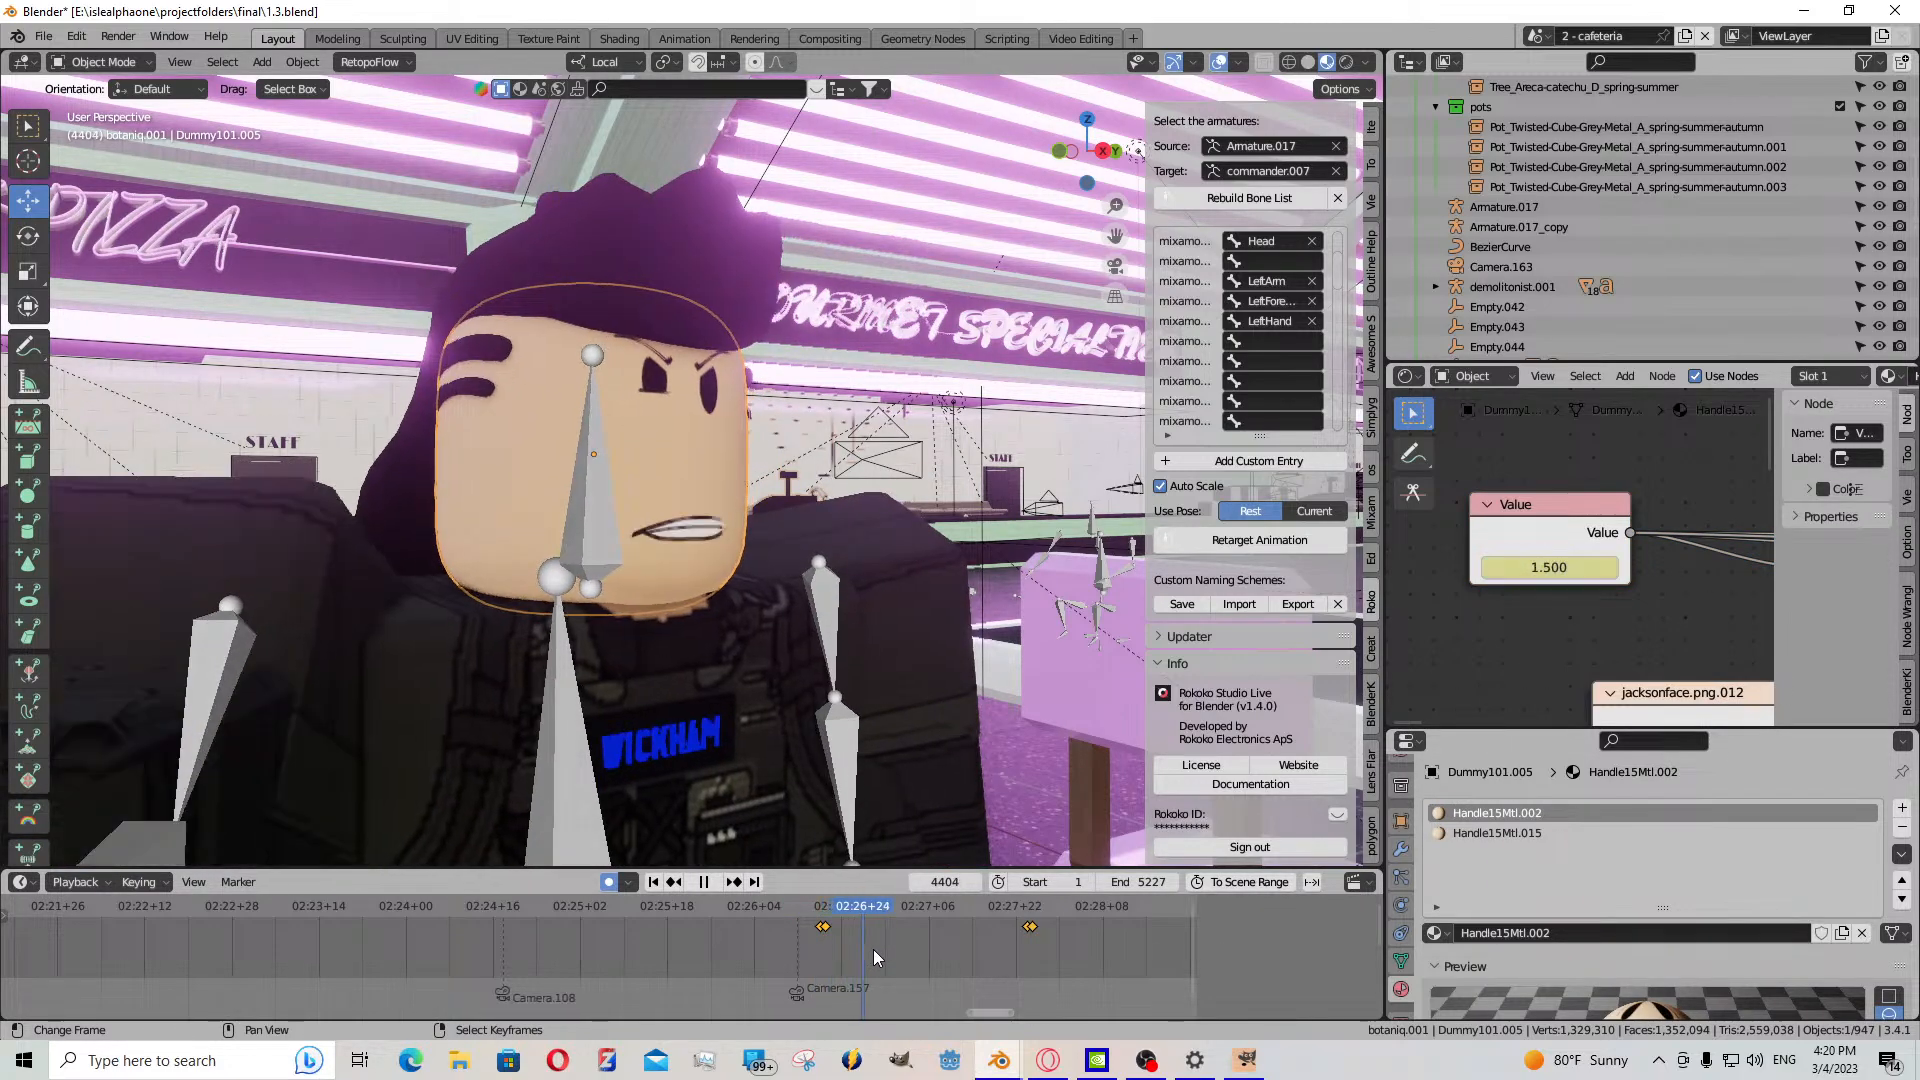
{"action": "key", "text": "space"}
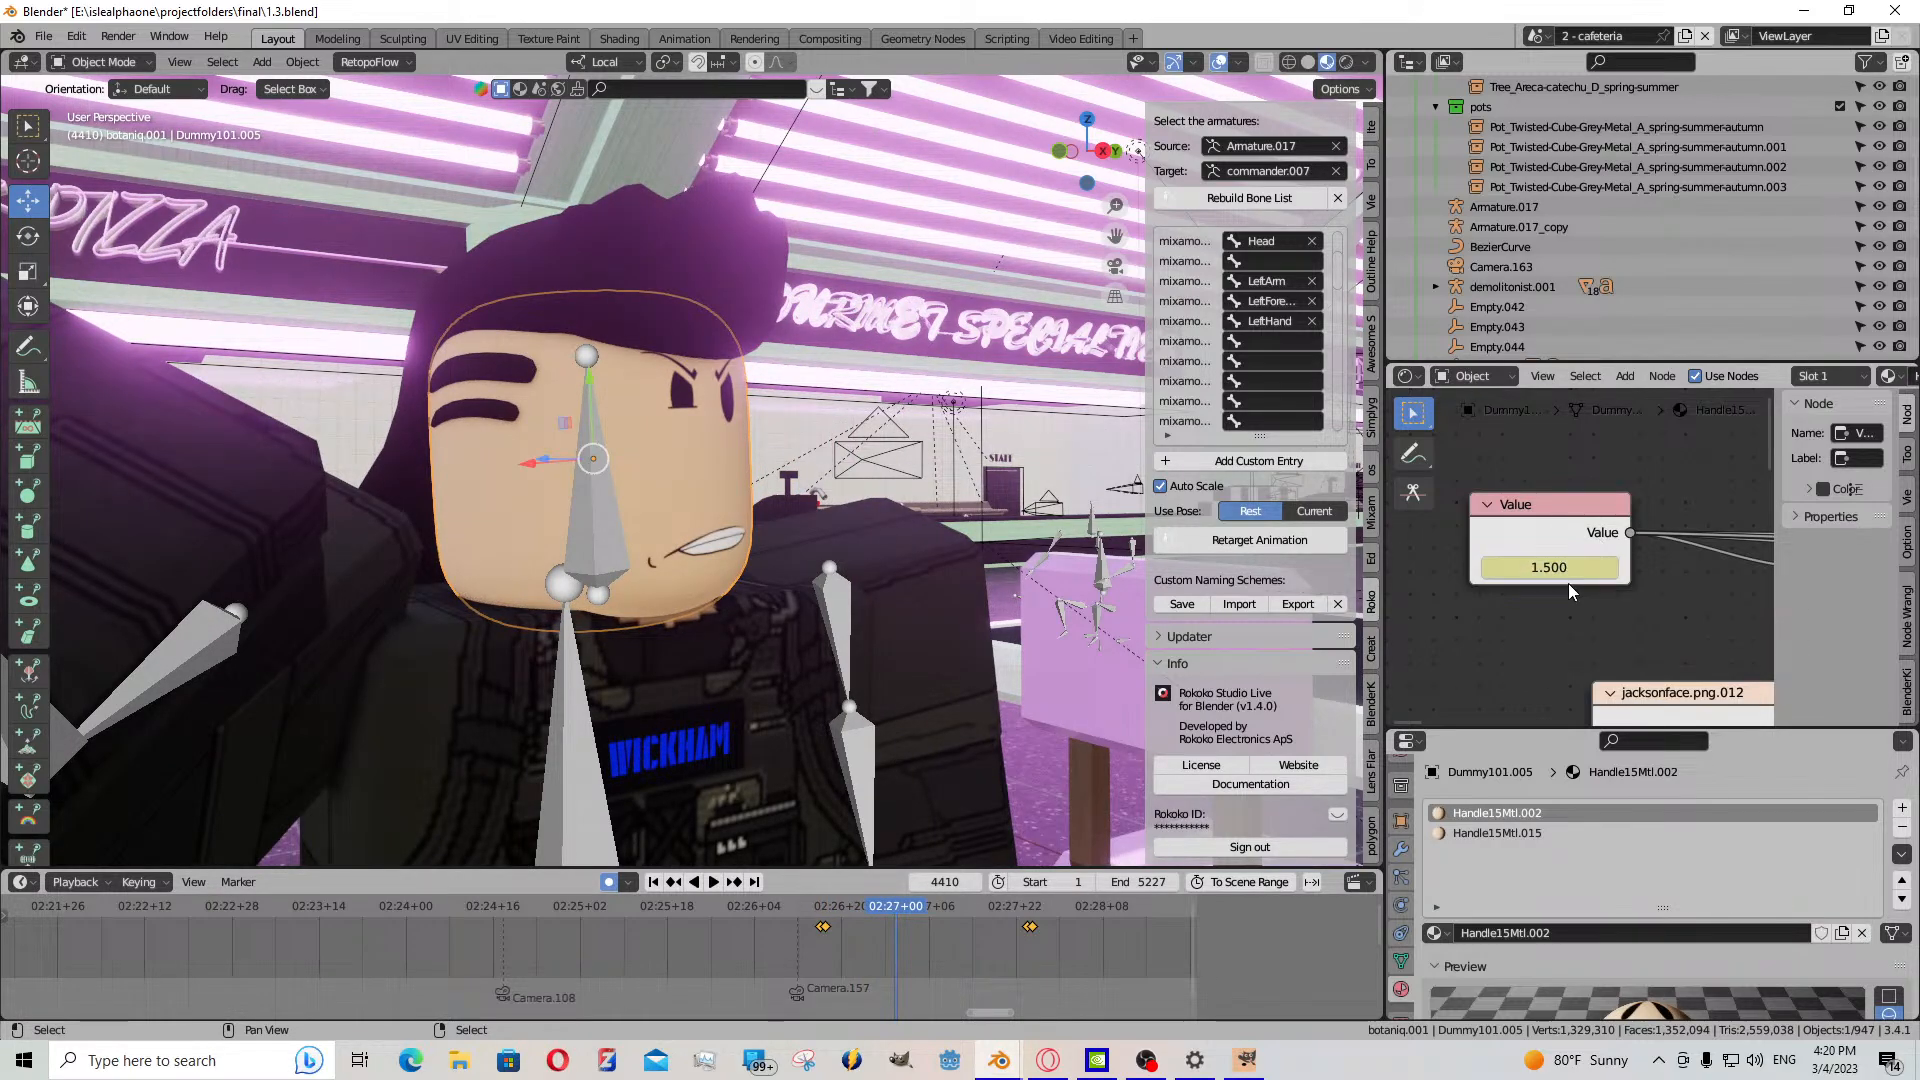
{"action": "left_click", "coordinate": [1557, 540]}
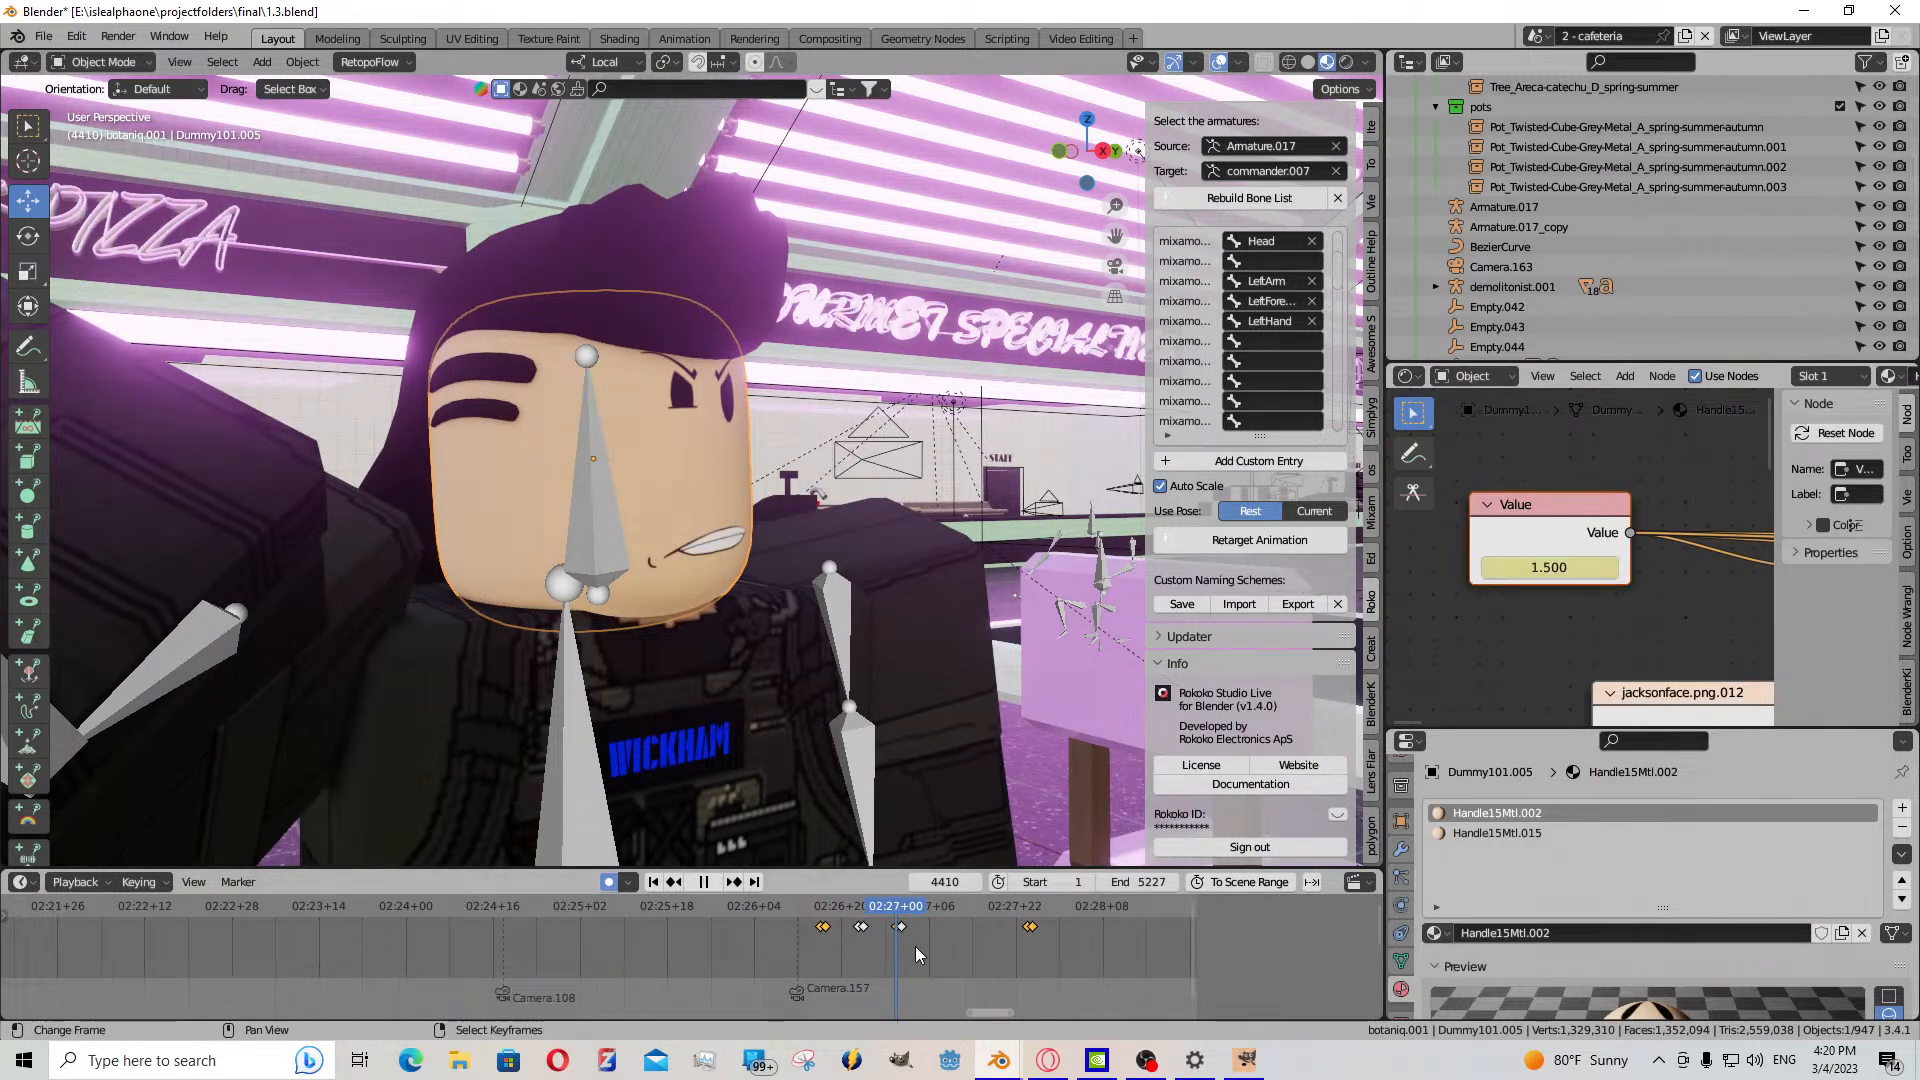
{"action": "left_click_drag", "start_coordinate": [936, 949], "coordinate": [920, 951]}
{"action": "left_click_drag", "start_coordinate": [1573, 561], "coordinate": [1545, 567]}
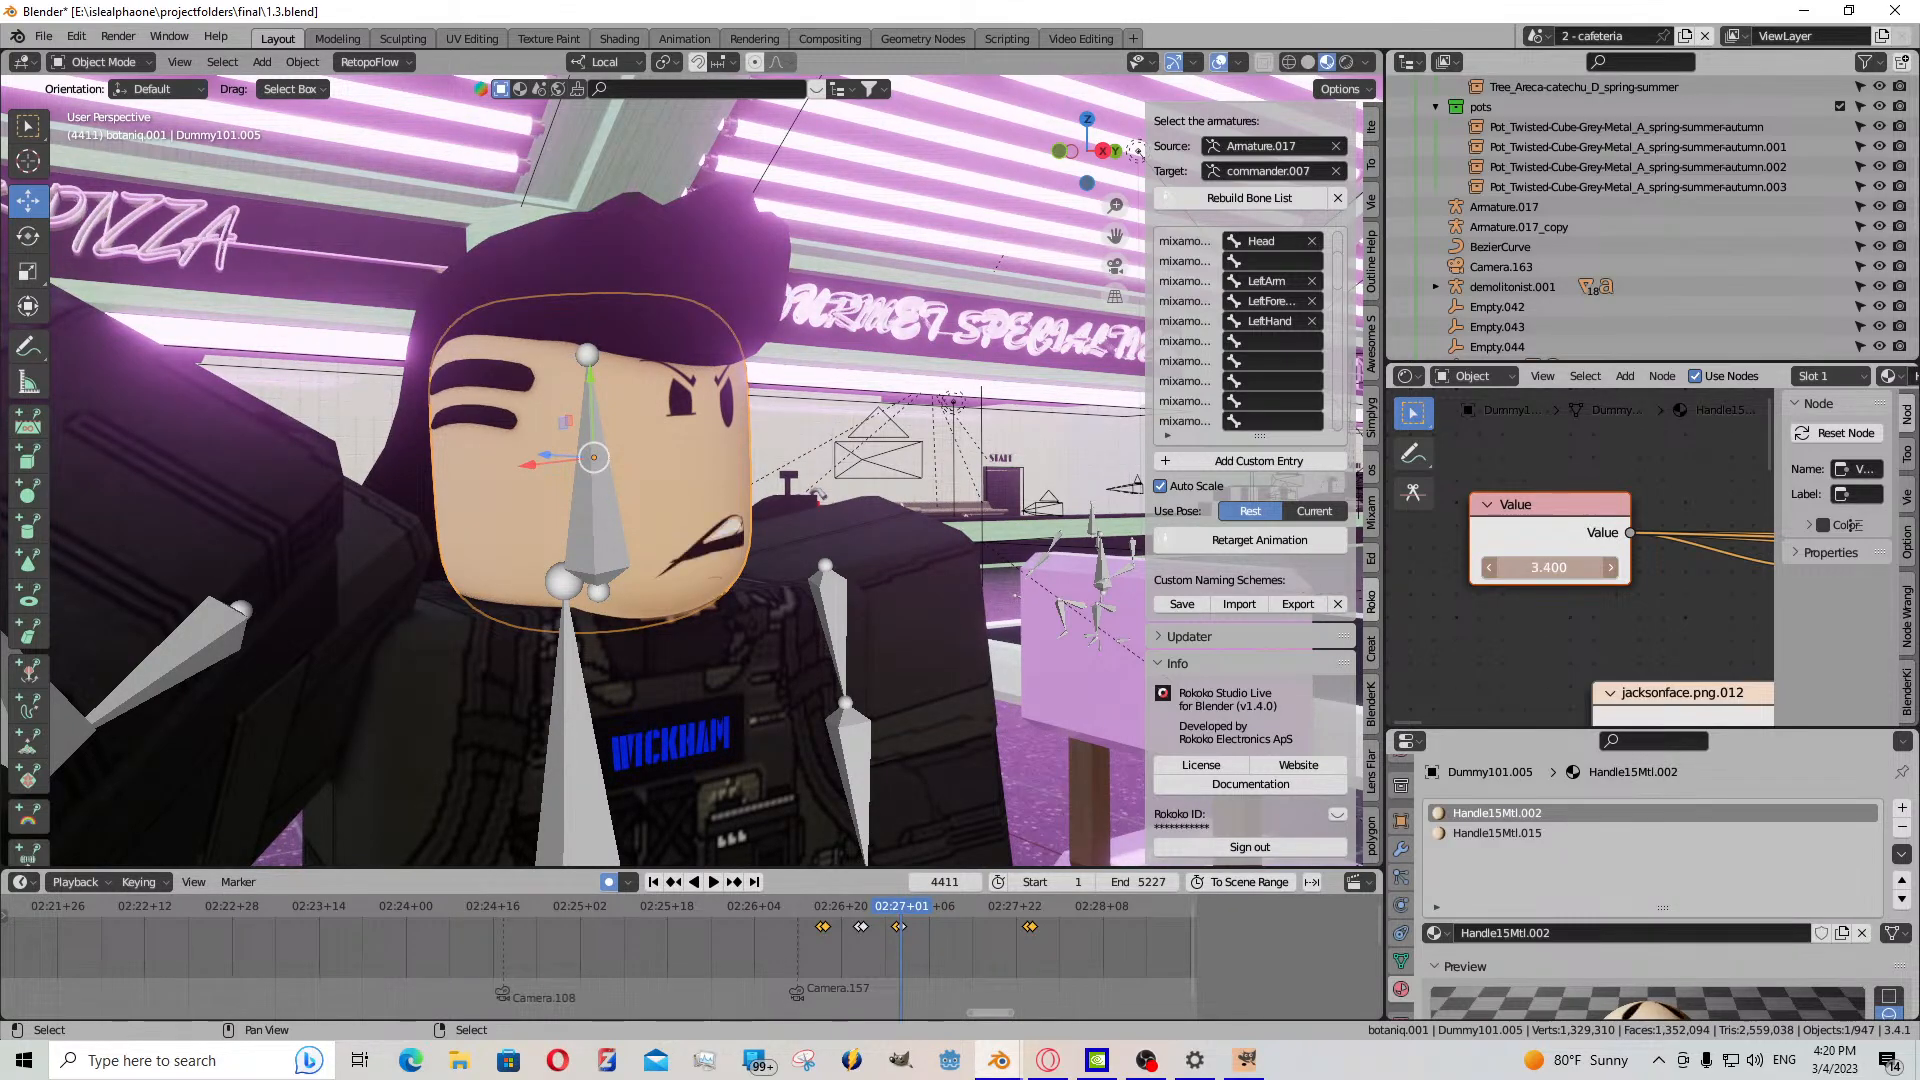
- Keyframe the Handle15Mtl.002 mouth Value on frame 4411, and keyframe it at 3.000 on frame 4416
{"action": "key", "text": "i"}
{"action": "left_click_drag", "start_coordinate": [910, 939], "coordinate": [926, 938]}
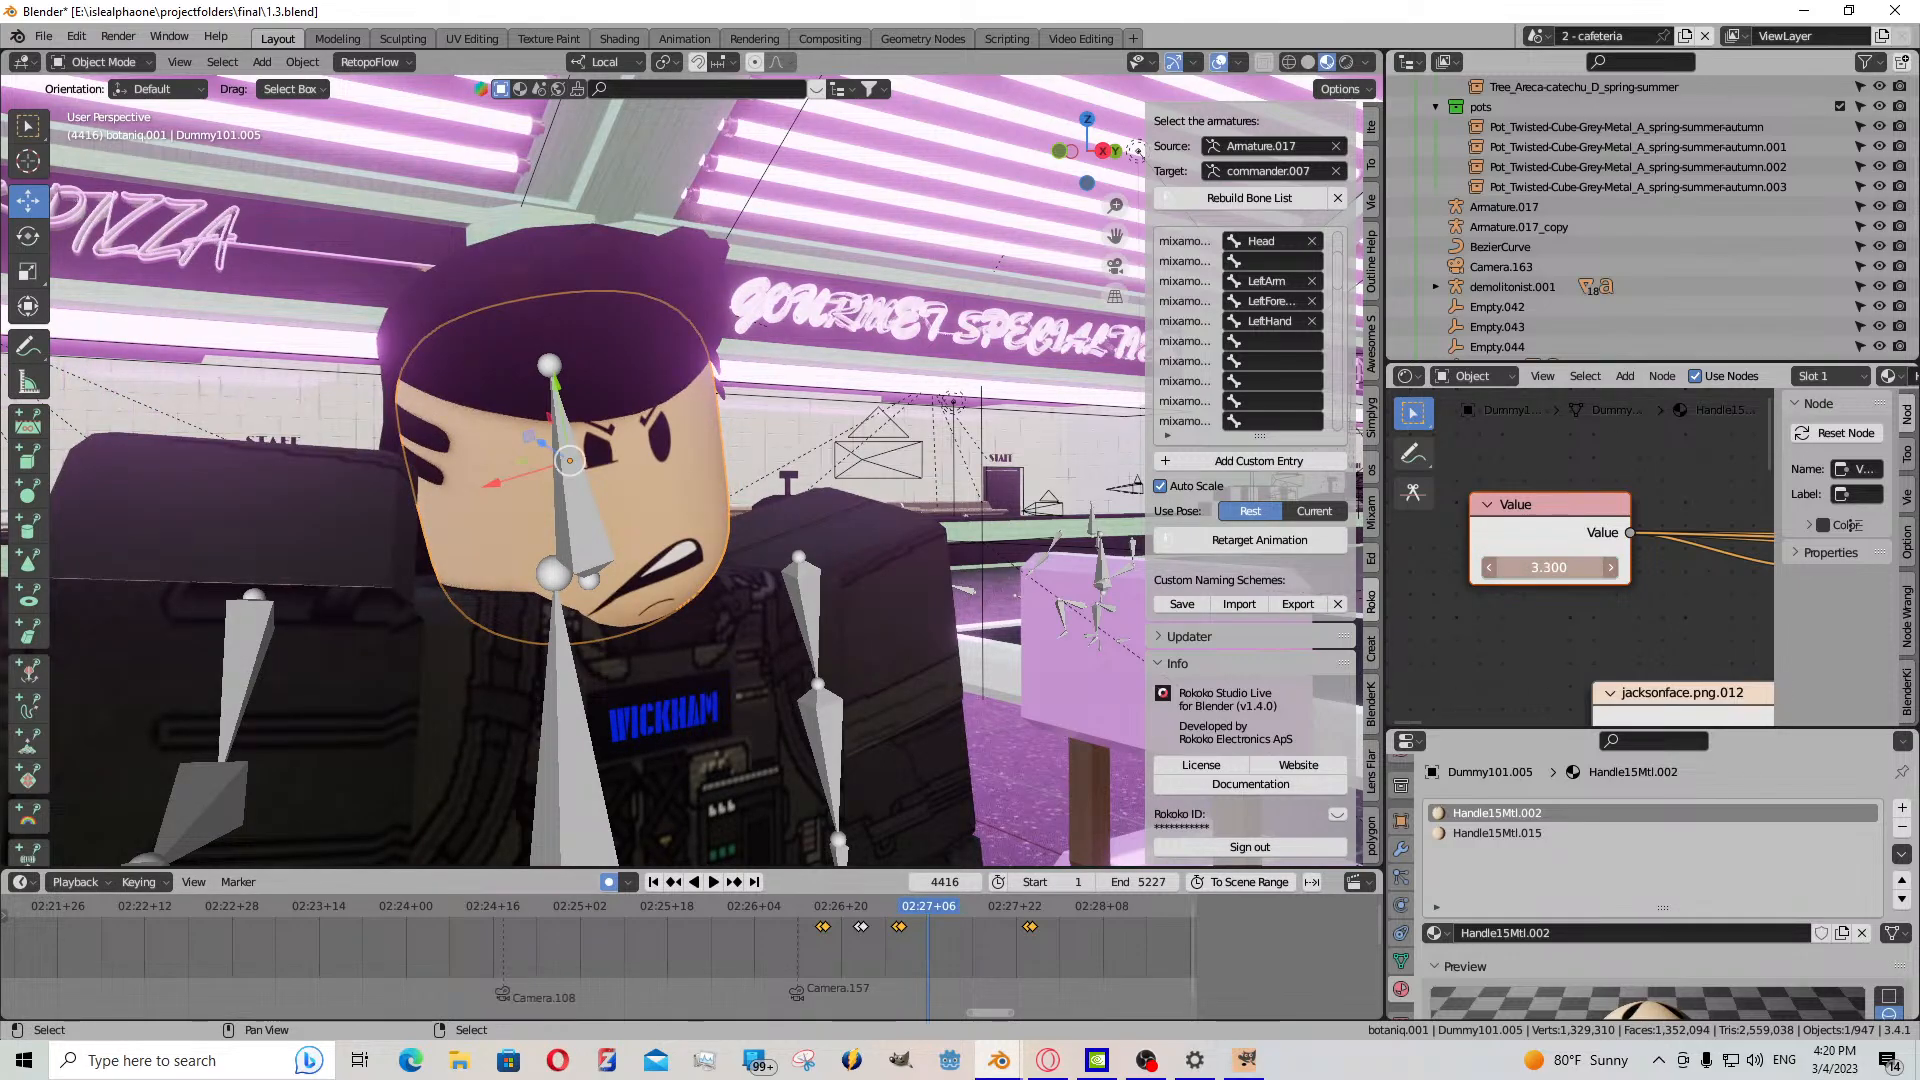
{"action": "left_click_drag", "start_coordinate": [1548, 567], "coordinate": [1546, 567]}
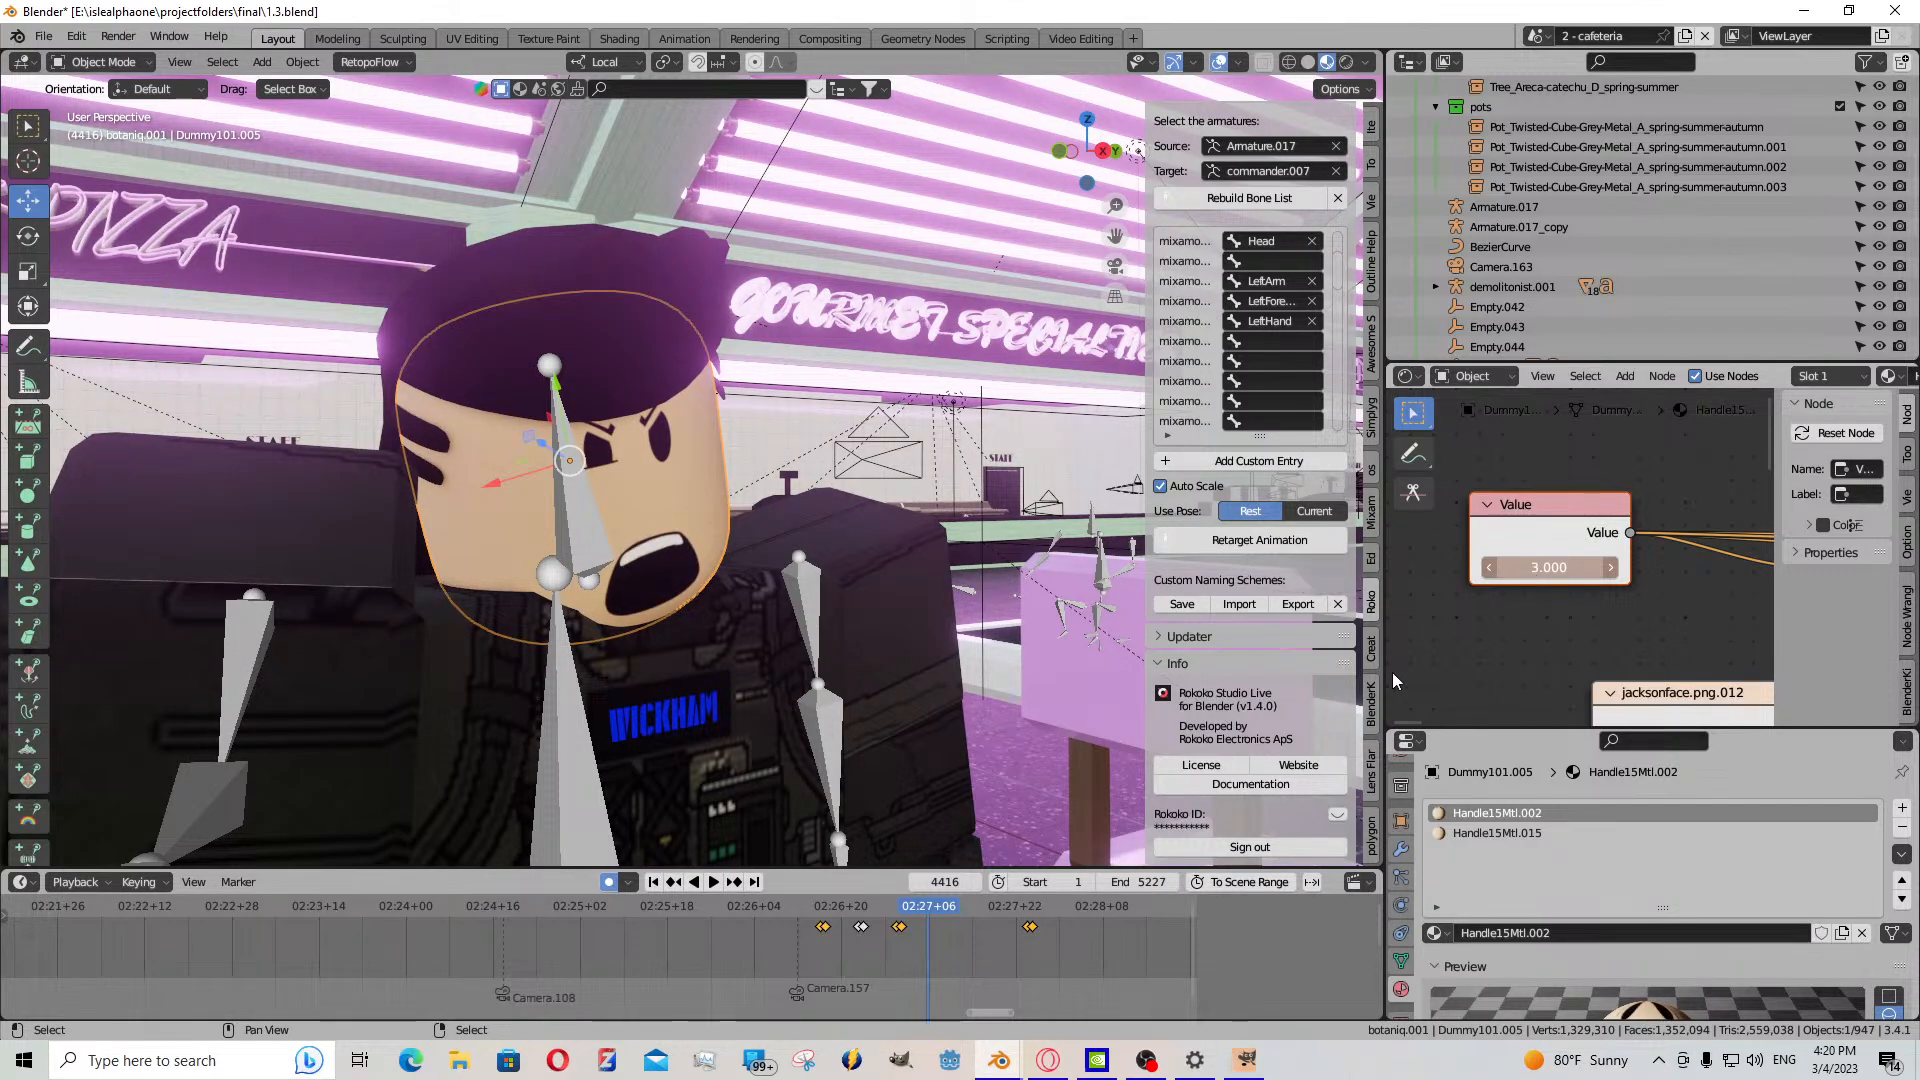
- Play on to frame 4426 and keyframe the mouth Value there at 10.000
{"action": "key", "text": "space"}
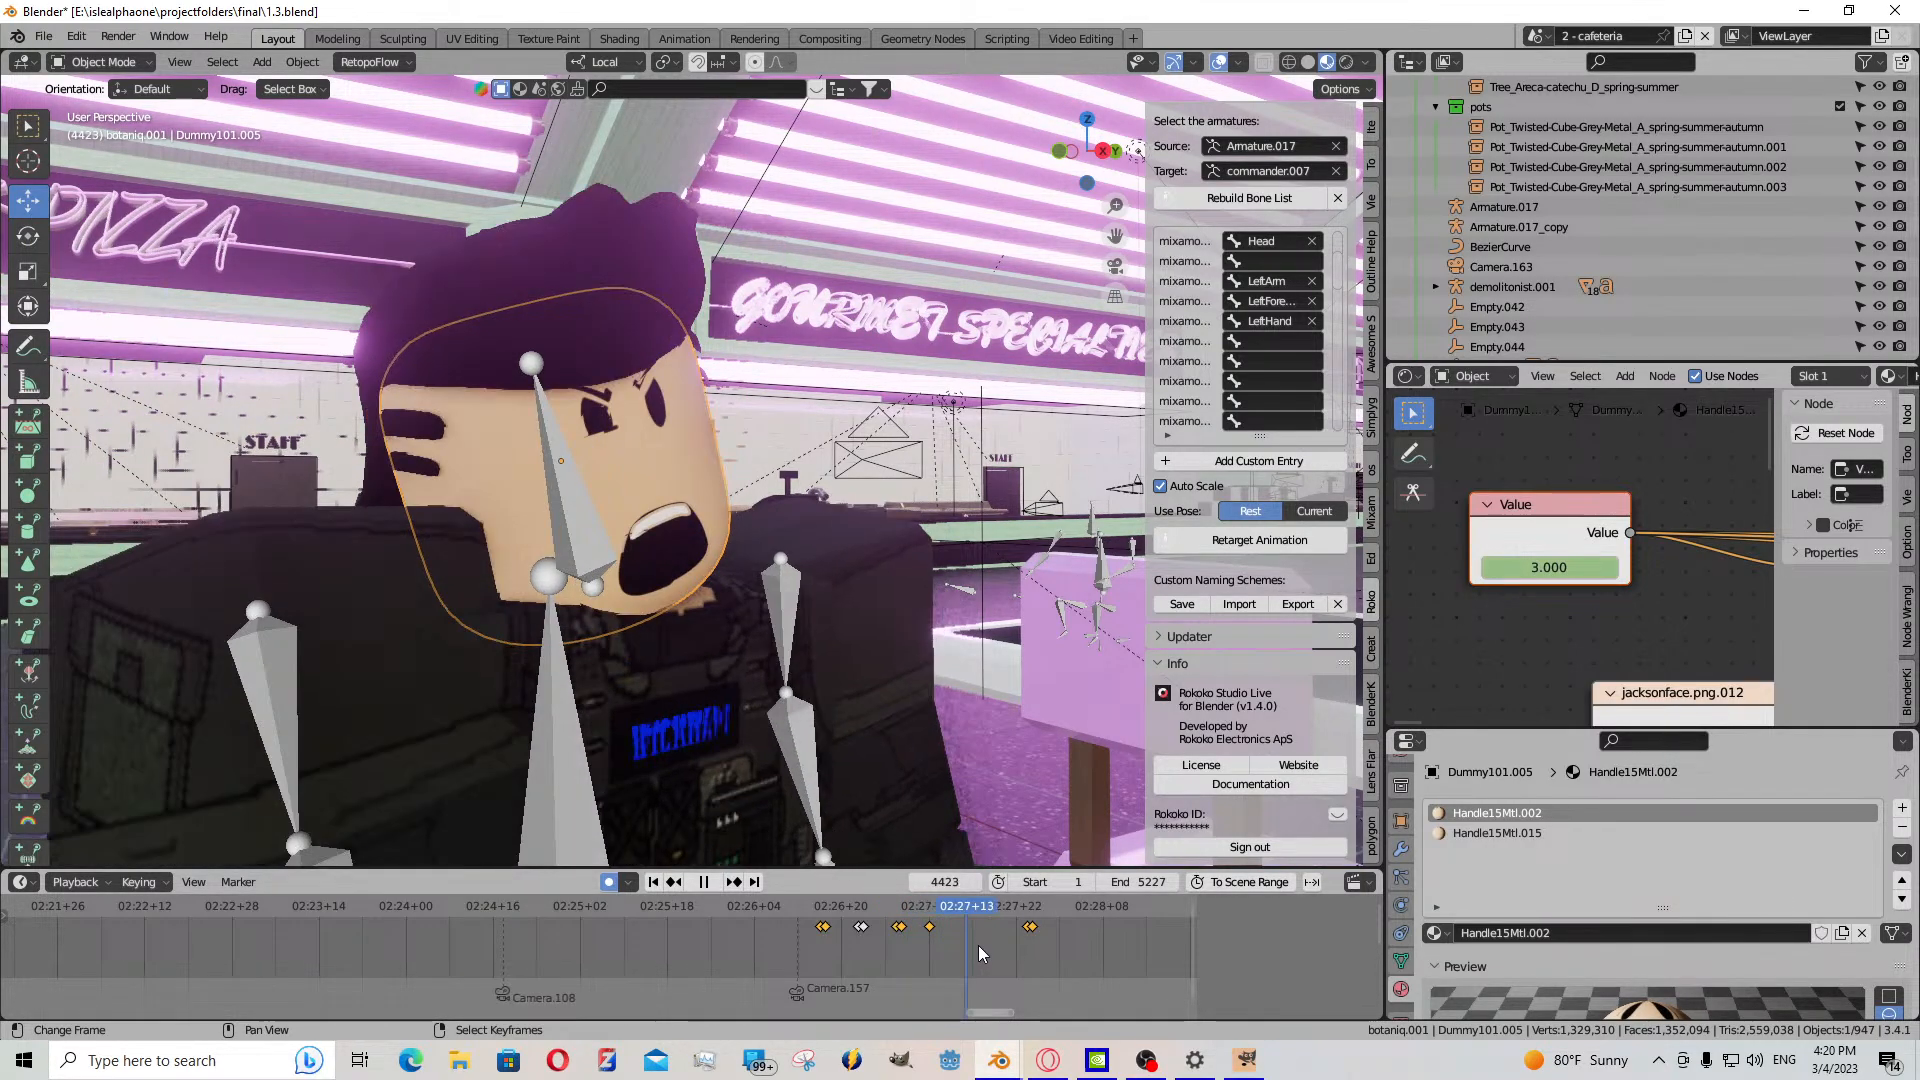
{"action": "key", "text": "space"}
{"action": "left_click_drag", "start_coordinate": [1519, 567], "coordinate": [1589, 567]}
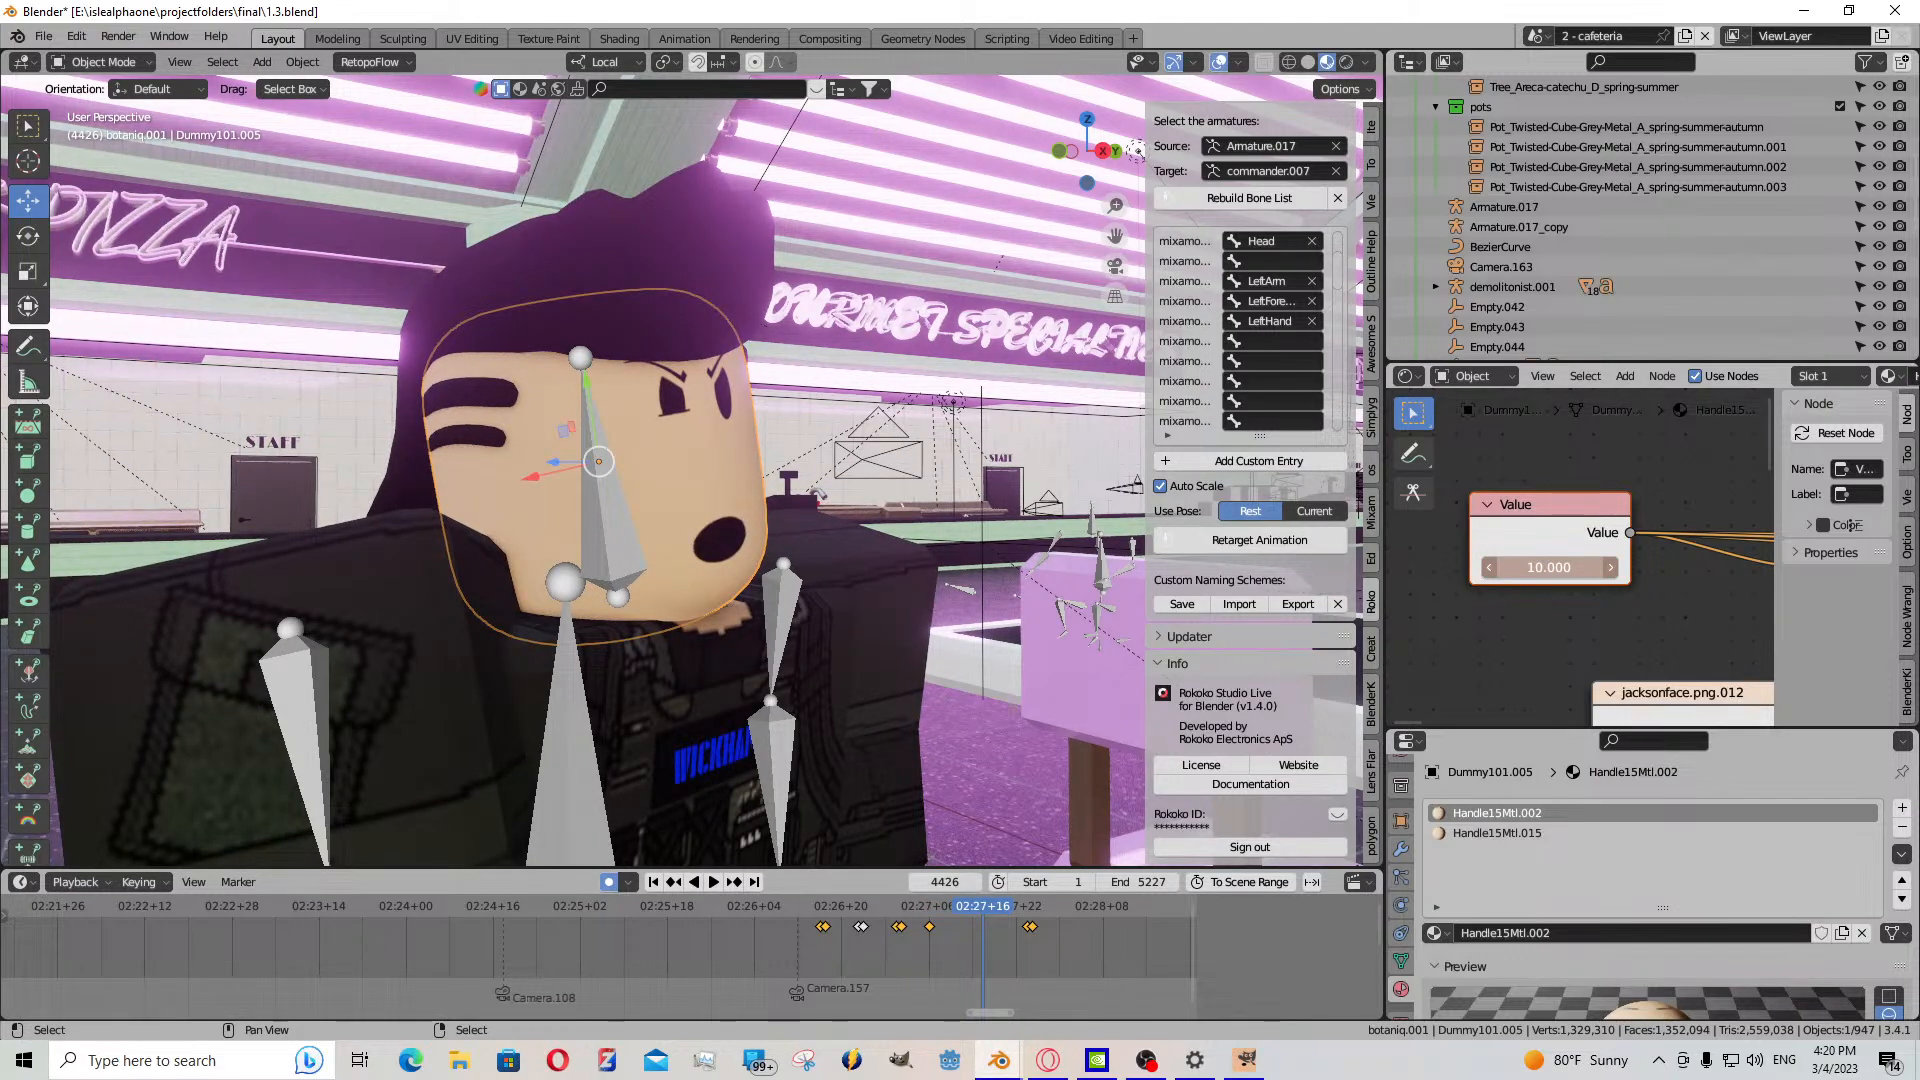
{"action": "key", "text": "i"}
{"action": "left_click_drag", "start_coordinate": [983, 938], "coordinate": [972, 936]}
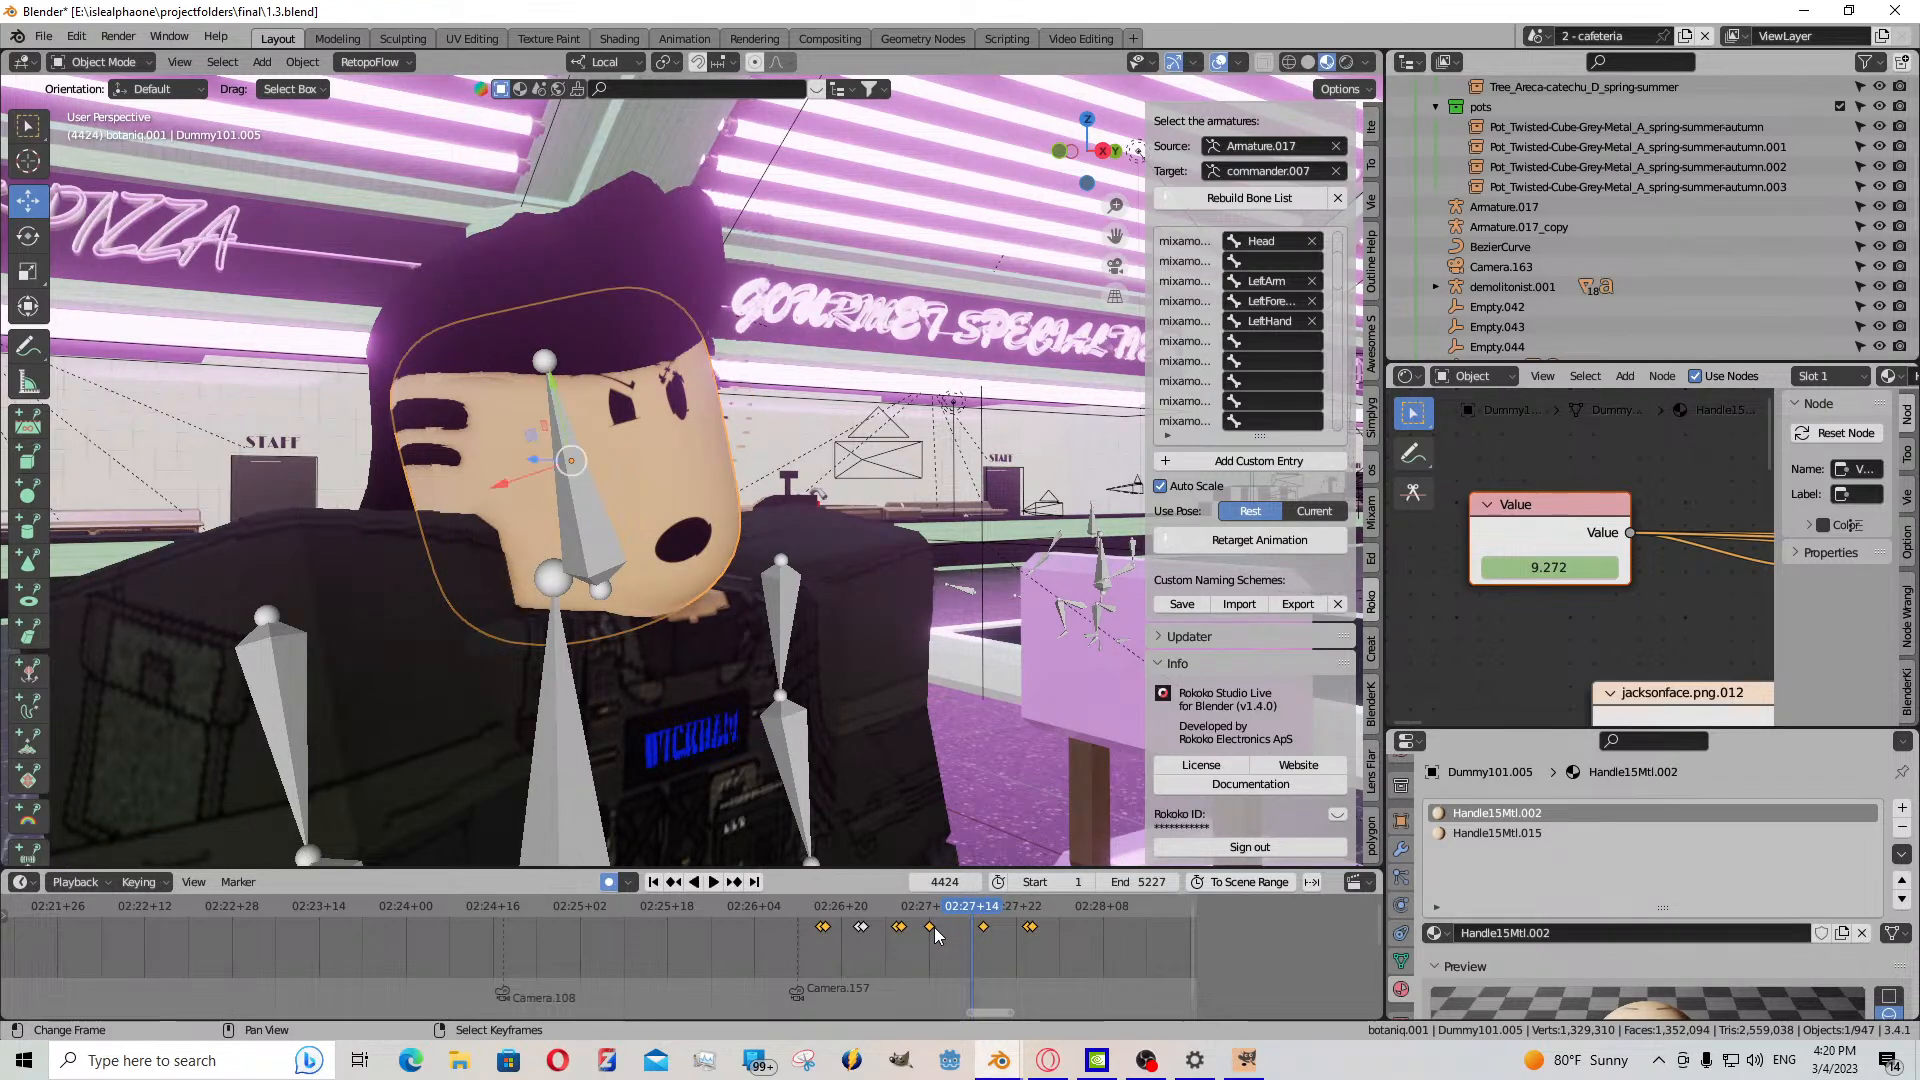
{"action": "key", "text": "ctrl+v"}
{"action": "left_click", "coordinate": [889, 933]}
{"action": "key", "text": "space"}
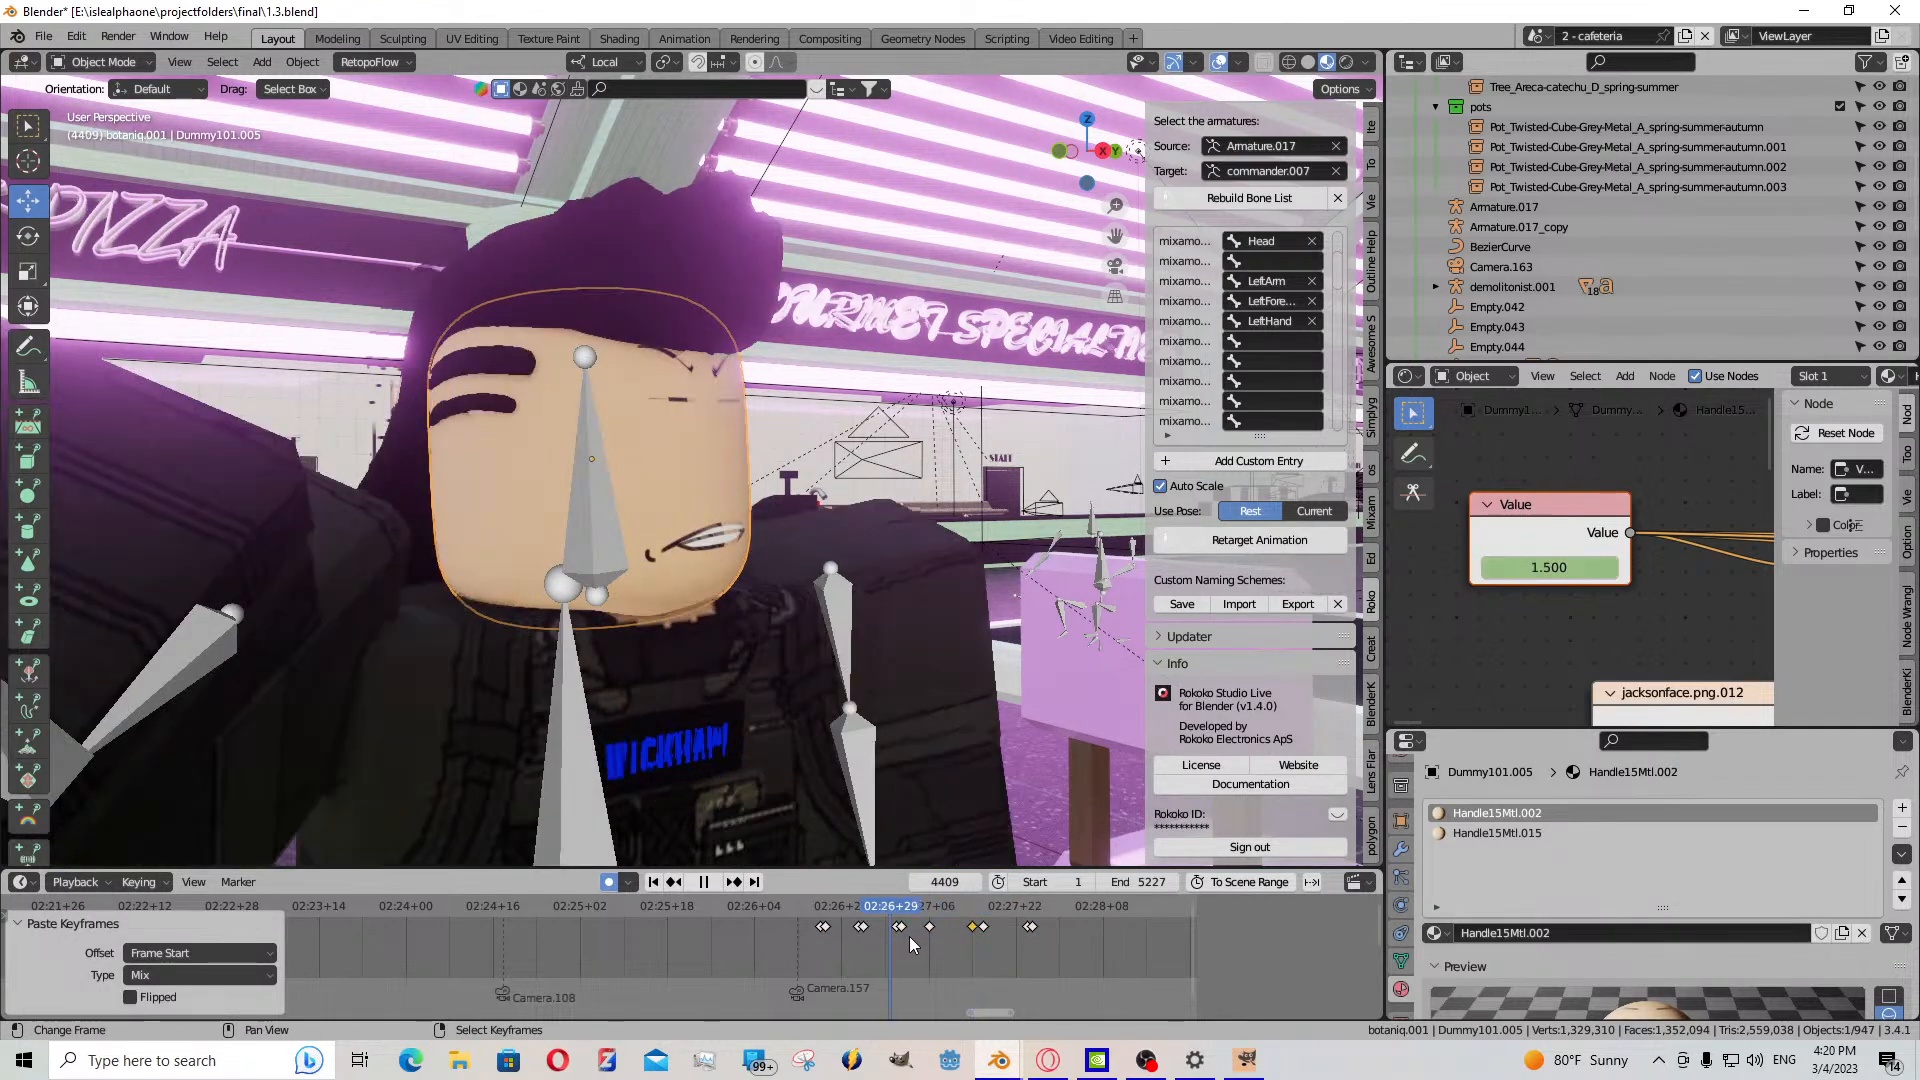
{"action": "key", "text": "space"}
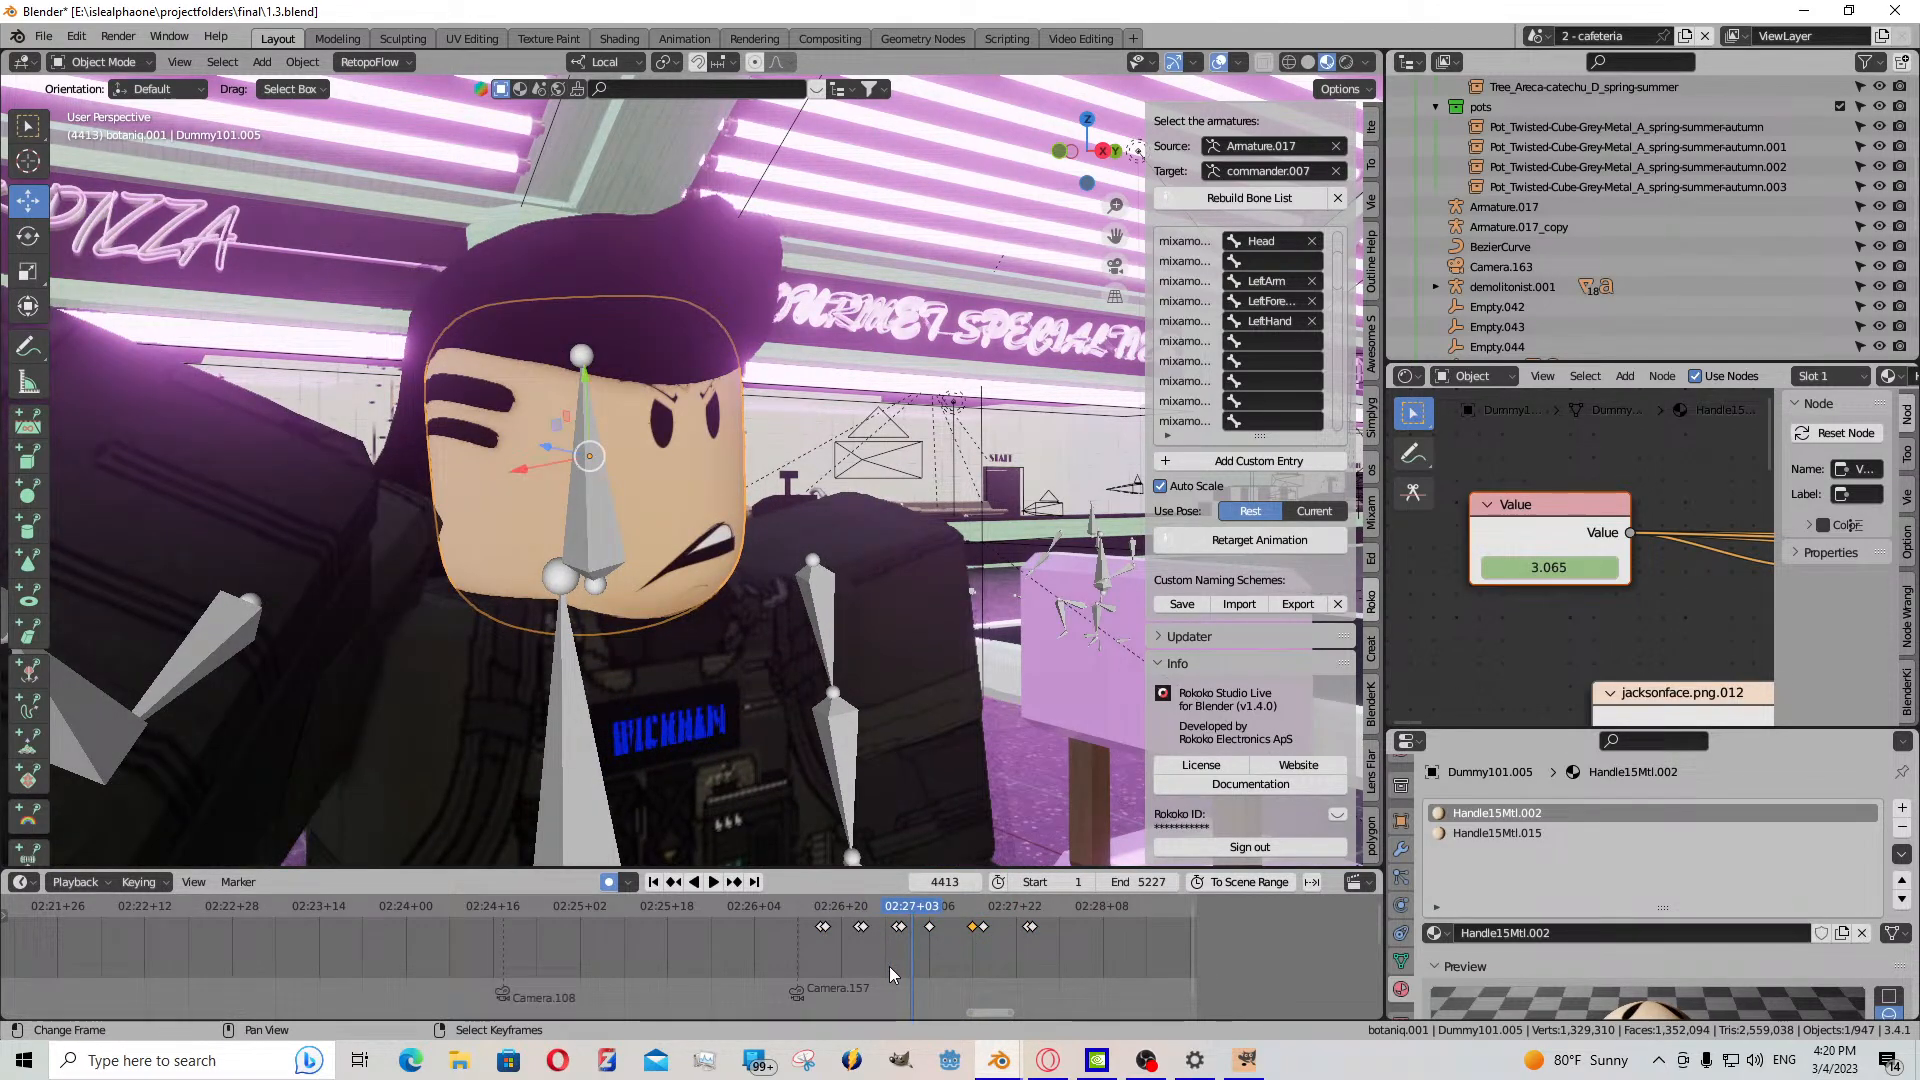
{"action": "key", "text": "ctrl+z"}
{"action": "key", "text": "ctrl+z"}
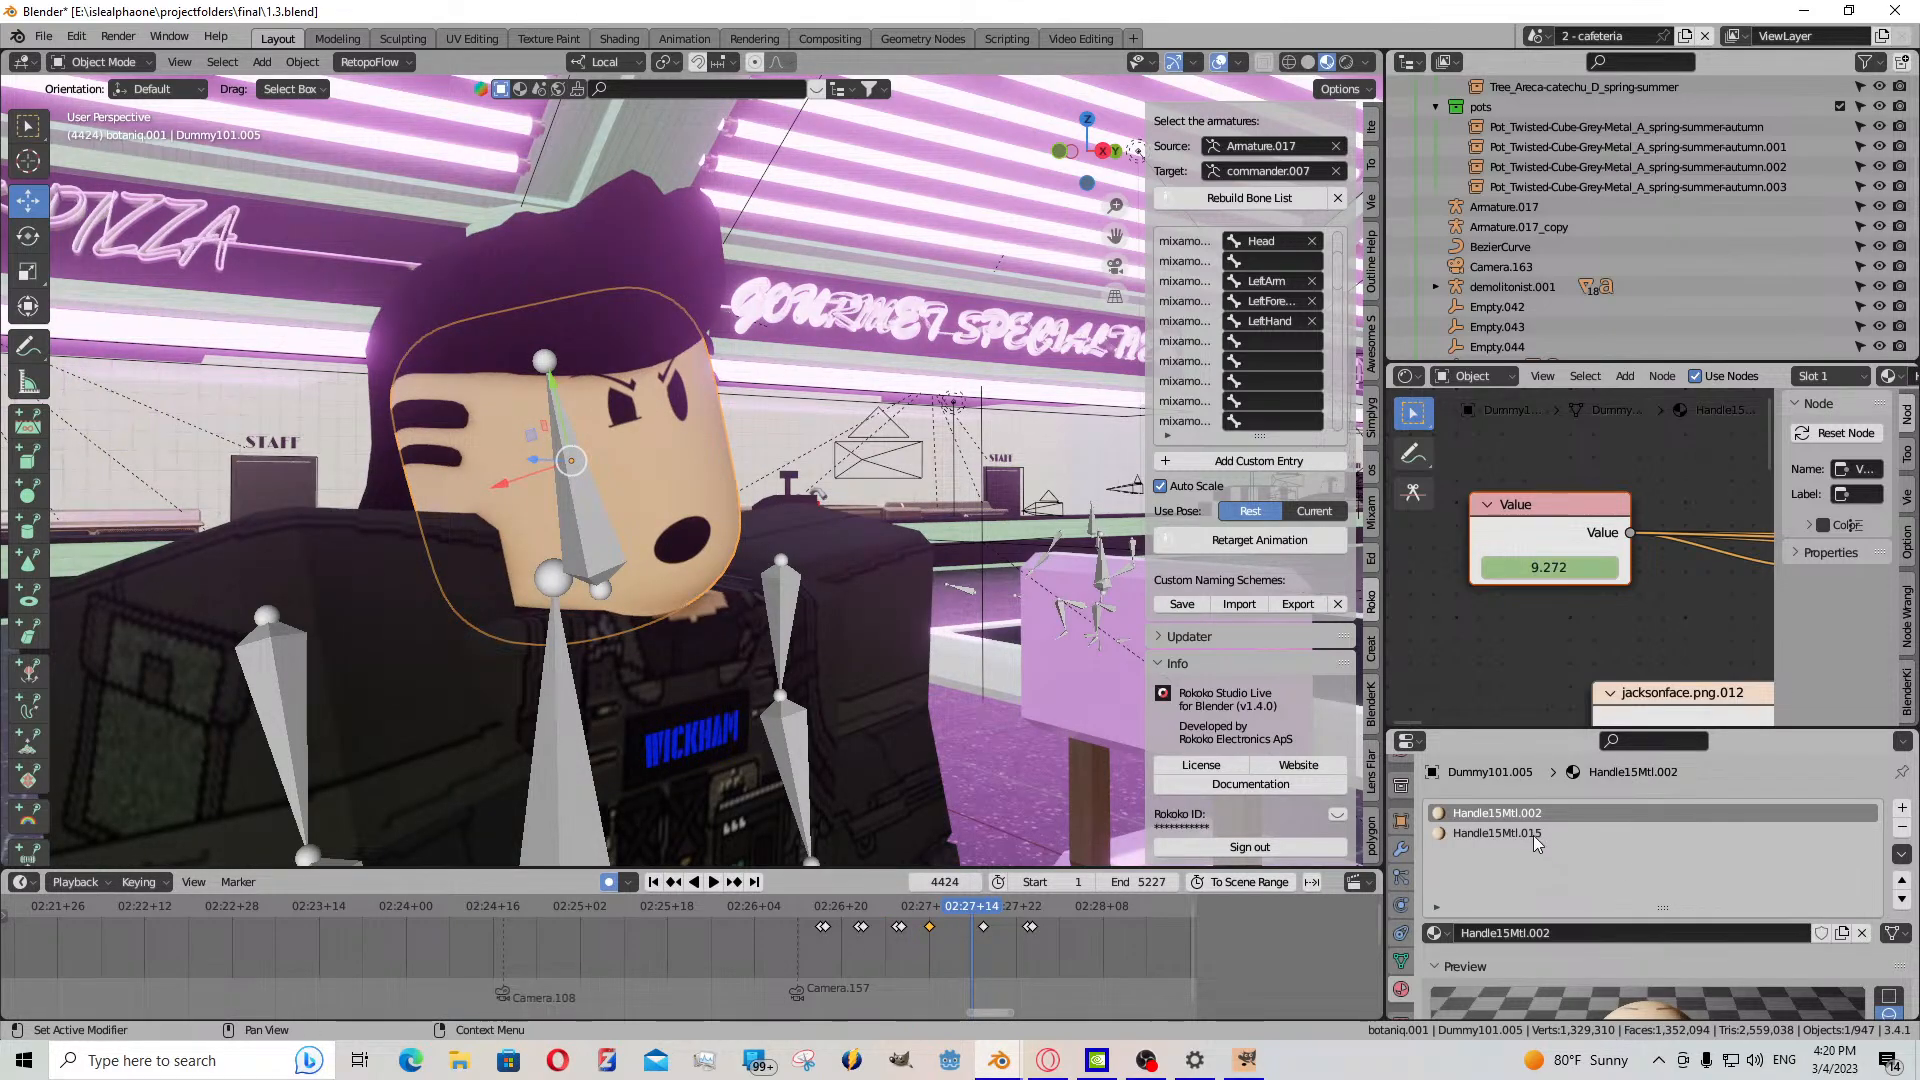
{"action": "left_click", "coordinate": [1500, 833]}
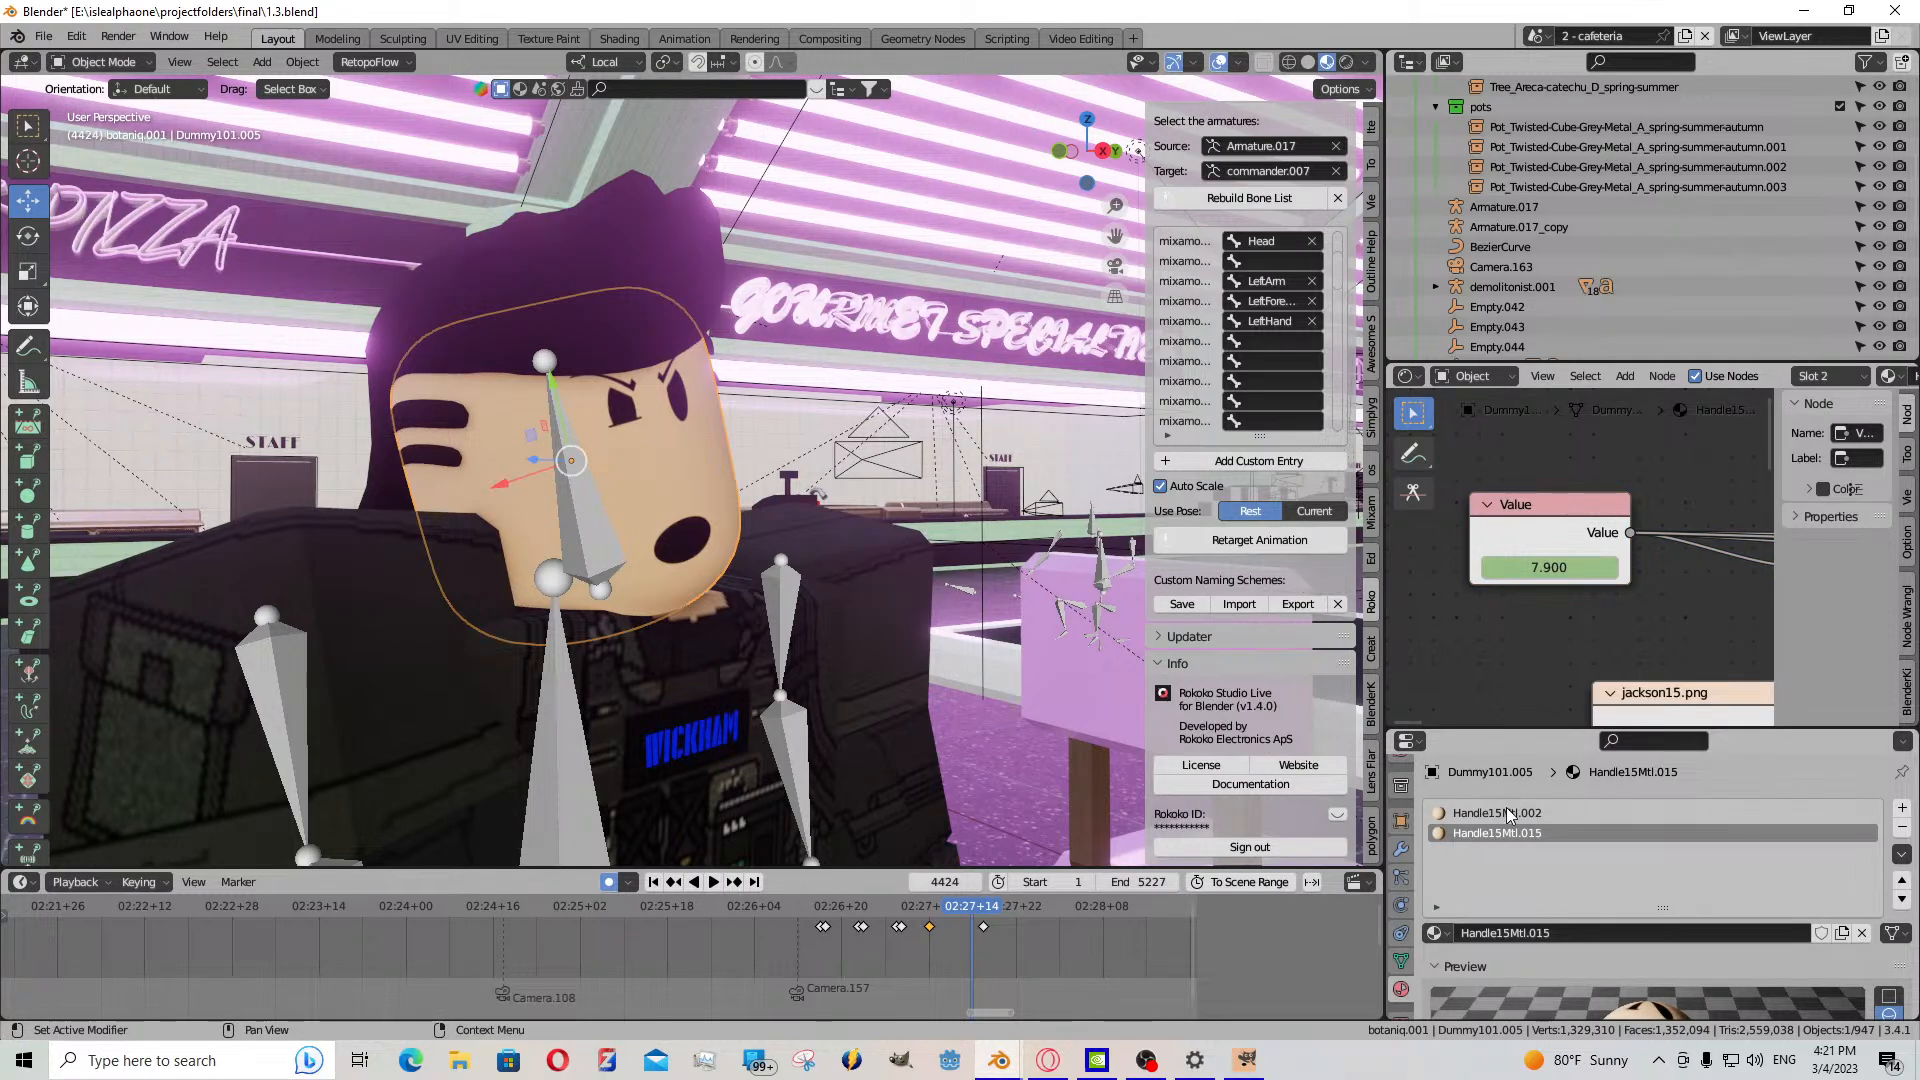
{"action": "key", "text": "ctrl+z"}
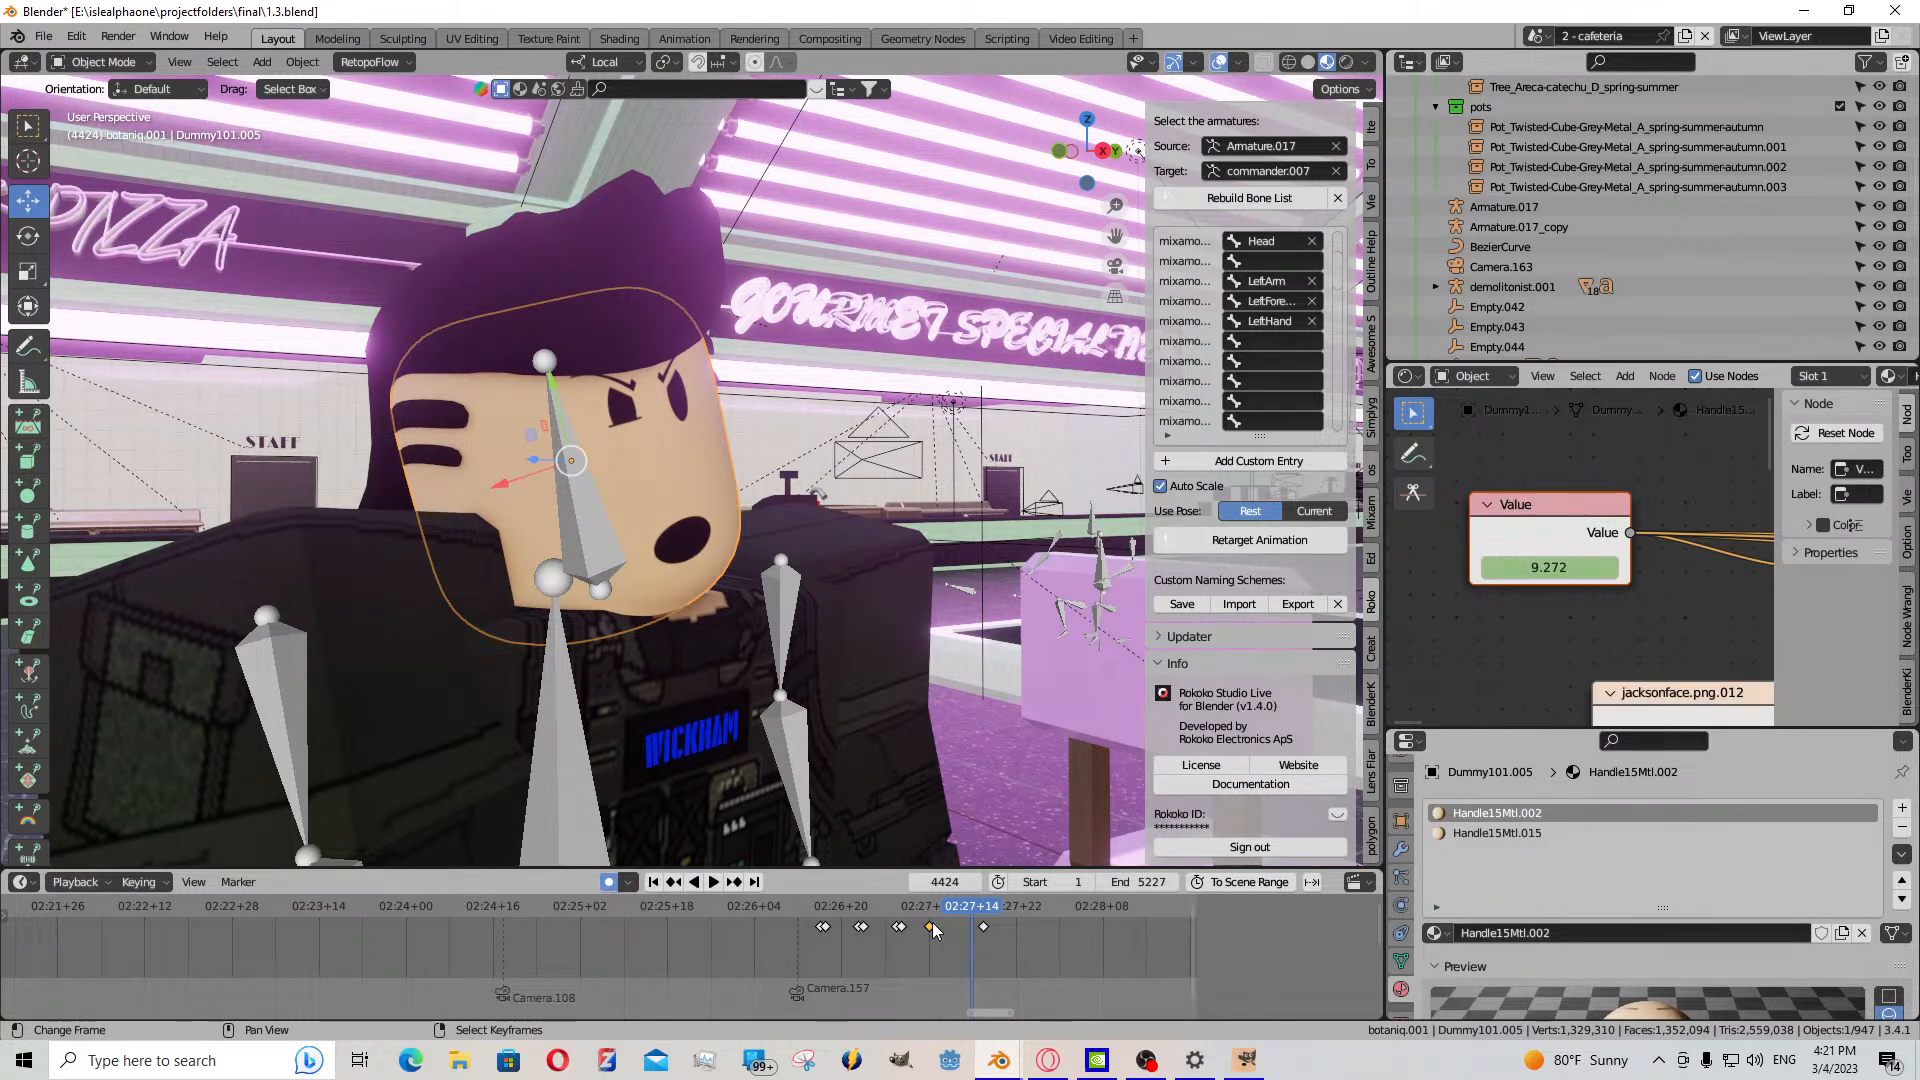
- Paste the 3.000 mouth keyframe on frame 4424, shift it one frame to 4425, and replay the motion
{"action": "key", "text": "ctrl+v"}
{"action": "key", "text": "space"}
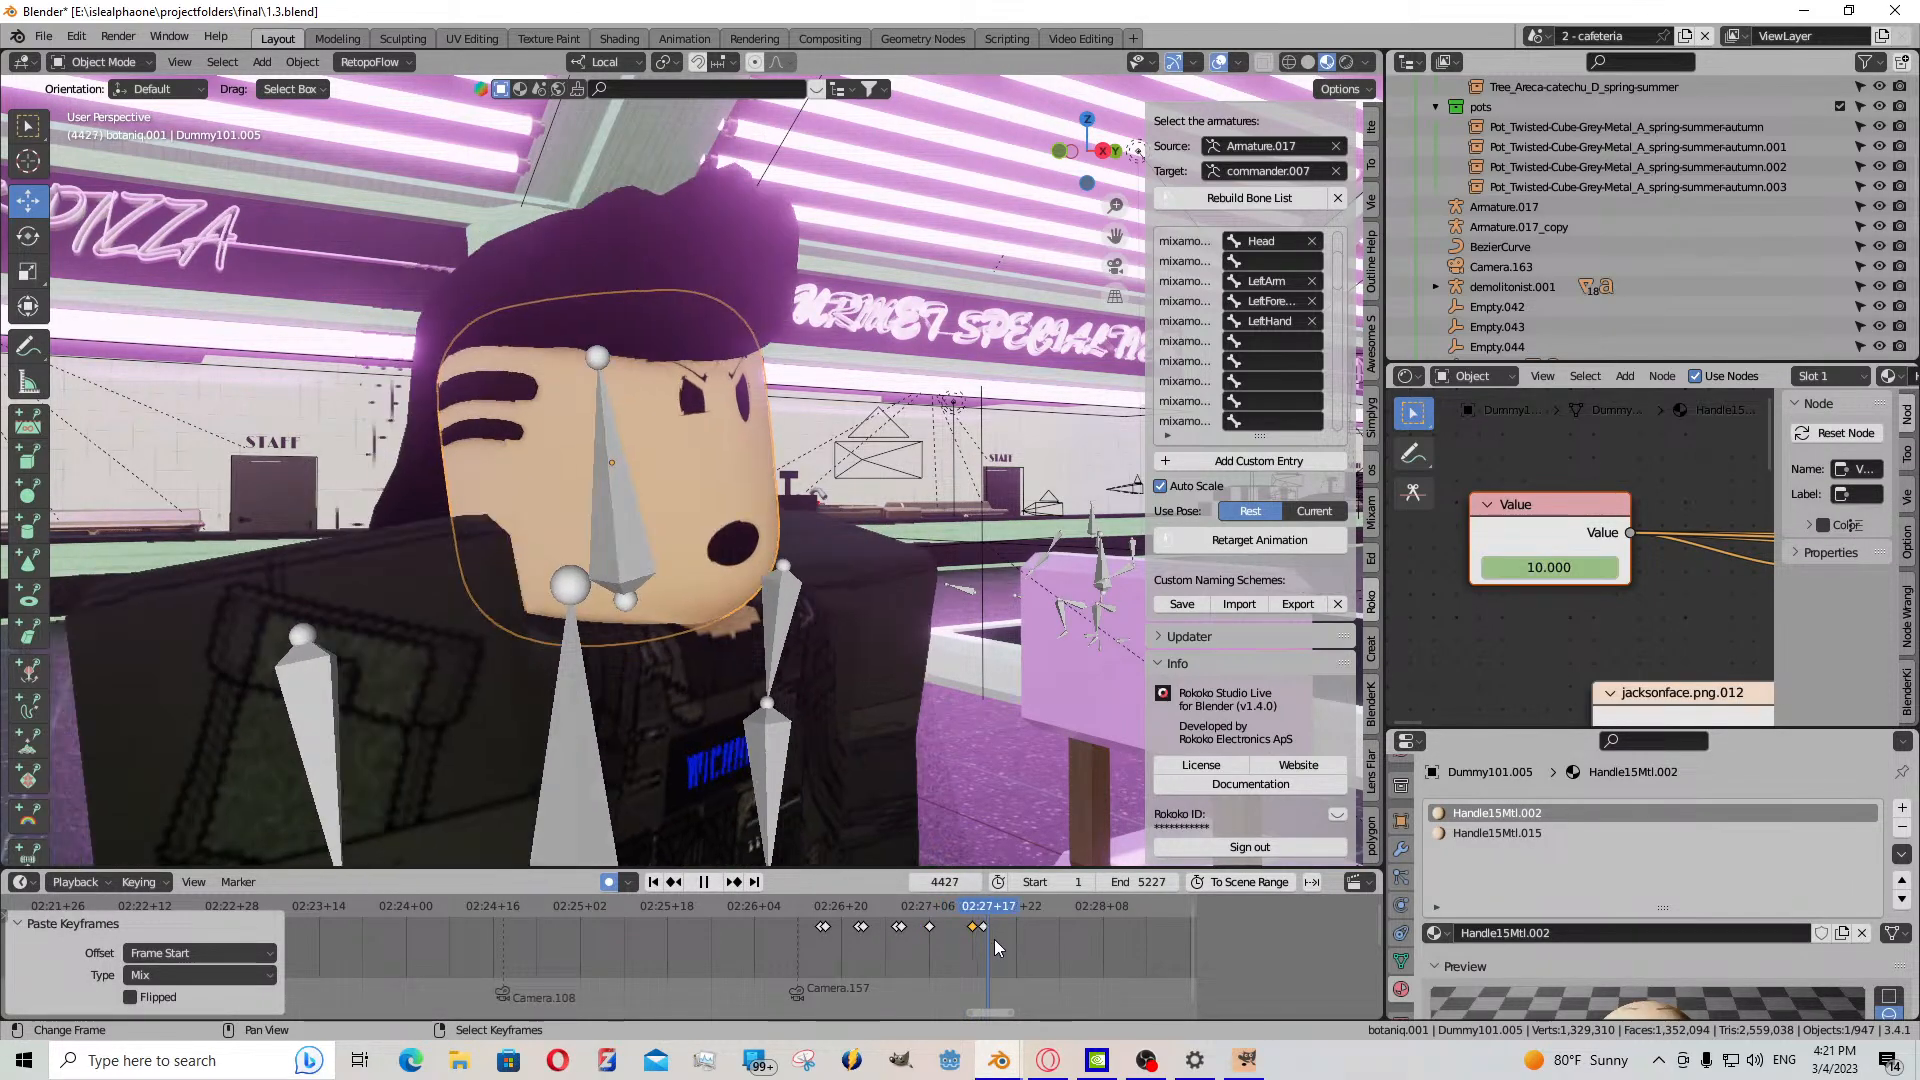
{"action": "key", "text": "space"}
{"action": "left_click", "coordinate": [981, 942]}
{"action": "key", "text": "g"}
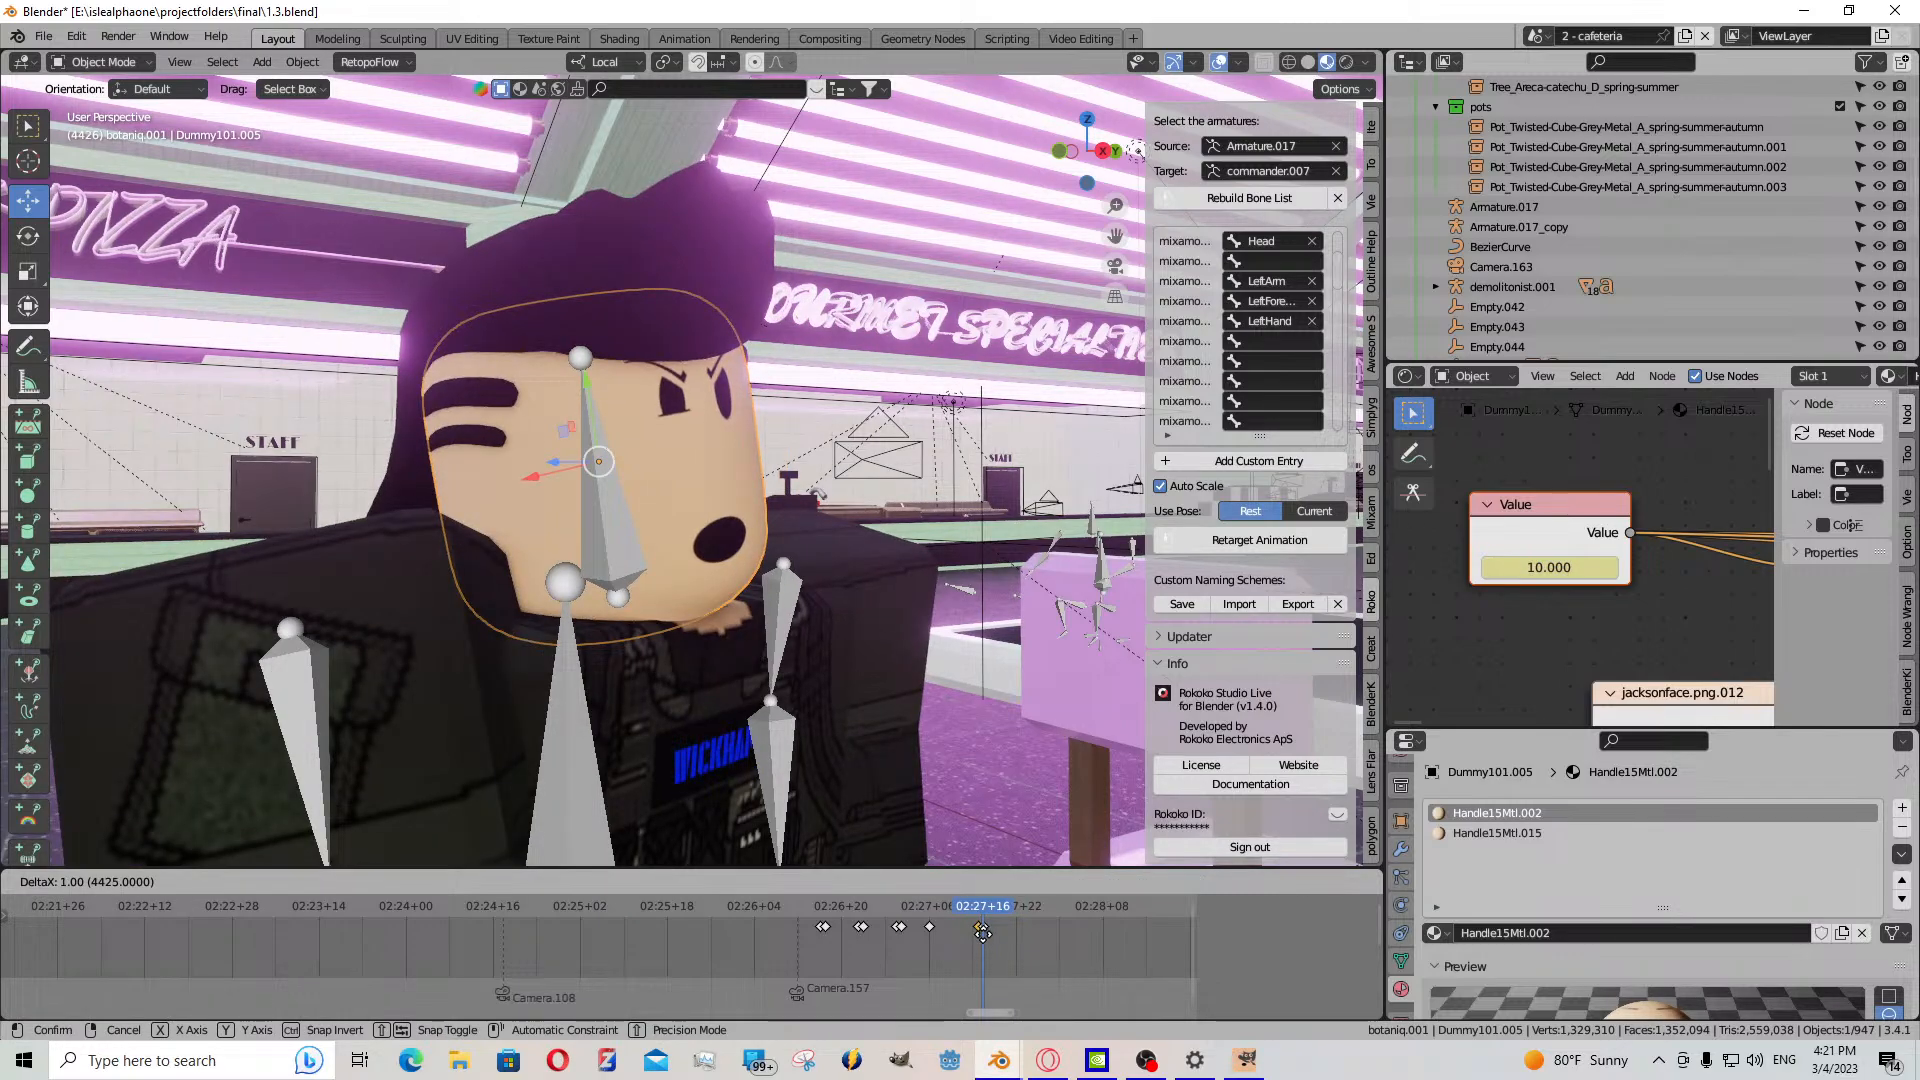
{"action": "left_click", "coordinate": [984, 941]}
{"action": "key", "text": "space"}
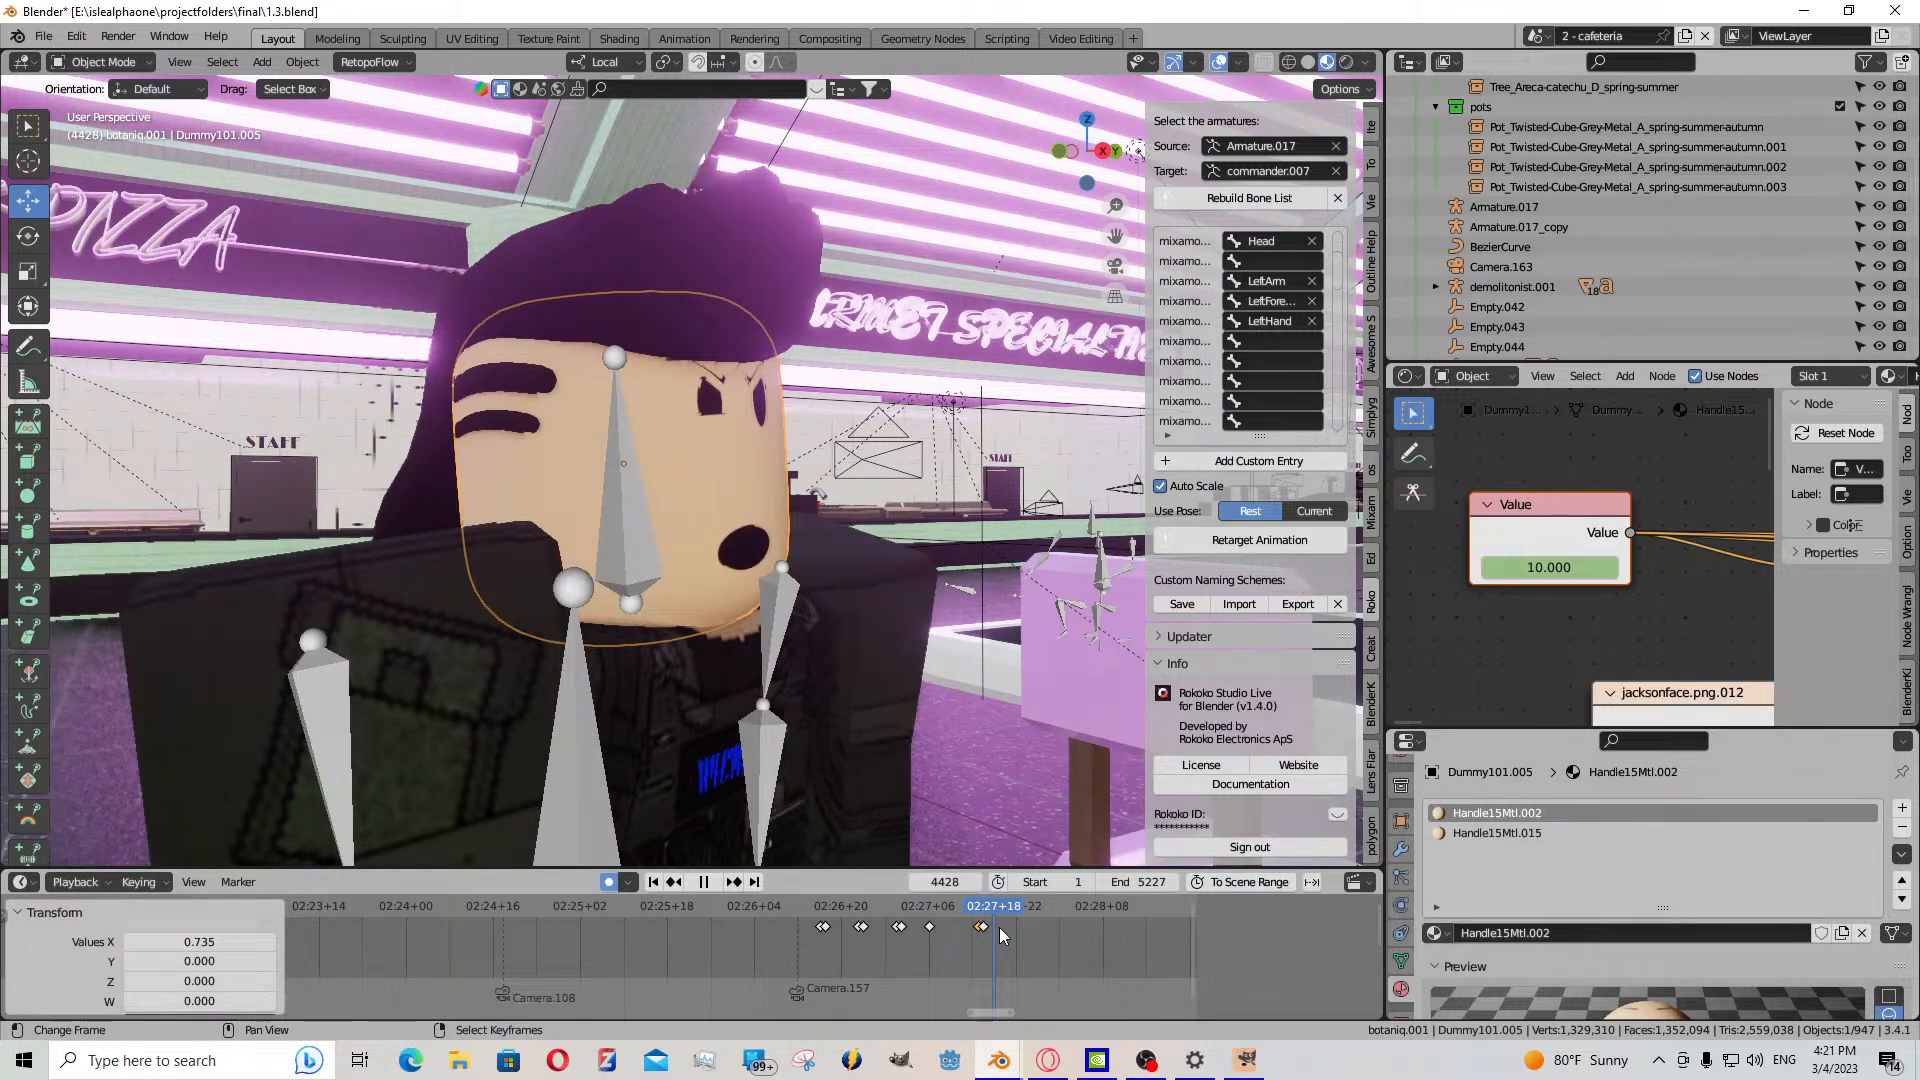
{"action": "key", "text": "space"}
- Move the 3.000 and 10.000 mouth keyframes back to frames 4420 and 4421, playing the animation to check their timing
{"action": "key", "text": "g"}
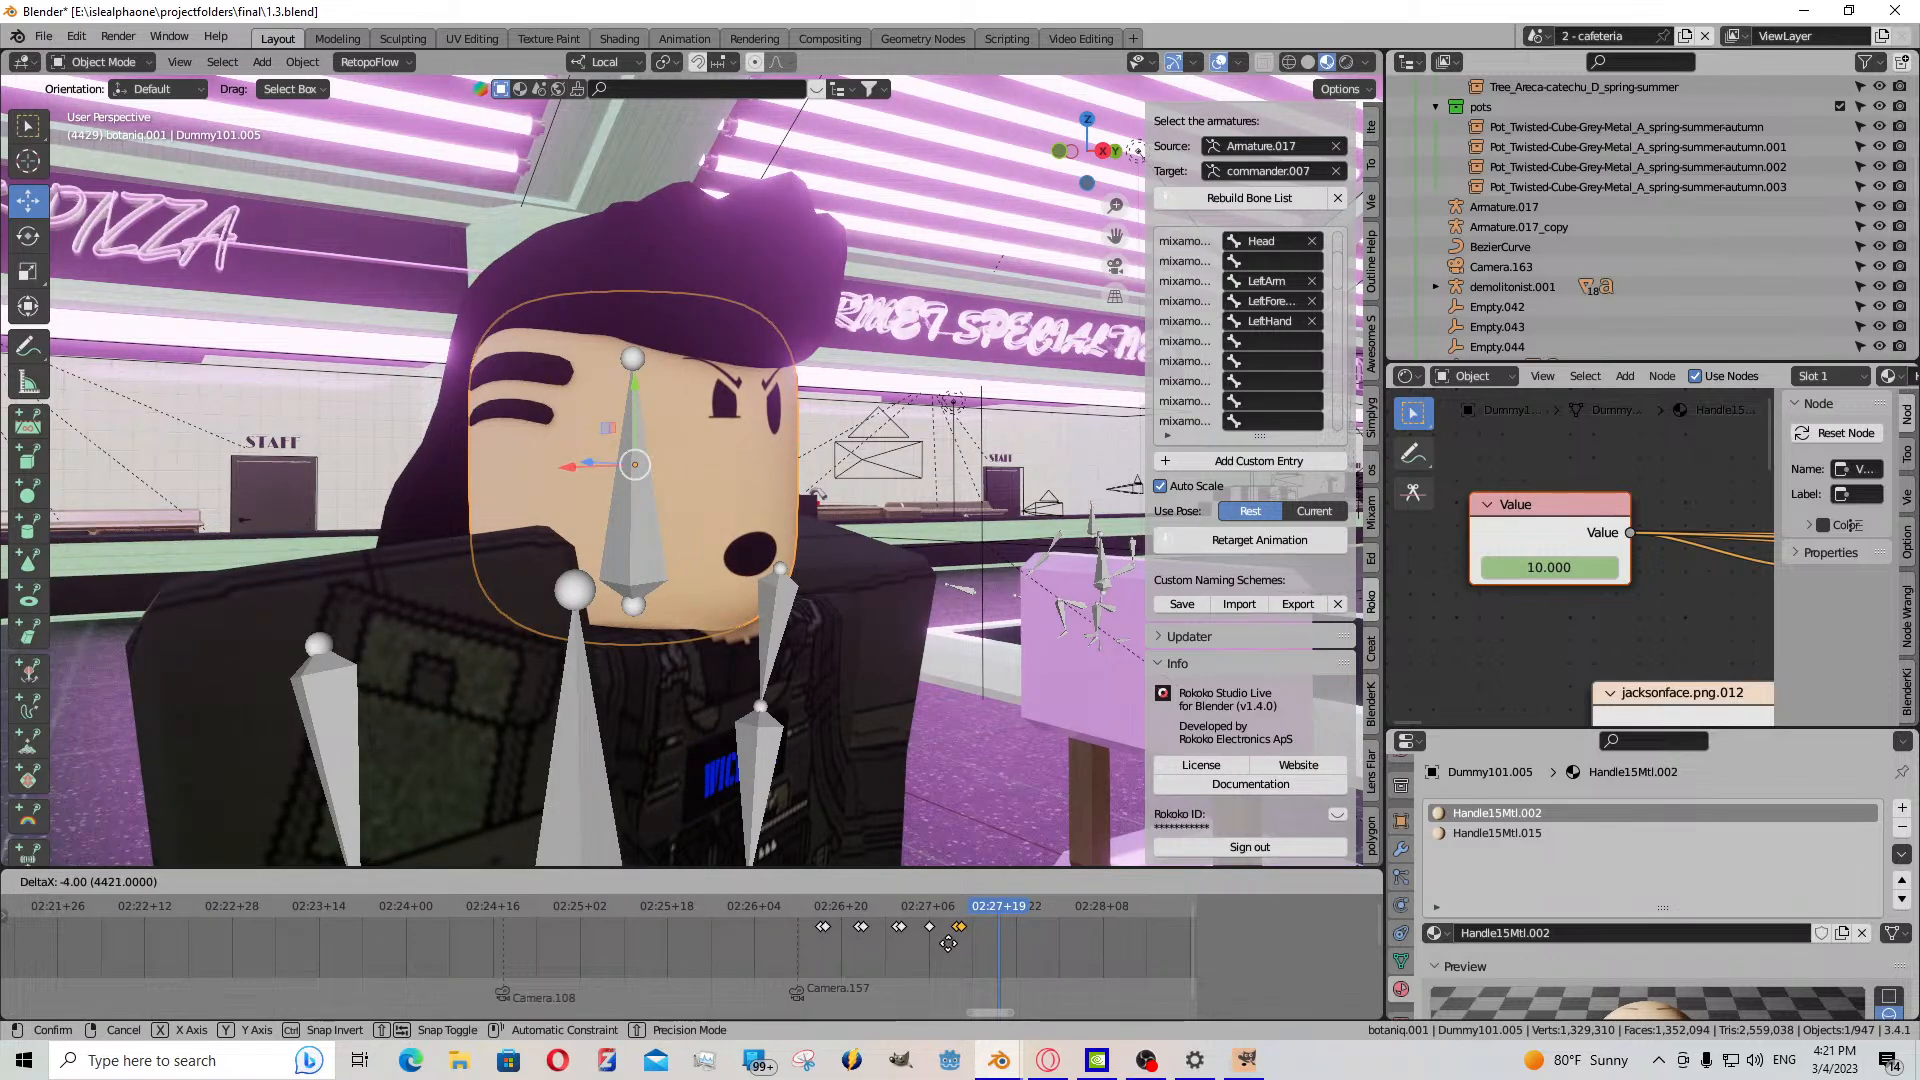
{"action": "left_click", "coordinate": [954, 942]}
{"action": "key", "text": "space"}
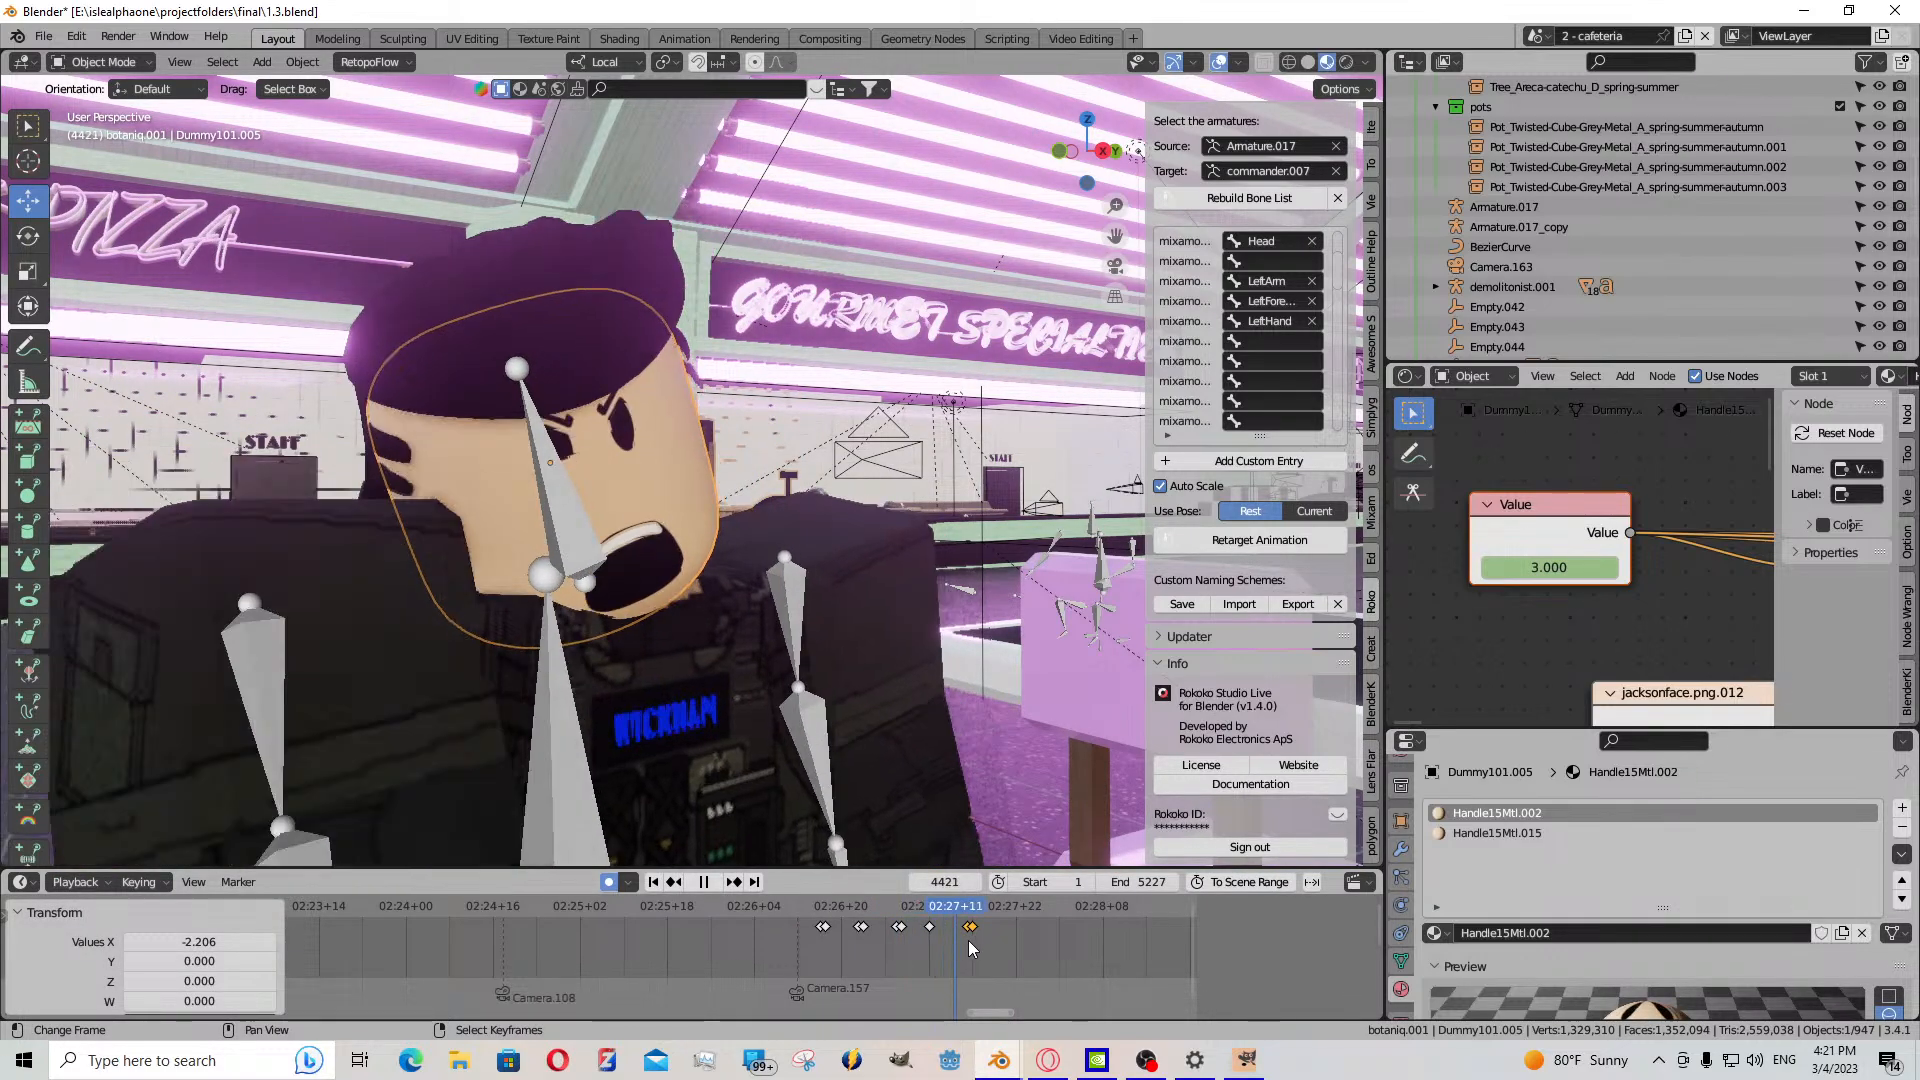
{"action": "key", "text": "space"}
{"action": "key", "text": "g"}
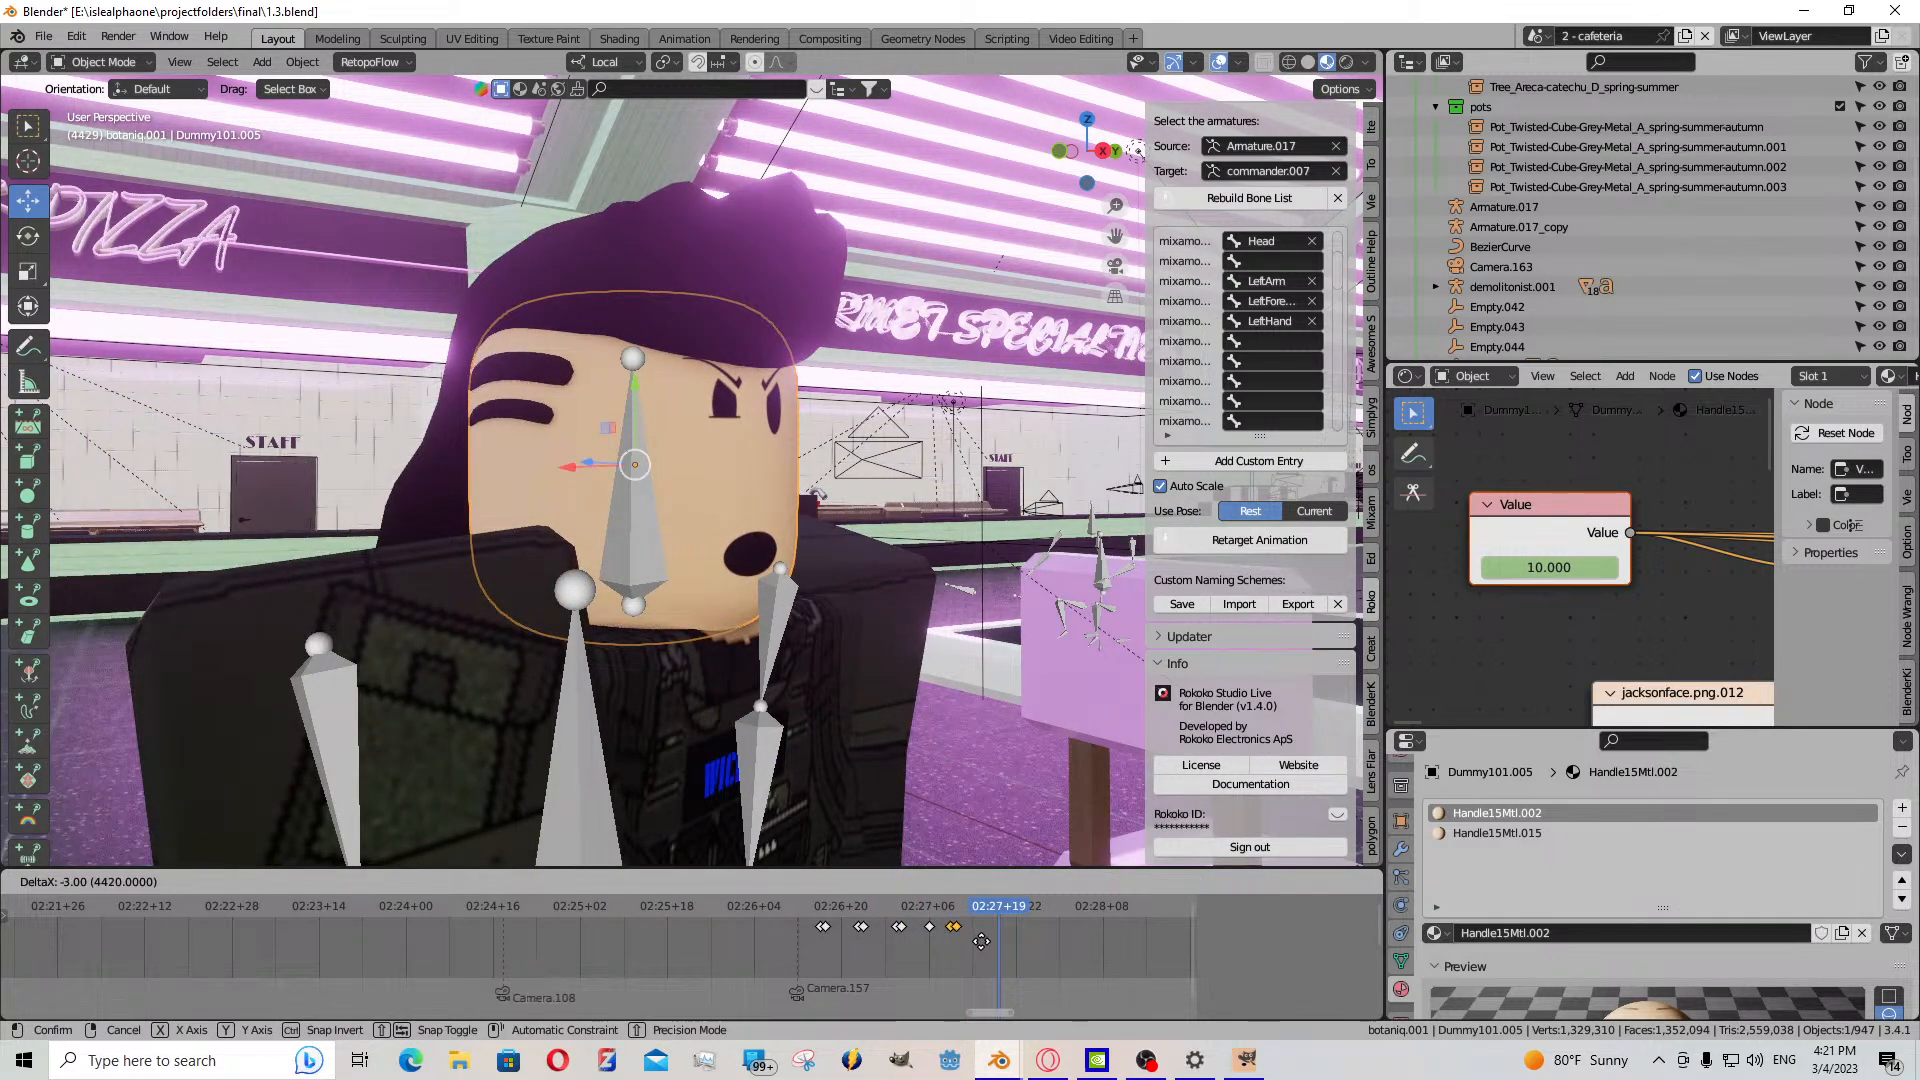
{"action": "left_click", "coordinate": [919, 940]}
{"action": "key", "text": "space"}
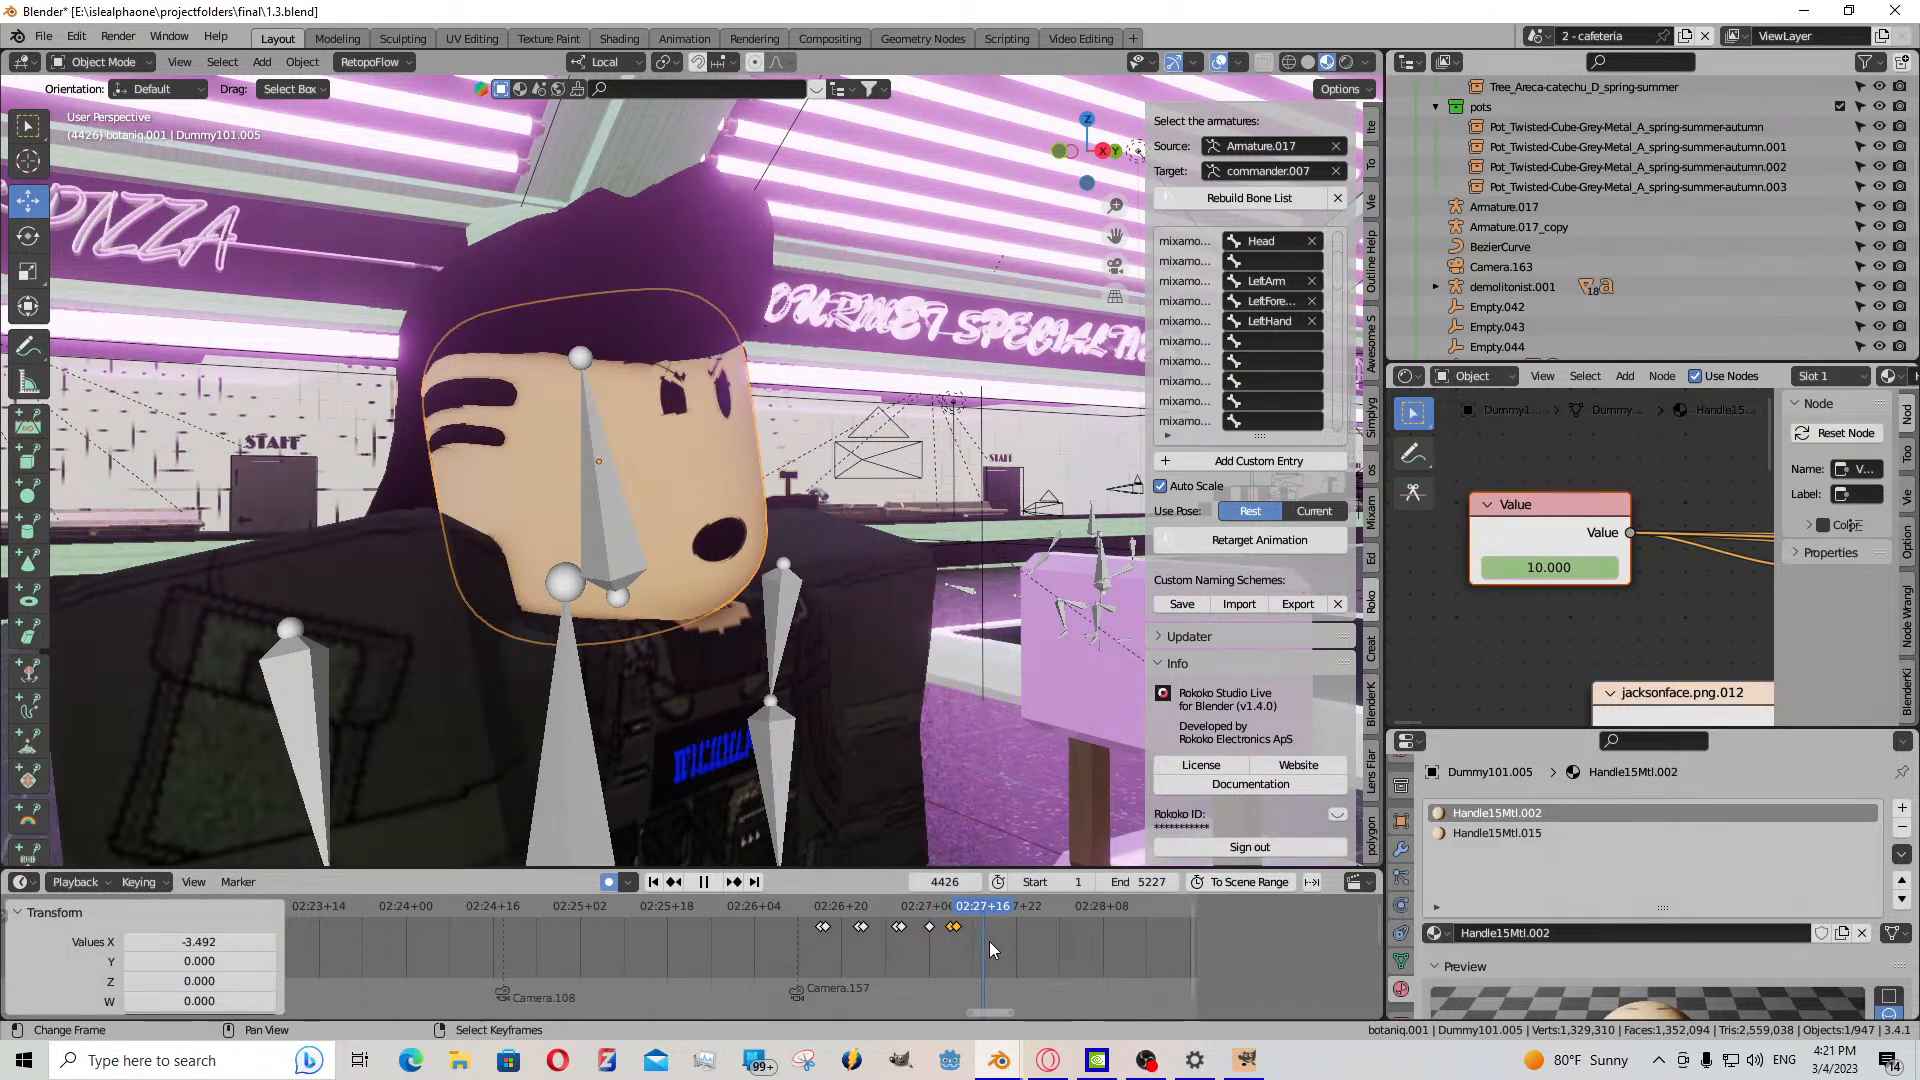
{"action": "key", "text": "space"}
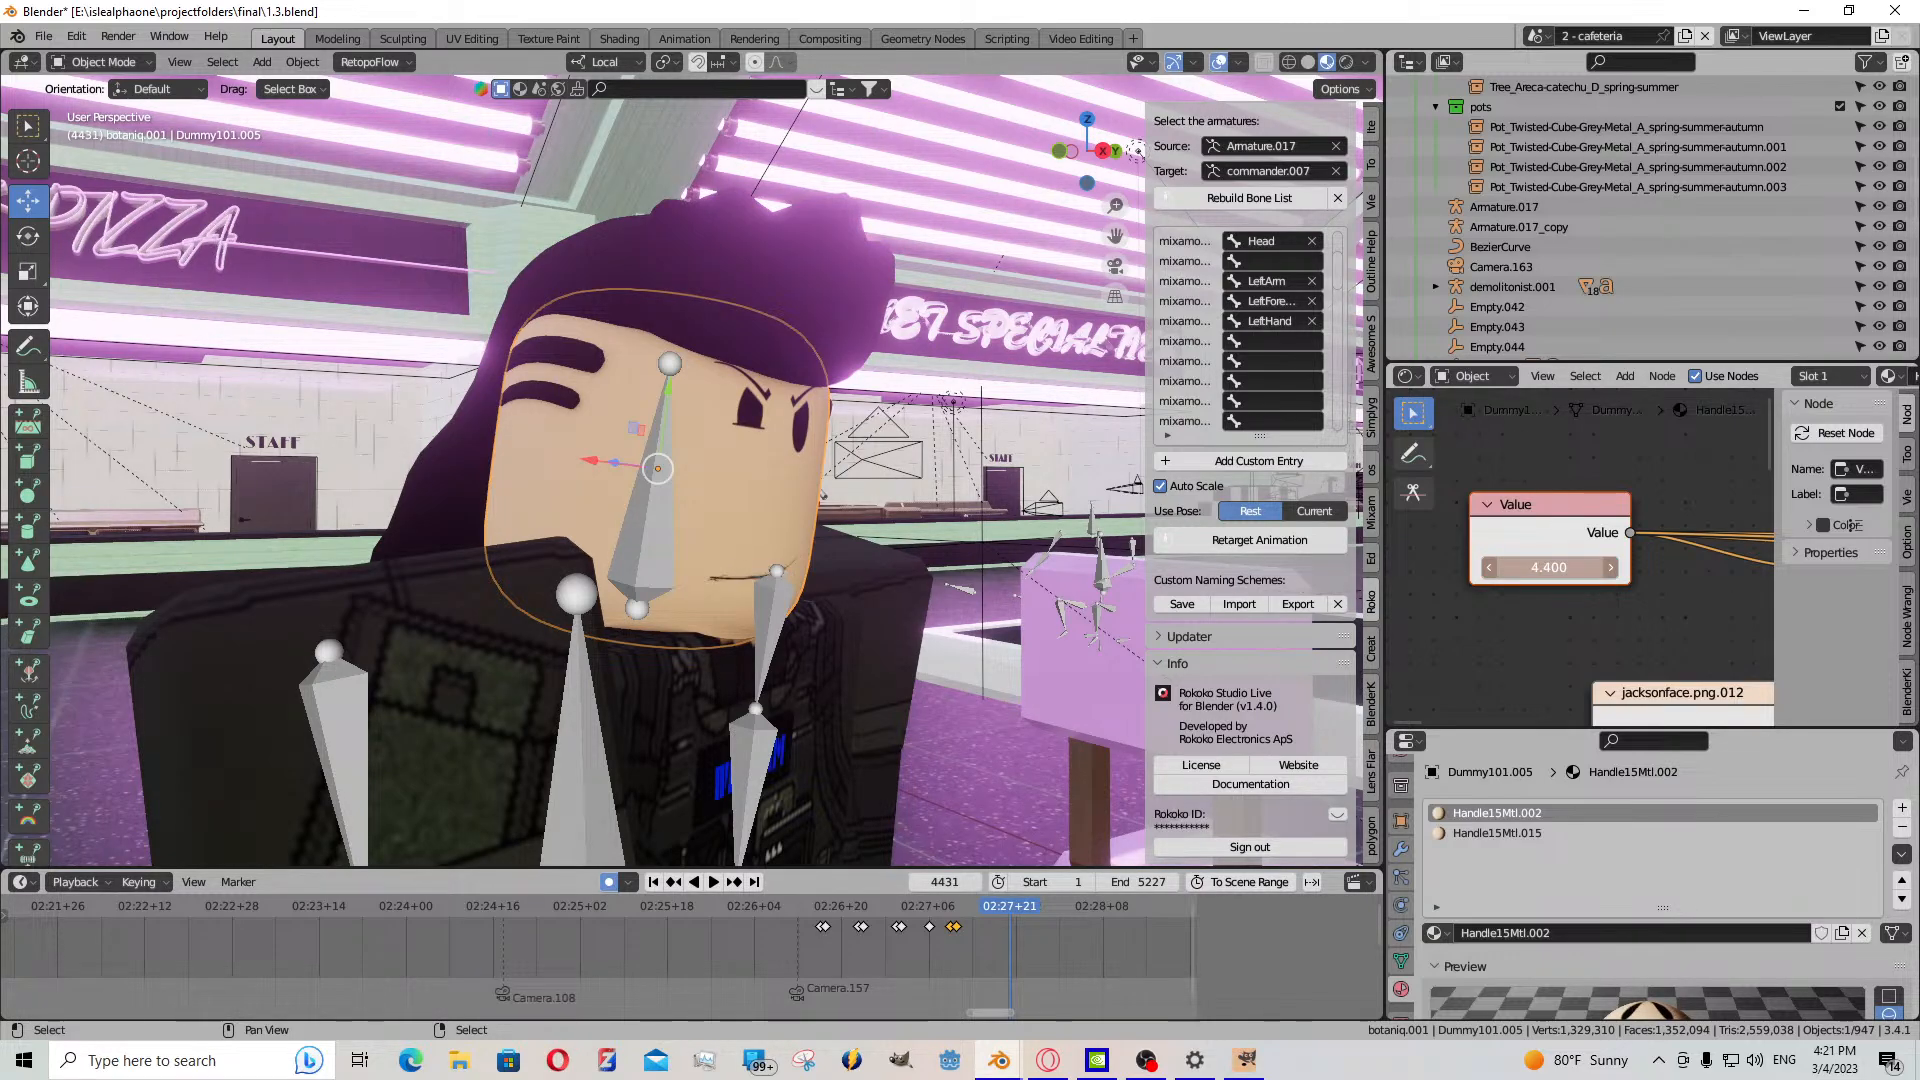
- Keyframe the mouth Value at 0.800 on frame 4431 and paste the 10.000 keyframe on frame 4430
{"action": "left_click_drag", "start_coordinate": [1548, 567], "coordinate": [1503, 567]}
{"action": "key", "text": "i"}
{"action": "key", "text": "Left"}
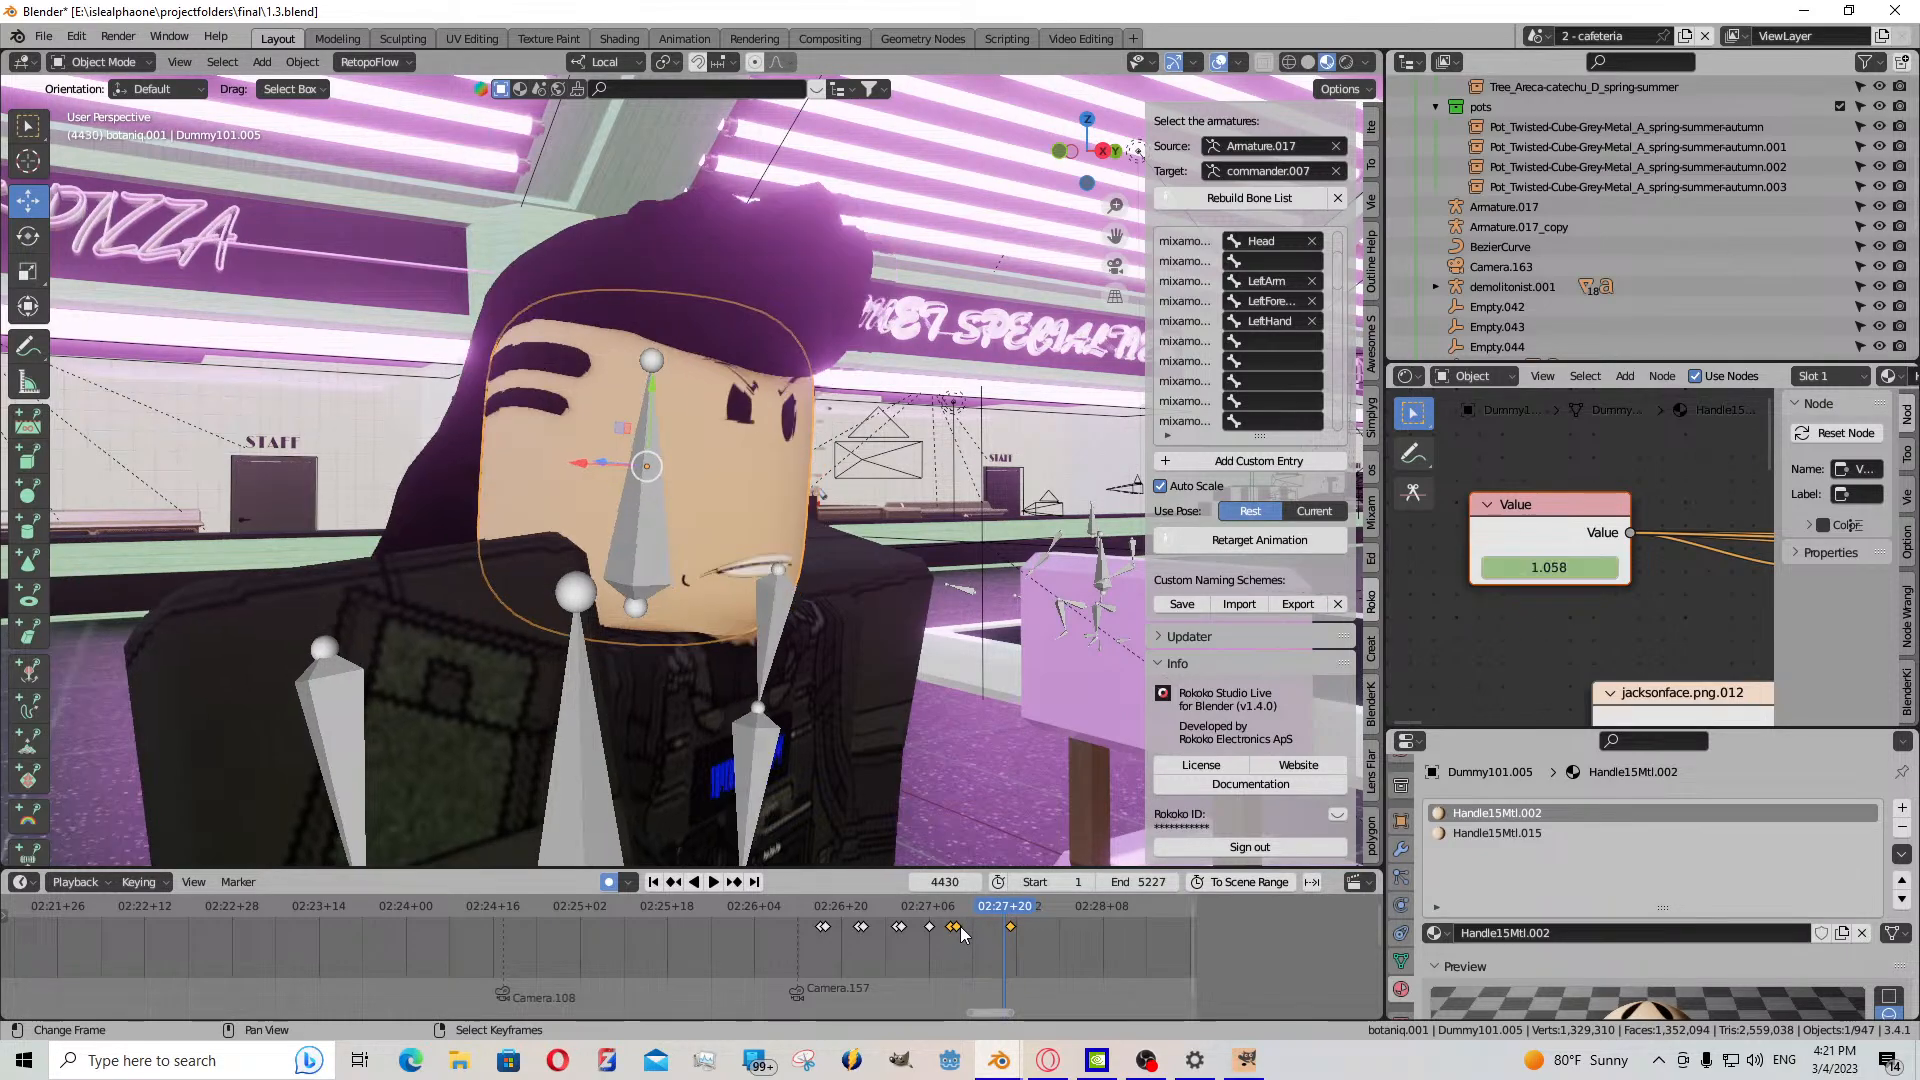
{"action": "left_click", "coordinate": [957, 925]}
{"action": "key", "text": "ctrl+v"}
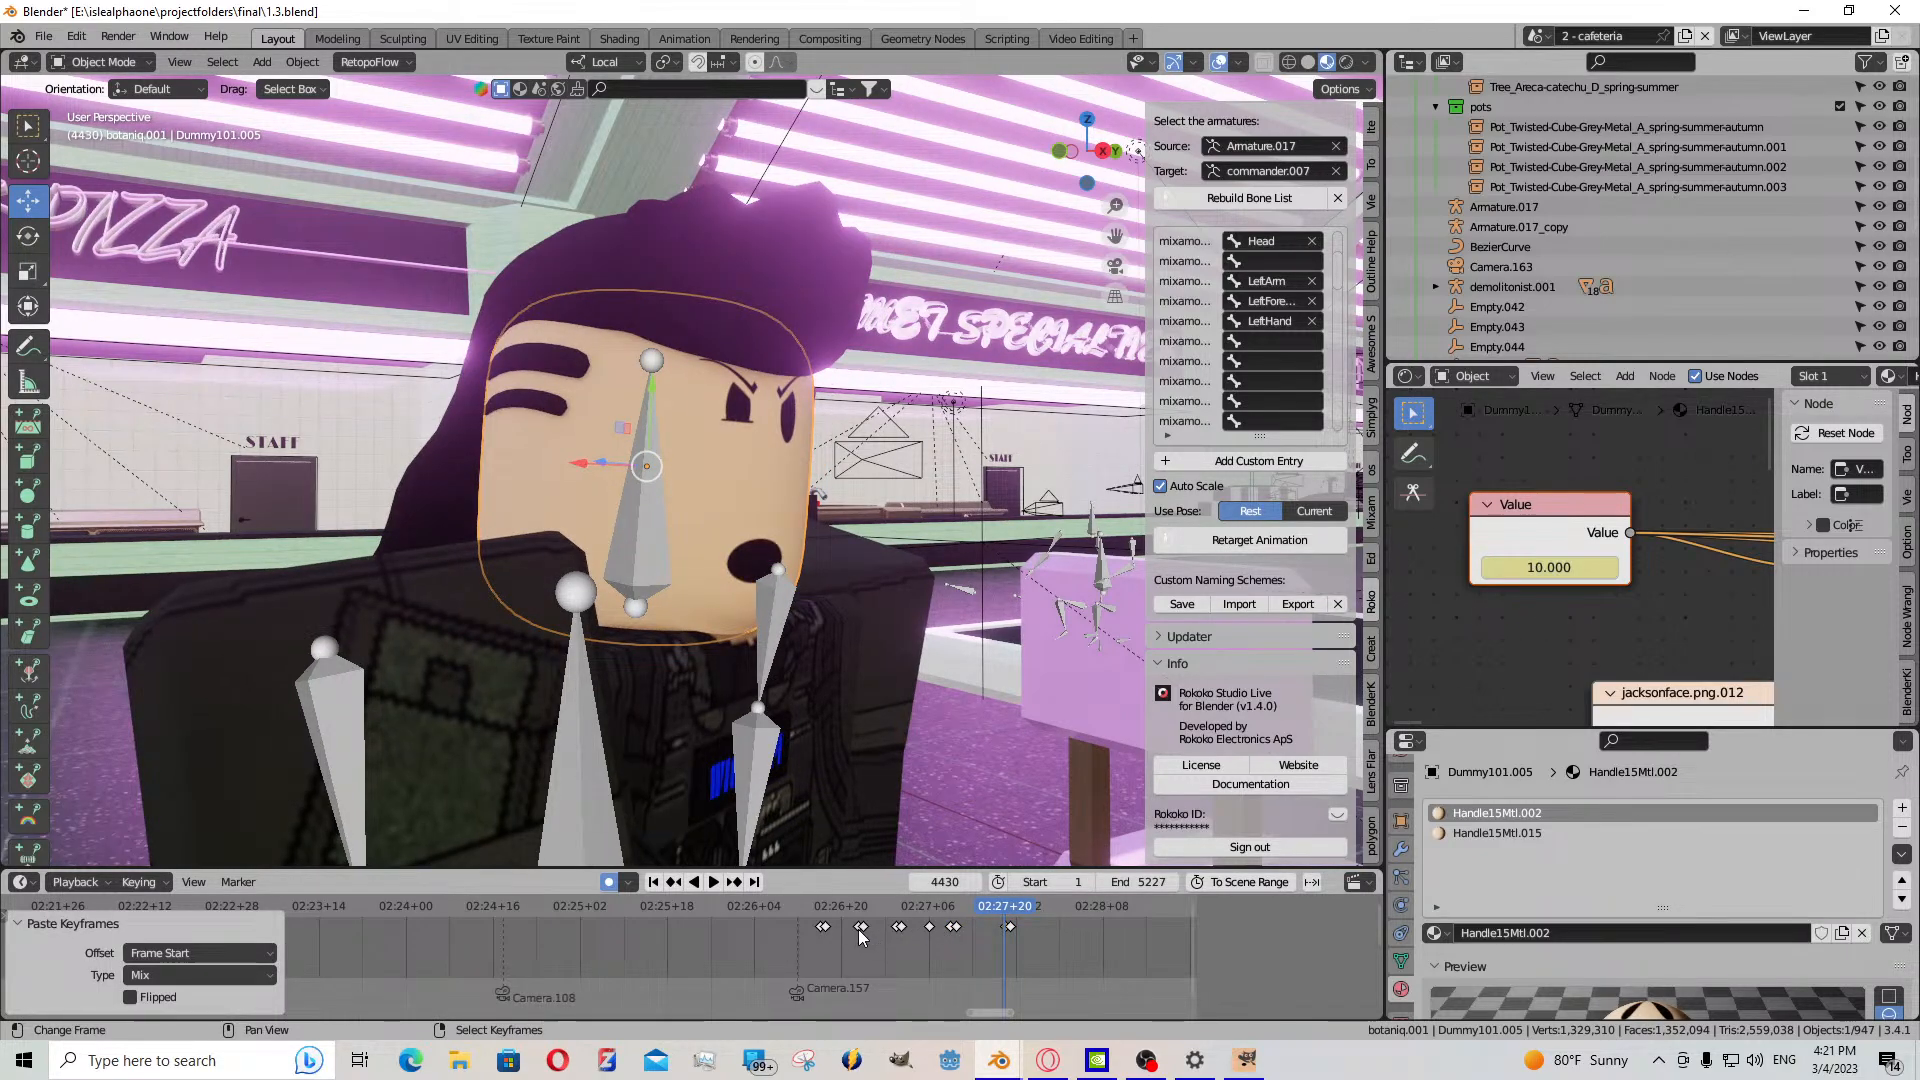
- Replay the mouth animation from its first keyframes through to frame 4440
{"action": "left_click", "coordinate": [809, 935]}
{"action": "key", "text": "space"}
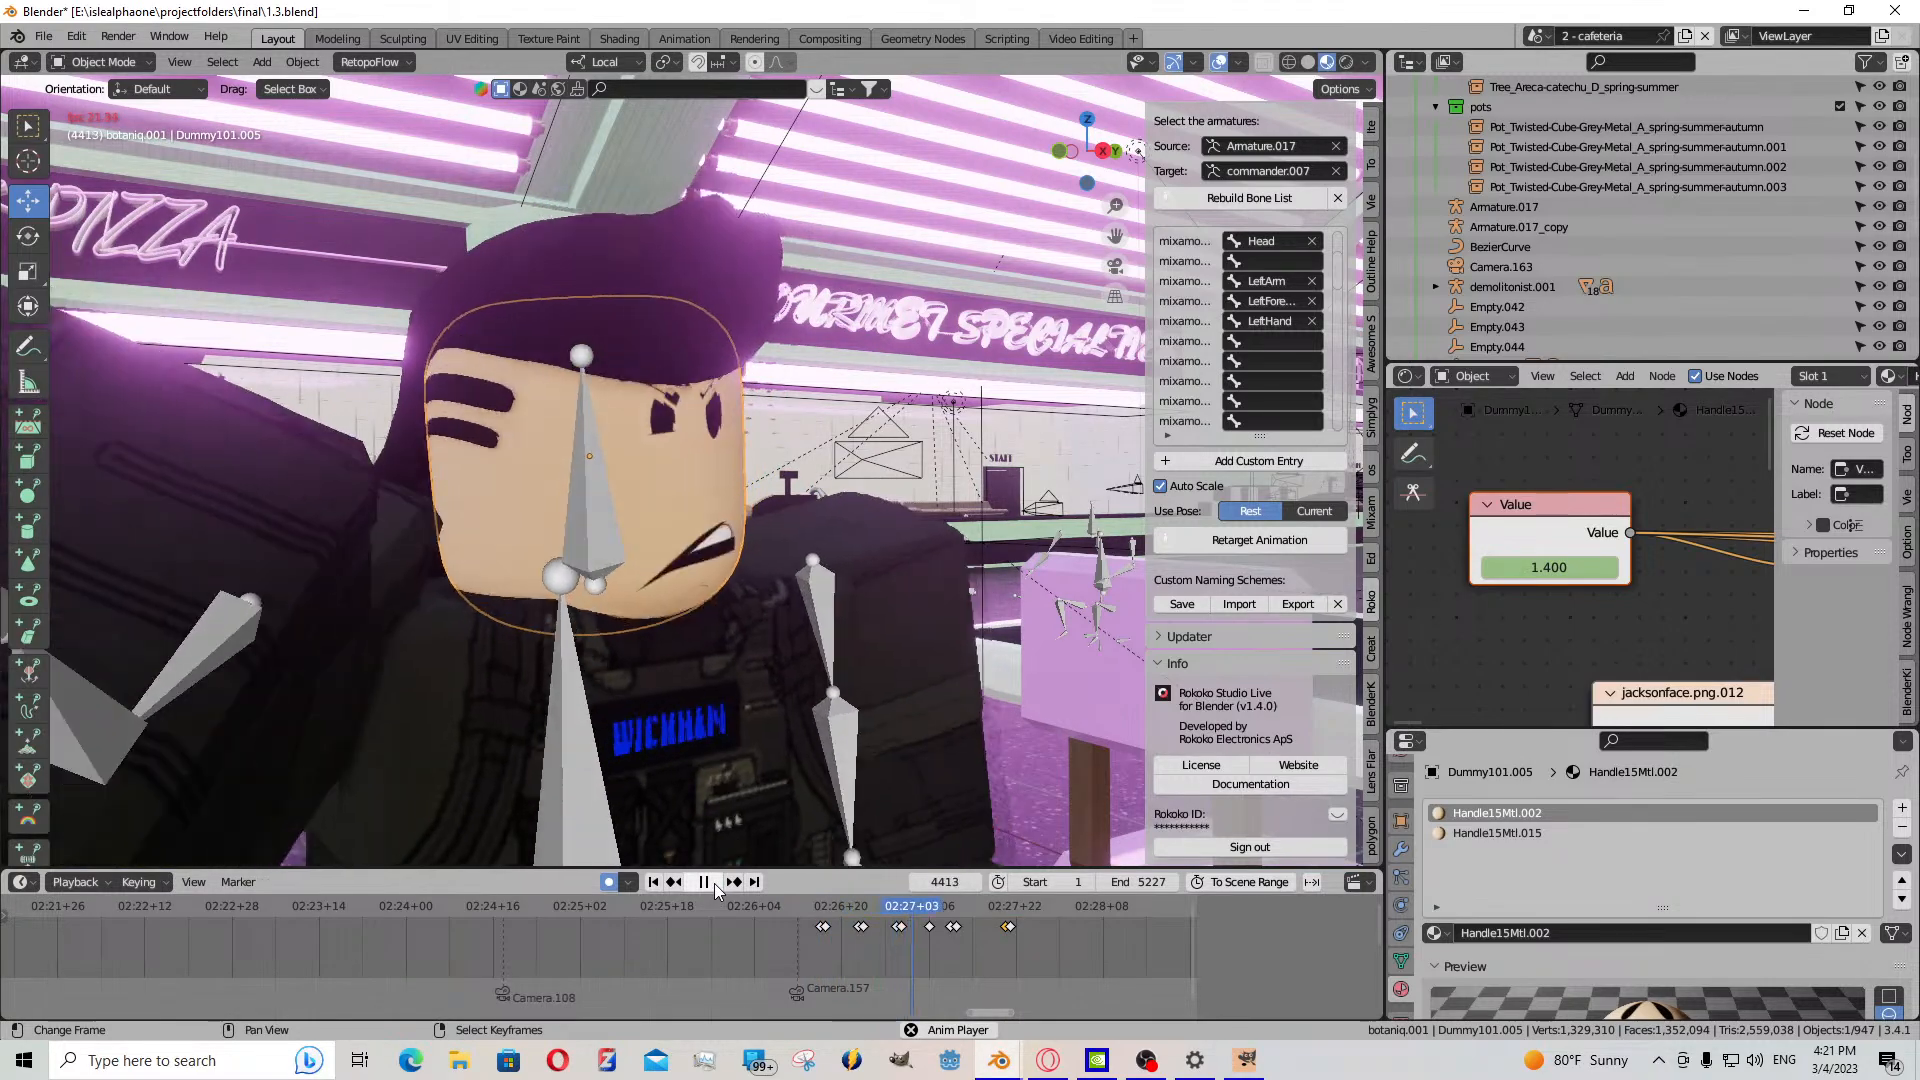
{"action": "left_click", "coordinate": [760, 905]}
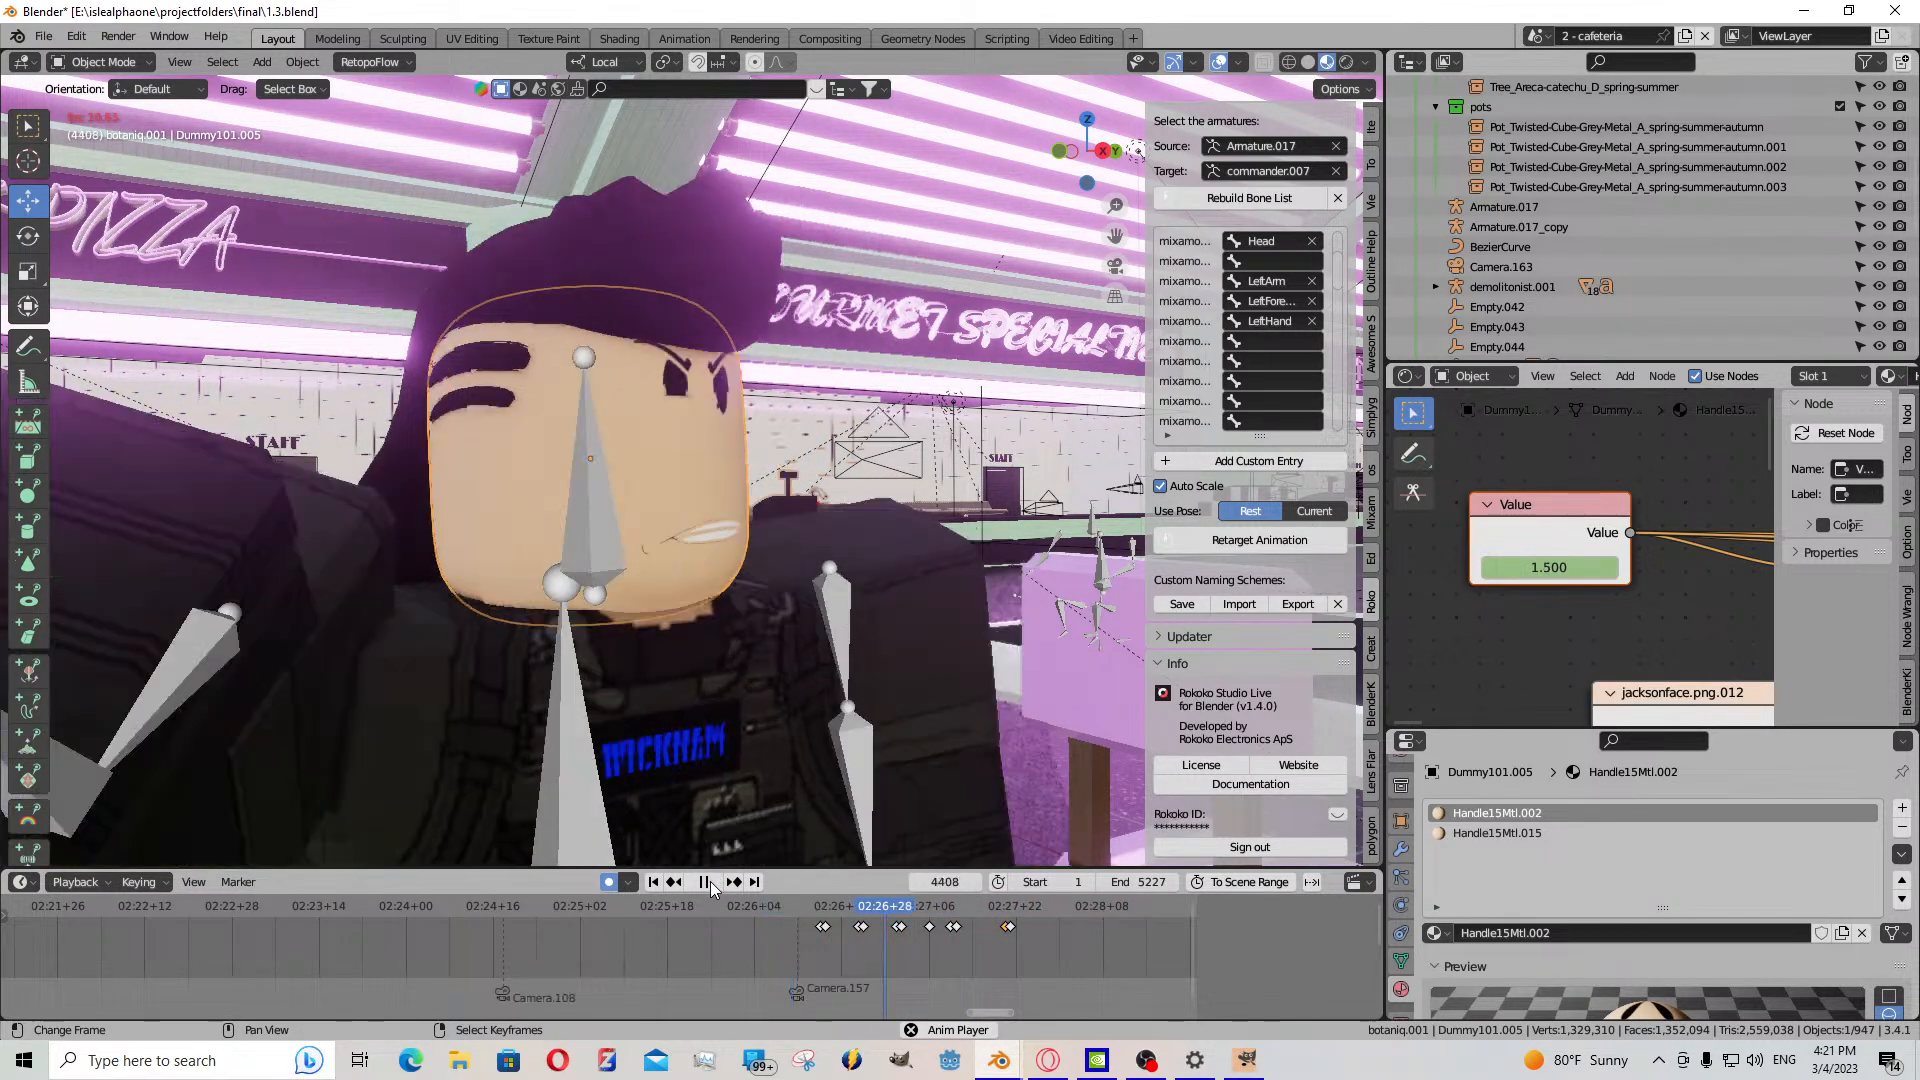
{"action": "key", "text": "space"}
{"action": "left_click_drag", "start_coordinate": [795, 950], "coordinate": [1018, 950]}
{"action": "left_click", "coordinate": [734, 882]}
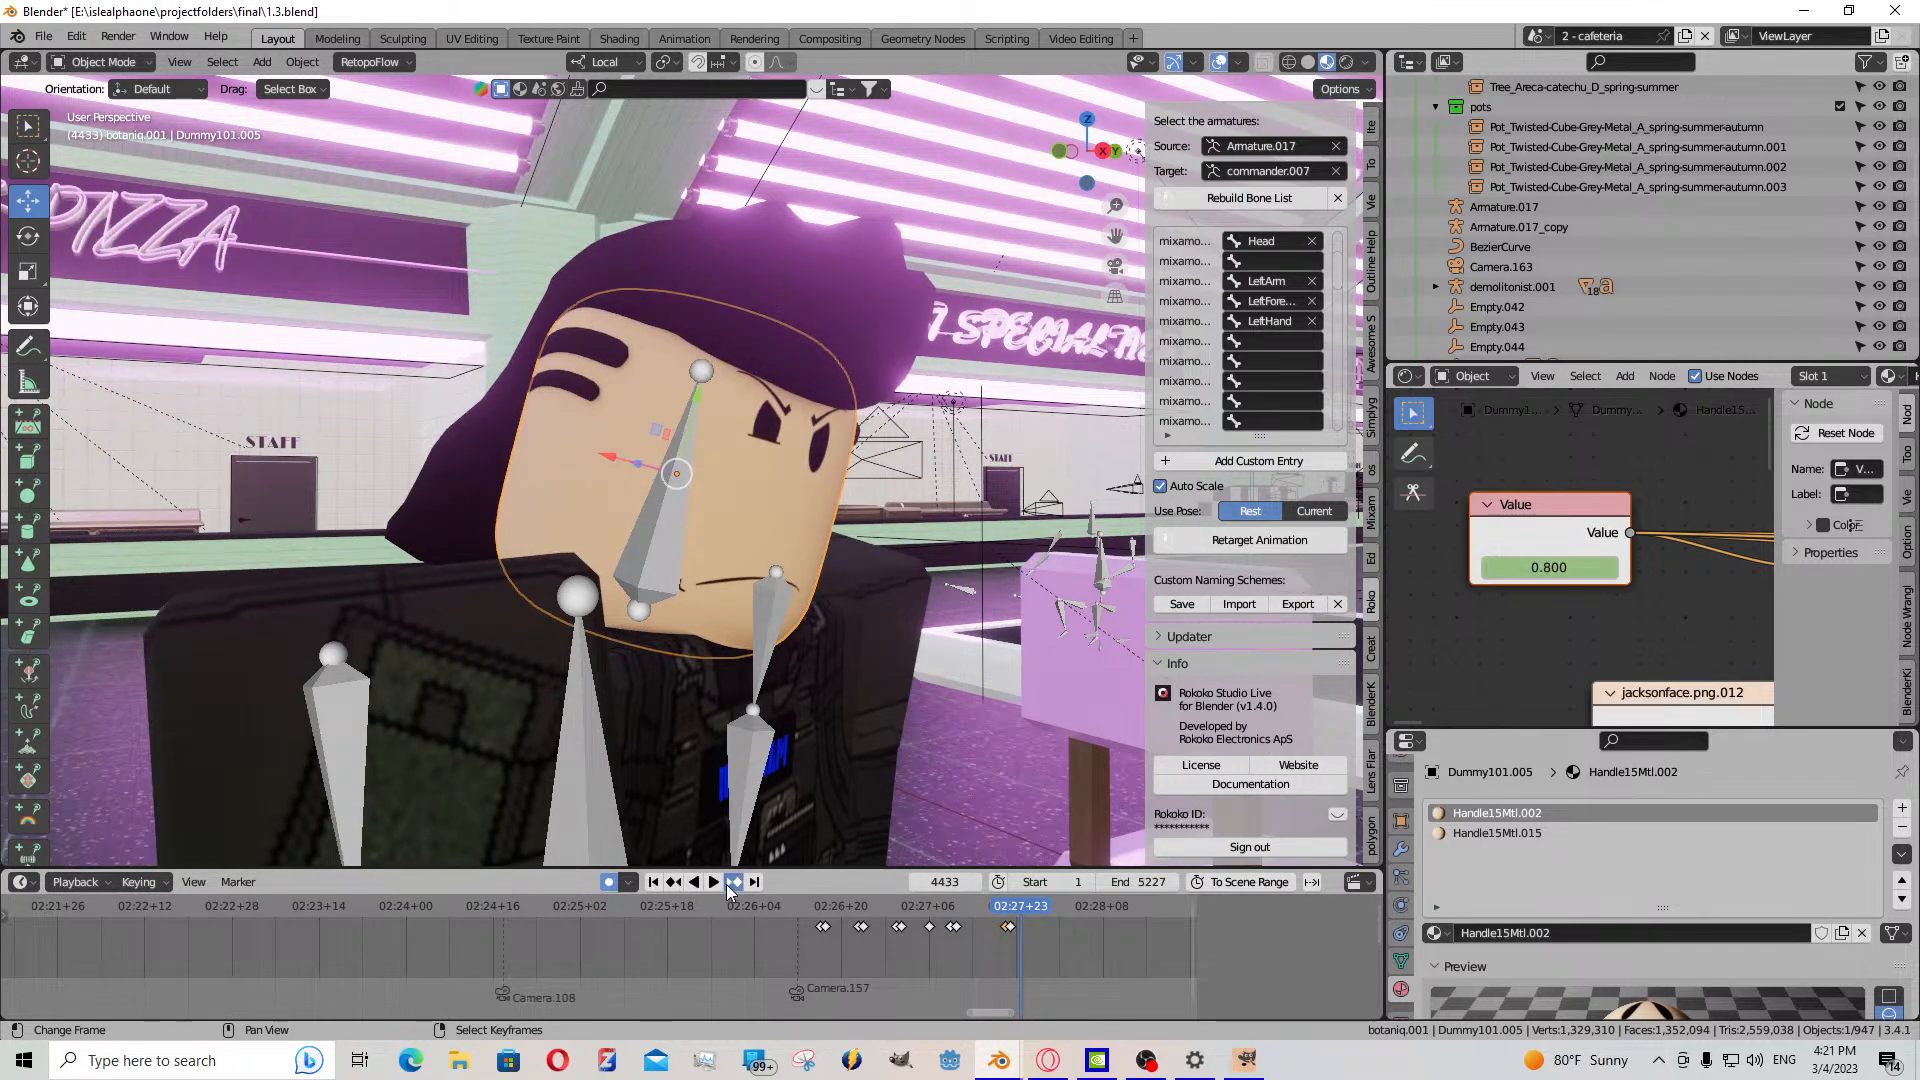
{"action": "left_click", "coordinate": [712, 882]}
{"action": "key", "text": "space"}
{"action": "middle_click_drag", "start_coordinate": [978, 938], "coordinate": [540, 923]}
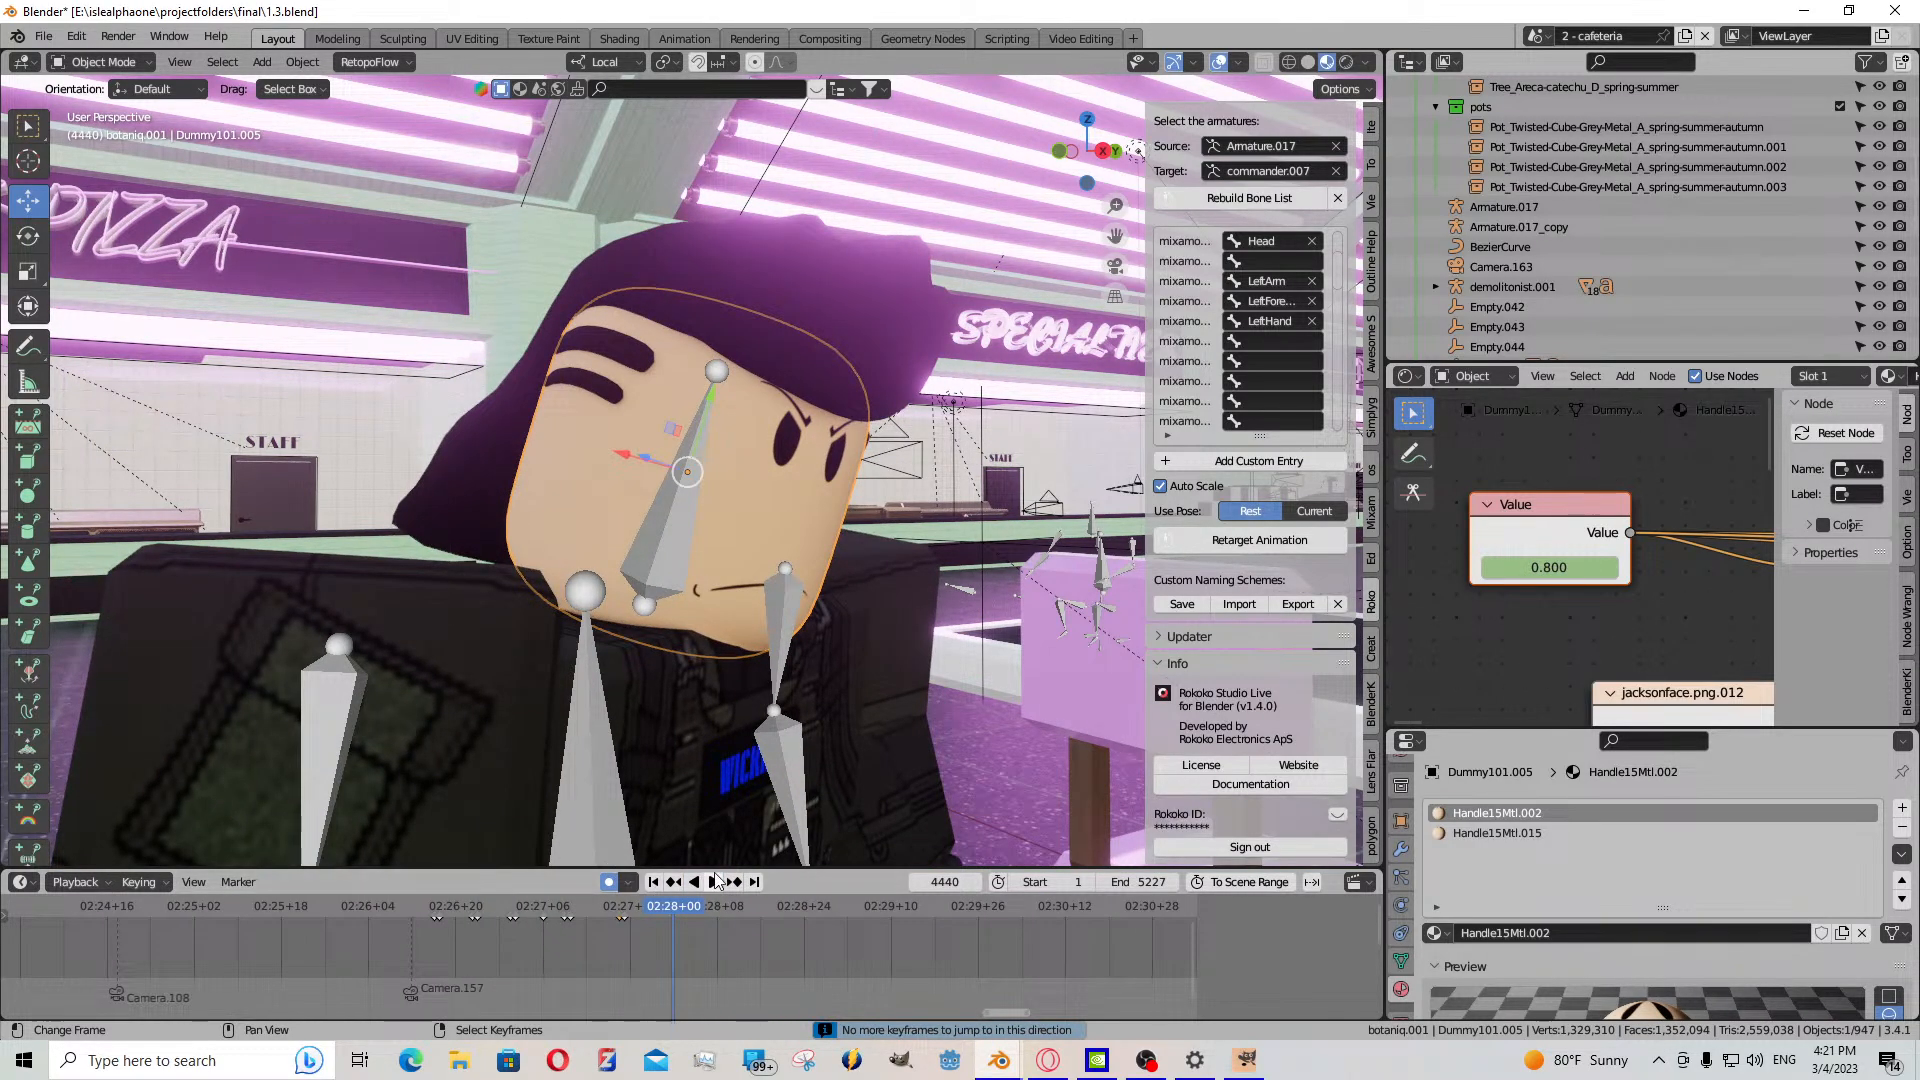
- Play on to frame 4450, keyframe the mouth Value there at 0.800 and keyframe it at 9.800 on frame 4451
{"action": "left_click", "coordinate": [714, 882]}
{"action": "left_click_drag", "start_coordinate": [710, 901], "coordinate": [720, 946]}
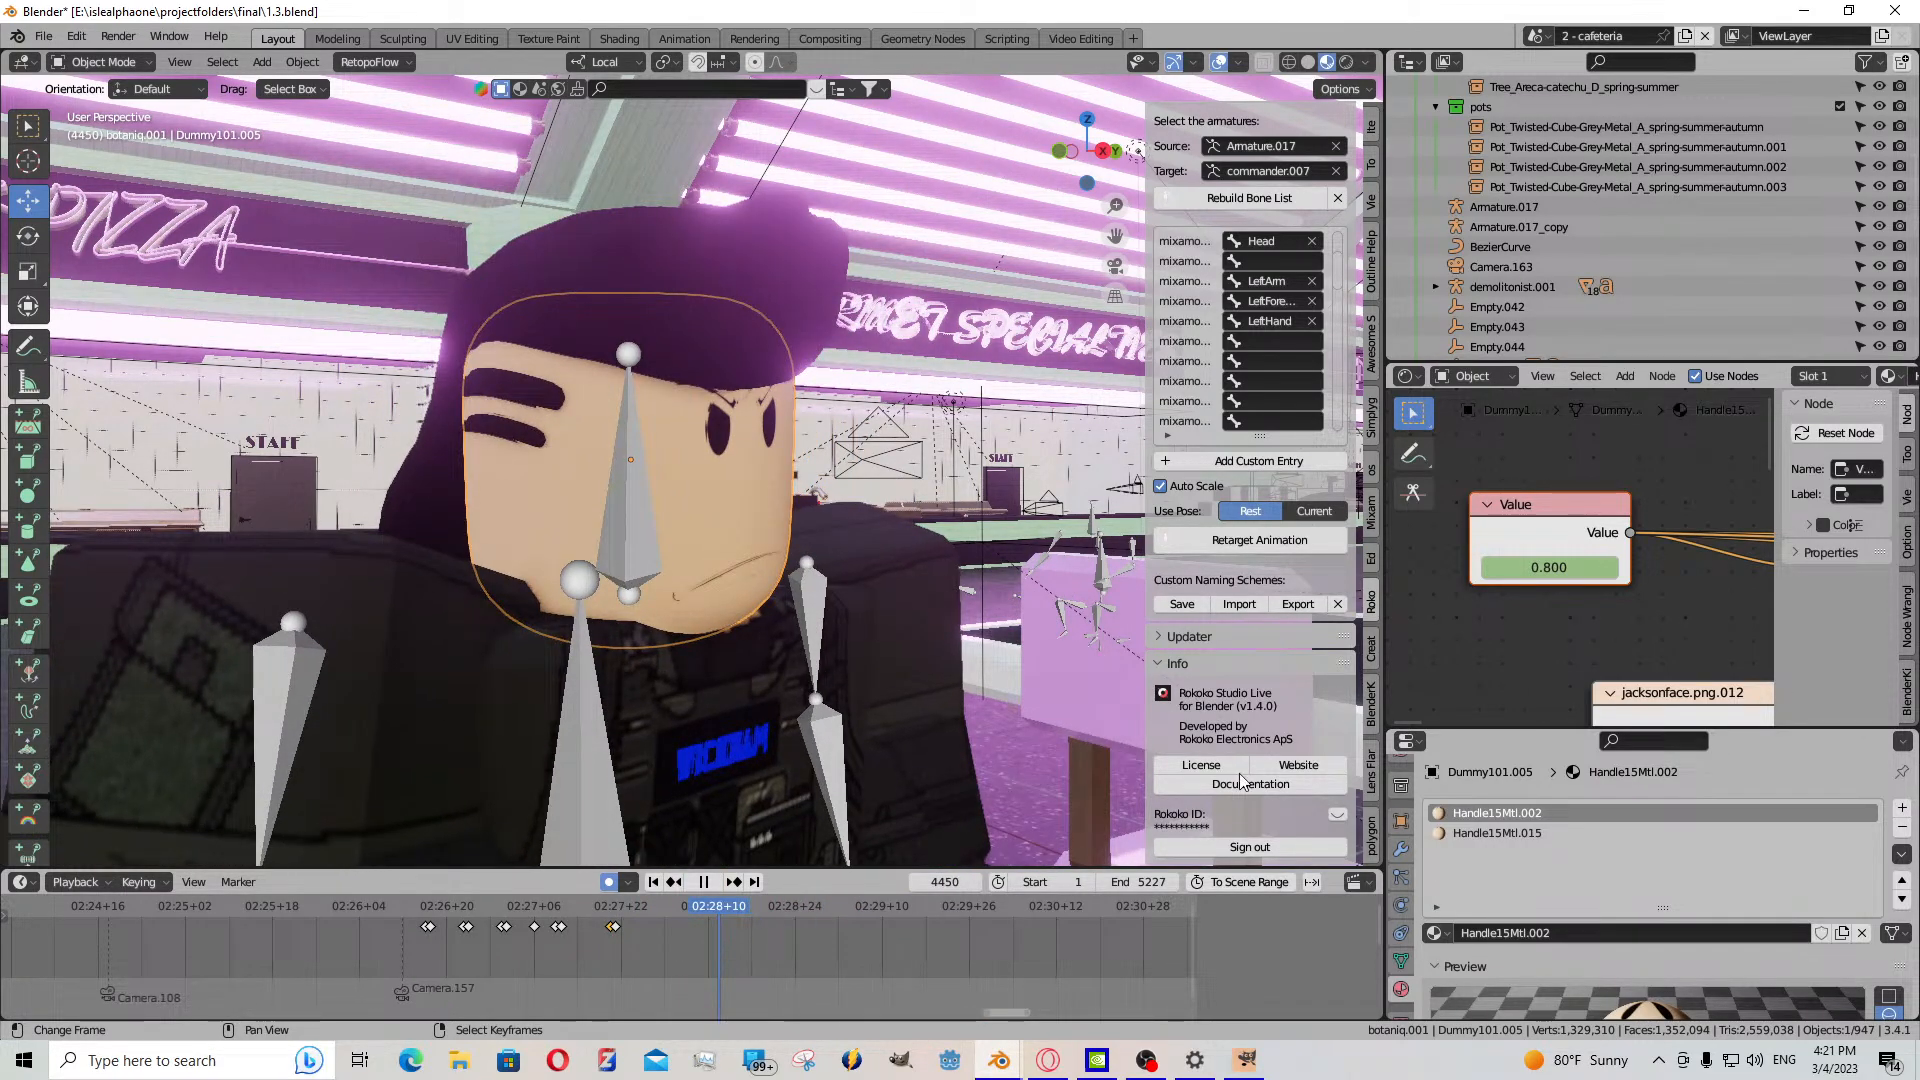
{"action": "key", "text": "i"}
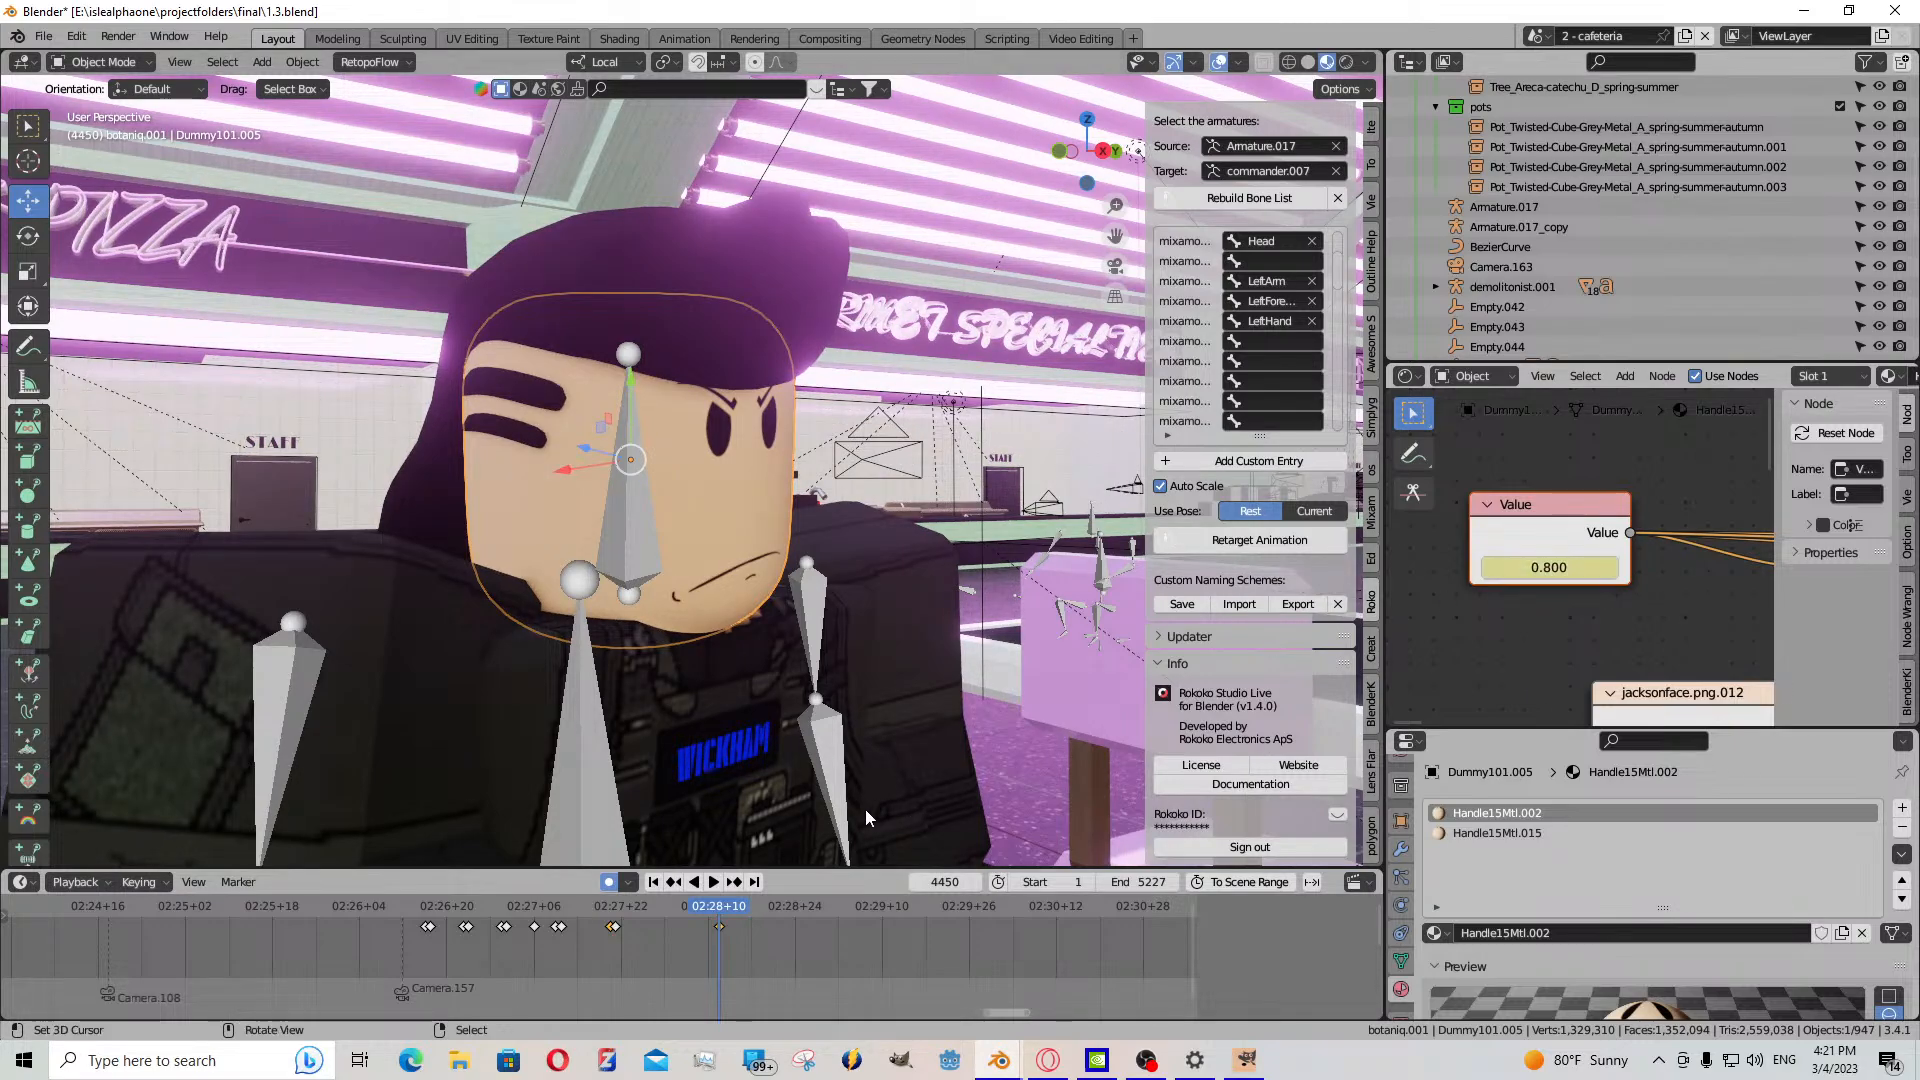
{"action": "key", "text": "Right"}
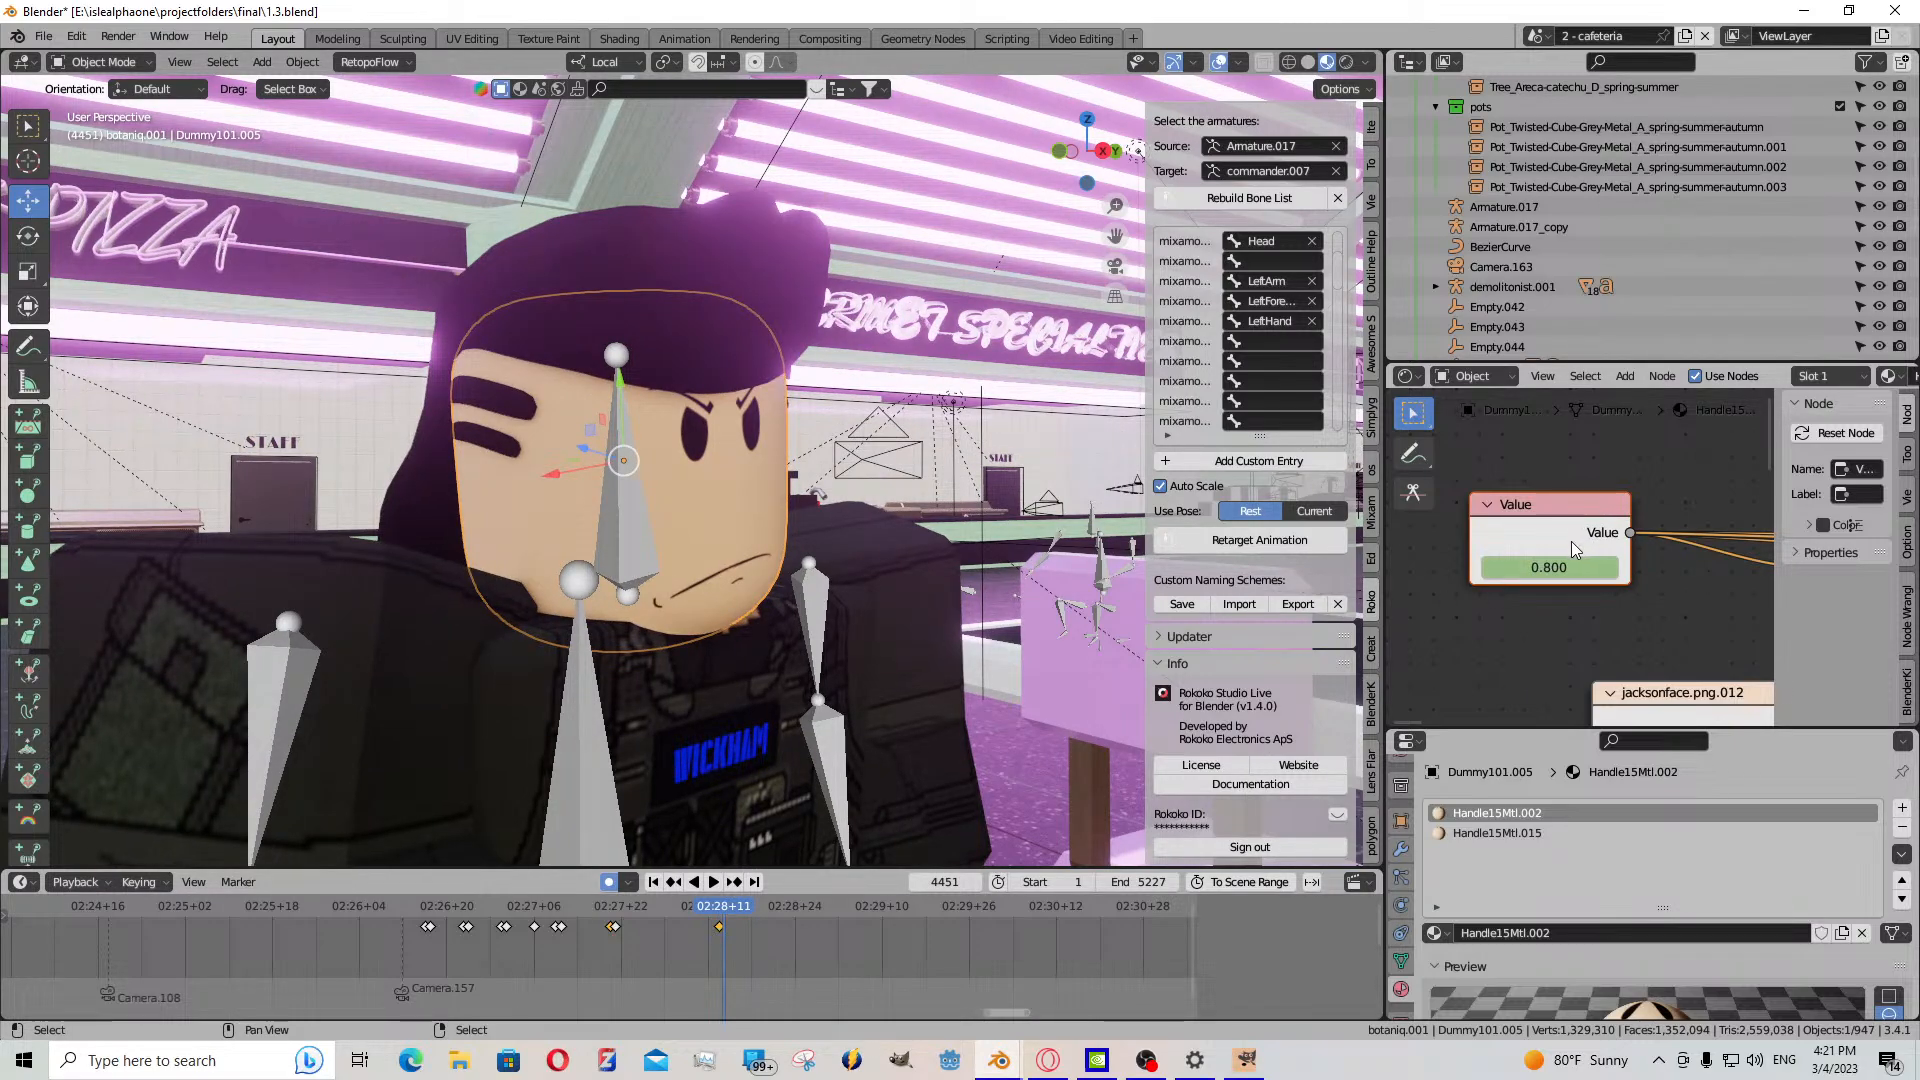
{"action": "left_click_drag", "start_coordinate": [1568, 566], "coordinate": [1714, 566]}
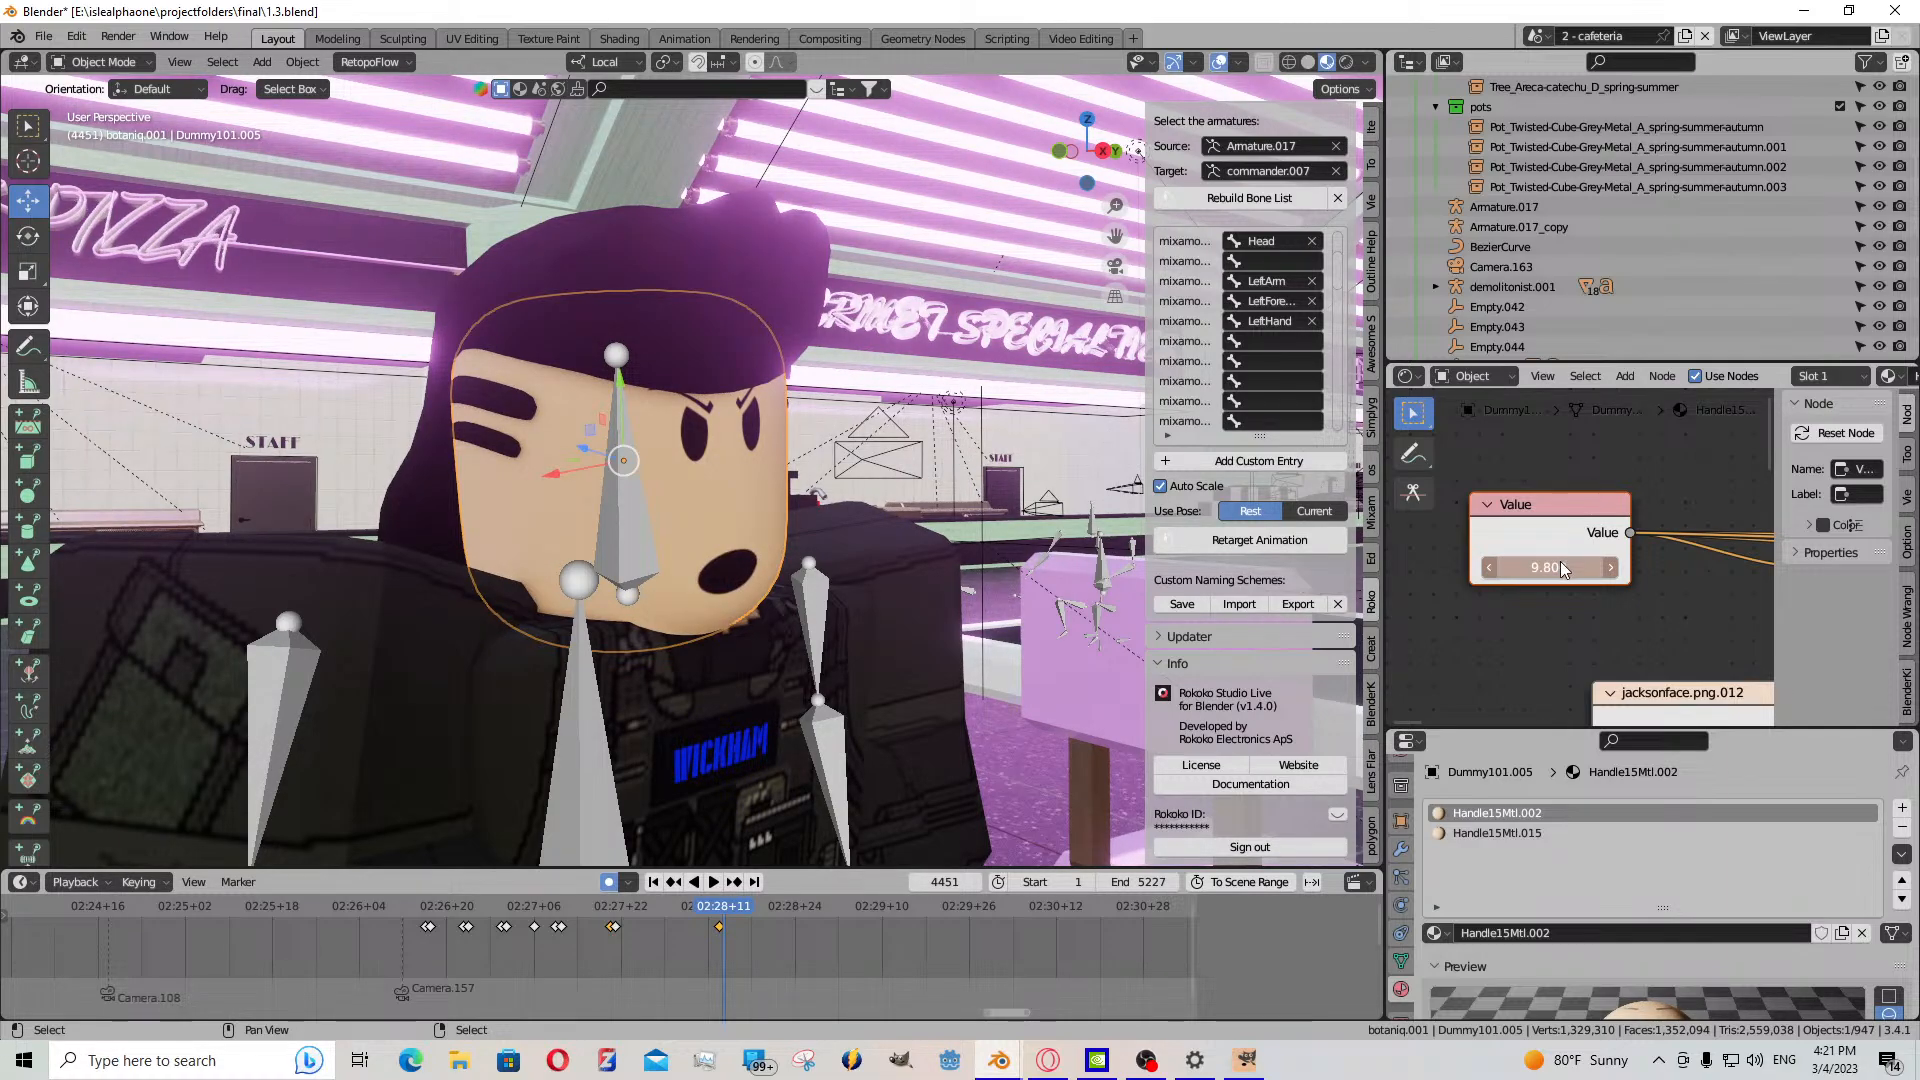
{"action": "key", "text": "i"}
- Shift the 0.800 and 9.800 mouth keyframes one frame later to 4451 and 4452, and play on to frame 4459
{"action": "scroll", "coordinate": [819, 930], "scroll_direction": "up", "scroll_amount": 3}
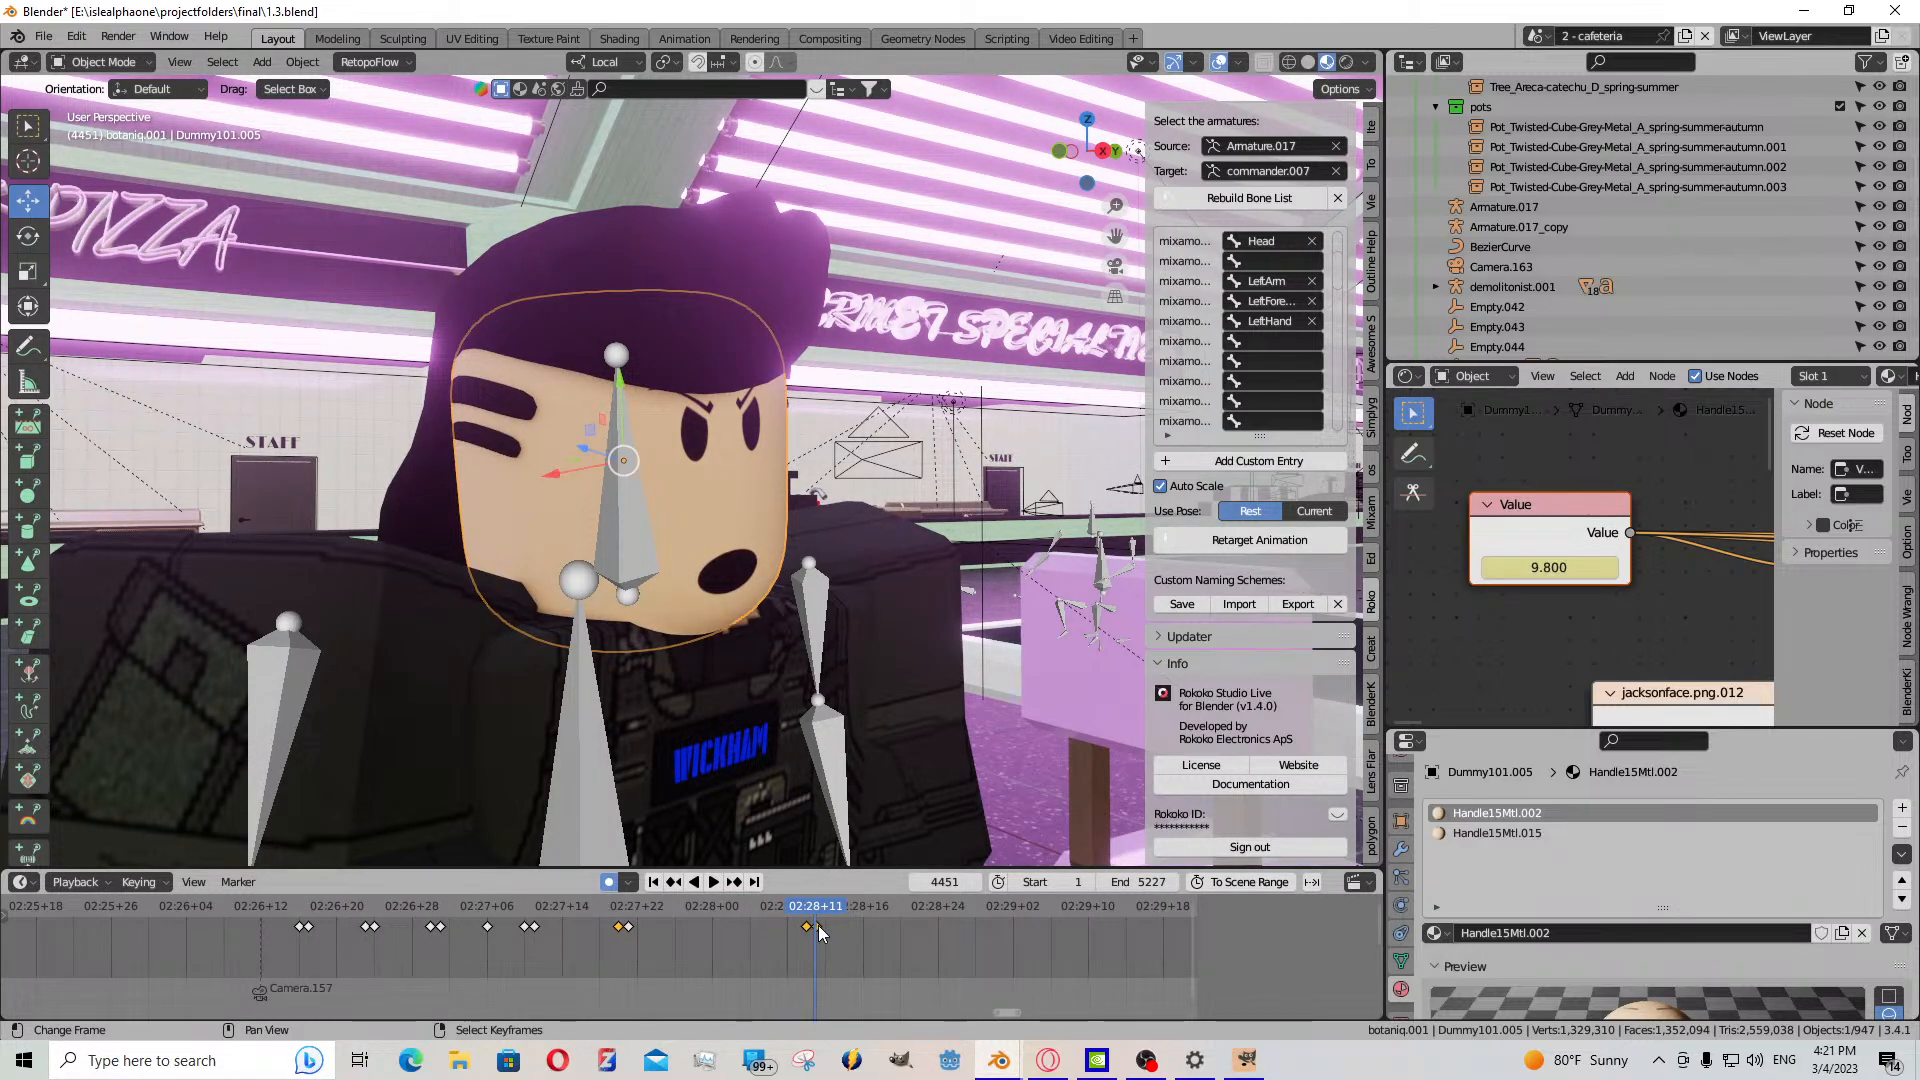
{"action": "key", "text": "g"}
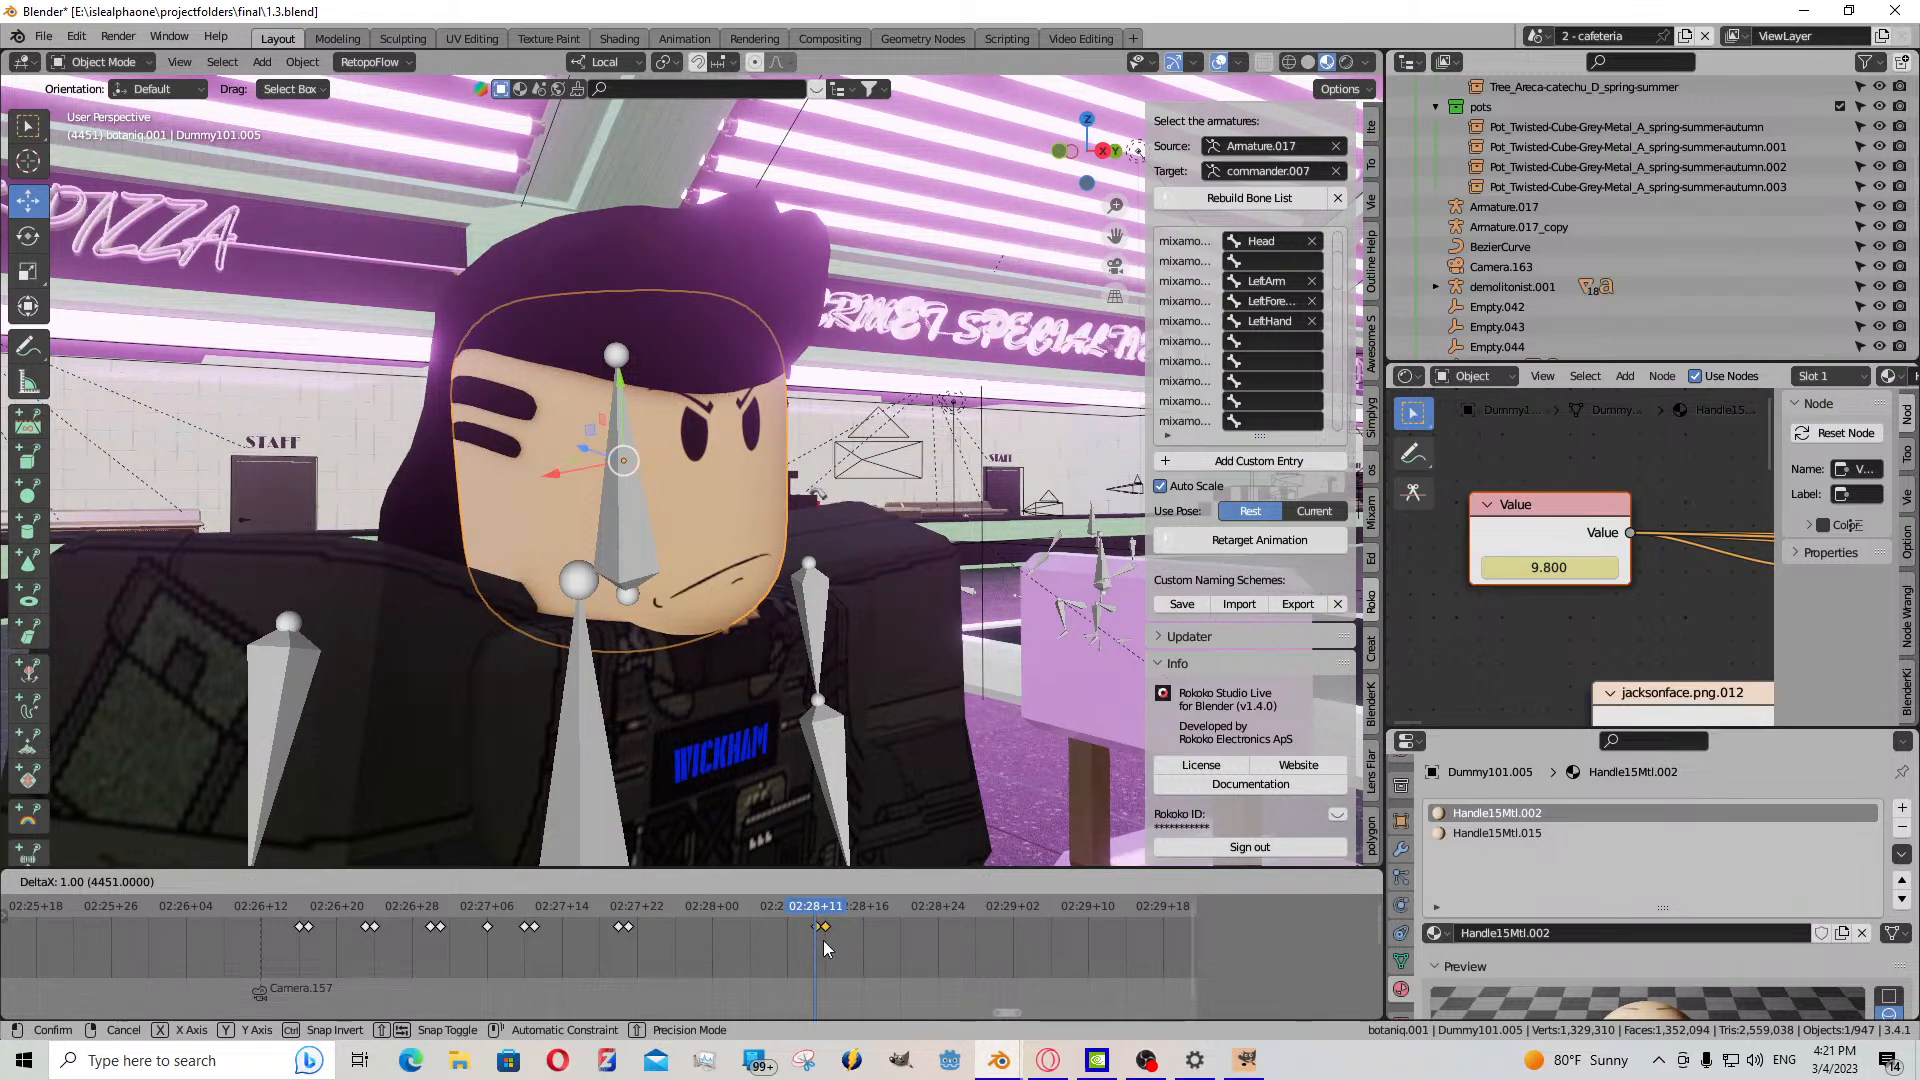
{"action": "left_click", "coordinate": [823, 947]}
{"action": "left_click", "coordinate": [716, 884]}
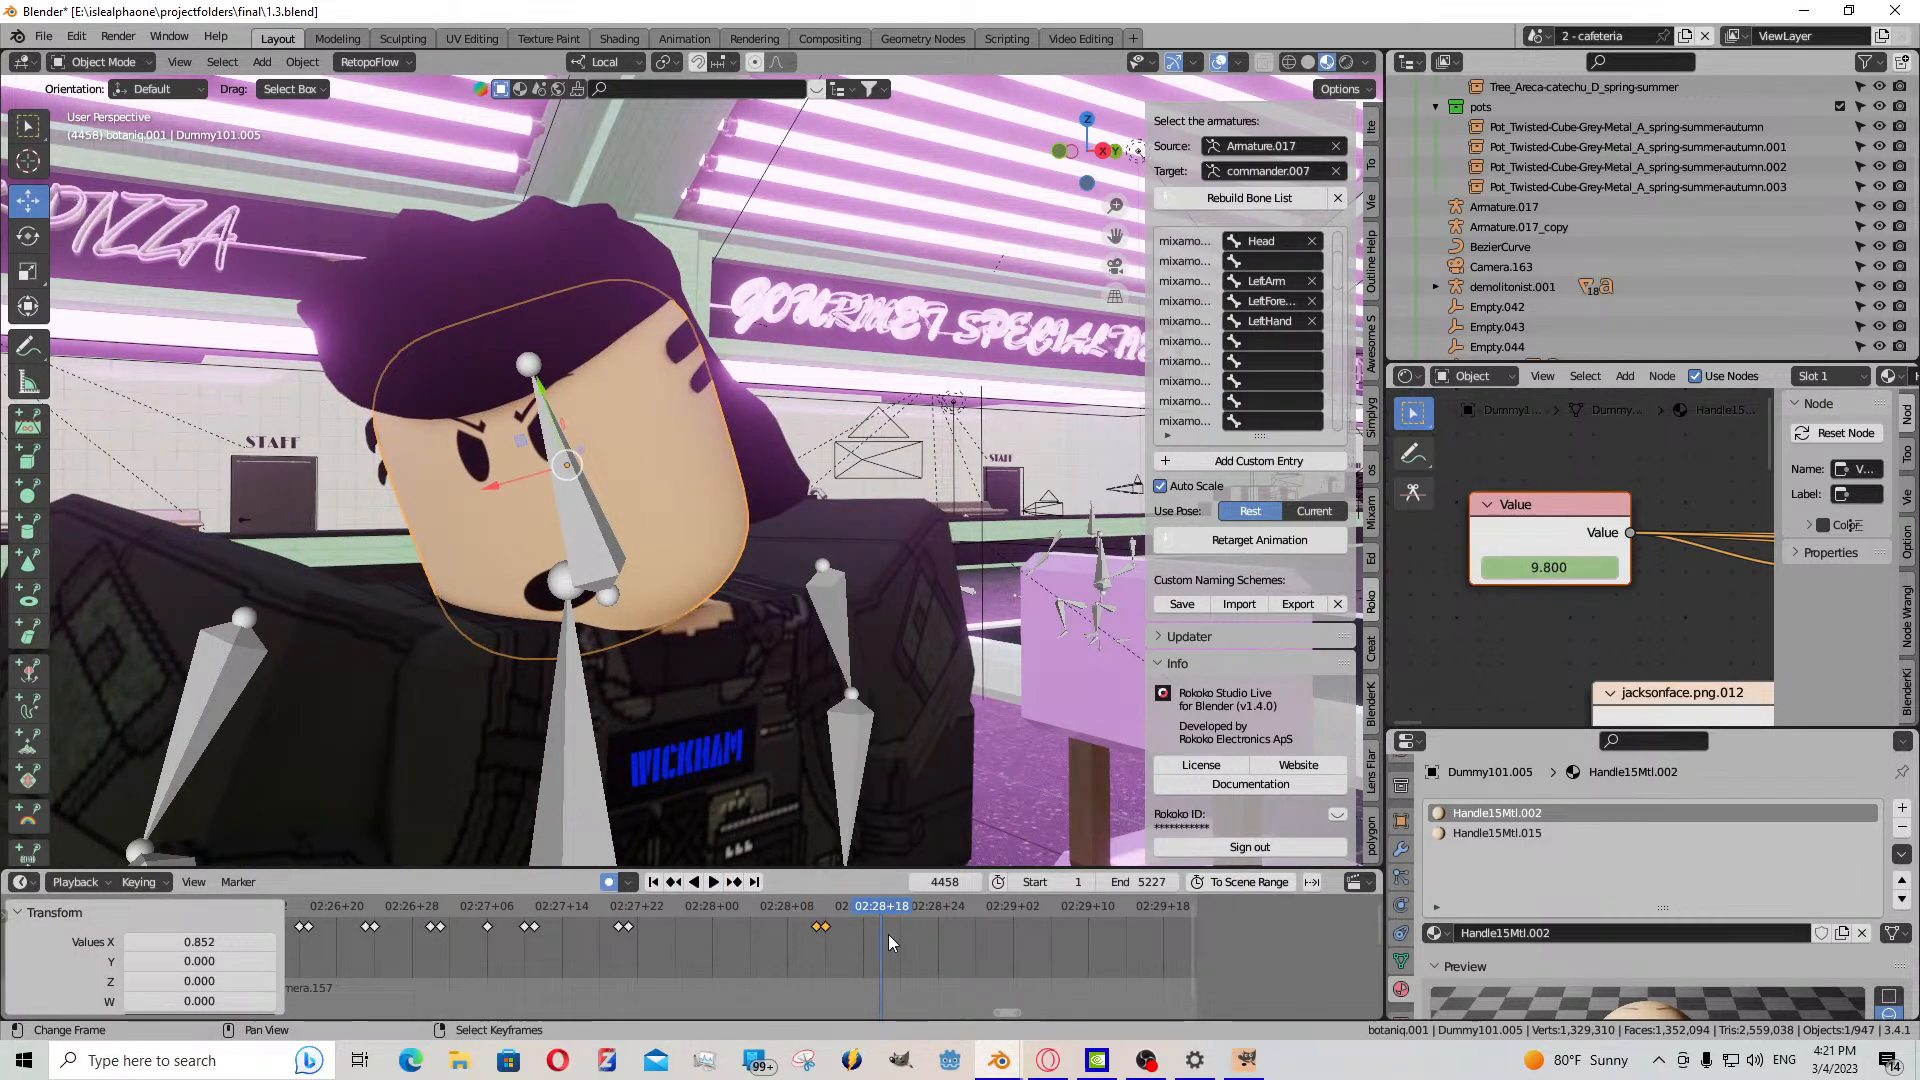
{"action": "key", "text": "space"}
- Paste the 9.800 mouth keyframe on frame 4459, keyframe the Value at 1.600 on frame 4460, and replay this section
{"action": "right_click", "coordinate": [818, 926], "text": "shift"}
{"action": "key", "text": "ctrl+c"}
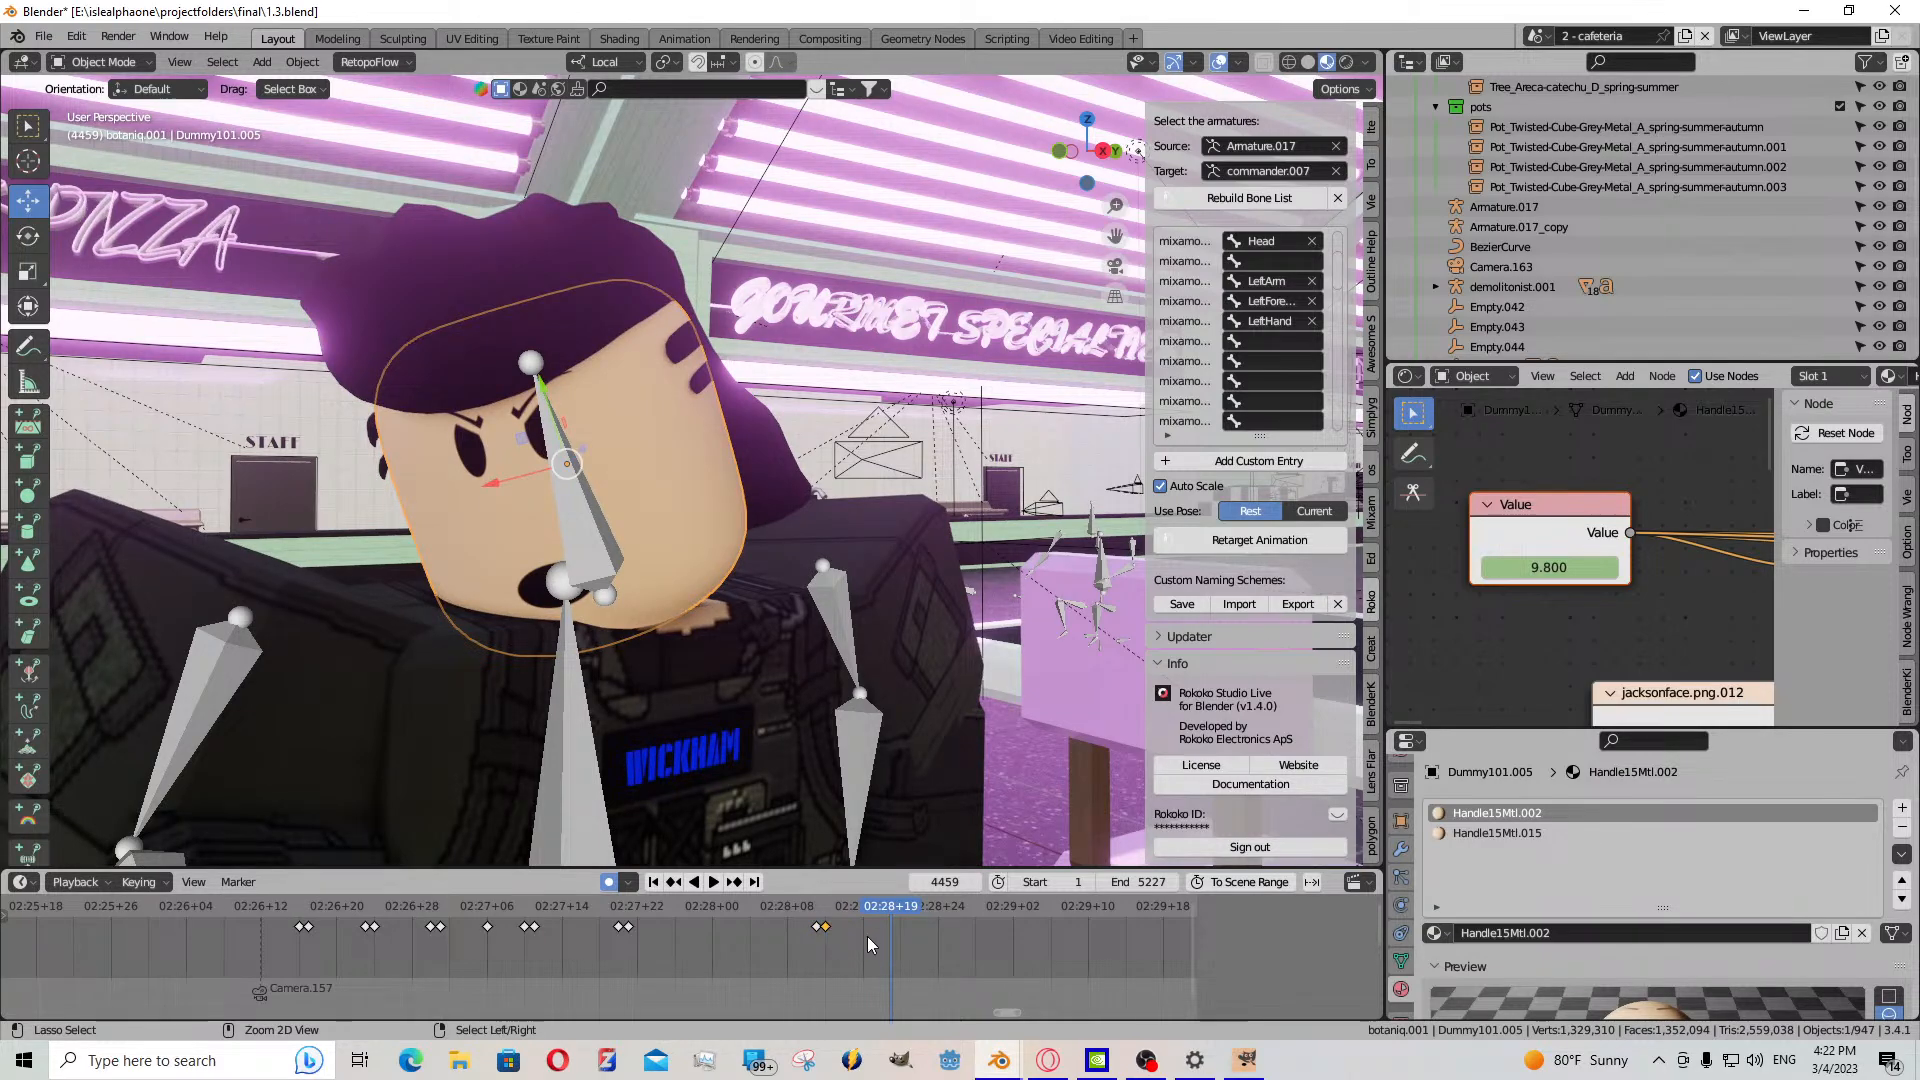
{"action": "key", "text": "ctrl+v"}
{"action": "key", "text": "space"}
{"action": "key", "text": "space"}
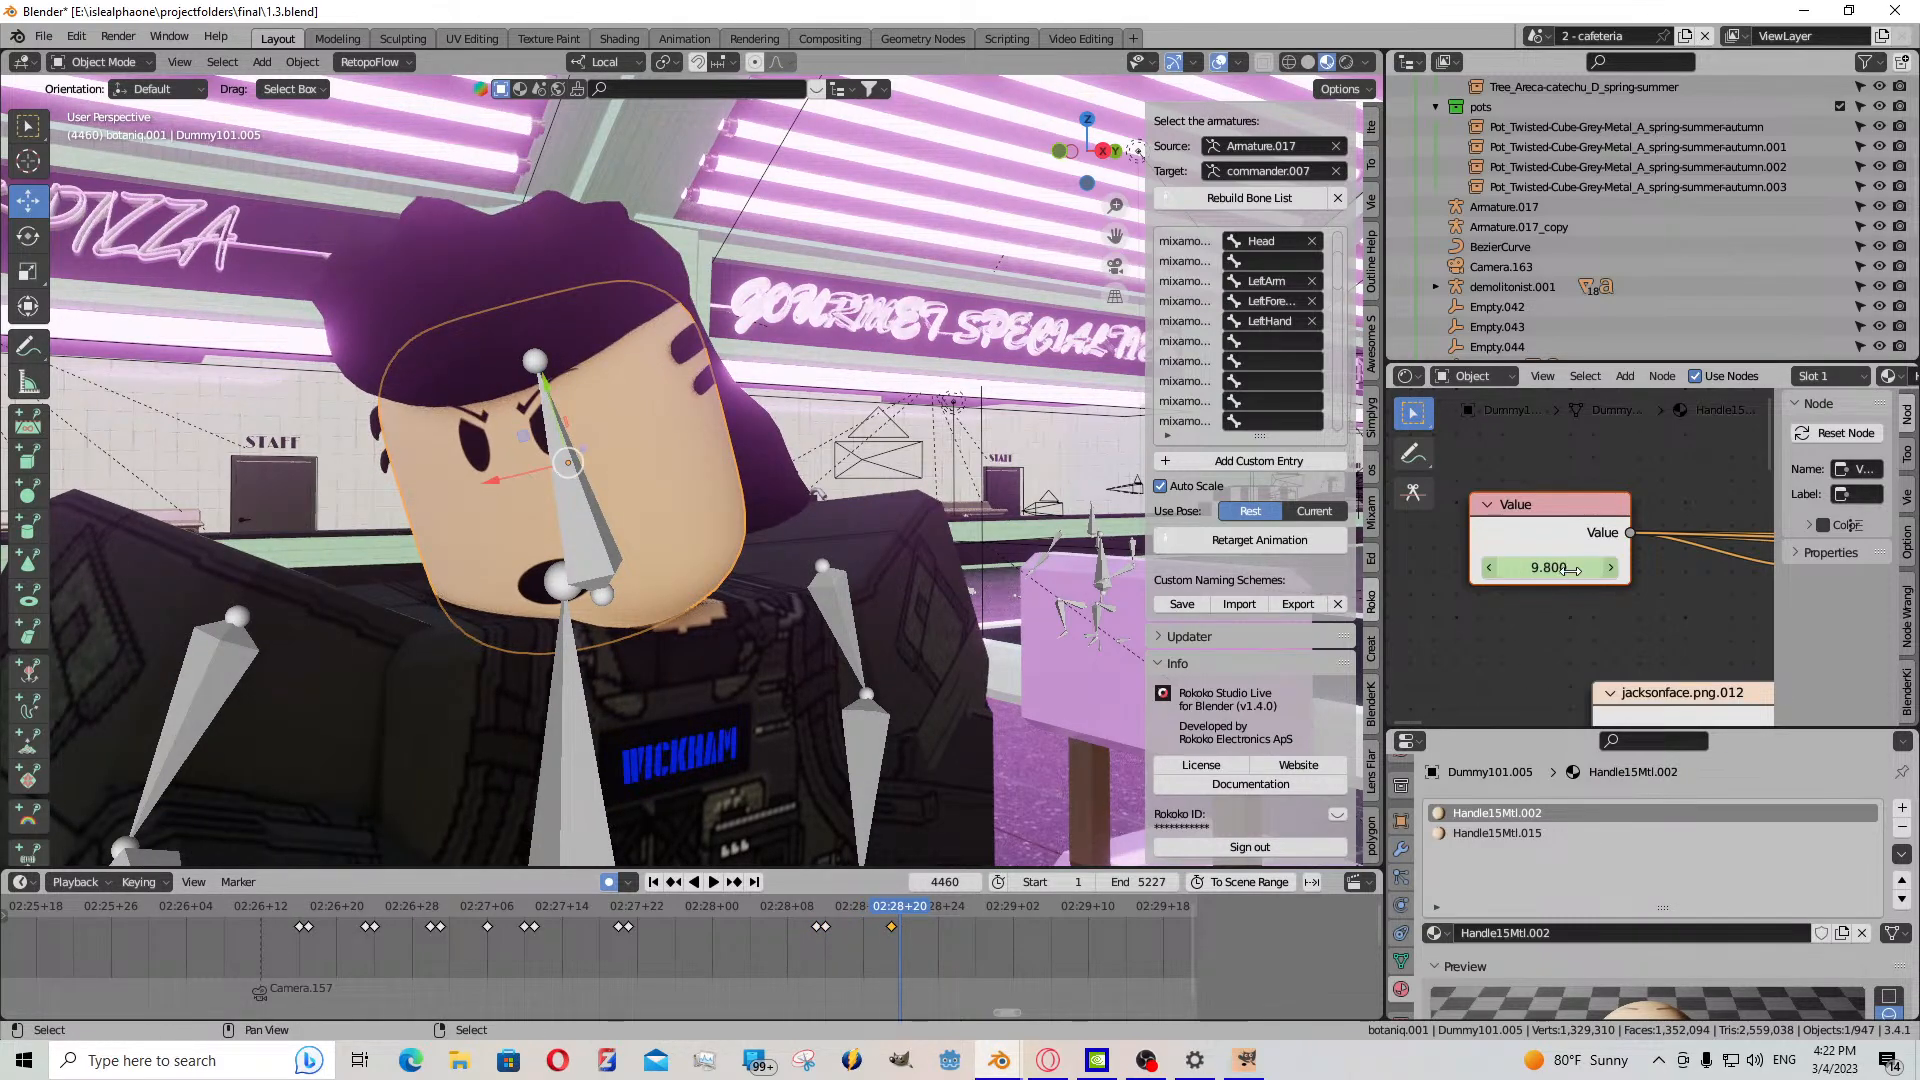
{"action": "left_click_drag", "start_coordinate": [1568, 568], "coordinate": [1518, 568]}
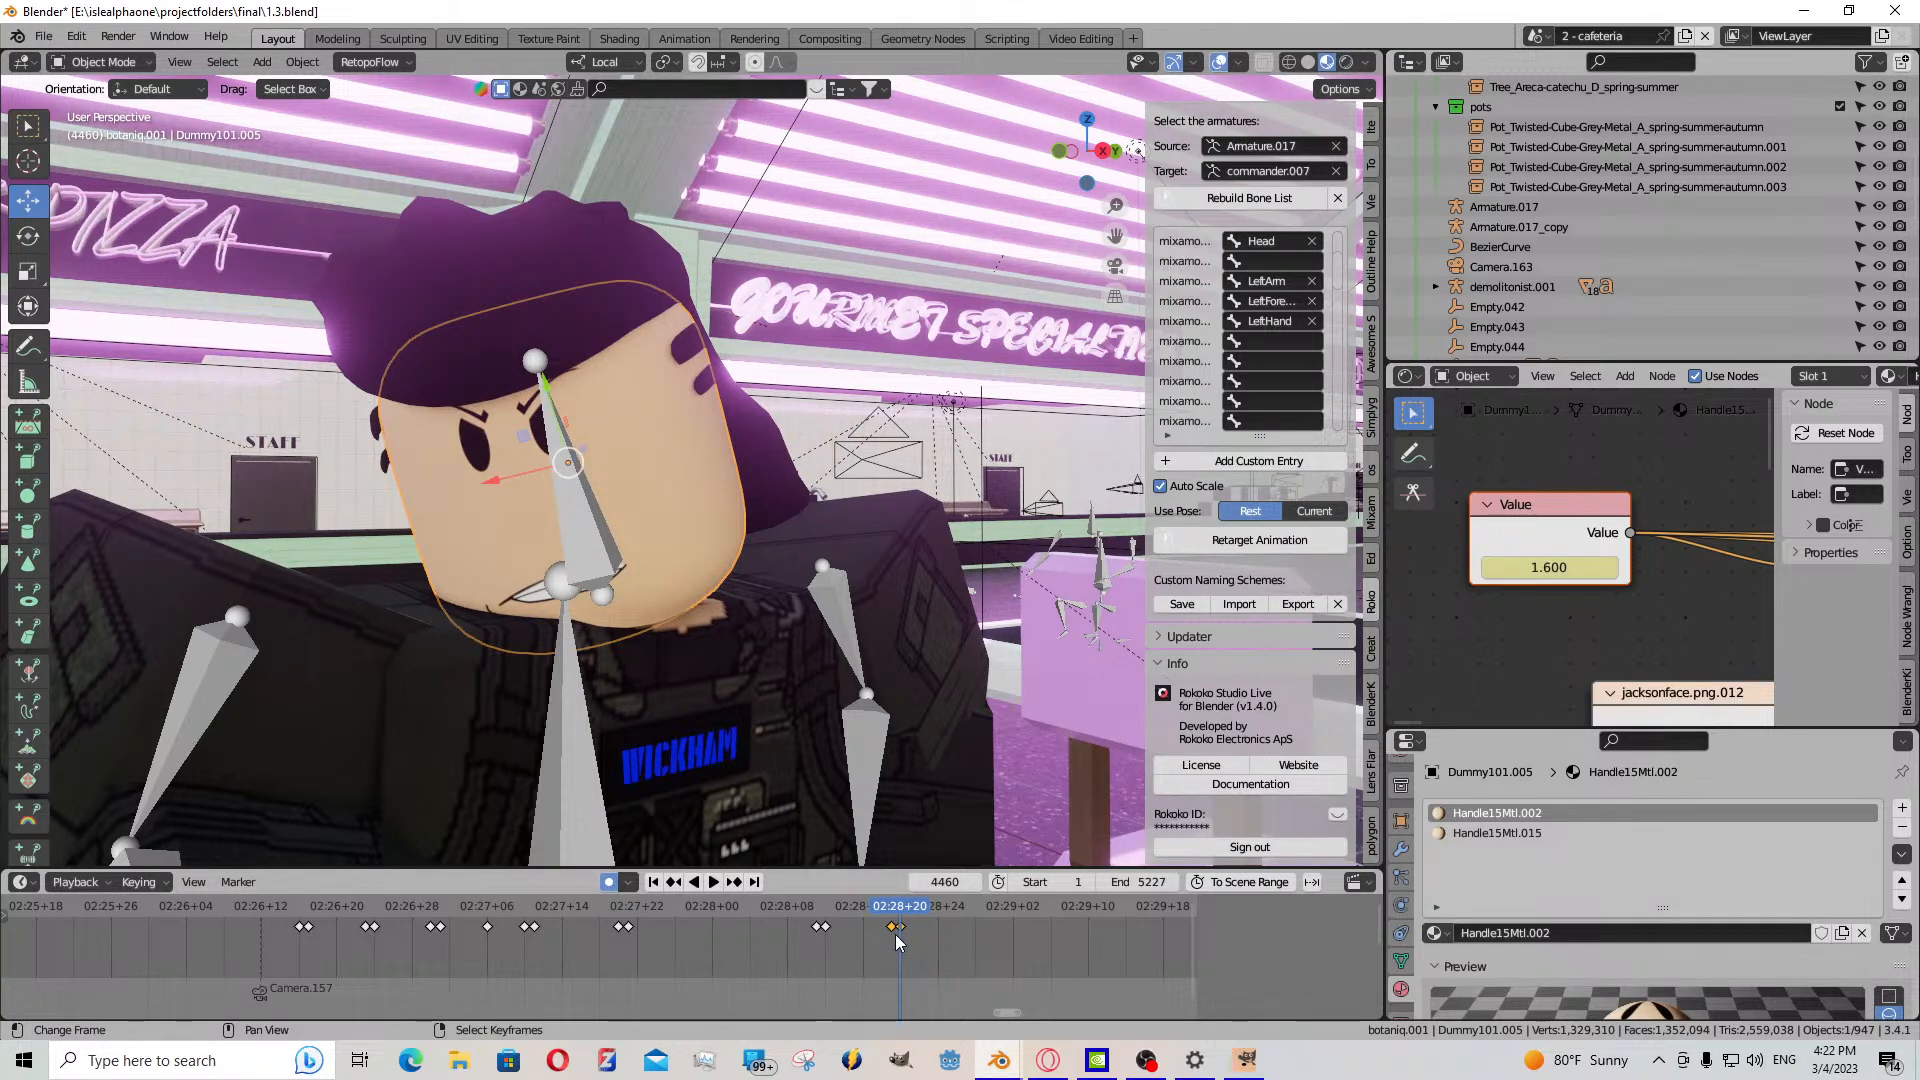
{"action": "key", "text": "space"}
{"action": "mouse_move", "coordinate": [840, 945]}
{"action": "left_mouse_down"}
{"action": "mouse_move", "coordinate": [816, 942]}
{"action": "mouse_move", "coordinate": [981, 946]}
{"action": "mouse_move", "coordinate": [920, 962]}
{"action": "mouse_move", "coordinate": [808, 944]}
{"action": "left_mouse_up"}
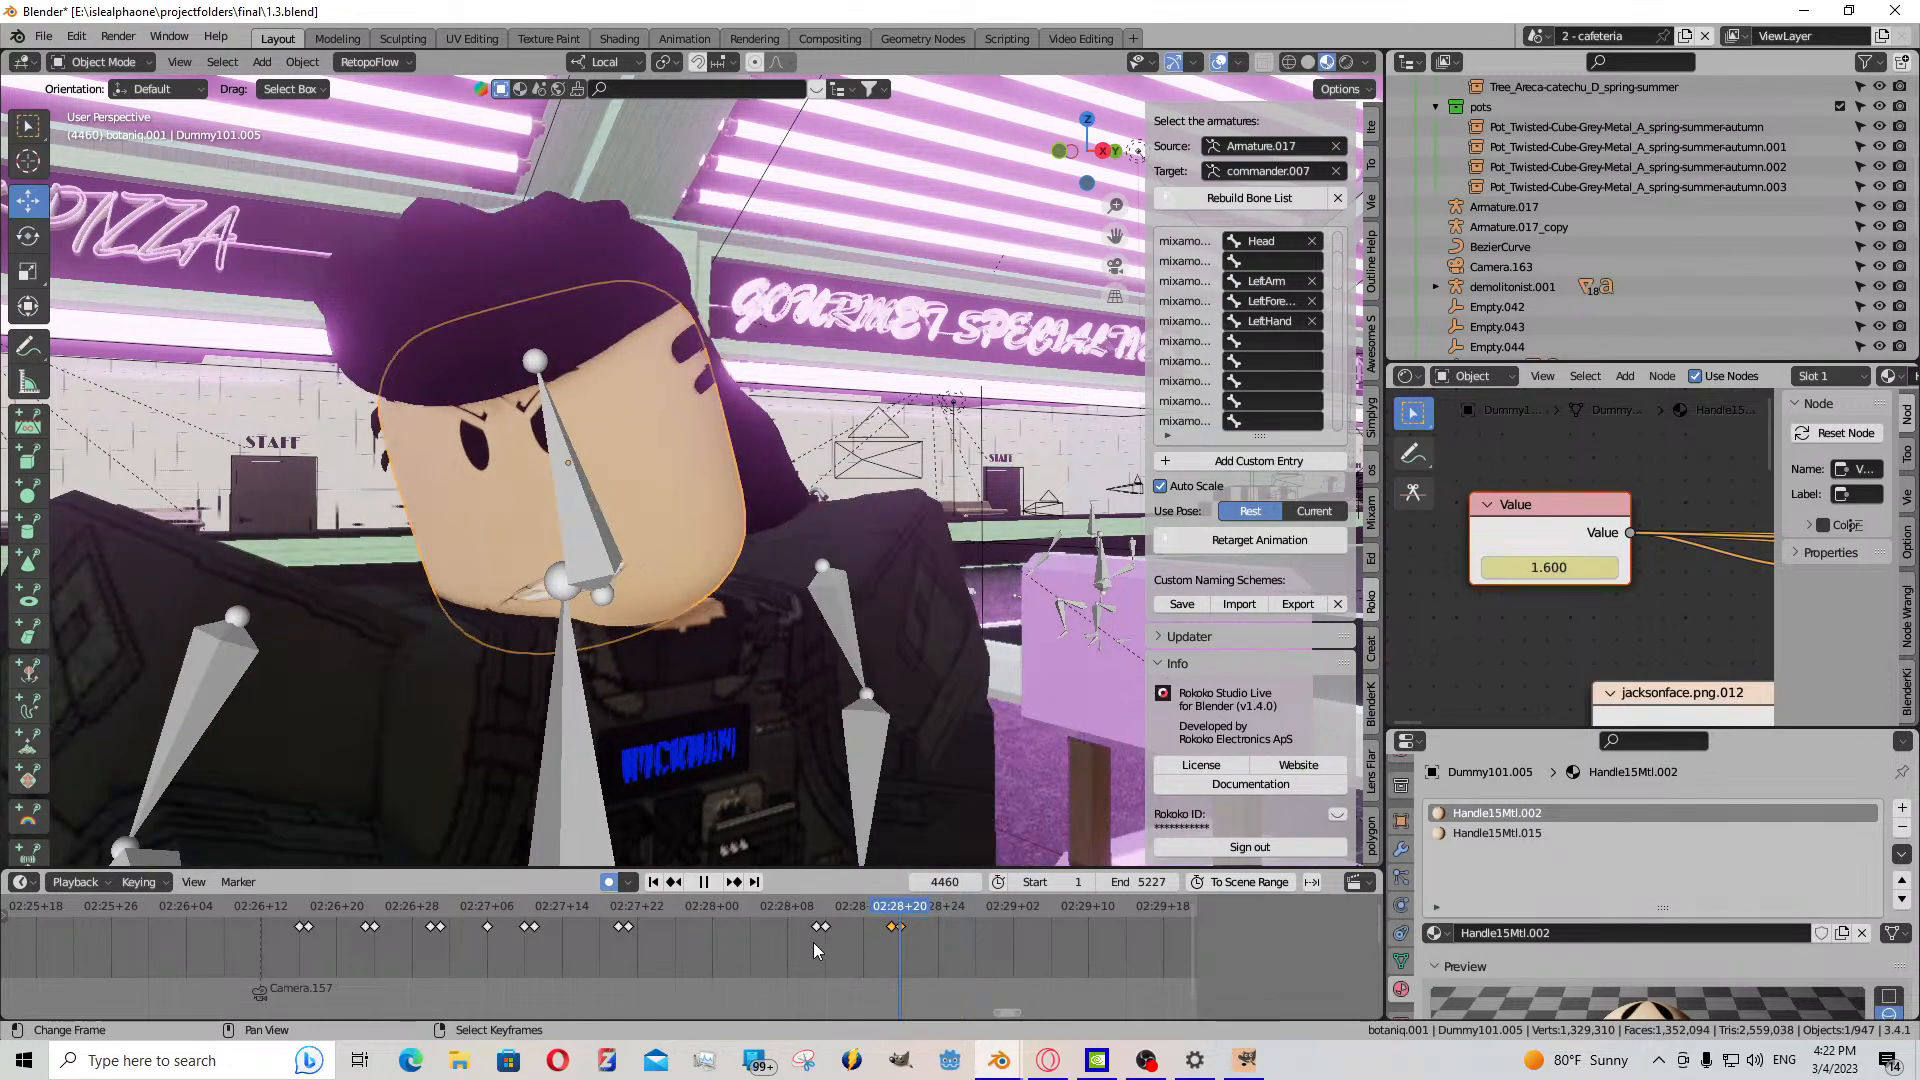
- Play on to frame 4466, keyframe the mouth Value at 1.600 there and set it to 4.000 on frame 4467
{"action": "left_click", "coordinate": [714, 882]}
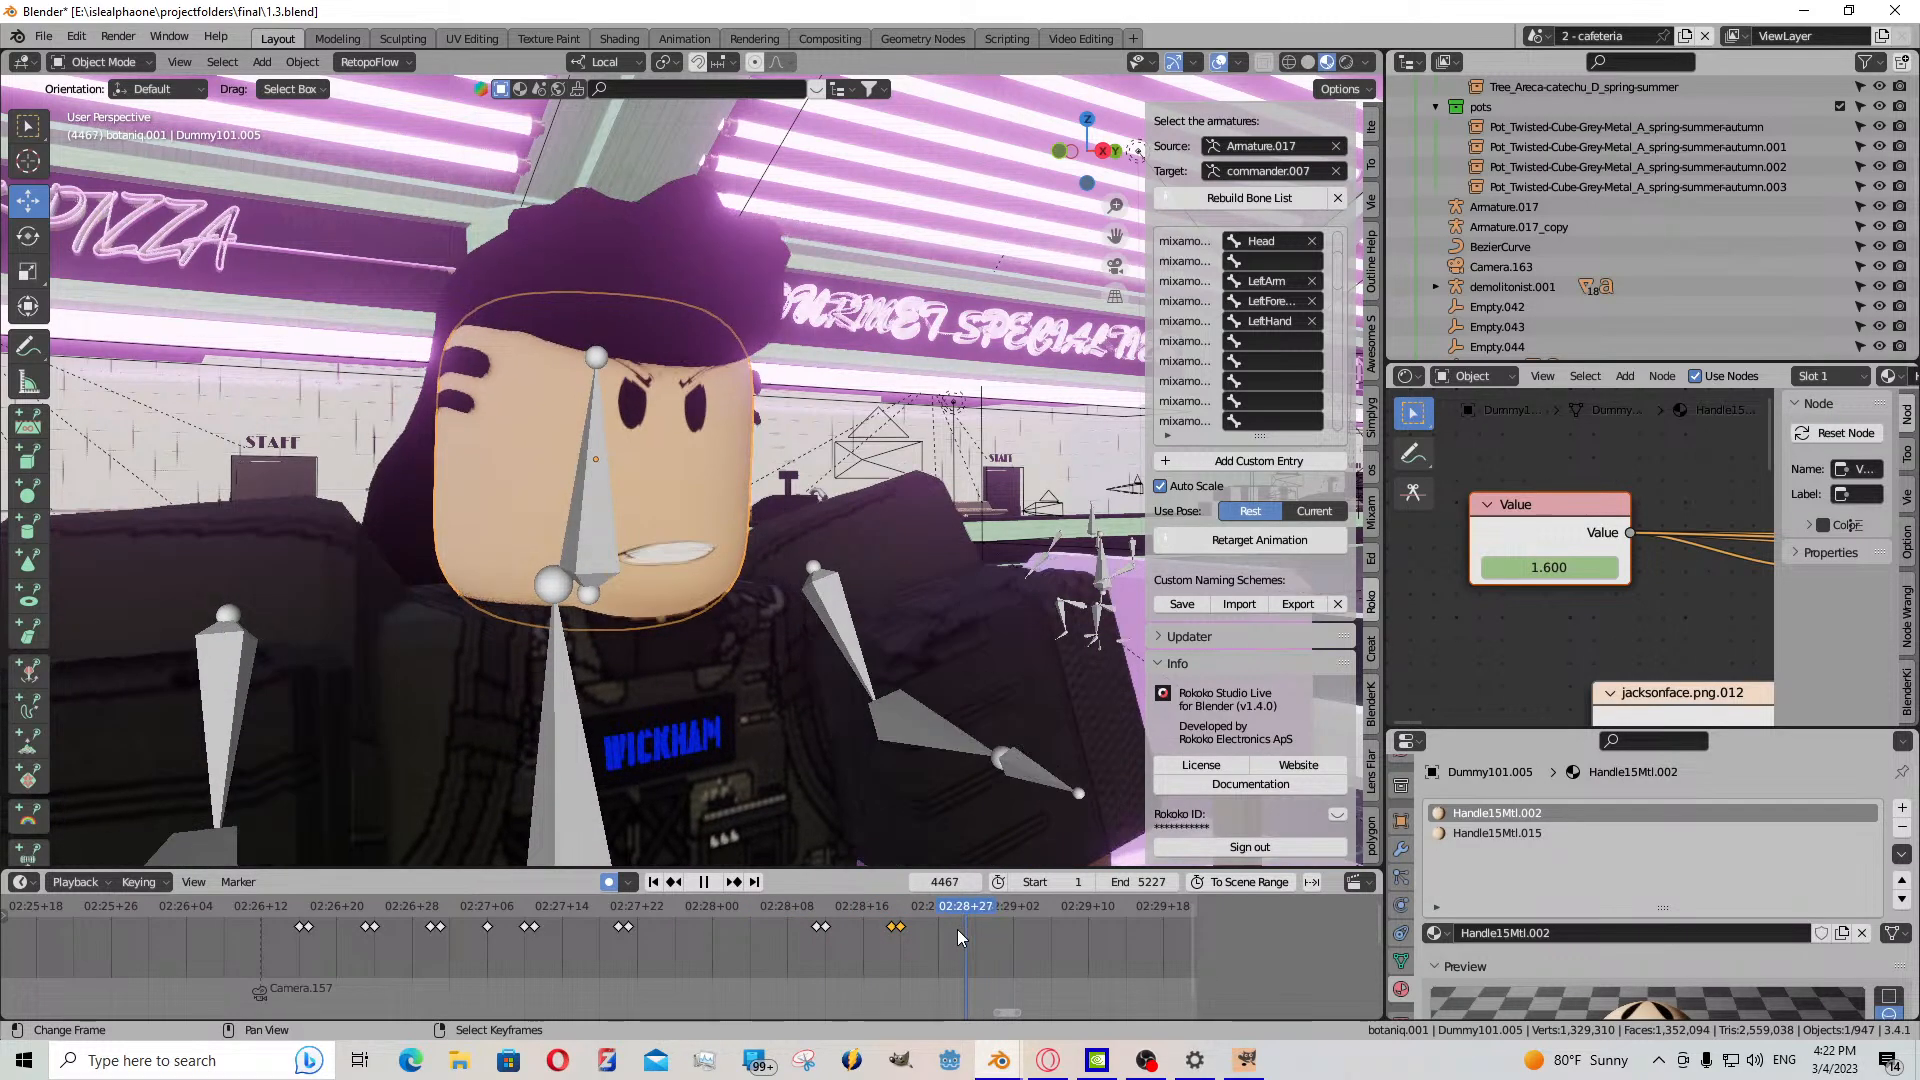
{"action": "key", "text": "space"}
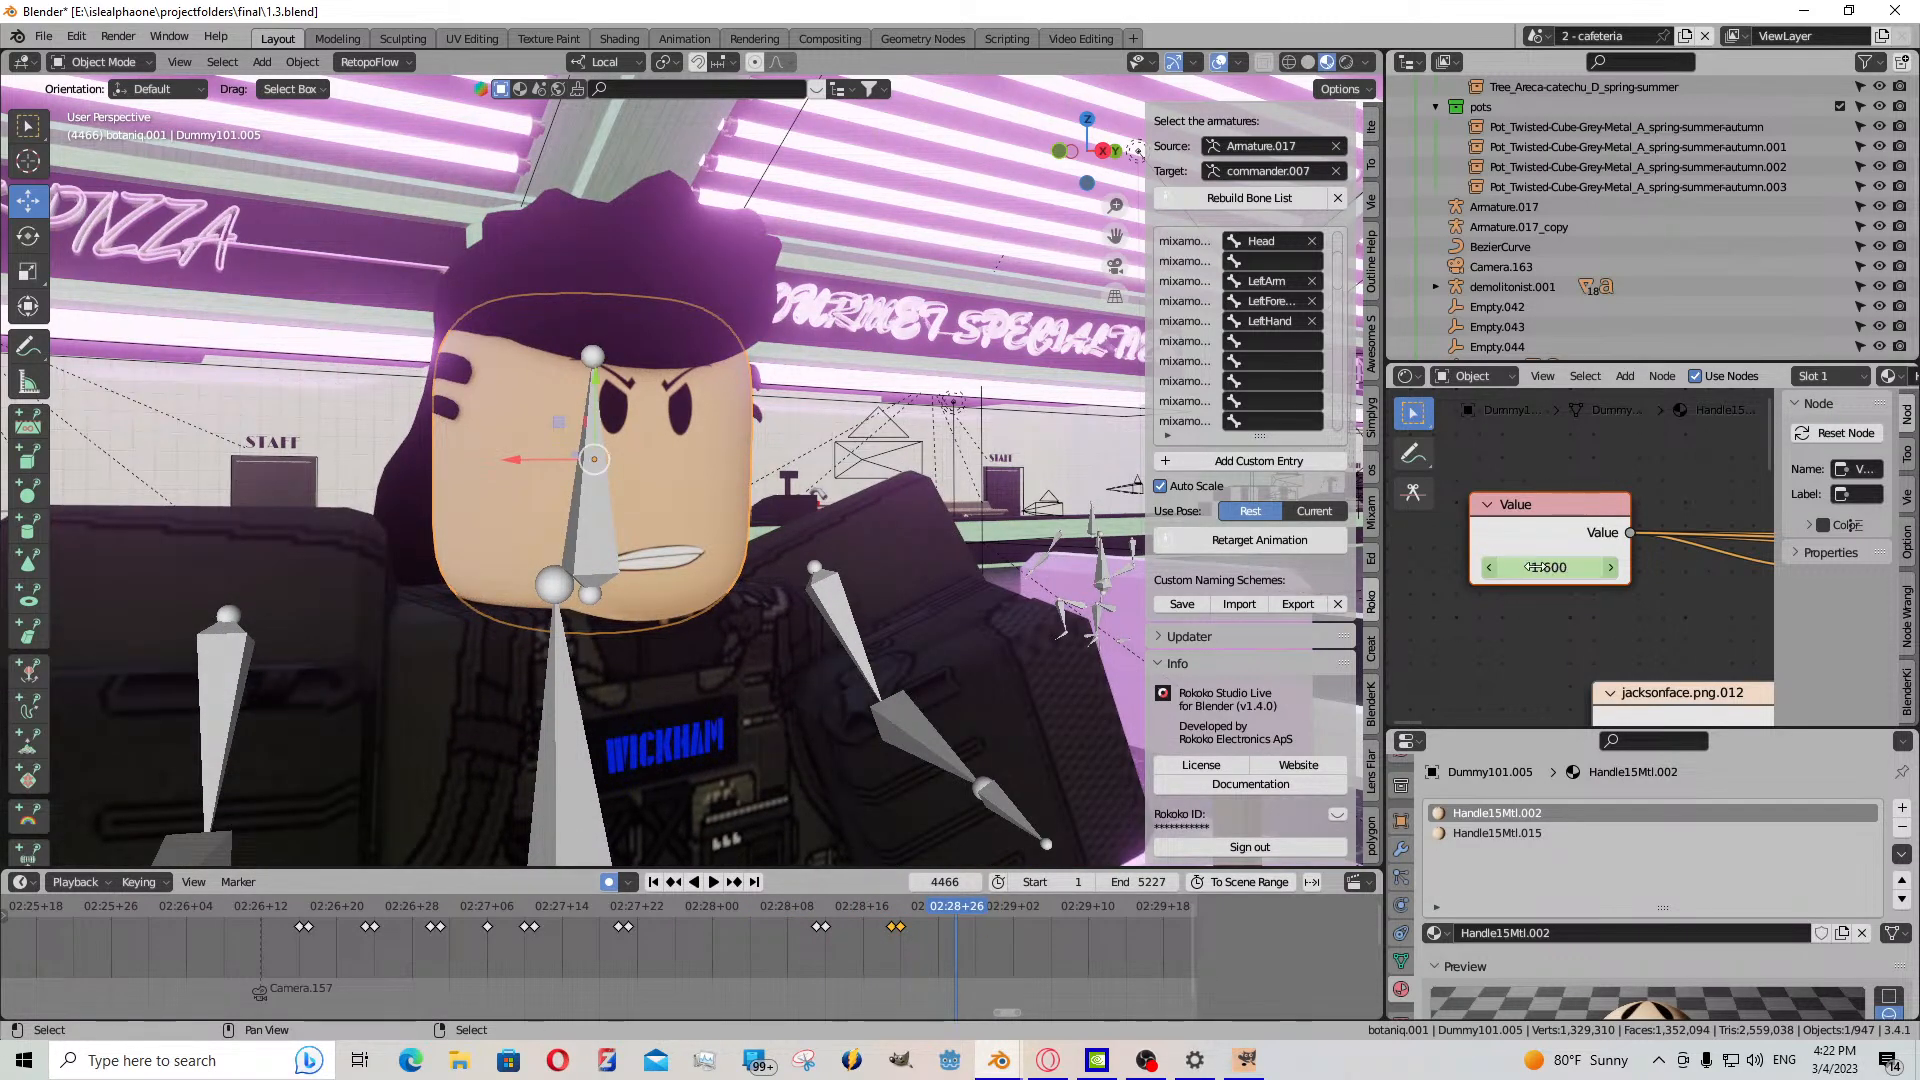
{"action": "key", "text": "i"}
{"action": "key", "text": "Right"}
{"action": "left_click_drag", "start_coordinate": [1536, 567], "coordinate": [1600, 567]}
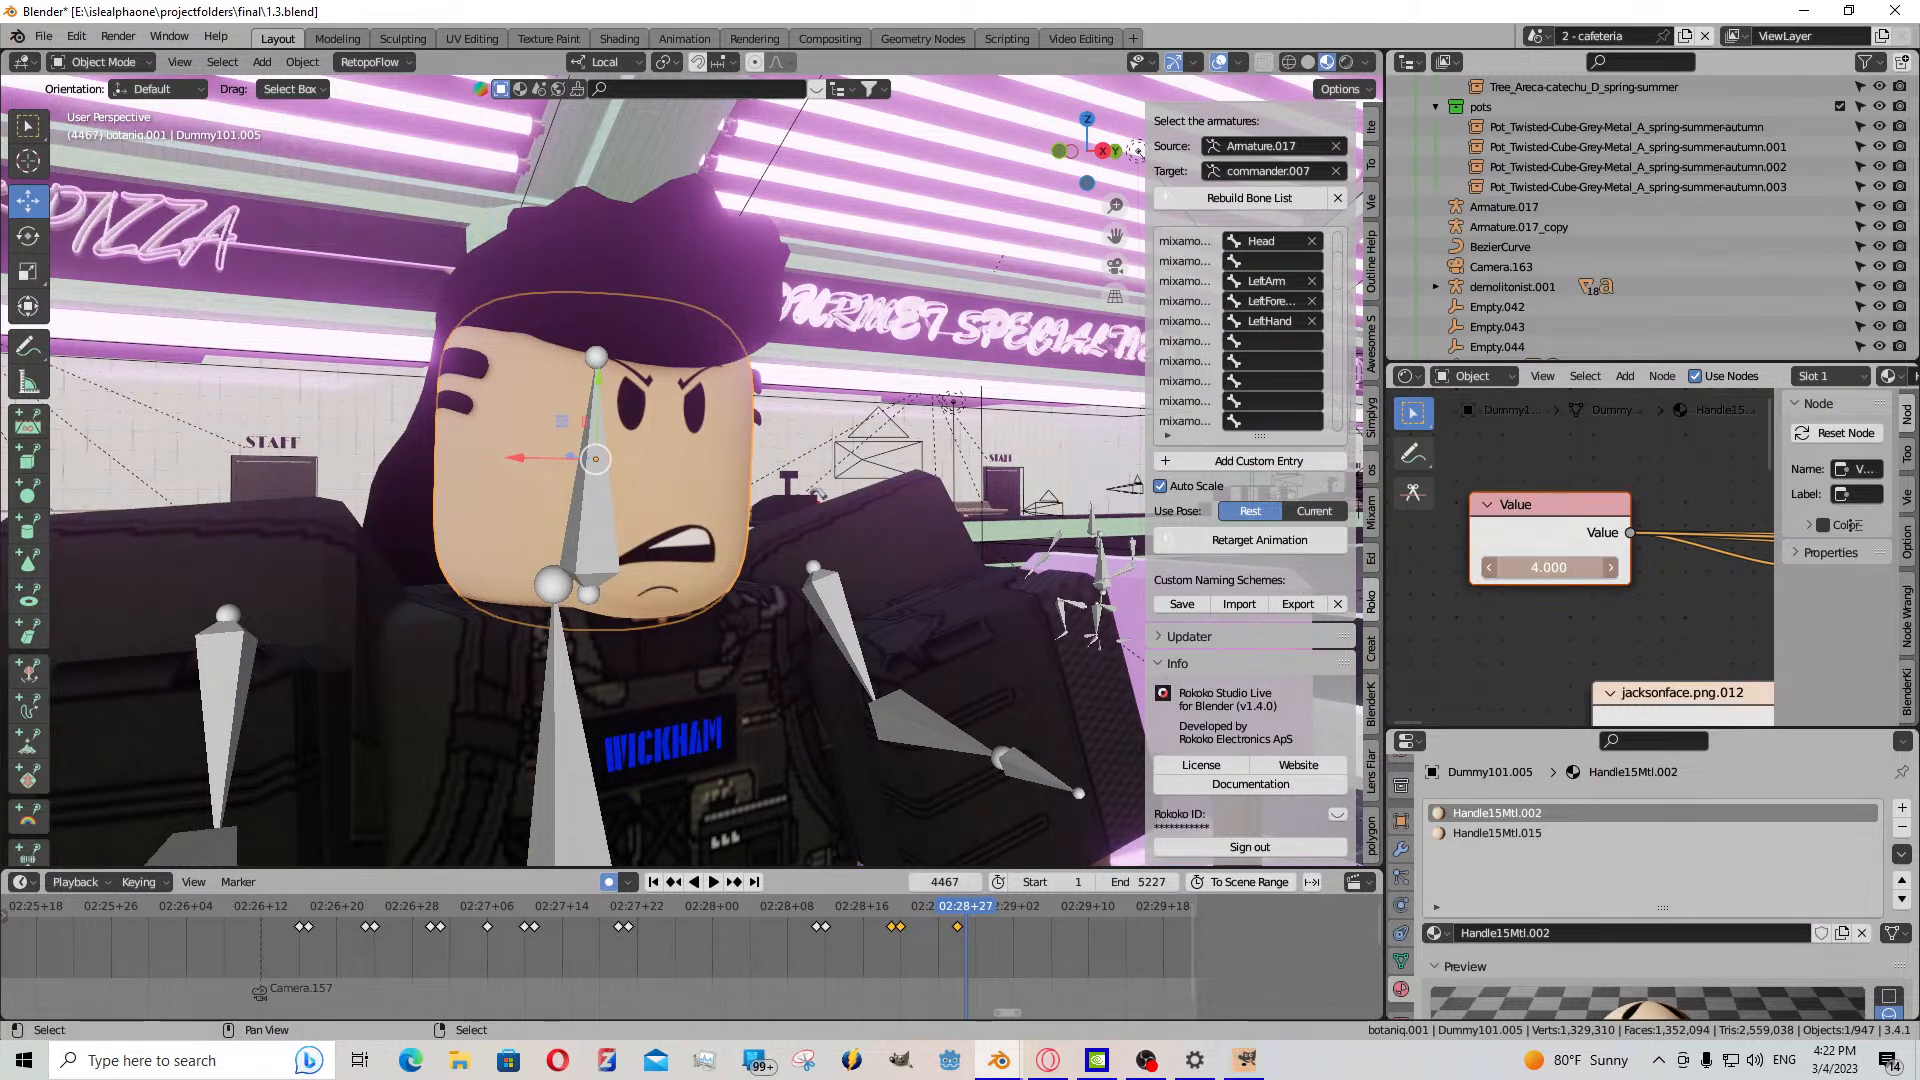
- Keyframe the mouth Value at 0.400 on frame 4468, play past it, and move that keyframe to frame 4470
{"action": "key", "text": "space"}
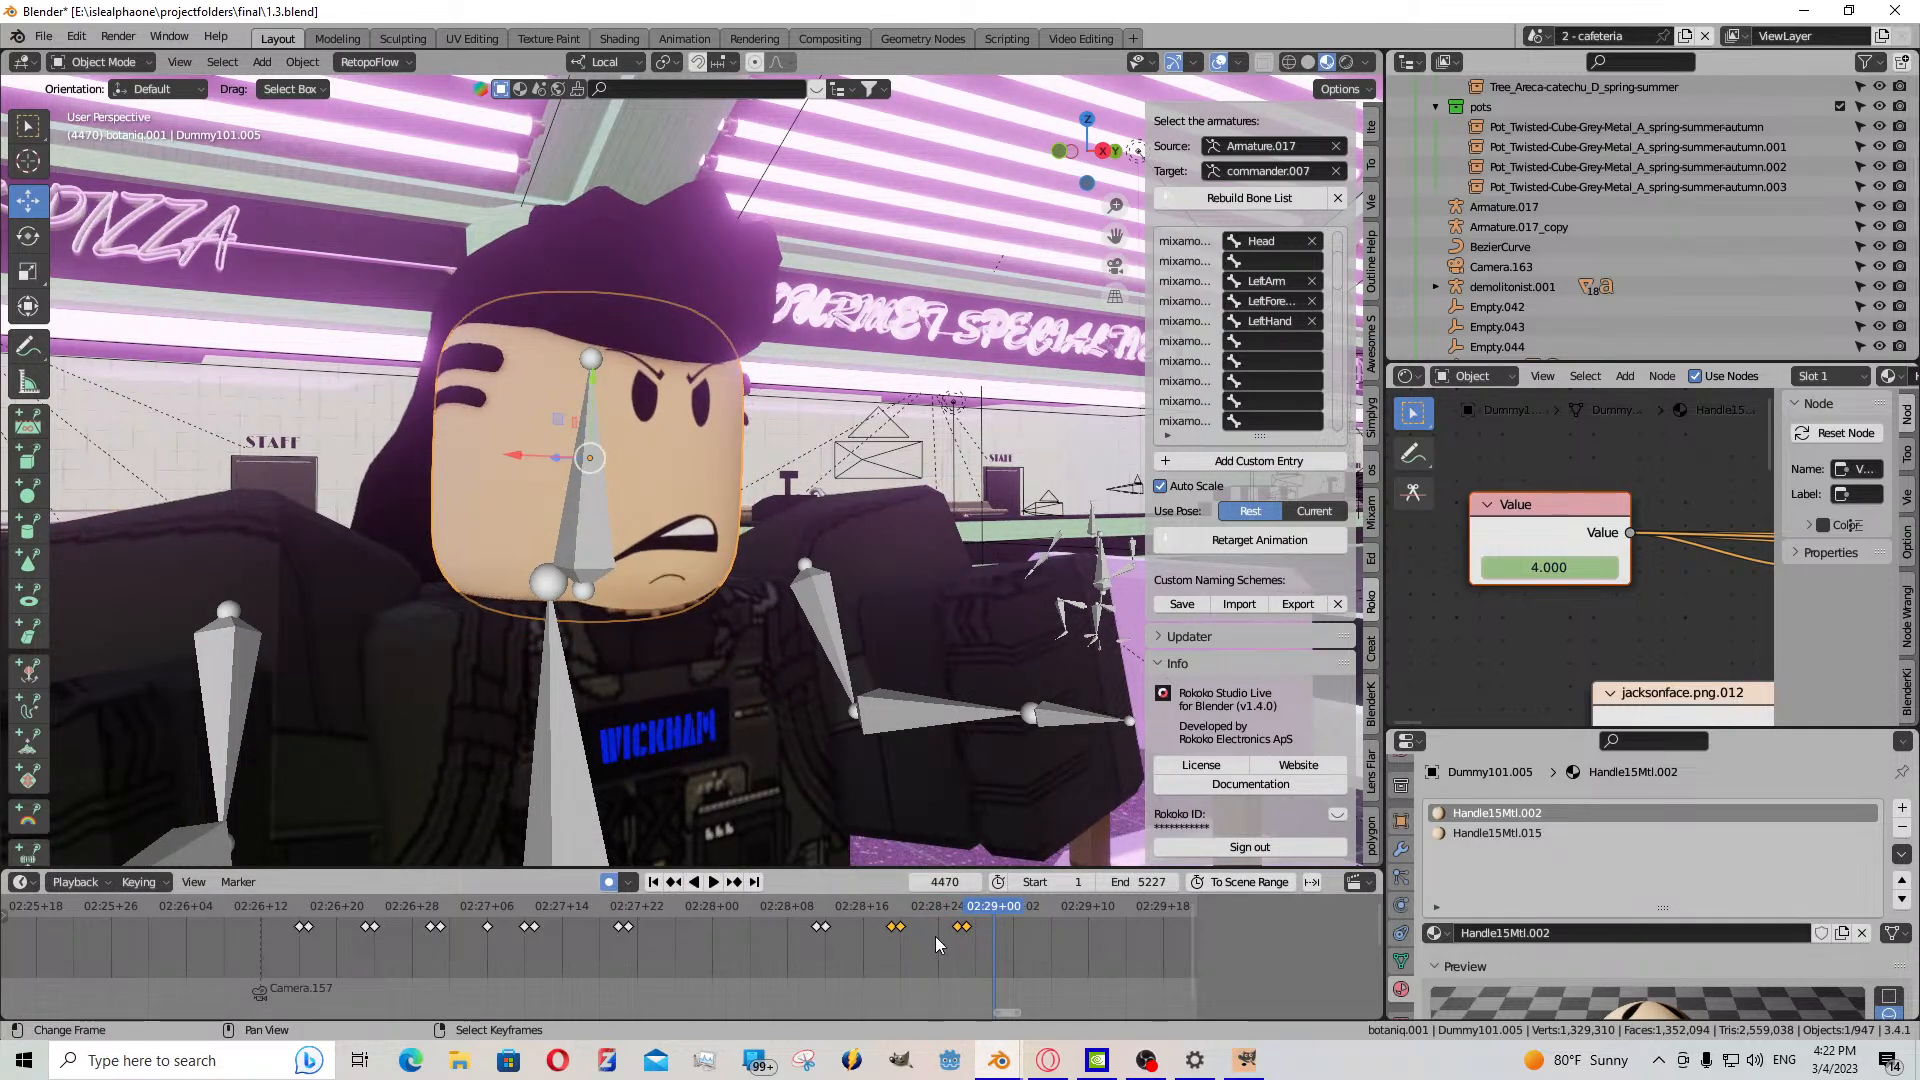
{"action": "key", "text": "space"}
{"action": "left_click_drag", "start_coordinate": [1549, 567], "coordinate": [1423, 567]}
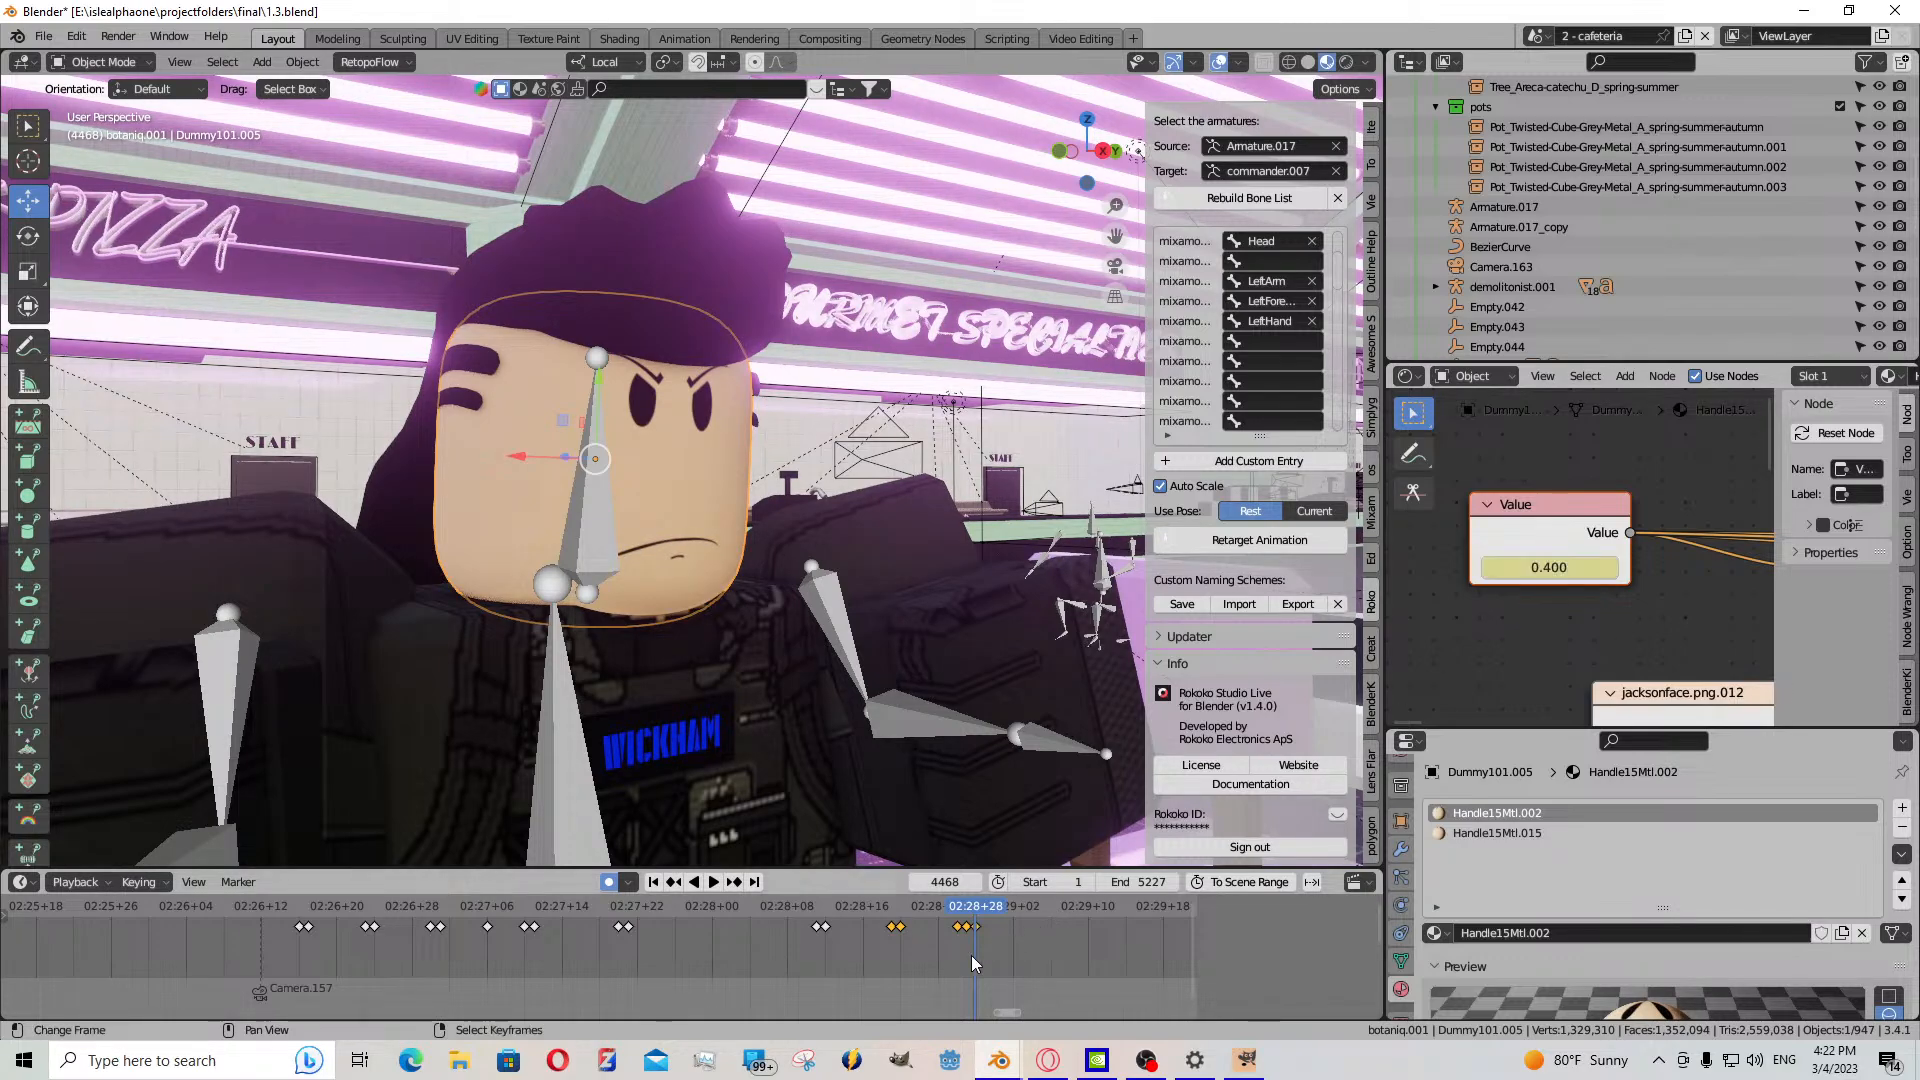
{"action": "key", "text": "space"}
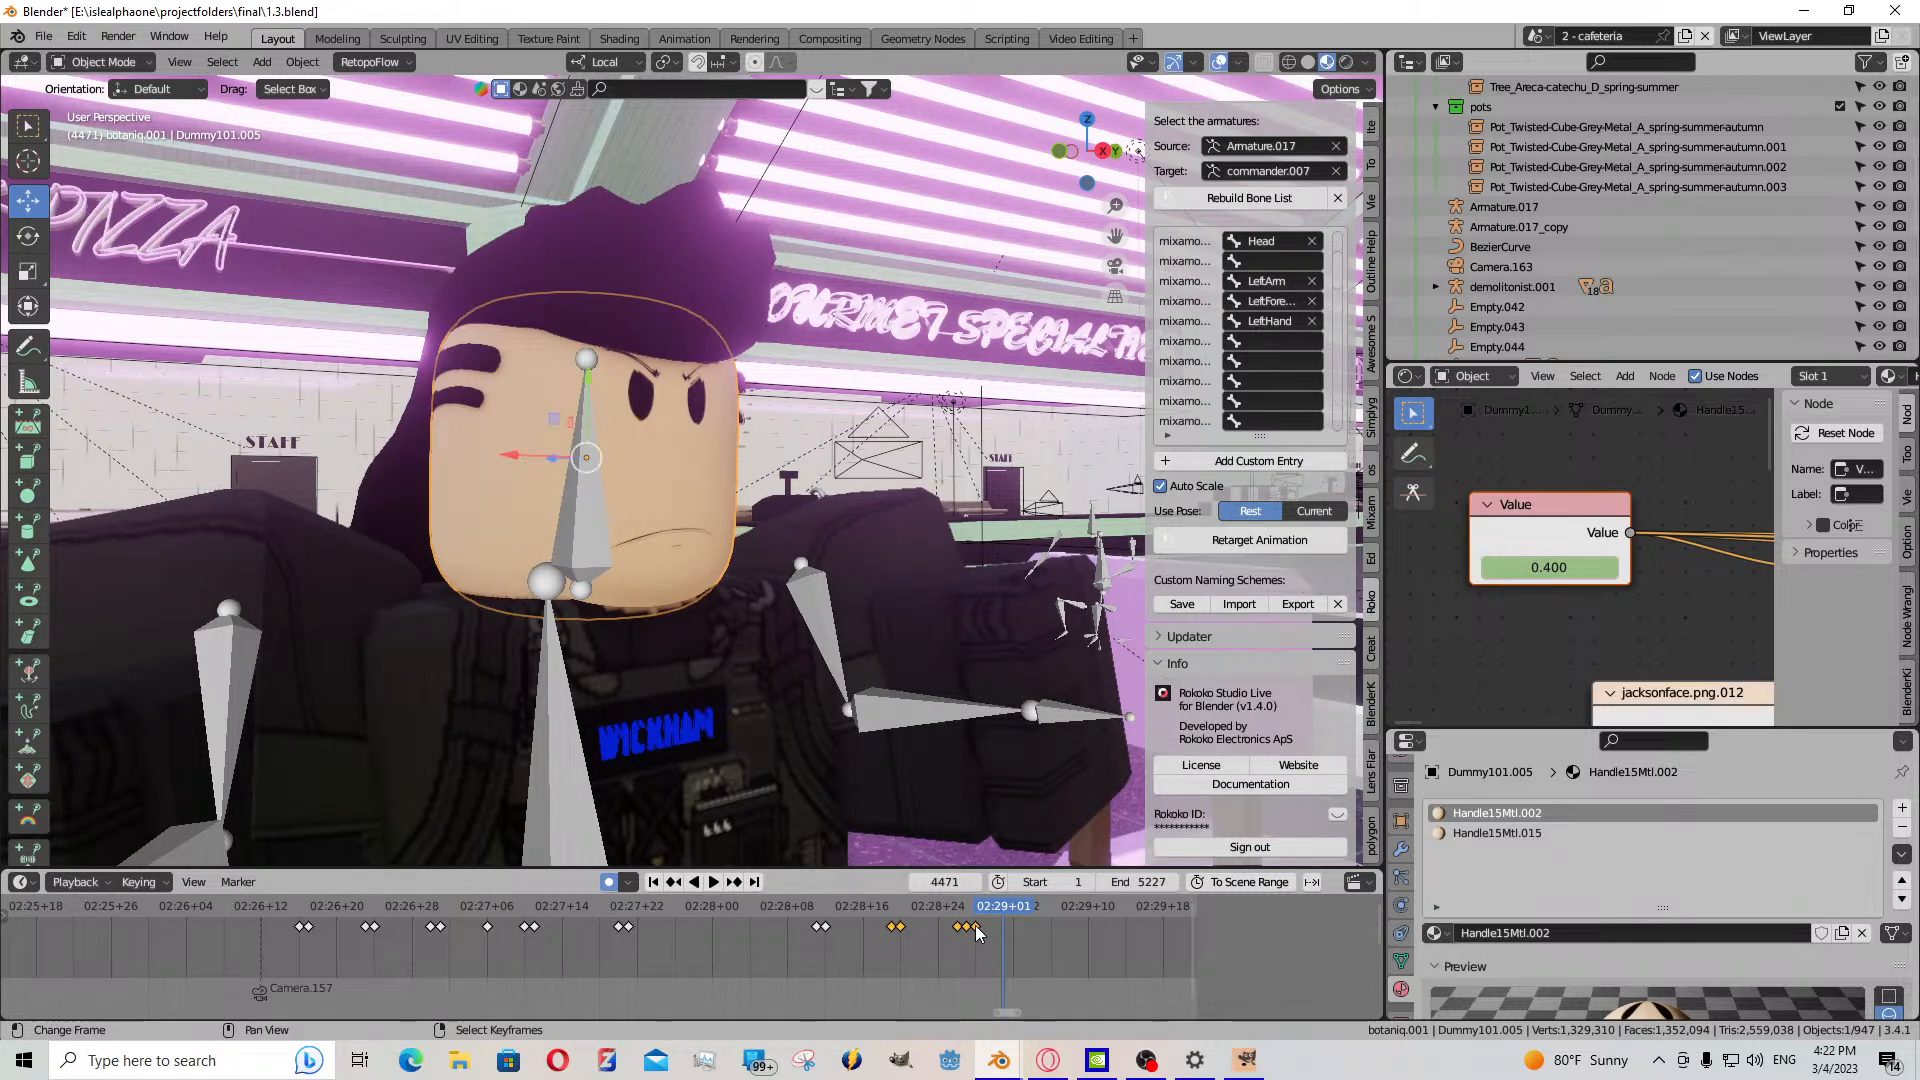
{"action": "left_click_drag", "start_coordinate": [976, 927], "coordinate": [992, 940]}
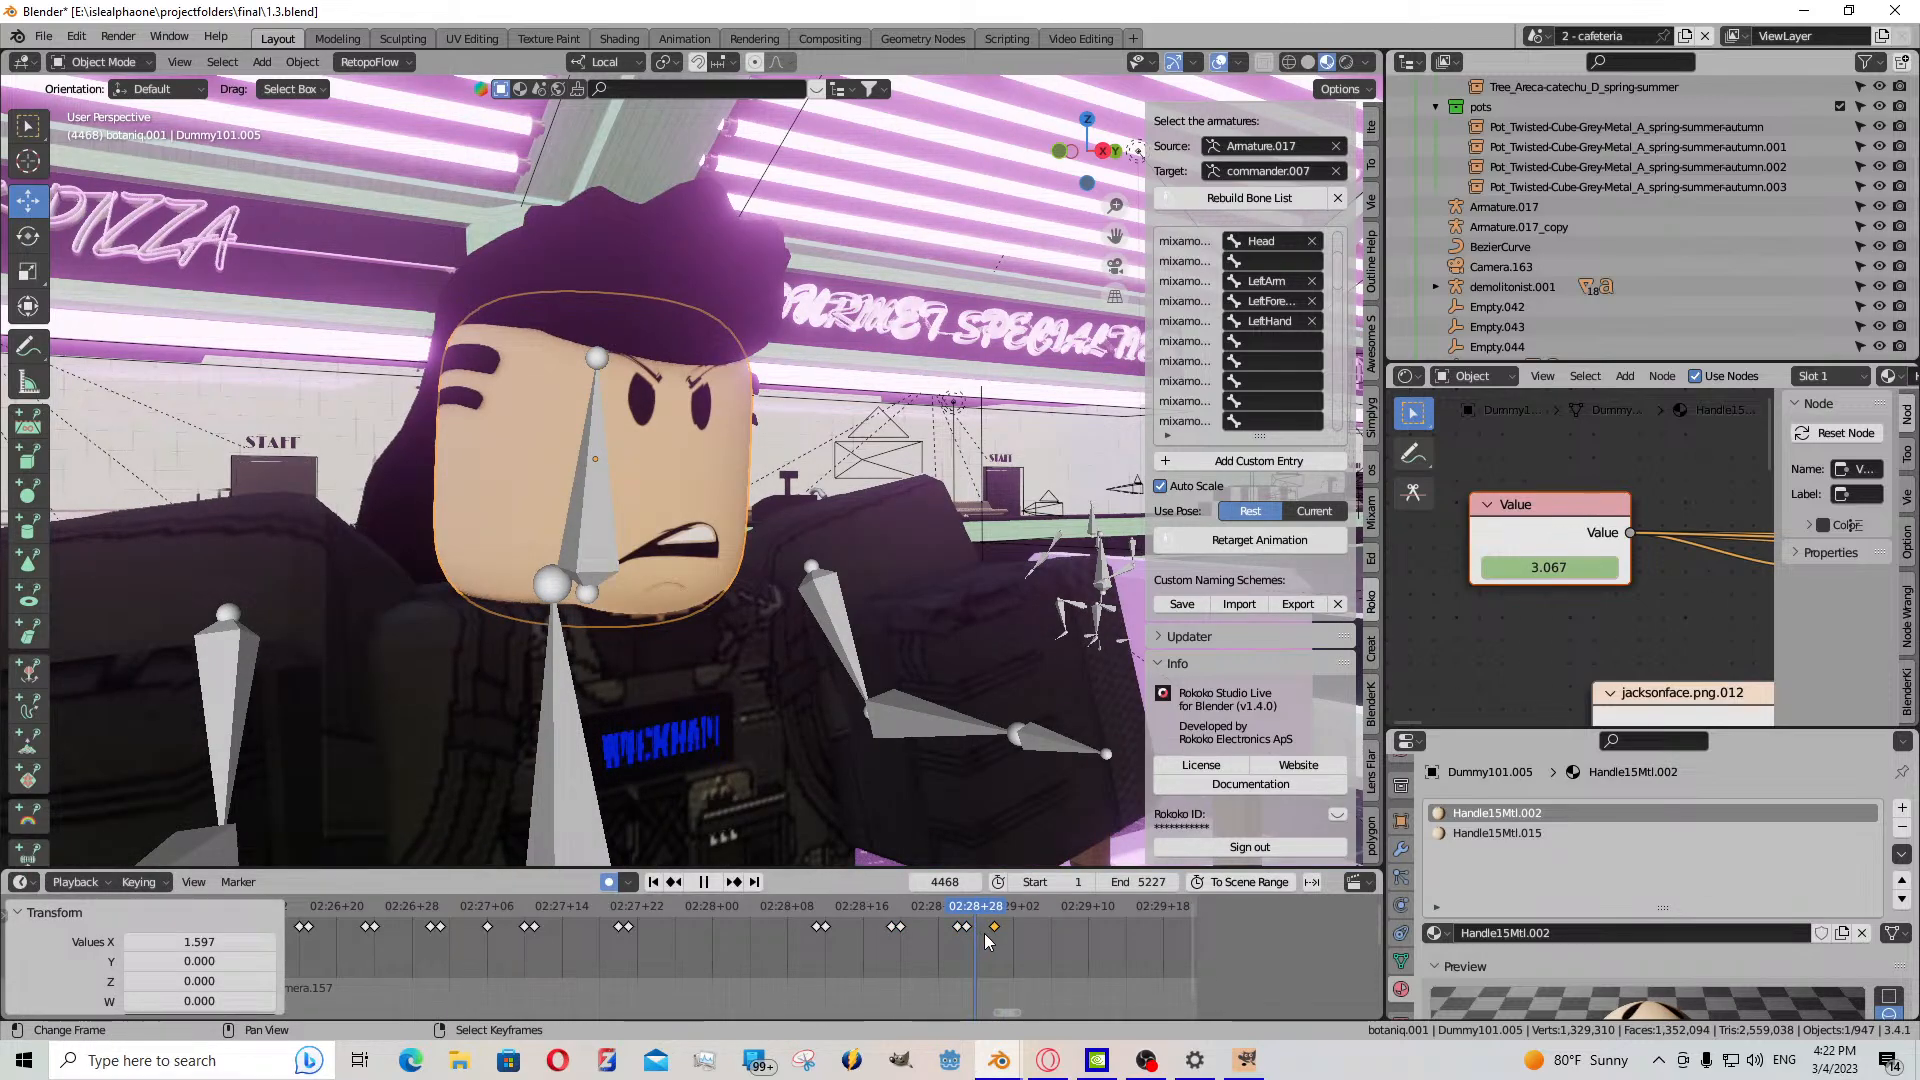
- Copy the 4.000 mouth keyframe to frame 4469, and shift it with the 0.400 keyframe one frame earlier to 4468 and 4469
{"action": "left_click", "coordinate": [967, 926]}
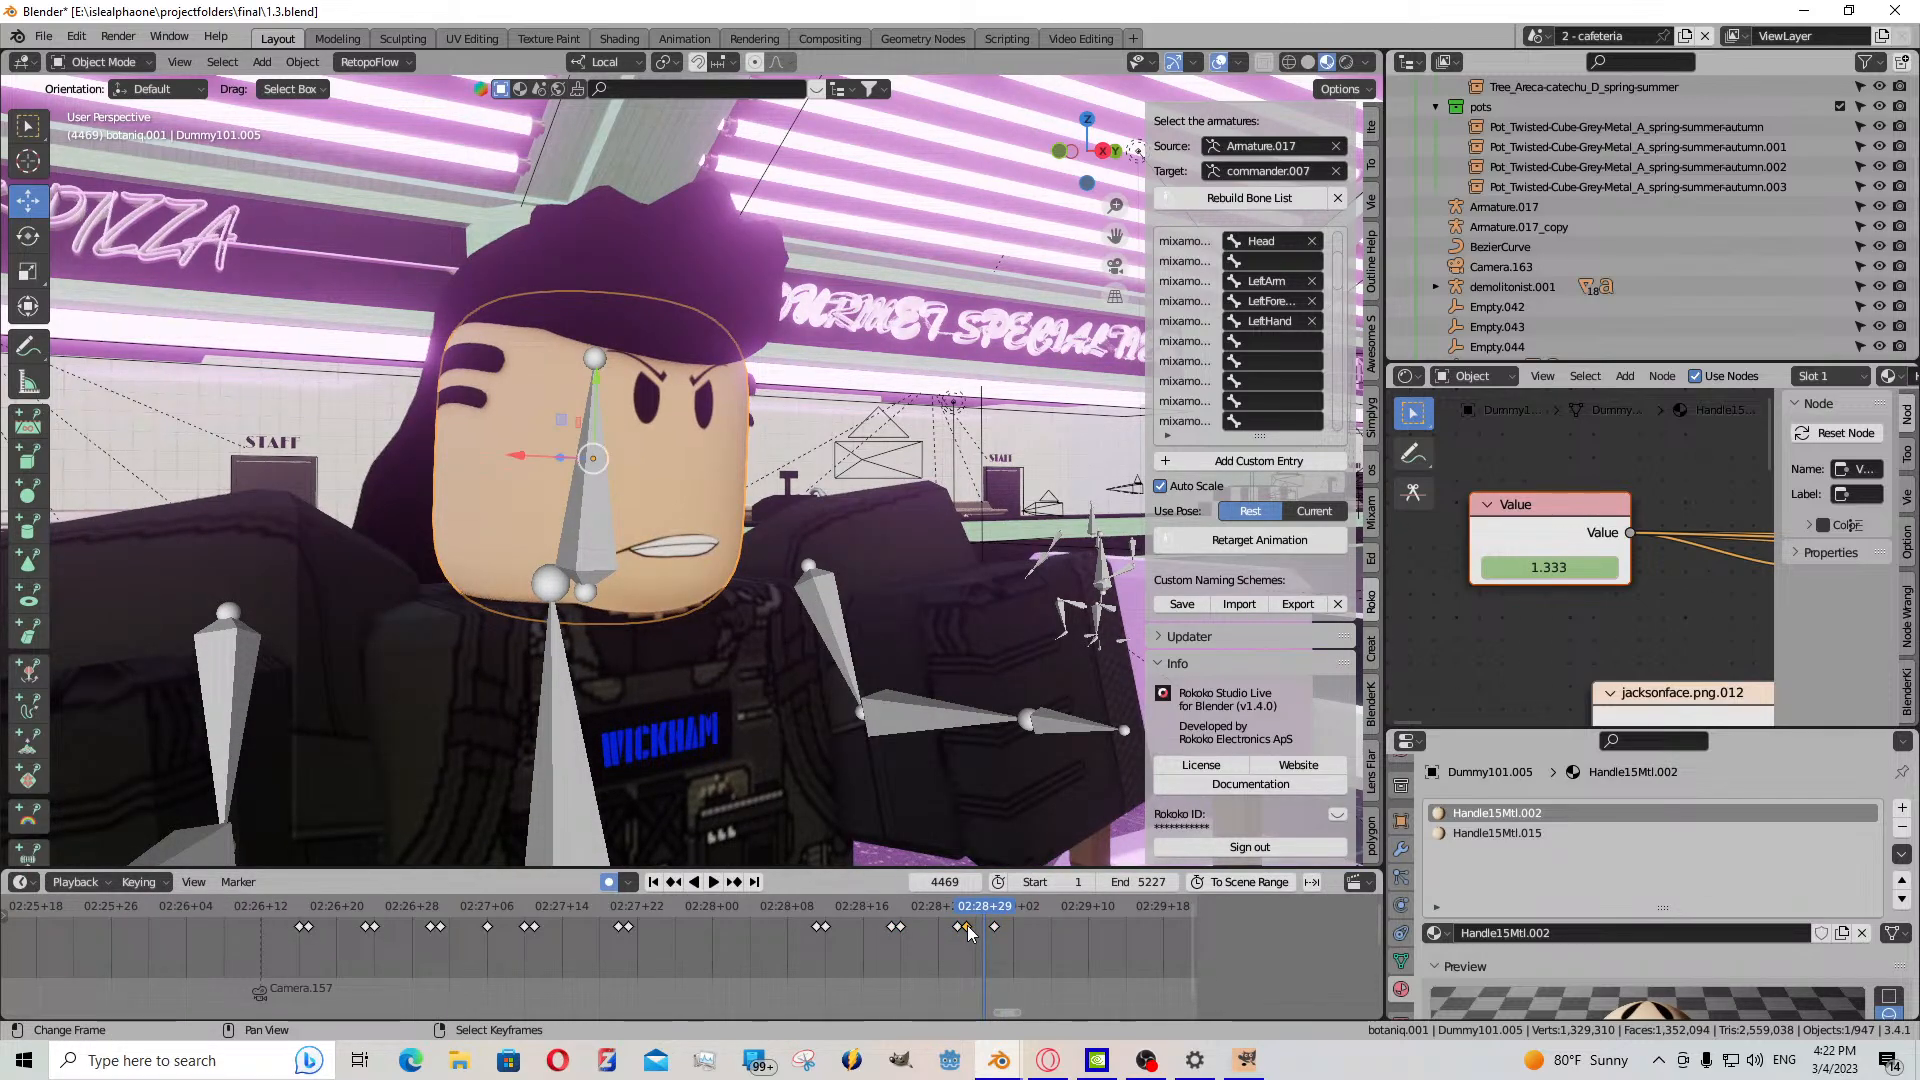
{"action": "key", "text": "ctrl+c"}
{"action": "key", "text": "ctrl+v"}
{"action": "key", "text": "space"}
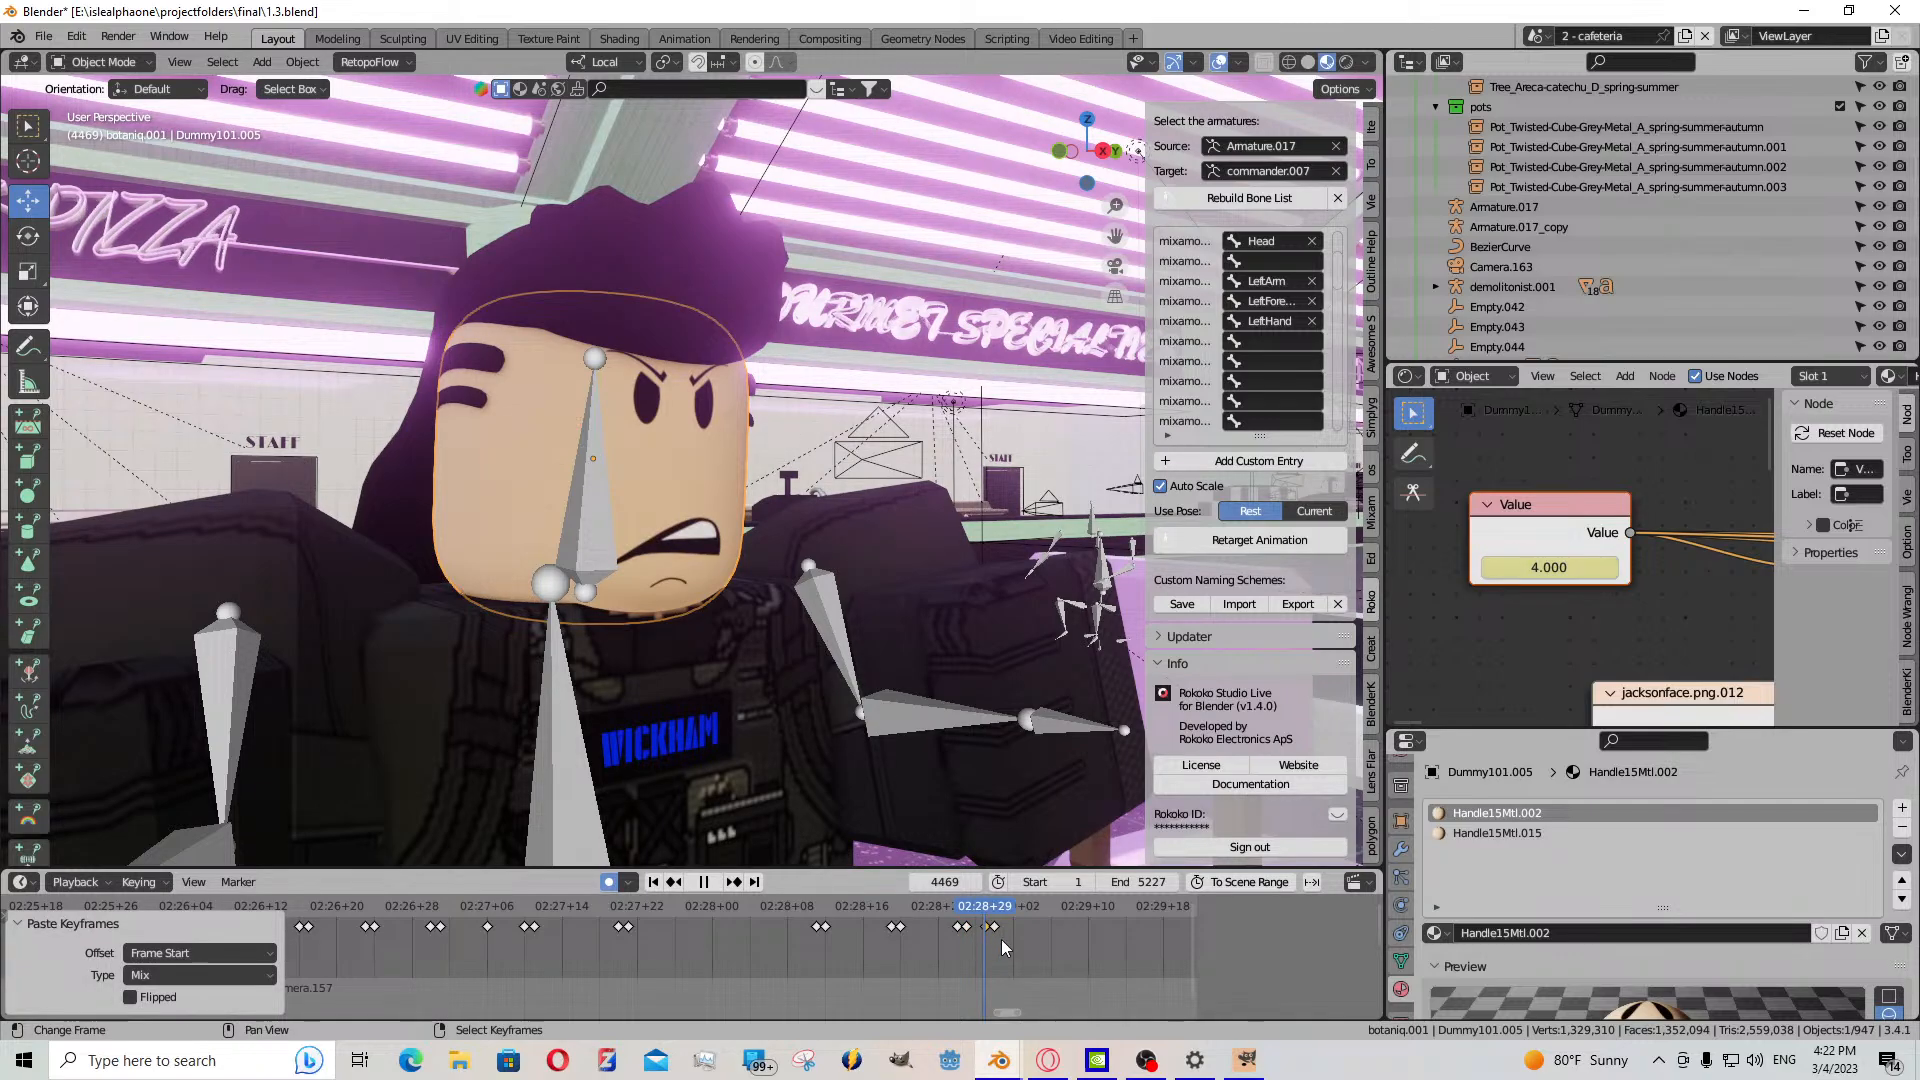
{"action": "key", "text": "Escape"}
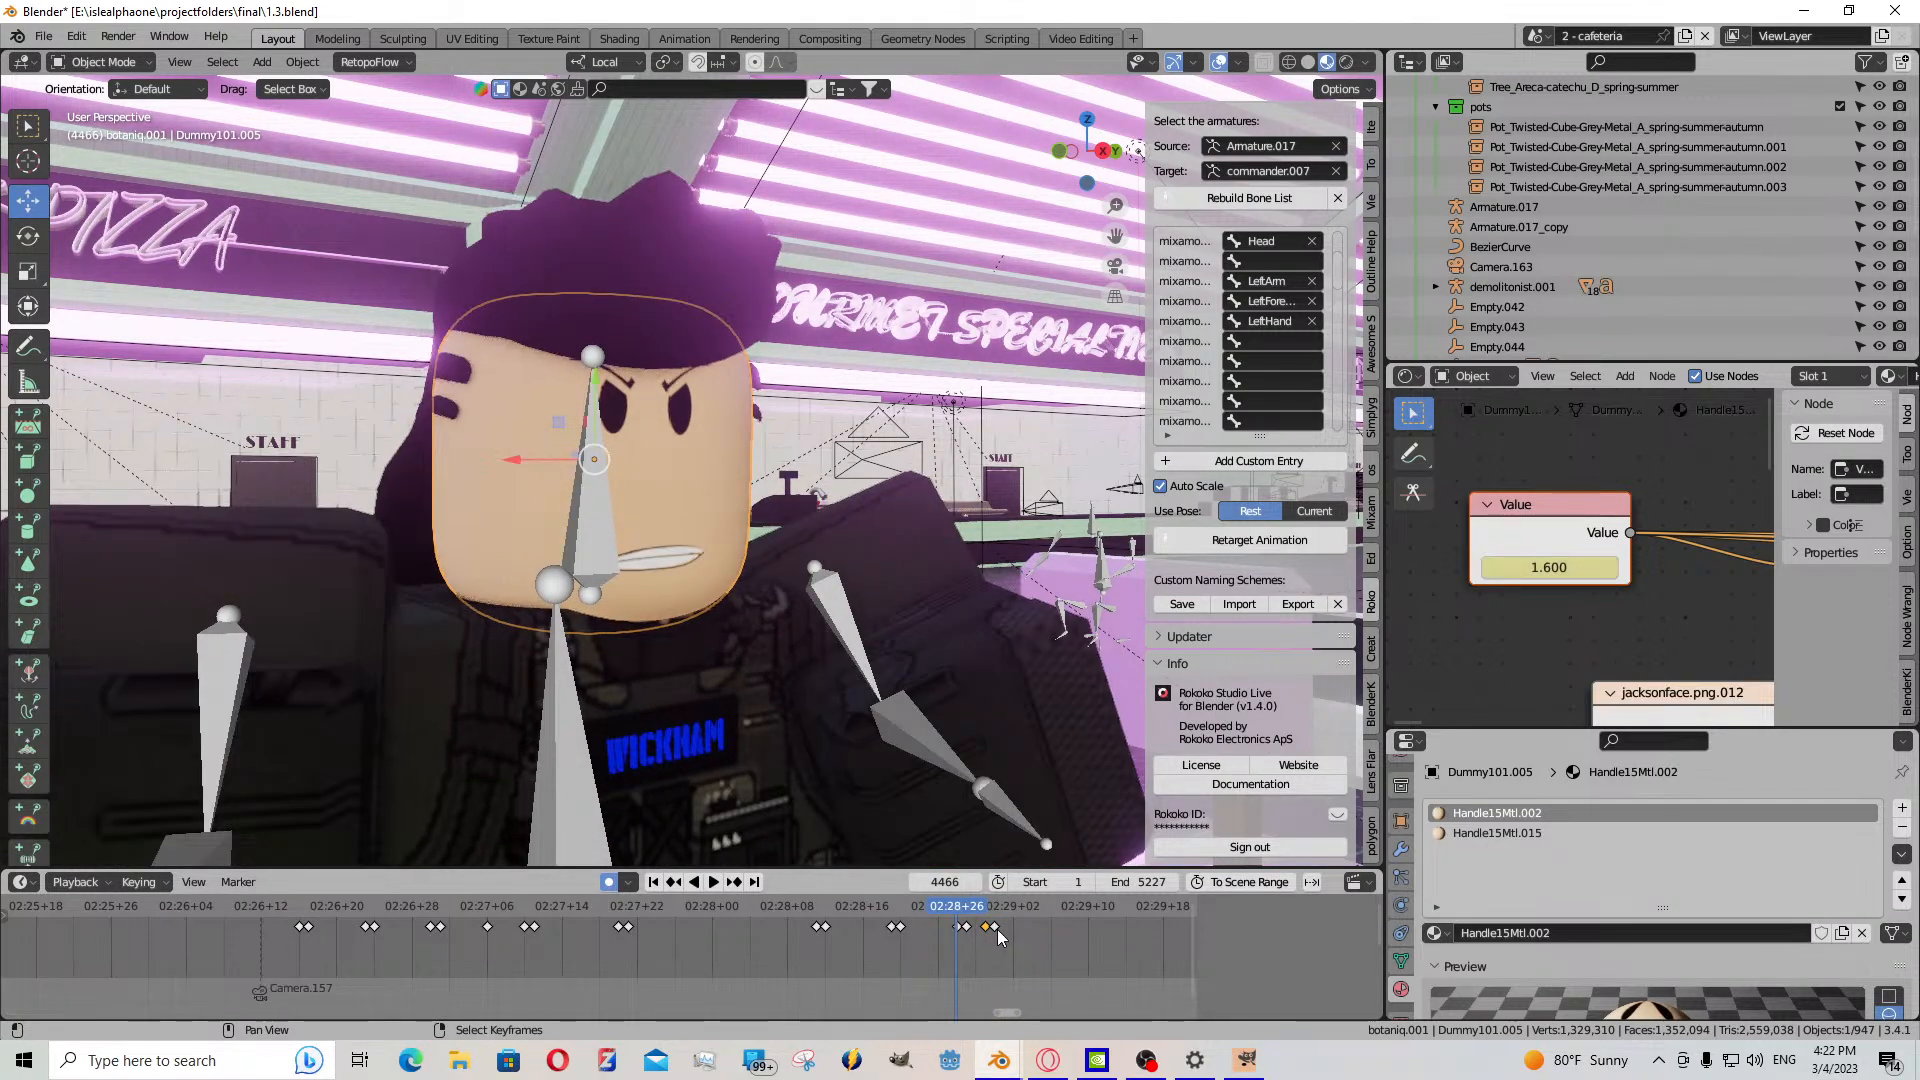
{"action": "key", "text": "g"}
{"action": "left_click", "coordinate": [977, 943]}
- Play on to frame 4472, keyframe the mouth Value at 5.400 there, and paste the 0.400 keyframe on frame 4471
{"action": "key", "text": "space"}
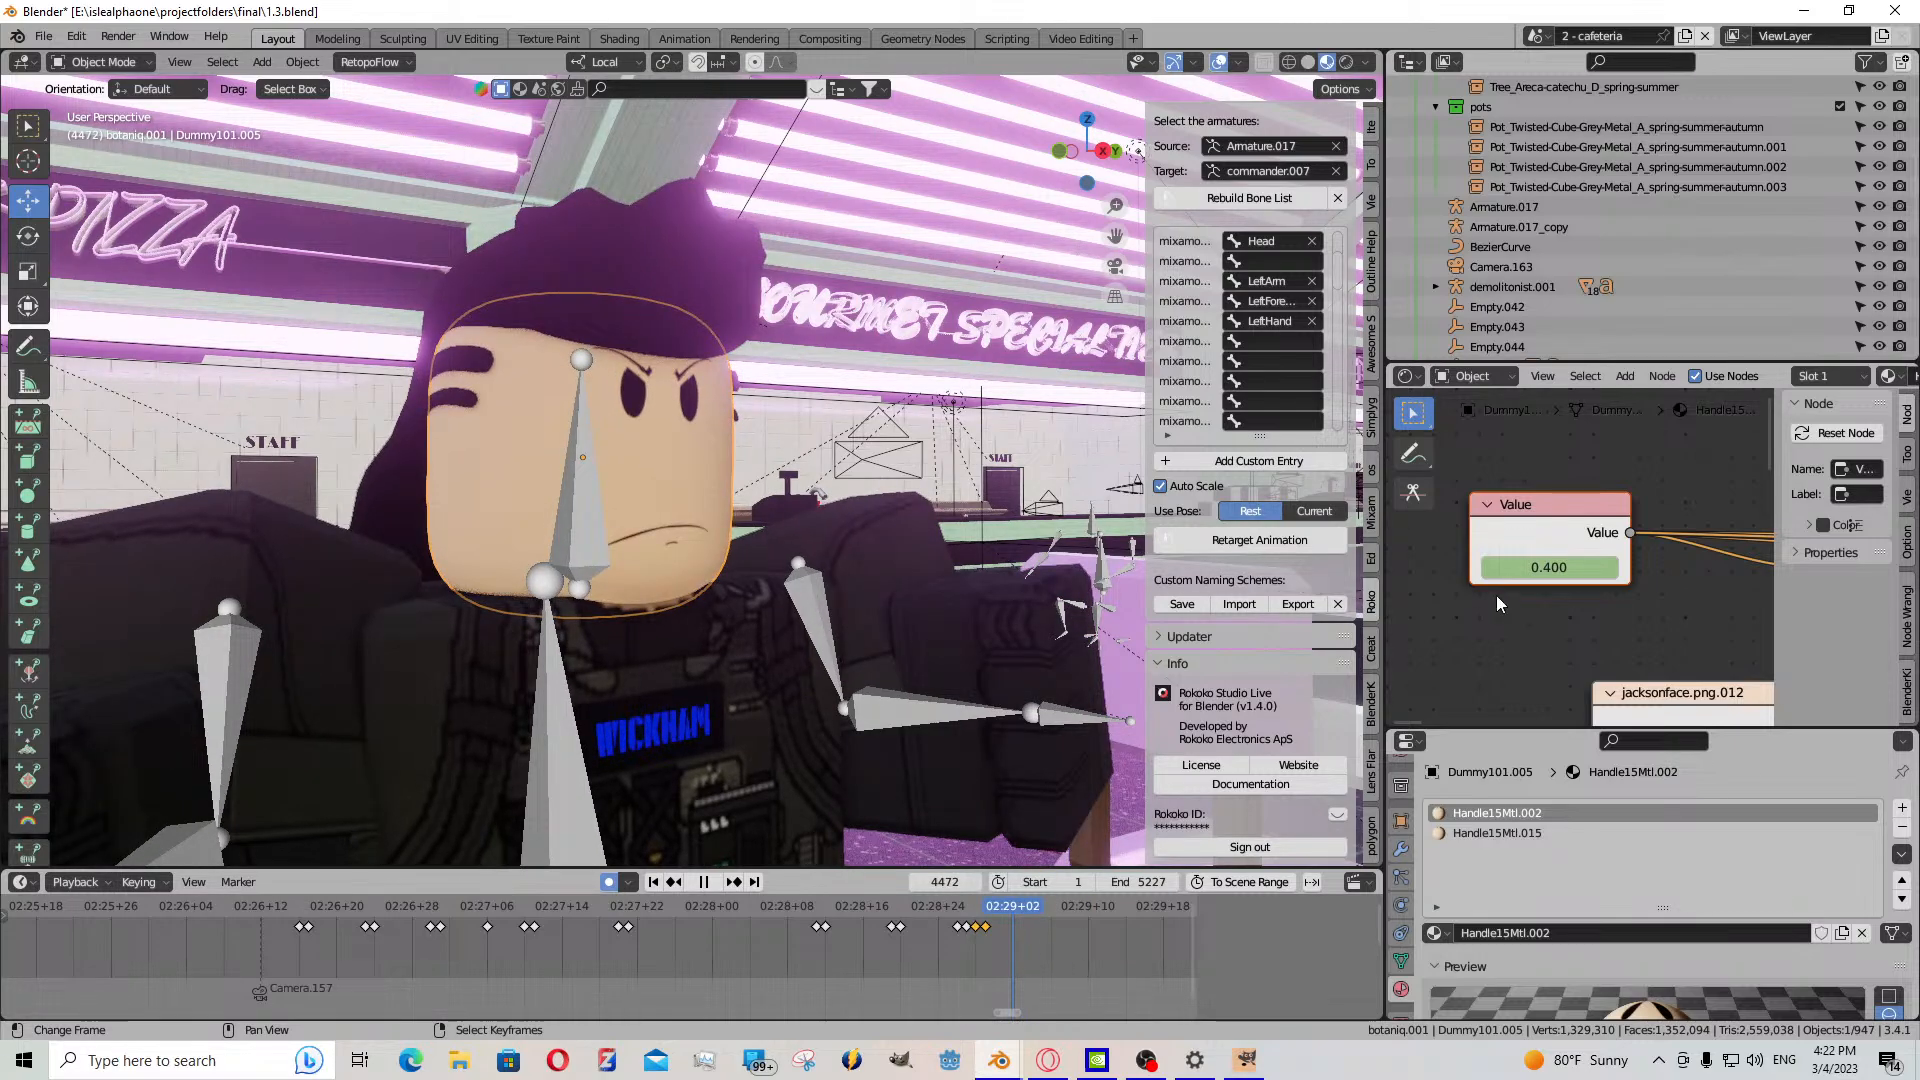
{"action": "key", "text": "space"}
{"action": "left_click_drag", "start_coordinate": [1531, 566], "coordinate": [1616, 566]}
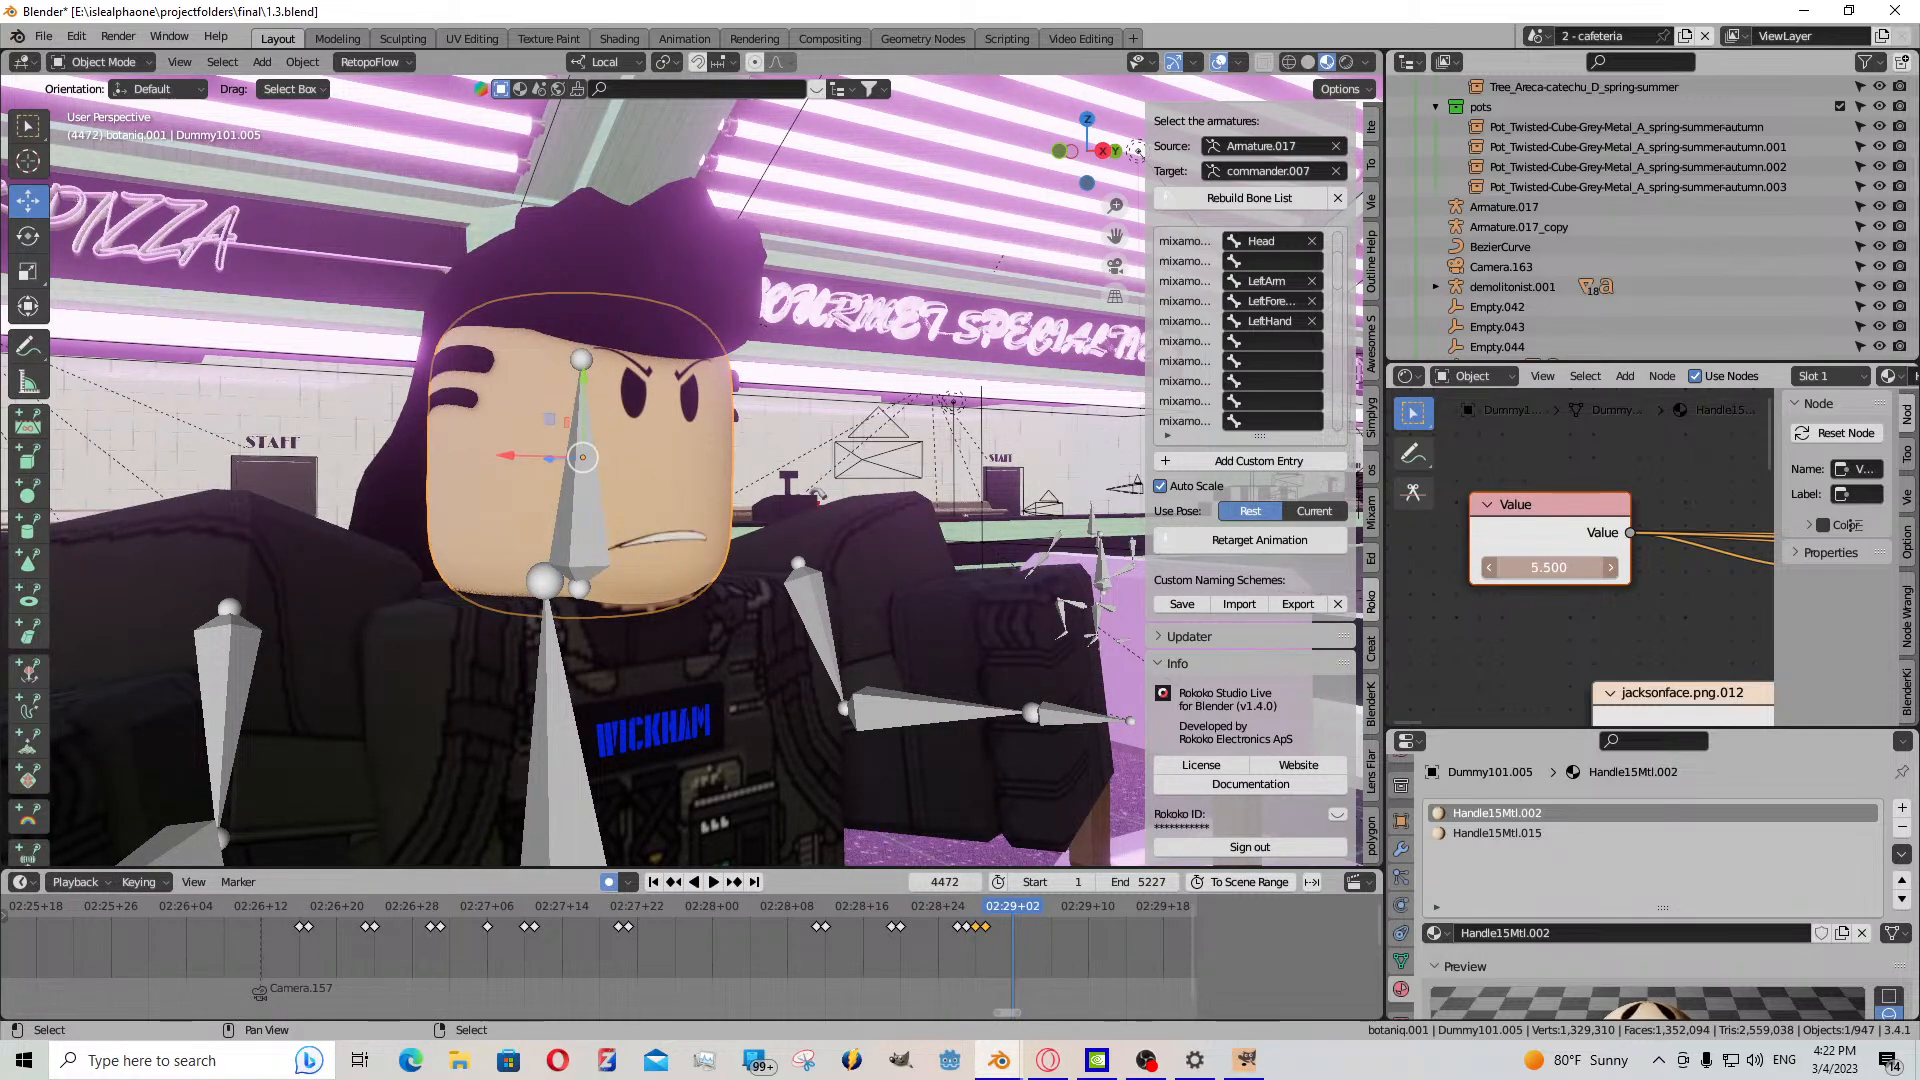
{"action": "key", "text": "i"}
{"action": "left_click_drag", "start_coordinate": [1012, 935], "coordinate": [1007, 935]}
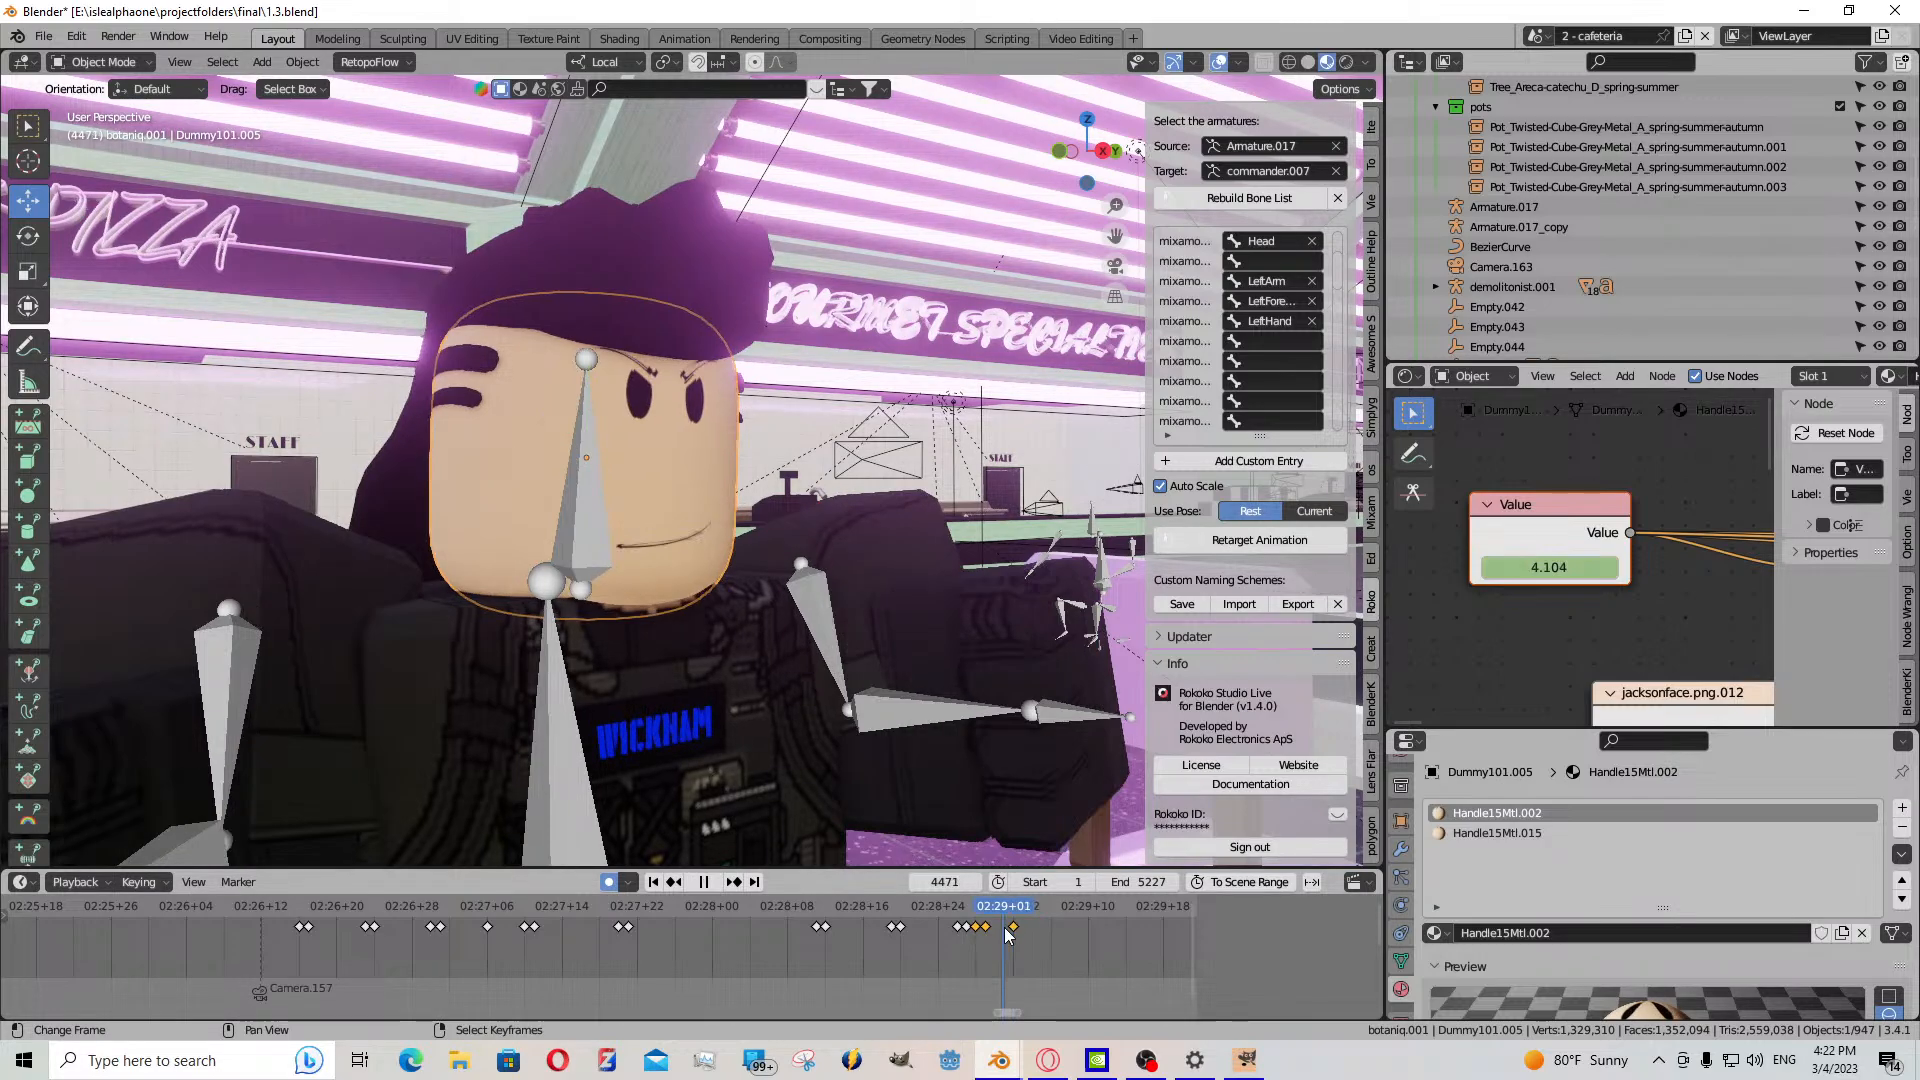
{"action": "key", "text": "space"}
{"action": "key", "text": "ctrl+v"}
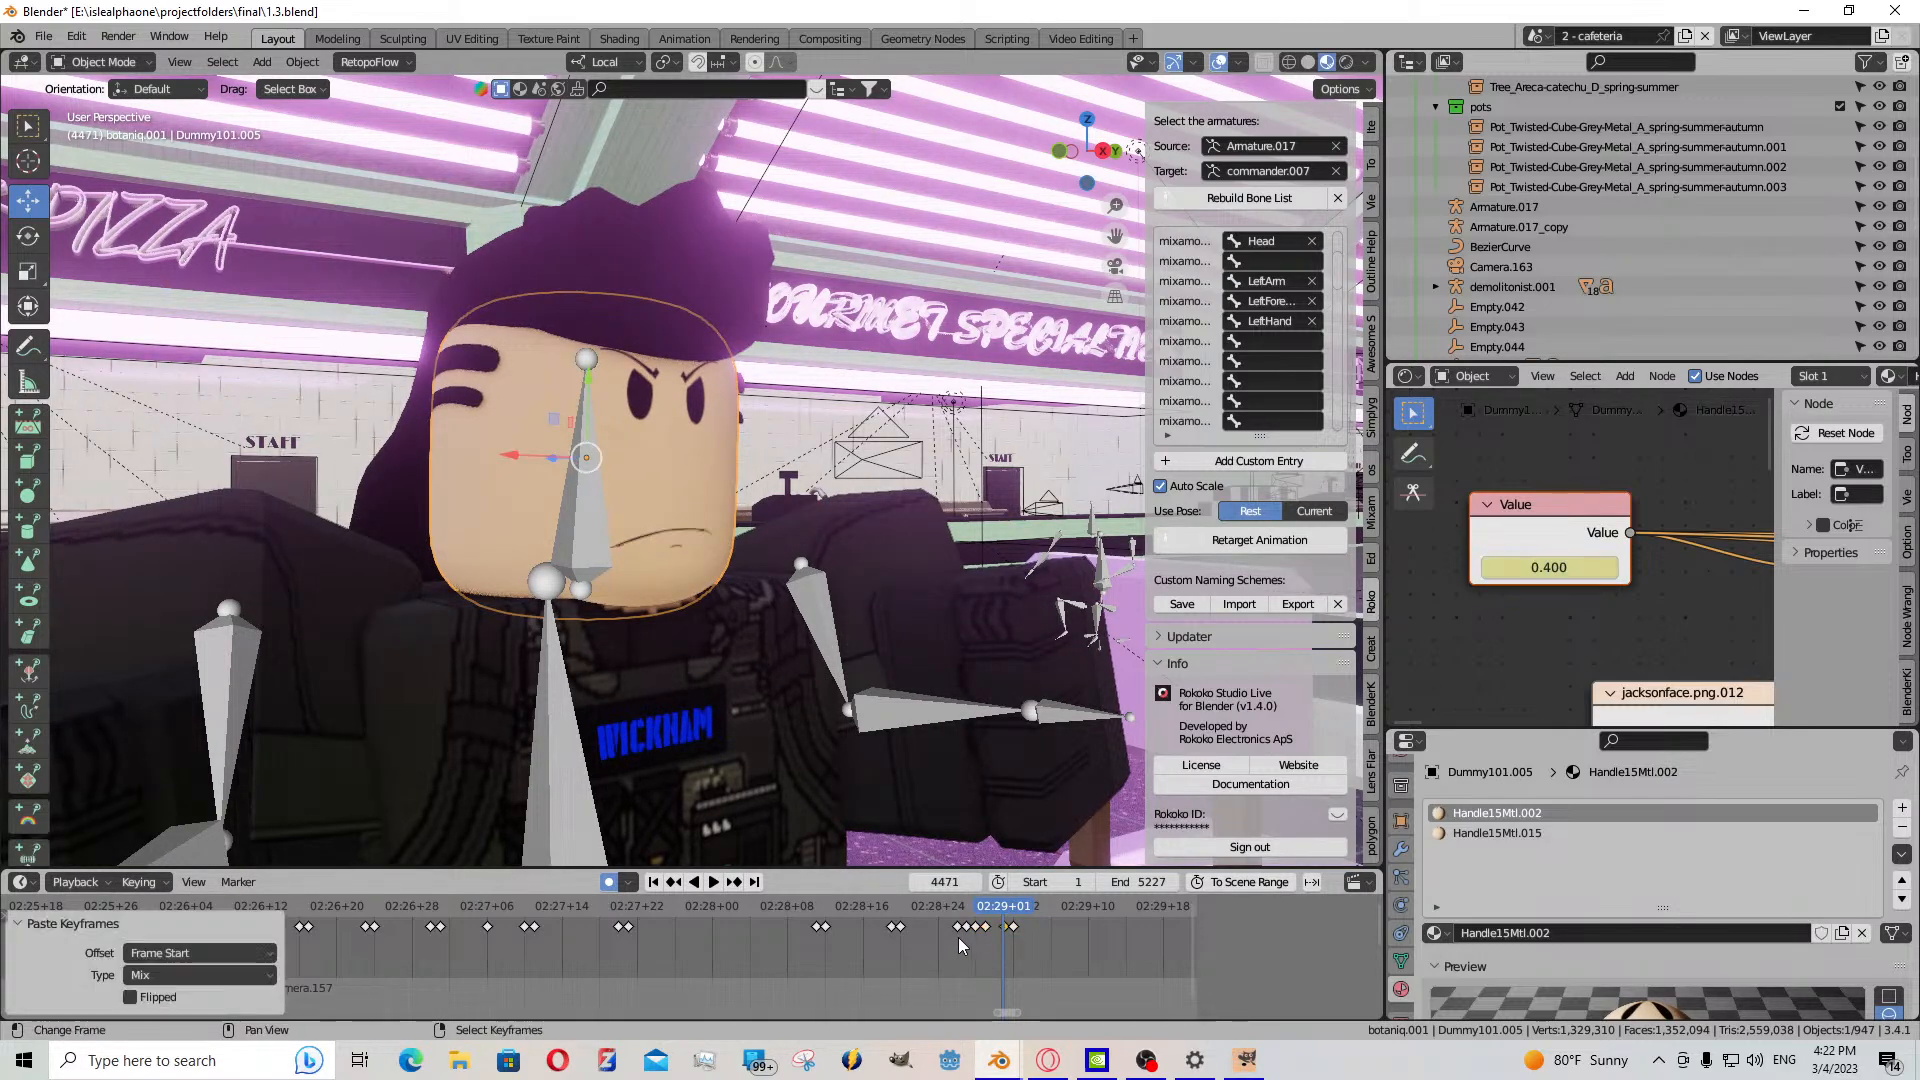
- Replay the latest mouth keyframes up to frame 4476 to check the lip movement
{"action": "left_click", "coordinate": [883, 937]}
{"action": "left_click", "coordinate": [716, 885]}
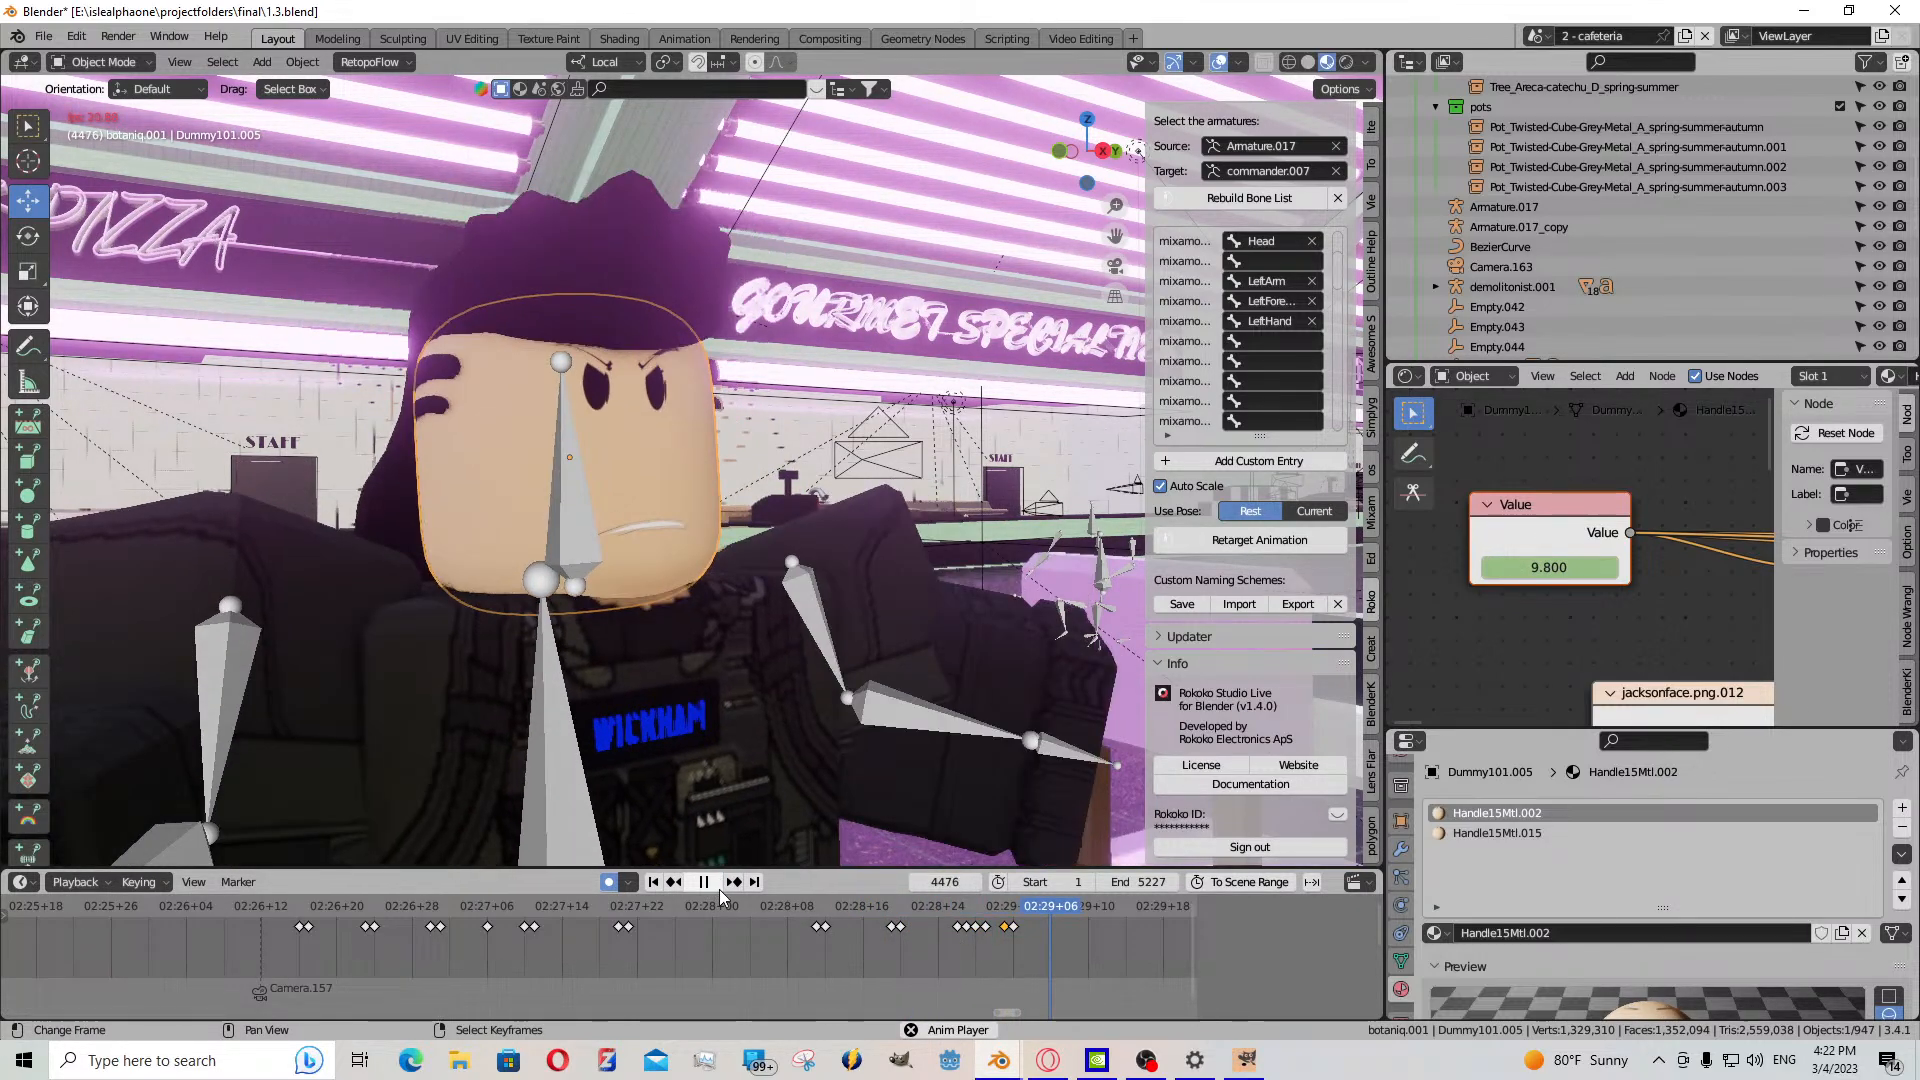
{"action": "left_click", "coordinate": [732, 900]}
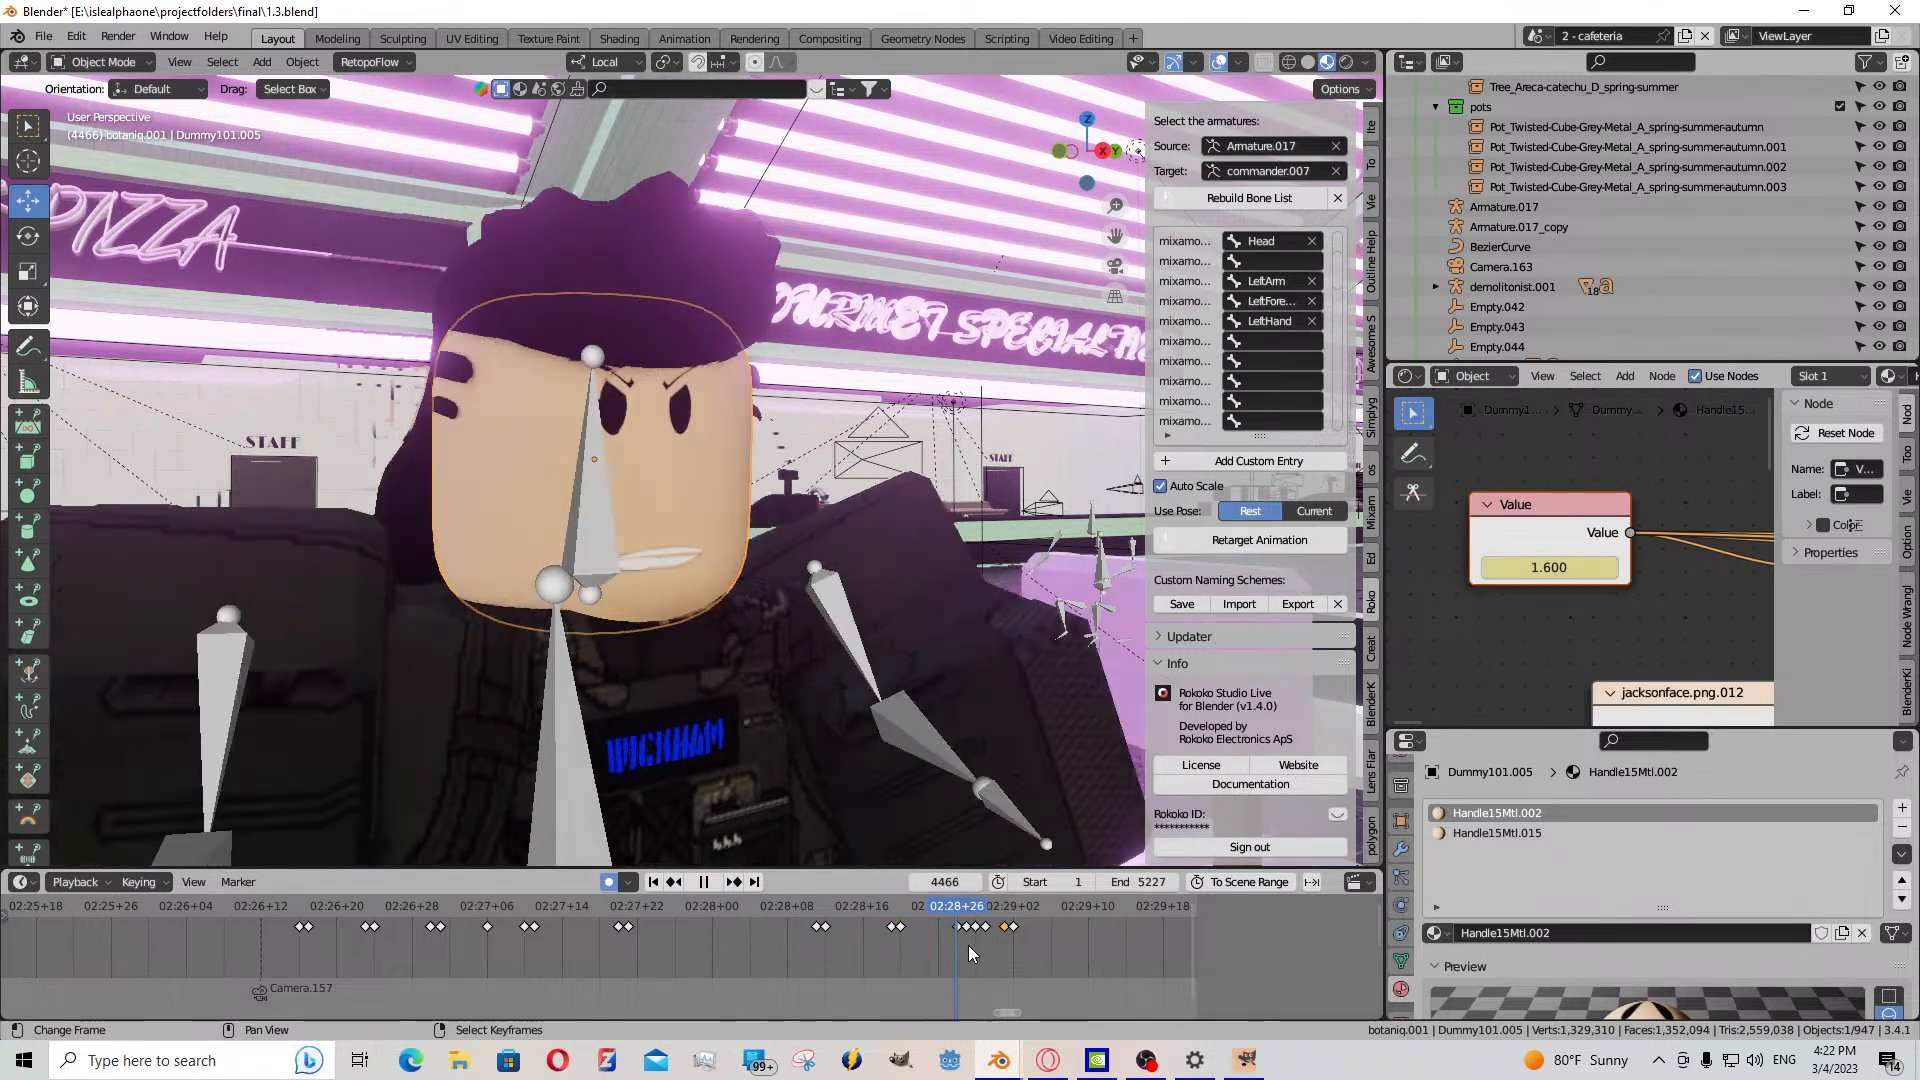
- Go to frame 4476, keyframe the mouth Value there at 5.400 and keyframe it at 3.100 on frame 4477
{"action": "left_click", "coordinate": [1053, 948]}
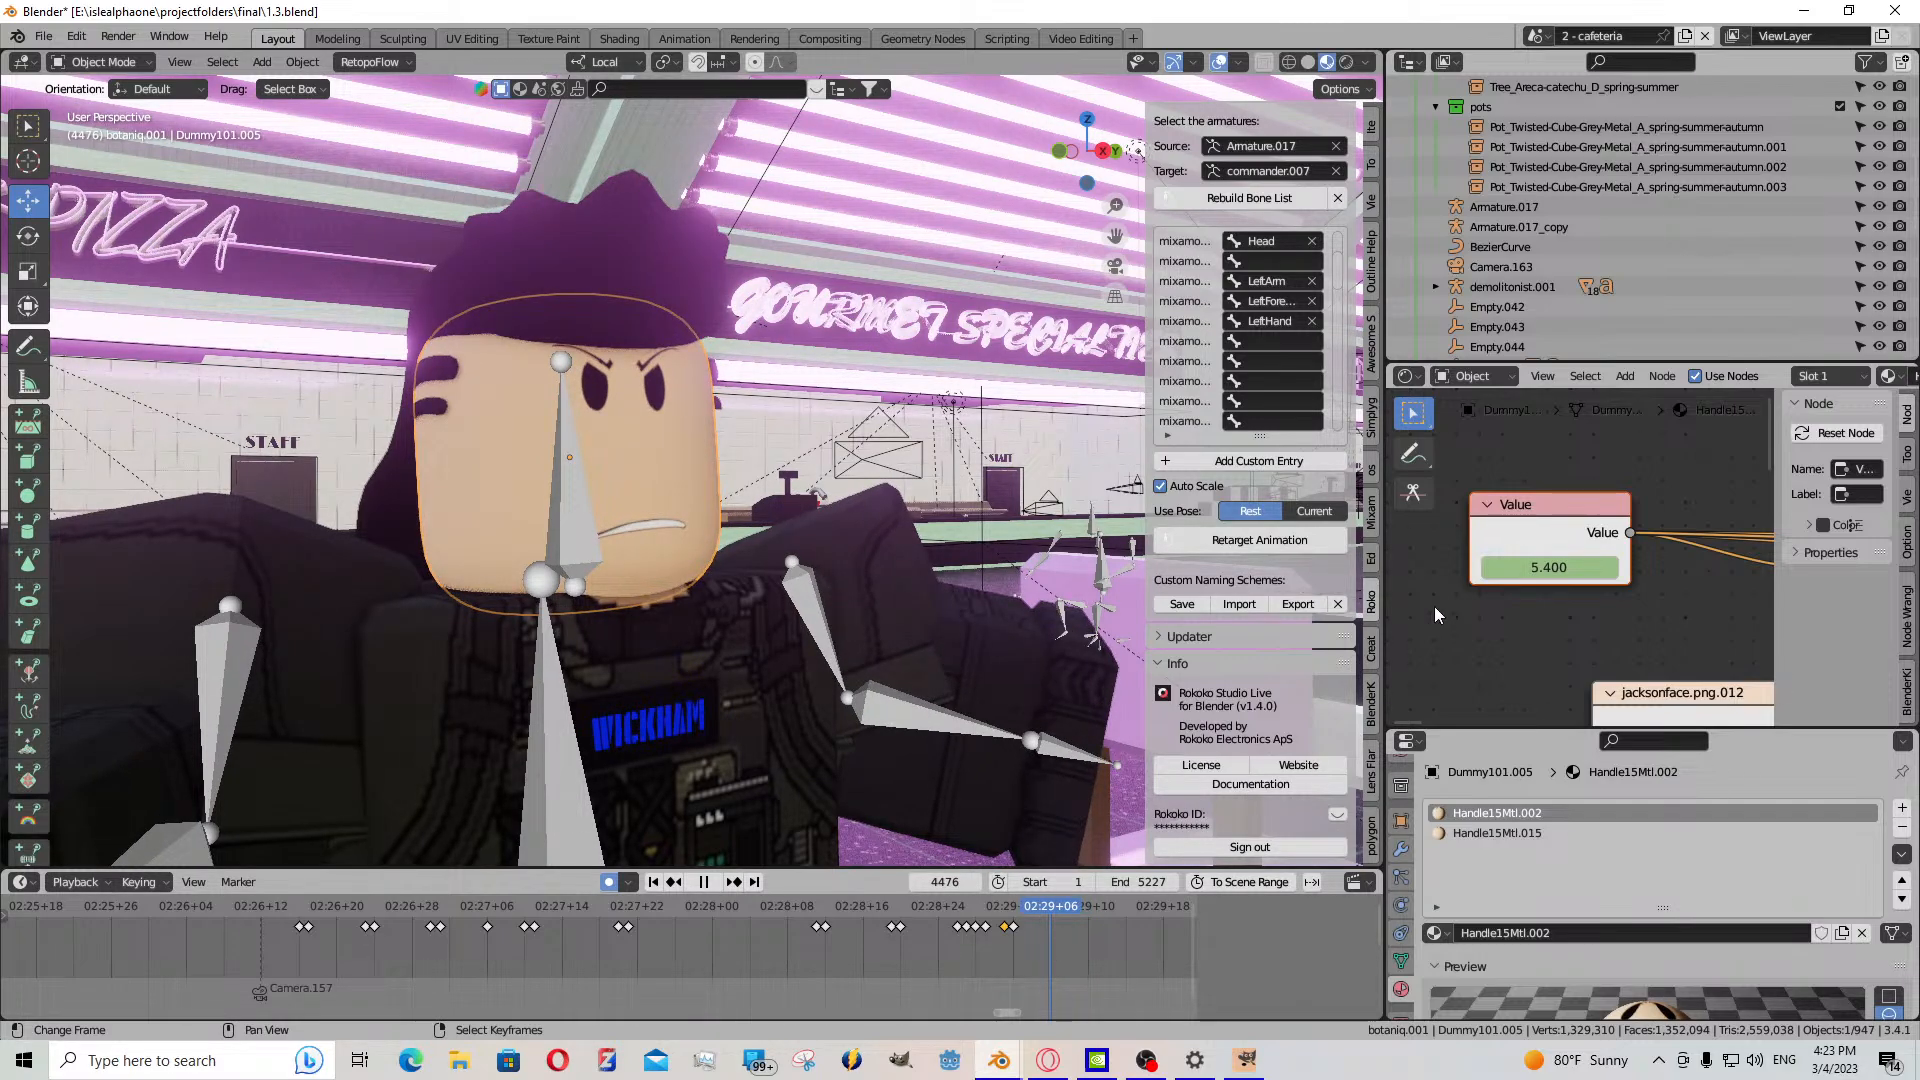
{"action": "key", "text": "space"}
{"action": "key", "text": "i"}
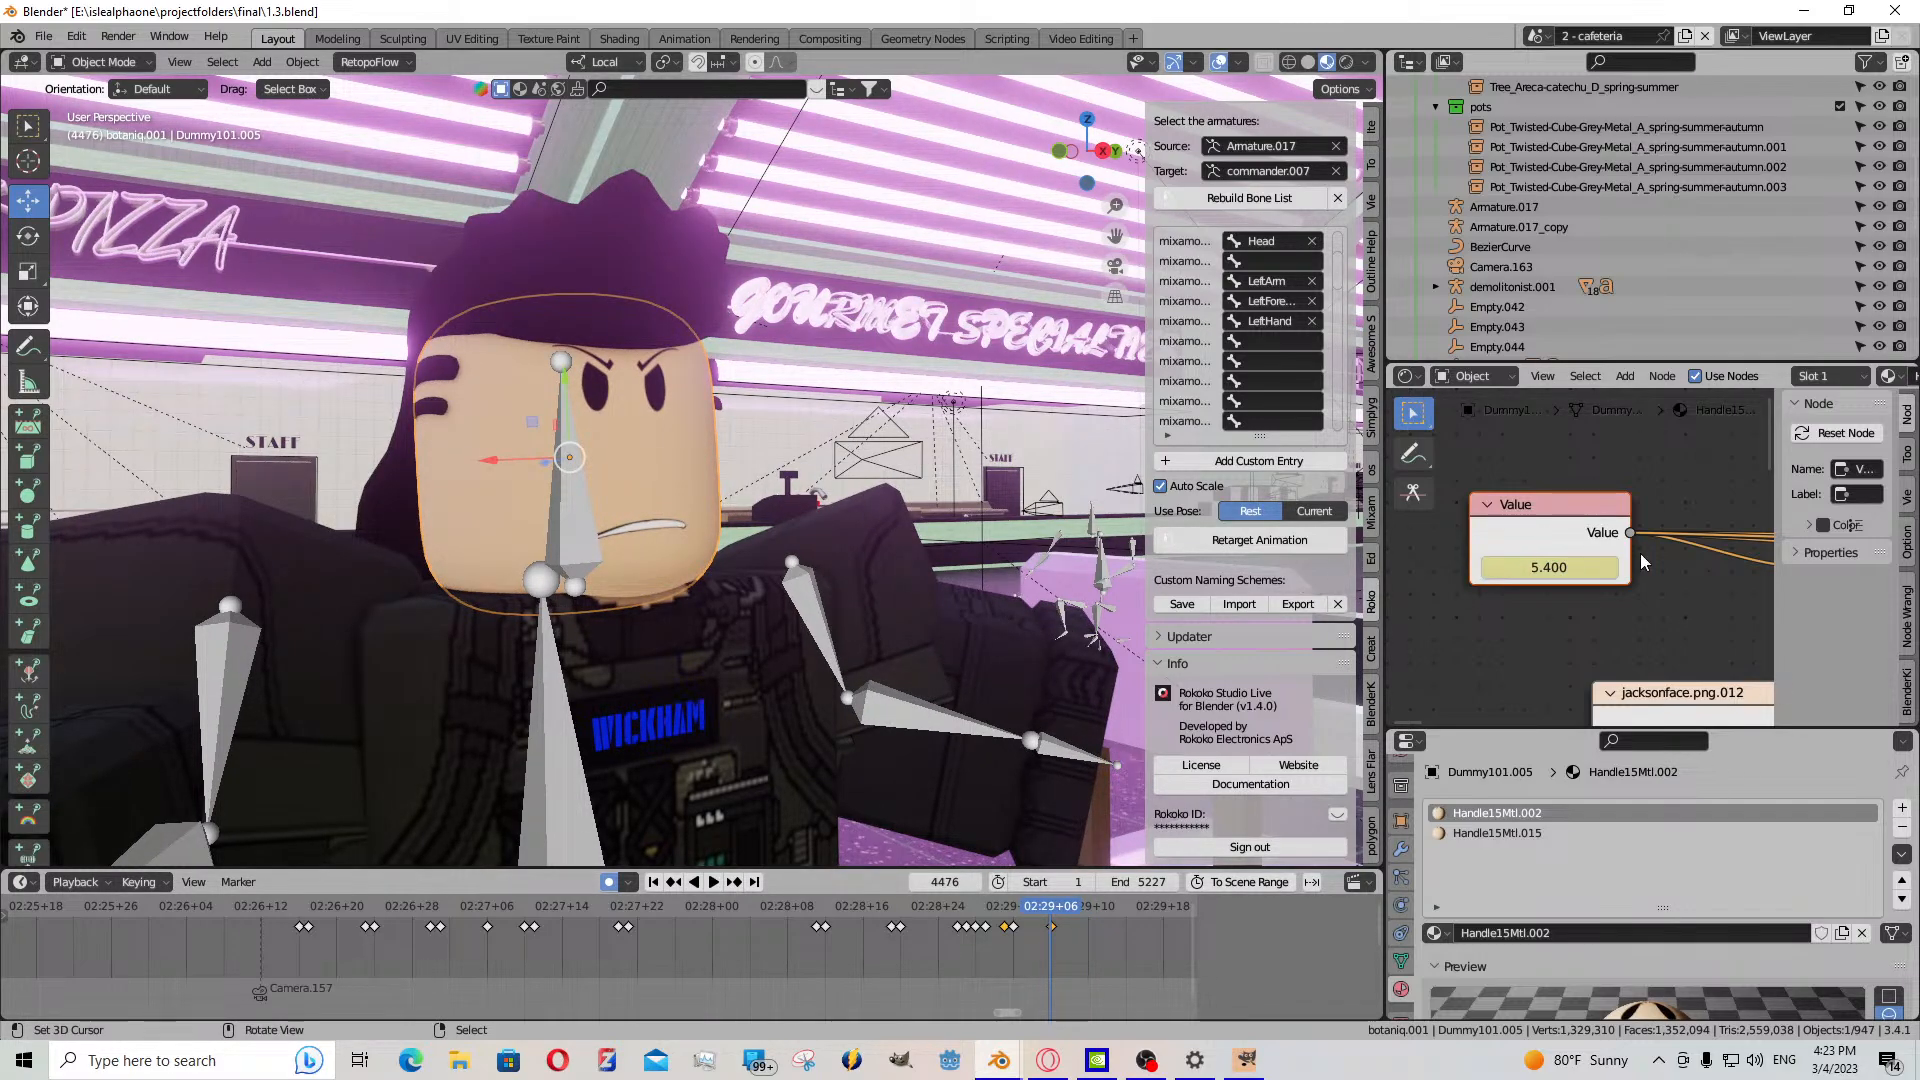
{"action": "key", "text": "Right"}
{"action": "left_click_drag", "start_coordinate": [1569, 568], "coordinate": [1509, 568]}
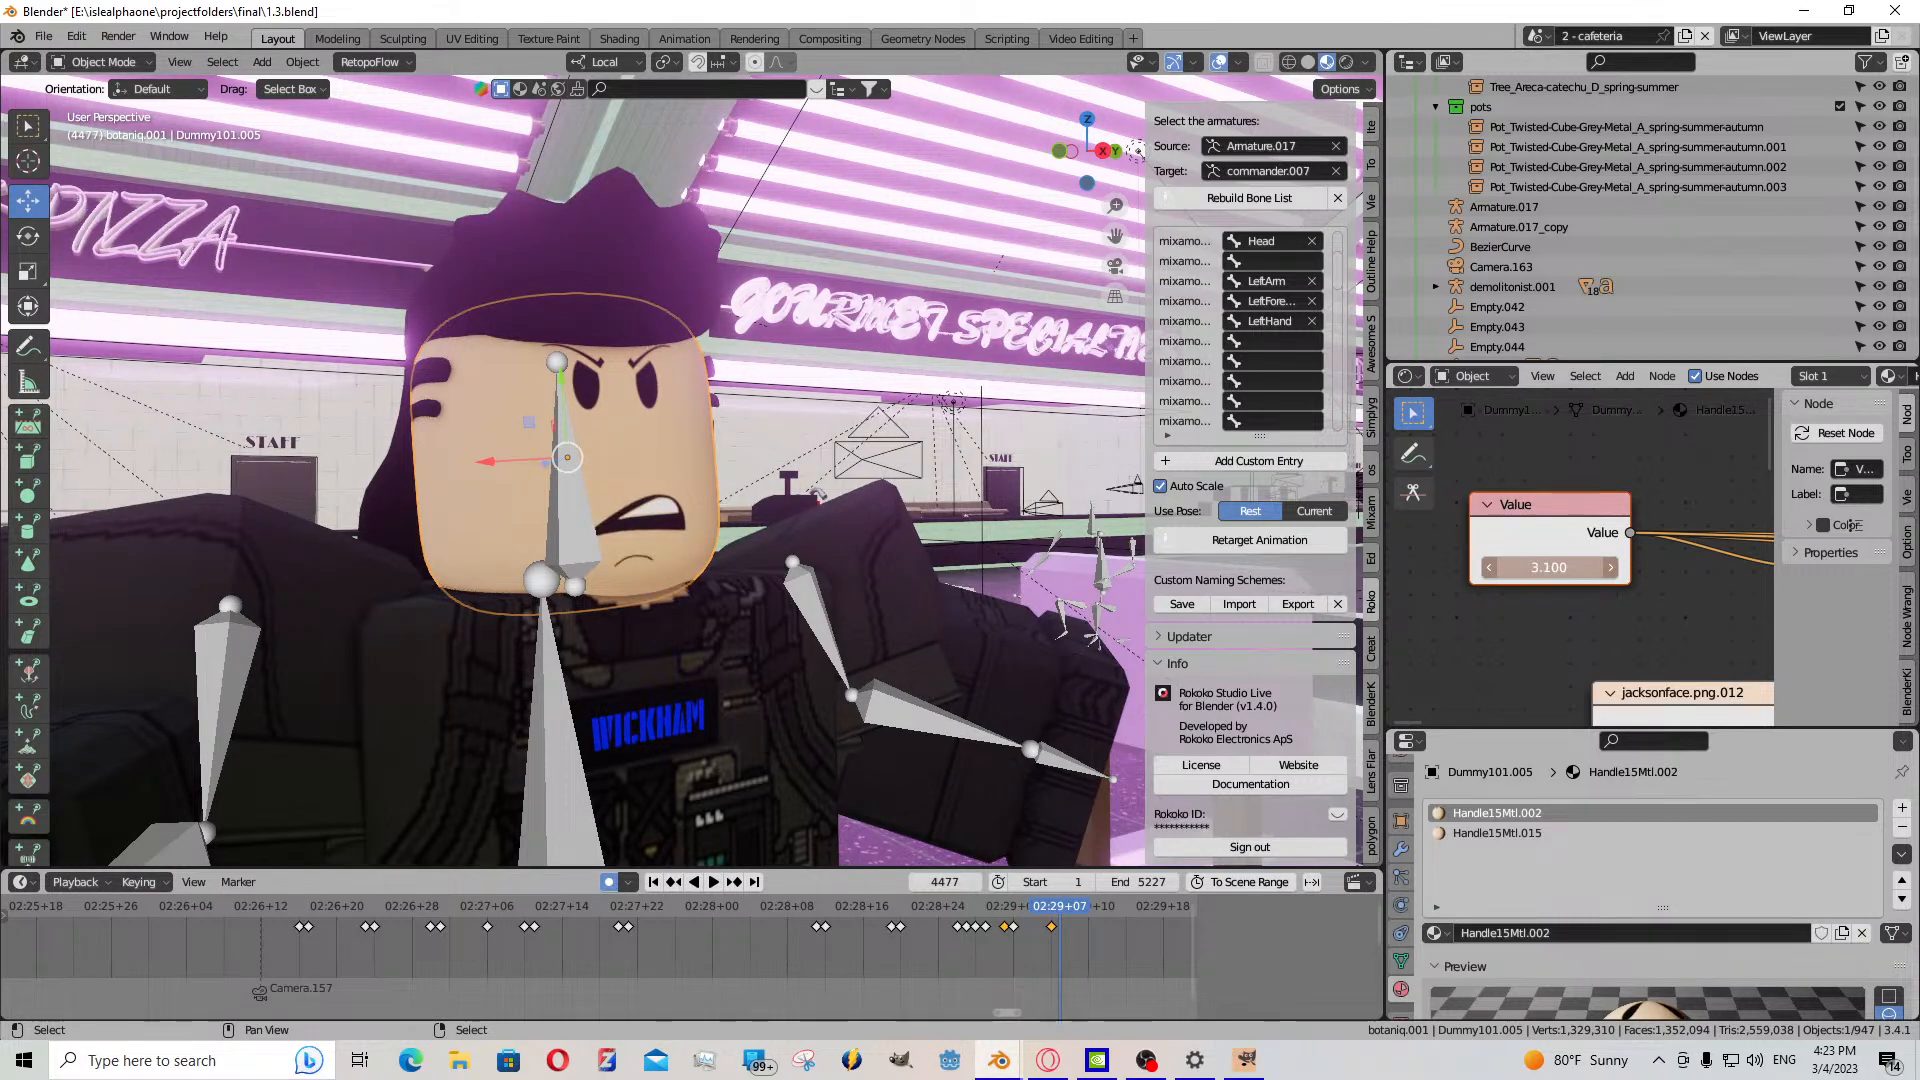
{"action": "key", "text": "i"}
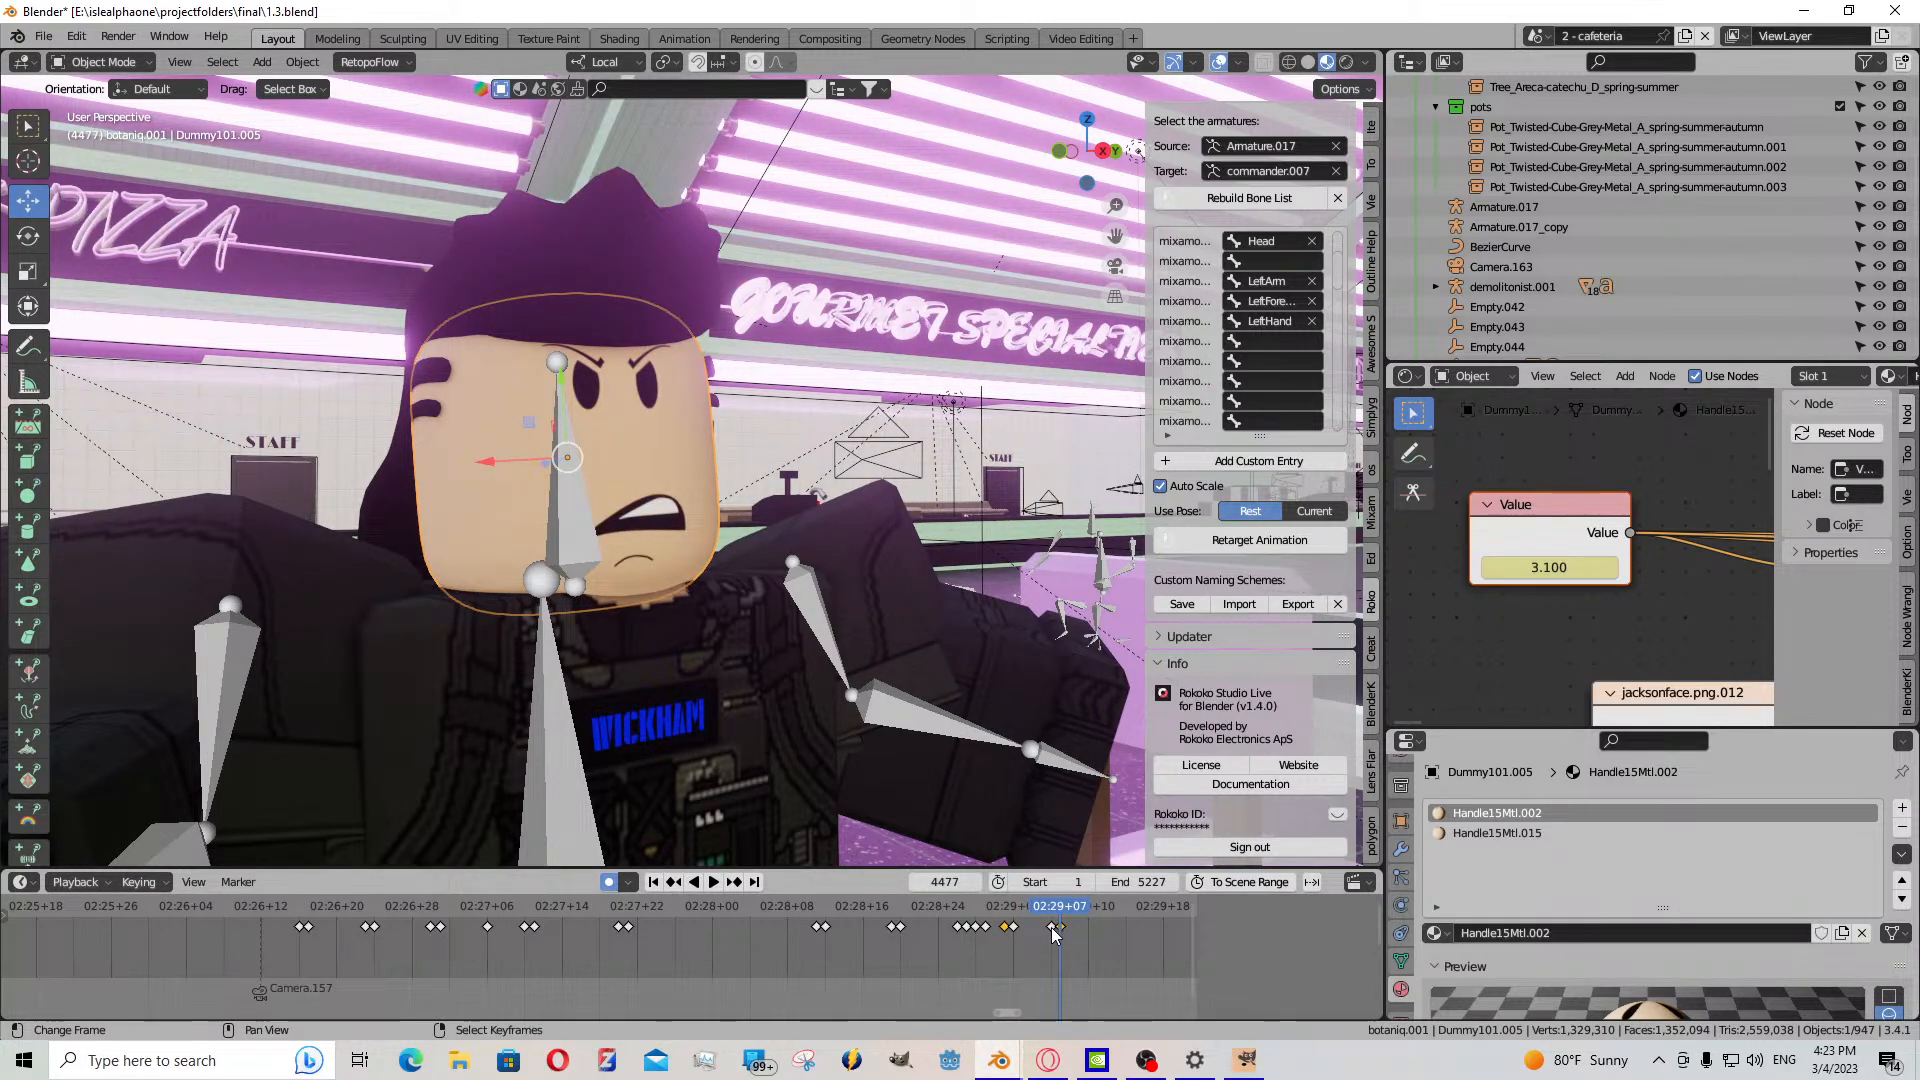
- Shift the 5.400 and 3.100 mouth keyframes one frame later to 4477 and 4478
{"action": "left_click", "coordinate": [1056, 931]}
{"action": "key", "text": "g"}
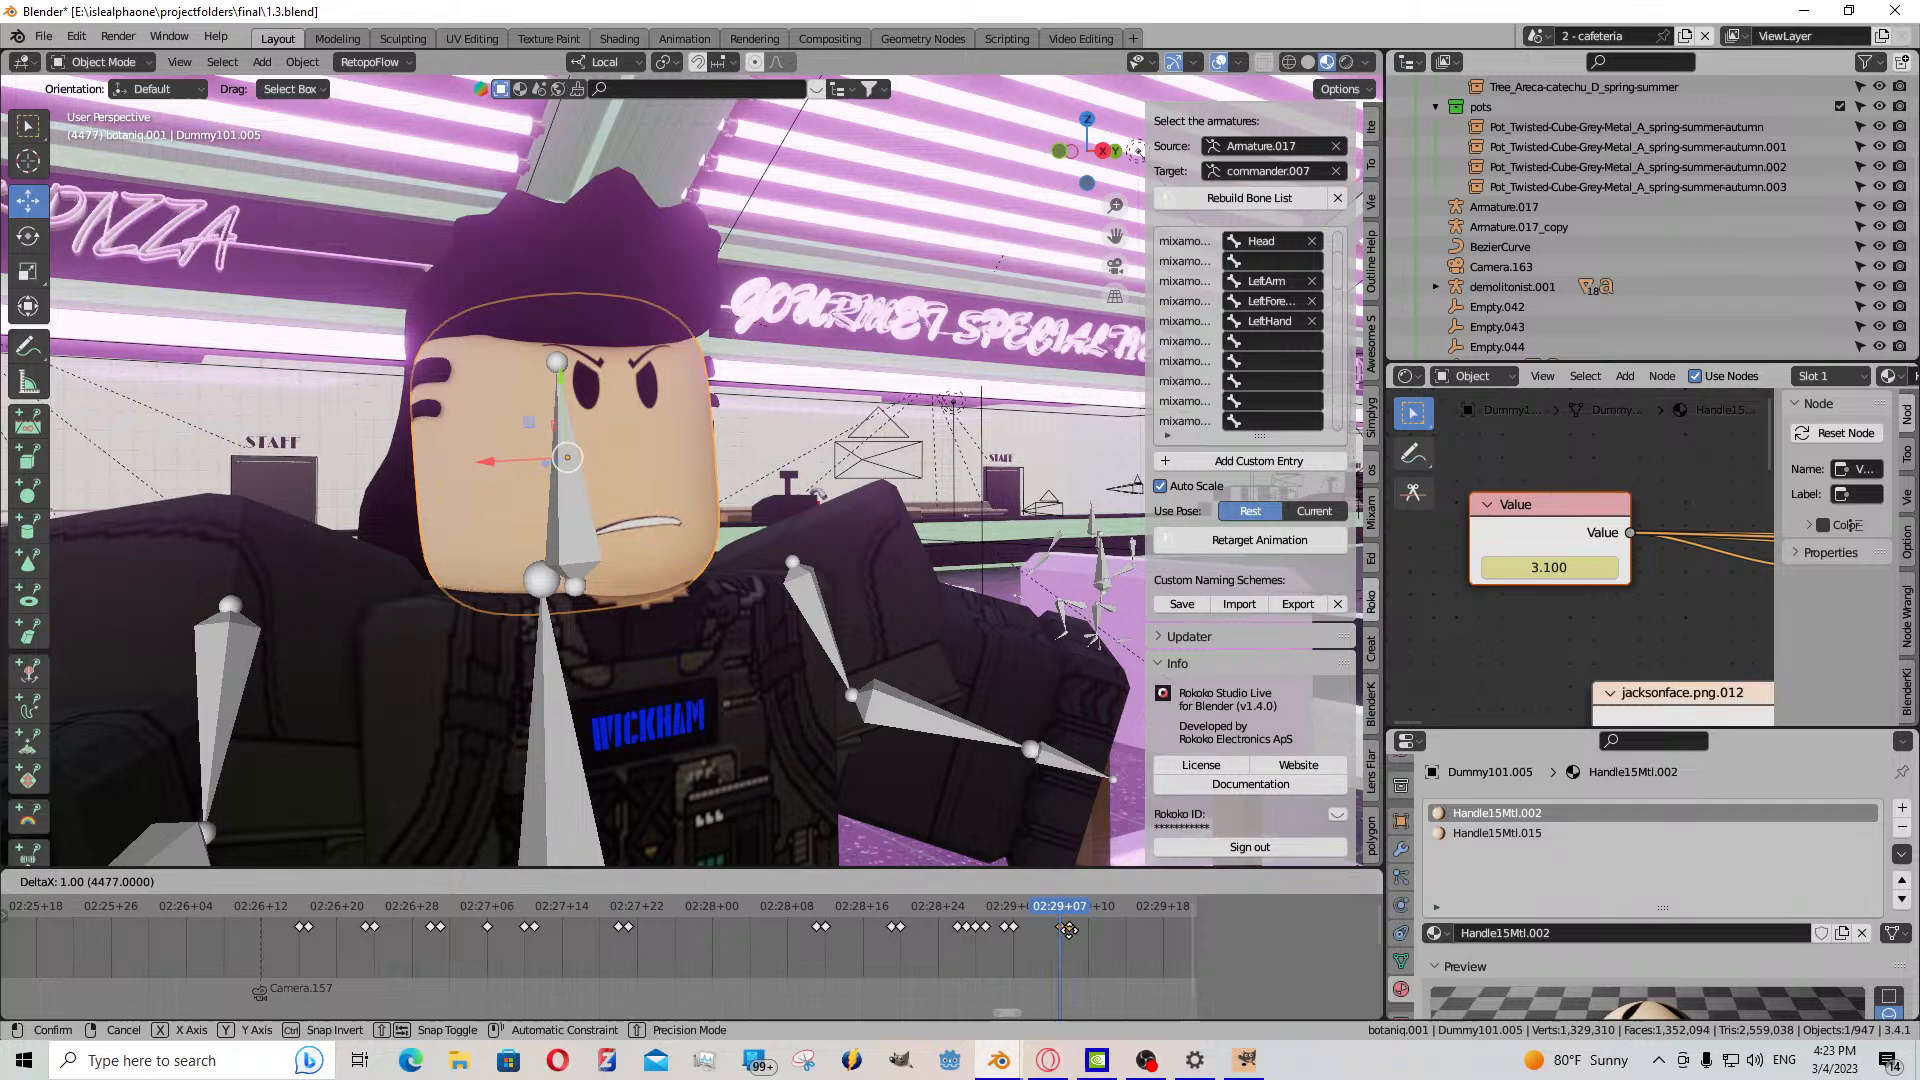
{"action": "left_click", "coordinate": [721, 899]}
- Play on to frame 4483, keyframe the mouth Value there at 5.300, and paste the 3.100 keyframe on frame 4482
{"action": "key", "text": "space"}
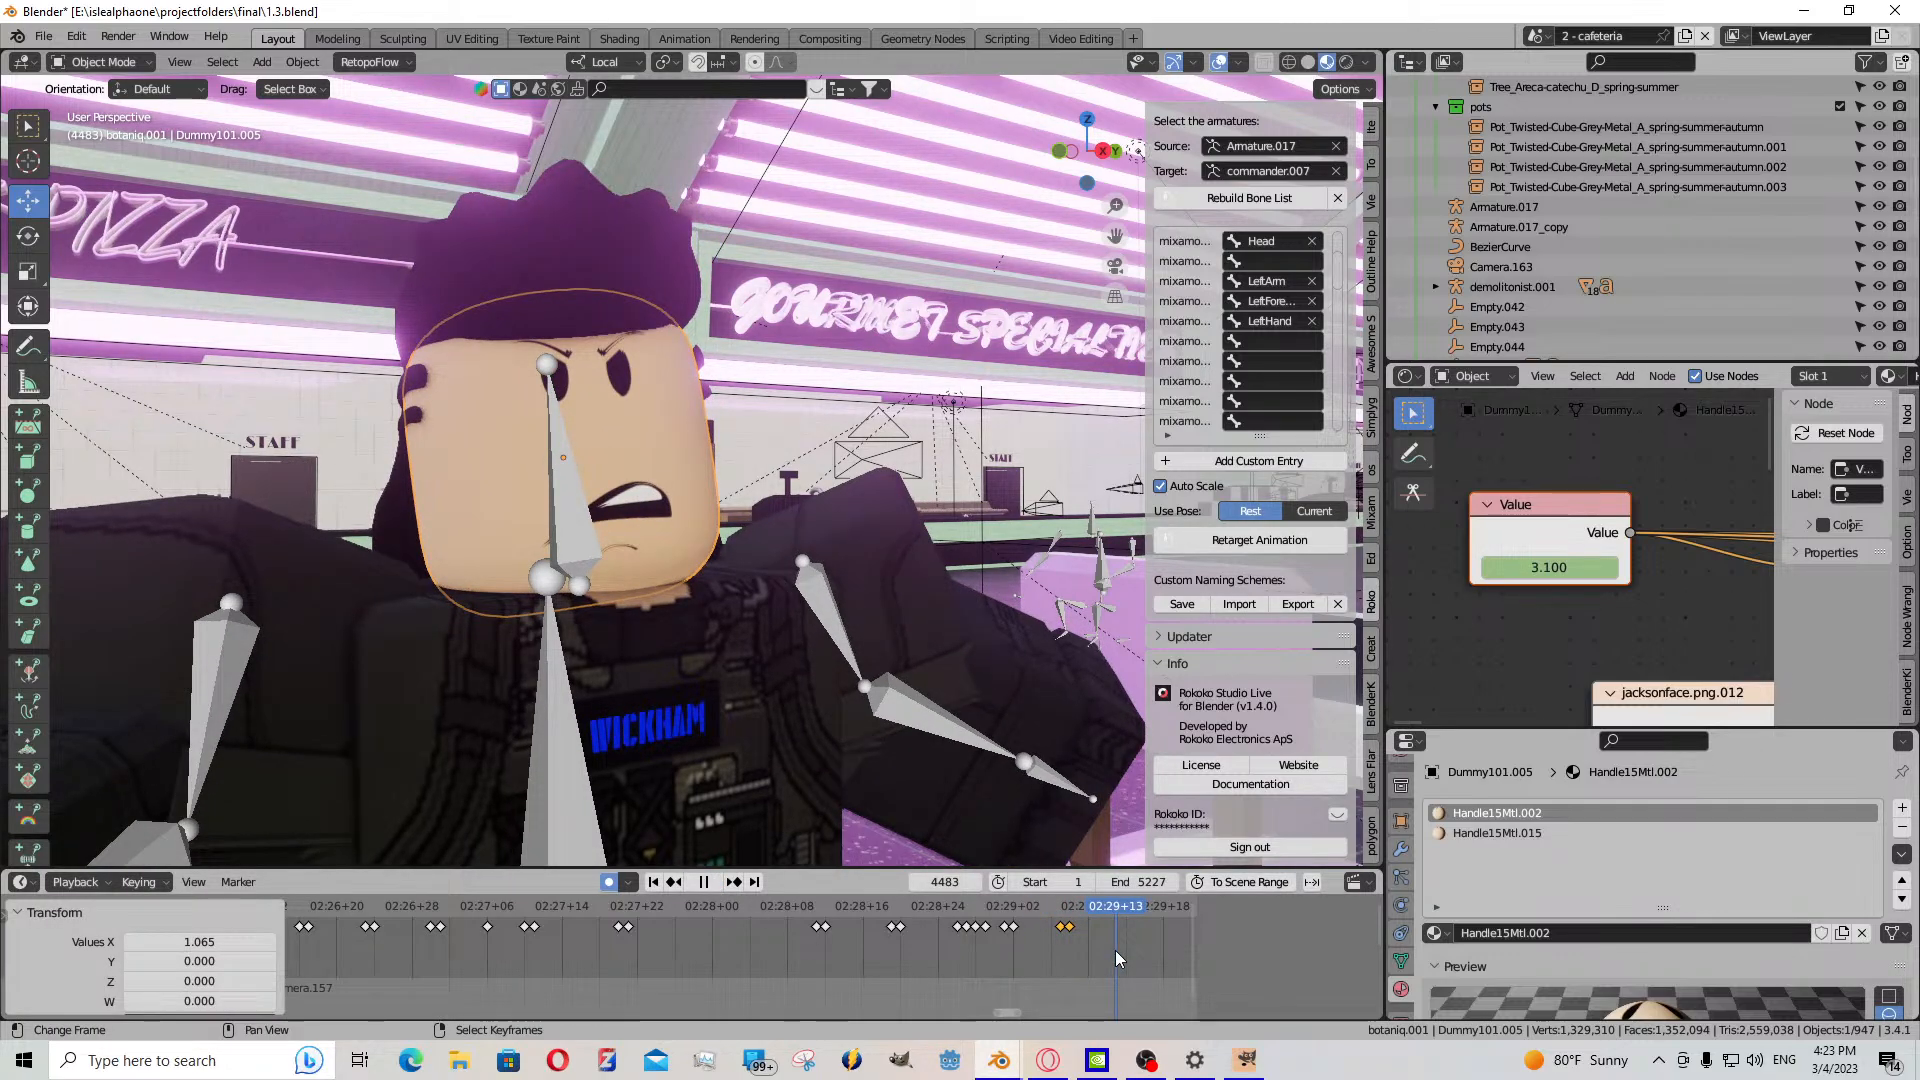
{"action": "left_click_drag", "start_coordinate": [1562, 565], "coordinate": [1700, 565]}
{"action": "key", "text": "i"}
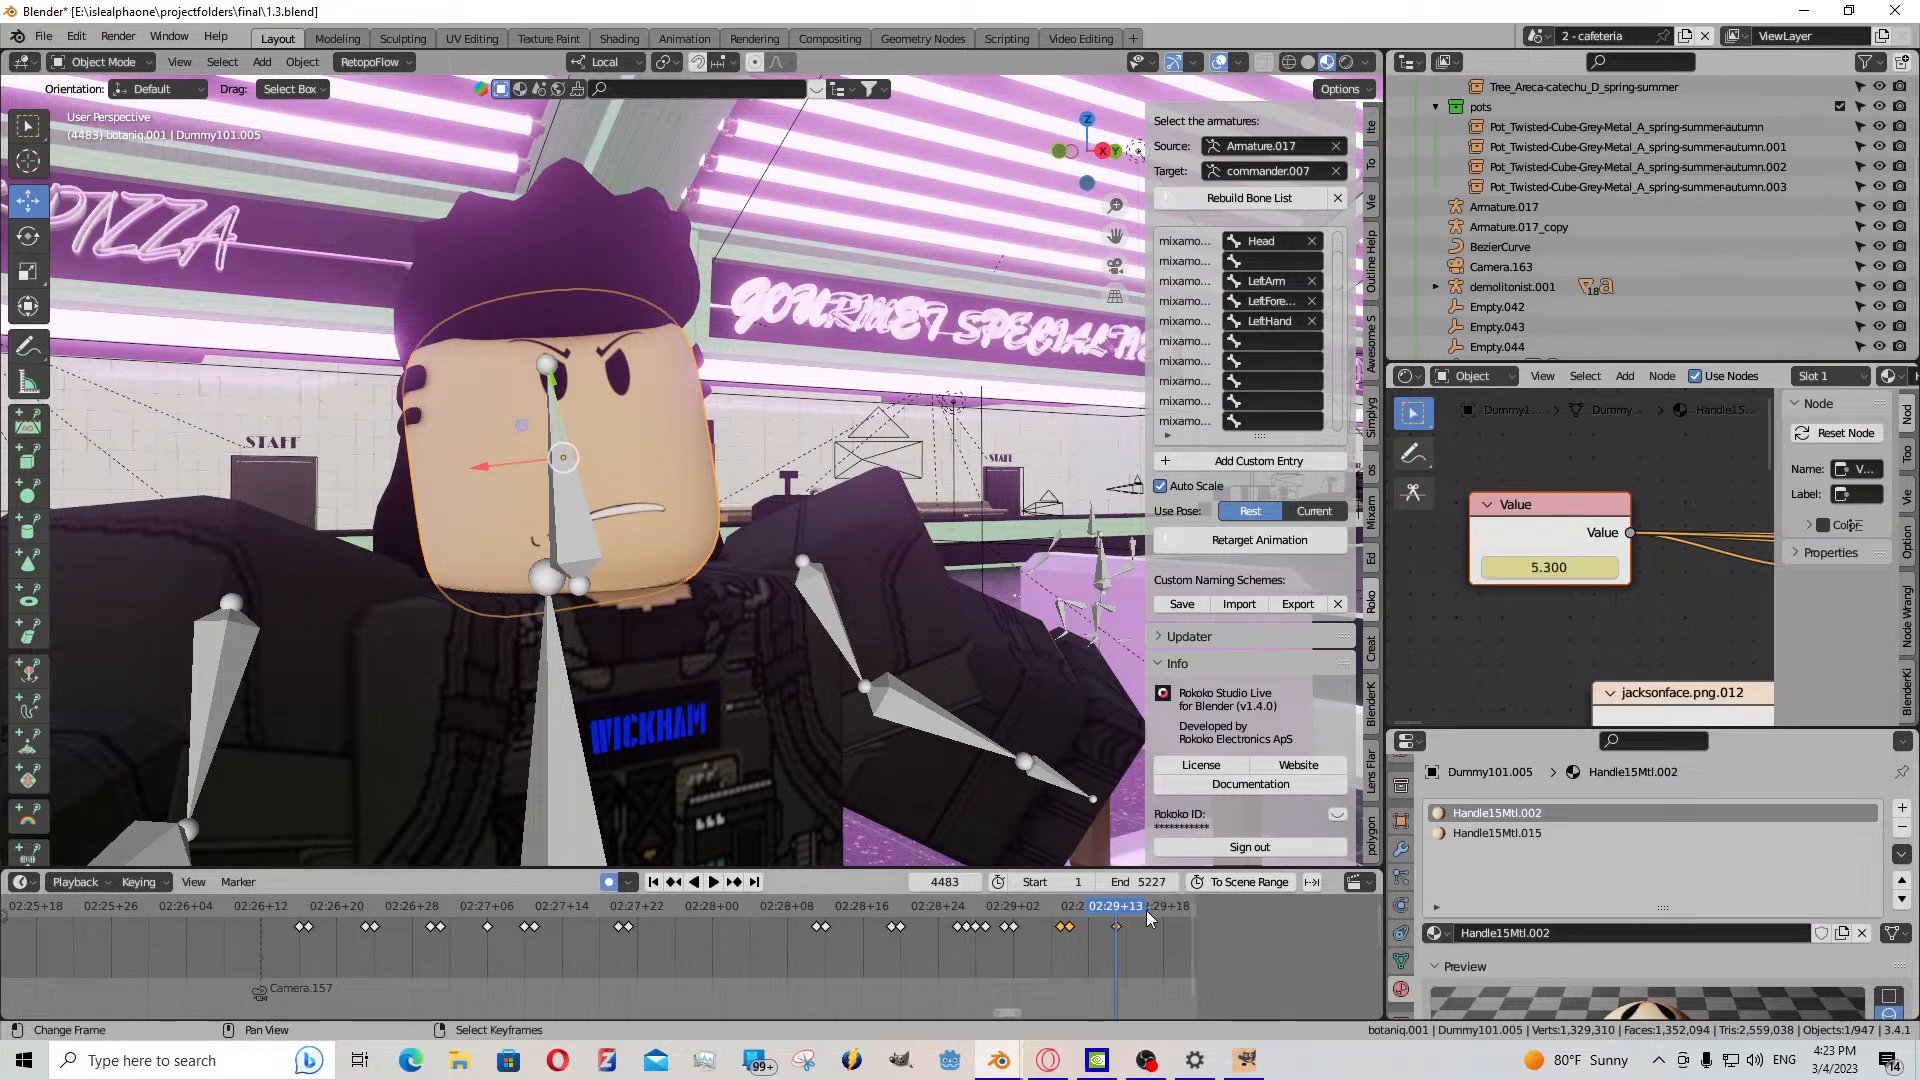
{"action": "left_click_drag", "start_coordinate": [1115, 941], "coordinate": [1090, 942]}
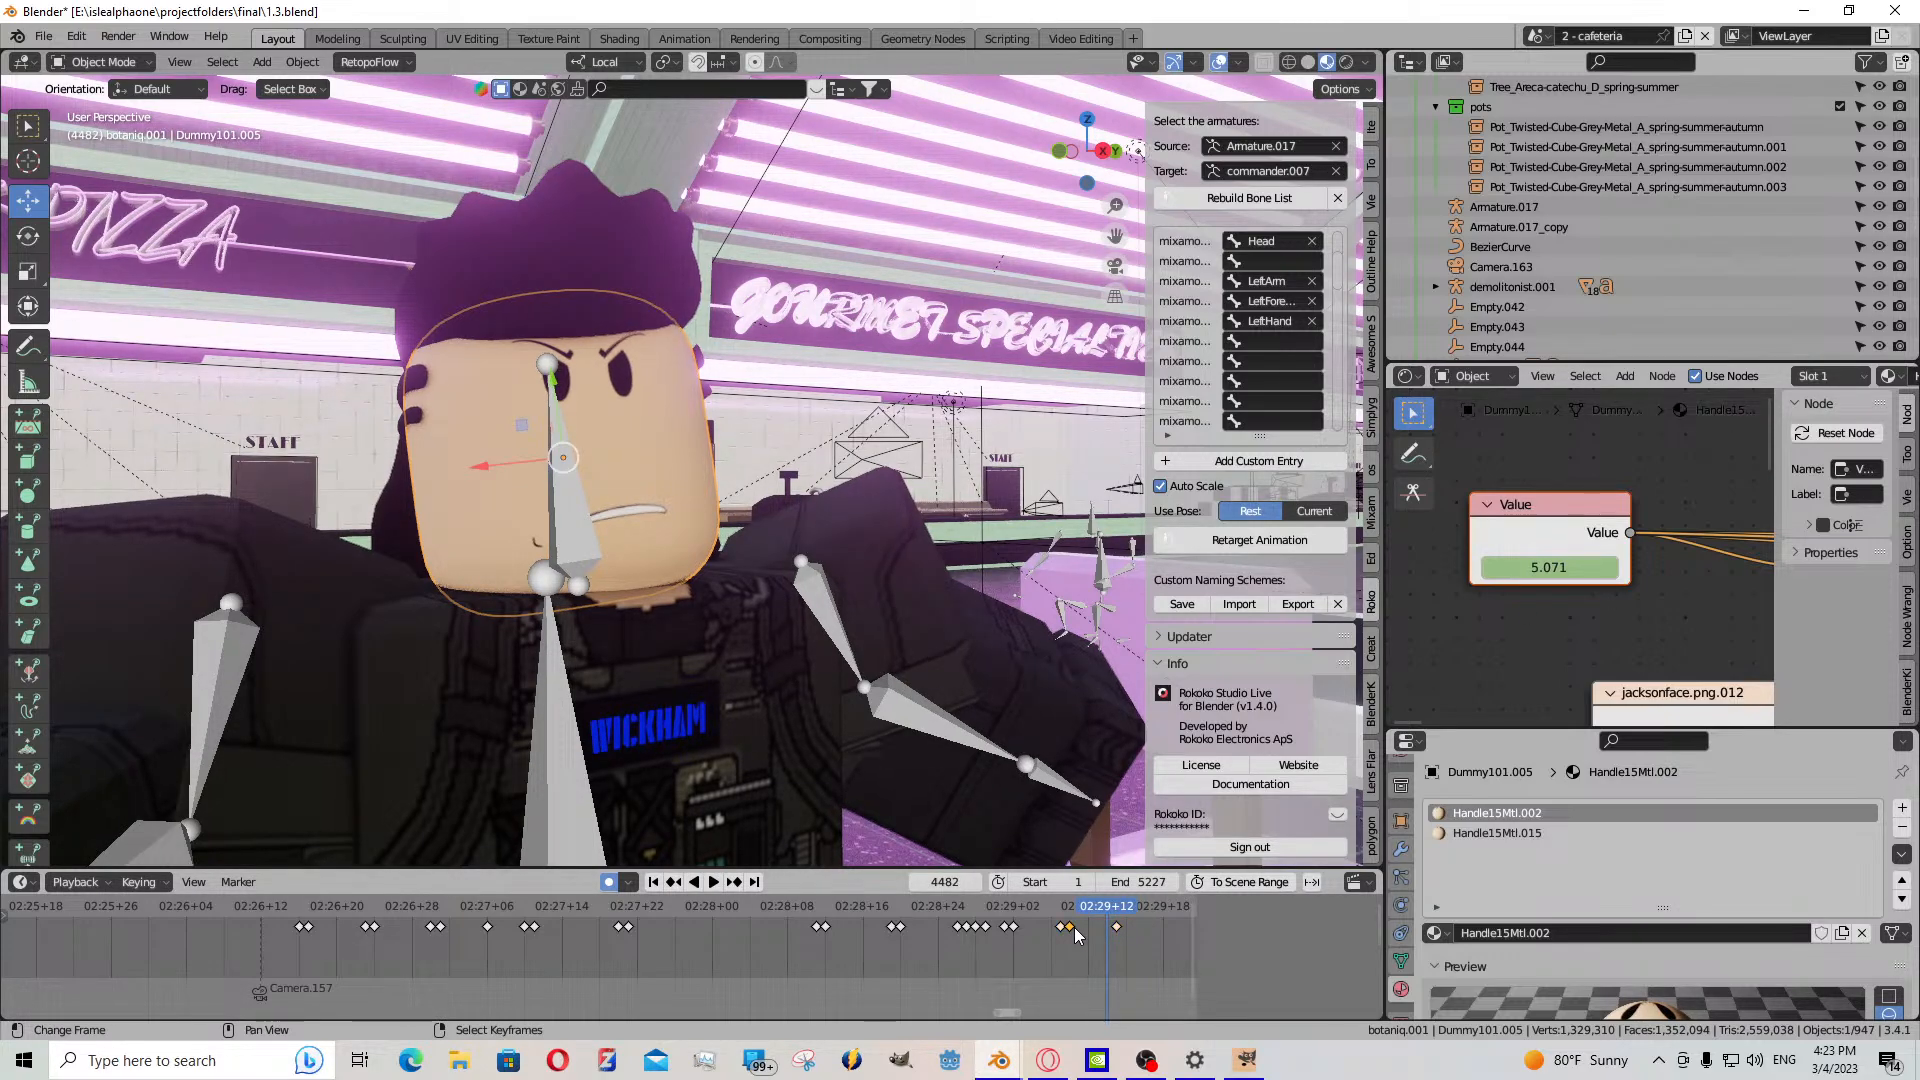
{"action": "key", "text": "ctrl+v"}
- Replay the section around frame 4478 to check the newest mouth keyframes
{"action": "middle_click_drag", "start_coordinate": [1040, 940], "coordinate": [703, 925]}
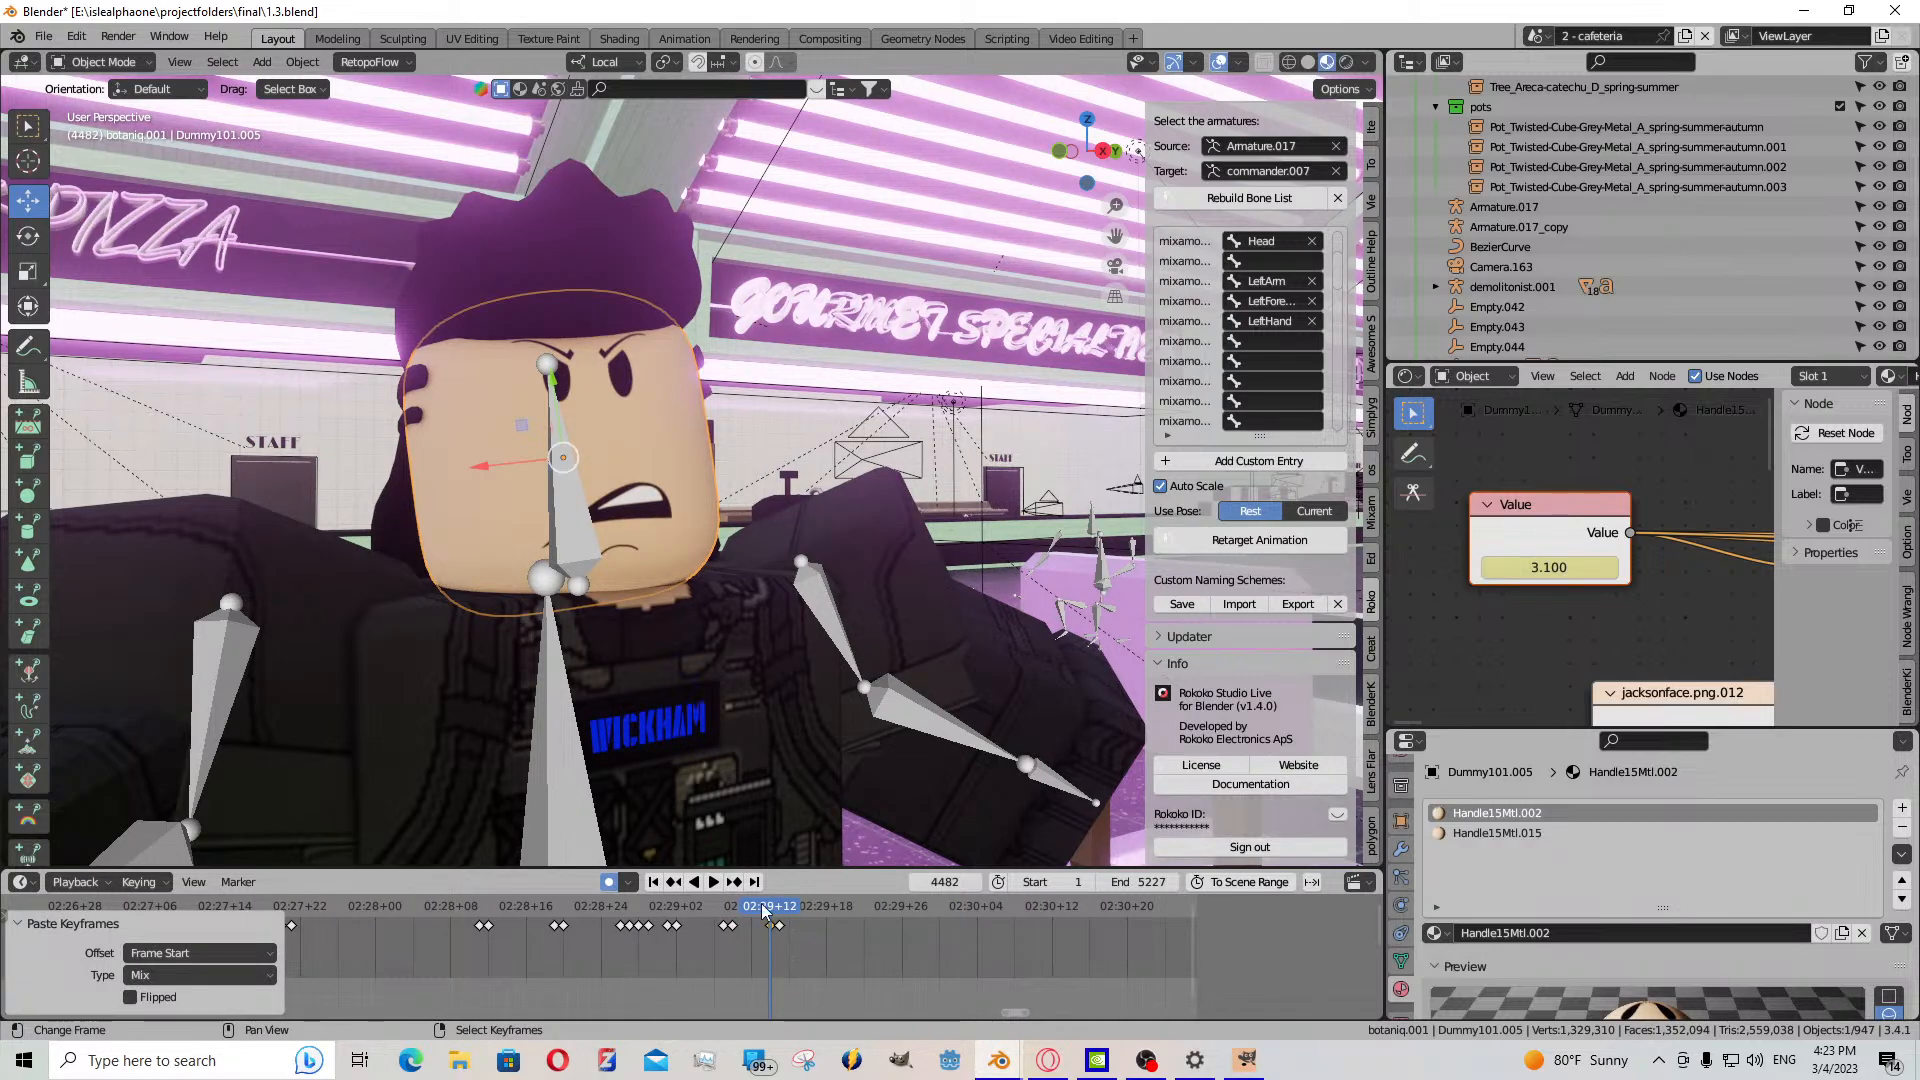
{"action": "left_click", "coordinate": [713, 881]}
{"action": "left_click", "coordinate": [727, 908]}
{"action": "left_click", "coordinate": [722, 924]}
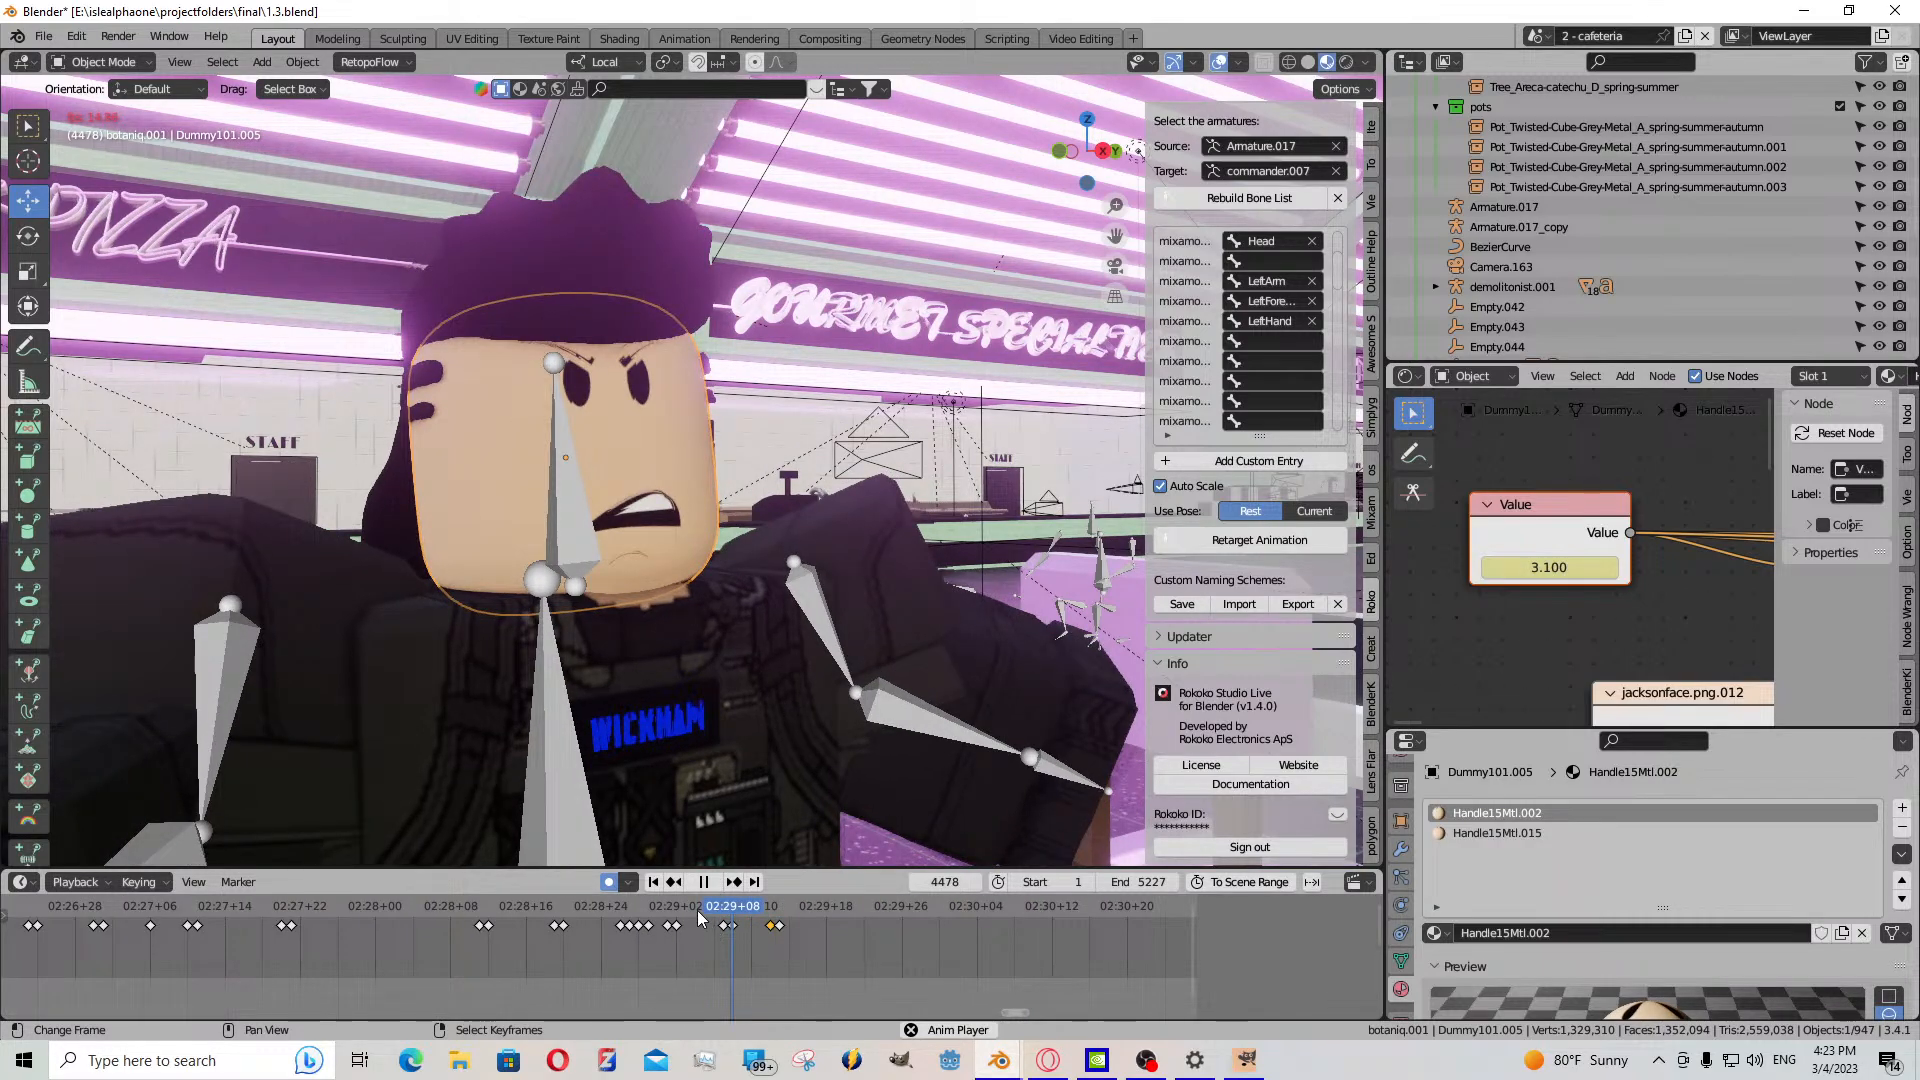
{"action": "left_click", "coordinate": [704, 881]}
- Move to frame 4487, keyframe the mouth Value there at 5.300 and keyframe it at 3.100 on frame 4488
{"action": "left_click_drag", "start_coordinate": [737, 936], "coordinate": [818, 936]}
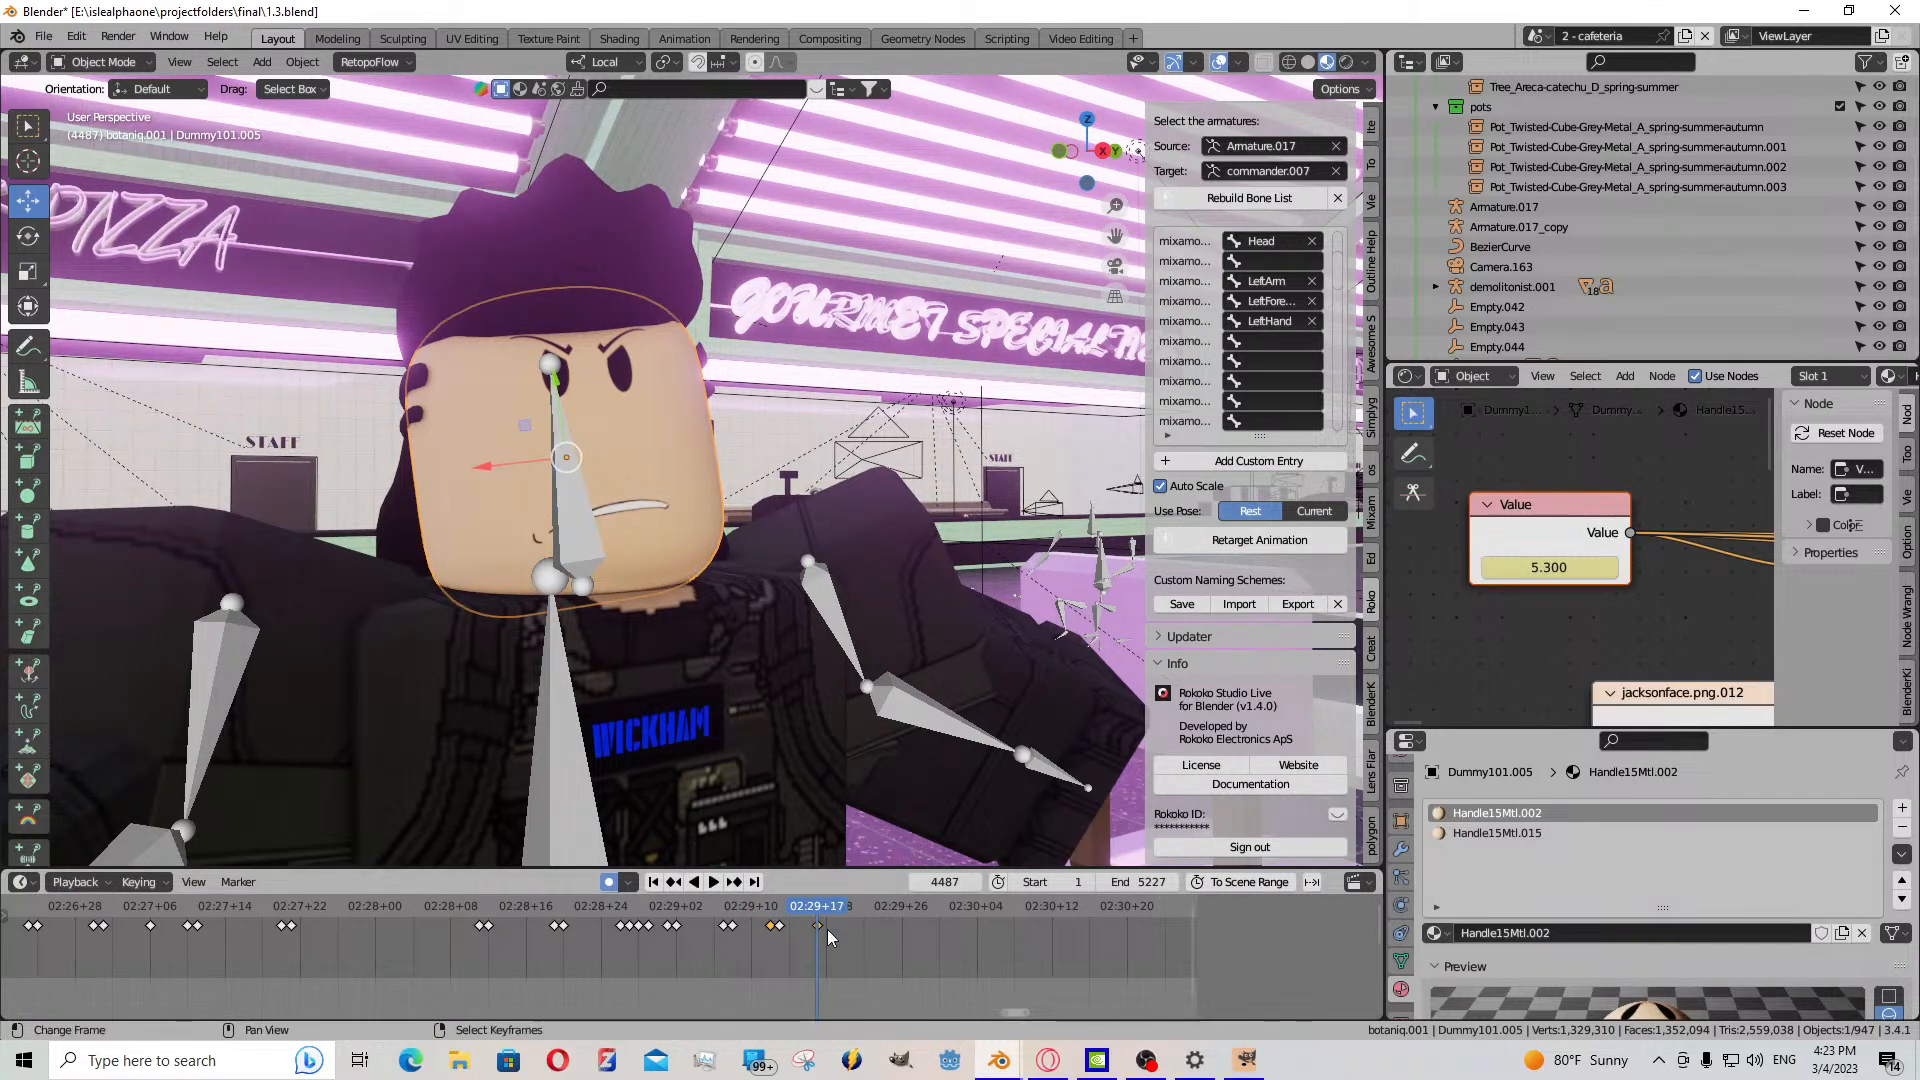
{"action": "left_click", "coordinate": [828, 928]}
{"action": "mouse_move", "coordinate": [1530, 567]}
{"action": "left_mouse_down"}
{"action": "mouse_move", "coordinate": [1497, 566]}
{"action": "mouse_move", "coordinate": [1514, 567]}
{"action": "left_mouse_up"}
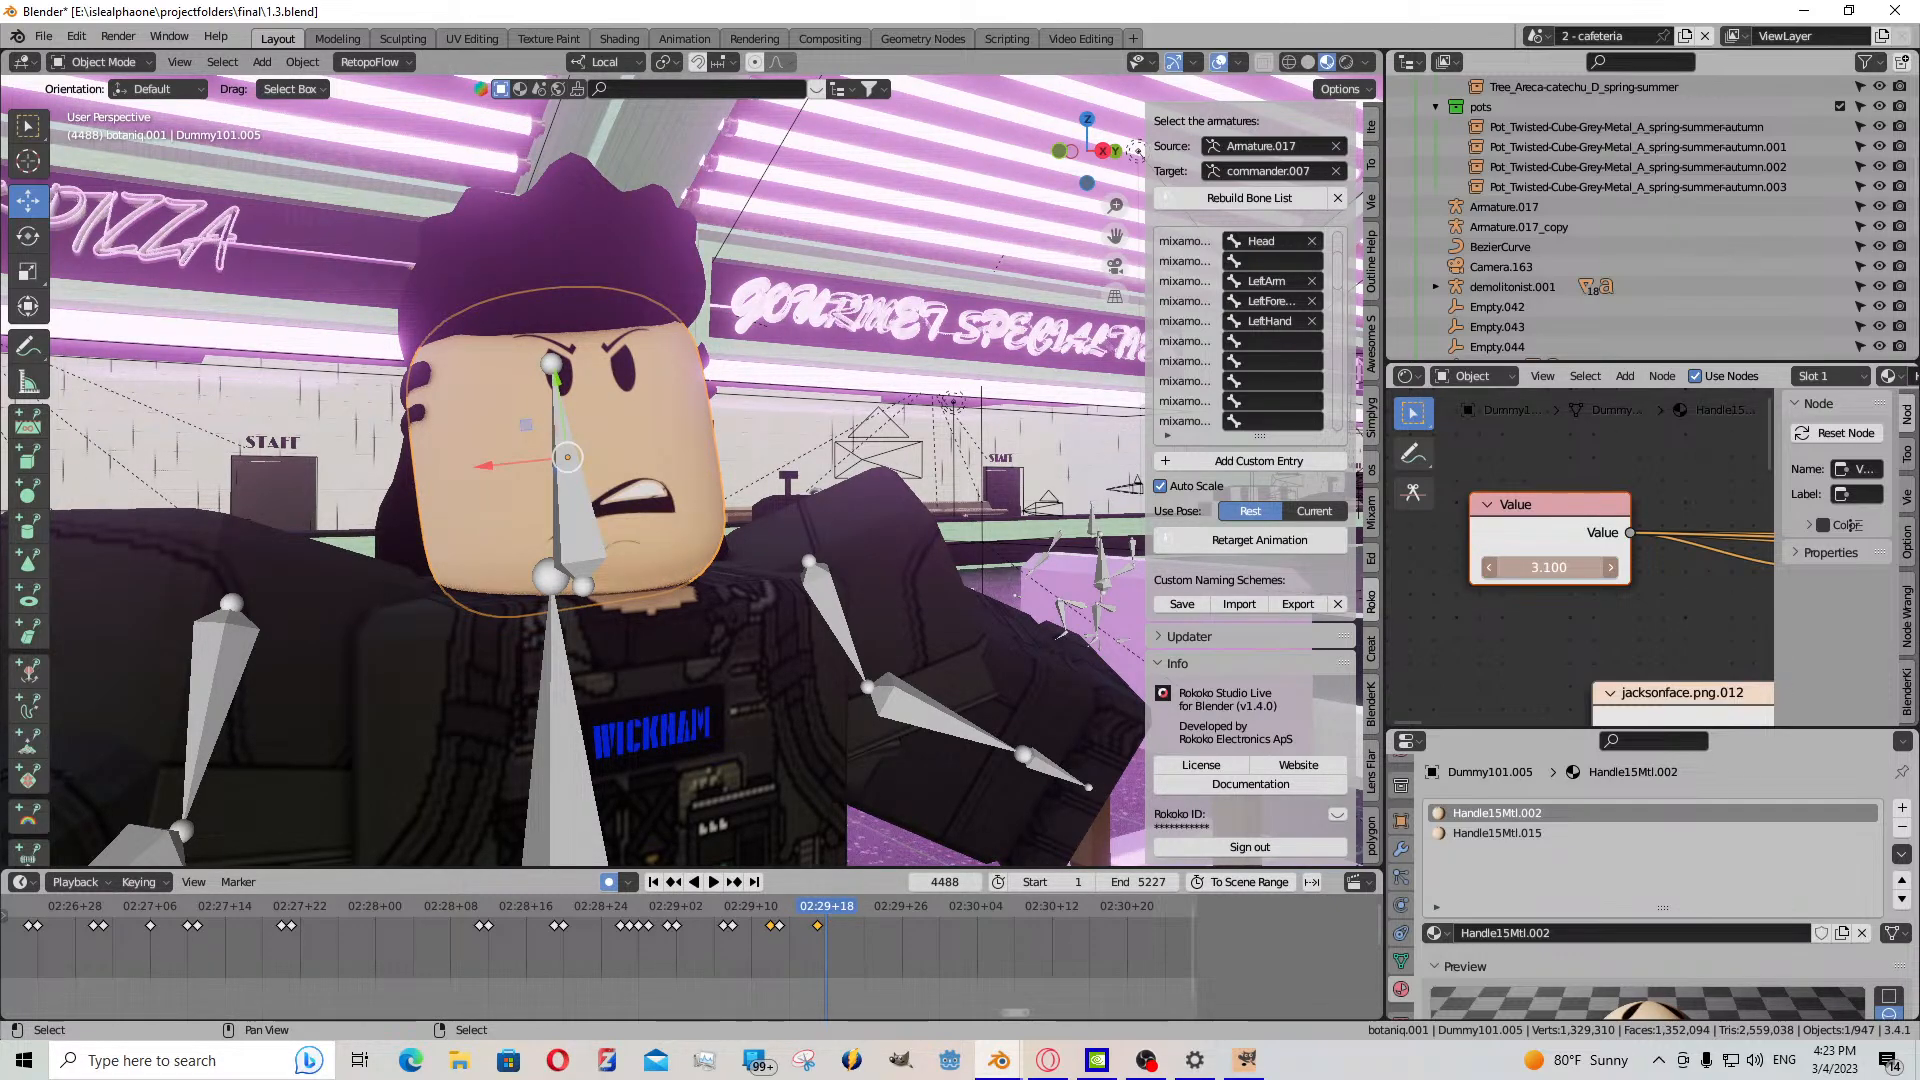
{"action": "key", "text": "i"}
- Play on to frame 4490, keyframe the mouth Value there at -1.900, and paste the 3.100 keyframe on frame 4489
{"action": "key", "text": "space"}
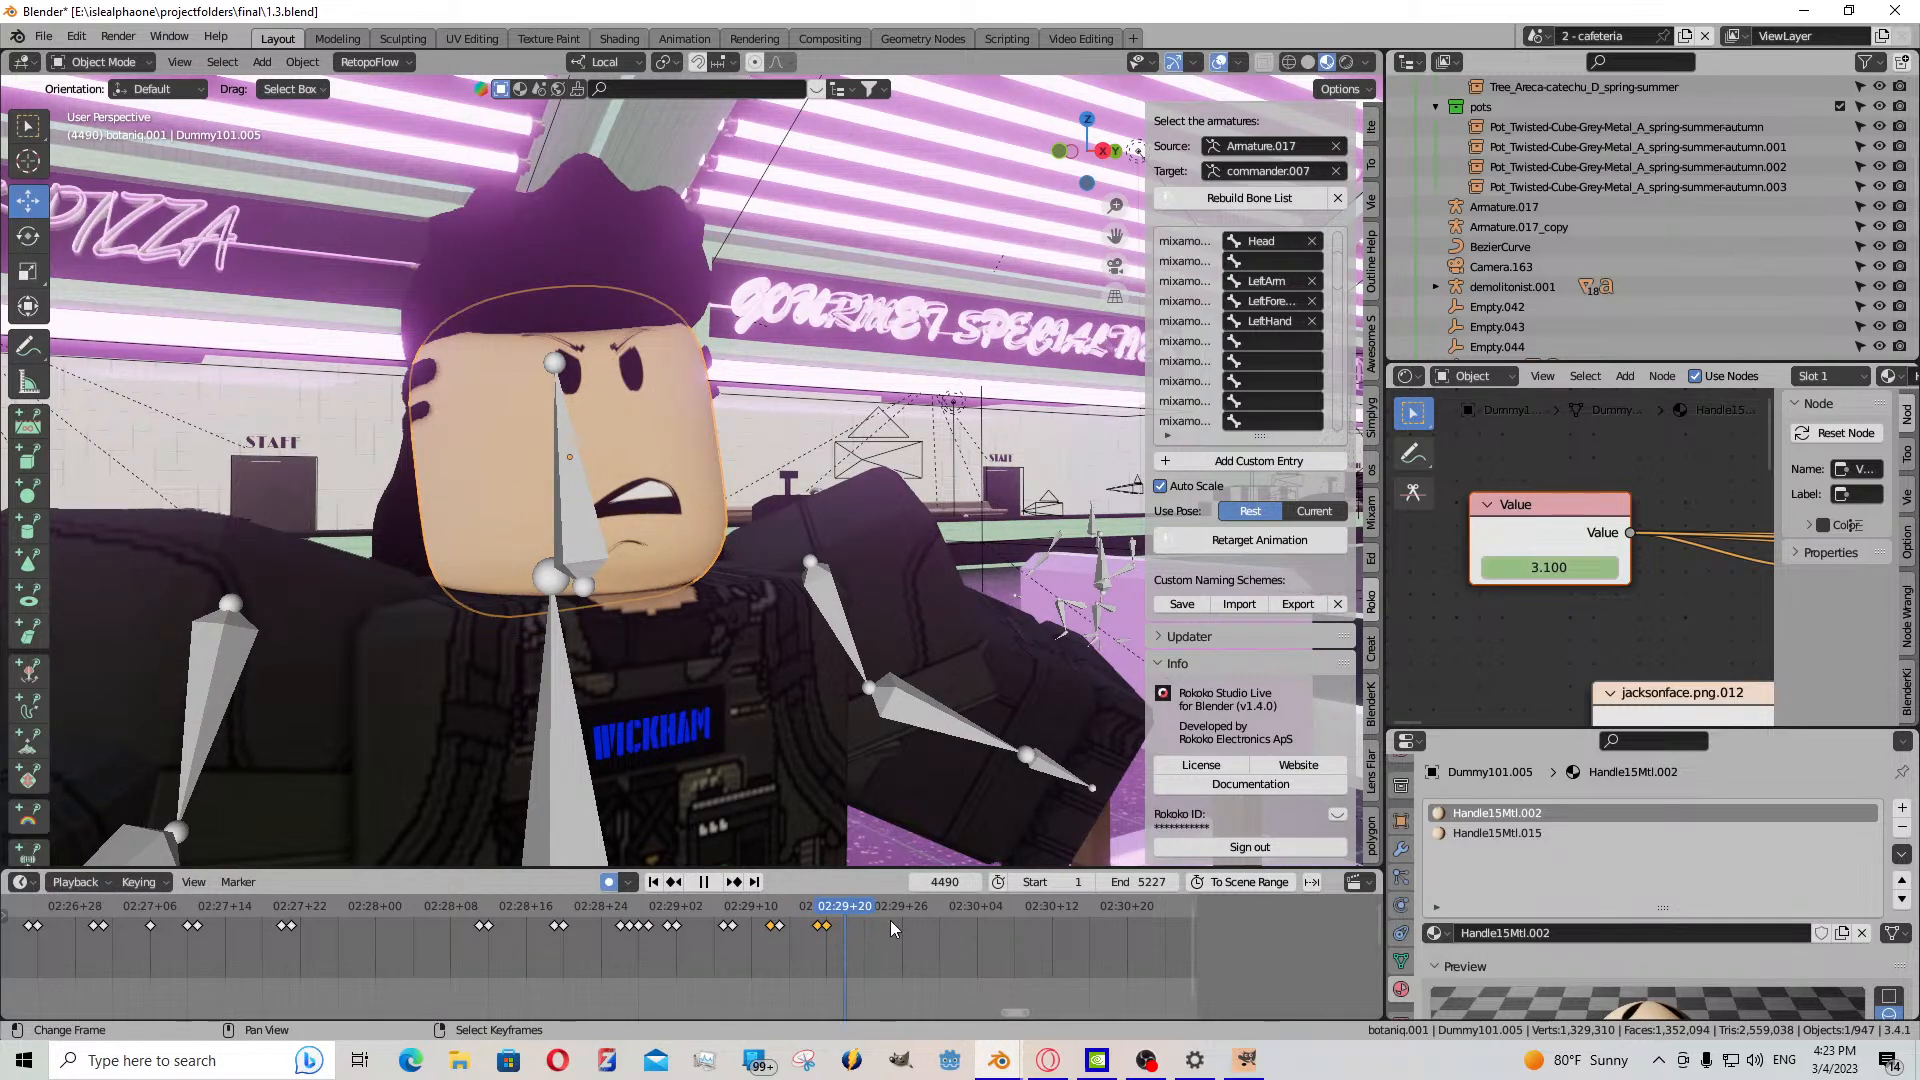
{"action": "key", "text": "space"}
{"action": "left_click_drag", "start_coordinate": [1548, 567], "coordinate": [1520, 567]}
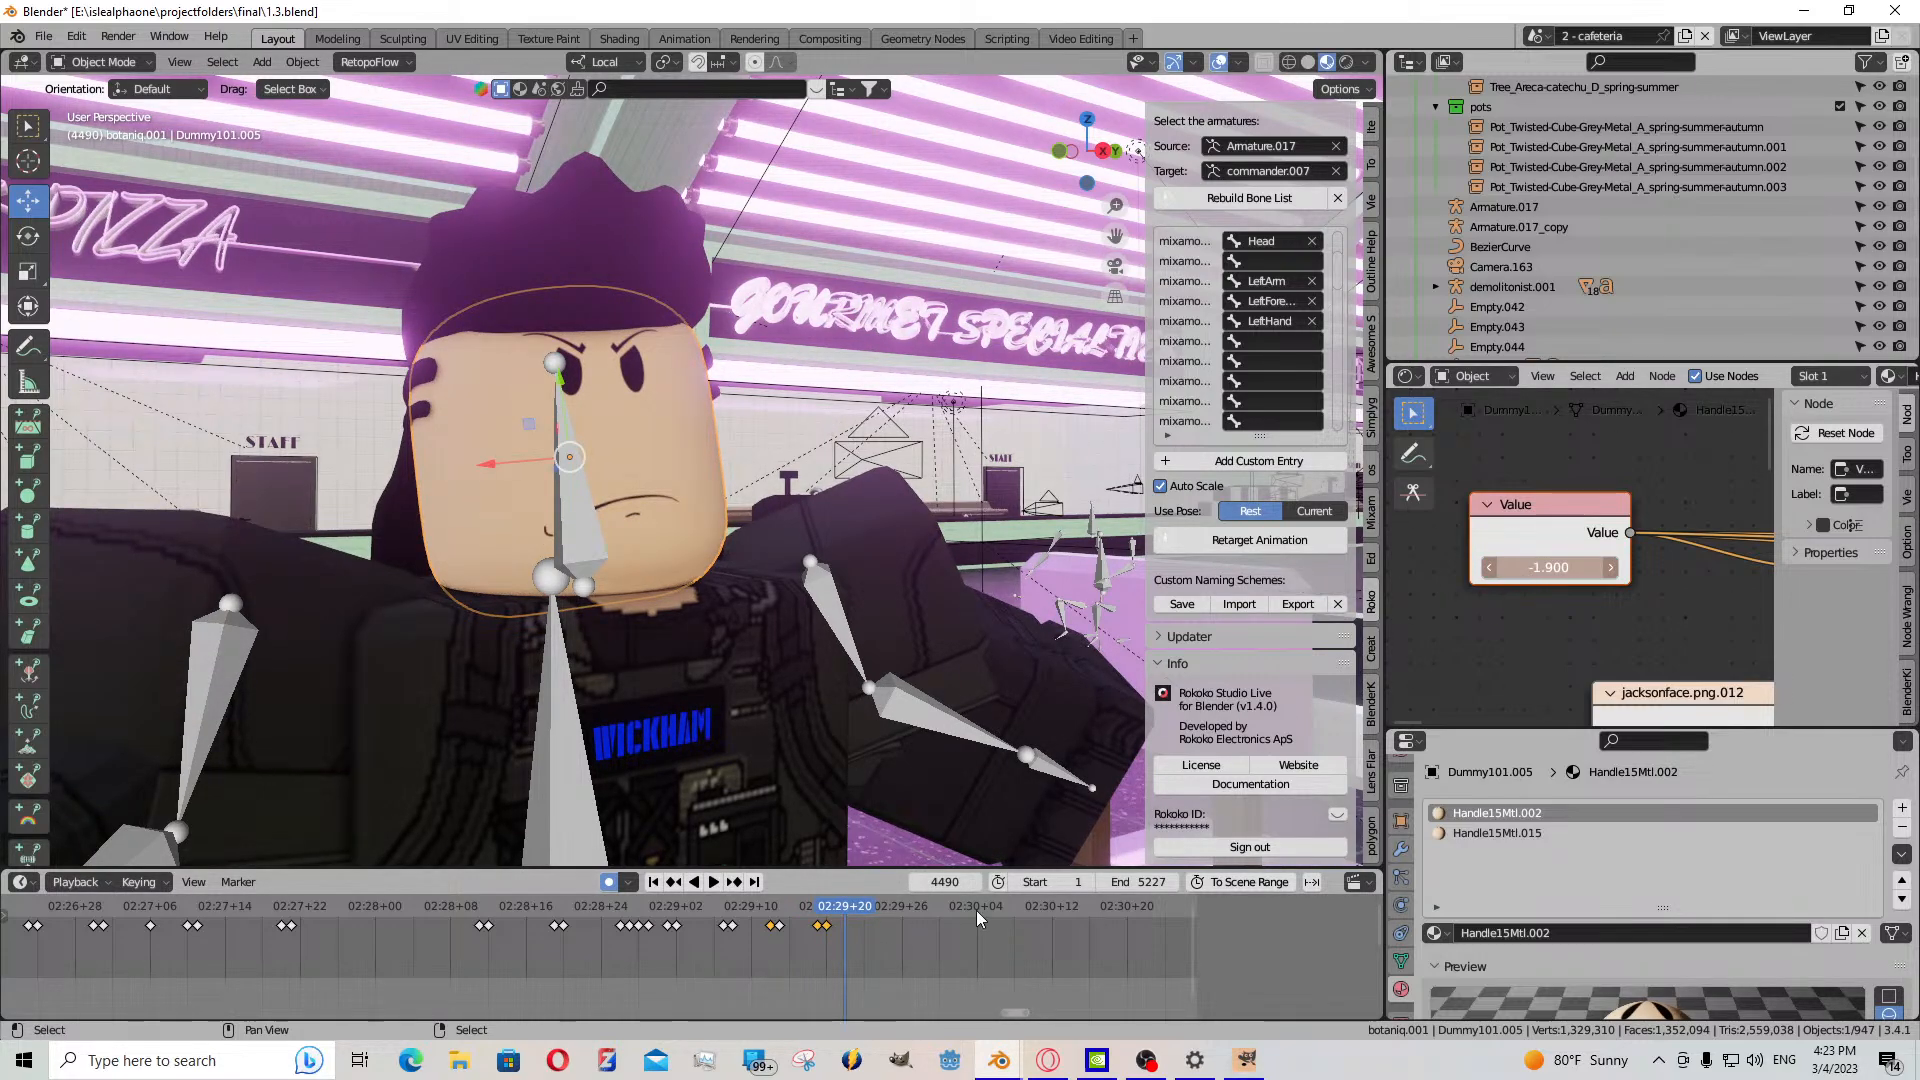
{"action": "key", "text": "i"}
{"action": "left_click", "coordinate": [838, 951]}
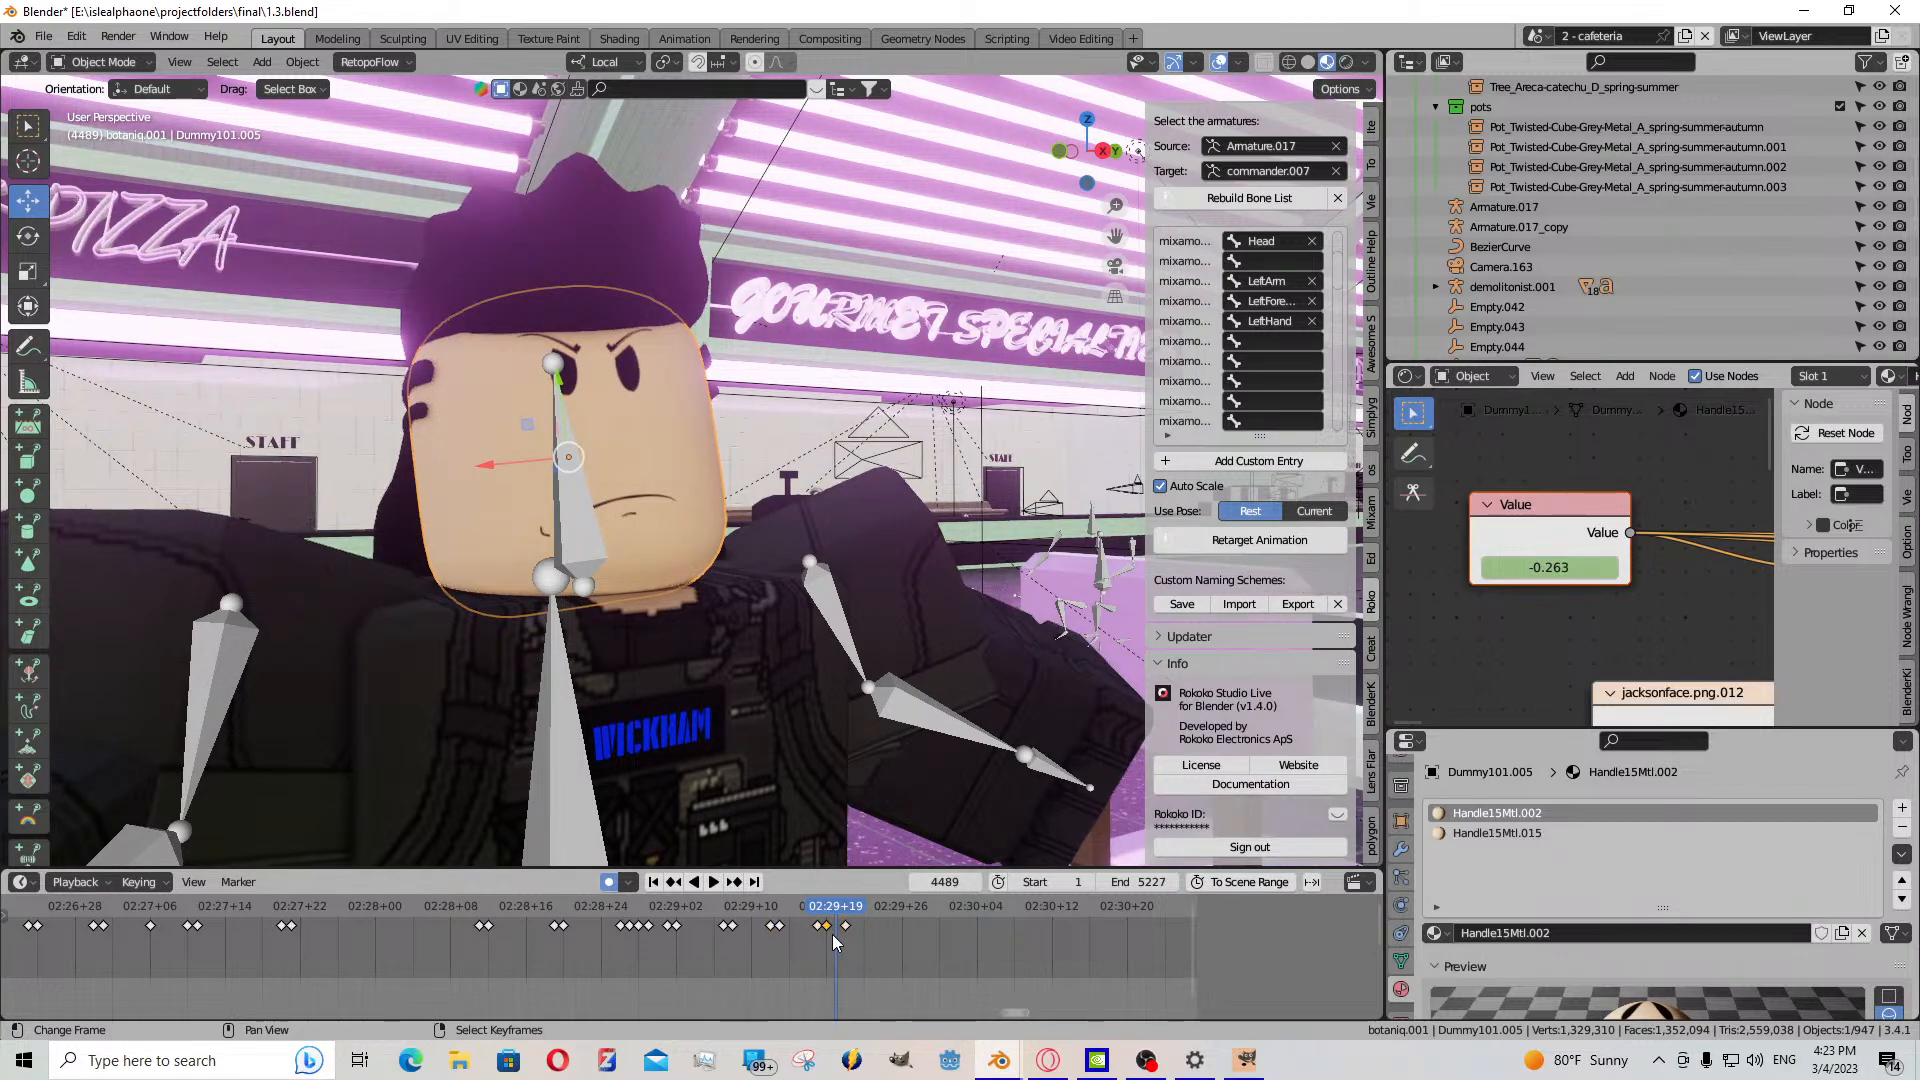
{"action": "key", "text": "ctrl+v"}
- Play on to frame 4496, keyframe the mouth Value there at -1.900 and keyframe it at 9.500 on frame 4497
{"action": "key", "text": "space"}
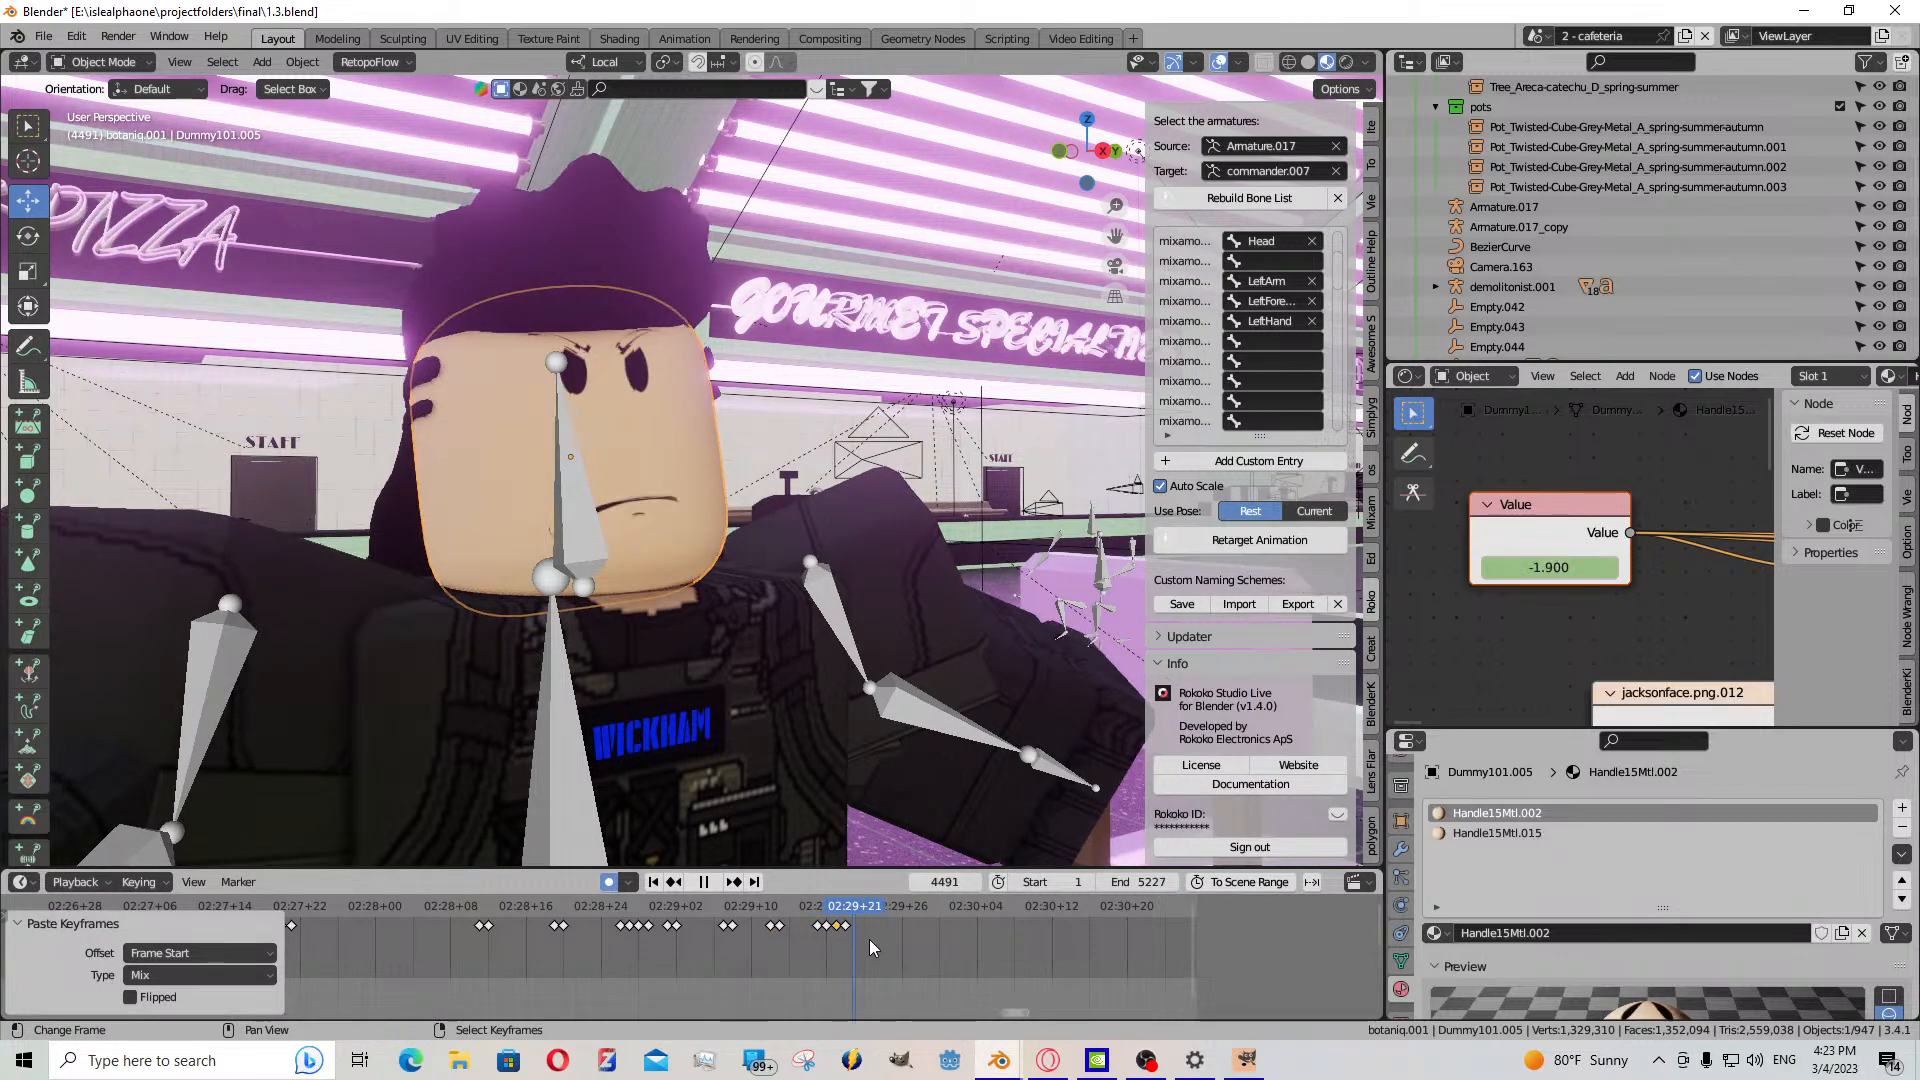
{"action": "key", "text": "space"}
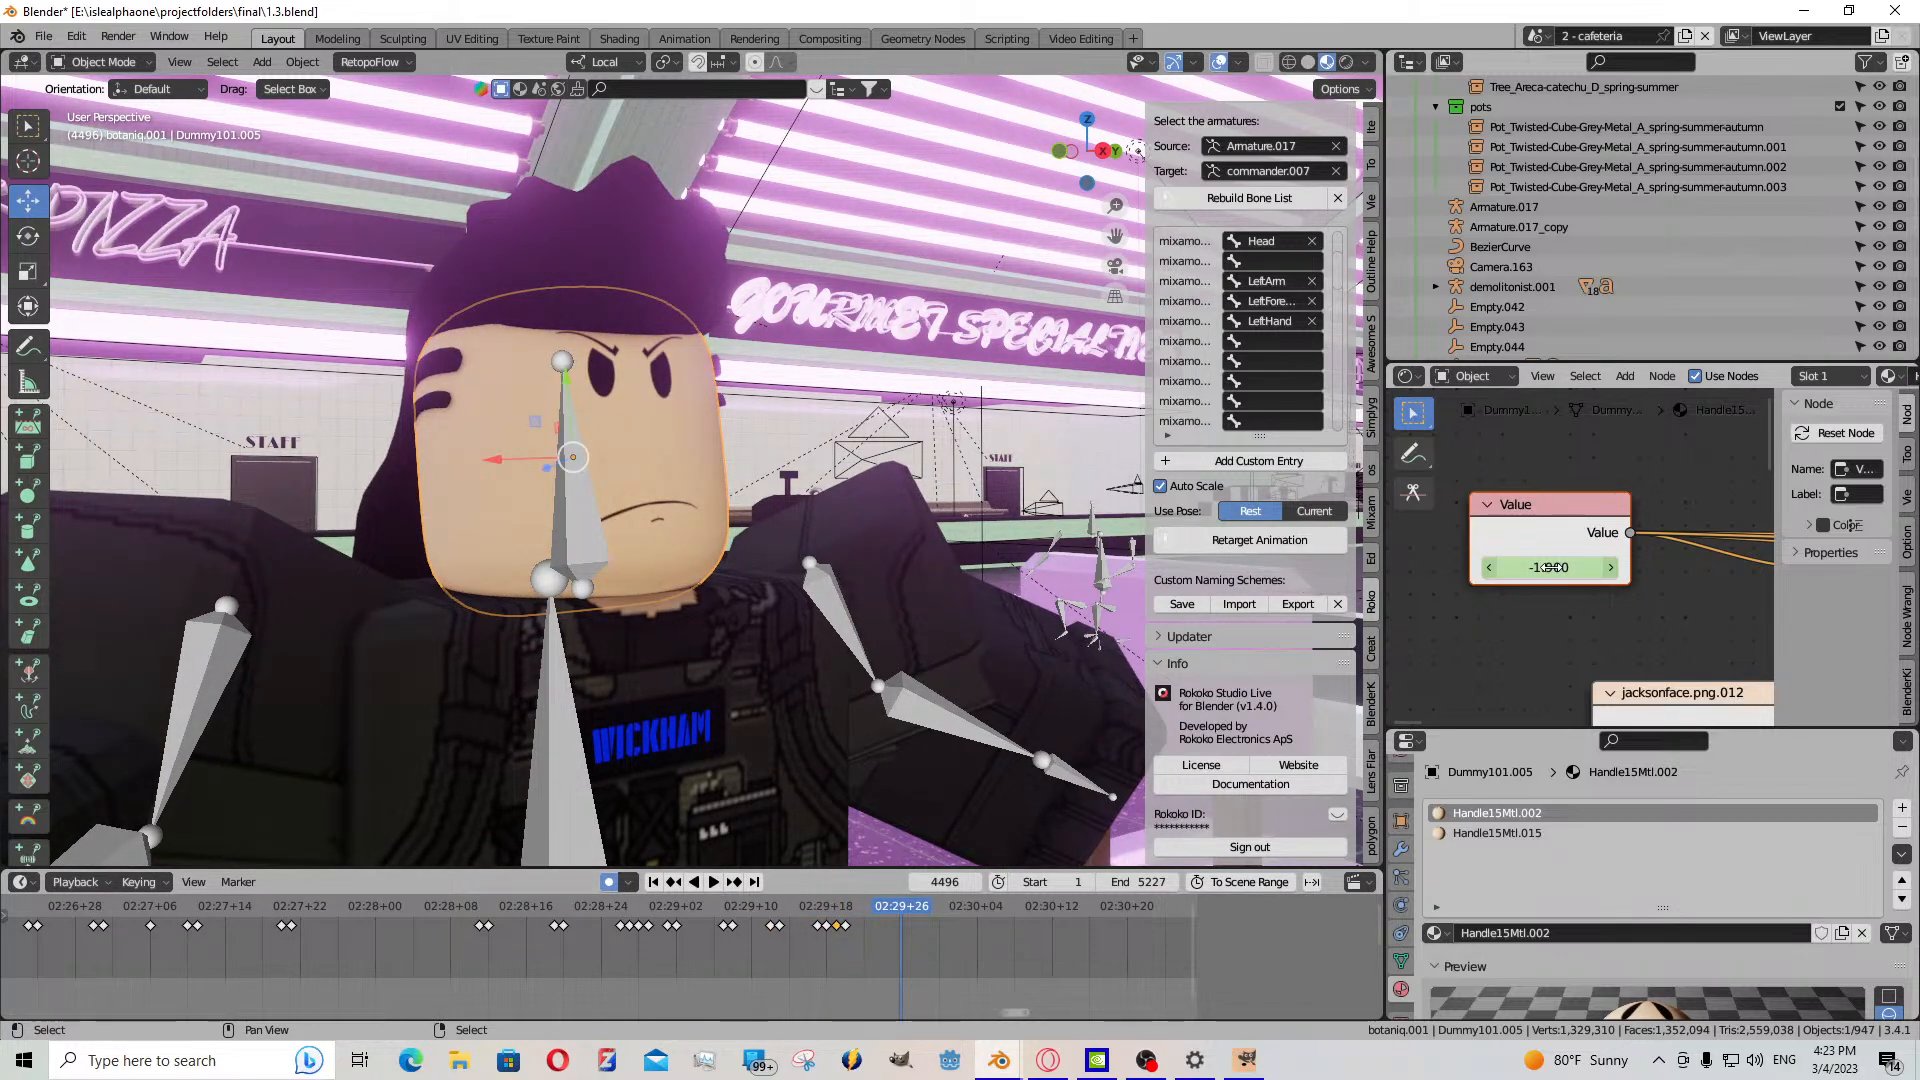
{"action": "key", "text": "i"}
{"action": "key", "text": "Right"}
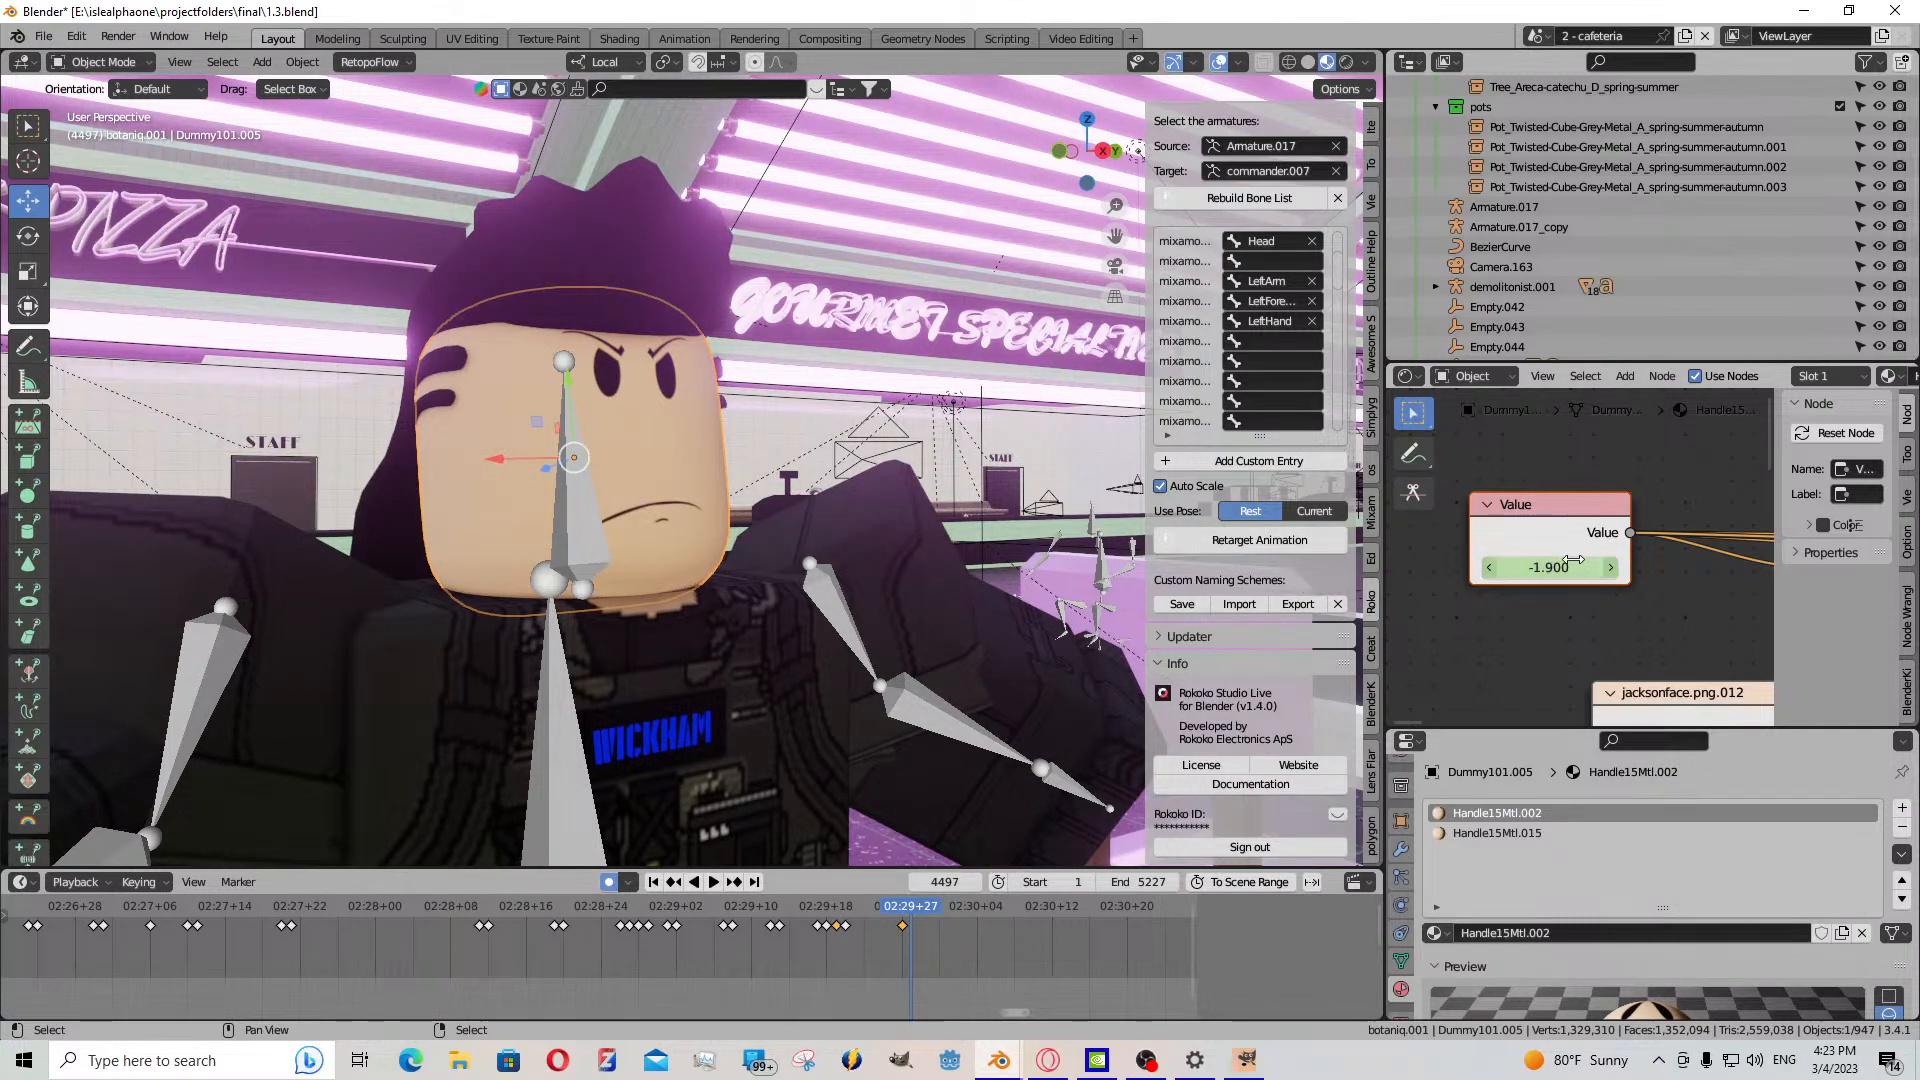
{"action": "left_click_drag", "start_coordinate": [1572, 560], "coordinate": [1652, 560]}
{"action": "left_click_drag", "start_coordinate": [1547, 567], "coordinate": [1560, 567]}
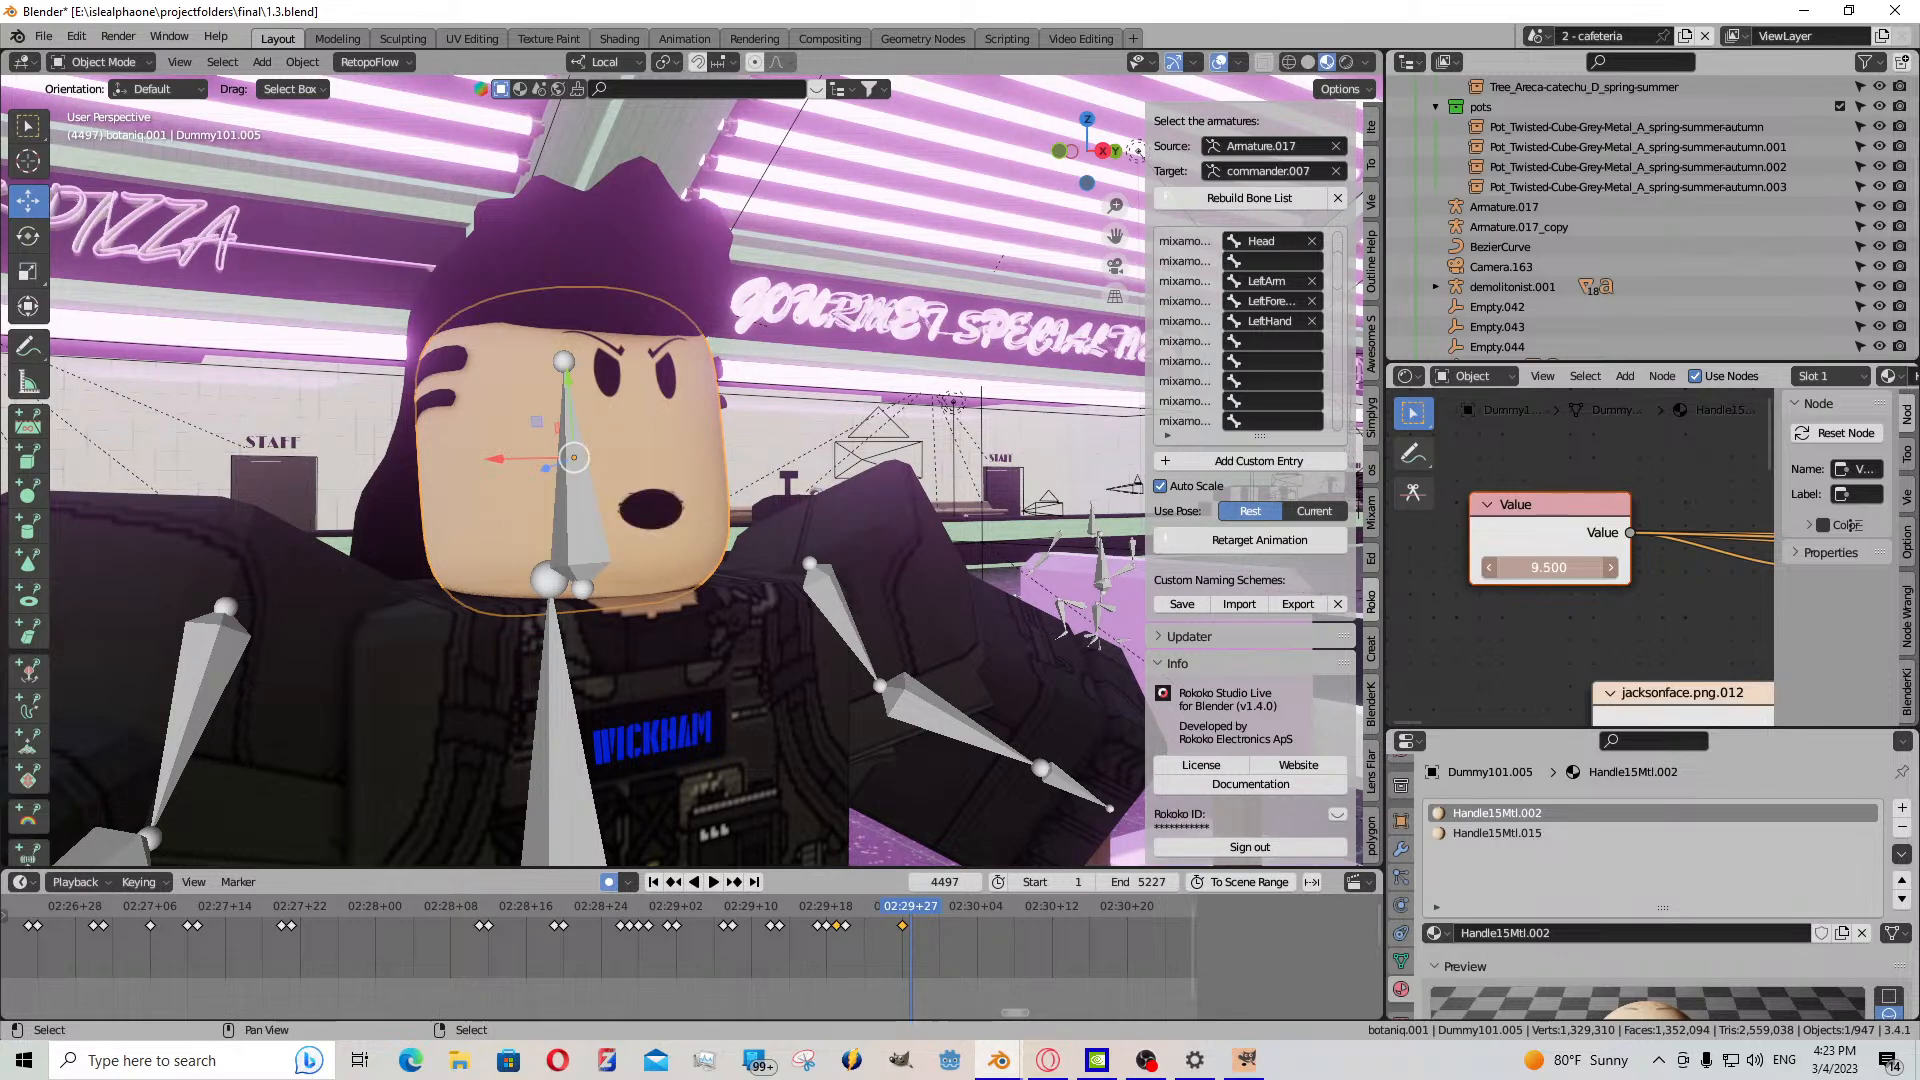
{"action": "key", "text": "i"}
- Shift the last two mouth keyframes one frame earlier and paste the 9.500 keyframe on frame 4499
{"action": "key", "text": "space"}
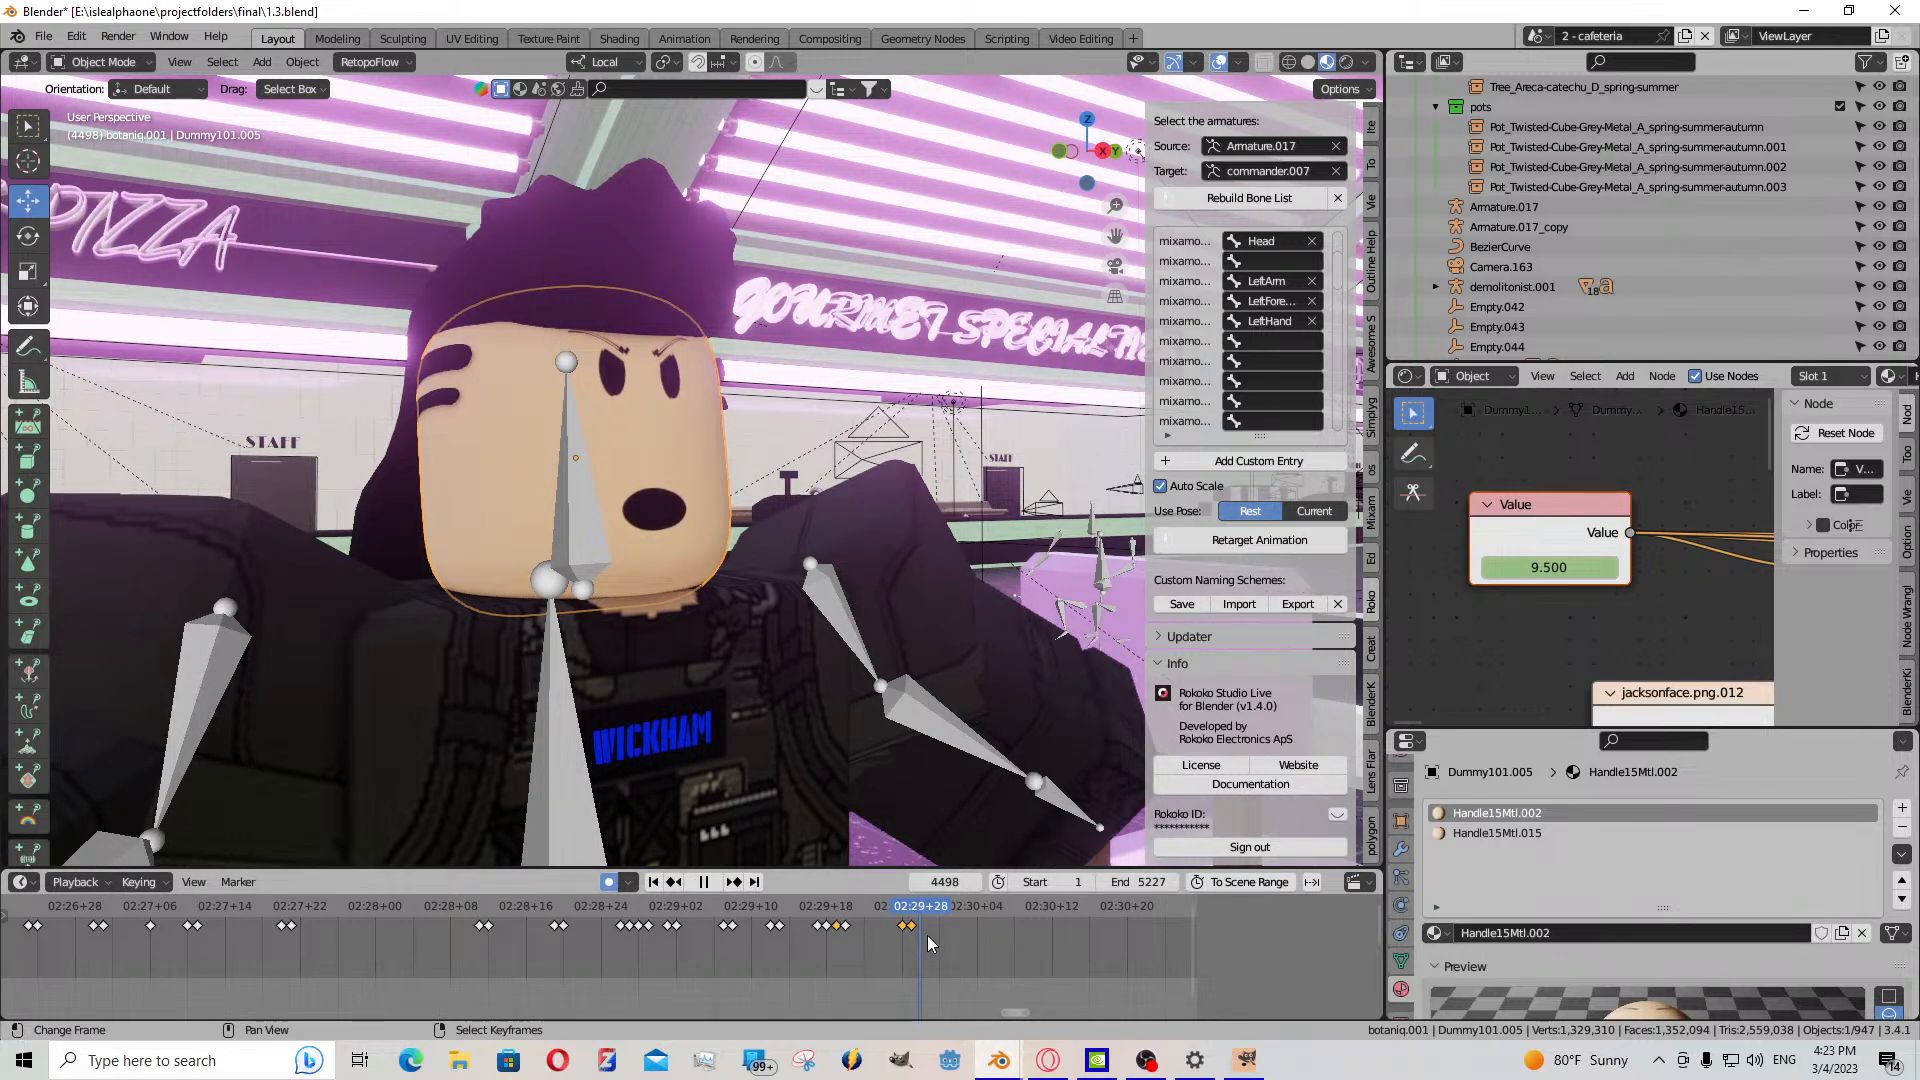
{"action": "key", "text": "space"}
{"action": "left_click", "coordinate": [911, 929]}
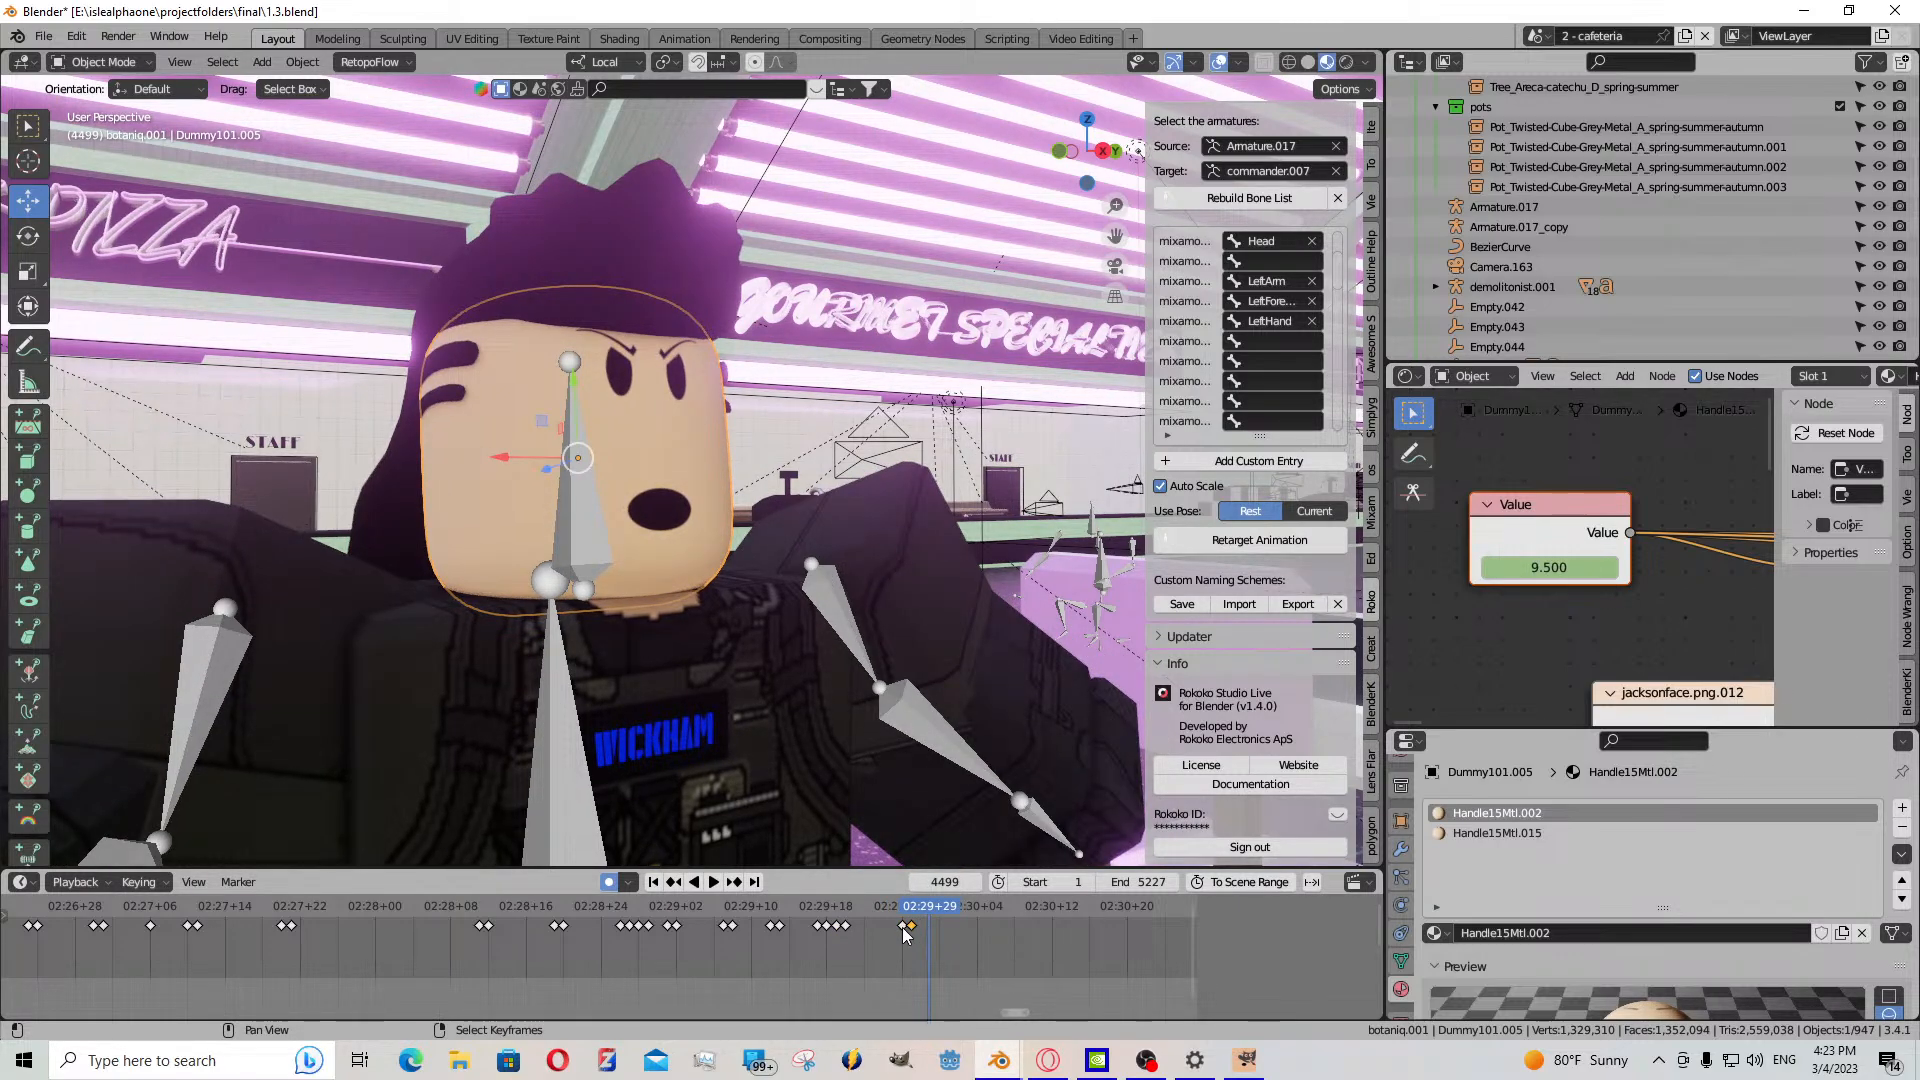
{"action": "mouse_move", "coordinate": [898, 935]}
{"action": "left_mouse_down"}
{"action": "mouse_move", "coordinate": [872, 933]}
{"action": "mouse_move", "coordinate": [888, 938]}
{"action": "left_mouse_up"}
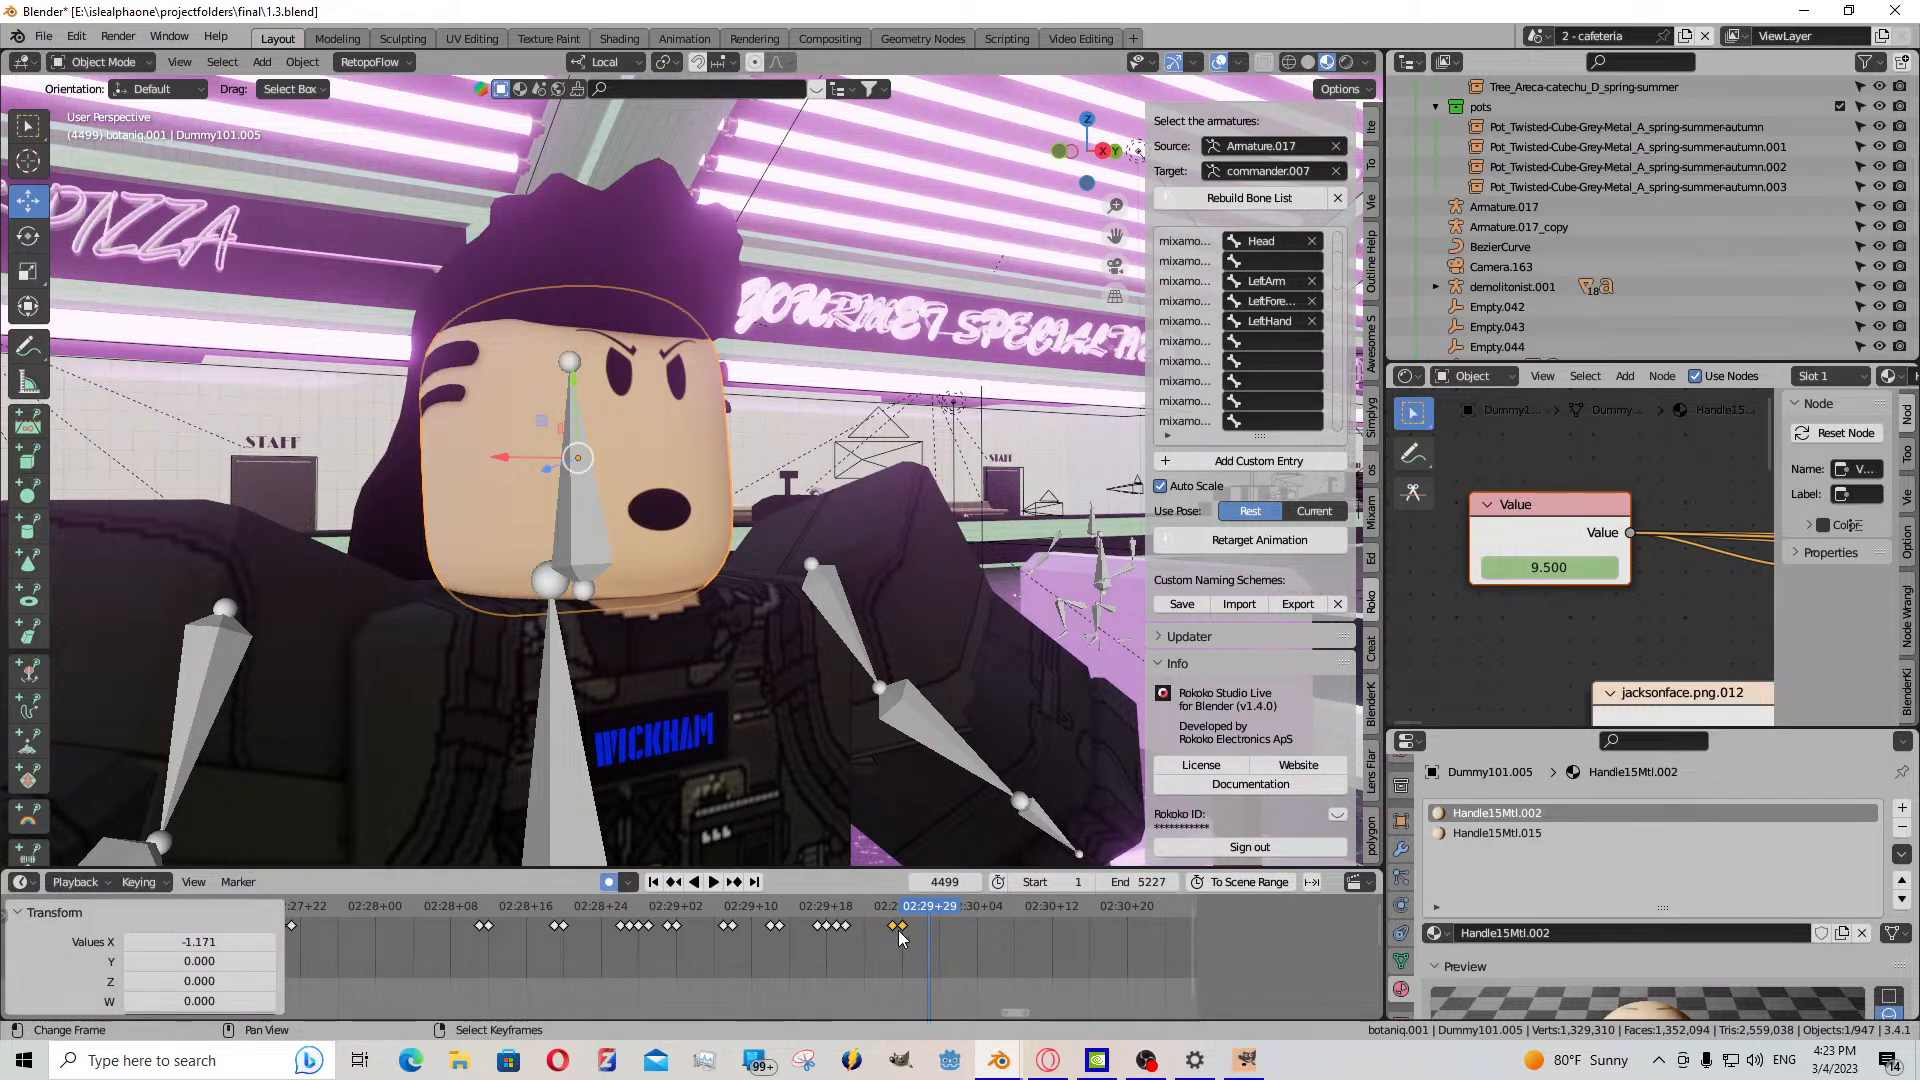
{"action": "right_click", "coordinate": [905, 926]}
{"action": "key", "text": "ctrl+v"}
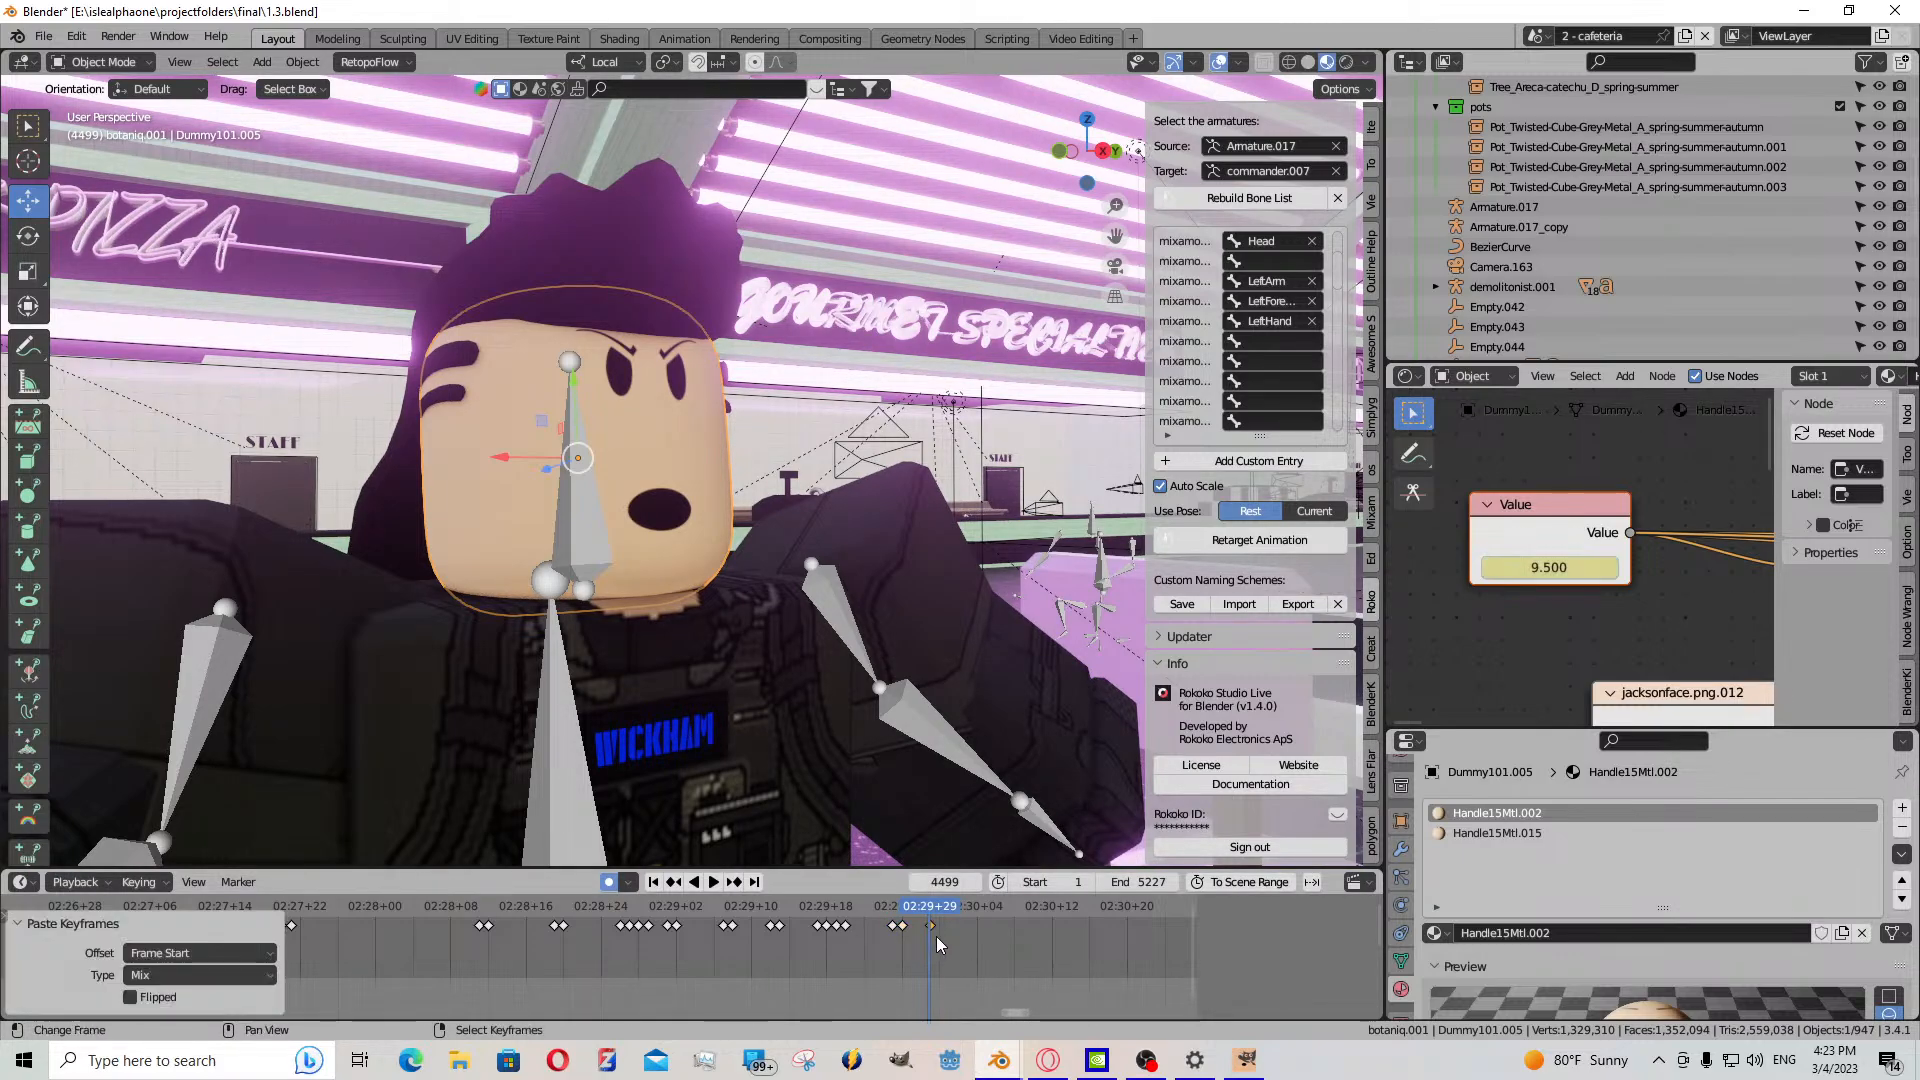
- Lower the mouth Value on frame 4500 and keyframe it there
{"action": "key", "text": "Right"}
{"action": "left_click", "coordinate": [1519, 573]}
{"action": "left_click_drag", "start_coordinate": [1518, 573], "coordinate": [1460, 573]}
- Keyframe the mouth Value at 4.700 on frame 4504 and paste the frame 4500 keyframe on frame 4503
{"action": "left_click_drag", "start_coordinate": [936, 948], "coordinate": [981, 946]}
{"action": "left_click_drag", "start_coordinate": [1530, 567], "coordinate": [1578, 567]}
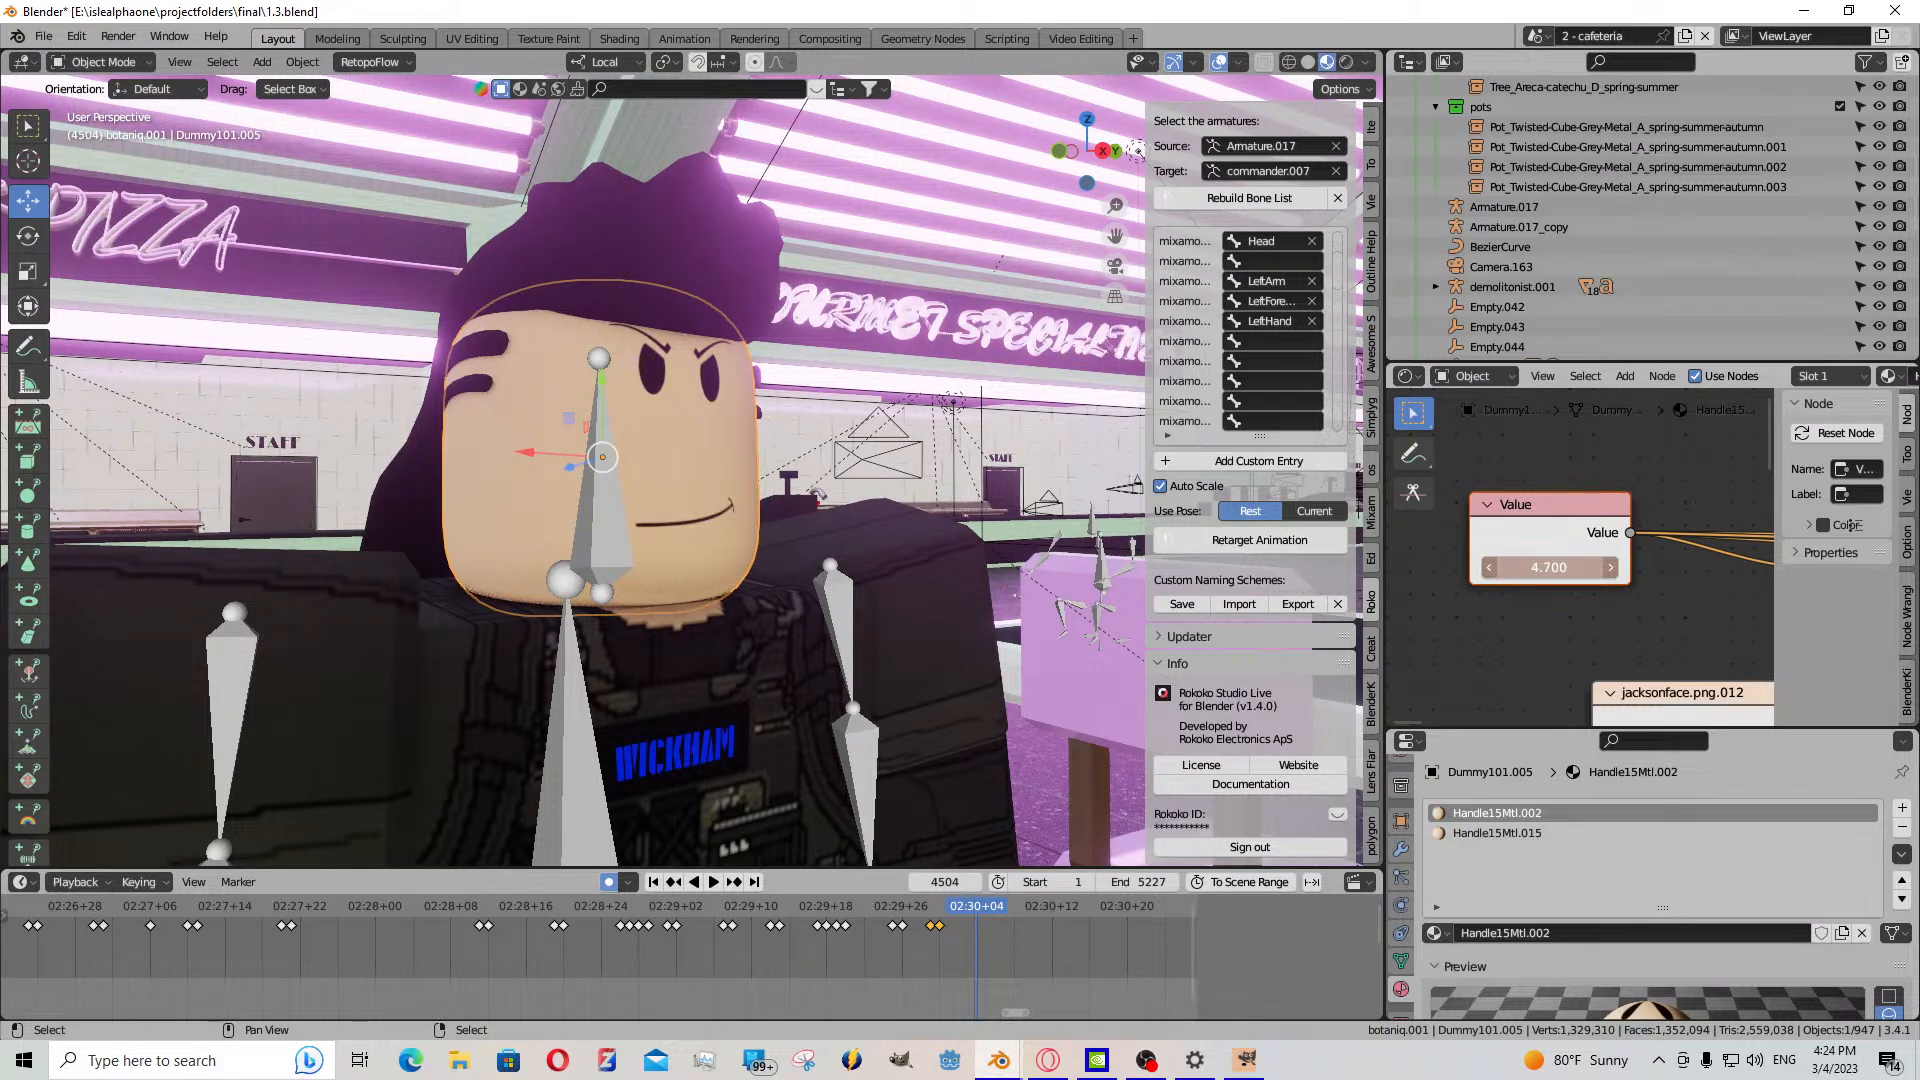
{"action": "left_click_drag", "start_coordinate": [968, 951], "coordinate": [945, 941]}
{"action": "left_click", "coordinate": [941, 927]}
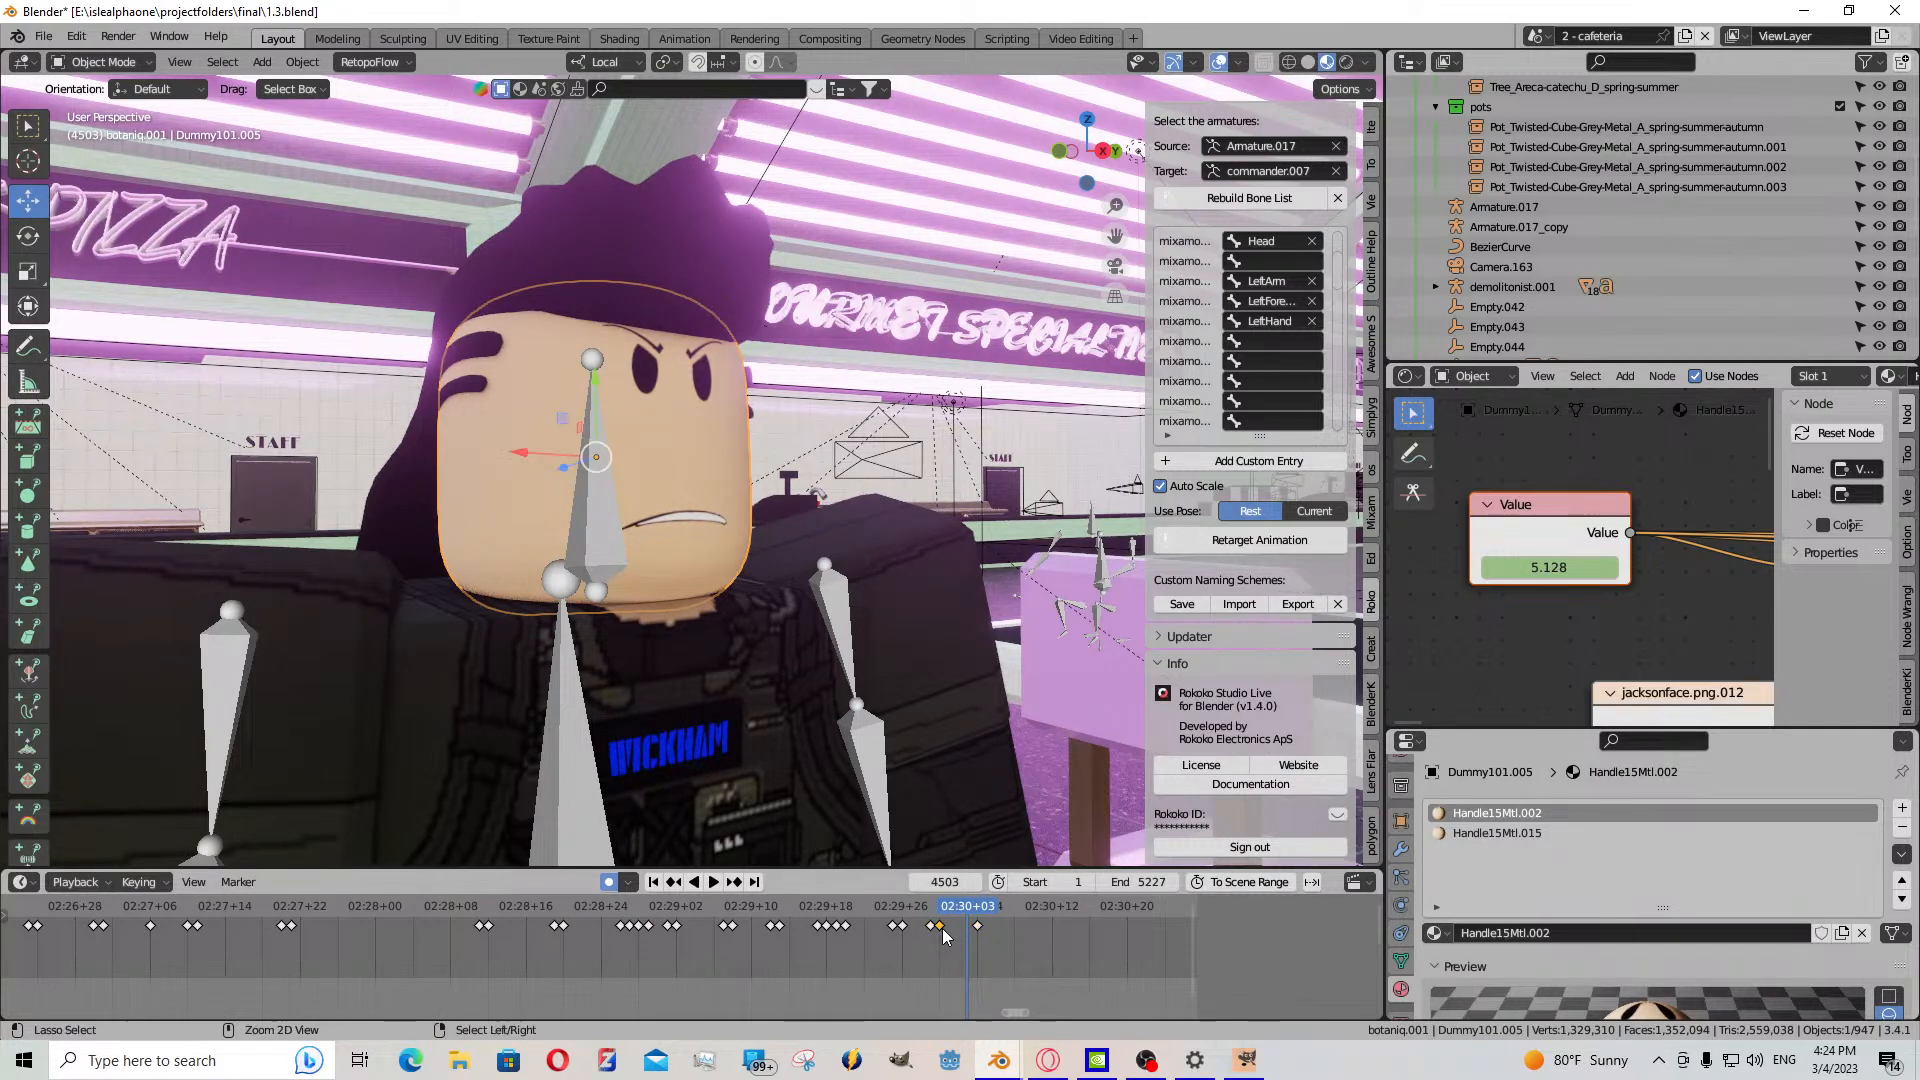
{"action": "key", "text": "ctrl+v"}
- Keyframe the mouth Value at 9.700 on frame 4506 and paste the 4.700 keyframe on frame 4505
{"action": "left_click_drag", "start_coordinate": [985, 943], "coordinate": [995, 942]}
{"action": "left_click_drag", "start_coordinate": [1547, 563], "coordinate": [1610, 563]}
{"action": "key", "text": "i"}
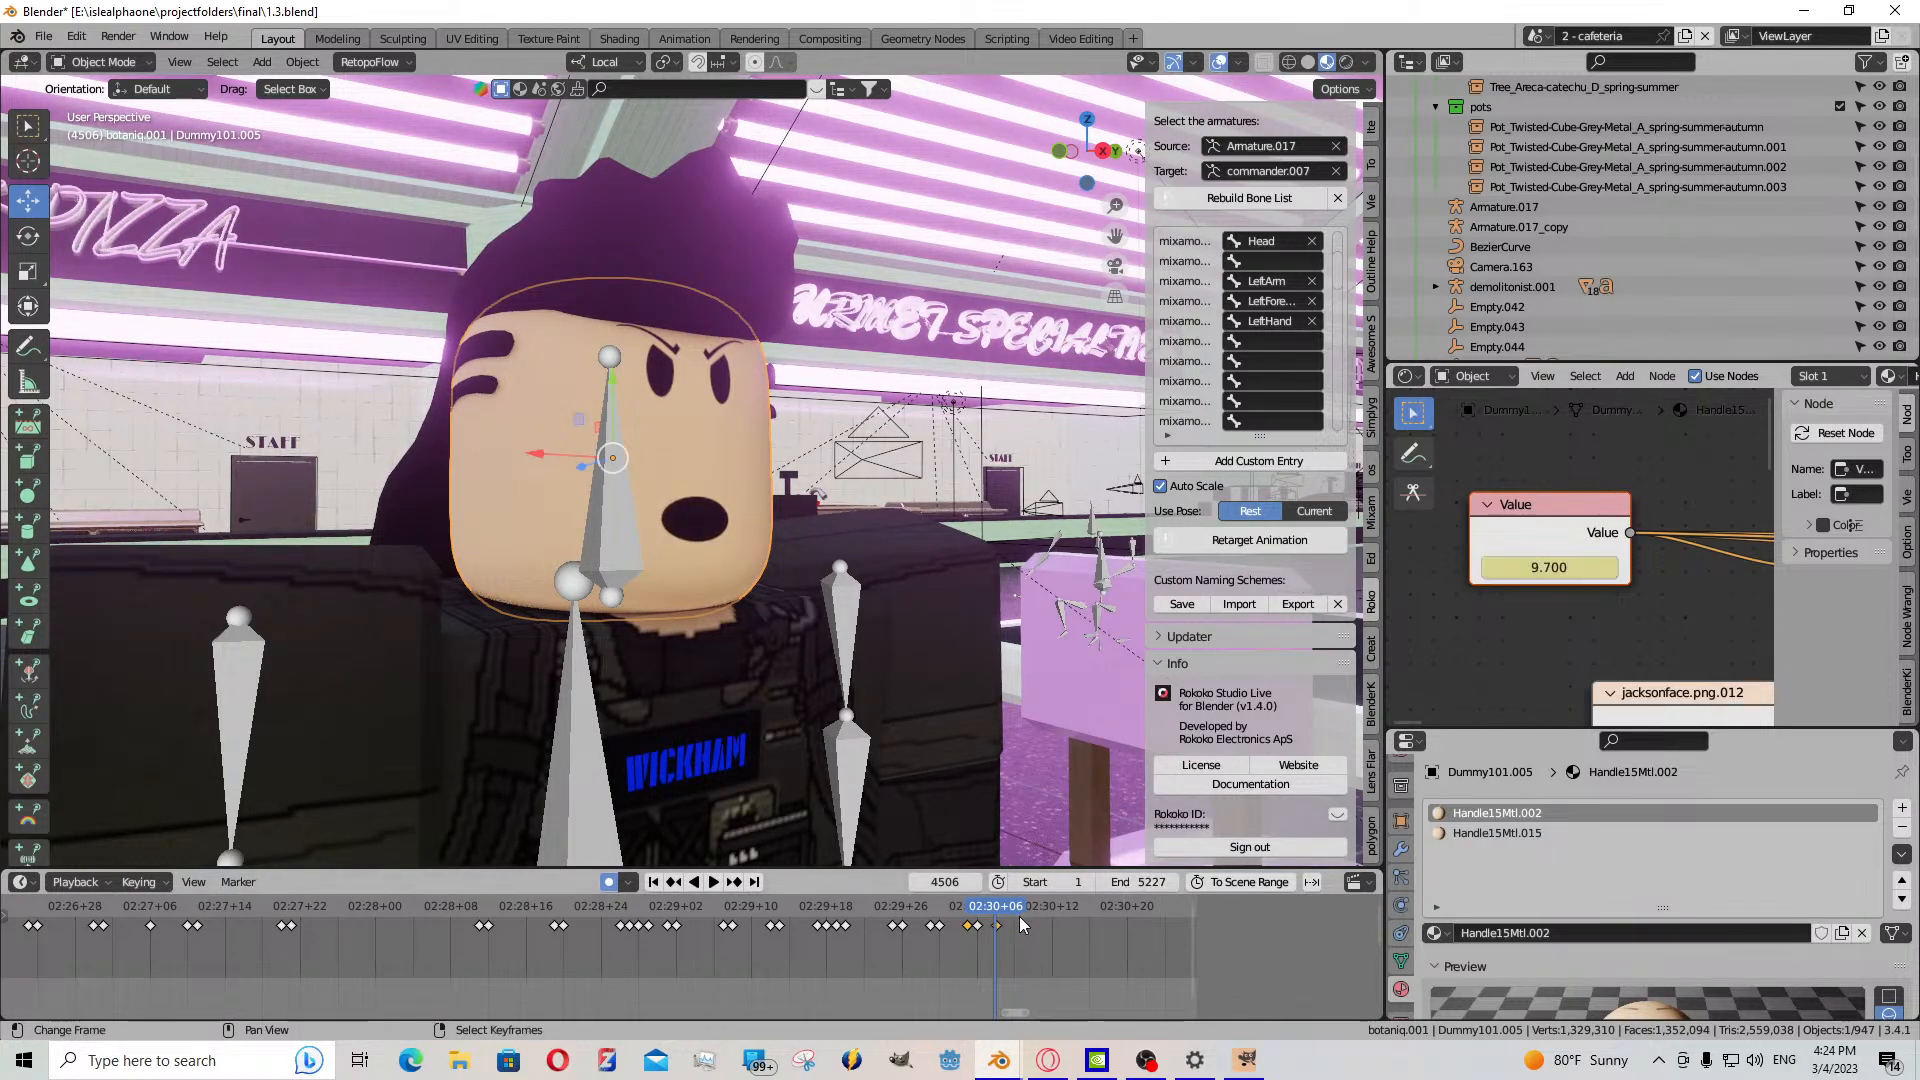
{"action": "left_click_drag", "start_coordinate": [996, 942], "coordinate": [1034, 944]}
{"action": "key", "text": "ctrl+v"}
- Keyframe the mouth Value at 5.500 on frame 4510 and paste the 9.700 keyframe on frame 4509
{"action": "mouse_move", "coordinate": [1571, 567]}
{"action": "left_mouse_down"}
{"action": "mouse_move", "coordinate": [1480, 567]}
{"action": "mouse_move", "coordinate": [1560, 566]}
{"action": "left_mouse_up"}
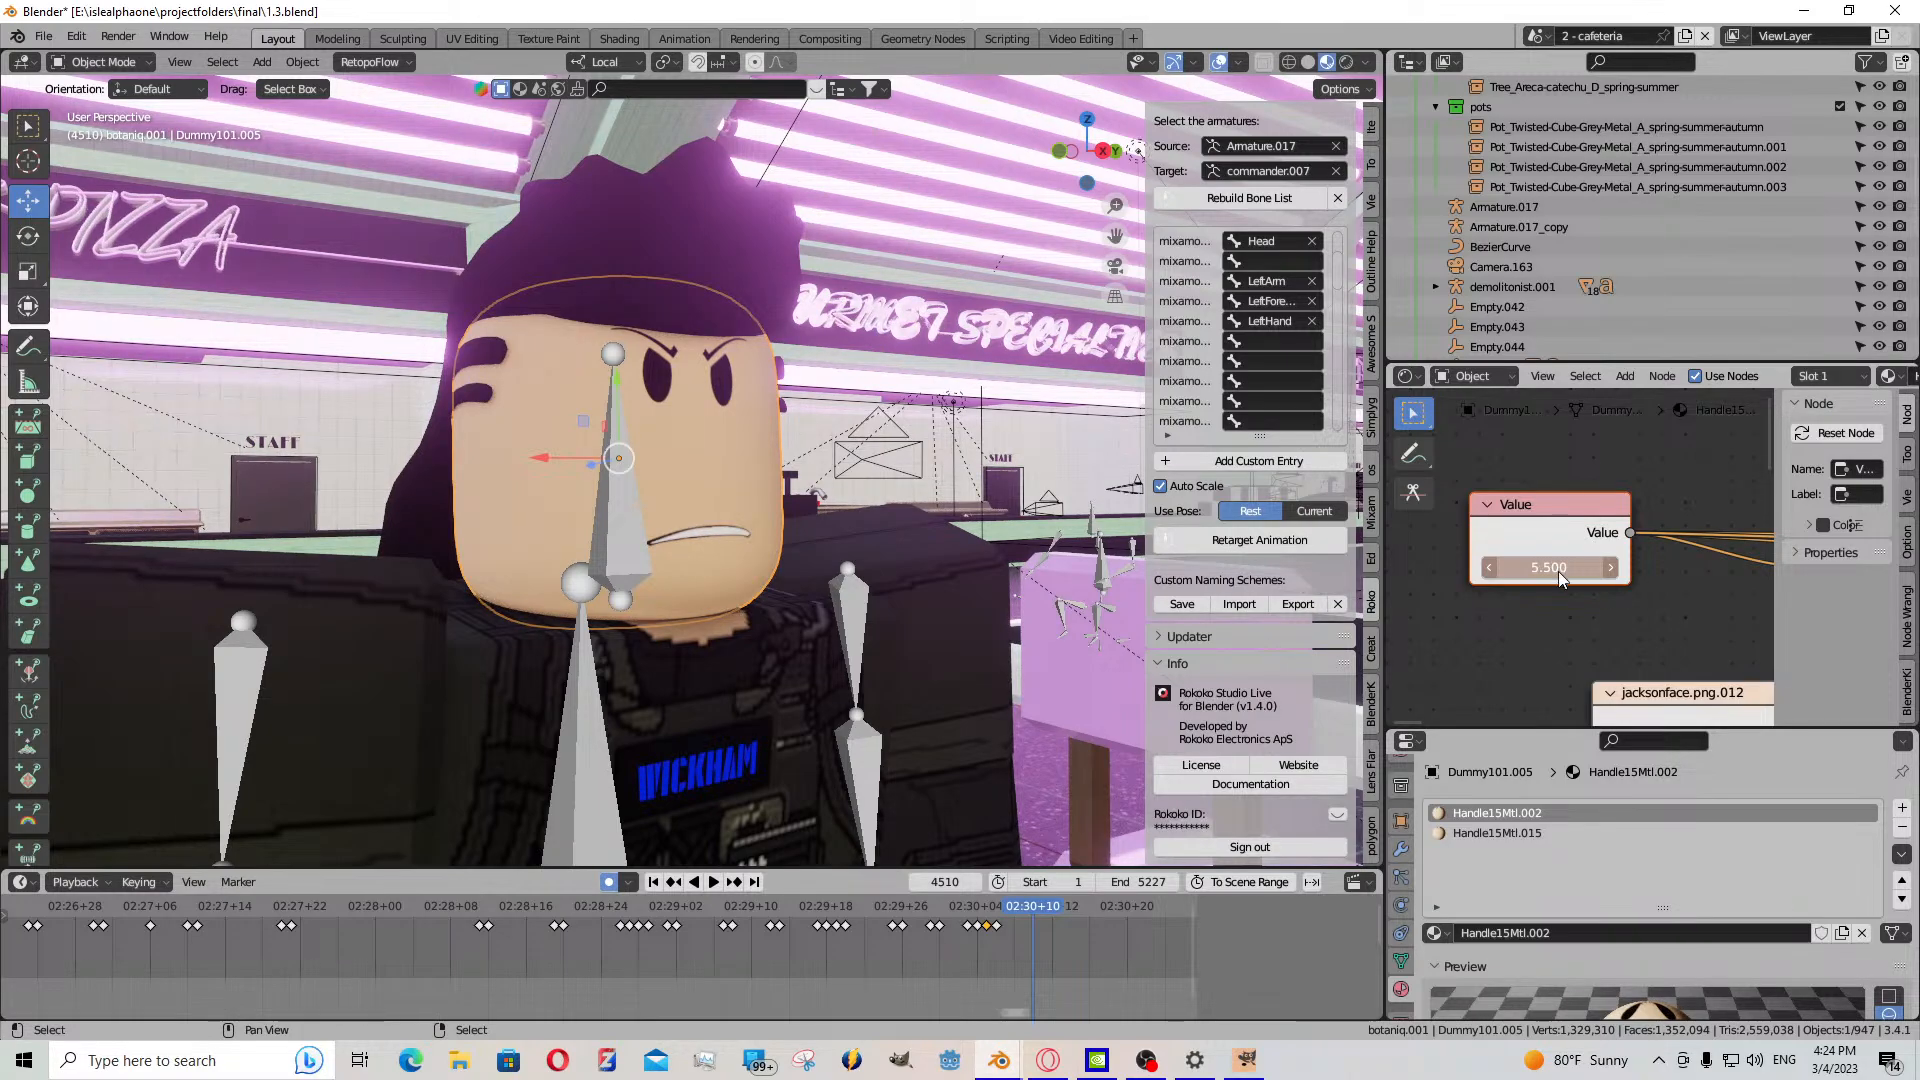
{"action": "key", "text": "i"}
{"action": "left_click", "coordinate": [1027, 948]}
{"action": "key", "text": "Escape"}
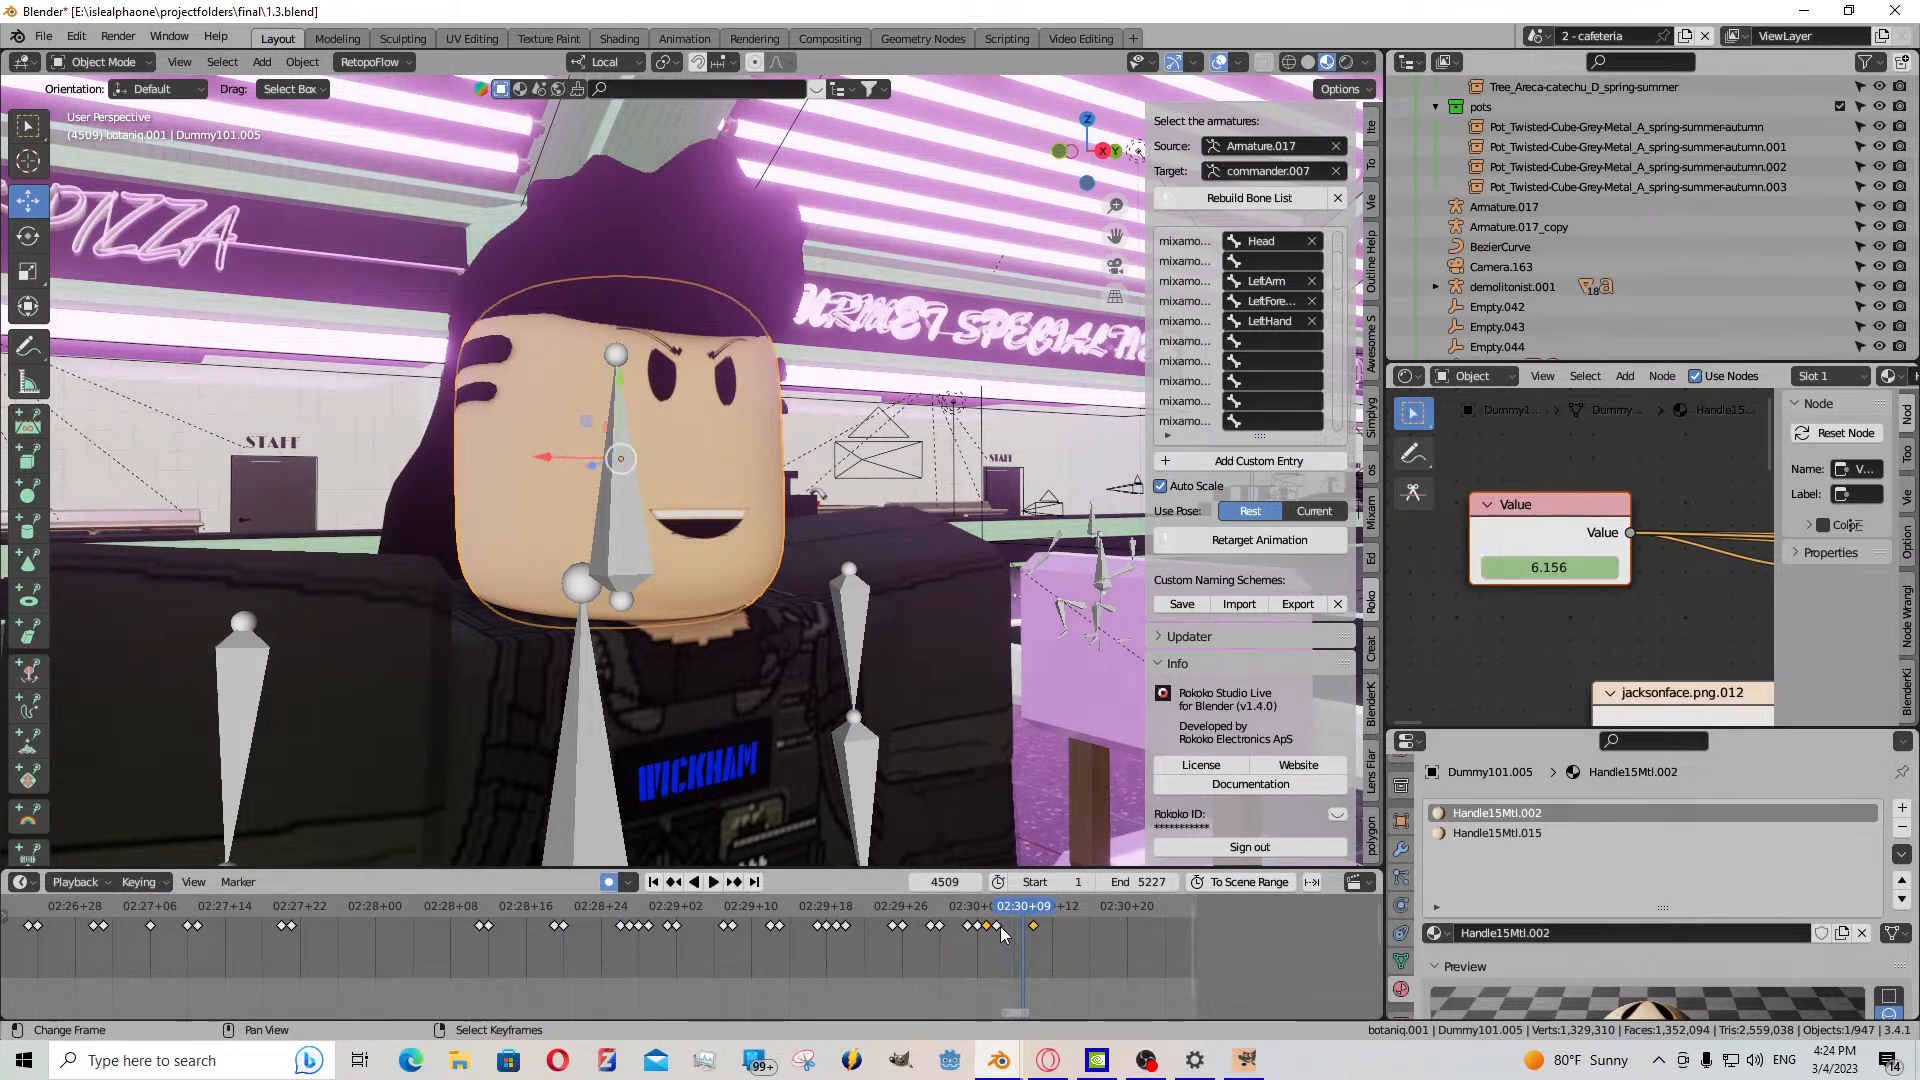
{"action": "key", "text": "ctrl+v"}
- Play on to frame 4513, keyframe the mouth Value there at 3.300, and paste the 5.500 keyframe on frame 4512
{"action": "key", "text": "space"}
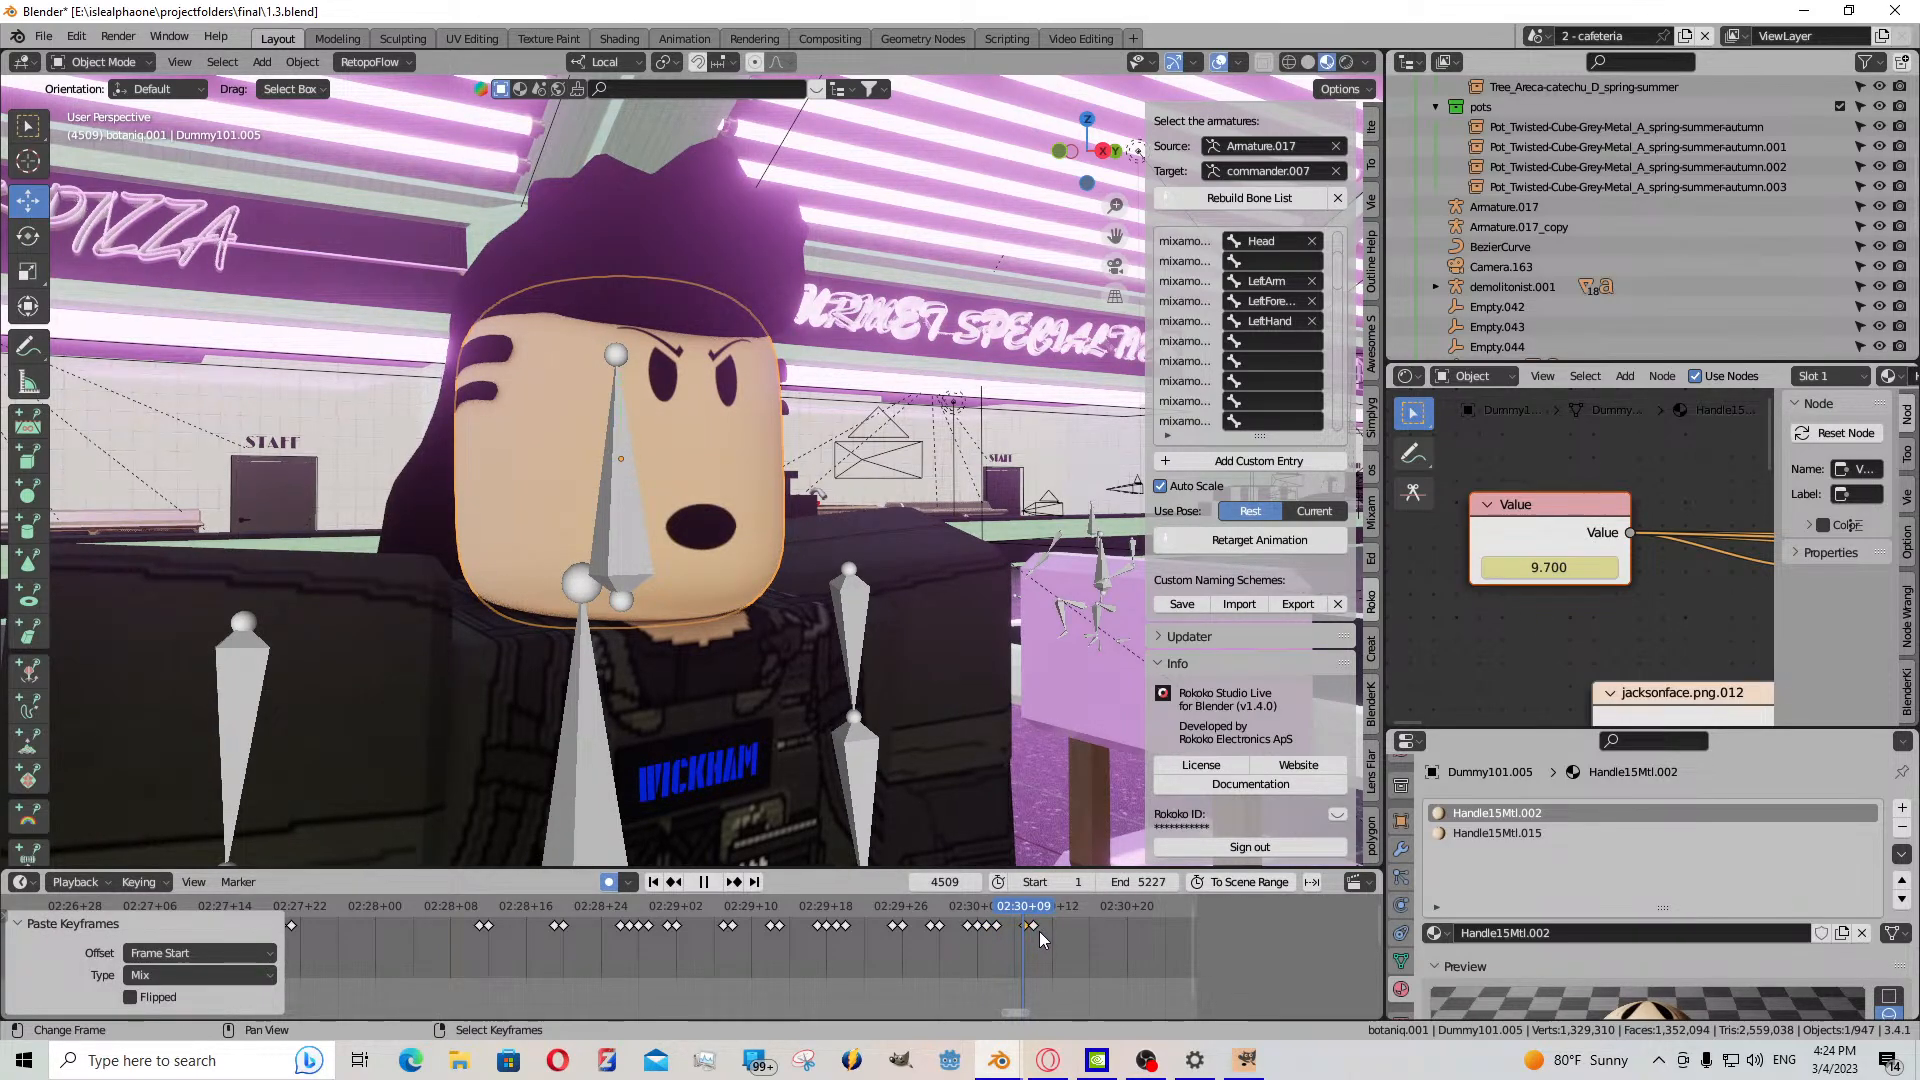
{"action": "key", "text": "space"}
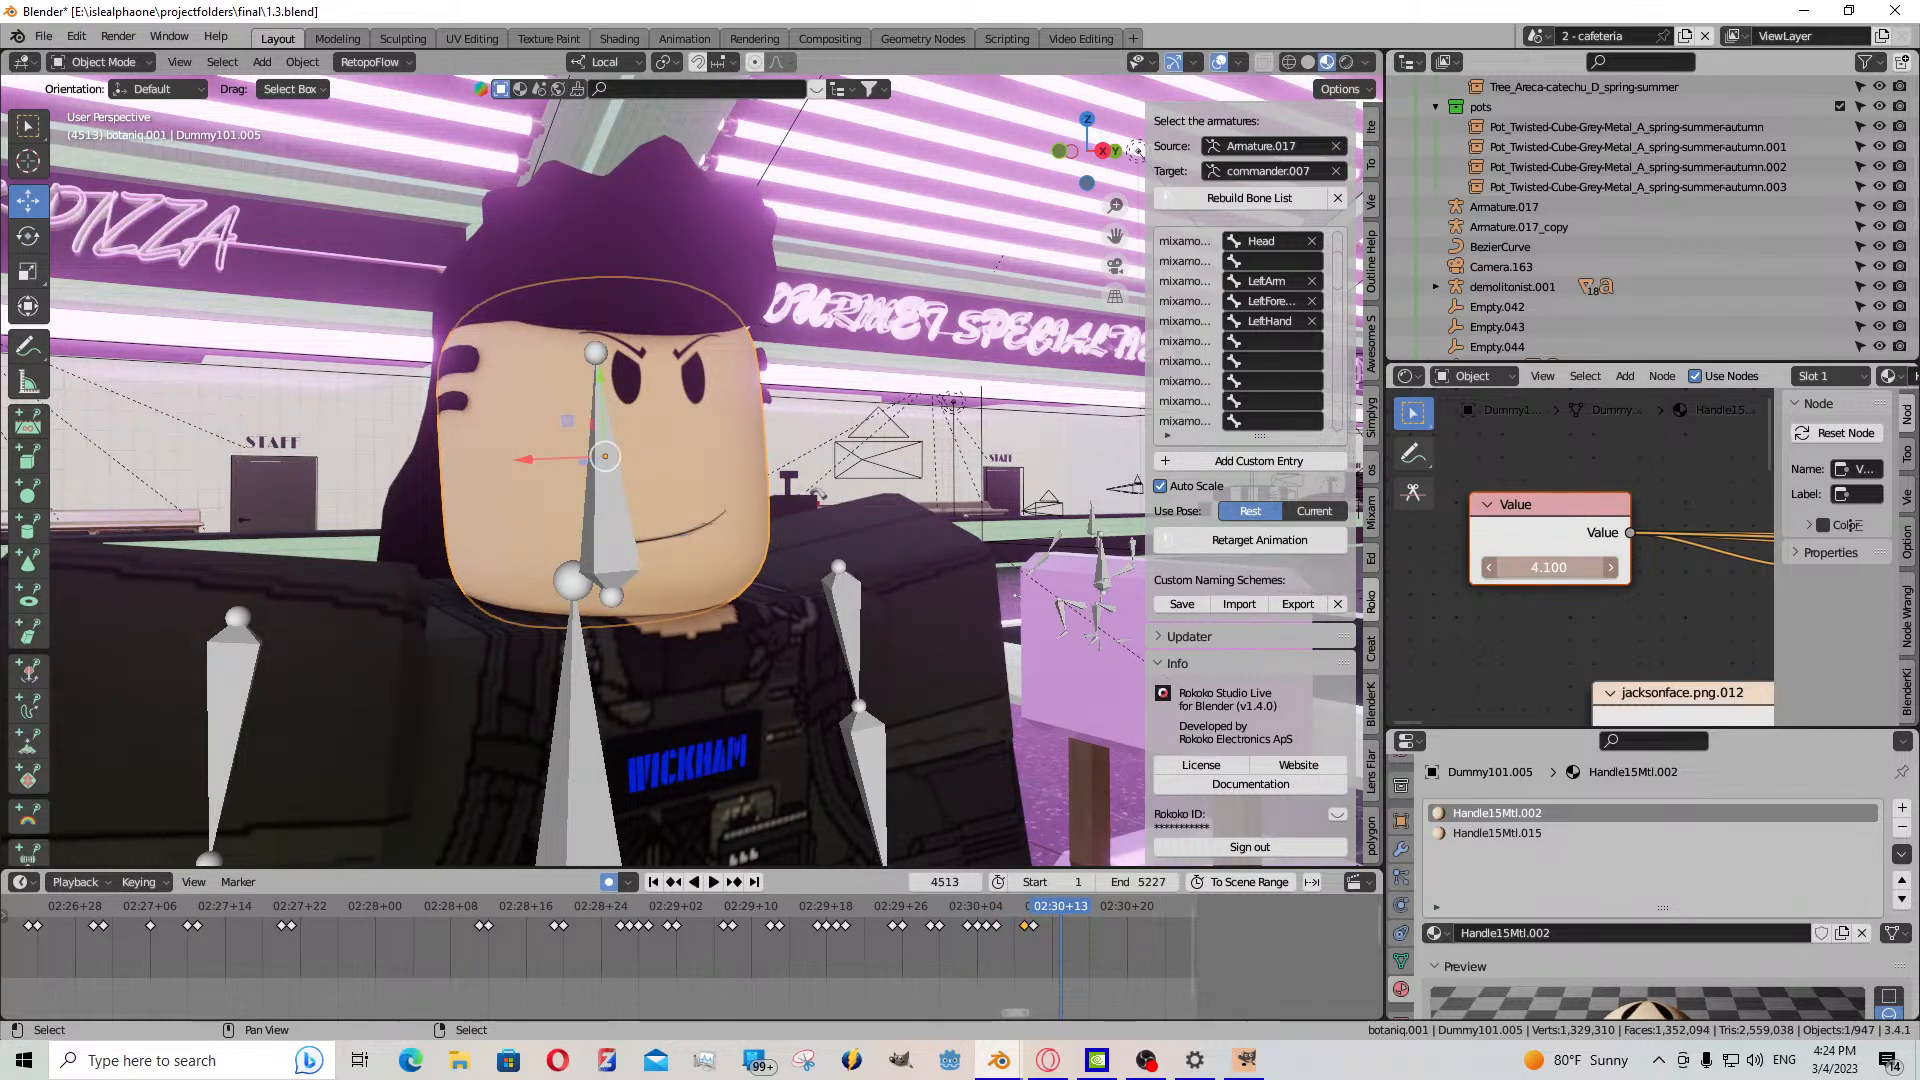
{"action": "key", "text": "i"}
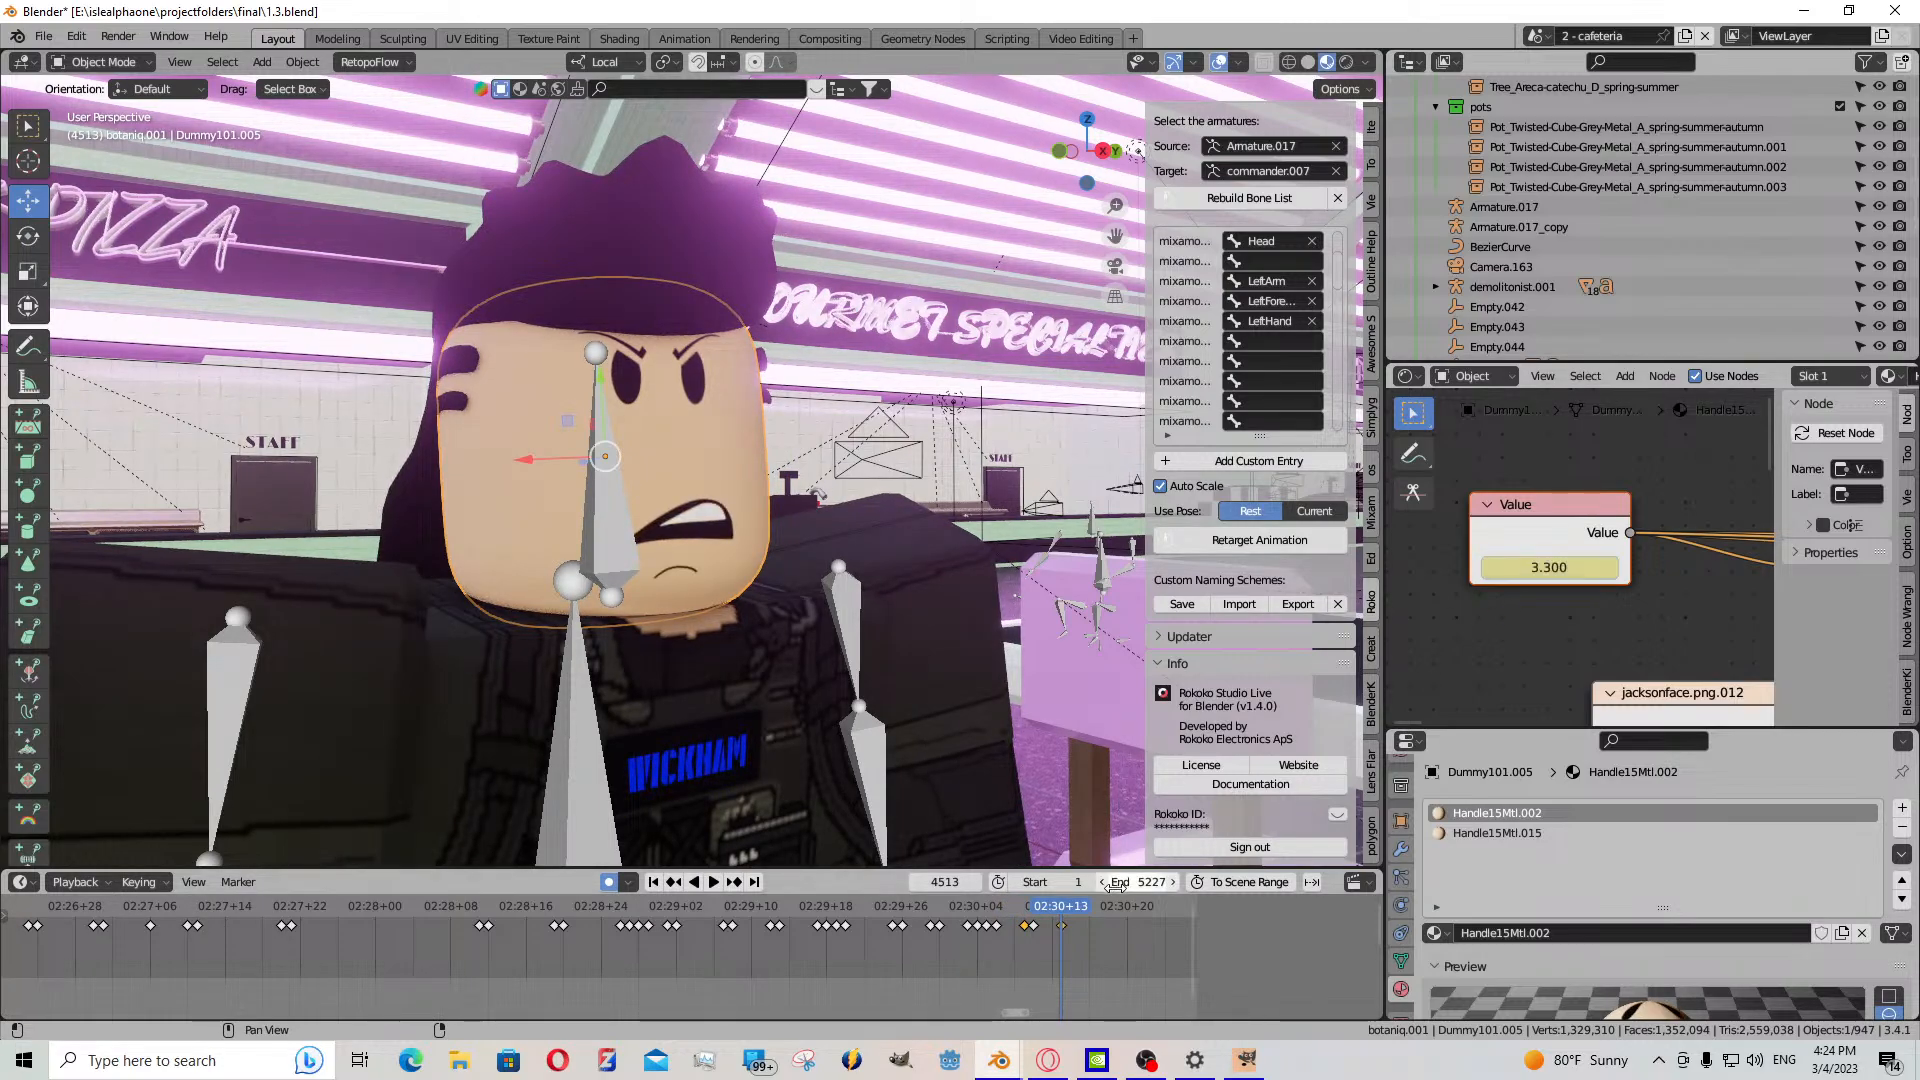
{"action": "left_click", "coordinate": [1057, 945]}
{"action": "right_click", "coordinate": [1035, 926]}
{"action": "middle_click_drag", "start_coordinate": [1044, 940], "coordinate": [718, 938]}
{"action": "scroll", "coordinate": [850, 945], "scroll_direction": "up", "scroll_amount": 7}
{"action": "key", "text": "ctrl+v"}
- Play on to frame 4517 and add mouth Value keyframes on frames 4516 and 4517
{"action": "key", "text": "space"}
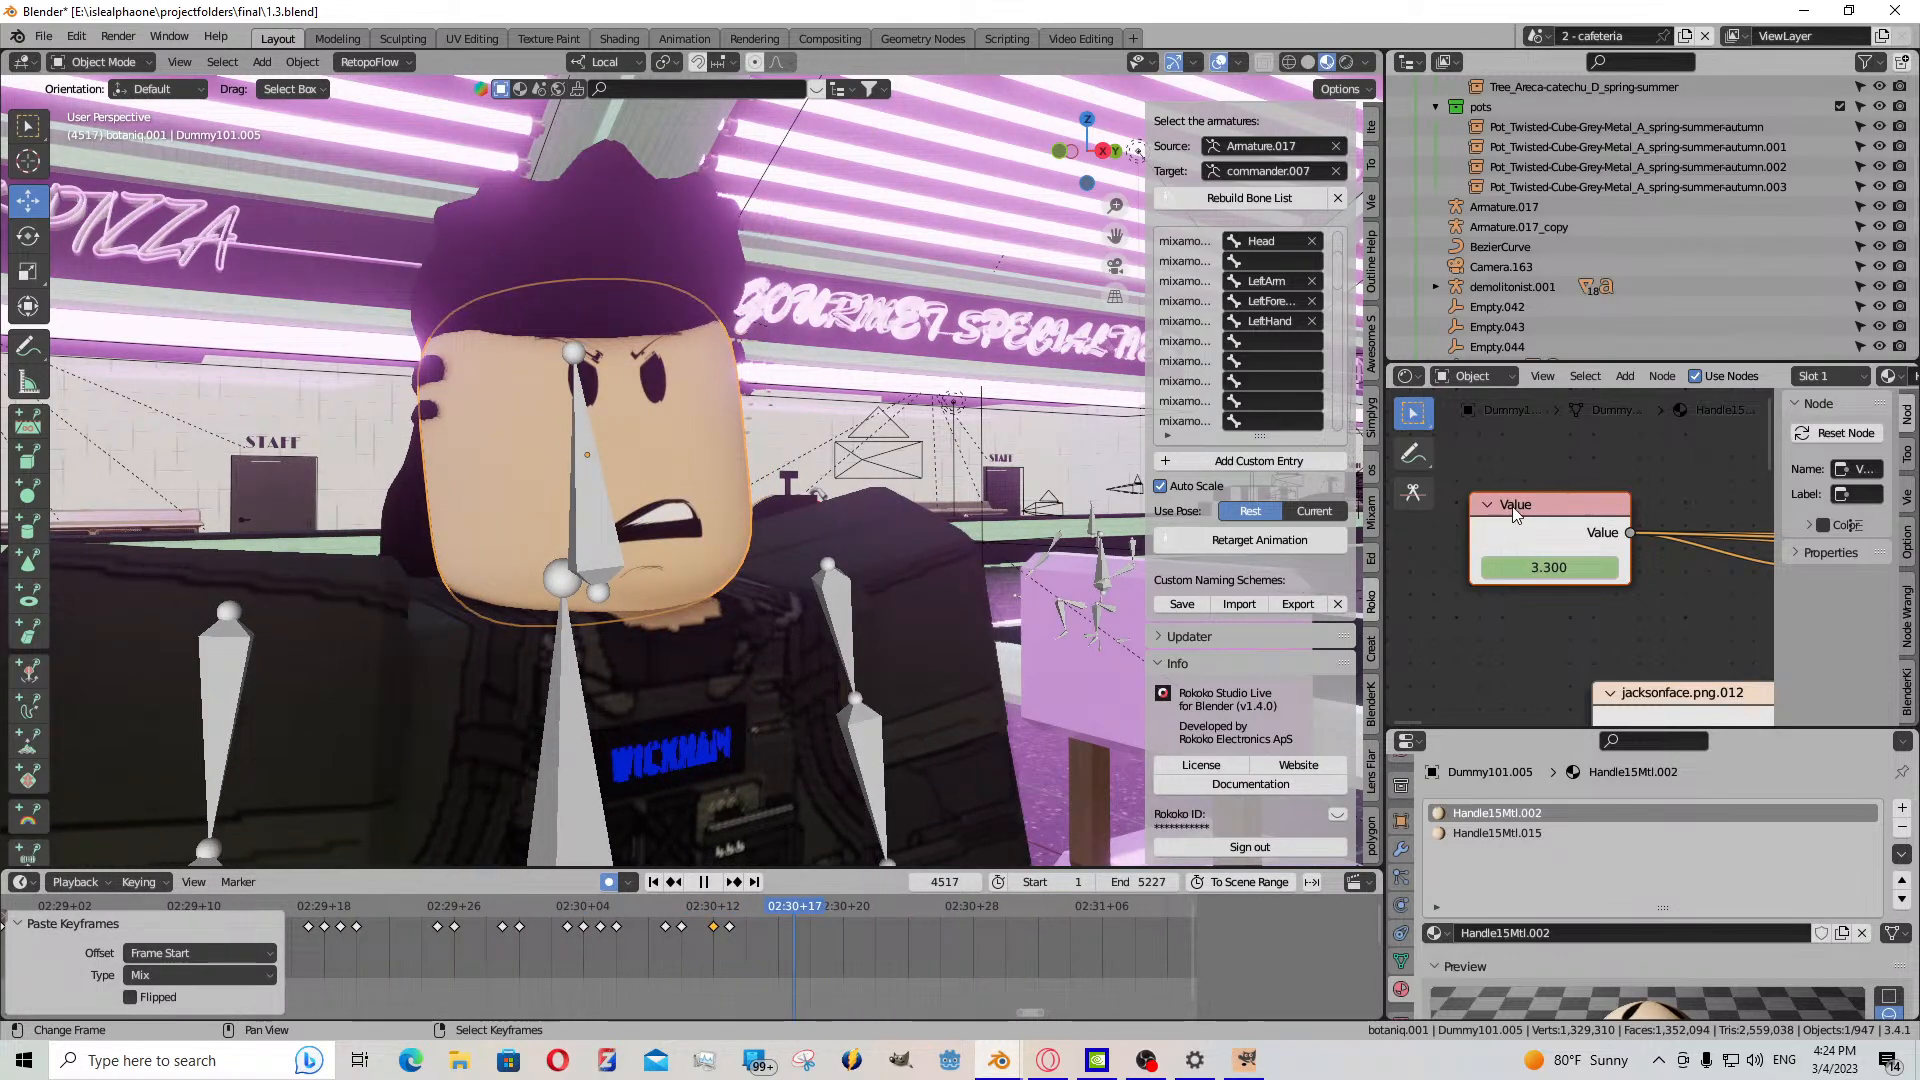
{"action": "key", "text": "space"}
{"action": "key", "text": "i"}
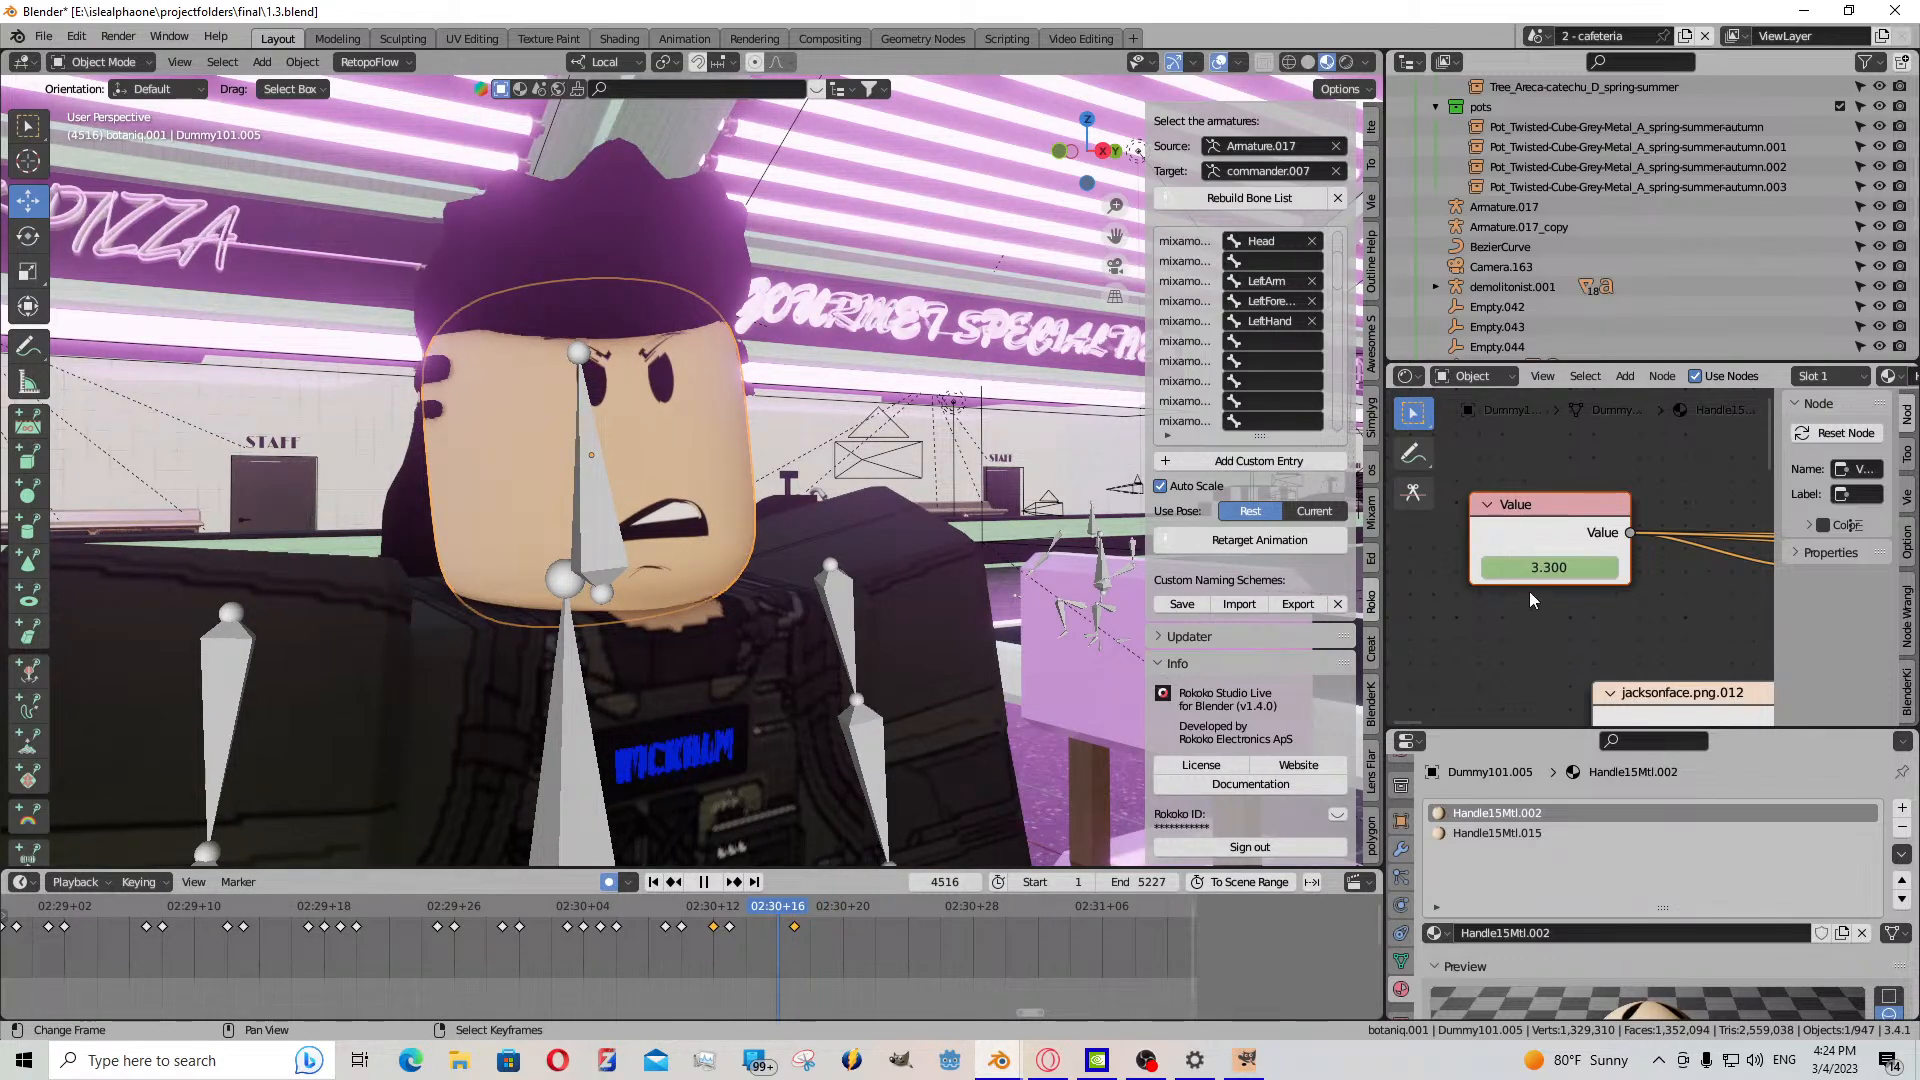
{"action": "left_click_drag", "start_coordinate": [1541, 567], "coordinate": [1478, 567]}
- Keyframe the mouth Value at 3.300 on frame 4520 and at 0.800 on frame 4521
{"action": "left_click_drag", "start_coordinate": [738, 949], "coordinate": [848, 936]}
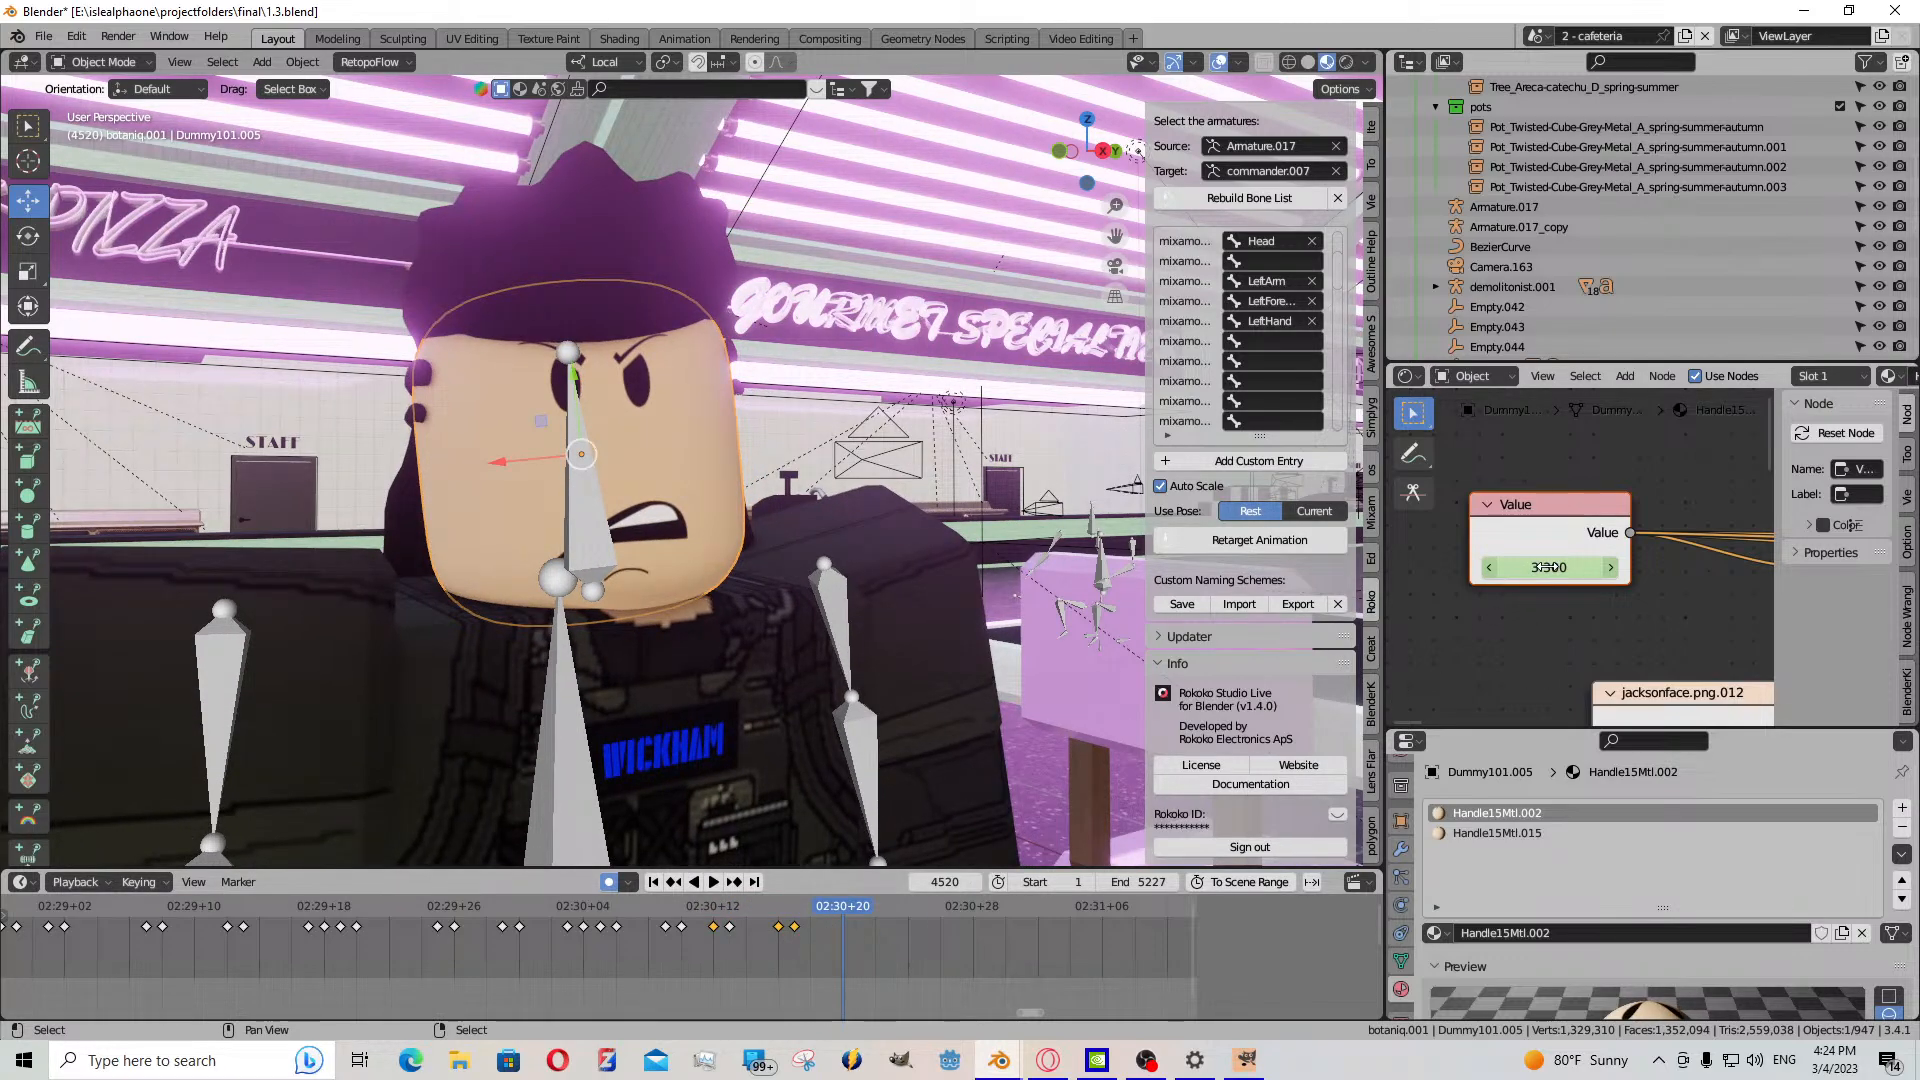
{"action": "key", "text": "i"}
{"action": "key", "text": "Right"}
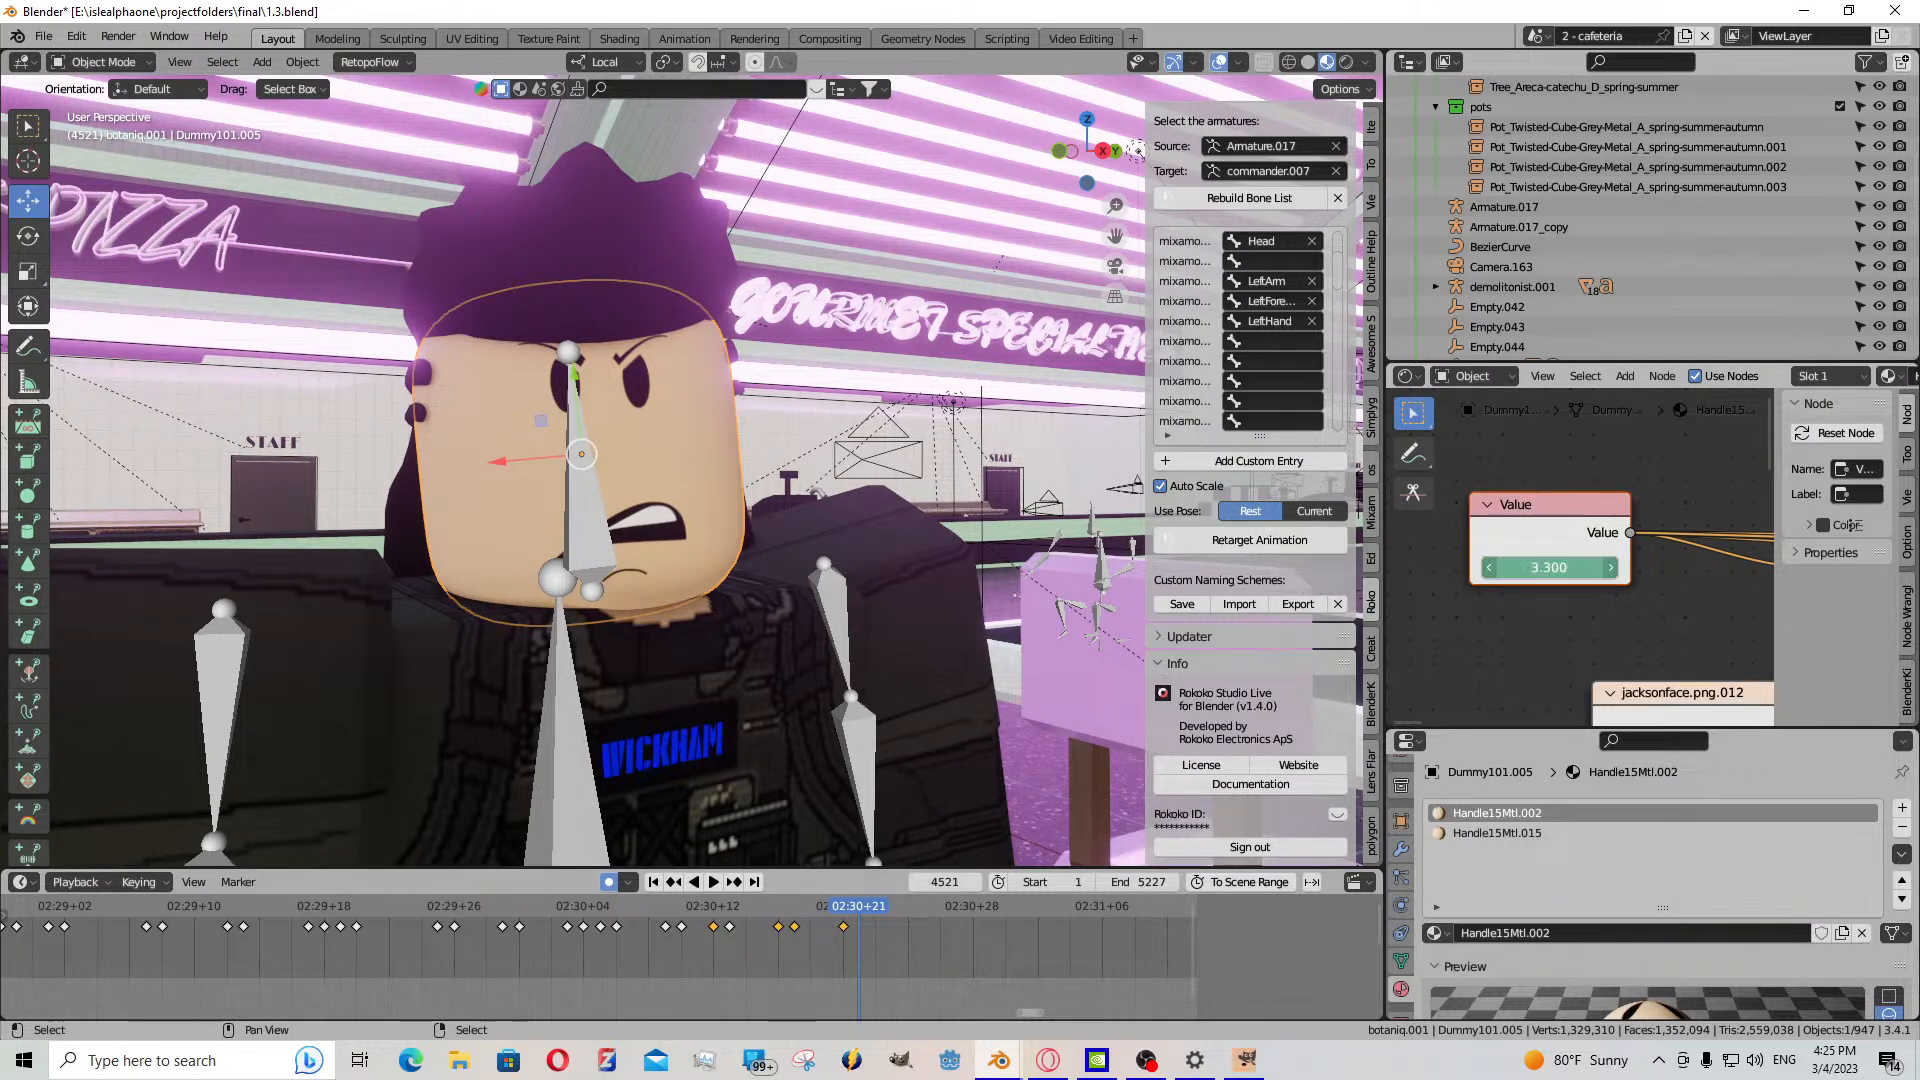
{"action": "left_click_drag", "start_coordinate": [1549, 567], "coordinate": [1500, 567]}
{"action": "key", "text": "i"}
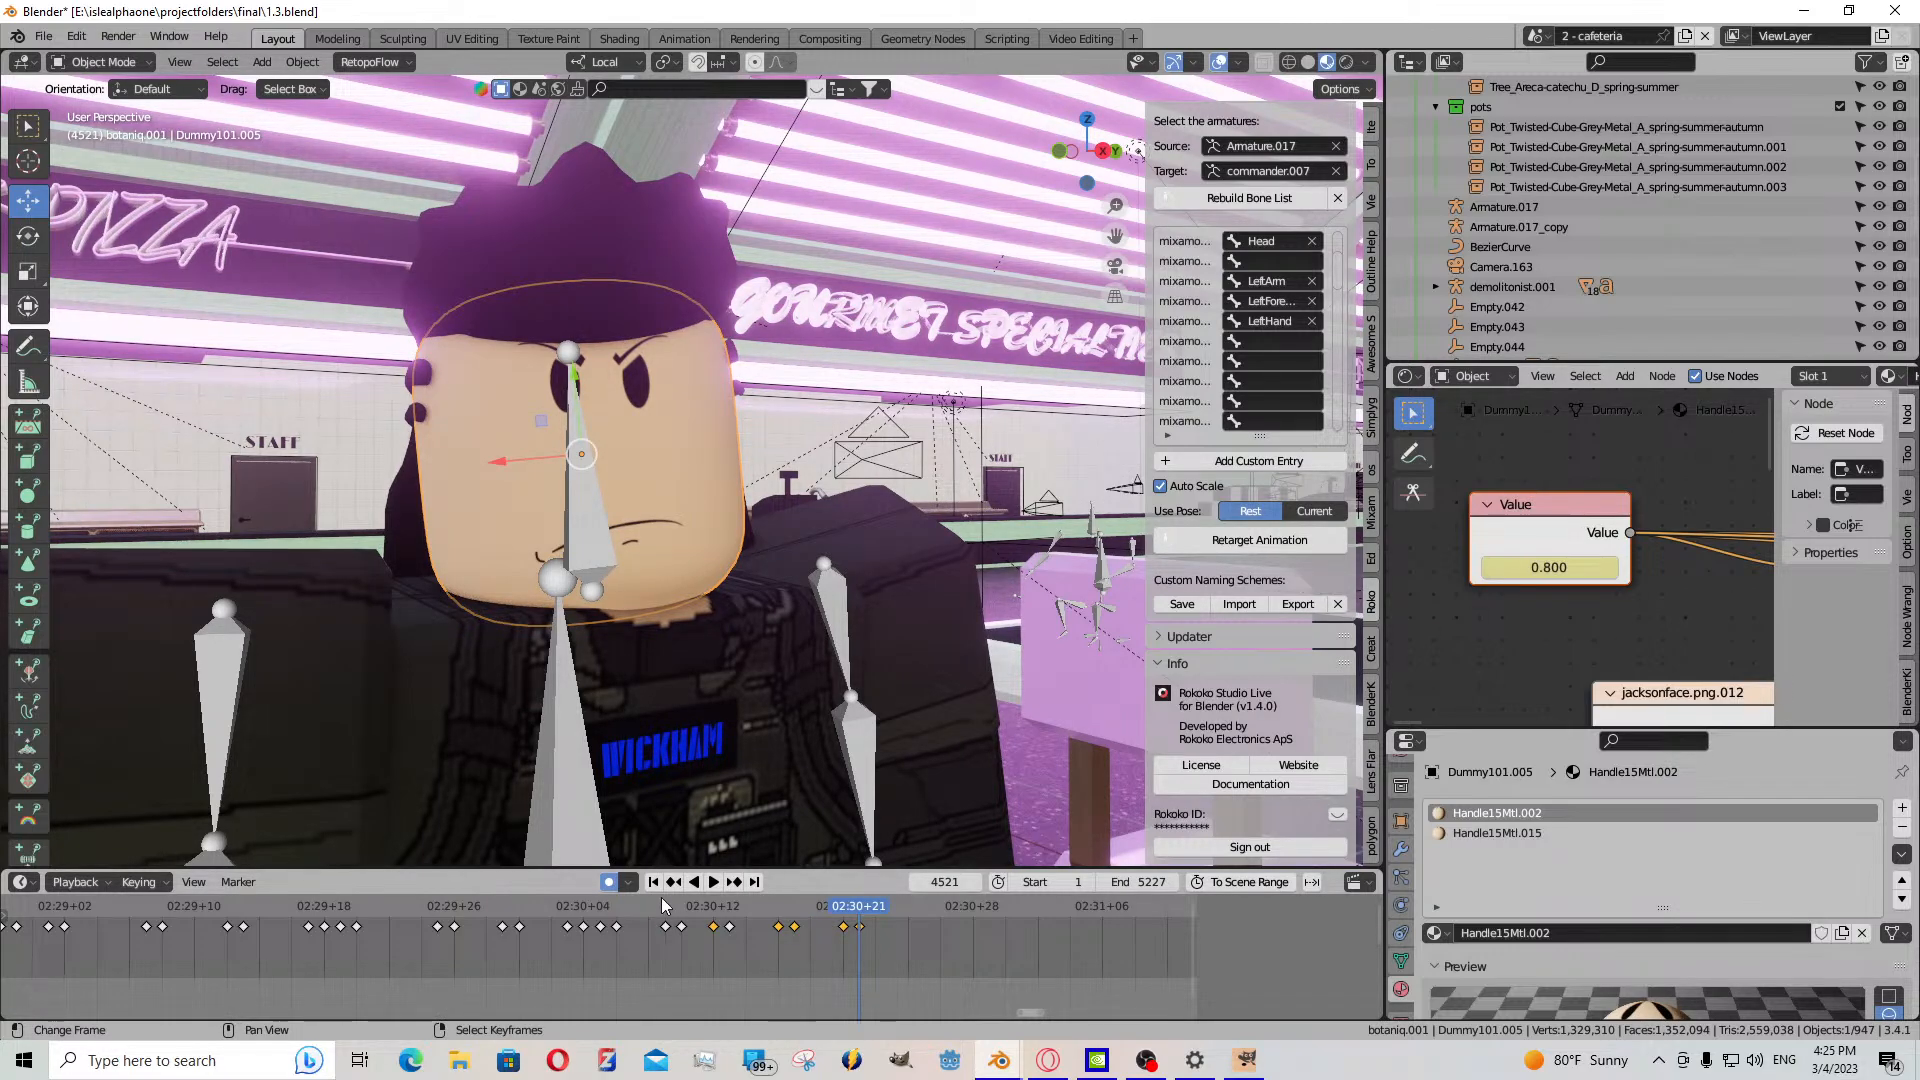
- Play on to frame 4524, keyframe the mouth Value there at 0.800 and keyframe it at 3.500 on frame 4525
{"action": "left_click", "coordinate": [714, 883]}
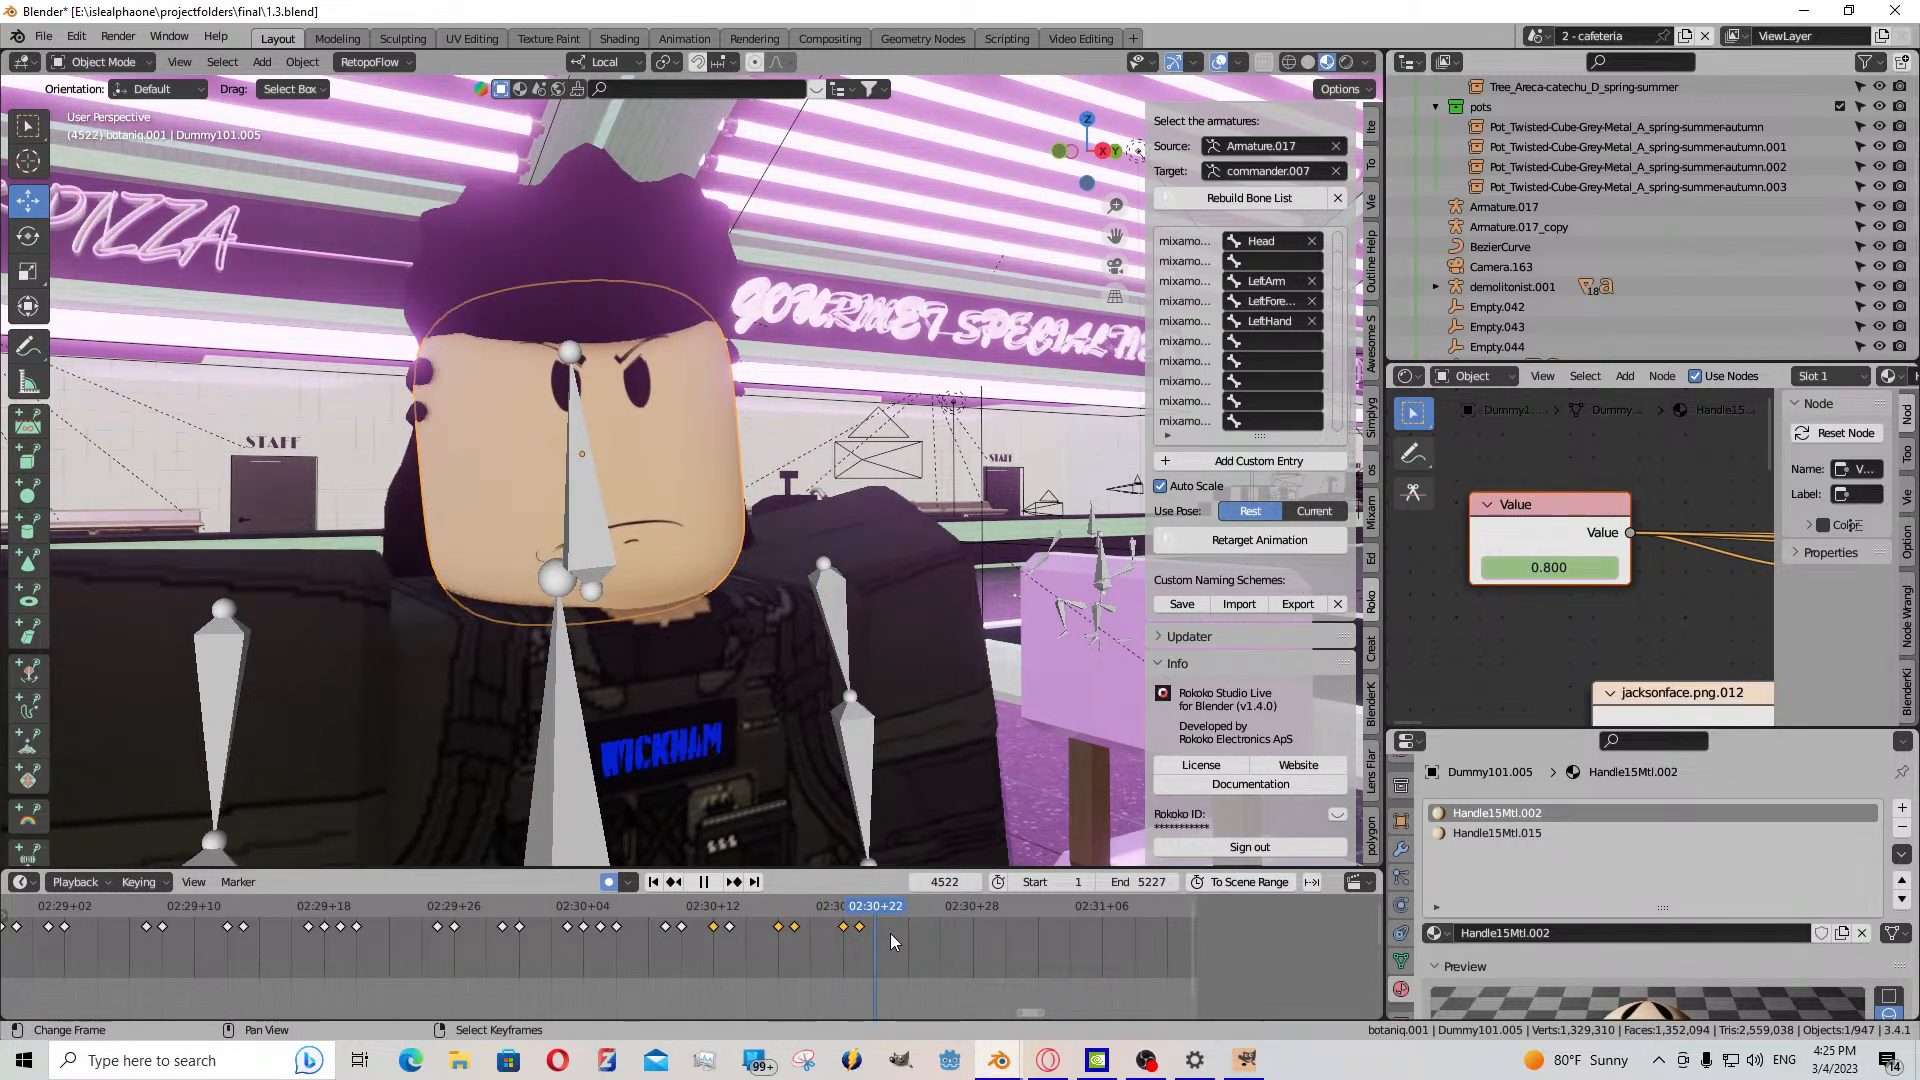
{"action": "key", "text": "space"}
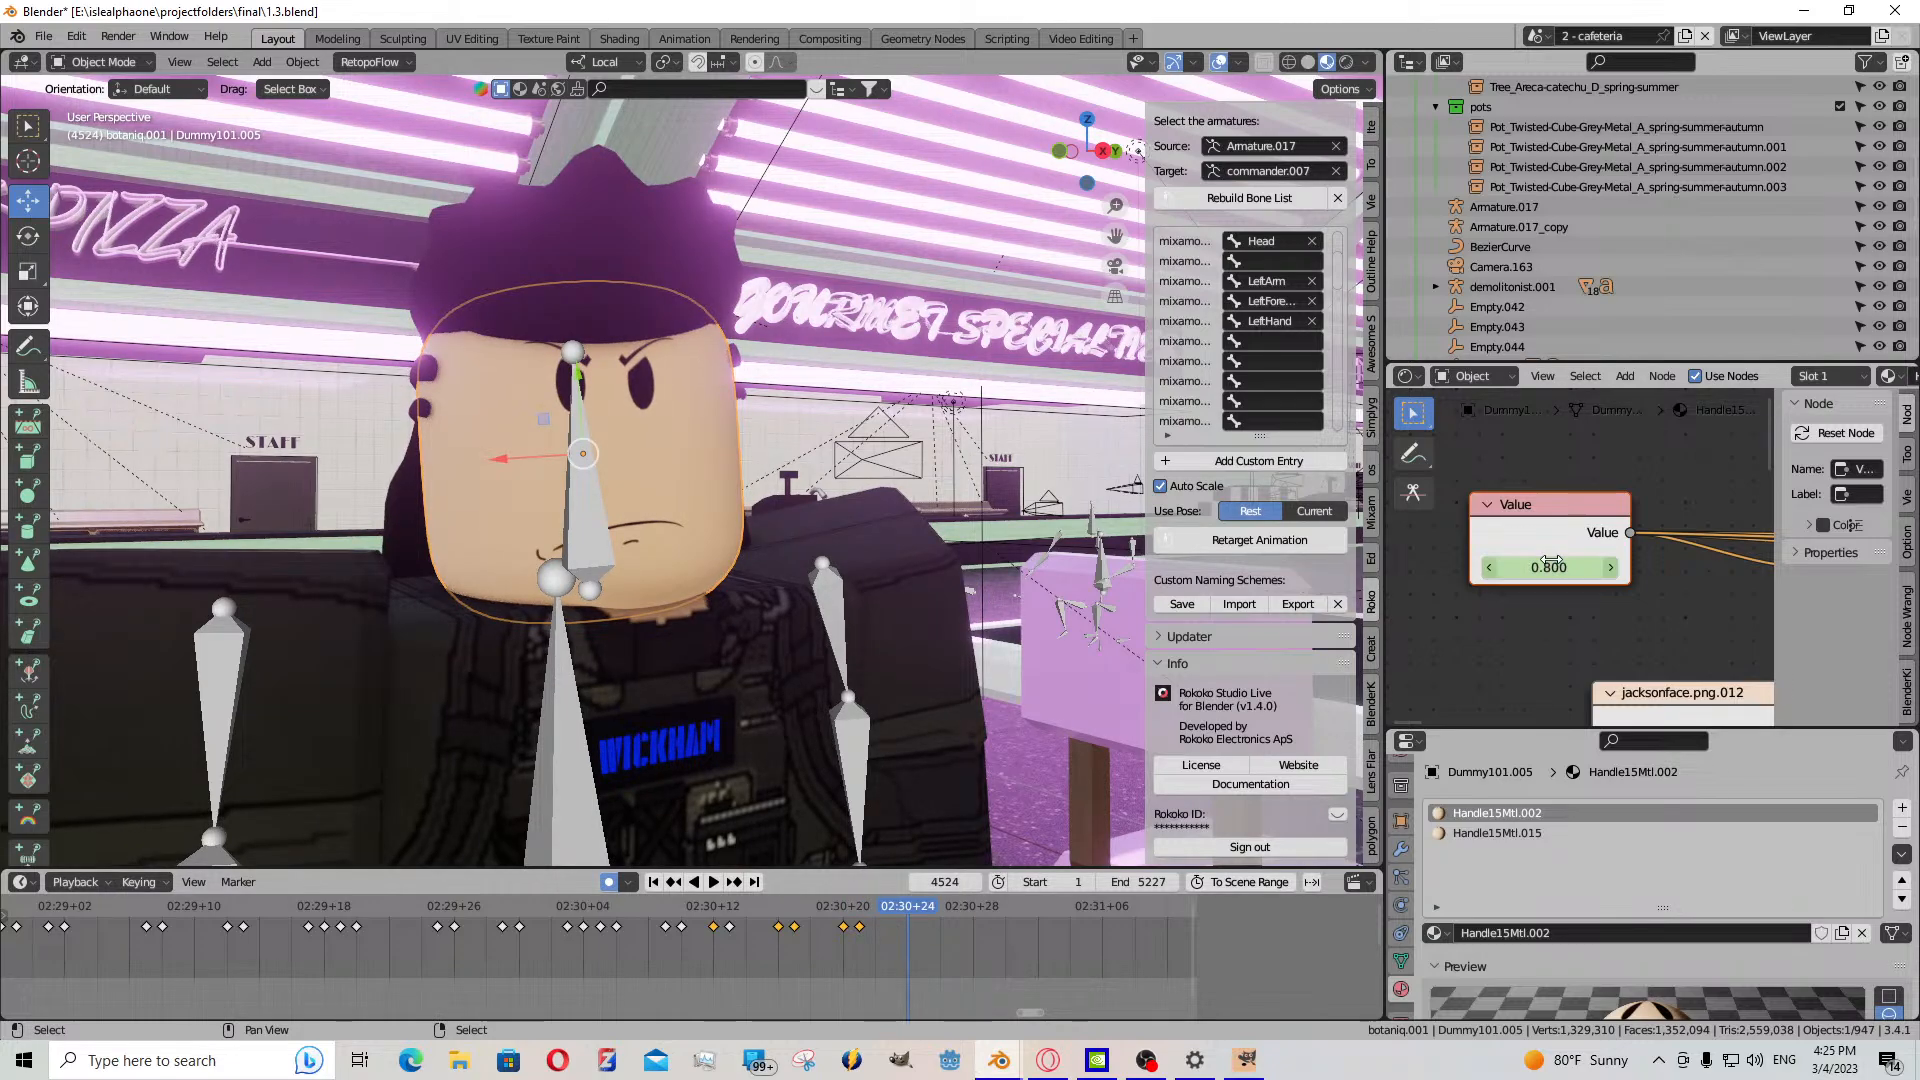
{"action": "key", "text": "i"}
{"action": "key", "text": "Right"}
{"action": "mouse_move", "coordinate": [1549, 566]}
{"action": "left_mouse_down"}
{"action": "mouse_move", "coordinate": [1642, 566]}
{"action": "mouse_move", "coordinate": [1531, 567]}
{"action": "left_mouse_up"}
{"action": "key", "text": "i"}
{"action": "key", "text": "g"}
{"action": "right_click", "coordinate": [1544, 569]}
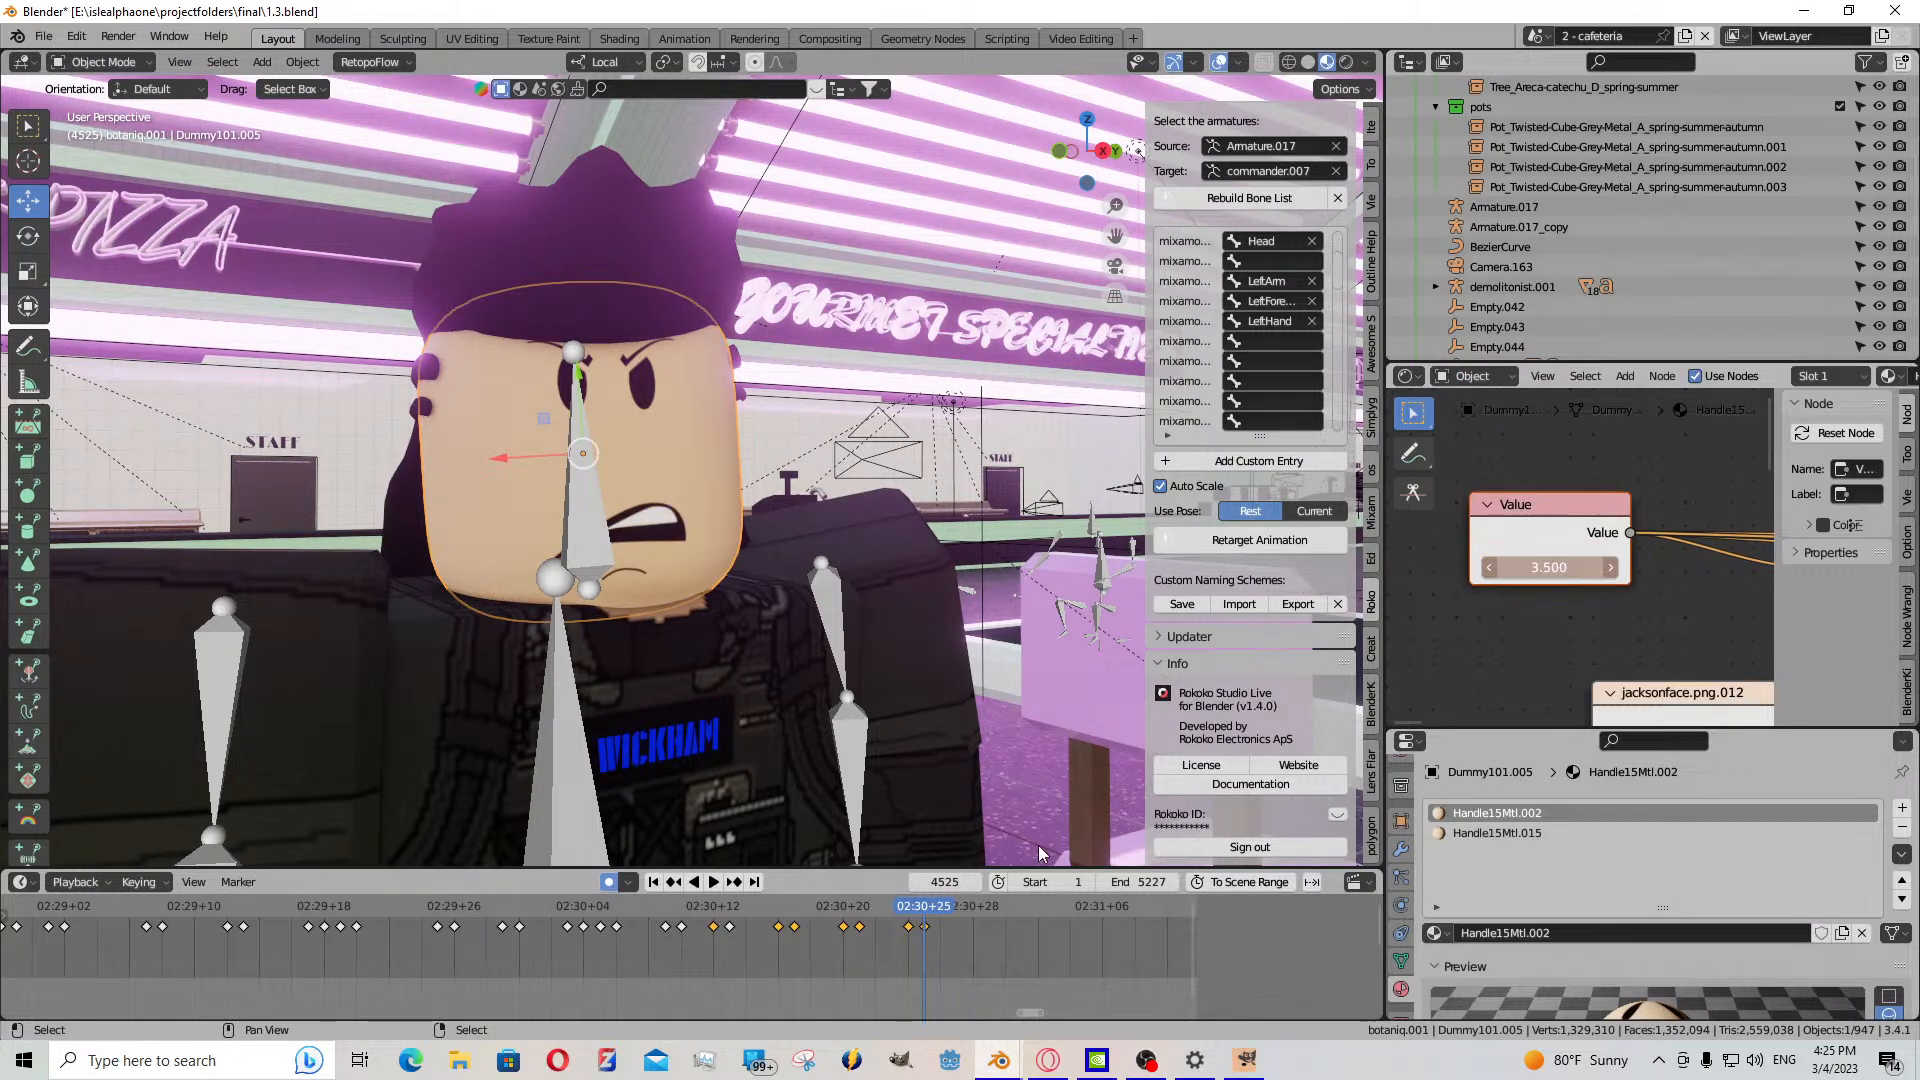
- Play on to frame 4528, keyframe the mouth Value there at 3.500 and set it to 10.400 on frame 4529
{"action": "middle_click_drag", "start_coordinate": [988, 955], "coordinate": [794, 963]}
{"action": "left_click", "coordinate": [712, 881]}
{"action": "left_click", "coordinate": [712, 881]}
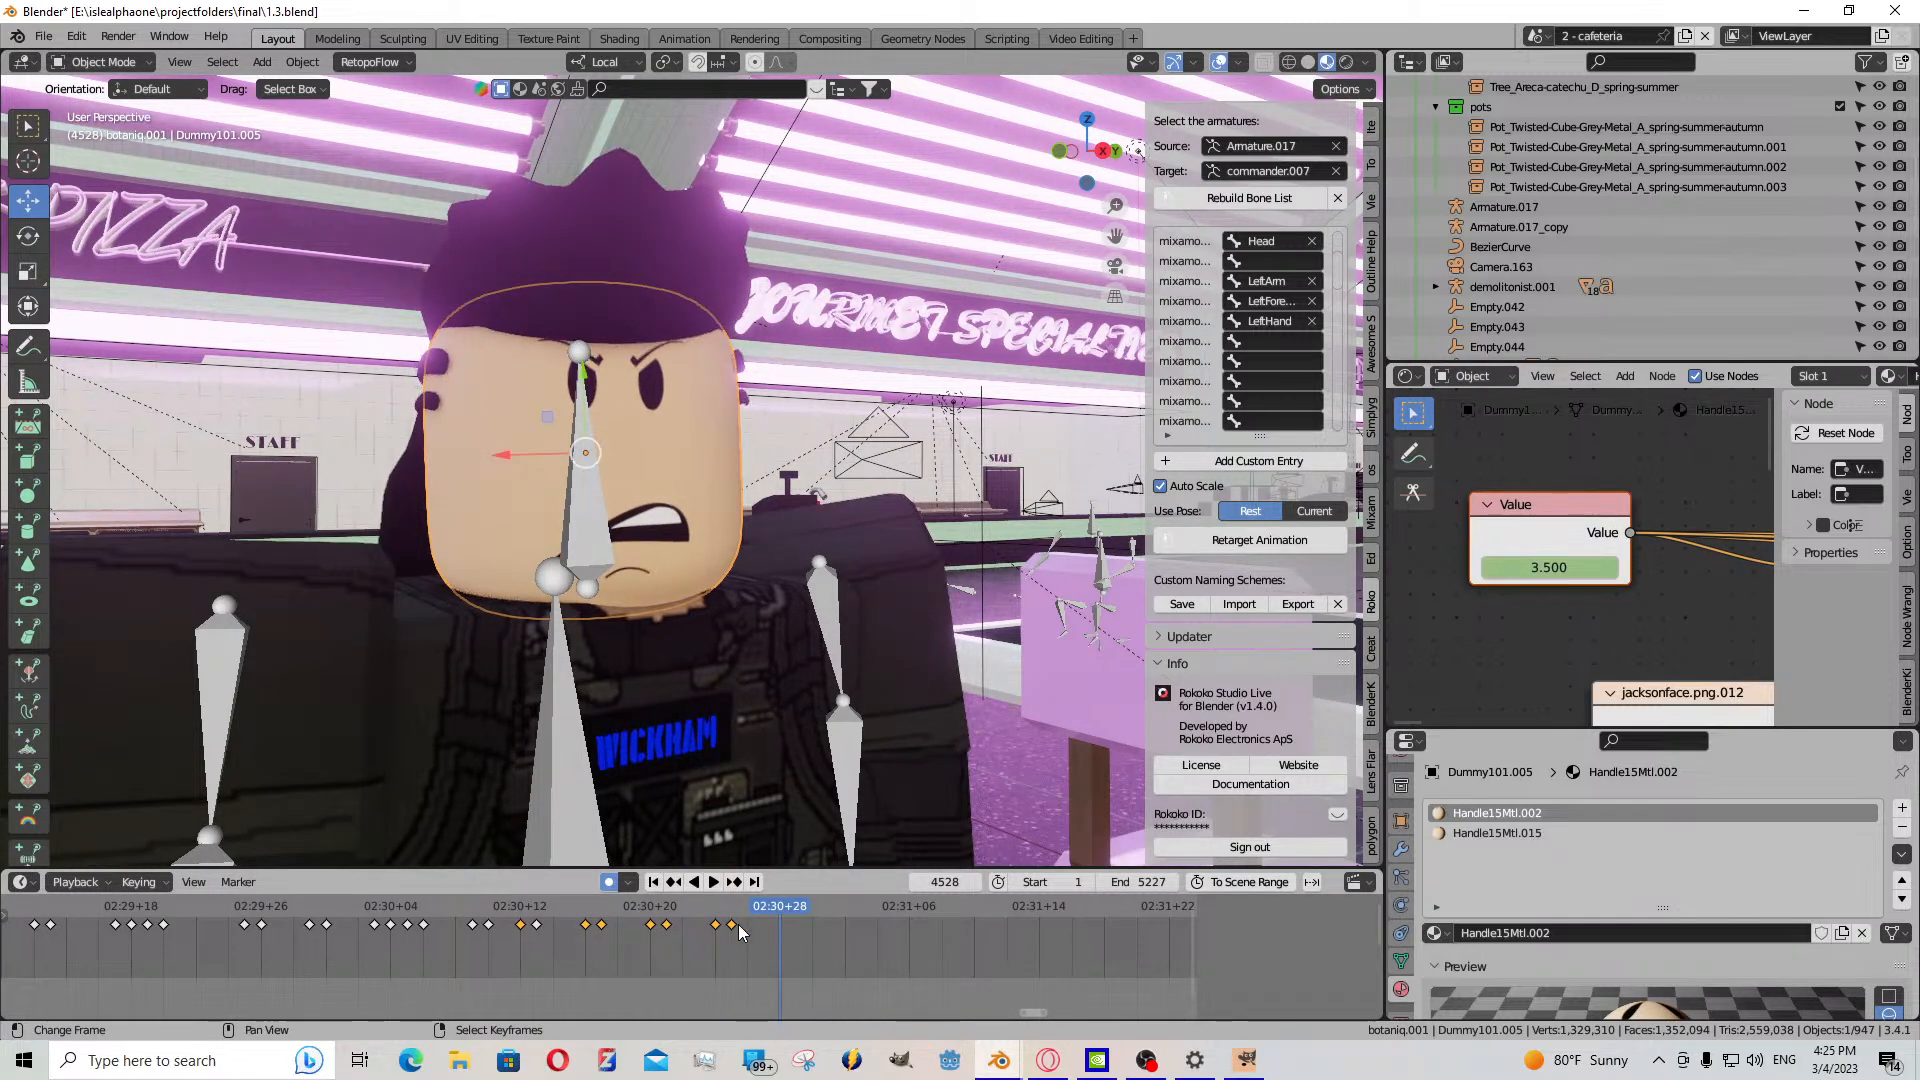
{"action": "key", "text": "space"}
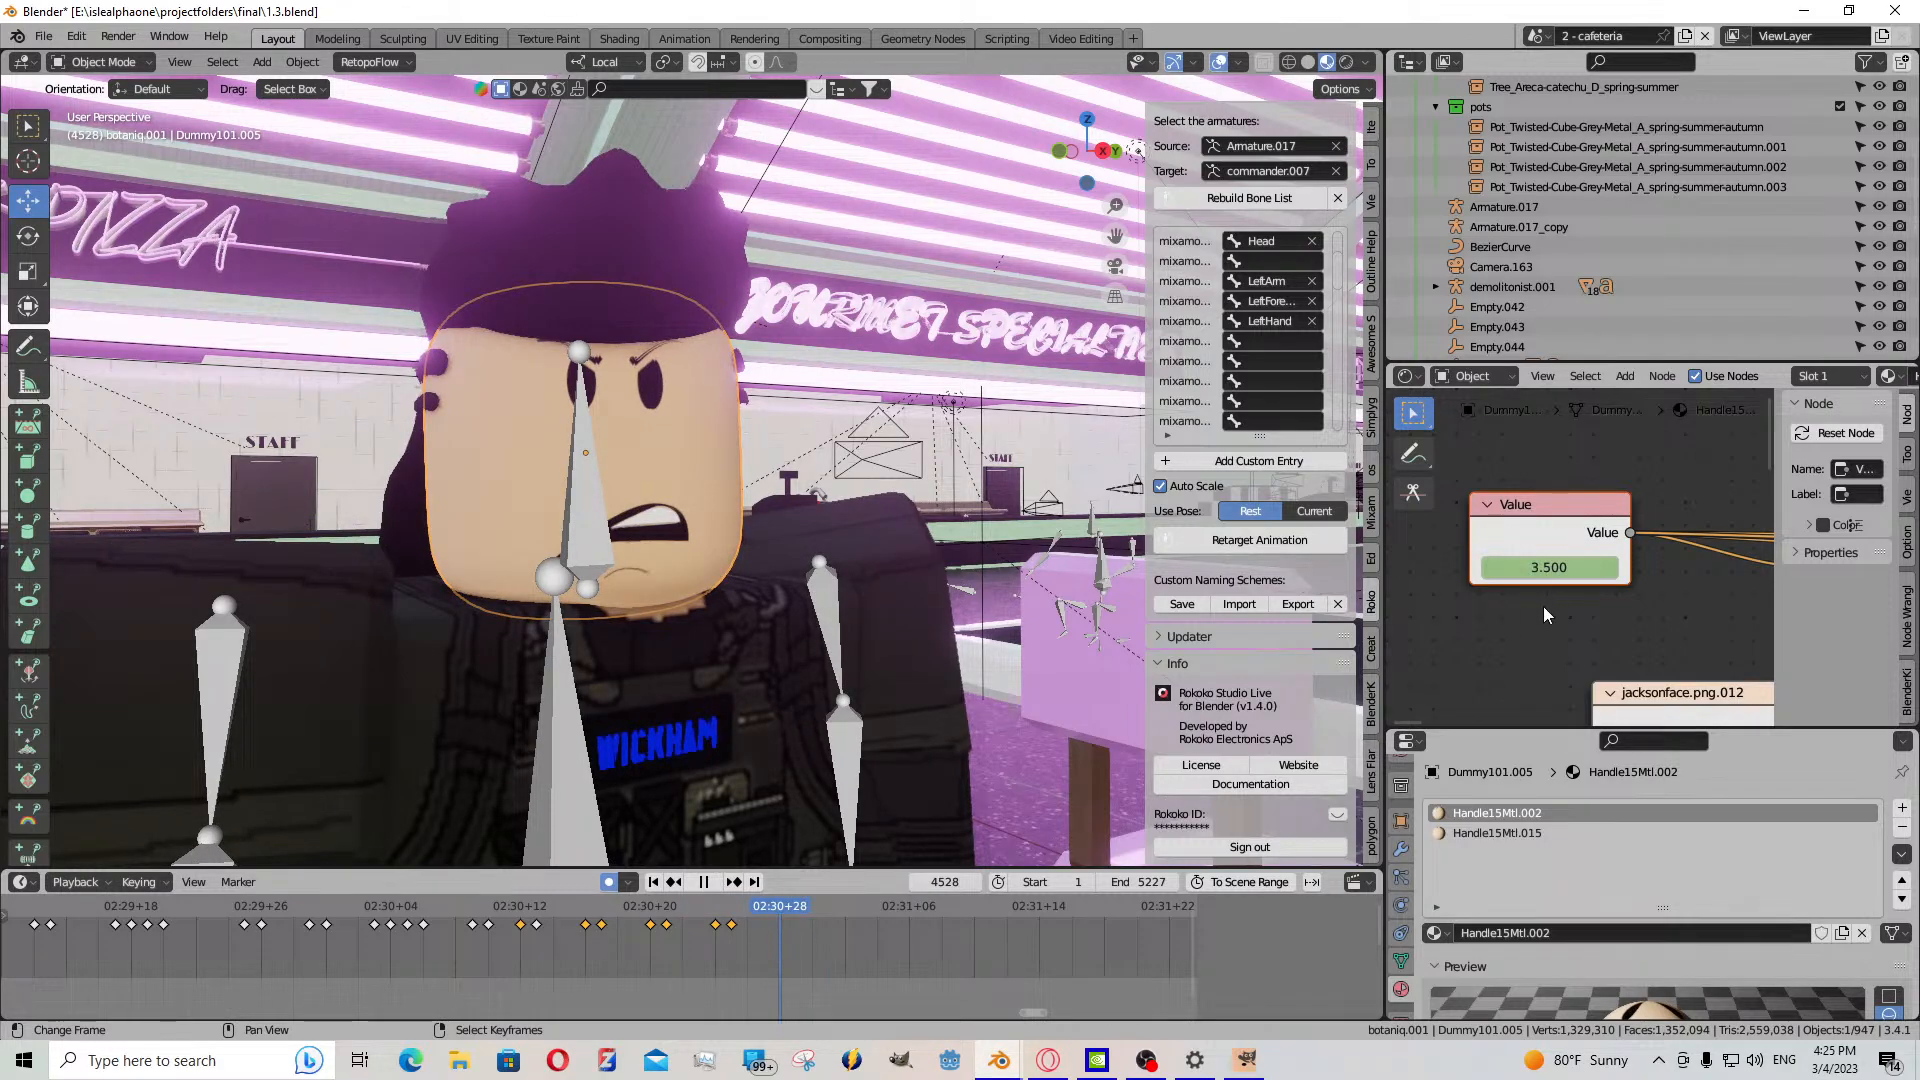
{"action": "key", "text": "space"}
{"action": "key", "text": "i"}
{"action": "key", "text": "Right"}
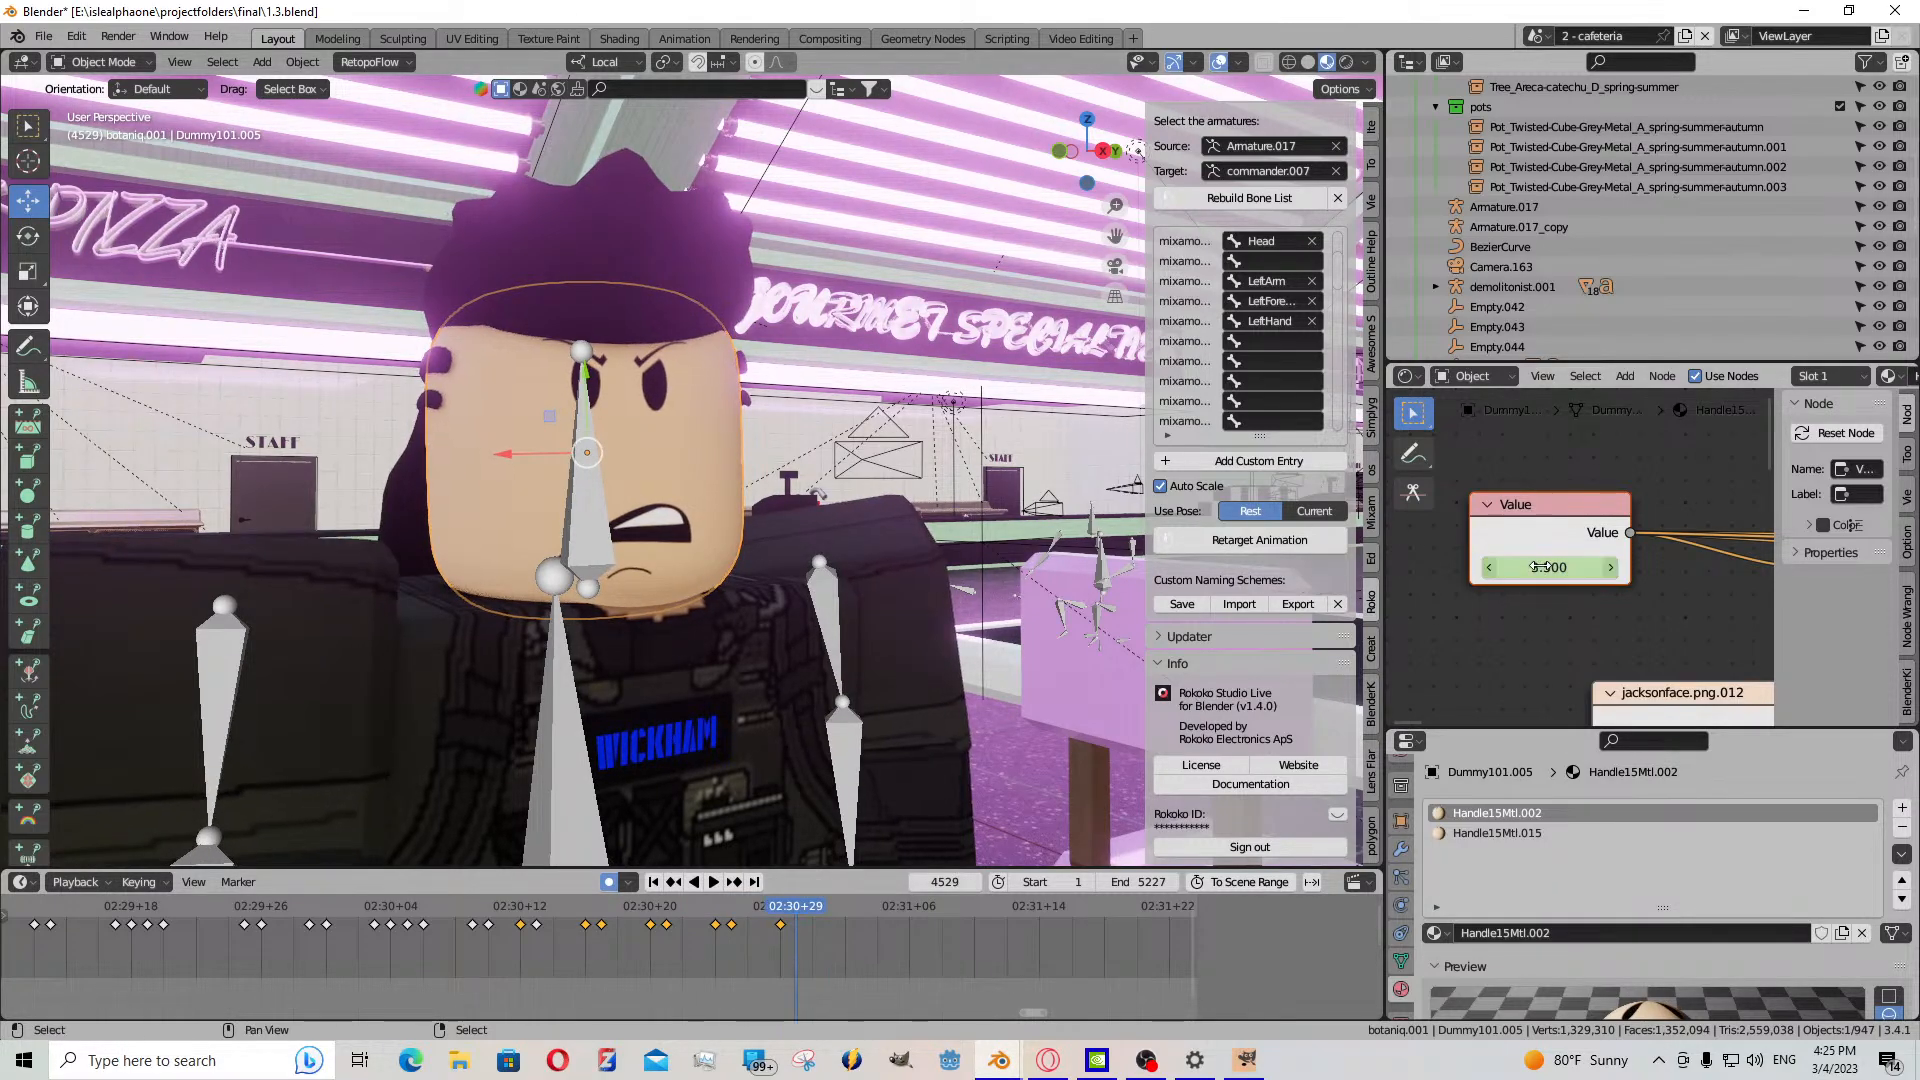
{"action": "left_click_drag", "start_coordinate": [1532, 567], "coordinate": [1646, 567]}
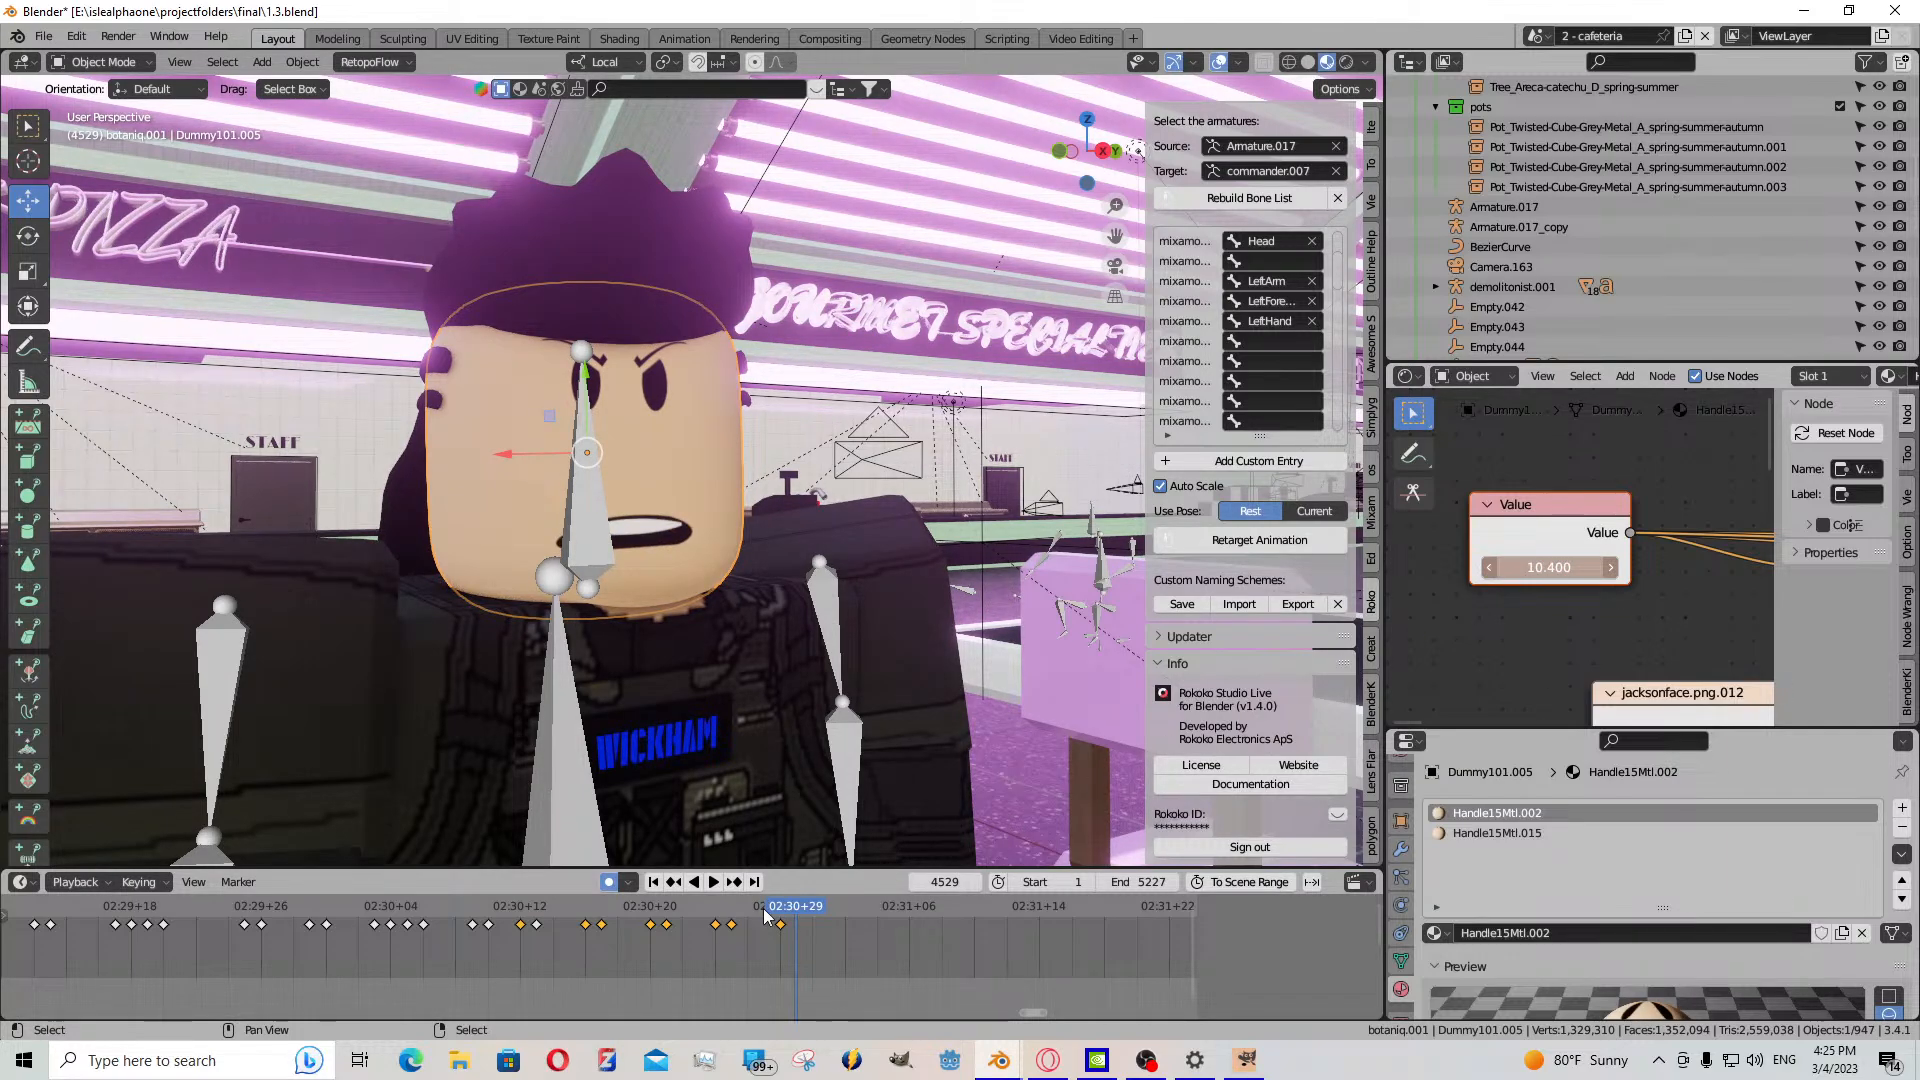
- Play on to frame 4530, keyframe the mouth Value there at 10.400 and set it to 1.700 on frame 4531
{"action": "left_click", "coordinate": [713, 881]}
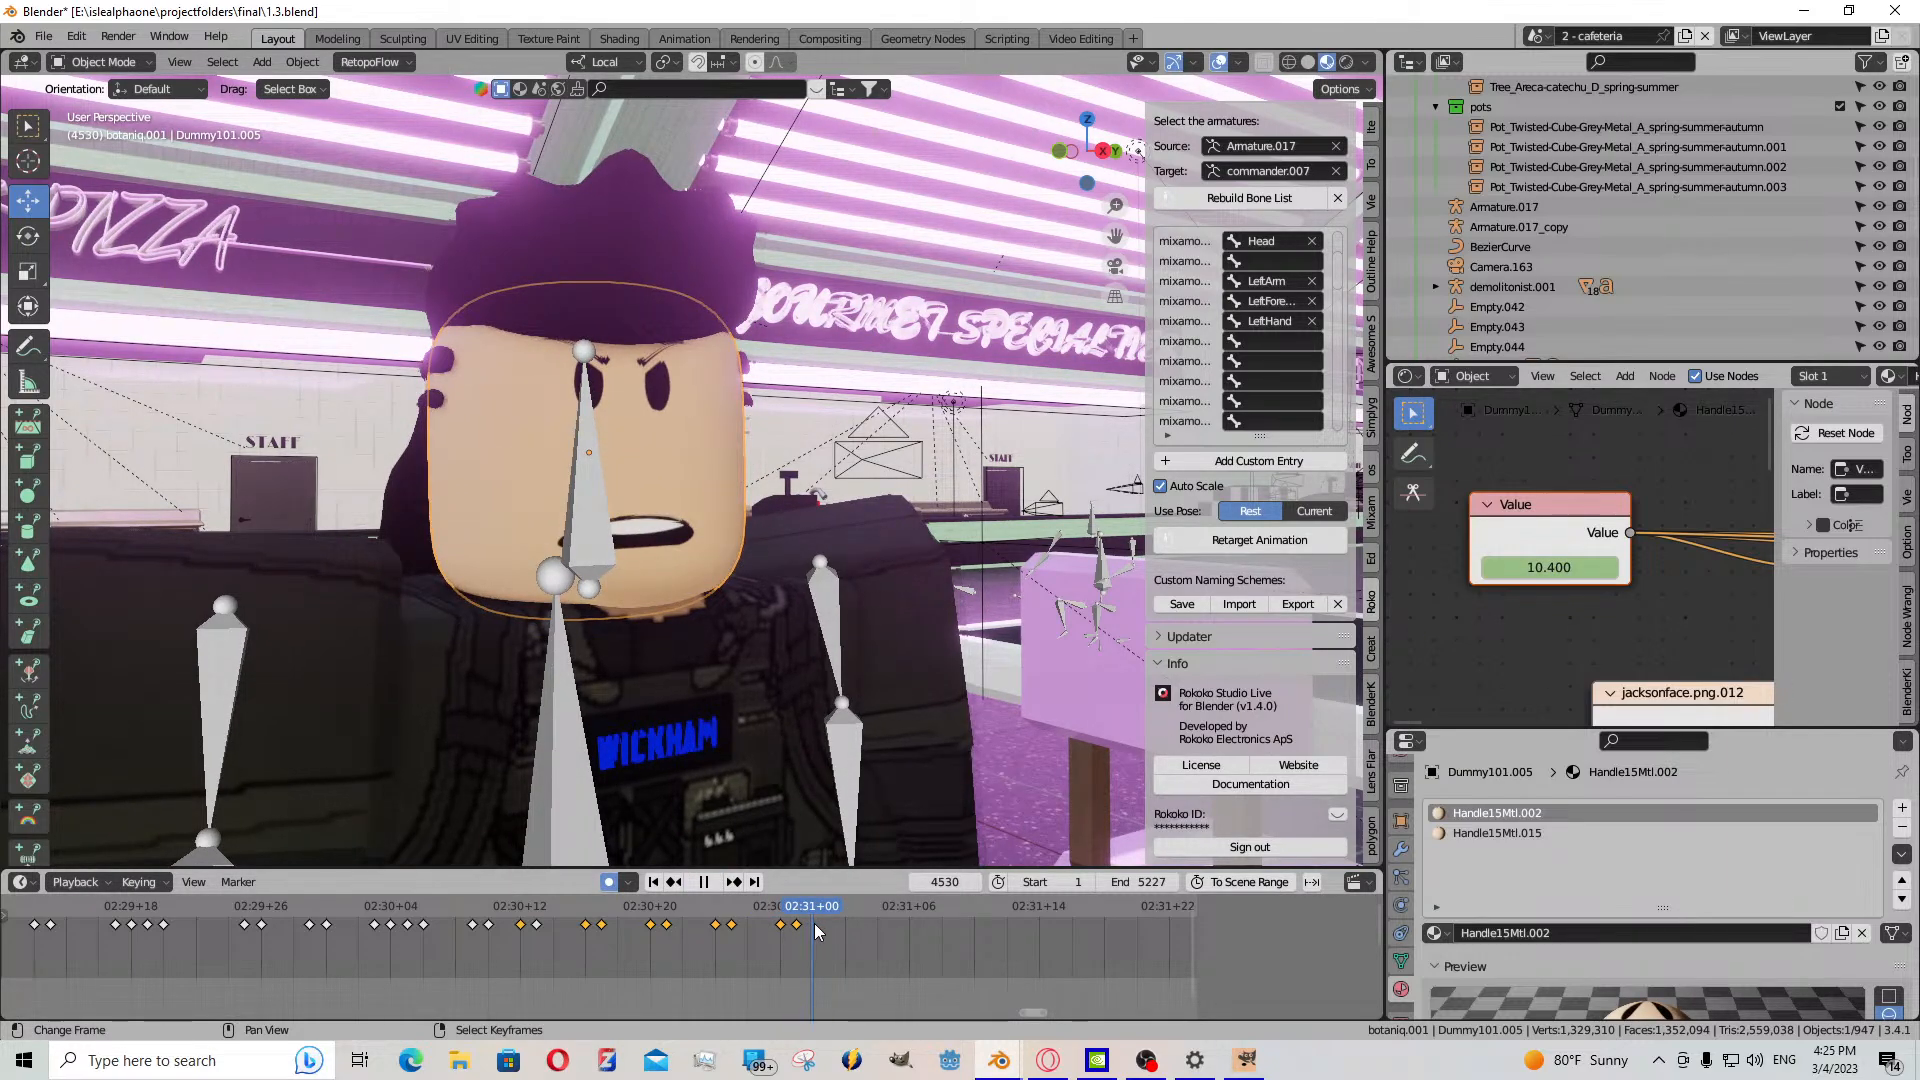
{"action": "key", "text": "space"}
{"action": "key", "text": "Right"}
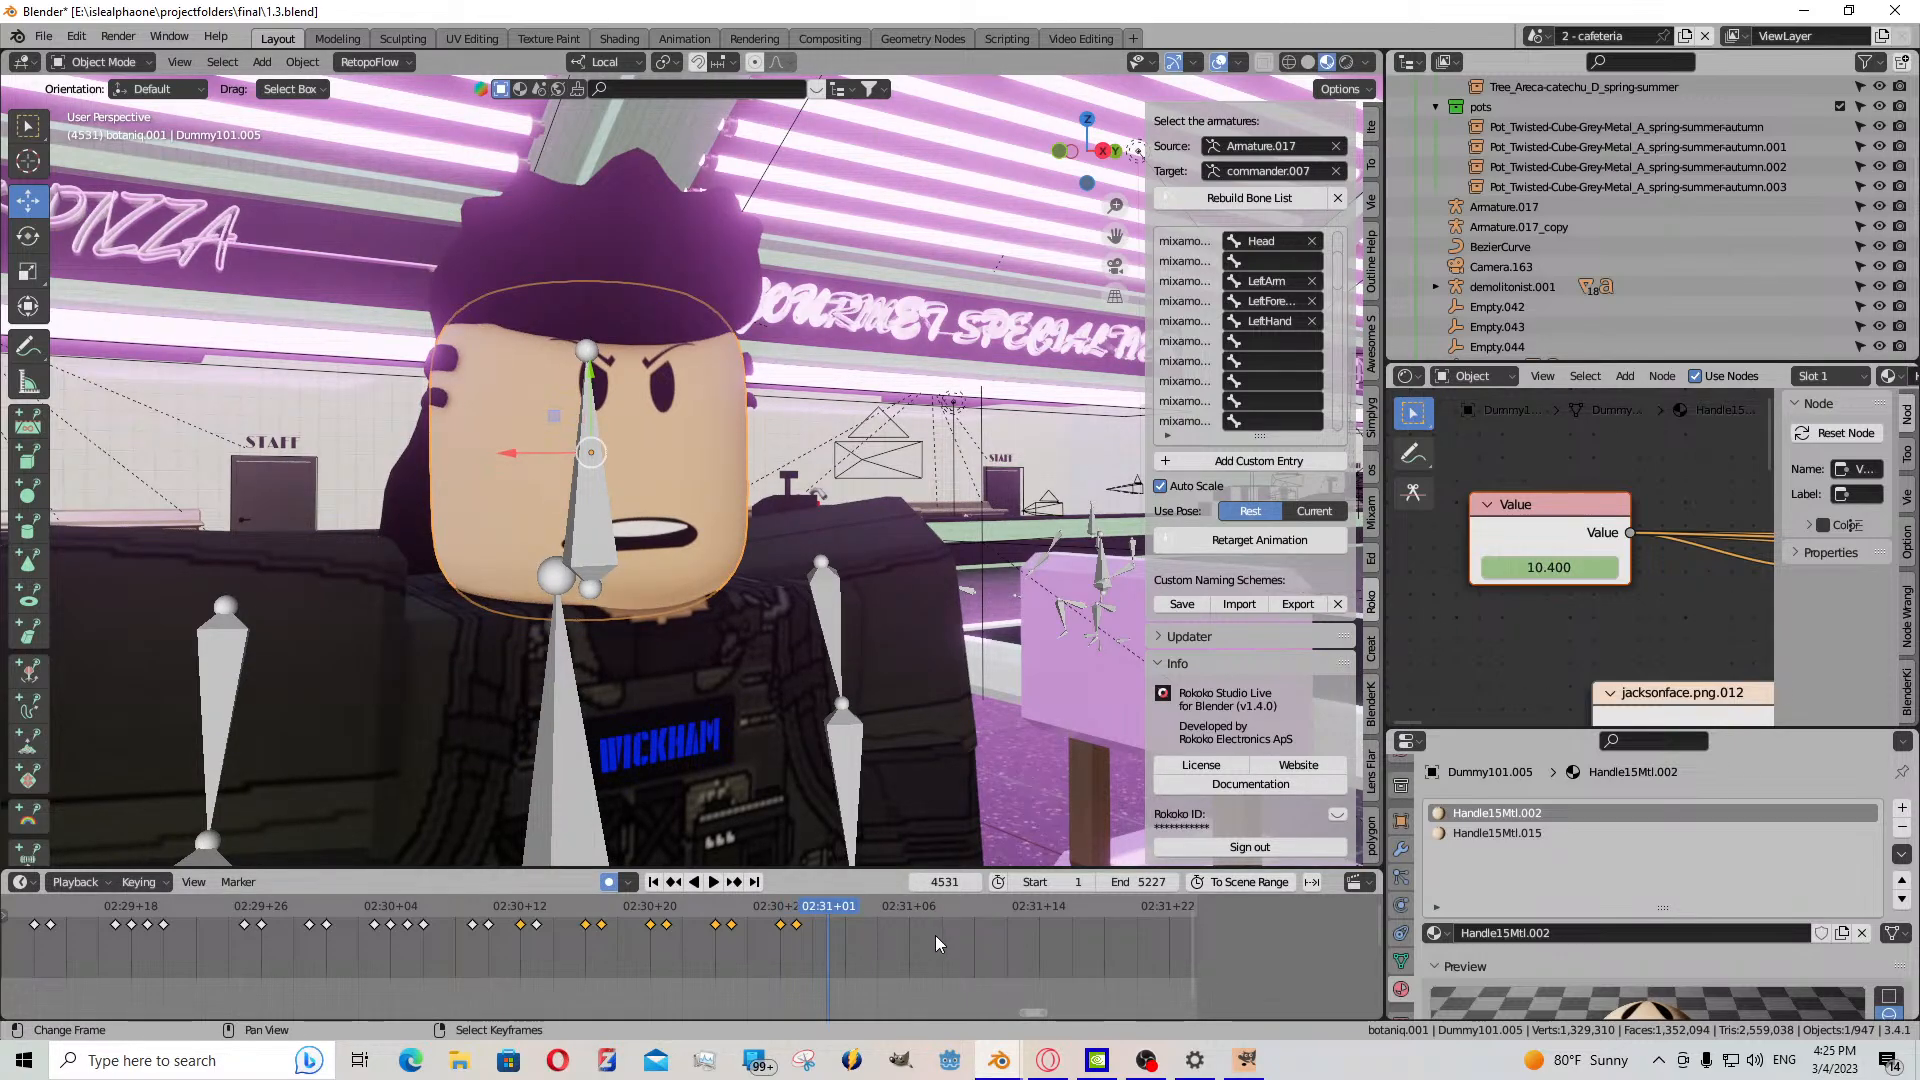
{"action": "key", "text": "Left"}
{"action": "key", "text": "i"}
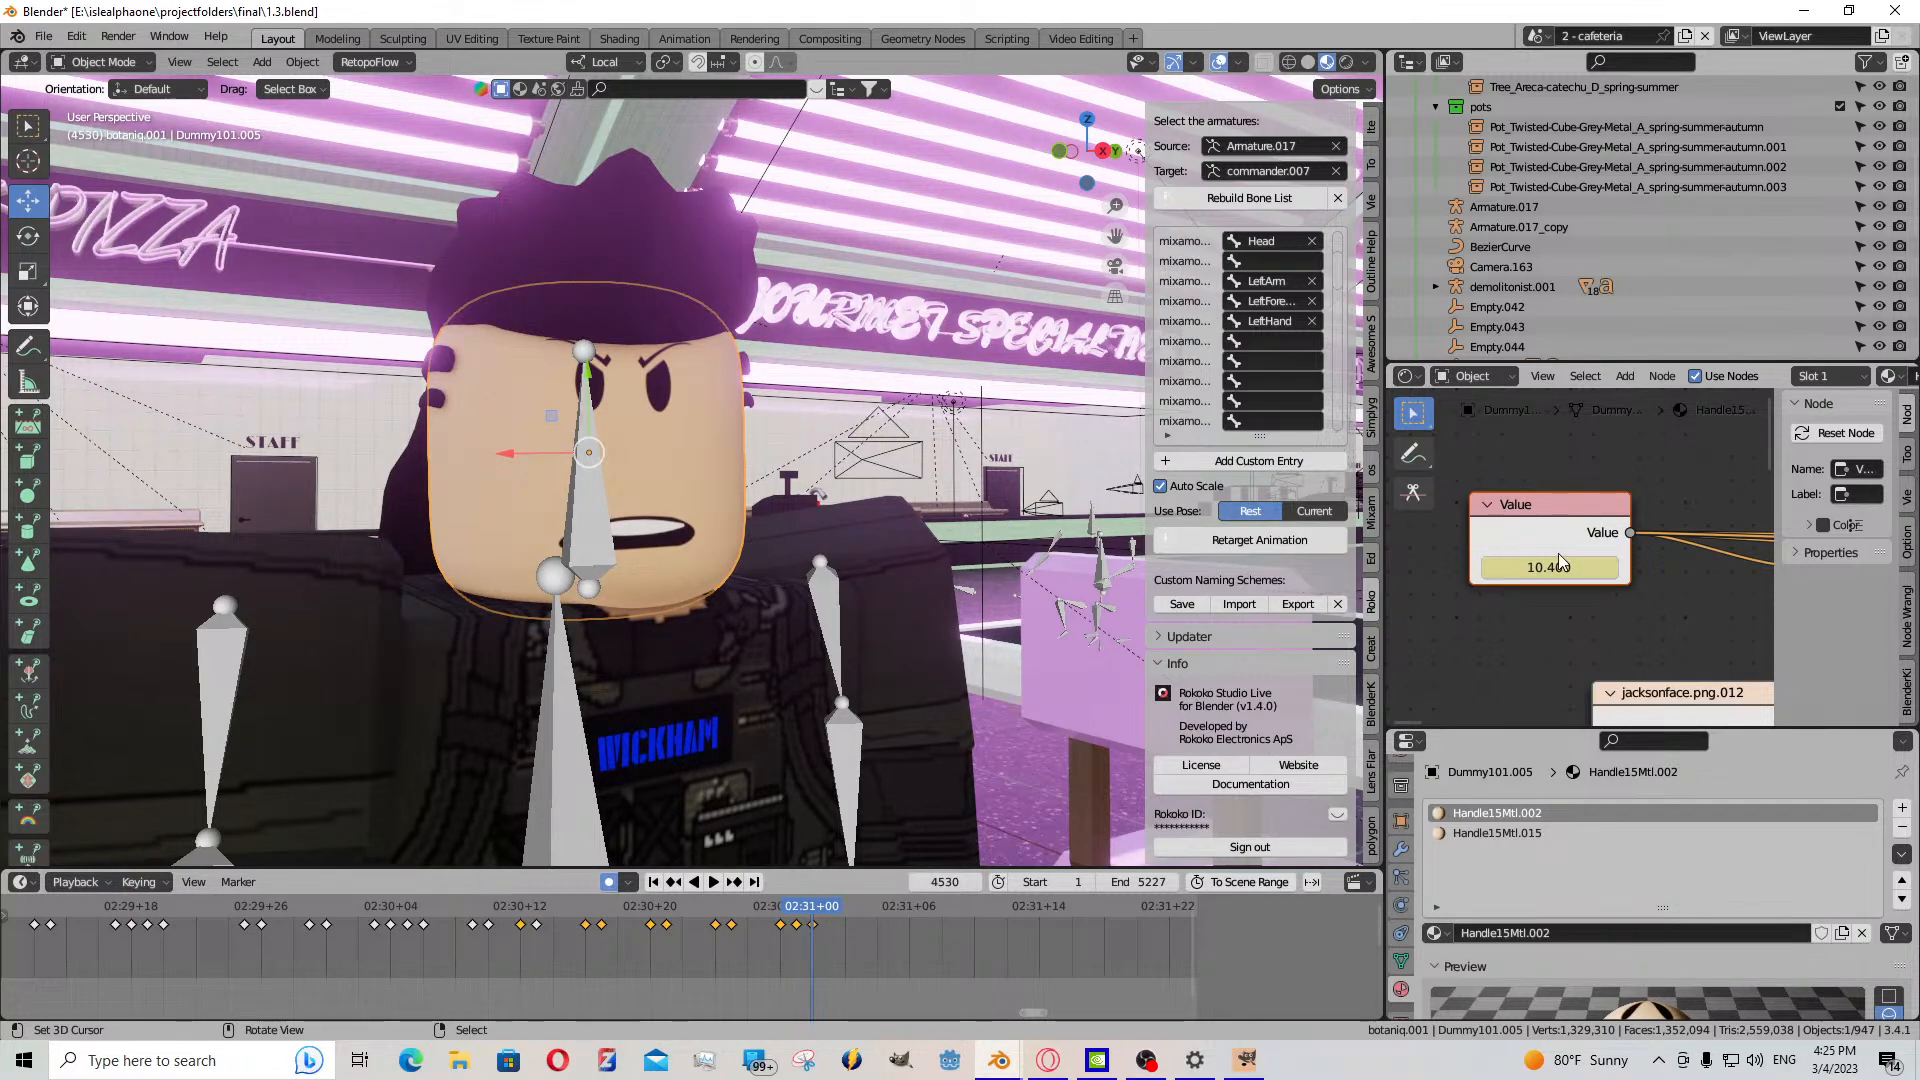
{"action": "key", "text": "Right"}
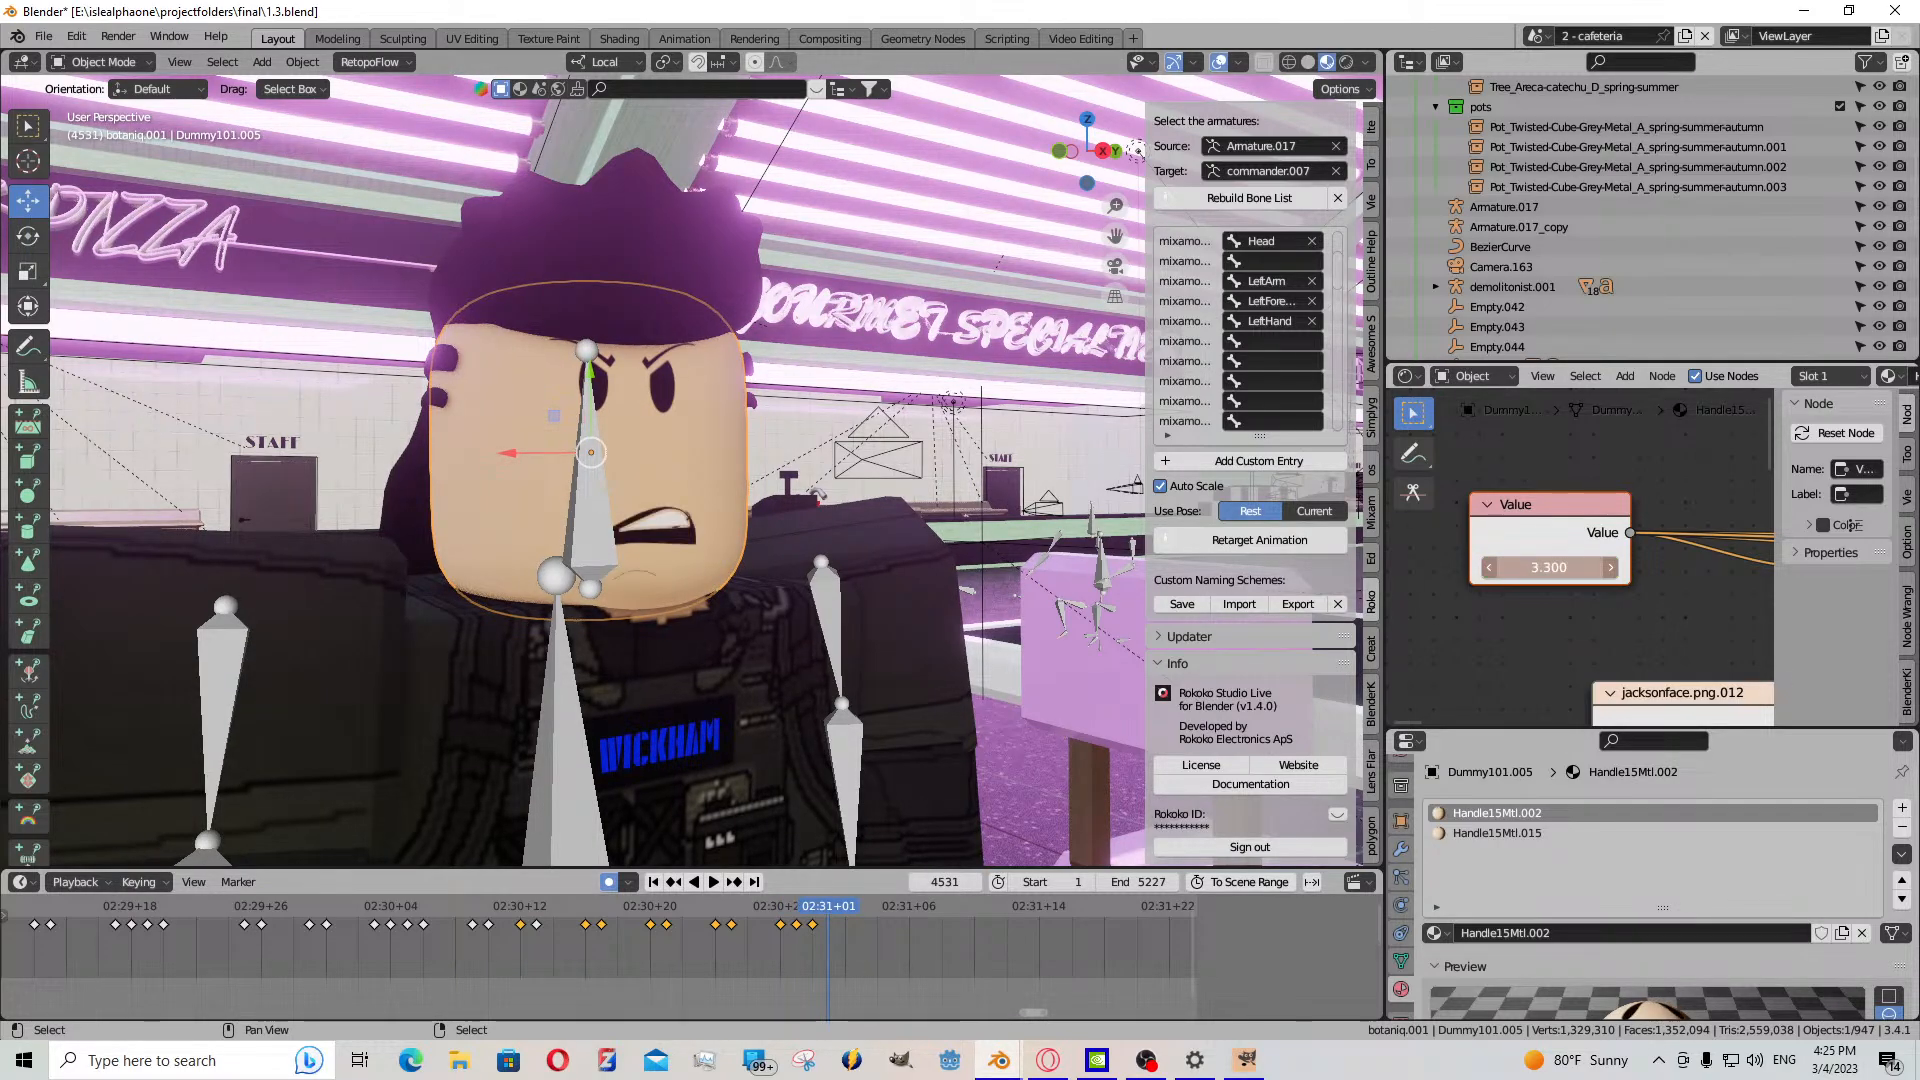
{"action": "left_click_drag", "start_coordinate": [1549, 567], "coordinate": [1494, 567]}
- Keyframe the mouth Value at 2.400 on frame 4533 and copy the 1.700 keyframe from frame 4531 onto frame 4532
{"action": "left_click", "coordinate": [713, 881]}
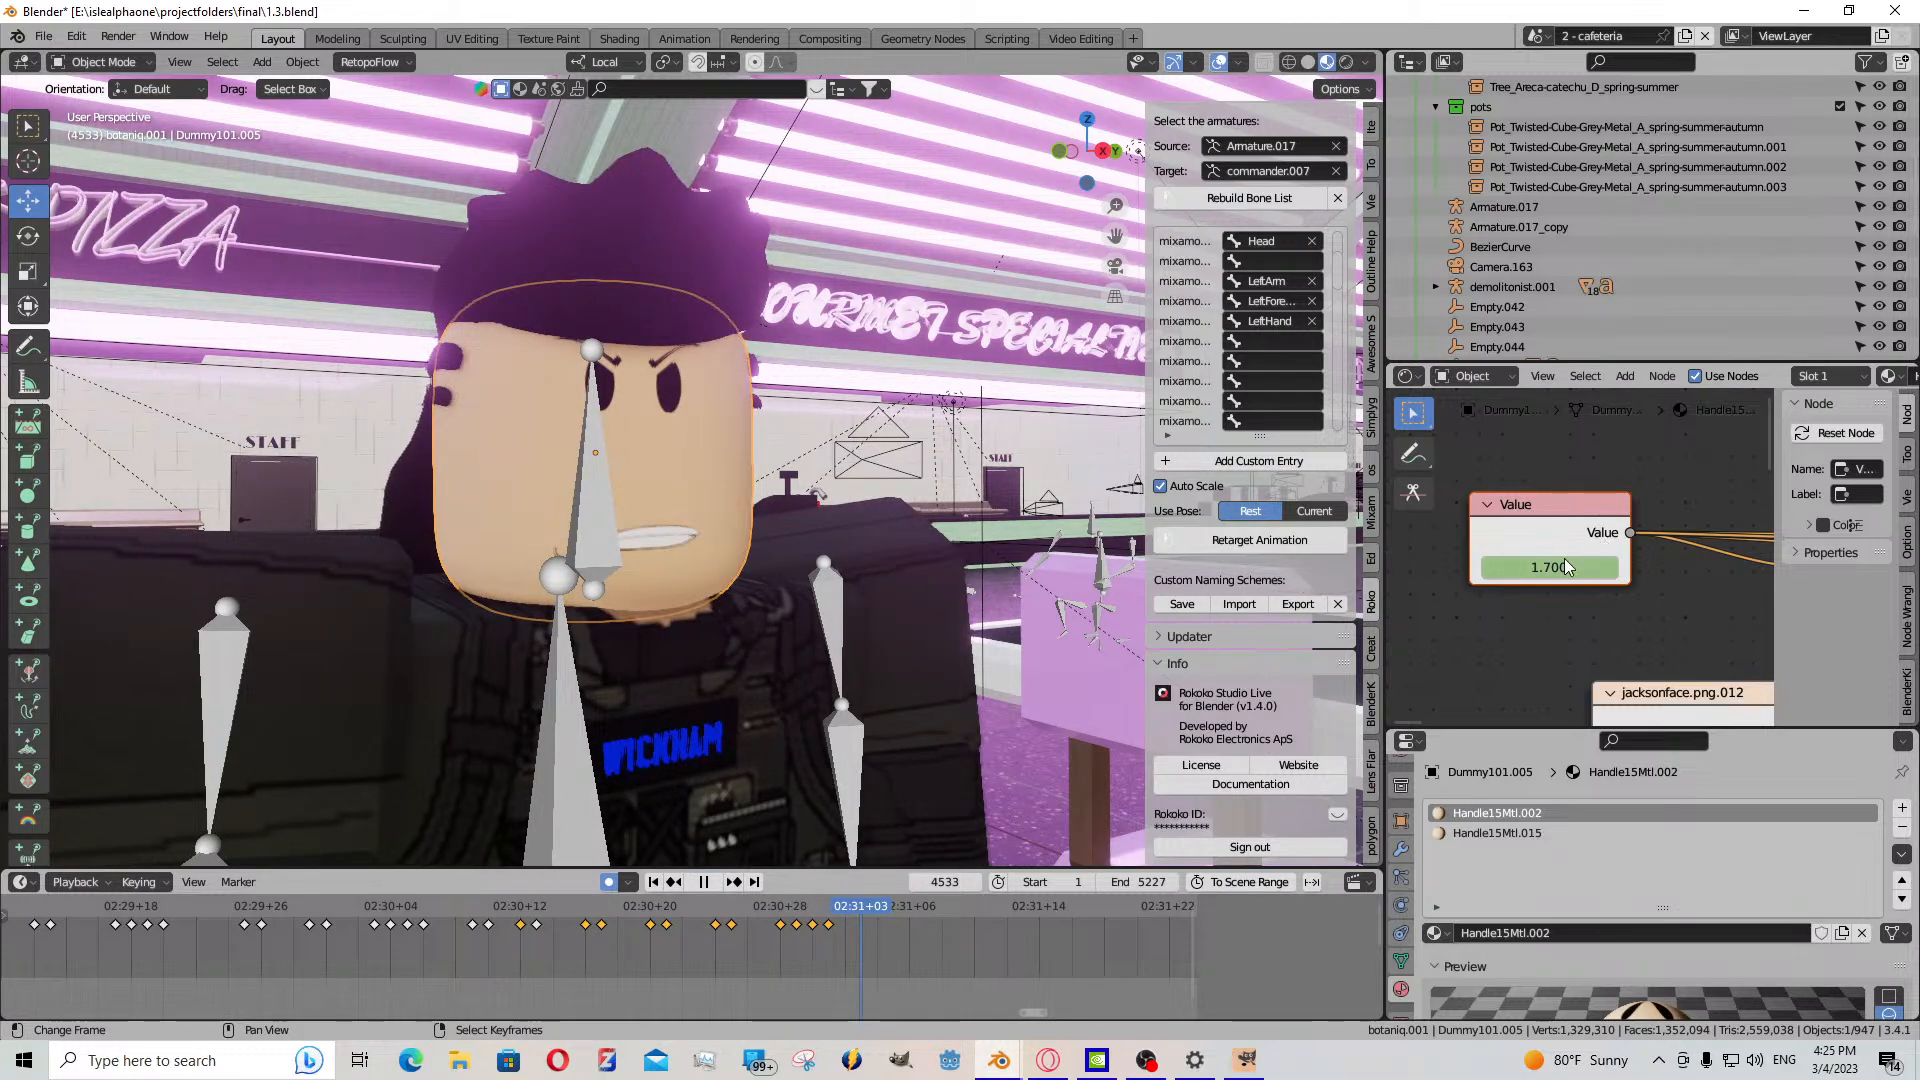
{"action": "mouse_move", "coordinate": [1564, 563]}
{"action": "left_mouse_down"}
{"action": "mouse_move", "coordinate": [1695, 563]}
{"action": "mouse_move", "coordinate": [1536, 575]}
{"action": "left_mouse_up"}
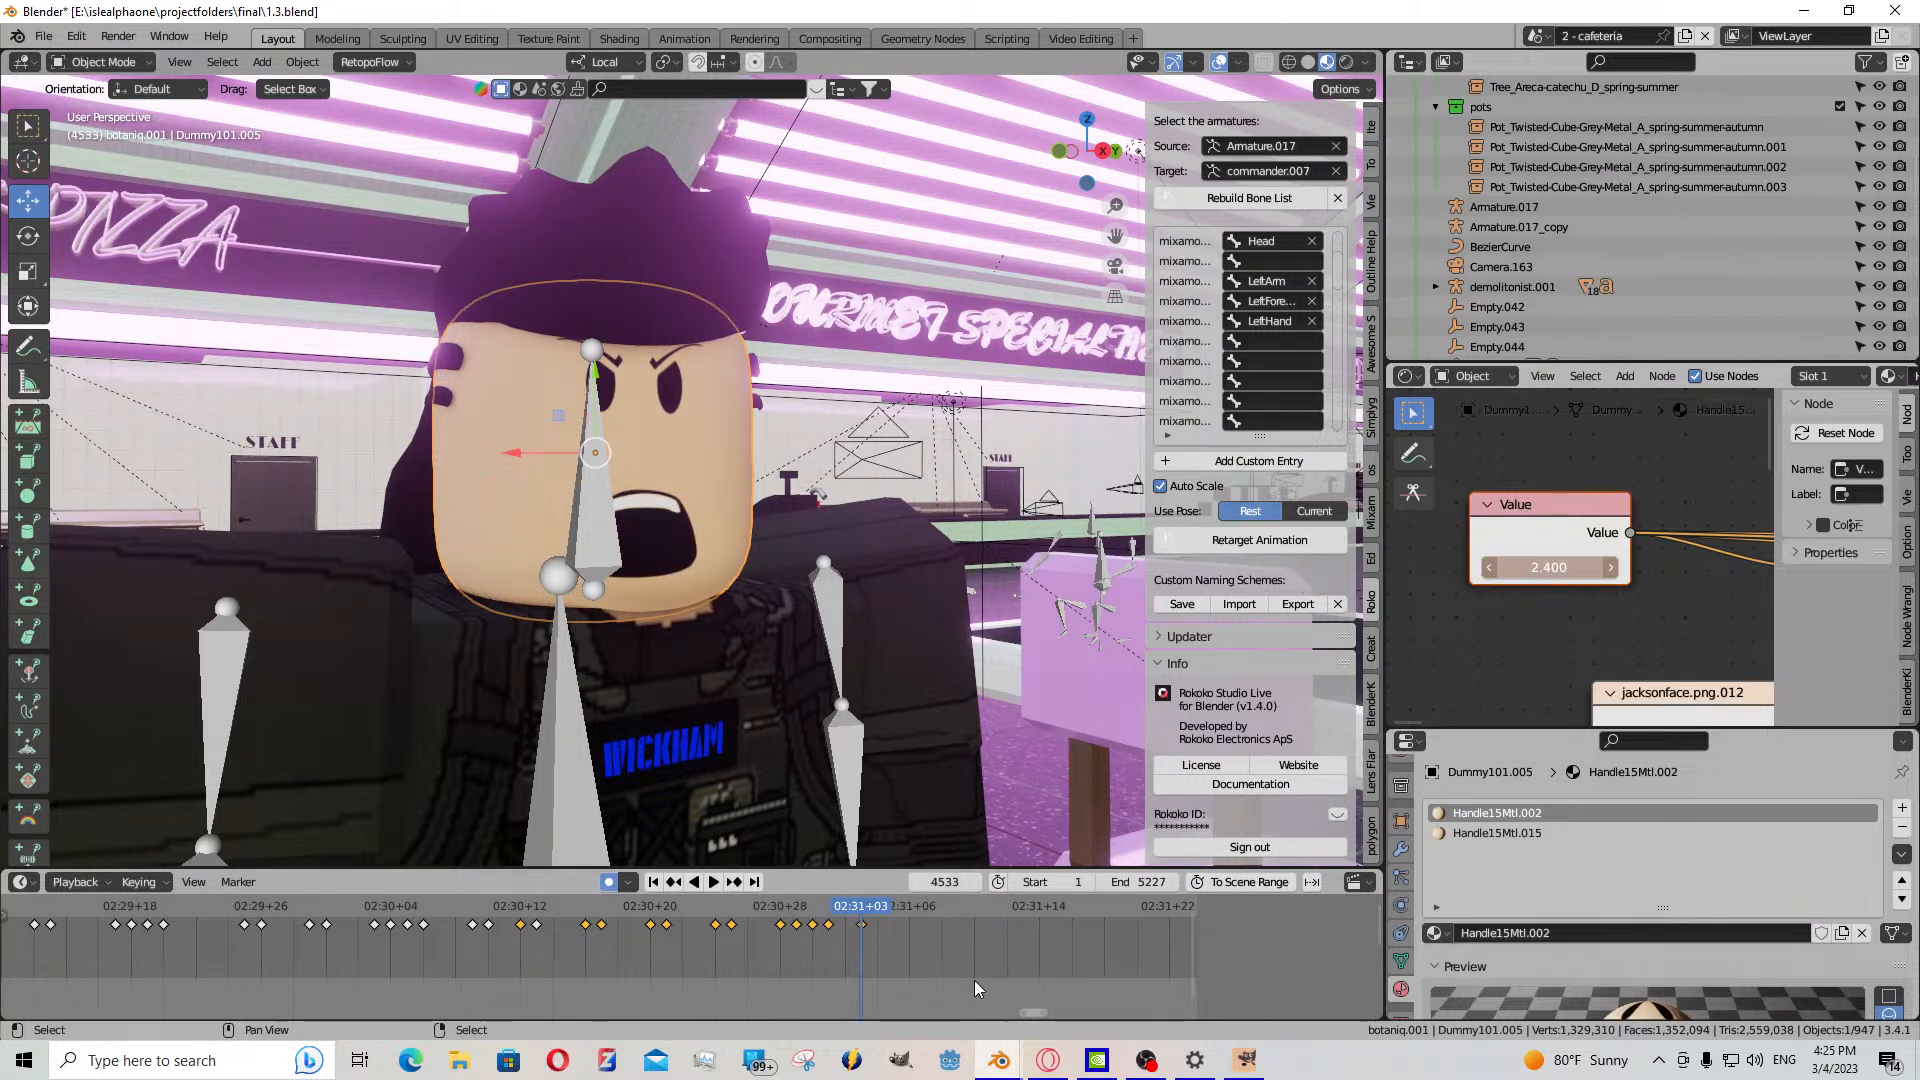
{"action": "left_click", "coordinate": [846, 933]}
{"action": "right_click", "coordinate": [830, 926]}
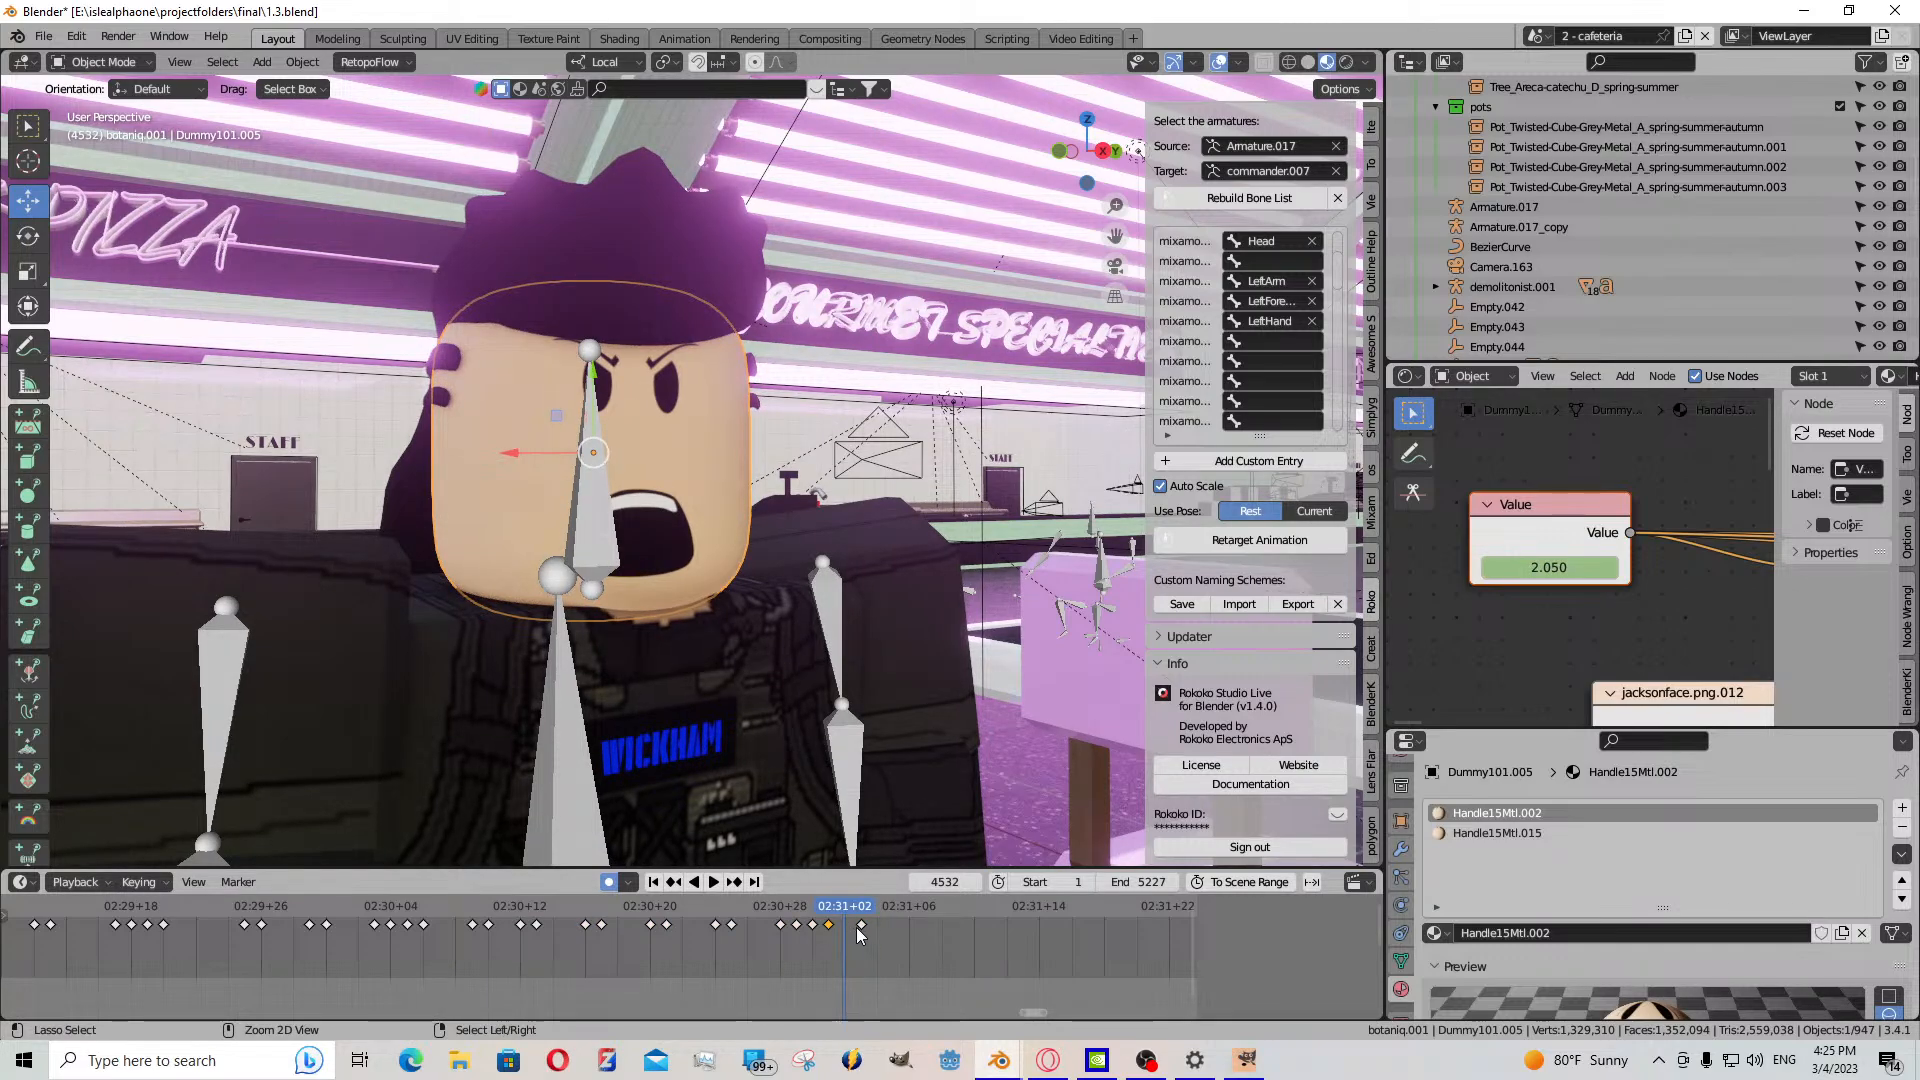
{"action": "left_click", "coordinate": [856, 927], "text": "ctrl"}
- Move the mouth keyframes on frames 4532 and 4533 one frame later, to 4533 and 4534
{"action": "key", "text": "g"}
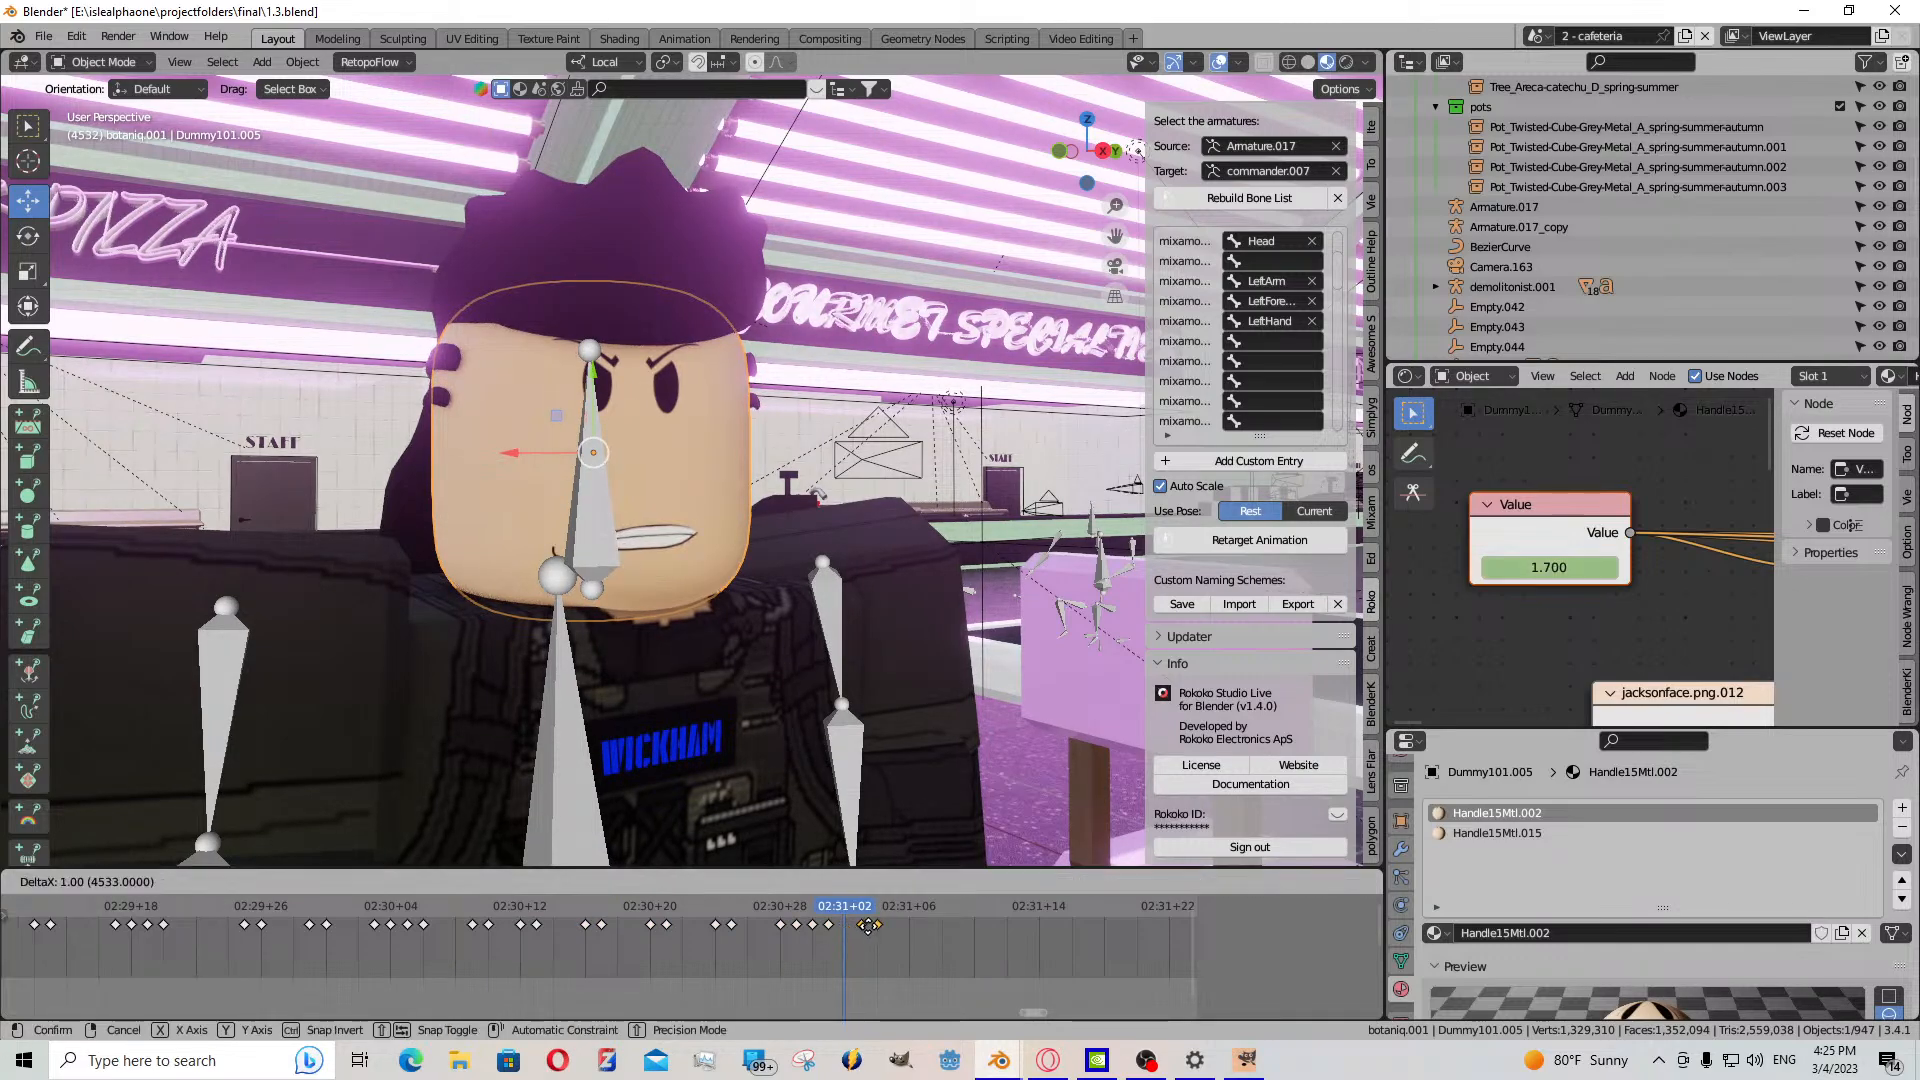
{"action": "left_click", "coordinate": [736, 890]}
{"action": "left_click", "coordinate": [704, 881]}
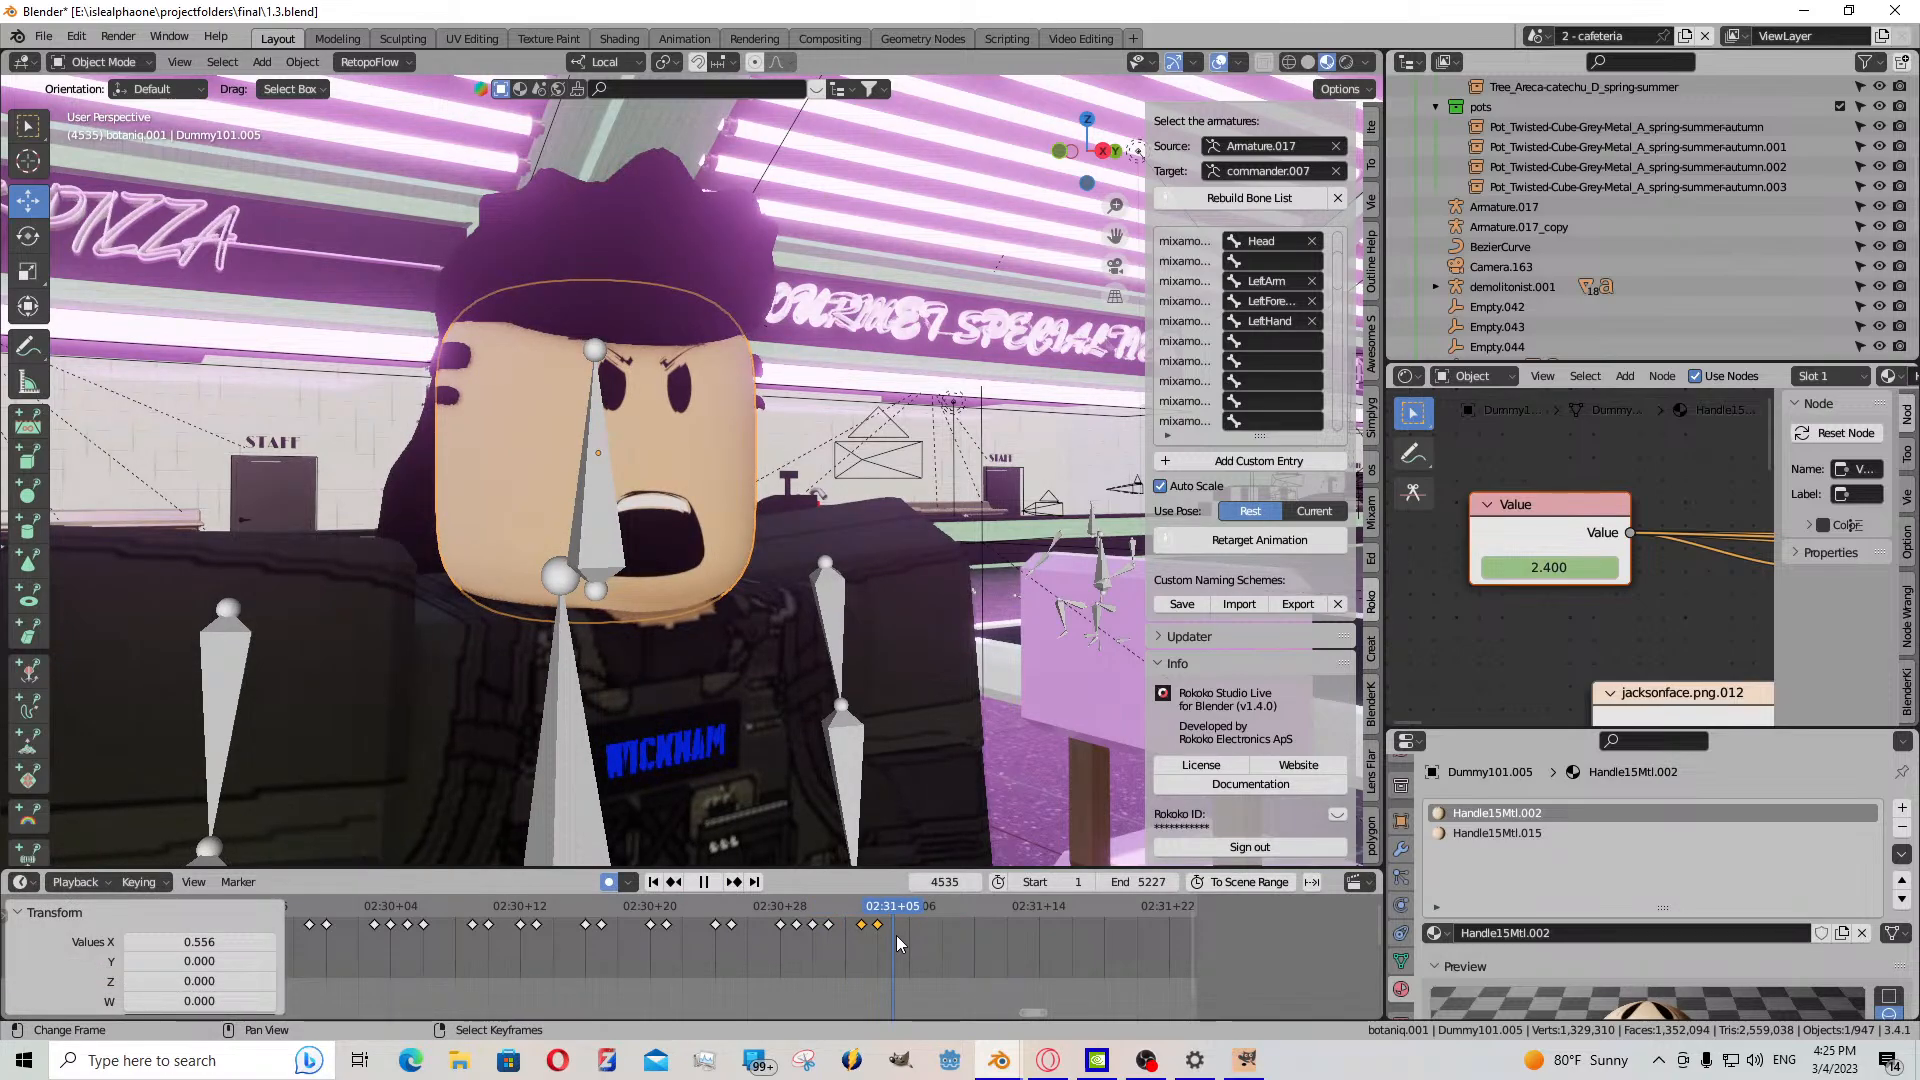
- Return to frame 4534 and change the keyframed mouth Value there to 4.000
{"action": "key", "text": "space"}
{"action": "key", "text": "Left"}
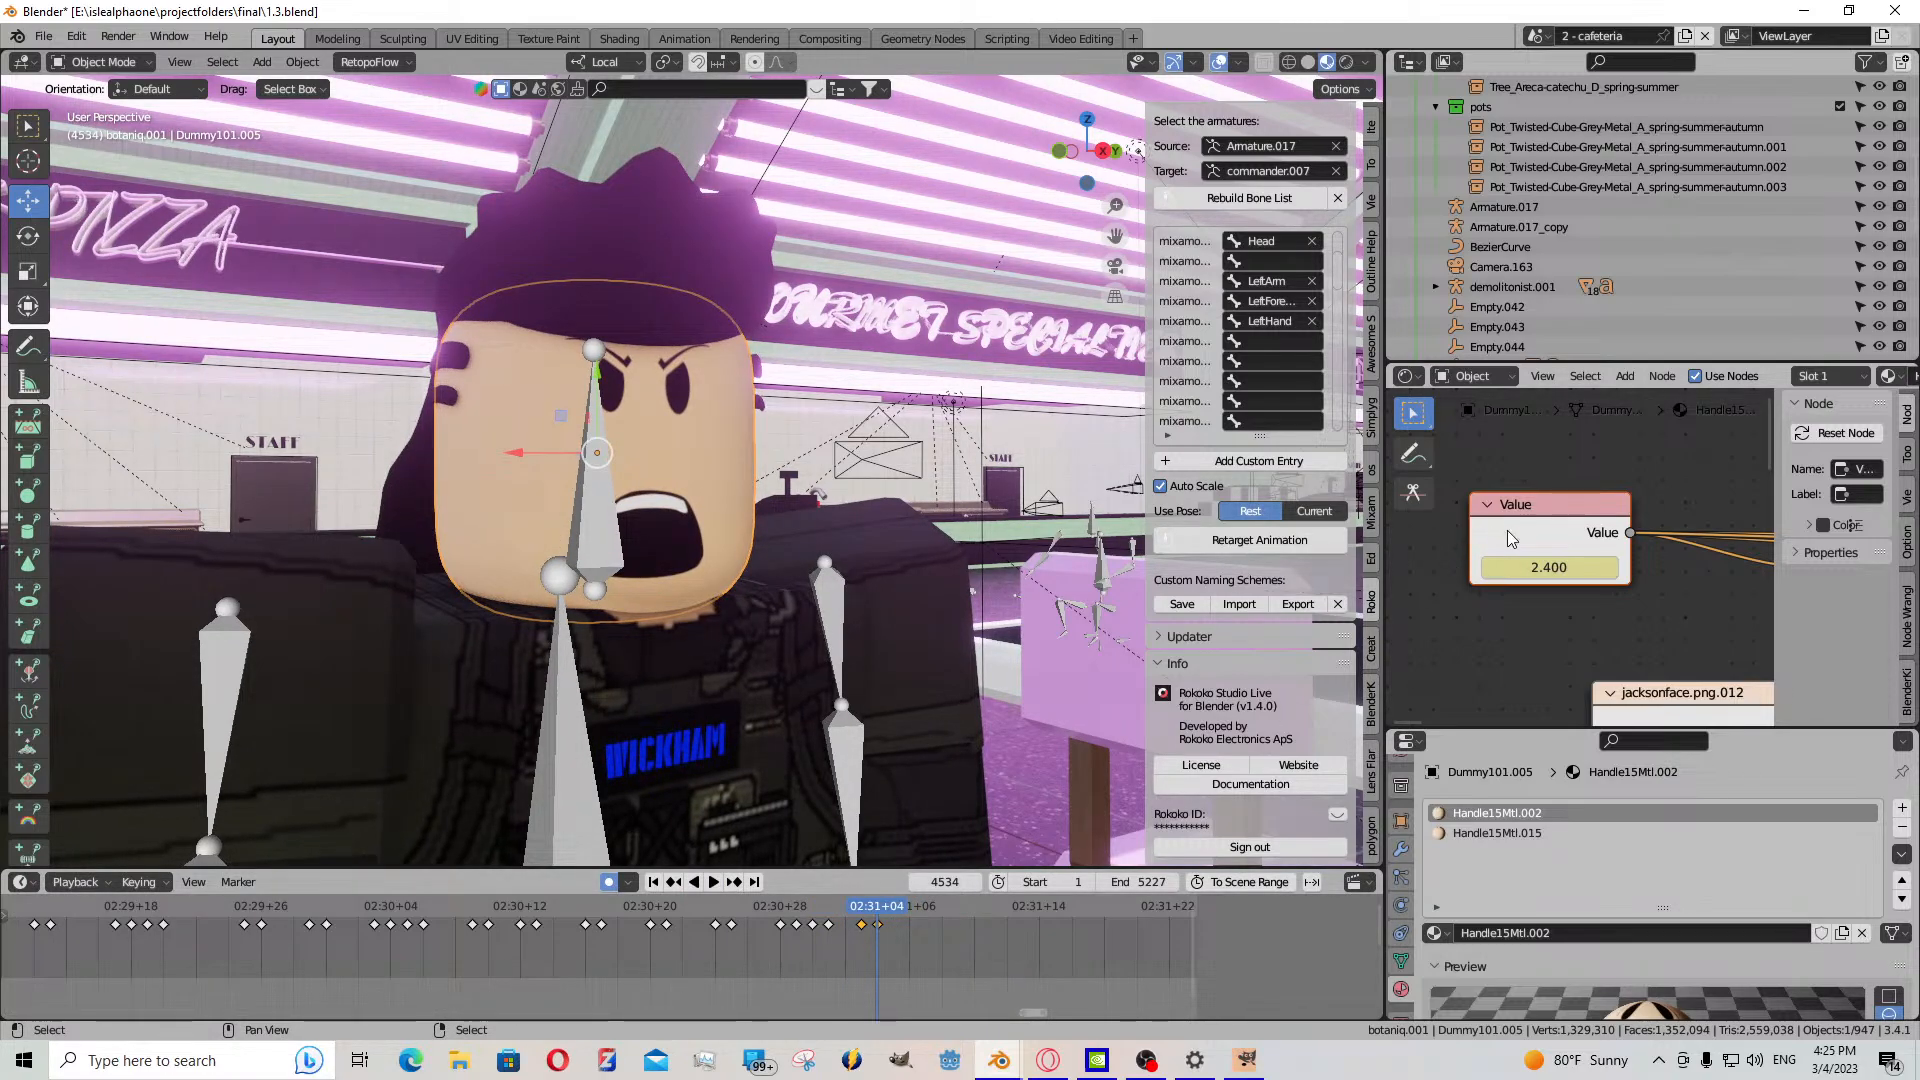
{"action": "key", "text": "space"}
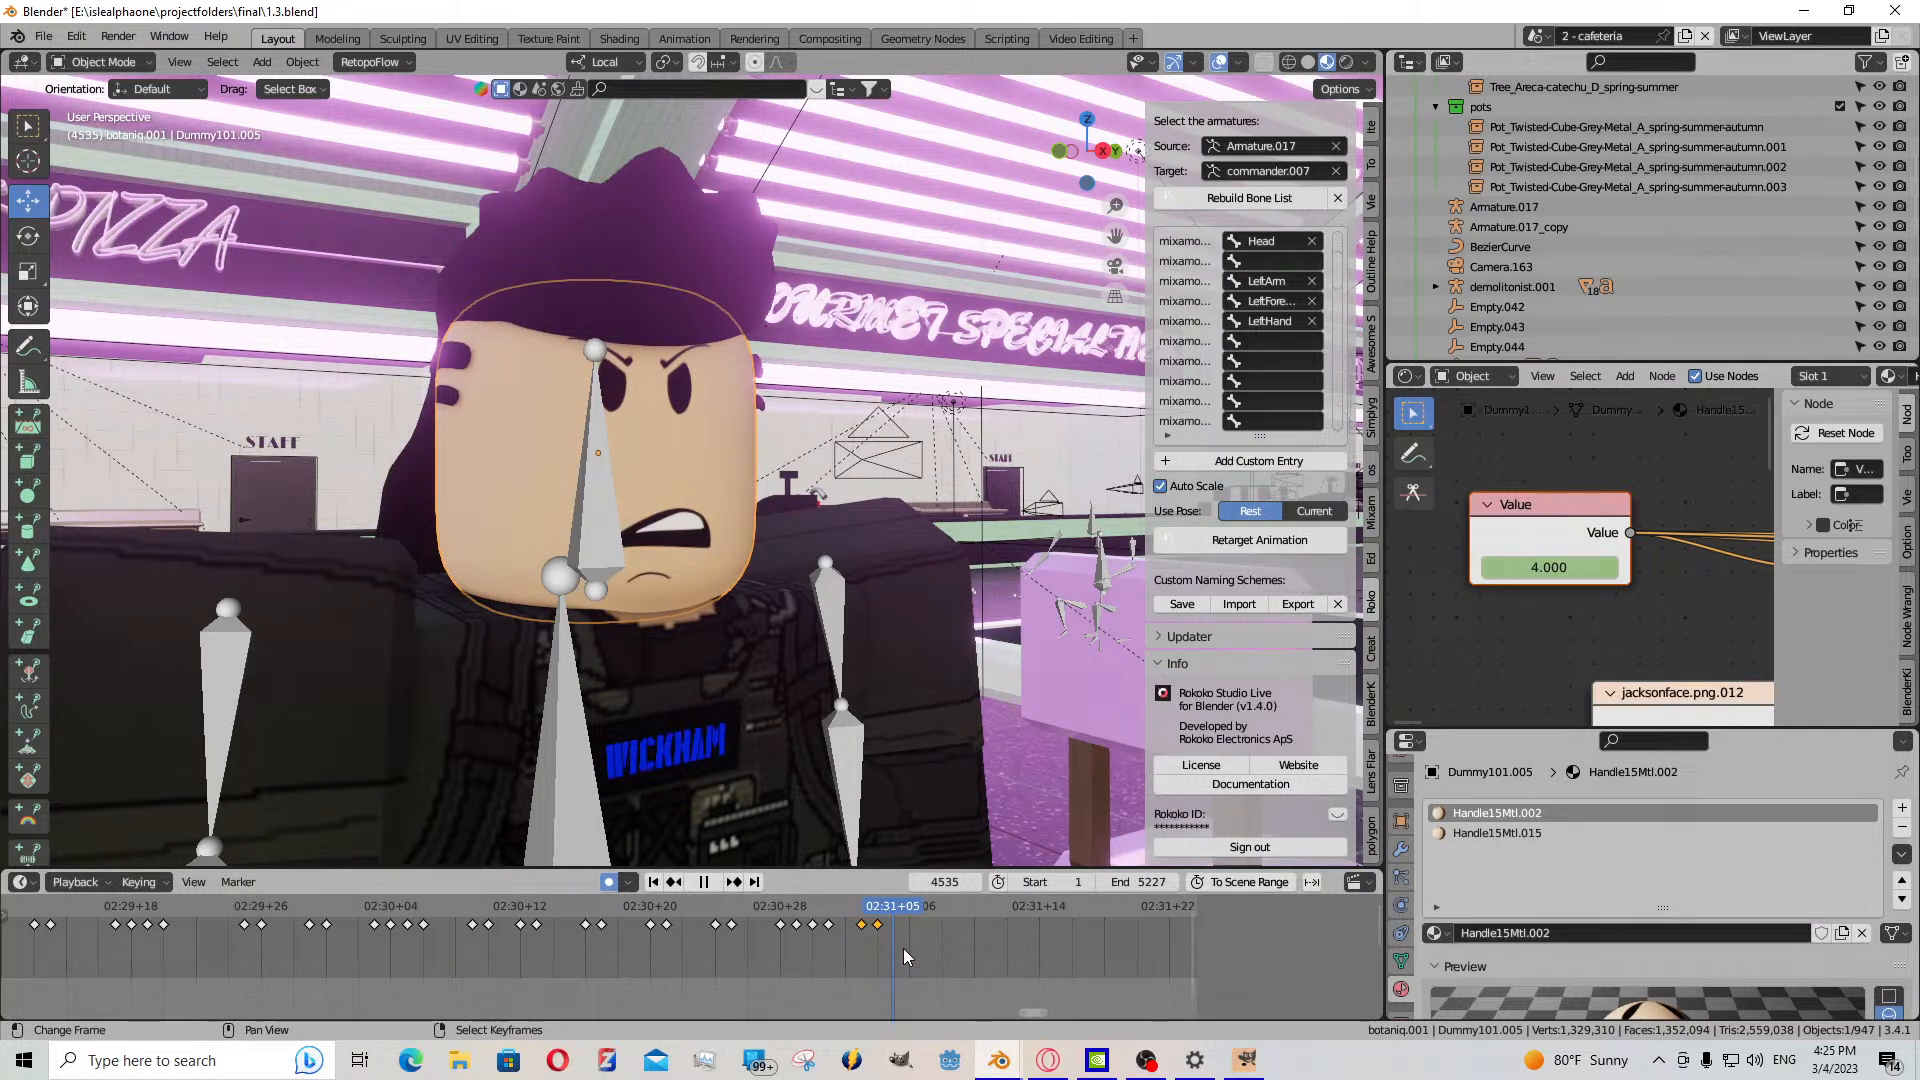
- Keyframe the mouth Value at 4.000 on frame 4536 and at 1.100 on frame 4537
{"action": "key", "text": "space"}
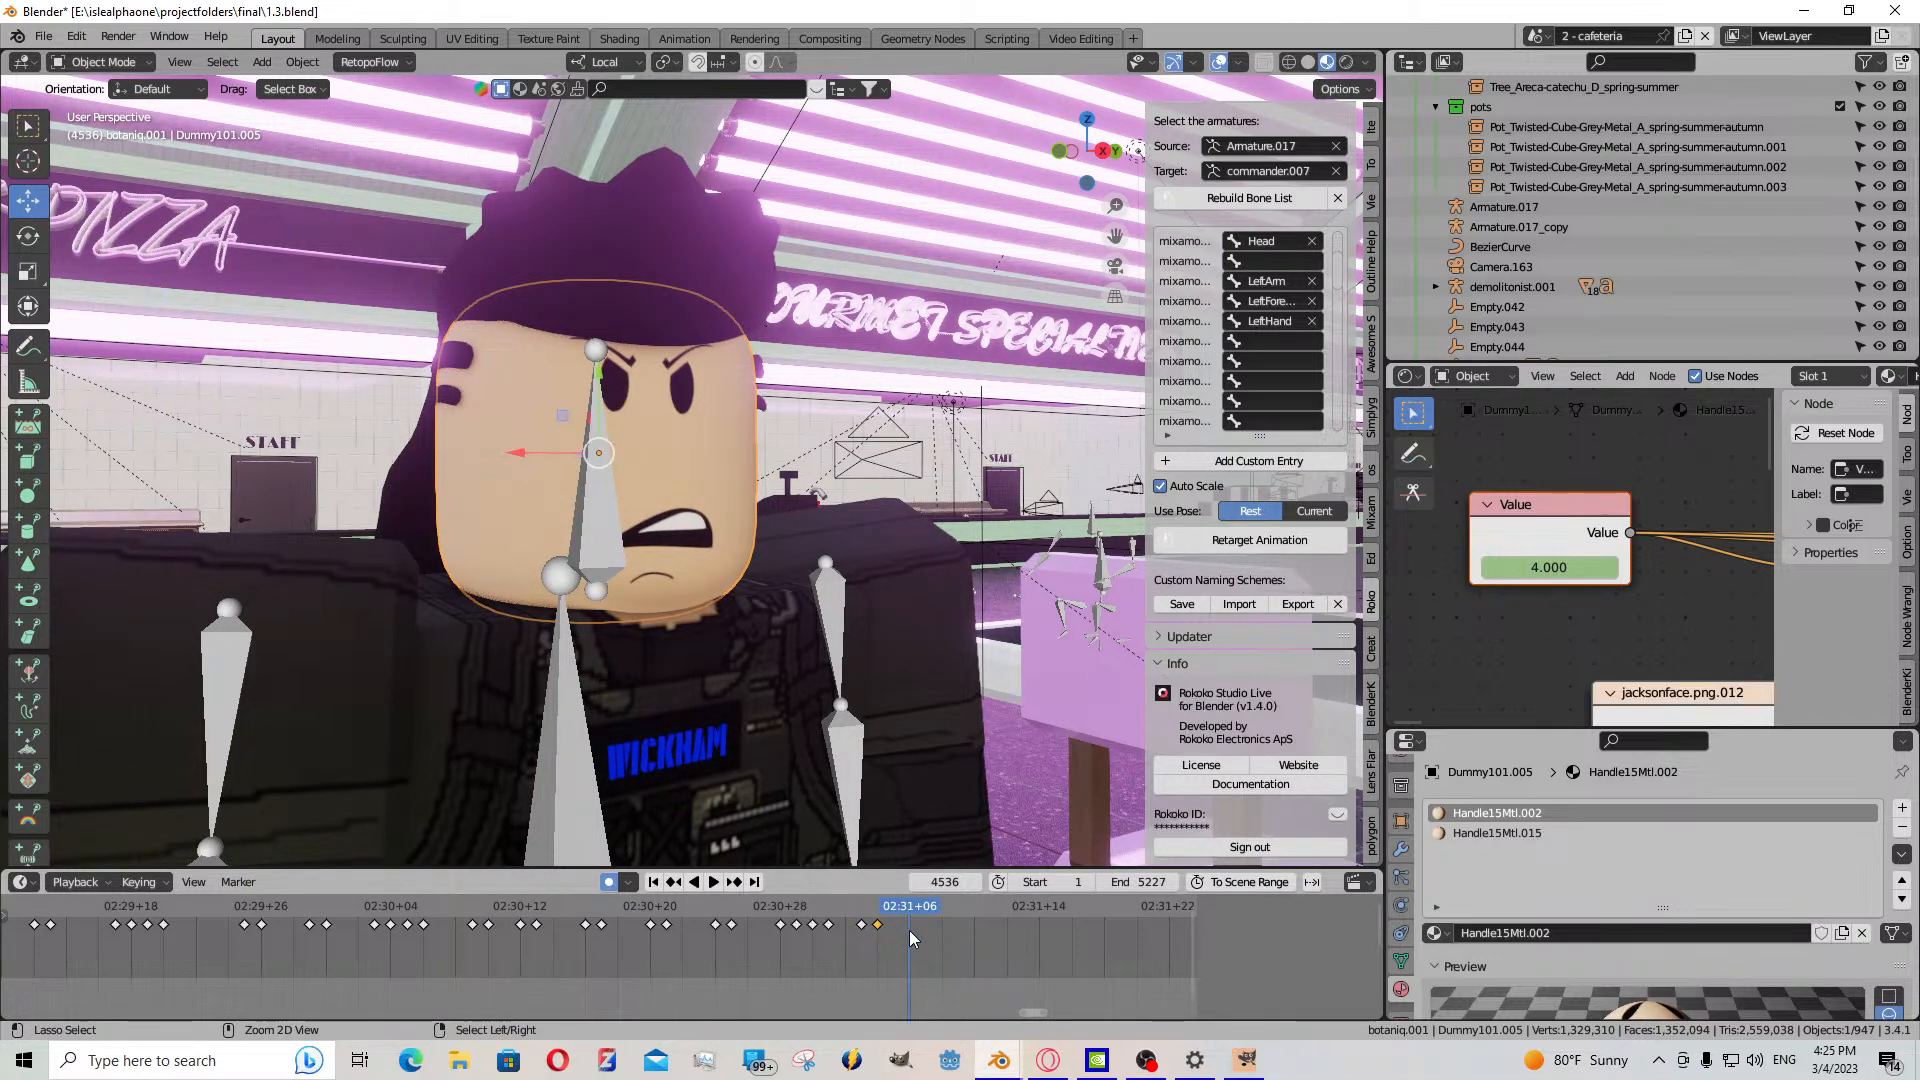
{"action": "key", "text": "i"}
{"action": "key", "text": "Right"}
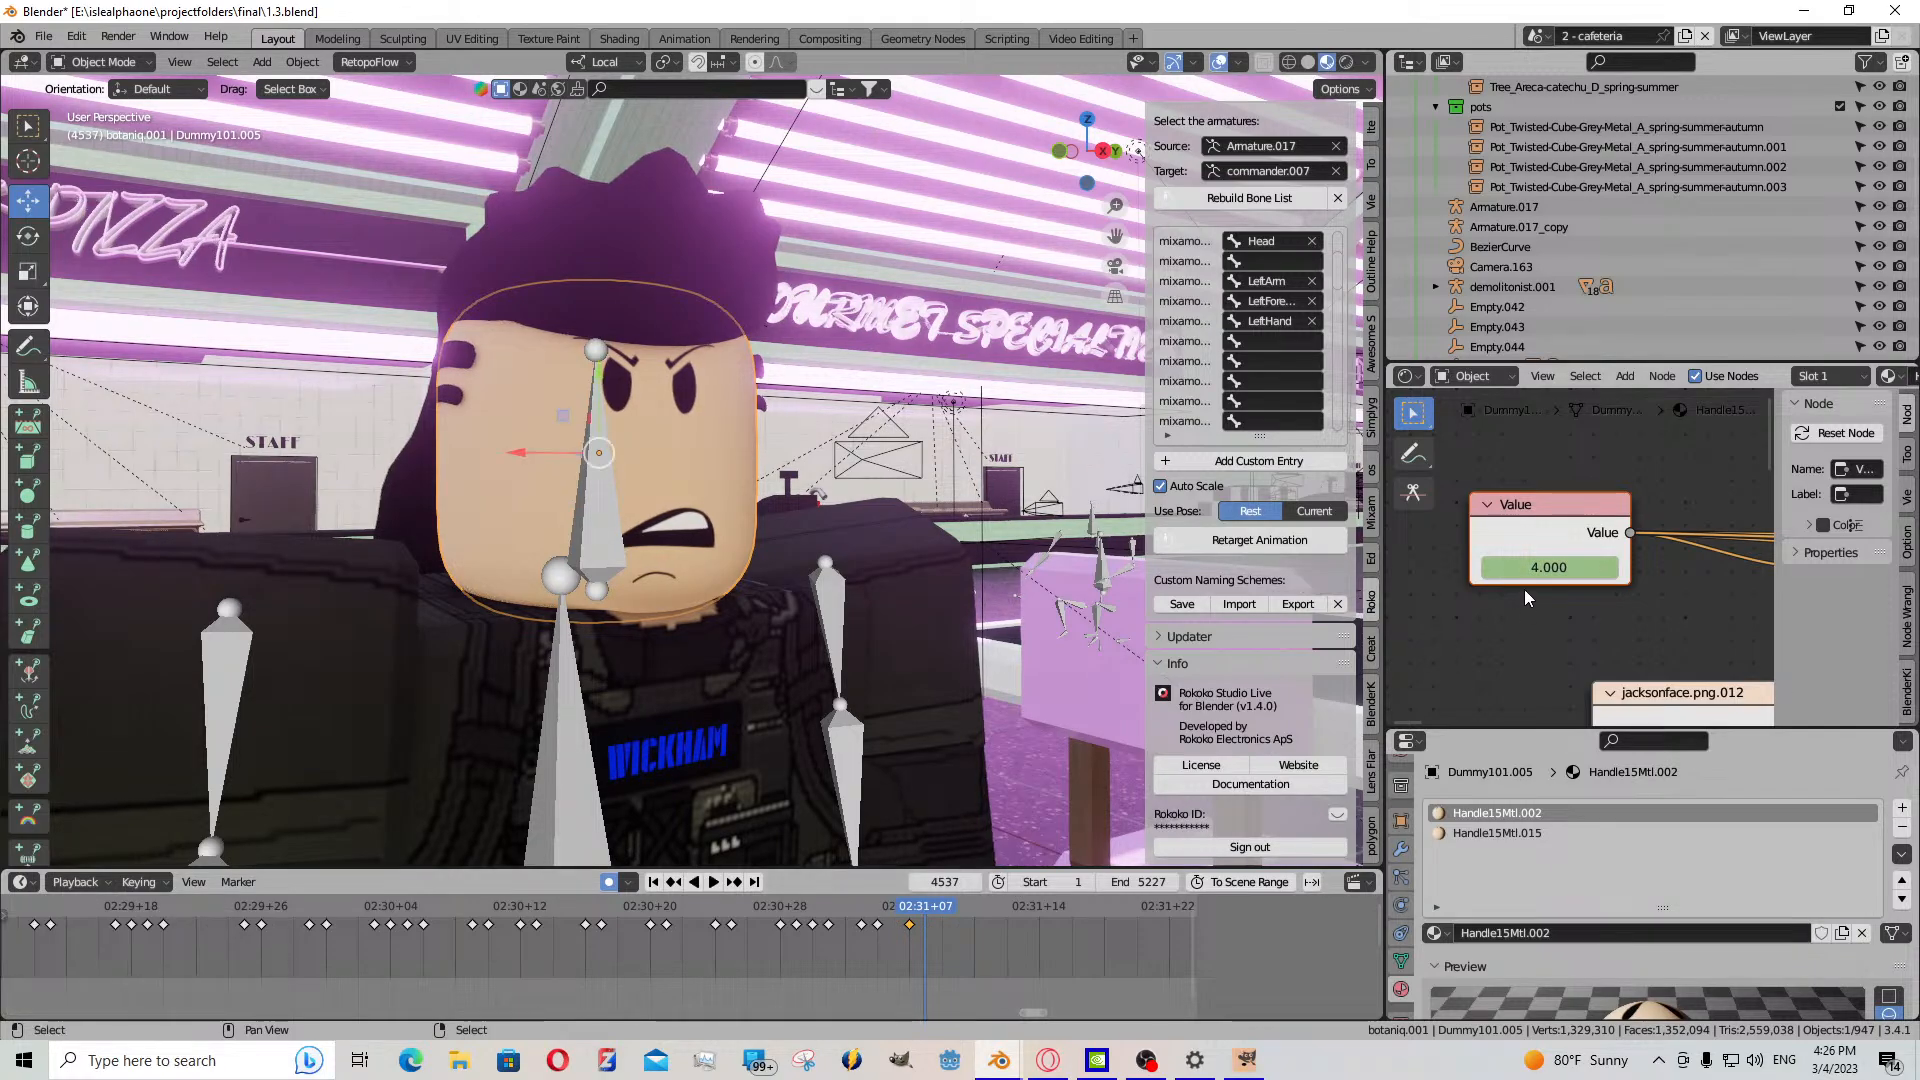
{"action": "left_click_drag", "start_coordinate": [1530, 571], "coordinate": [1464, 571]}
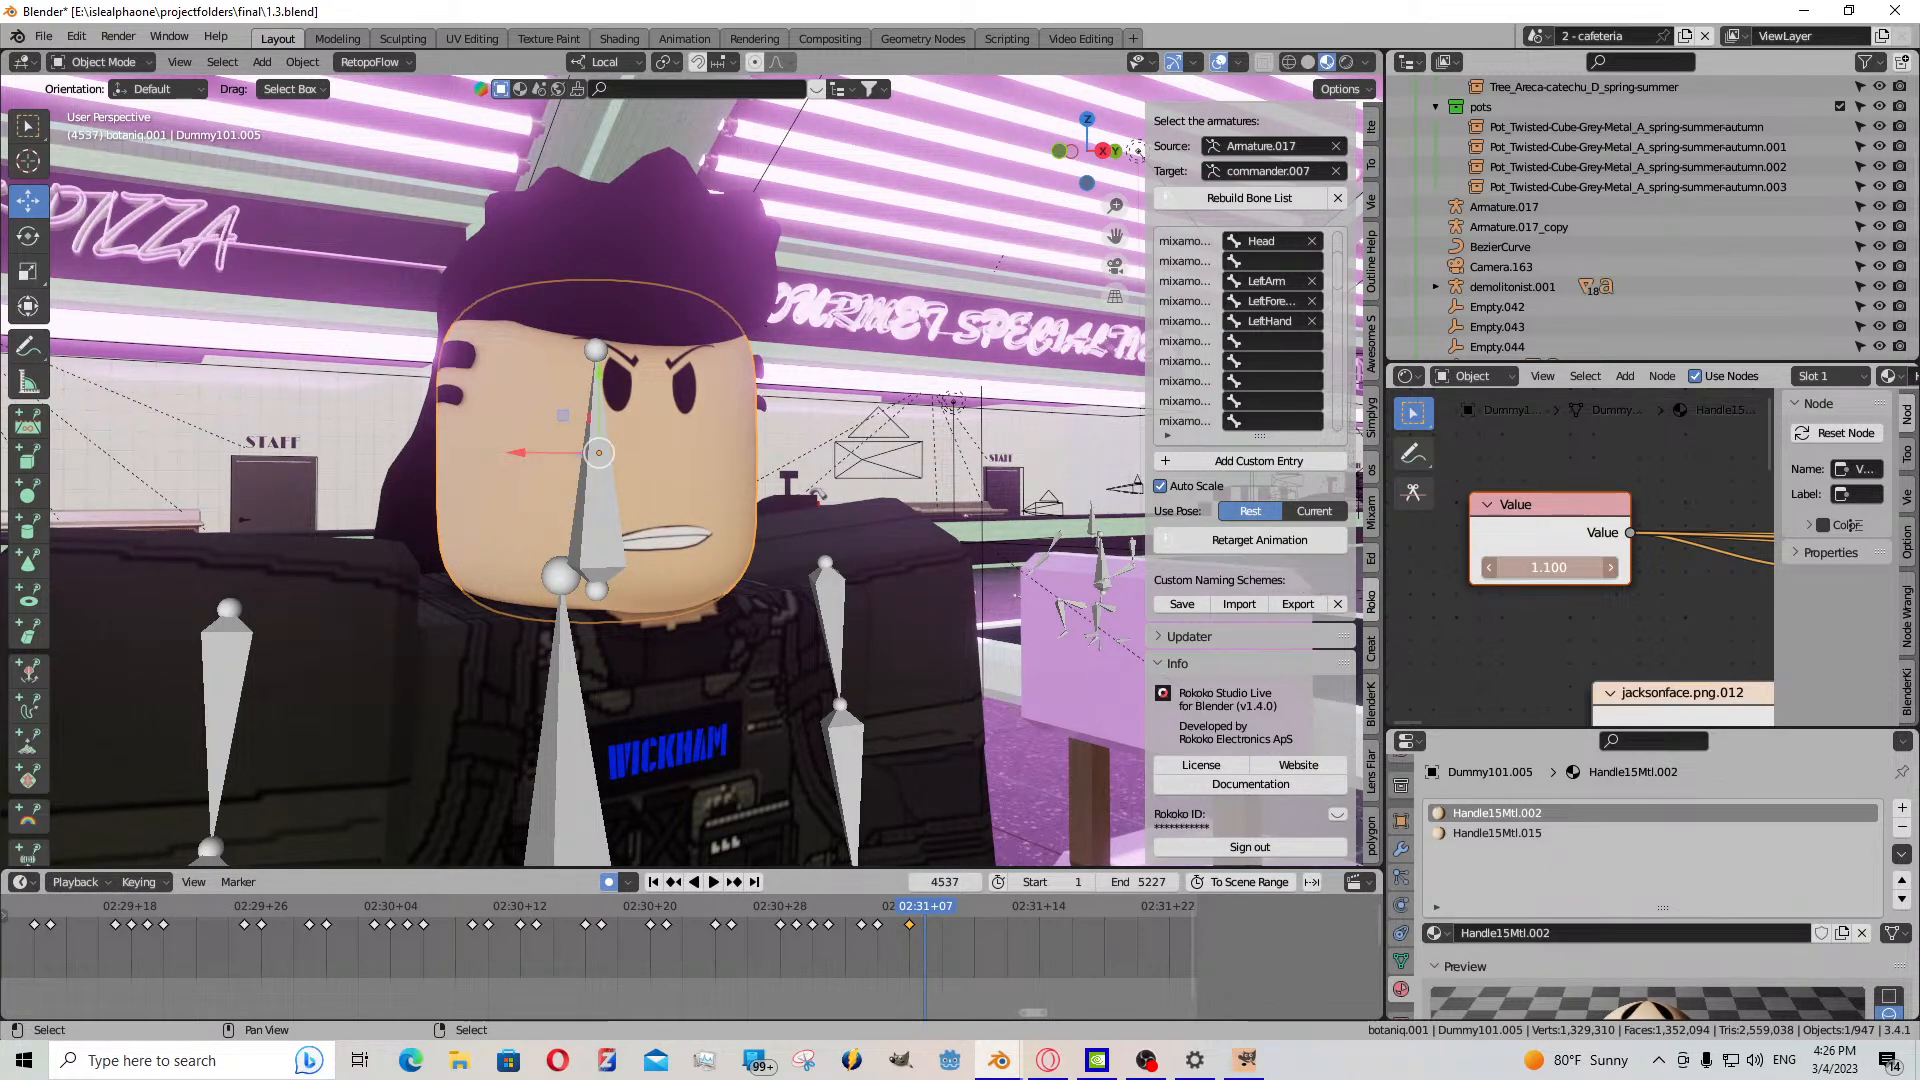
{"action": "key", "text": "i"}
- Play on to frame 4540, paste the 1.100 mouth keyframe there and keyframe the Value at 9.400 on frame 4541
{"action": "key", "text": "space"}
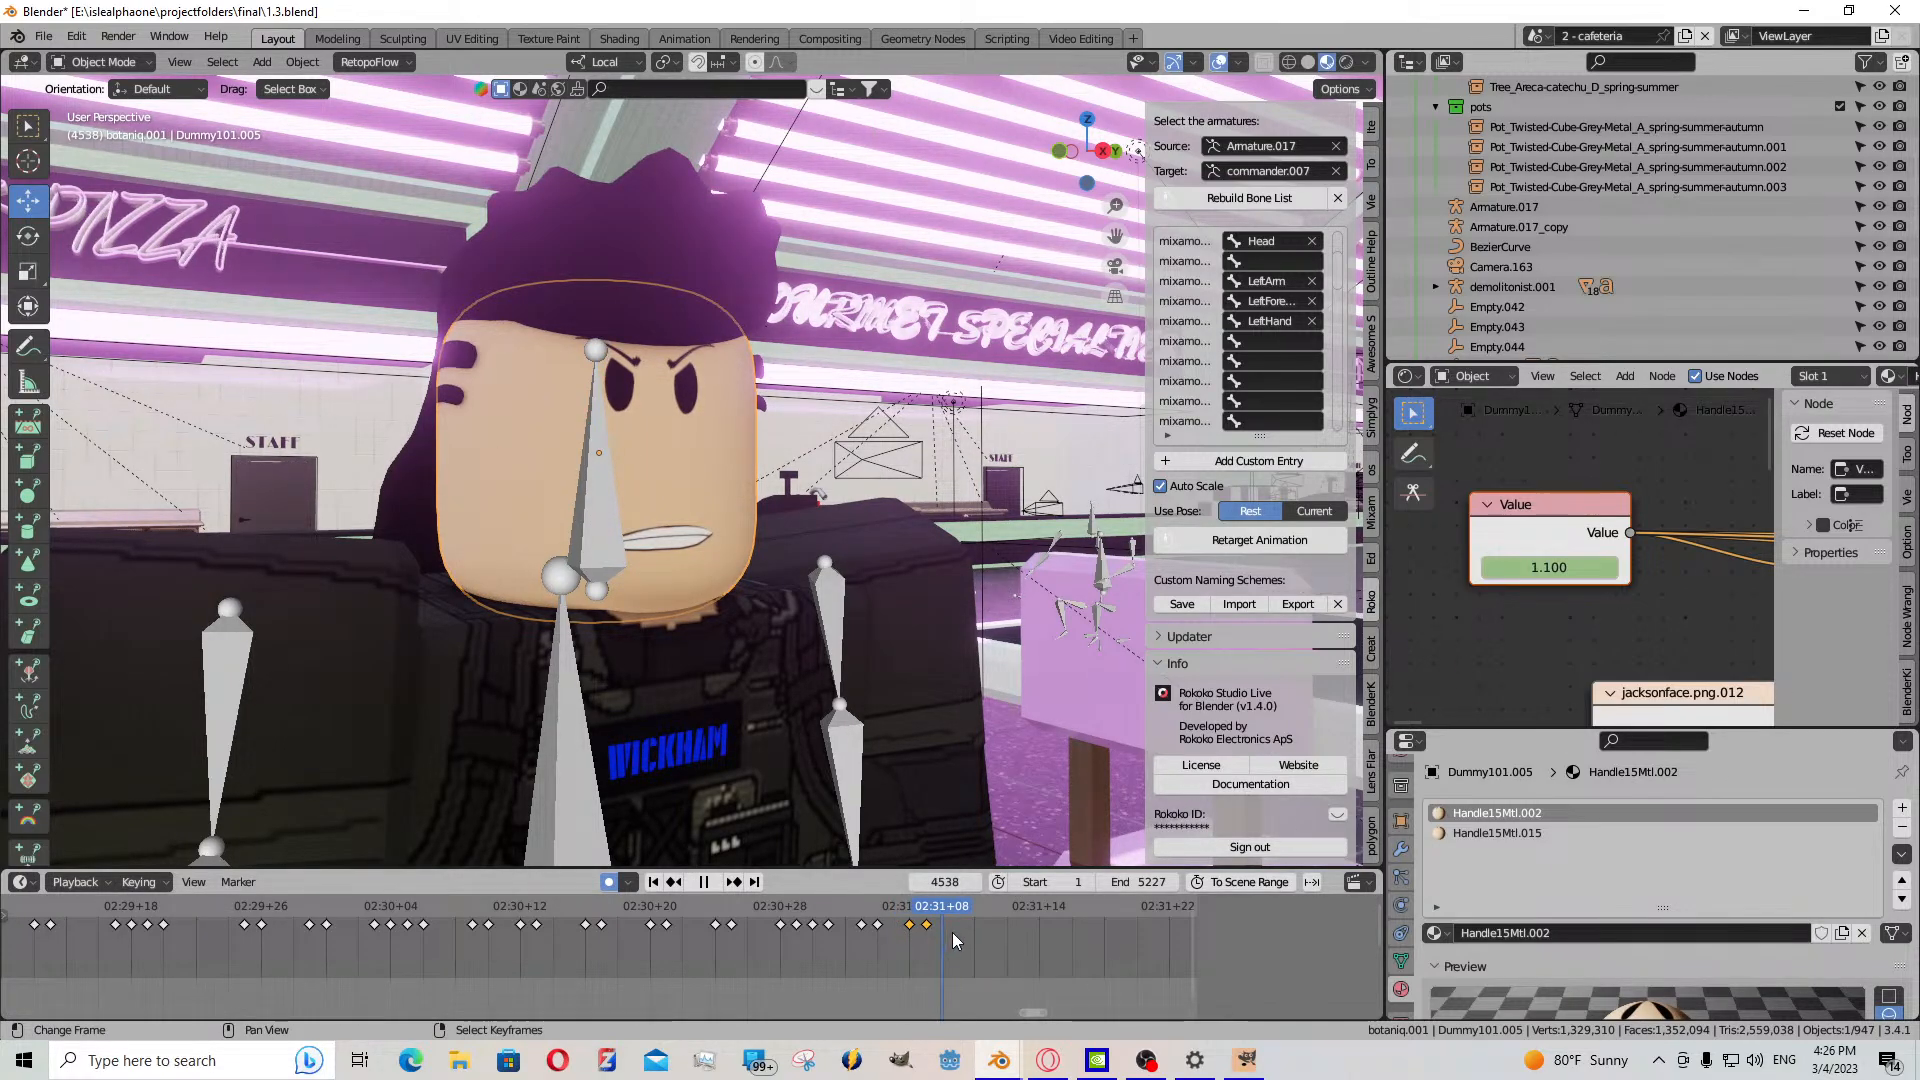
{"action": "key", "text": "space"}
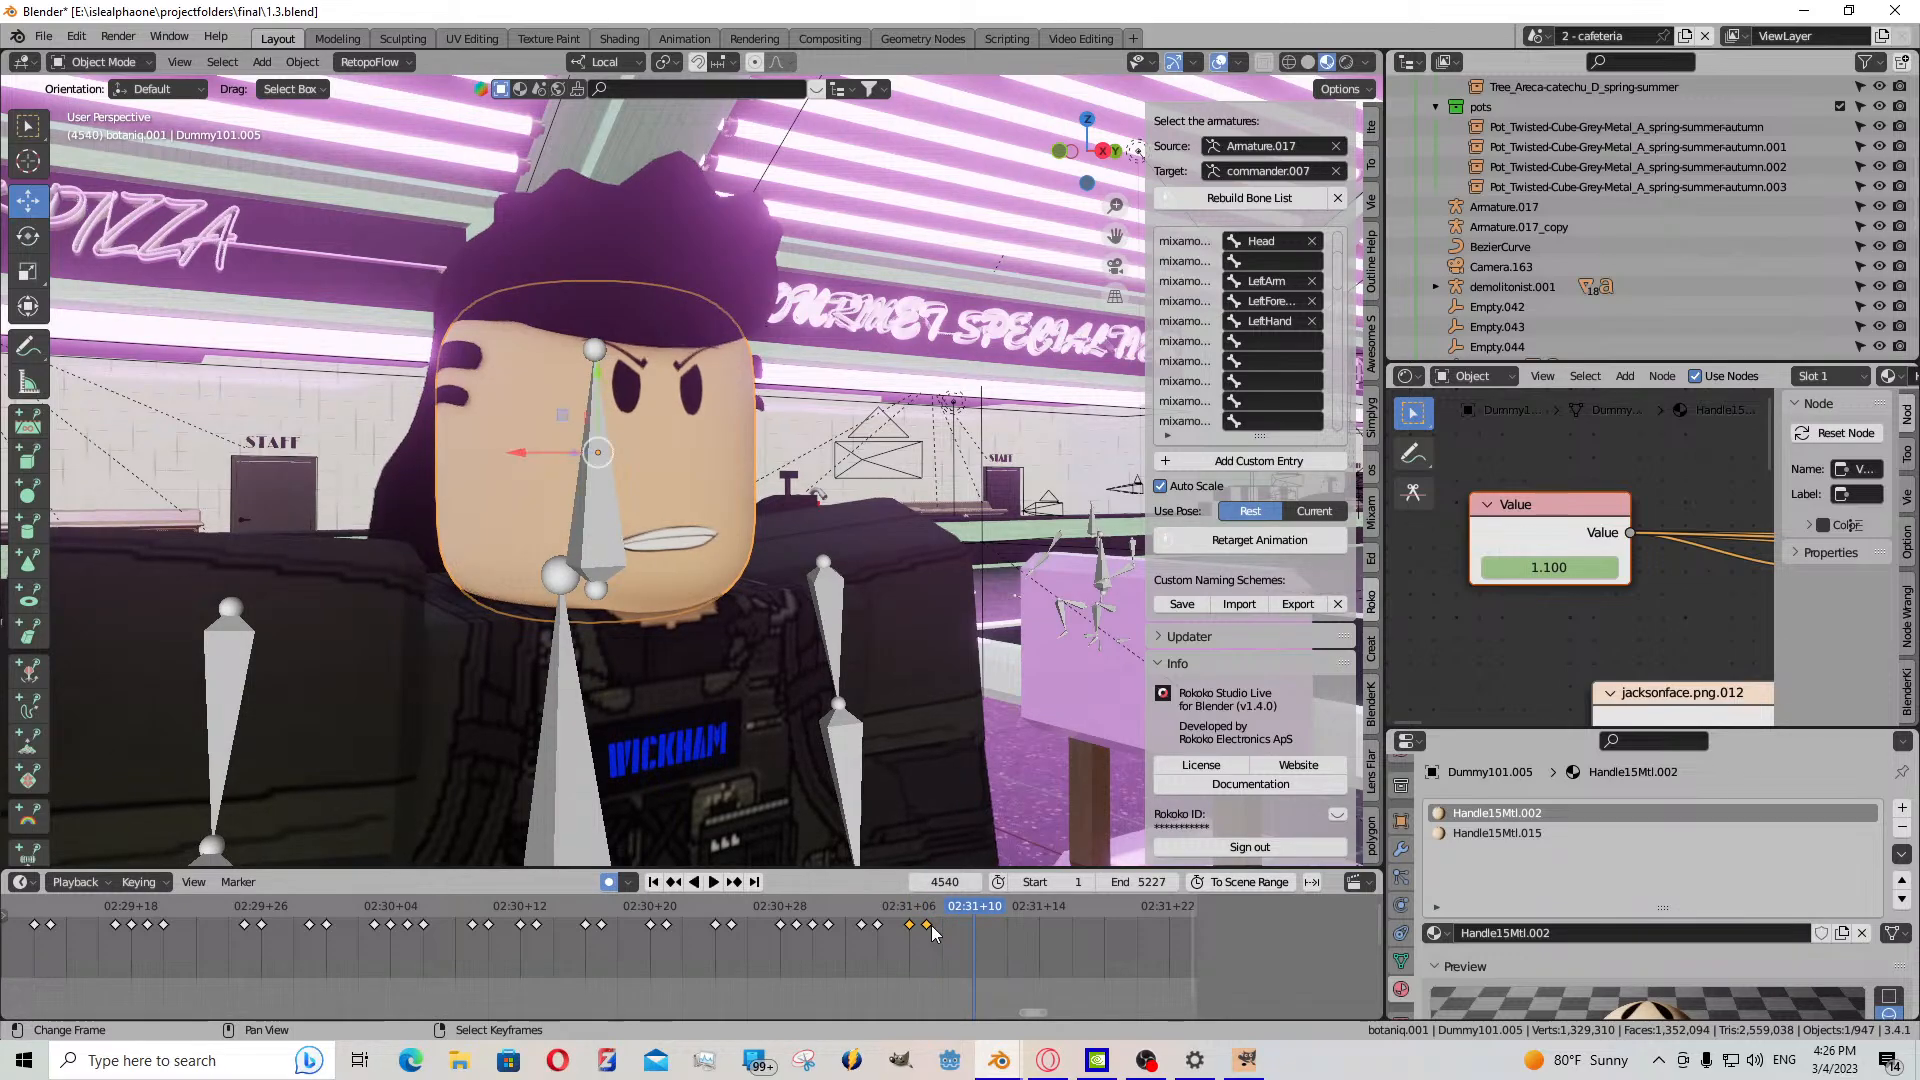
{"action": "key", "text": "ctrl+v"}
{"action": "key", "text": "space"}
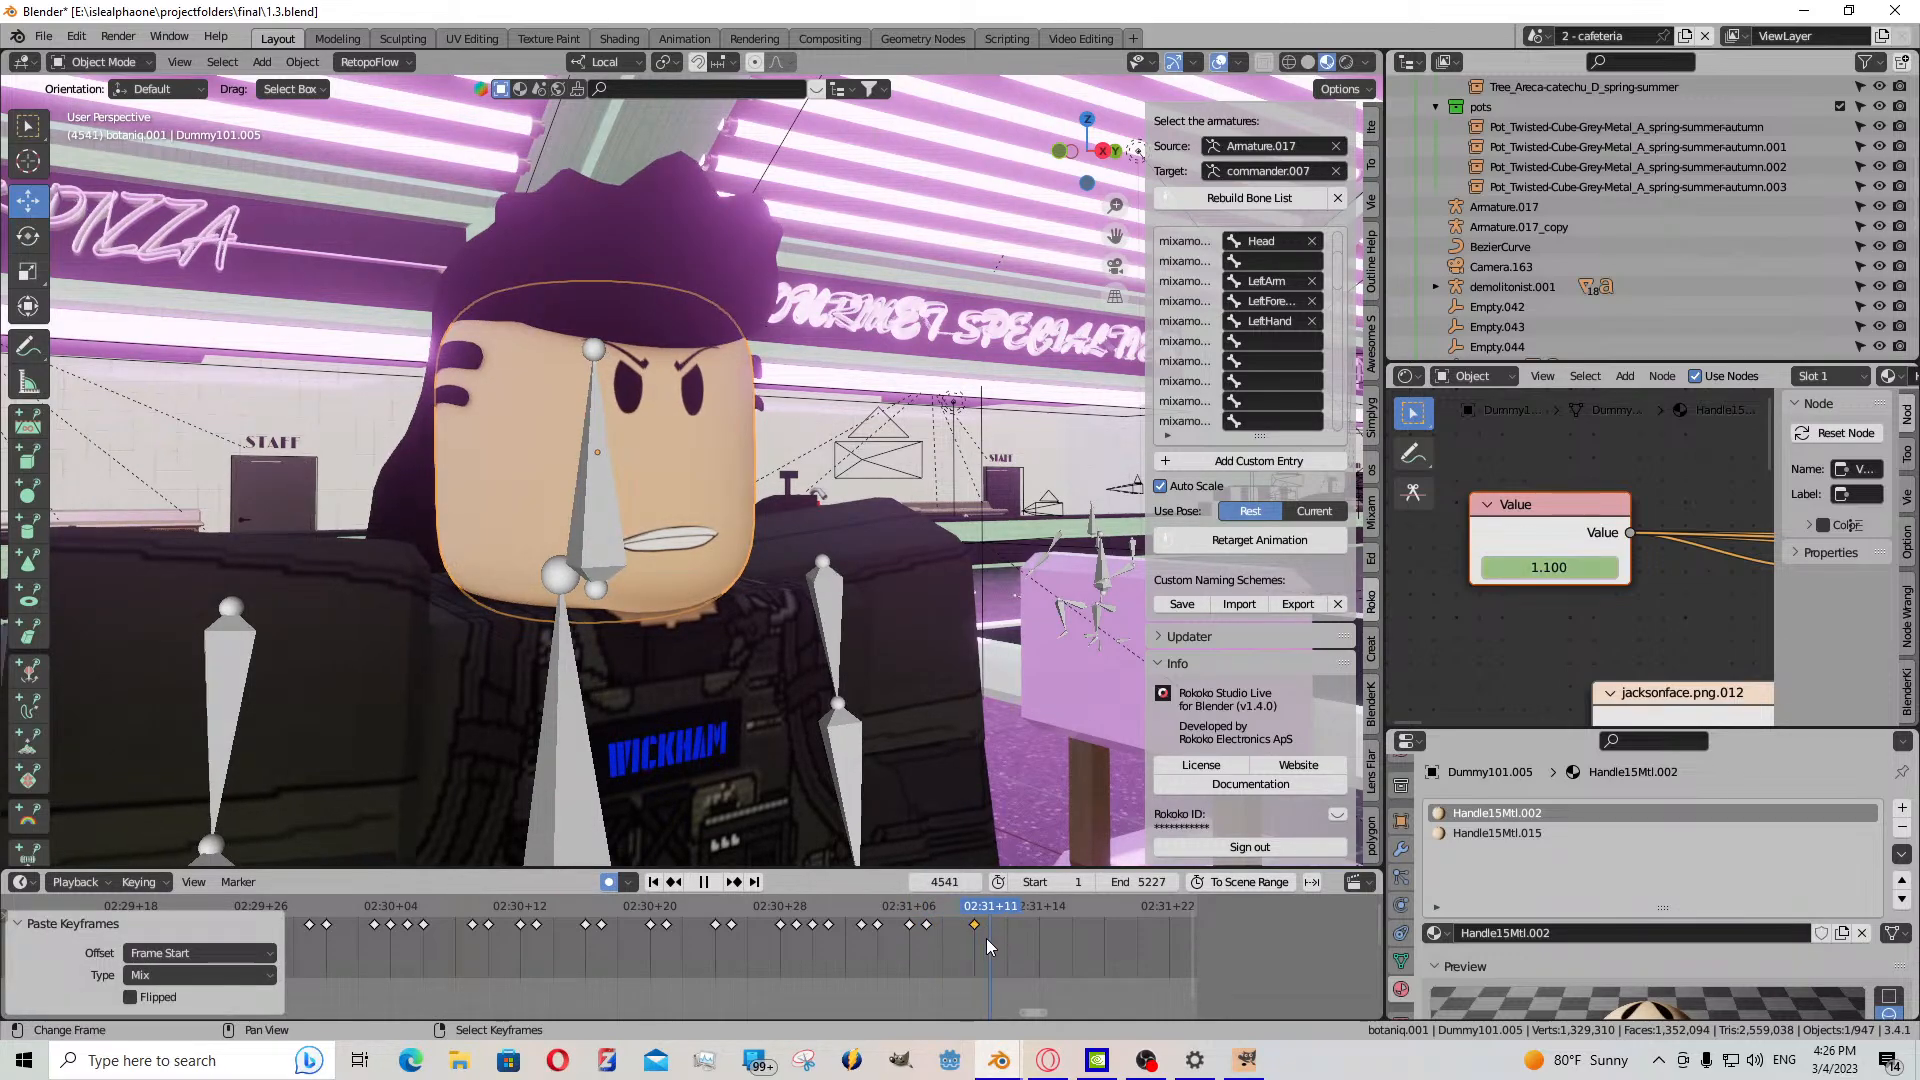
{"action": "key", "text": "space"}
{"action": "left_click_drag", "start_coordinate": [1540, 567], "coordinate": [1642, 567]}
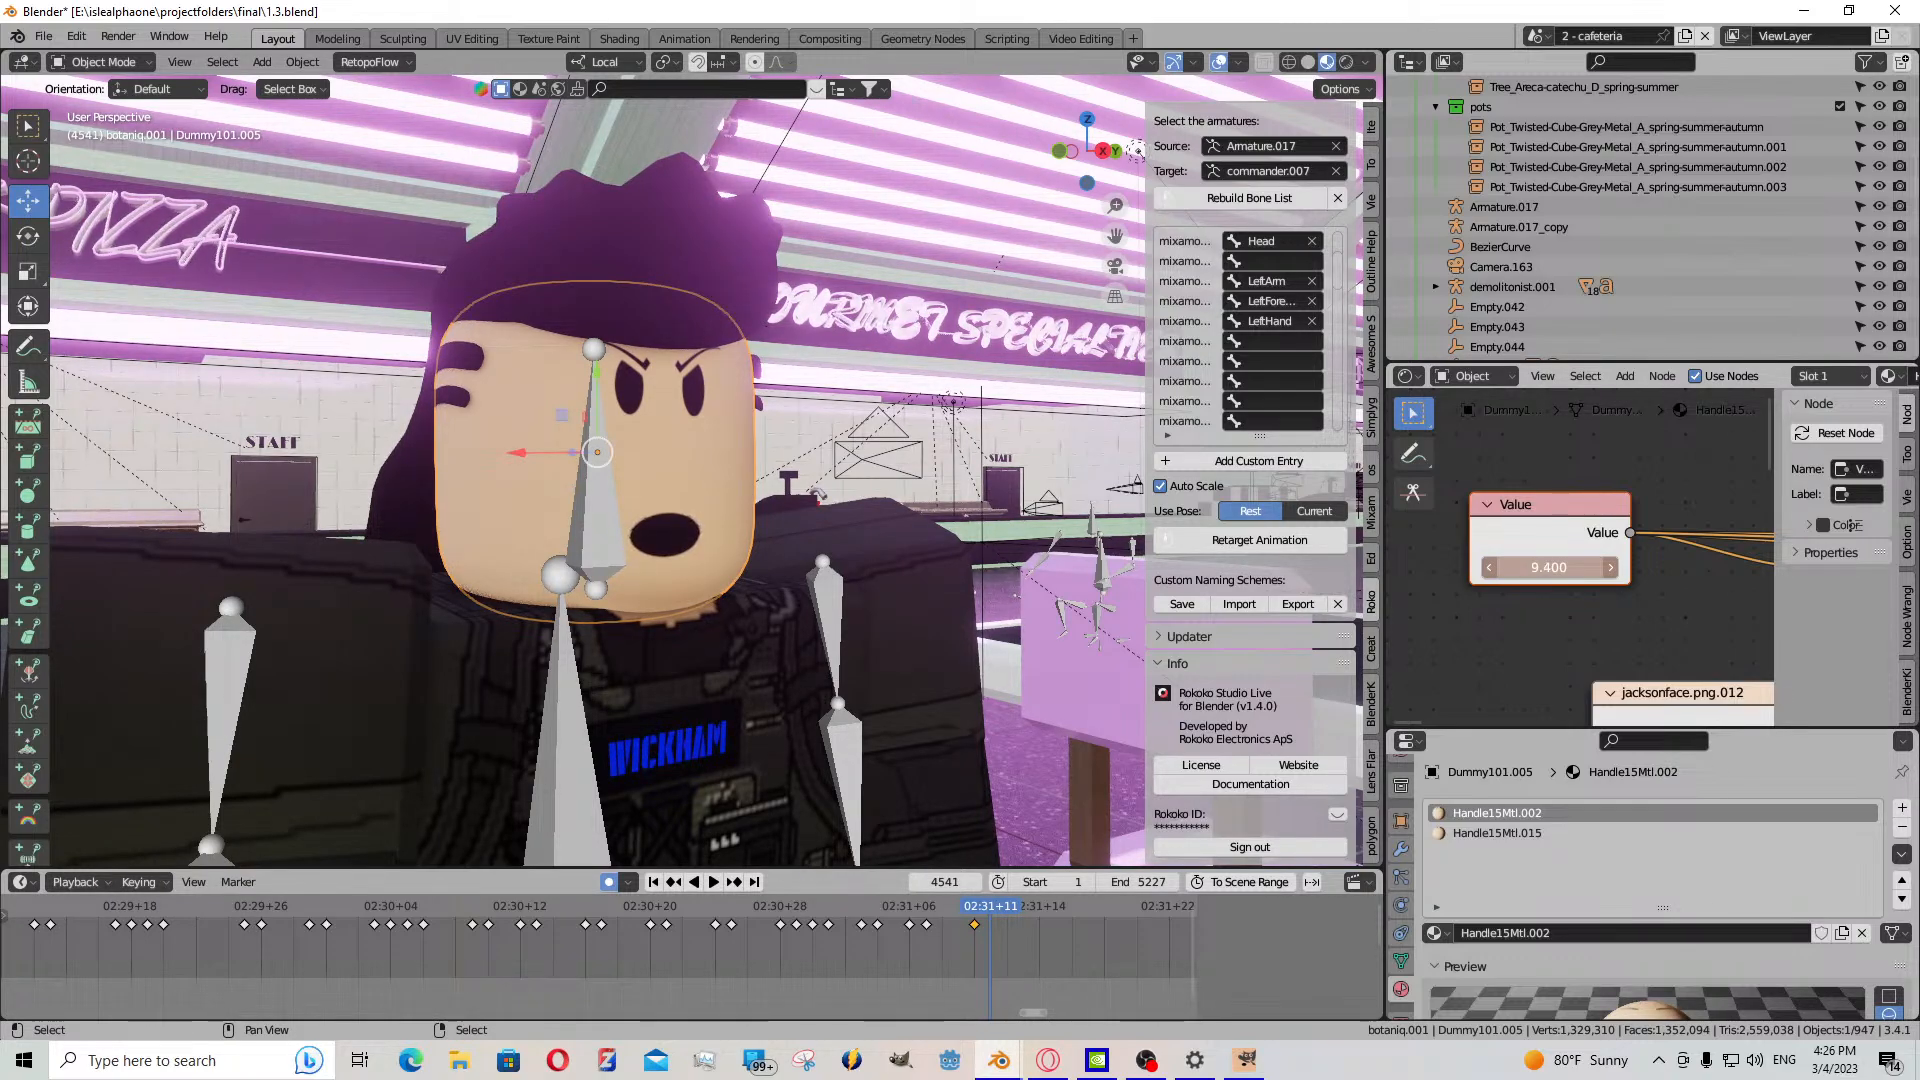
- Play on to frame 4544, keyframe the mouth Value there at 5.400 and paste the 9.400 keyframe onto frame 4543
{"action": "middle_click_drag", "start_coordinate": [1069, 935], "coordinate": [722, 890]}
{"action": "left_click", "coordinate": [694, 905]}
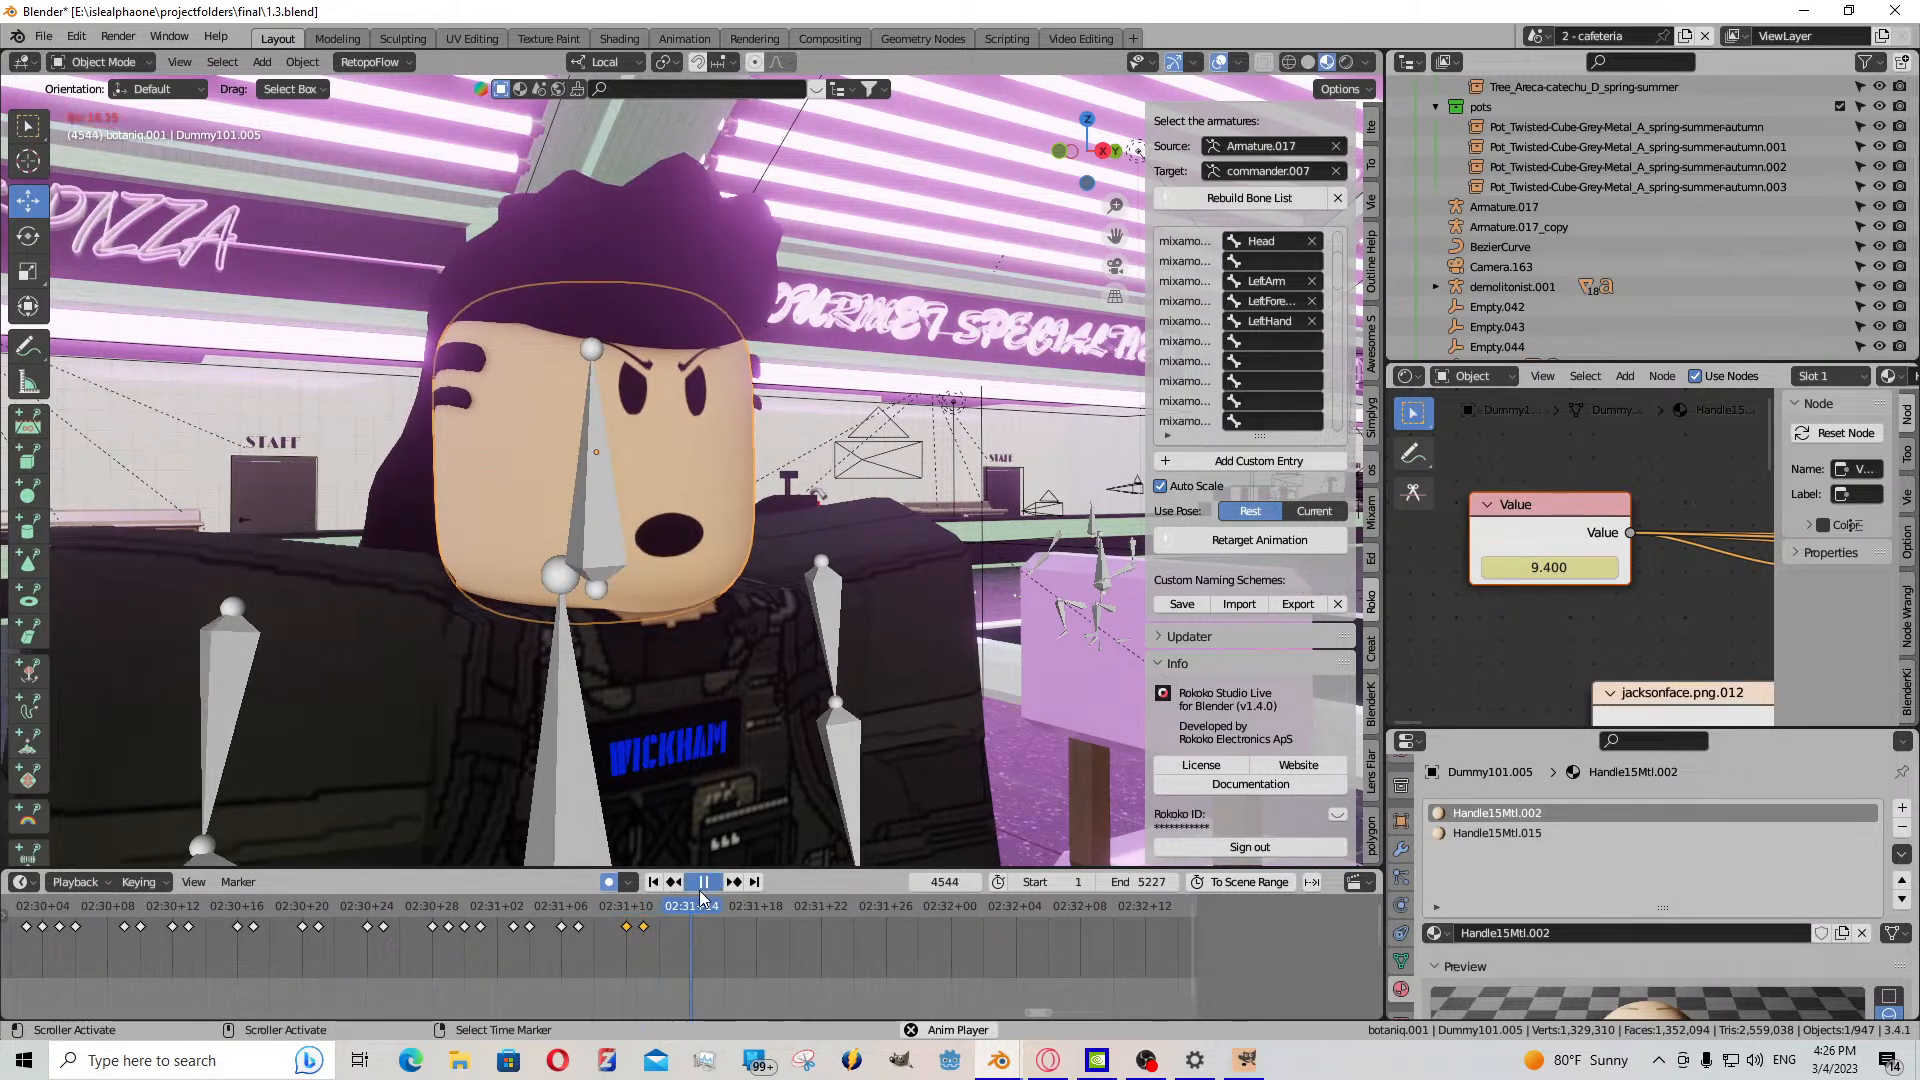
{"action": "mouse_move", "coordinate": [1570, 567]}
{"action": "left_mouse_down"}
{"action": "mouse_move", "coordinate": [1520, 567]}
{"action": "mouse_move", "coordinate": [1595, 567]}
{"action": "mouse_move", "coordinate": [1509, 567]}
{"action": "mouse_move", "coordinate": [1541, 568]}
{"action": "left_mouse_up"}
{"action": "key", "text": "i"}
{"action": "key", "text": "i"}
{"action": "left_click_drag", "start_coordinate": [690, 934], "coordinate": [682, 934]}
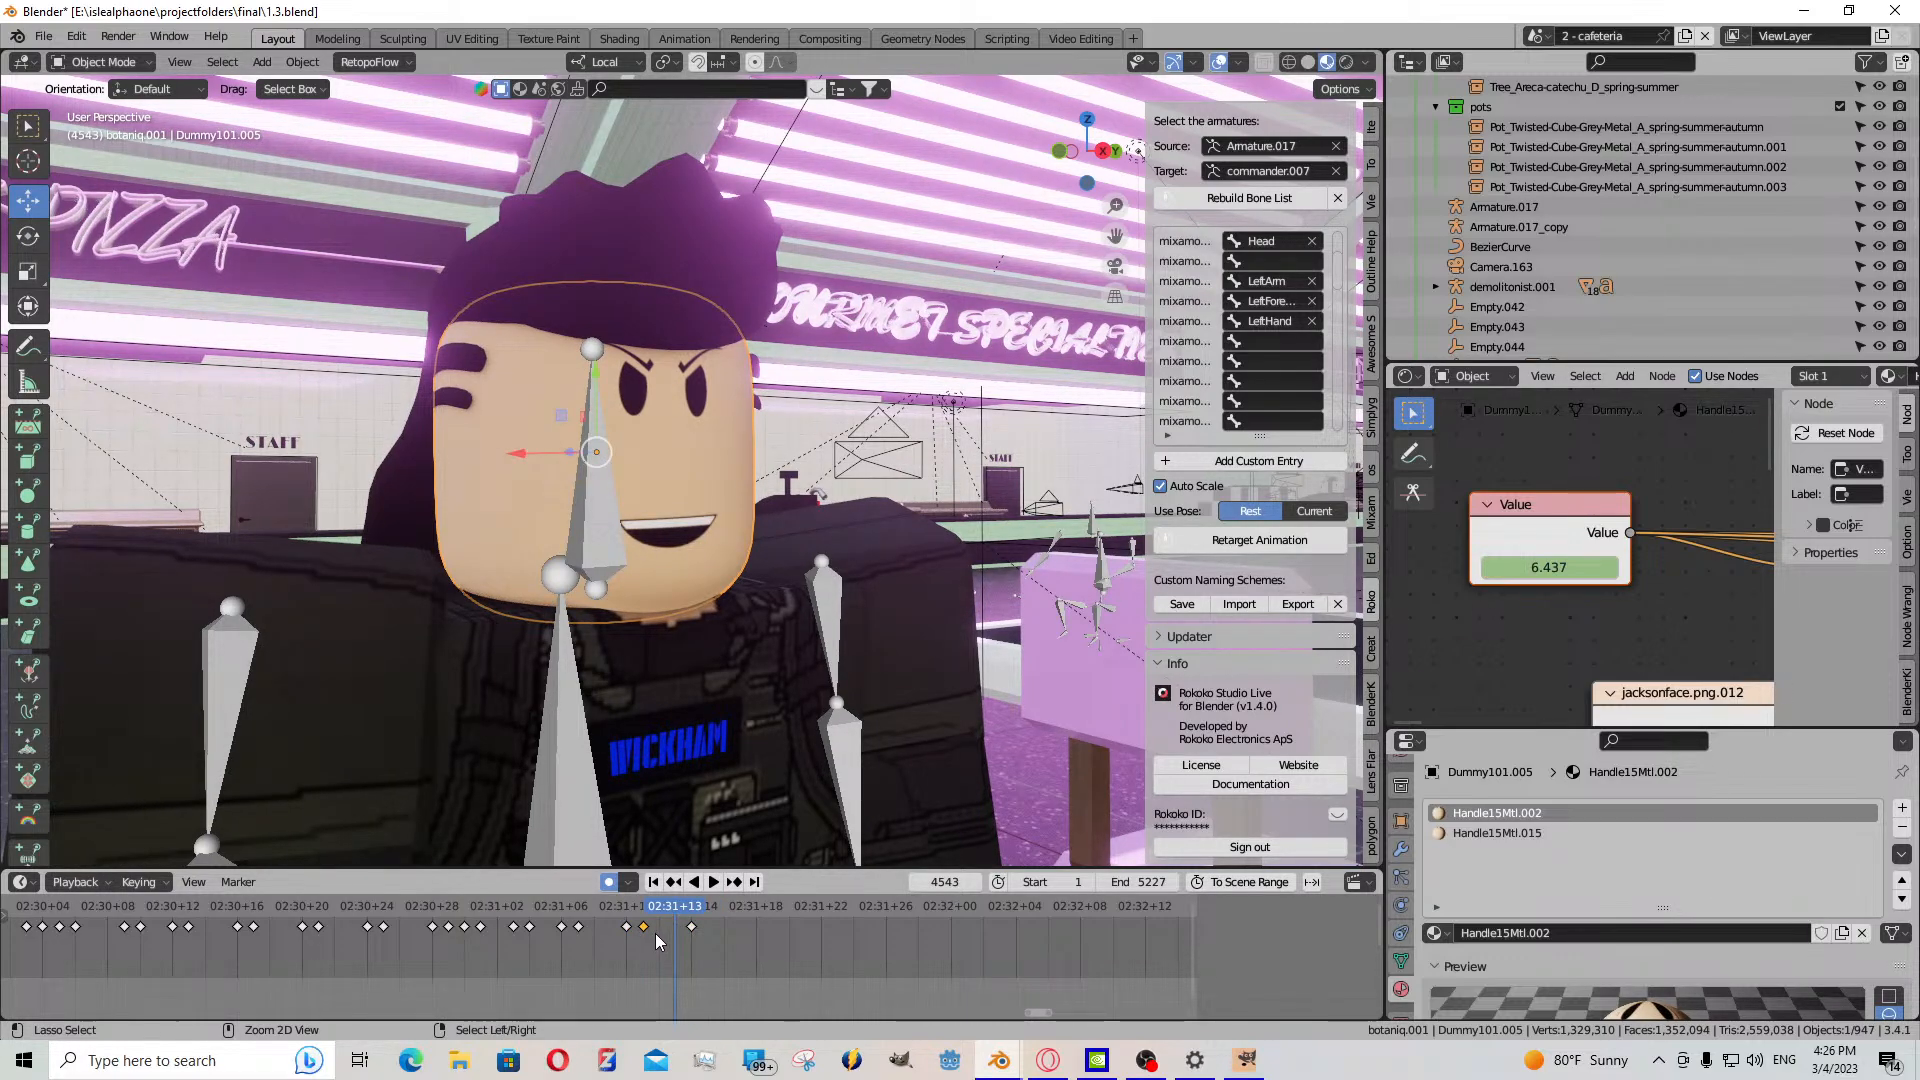
{"action": "key", "text": "ctrl+v"}
- Play back the mouth animation from around frame 4396 to frame 4550 and review its timing around the last keyframes
{"action": "scroll", "coordinate": [564, 939], "scroll_direction": "down", "scroll_amount": 5}
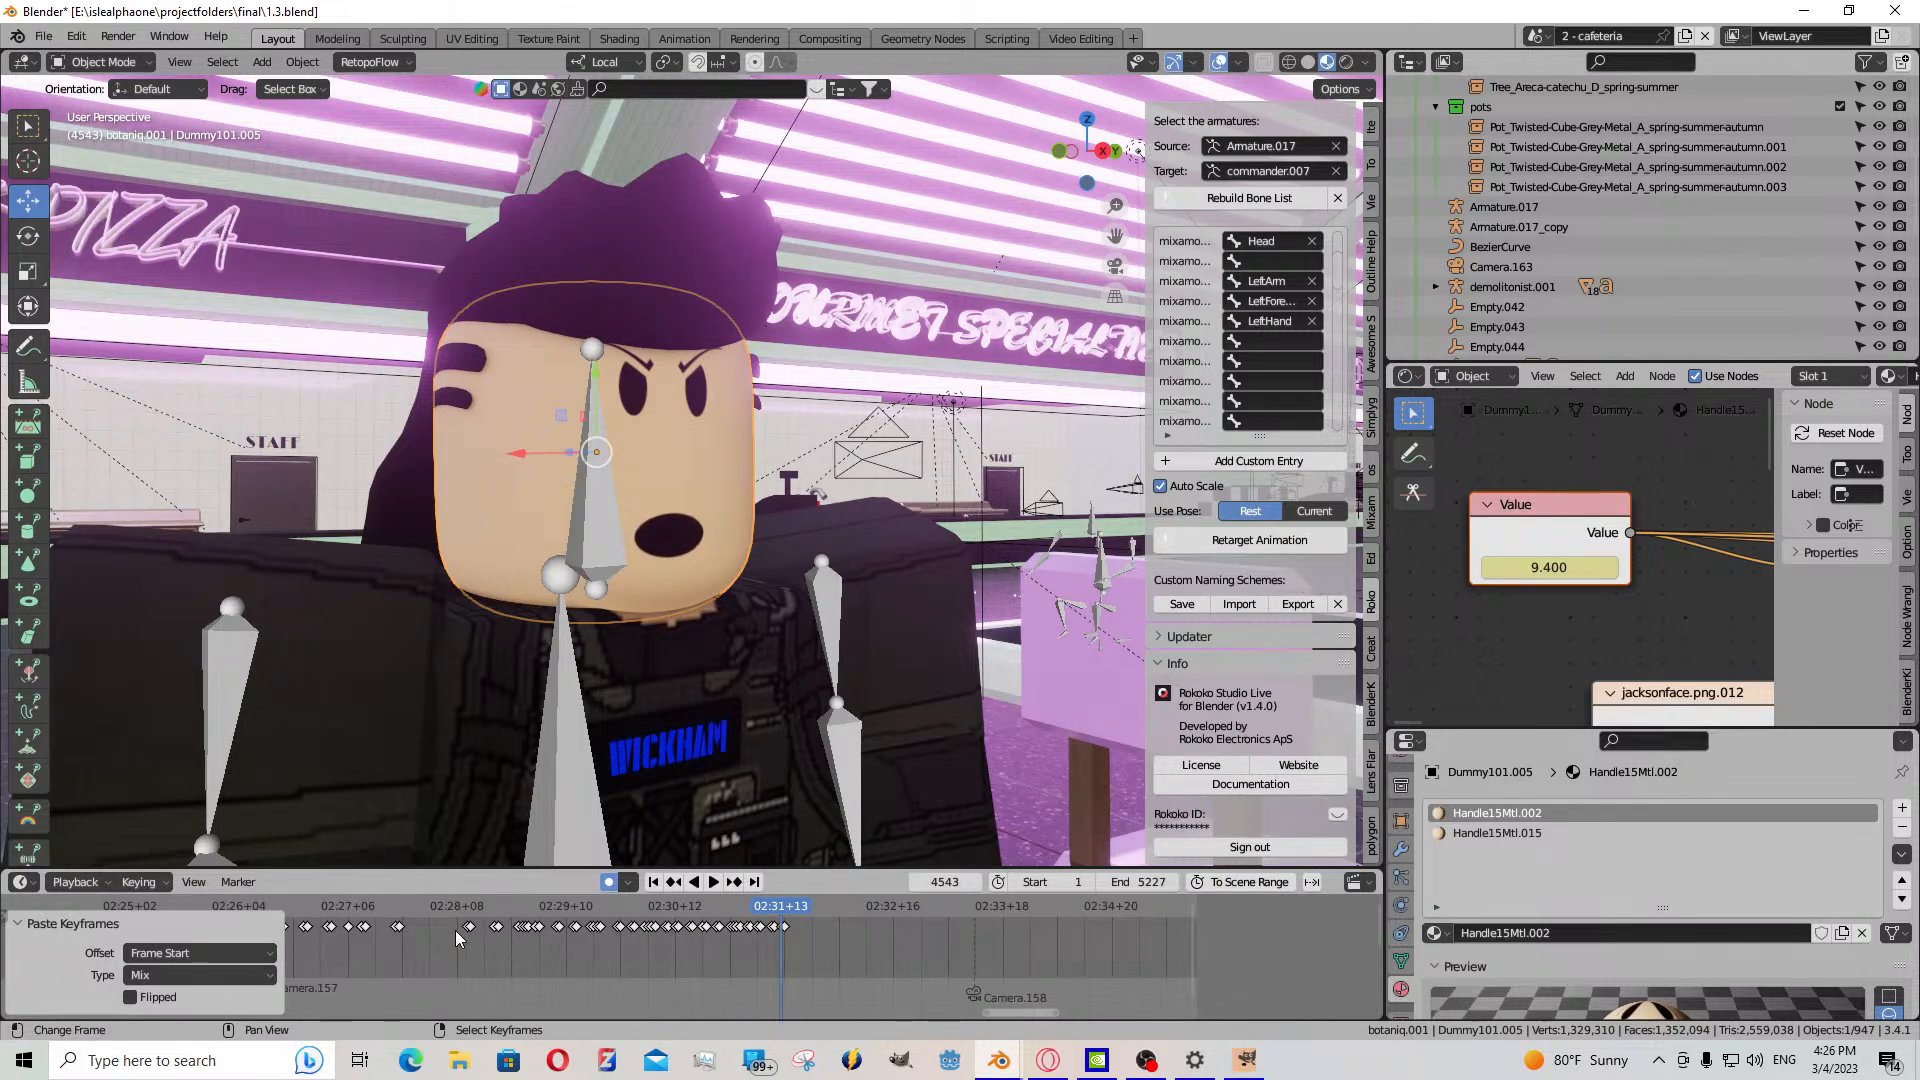
{"action": "left_click", "coordinate": [456, 937]}
{"action": "scroll", "coordinate": [600, 950], "scroll_direction": "down", "scroll_amount": 2}
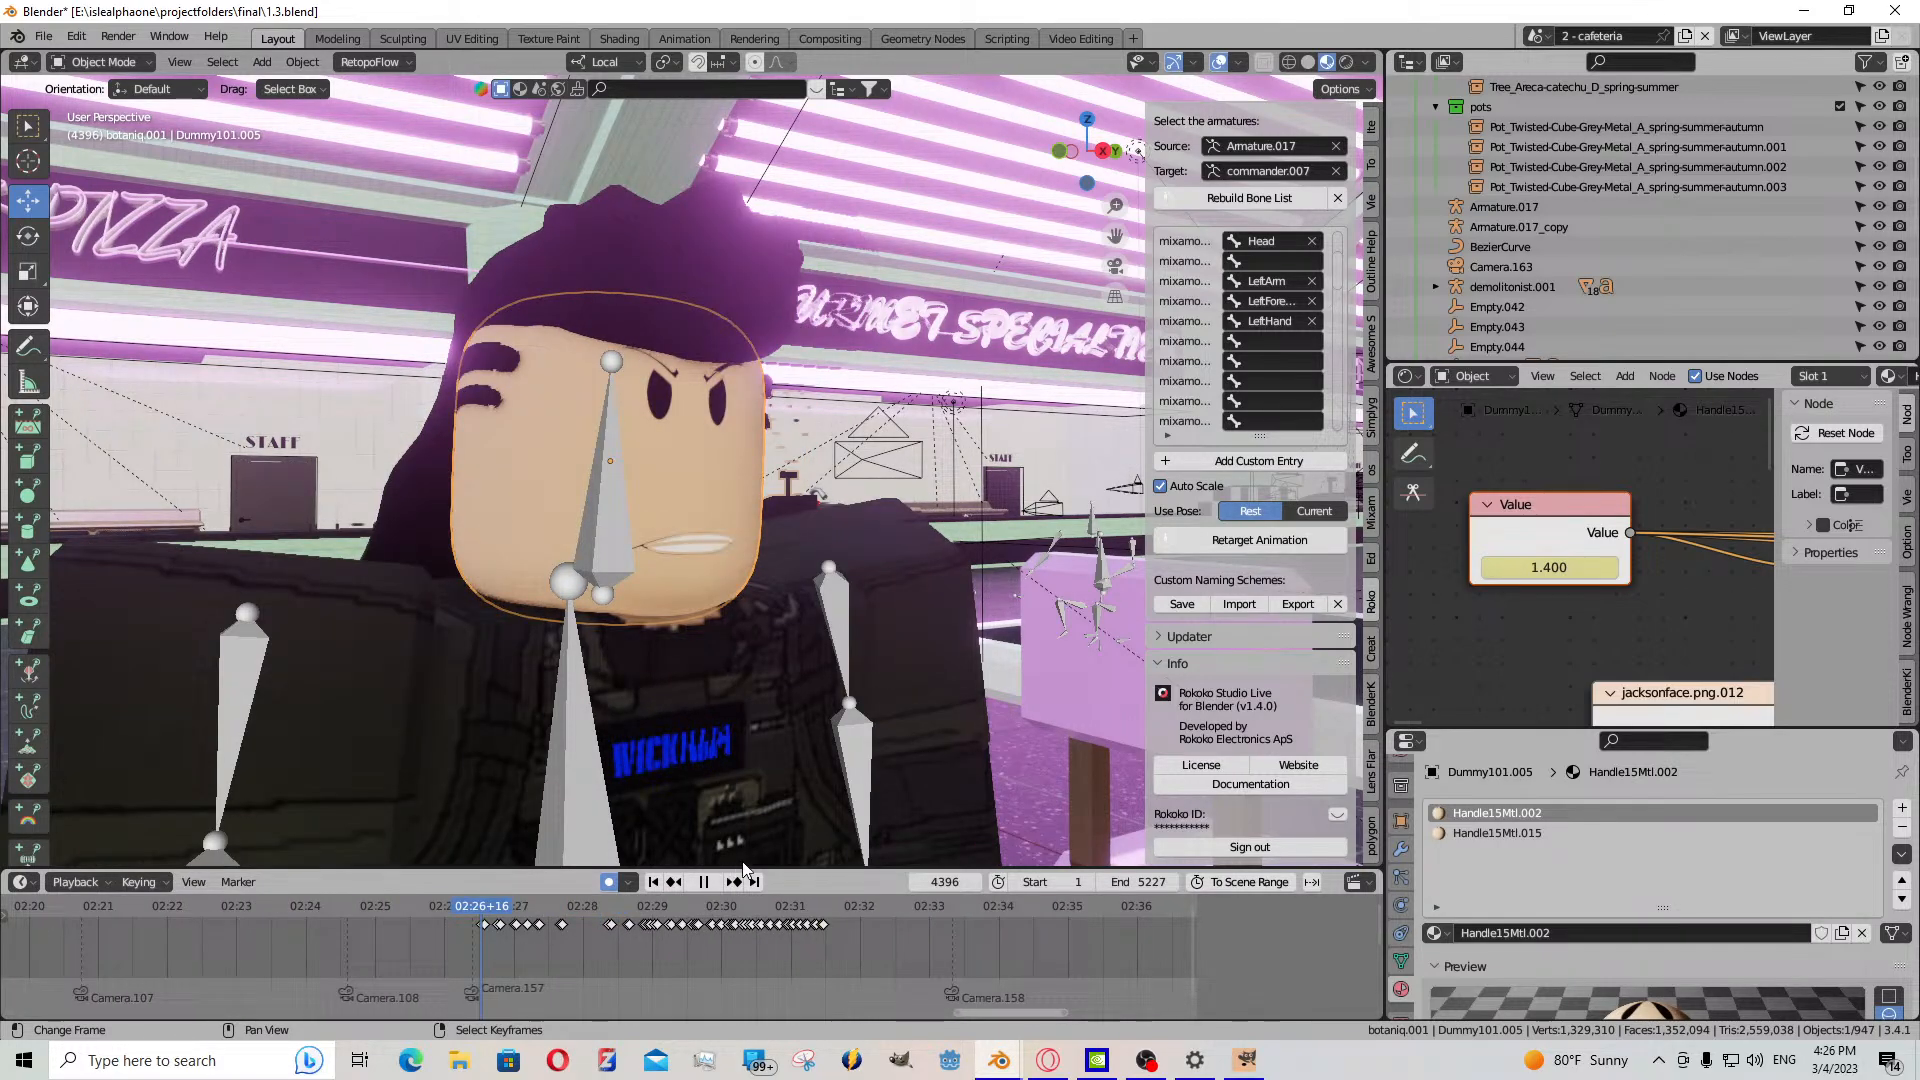
{"action": "left_click", "coordinate": [694, 883]}
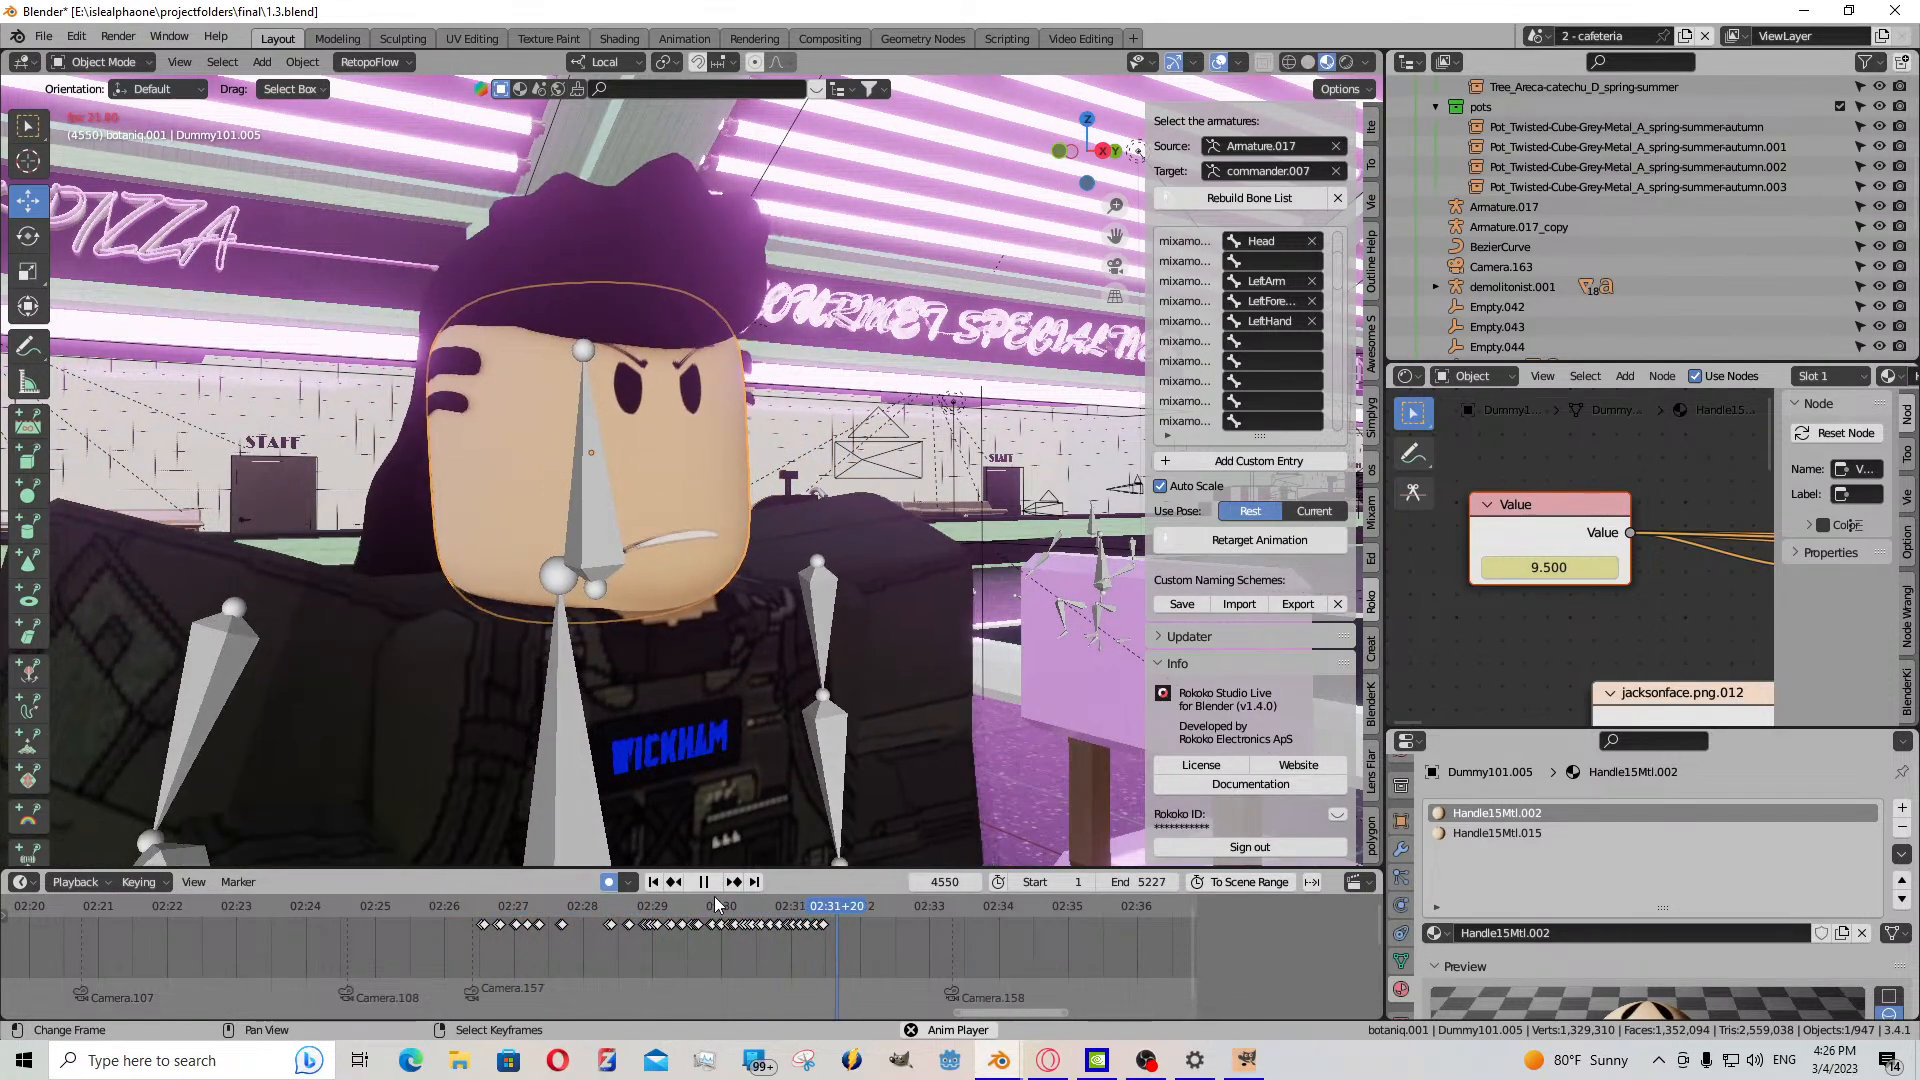
{"action": "left_click", "coordinate": [753, 928]}
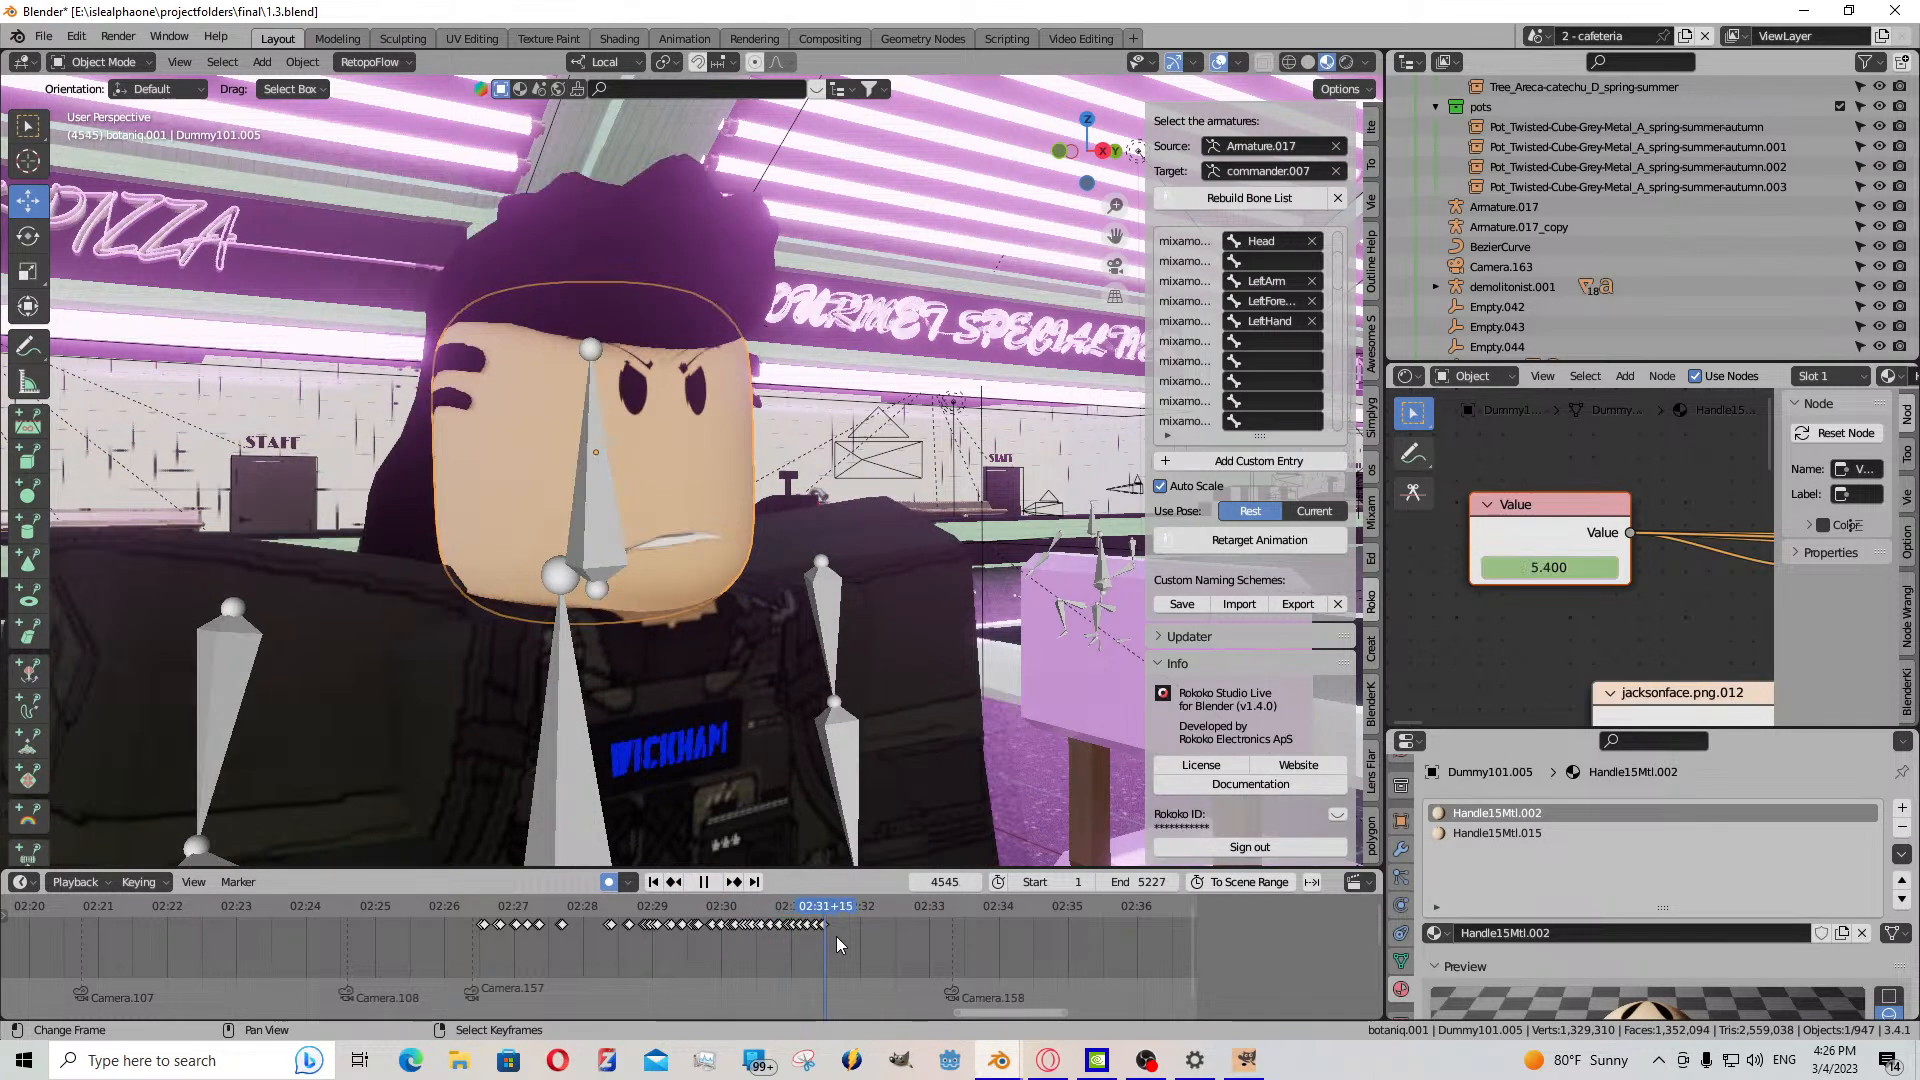
{"action": "key", "text": "space"}
{"action": "scroll", "coordinate": [898, 930], "scroll_direction": "up", "scroll_amount": 3}
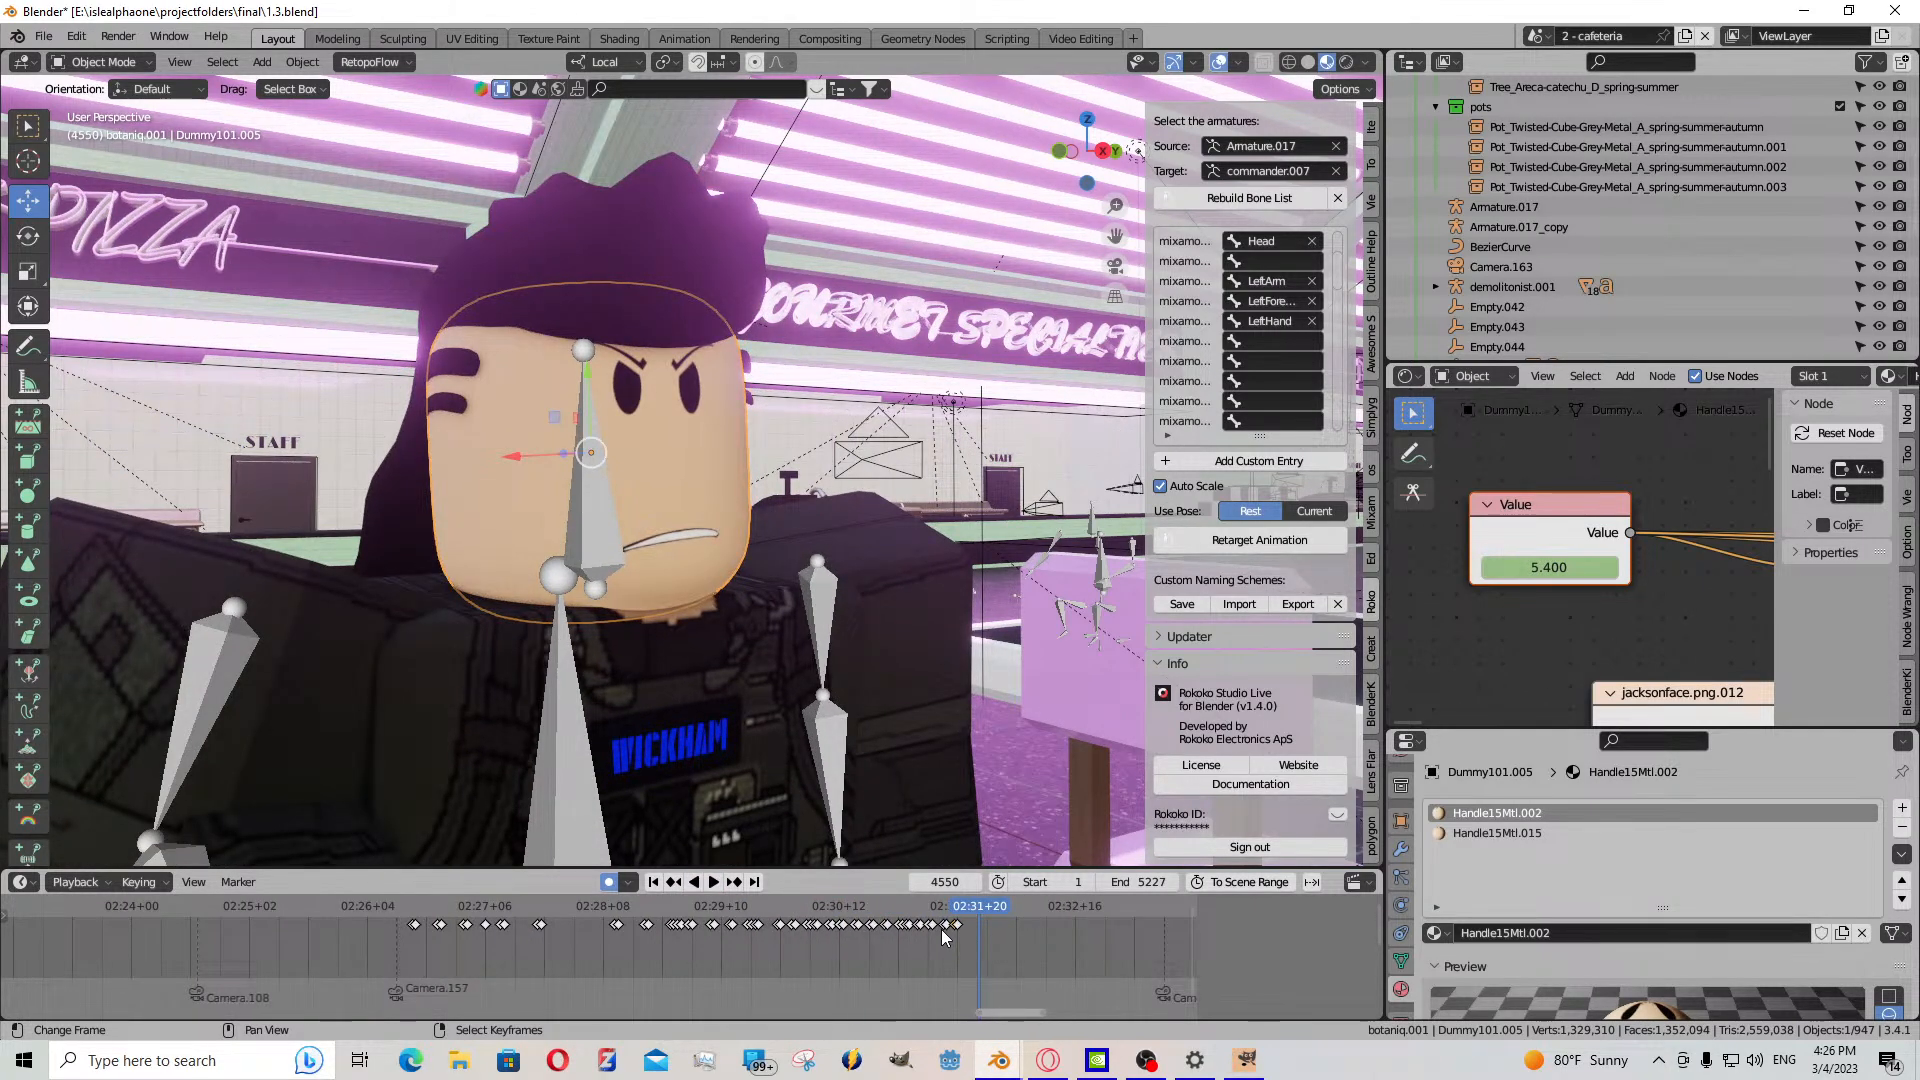
{"action": "scroll", "coordinate": [968, 932], "scroll_direction": "up", "scroll_amount": 5}
{"action": "middle_click_drag", "start_coordinate": [999, 940], "coordinate": [283, 982]}
{"action": "scroll", "coordinate": [475, 962], "scroll_direction": "up", "scroll_amount": 5}
{"action": "middle_click_drag", "start_coordinate": [483, 965], "coordinate": [650, 972]}
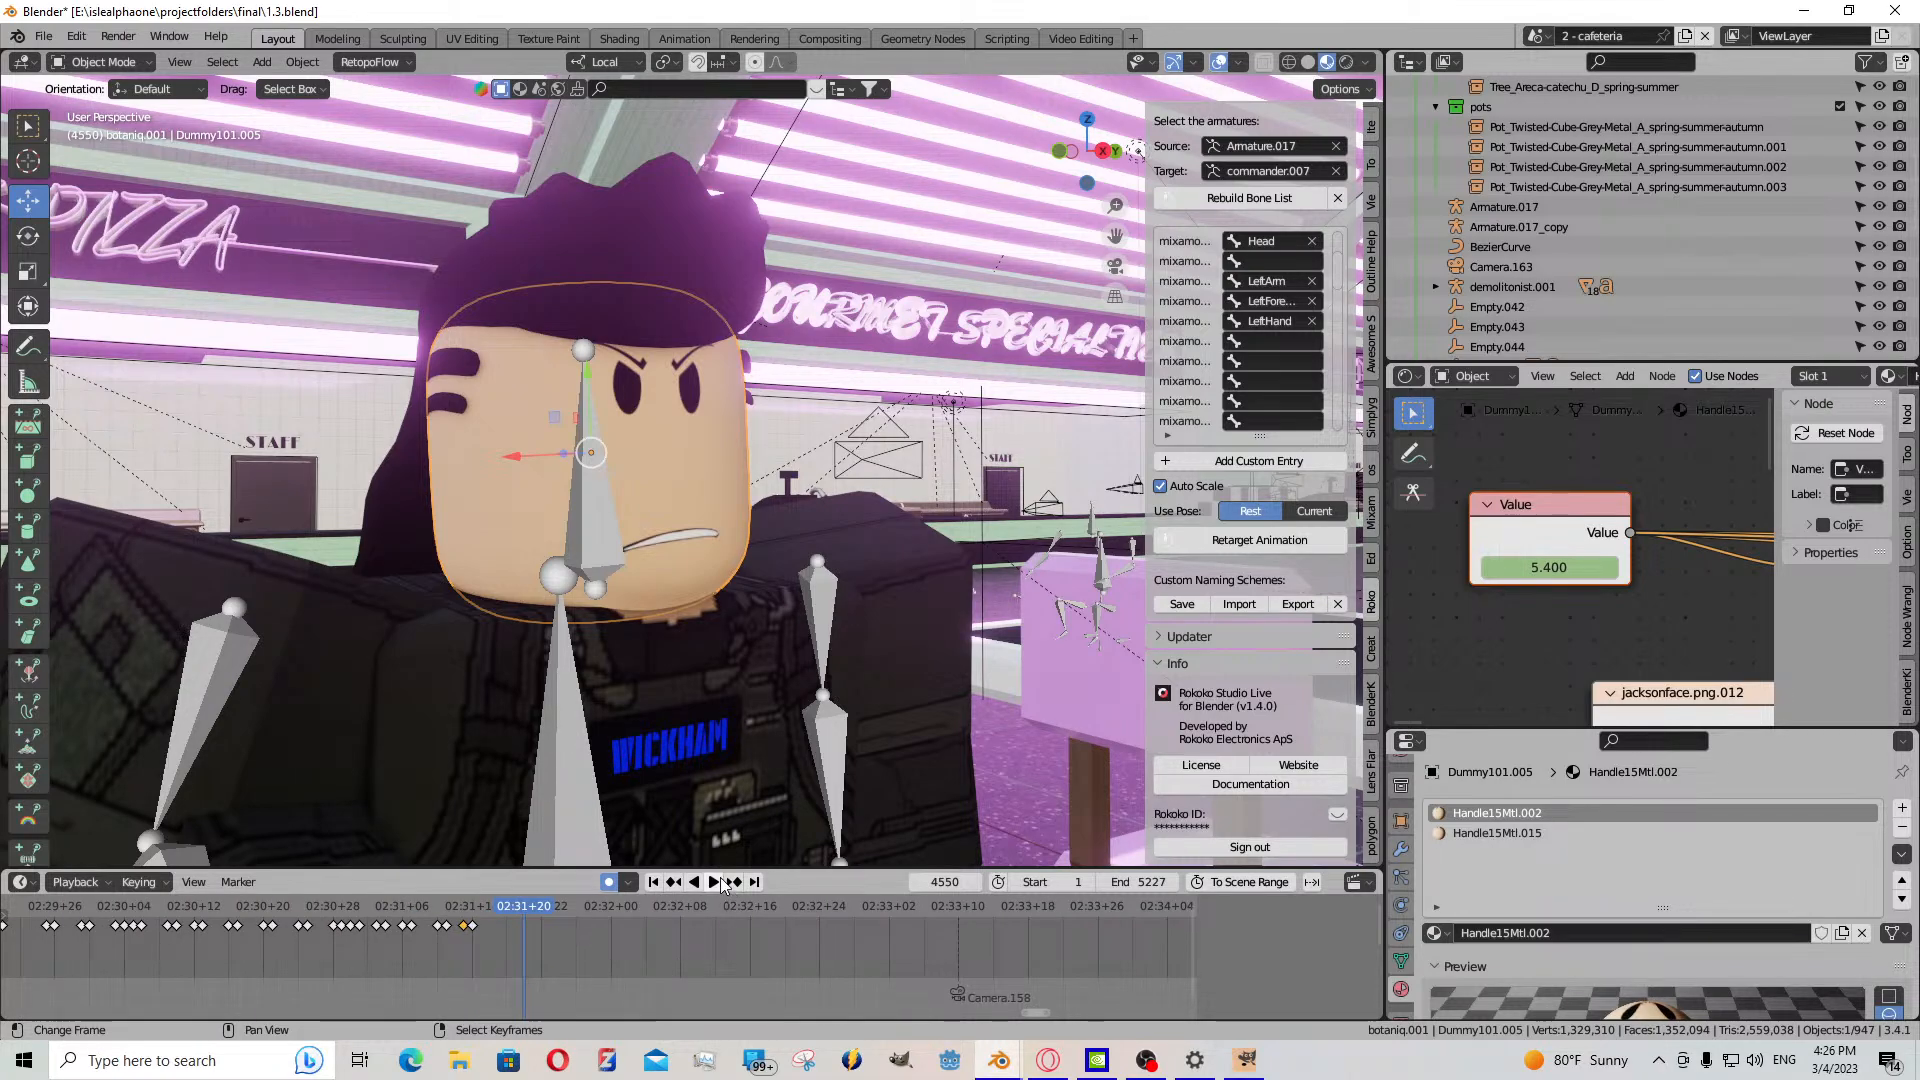
- Keyframe the mouth Value at 5.400 on frame 4549 and at 3.100 on frame 4551
{"action": "left_click", "coordinate": [713, 882]}
{"action": "left_click", "coordinate": [518, 944]}
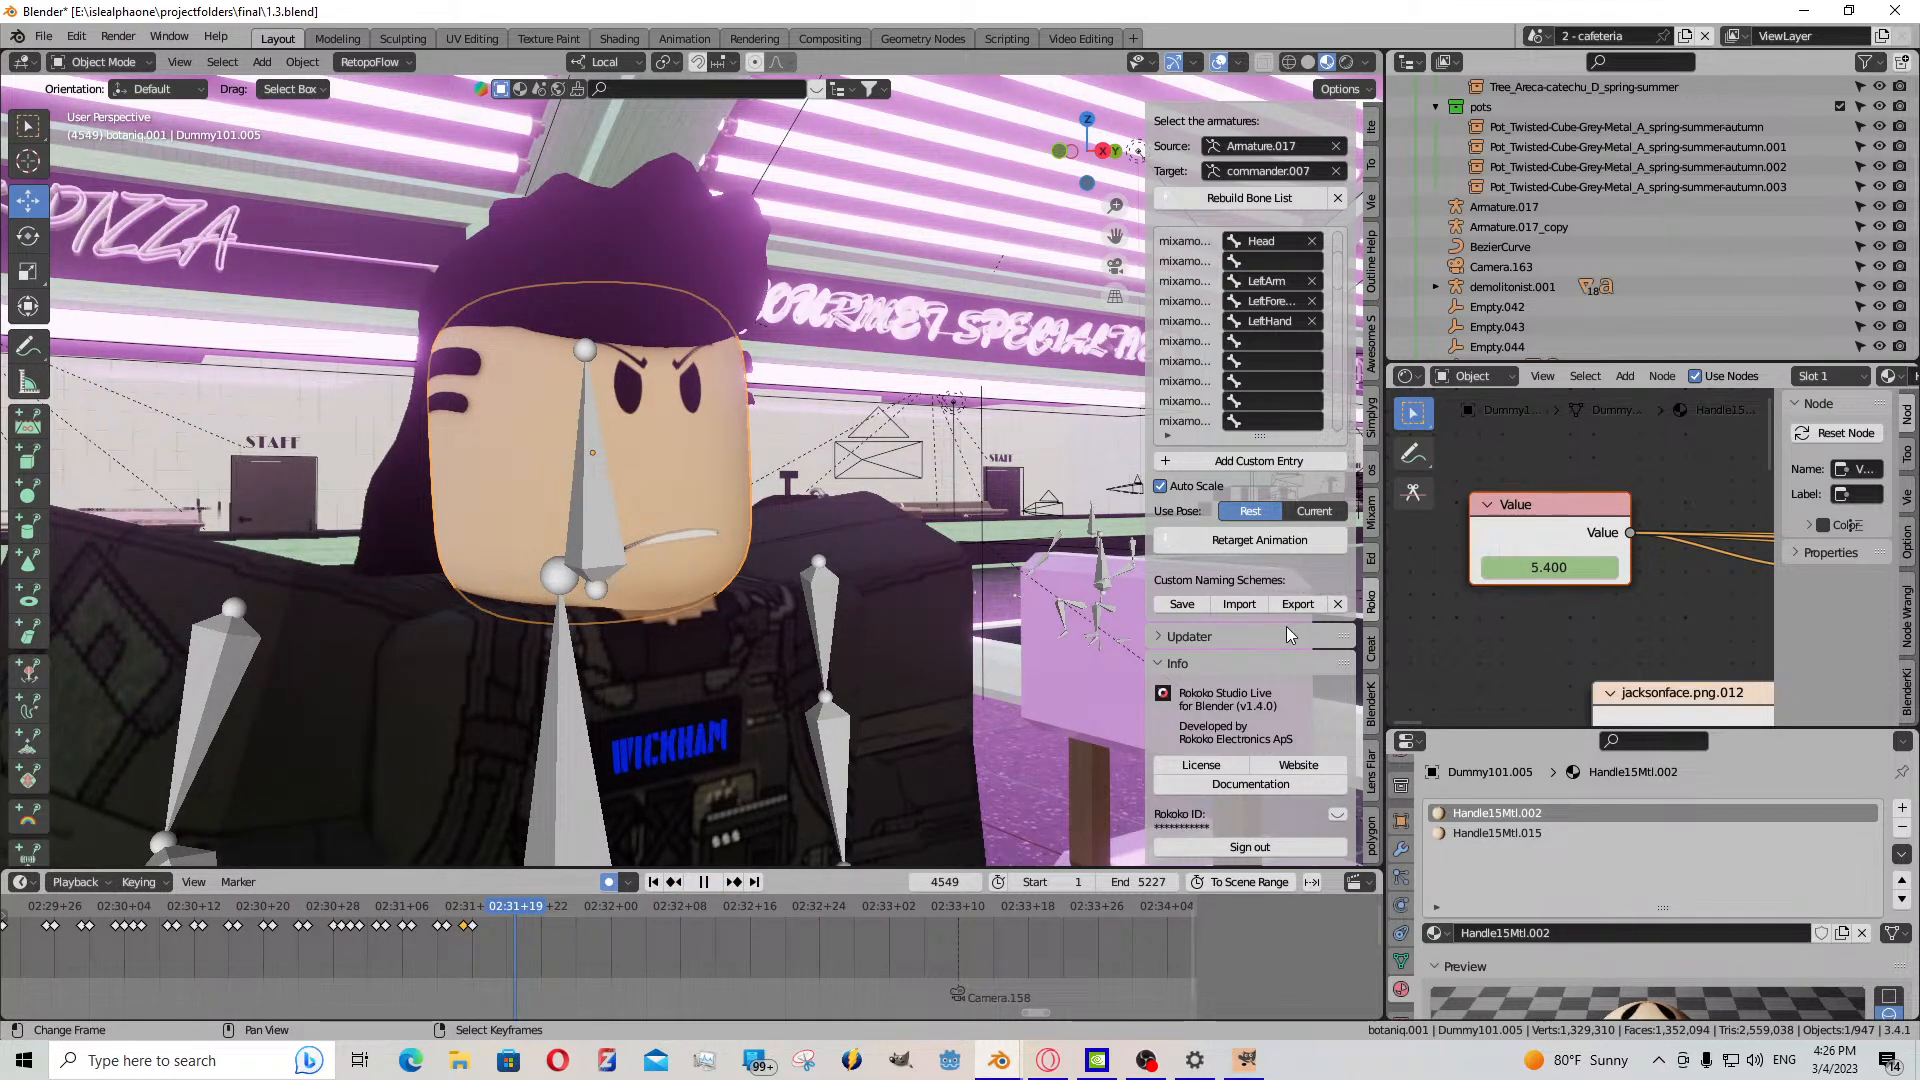
{"action": "key", "text": "space"}
{"action": "key", "text": "i"}
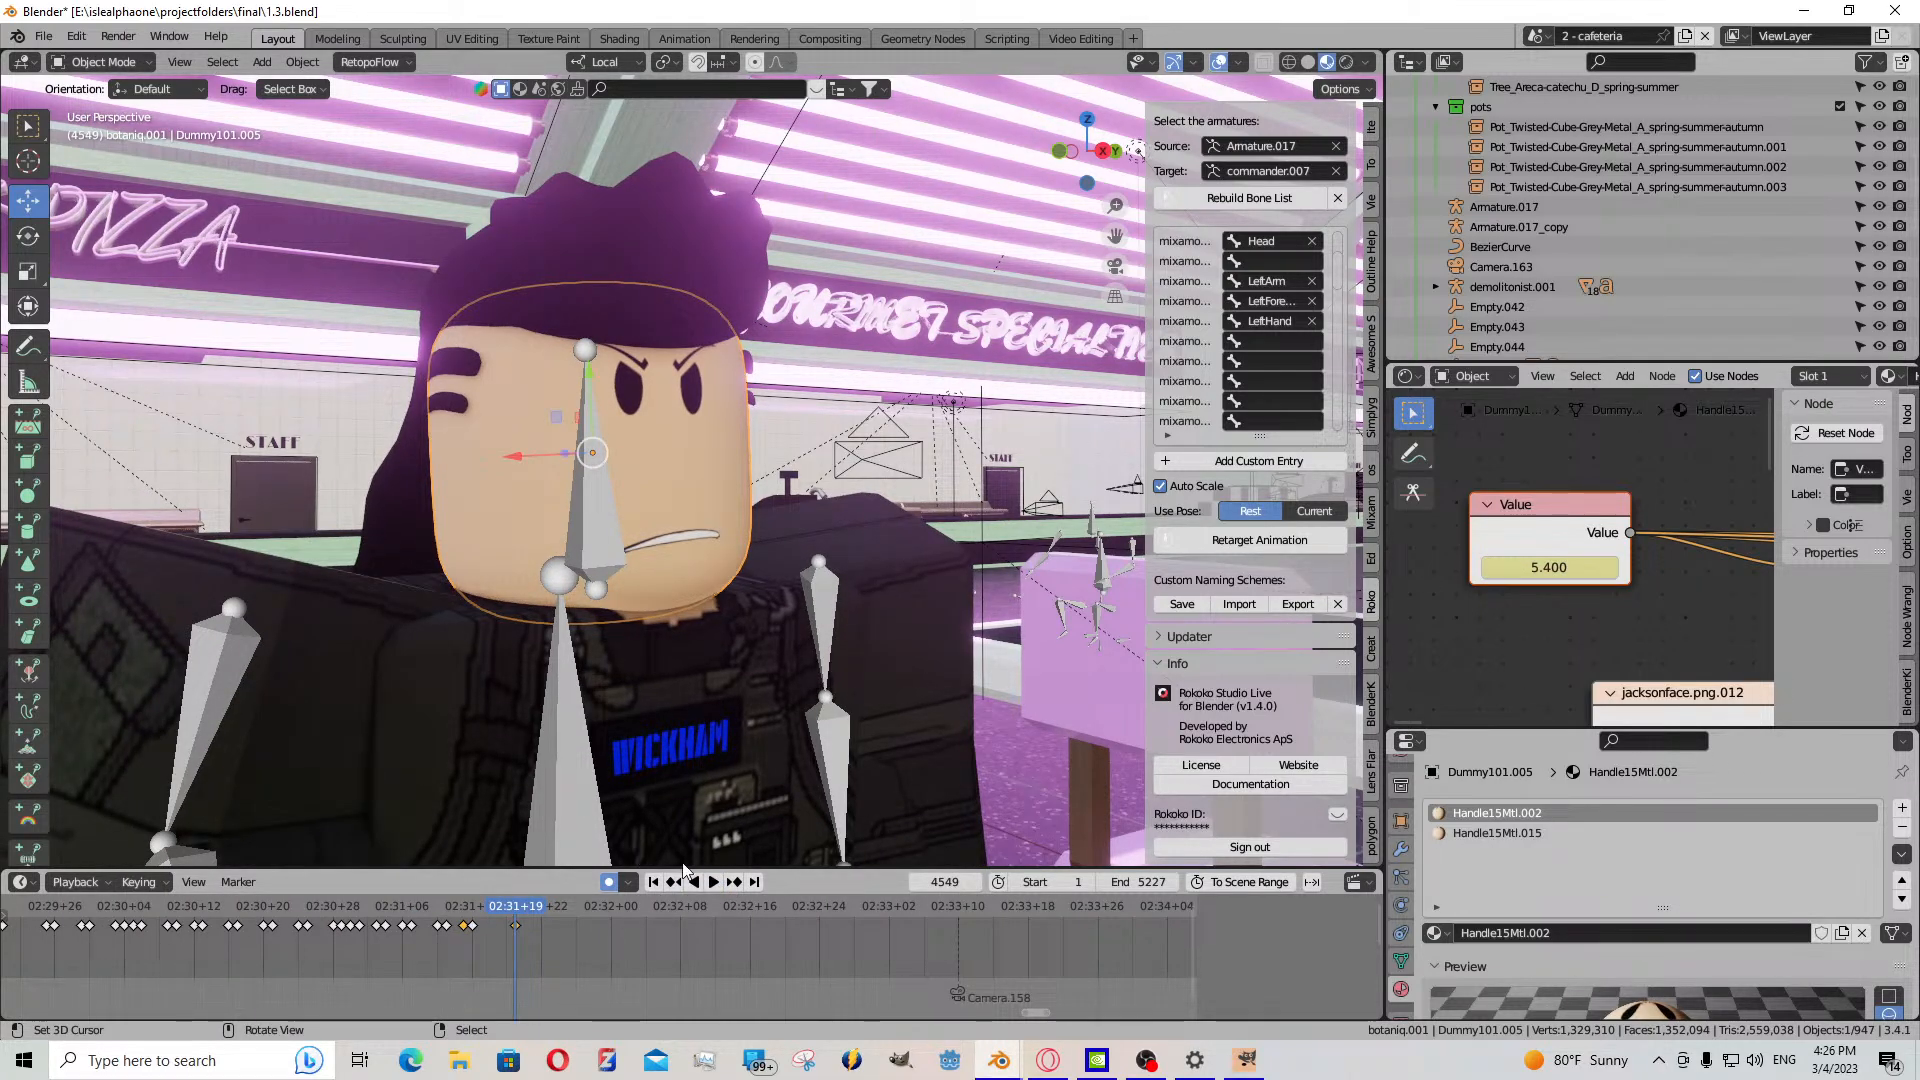
{"action": "key", "text": "Right"}
{"action": "key", "text": "Right"}
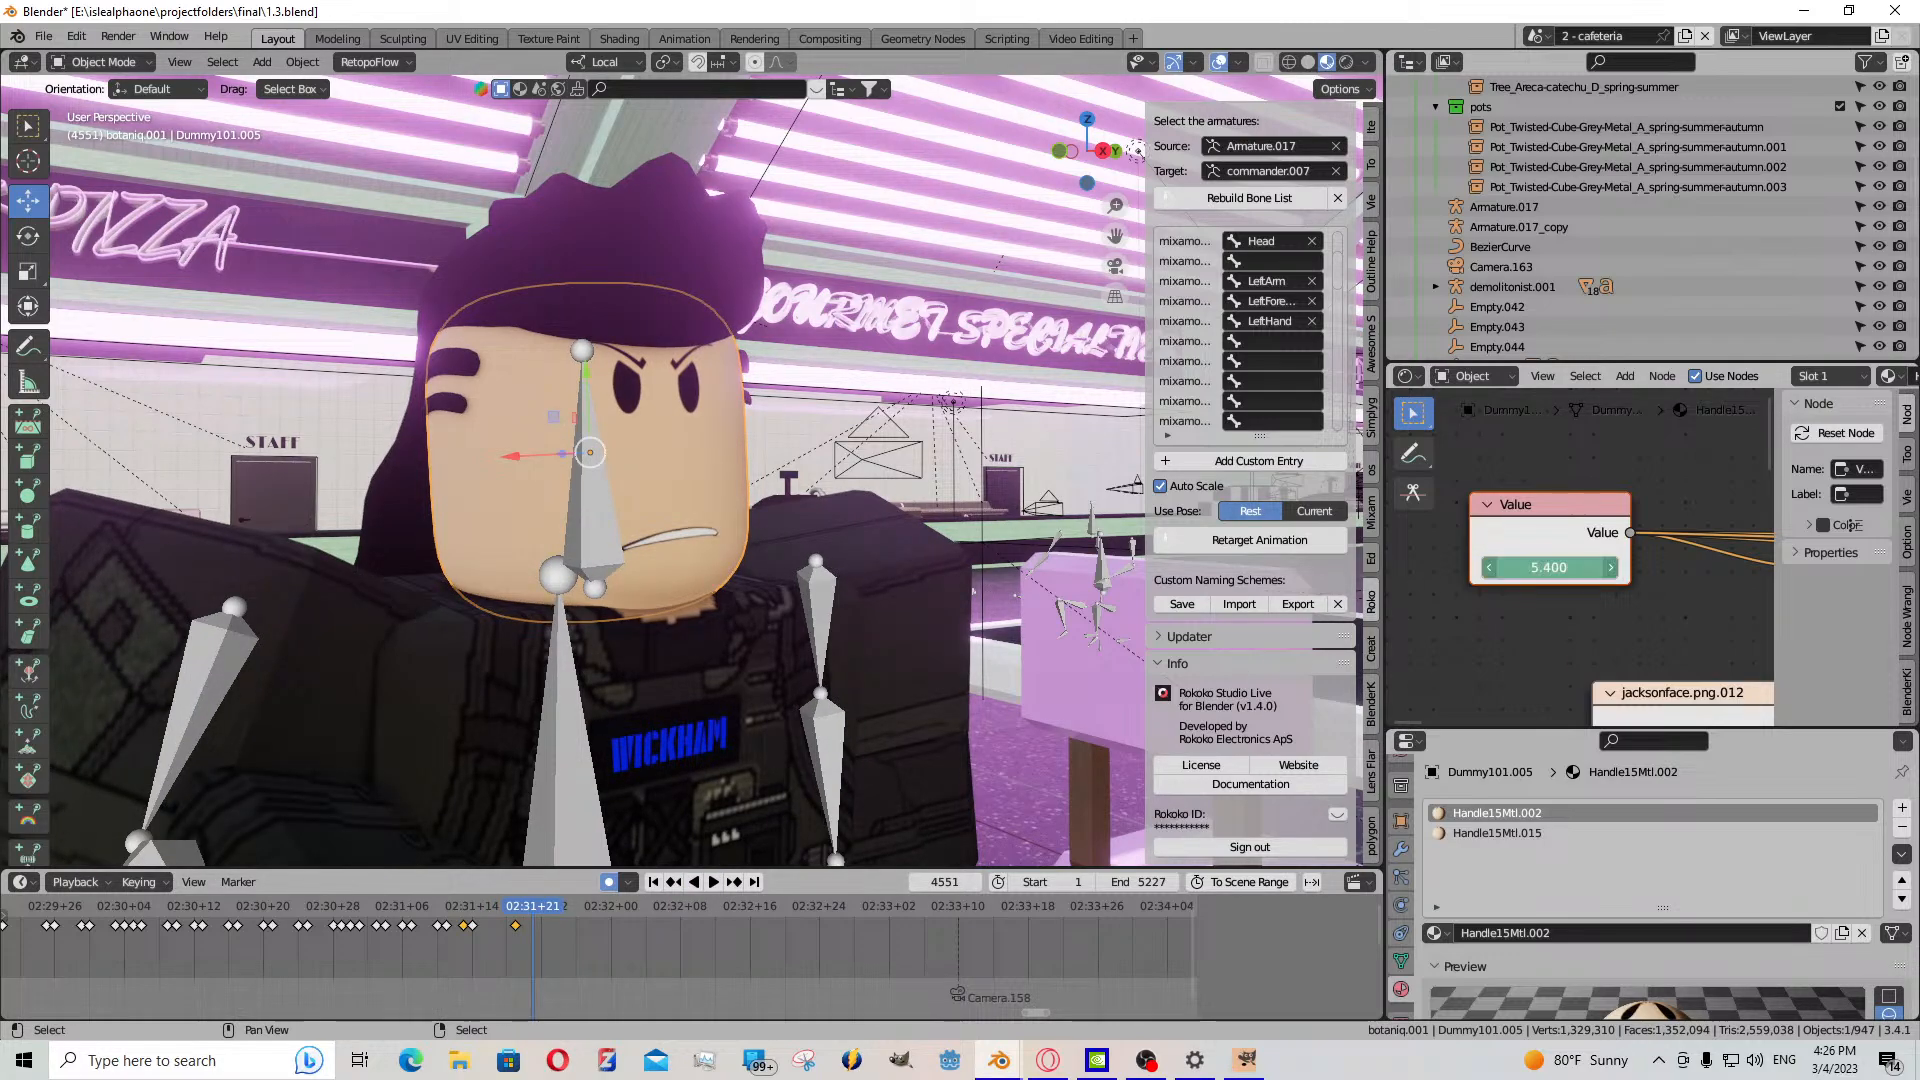
{"action": "left_click_drag", "start_coordinate": [1548, 567], "coordinate": [1420, 567]}
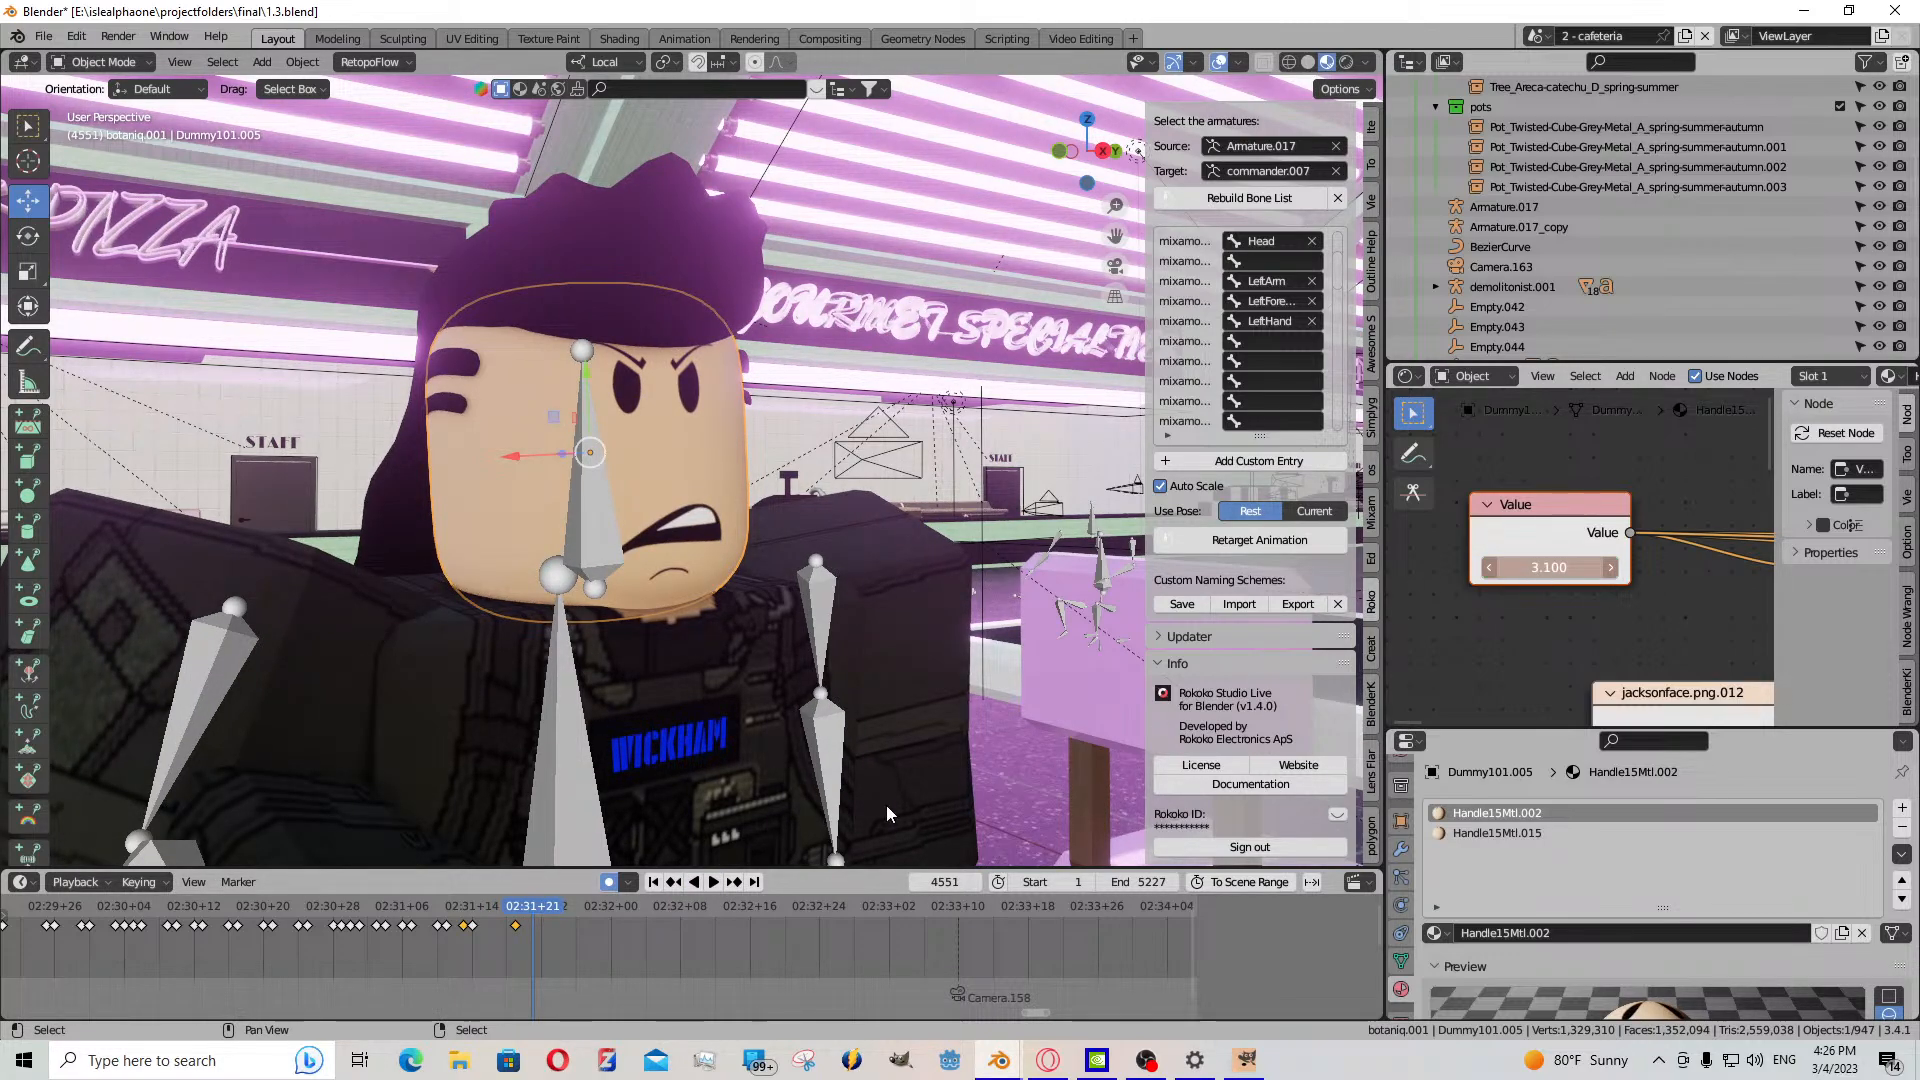
- Play on to frame 4553 and move the 5.400 mouth keyframe from frame 4549 to frame 4550
{"action": "left_click", "coordinate": [712, 882]}
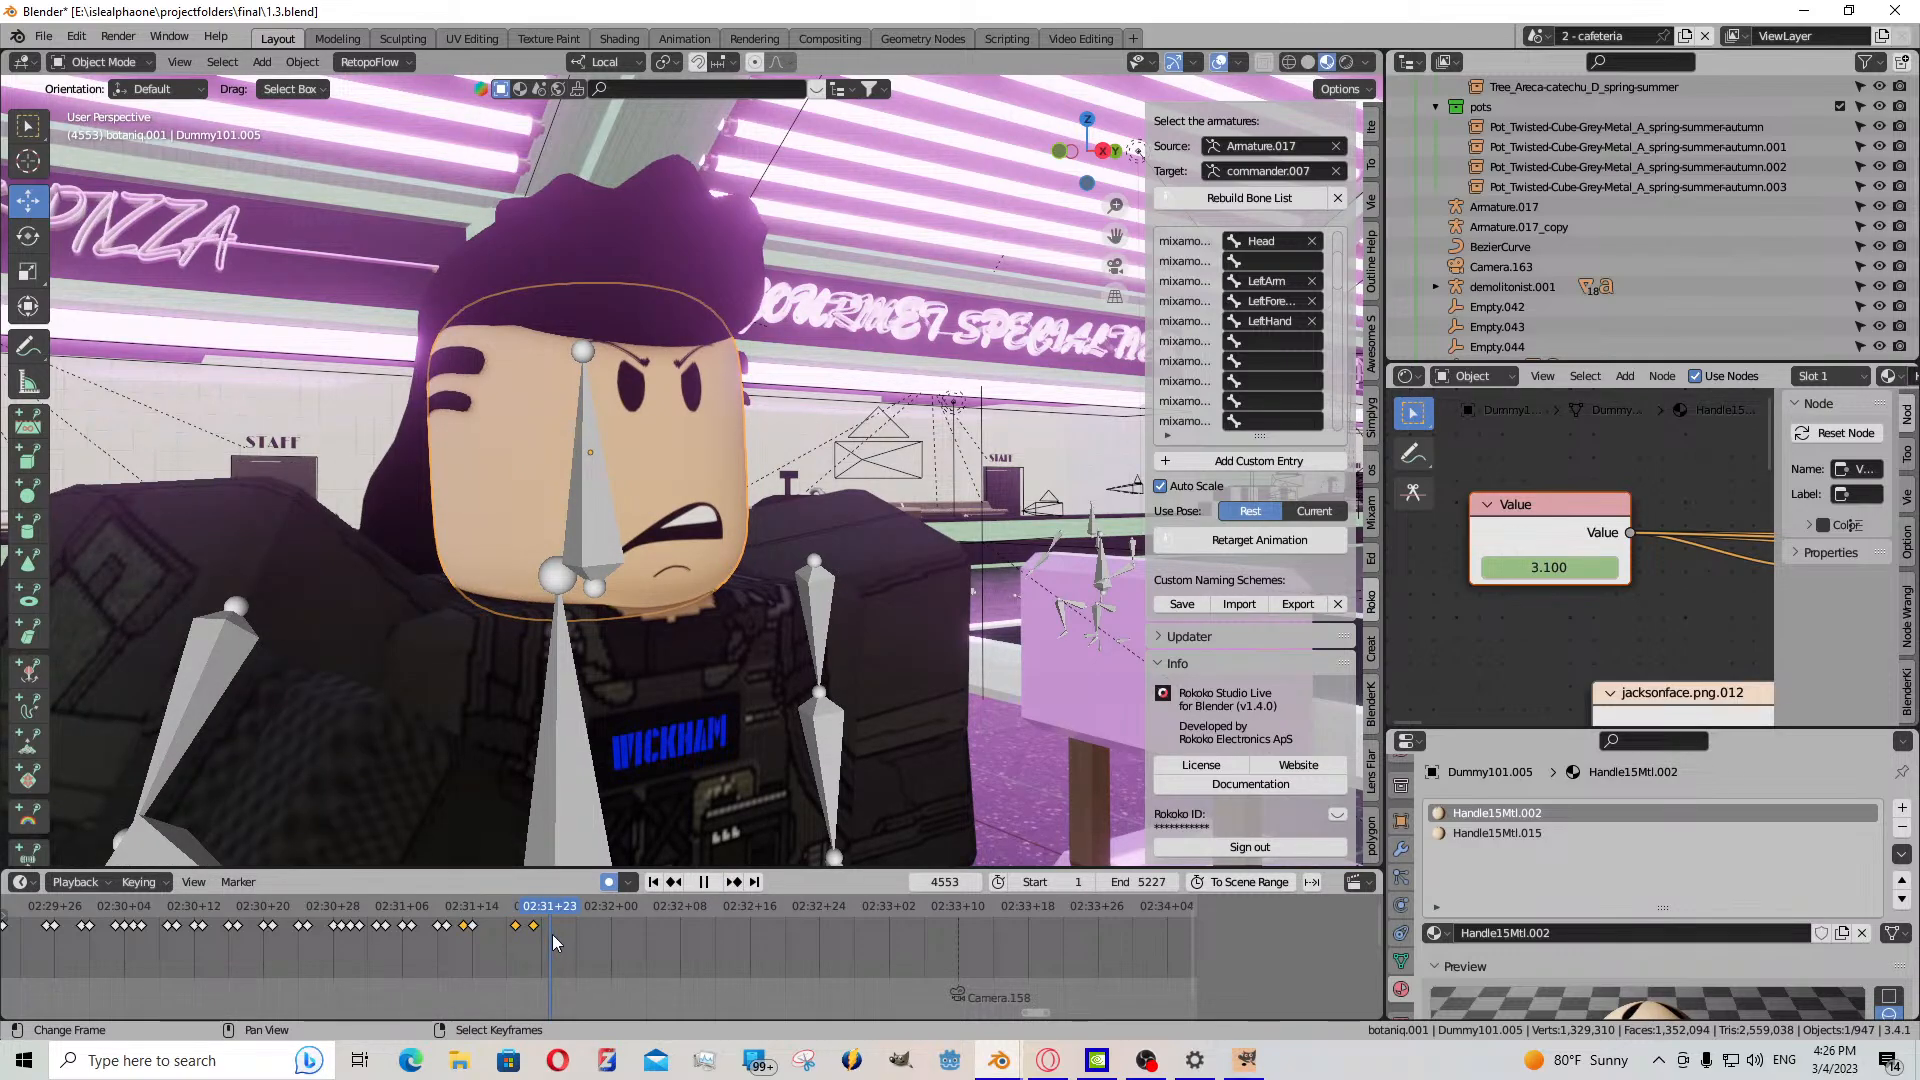
{"action": "key", "text": "g"}
{"action": "right_click", "coordinate": [516, 930]}
{"action": "right_click", "coordinate": [516, 930]}
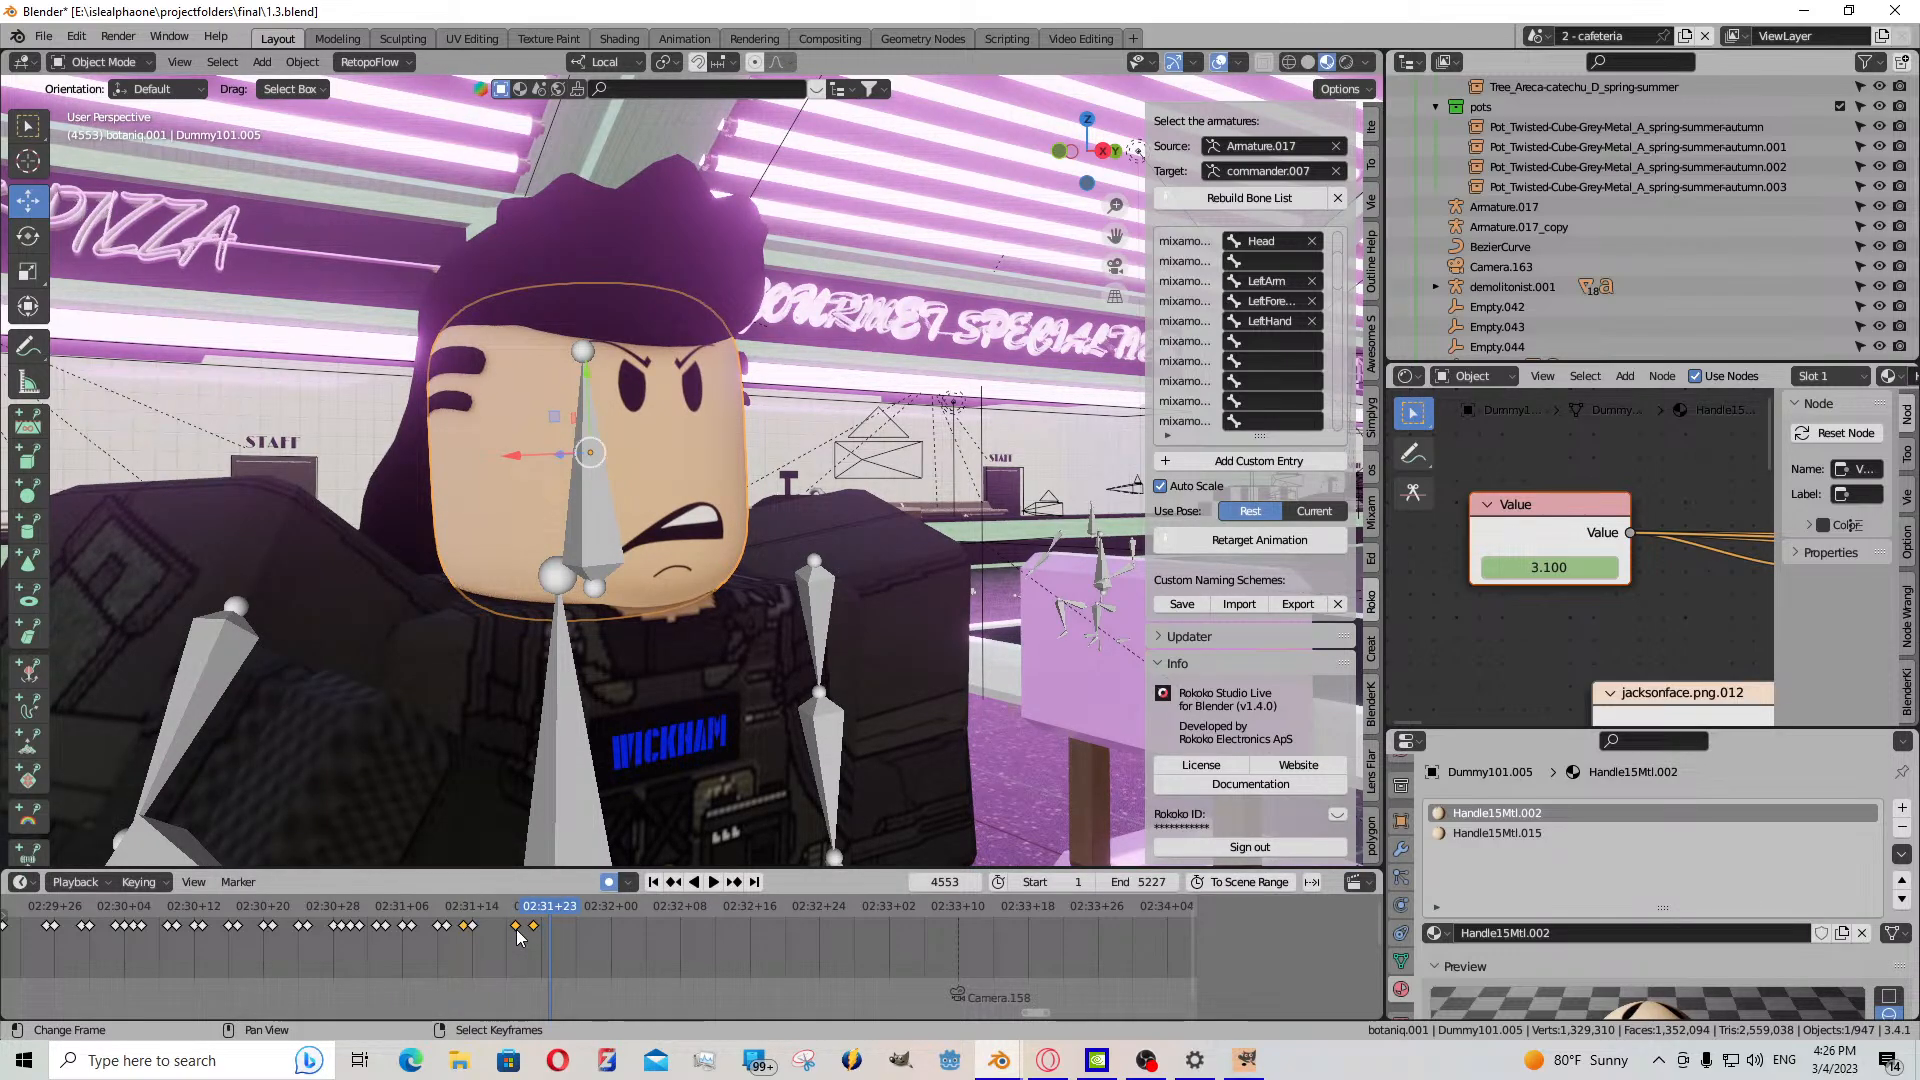
{"action": "key", "text": "g"}
{"action": "left_click", "coordinate": [523, 931]}
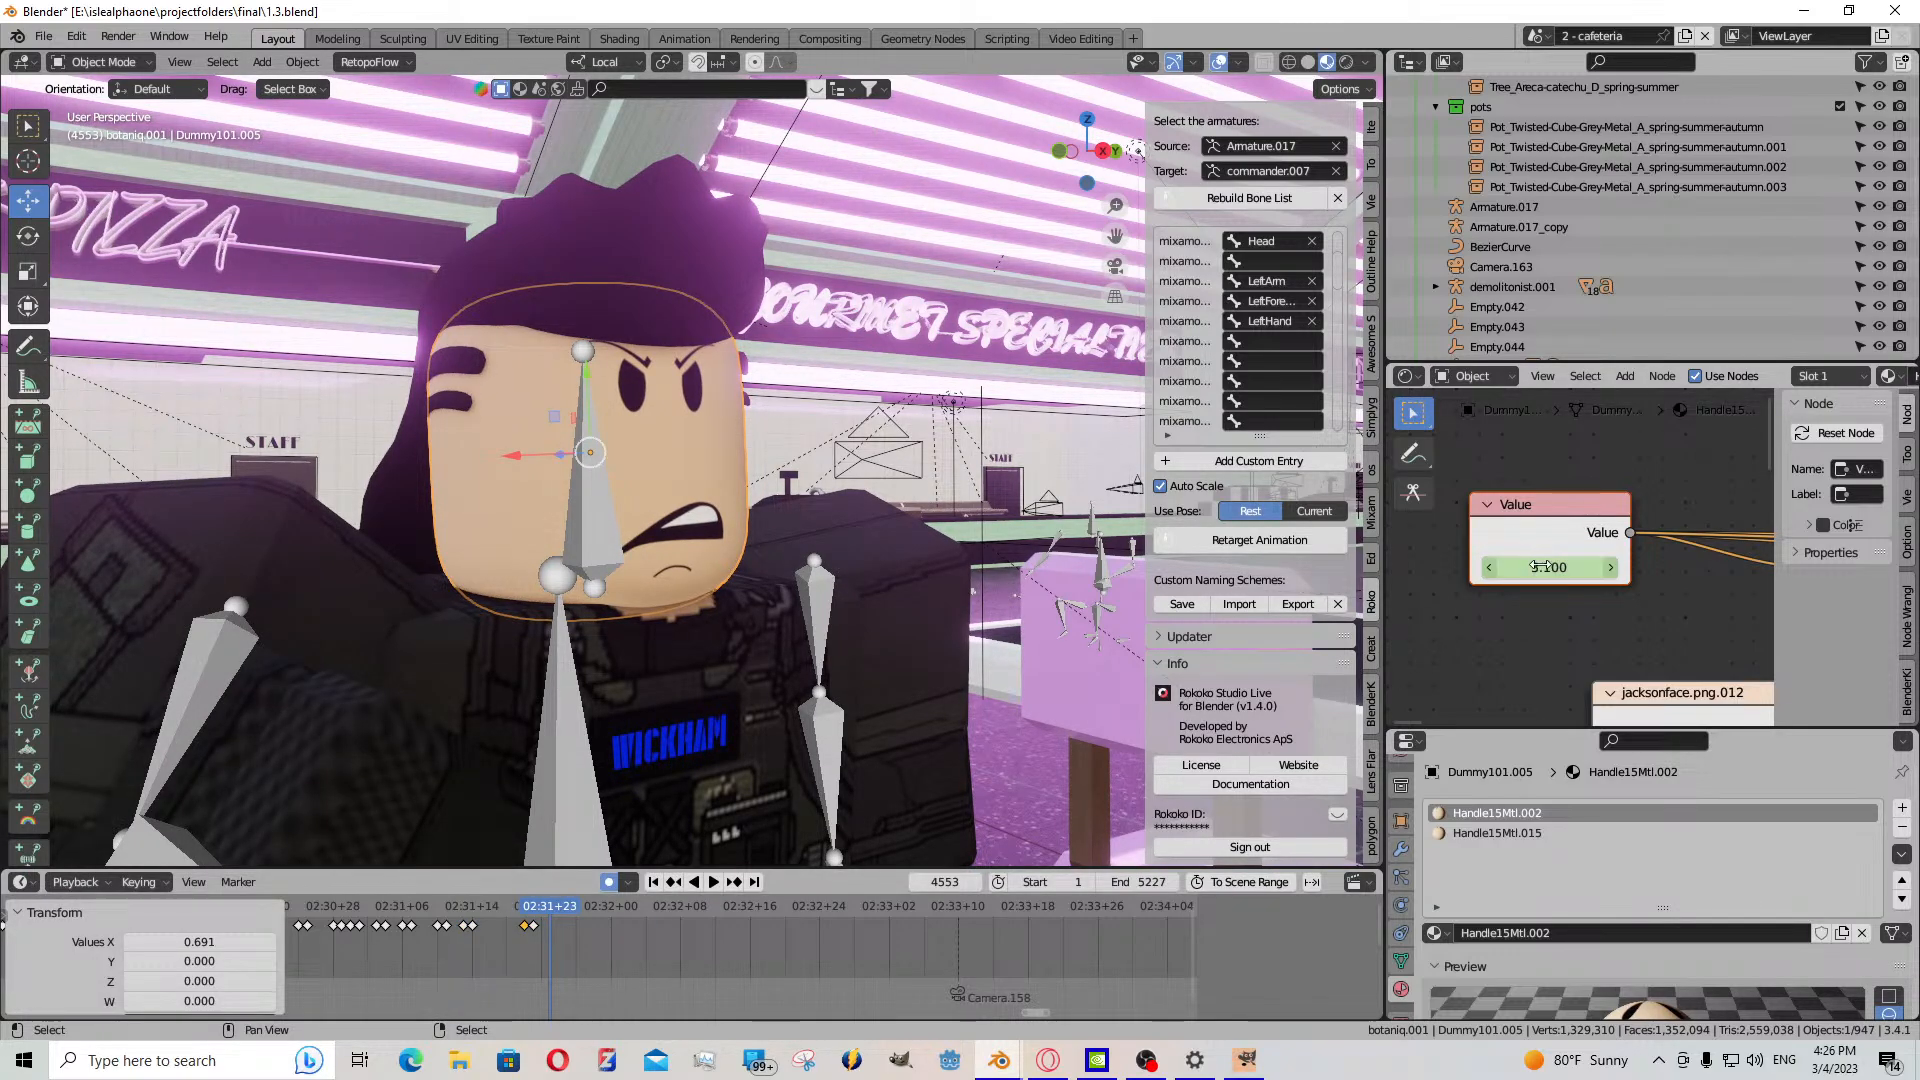
- Keyframe the mouth Value at 1.700 on frame 4553 and move that keyframe to frame 4554
{"action": "left_click_drag", "start_coordinate": [1543, 567], "coordinate": [1403, 567]}
{"action": "key", "text": "i"}
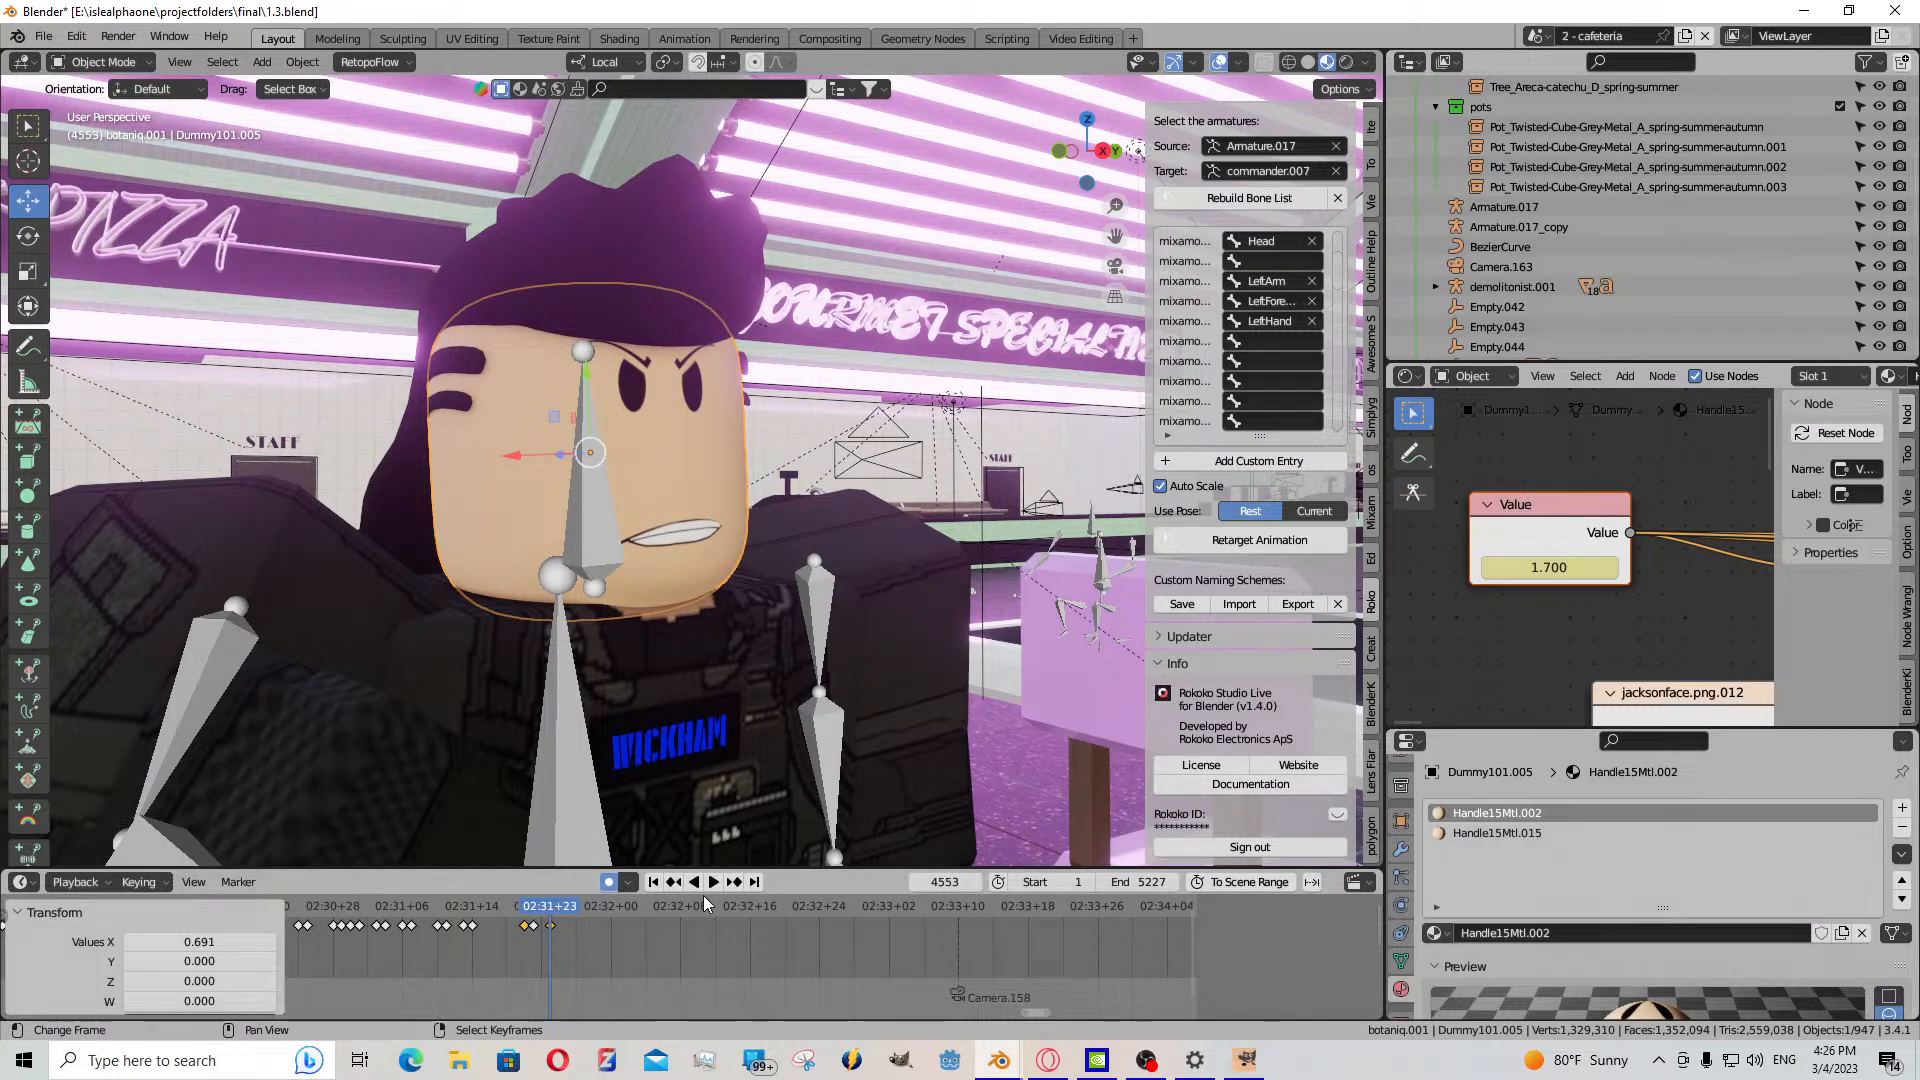
{"action": "scroll", "coordinate": [531, 942], "scroll_direction": "up", "scroll_amount": 2}
{"action": "right_click", "coordinate": [530, 928]}
{"action": "key", "text": "g"}
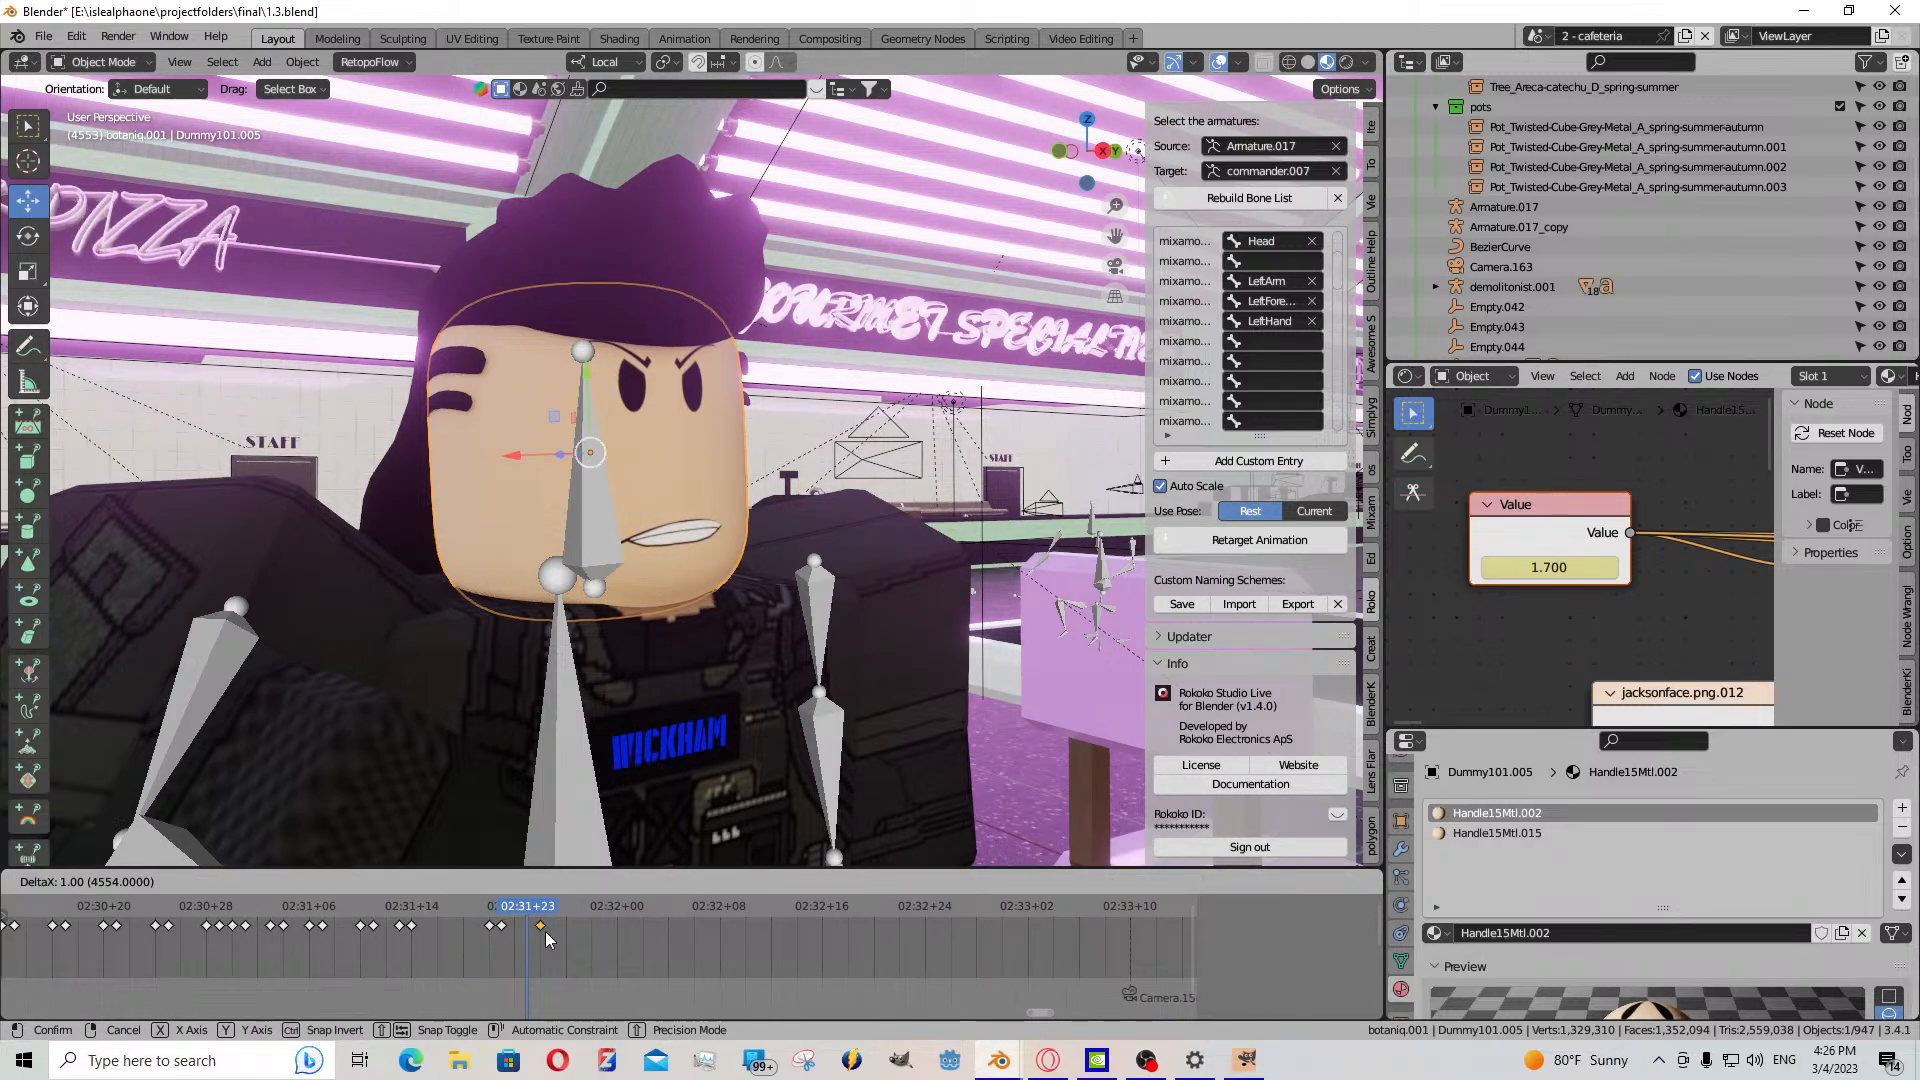
{"action": "left_click", "coordinate": [543, 931]}
- Copy the 3.100 mouth keyframe from frame 4551 onto frame 4553
{"action": "right_click", "coordinate": [506, 927]}
{"action": "key", "text": "ctrl+c"}
{"action": "key", "text": "ctrl+v"}
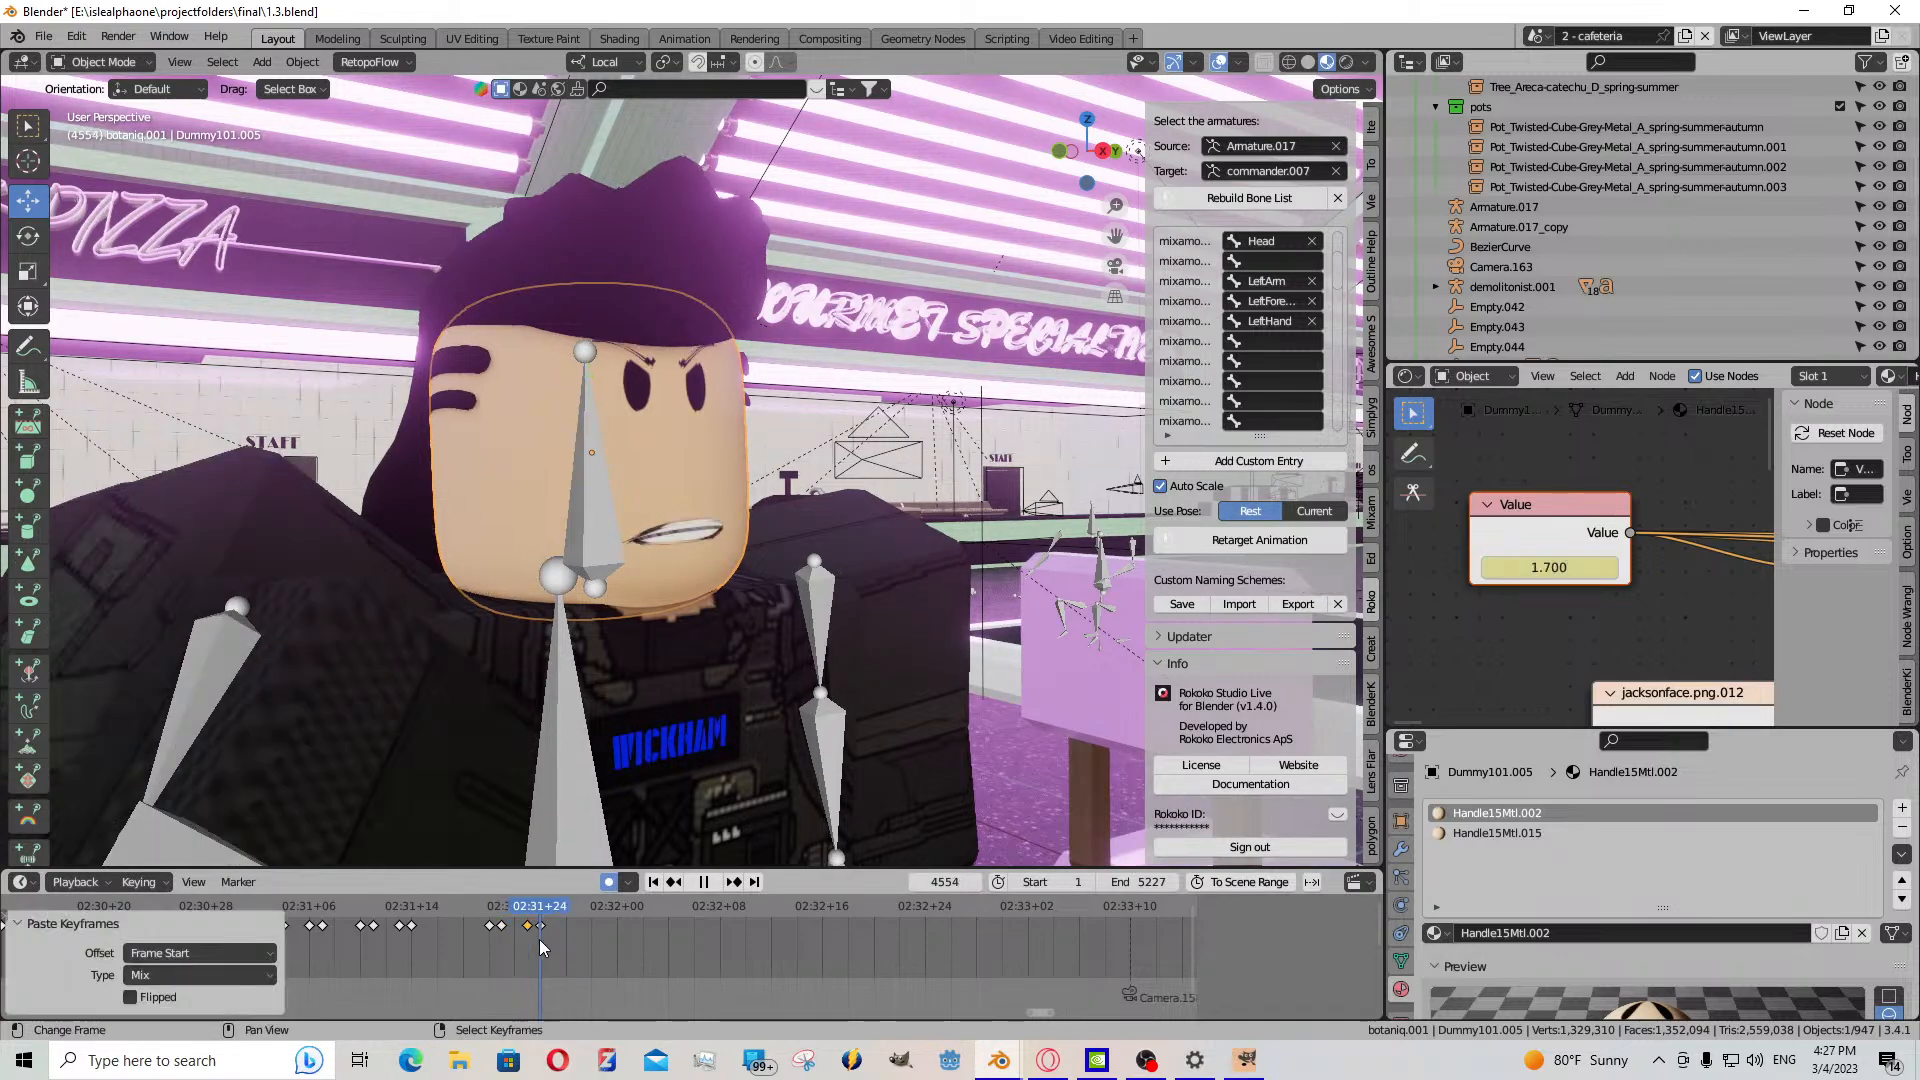
- Place a 3.200 mouth Value keyframe on frame 4557 and paste the preceding 1.700 keyframe onto frame 4556
{"action": "key", "text": "space"}
{"action": "key", "text": "space"}
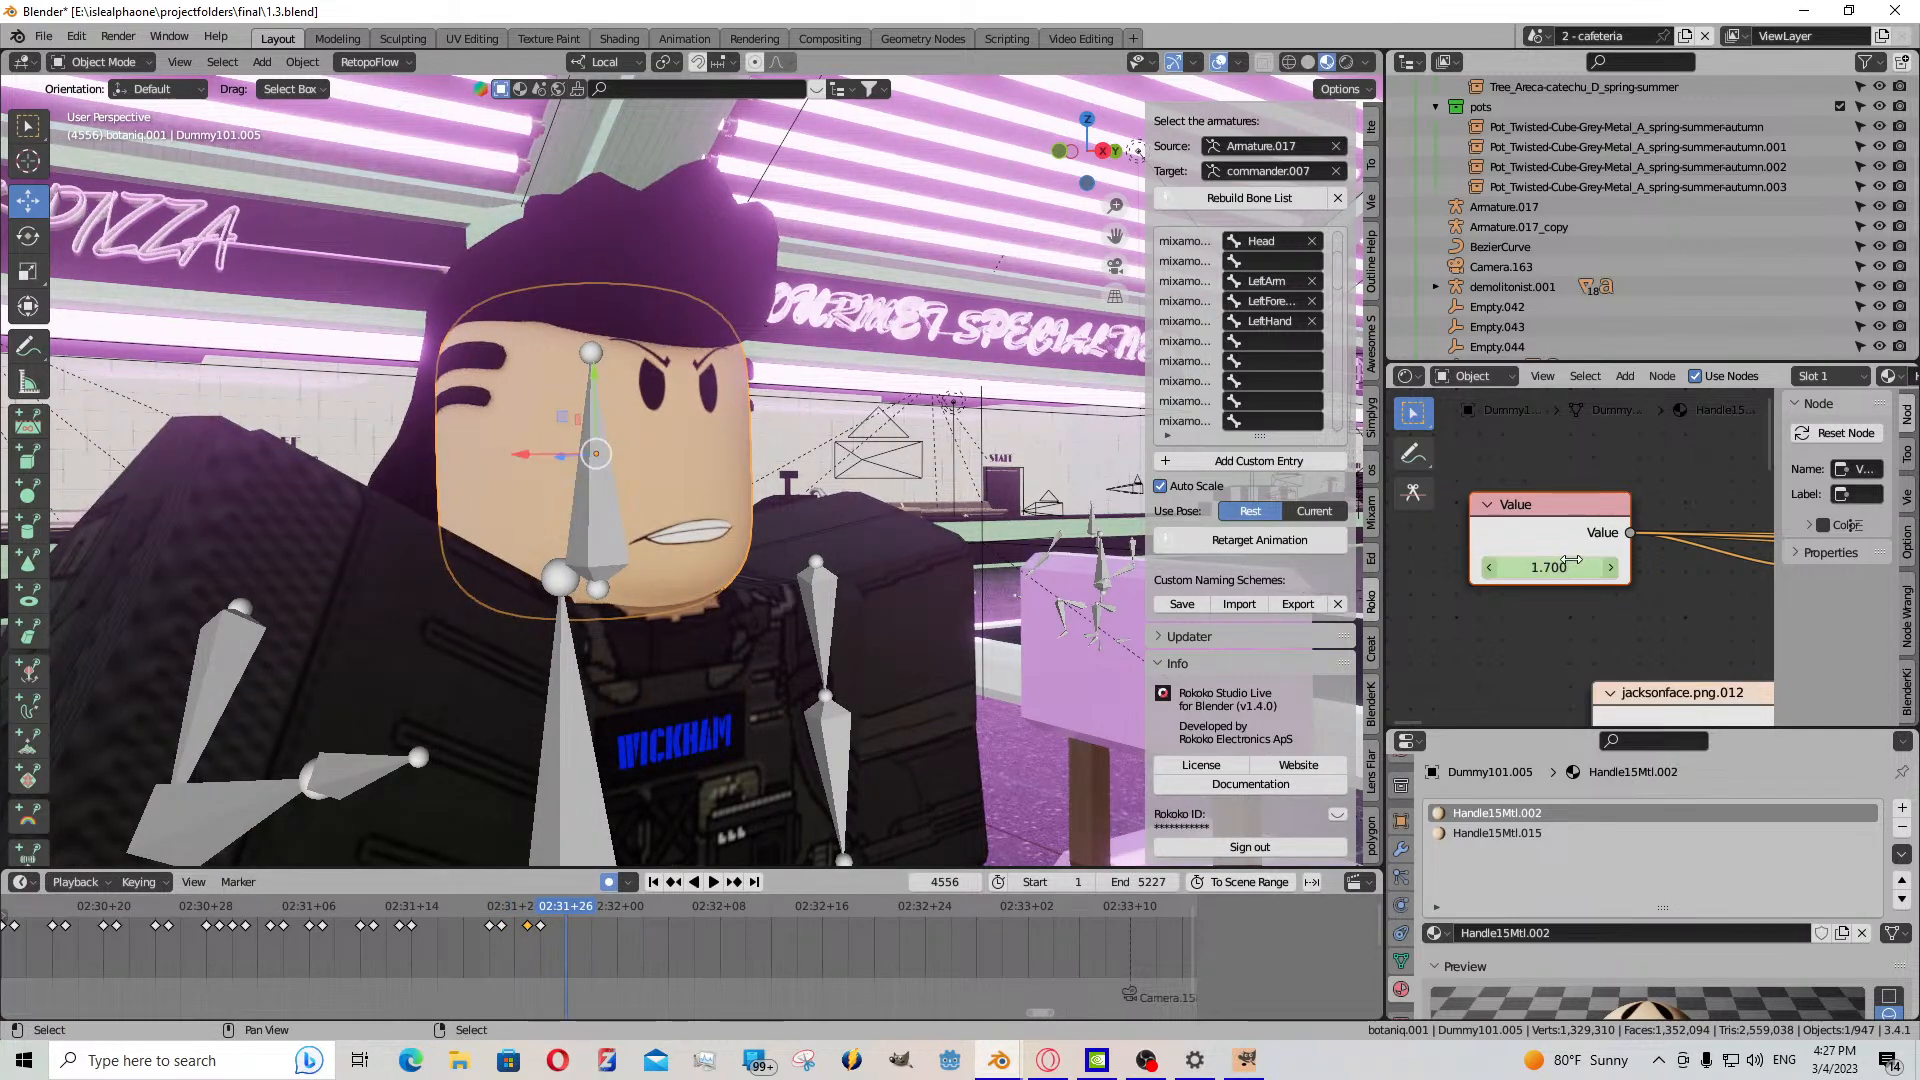
{"action": "mouse_move", "coordinate": [1573, 566]}
{"action": "left_mouse_down"}
{"action": "mouse_move", "coordinate": [1630, 566]}
{"action": "mouse_move", "coordinate": [1599, 566]}
{"action": "left_mouse_up"}
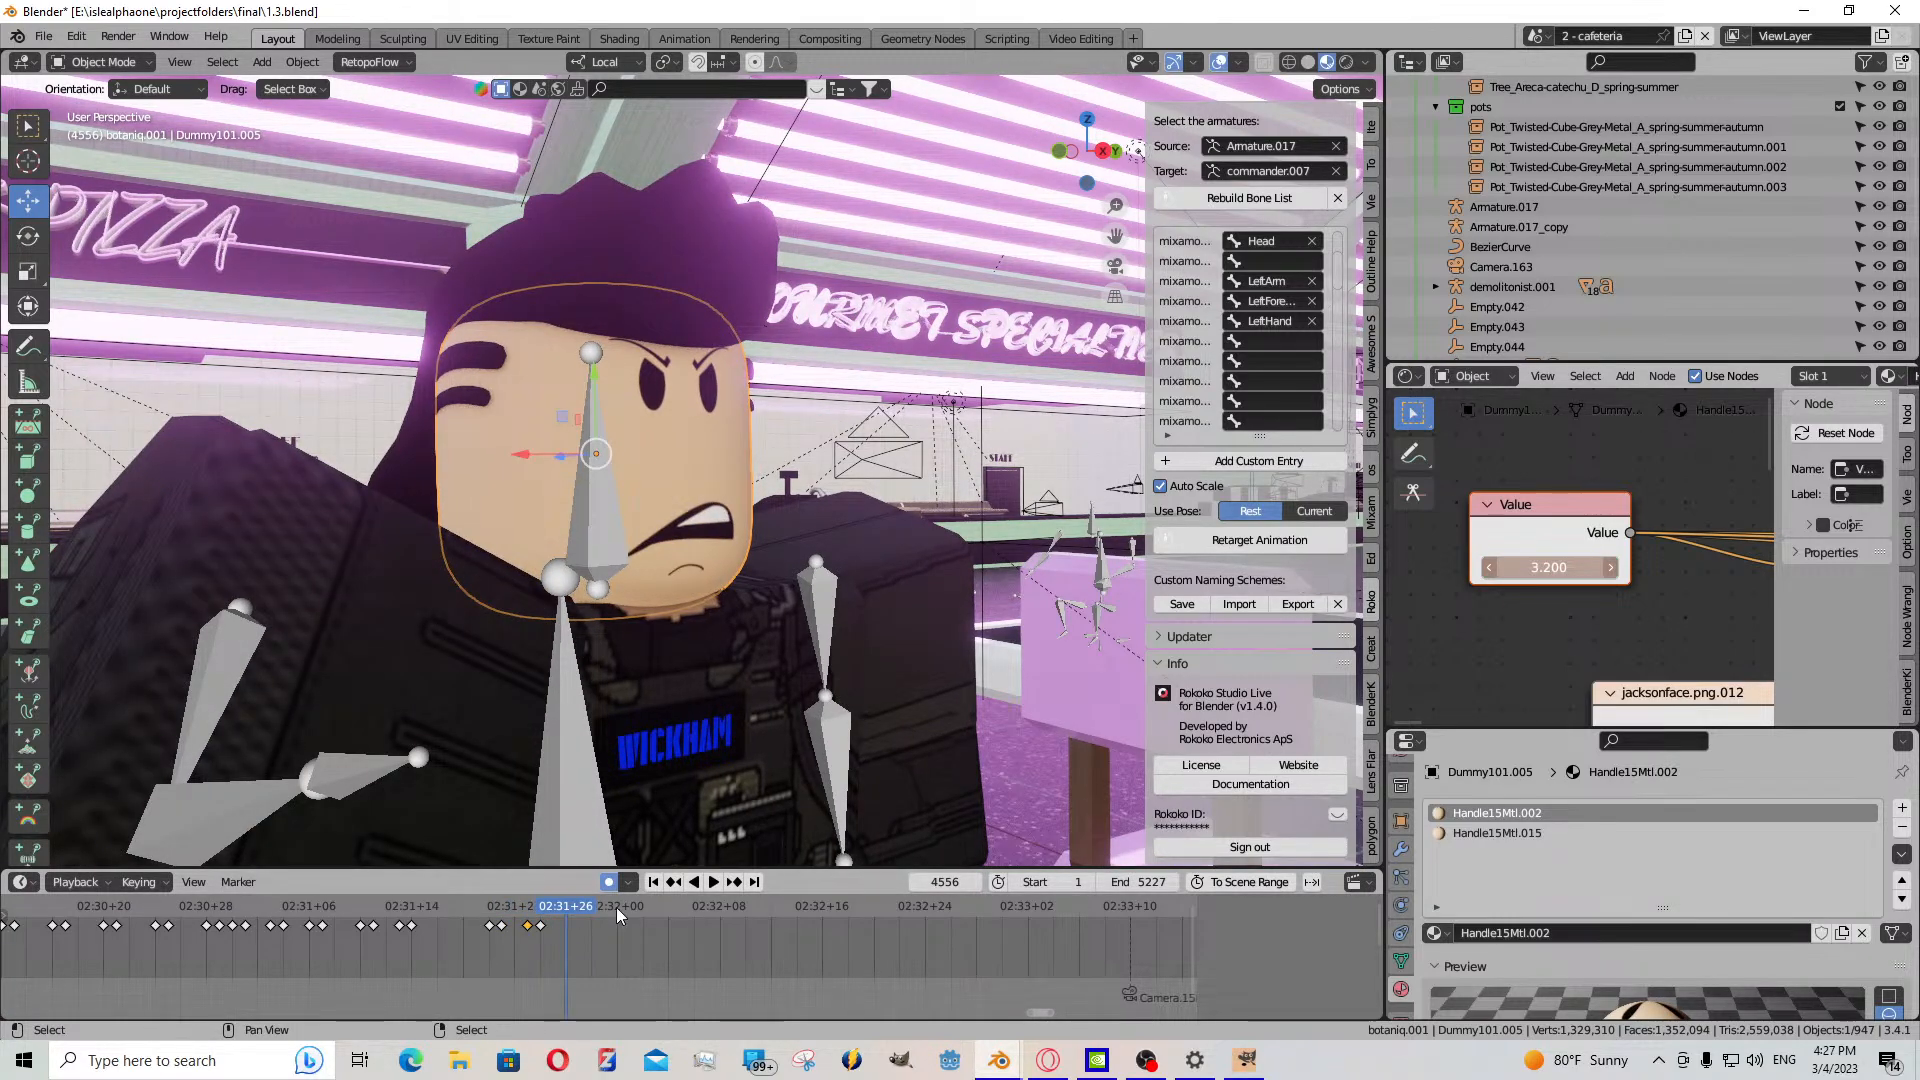
{"action": "key", "text": "i"}
{"action": "mouse_move", "coordinate": [567, 930]}
{"action": "left_mouse_down"}
{"action": "mouse_move", "coordinate": [550, 932]}
{"action": "mouse_move", "coordinate": [598, 938]}
{"action": "left_mouse_up"}
{"action": "key", "text": "ctrl+v"}
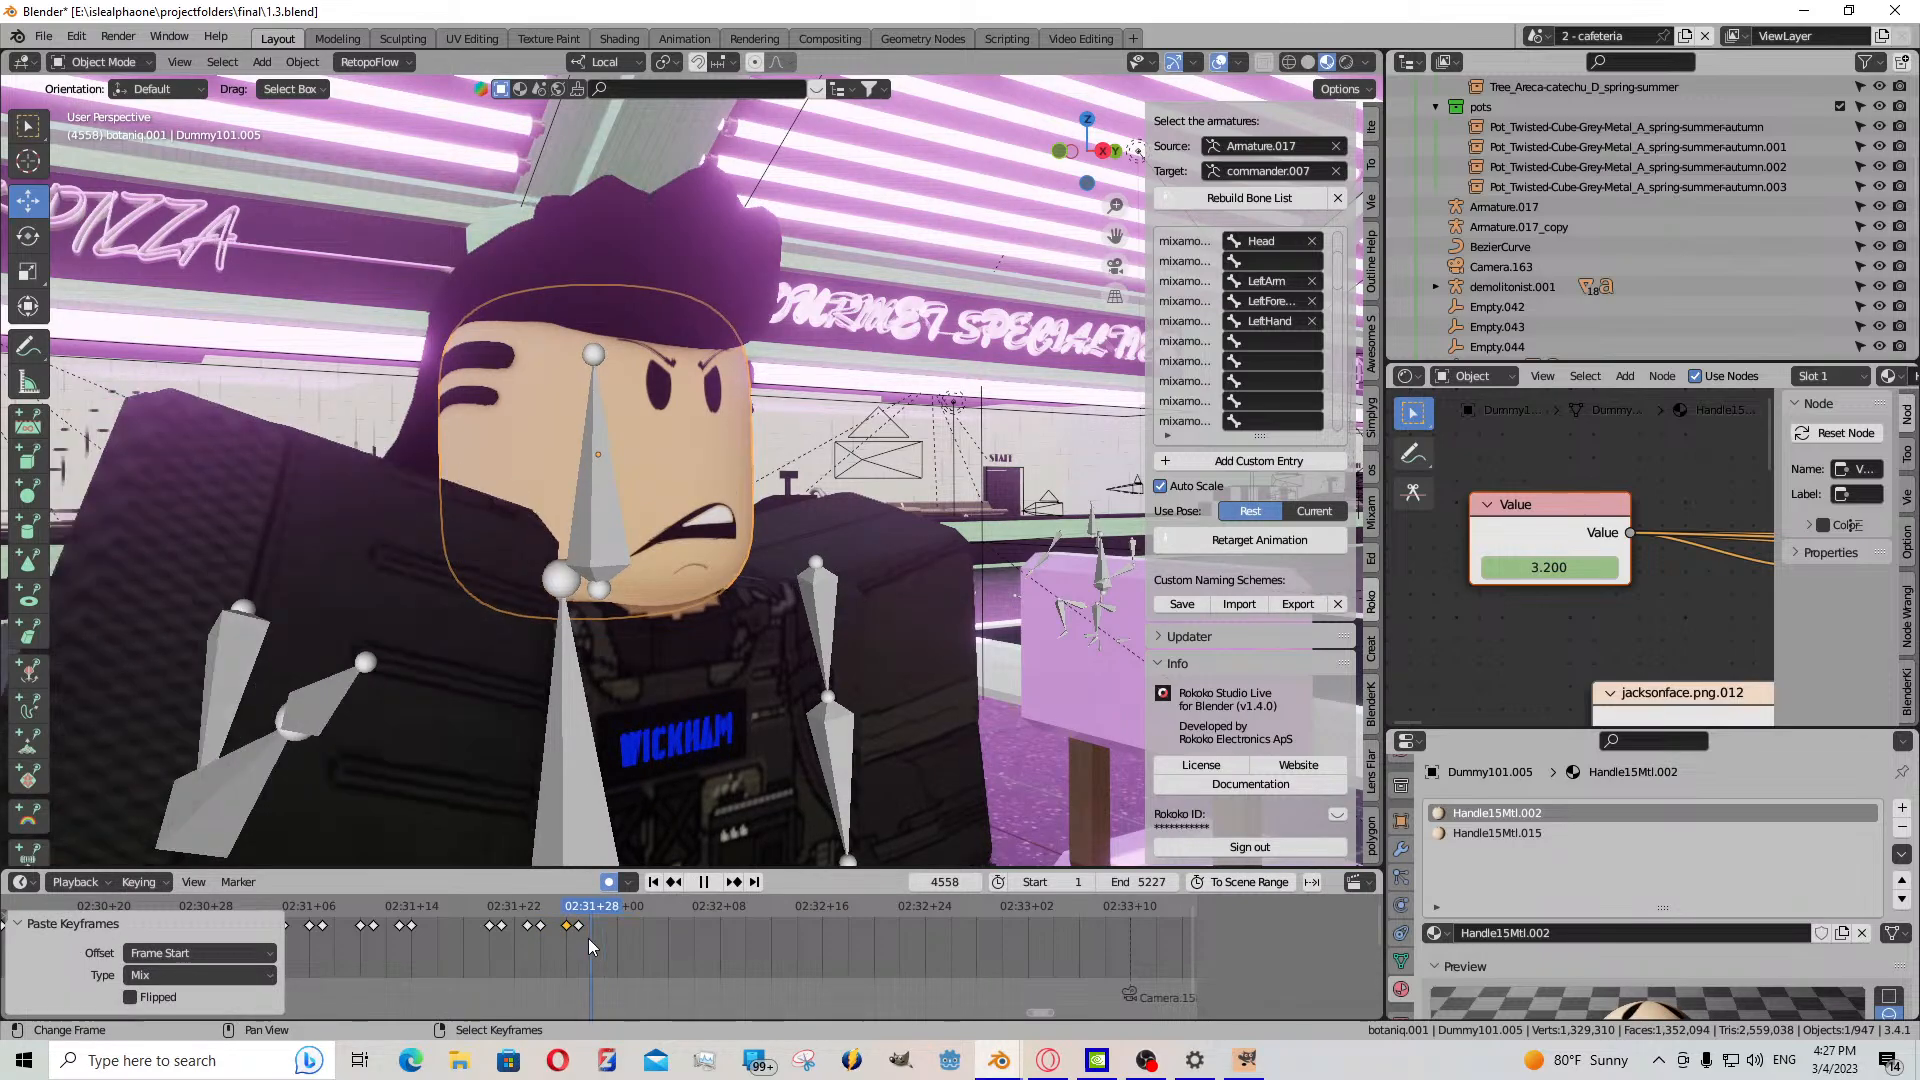
- Set the mouth Value keyframe on frame 4557 to 9.700
{"action": "key", "text": "Escape"}
{"action": "key", "text": "Left"}
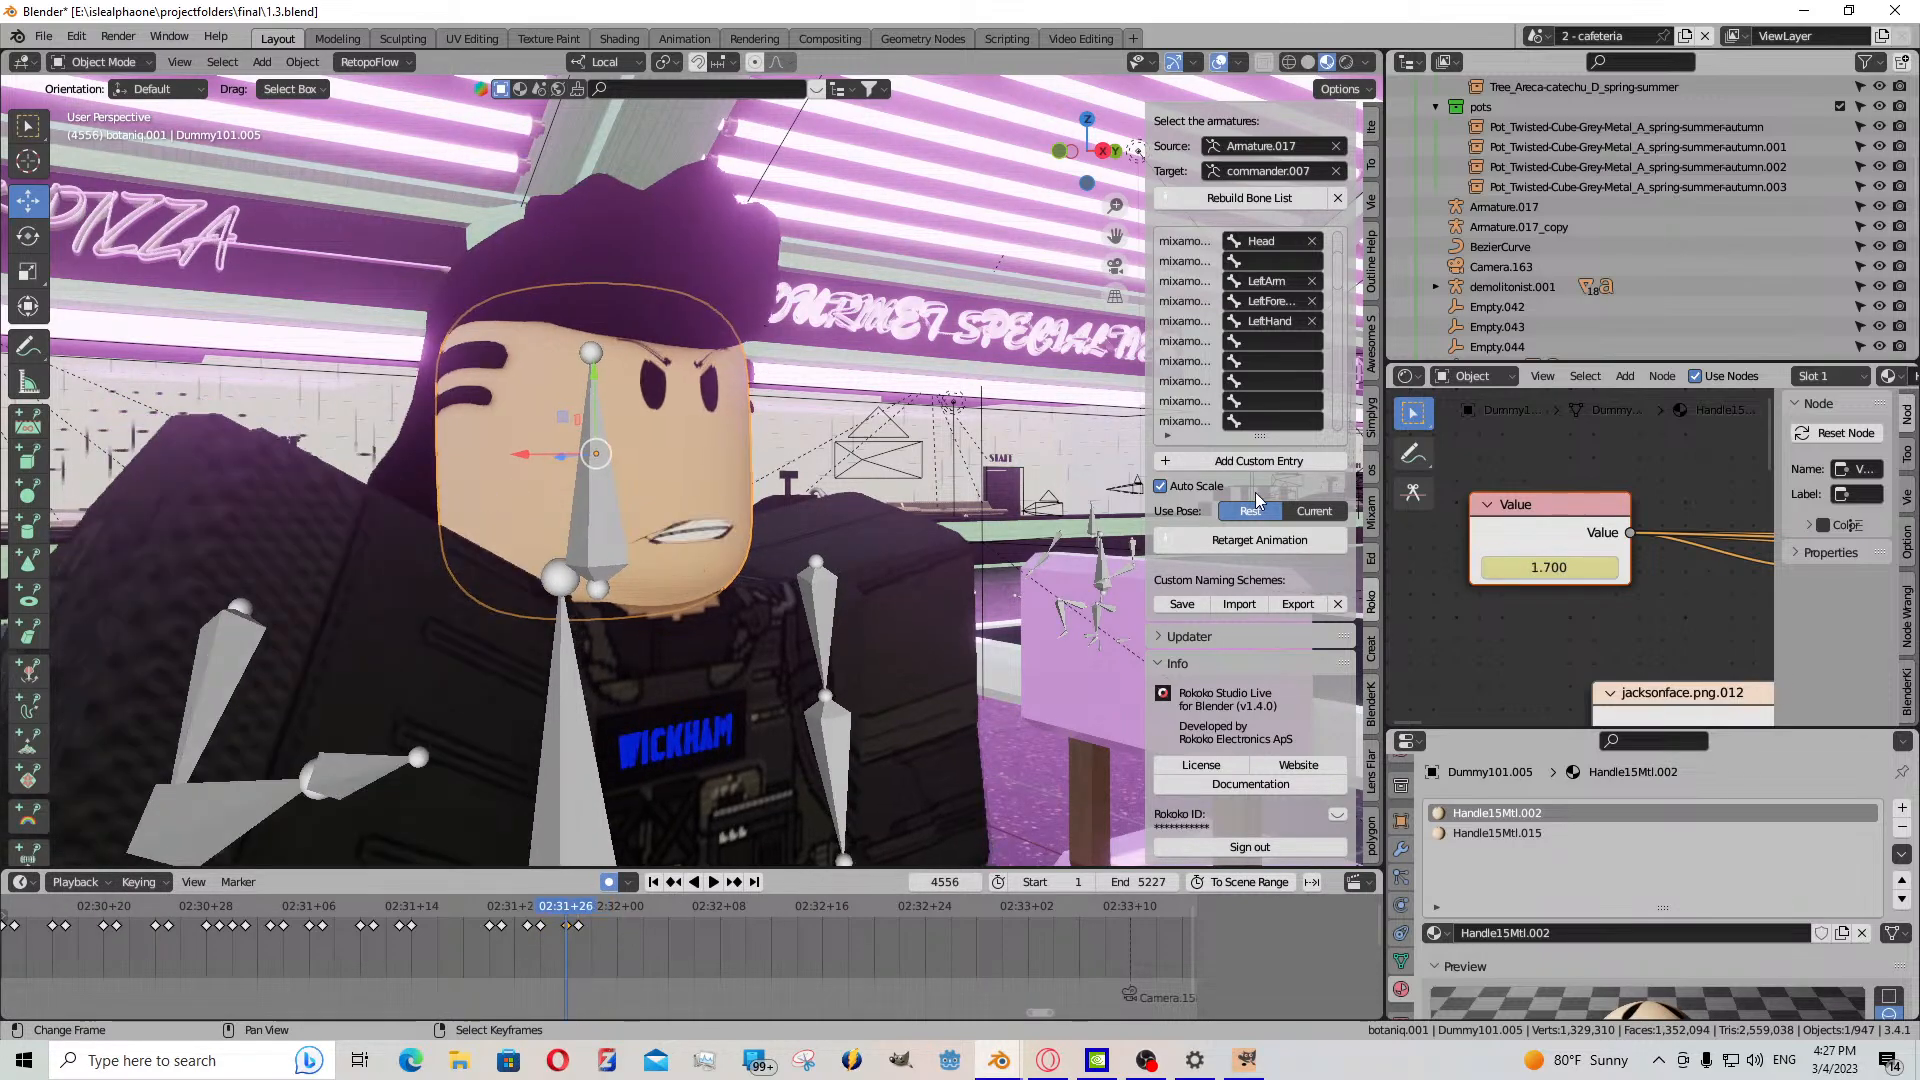
{"action": "key", "text": "Right"}
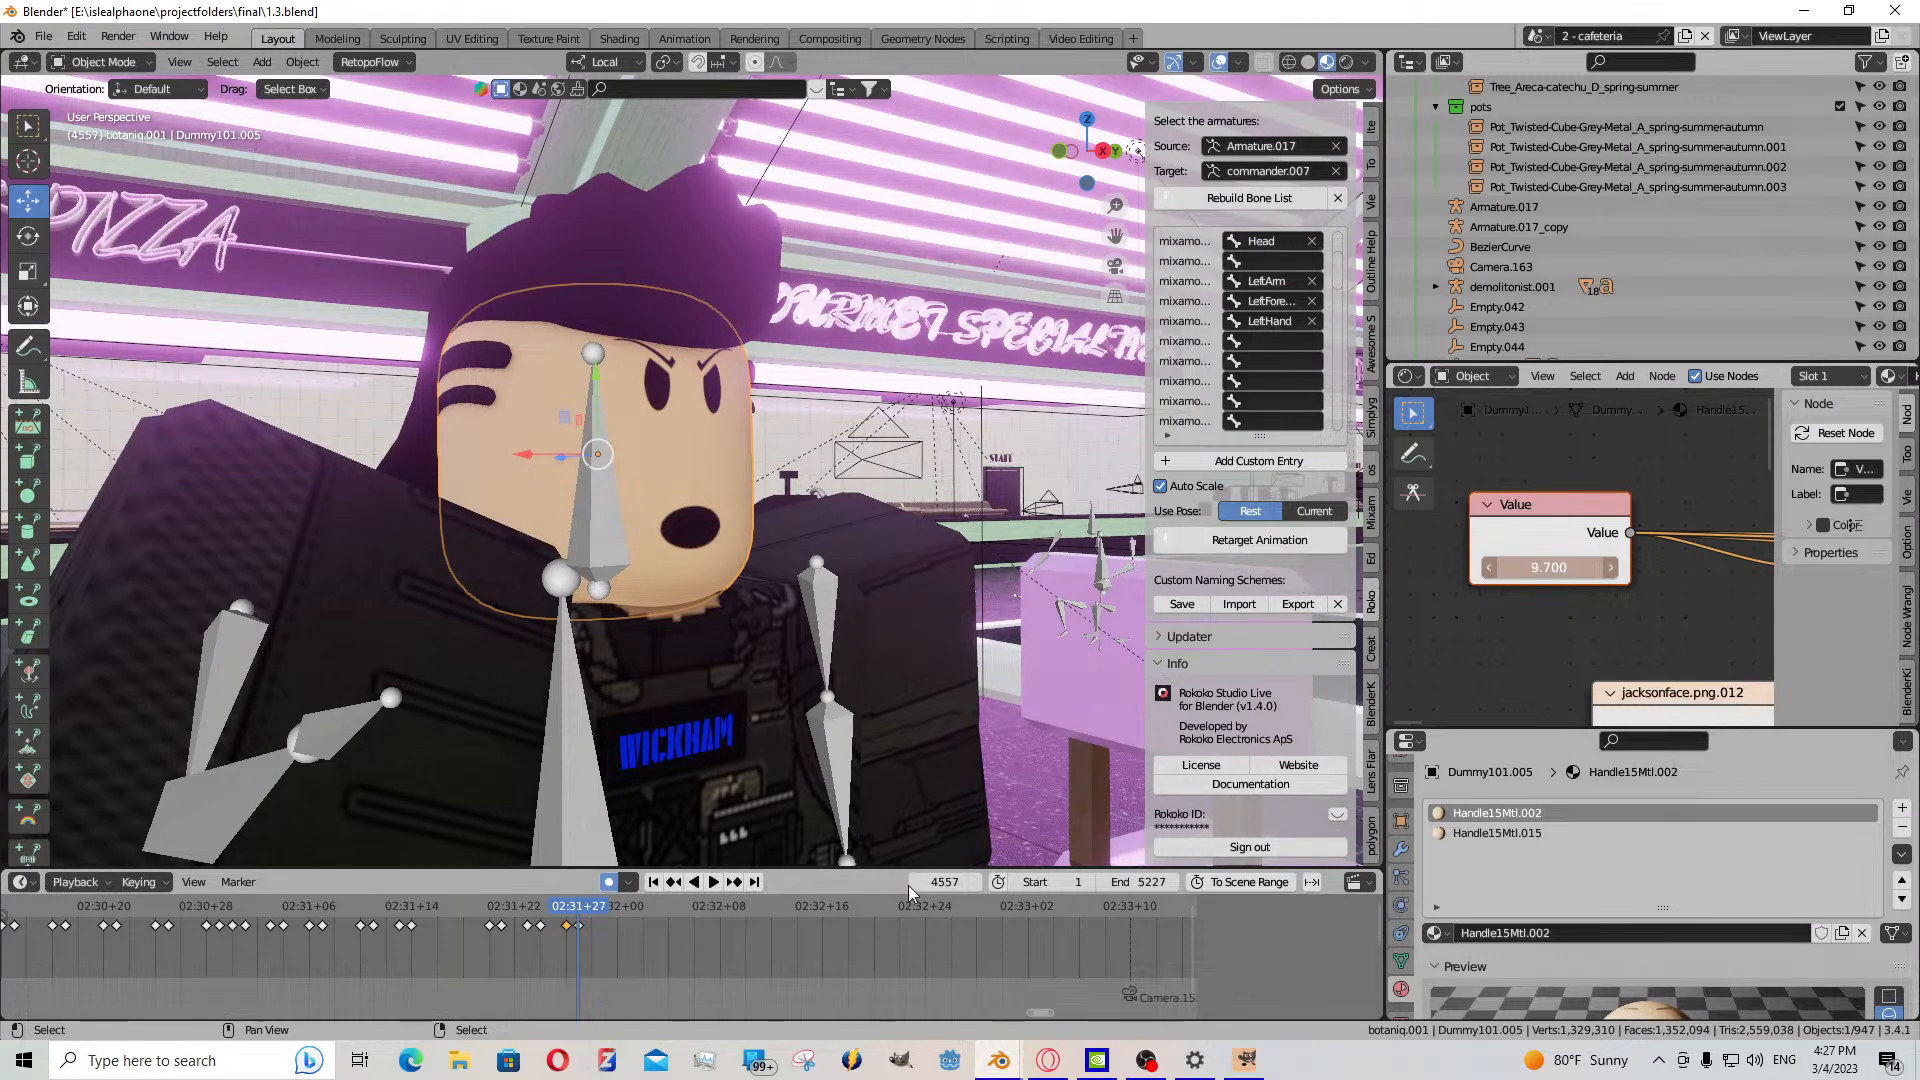
- Place a copy of the 9.700 mouth keyframe on frame 4558 and keyframe the Value at 4.000 on frame 4559
{"action": "left_click", "coordinate": [604, 932]}
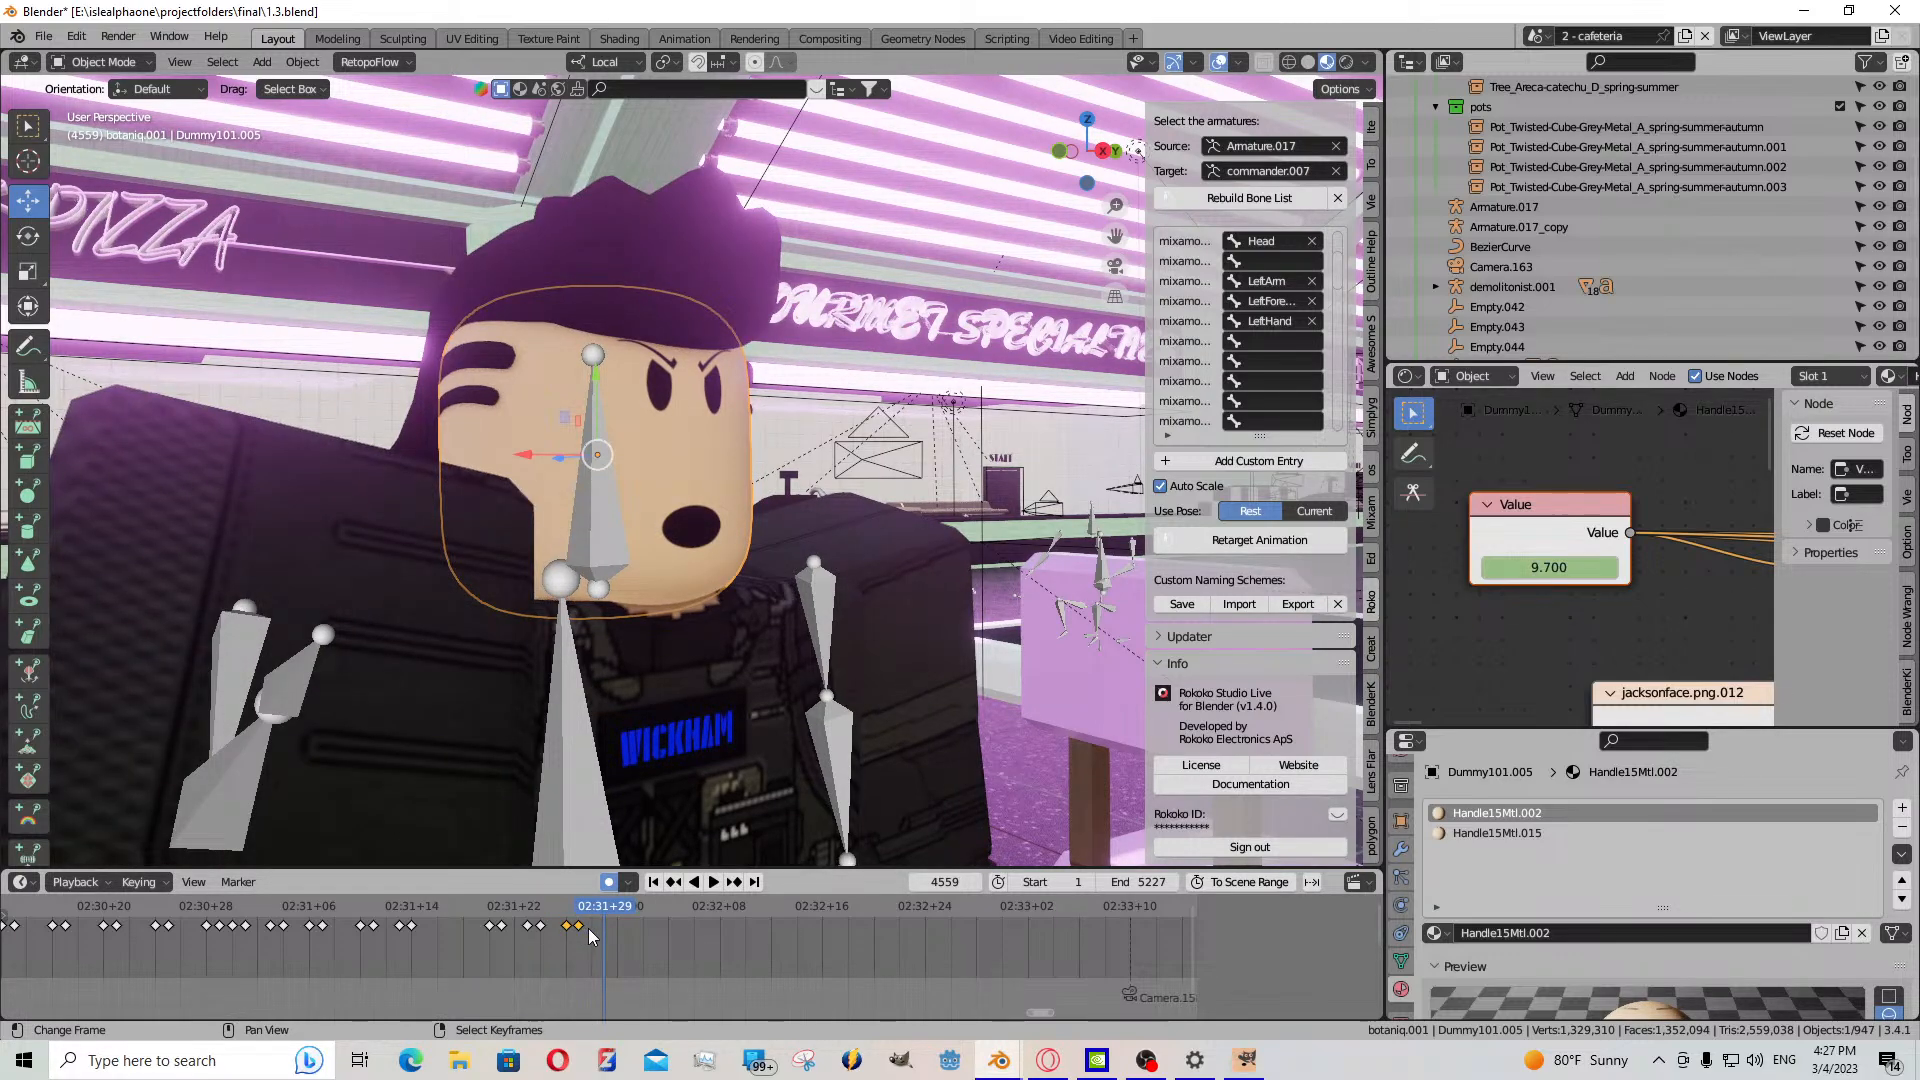
{"action": "key", "text": "ctrl+v"}
{"action": "key", "text": "g"}
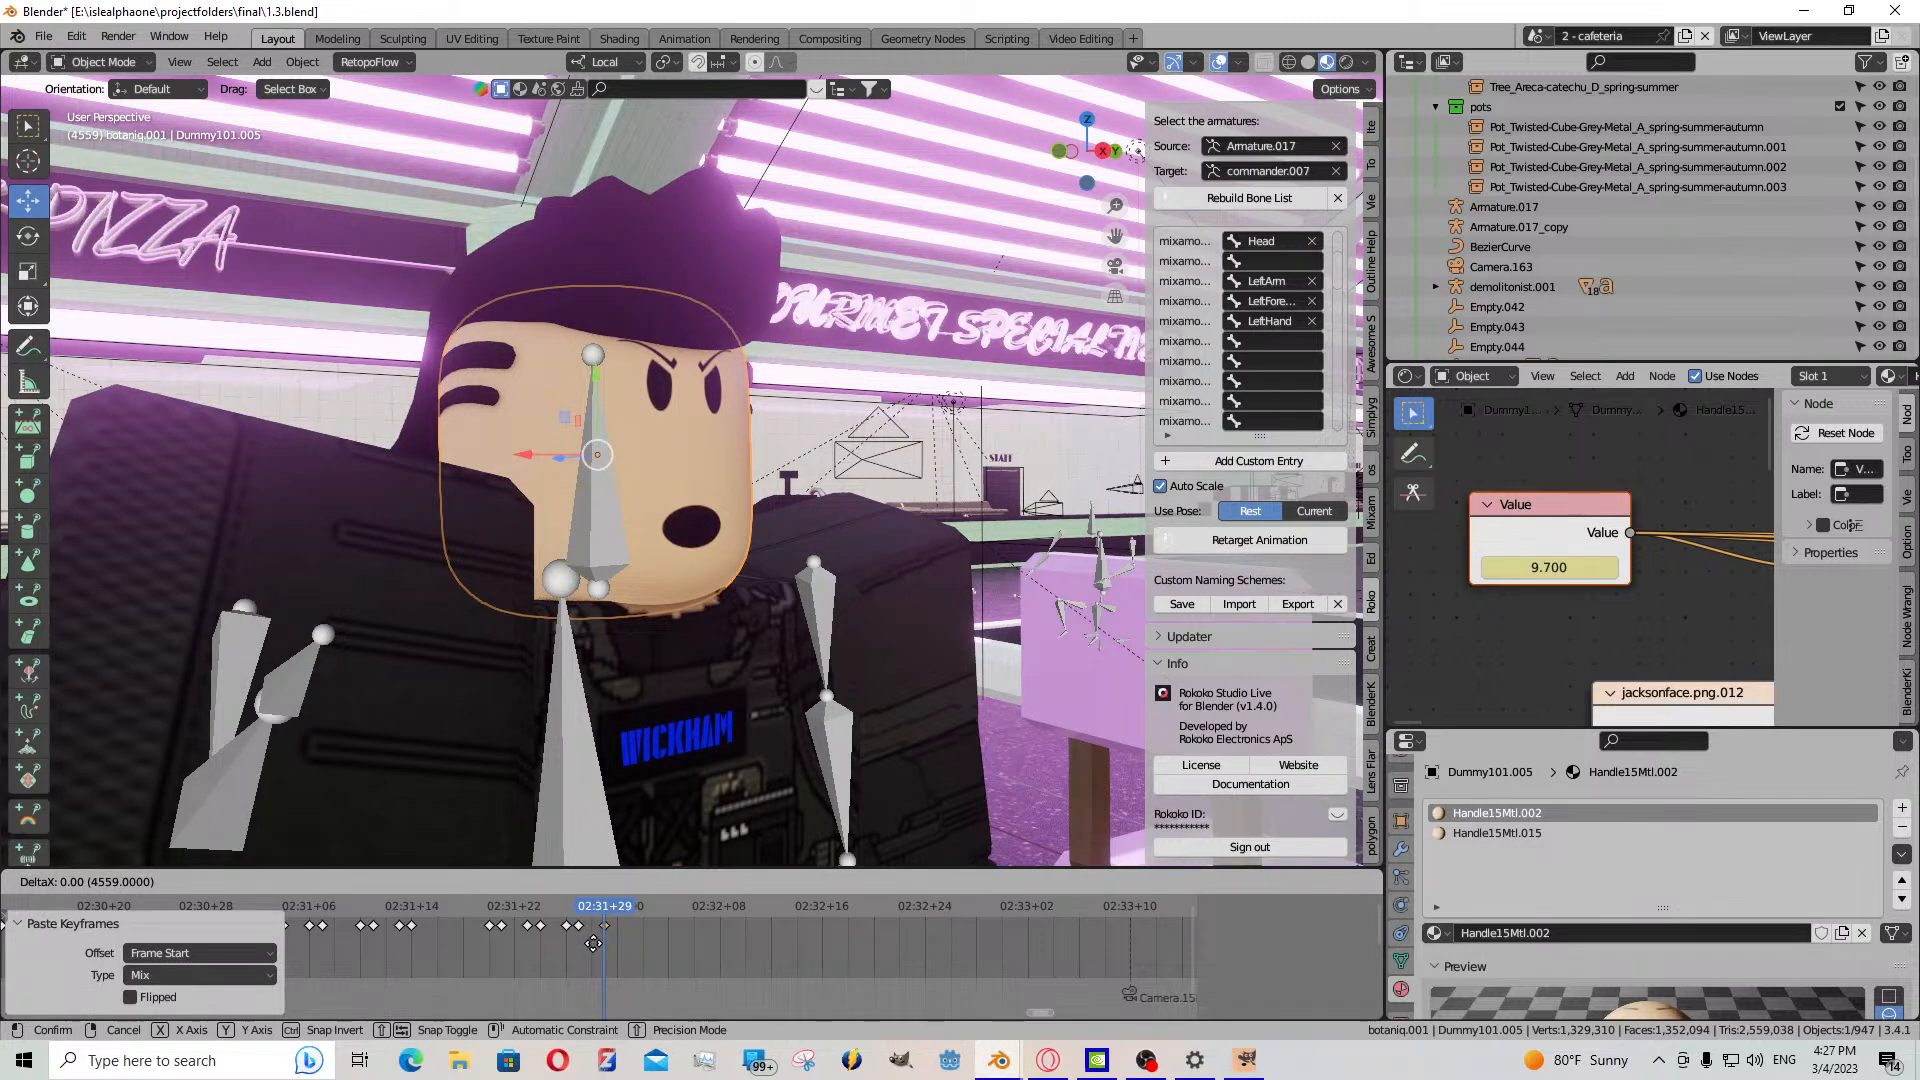
{"action": "left_click", "coordinate": [593, 944]}
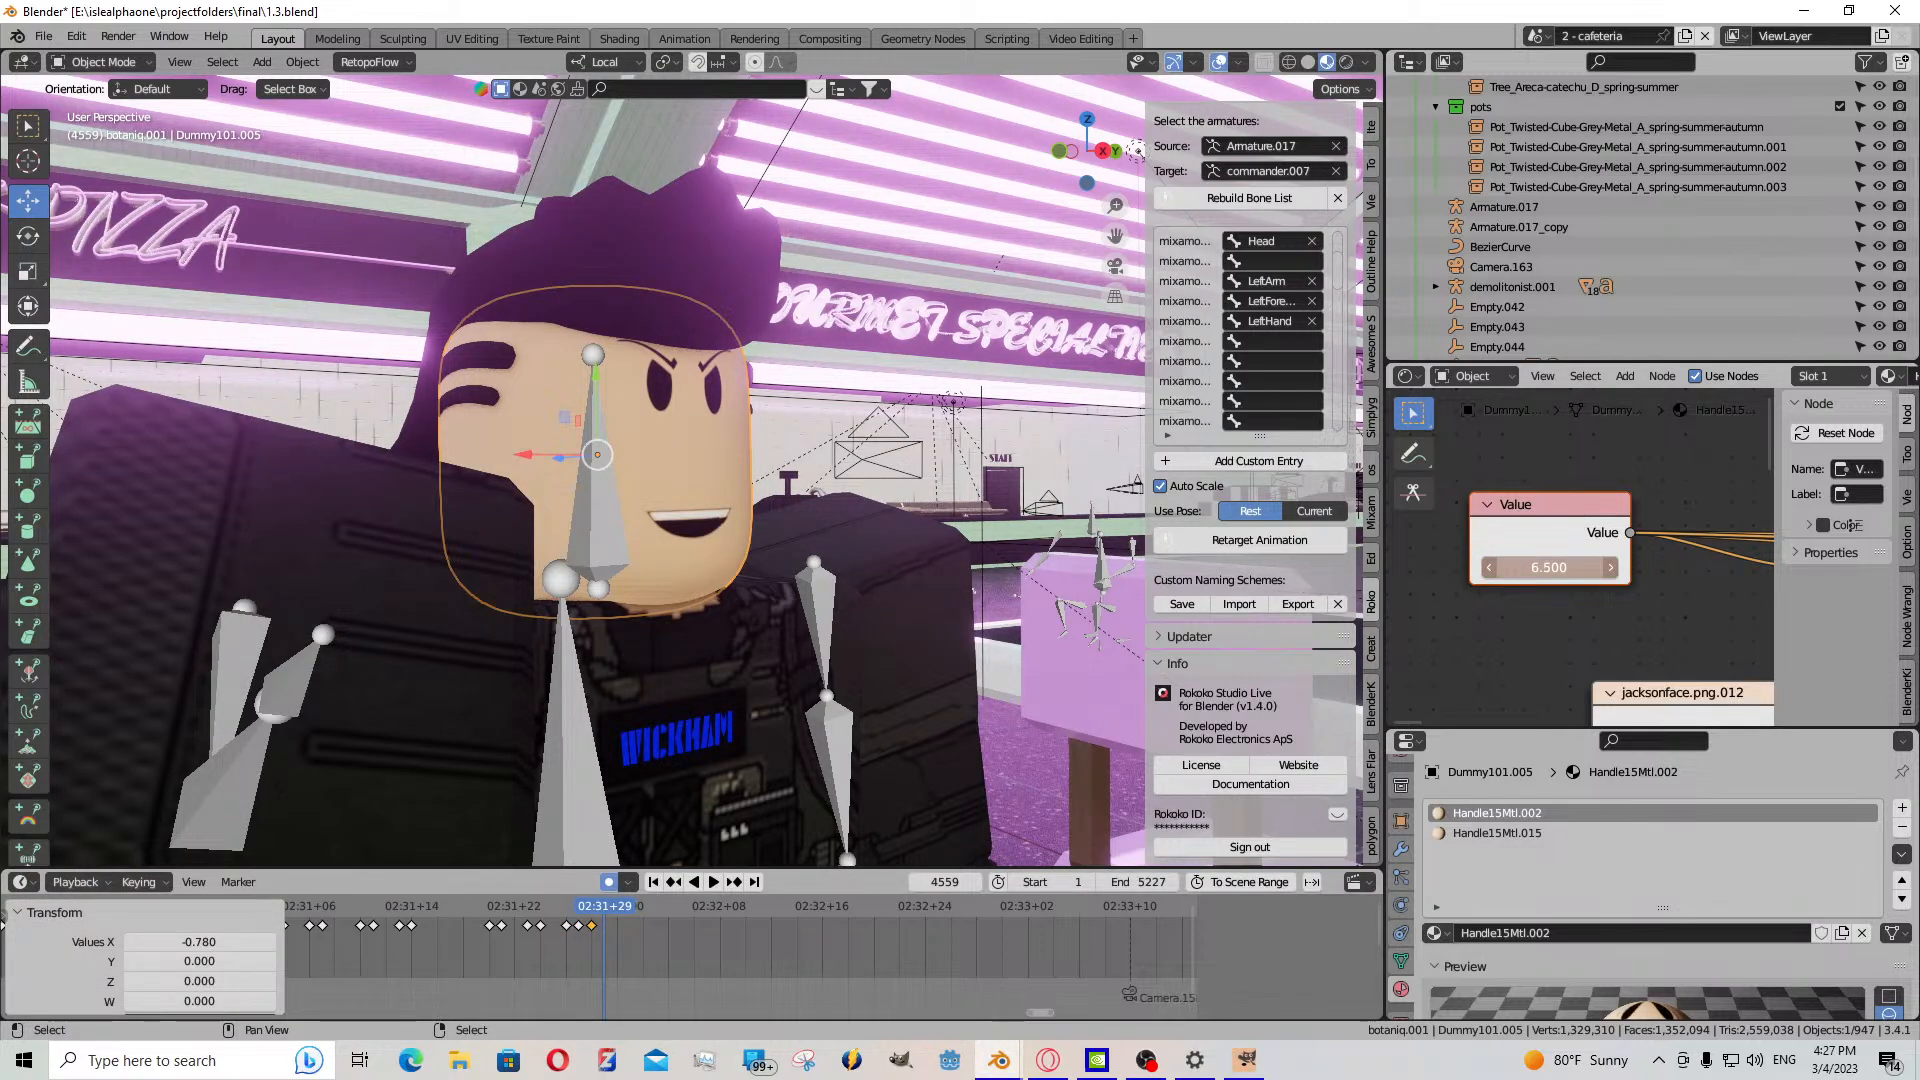
{"action": "left_click_drag", "start_coordinate": [1549, 566], "coordinate": [1499, 567]}
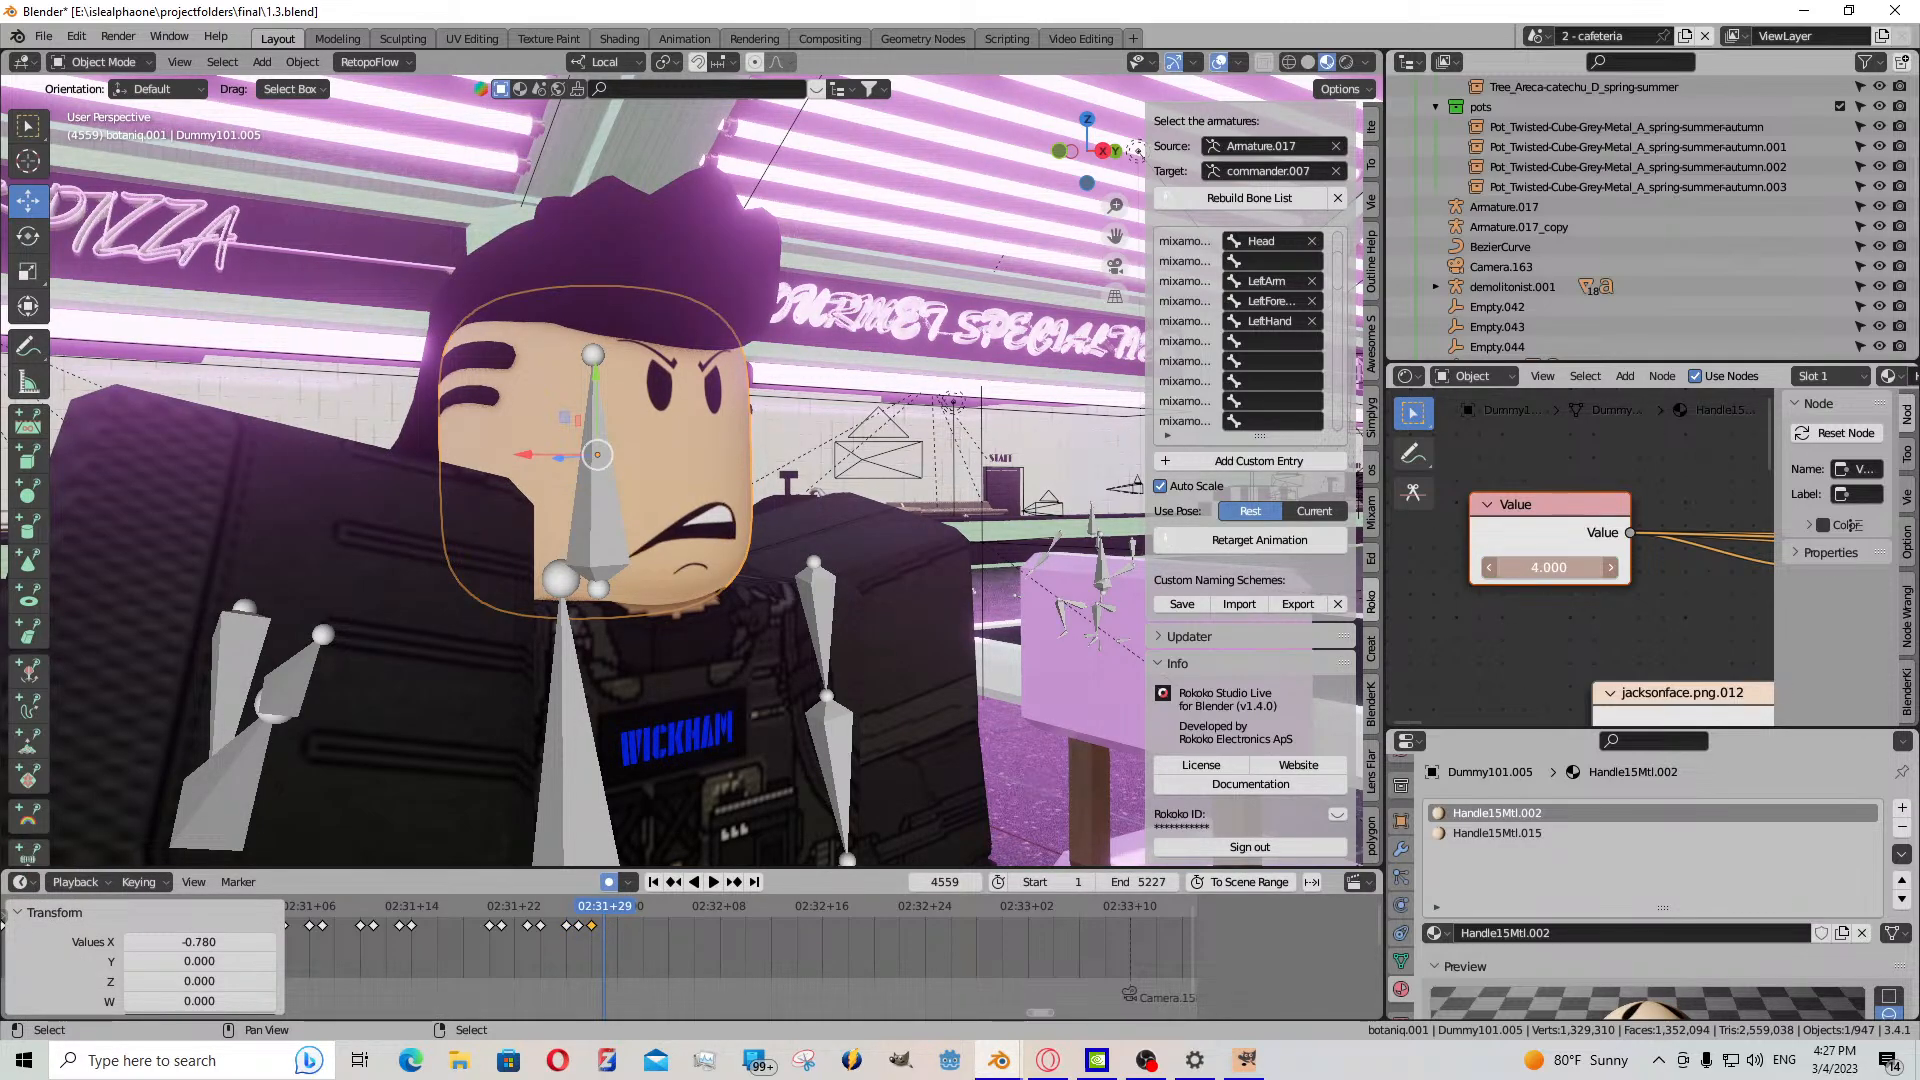
- Place a copy of the 4.000 mouth keyframe on frame 4561 and keyframe the Value at 6.000 on frame 4562
{"action": "left_click_drag", "start_coordinate": [586, 946], "coordinate": [621, 941]}
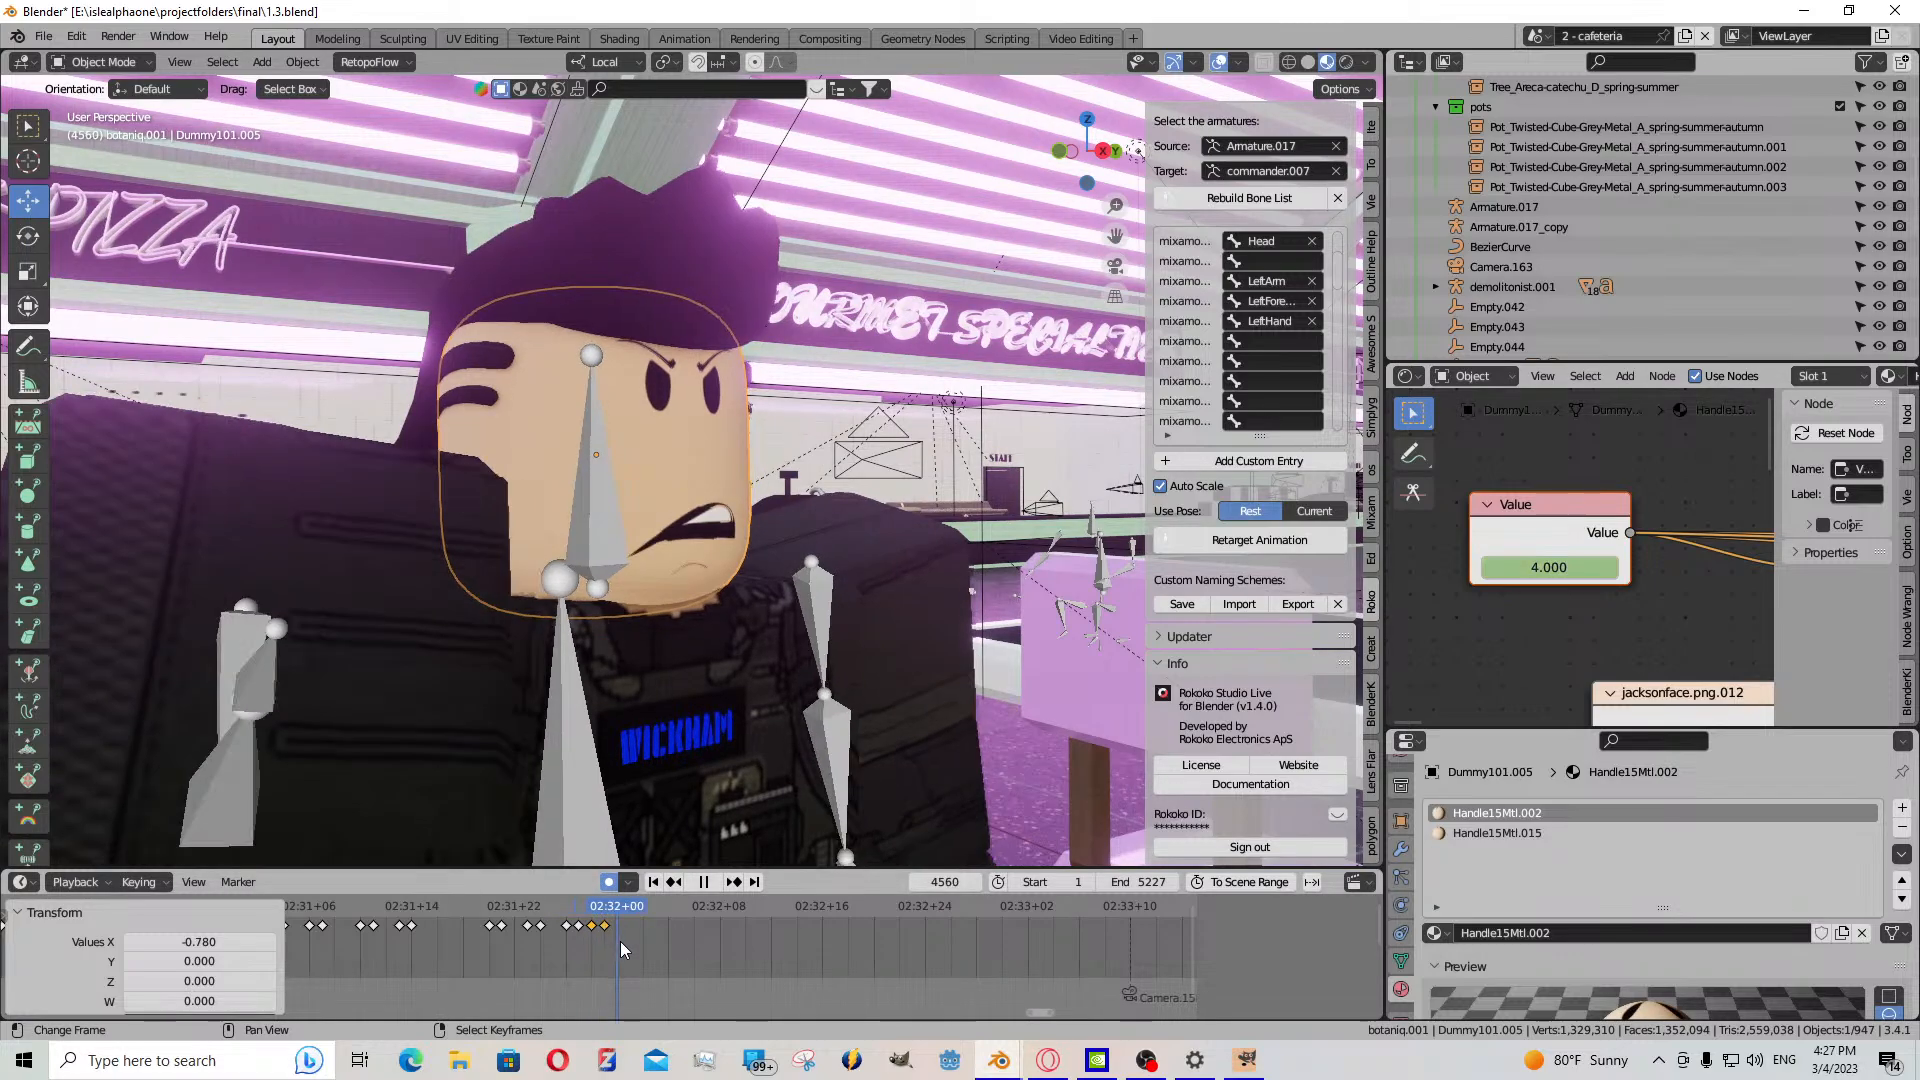
{"action": "key", "text": "space"}
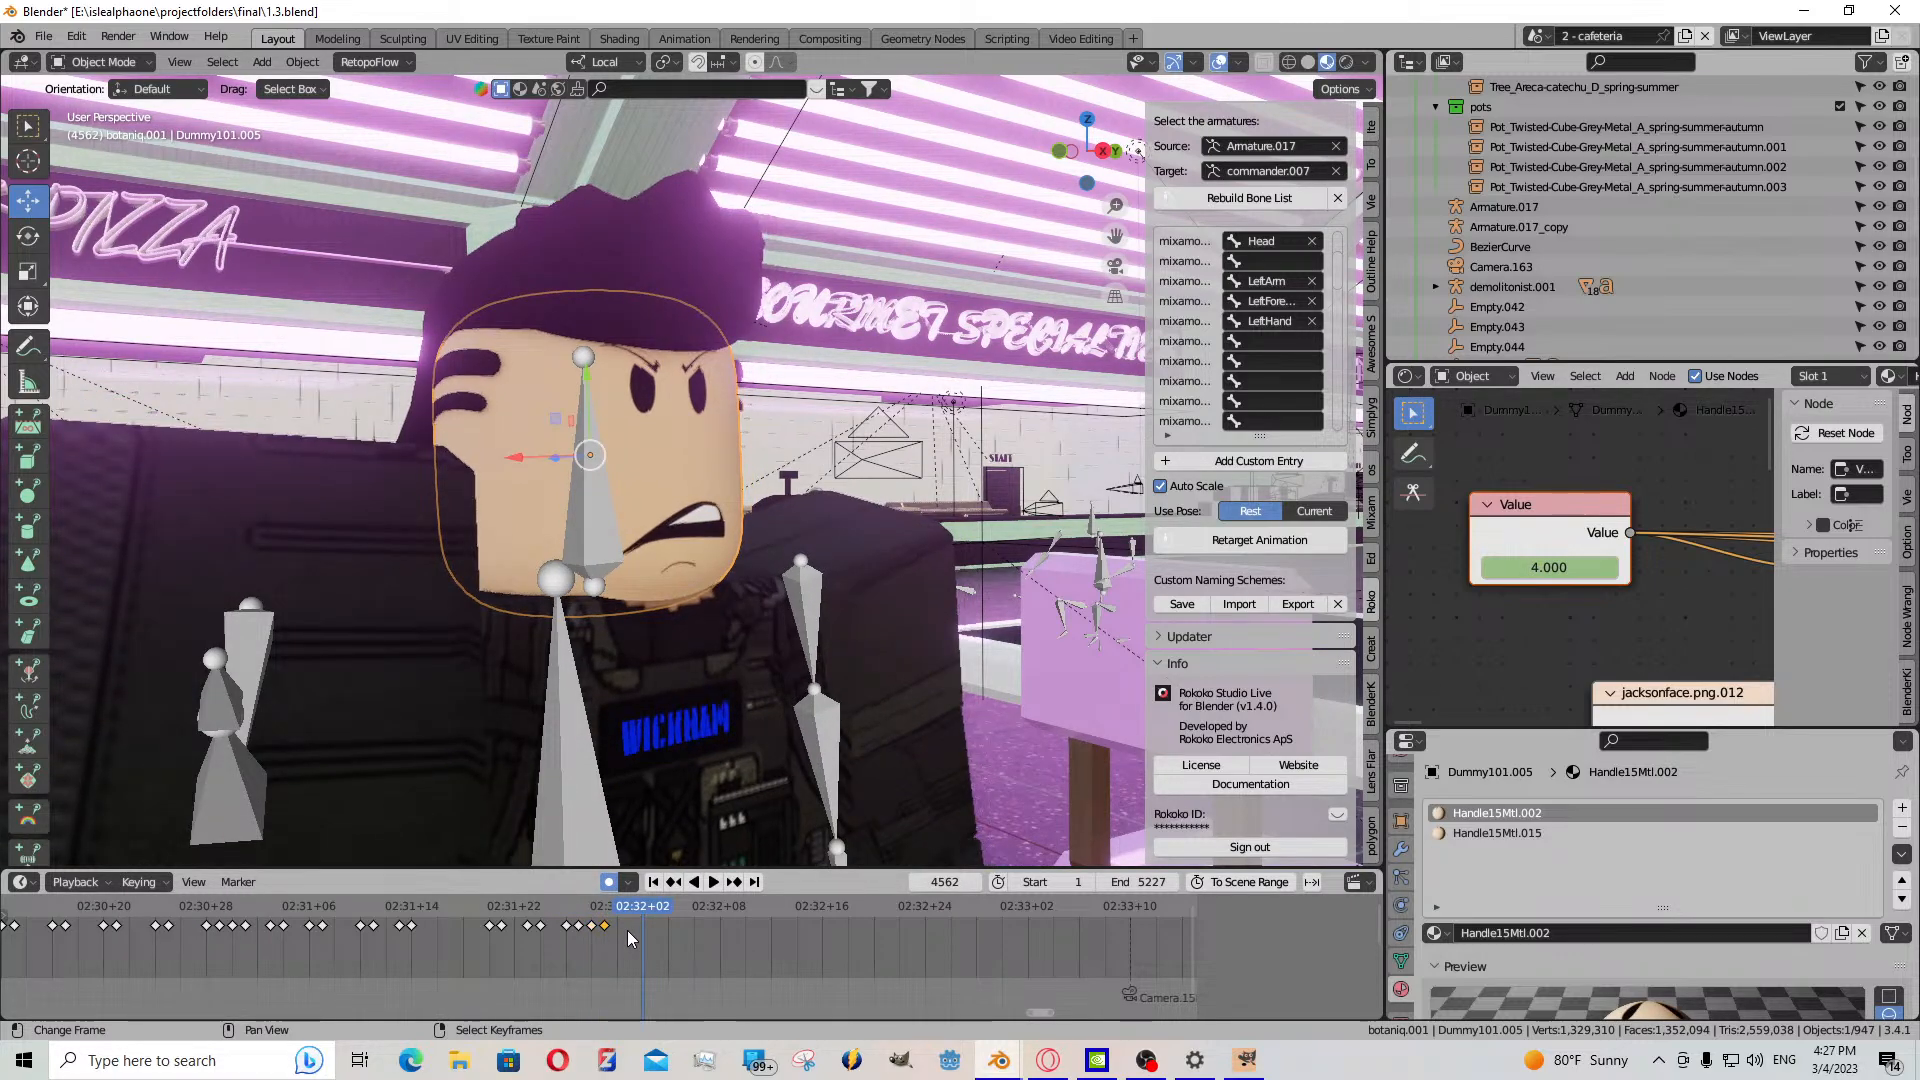
{"action": "key", "text": "i"}
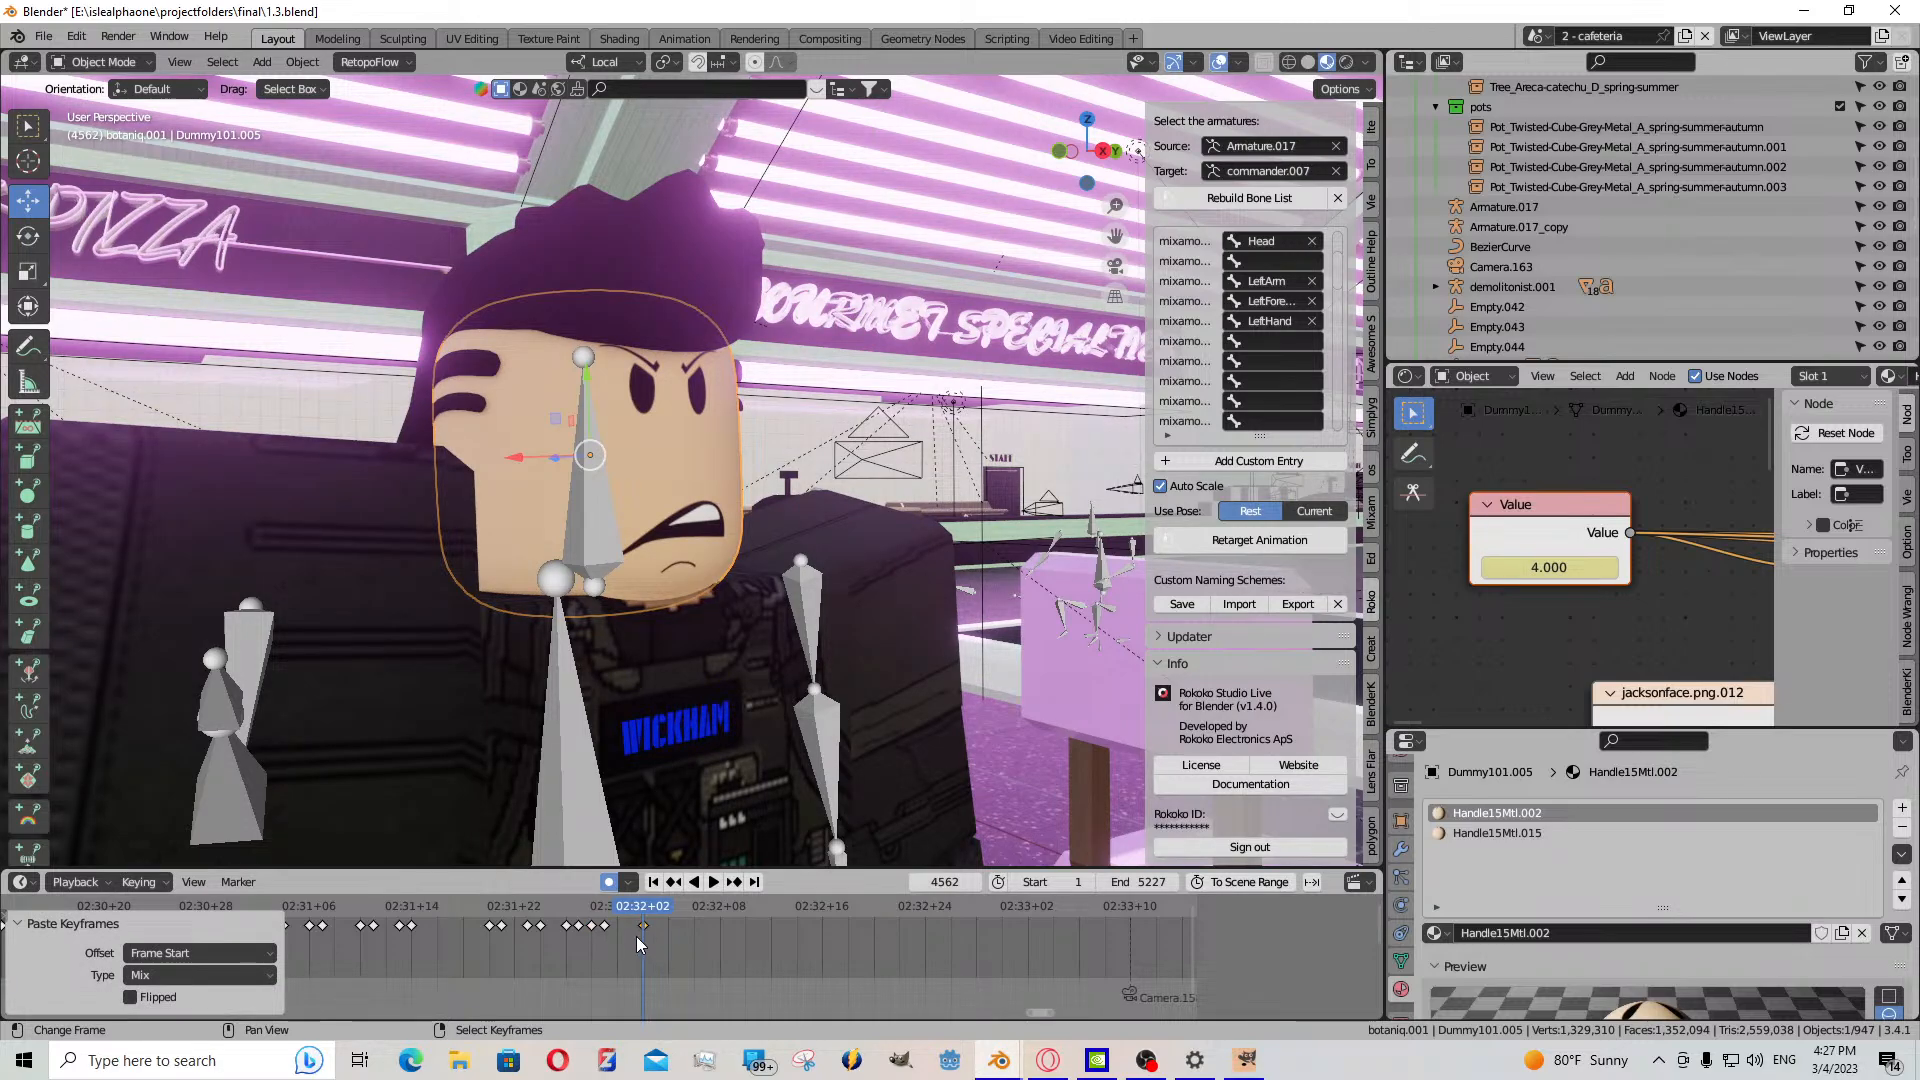
{"action": "left_click_drag", "start_coordinate": [644, 924], "coordinate": [628, 946]}
{"action": "left_click_drag", "start_coordinate": [1548, 567], "coordinate": [1600, 566]}
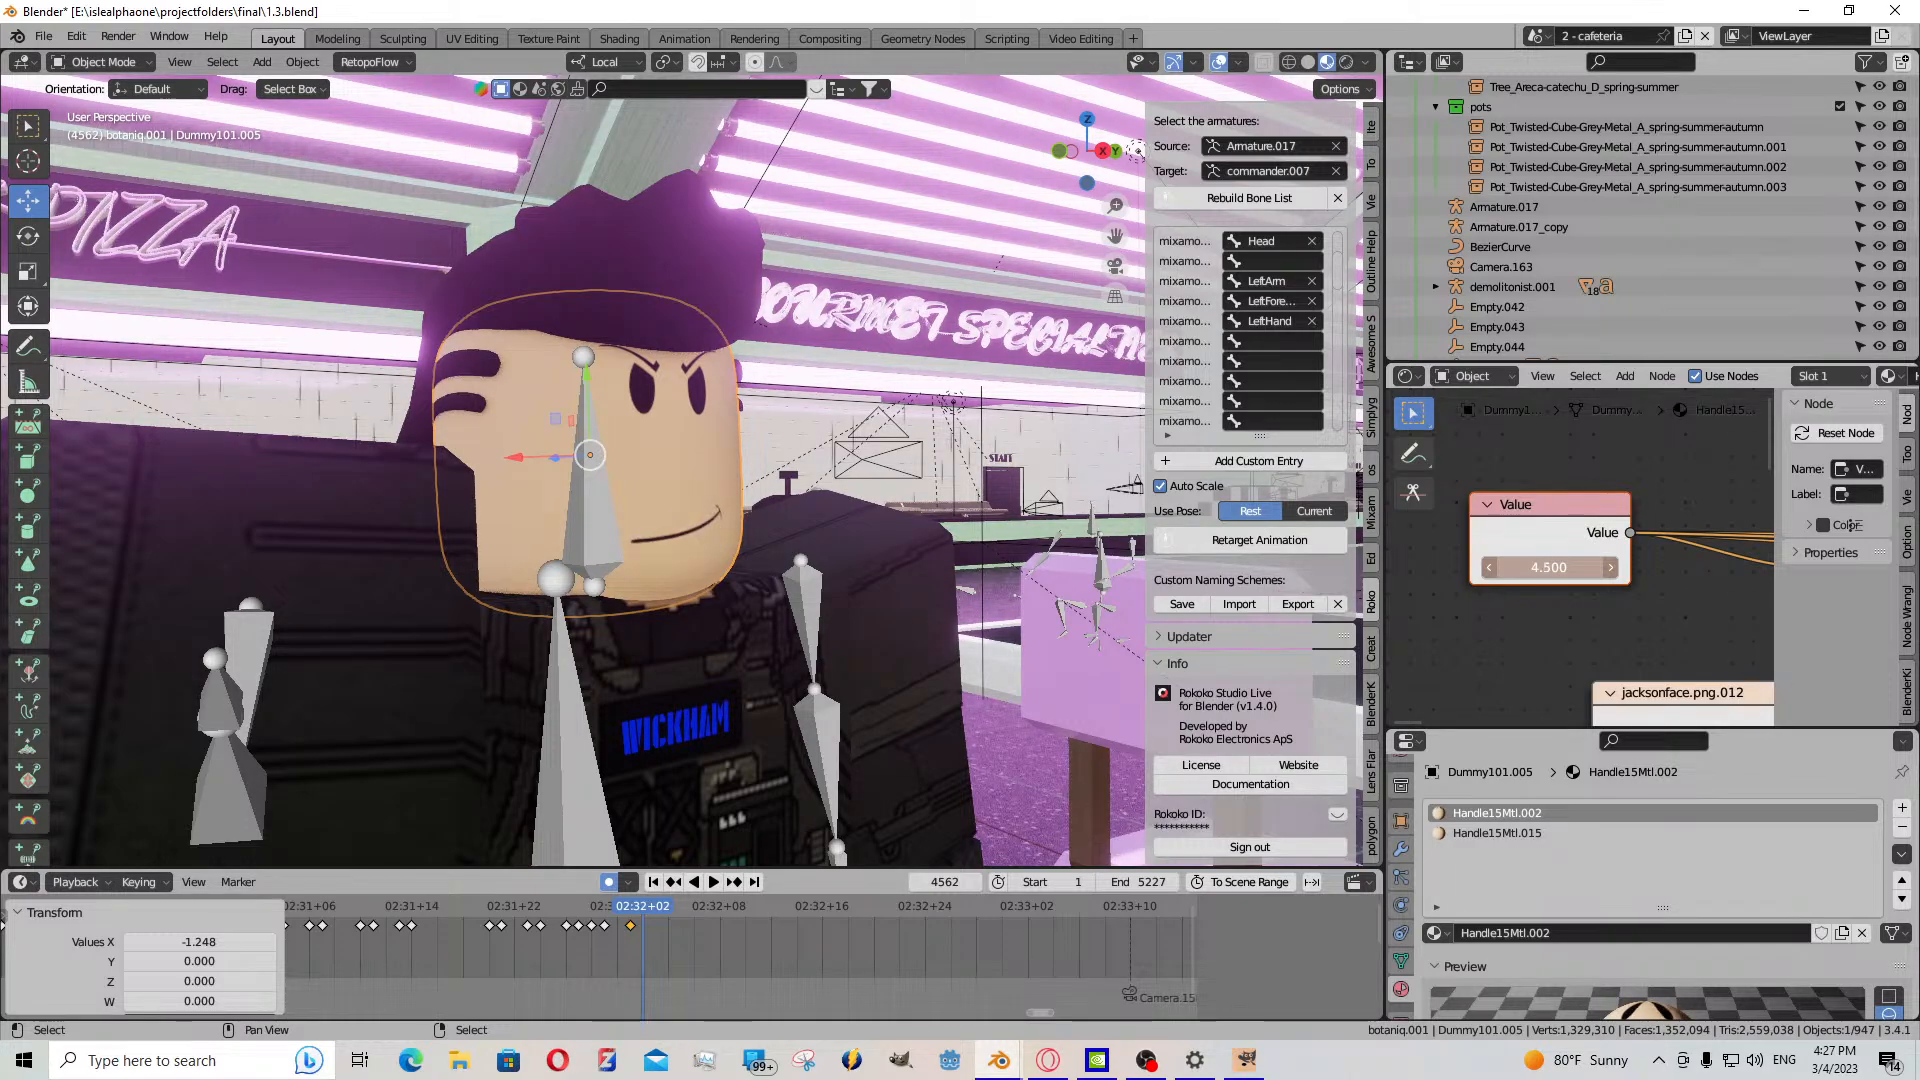
{"action": "key", "text": "i"}
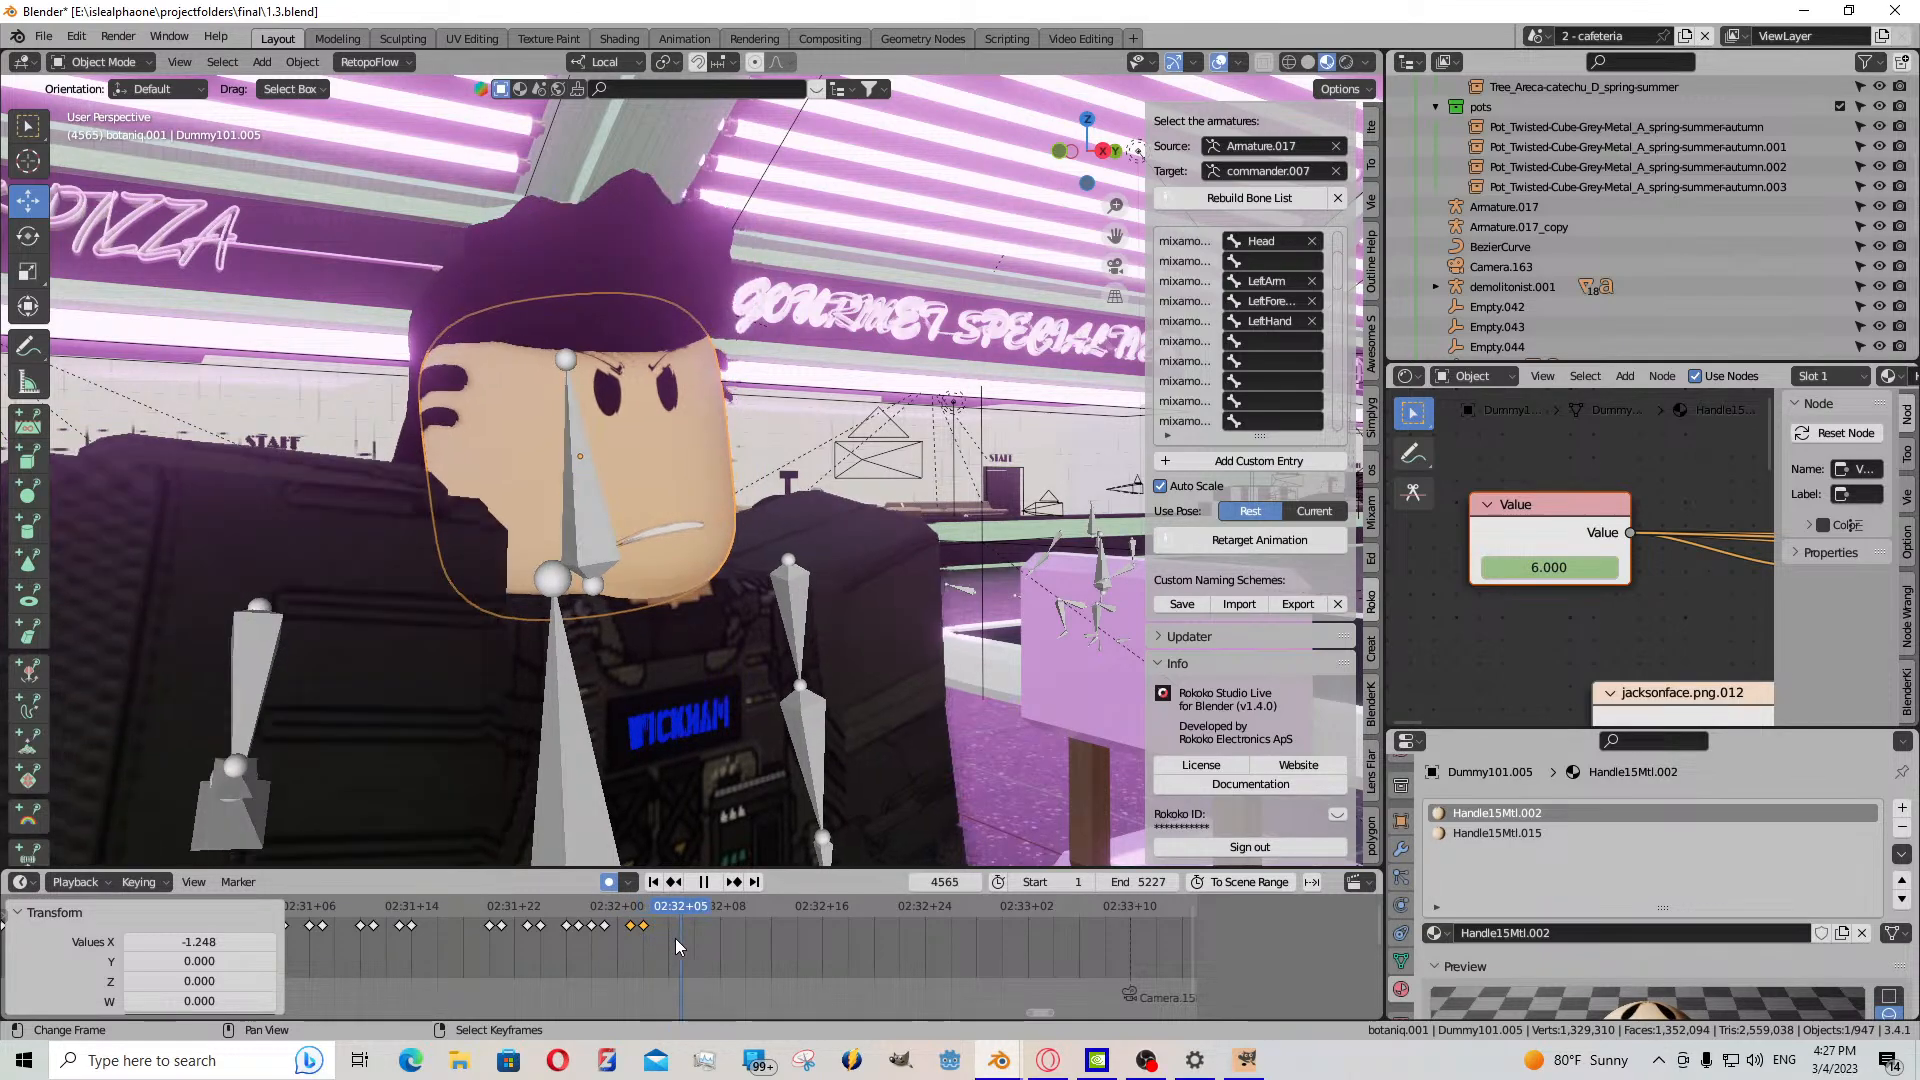
- Keyframe the mouth Value at 3.500 on frame 4565 and copy the 6.000 keyframe from frame 4562 onto frame 4564
{"action": "key", "text": "space"}
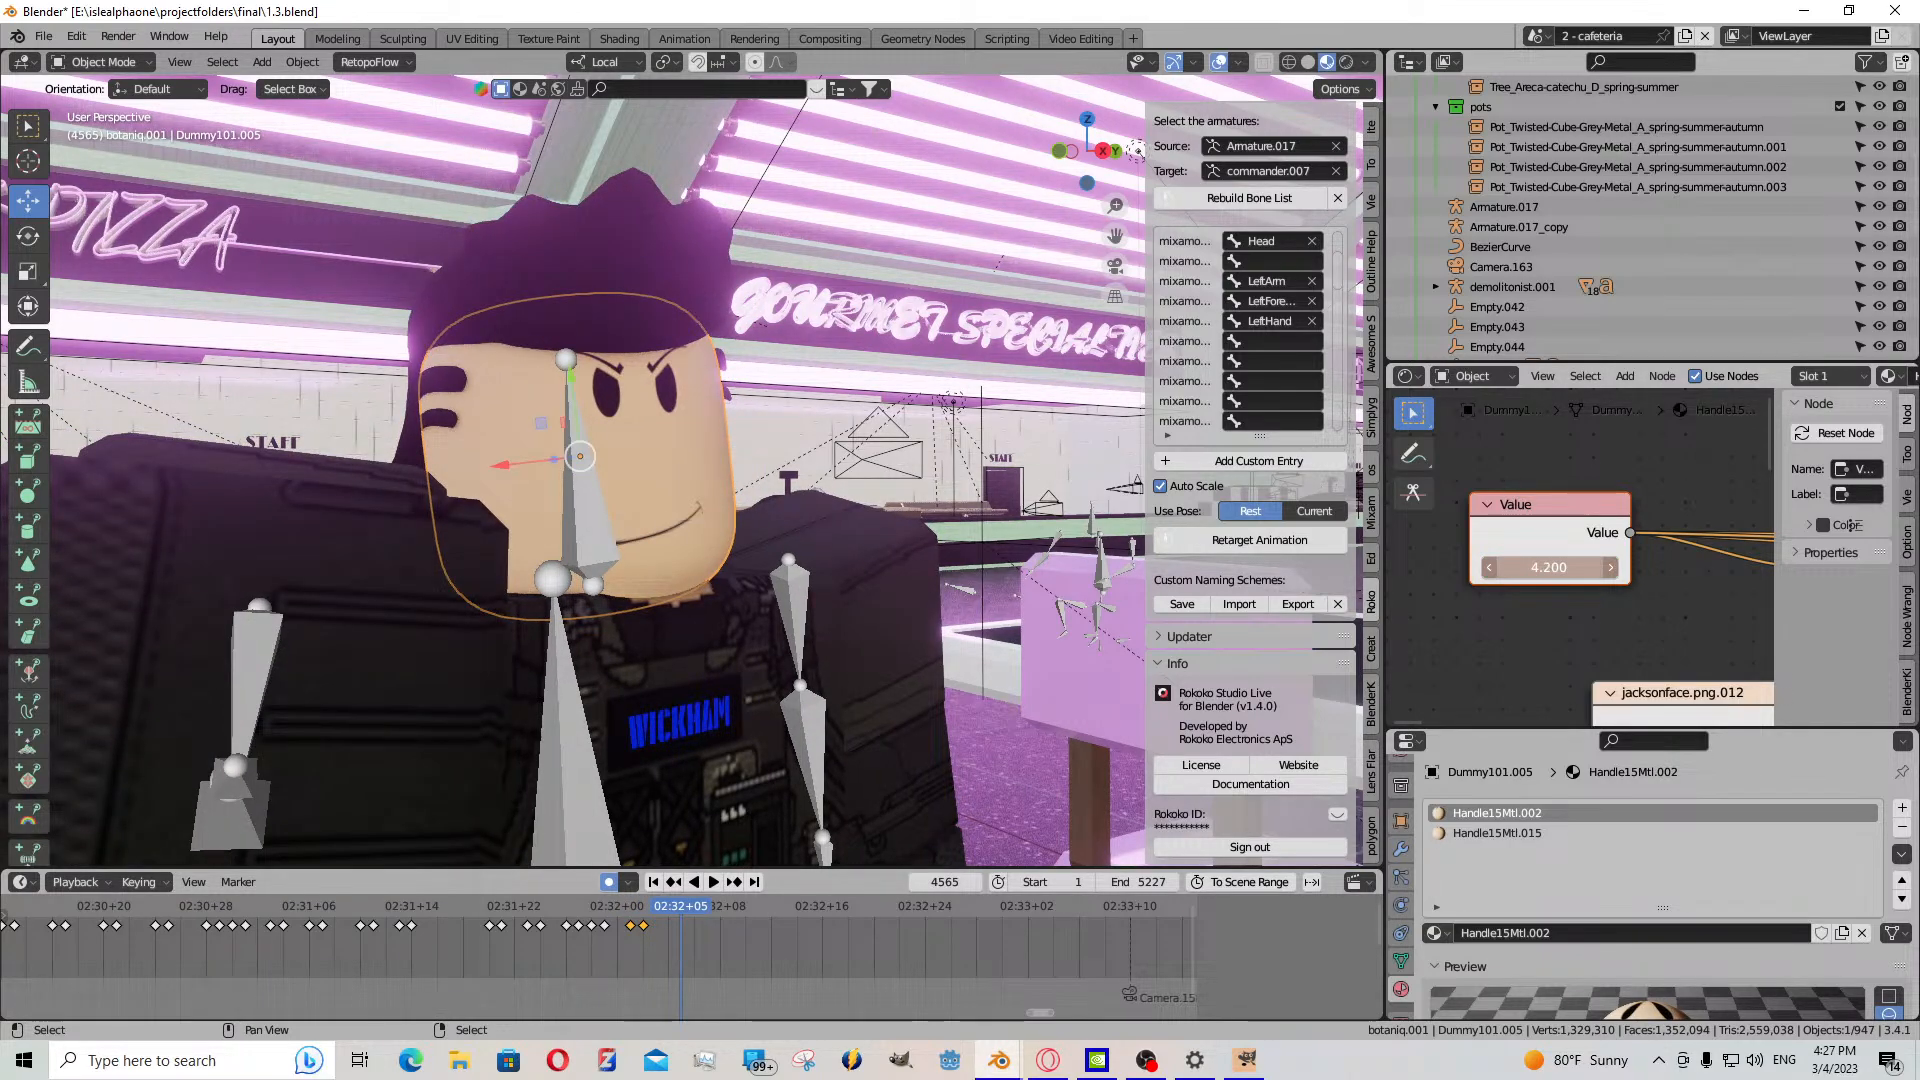
{"action": "left_click_drag", "start_coordinate": [1549, 567], "coordinate": [1510, 567]}
{"action": "key", "text": "space"}
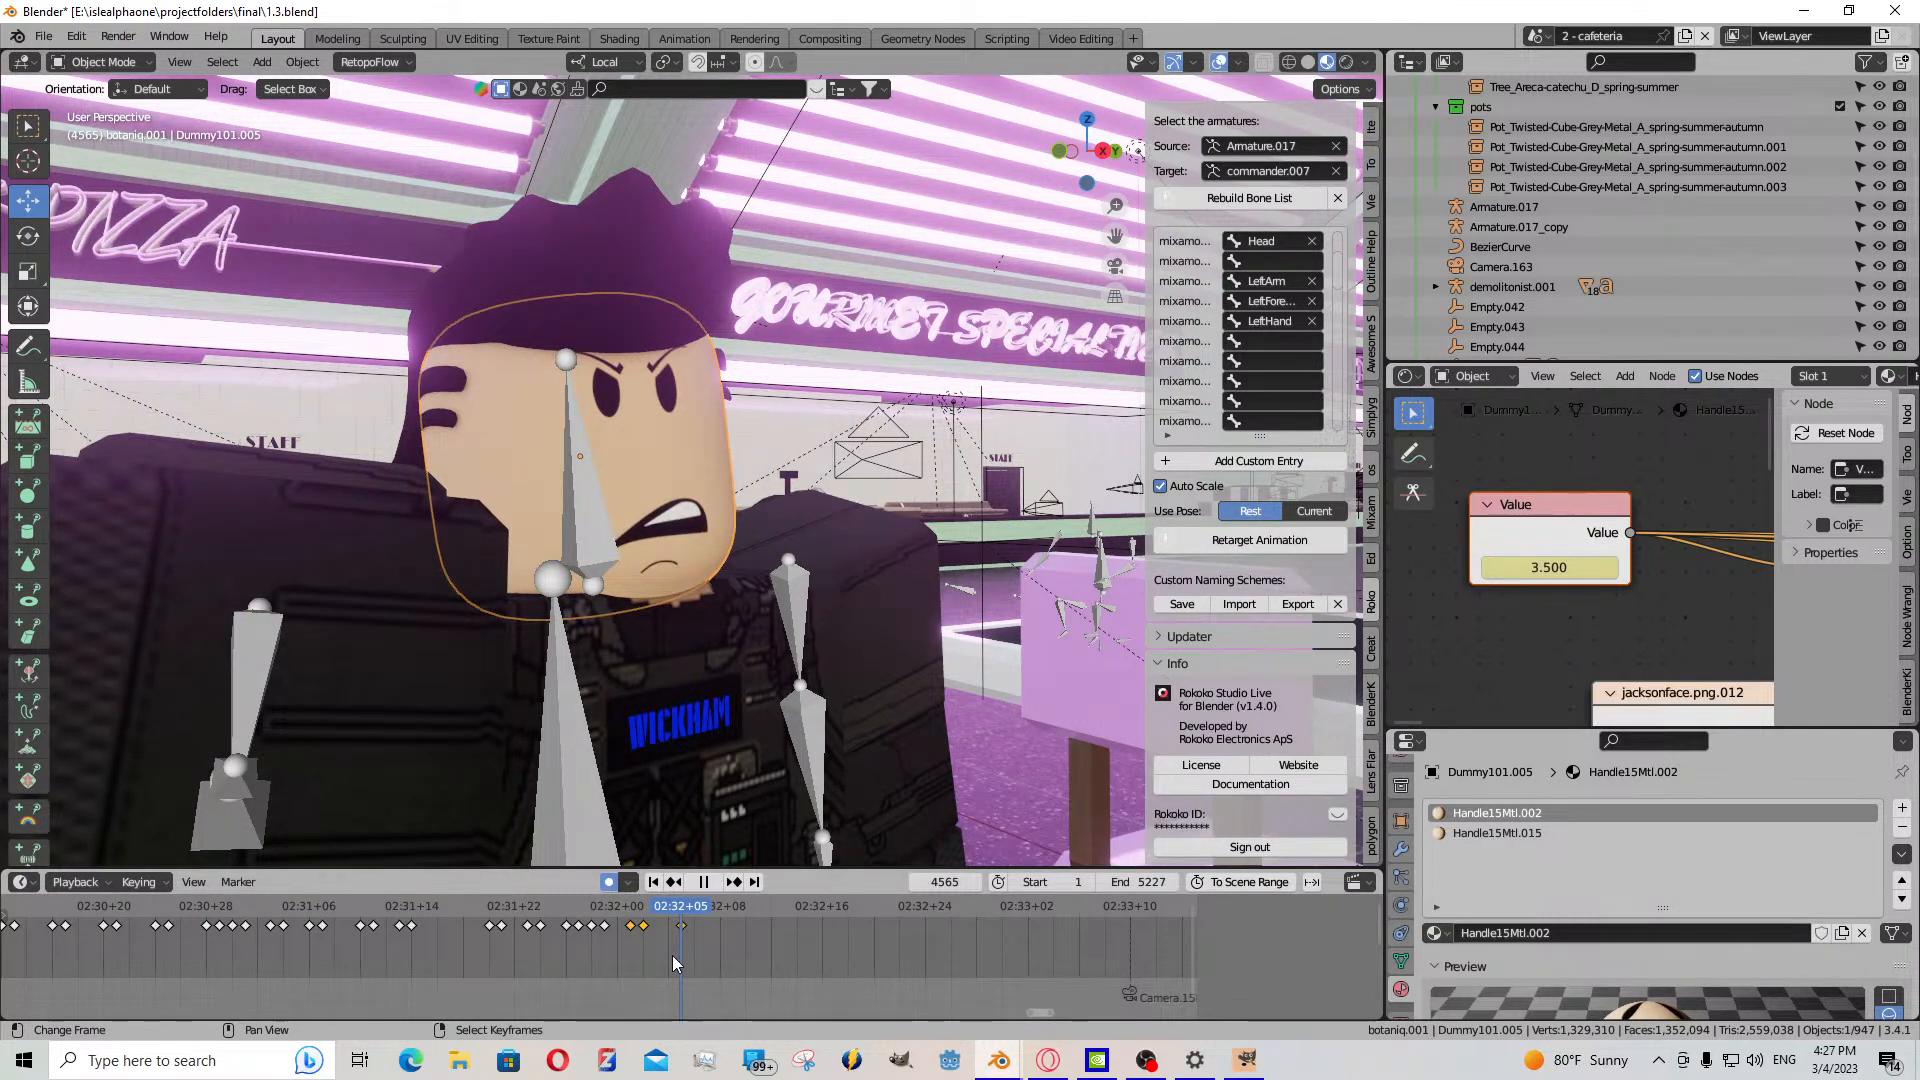
{"action": "left_click", "coordinate": [672, 956]}
{"action": "key", "text": "space"}
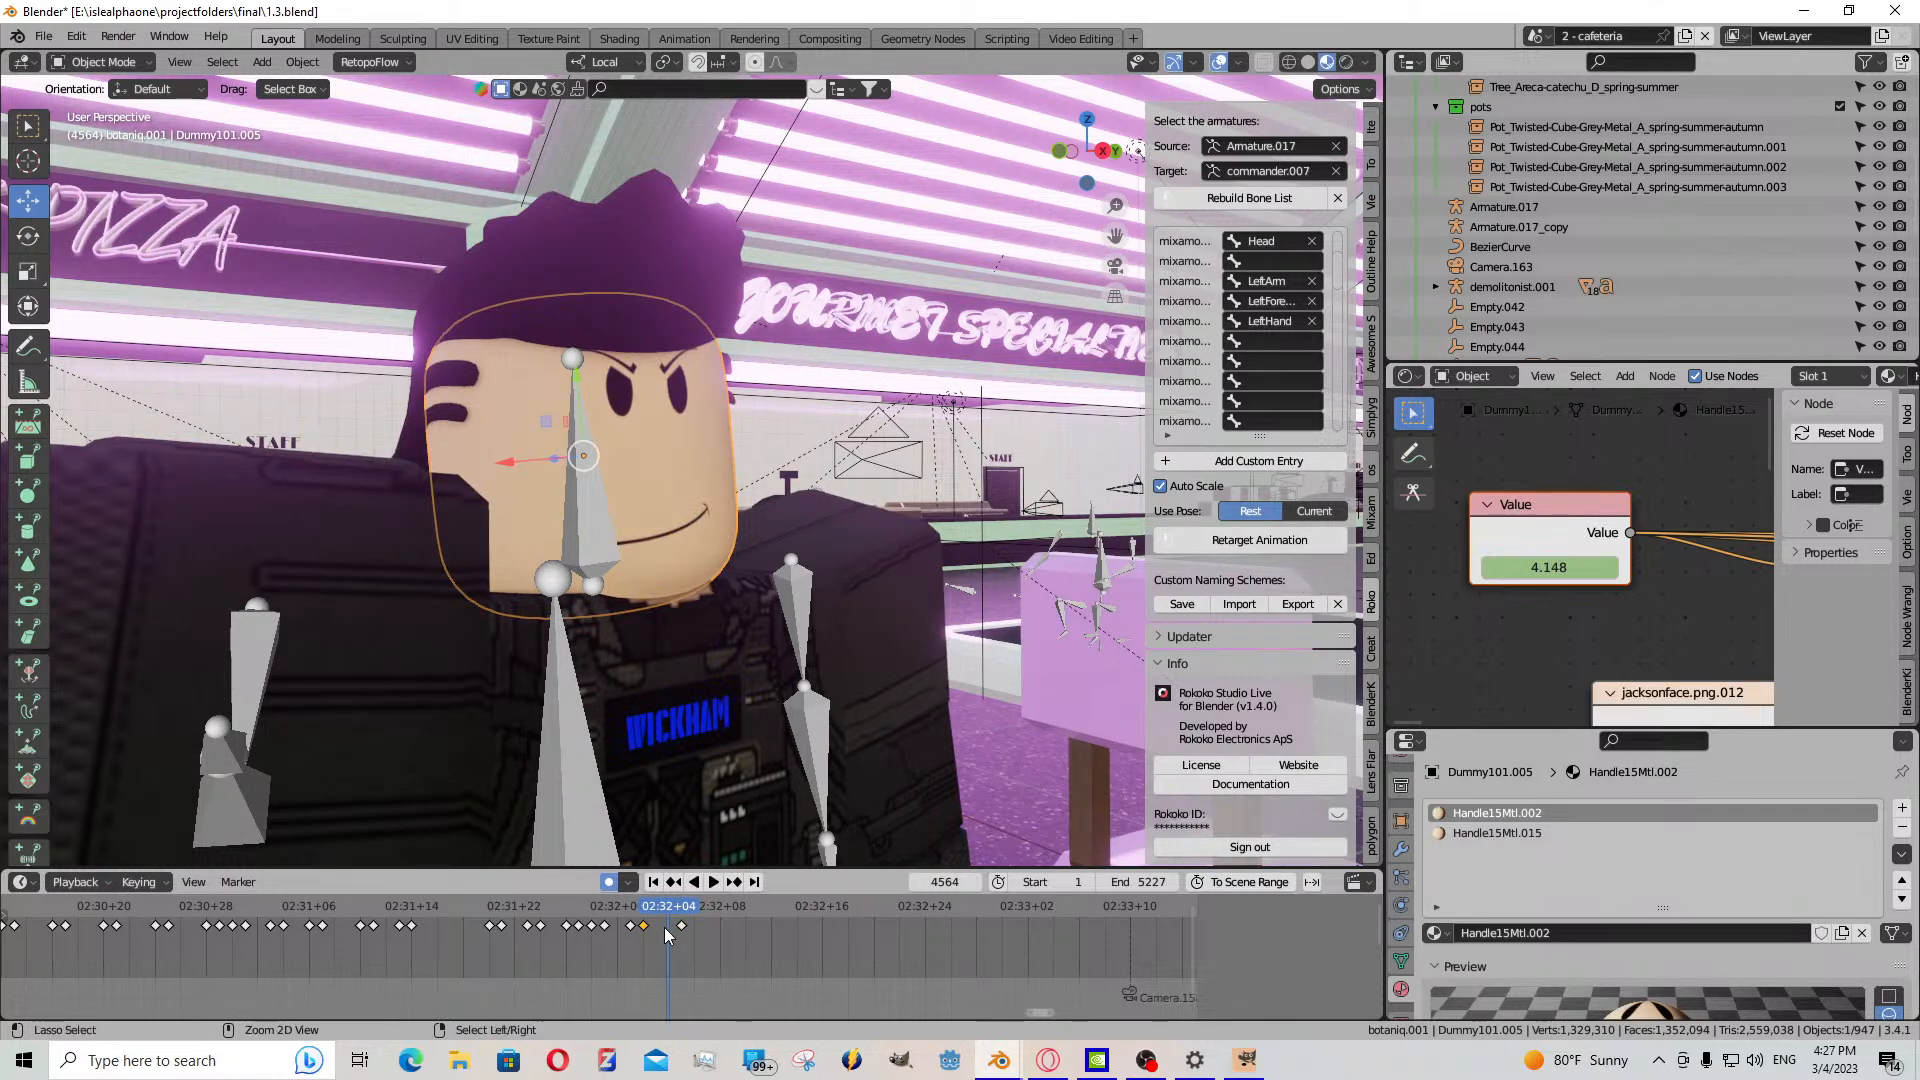
{"action": "key", "text": "ctrl+v"}
- Copy the 3.500 mouth keyframe from frame 4565 onto frame 4570
{"action": "key", "text": "space"}
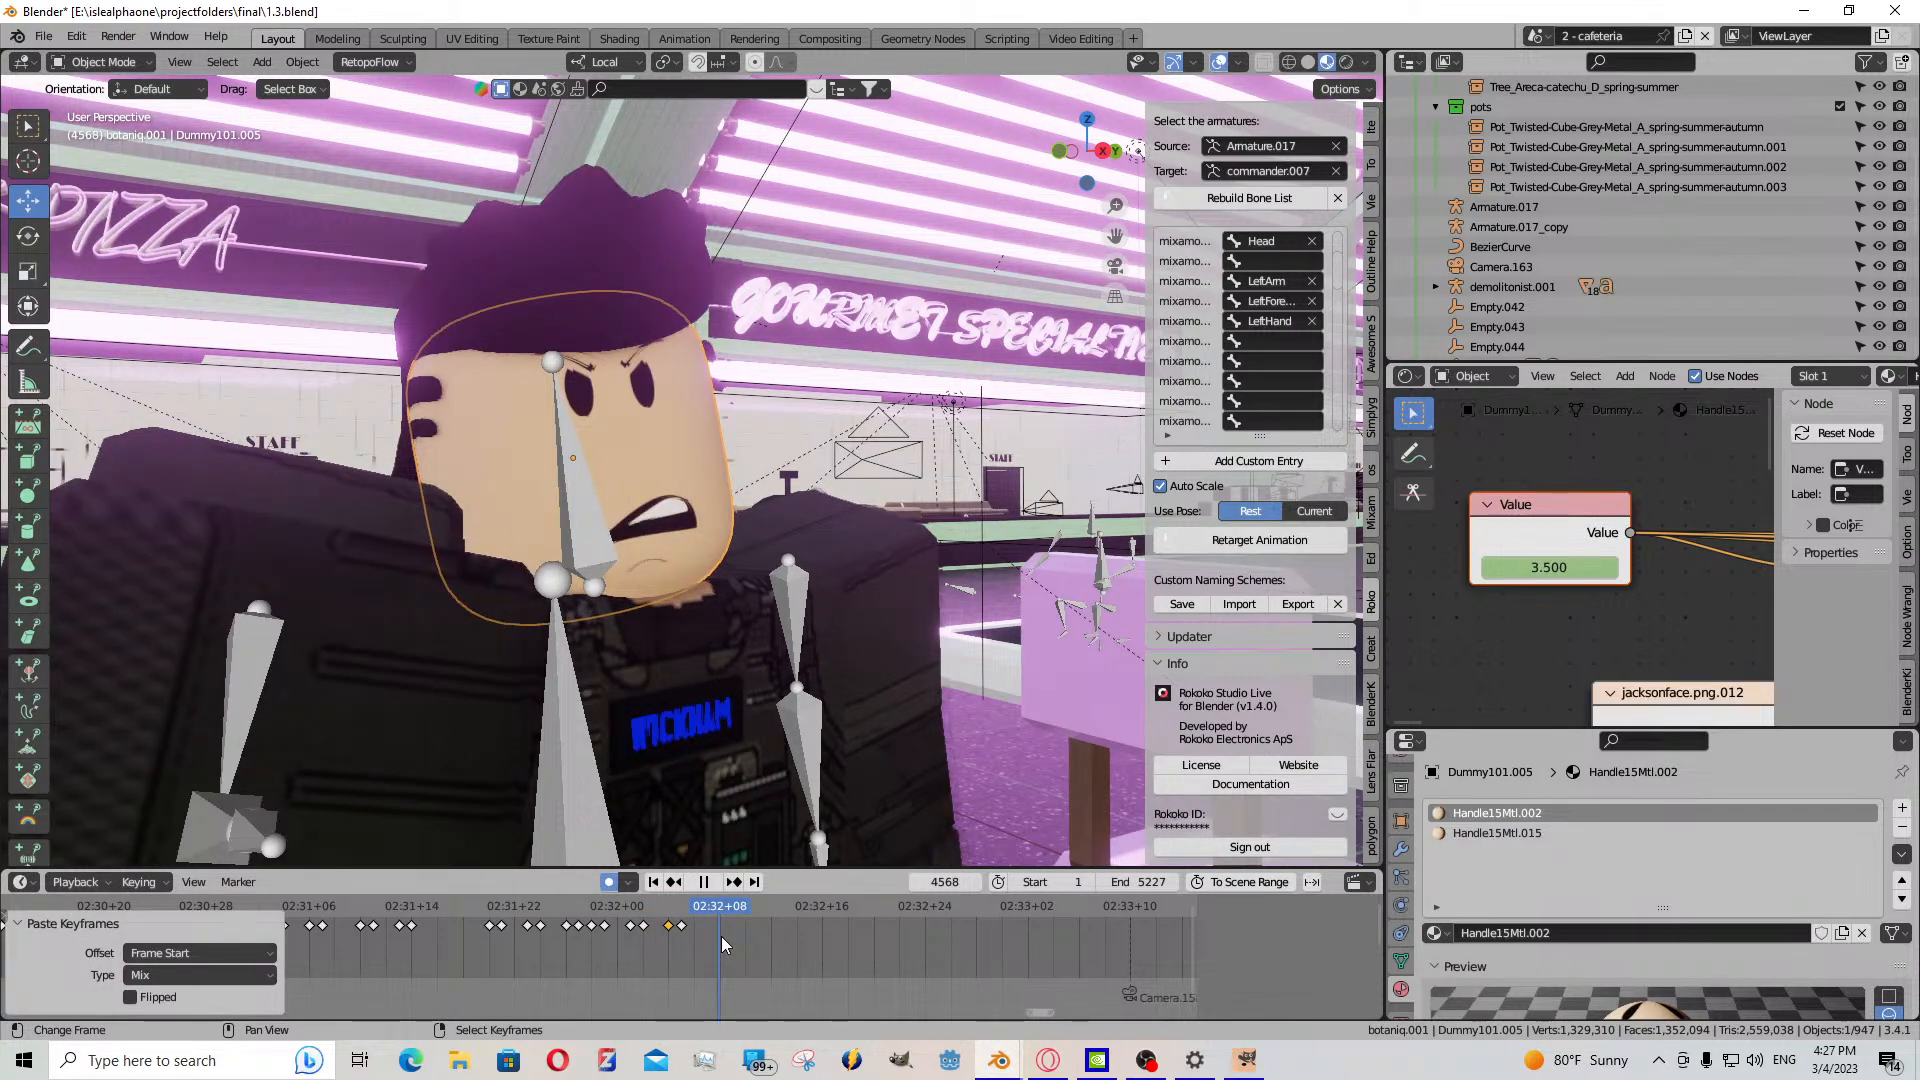
{"action": "left_click", "coordinate": [686, 926]}
{"action": "key", "text": "space"}
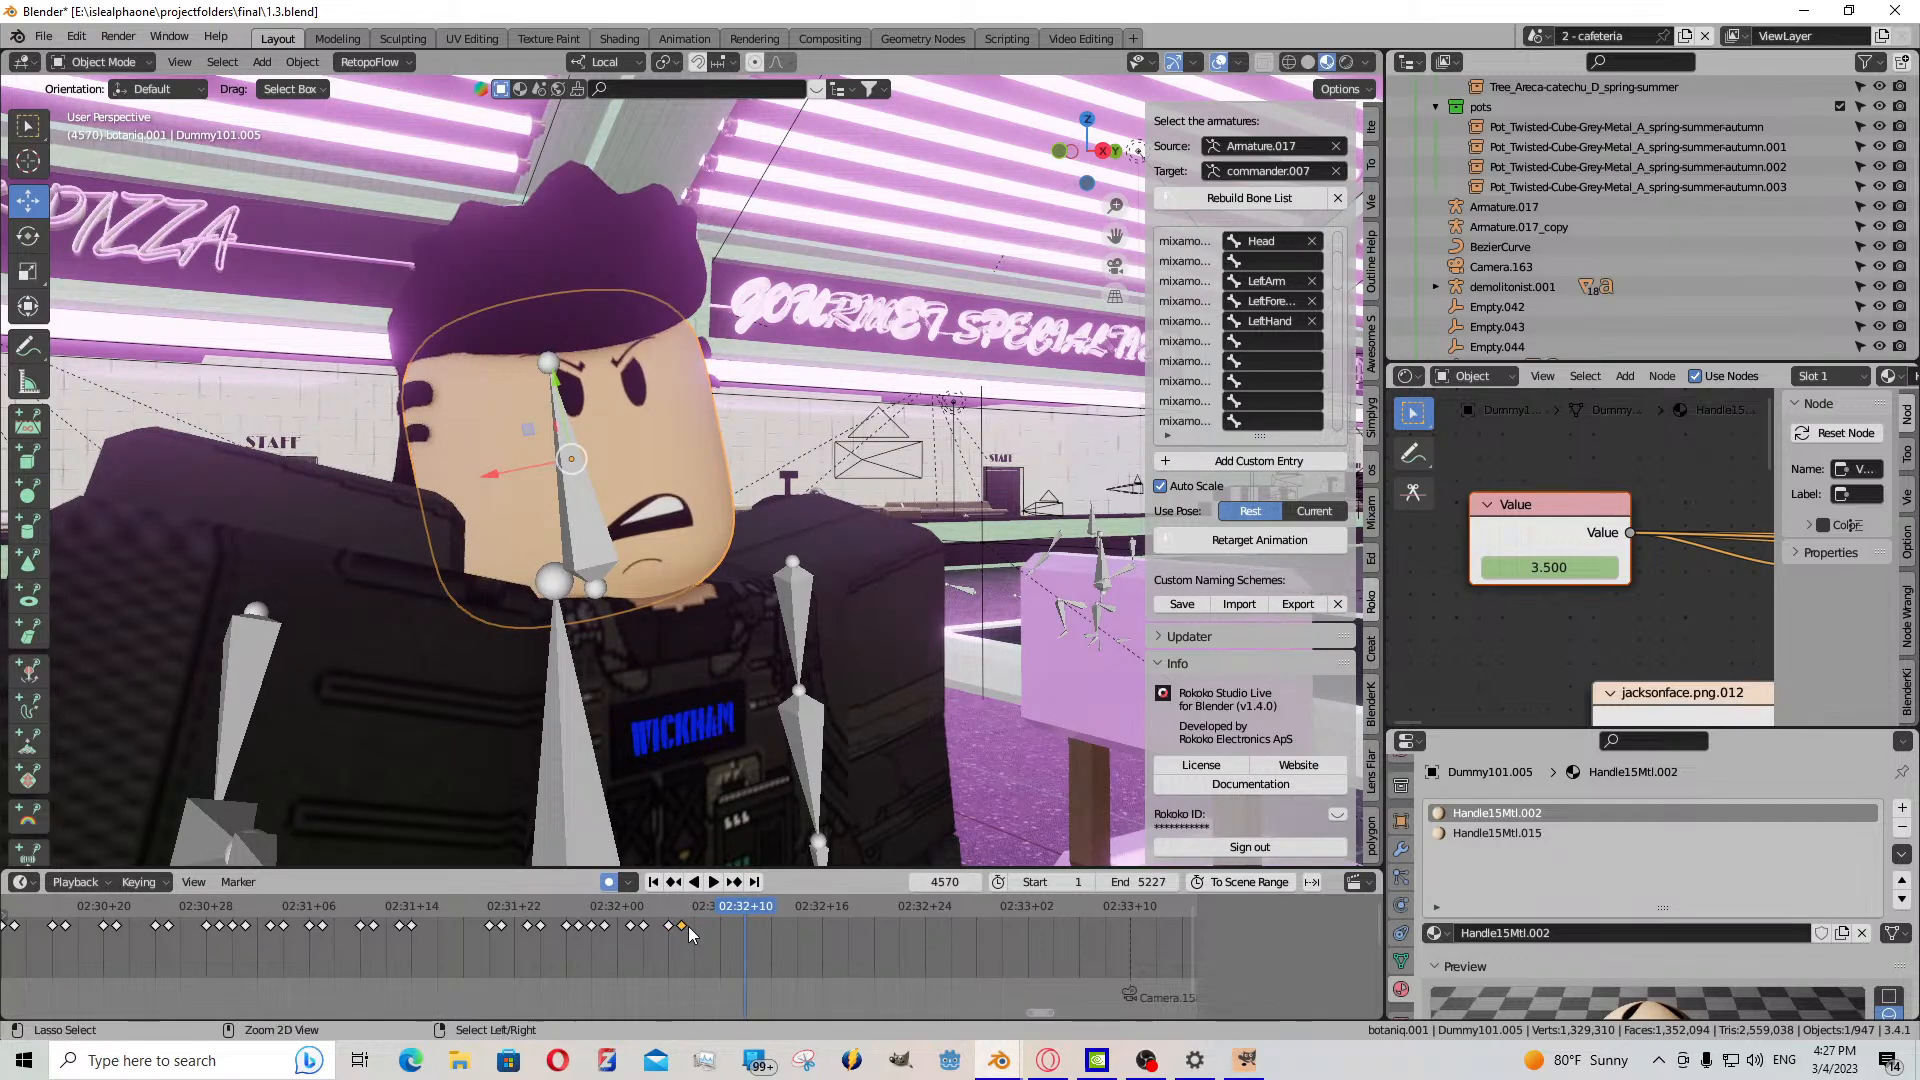
{"action": "key", "text": "ctrl+v"}
- Keyframe the mouth Value at 1.300 on frame 4571 and shift it and the preceding 3.500 keyframe one frame earlier
{"action": "key", "text": "space"}
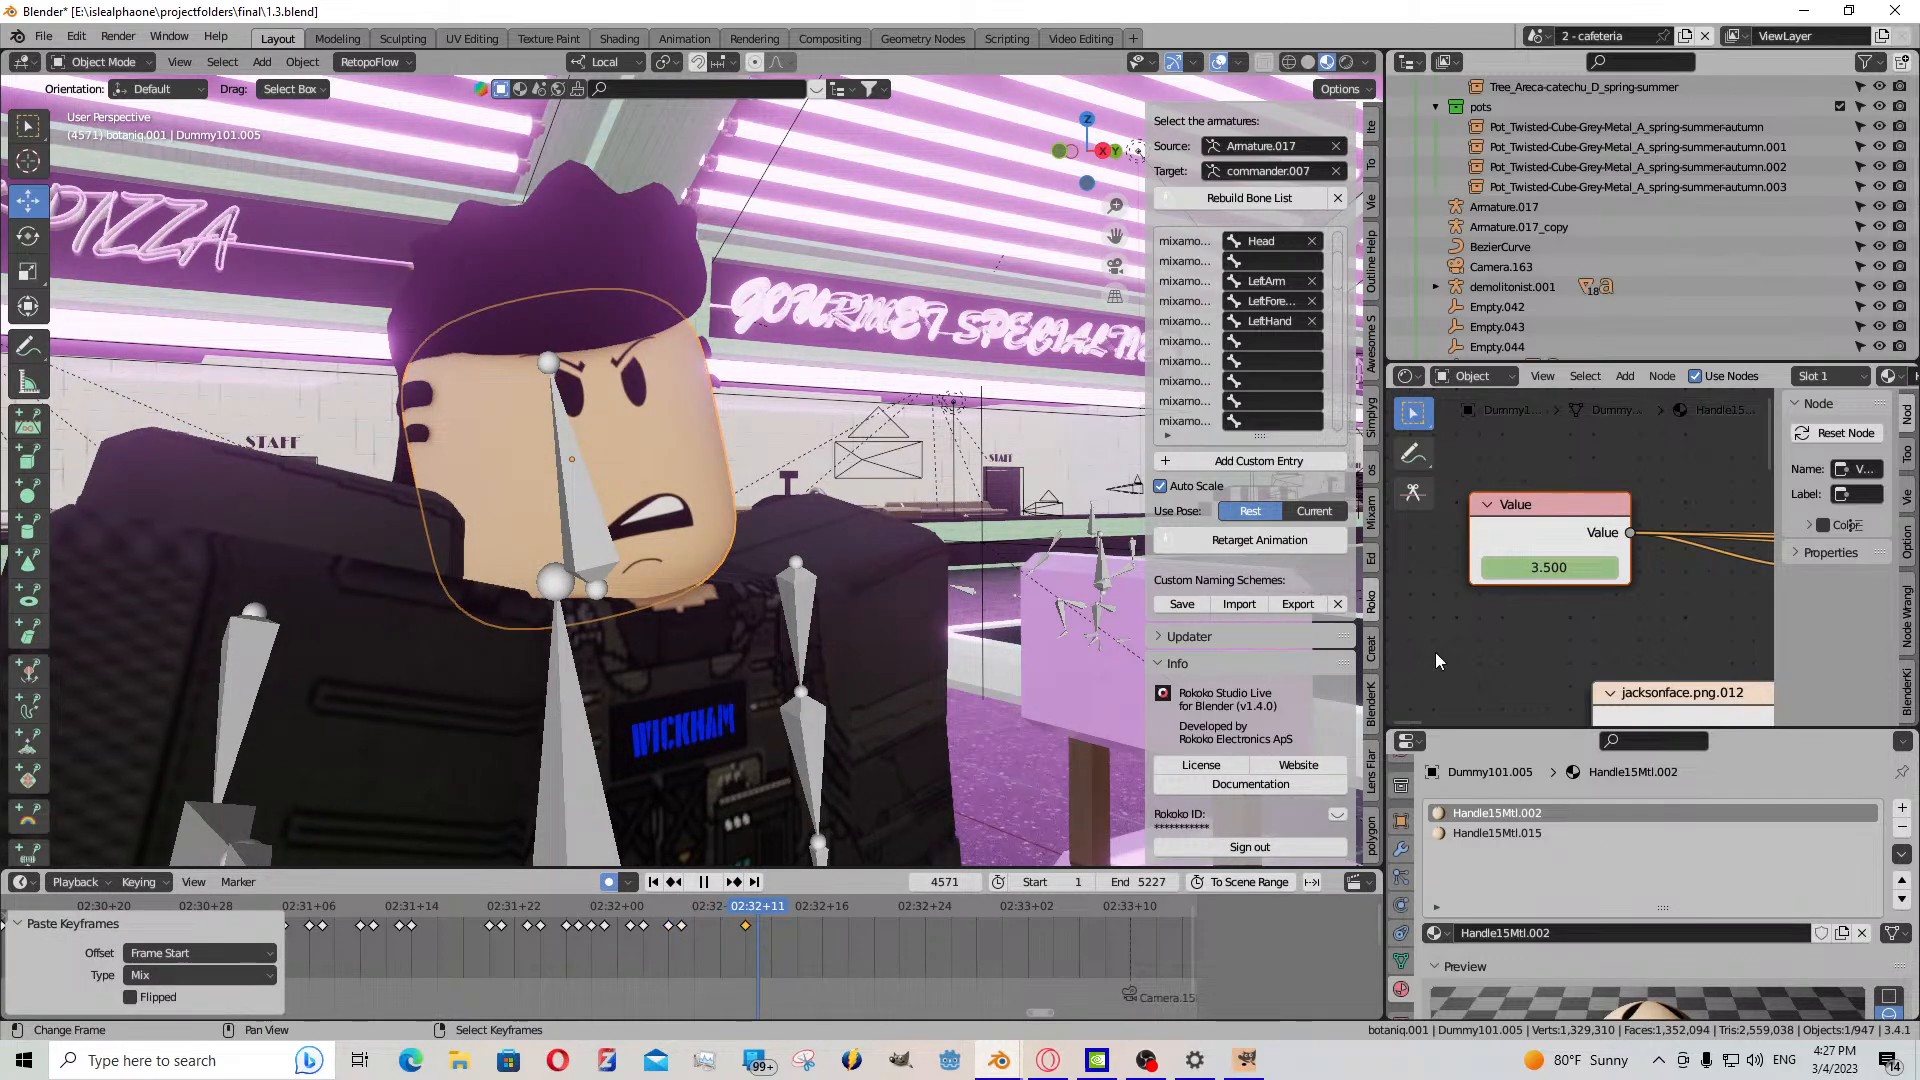
{"action": "key", "text": "space"}
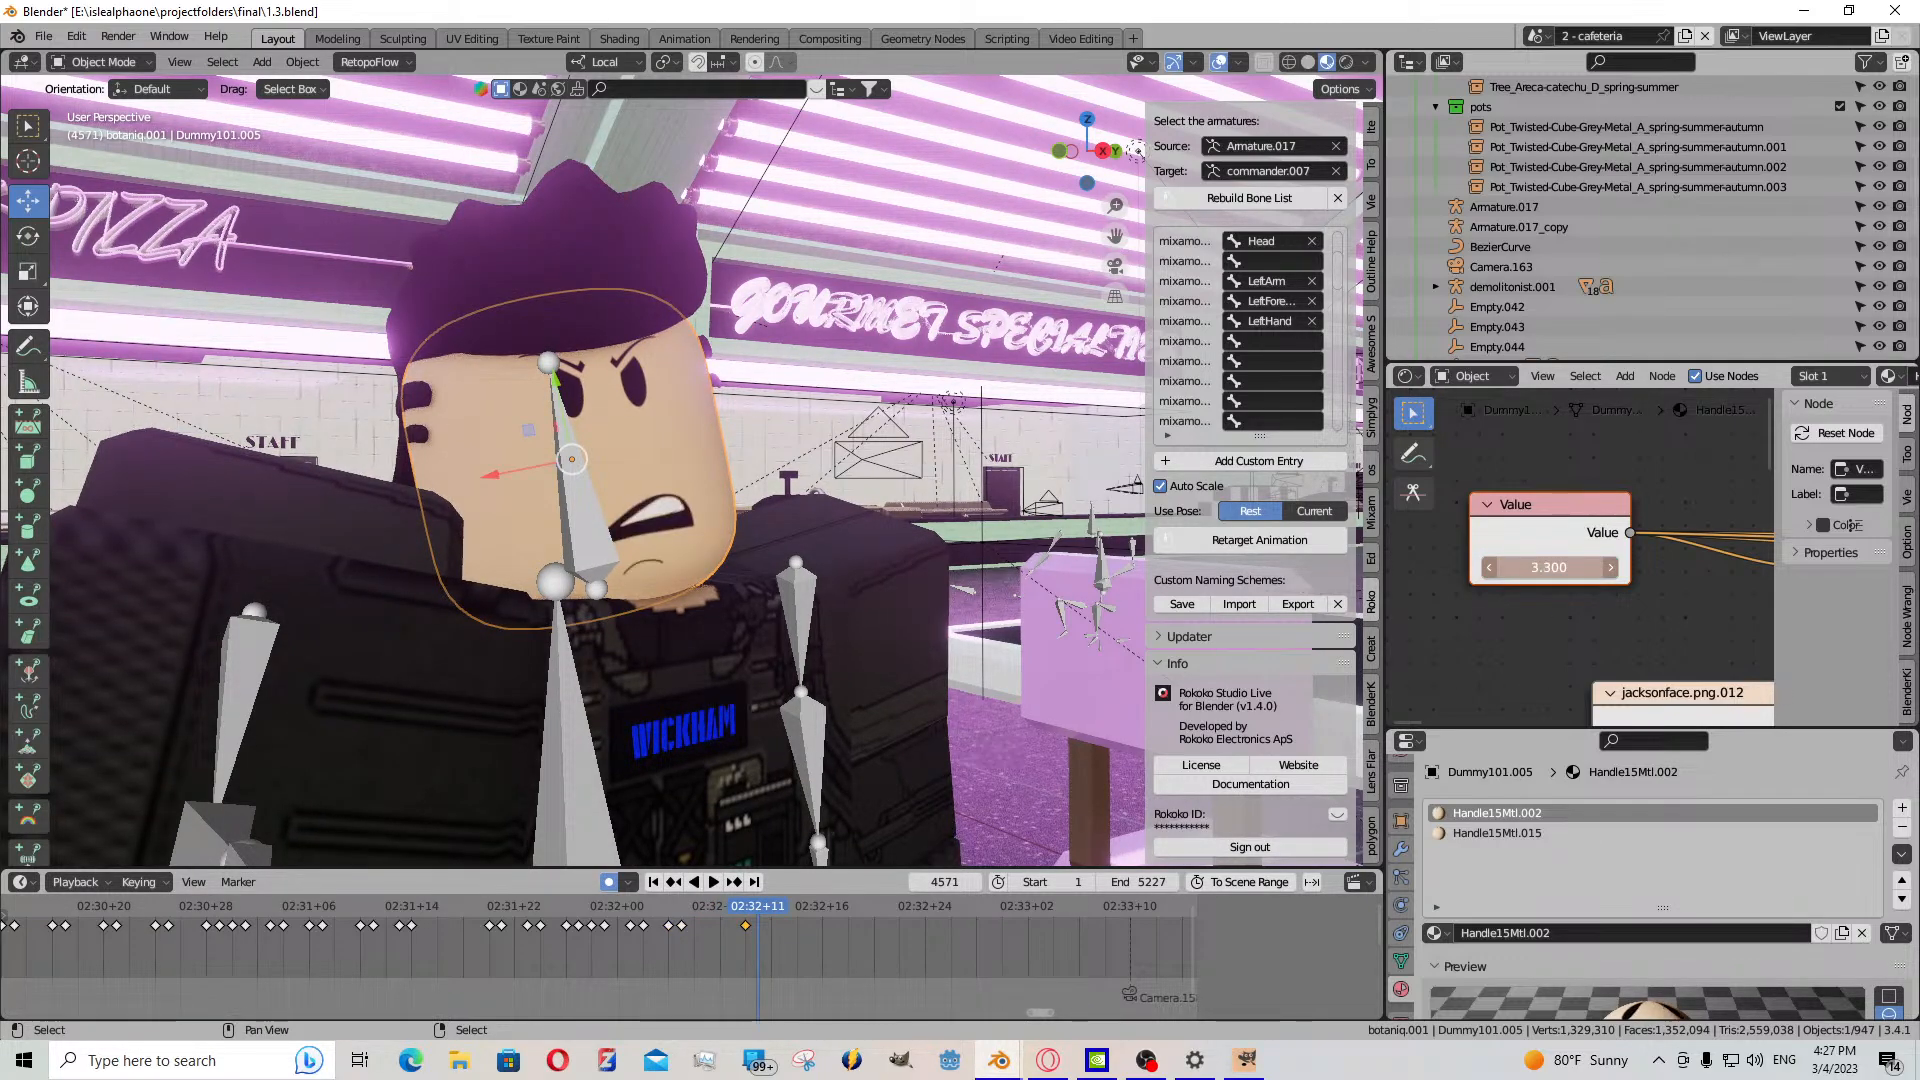
{"action": "left_click_drag", "start_coordinate": [1549, 567], "coordinate": [1517, 567]}
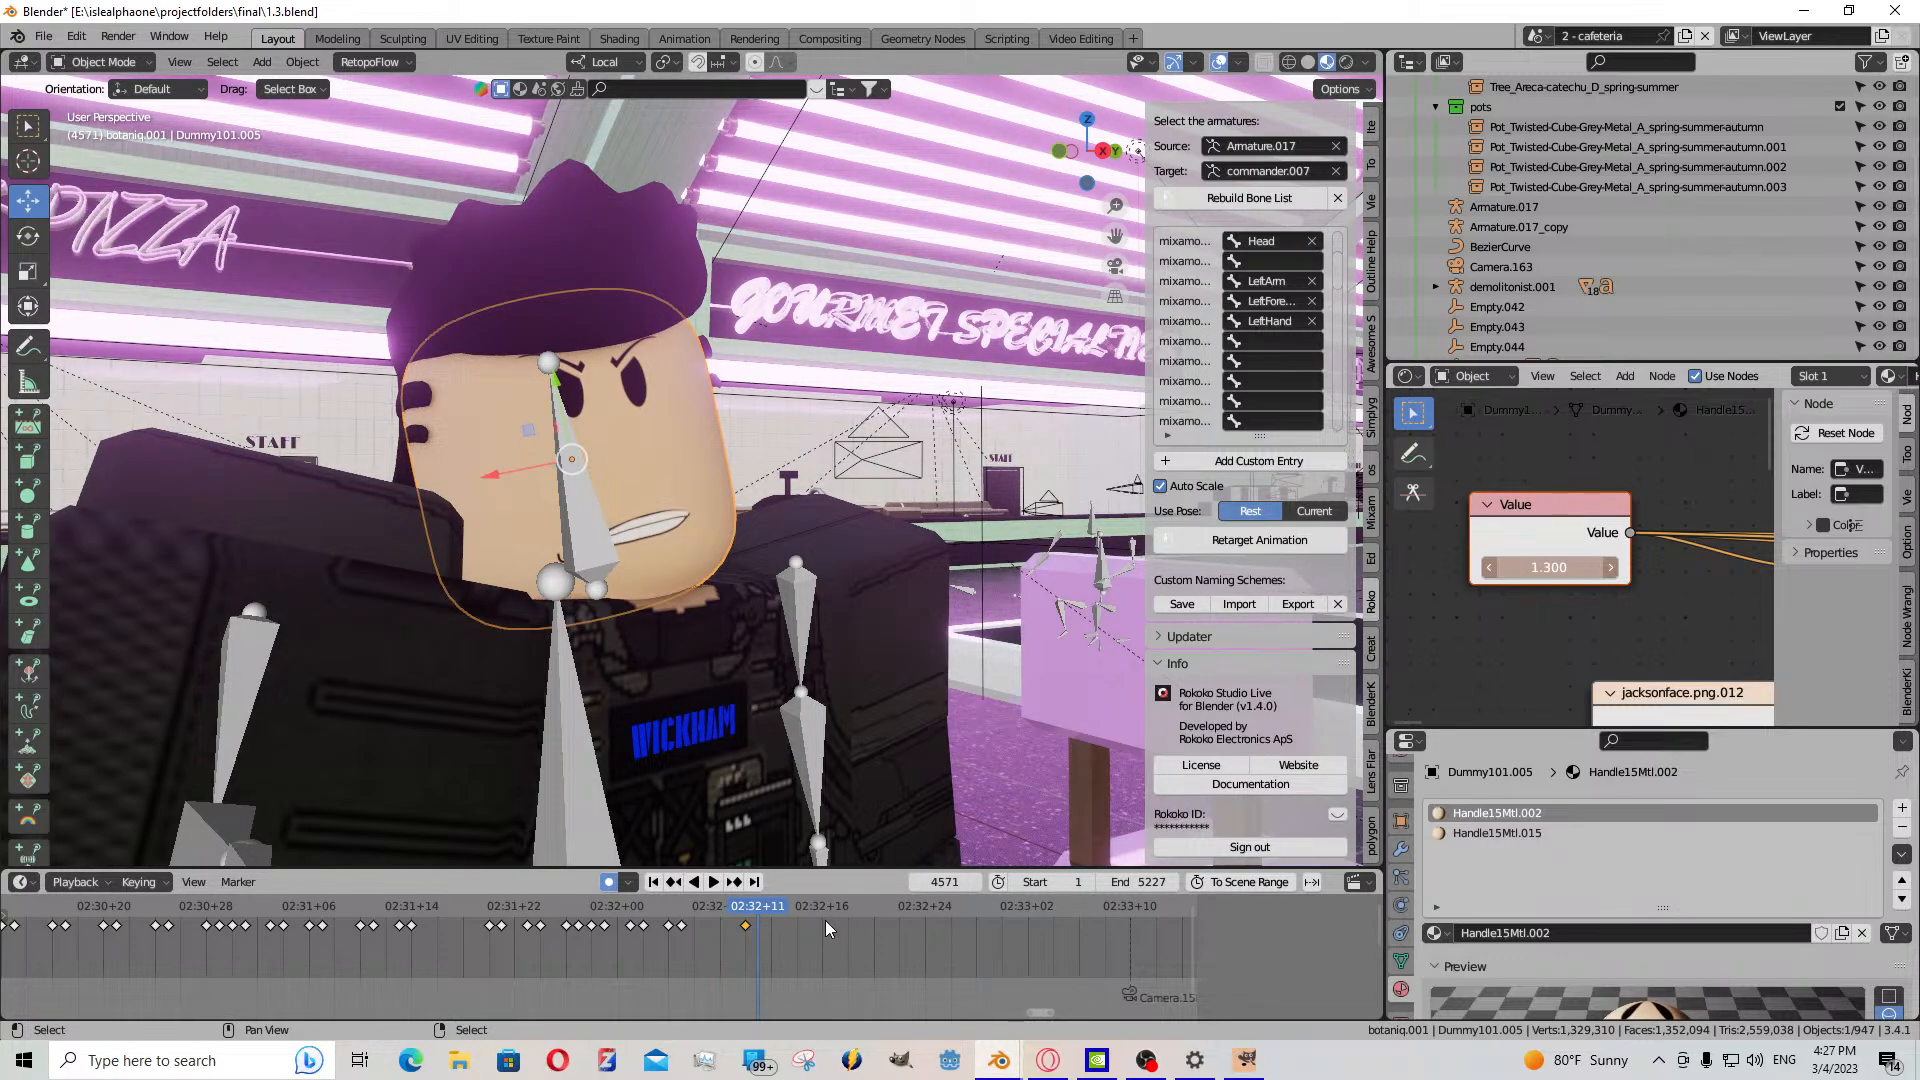
{"action": "key", "text": "space"}
{"action": "key", "text": "space"}
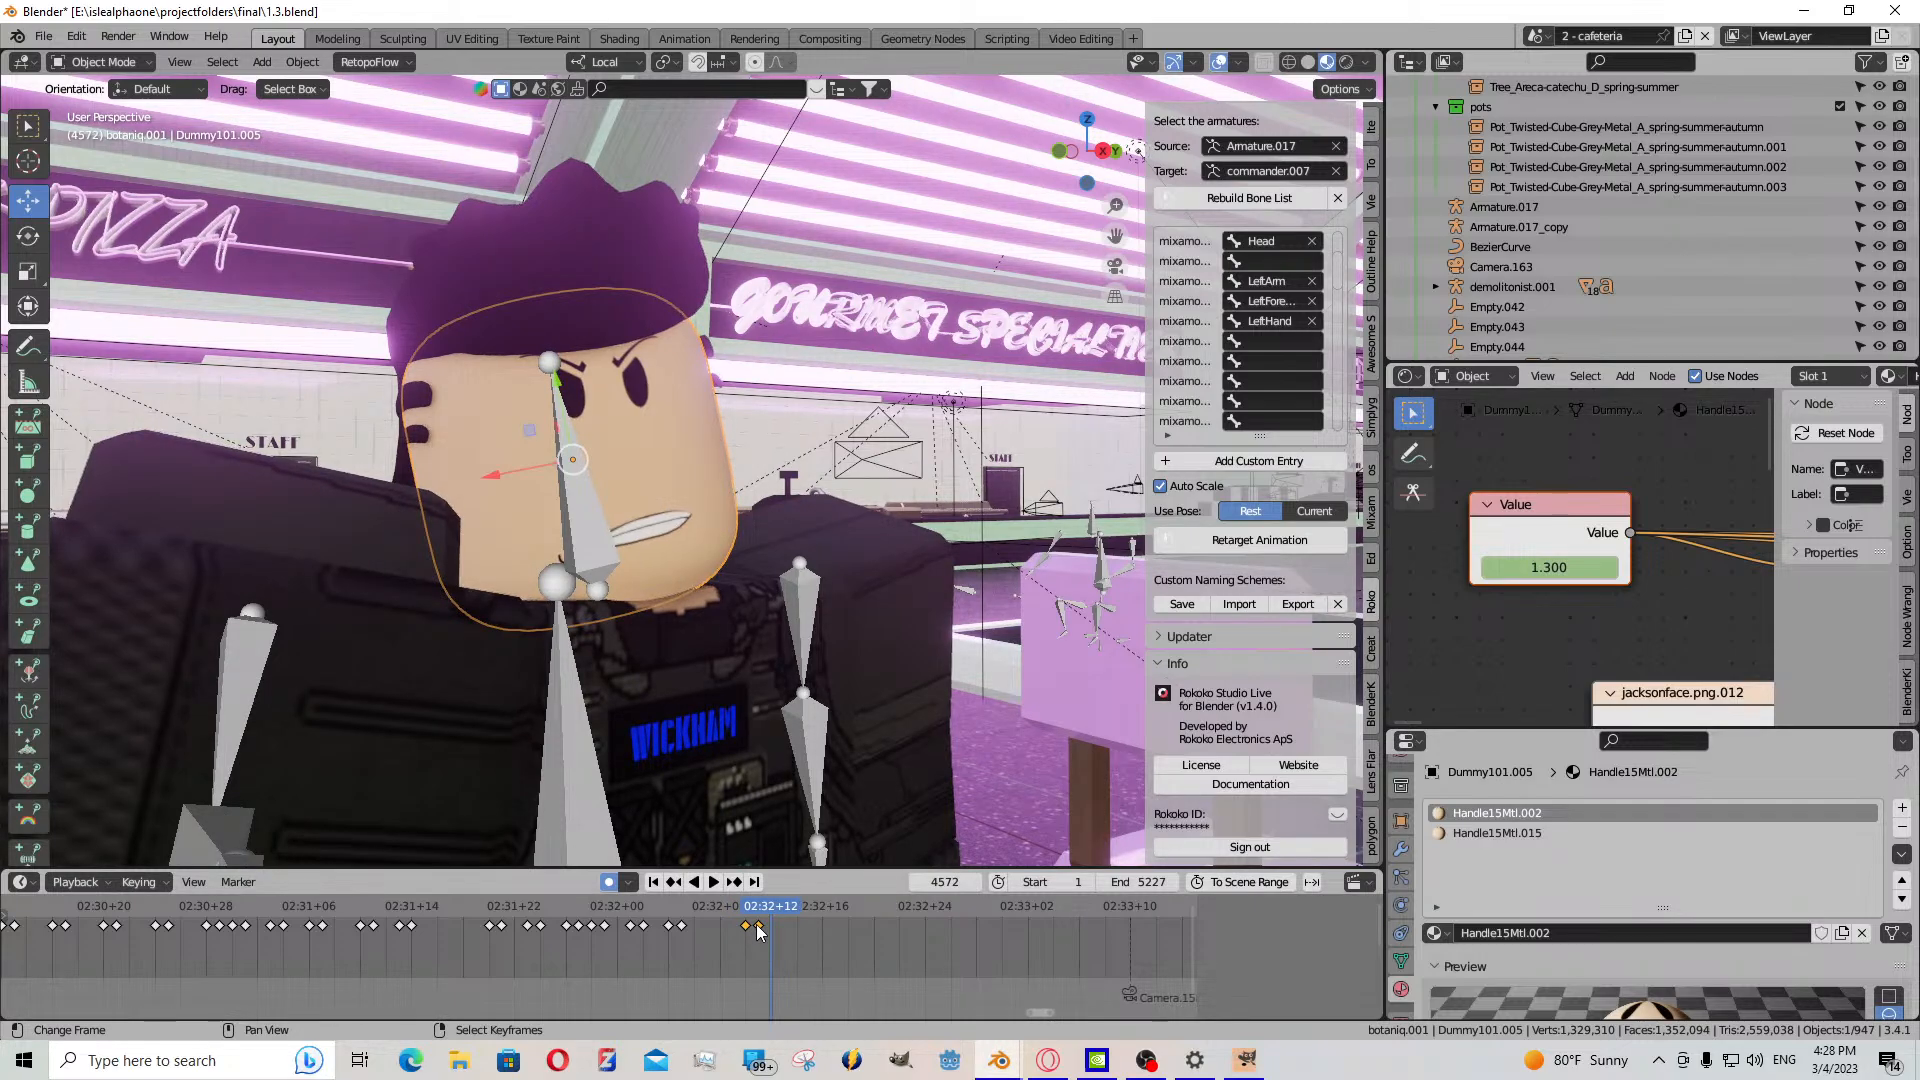
{"action": "left_click_drag", "start_coordinate": [748, 936], "coordinate": [732, 930]}
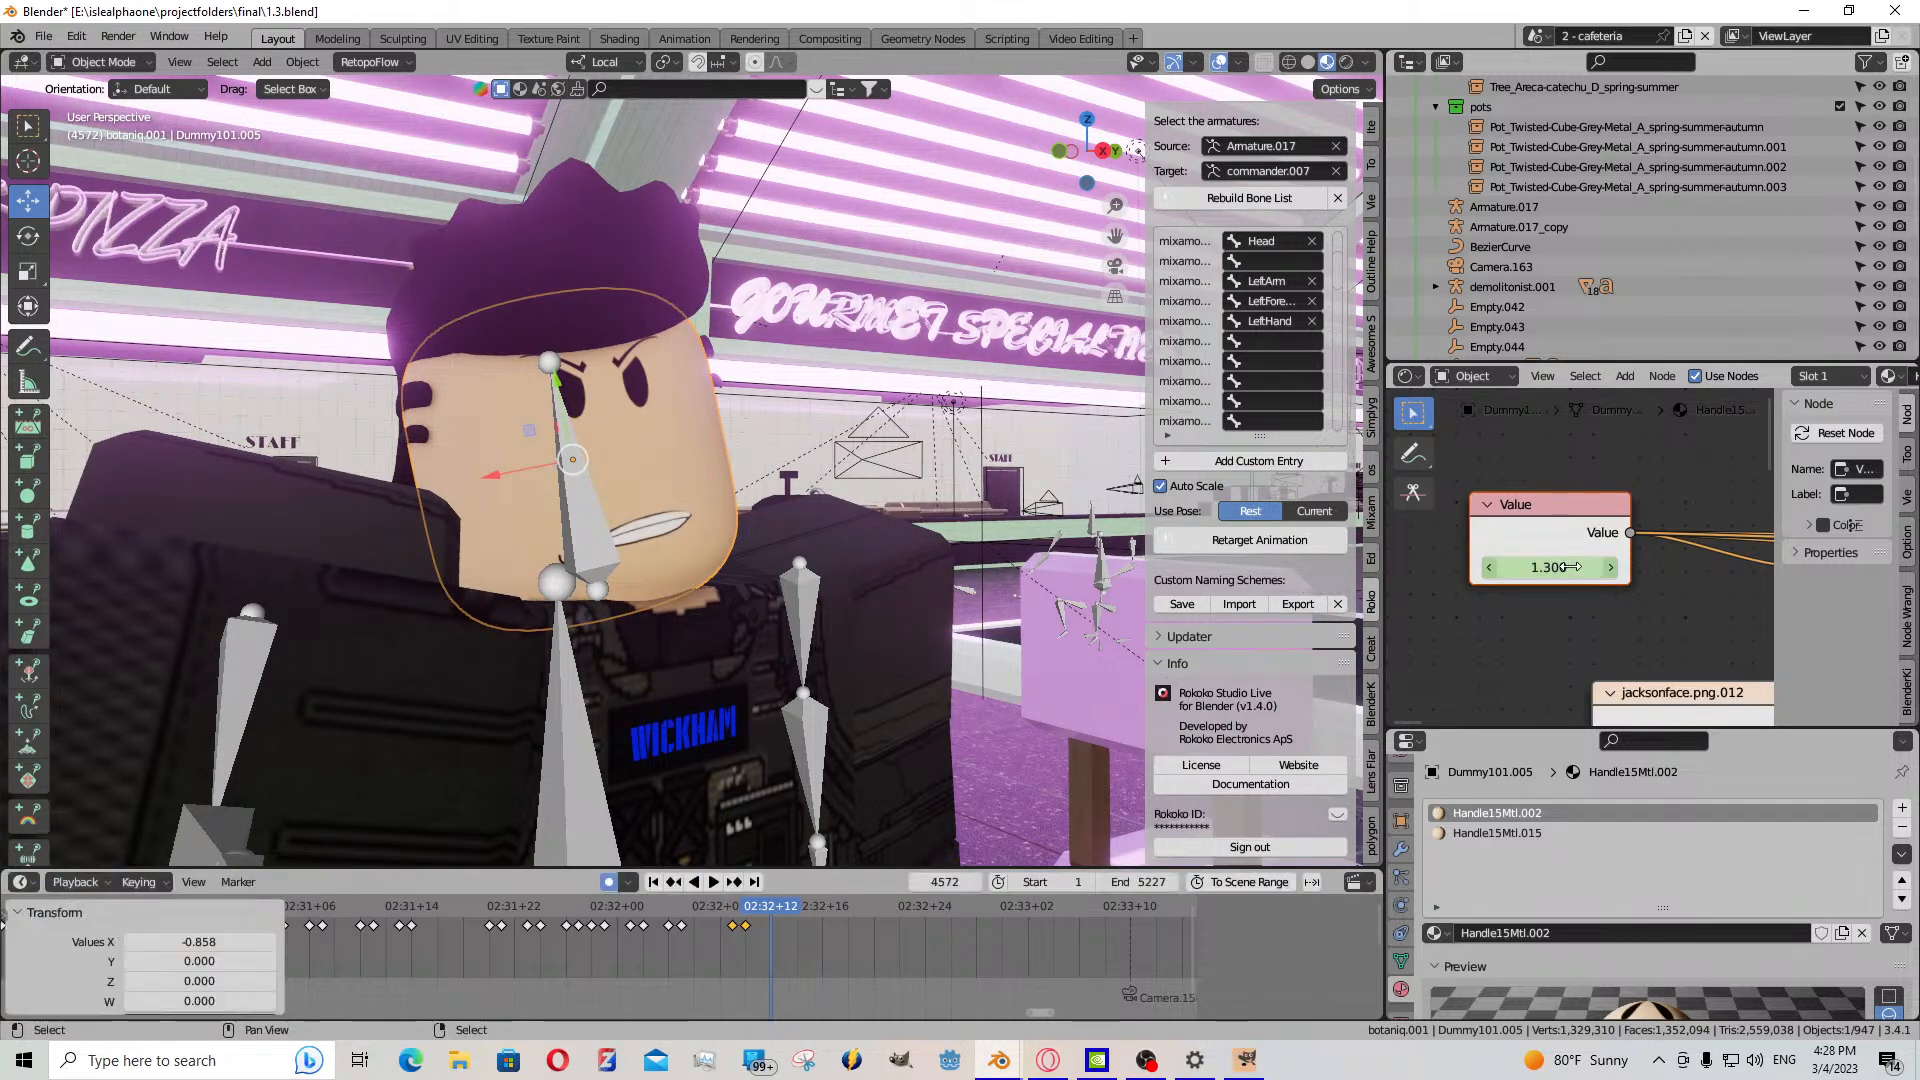
- Keyframe the mouth Value at 9.400 on frame 4572 and paste the 1.300 keyframe onto frame 4571
{"action": "mouse_move", "coordinate": [1555, 566]}
{"action": "left_mouse_down"}
{"action": "mouse_move", "coordinate": [1596, 565]}
{"action": "mouse_move", "coordinate": [1579, 566]}
{"action": "left_mouse_up"}
{"action": "key", "text": "i"}
{"action": "left_click", "coordinate": [764, 945]}
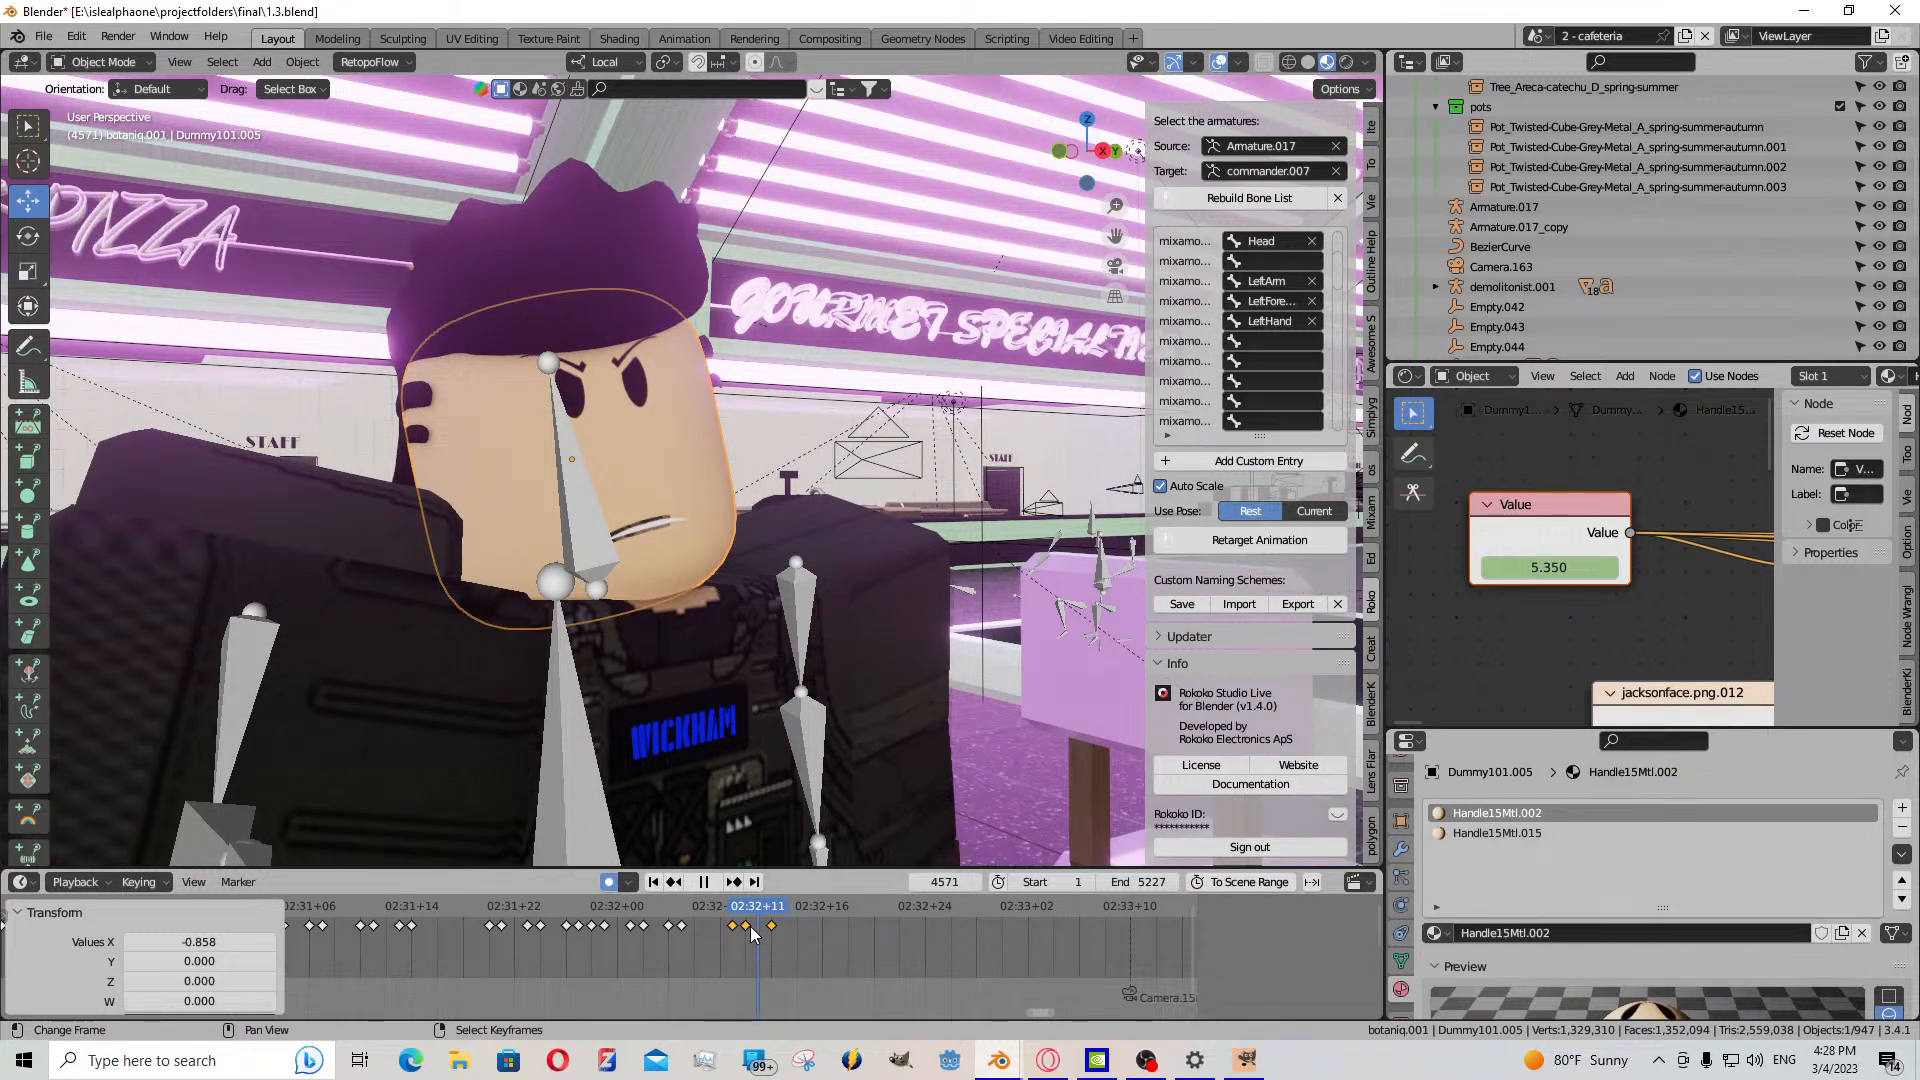
{"action": "key", "text": "ctrl+v"}
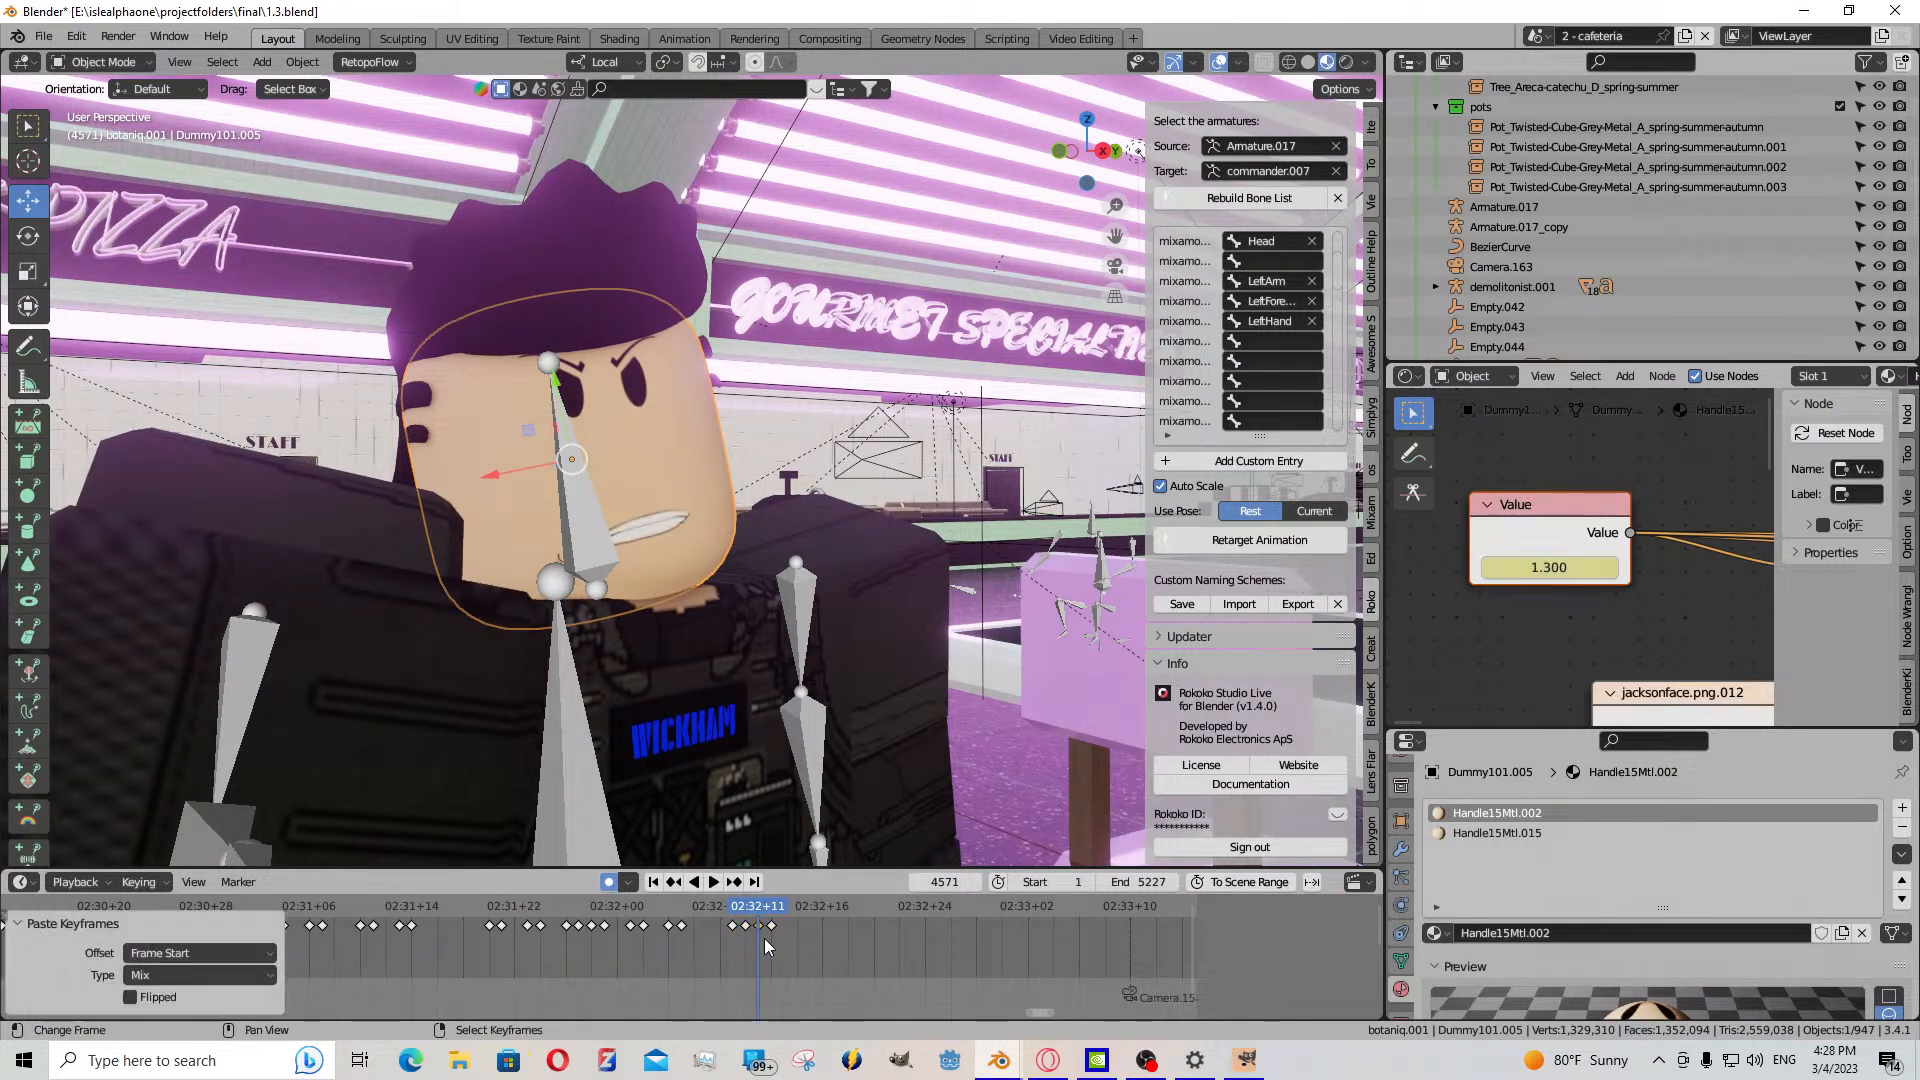
- Place a copy of the 9.400 mouth keyframe on frame 4573 and set the Value to 5.100 on frame 4574
{"action": "left_click", "coordinate": [796, 933]}
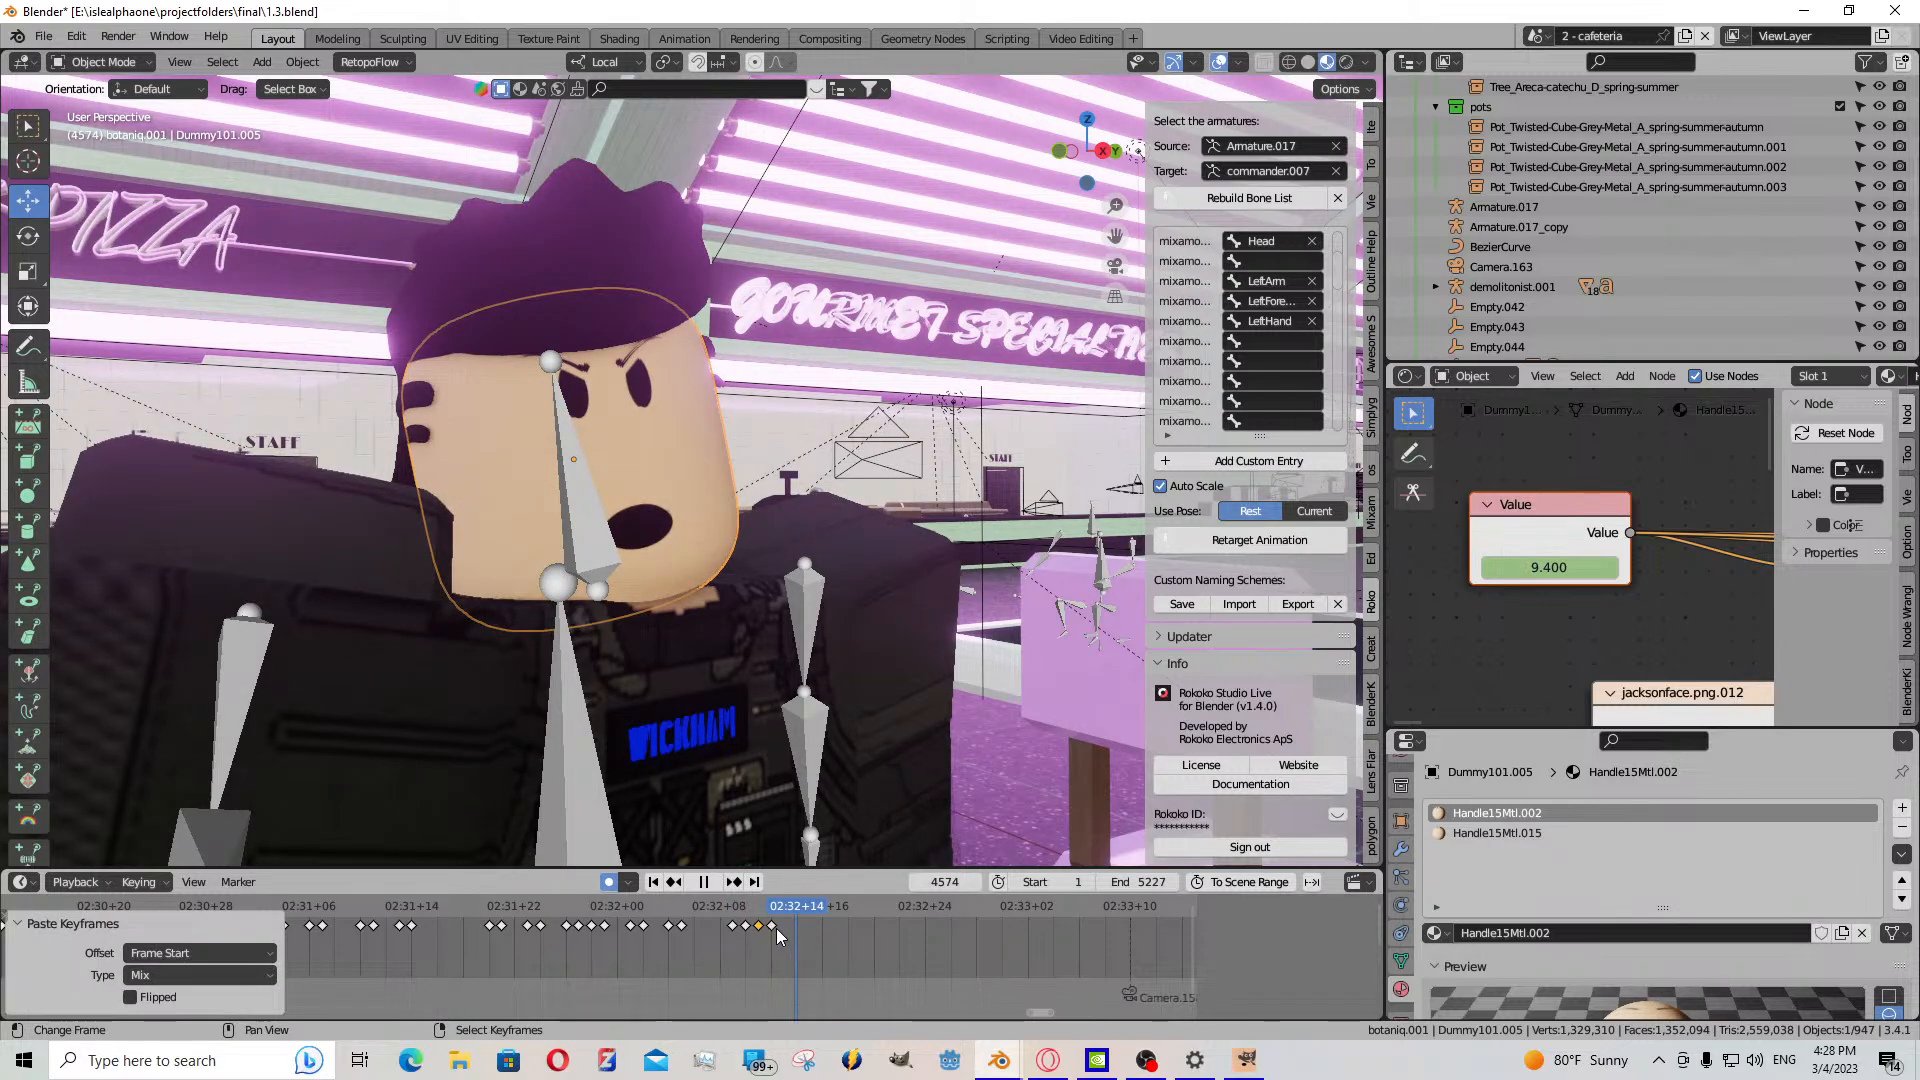
{"action": "right_click", "coordinate": [775, 928]}
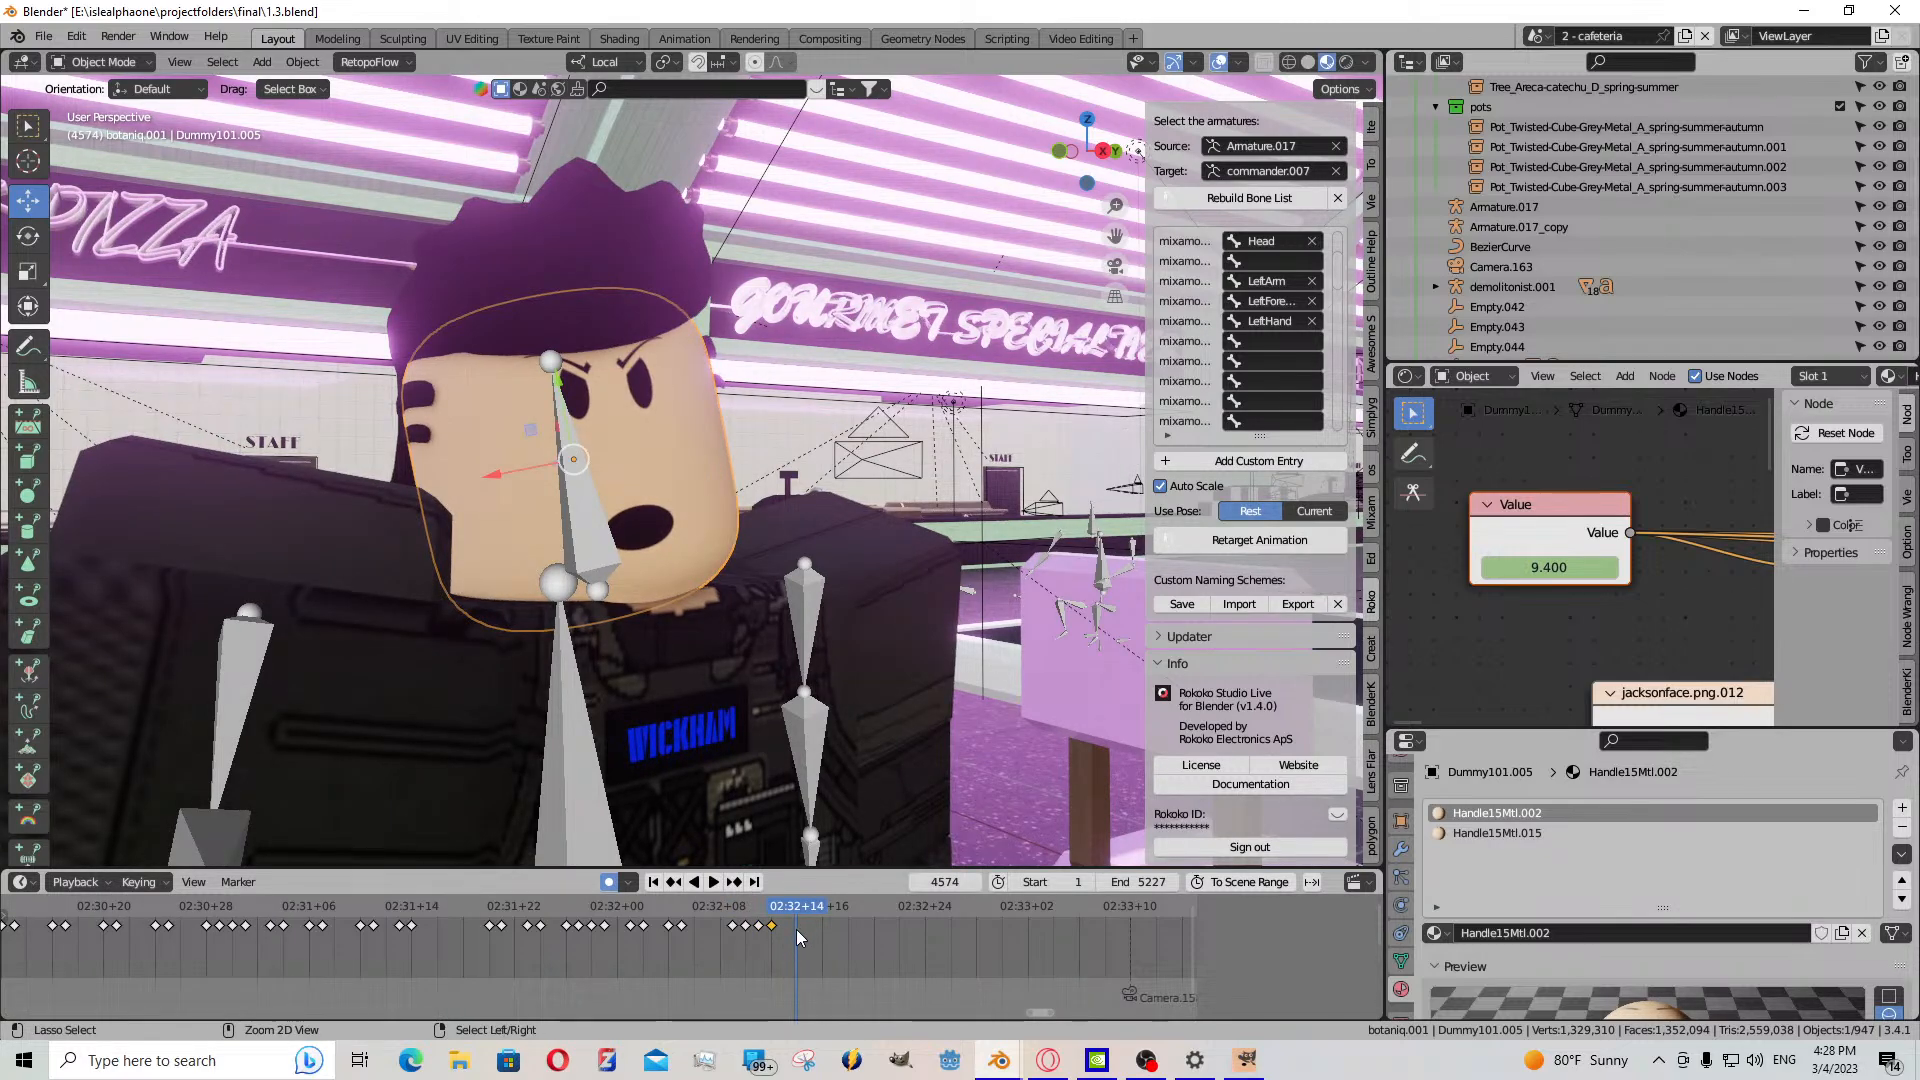
{"action": "key", "text": "ctrl+v"}
{"action": "key", "text": "g"}
{"action": "left_click", "coordinate": [1450, 643]}
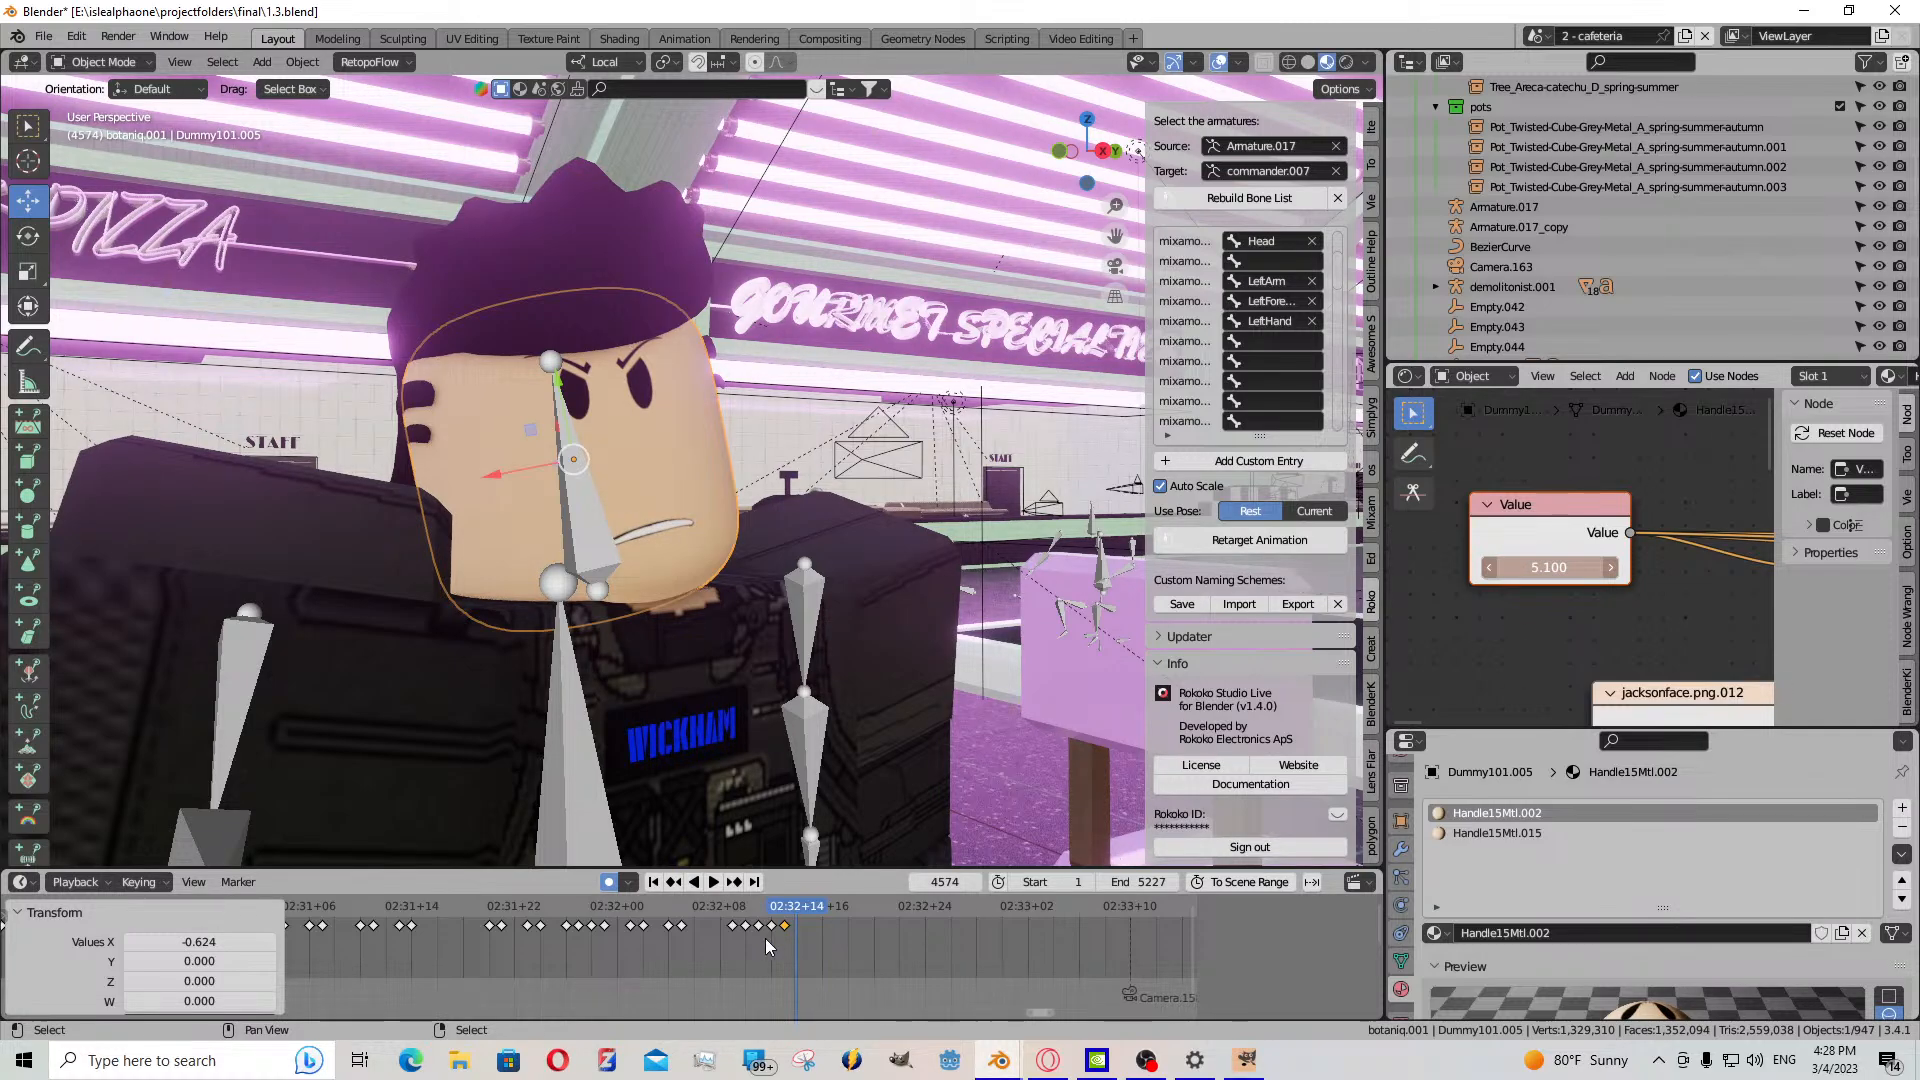
- Hold the 5.100 mouth Value with a keyframe on frame 4577 and keyframe it at 18.000 on frame 4578
{"action": "key", "text": "space"}
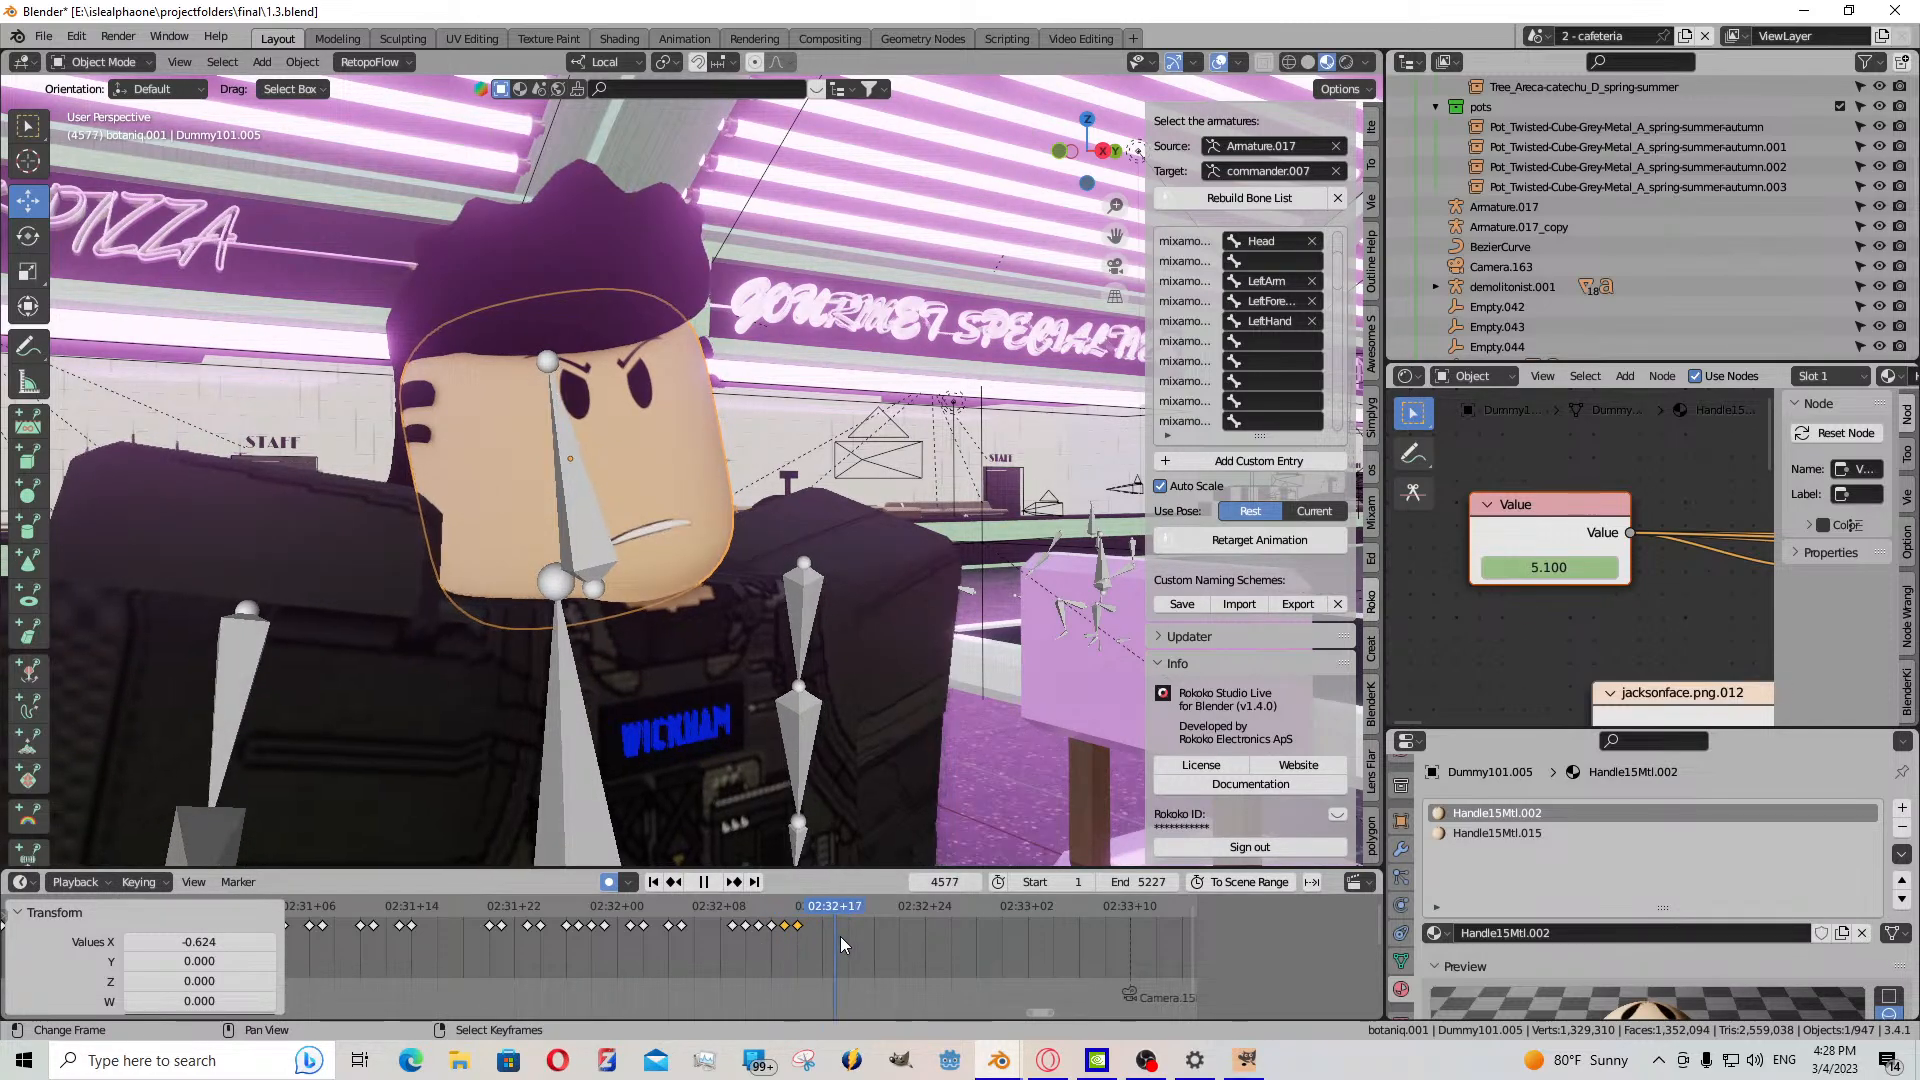
{"action": "key", "text": "space"}
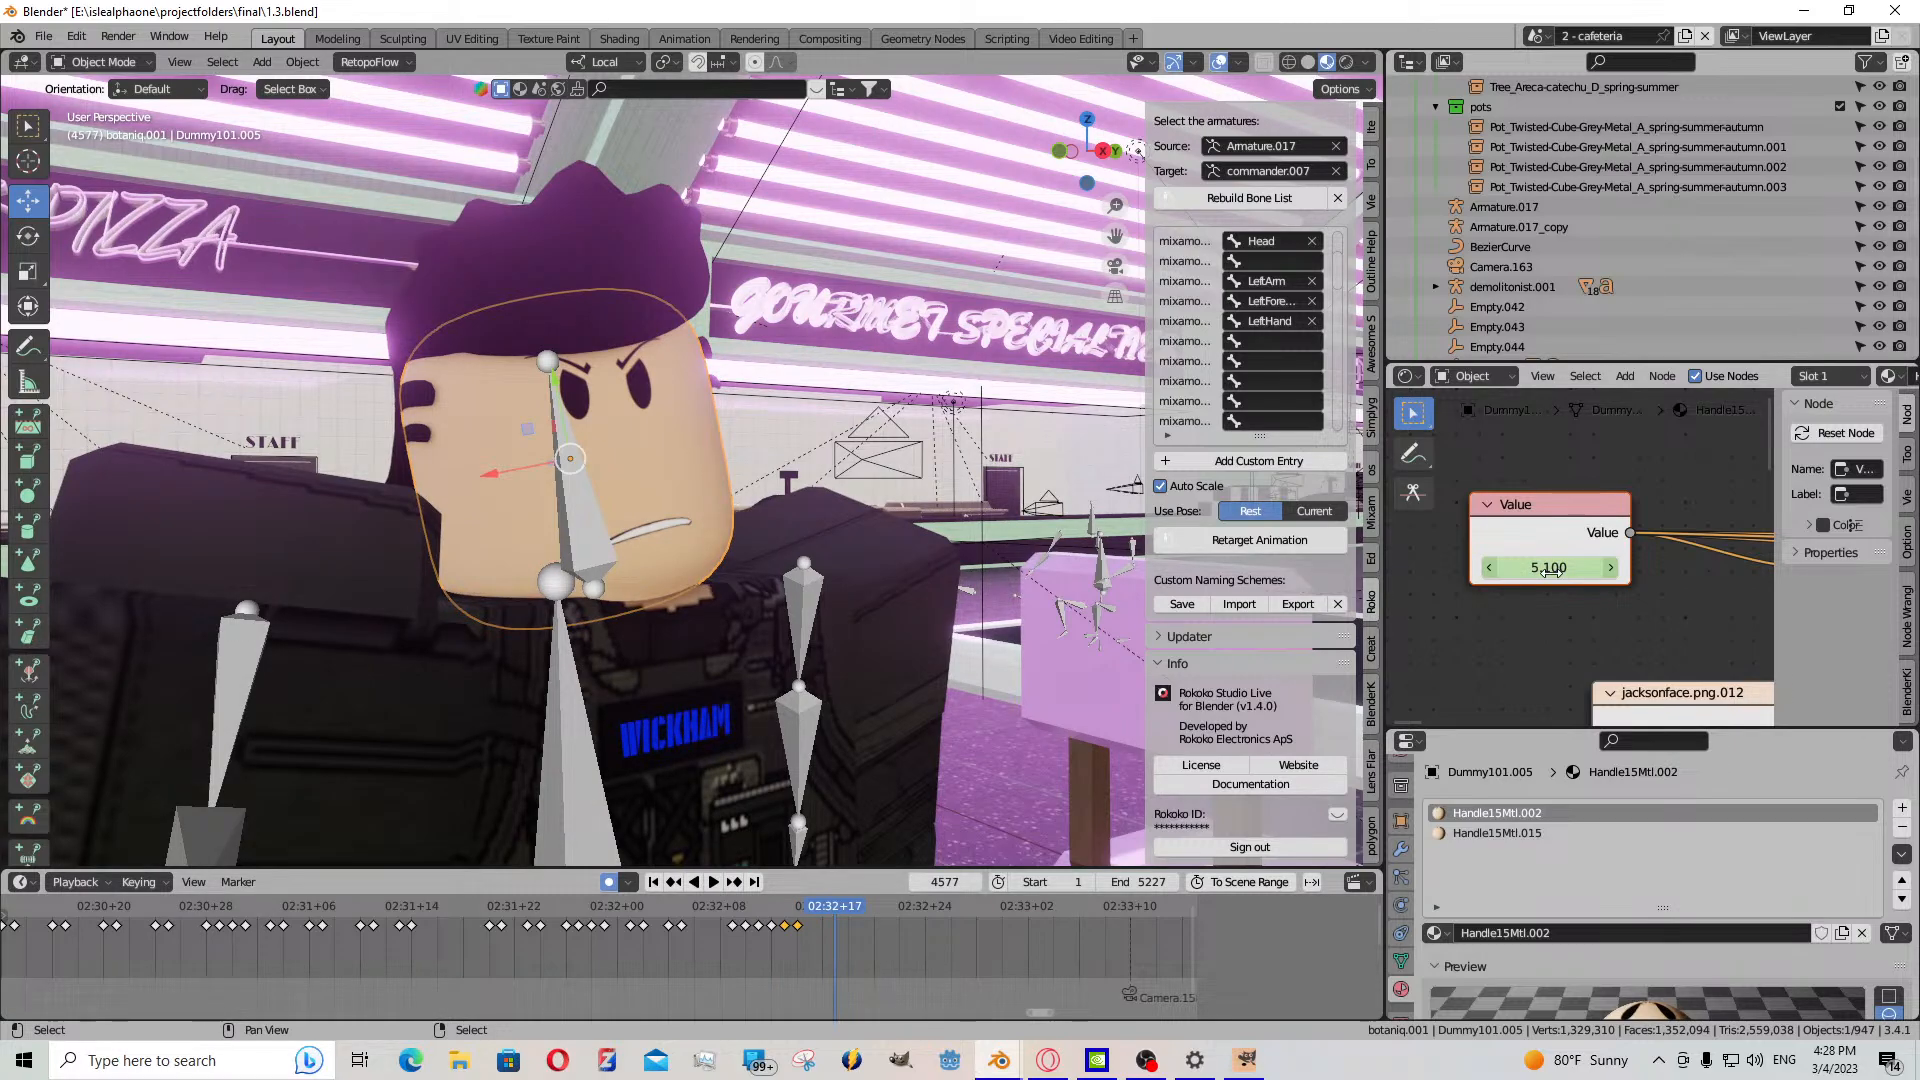
{"action": "key", "text": "i"}
{"action": "key", "text": "Right"}
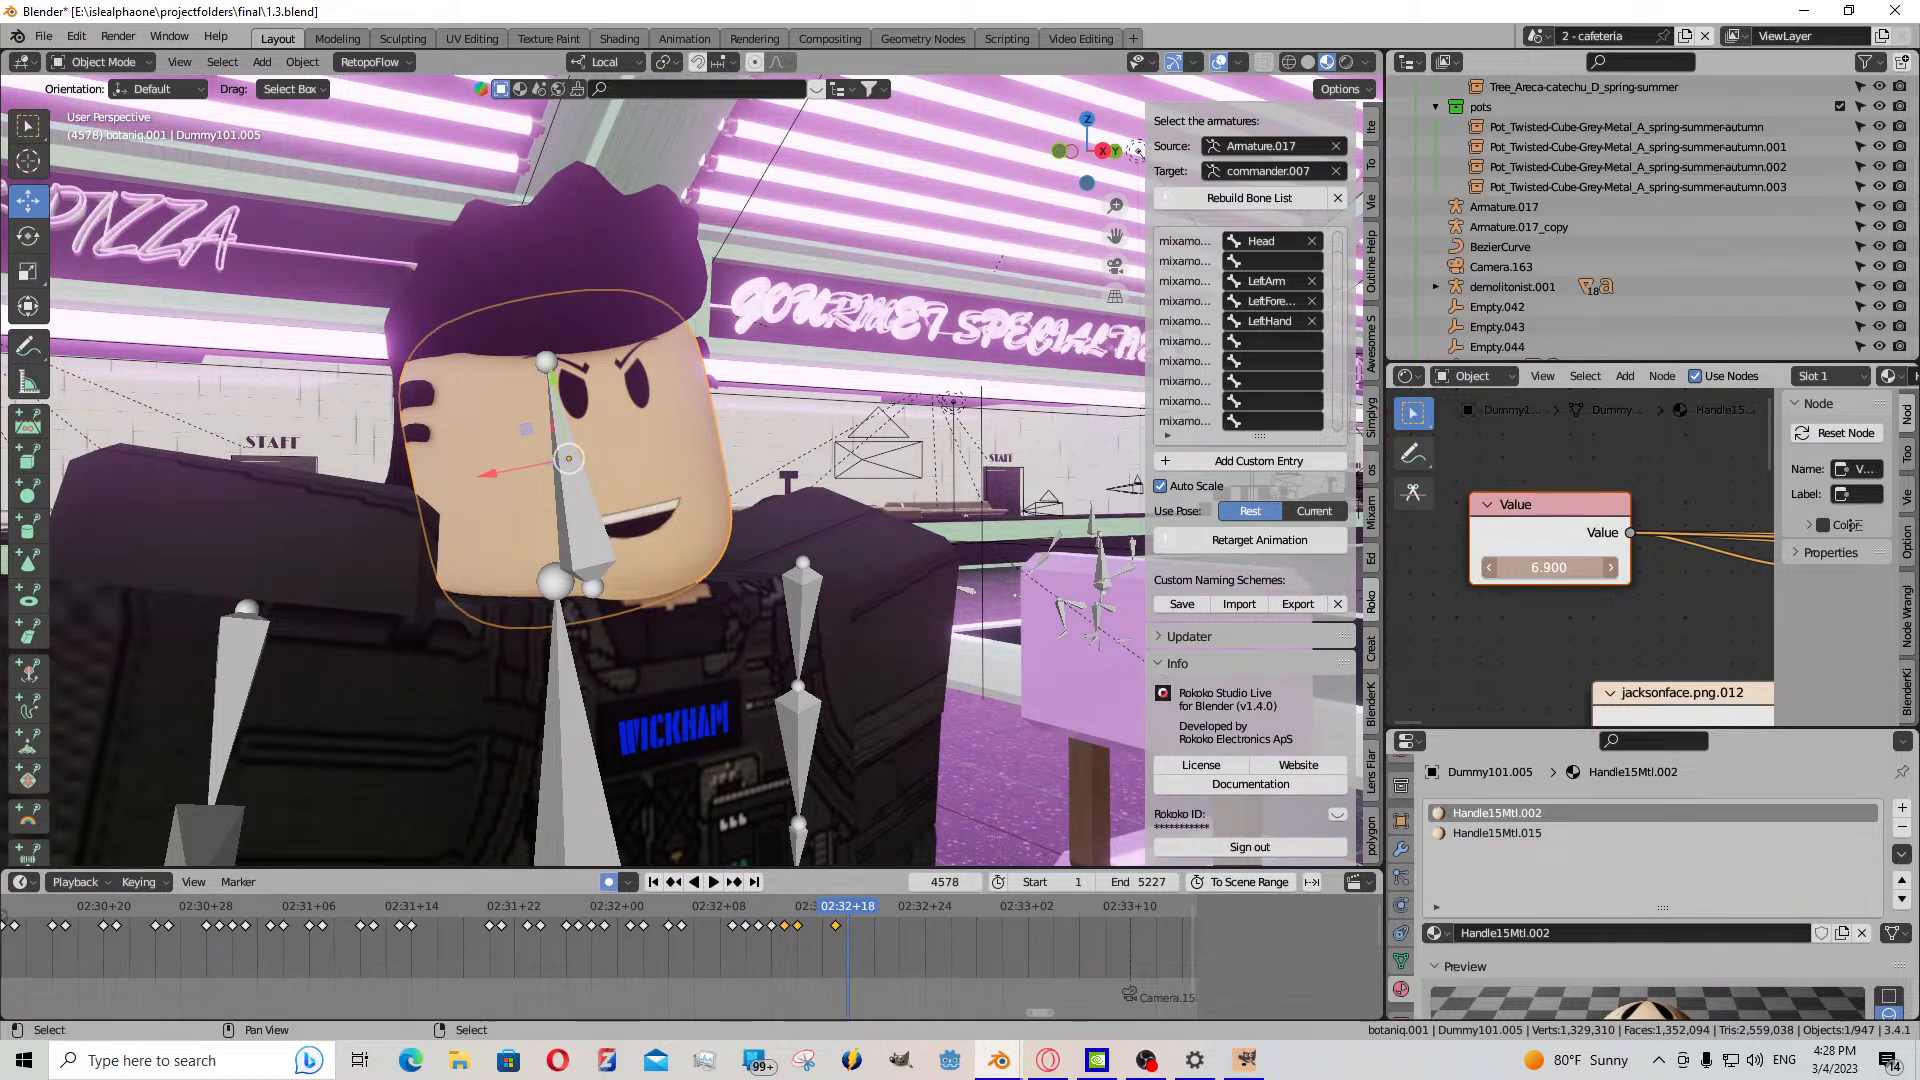
{"action": "left_click_drag", "start_coordinate": [1548, 567], "coordinate": [1600, 567]}
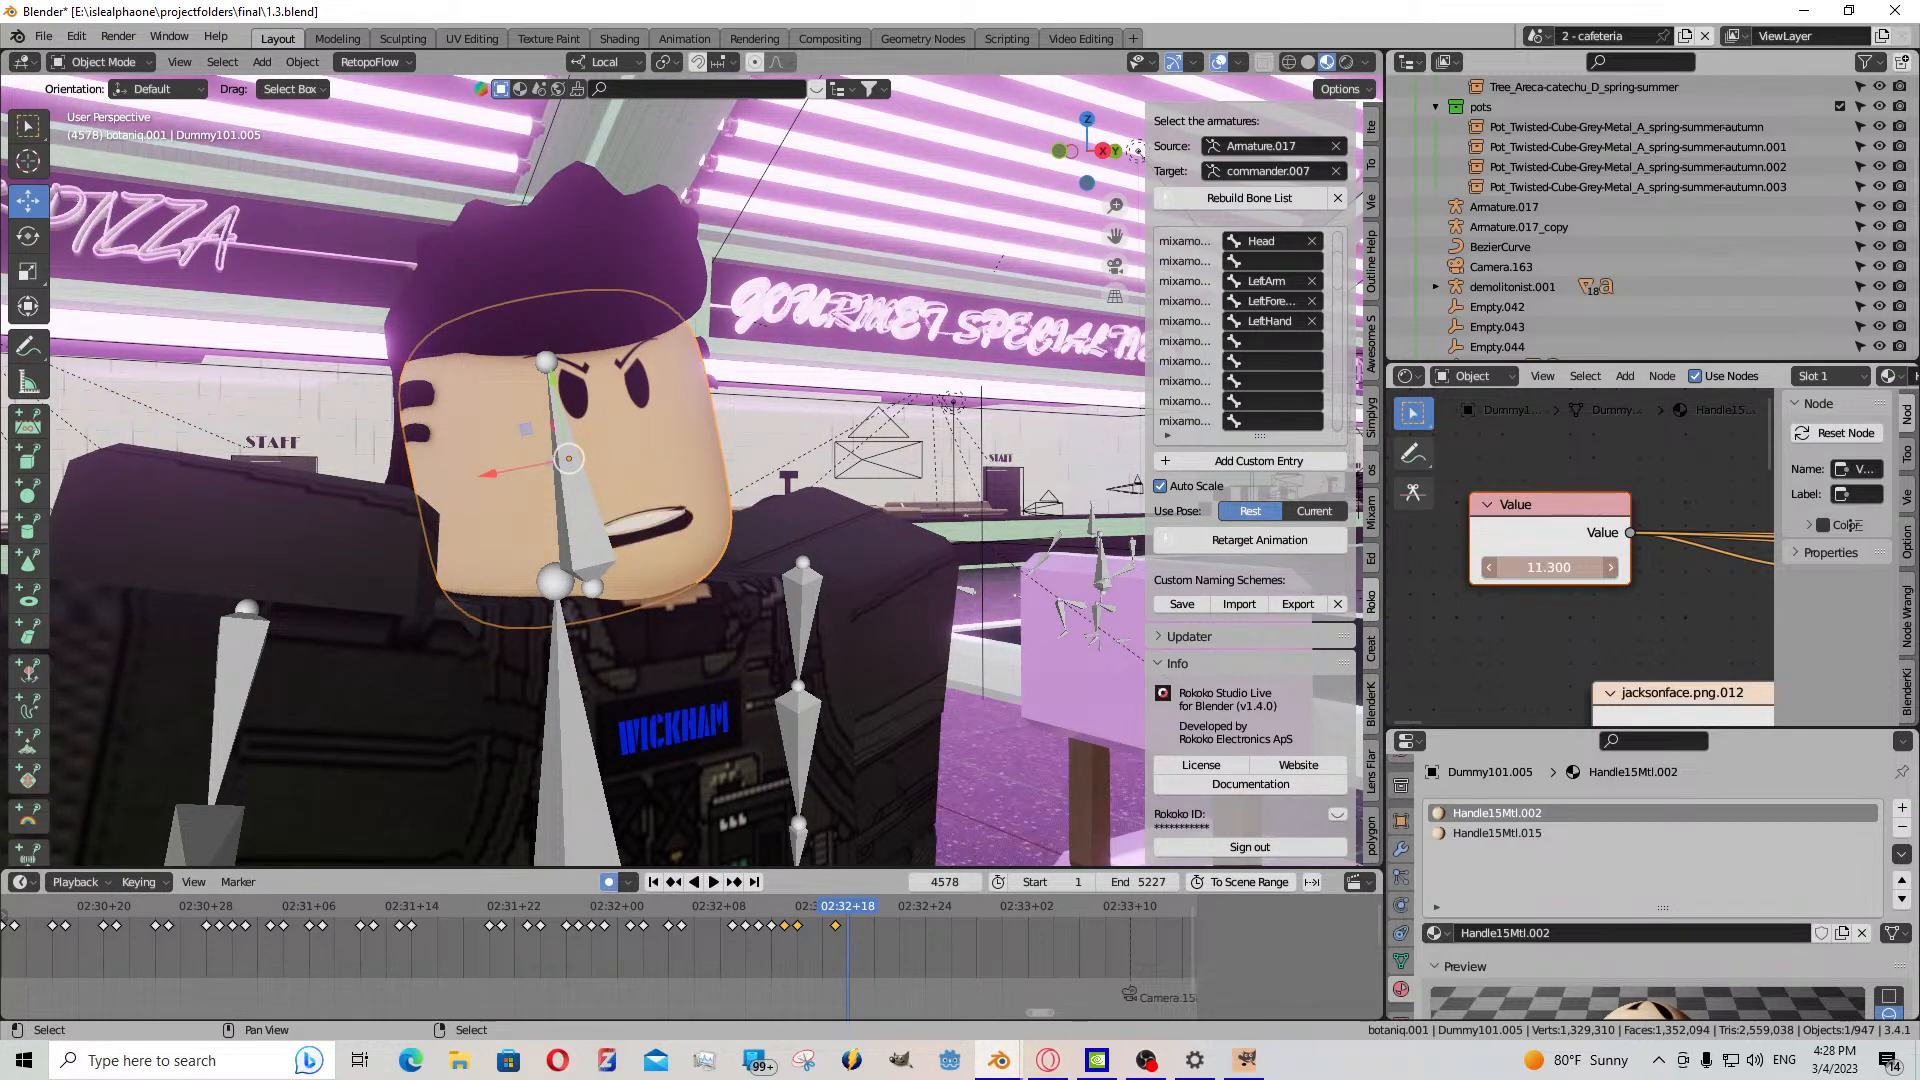
{"action": "key", "text": "i"}
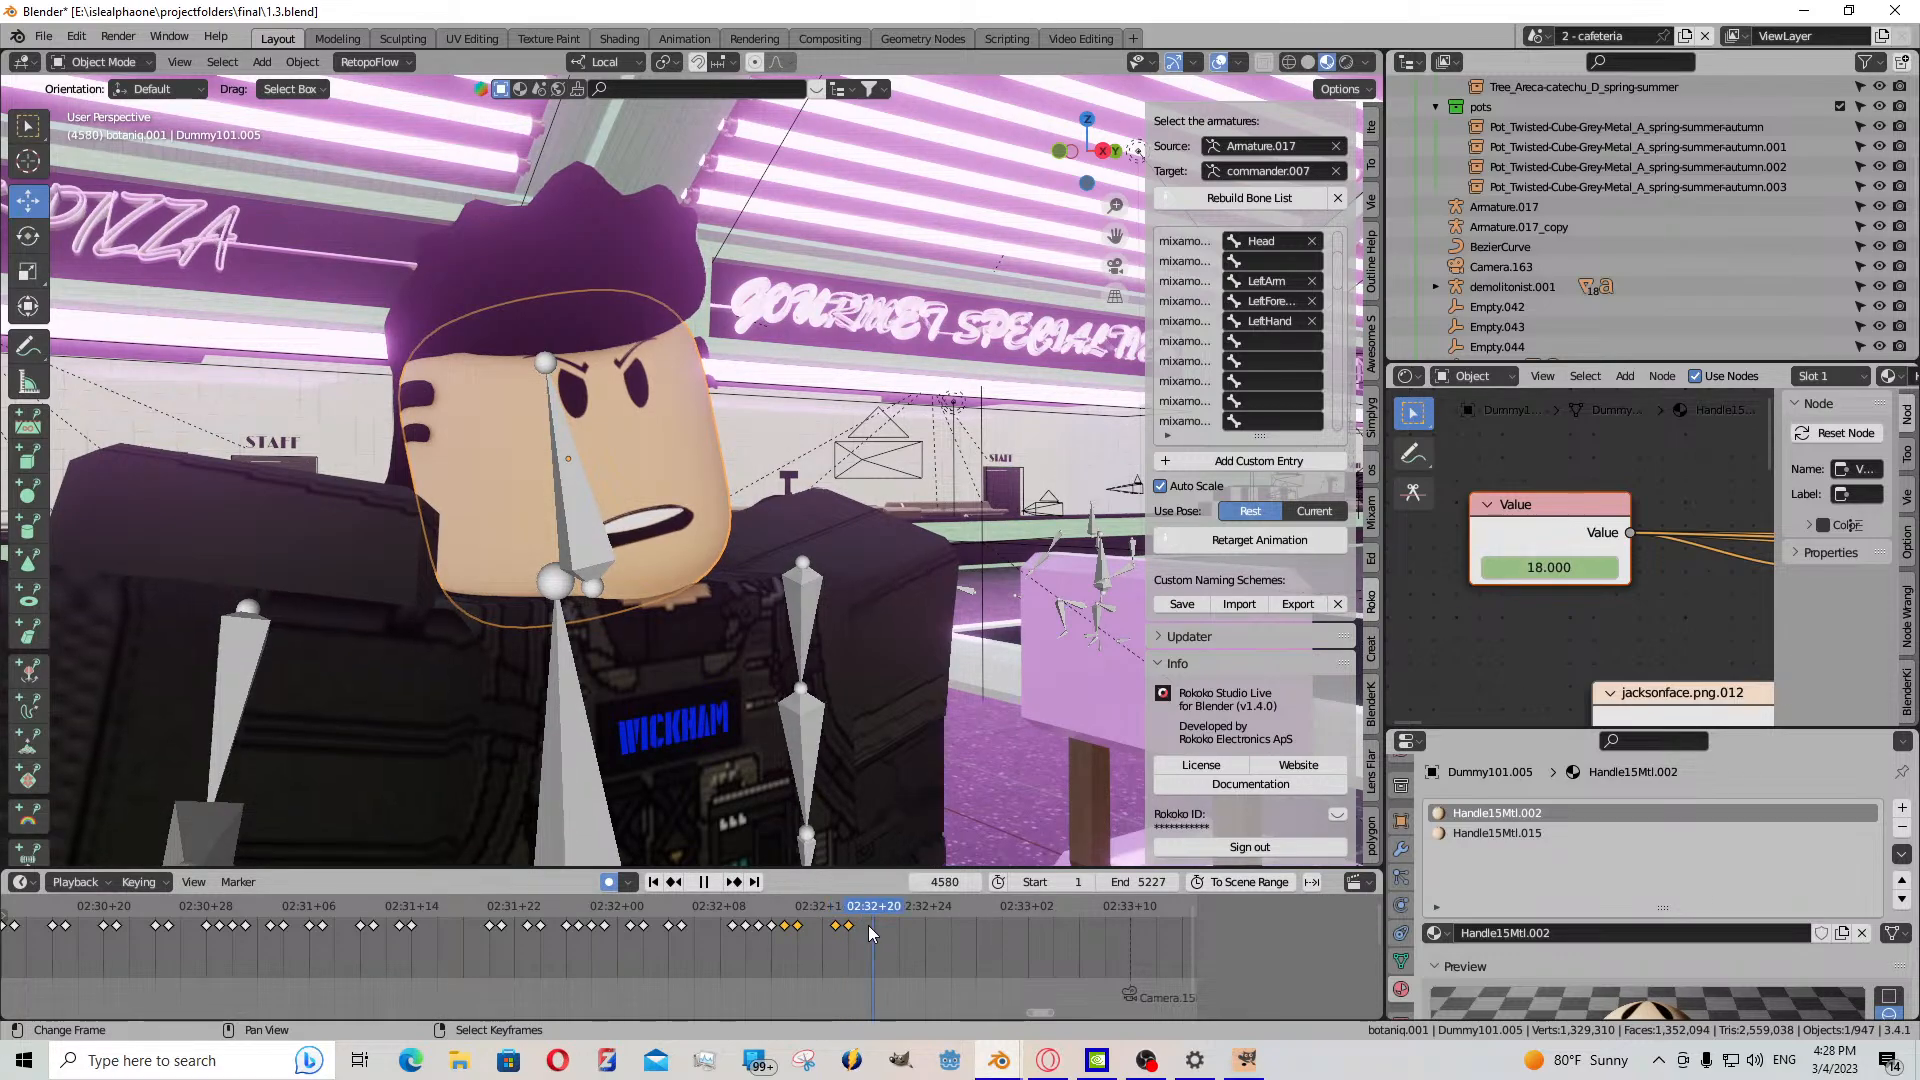
- Hold the 18.000 mouth Value with a keyframe on frame 4580 and set it to 1.500 on frame 4581
{"action": "key", "text": "space"}
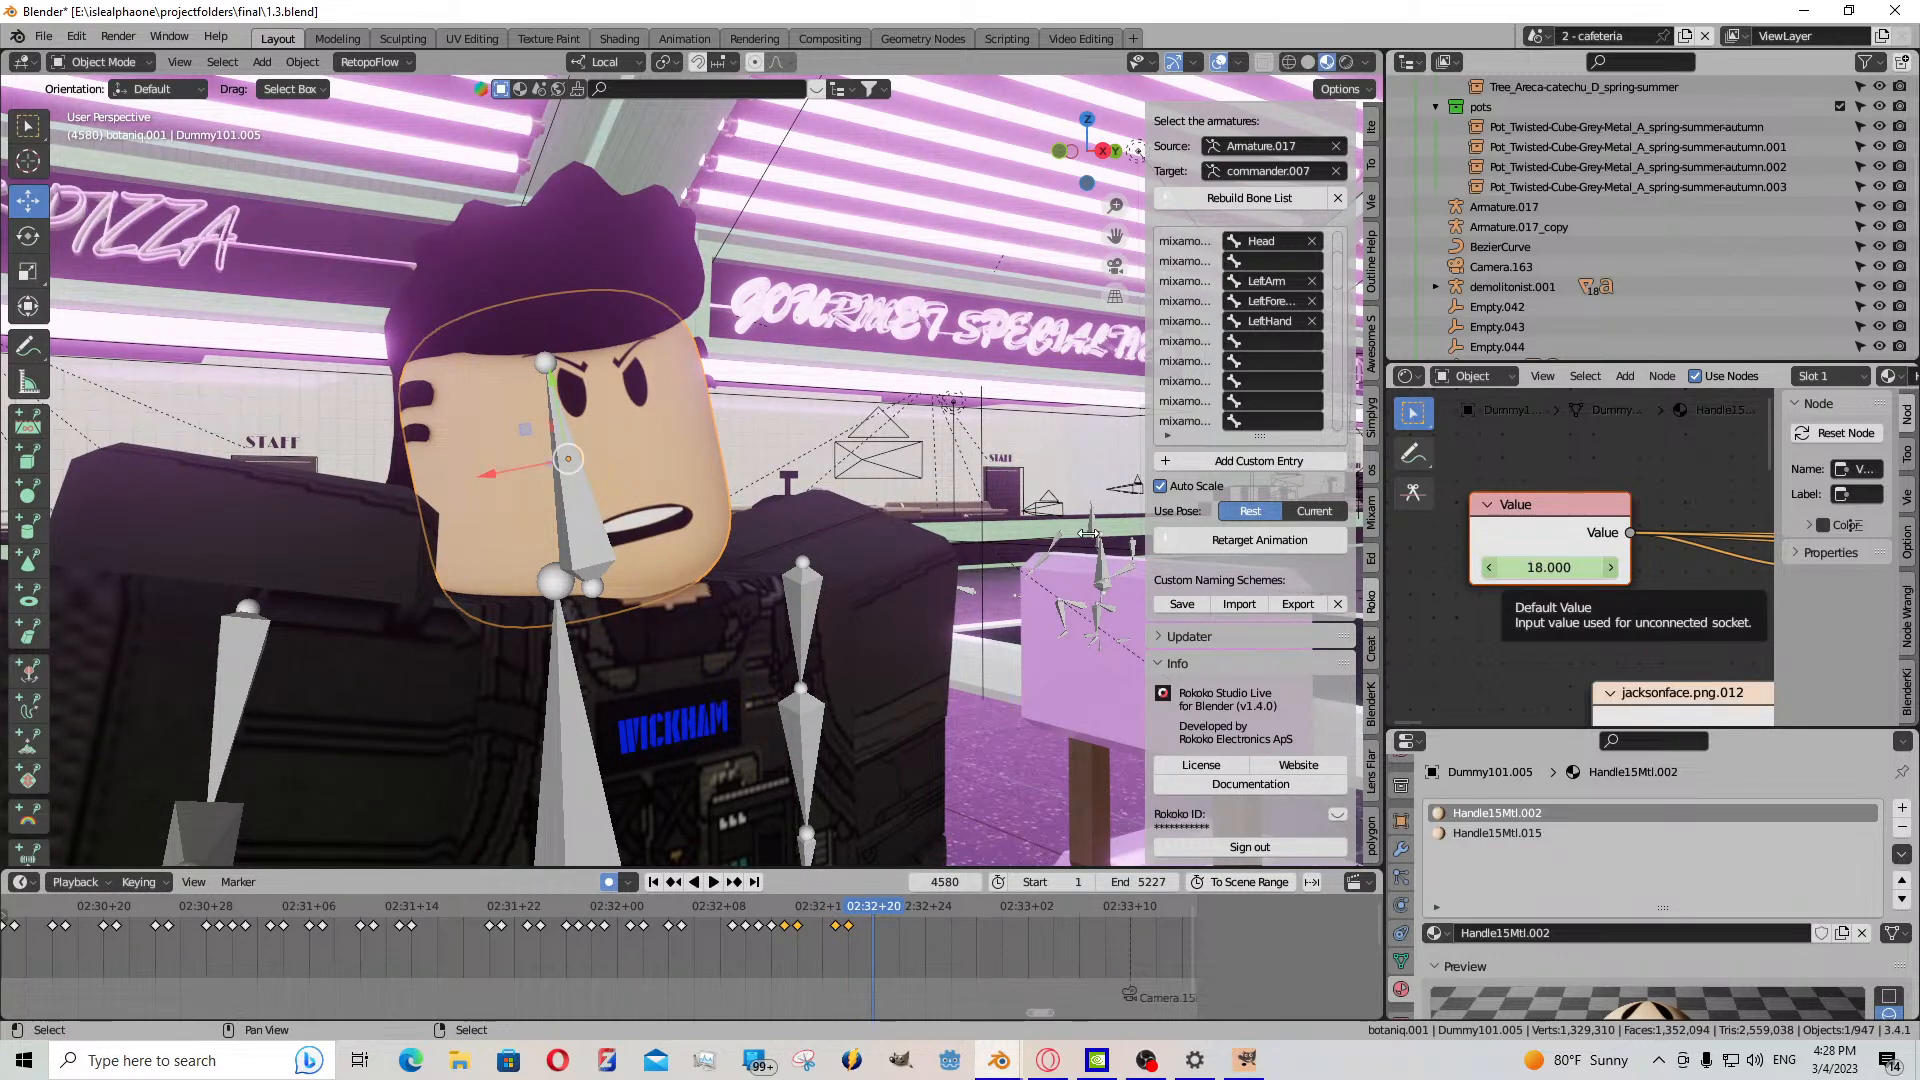
{"action": "key", "text": "i"}
{"action": "key", "text": "Right"}
{"action": "left_click_drag", "start_coordinate": [1529, 568], "coordinate": [1400, 568]}
{"action": "mouse_move", "coordinate": [1549, 567]}
{"action": "left_mouse_down"}
{"action": "mouse_move", "coordinate": [1580, 566]}
{"action": "mouse_move", "coordinate": [1540, 567]}
{"action": "left_mouse_up"}
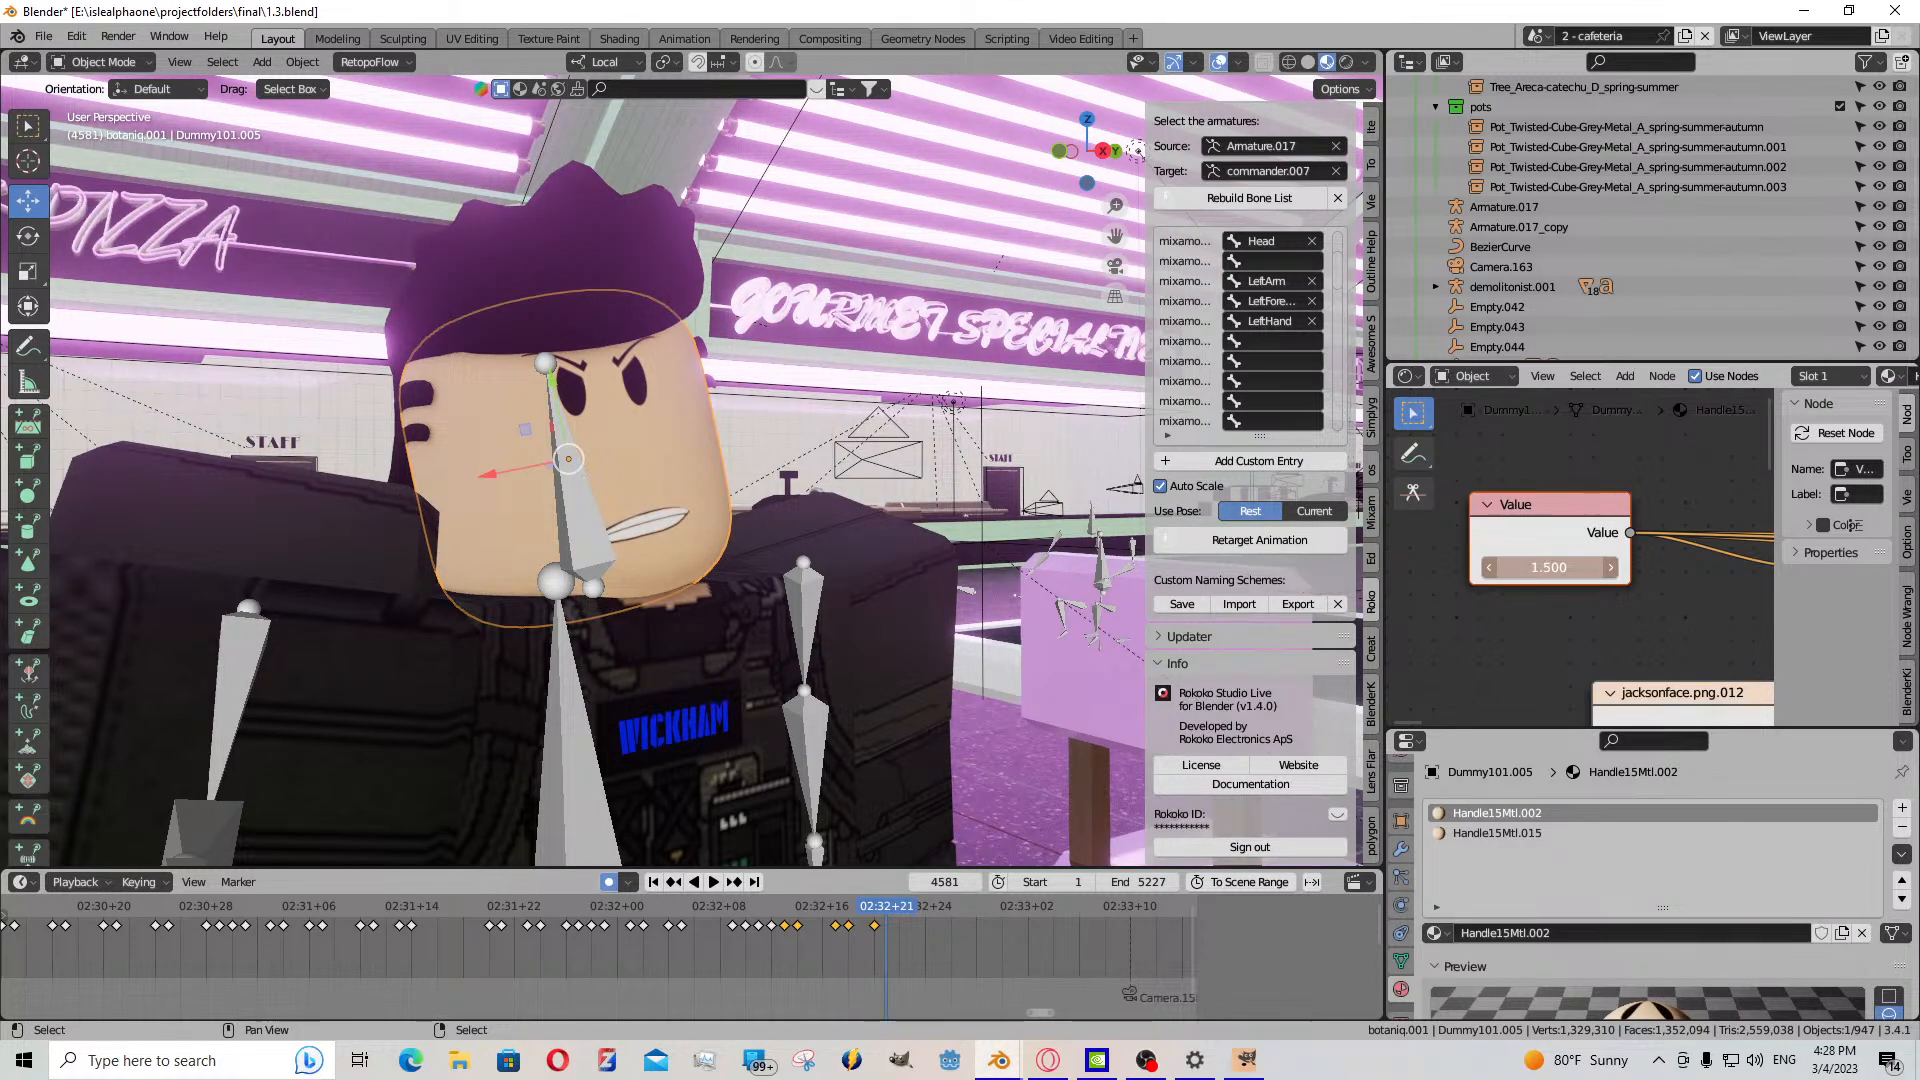
- Play on to frame 4583 and keyframe the mouth Value at 3.200 there
{"action": "key", "text": "space"}
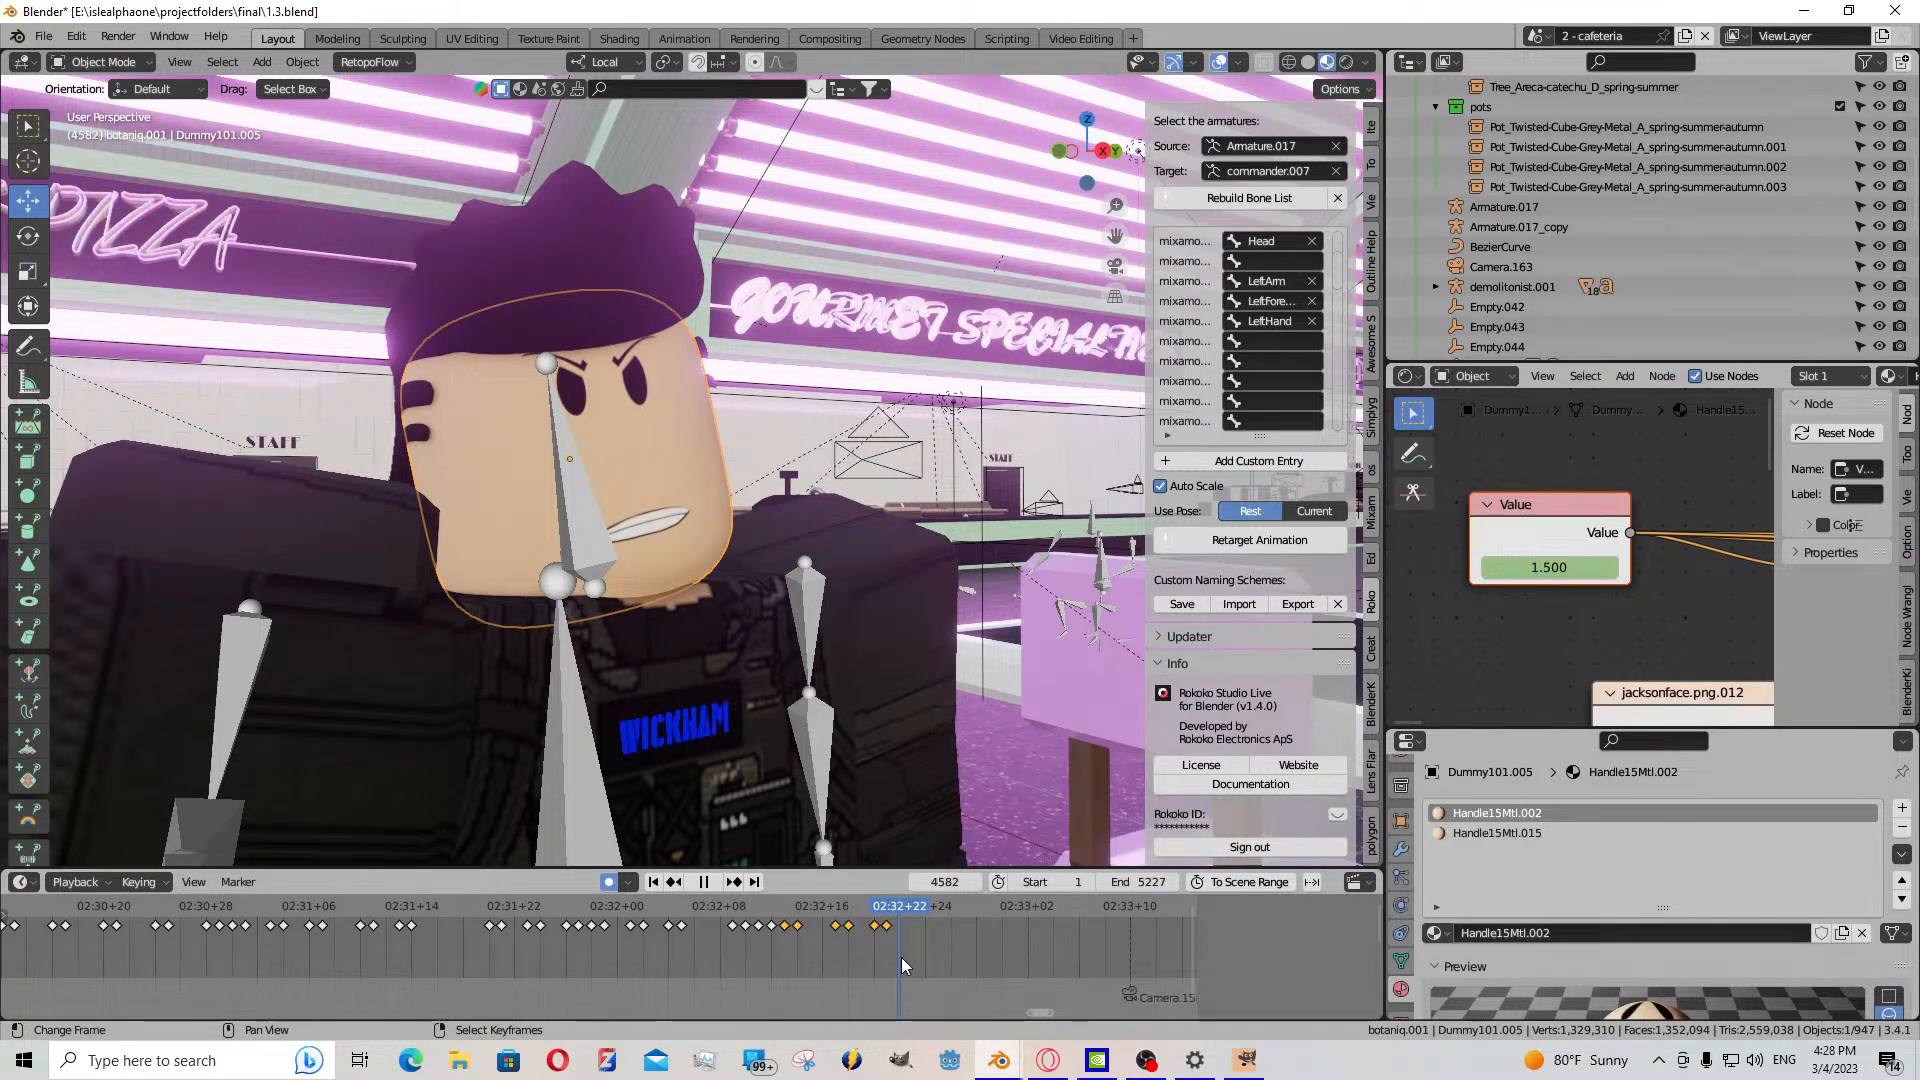
{"action": "key", "text": "space"}
{"action": "mouse_move", "coordinate": [1547, 565]}
{"action": "left_mouse_down"}
{"action": "mouse_move", "coordinate": [1590, 566]}
{"action": "mouse_move", "coordinate": [1567, 566]}
{"action": "left_mouse_up"}
{"action": "key", "text": "space"}
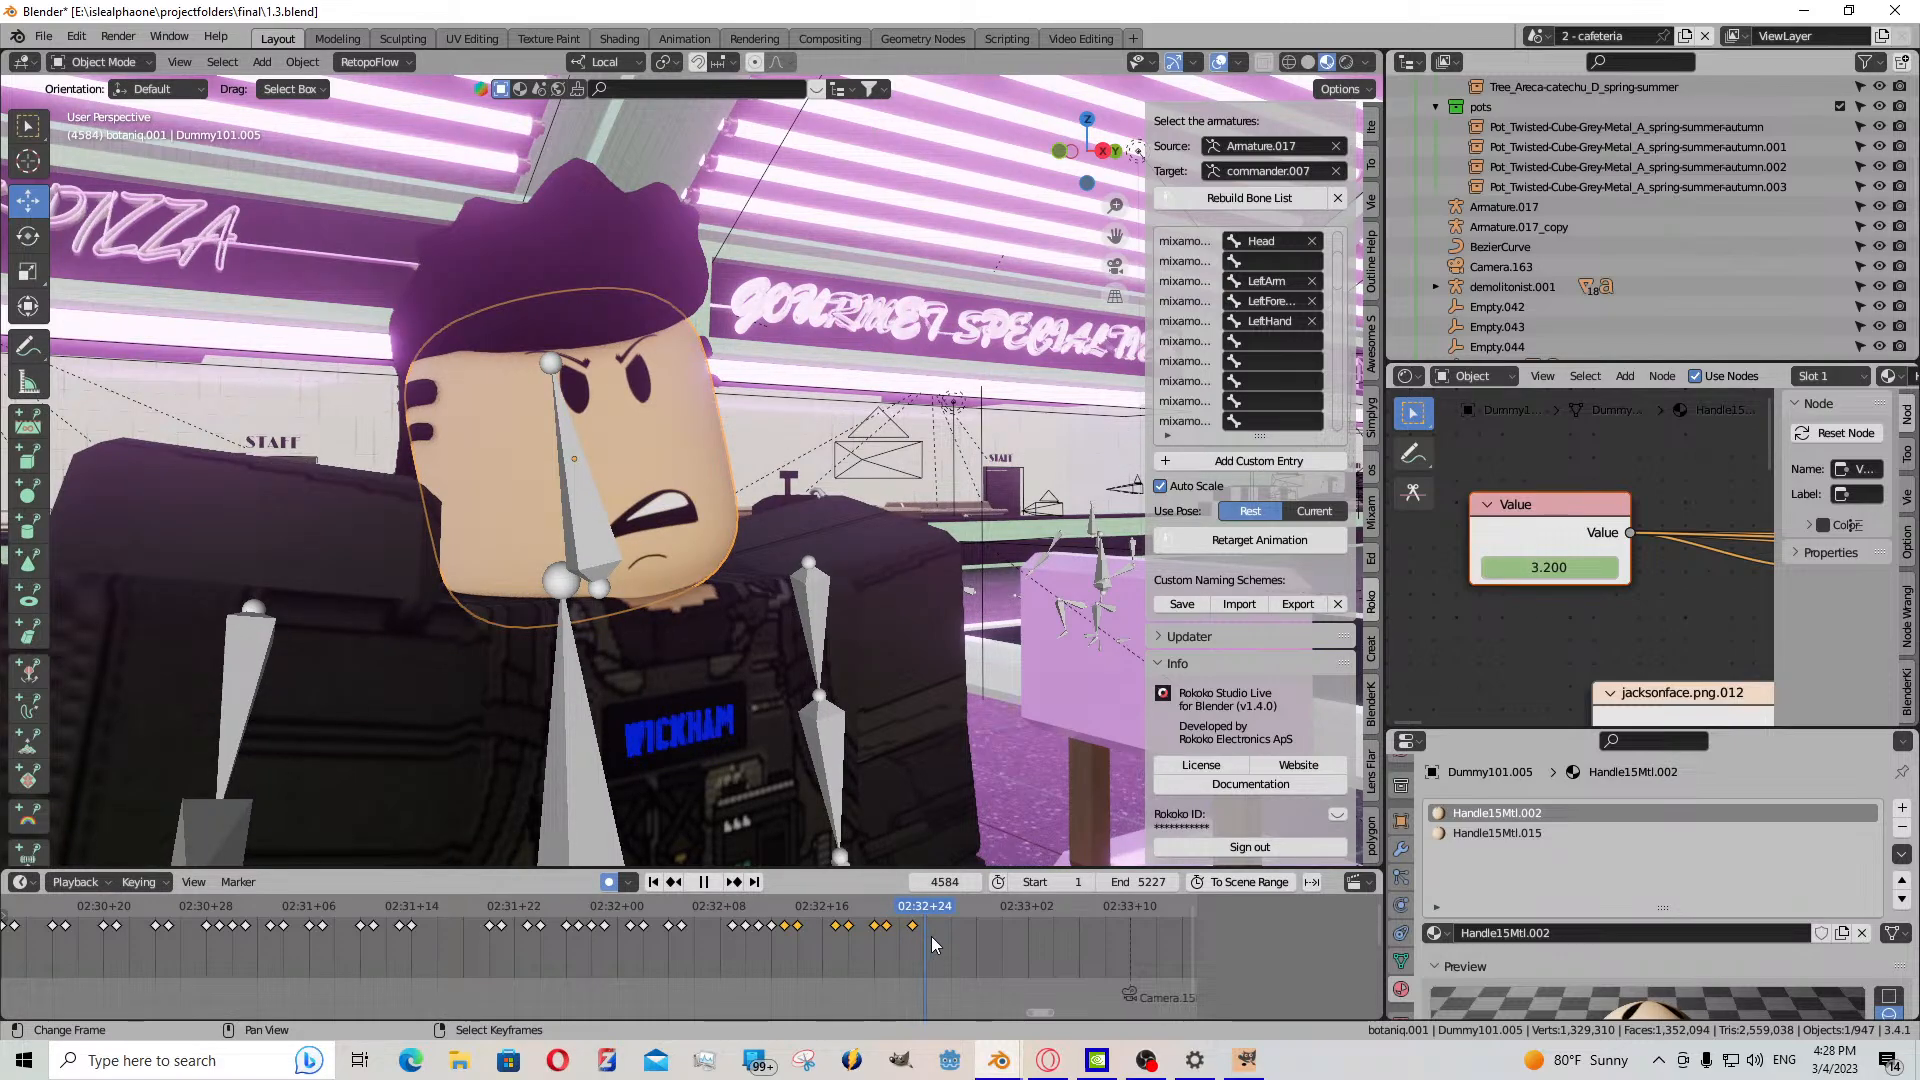
- Keyframe the mouth Value at 1.300 on frame 4587 and place a copy of the 3.200 keyframe on frame 4586
{"action": "key", "text": "space"}
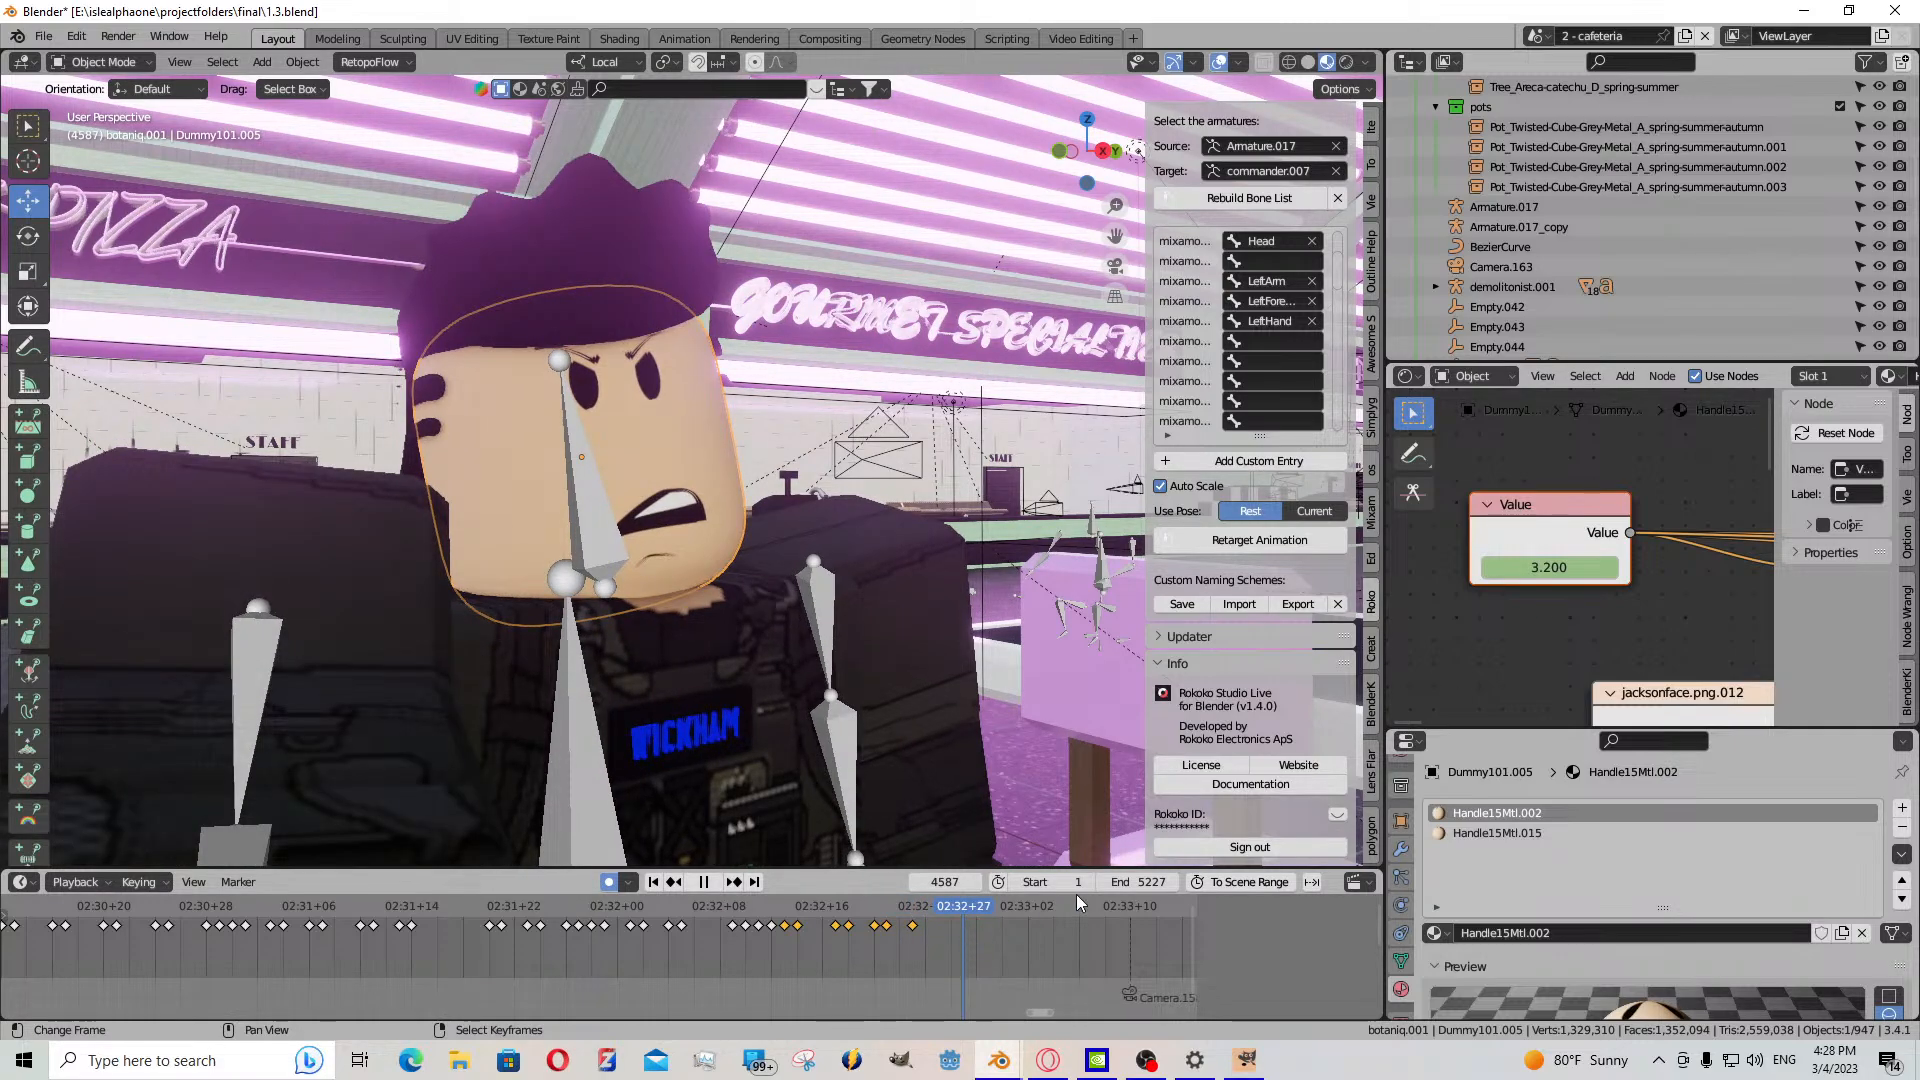
{"action": "left_click_drag", "start_coordinate": [1549, 567], "coordinate": [1534, 567]}
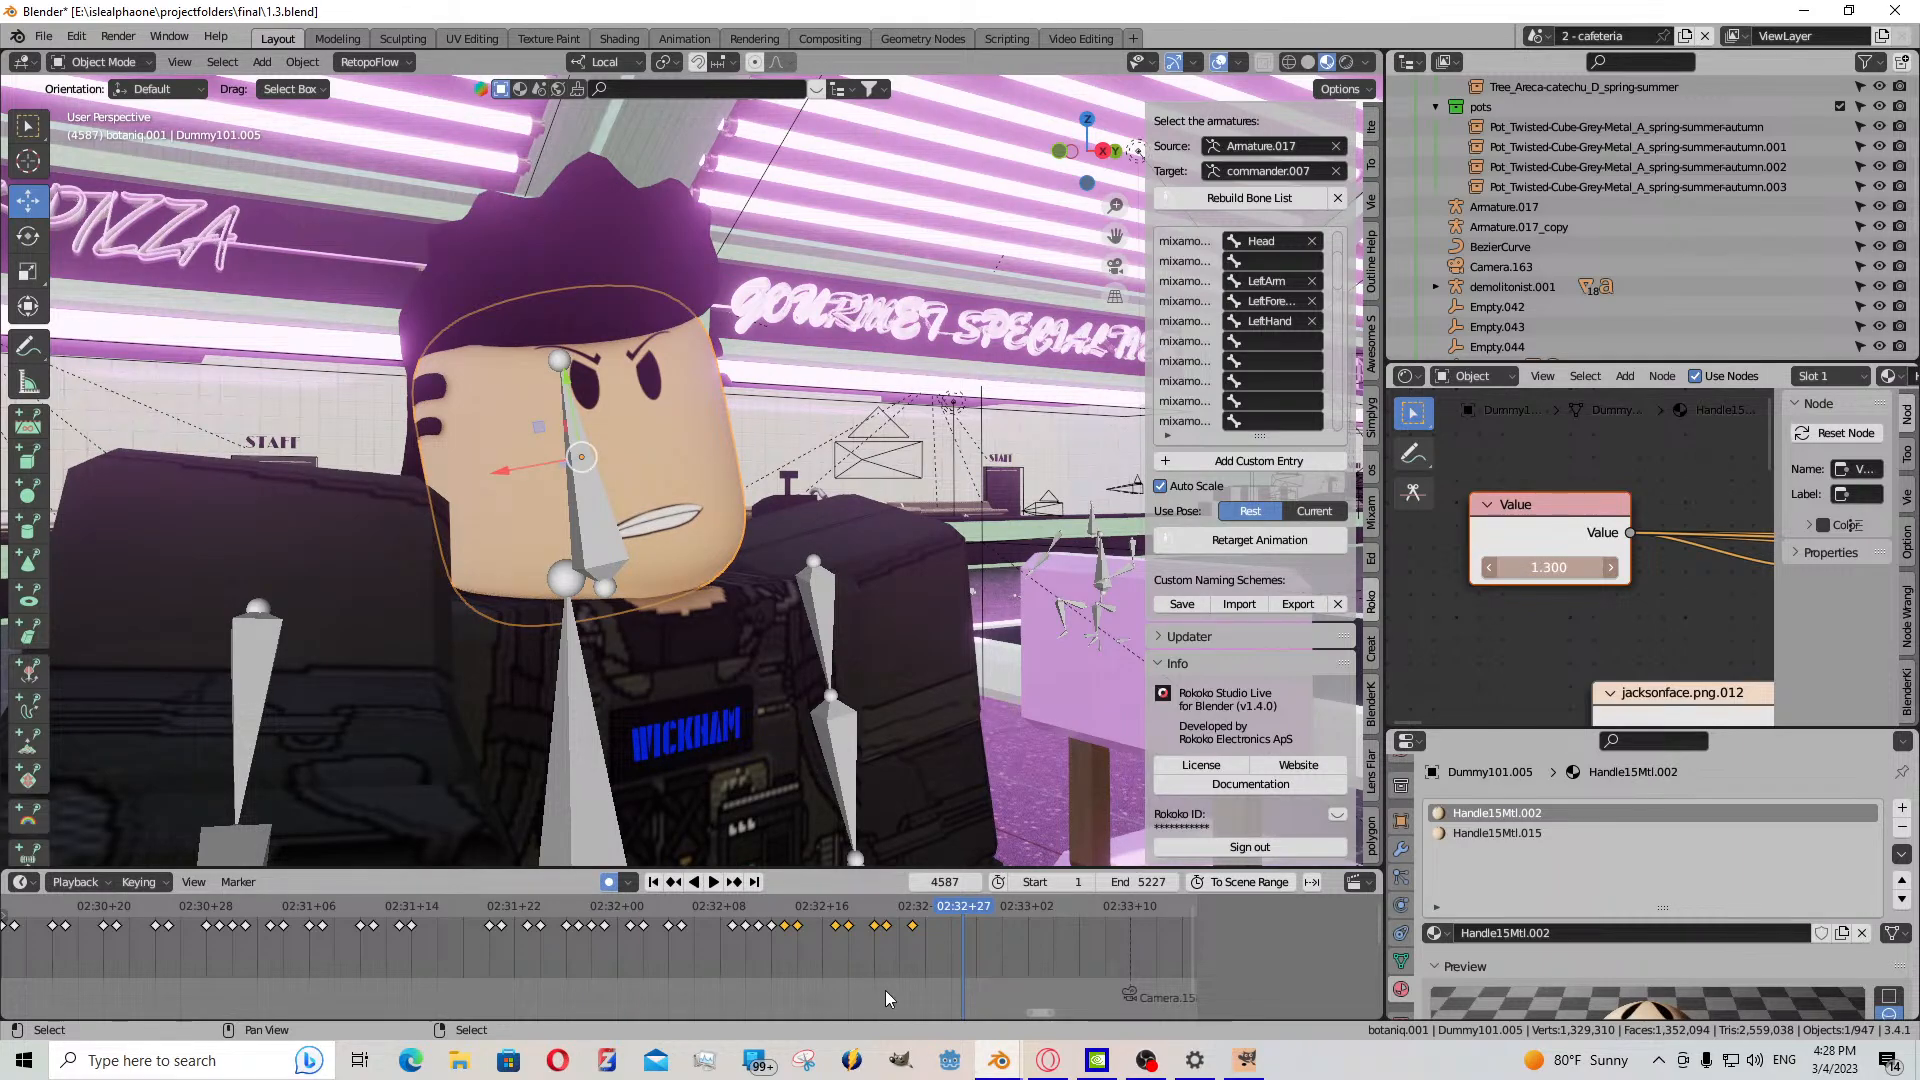
{"action": "key", "text": "space"}
{"action": "key", "text": "space"}
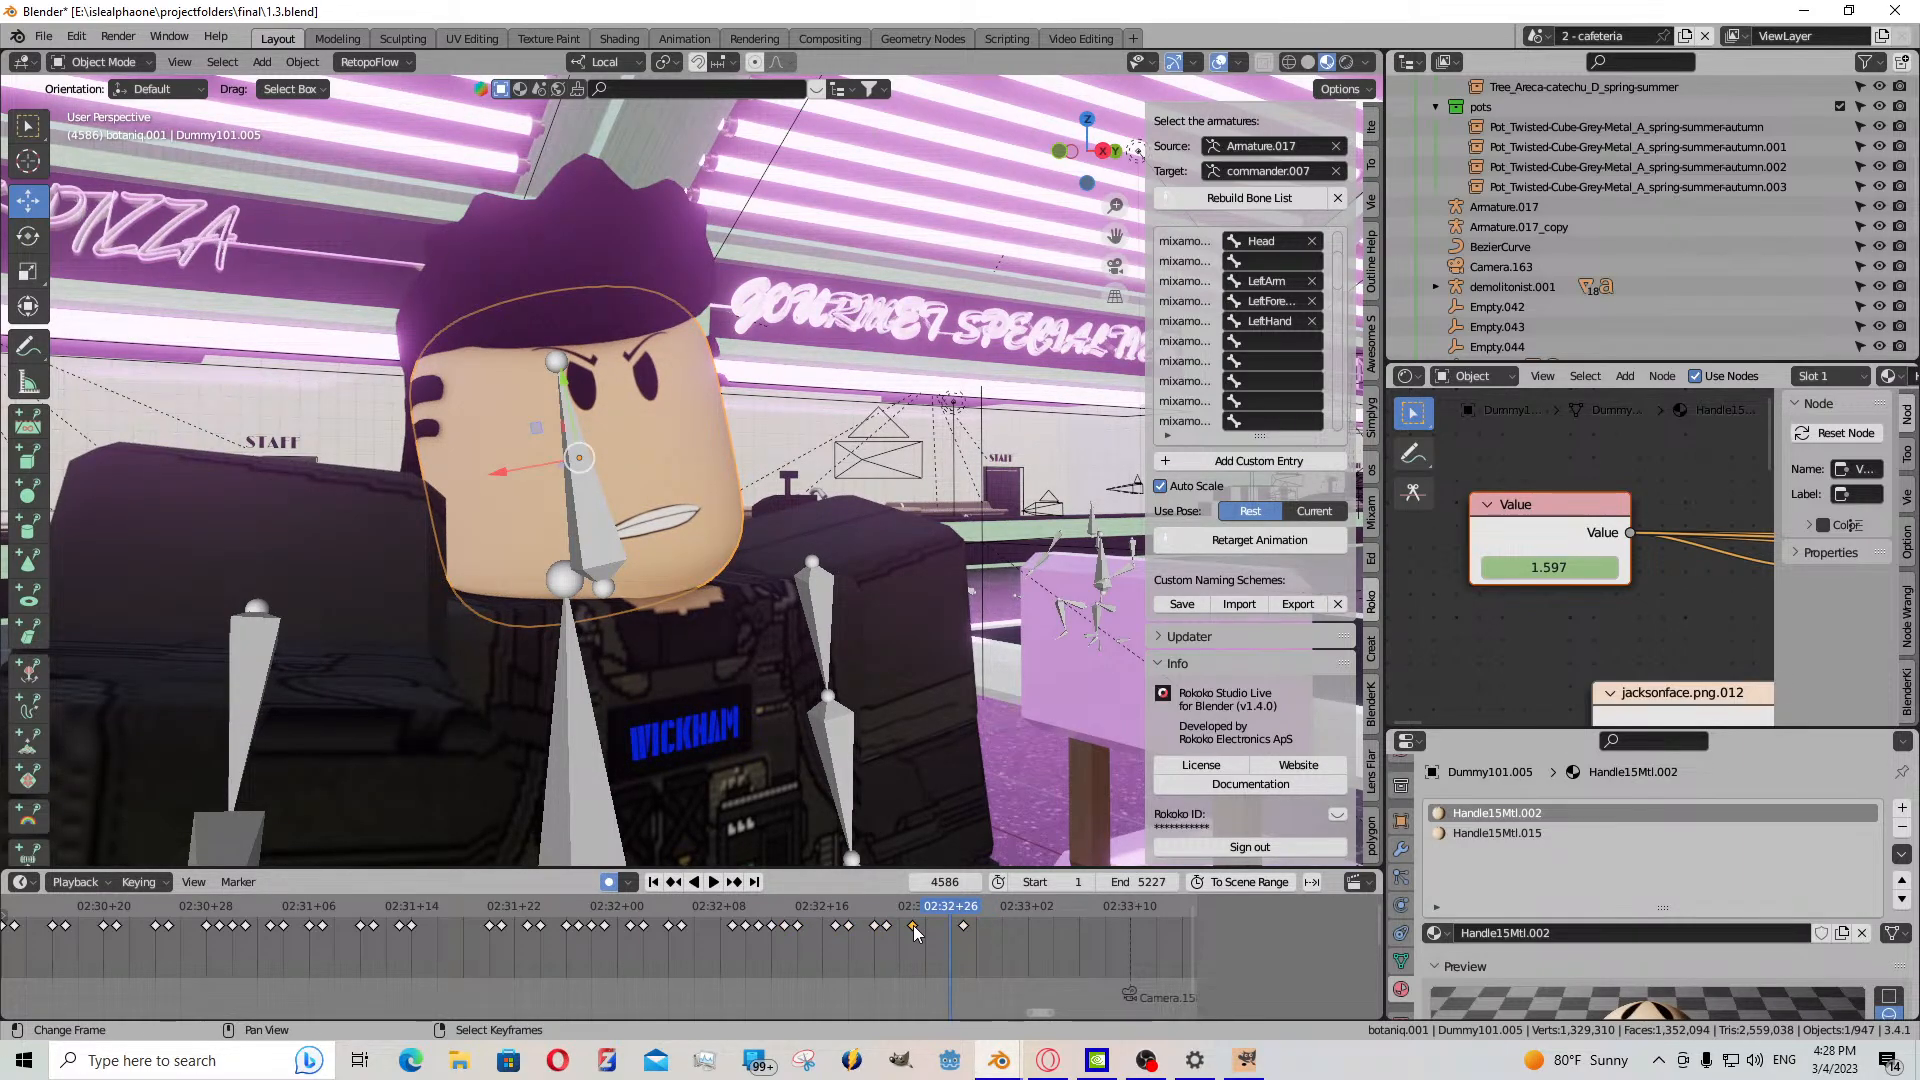
{"action": "key", "text": "ctrl+c"}
{"action": "key", "text": "ctrl+v"}
- Copy the 1.500 mouth keyframe from frame 4581 to frame 4582 to hold the shape one frame longer
{"action": "left_click", "coordinate": [904, 945]}
{"action": "key", "text": "space"}
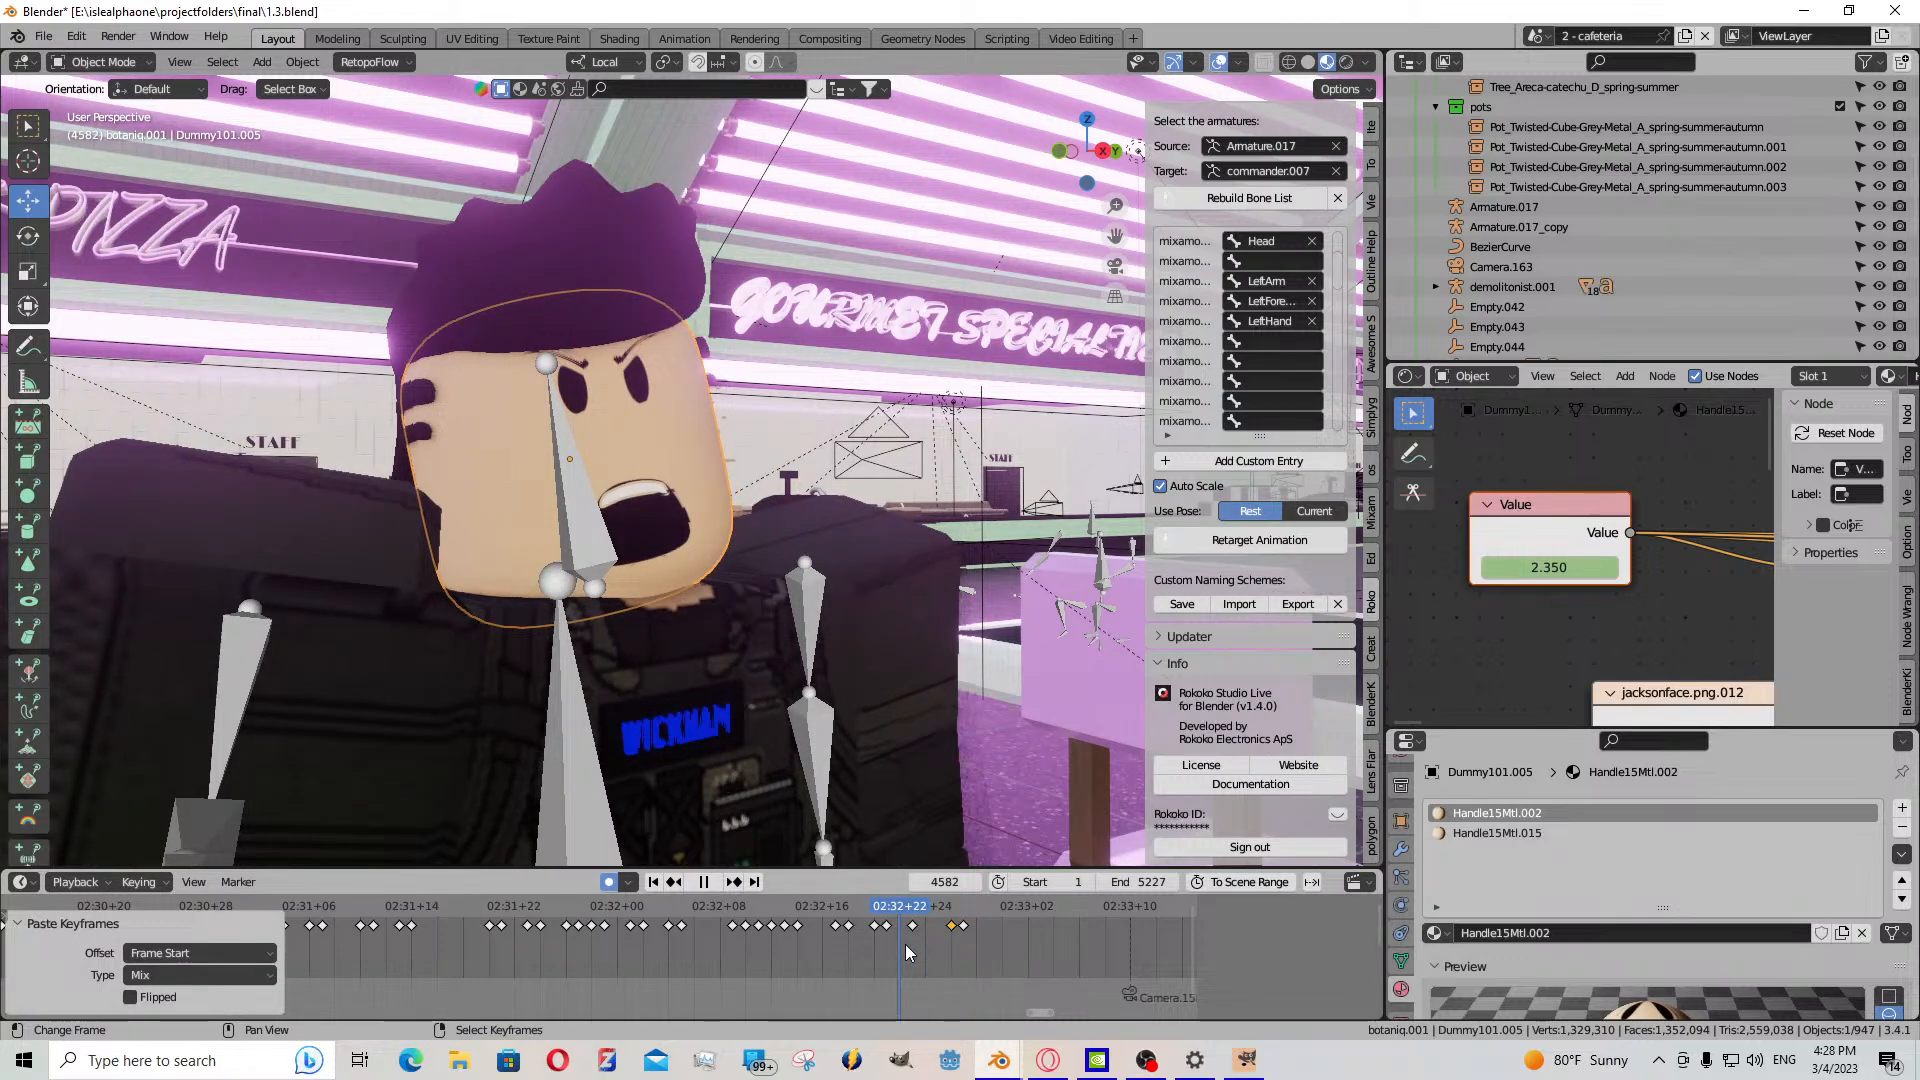
{"action": "key", "text": "Escape"}
{"action": "left_click", "coordinate": [887, 926]}
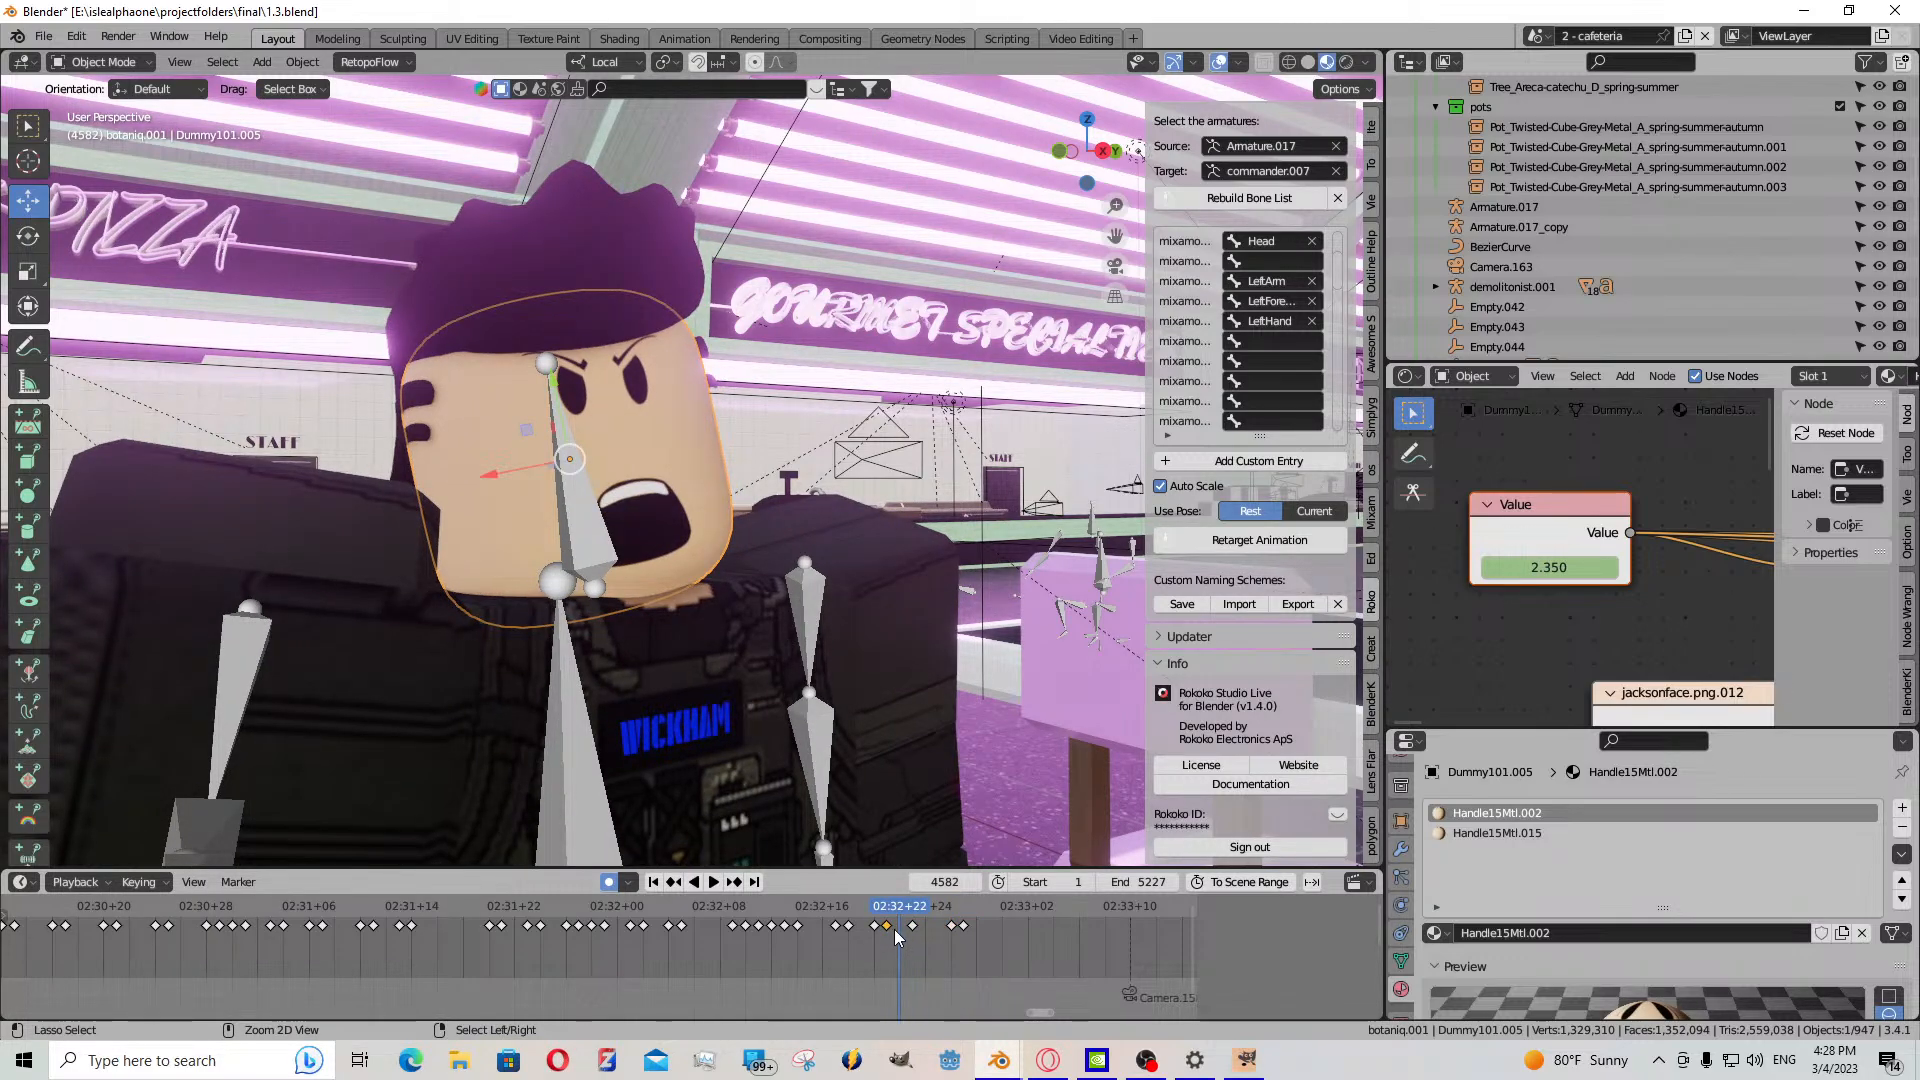
{"action": "key", "text": "ctrl+c"}
{"action": "key", "text": "ctrl+v"}
- Hold the 1.300 mouth Value with a keyframe on frame 4590 and keyframe it at -1.000 on frame 4591
{"action": "key", "text": "space"}
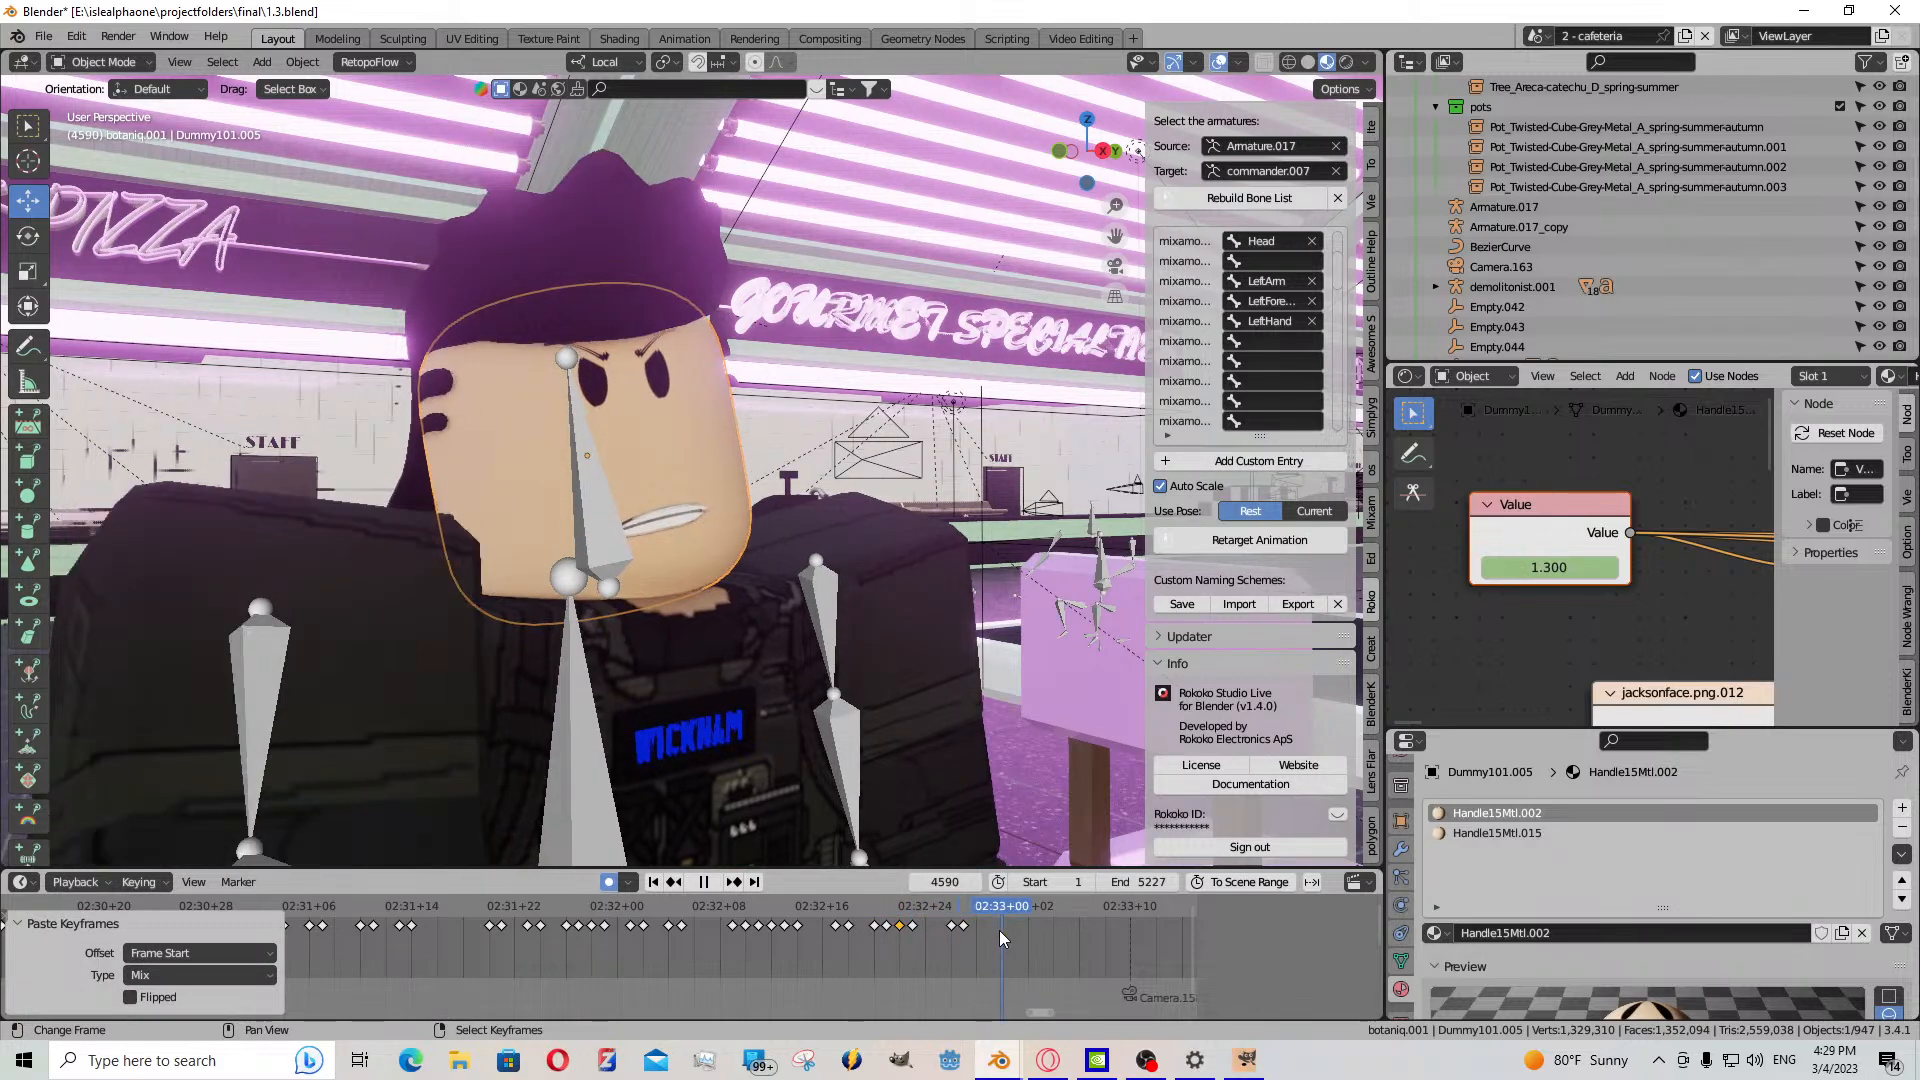
{"action": "key", "text": "space"}
{"action": "key", "text": "i"}
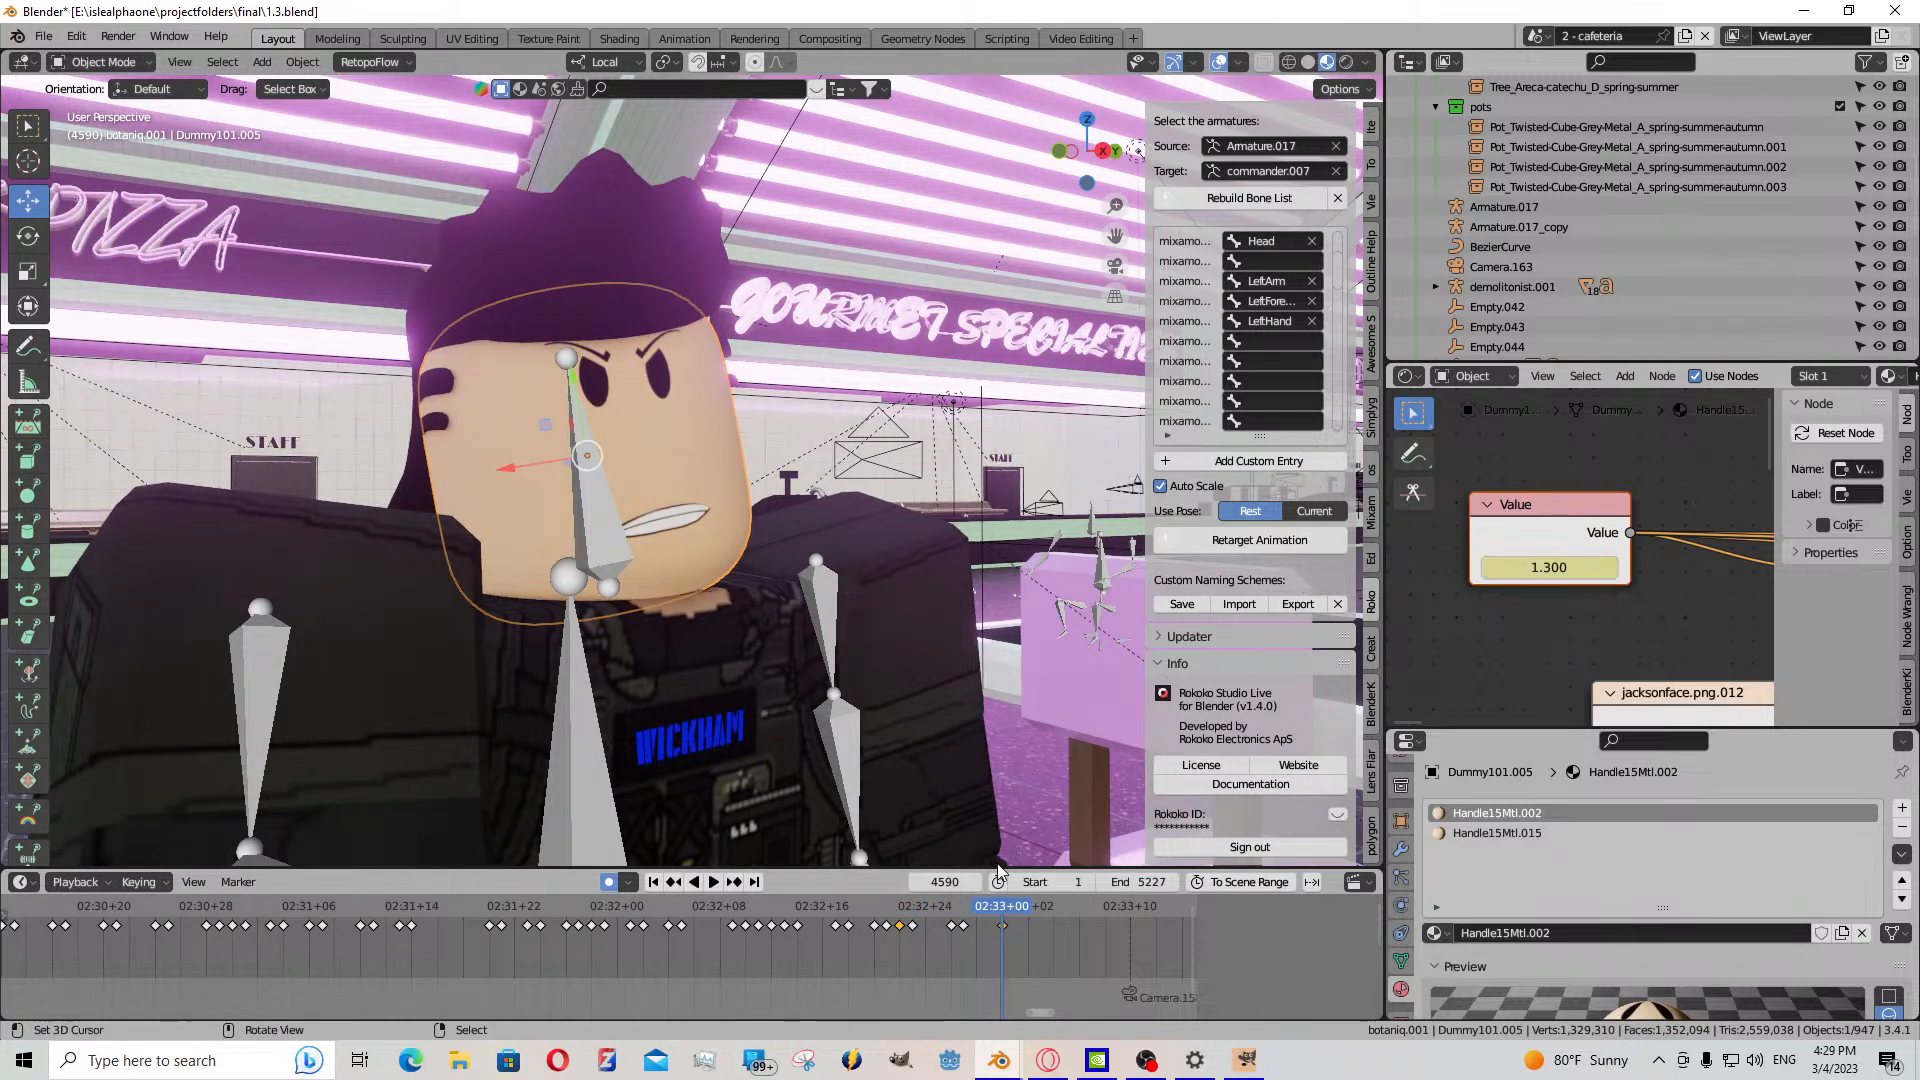
{"action": "key", "text": "Right"}
{"action": "left_click_drag", "start_coordinate": [1561, 568], "coordinate": [1539, 568]}
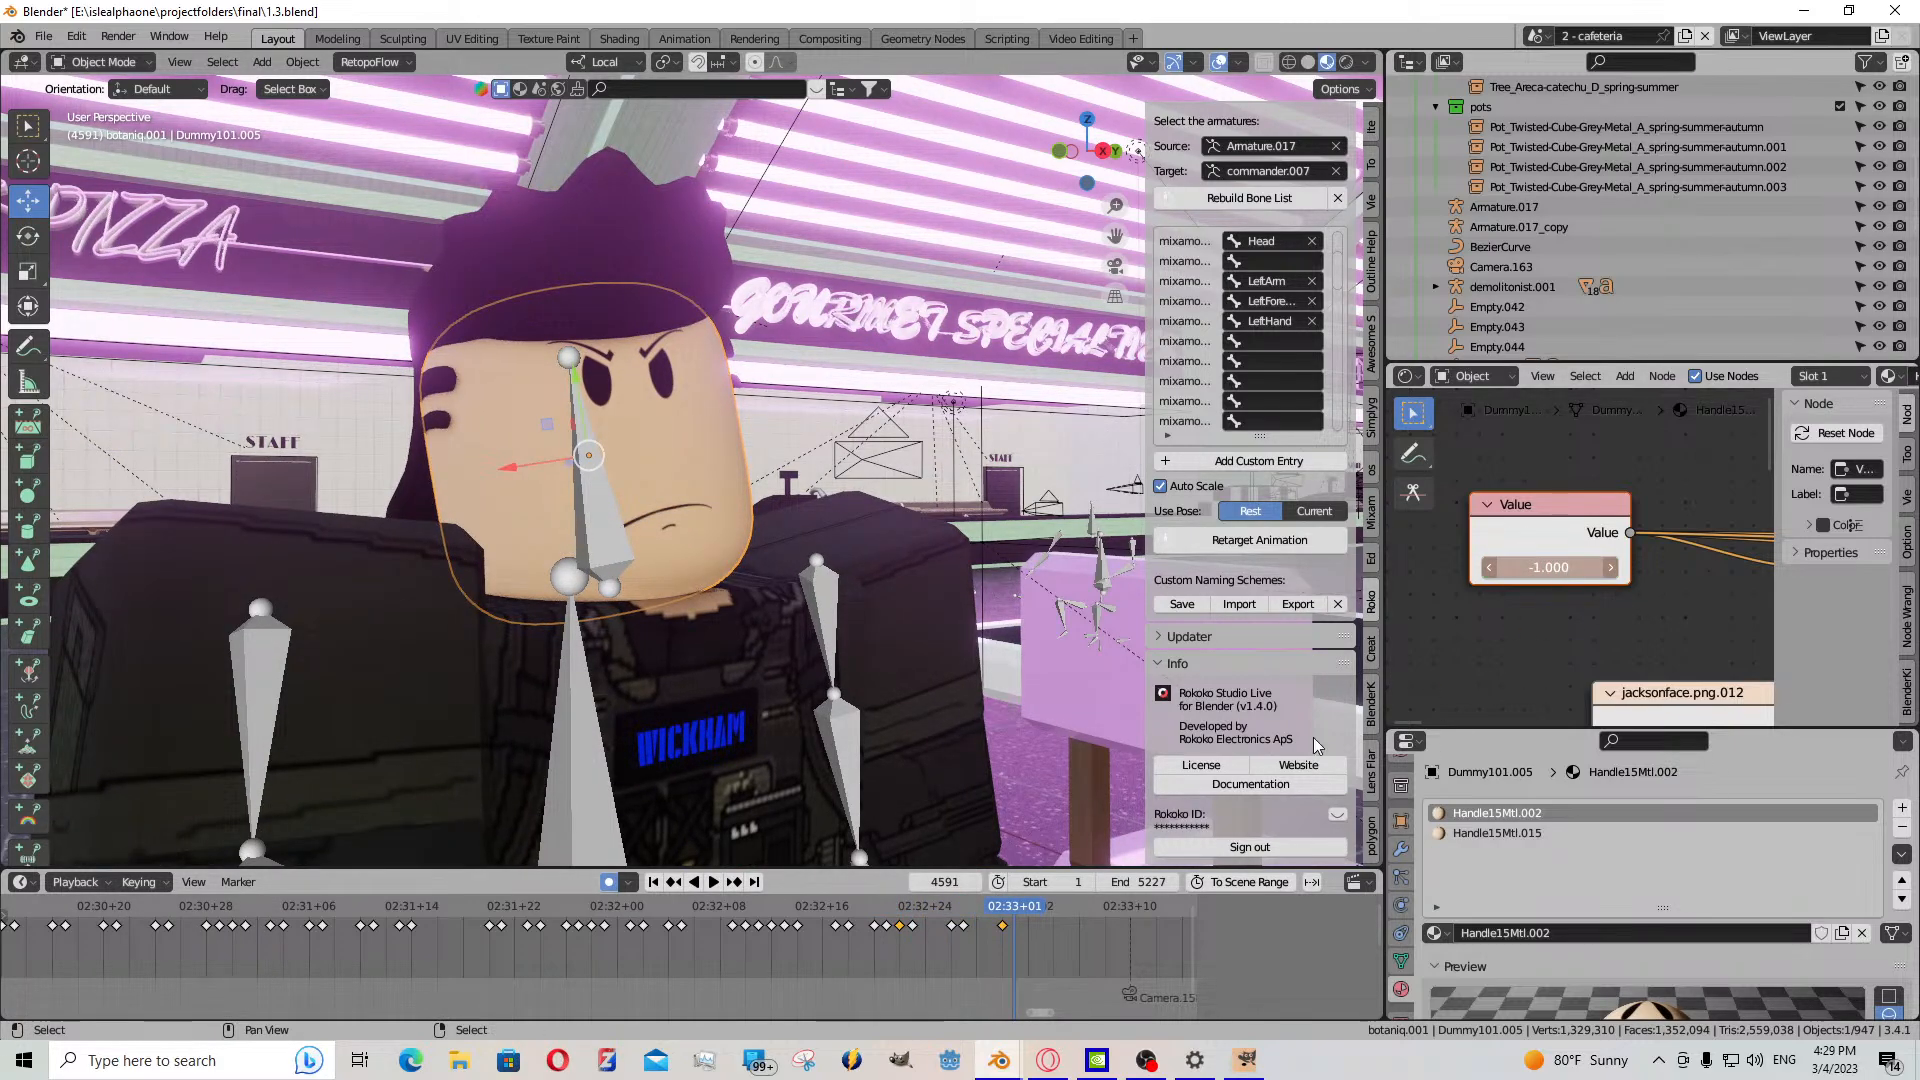
{"action": "key", "text": "i"}
- Play the edited shots through the scene camera and move the Camera.158 marker 2 frames earlier
{"action": "scroll", "coordinate": [818, 920], "scroll_direction": "down", "scroll_amount": 3}
{"action": "left_click", "coordinate": [716, 882]}
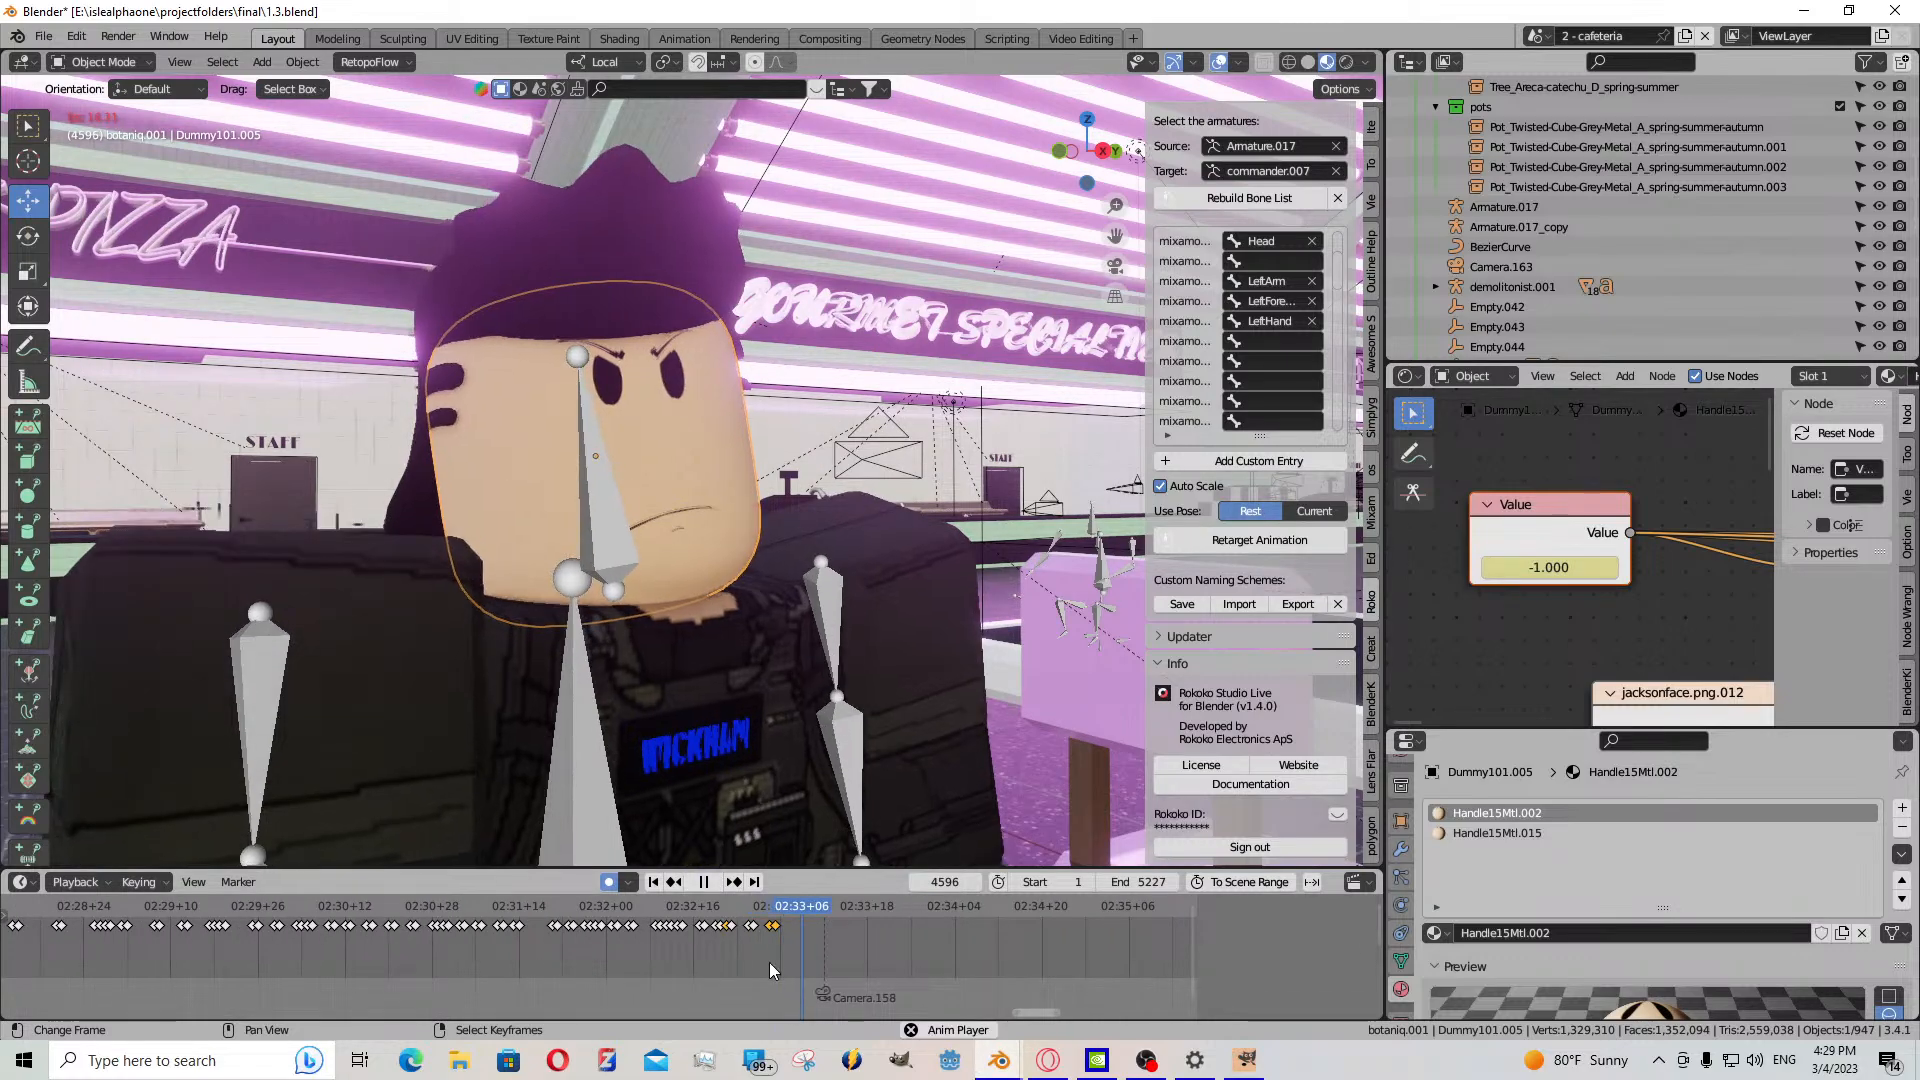
{"action": "scroll", "coordinate": [765, 960], "scroll_direction": "down", "scroll_amount": 4}
{"action": "key", "text": "KP_0"}
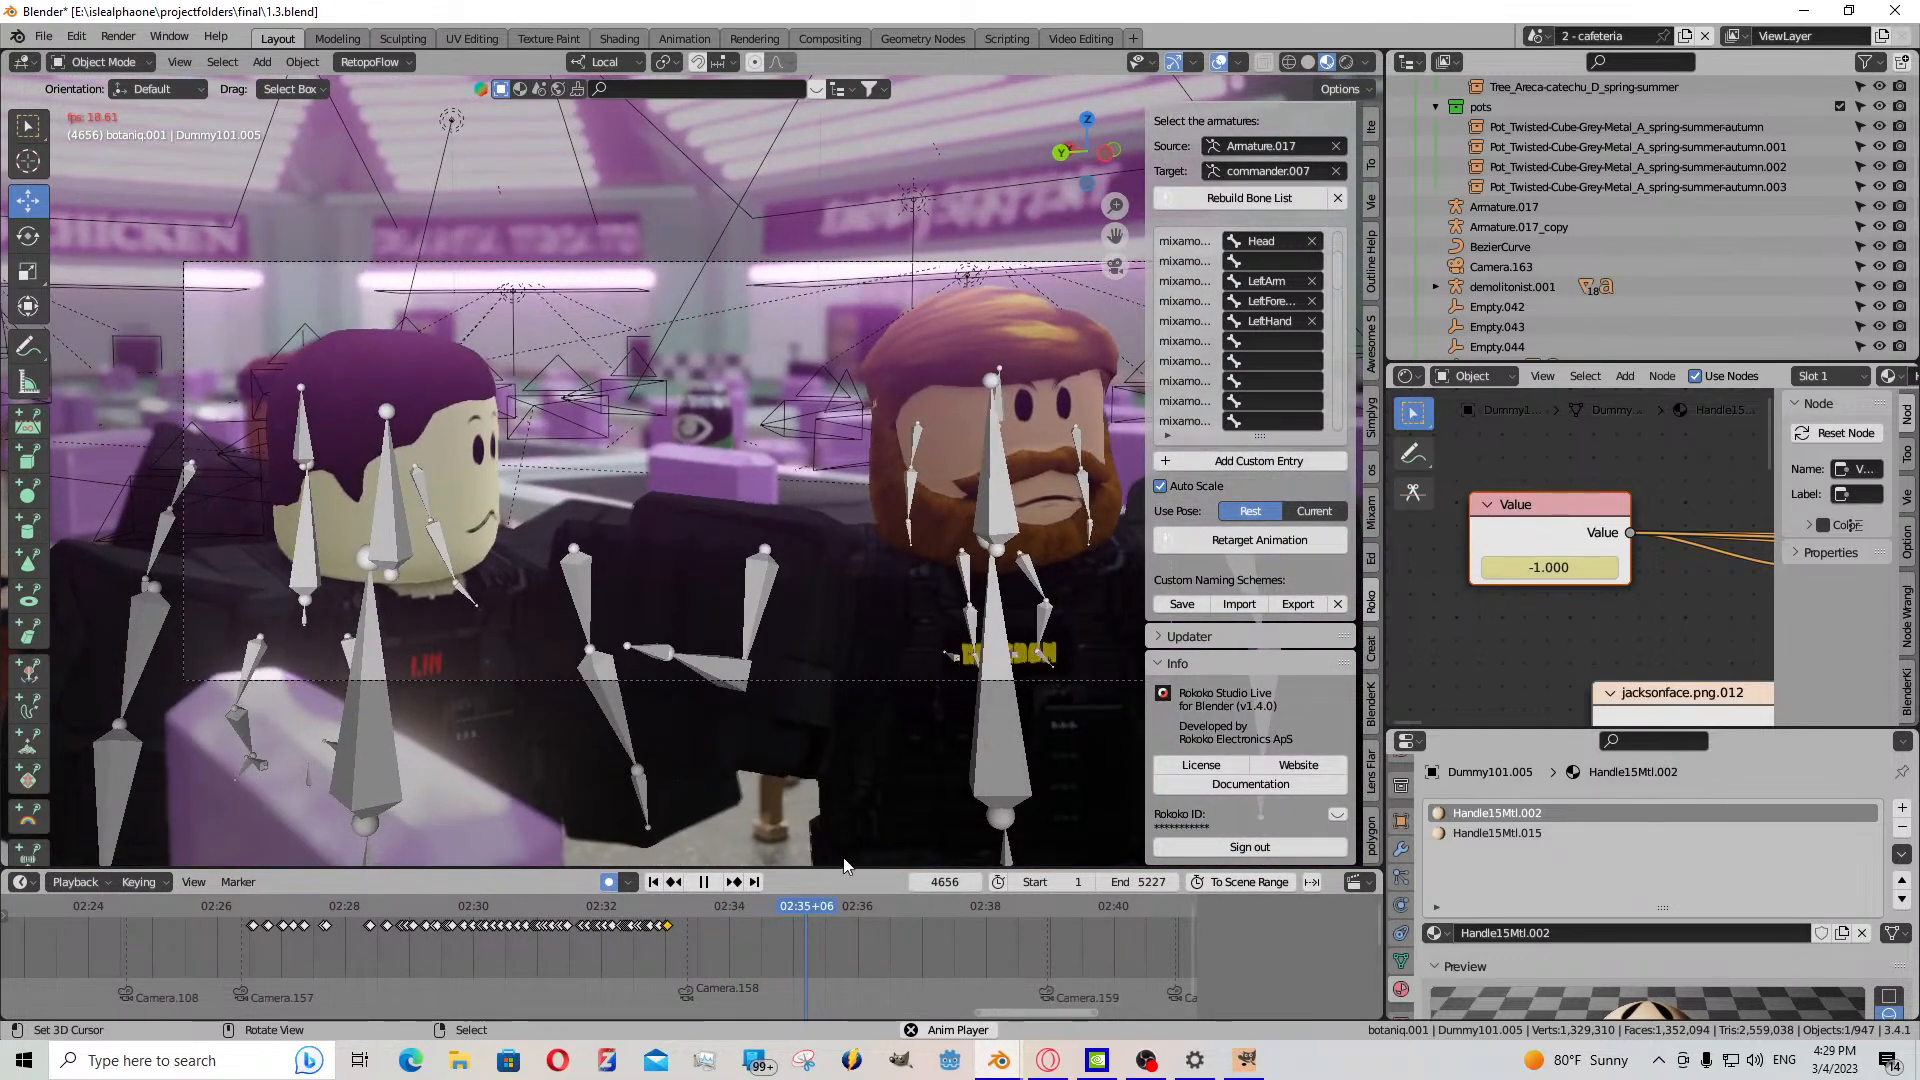
{"action": "scroll", "coordinate": [741, 976], "scroll_direction": "down", "scroll_amount": 4}
{"action": "left_click", "coordinate": [362, 932]}
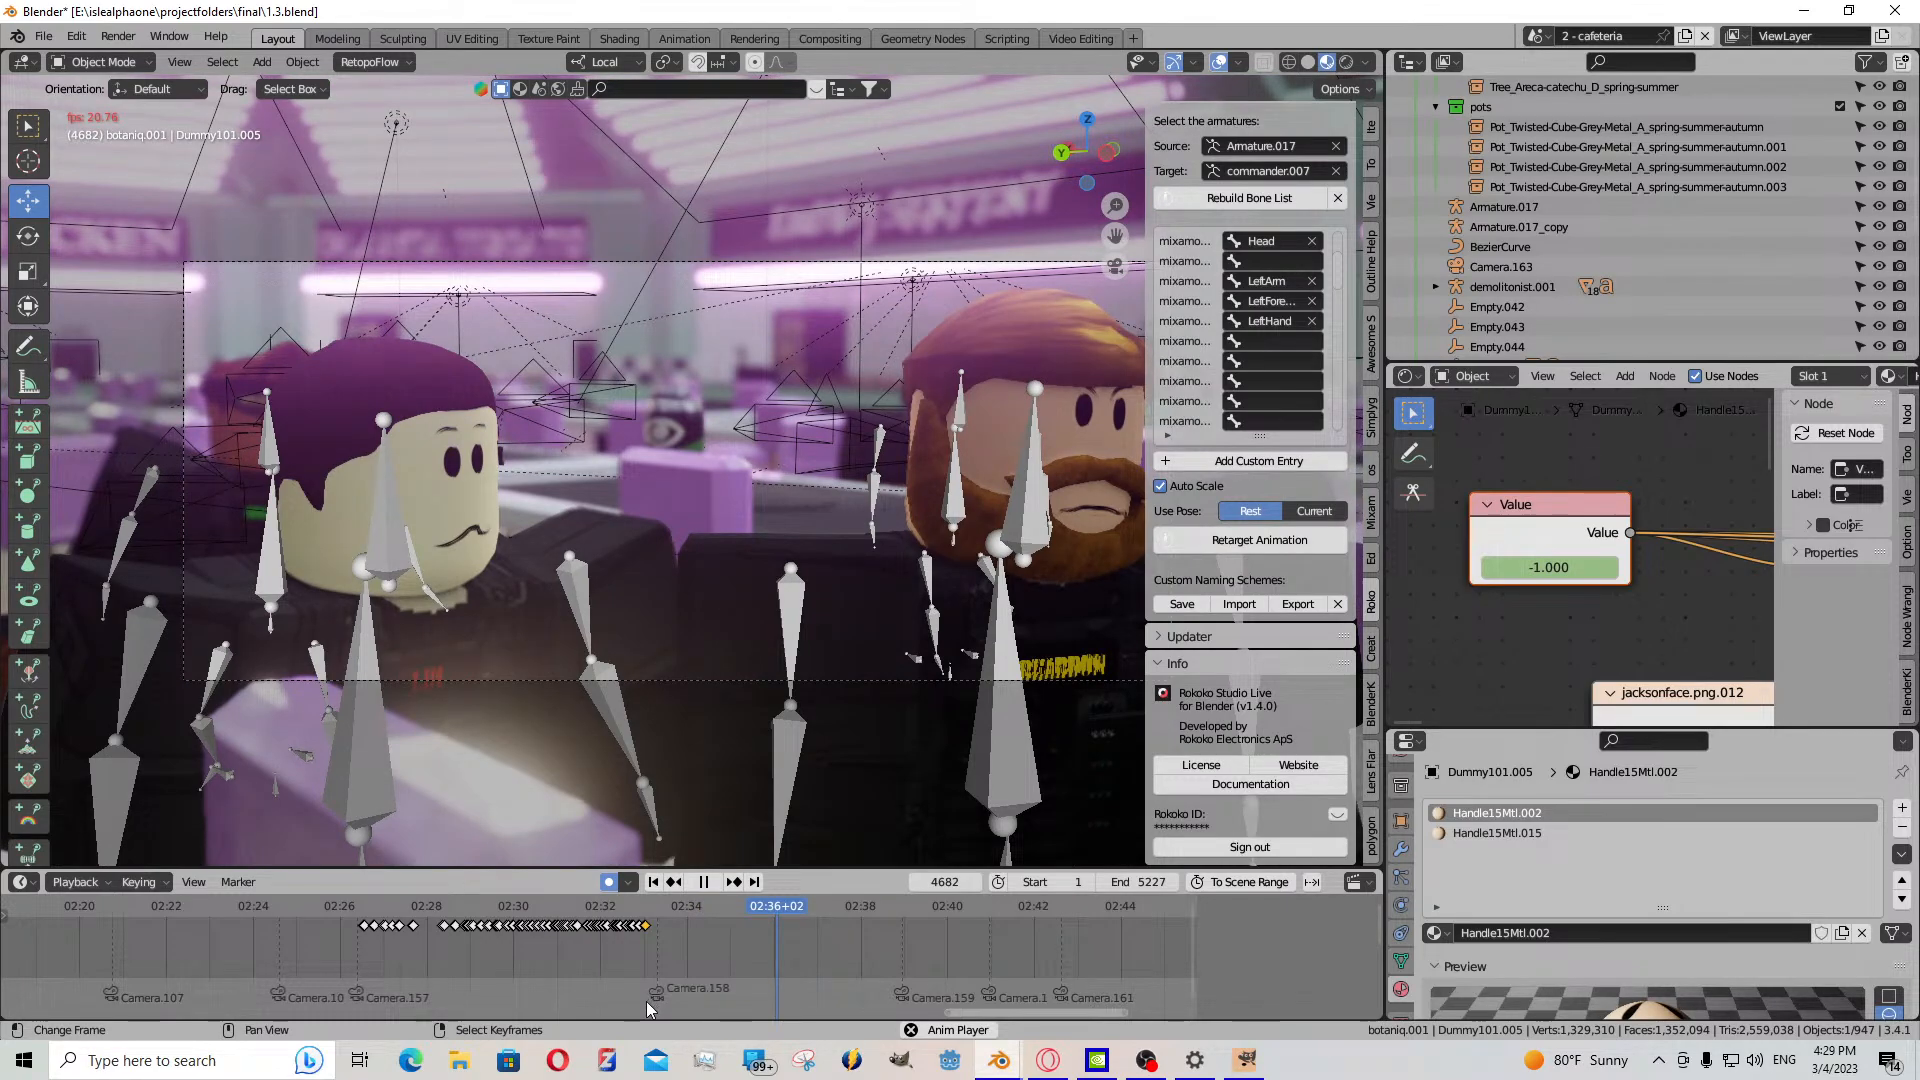
{"action": "left_click_drag", "start_coordinate": [646, 999], "coordinate": [644, 1004]}
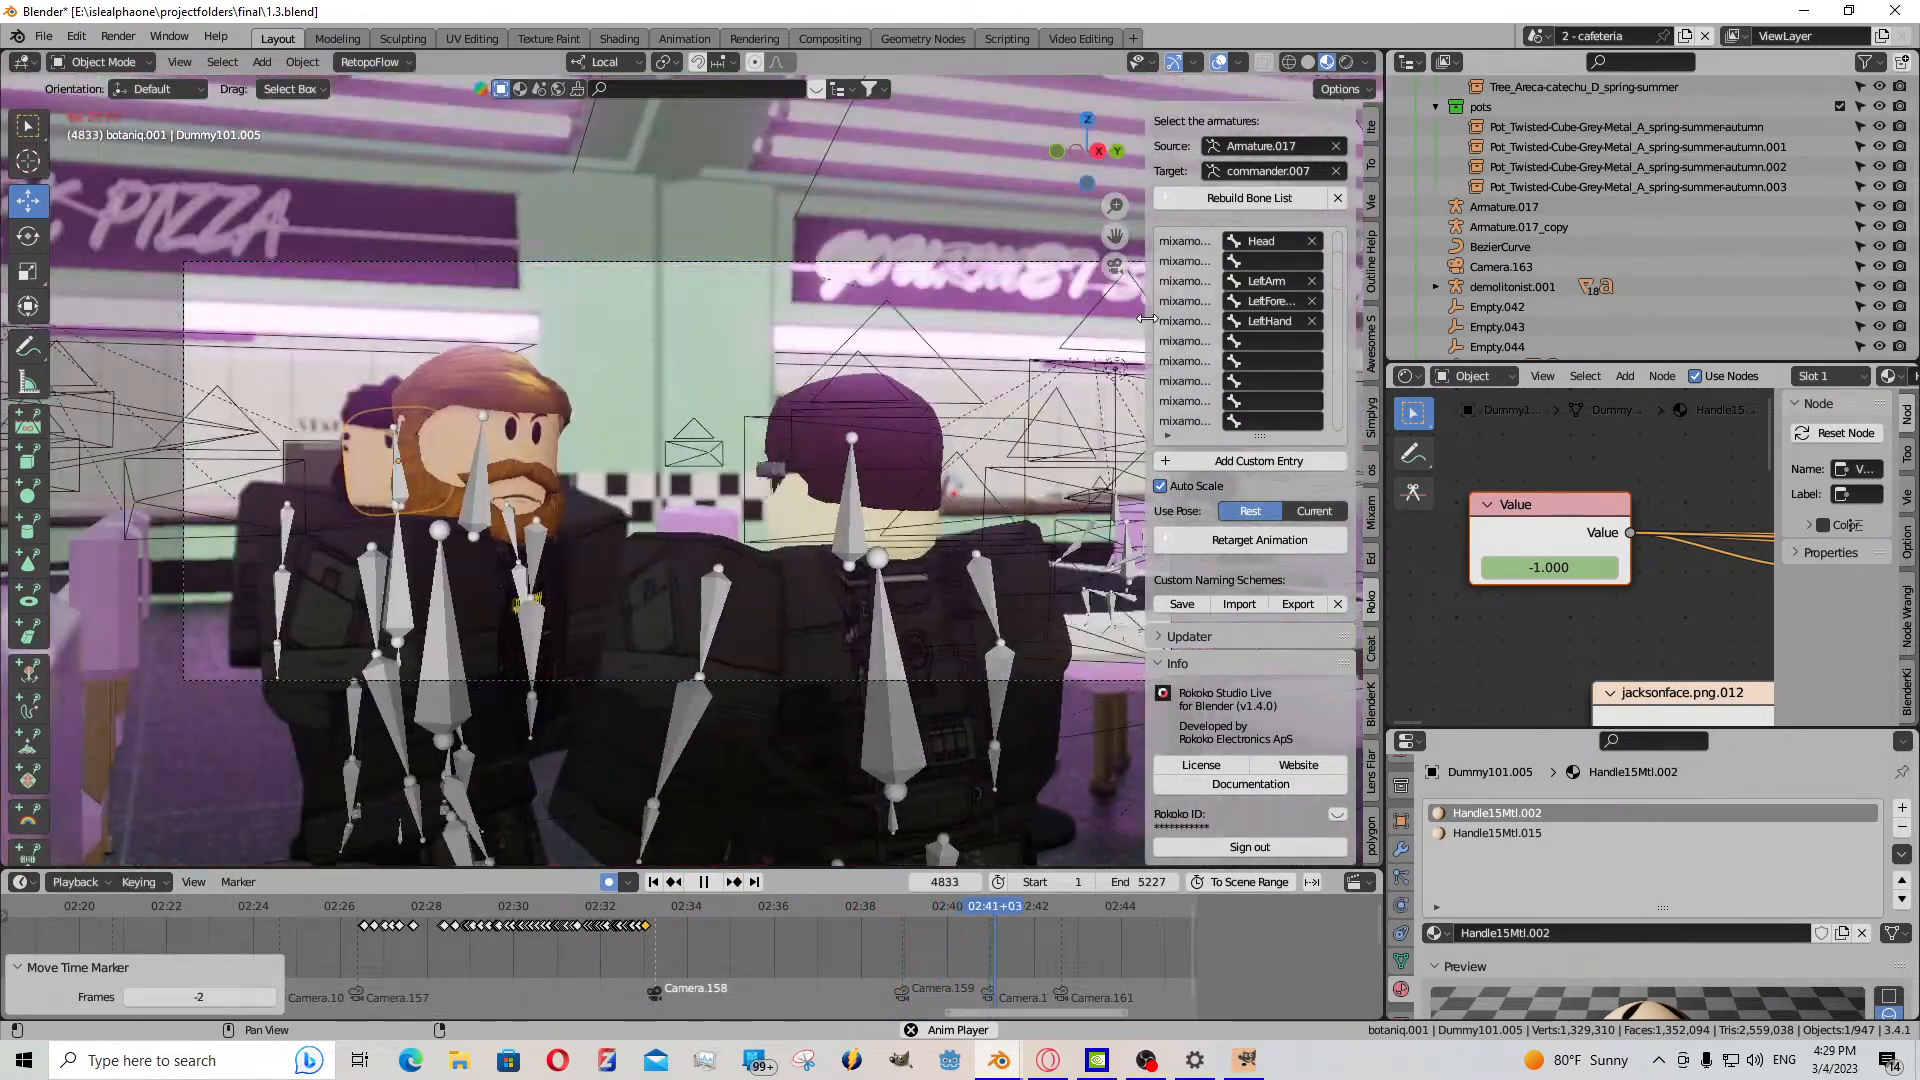
- Narrow the viewport sidebar and shift the Camera.160 marker to about frame 4818 and Camera.161 to about frame 4874
{"action": "left_click_drag", "start_coordinate": [1146, 320], "coordinate": [1309, 330]}
{"action": "left_click", "coordinate": [940, 926]}
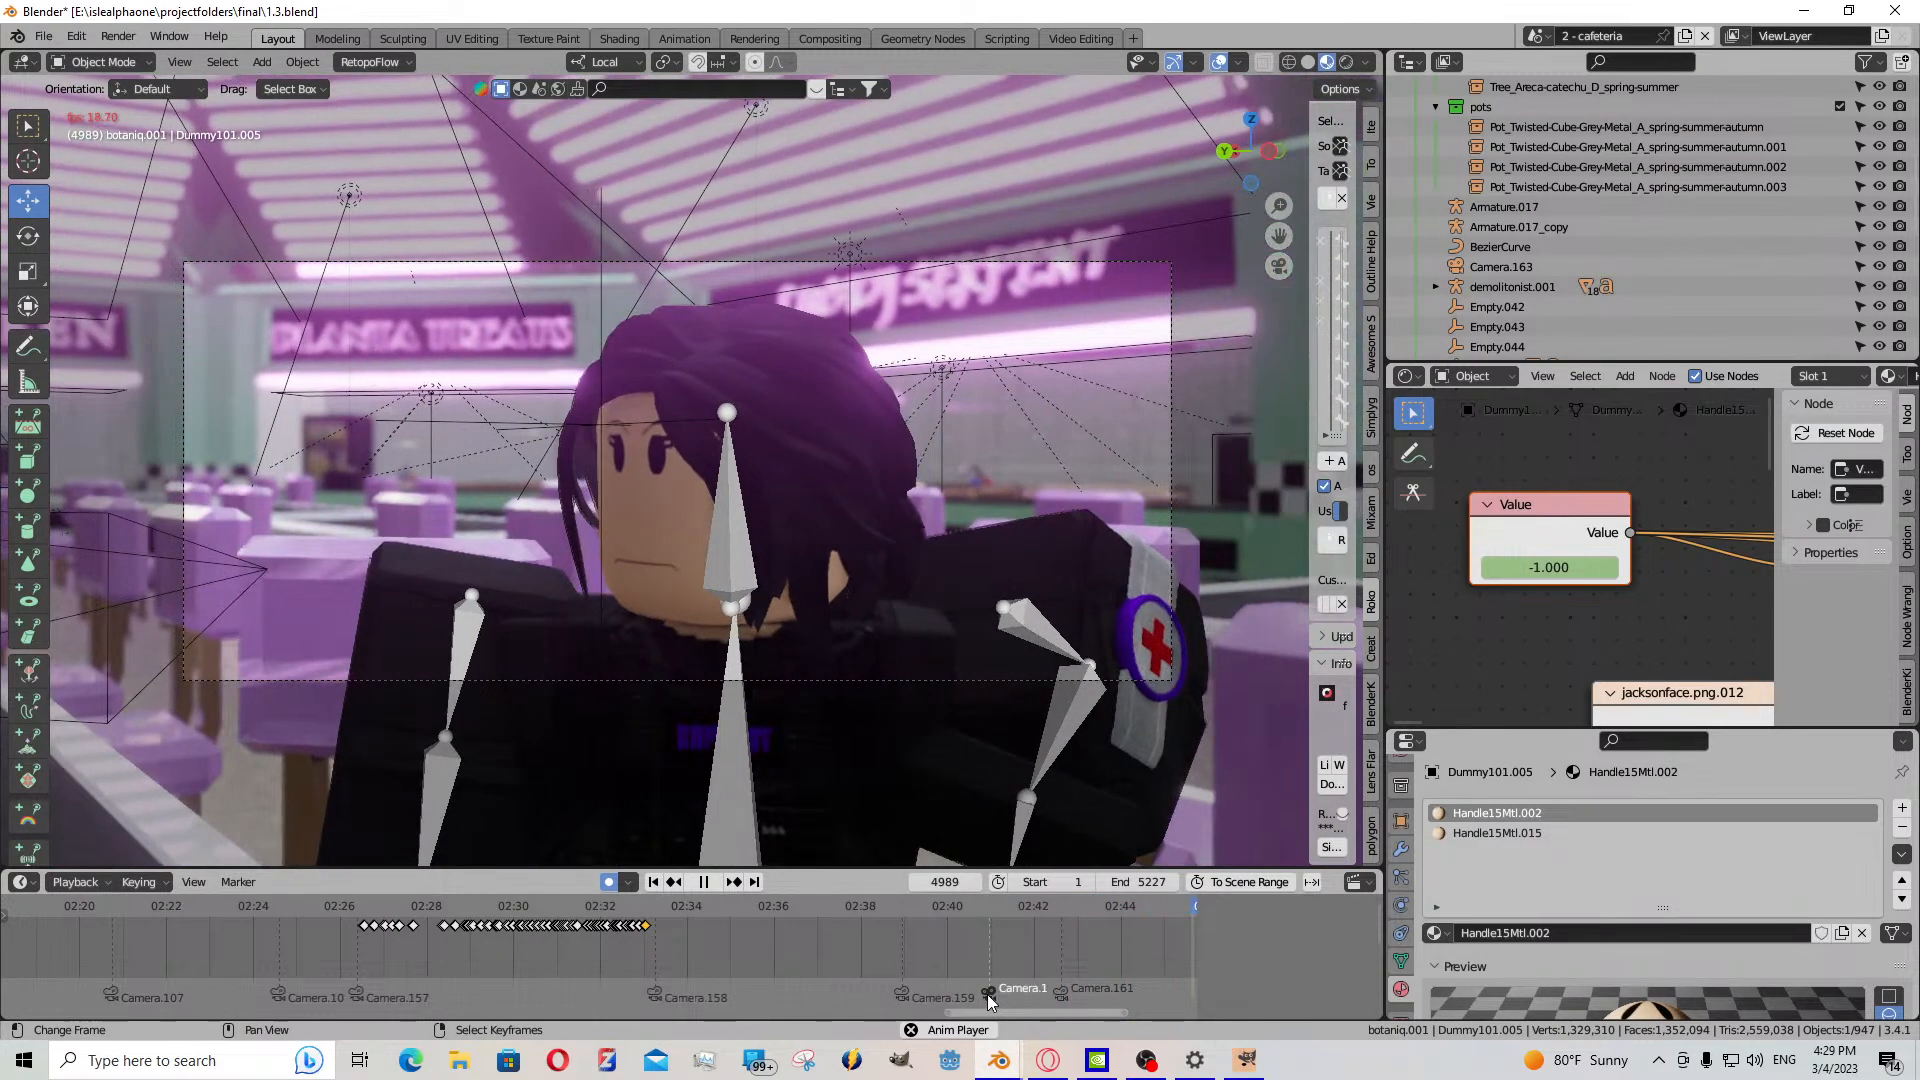
{"action": "left_click_drag", "start_coordinate": [987, 994], "coordinate": [952, 978]}
{"action": "left_click", "coordinate": [952, 974]}
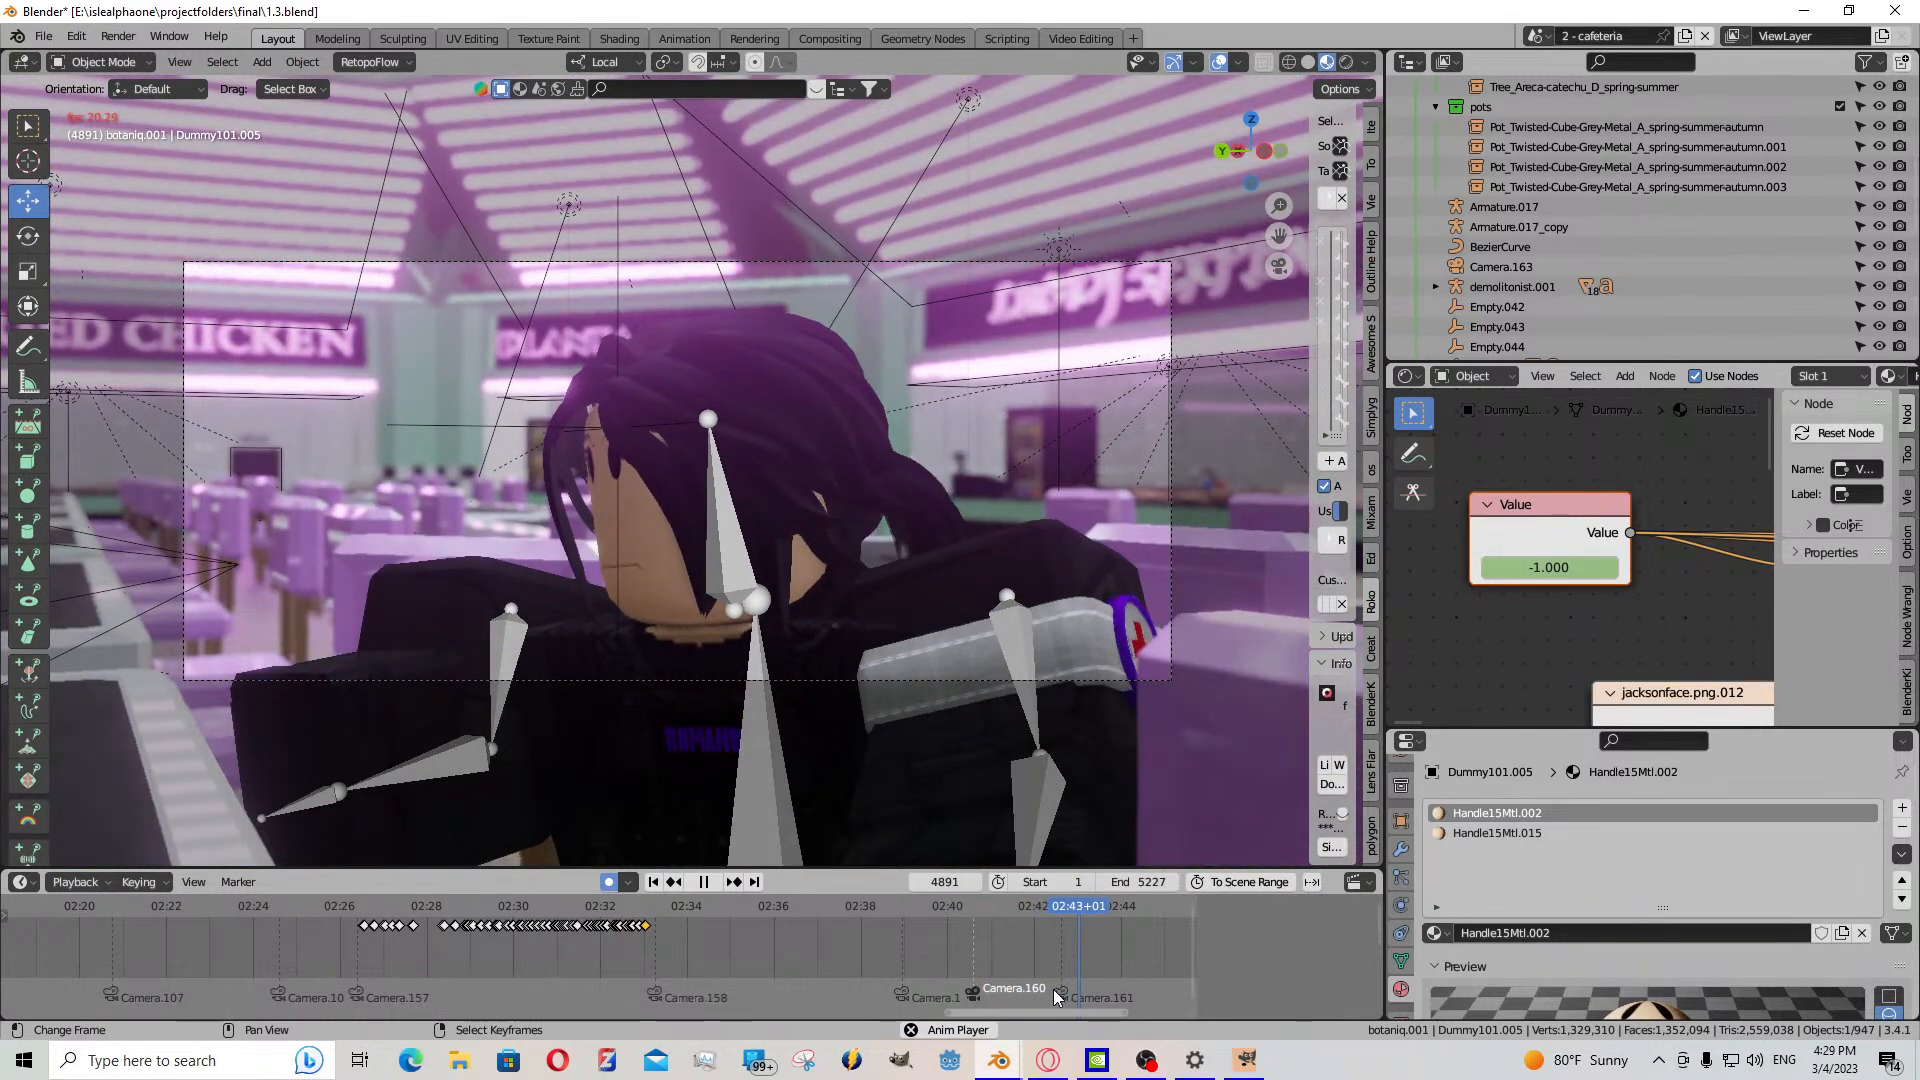
{"action": "left_click_drag", "start_coordinate": [1055, 992], "coordinate": [1046, 991]}
{"action": "left_click", "coordinate": [981, 953]}
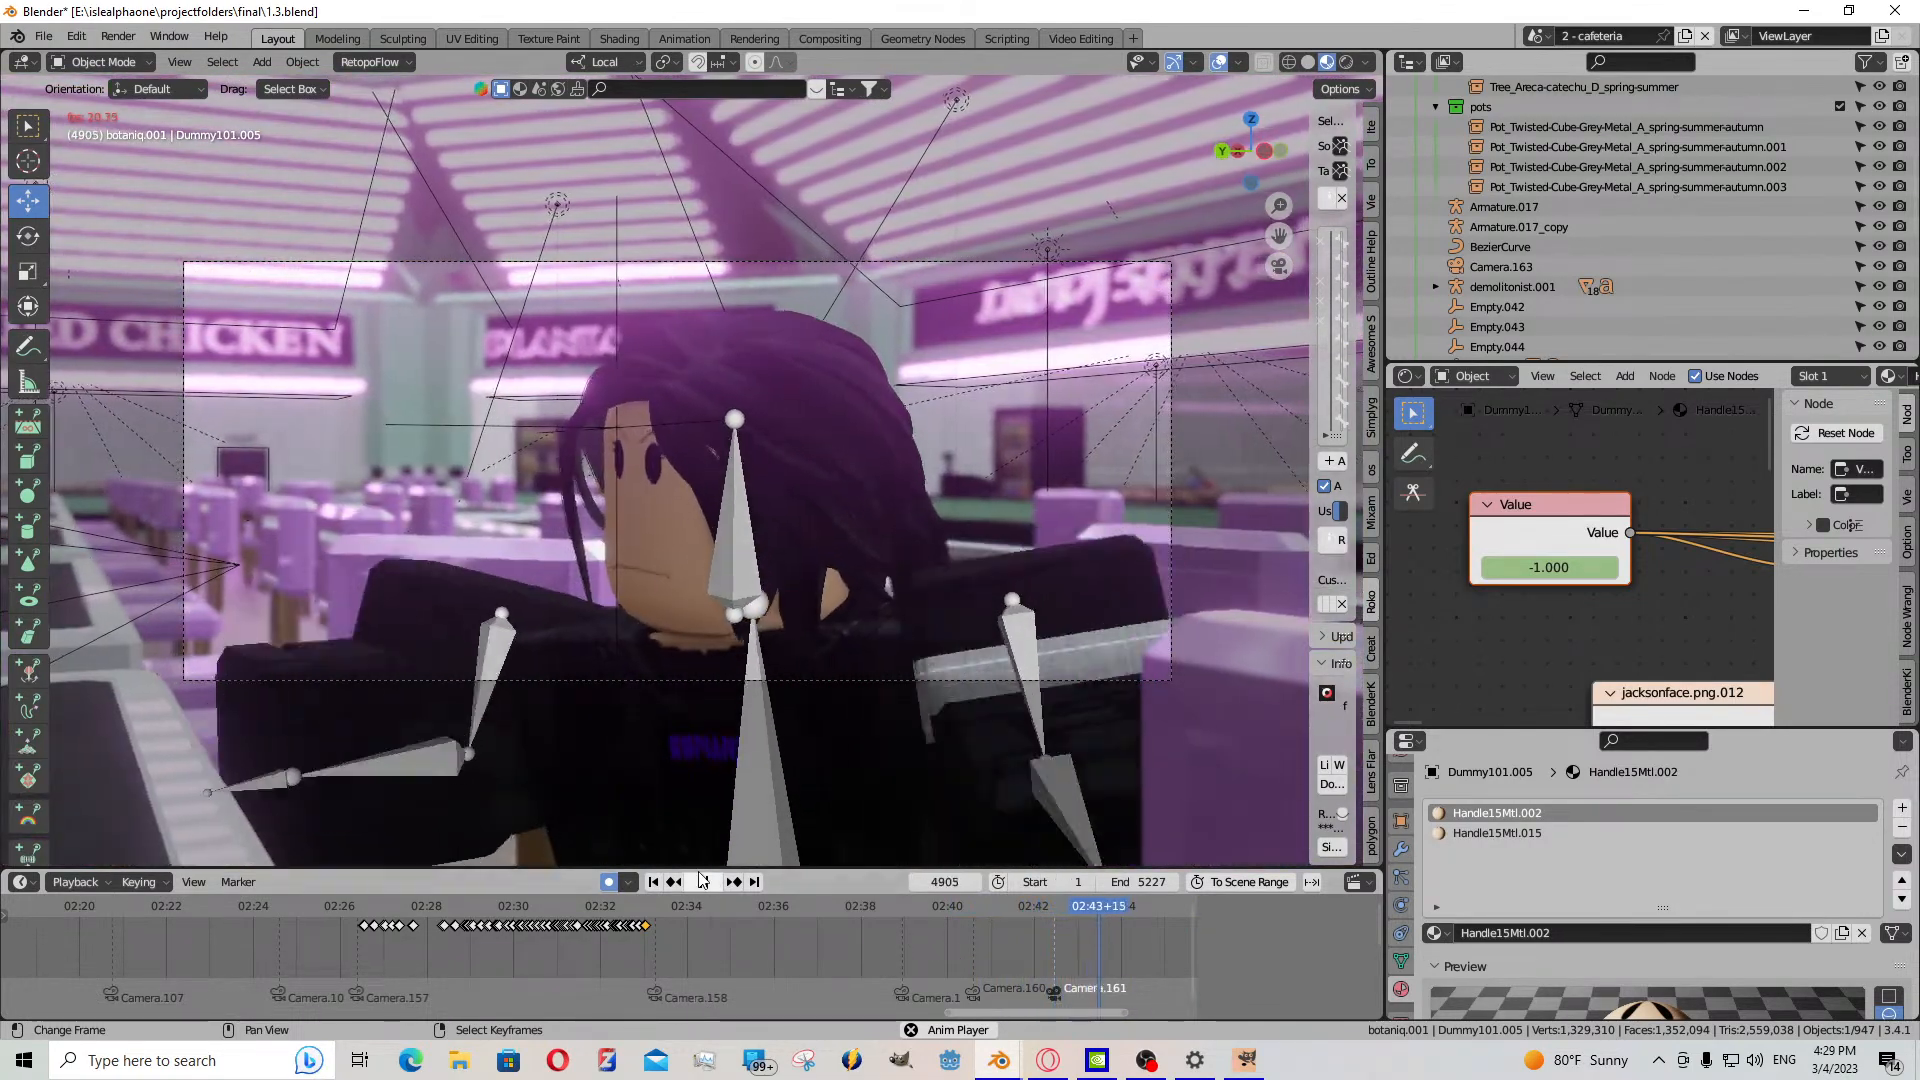
- Go to frame 4843, put the spotter armature in Pose Mode and select all its bones
{"action": "left_click", "coordinate": [1010, 955]}
{"action": "left_click", "coordinate": [886, 734]}
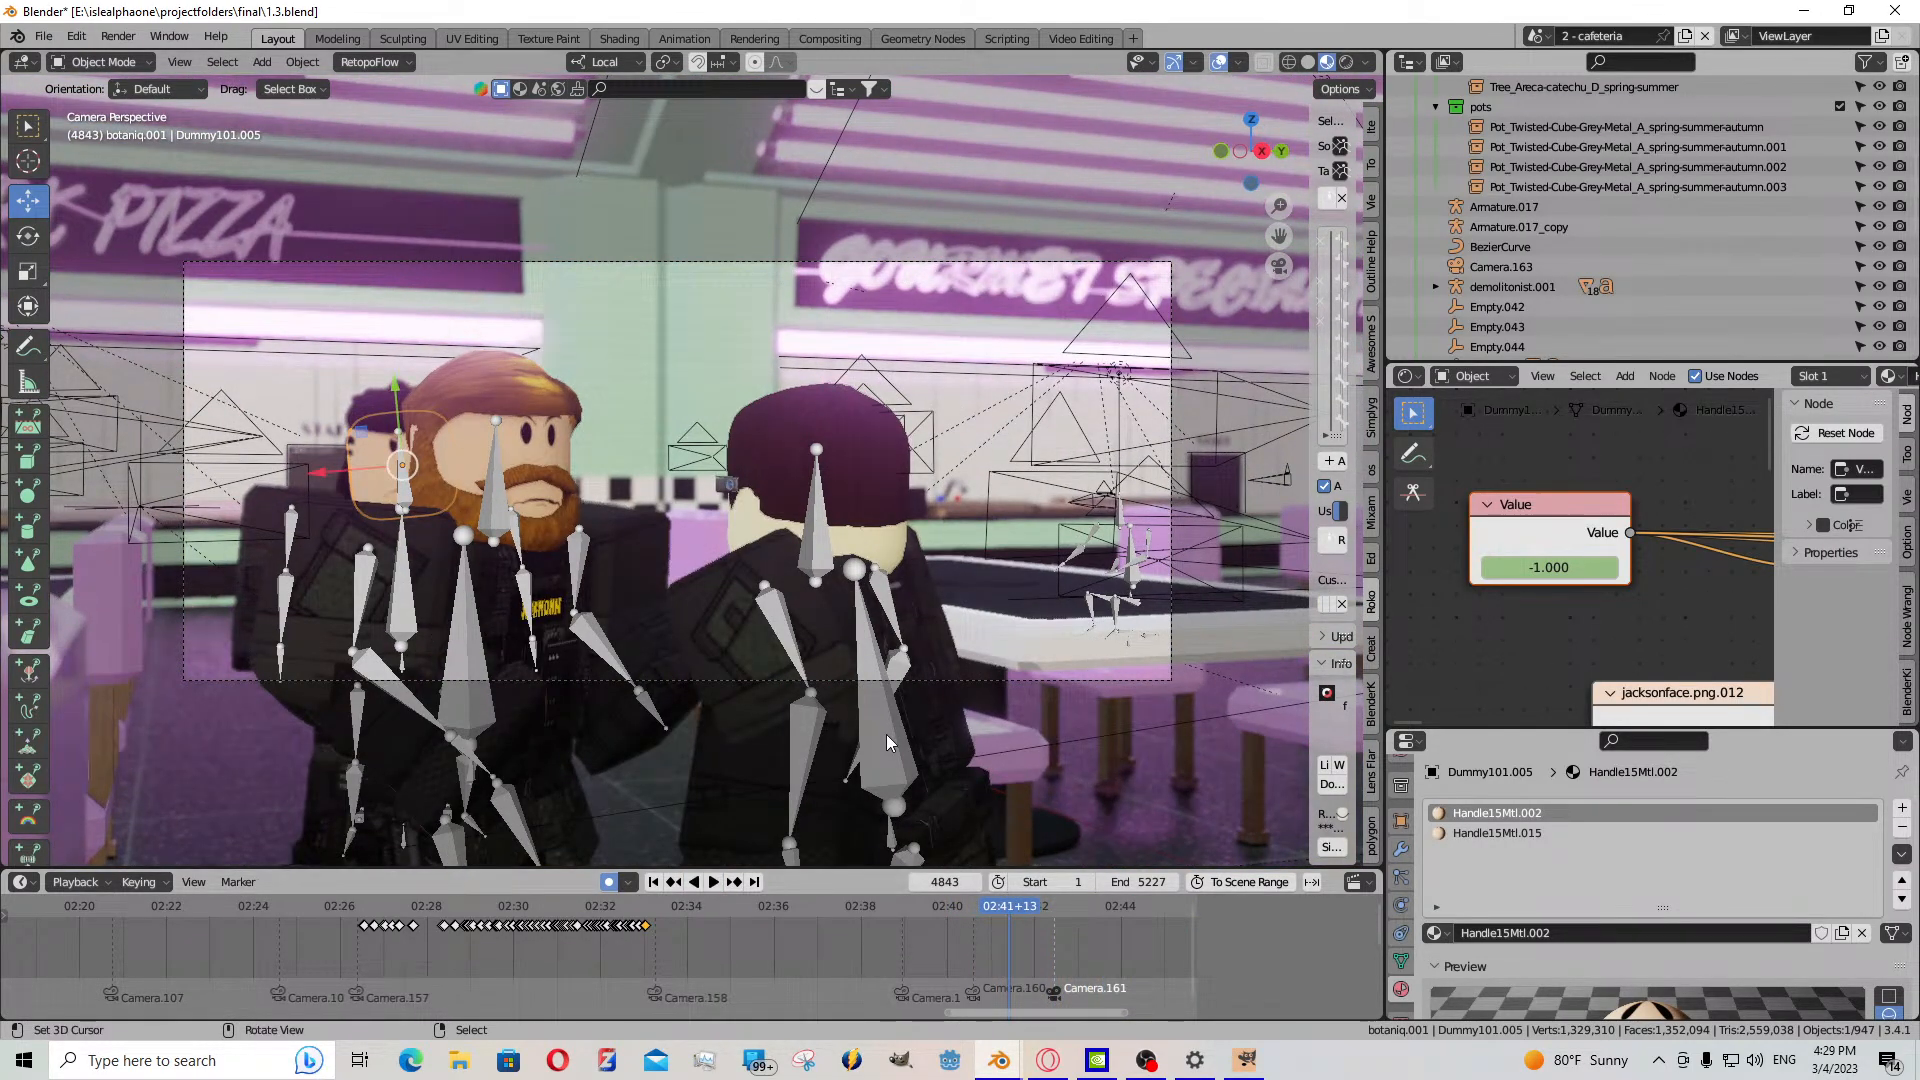
{"action": "left_click", "coordinate": [104, 62]}
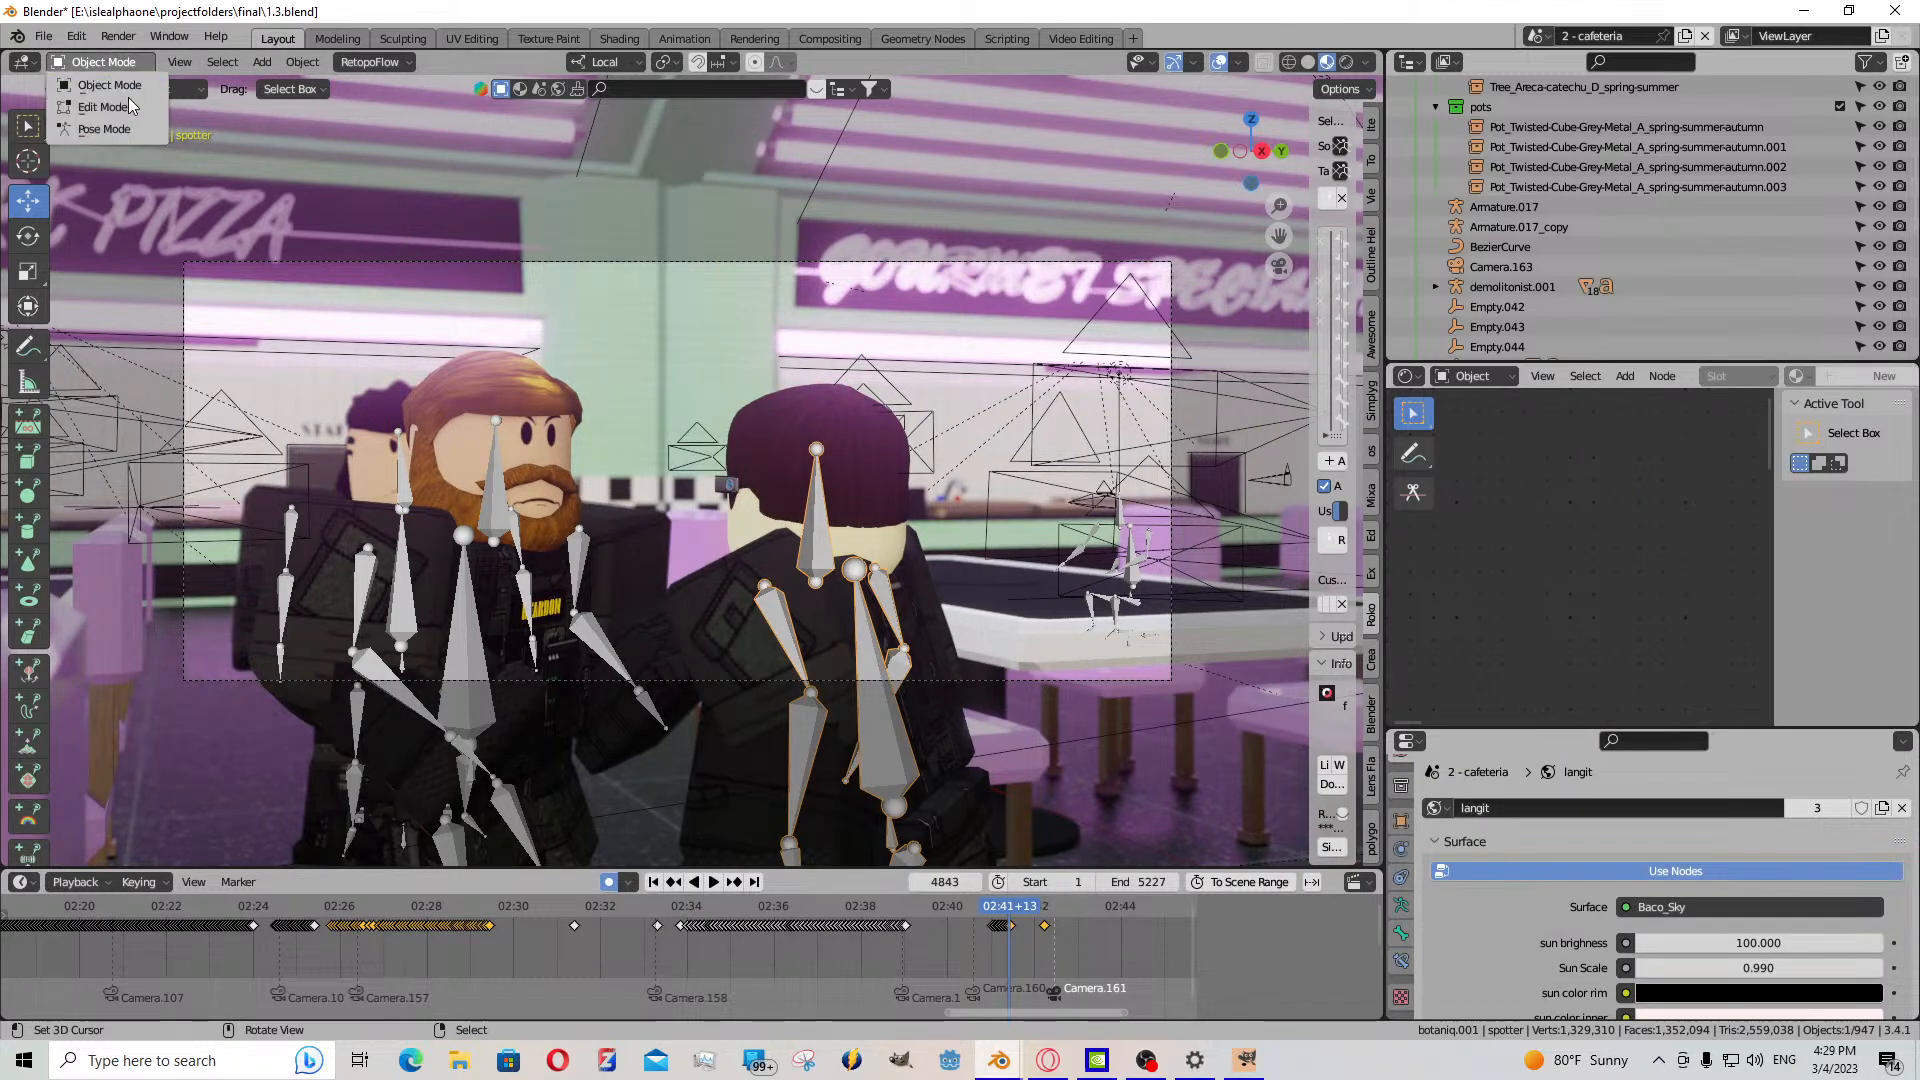
{"action": "left_click", "coordinate": [116, 122]}
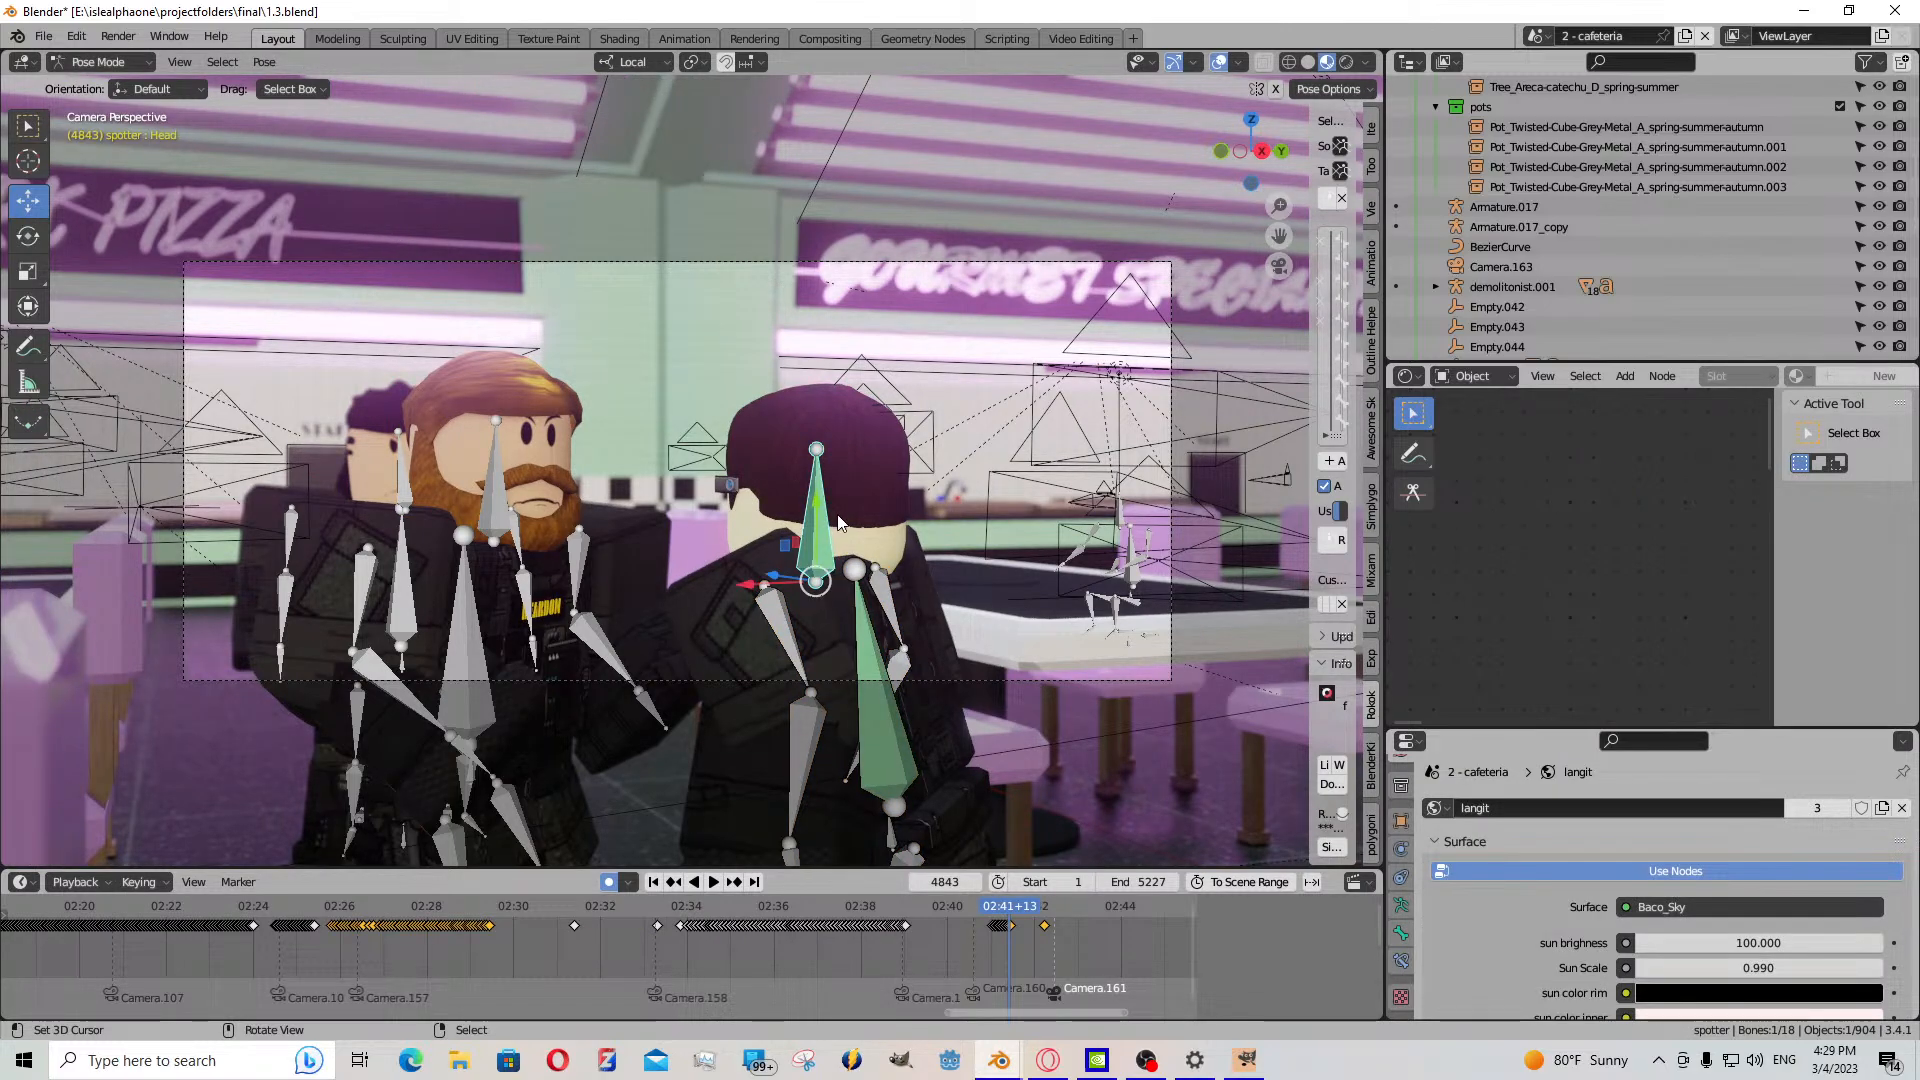
{"action": "key", "text": "a"}
- Move the spotter's keyframes between the Camera.160 and Camera.161 markers earlier so they start at about frame 4818
{"action": "middle_click_drag", "start_coordinate": [1065, 934], "coordinate": [822, 974]}
{"action": "scroll", "coordinate": [822, 974], "scroll_direction": "up", "scroll_amount": 13}
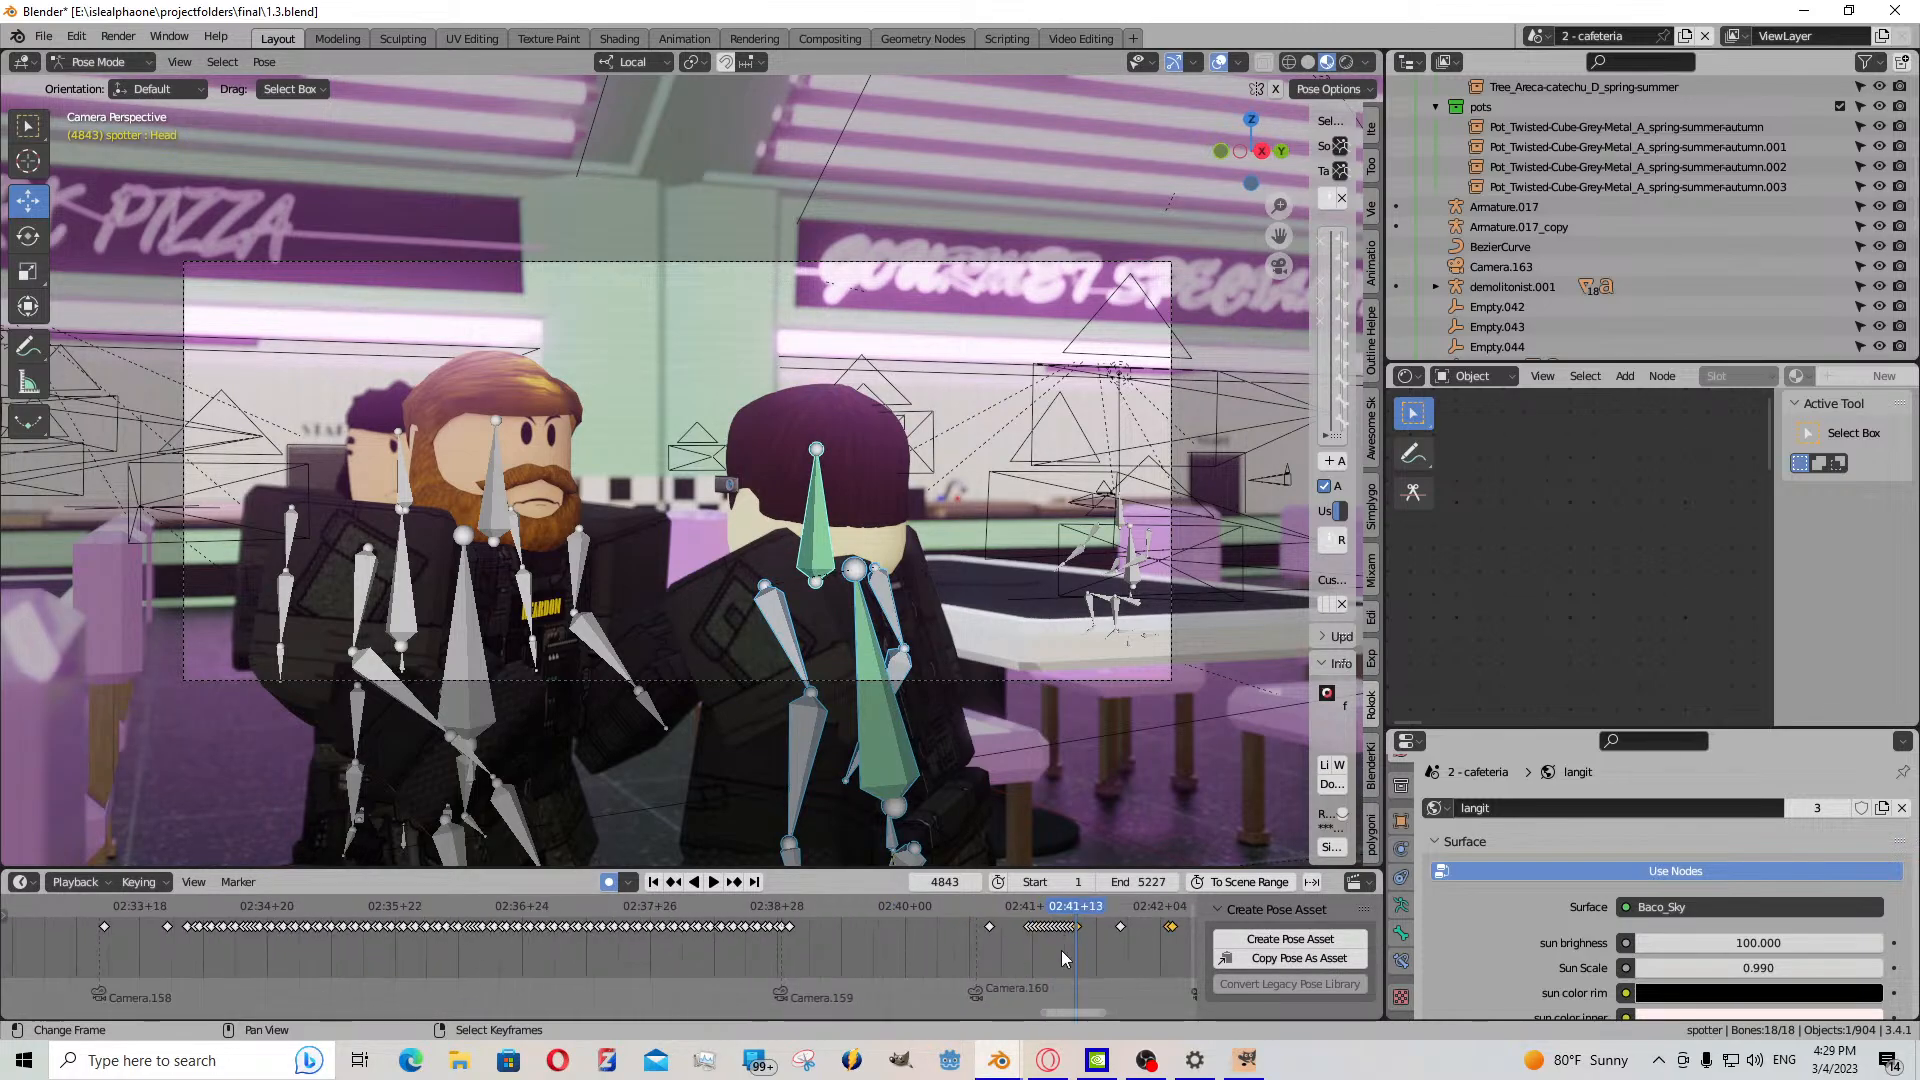
{"action": "middle_click_drag", "start_coordinate": [1060, 950], "coordinate": [926, 938]}
{"action": "key", "text": "b"}
{"action": "left_click_drag", "start_coordinate": [1113, 955], "coordinate": [1113, 955]}
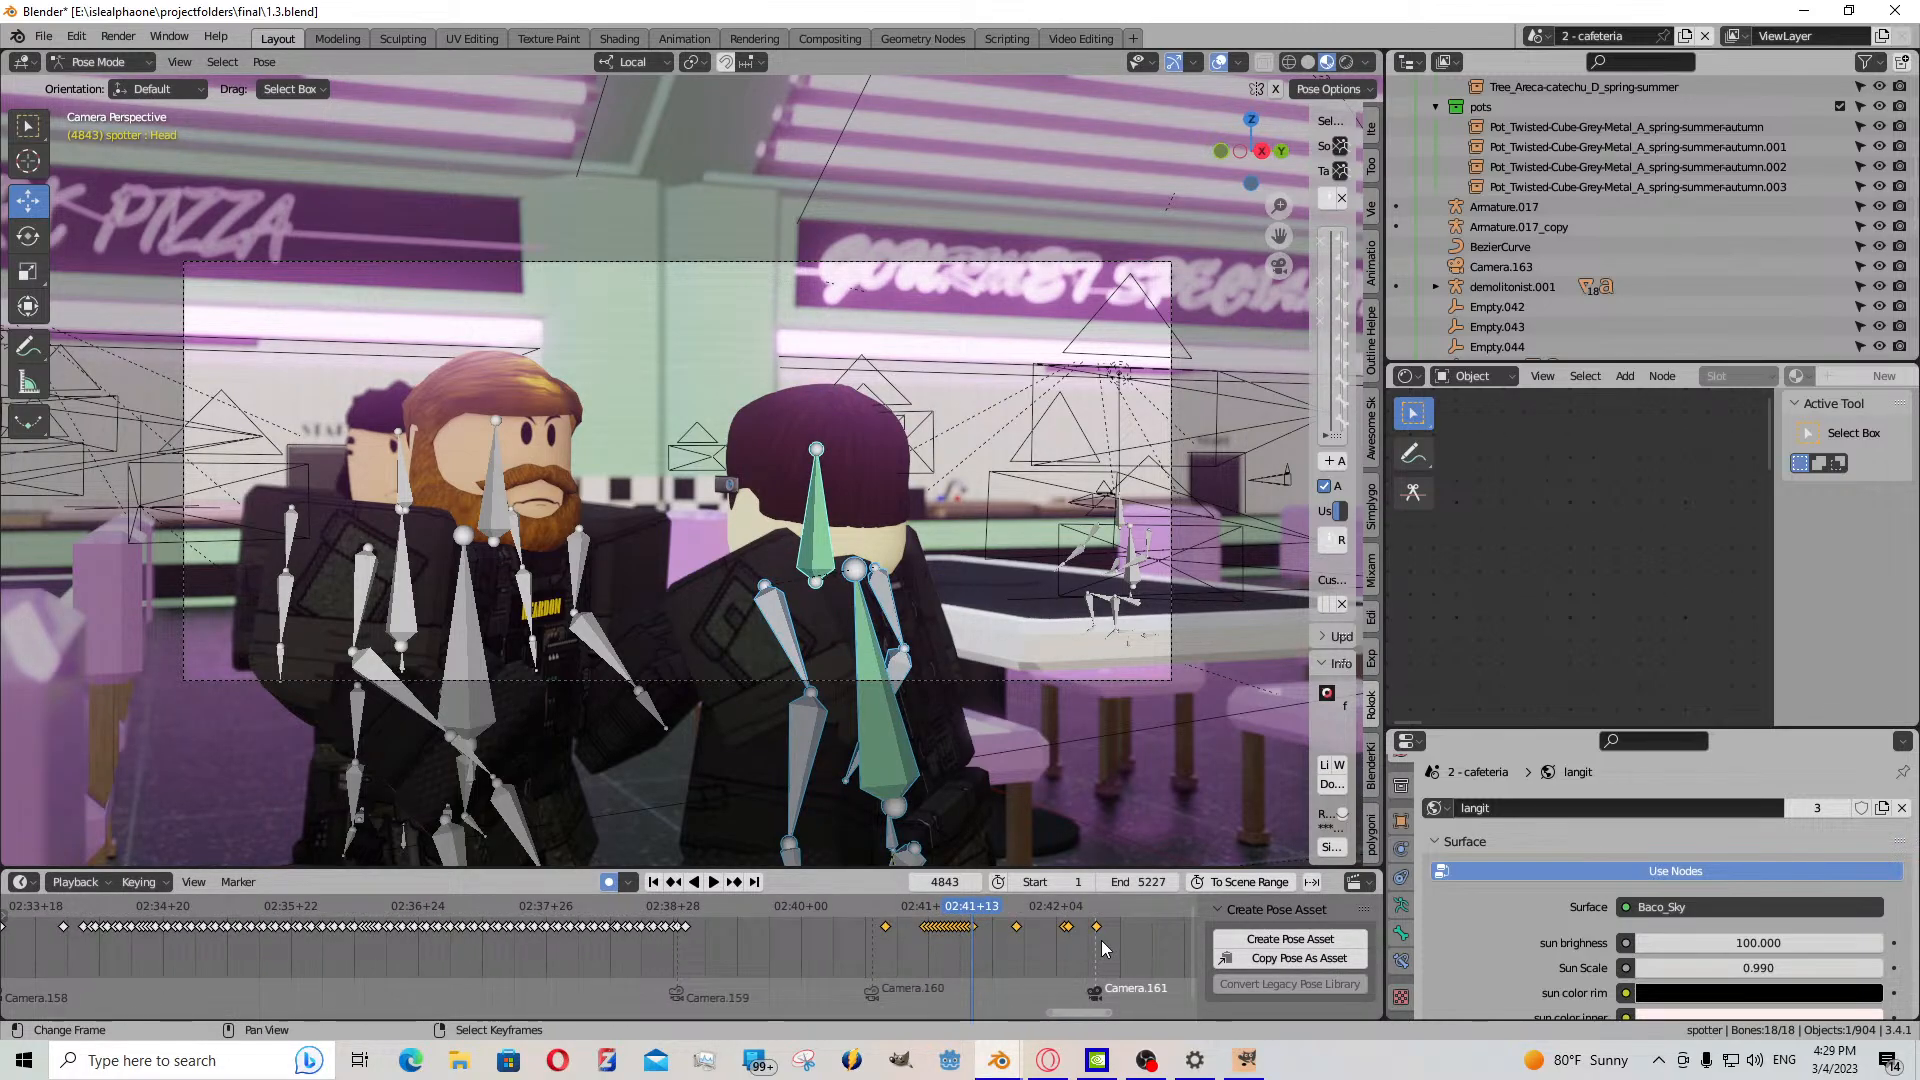
{"action": "scroll", "coordinate": [1083, 933], "scroll_direction": "down", "scroll_amount": 6}
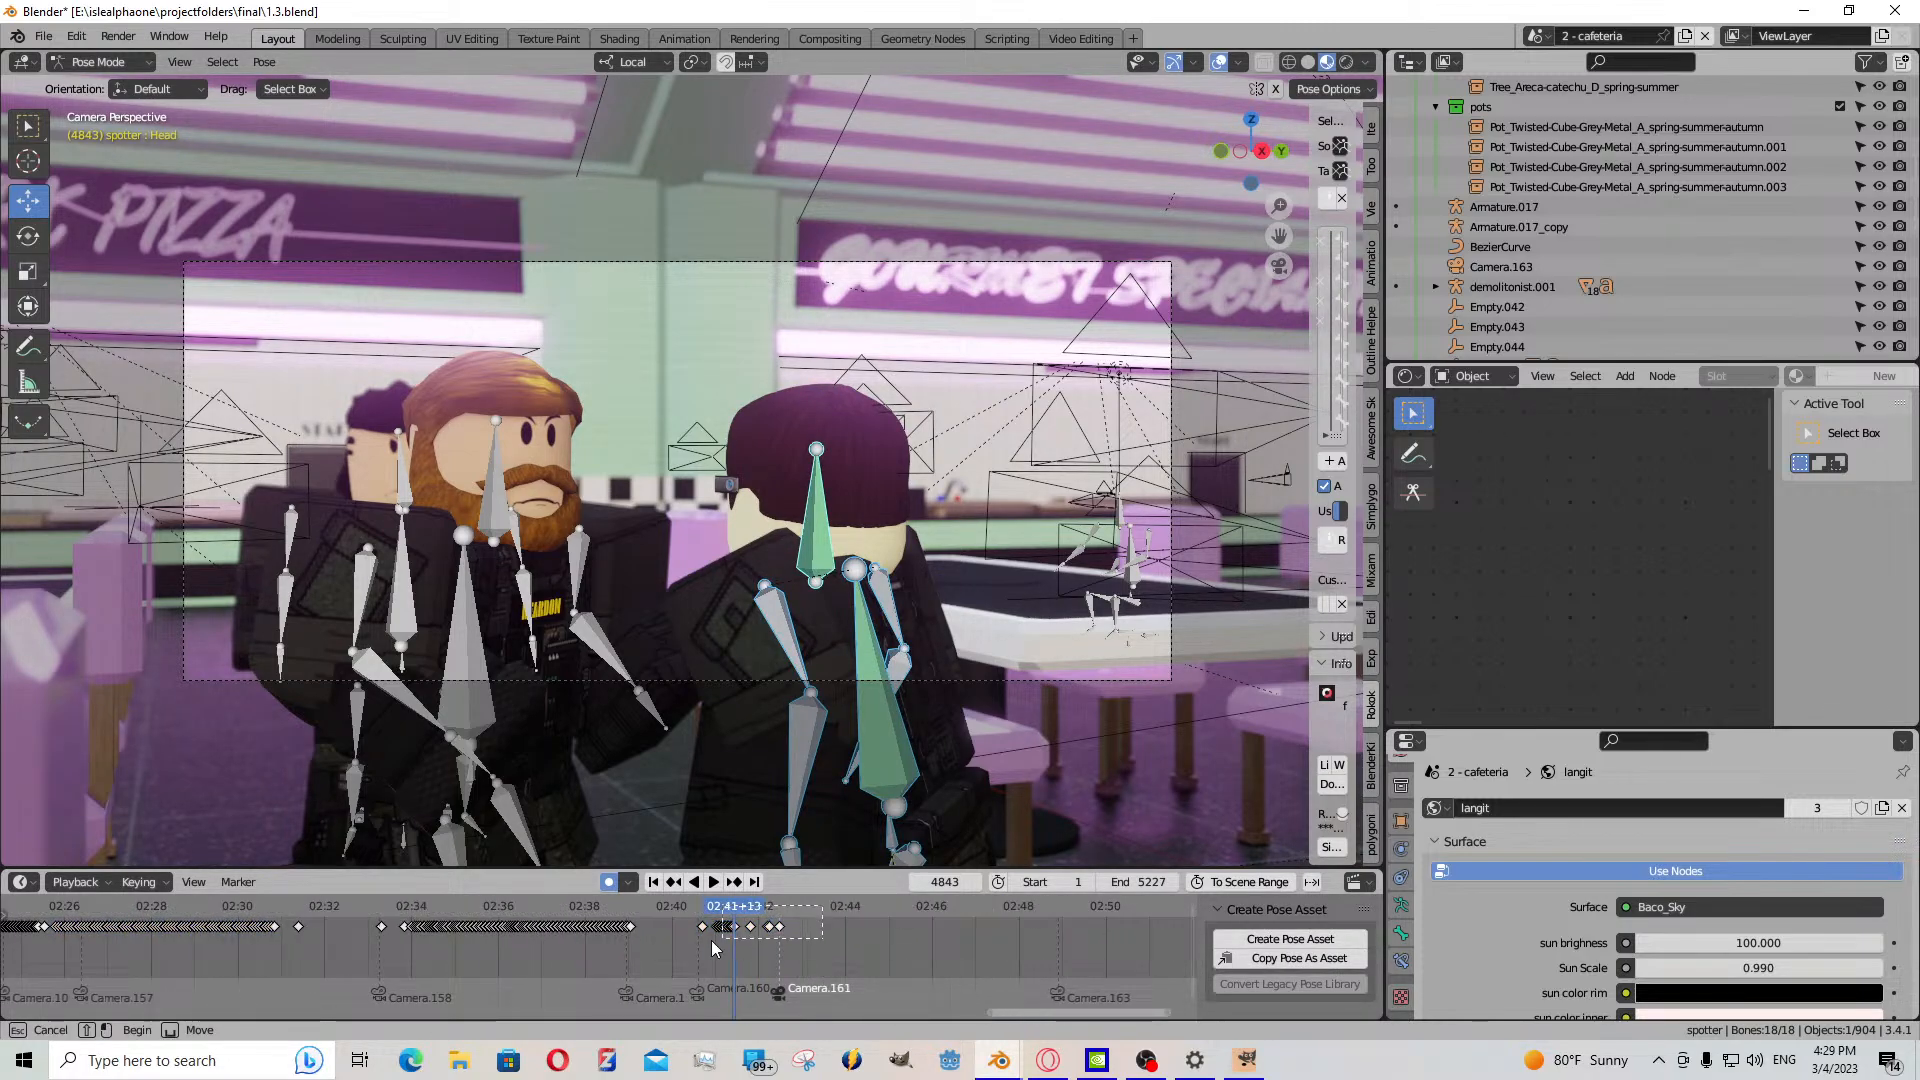
{"action": "scroll", "coordinate": [770, 950], "scroll_direction": "up", "scroll_amount": 5}
{"action": "key", "text": "g"}
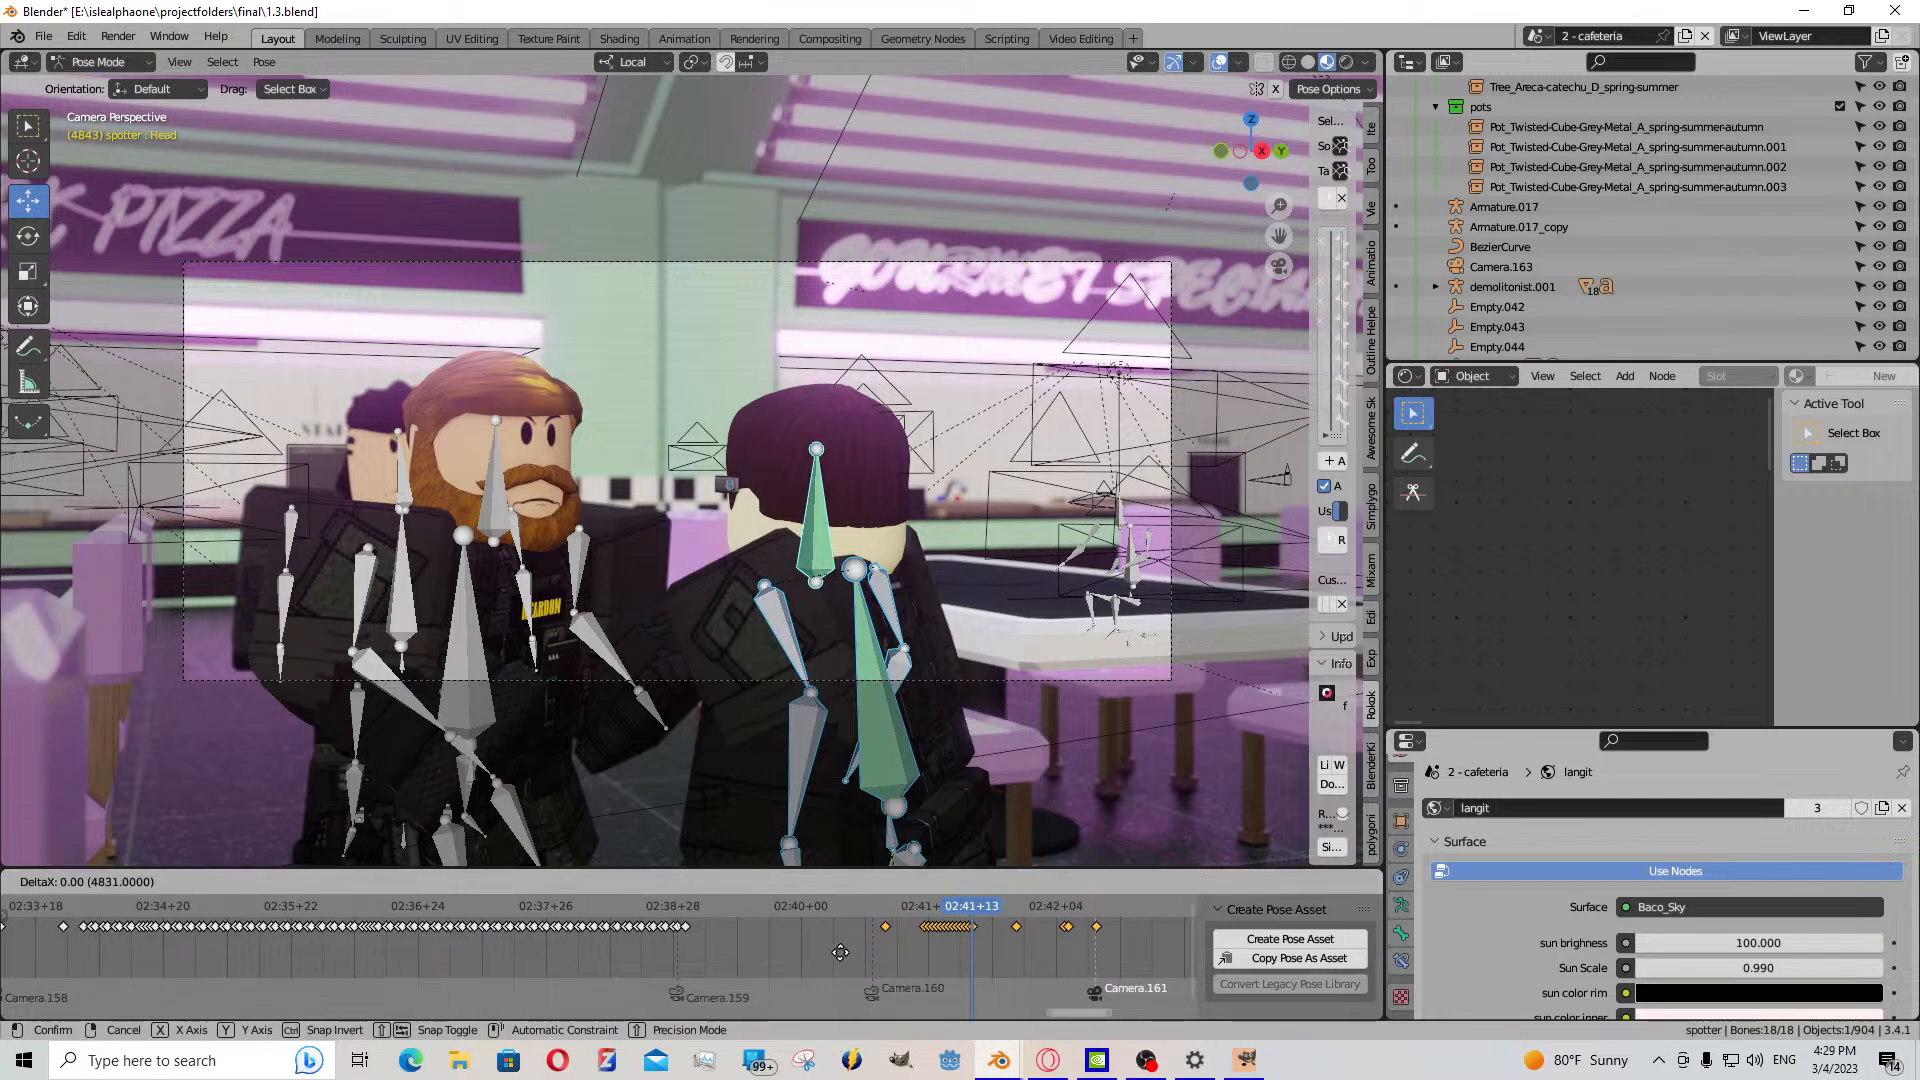
{"action": "left_click", "coordinate": [871, 940]}
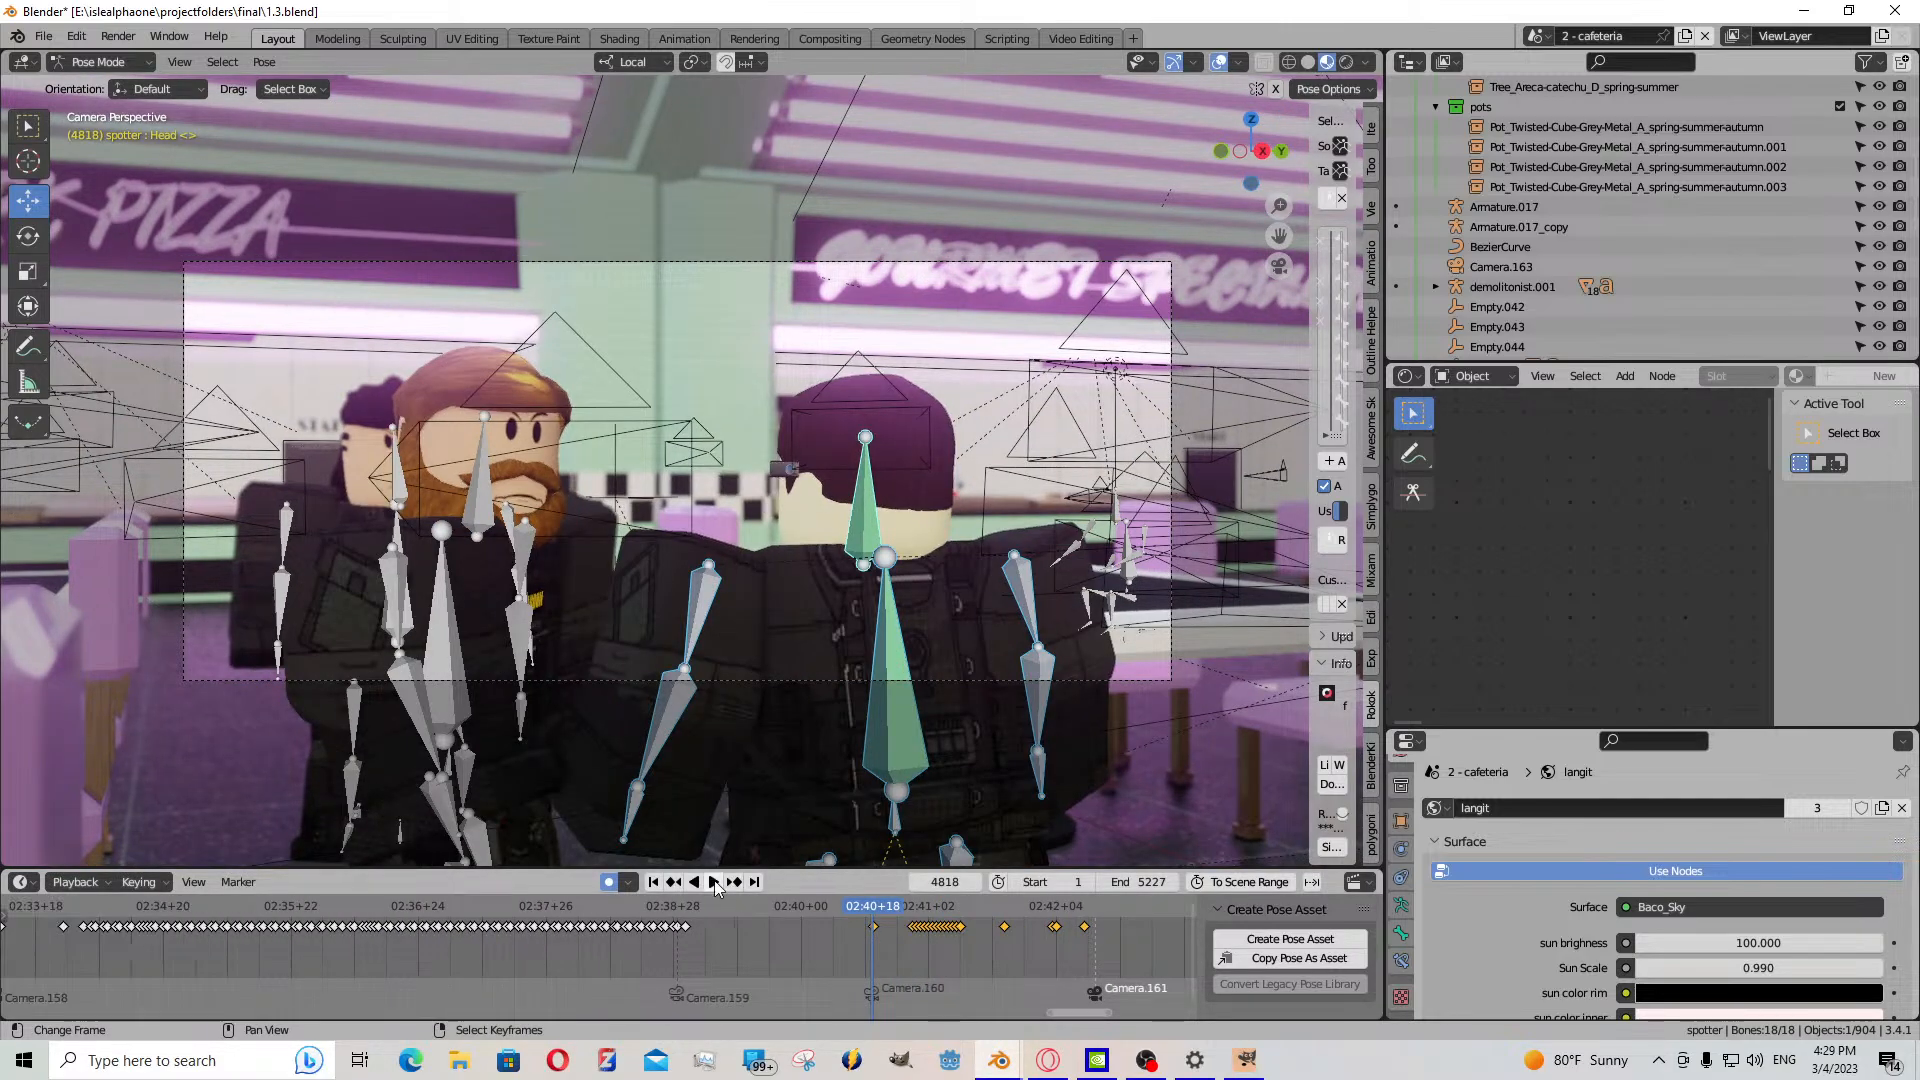
- Play the animation from the Camera.160 marker through the Camera.163 shot to check the retimed motion and camera cuts
{"action": "left_click", "coordinate": [715, 886]}
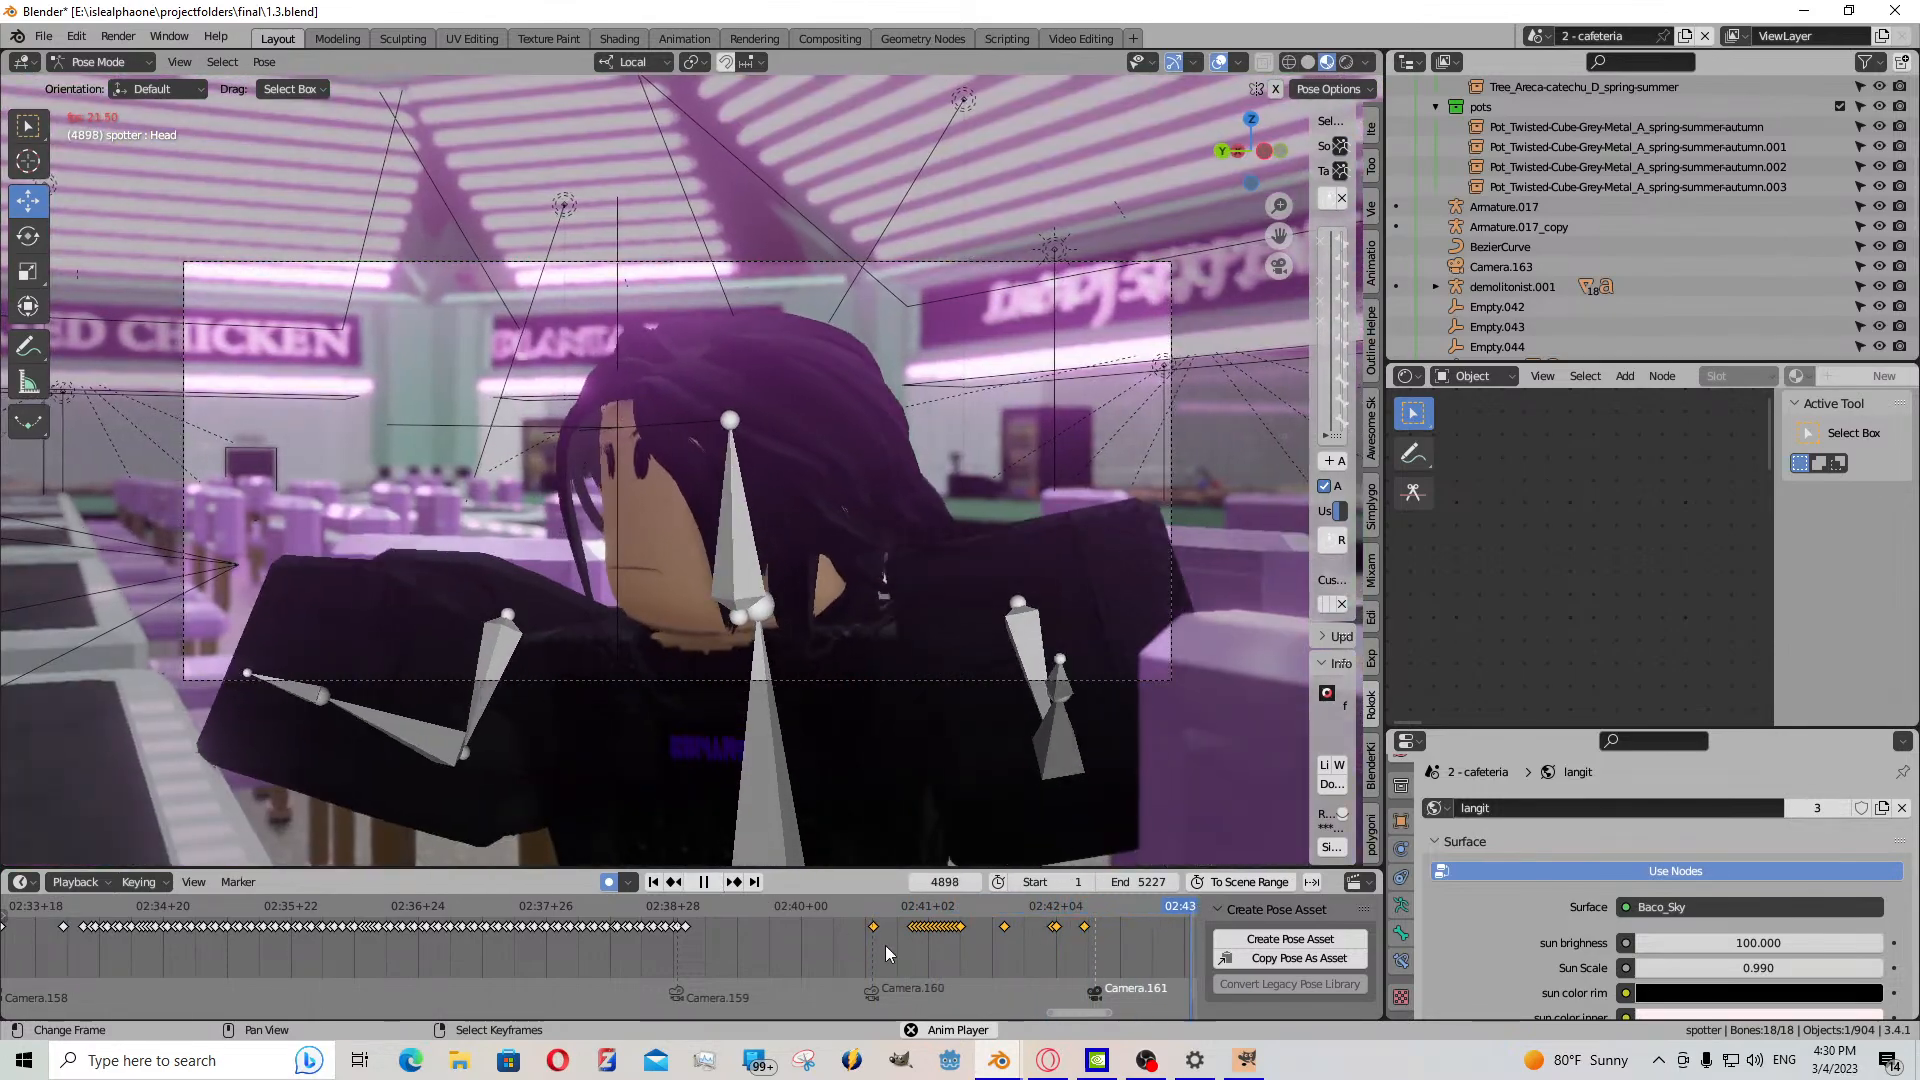
{"action": "left_click", "coordinate": [876, 948]}
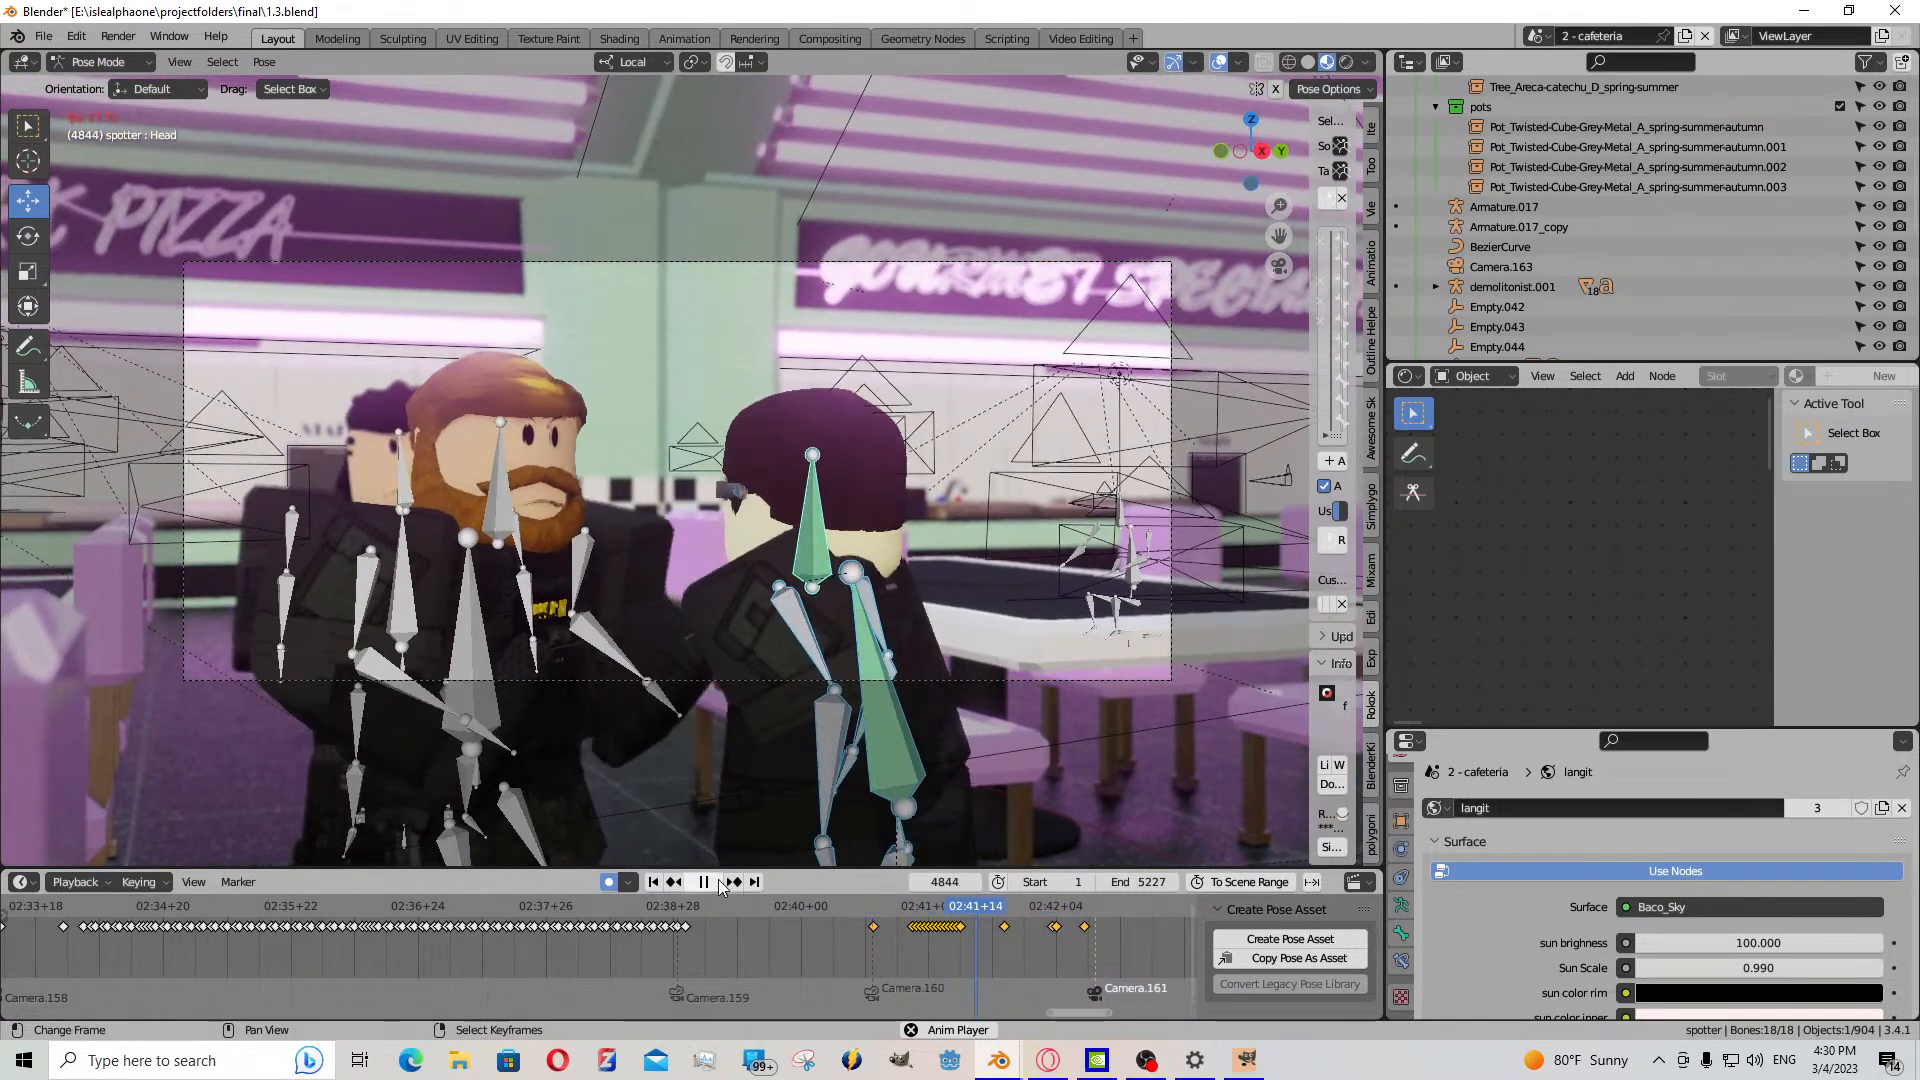
{"action": "left_click", "coordinate": [703, 881]}
{"action": "left_click_drag", "start_coordinate": [908, 947], "coordinate": [1107, 958]}
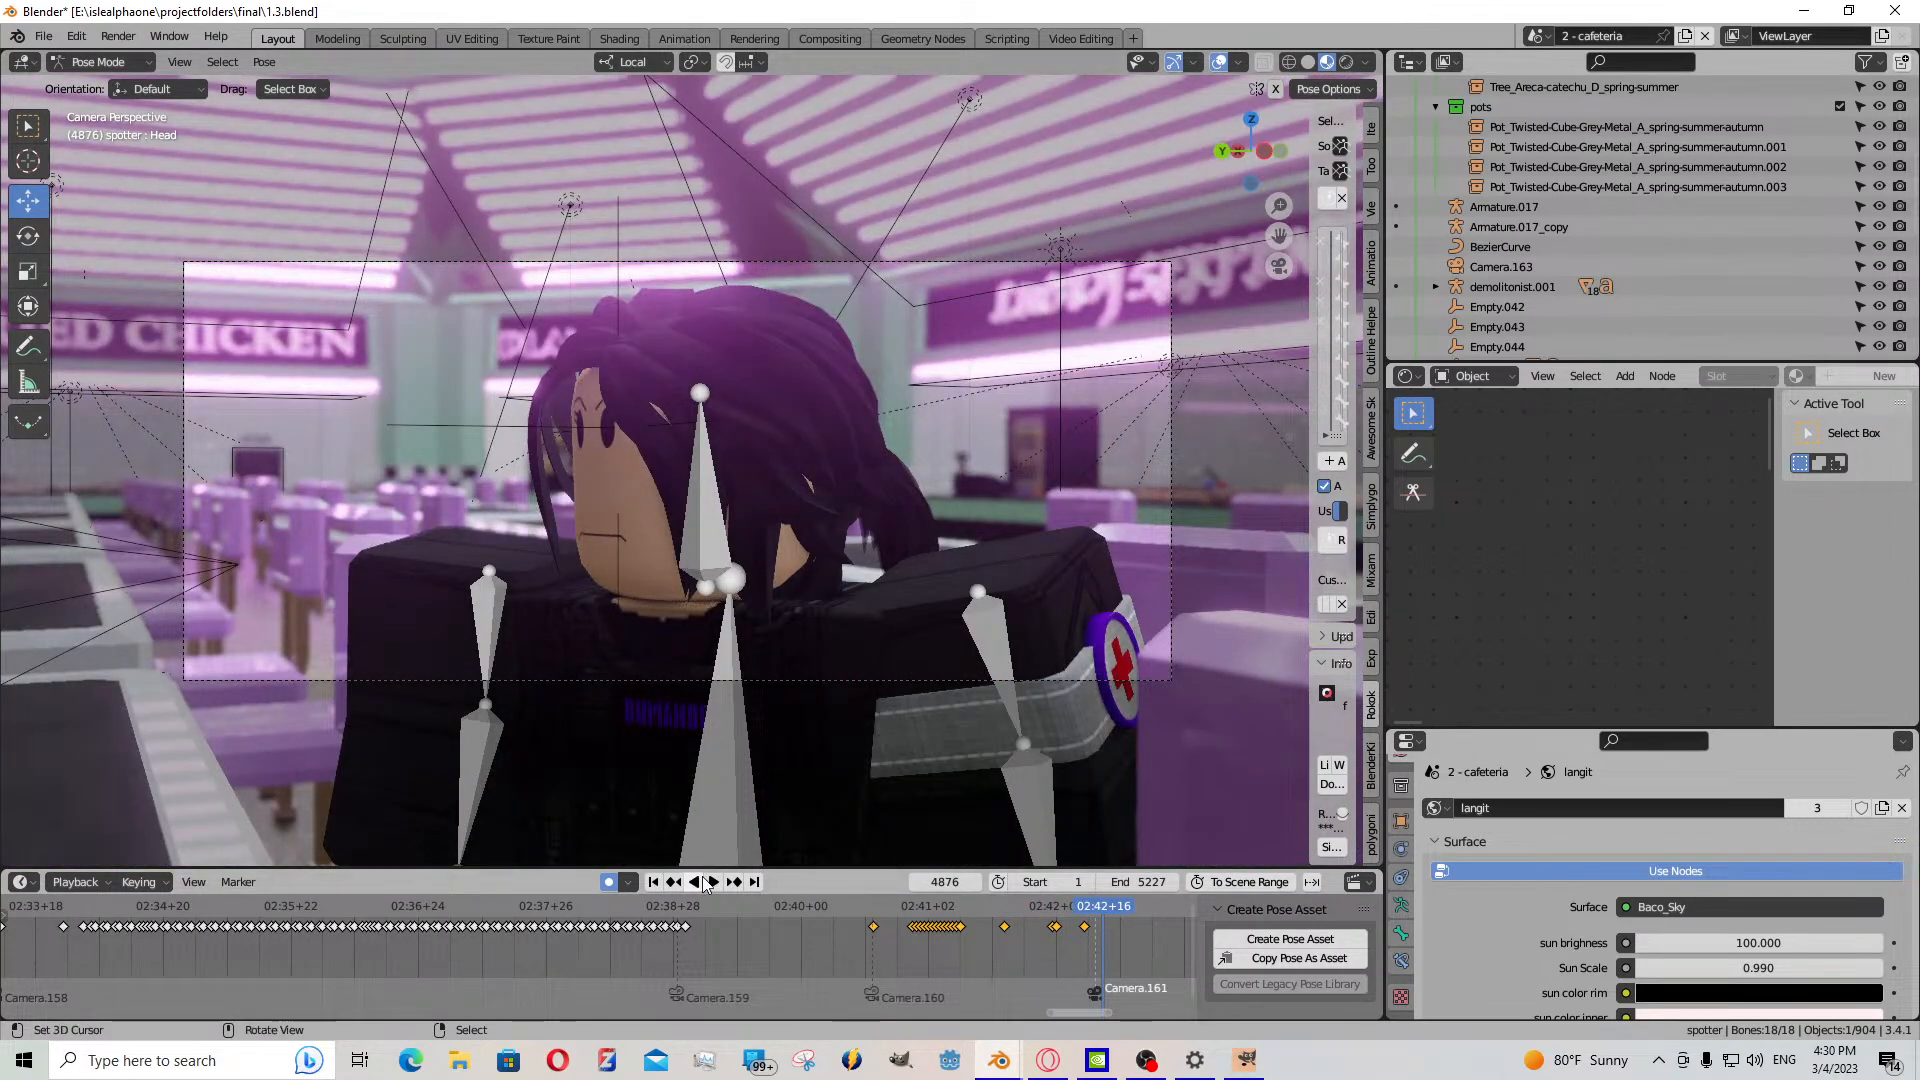
{"action": "scroll", "coordinate": [784, 931], "scroll_direction": "down", "scroll_amount": 3}
{"action": "scroll", "coordinate": [780, 937], "scroll_direction": "down", "scroll_amount": 4}
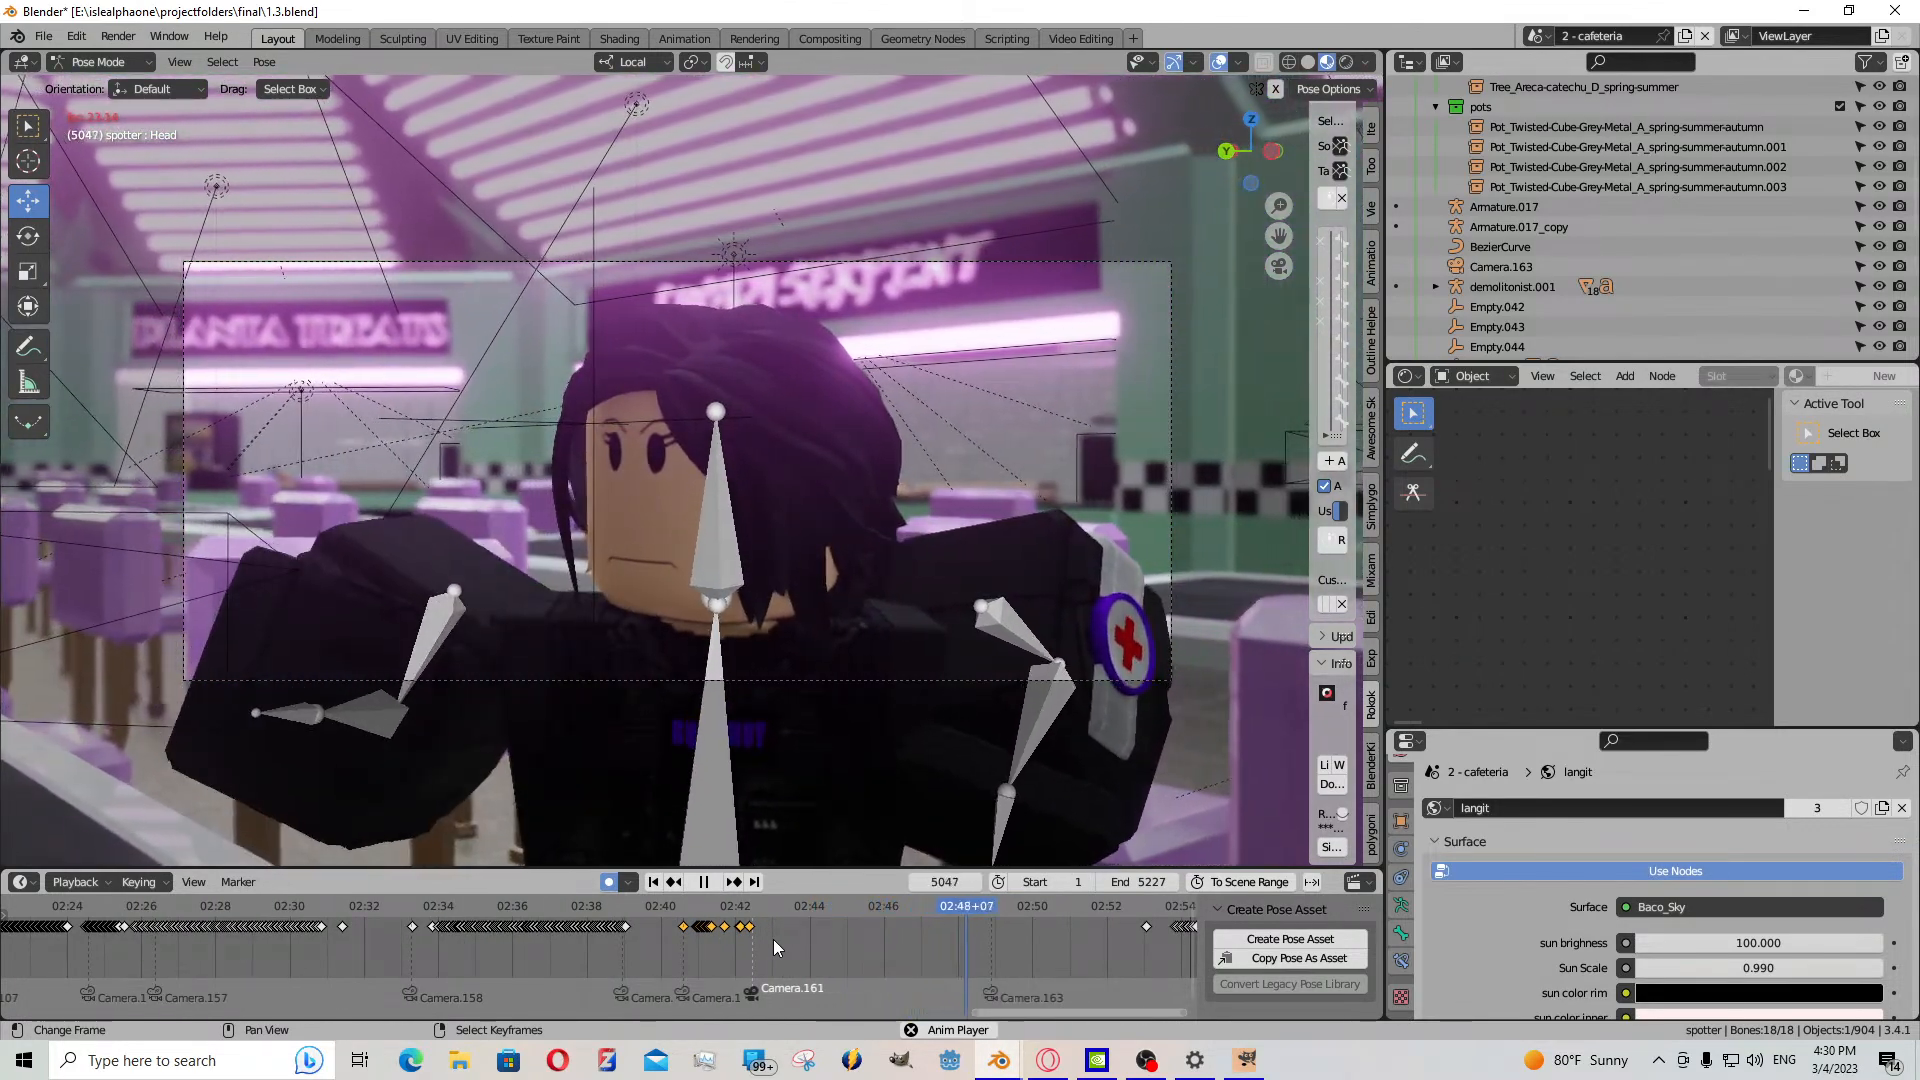
{"action": "scroll", "coordinate": [754, 957], "scroll_direction": "down", "scroll_amount": 3}
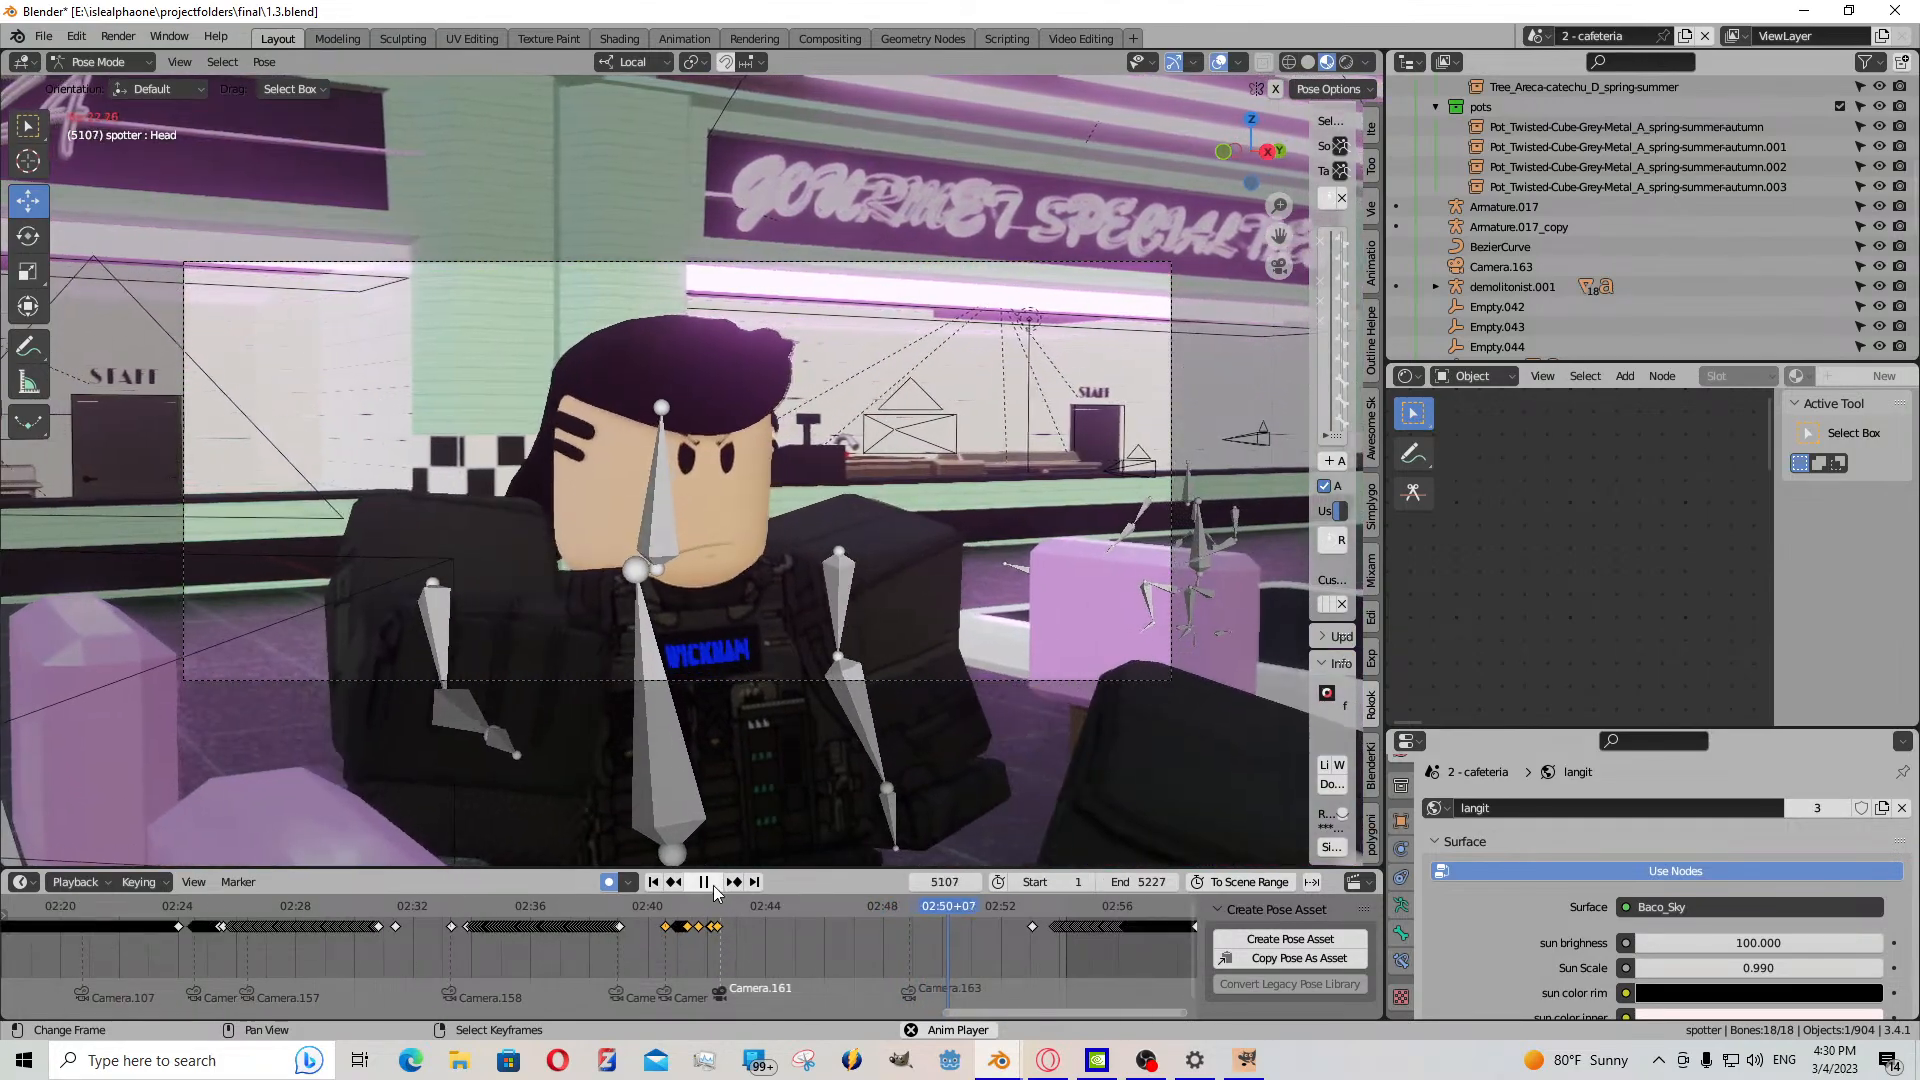
- Stop at the start of the Camera.163 shot, return to Object Mode and select the head of the character in view
{"action": "key", "text": "space"}
{"action": "left_click", "coordinate": [910, 926]}
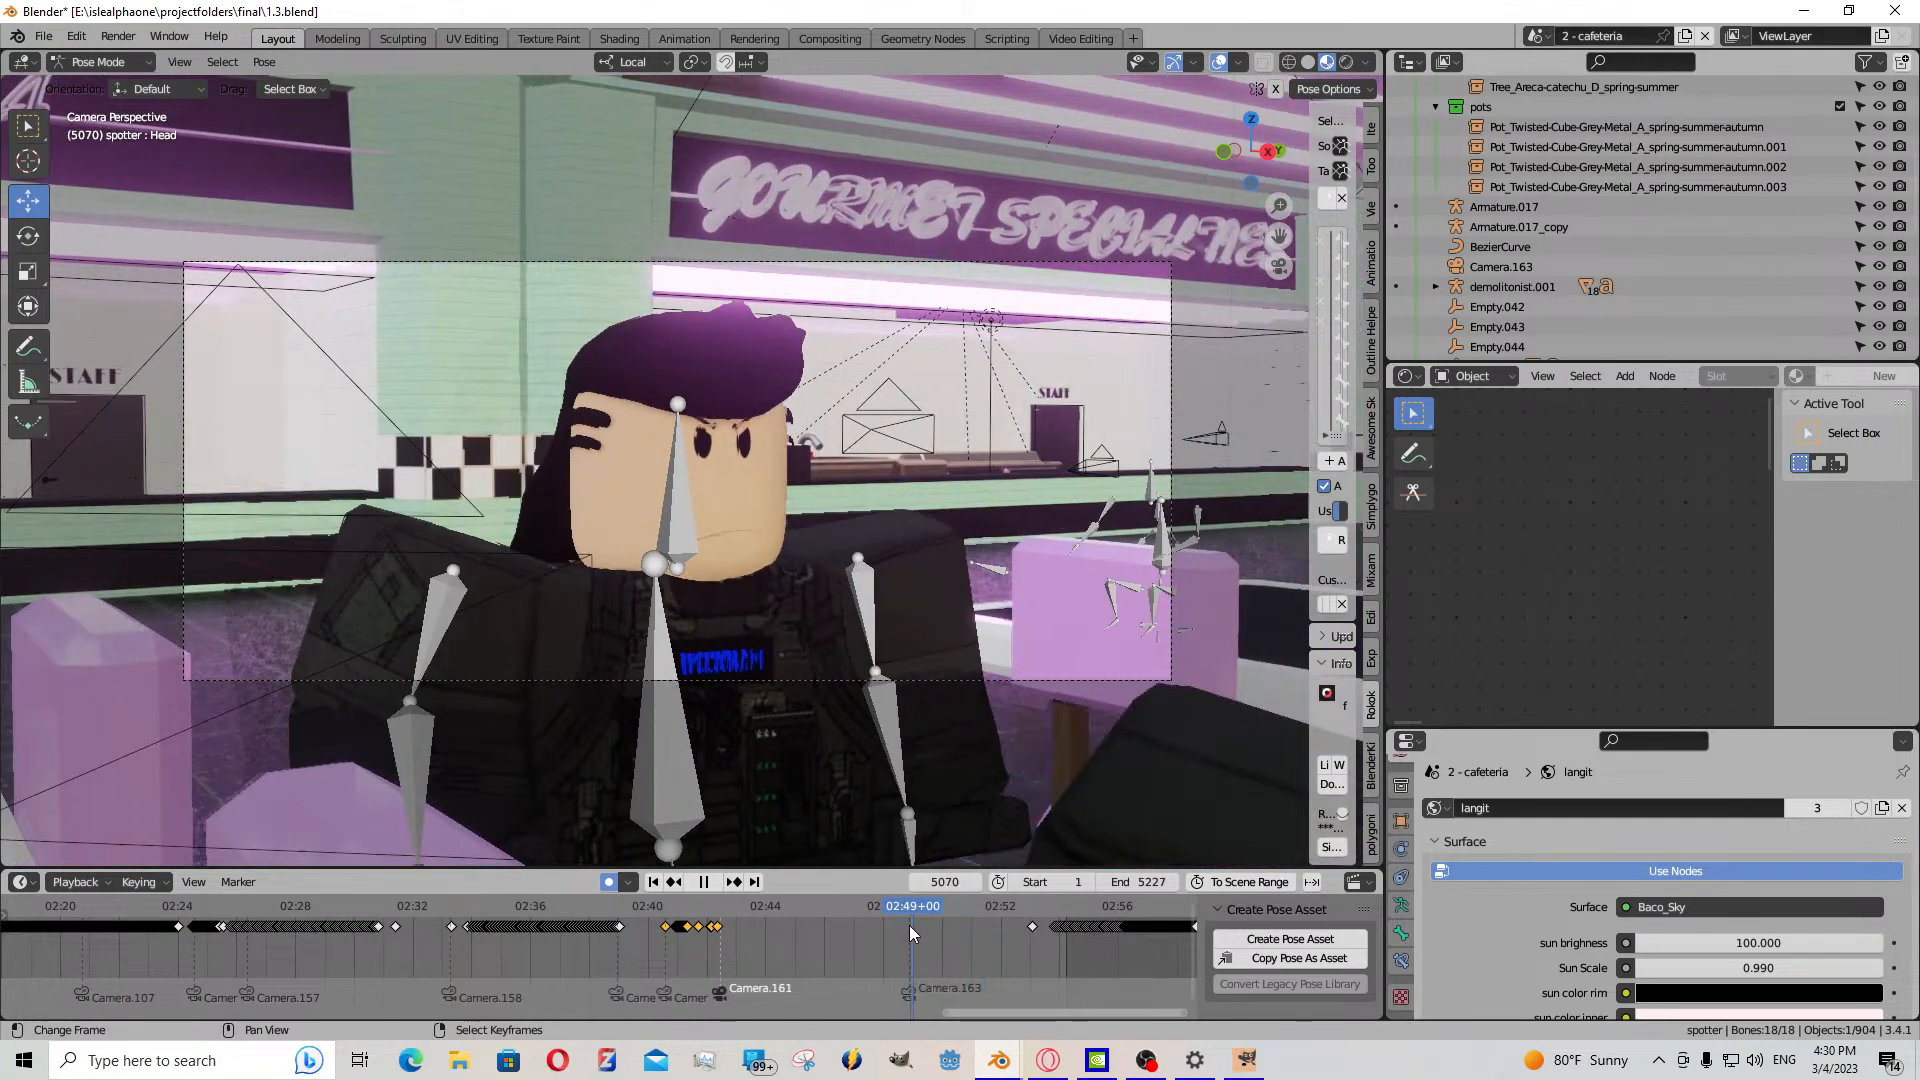
{"action": "left_click", "coordinate": [100, 62]}
{"action": "left_click", "coordinate": [105, 84]}
{"action": "left_click", "coordinate": [656, 478]}
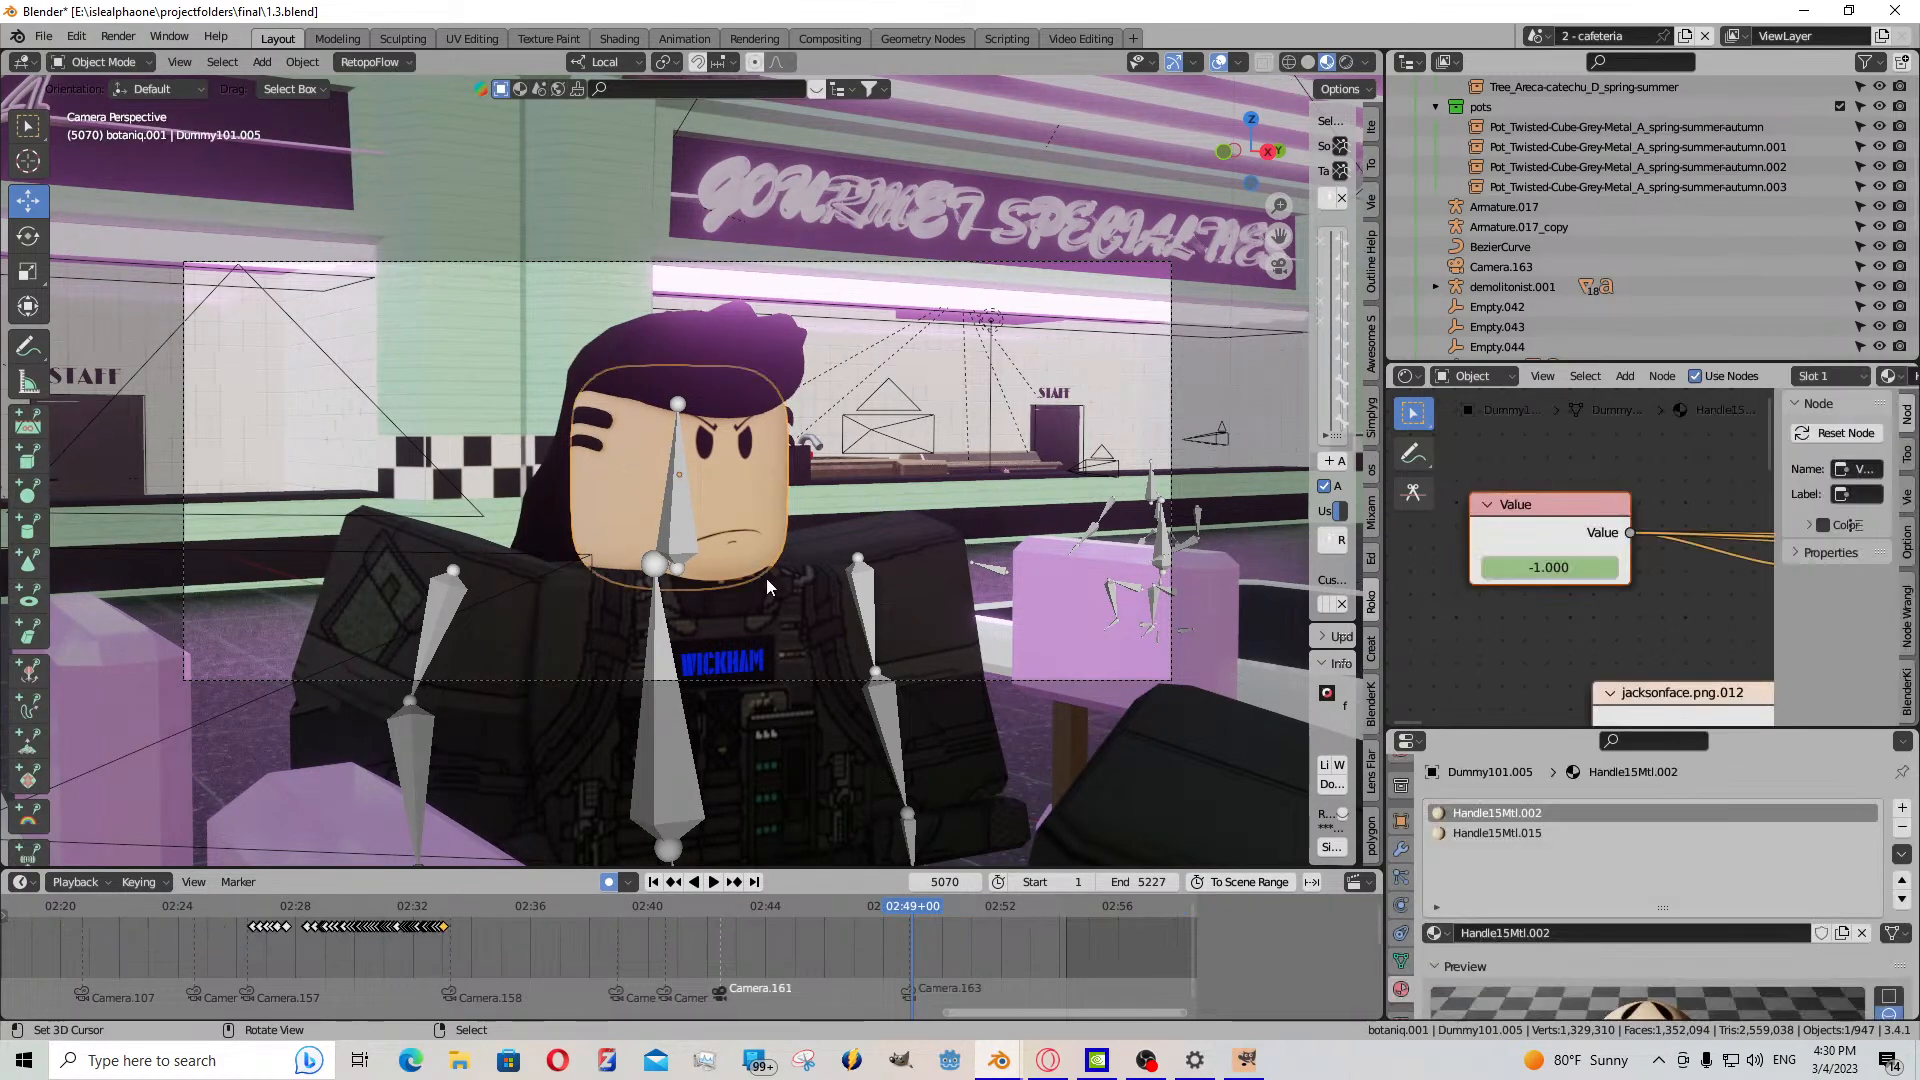
- Keyframe the mouth Value at -1.000 on frame 5067 and shift that keyframe to frame 5072
{"action": "left_click", "coordinate": [909, 936]}
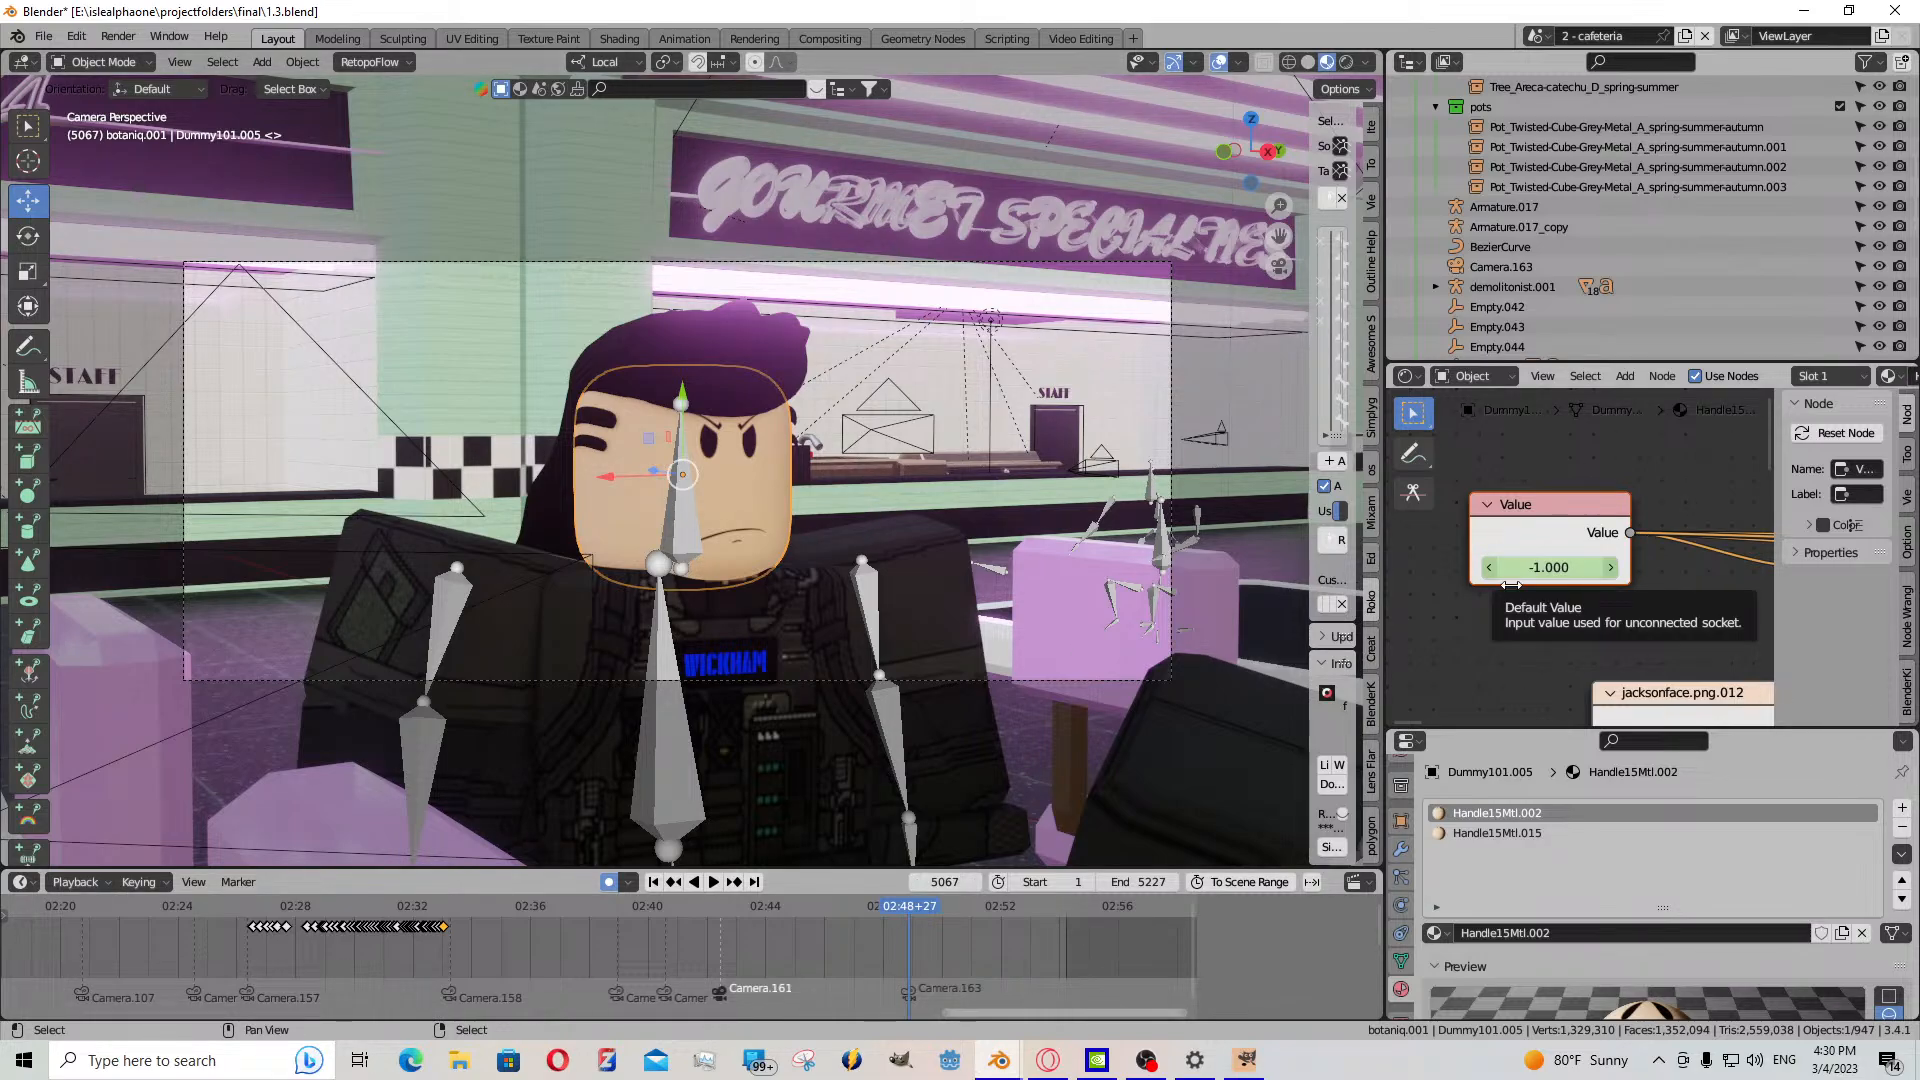
{"action": "key", "text": "i"}
{"action": "scroll", "coordinate": [838, 957], "scroll_direction": "up", "scroll_amount": 1}
{"action": "middle_click_drag", "start_coordinate": [839, 957], "coordinate": [497, 897]}
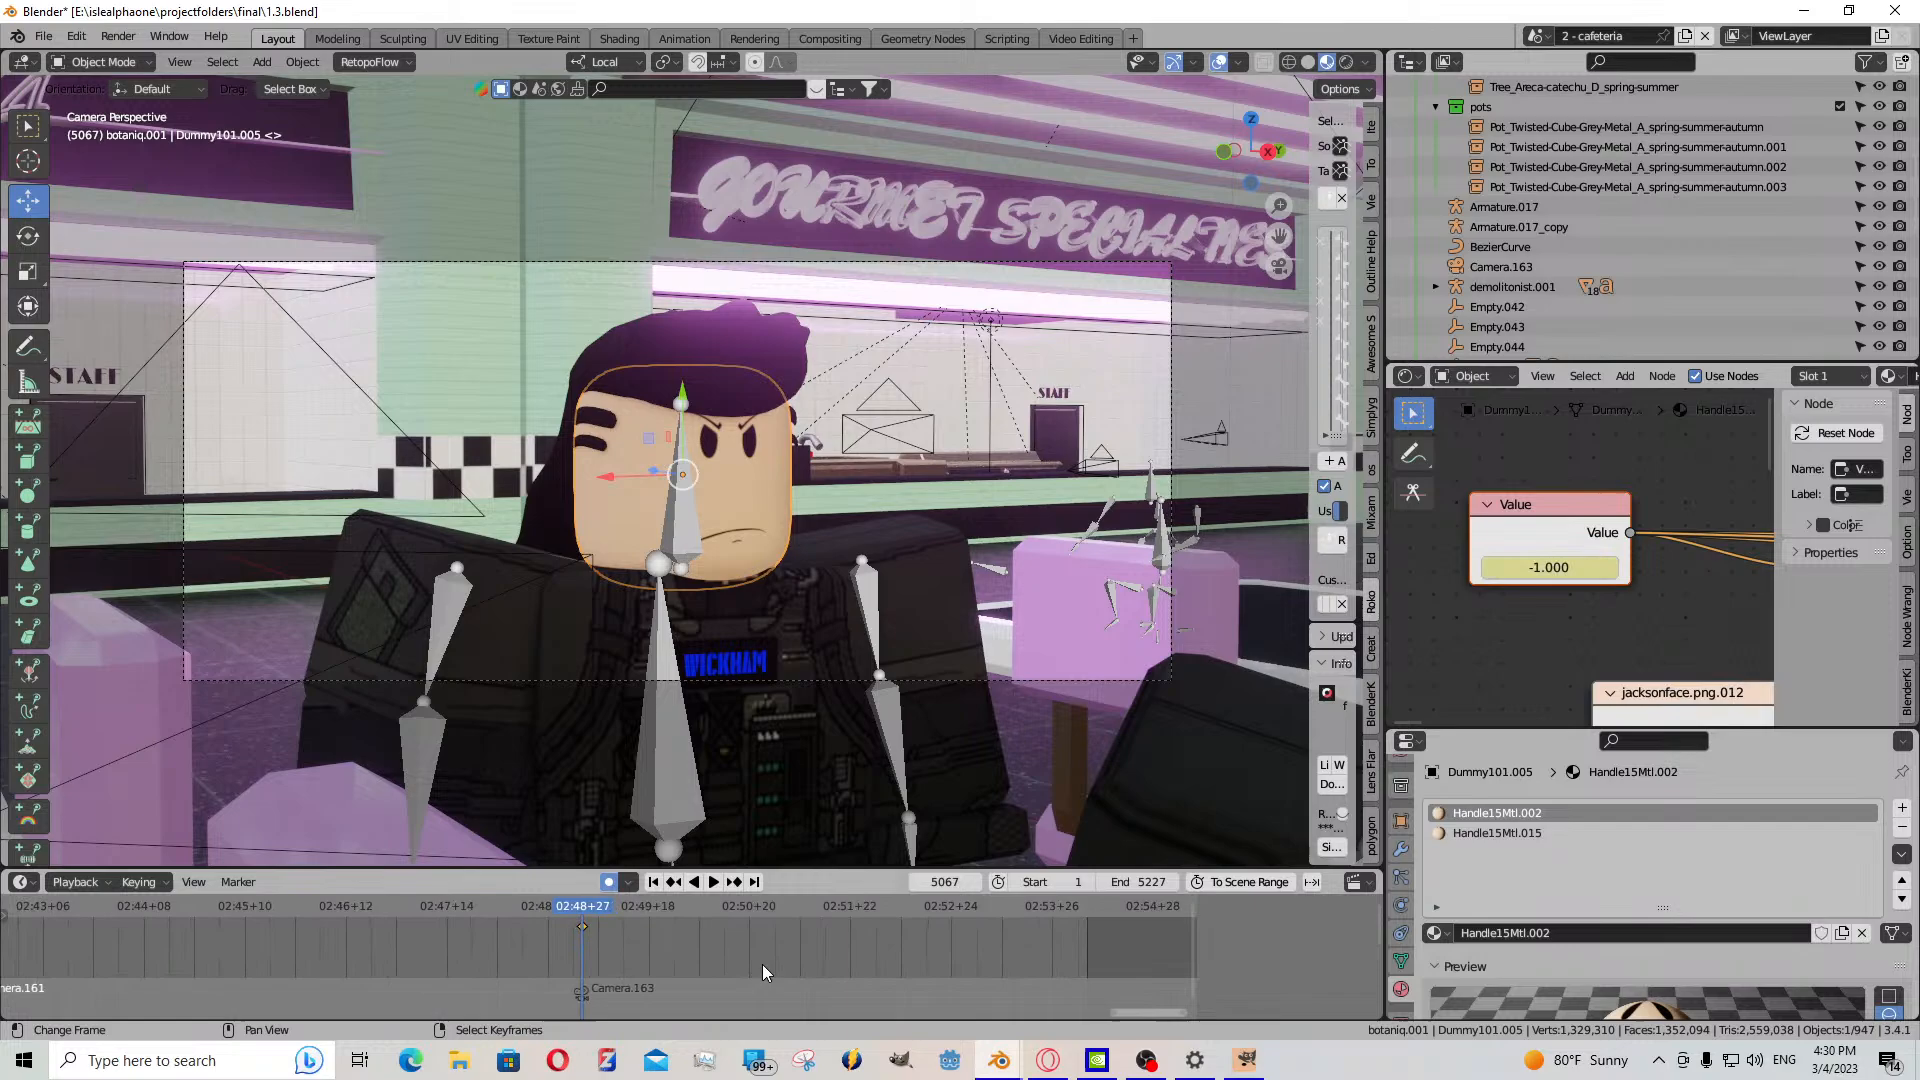
{"action": "left_click", "coordinate": [712, 882]}
{"action": "left_click", "coordinate": [712, 882]}
{"action": "scroll", "coordinate": [622, 929], "scroll_direction": "up", "scroll_amount": 4}
{"action": "scroll", "coordinate": [622, 928], "scroll_direction": "up", "scroll_amount": 2}
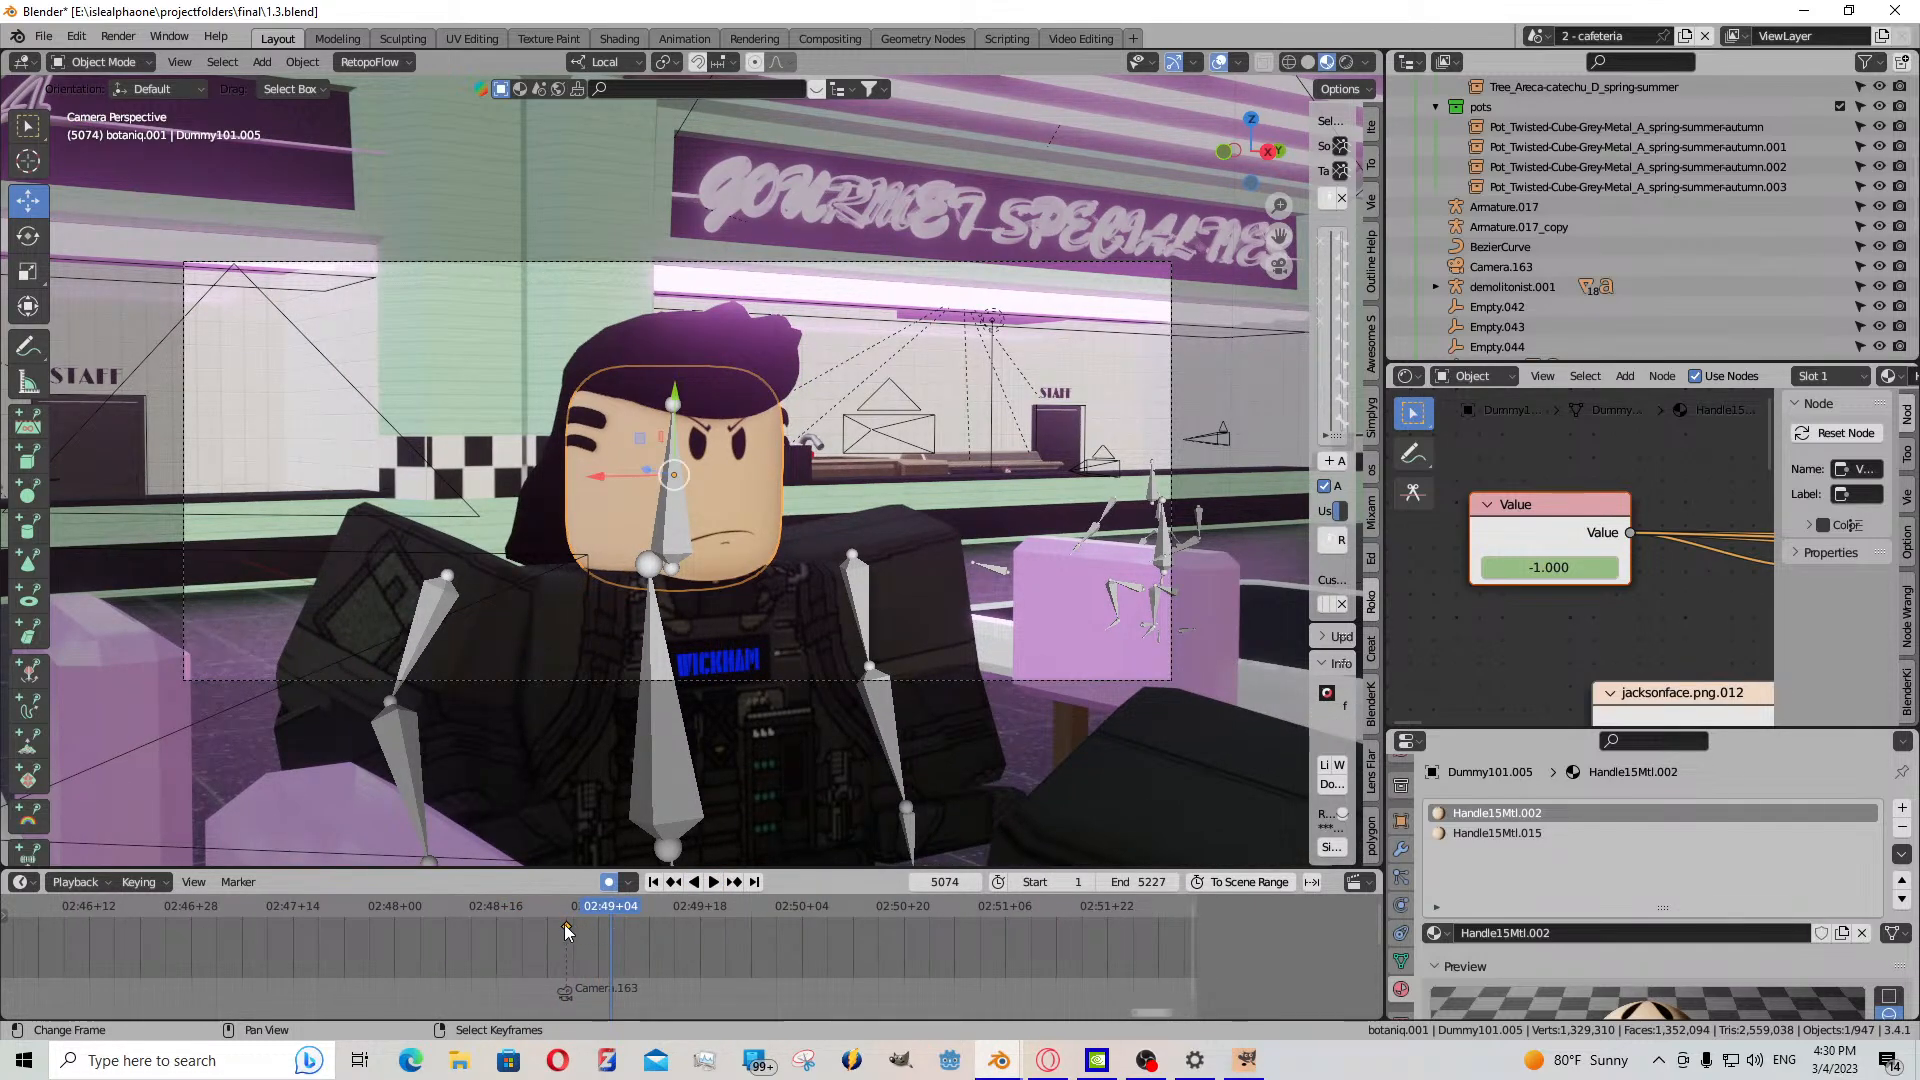
{"action": "left_click_drag", "start_coordinate": [568, 927], "coordinate": [602, 935]}
- Set the mouth Value to 3.500 on frame 5073 and play on a few frames
{"action": "key", "text": "Left"}
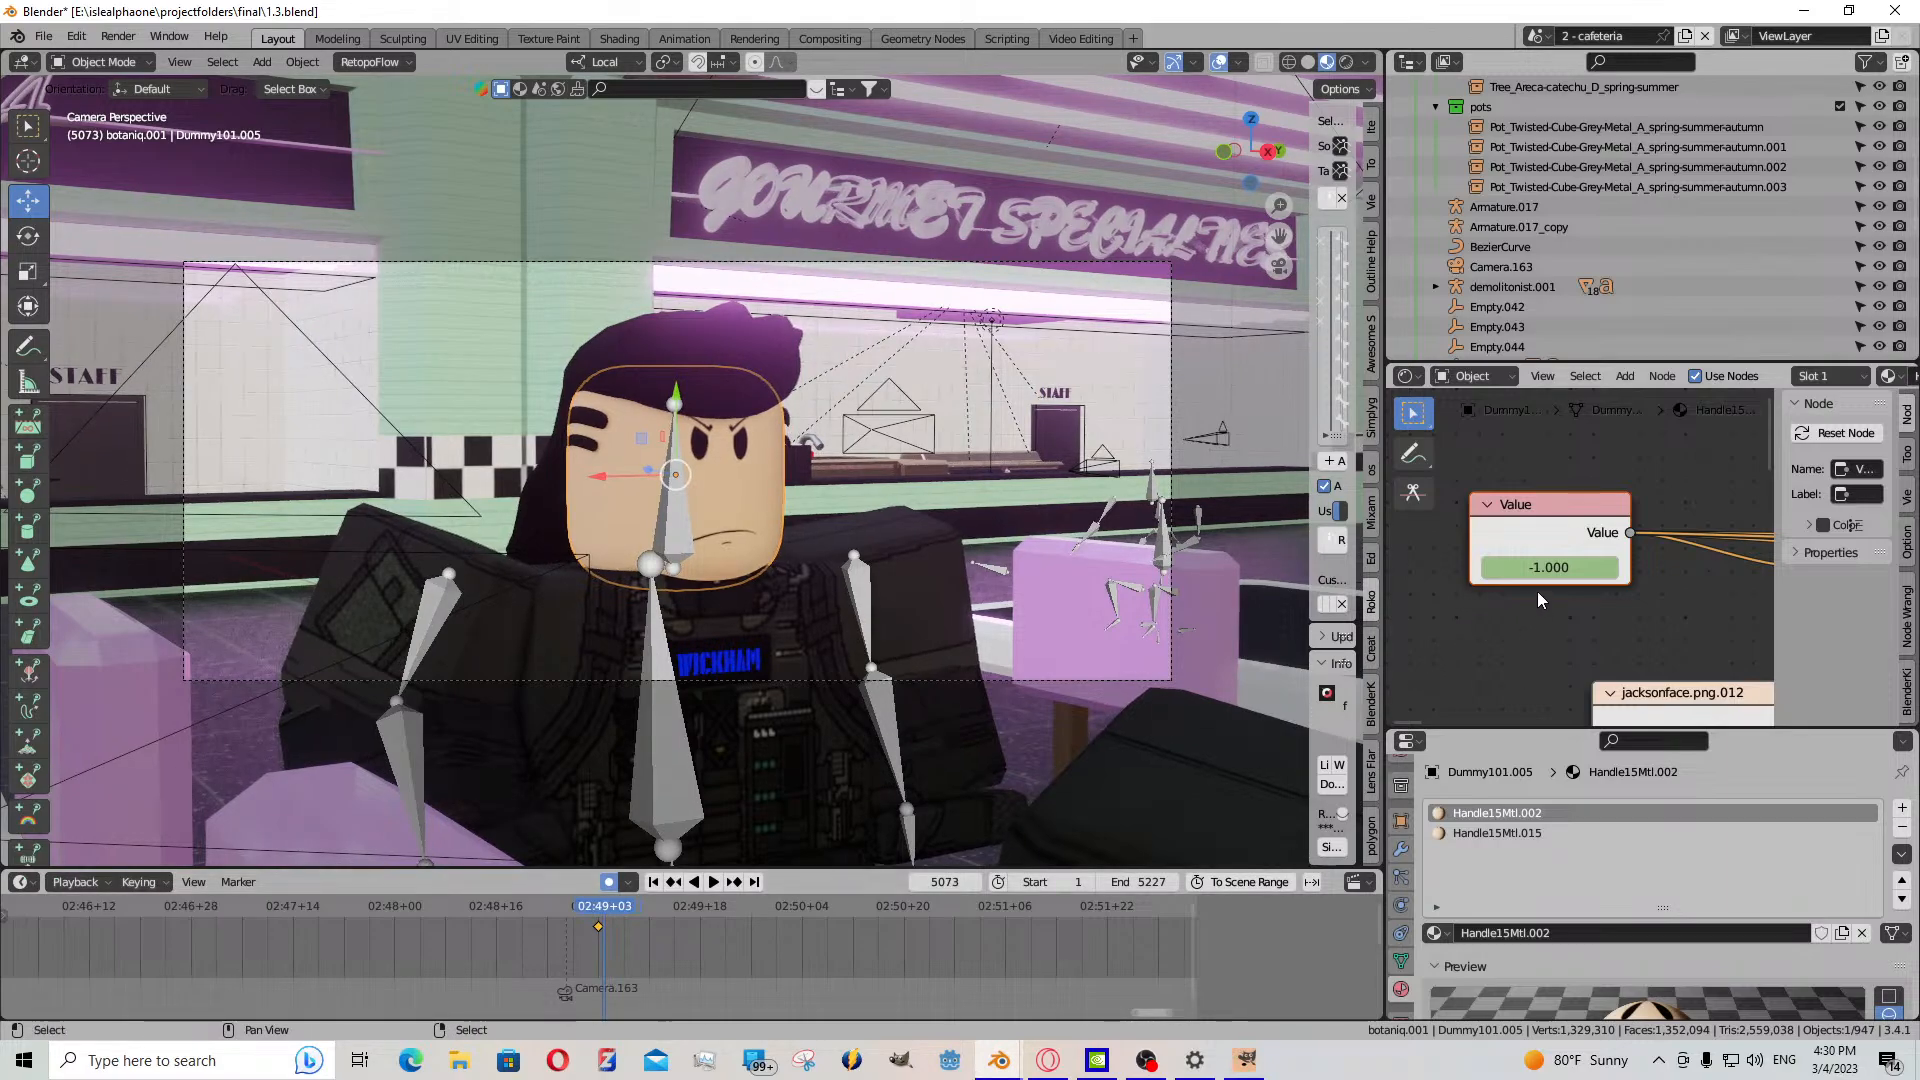
{"action": "mouse_move", "coordinate": [1604, 567]}
{"action": "left_mouse_down"}
{"action": "mouse_move", "coordinate": [1560, 567]}
{"action": "mouse_move", "coordinate": [1637, 567]}
{"action": "left_mouse_up"}
{"action": "key", "text": "space"}
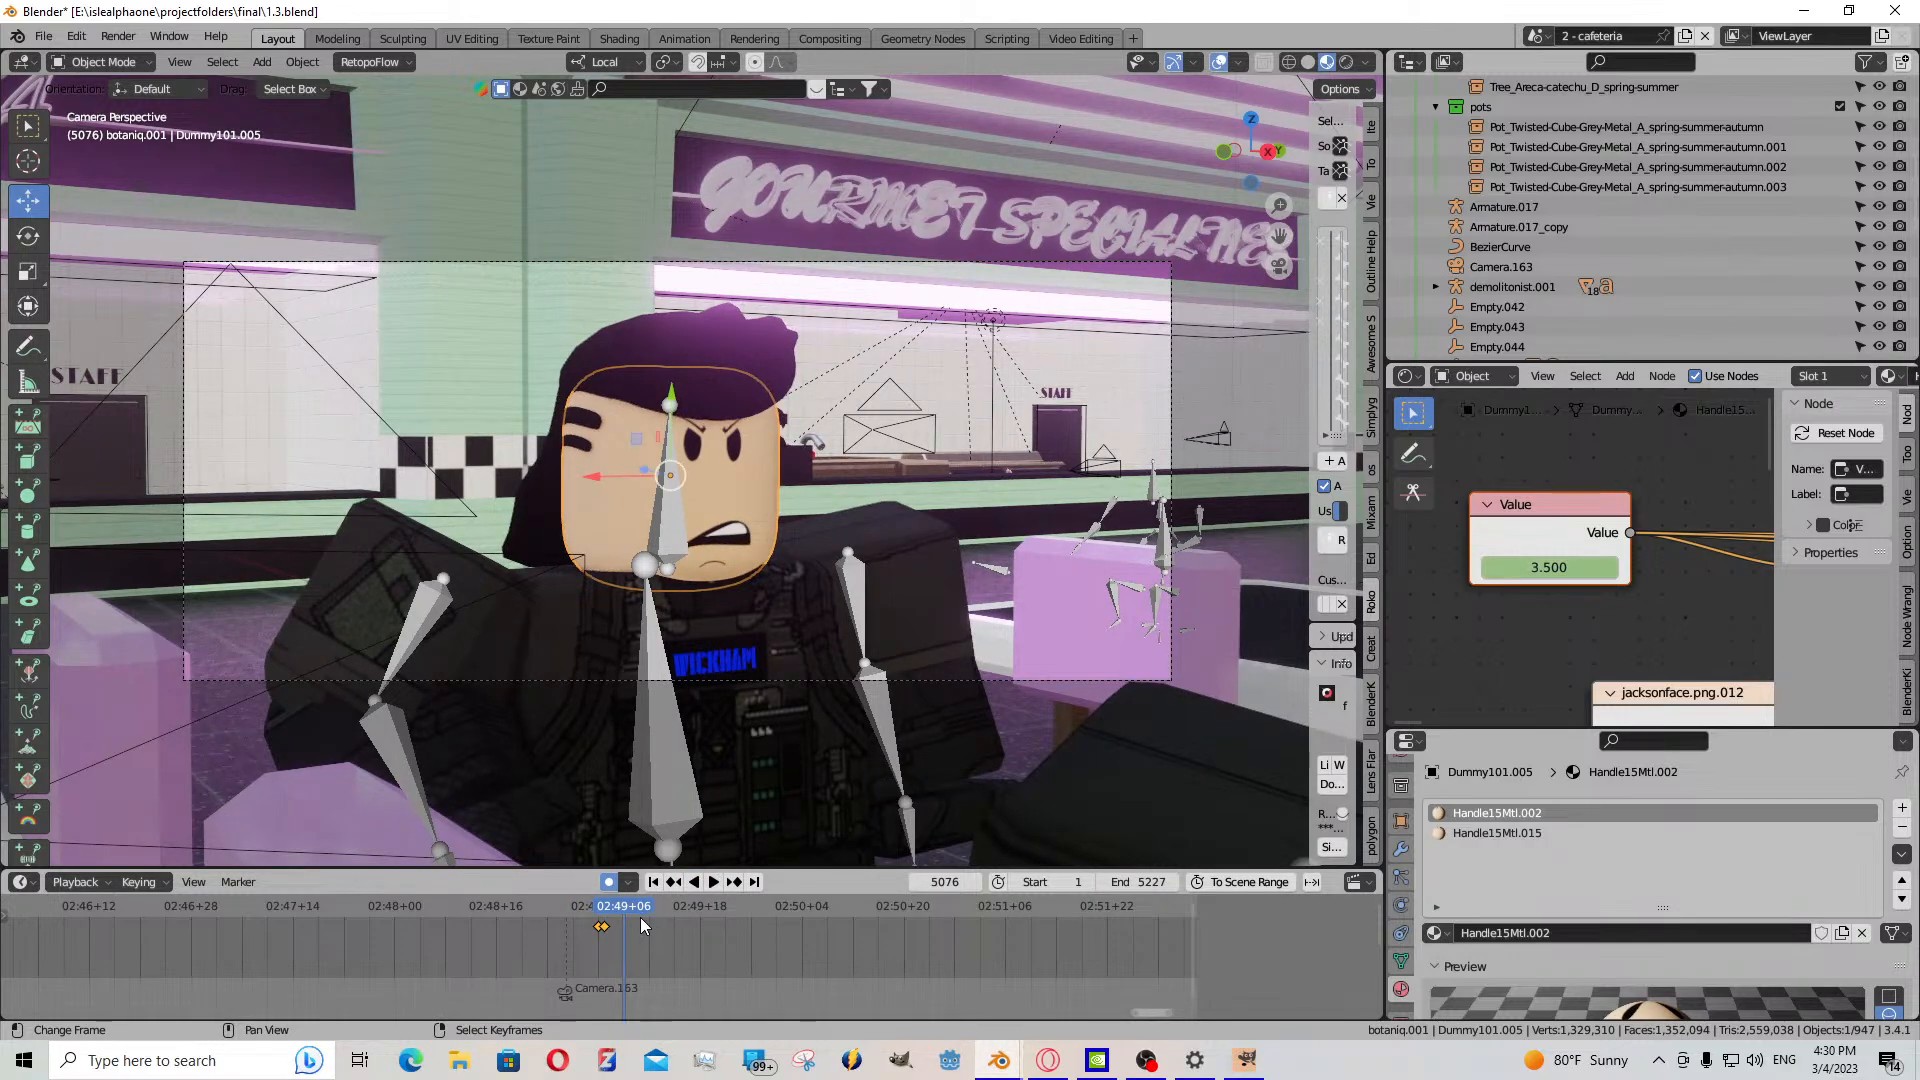
- Copy the 3.500 mouth Value keyframe from frame 5073 to frame 5077
{"action": "left_click_drag", "start_coordinate": [633, 928], "coordinate": [630, 930]}
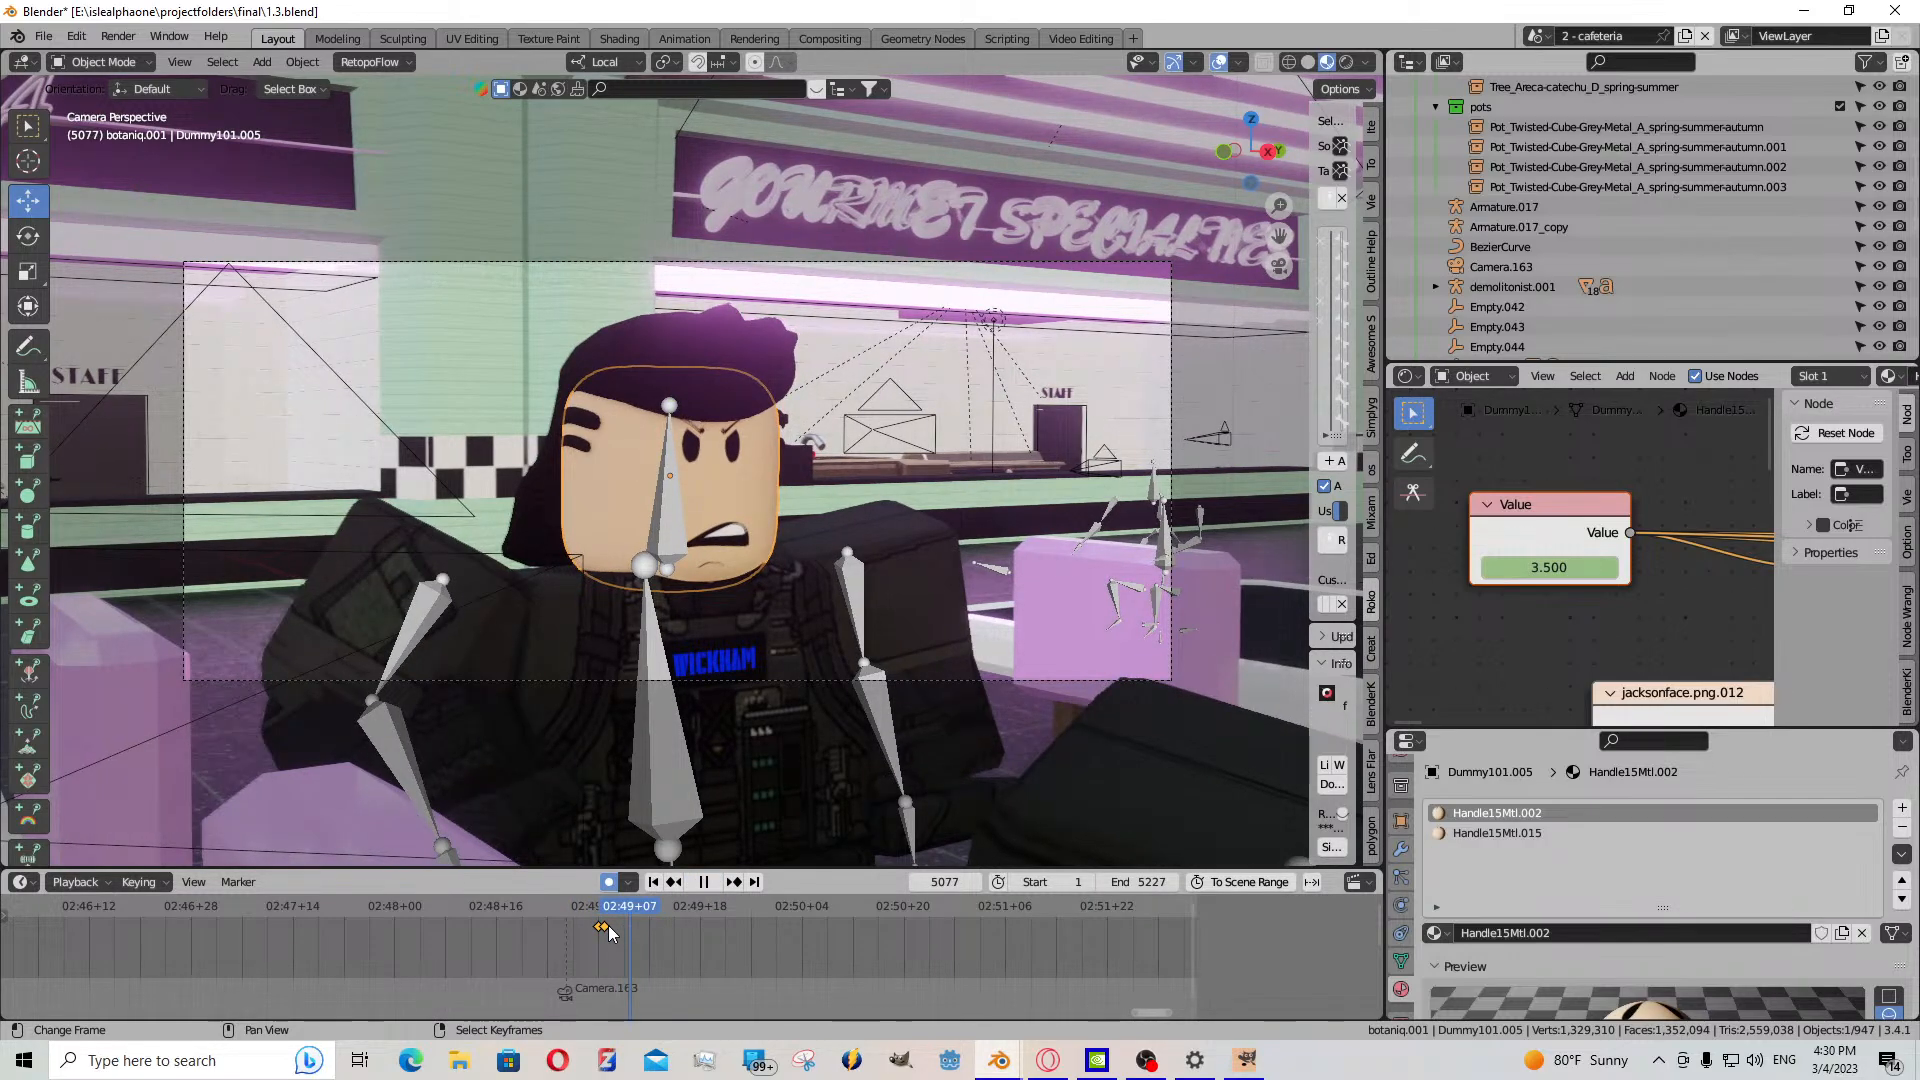
{"action": "right_click", "coordinate": [609, 928]}
{"action": "key", "text": "ctrl+c"}
{"action": "key", "text": "ctrl+v"}
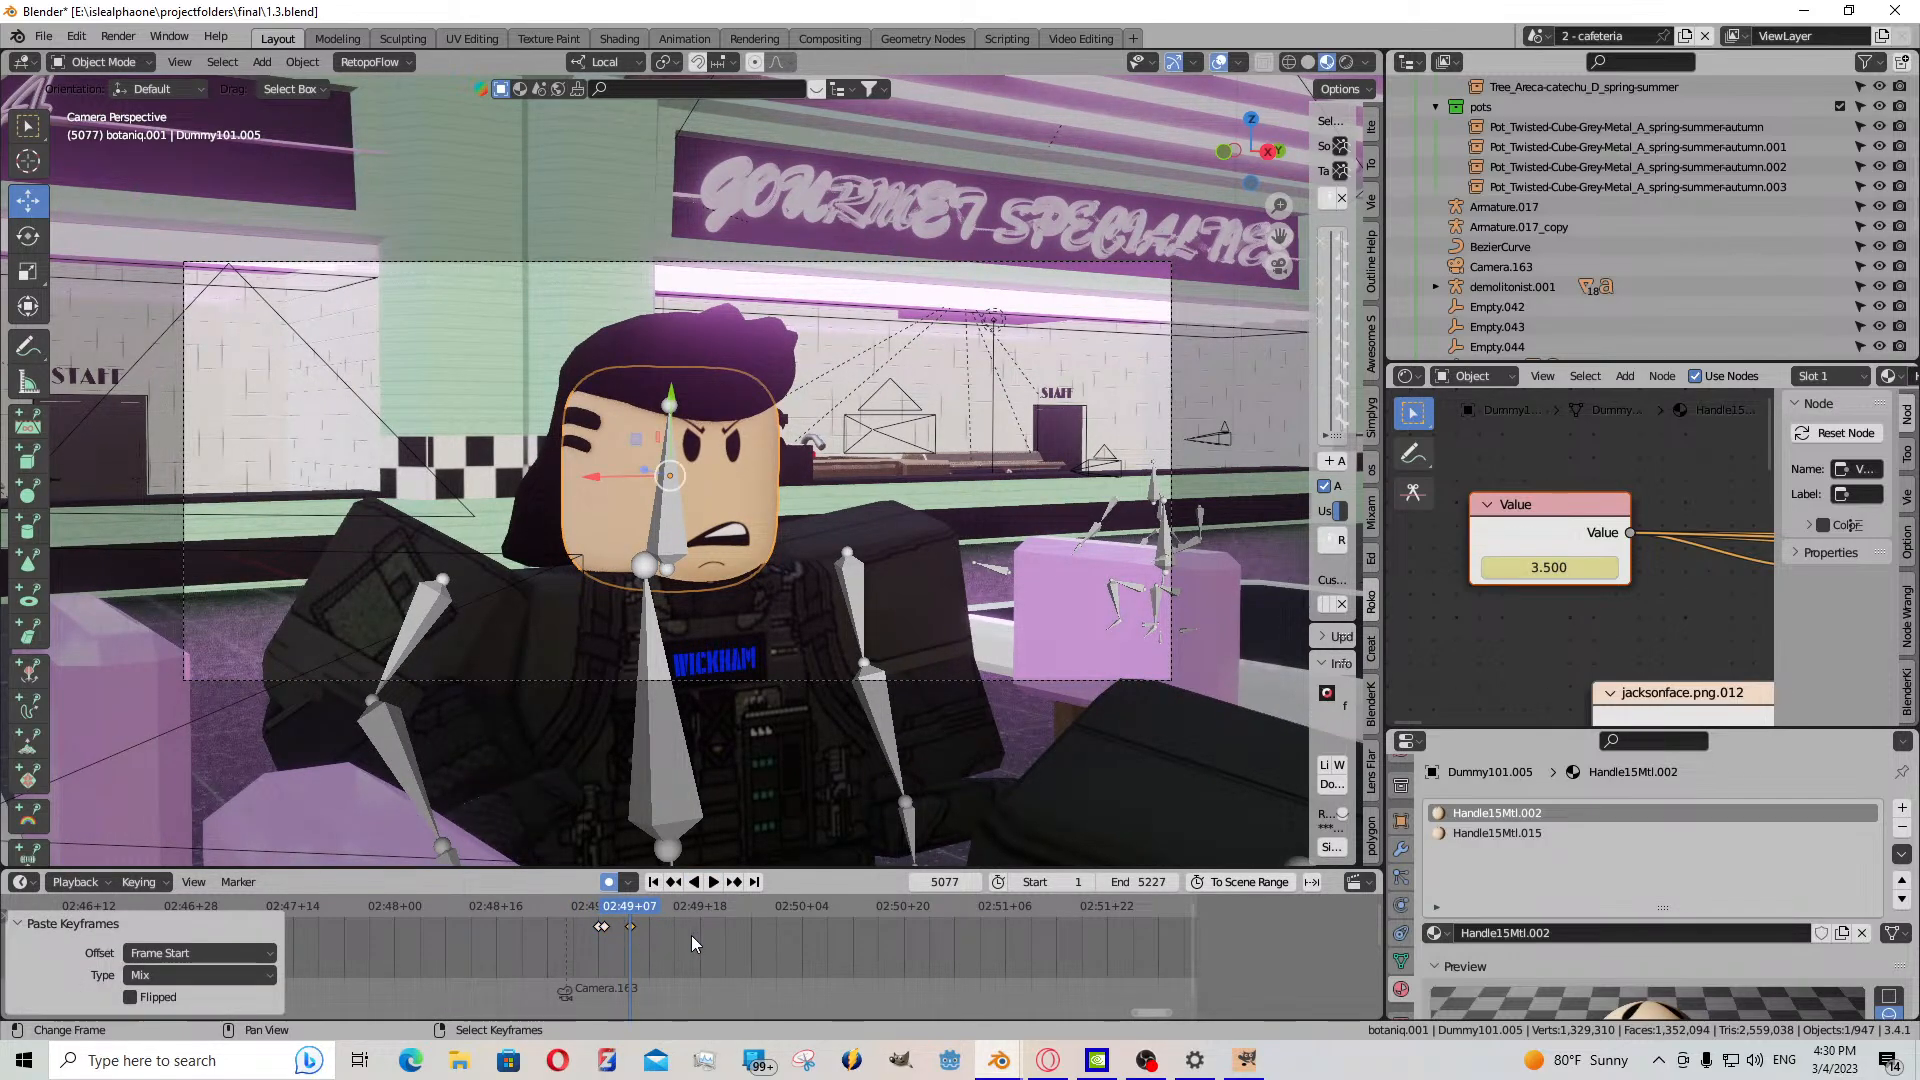
- Keyframe a new mouth Value on frame 5078 and a mouth Value of 10.400 on frame 5082
{"action": "key", "text": "Right"}
{"action": "left_click_drag", "start_coordinate": [1540, 567], "coordinate": [1645, 567]}
{"action": "key", "text": "Right"}
{"action": "key", "text": "Right"}
{"action": "key", "text": "Right"}
{"action": "key", "text": "Right"}
{"action": "key", "text": "i"}
{"action": "scroll", "coordinate": [599, 930], "scroll_direction": "up", "scroll_amount": 3}
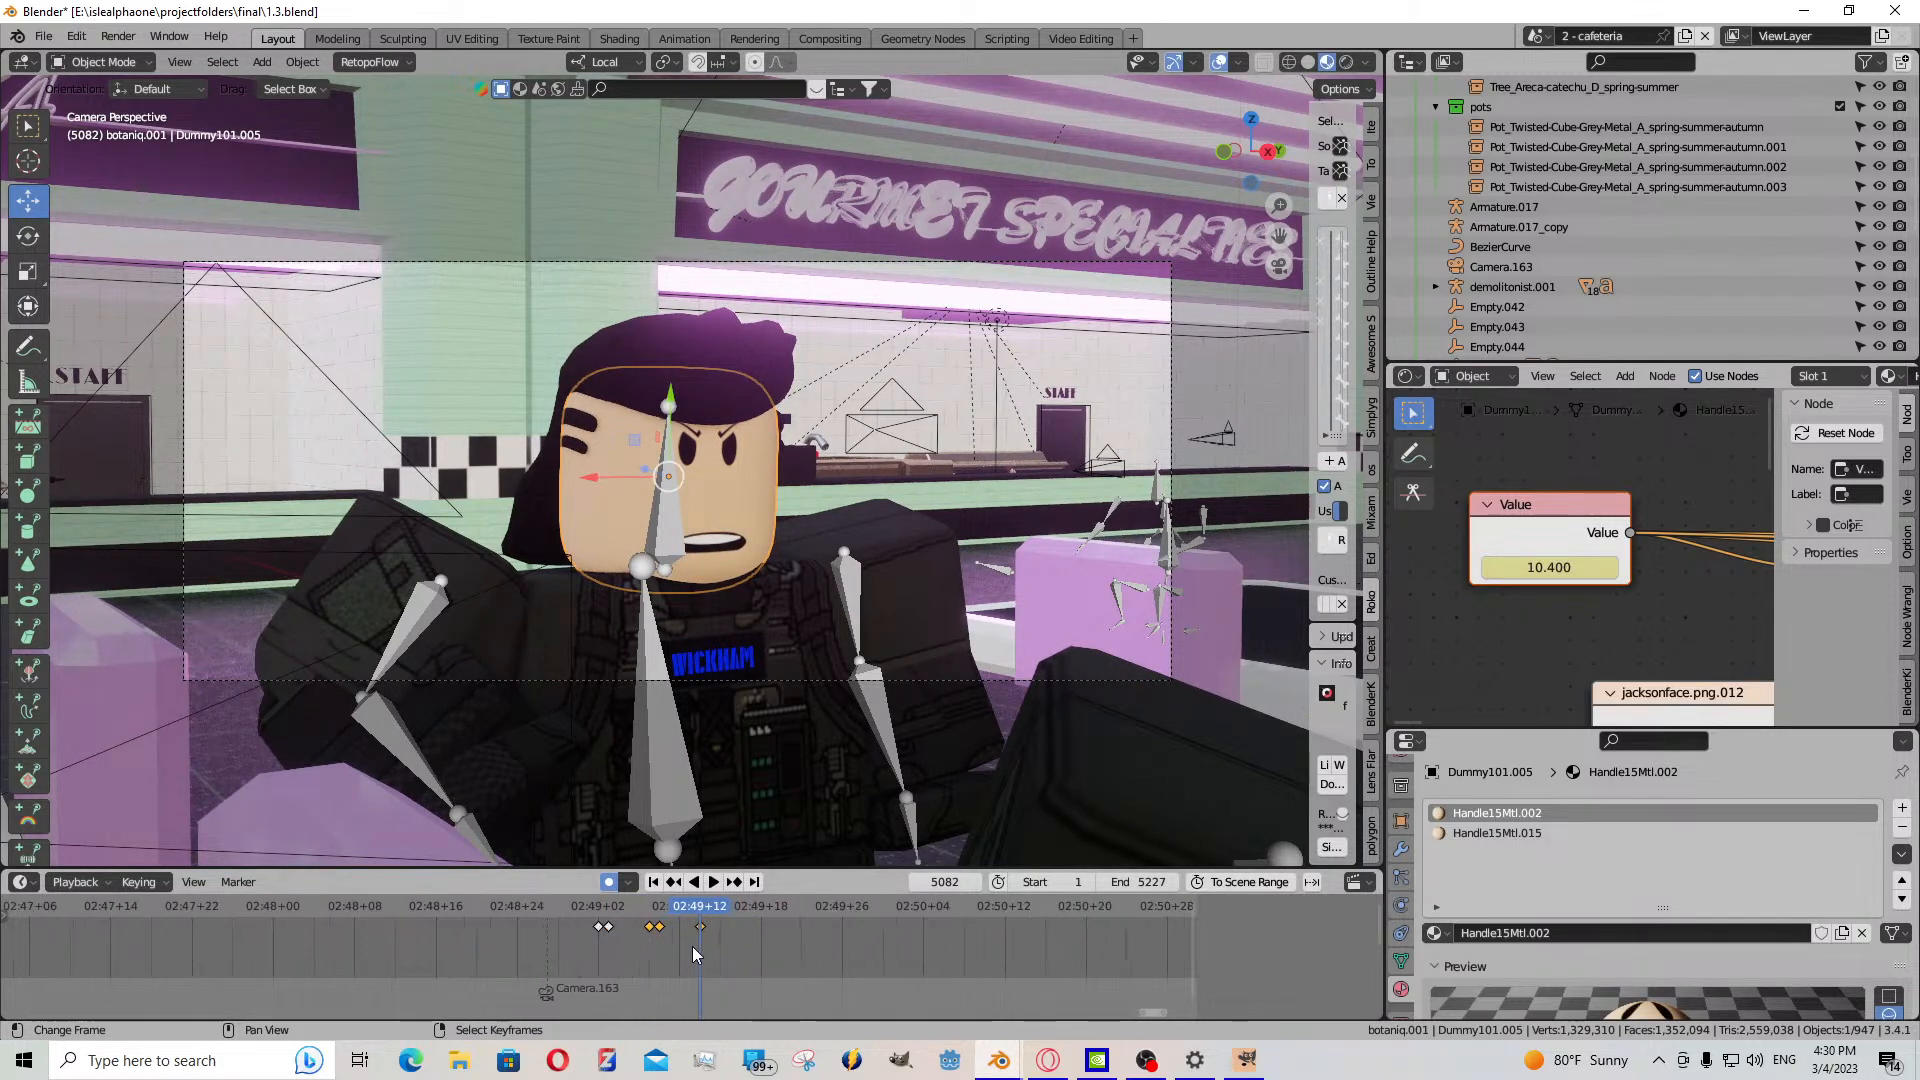
- Copy the mouth keyframe from frame 5078 to frame 5081 to hold that expression
{"action": "key", "text": "Left"}
{"action": "left_click", "coordinate": [660, 926]}
{"action": "key", "text": "ctrl+c"}
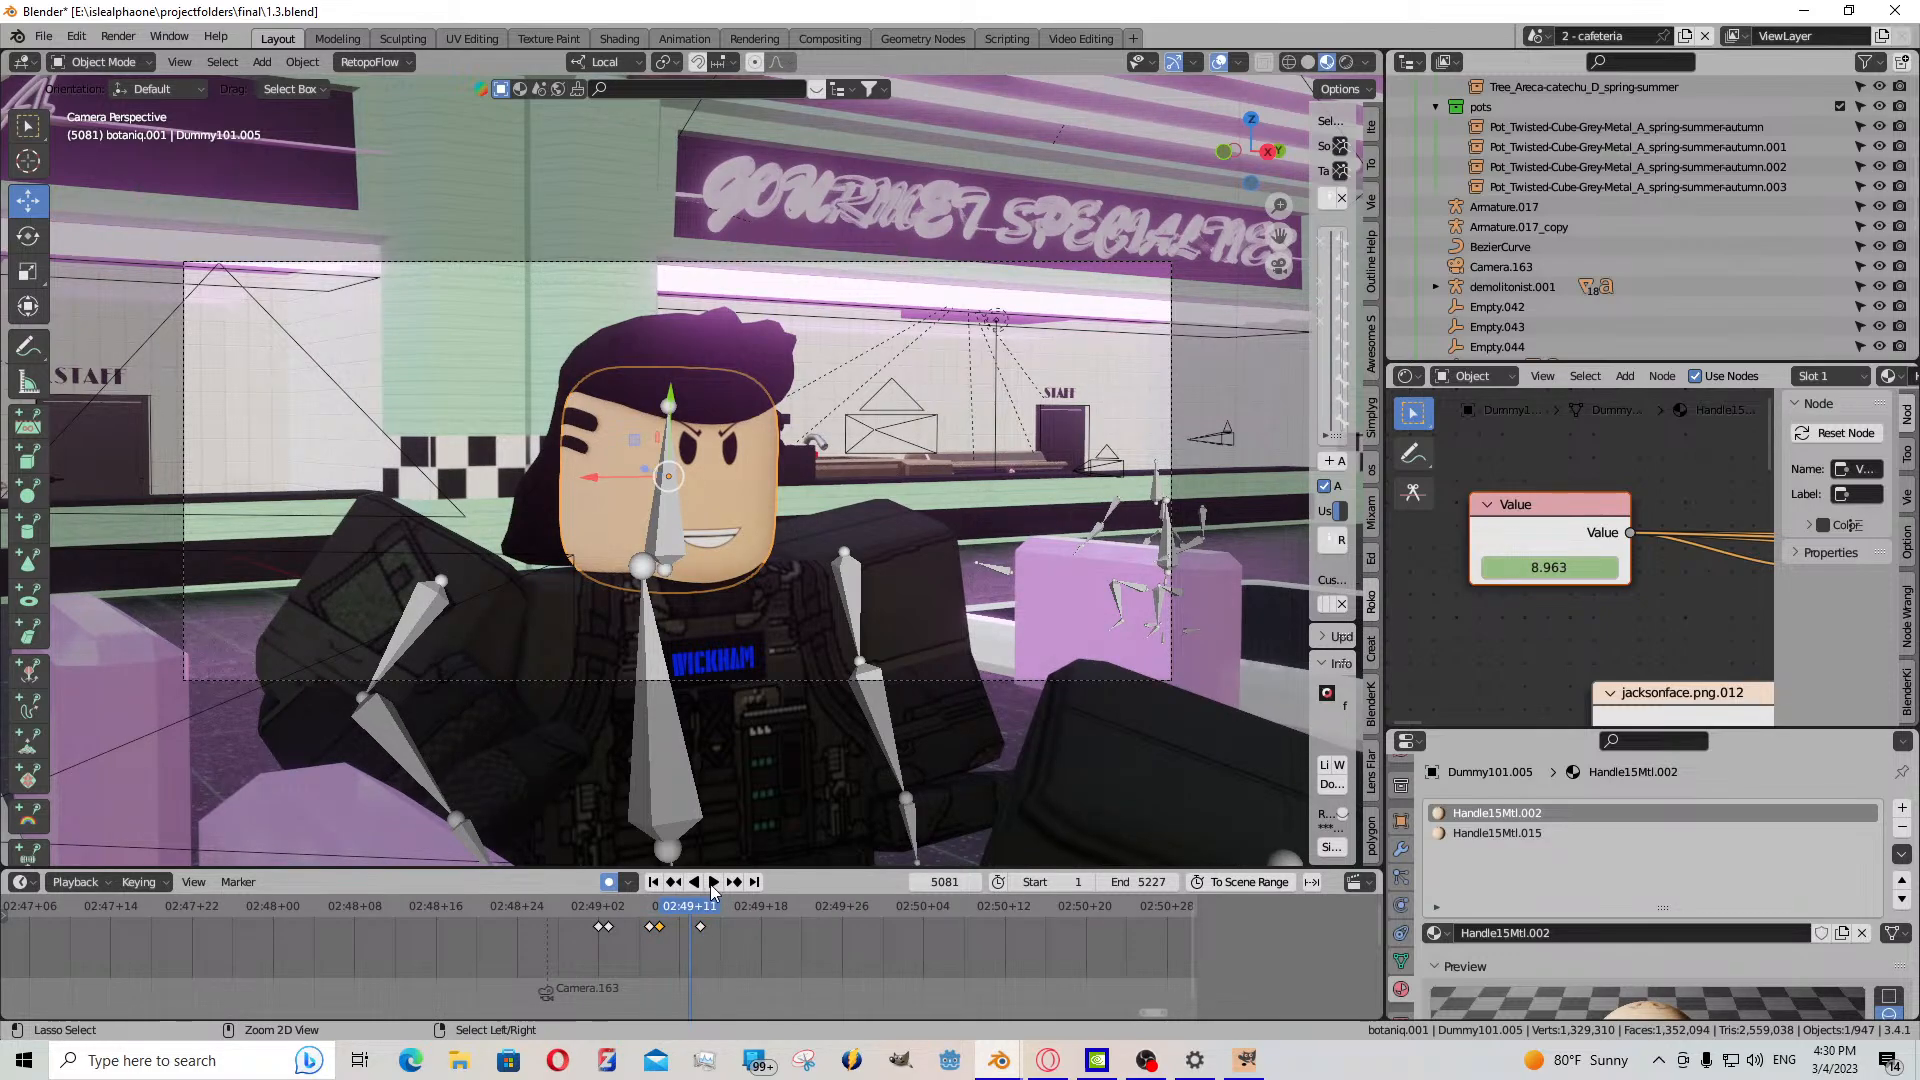
{"action": "key", "text": "ctrl+v"}
- Keyframe the mouth Value at 1.600 on frame 5086 and copy the 10.400 keyframe to frame 5085
{"action": "left_click_drag", "start_coordinate": [690, 906], "coordinate": [698, 924]}
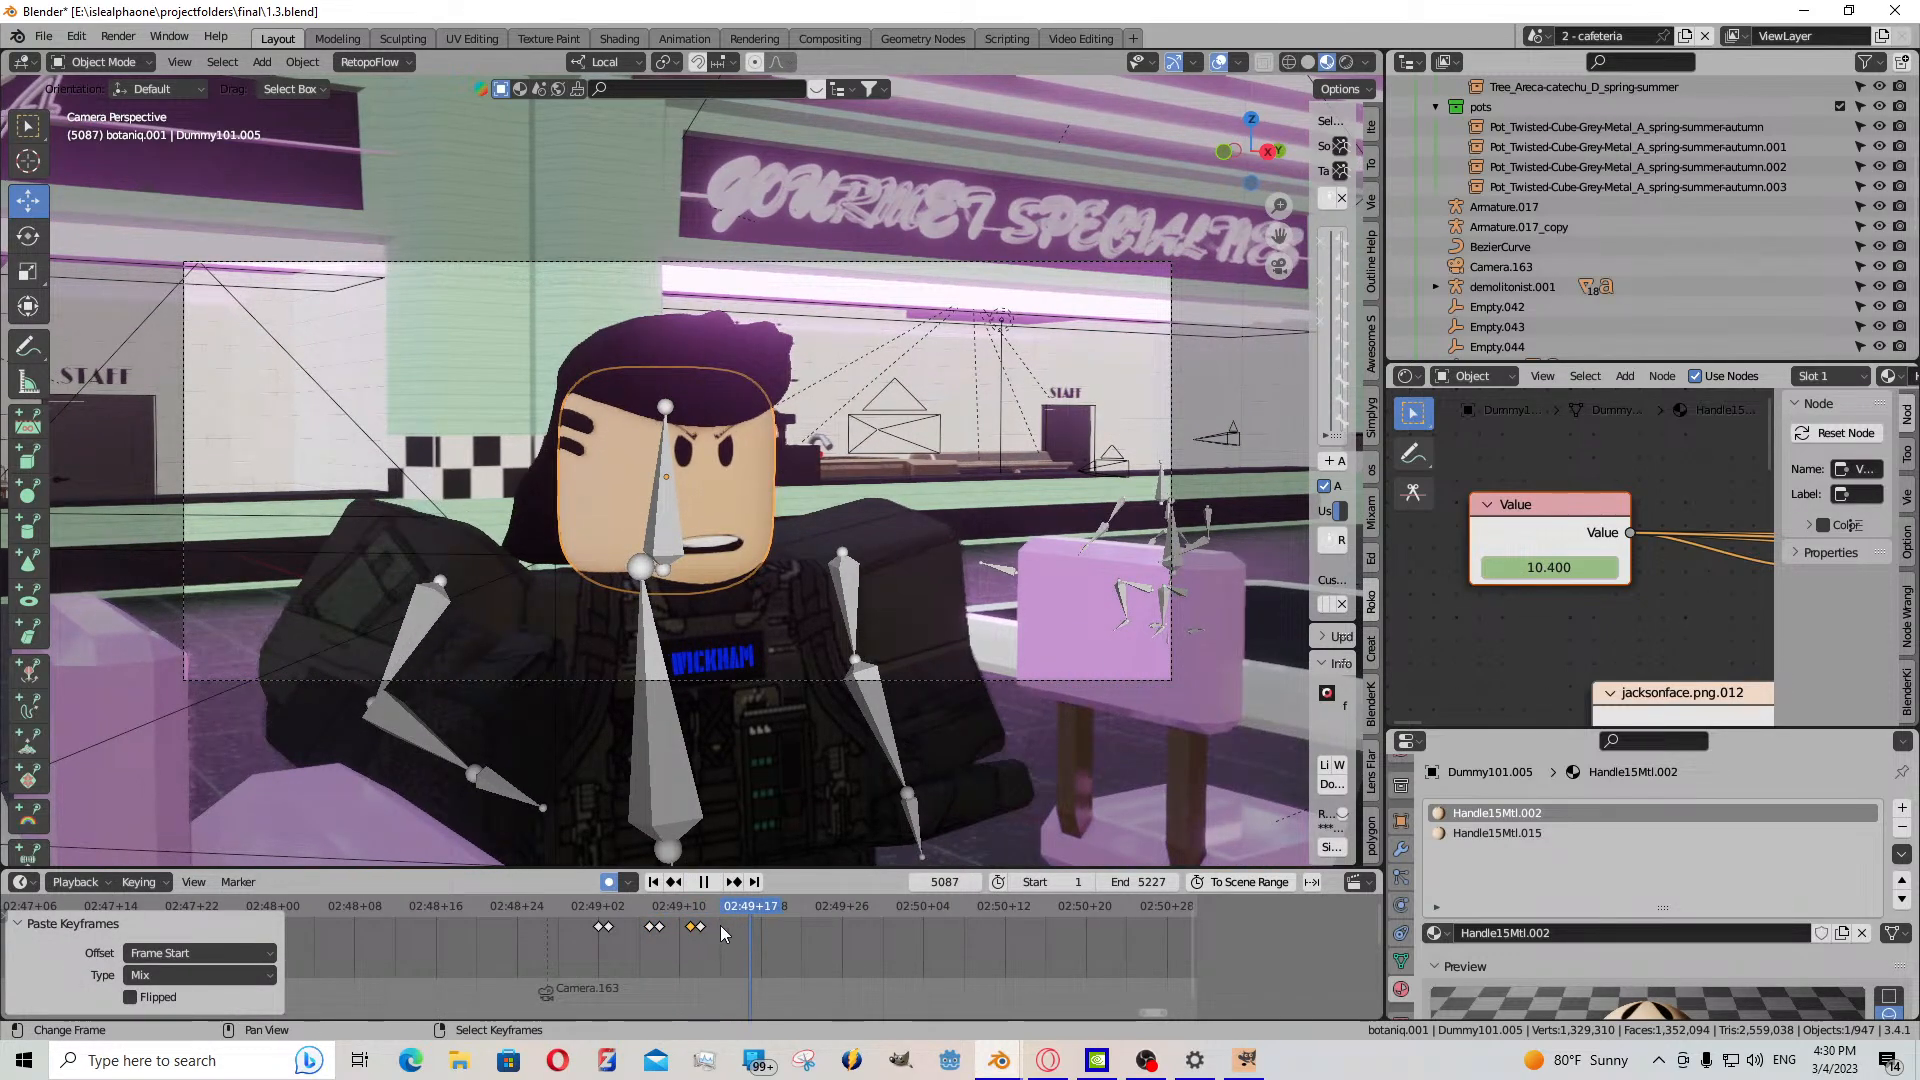
{"action": "key", "text": "space"}
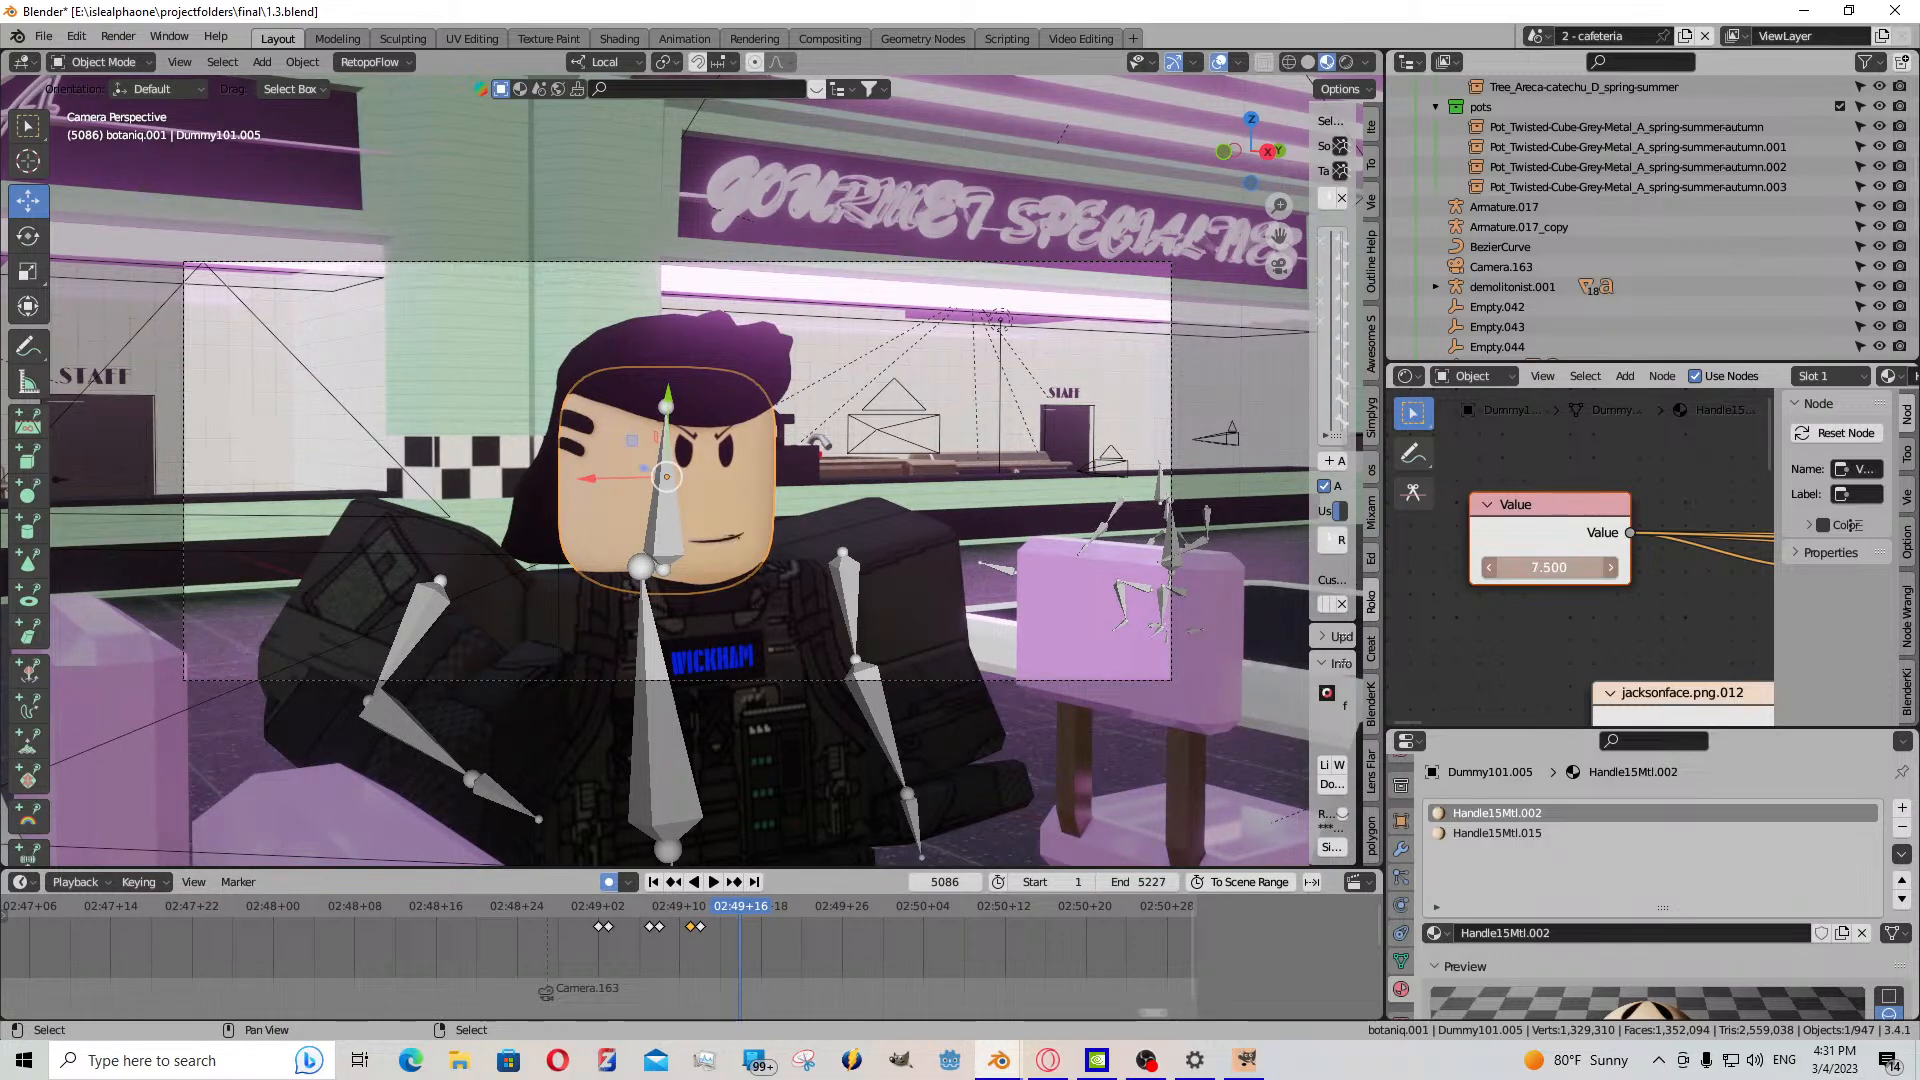
{"action": "left_click_drag", "start_coordinate": [1547, 567], "coordinate": [1538, 567]}
{"action": "left_click_drag", "start_coordinate": [742, 927], "coordinate": [701, 927]}
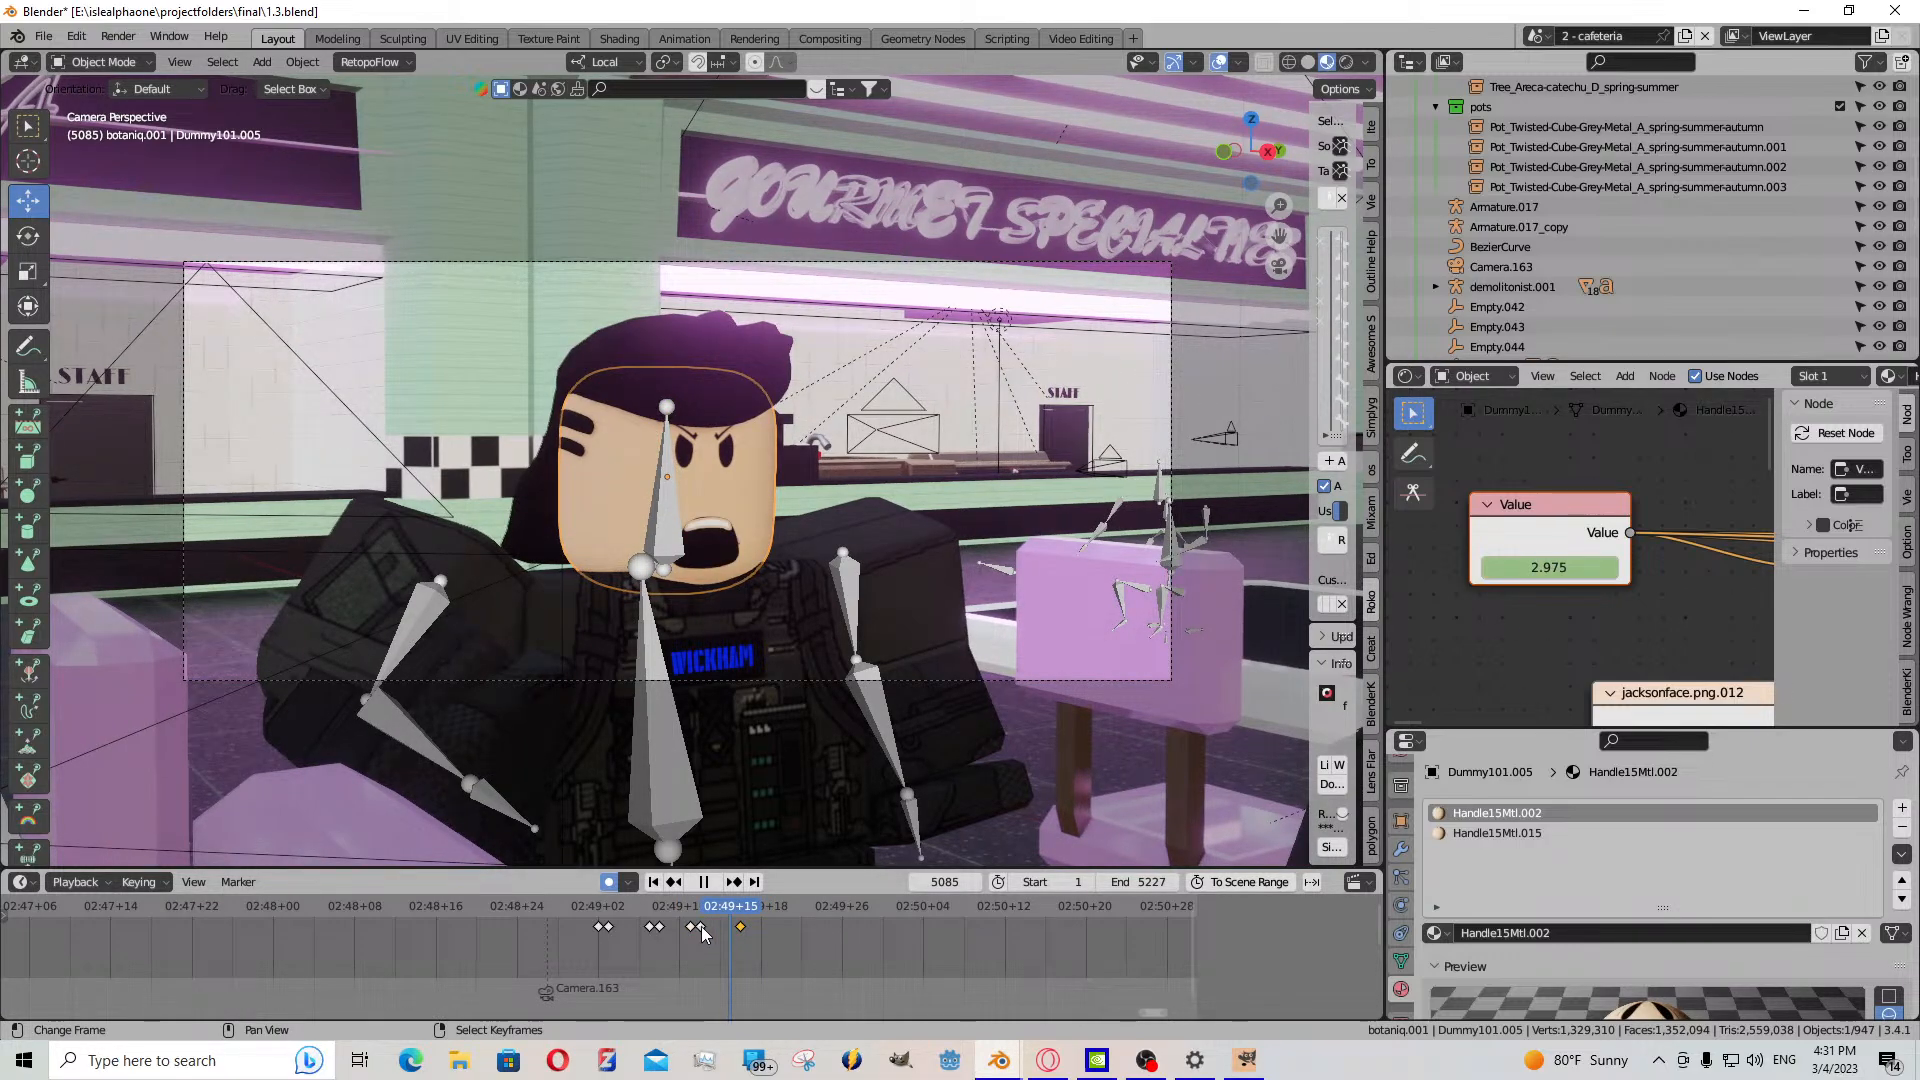
{"action": "key", "text": "ctrl+v"}
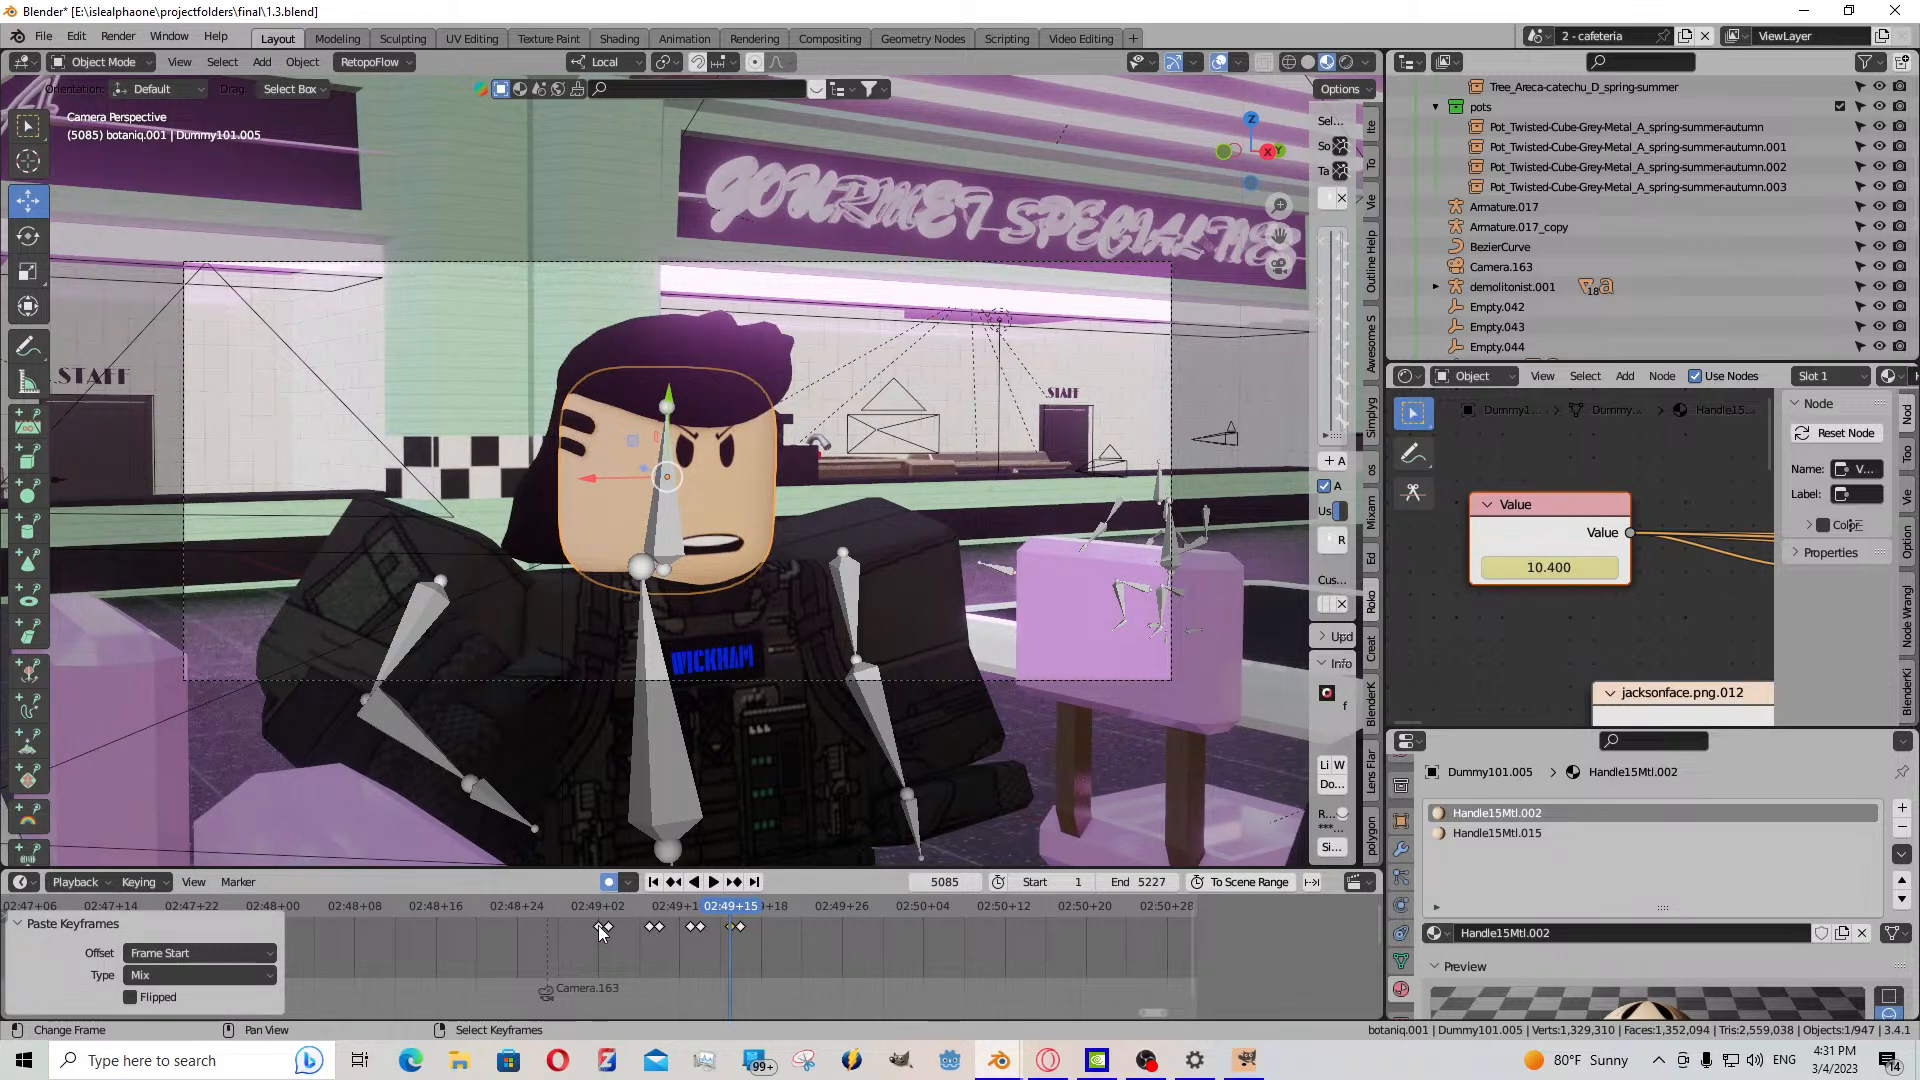
- Shift the two pairs of mouth keyframes between frames 5077 and 5082 one frame earlier
{"action": "left_click", "coordinate": [600, 928]}
{"action": "left_click", "coordinate": [712, 882]}
{"action": "key", "text": "space"}
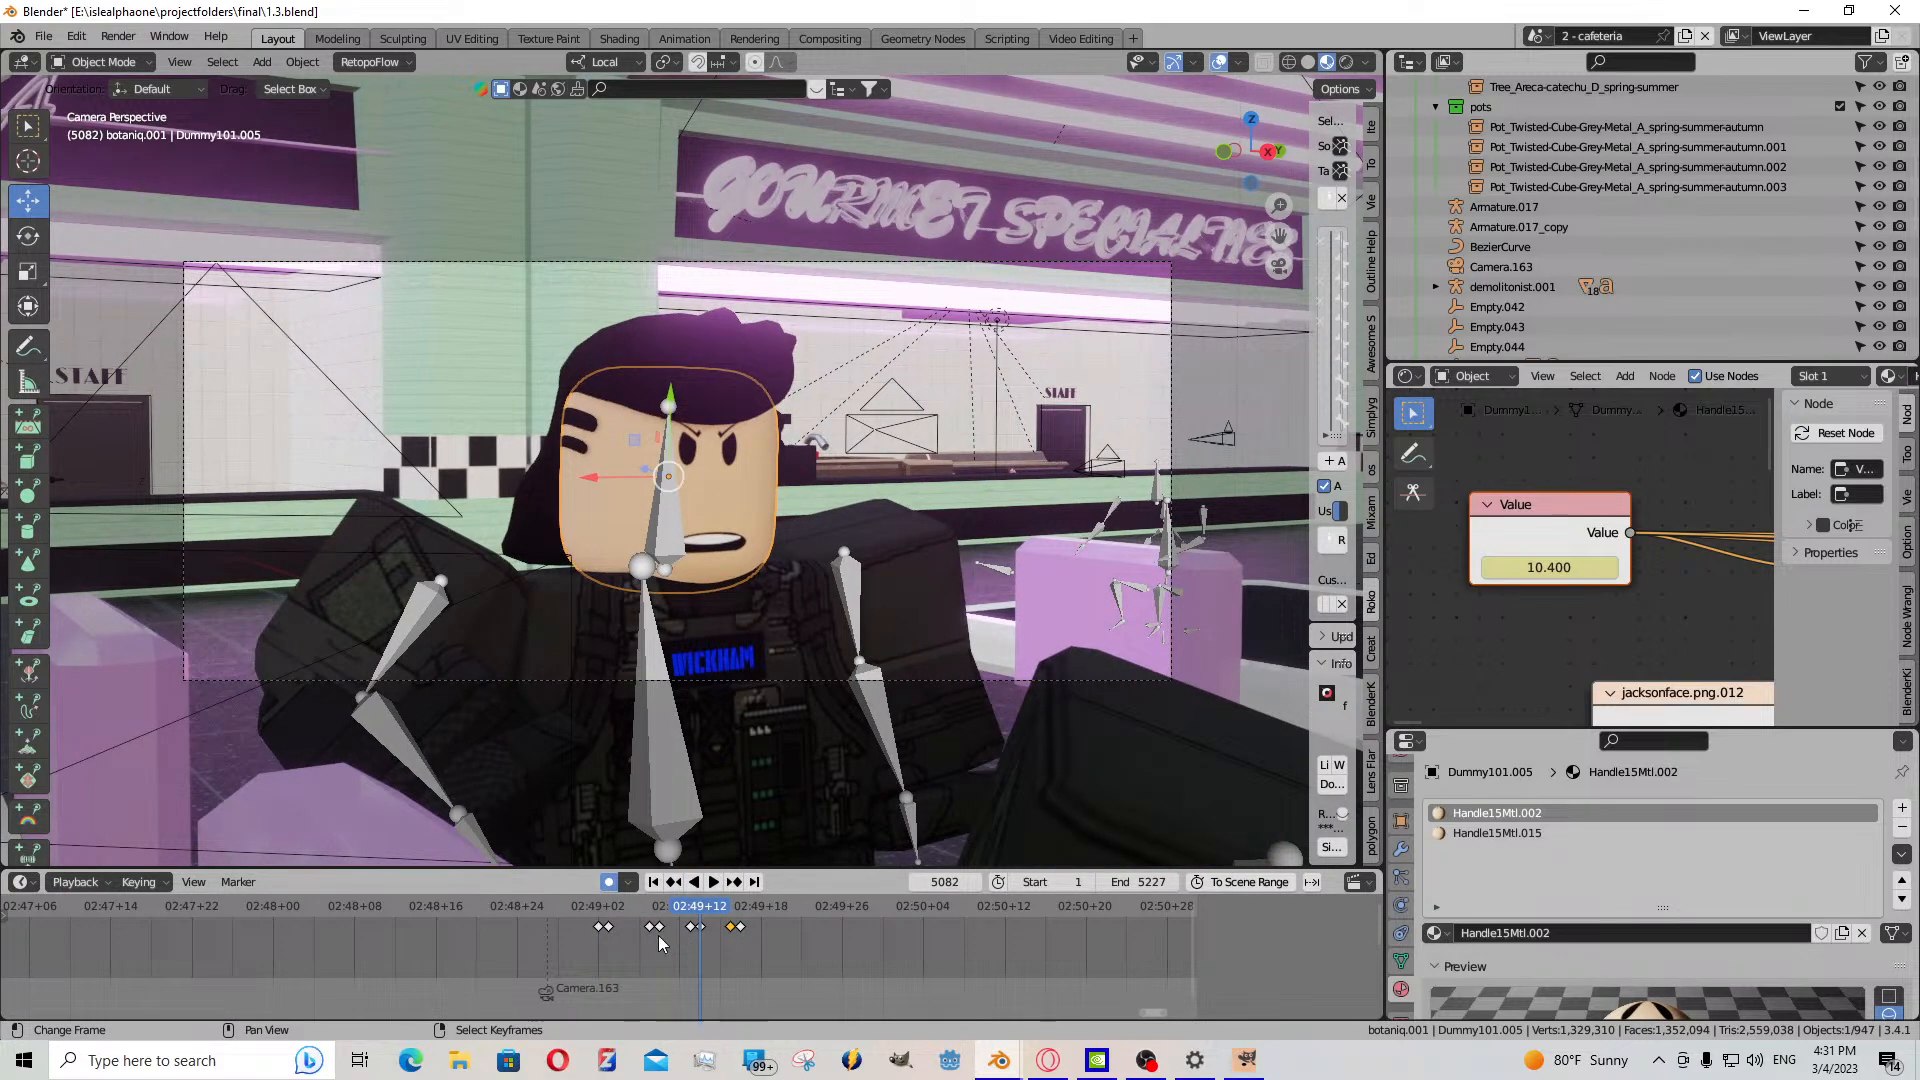
{"action": "left_click_drag", "start_coordinate": [659, 937], "coordinate": [696, 924]}
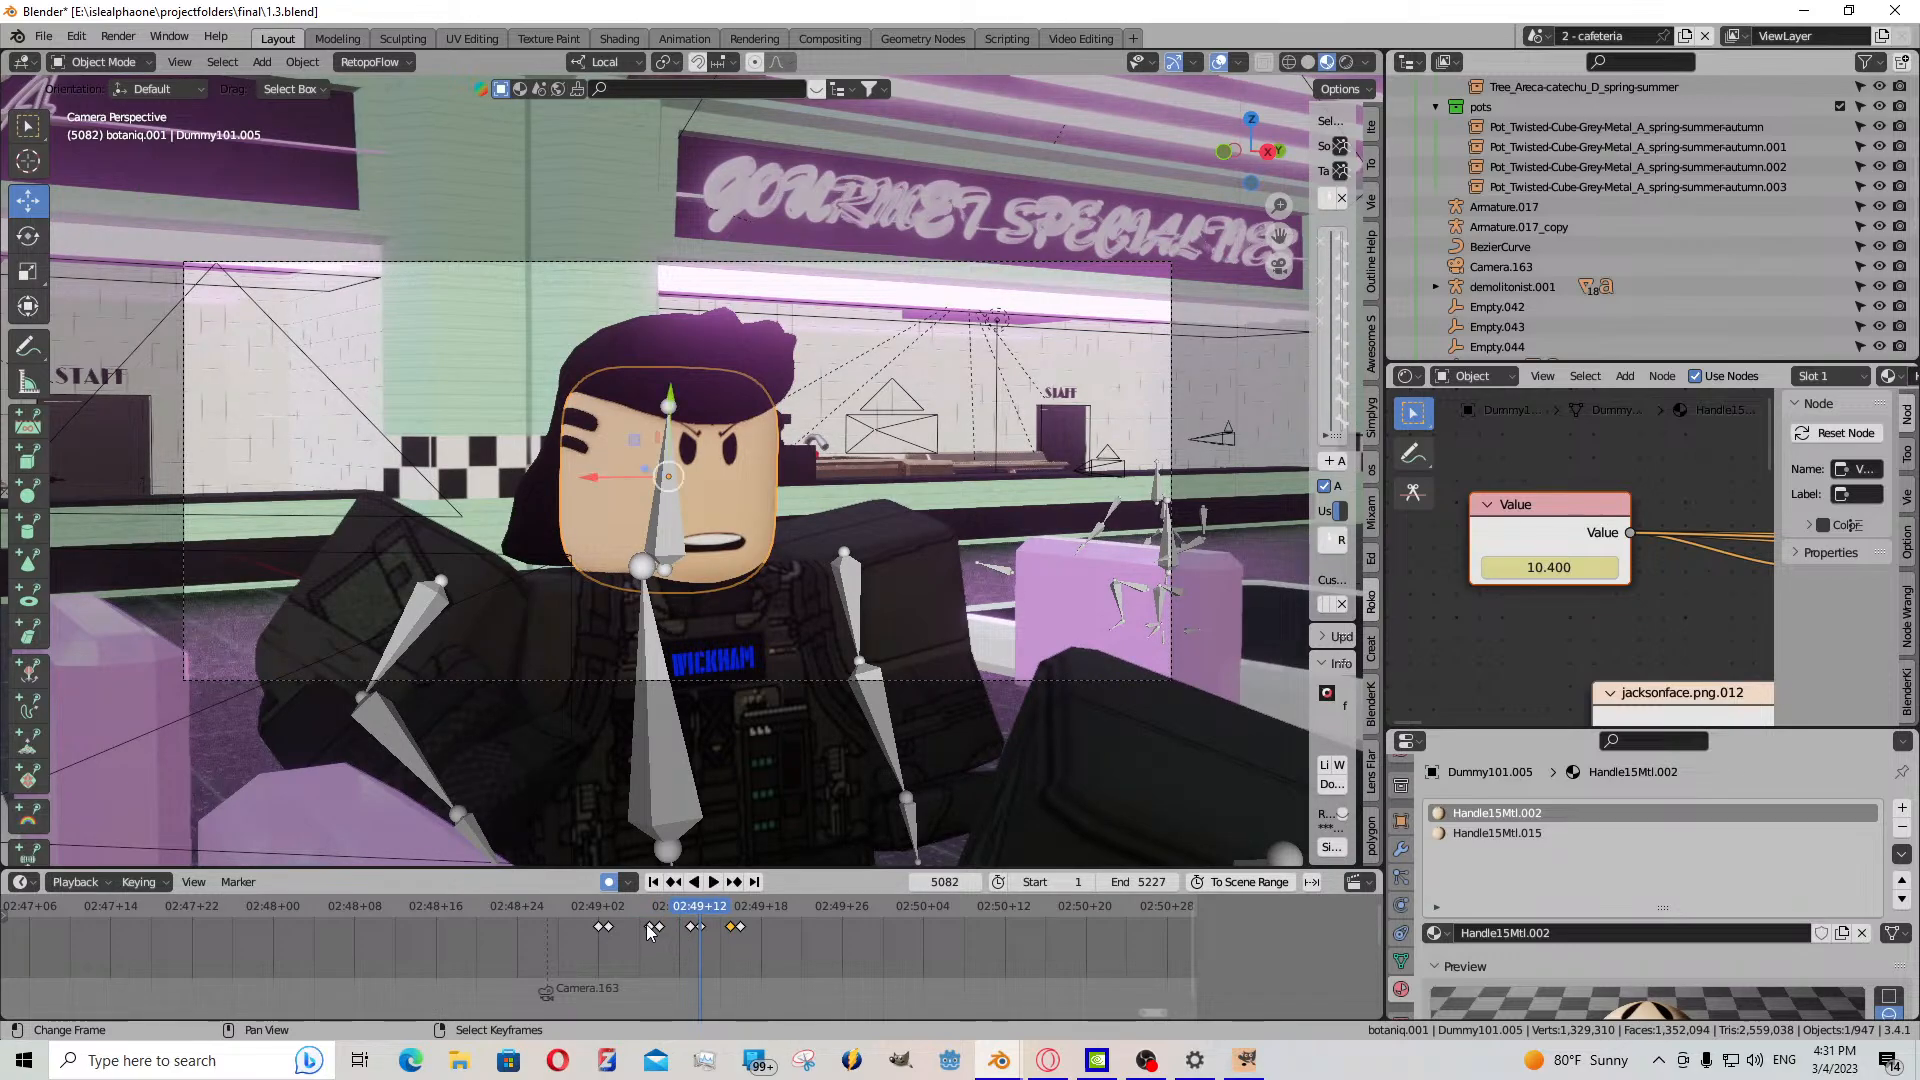
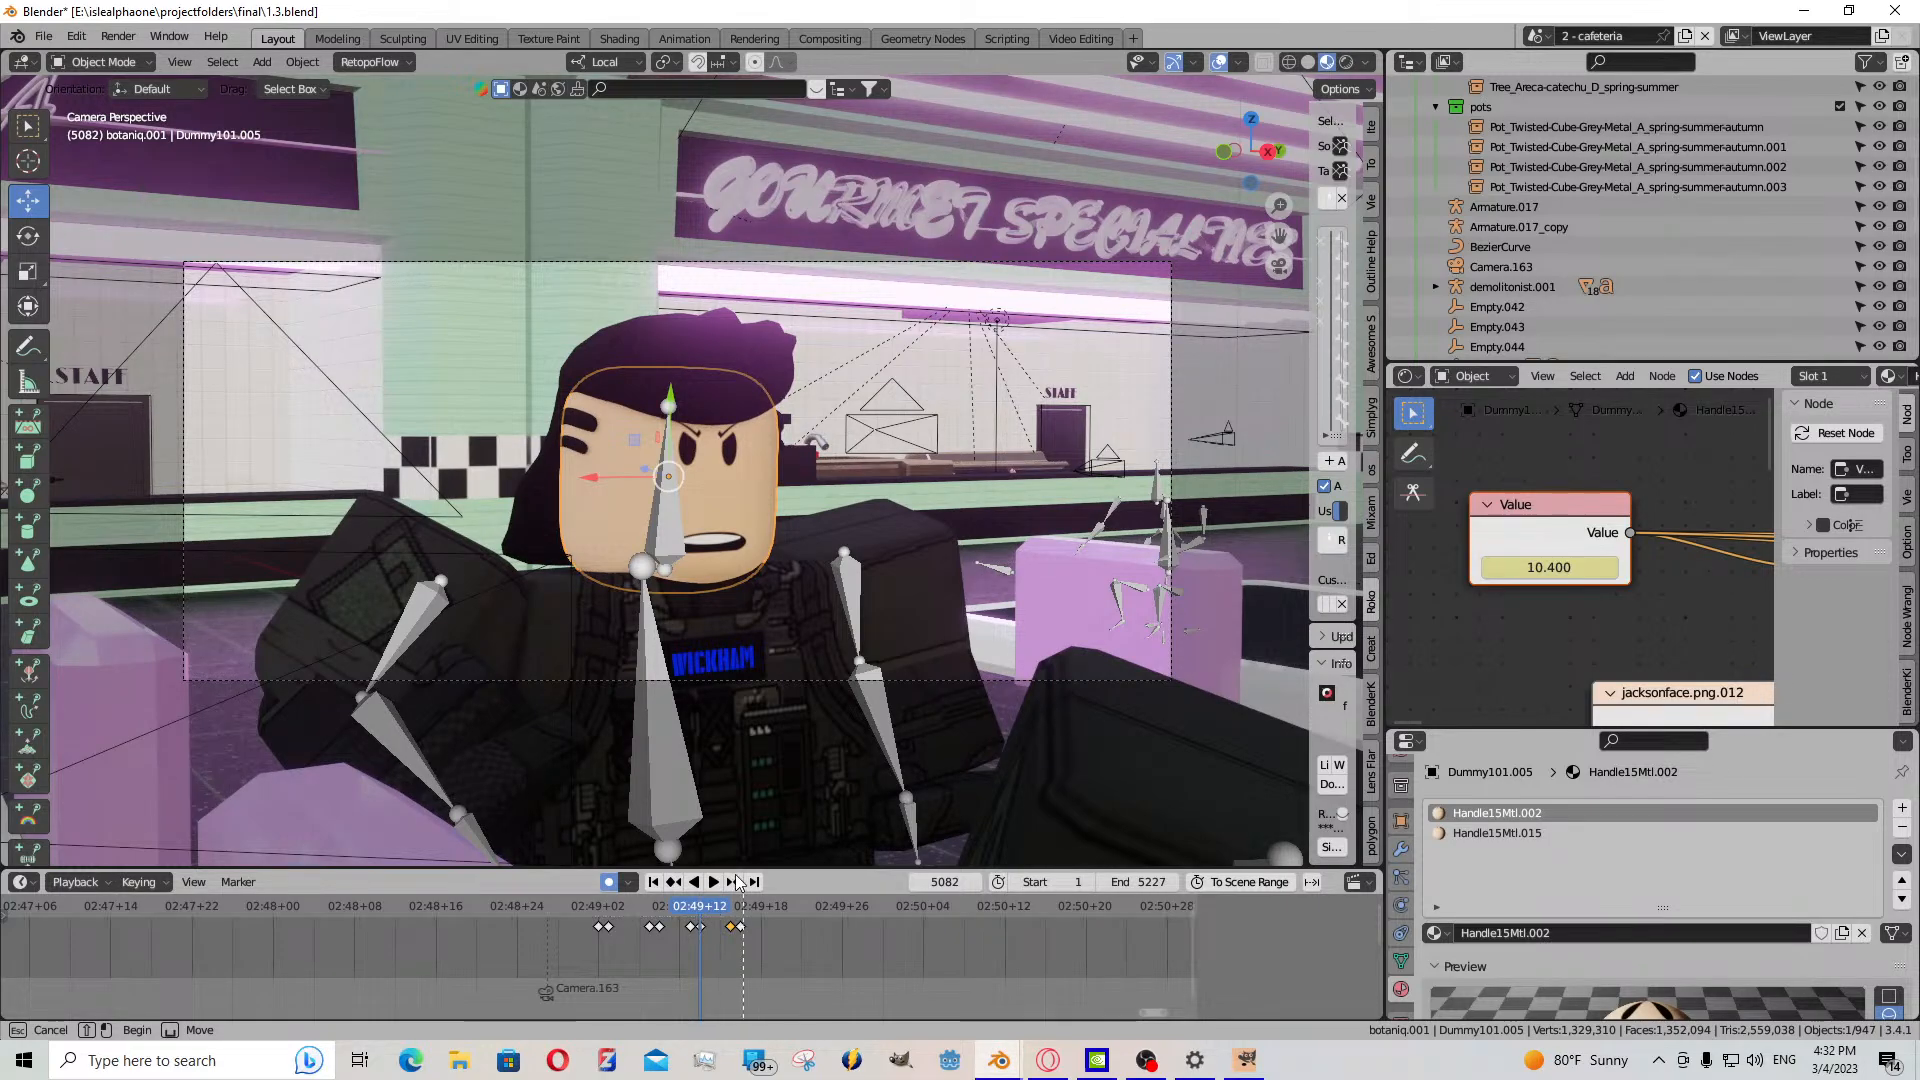
{"action": "mouse_move", "coordinate": [630, 918]}
{"action": "left_mouse_down"}
{"action": "mouse_move", "coordinate": [720, 937]}
{"action": "mouse_move", "coordinate": [632, 946]}
{"action": "left_mouse_up"}
{"action": "key", "text": "b"}
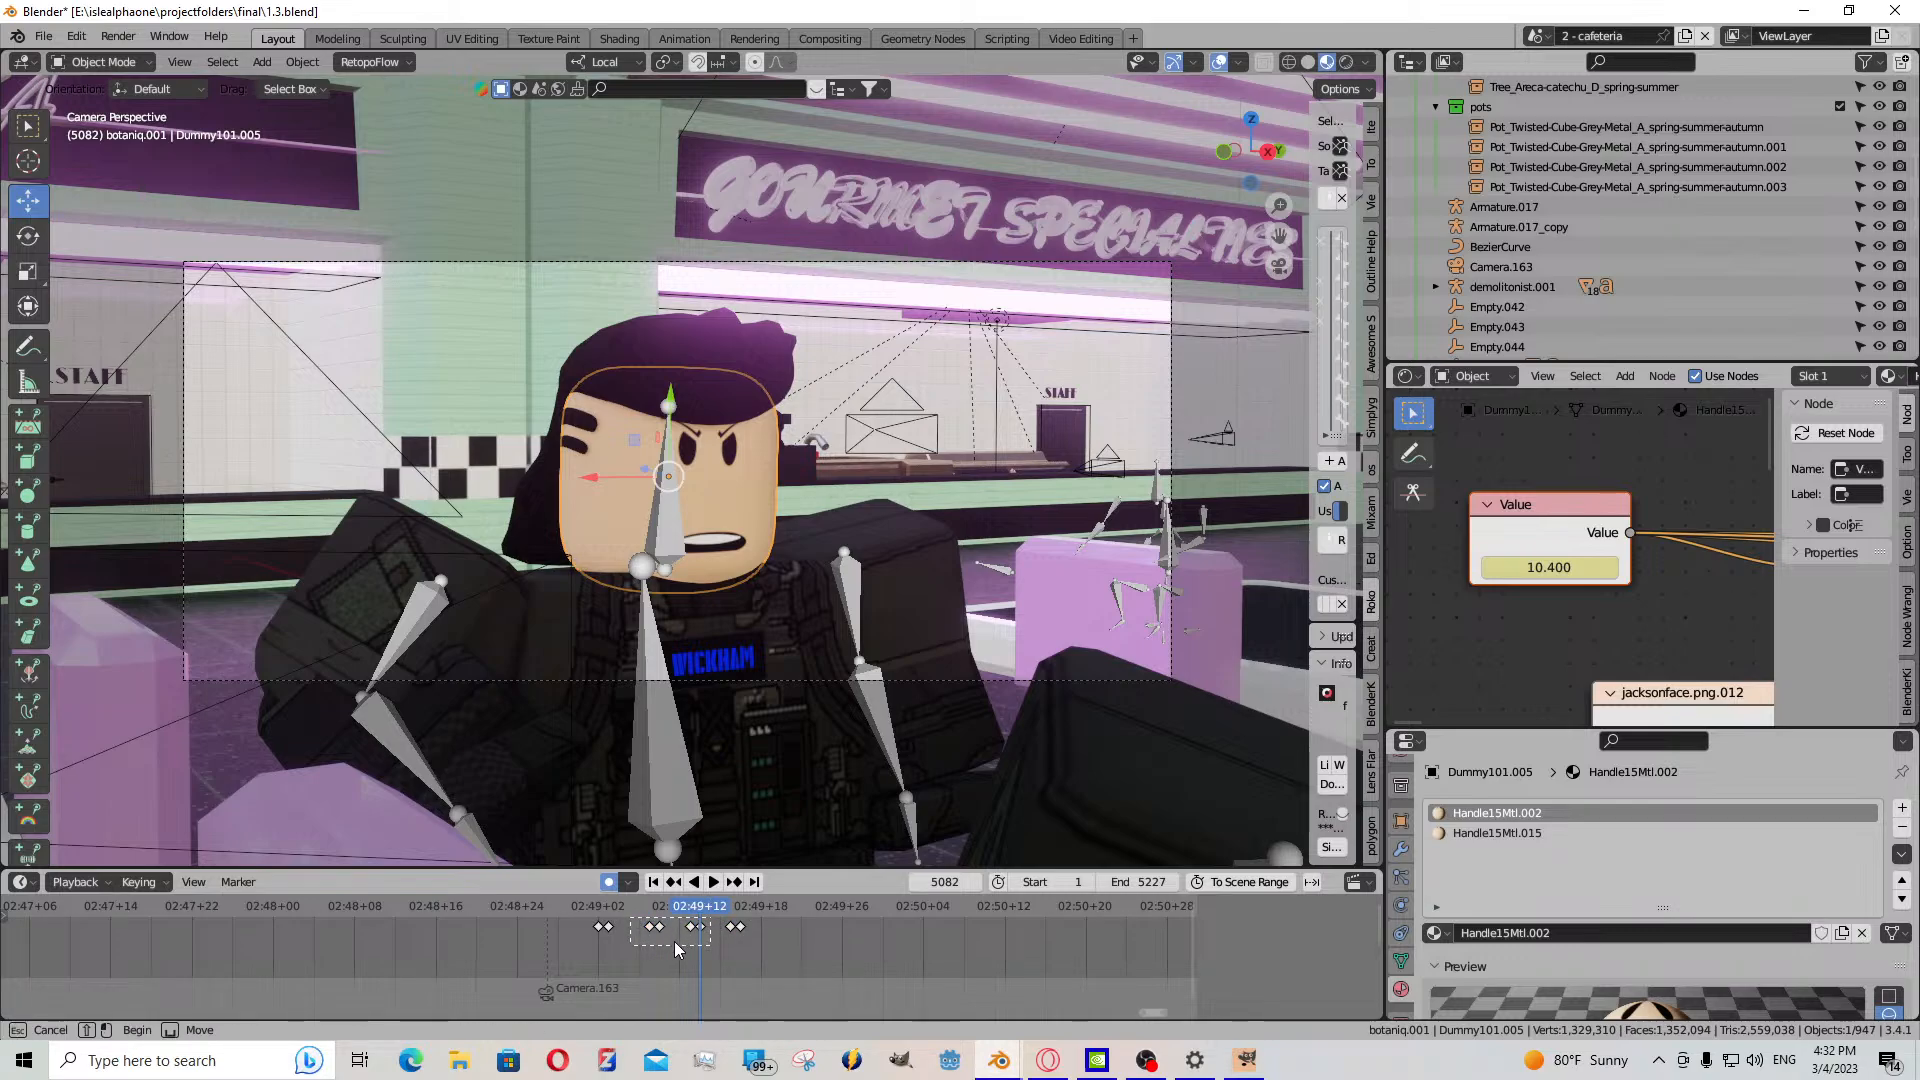
{"action": "key", "text": "g"}
{"action": "left_click", "coordinate": [649, 945]}
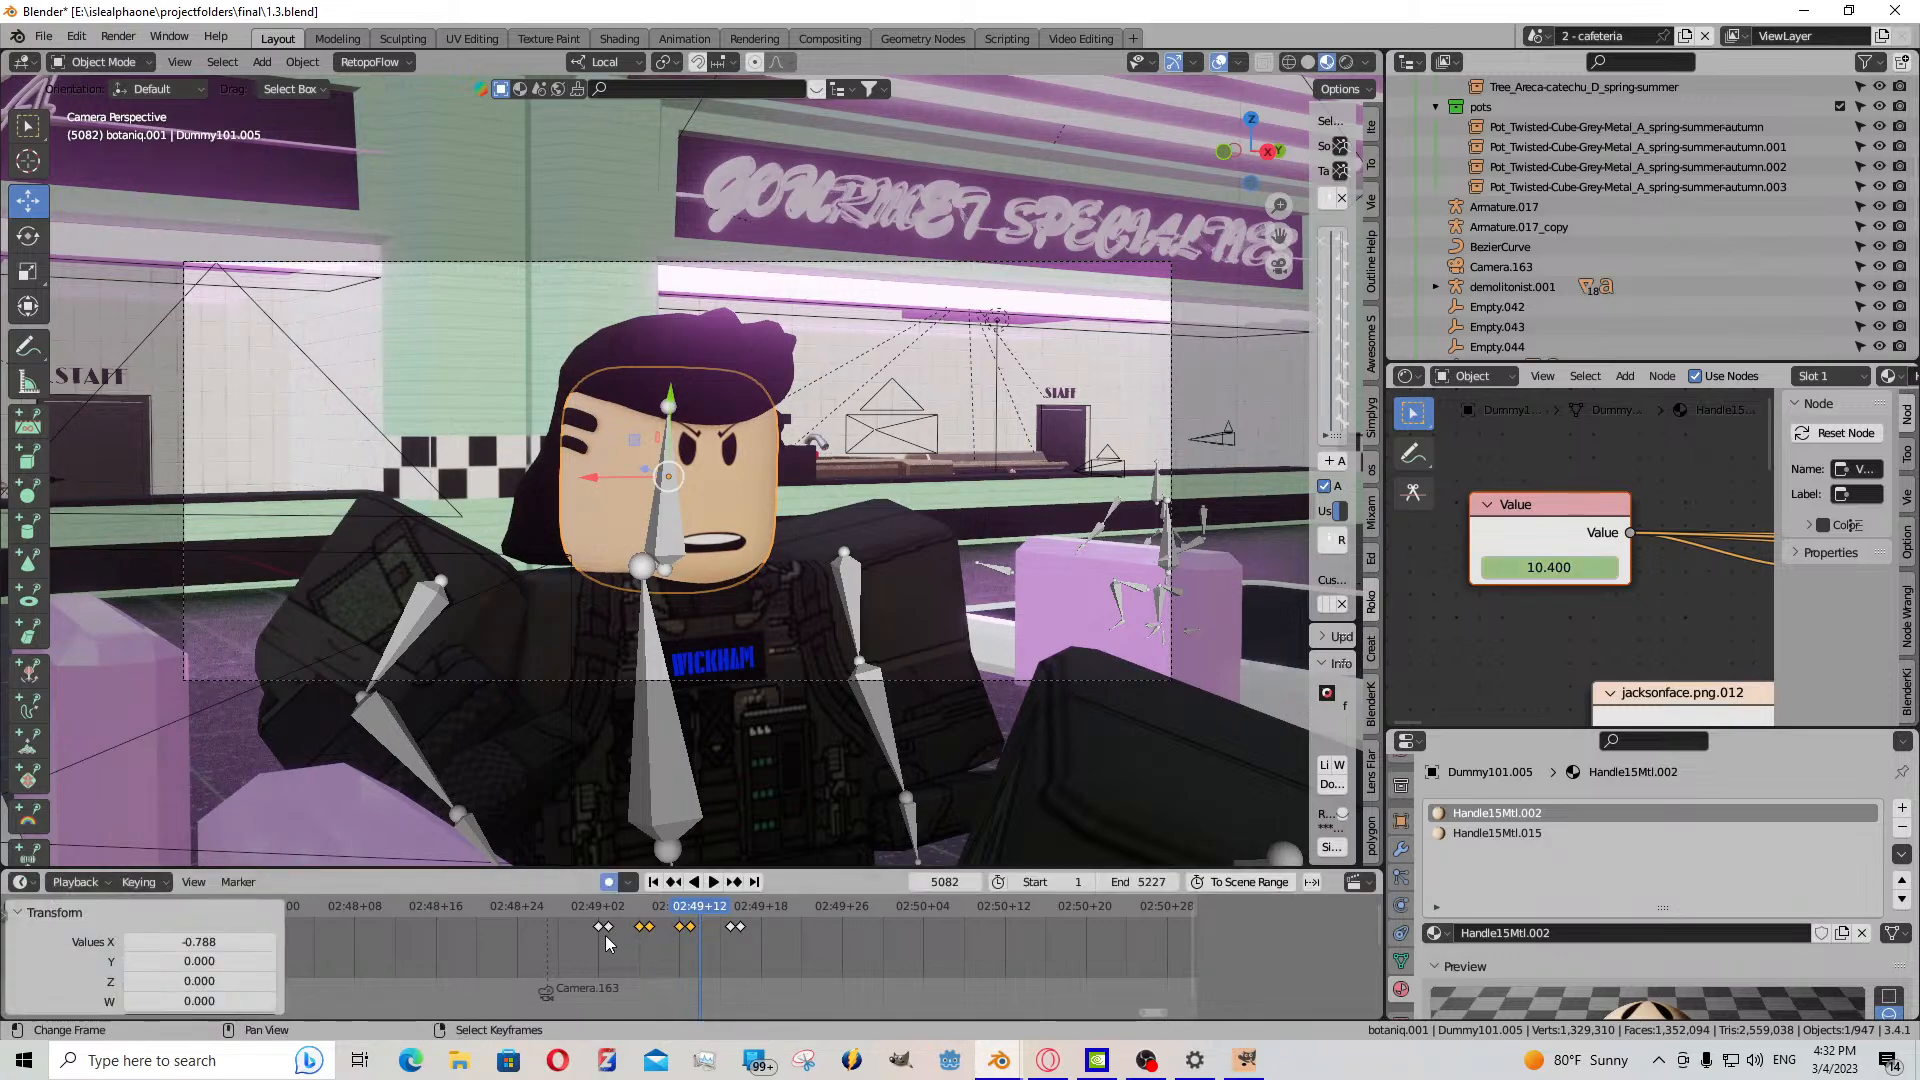
- Replay the mouth motion and shift the keyframe pair on frames 5080 and 5081 one frame earlier
{"action": "left_click", "coordinate": [597, 945]}
{"action": "key", "text": "space"}
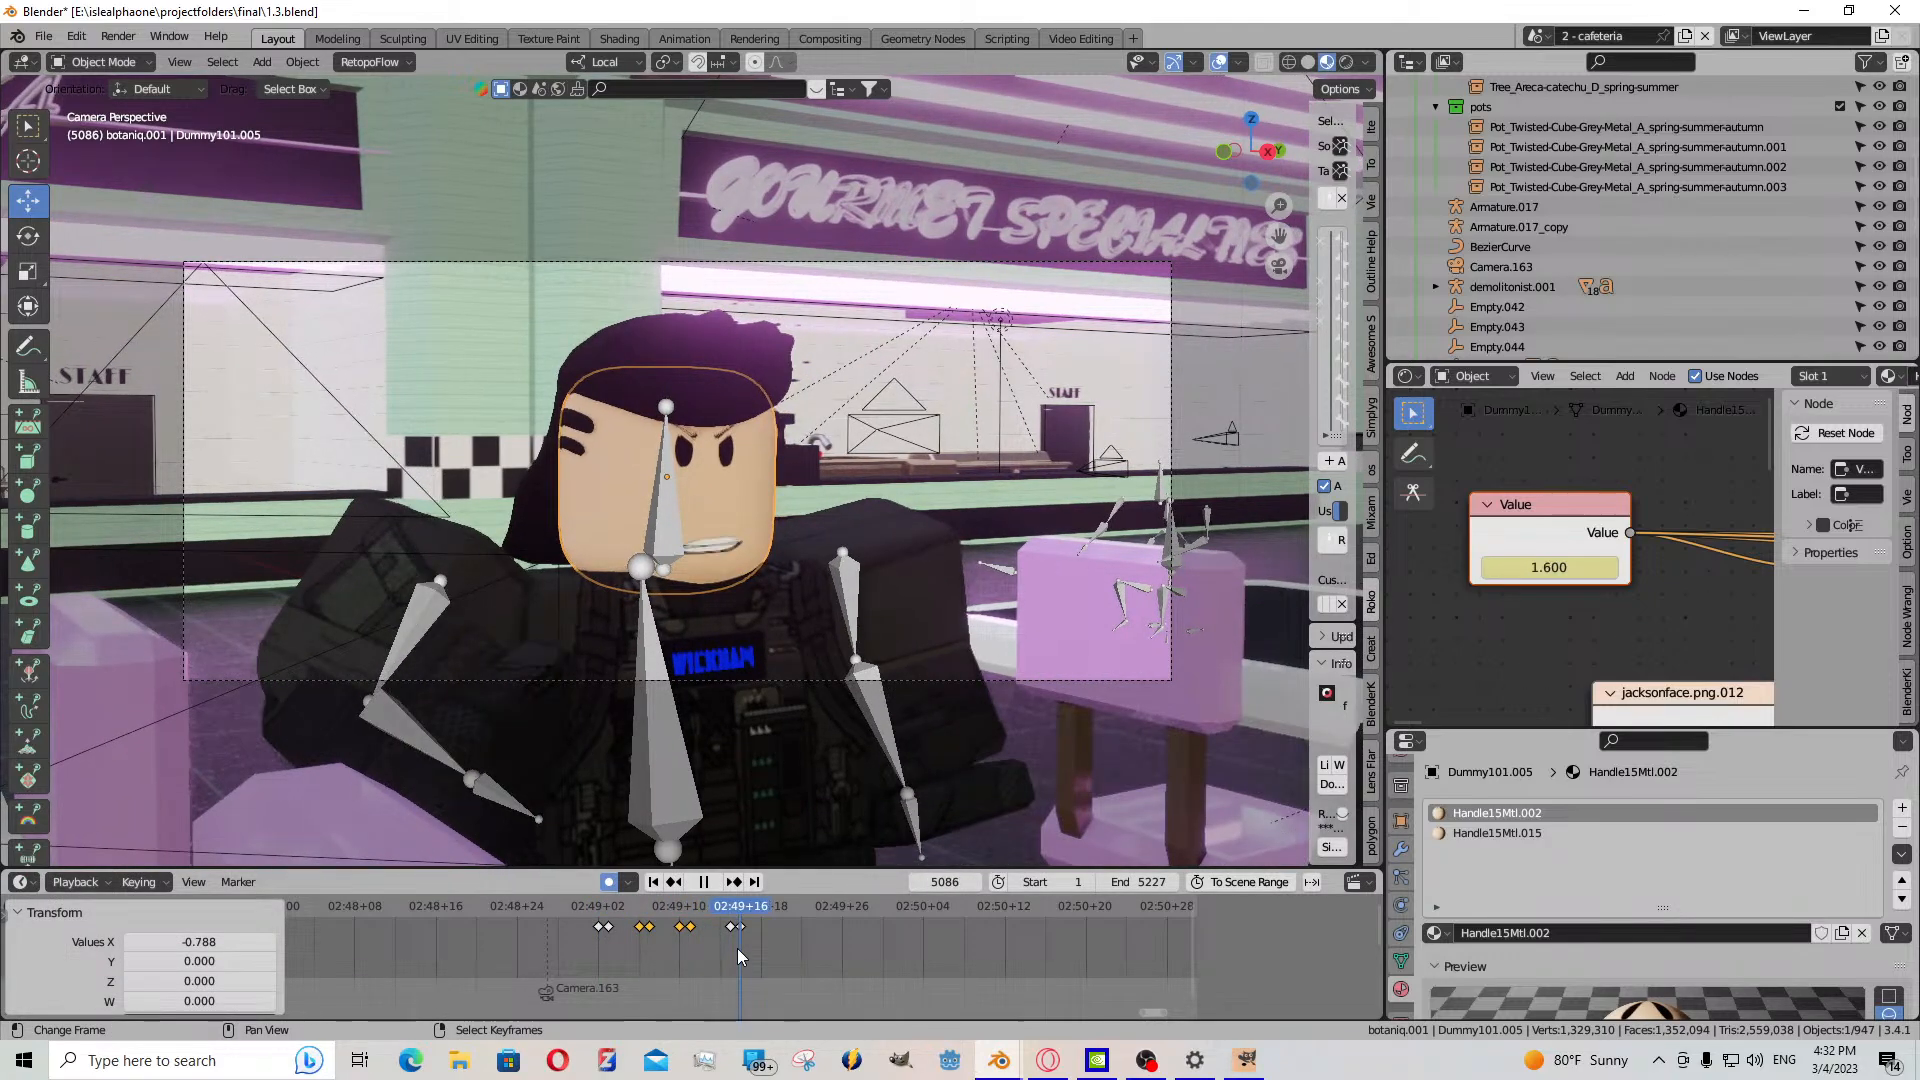
{"action": "mouse_move", "coordinate": [691, 940]}
{"action": "left_mouse_down"}
{"action": "mouse_move", "coordinate": [605, 937]}
{"action": "mouse_move", "coordinate": [699, 922]}
{"action": "mouse_move", "coordinate": [666, 933]}
{"action": "left_mouse_up"}
{"action": "left_click", "coordinate": [717, 882]}
{"action": "left_click", "coordinate": [716, 882]}
{"action": "left_click", "coordinate": [686, 927]}
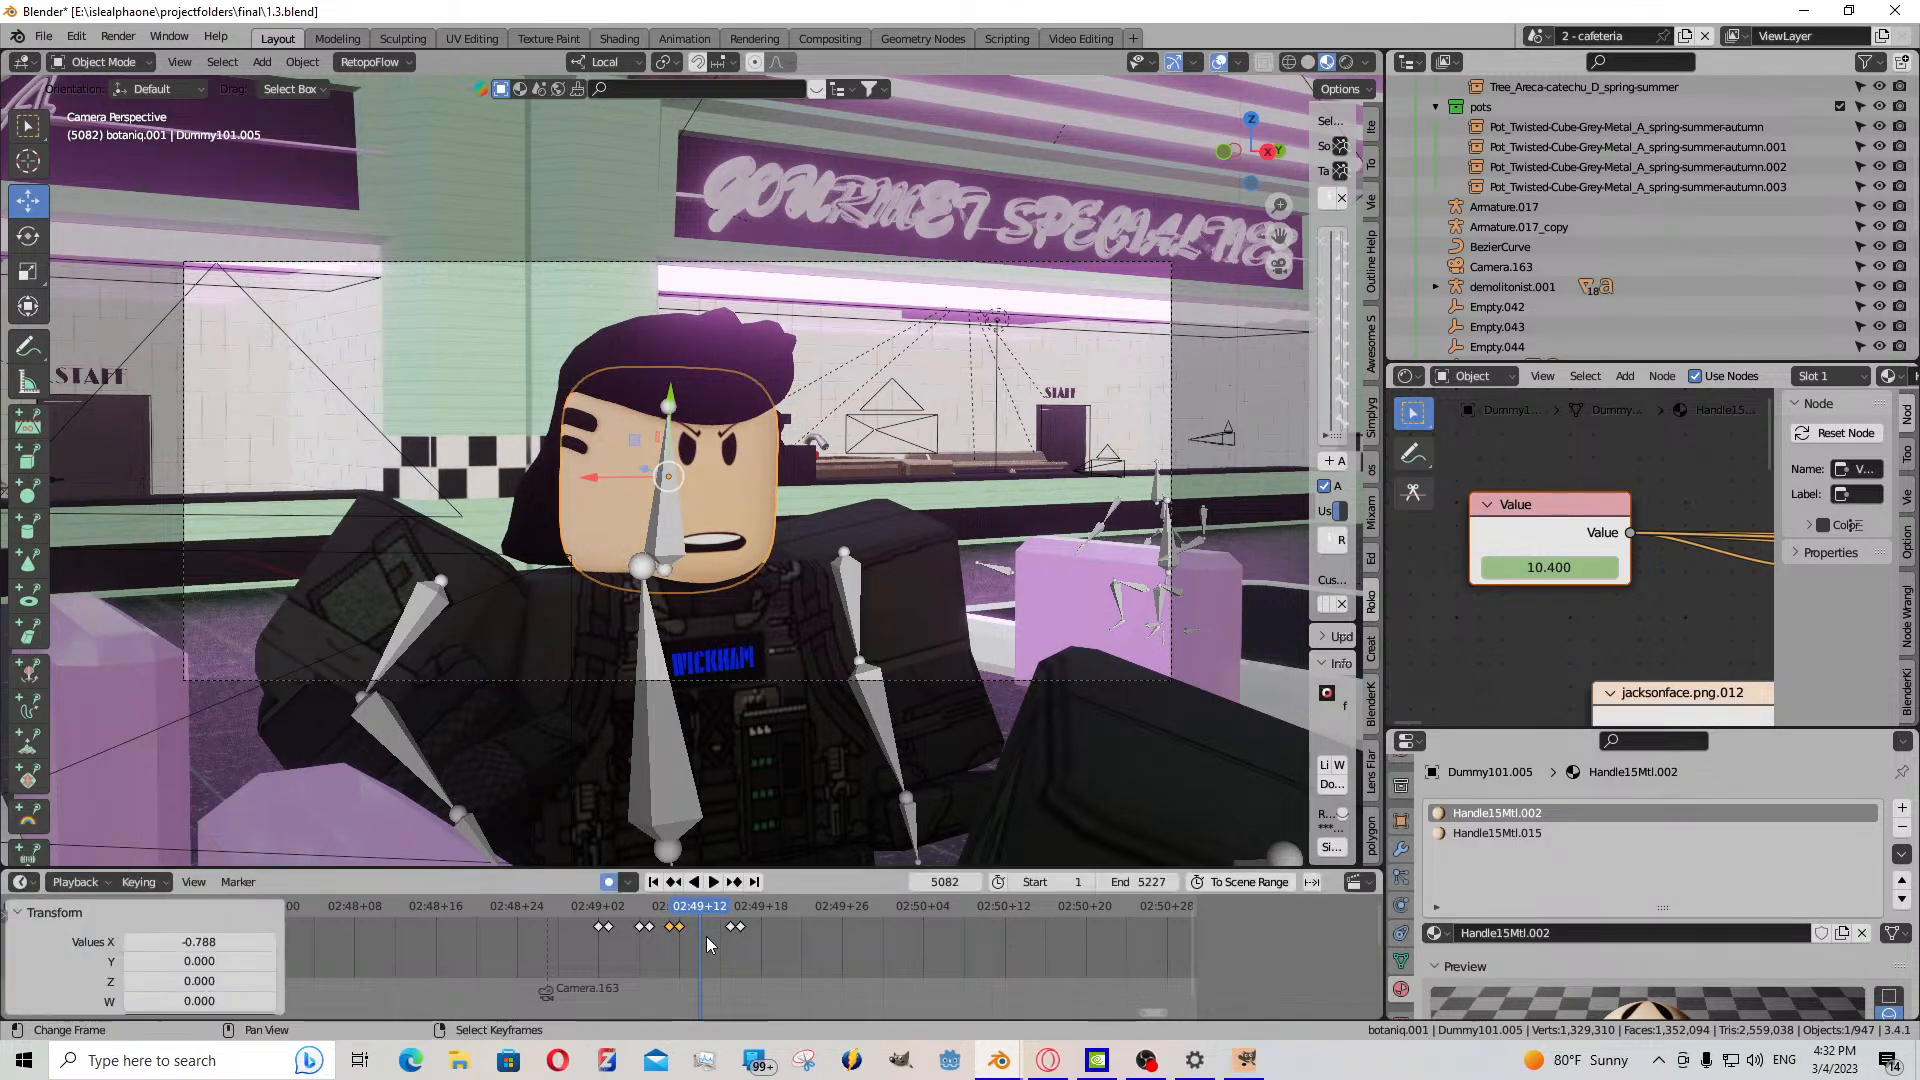
- Shift the mouth keyframe pair on frames 5085 and 5086 to frames 5082 and 5083
{"action": "key", "text": "space"}
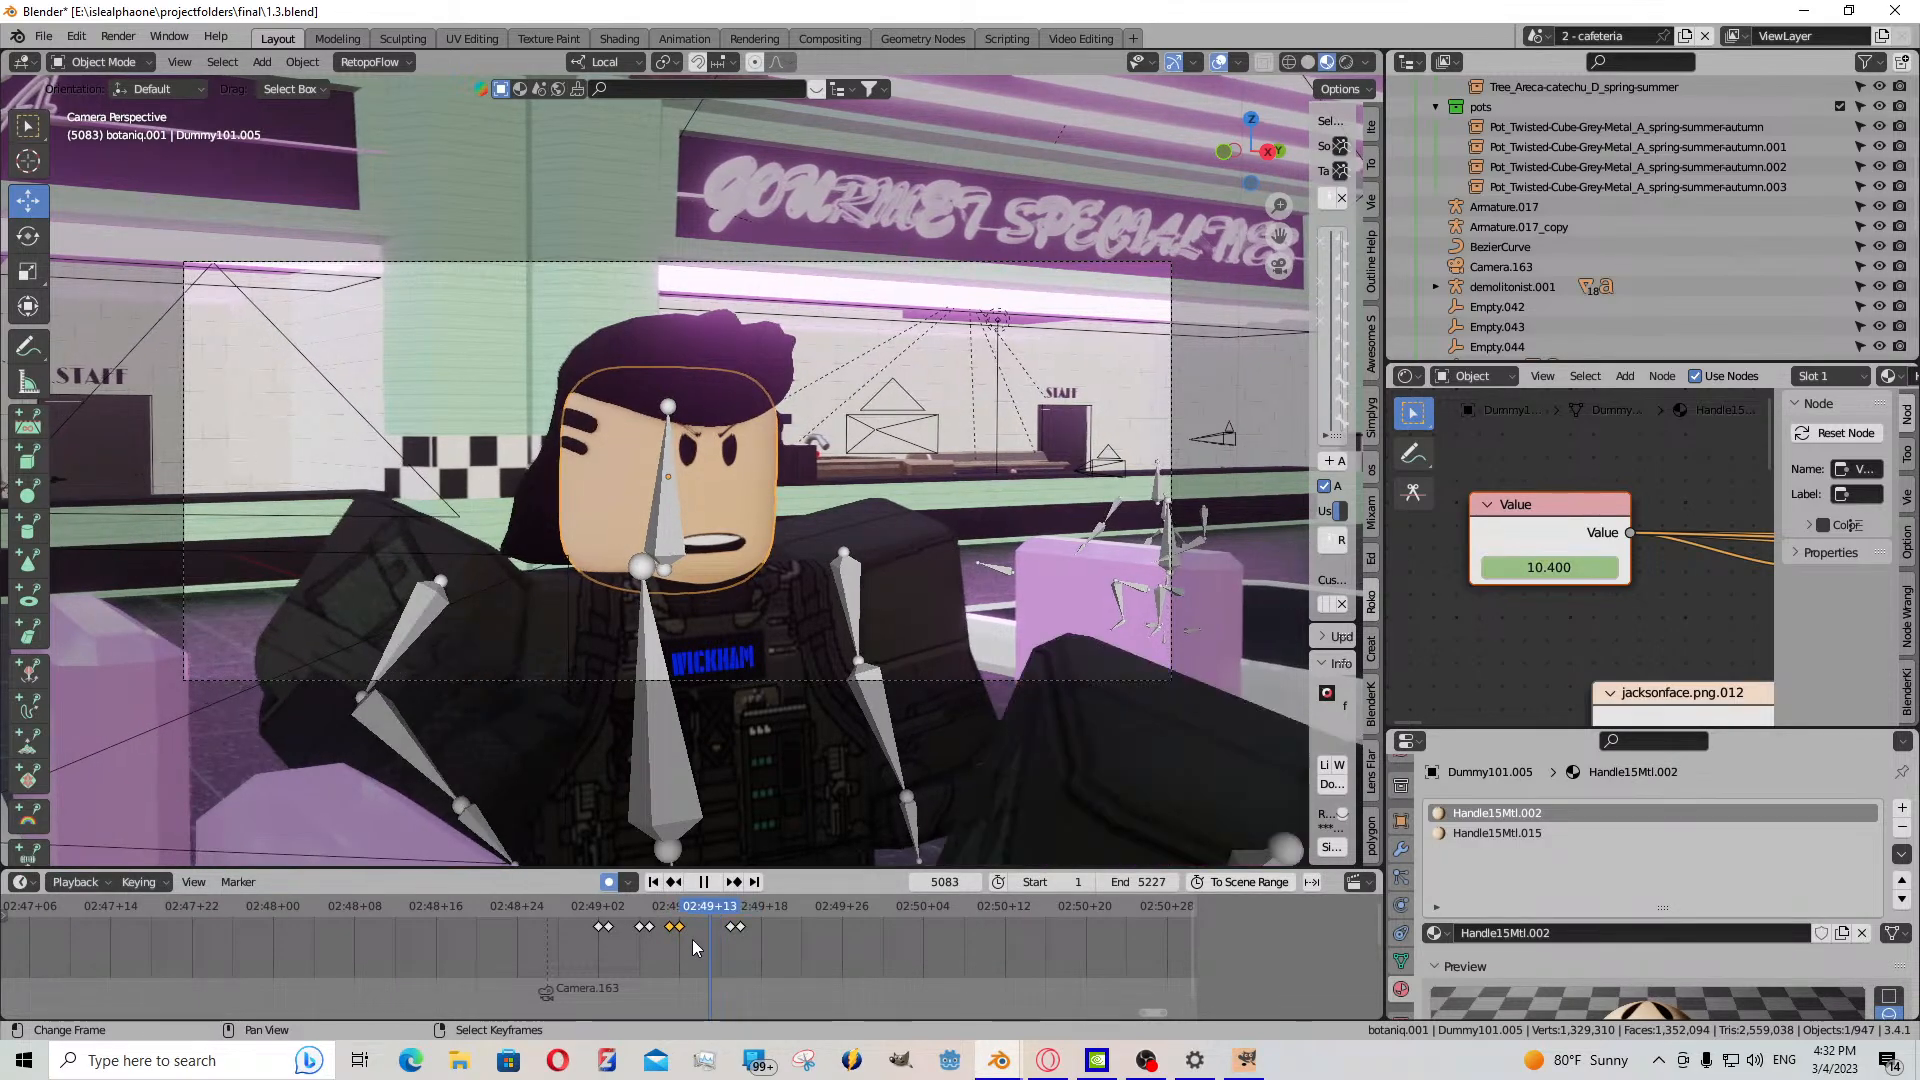
{"action": "key", "text": "space"}
{"action": "left_click", "coordinate": [733, 930], "text": "shift"}
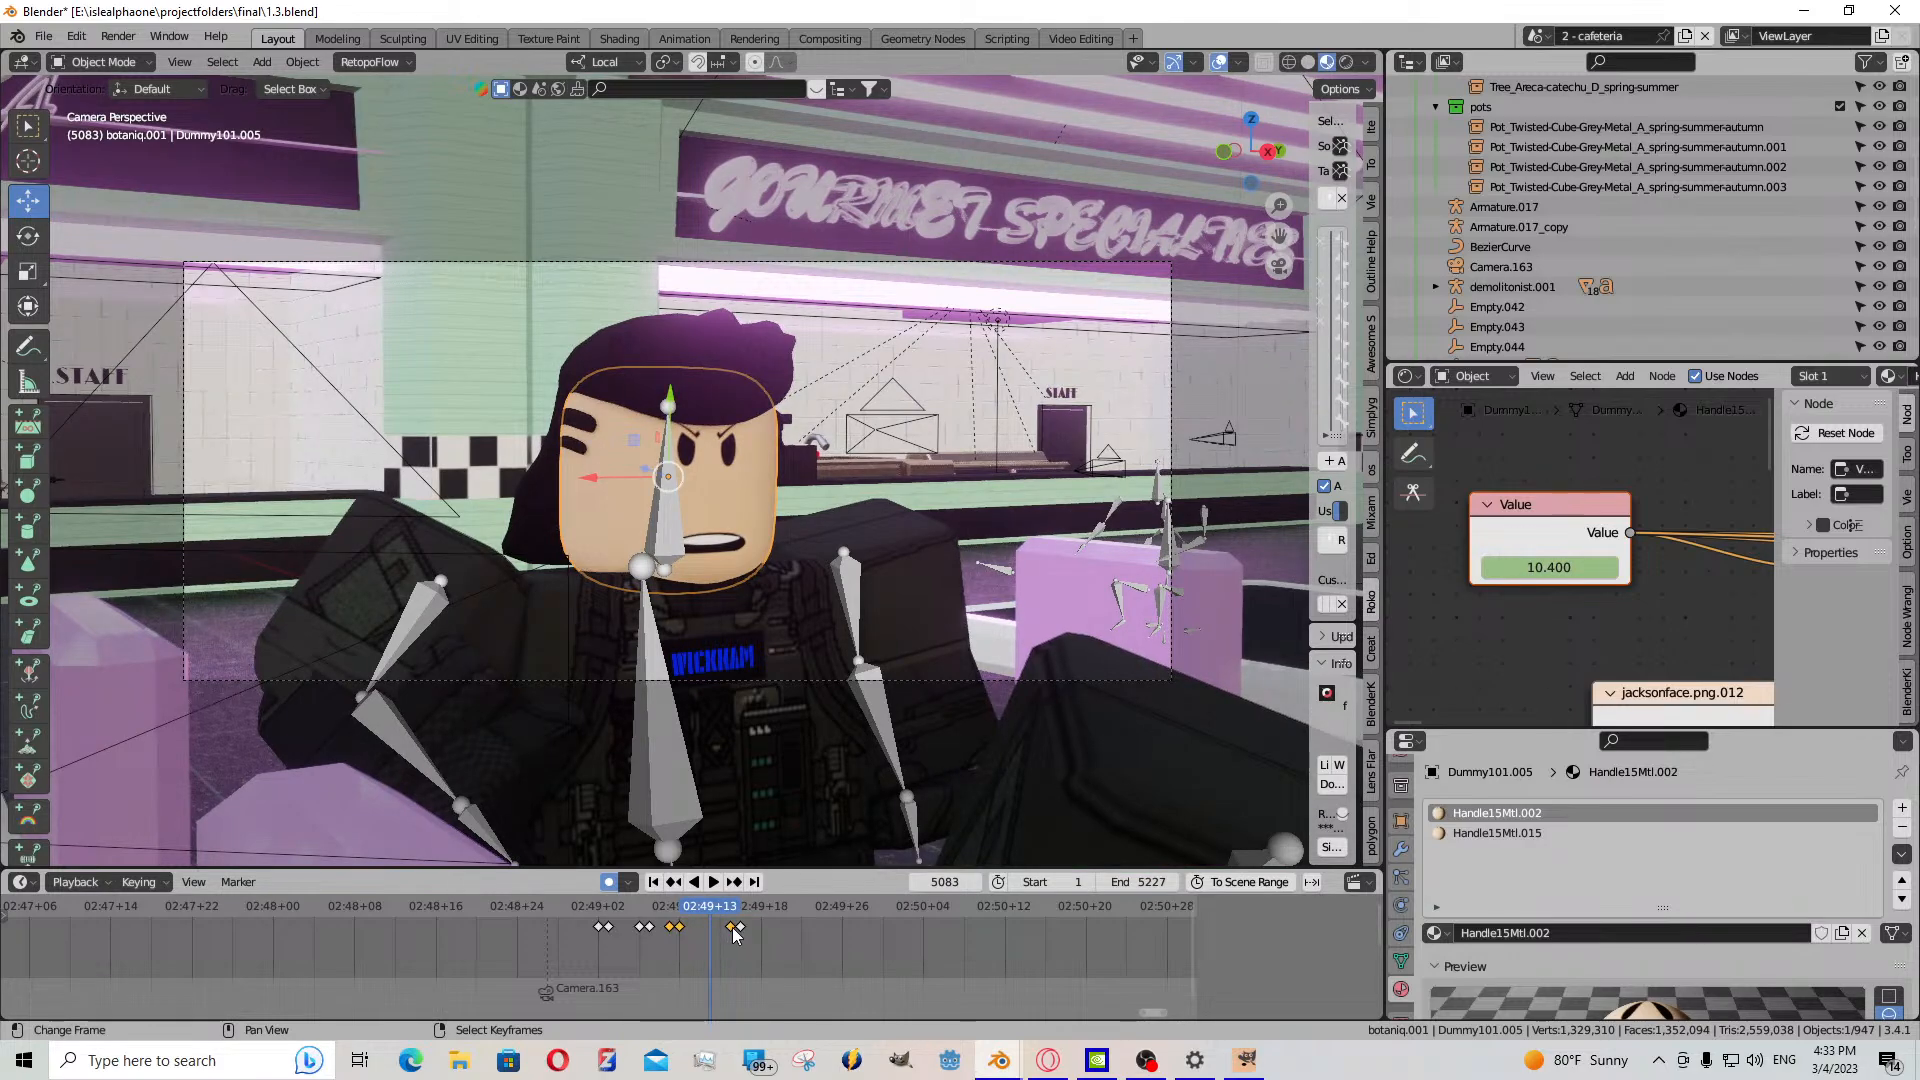
{"action": "left_click_drag", "start_coordinate": [740, 928], "coordinate": [700, 935]}
{"action": "left_click", "coordinate": [722, 946]}
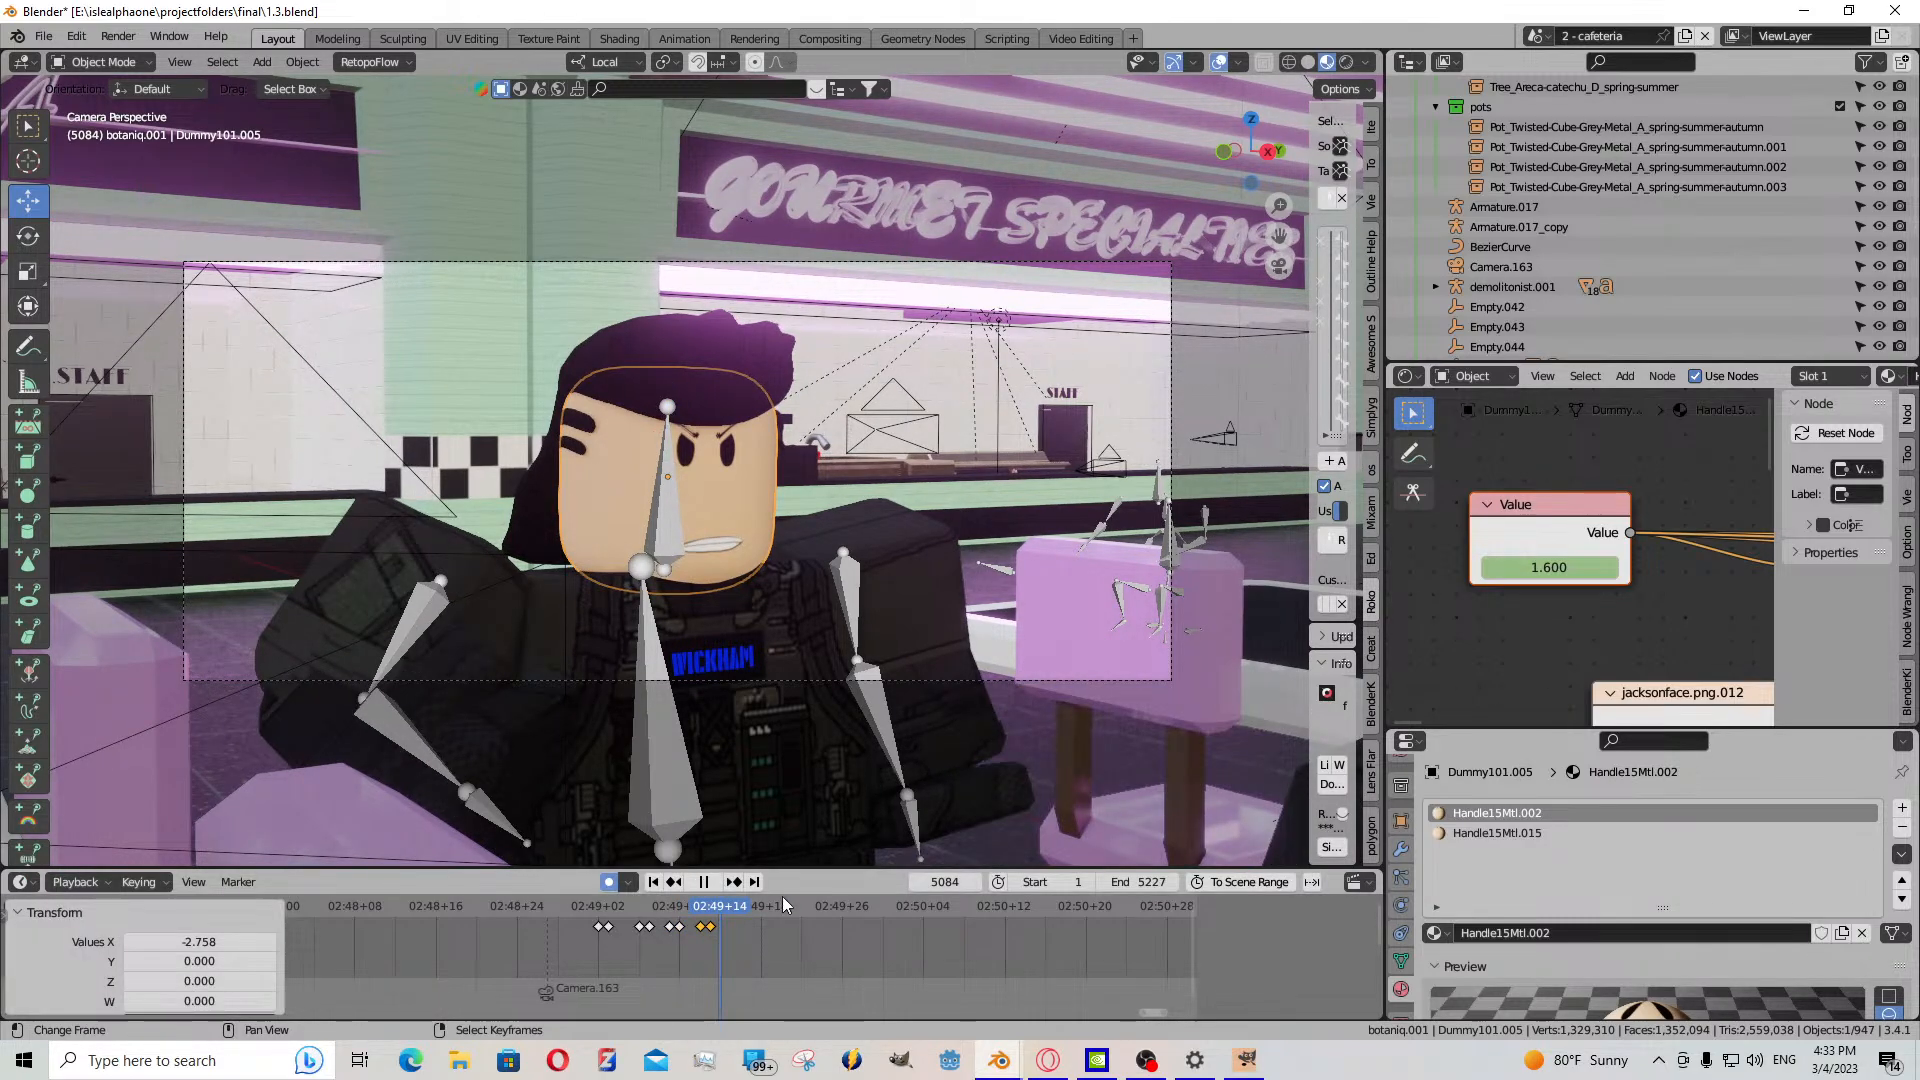
- Keyframe the mouth Value at 1.600 on frame 5084 and at 10.600 on frame 5085
{"action": "key", "text": "i"}
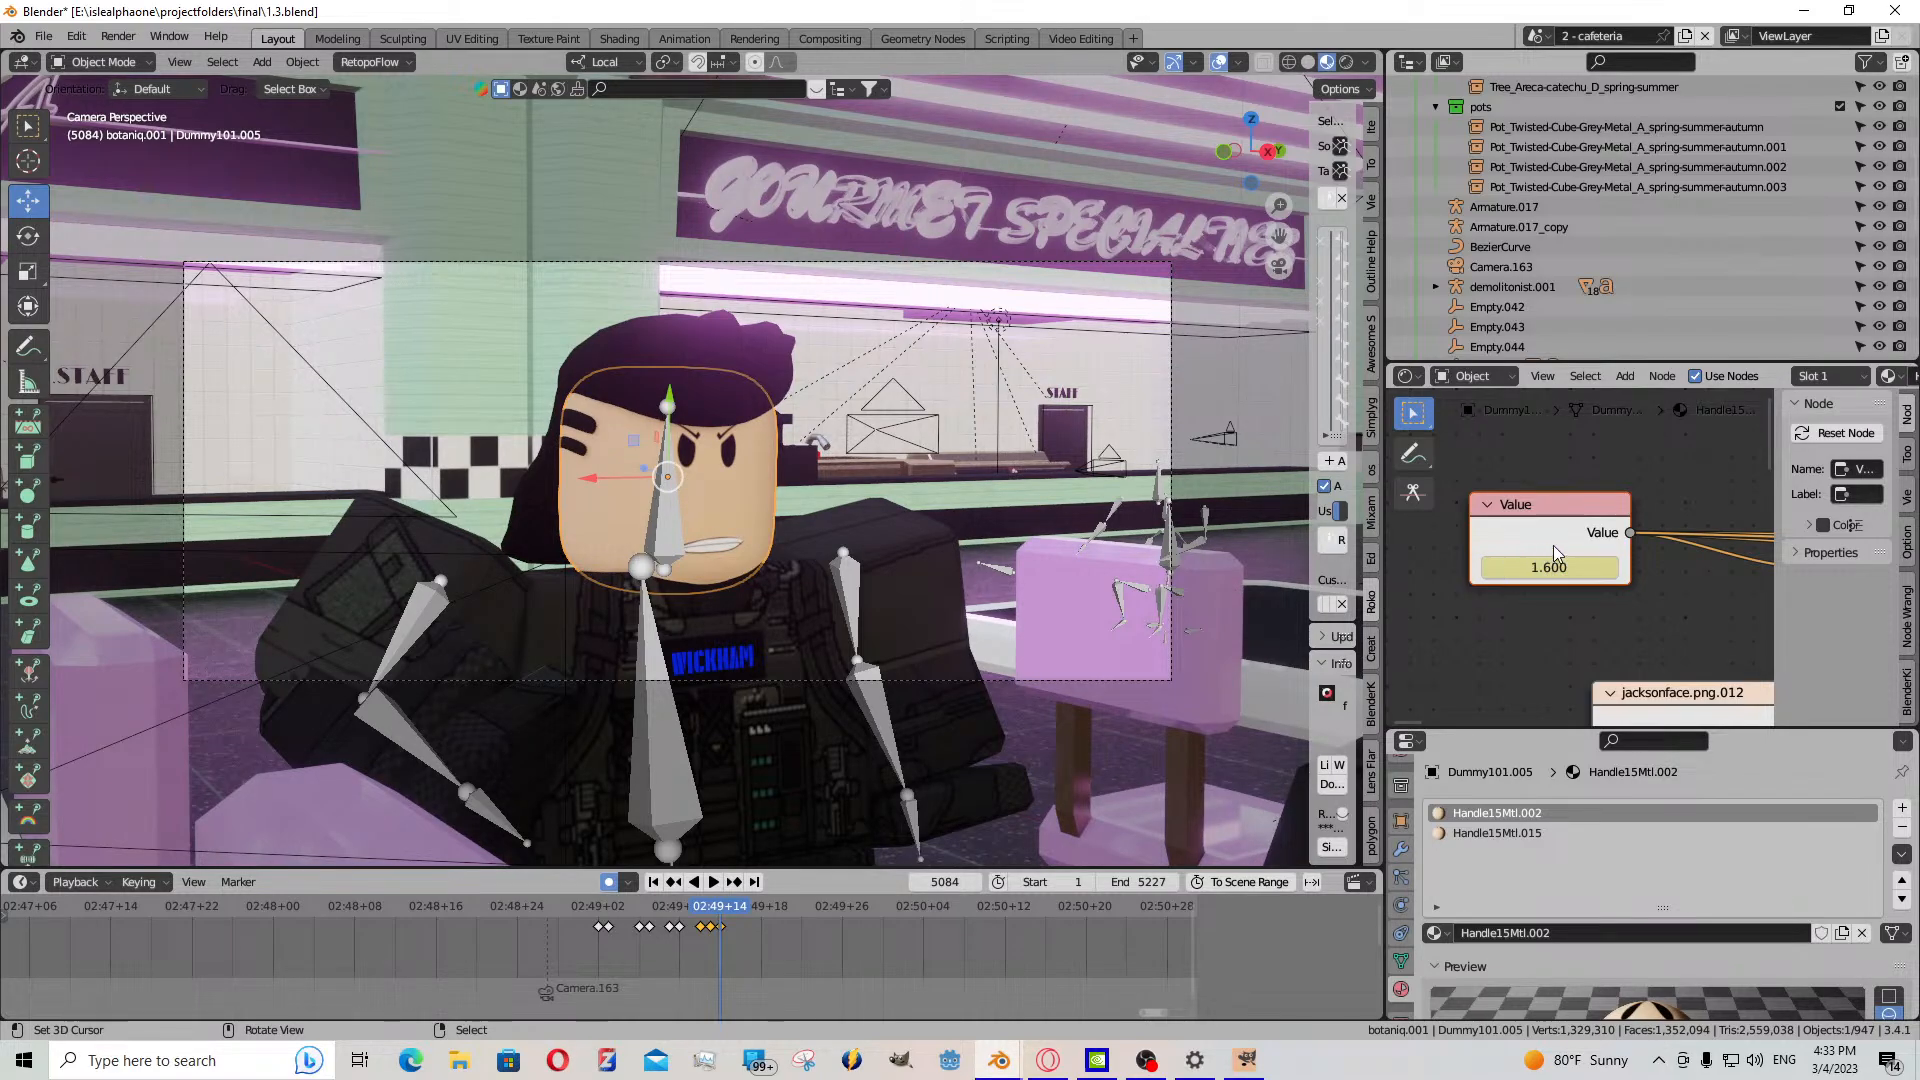
{"action": "key", "text": "Right"}
{"action": "mouse_move", "coordinate": [1566, 570]}
{"action": "left_mouse_down"}
{"action": "mouse_move", "coordinate": [1650, 570]}
{"action": "mouse_move", "coordinate": [1540, 580]}
{"action": "left_mouse_up"}
{"action": "key", "text": "i"}
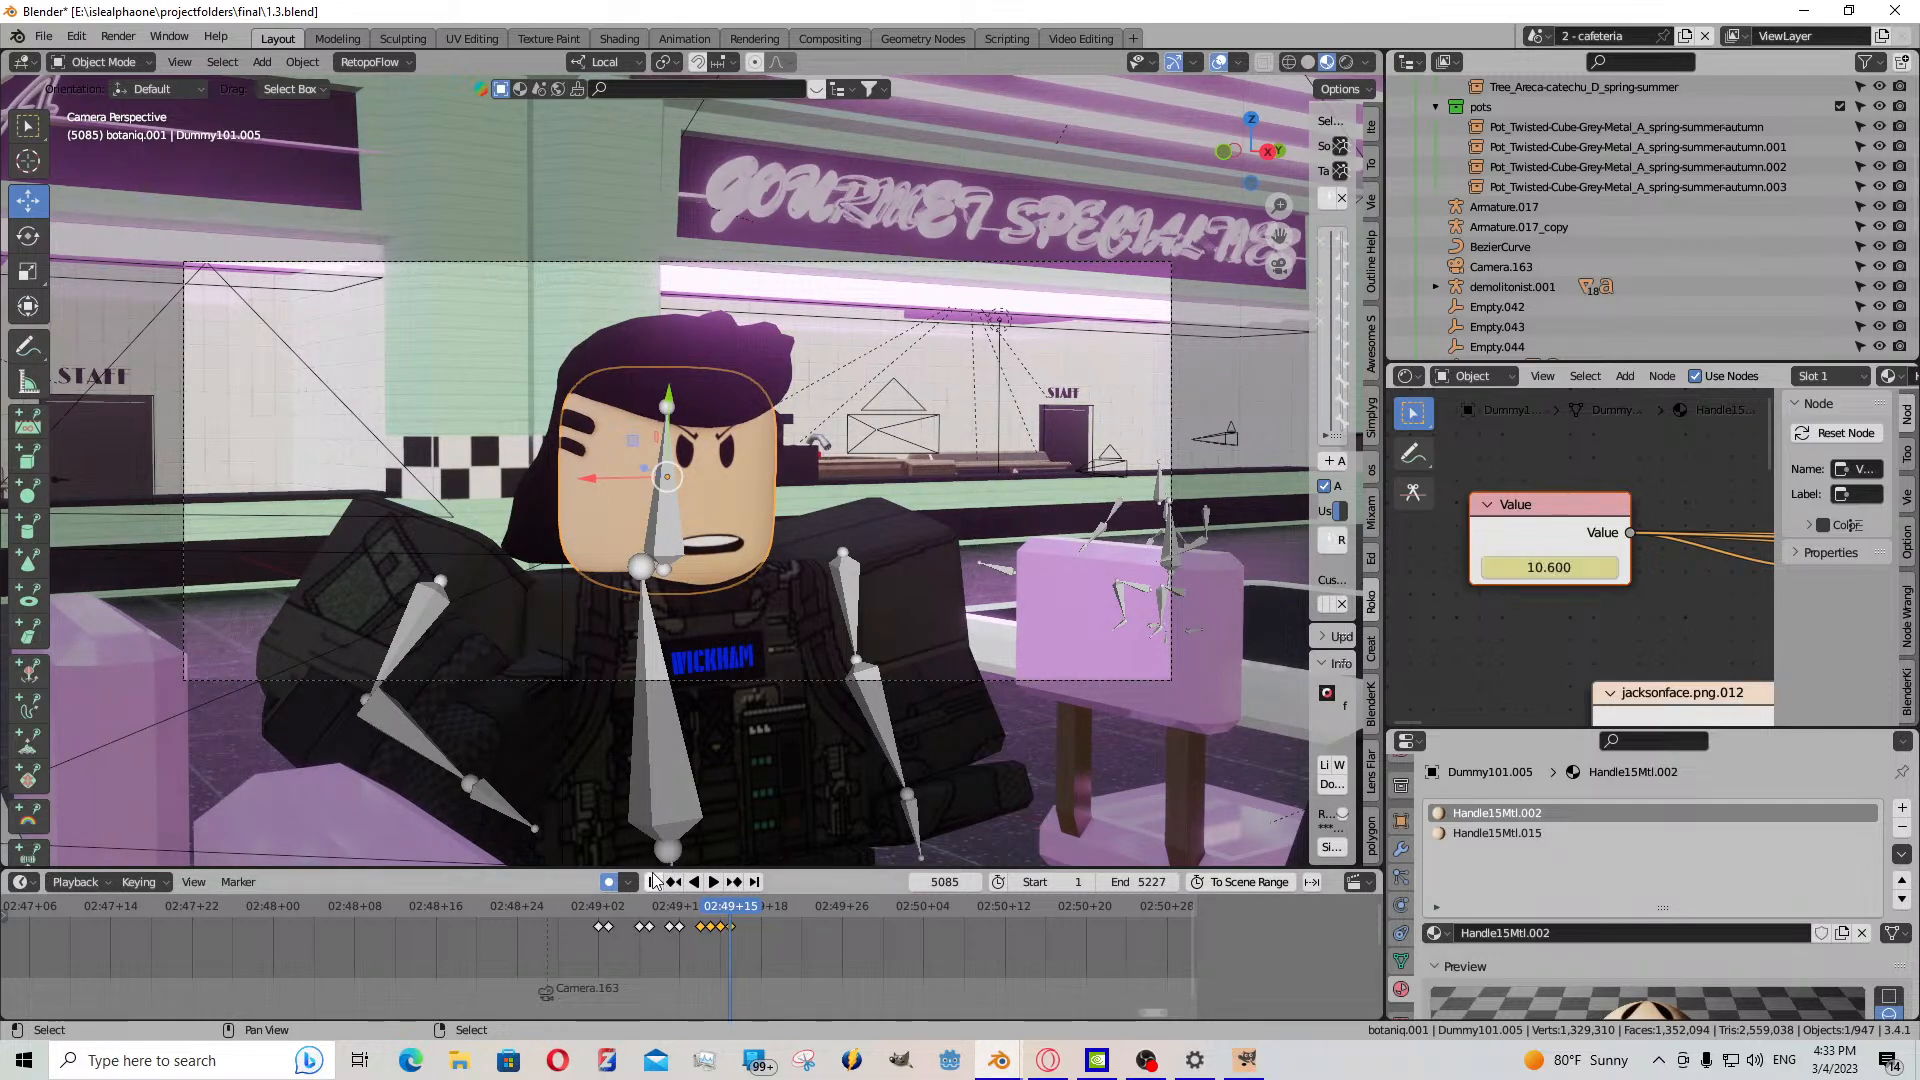
- Keyframe the mouth Value at 1.700 on frame 5090 and copy the frame 5085 keyframe to frame 5089
{"action": "left_click_drag", "start_coordinate": [718, 900], "coordinate": [783, 926]}
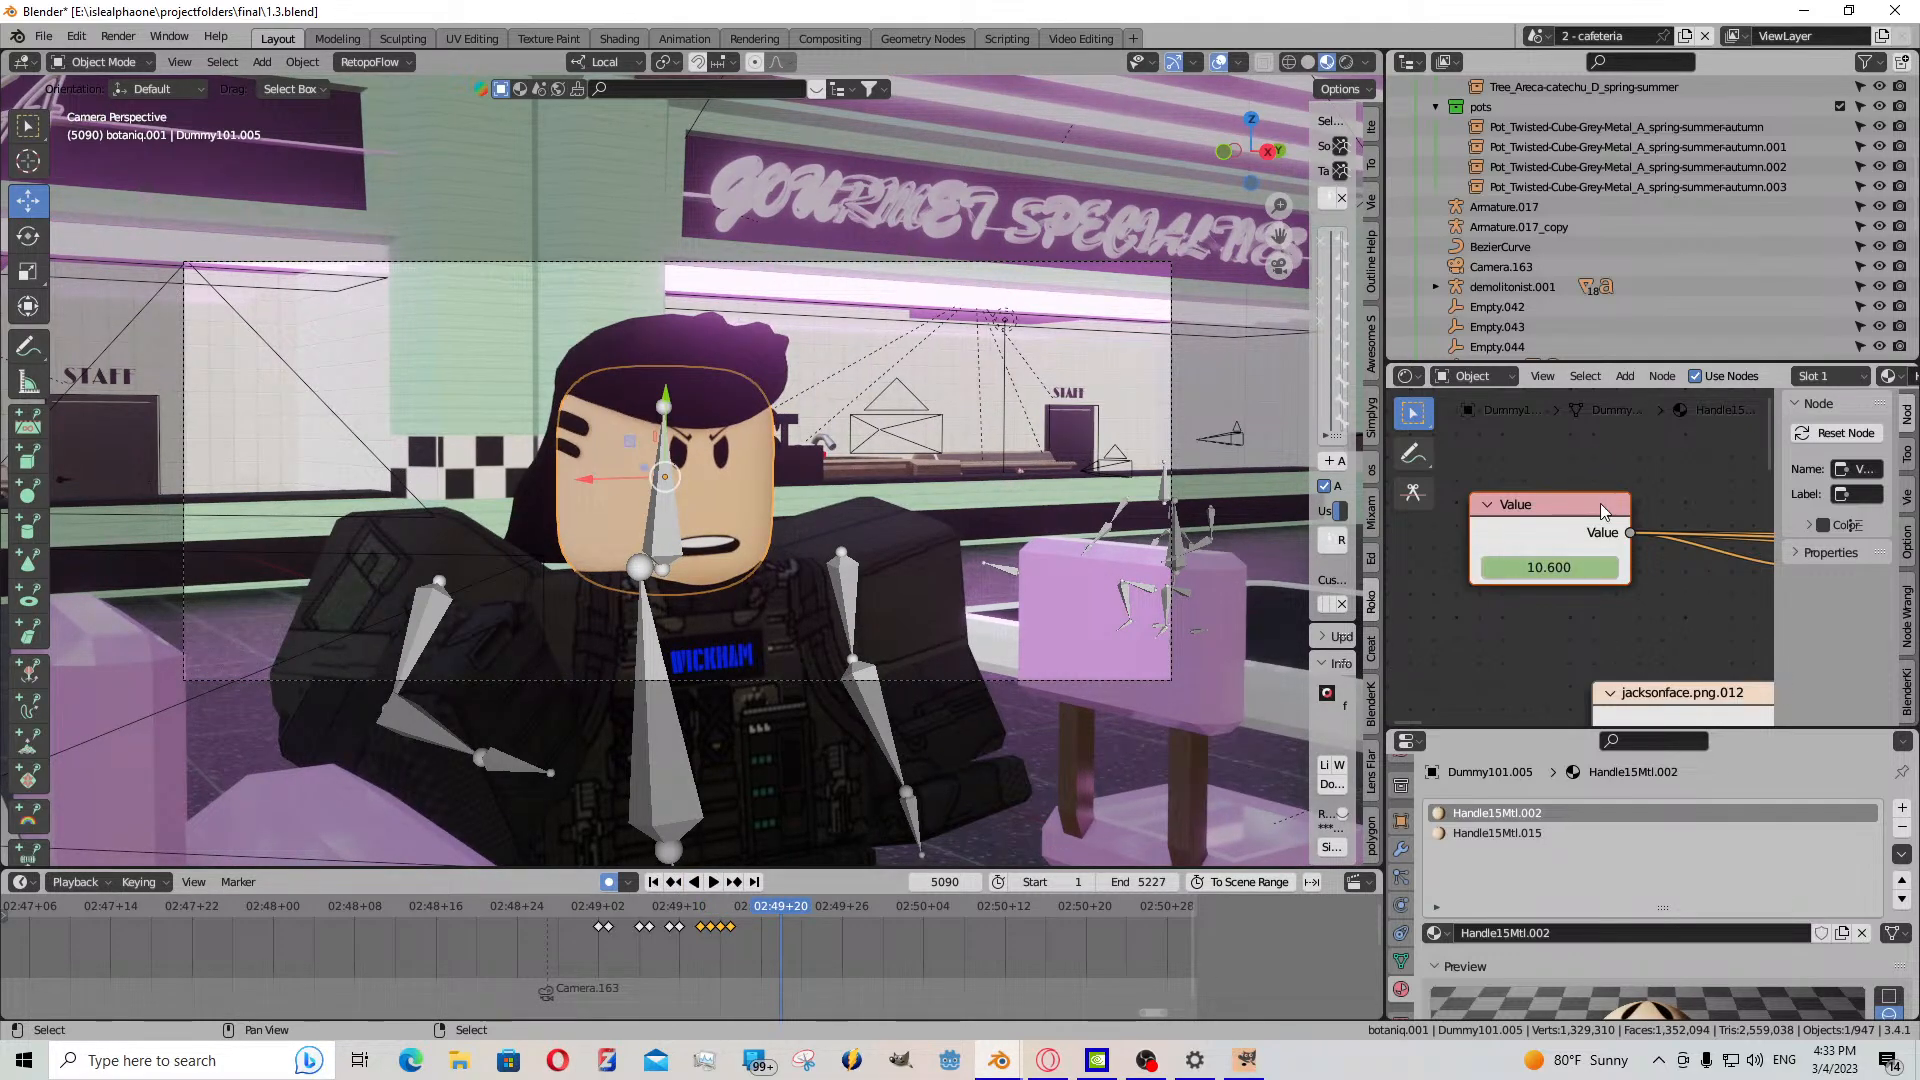
{"action": "left_click_drag", "start_coordinate": [1570, 567], "coordinate": [1525, 567]}
{"action": "key", "text": "i"}
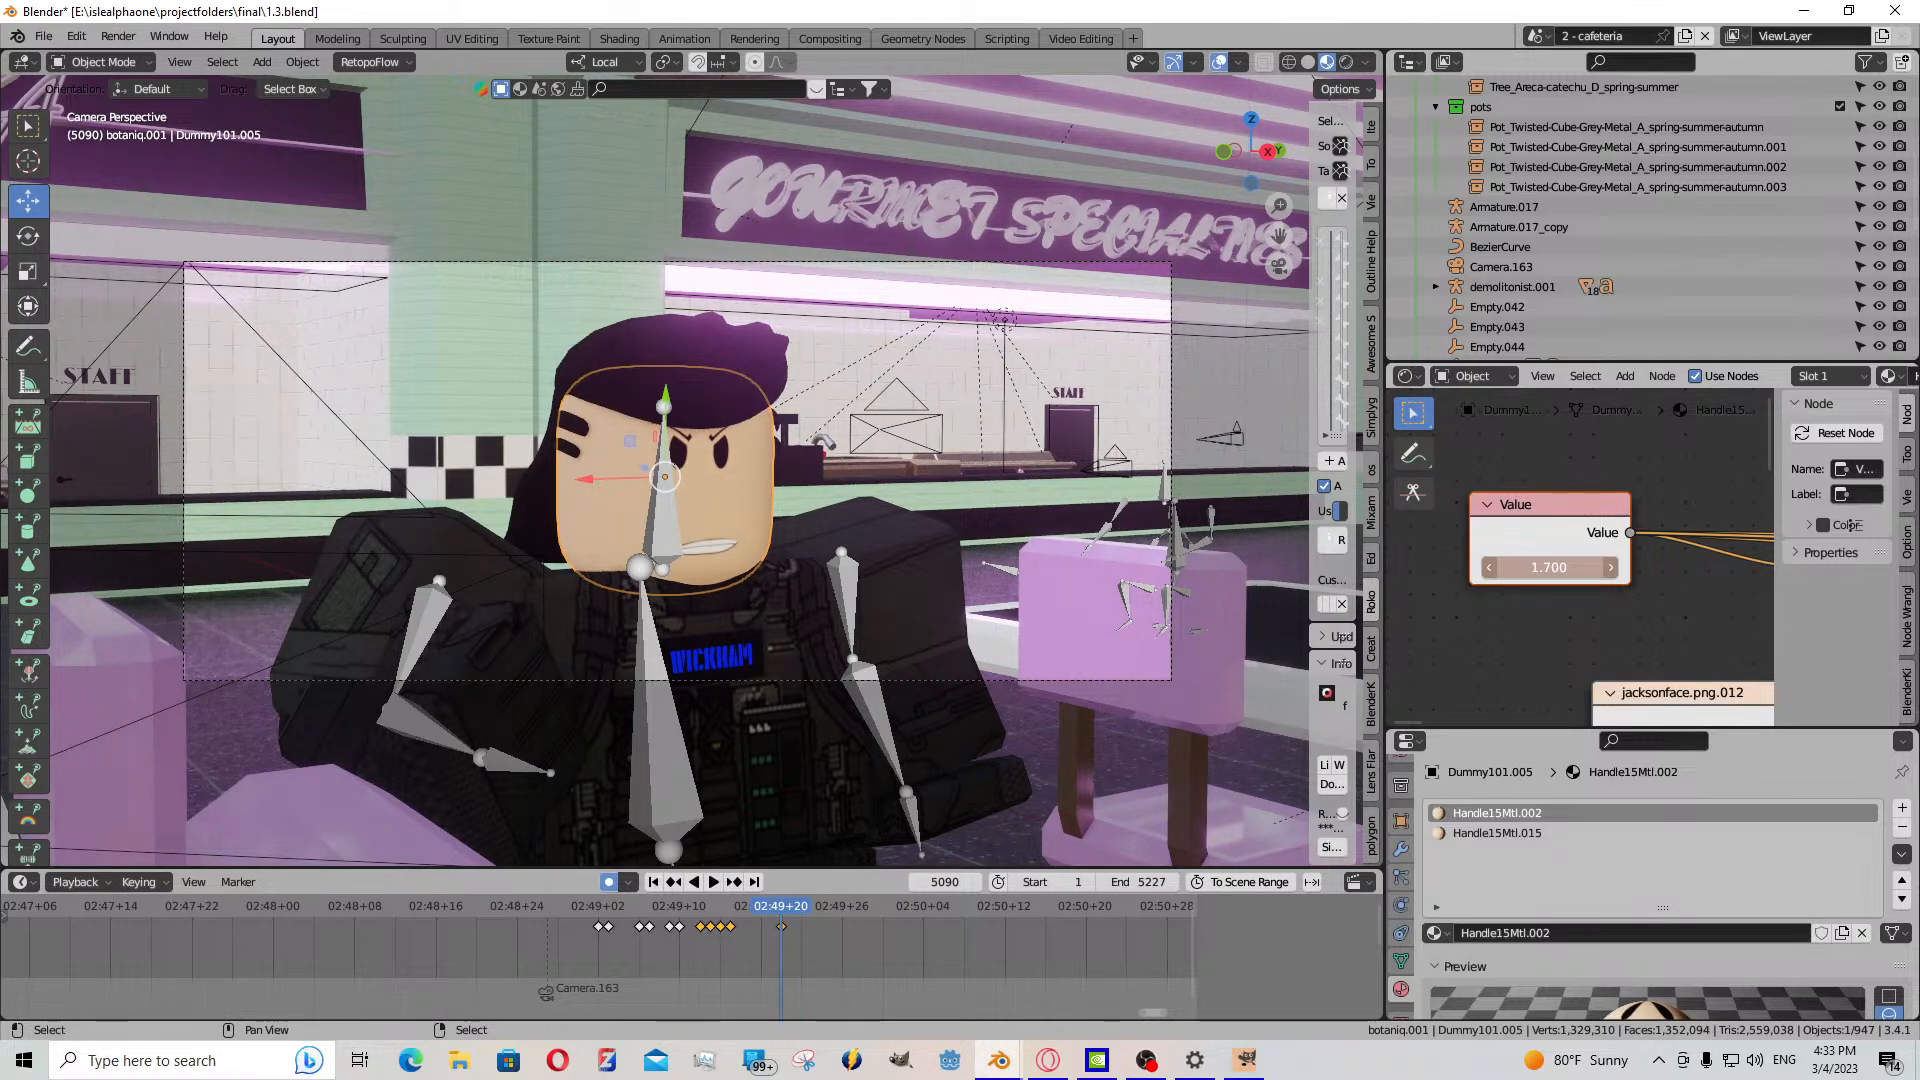
{"action": "key", "text": "Left"}
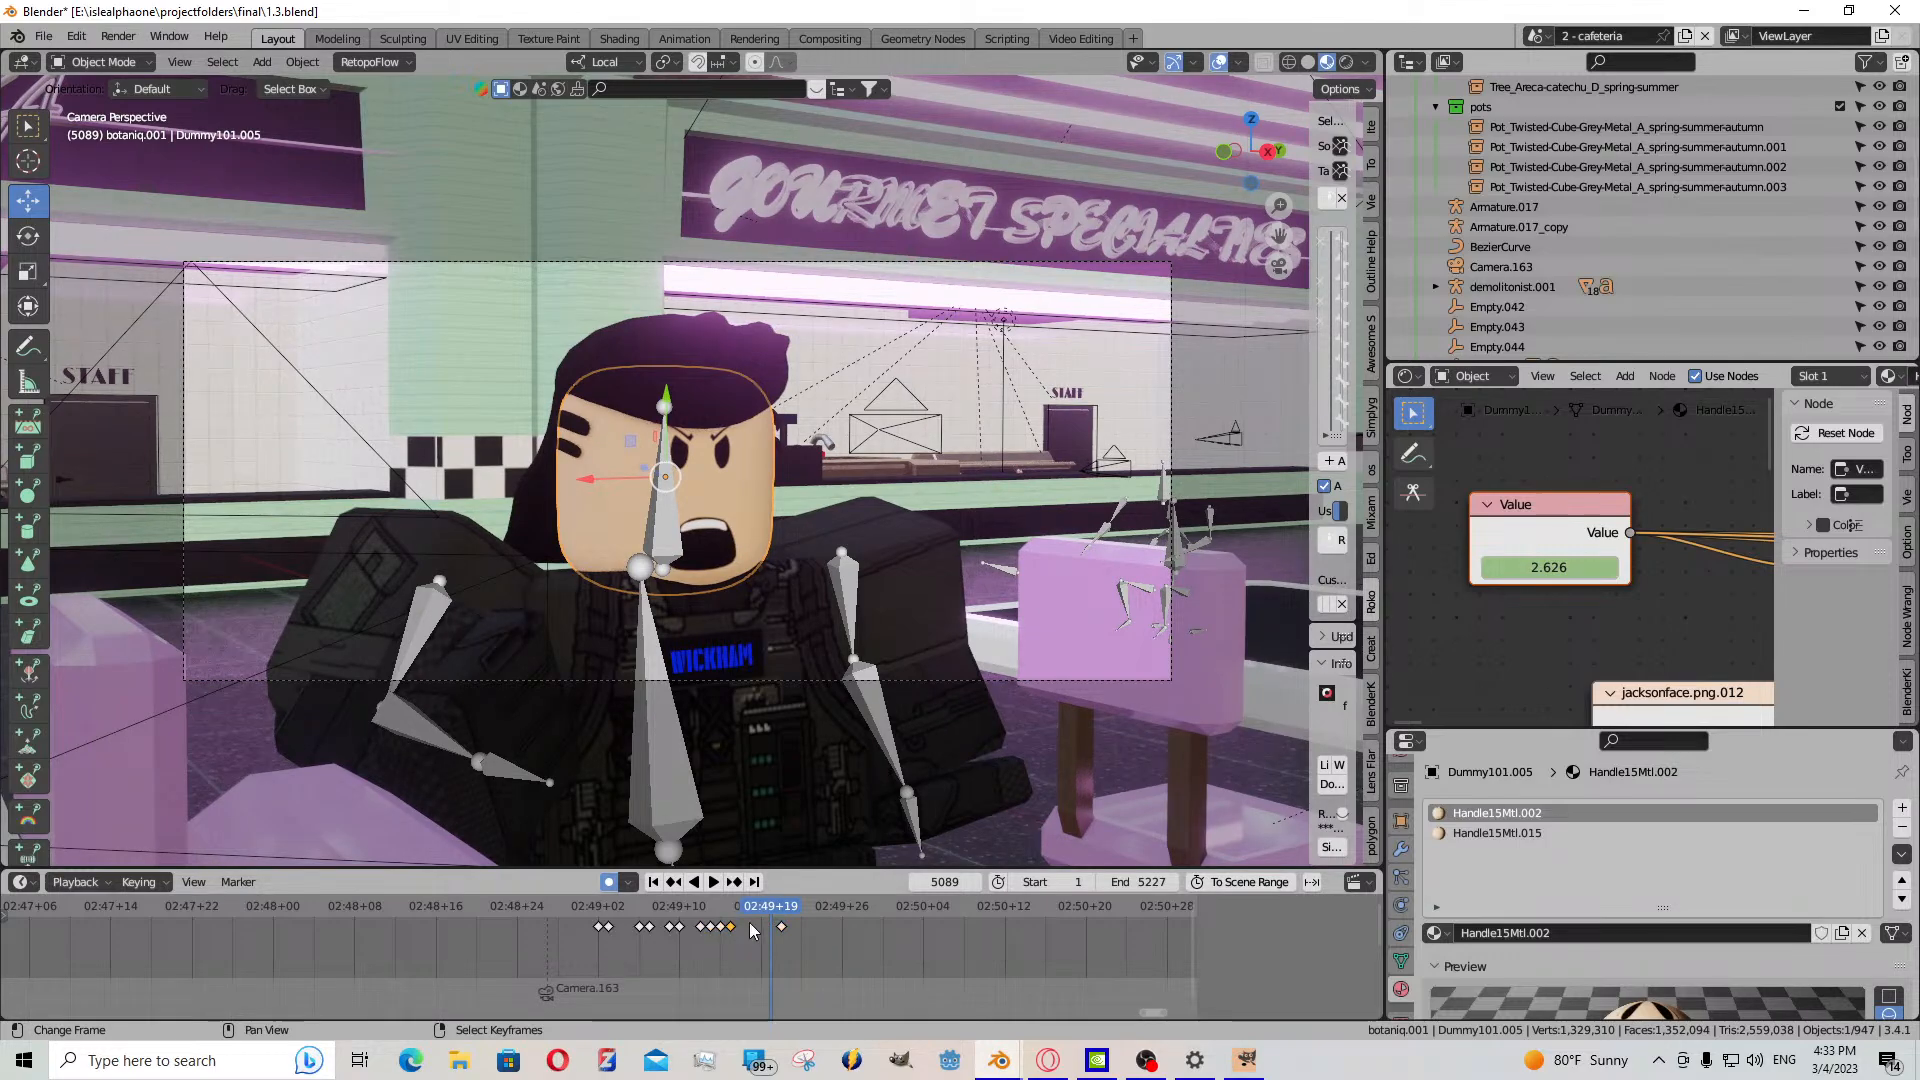
{"action": "key", "text": "ctrl+v"}
{"action": "key", "text": "space"}
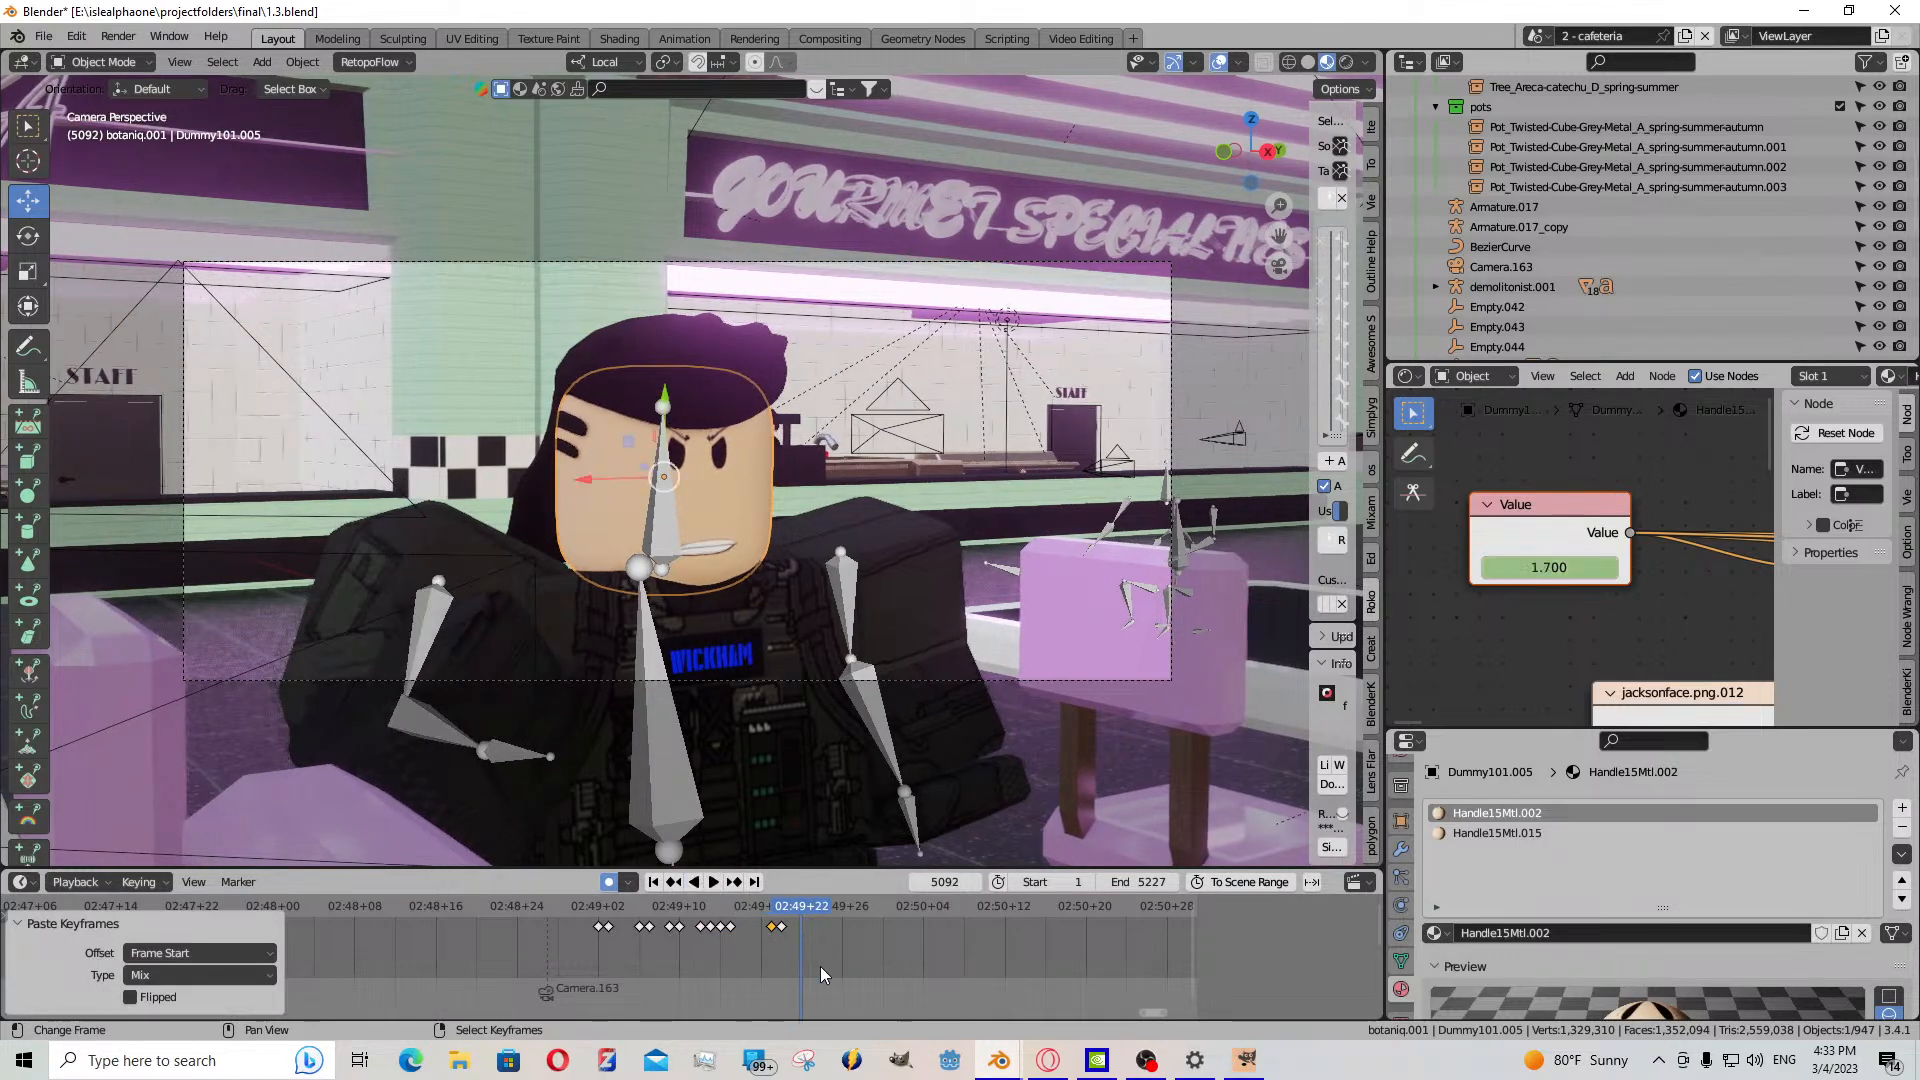
- Shift the mouth keyframe pair on frames 5089 and 5090 one frame earlier
{"action": "left_click", "coordinate": [784, 926]}
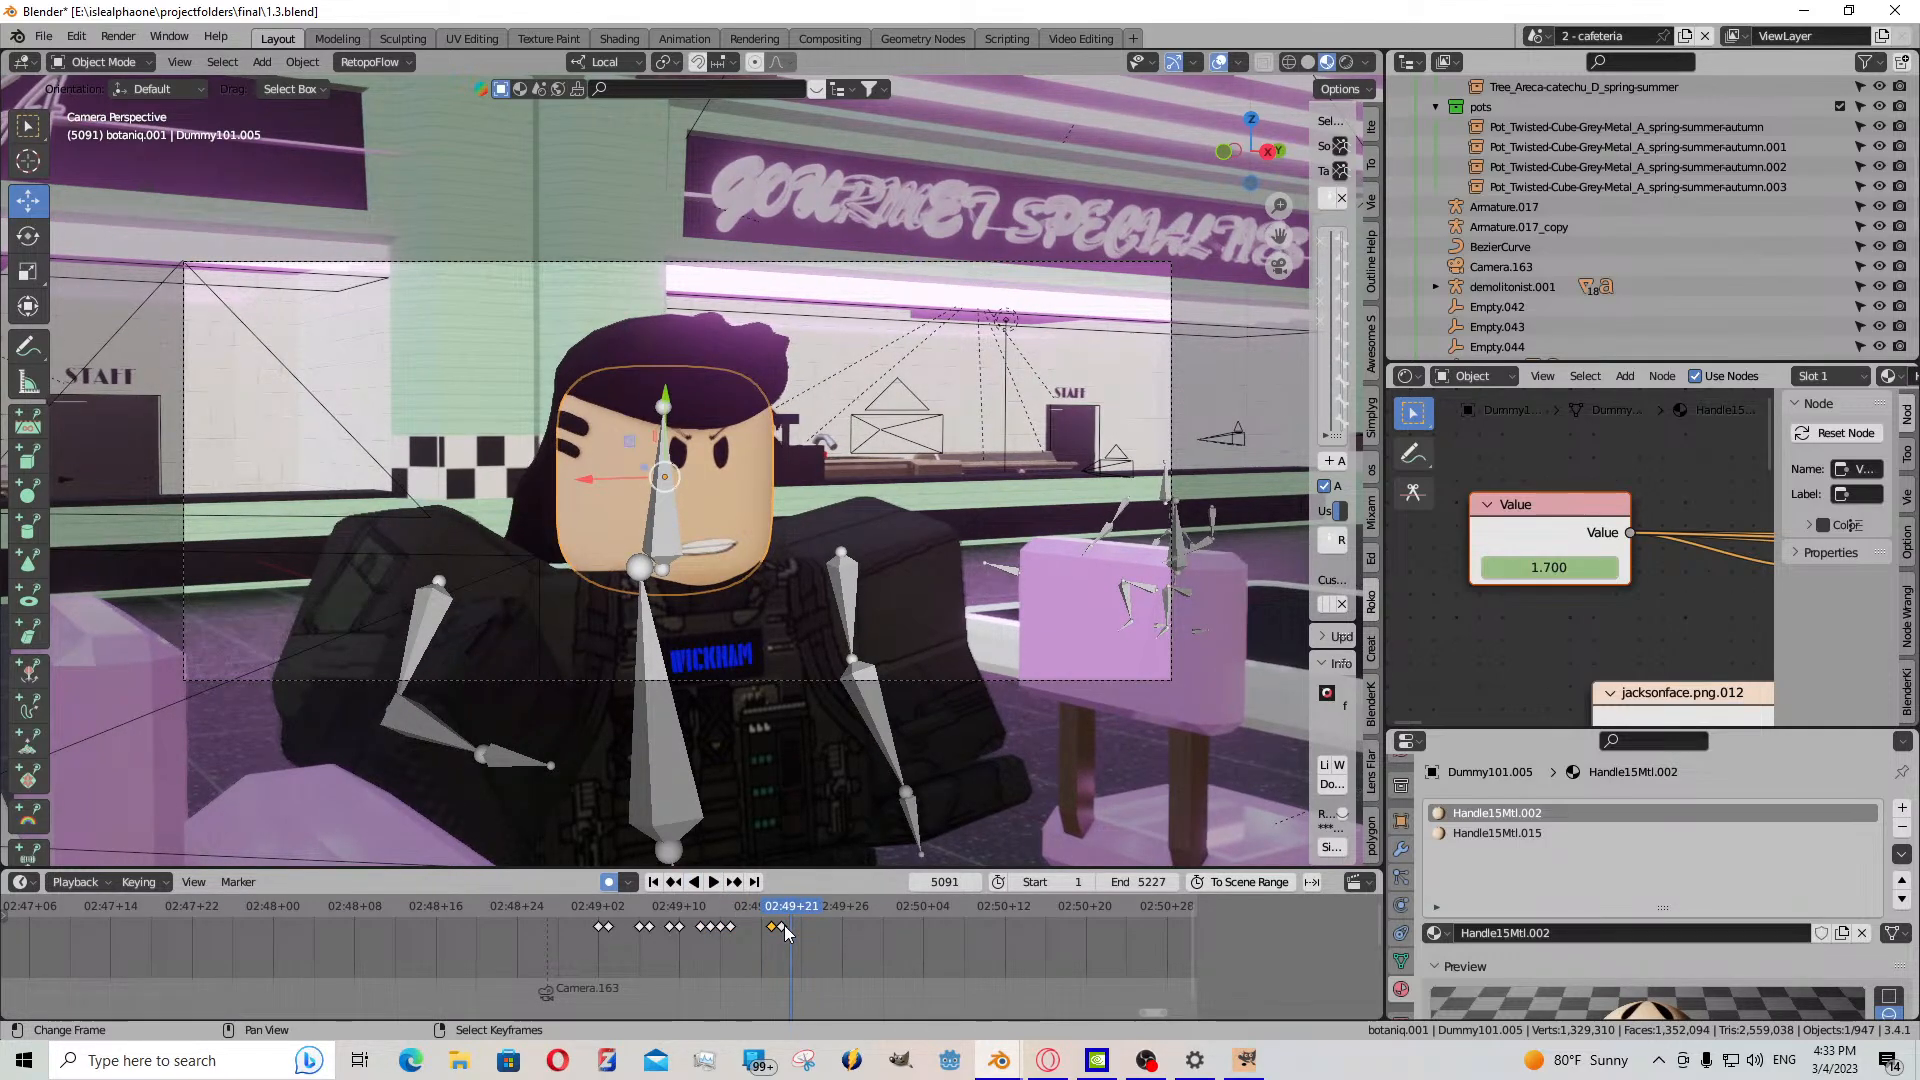
{"action": "key", "text": "g"}
{"action": "left_click", "coordinate": [775, 936]}
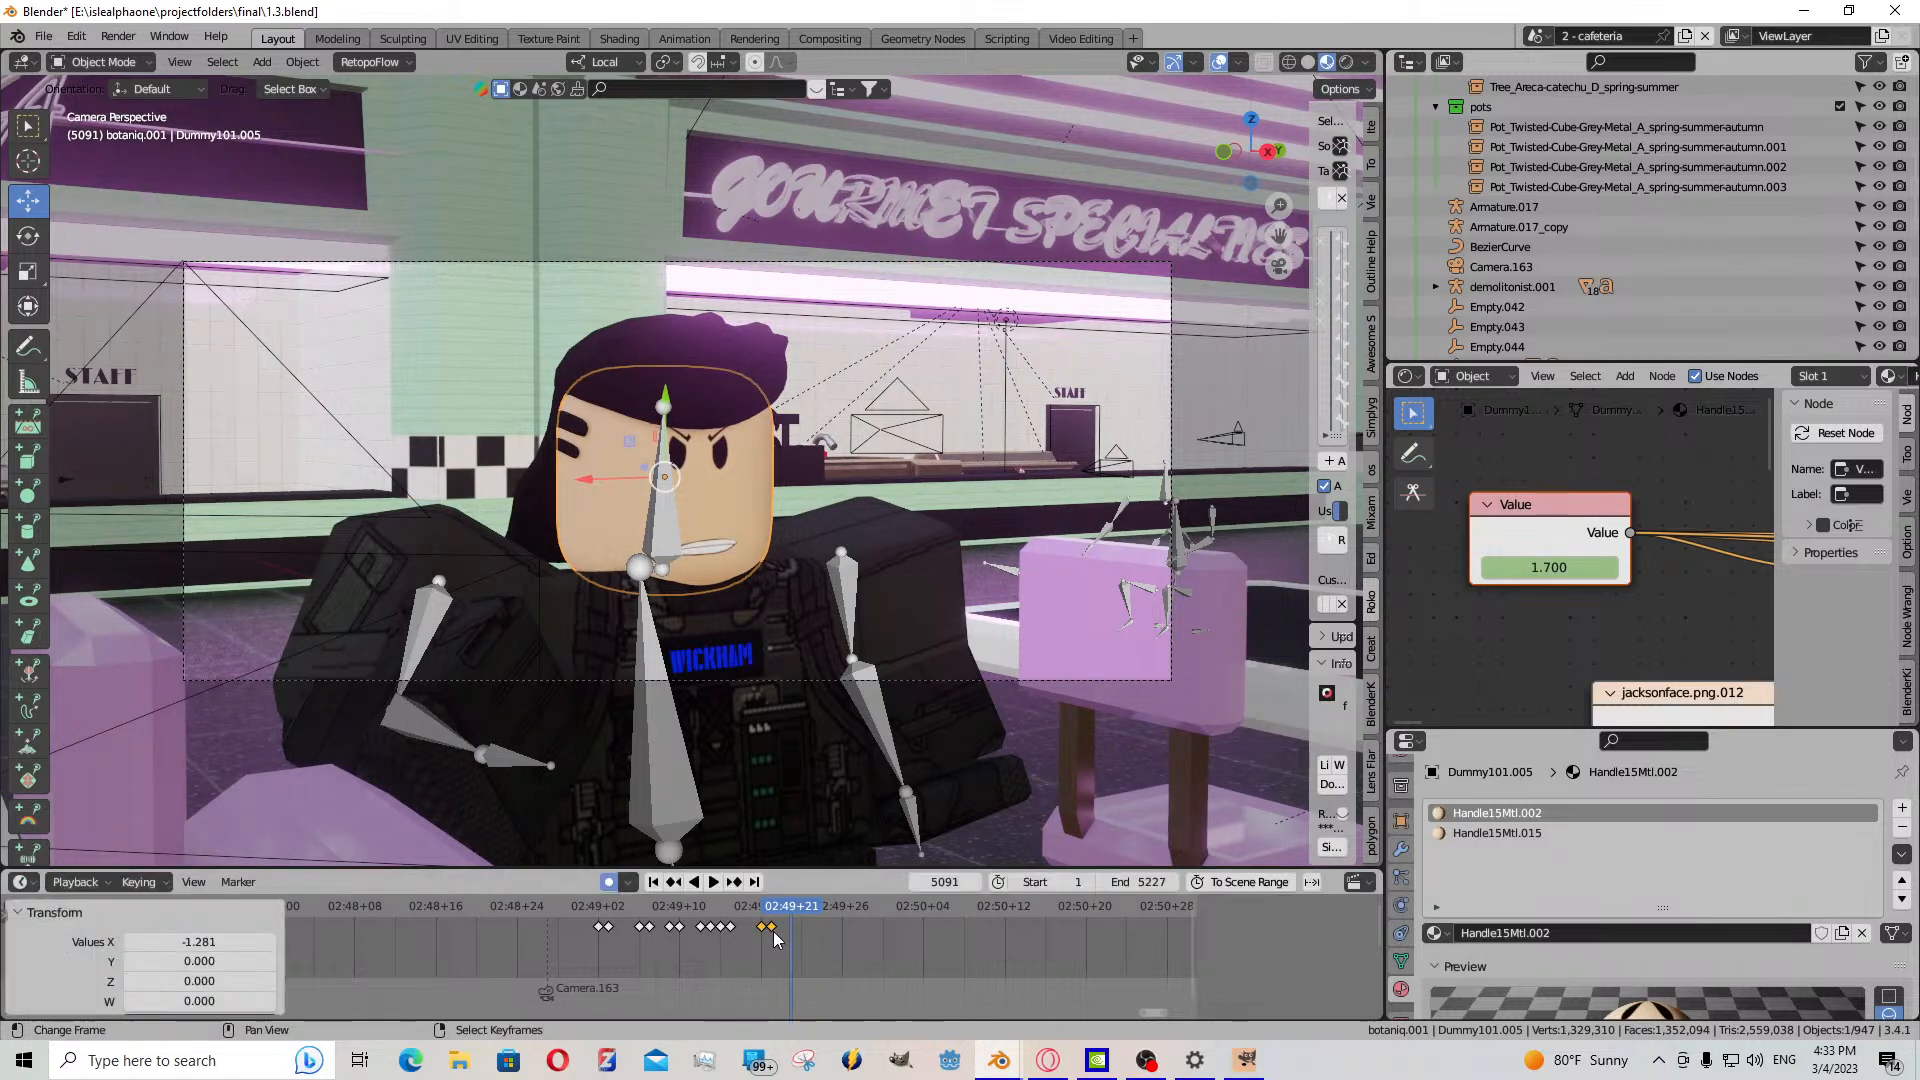
- Paste a 1.700 mouth keyframe on frame 5091 and keyframe a new mouth Value on frame 5092
{"action": "key", "text": "ctrl+v"}
{"action": "key", "text": "space"}
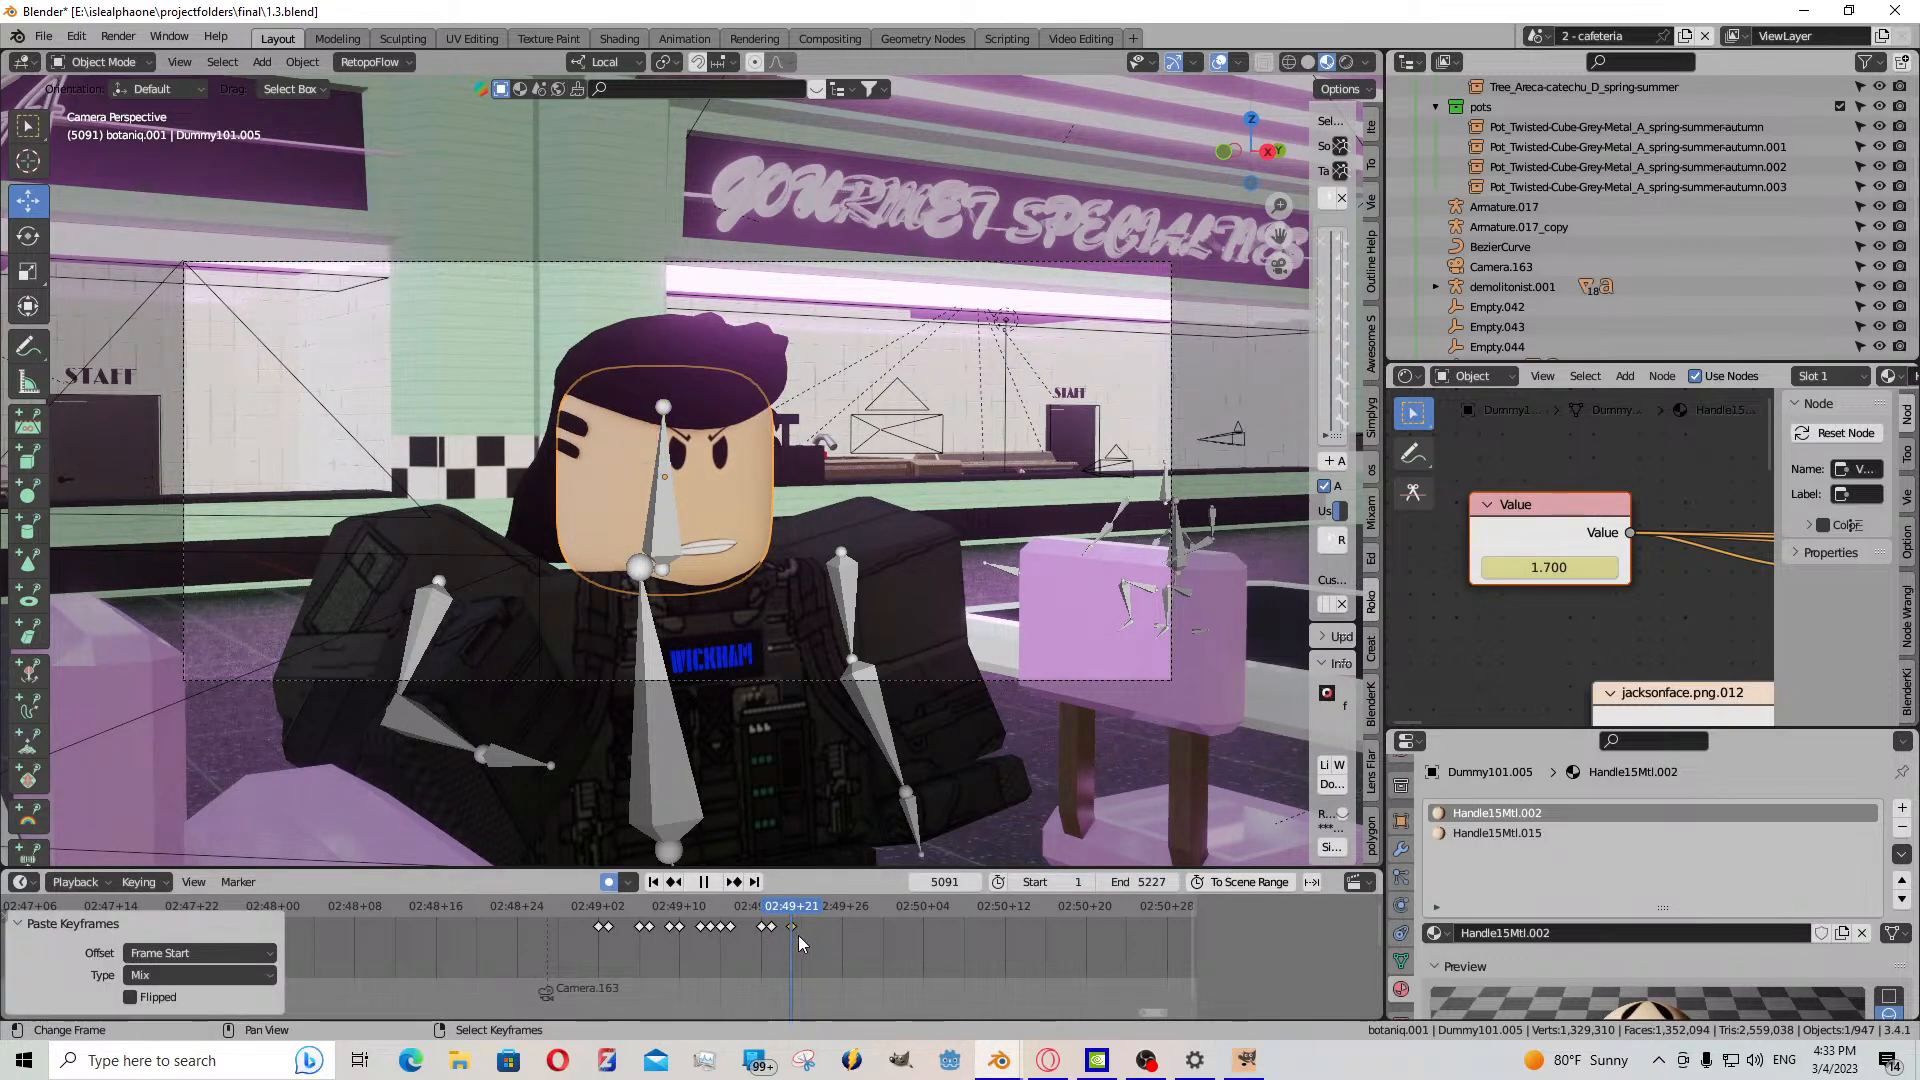
{"action": "key", "text": "space"}
{"action": "mouse_move", "coordinate": [1560, 570]}
{"action": "left_mouse_down"}
{"action": "mouse_move", "coordinate": [1510, 570]}
{"action": "mouse_move", "coordinate": [1580, 570]}
{"action": "mouse_move", "coordinate": [1538, 567]}
{"action": "left_mouse_up"}
- Keyframe the mouth Value at 1.500 on frame 5096 and copy the frame 5092 keyframe to frame 5095
{"action": "left_click", "coordinate": [713, 882]}
{"action": "left_click", "coordinate": [713, 882]}
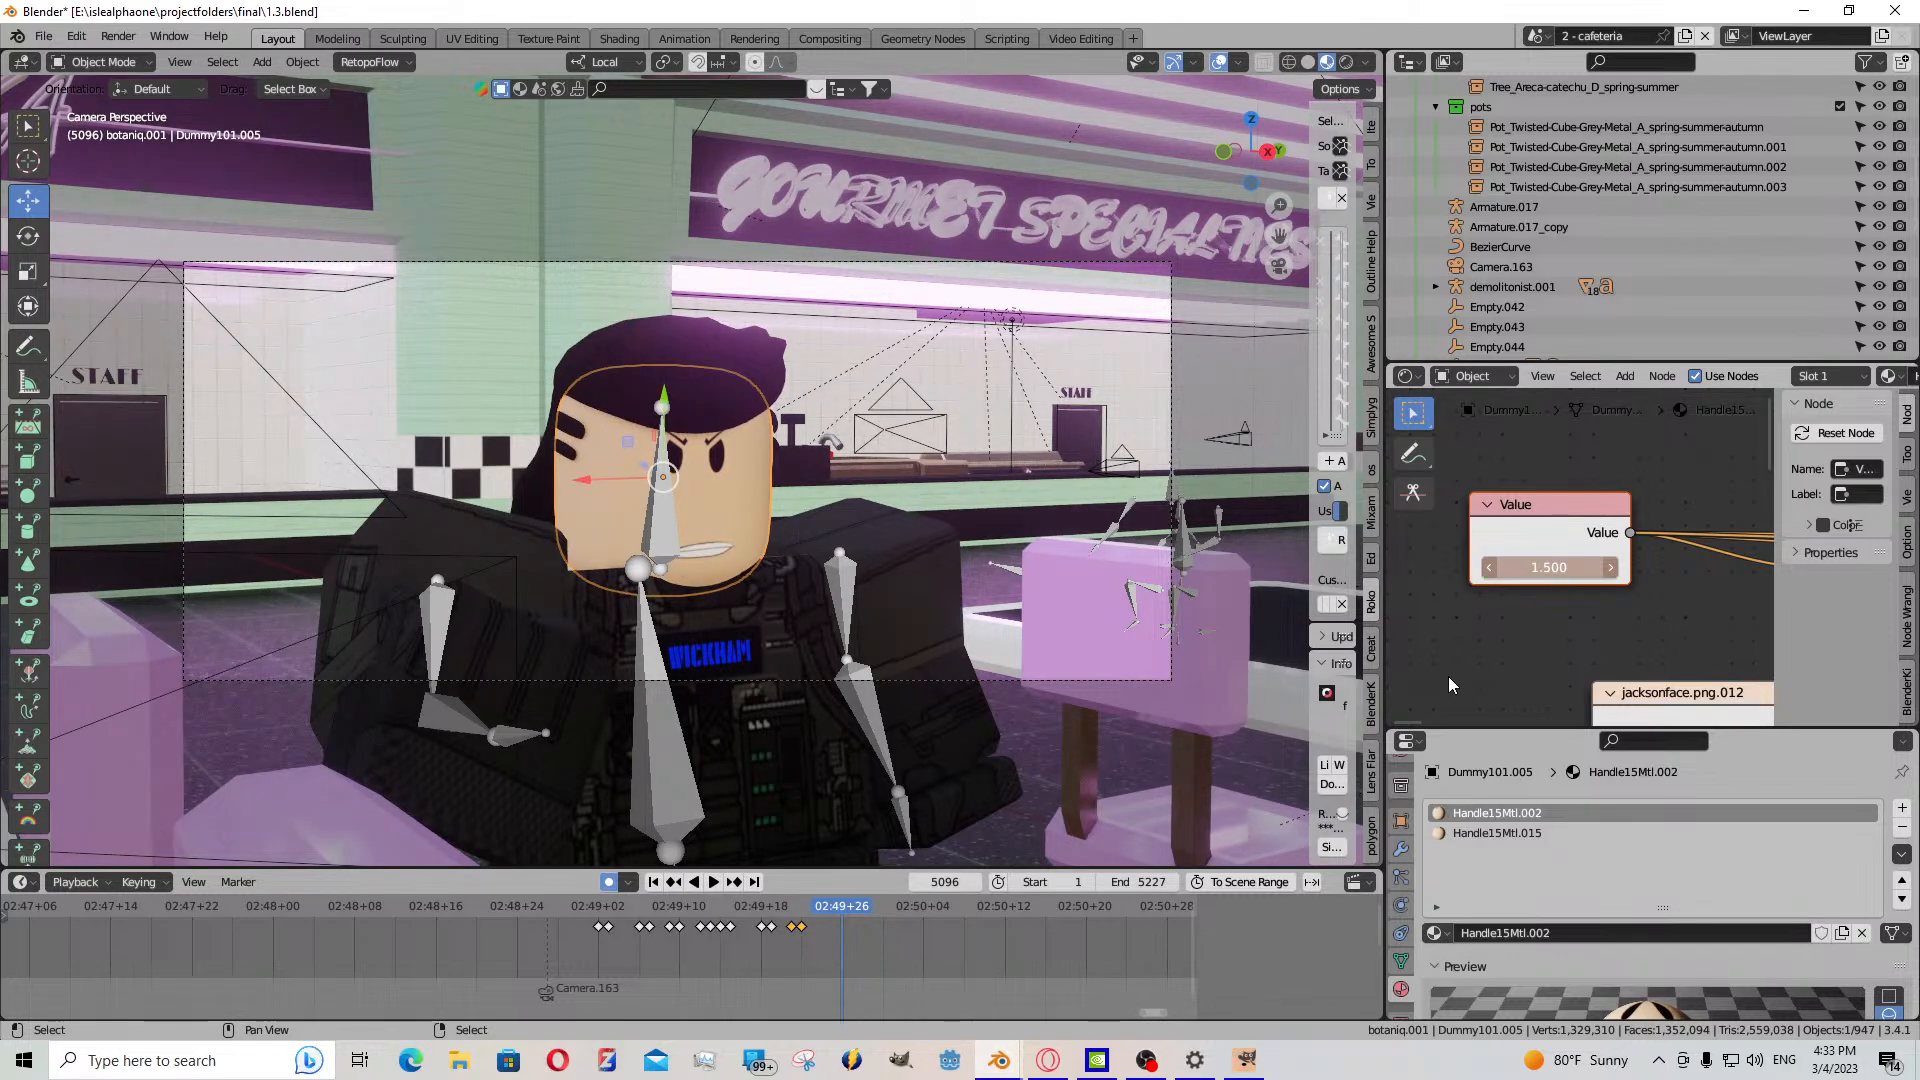
{"action": "key", "text": "space"}
{"action": "left_click_drag", "start_coordinate": [838, 926], "coordinate": [836, 928]}
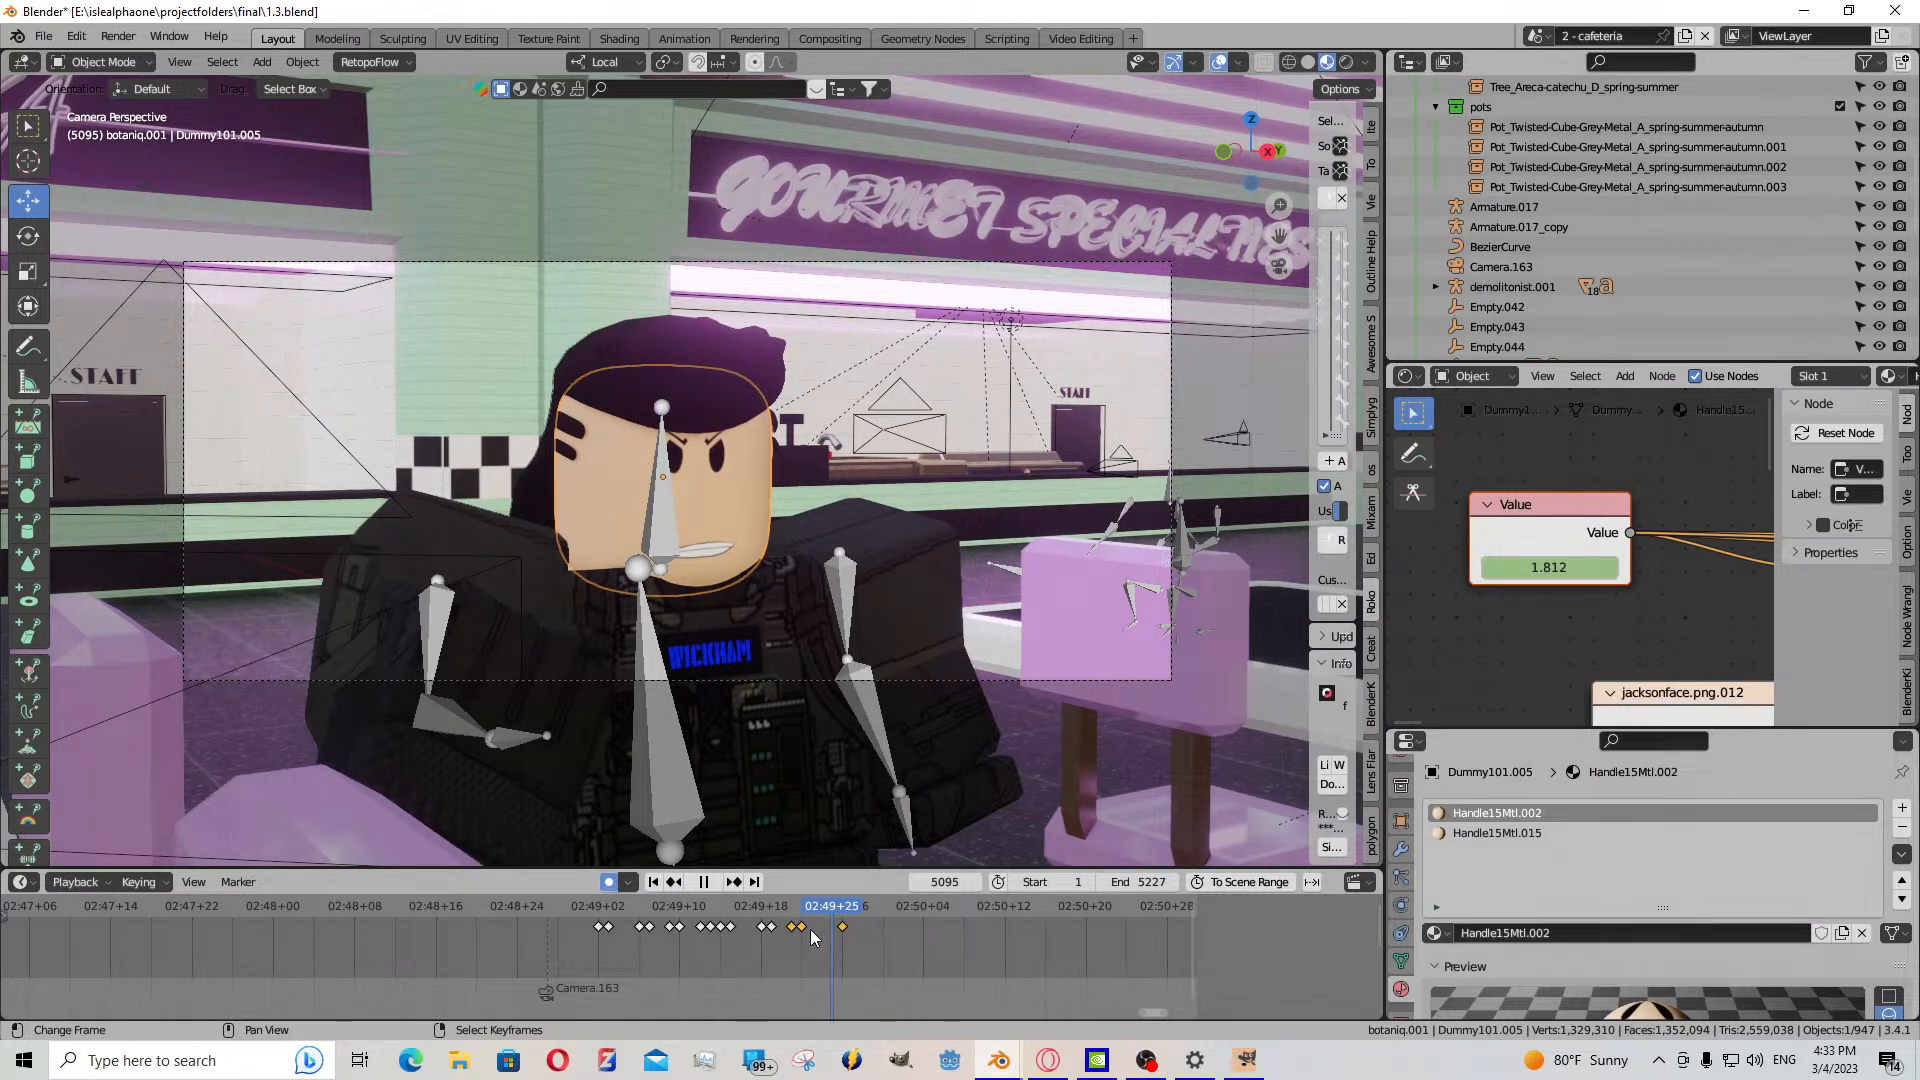
{"action": "right_click", "coordinate": [804, 928]}
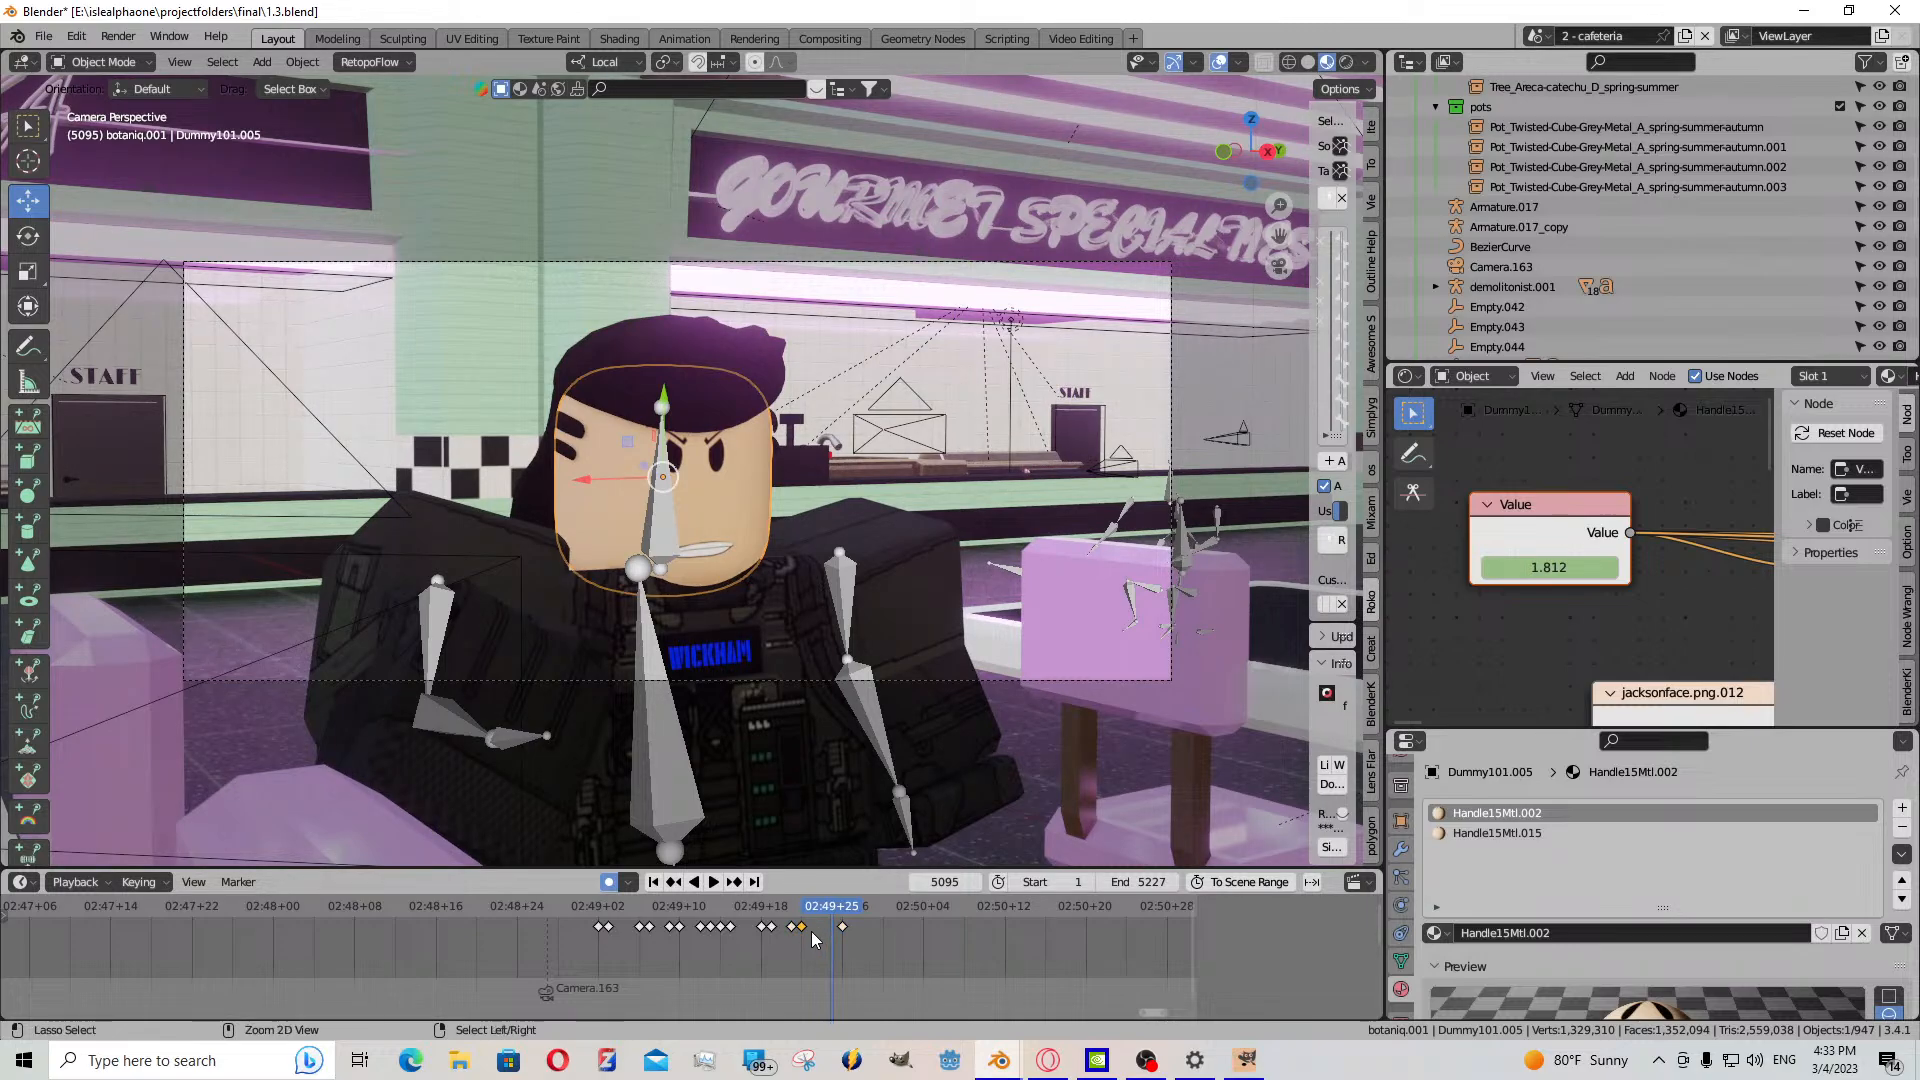
{"action": "key", "text": "ctrl+c"}
{"action": "key", "text": "ctrl+v"}
{"action": "key", "text": "space"}
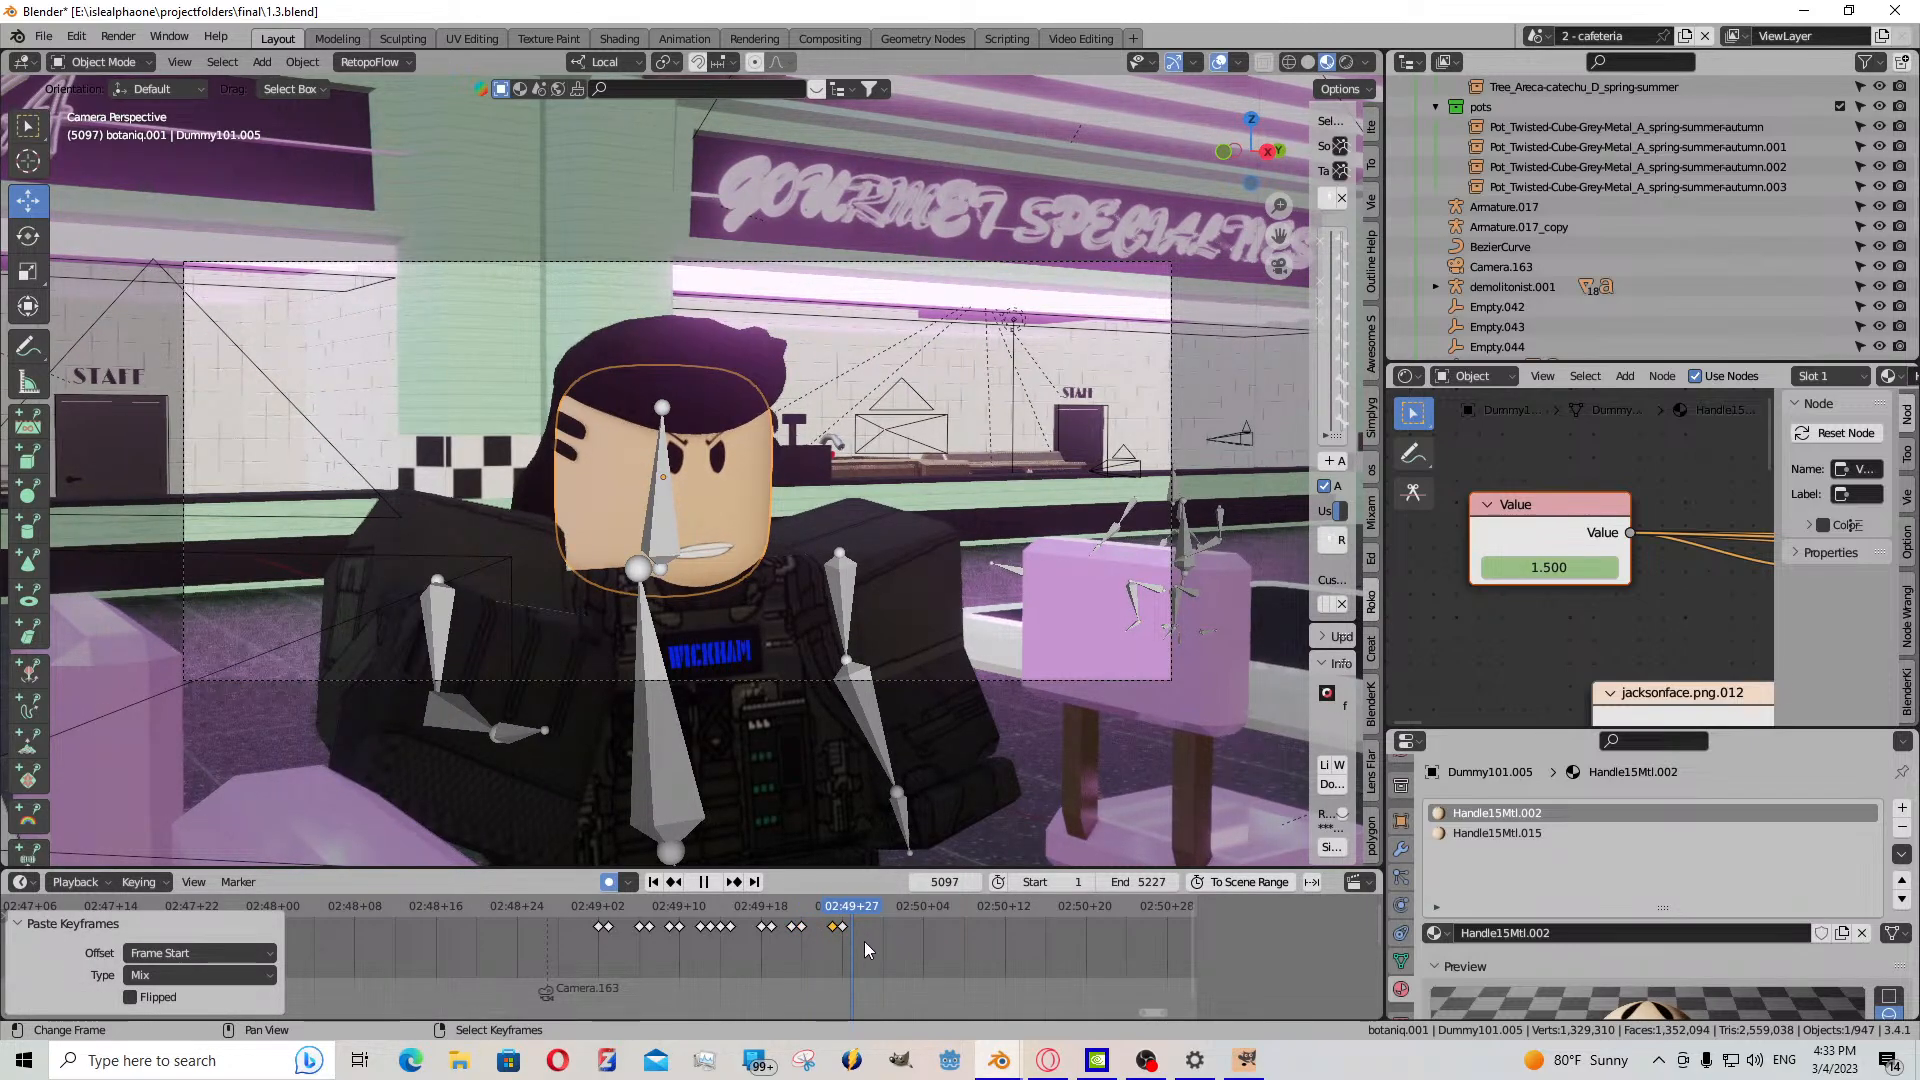
- Keyframe the mouth Value at 10.300 on frame 5098 and copy the 1.500 keyframe to frame 5097
{"action": "key", "text": "space"}
{"action": "left_click_drag", "start_coordinate": [1549, 567], "coordinate": [1719, 566]}
{"action": "left_click_drag", "start_coordinate": [1548, 567], "coordinate": [1718, 567]}
{"action": "key", "text": "Left"}
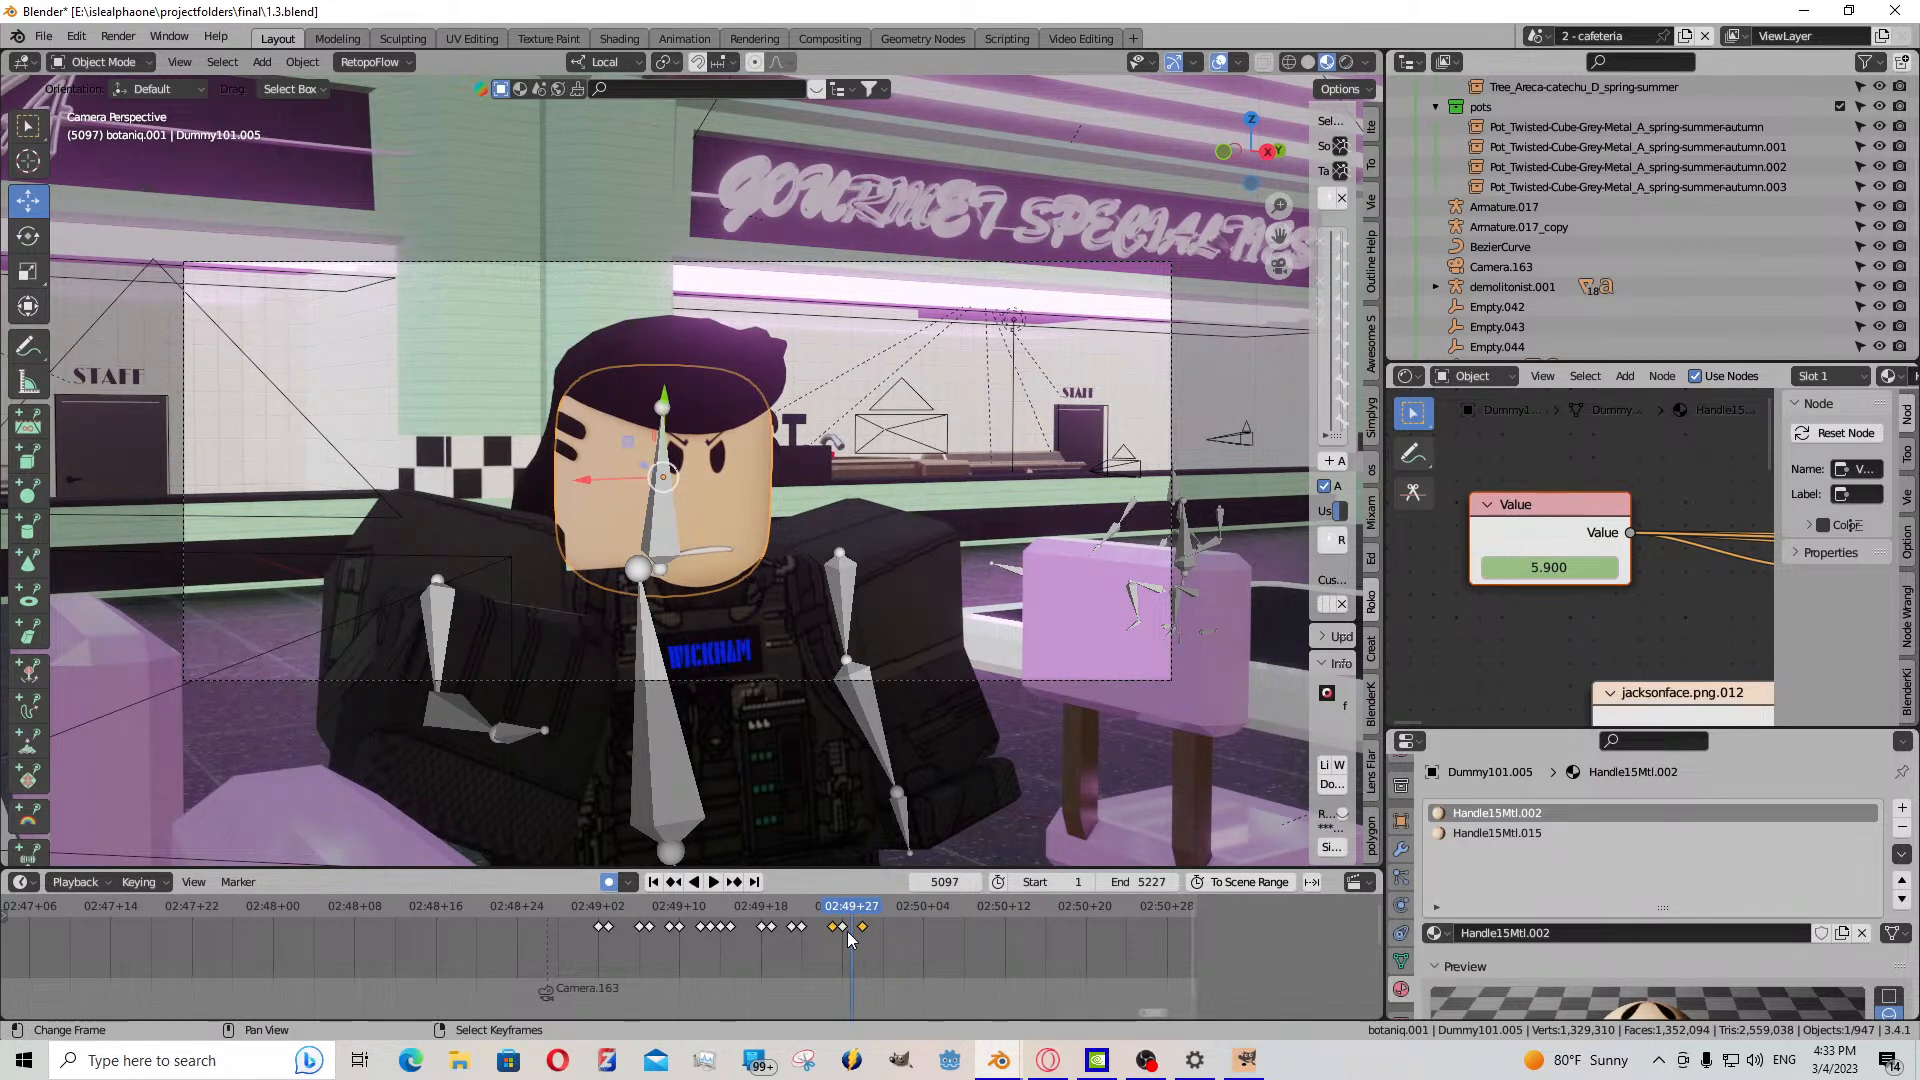
{"action": "right_click", "coordinate": [846, 932]}
{"action": "key", "text": "ctrl+v"}
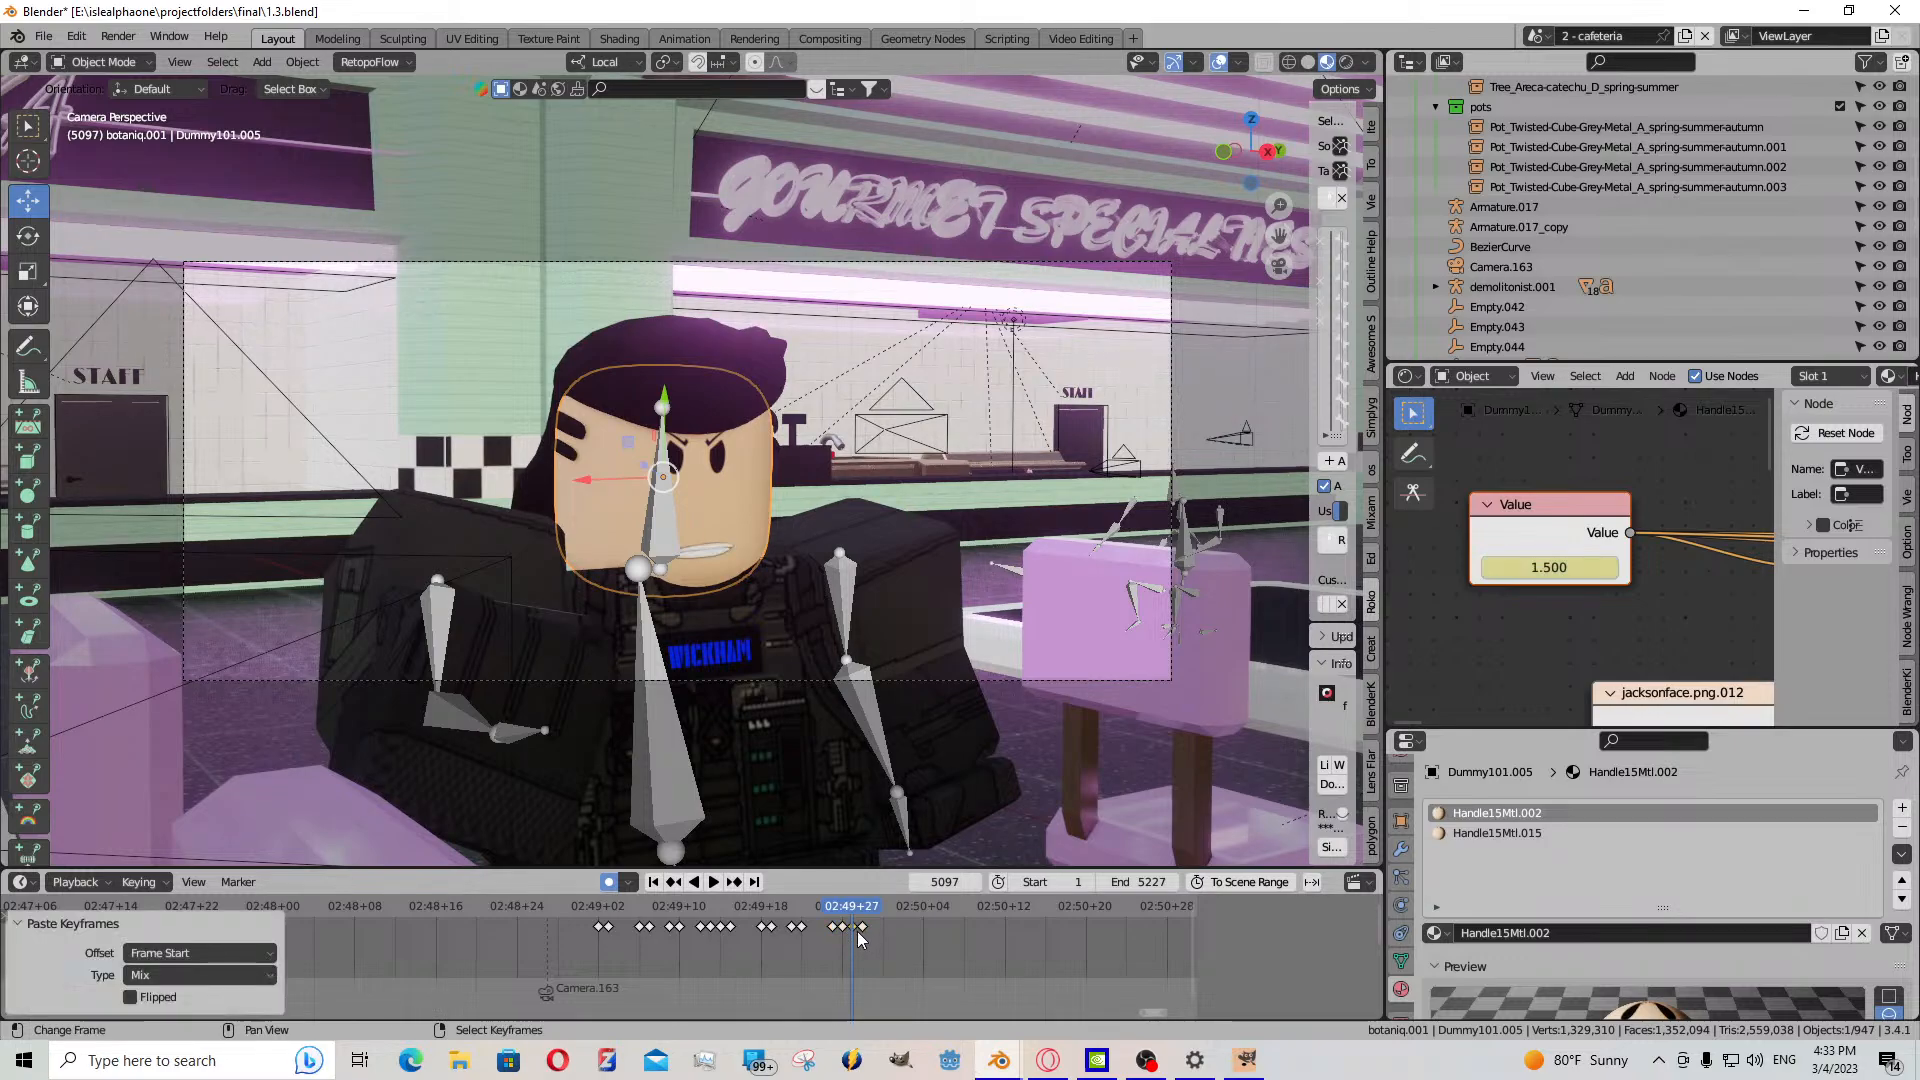
- Keyframe the mouth Value at 5.900 on frame 5100 and copy the 10.300 keyframe to frame 5099
{"action": "key", "text": "space"}
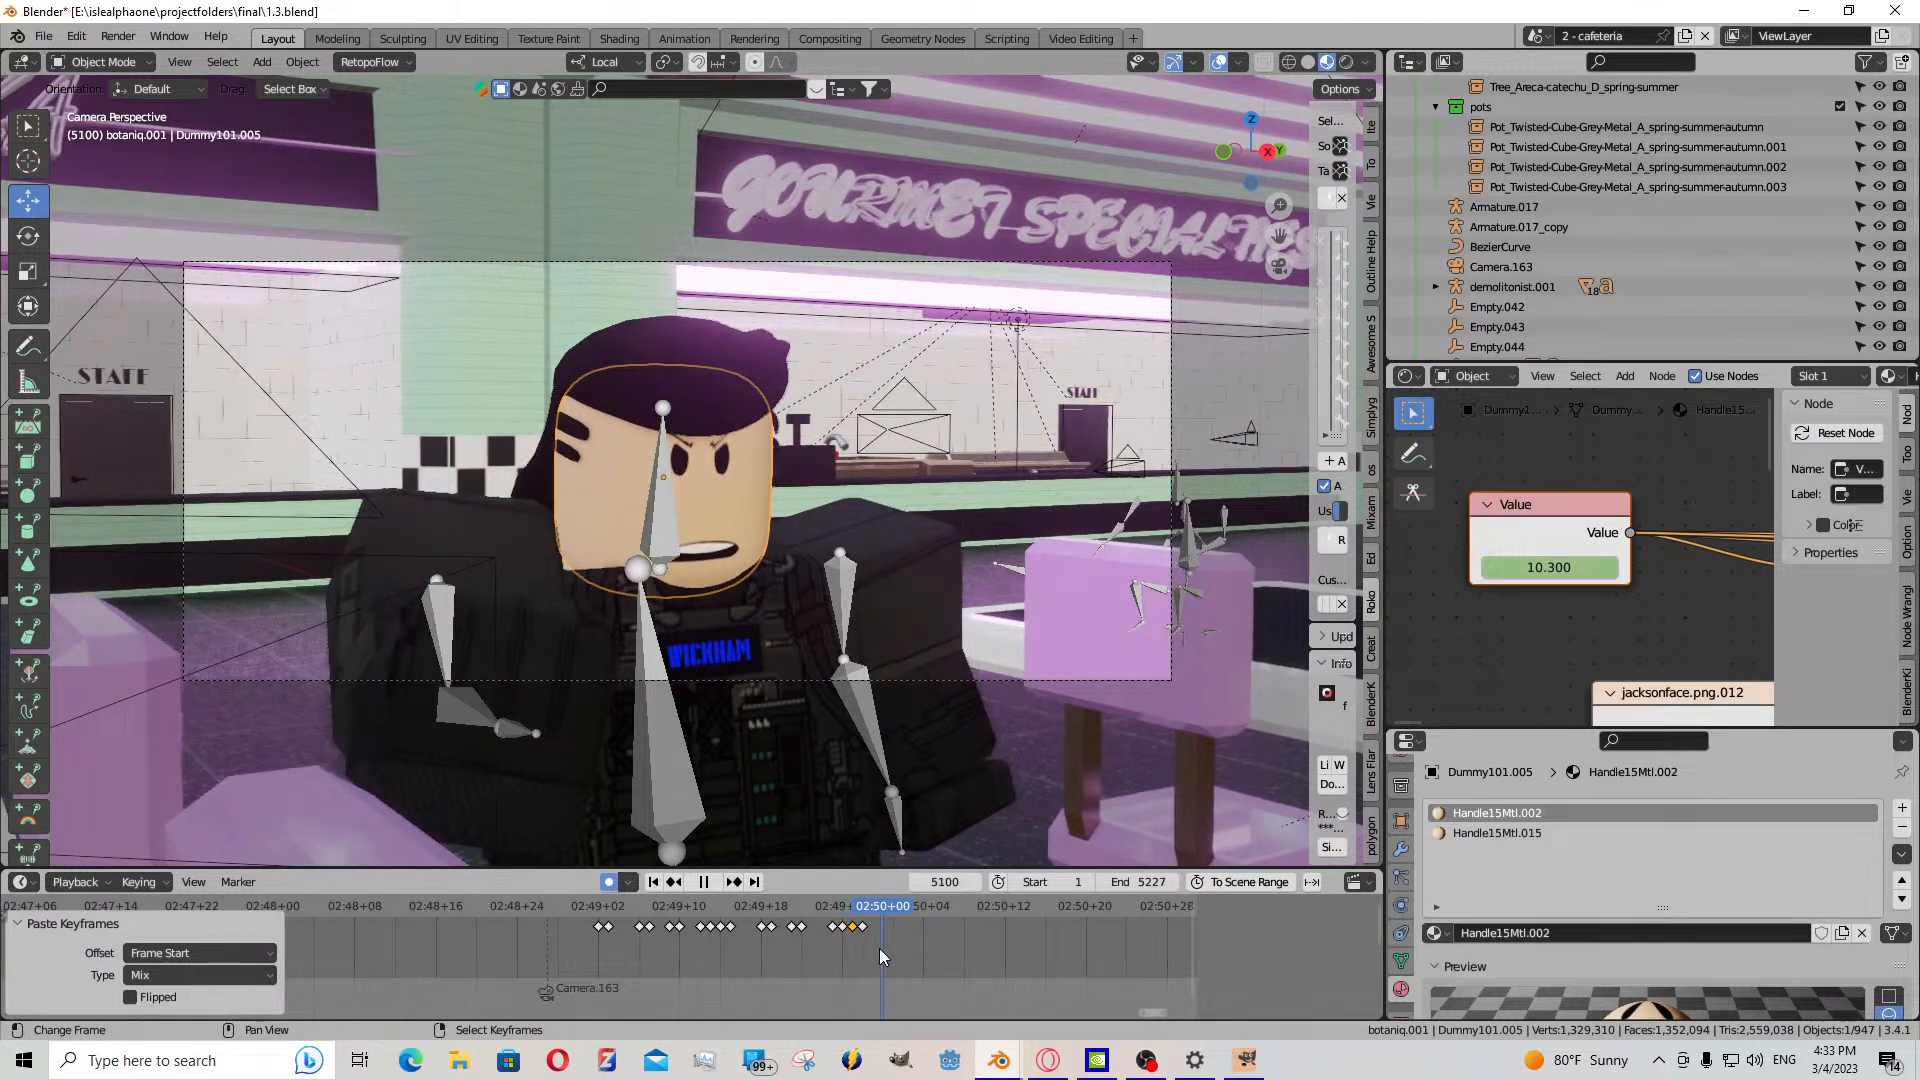
{"action": "key", "text": "space"}
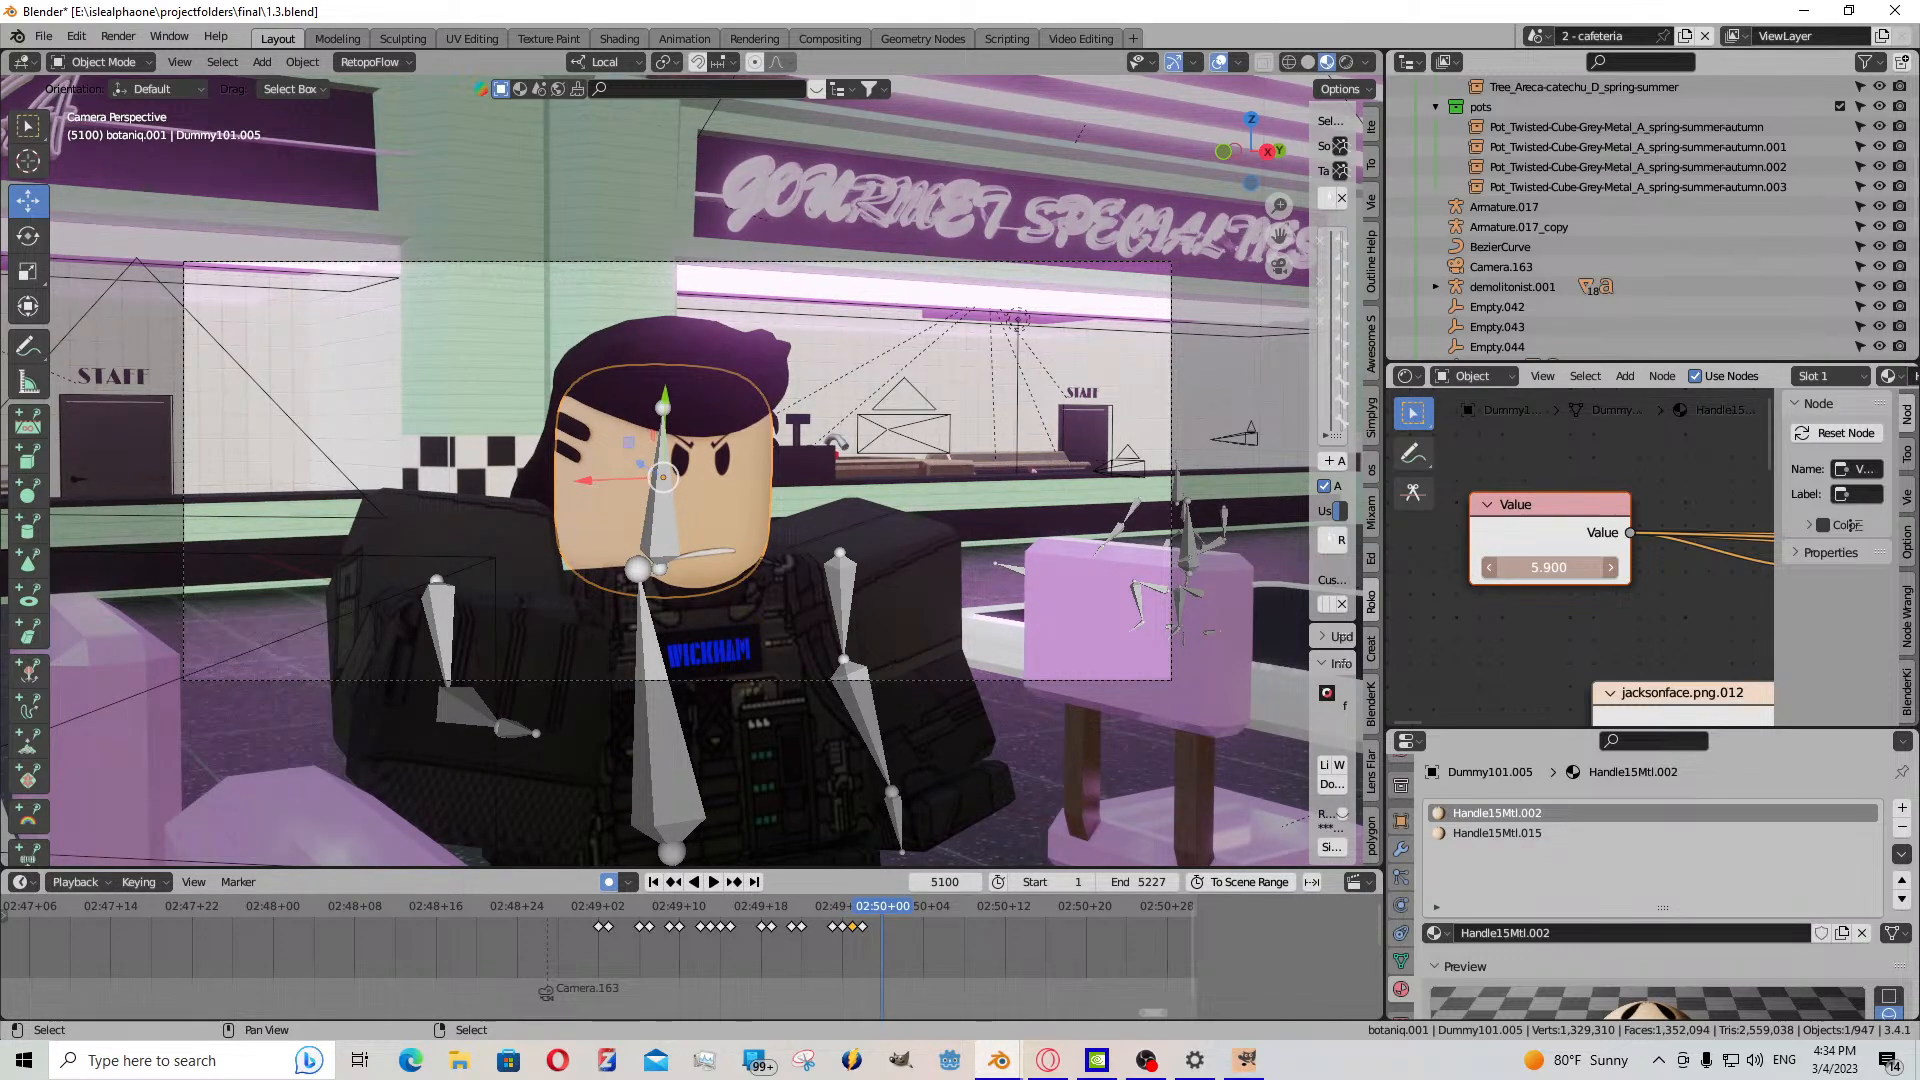
{"action": "left_click", "coordinate": [872, 939]}
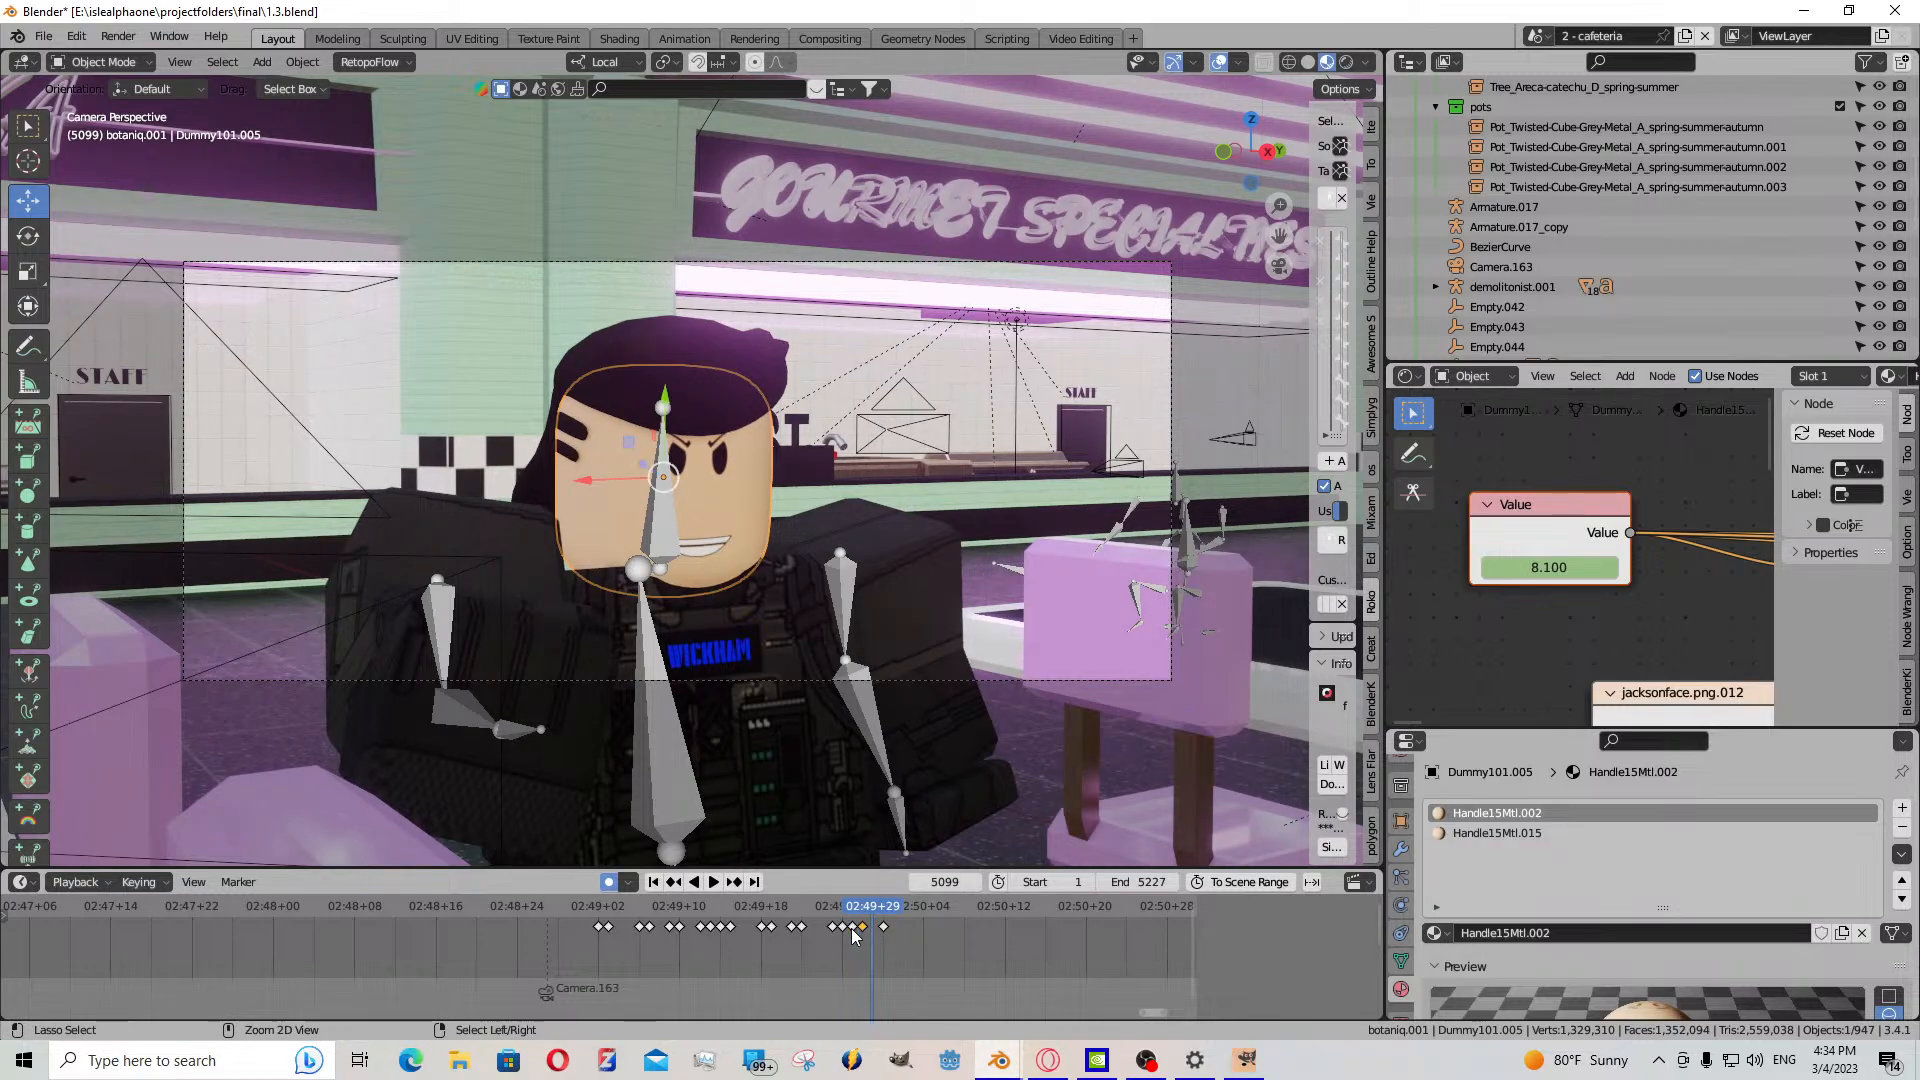
{"action": "key", "text": "ctrl+v"}
- Keyframe the mouth Value at 3.600 on frame 5103 and copy the 5.900 keyframe to frame 5102
{"action": "key", "text": "space"}
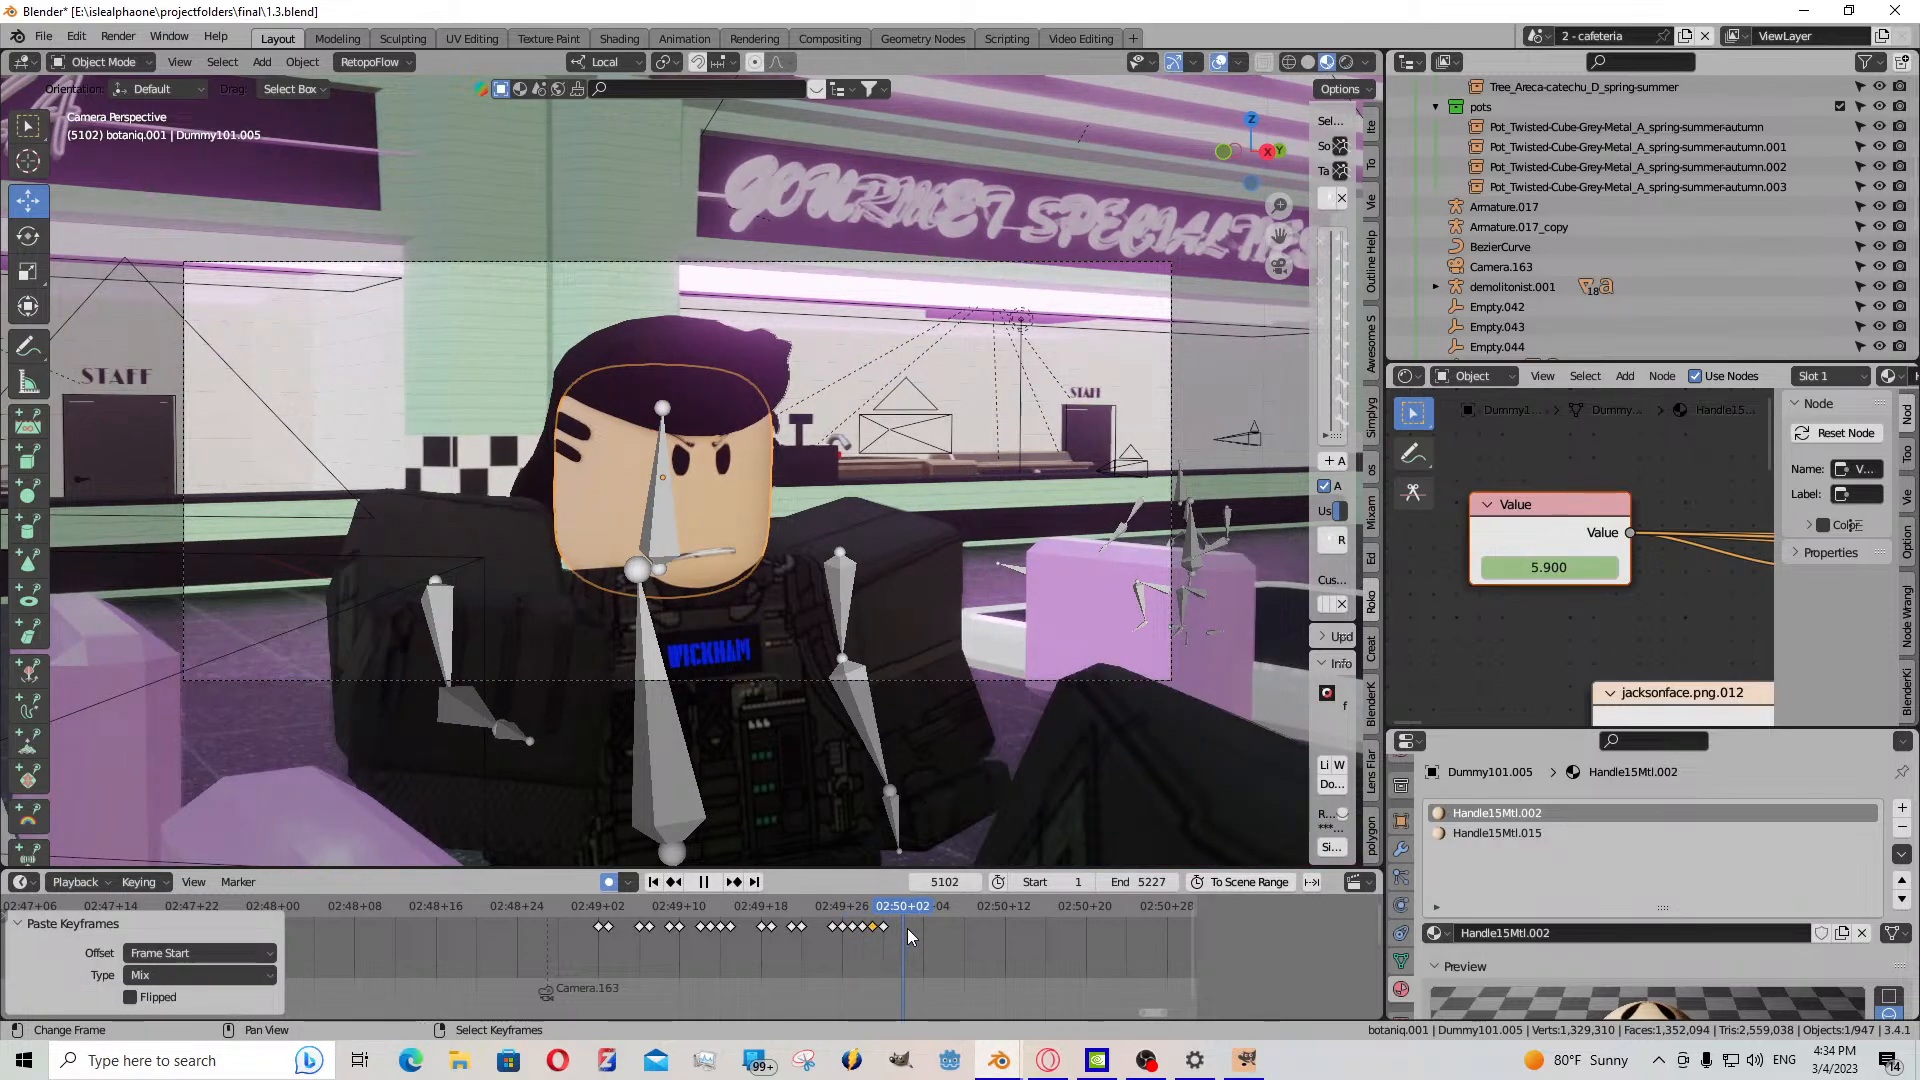
{"action": "key", "text": "space"}
{"action": "left_click_drag", "start_coordinate": [1549, 567], "coordinate": [1426, 567]}
{"action": "left_click", "coordinate": [904, 927]}
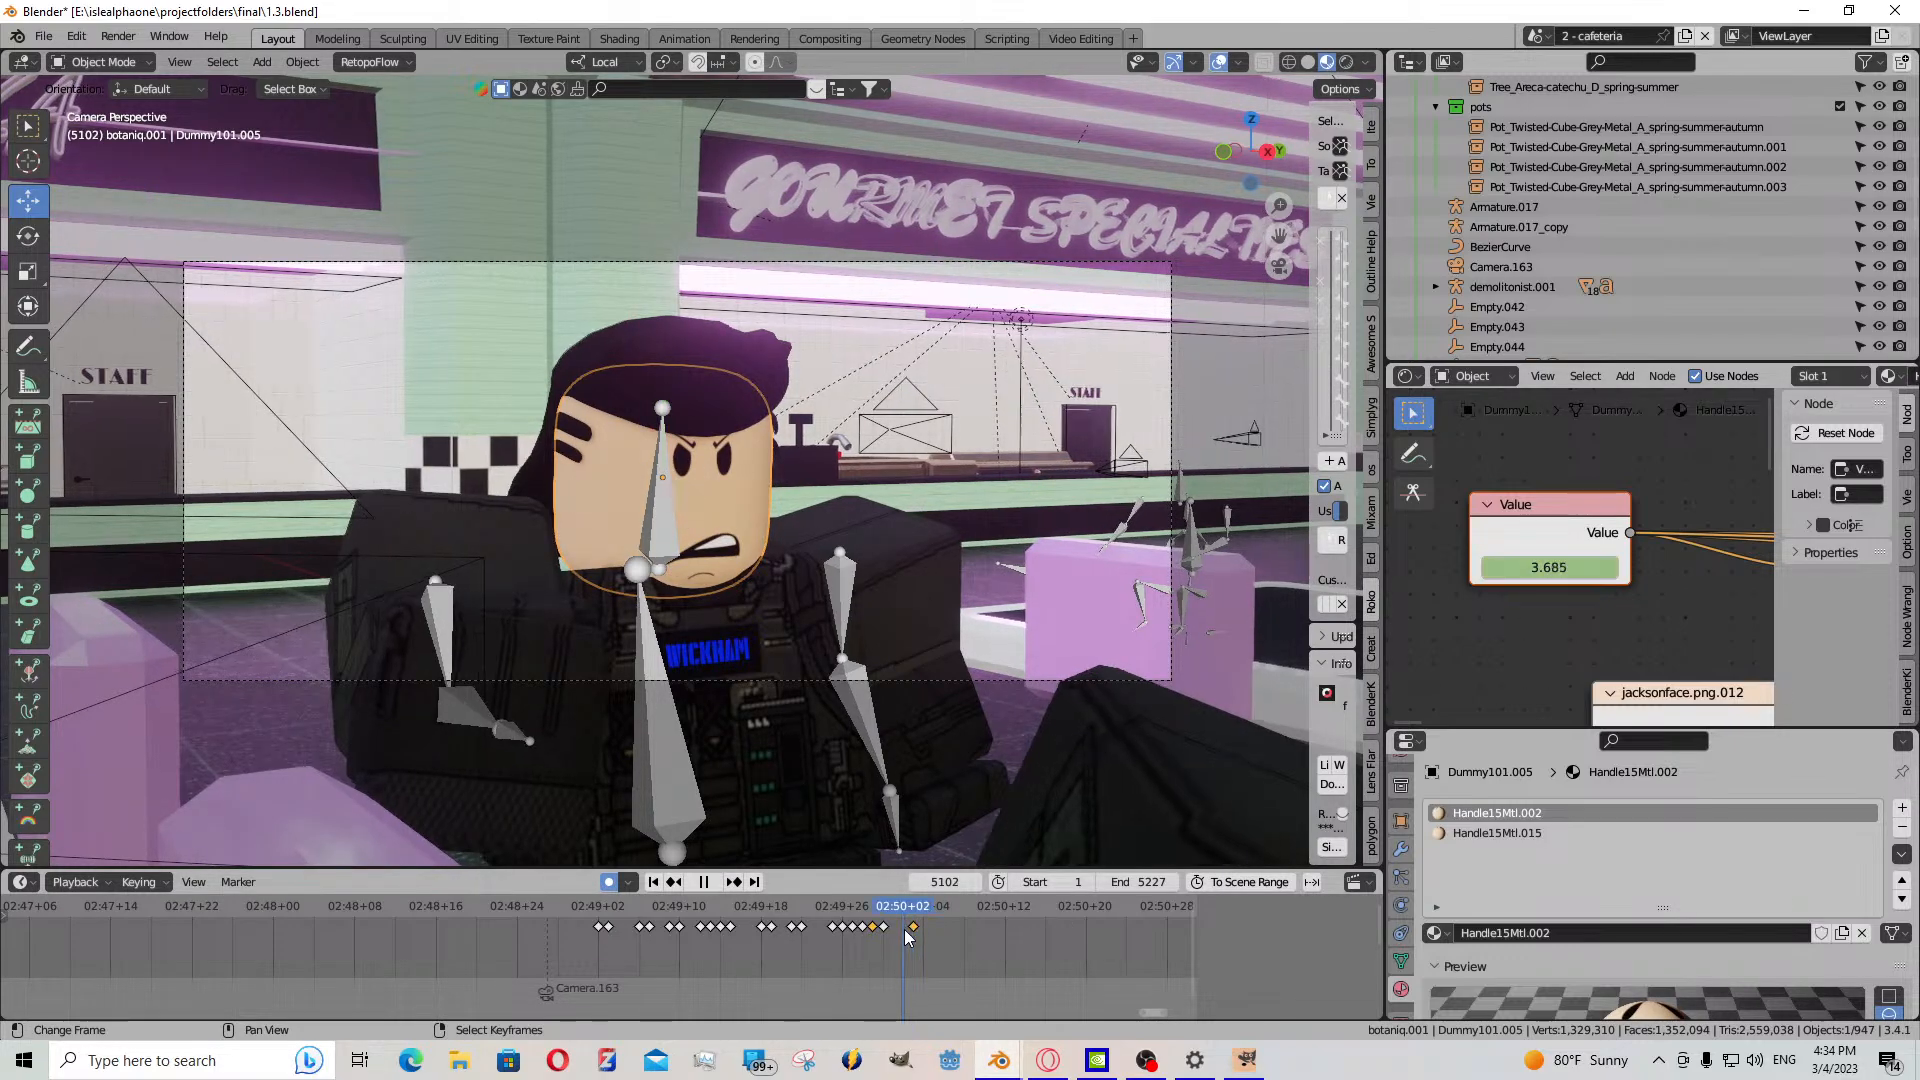
{"action": "scroll", "coordinate": [921, 813], "scroll_direction": "up", "scroll_amount": 2}
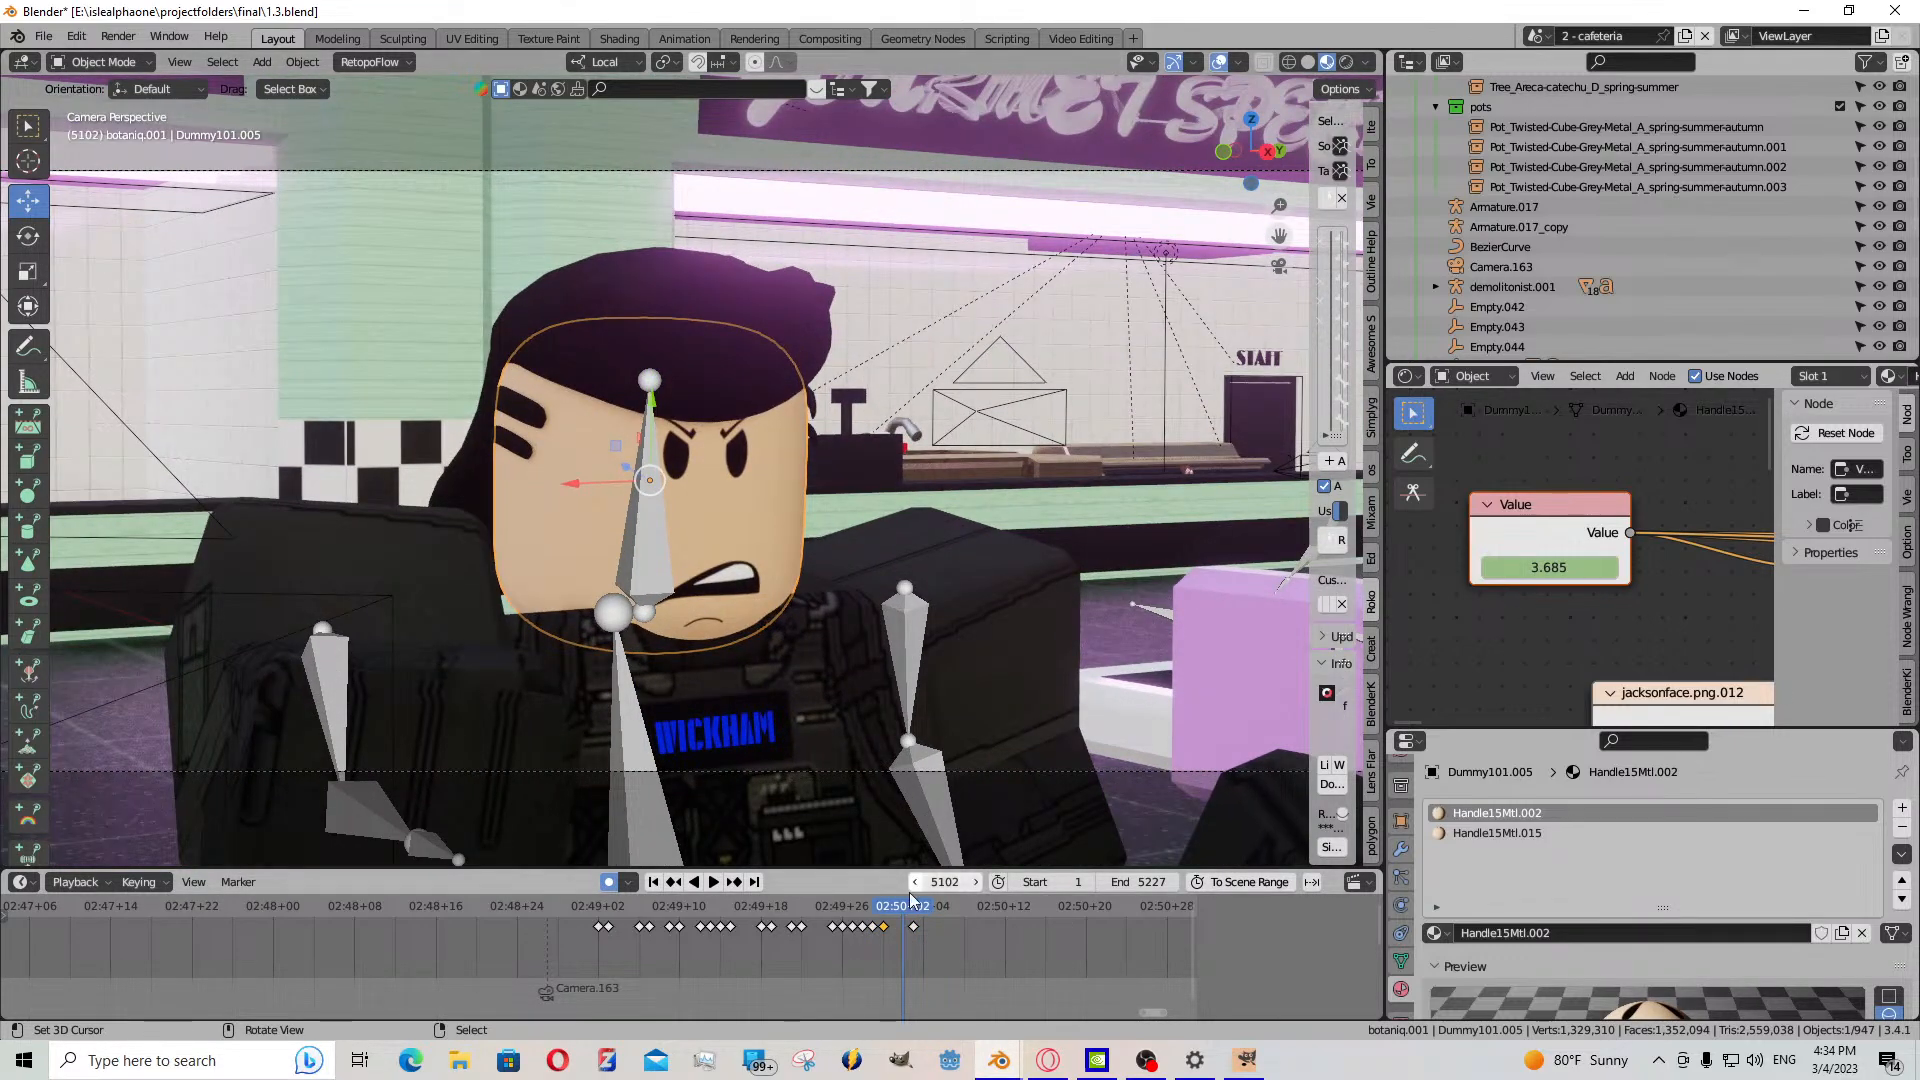
{"action": "key", "text": "ctrl+v"}
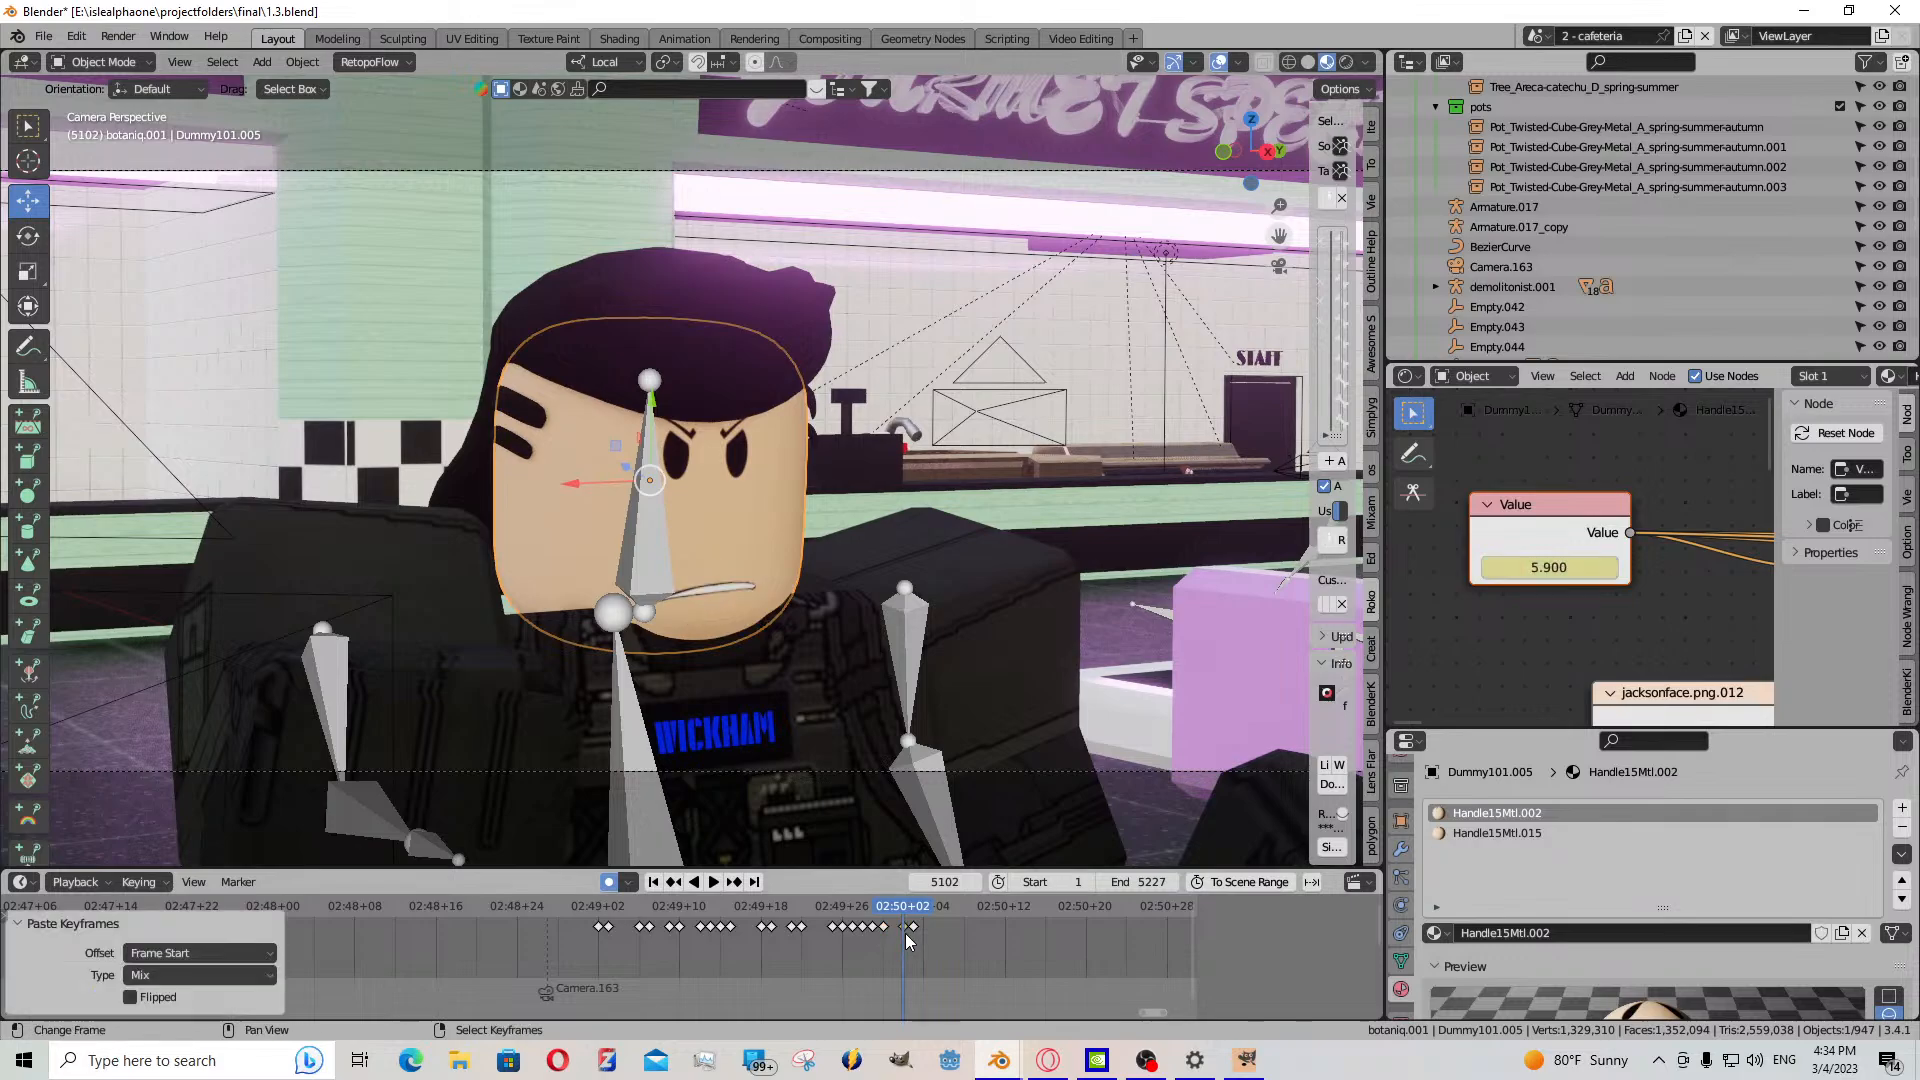
- Keyframe the mouth Value at 1.800 on frame 5107 and copy the 3.600 keyframe to frame 5106
{"action": "key", "text": "space"}
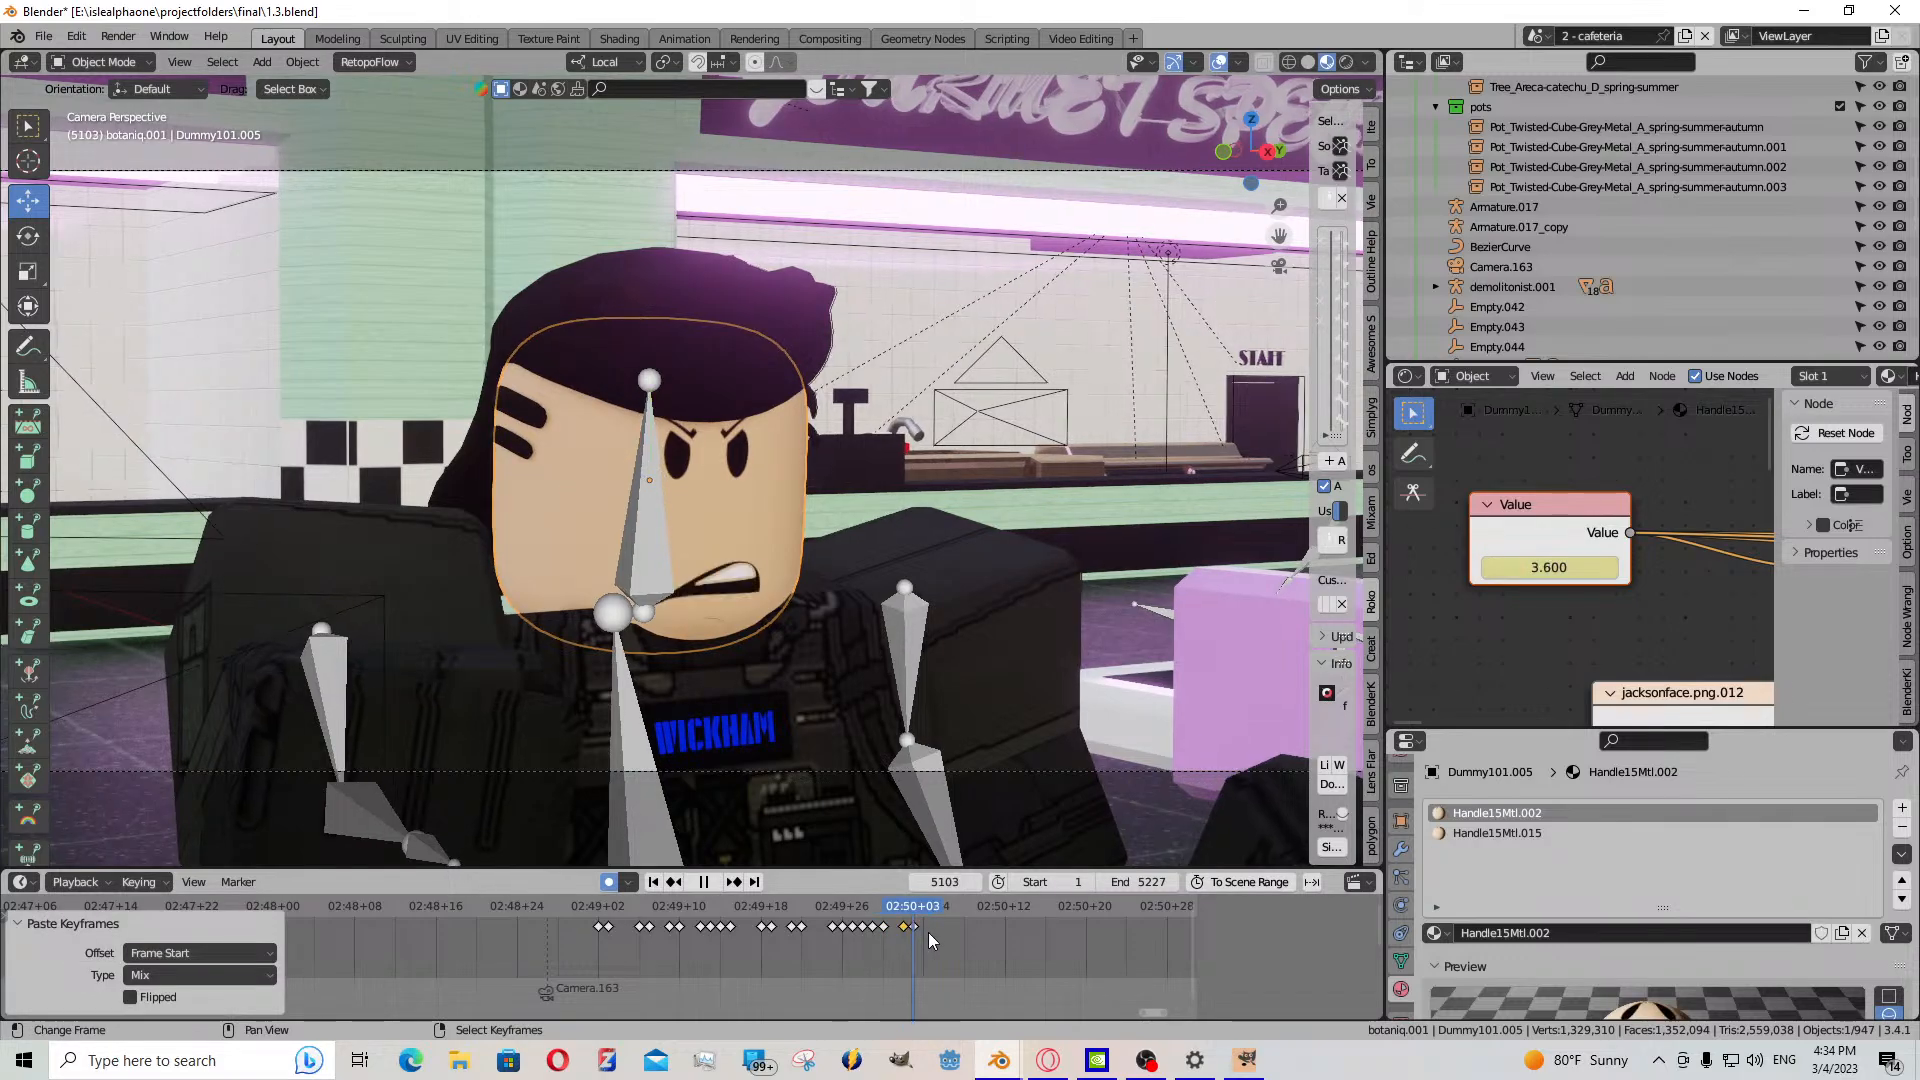
{"action": "key", "text": "space"}
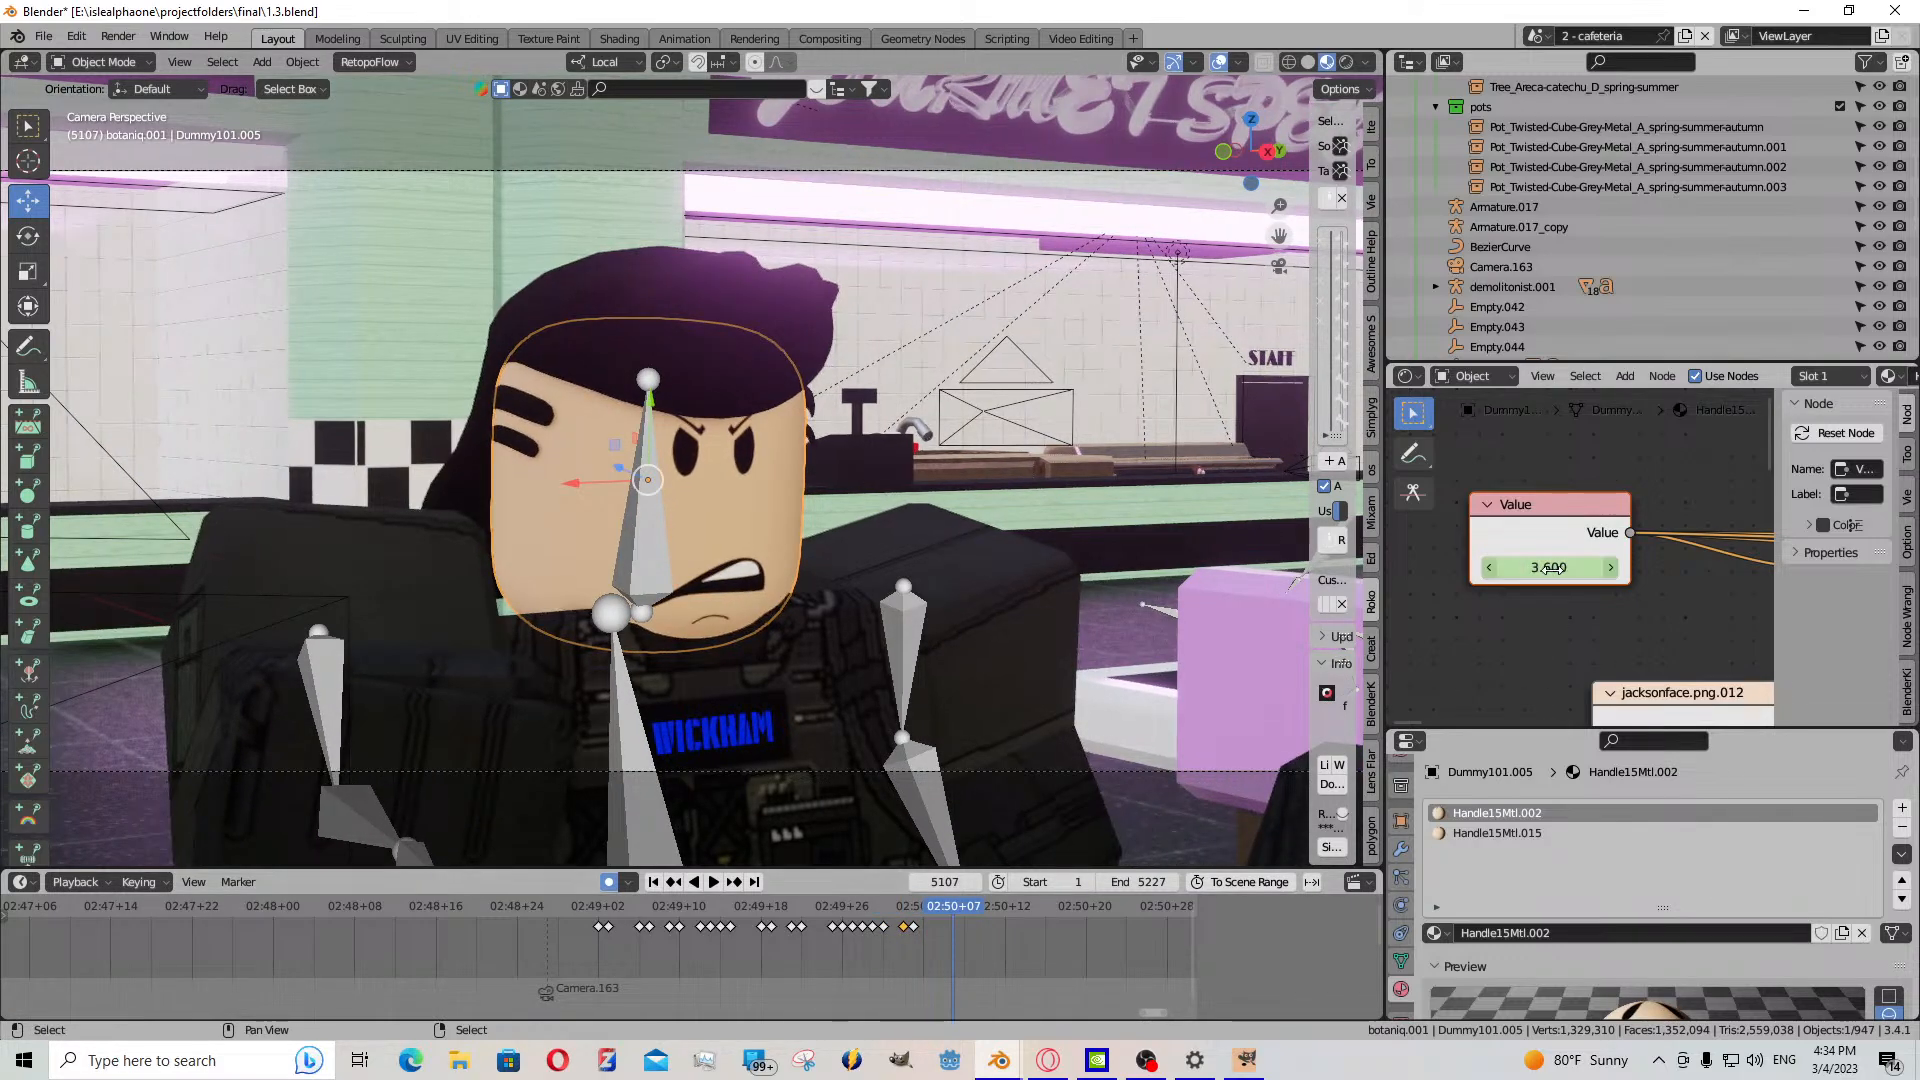
{"action": "left_click", "coordinate": [945, 942]}
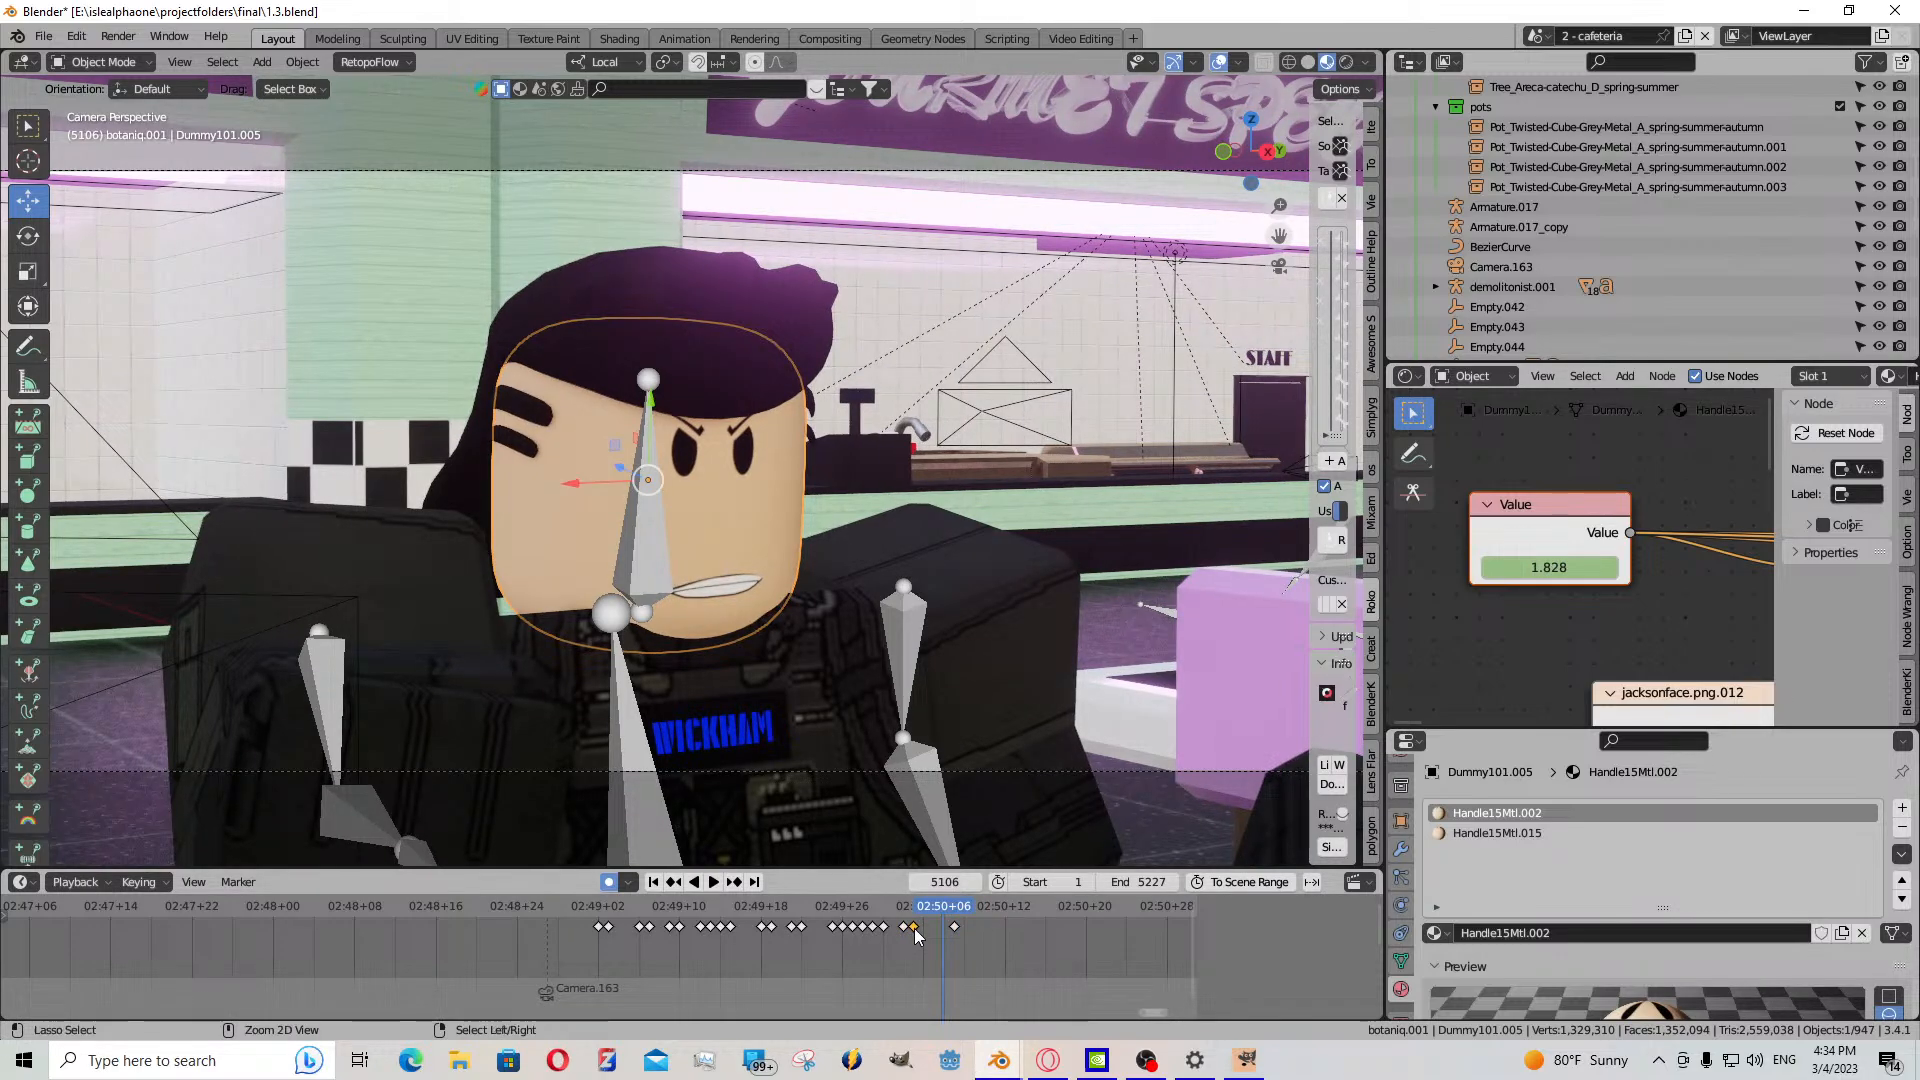
{"action": "key", "text": "ctrl+v"}
- Keyframe the mouth Value at 3.200 on frame 5109 and copy the 1.800 keyframe to frame 5108
{"action": "key", "text": "space"}
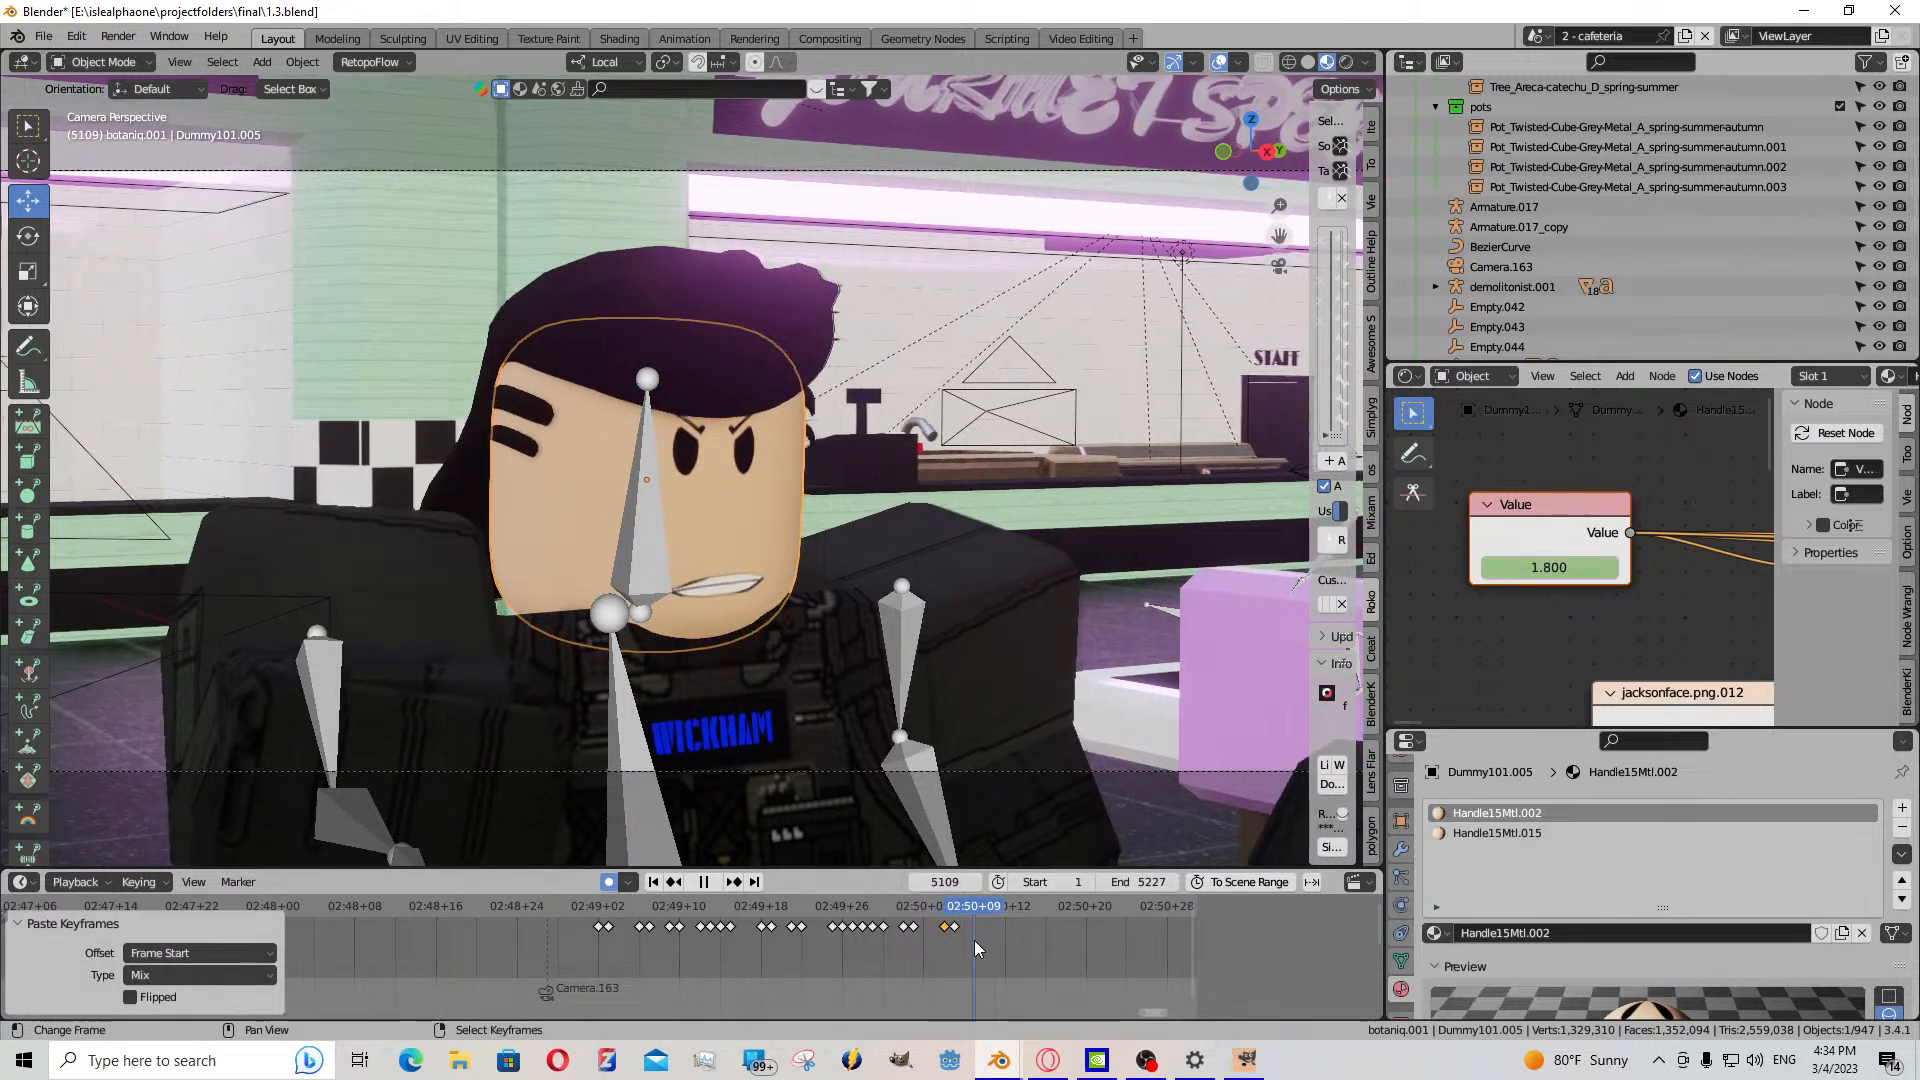
{"action": "key", "text": "space"}
{"action": "left_click", "coordinate": [1609, 567]}
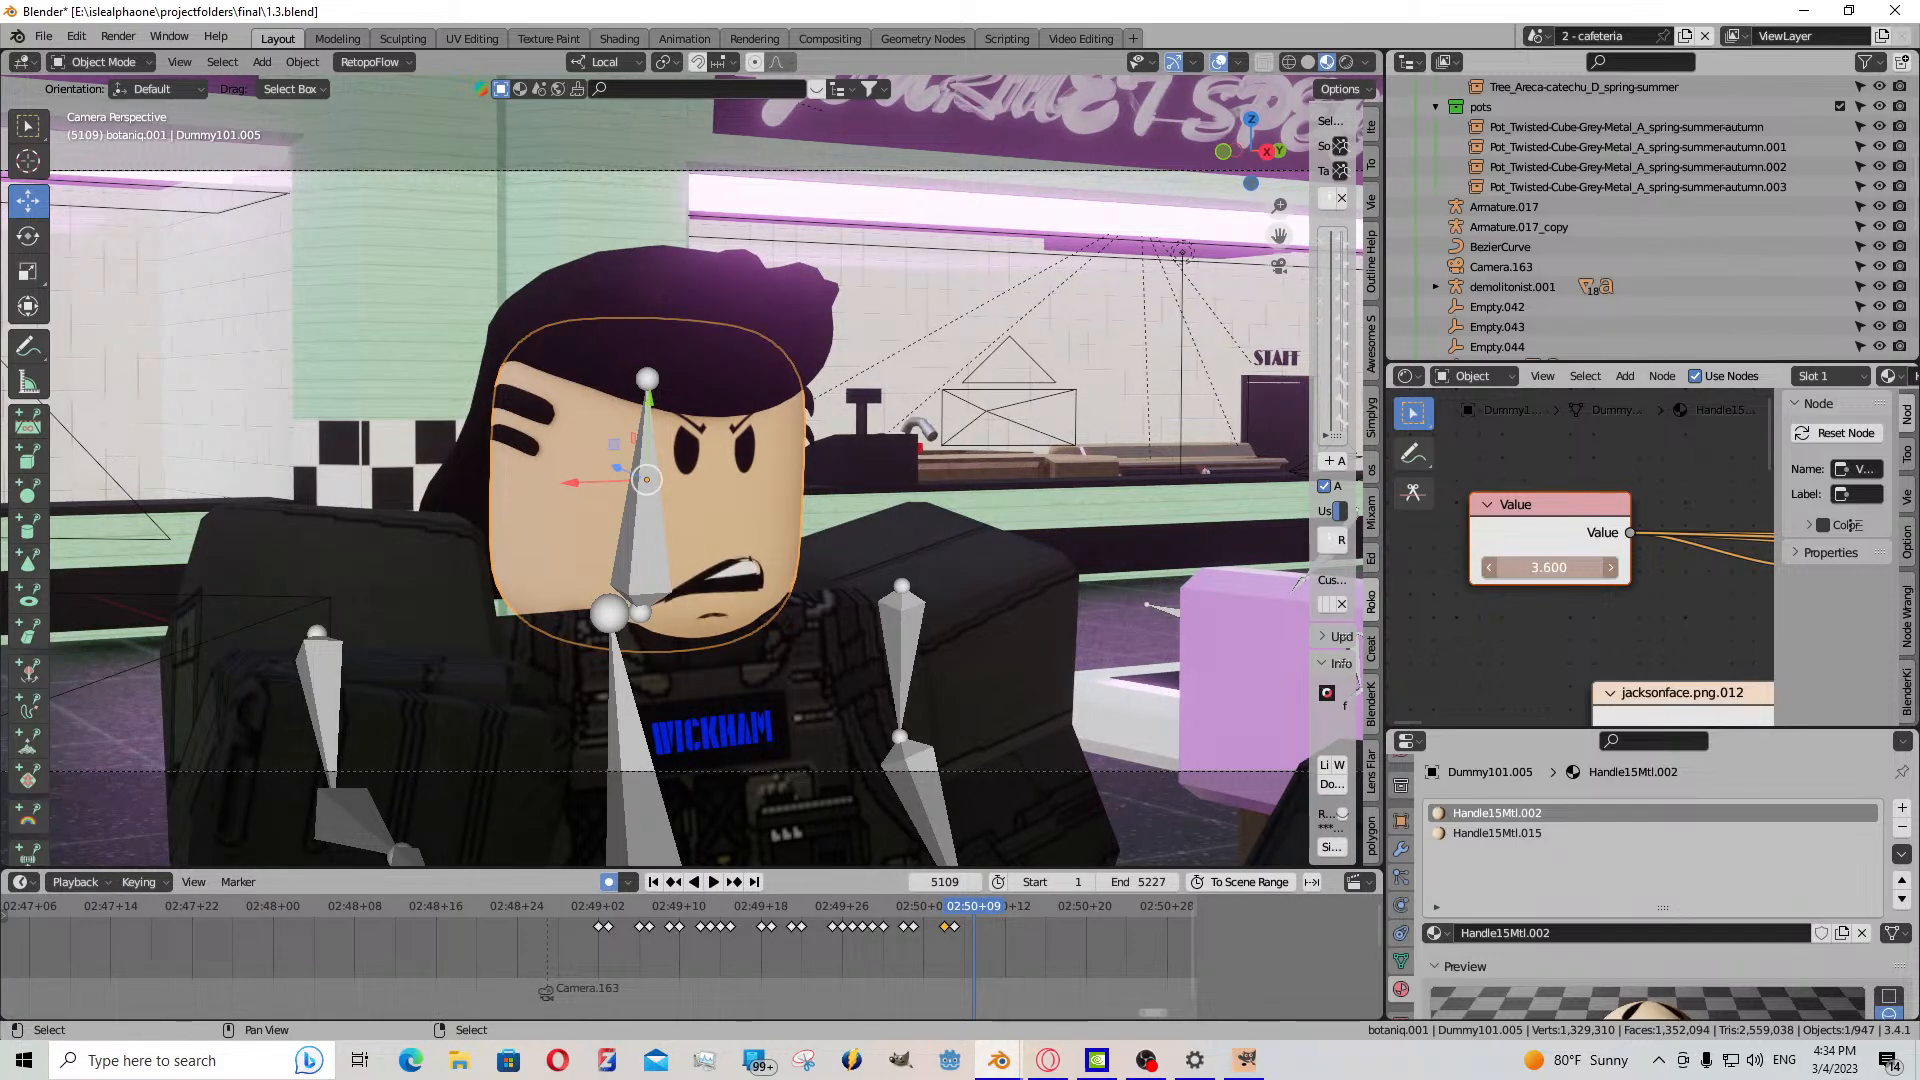
{"action": "left_click", "coordinate": [1609, 567]}
{"action": "mouse_move", "coordinate": [1549, 567]}
{"action": "left_mouse_down"}
{"action": "mouse_move", "coordinate": [1568, 567]}
{"action": "mouse_move", "coordinate": [1543, 567]}
{"action": "left_mouse_up"}
{"action": "left_click", "coordinate": [958, 935]}
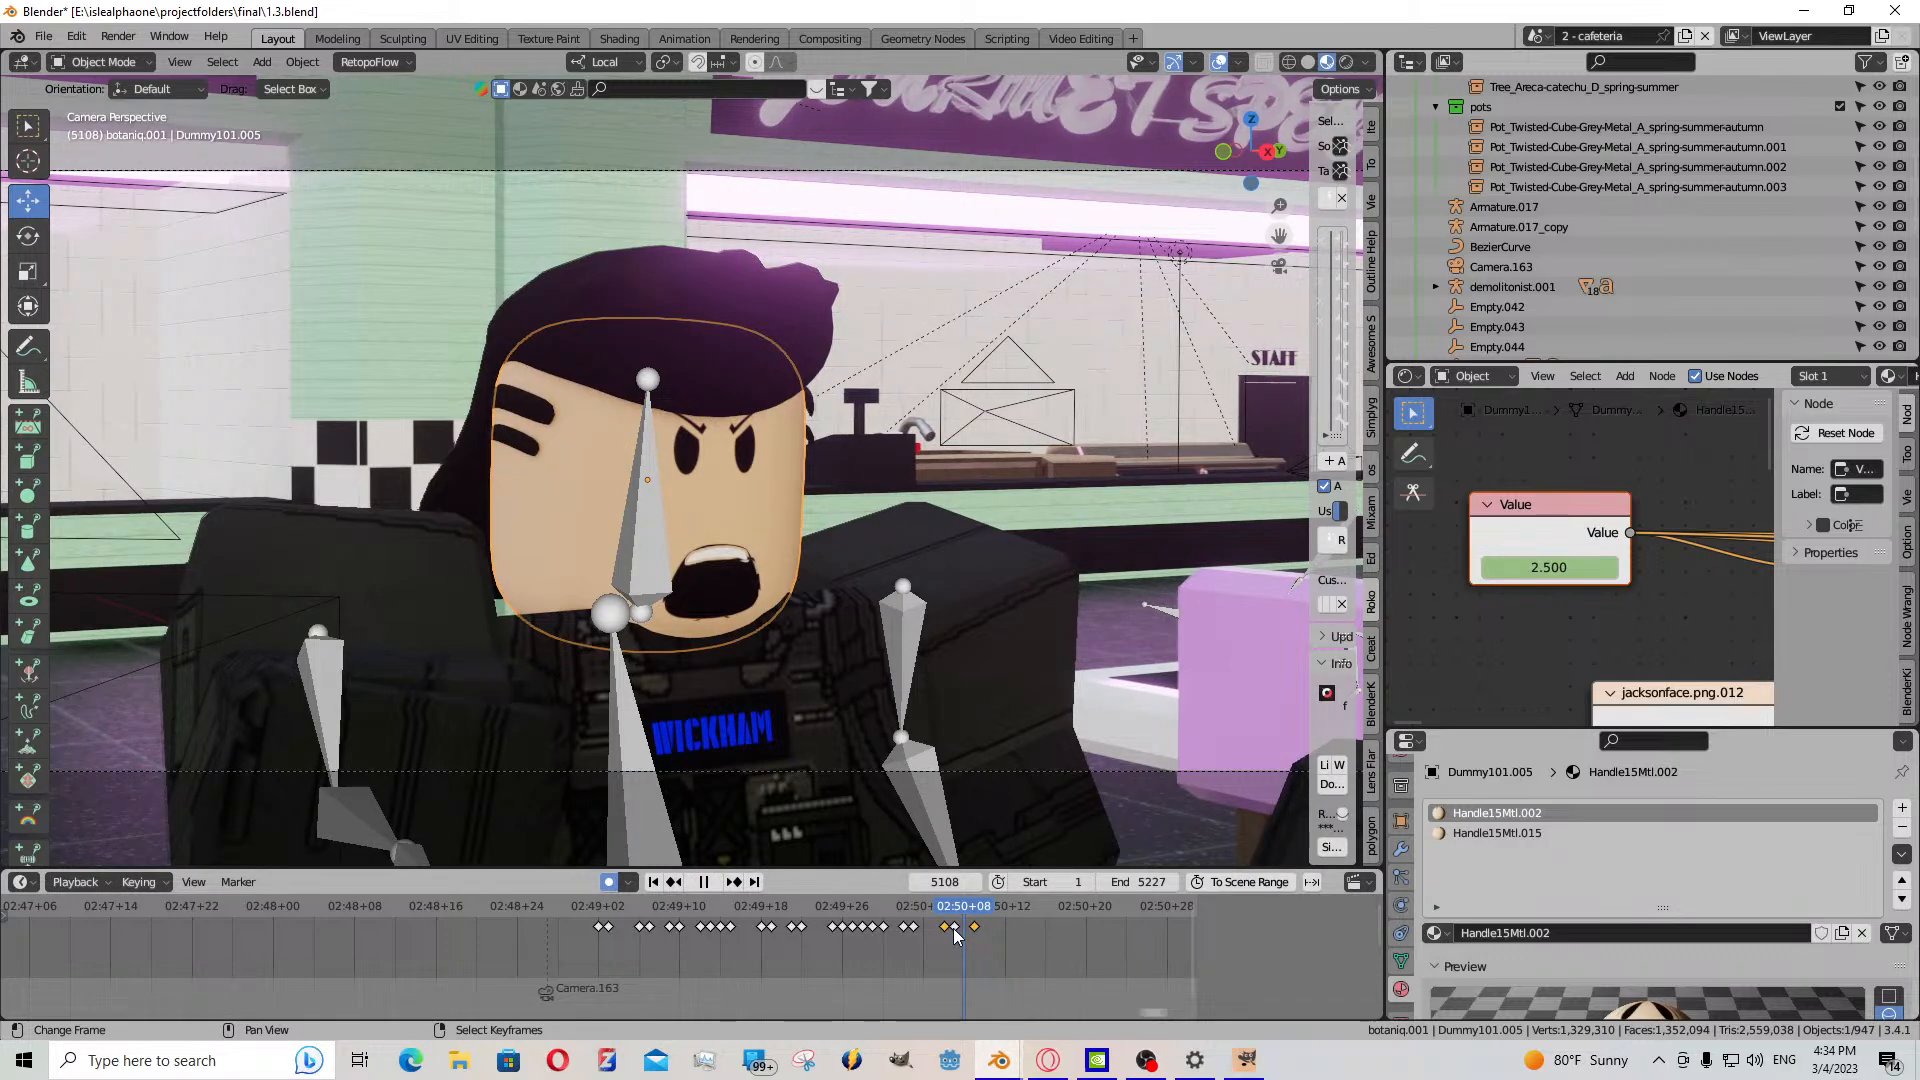
{"action": "key", "text": "ctrl+v"}
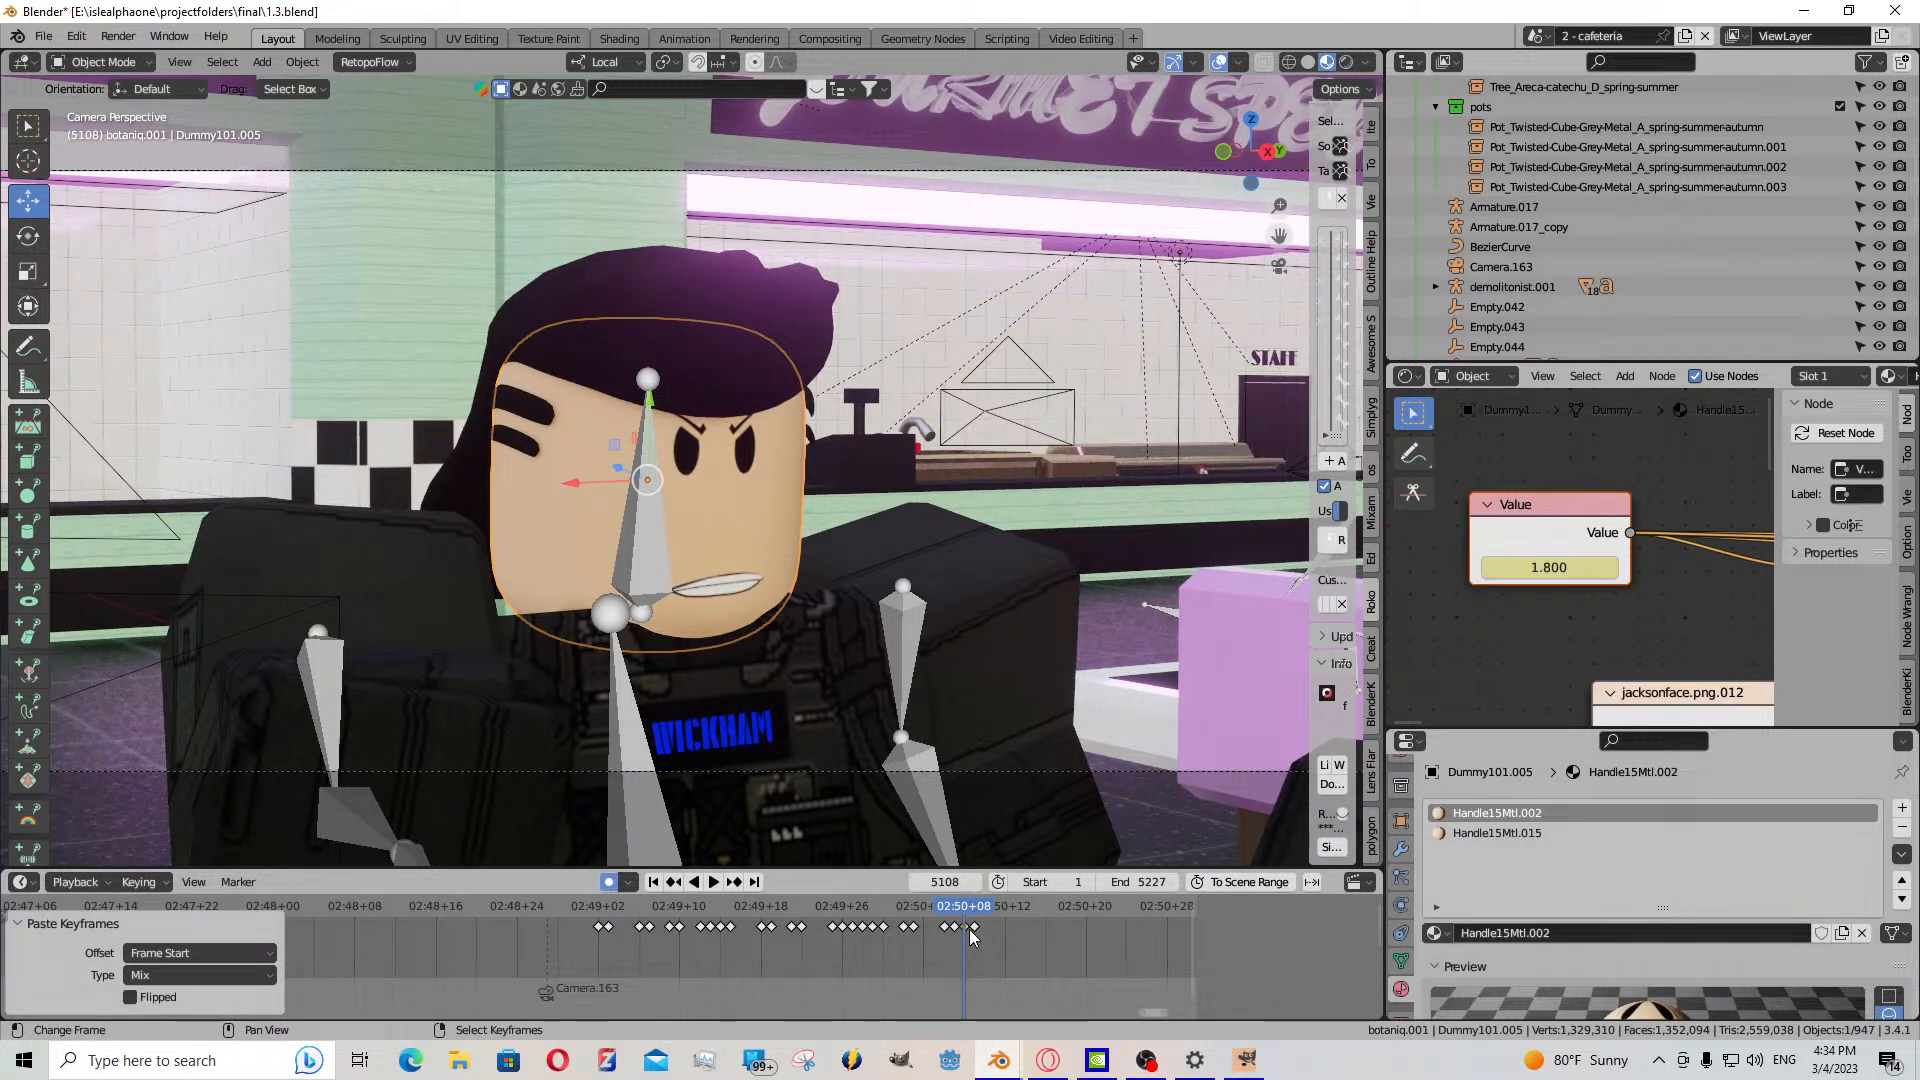
- Keyframe the mouth Value at 5.200 on frame 5112 and copy the 3.200 keyframe to frame 5111
{"action": "key", "text": "space"}
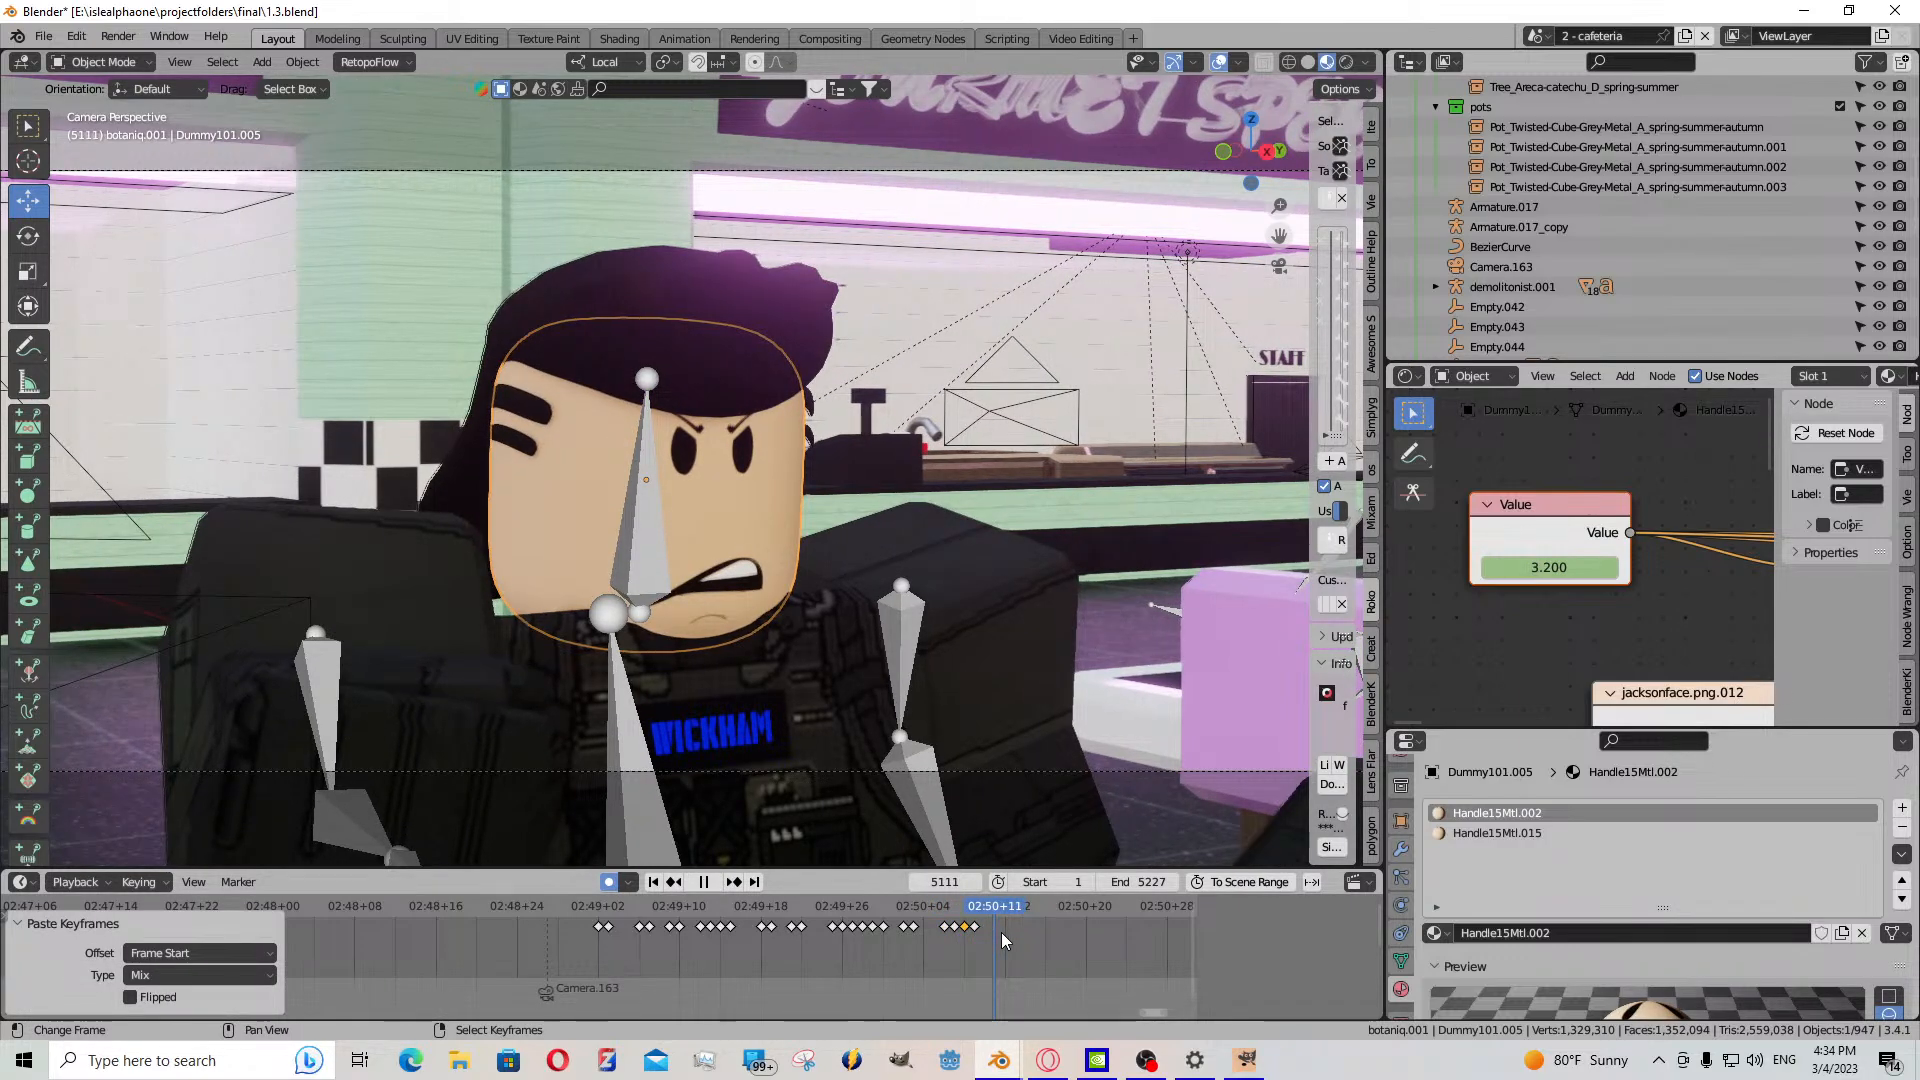
{"action": "key", "text": "space"}
{"action": "left_click_drag", "start_coordinate": [1606, 573], "coordinate": [1566, 570]}
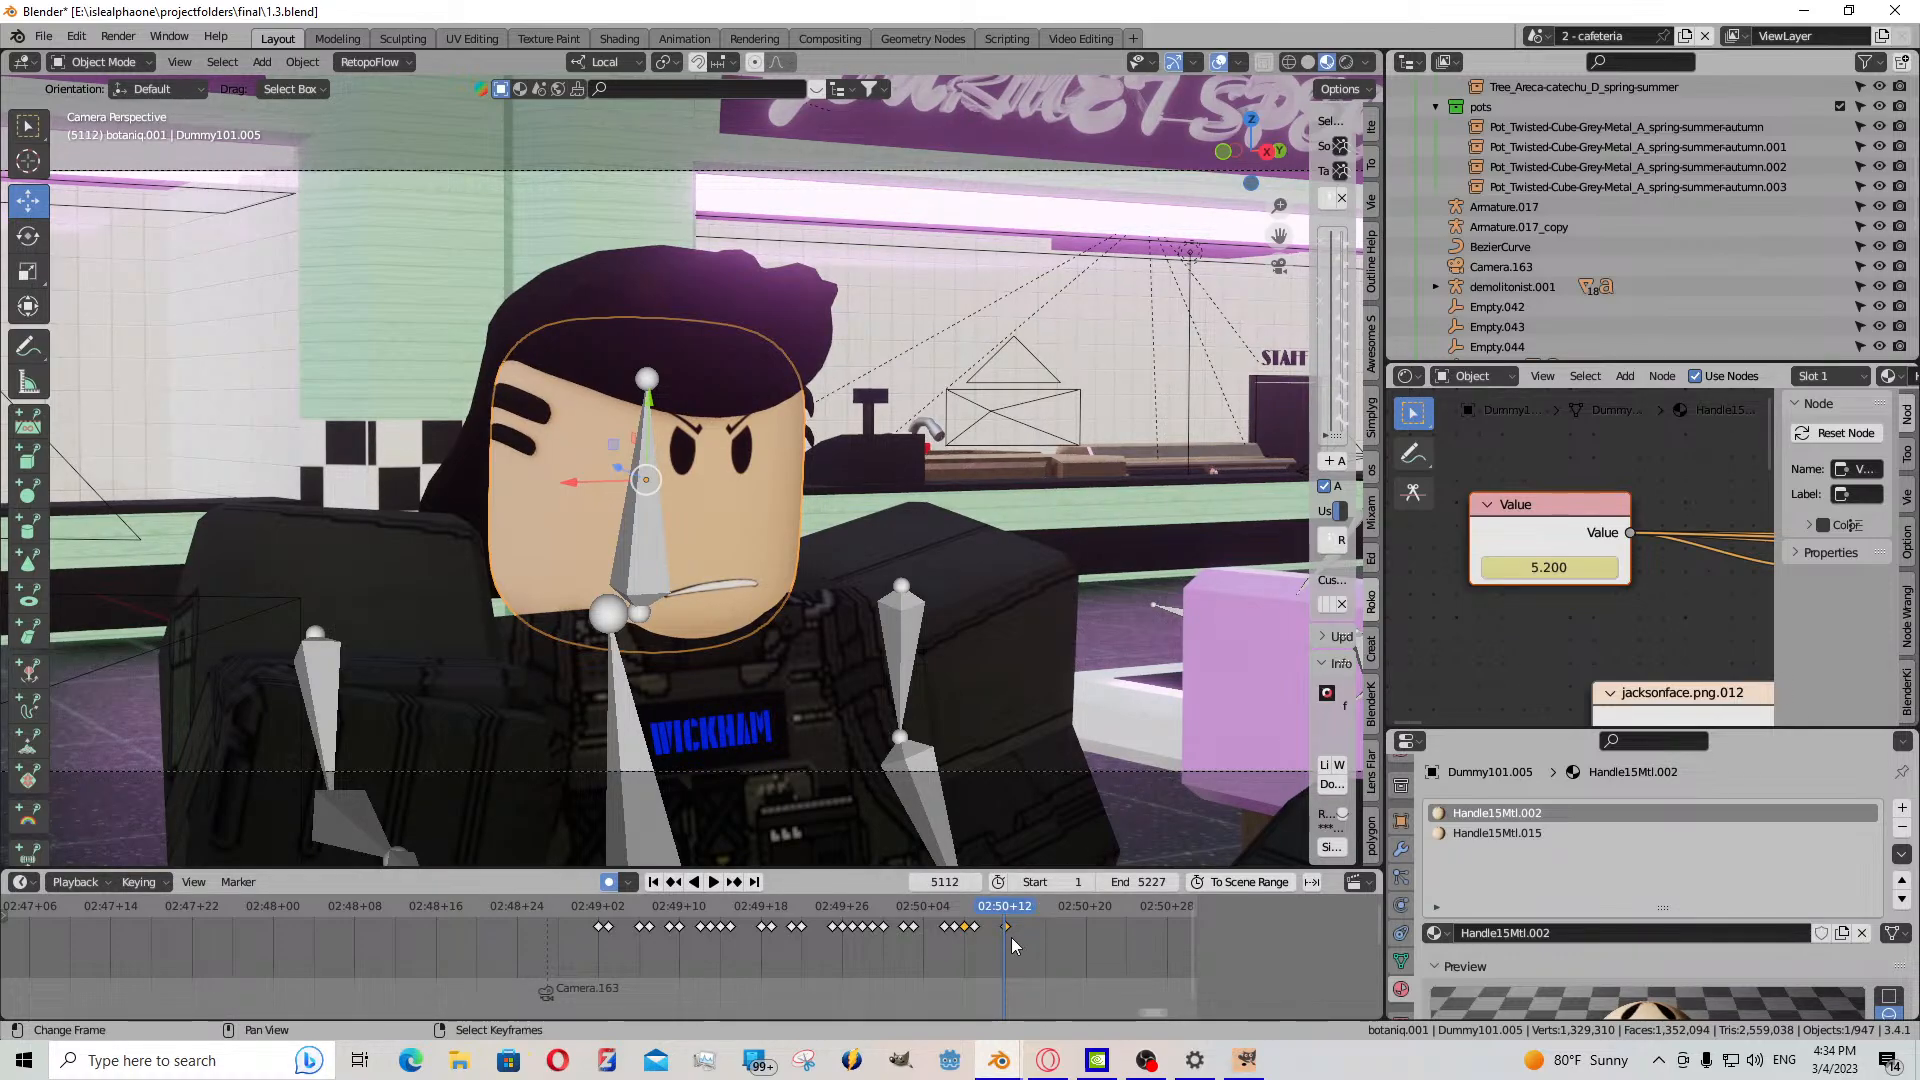
{"action": "left_click_drag", "start_coordinate": [998, 938], "coordinate": [978, 927]}
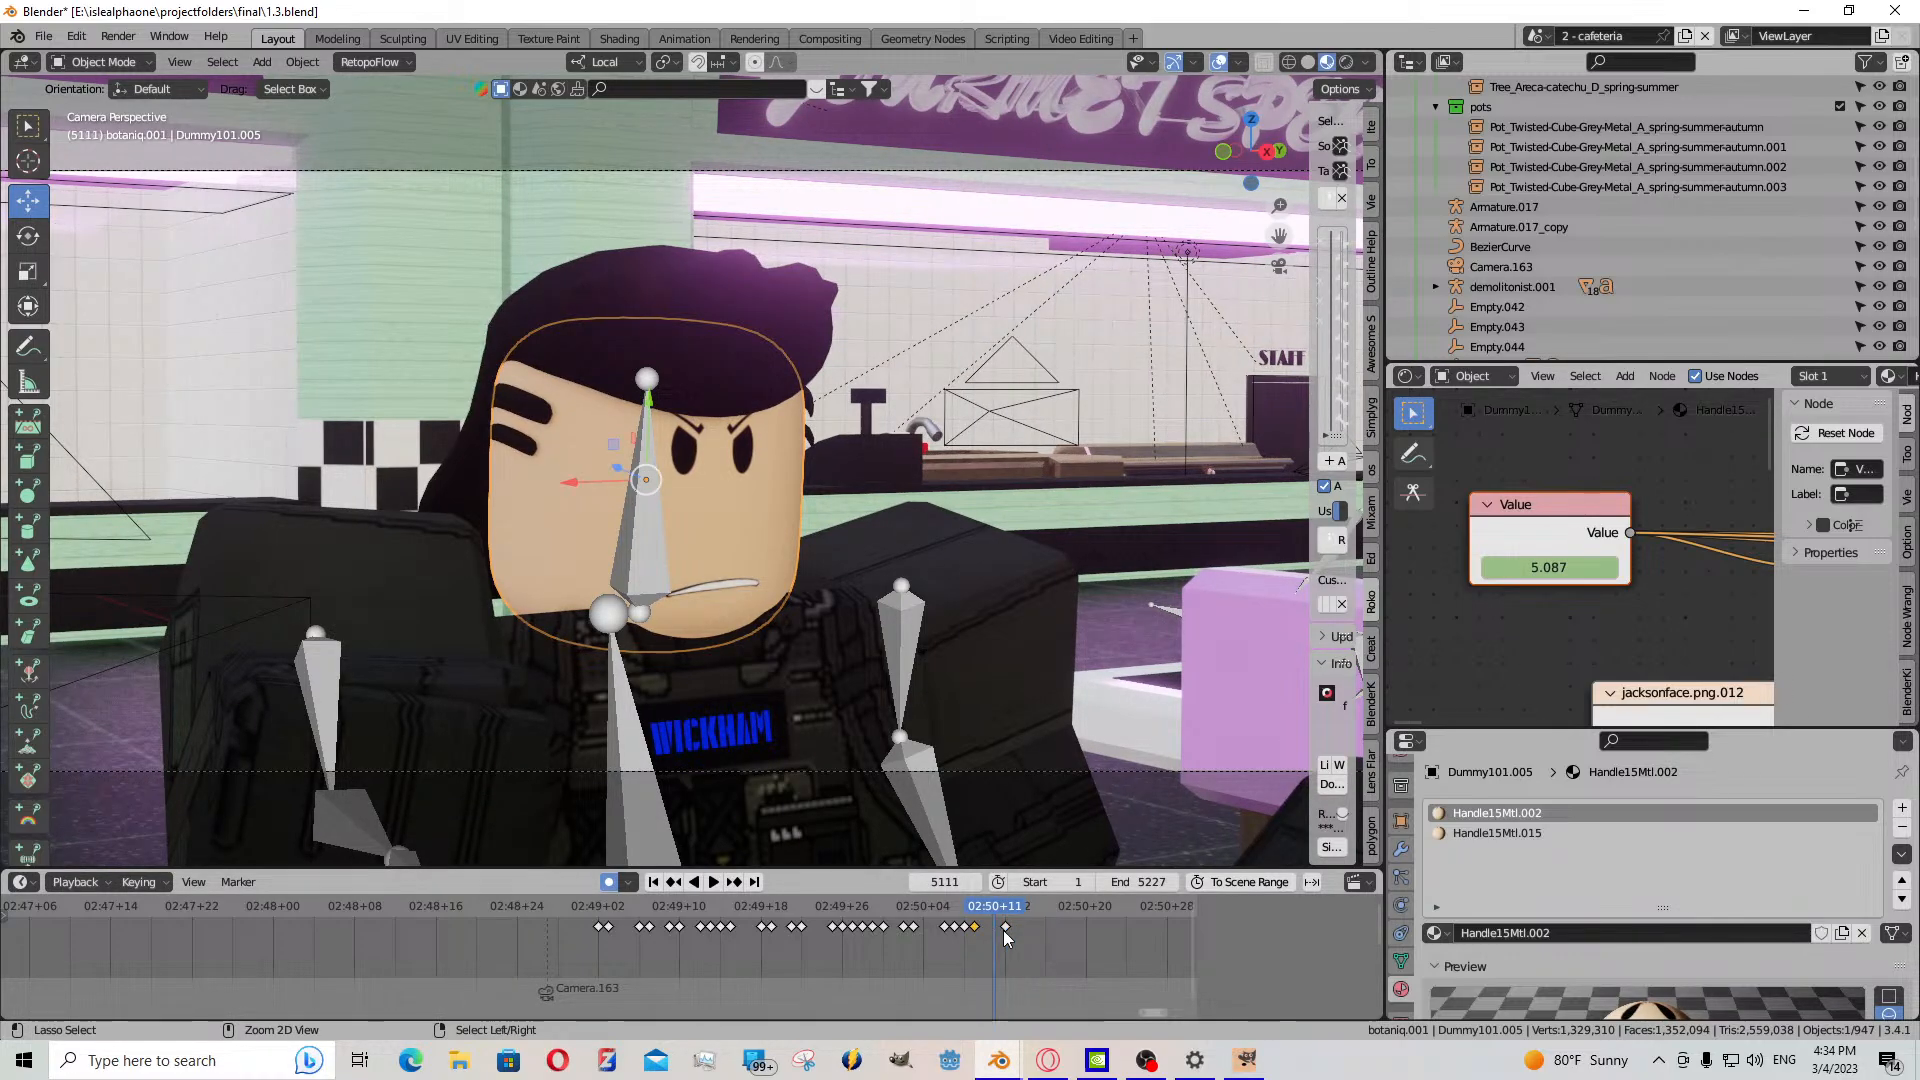
{"action": "key", "text": "ctrl+v"}
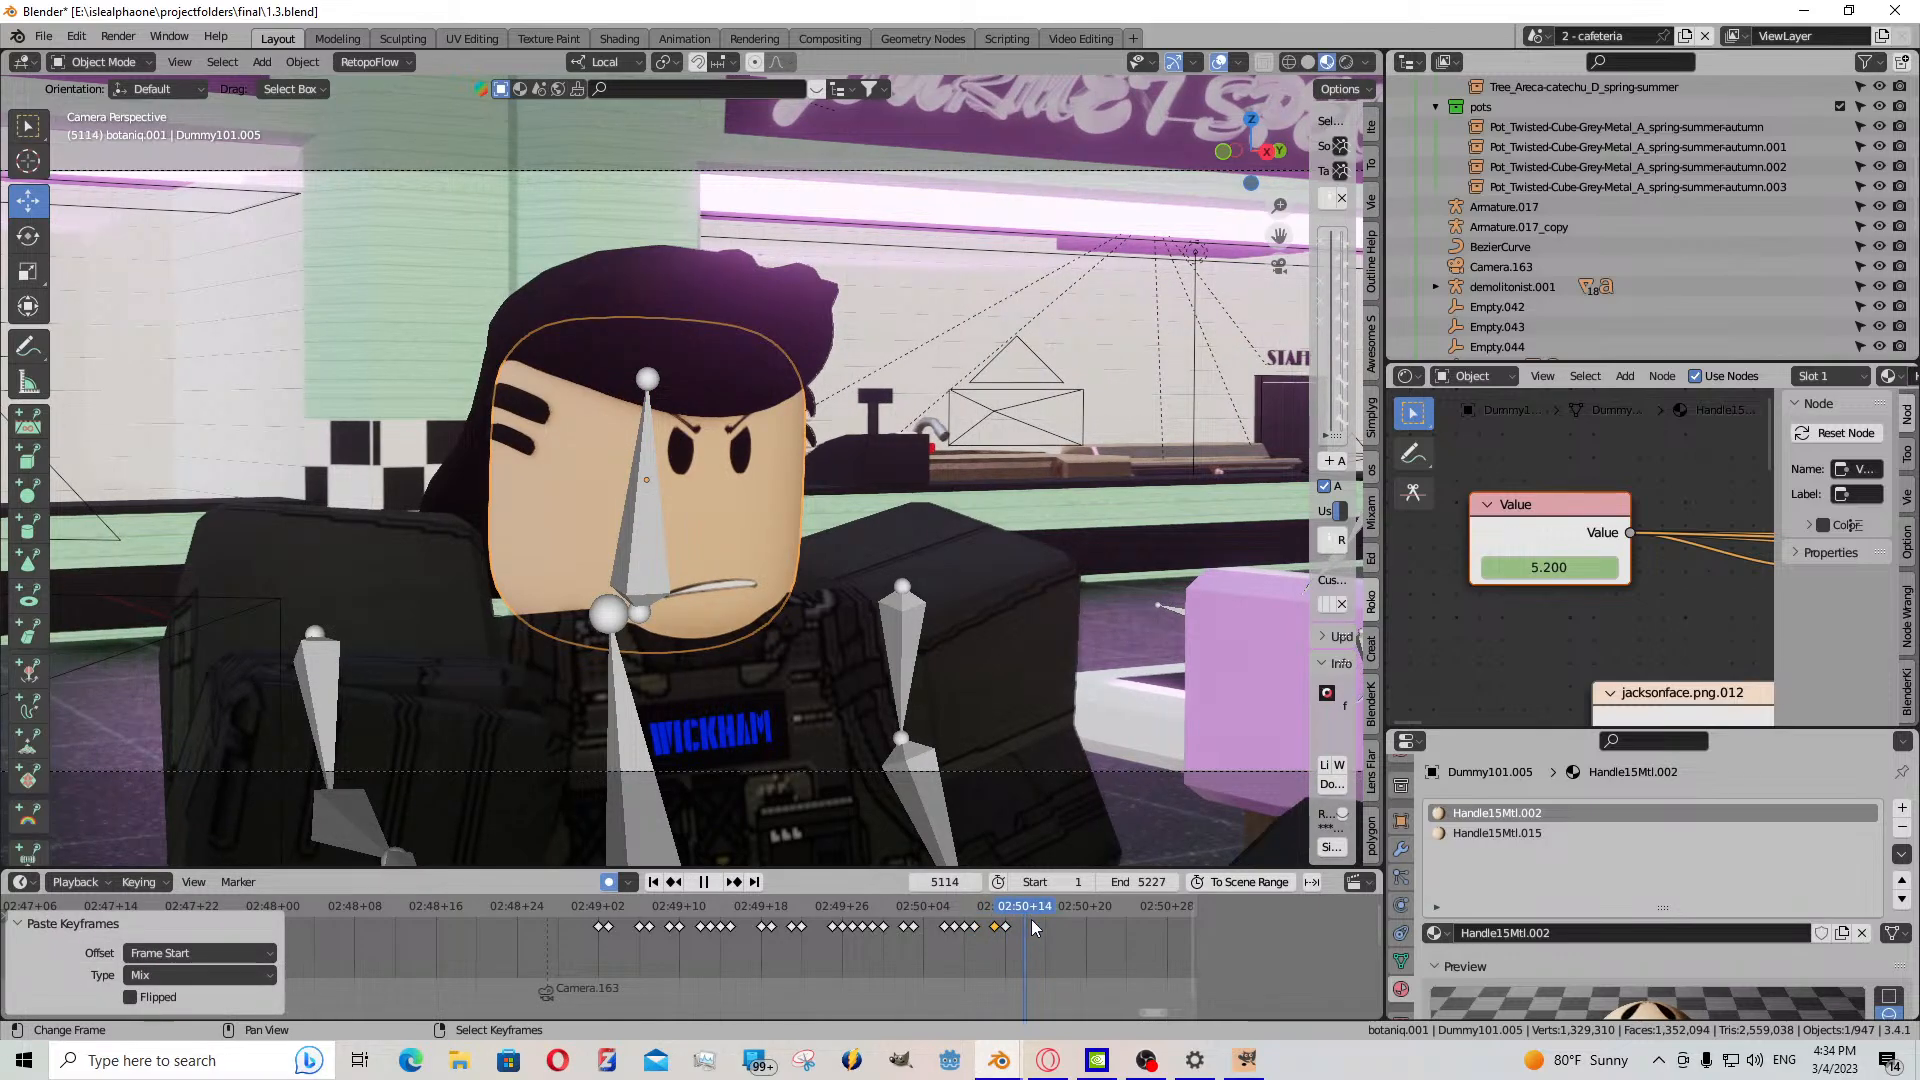
- Keyframe the mouth Value at 3.600 on frame 5115, copy the 5.200 keyframe to frame 5114, and play on to frame 5118
{"action": "key", "text": "space"}
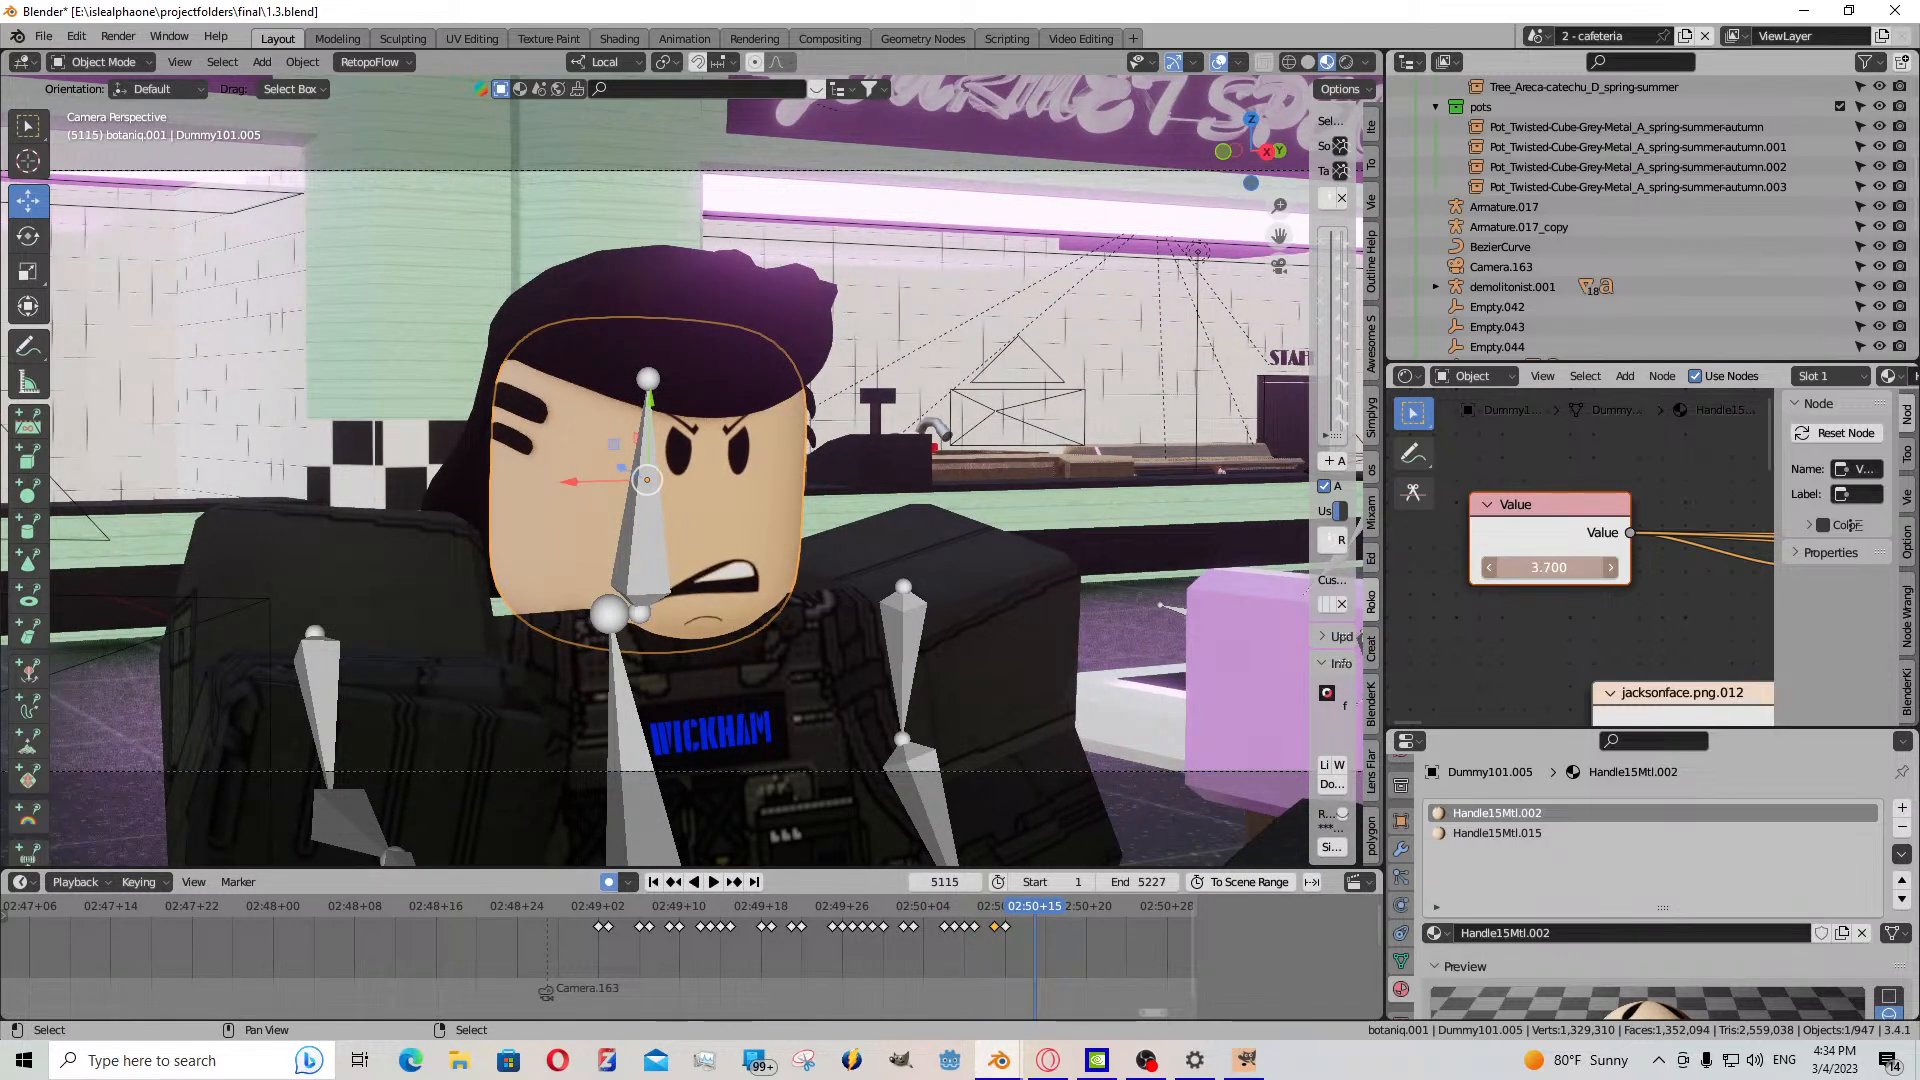
{"action": "left_click_drag", "start_coordinate": [1031, 933], "coordinate": [1010, 927]}
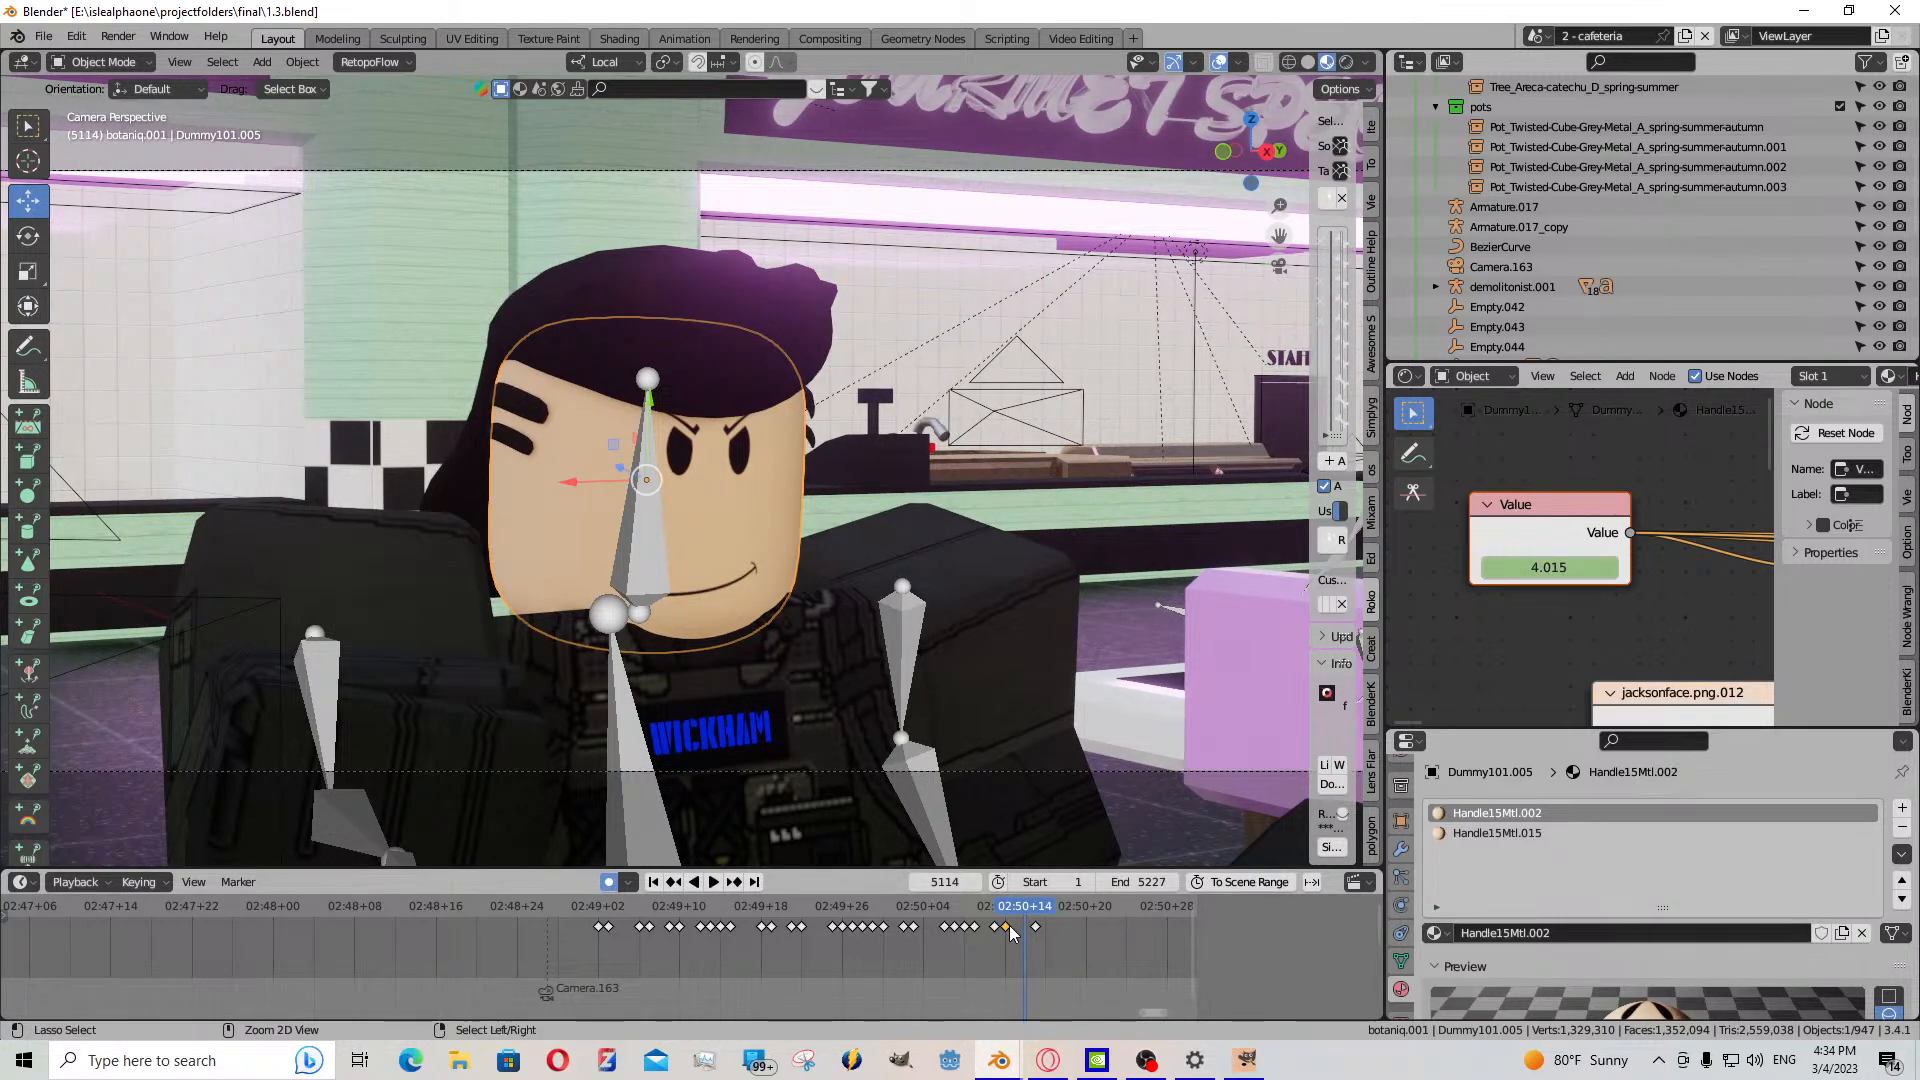
{"action": "key", "text": "ctrl+v"}
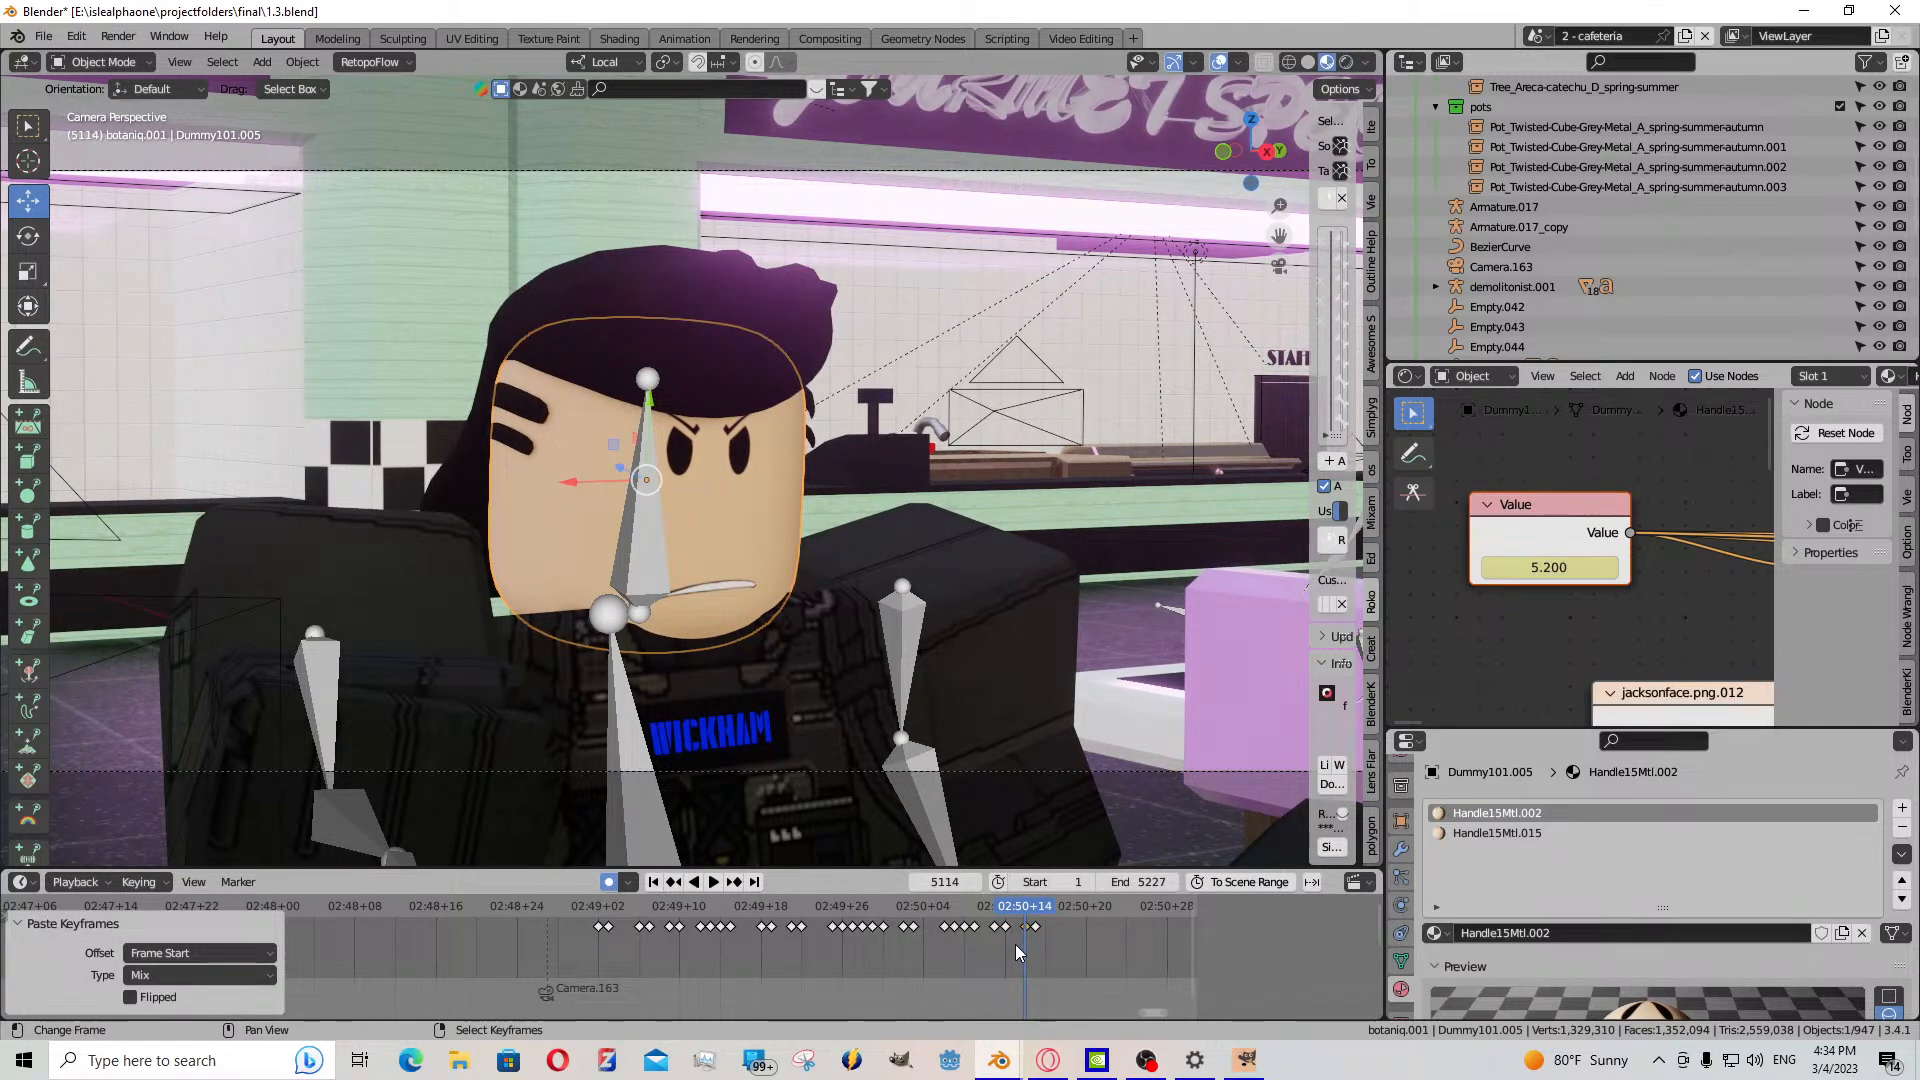
{"action": "key", "text": "space"}
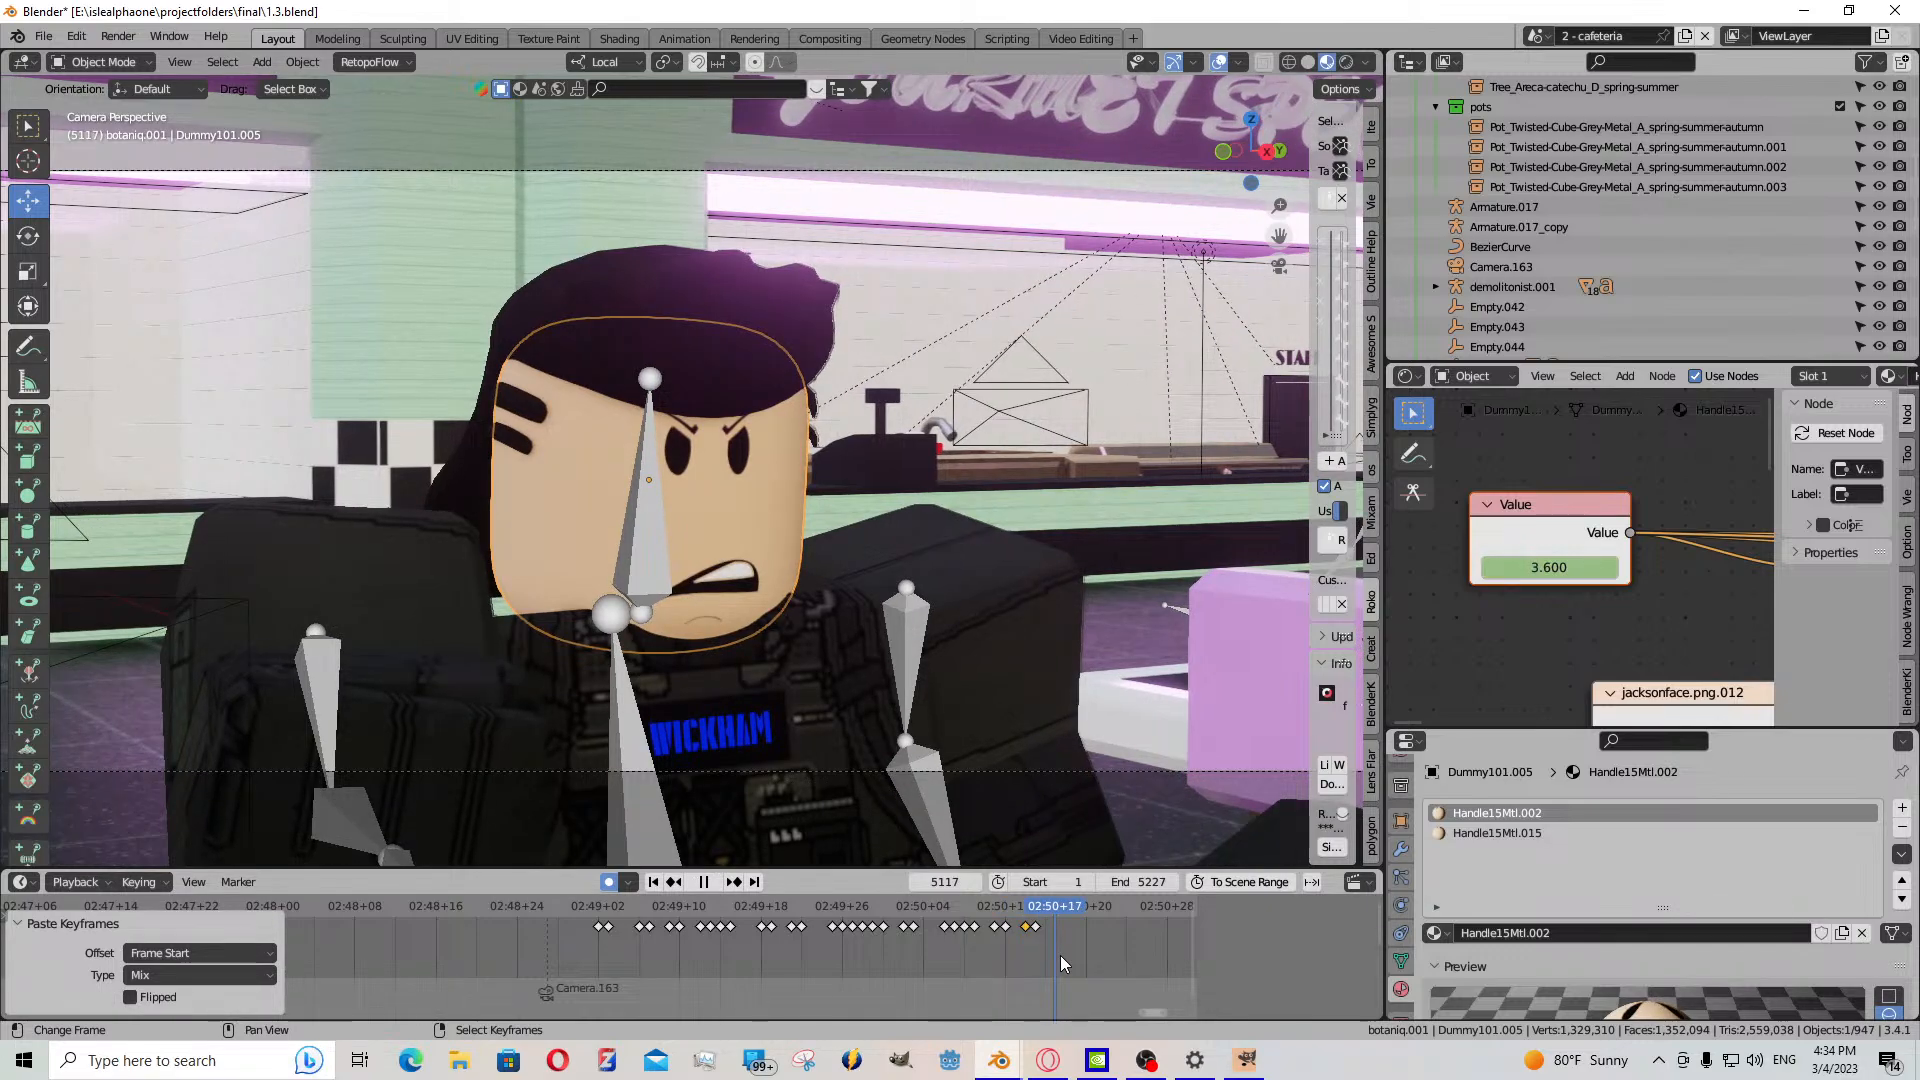
{"action": "key", "text": "space"}
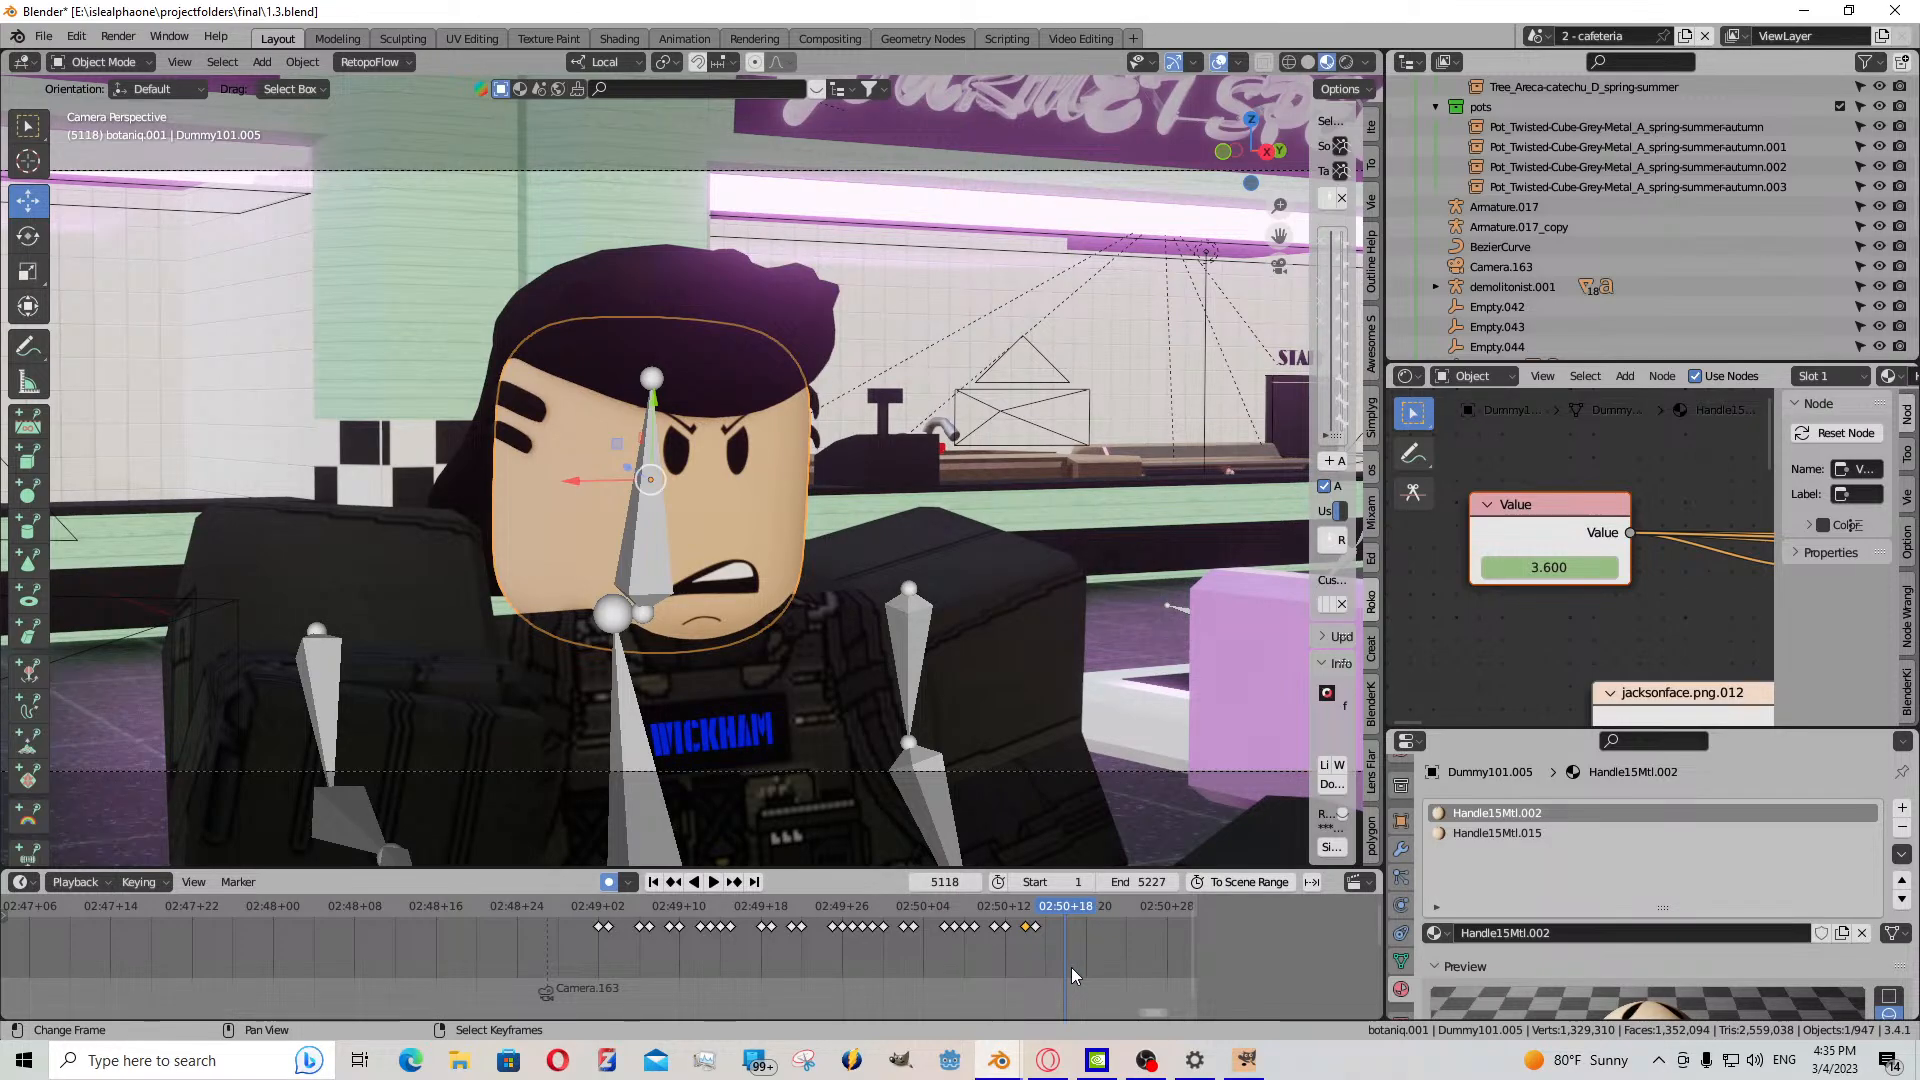
{"action": "left_click", "coordinate": [1146, 1068]}
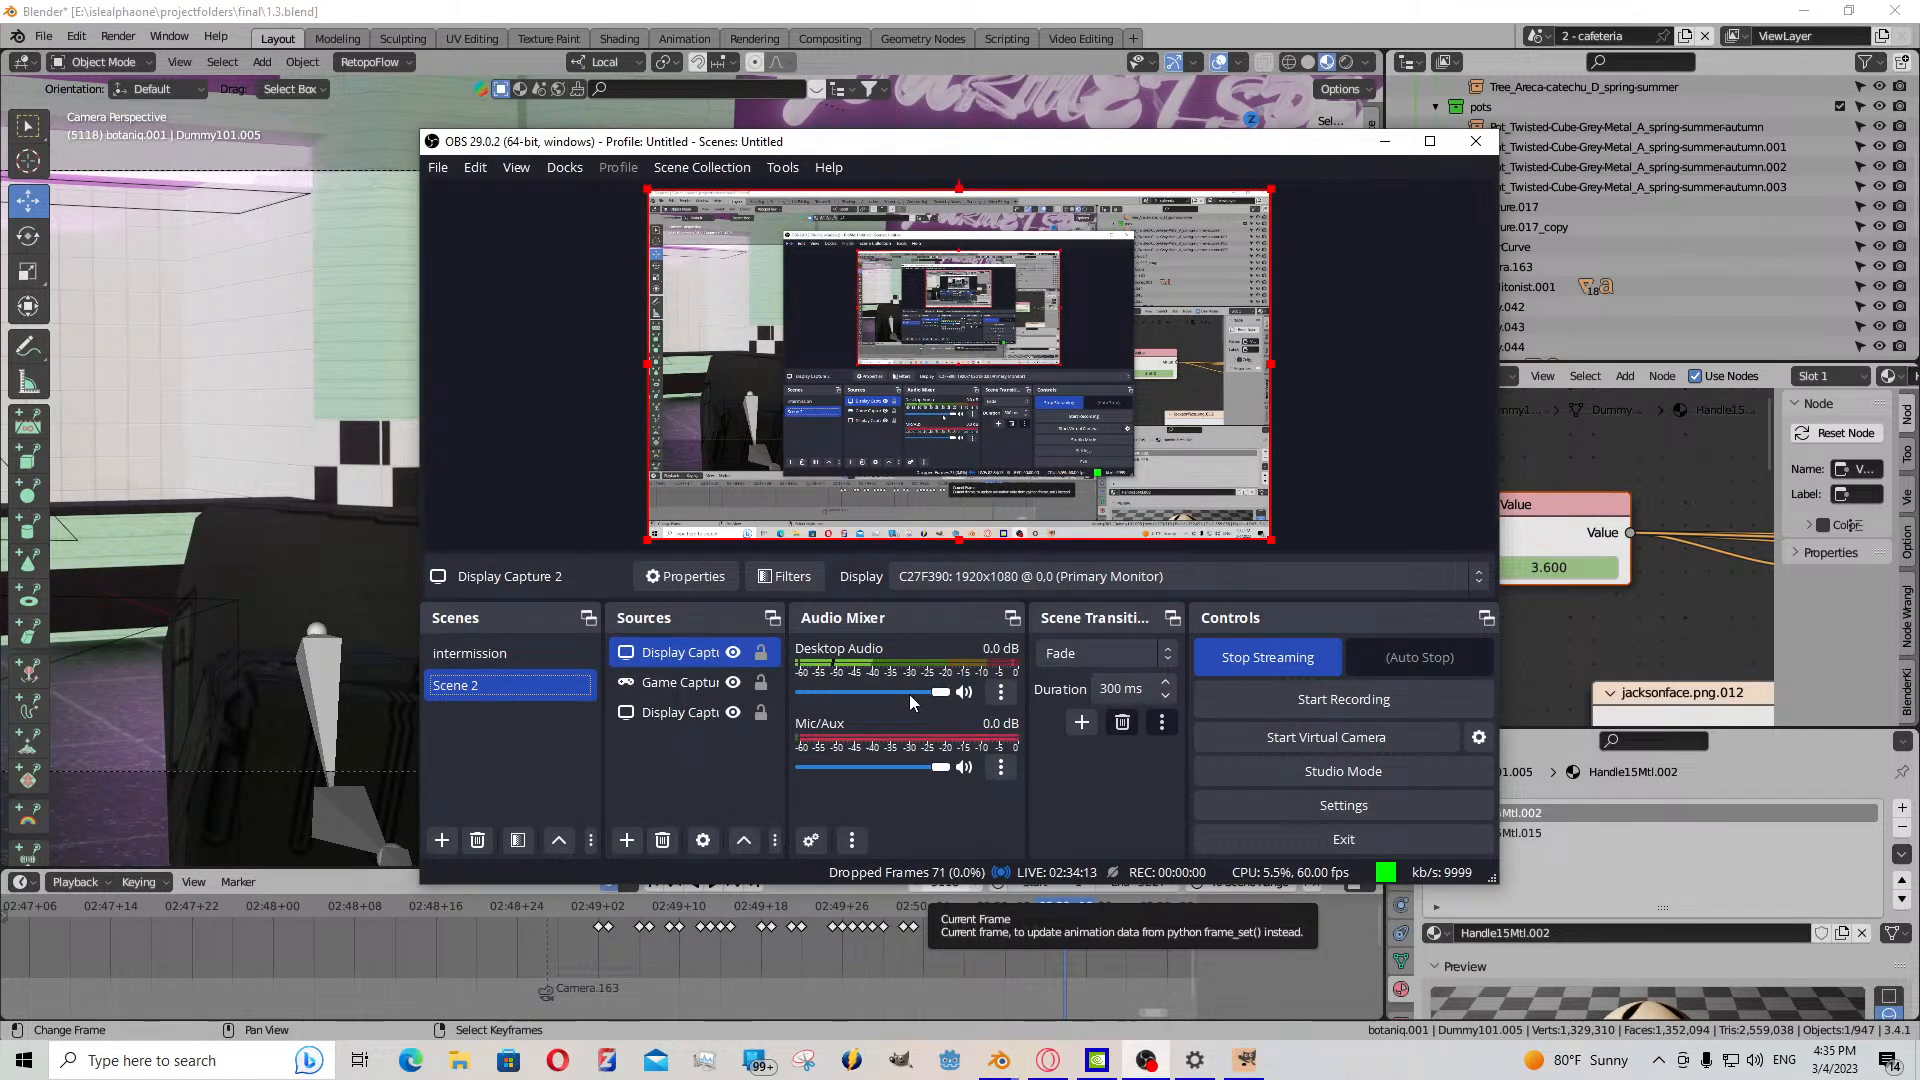
{"action": "left_click", "coordinate": [1291, 976]}
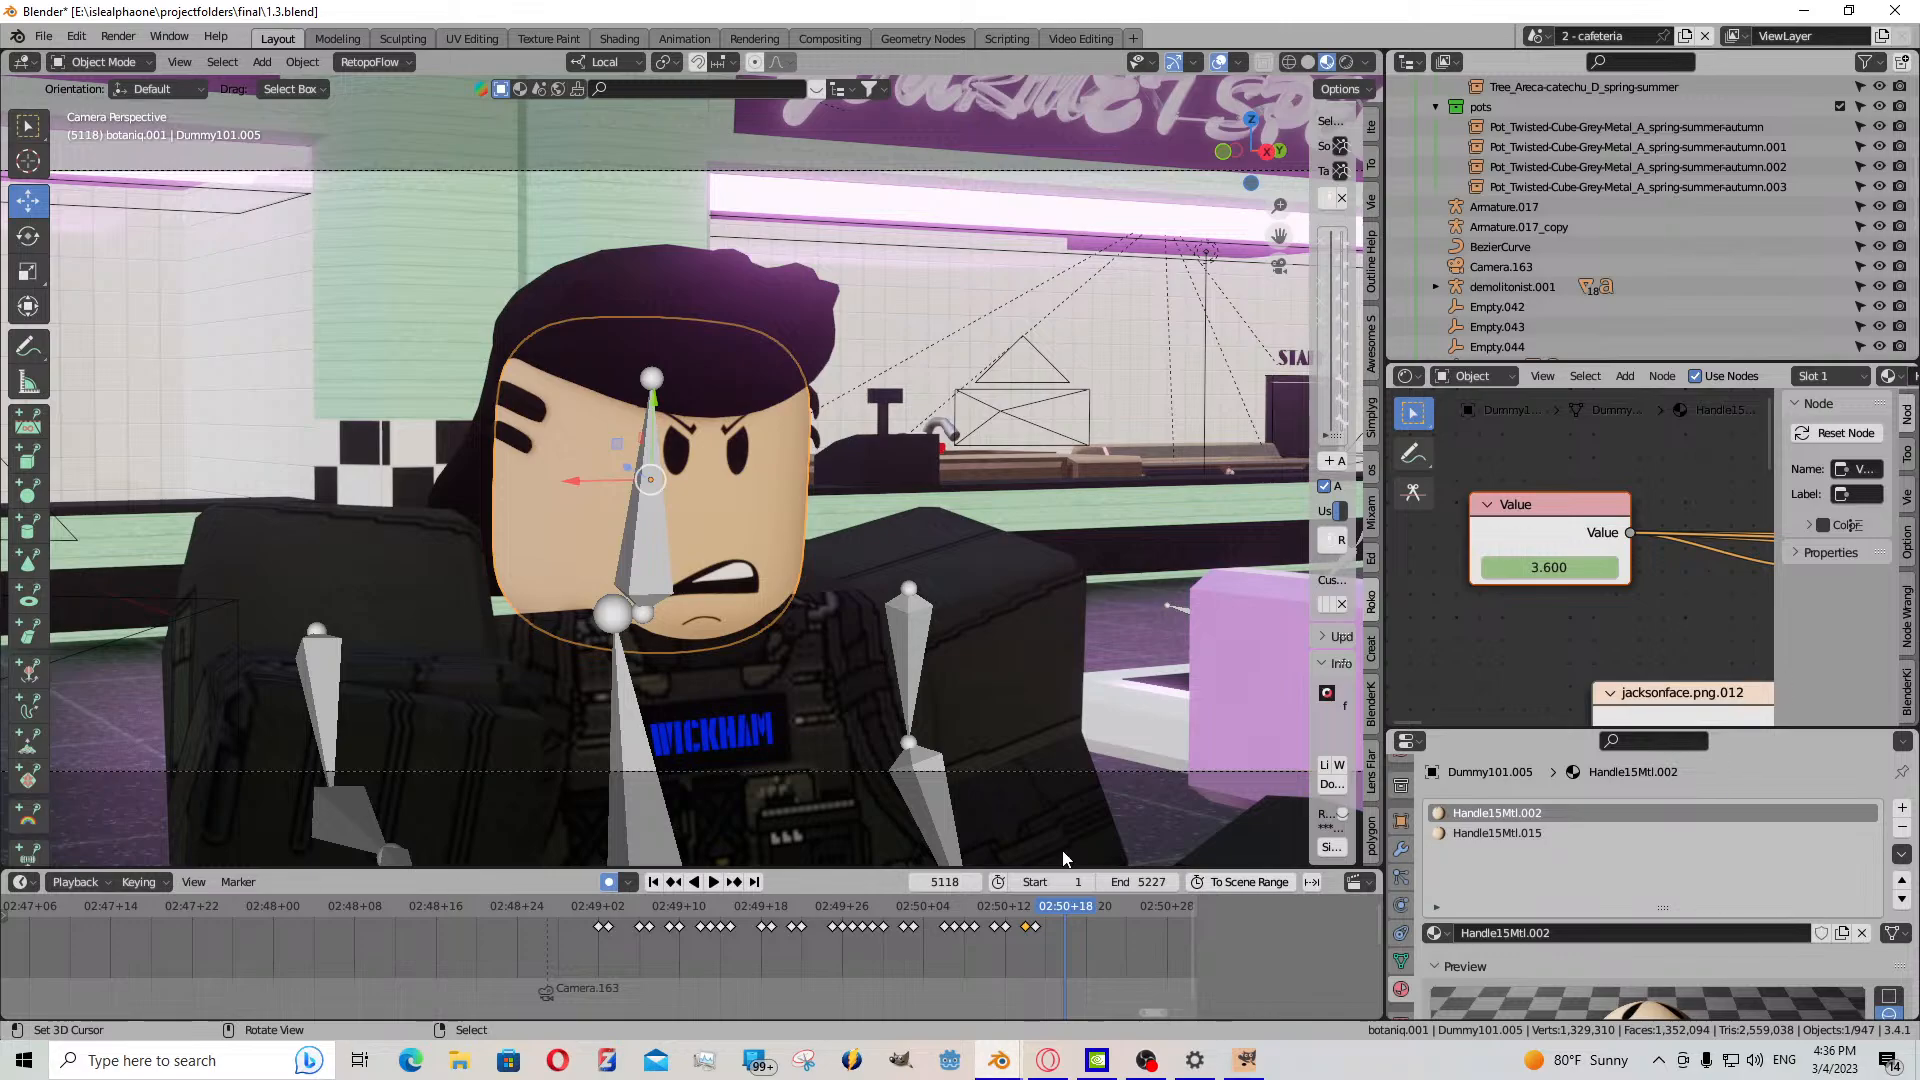
- Switch to OBS and add a new Text (GDI+) source named Text (GDI+) 2 to Scene 2
{"action": "left_click", "coordinate": [1146, 1060]}
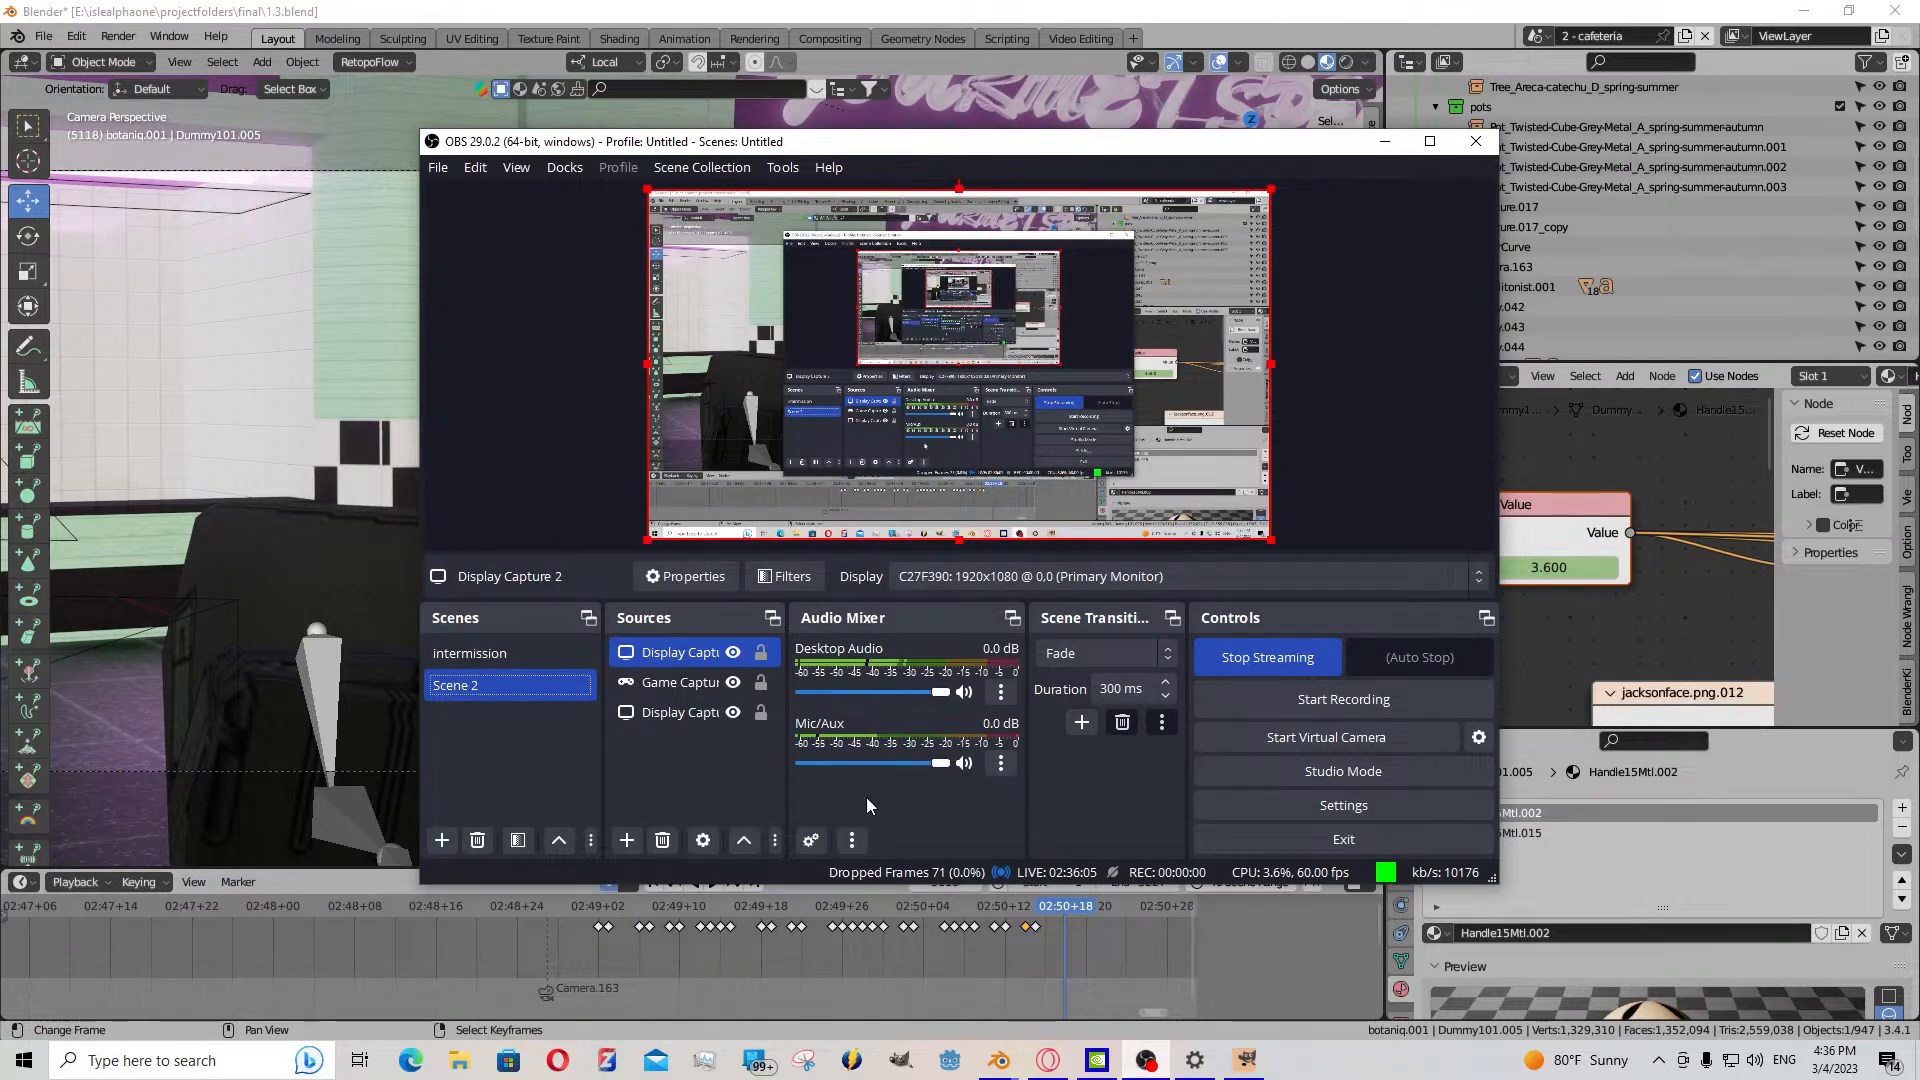
{"action": "left_click", "coordinate": [626, 840]}
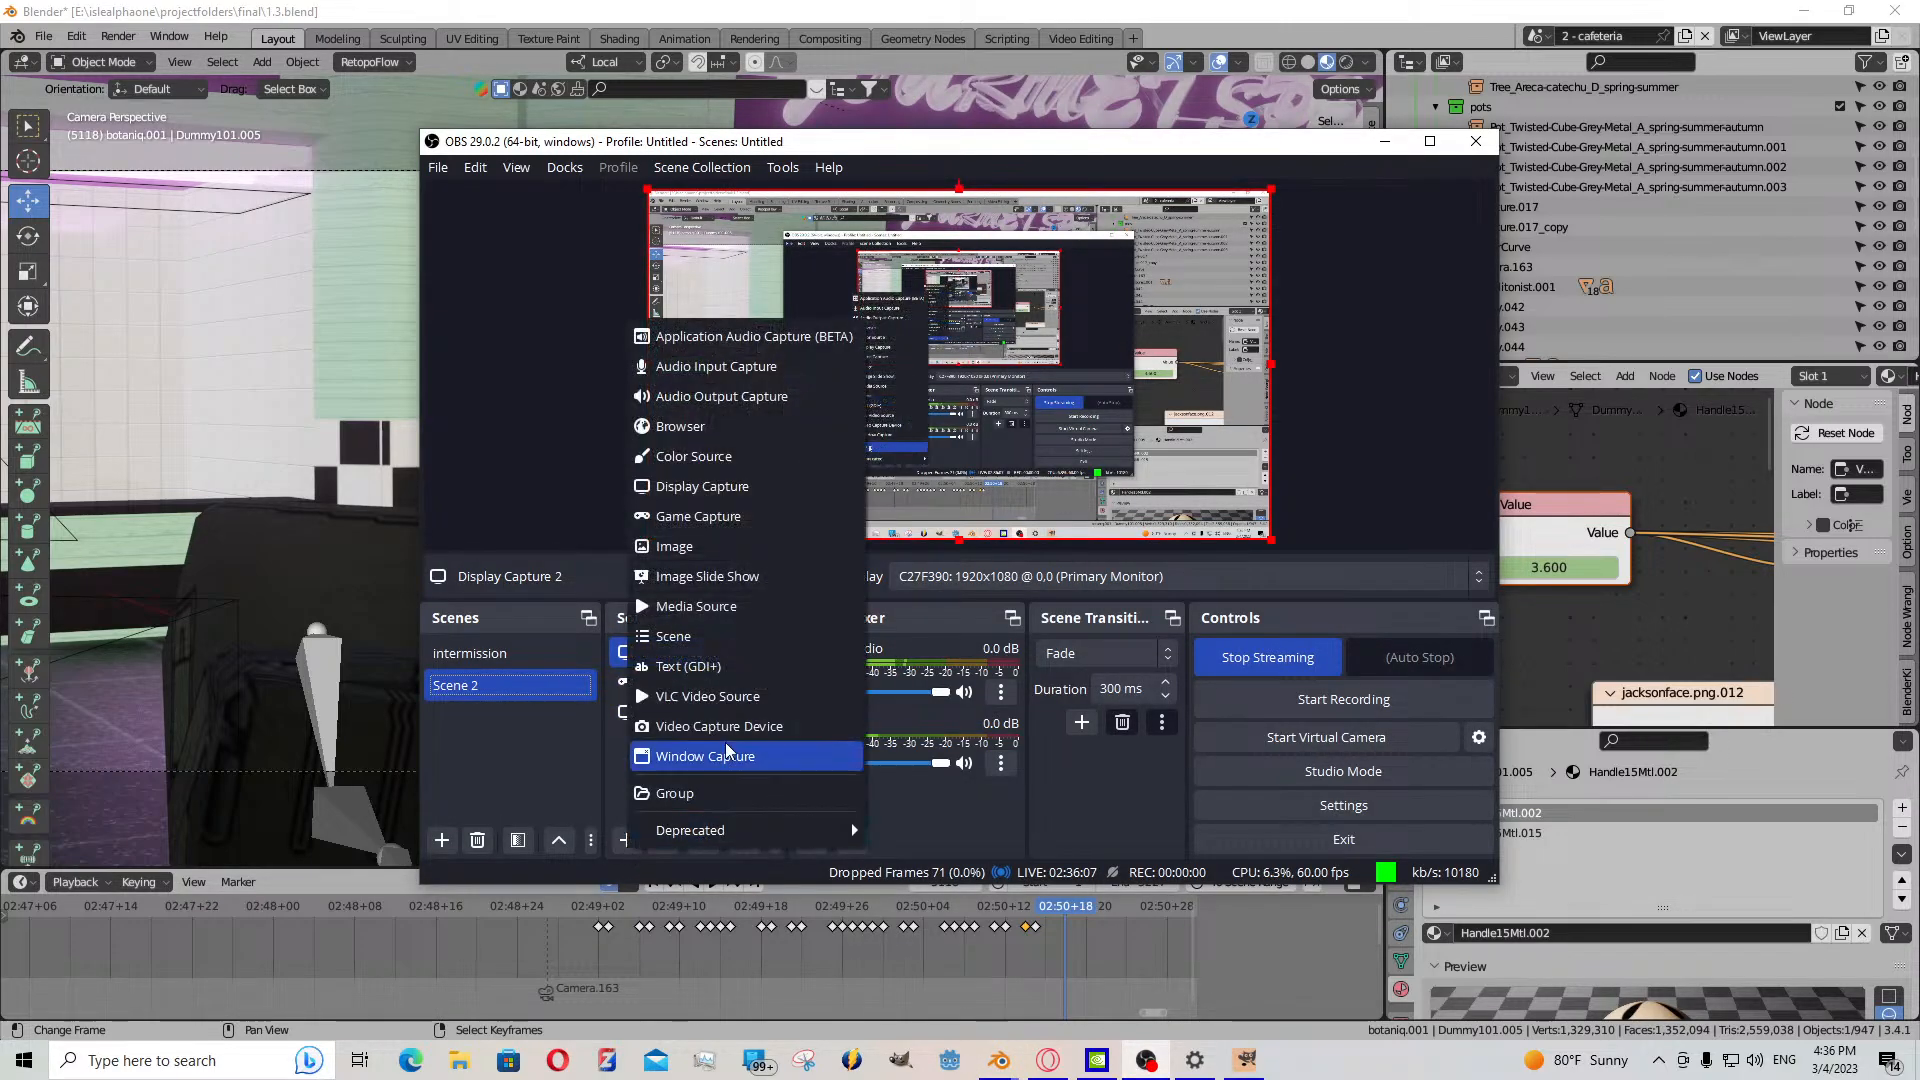
{"action": "left_click", "coordinate": [712, 667]}
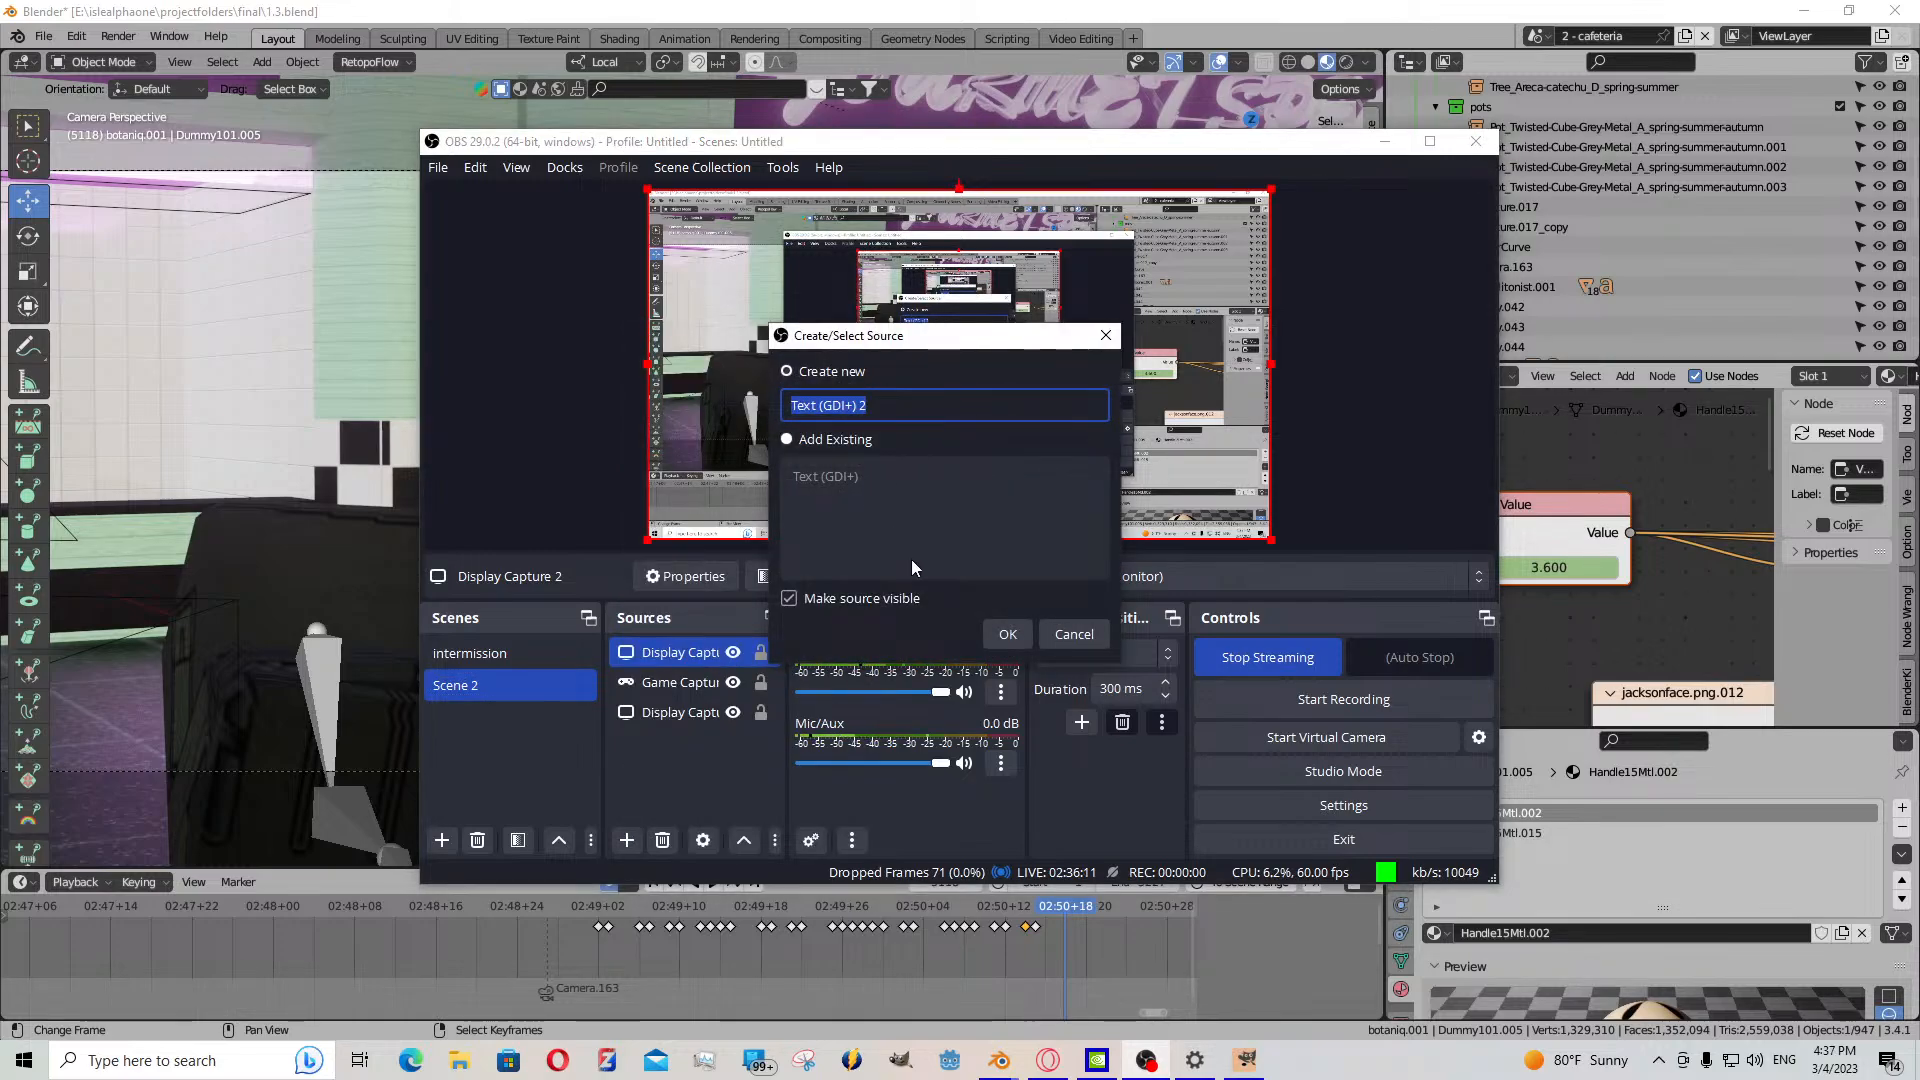
{"action": "left_click", "coordinate": [1010, 635]}
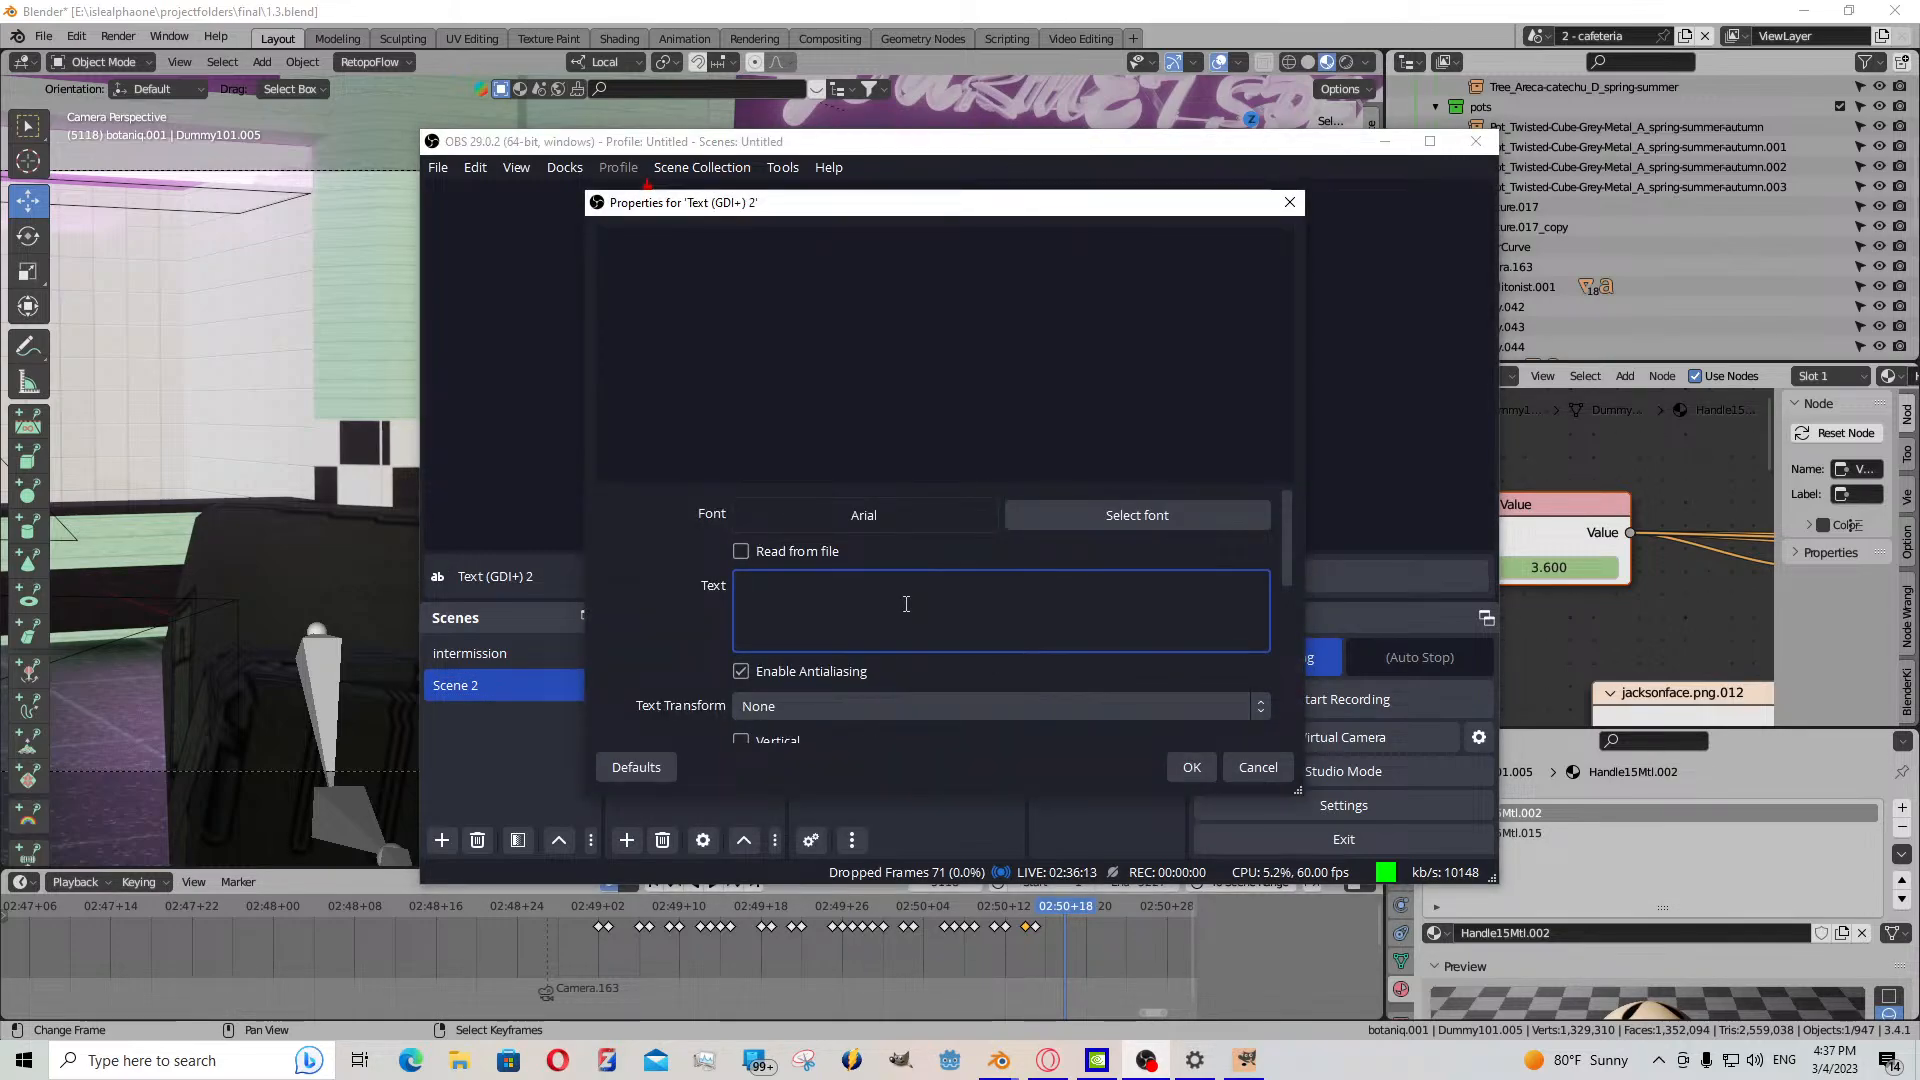
{"action": "type", "text": "qna final"}
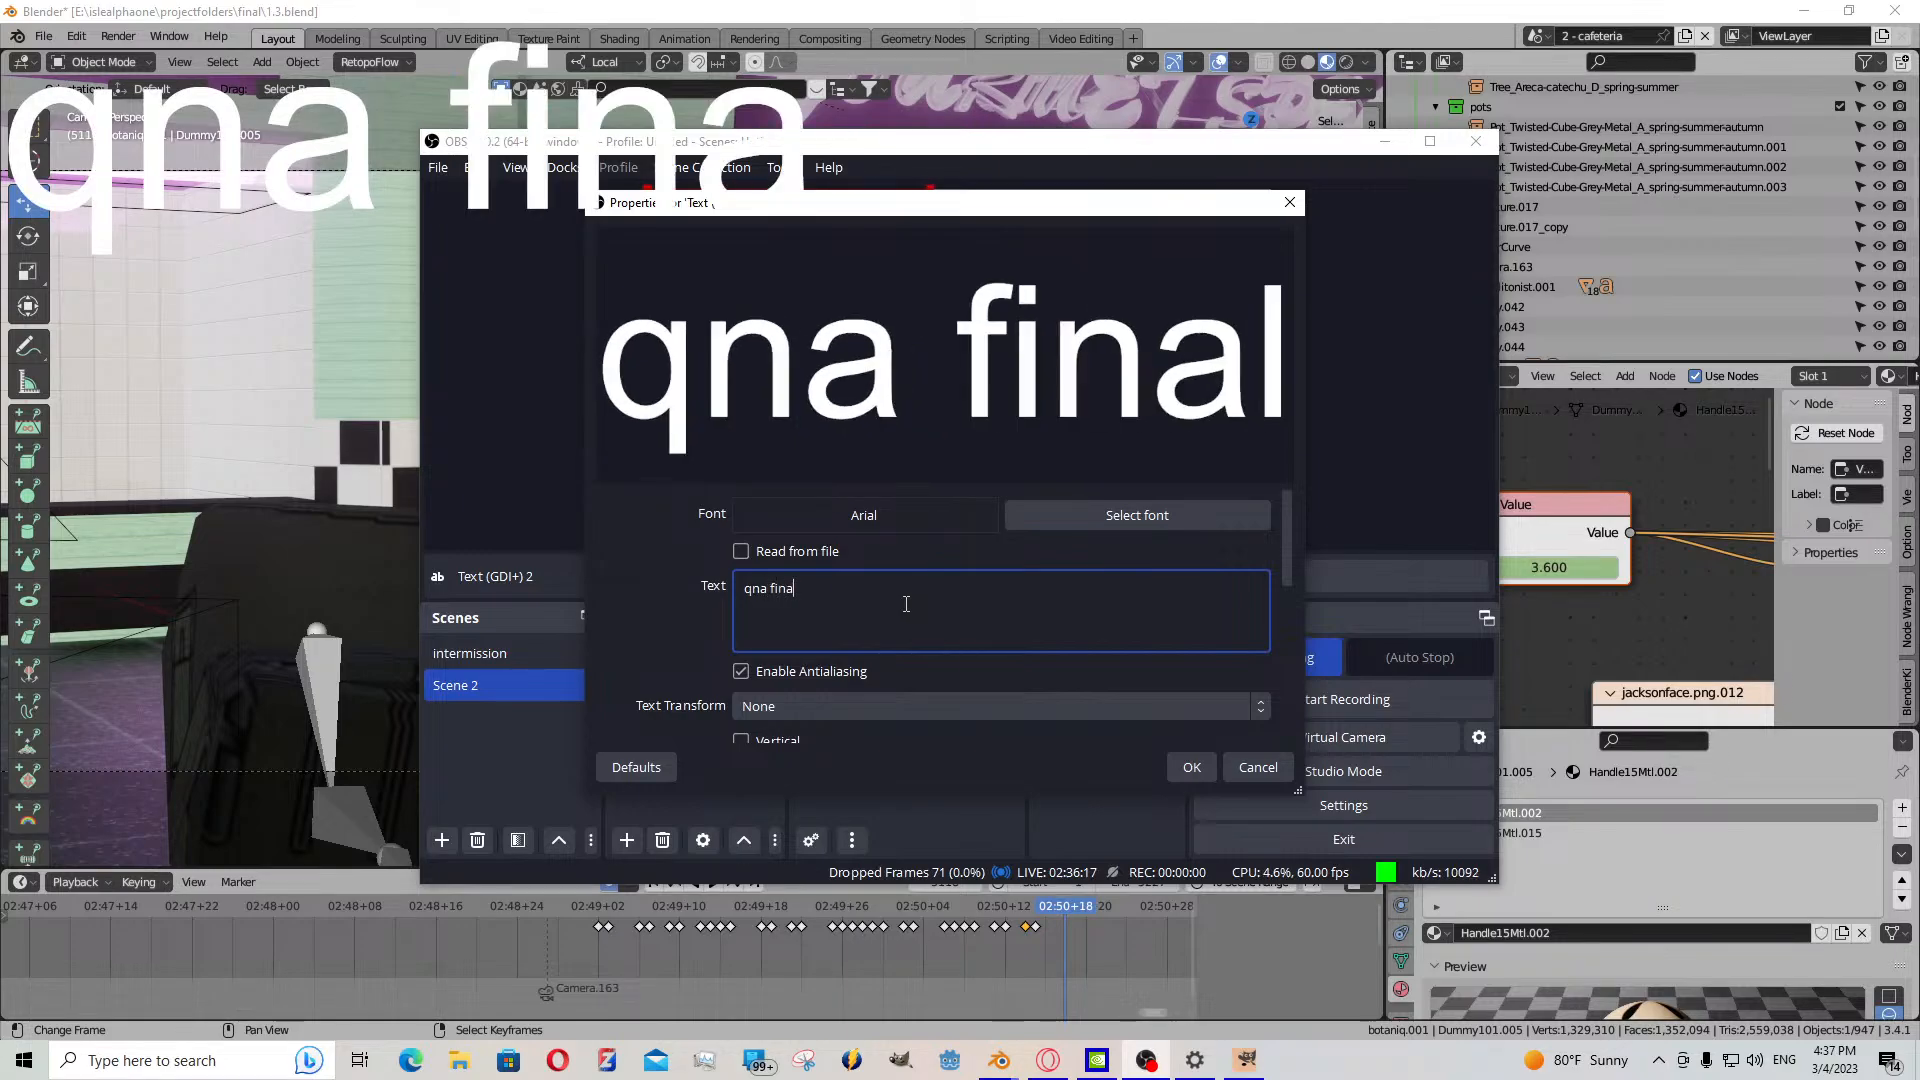
{"action": "key", "text": "BackSpace"}
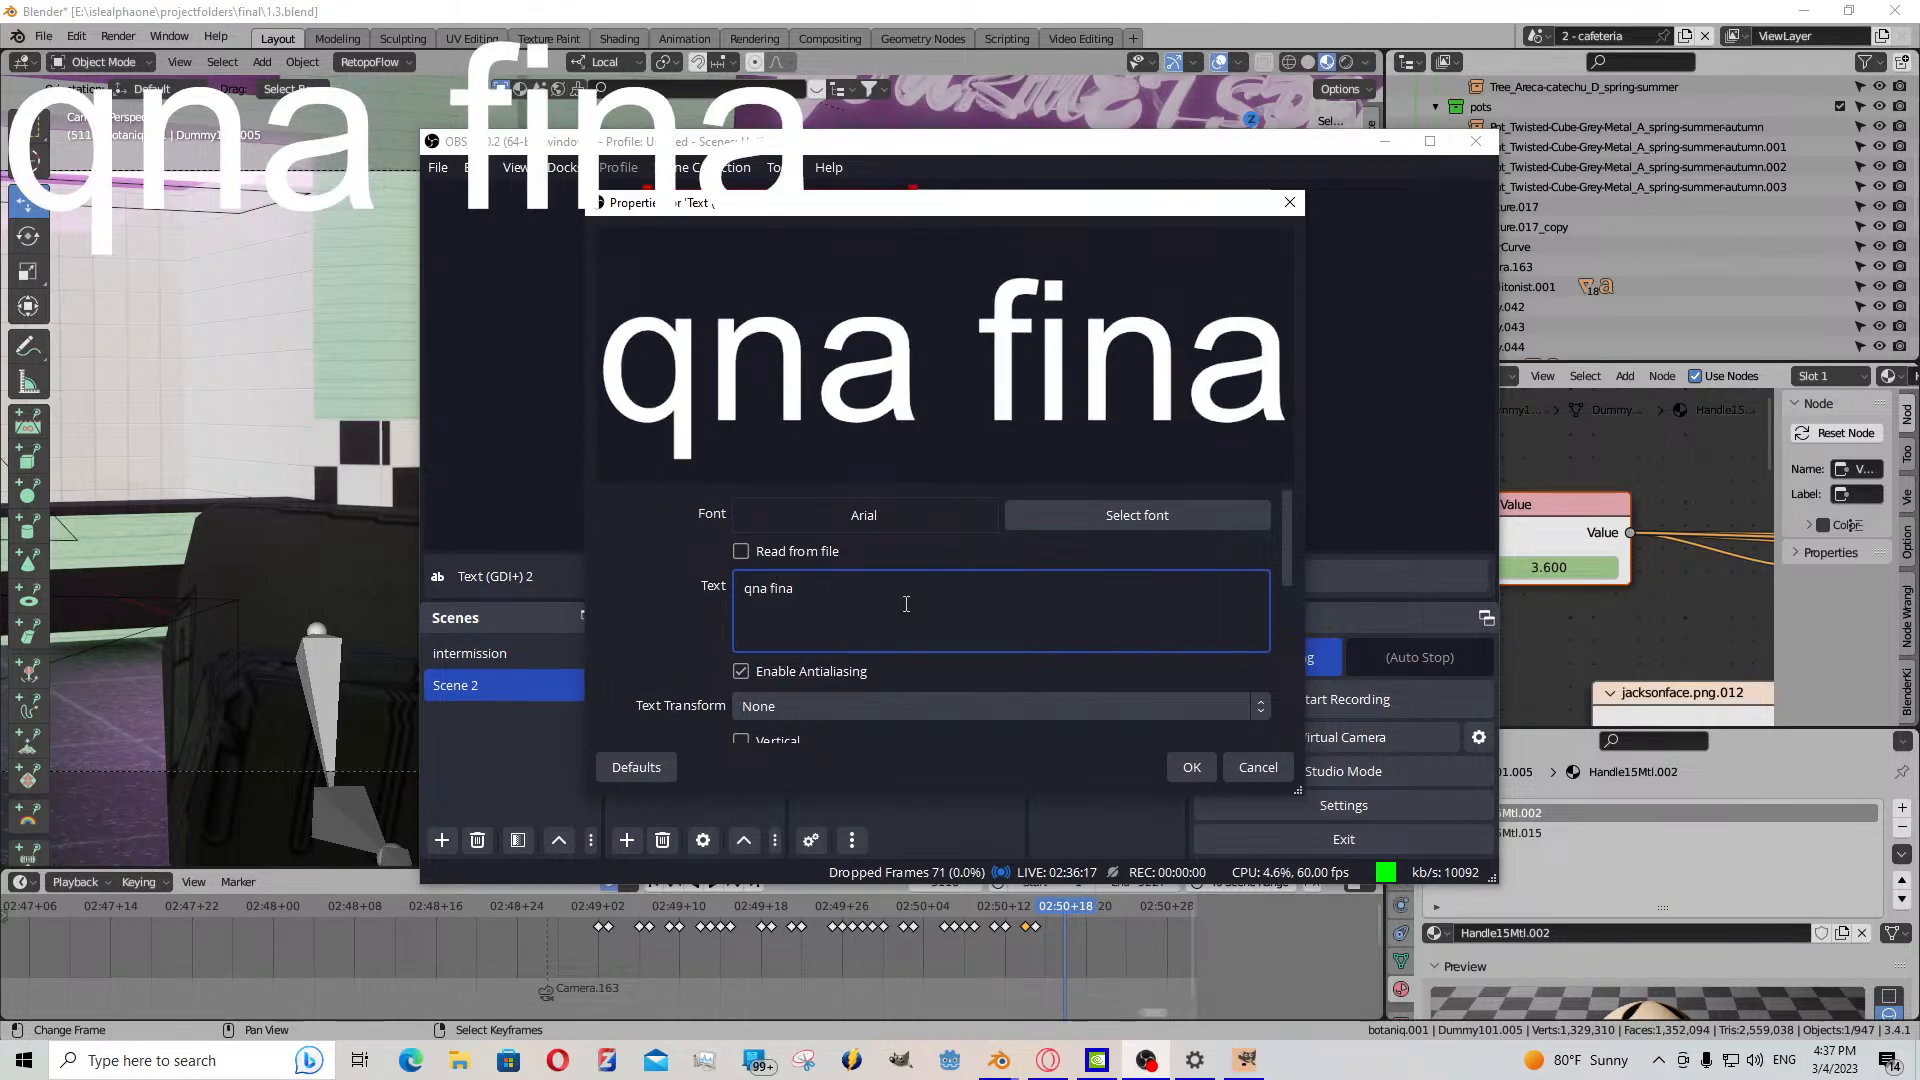
{"action": "type", "text": "l tim"}
{"action": "key", "text": "BackSpace"}
{"action": "key", "text": "BackSpace"}
{"action": "key", "text": "BackSpace"}
{"action": "key", "text": "BackSpace"}
{"action": "key", "text": "BackSpace"}
{"action": "key", "text": "BackSpace"}
{"action": "key", "text": "BackSpace"}
{"action": "key", "text": "BackSpace"}
{"action": "key", "text": "BackSpace"}
{"action": "key", "text": "BackSpace"}
{"action": "key", "text": "BackSpace"}
{"action": "key", "text": "BackSpace"}
{"action": "key", "text": "BackSpace"}
{"action": "key", "text": "BackSpace"}
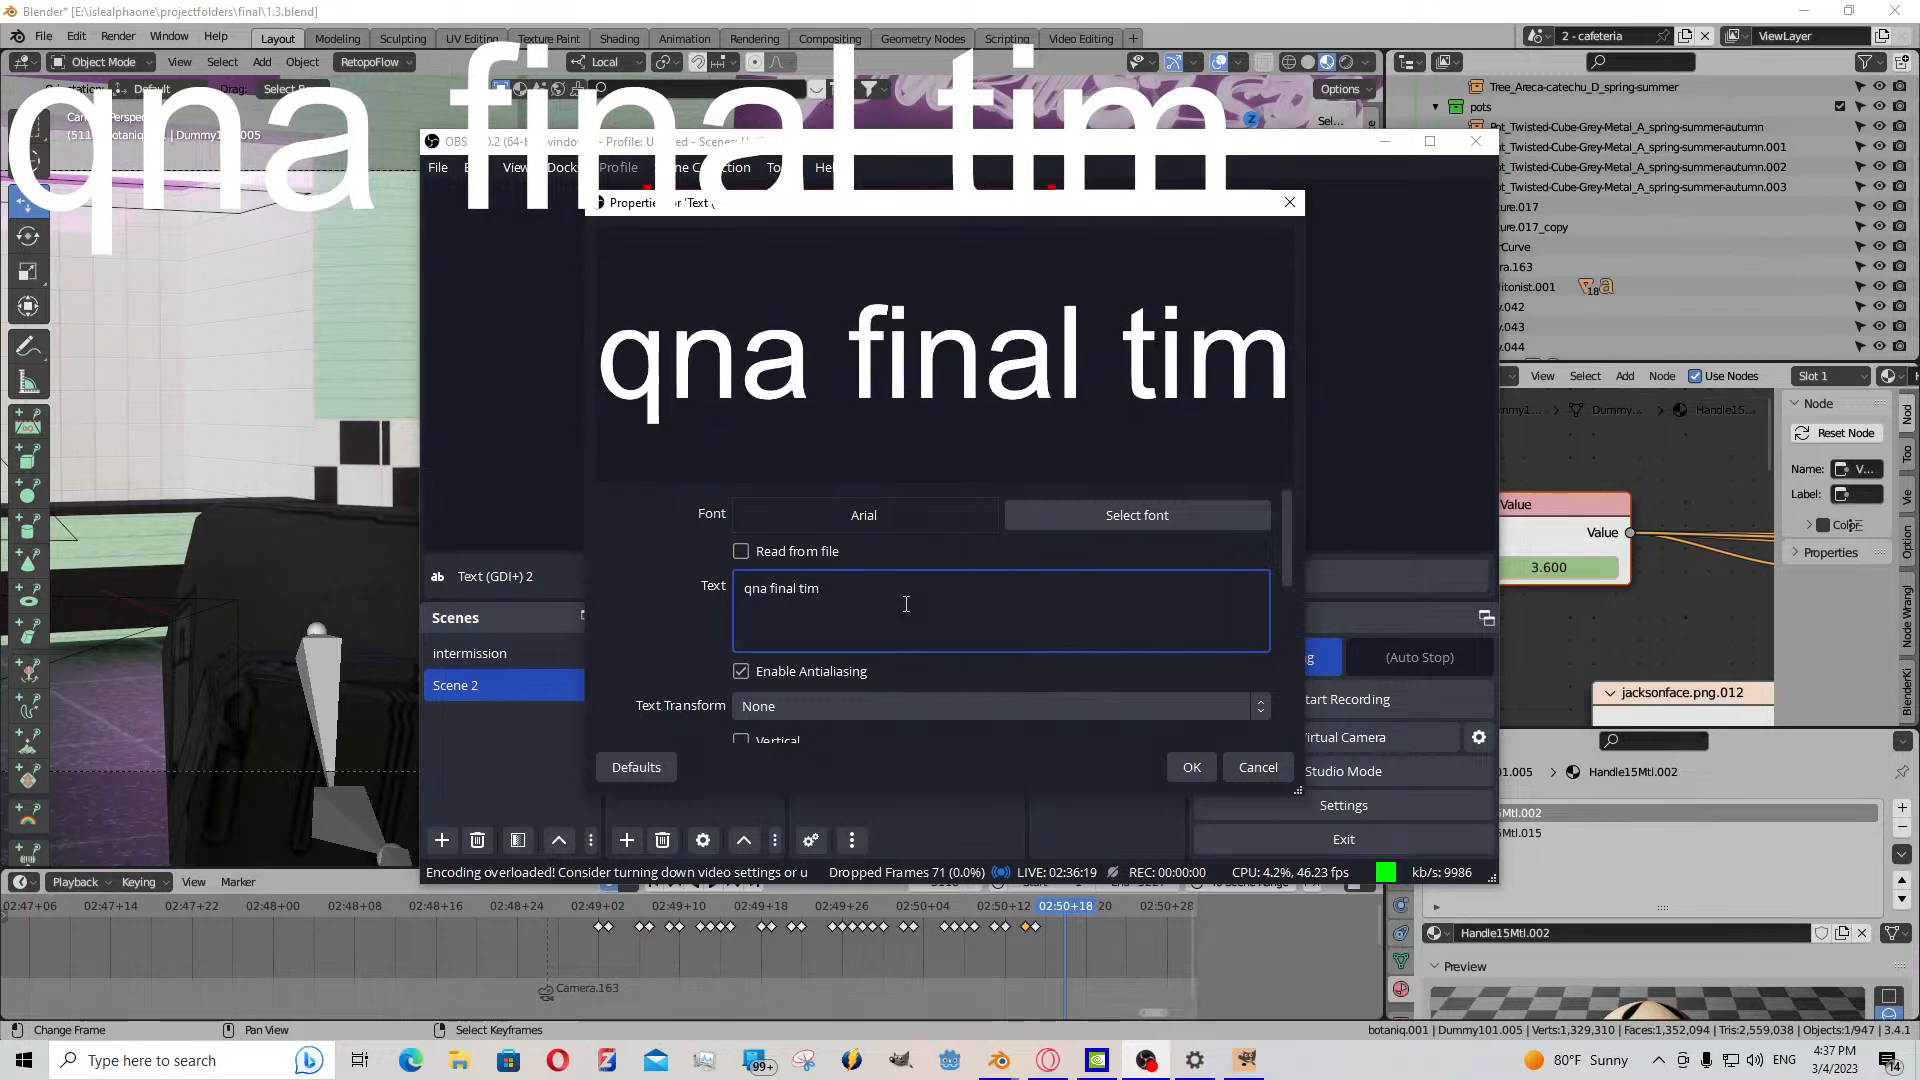
- Set the new text source's content to "final qna time" and accept its properties
{"action": "type", "text": "final"}
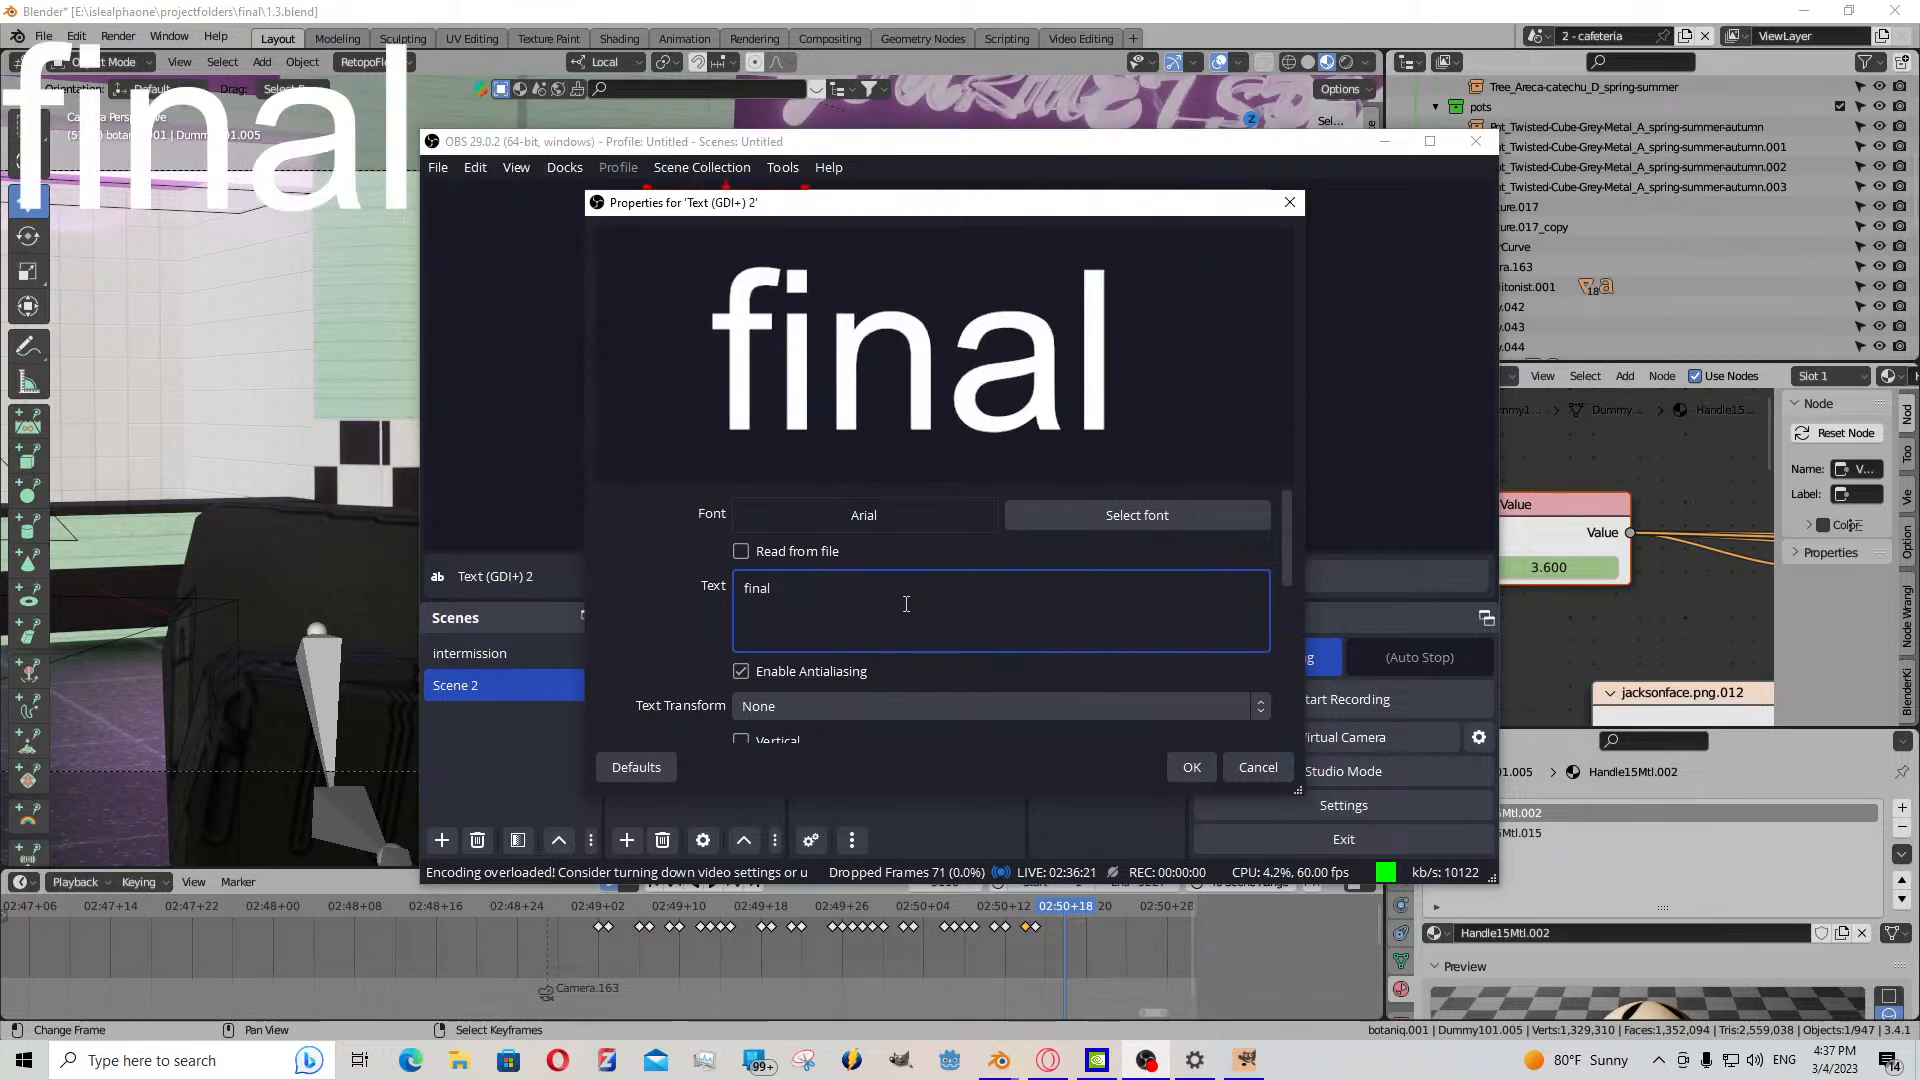
{"action": "type", "text": " qna time"}
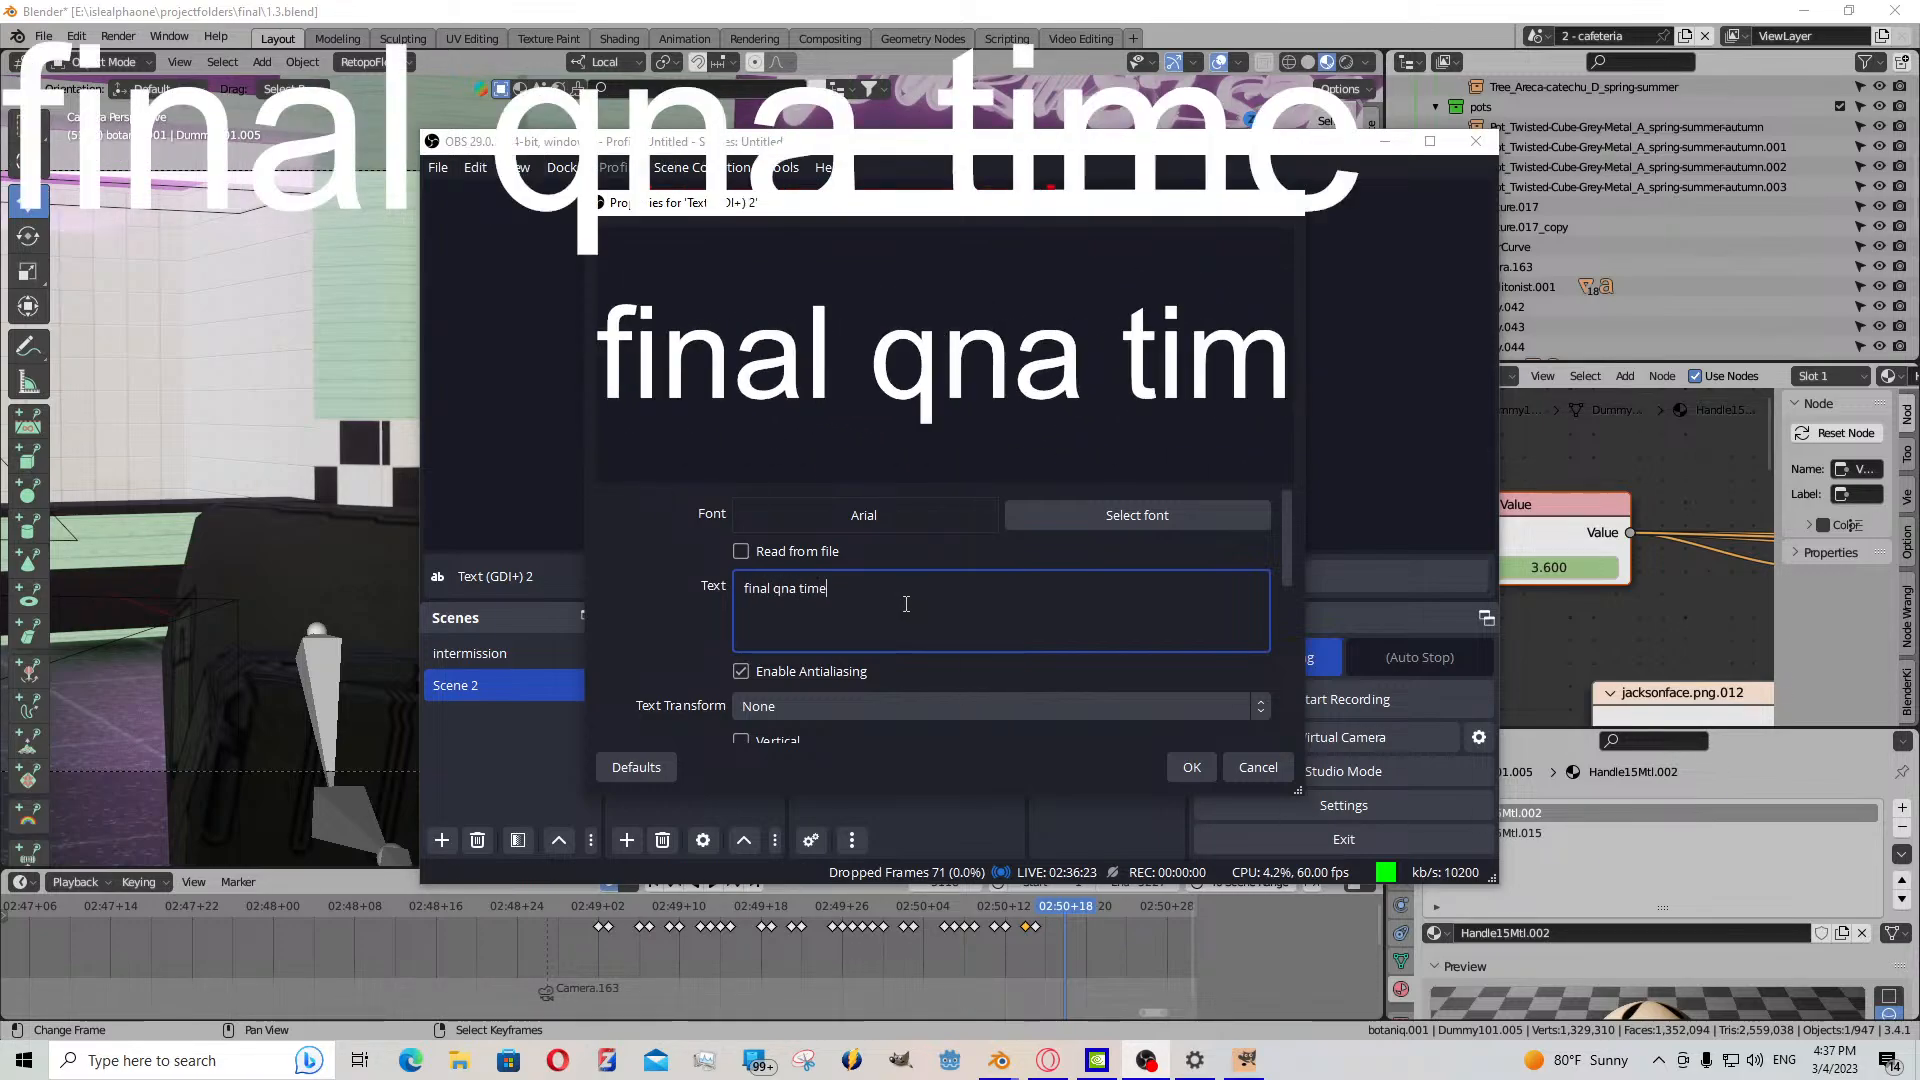
{"action": "left_click", "coordinate": [1200, 768]}
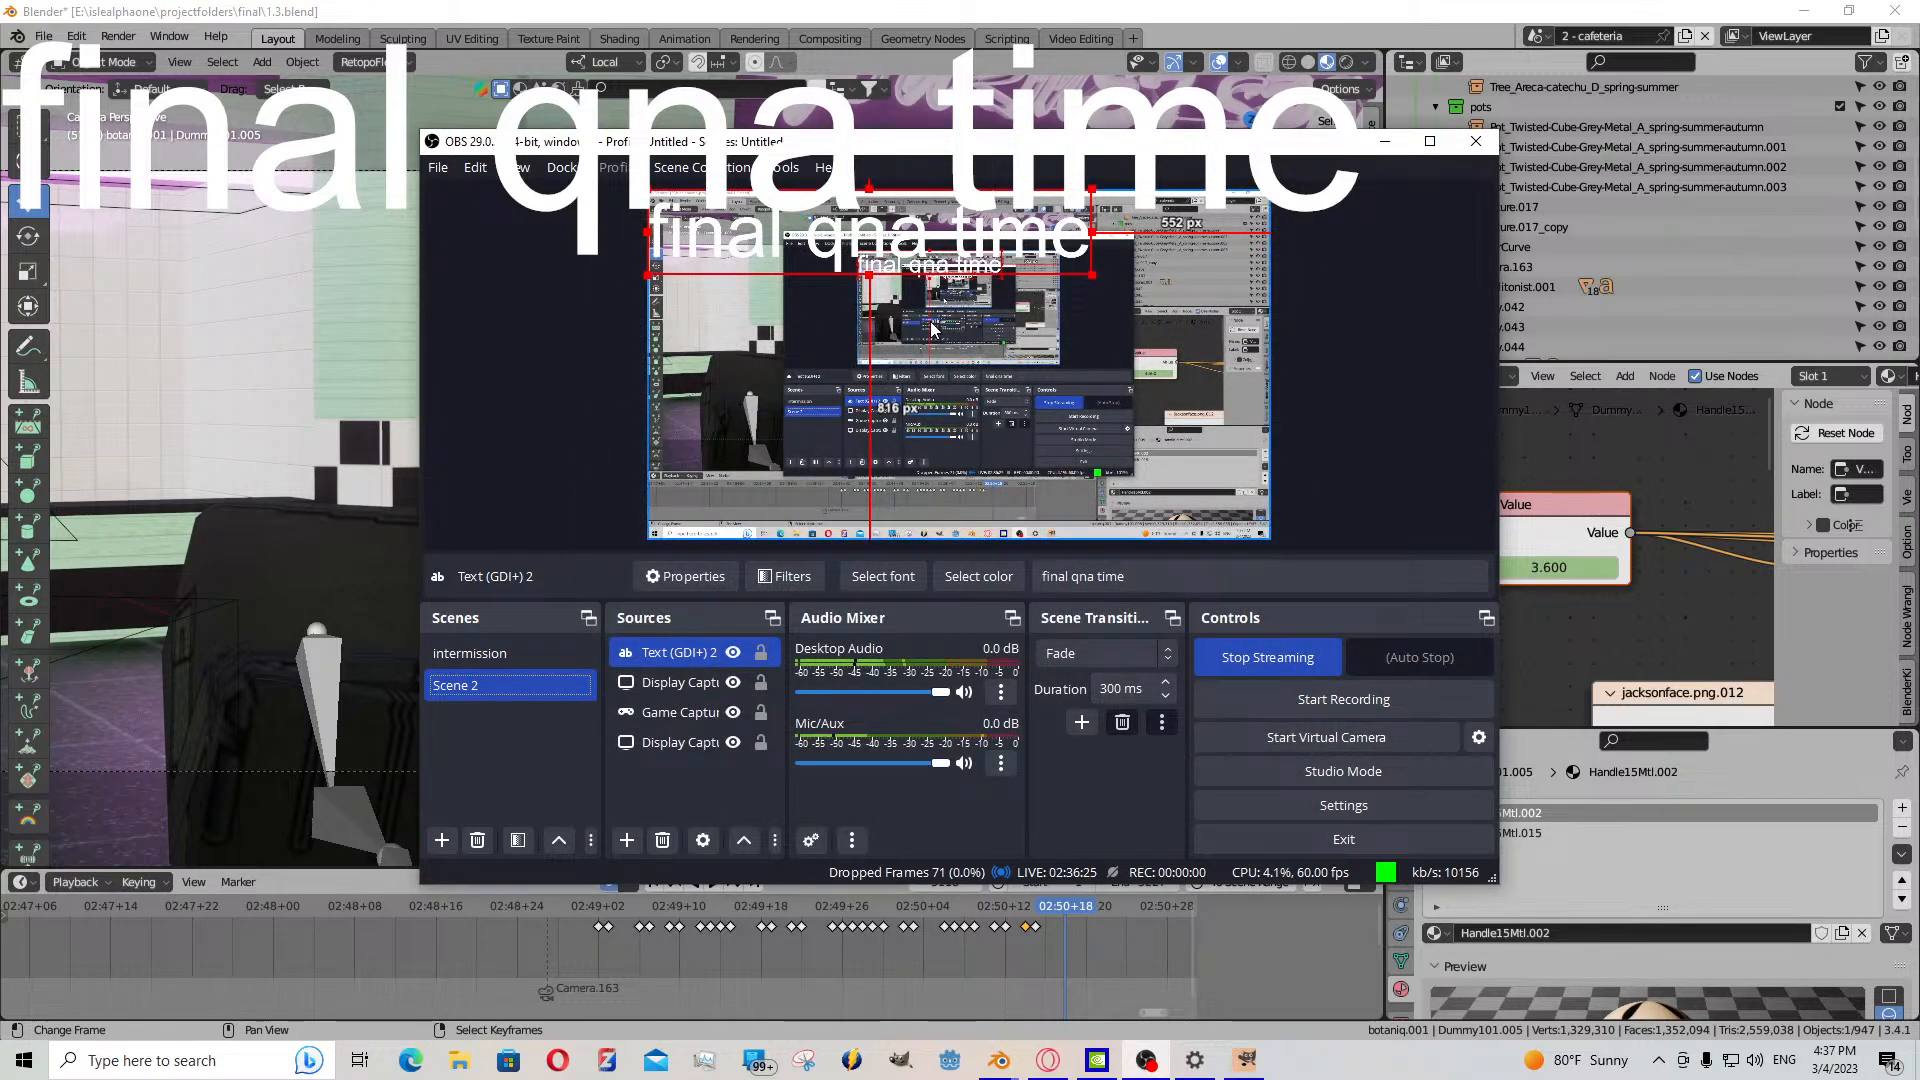
- Move the "final qna time" text to the horizontal middle of the stream canvas, above its vertical centre, and return to Blender
{"action": "left_click_drag", "start_coordinate": [948, 222], "coordinate": [1028, 340]}
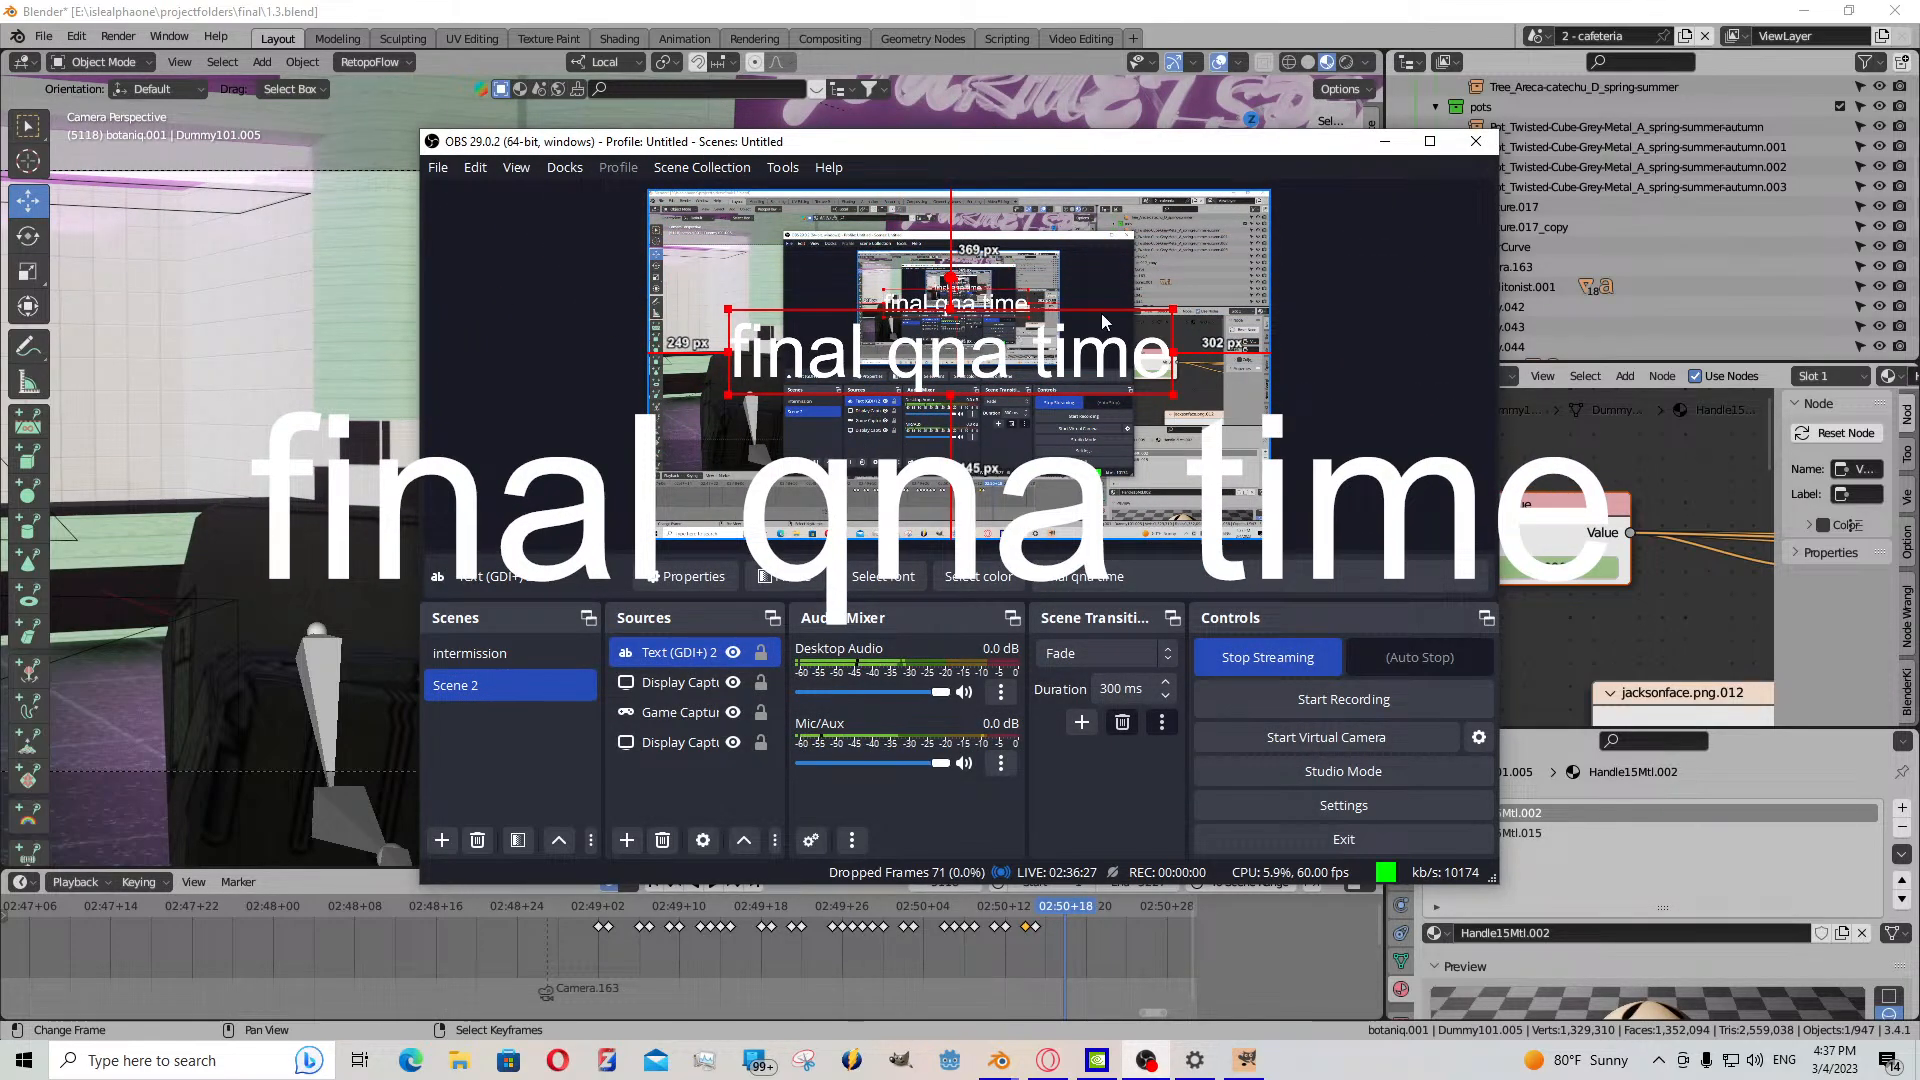
{"action": "left_click", "coordinate": [1385, 141]}
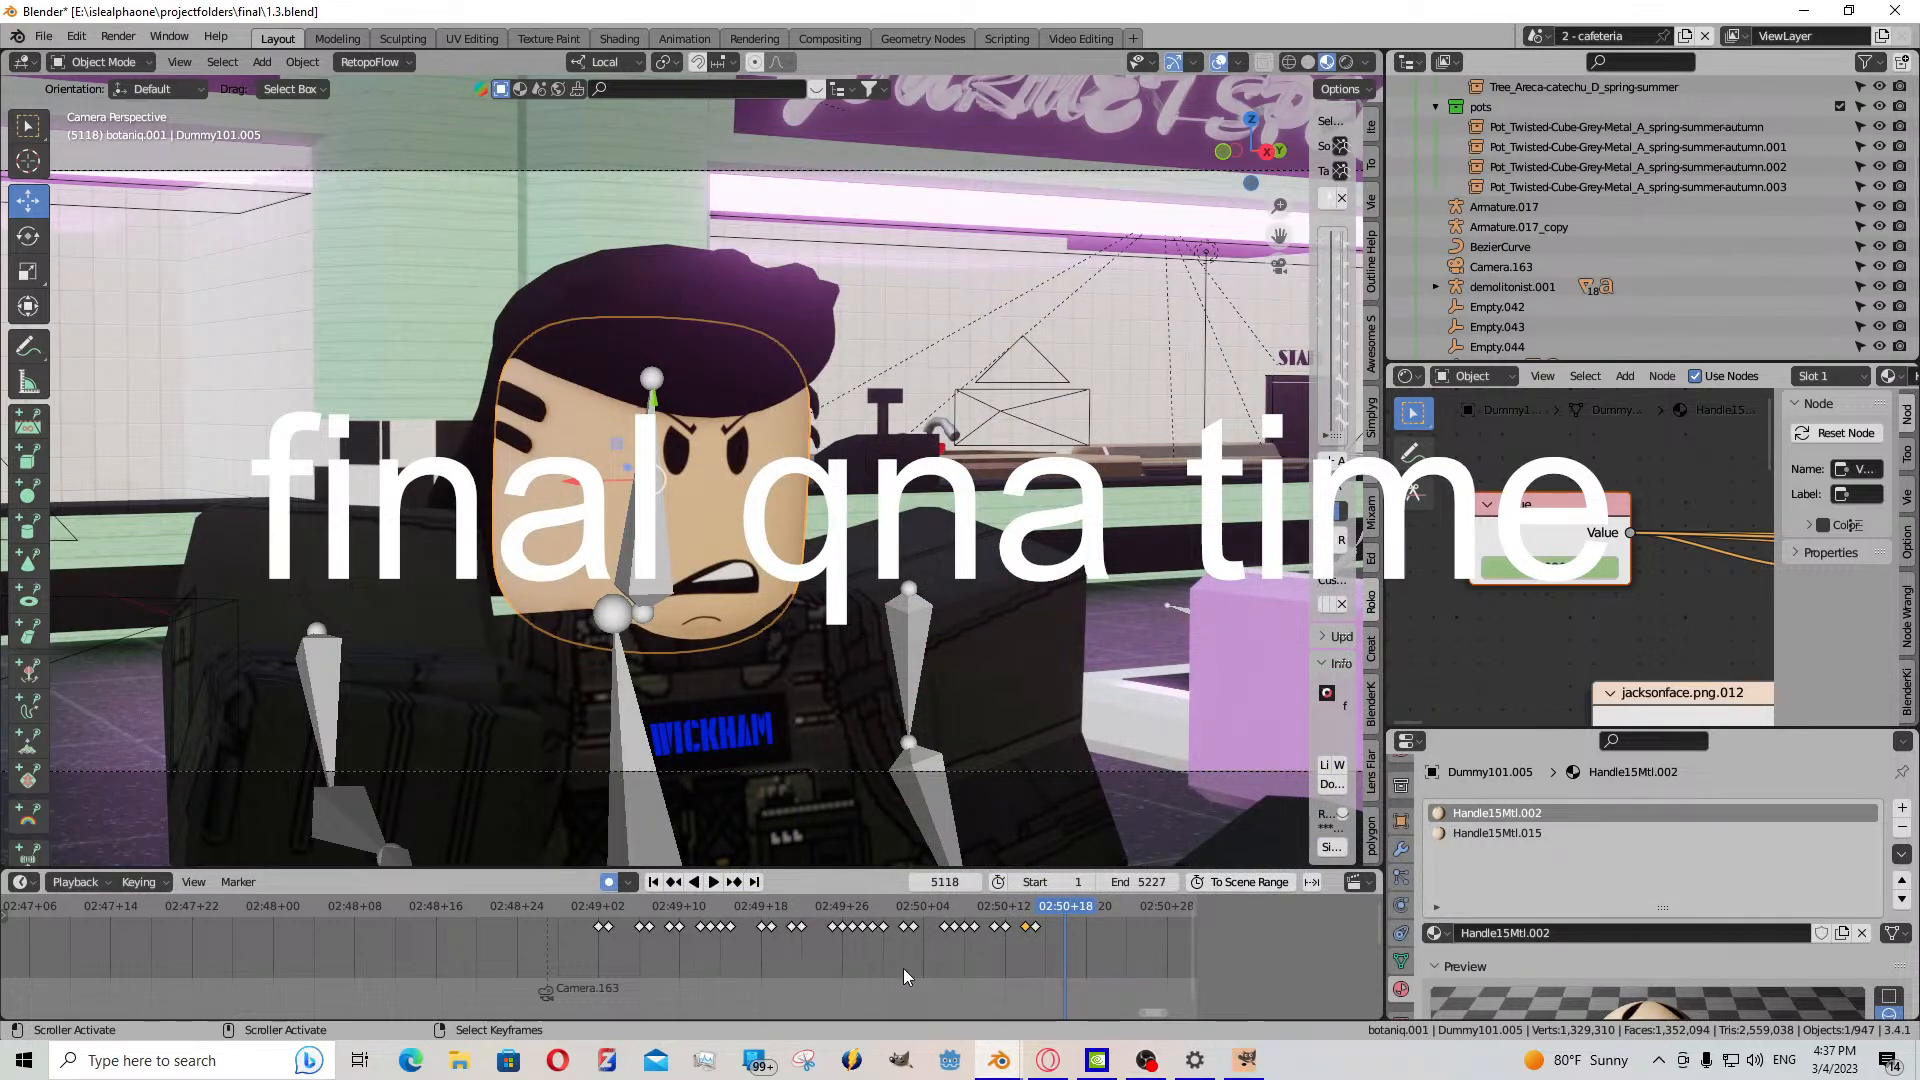
- Switch to the browser, play the YouTube video "Dystopian Dark Synthwave Mix - Alone", adjust its volume, and return to Blender
{"action": "mouse_move", "coordinate": [1144, 1070]}
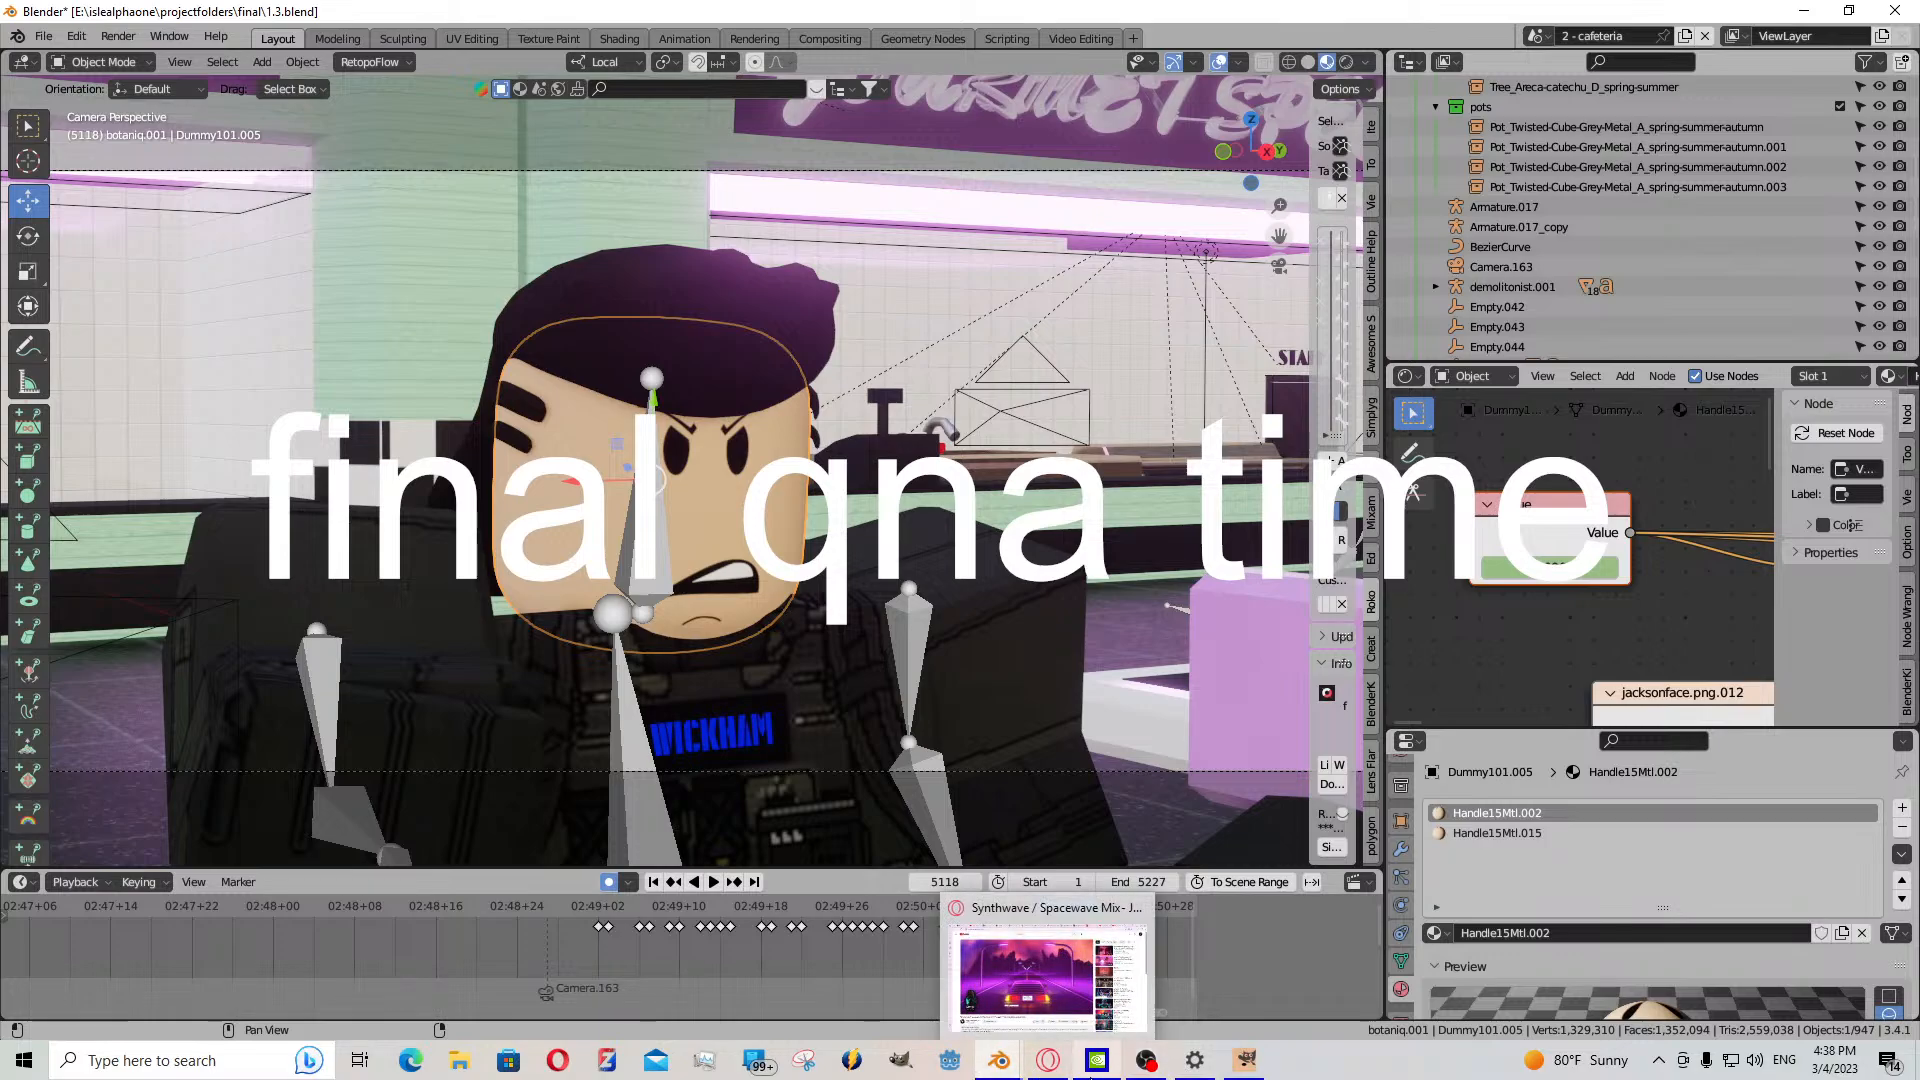
{"action": "left_click", "coordinate": [1070, 945]}
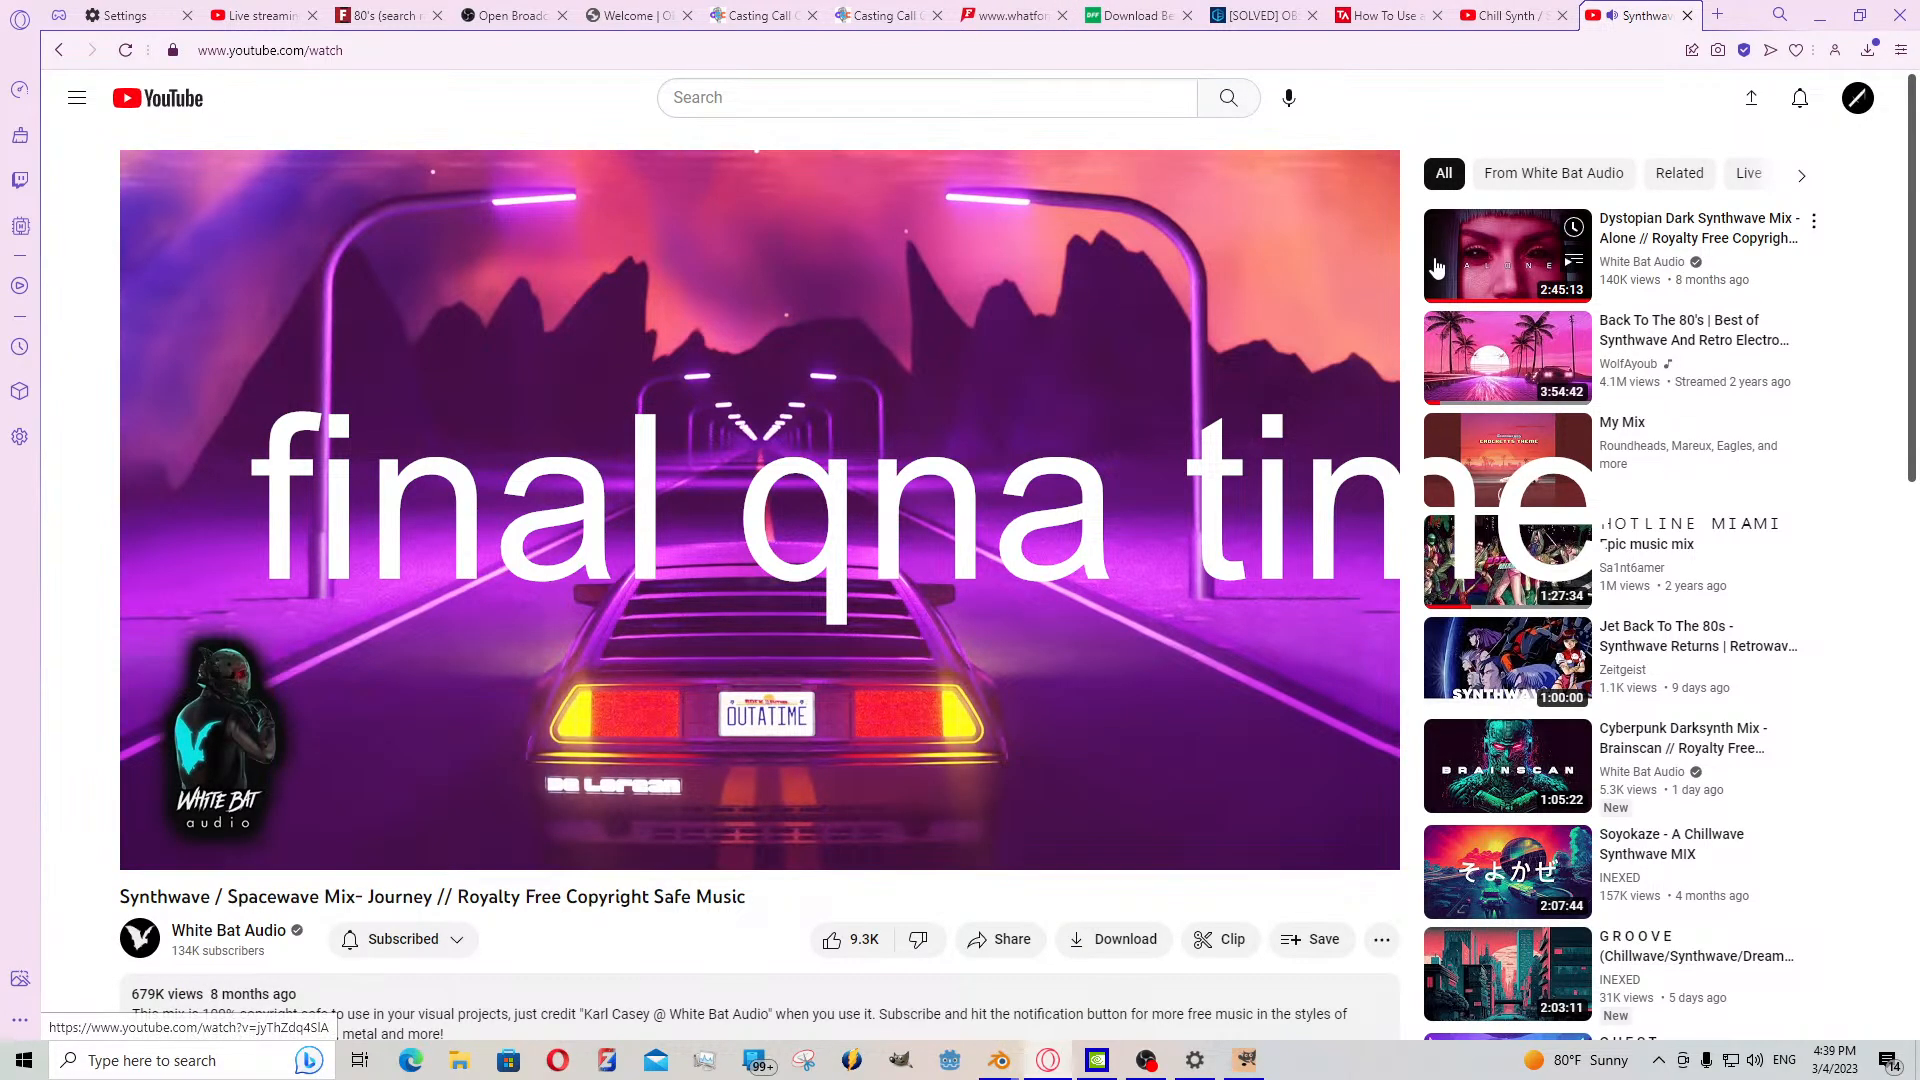
{"action": "left_click", "coordinate": [1490, 255]}
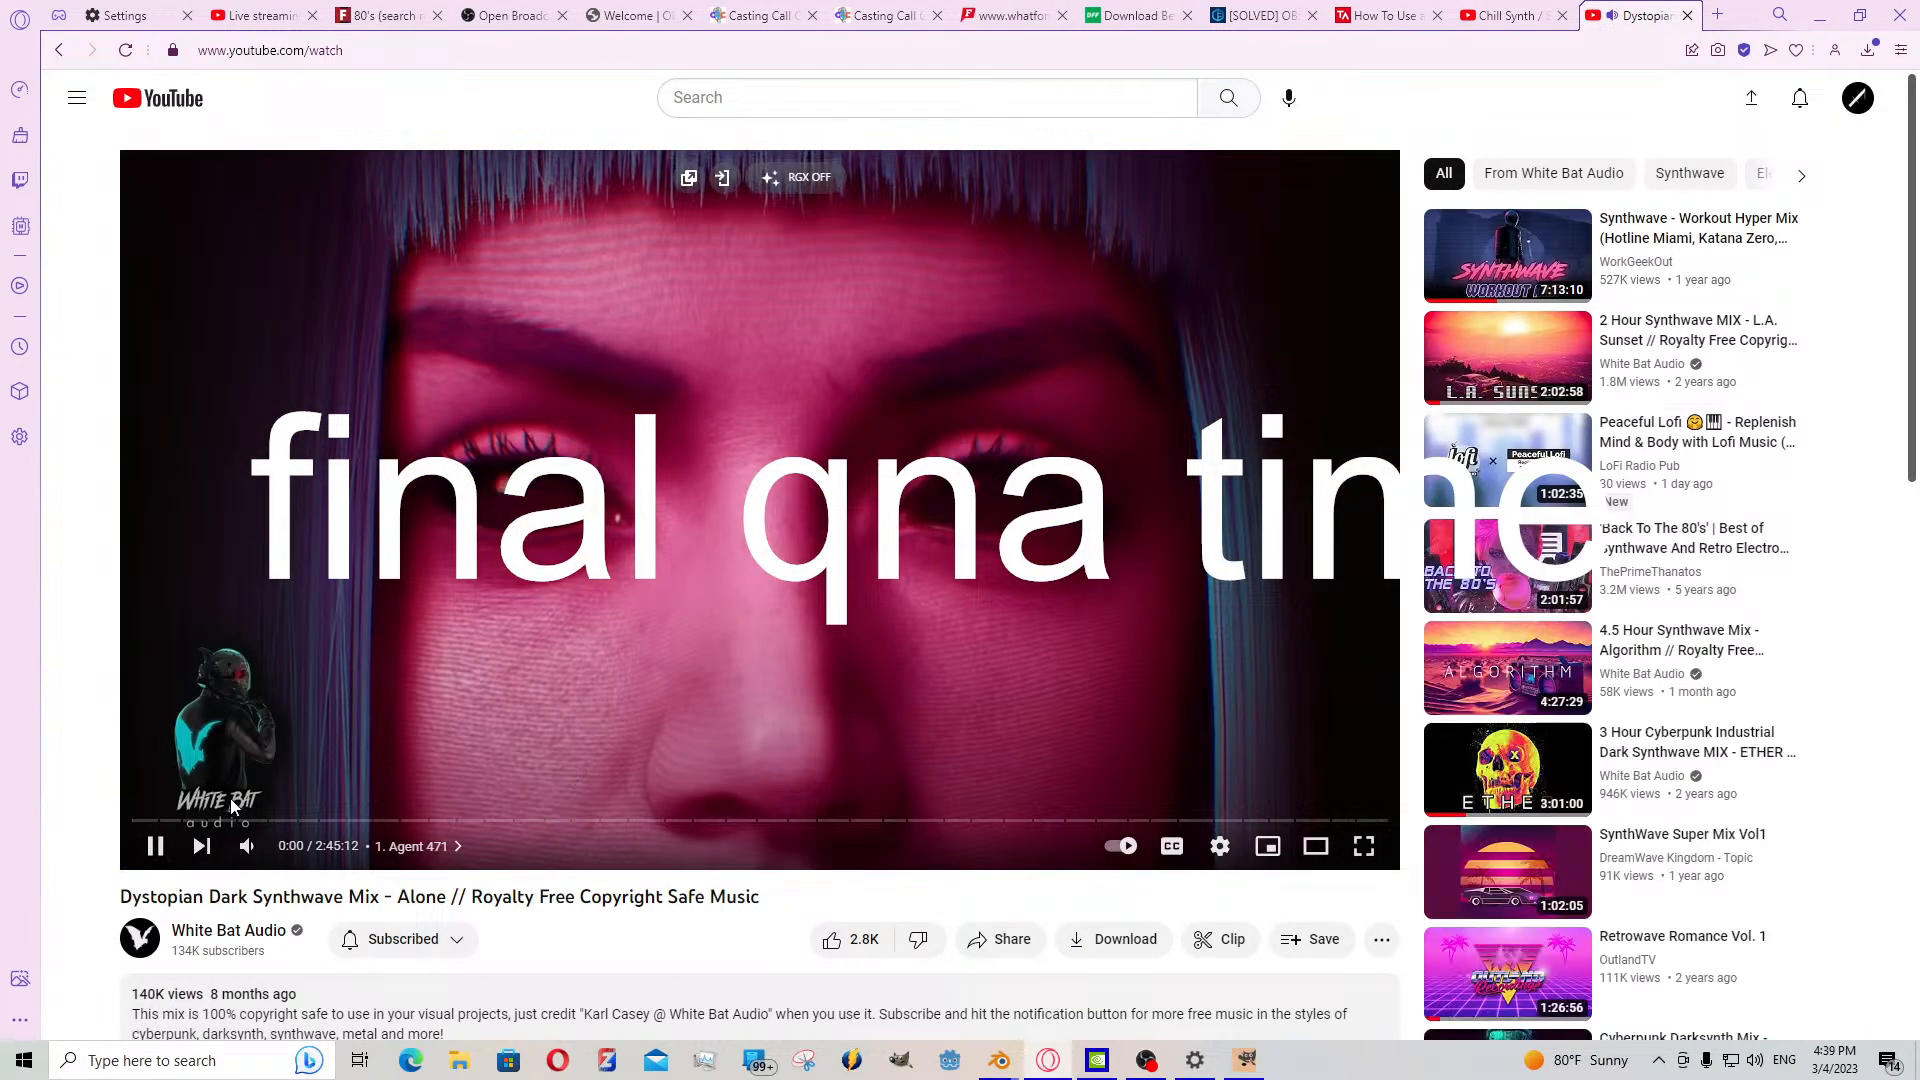
{"action": "left_click", "coordinate": [288, 846]}
{"action": "left_click_drag", "start_coordinate": [288, 846], "coordinate": [313, 846]}
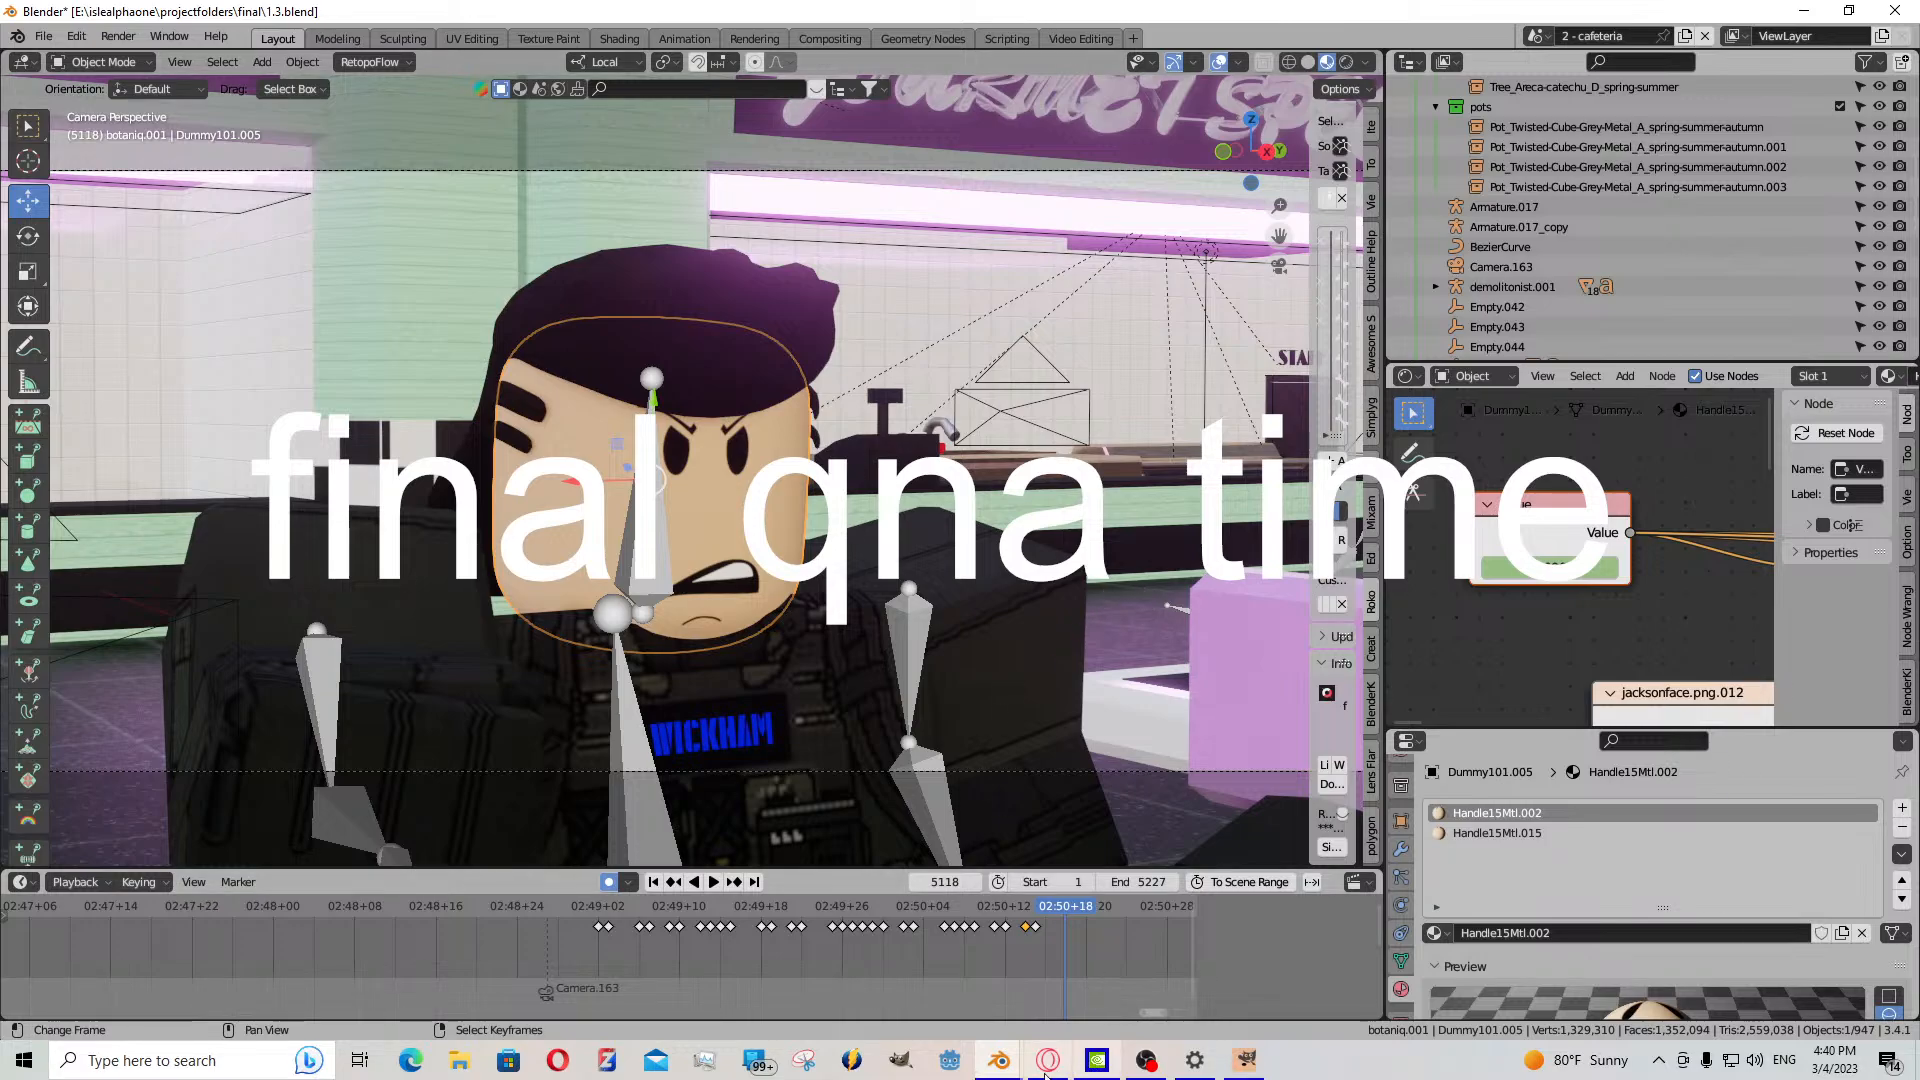
{"action": "mouse_move", "coordinate": [1000, 1062]}
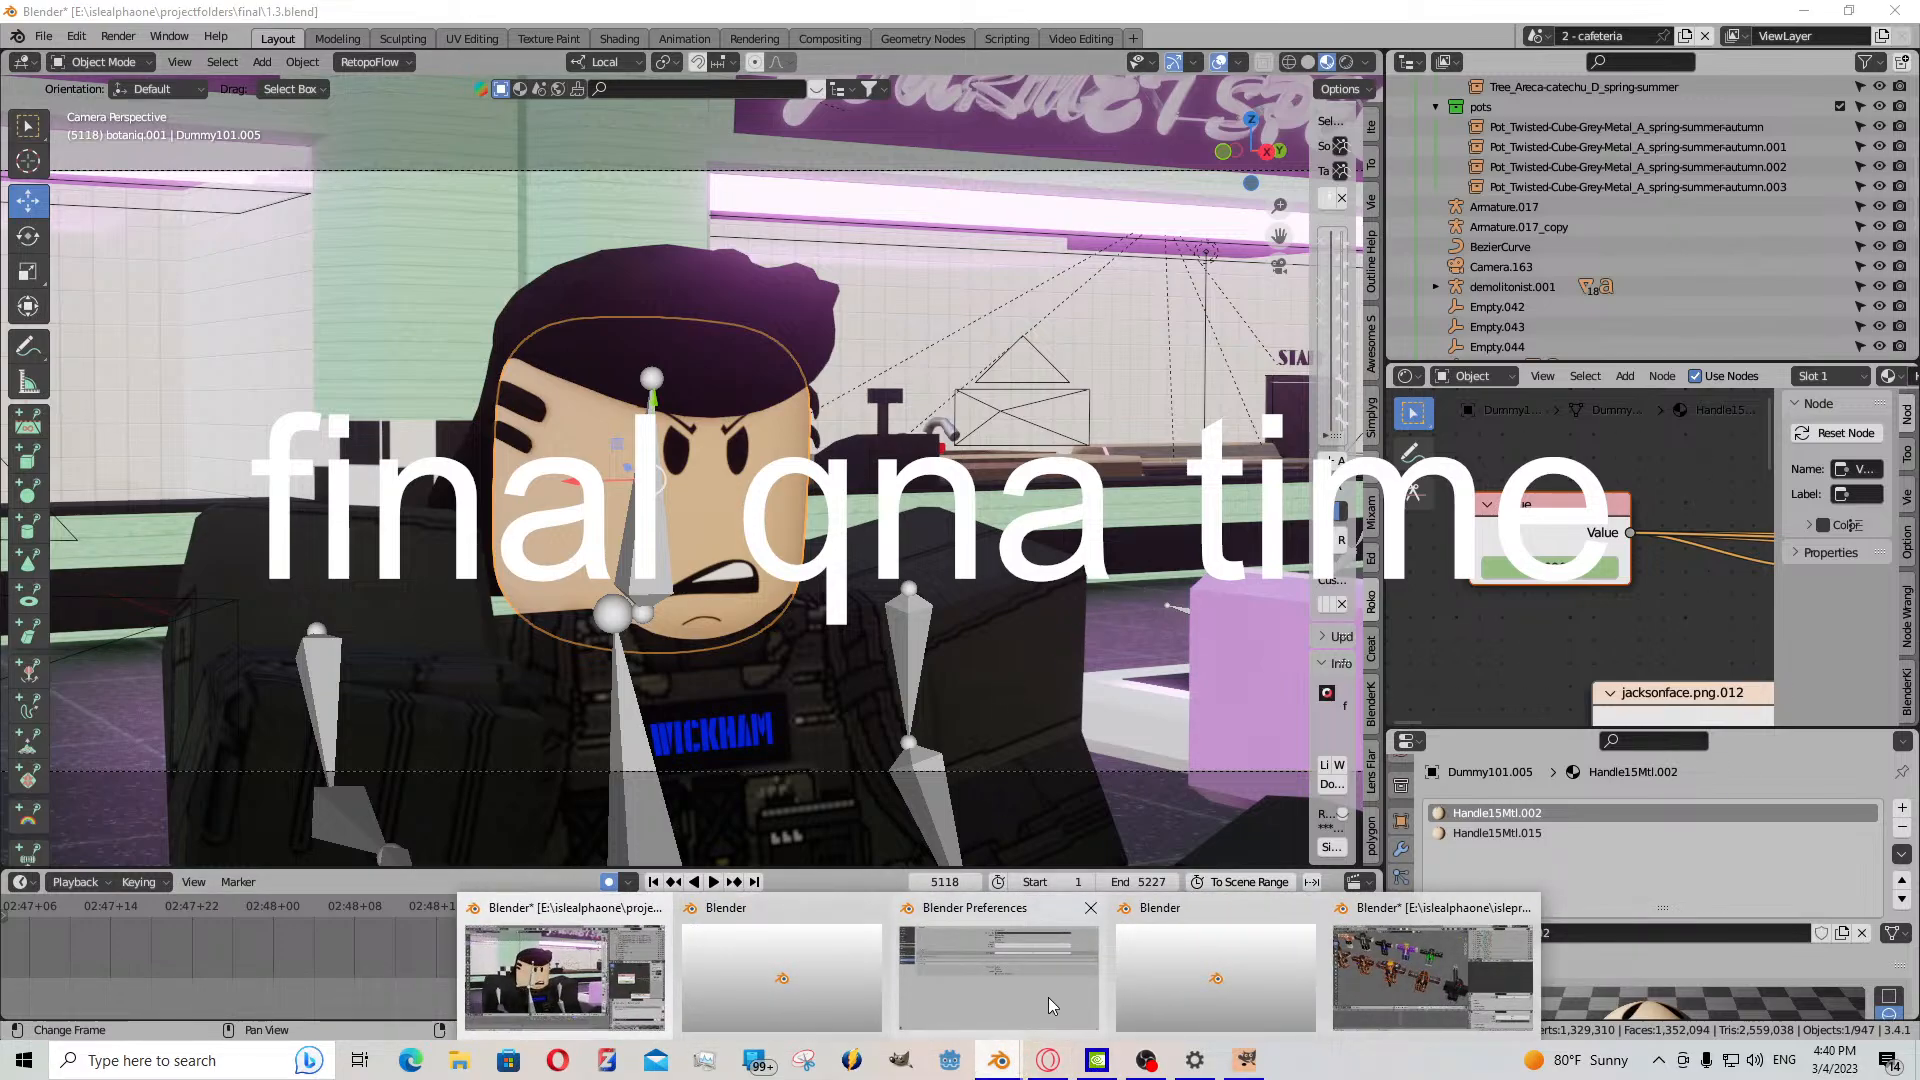
{"action": "left_click", "coordinate": [1050, 1062]}
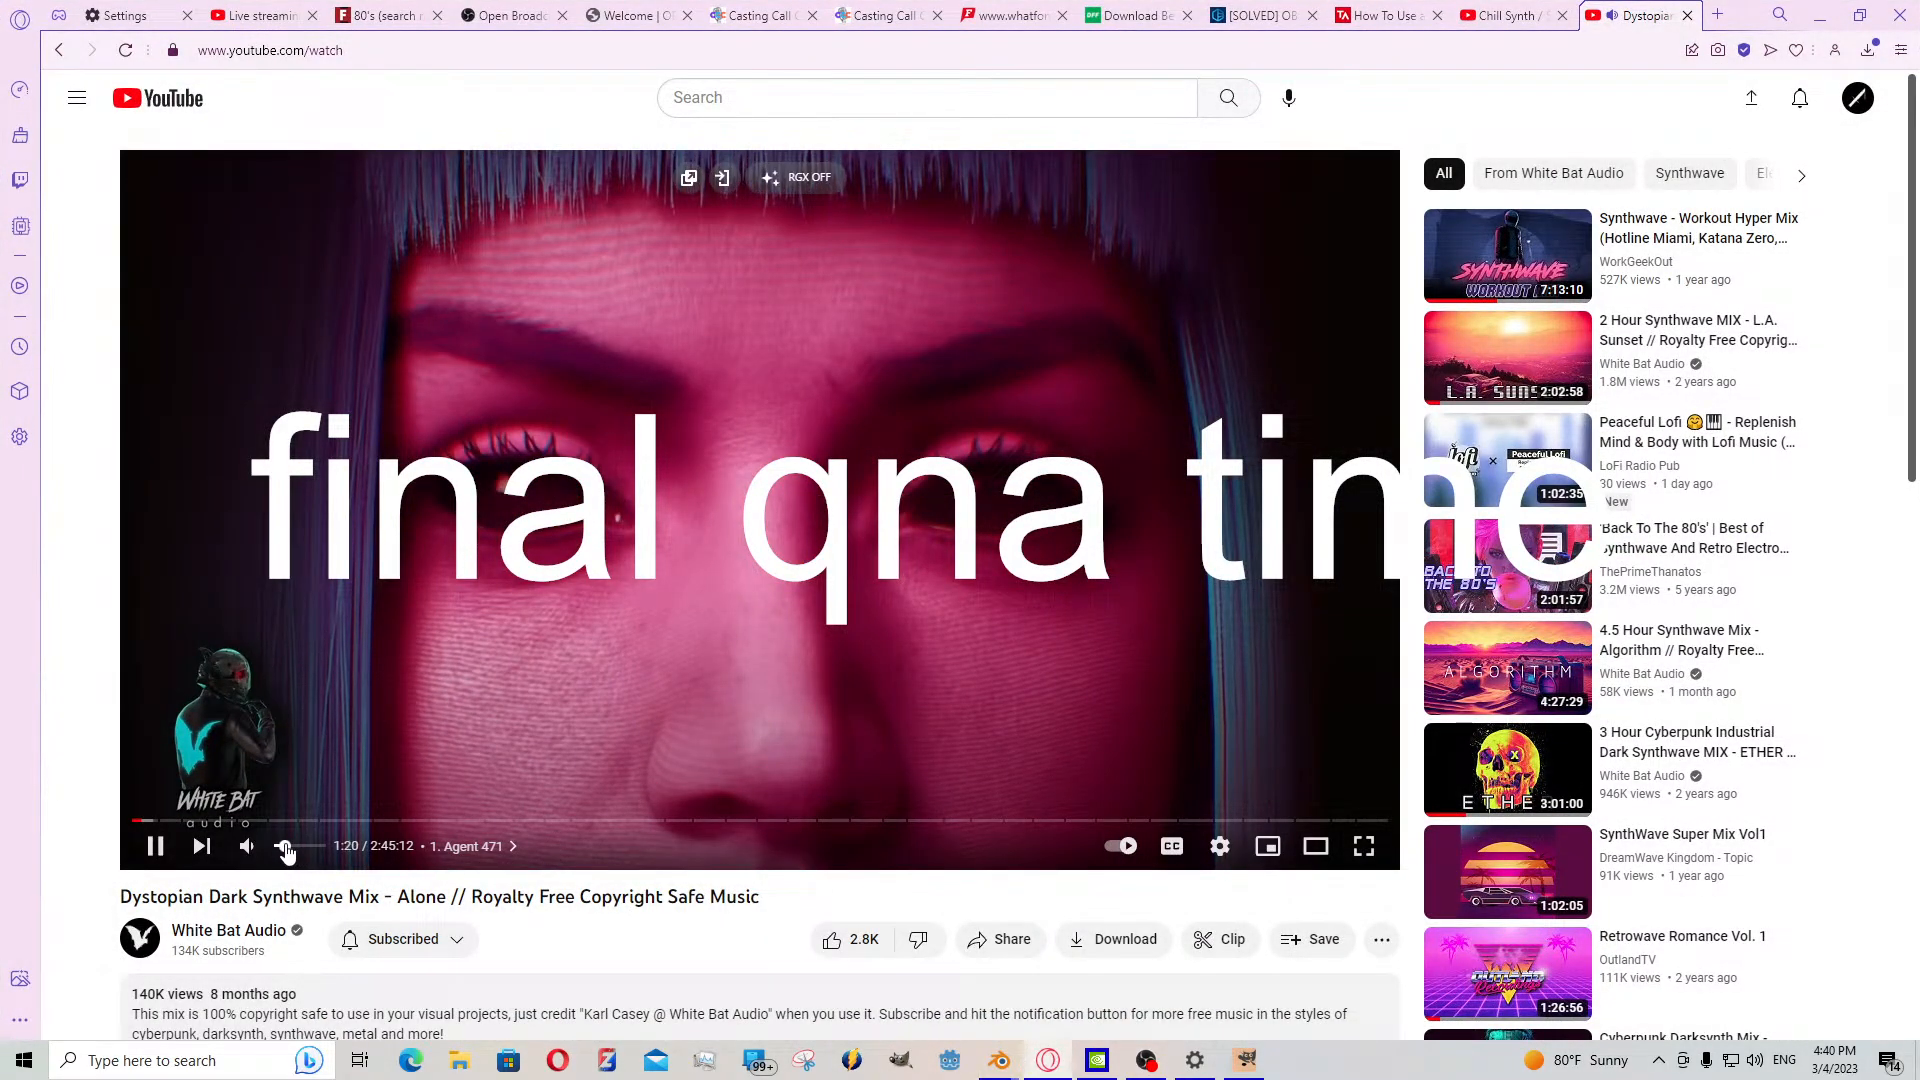
{"action": "left_click", "coordinate": [1822, 22]}
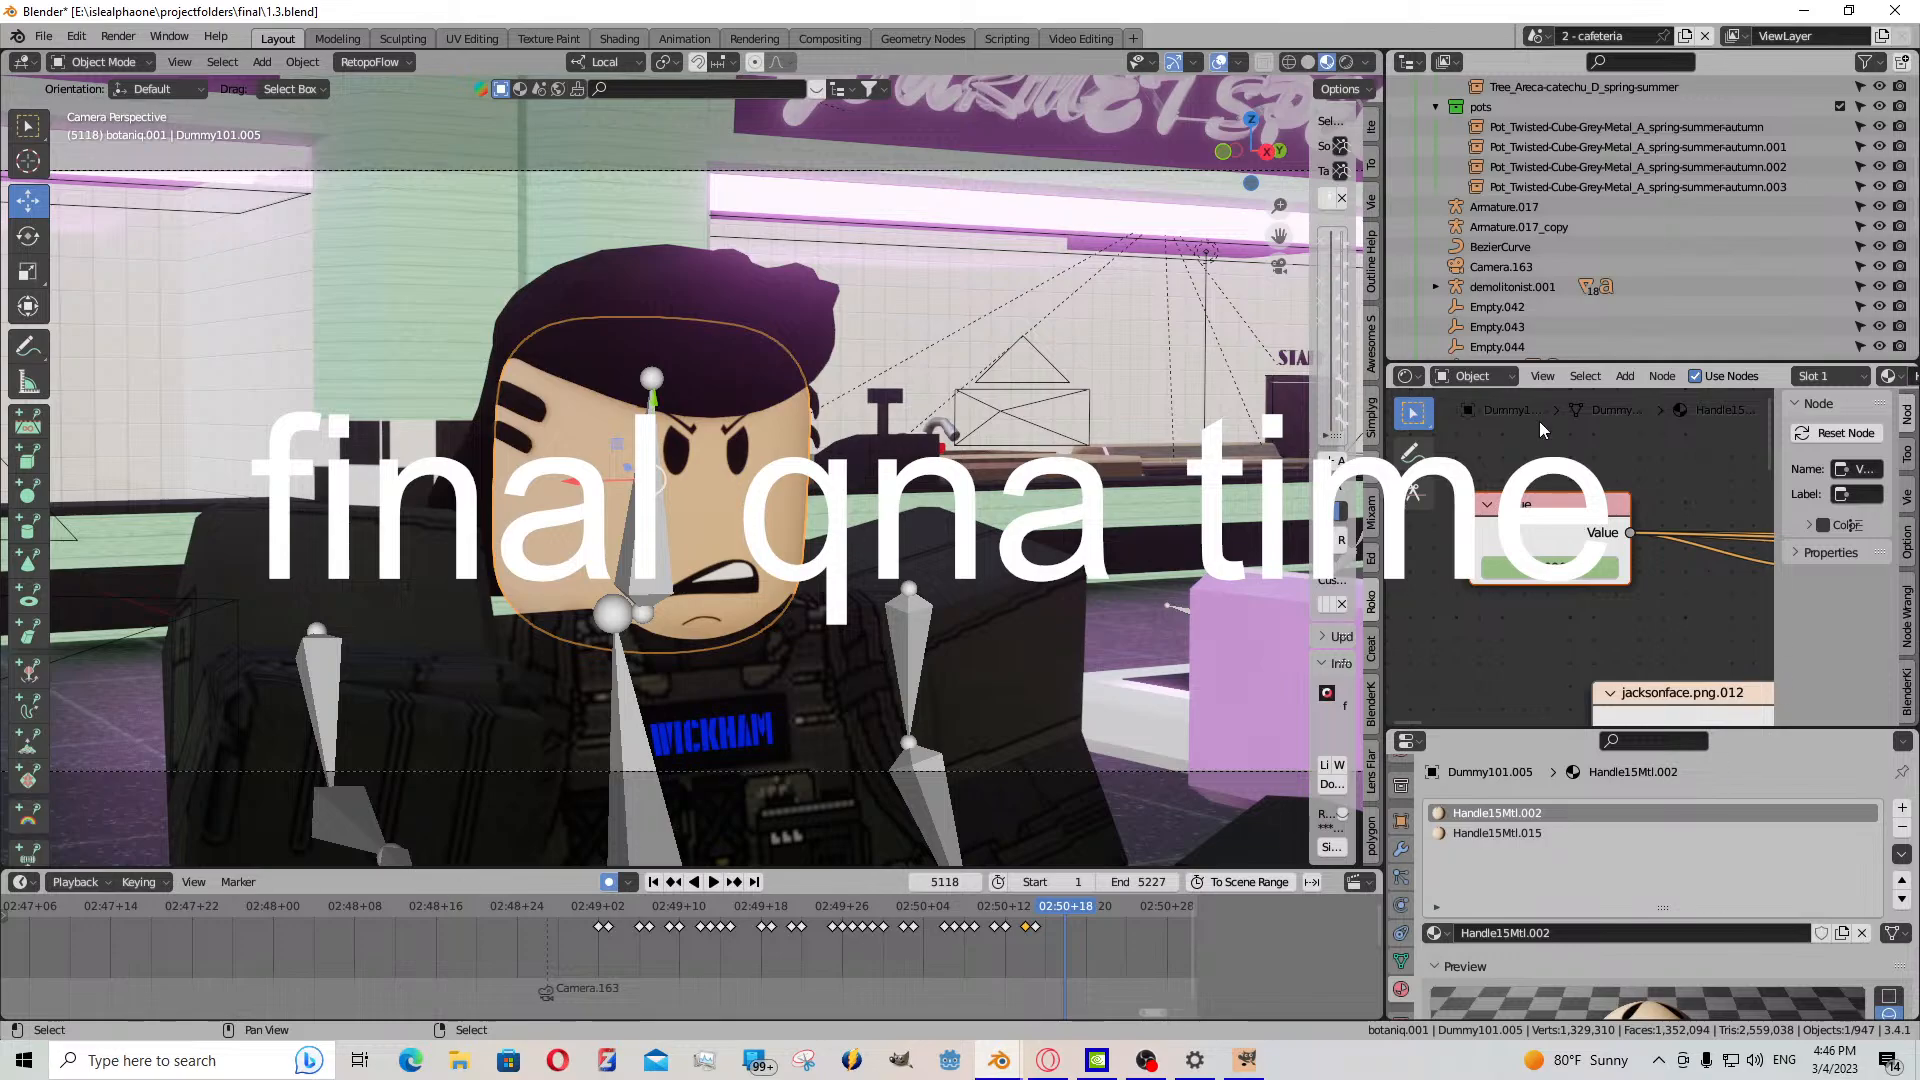
- Widen the 3D viewport in camera view and show more of the cafeteria around the camera frame
{"action": "middle_click_drag", "start_coordinate": [1107, 530], "coordinate": [1054, 530]}
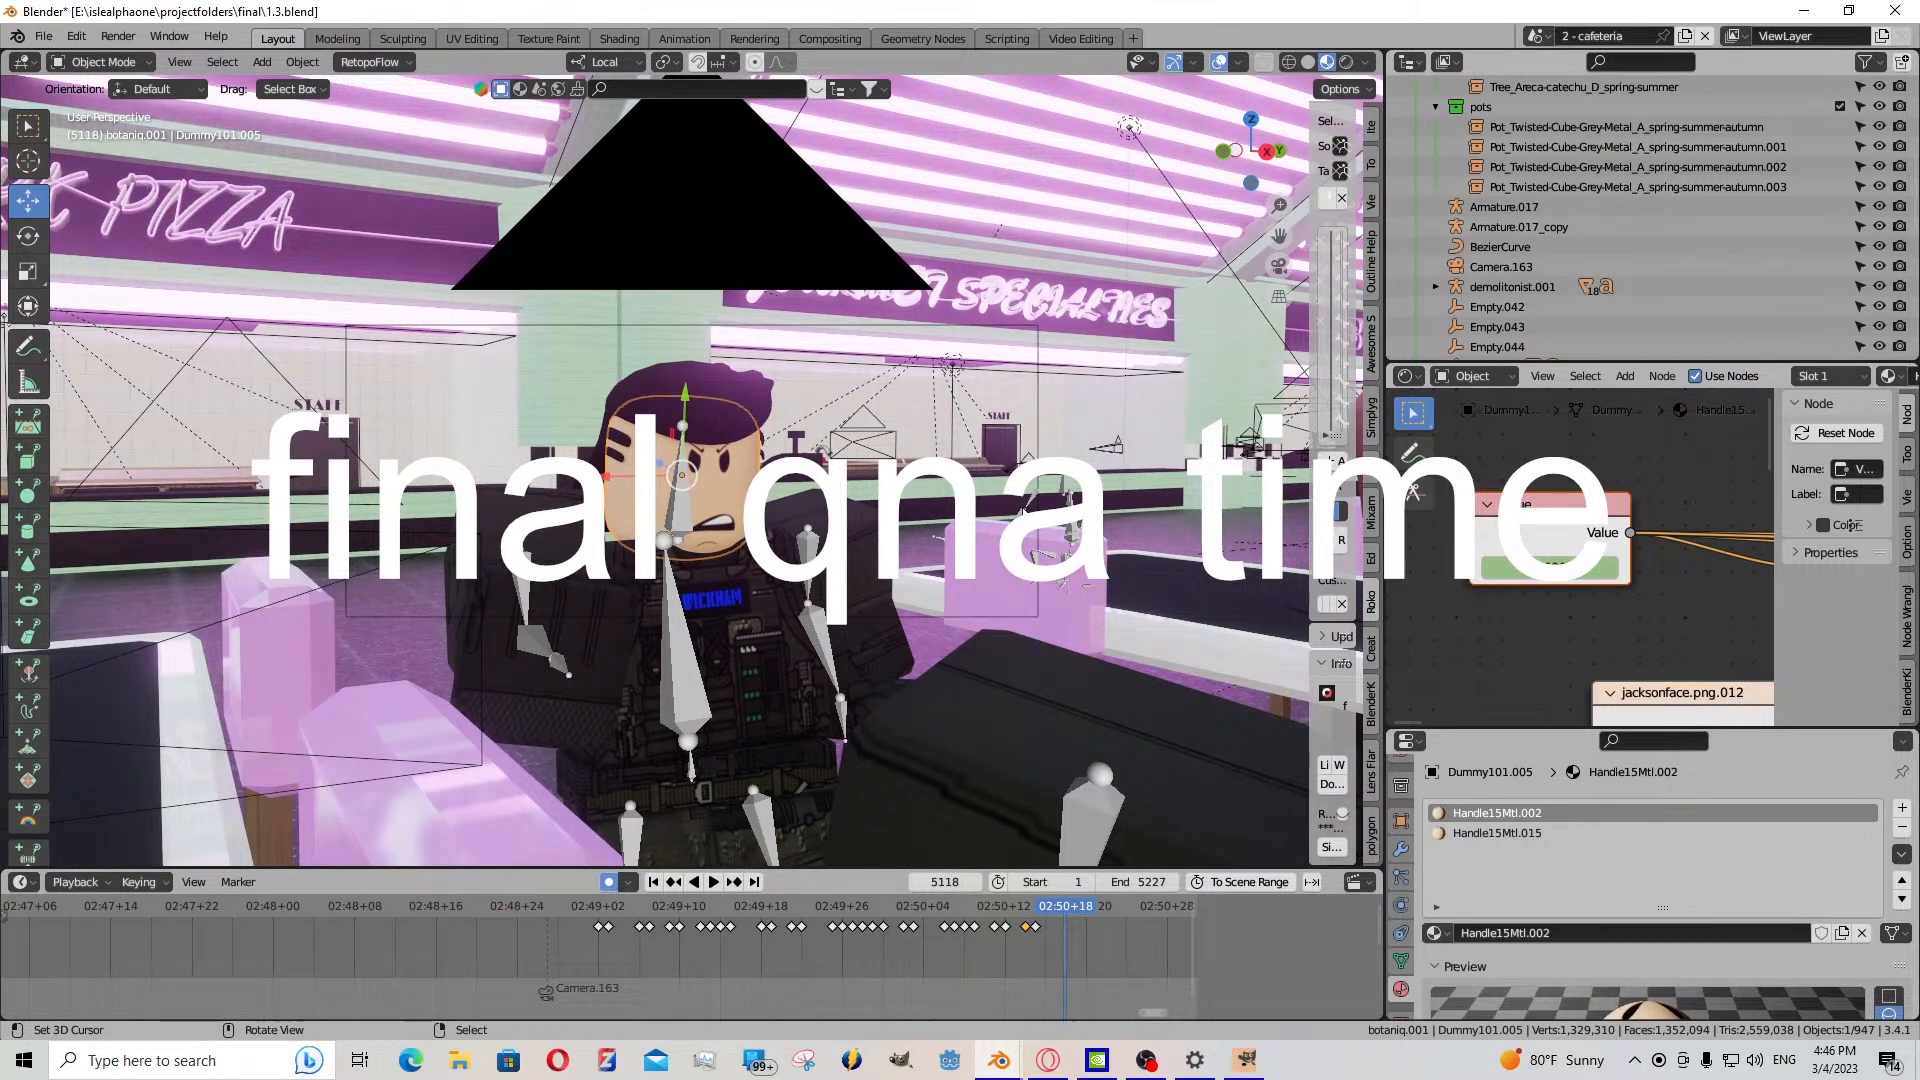
{"action": "key", "text": "KP_0"}
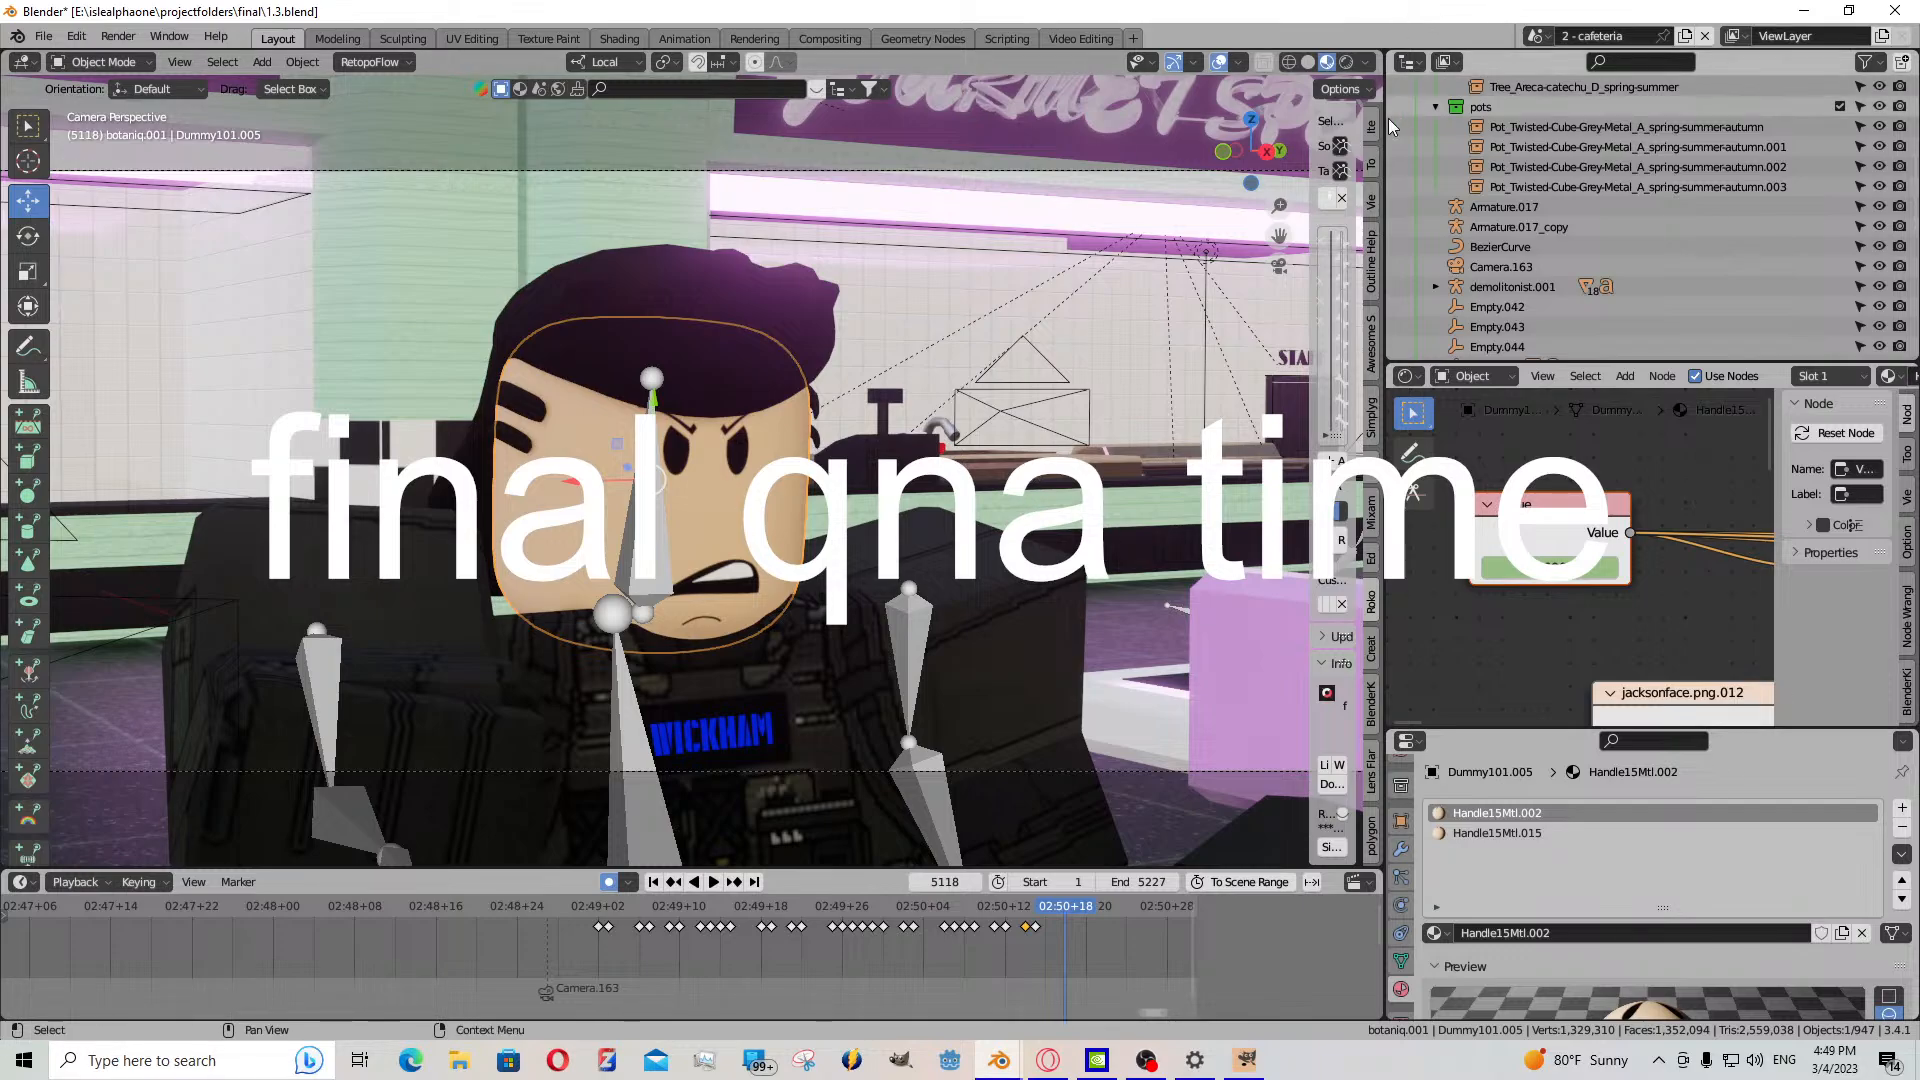
{"action": "left_click_drag", "start_coordinate": [1385, 122], "coordinate": [1625, 122]}
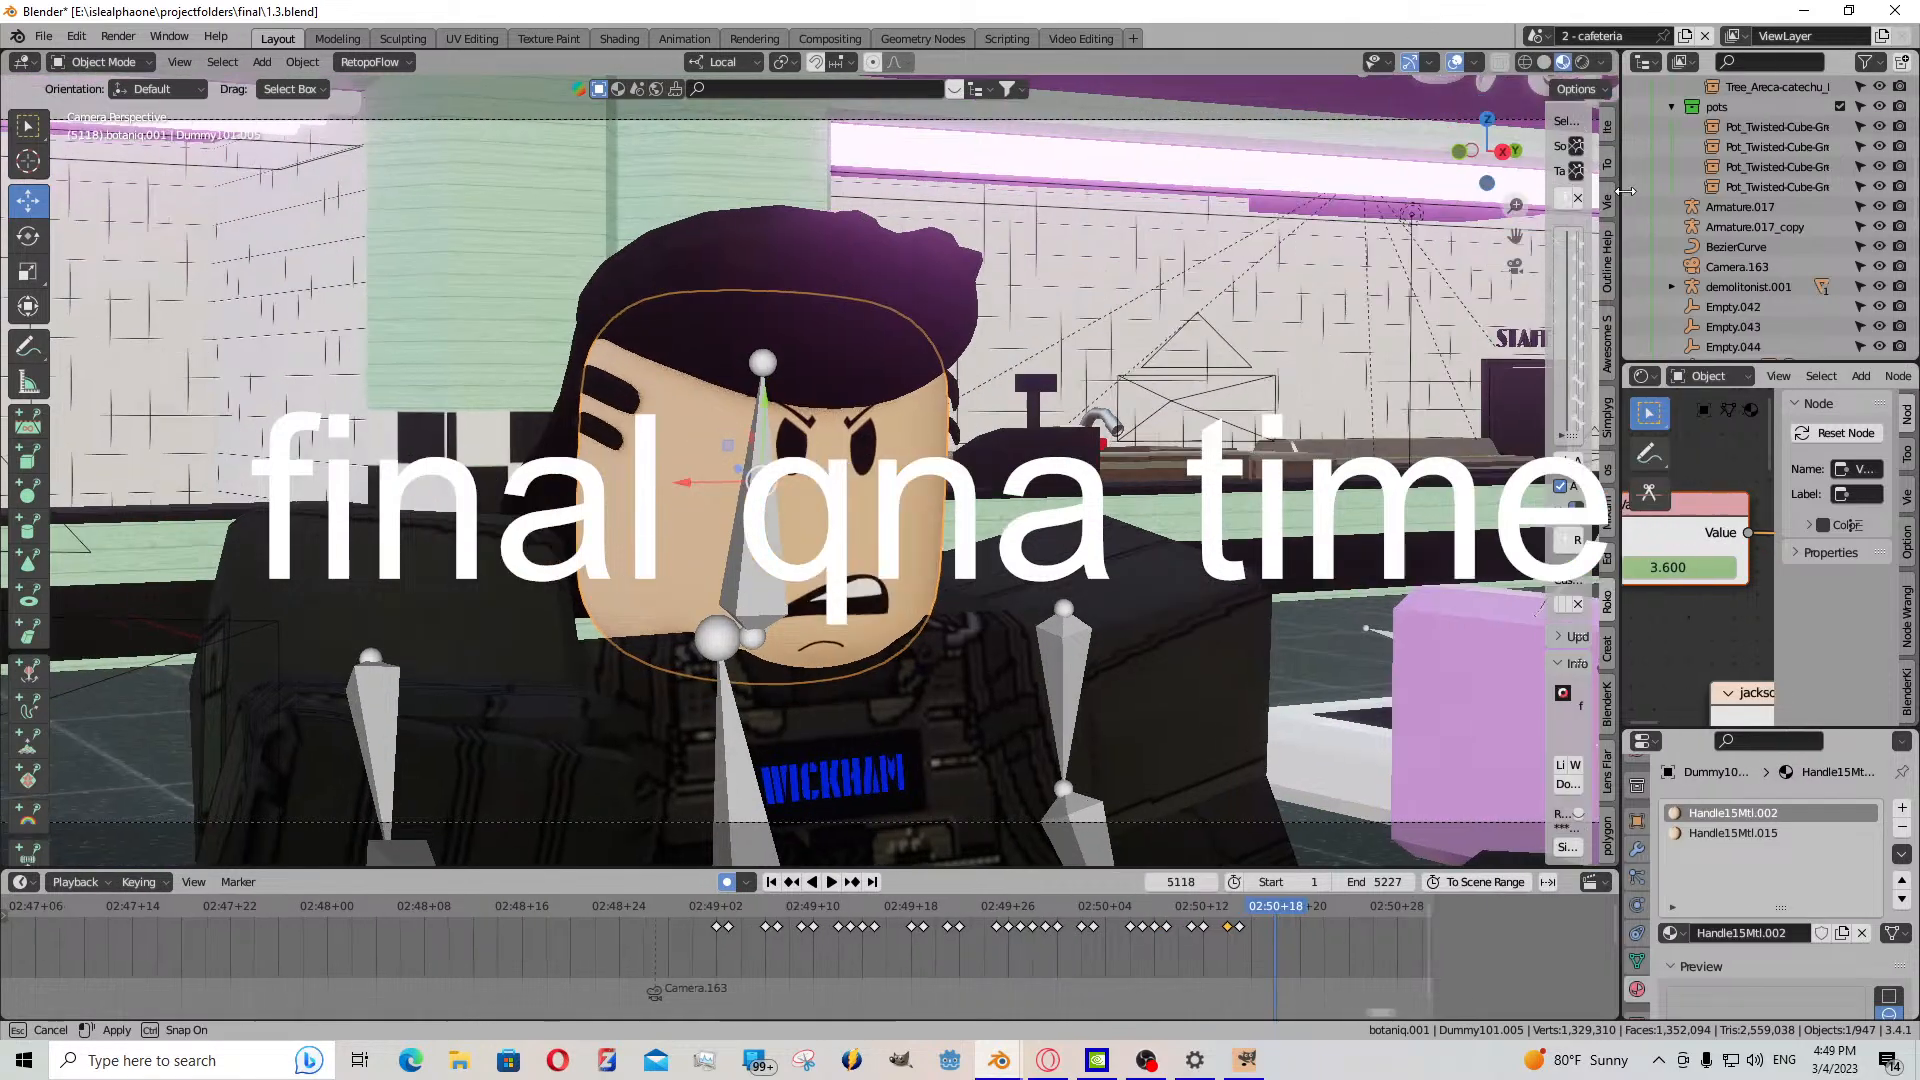
{"action": "scroll", "coordinate": [1288, 284], "scroll_direction": "down", "scroll_amount": 1}
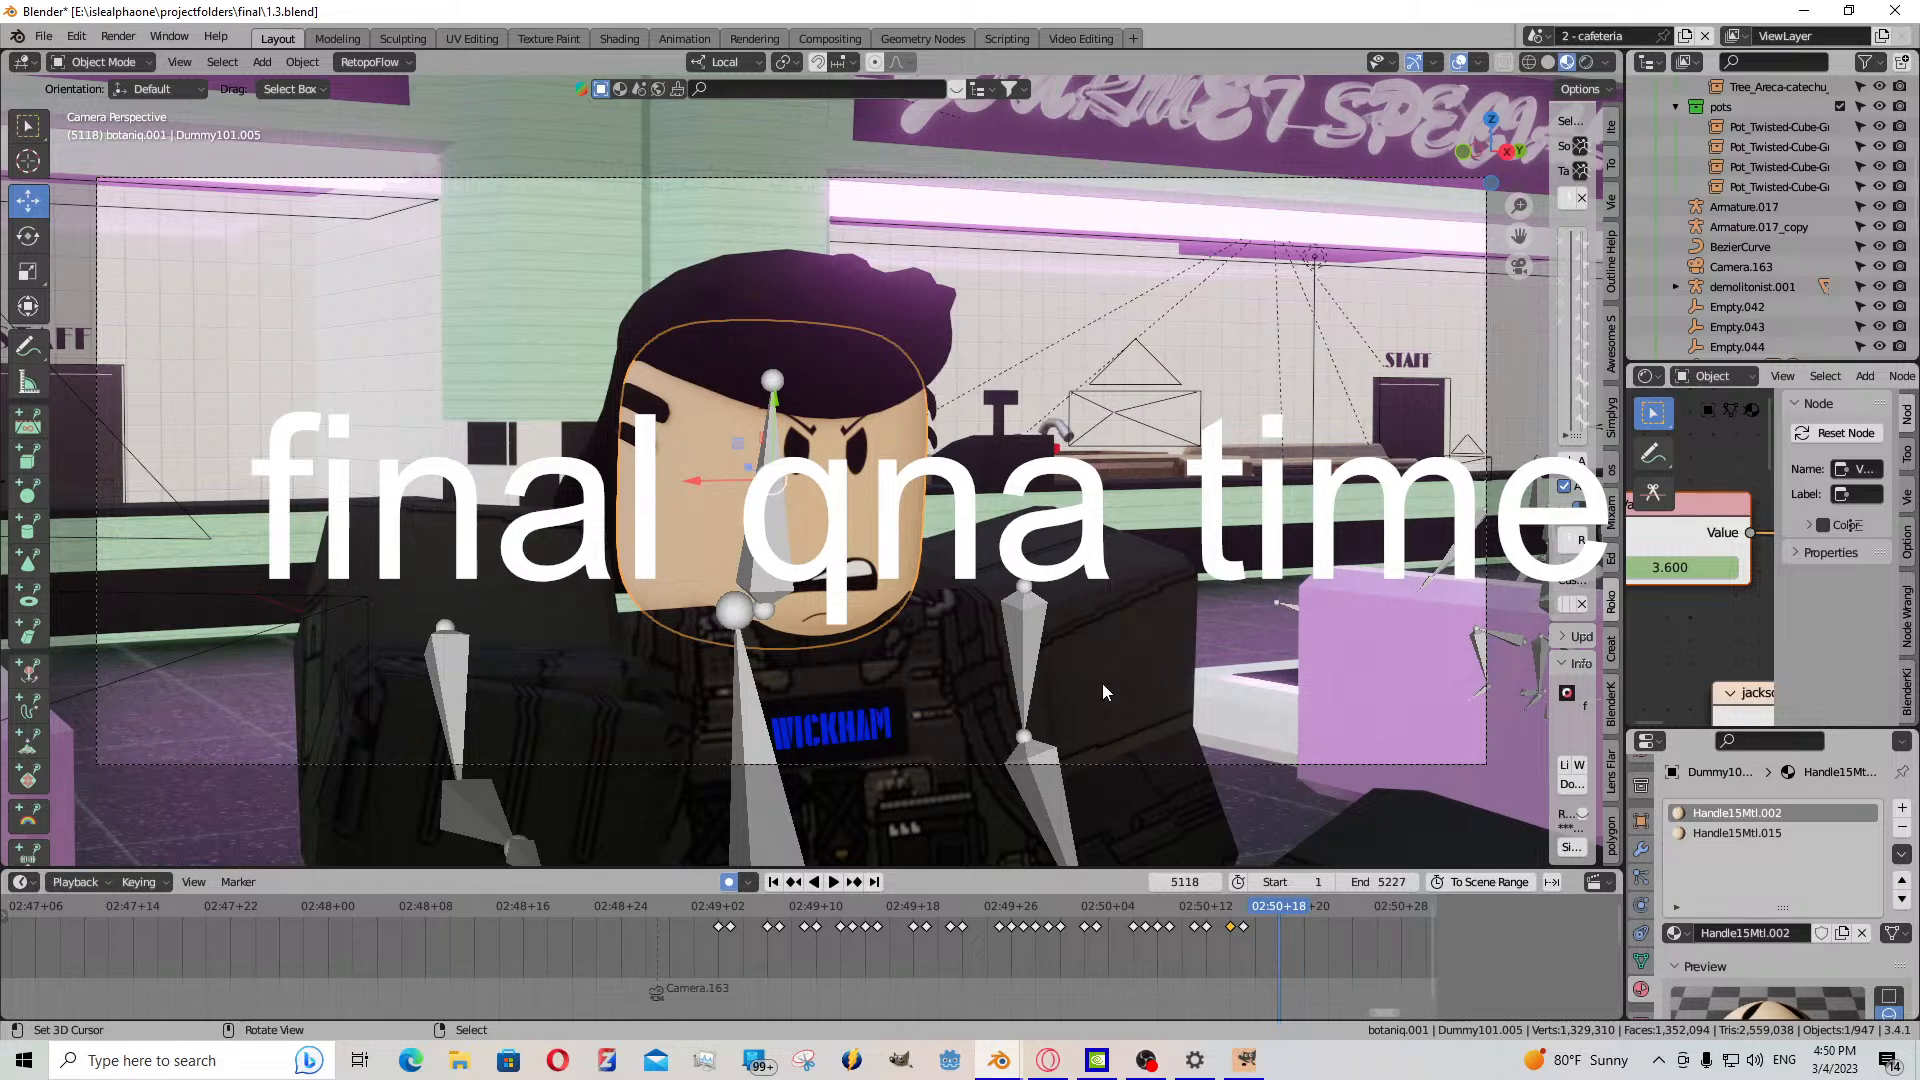
{"action": "scroll", "coordinate": [1102, 682], "scroll_direction": "down", "scroll_amount": 3}
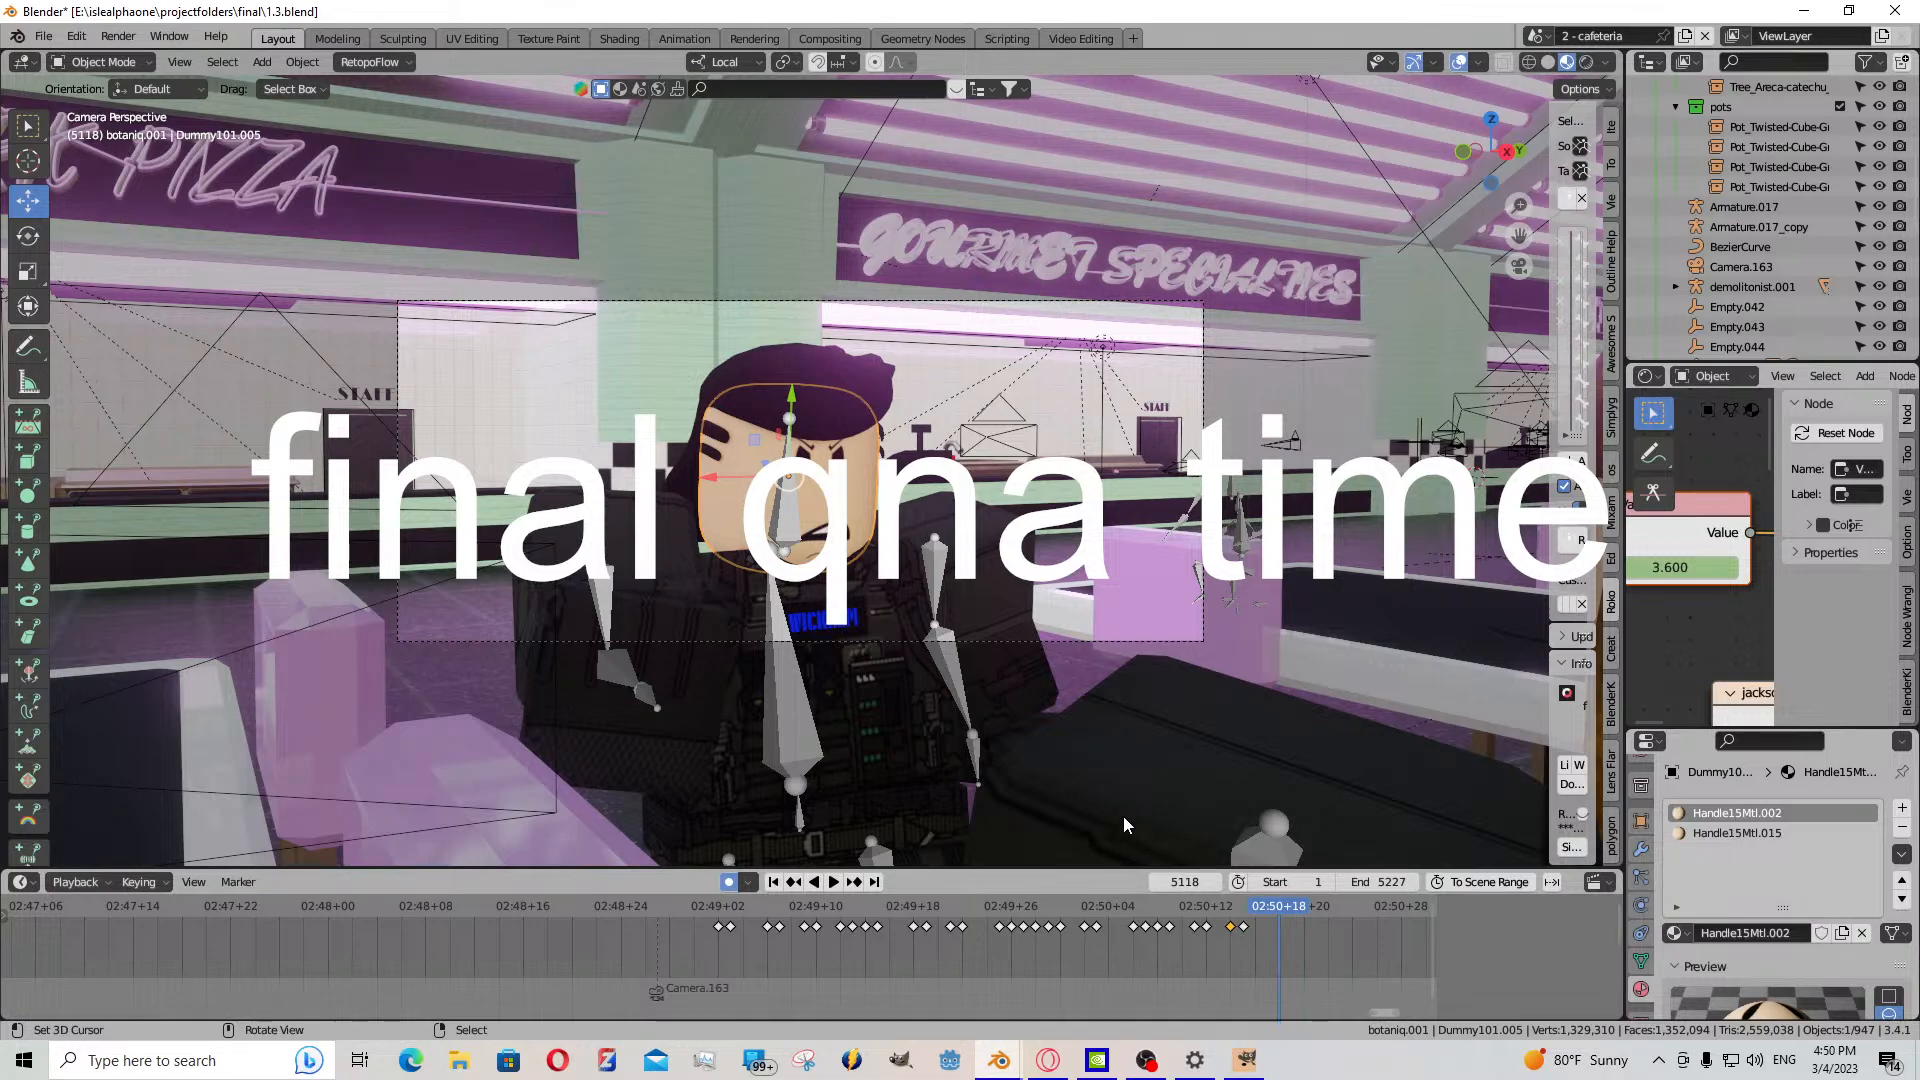
- Switch to OBS and change the stream from Scene 2 to the intermission scene
{"action": "left_click", "coordinate": [1145, 1062]}
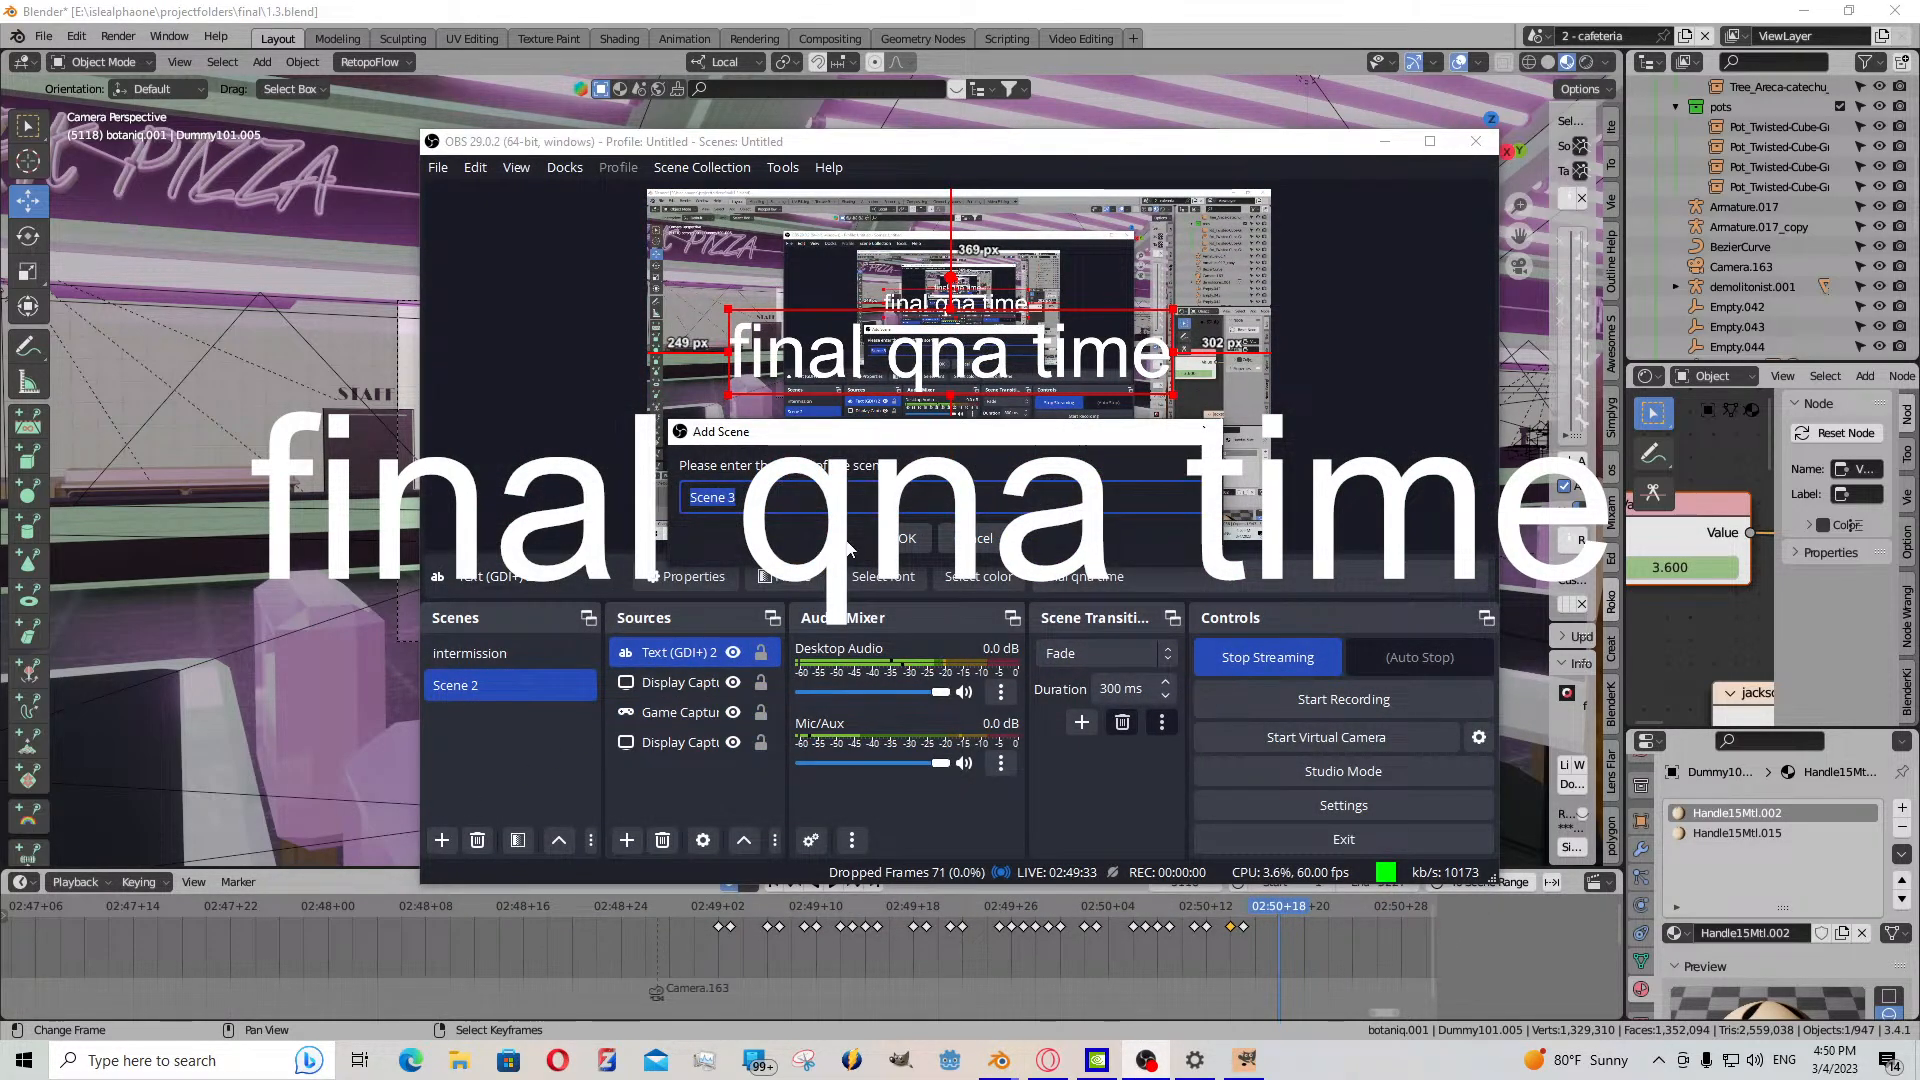
{"action": "left_click", "coordinate": [470, 654]}
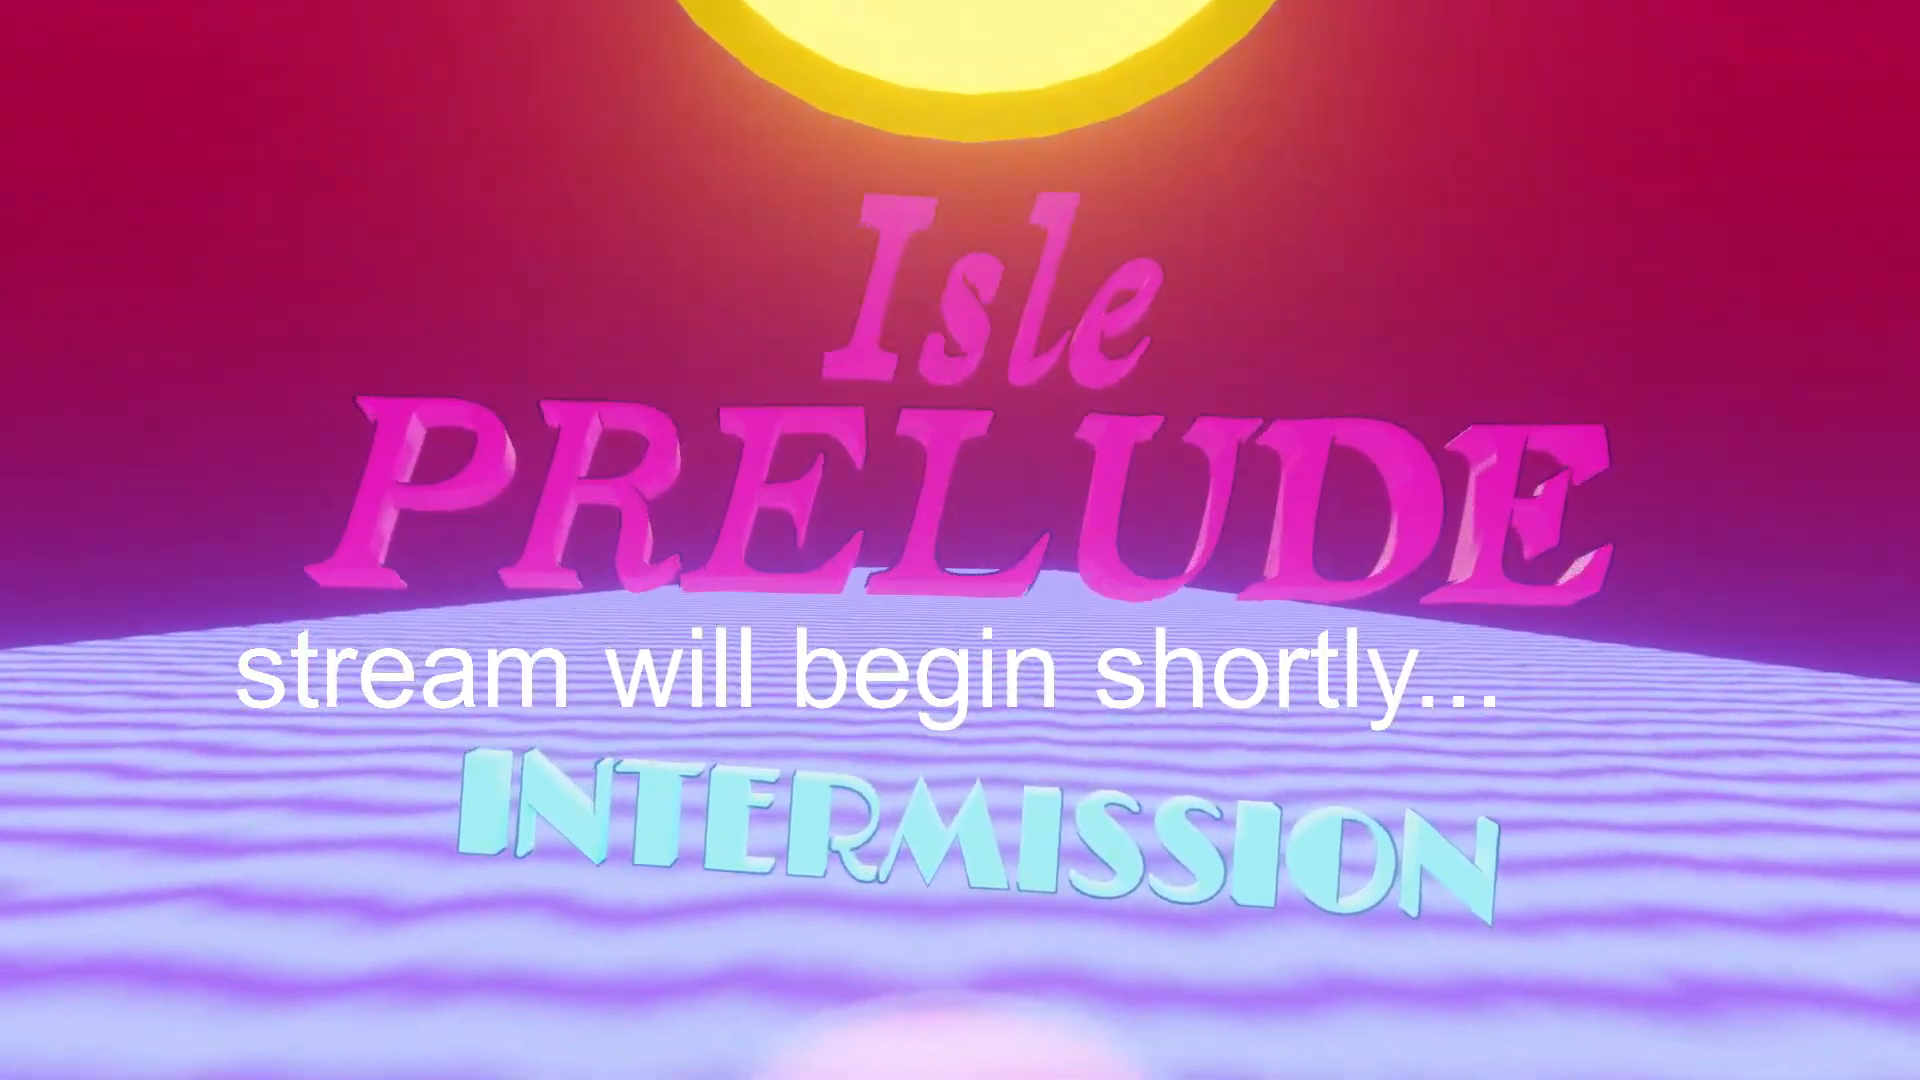